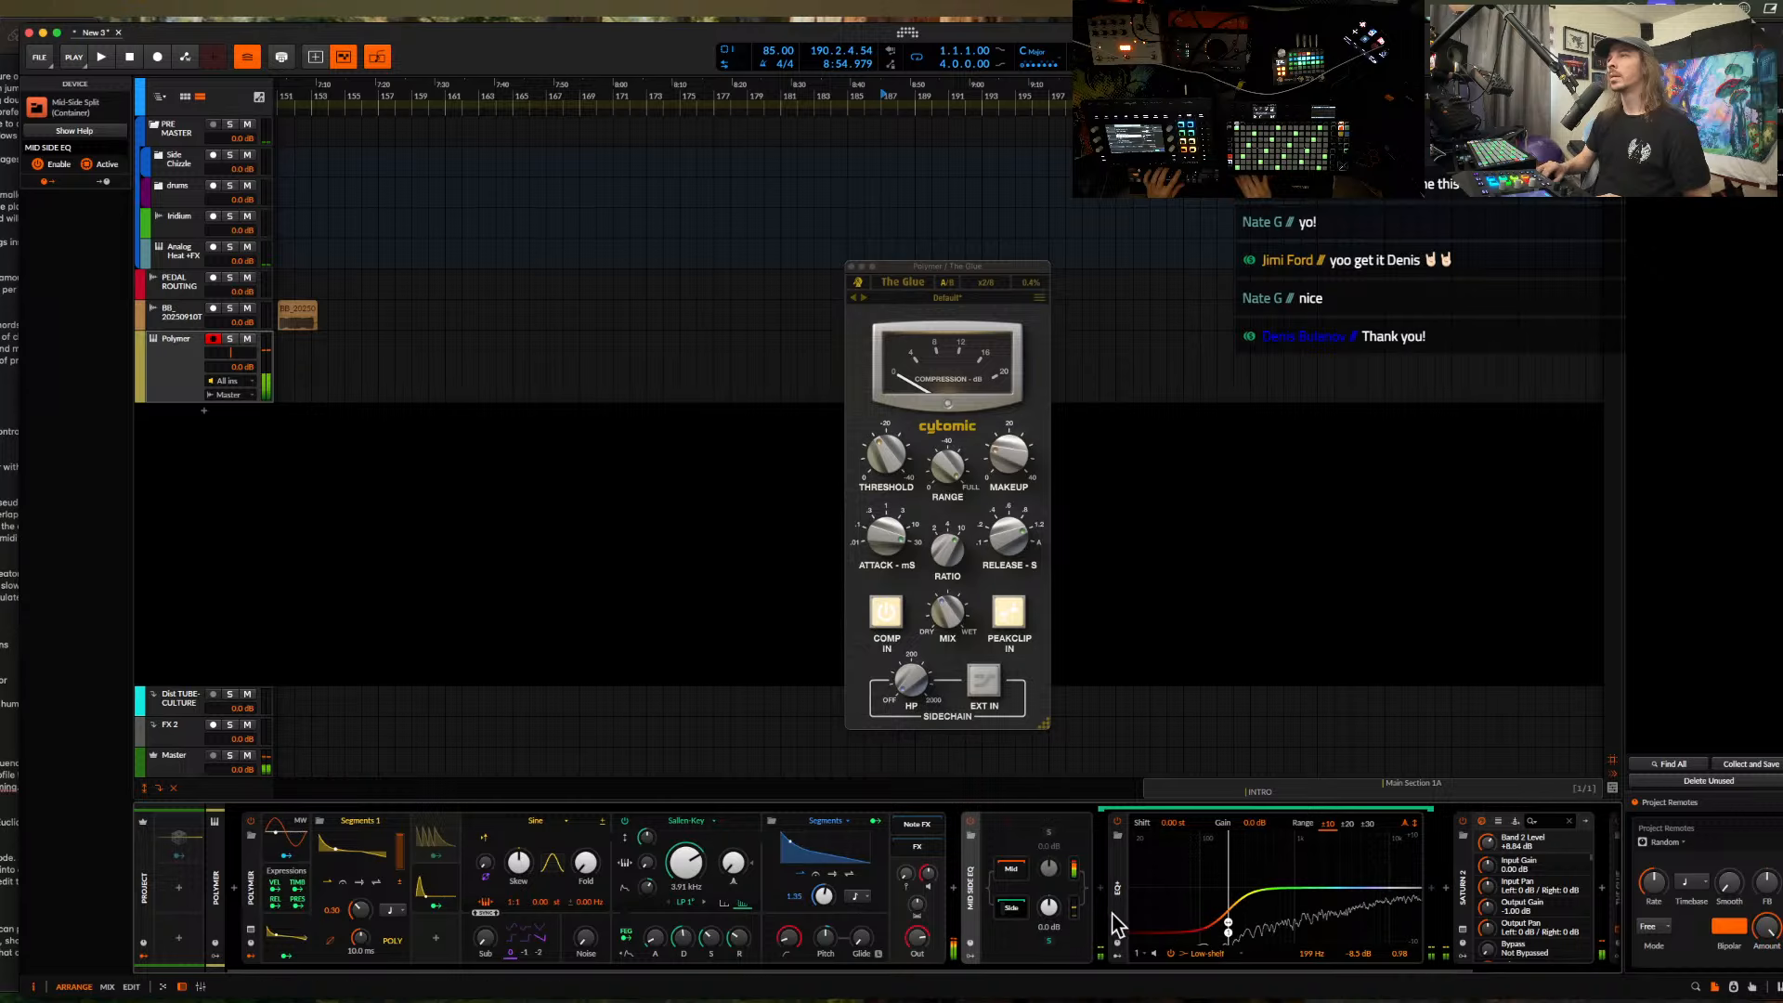
# - Insert a Convolution device before the EQ+ in the Side chain of the Mid-Side Split
pyautogui.click(1103, 891)
pyautogui.write('conv')
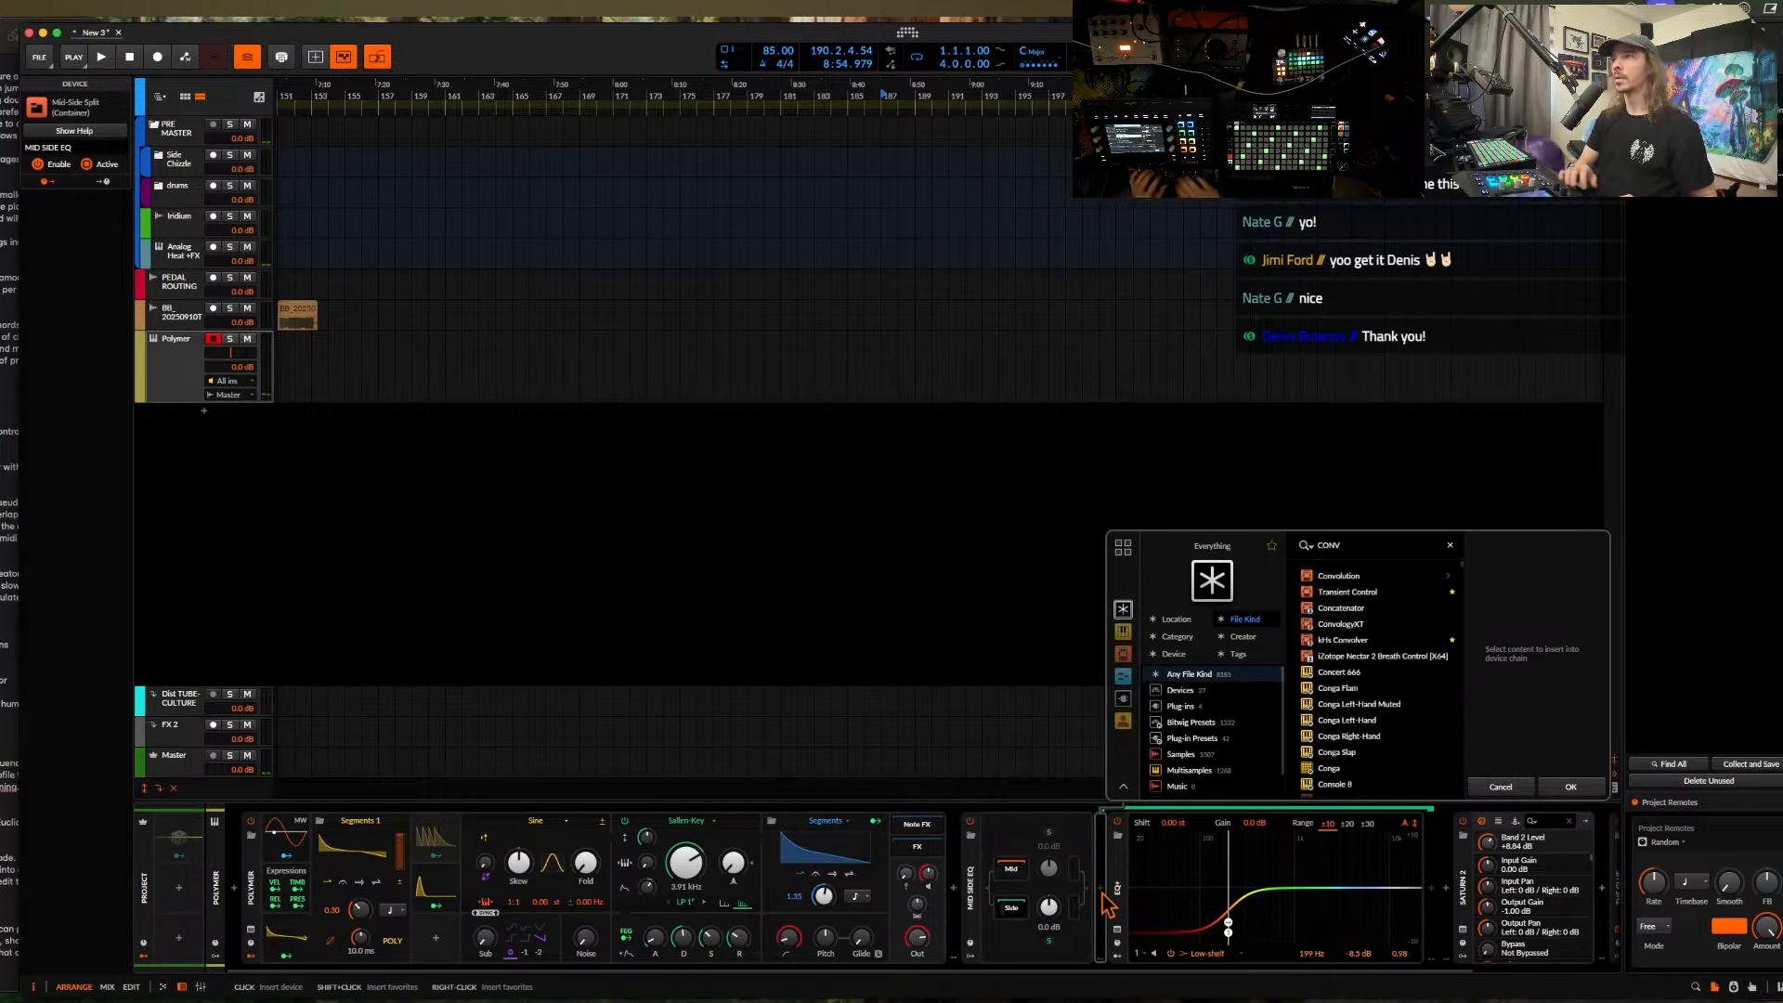
pyautogui.click(1341, 576)
pyautogui.click(1569, 787)
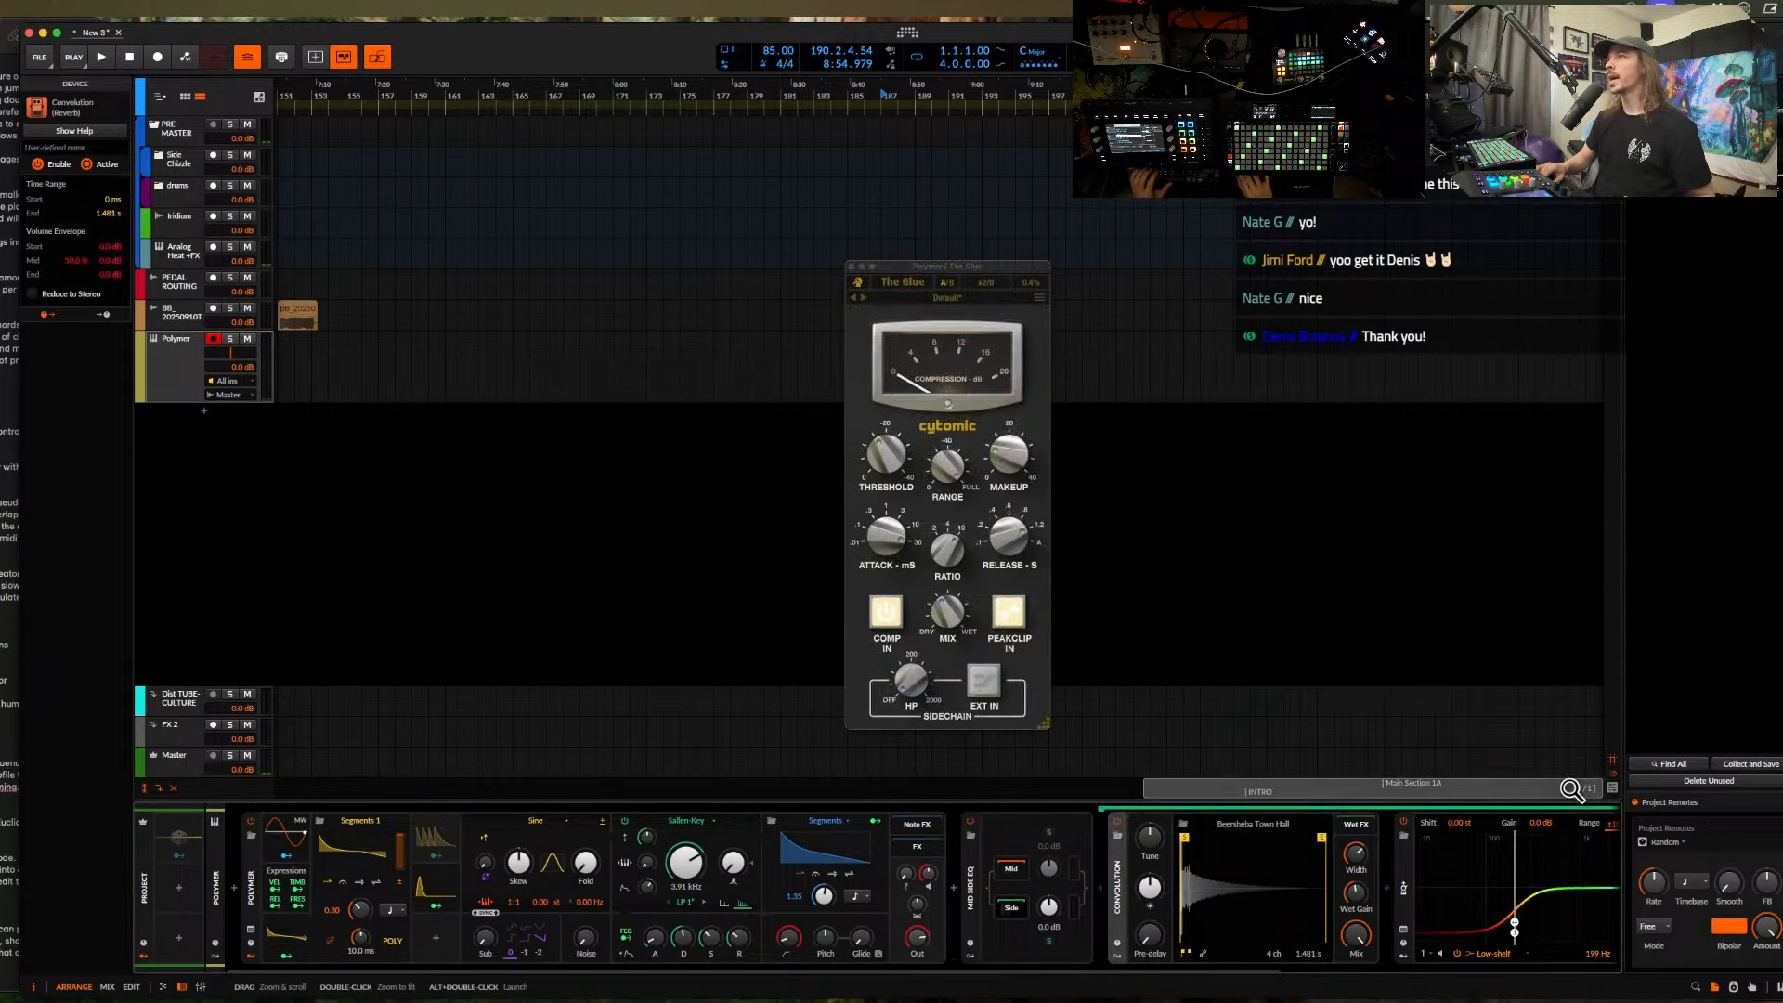
# - Audition hi-hat samples in the browser and load Hat 45 as the impulse of the Convolution device
pyautogui.click(1695, 987)
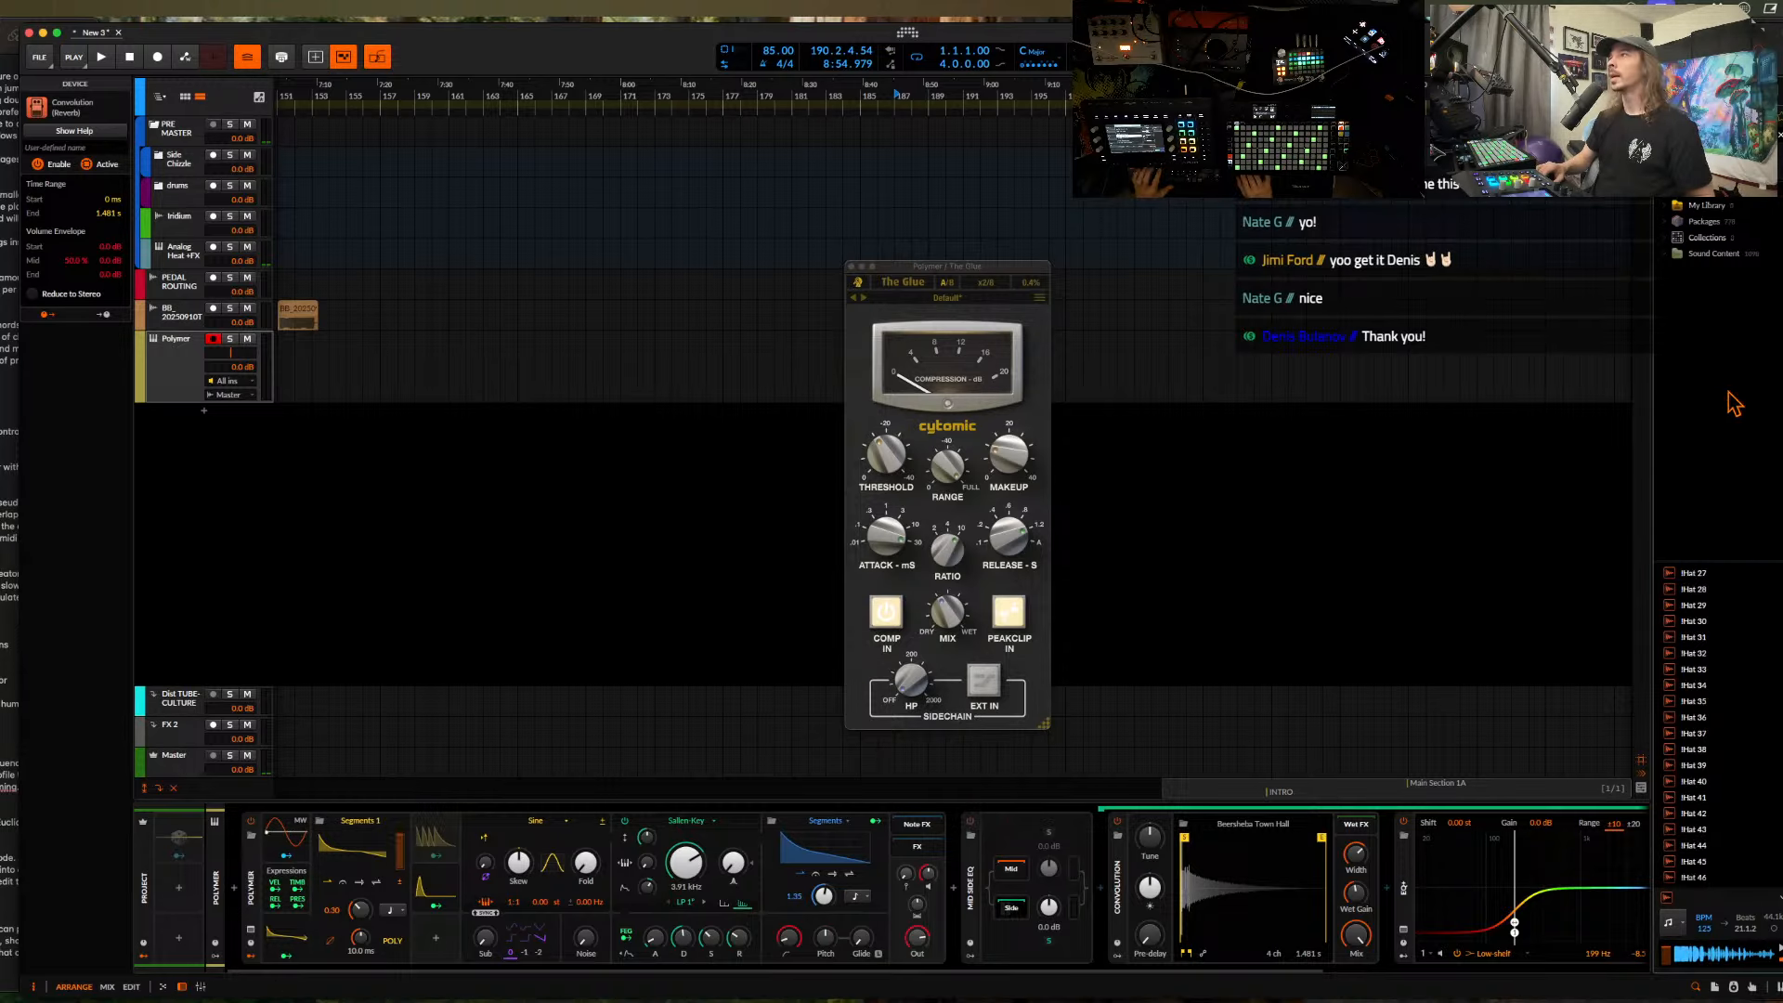
pyautogui.scroll(-4, 1703, 692)
pyautogui.click(1699, 689)
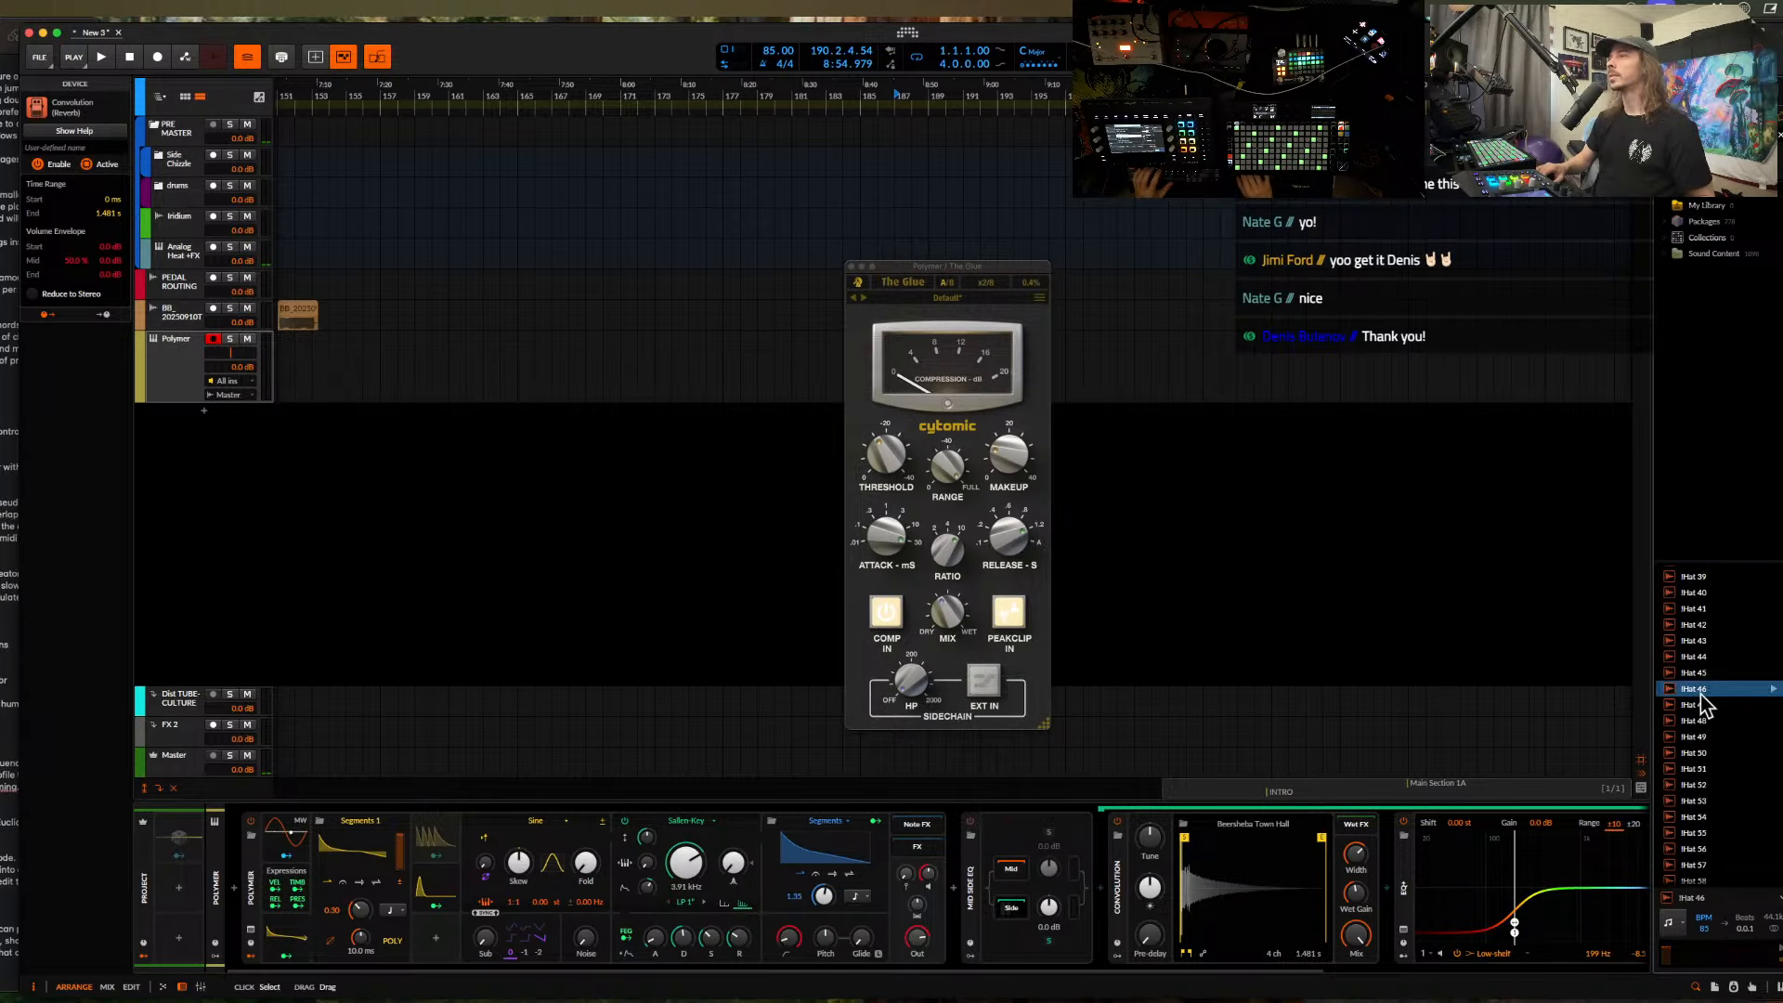
pyautogui.click(1699, 675)
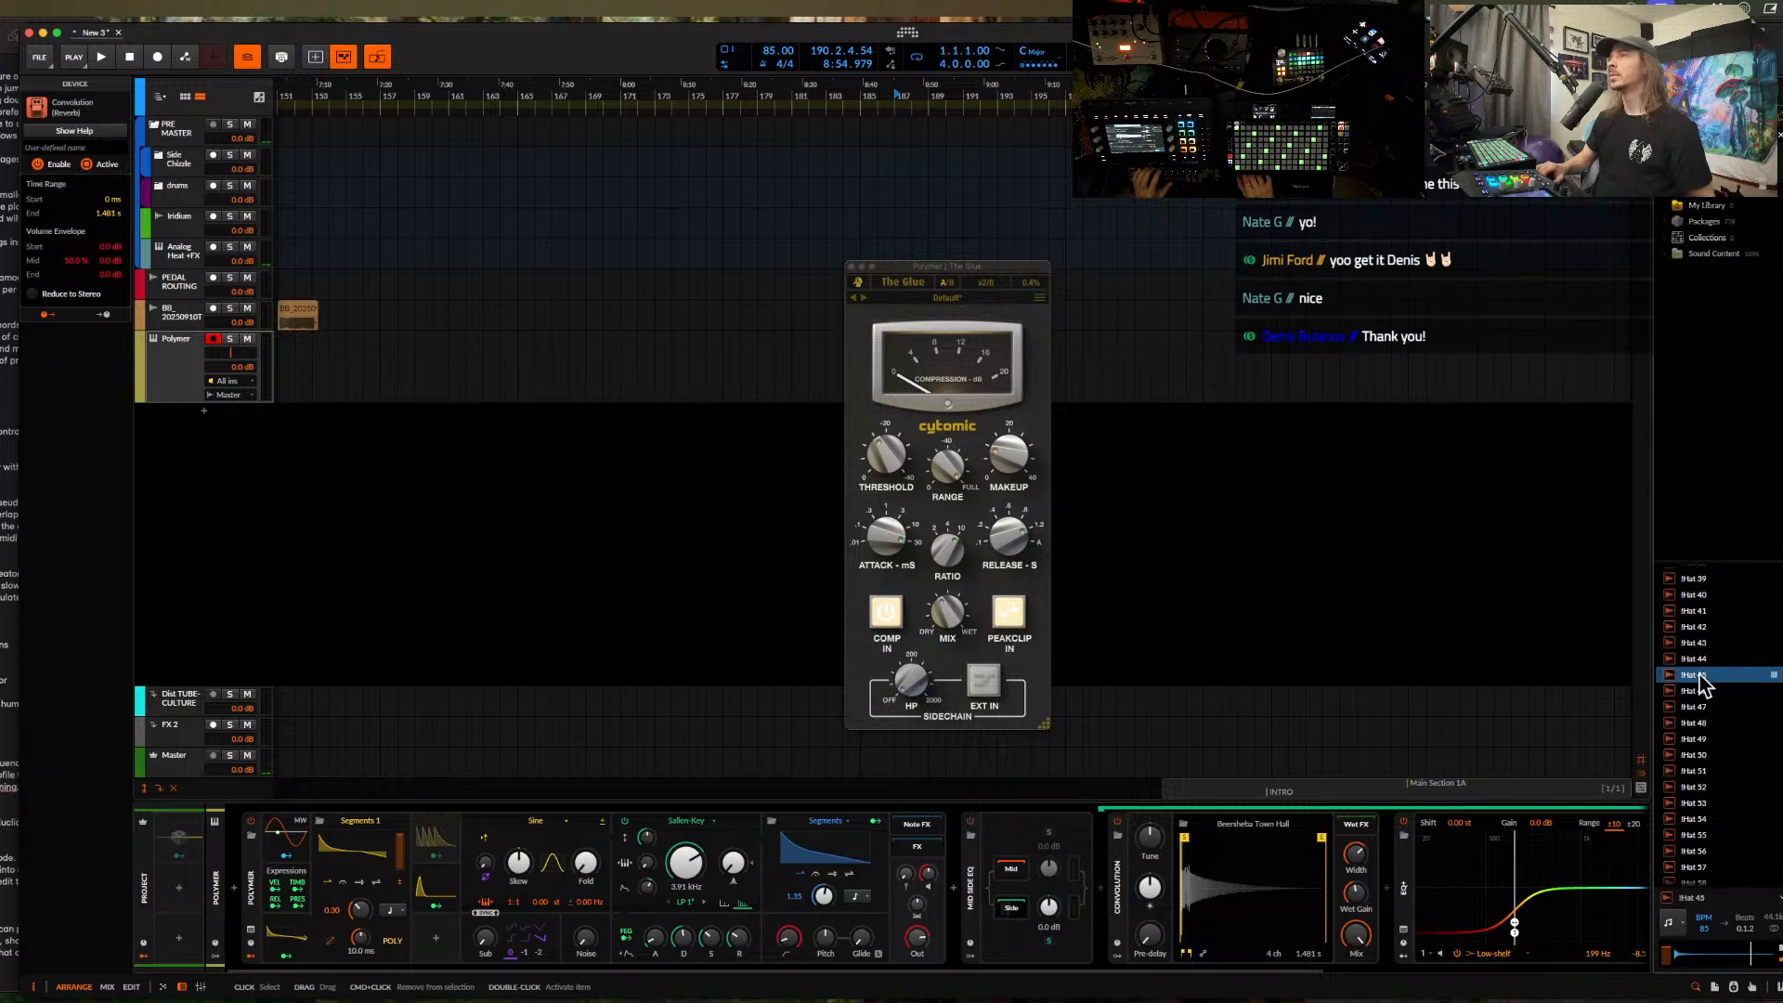
pyautogui.moveTo(1631, 725); pyautogui.dragTo(1267, 877)
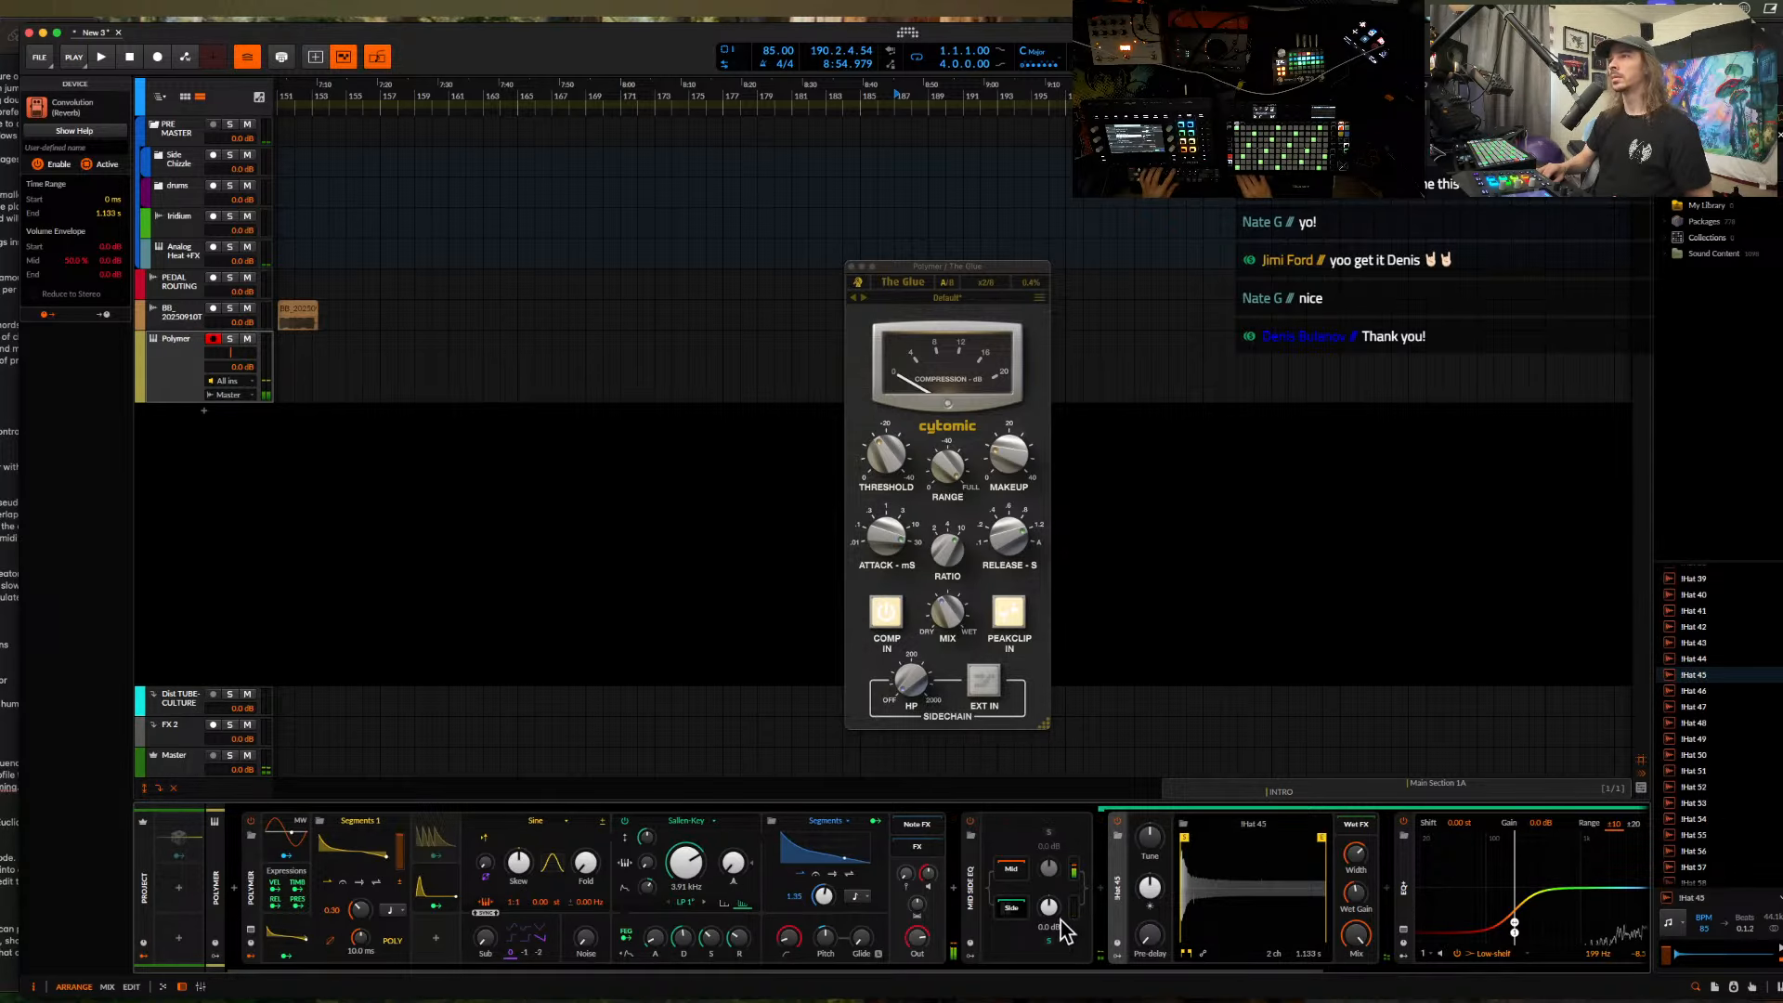
# - Insert a Distortion device between the Convolution and the EQ+ in the Side chain
pyautogui.click(1388, 893)
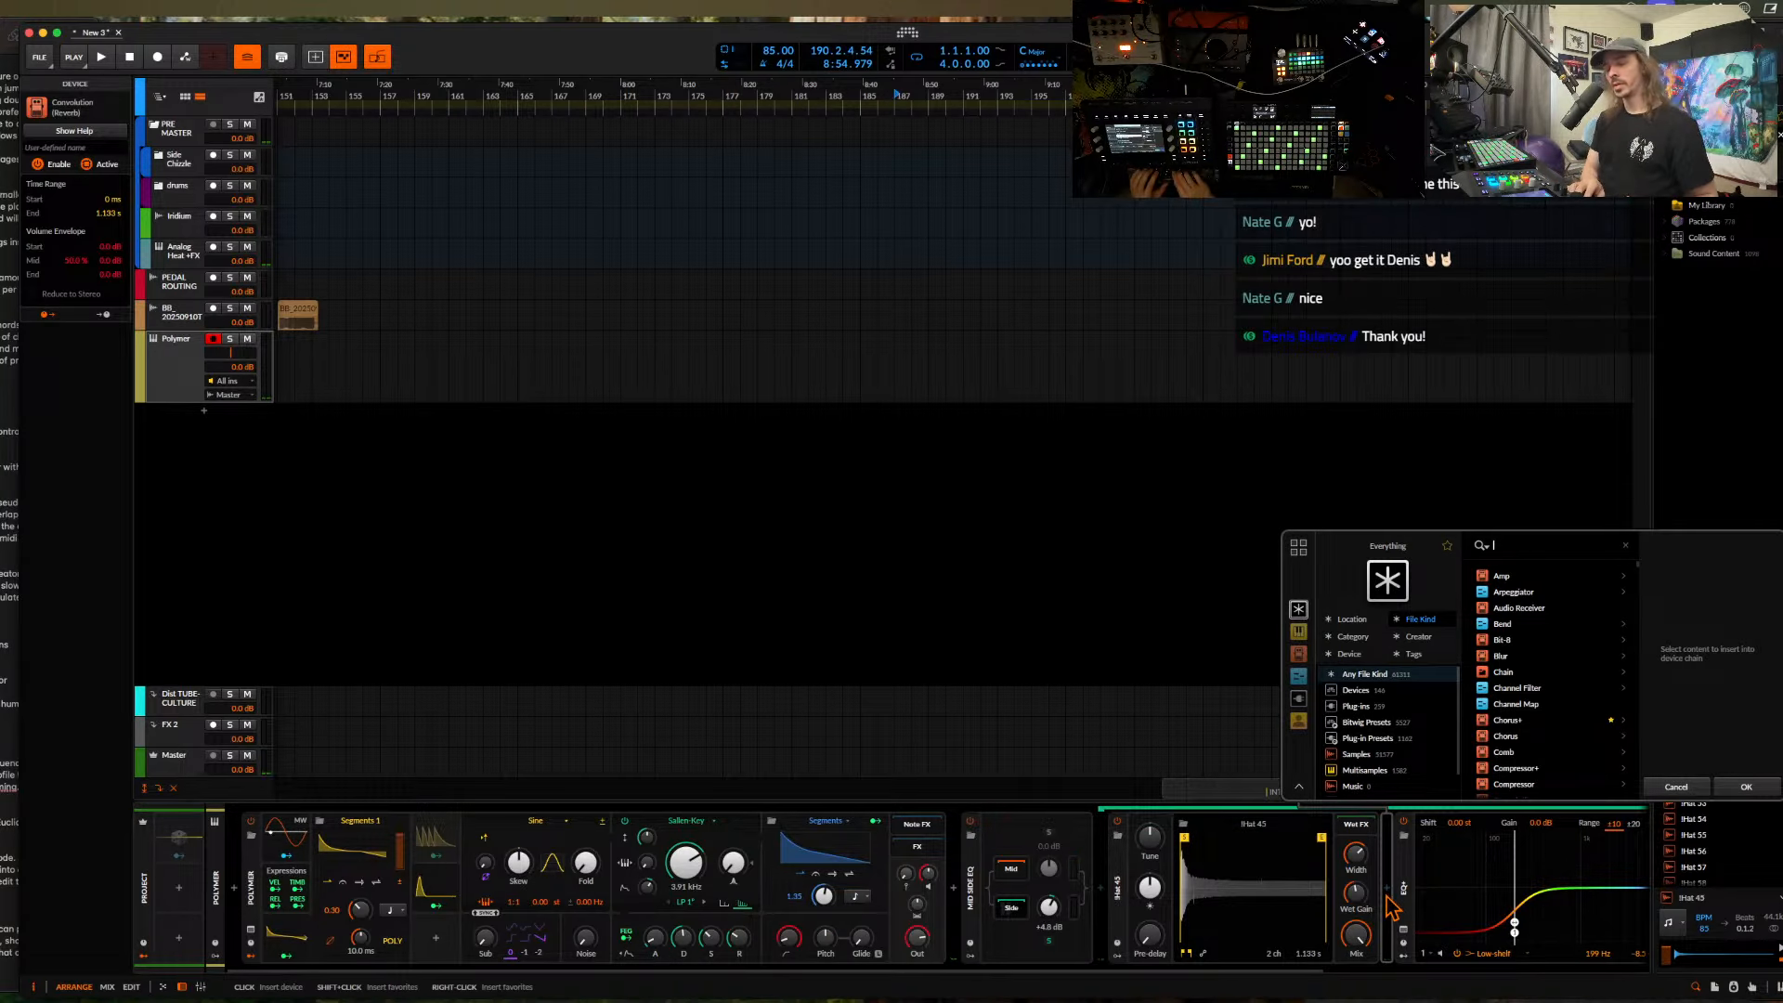
pyautogui.write('dis')
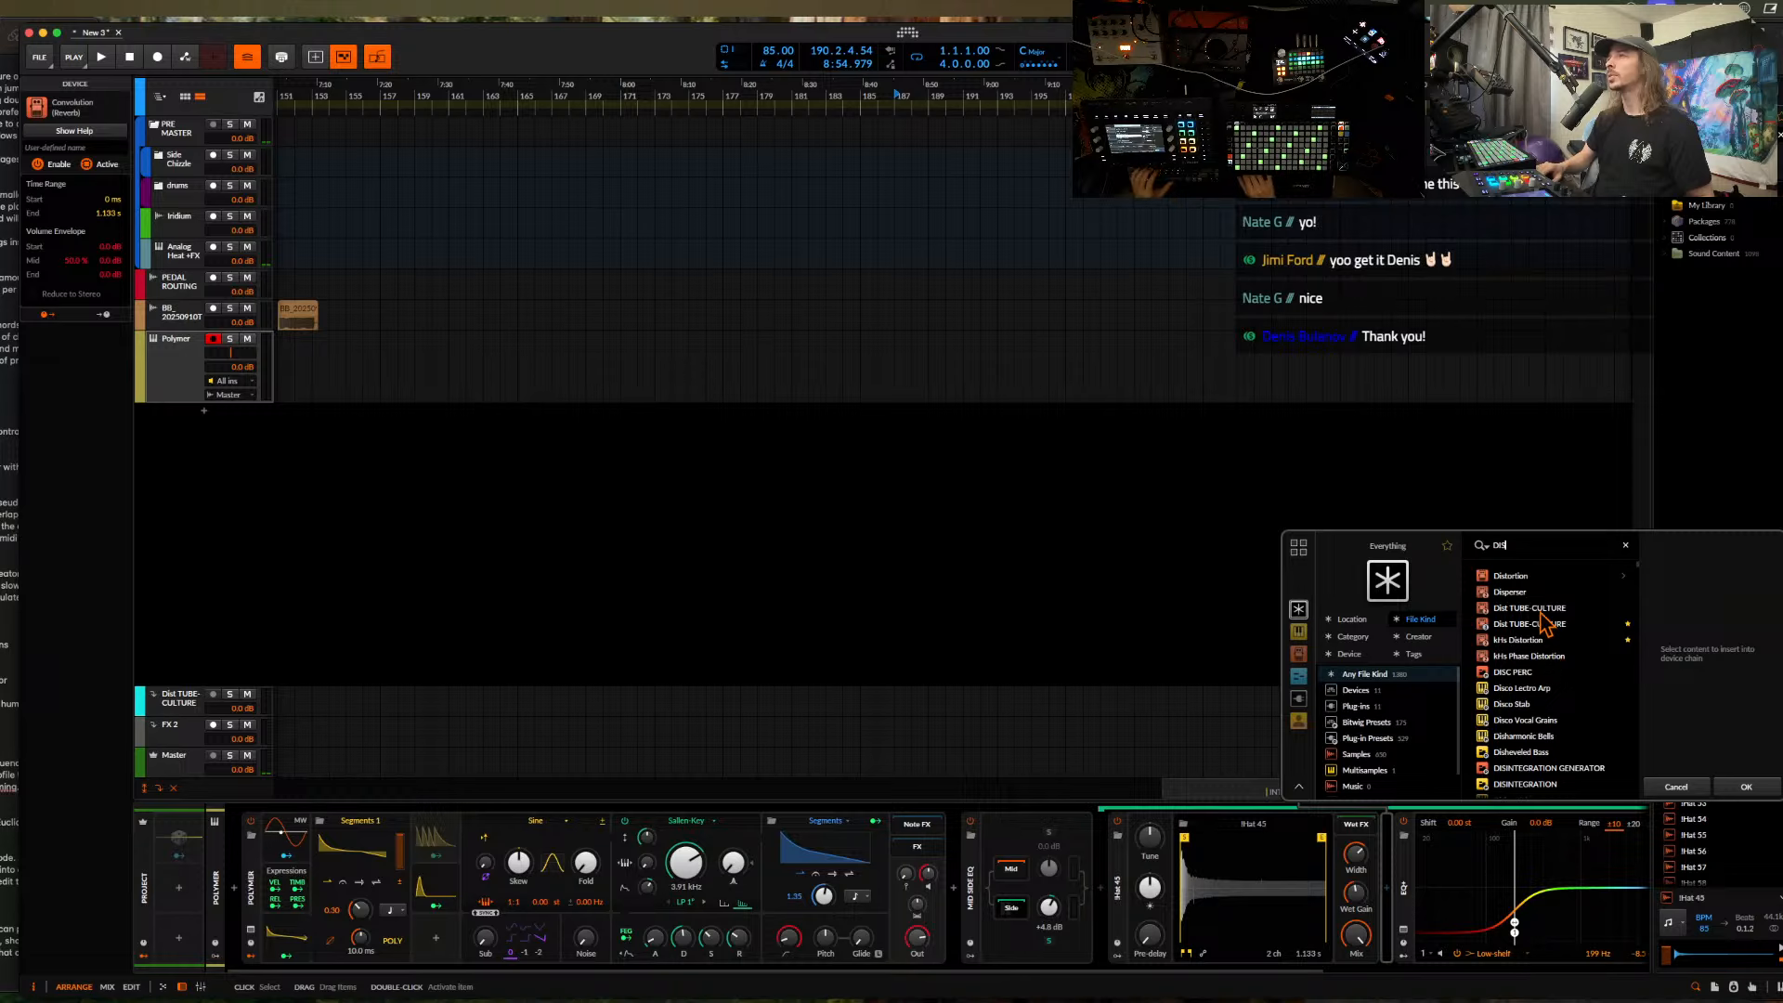
pyautogui.click(1509, 580)
pyautogui.click(1759, 786)
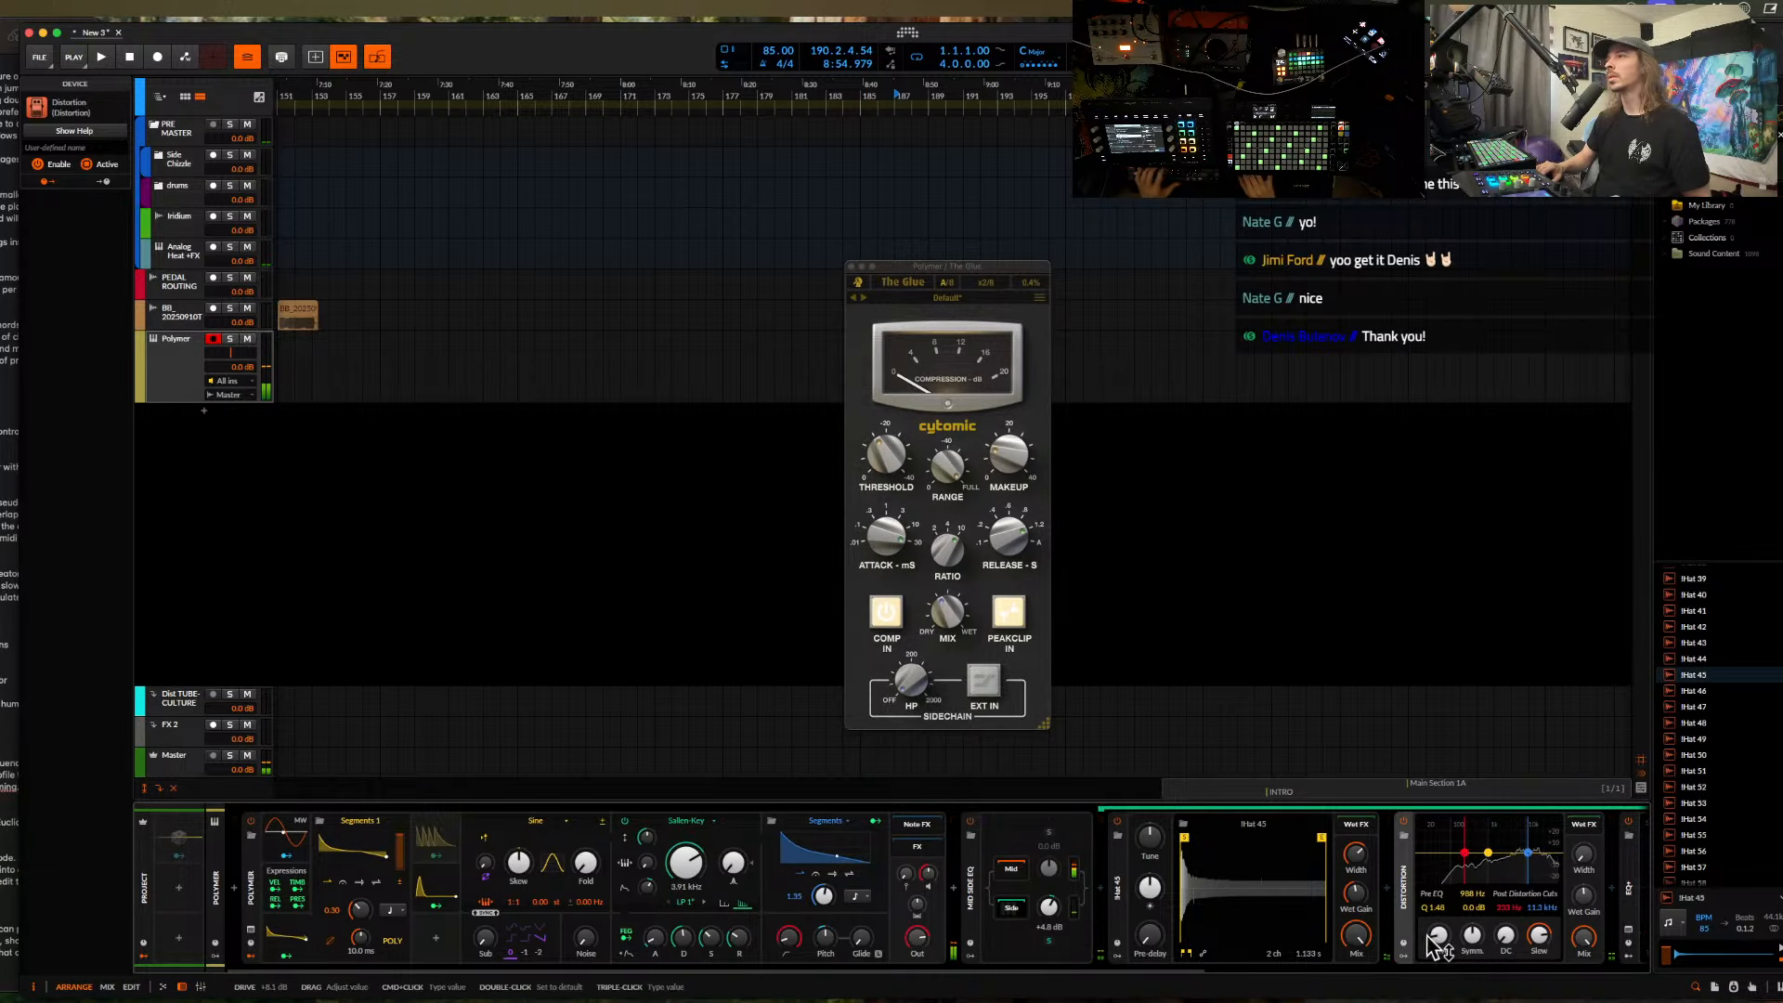
# - Insert a Bit-8 between the Convolution and the Distortion, with its clock at about 8.6 kHz and quantization level at about -42 dB
pyautogui.click(1388, 894)
pyautogui.write('BIT')
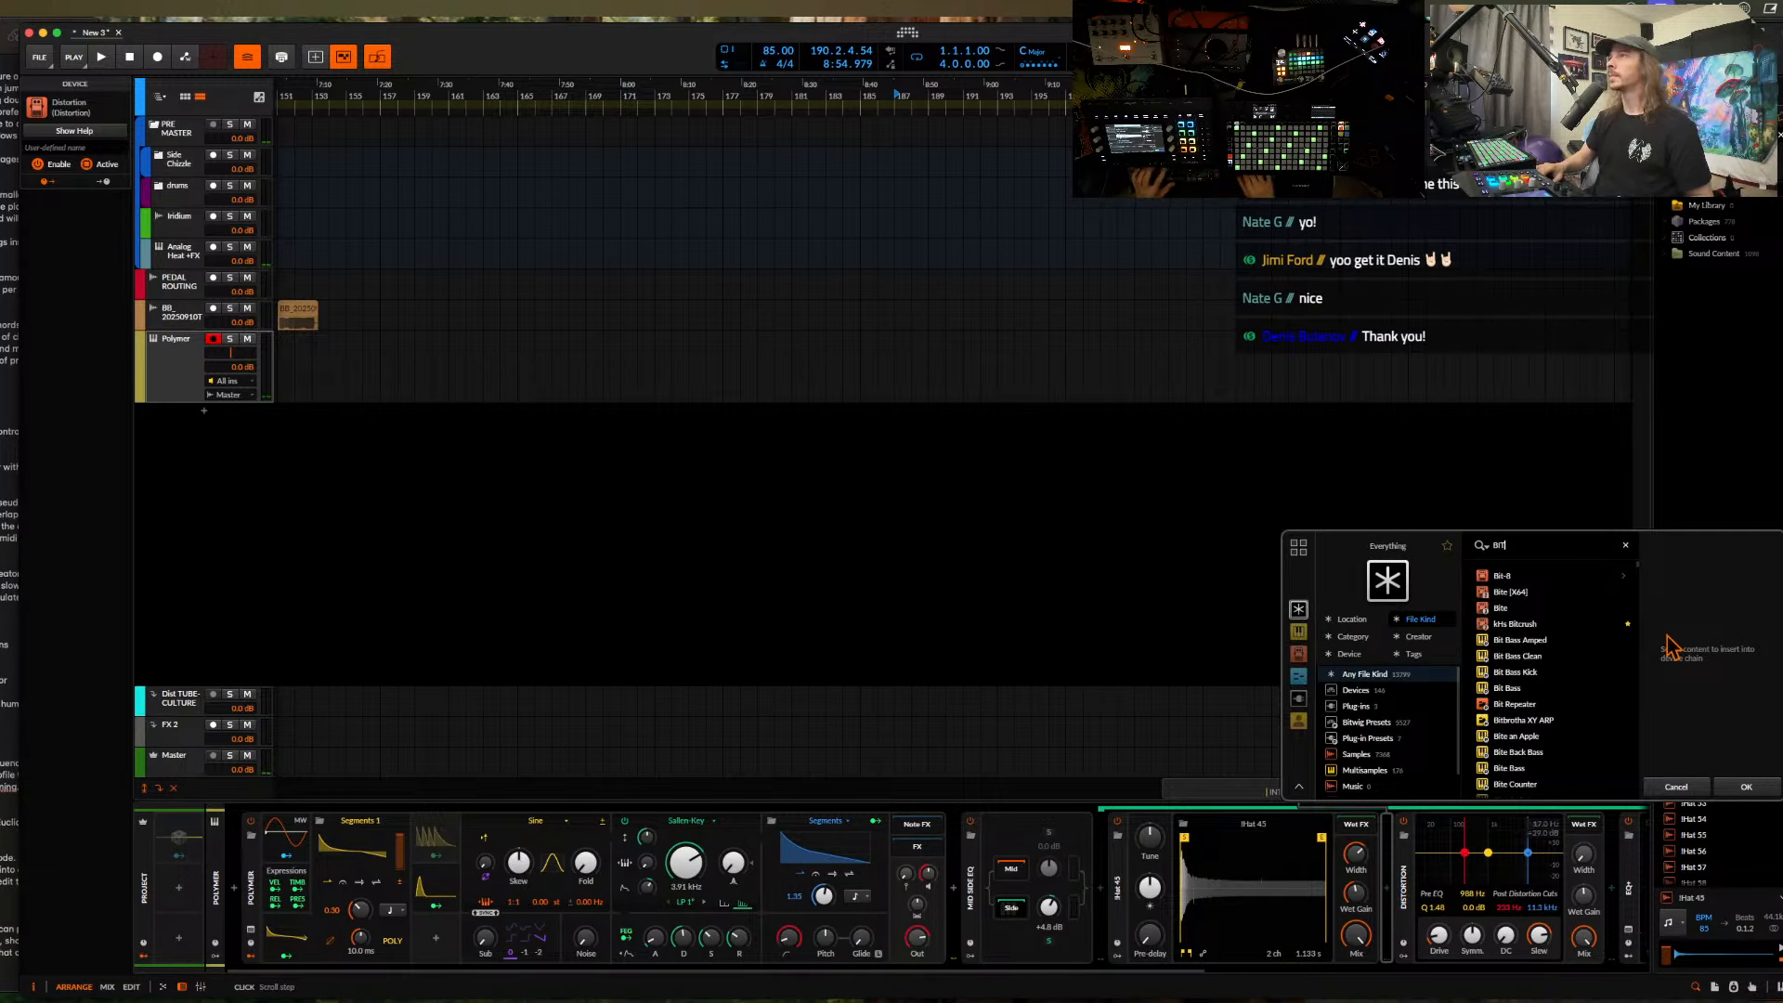
pyautogui.click(1513, 580)
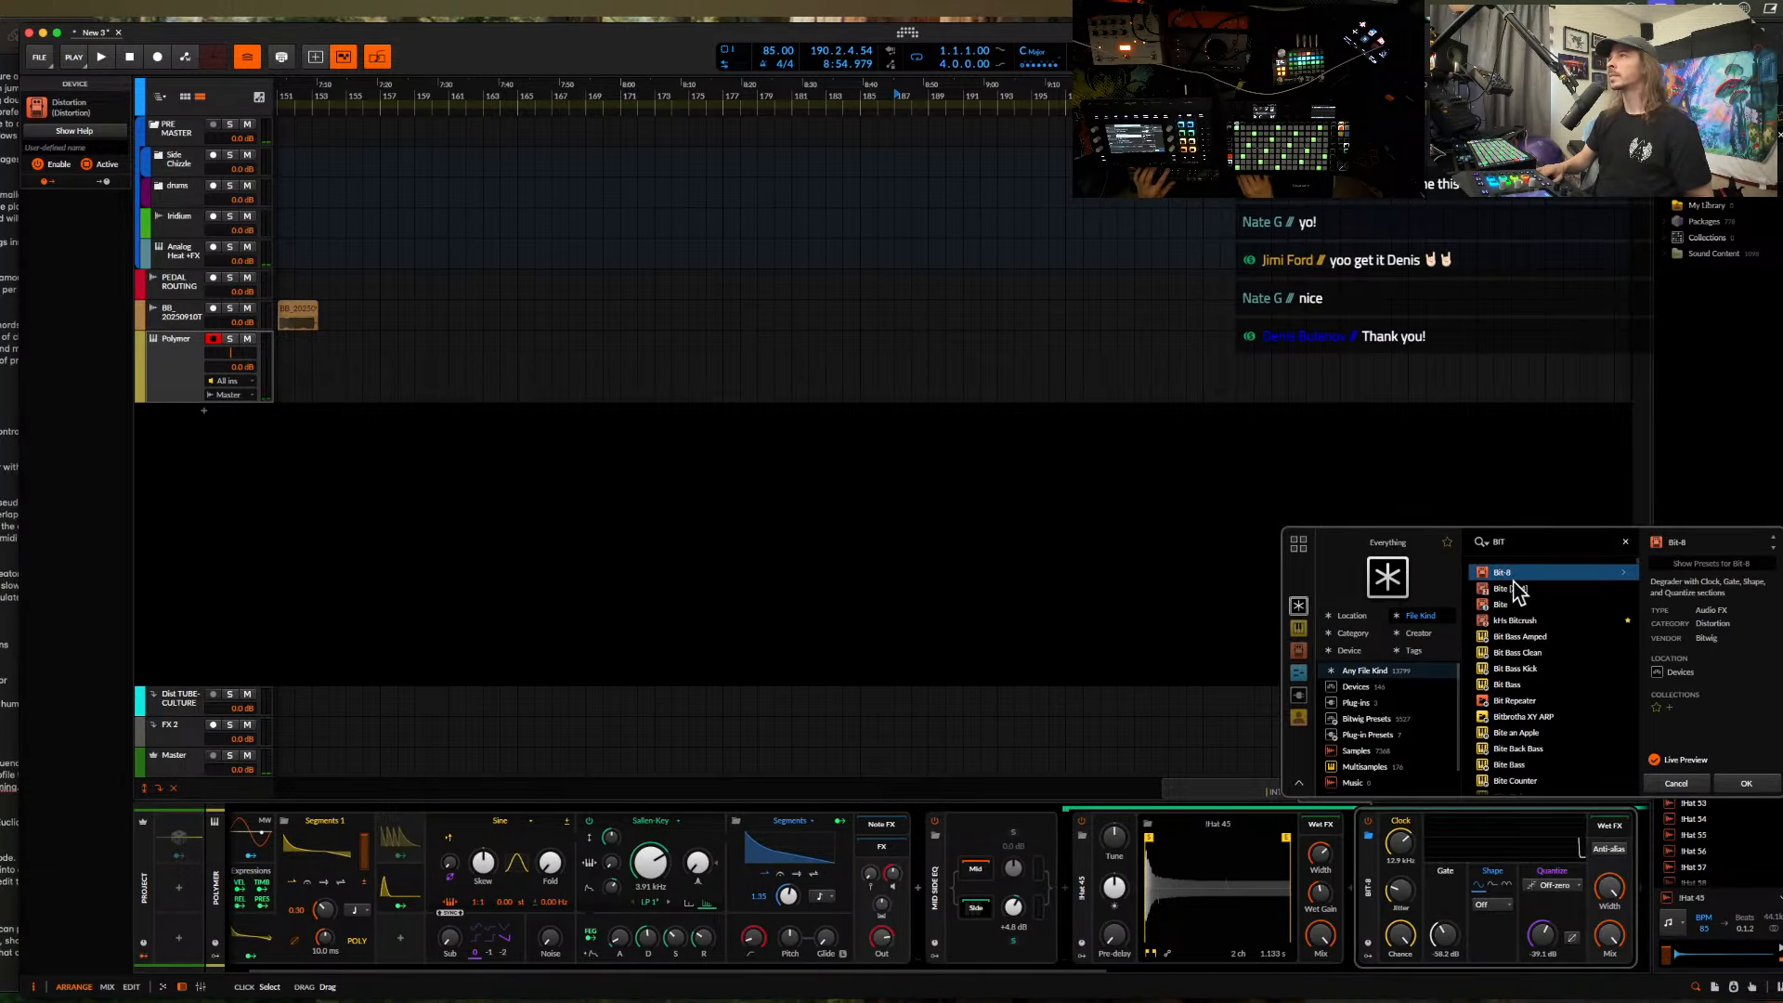
pyautogui.click(1747, 784)
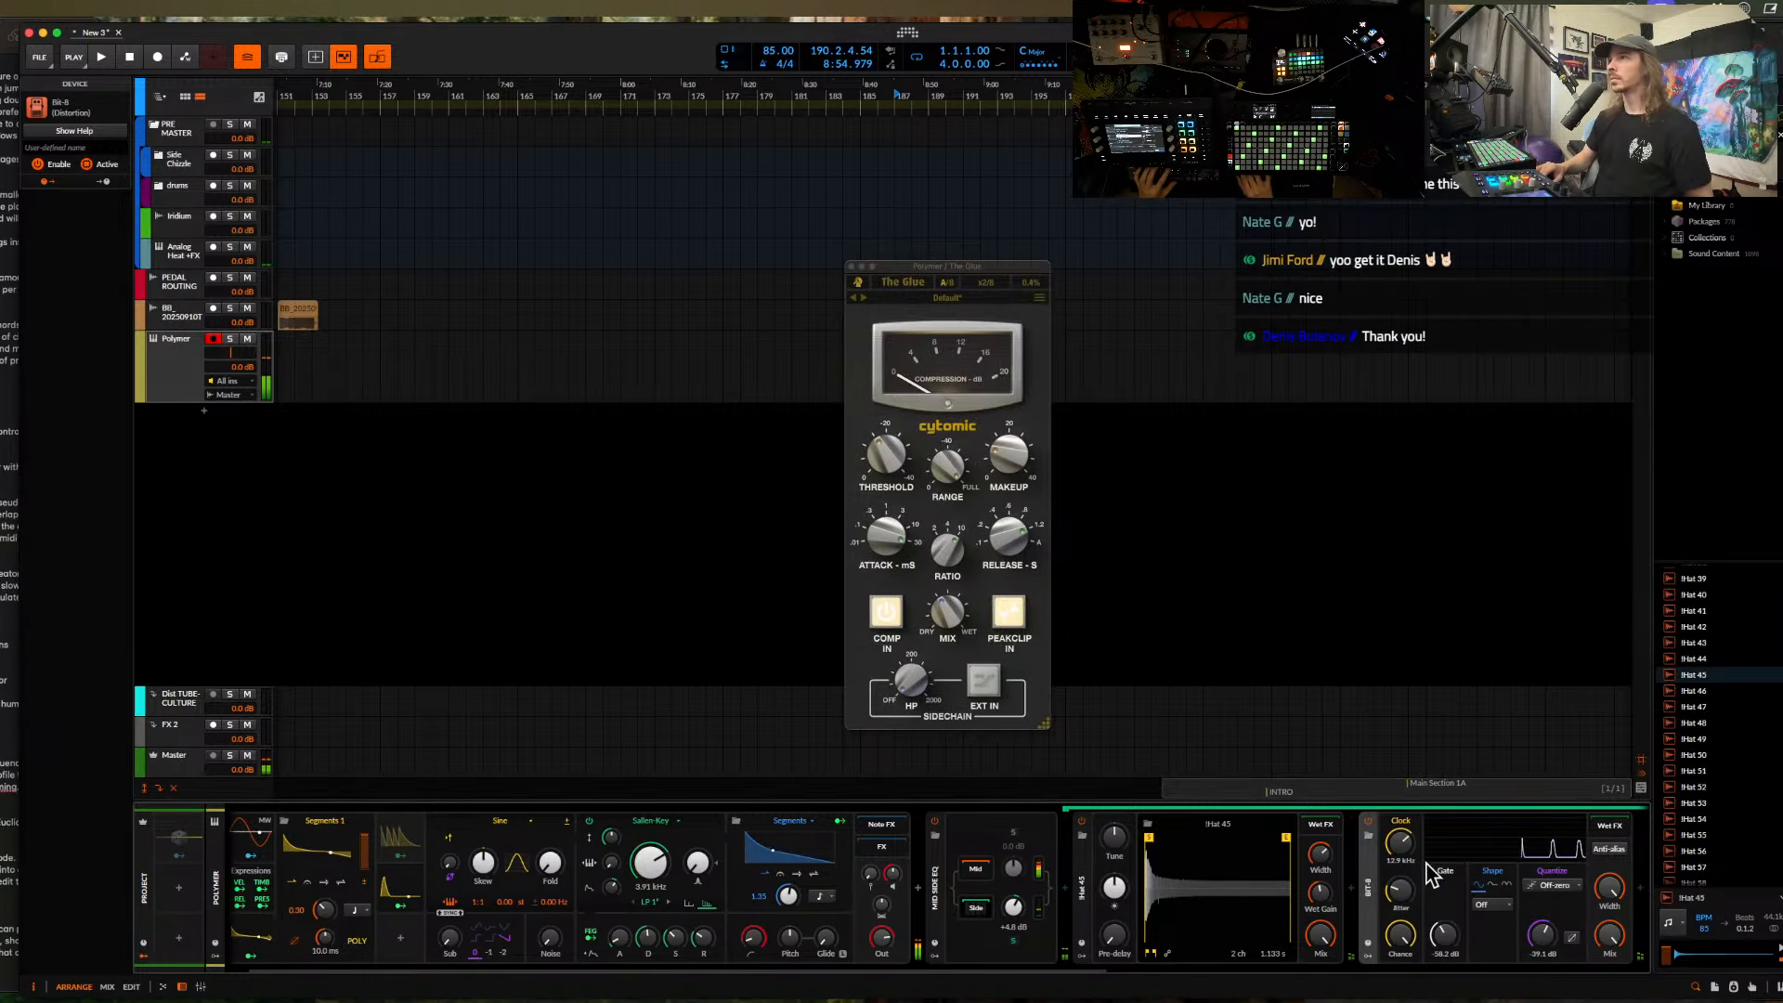
pyautogui.moveTo(1400, 842); pyautogui.dragTo(1400, 835)
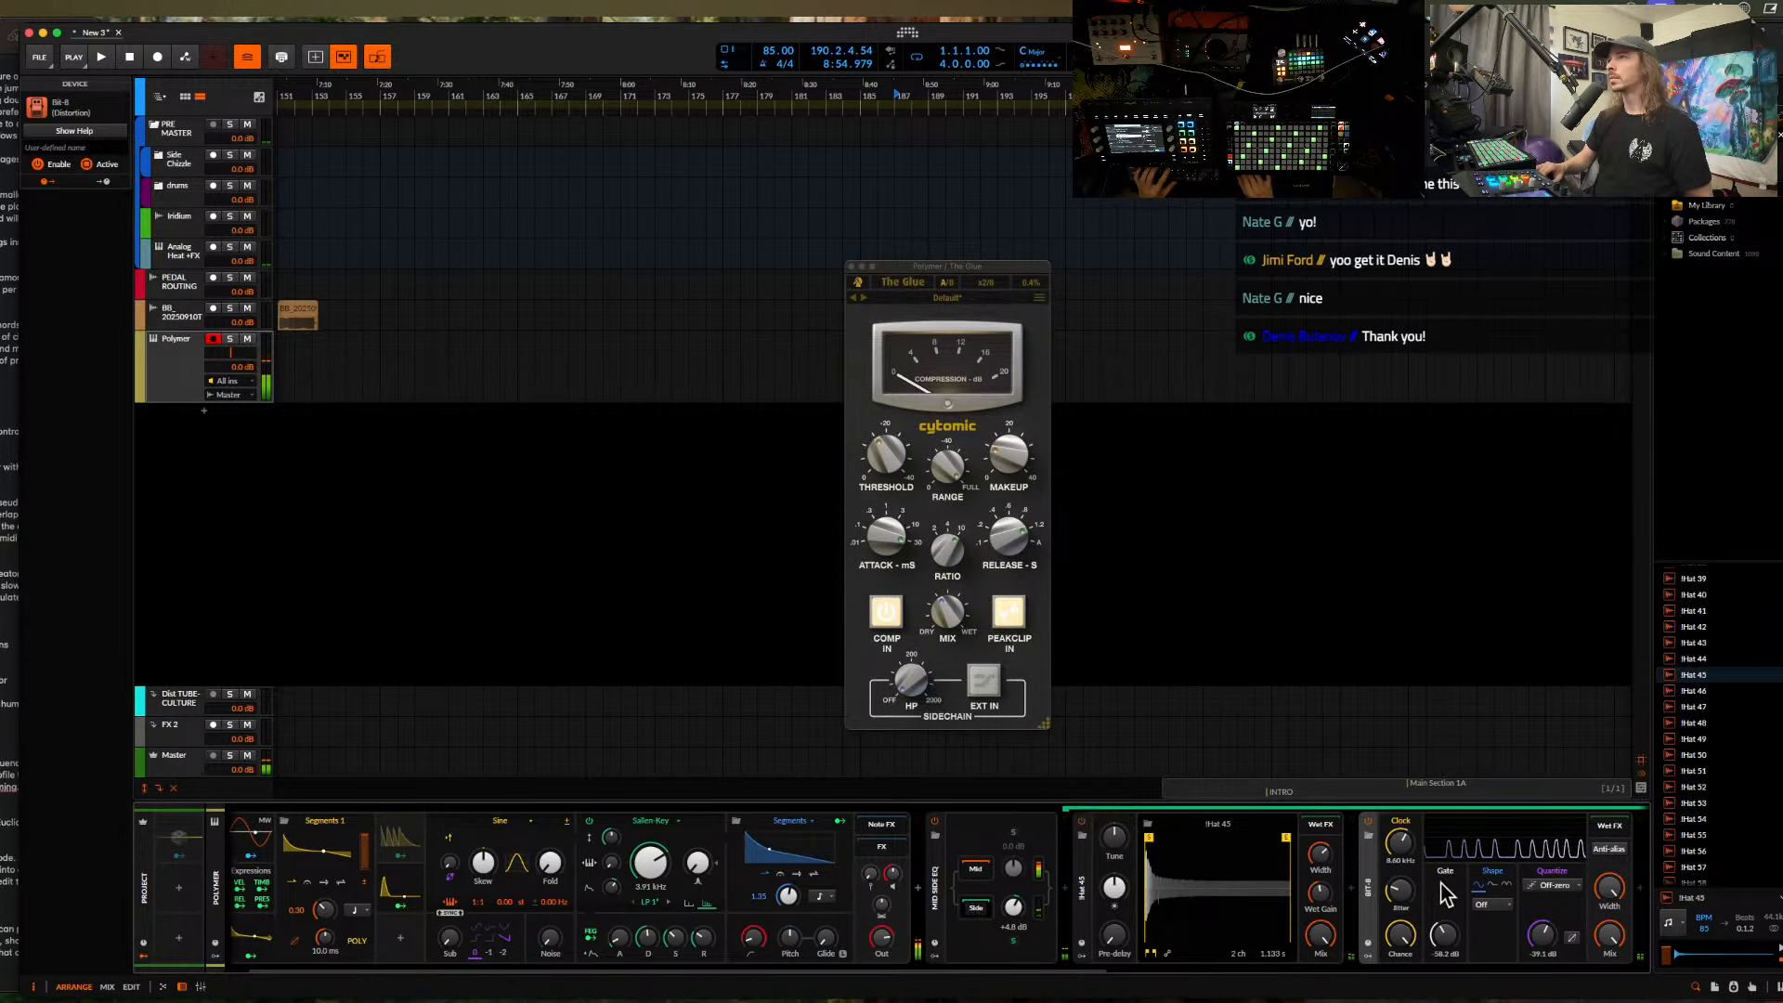
pyautogui.moveTo(1610, 938); pyautogui.dragTo(1610, 986)
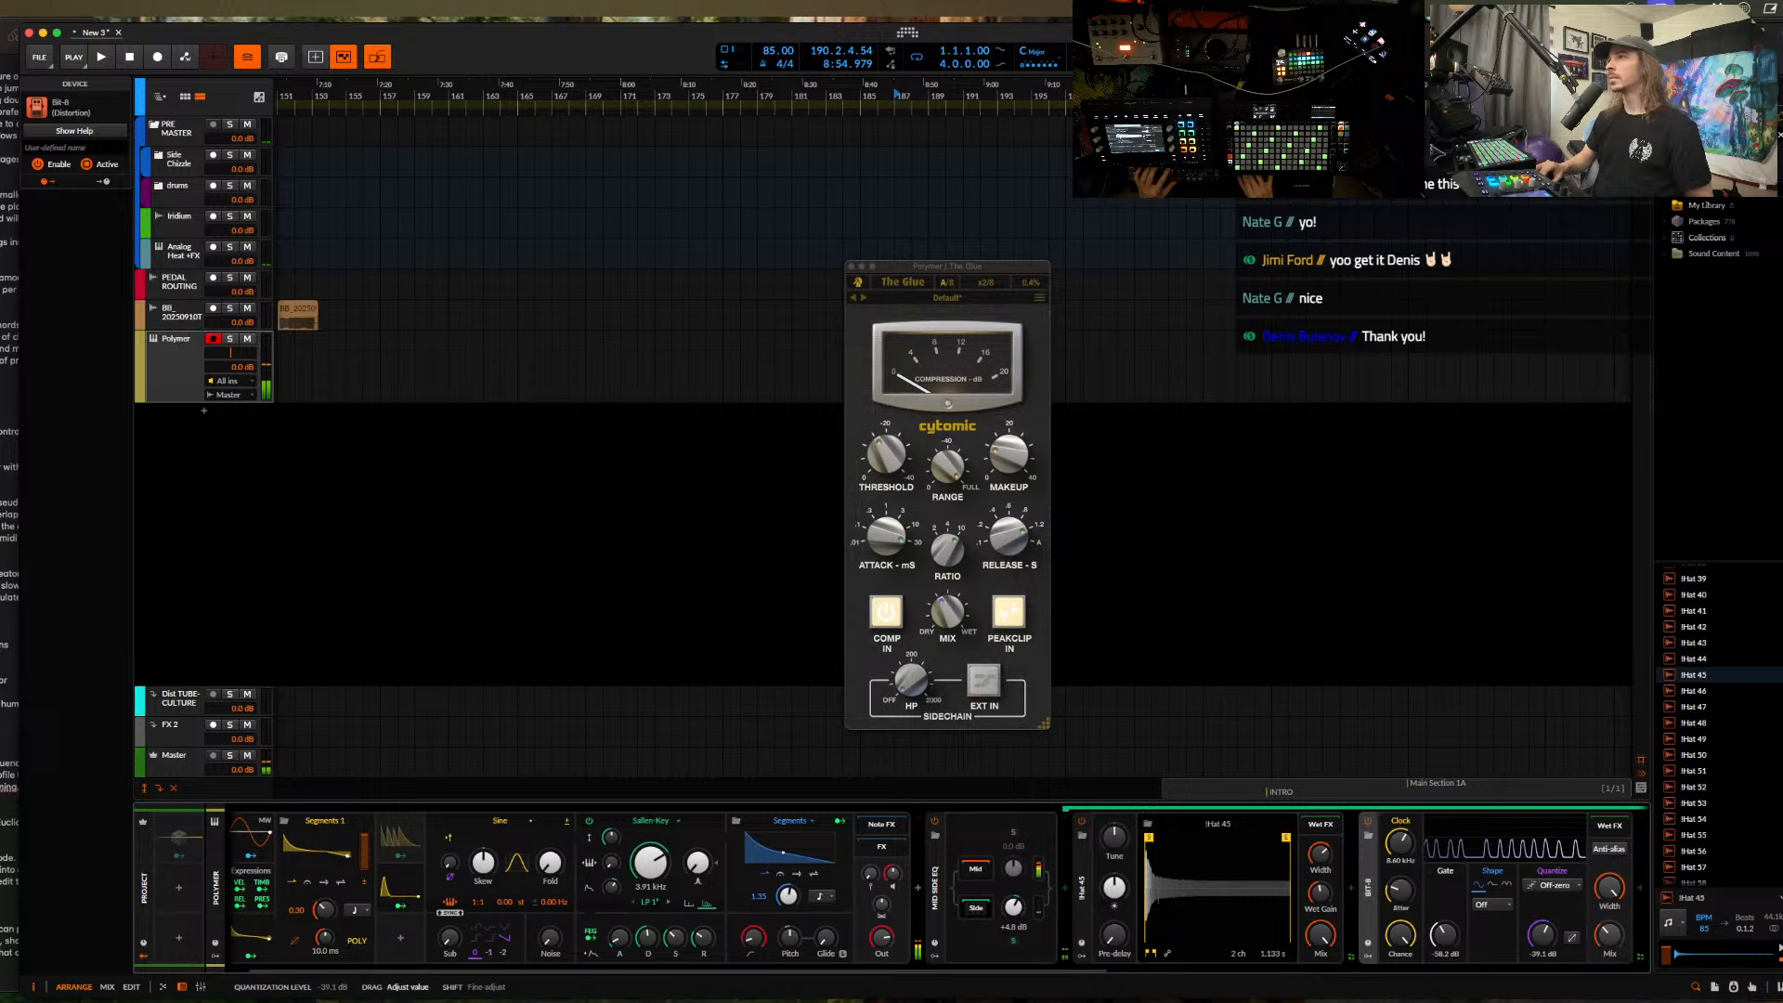
# - Add a -4.0 dB bell cut at 2.21 kHz to the Side chain's EQ+, and raise the Side level to about +10 dB
pyautogui.hscroll(6, 1392, 900)
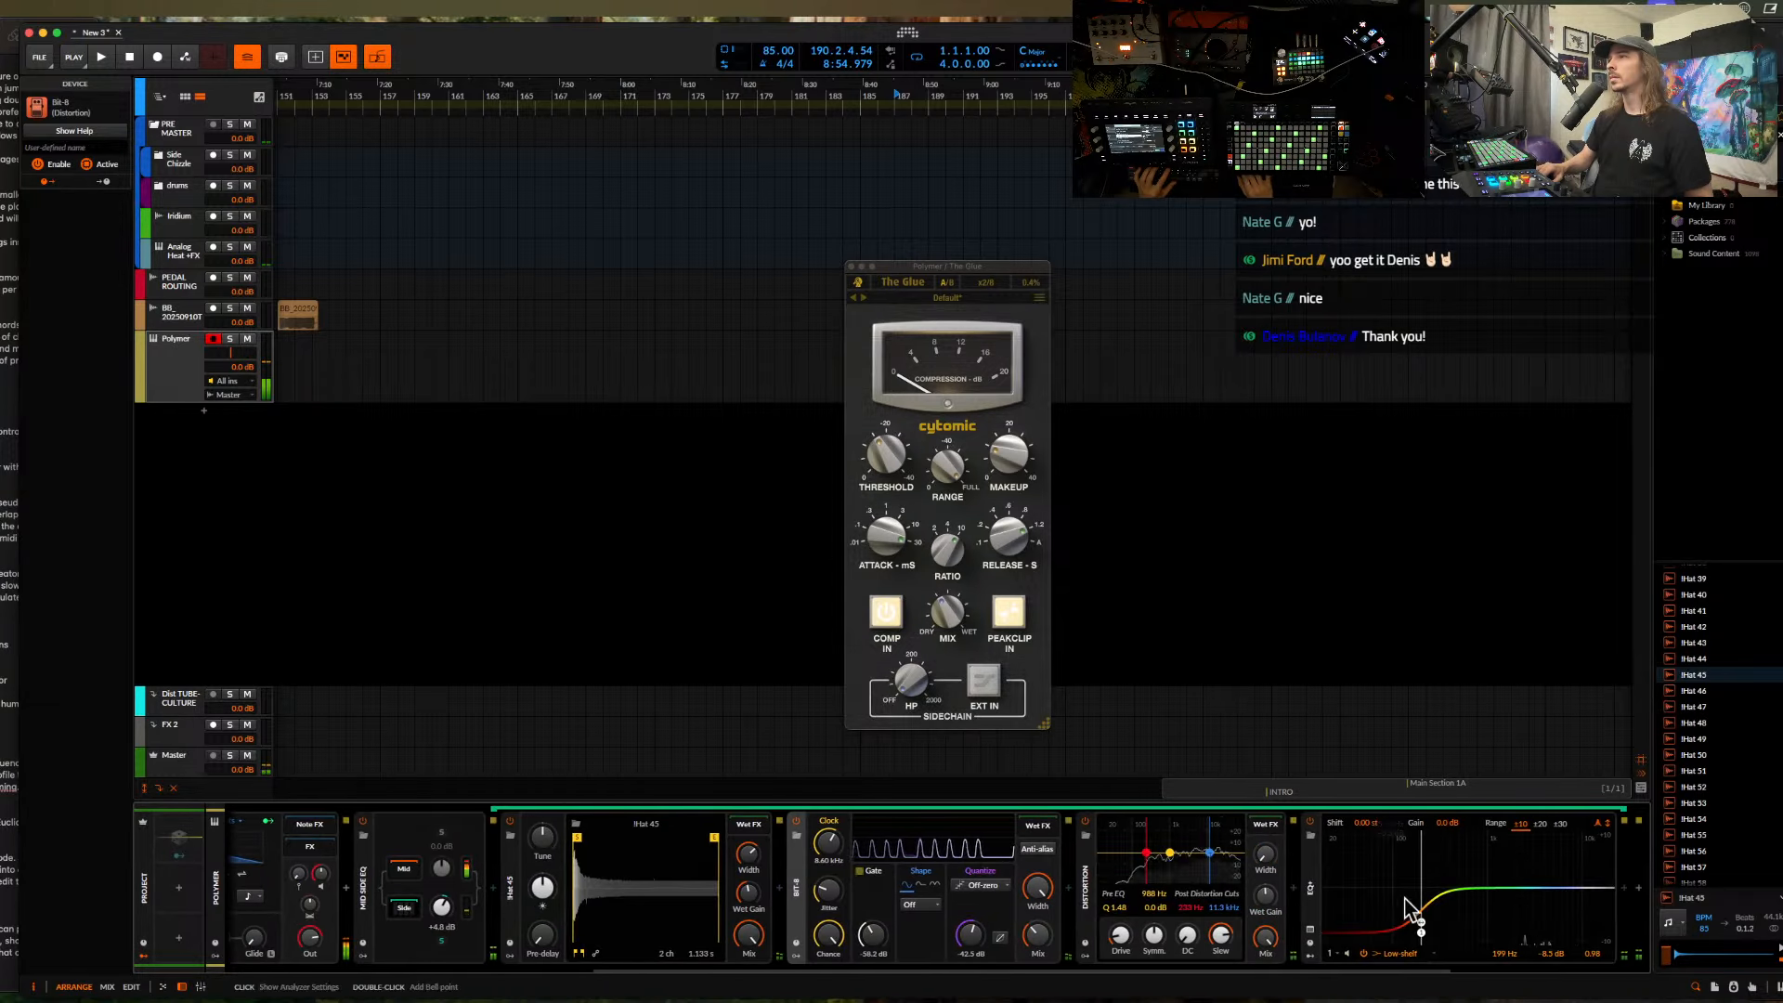
pyautogui.moveTo(1381, 889); pyautogui.dragTo(1380, 909)
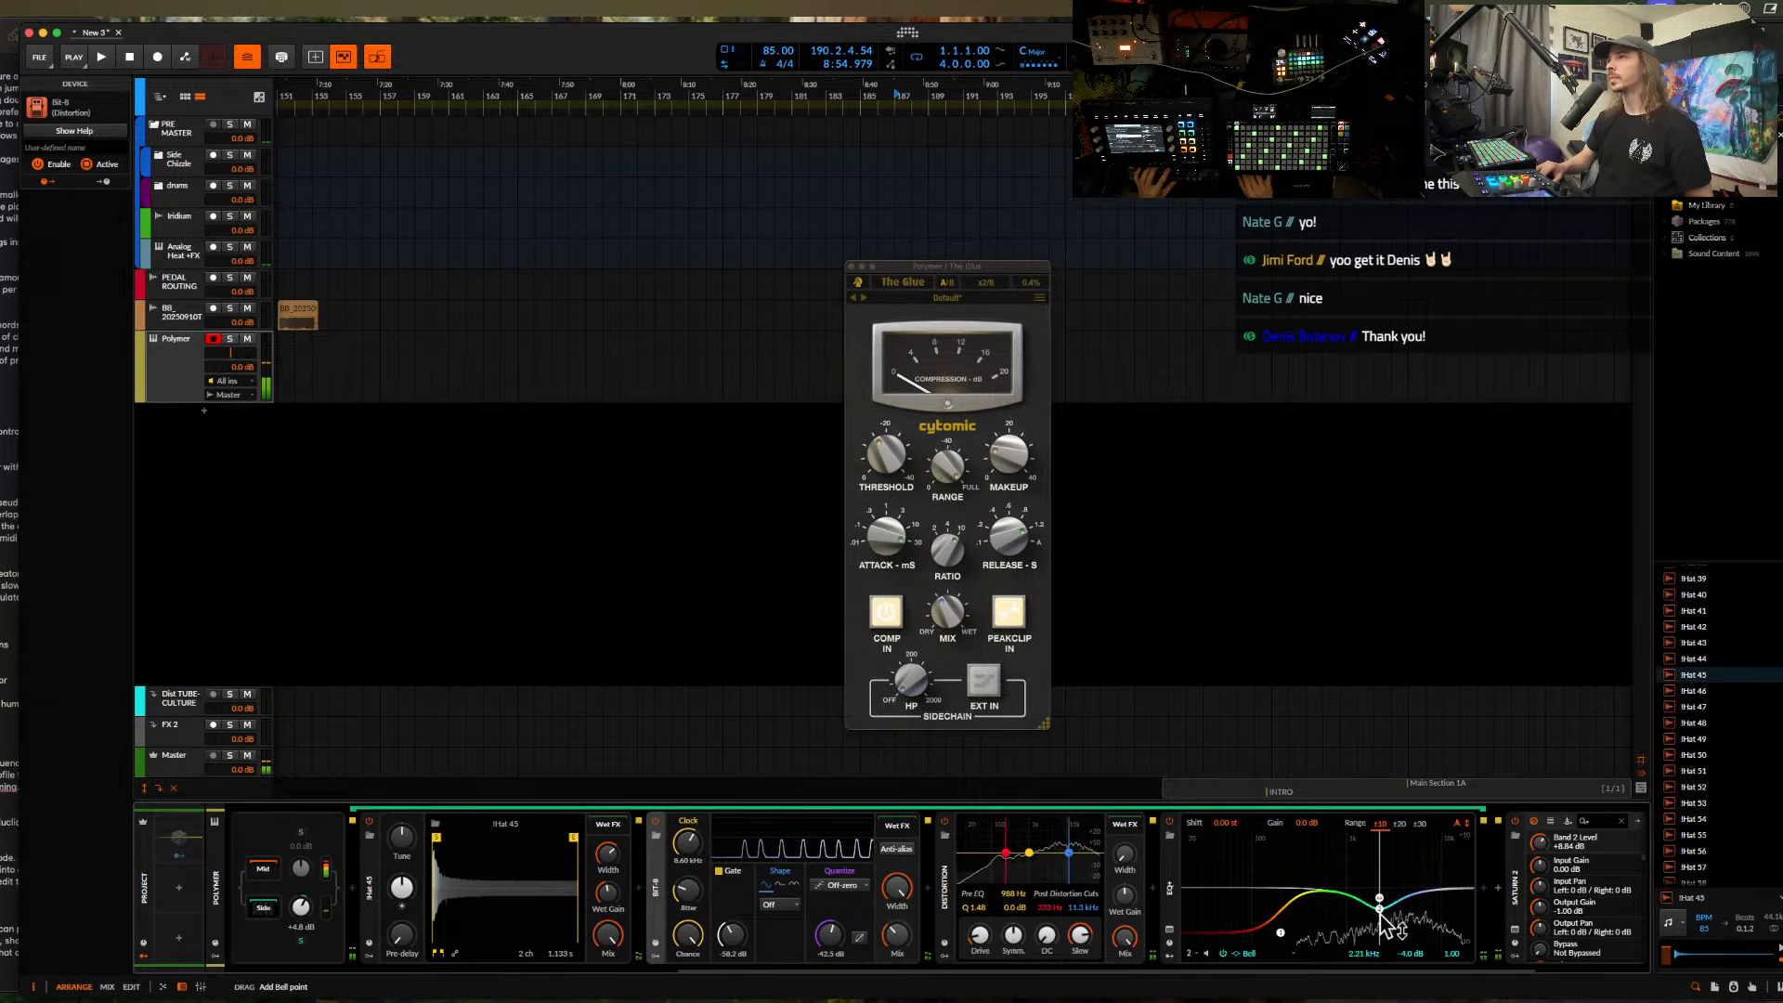
pyautogui.hscroll(-2, 562, 893)
pyautogui.hscroll(-2, 562, 901)
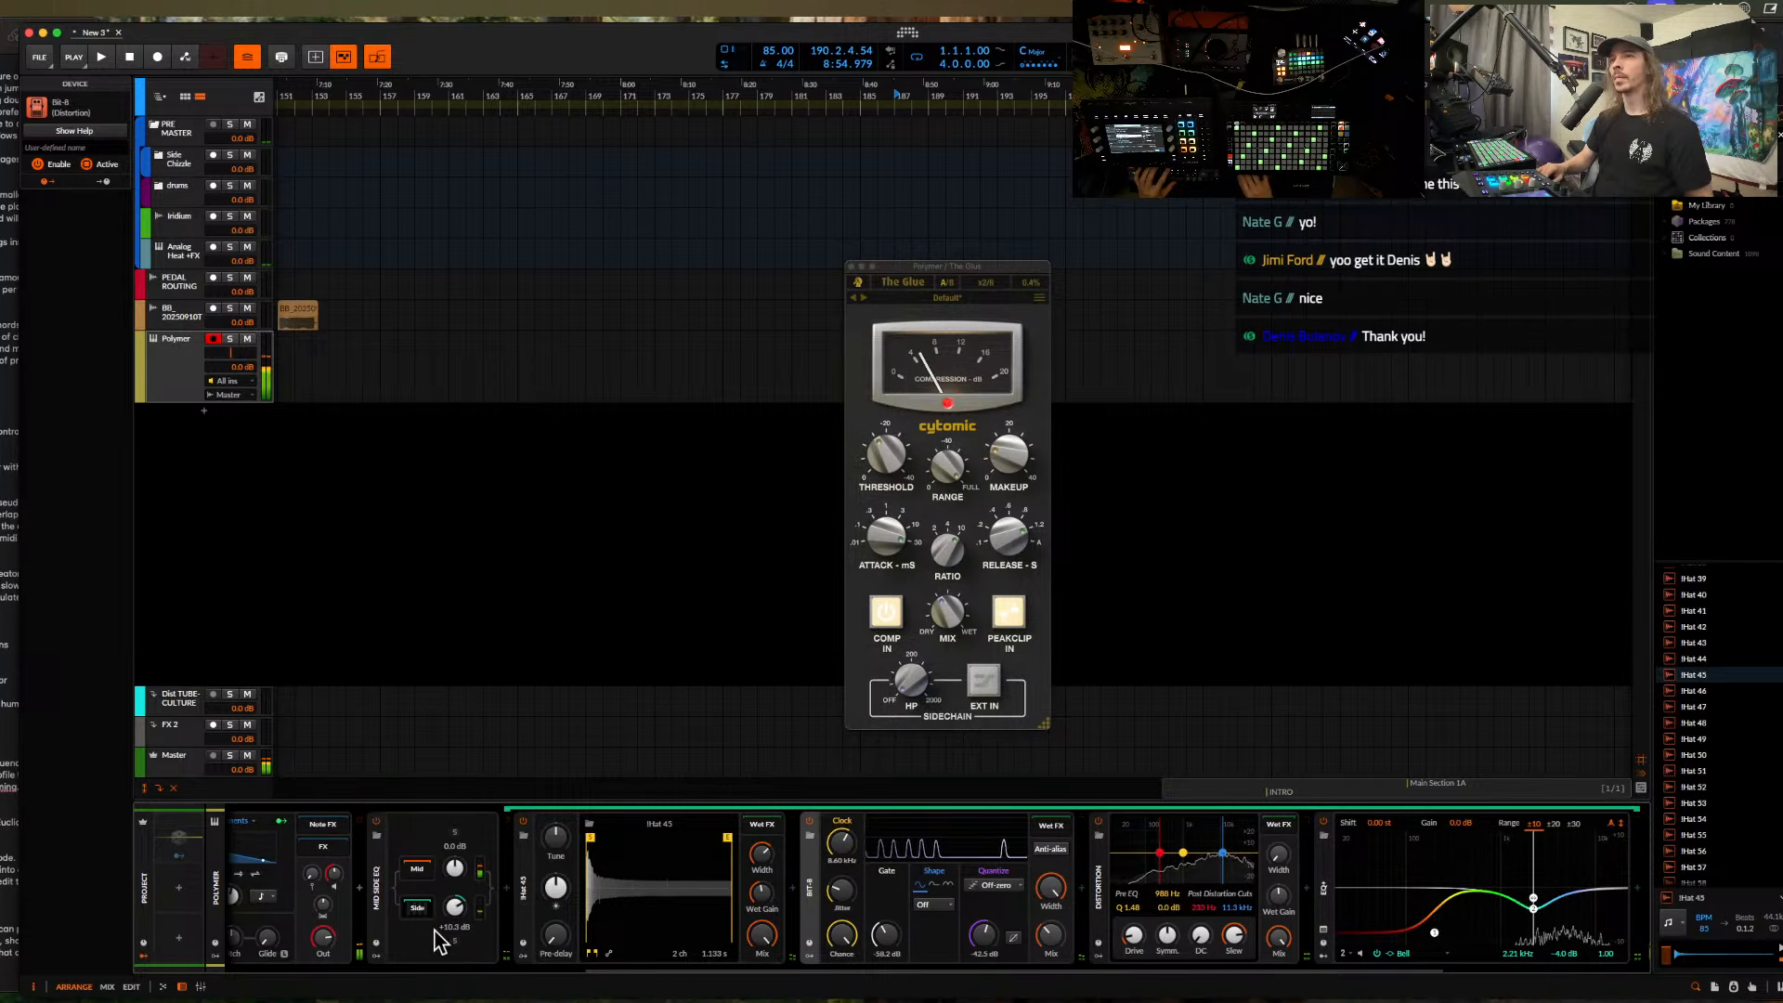
# - Shape the Convolution's volume envelope so the tail fades out early, and raise the Distortion's high cut to about 20.2 kHz
pyautogui.click(609, 953)
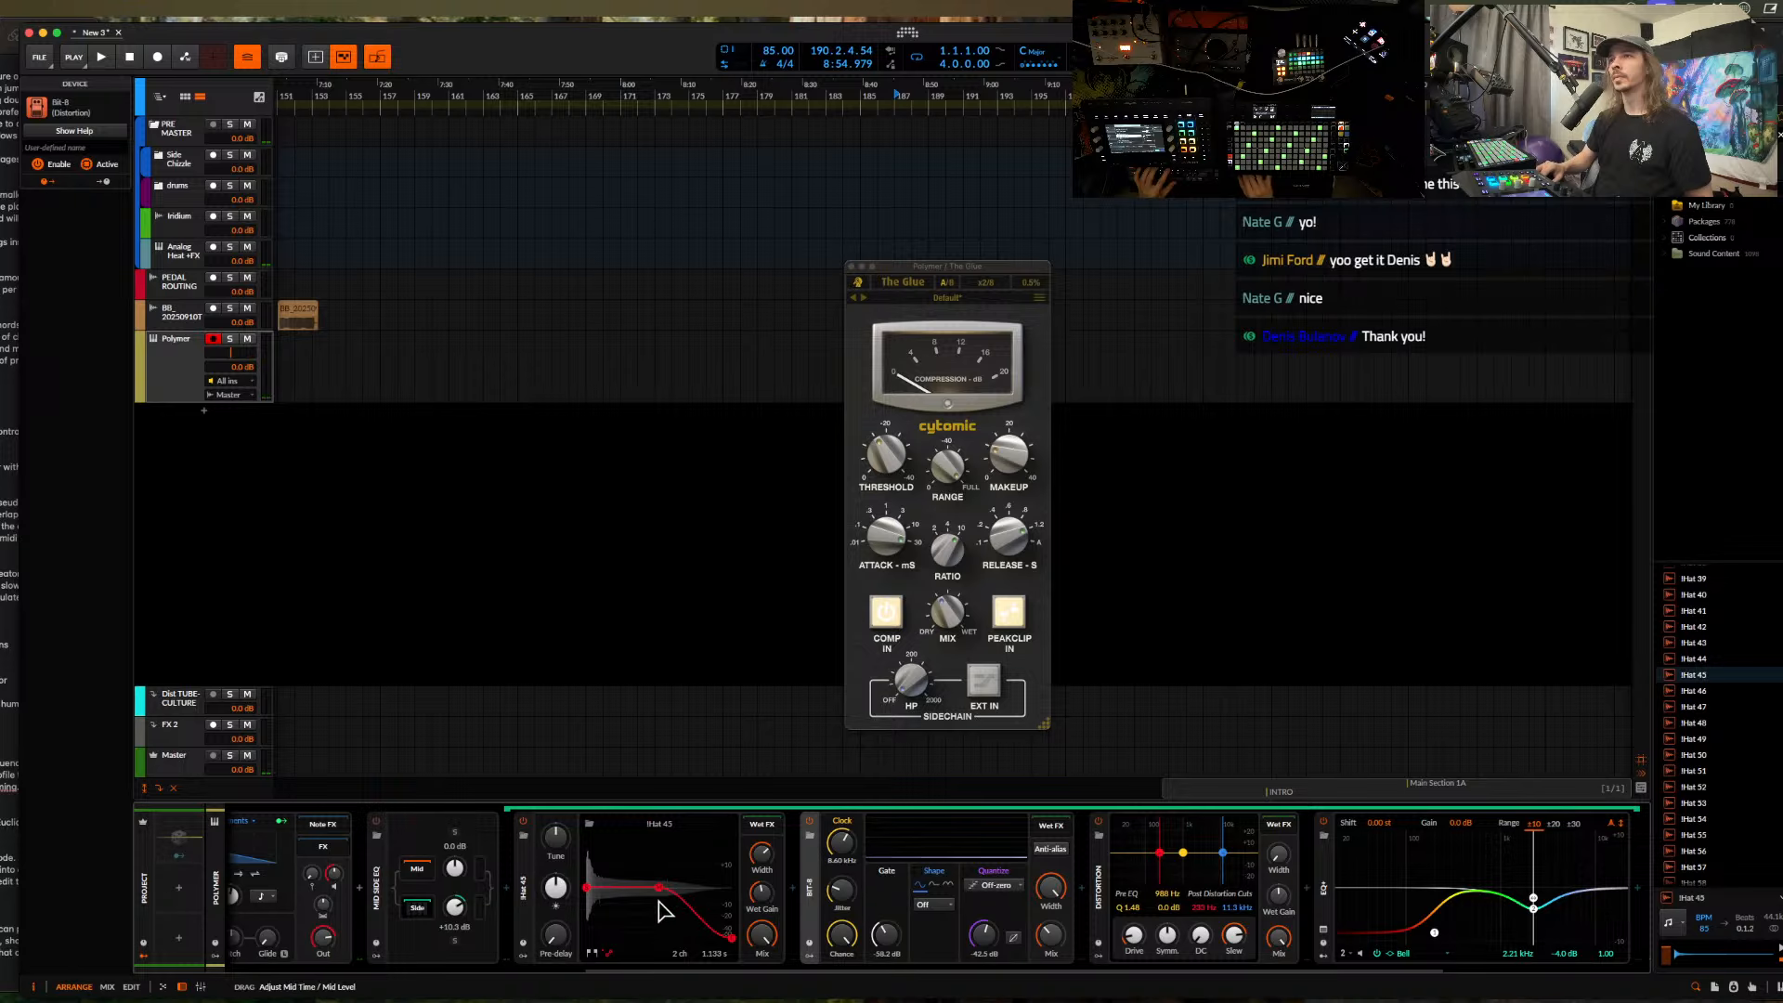
pyautogui.hscroll(7, 618, 928)
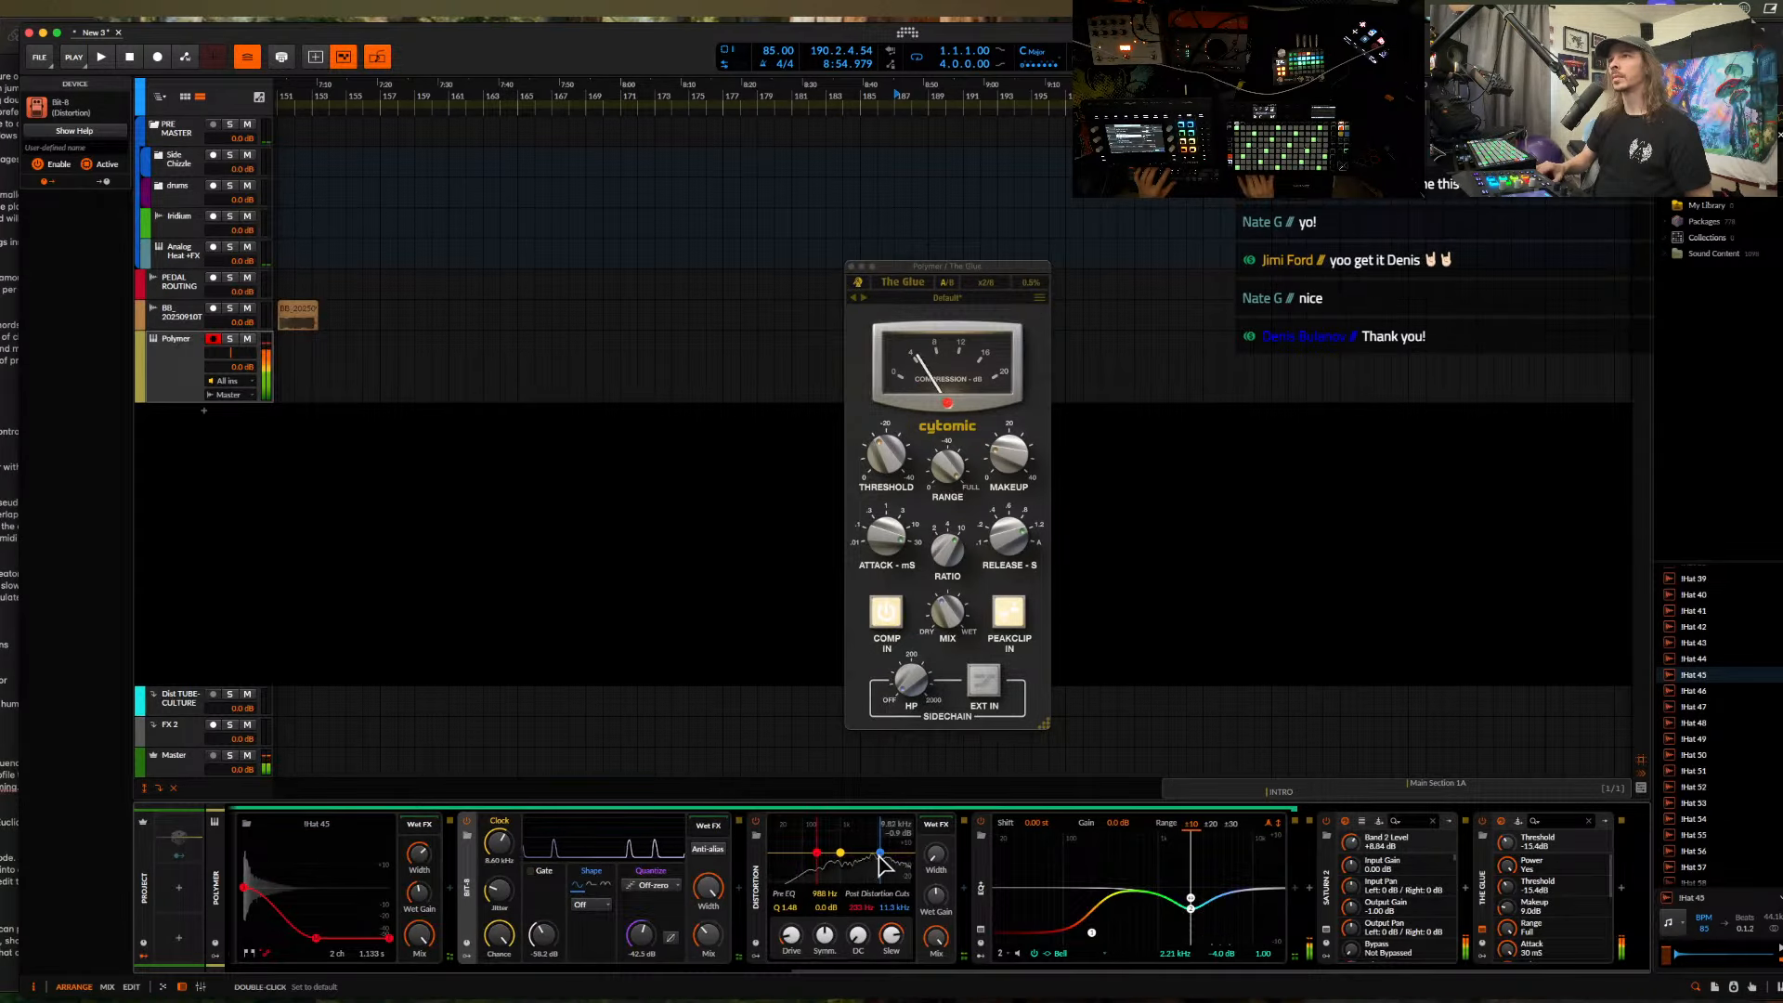
pyautogui.moveTo(881, 852)
pyautogui.mouseDown()
pyautogui.moveTo(928, 863)
pyautogui.moveTo(894, 873)
pyautogui.mouseUp()
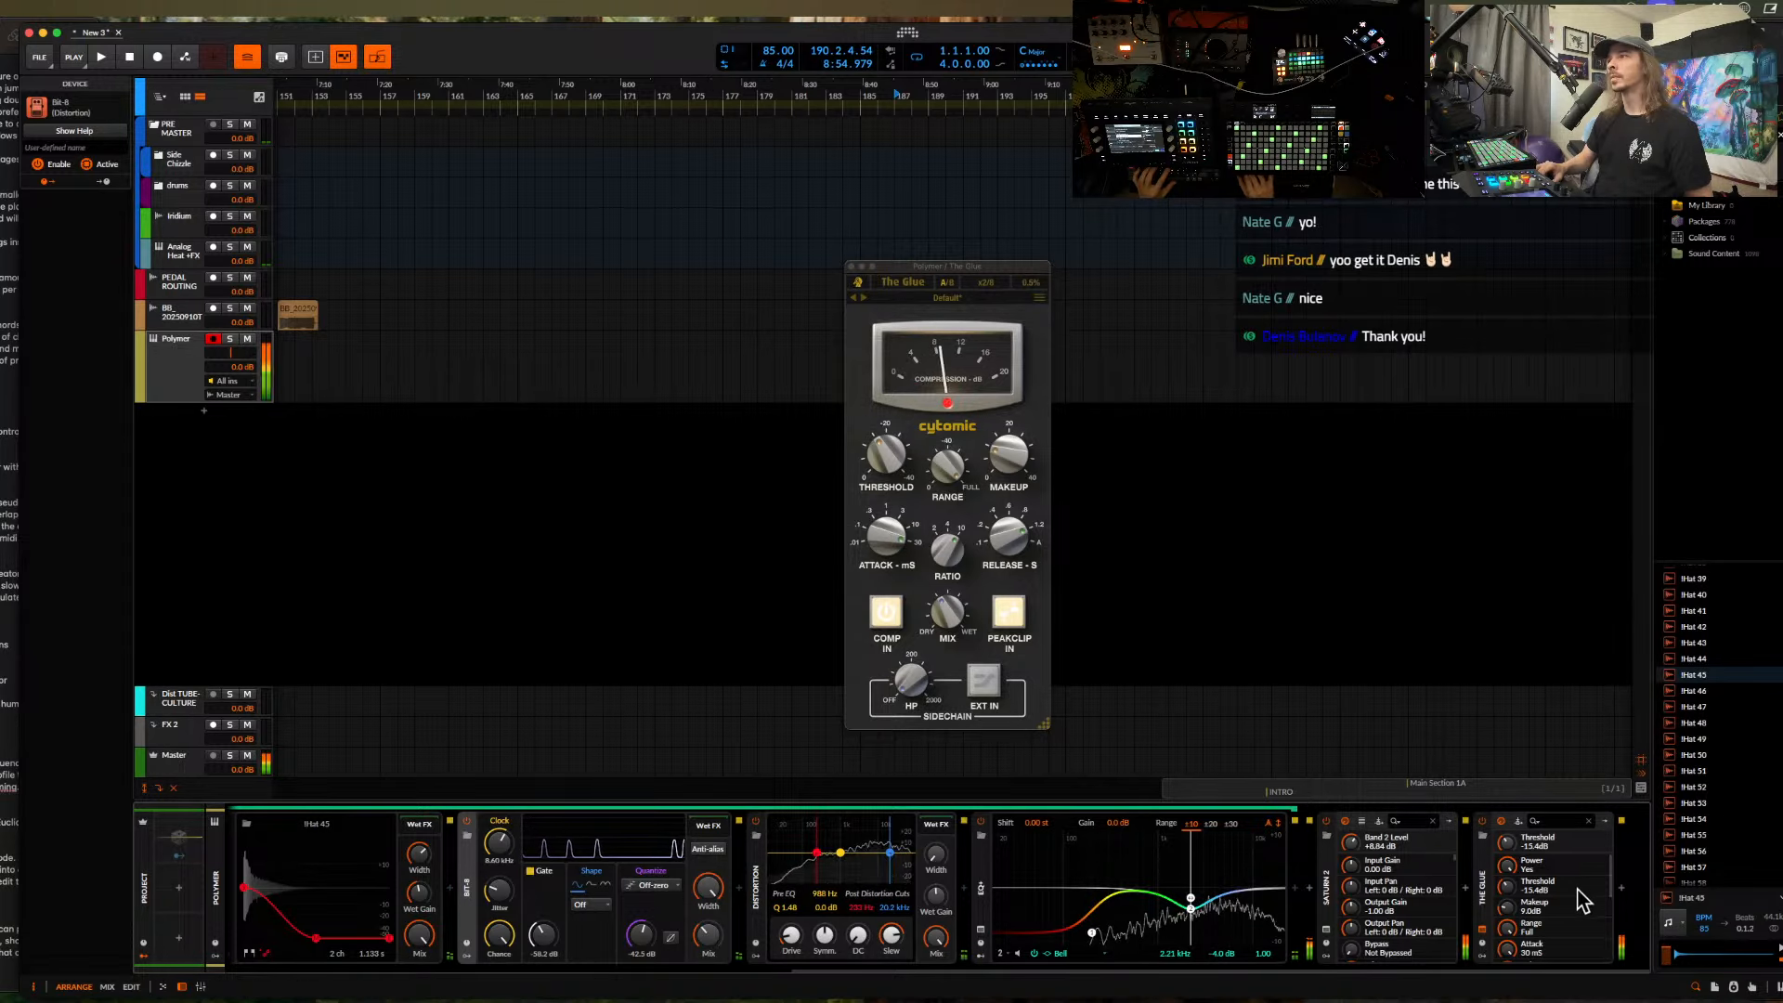
# - Insert the Dist TUBE-CULTURE plug-in after The Glue on the Polymer track
pyautogui.click(1619, 890)
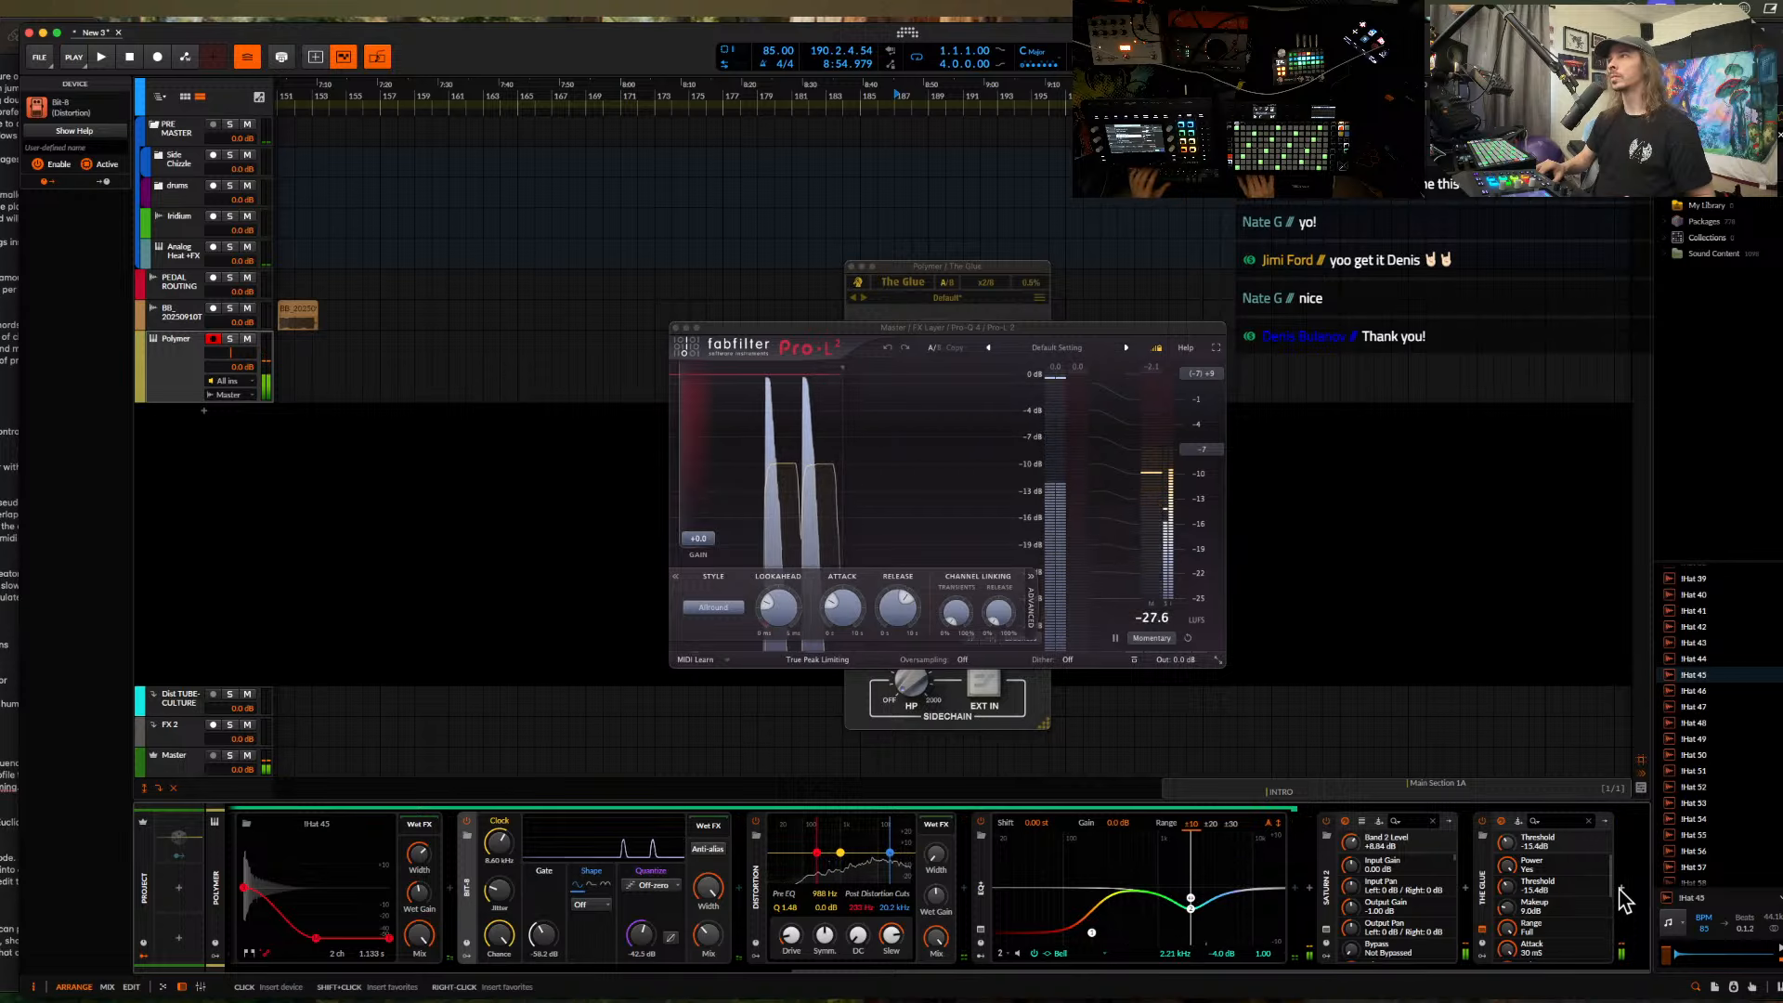
pyautogui.click(1621, 893)
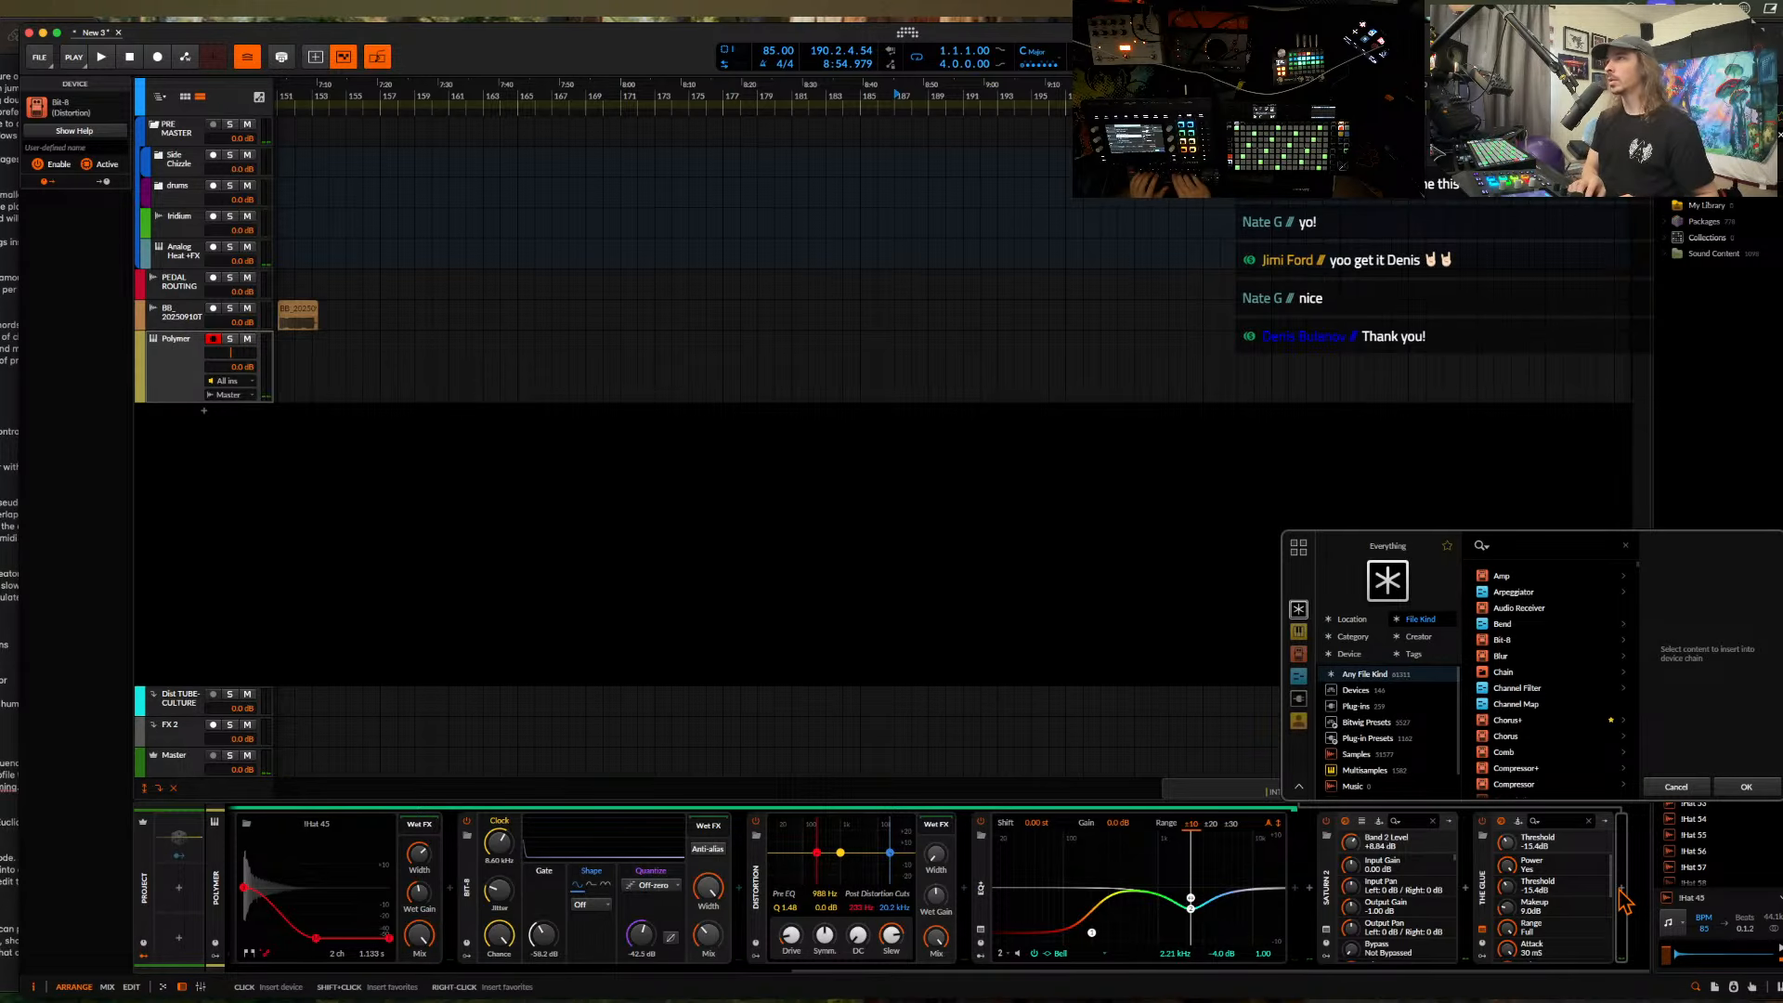
pyautogui.write('dist')
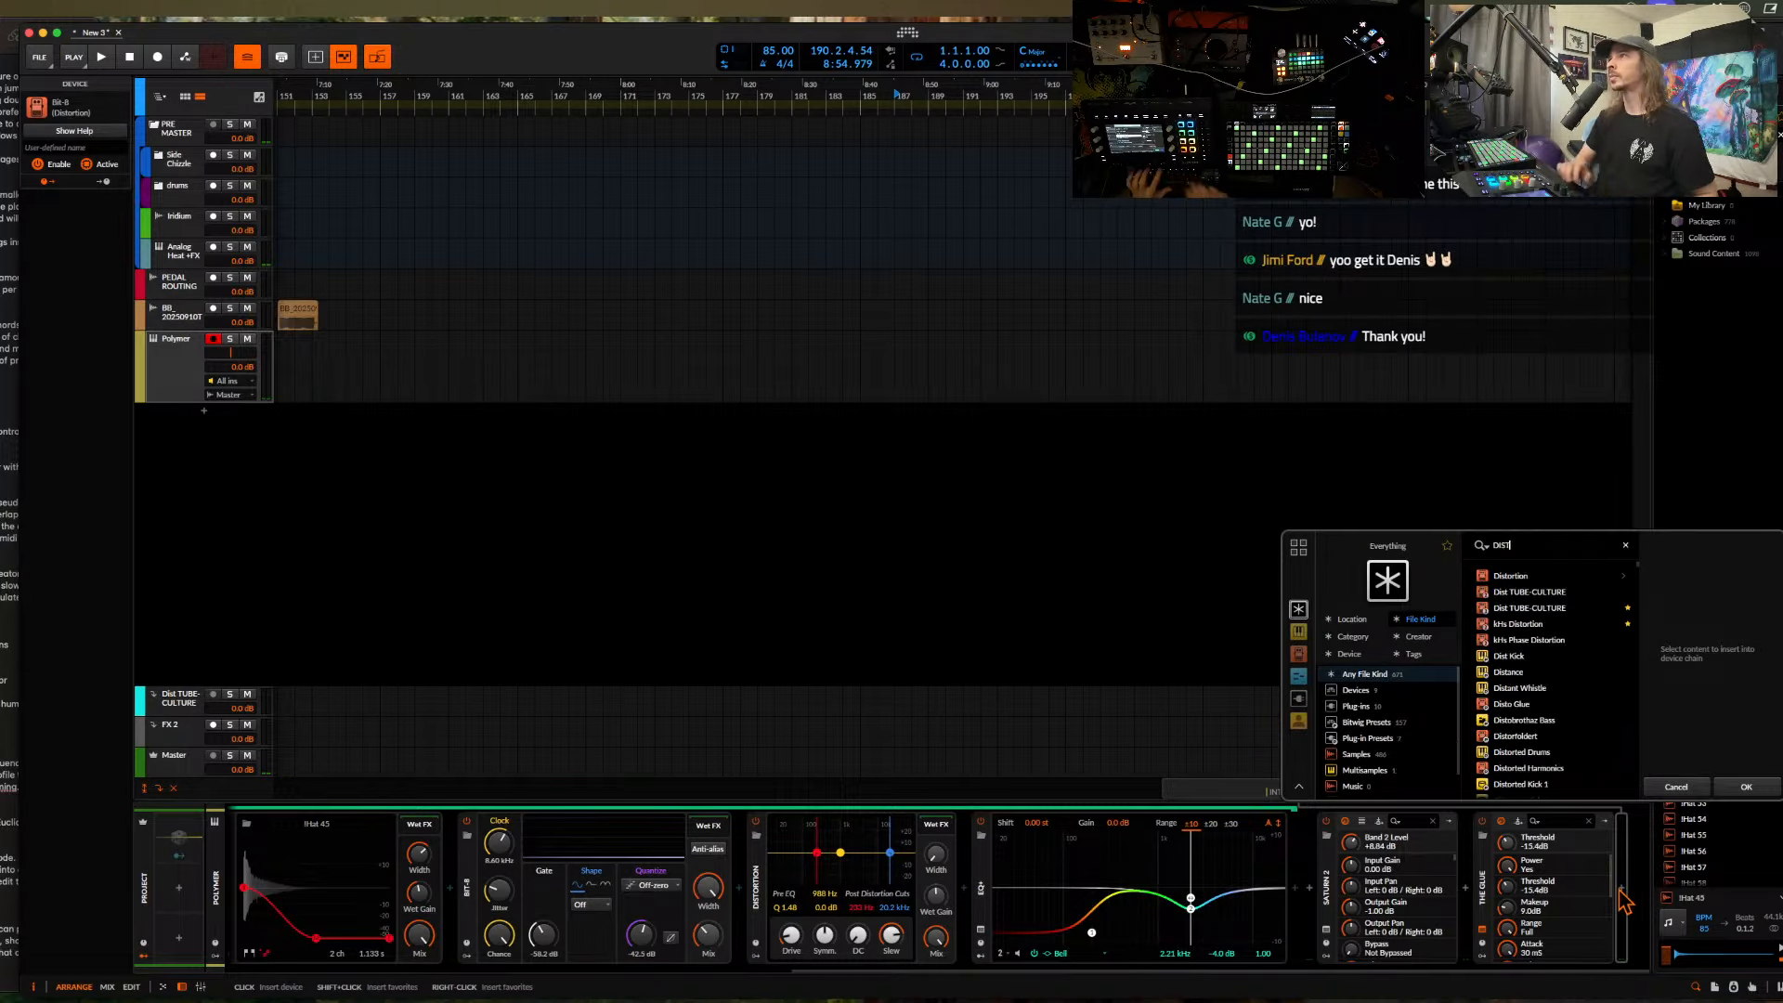
pyautogui.click(1532, 607)
pyautogui.click(1746, 786)
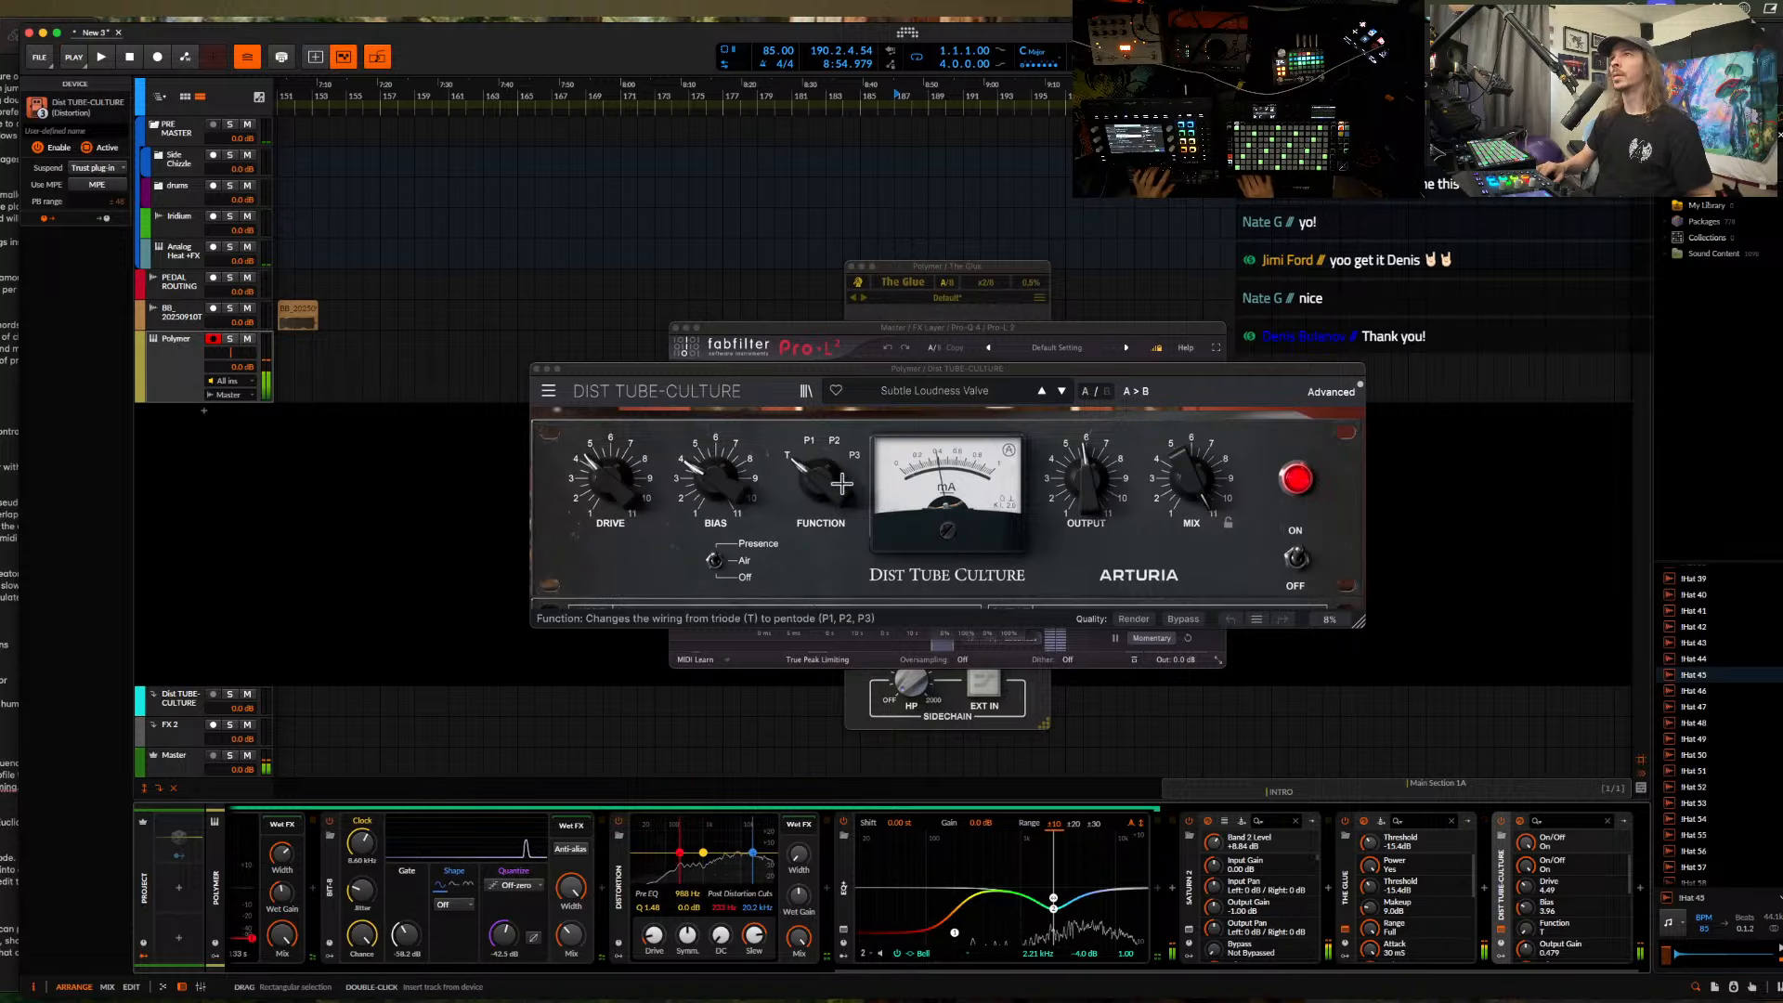
# - Set Dist TUBE-CULTURE to function P2 with drive at 4.89, raise its output gain to about 0.7 and adjust the mix
pyautogui.moveTo(841, 483); pyautogui.dragTo(841, 469)
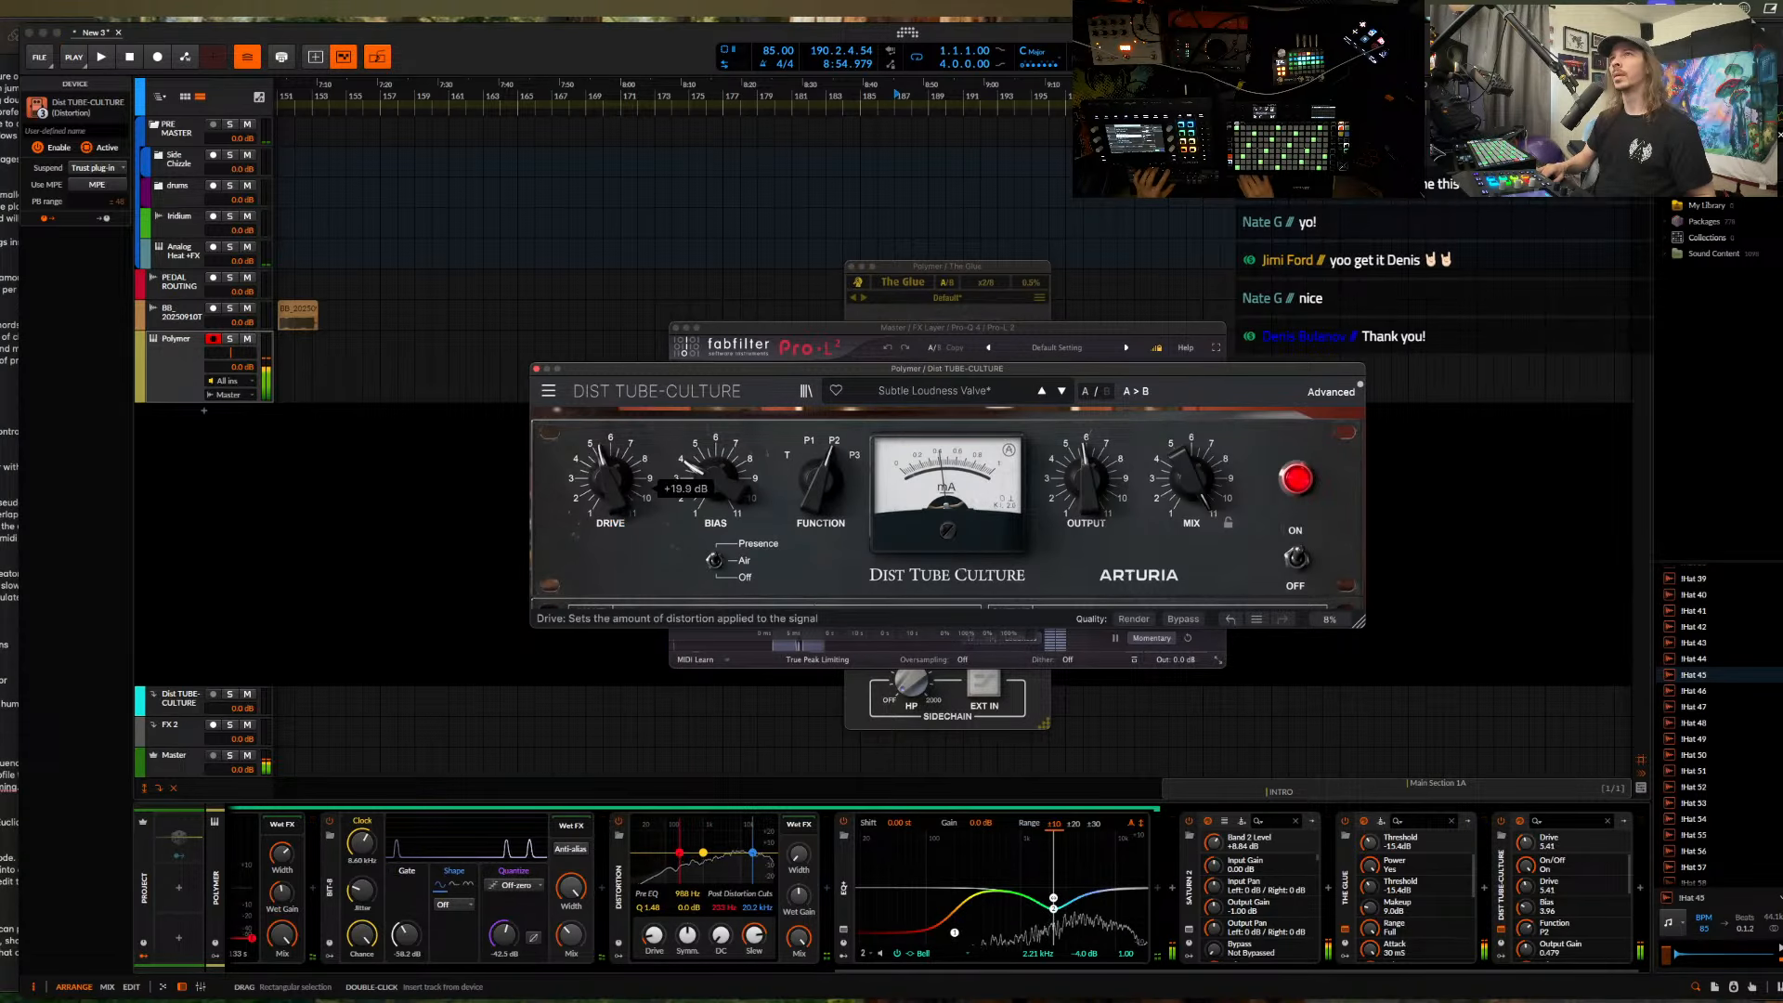
pyautogui.moveTo(1091, 485); pyautogui.dragTo(1091, 446)
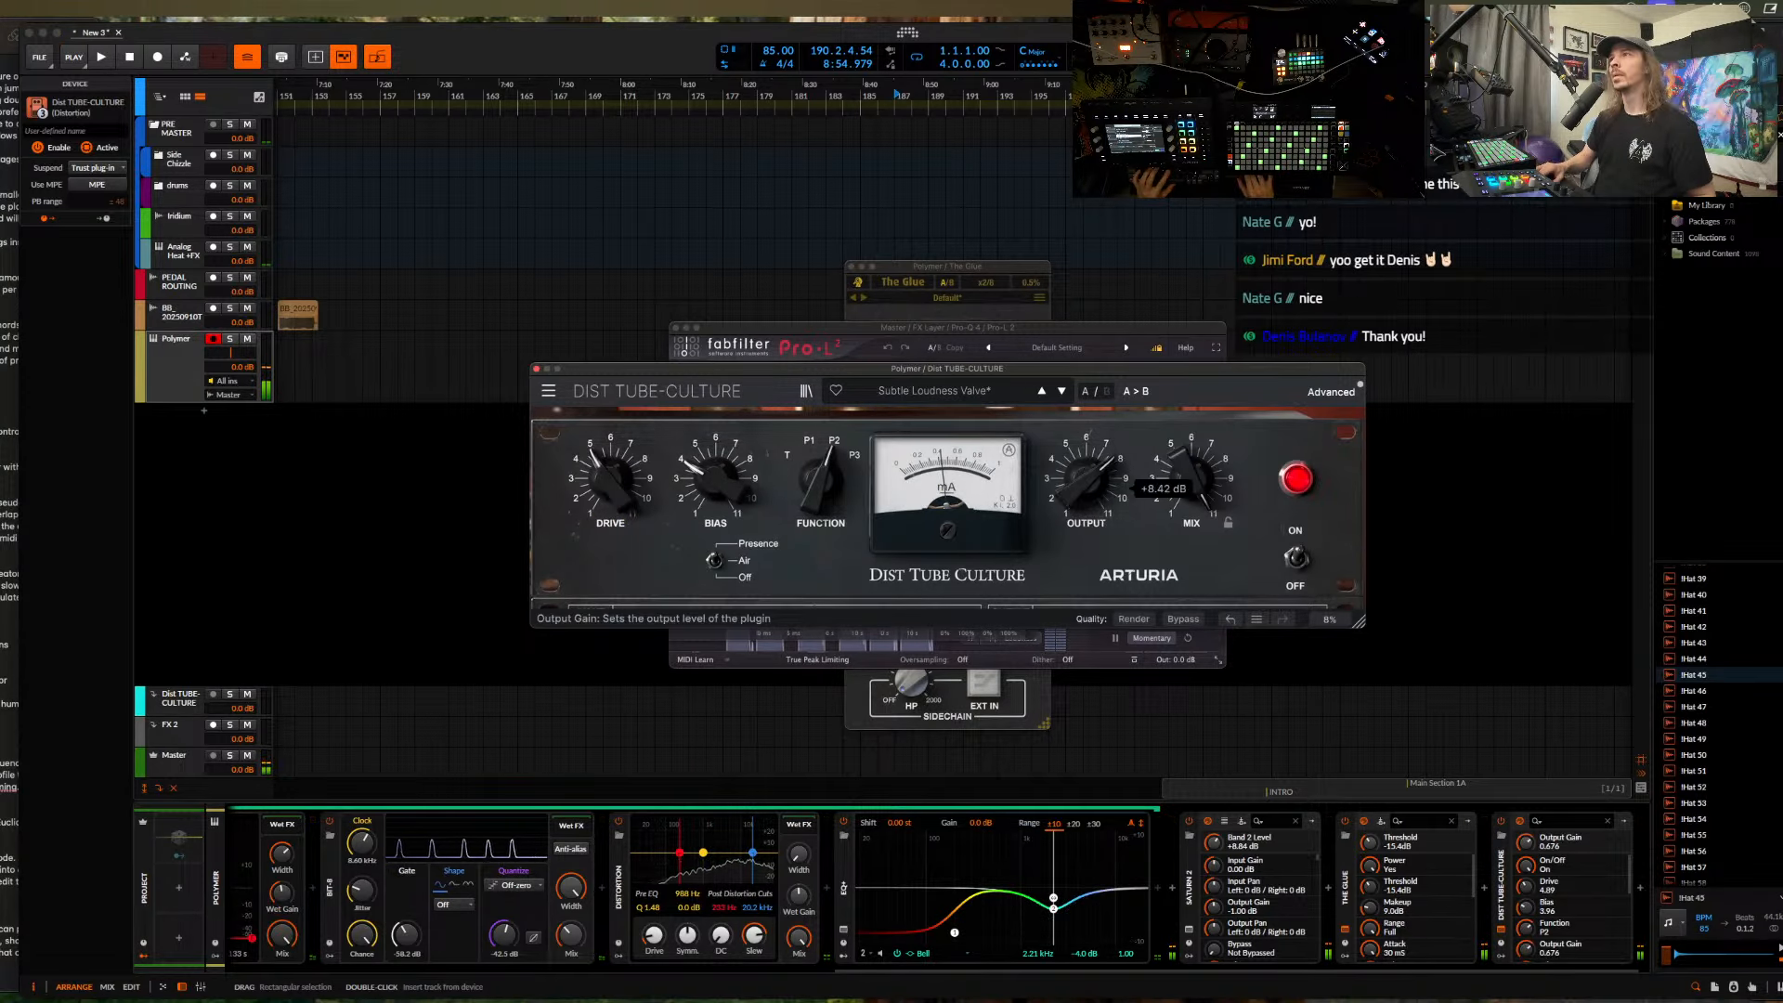
pyautogui.moveTo(1191, 478); pyautogui.dragTo(1191, 548)
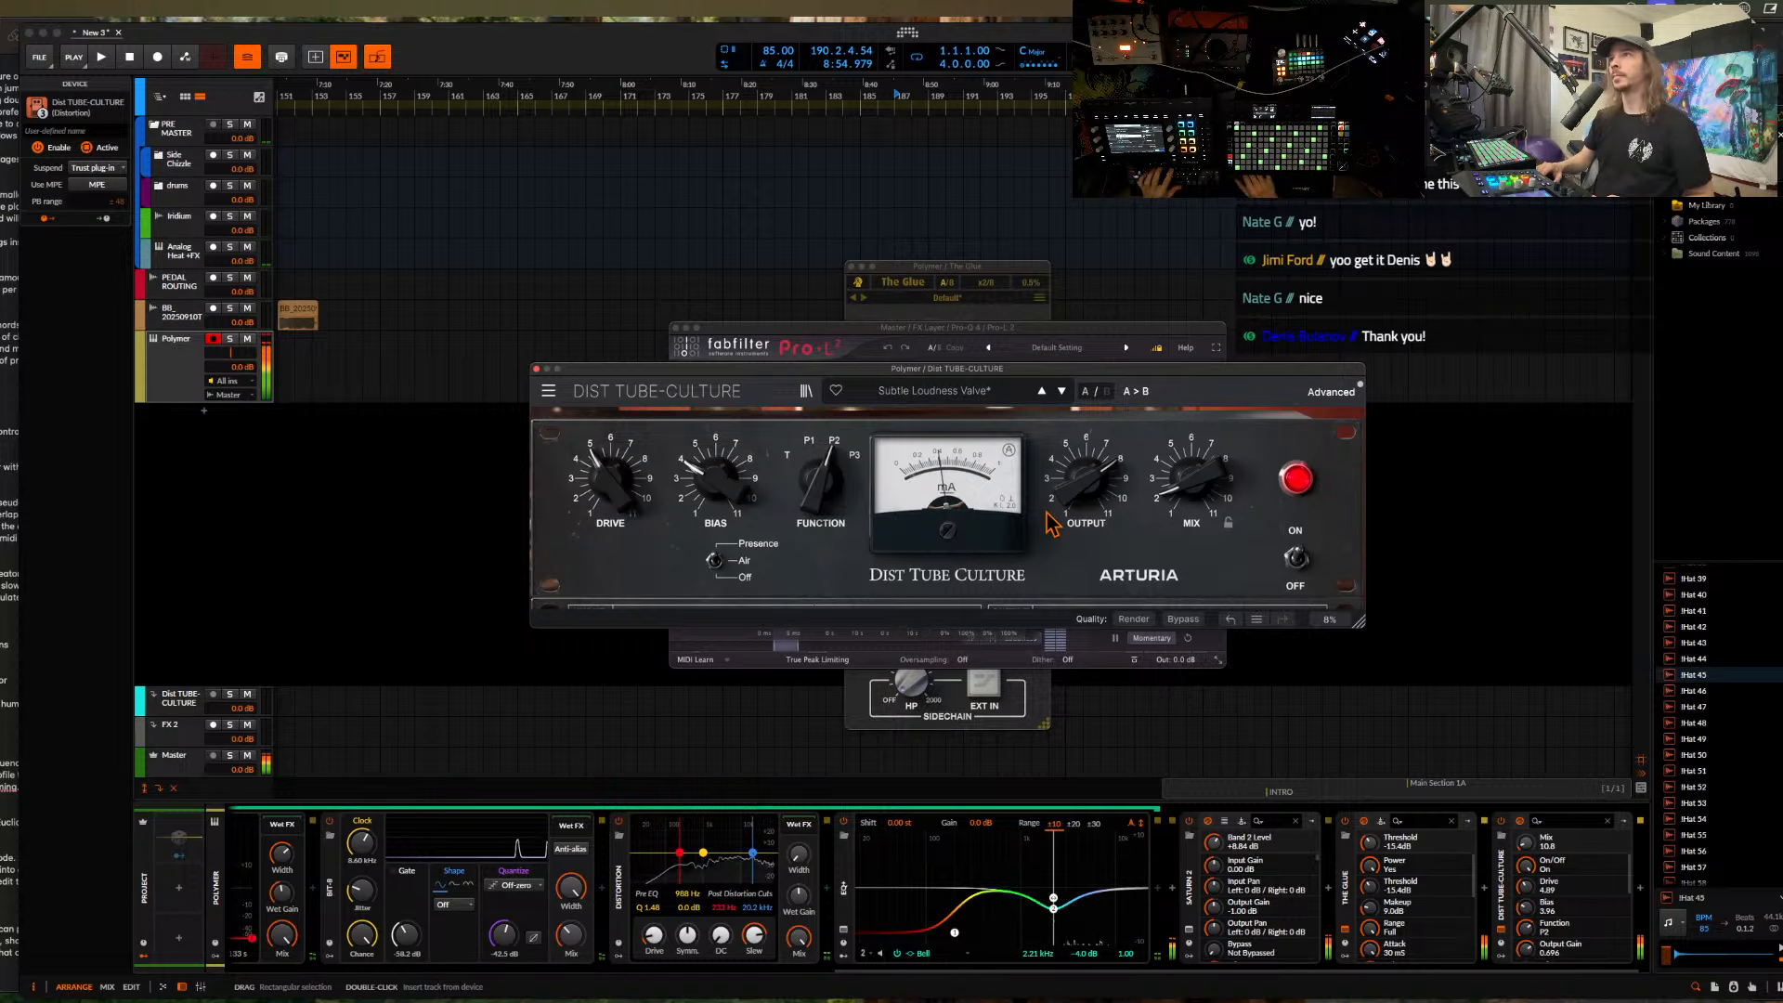
# - Insert the Fuse Compressor plug-in after Dist TUBE-CULTURE
pyautogui.hscroll(1, 1380, 836)
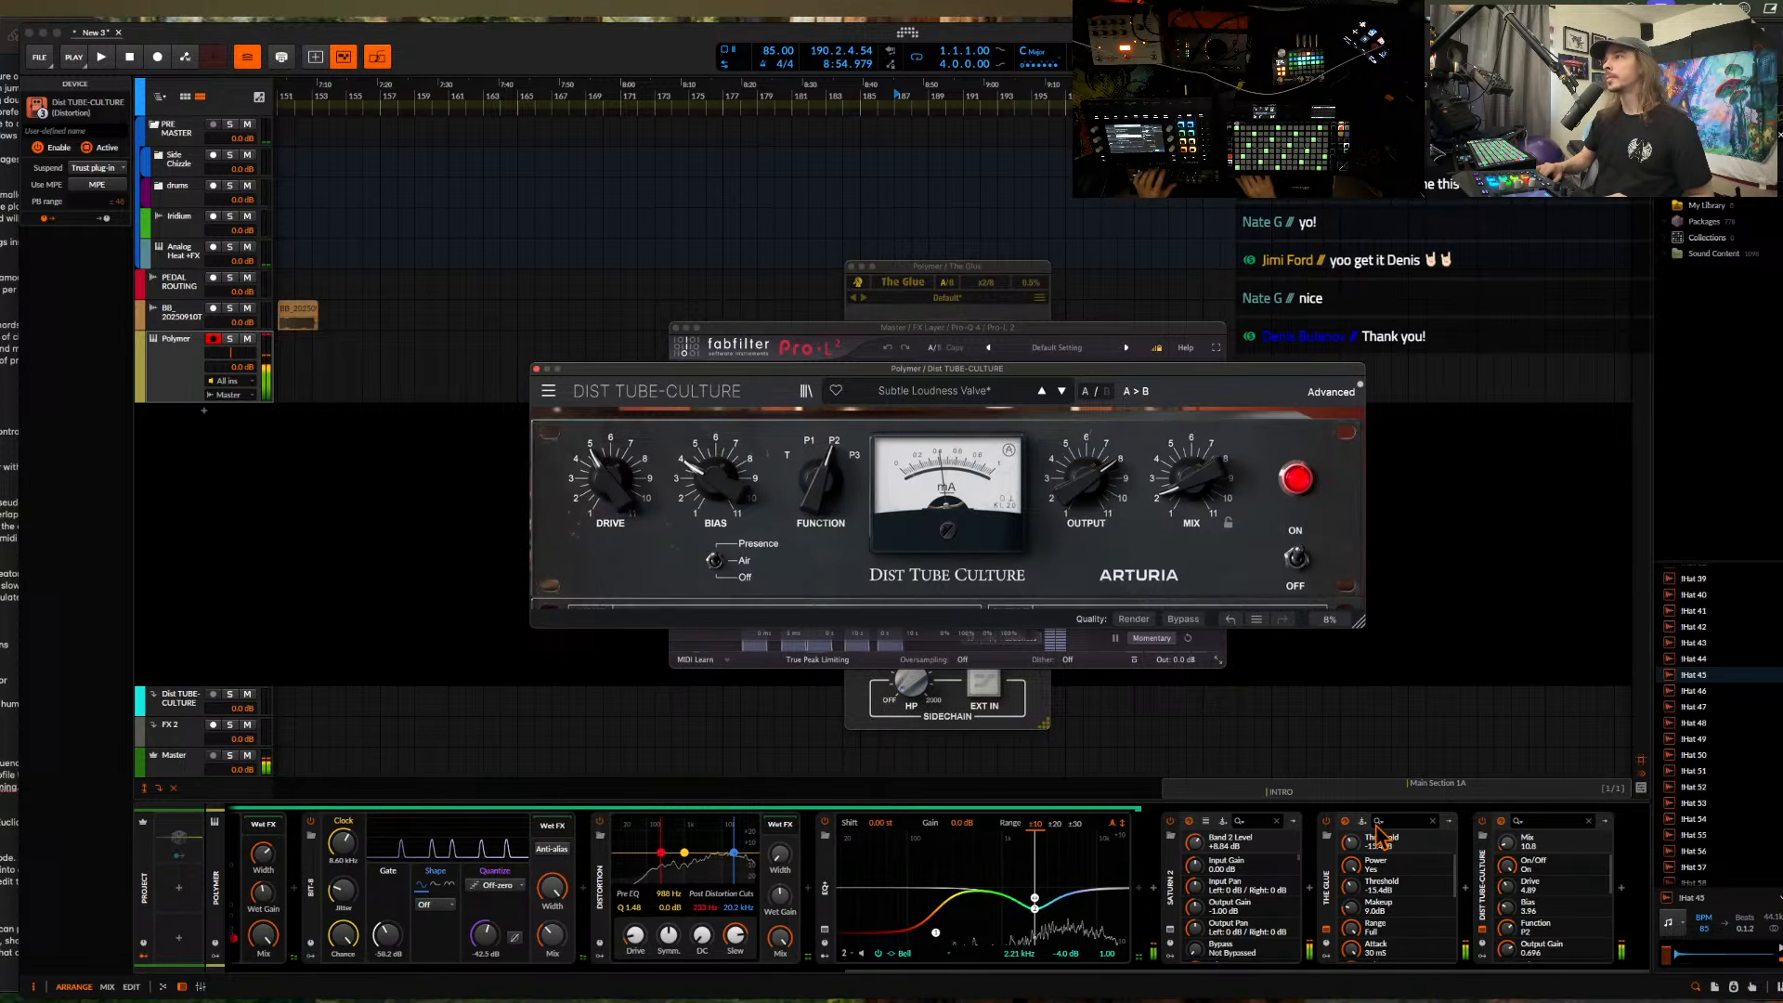
pyautogui.click(1623, 889)
pyautogui.write('fluse')
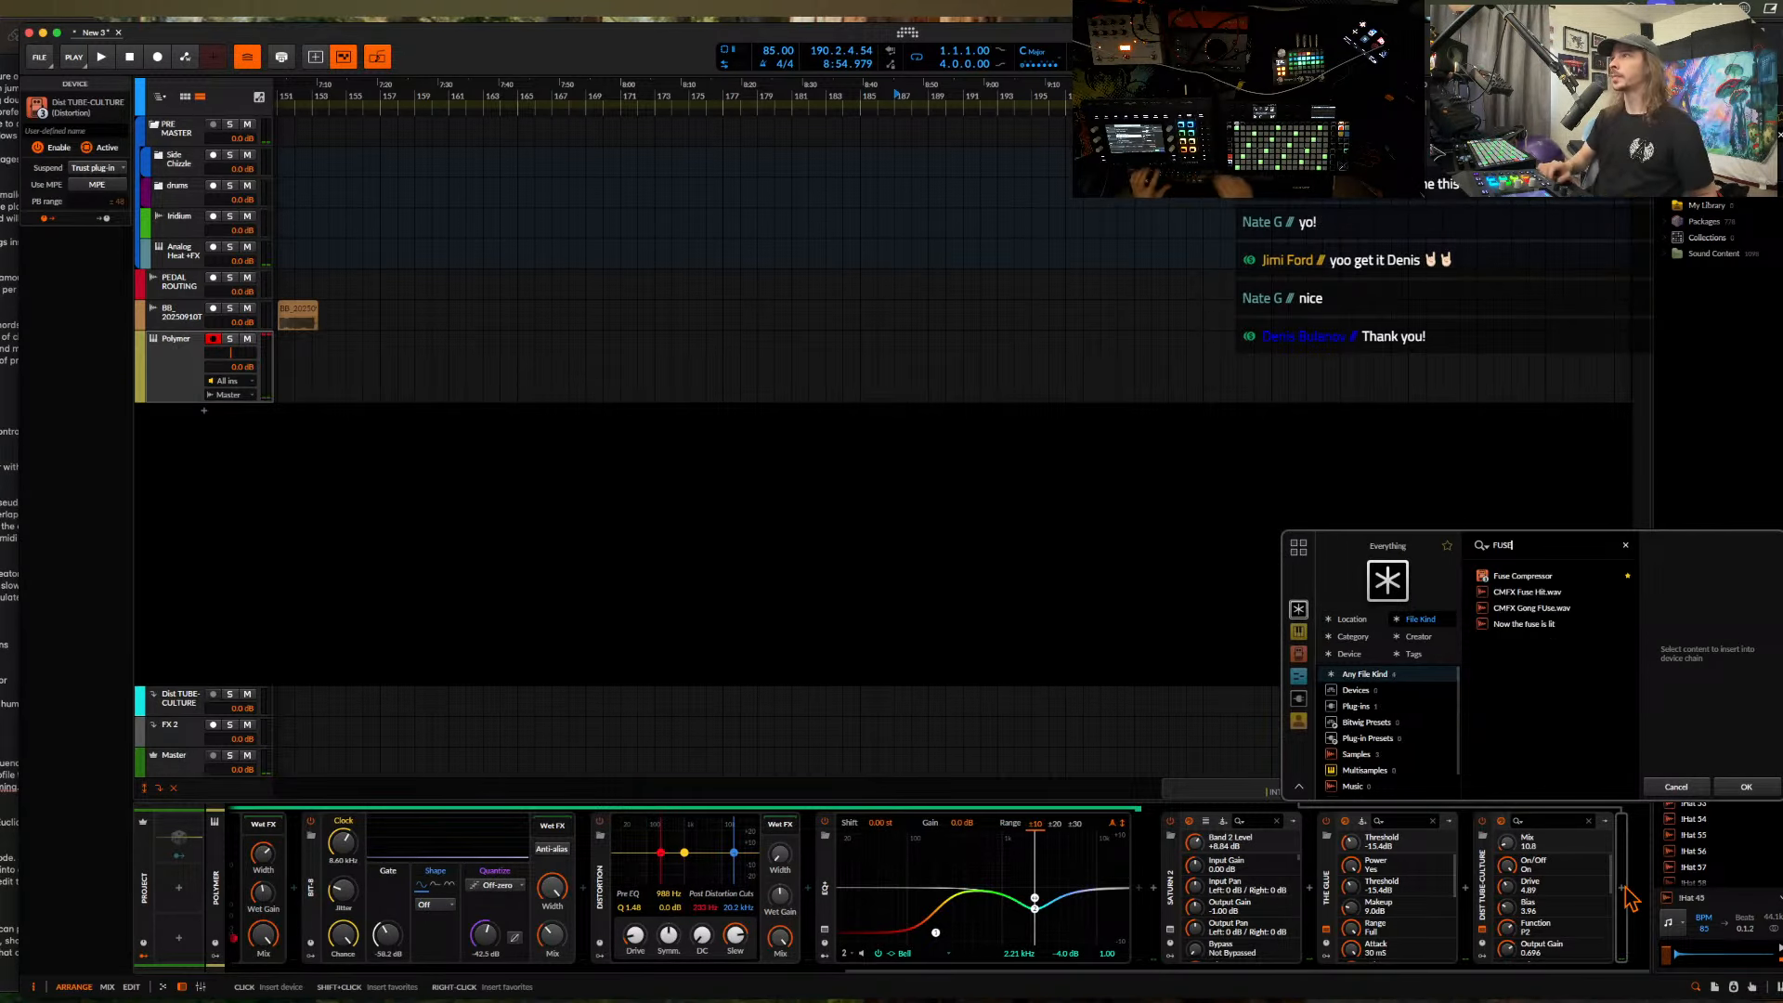
pyautogui.doubleClick(1519, 577)
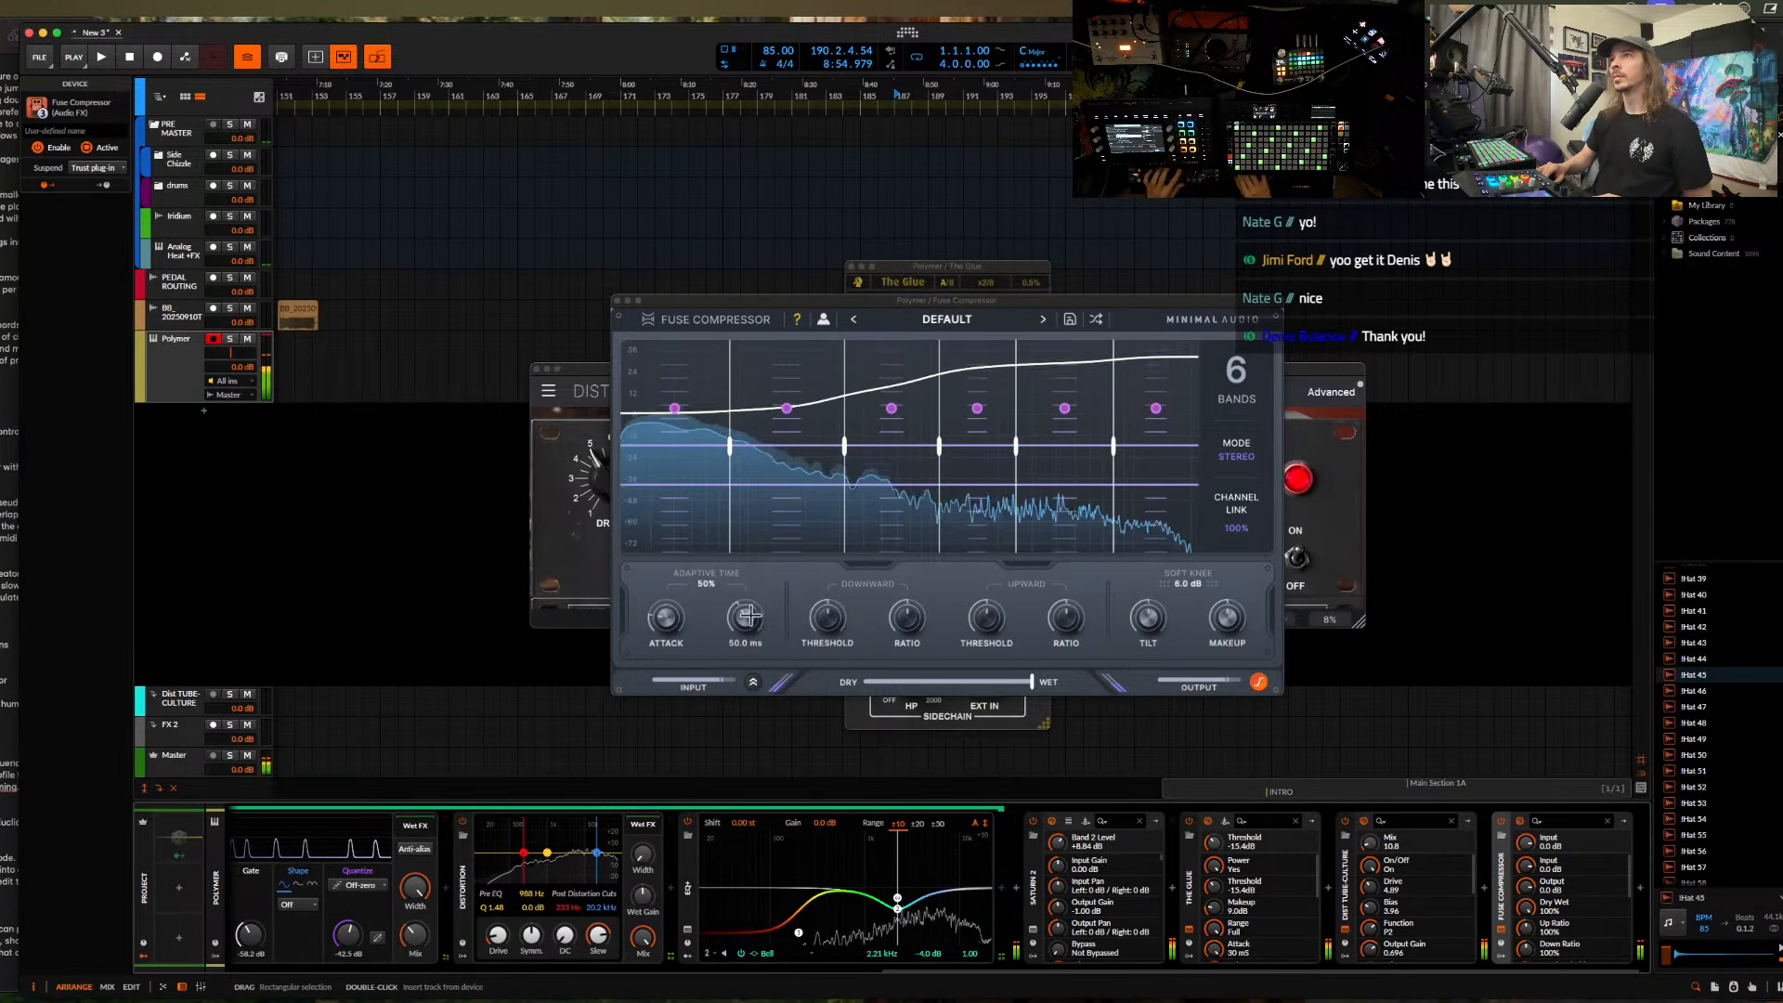
# - Adjust the Fuse Compressor's attack, release and thresholds, setting the downward ratio to about 135% and the upward ratio to 149%
pyautogui.moveTo(746, 614); pyautogui.dragTo(743, 561)
pyautogui.moveTo(666, 618); pyautogui.dragTo(663, 542)
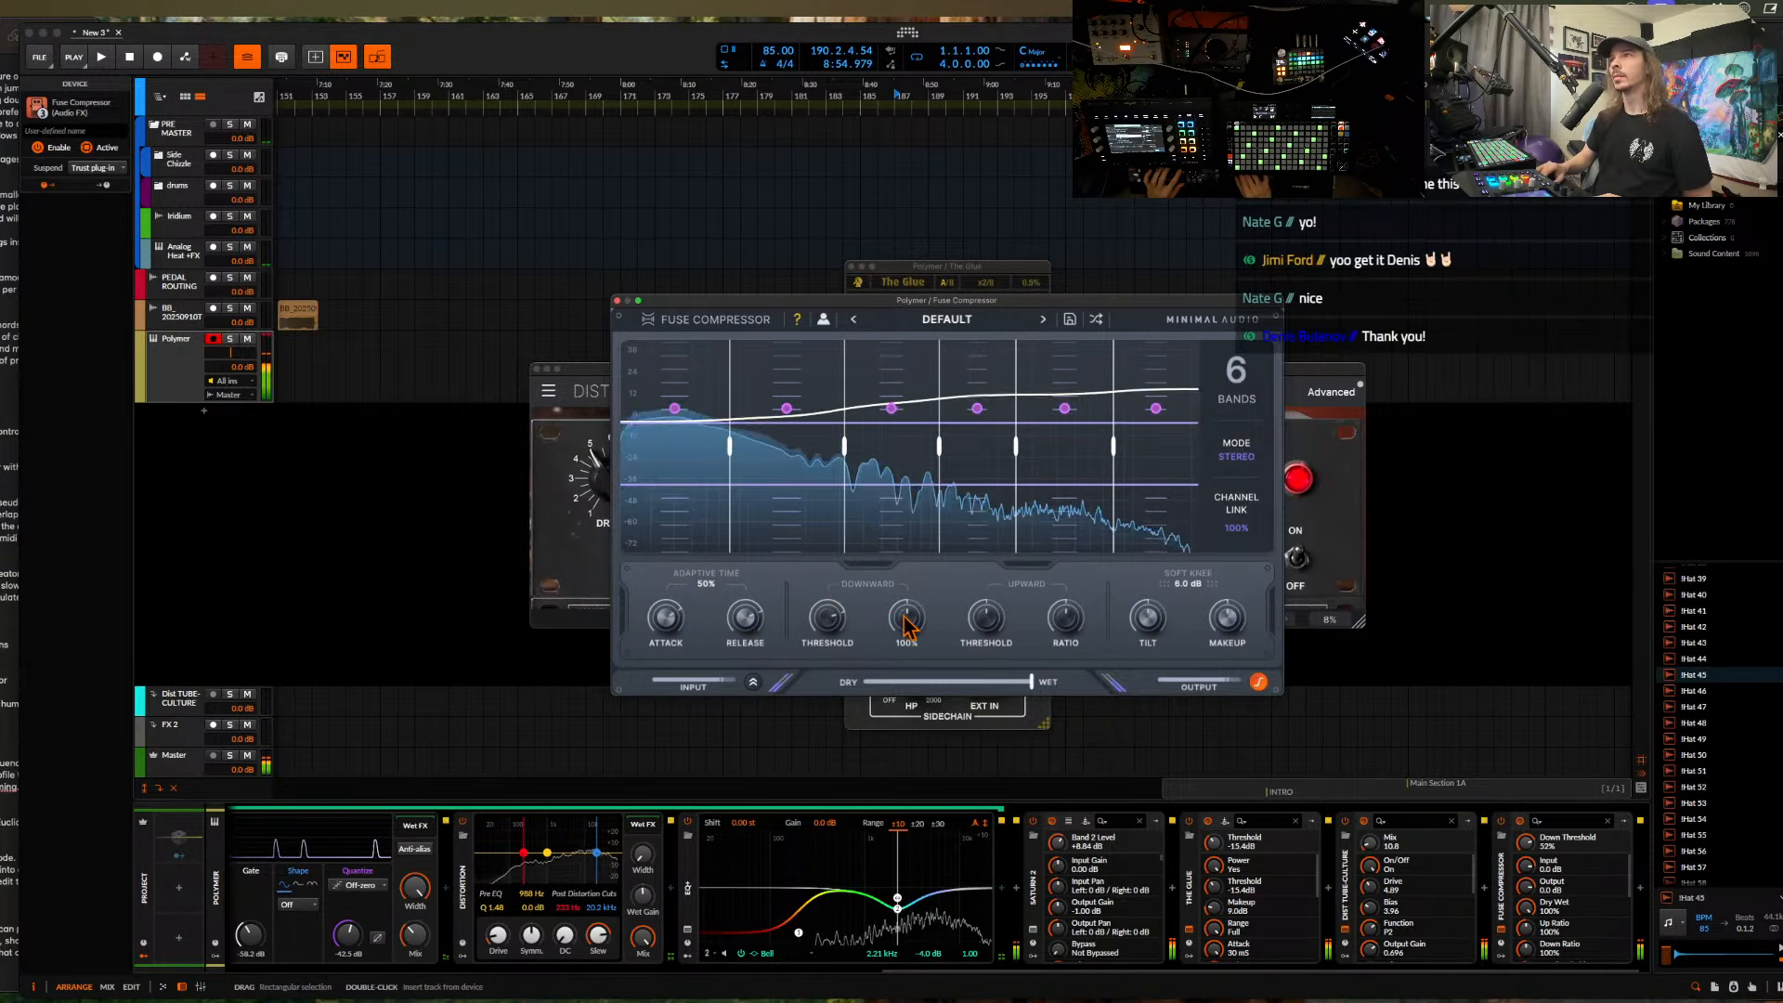
pyautogui.moveTo(895, 617); pyautogui.dragTo(1067, 585)
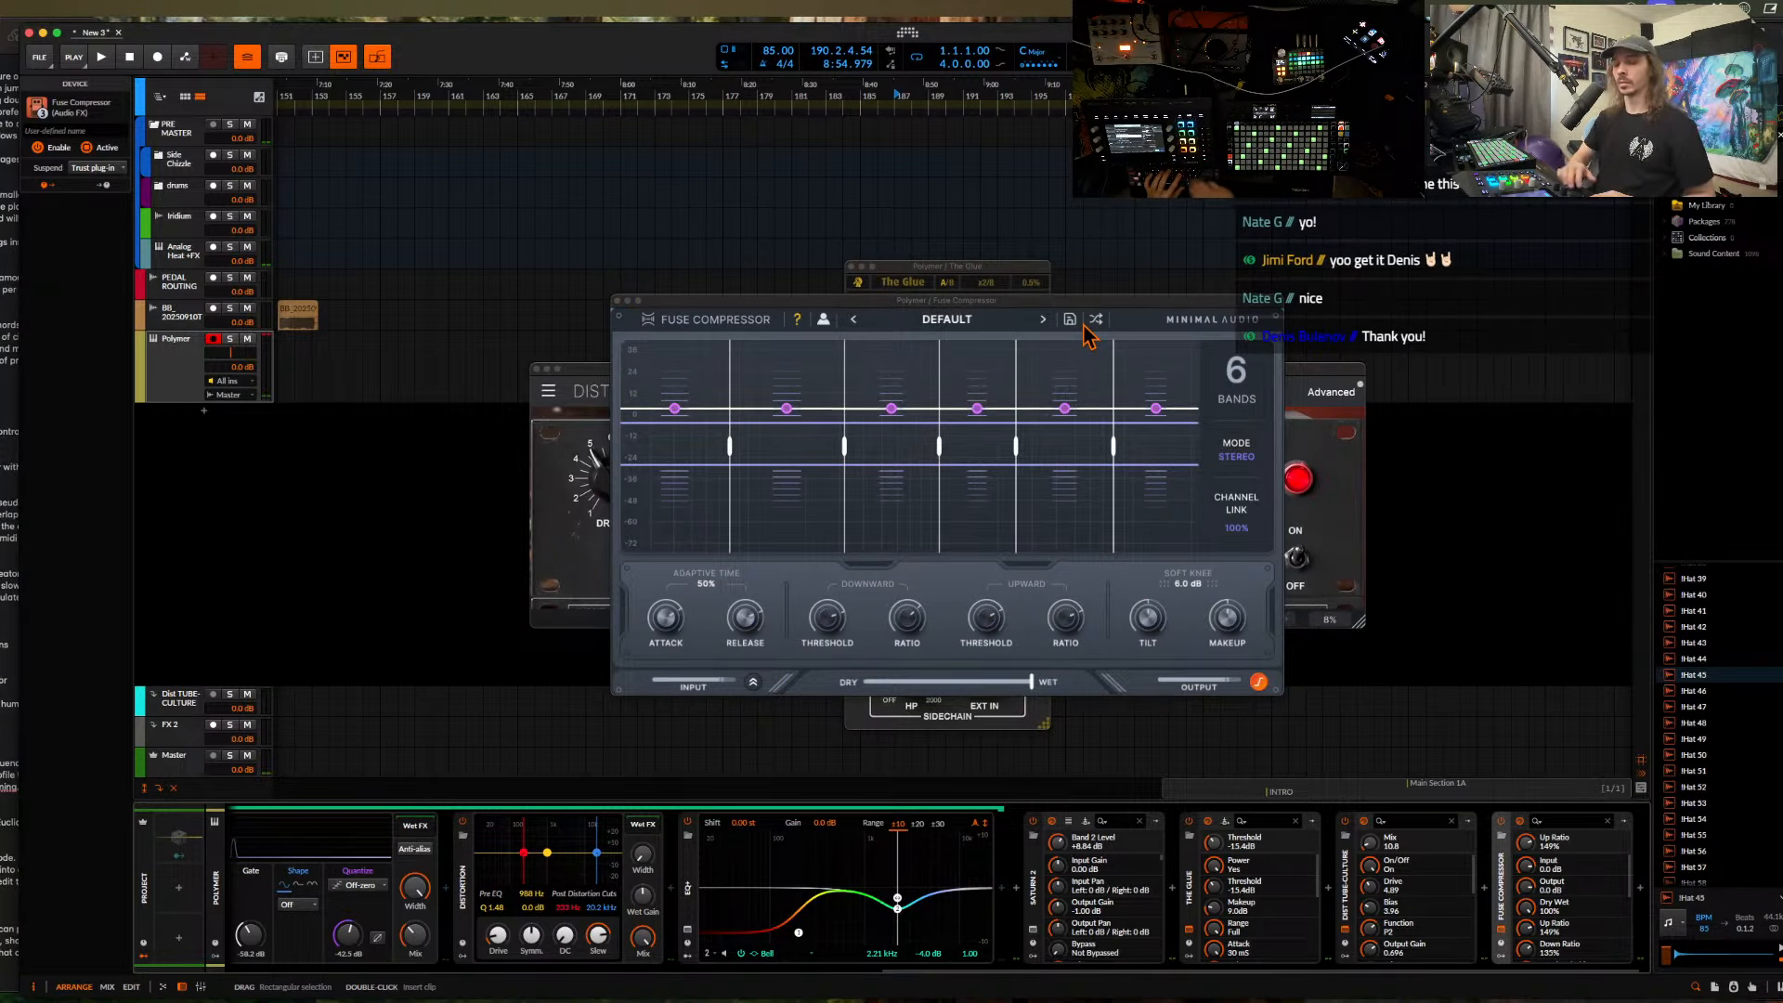
# - Insert the Over distortion after the Fuse Compressor, with make-up enabled and its clipping threshold at -4.2 dB
pyautogui.press('super+grave')
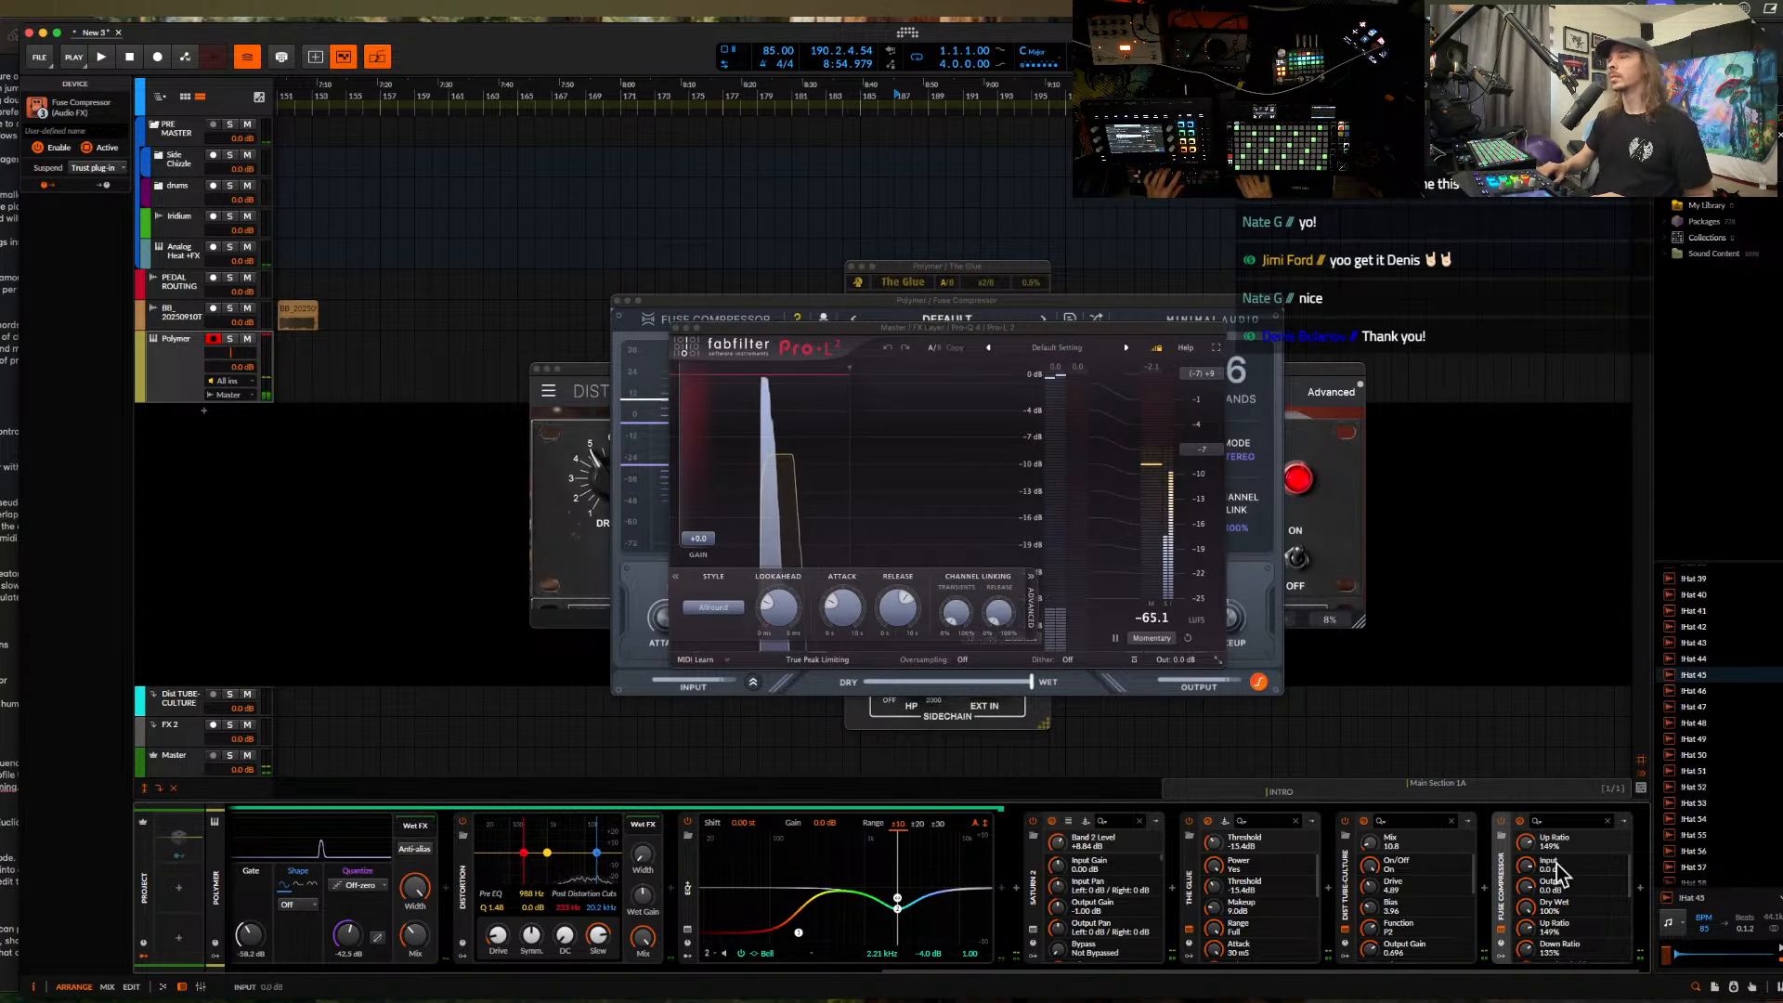
pyautogui.hscroll(1, 1609, 905)
pyautogui.click(1620, 889)
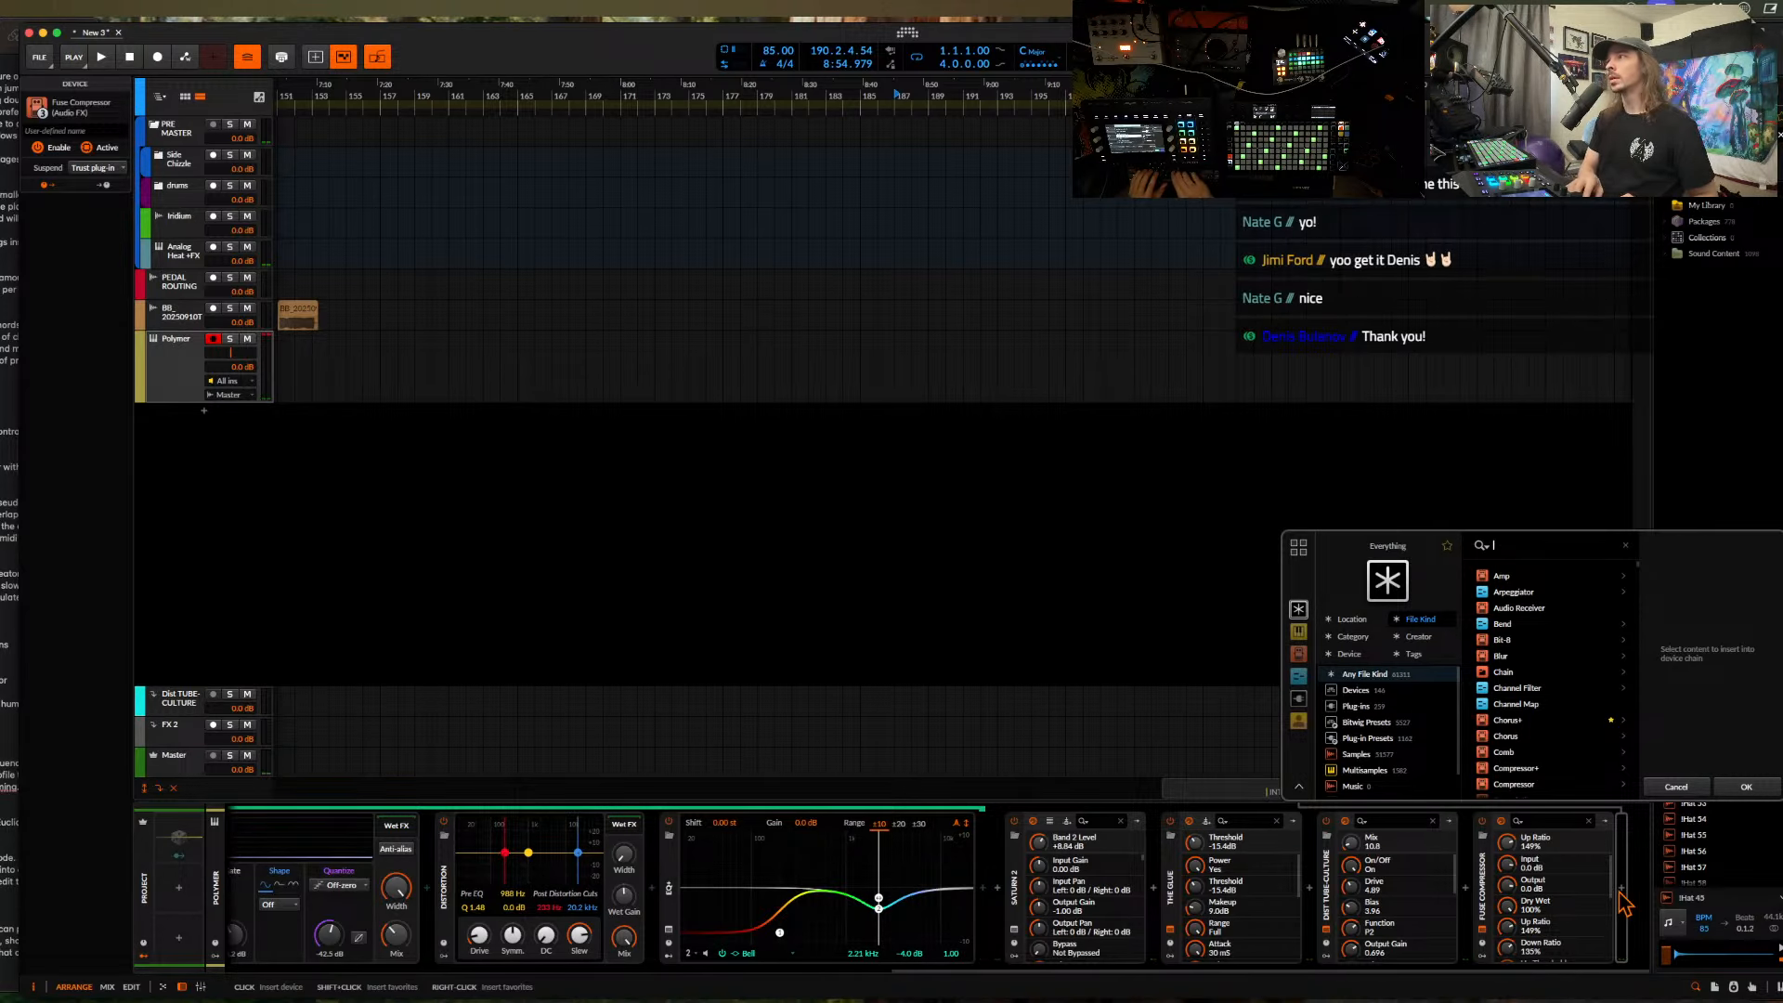
pyautogui.write('over')
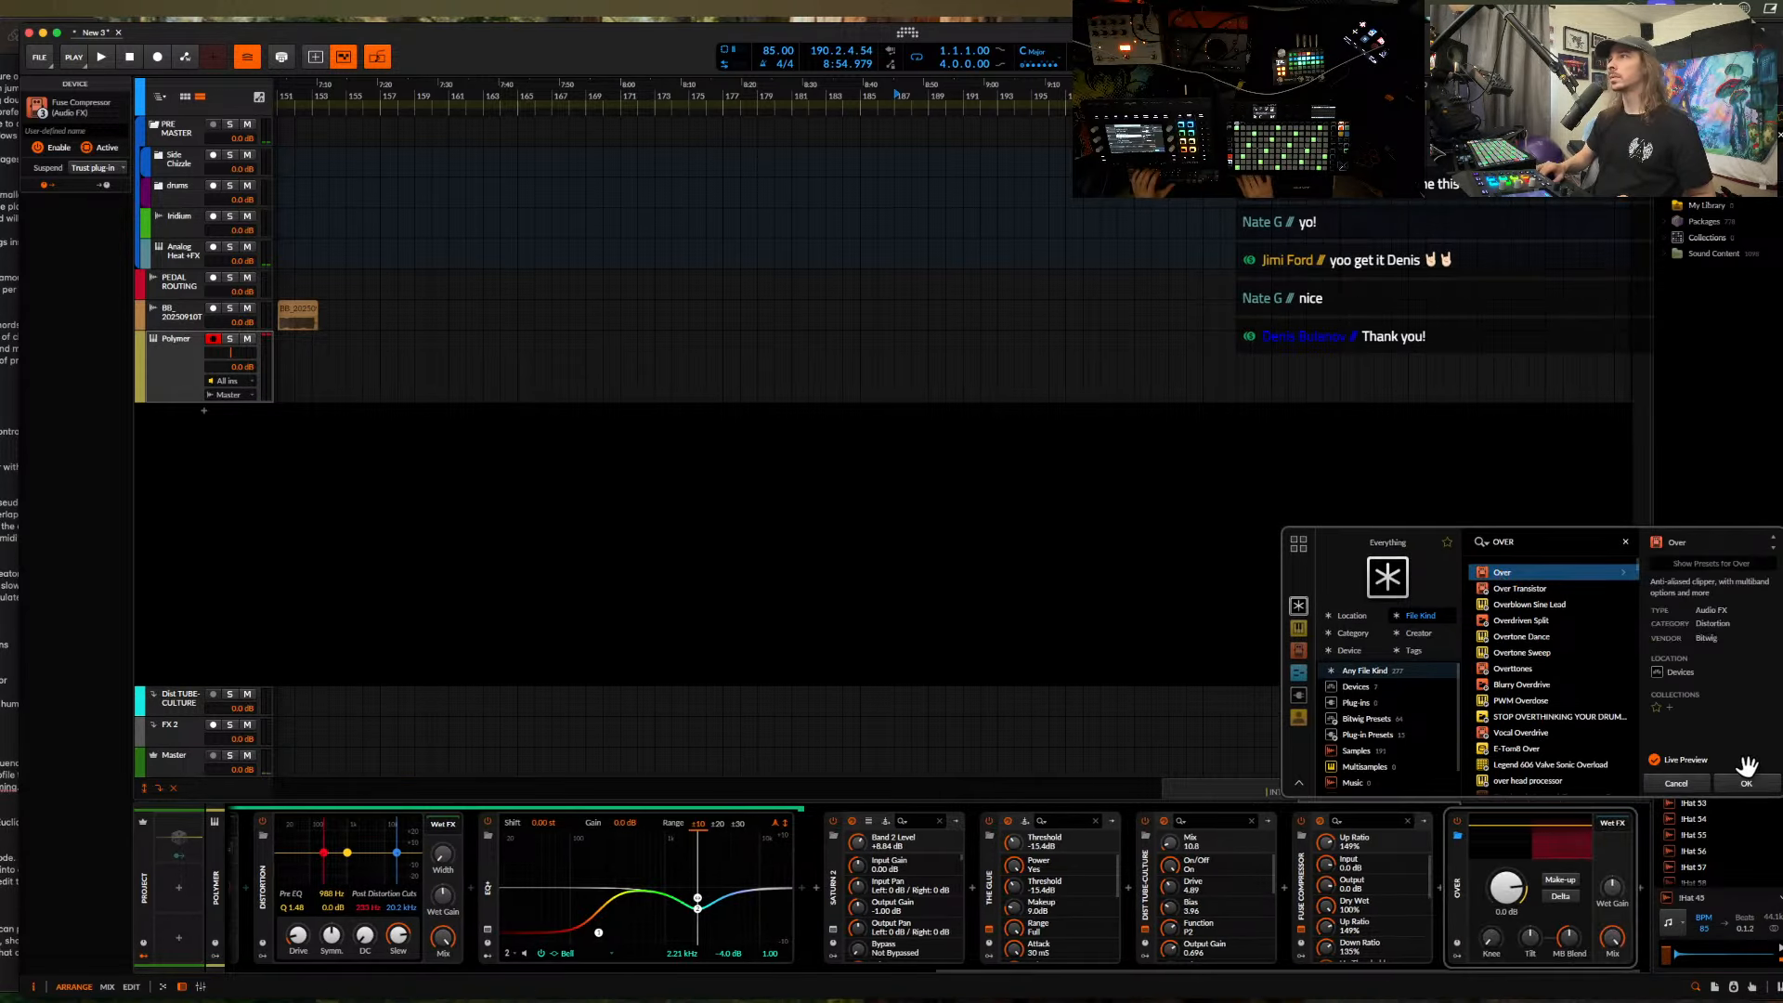
pyautogui.click(1745, 782)
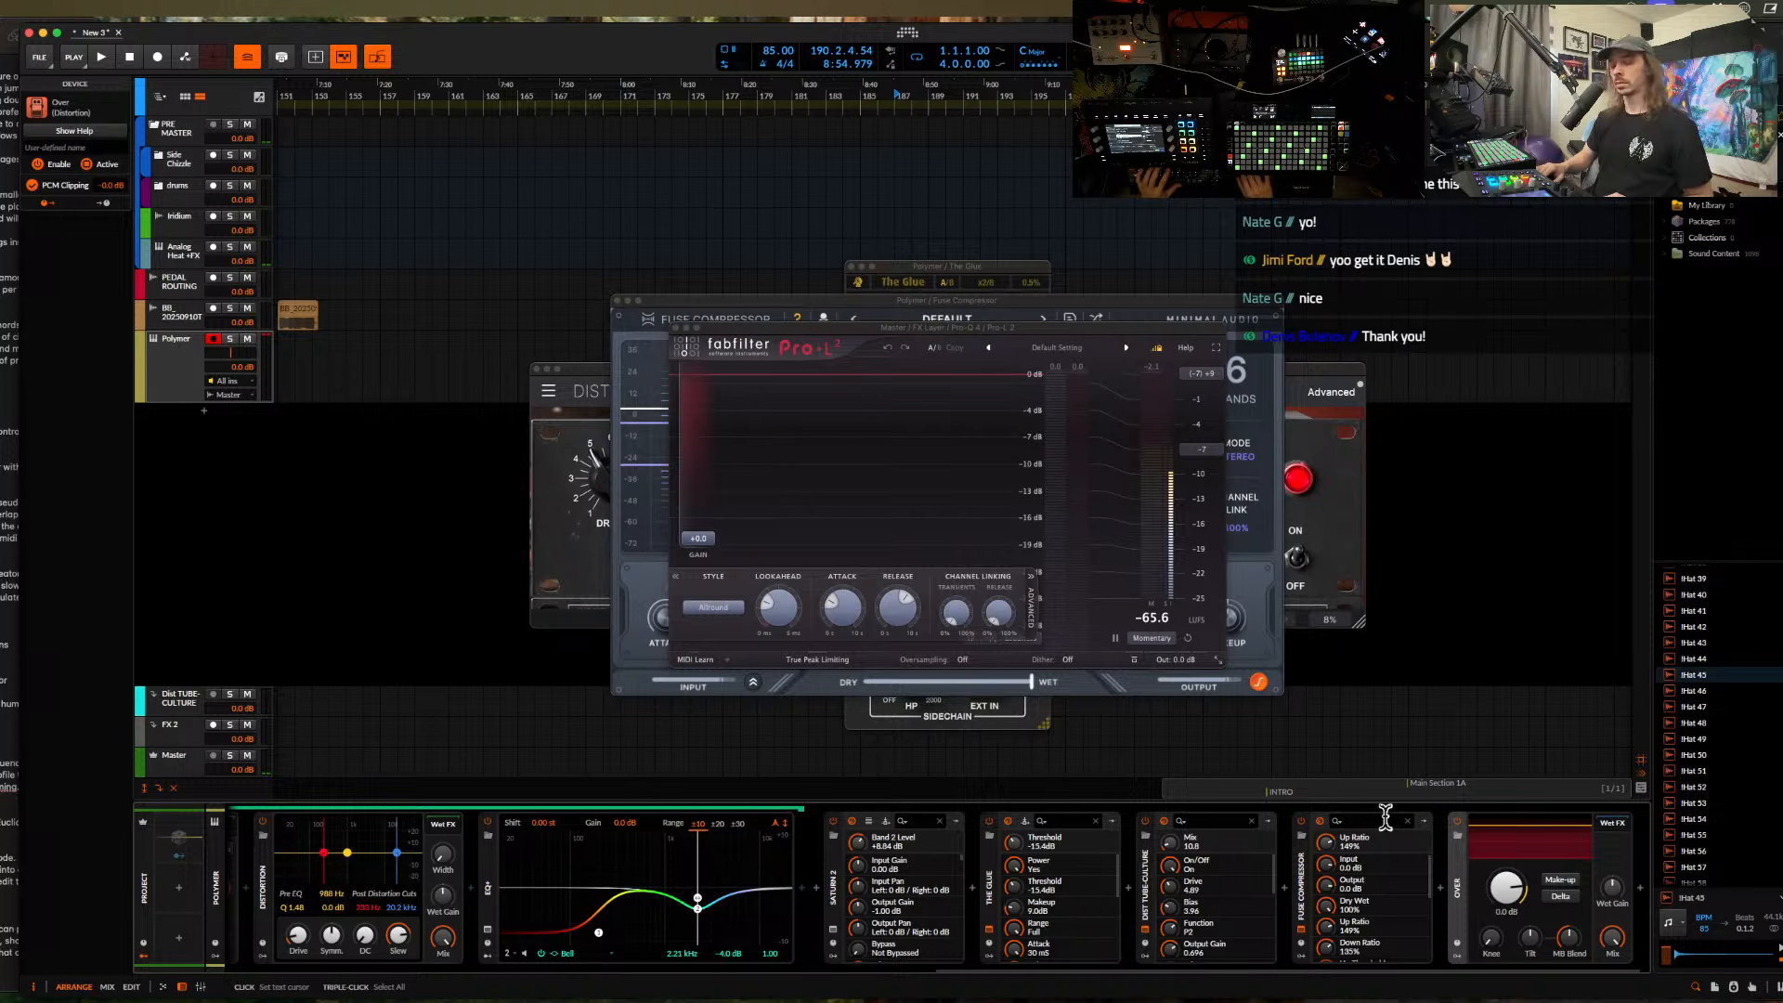
pyautogui.click(1559, 880)
pyautogui.moveTo(1506, 889); pyautogui.dragTo(1506, 914)
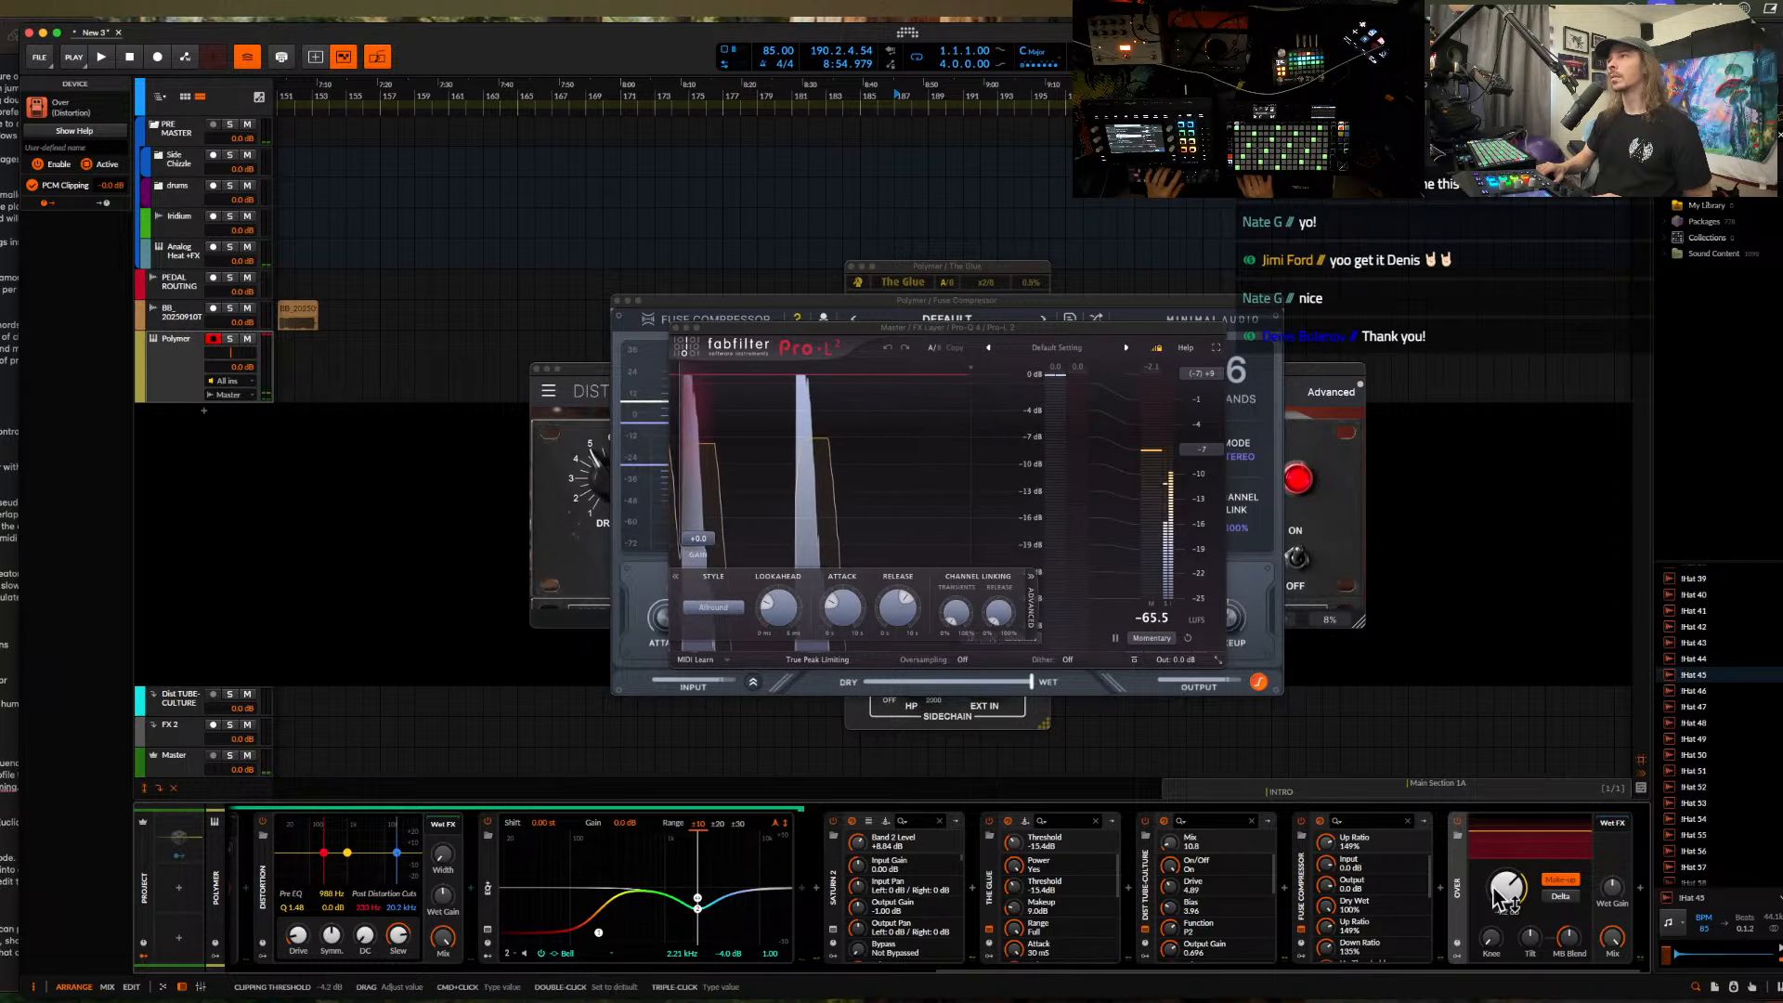
# - Close the Pro-L 2, Fuse Compressor, Dist TUBE-CULTURE and The Glue plug-in windows
pyautogui.click(677, 328)
pyautogui.click(613, 297)
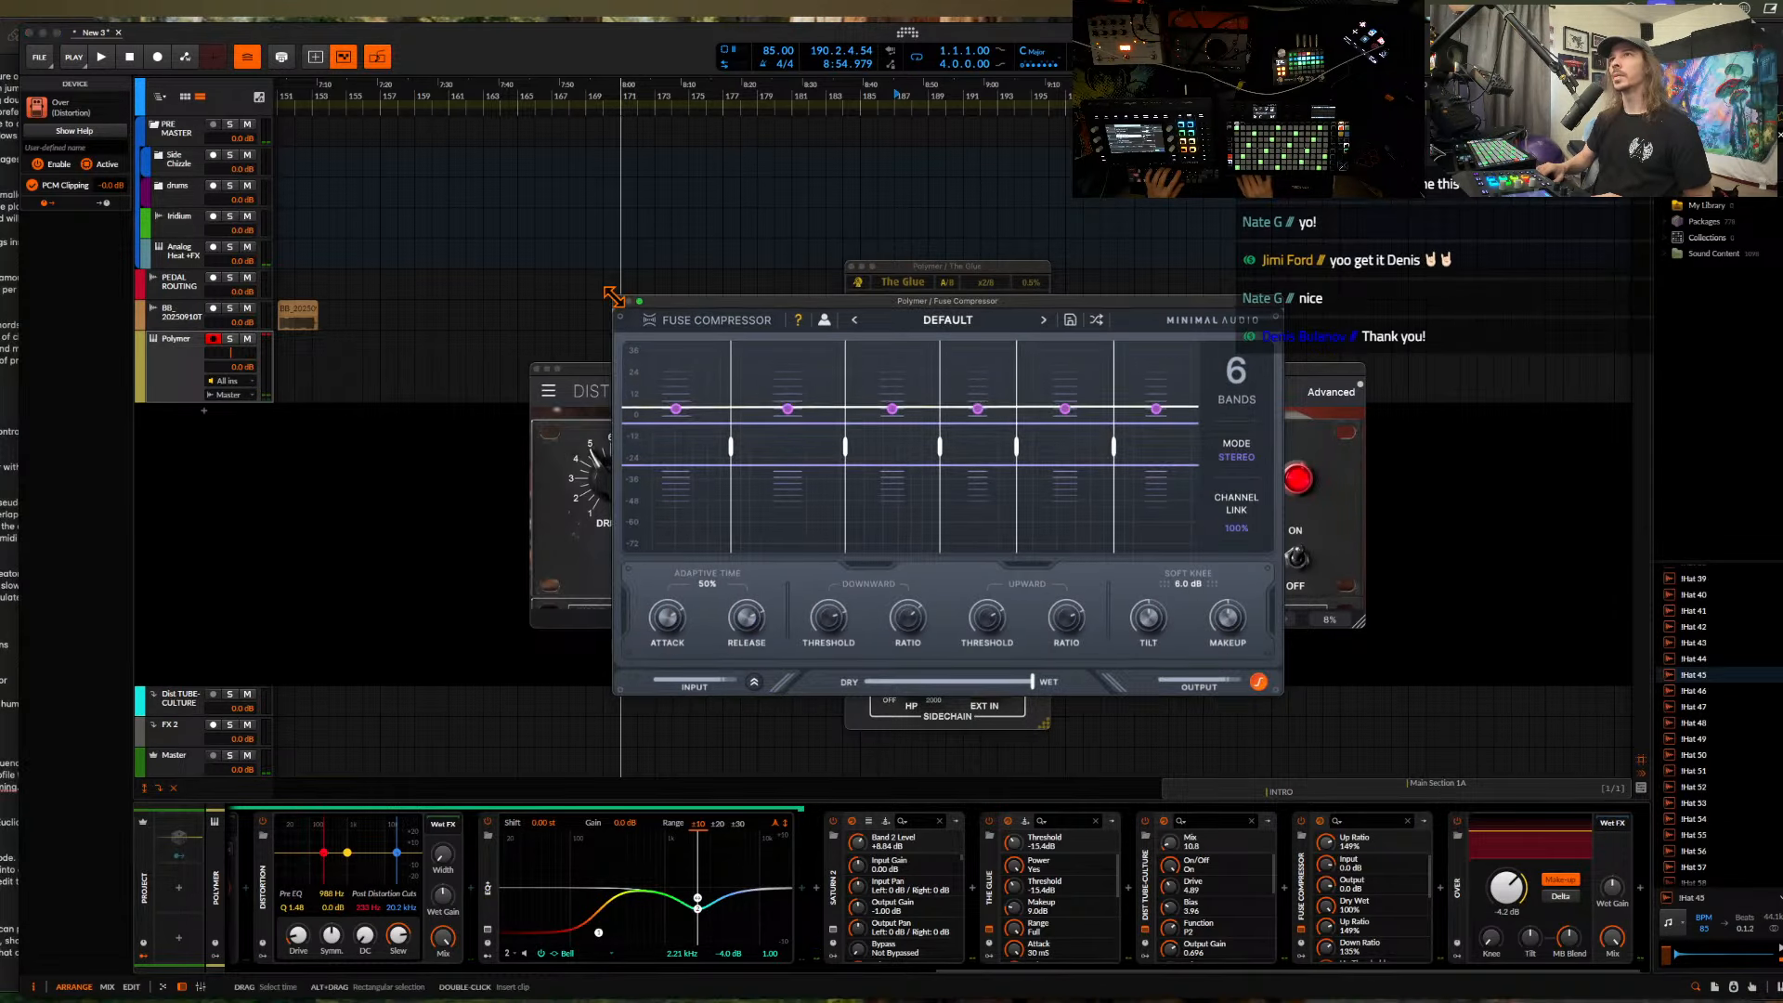
pyautogui.click(618, 303)
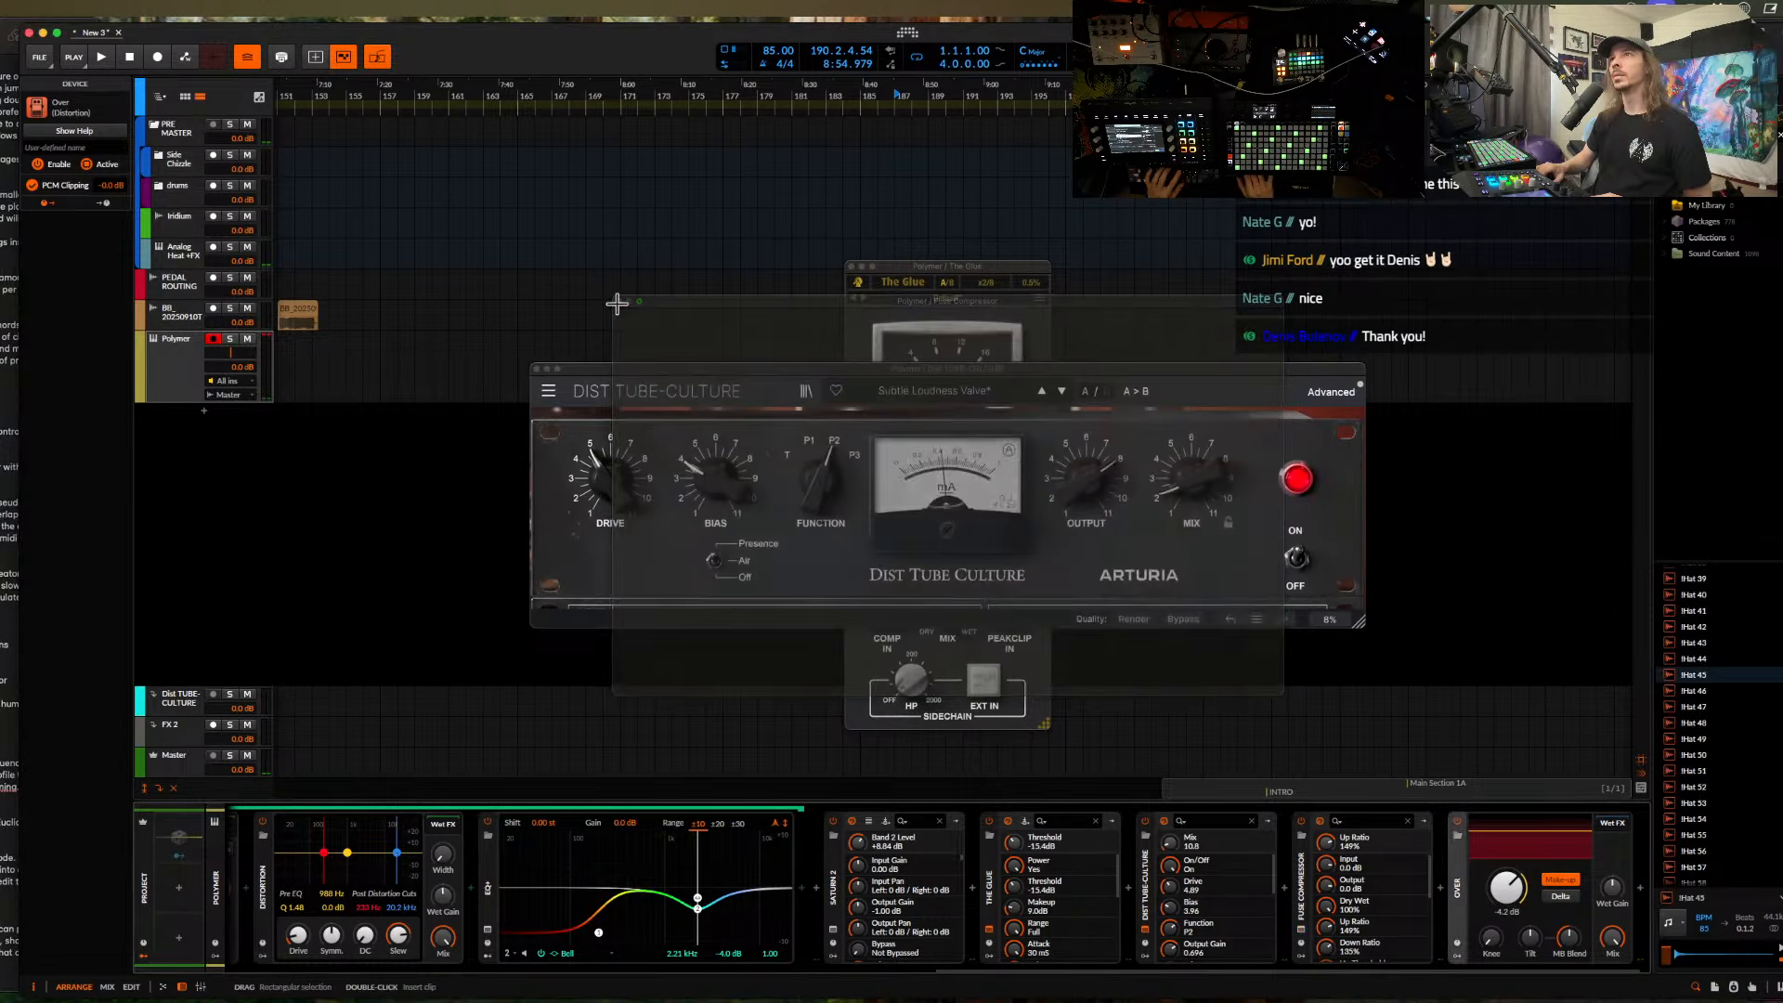
pyautogui.click(536, 367)
pyautogui.click(536, 368)
pyautogui.hscroll(-20, 559, 859)
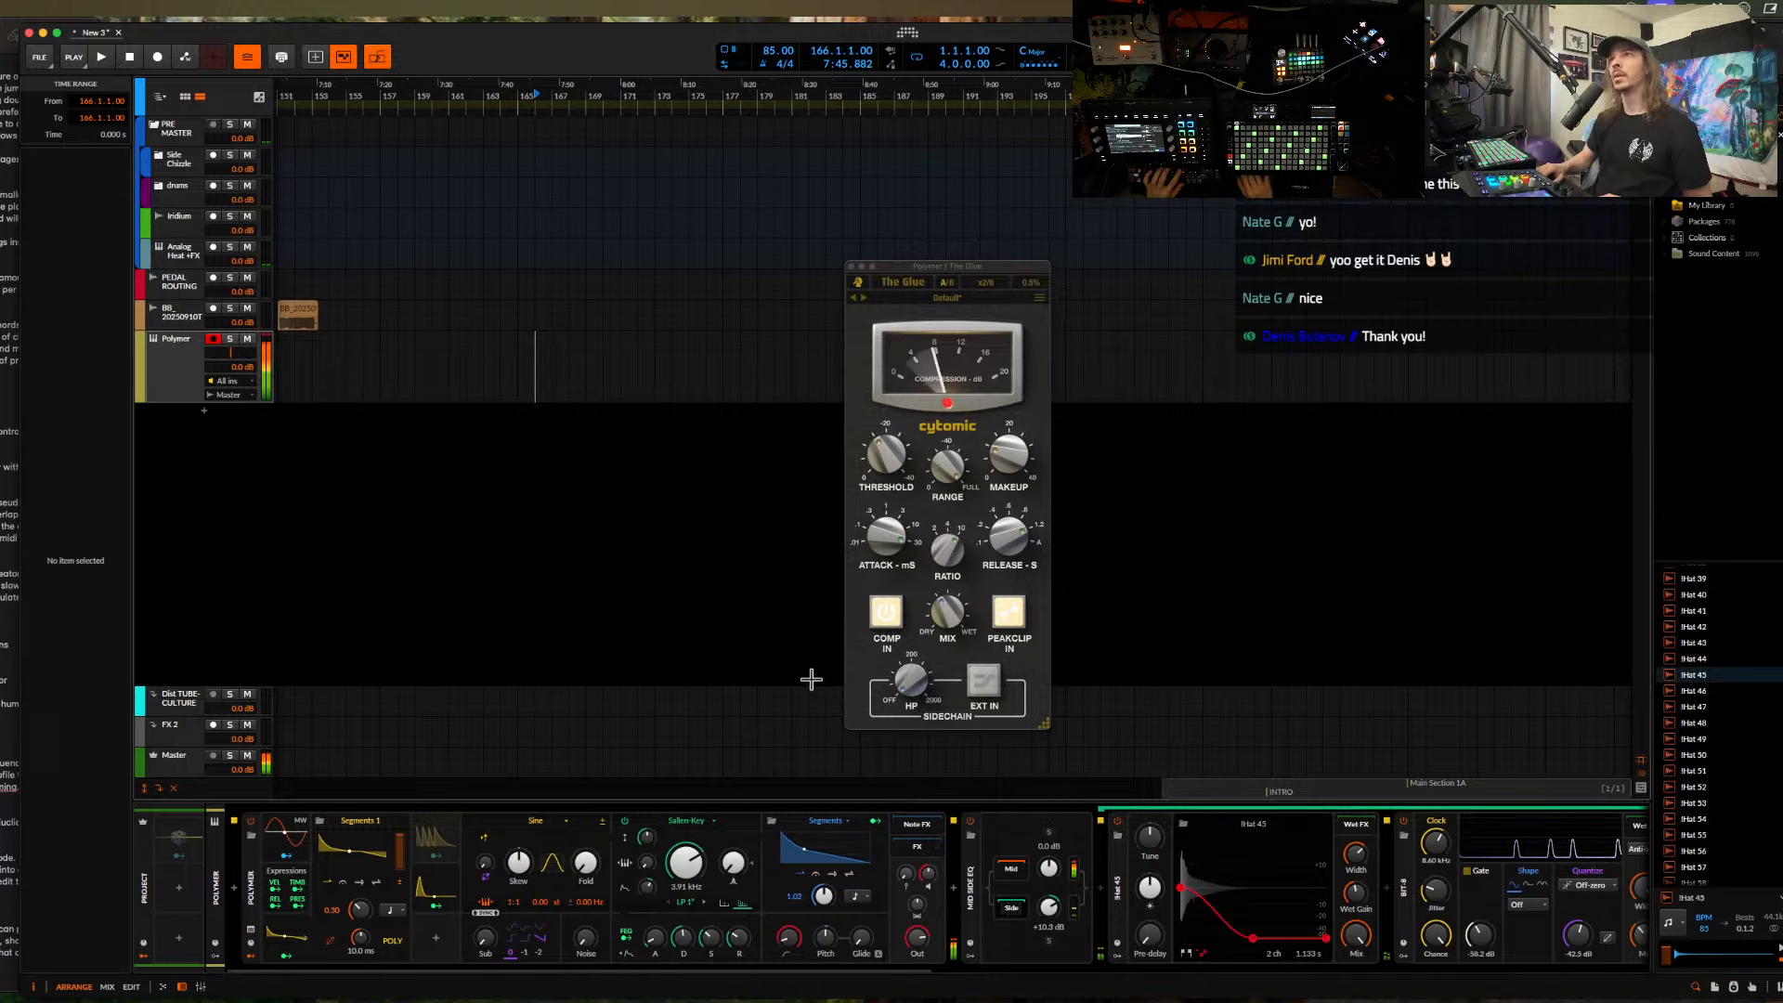
pyautogui.click(851, 267)
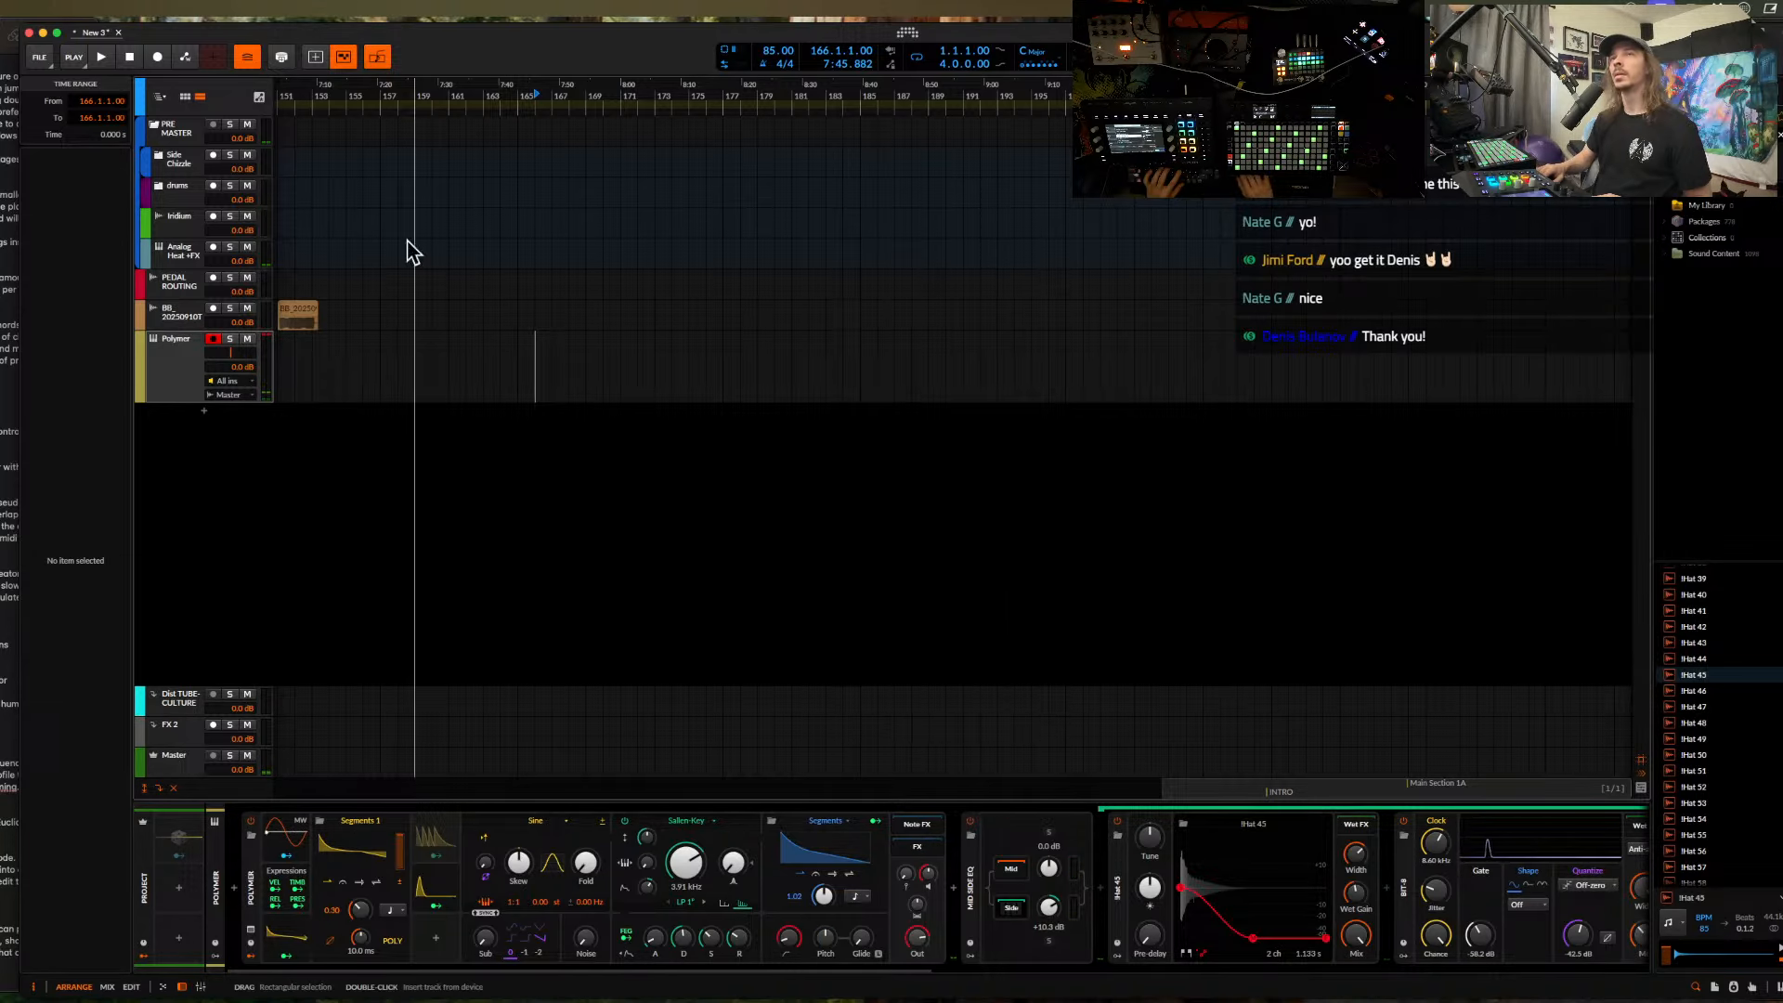
# - Place a captured hit from the master's Rolling Sampler on a new audio track at bar 160, leaving only the sampler window open
pyautogui.click(186, 771)
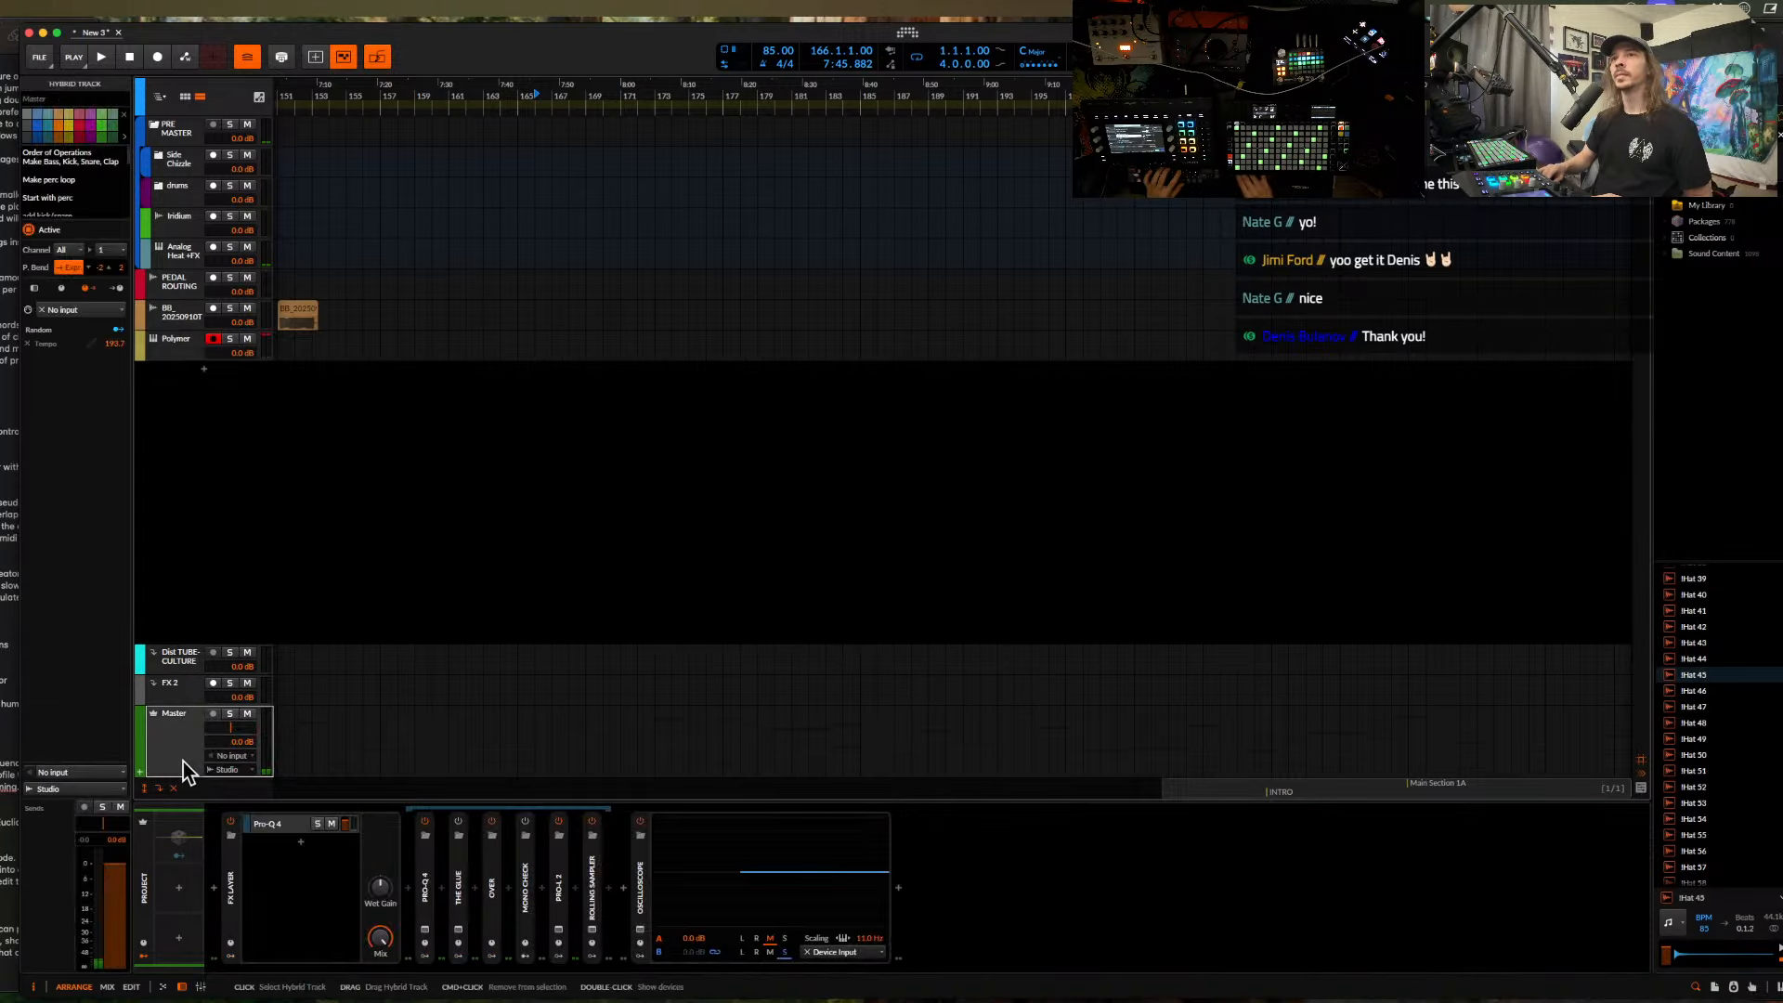
pyautogui.click(557, 929)
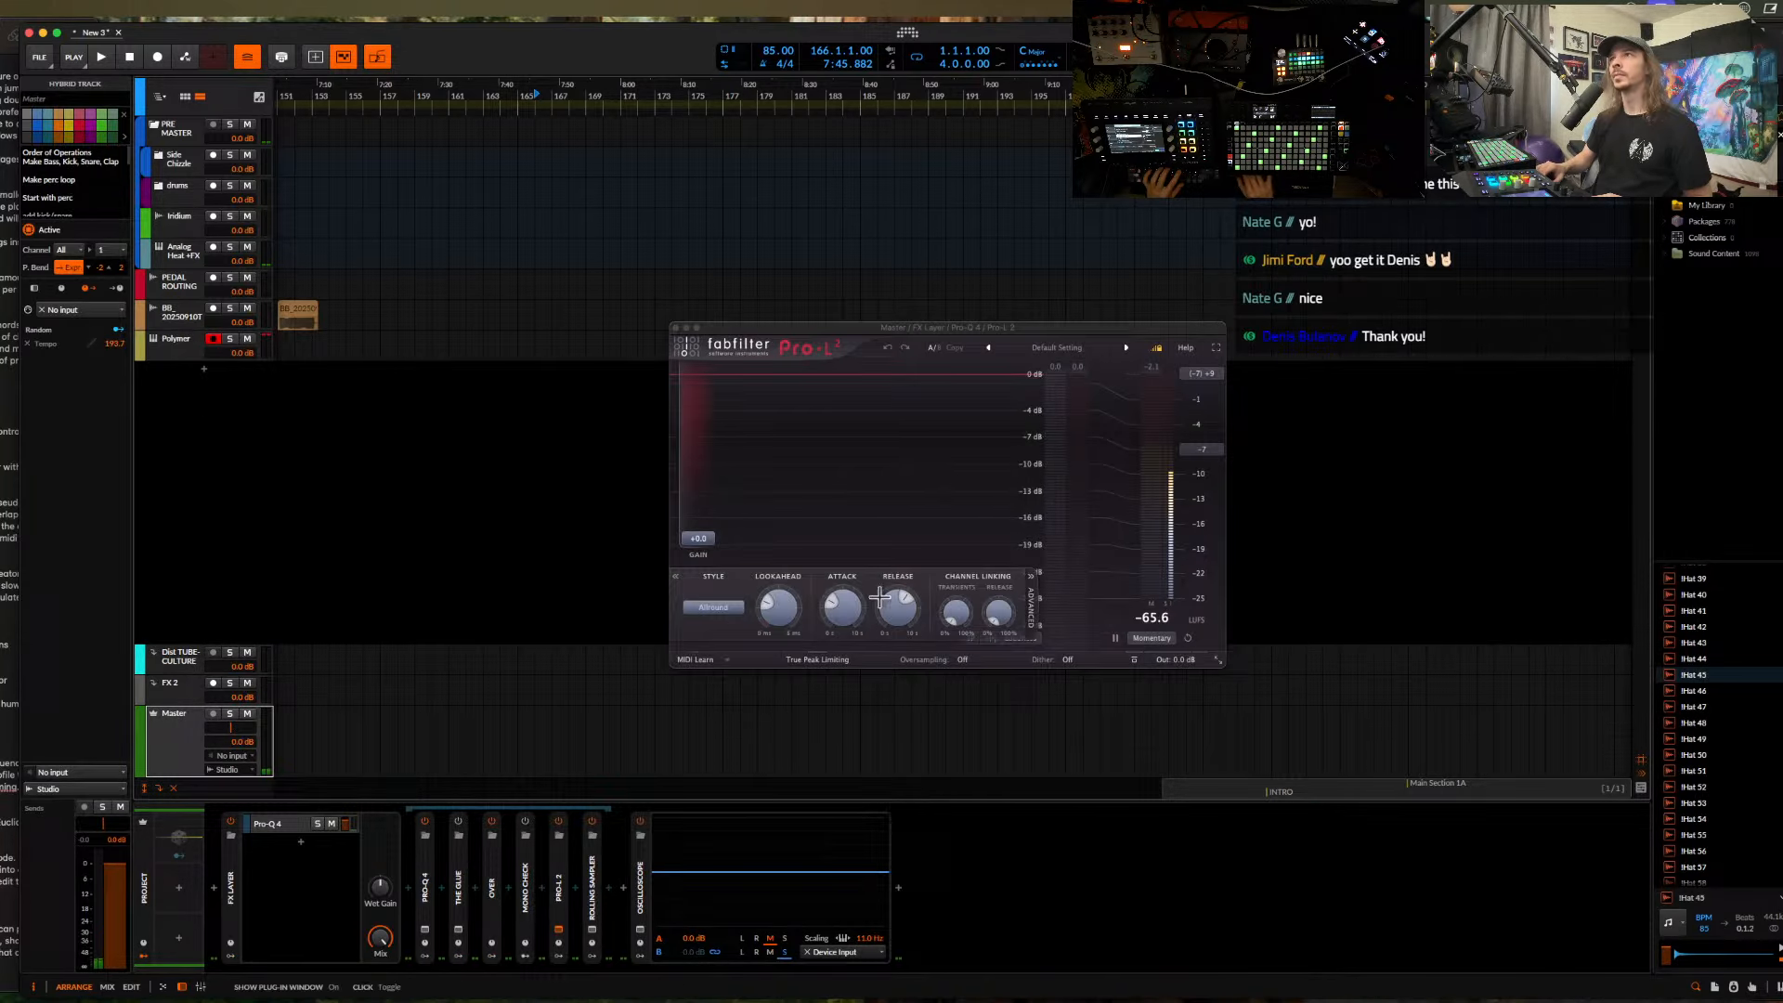
pyautogui.click(591, 930)
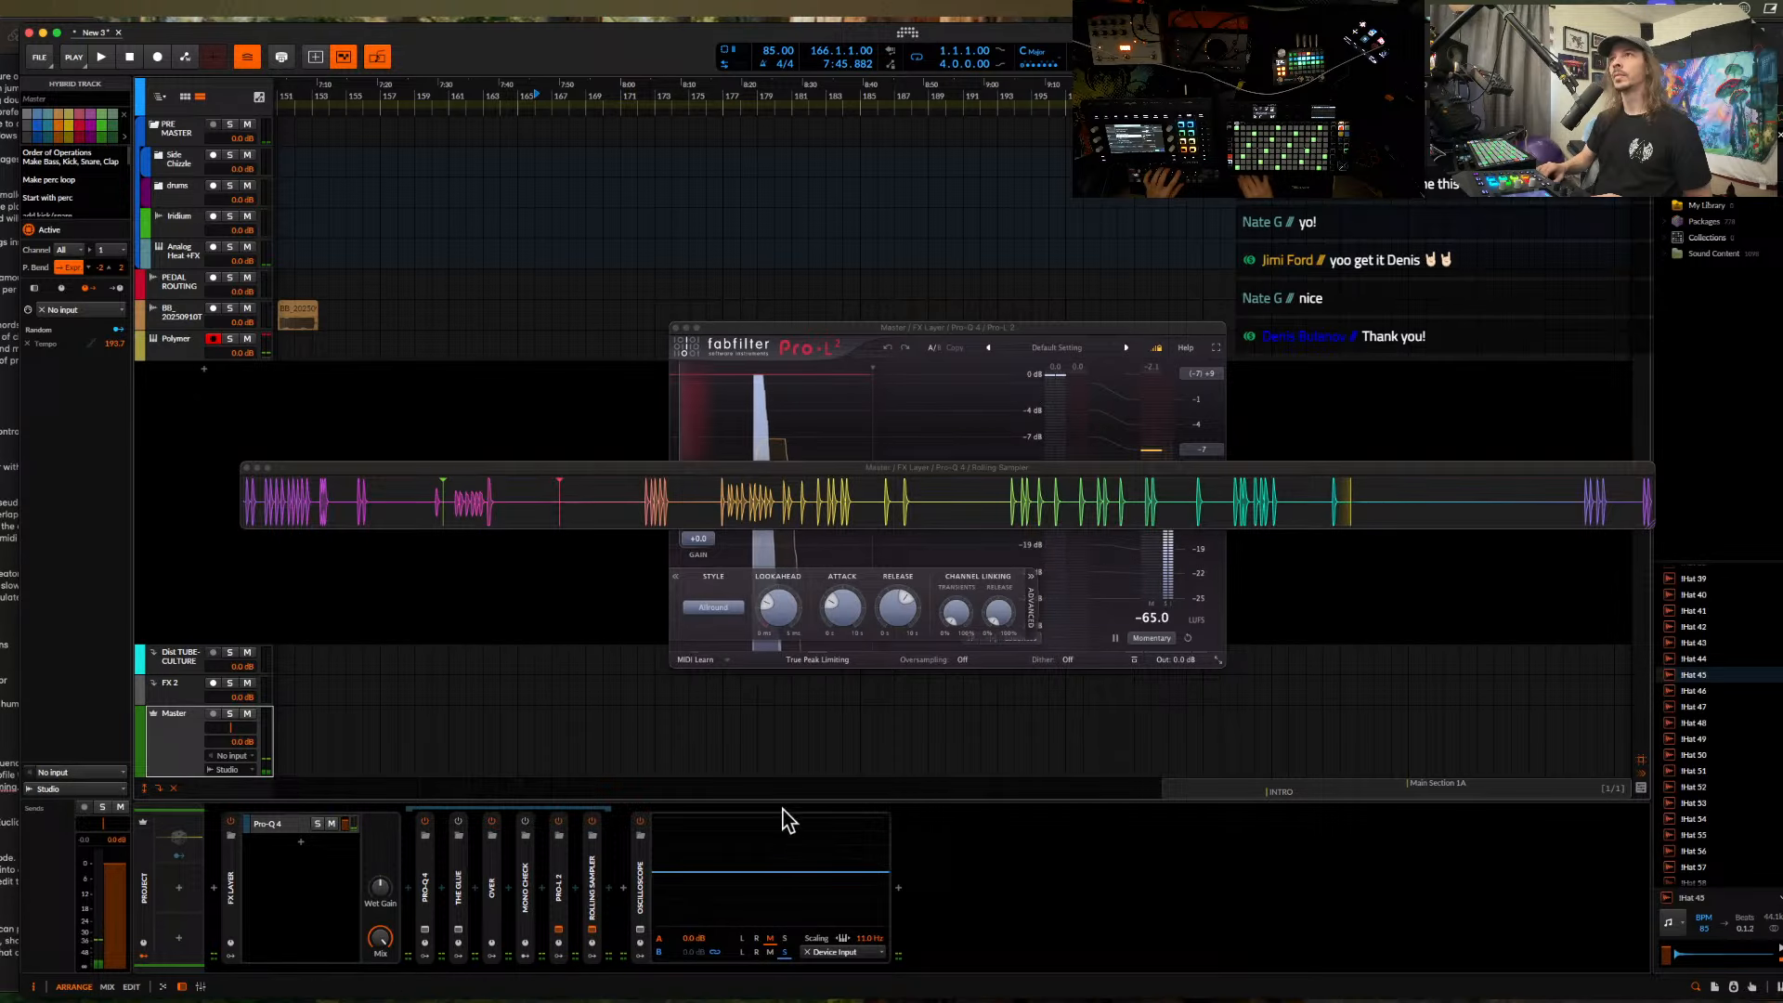
pyautogui.click(1374, 516)
pyautogui.moveTo(1371, 516); pyautogui.dragTo(437, 386)
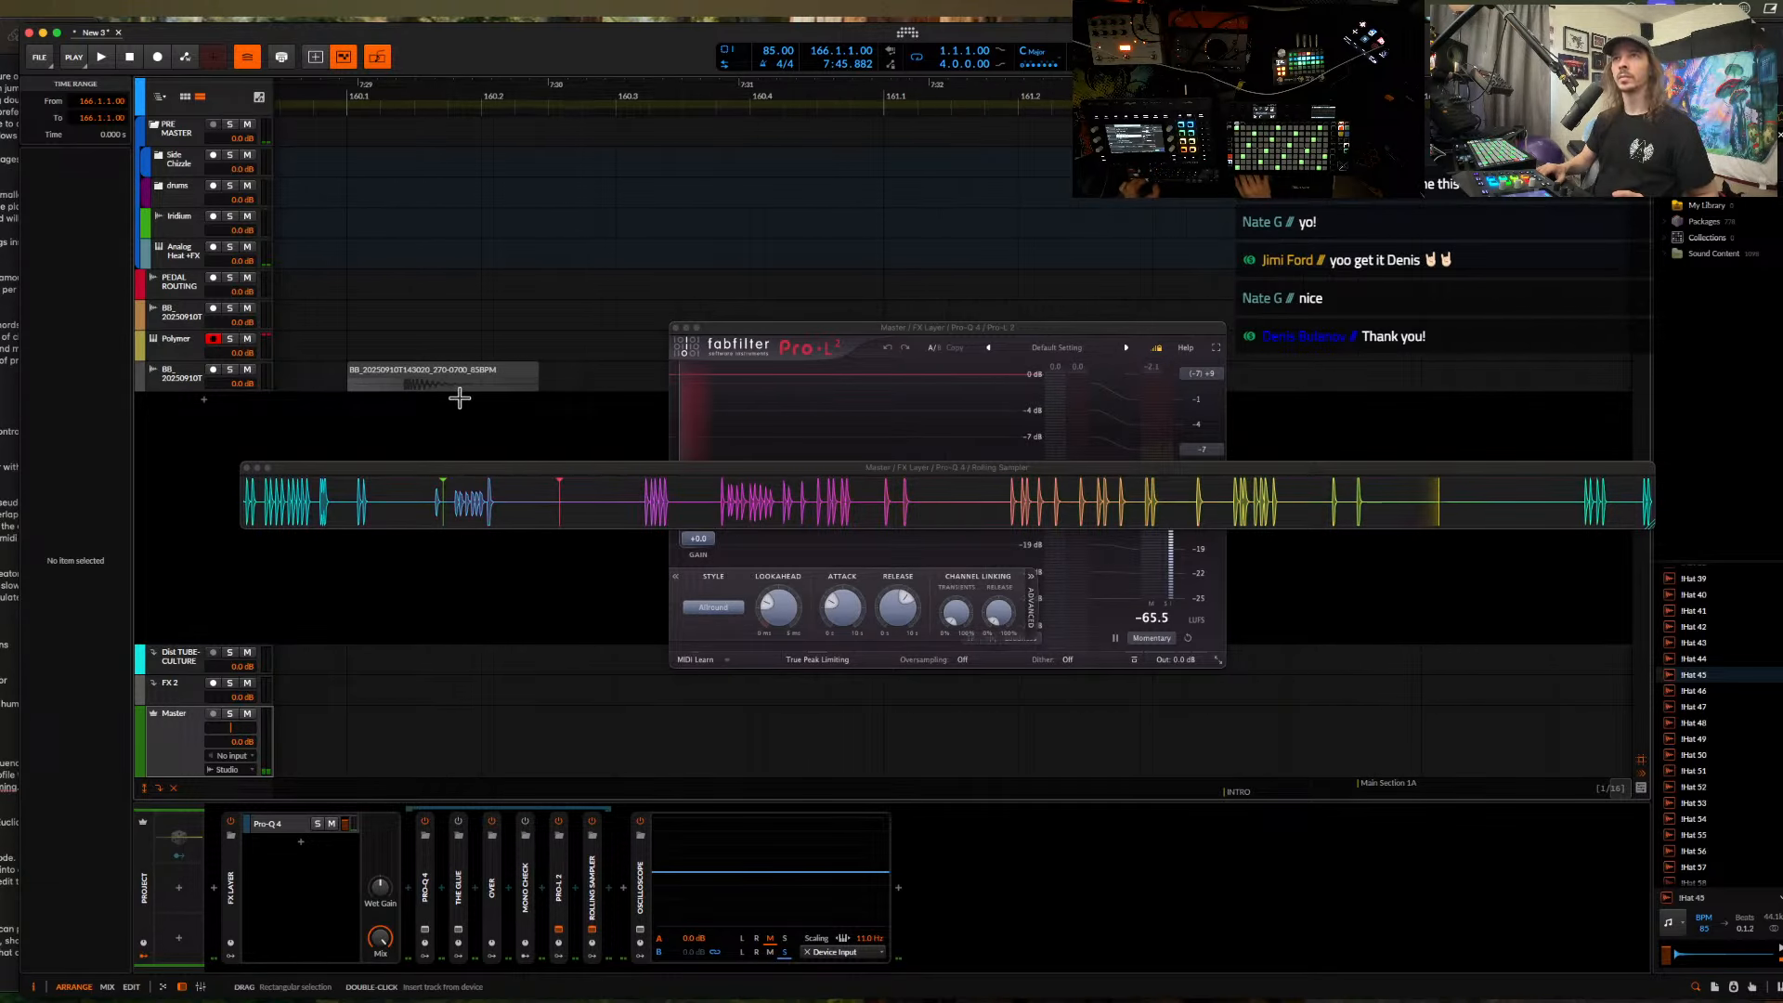
pyautogui.click(478, 385)
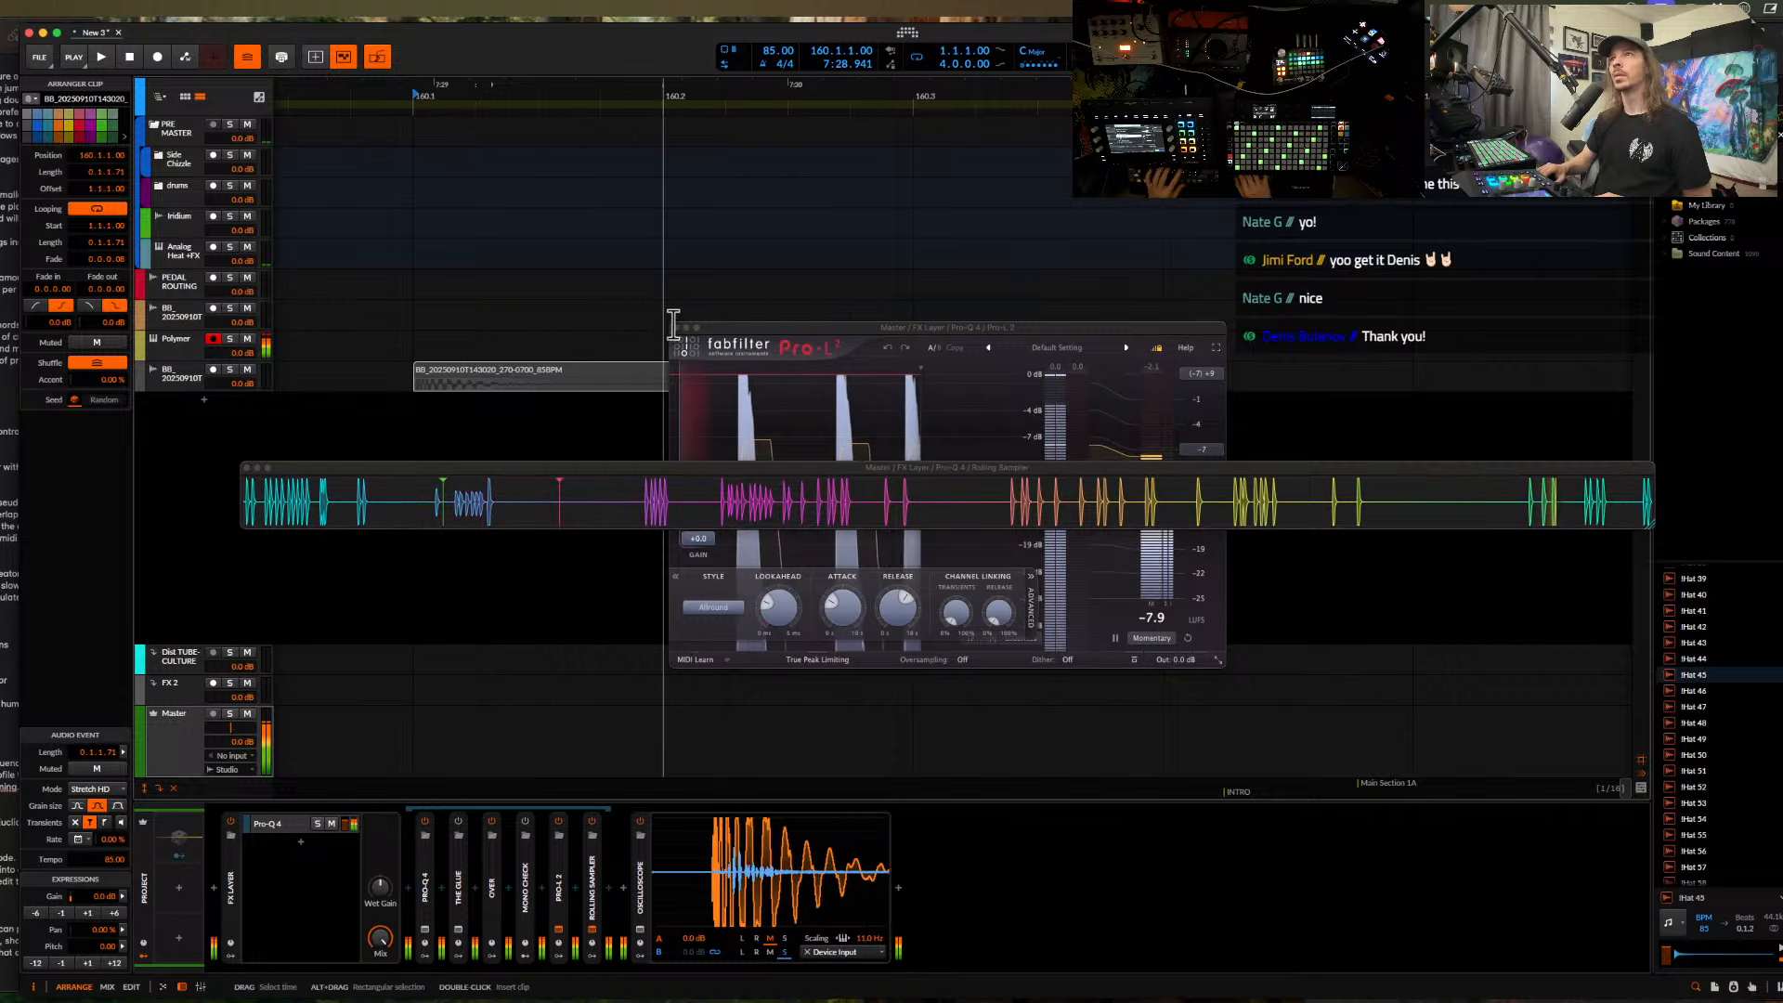
pyautogui.click(676, 328)
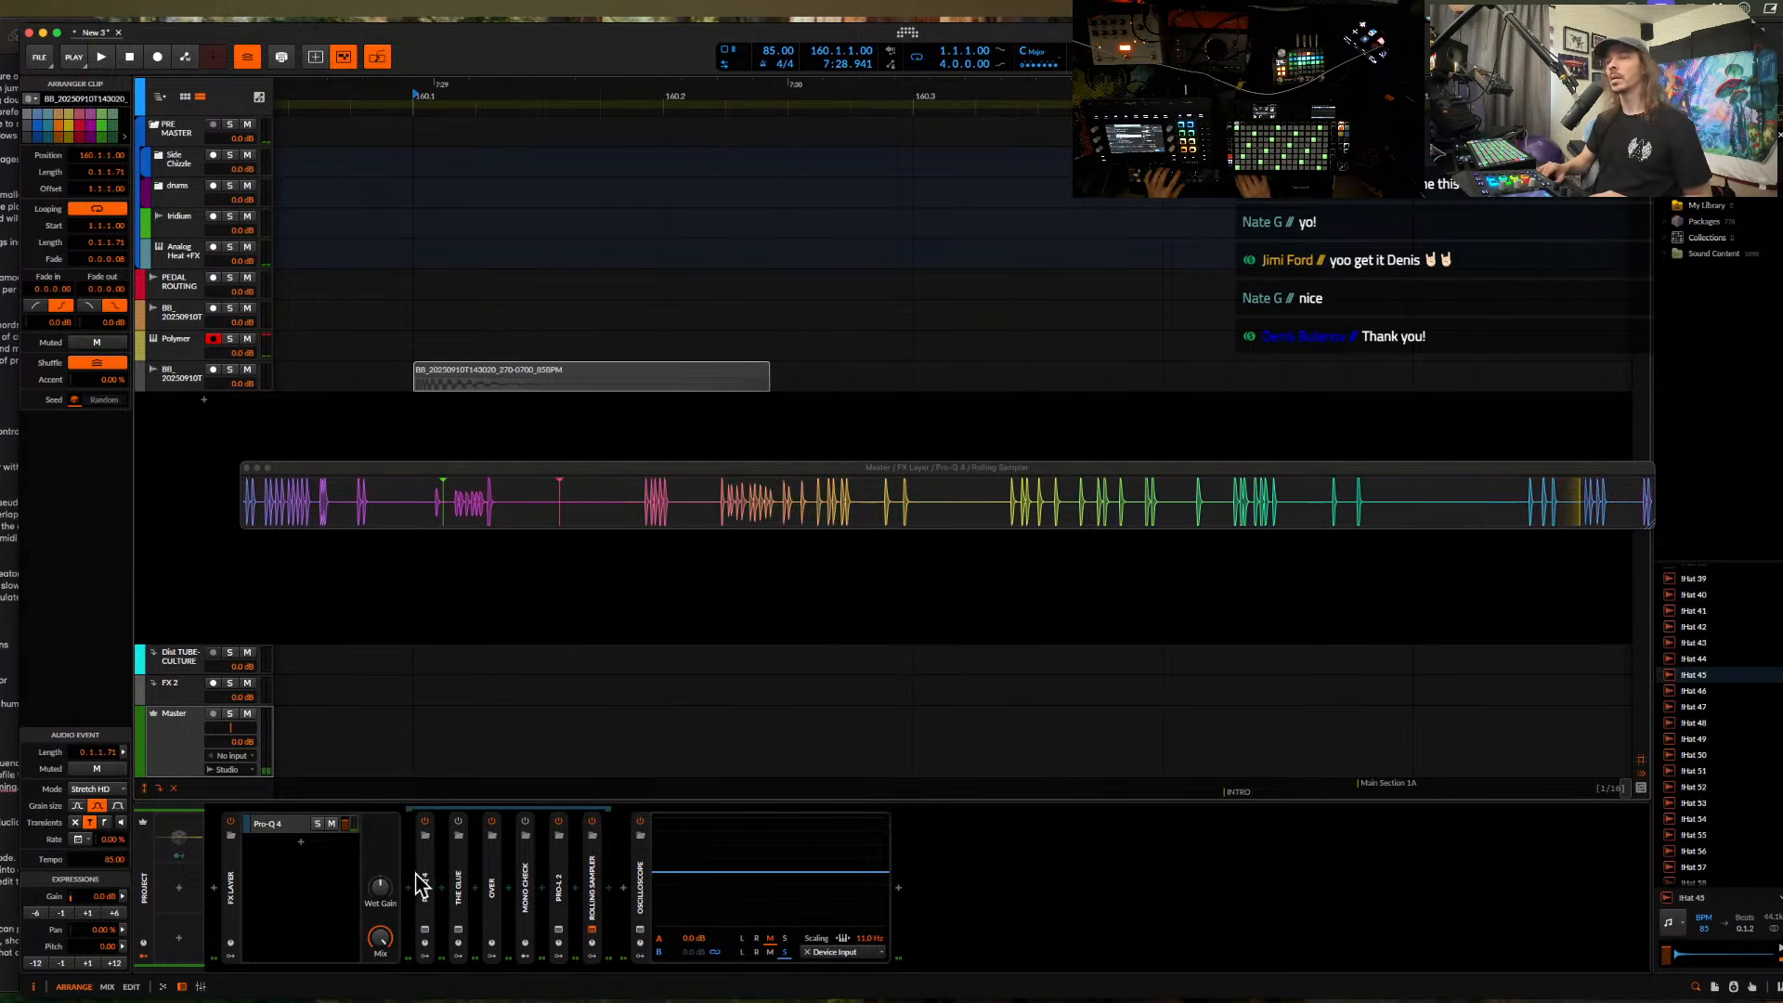
# - Reshape Polymer's Segments 1 envelope with a faster initial decay to 0%, a third point at about -20% and an end point at -50%
pyautogui.click(176, 360)
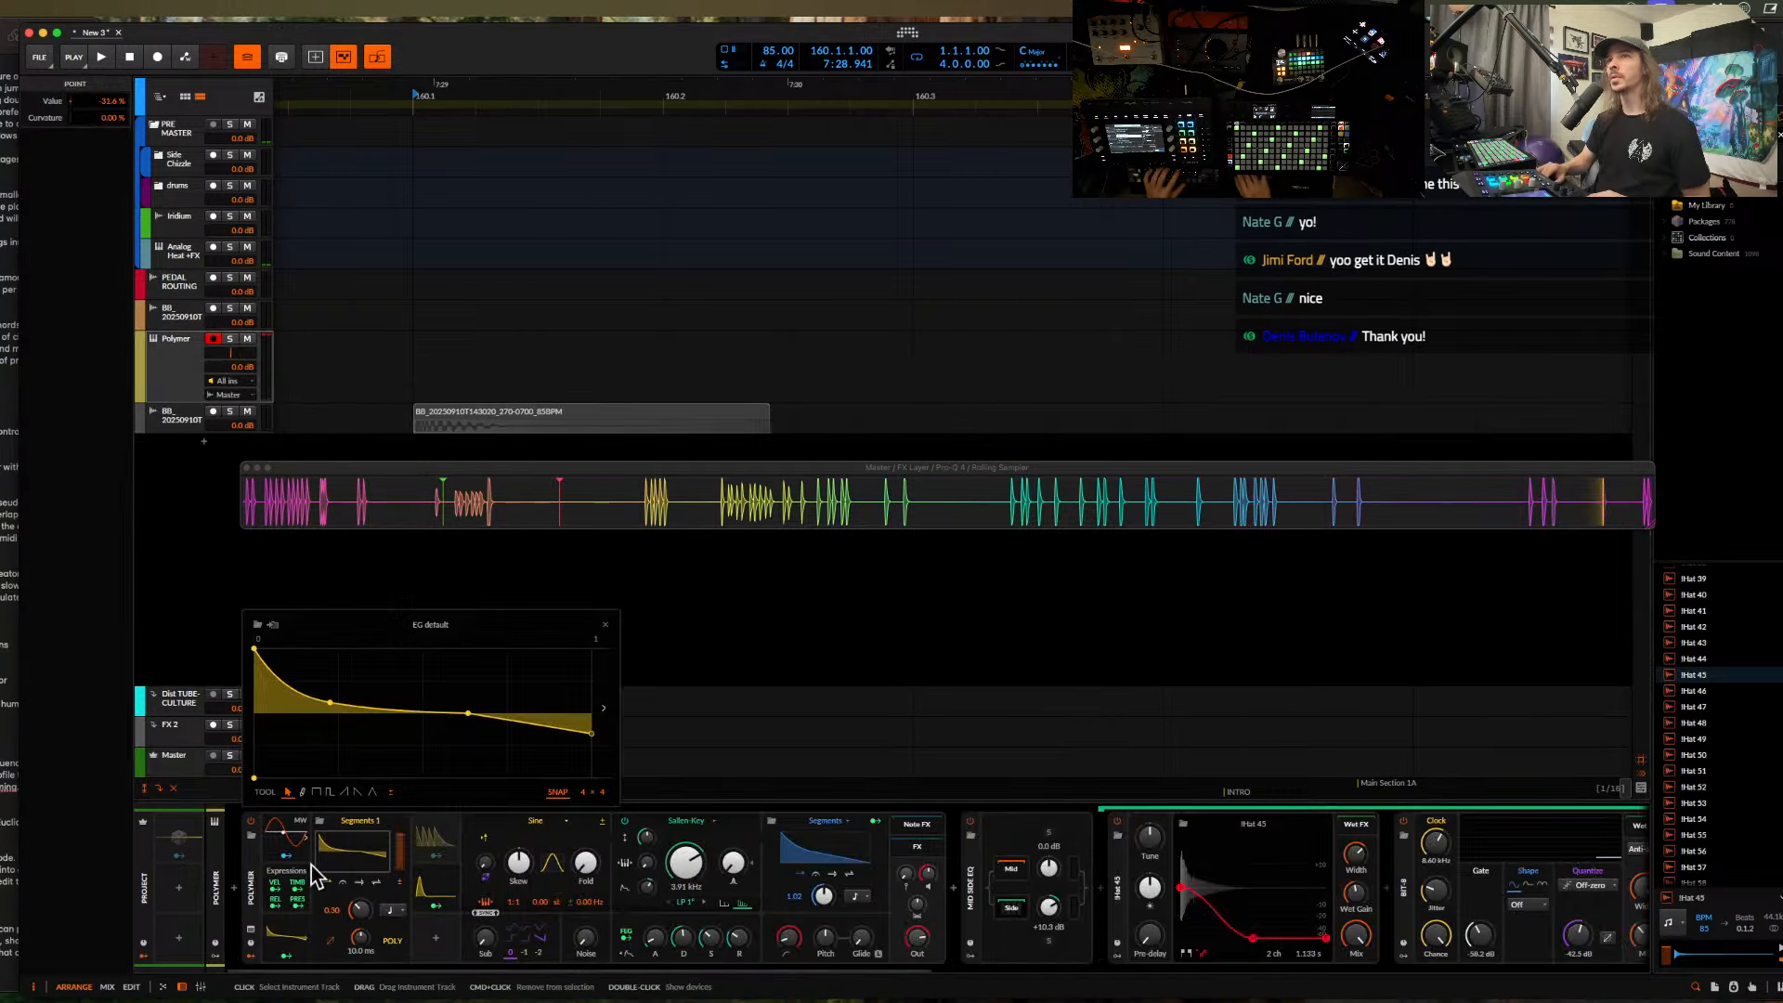
pyautogui.click(343, 854)
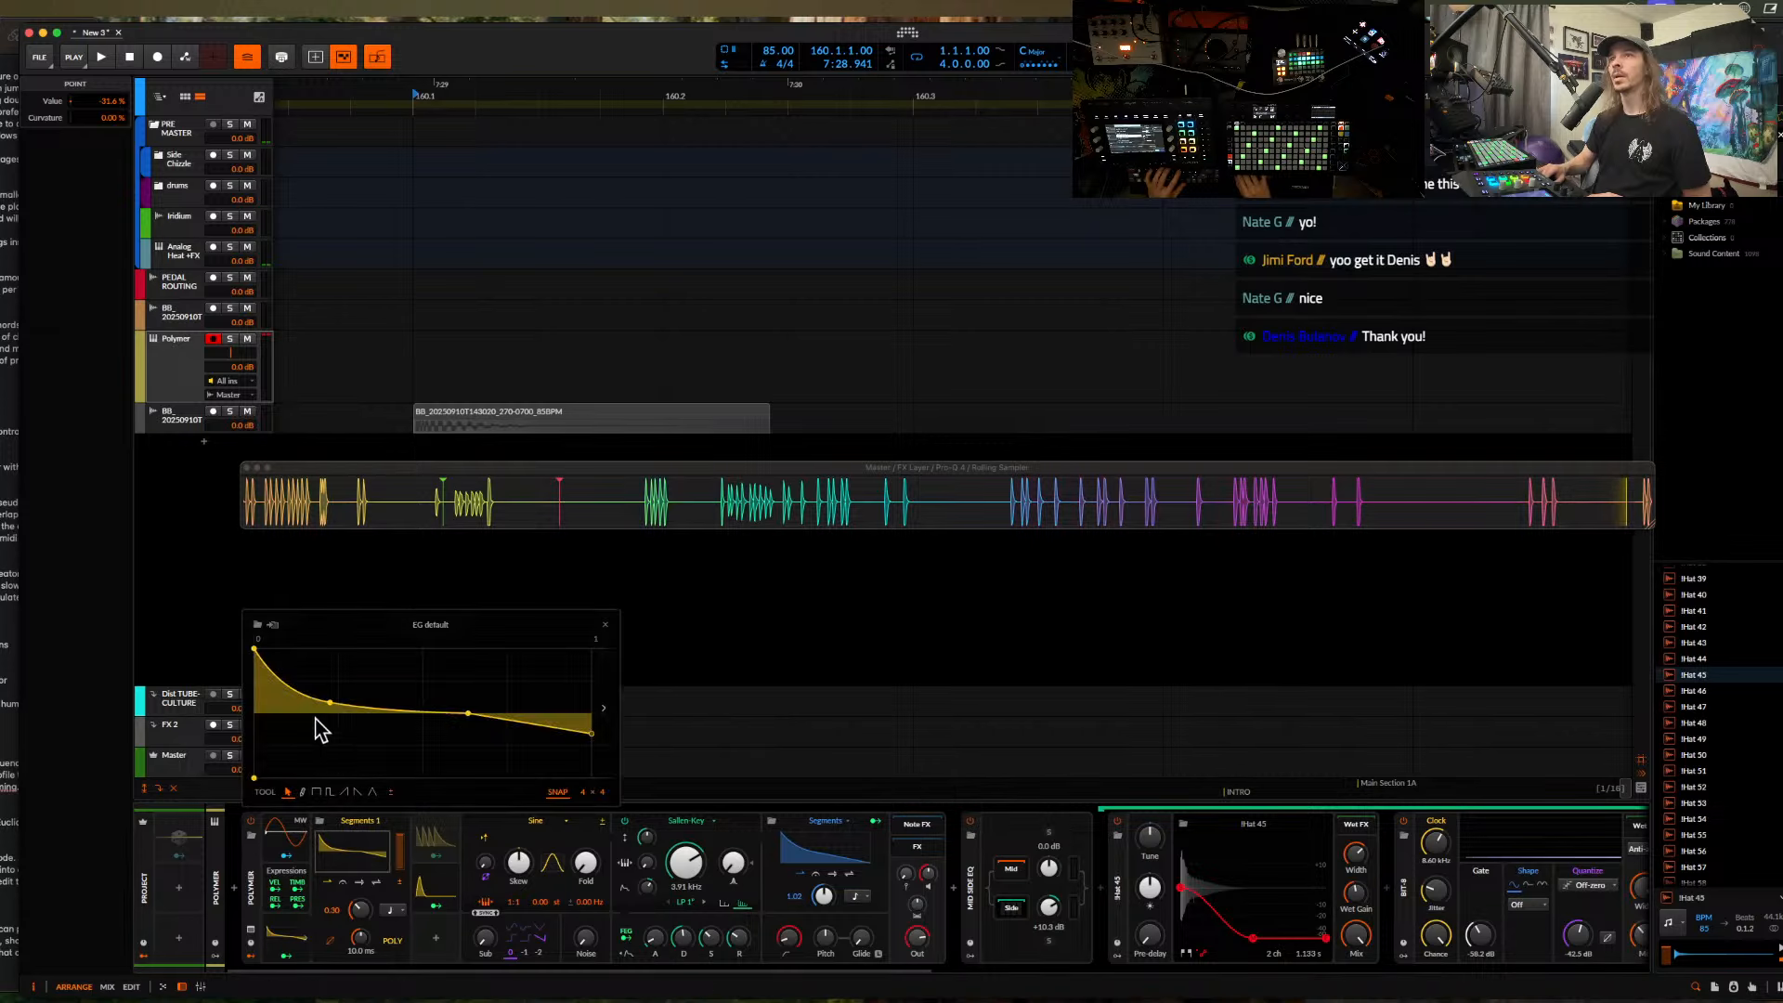
pyautogui.moveTo(325, 710); pyautogui.dragTo(306, 703)
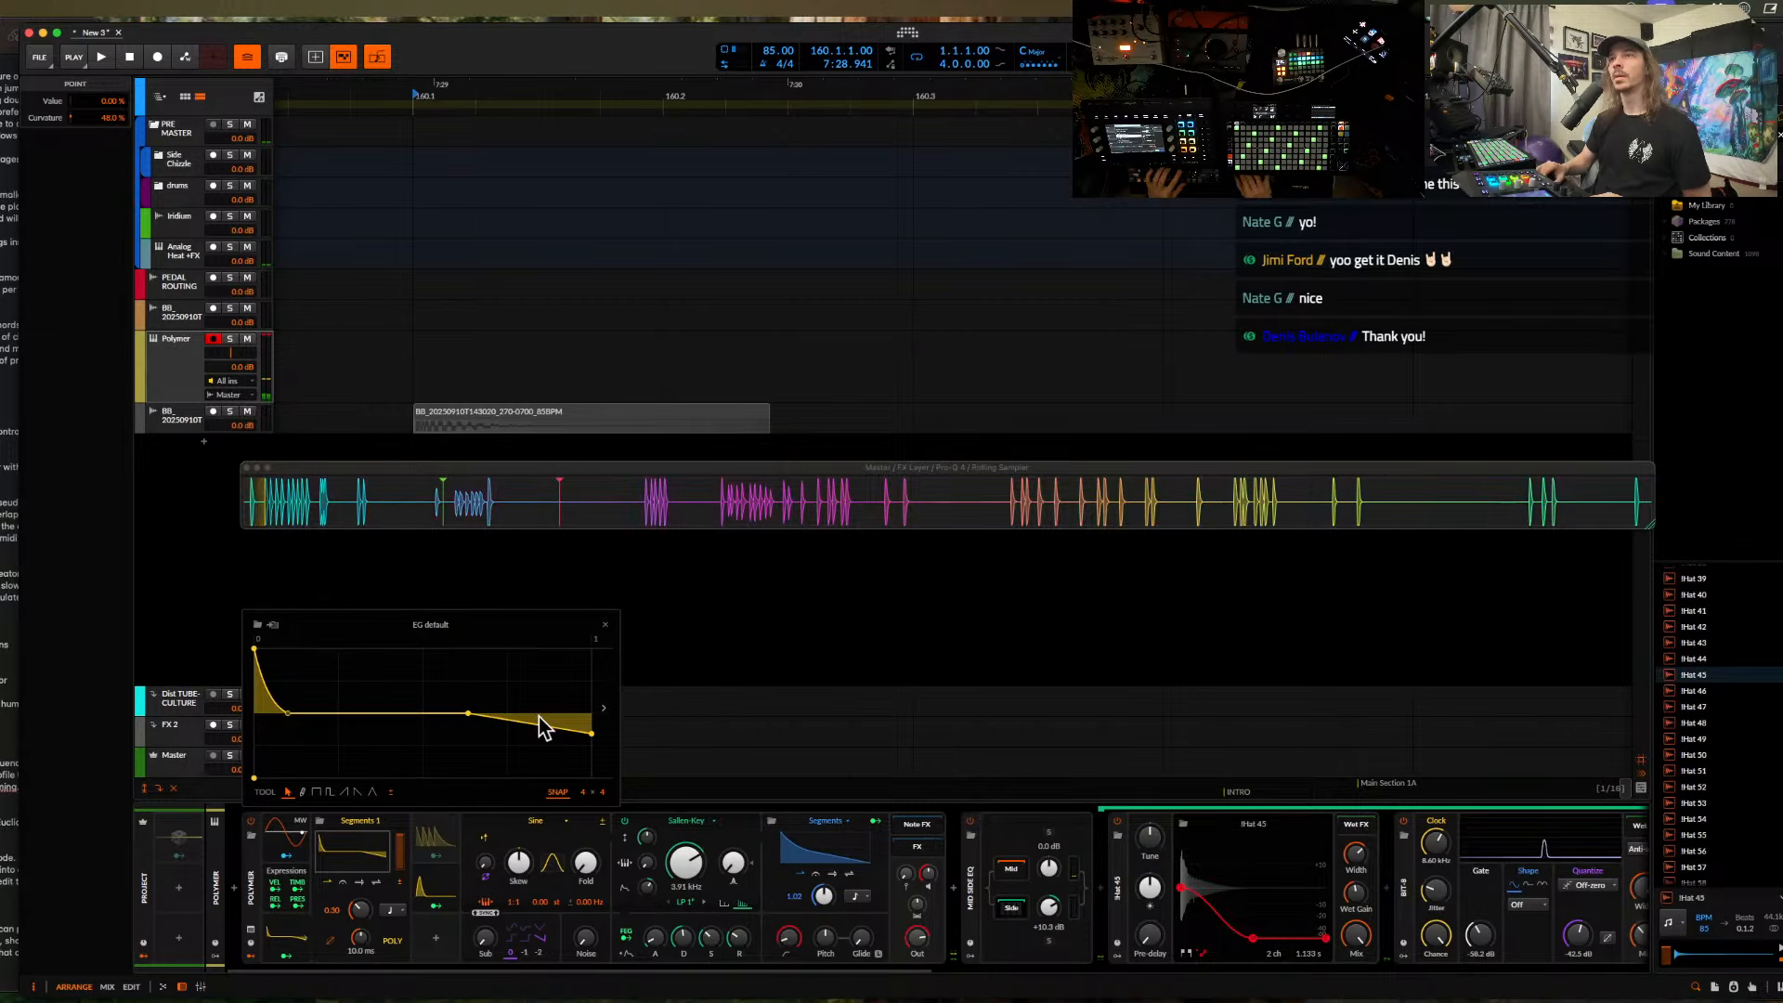
pyautogui.click(592, 734)
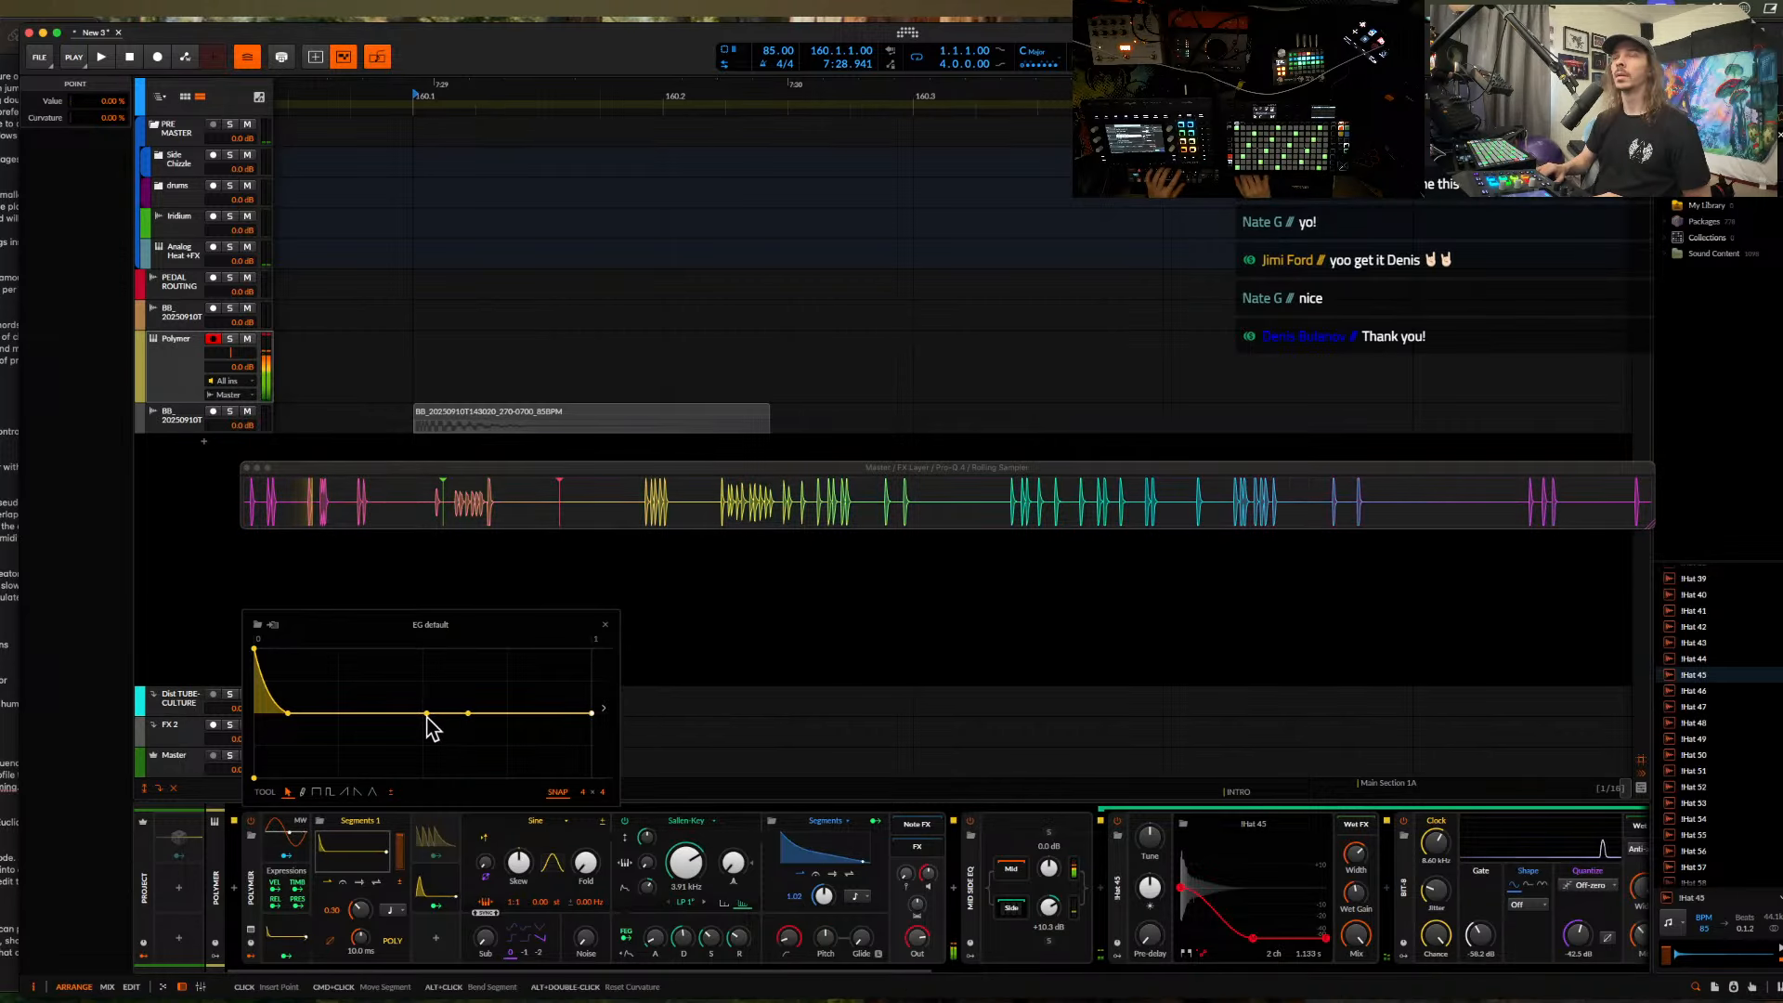
pyautogui.moveTo(592, 713); pyautogui.dragTo(592, 745)
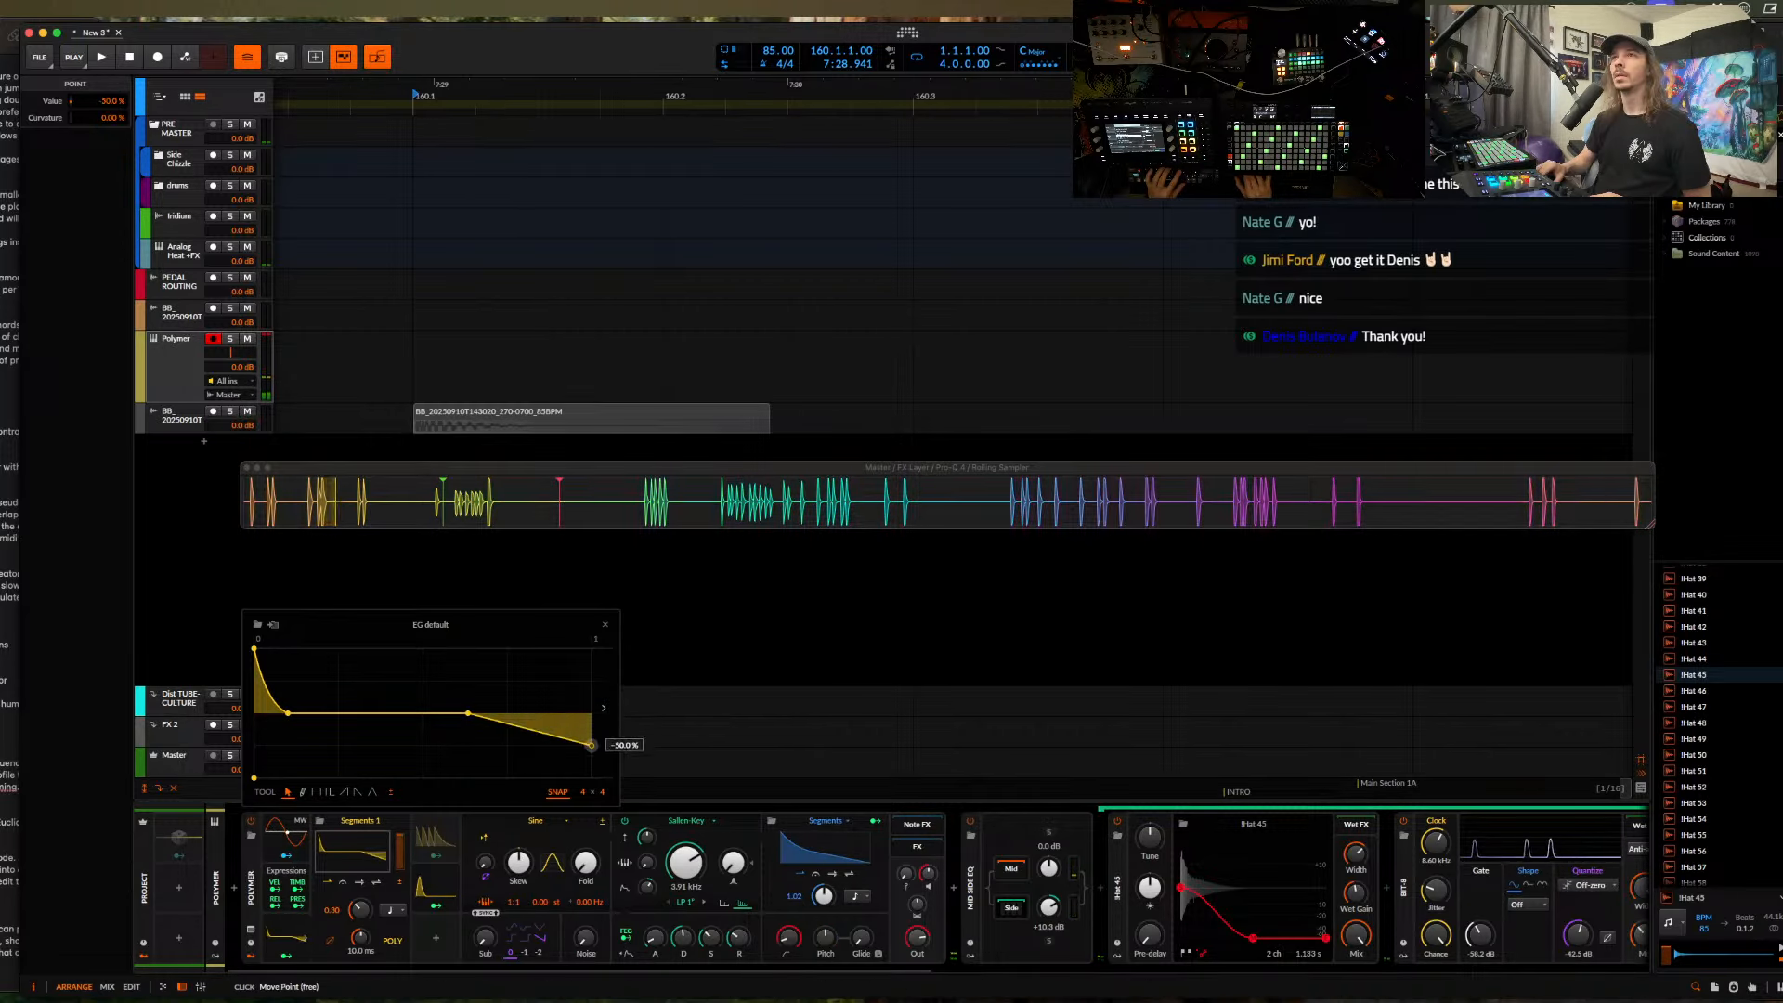
pyautogui.moveTo(469, 714); pyautogui.dragTo(446, 734)
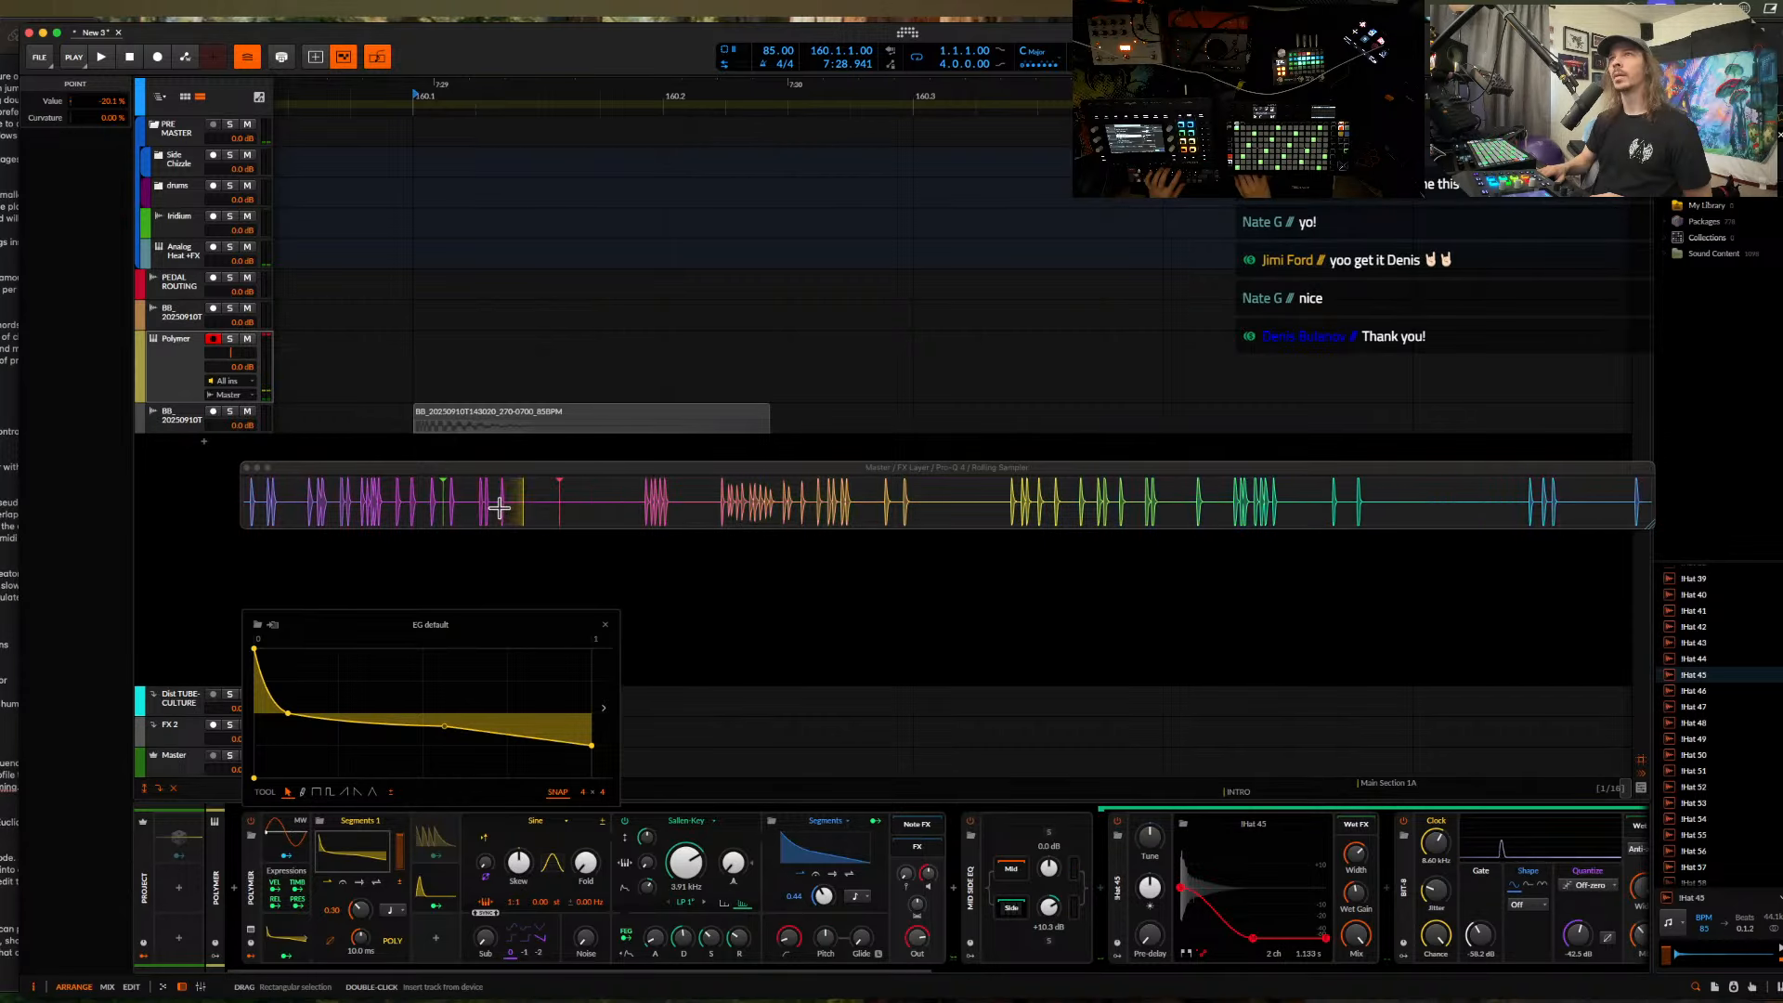
# - Place a newer captured hit from Rolling Sampler beside the first clip on the resampled audio track
pyautogui.click(527, 506)
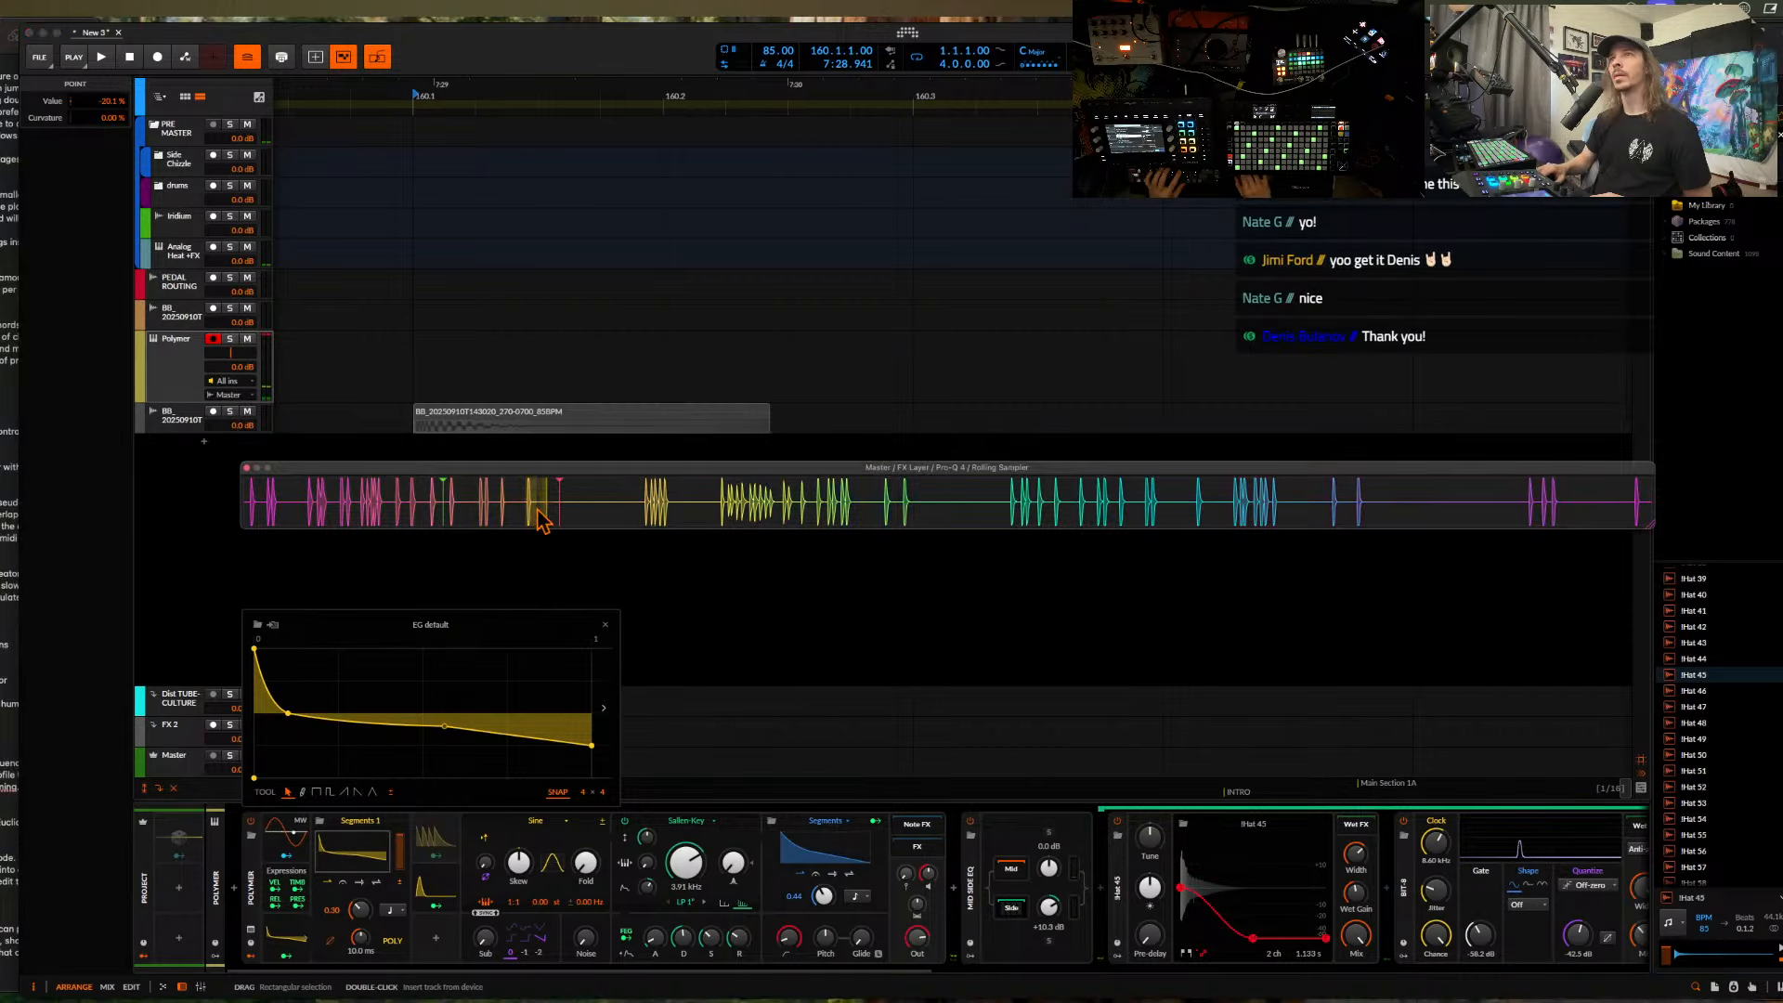
pyautogui.moveTo(774, 455); pyautogui.dragTo(794, 429)
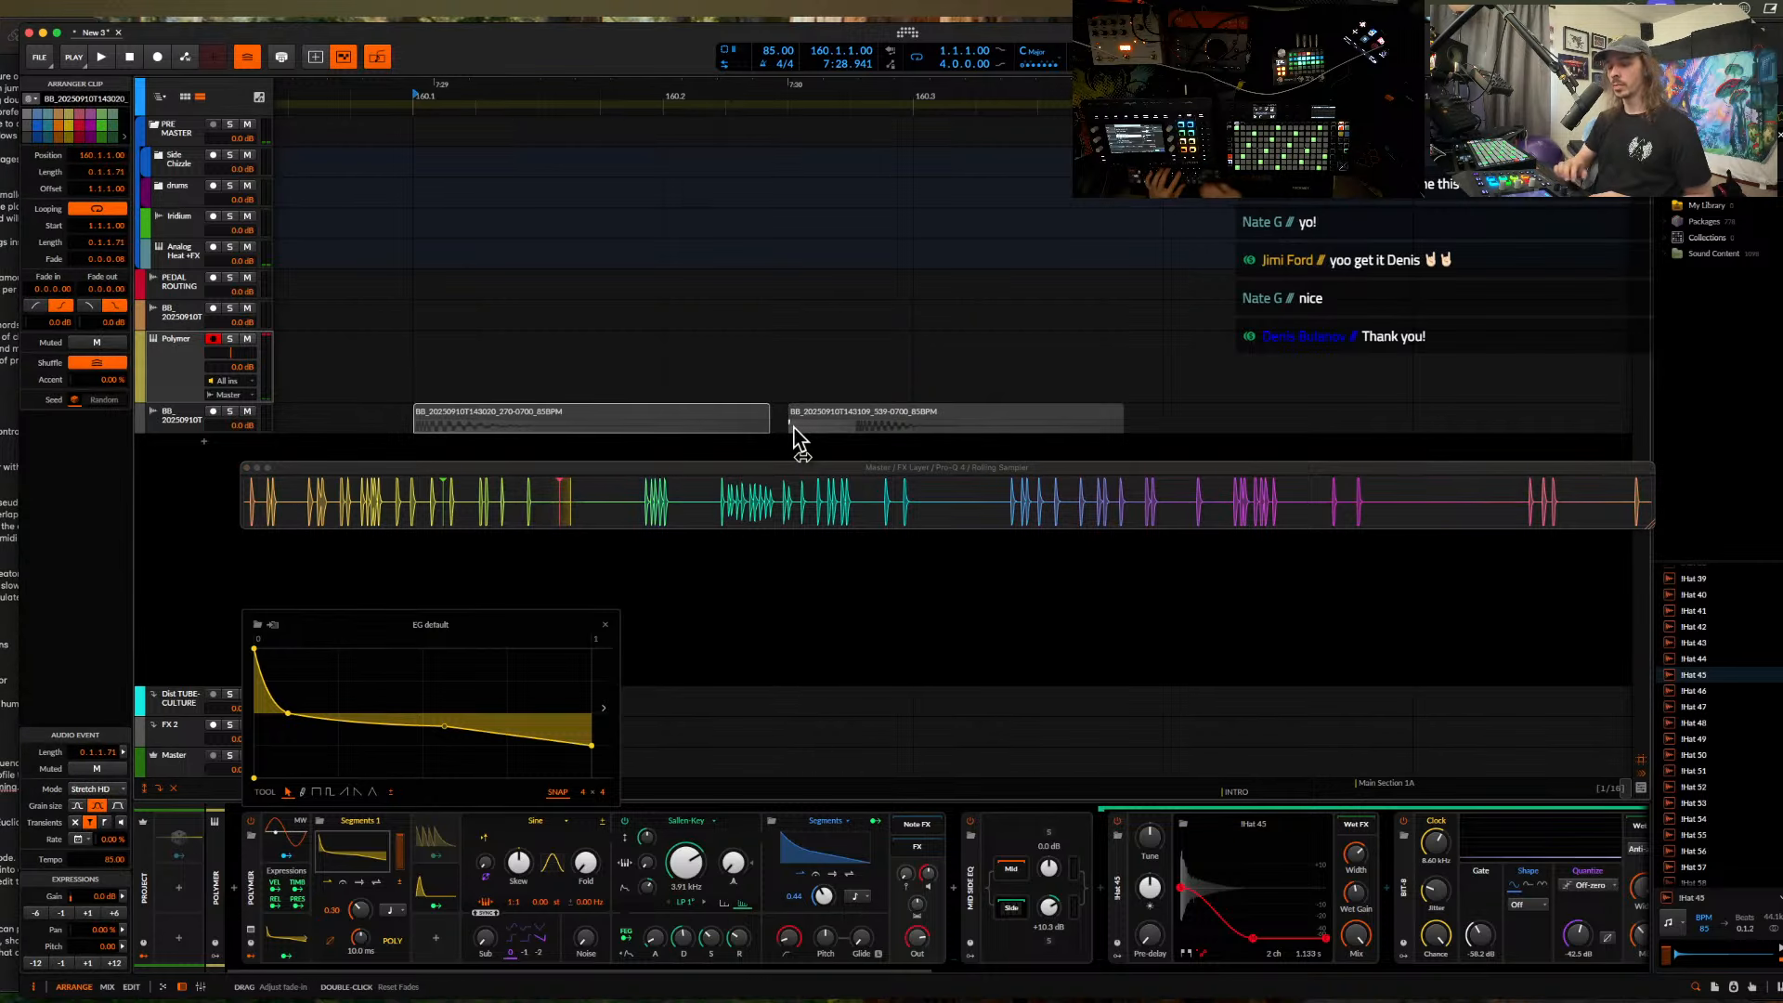
pyautogui.press('super+alt+p')
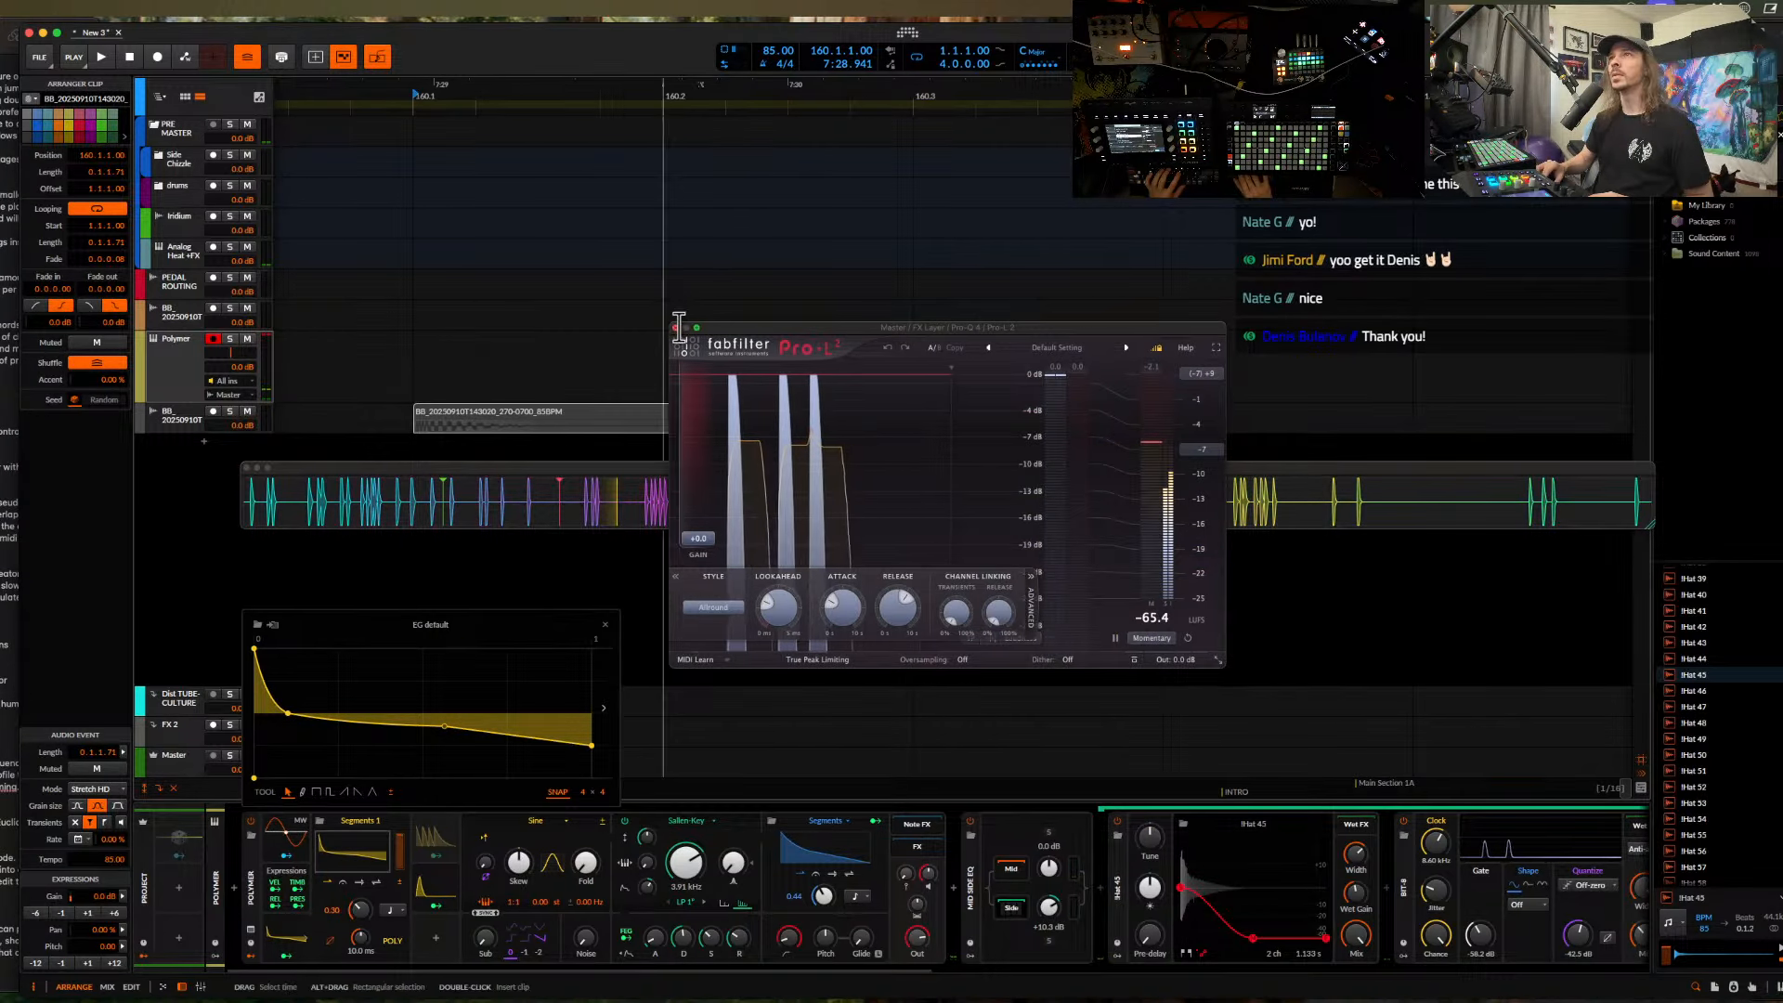
pyautogui.press('super+alt+p')
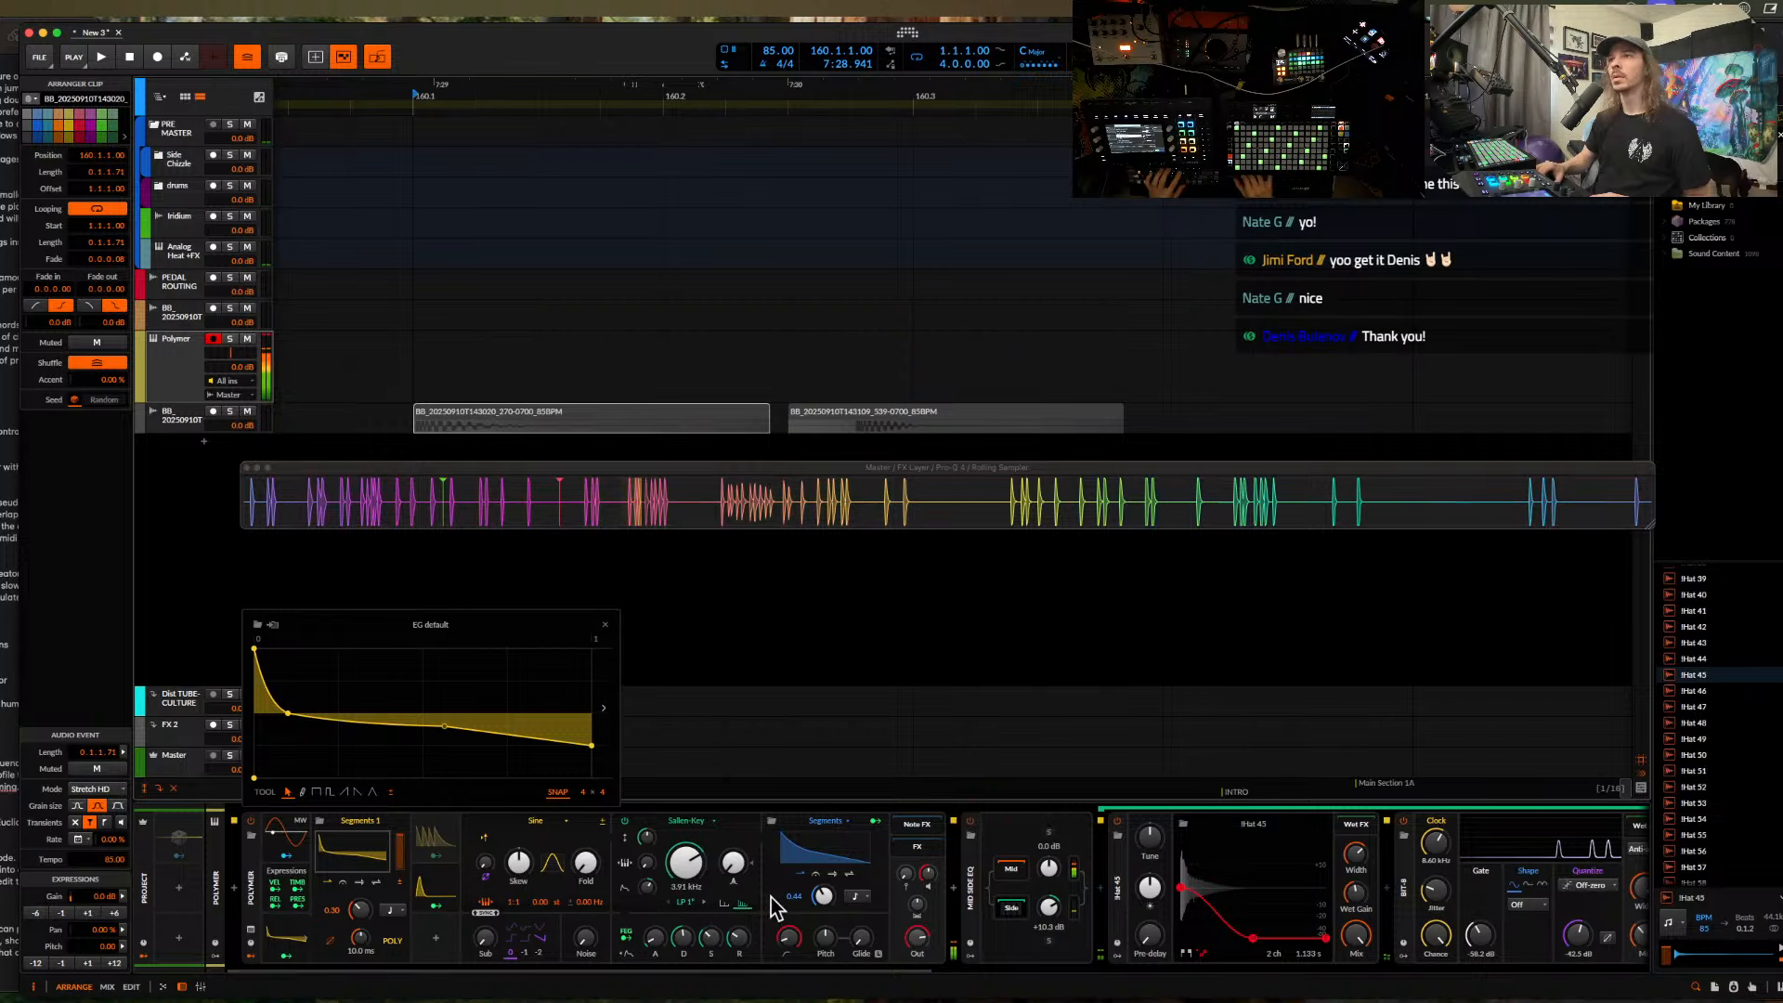
# - Play the two captured clips on the resampled audio track one after the other to compare their sound
pyautogui.click(473, 420)
pyautogui.press('space')
pyautogui.press('space')
pyautogui.press('space')
pyautogui.press('space')
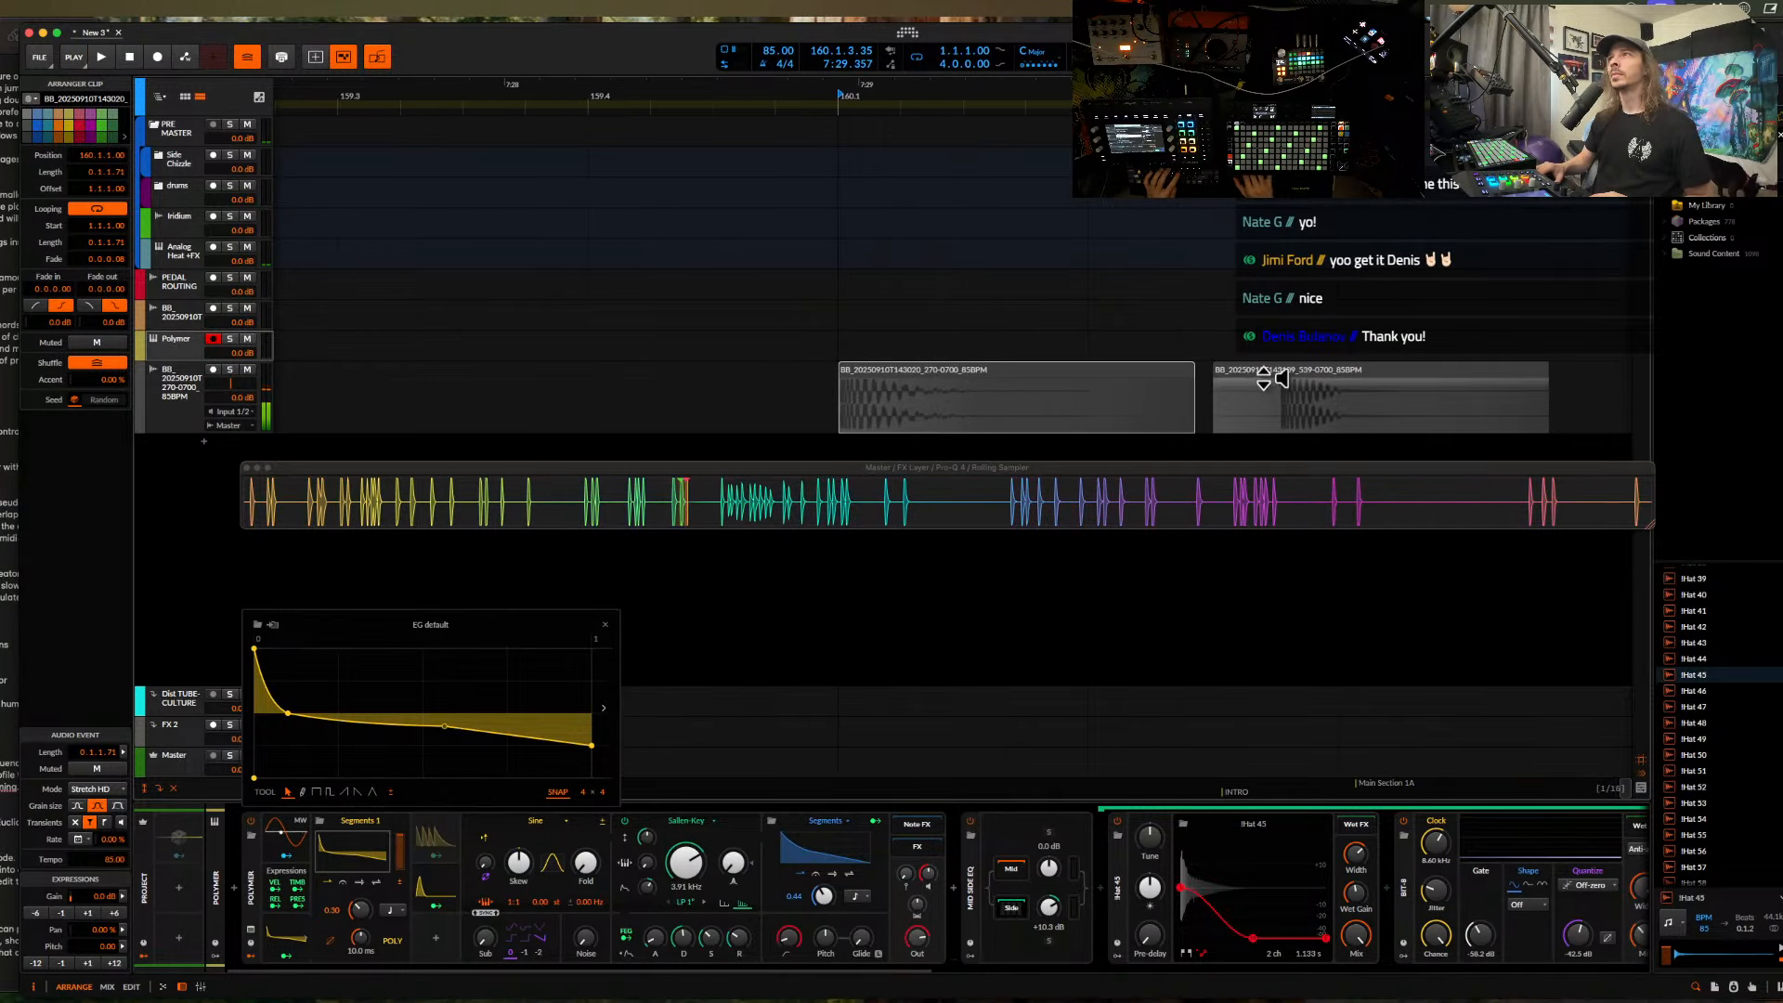
pyautogui.click(1266, 386)
pyautogui.press('space')
pyautogui.press('space')
pyautogui.press('space')
pyautogui.press('space')
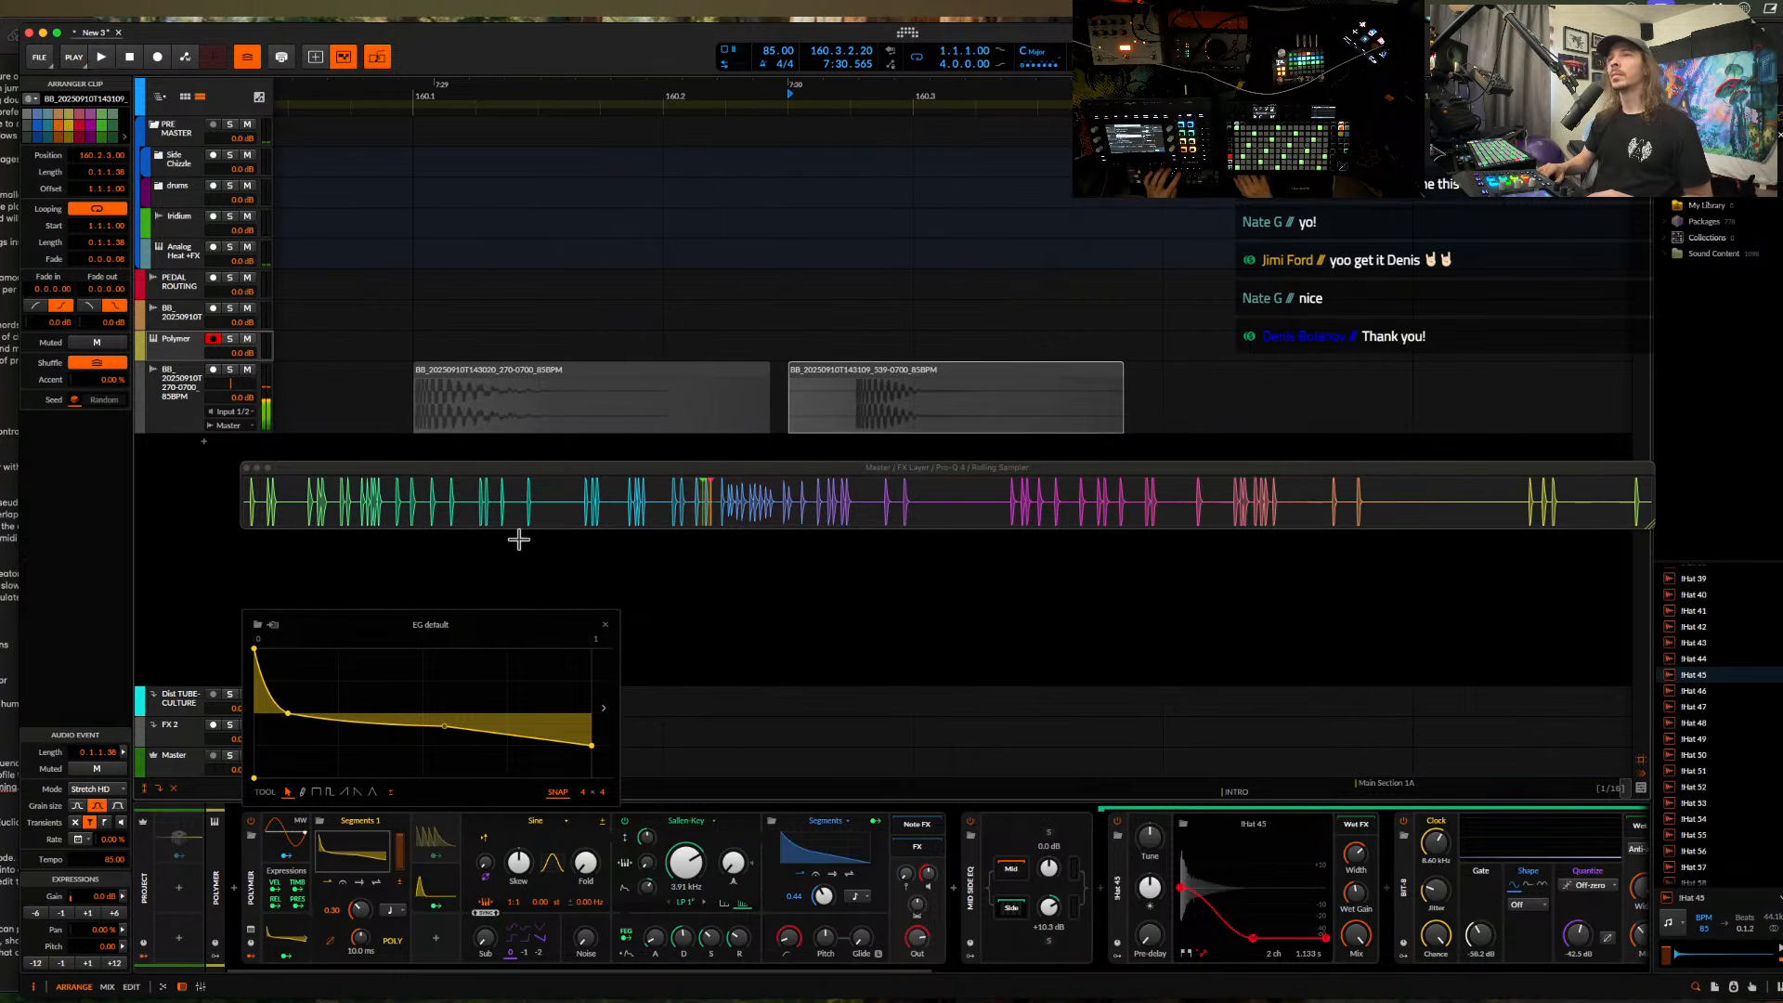
# - Insert Pro-Q 4 between The Glue and Dist TUBE-CULTURE on the Polymer track and lower its high cut to about 1.66 kHz
pyautogui.hscroll(6, 925, 855)
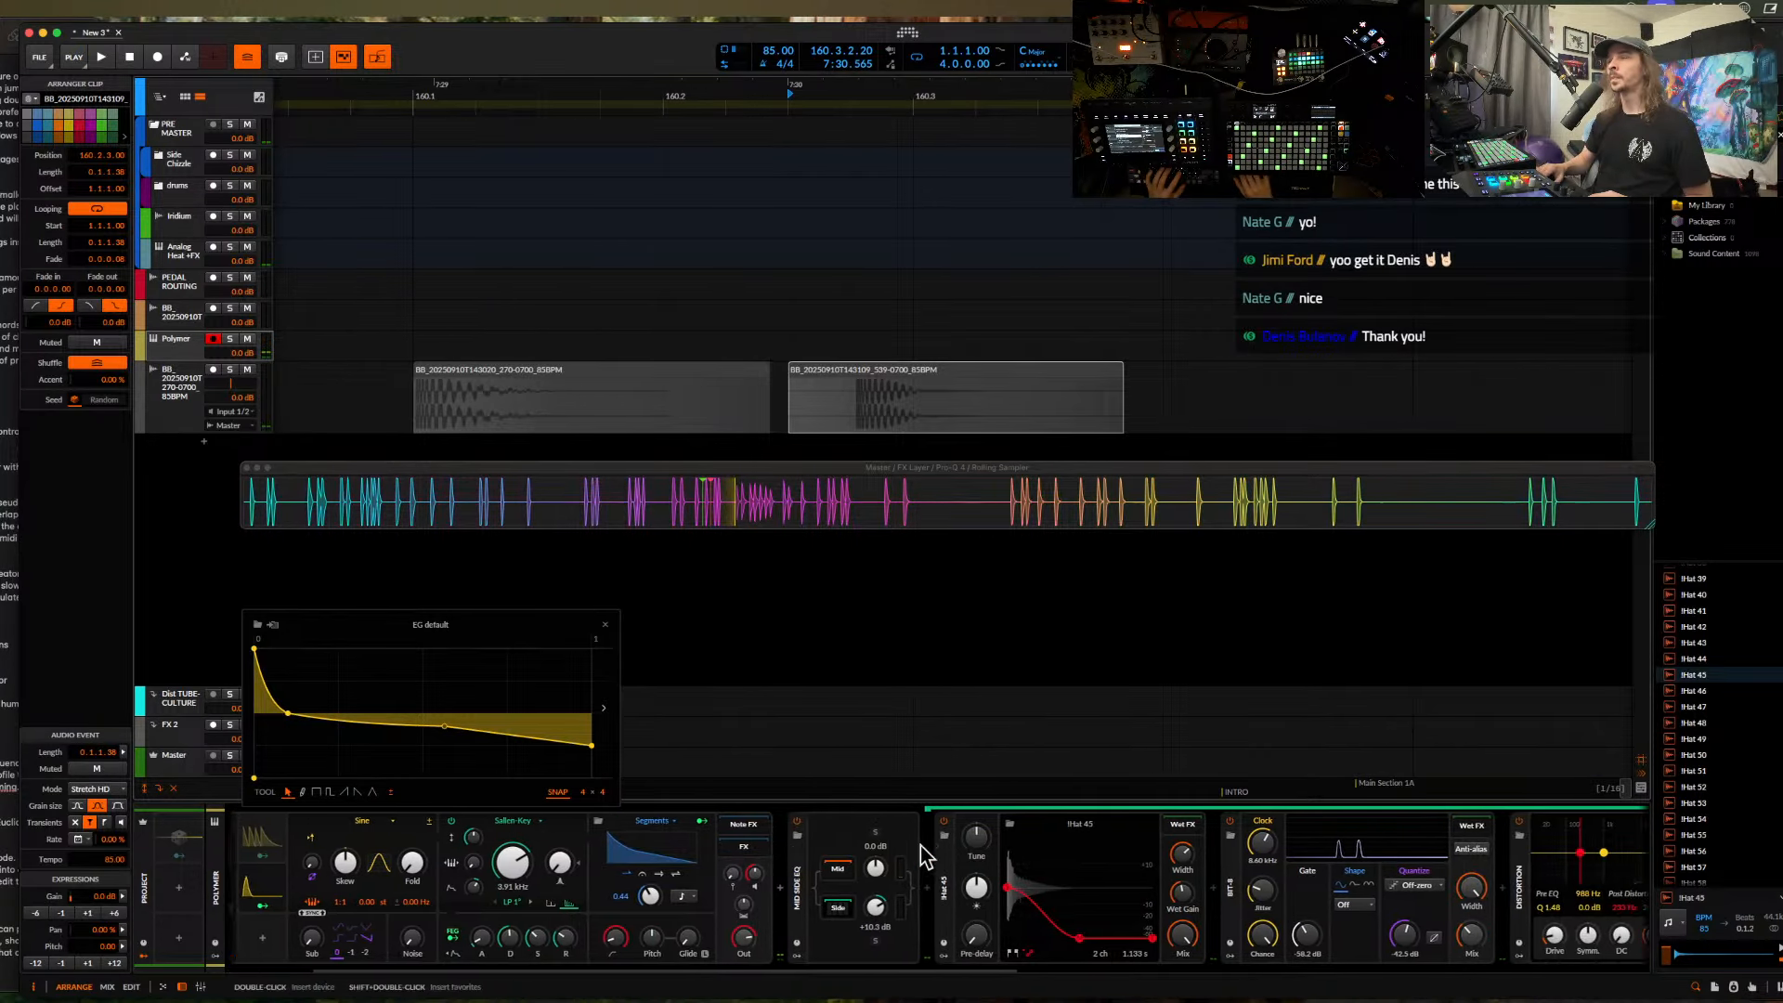
pyautogui.hscroll(5, 924, 854)
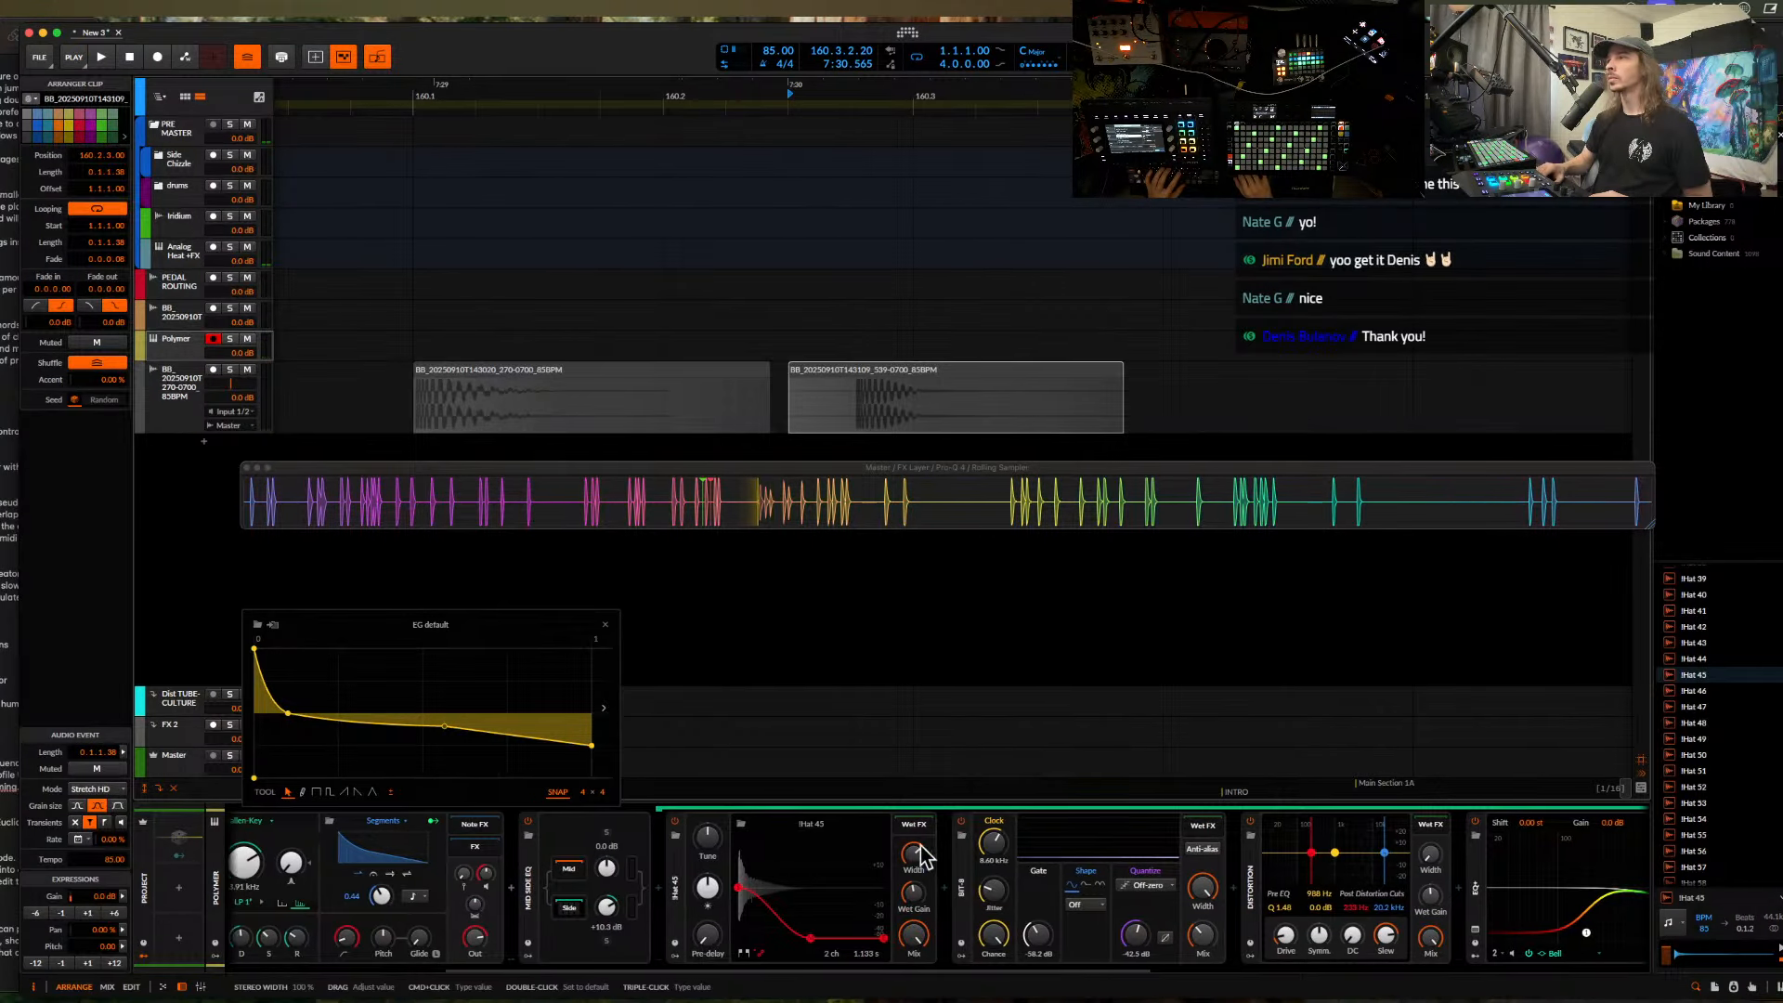
pyautogui.hscroll(3, 925, 854)
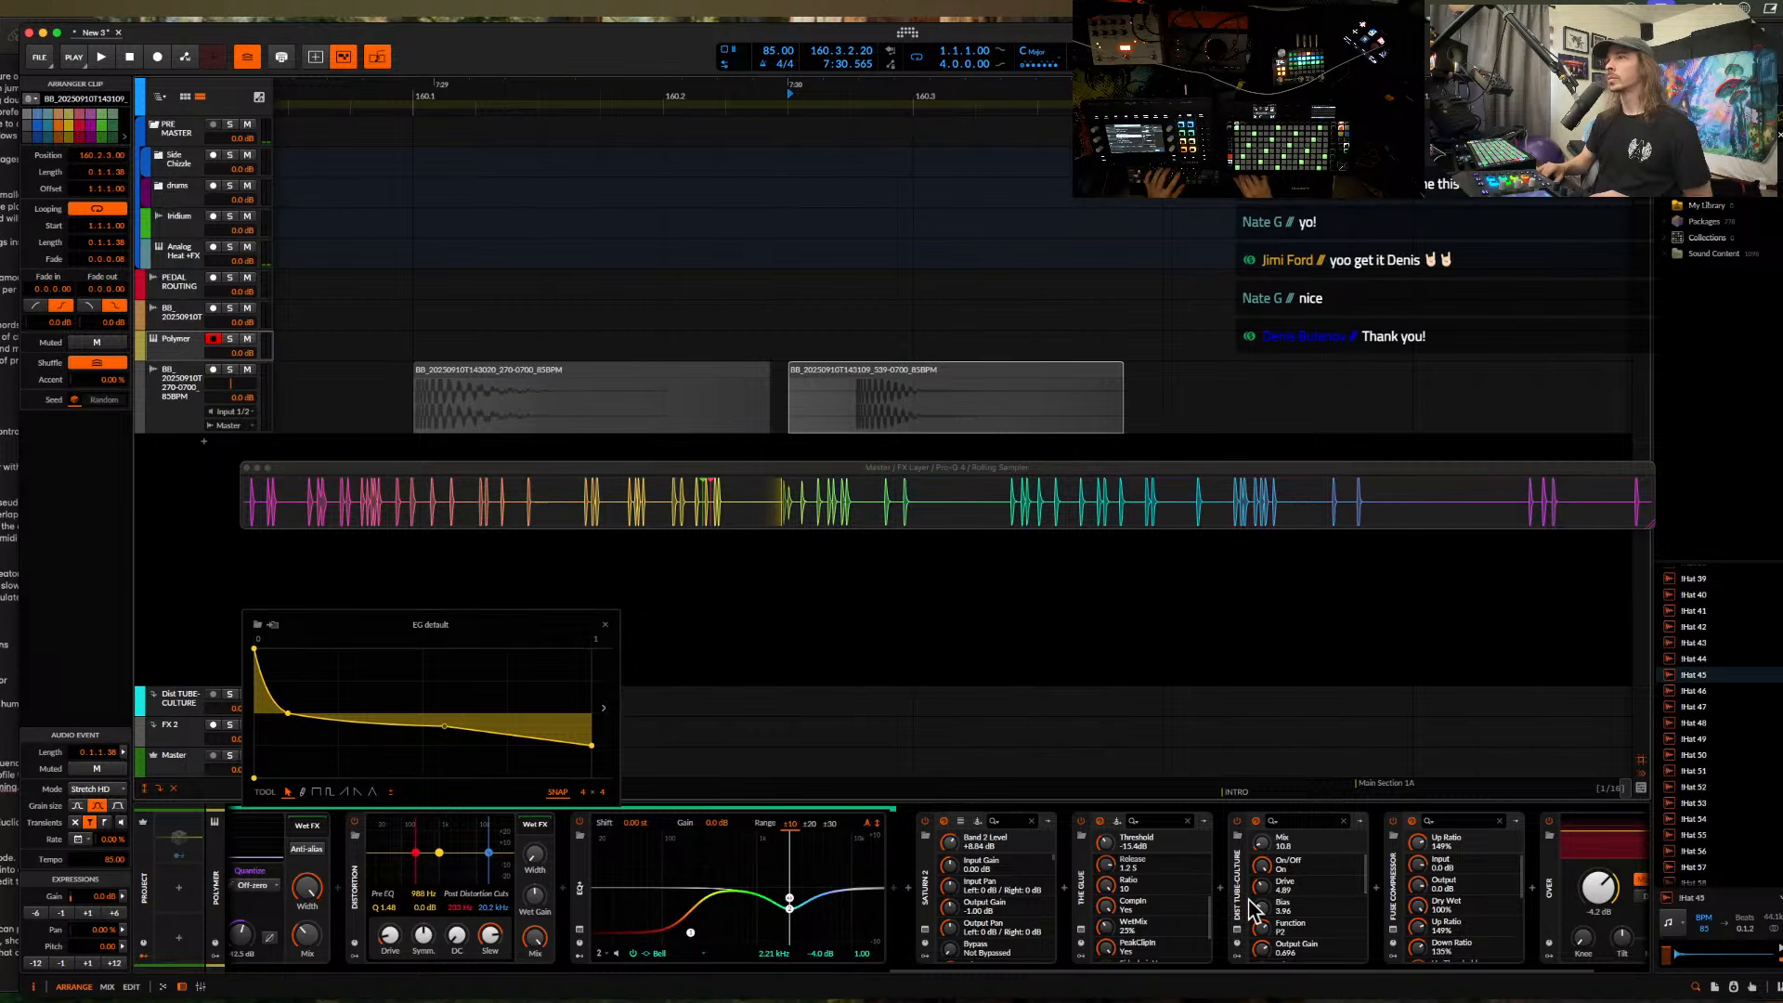
pyautogui.click(1223, 896)
pyautogui.write('PRO')
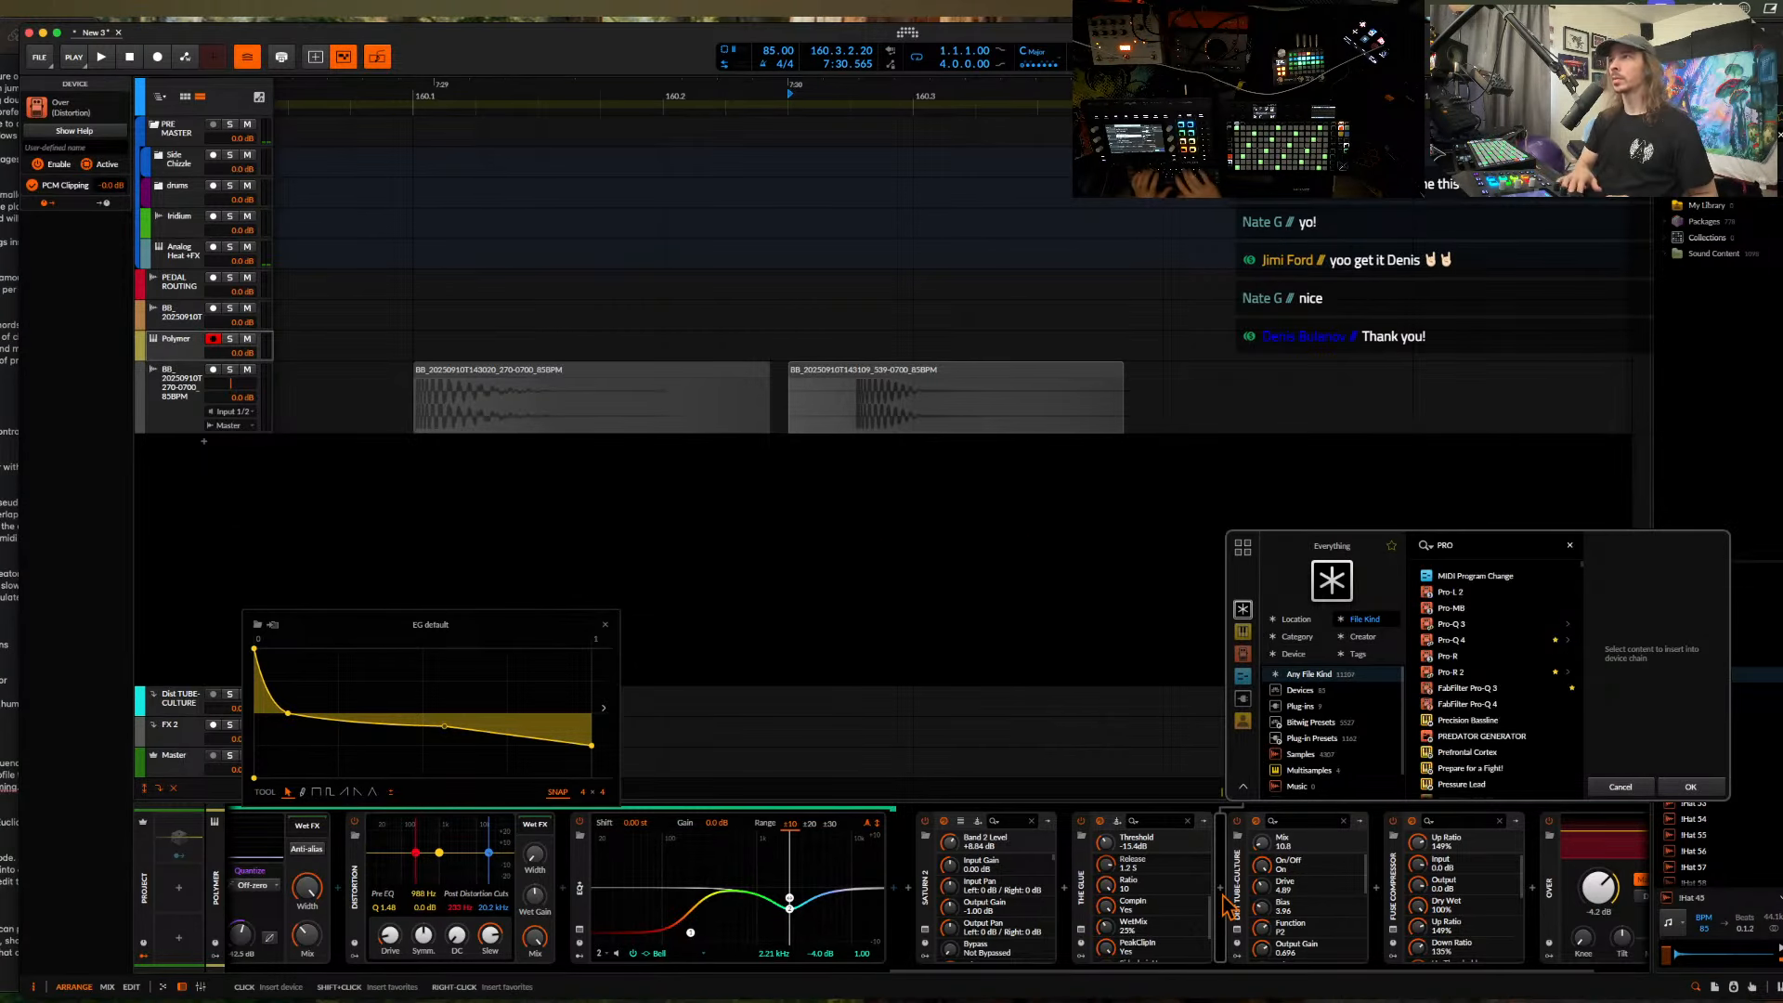
pyautogui.click(1466, 644)
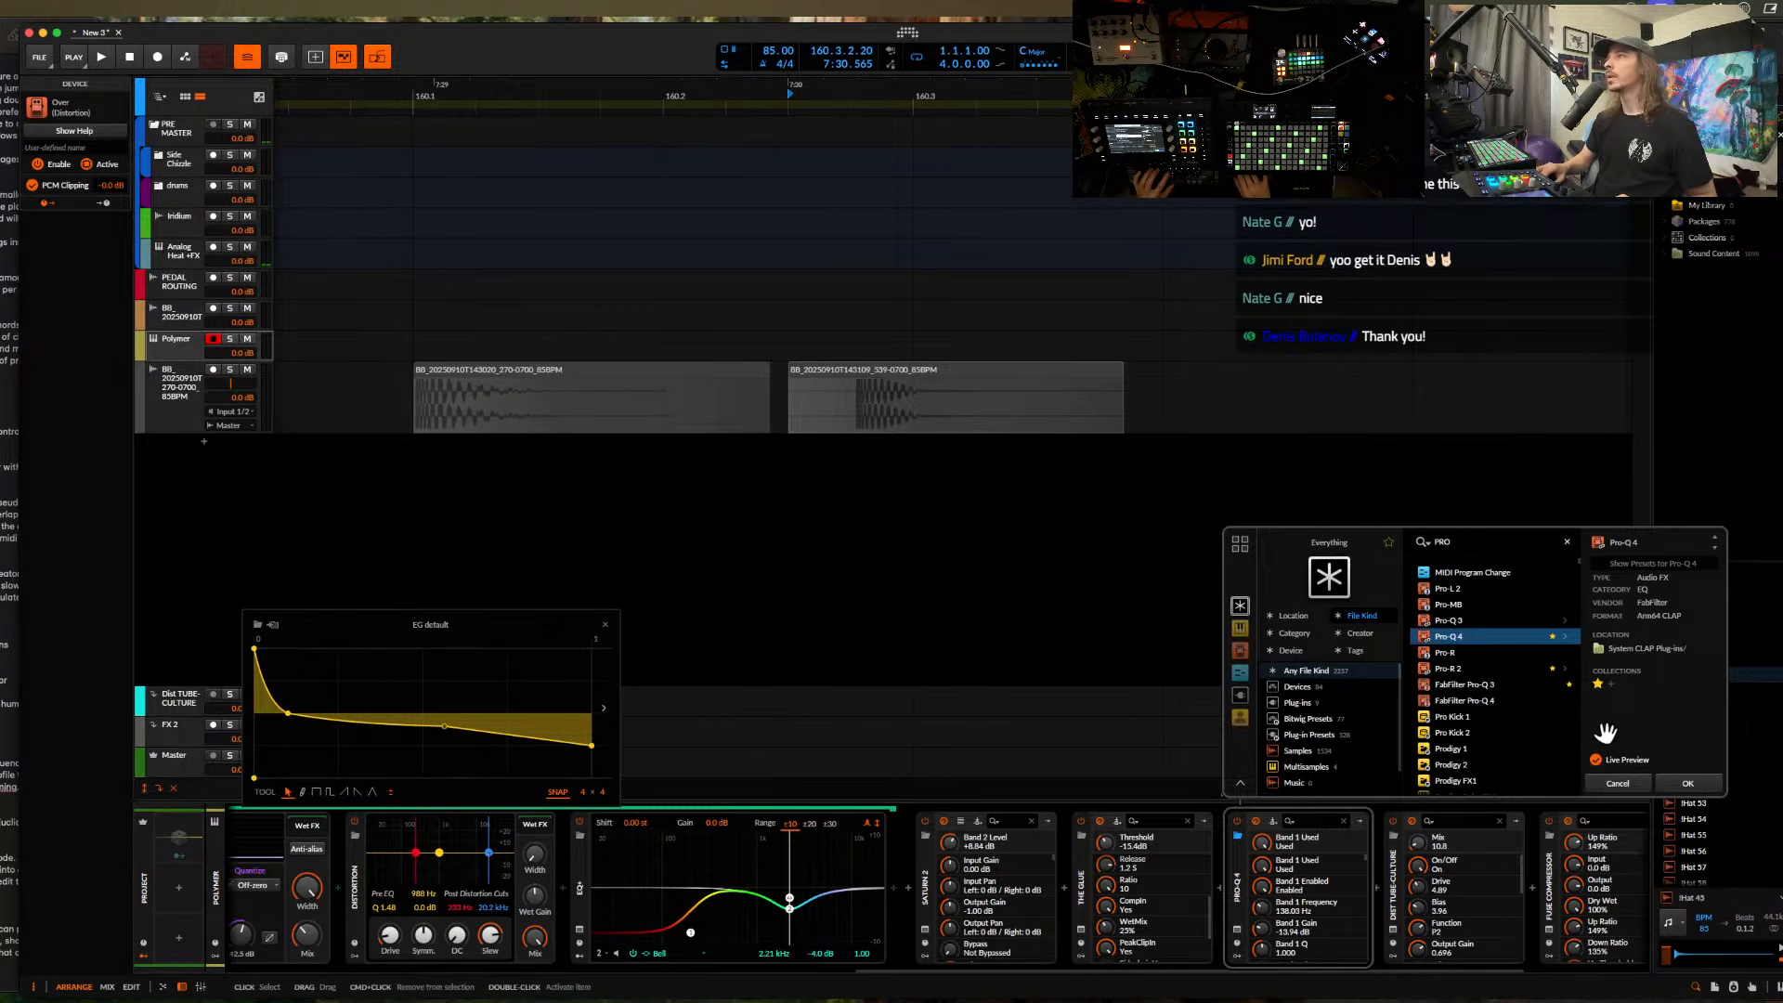
pyautogui.click(1688, 782)
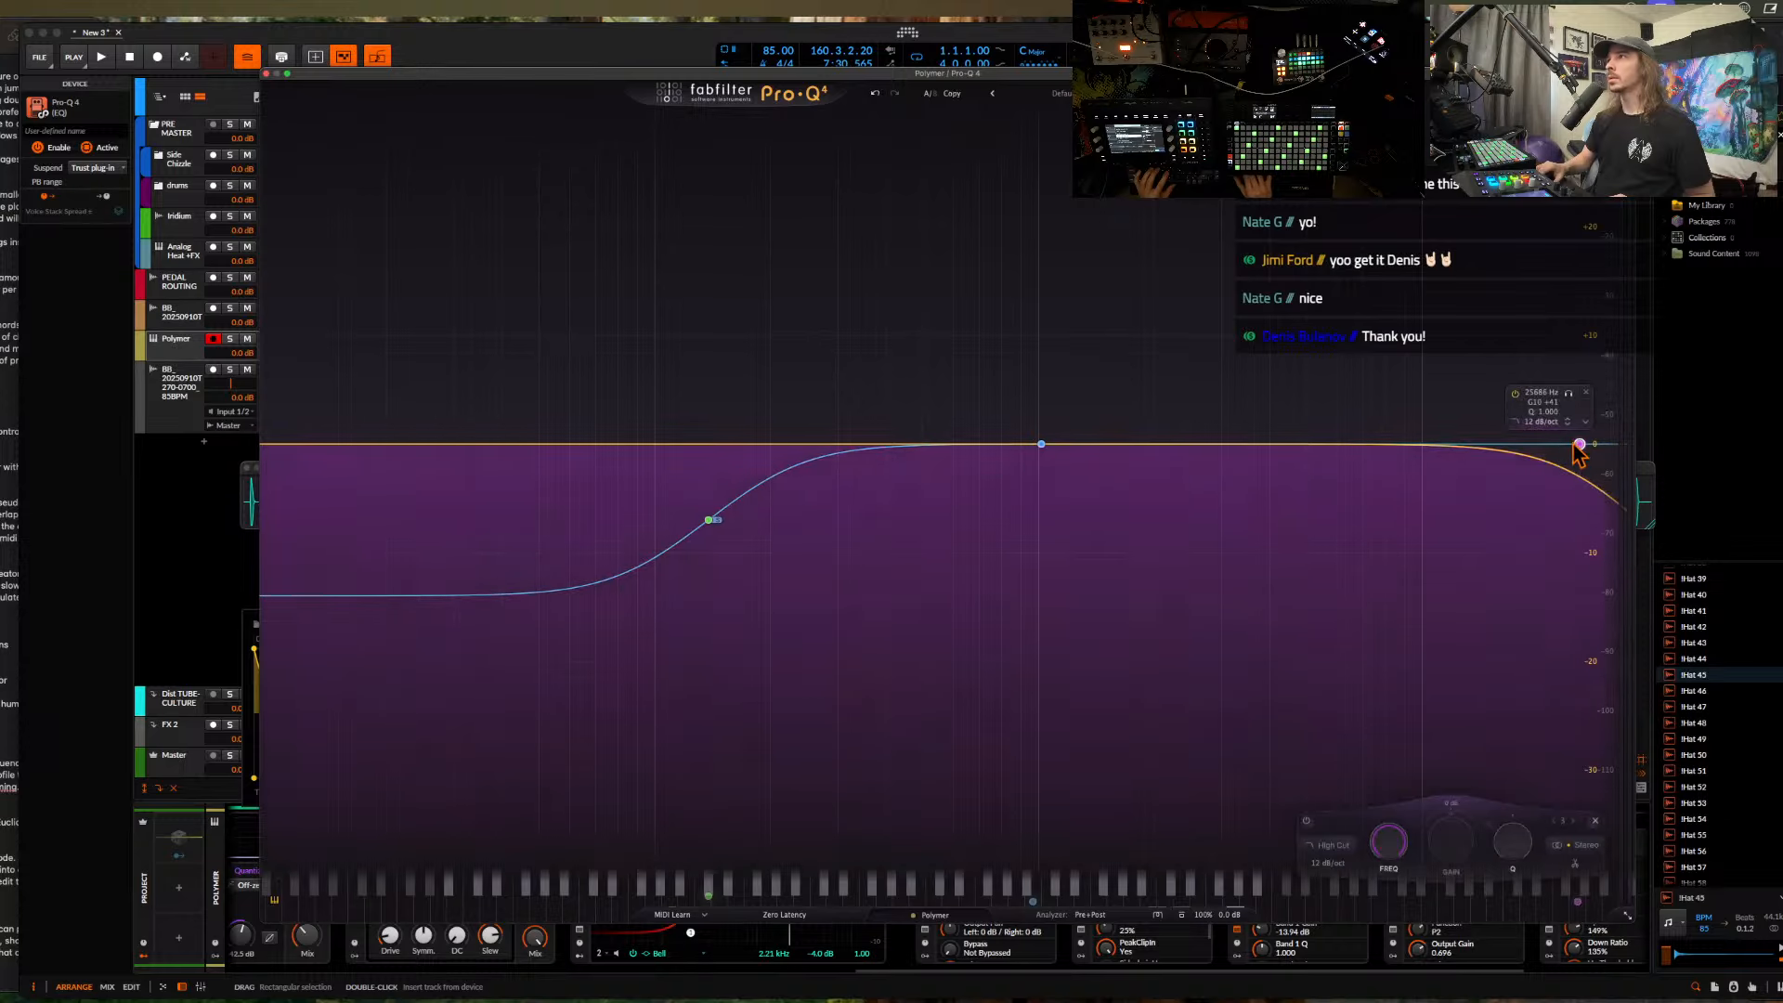
pyautogui.moveTo(1577, 445); pyautogui.dragTo(1119, 467)
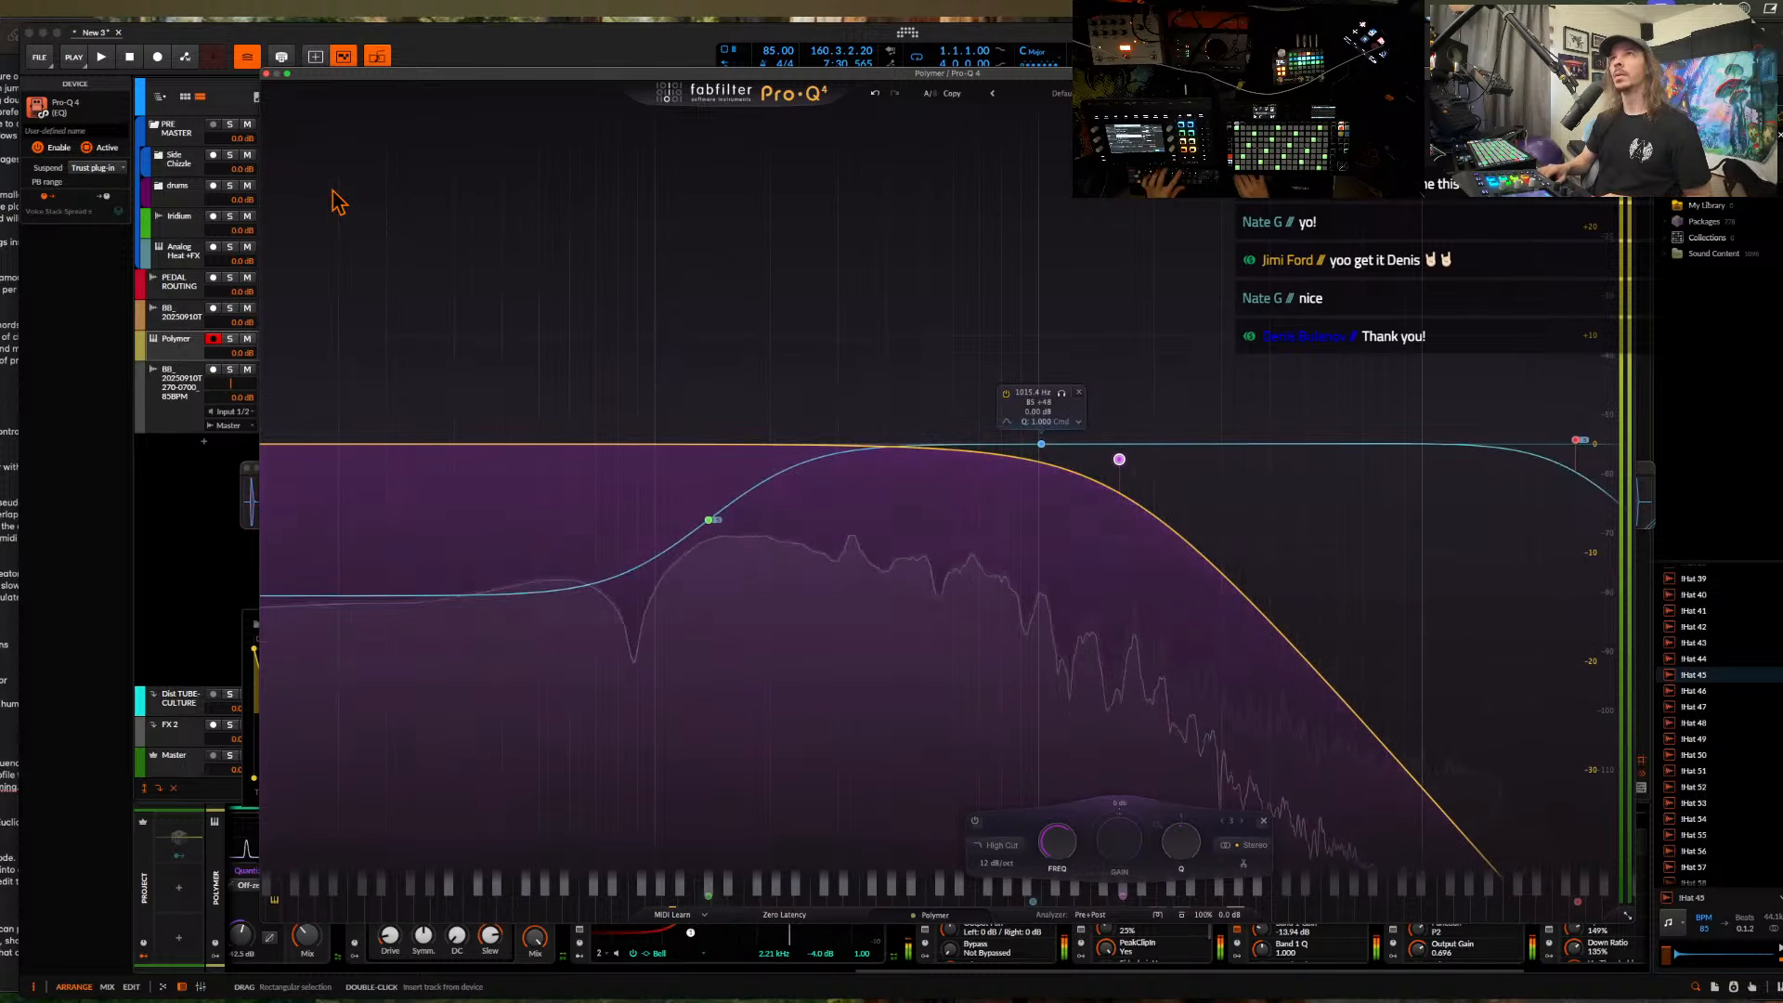
pyautogui.click(266, 73)
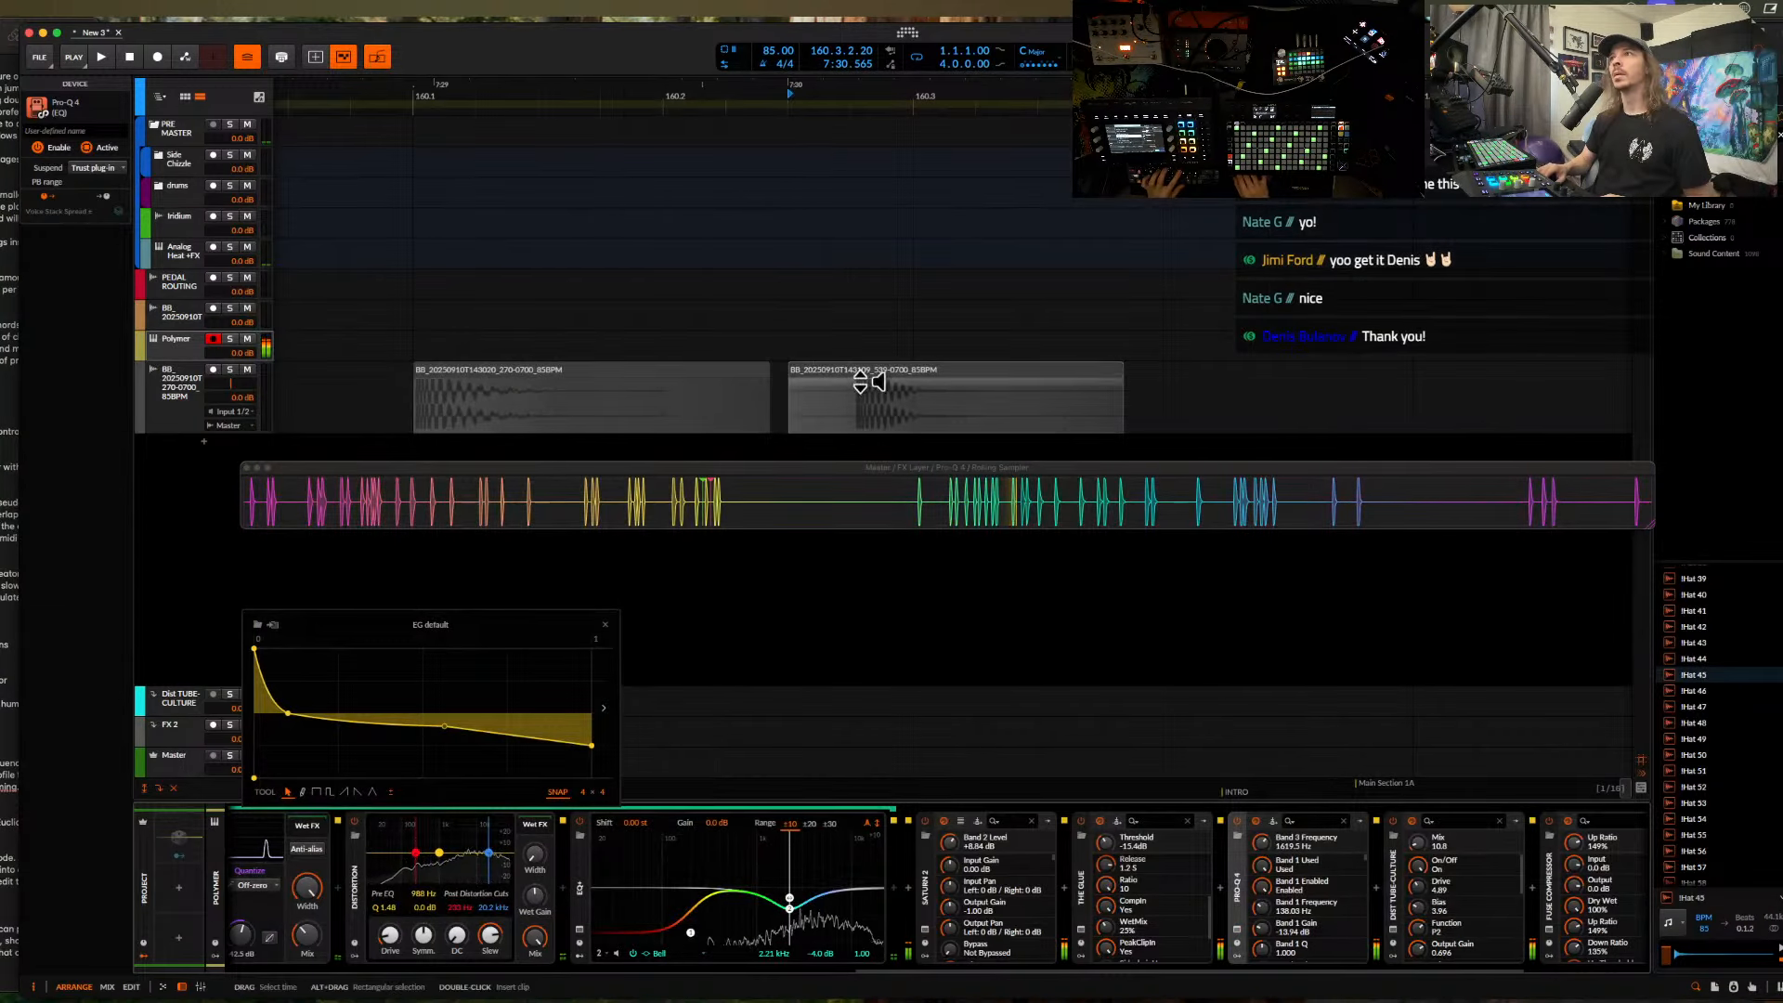
# - Place another captured hit from Rolling Sampler after the second clip on the resampled audio track and move the Rolling Sampler window lower
pyautogui.click(1016, 515)
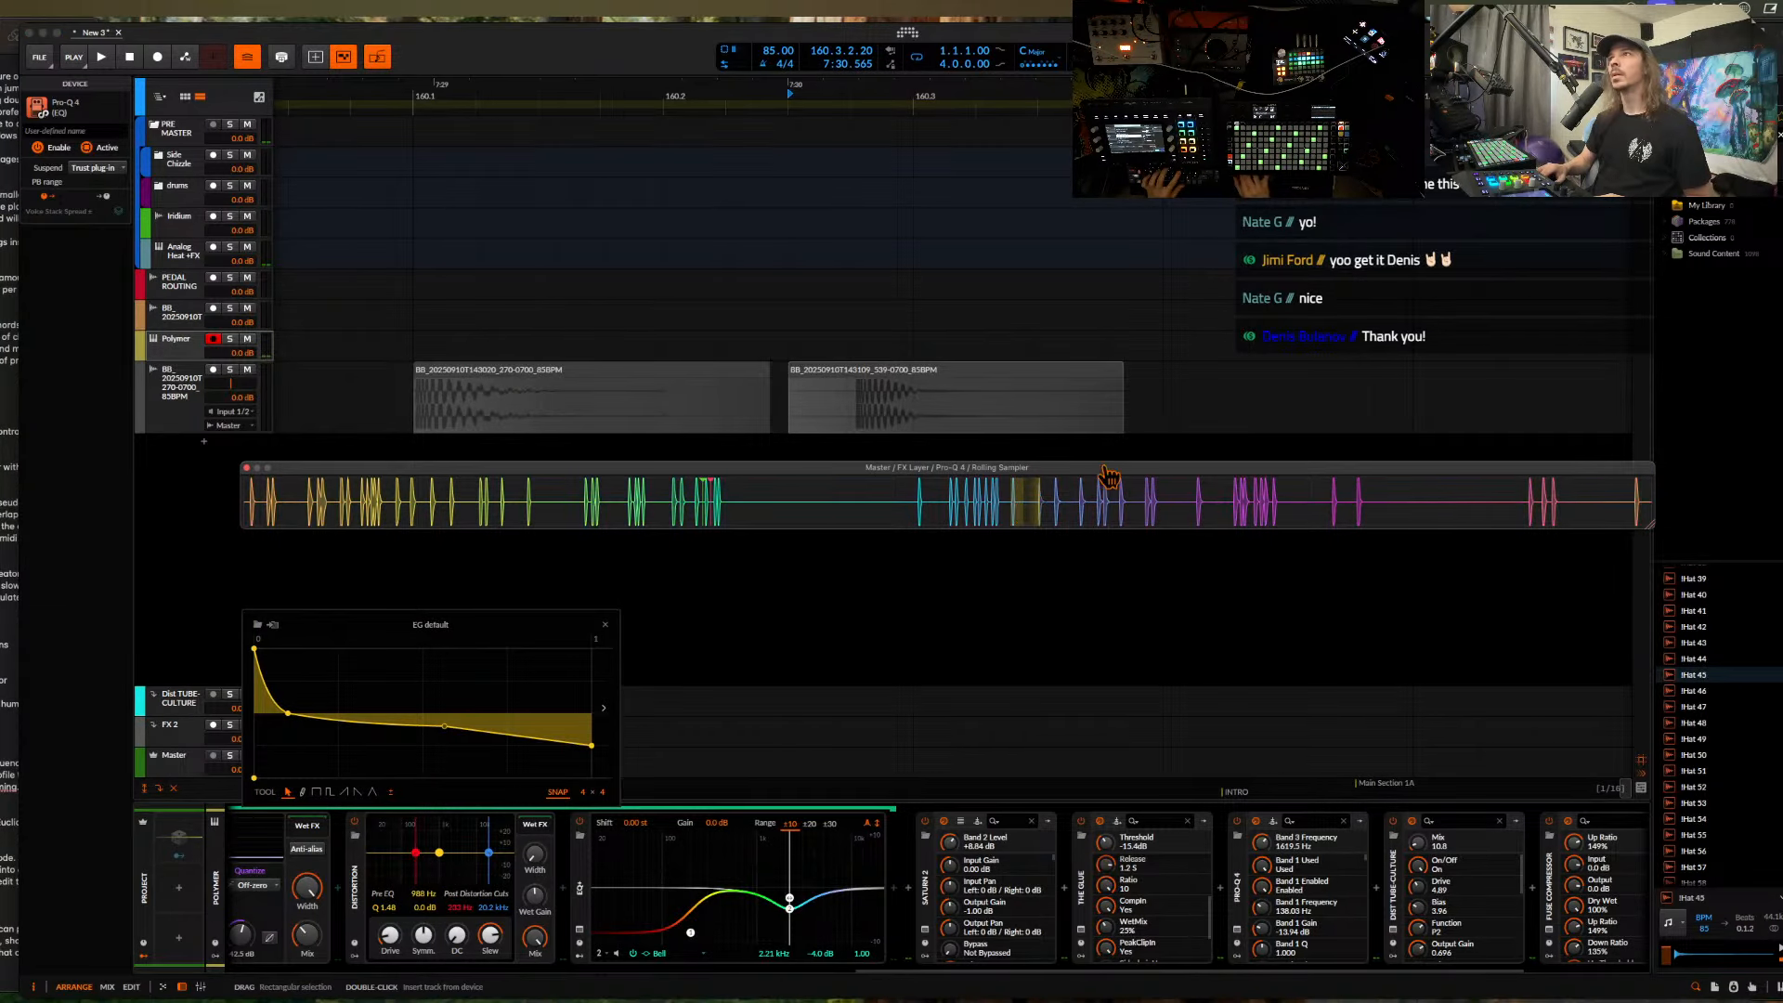
pyautogui.moveTo(1104, 474); pyautogui.dragTo(1158, 409)
pyautogui.click(1154, 399)
pyautogui.scroll(-8, 1129, 412)
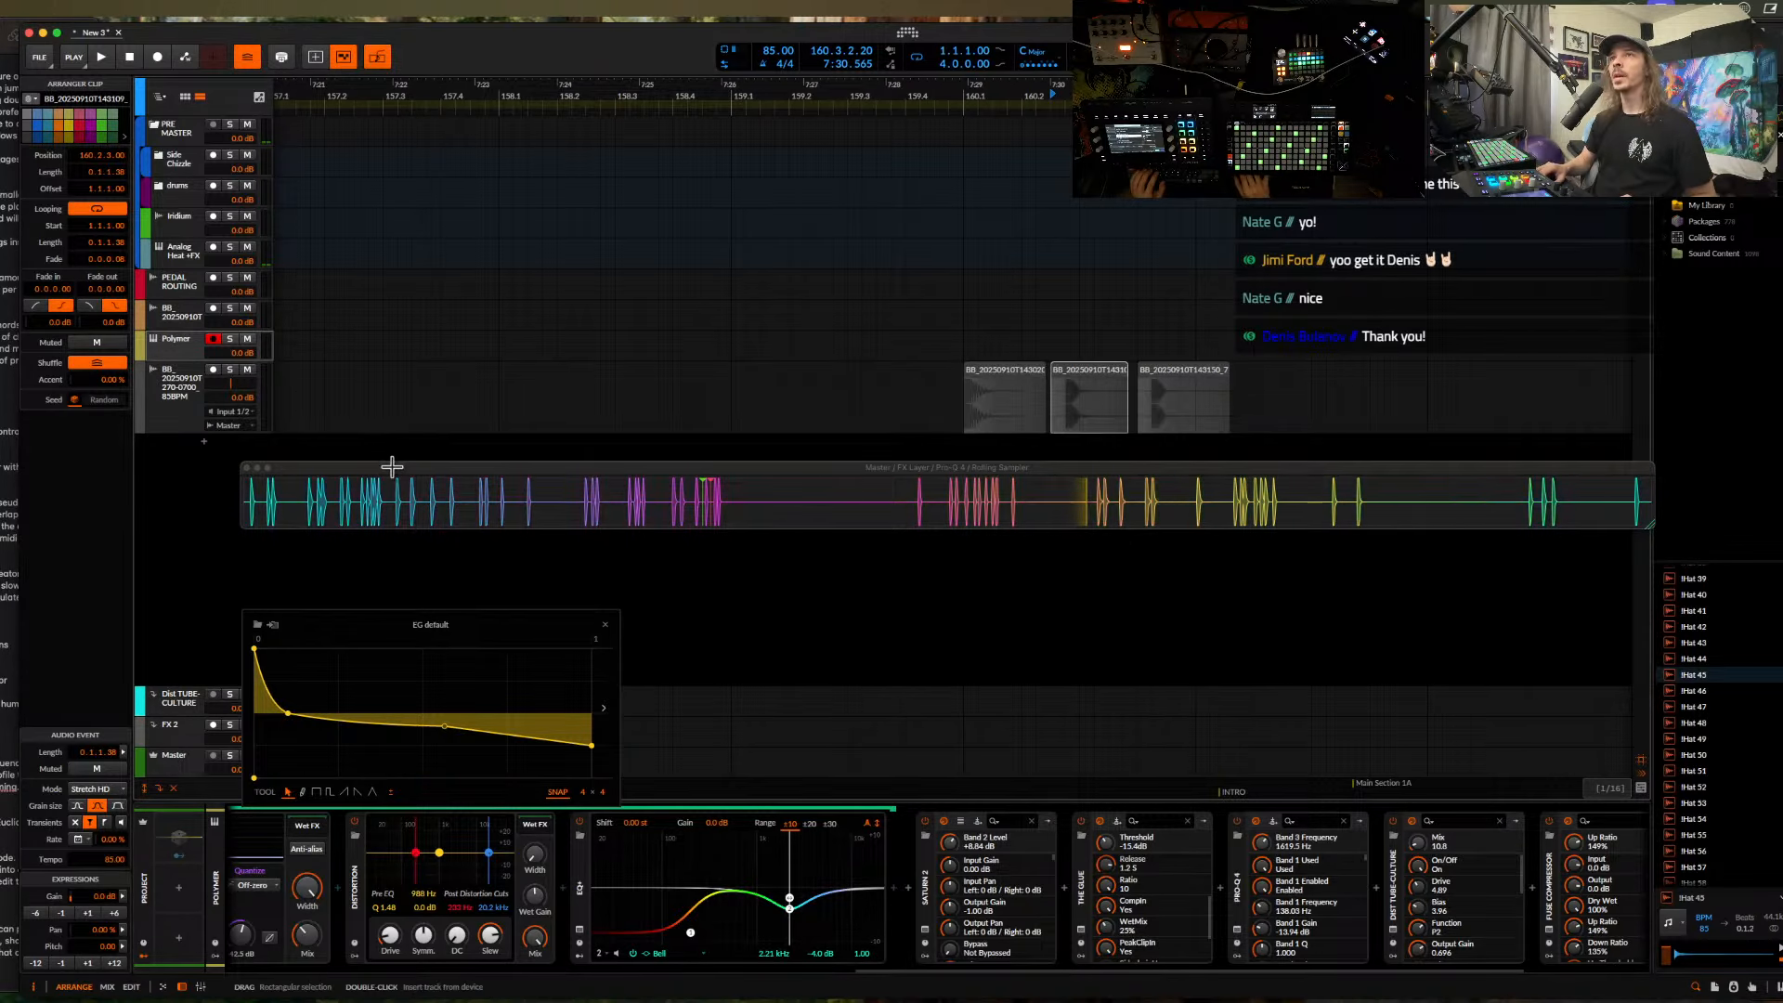
pyautogui.moveTo(391, 467); pyautogui.dragTo(284, 624)
# - Show the Segments 3 modulator of Polymer and collapse the instrument's main panel in the device chain
pyautogui.hscroll(-6, 307, 959)
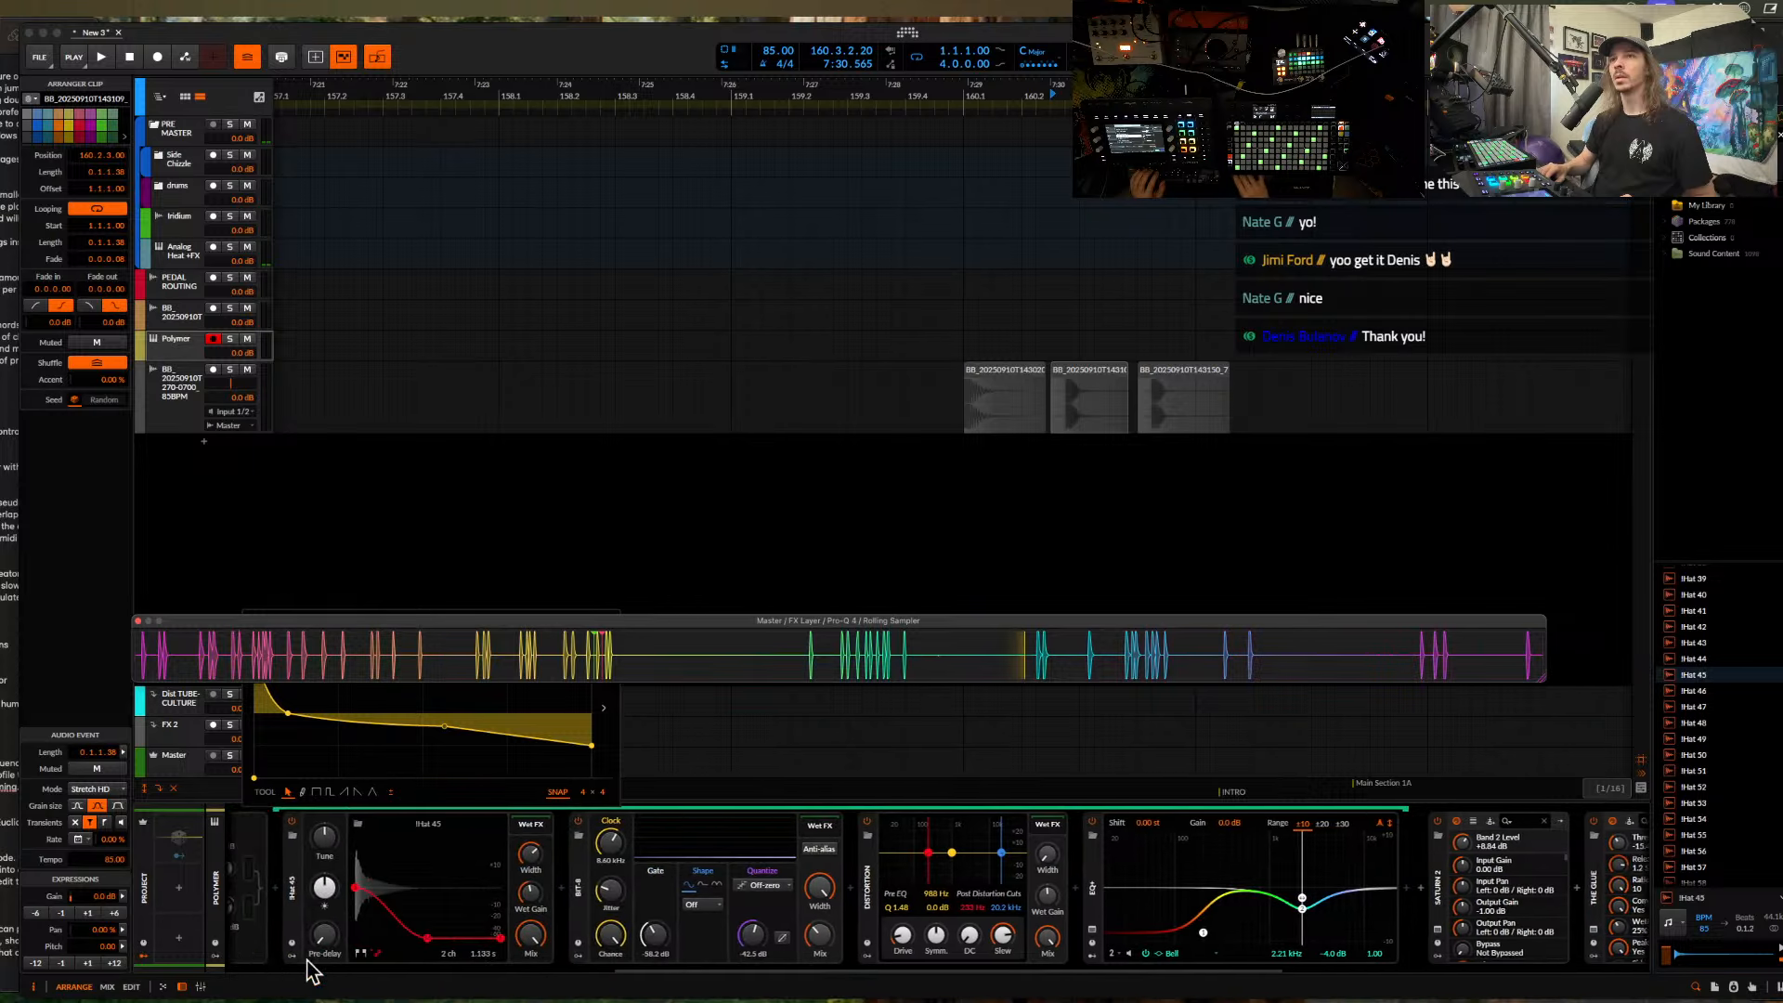
pyautogui.hscroll(-8, 315, 961)
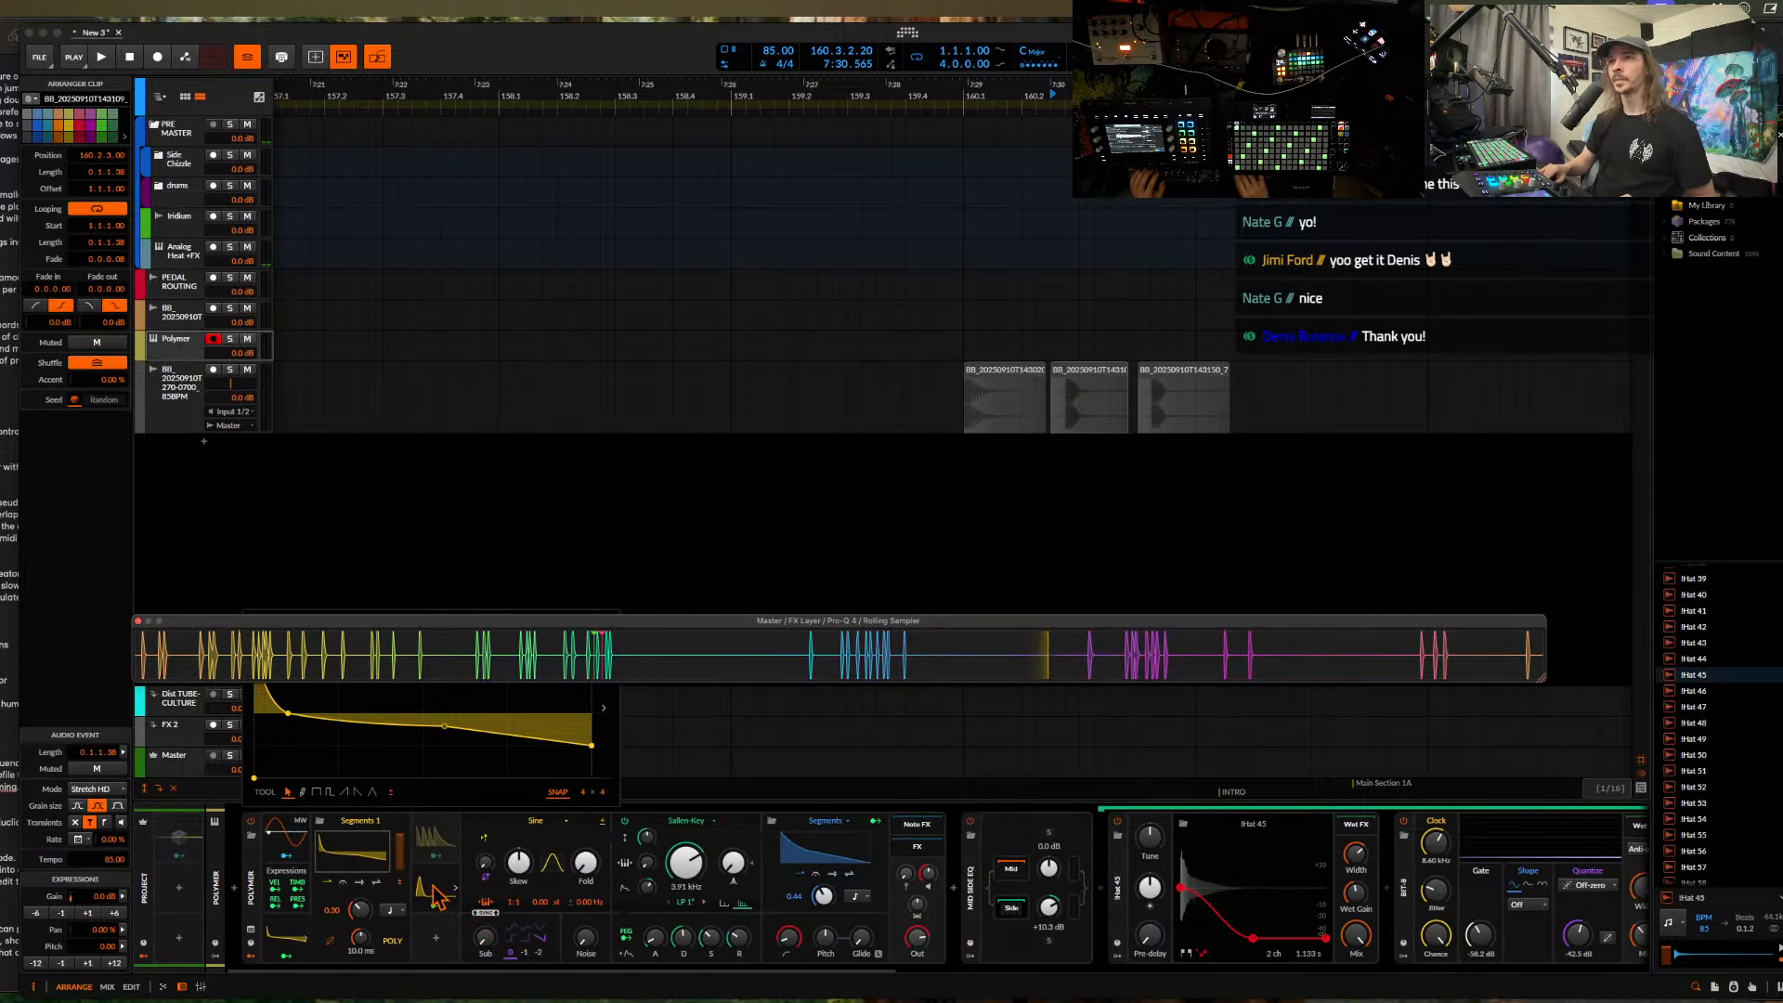
pyautogui.click(435, 896)
pyautogui.doubleClick(244, 861)
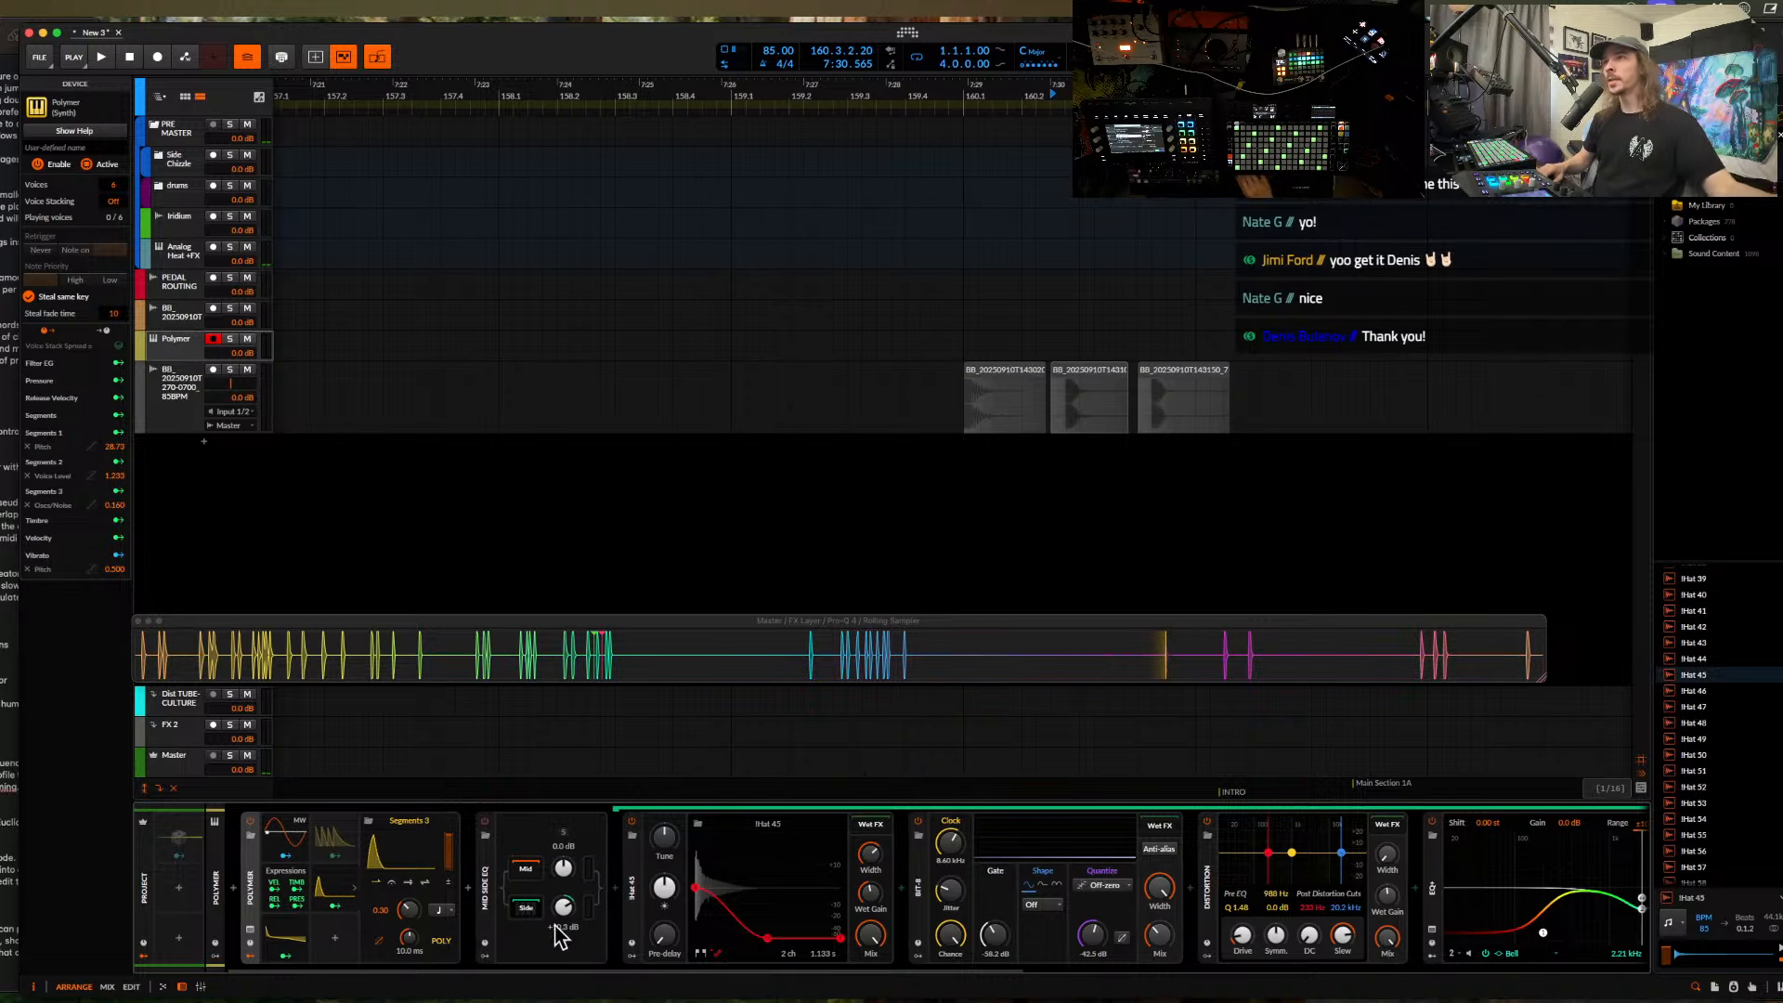
# - Duplicate the Over device at the end of the Polymer track's chain and set the copy's clipping threshold to -3.7 dB
pyautogui.hscroll(10, 557, 937)
pyautogui.click(1442, 894)
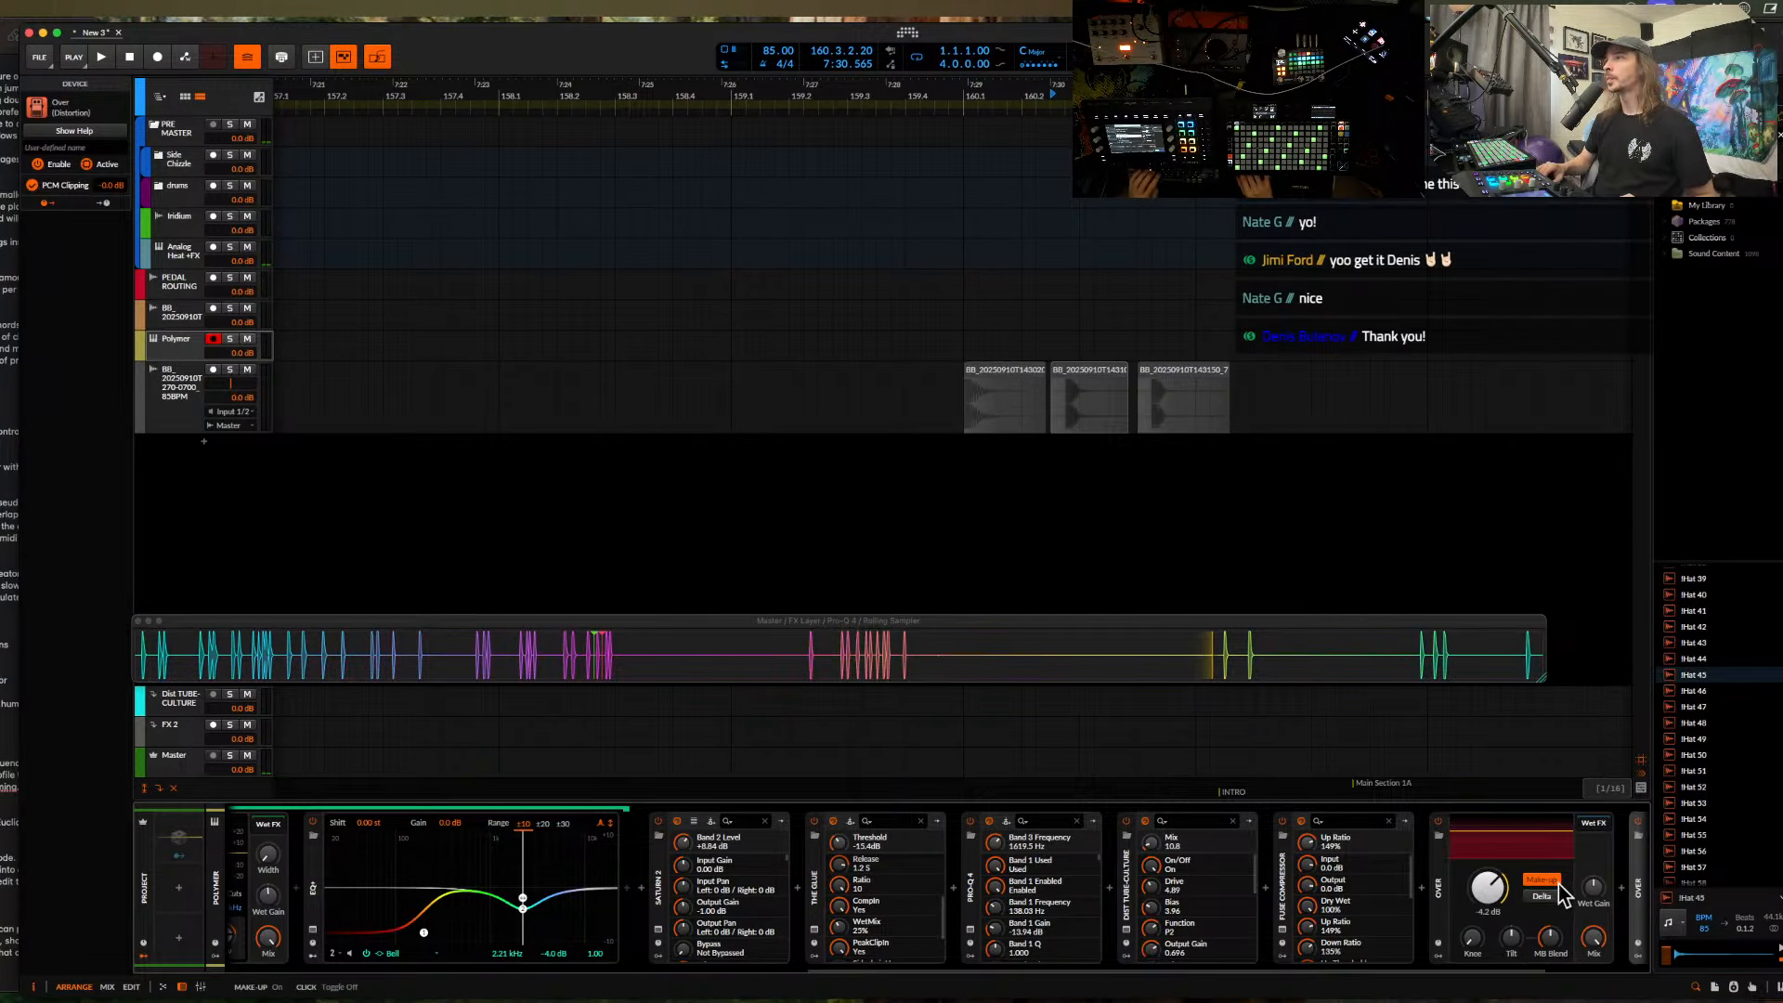
pyautogui.hotkey('ctrl', 'd')
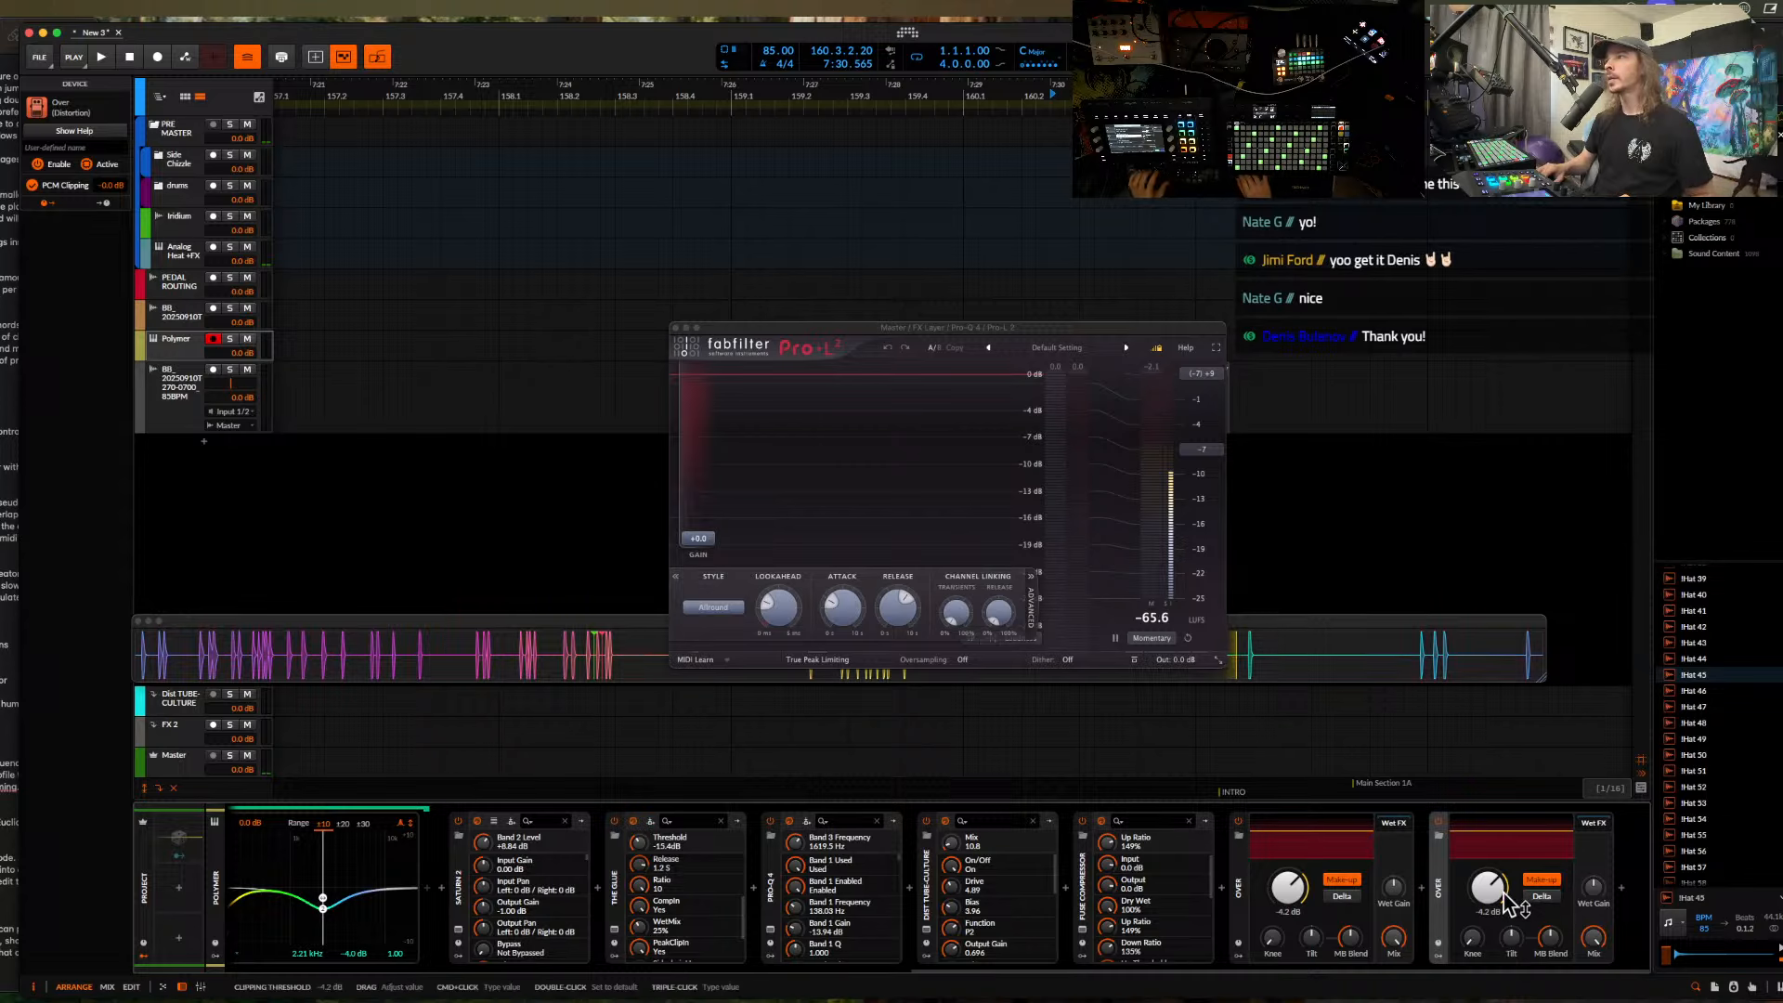
pyautogui.moveTo(1502, 891); pyautogui.dragTo(1502, 859)
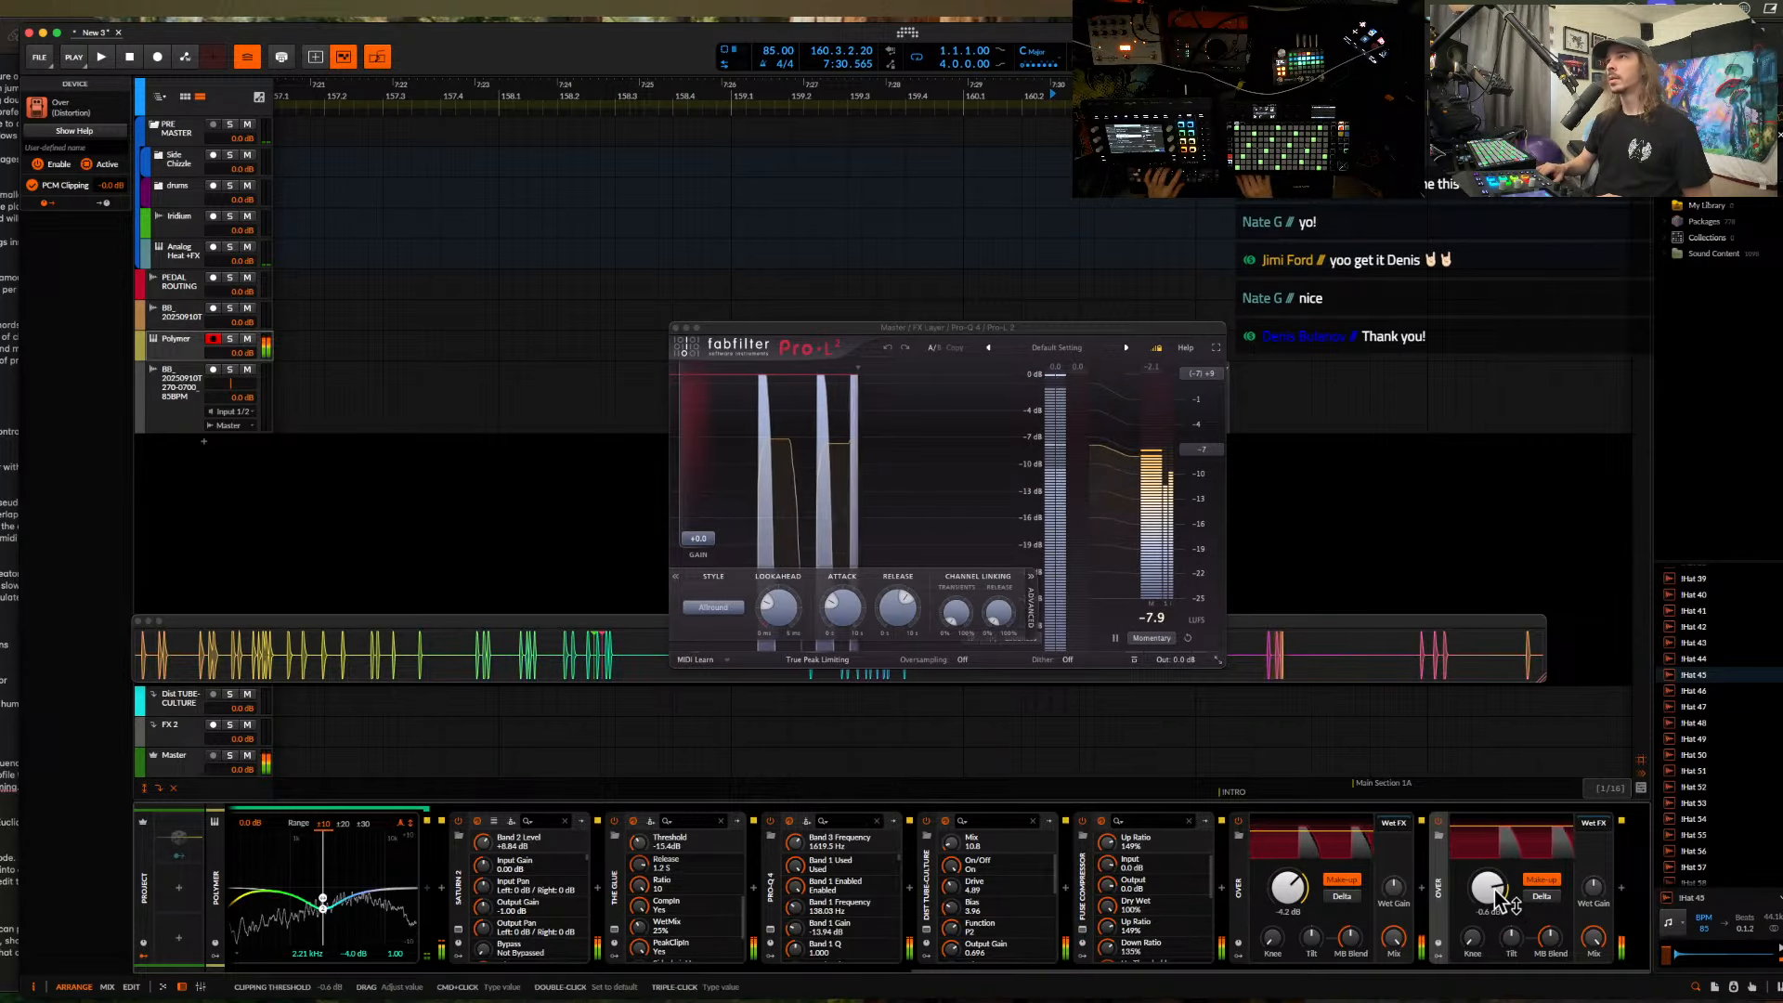
pyautogui.moveTo(1496, 896); pyautogui.dragTo(1497, 926)
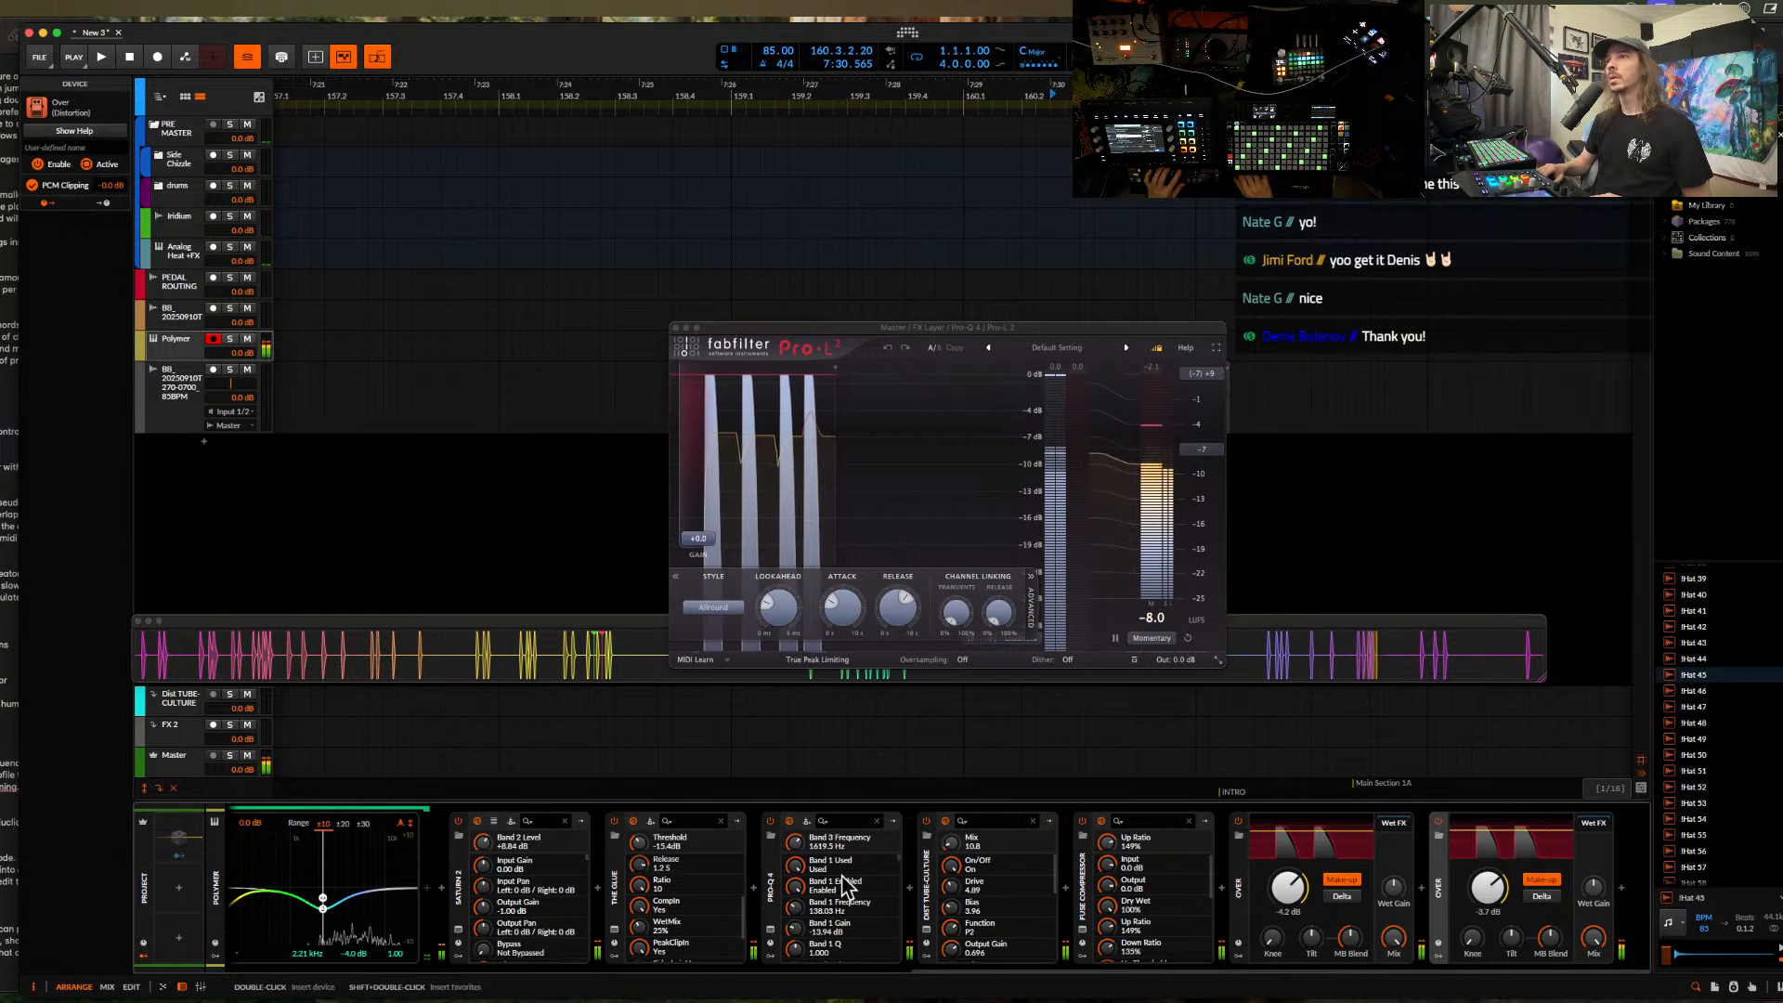
# - Bypass Pro-Q 4 in the Polymer chain and place a captured hit from Rolling Sampler before the existing clips on the resampled audio track
pyautogui.click(771, 822)
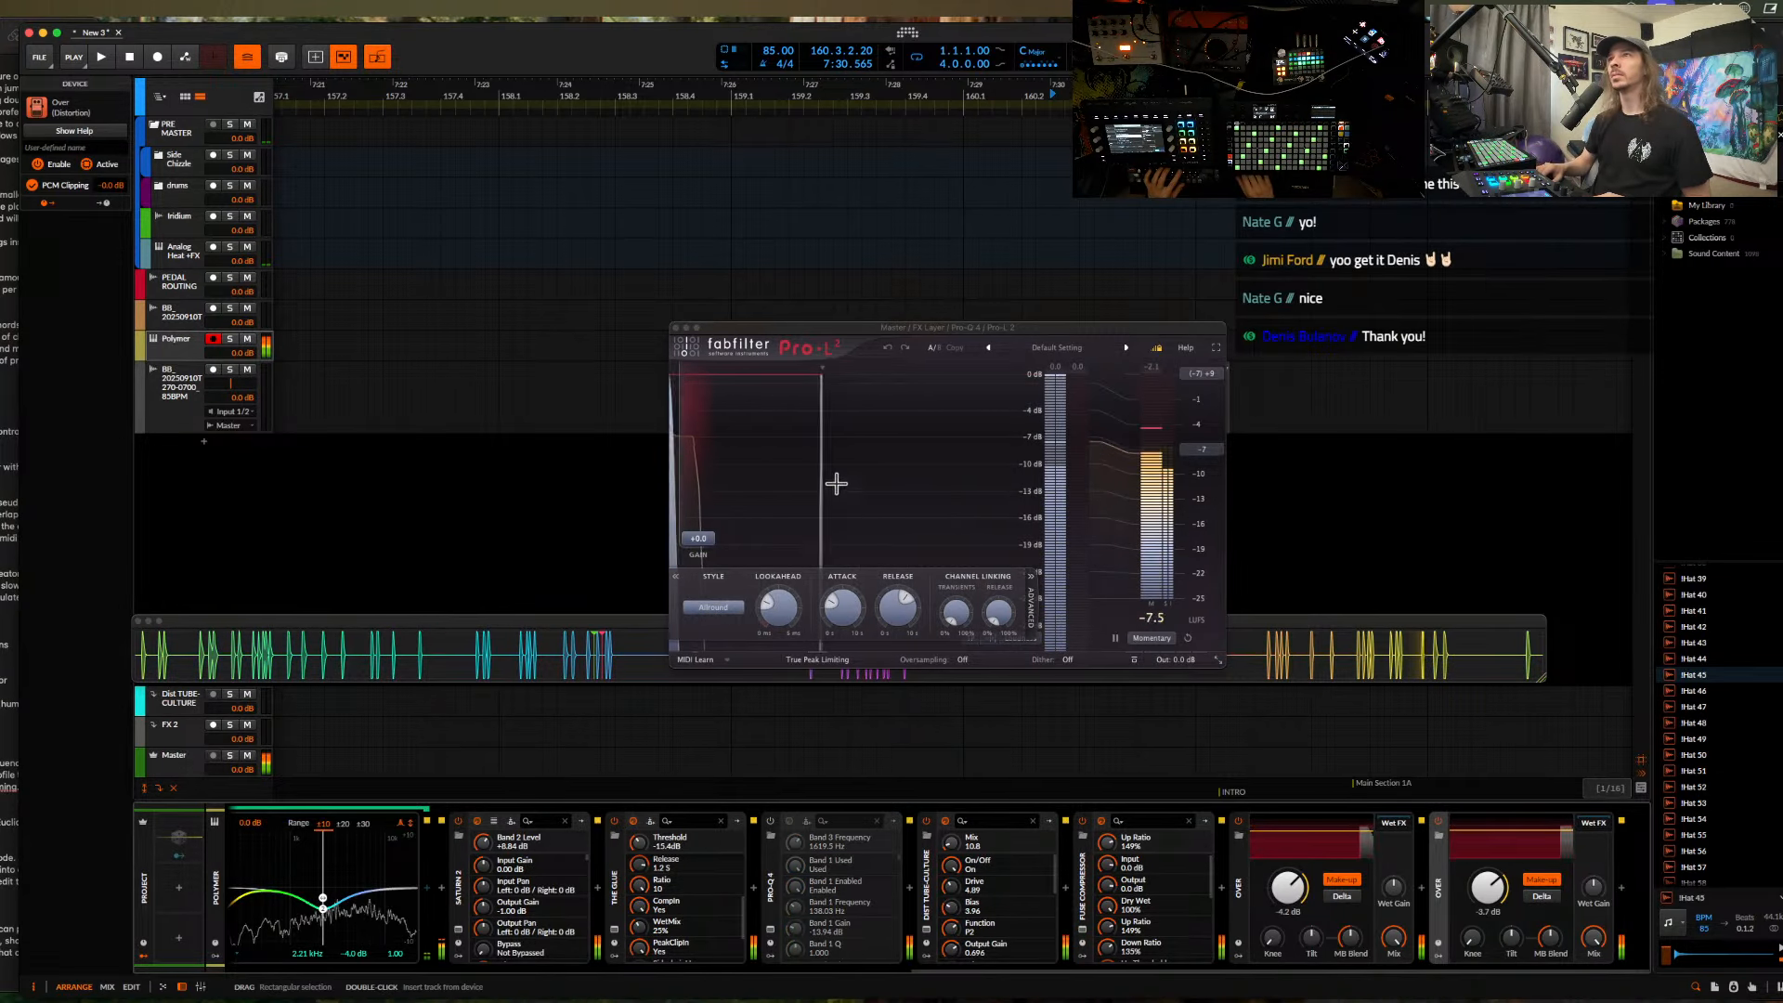
pyautogui.click(679, 328)
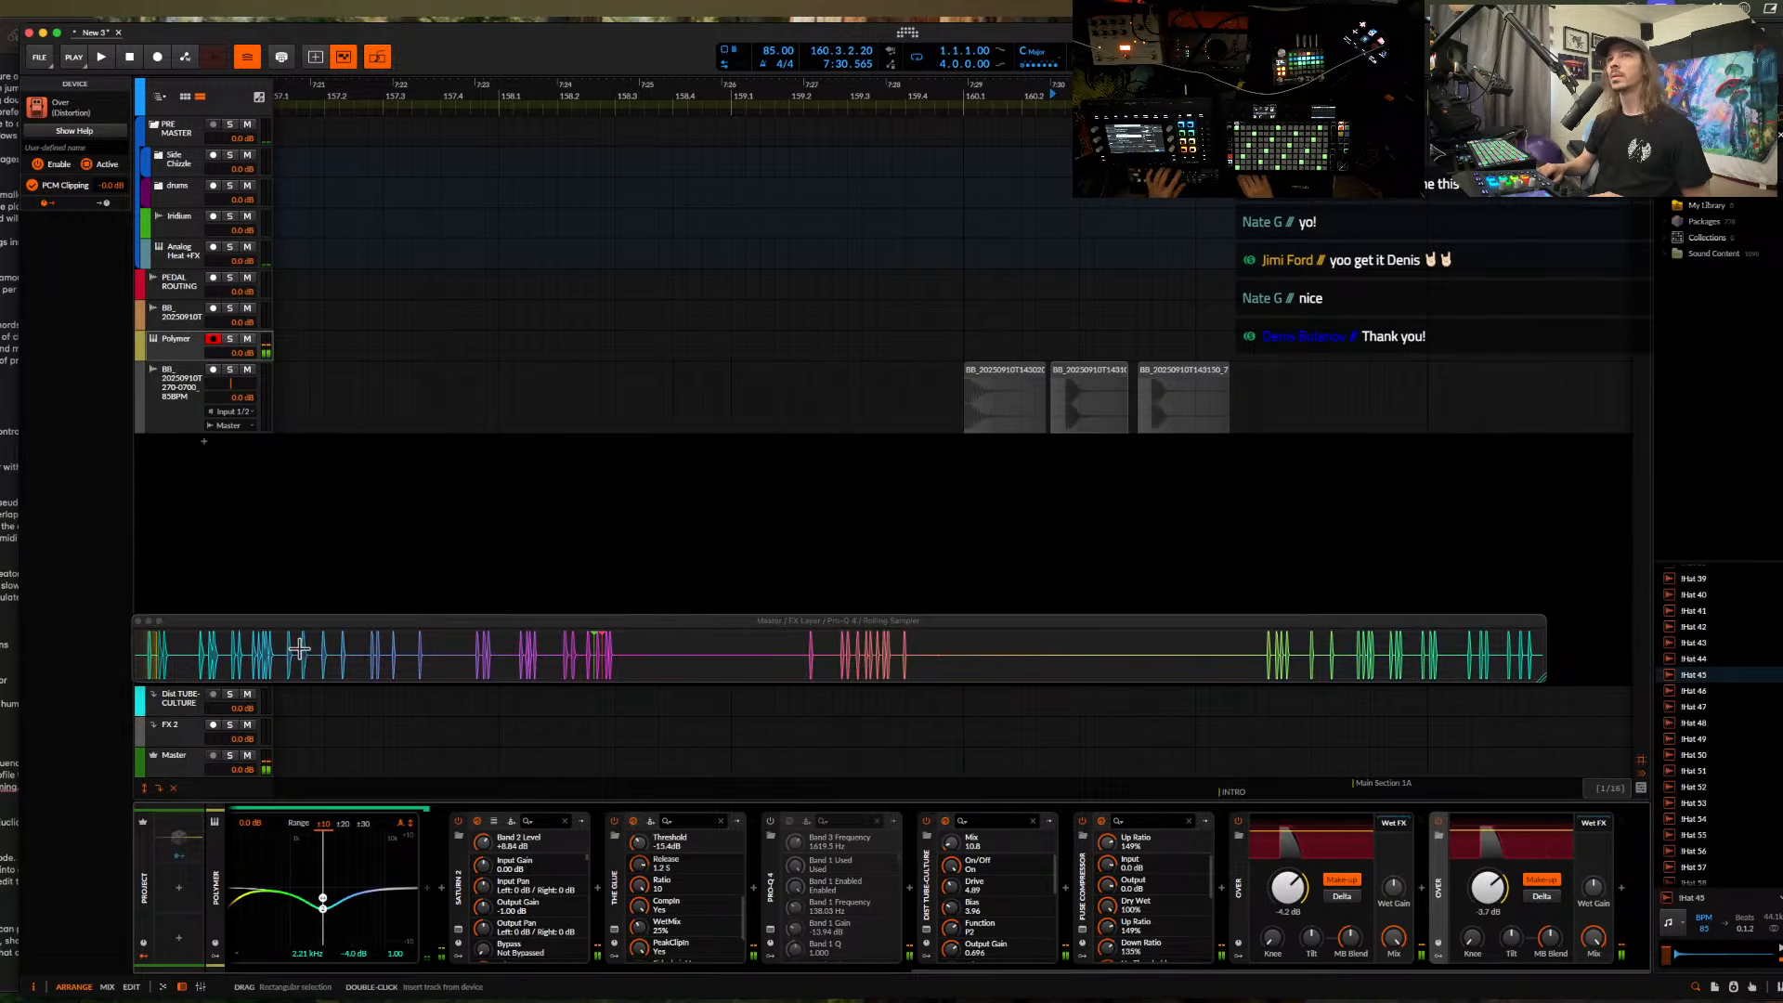
pyautogui.click(163, 667)
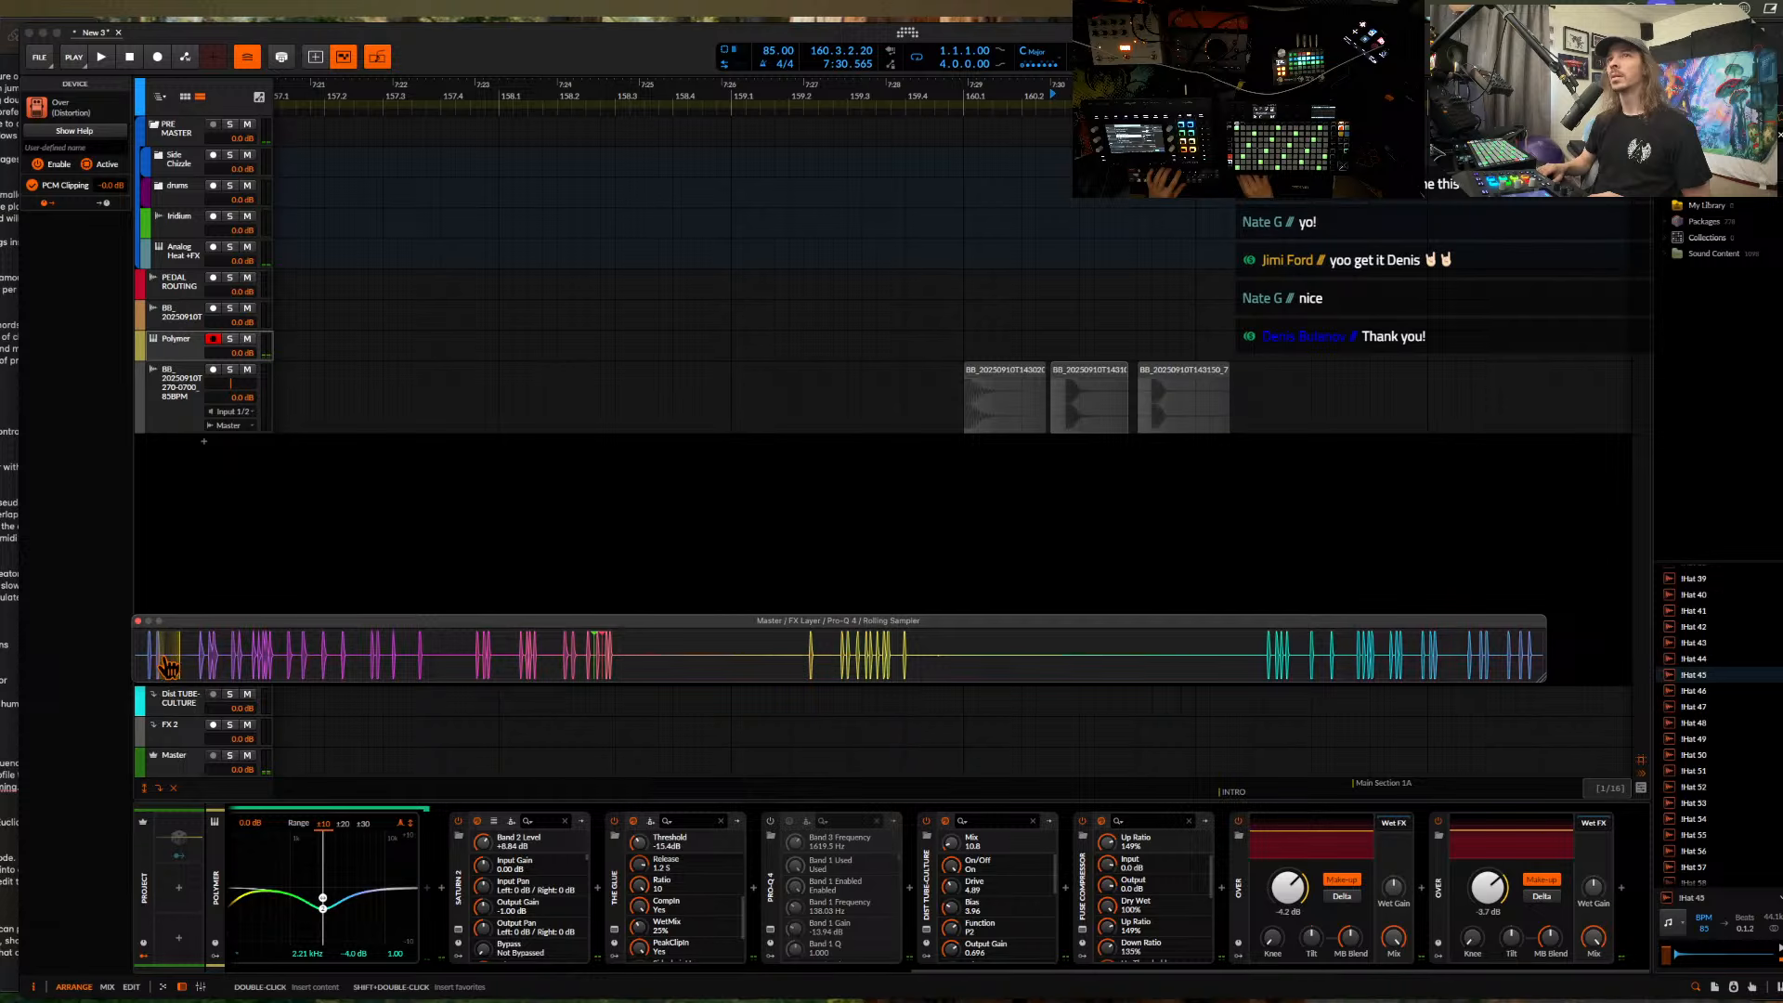
pyautogui.moveTo(548, 457); pyautogui.dragTo(858, 410)
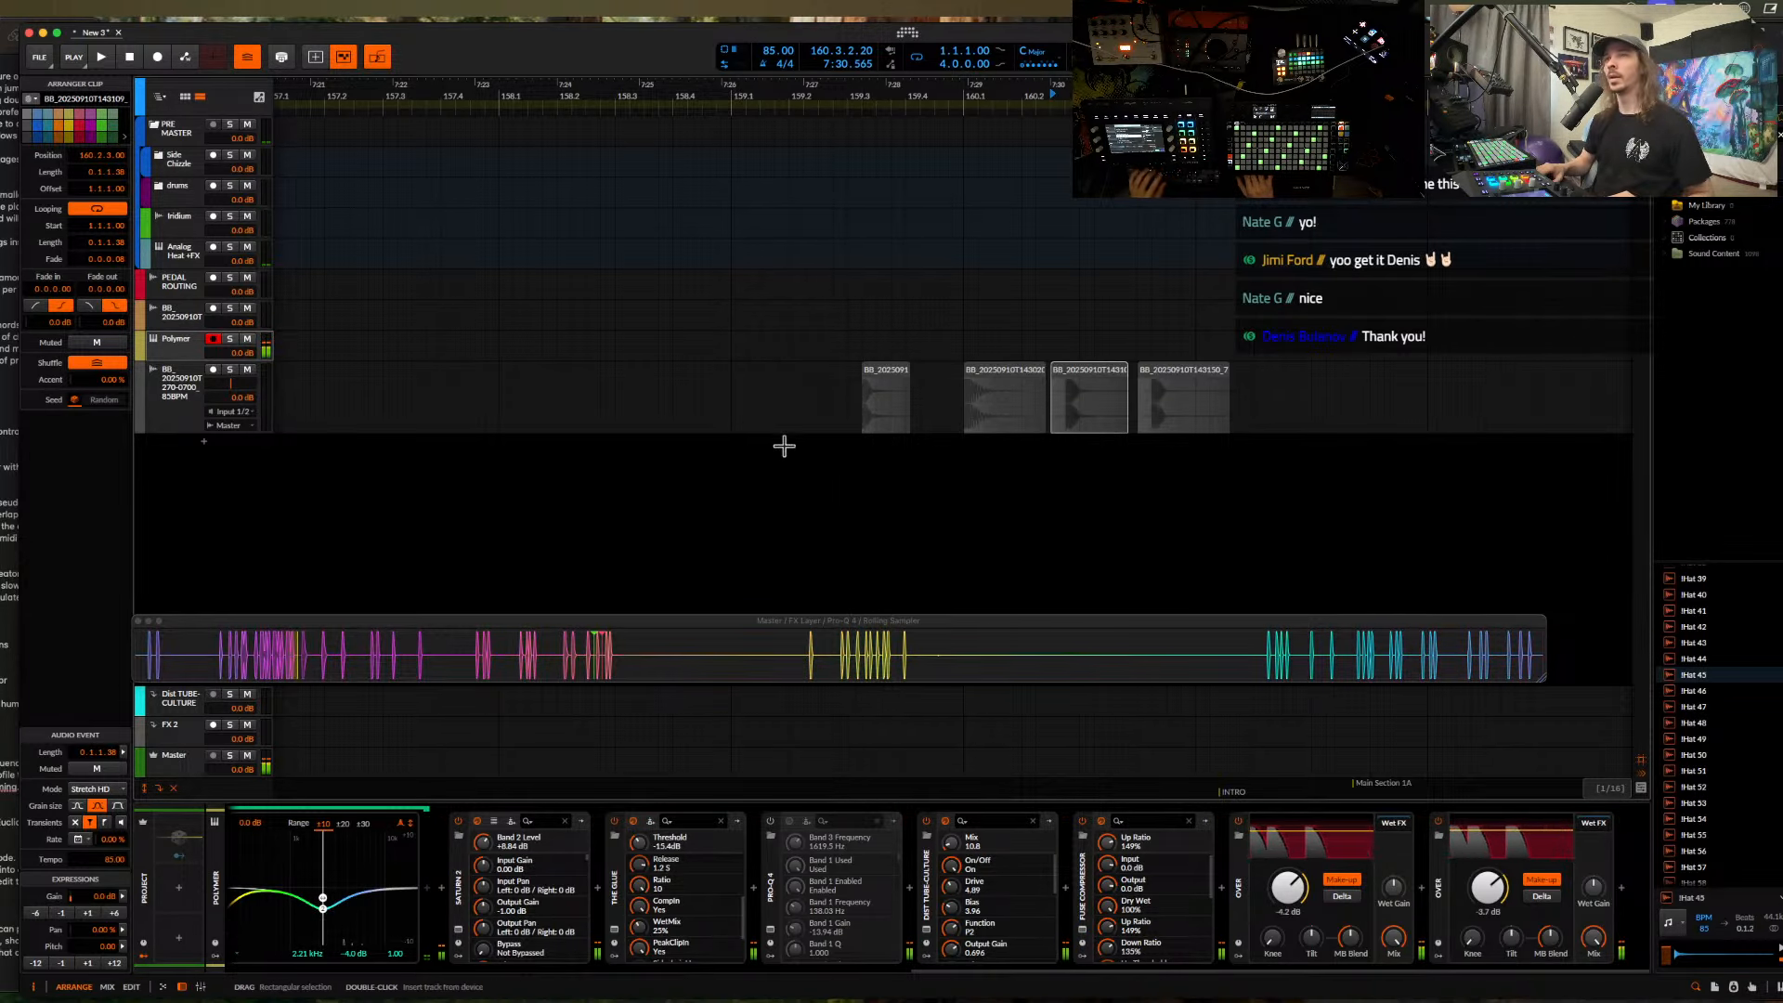
# - Deactivate the Polymer track and move it below the resampled audio track
pyautogui.click(178, 349)
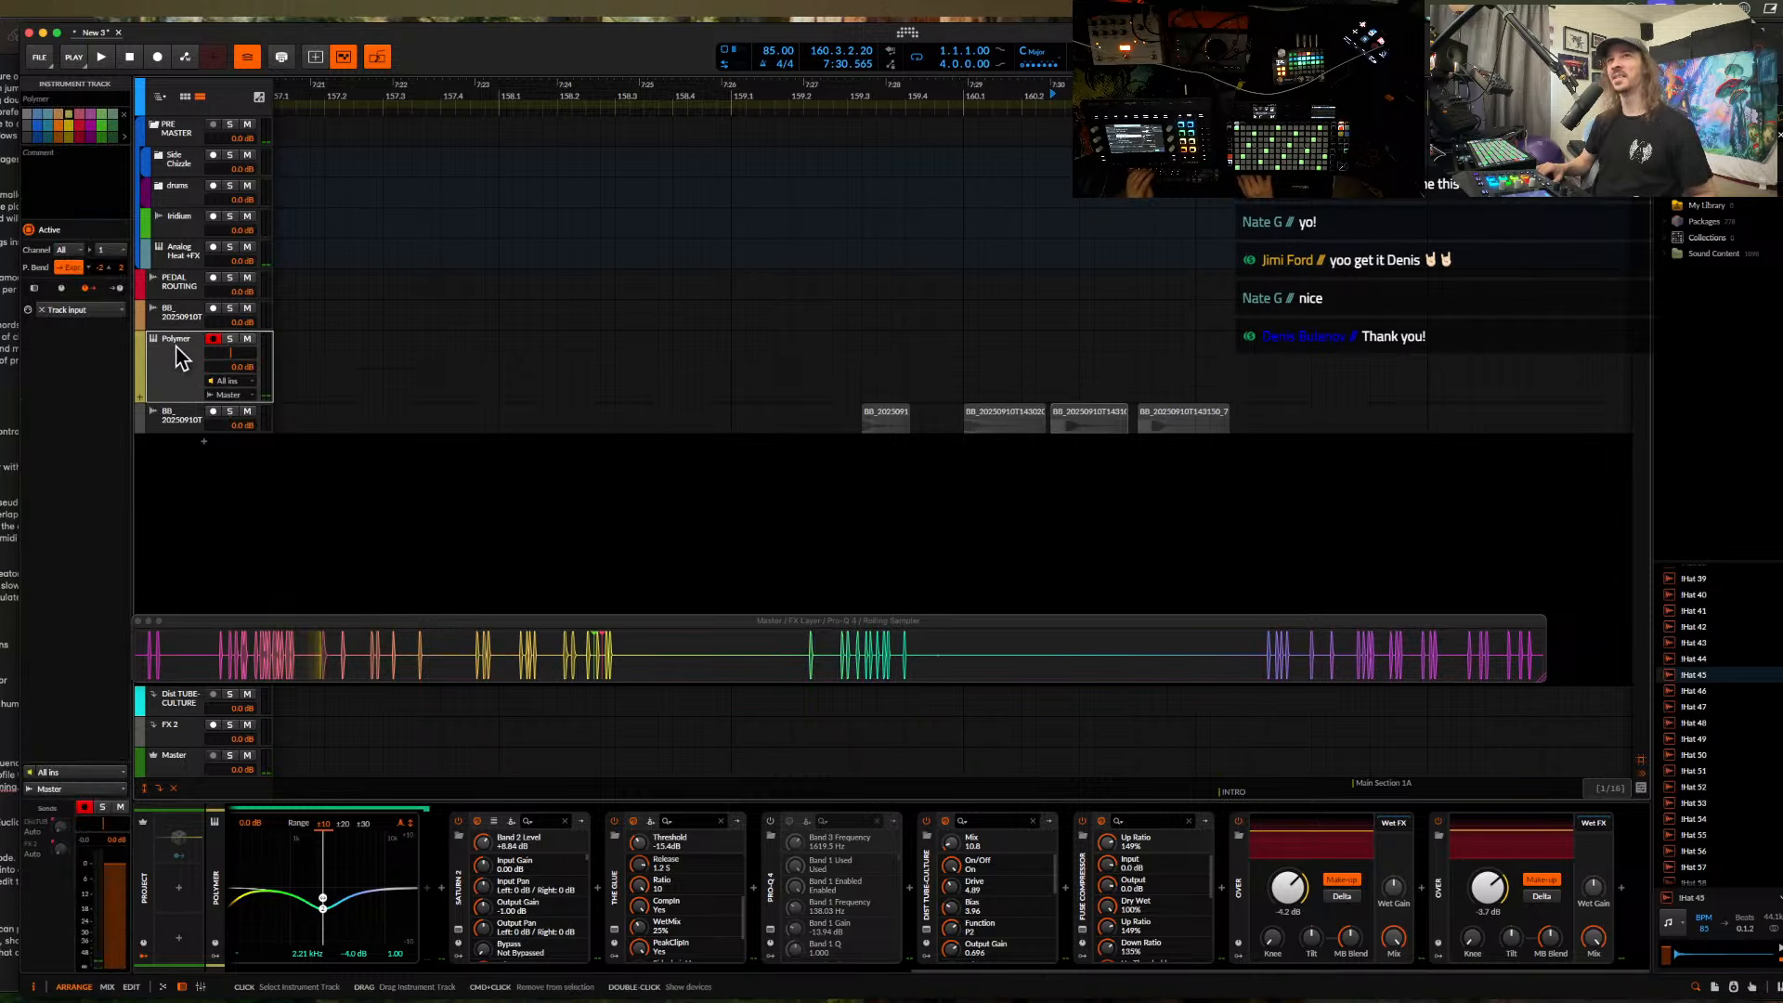
pyautogui.hotkey('alt', 'a')
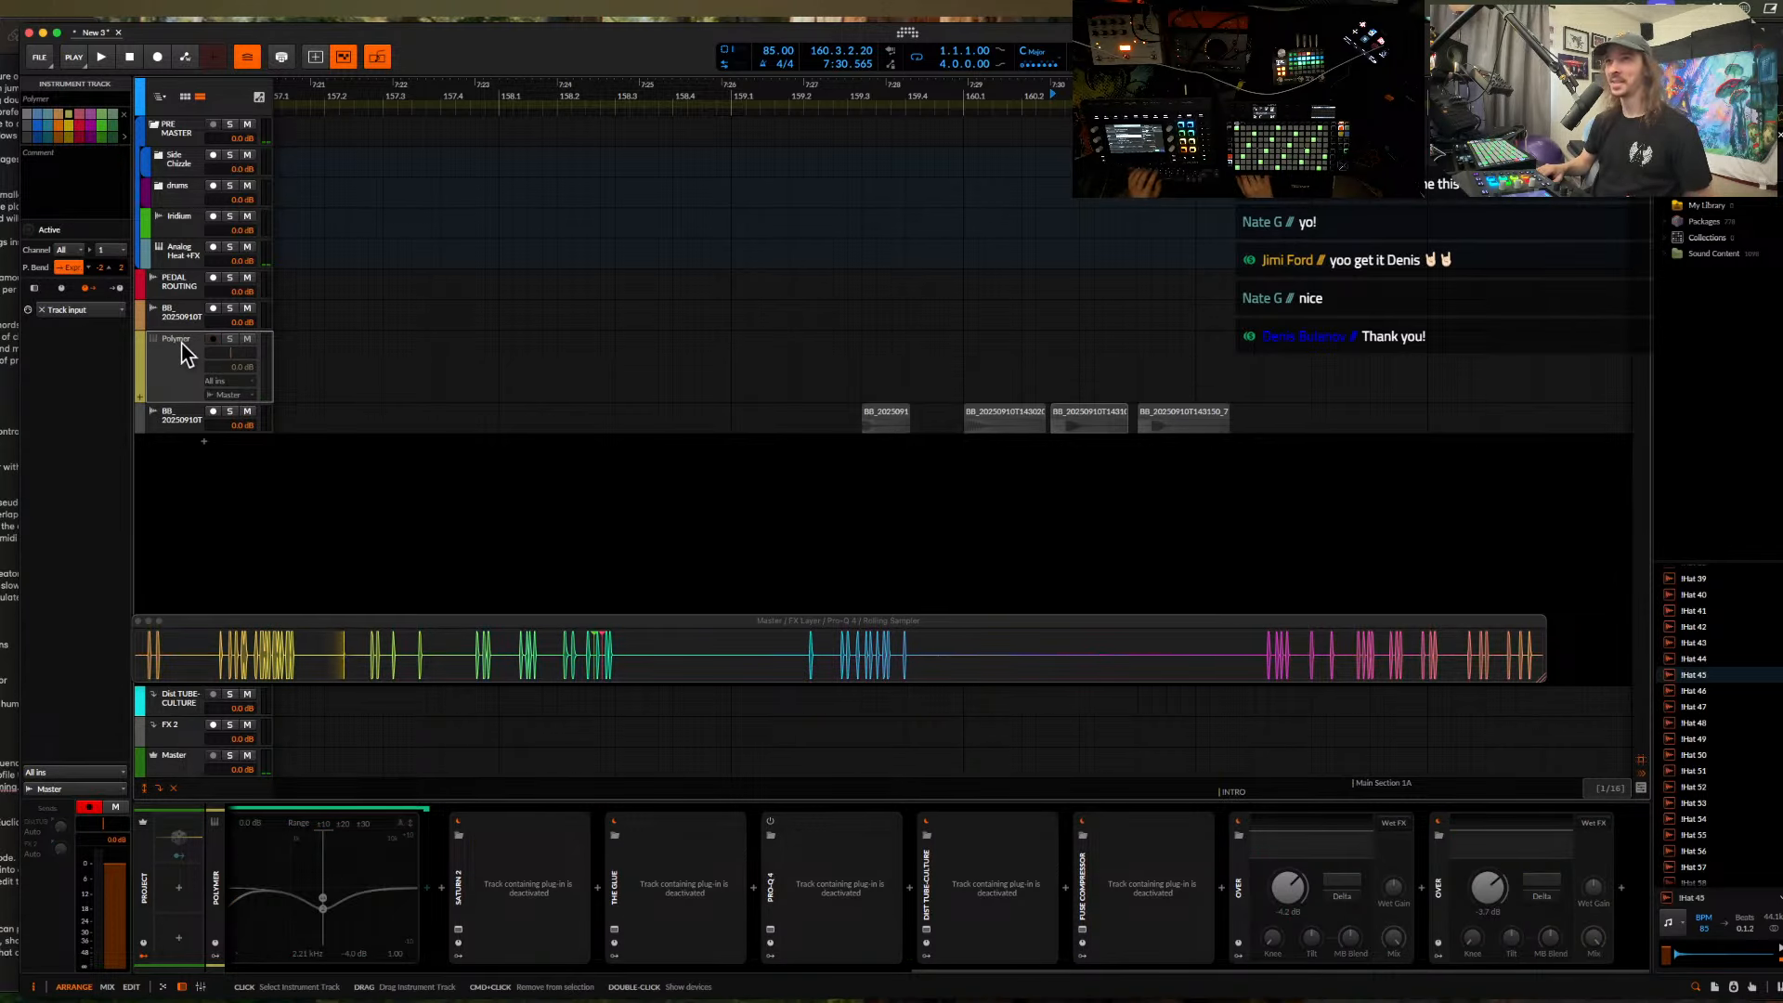
pyautogui.moveTo(182, 353); pyautogui.dragTo(190, 466)
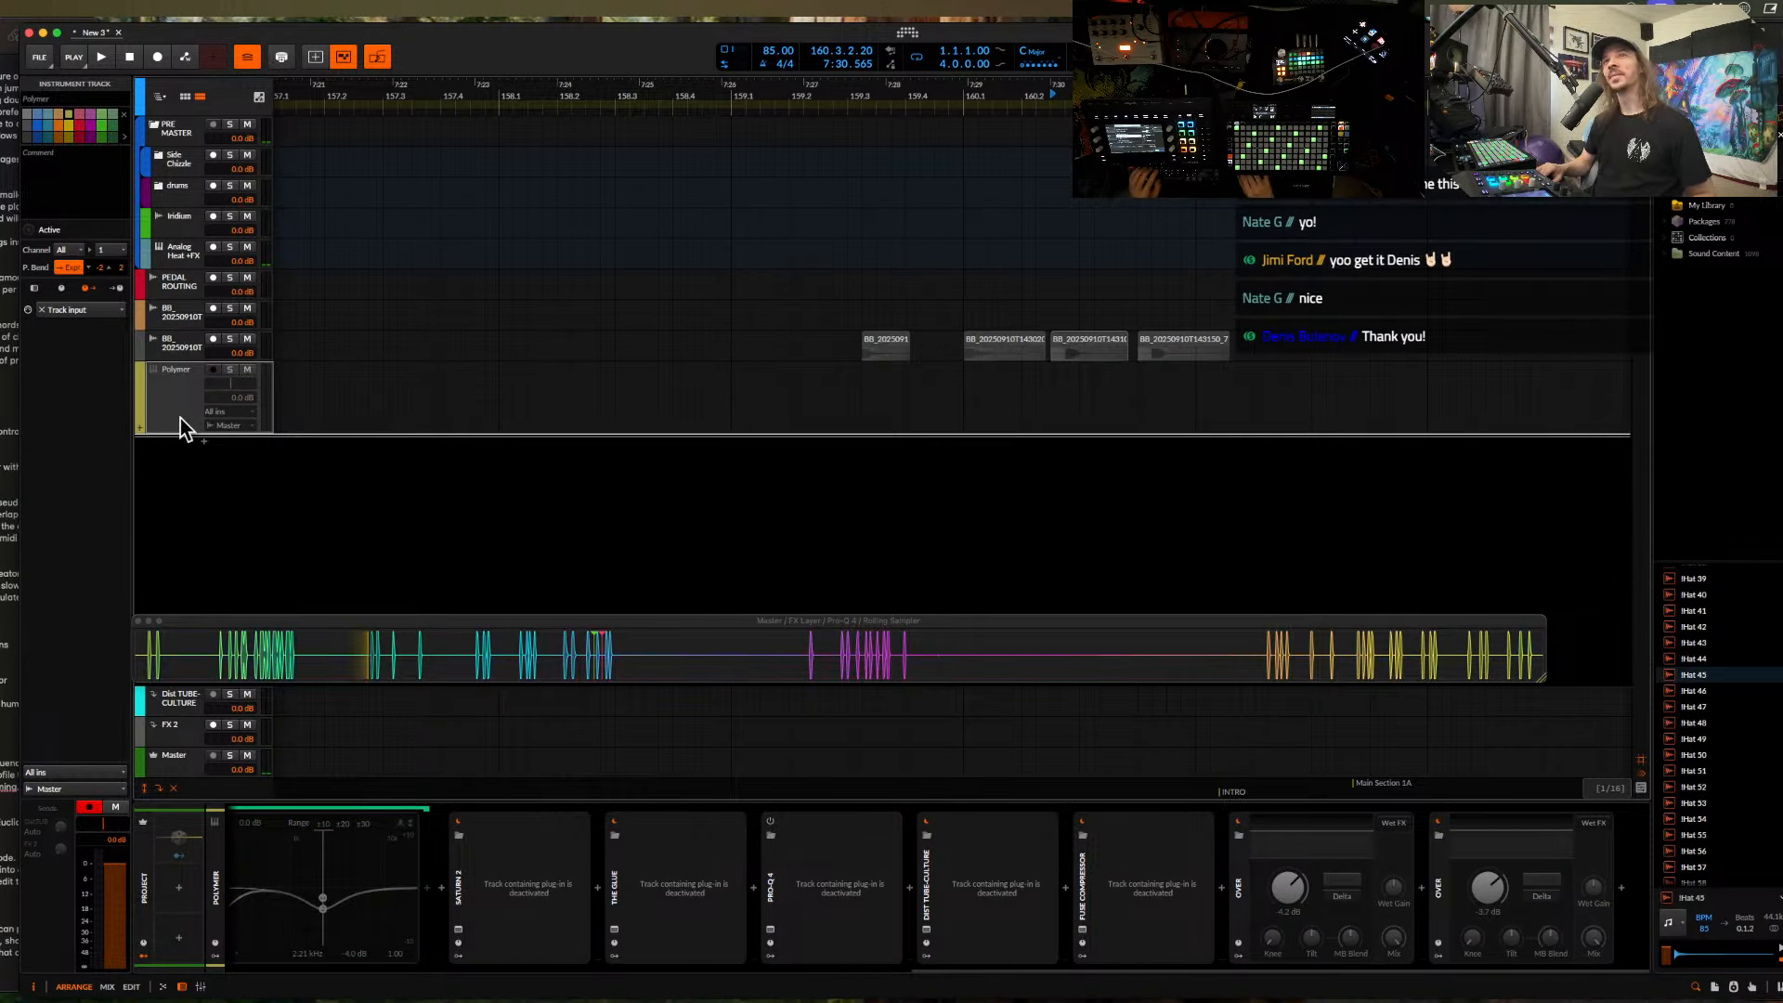
# - Create a new instrument track below the deactivated Polymer track and load Polymer on it
pyautogui.doubleClick(178, 439)
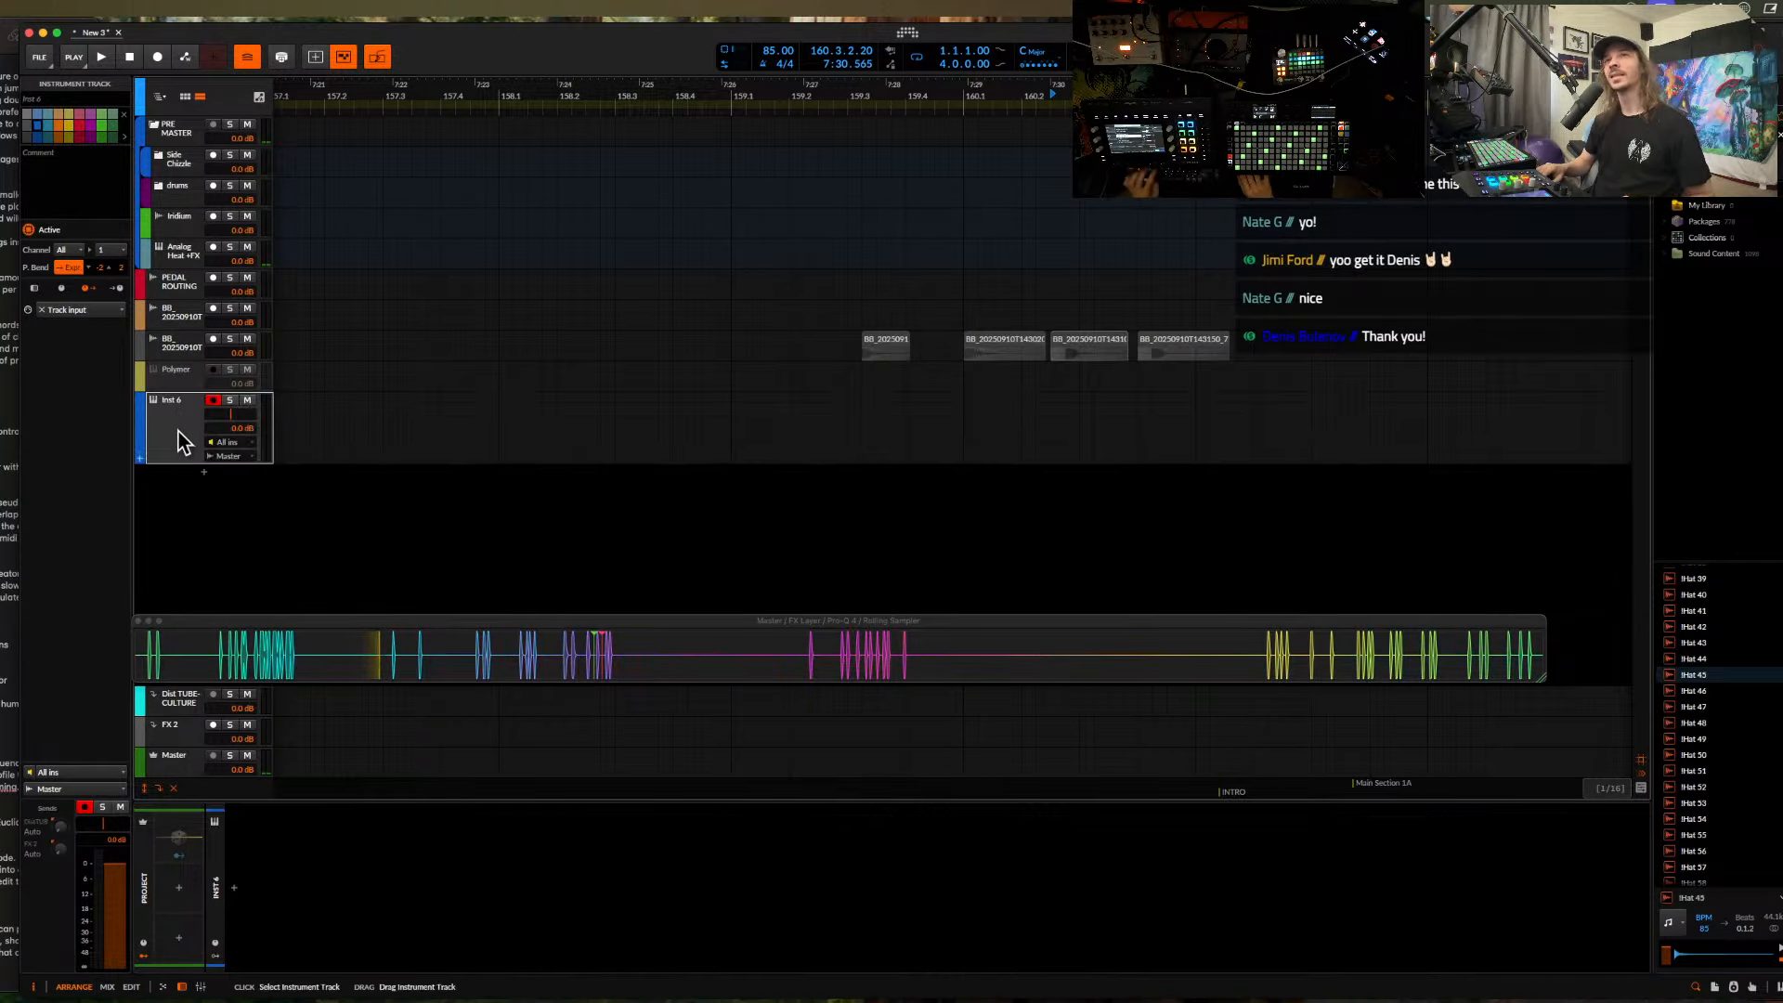
pyautogui.click(235, 890)
pyautogui.write('POLYMER')
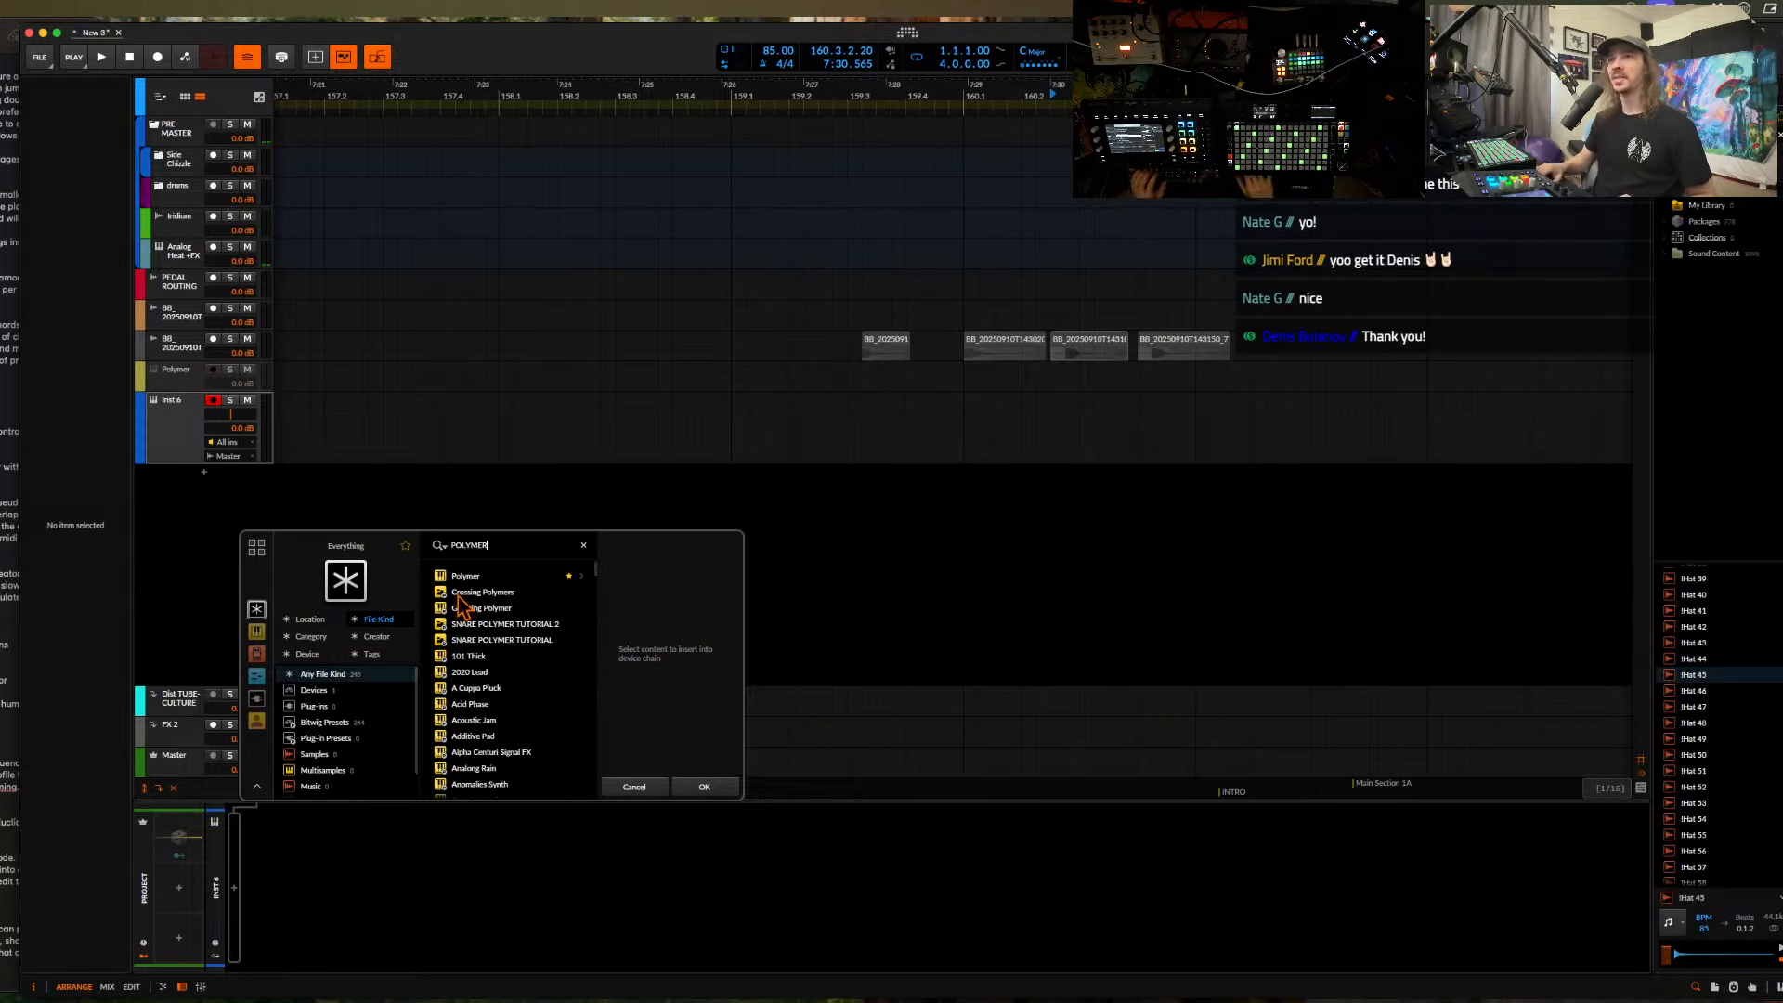
pyautogui.click(464, 576)
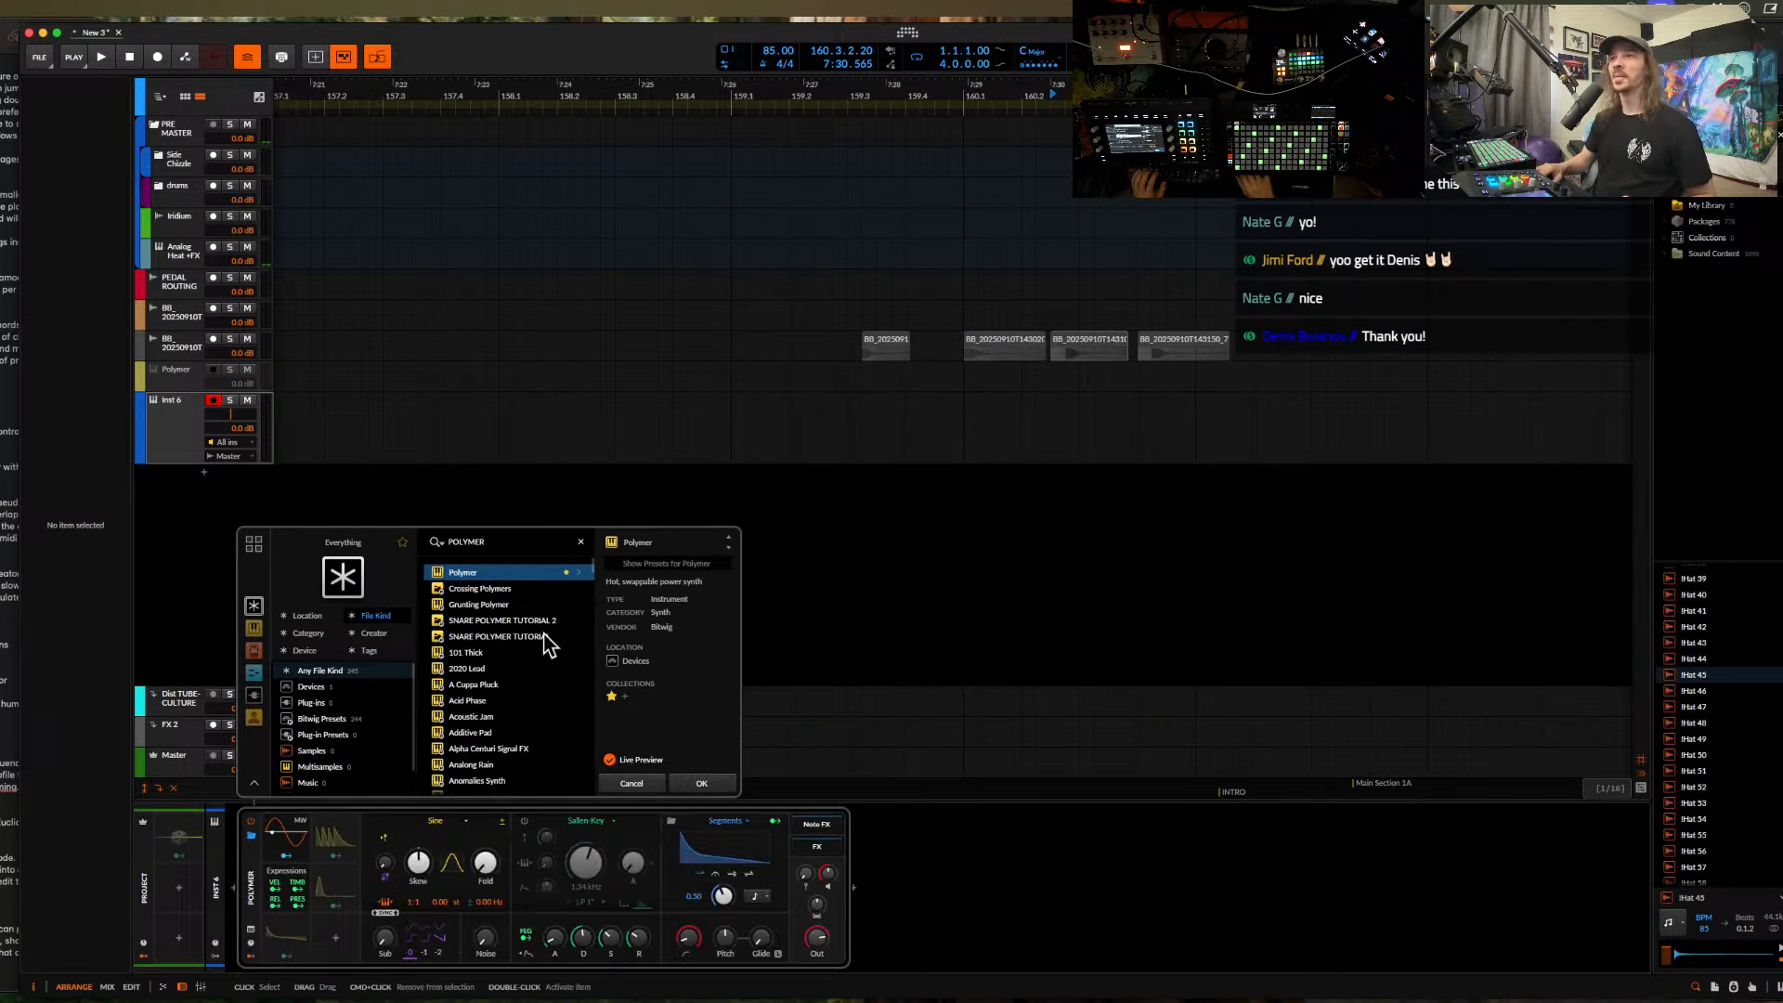
pyautogui.click(704, 786)
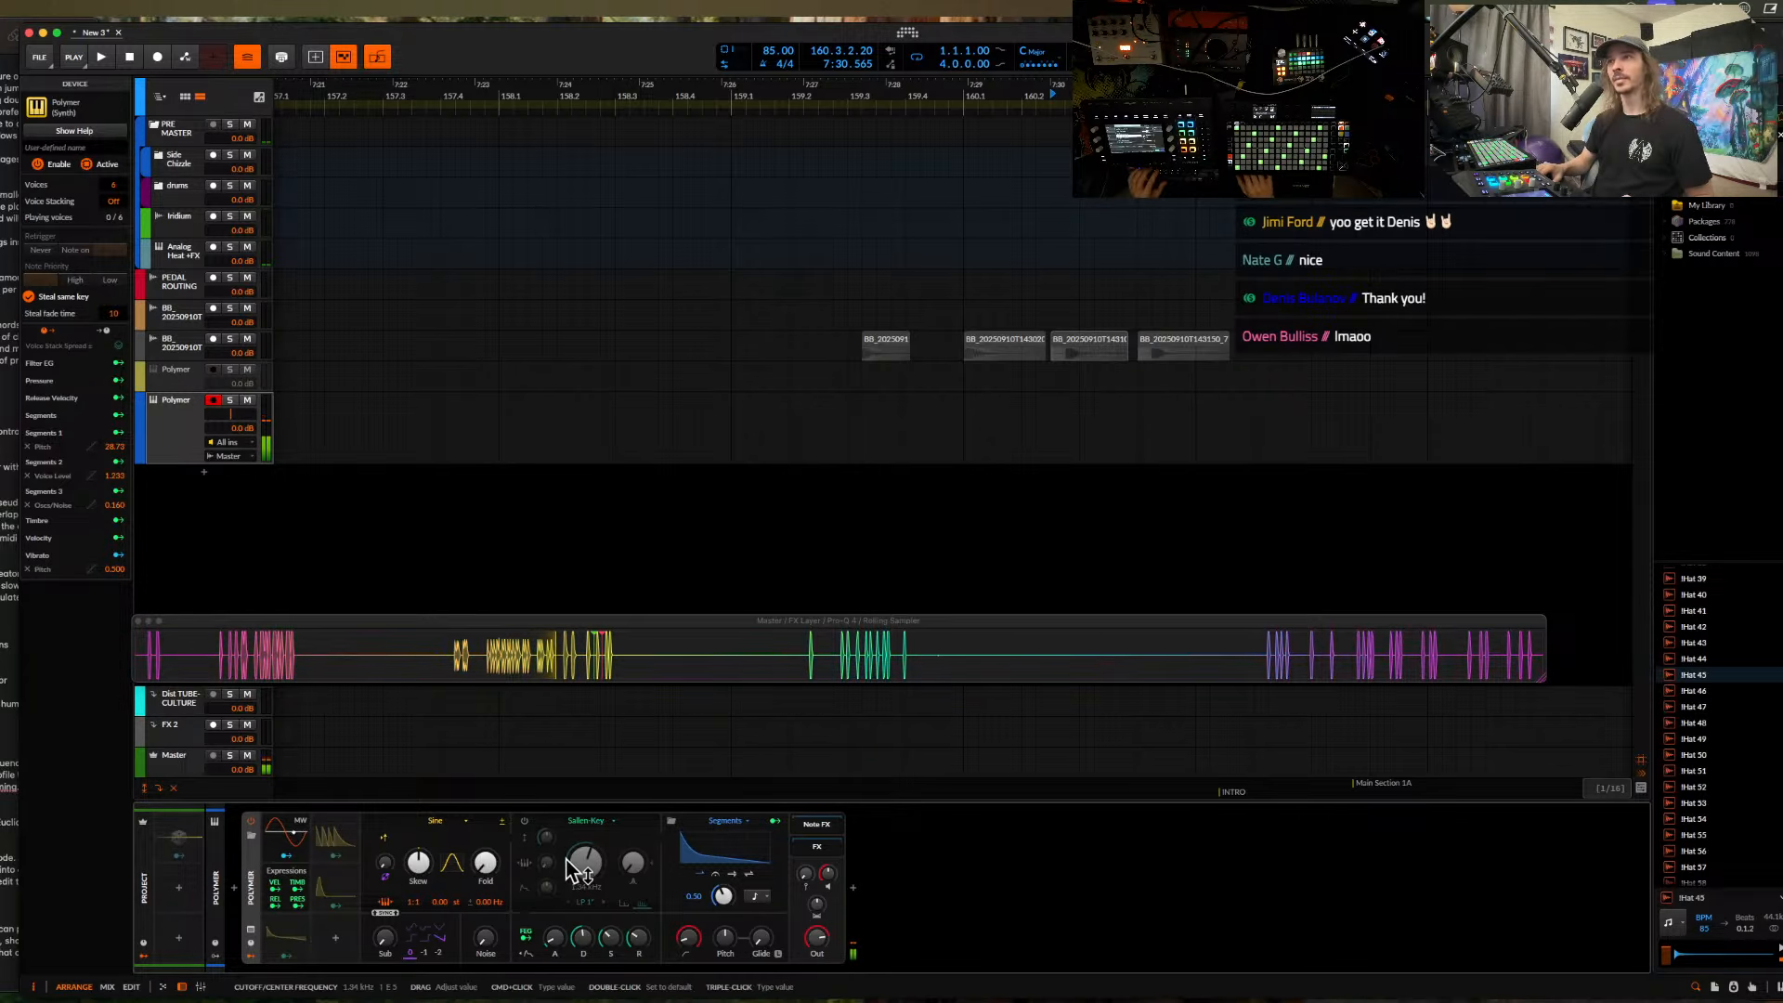
# - Raise the new Polymer's noise level, set its Segments rate to about 0.18 and shape the envelope into a short decay to 0%
pyautogui.click(731, 863)
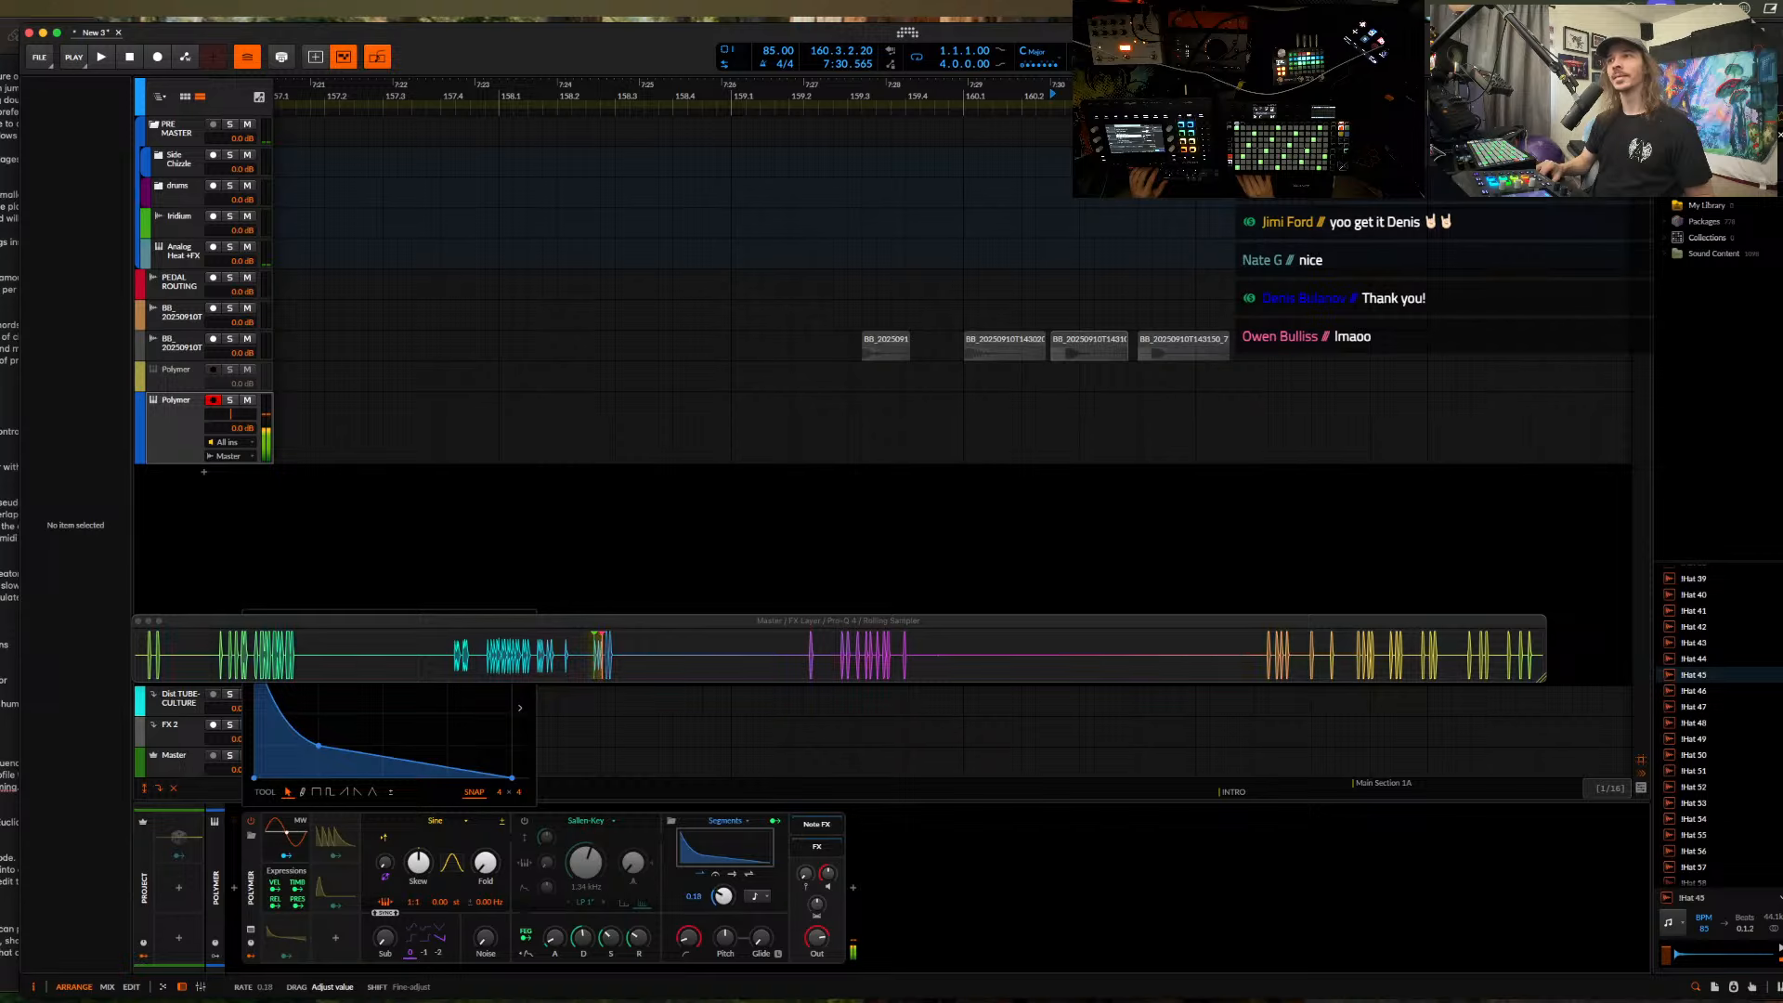
pyautogui.moveTo(485, 938); pyautogui.dragTo(486, 932)
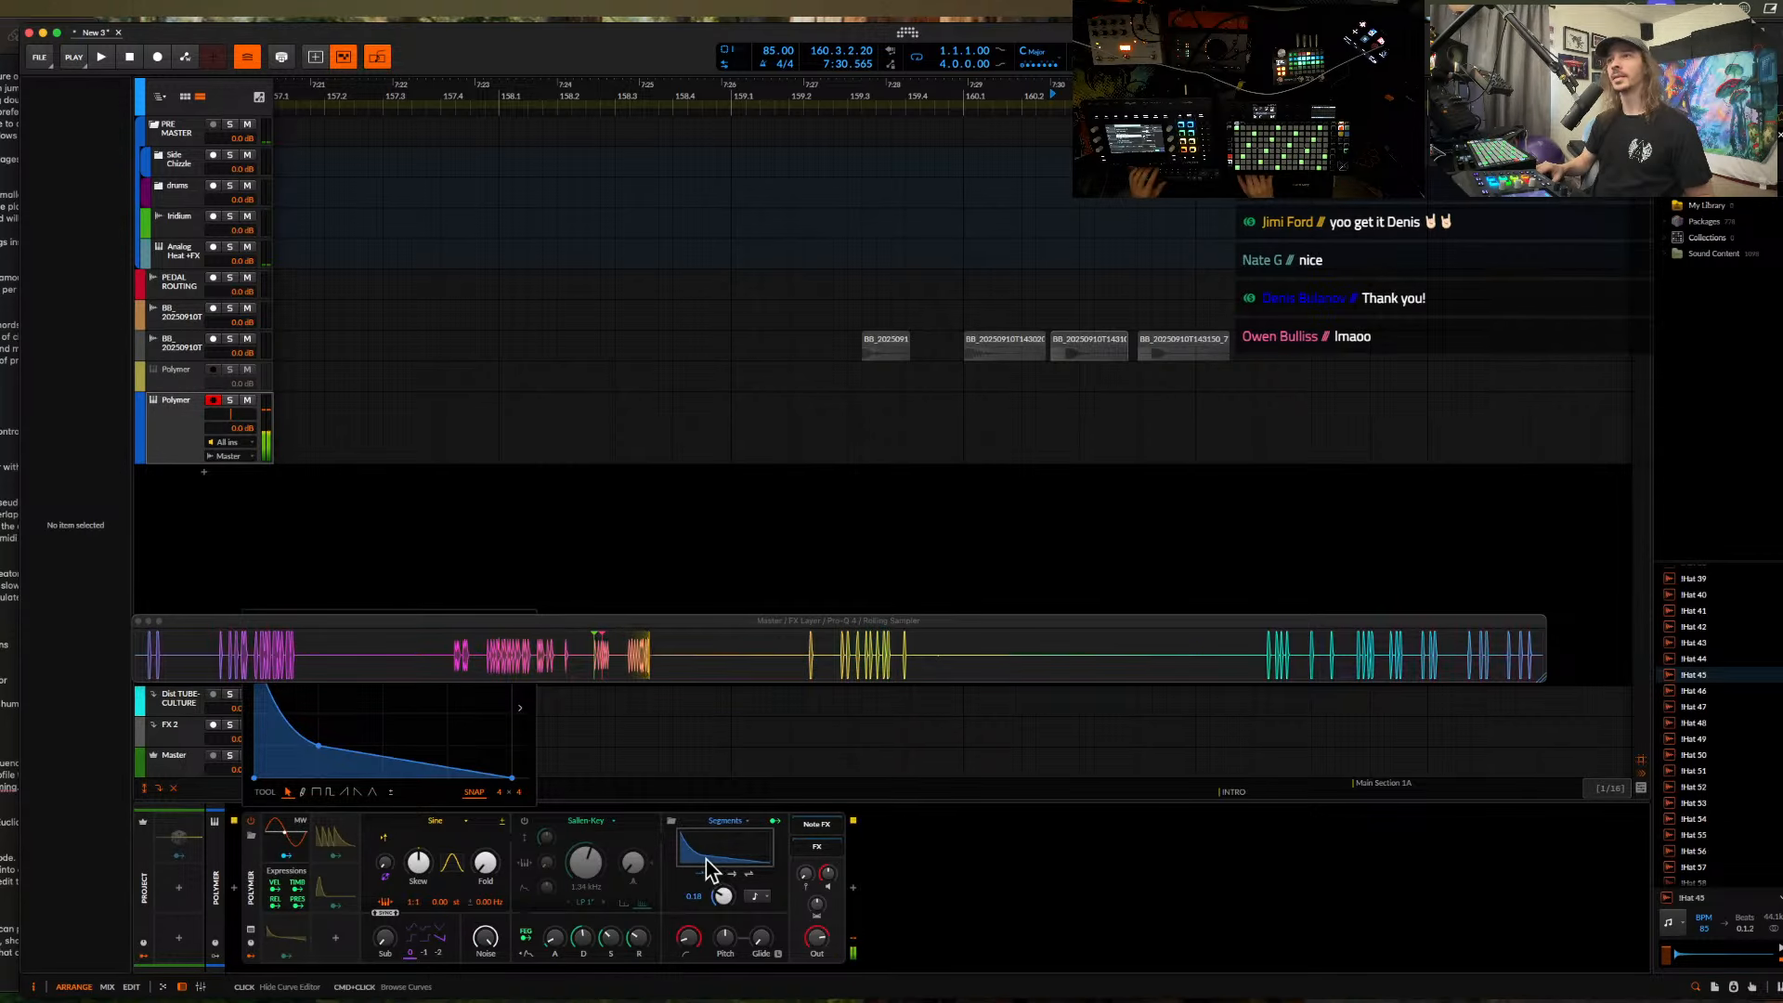
pyautogui.moveTo(319, 746); pyautogui.dragTo(297, 782)
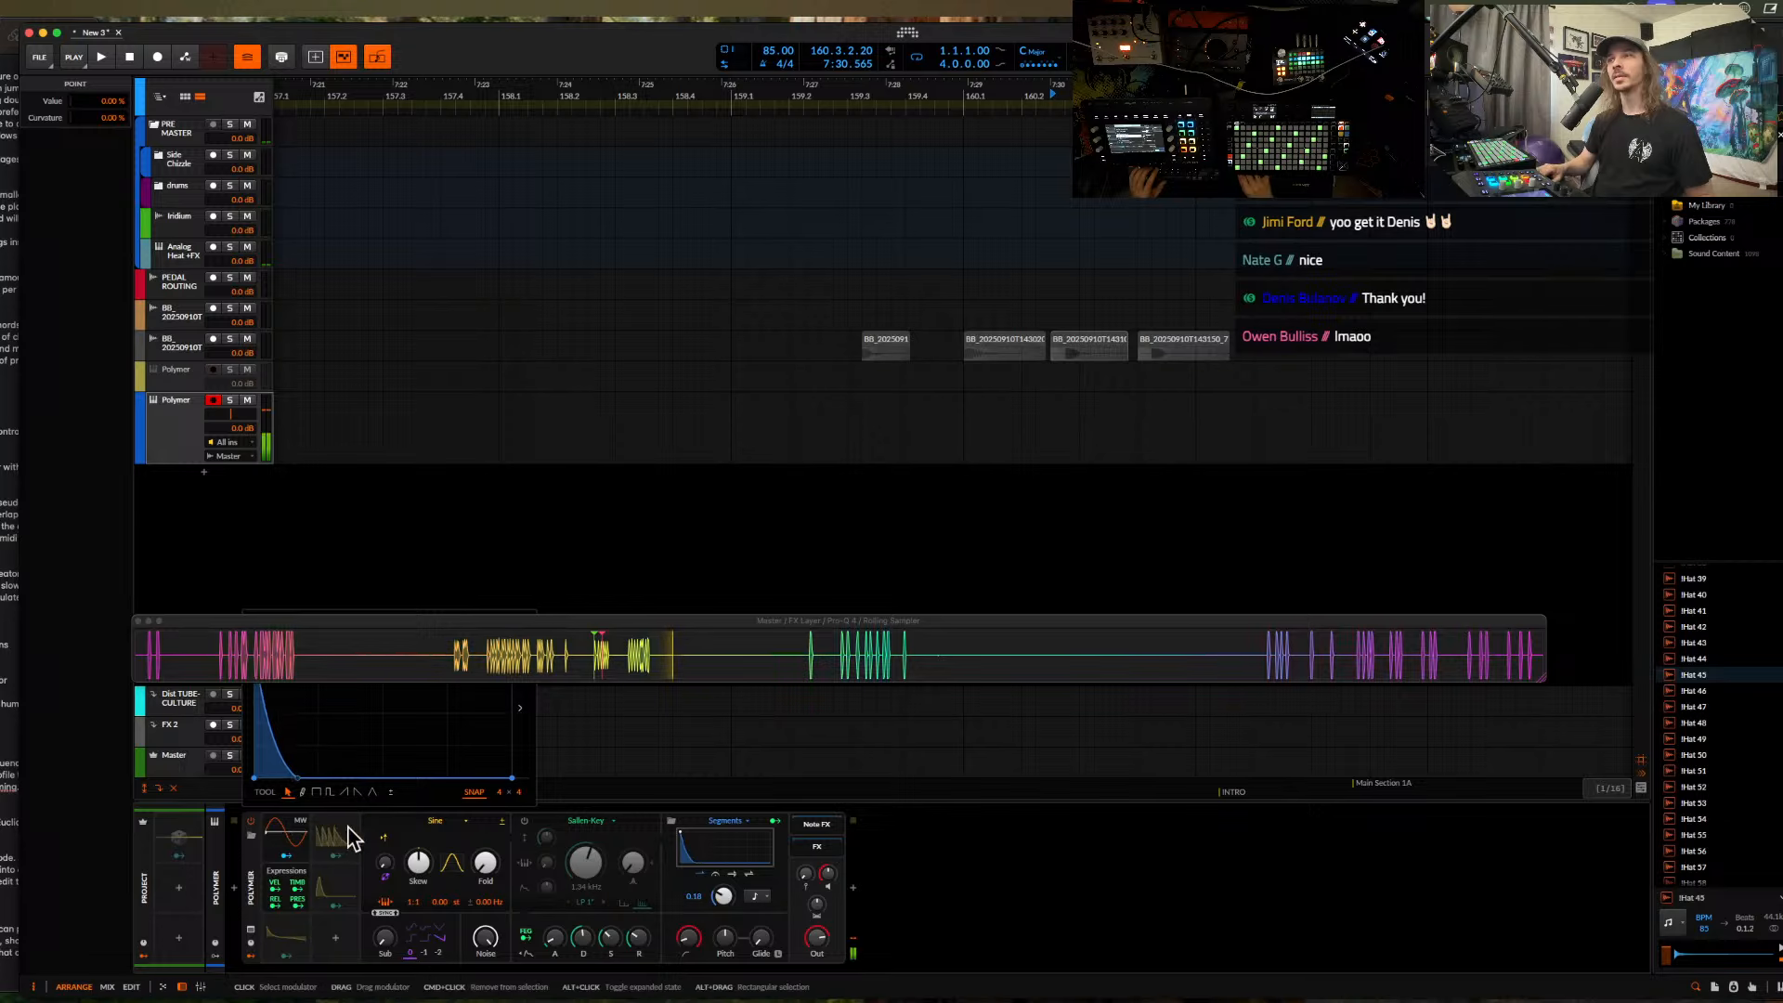
pyautogui.click(852, 887)
pyautogui.write('FILTER')
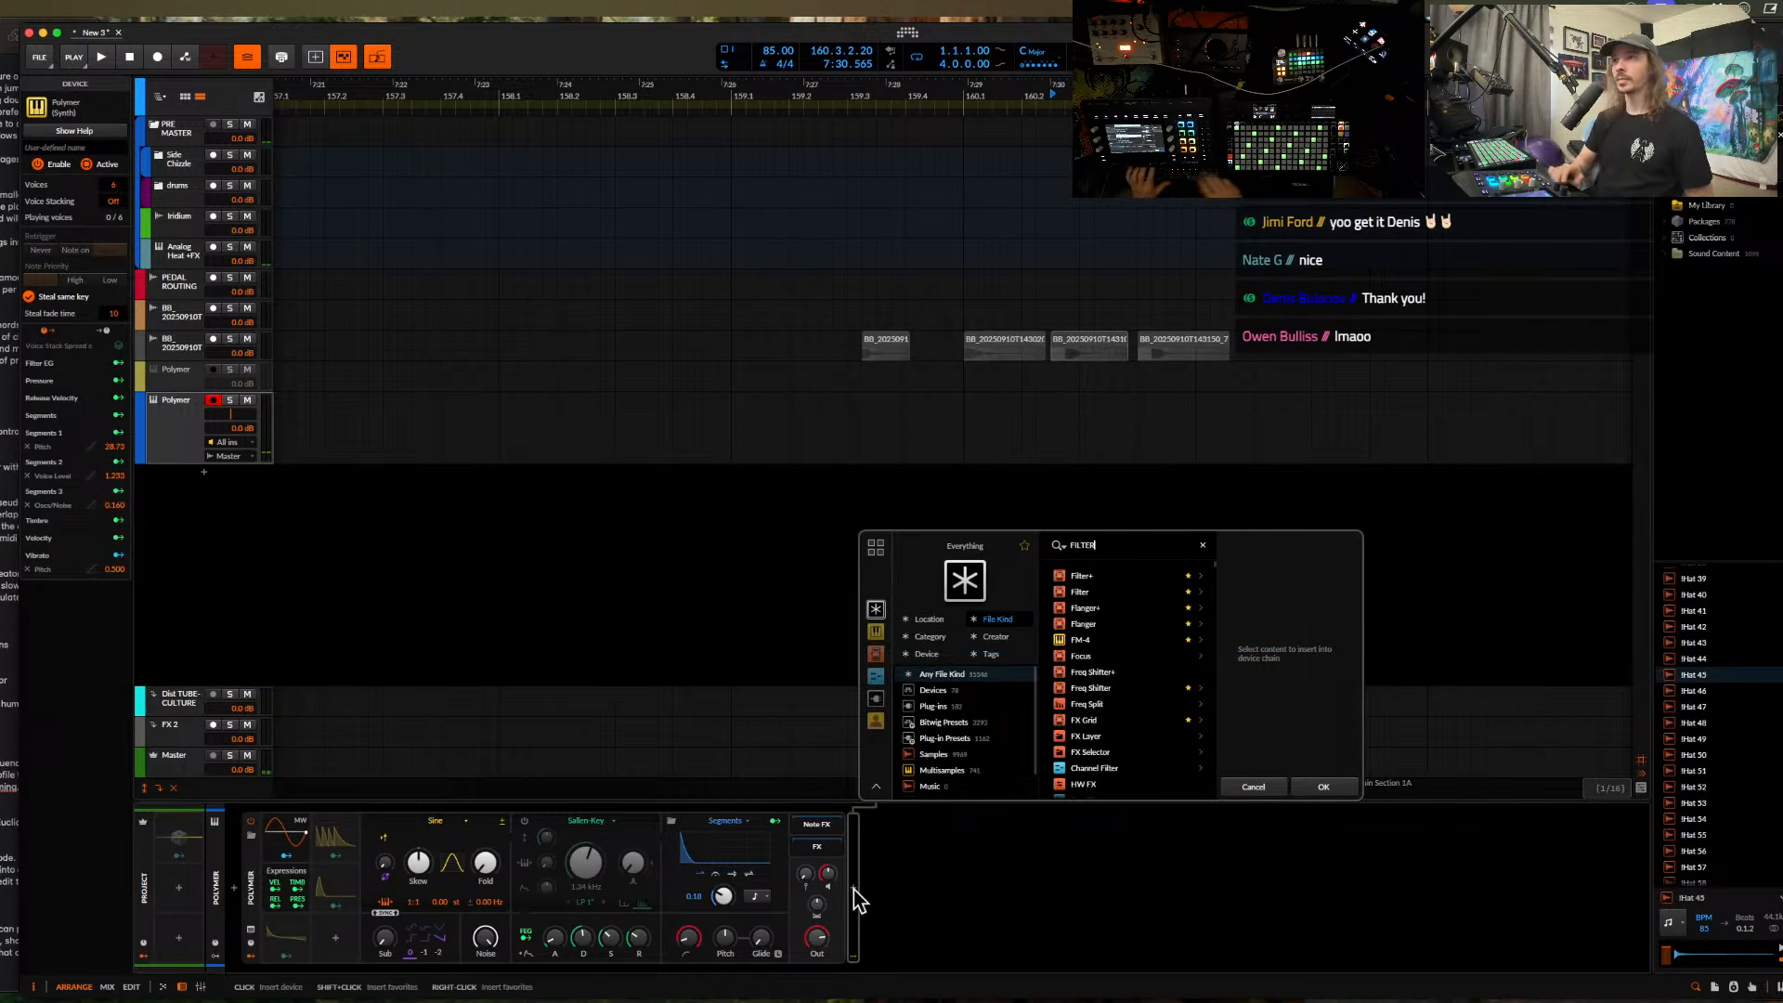
pyautogui.press('BackSpace')
pyautogui.press('BackSpace')
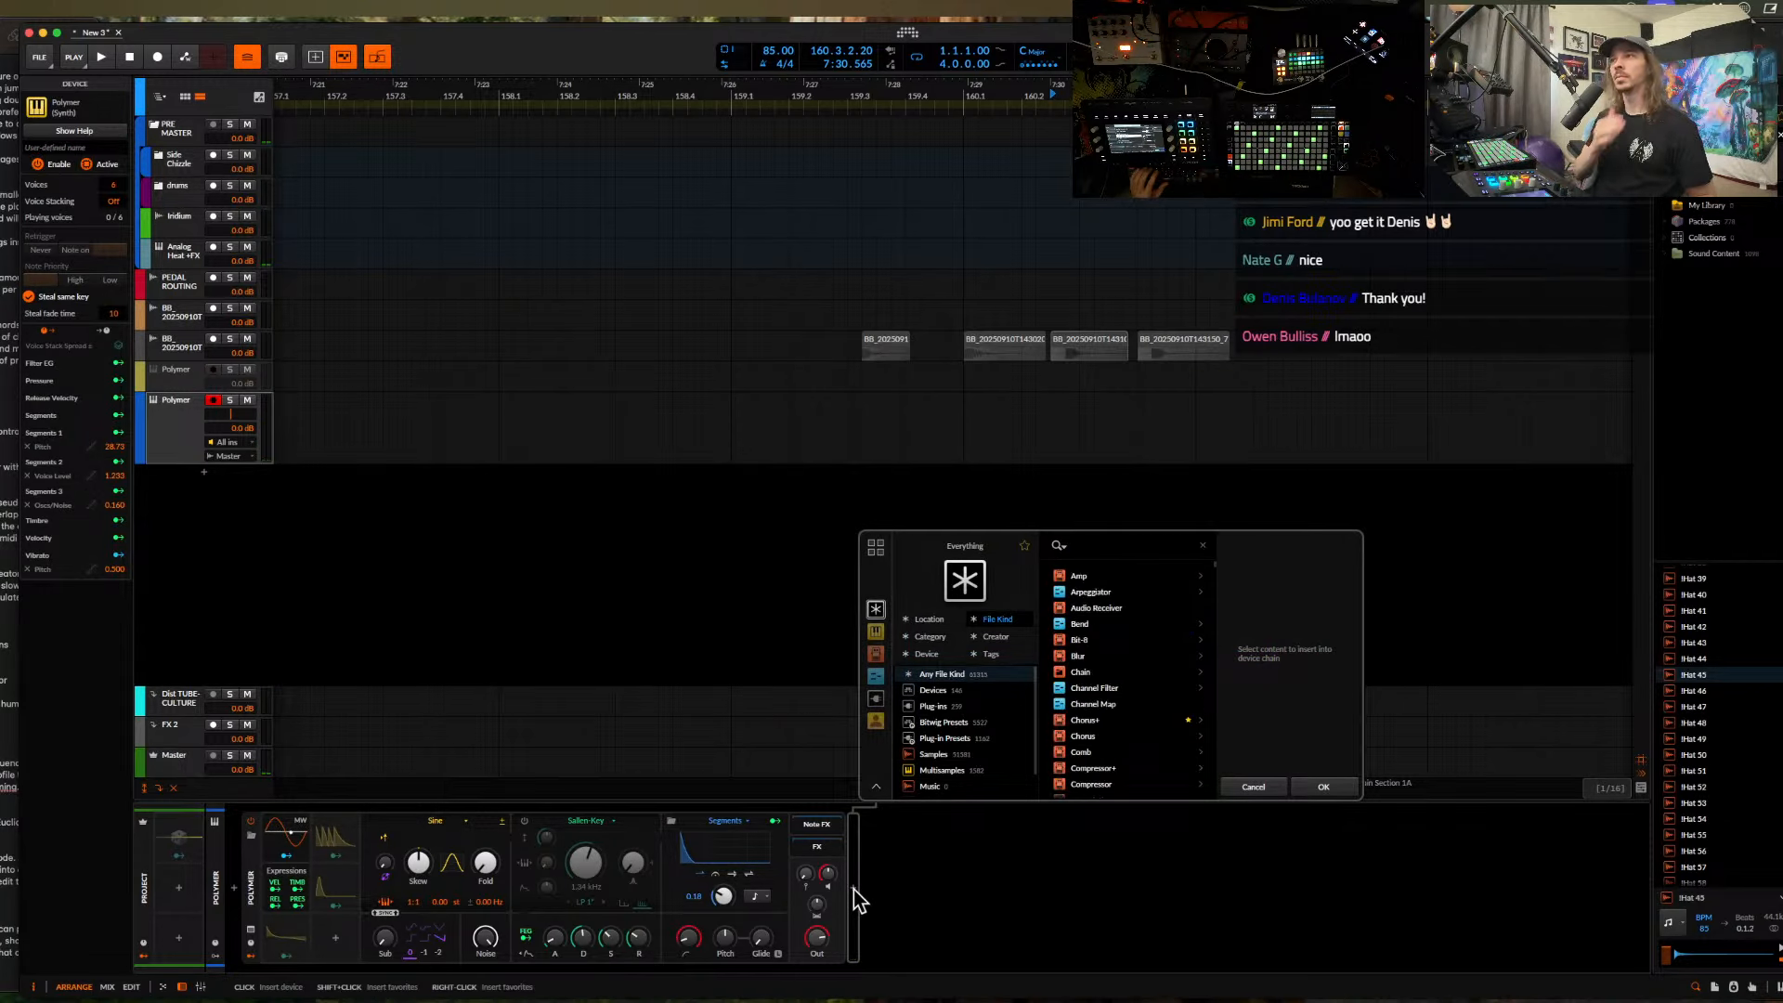
pyautogui.click(1320, 788)
# - Lengthen the decay of the new Polymer's Segments envelope, keeping its middle point at 0%
pyautogui.click(709, 849)
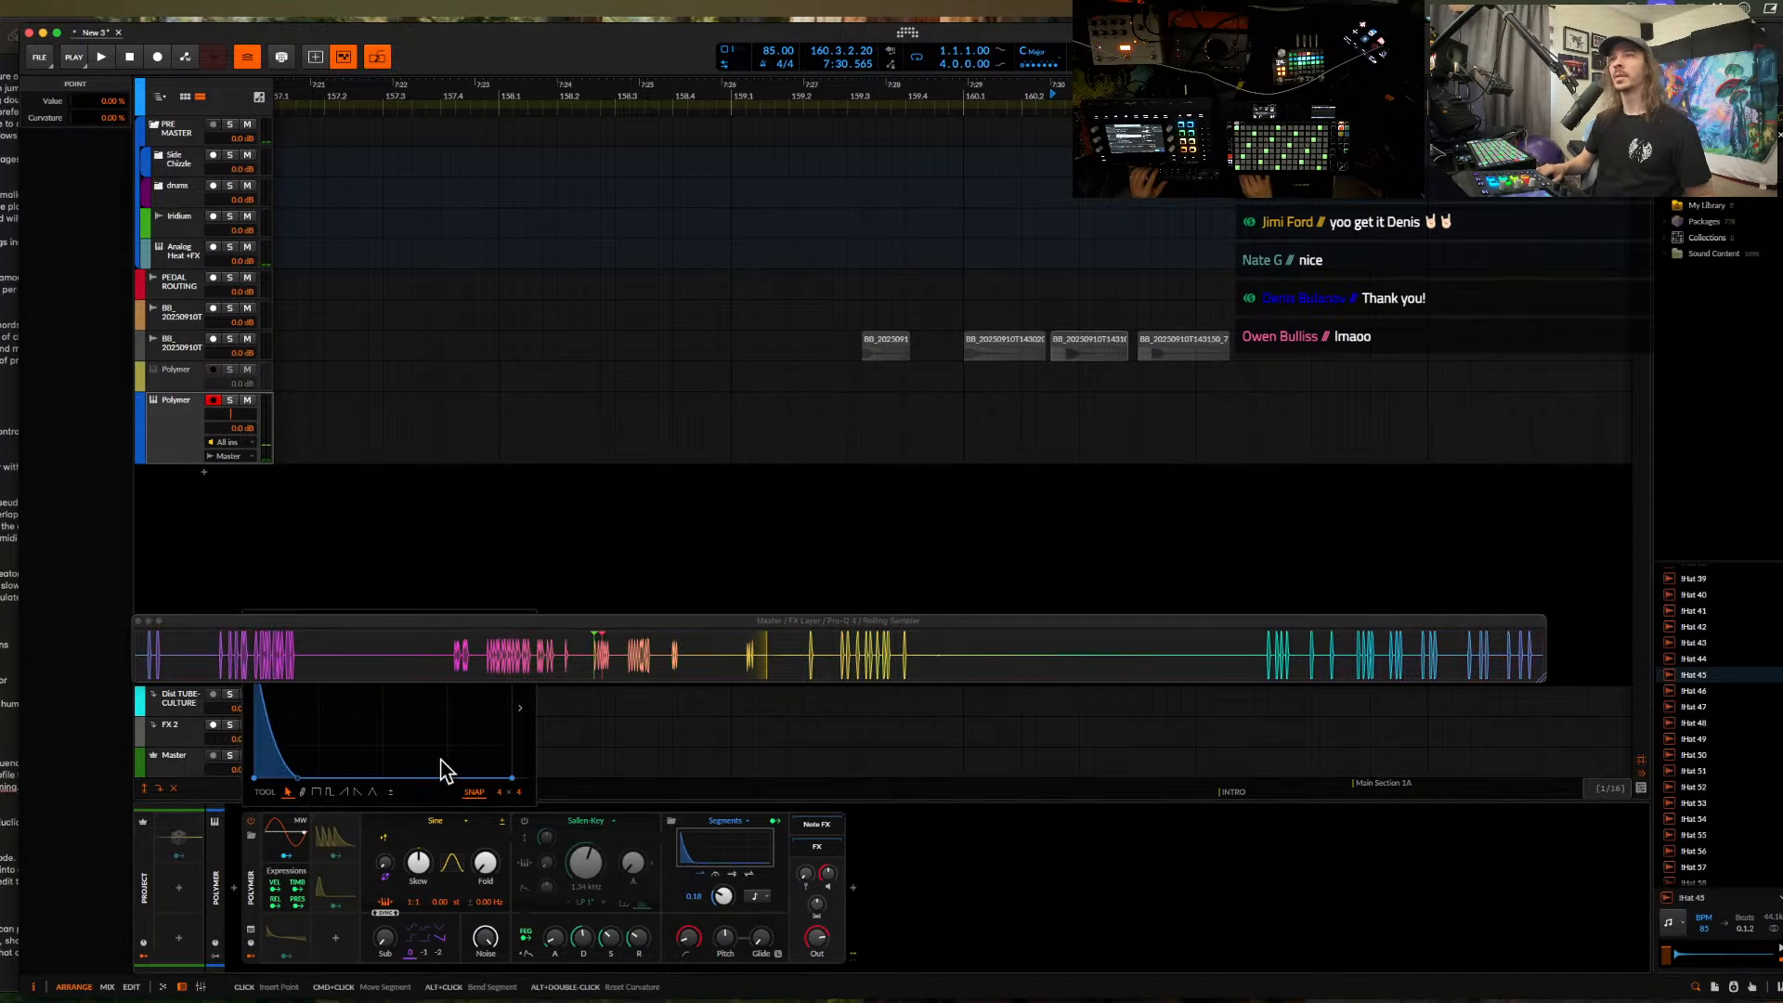
pyautogui.moveTo(299, 778); pyautogui.dragTo(366, 777)
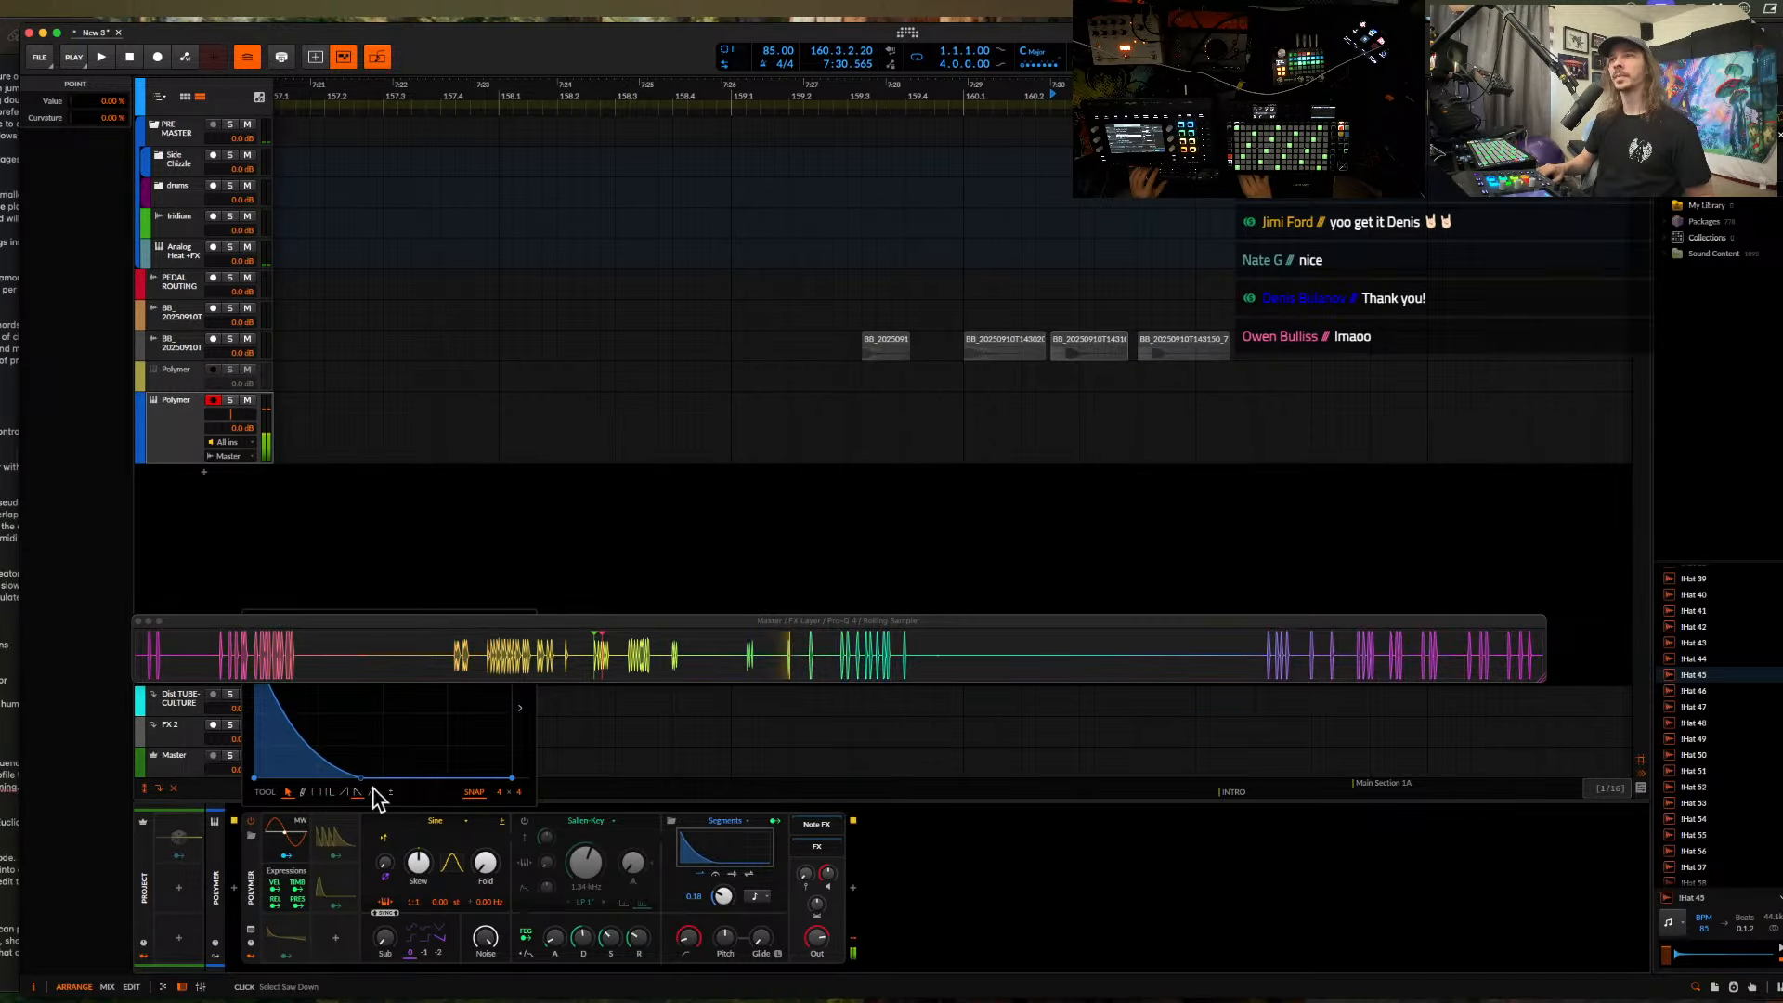
# - Insert Distortion after the new Polymer, boost its pre-EQ bell by 16.4 dB at 1.07 kHz and lower its high cut to about 3.25 kHz
pyautogui.click(852, 886)
pyautogui.write('Dis')
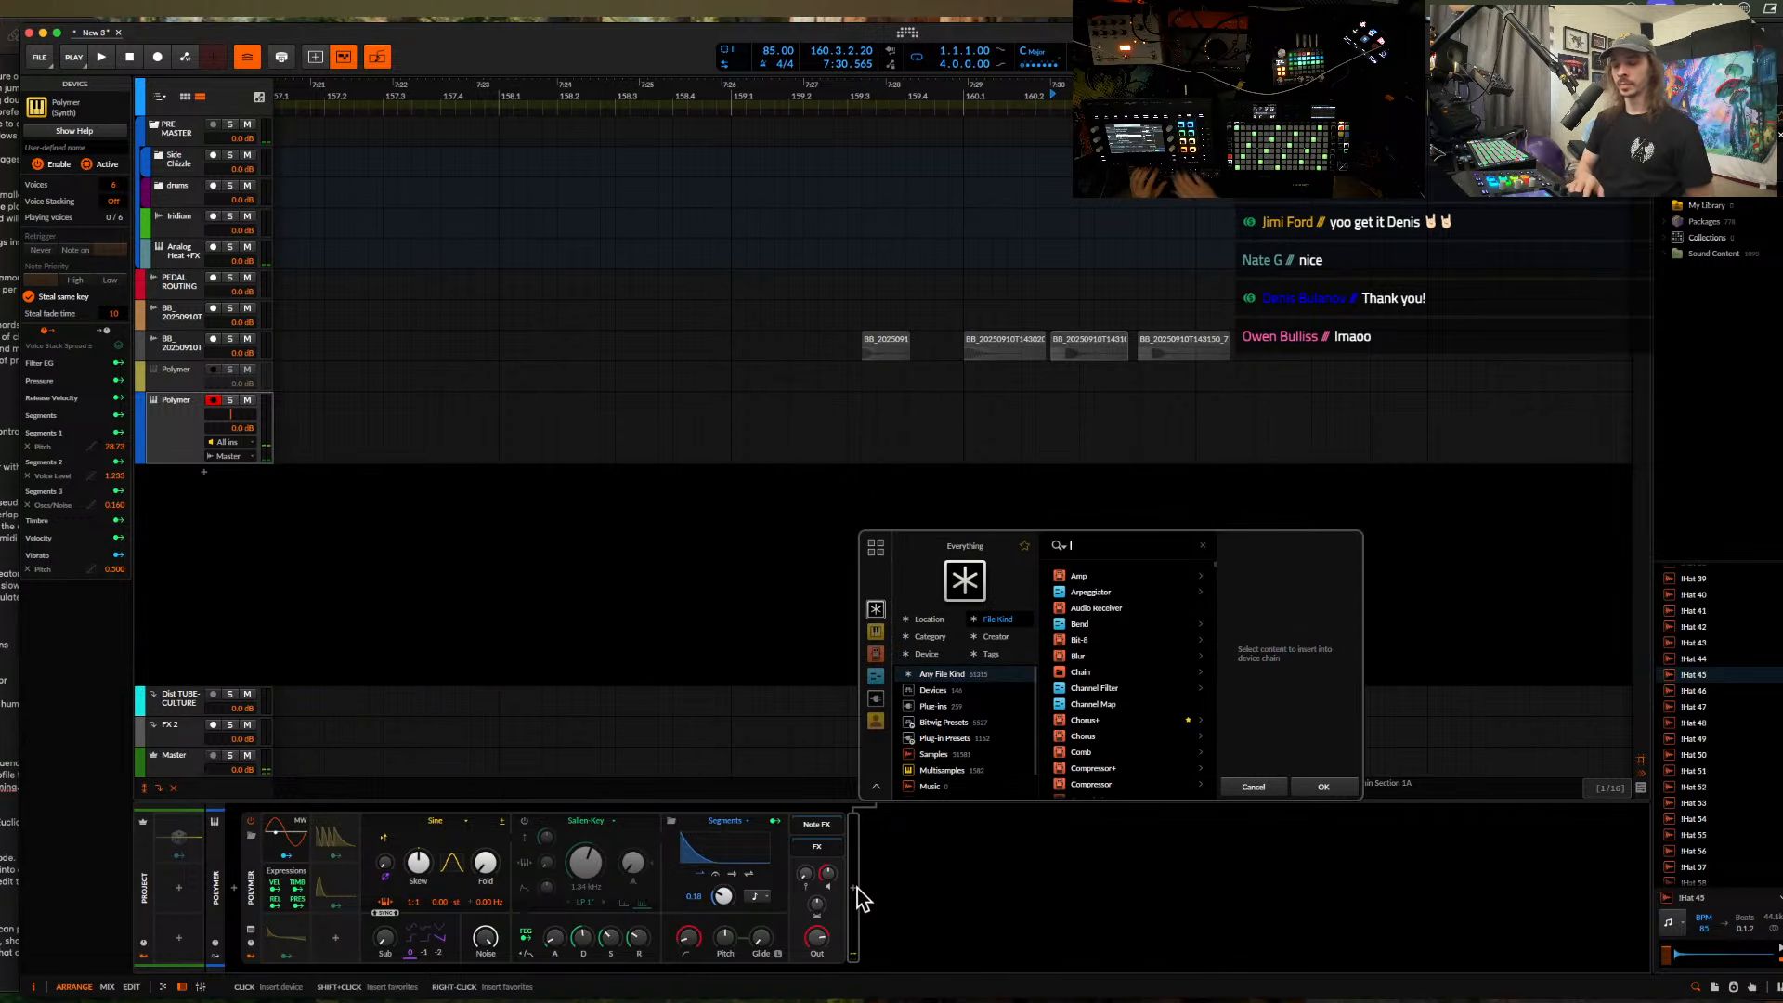
pyautogui.write('T')
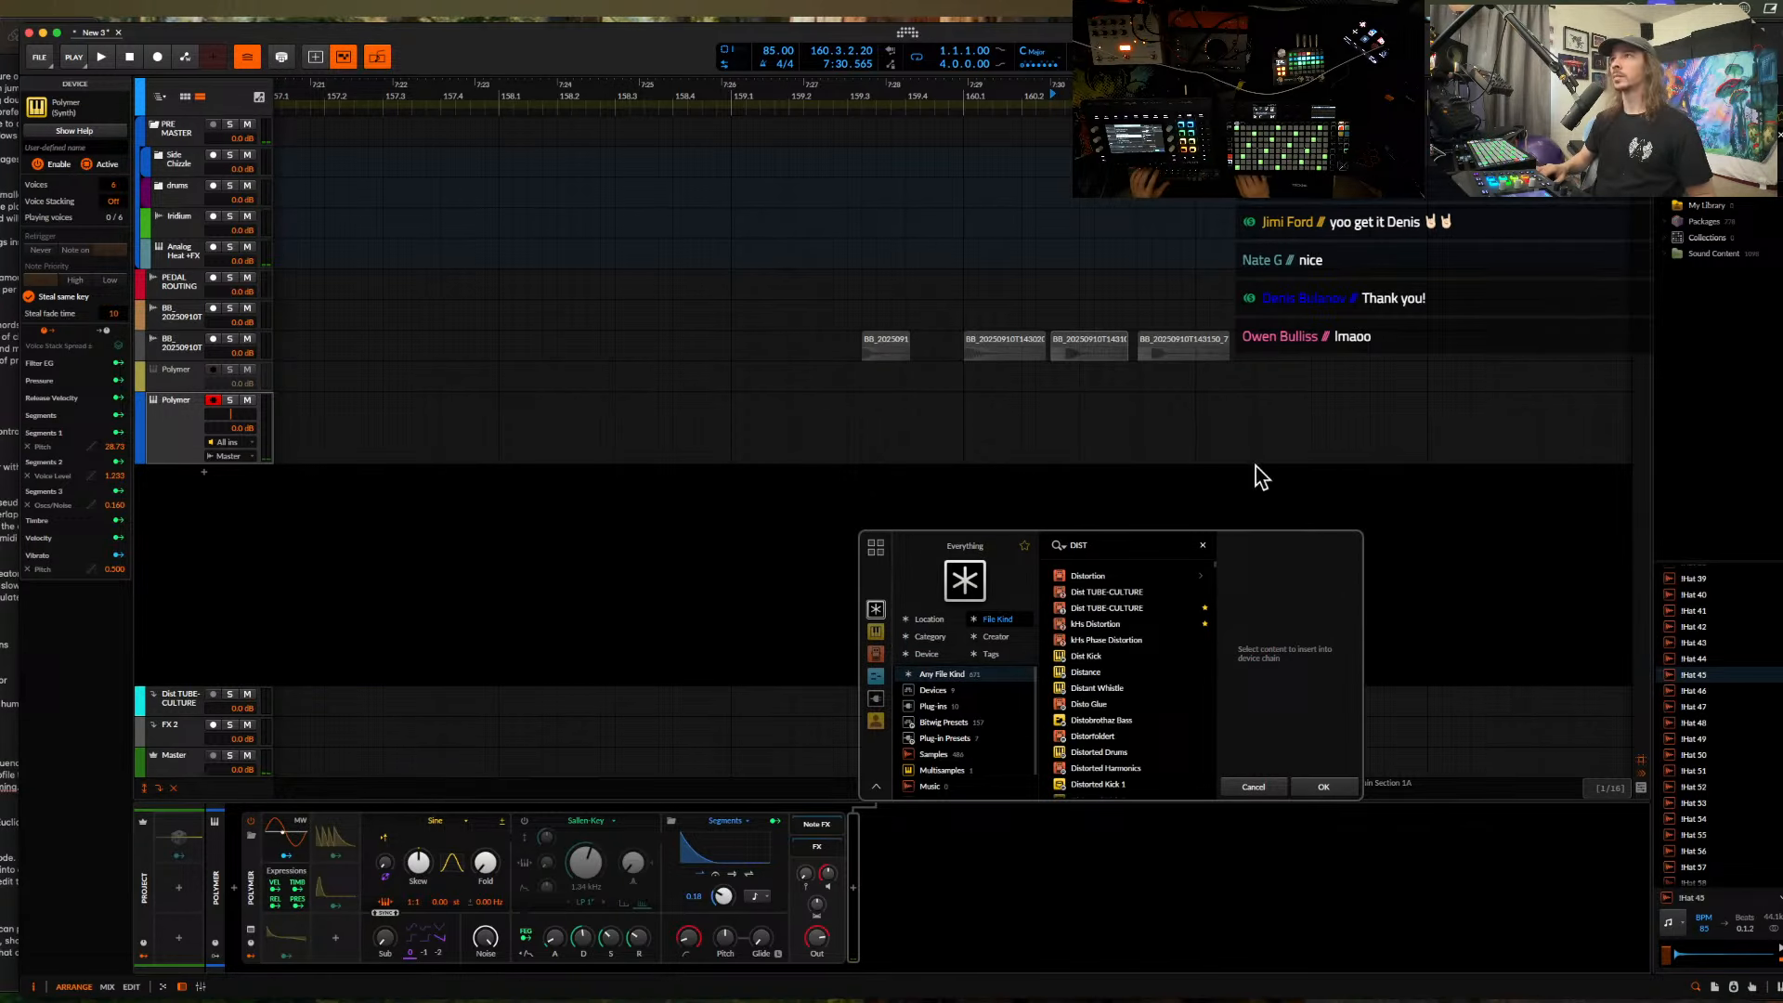
pyautogui.click(1087, 577)
pyautogui.click(1318, 783)
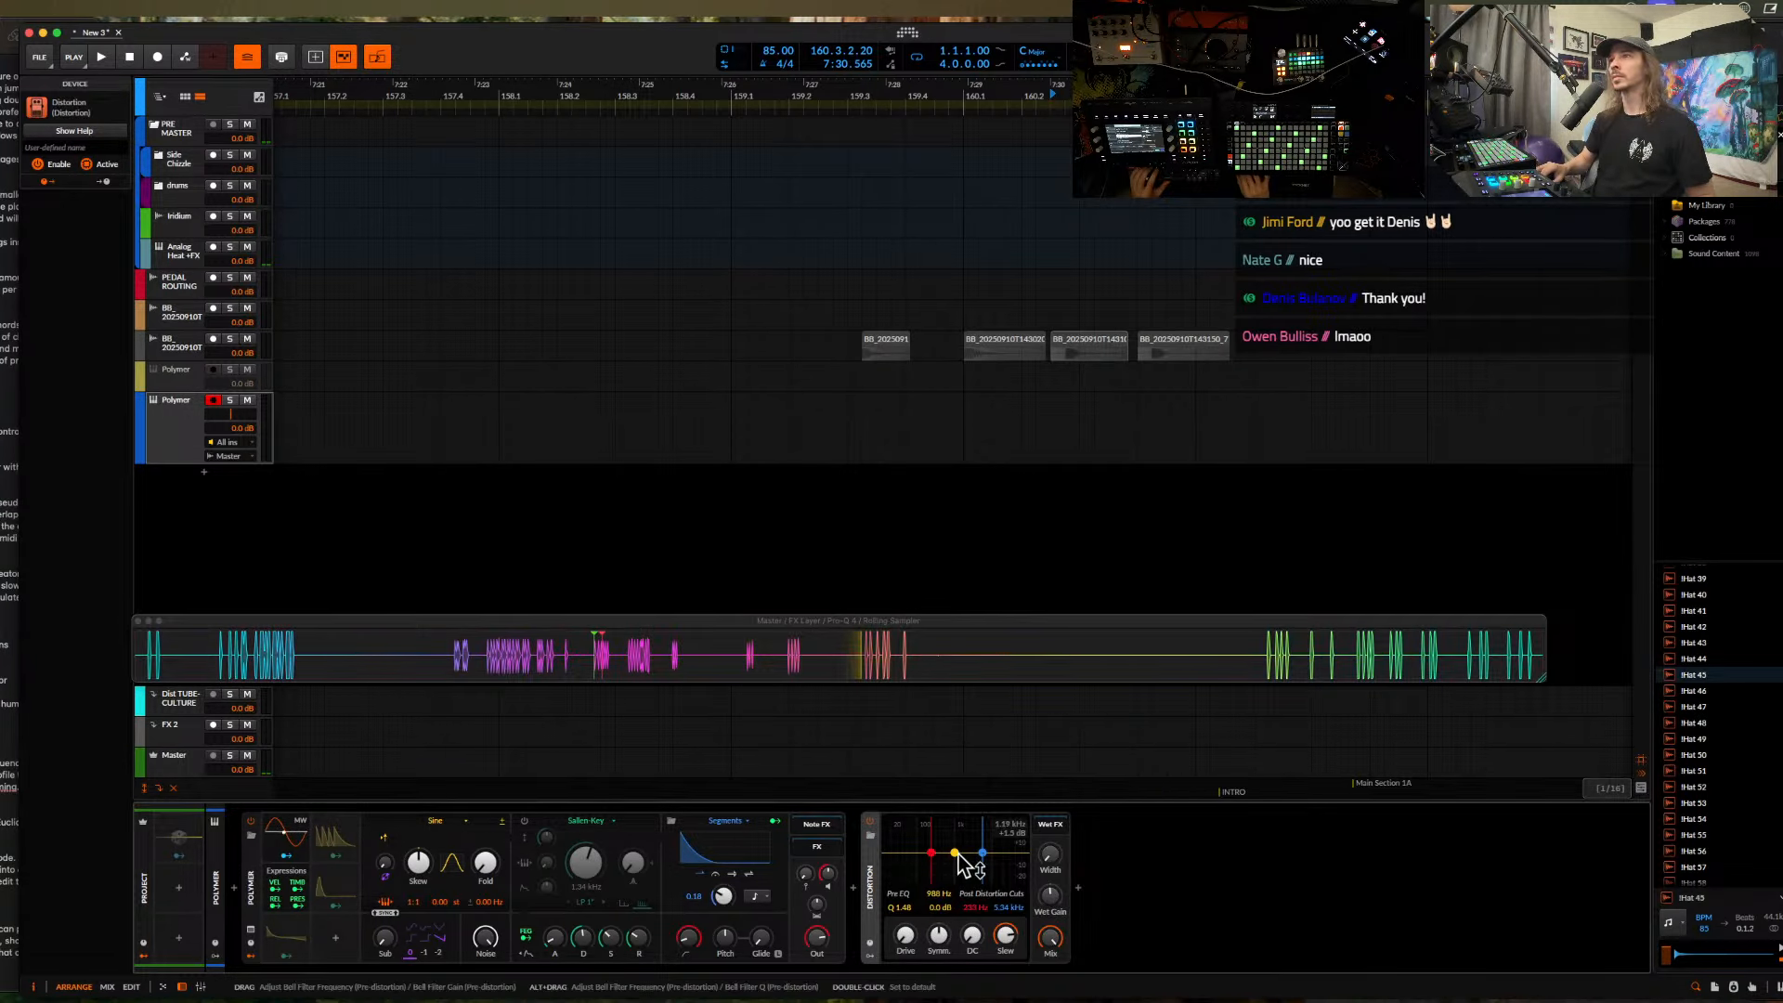
pyautogui.moveTo(954, 851); pyautogui.dragTo(961, 840)
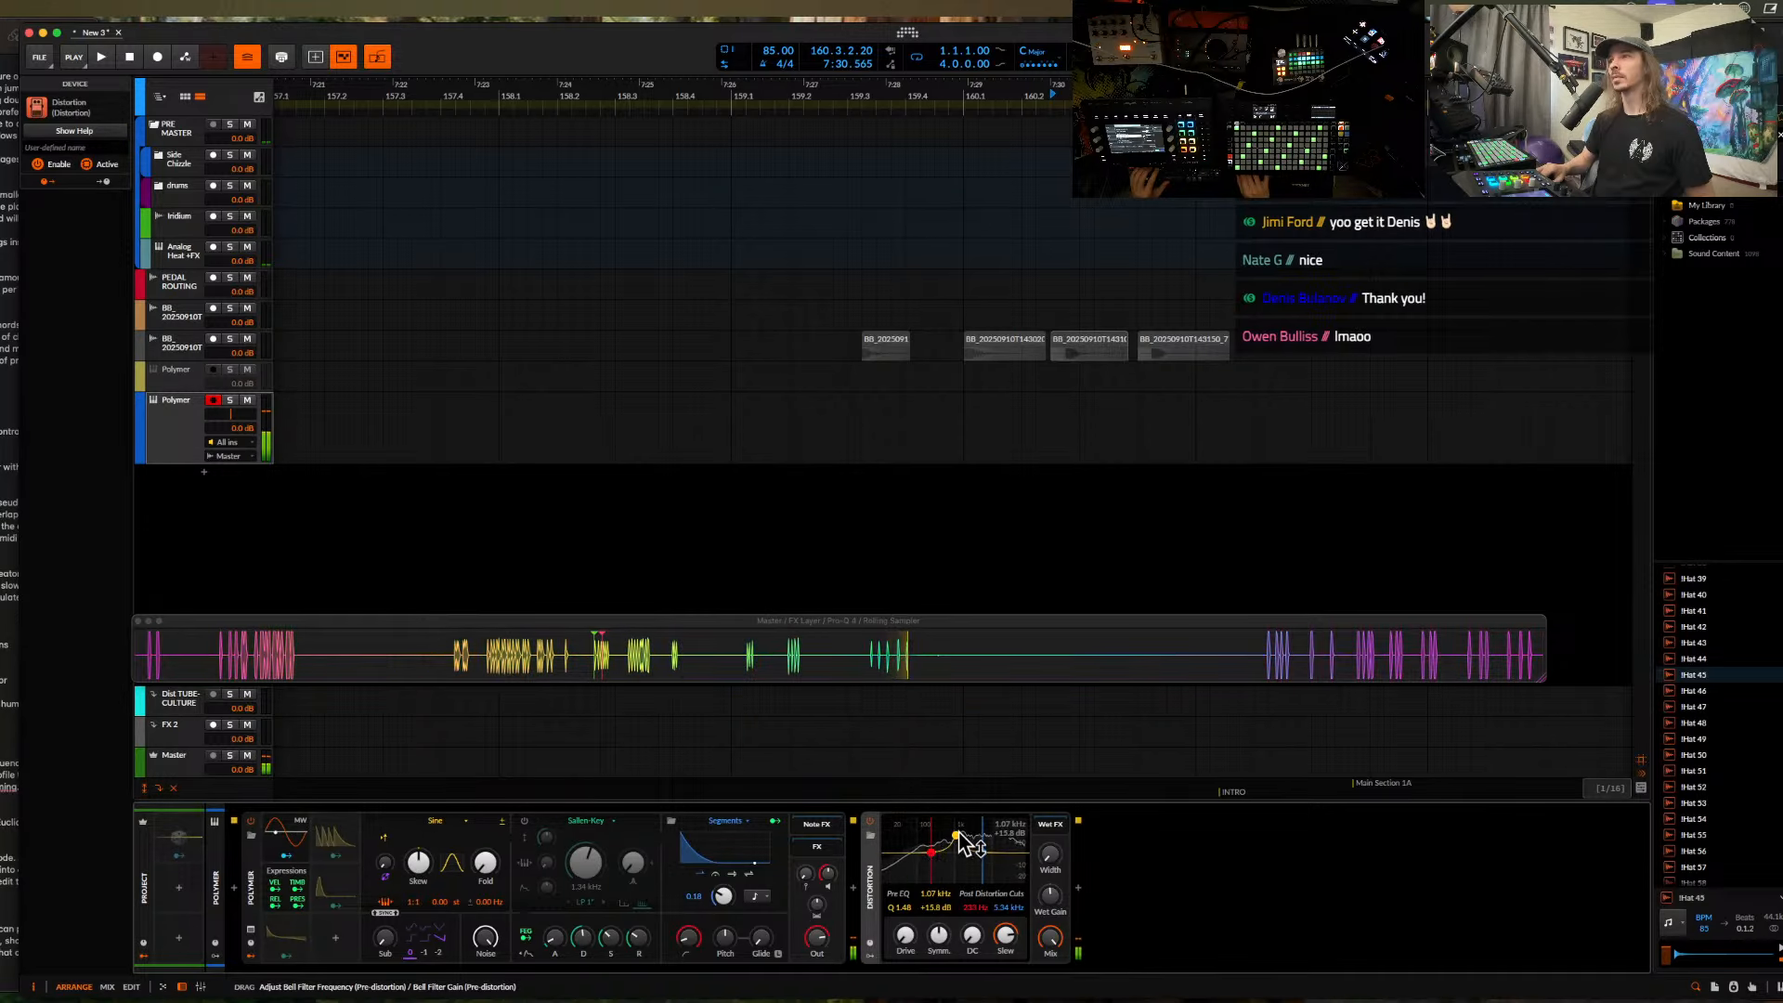
pyautogui.moveTo(962, 837); pyautogui.dragTo(974, 853)
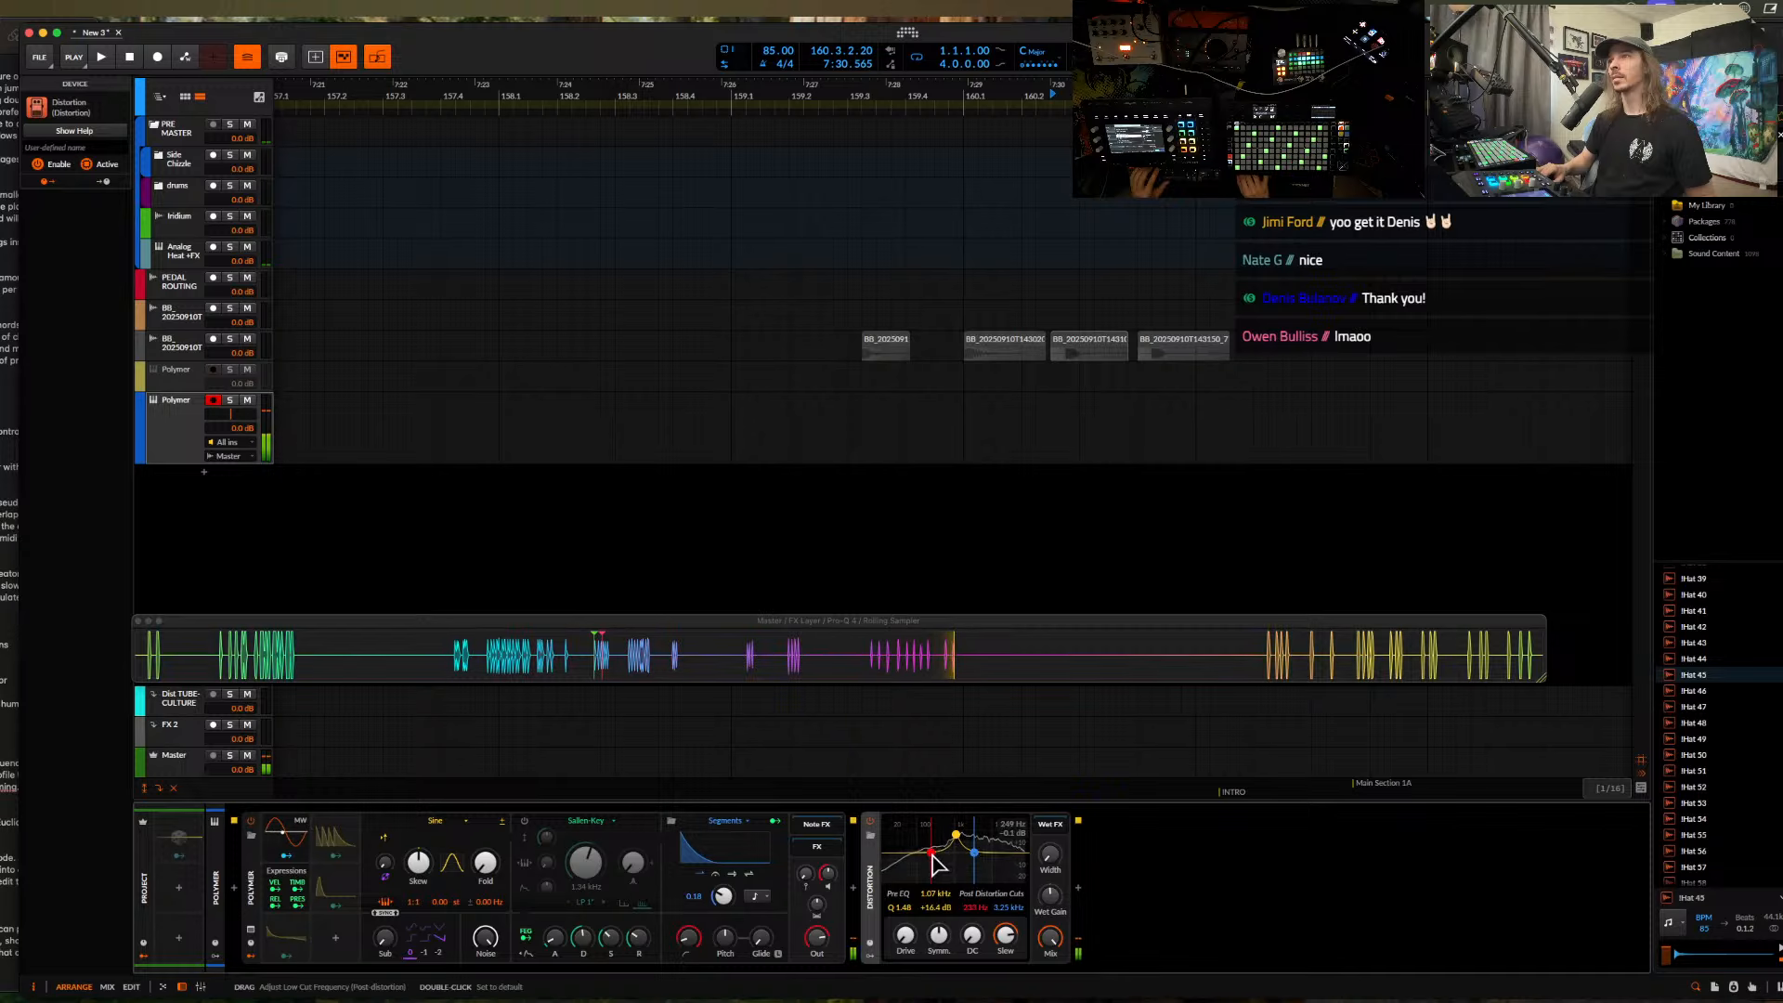
# - Collapse the new Polymer and group it with Distortion into an Instrument Layer
pyautogui.doubleClick(263, 894)
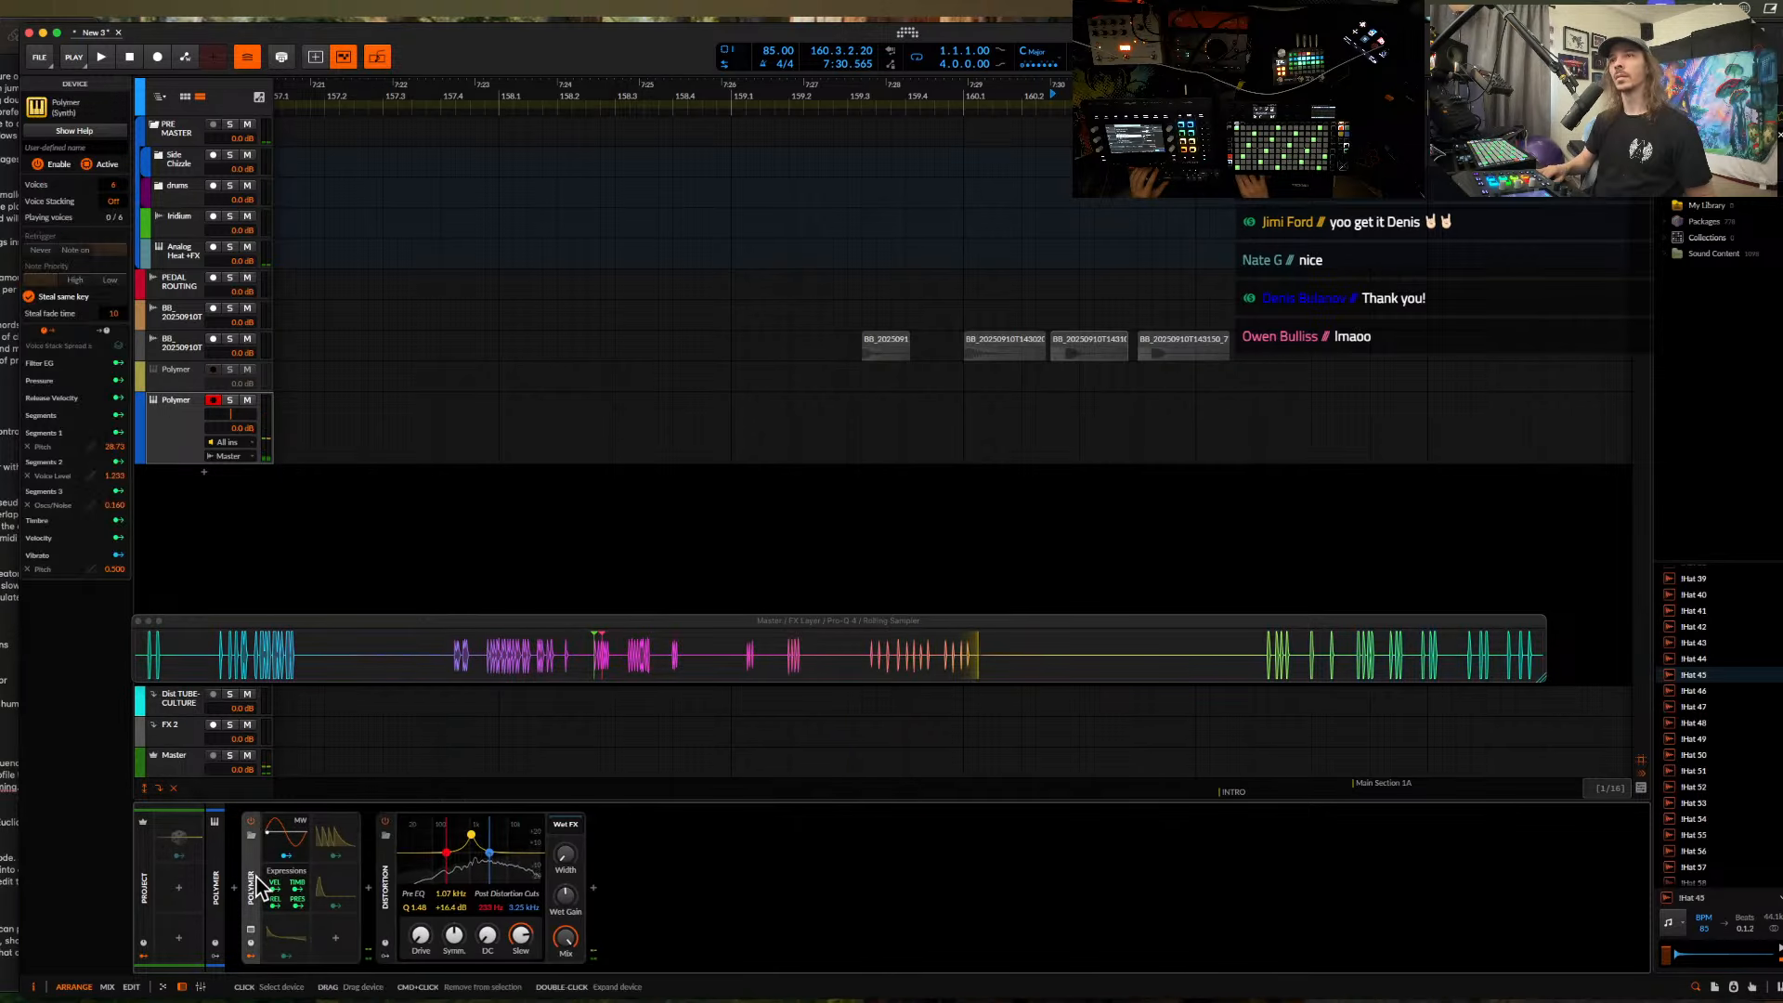
pyautogui.keyDown('shift'); pyautogui.click(385, 882); pyautogui.keyUp('shift')
pyautogui.press('super+g')
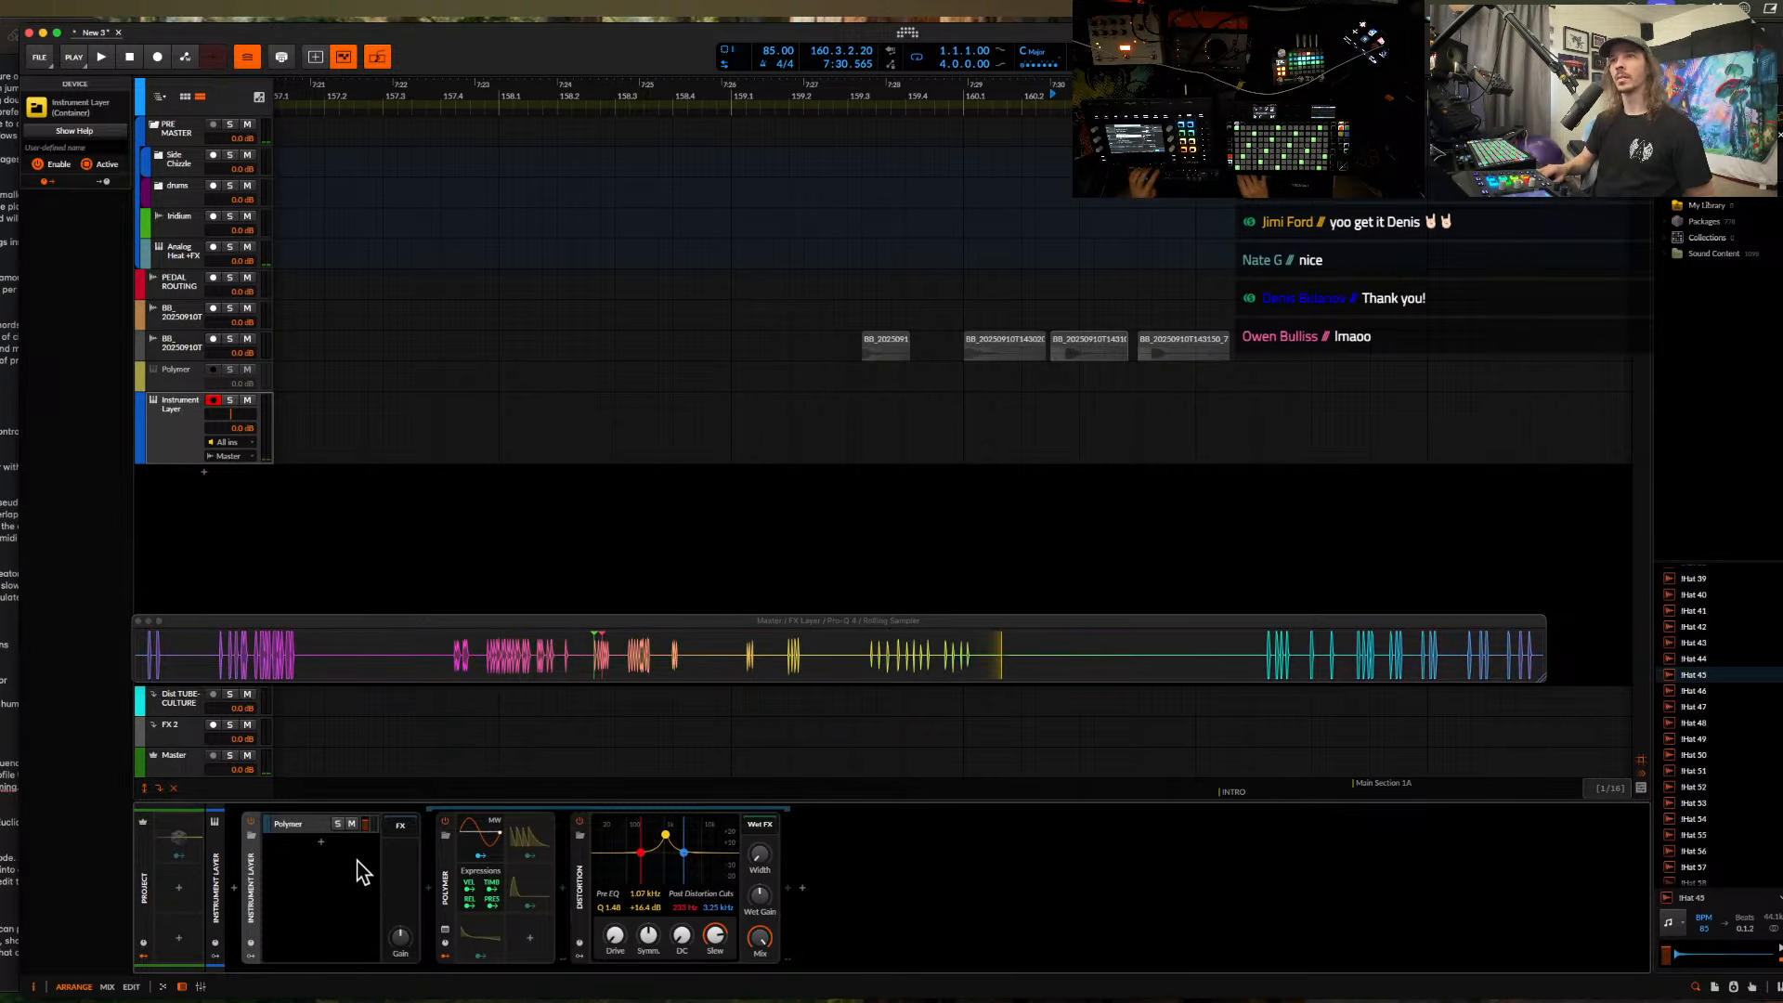
# - Add a second Polymer as a new layer in the Instrument Layer
pyautogui.click(322, 843)
pyautogui.write('POL')
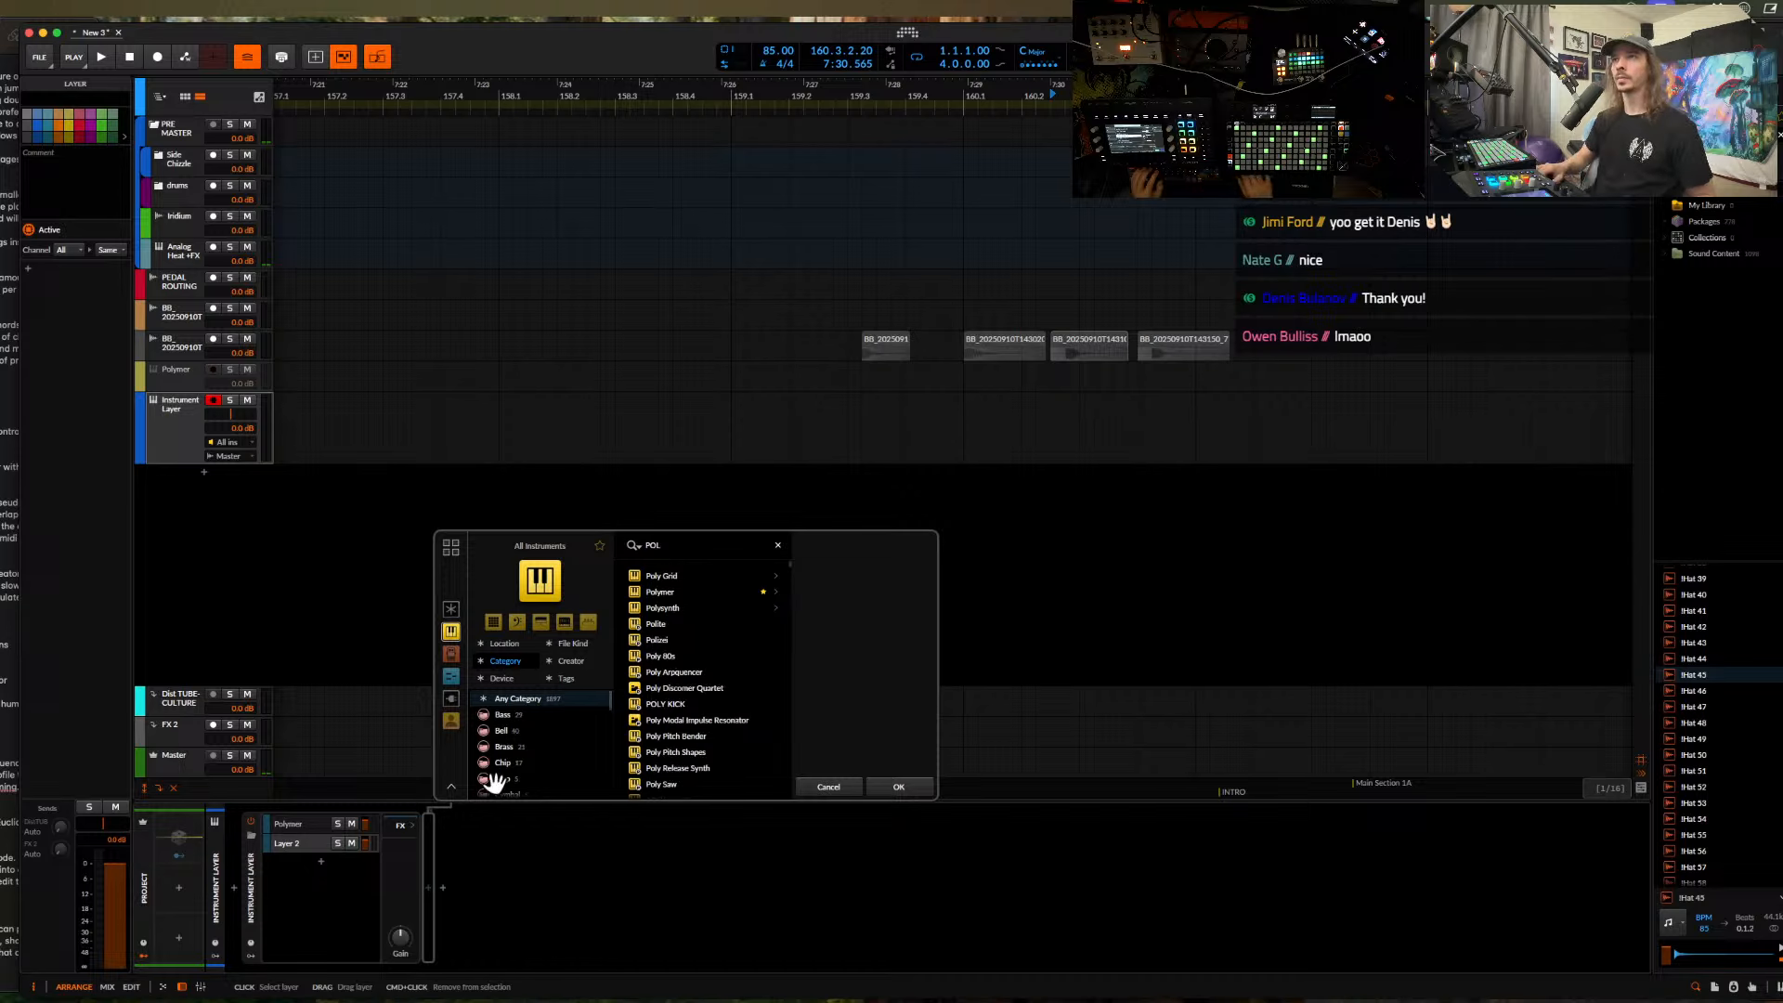
pyautogui.click(659, 594)
pyautogui.click(895, 783)
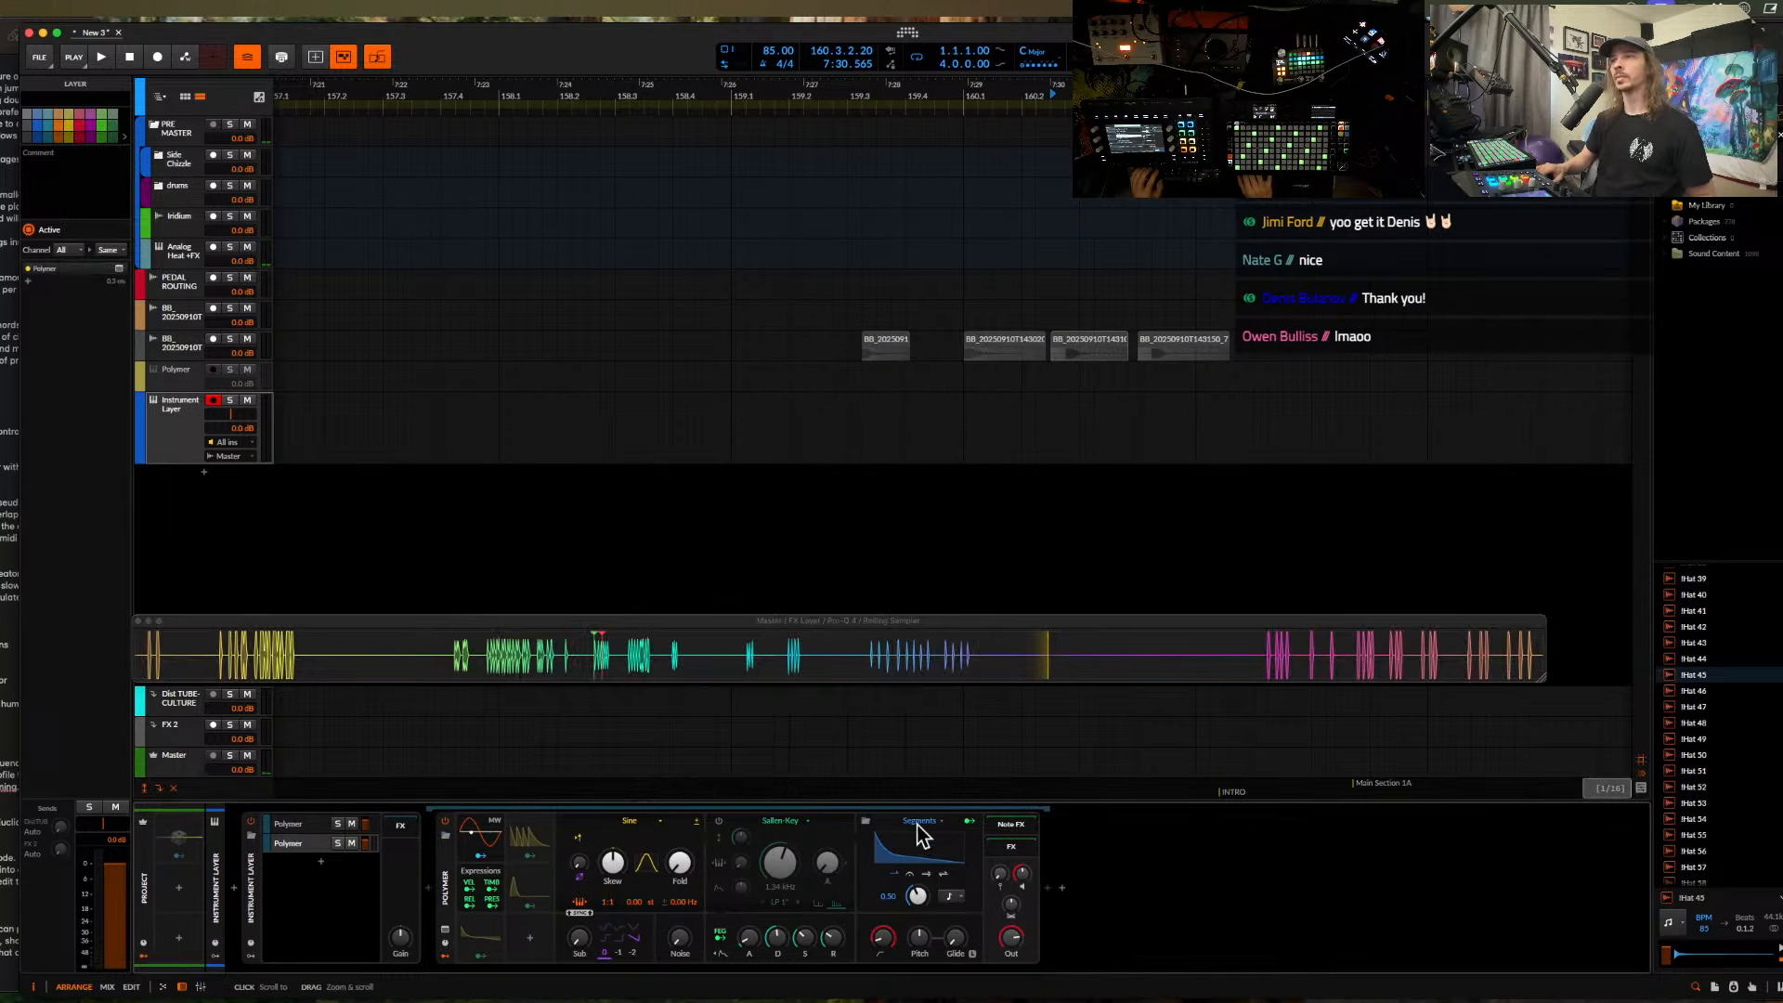
# - Expand the second Polymer's Segments envelope and move its 100% peak inward to create a gradual rise before the decay
pyautogui.click(914, 847)
pyautogui.click(512, 746)
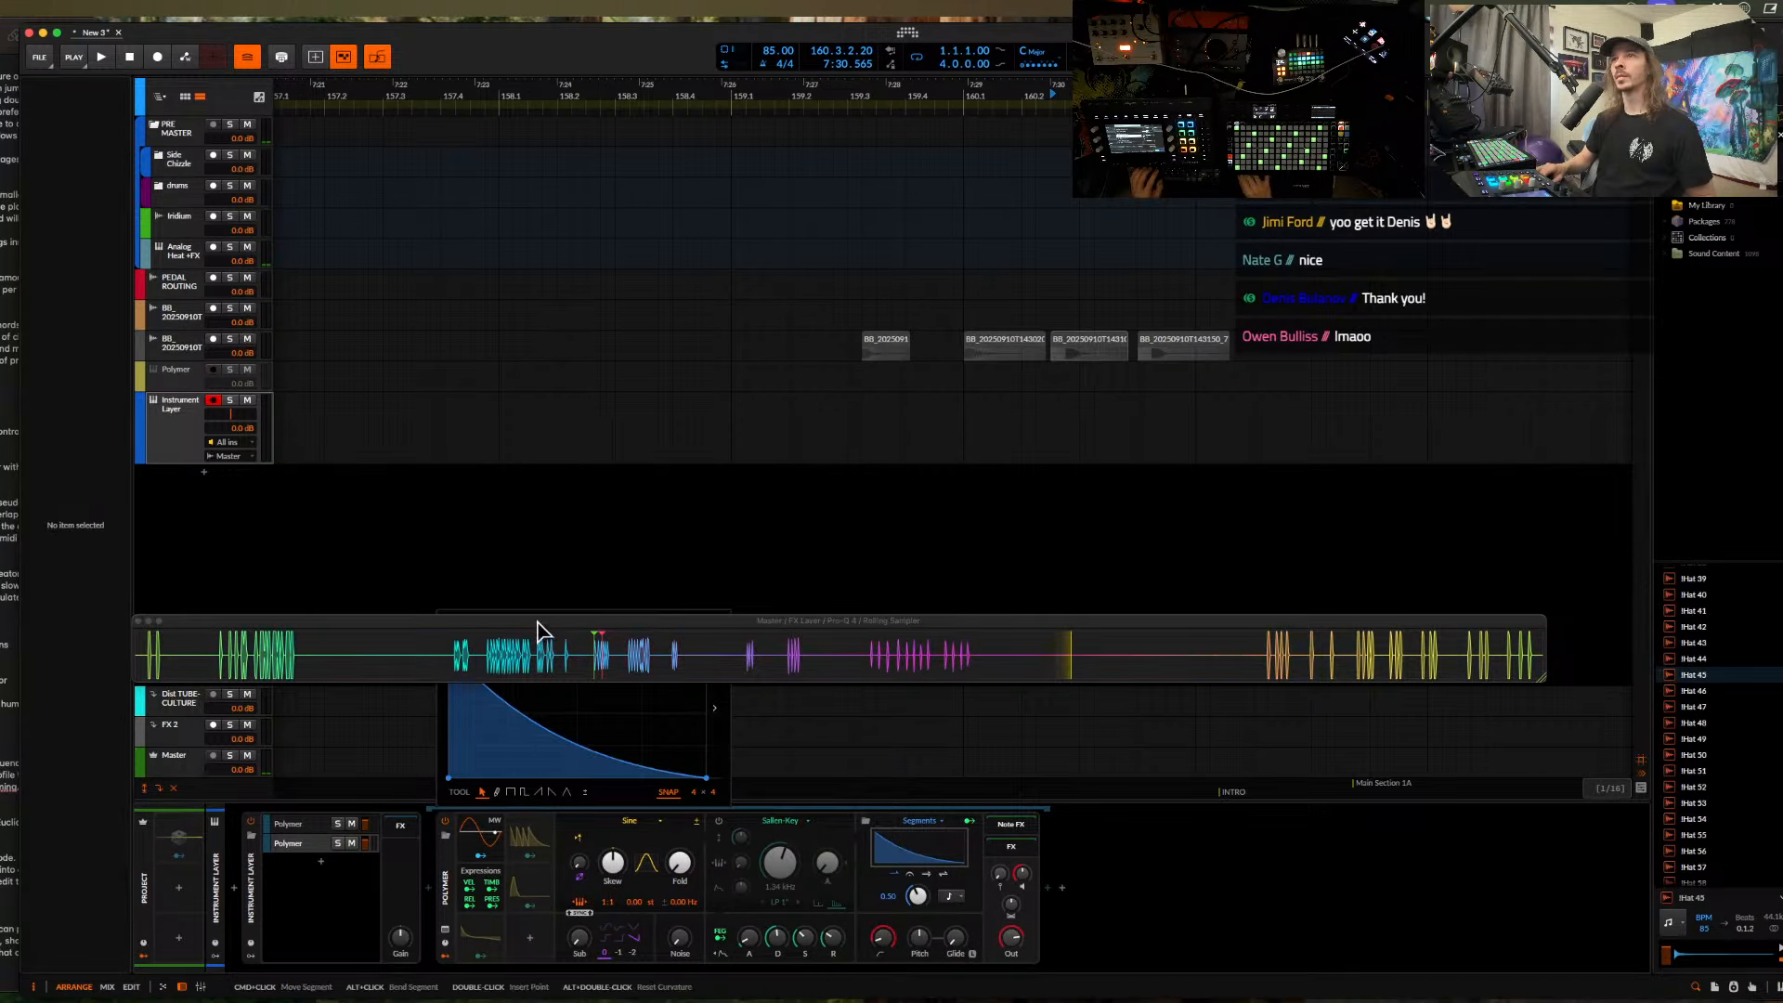
pyautogui.moveTo(537, 621); pyautogui.dragTo(534, 544)
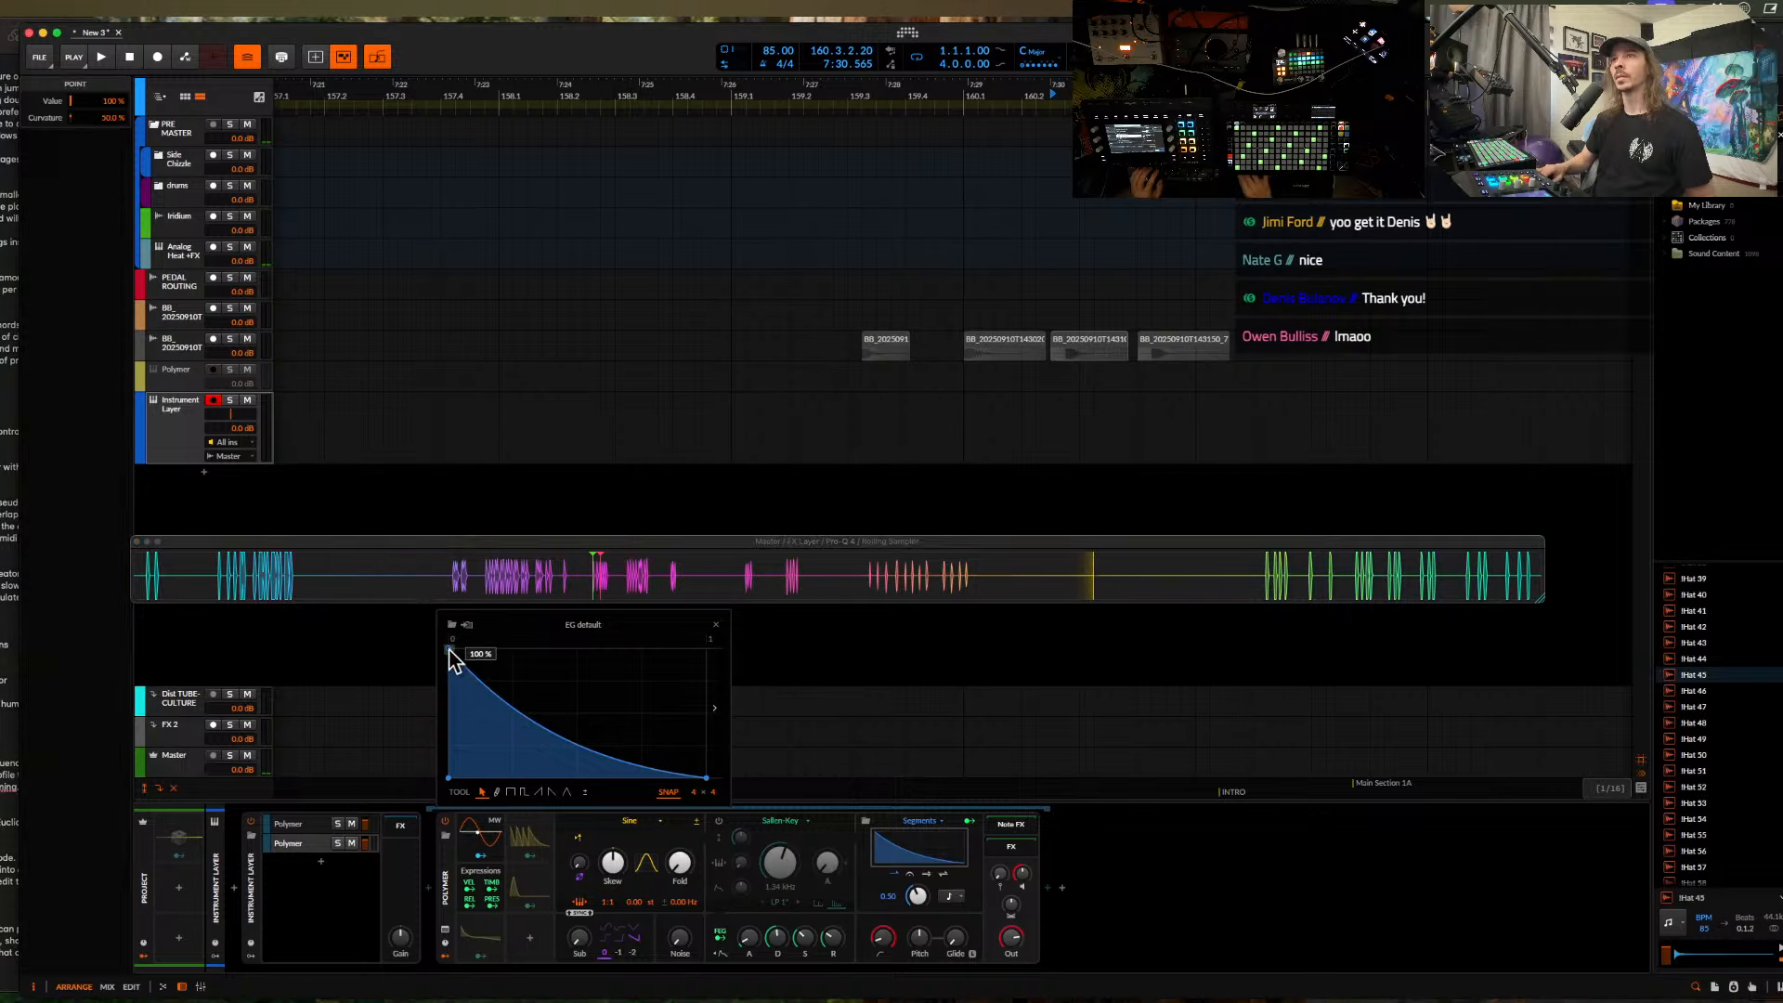
pyautogui.moveTo(449, 650); pyautogui.dragTo(564, 648)
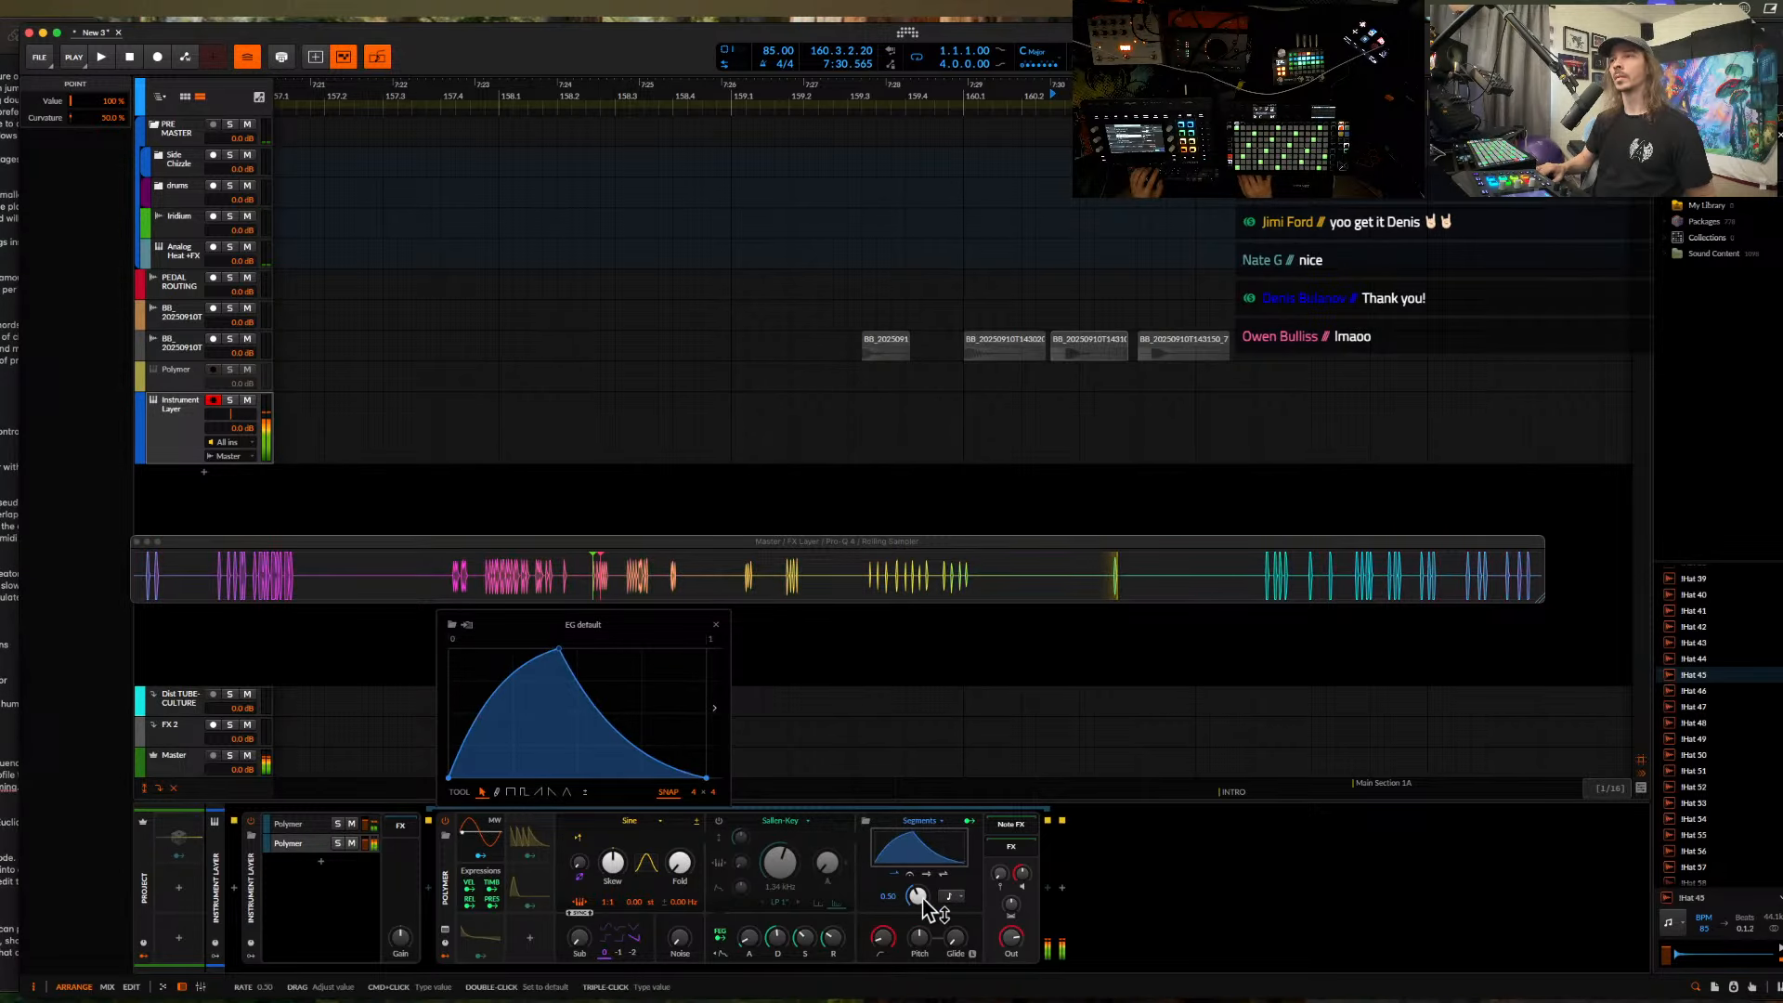
# - Raise the second Polymer's noise level, turn down its layer volume and collapse the device
pyautogui.moveTo(682, 951); pyautogui.dragTo(683, 850)
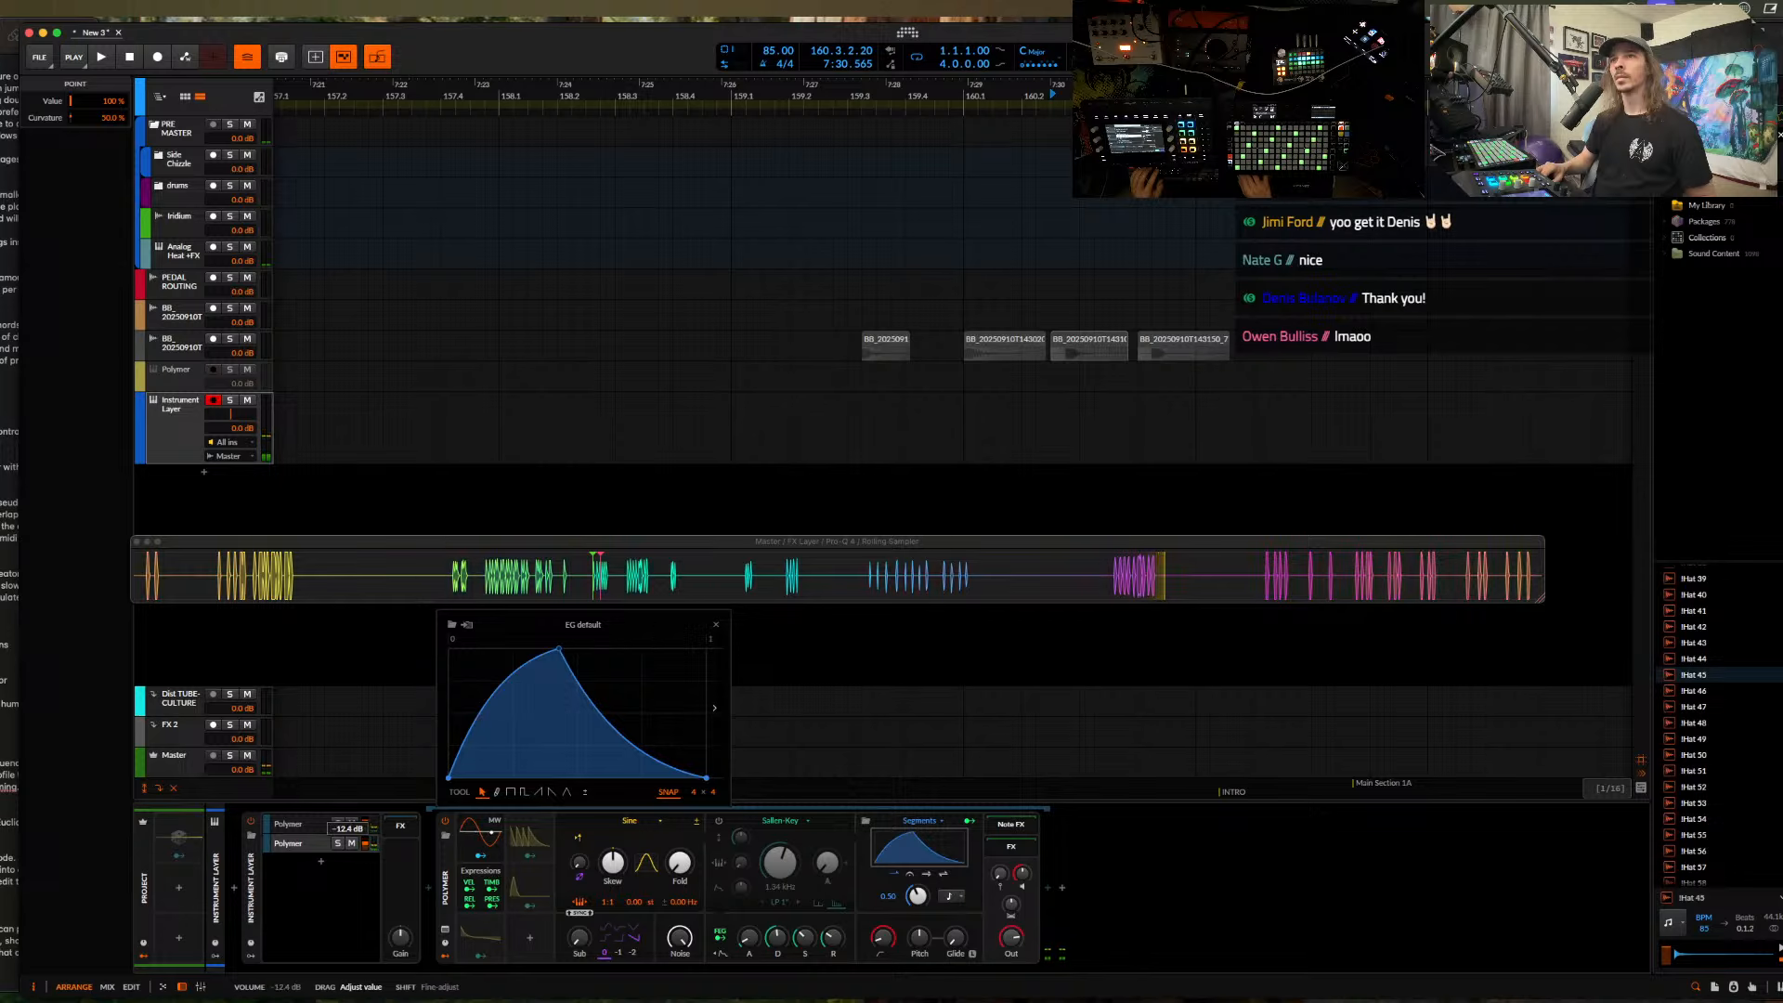
pyautogui.moveTo(919, 897); pyautogui.dragTo(919, 919)
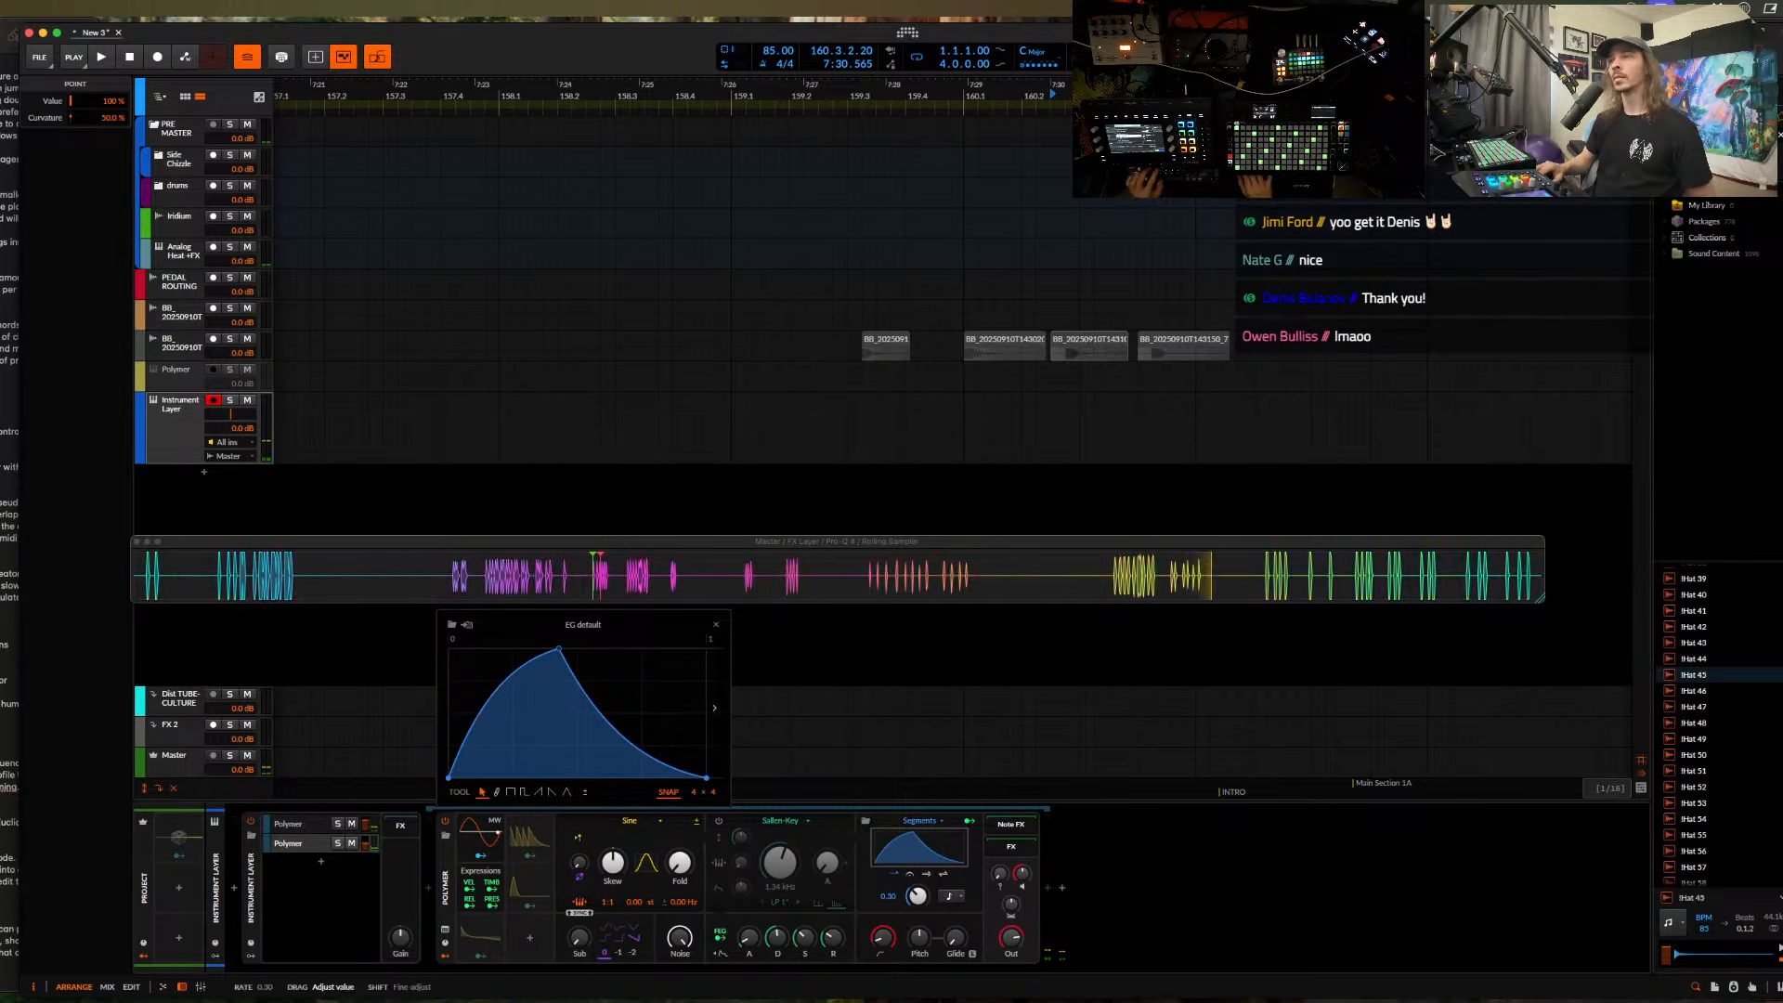
pyautogui.moveTo(916, 893); pyautogui.dragTo(919, 905)
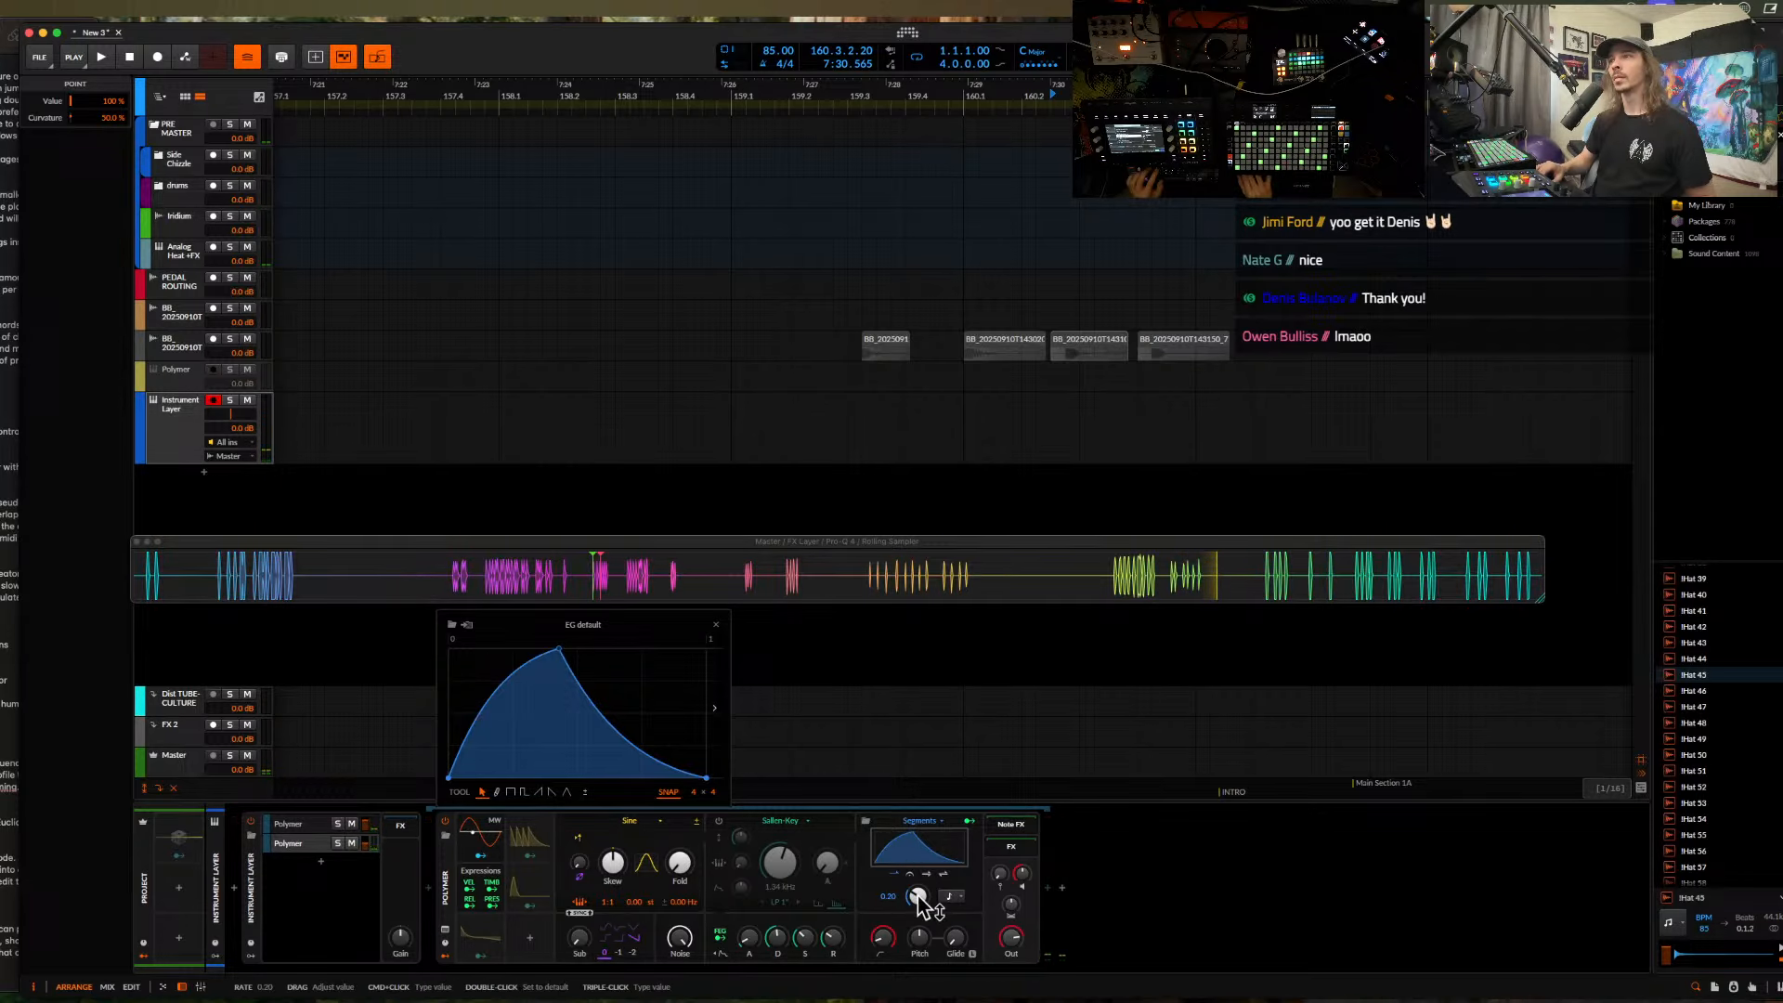
pyautogui.doubleClick(446, 858)
pyautogui.click(253, 861)
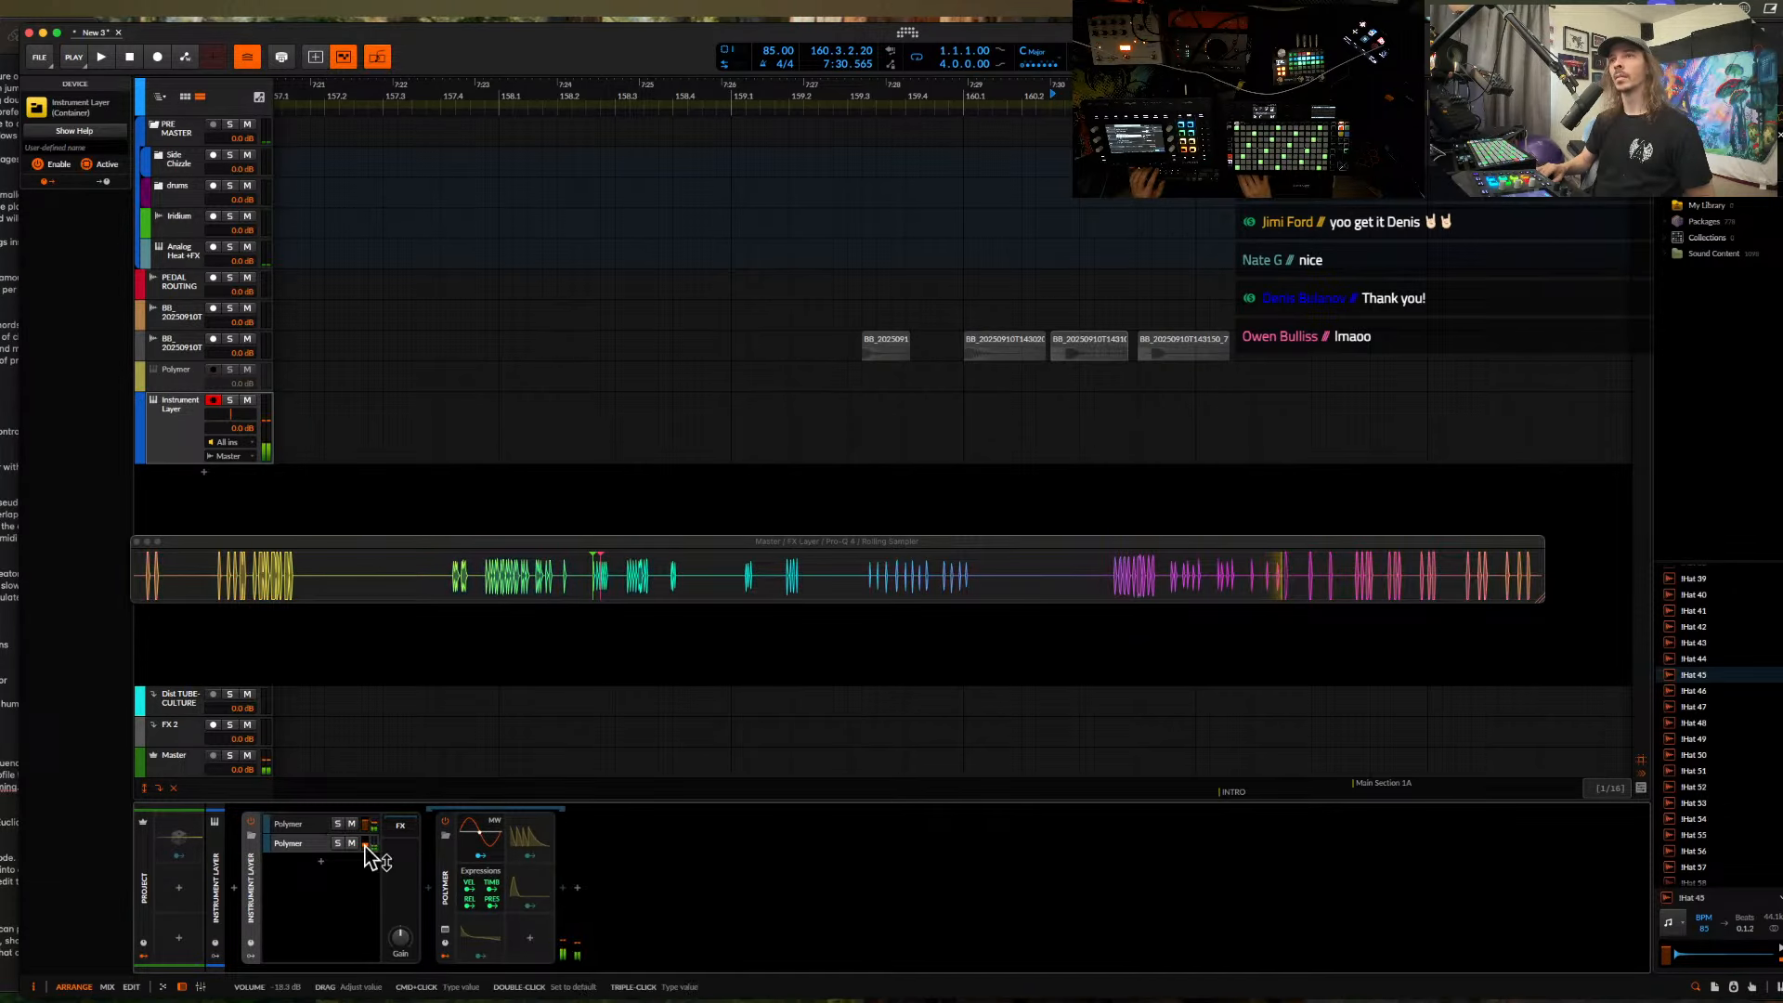
# - Collapse the Instrument Layer and insert Filter+ after it
pyautogui.doubleClick(252, 874)
pyautogui.click(268, 888)
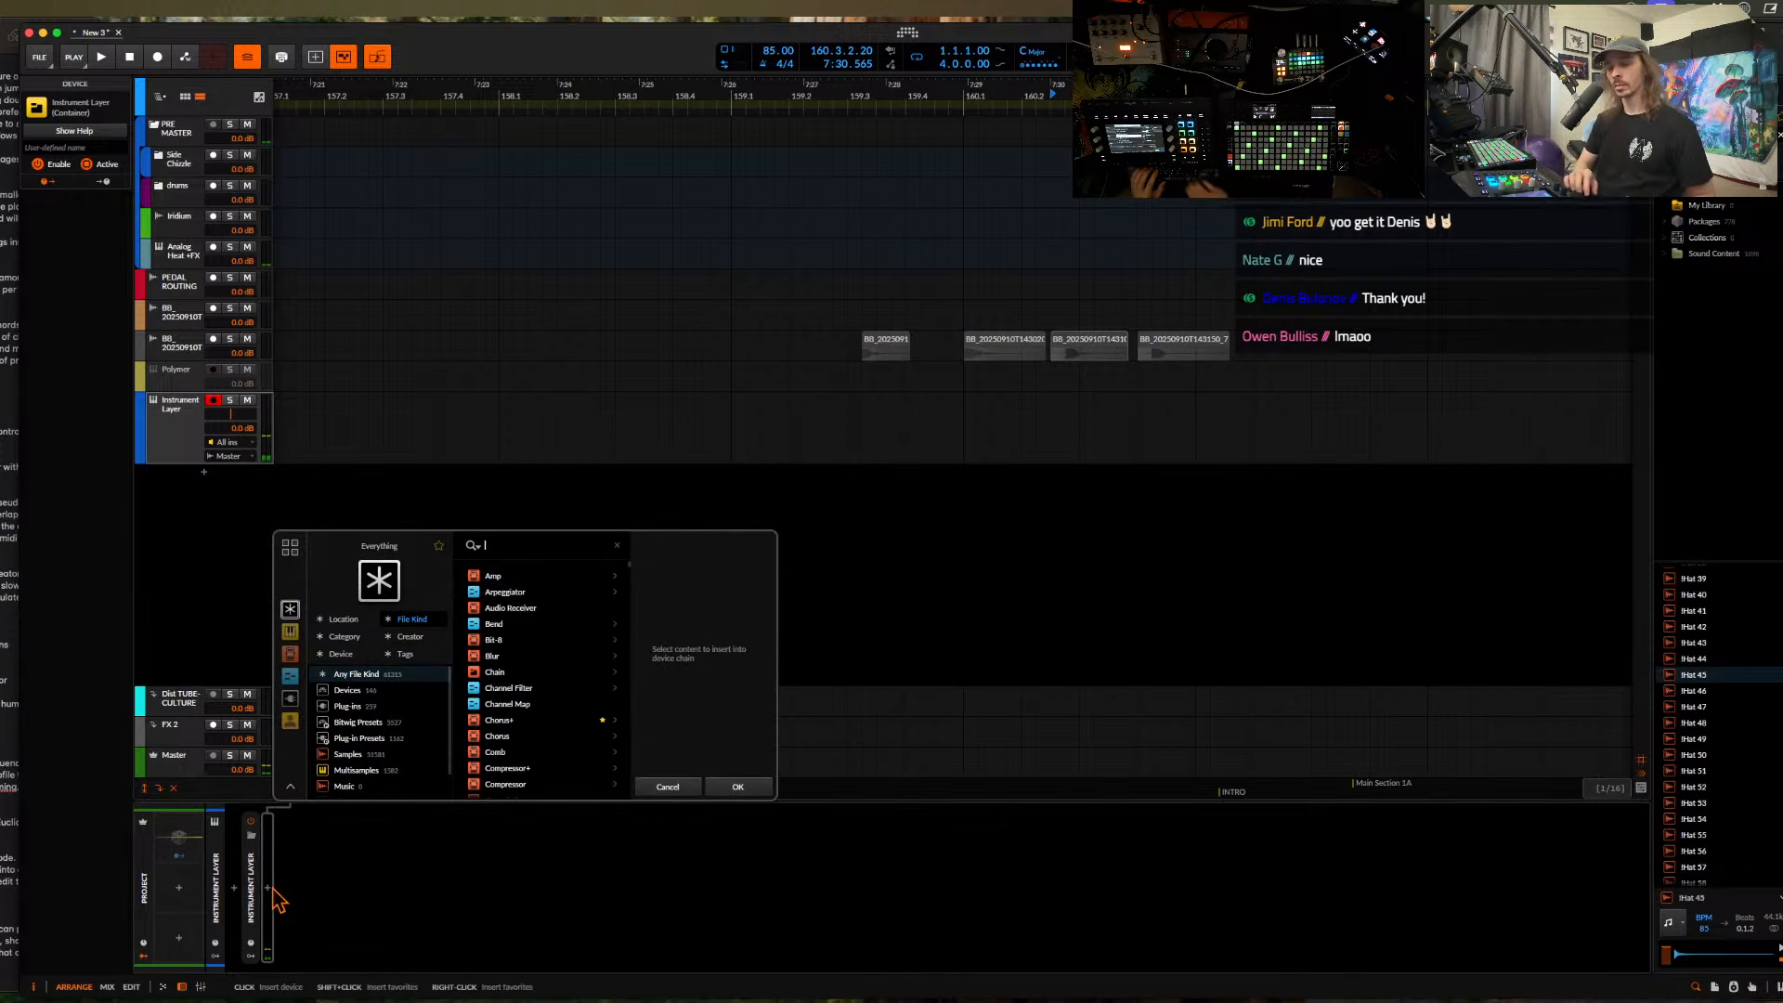
pyautogui.write('filter')
pyautogui.click(561, 576)
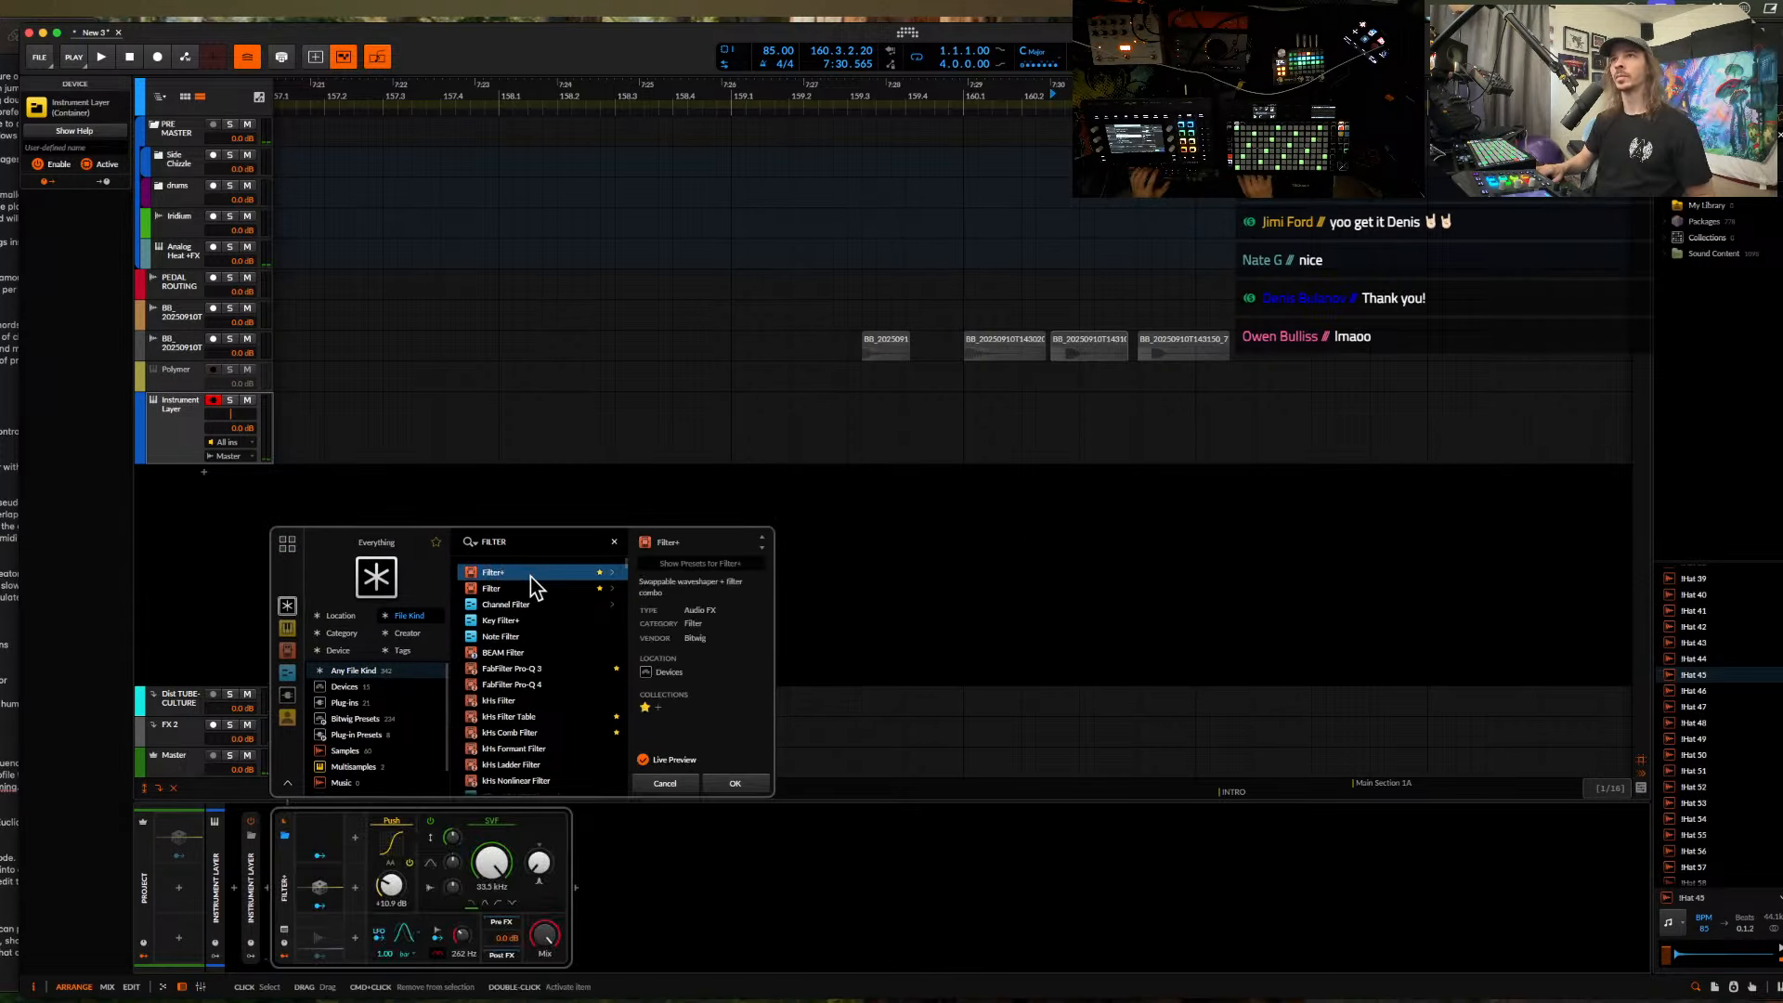
pyautogui.click(739, 785)
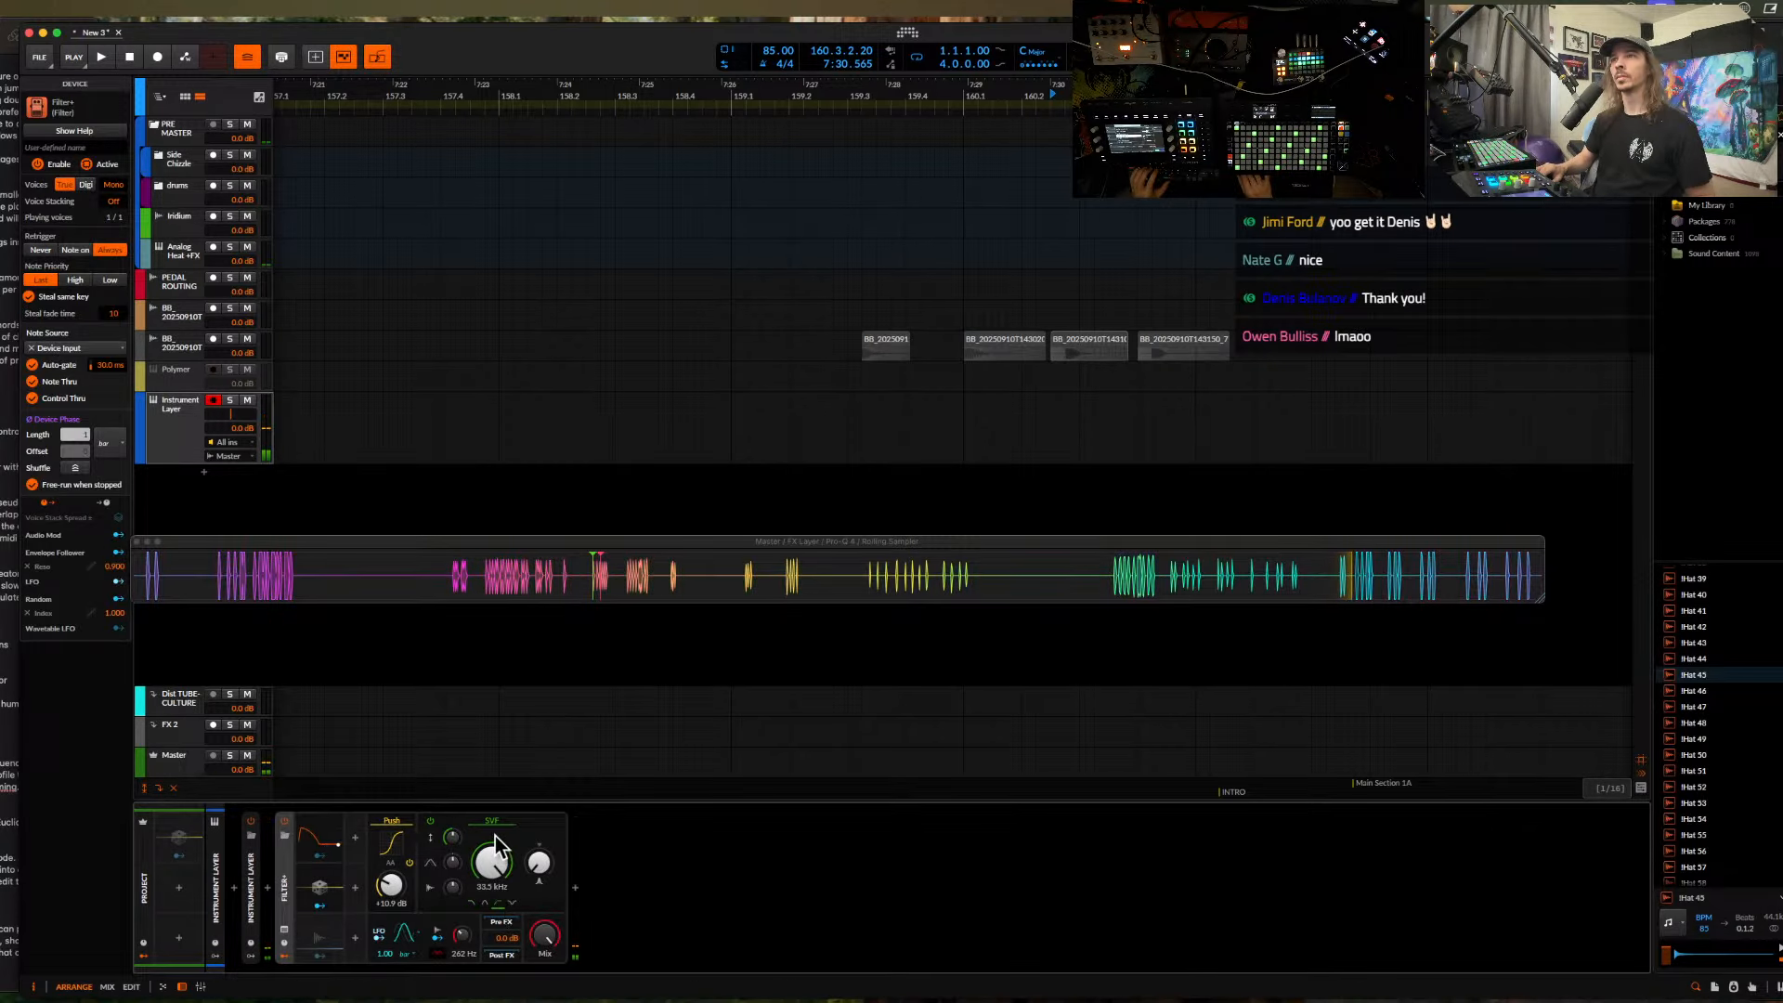
# - Activate Filter+'s Envelope Follower with +12.2 dB gain and set the filter cutoff to about 320 Hz
pyautogui.click(327, 940)
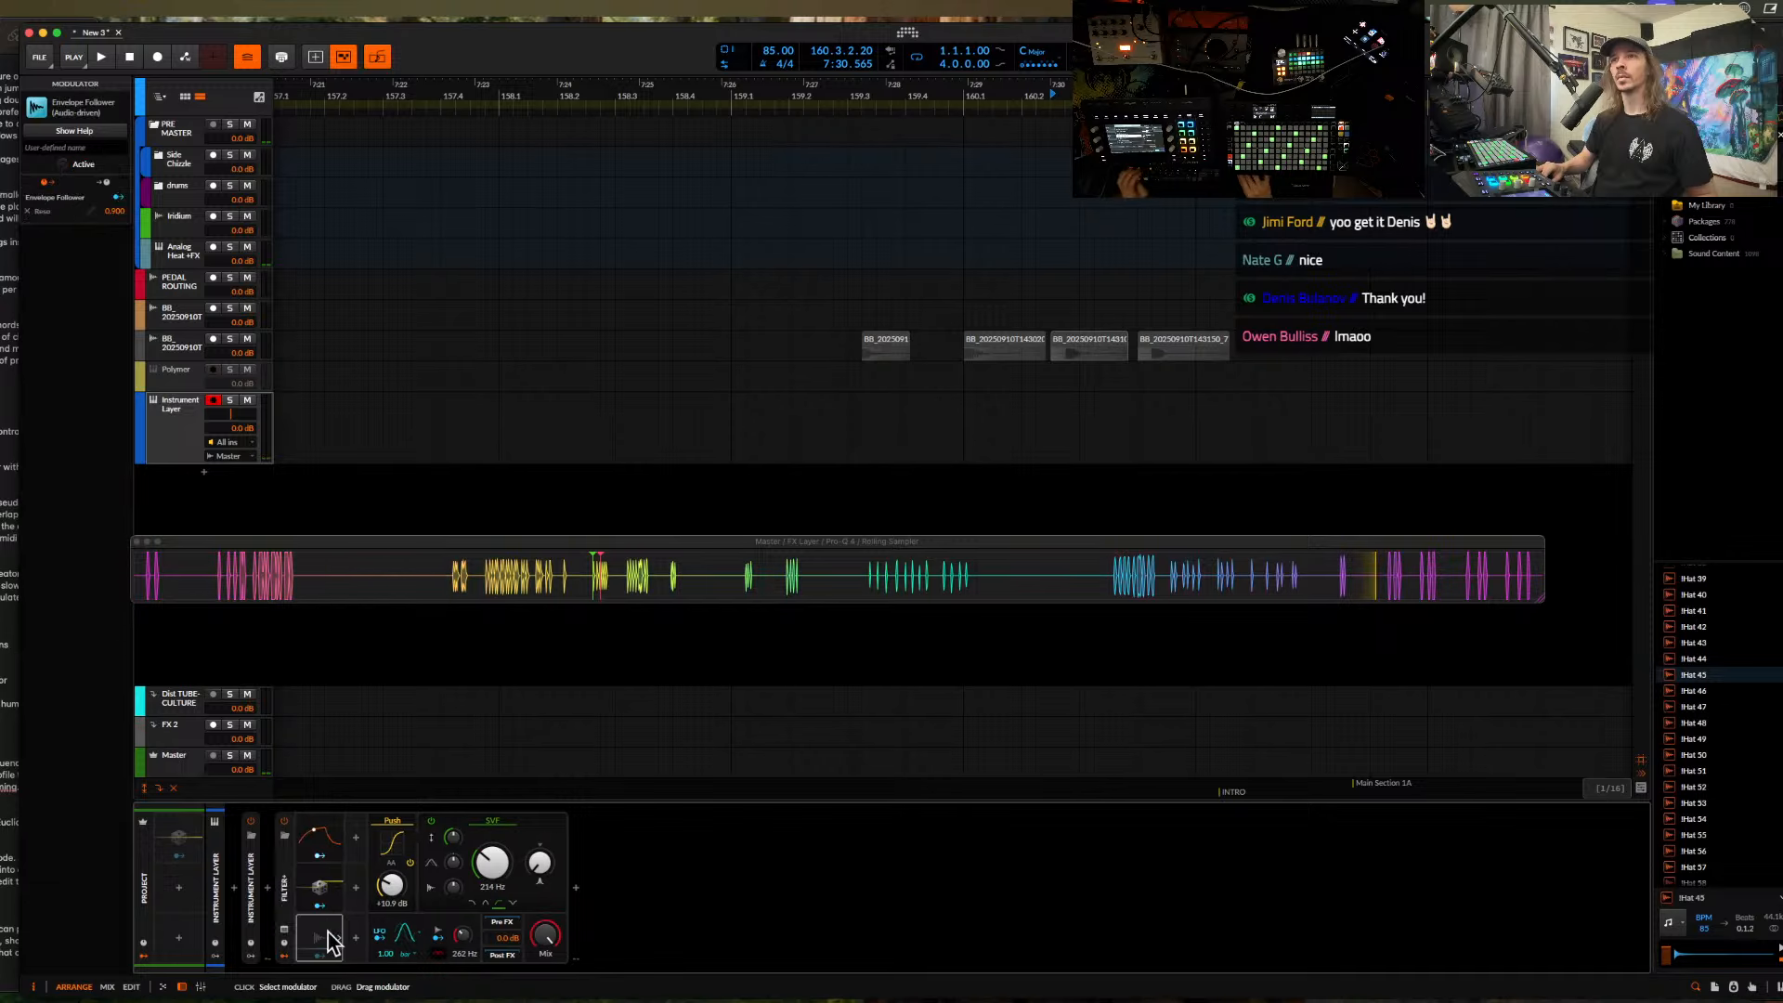
pyautogui.click(331, 936)
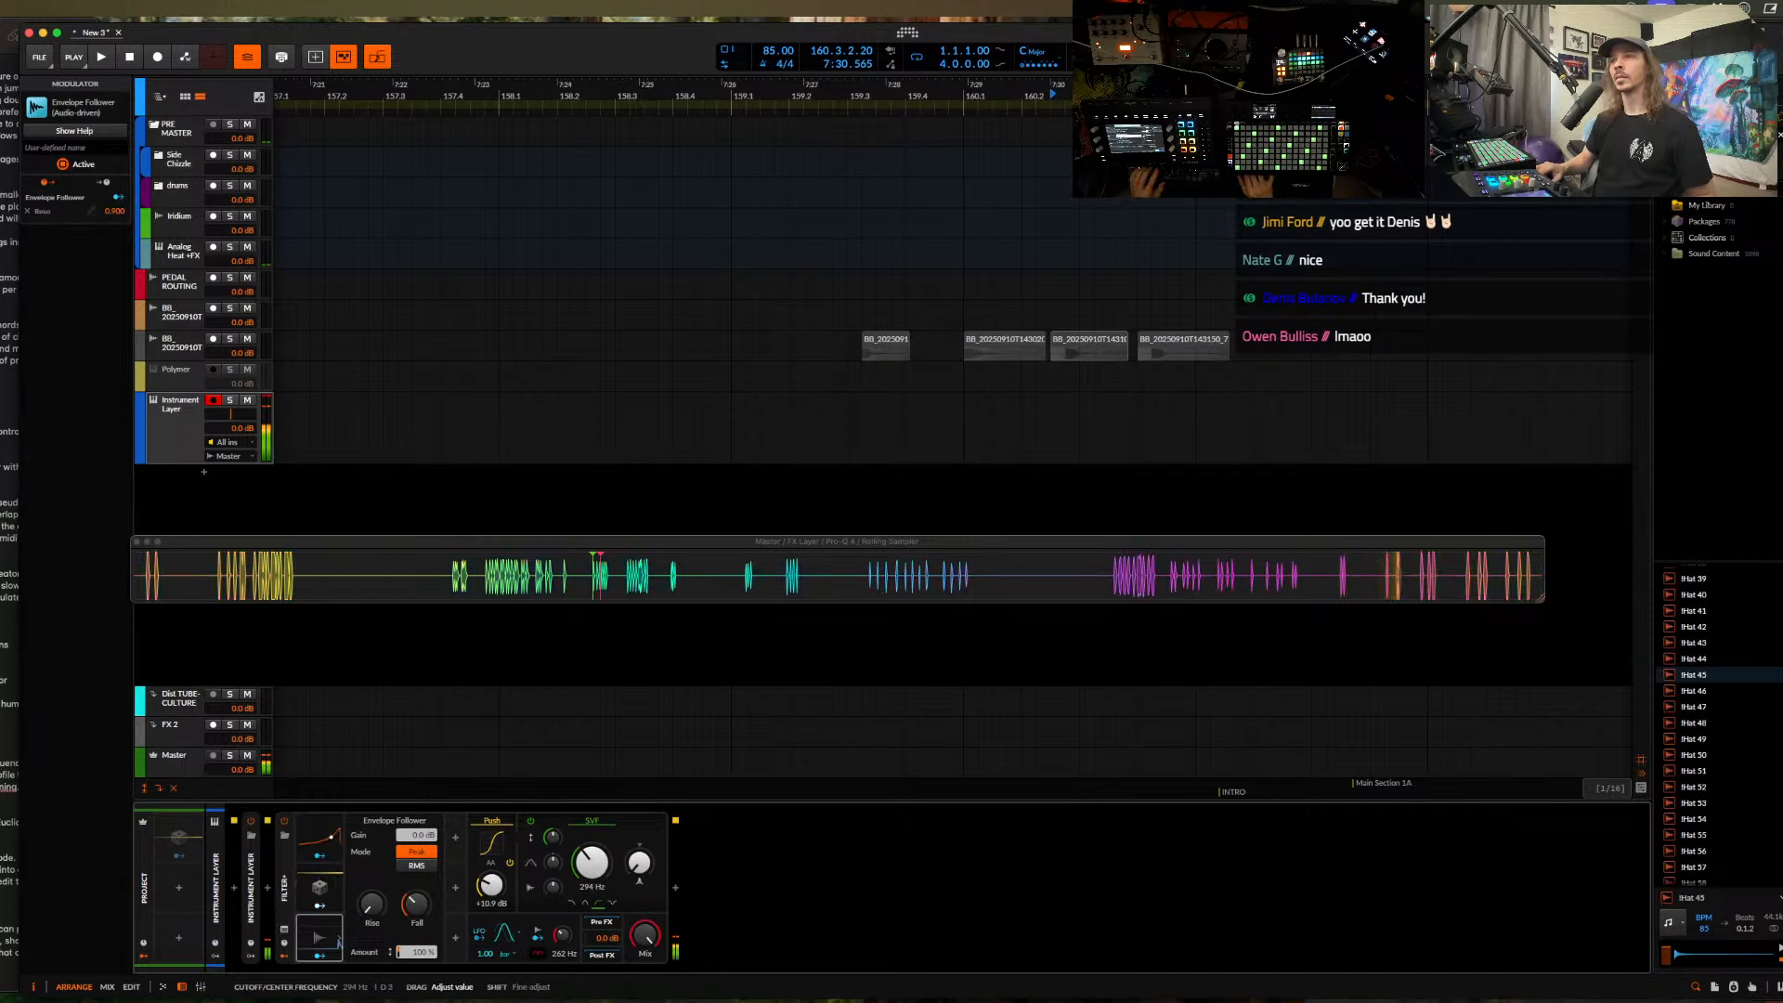
pyautogui.moveTo(591, 862); pyautogui.dragTo(591, 877)
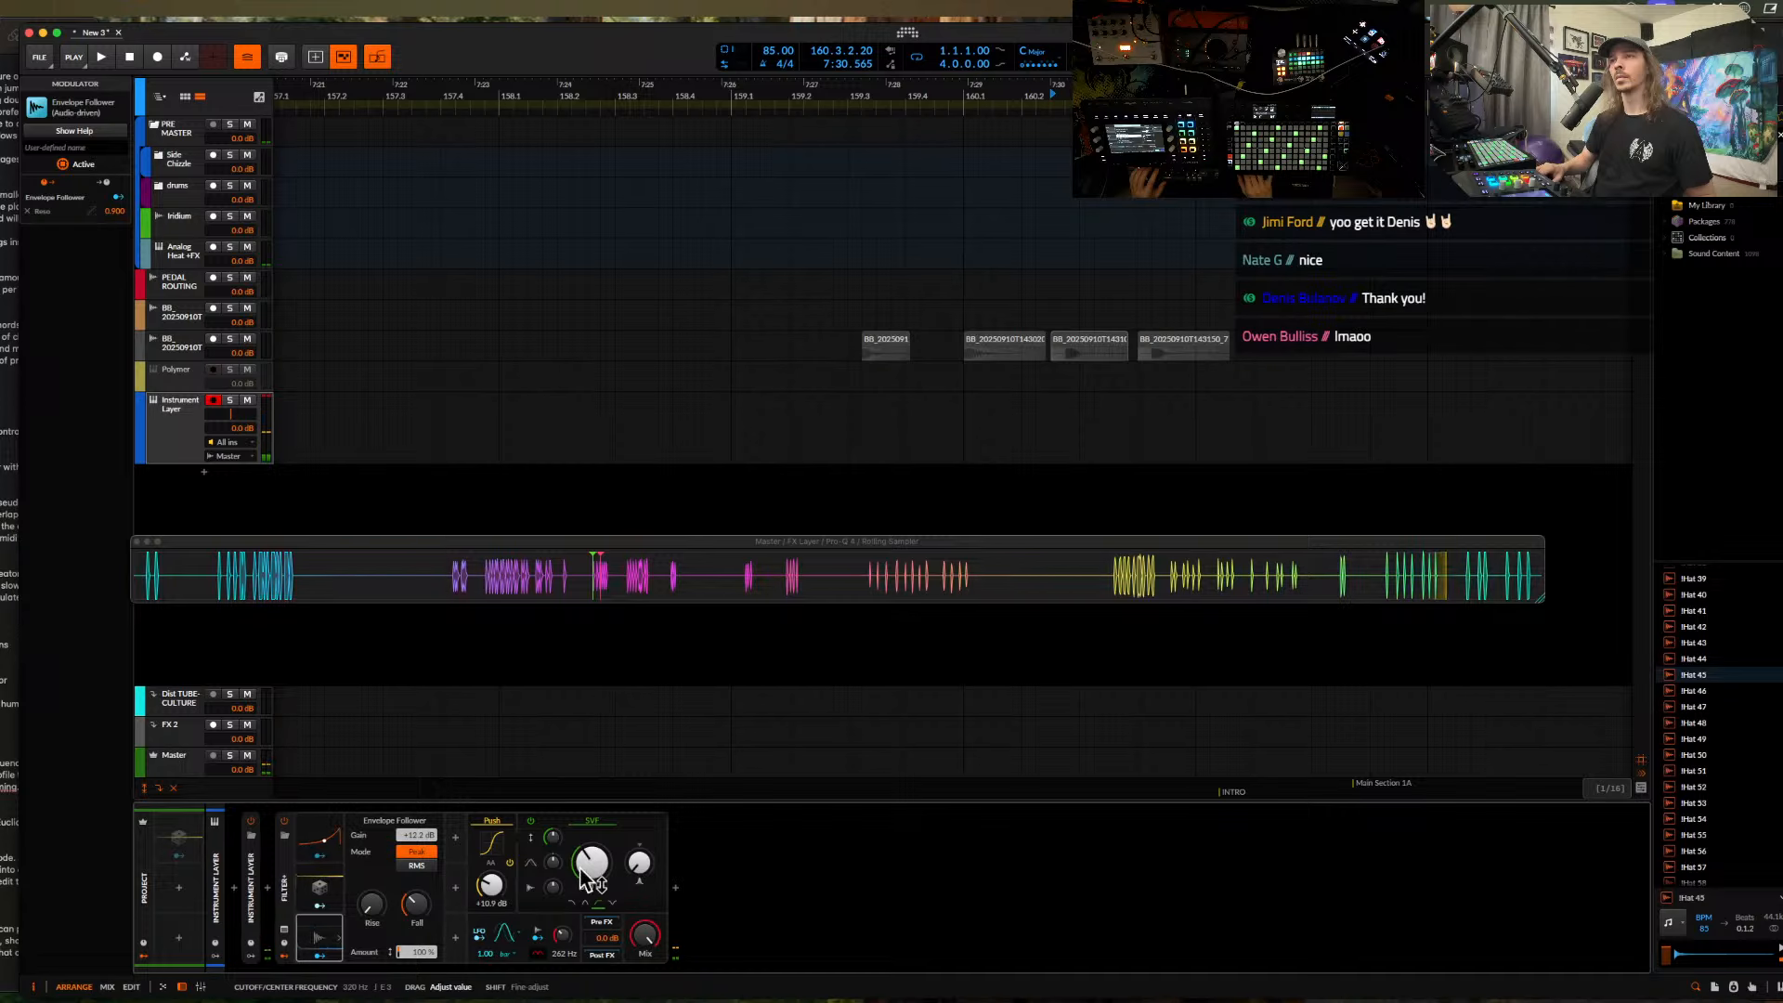
# - Insert EQ+ after Filter+, boost bells by 8.0 dB at 983 Hz and 10.8 dB at 3.44 kHz, and collapse it
pyautogui.click(676, 889)
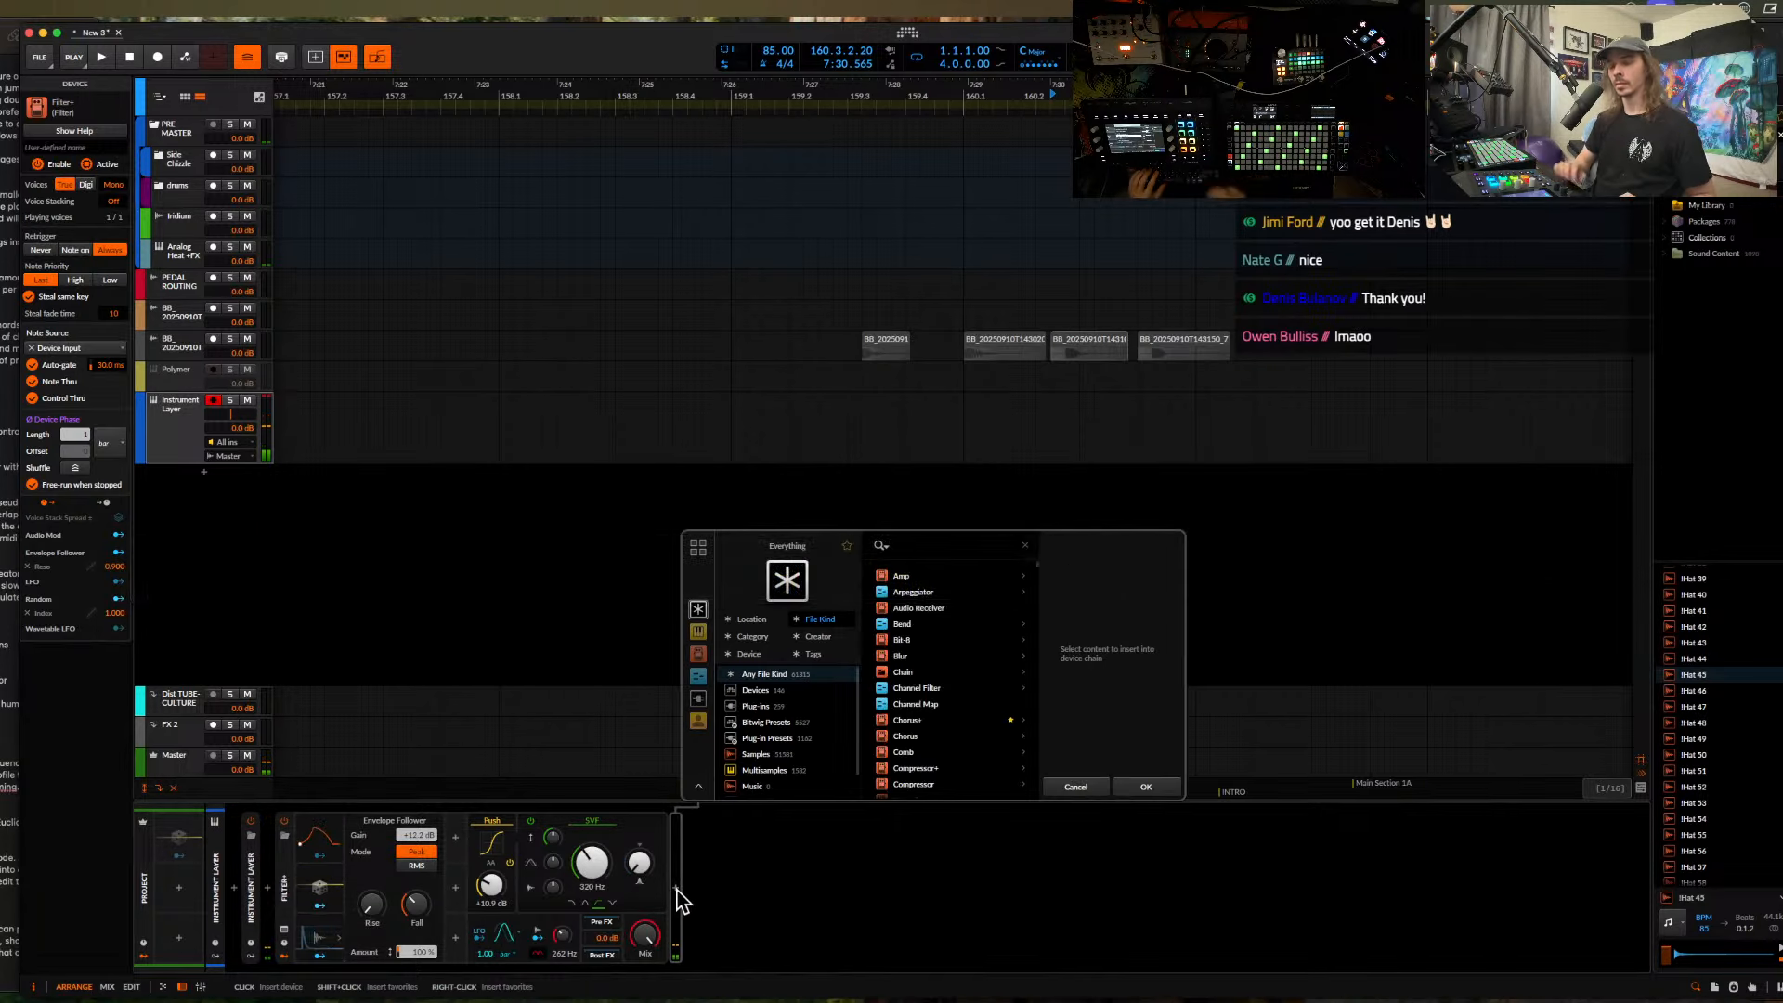
pyautogui.write('EQ')
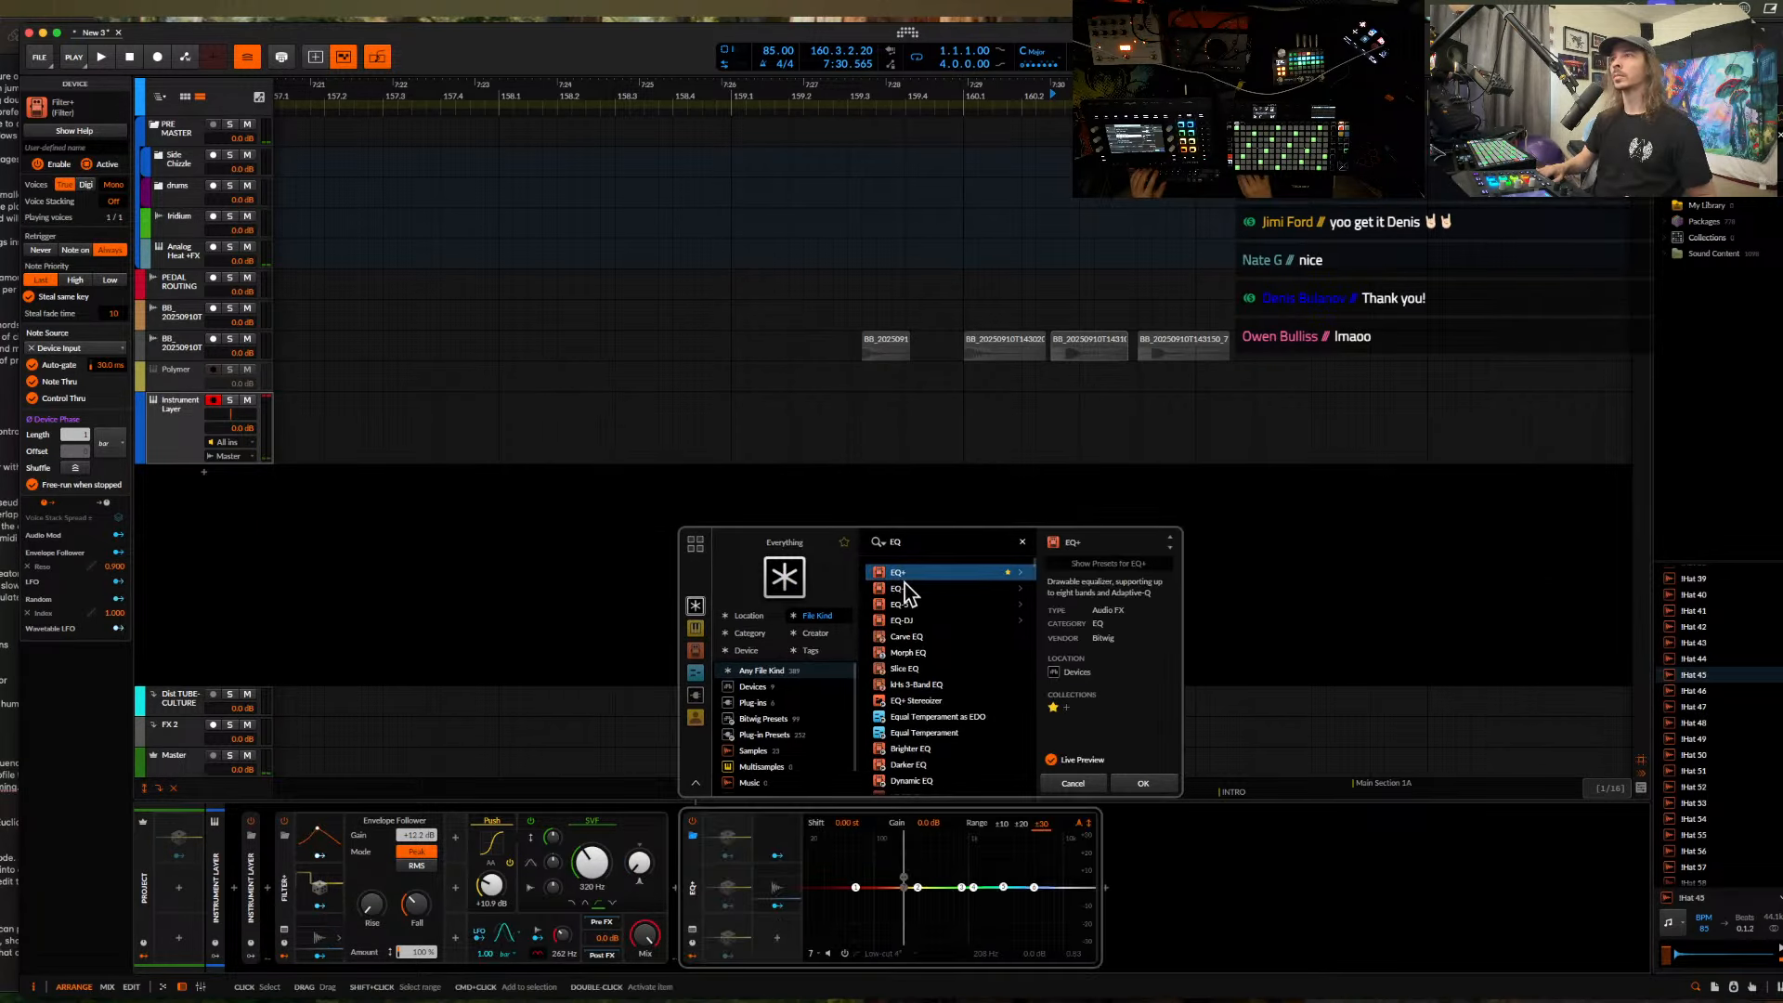
pyautogui.click(1143, 785)
pyautogui.moveTo(972, 888); pyautogui.dragTo(1021, 870)
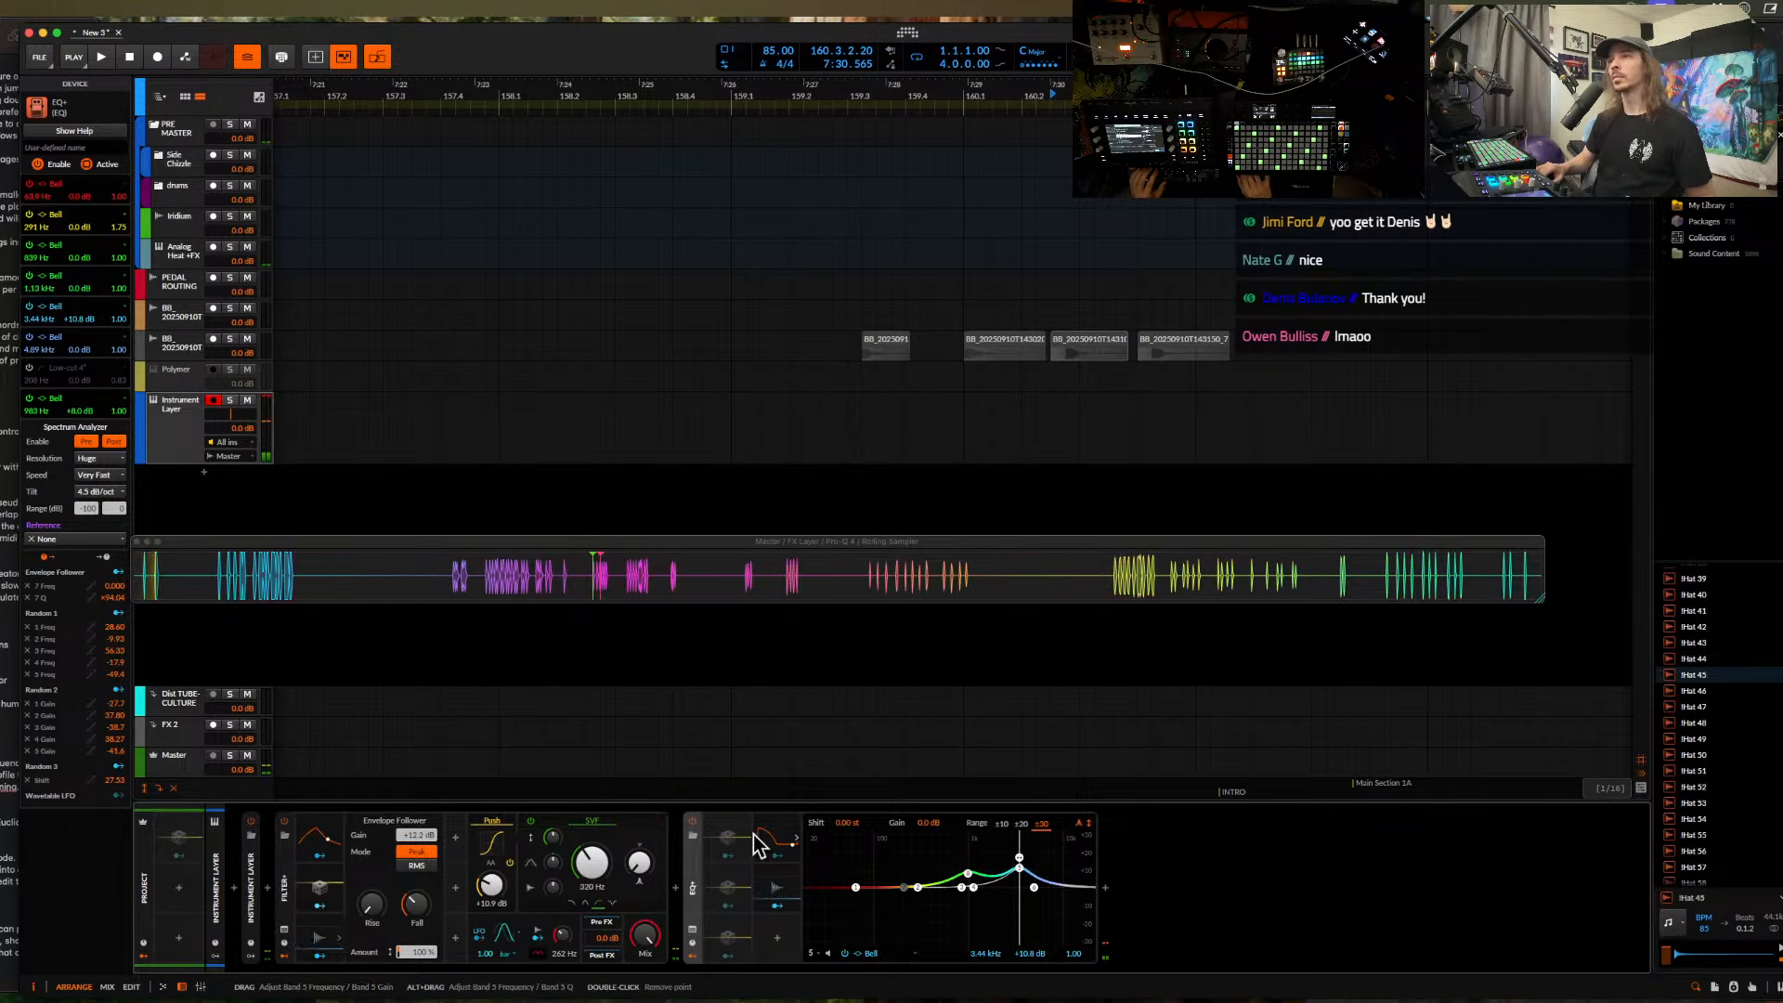
pyautogui.doubleClick(691, 873)
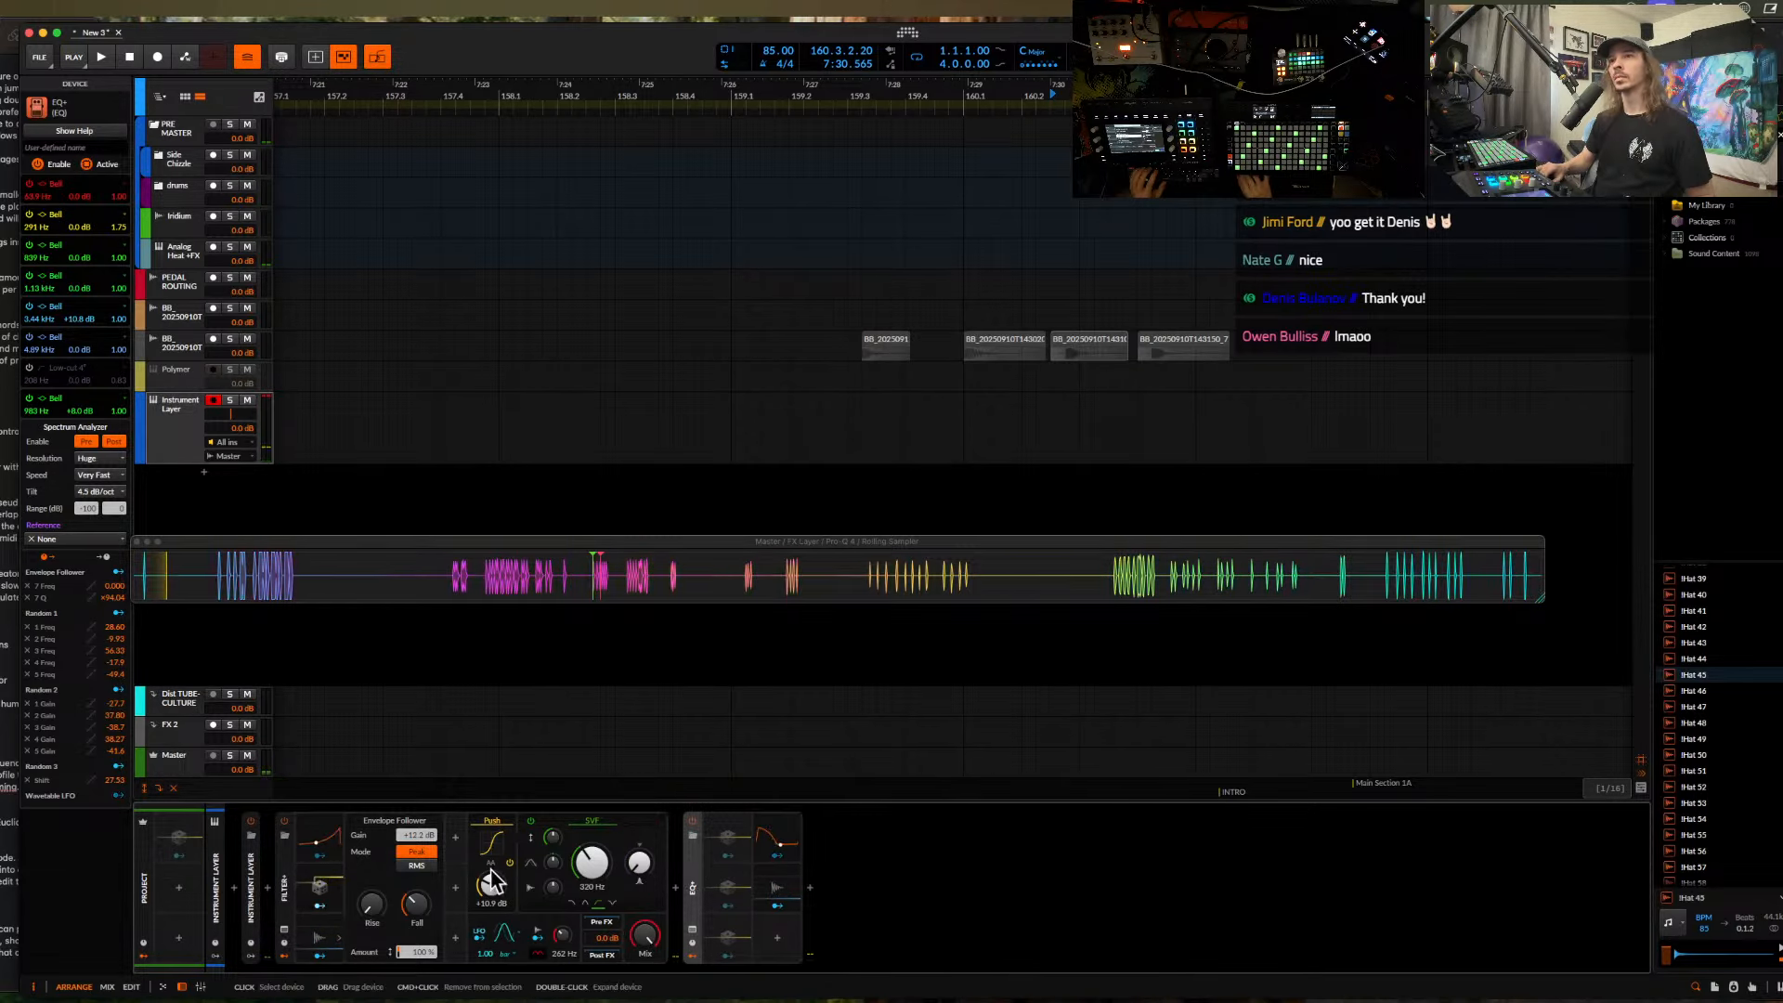
# - Collapse Filter+ and insert the Over clipper after EQ+
pyautogui.doubleClick(292, 882)
pyautogui.click(610, 893)
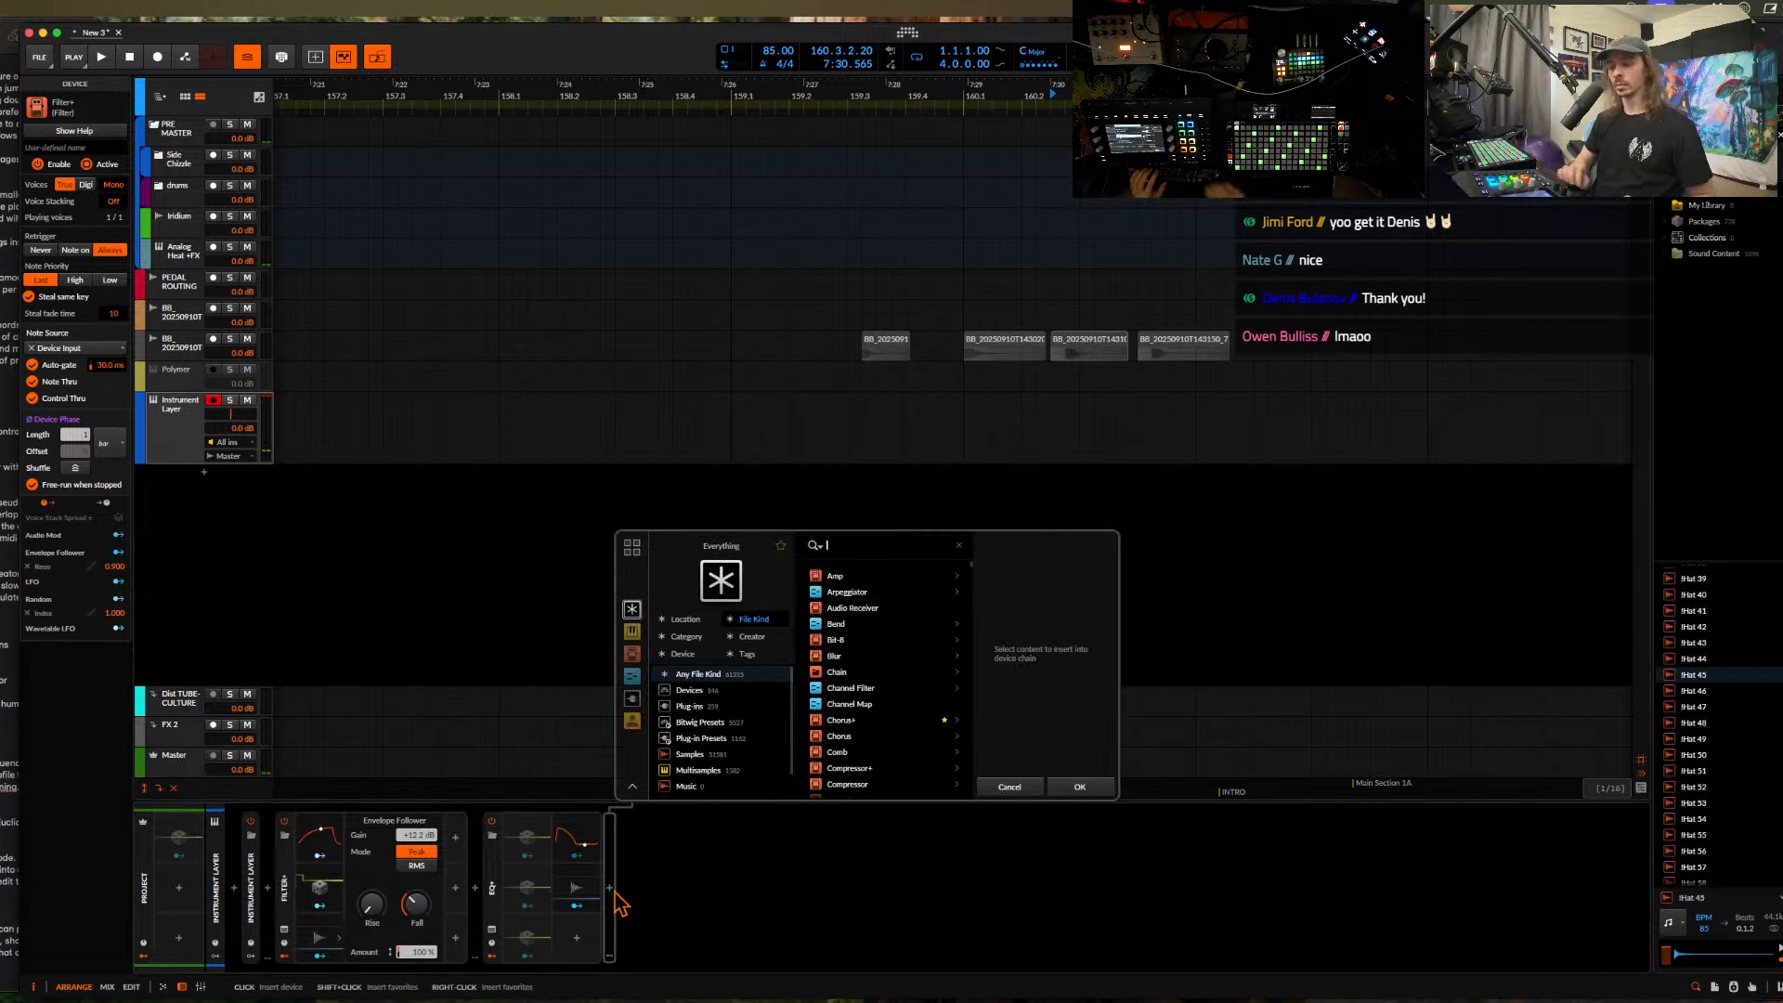
pyautogui.write('over')
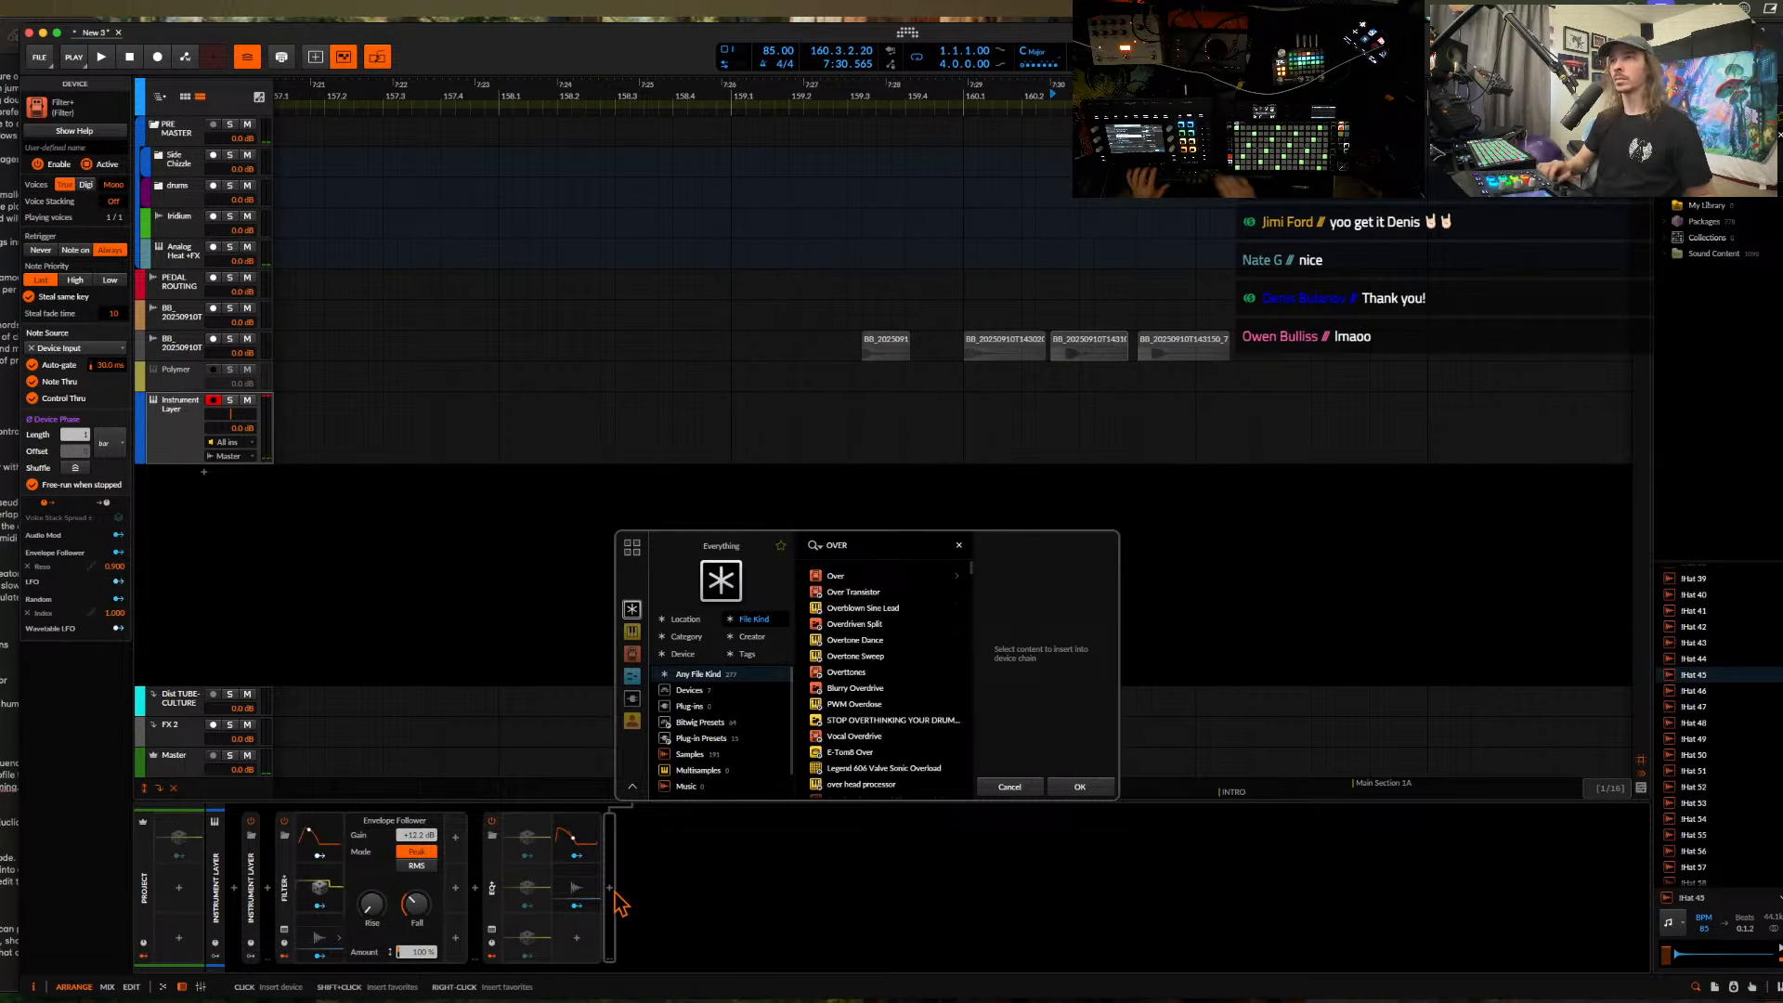
pyautogui.click(862, 575)
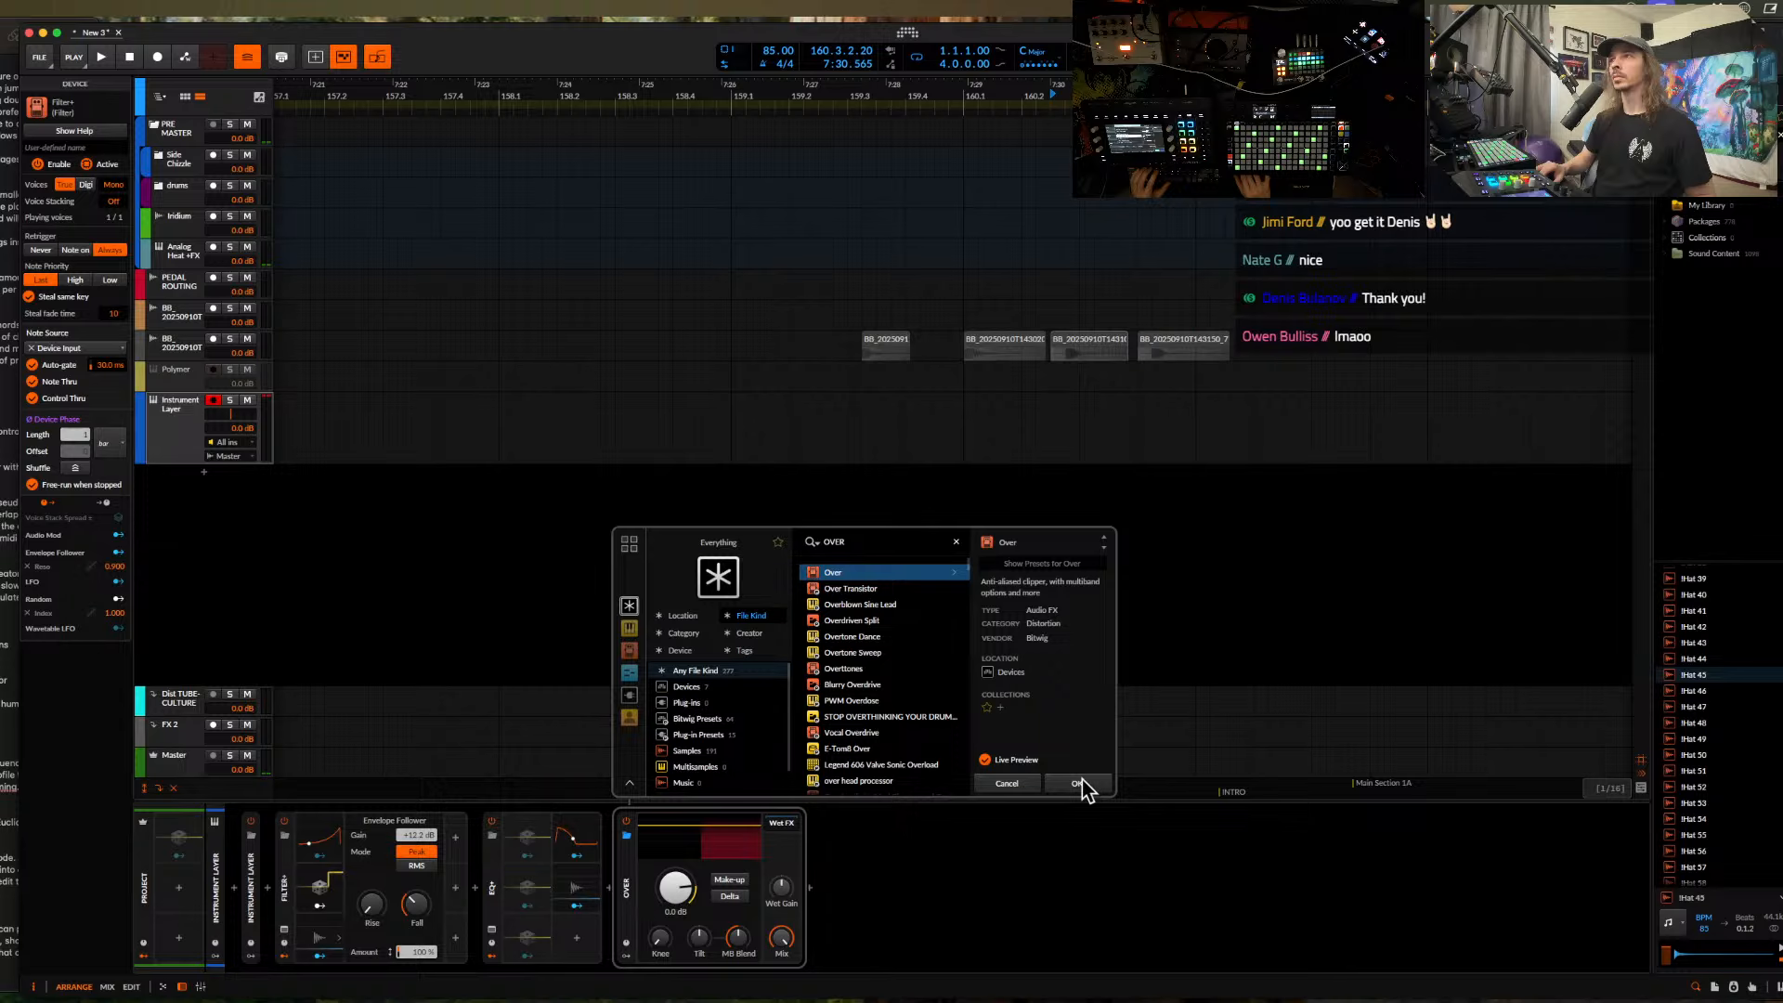
pyautogui.click(1077, 783)
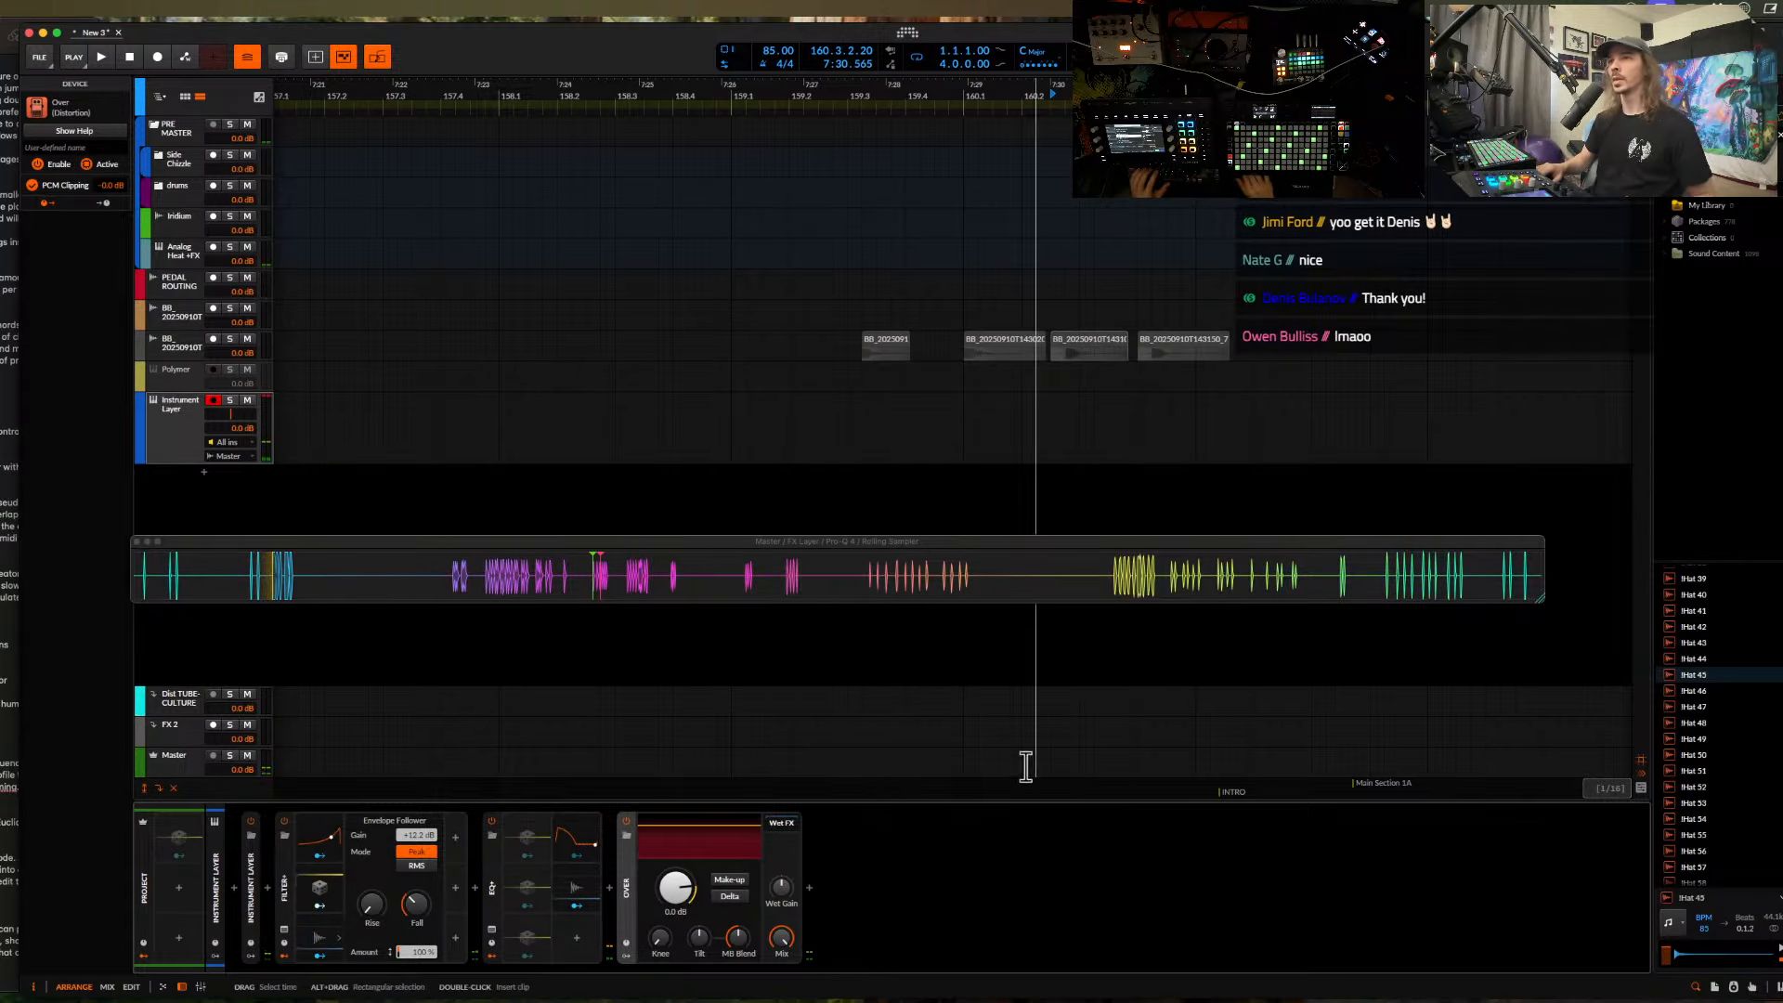
pyautogui.click(609, 892)
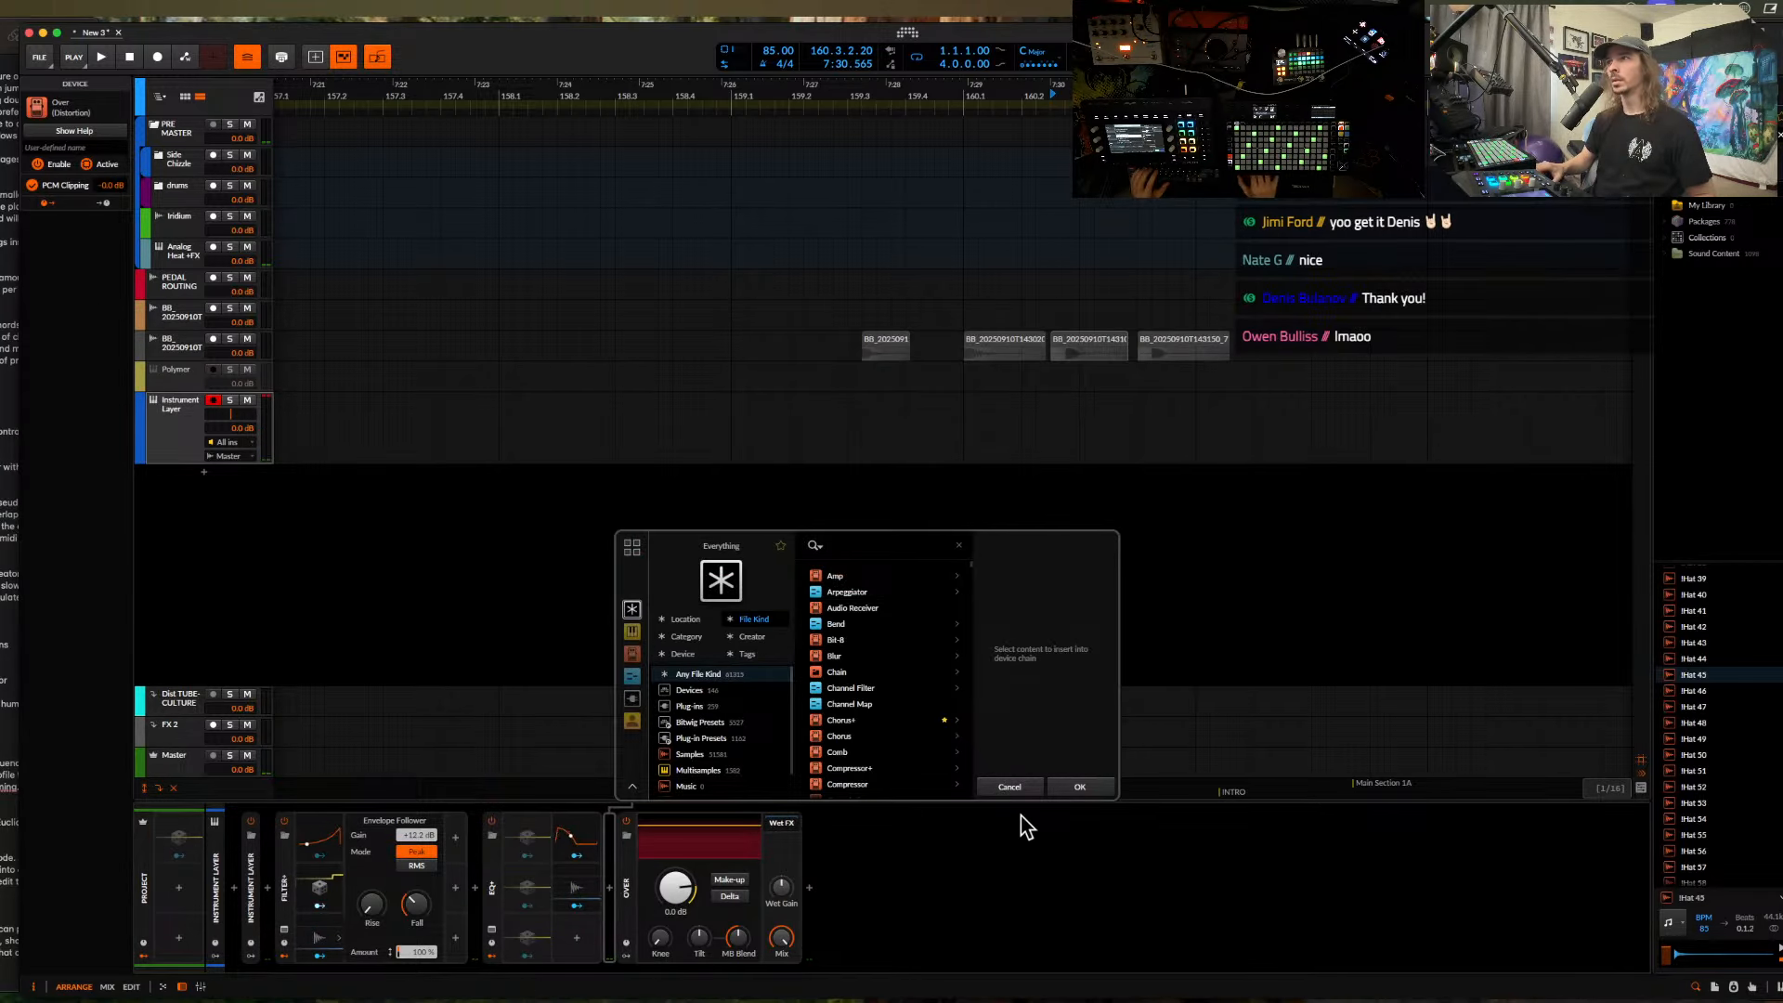
pyautogui.click(1030, 785)
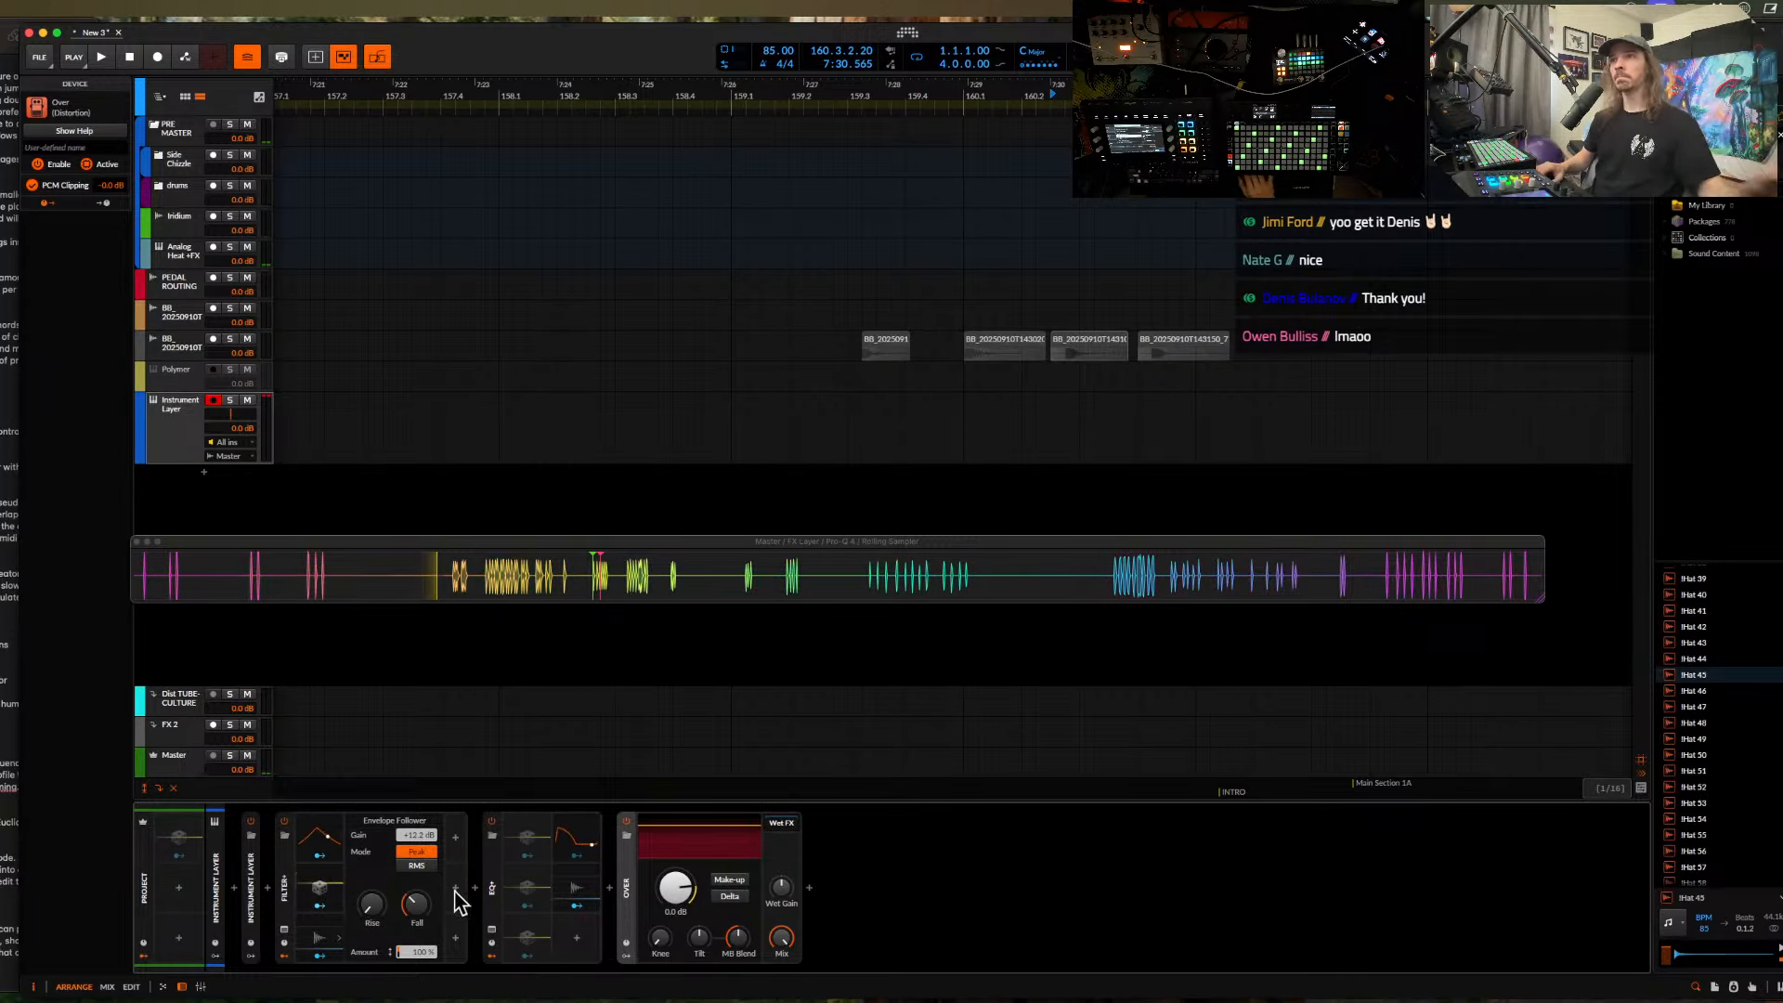
# - Enable EQ+'s band 7 low cut and set it to 432 Hz with a Q of 0.09 in the expanded view
pyautogui.click(492, 930)
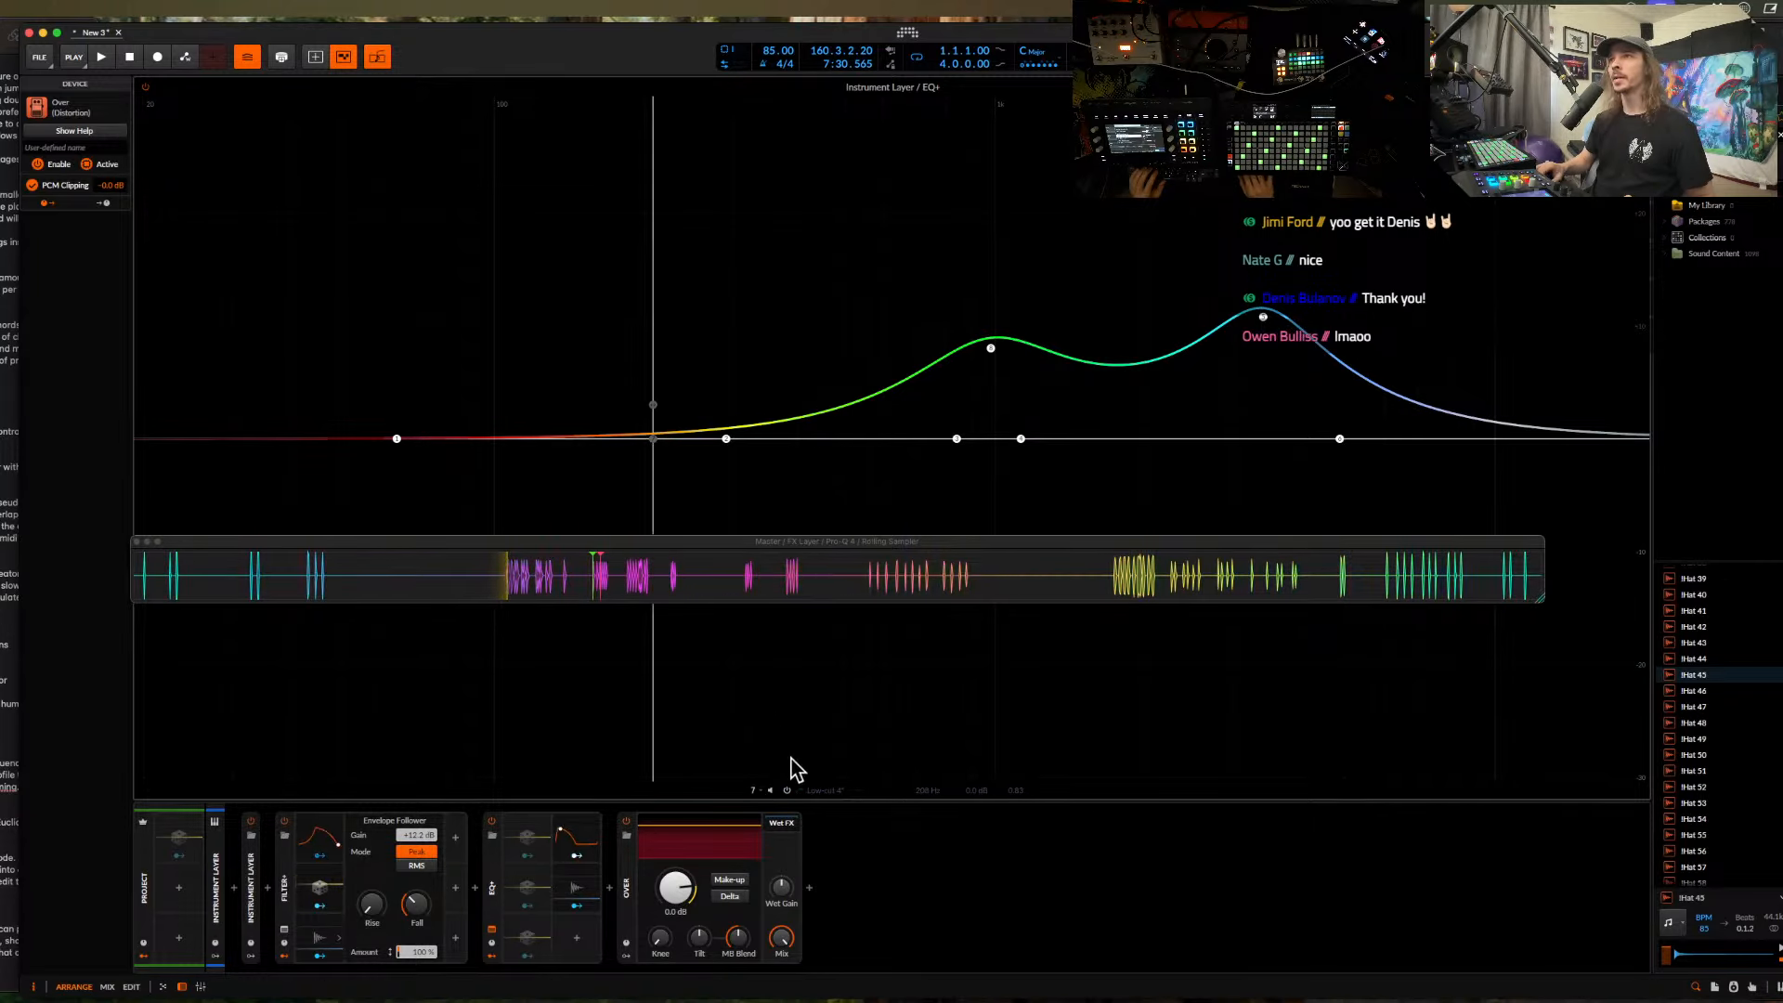
pyautogui.click(787, 790)
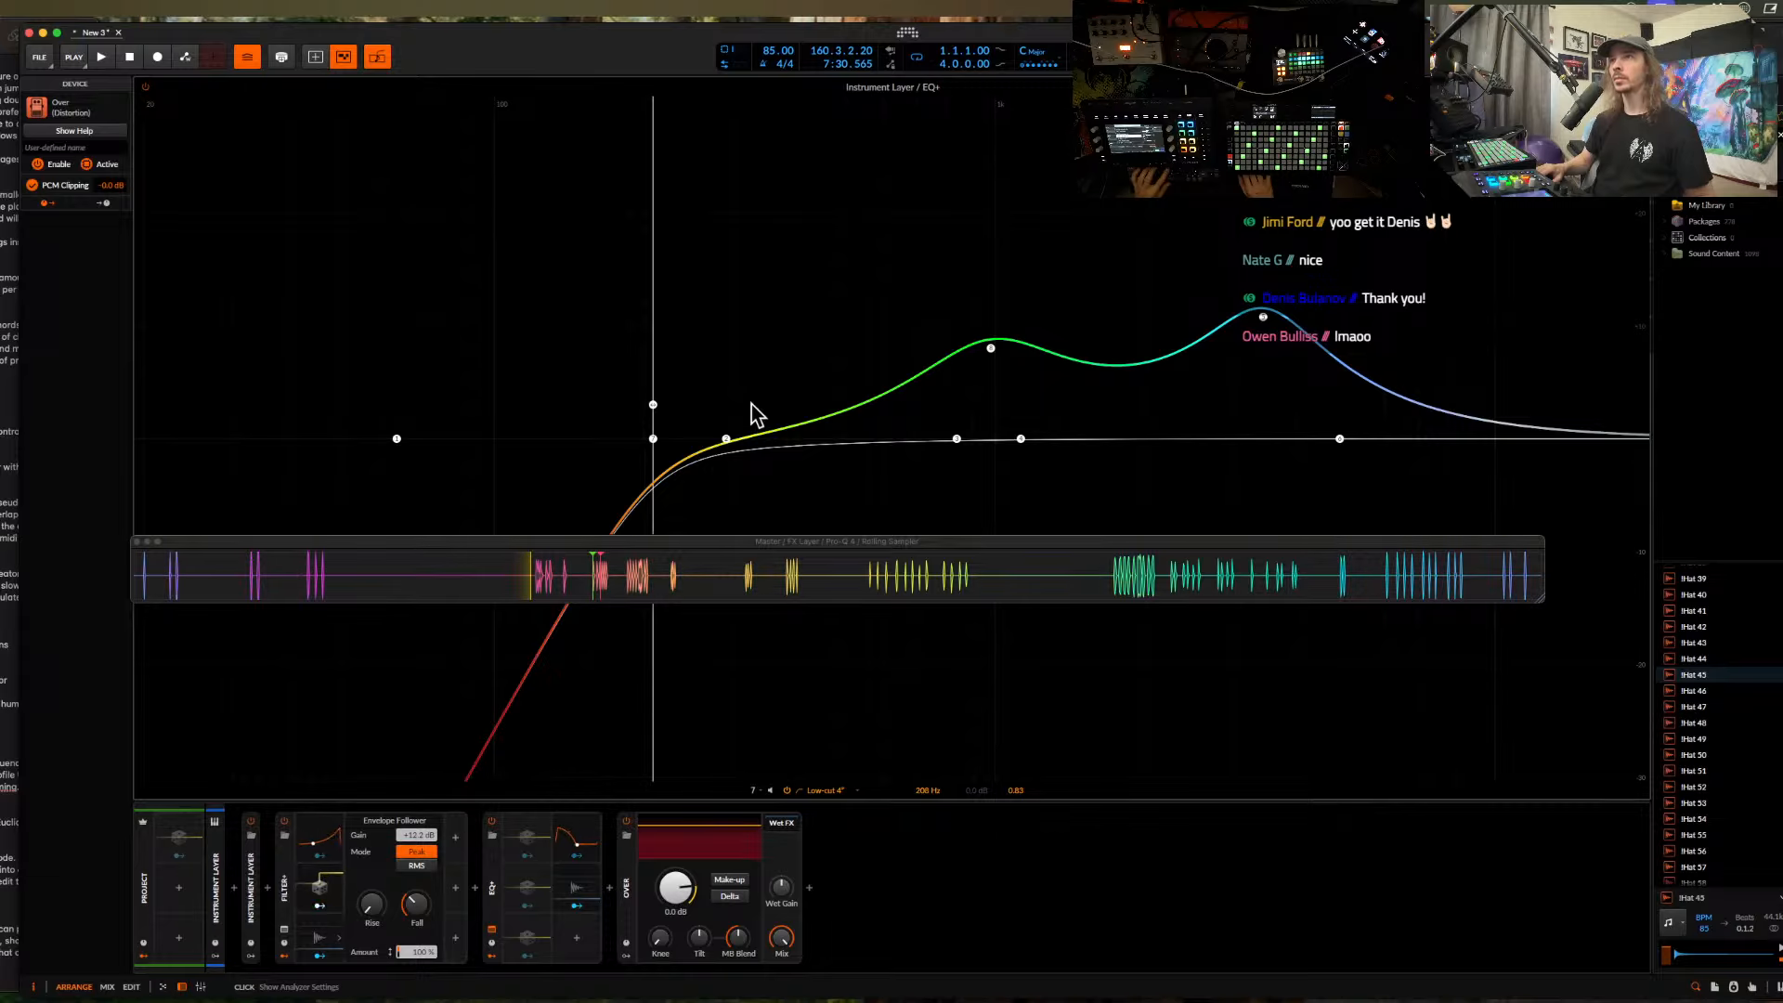
pyautogui.moveTo(656, 449); pyautogui.dragTo(815, 611)
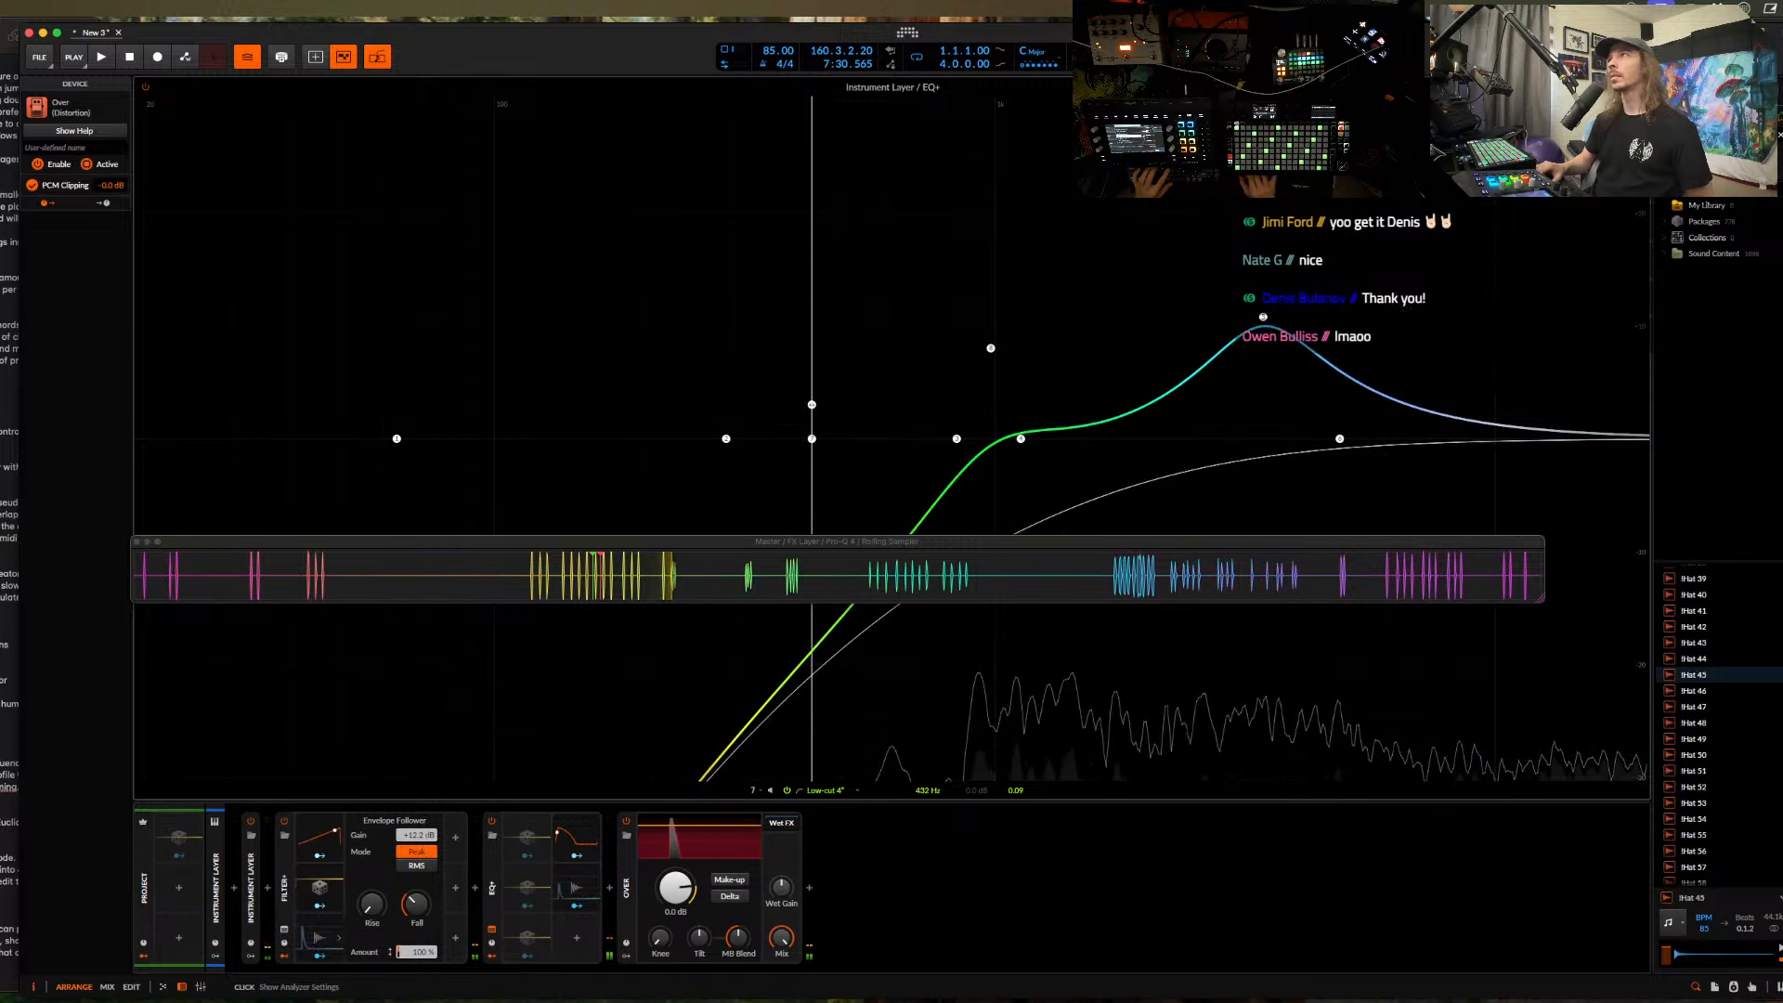
pyautogui.click(1641, 88)
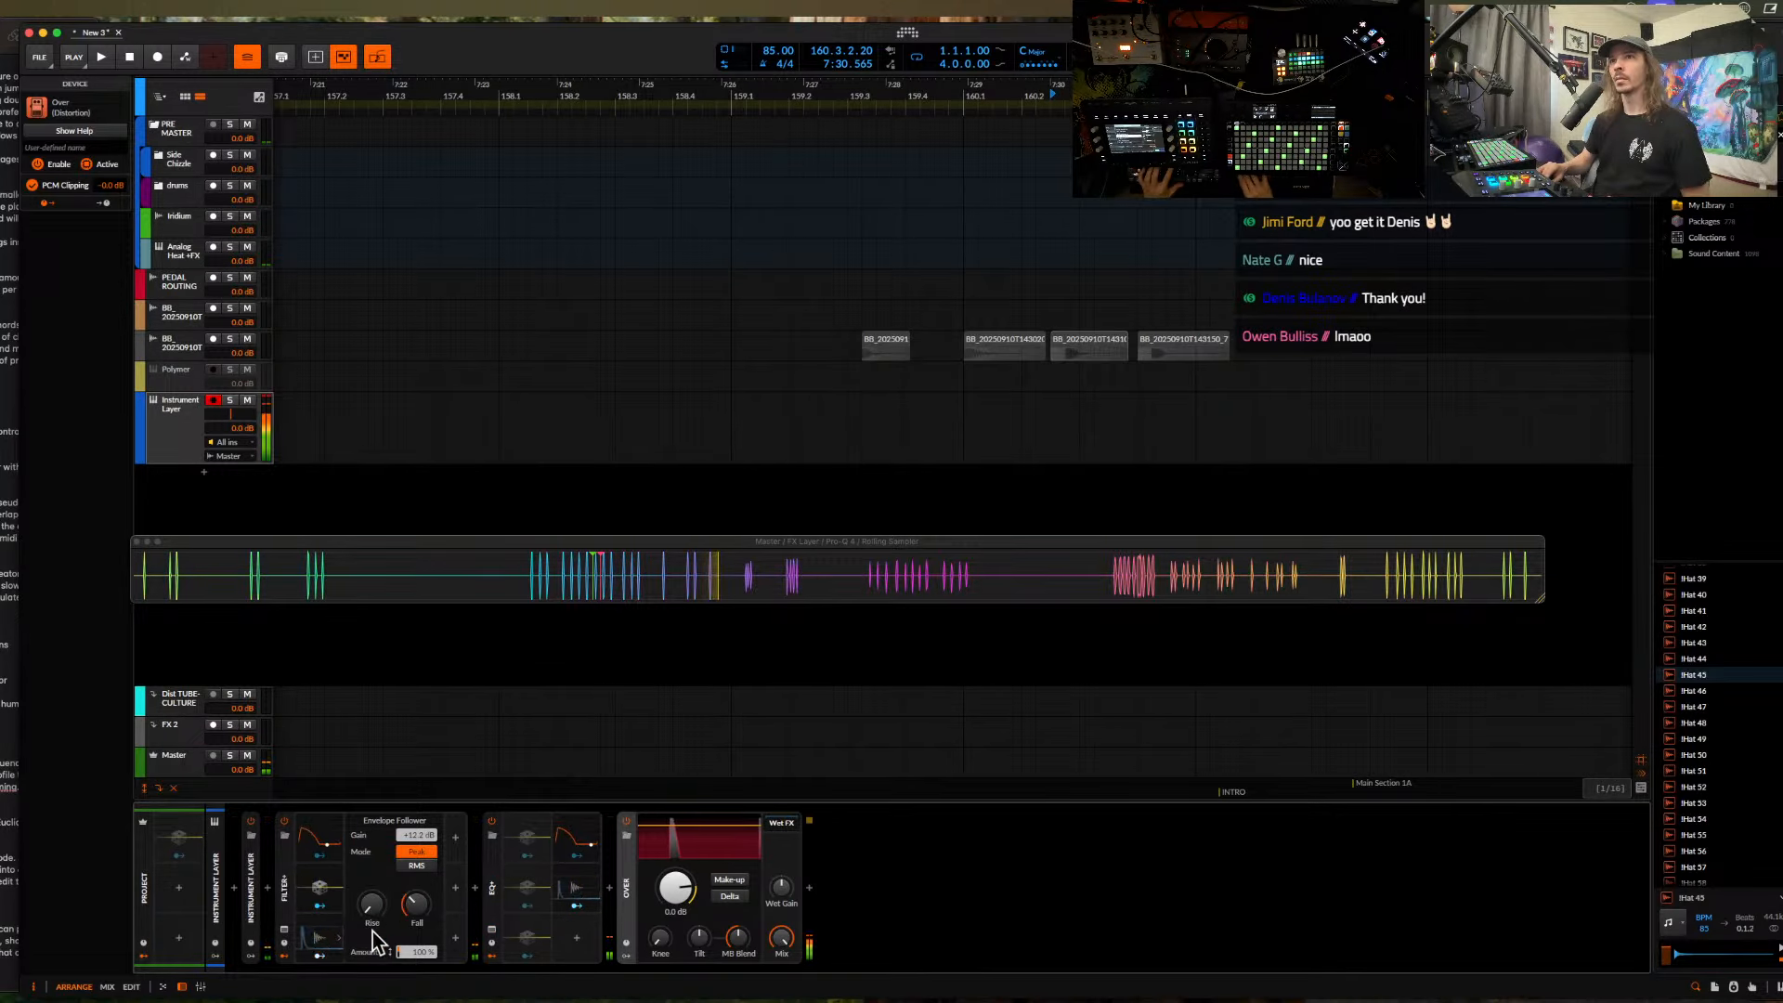
# - Compare the sound with EQ+'s low-cut band bypassed and re-enabled in the expanded view
pyautogui.click(491, 929)
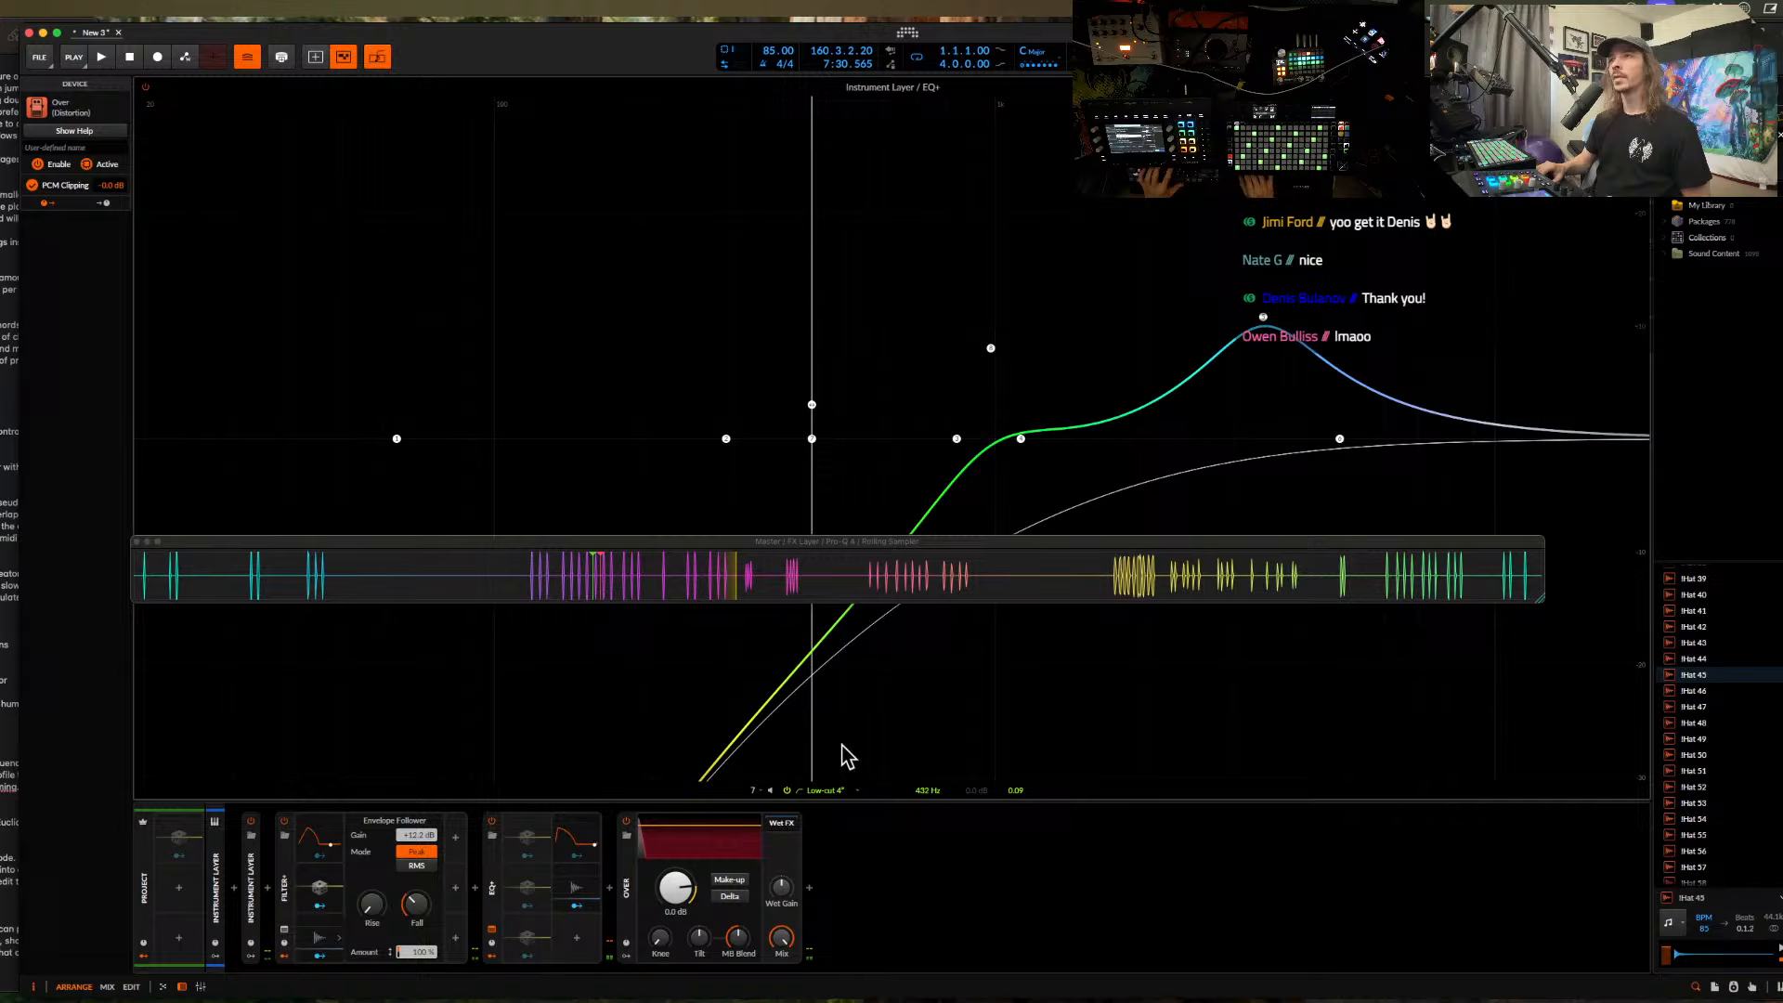
pyautogui.click(786, 791)
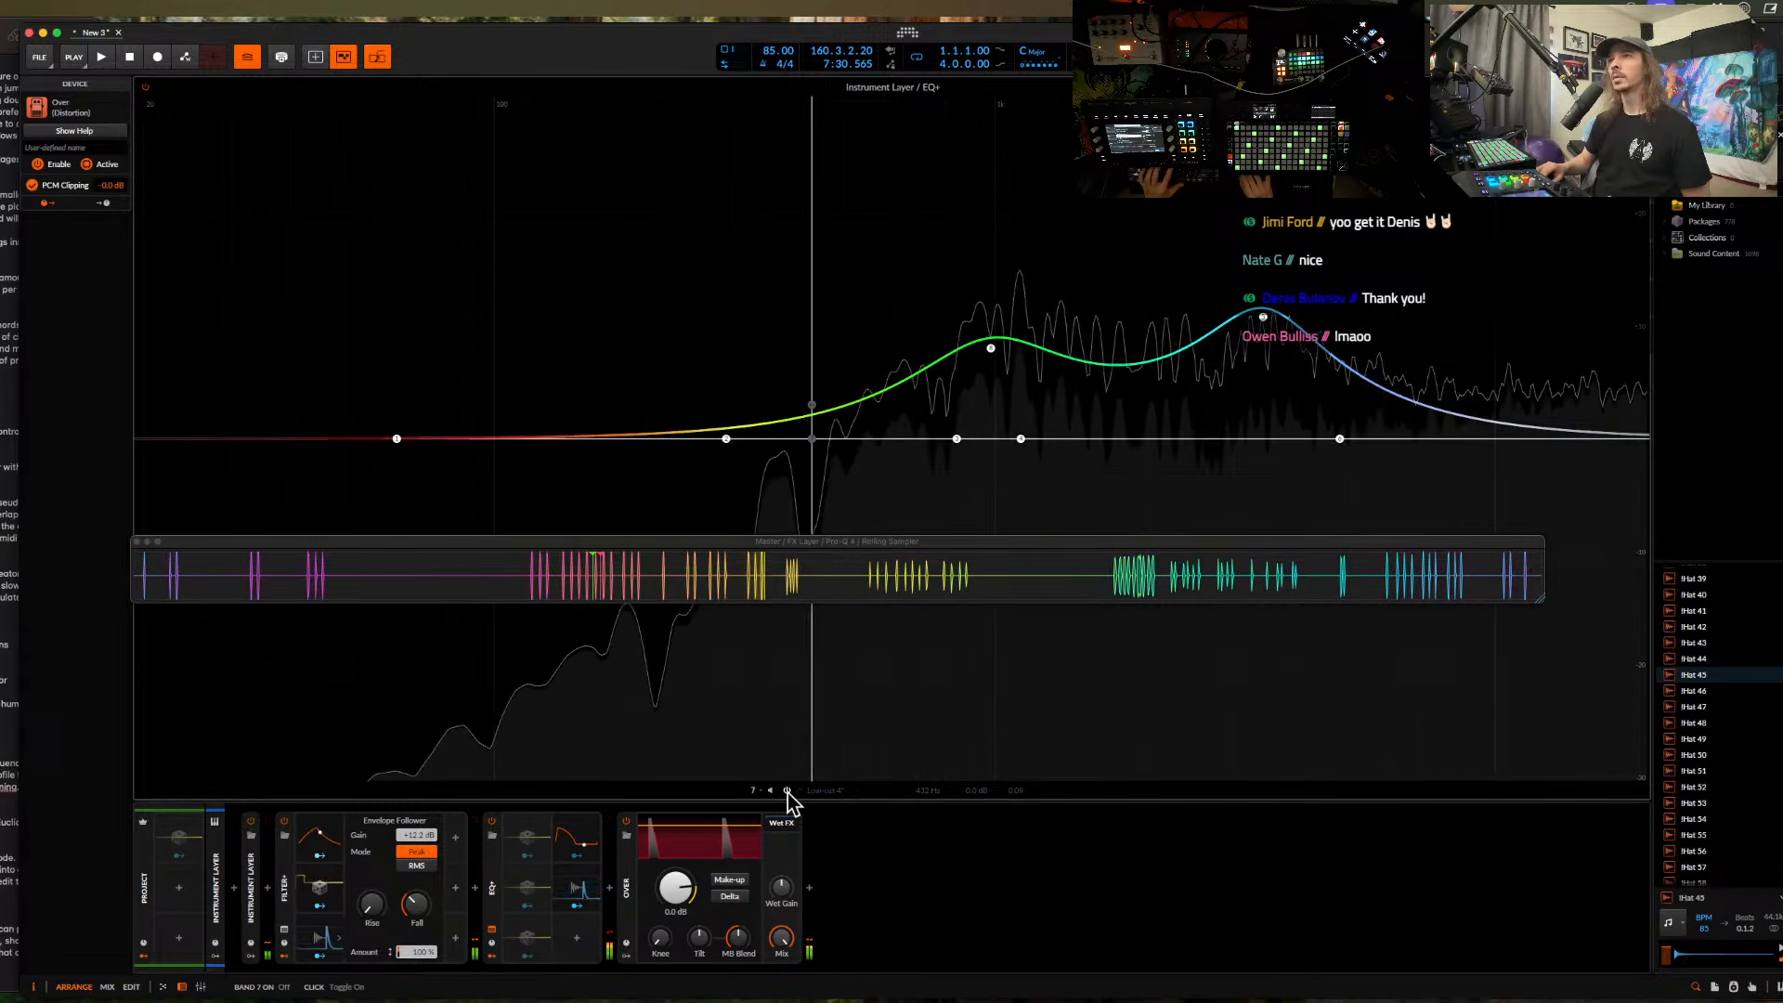
pyautogui.click(786, 790)
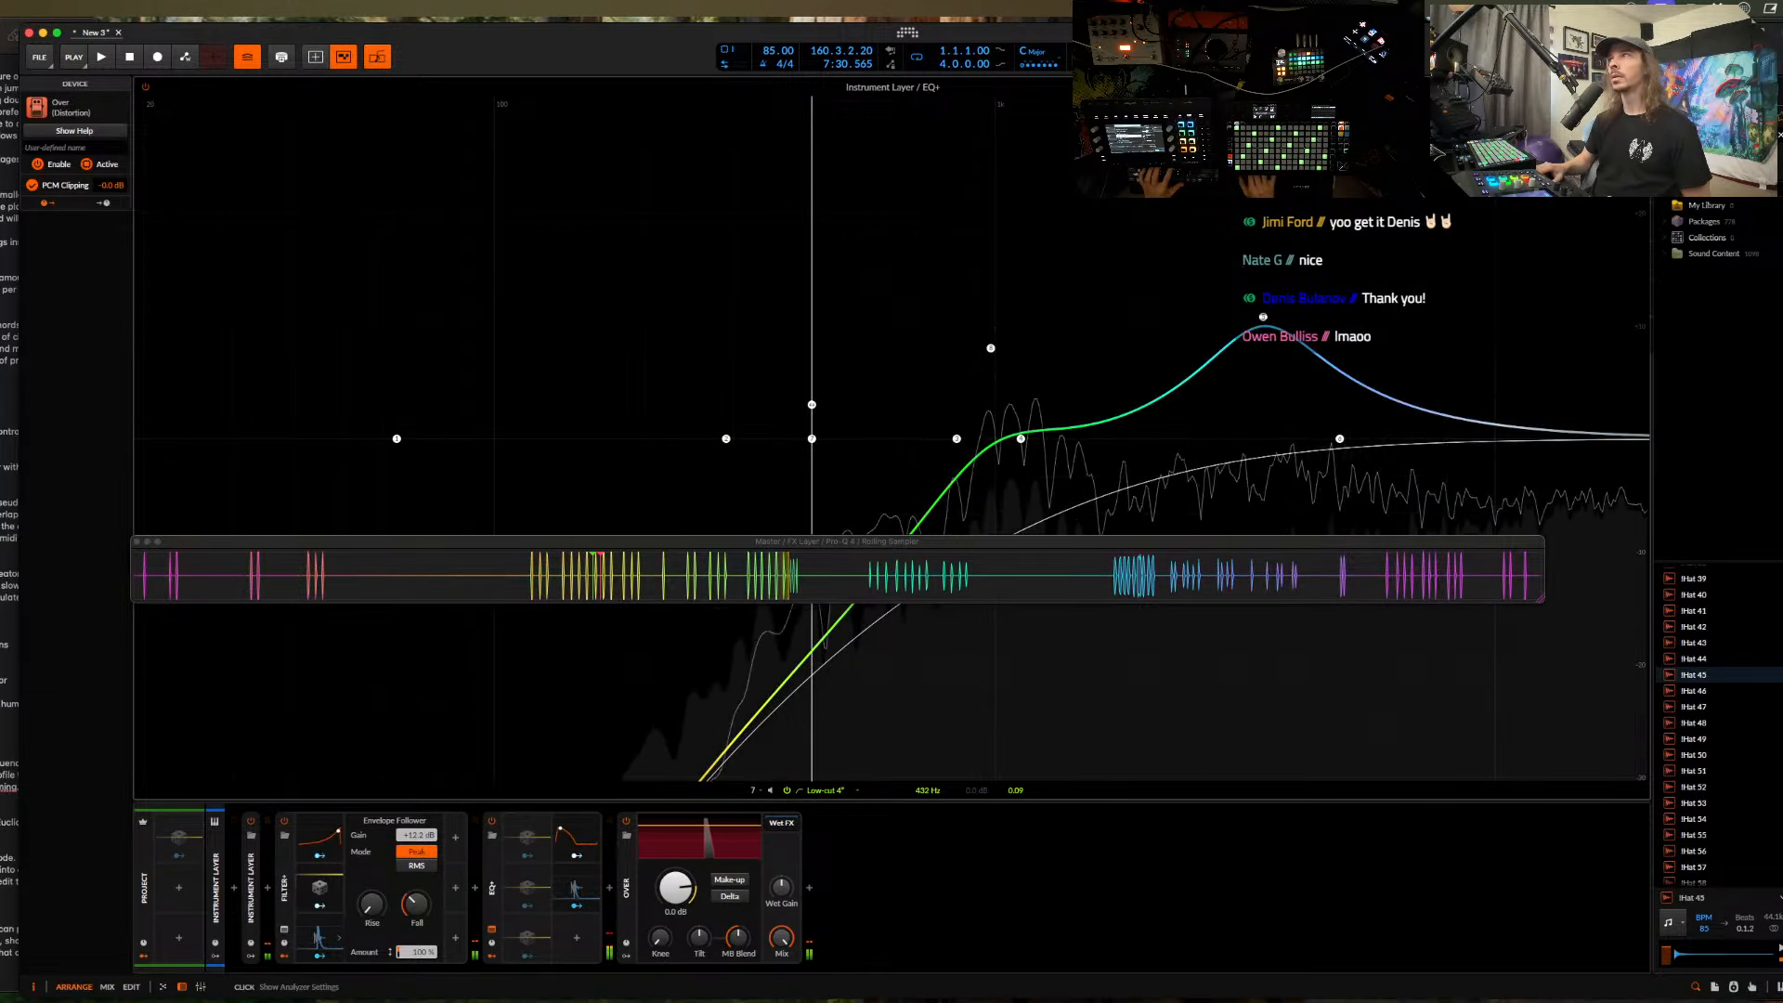
pyautogui.click(491, 929)
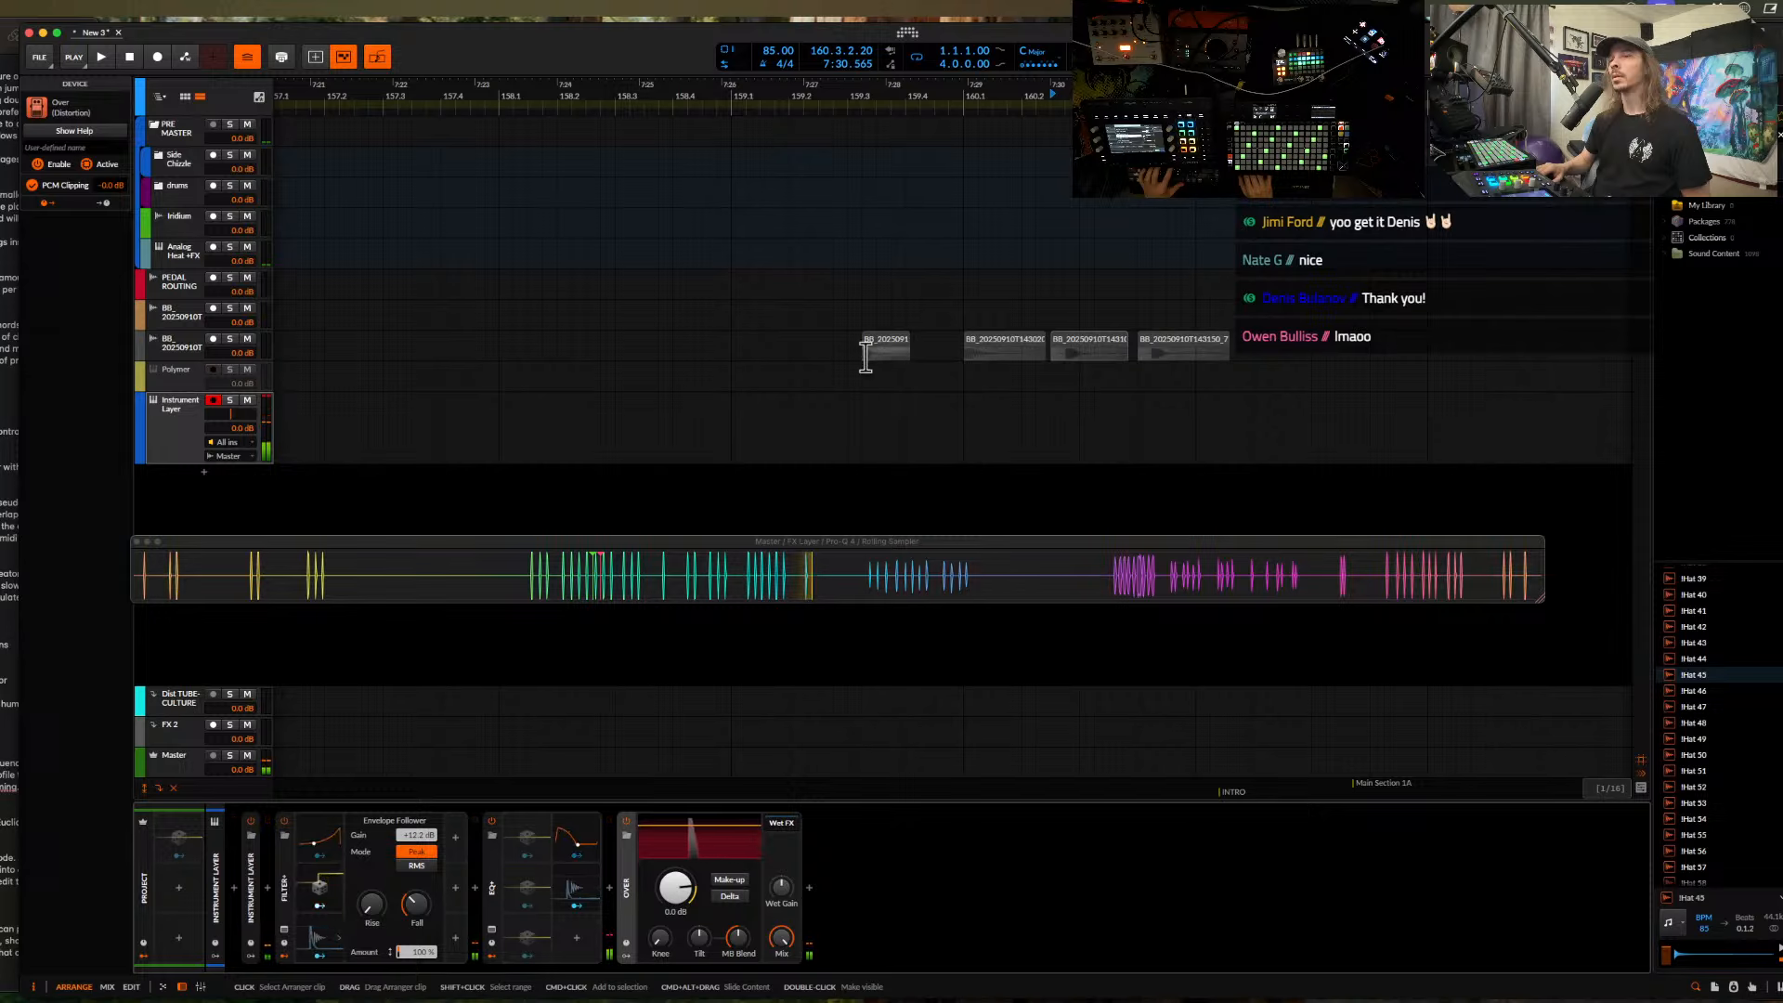
# - Insert a Mid-Side Split between Filter+ and EQ+ in the device chain
pyautogui.click(477, 890)
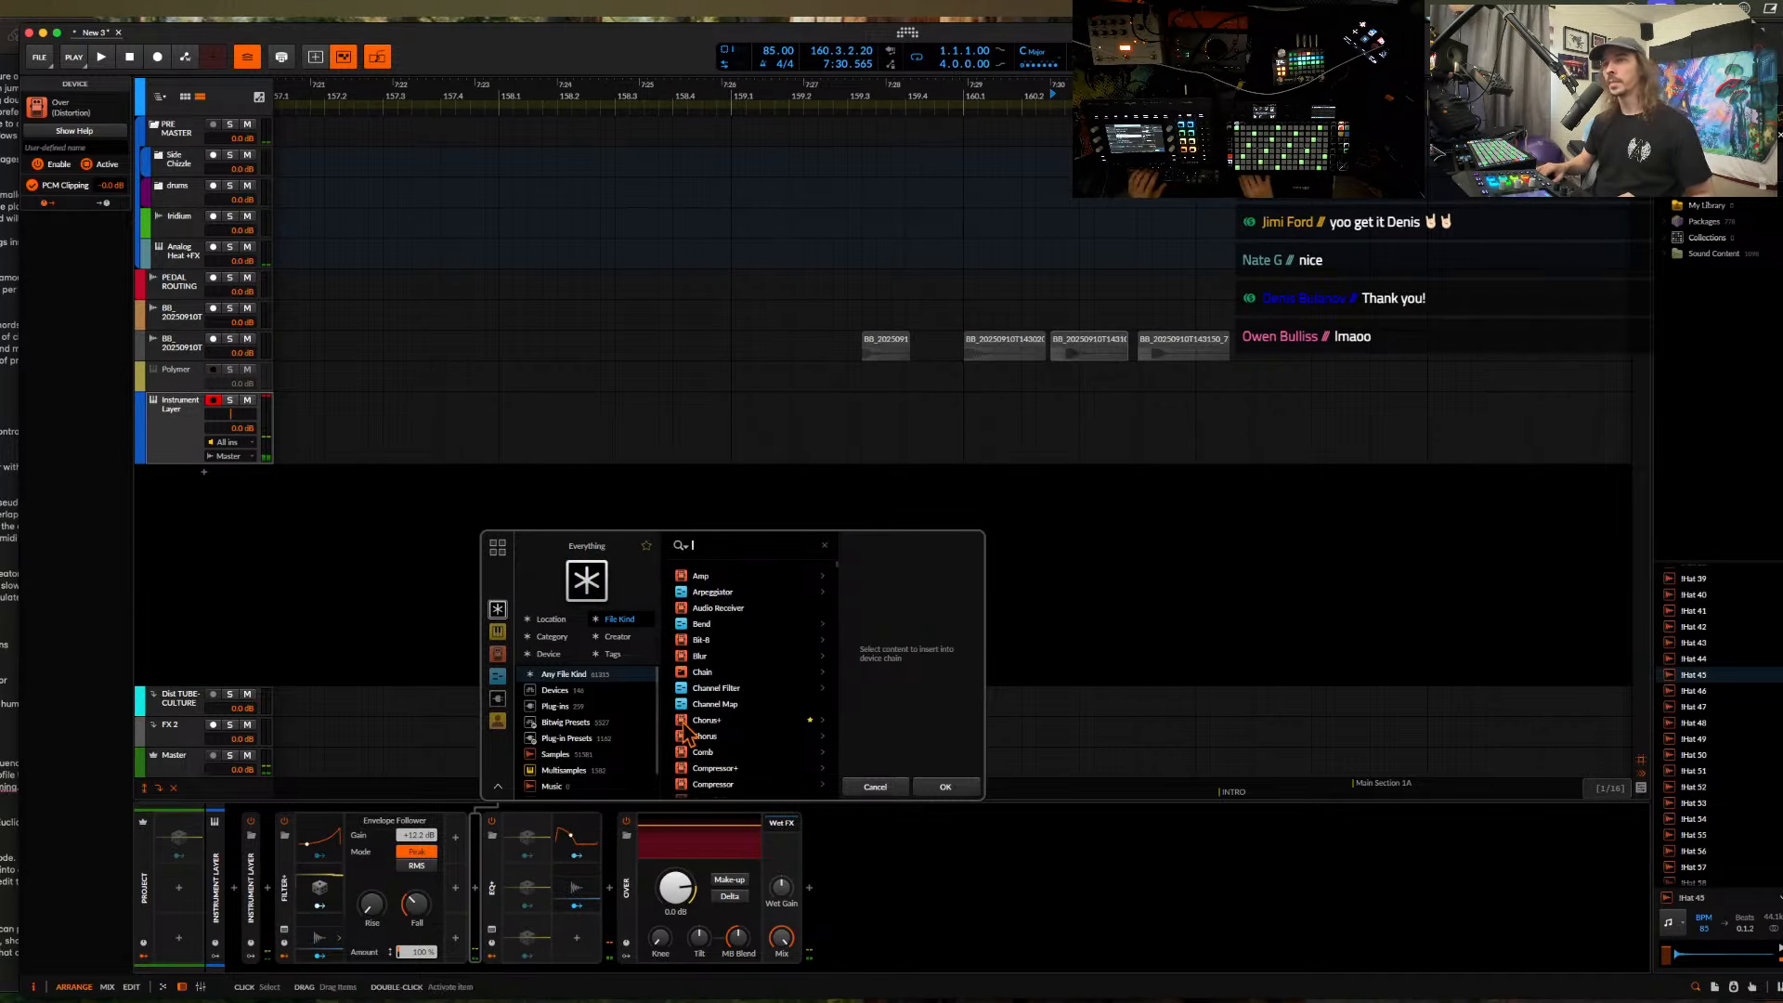
pyautogui.write('M')
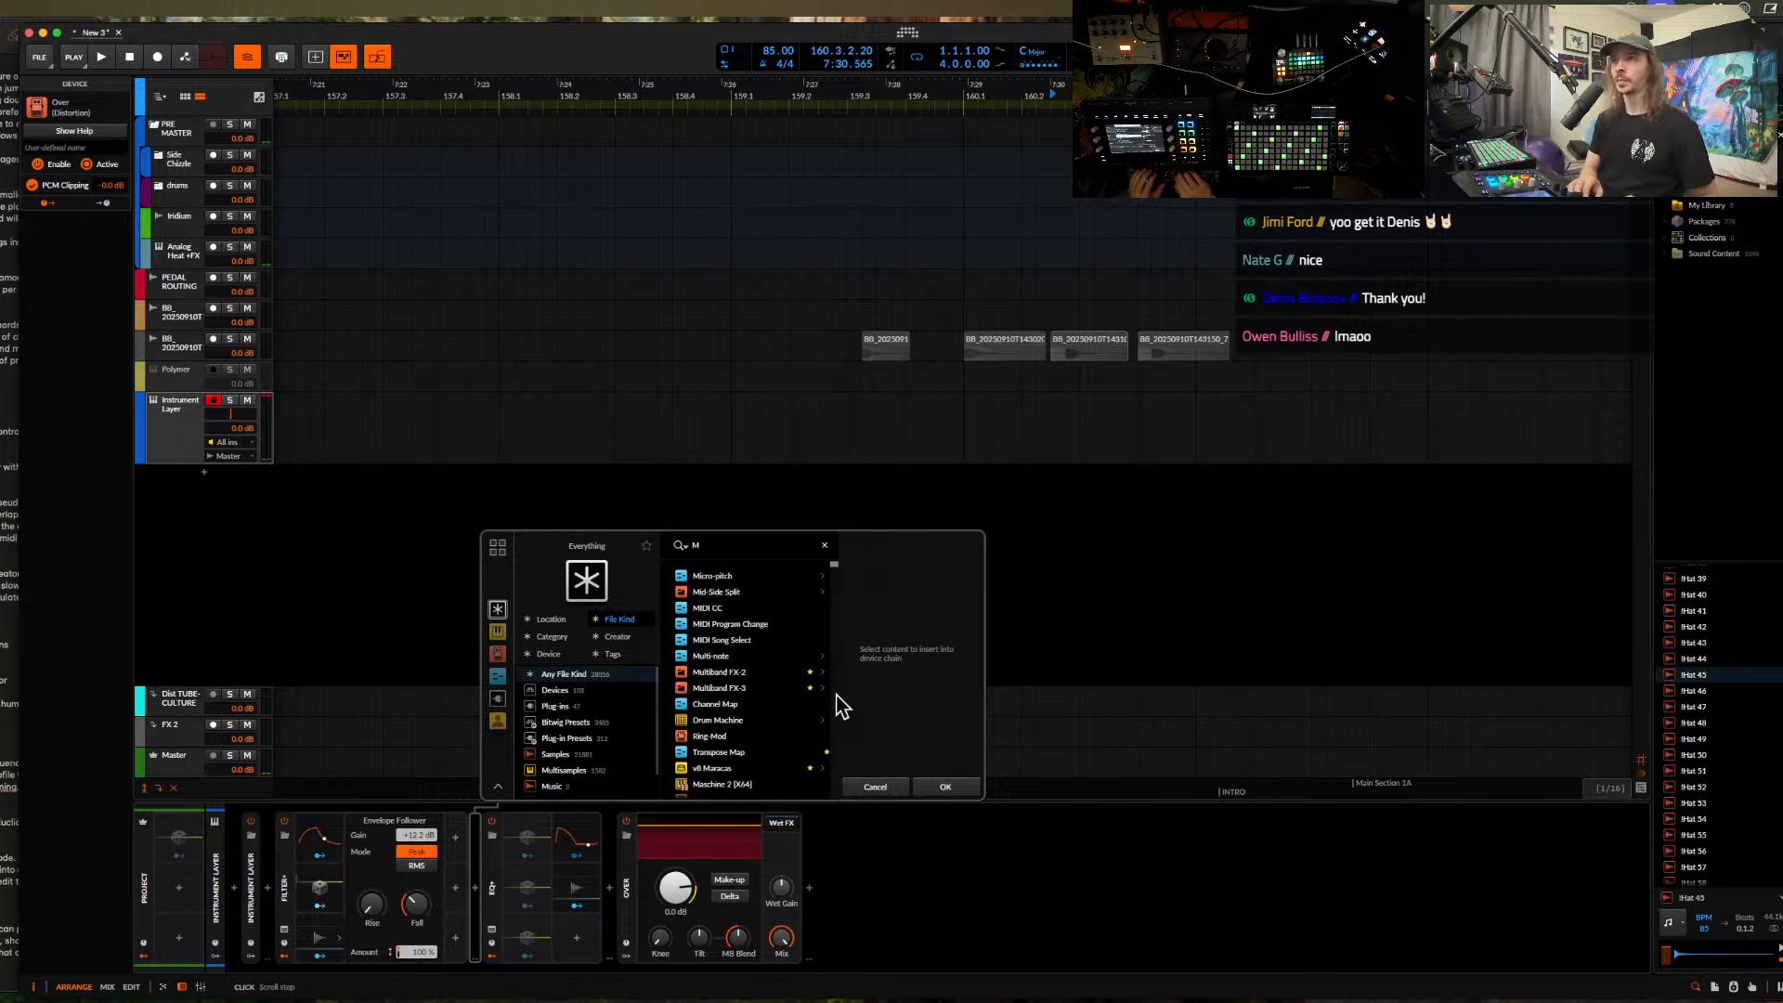
pyautogui.write('ID')
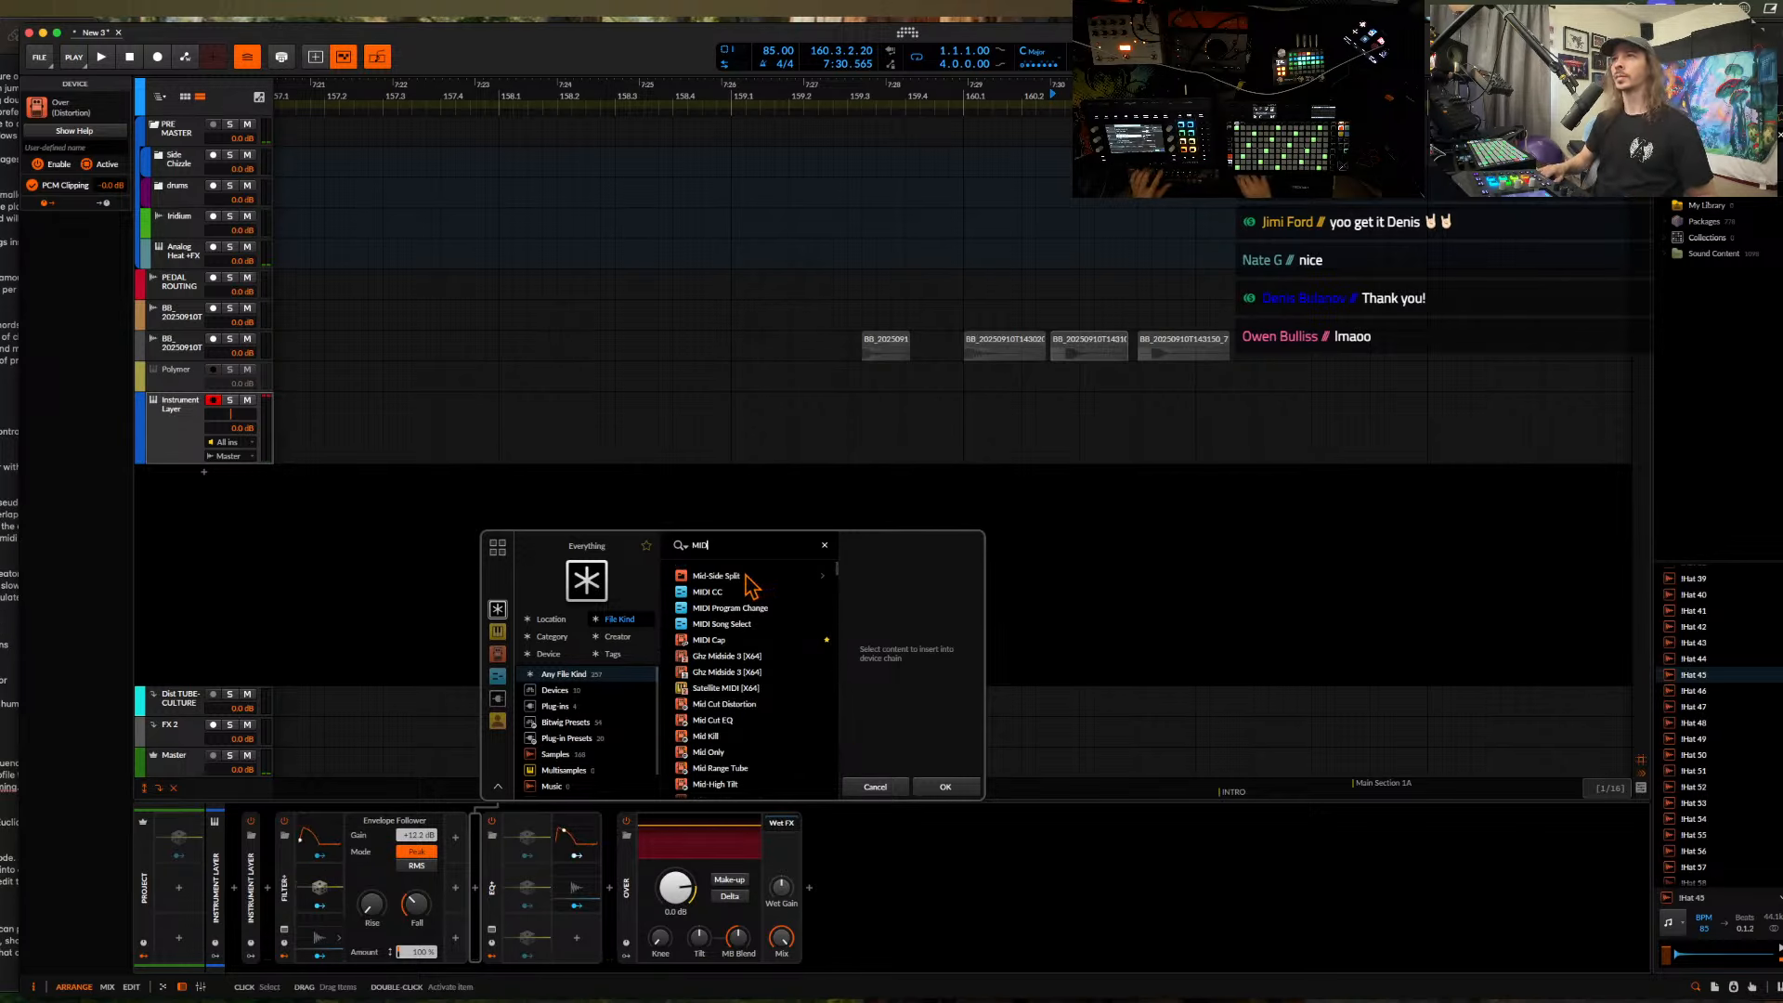
pyautogui.click(745, 577)
pyautogui.click(947, 783)
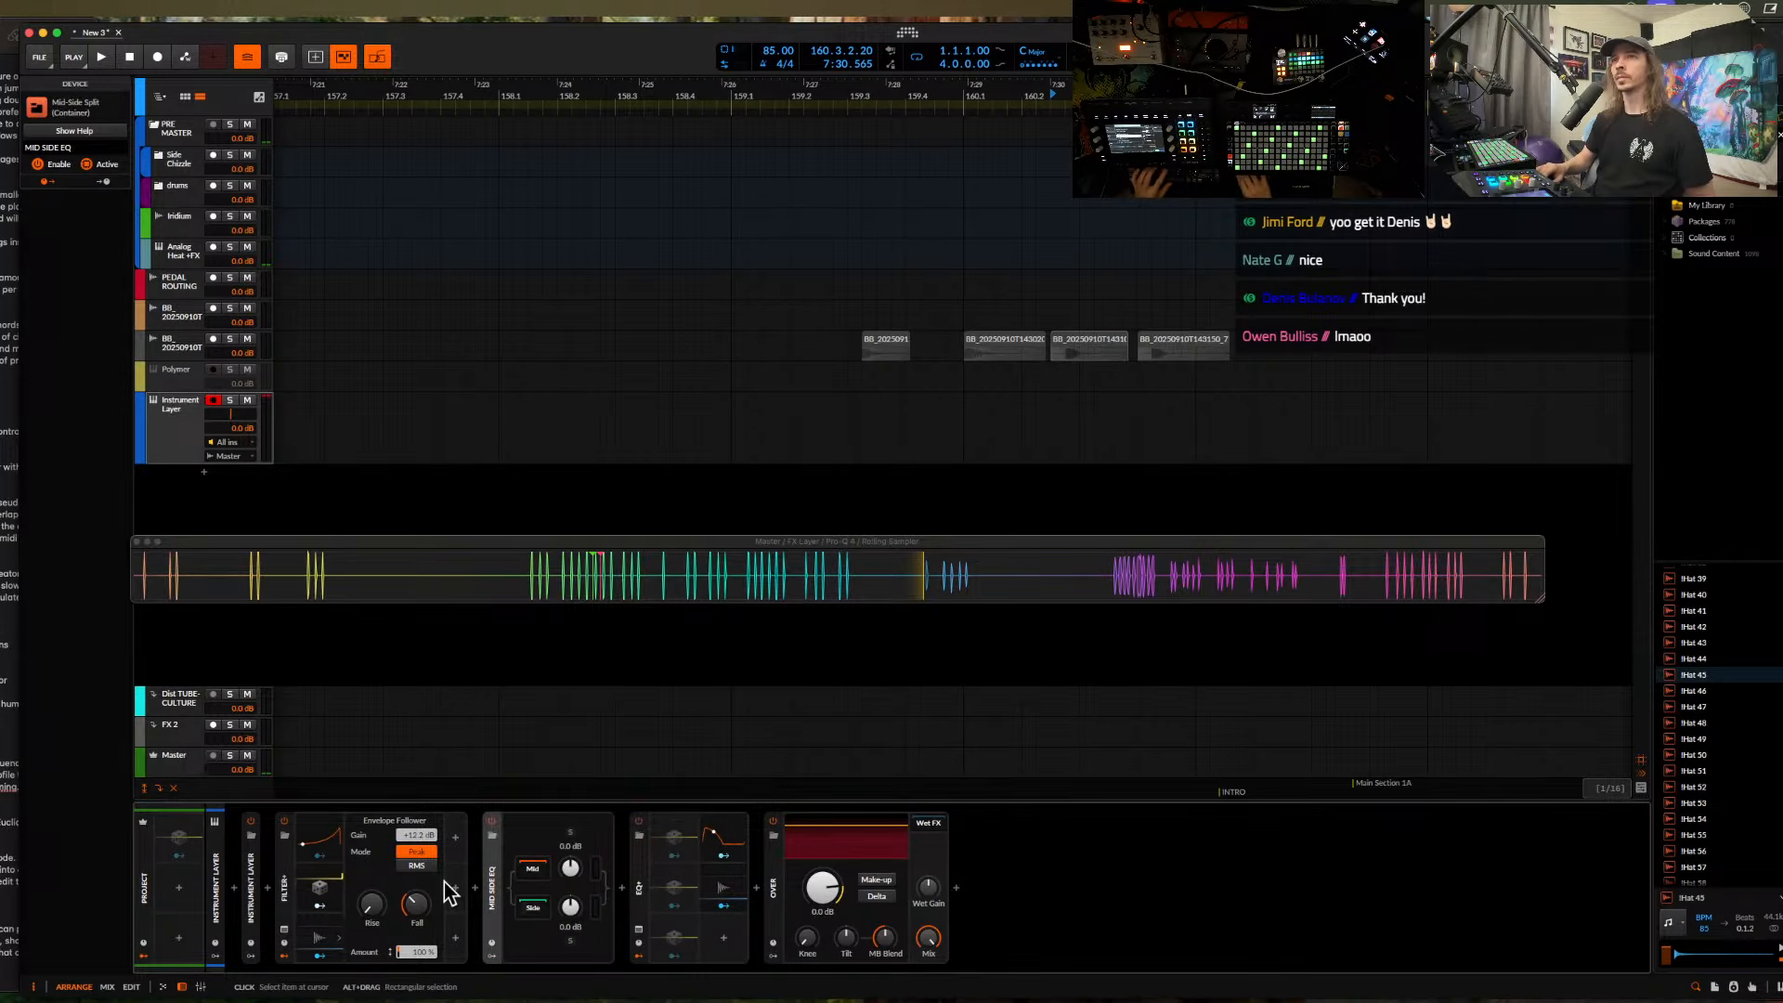
# - Open the Instrument Layer's second Polymer layer, view its Polymer patch, and insert a Mid-Side Split directly after that Polymer
pyautogui.doubleClick(254, 910)
pyautogui.click(296, 867)
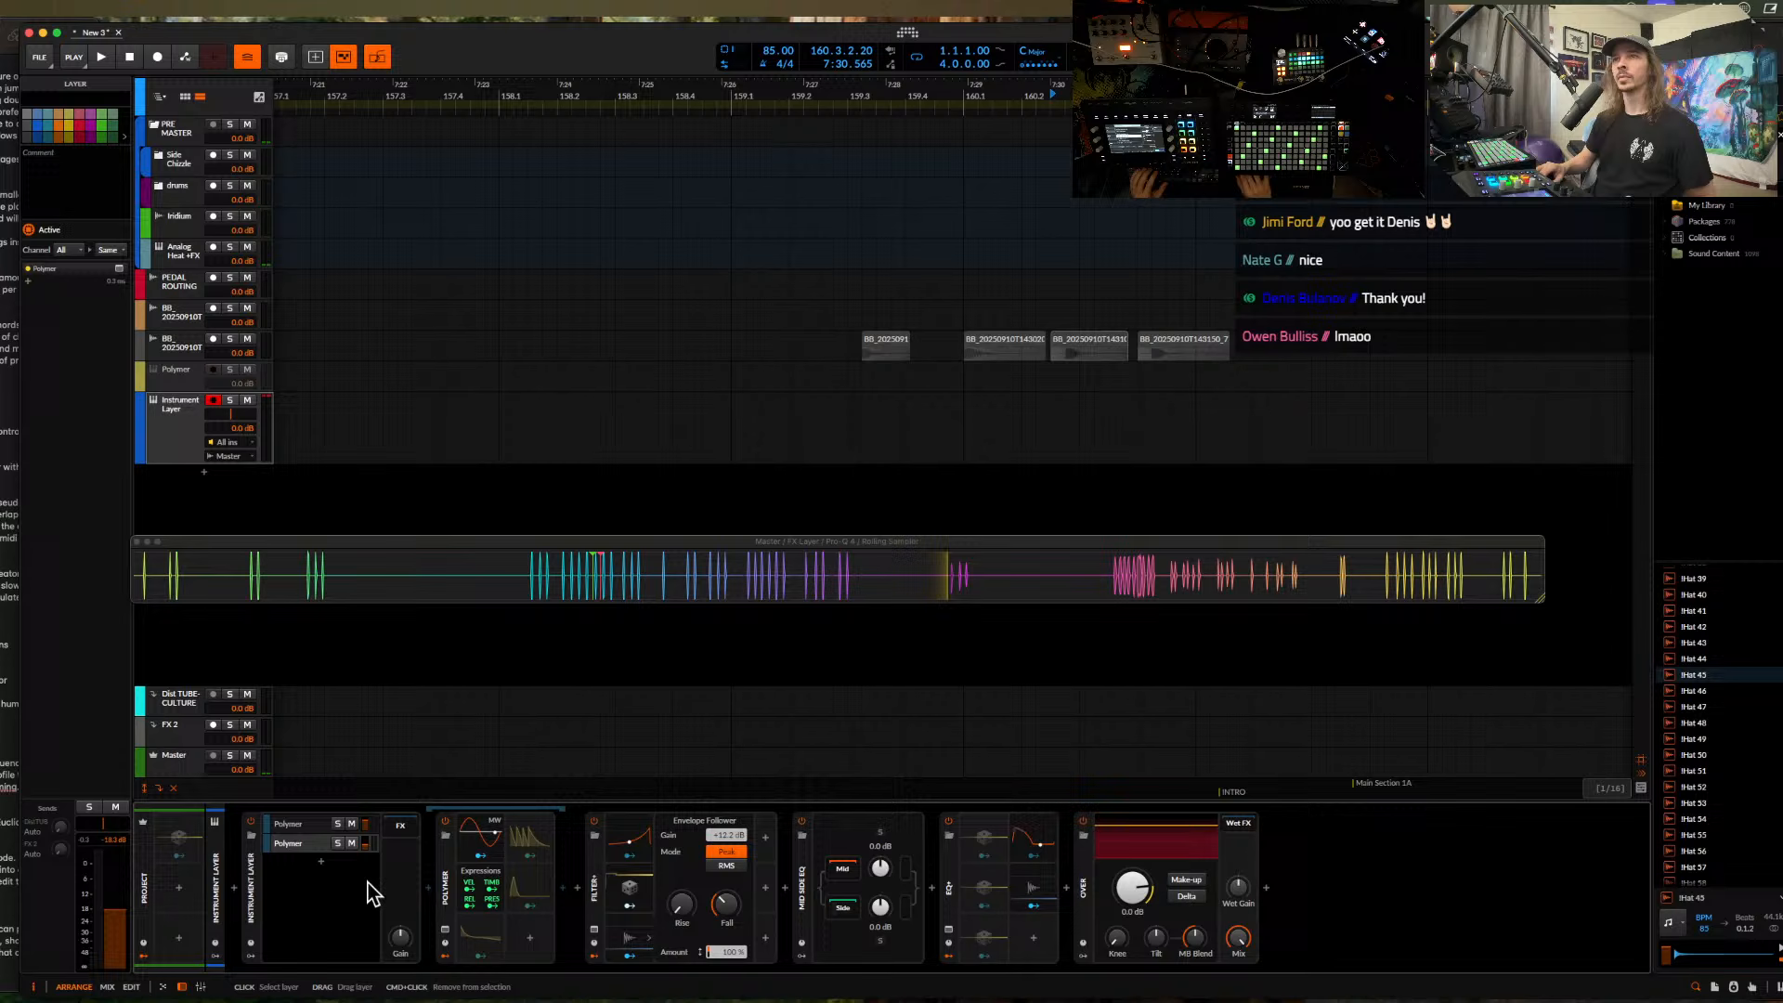
pyautogui.click(446, 930)
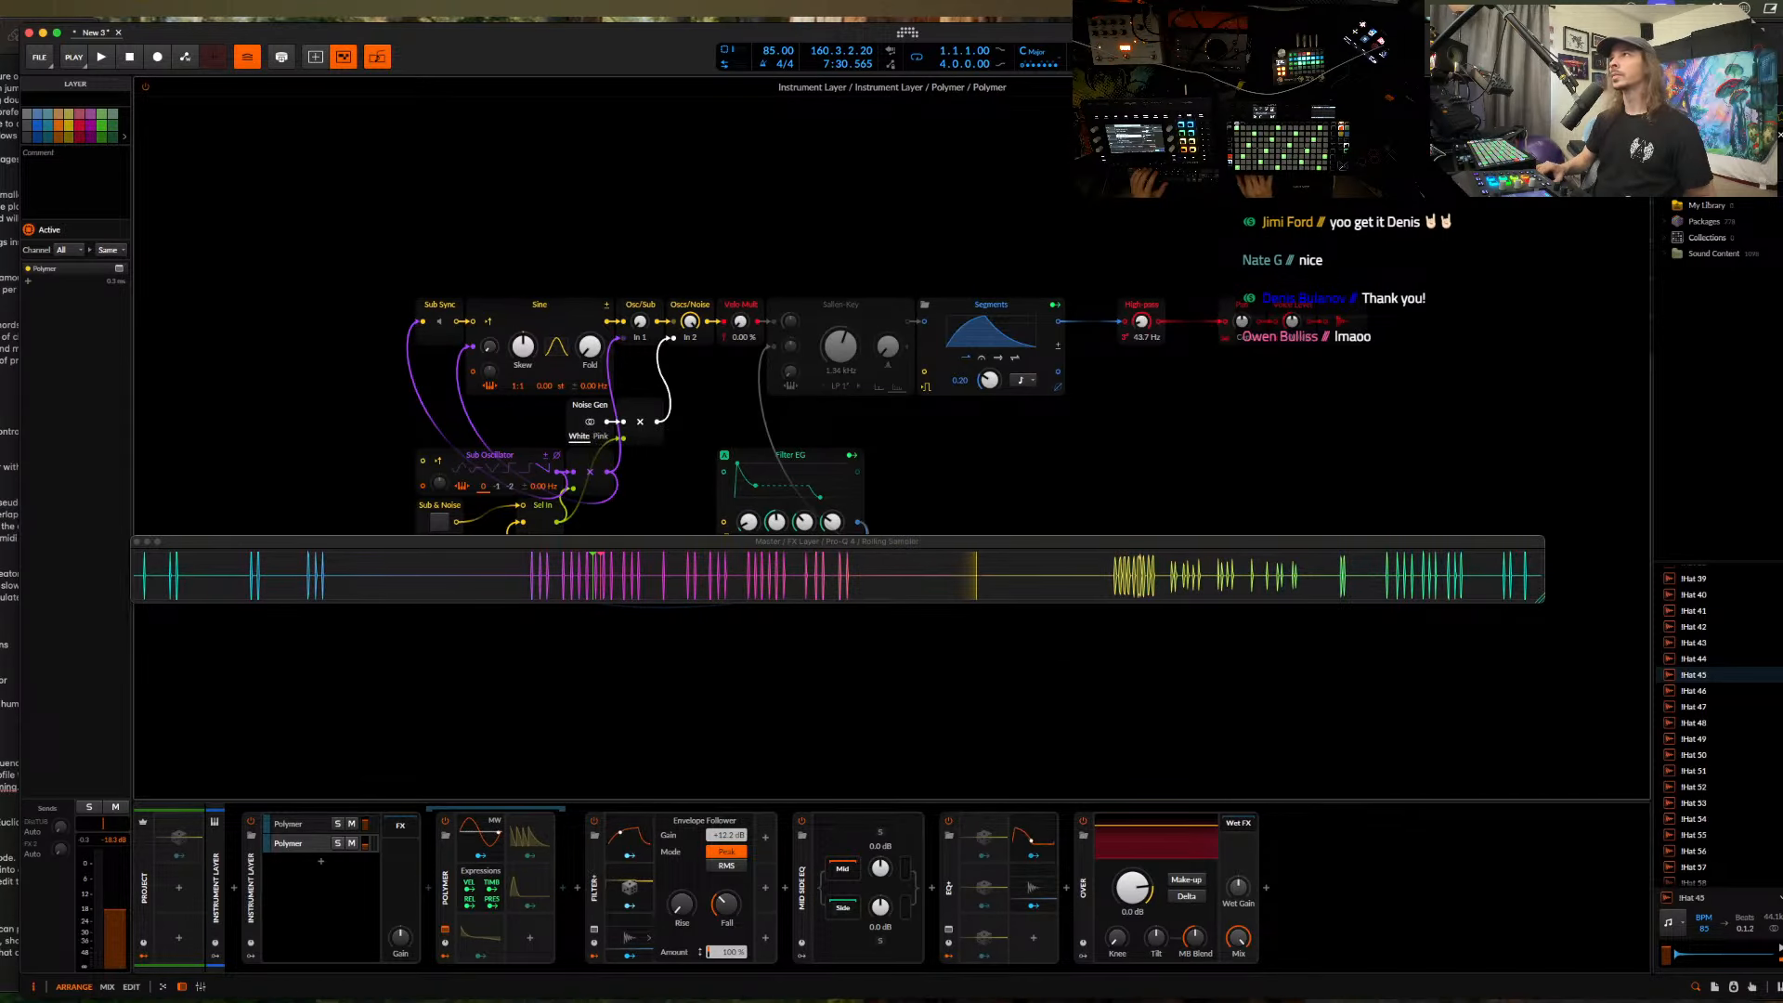
pyautogui.click(1639, 86)
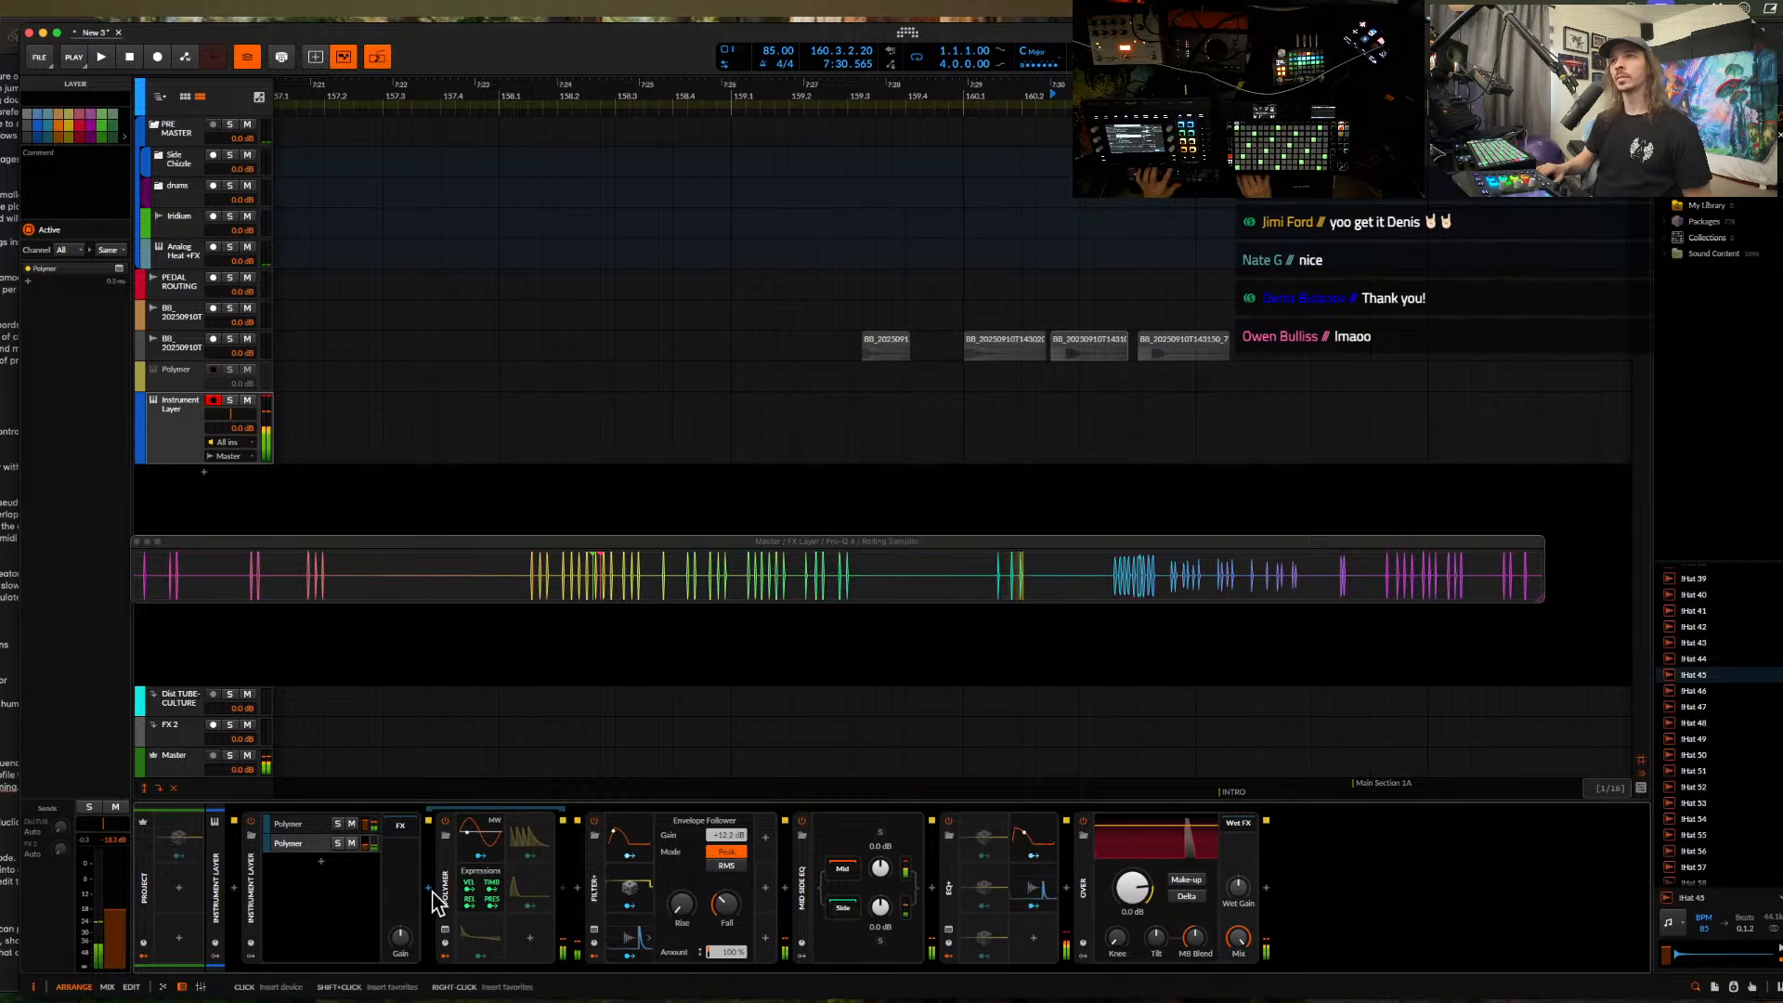
pyautogui.click(575, 889)
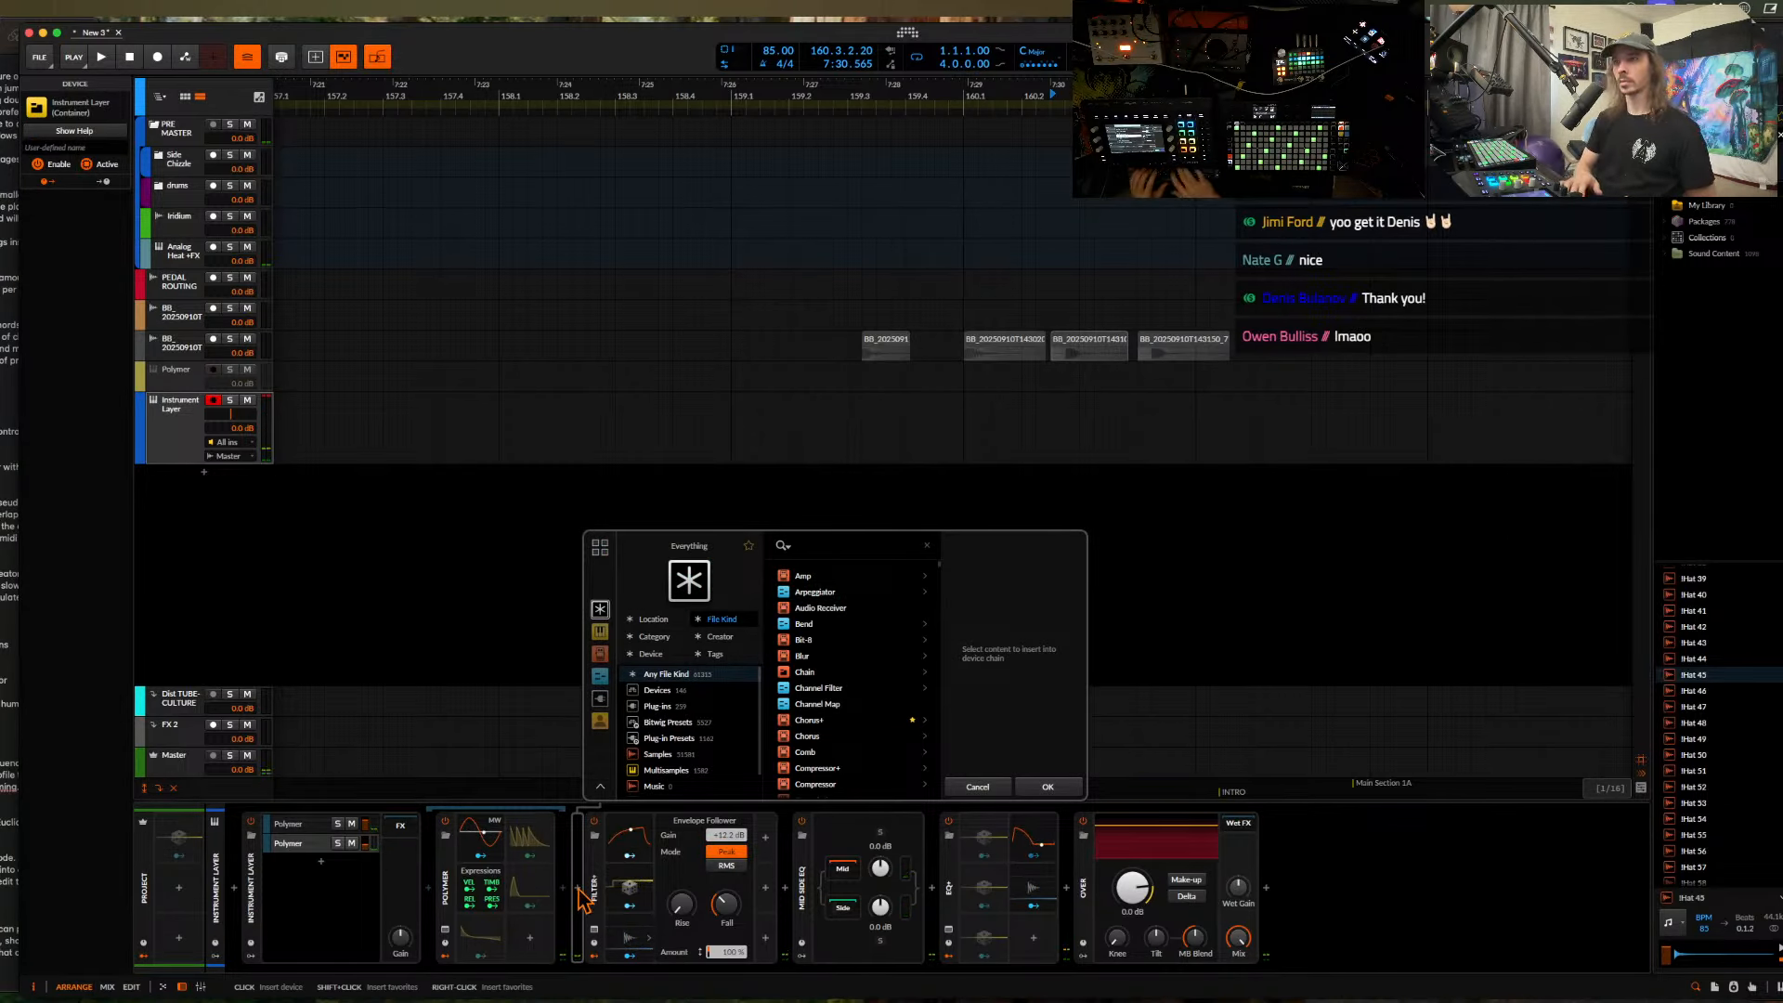
pyautogui.click(827, 577)
pyautogui.click(1047, 787)
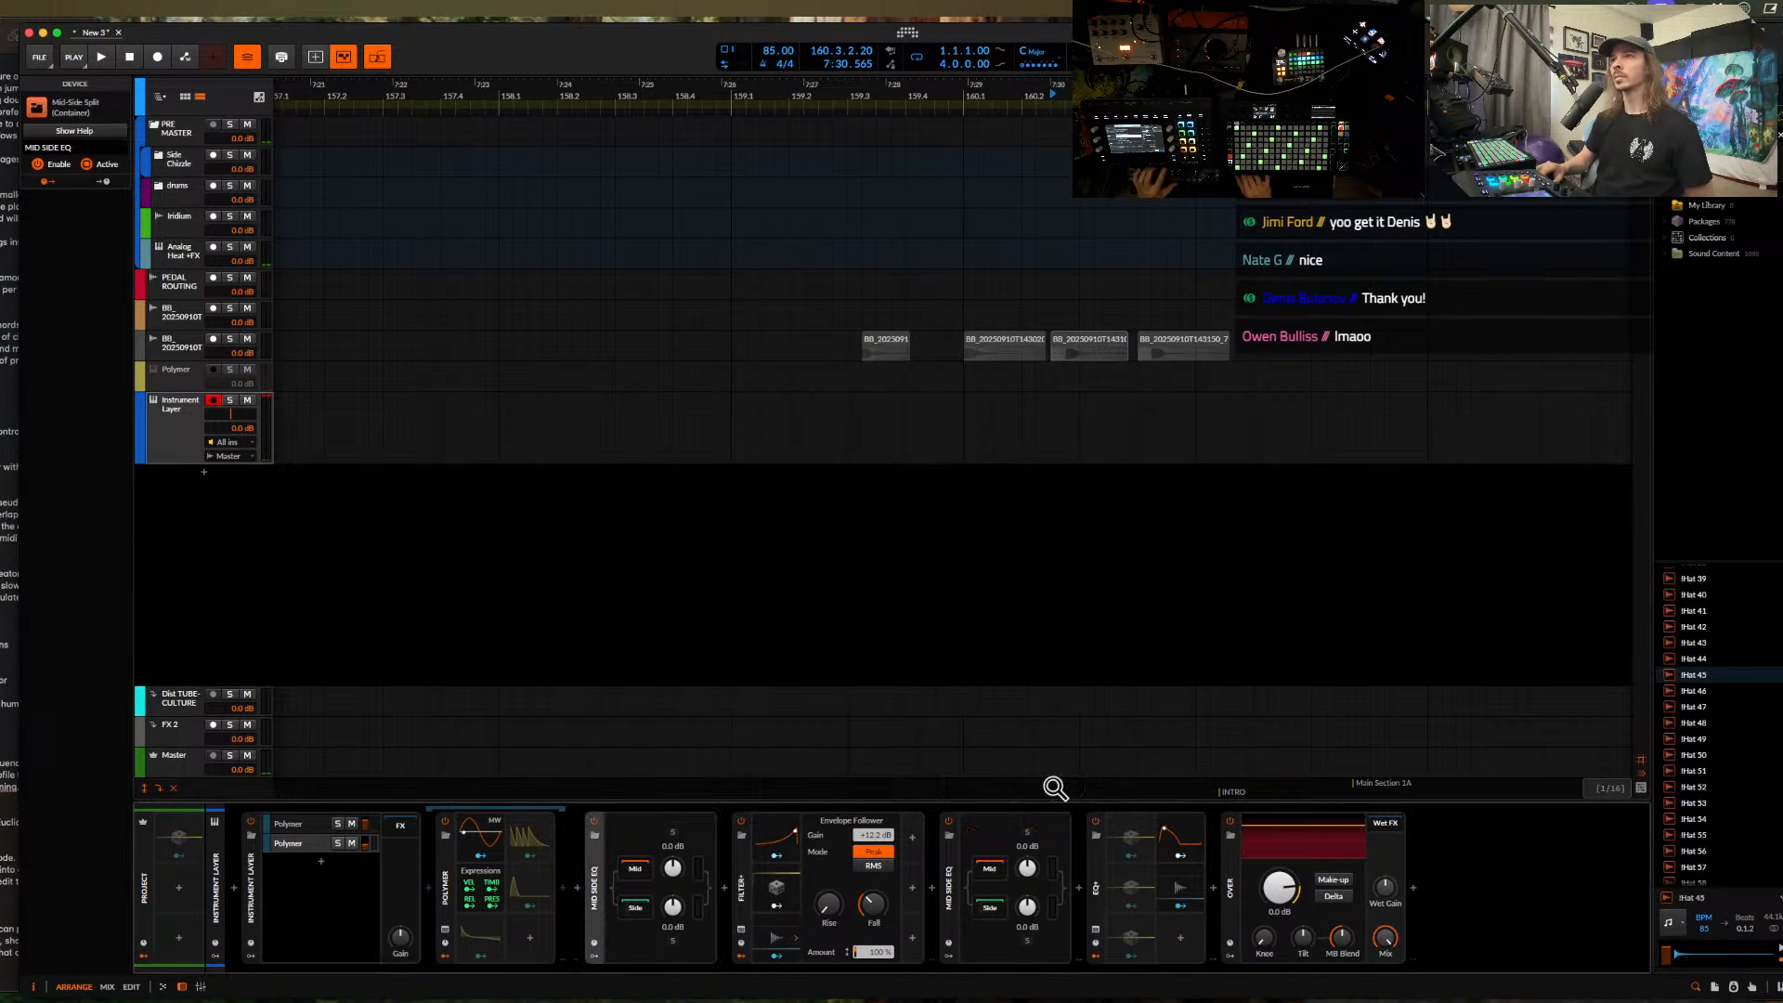
# - Insert Convolution before EQ+ in the Side chain of the new Mid-Side Split
pyautogui.click(634, 905)
pyautogui.click(726, 892)
pyautogui.write('conv')
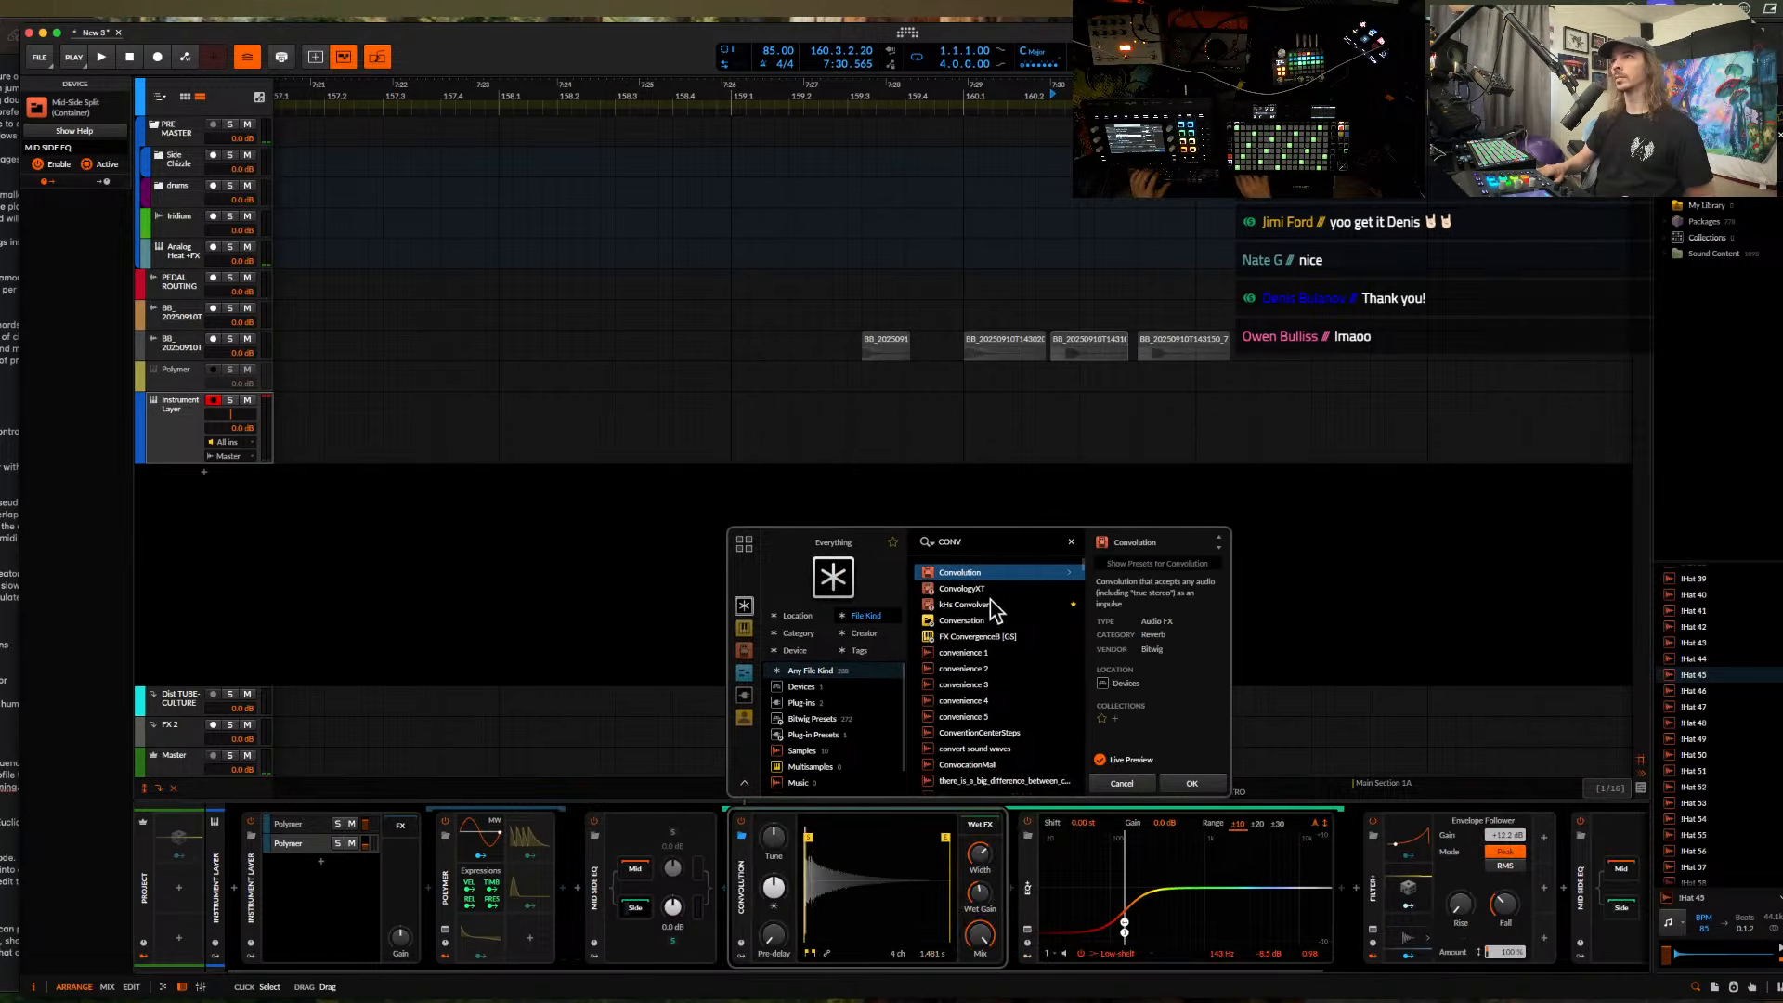
pyautogui.click(1190, 784)
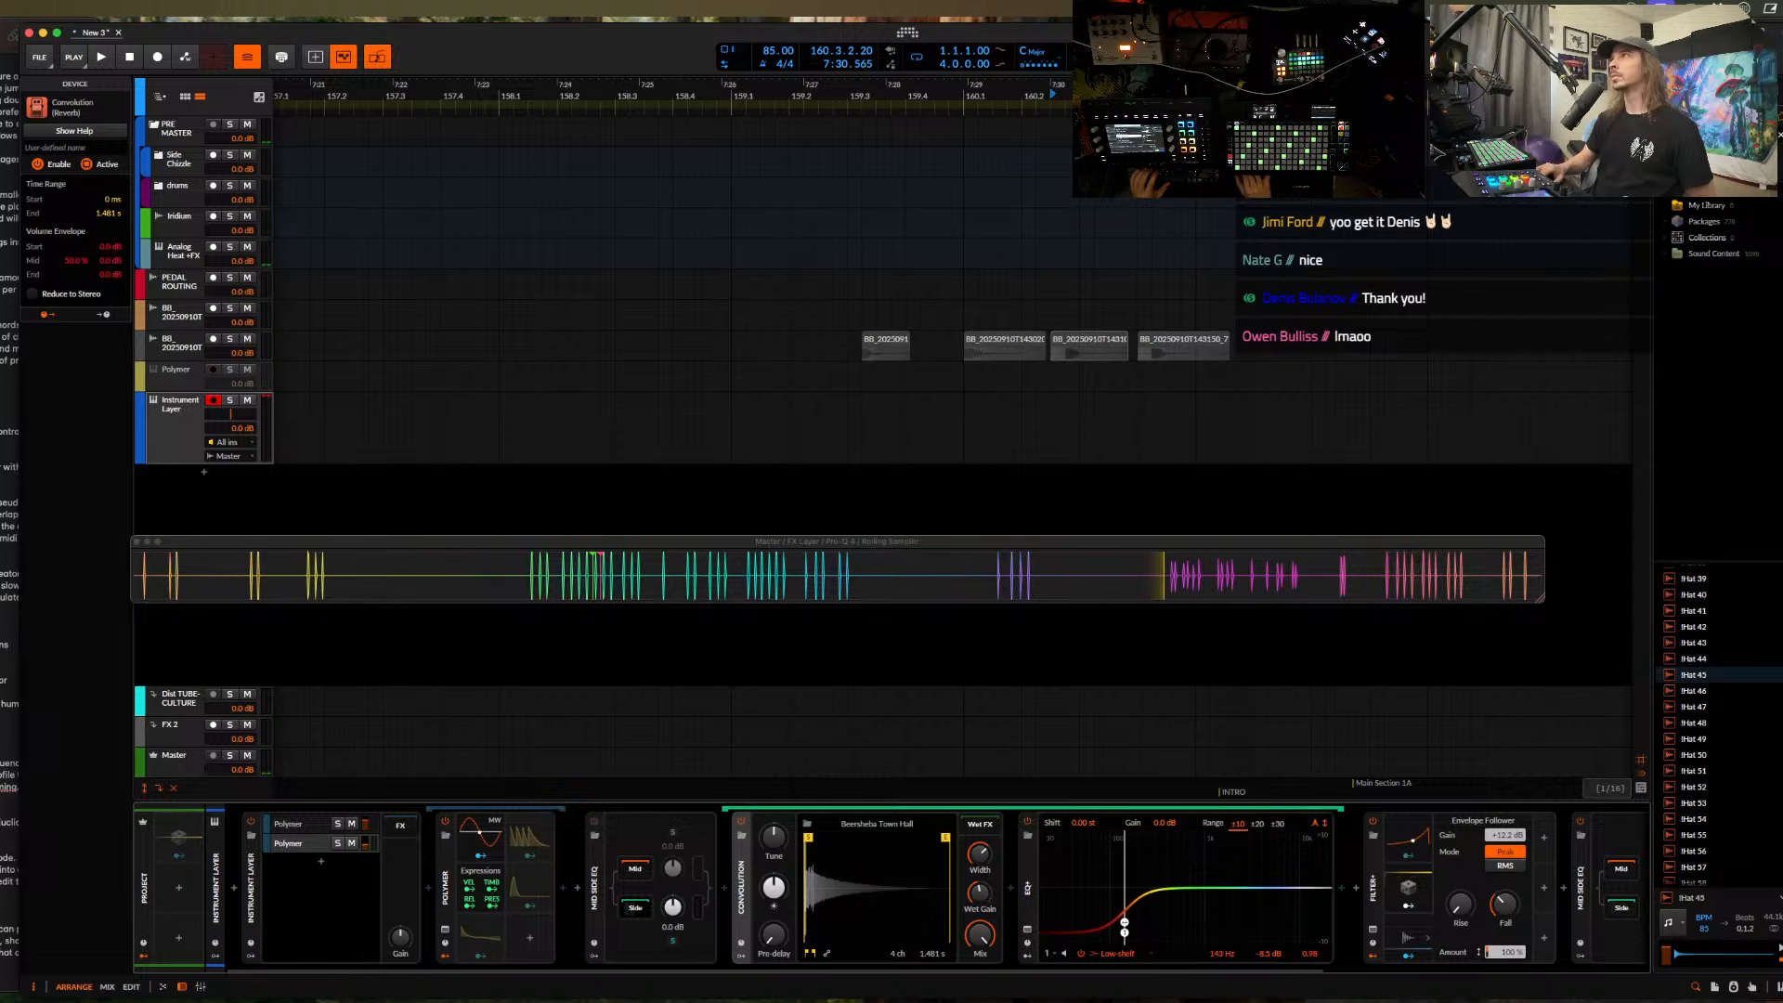
# - Search the browser for "rim", audition samples including Rim YMCA 3 02, and load Rimshot Black Beauty 2 A as Convolution's impulse
pyautogui.click(1717, 135)
pyautogui.write('rim')
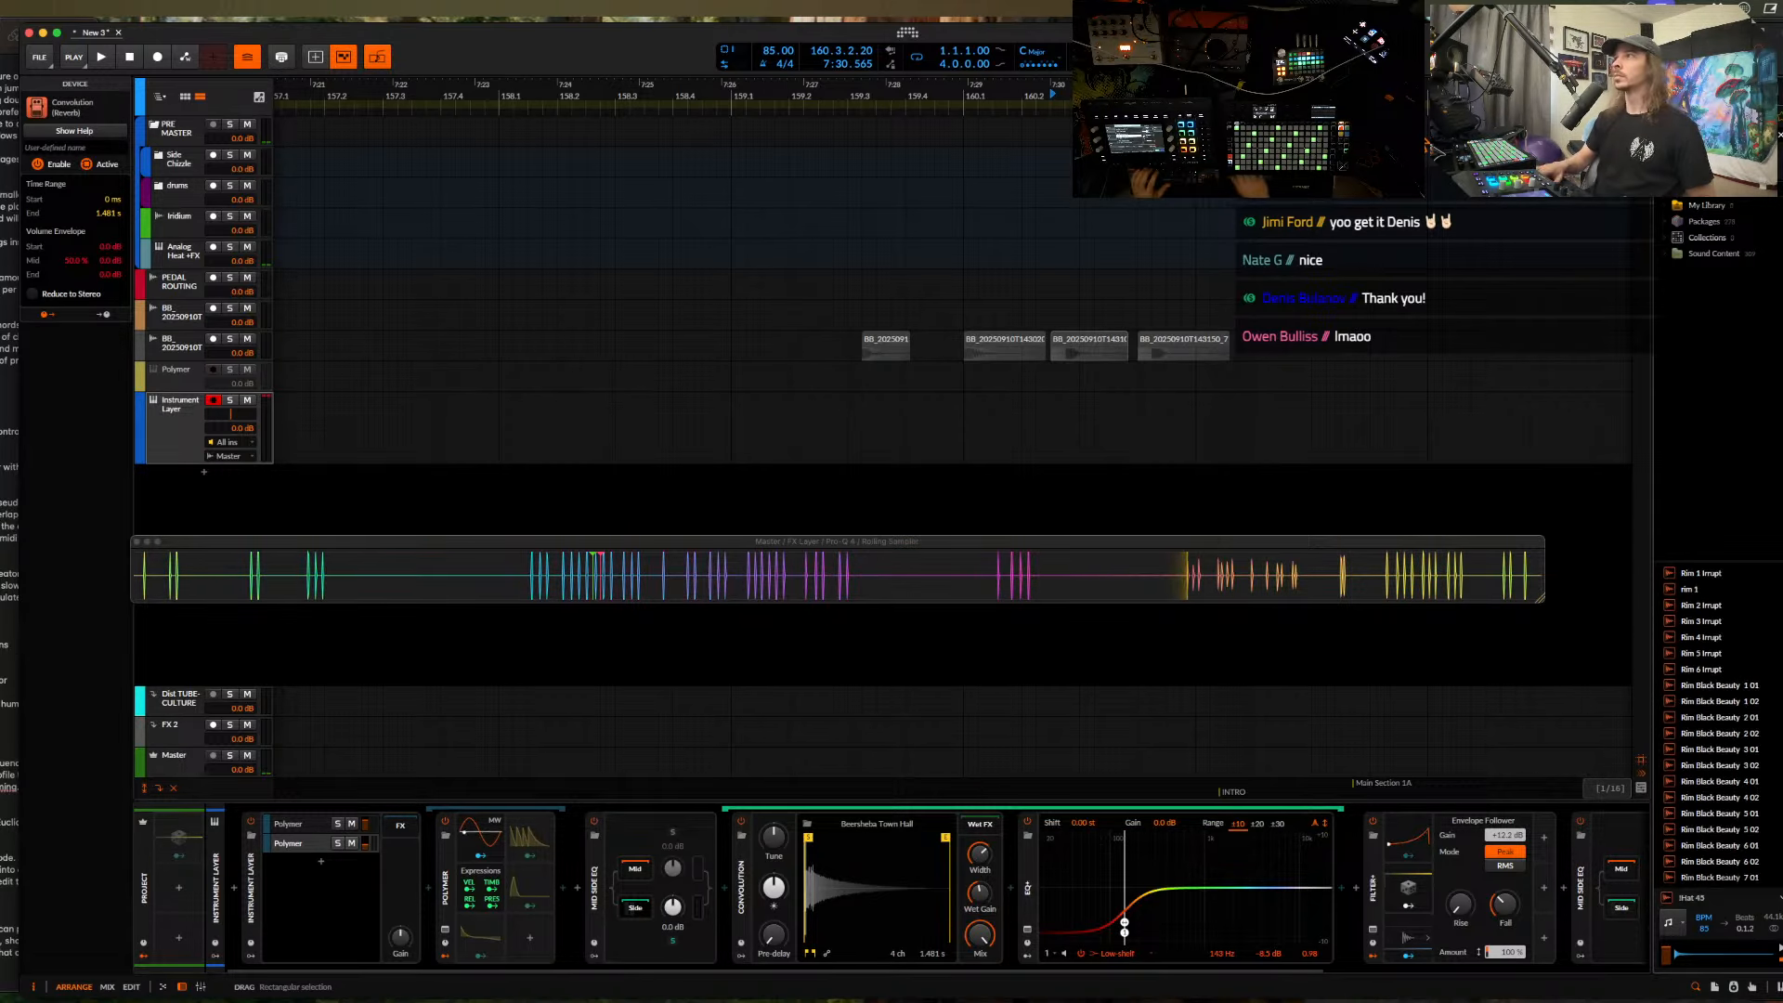
pyautogui.click(1708, 624)
pyautogui.scroll(-5, 1707, 641)
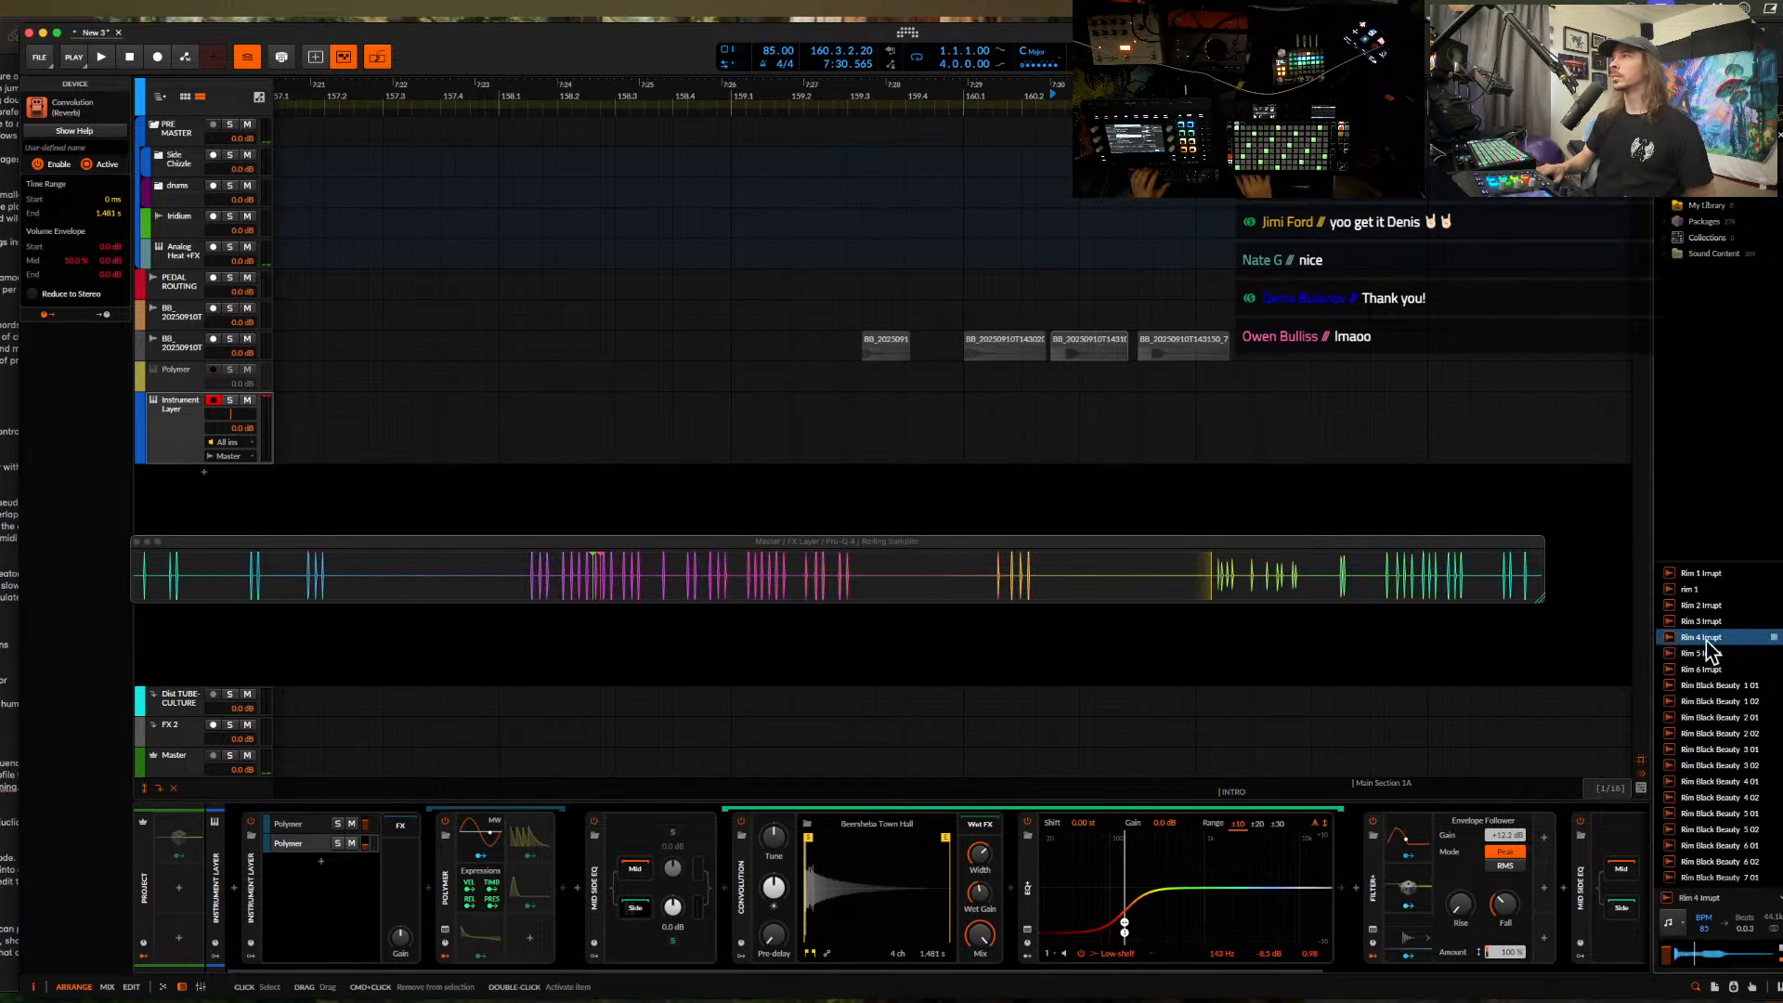
pyautogui.click(1706, 646)
pyautogui.scroll(-3, 1706, 646)
pyautogui.click(1705, 641)
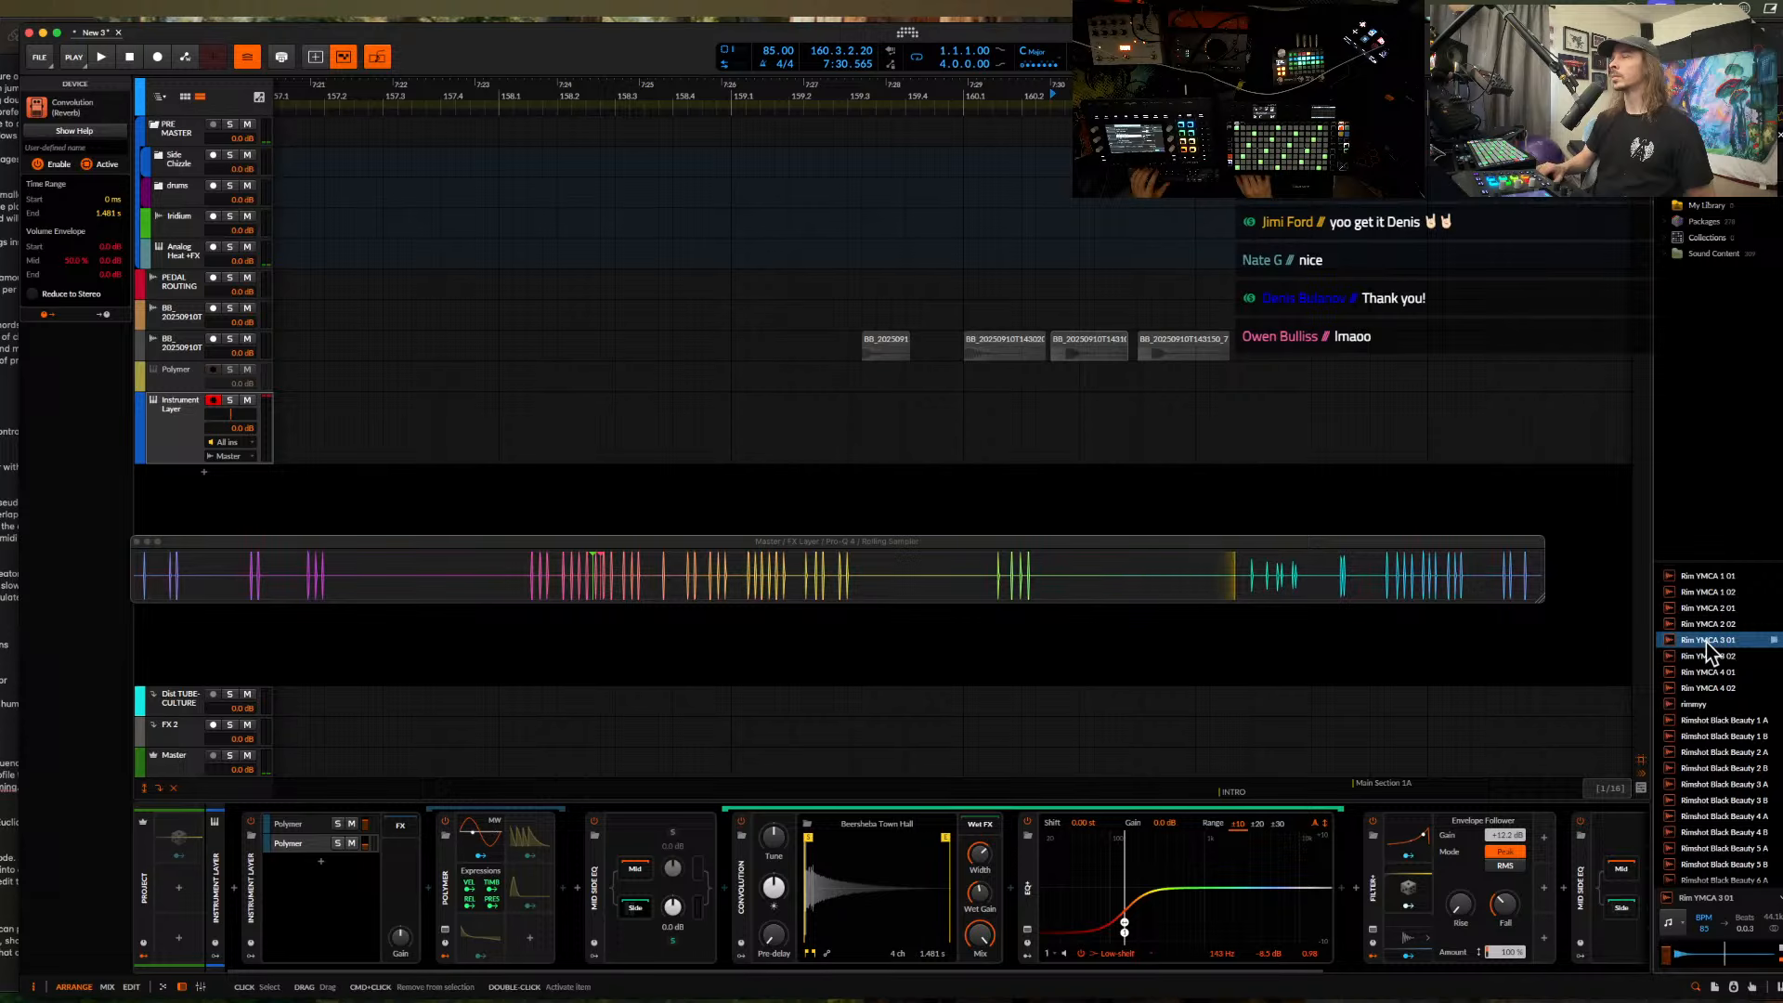
pyautogui.click(1703, 656)
pyautogui.moveTo(1707, 666); pyautogui.dragTo(850, 905)
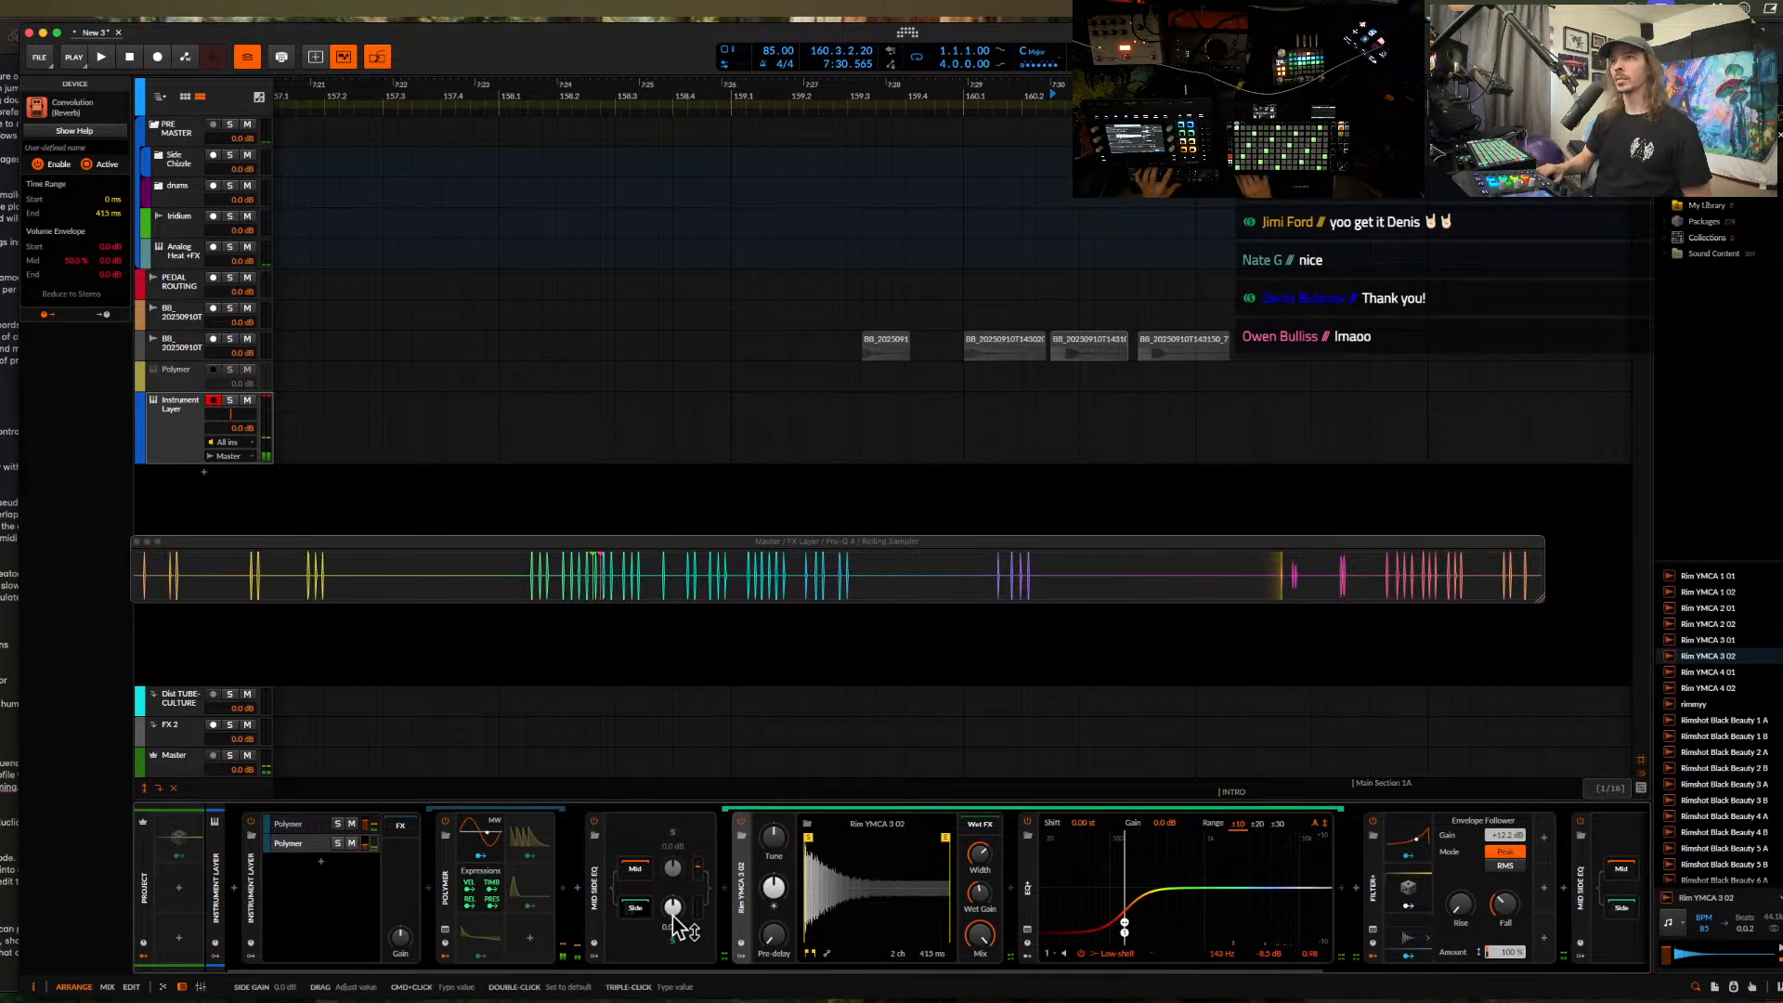
pyautogui.click(1716, 753)
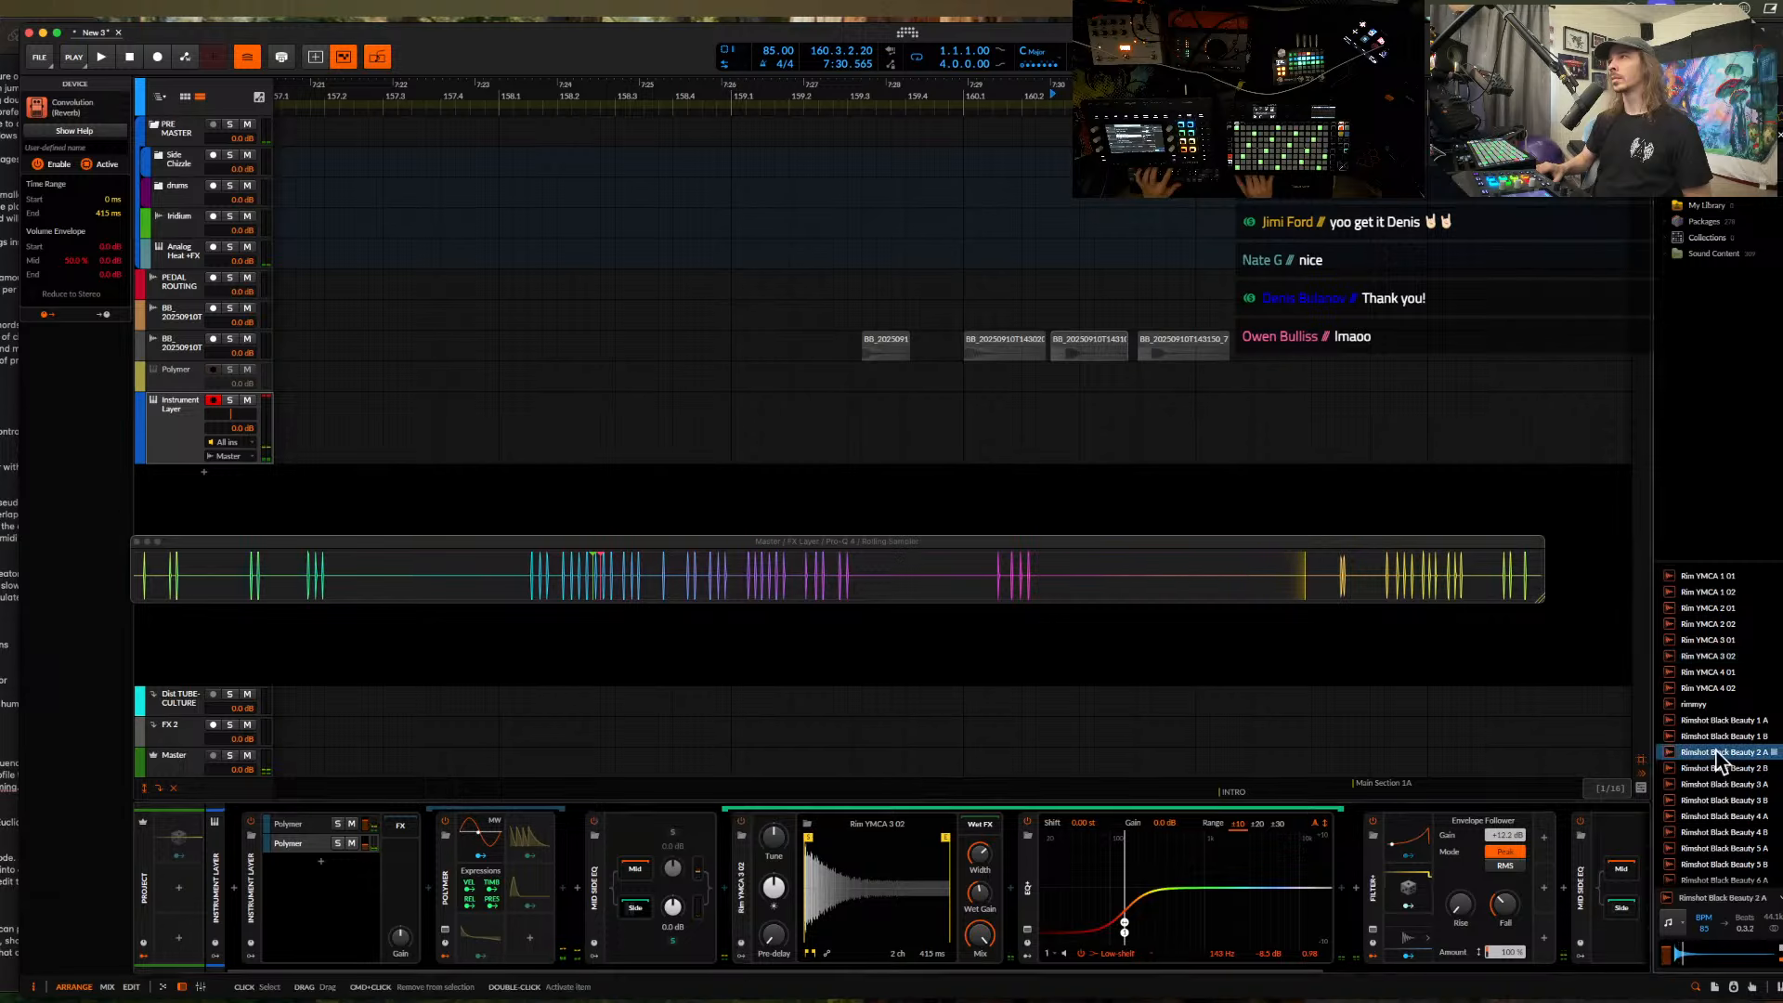
pyautogui.moveTo(1715, 752); pyautogui.dragTo(868, 906)
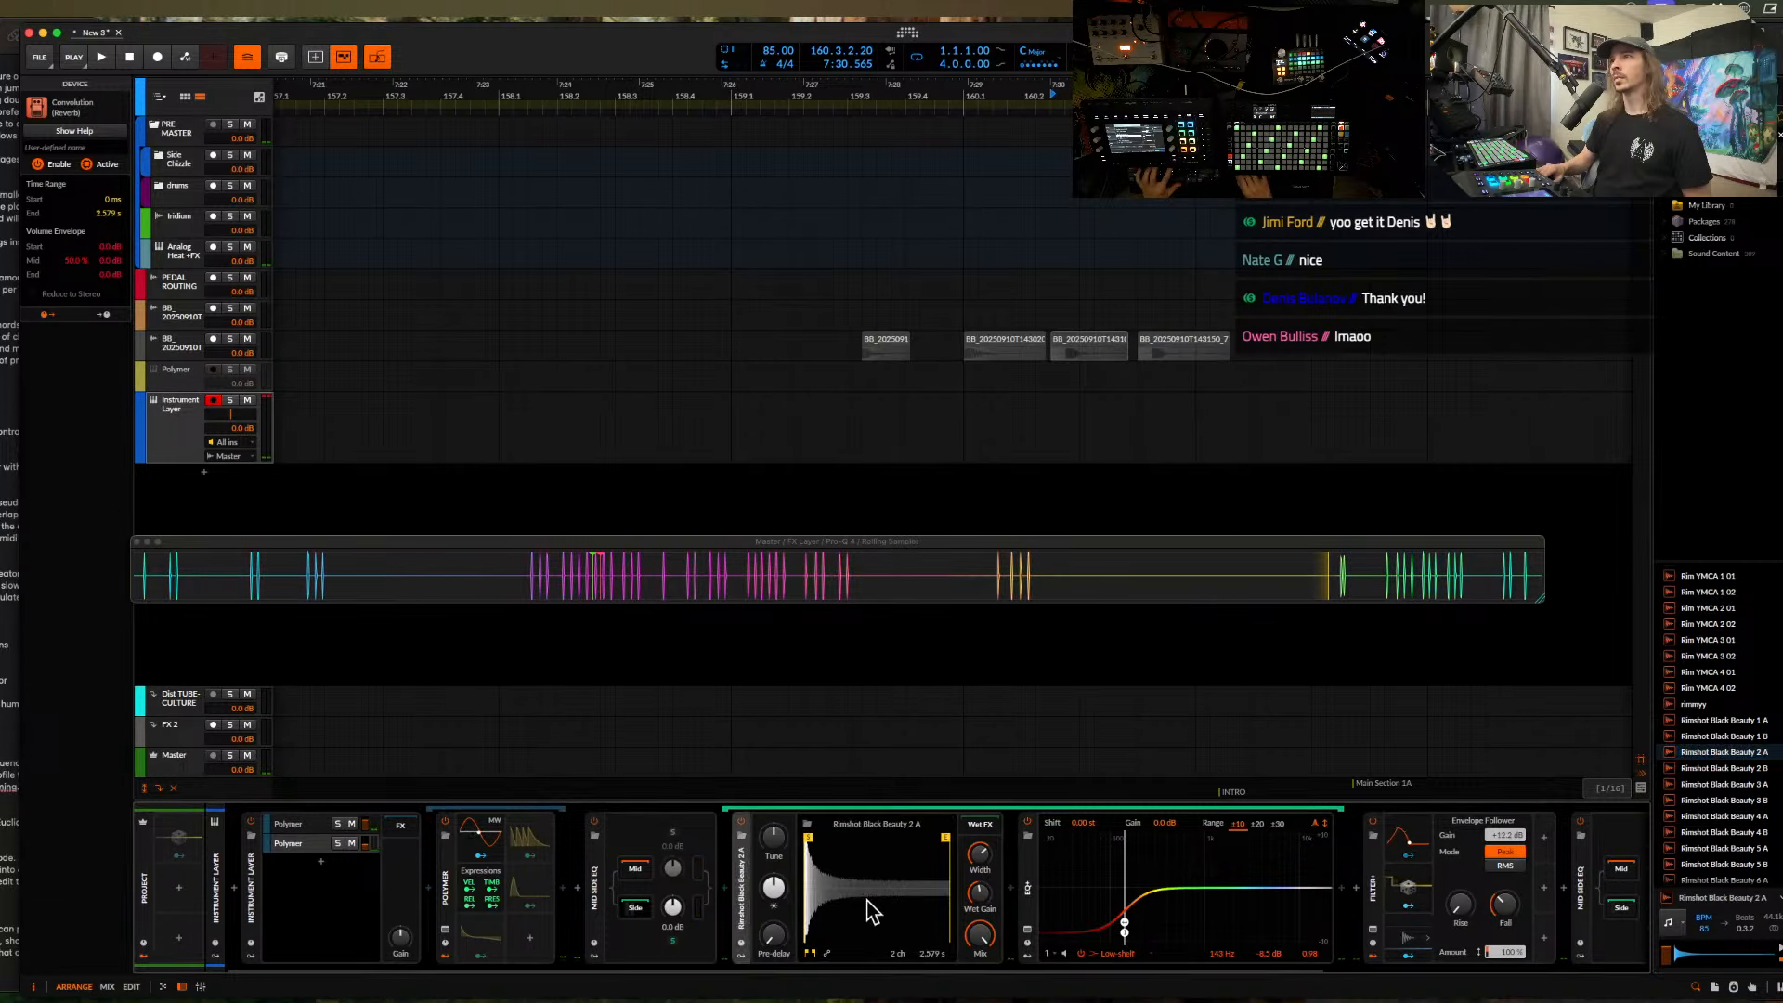
# - Drop the mid and end points of Convolution's volume envelope to -∞ dB, shorten the mid time, and raise the Side gain to +7.0 dB
pyautogui.click(826, 954)
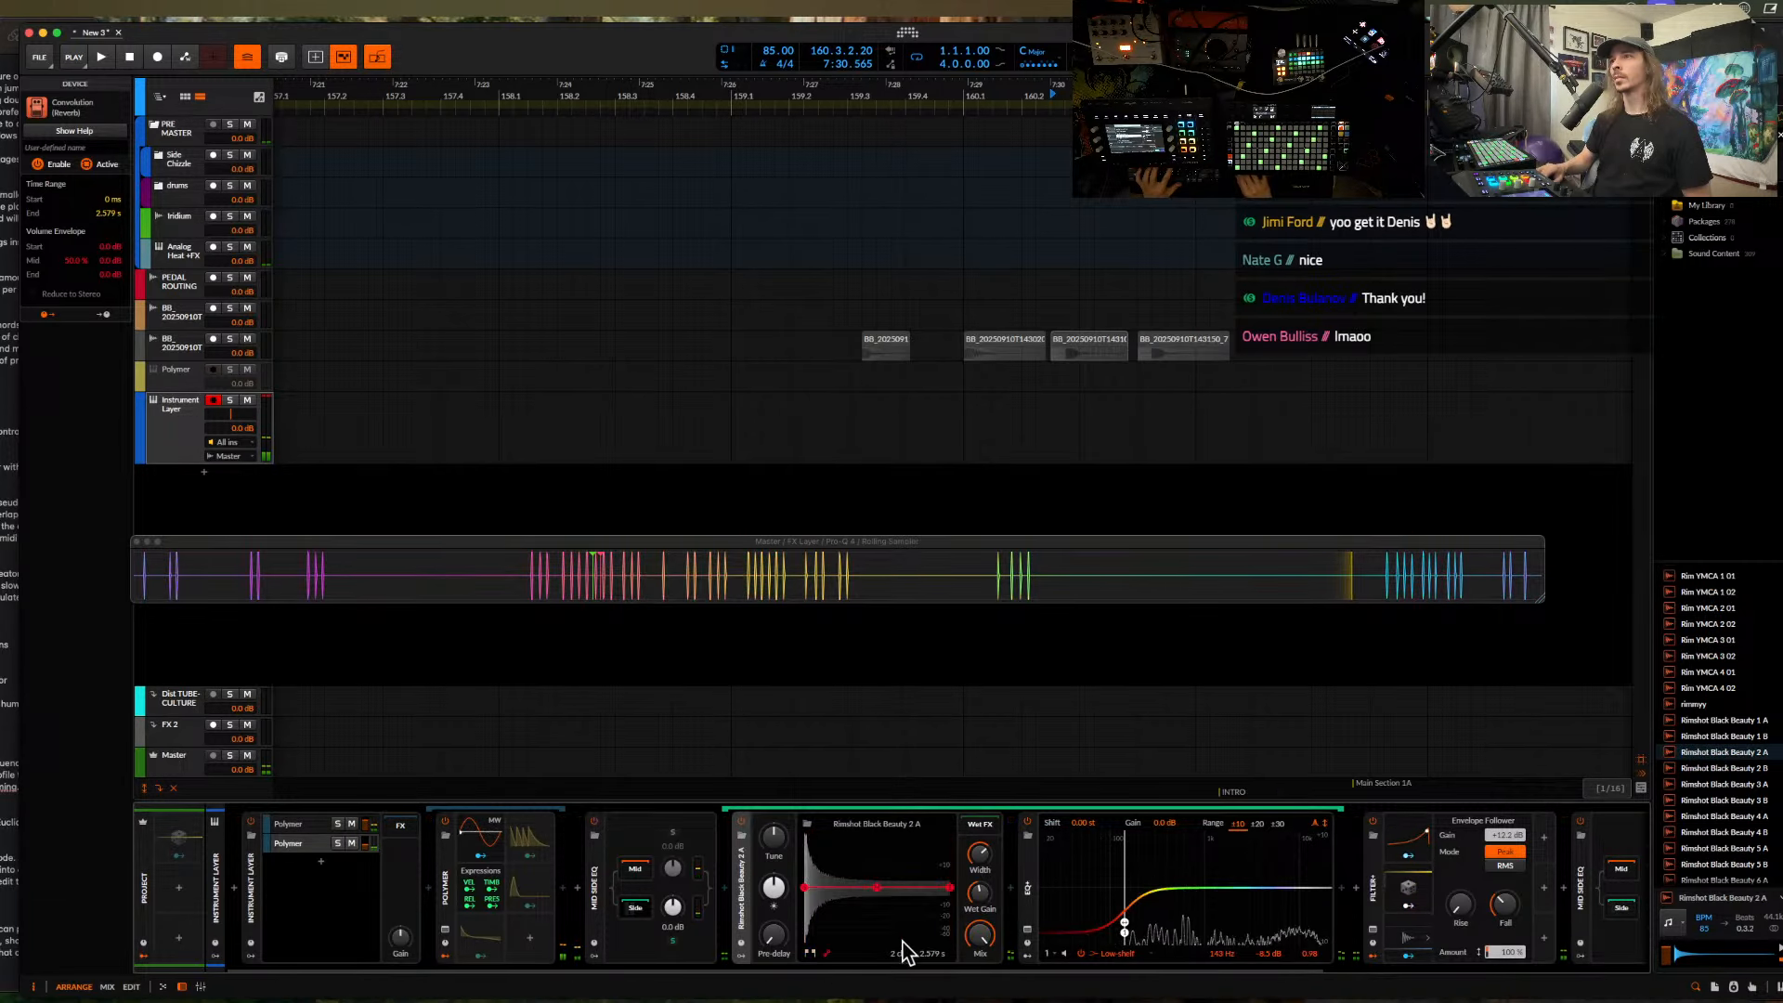
pyautogui.moveTo(949, 887); pyautogui.dragTo(951, 993)
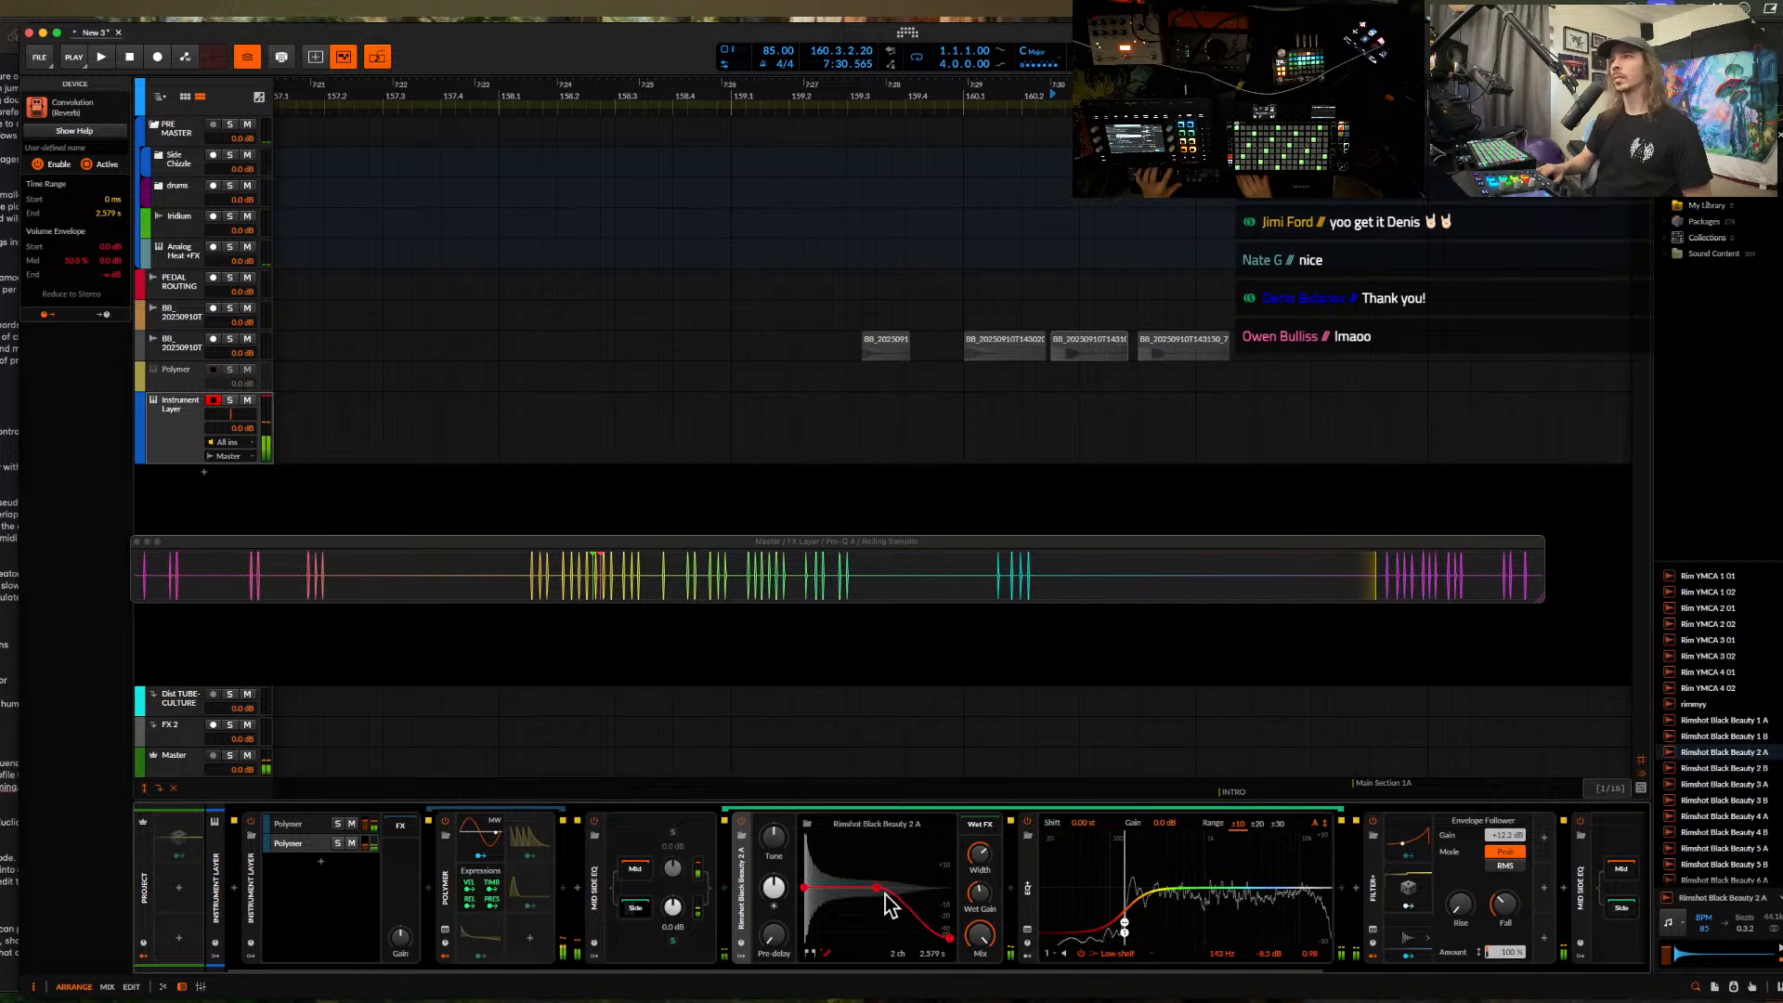
pyautogui.moveTo(877, 888); pyautogui.dragTo(877, 925)
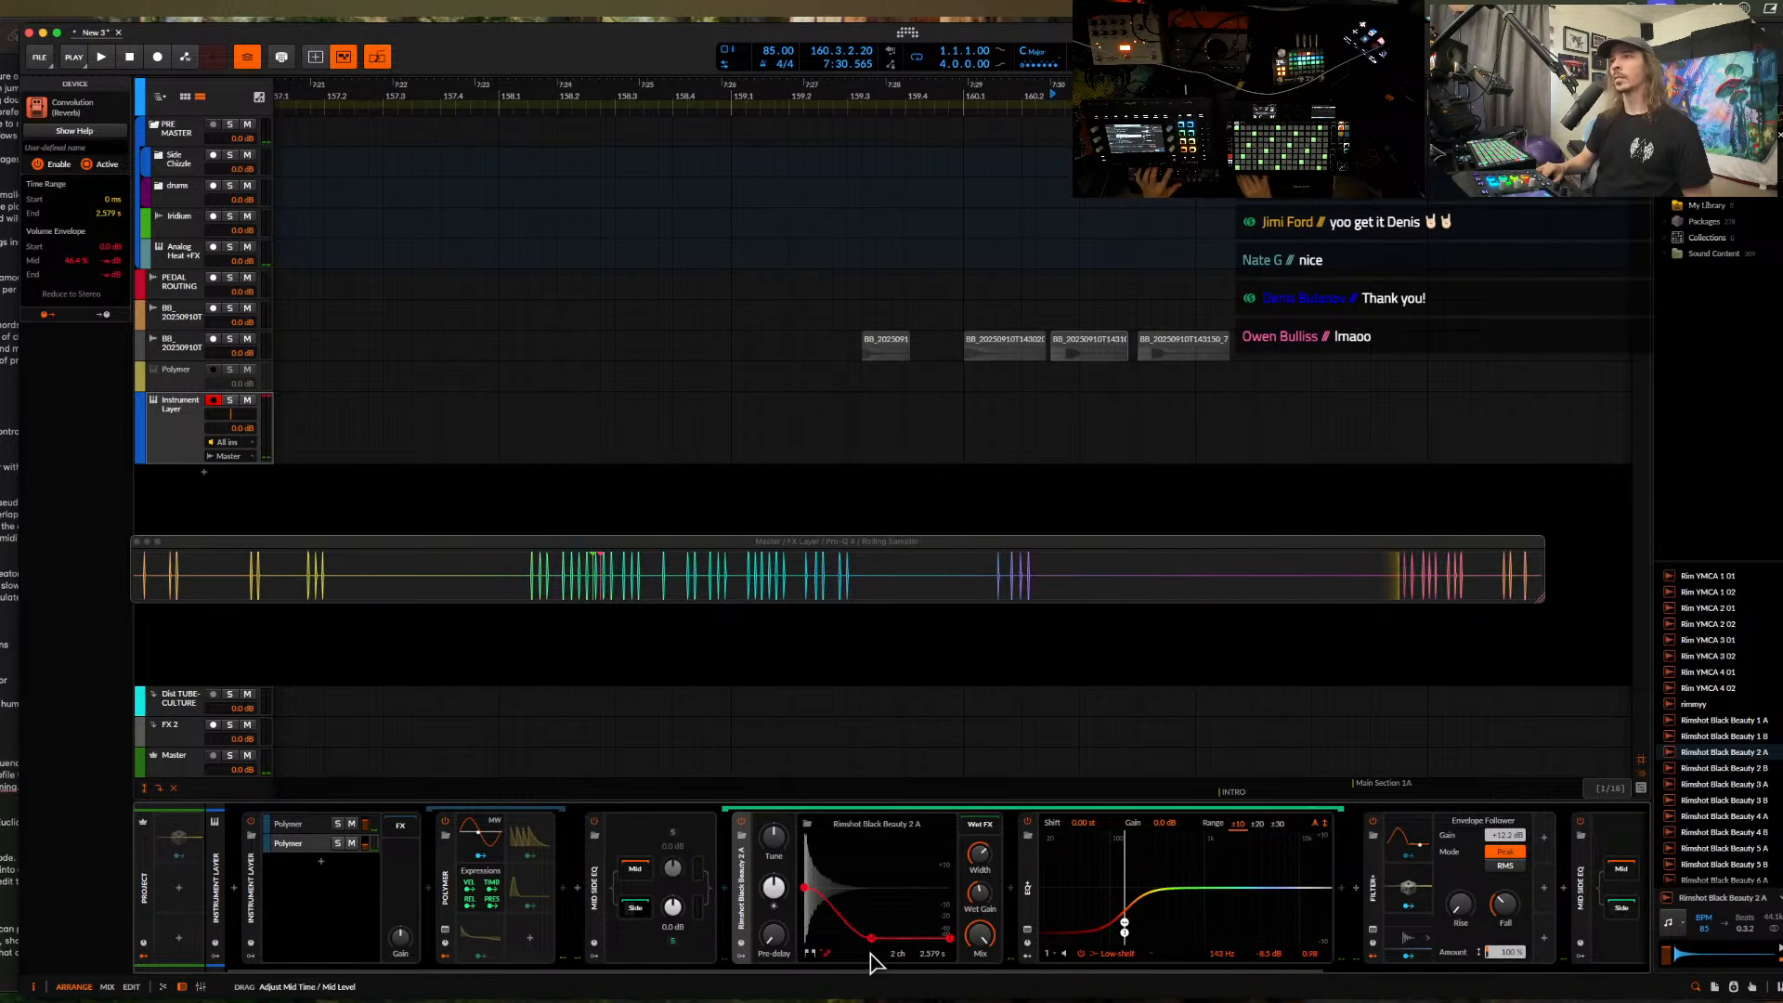
pyautogui.moveTo(672, 905); pyautogui.dragTo(672, 873)
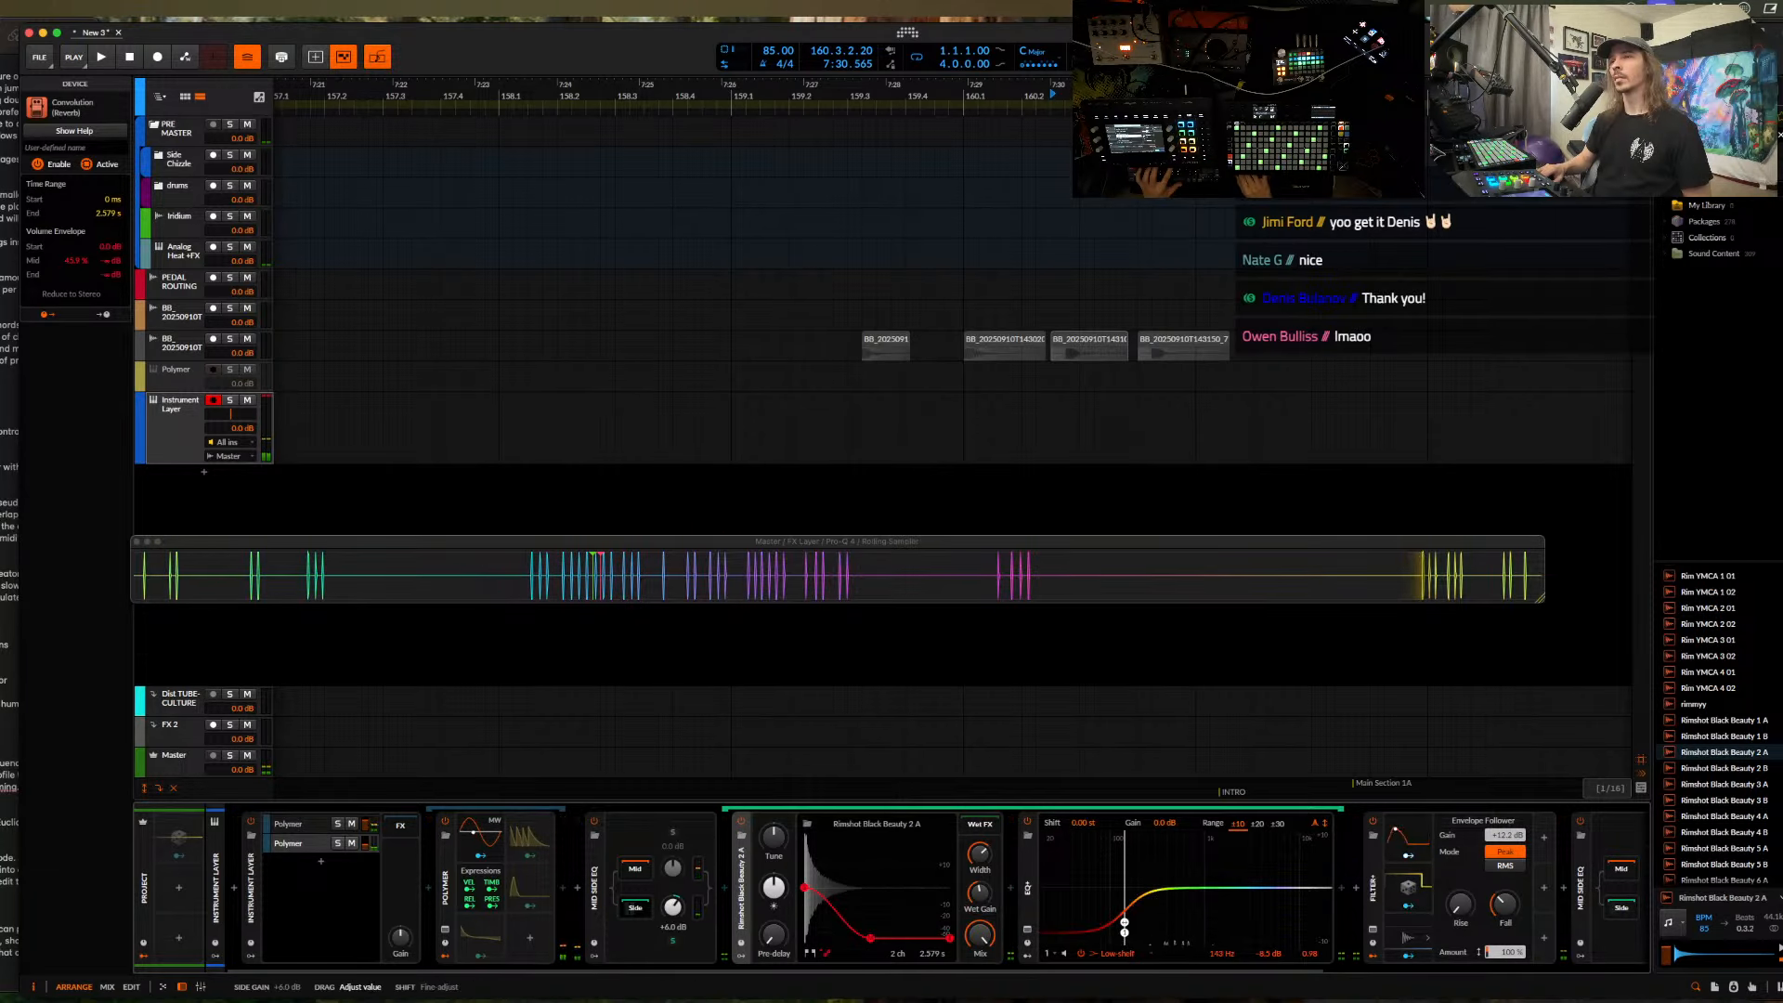
pyautogui.moveTo(871, 940); pyautogui.dragTo(840, 941)
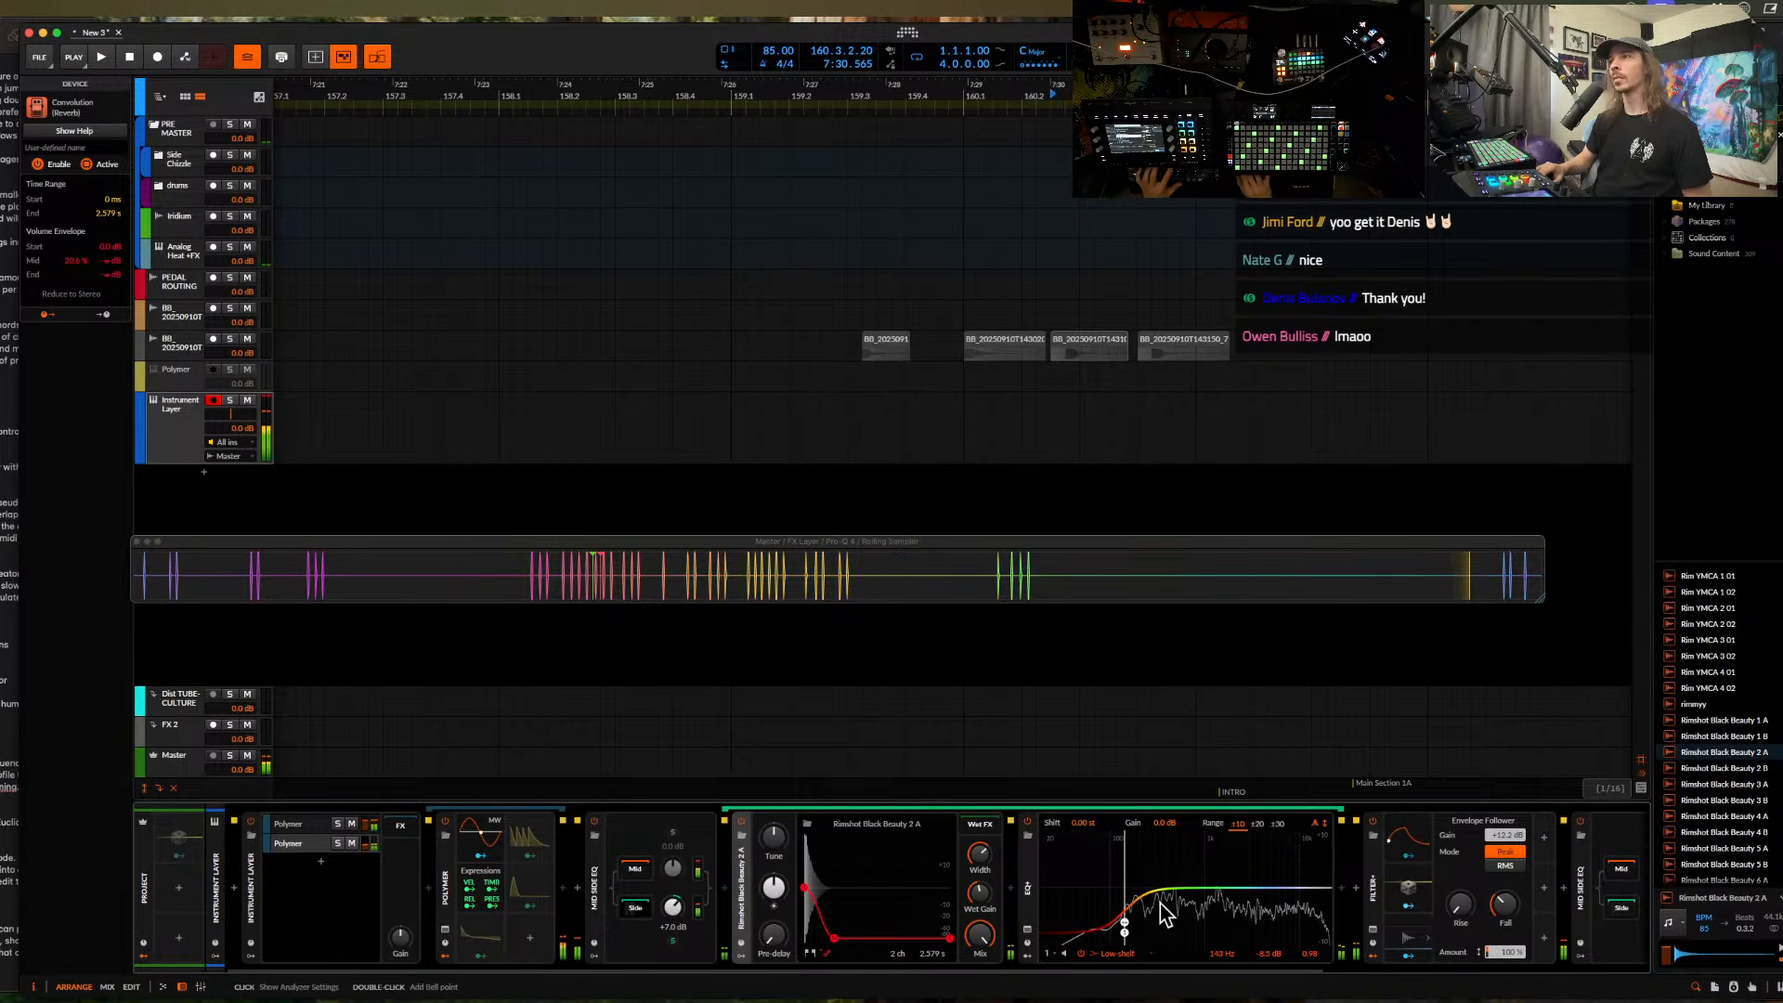
# - Lower the low shelf in the Side chain's EQ+ and add a bell at 458 Hz with +0.7 dB gain
pyautogui.moveTo(1126, 932)
pyautogui.mouseDown()
pyautogui.moveTo(1153, 937)
pyautogui.moveTo(1130, 941)
pyautogui.mouseUp()
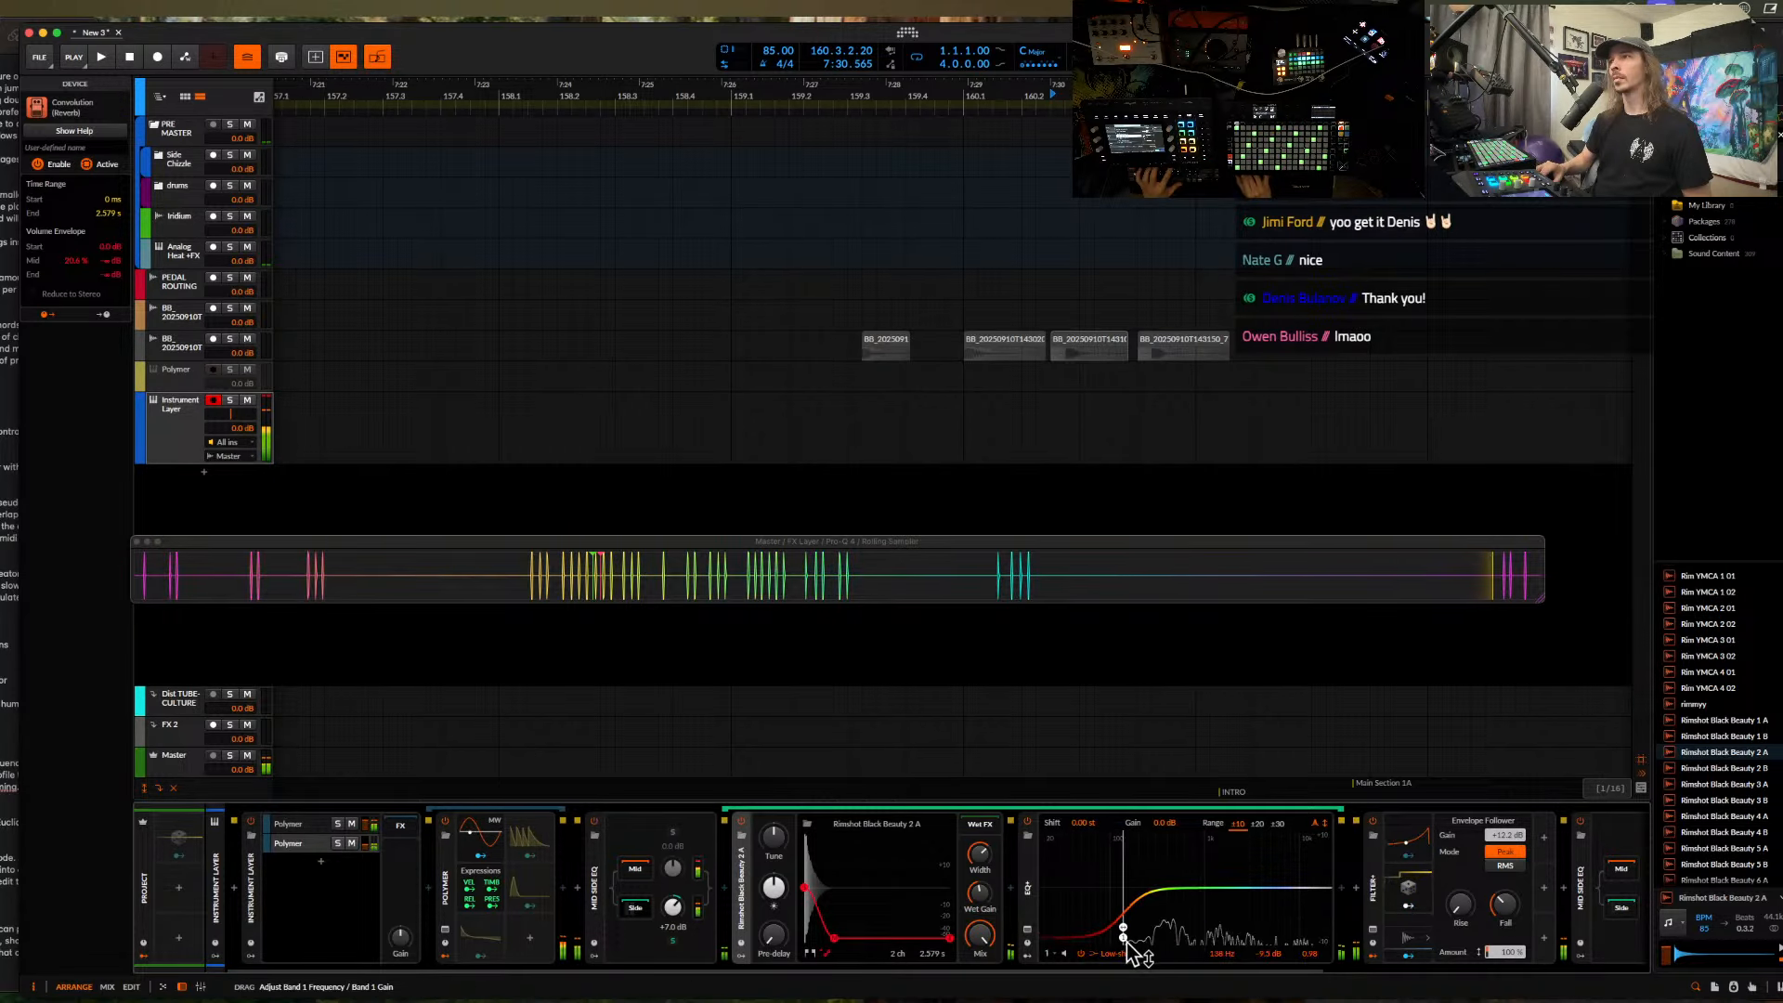
pyautogui.moveTo(1192, 889)
pyautogui.mouseDown()
pyautogui.moveTo(1173, 793)
pyautogui.moveTo(1254, 800)
pyautogui.moveTo(1251, 837)
pyautogui.moveTo(1163, 898)
pyautogui.mouseUp()
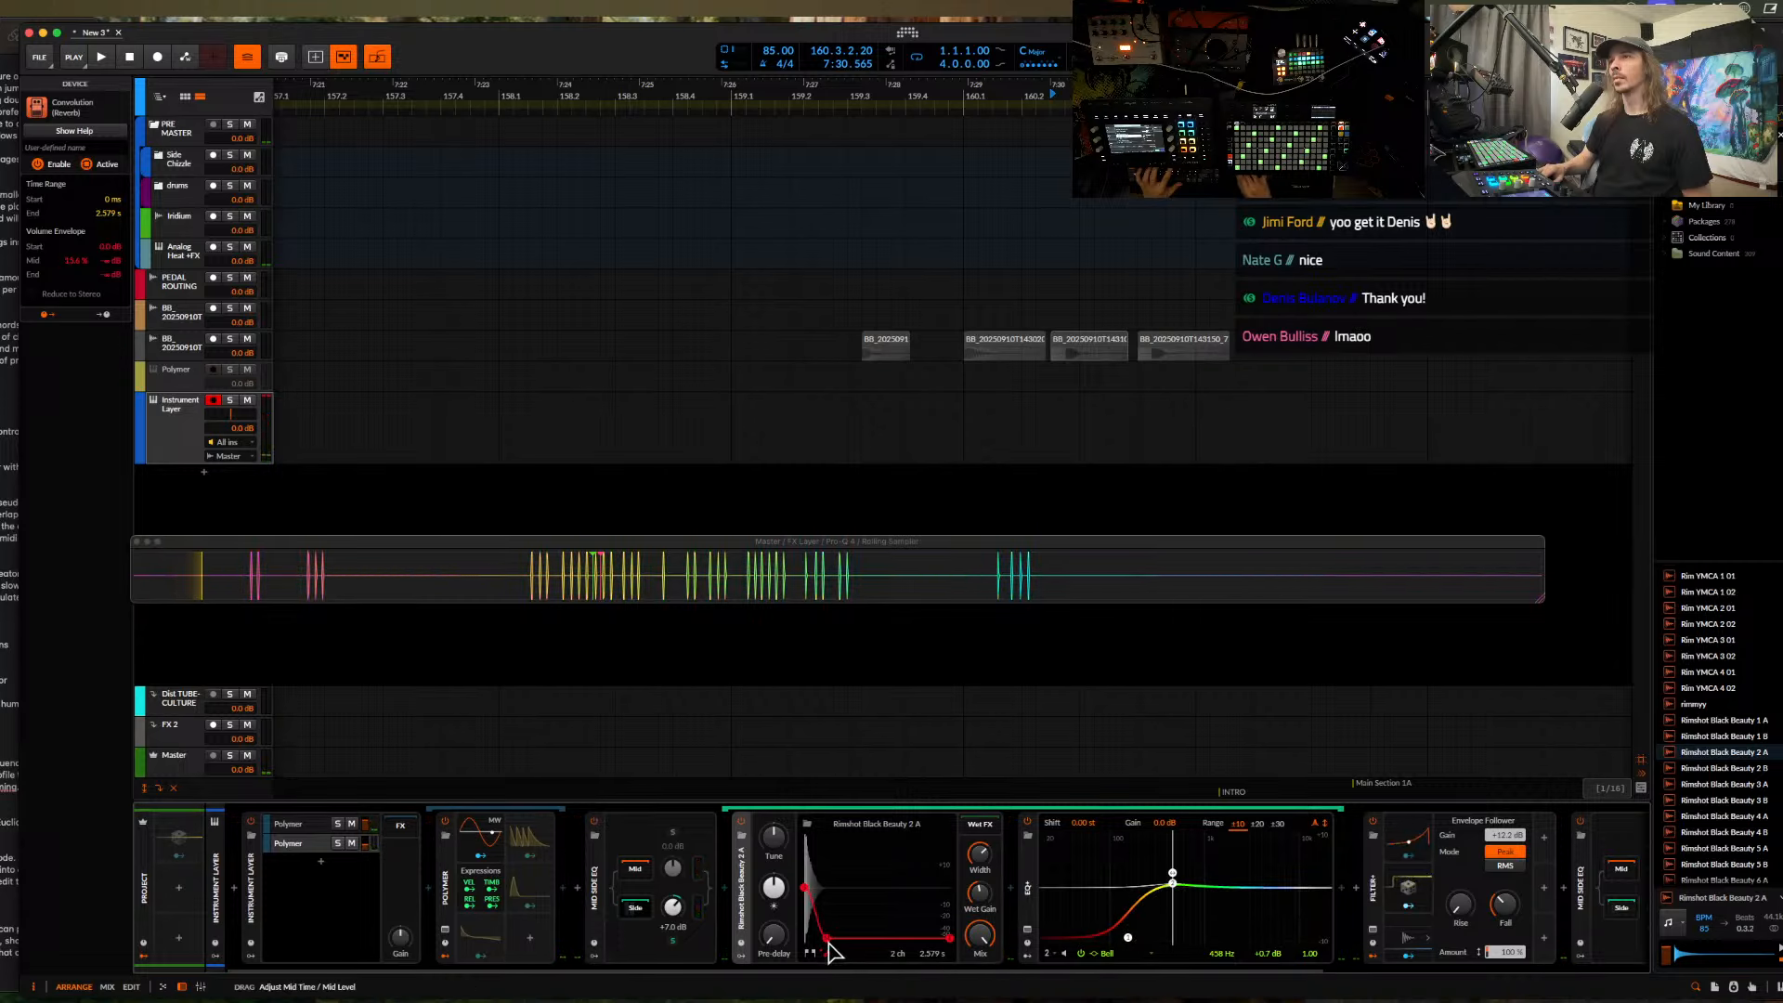
# - Insert a Distortion device between Convolution and EQ+ in the Side chain
pyautogui.click(1011, 891)
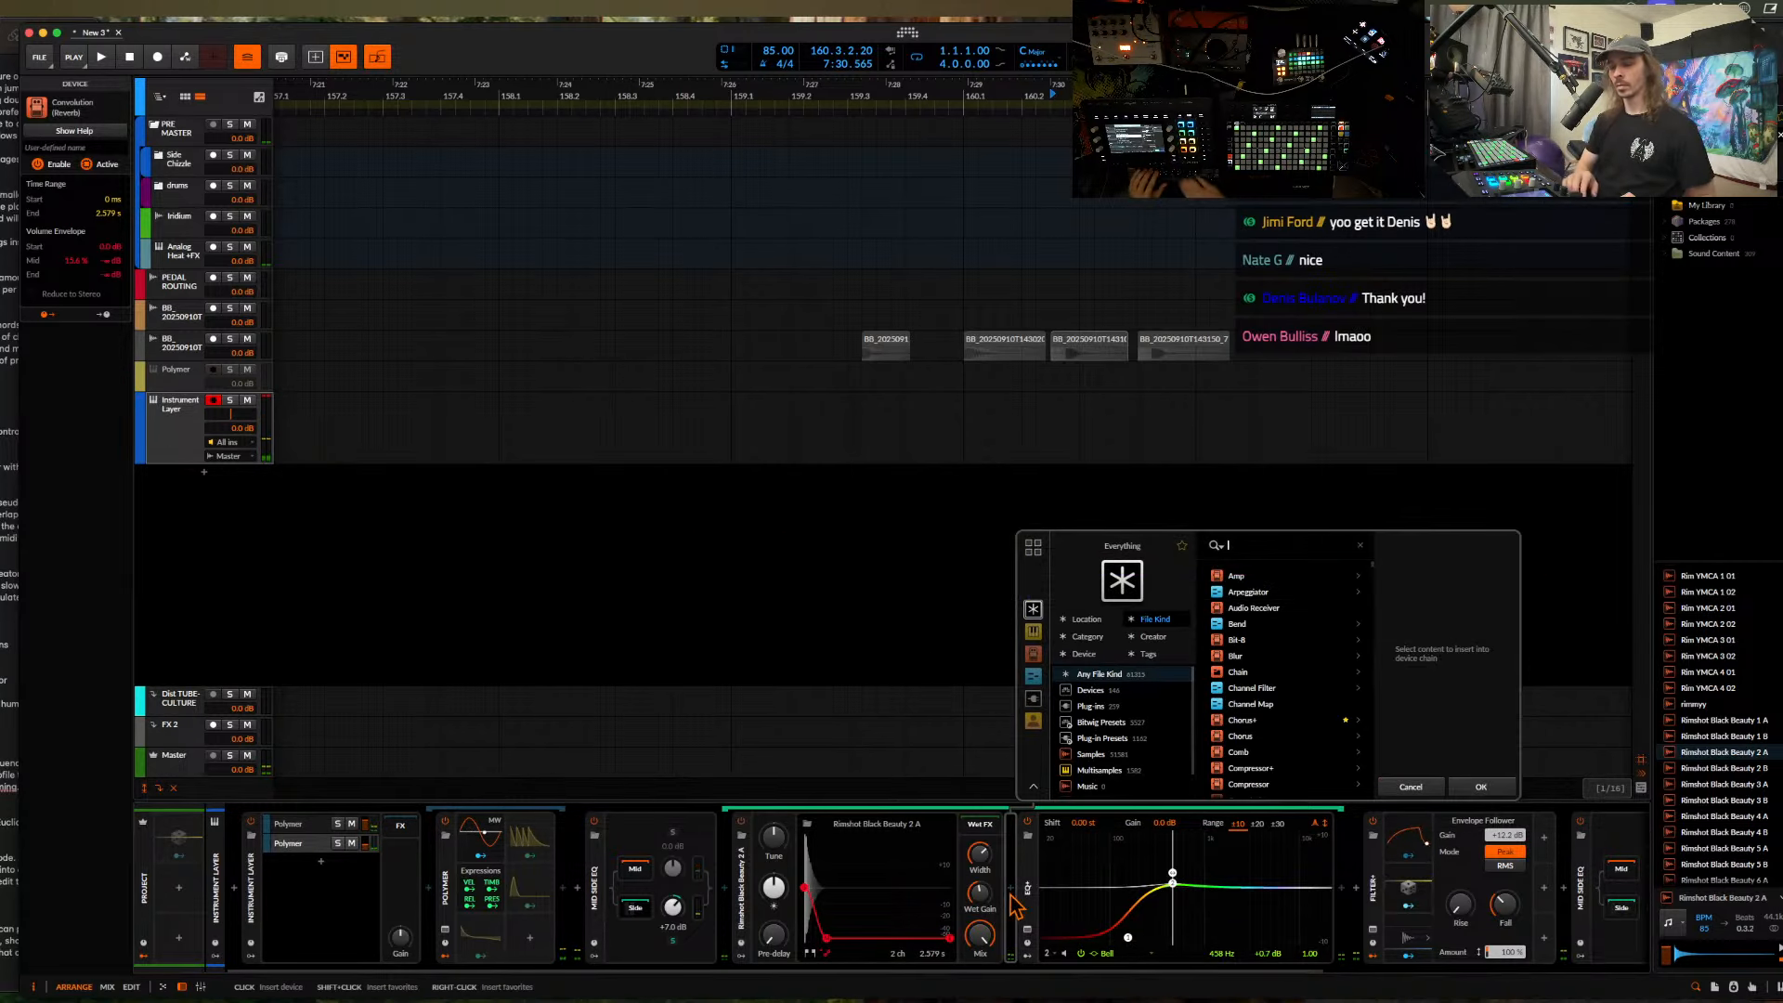
pyautogui.write('DIST')
pyautogui.click(1245, 574)
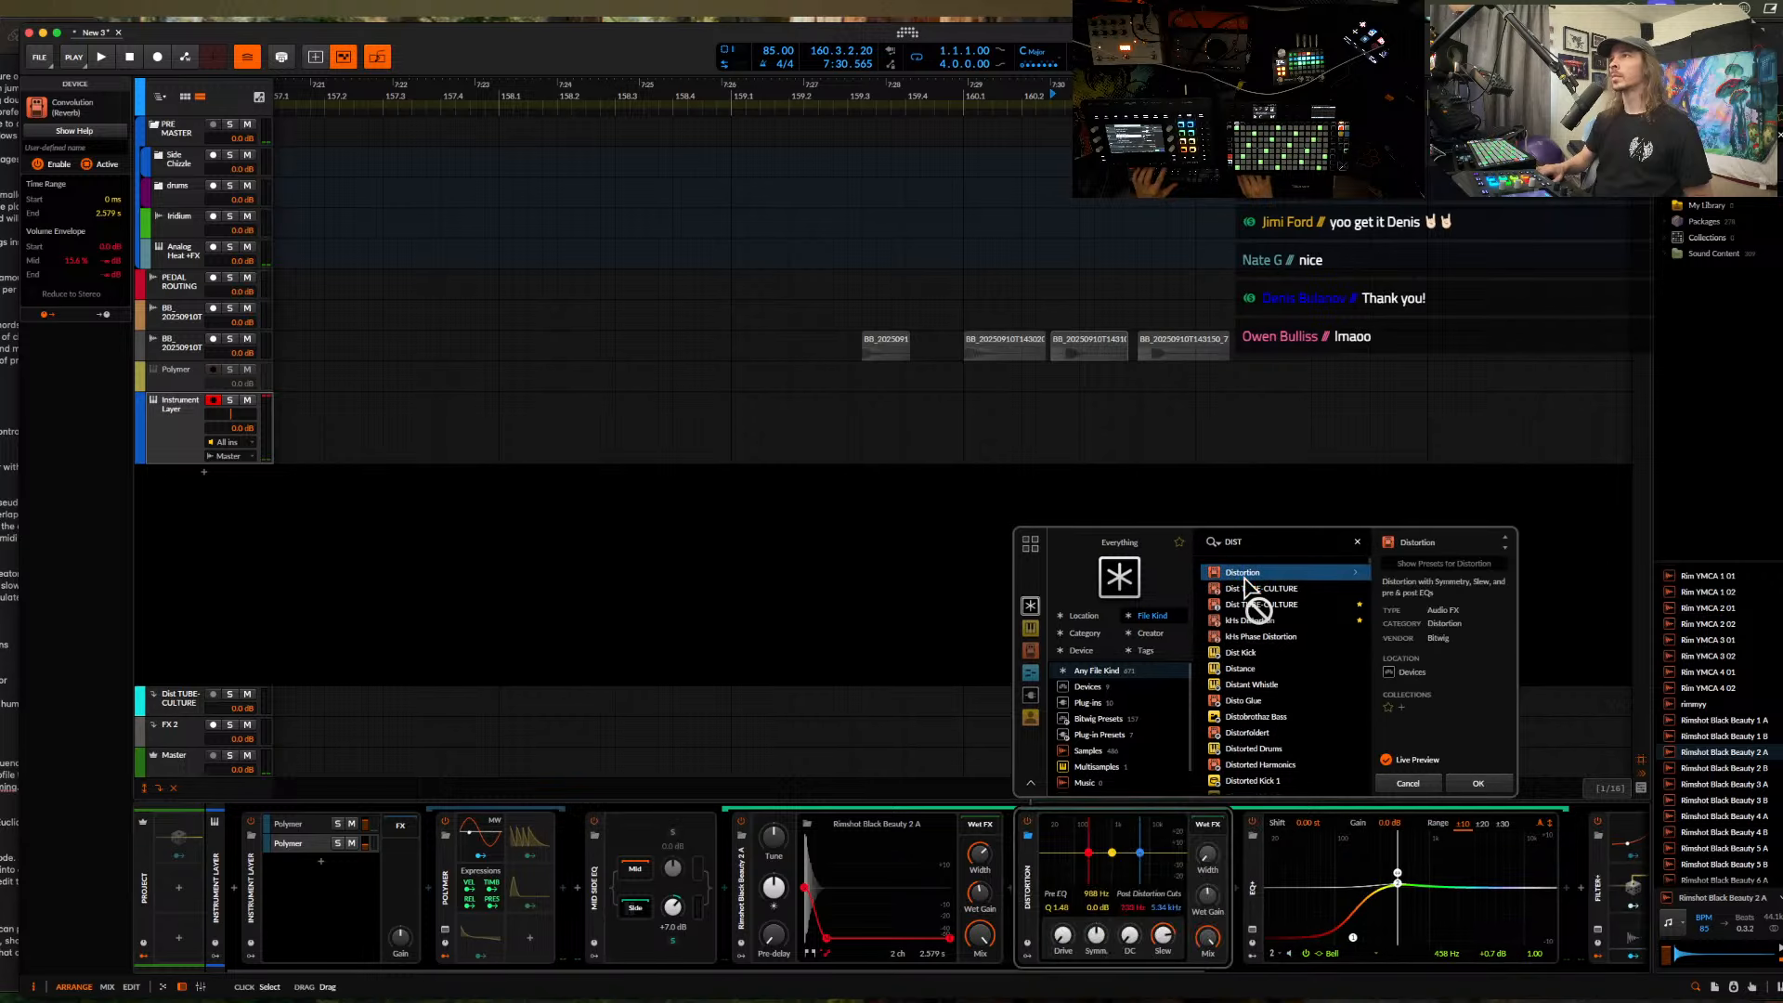
pyautogui.click(1465, 782)
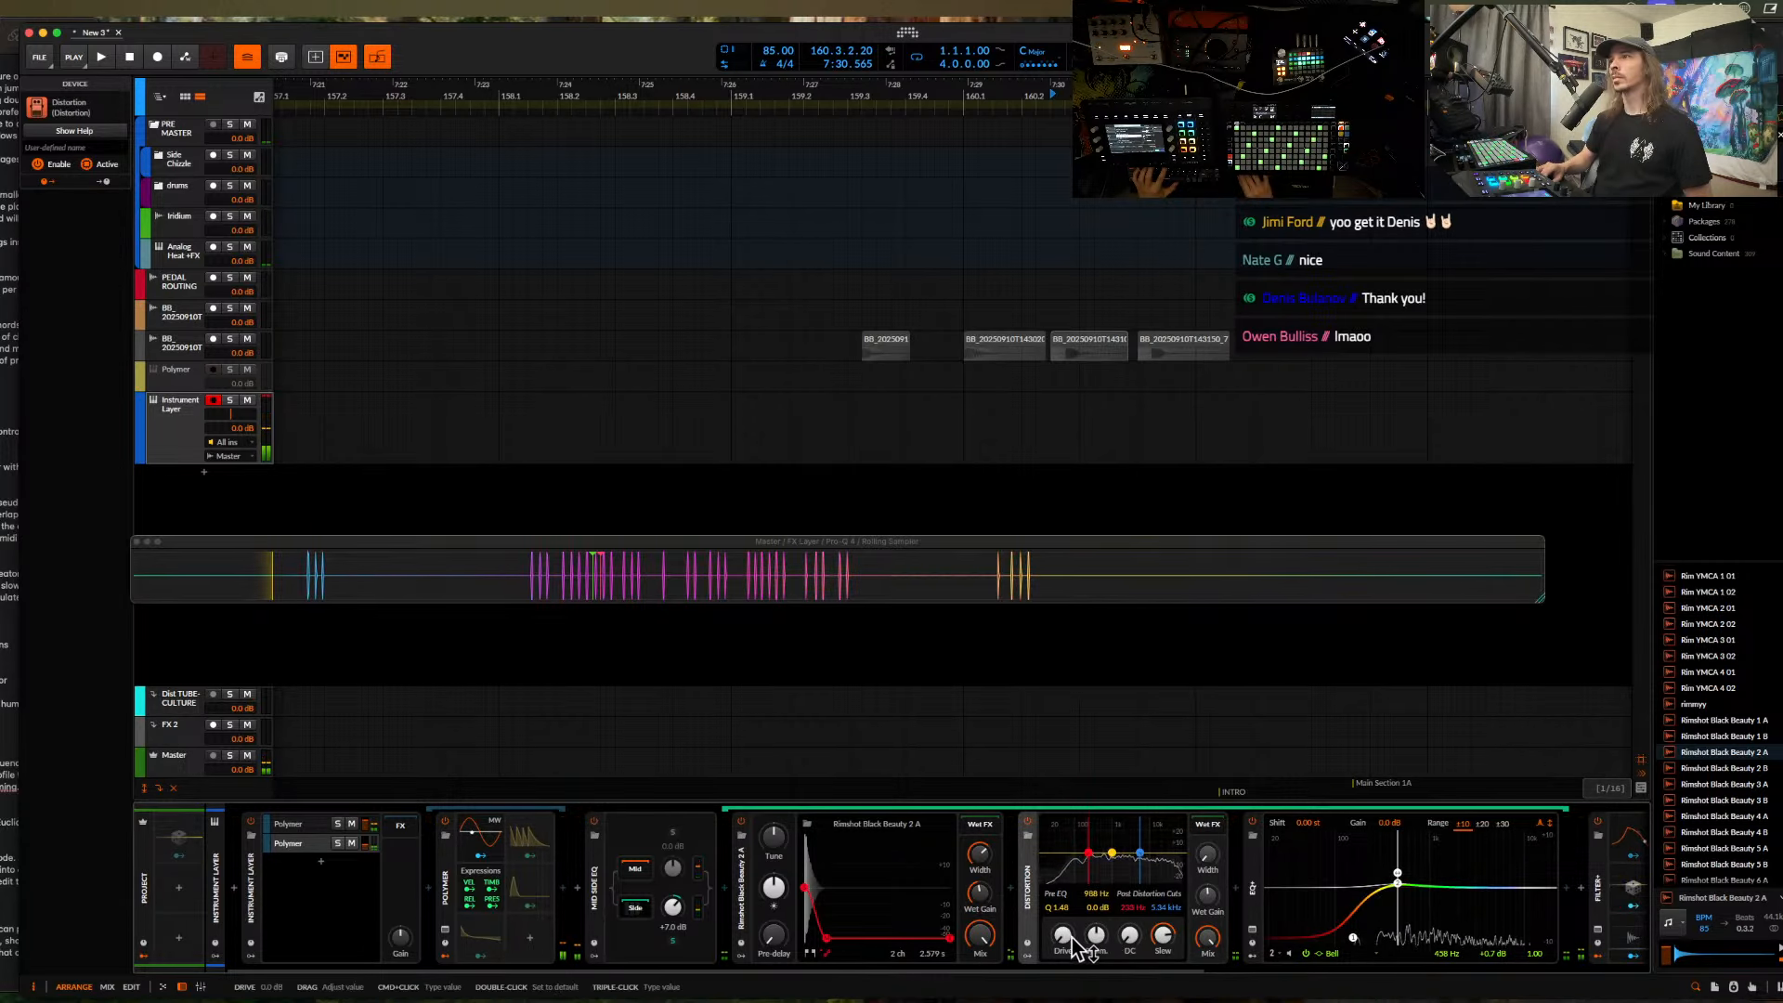
# - Set Distortion's post high cut to 21.1 kHz, raise its drive, boost its pre EQ by 5.5 dB, and increase Convolution's tune
pyautogui.moveTo(1141, 853); pyautogui.dragTo(1181, 860)
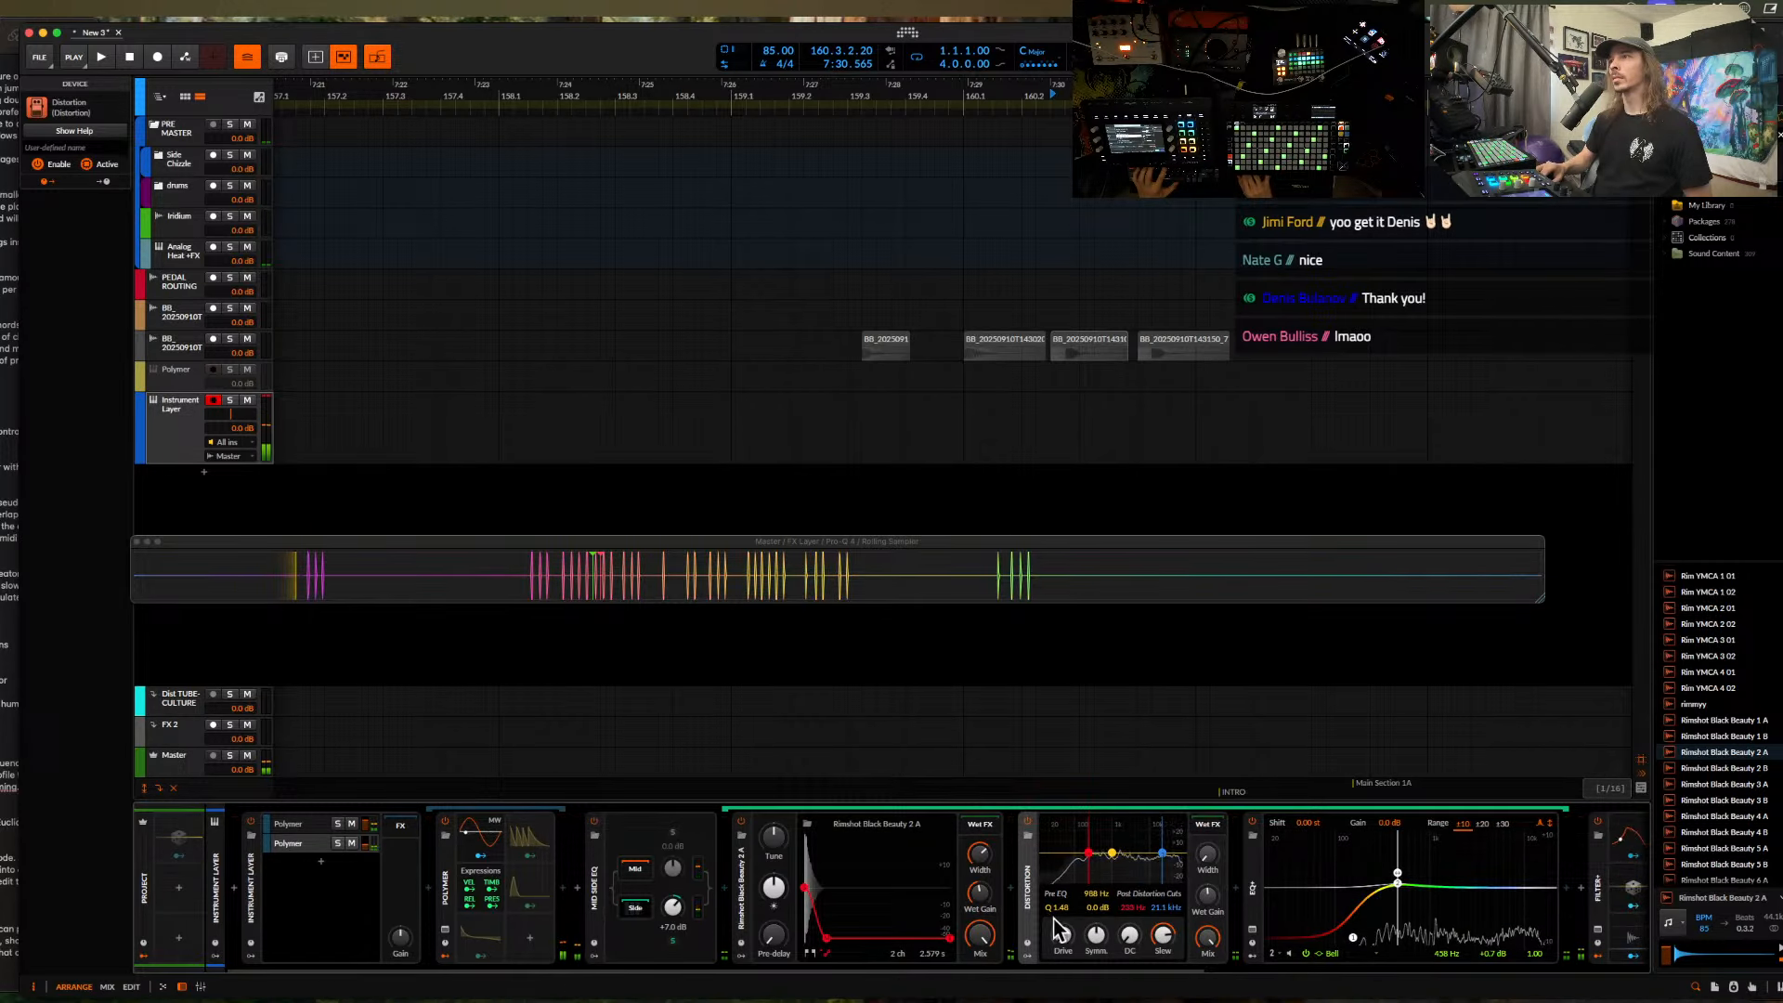
pyautogui.moveTo(1060, 935); pyautogui.dragTo(1060, 928)
pyautogui.moveTo(1111, 852); pyautogui.dragTo(1111, 849)
pyautogui.moveTo(773, 837); pyautogui.dragTo(773, 819)
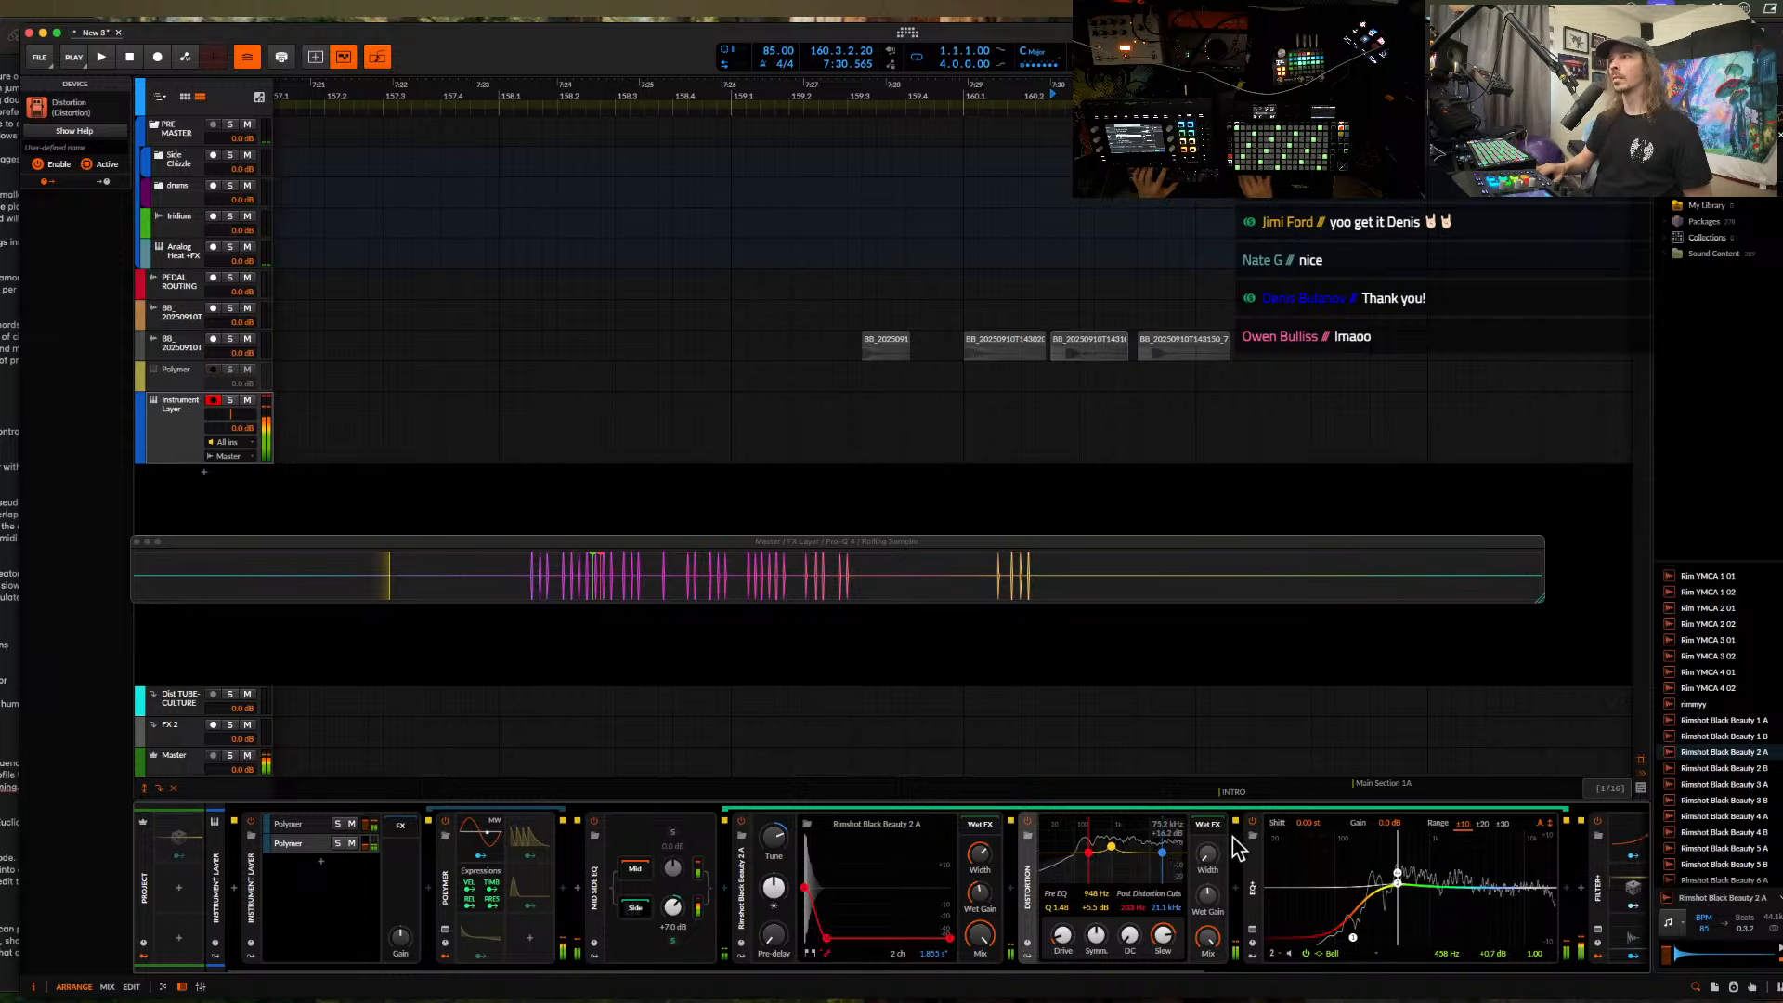
# - Add an EQ+ bell at 15.3 kHz with +1.8 dB, set band 2 to 506 Hz at -2.8 dB, and set the Side gain to +3.6 dB
pyautogui.moveTo(1398, 884); pyautogui.dragTo(1542, 878)
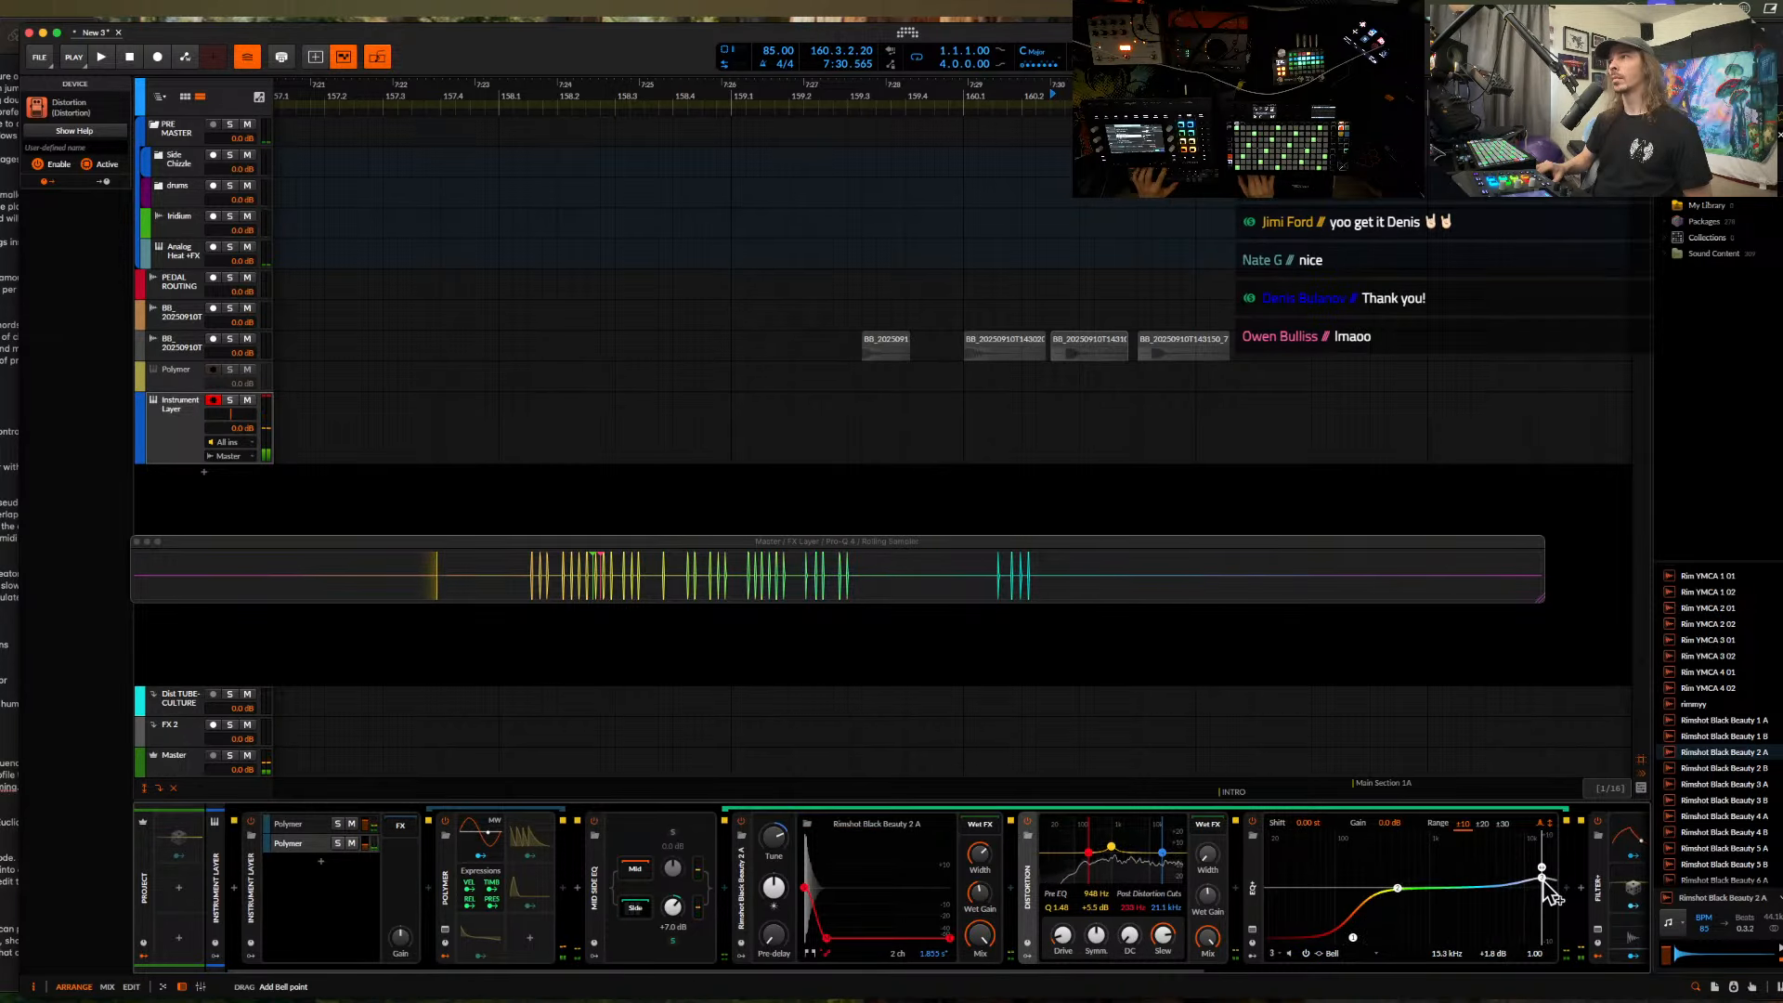
pyautogui.moveTo(673, 921); pyautogui.dragTo(673, 932)
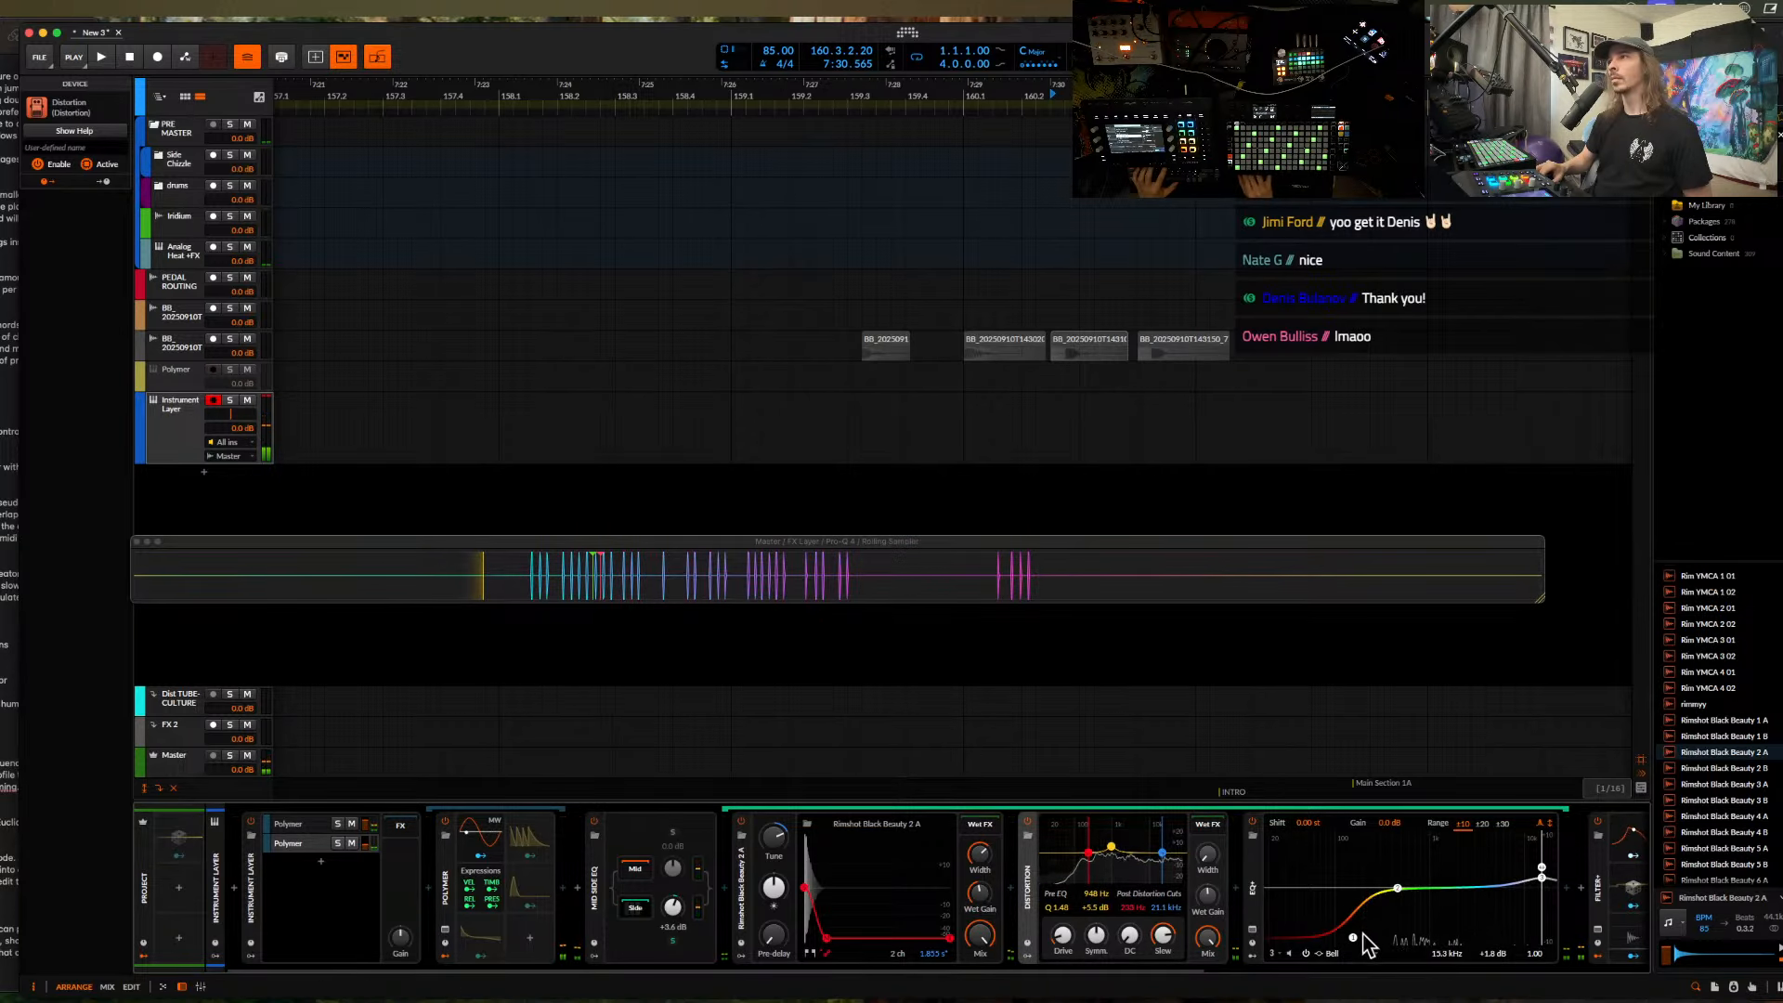
pyautogui.moveTo(1355, 936); pyautogui.dragTo(1405, 908)
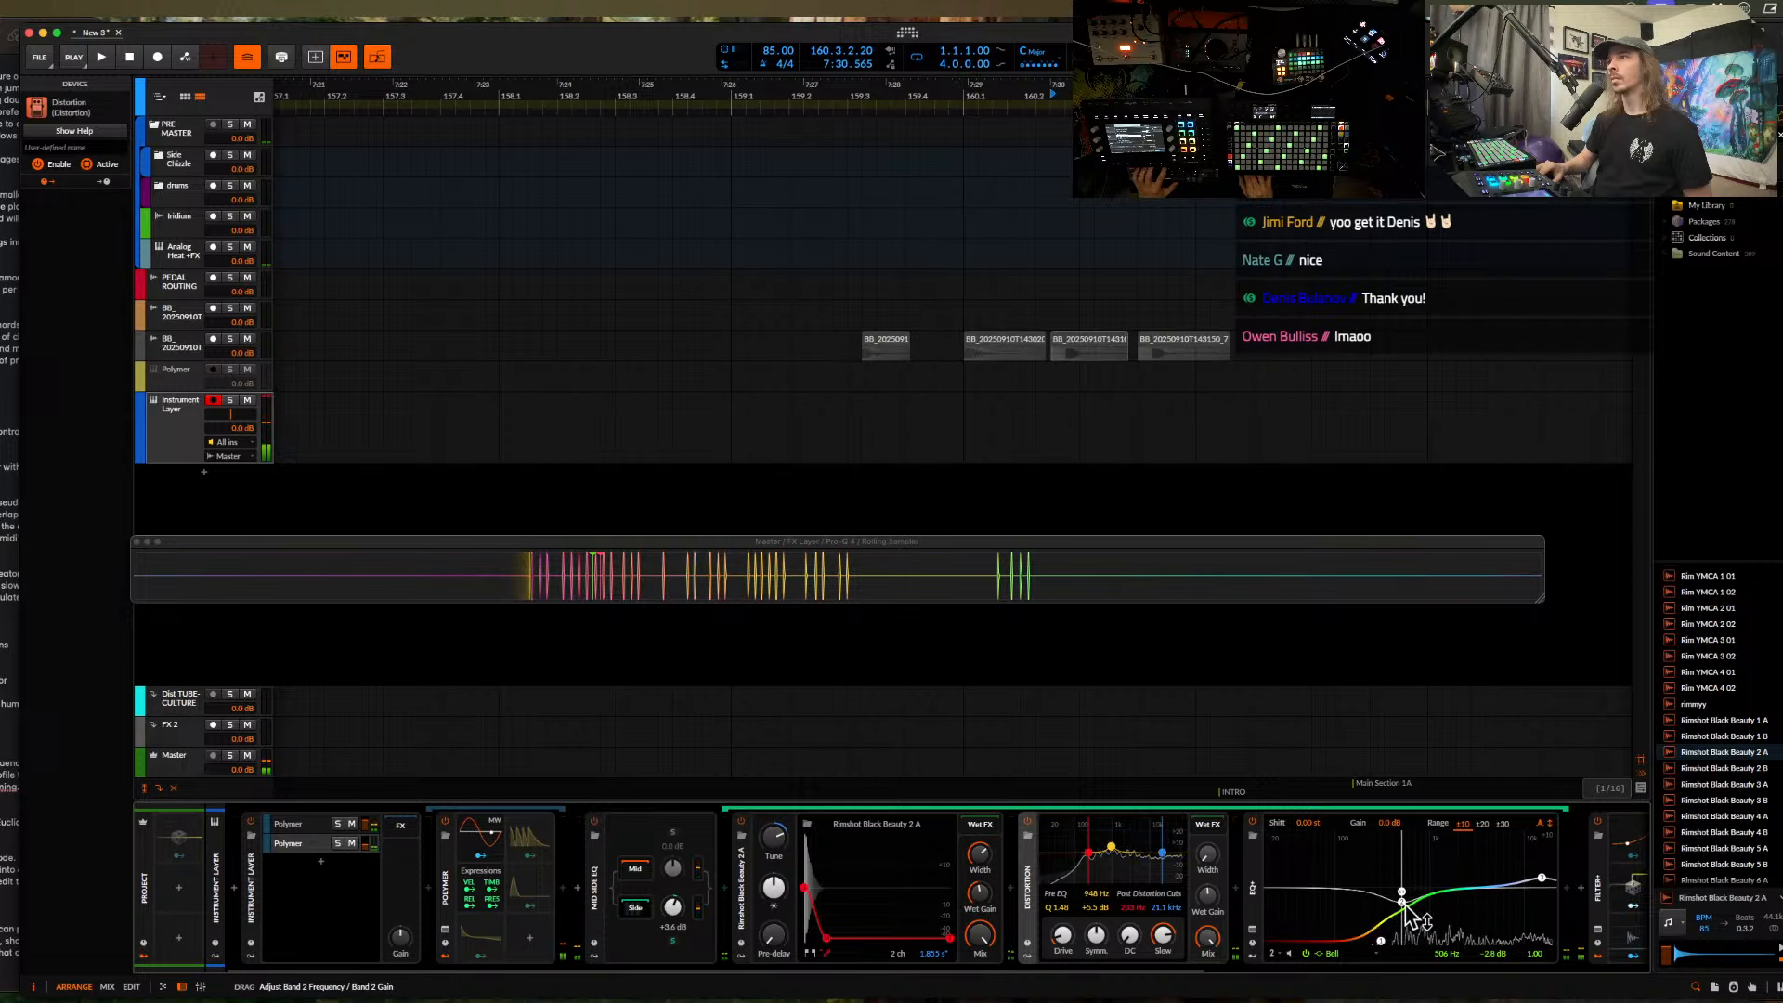
# - Insert a second Distortion device after the first one, before EQ+
pyautogui.click(1240, 887)
pyautogui.write('DIST')
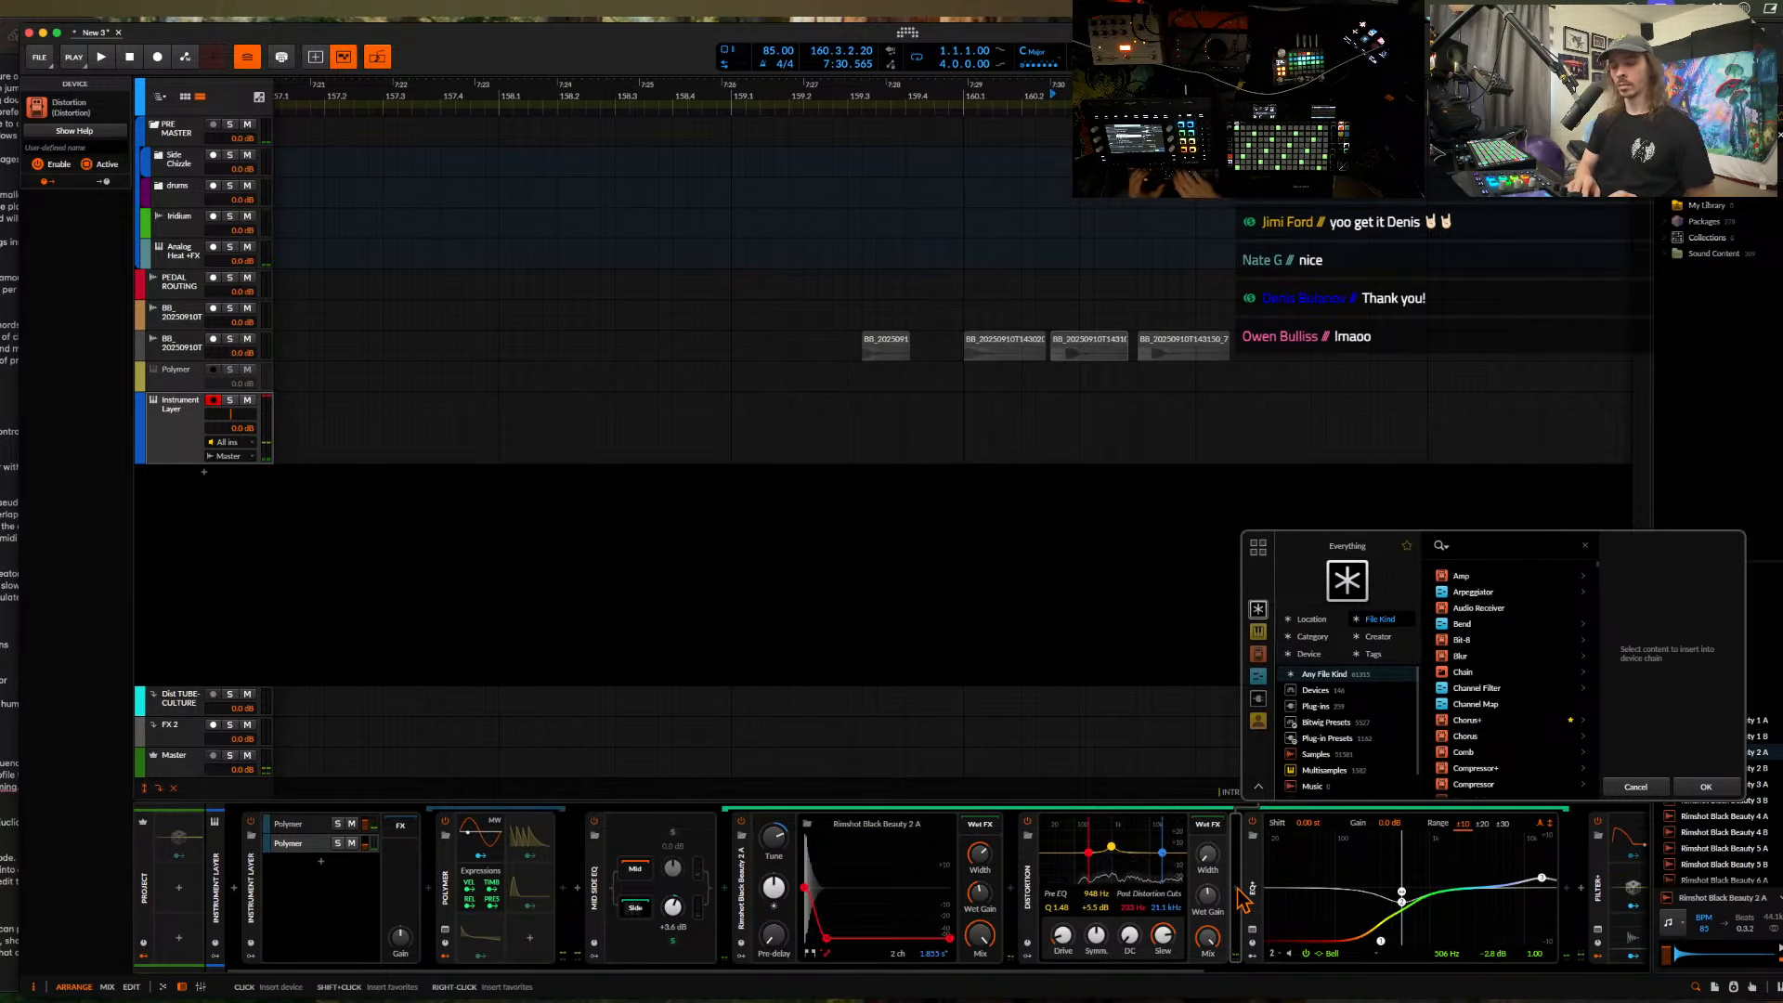
pyautogui.click(1472, 578)
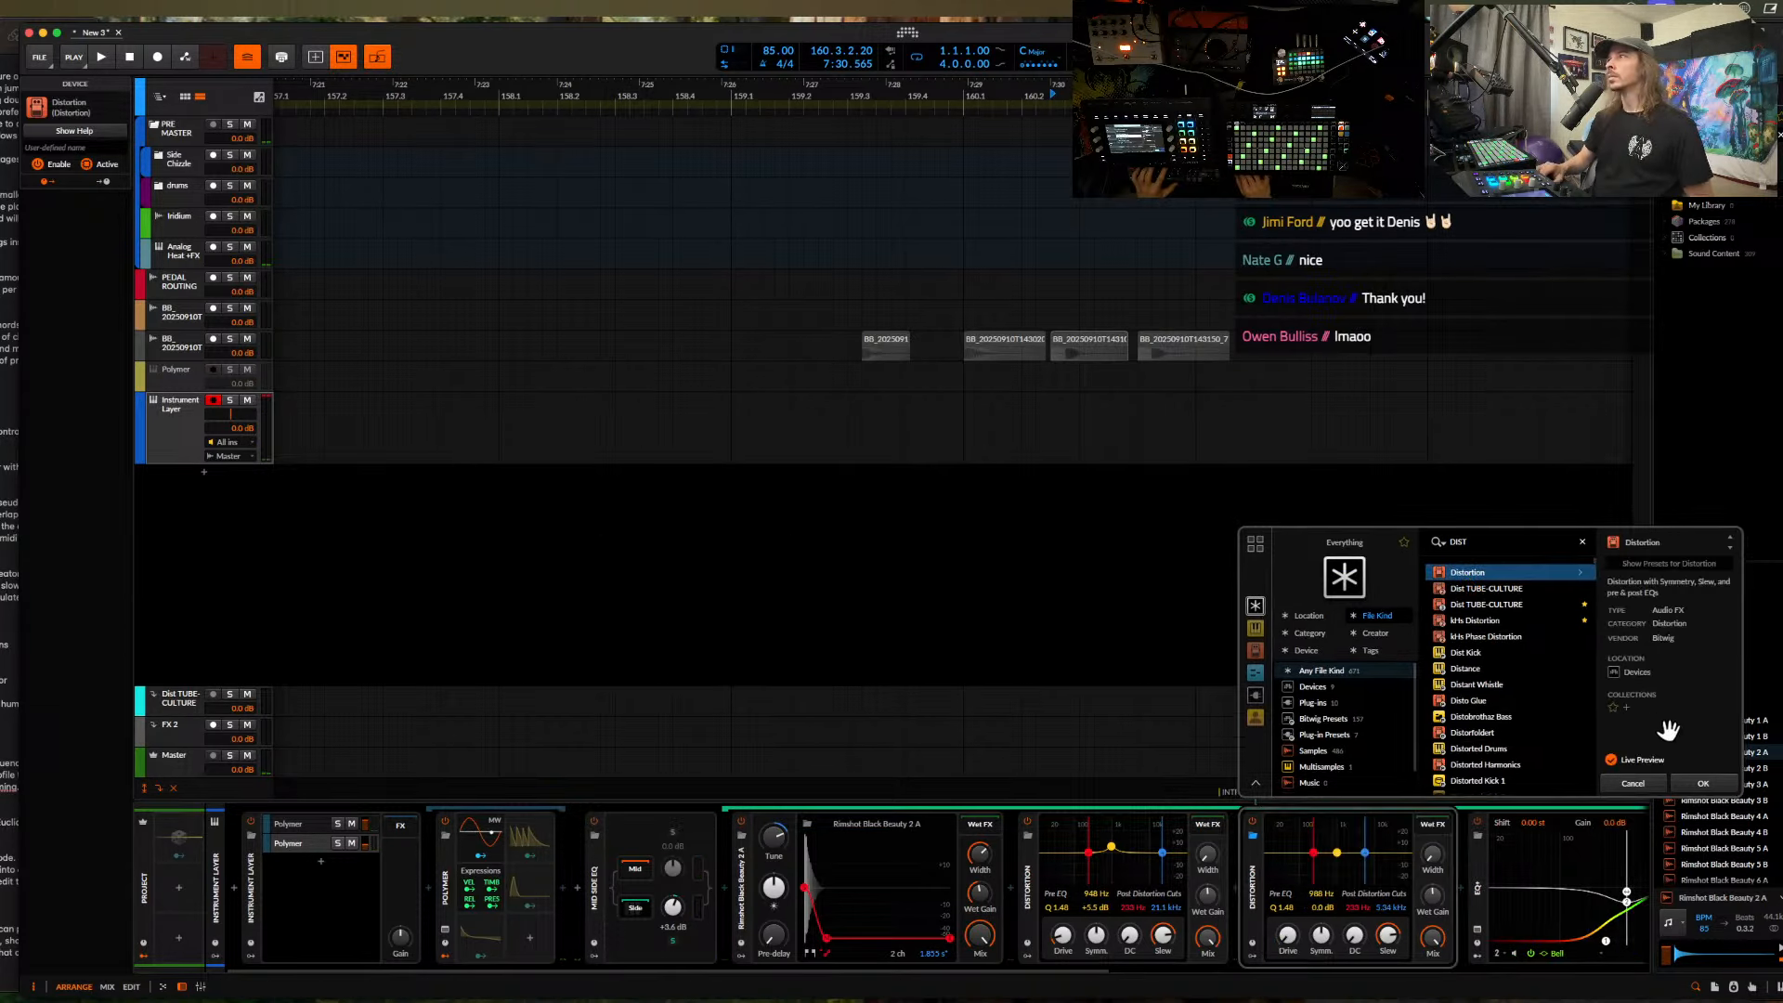
pyautogui.click(1704, 784)
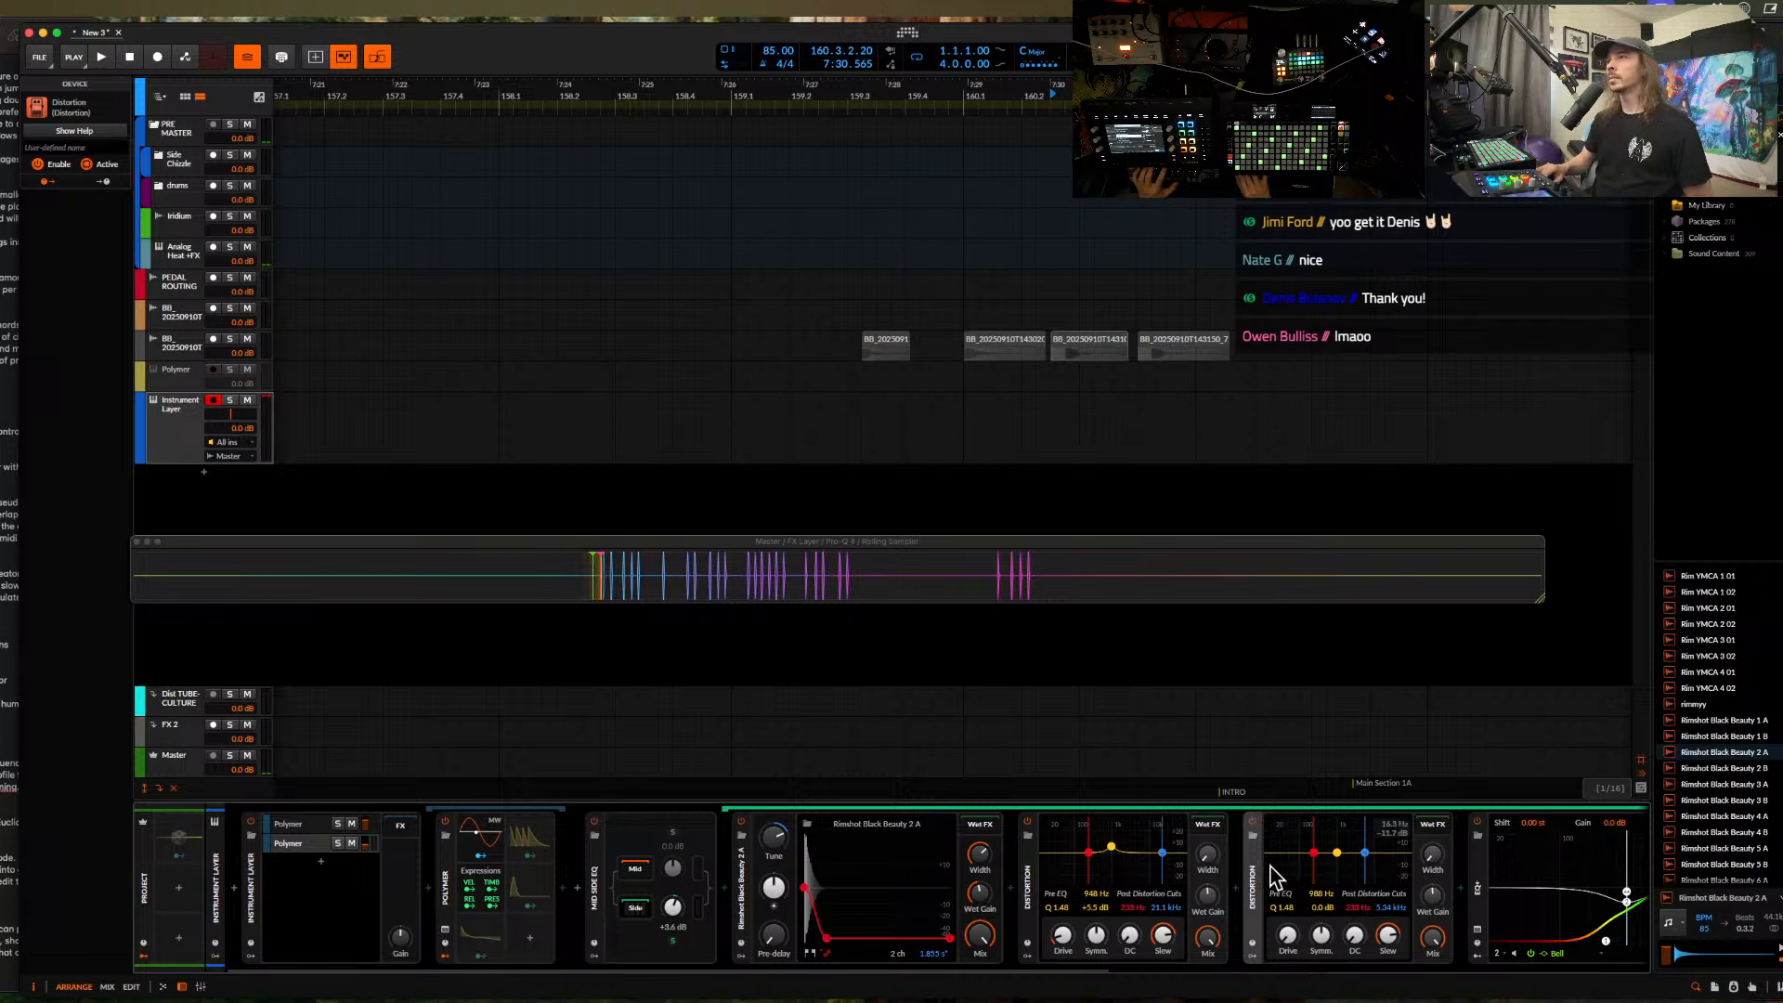
# - Replace the second Distortion device in the Side chain with a Bit-8 device, placed before EQ+
pyautogui.press('Delete')
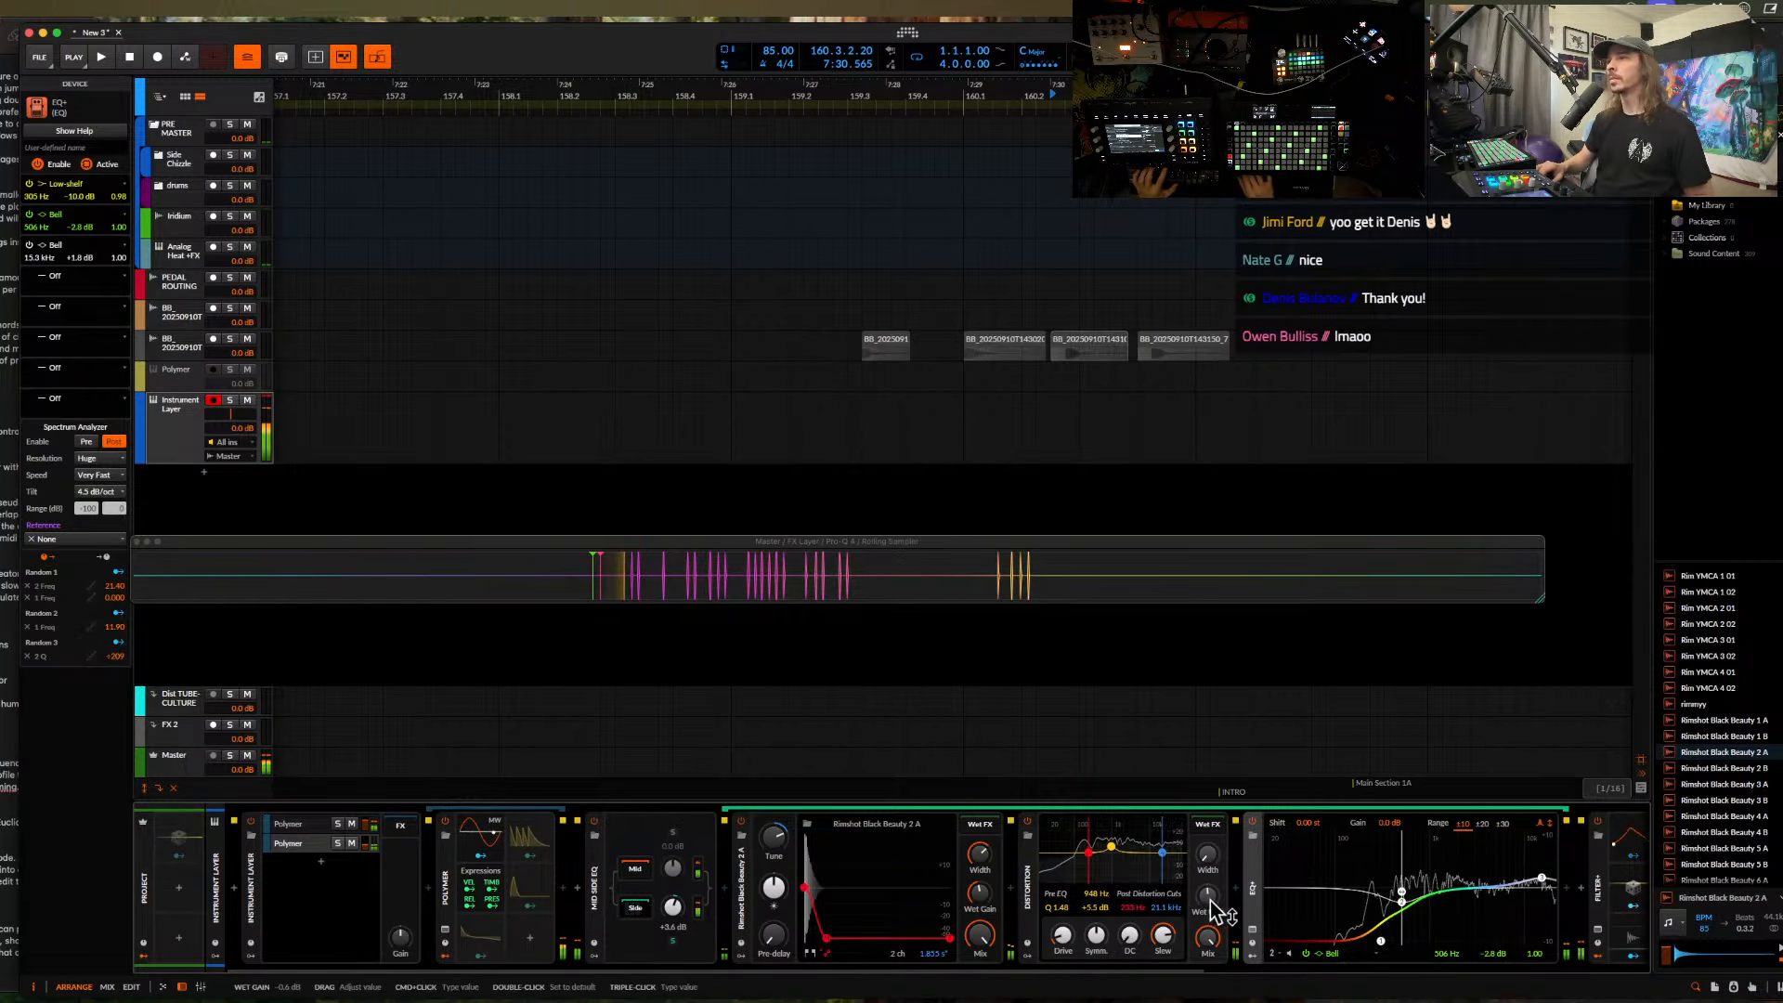
pyautogui.click(1238, 893)
pyautogui.write('BIT')
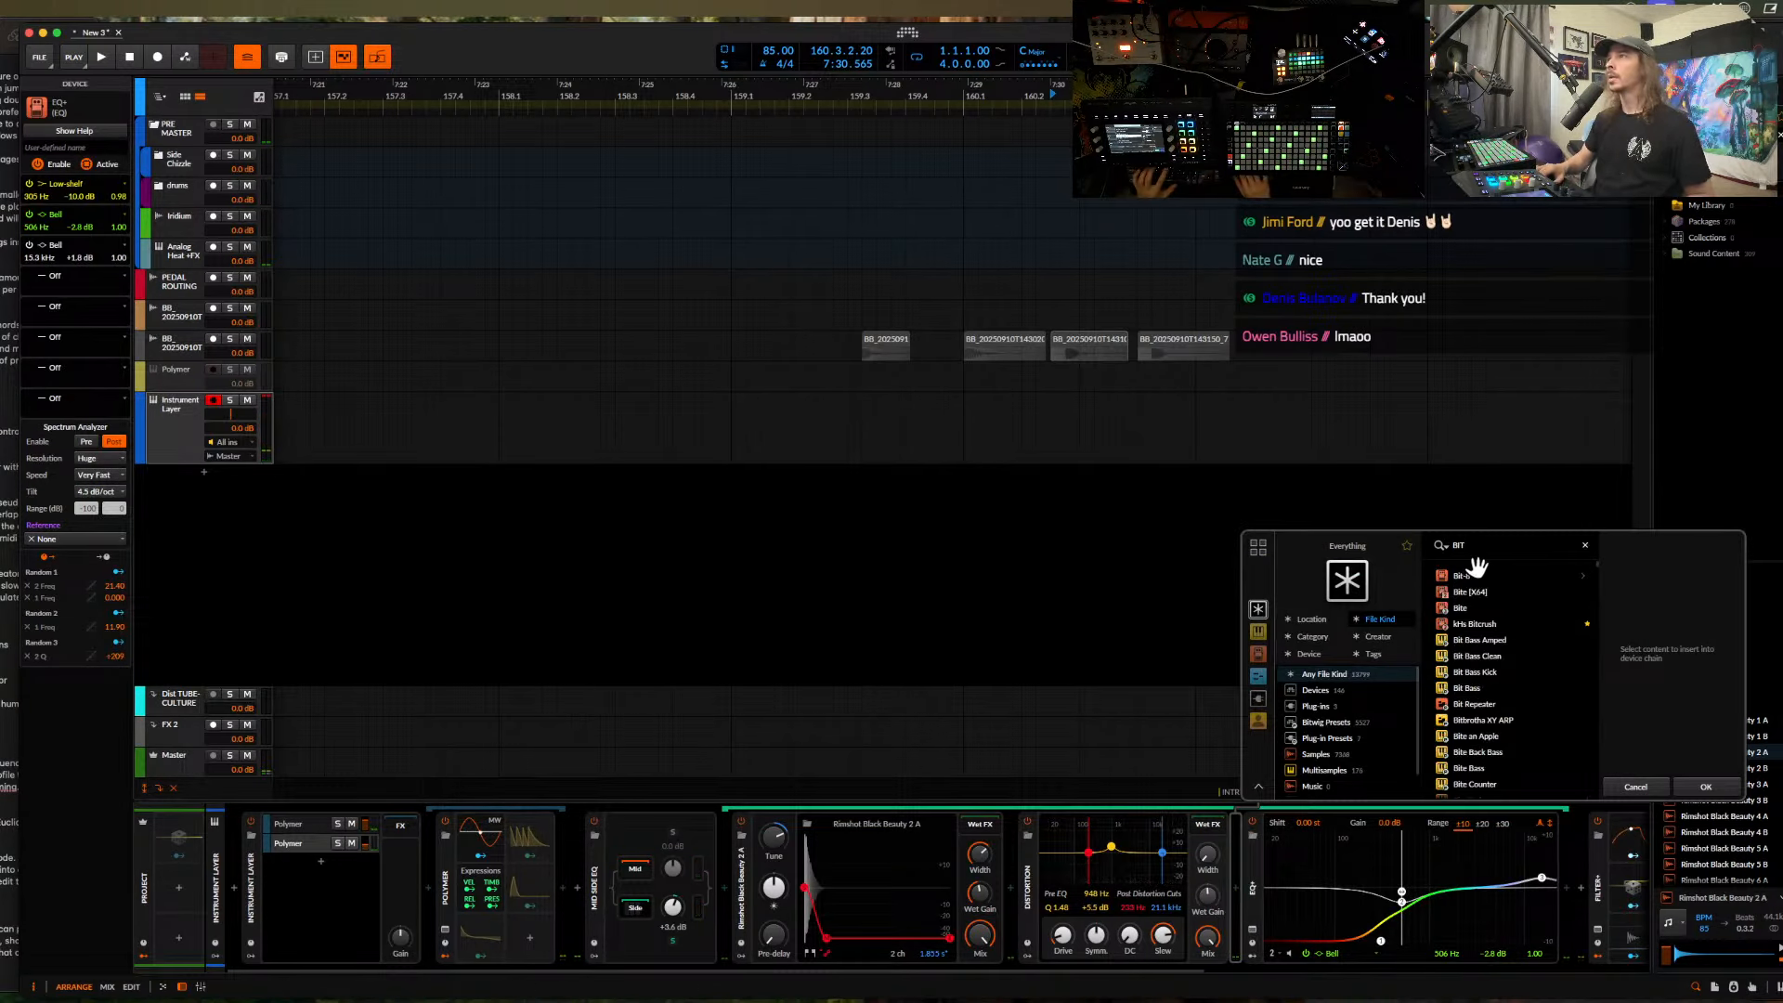
pyautogui.click(1705, 786)
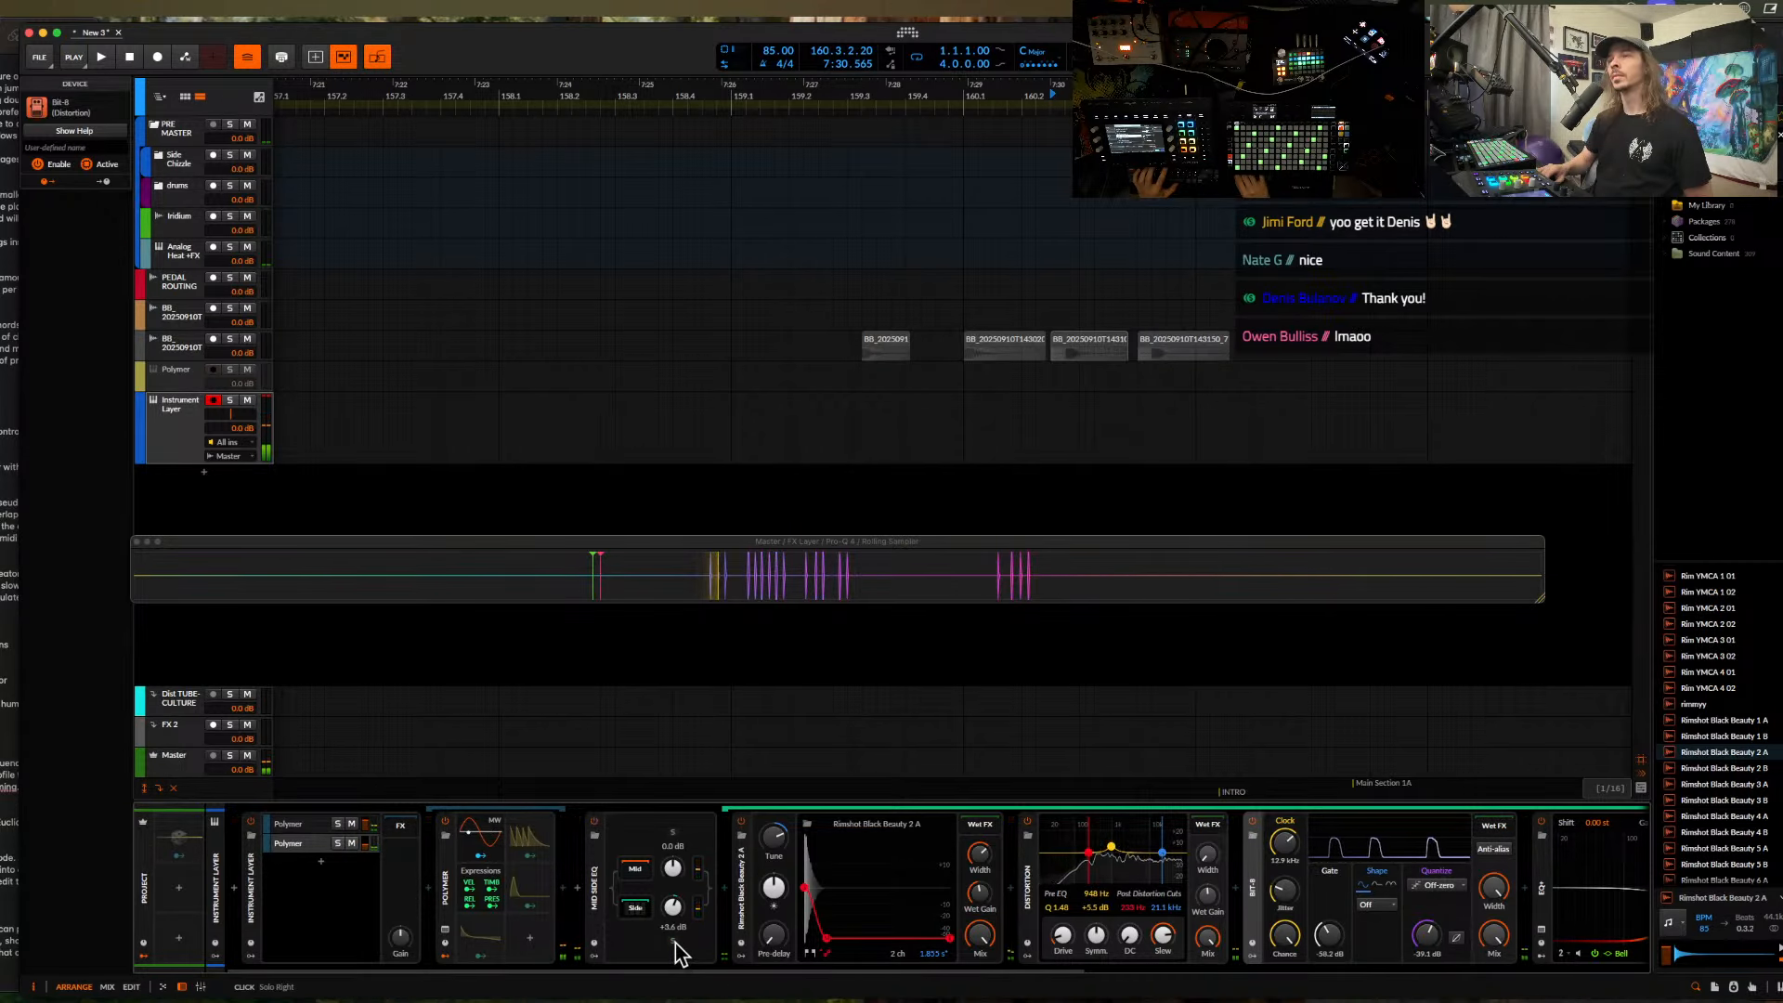
# - Set the Mid-Side Split's Side gain to 0.0 dB and raise Convolution's tune to about +10.7 st
pyautogui.moveTo(674, 907); pyautogui.dragTo(720, 919)
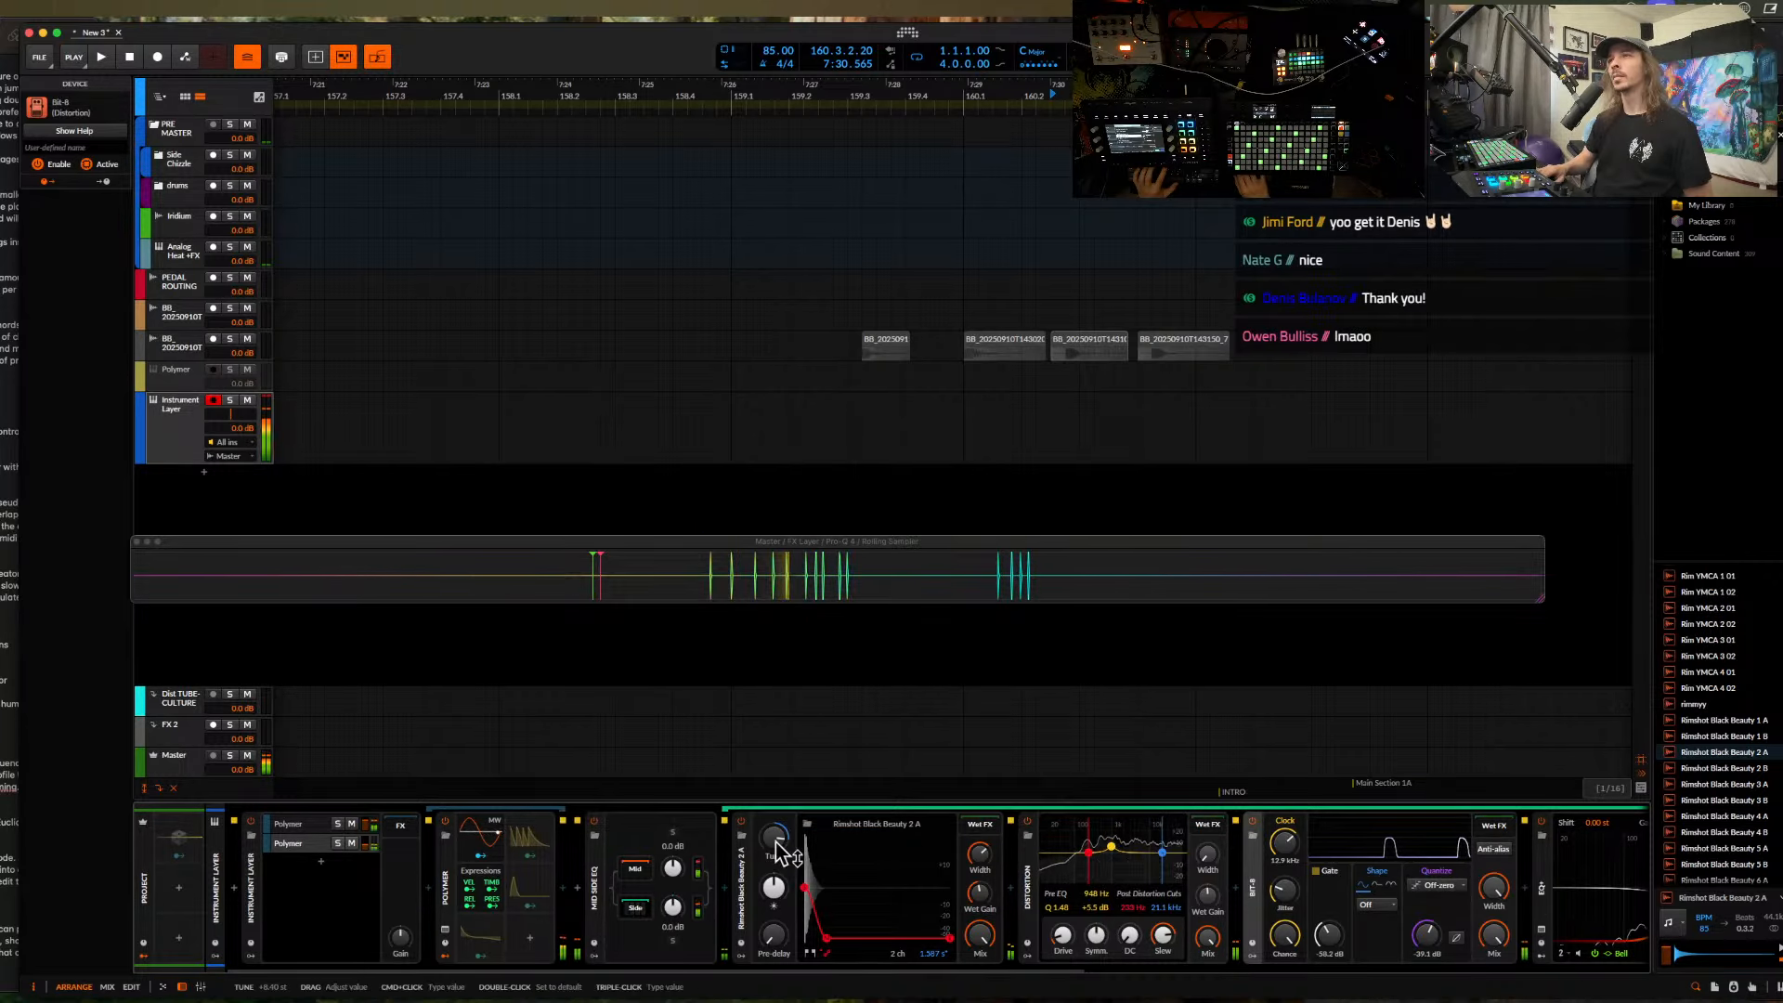
pyautogui.scroll(4, 777, 845)
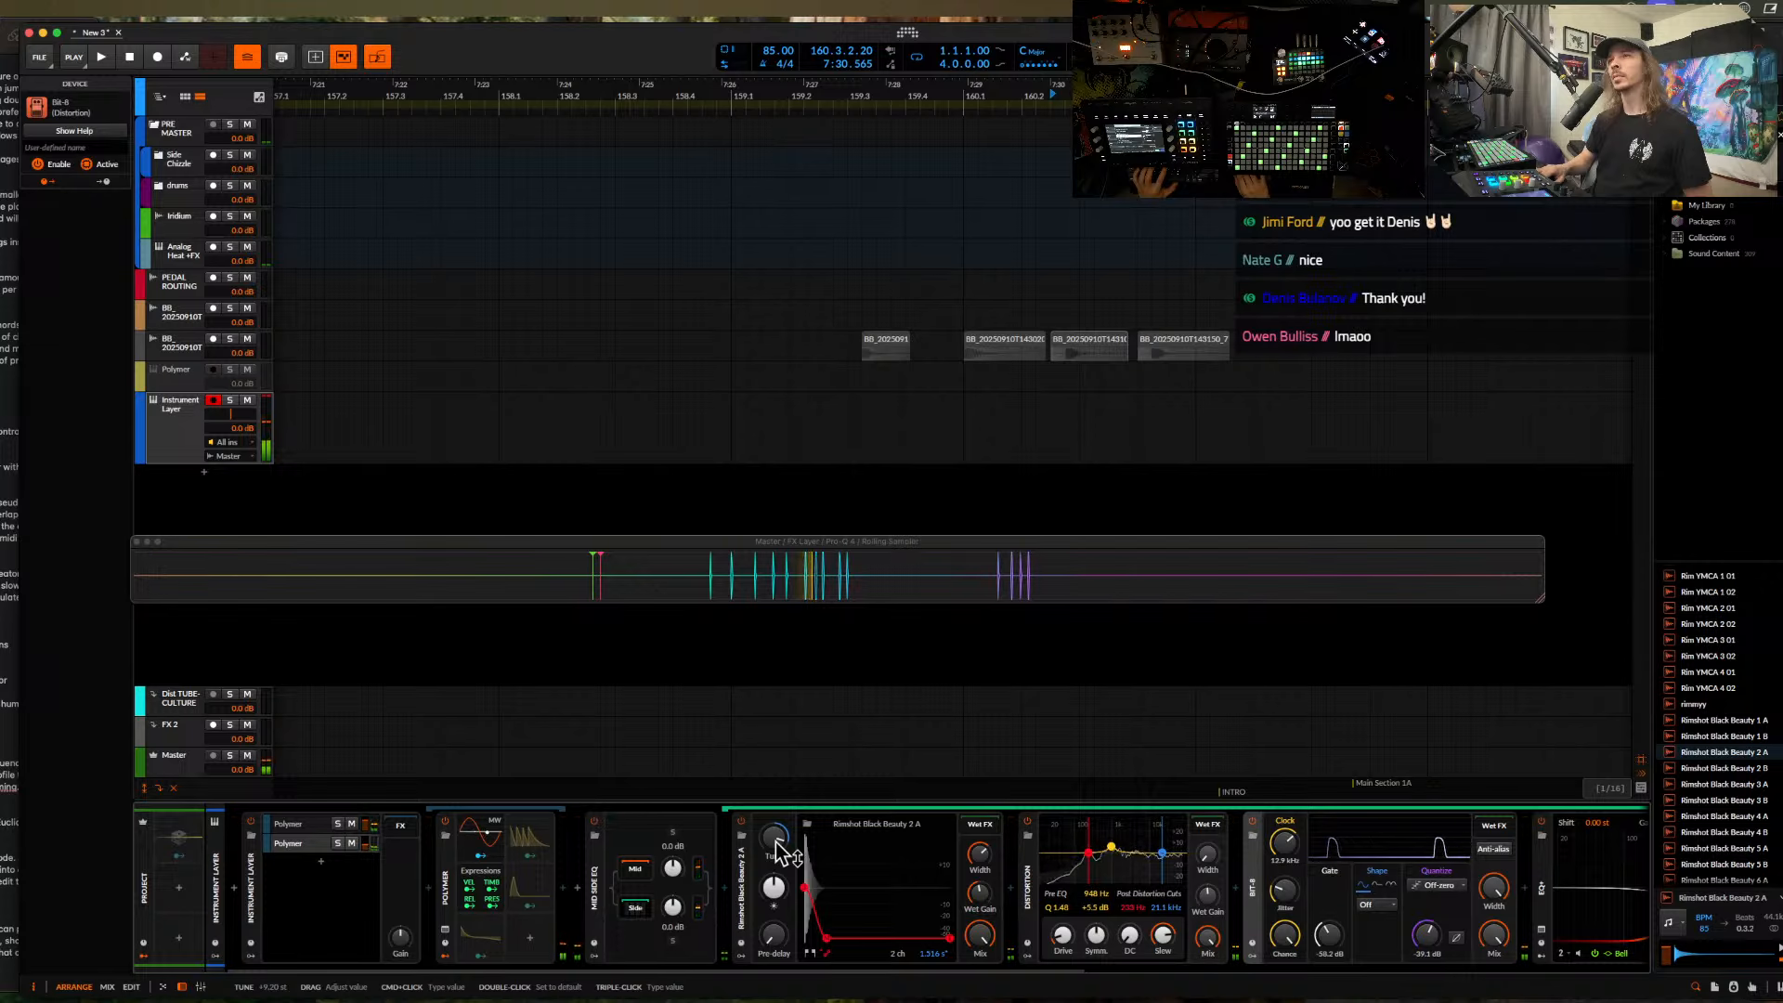
pyautogui.scroll(4, 778, 847)
pyautogui.moveTo(778, 848); pyautogui.dragTo(778, 831)
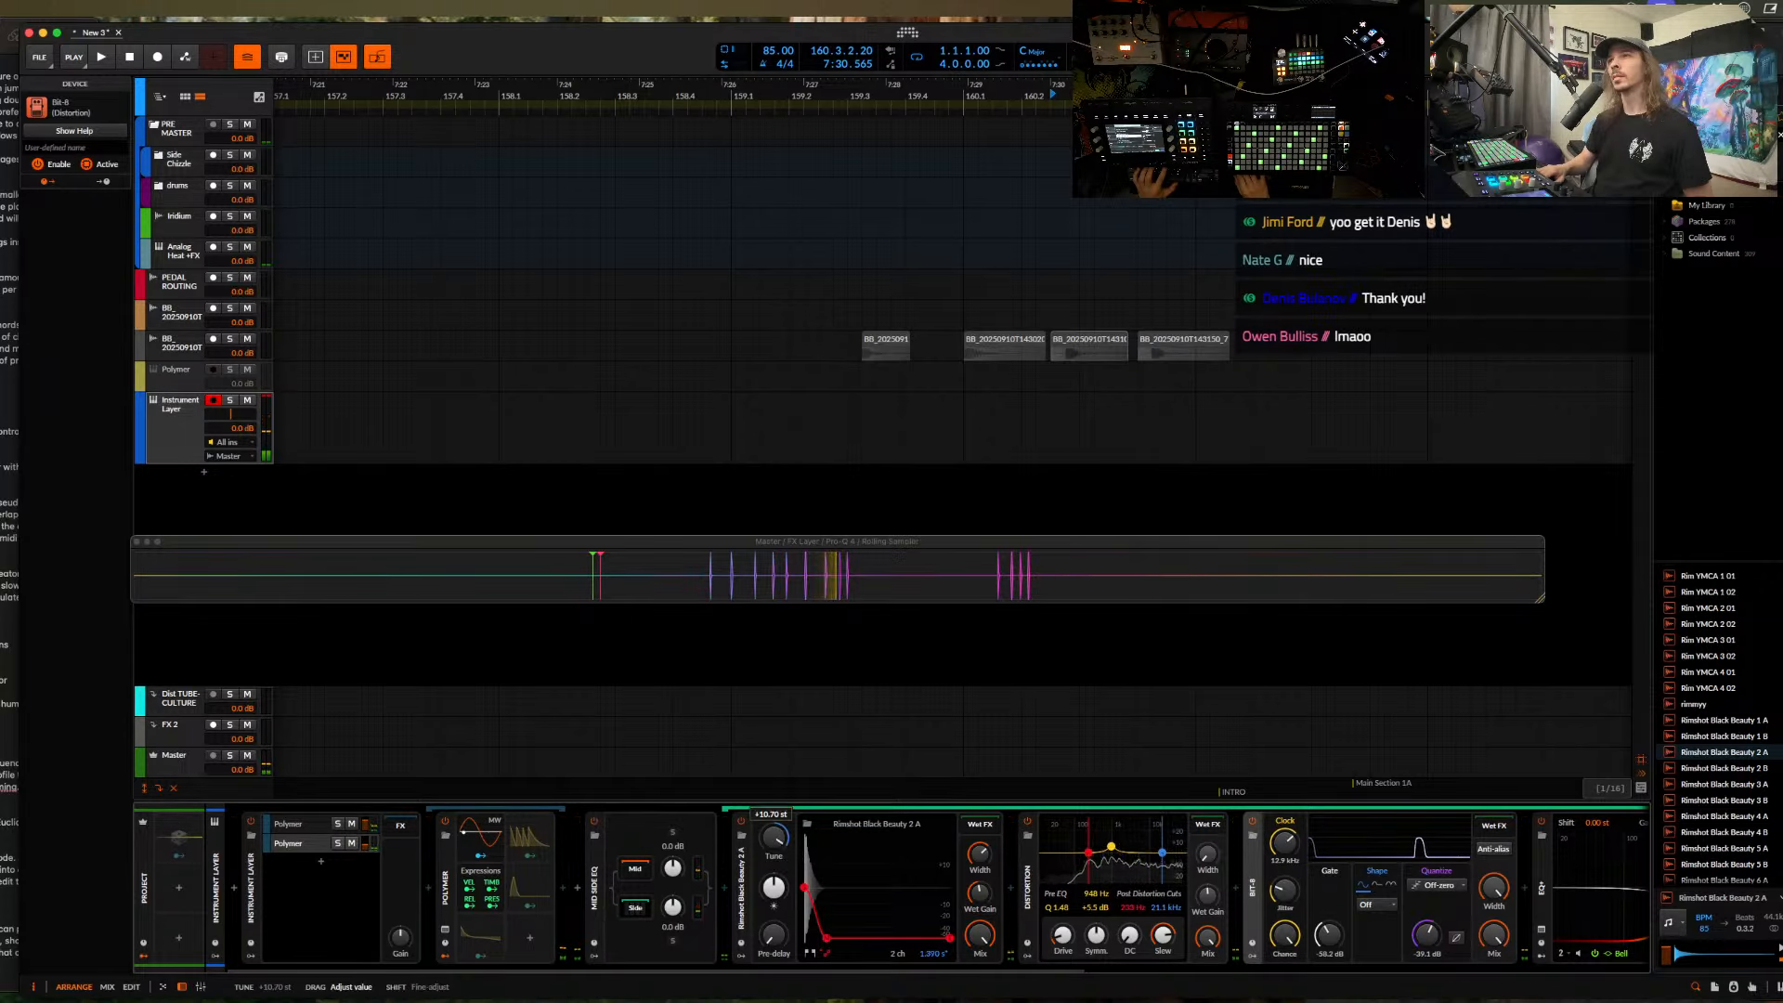
# - Collapse the Convolution, Distortion and Bit-8 devices in the Side chain
pyautogui.doubleClick(740, 908)
pyautogui.doubleClick(771, 889)
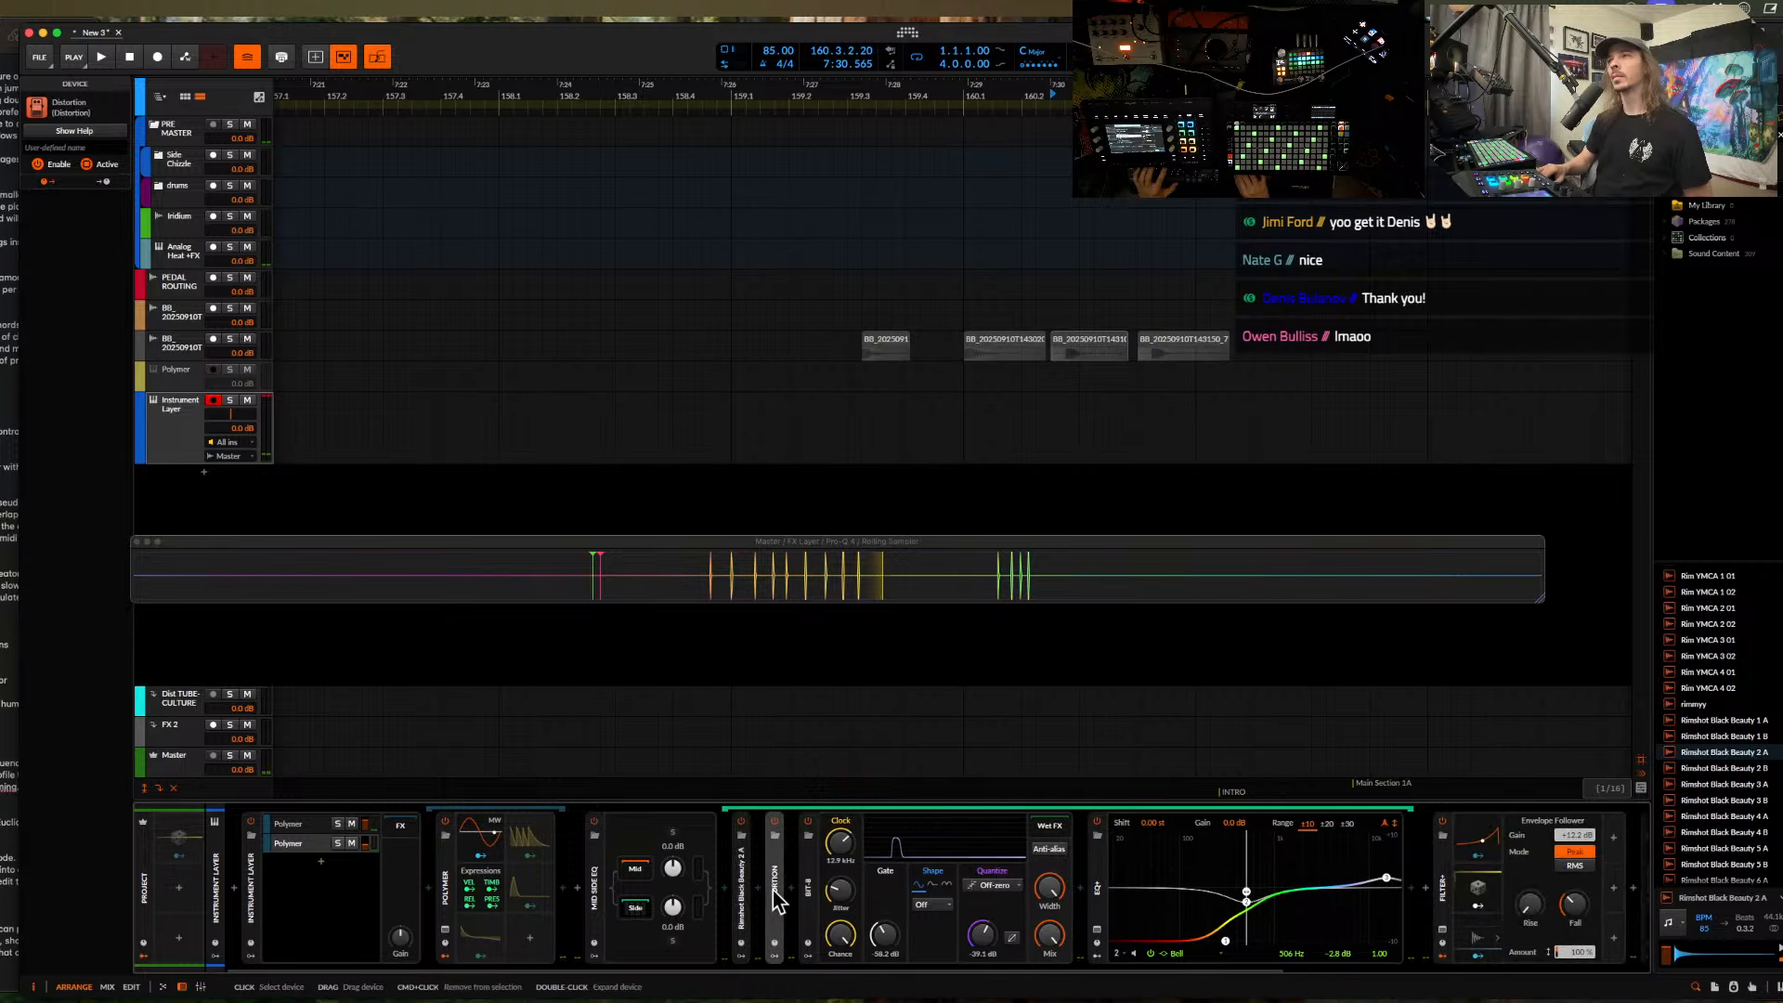
pyautogui.doubleClick(805, 872)
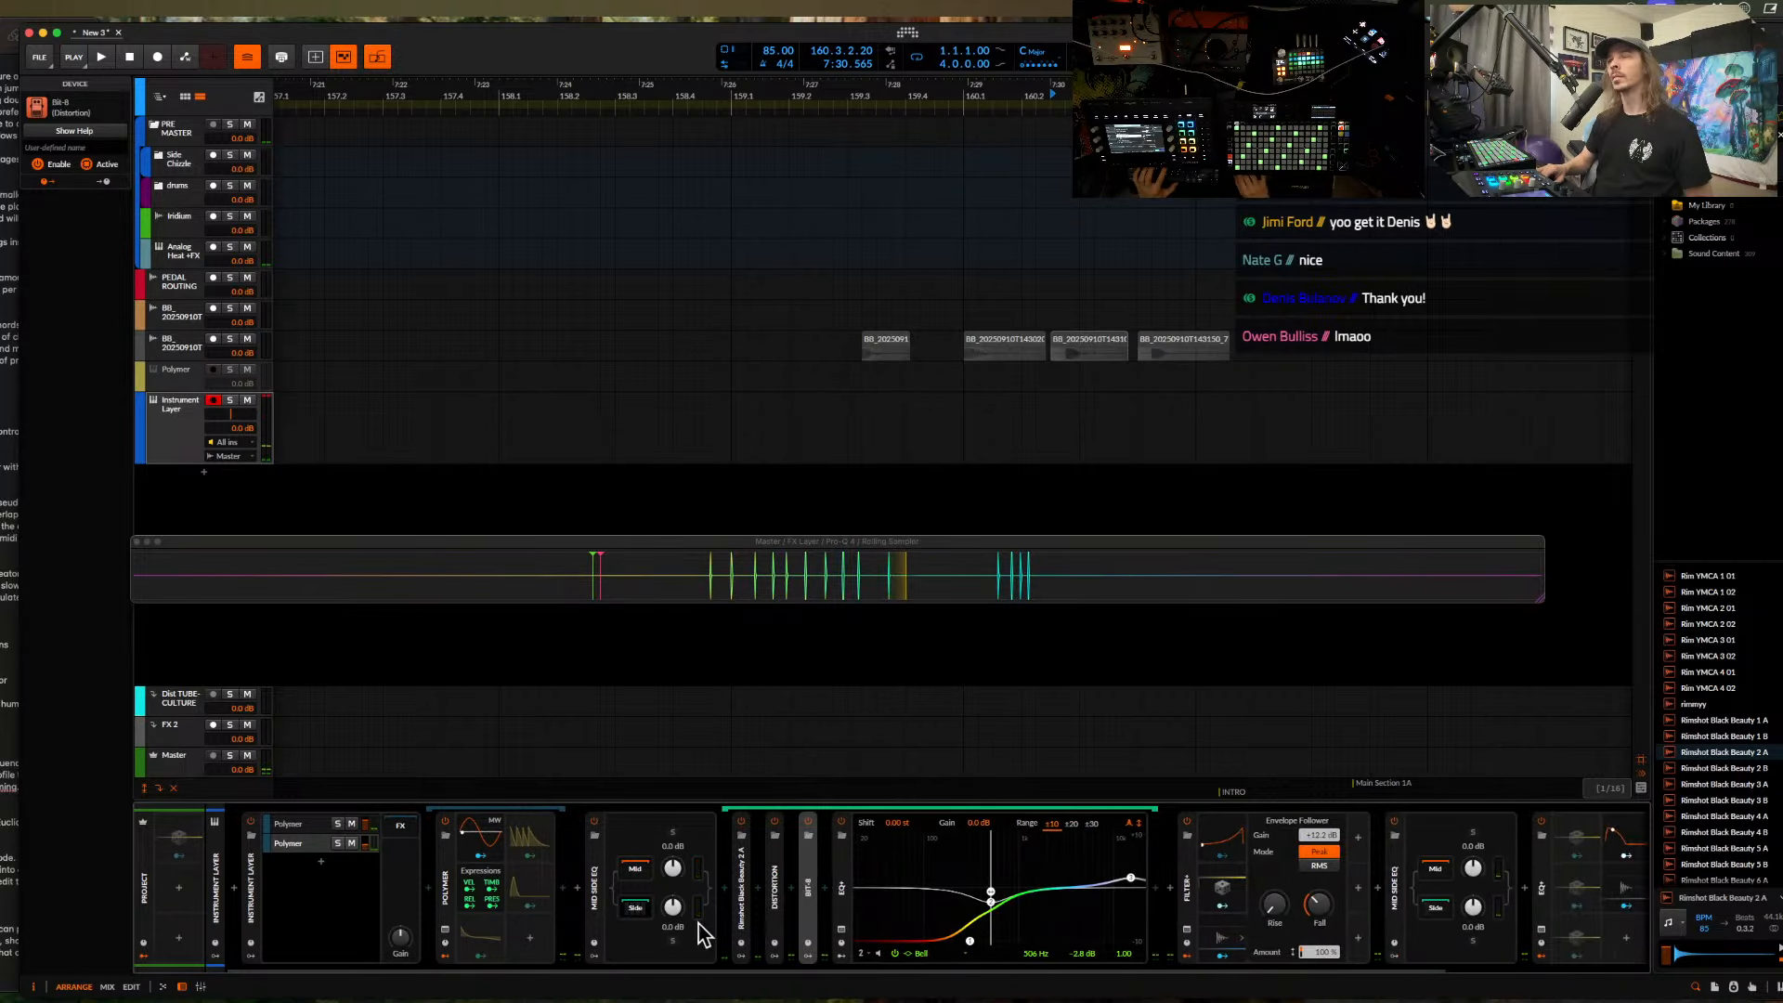
# - Delete the second Mid-Side Split container, located after Filter+
pyautogui.hscroll(5, 1039, 926)
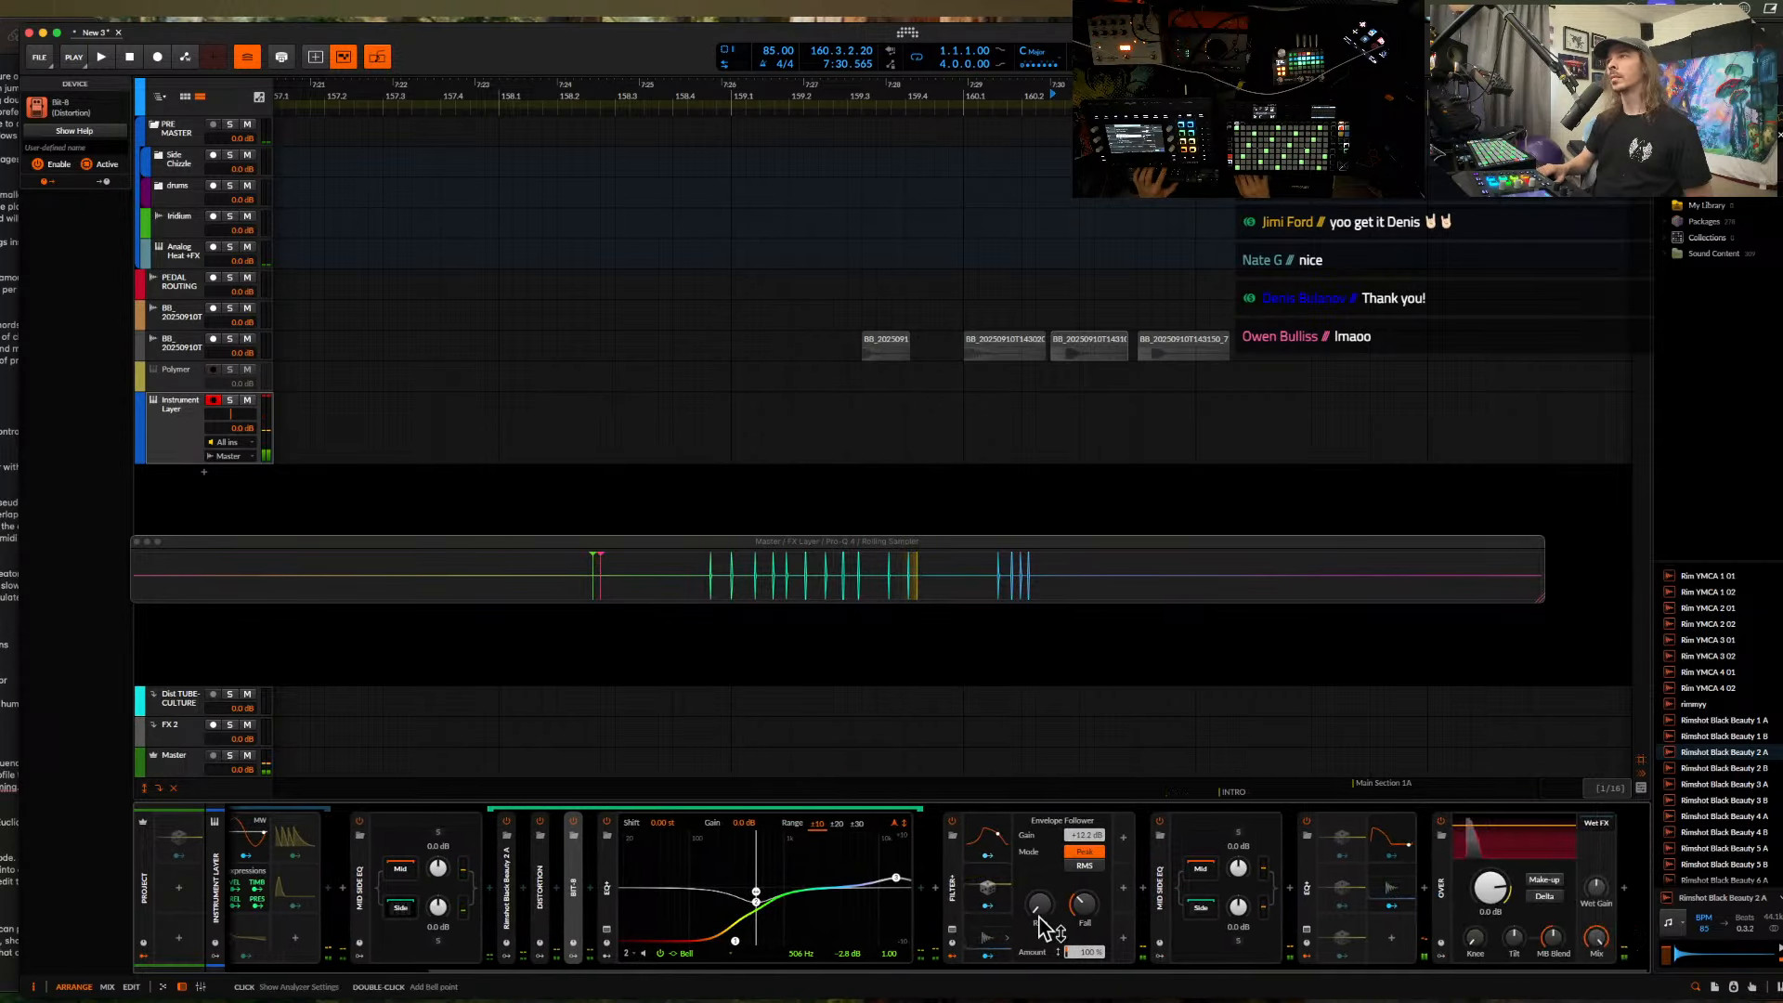
pyautogui.click(1158, 905)
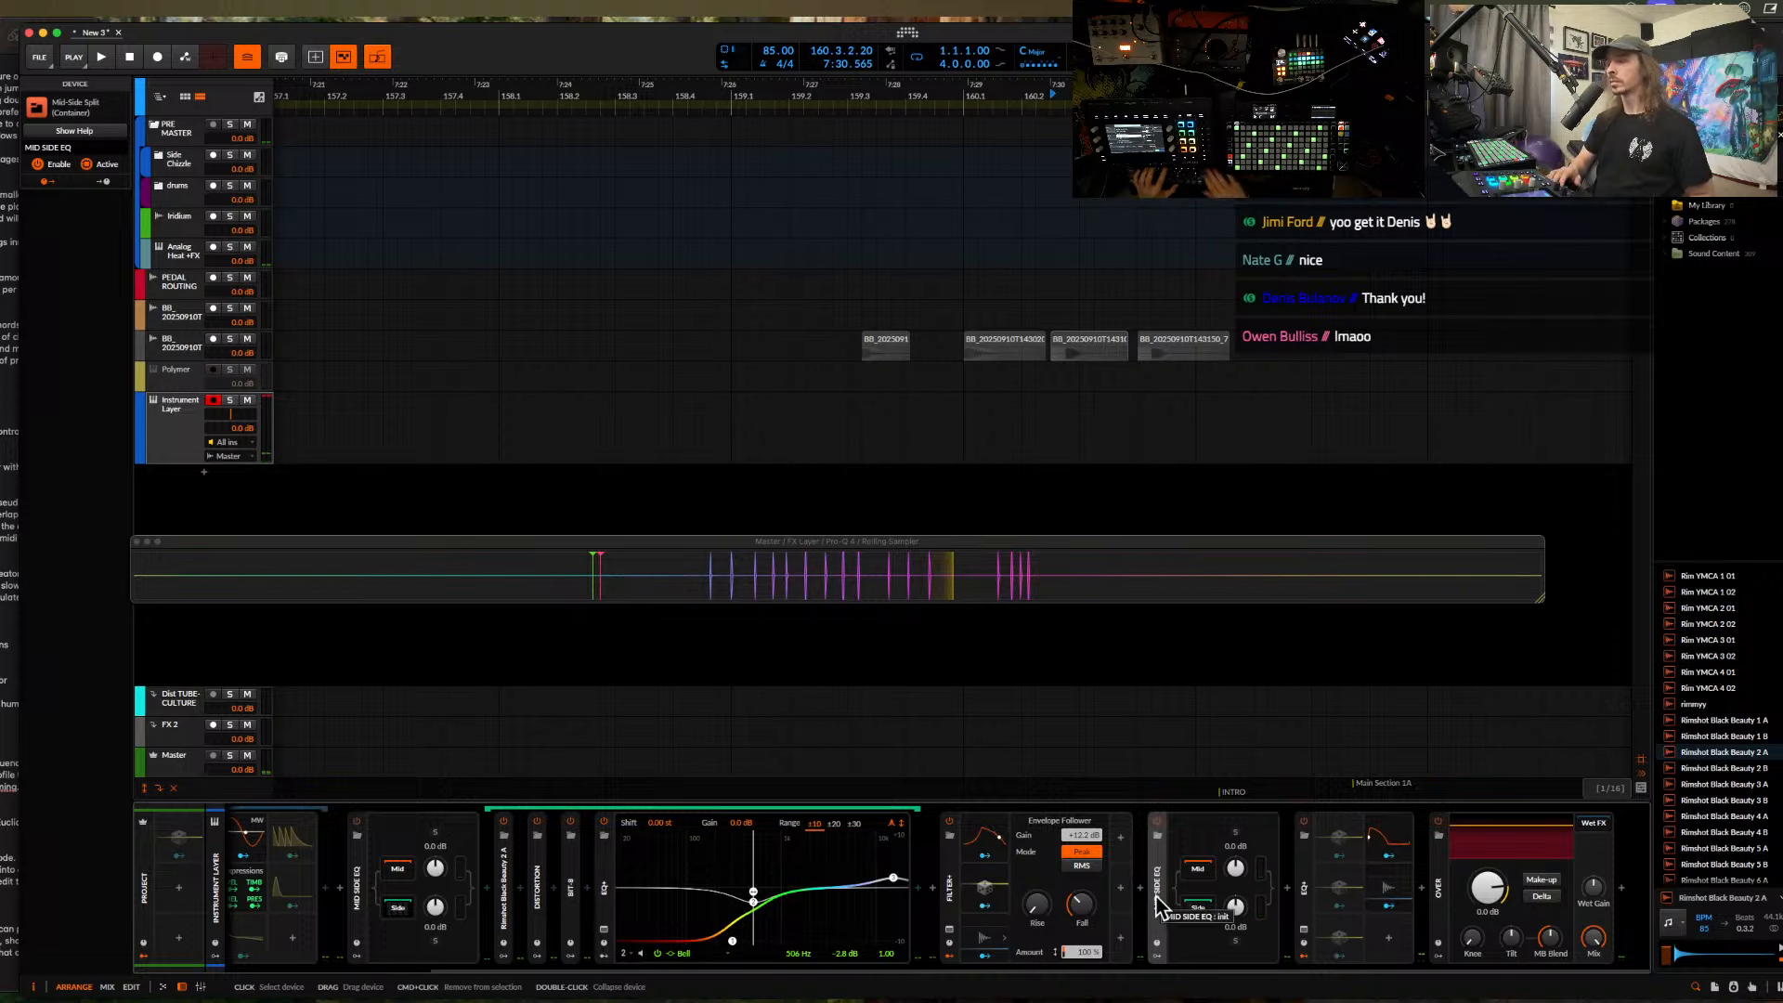
pyautogui.press('Delete')
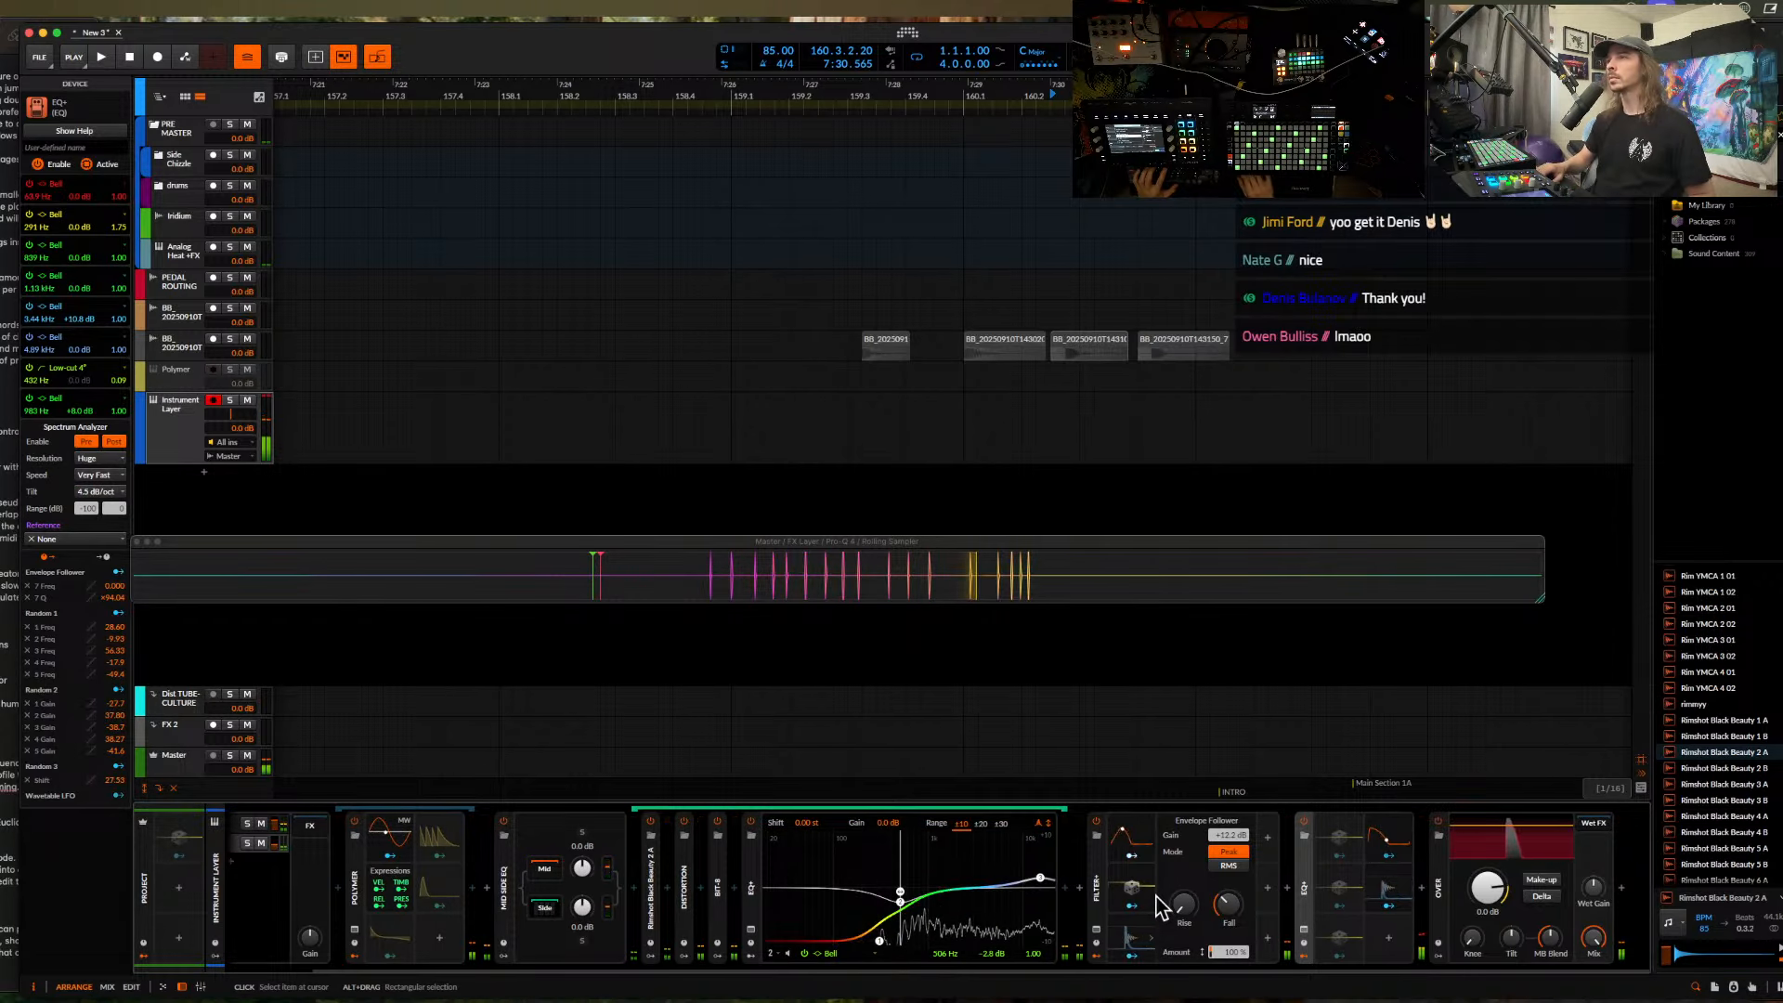
# - Expand the EQ+ after Filter+ and set its band 6 bell to 12.1 kHz at +3.6 dB
pyautogui.click(1312, 905)
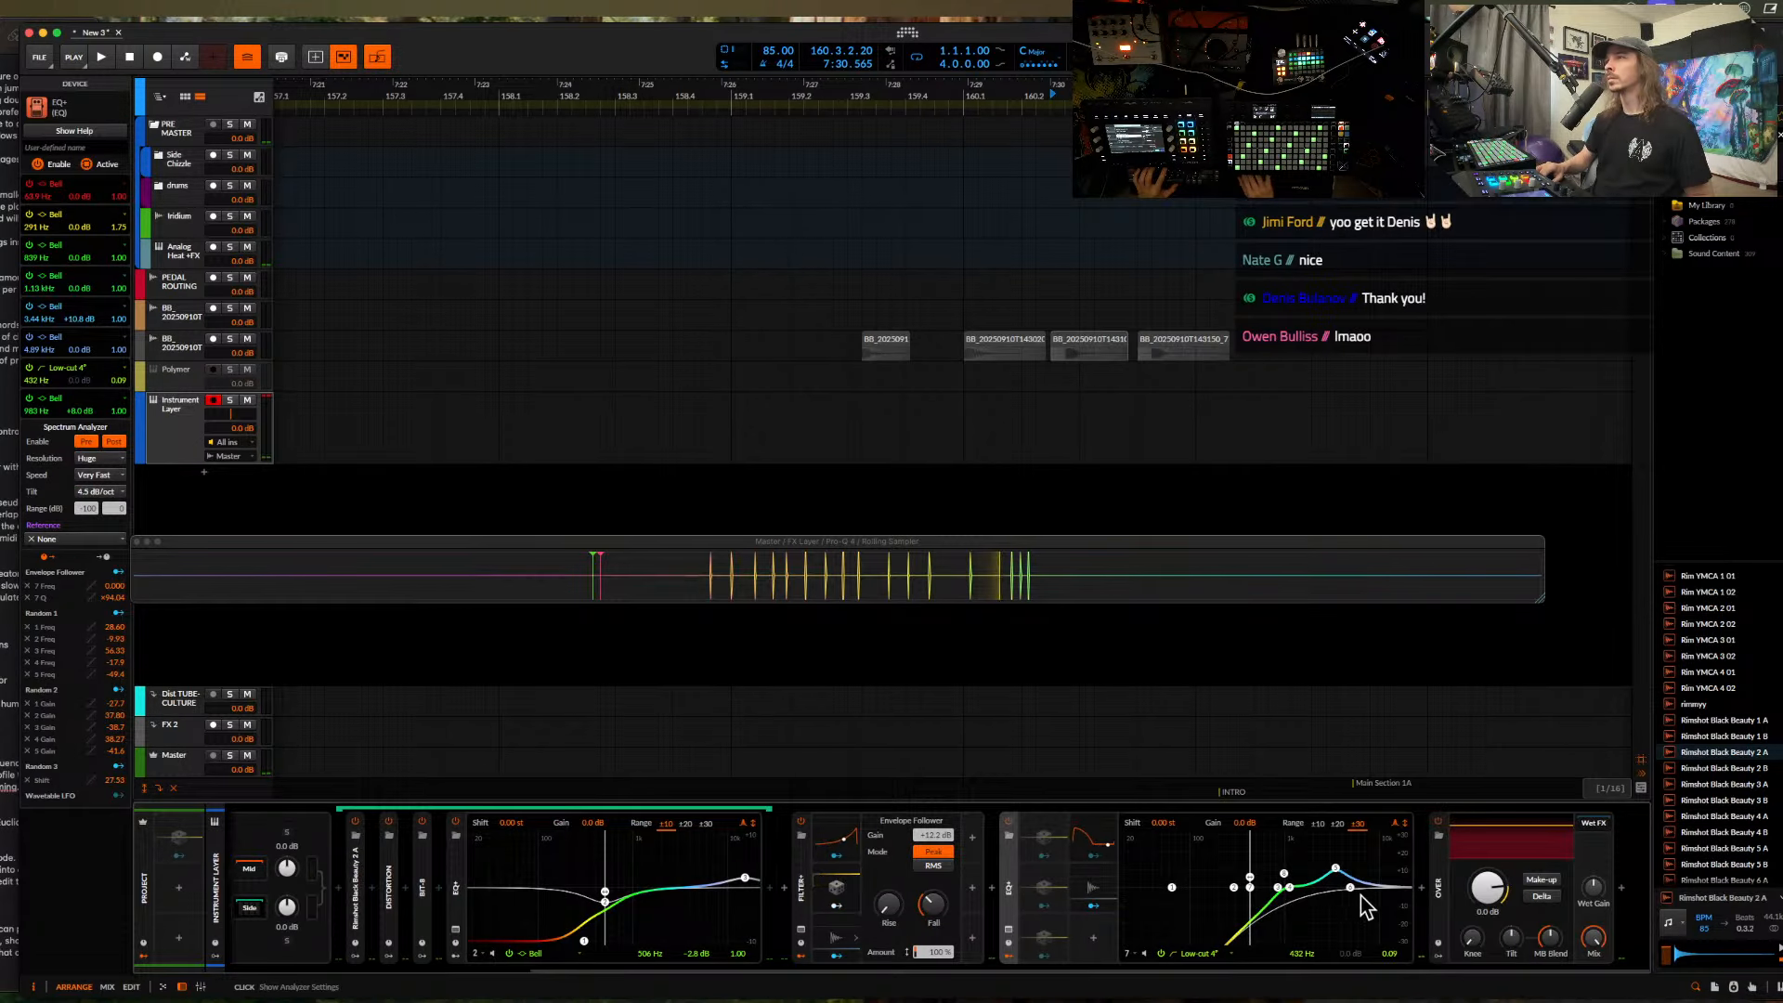
pyautogui.moveTo(1361, 896); pyautogui.dragTo(1365, 888)
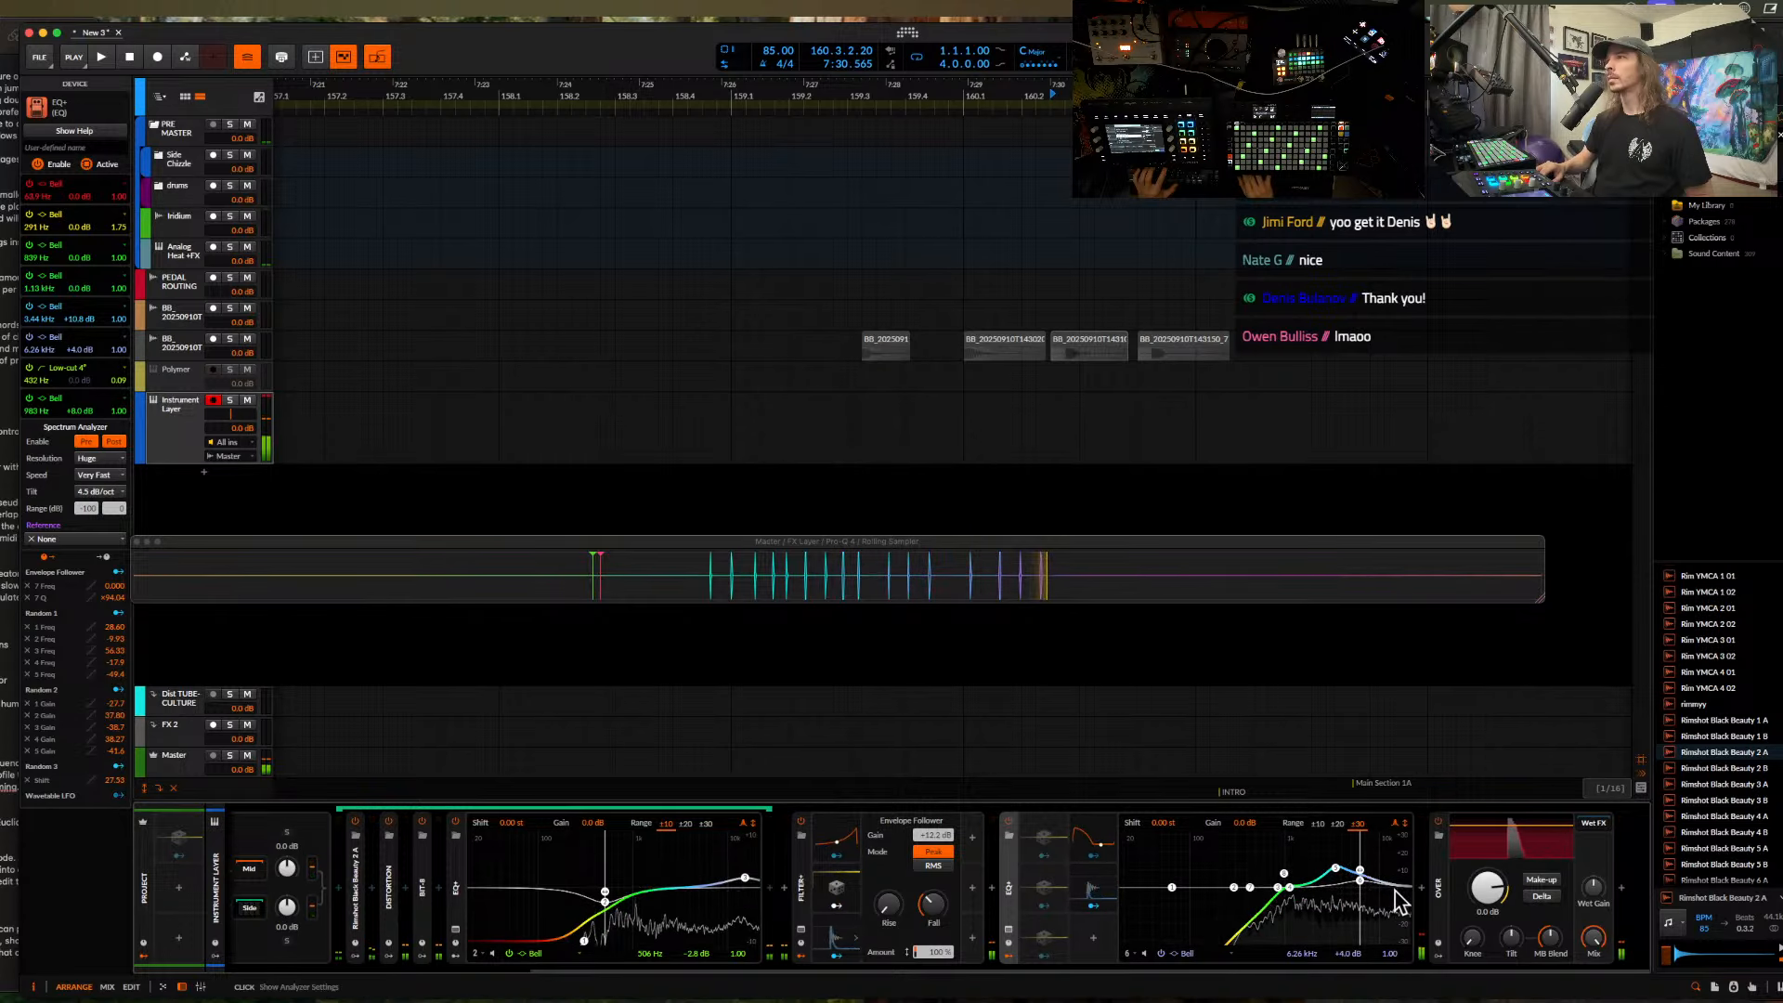
pyautogui.moveTo(1389, 882); pyautogui.dragTo(1392, 883)
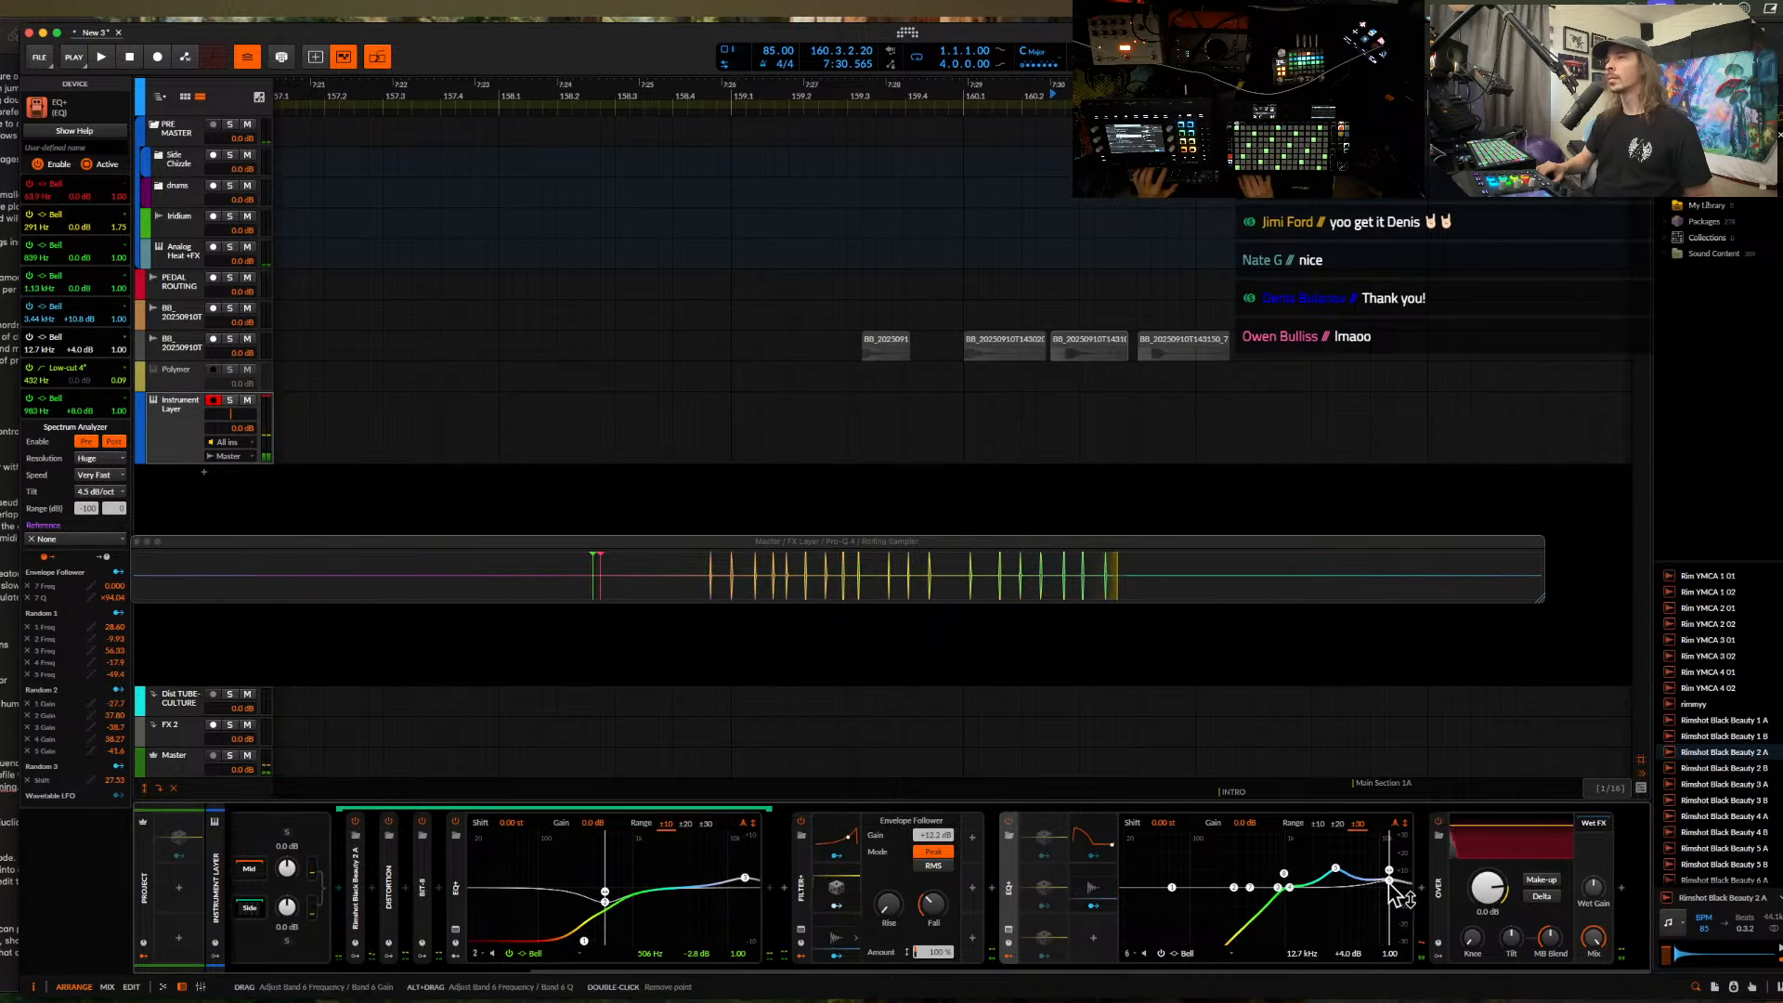
pyautogui.moveTo(1394, 881); pyautogui.dragTo(1389, 885)
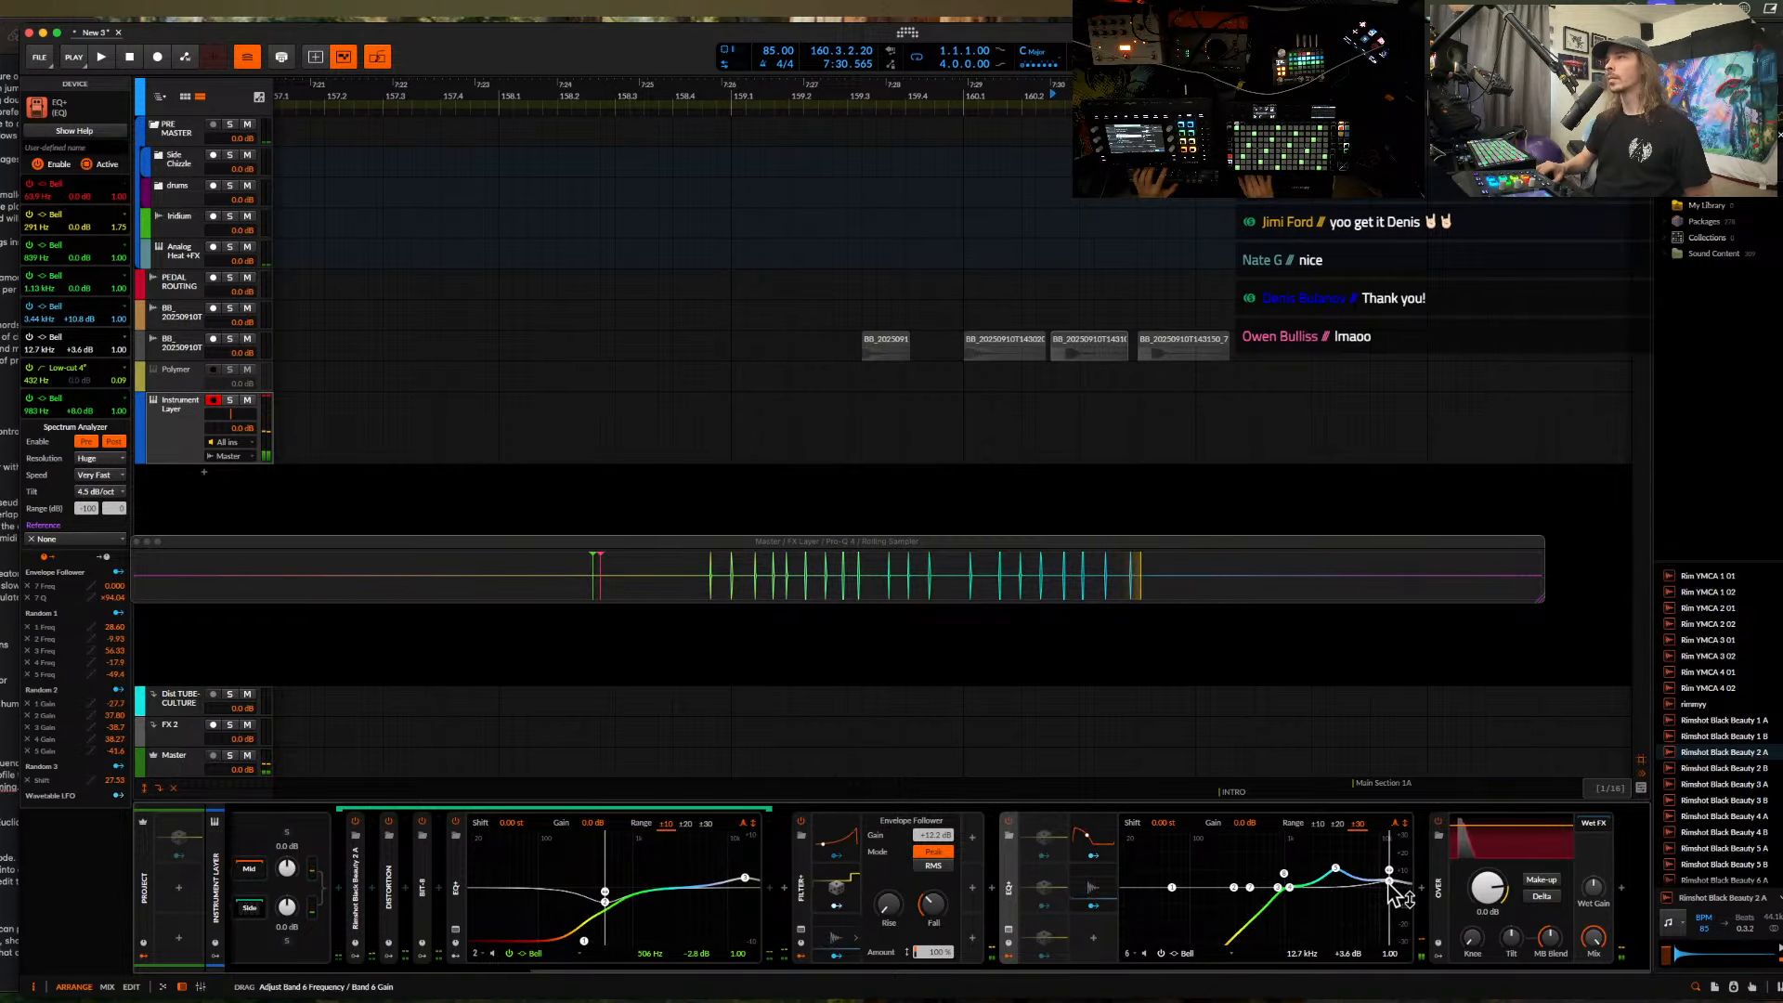
# - Lower the Mid-Side Split's Side gain to -3.4 dB, and collapse the Mid-Side Split, Filter+ and the EQ+ that follows it
pyautogui.hscroll(-5, 1002, 890)
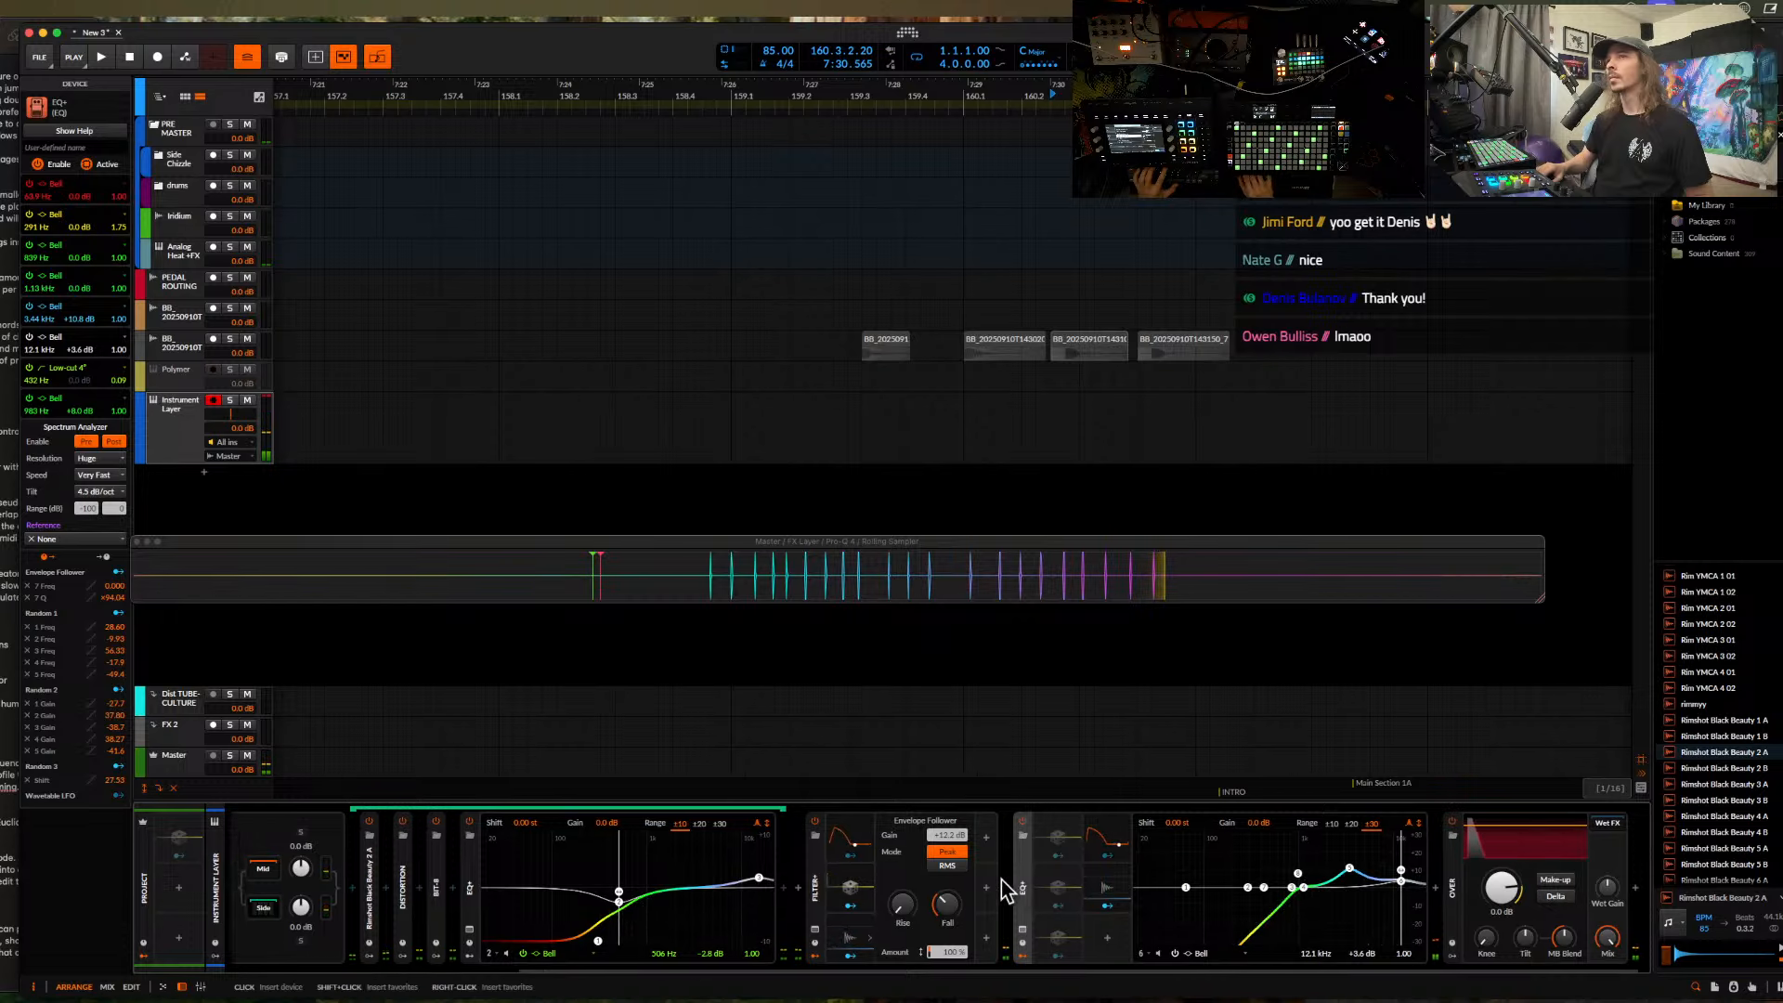
pyautogui.moveTo(671, 906); pyautogui.dragTo(671, 915)
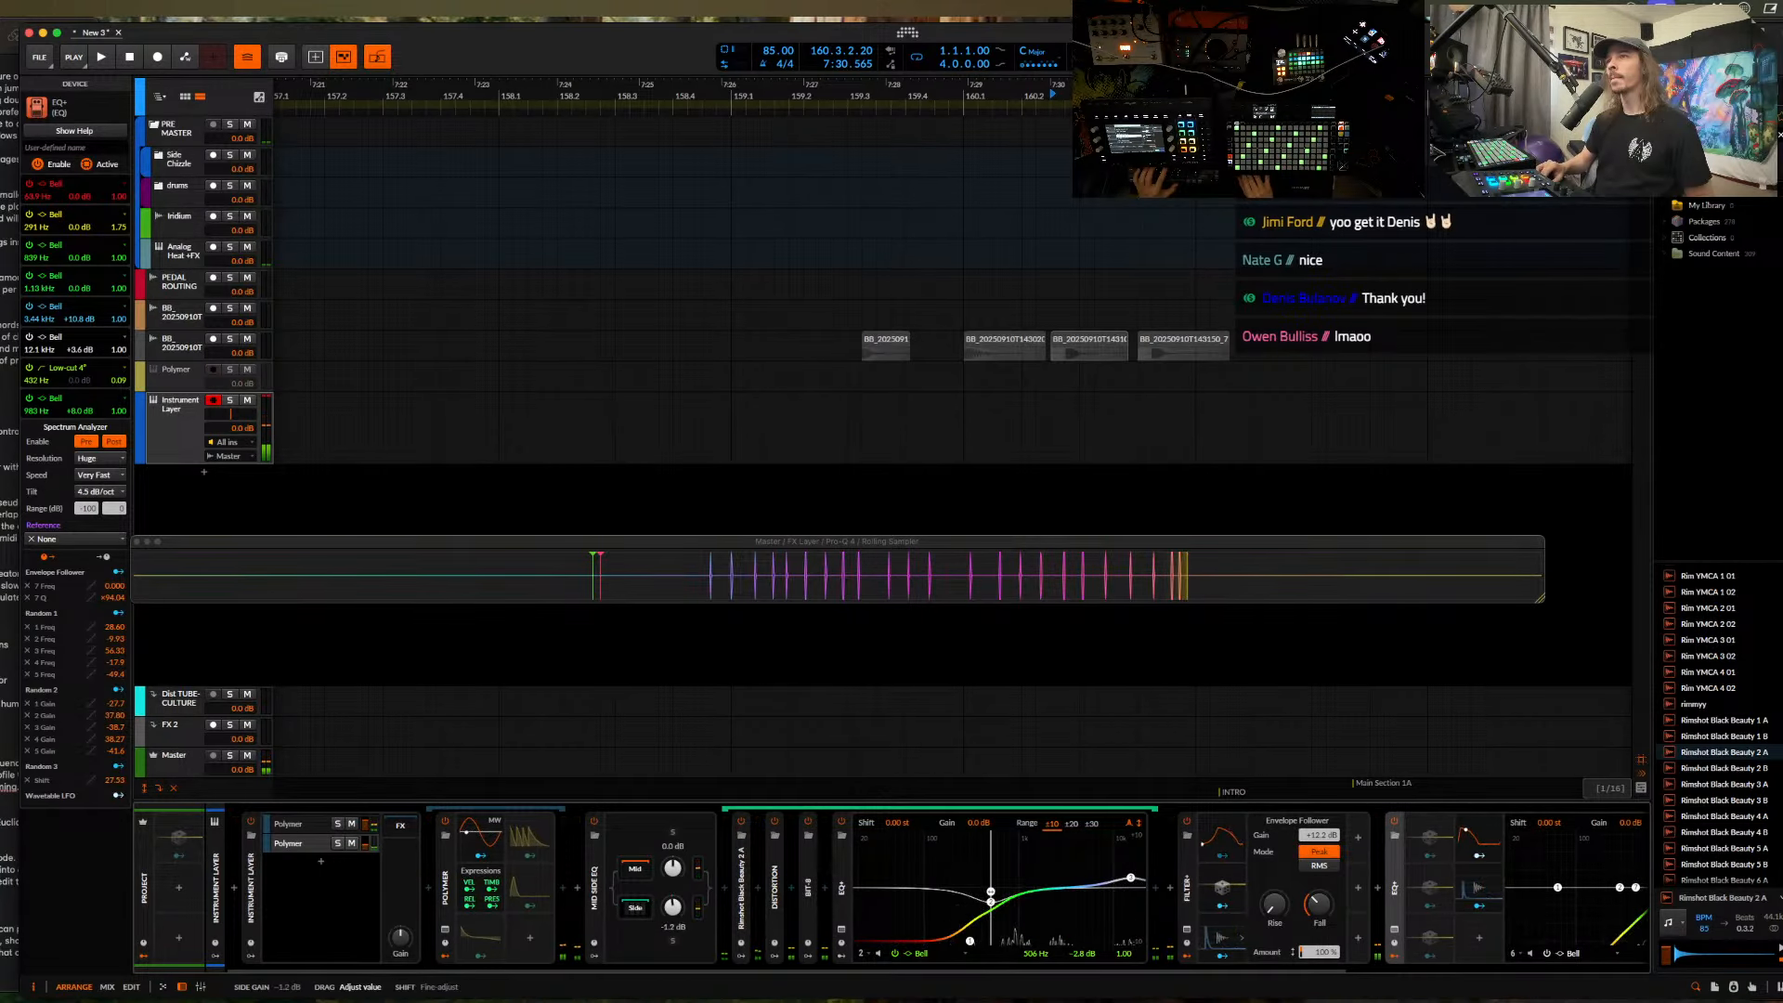
pyautogui.doubleClick(594, 884)
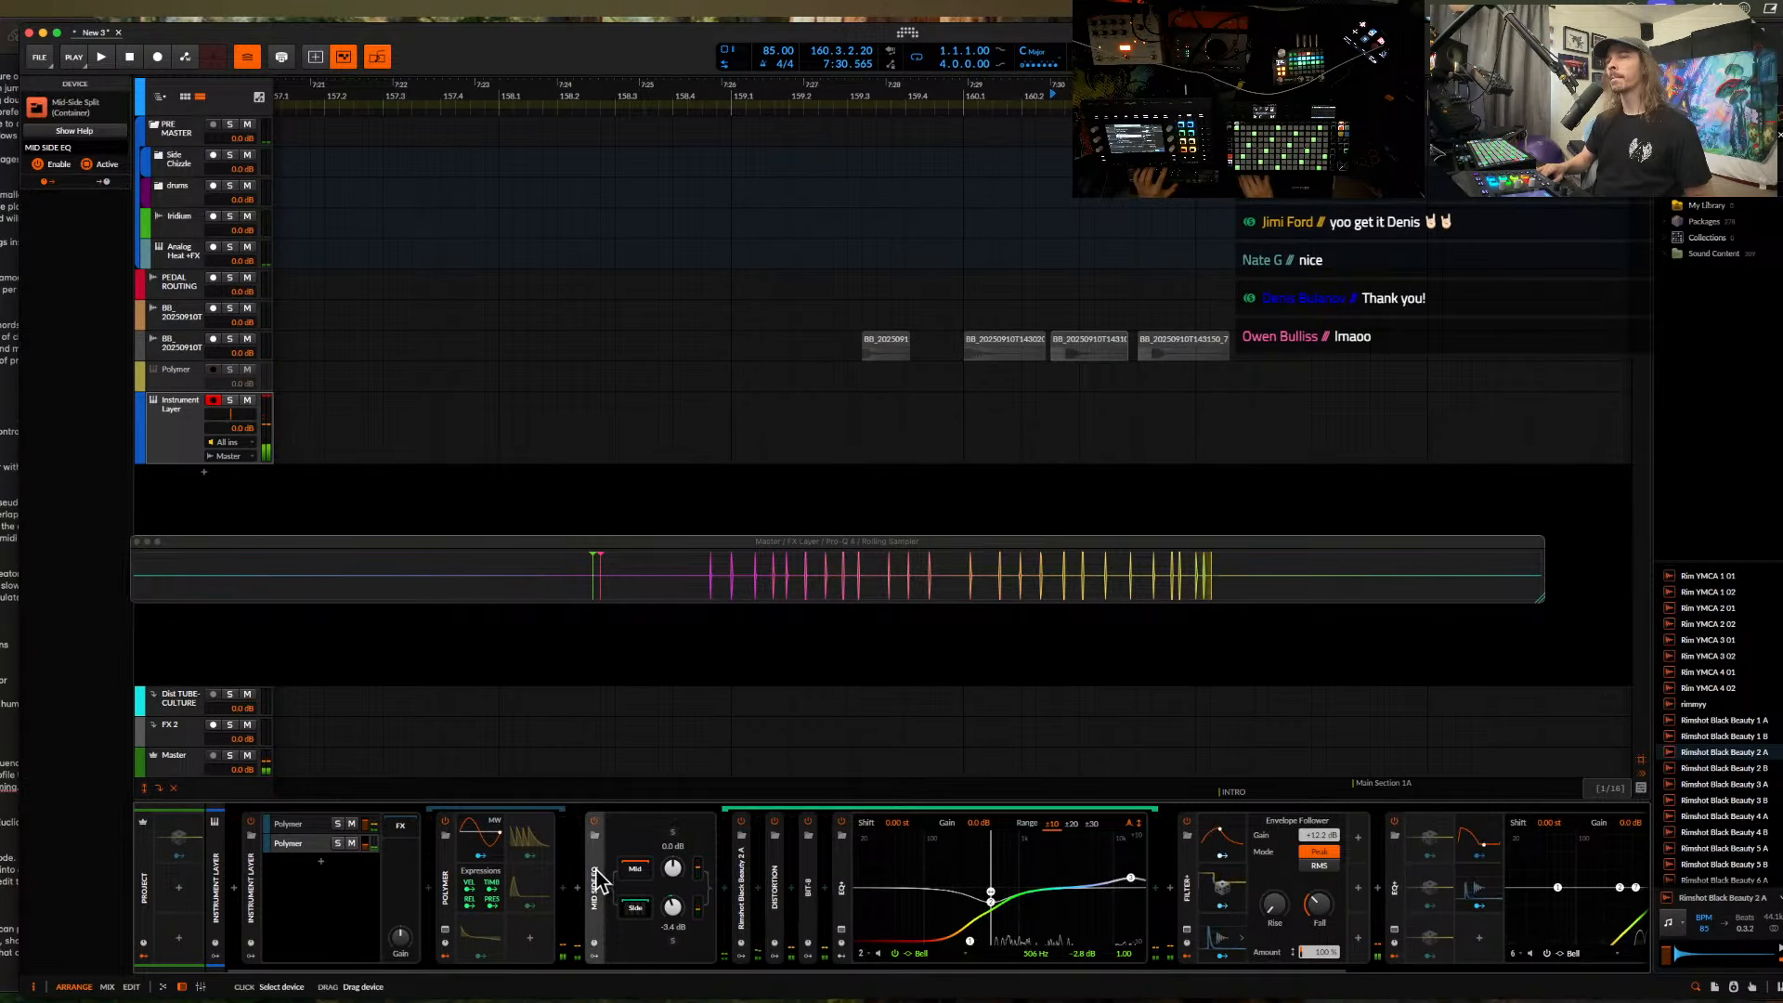
pyautogui.click(626, 867)
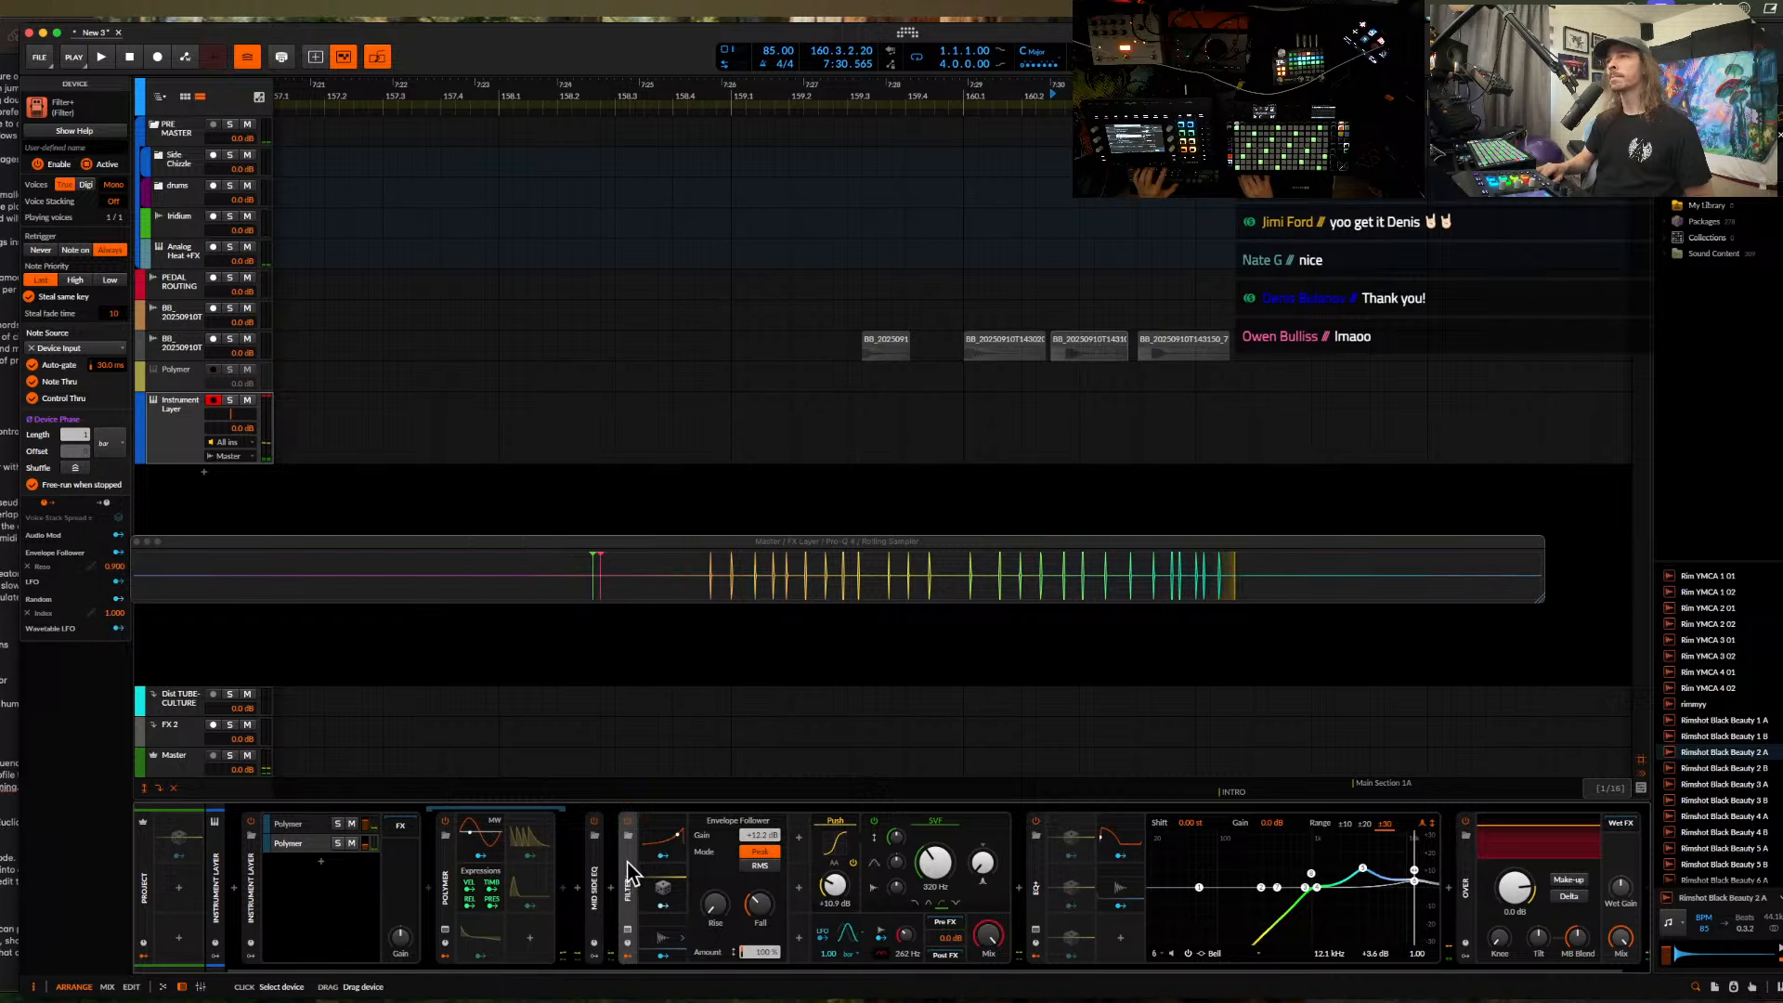
pyautogui.click(627, 956)
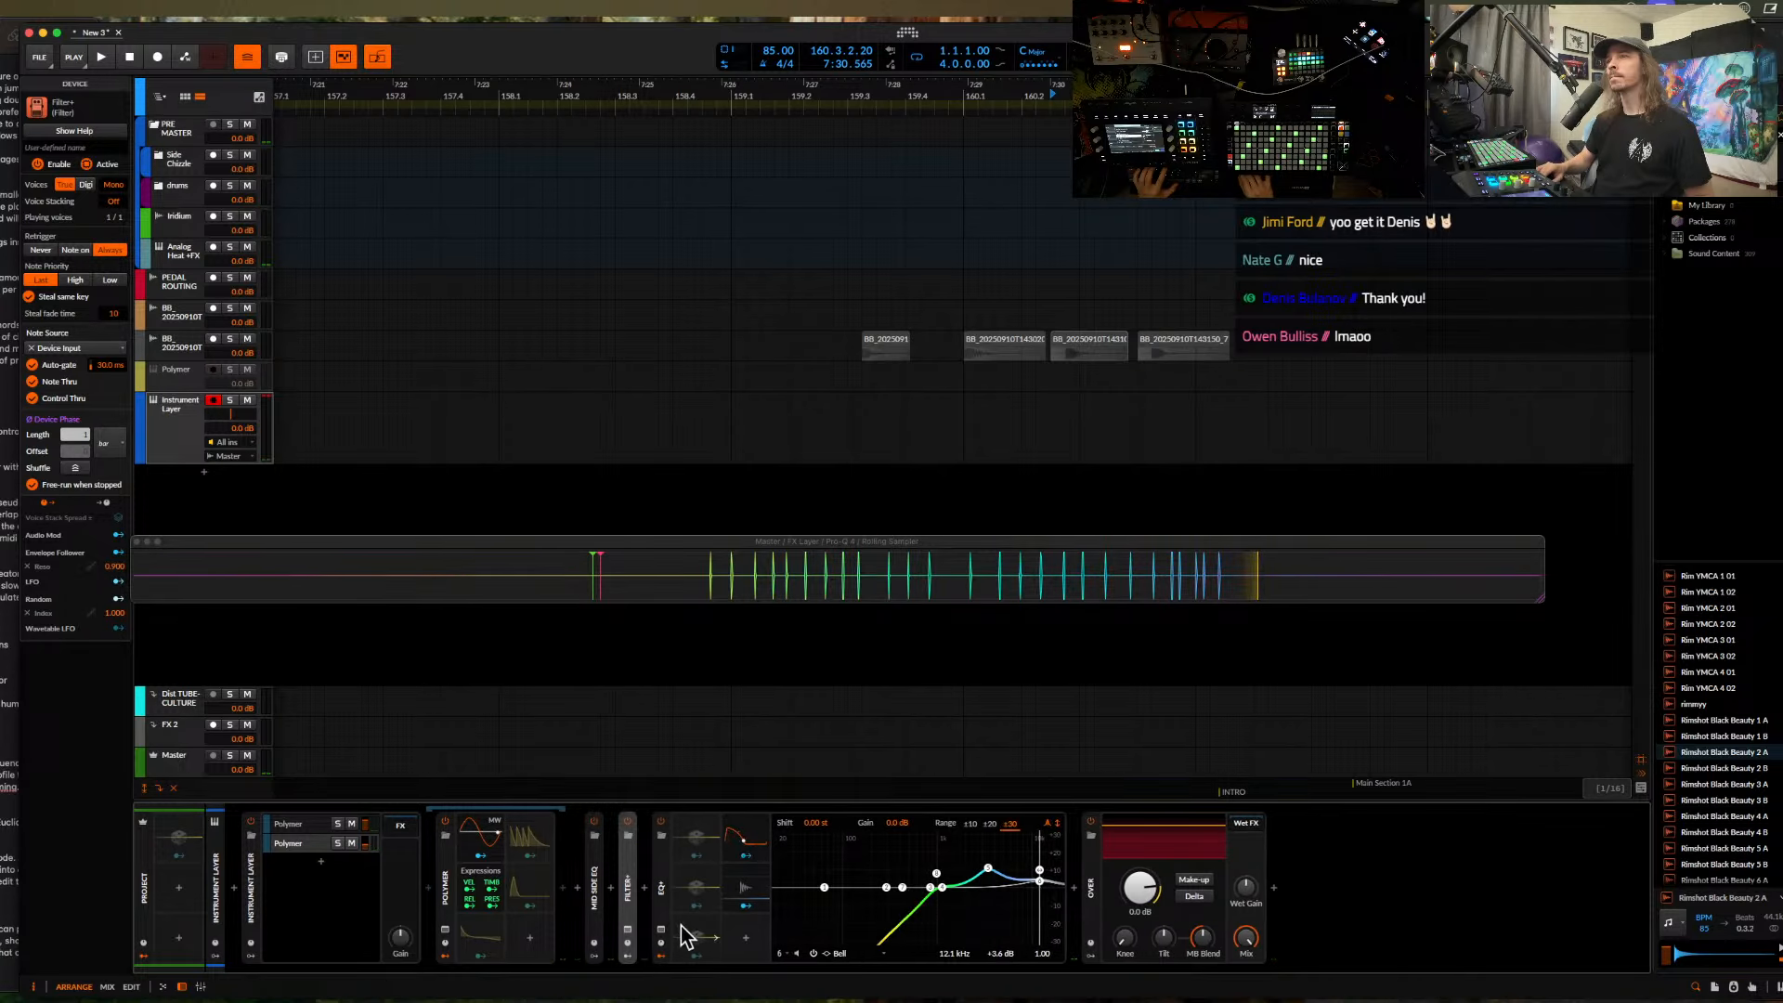
pyautogui.doubleClick(660, 879)
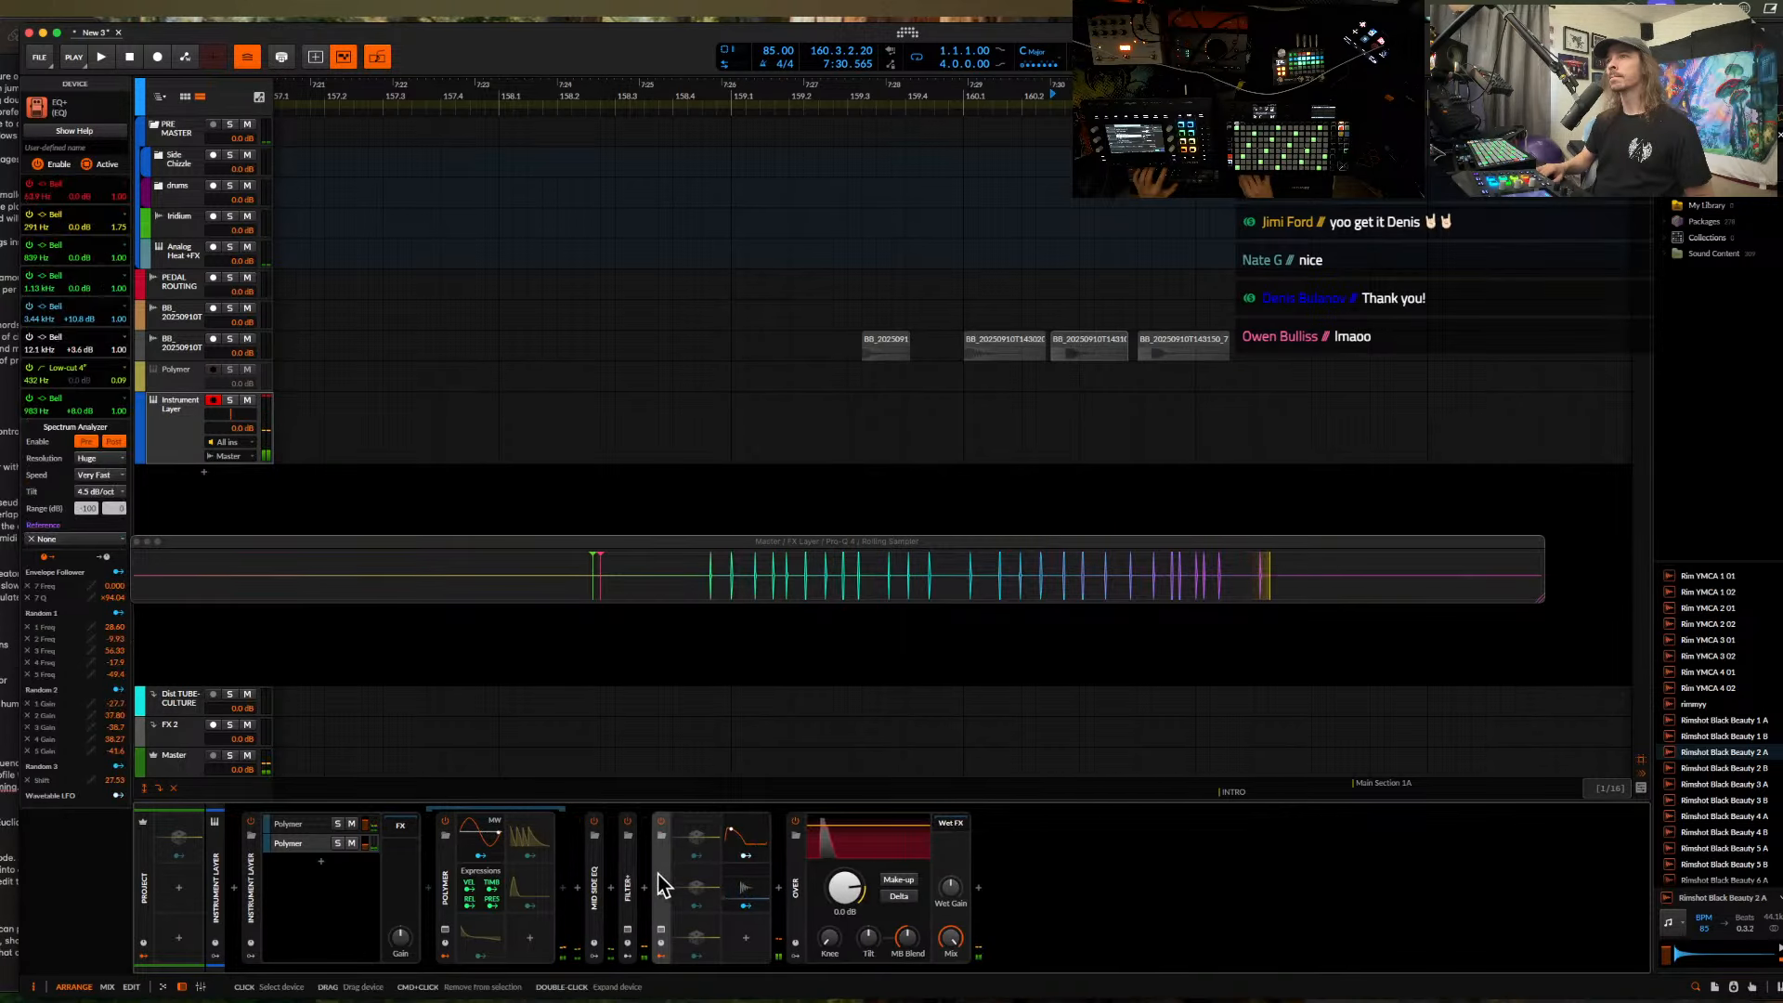
# - Insert a Compressor+ device between EQ+ and Over
pyautogui.click(779, 889)
pyautogui.write('compres')
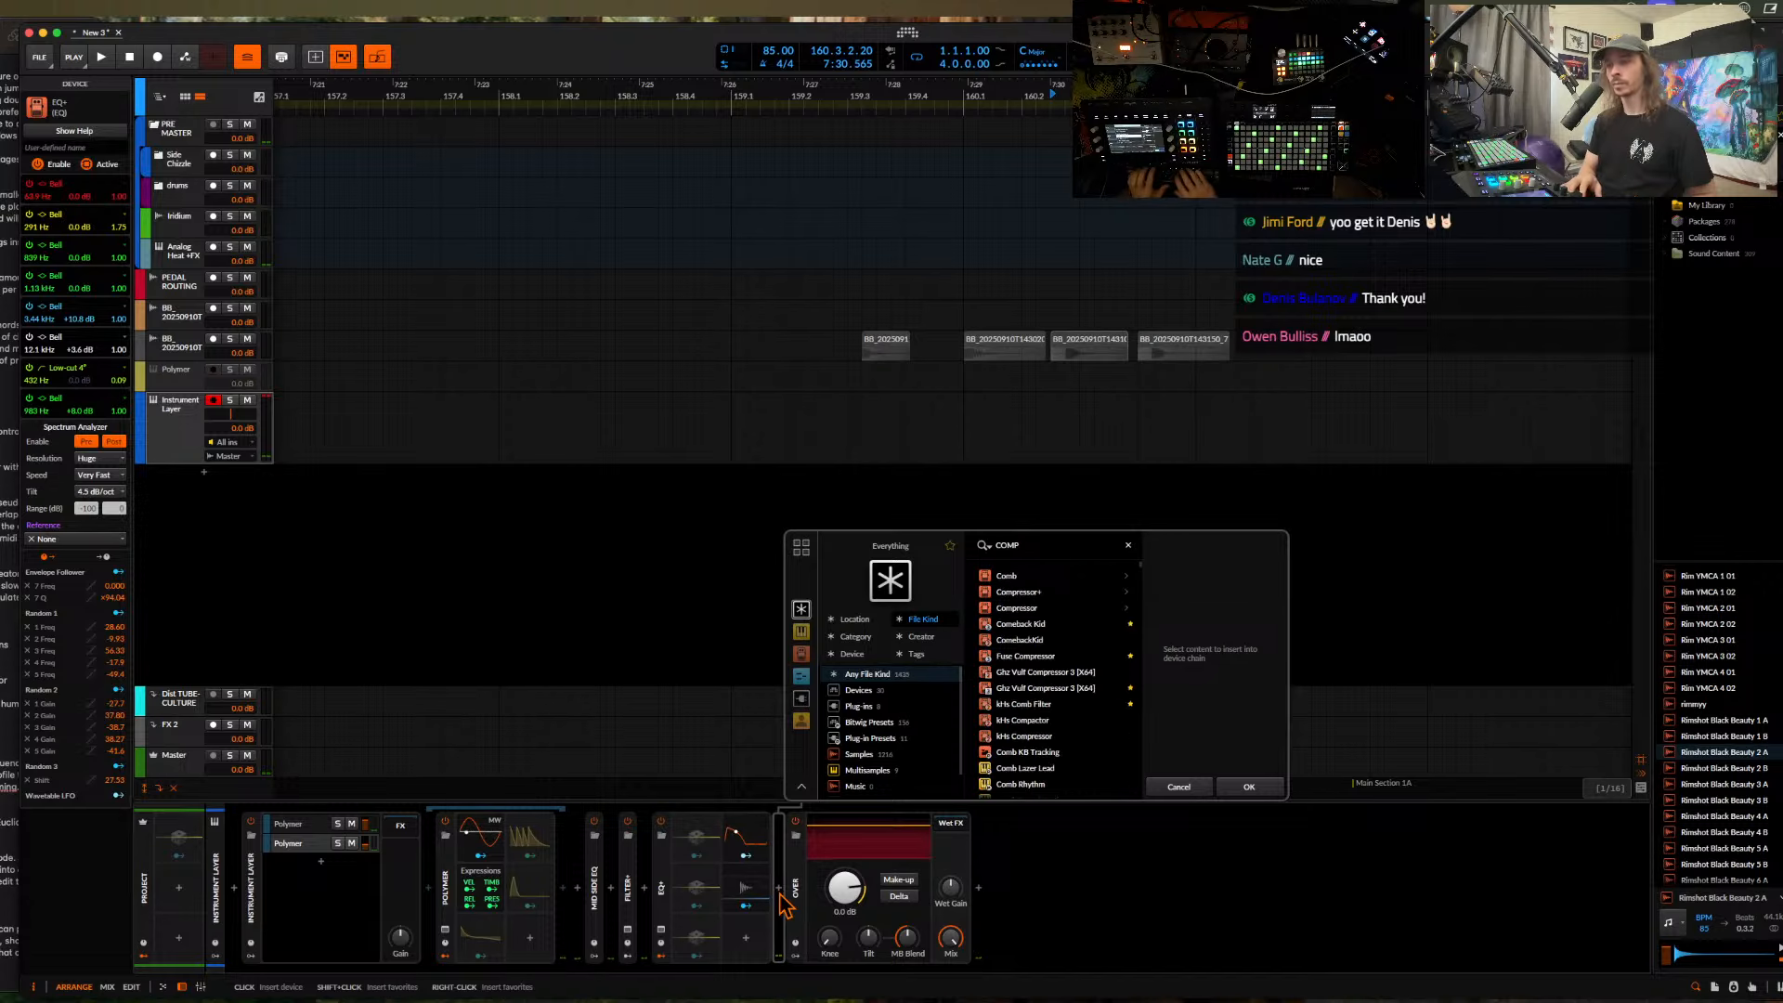
pyautogui.click(1245, 784)
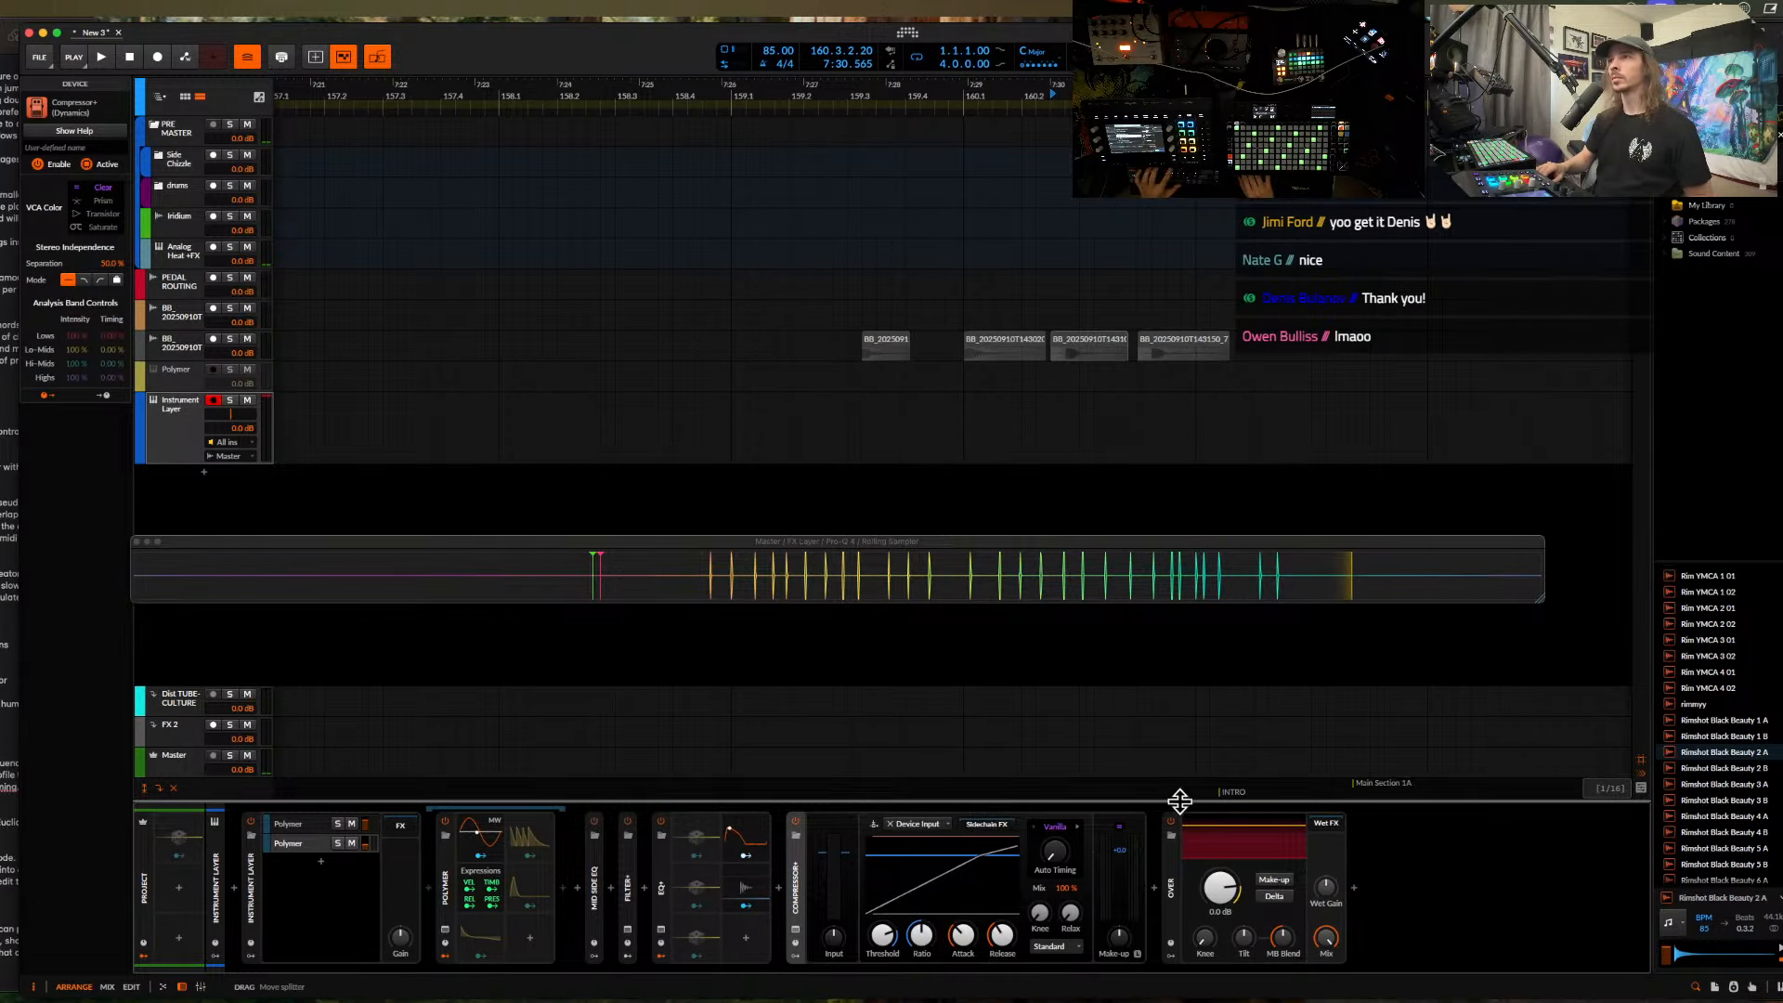
# - Try different Auto Timing amounts on Compressor+ and leave Auto Timing raised
pyautogui.moveTo(1063, 860); pyautogui.dragTo(1063, 789)
pyautogui.moveTo(1063, 859); pyautogui.dragTo(1063, 933)
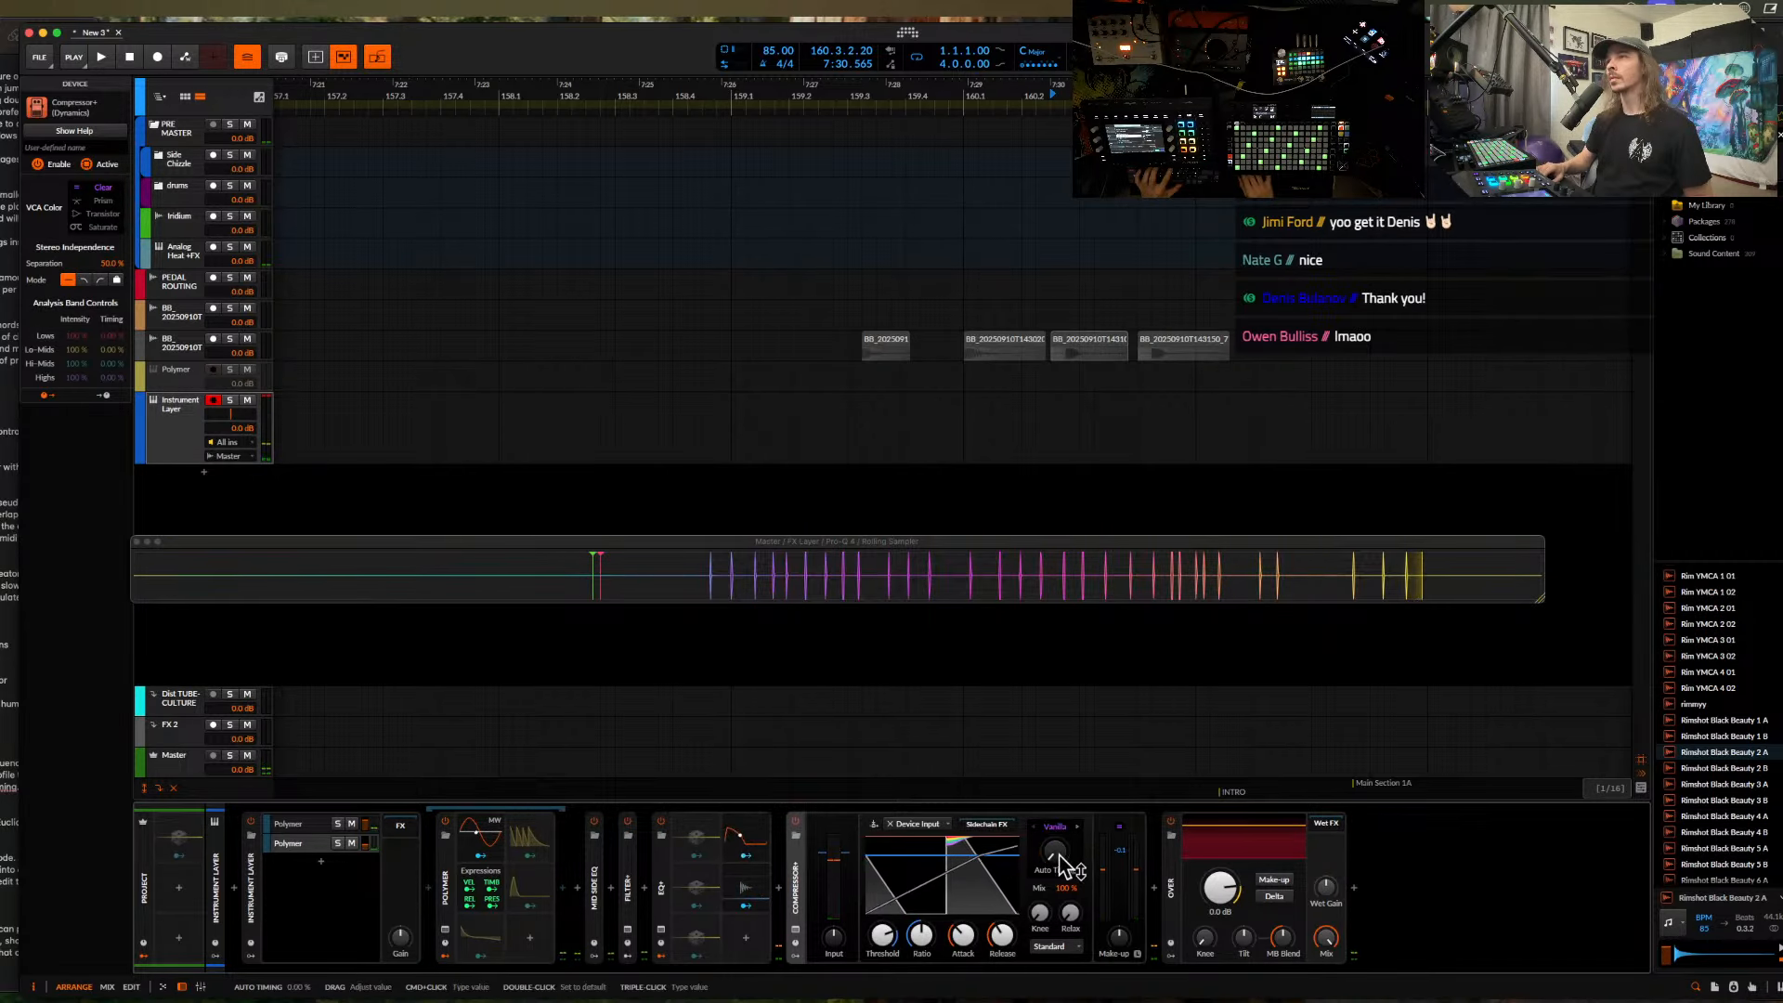
pyautogui.moveTo(1054, 852); pyautogui.dragTo(1054, 852)
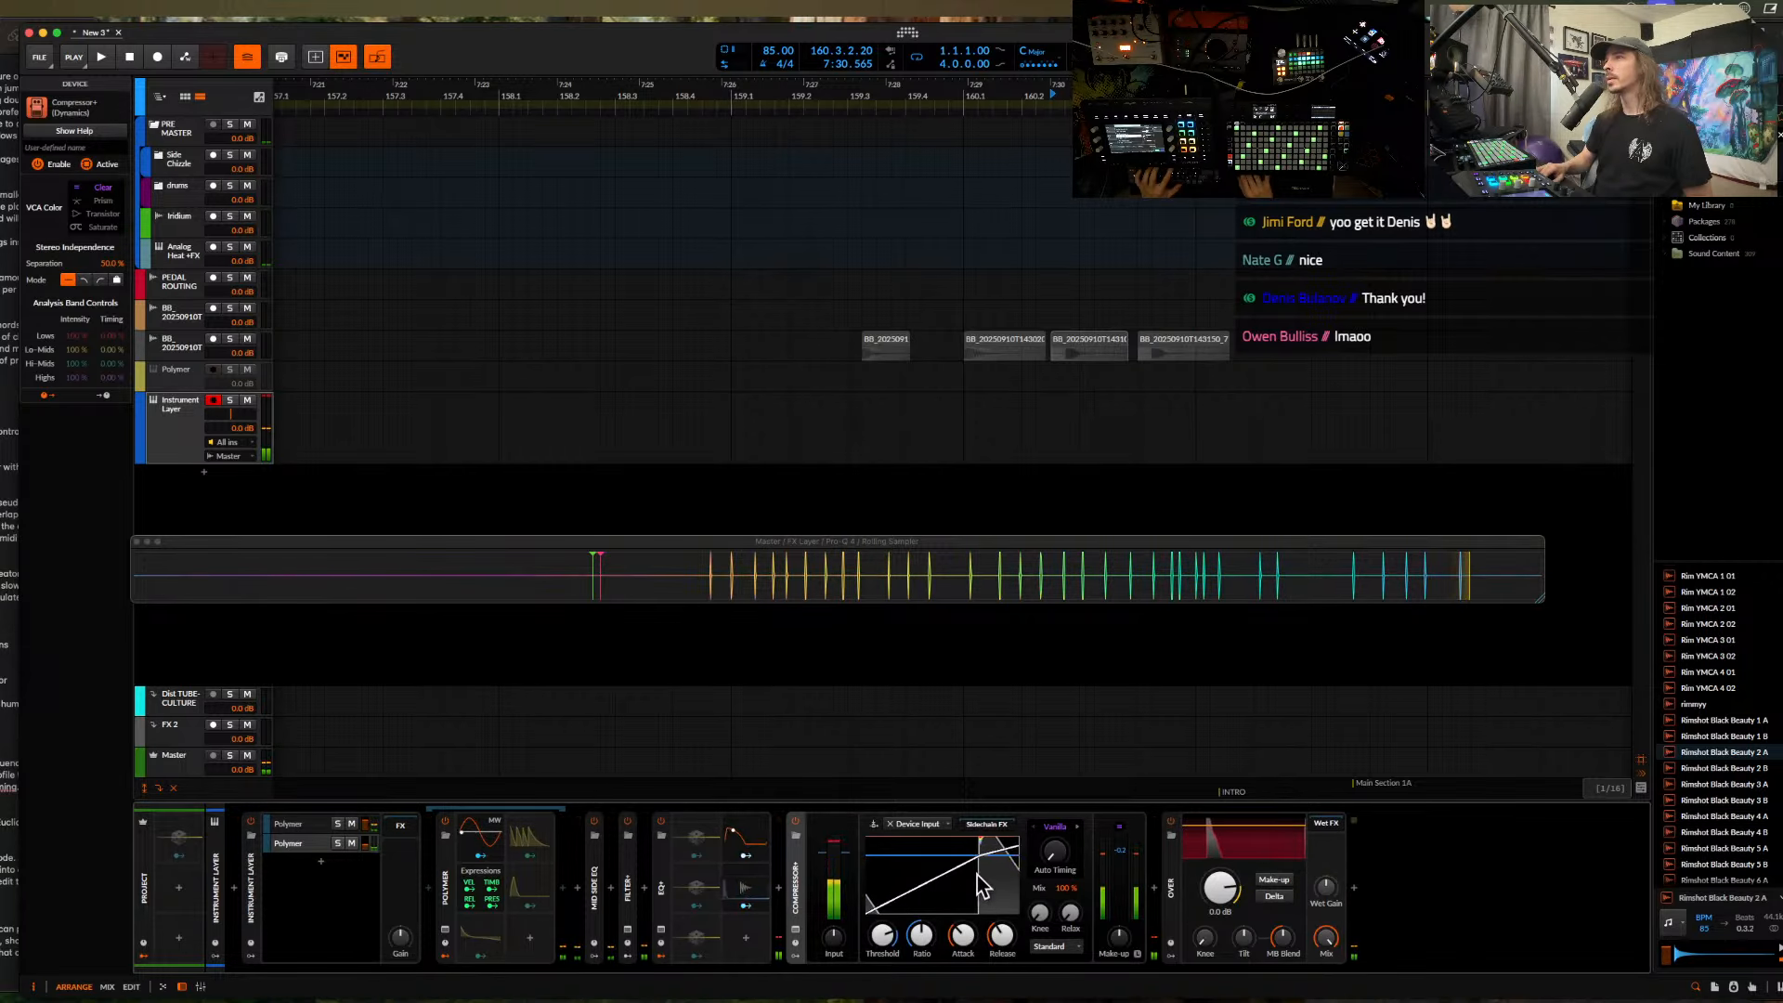
pyautogui.moveTo(1134, 950); pyautogui.dragTo(1135, 919)
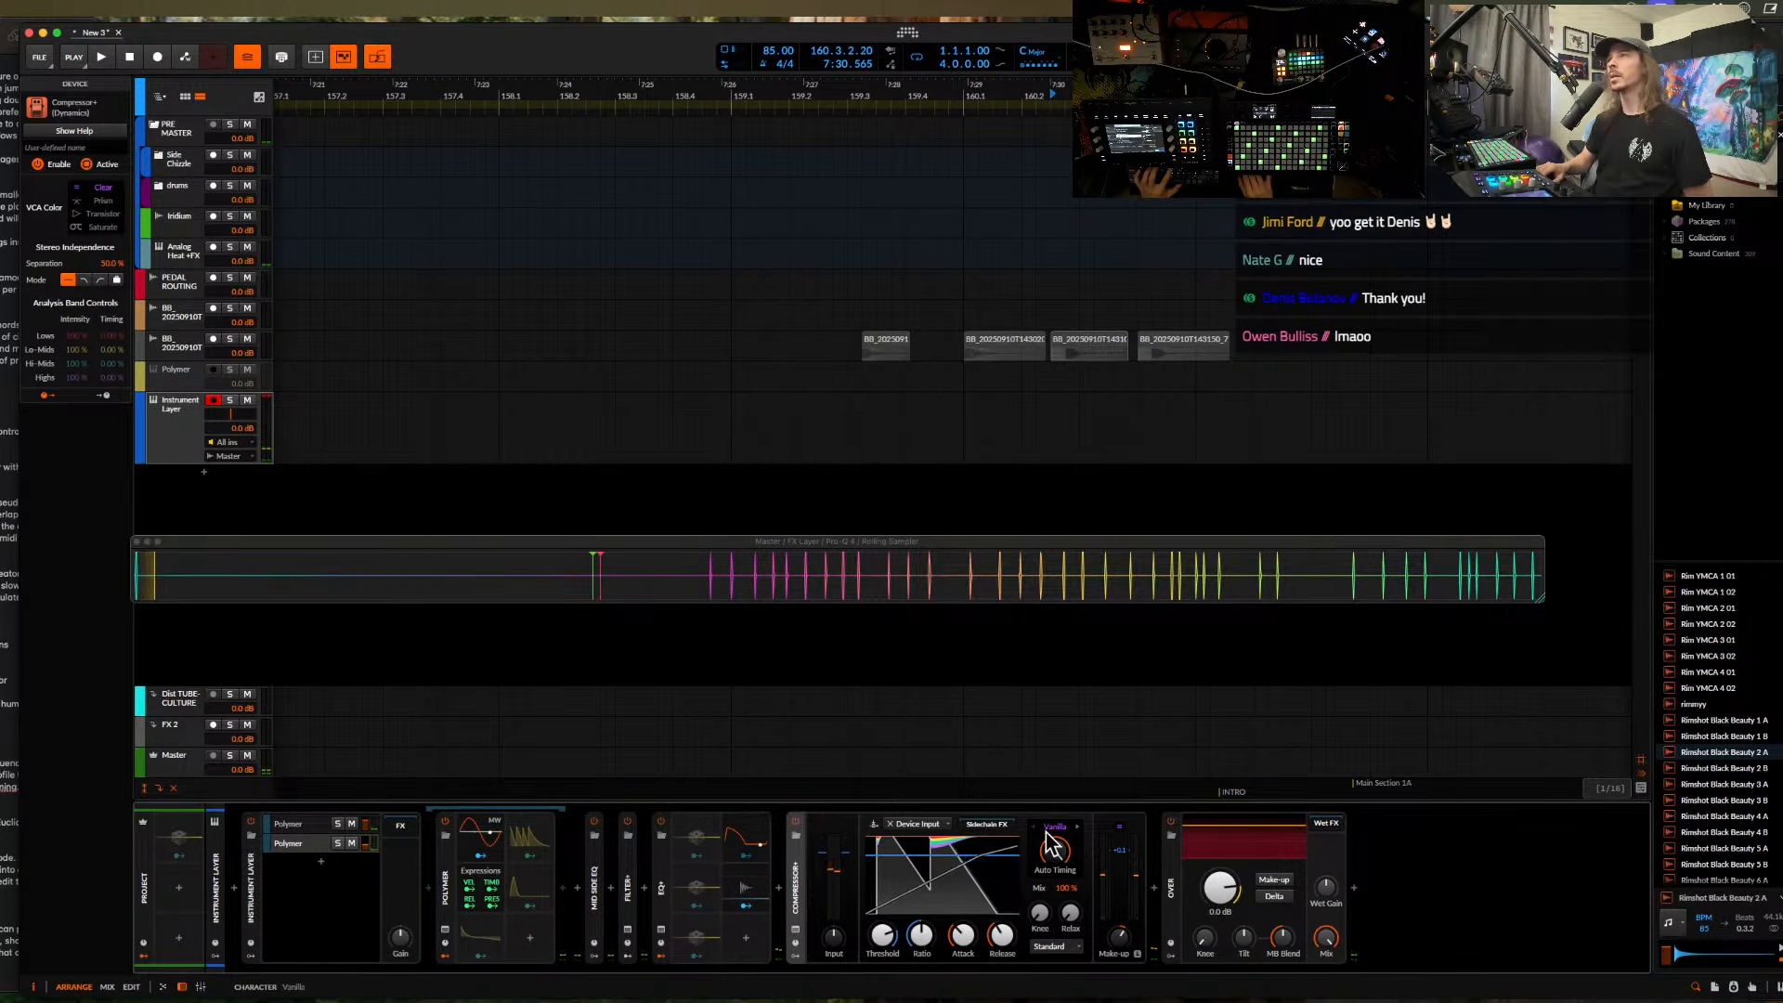
# - Show the master Pro-L 2 limiter window, enable Over's make-up, and lower its clipping threshold to -3.6 dB
pyautogui.press('alt+super+p')
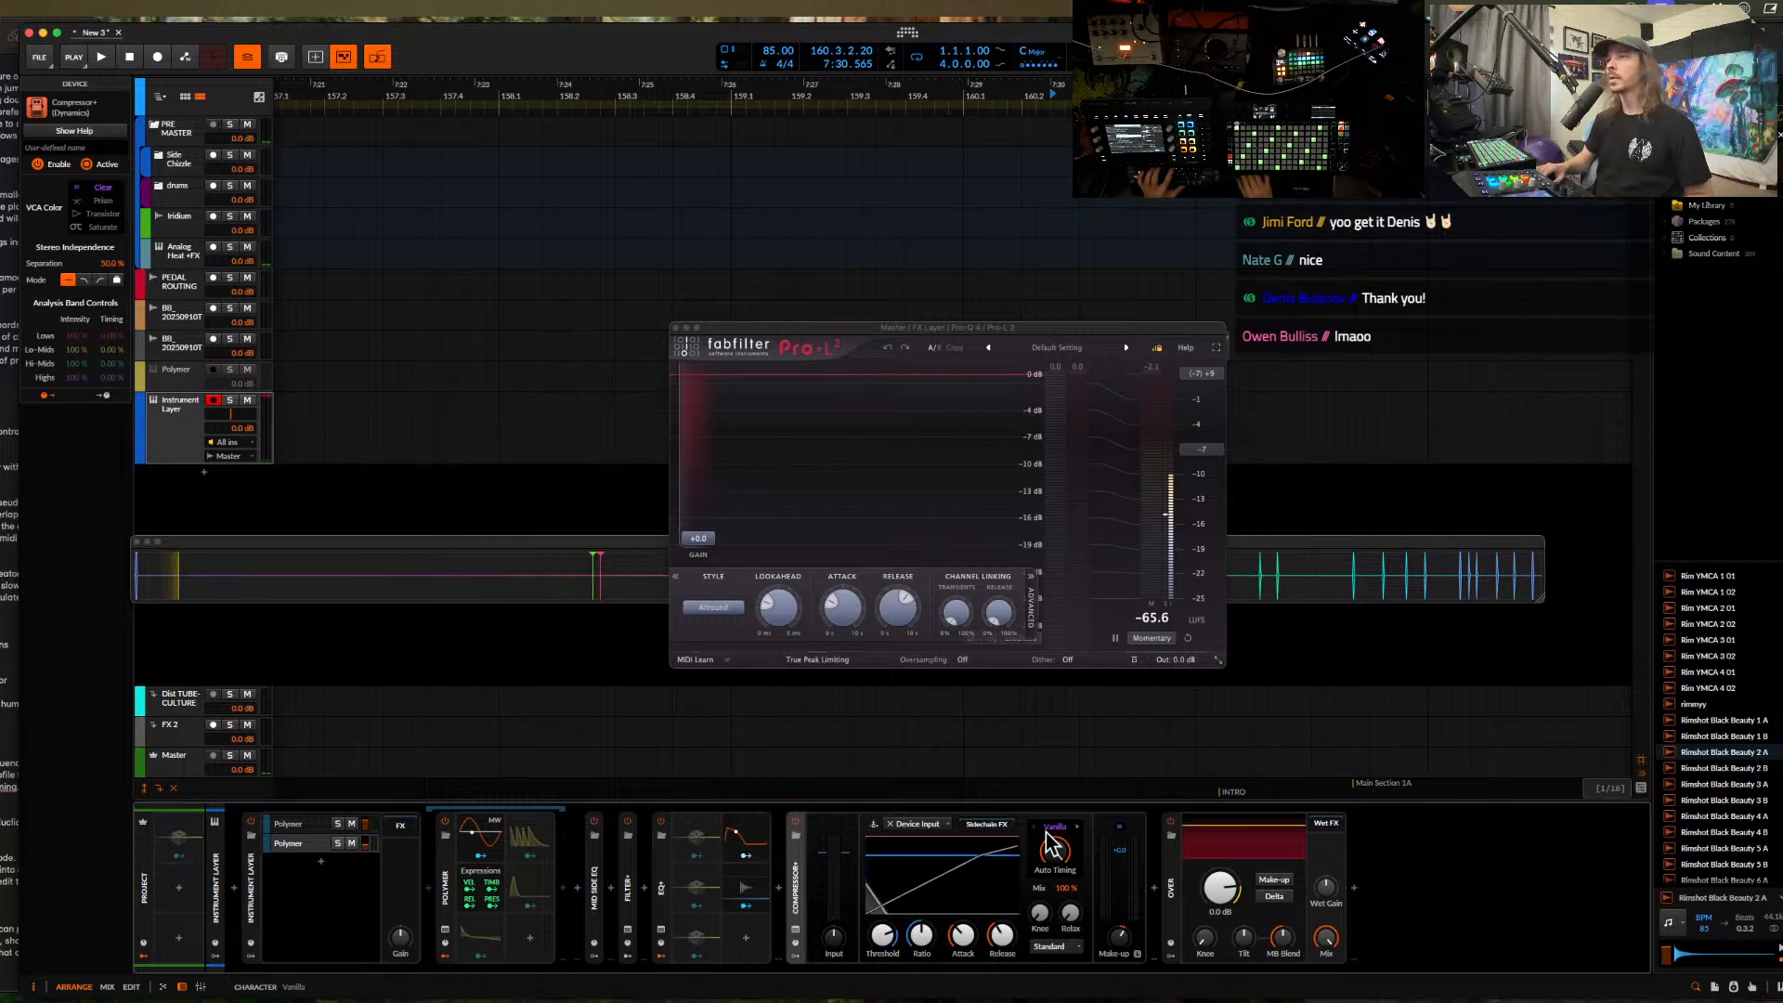
pyautogui.click(1274, 881)
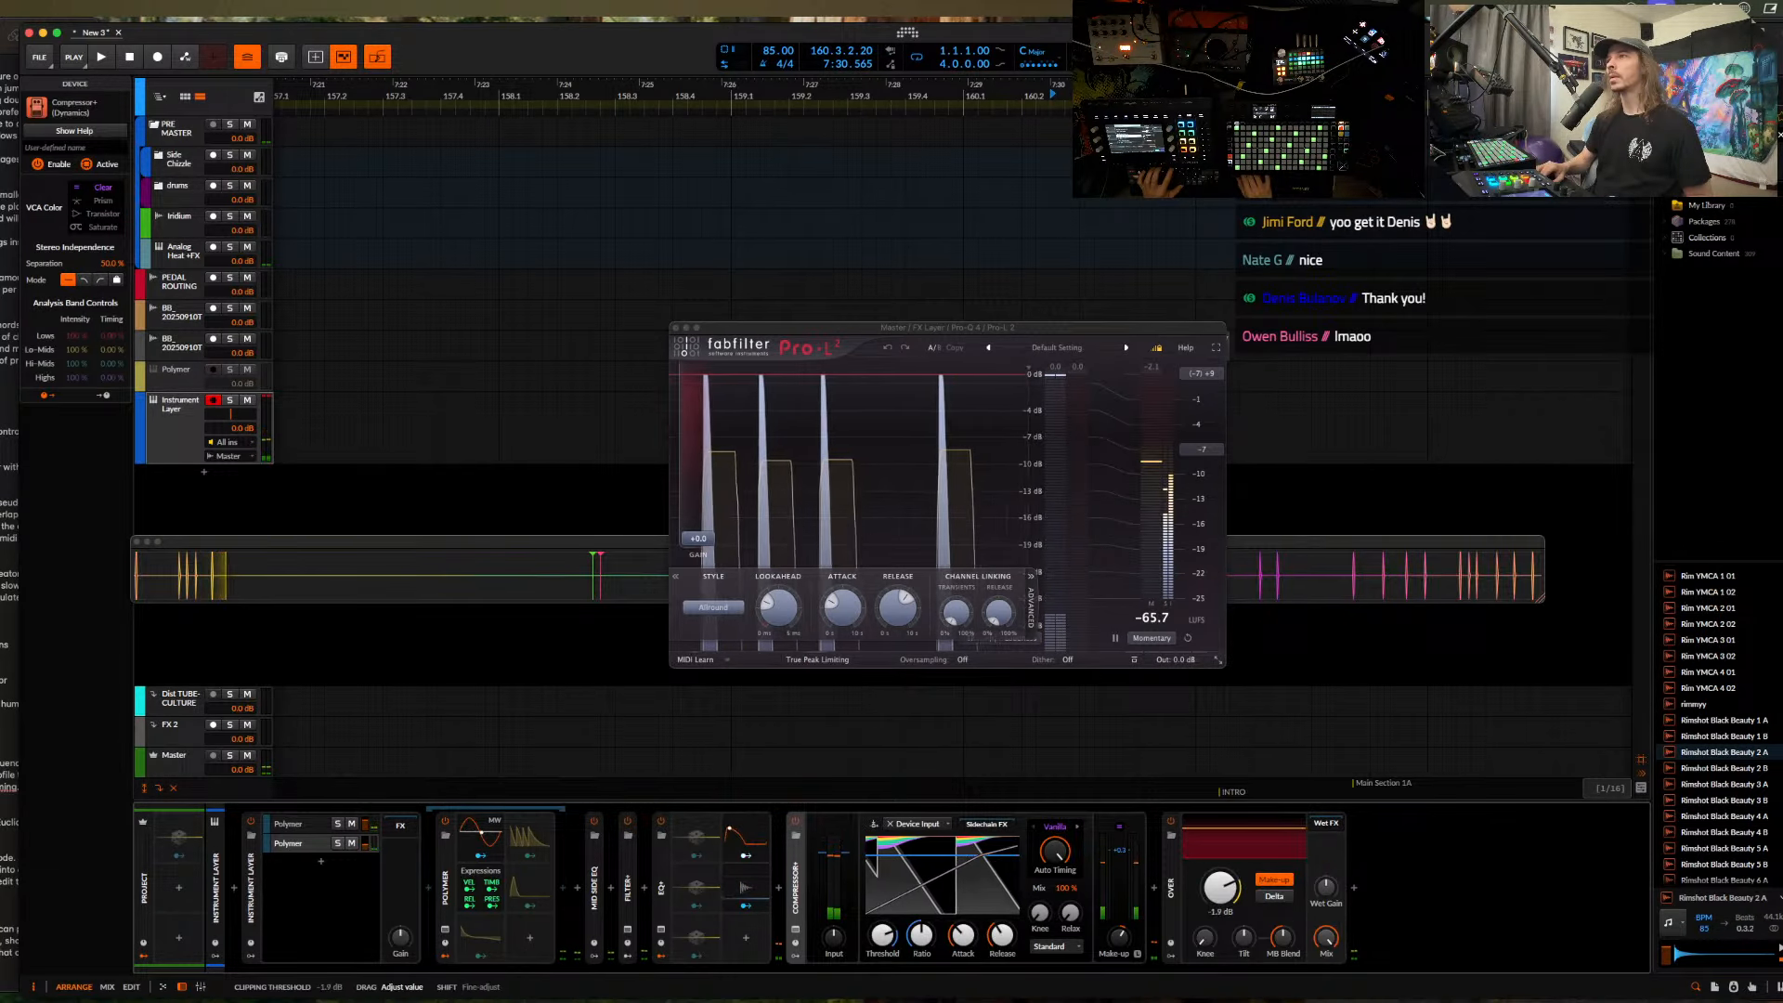
pyautogui.moveTo(1207, 898); pyautogui.dragTo(1207, 914)
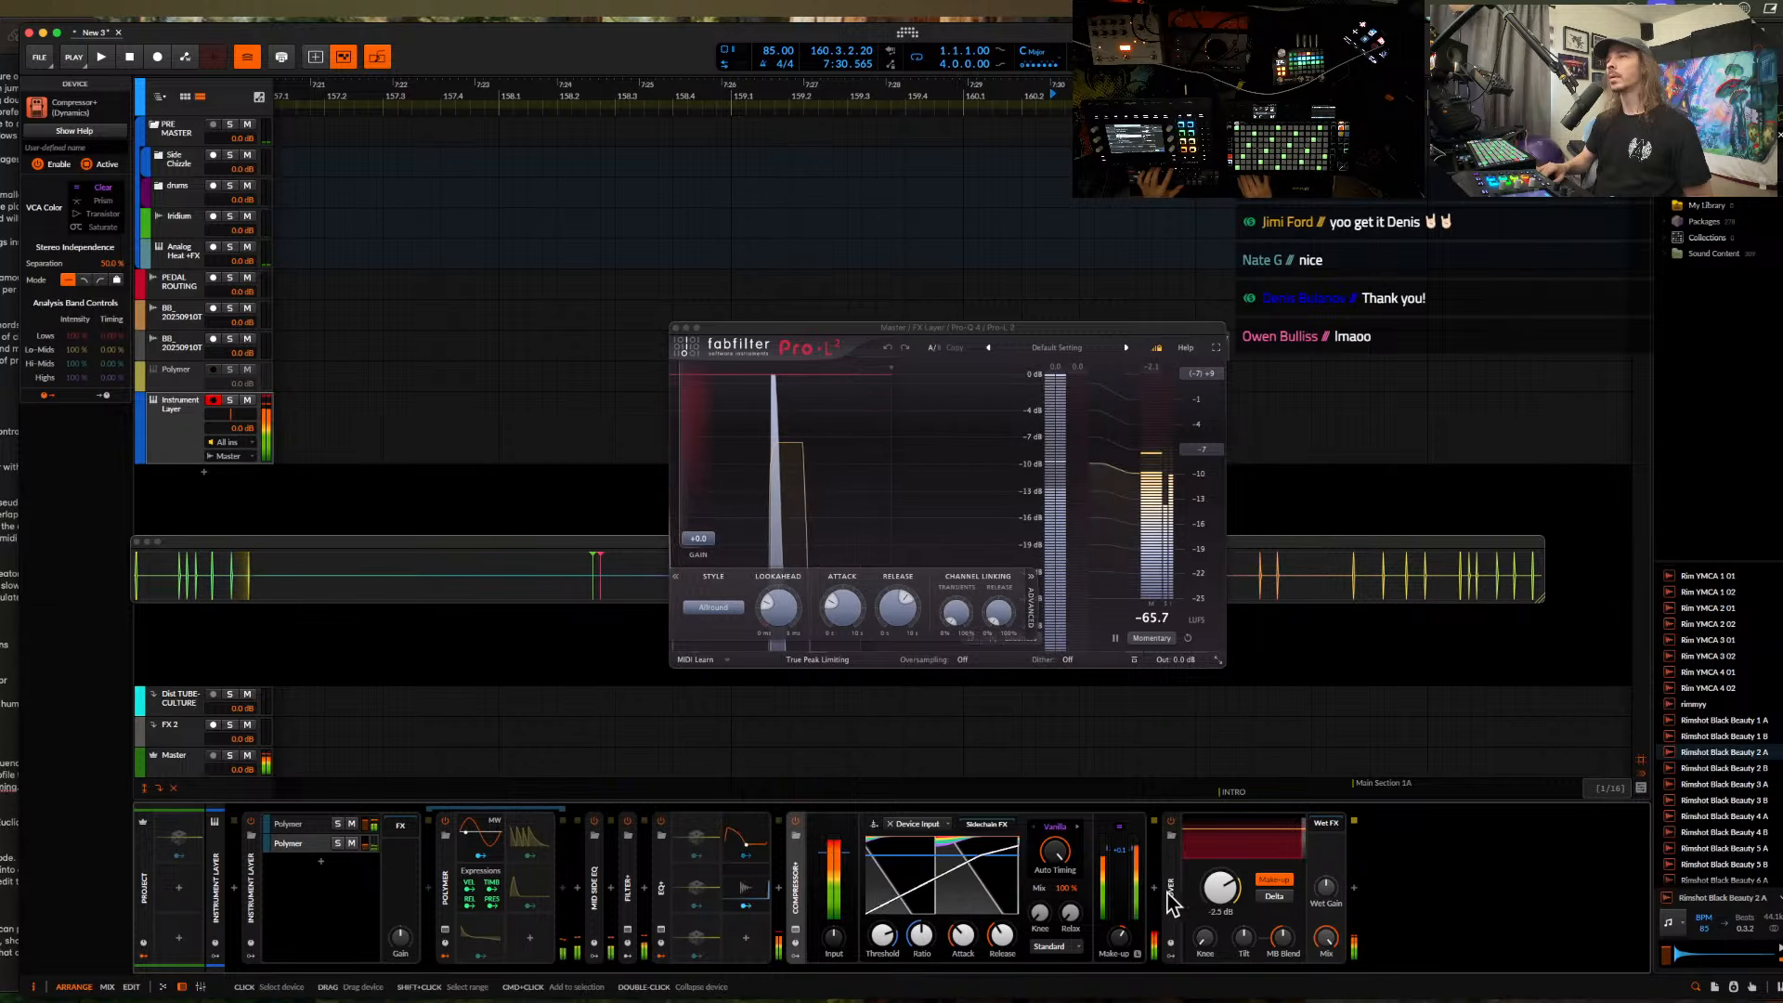
pyautogui.moveTo(1222, 892); pyautogui.dragTo(1222, 900)
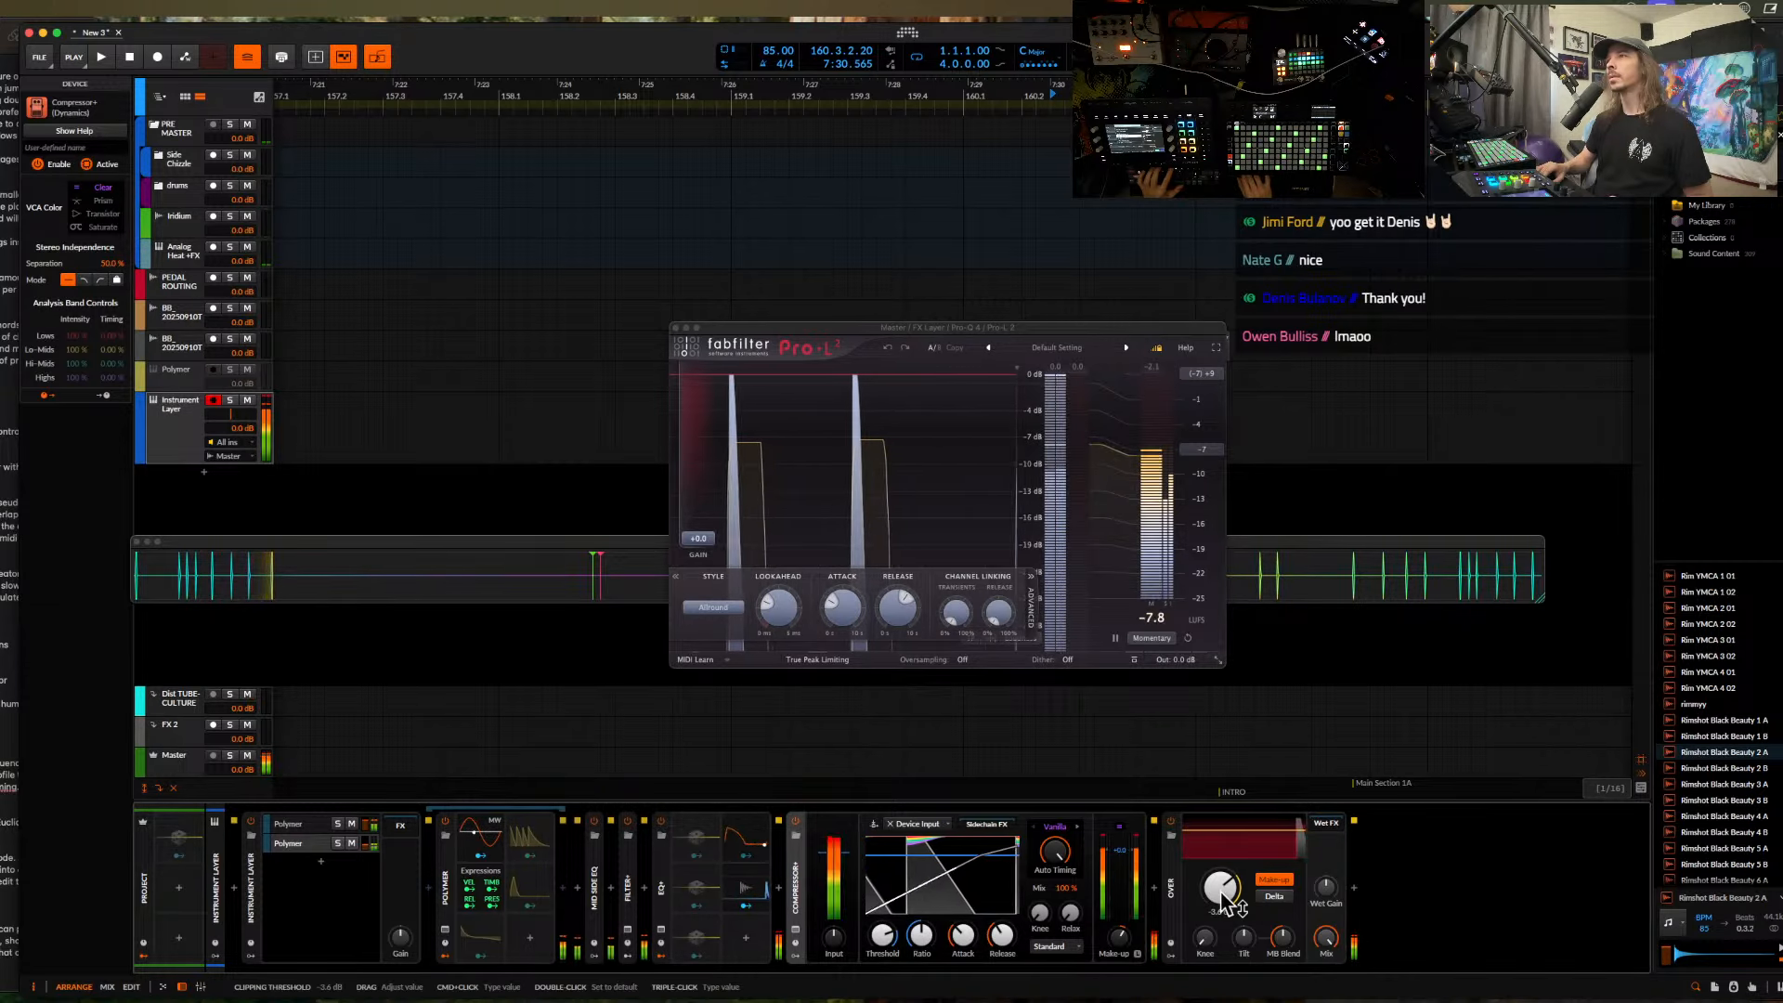
# - Insert the Dist TUBE-CULTURE plug-in between Compressor+ and Over
pyautogui.click(1156, 893)
pyautogui.write('dist')
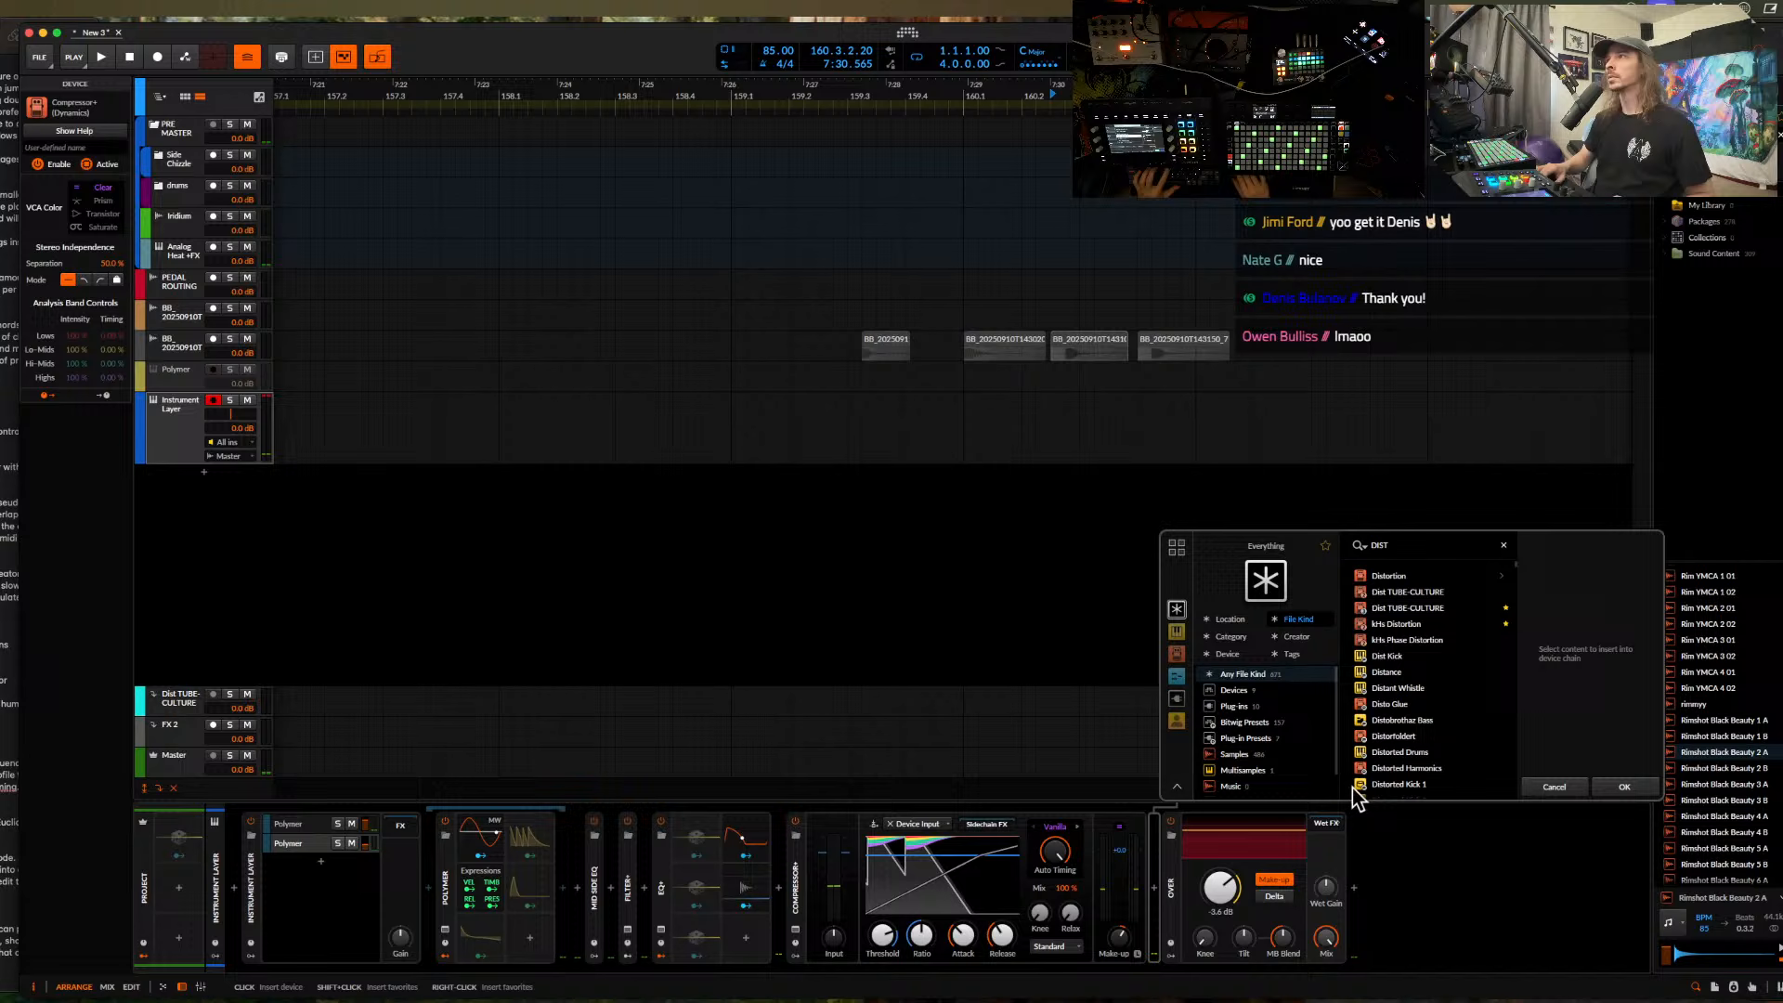
pyautogui.click(1406, 608)
pyautogui.click(1609, 781)
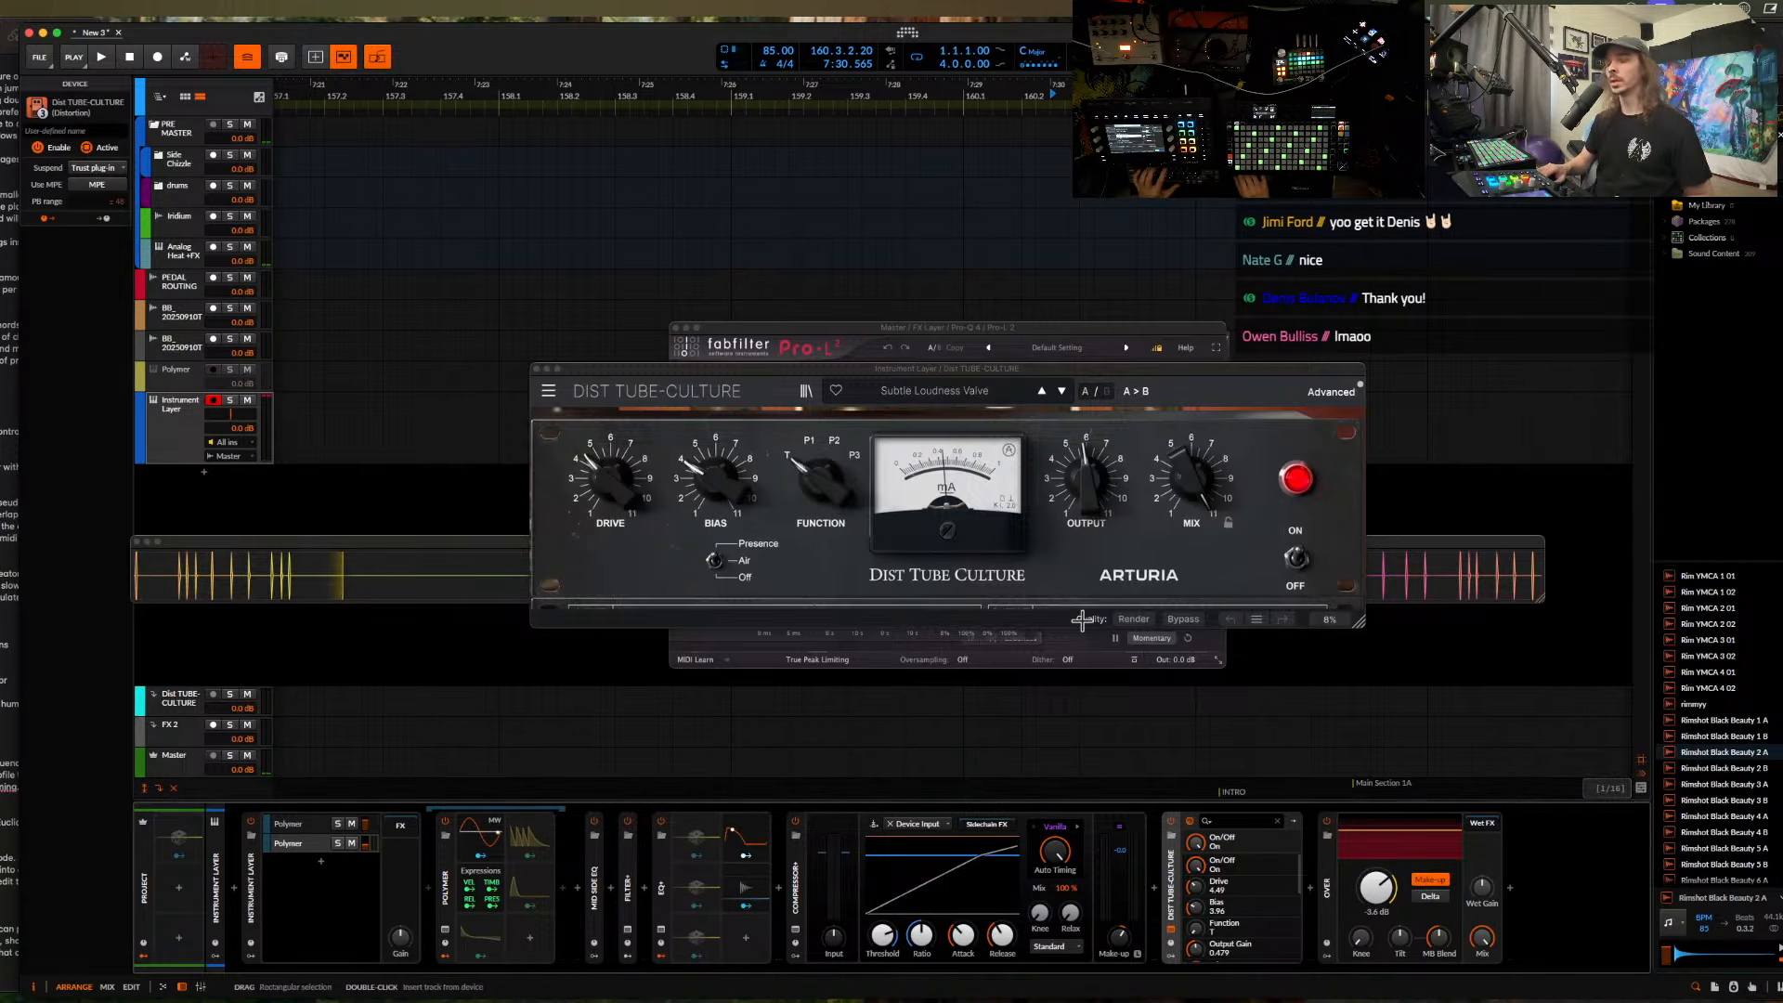
# - Set Dist TUBE-CULTURE's function to P2, drive to 6.63, bias to 2.68 and output gain to 0.640, and lower its mix
pyautogui.moveTo(820, 476); pyautogui.dragTo(821, 462)
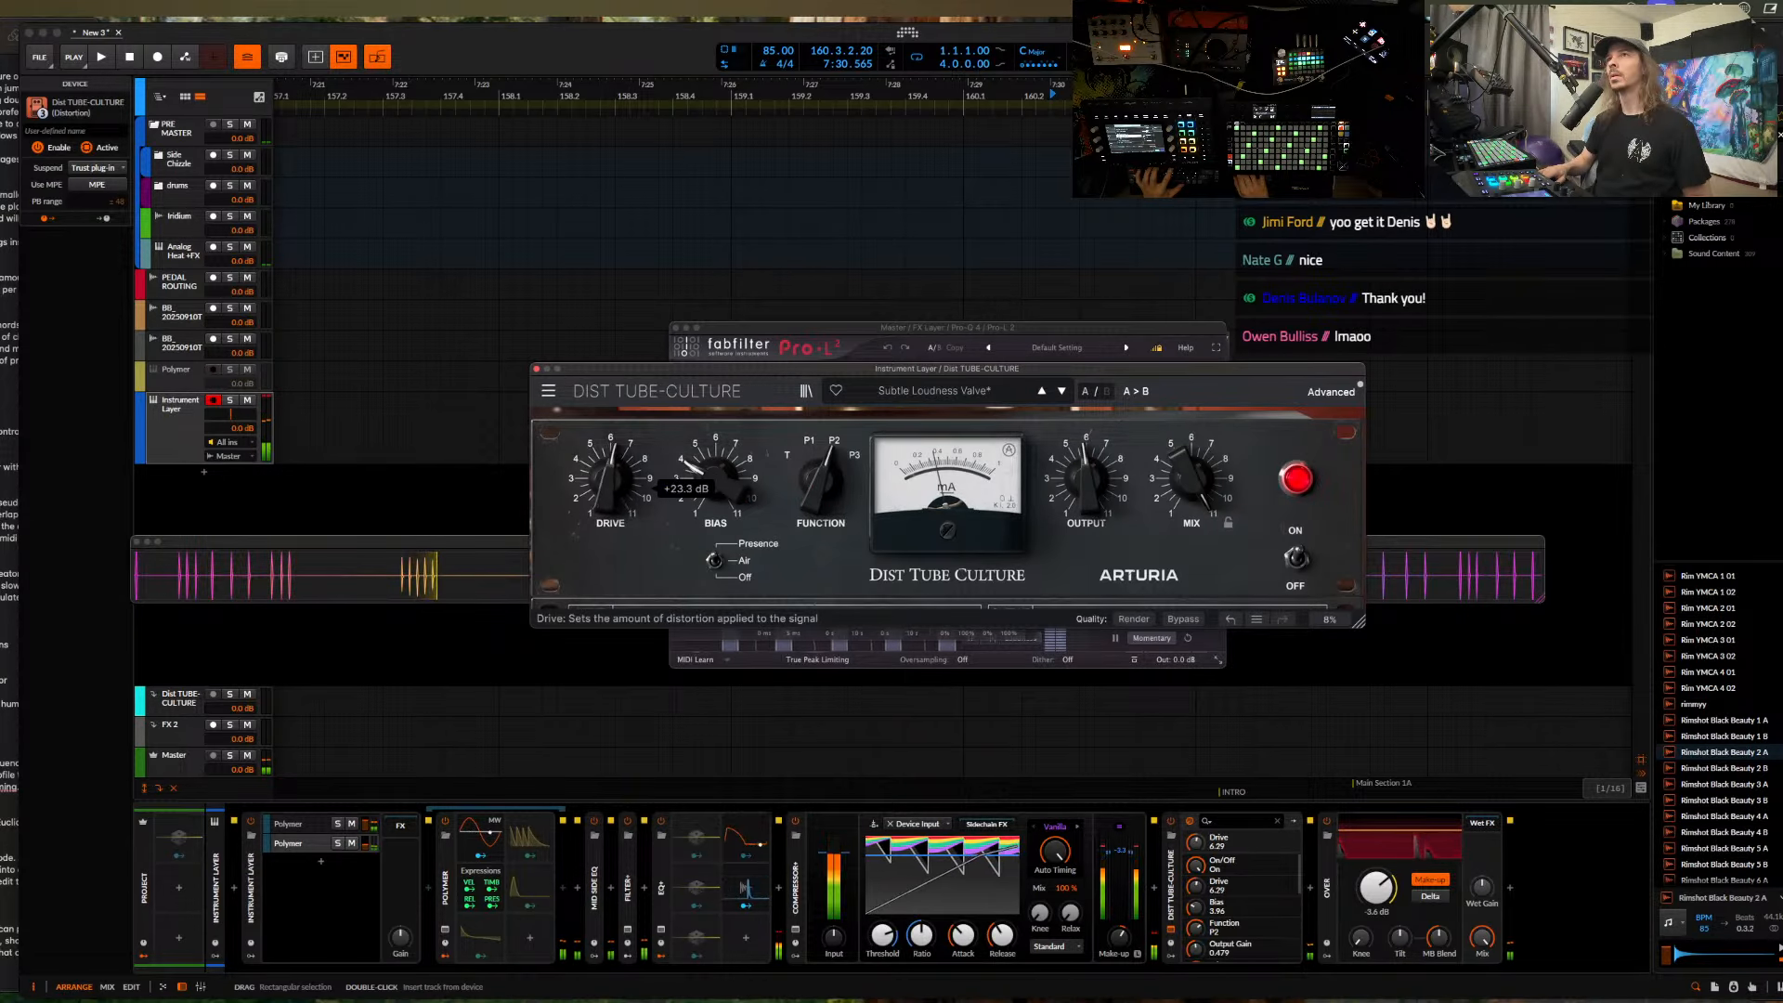
pyautogui.moveTo(692, 468)
pyautogui.mouseDown()
pyautogui.moveTo(698, 504)
pyautogui.moveTo(716, 464)
pyautogui.mouseUp()
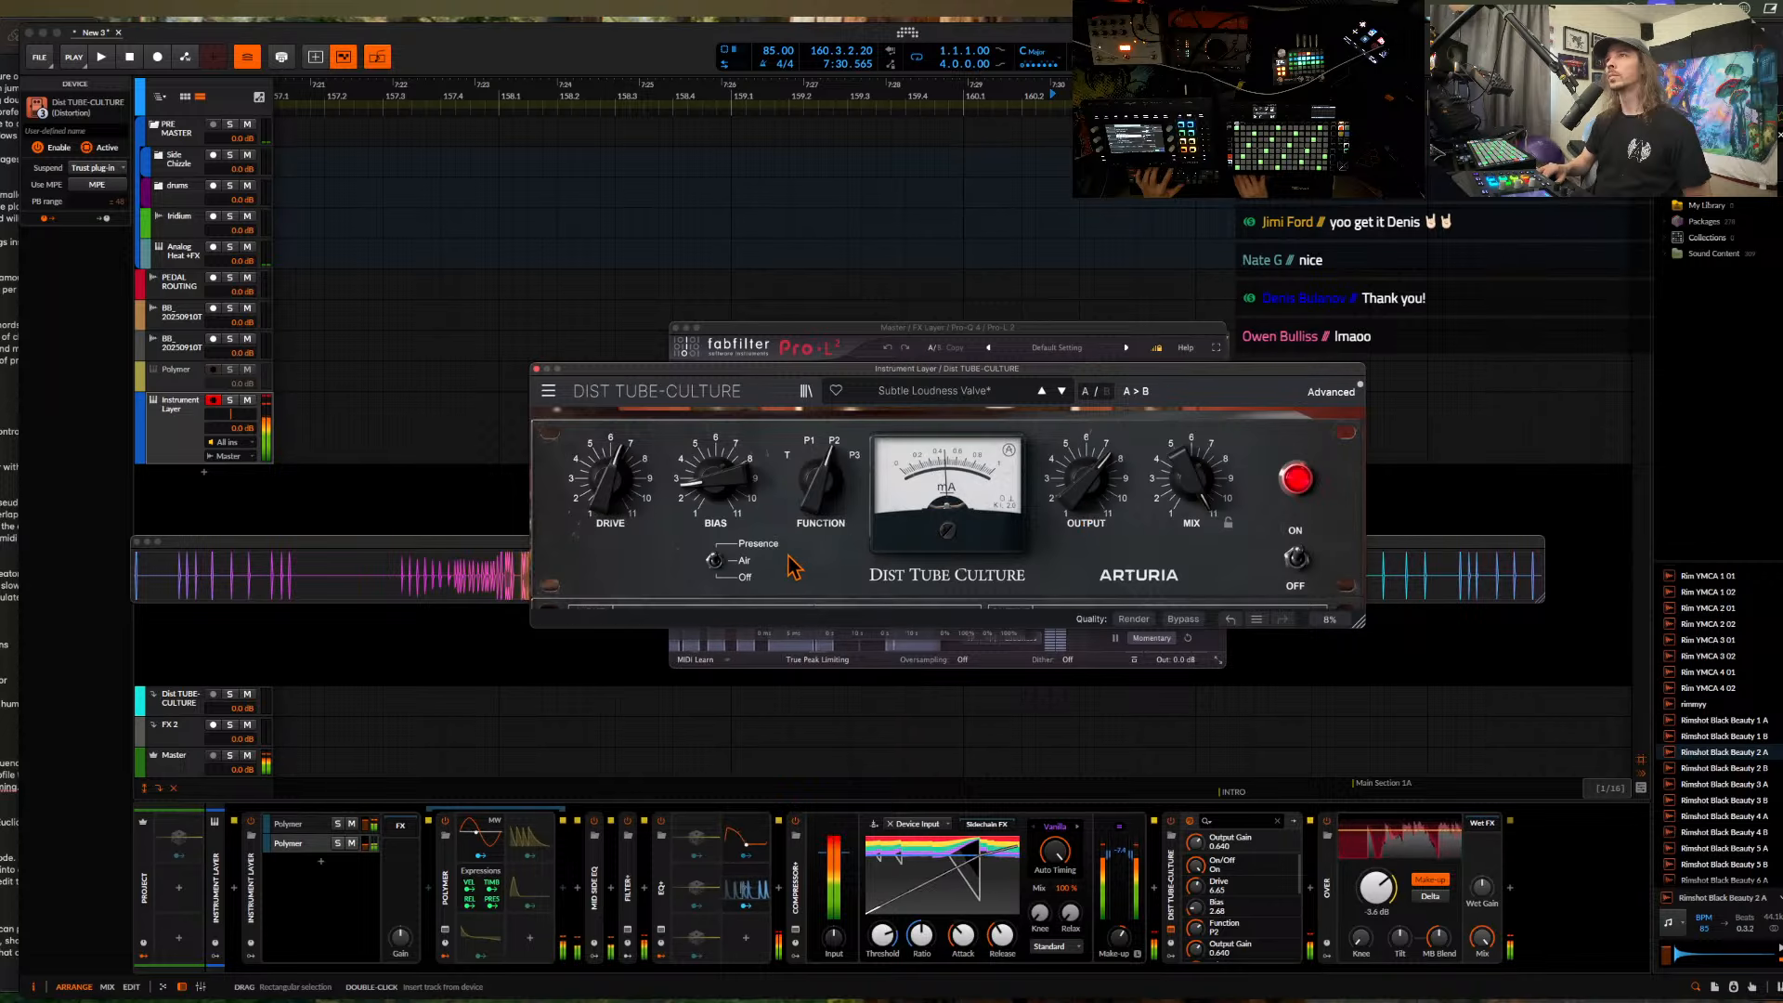
pyautogui.click(715, 561)
pyautogui.moveTo(1178, 501); pyautogui.dragTo(1177, 575)
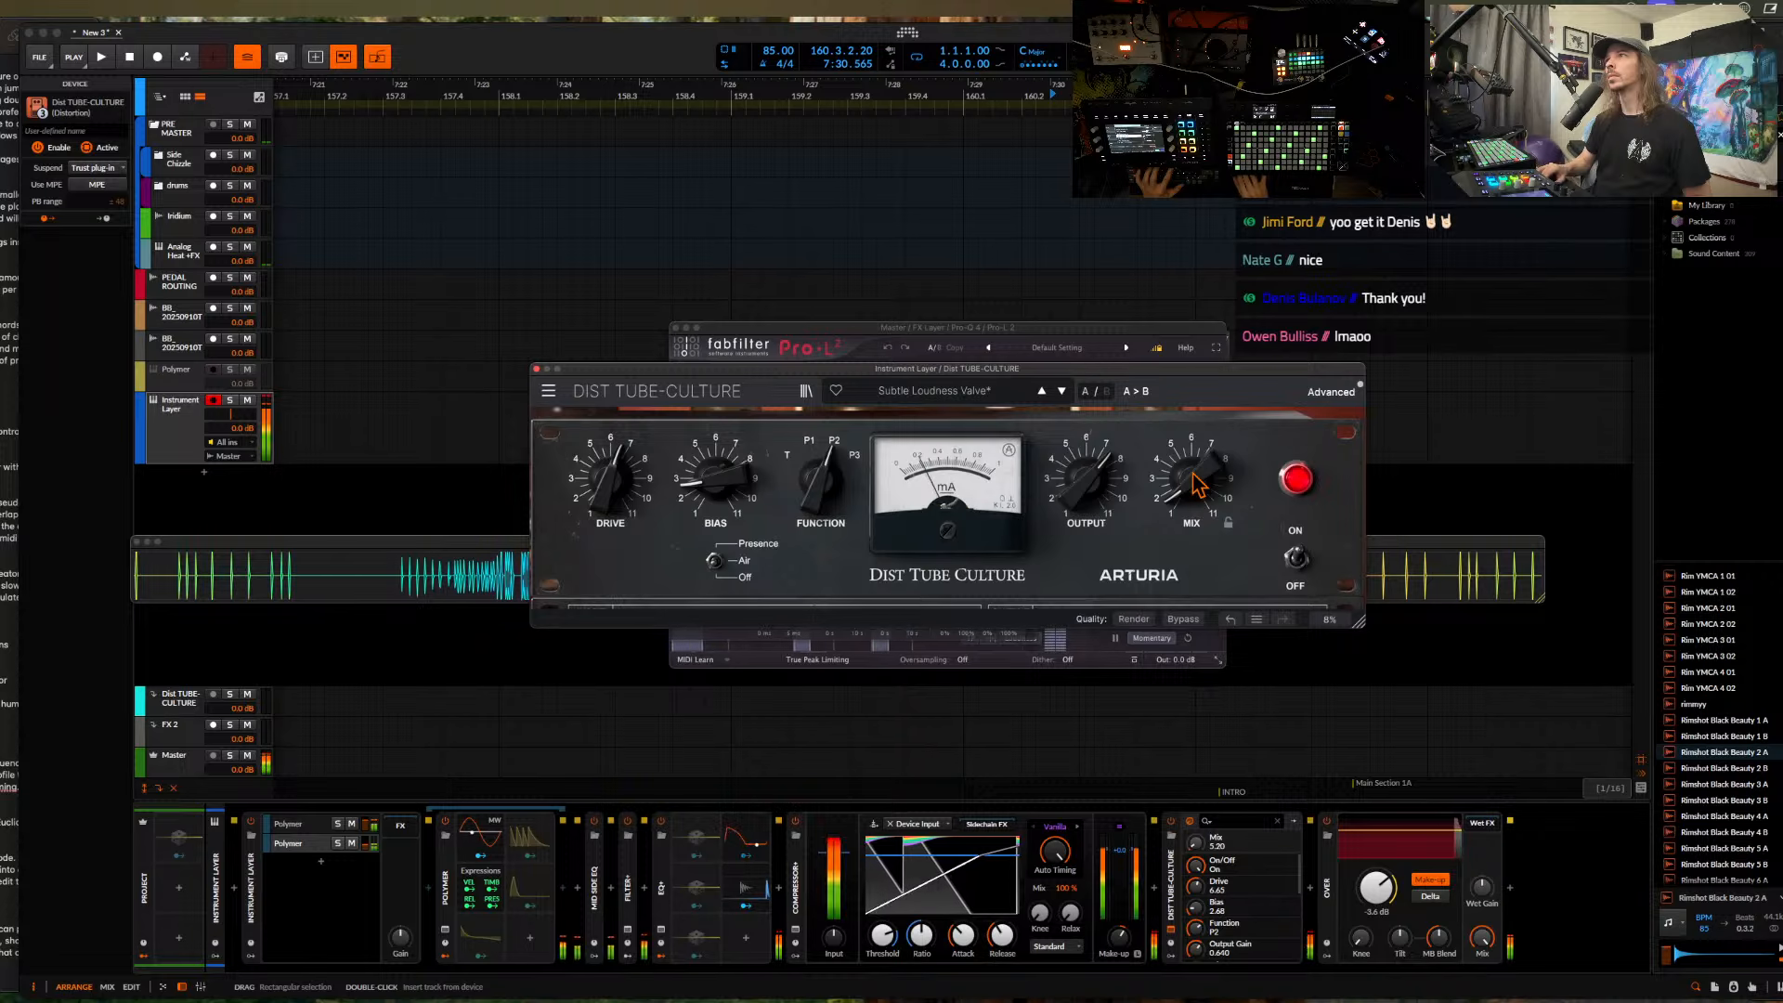
# - Set Dist TUBE-CULTURE's mix to 3.20 and close the Dist TUBE-CULTURE and Pro-L 2 windows
pyautogui.moveTo(1198, 483); pyautogui.dragTo(1198, 485)
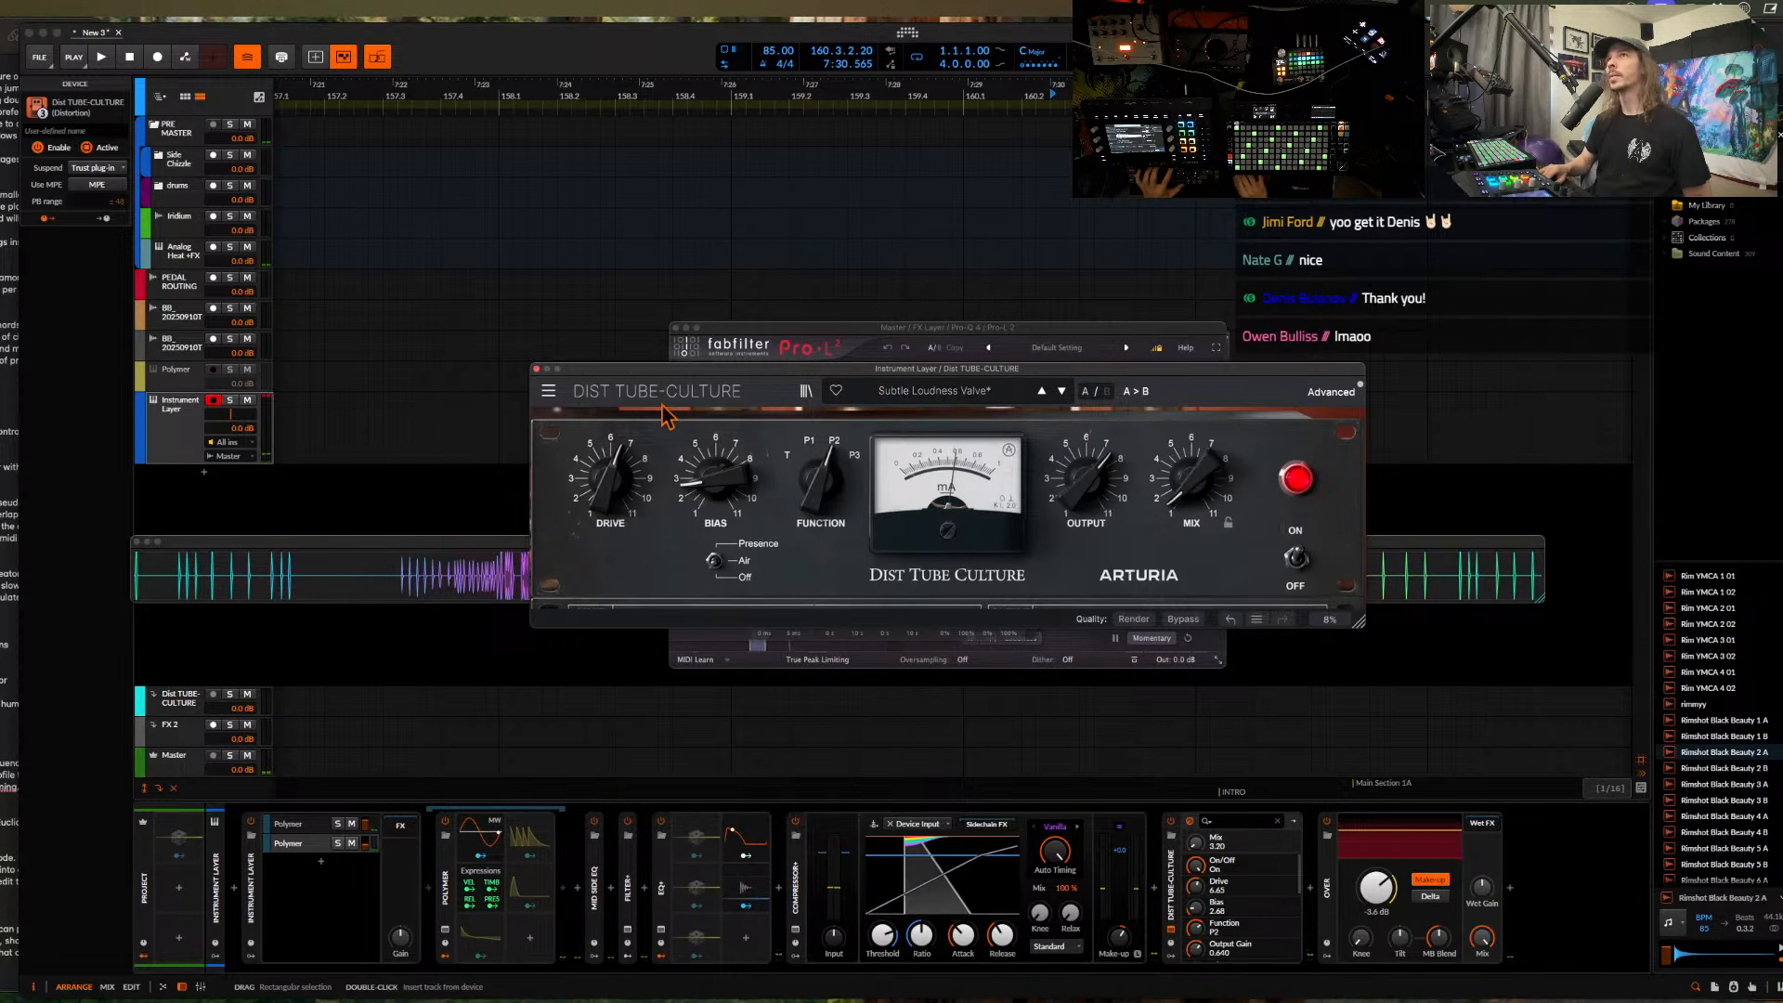
pyautogui.click(536, 369)
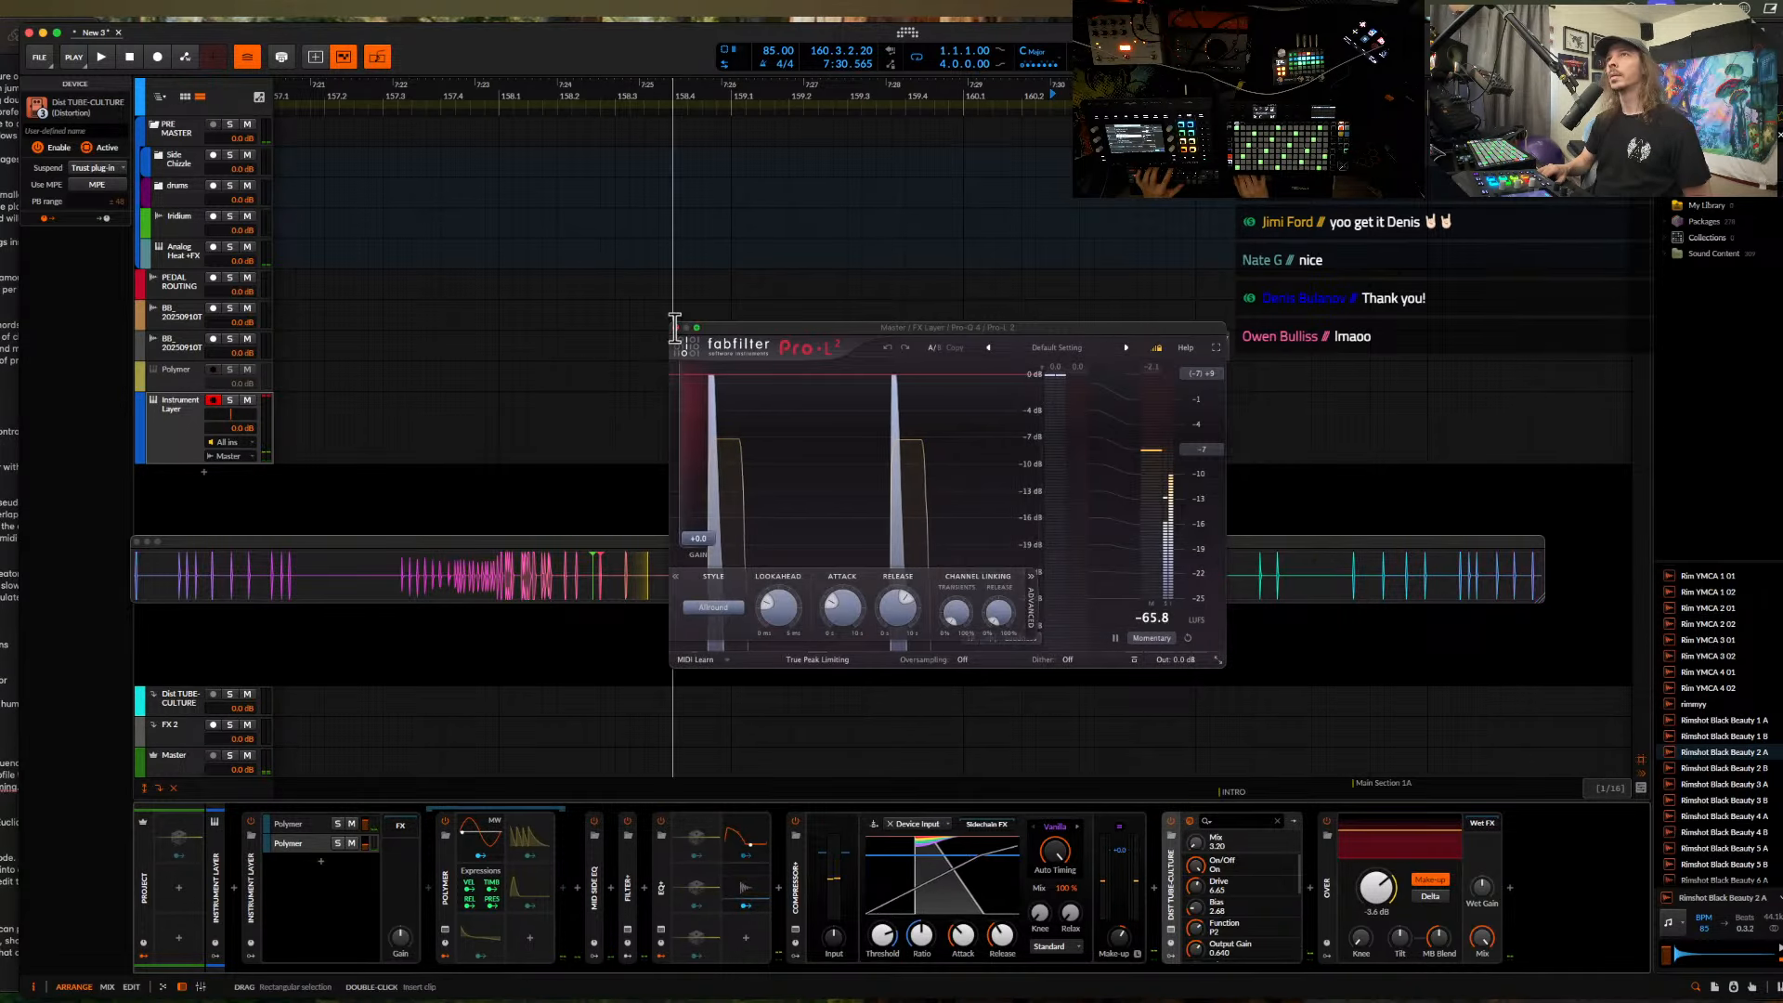
pyautogui.click(675, 327)
# - Mark the latest hit in Rolling Sampler and place it as an audio clip on the Instrument Layer track
pyautogui.moveTo(620, 578); pyautogui.dragTo(632, 581)
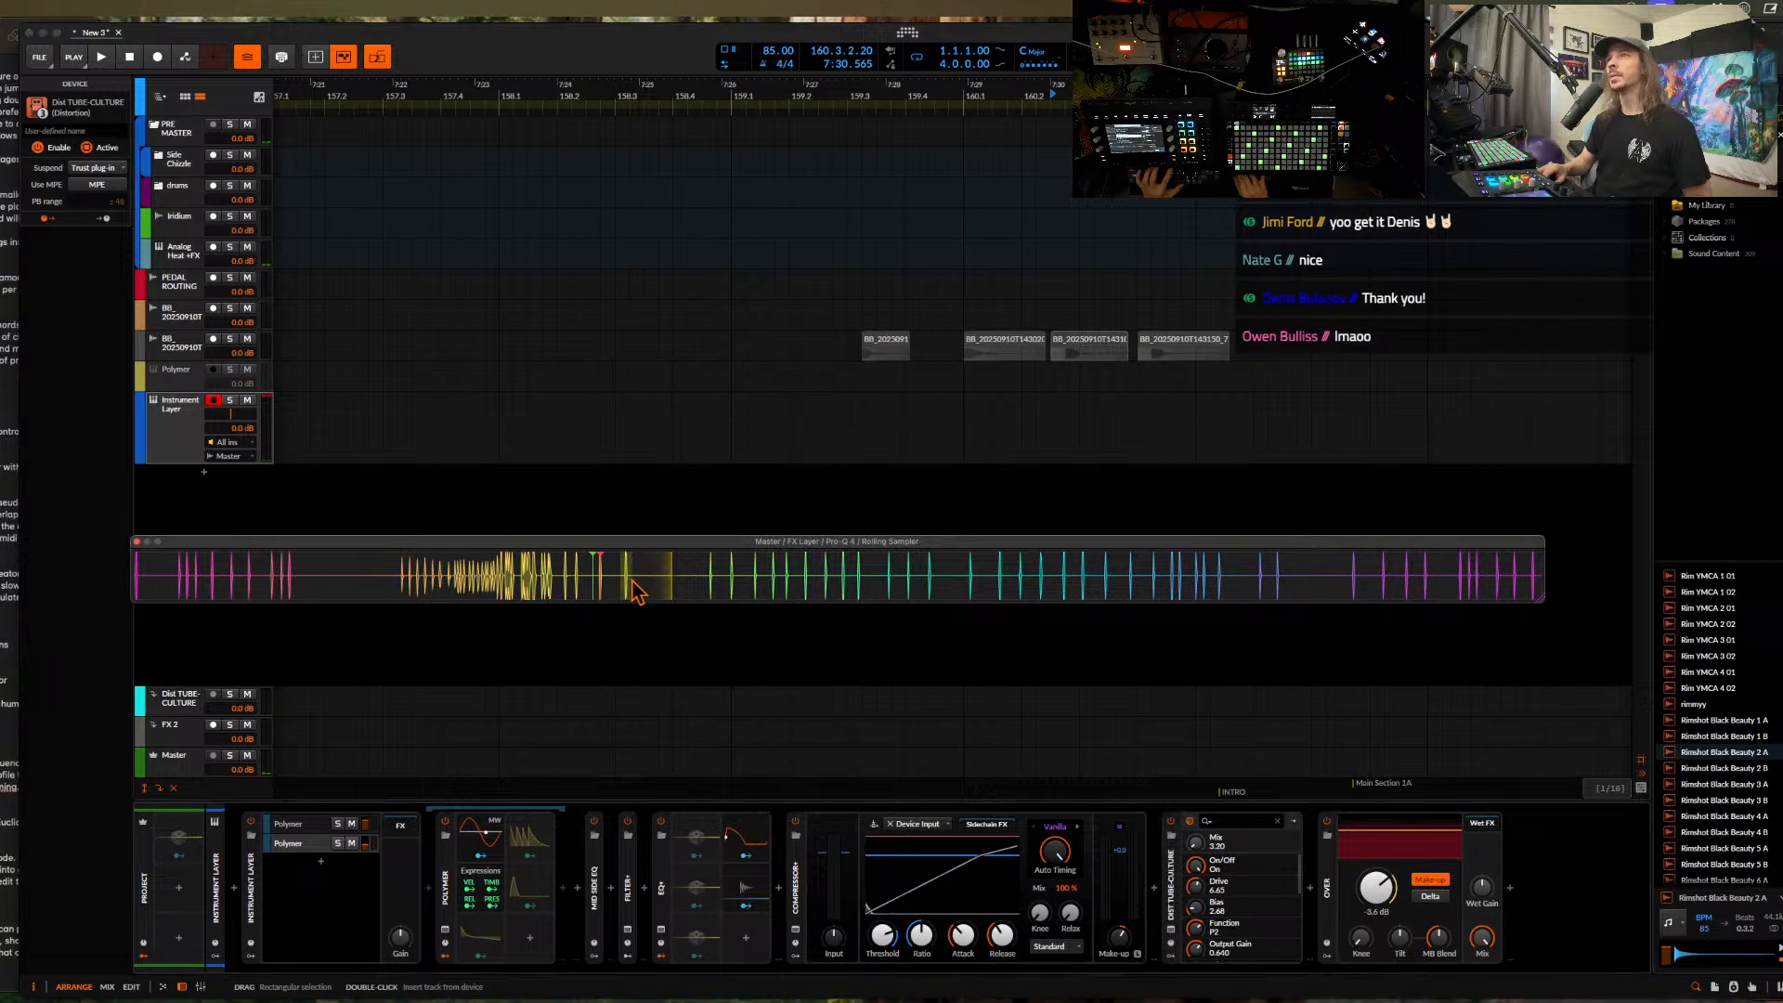
pyautogui.moveTo(1156, 483); pyautogui.dragTo(1253, 408)
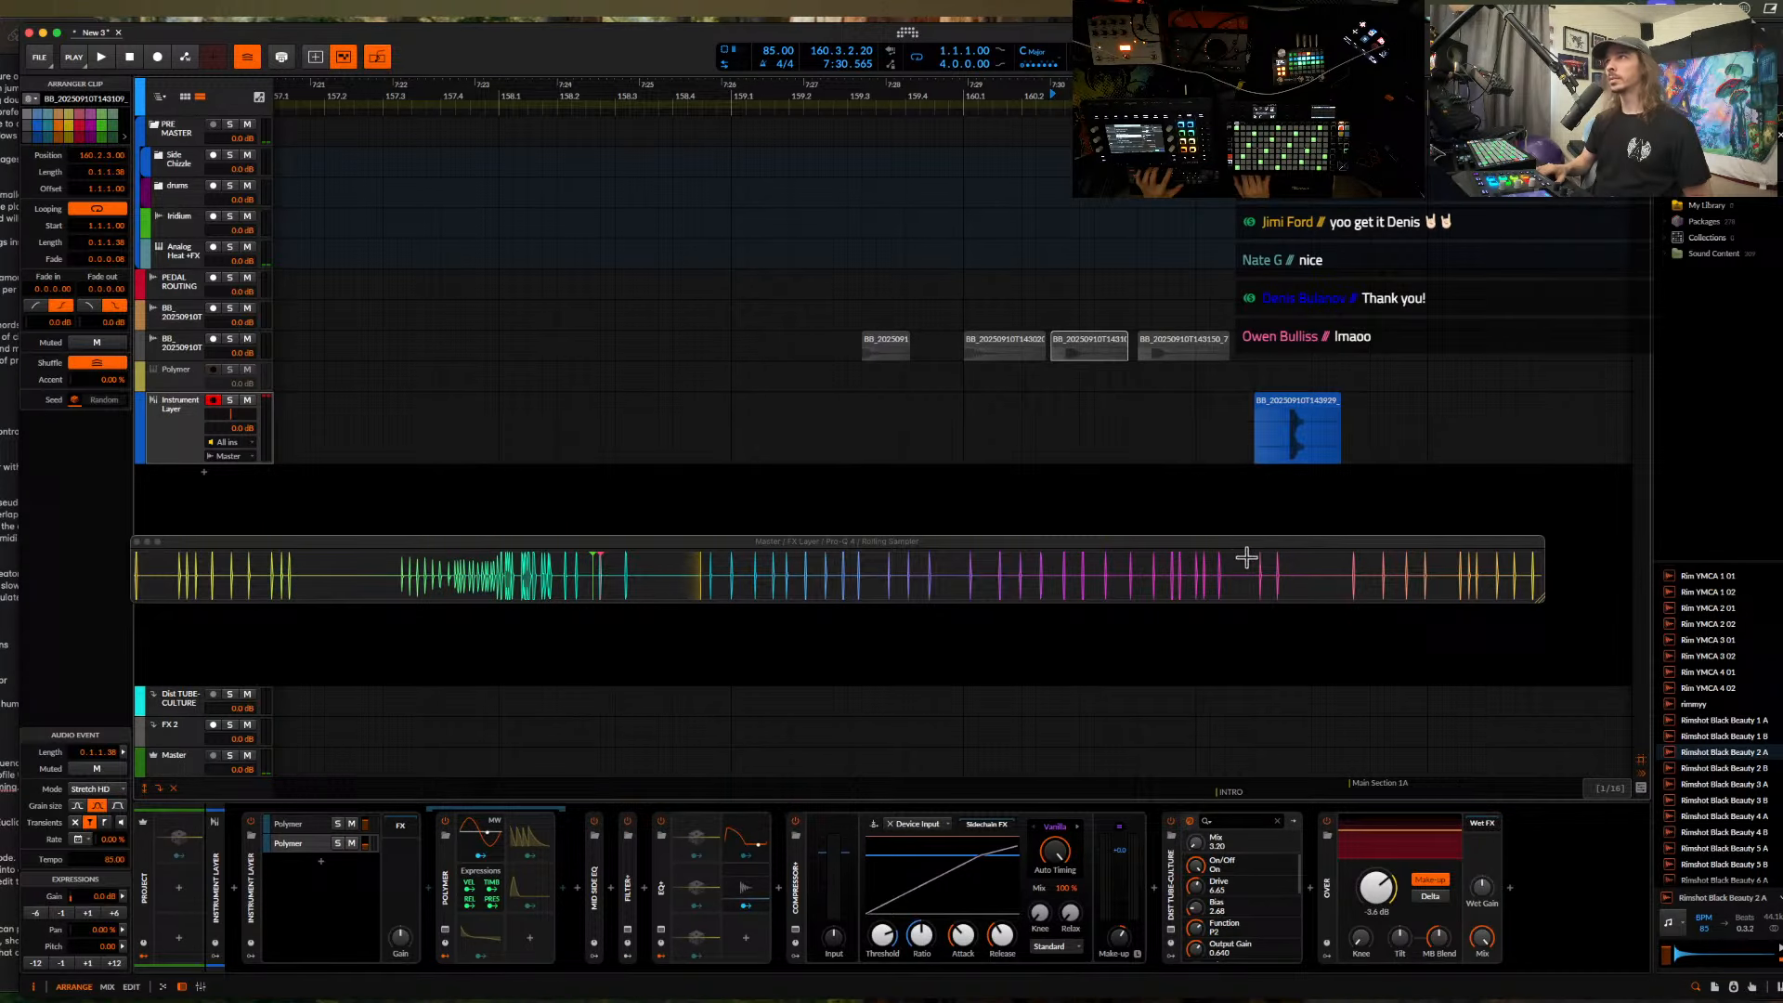
# - Insert the Fuse Compressor plug-in between Dist TUBE-CULTURE and Over
pyautogui.click(1308, 888)
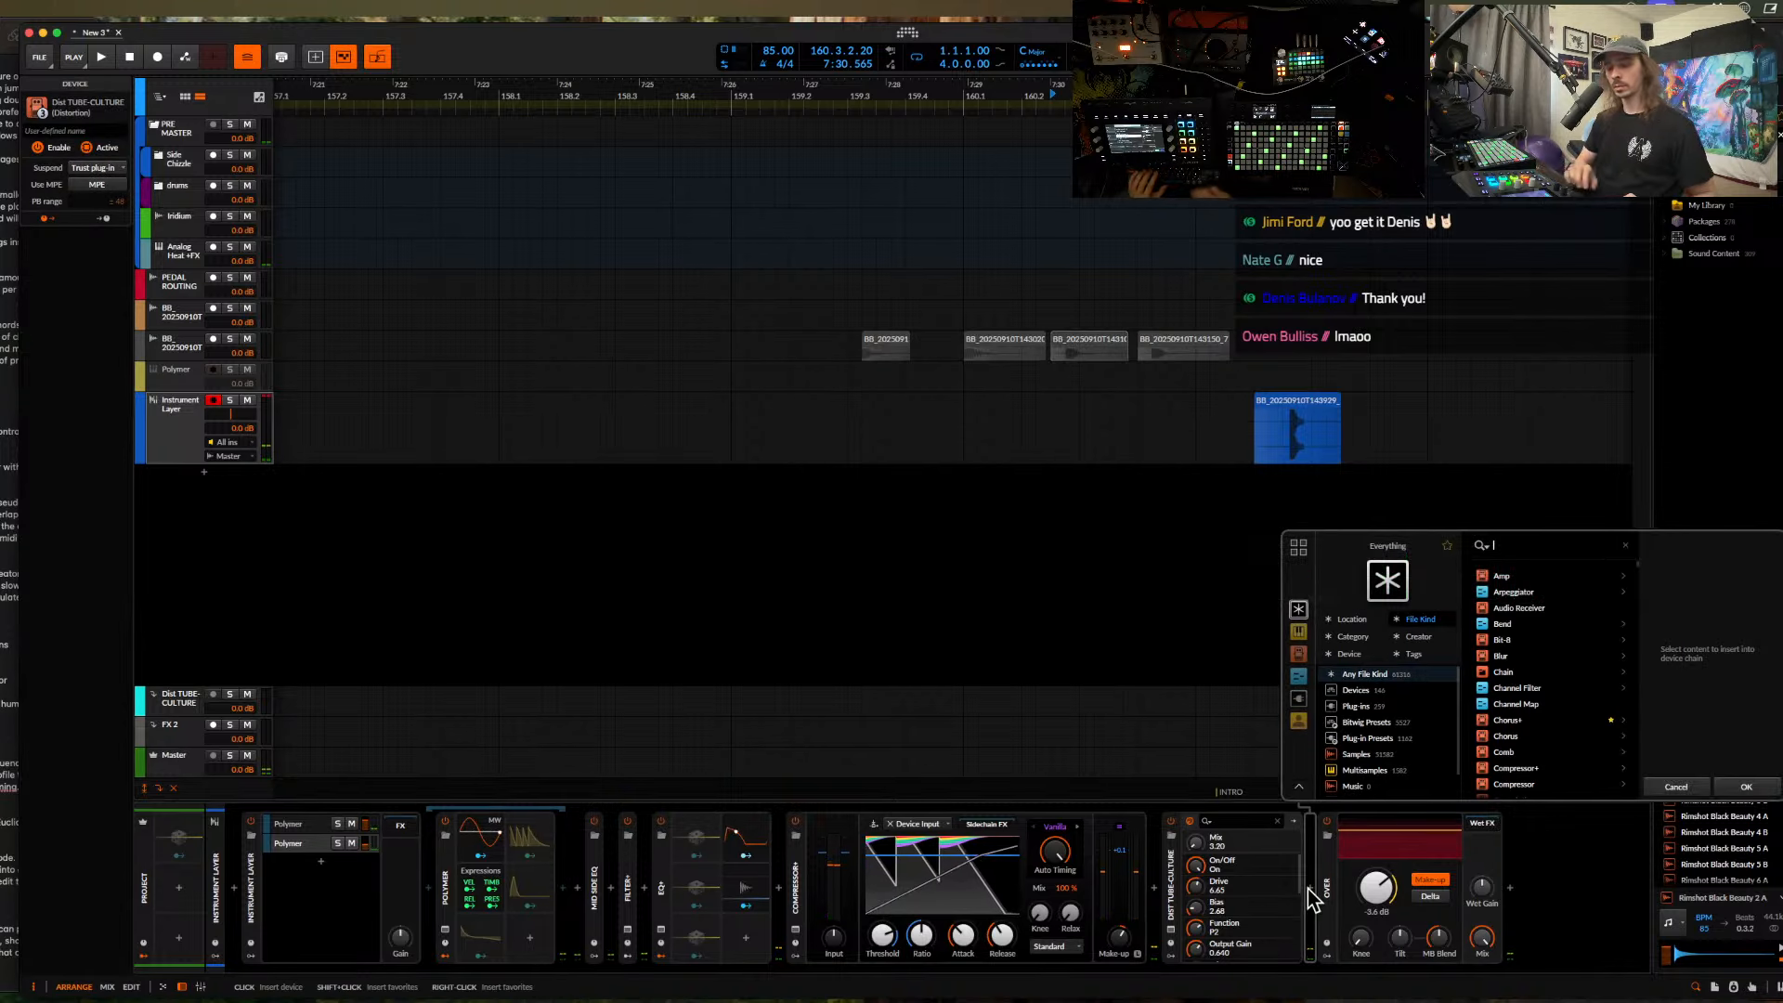
pyautogui.write('FUSE')
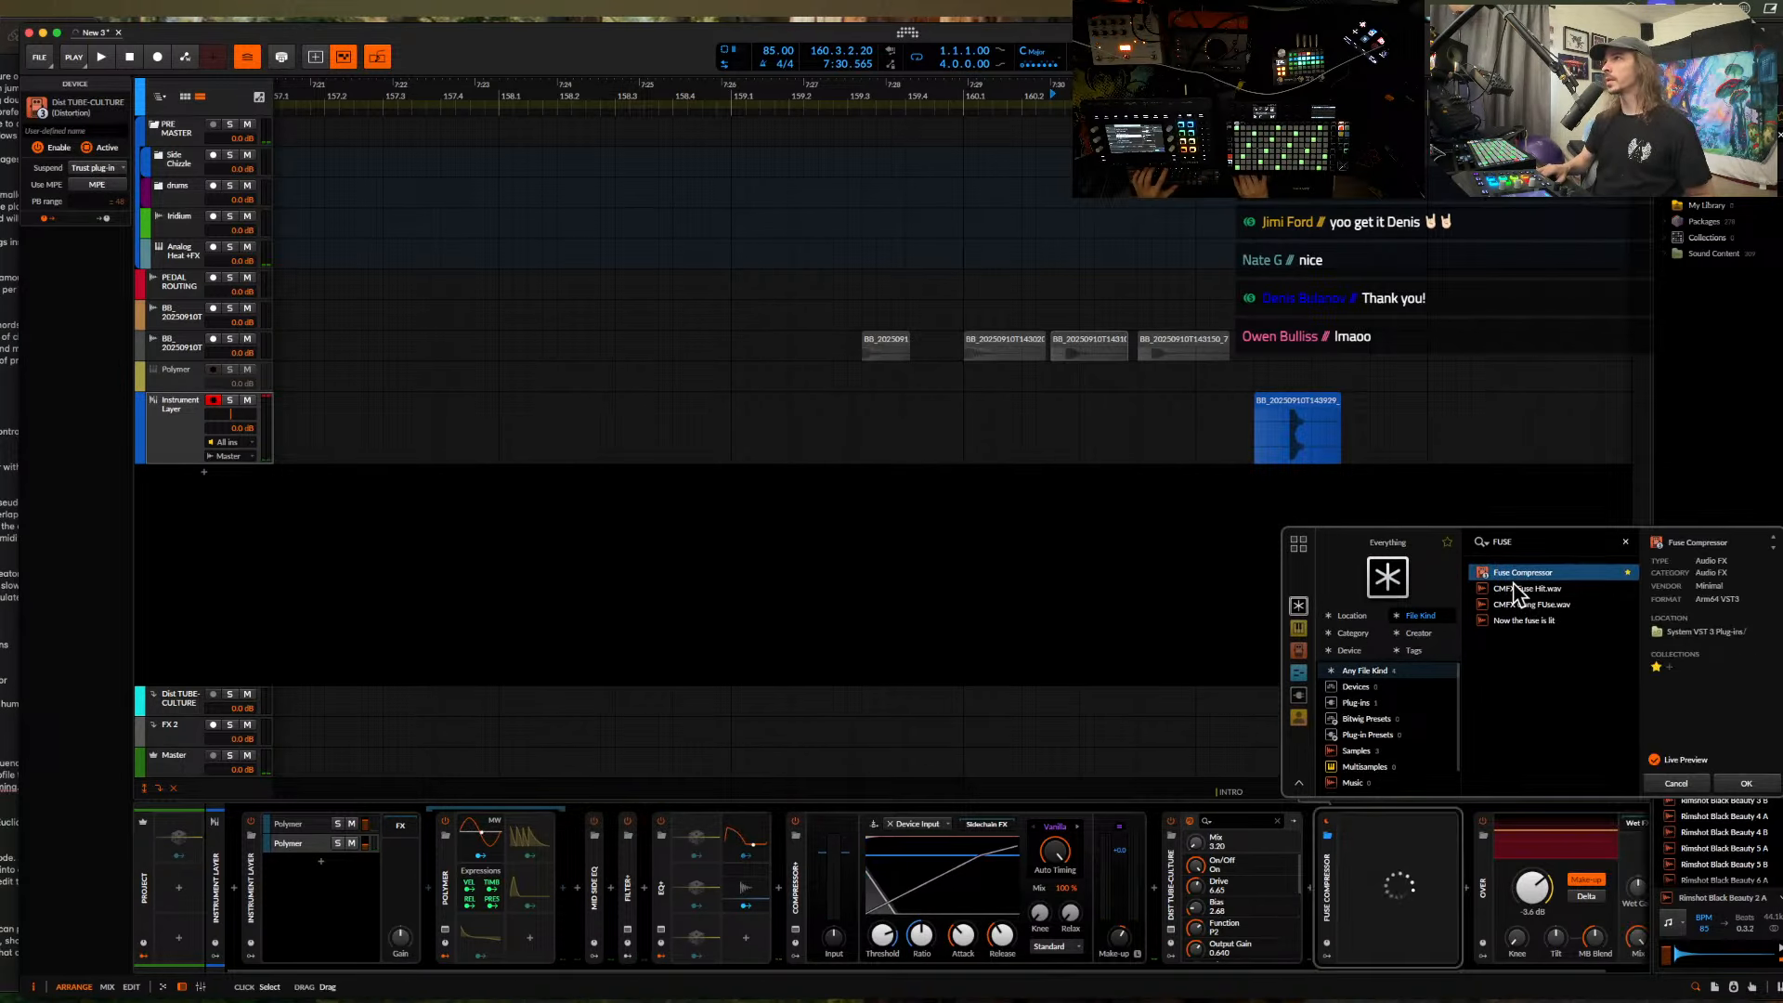
pyautogui.click(1745, 783)
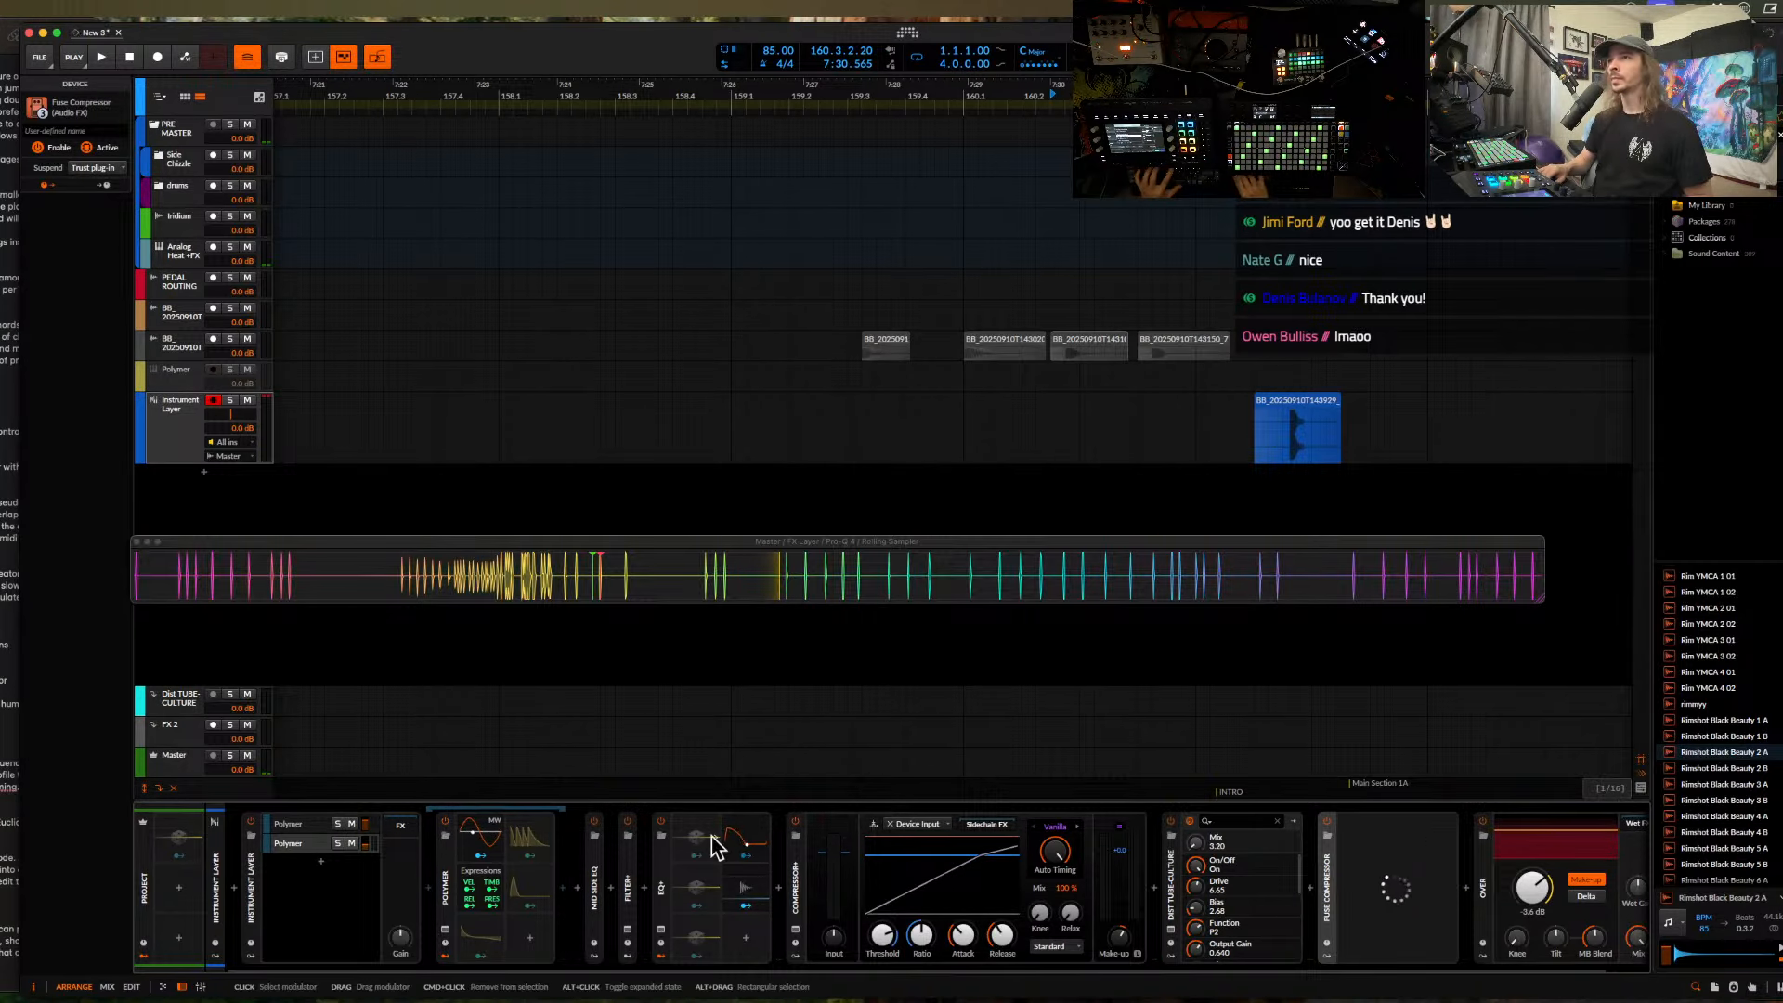
# - Set Fuse Compressor's downward ratio to 141%, upward ratio to 142% and makeup to 3.3 dB, then close its window
pyautogui.moveTo(748, 621); pyautogui.dragTo(750, 617)
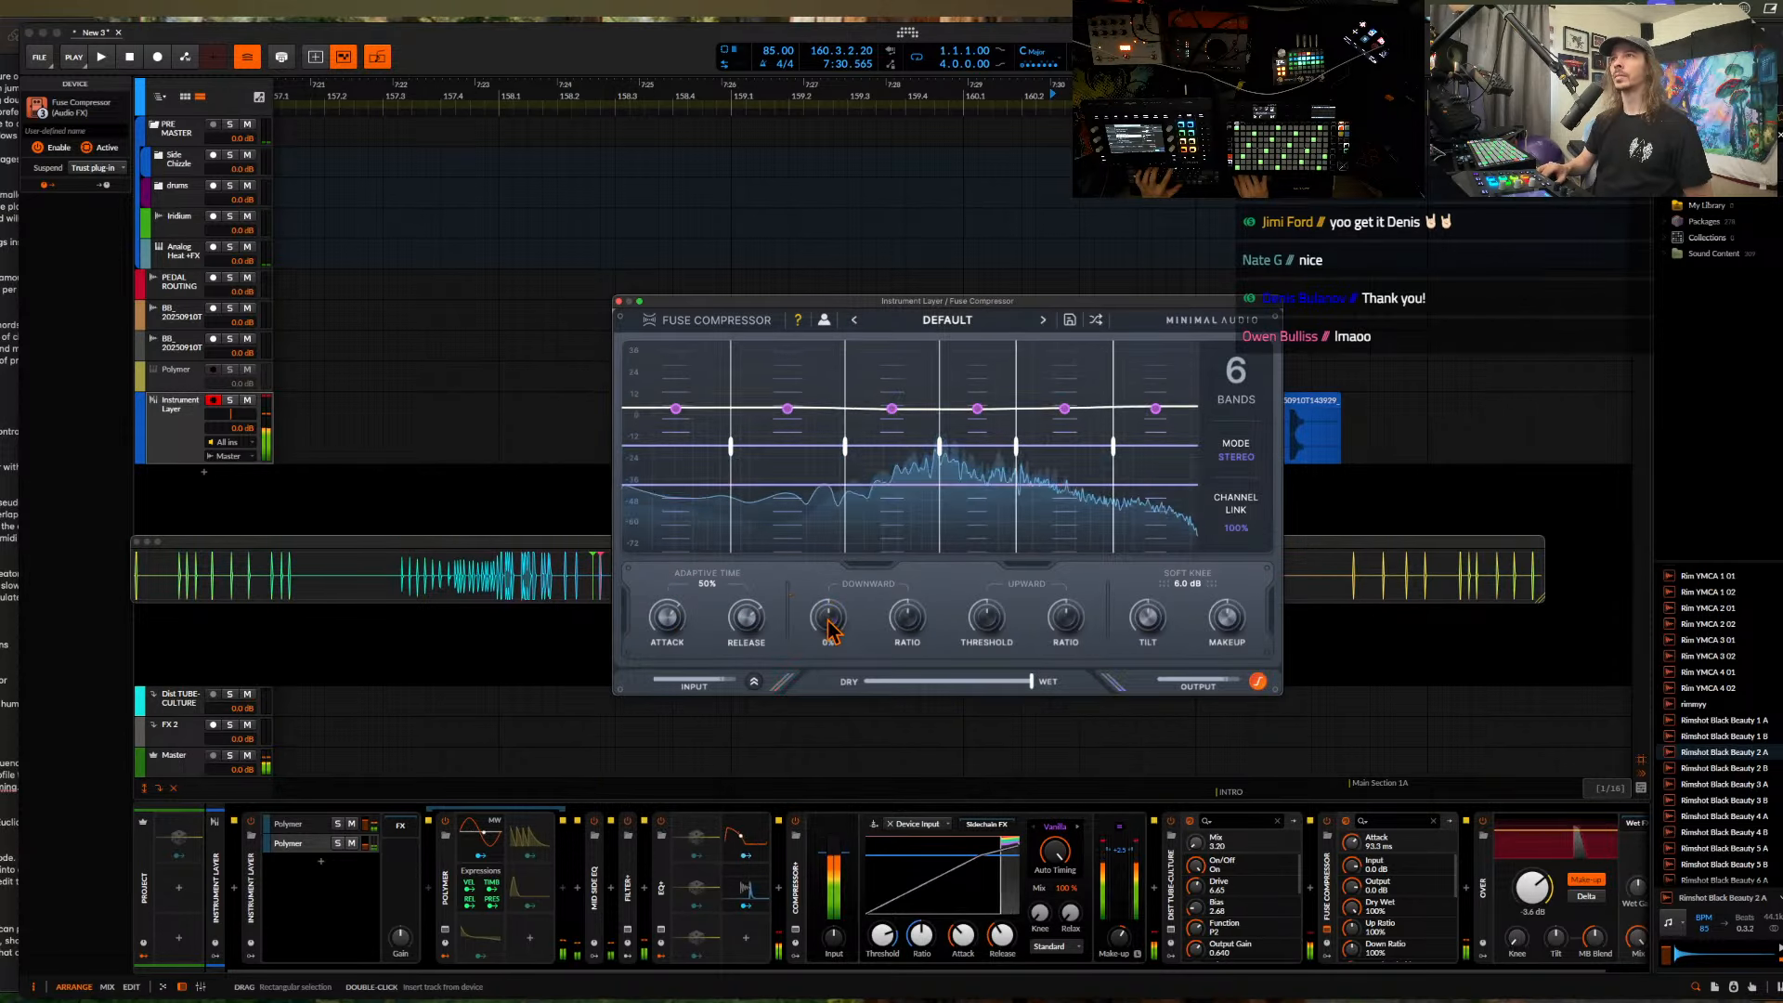
pyautogui.moveTo(829, 620); pyautogui.dragTo(1062, 603)
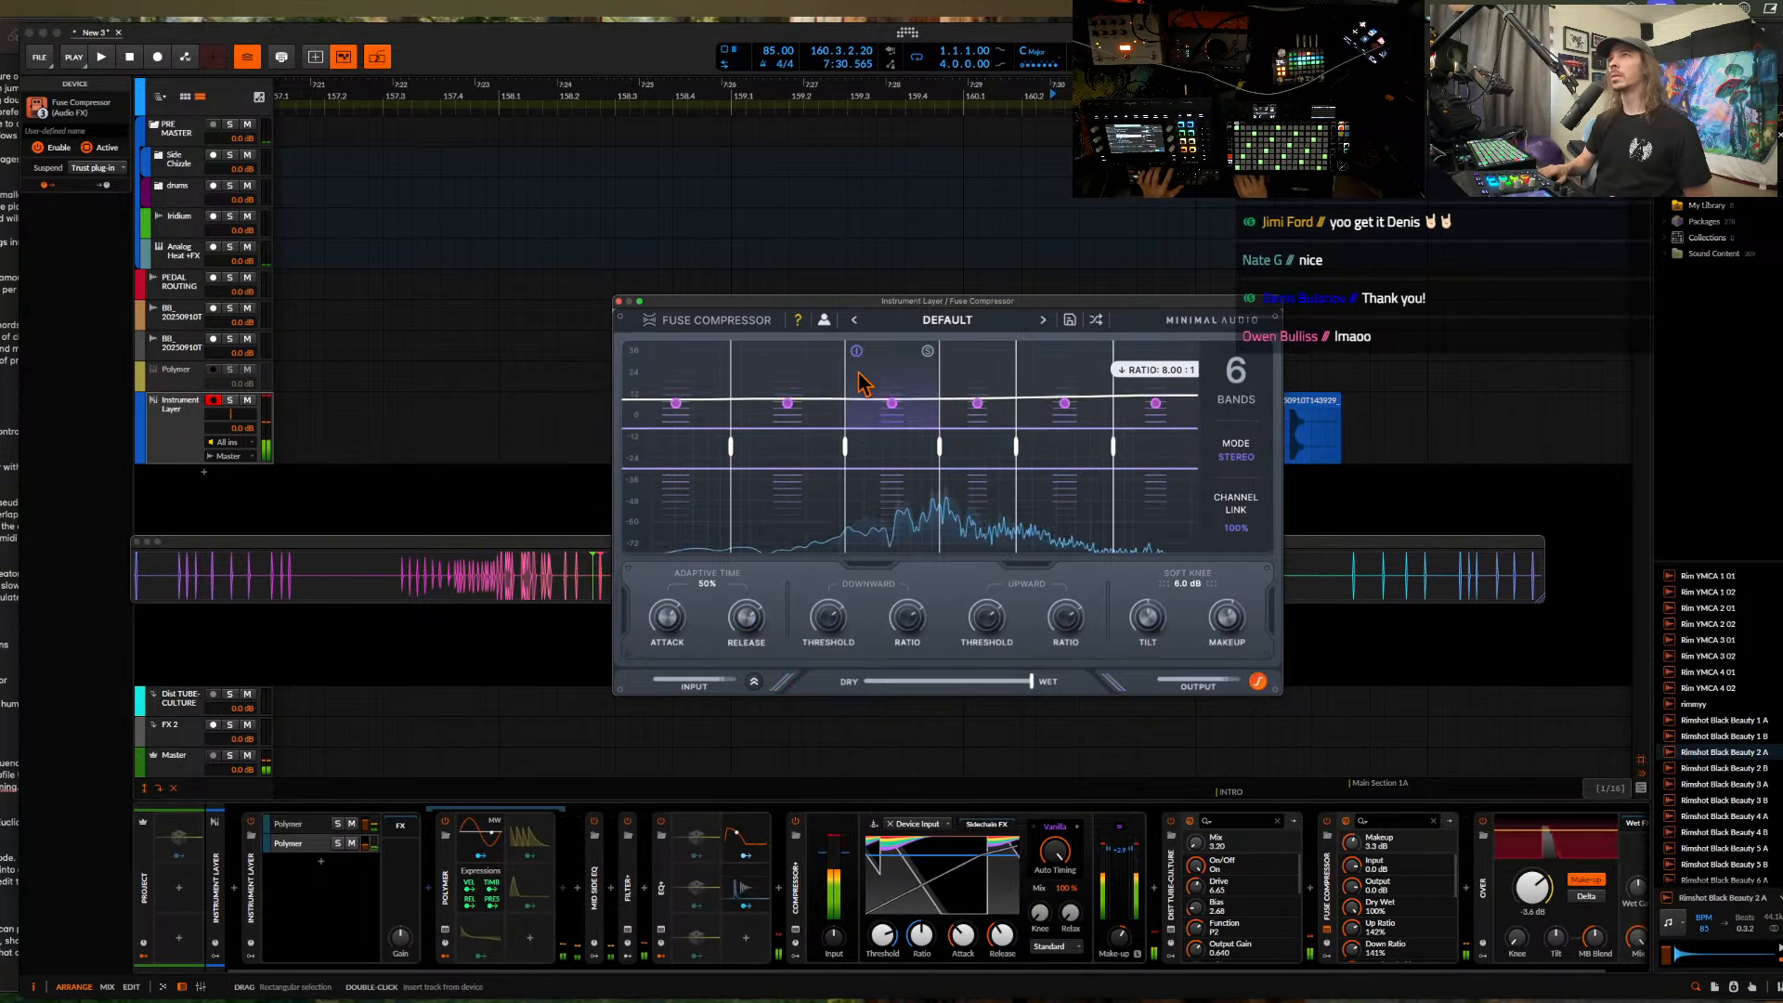
pyautogui.click(620, 300)
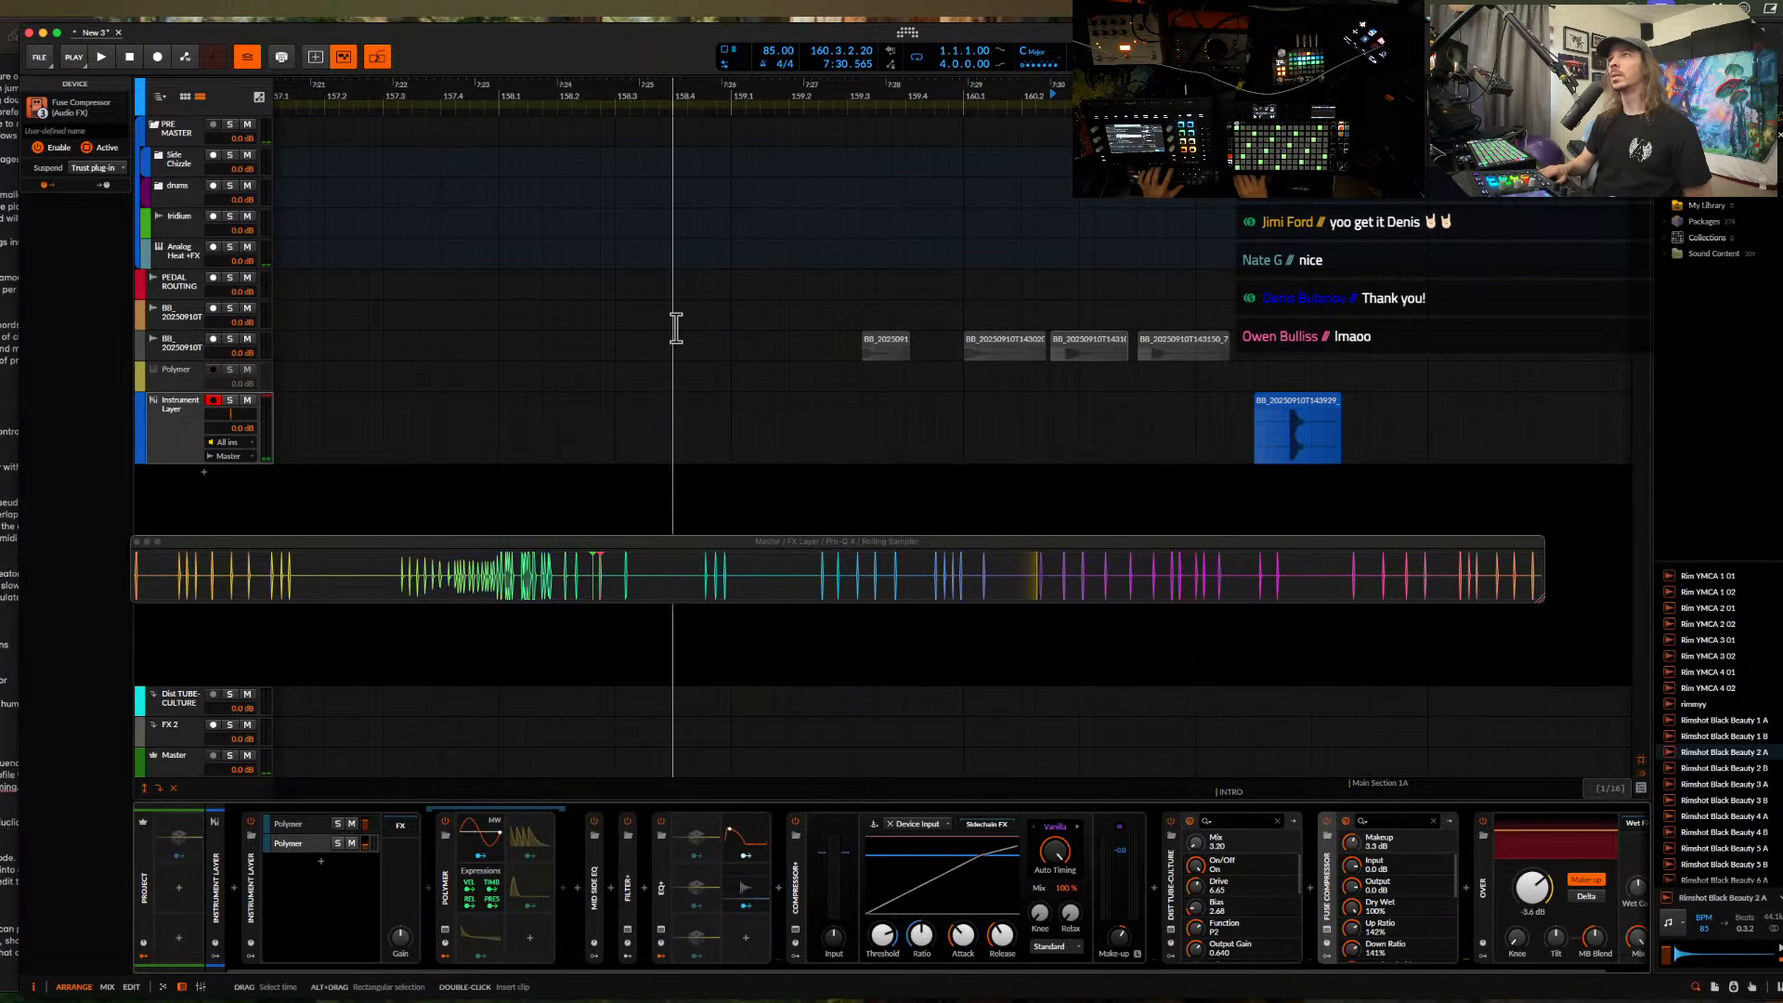
# - Mark the new Fuse-compressed hit in Rolling Sampler and place it after the existing clip on the Instrument Layer track
pyautogui.click(980, 576)
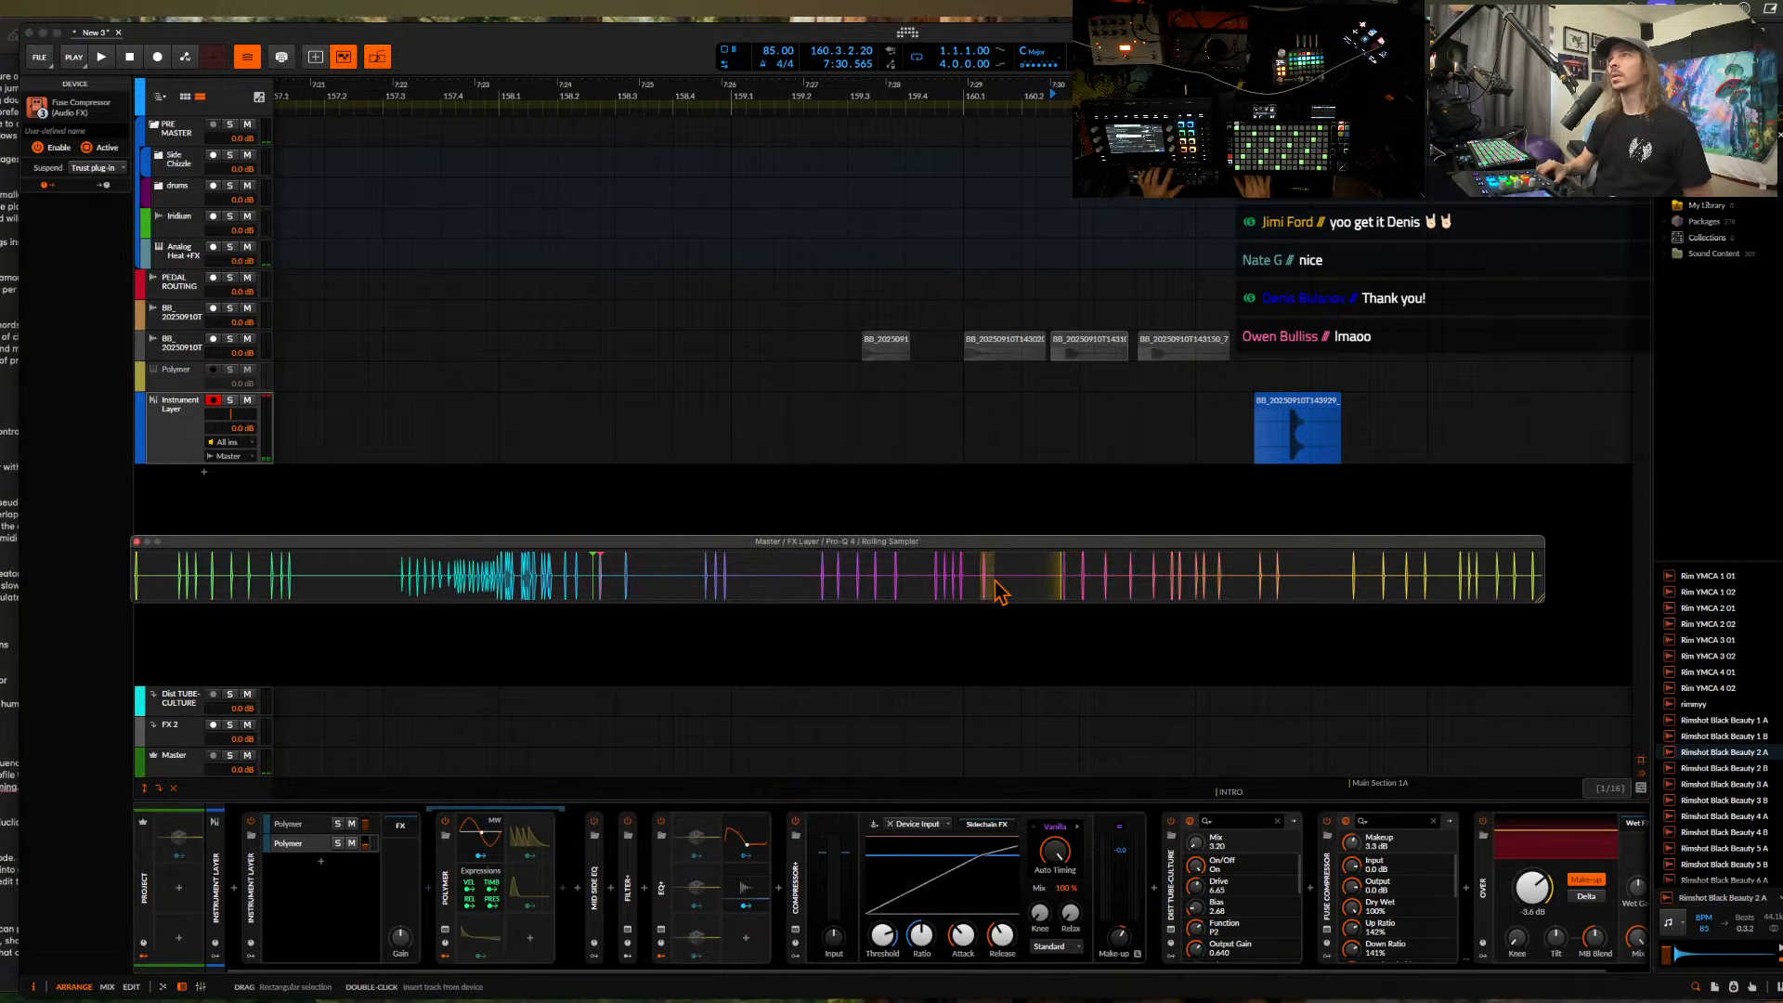
pyautogui.moveTo(1358, 484); pyautogui.dragTo(1365, 455)
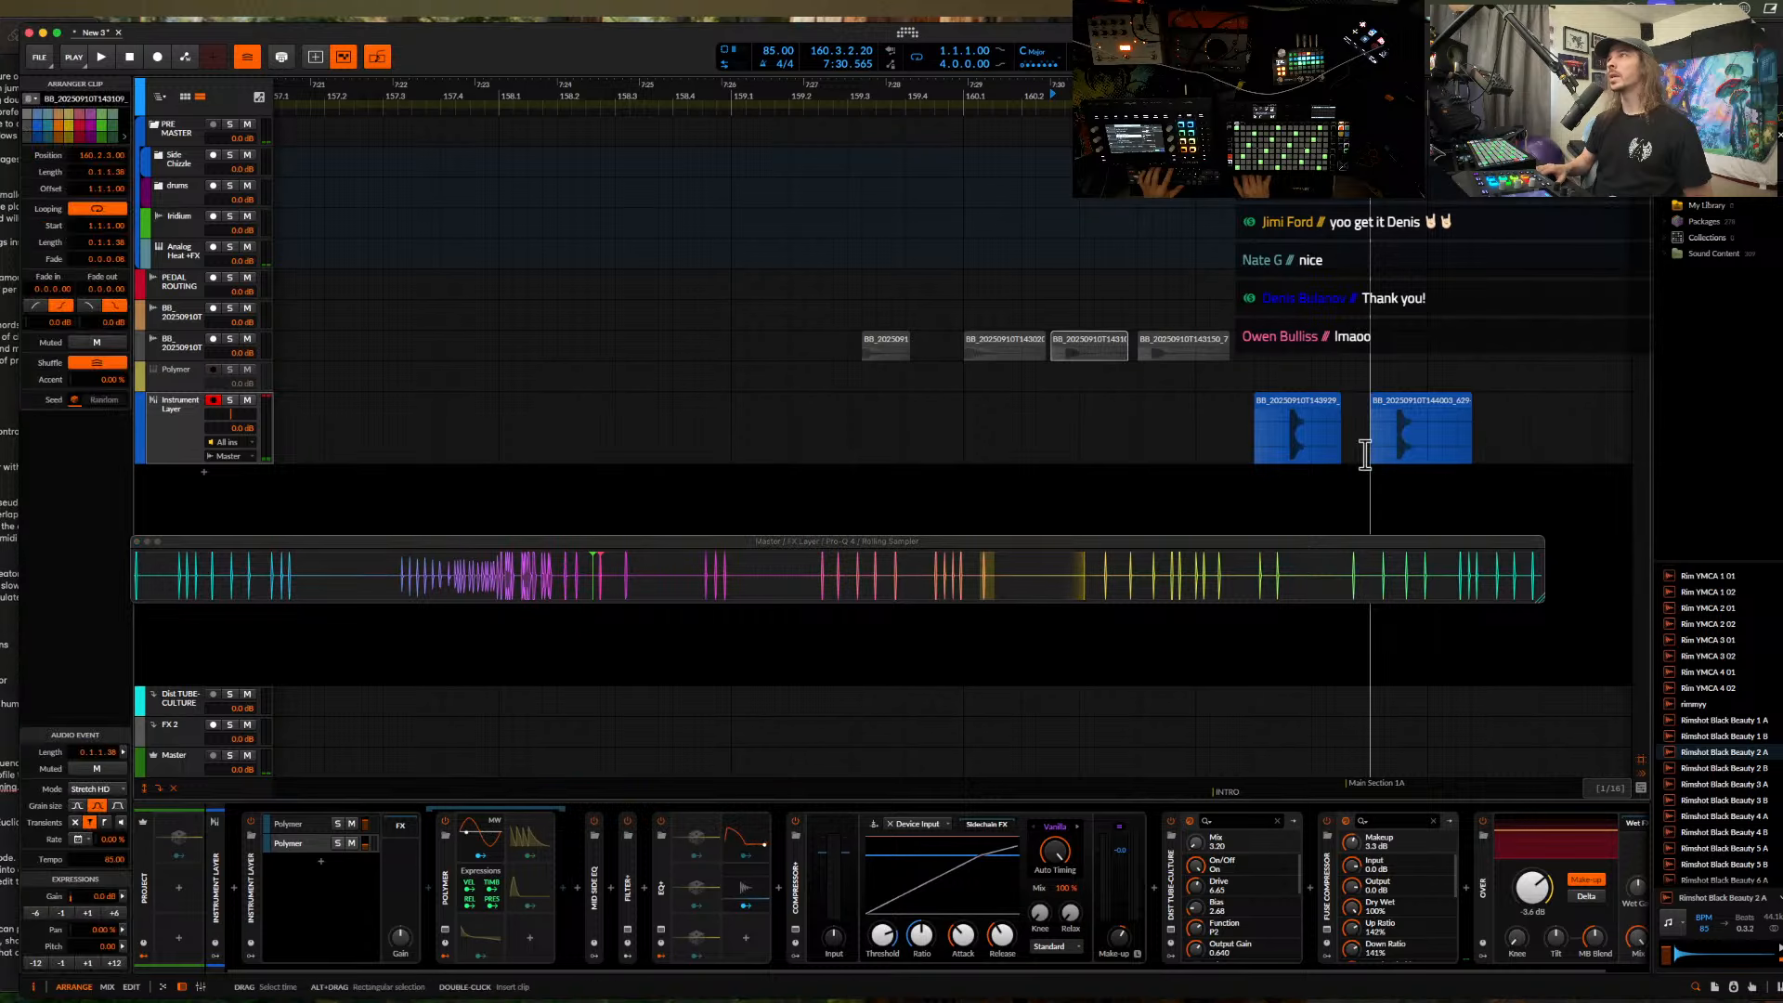
# - Audition the earliest clip on the grey captured-hits track and delete it
pyautogui.click(876, 338)
pyautogui.scroll(3, 877, 338)
pyautogui.press('space')
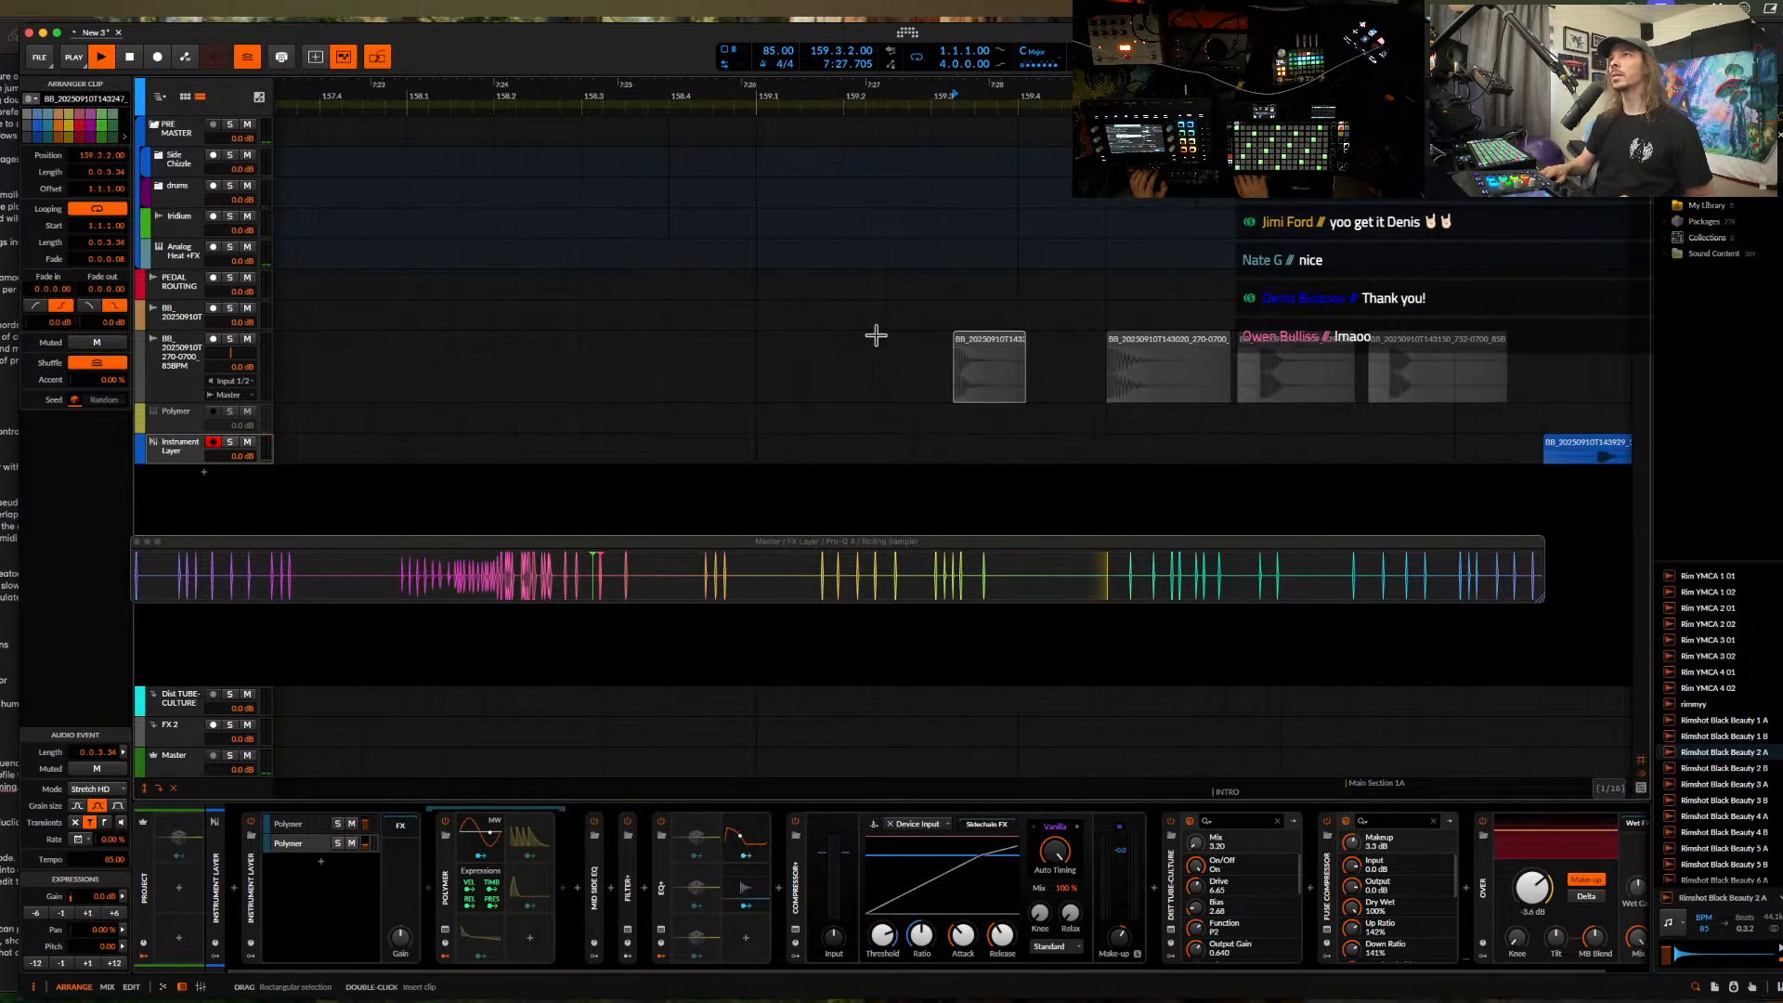
pyautogui.press('space')
pyautogui.press('space')
pyautogui.press('space')
pyautogui.press('space')
pyautogui.press('space')
pyautogui.scroll(5, 875, 335)
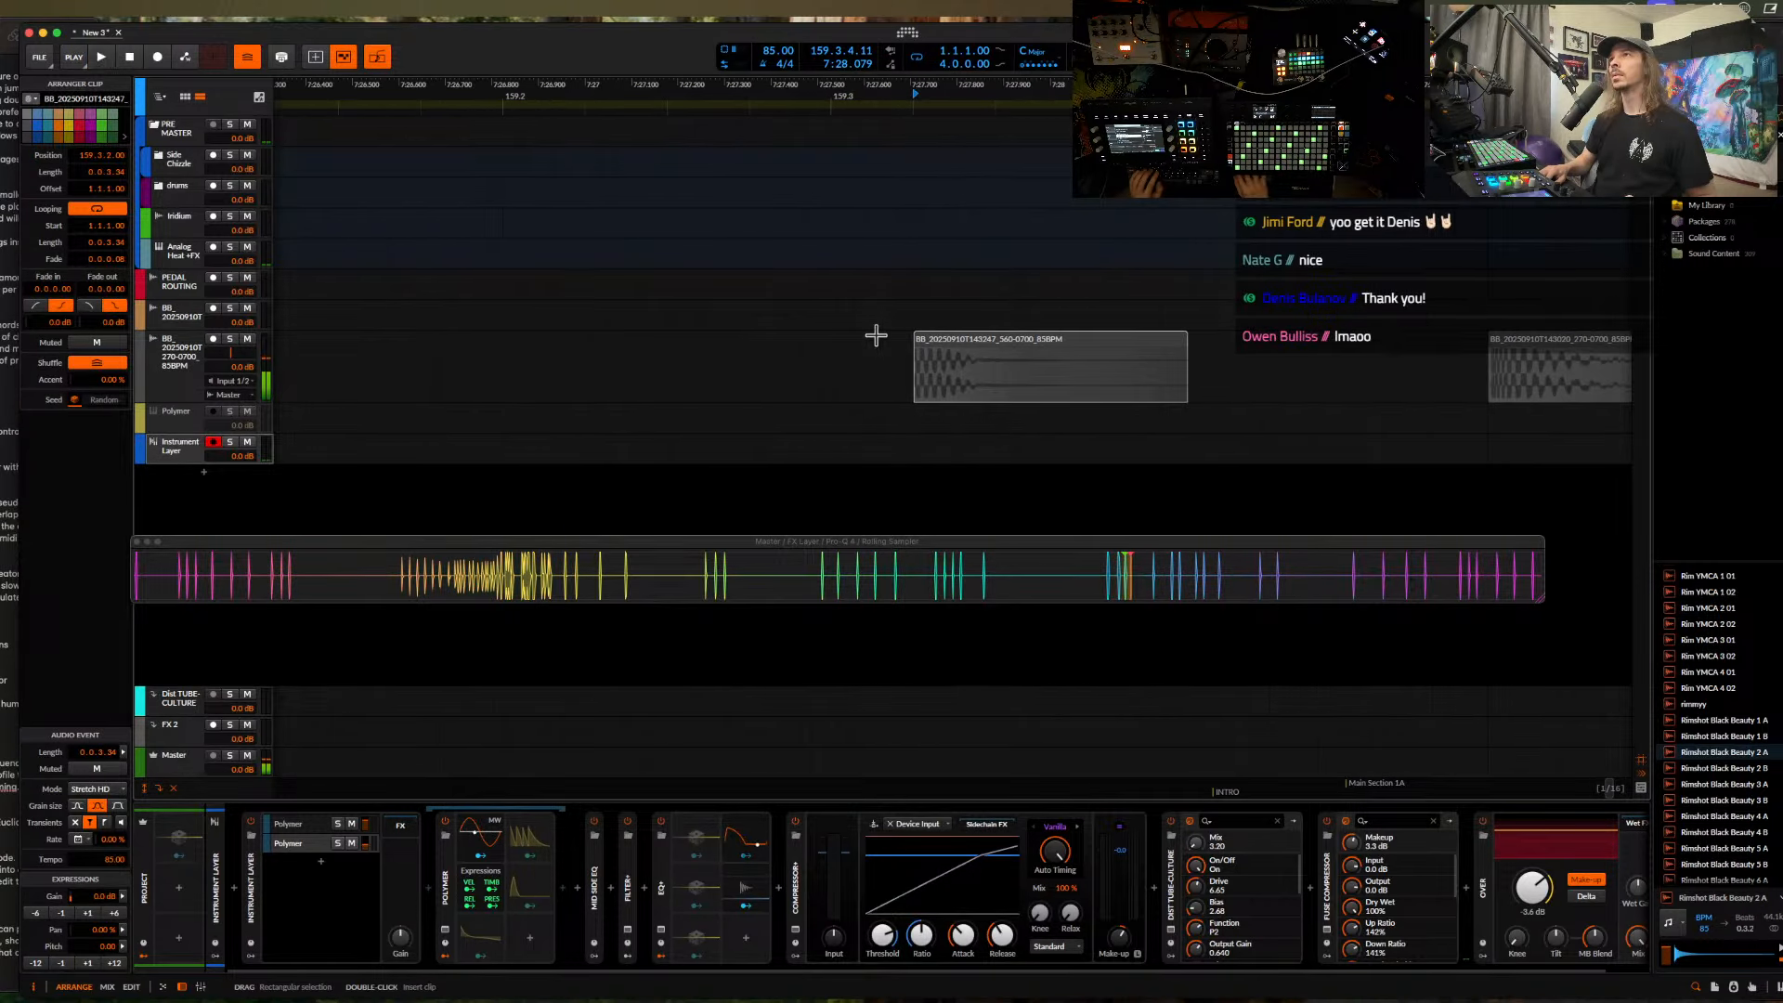
pyautogui.scroll(3, 949, 367)
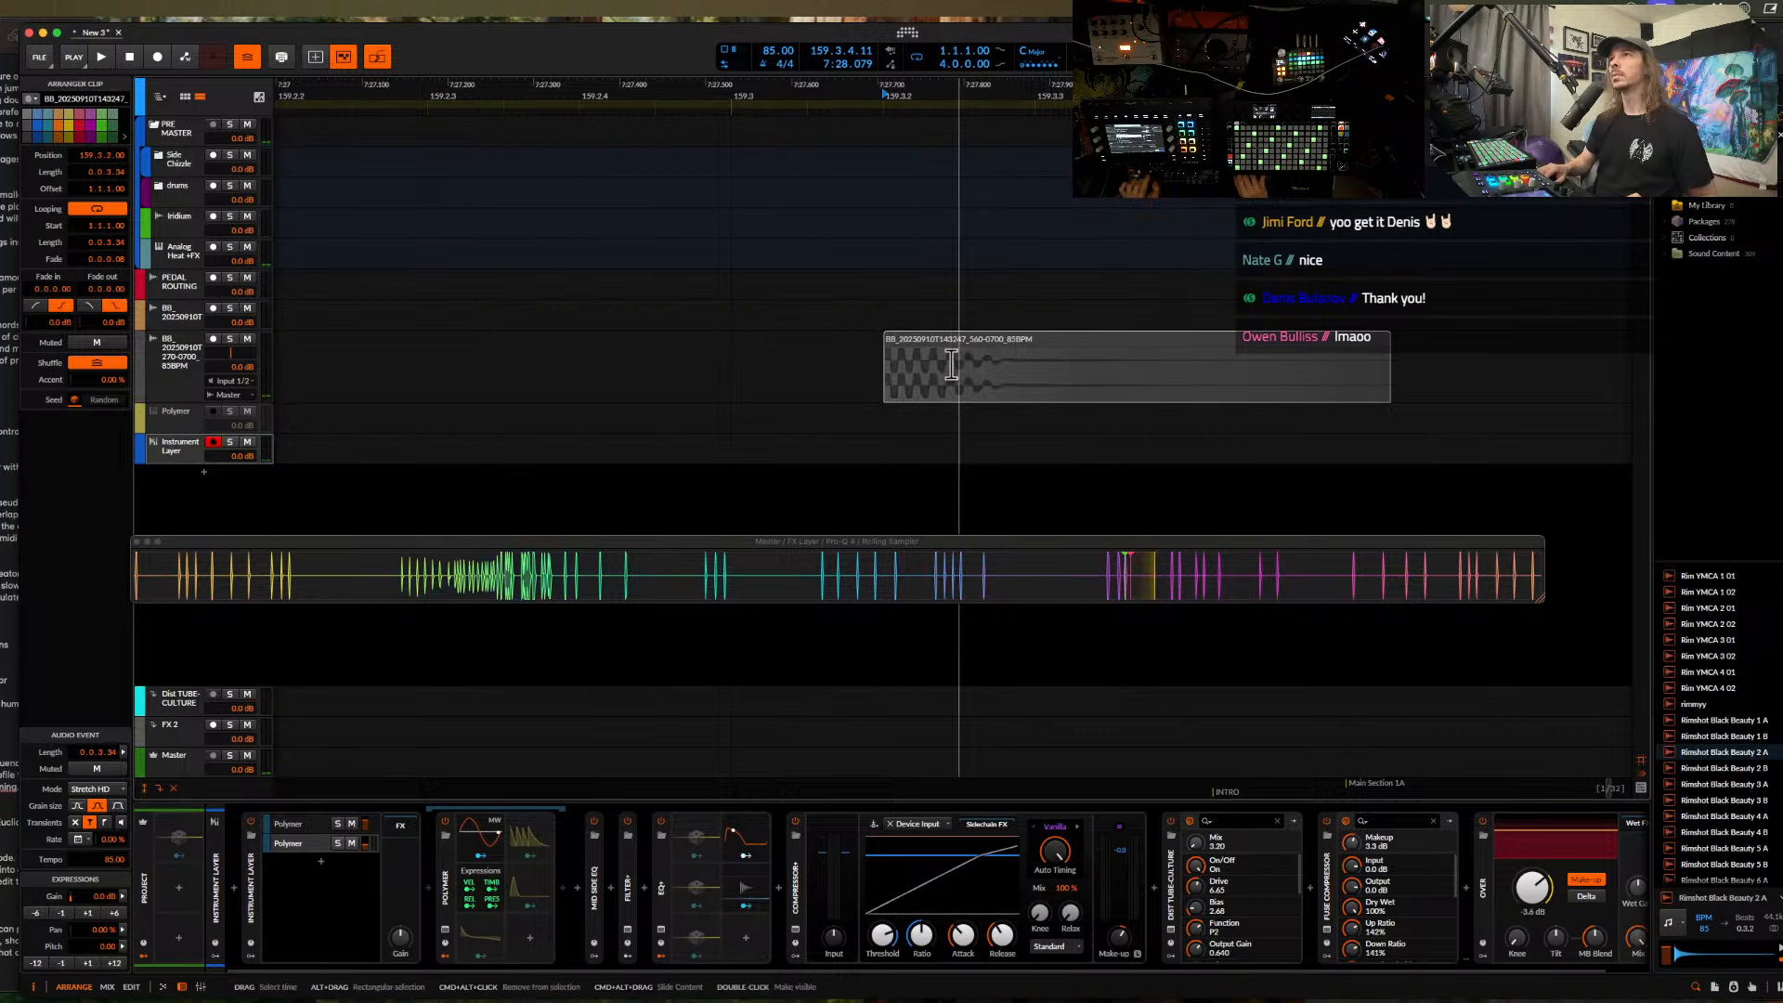
pyautogui.press('space')
pyautogui.press('space')
pyautogui.scroll(-3, 942, 353)
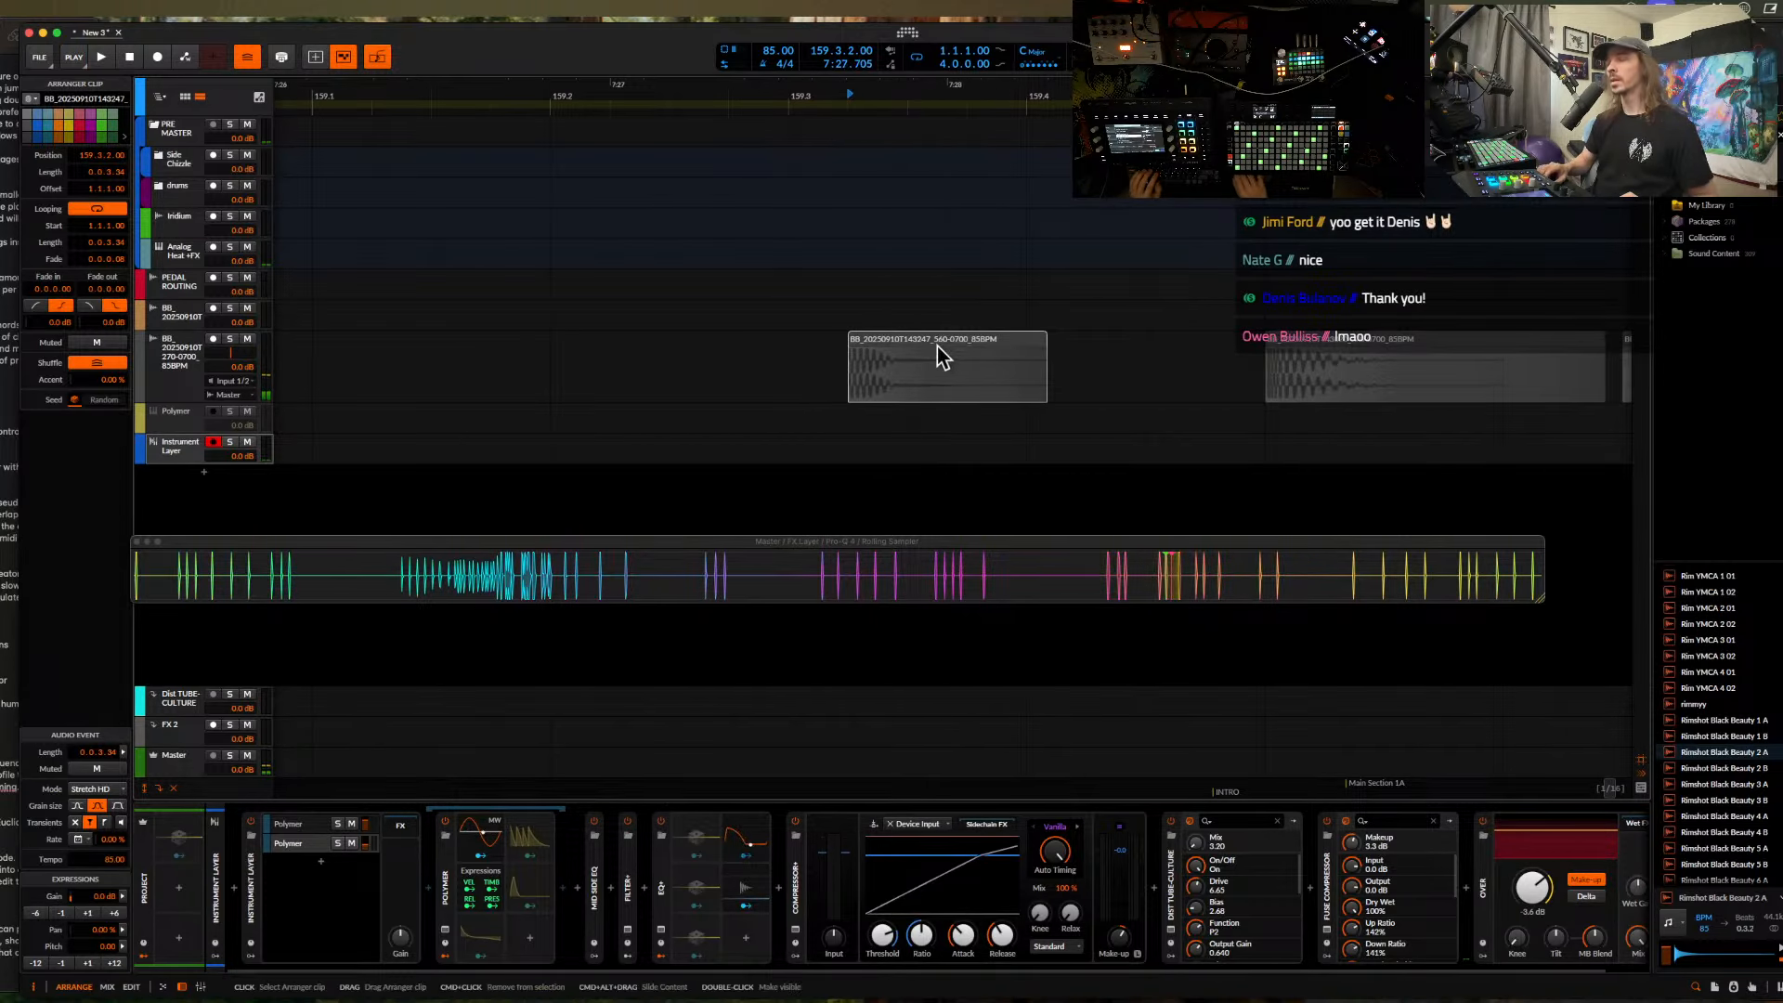
pyautogui.press('Delete')
# - Audition the remaining clips on the grey captured-hits track and compare them with the first clip on the Instrument Layer track
pyautogui.hscroll(5, 938, 347)
pyautogui.scroll(-3, 938, 347)
pyautogui.click(938, 347)
pyautogui.press('space')
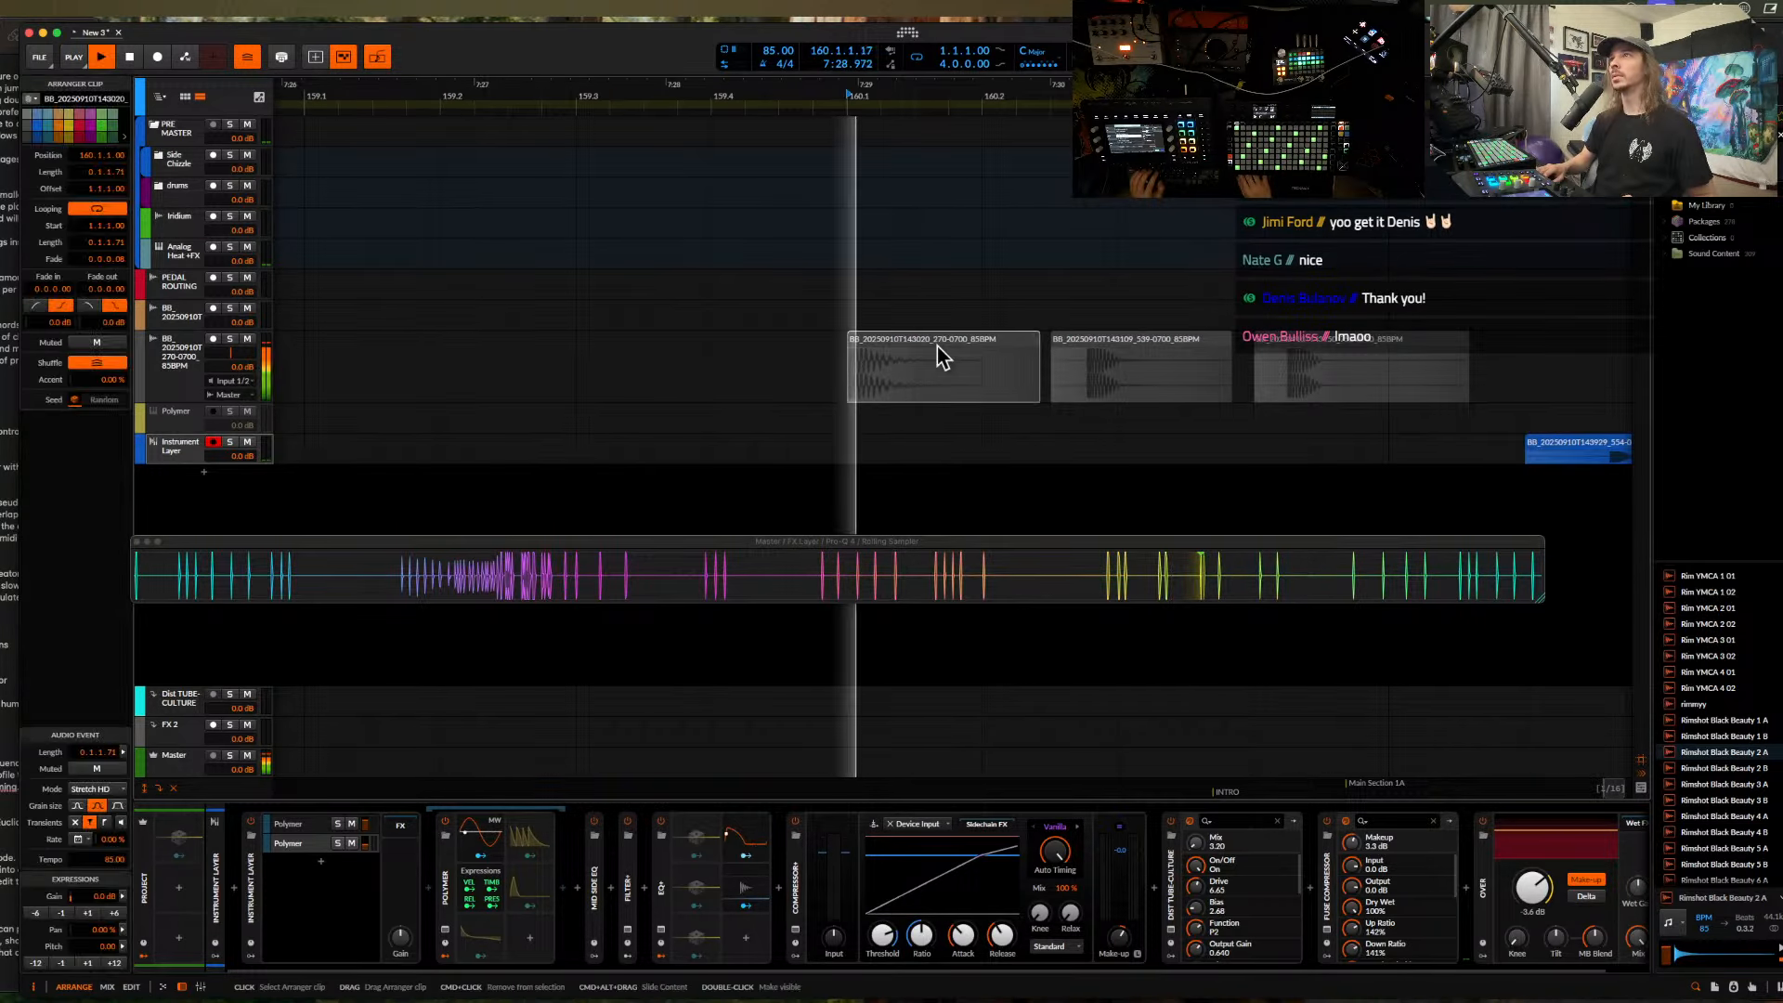
pyautogui.press('space')
pyautogui.click(1073, 344)
pyautogui.press('space')
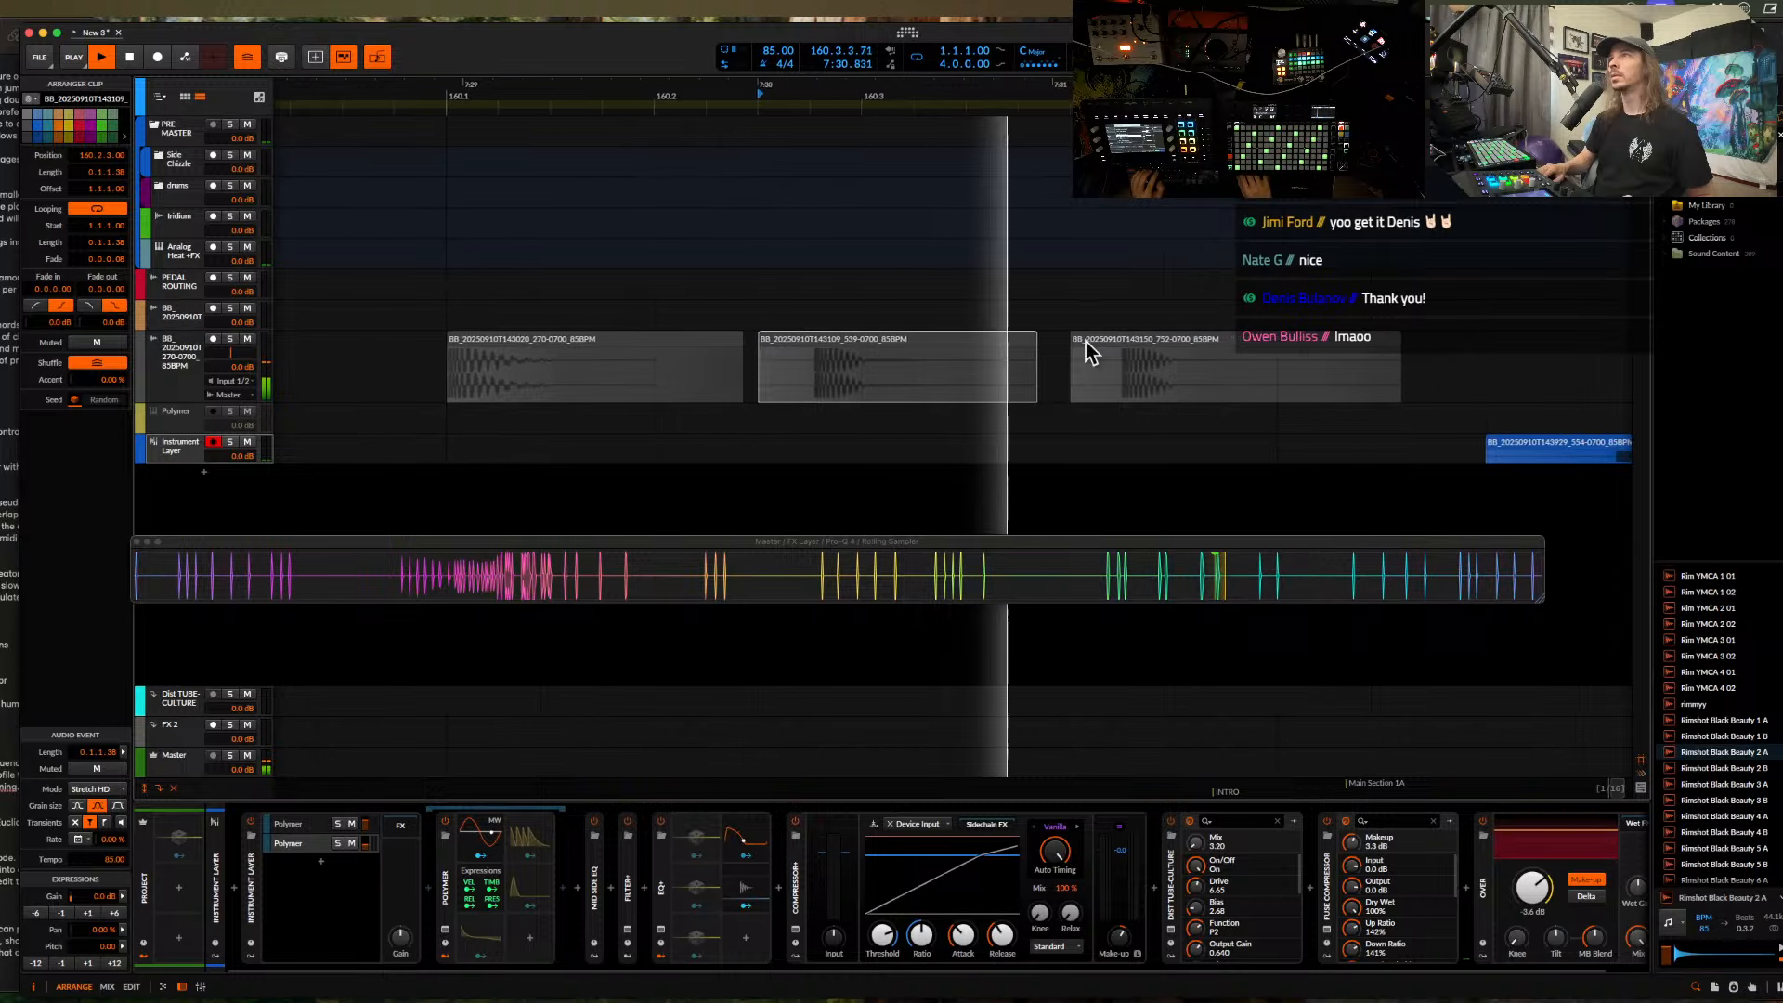
pyautogui.press('space')
pyautogui.scroll(-3, 1088, 351)
pyautogui.click(930, 334)
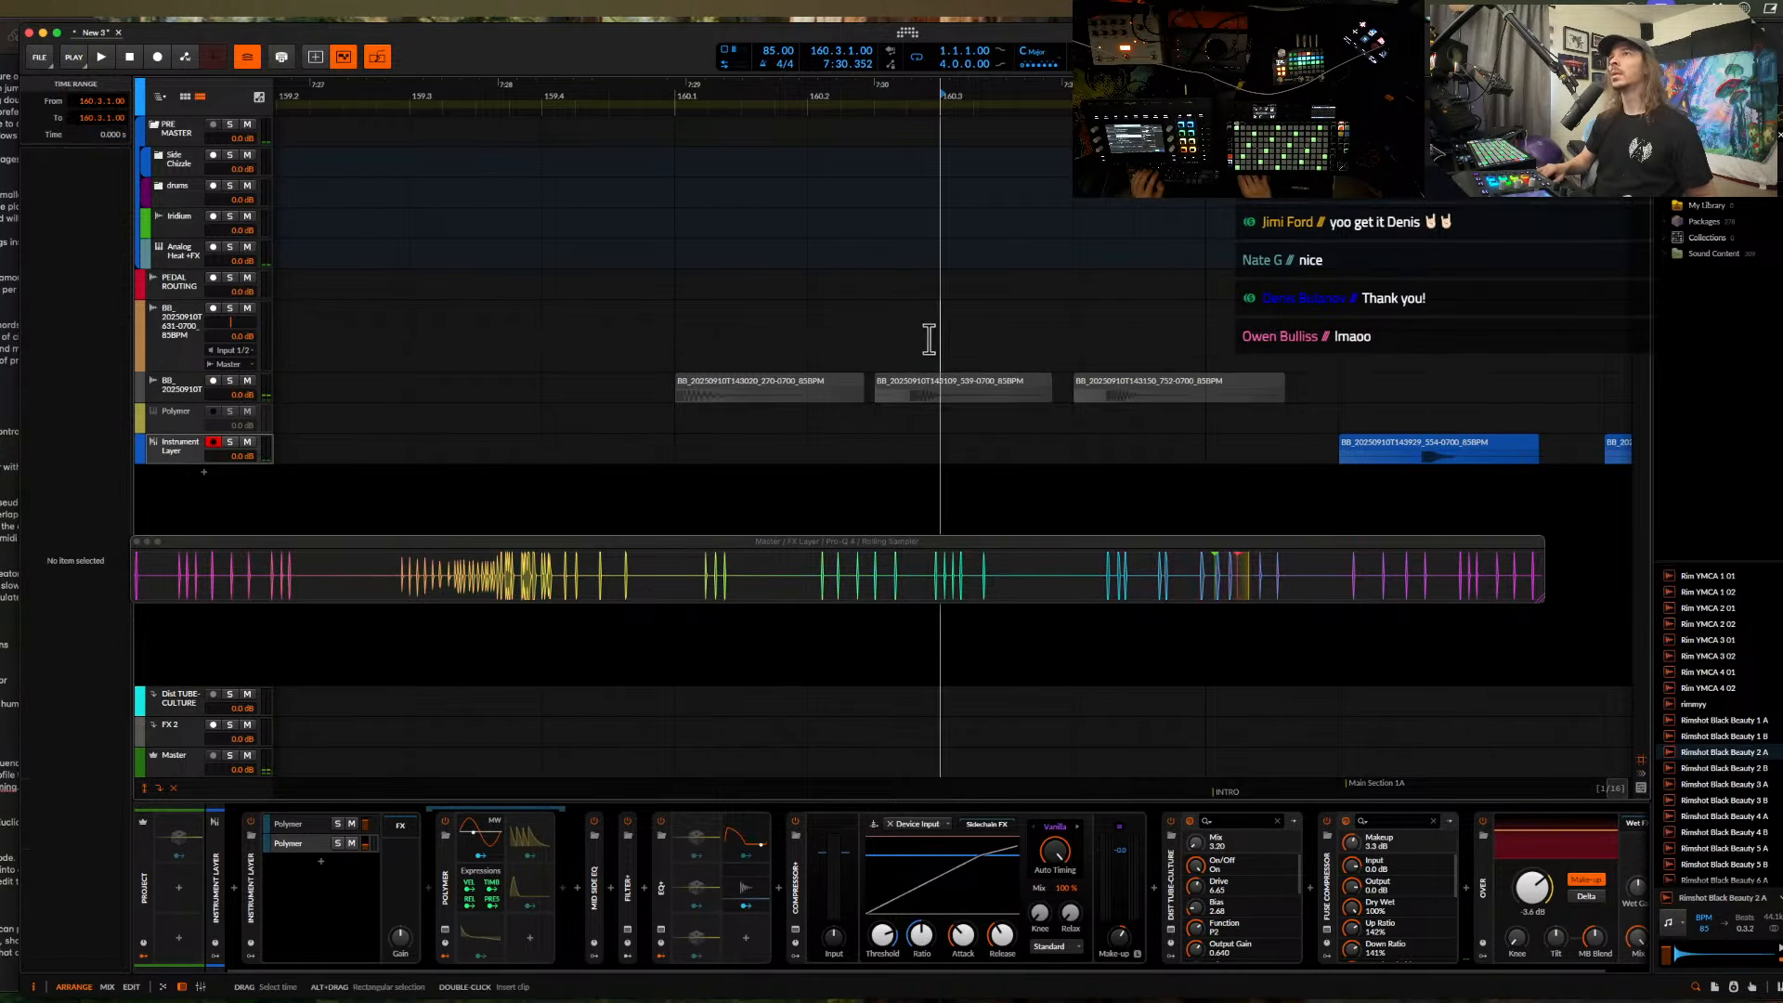
pyautogui.click(930, 379)
pyautogui.scroll(3, 930, 376)
pyautogui.press('space')
pyautogui.hscroll(5, 932, 376)
pyautogui.press('space')
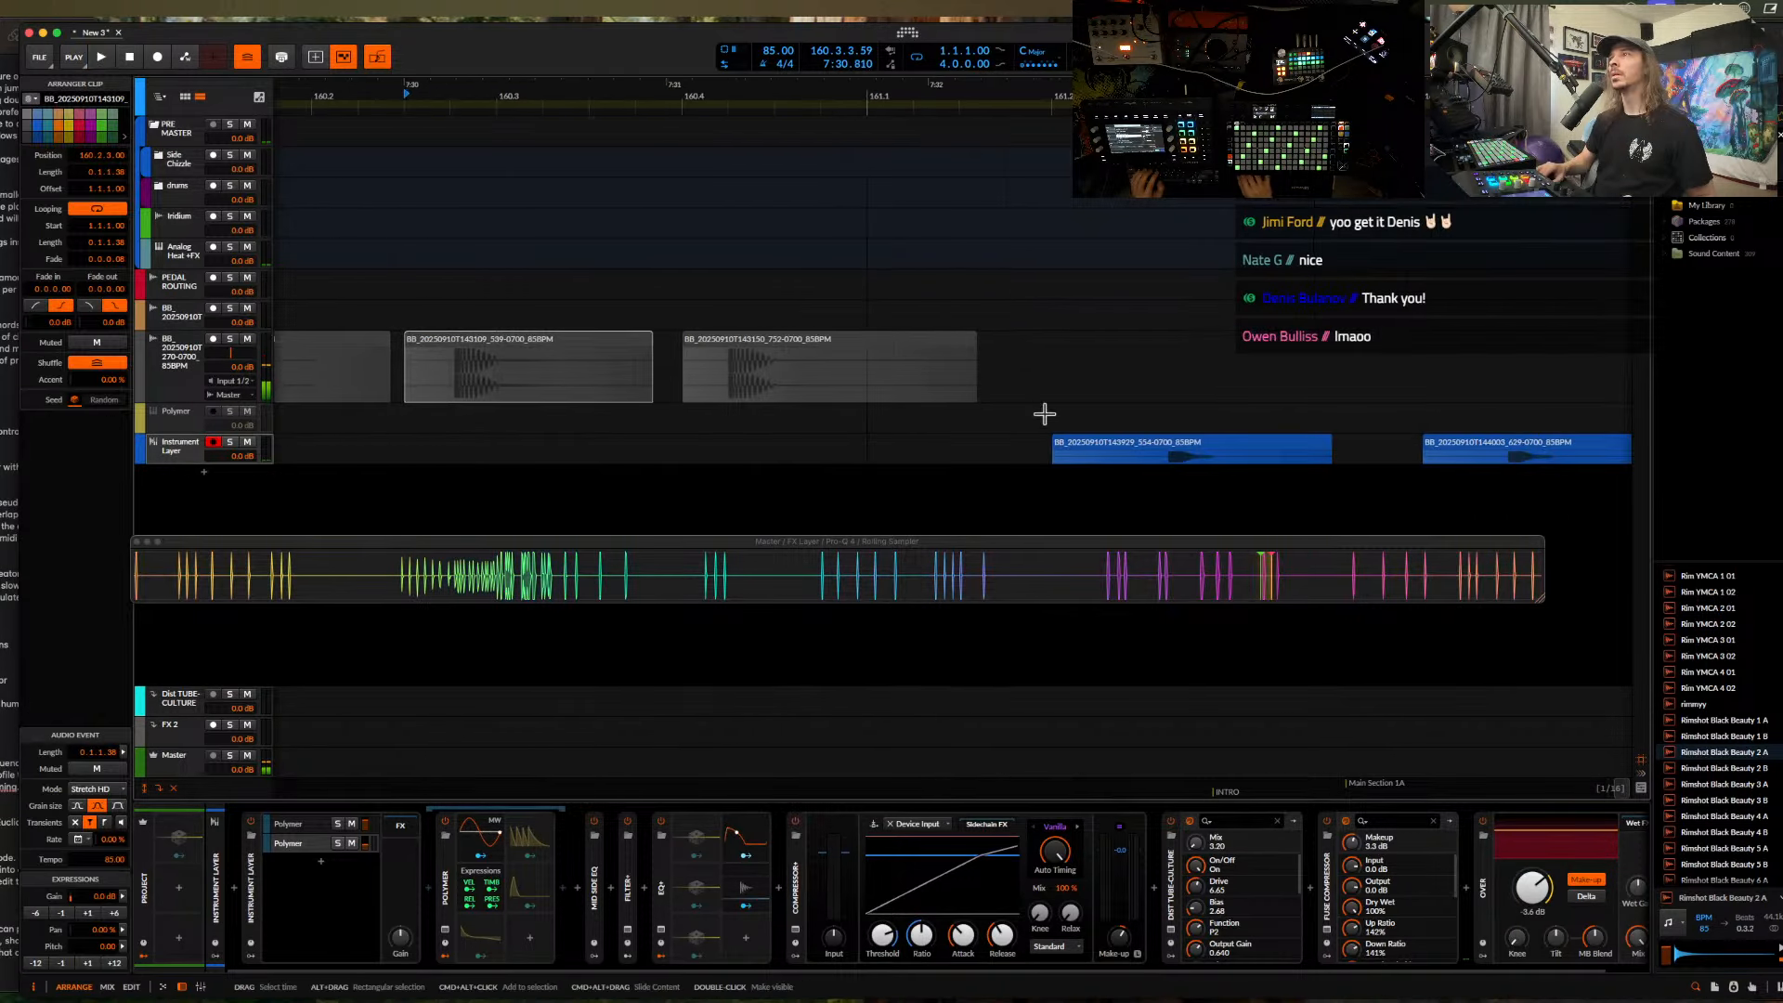
pyautogui.click(1149, 457)
pyautogui.press('space')
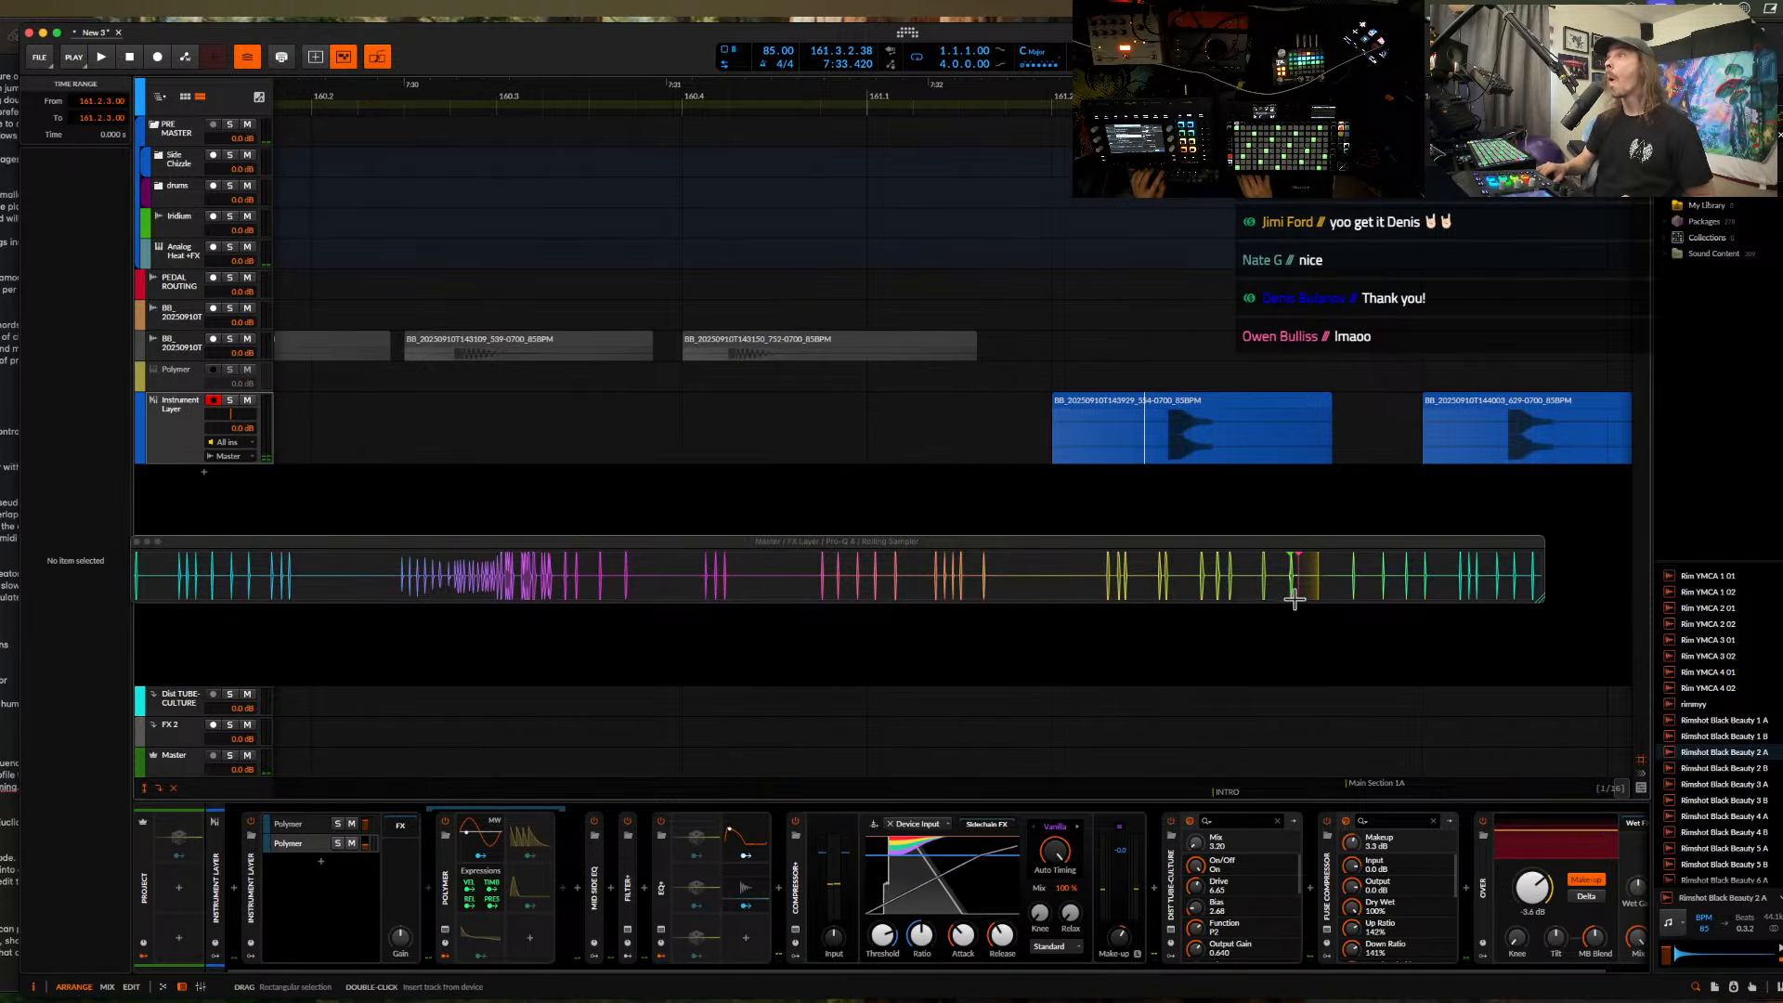
# - Place another Rolling Sampler hit on a new audio track below Instrument Layer and move both Instrument Layer clips after it
pyautogui.moveTo(1361, 557); pyautogui.dragTo(1351, 504)
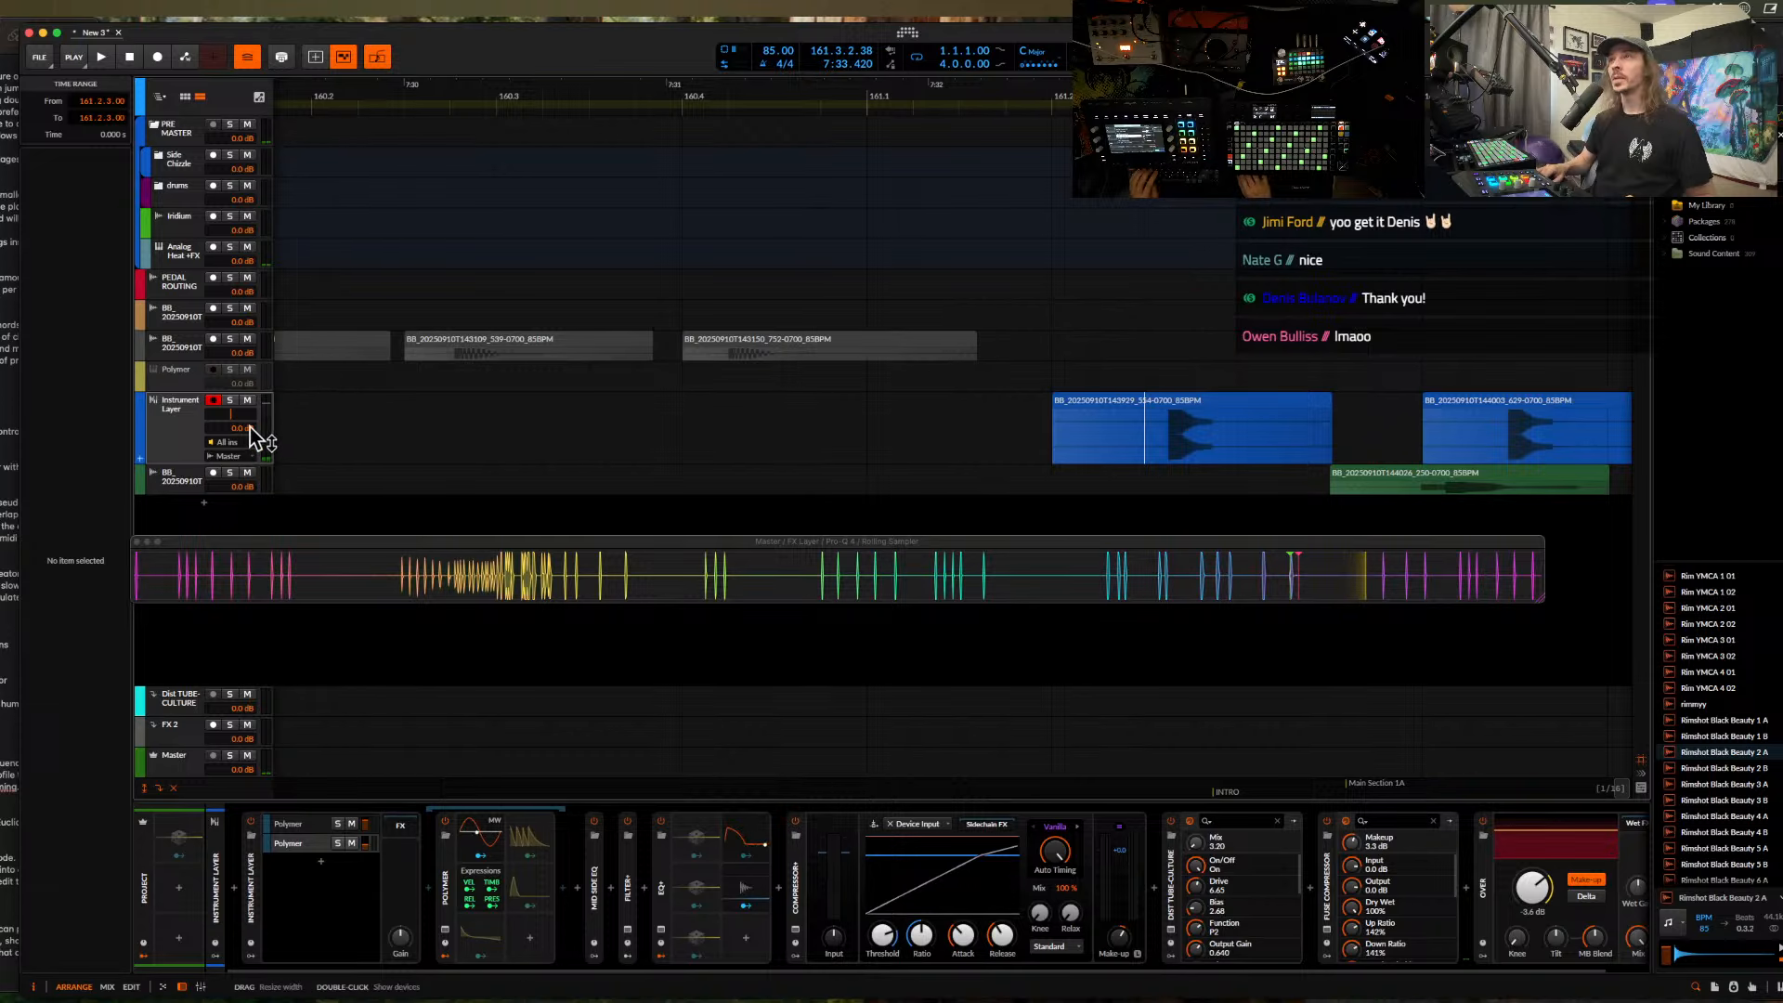
pyautogui.hscroll(5, 1029, 413)
pyautogui.click(660, 409)
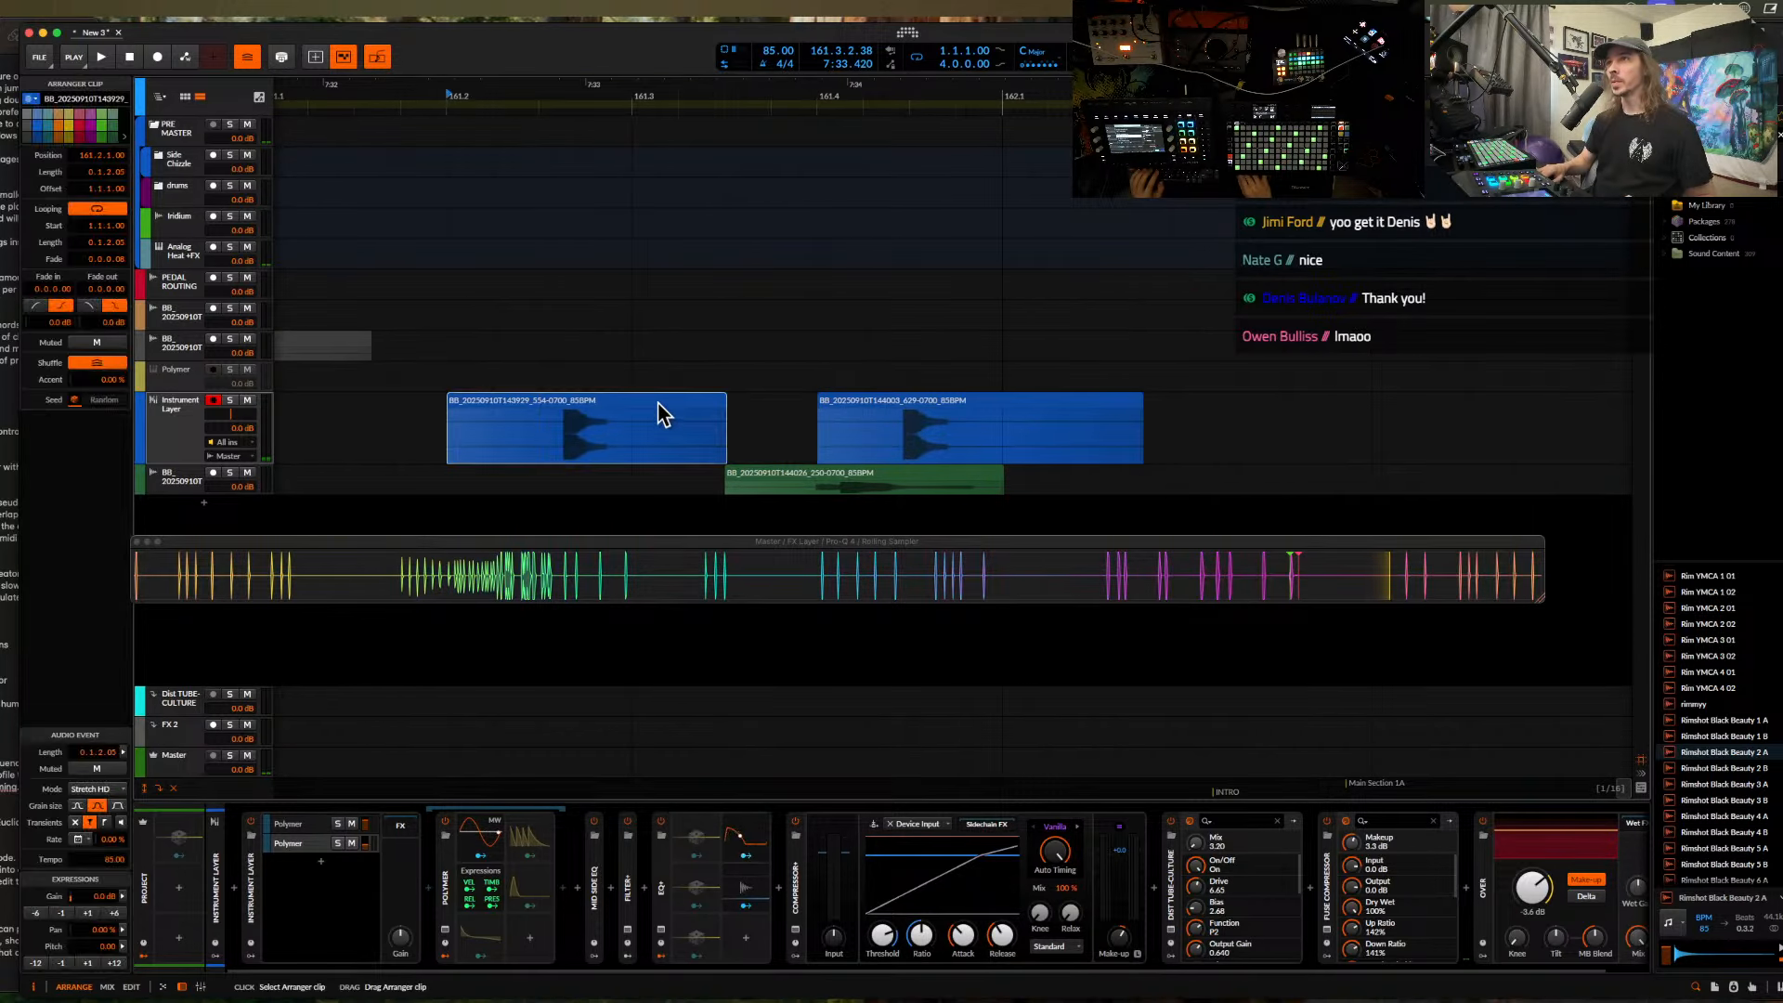
pyautogui.keyDown('shift'); pyautogui.click(891, 409); pyautogui.keyUp('shift')
pyautogui.moveTo(891, 409); pyautogui.dragTo(1437, 476)
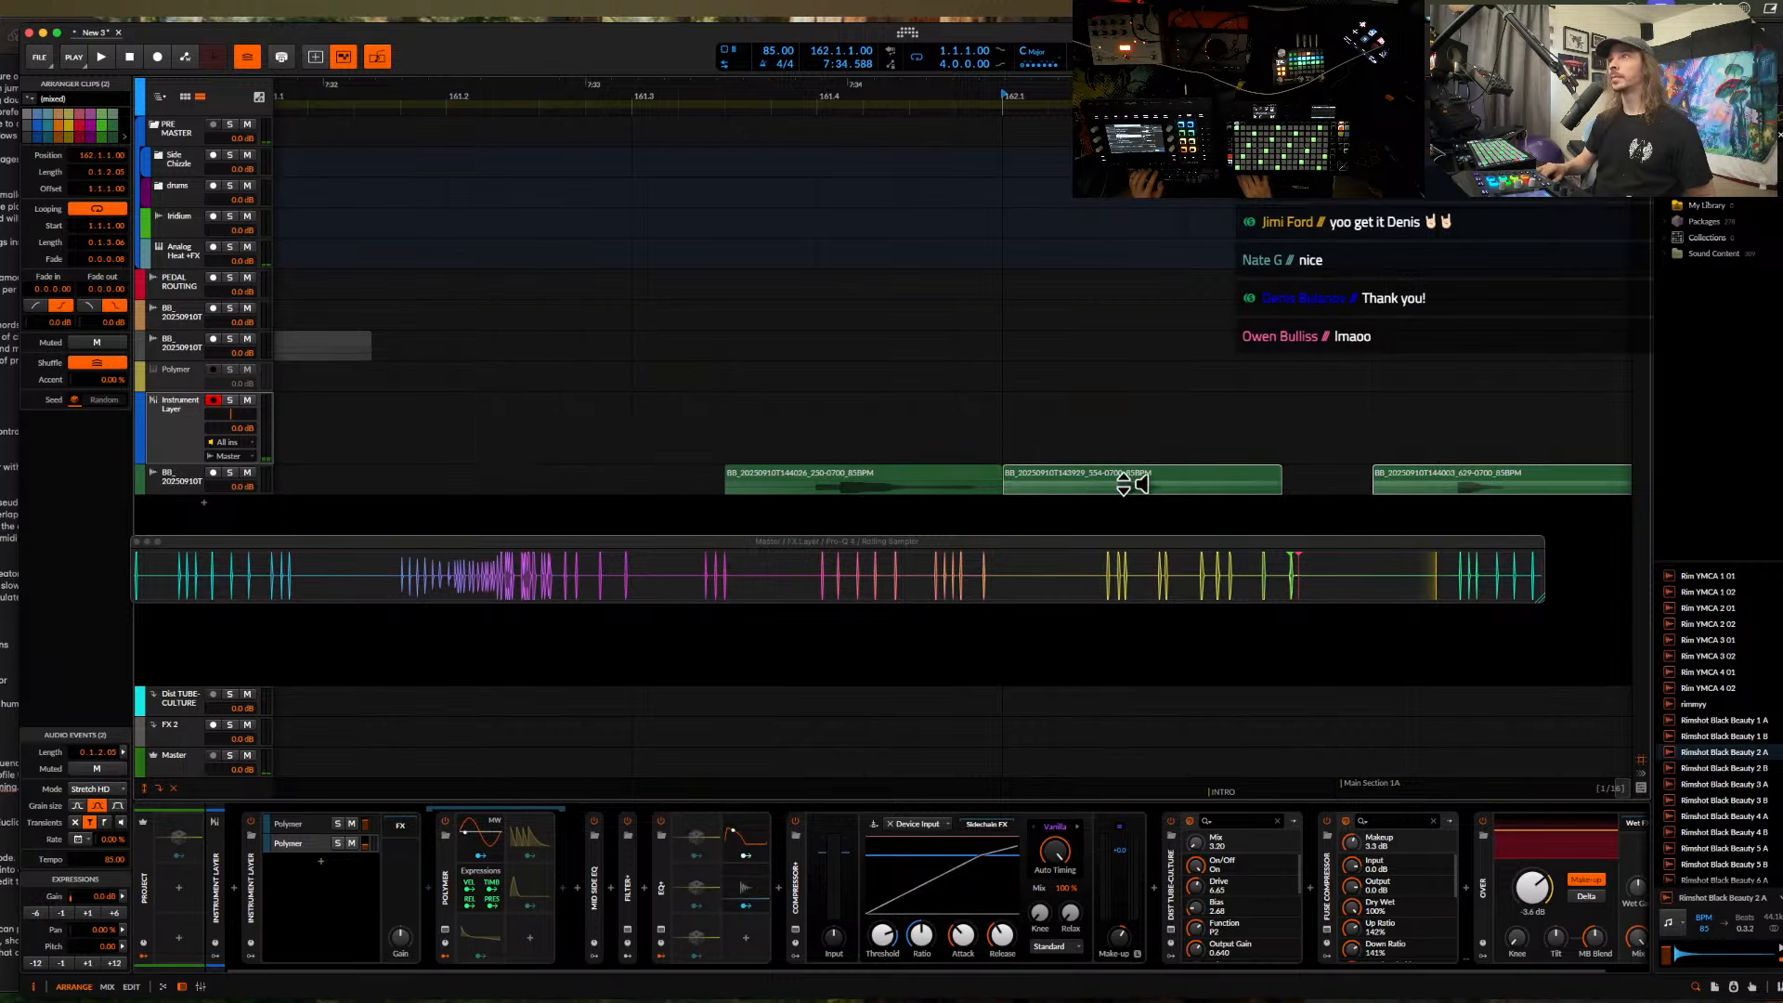
# - Play back and check the captured hits on the new green audio track
pyautogui.click(1099, 488)
pyautogui.hscroll(3, 1101, 493)
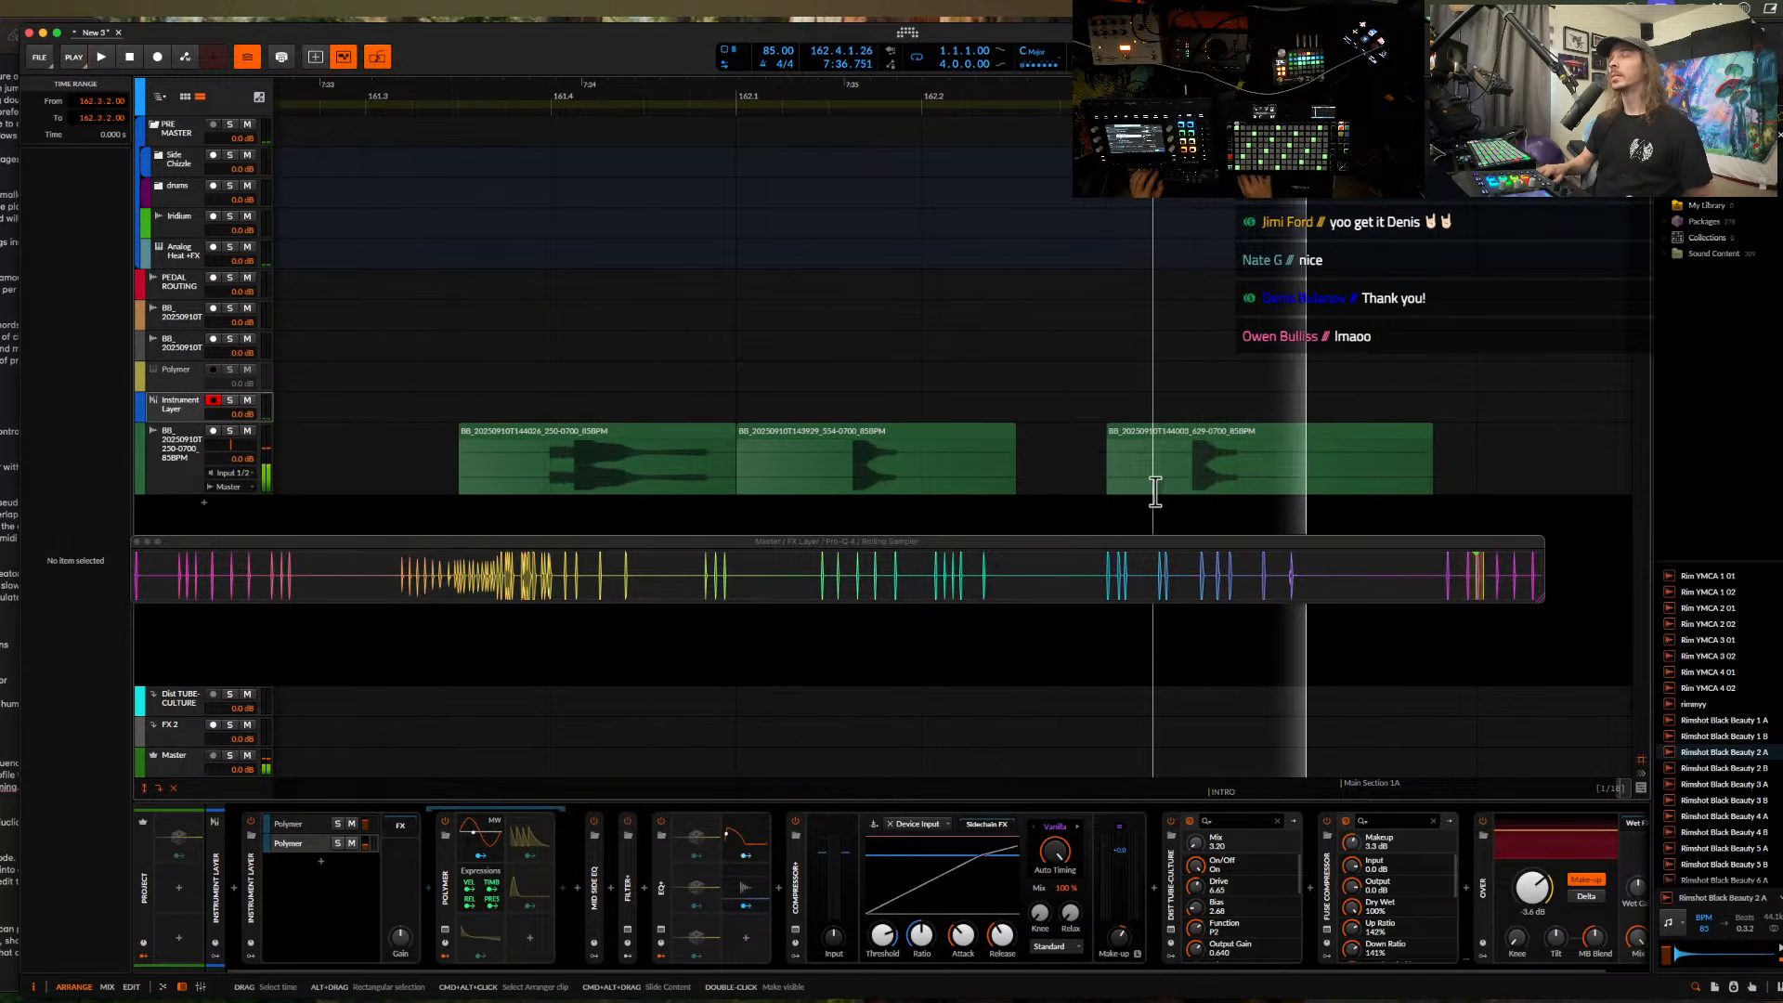
pyautogui.press('space')
pyautogui.click(191, 448)
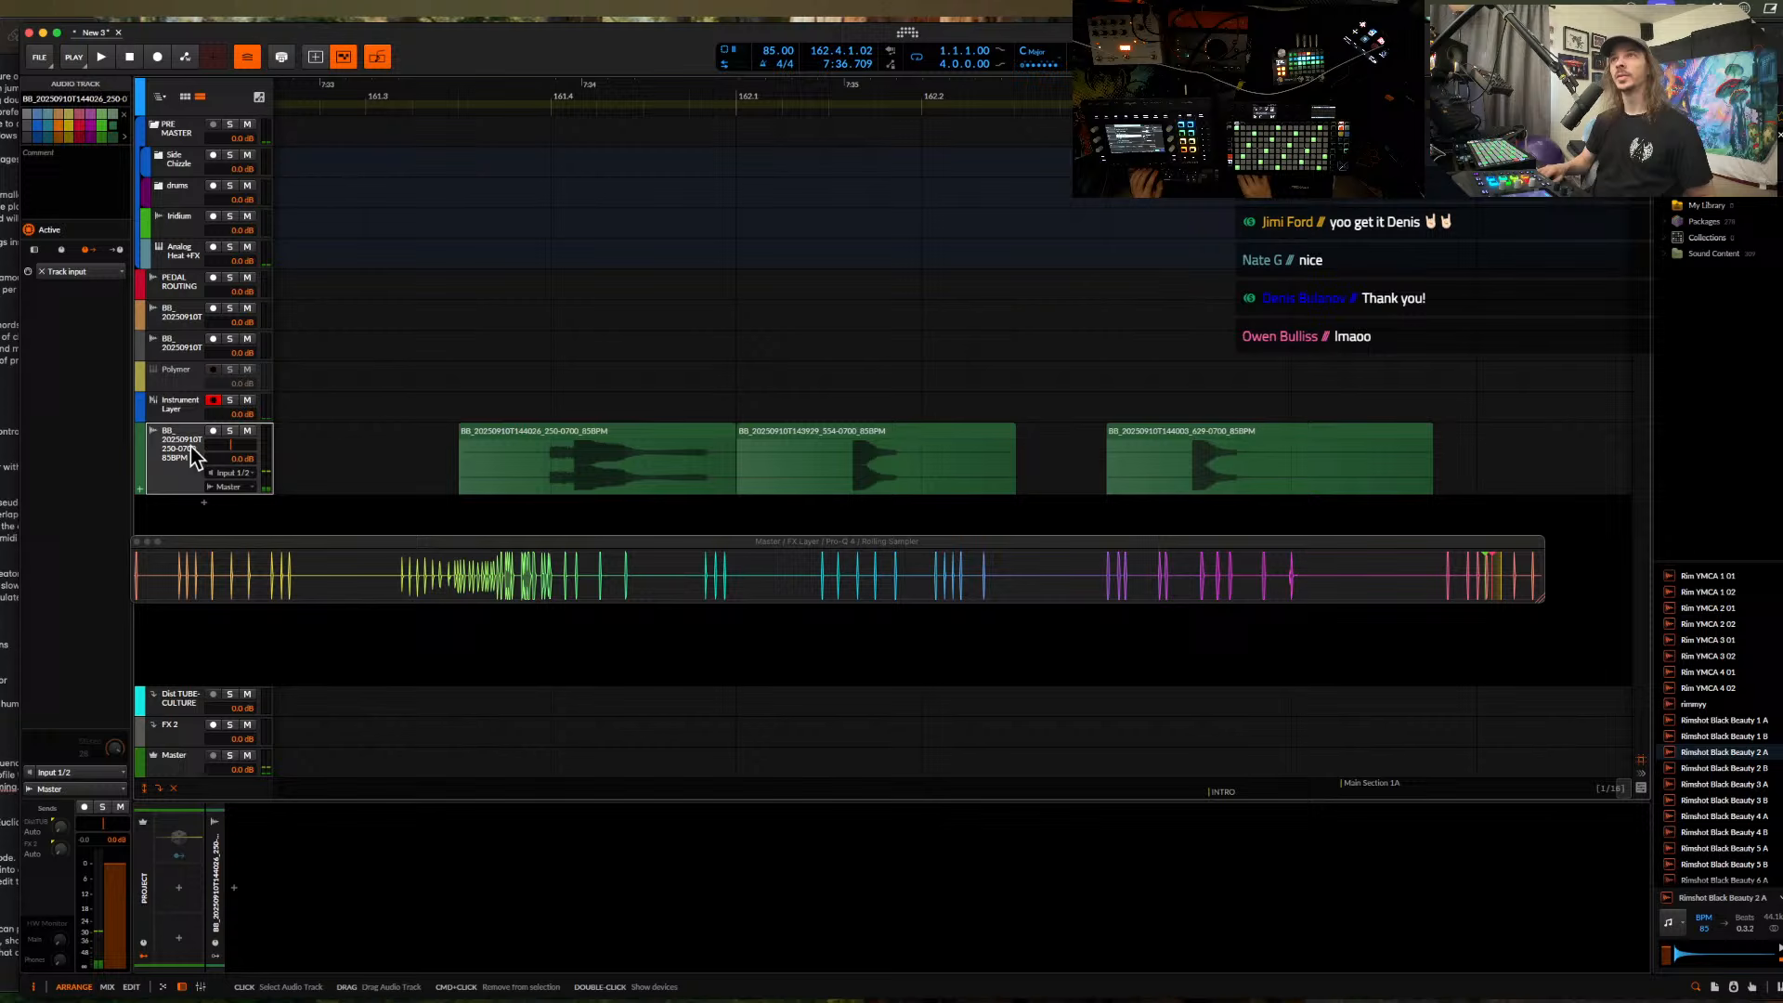
pyautogui.click(800, 442)
pyautogui.click(1143, 447)
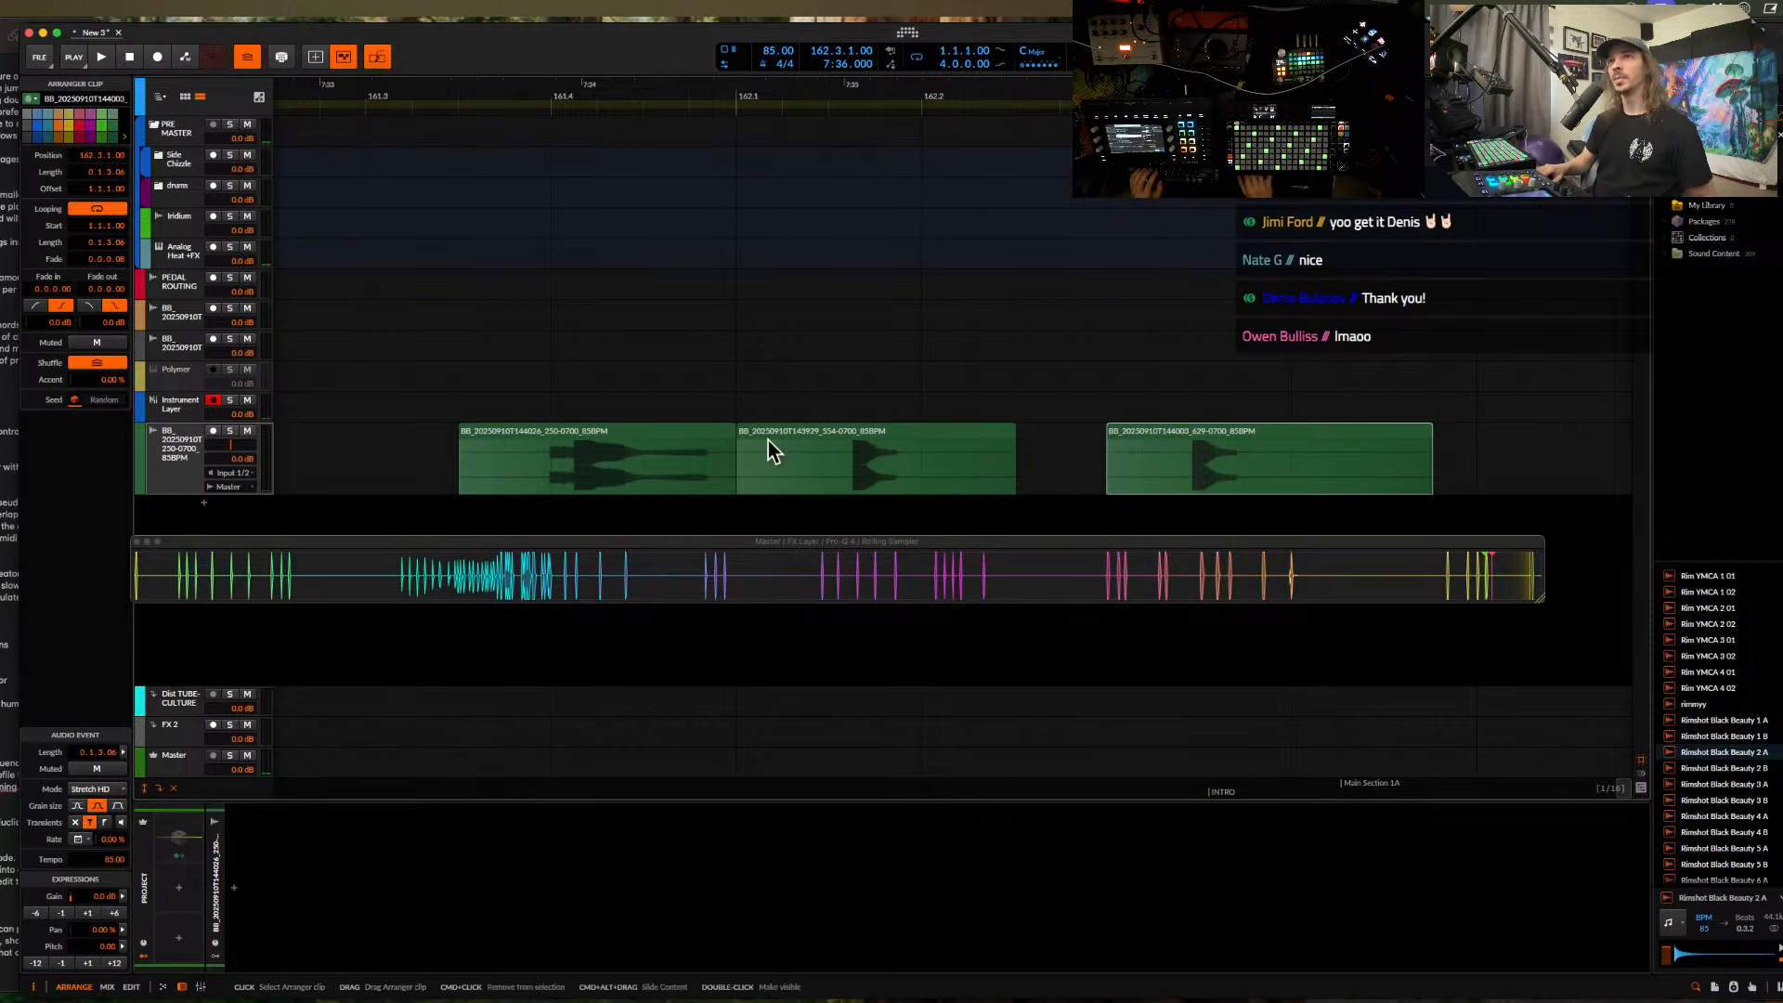
# - Close the Rolling Sampler window and add an instrument track below the green captured-hits track
pyautogui.click(173, 455)
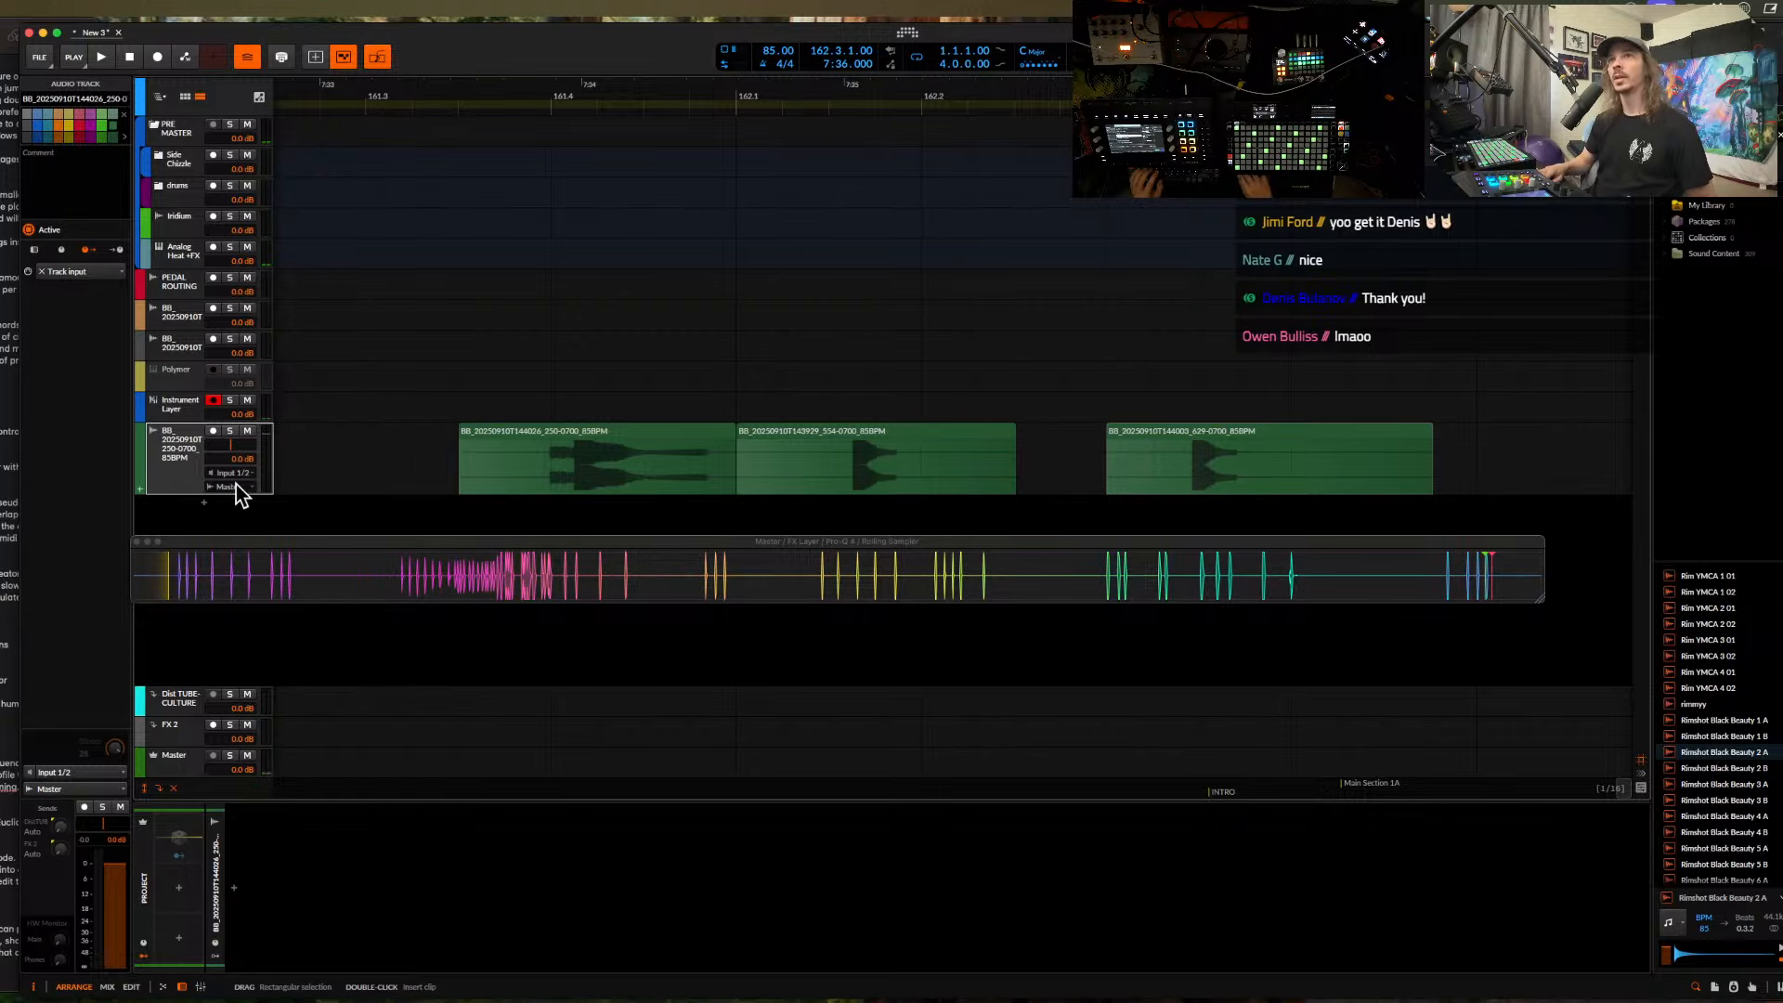
pyautogui.click(136, 541)
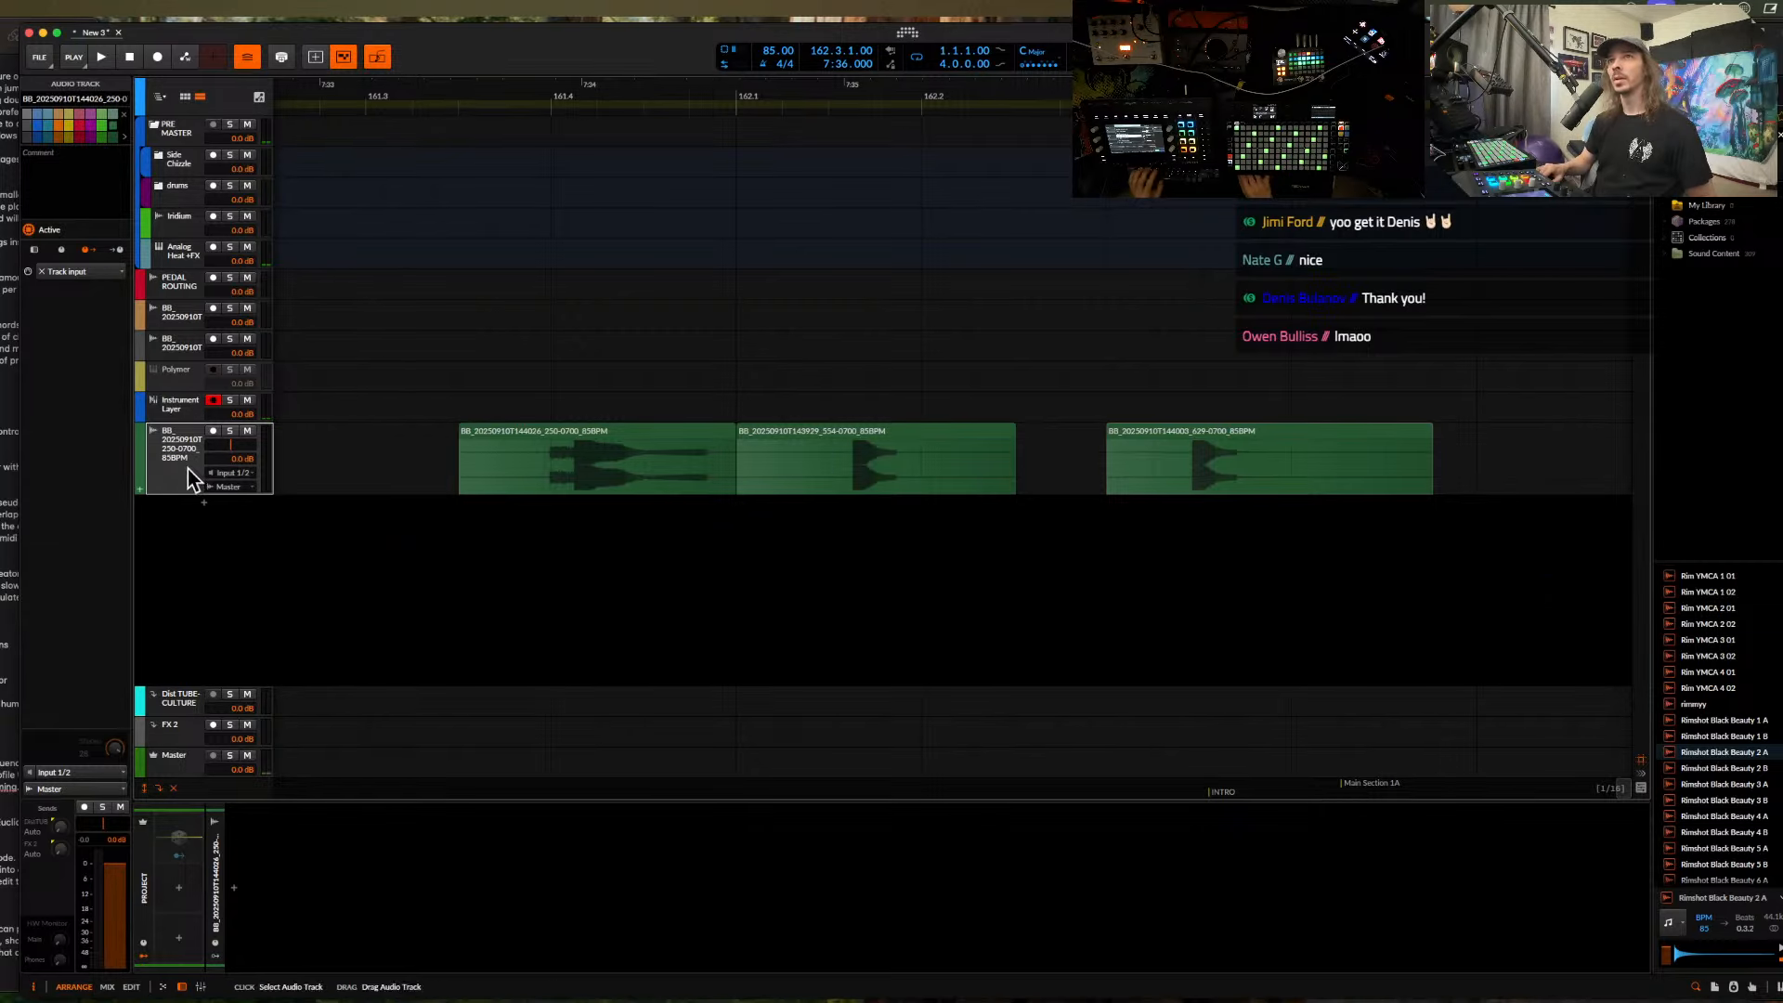
pyautogui.press('super+t')
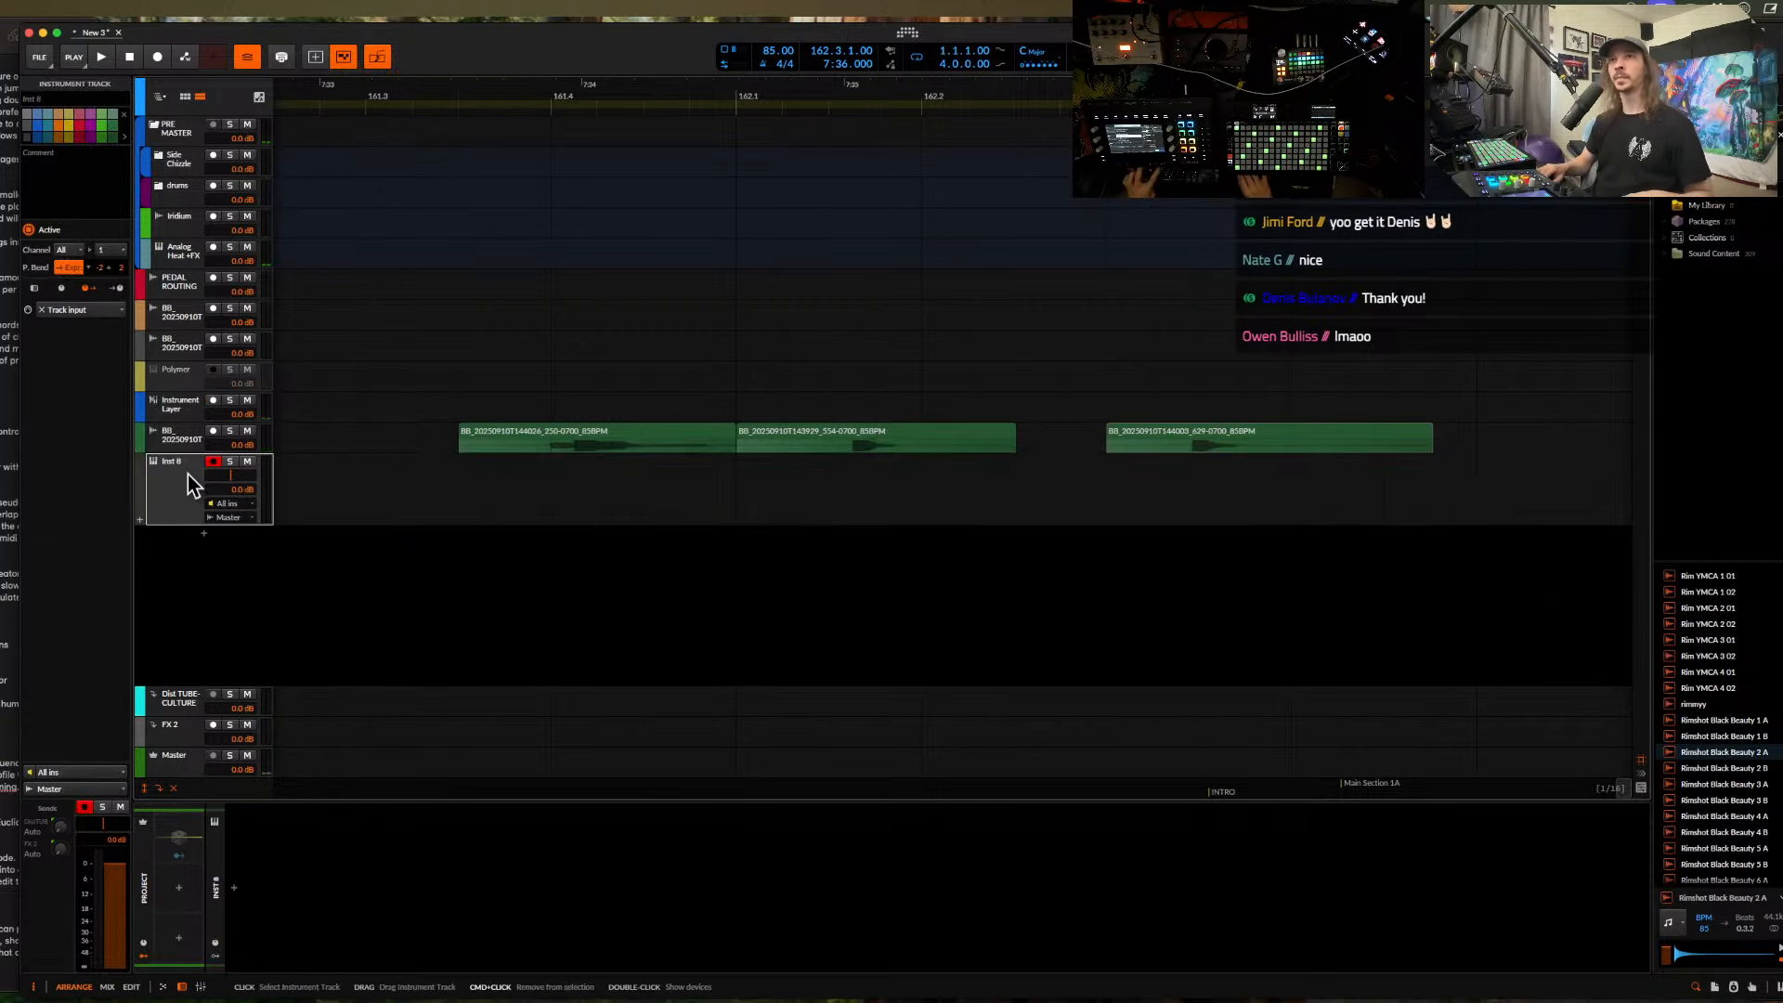
# - Search for "HAT RACK", load the HAT RACKKK 3 preset on the new instrument track and show its FX chain
pyautogui.click(235, 889)
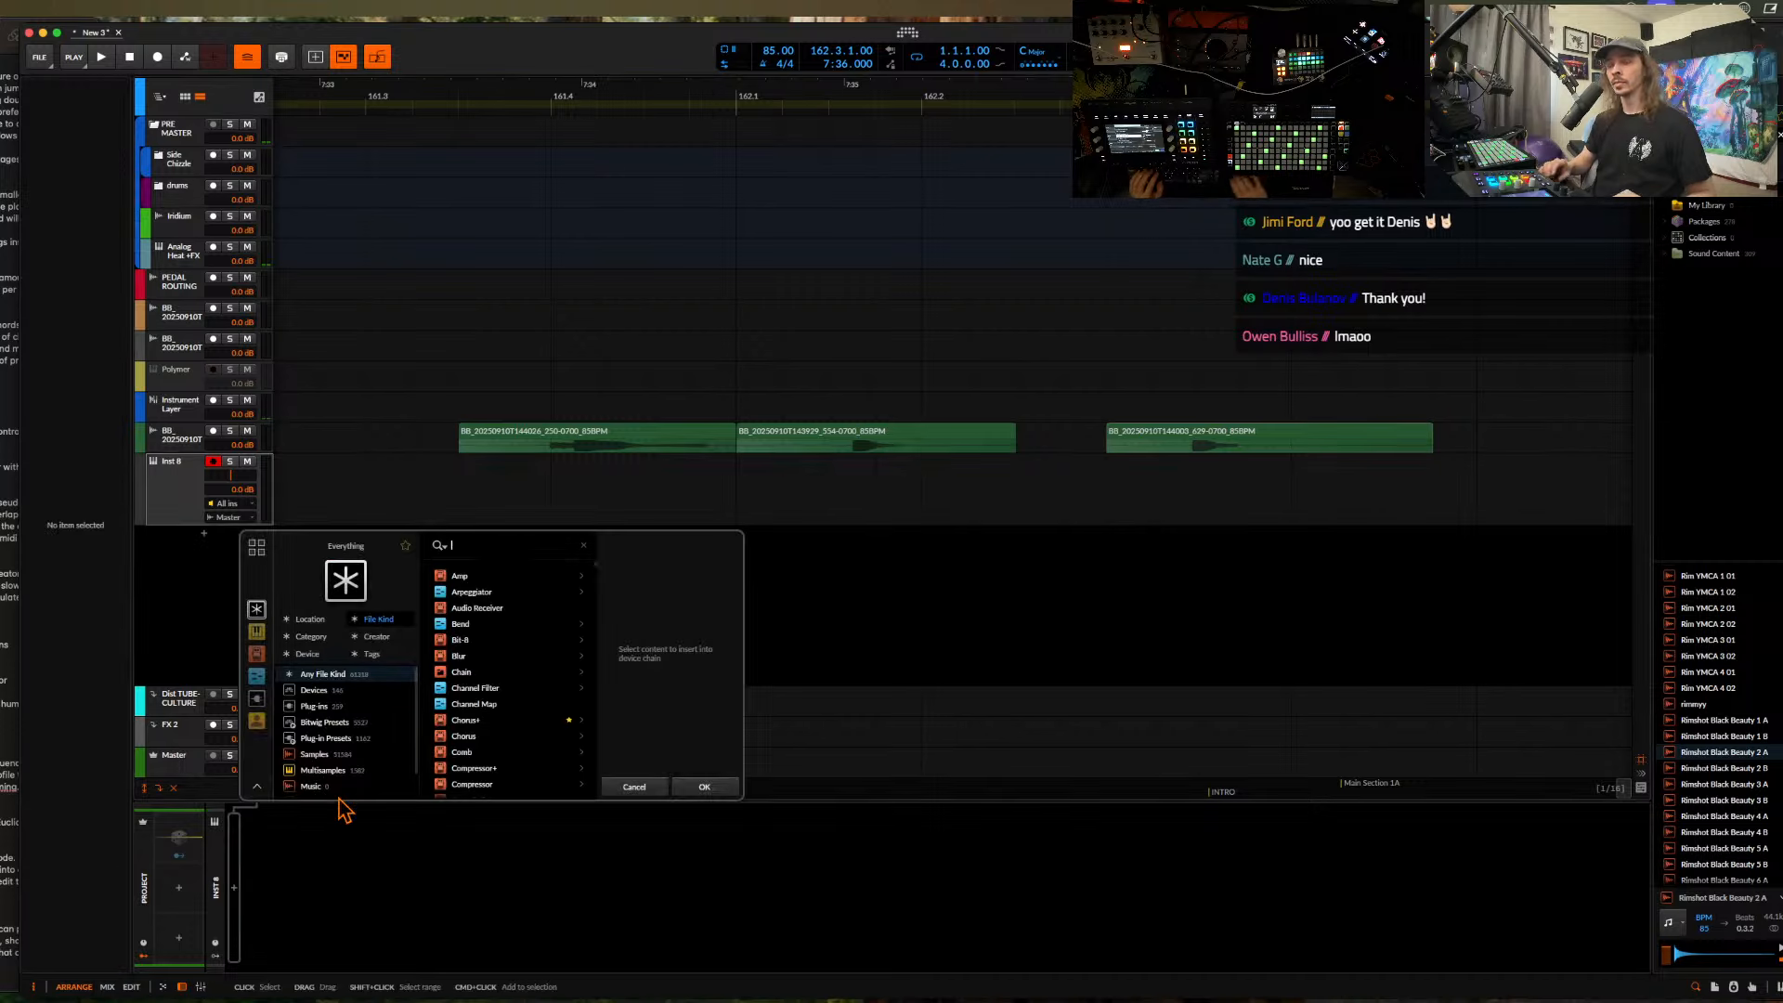
pyautogui.write('HAT')
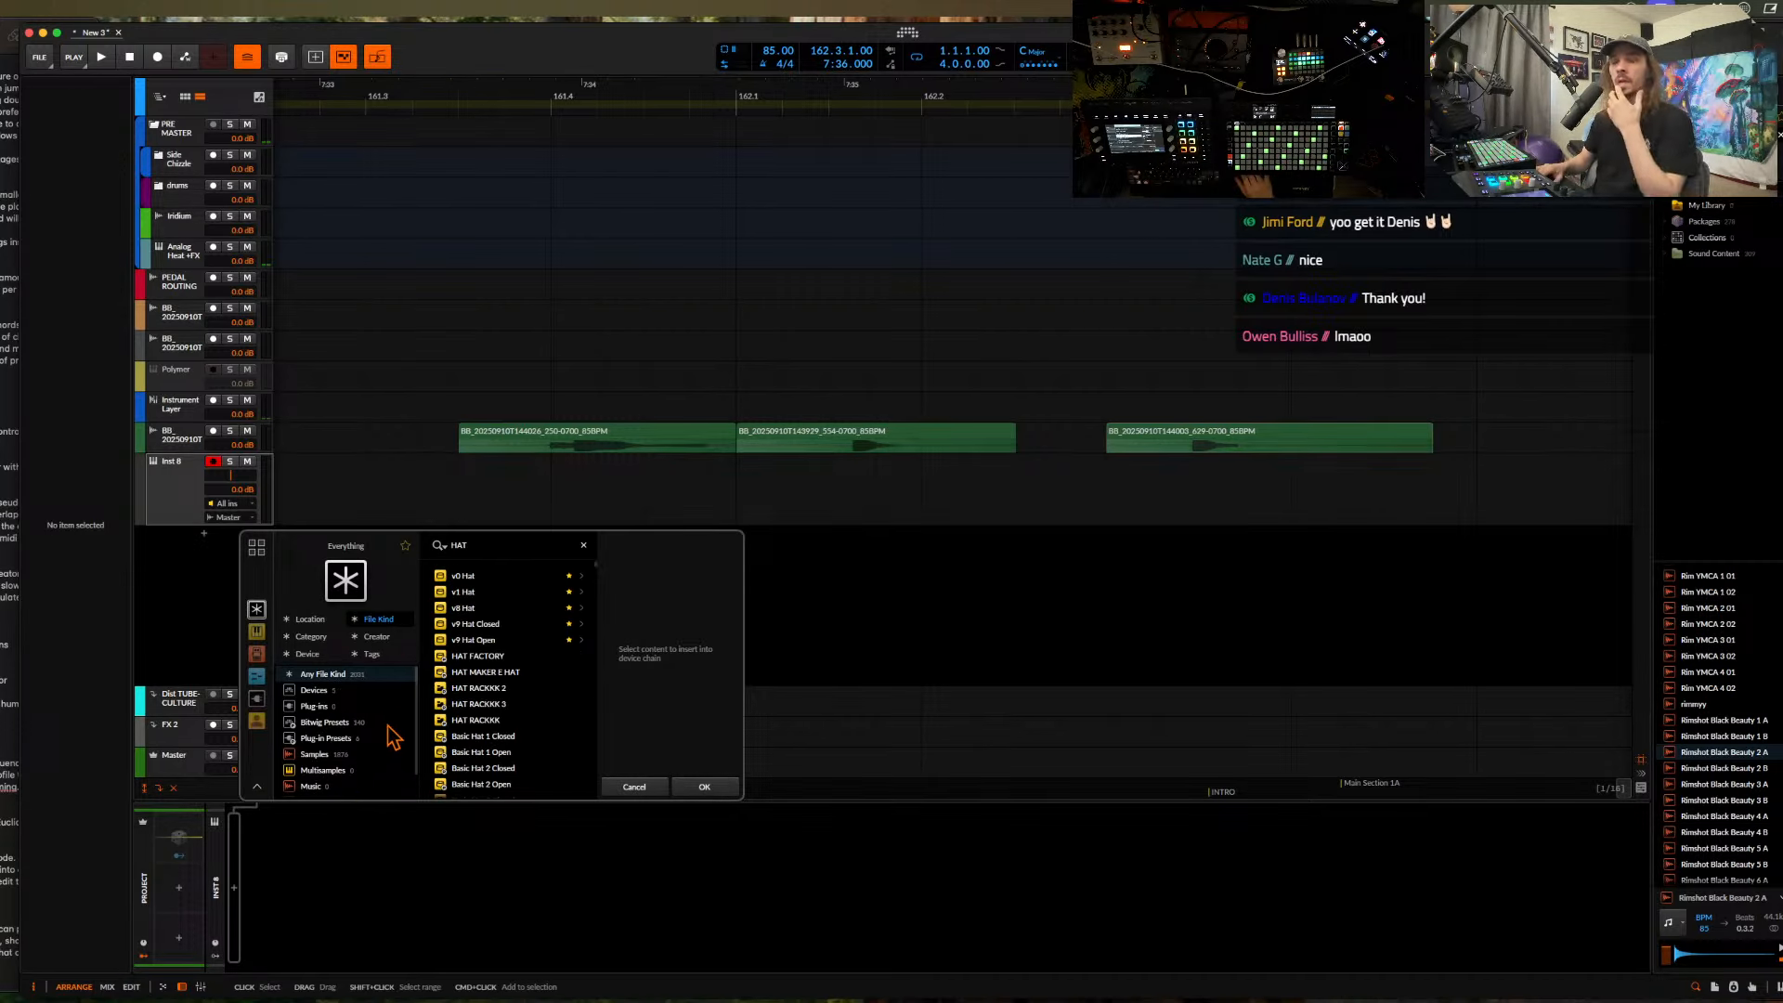
pyautogui.write(' FACTORY')
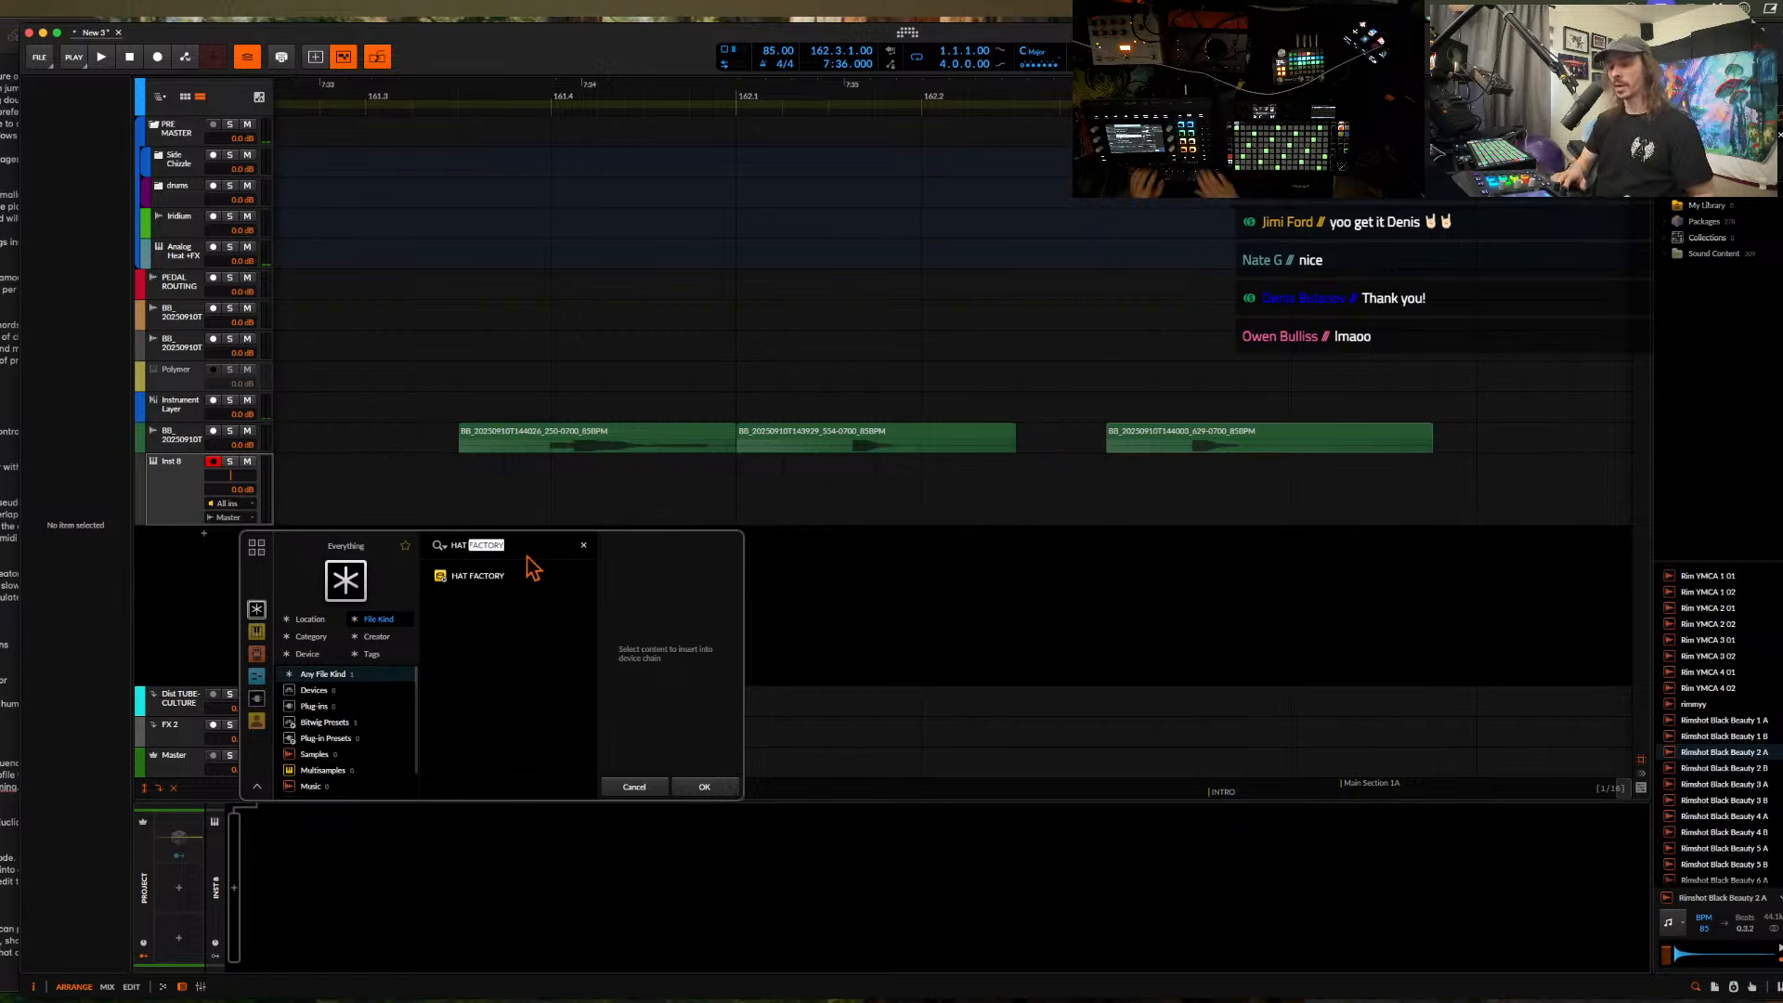
pyautogui.press('BackSpace')
pyautogui.press('BackSpace')
pyautogui.press('BackSpace')
pyautogui.write('RACK')
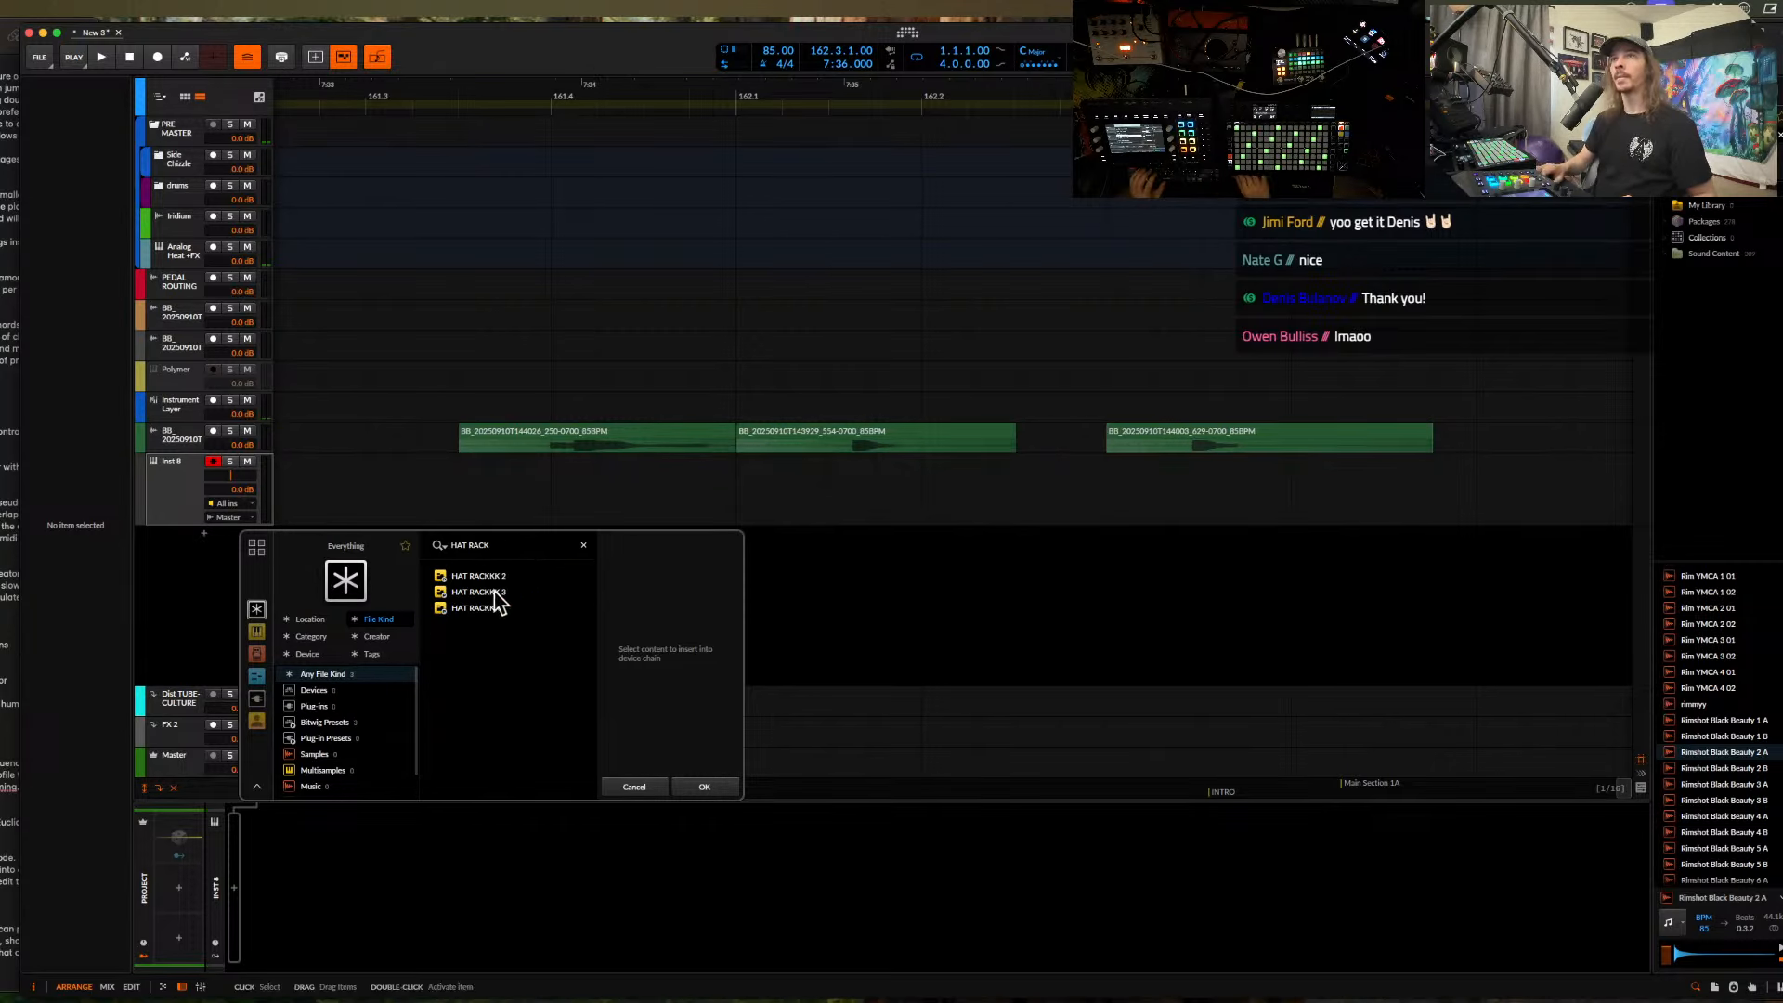
pyautogui.click(495, 595)
pyautogui.click(687, 786)
pyautogui.click(501, 828)
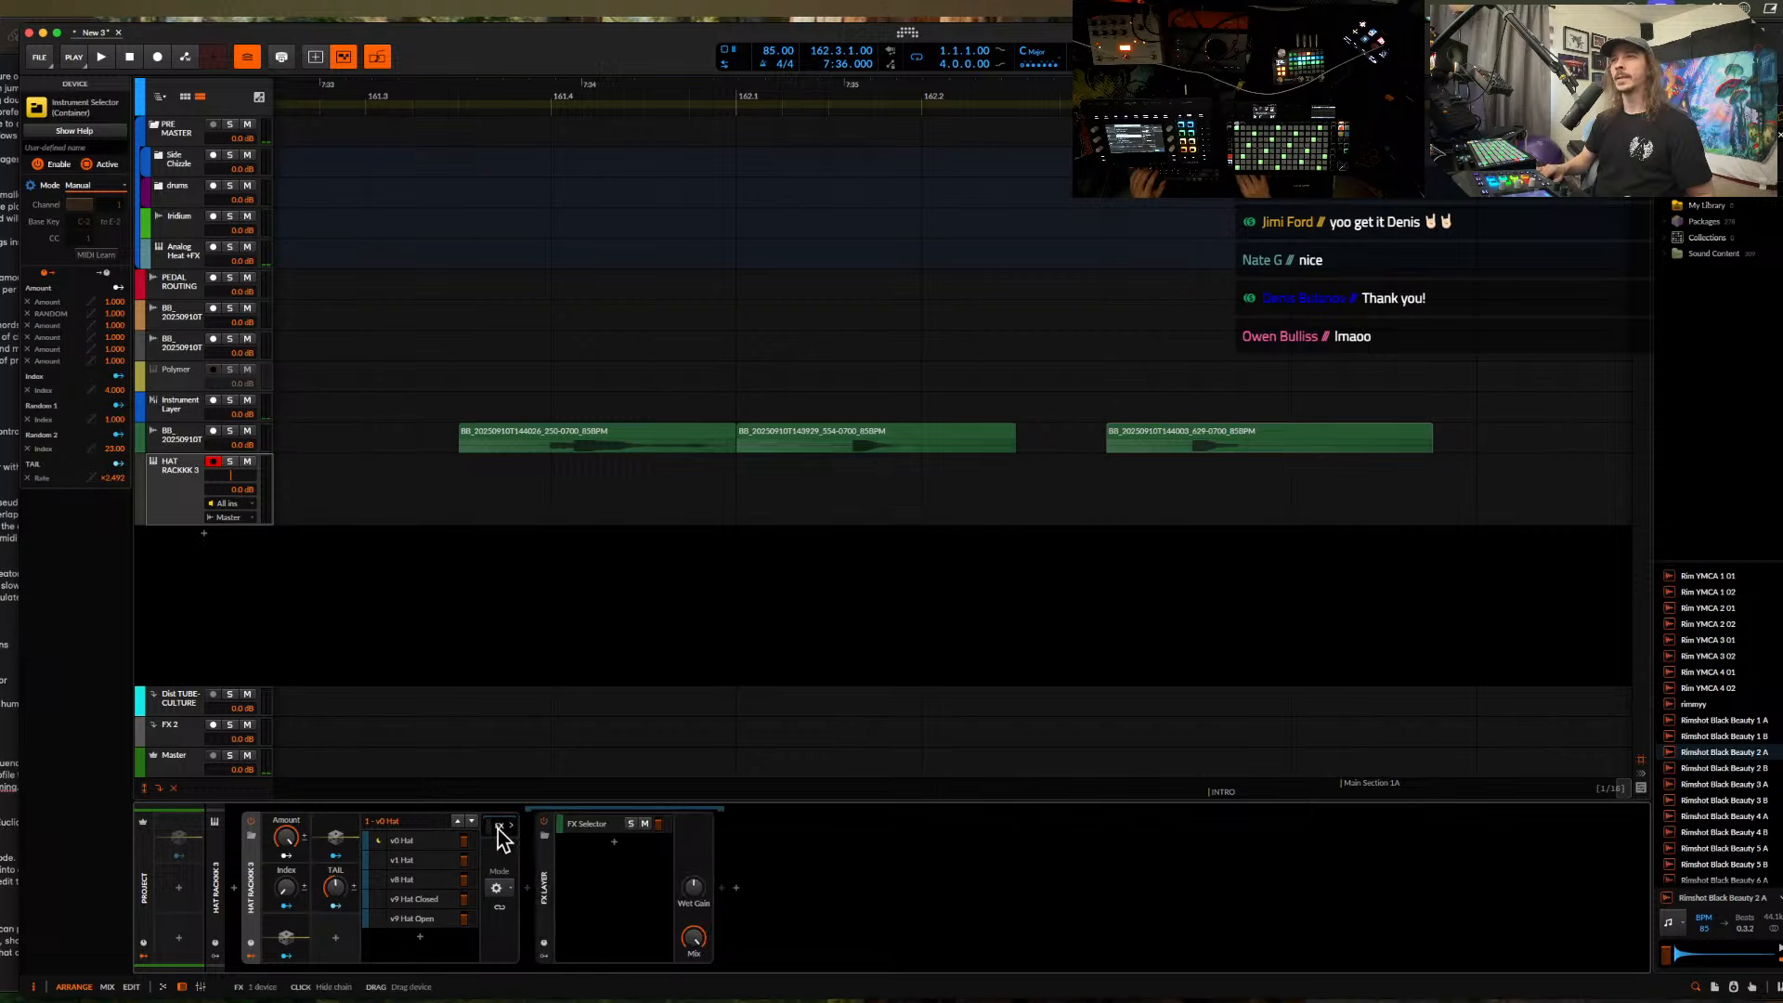
# - Open the hat rack's FX Selector layer and go through its layers to examine each Convolution impulse
pyautogui.click(589, 823)
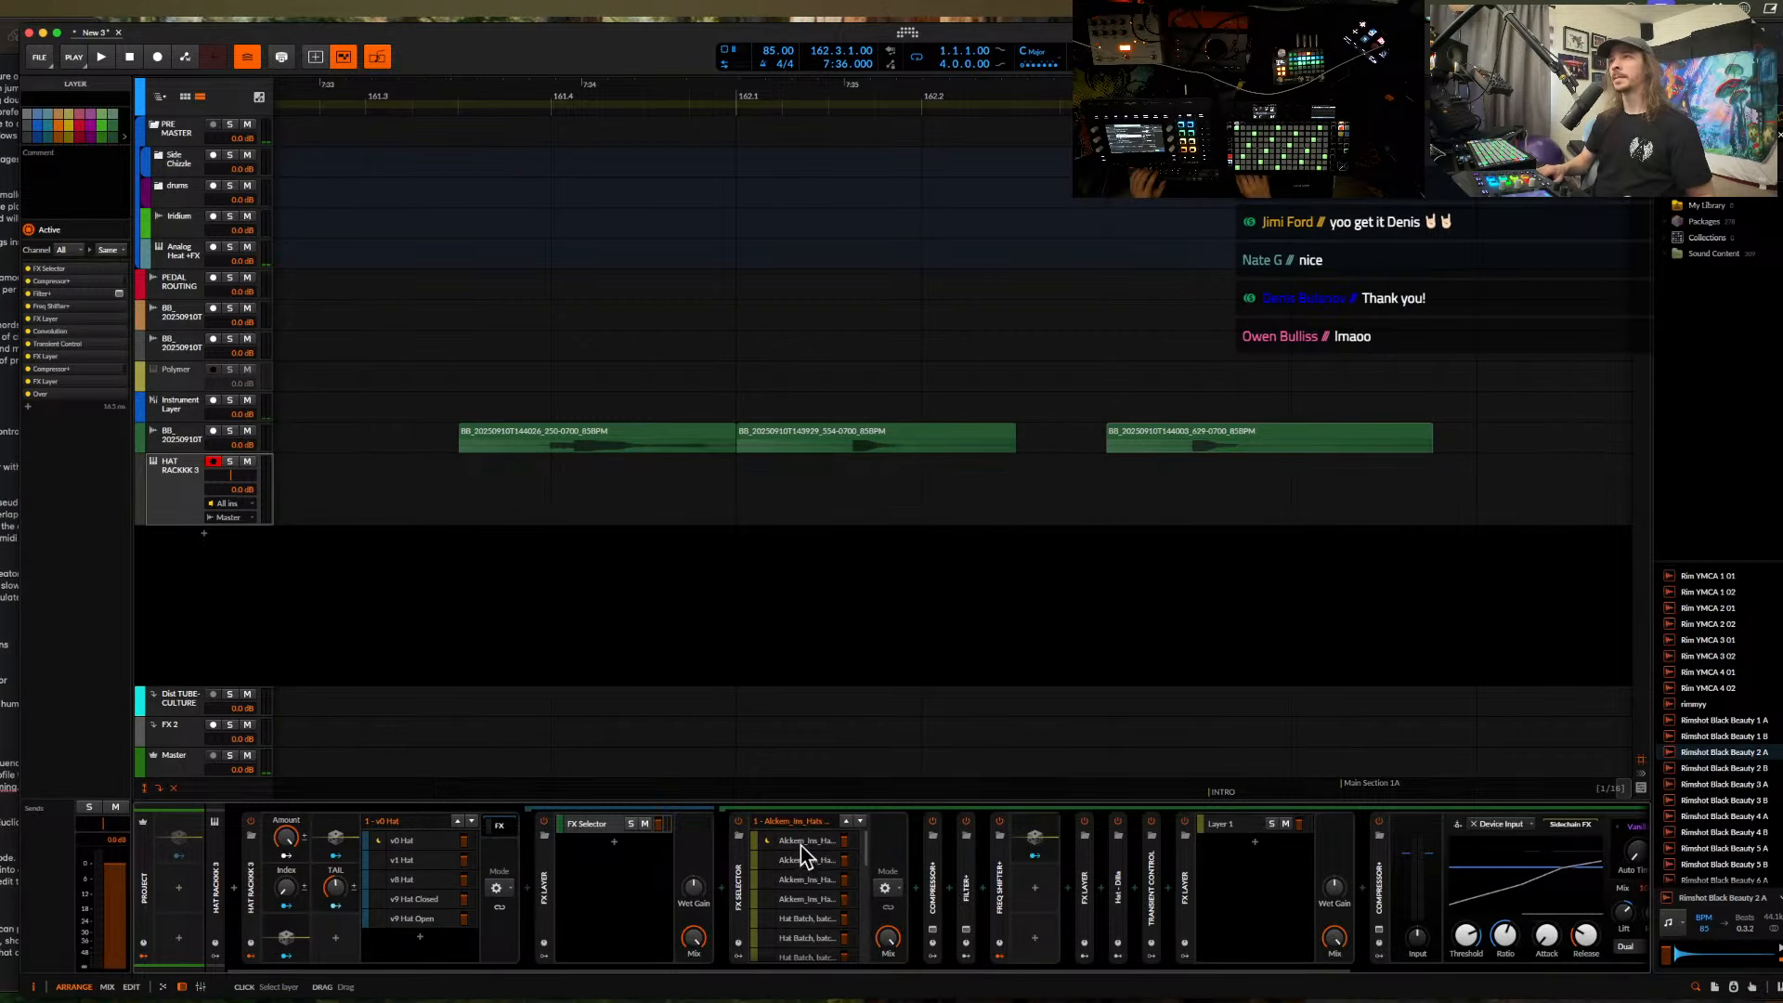
pyautogui.click(800, 842)
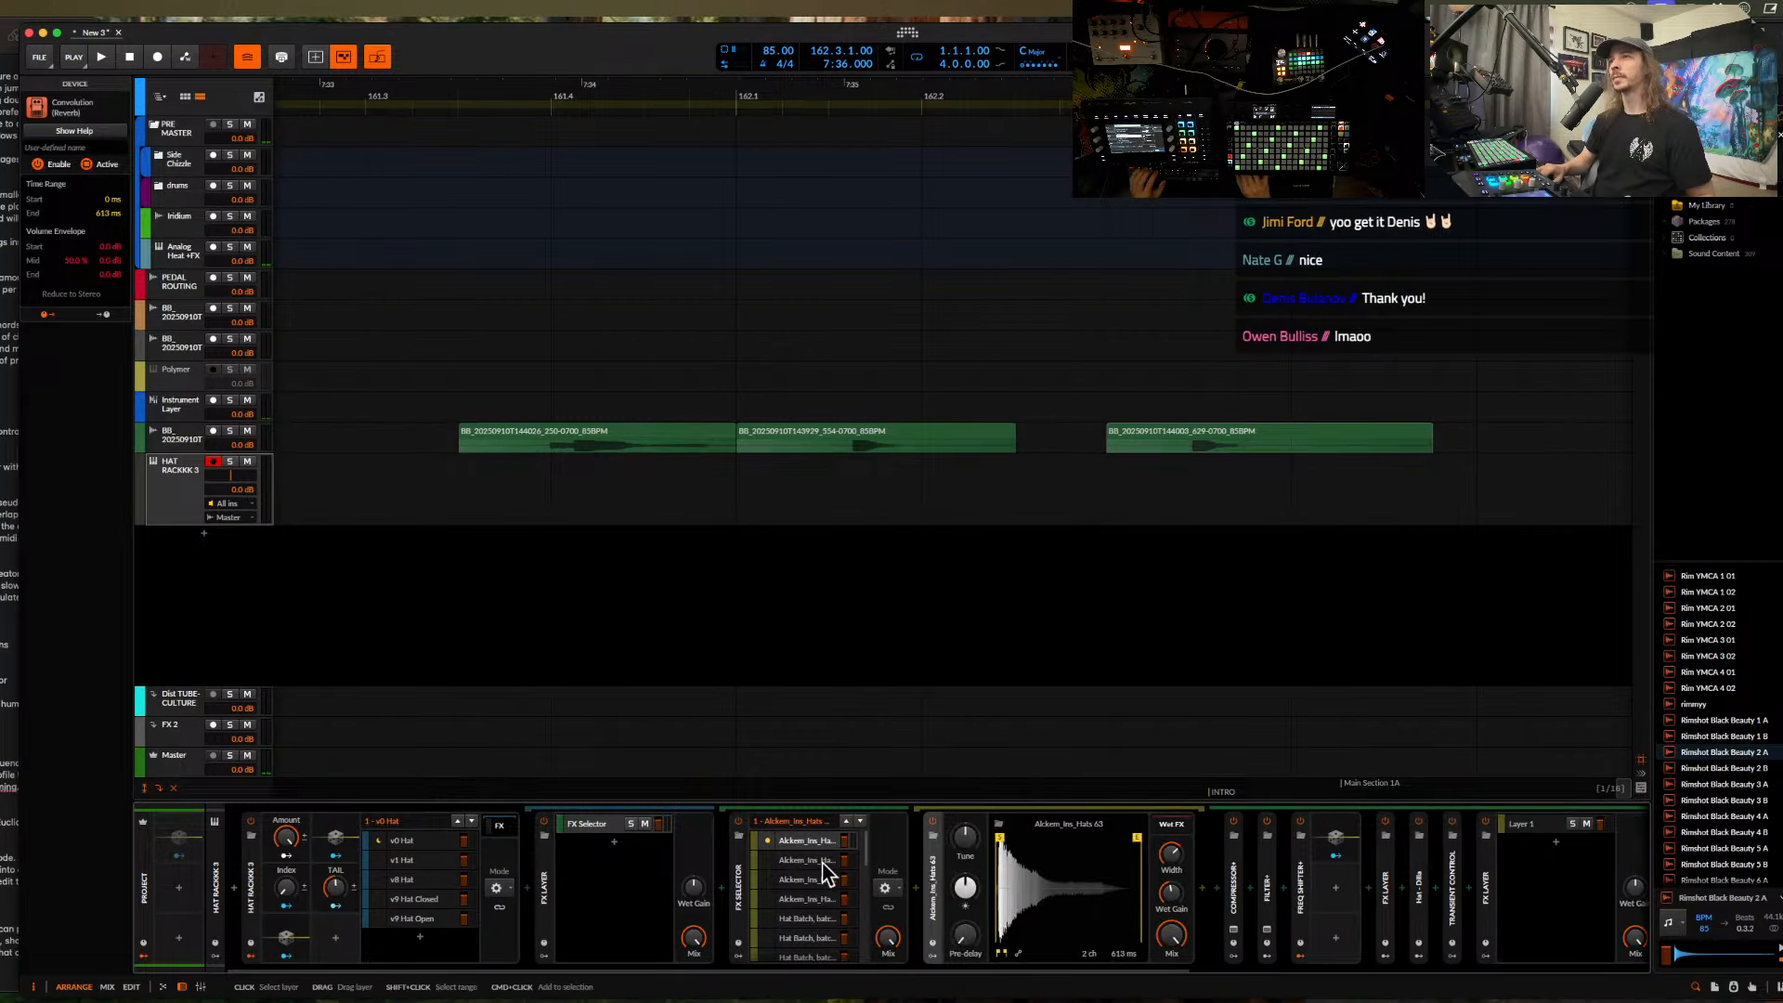
pyautogui.click(795, 861)
pyautogui.click(796, 878)
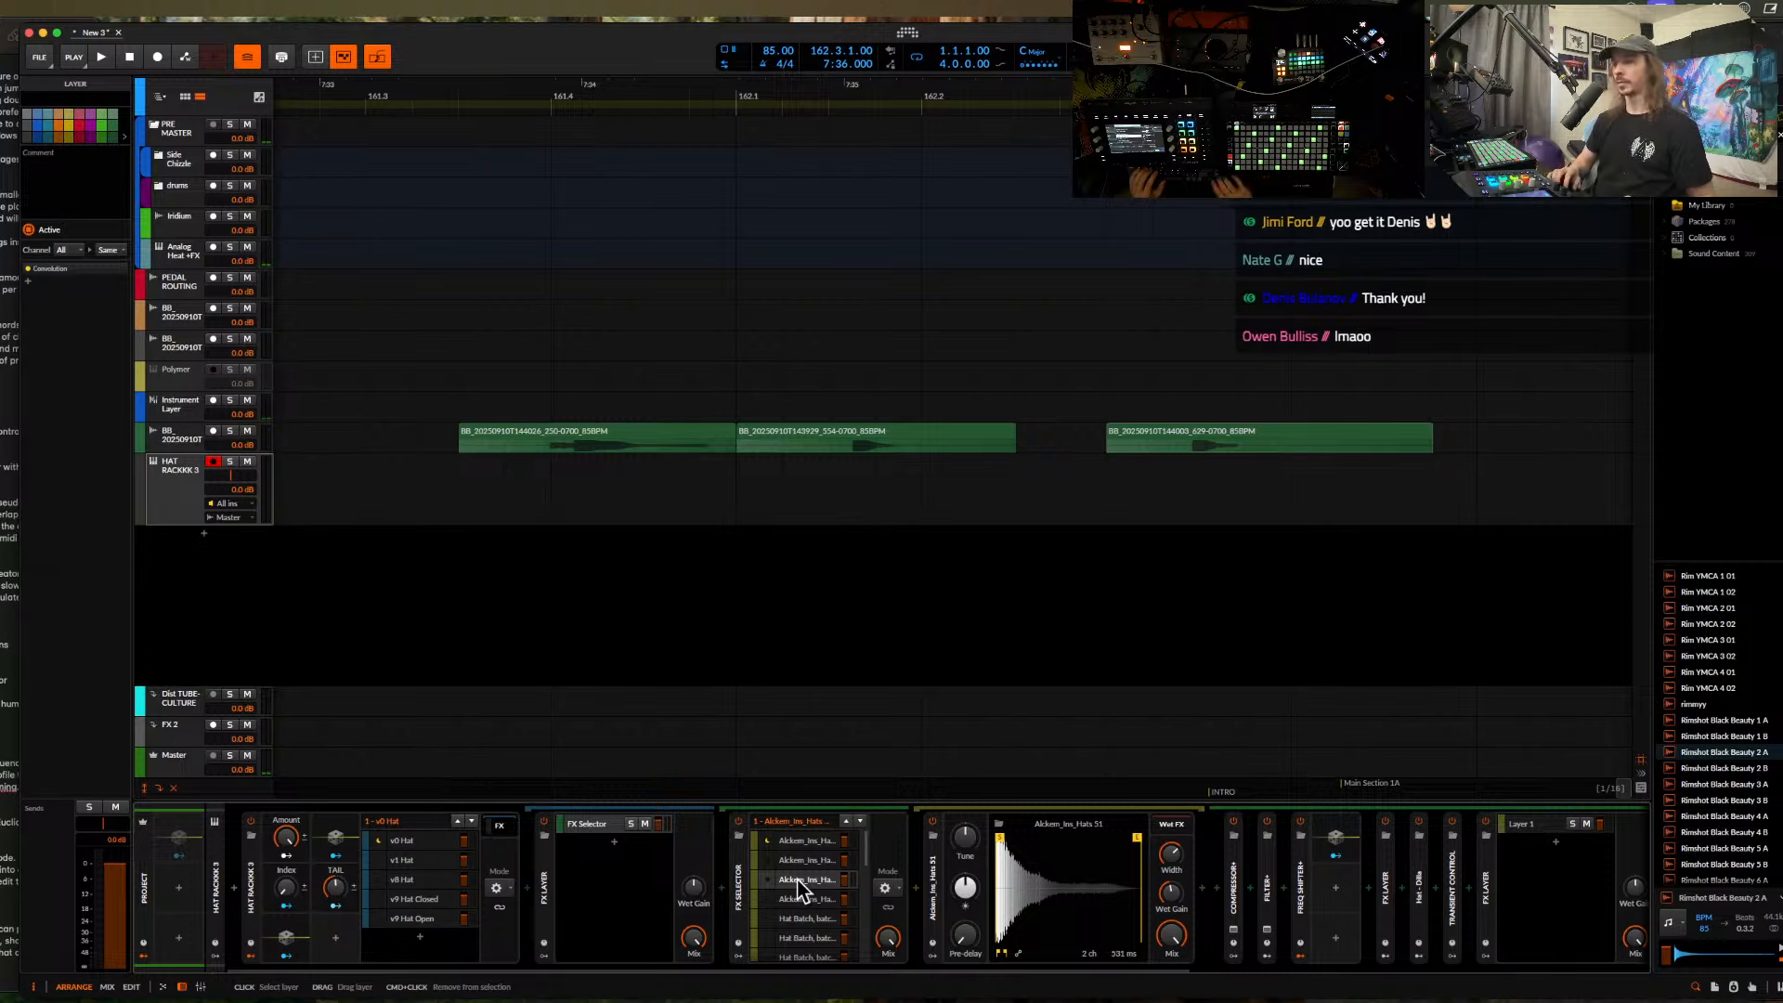
pyautogui.press('Down')
pyautogui.press('Down')
pyautogui.press('Down')
pyautogui.press('Down')
pyautogui.press('Down')
pyautogui.press('Down')
pyautogui.press('Down')
pyautogui.press('Down')
pyautogui.press('Down')
pyautogui.press('Down')
pyautogui.press('Down')
pyautogui.press('Down')
pyautogui.press('Down')
pyautogui.press('Down')
pyautogui.press('Down')
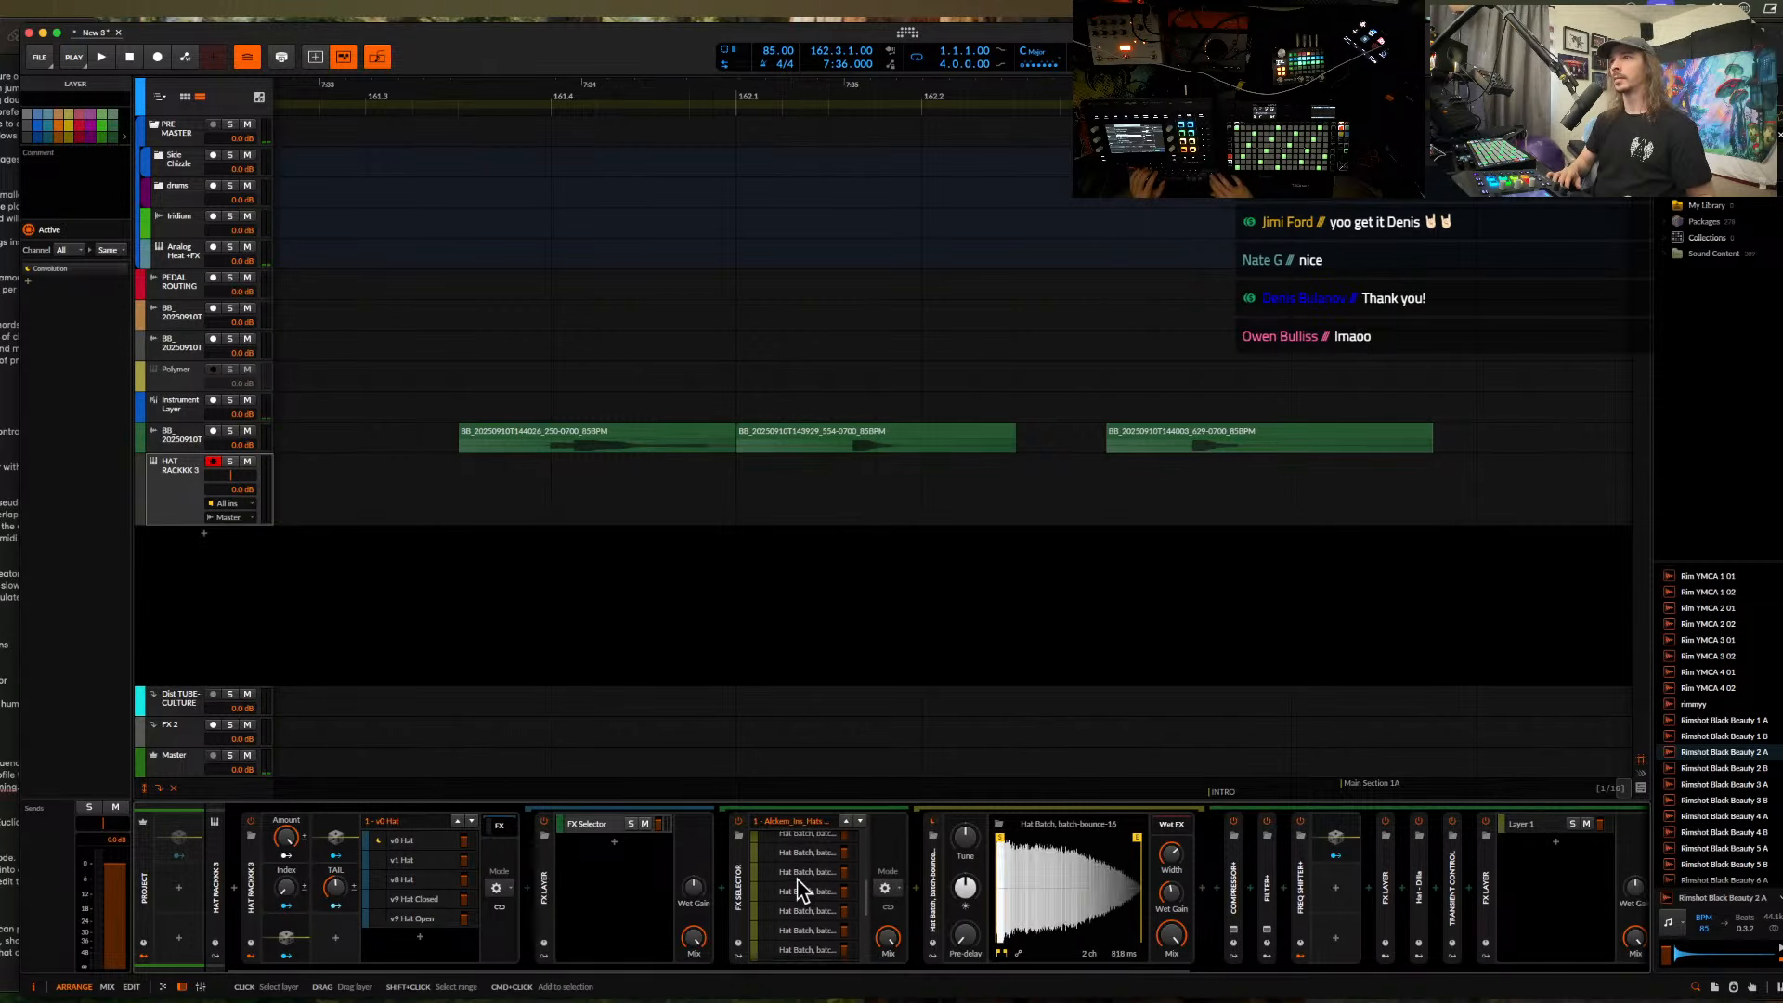
pyautogui.press('Down')
pyautogui.press('Down')
pyautogui.press('Down')
pyautogui.press('Down')
pyautogui.press('Down')
pyautogui.press('Down')
pyautogui.press('Down')
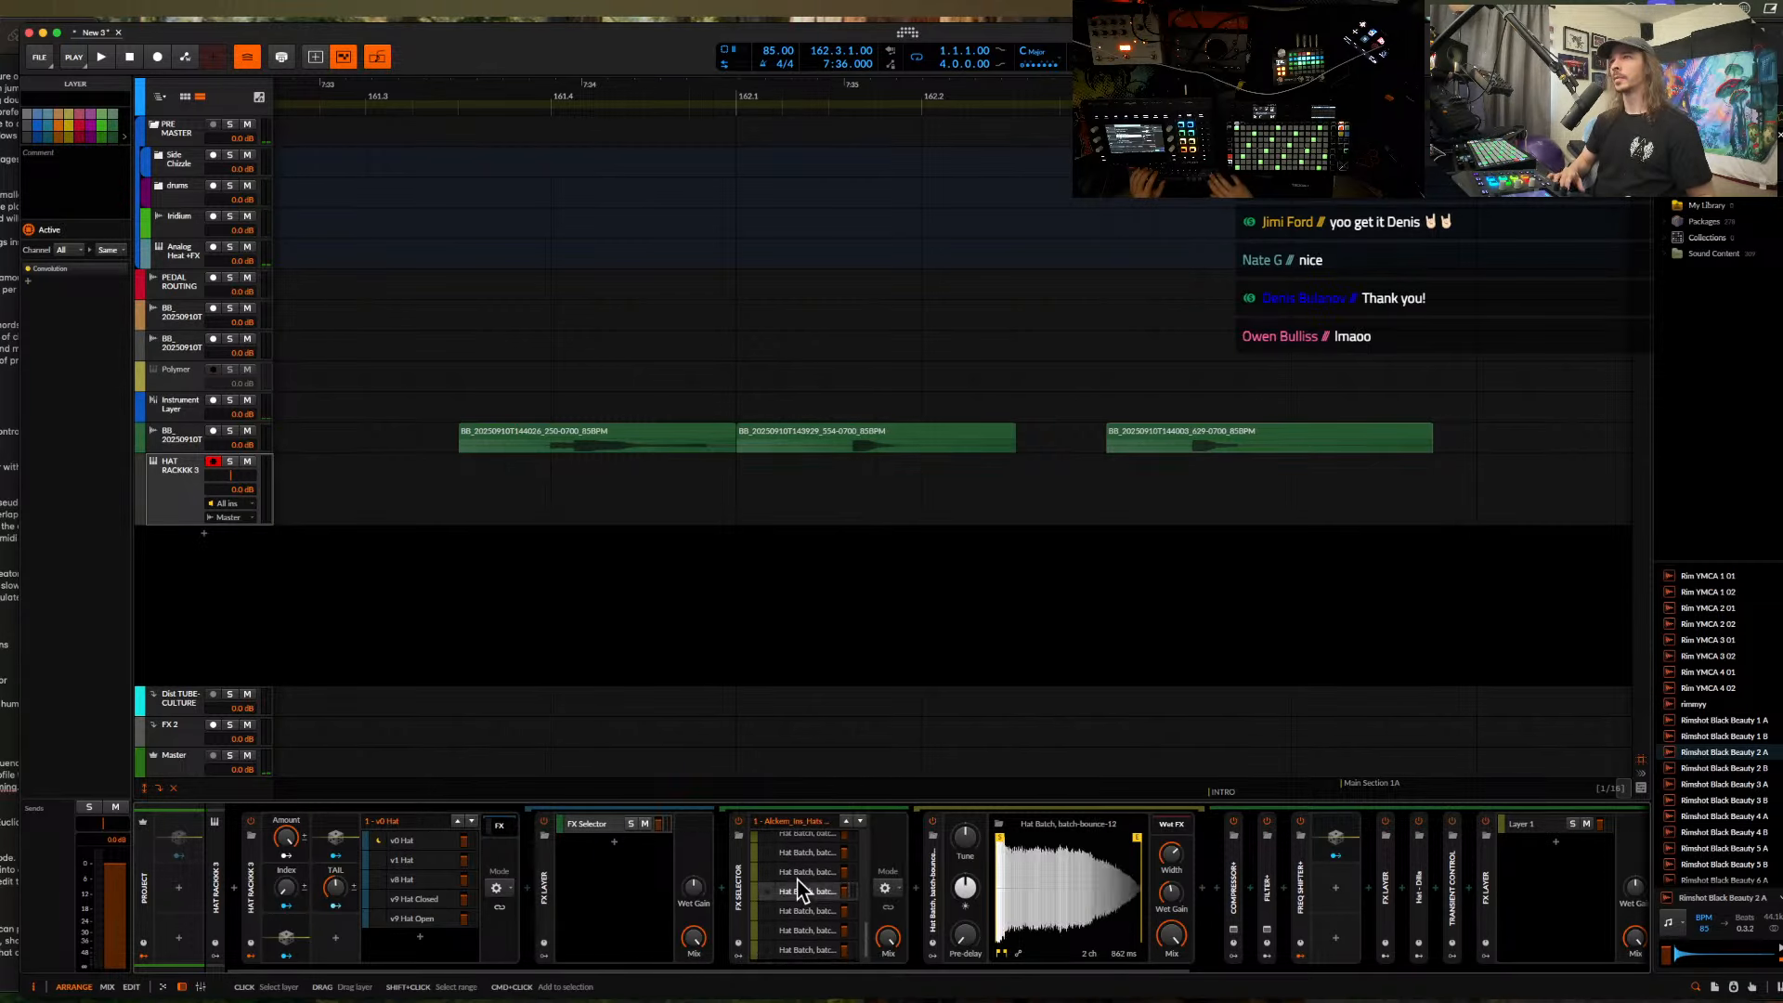
pyautogui.press('Down')
pyautogui.press('Down')
pyautogui.press('Down')
pyautogui.press('Down')
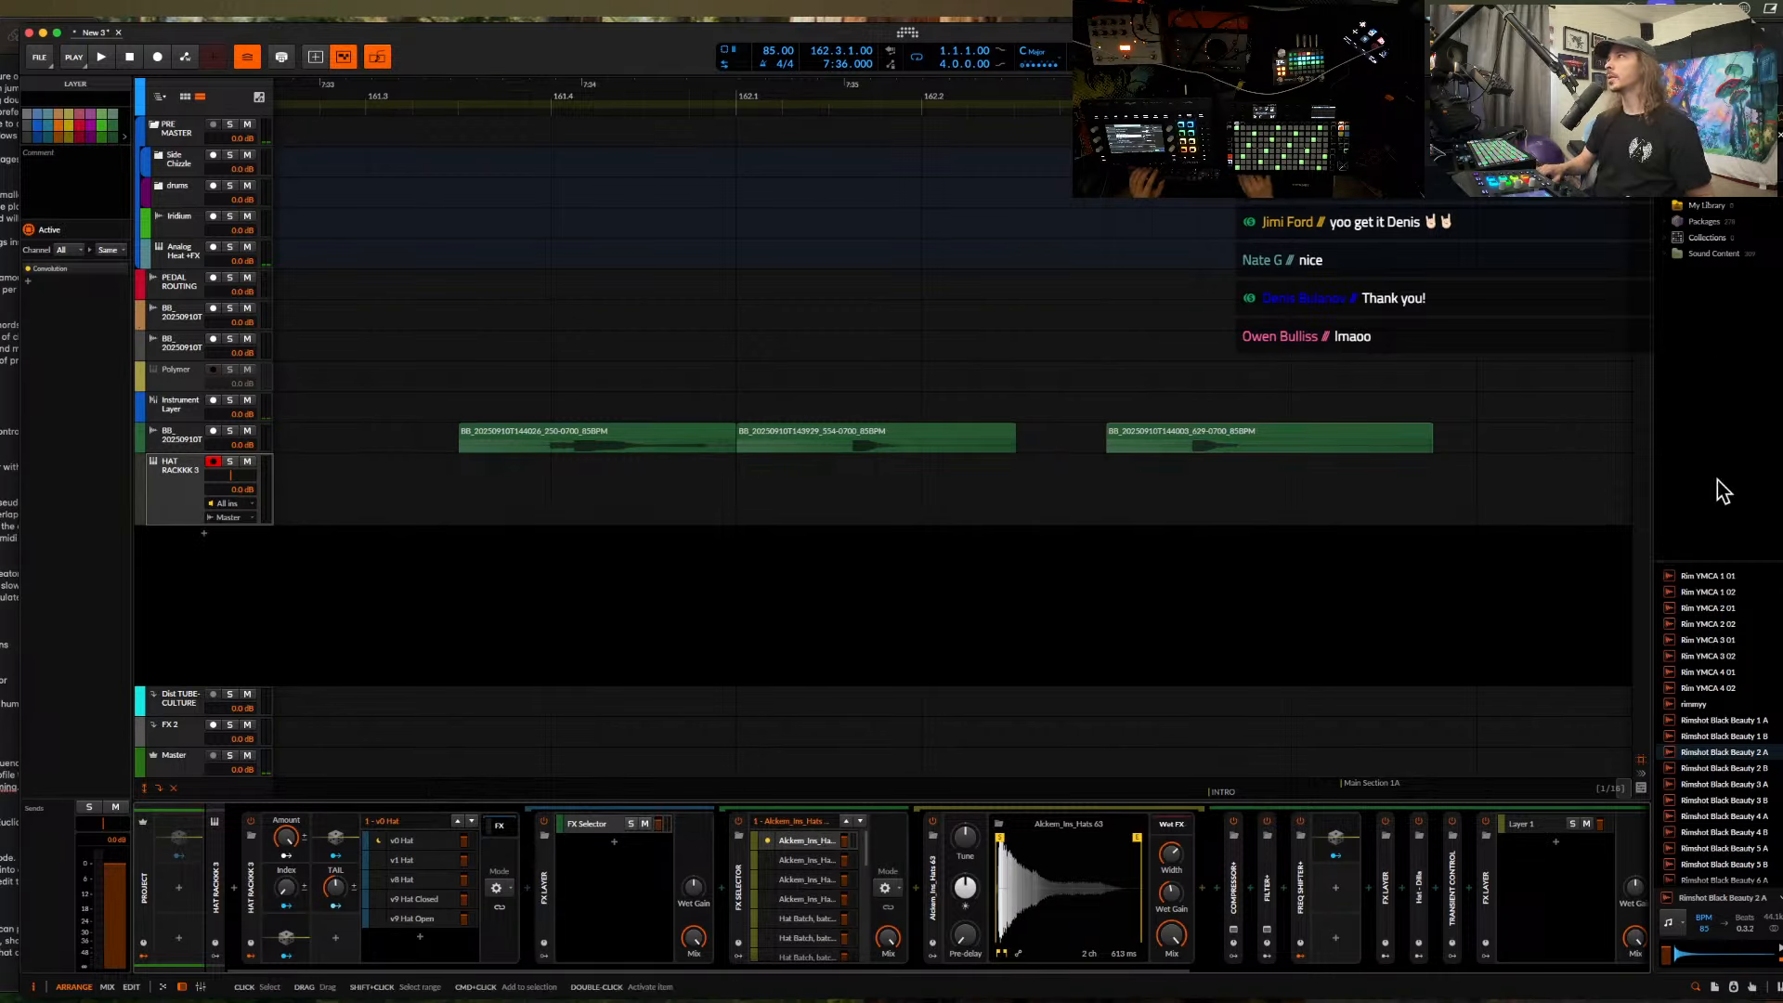
# - Search the browser for "fresh" and load ALCKEM Fresh Hats 1 and 2 into the Convolutions of the first two FX Selector layers
pyautogui.write('fresh')
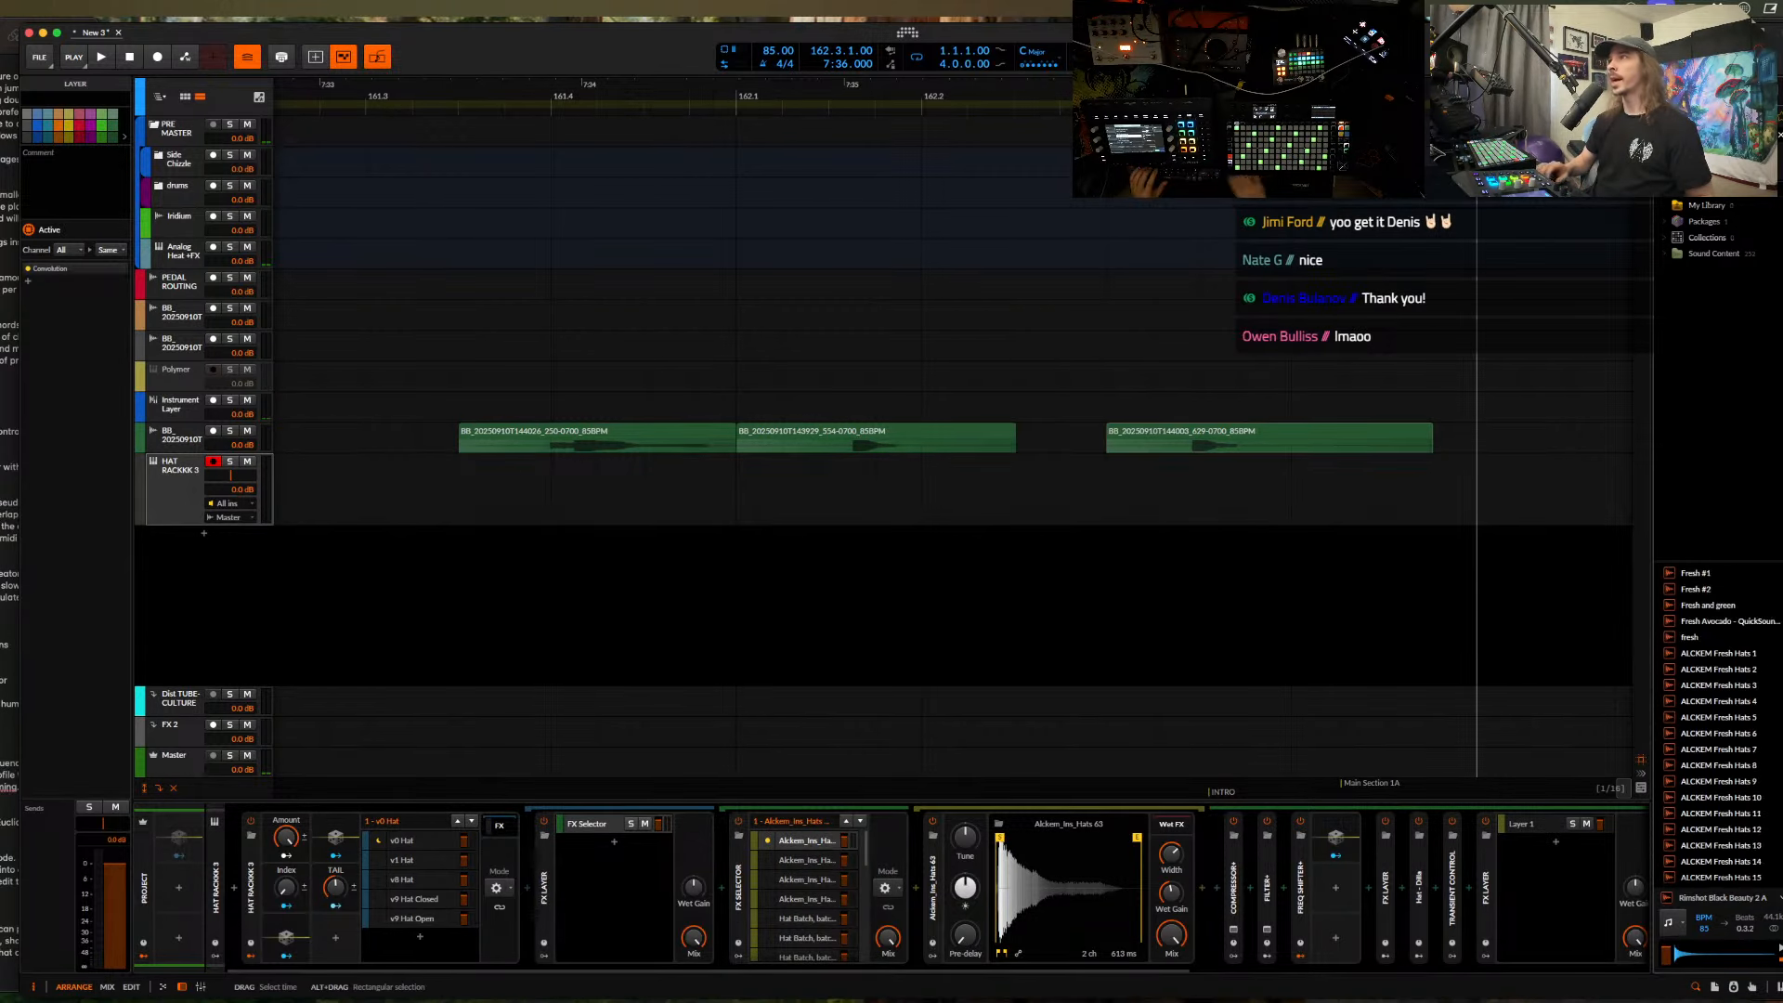
pyautogui.click(1709, 657)
pyautogui.moveTo(1722, 657); pyautogui.dragTo(847, 845)
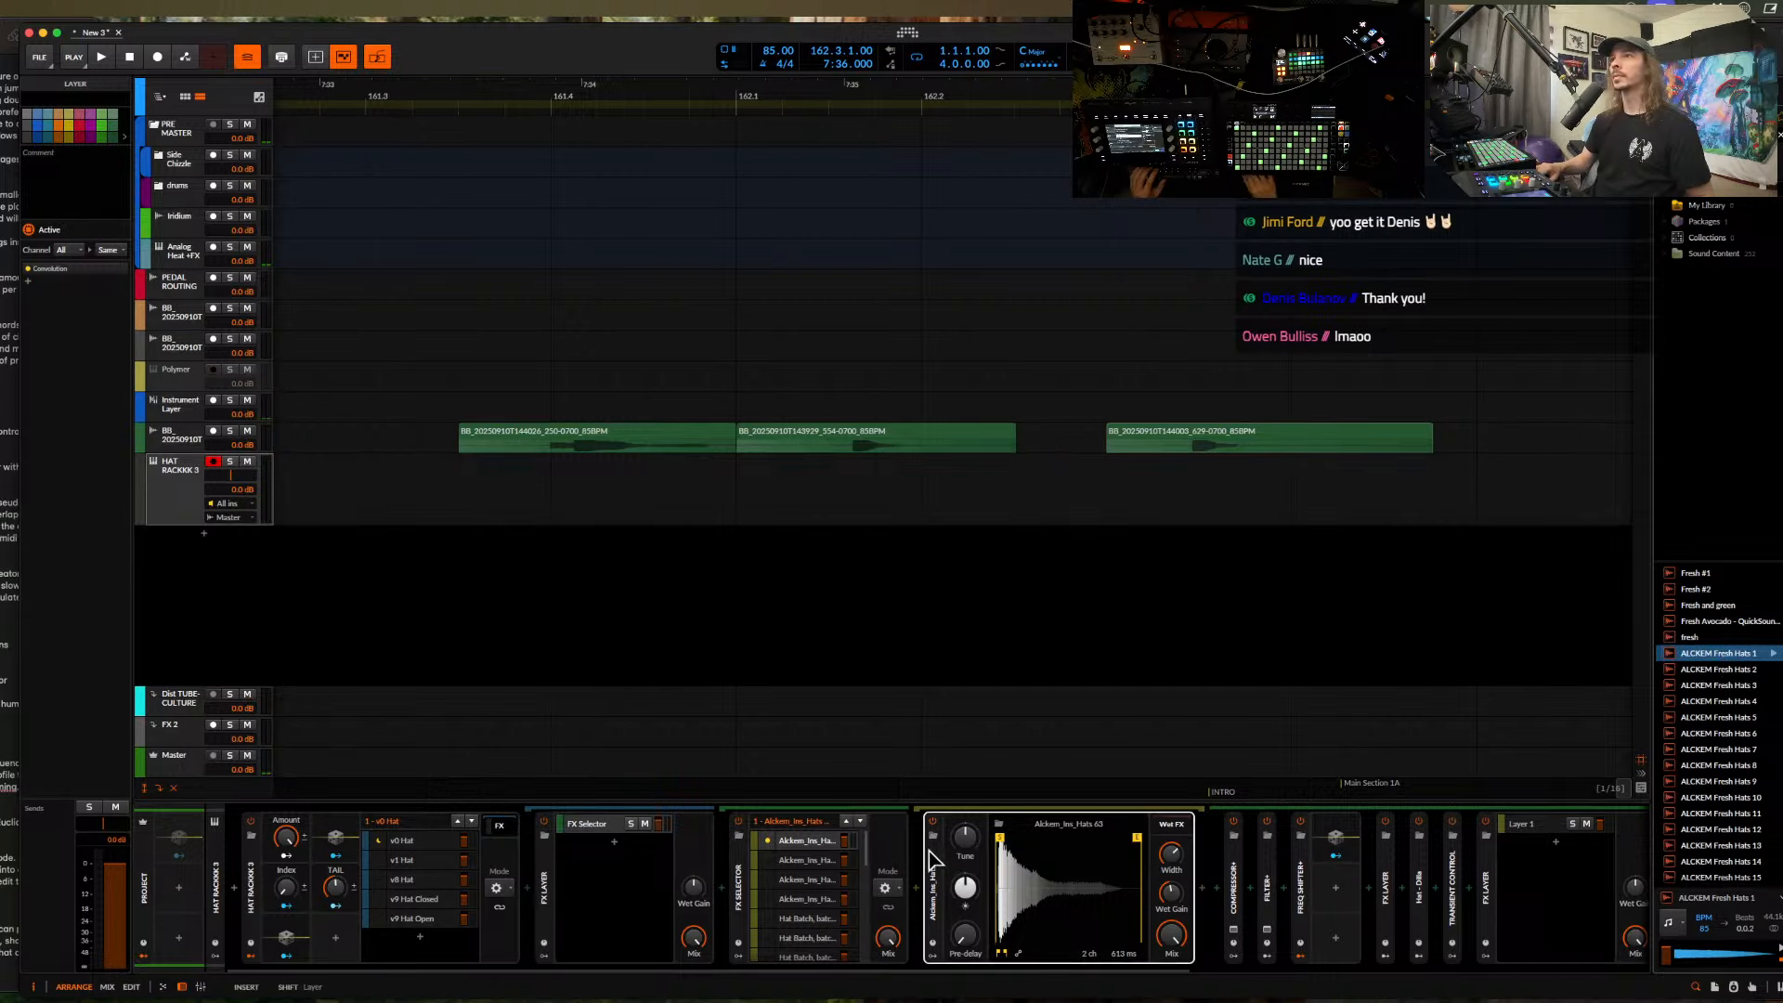
pyautogui.click(806, 862)
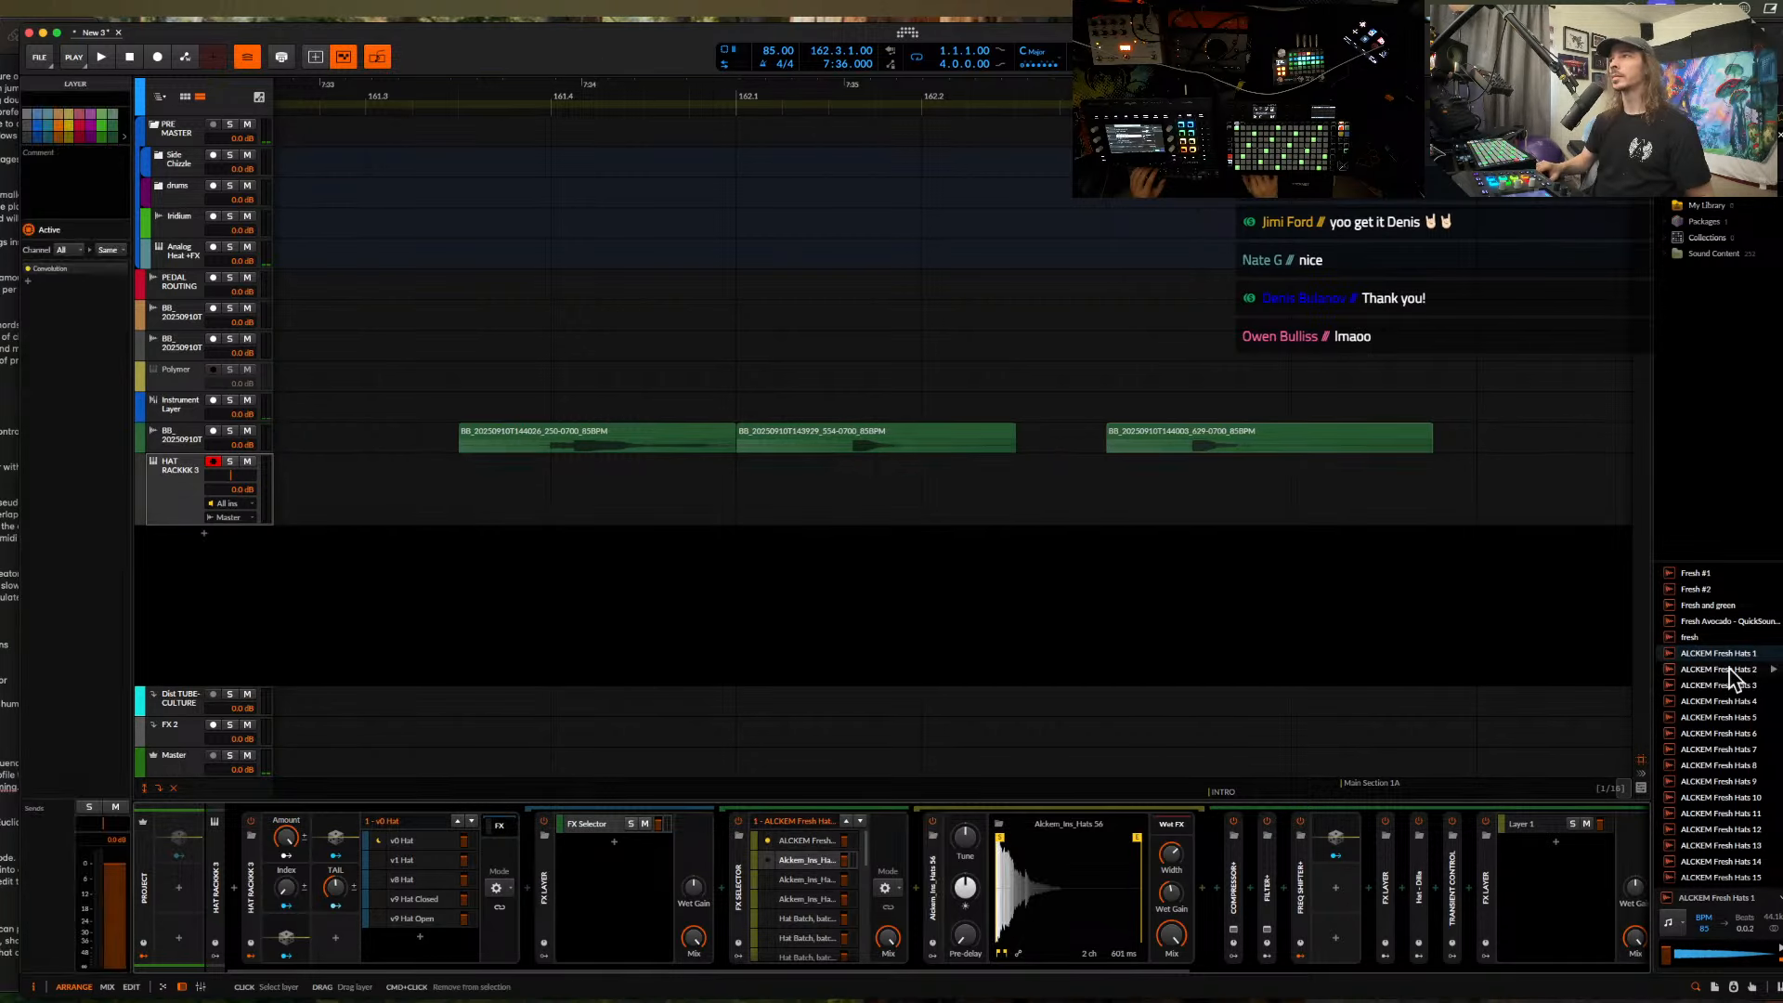
pyautogui.click(1731, 670)
pyautogui.moveTo(1608, 706); pyautogui.dragTo(1072, 878)
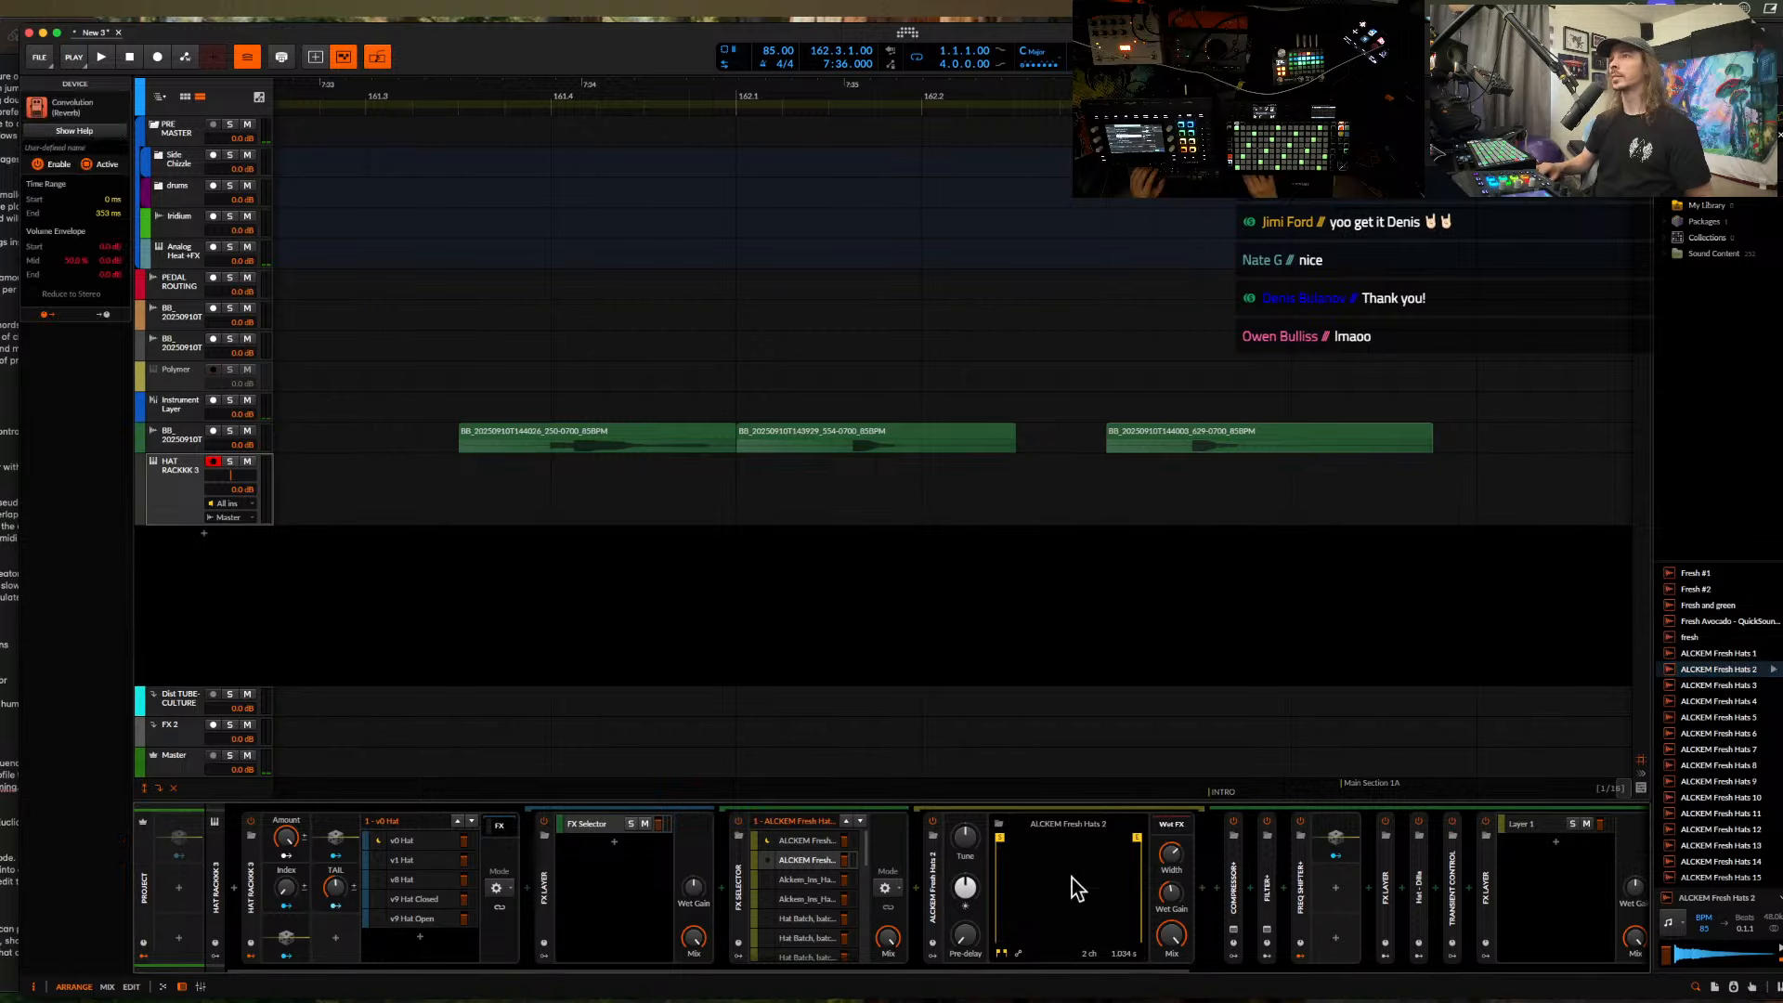
# - Replace the third layer's Convolution impulse with ALCKEM Fresh Hats 3 and the fourth layer's with ALCKEM Fresh Hats 5
pyautogui.click(810, 880)
pyautogui.click(1734, 688)
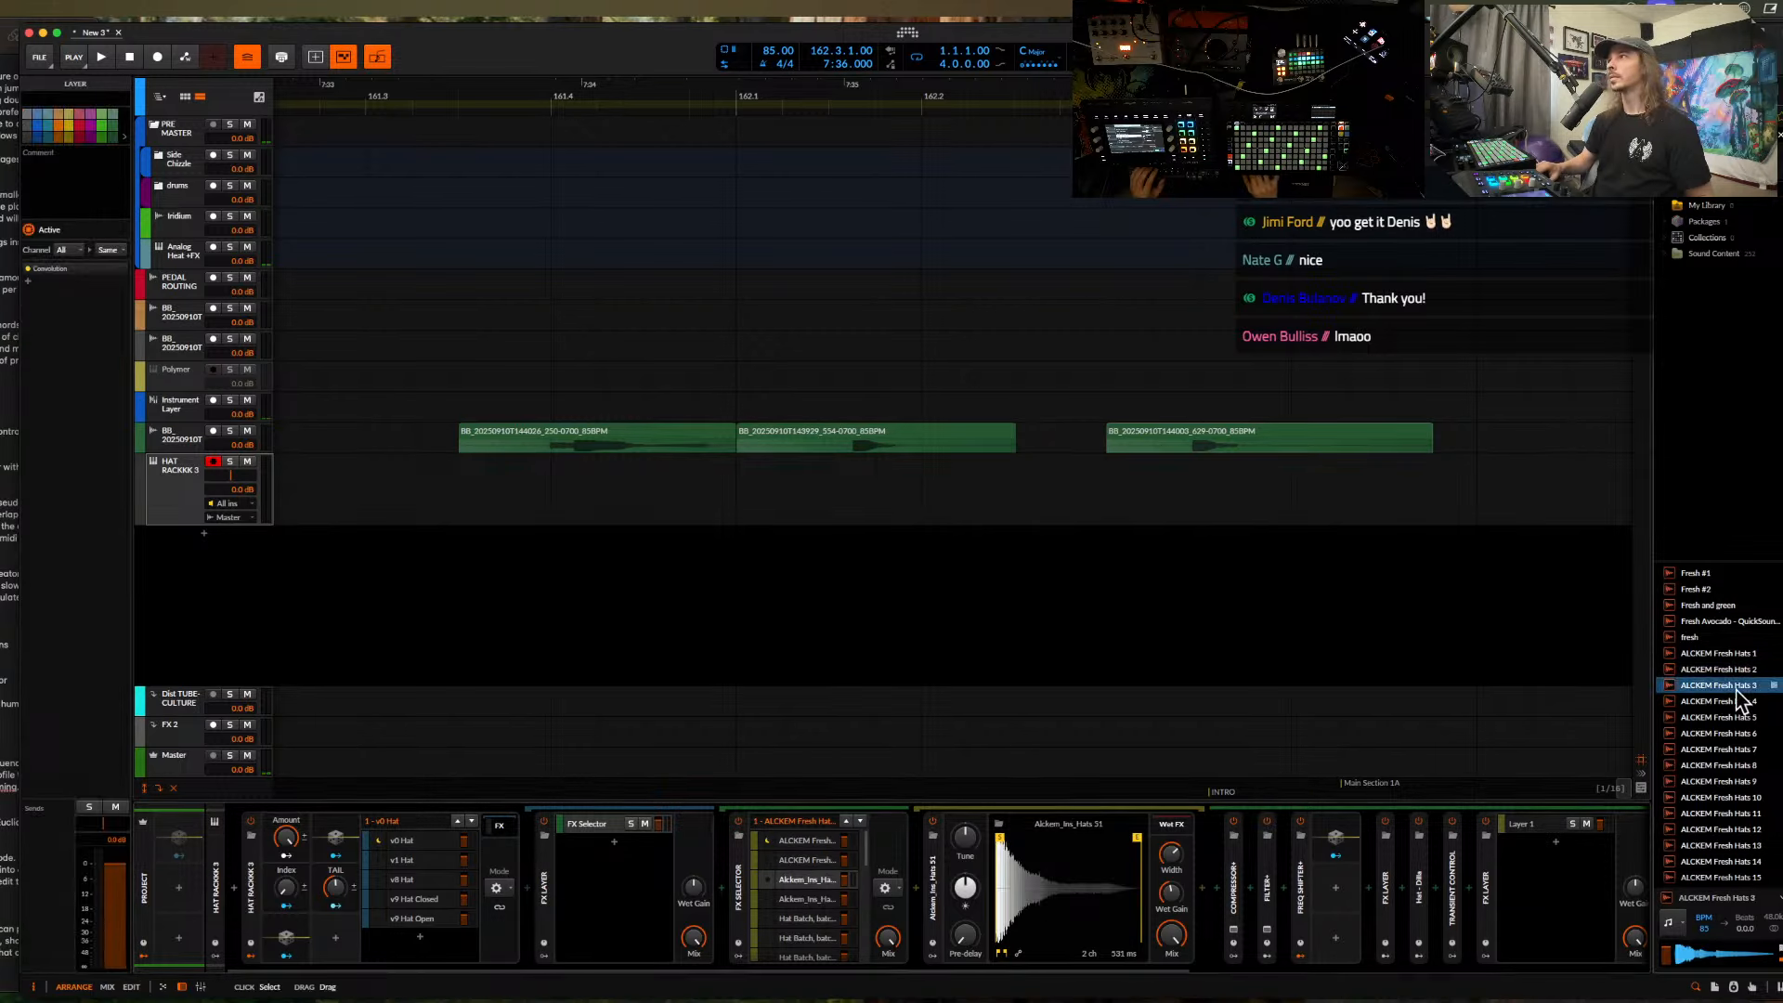
pyautogui.moveTo(1739, 698); pyautogui.dragTo(1073, 884)
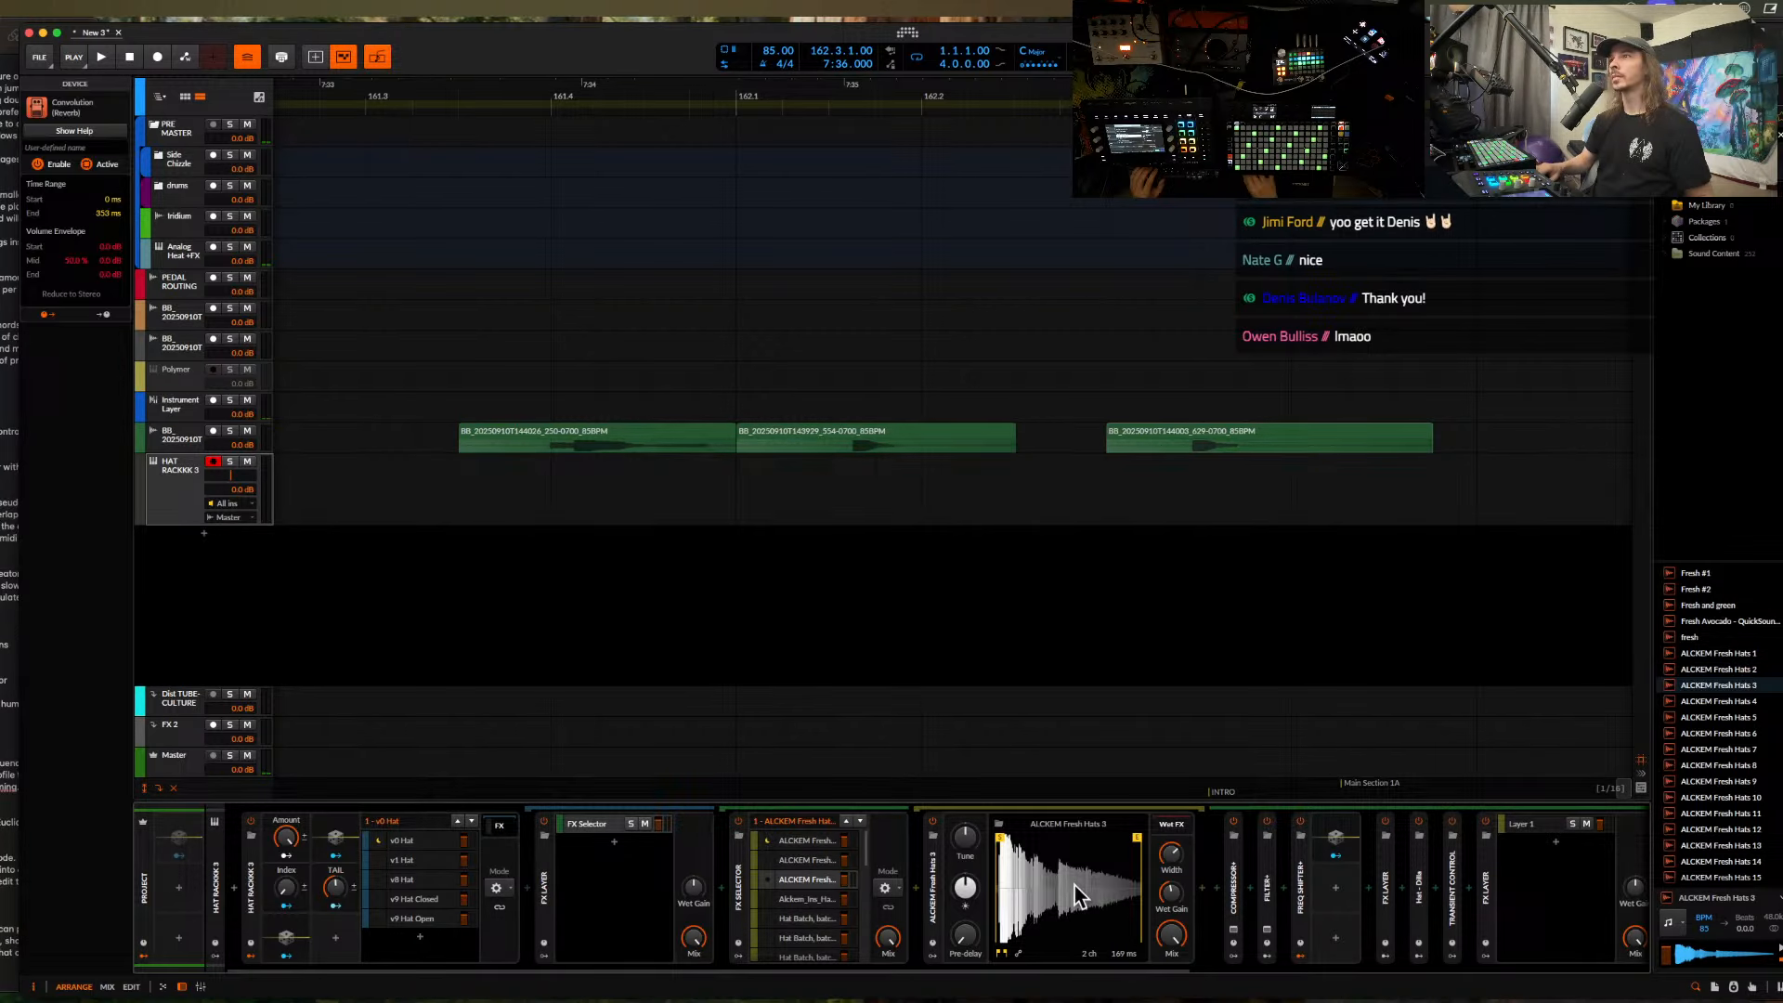
pyautogui.click(812, 899)
pyautogui.click(1711, 703)
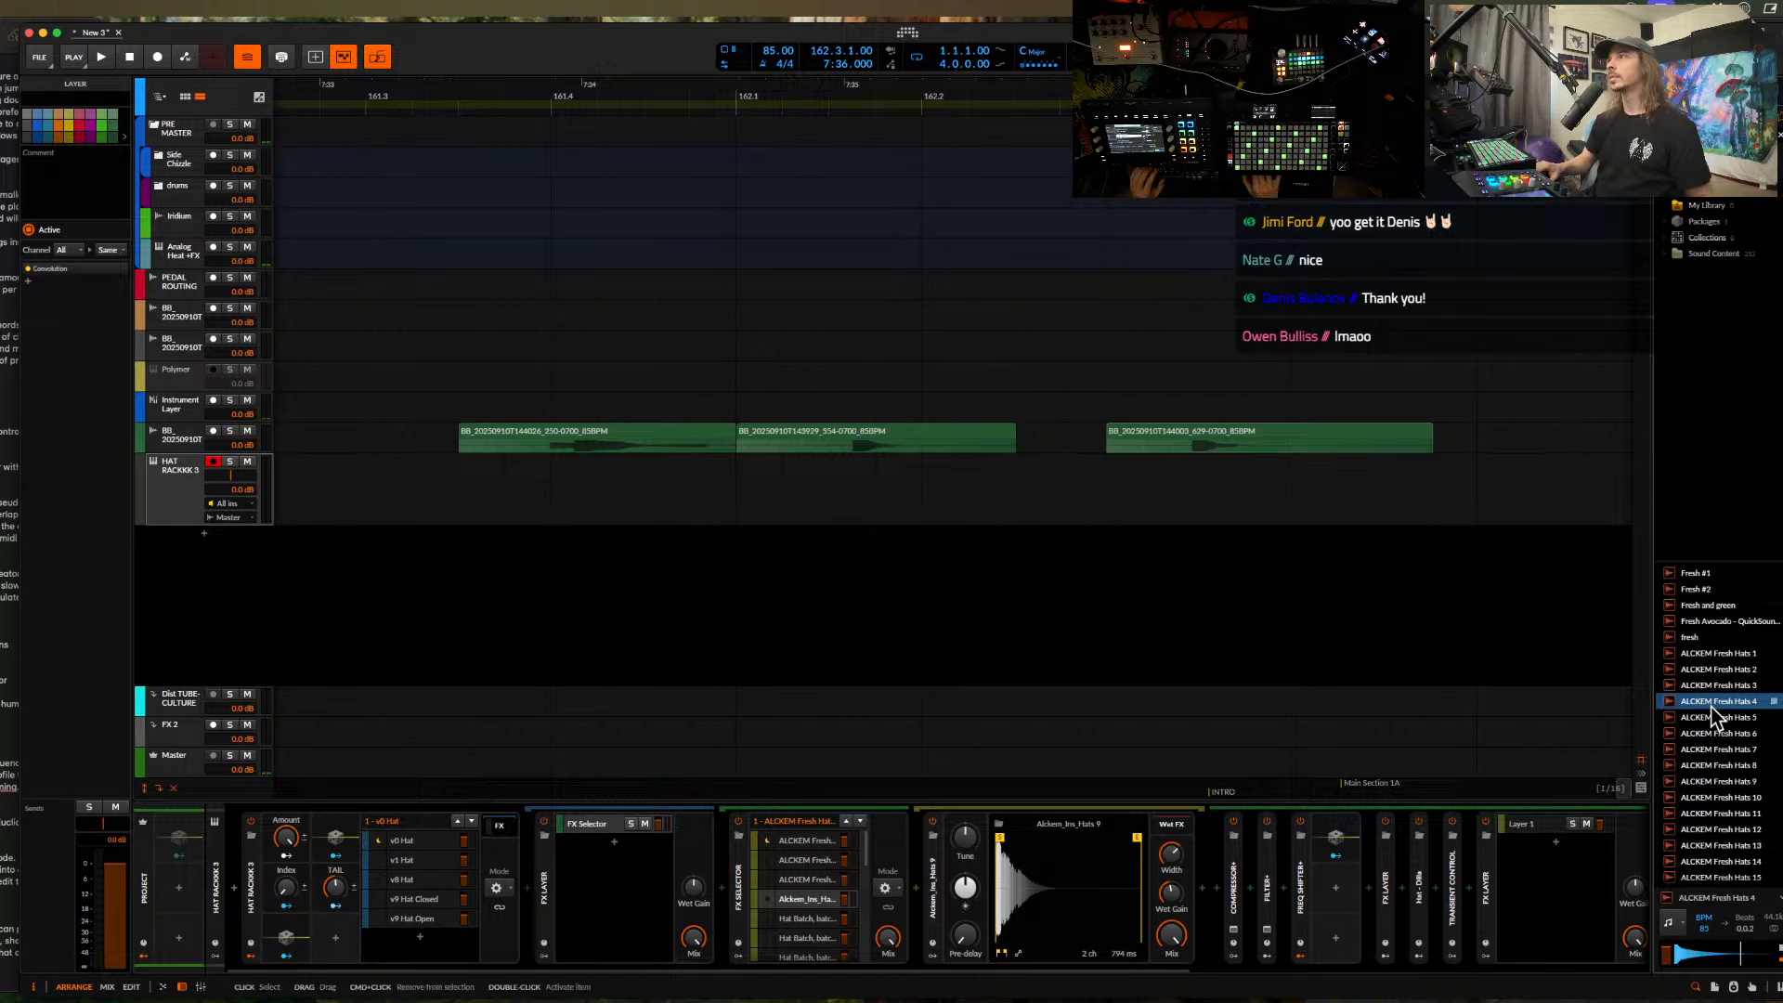
pyautogui.click(1714, 717)
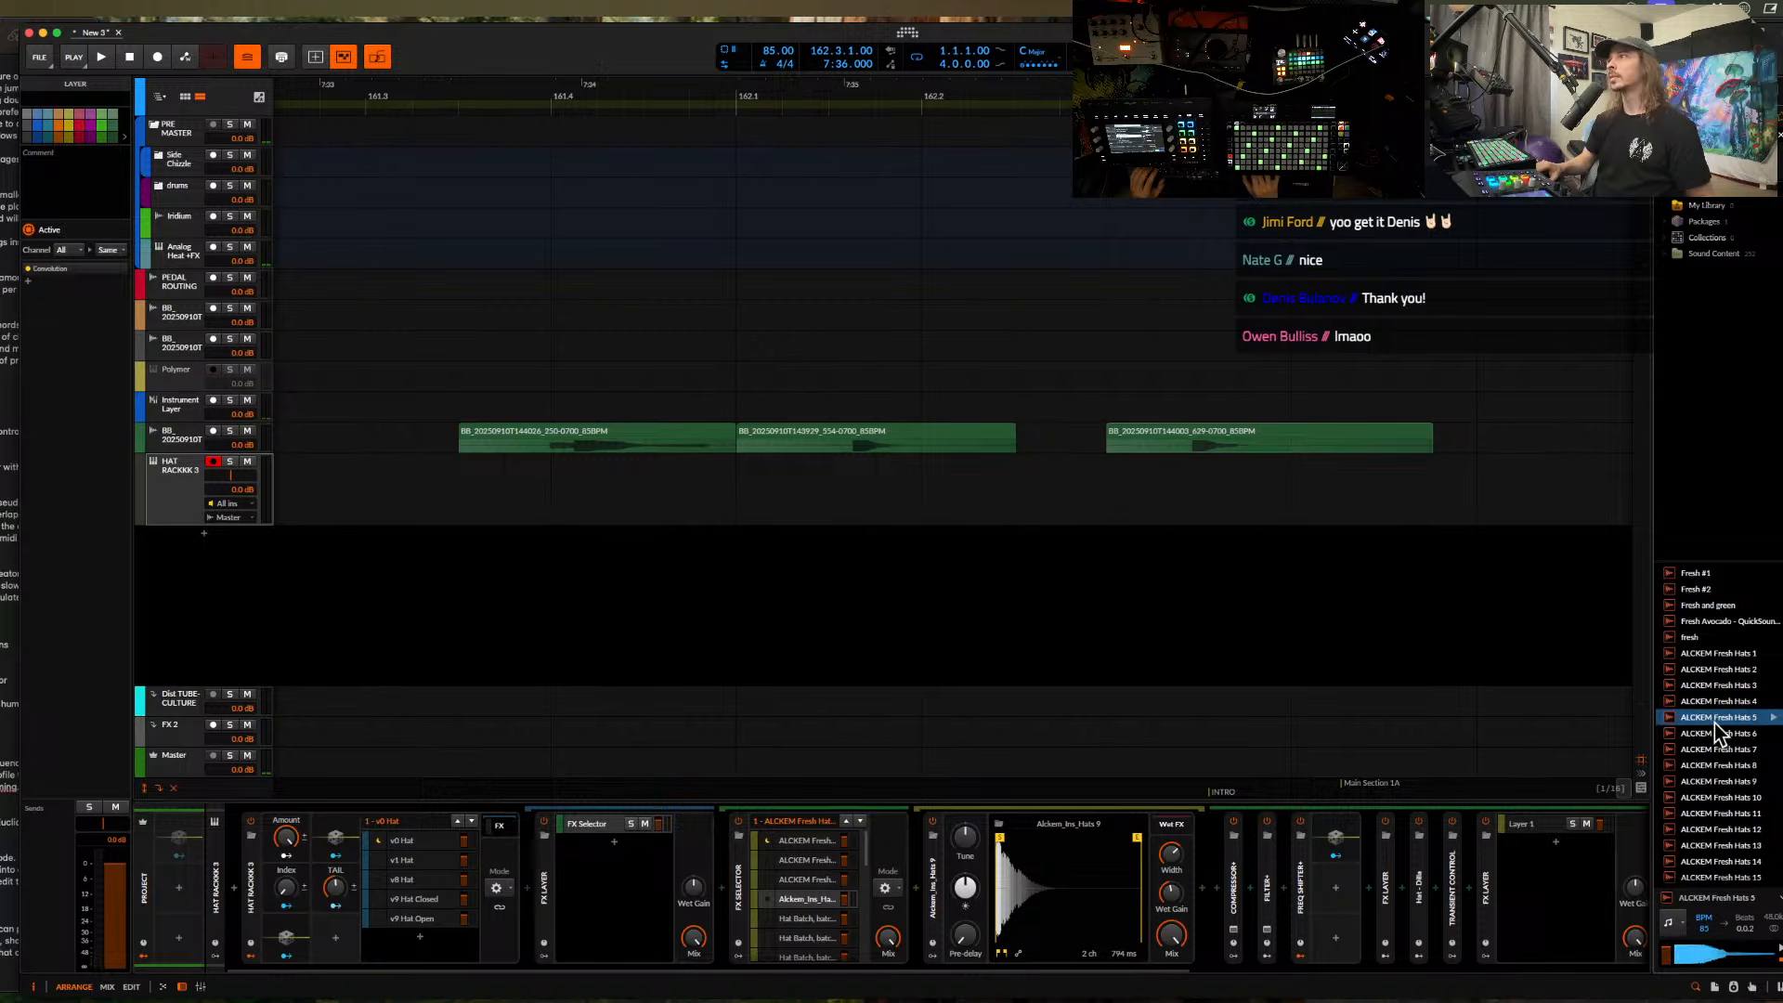
pyautogui.moveTo(1714, 723); pyautogui.dragTo(1019, 902)
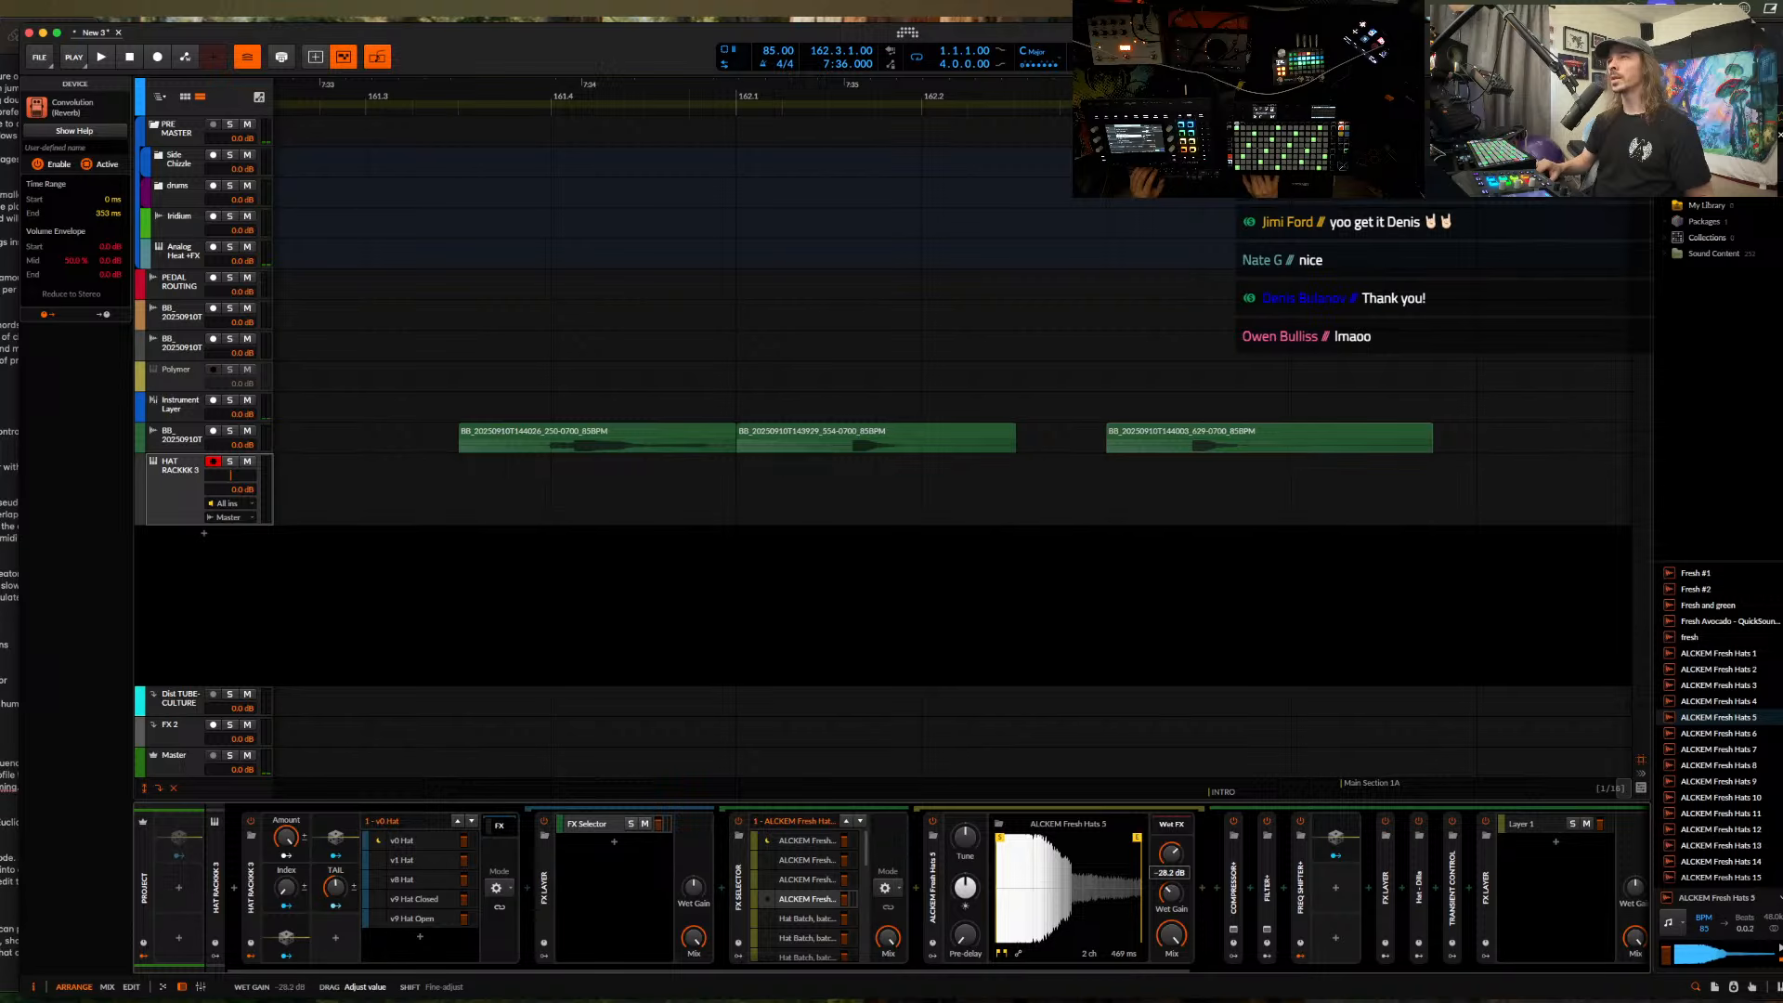
# - Load ALCKEM Fresh Hats 6 into the fifth FX Selector layer's Convolution and ALCKEM Fresh Hats 7 into the sixth's
pyautogui.click(799, 919)
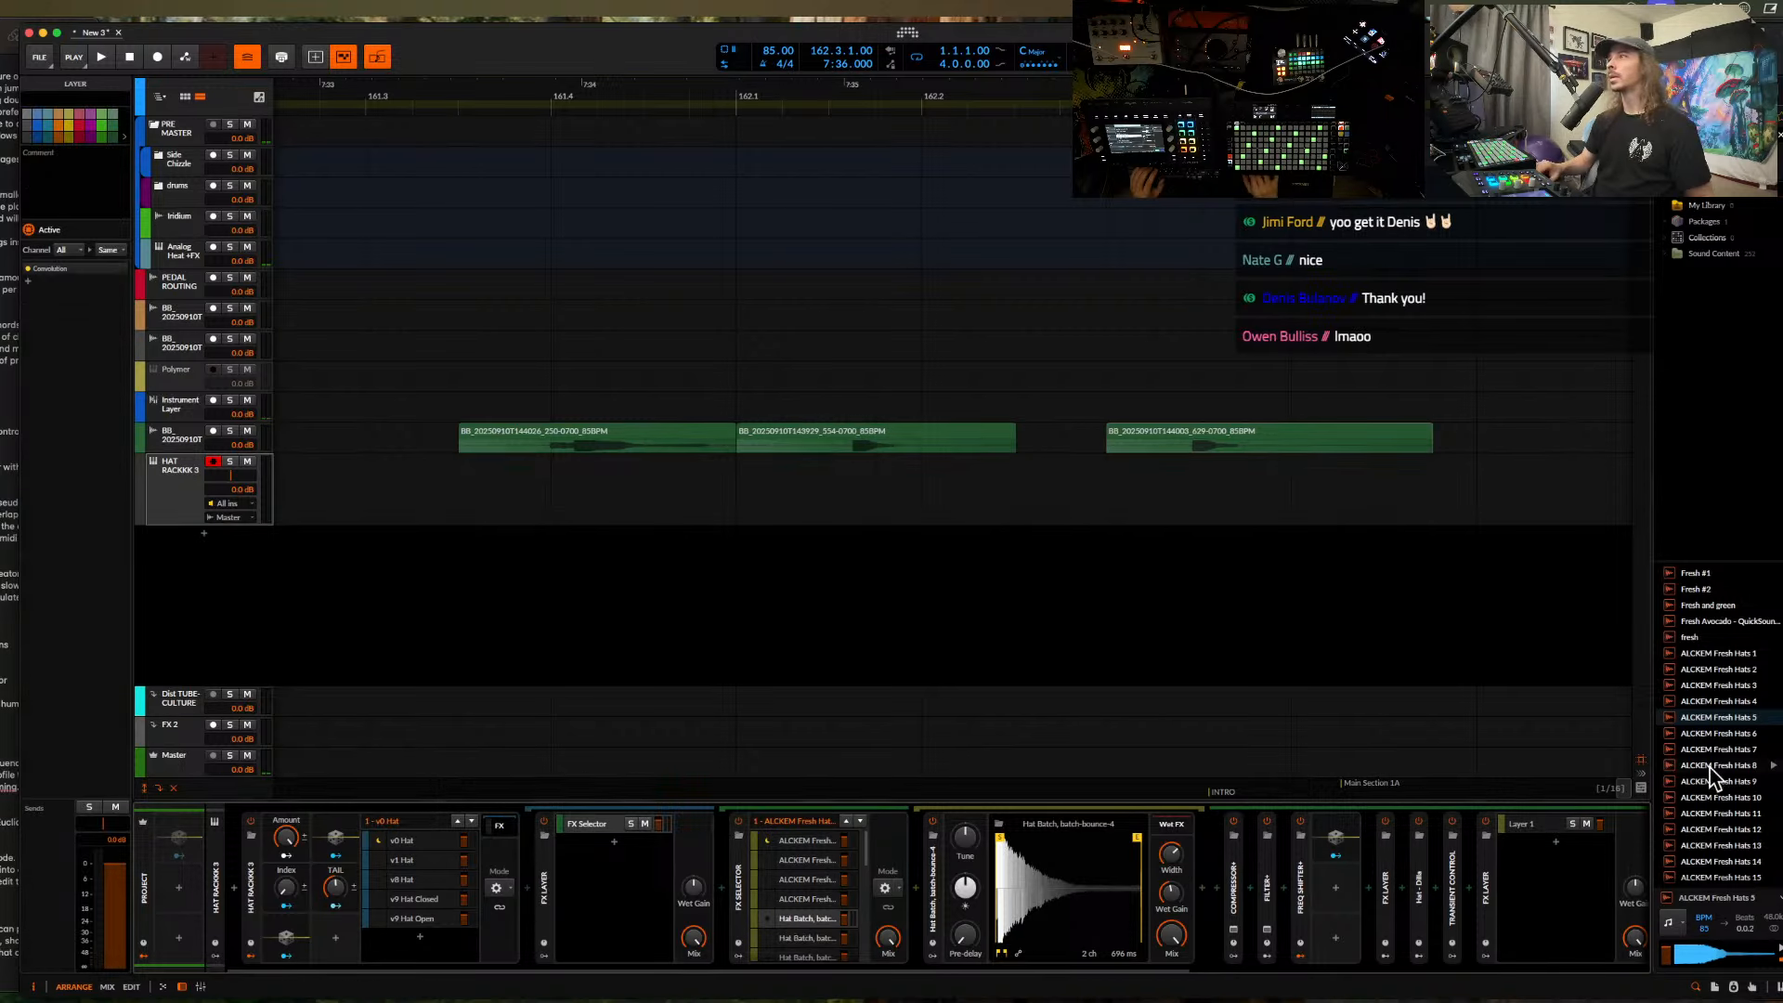
pyautogui.click(1701, 734)
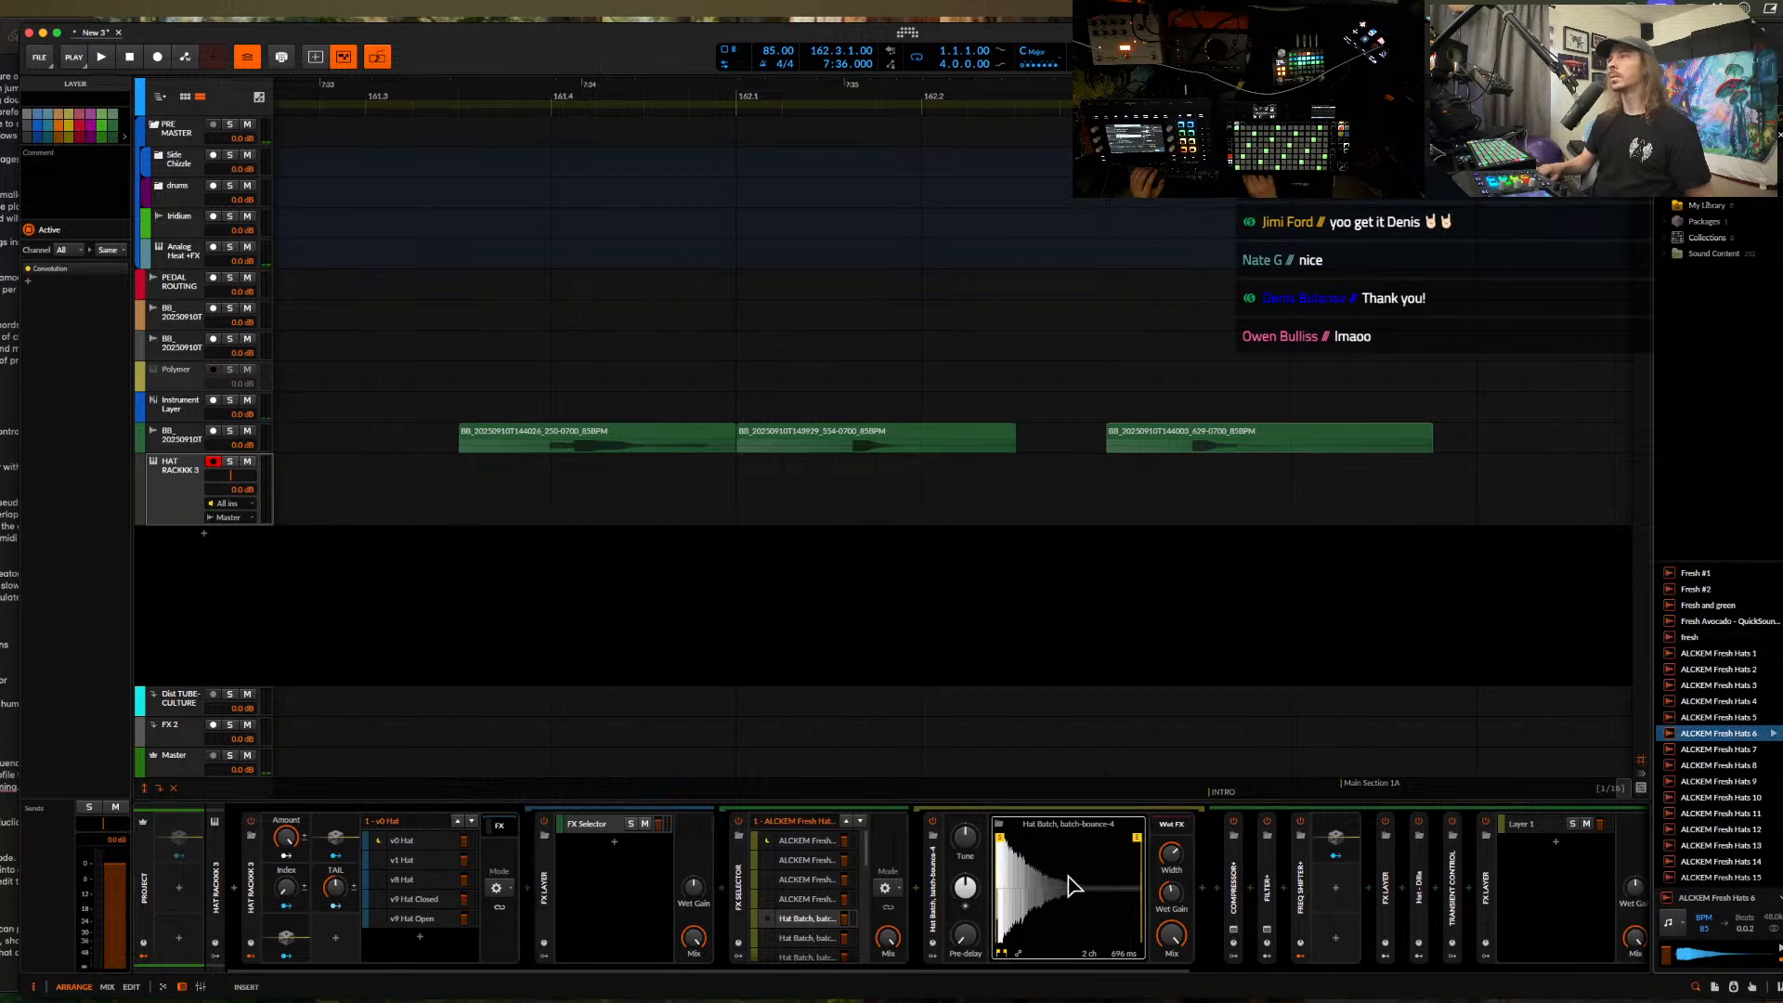
pyautogui.click(808, 938)
pyautogui.click(1719, 752)
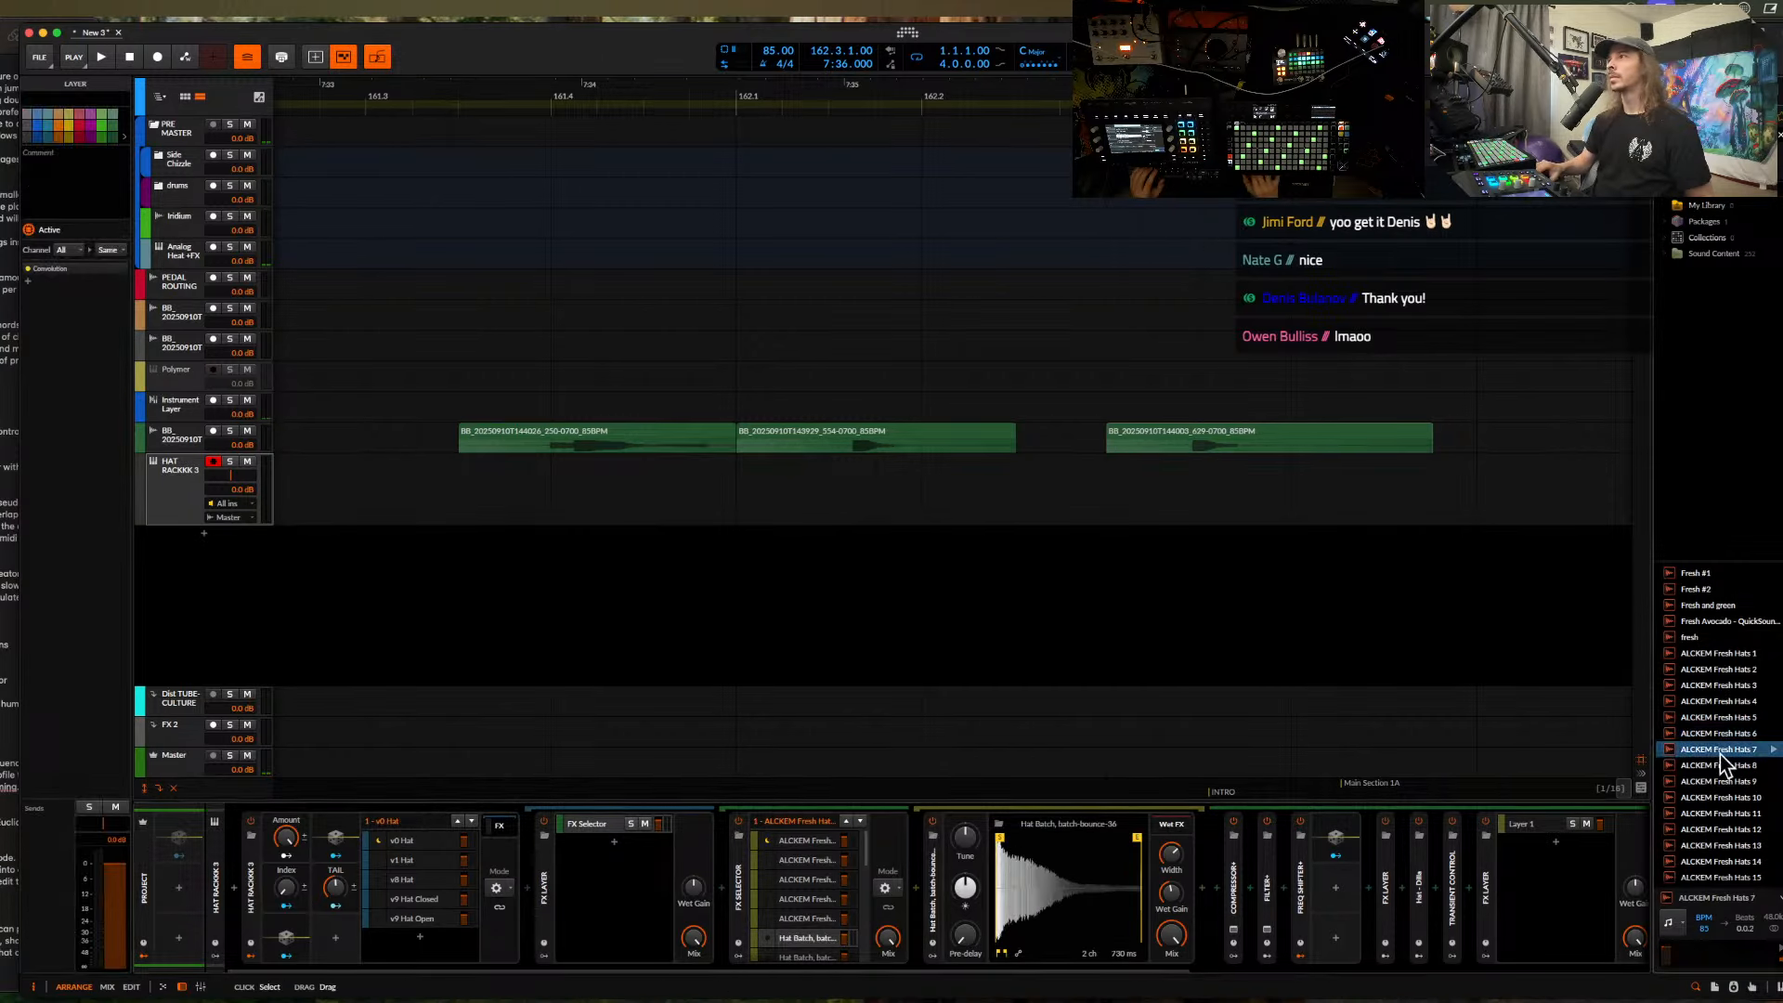
pyautogui.moveTo(1719, 749); pyautogui.dragTo(1082, 895)
# - Select the seventh FX Selector layer and preview the ALCKEM Fresh Hats 8 sample
pyautogui.click(810, 956)
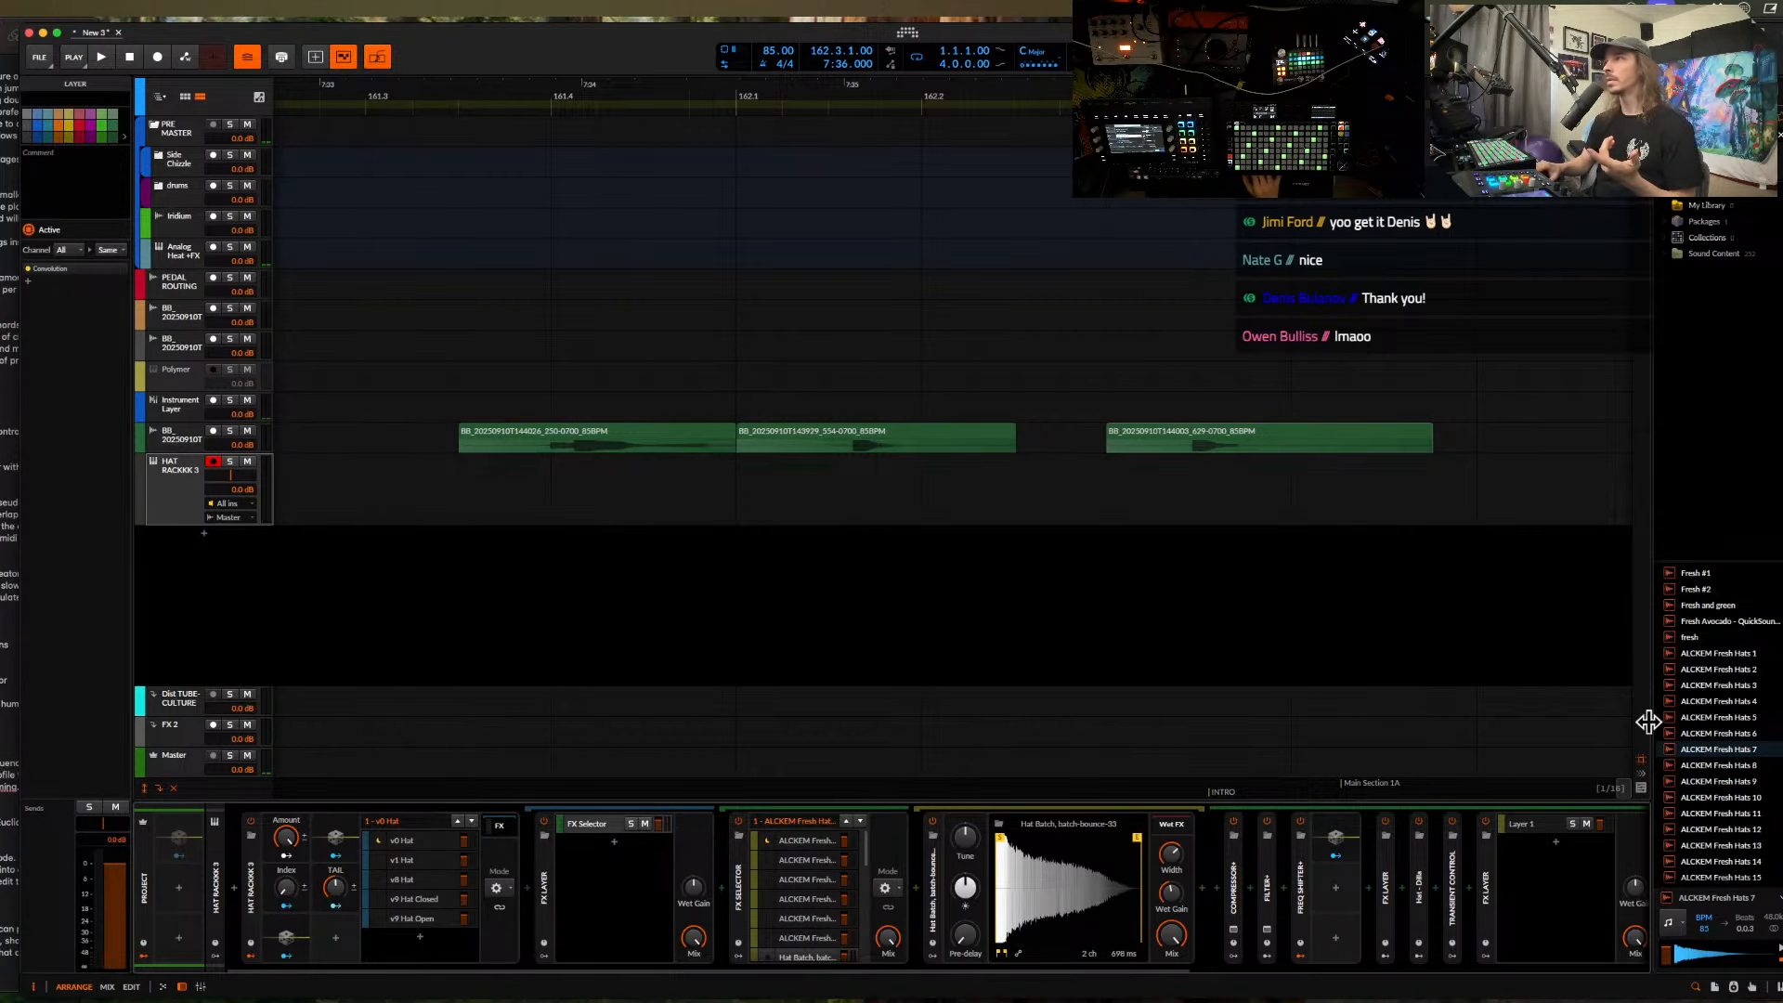
pyautogui.scroll(-3, 1727, 742)
pyautogui.click(1714, 693)
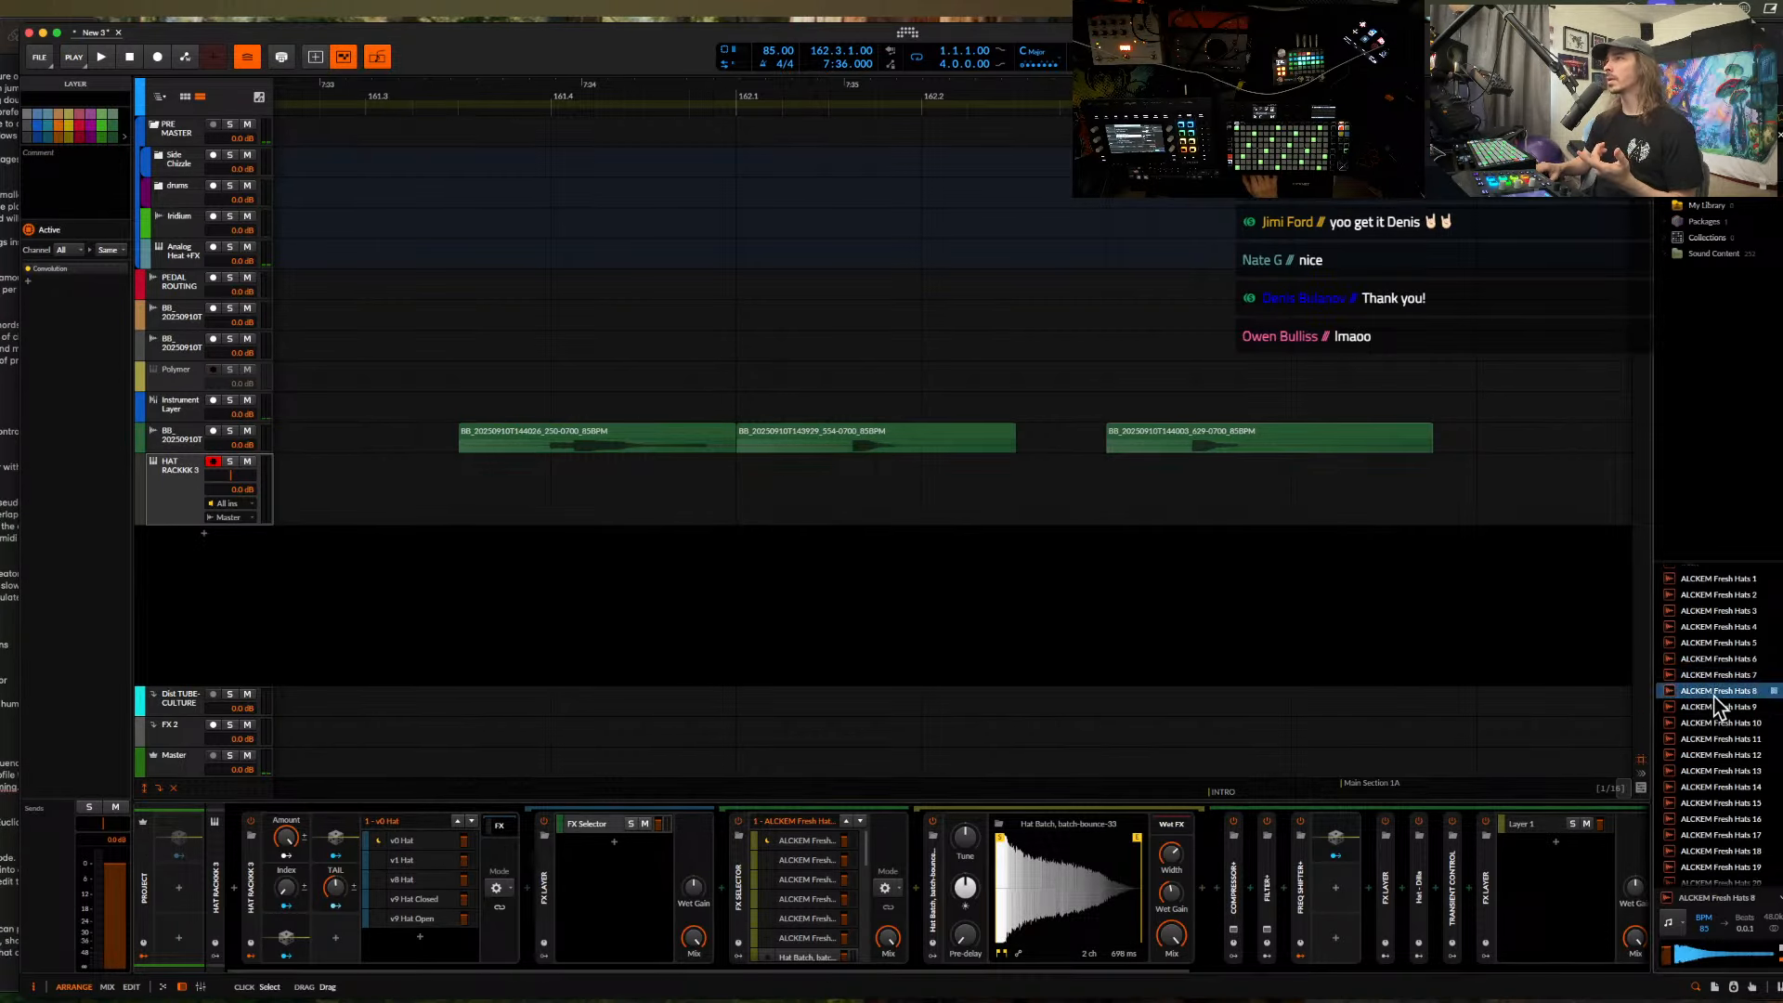
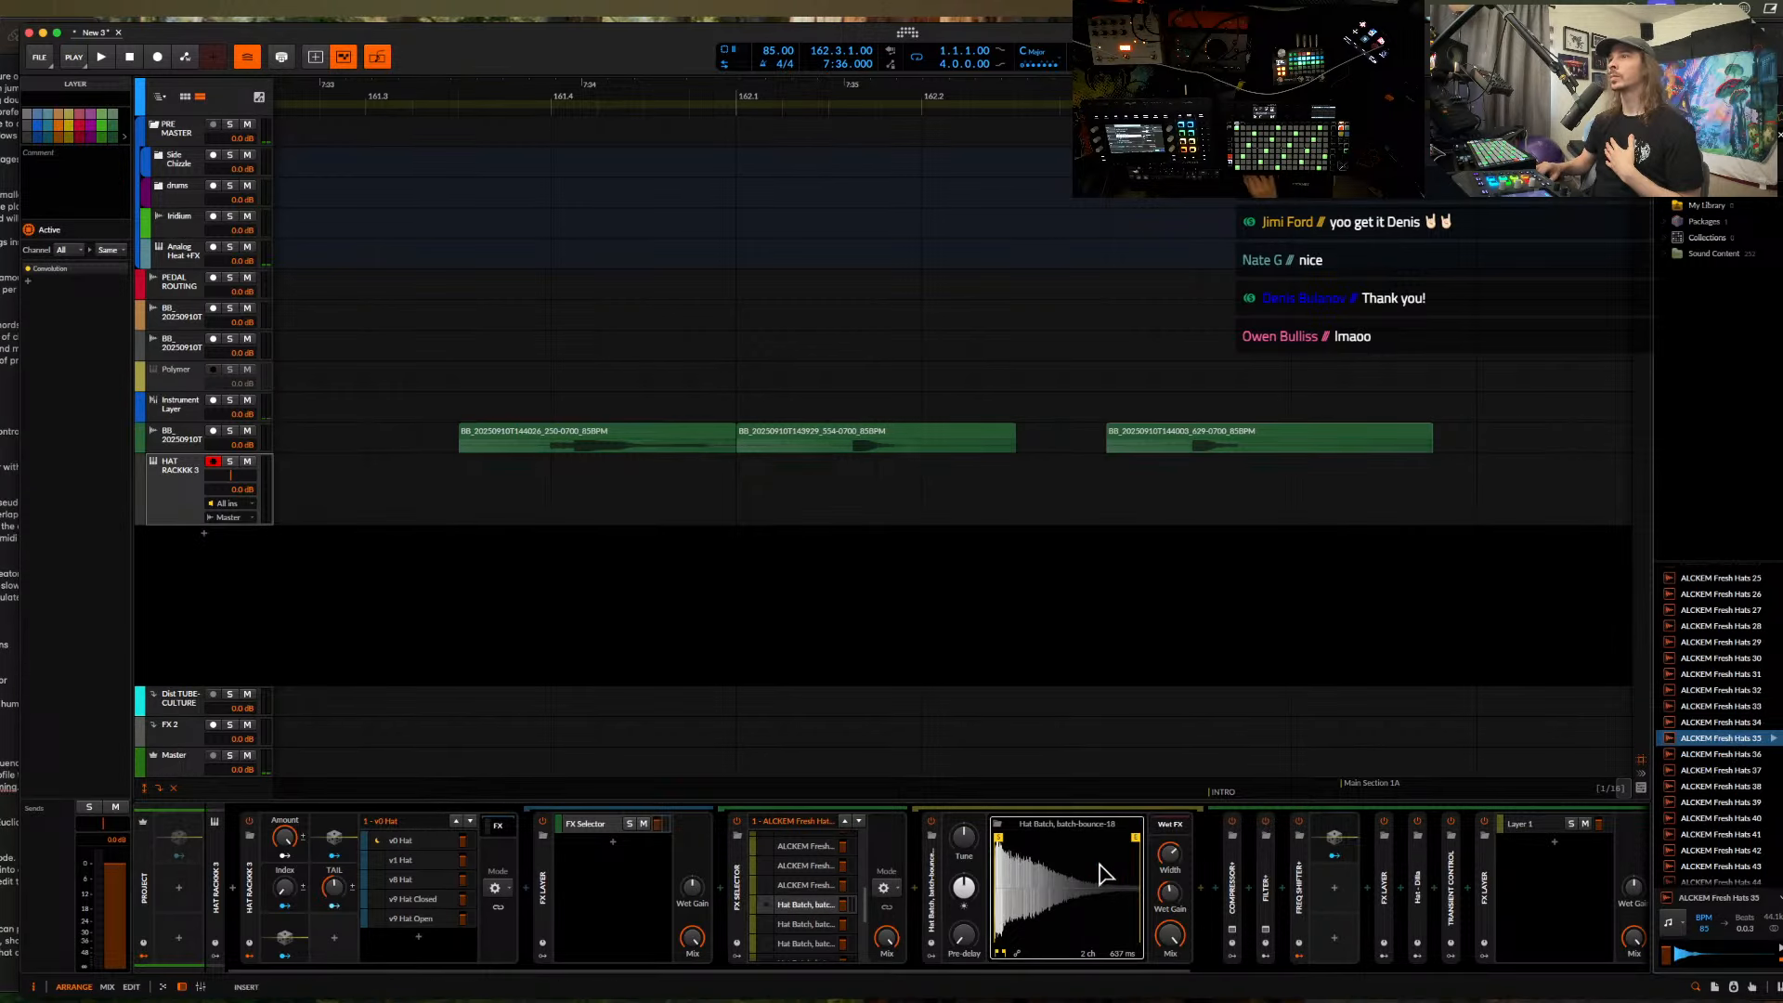
# - Replace the batch-bounce-18 impulse with ALCKEM Fresh Hats 35 and the batch-bounce-17 impulse with ALCKEM Fresh Hats 38
pyautogui.moveTo(1099, 864); pyautogui.dragTo(1098, 864)
pyautogui.click(800, 926)
pyautogui.click(1736, 787)
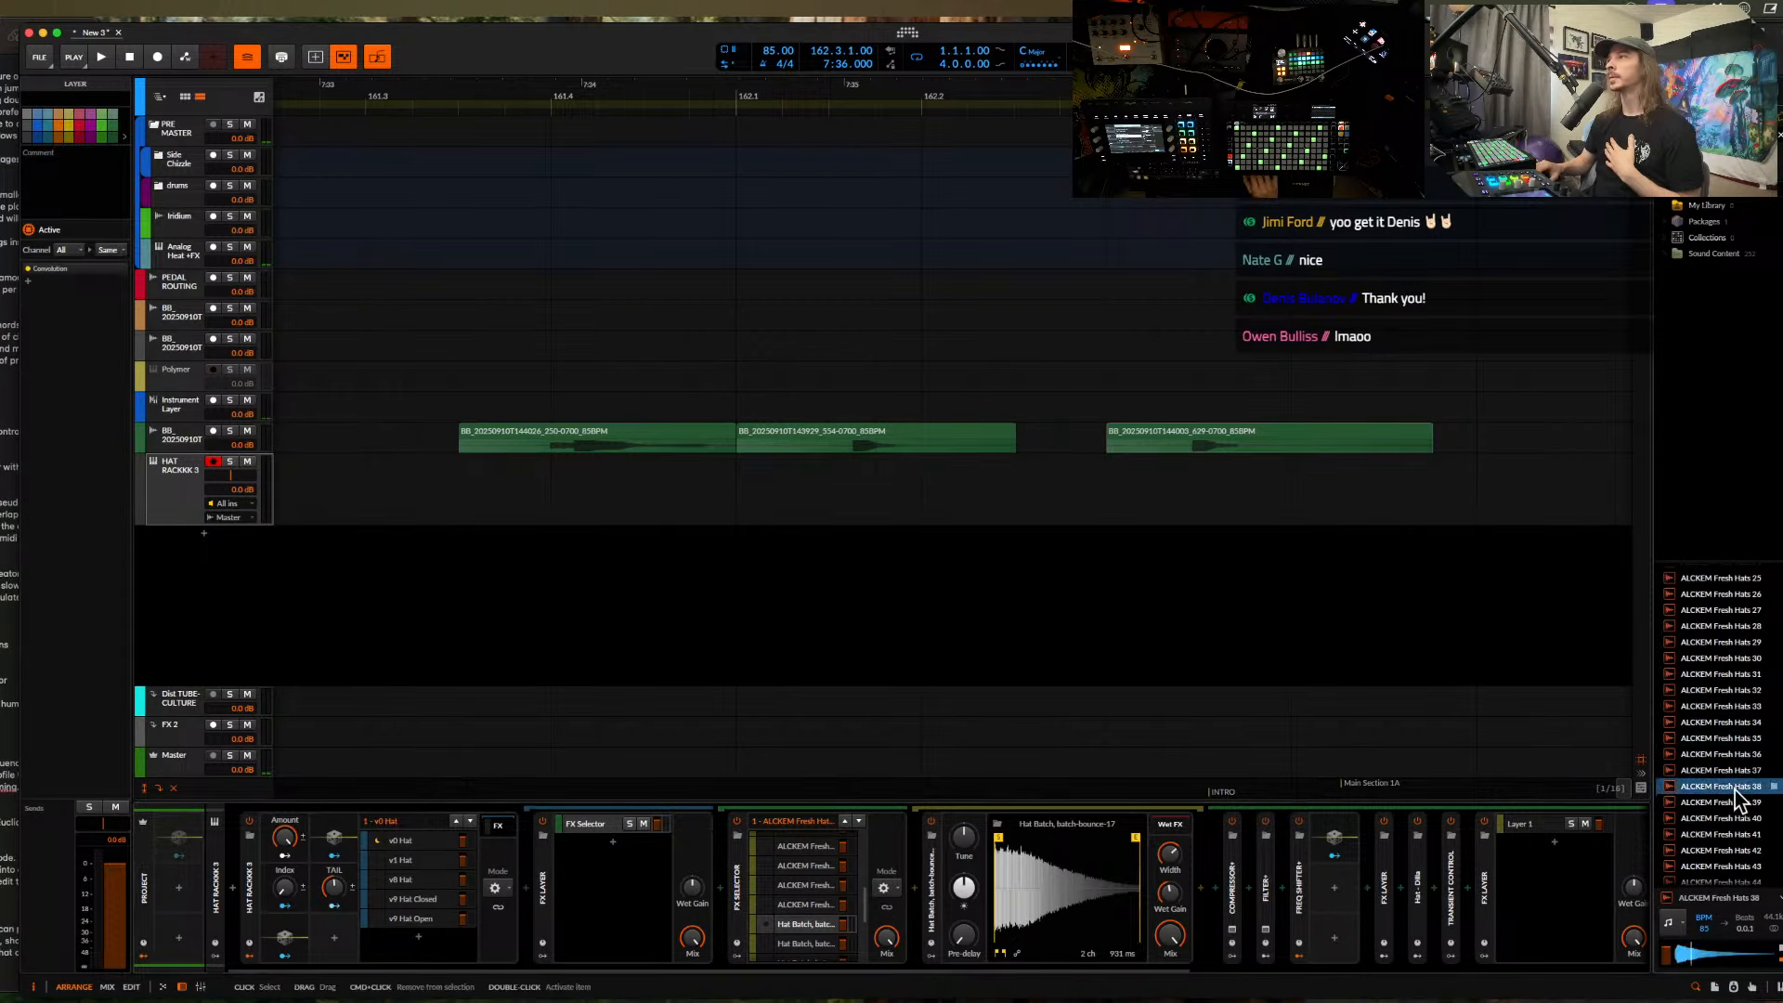
pyautogui.moveTo(1740, 789); pyautogui.dragTo(1034, 904)
# - Replace the batch-bounce-16 impulse with ALCKEM Fresh Hats 40 and the batch-bounce-15 impulse with ALCKEM Fresh Hats 47
pyautogui.click(805, 943)
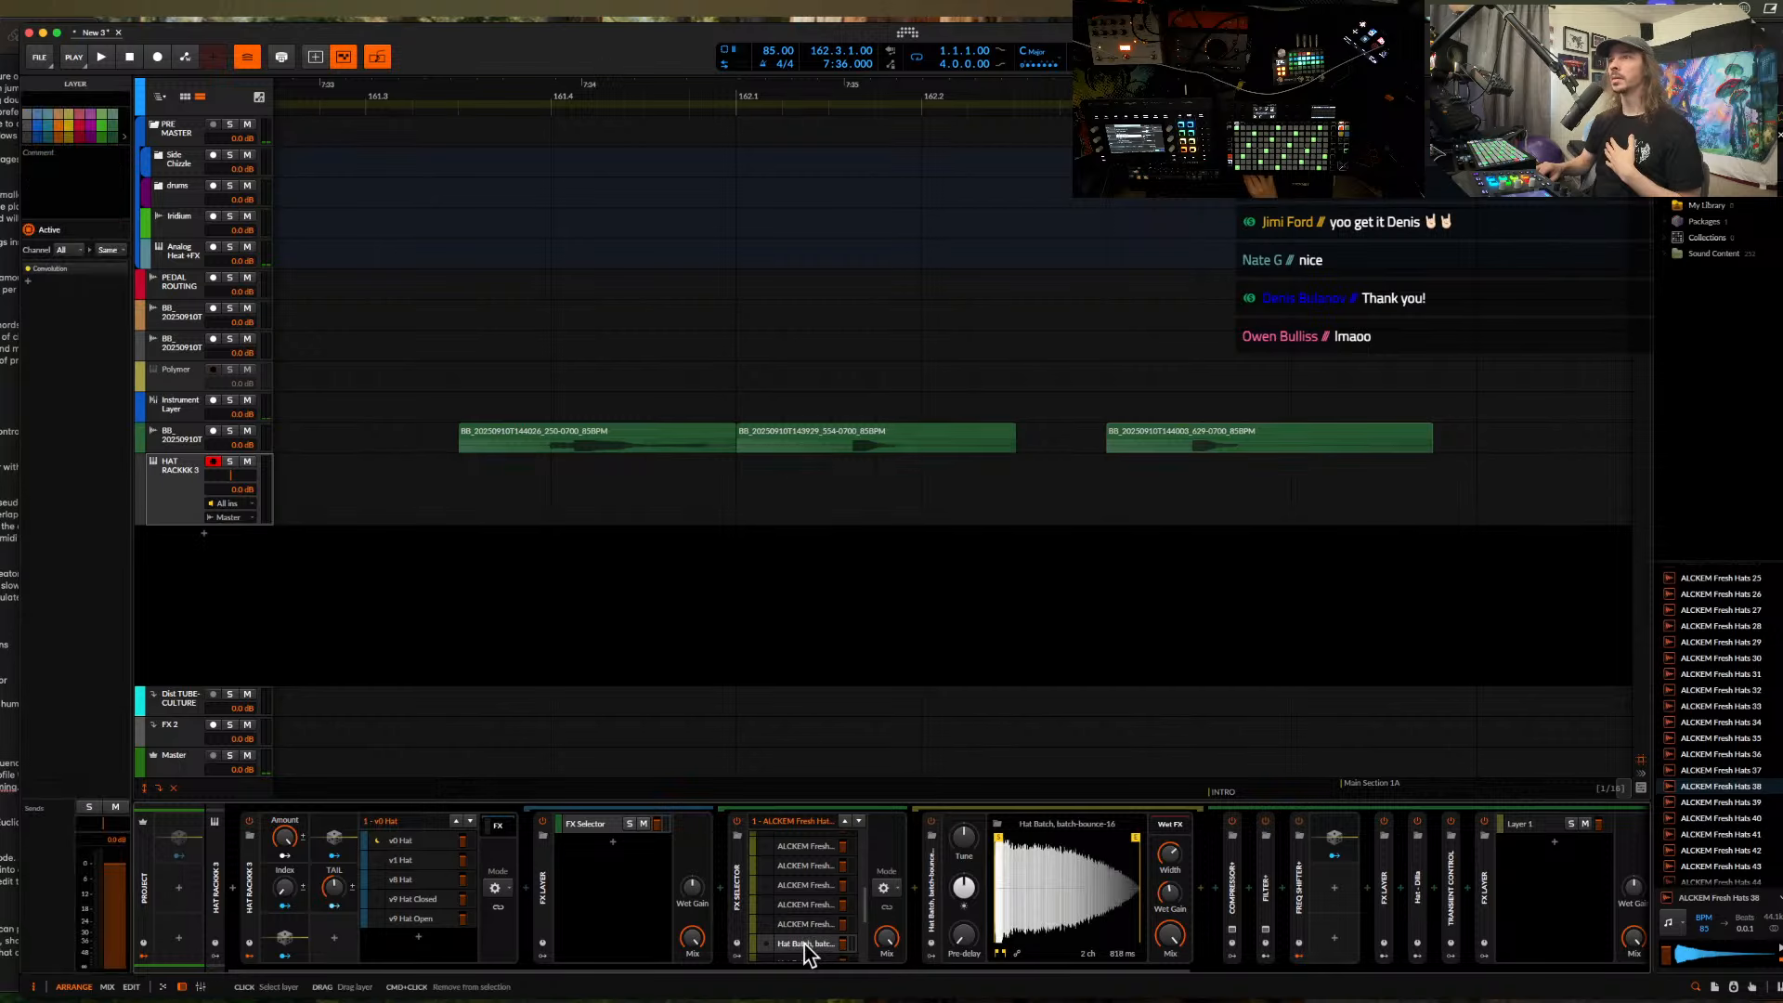
pyautogui.click(1718, 818)
pyautogui.moveTo(1720, 819); pyautogui.dragTo(1059, 896)
pyautogui.scroll(-5, 778, 887)
pyautogui.click(791, 871)
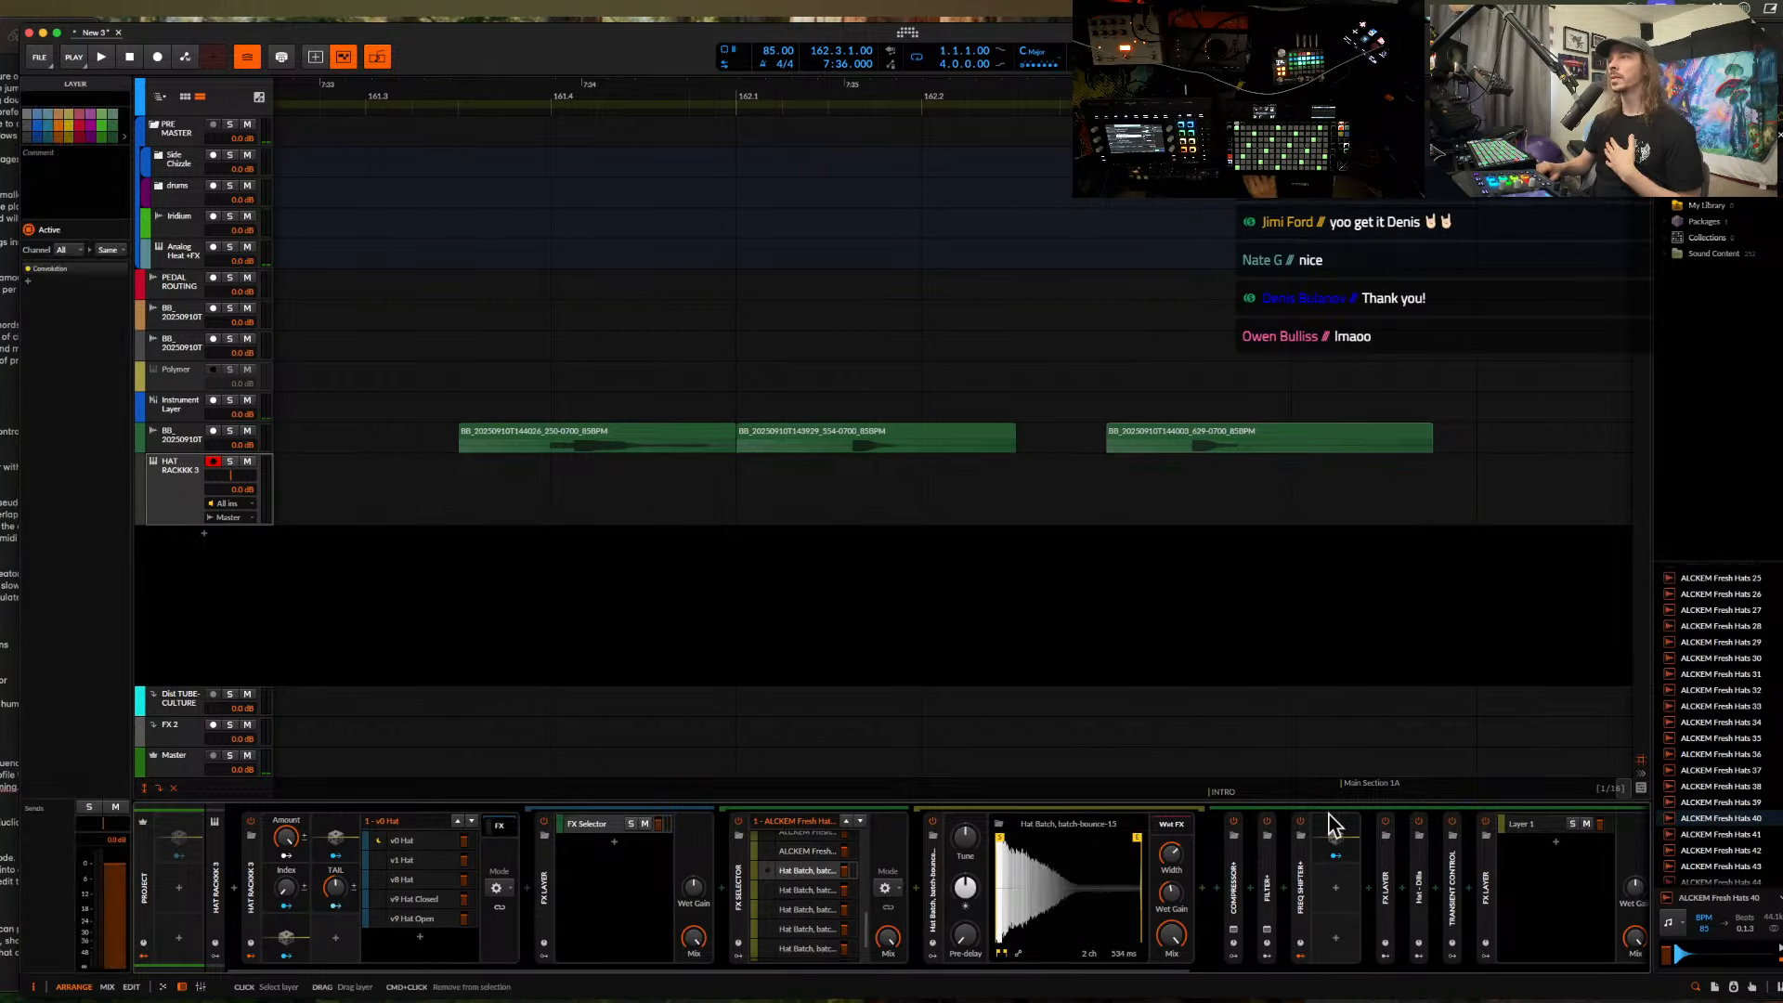
pyautogui.scroll(-3, 1725, 785)
pyautogui.click(1727, 782)
pyautogui.moveTo(1738, 796); pyautogui.dragTo(1105, 914)
# - Replace the batch-bounce-14 impulse with ALCKEM Fresh Hats 50 and the batch-bounce-13 impulse with ALCKEM Fresh Hats 54
pyautogui.click(823, 897)
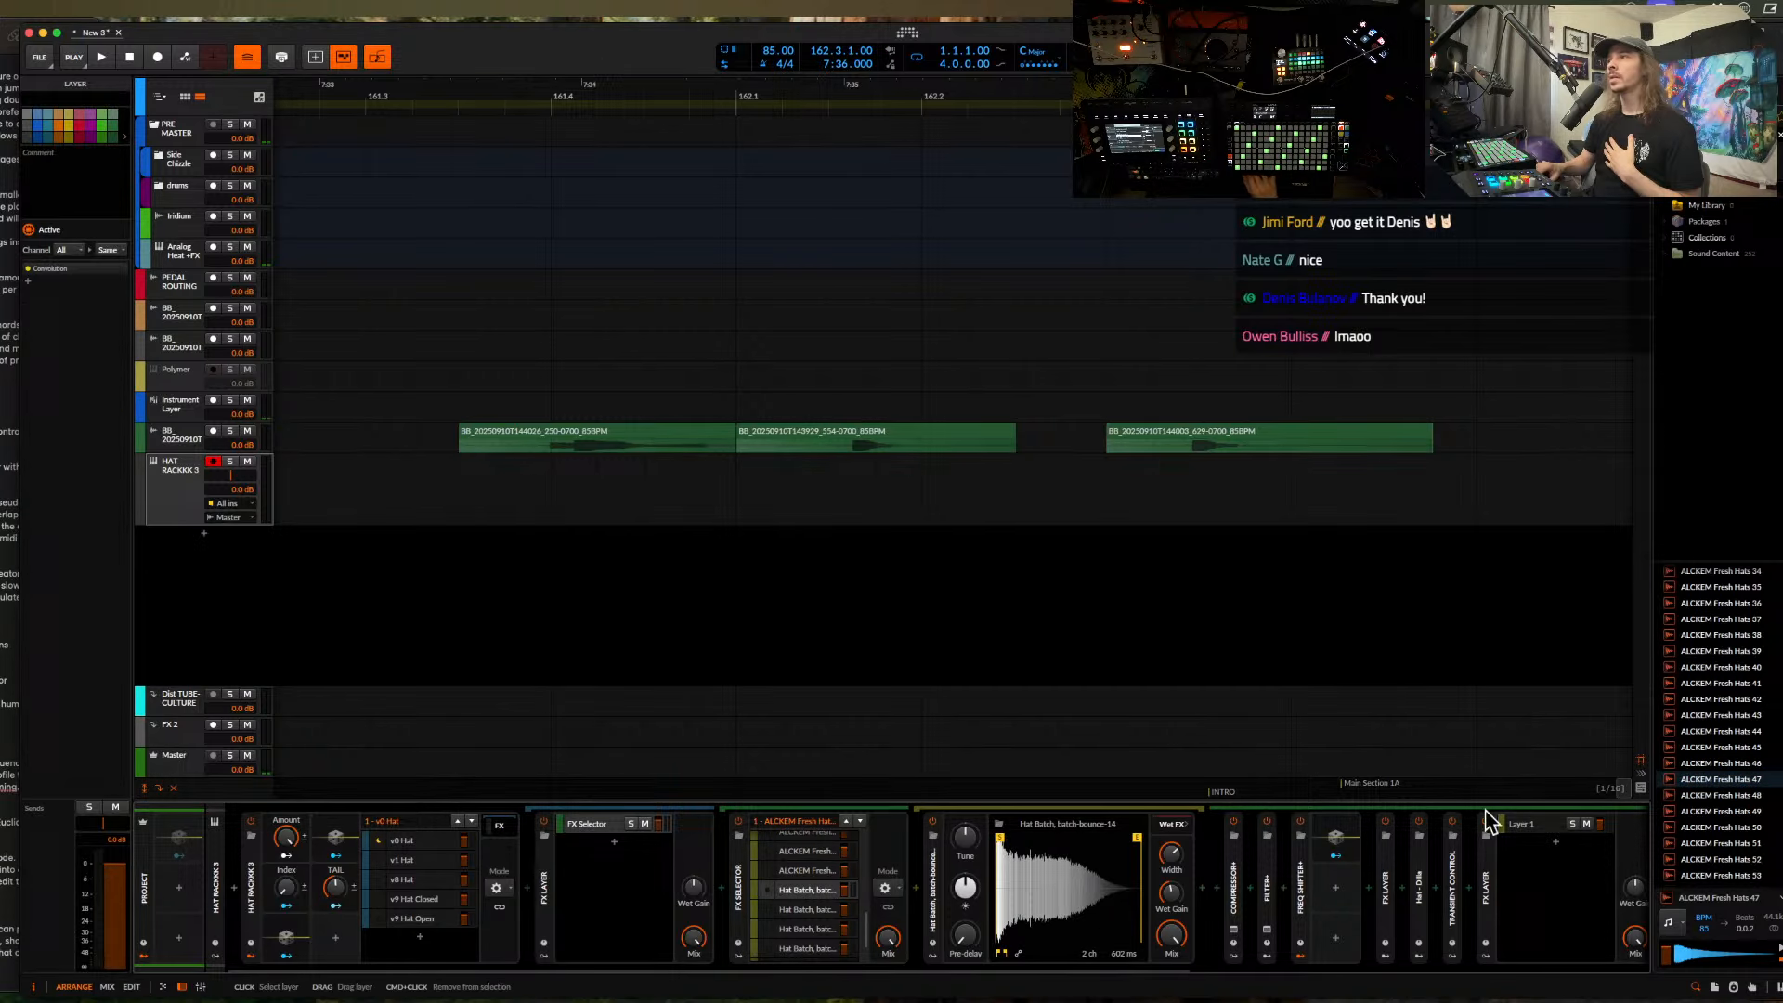
pyautogui.click(1724, 827)
pyautogui.moveTo(1733, 834); pyautogui.dragTo(1081, 873)
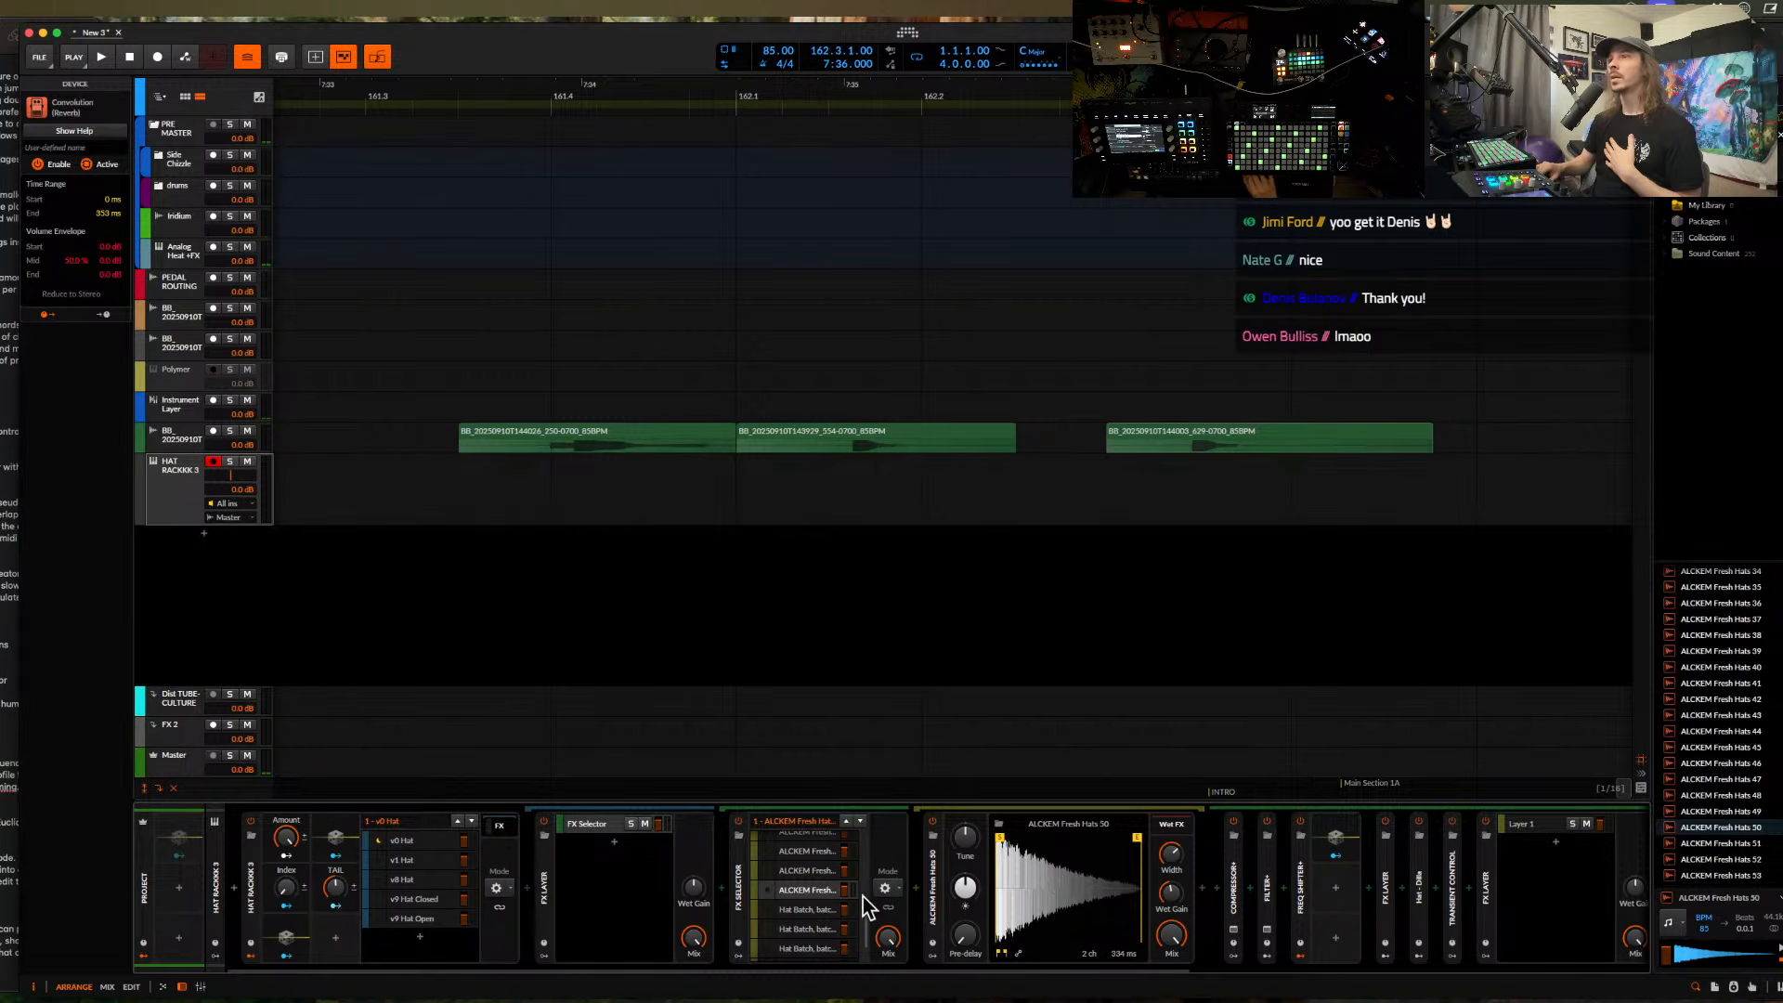
pyautogui.scroll(-1, 806, 890)
pyautogui.click(806, 877)
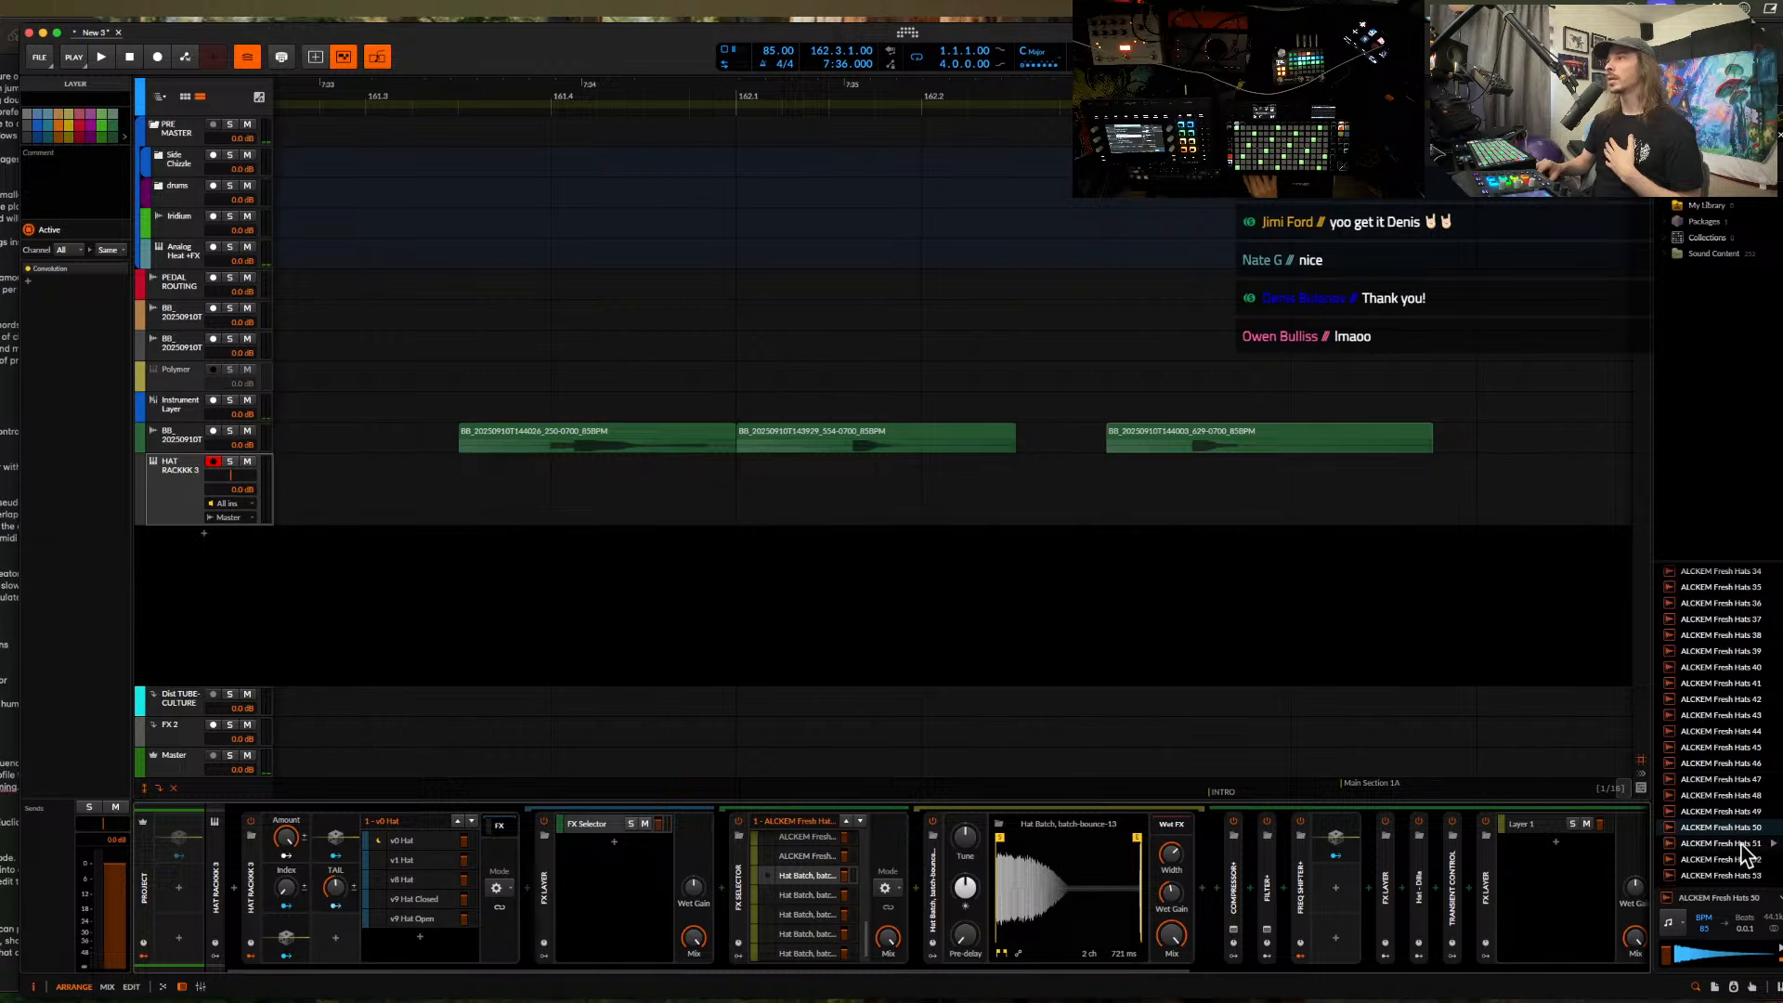
pyautogui.scroll(-3, 1737, 835)
pyautogui.click(1715, 763)
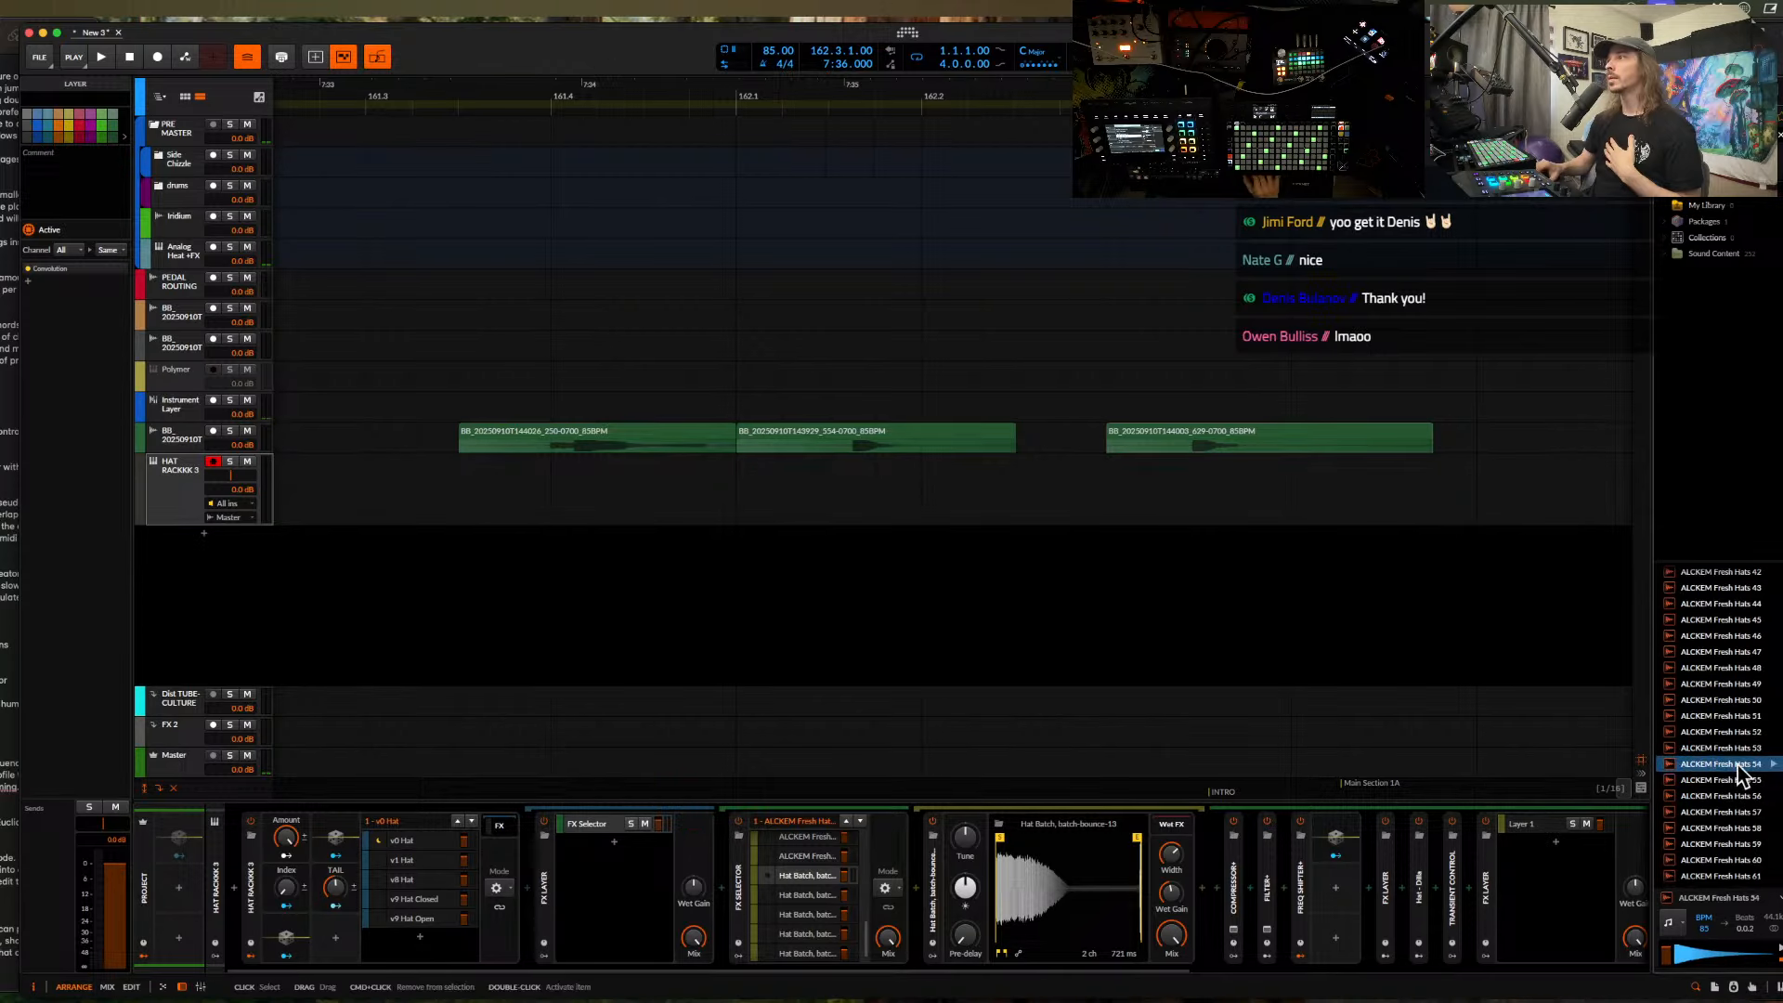
pyautogui.moveTo(1387, 795); pyautogui.dragTo(1097, 888)
# - Load ALCKEM Fresh Hats 58 into the next Hat Batch layer's Convolution and ALCKEM Fresh Hats 67 in place of batch-bounce-11
pyautogui.click(812, 897)
pyautogui.click(1705, 829)
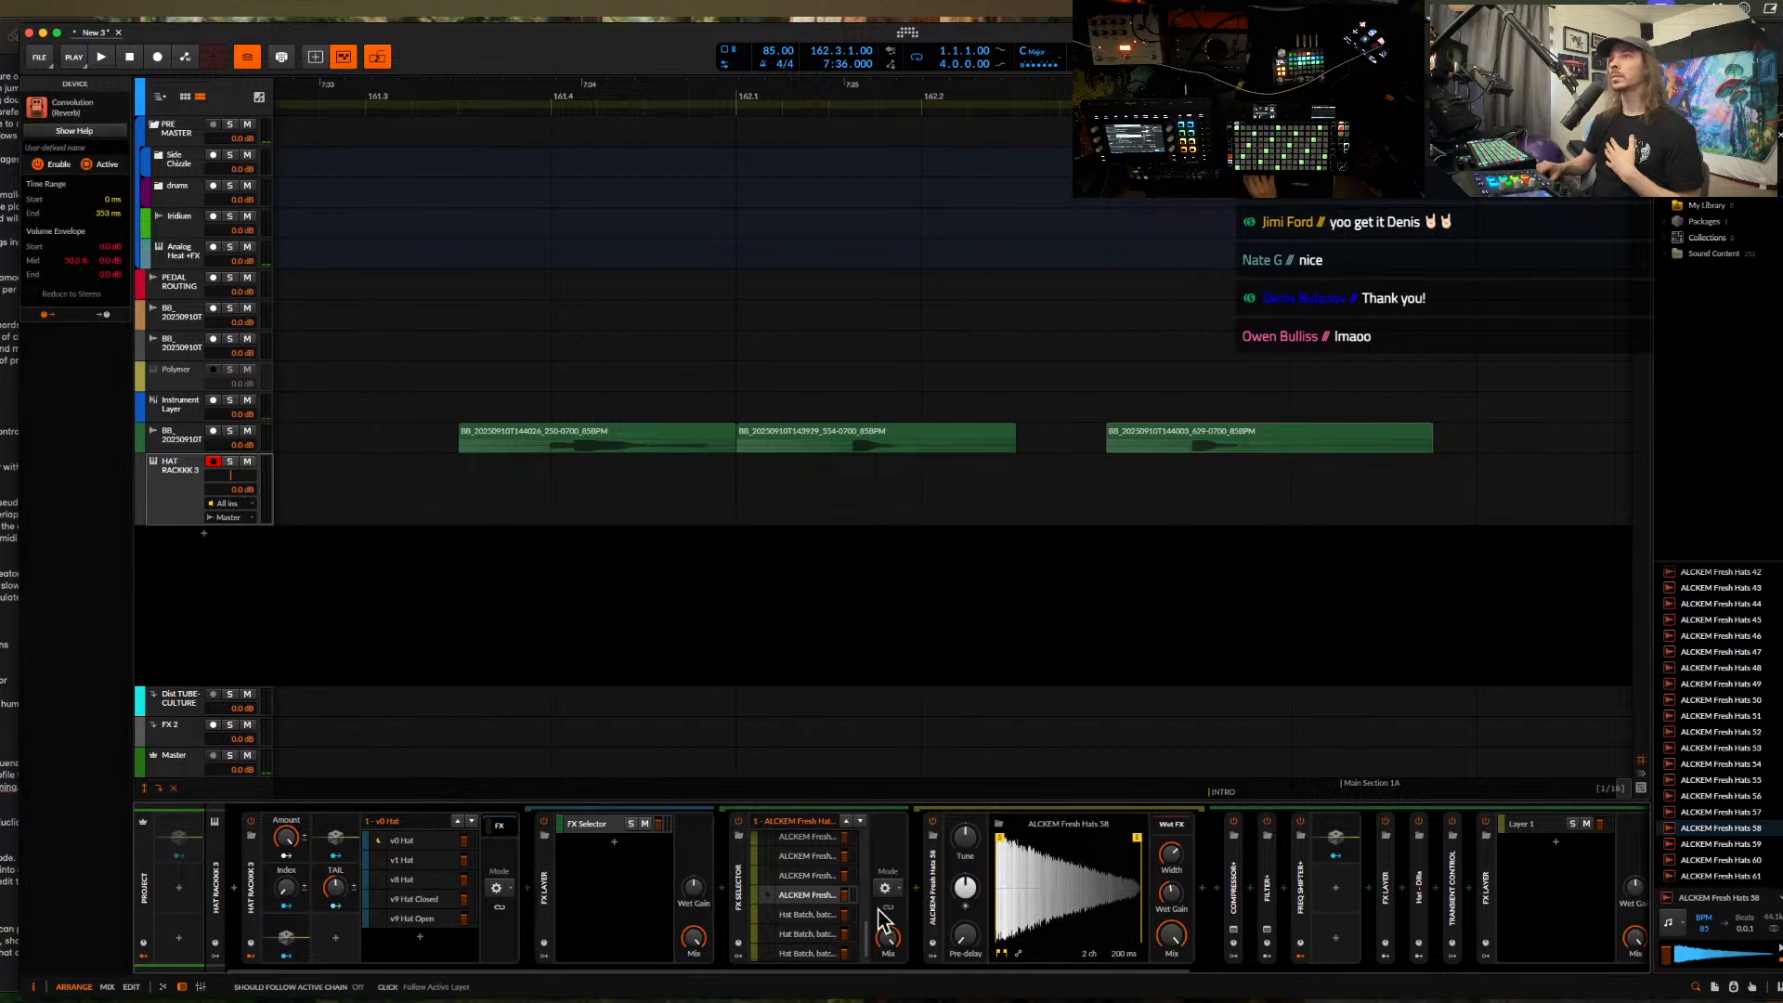
pyautogui.click(812, 914)
pyautogui.scroll(-1, 1695, 793)
pyautogui.click(1695, 794)
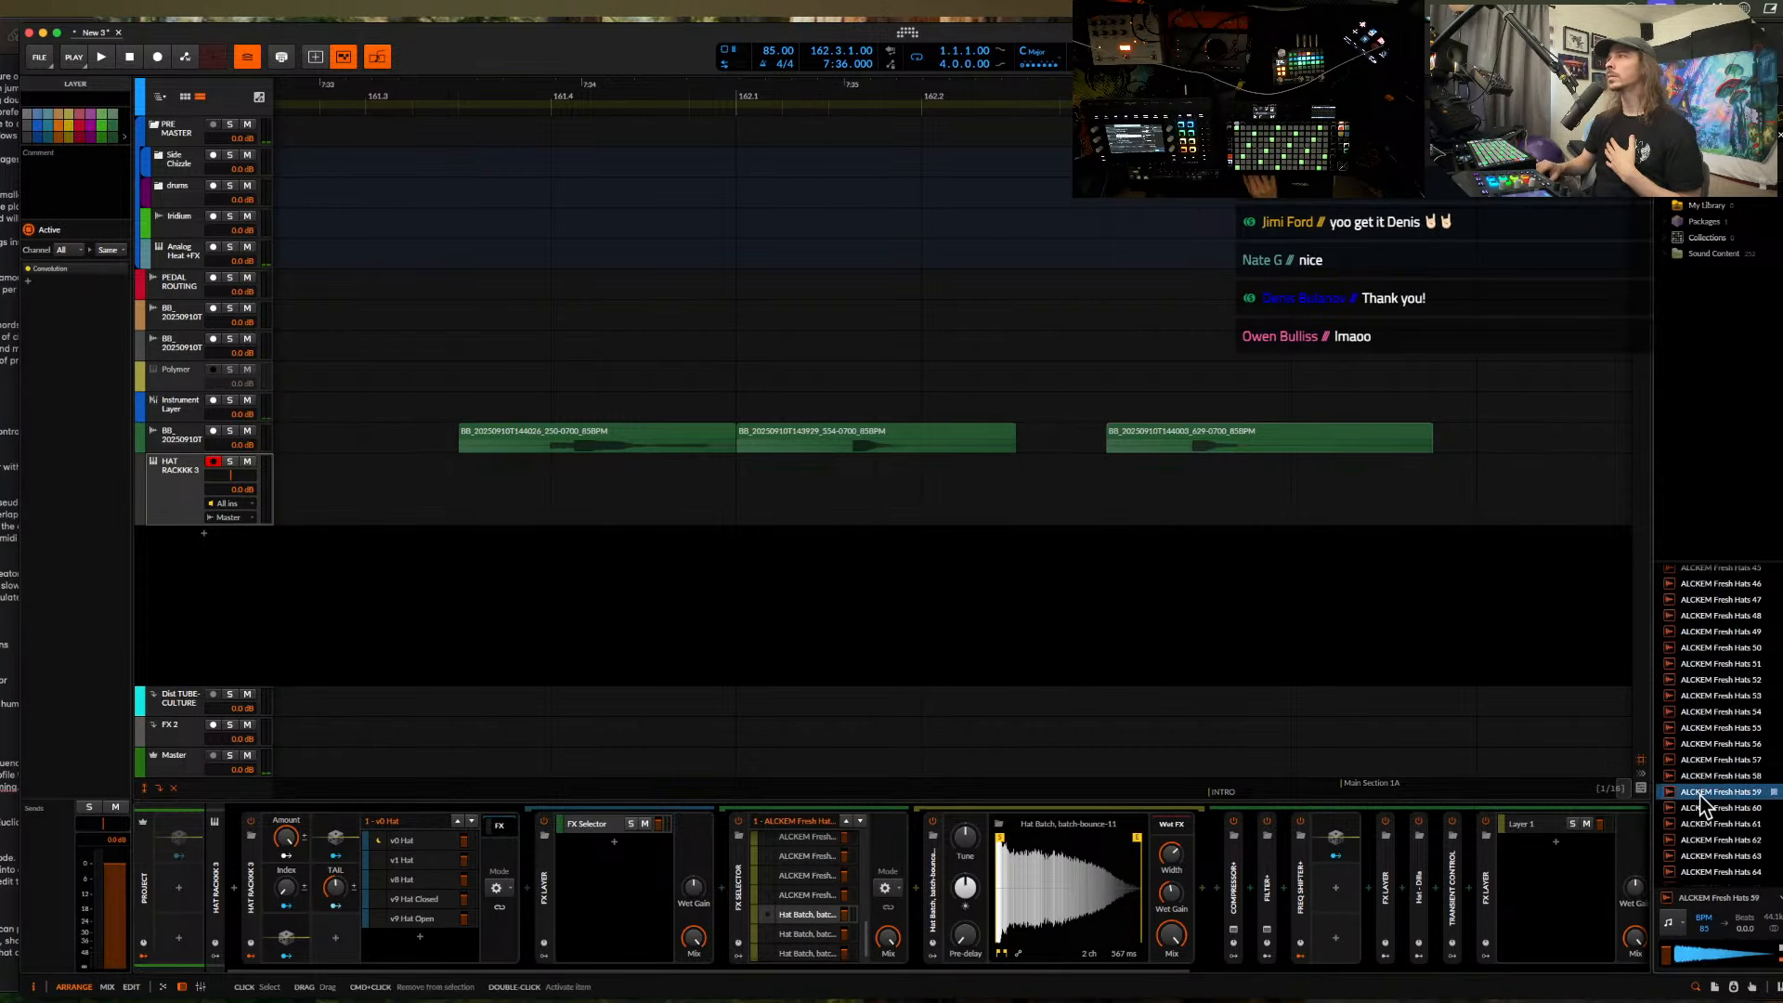
pyautogui.scroll(-3, 1701, 803)
pyautogui.click(1699, 796)
pyautogui.moveTo(1725, 797); pyautogui.dragTo(1081, 904)
# - Replace the batch-bounce-10 impulse with ALCKEM Fresh Hats 102 in its Convolution
pyautogui.scroll(-1, 817, 938)
pyautogui.click(802, 919)
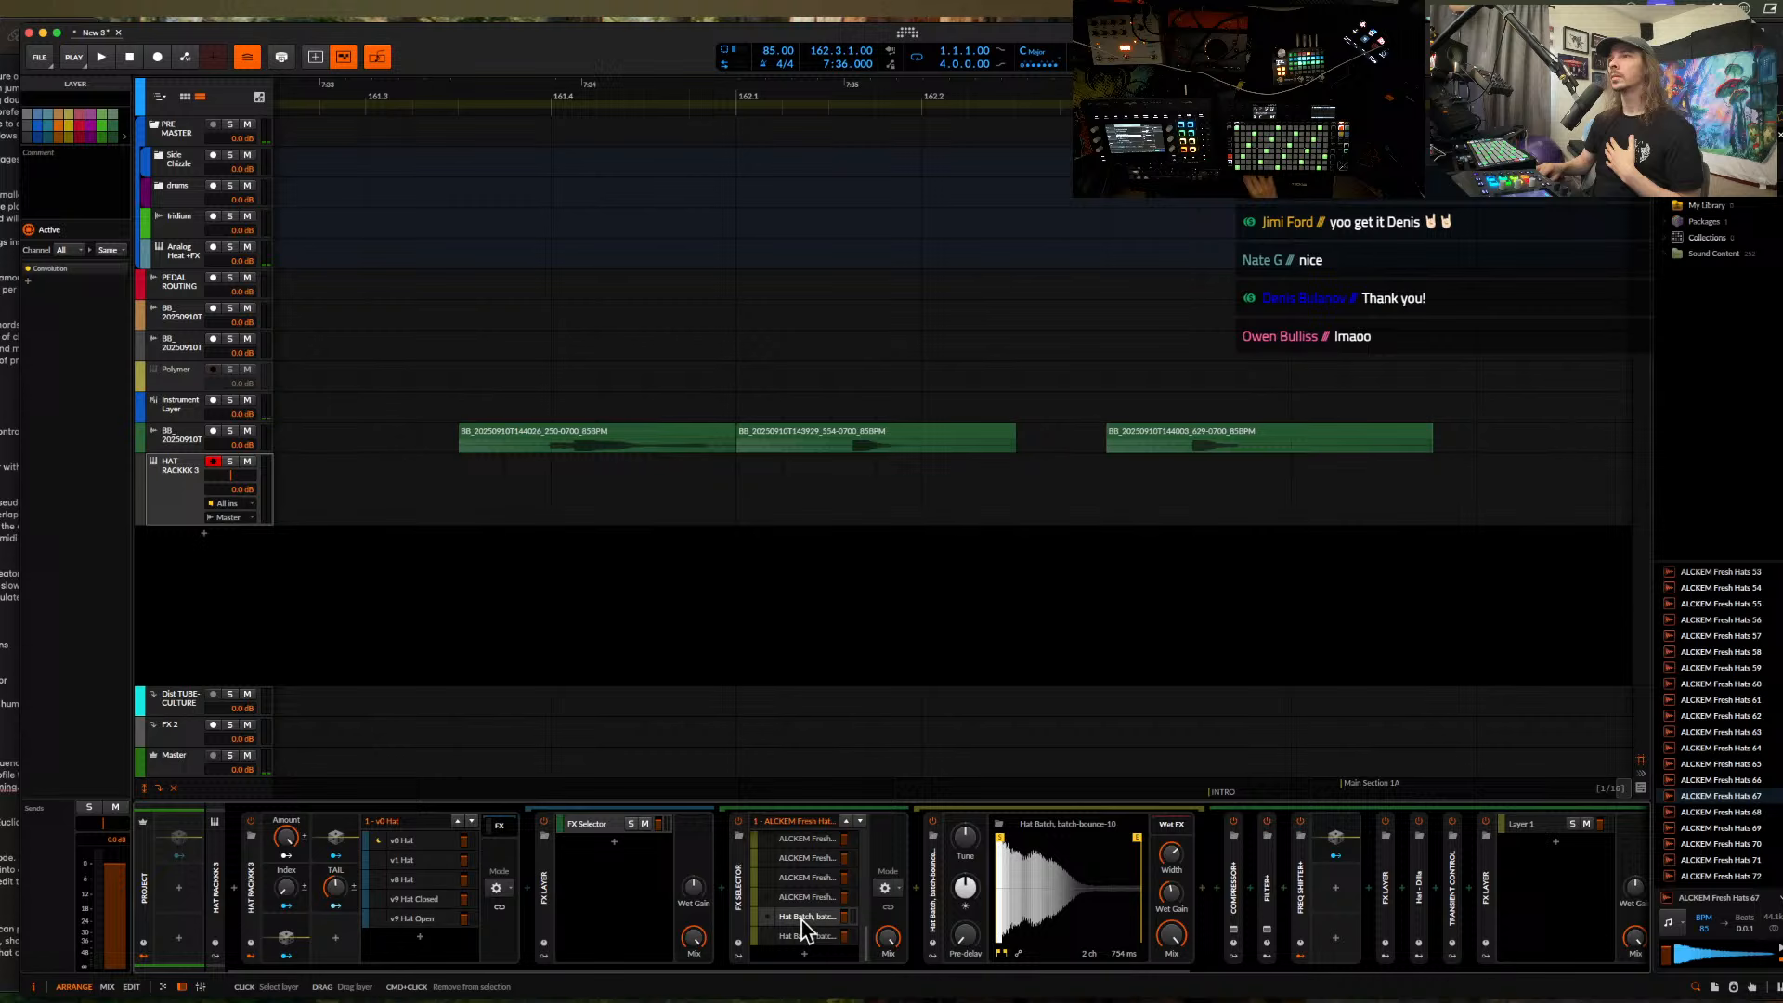
pyautogui.scroll(-8, 1722, 840)
pyautogui.click(1727, 833)
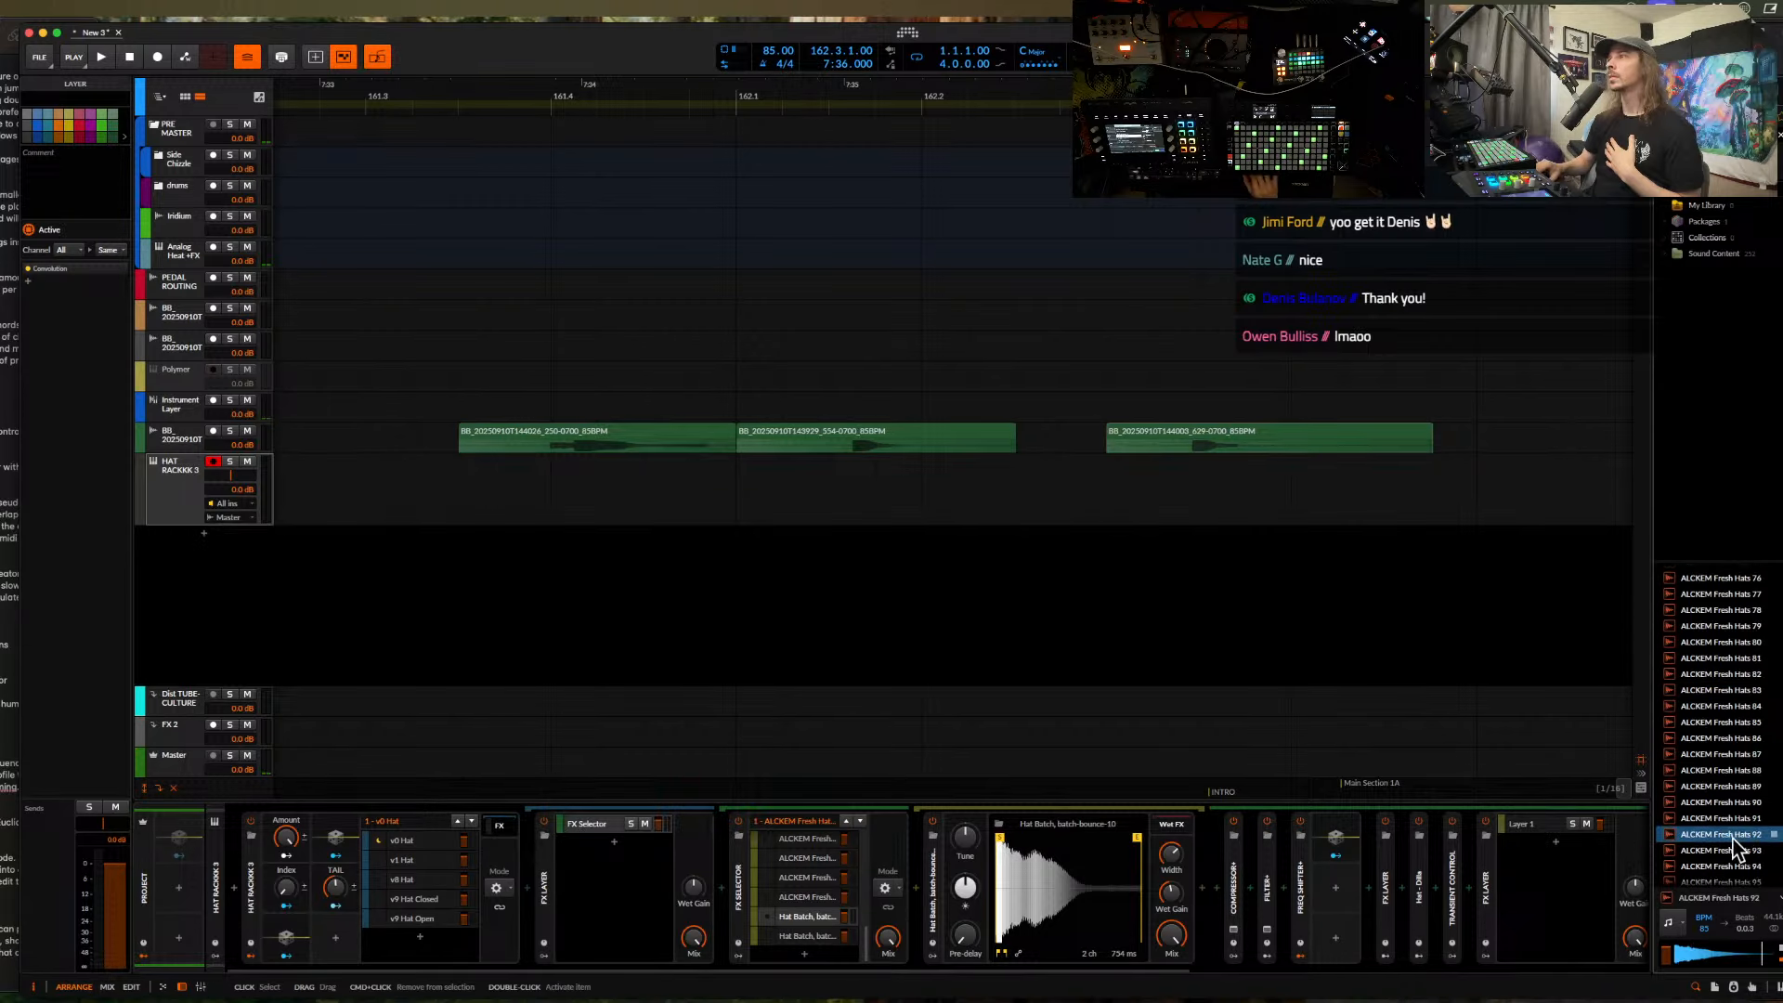
pyautogui.scroll(-3, 1732, 847)
pyautogui.click(1729, 858)
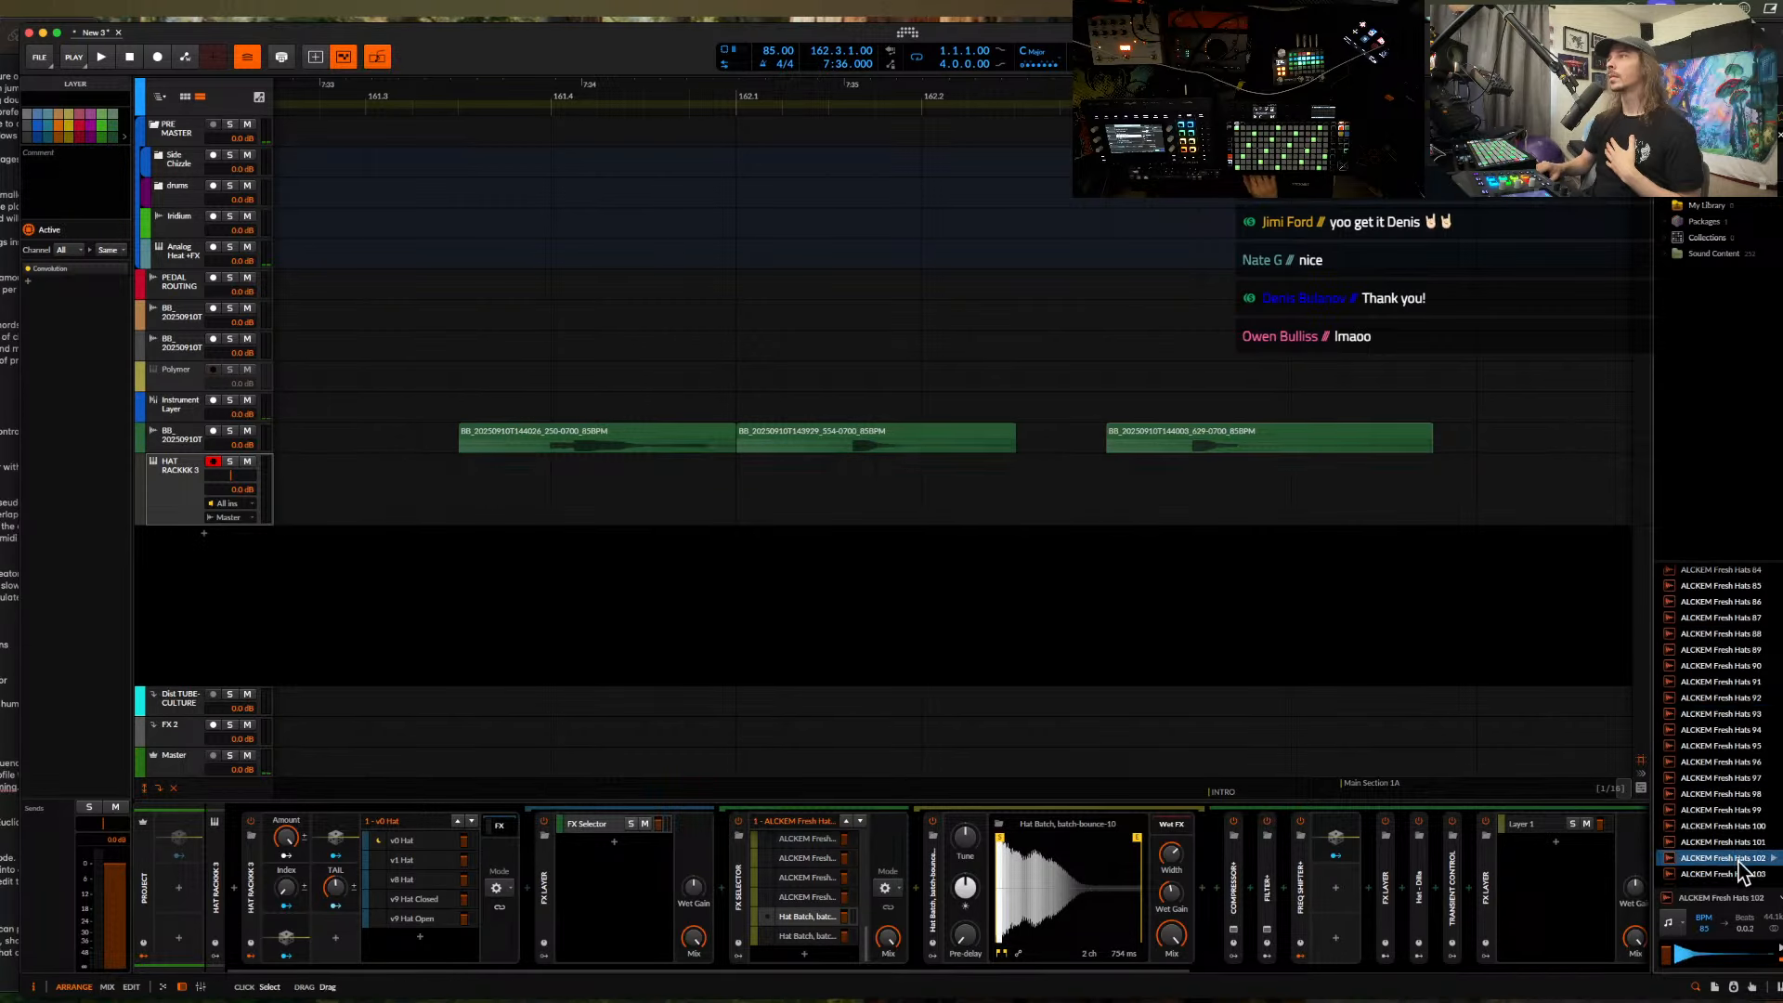
pyautogui.moveTo(1739, 873); pyautogui.dragTo(1068, 886)
# - Replace the batch-bounce-1 impulse in the last FX Selector layer with ALCKEM Fresh Hats 118
pyautogui.click(1713, 873)
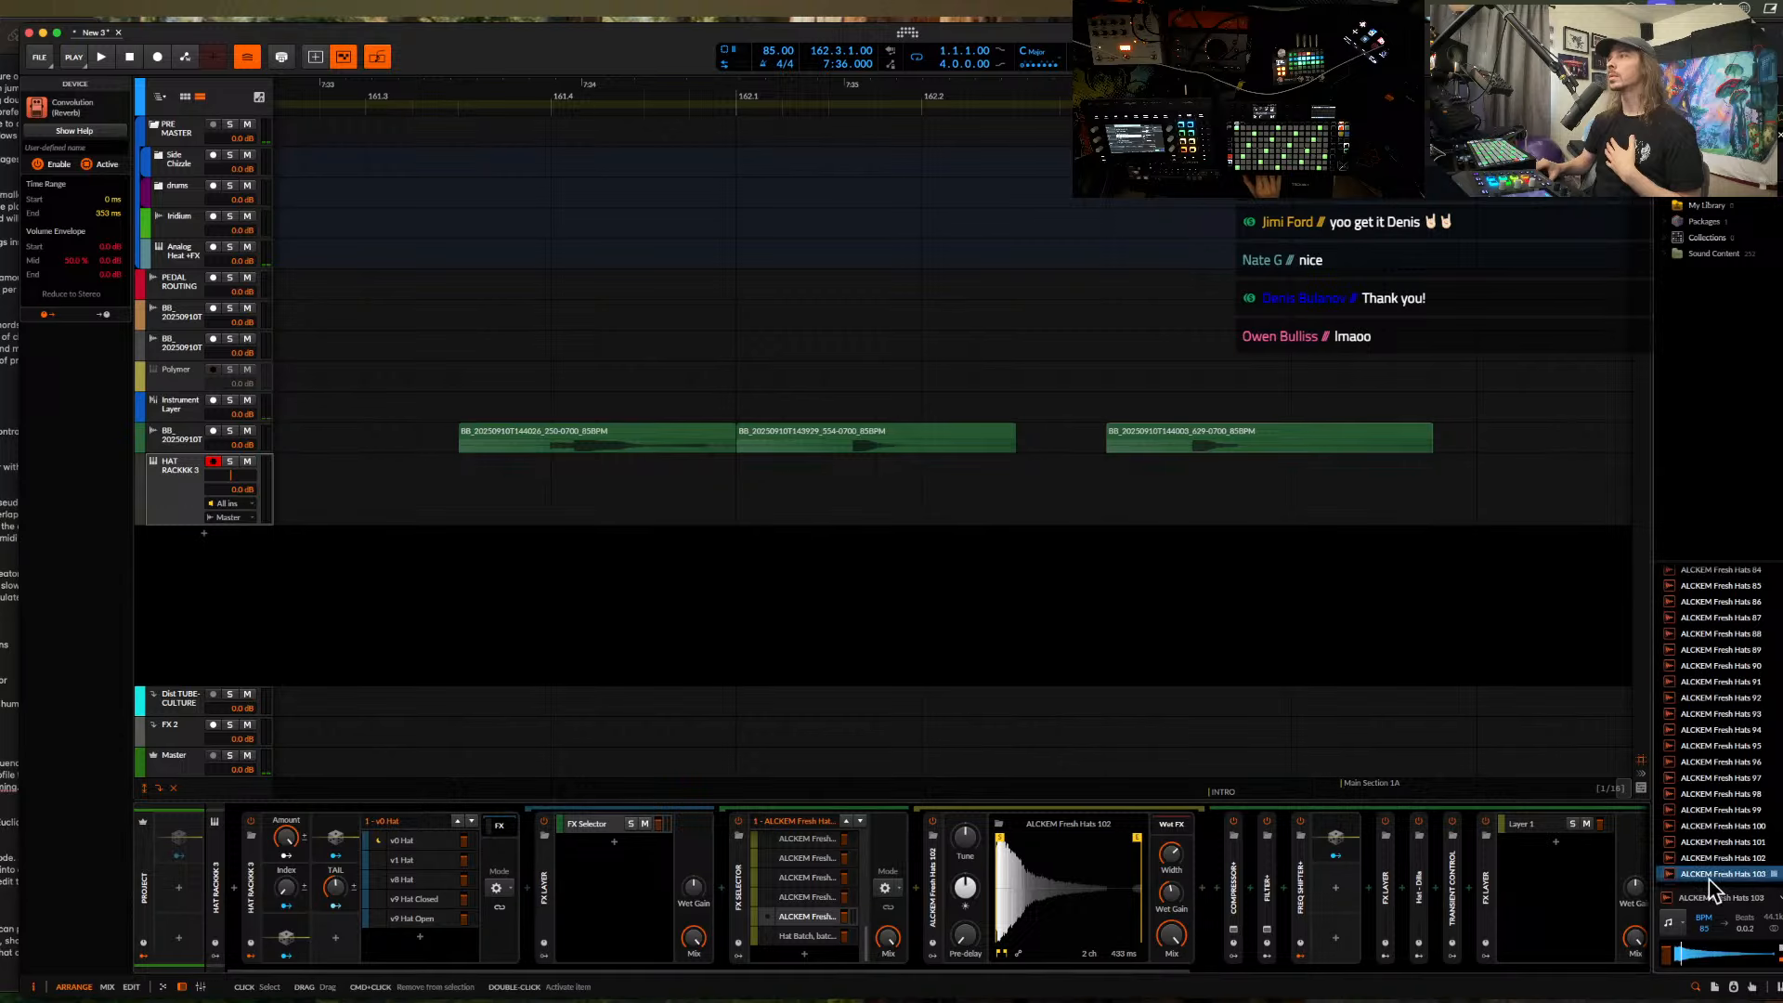
pyautogui.moveTo(1708, 878); pyautogui.dragTo(787, 954)
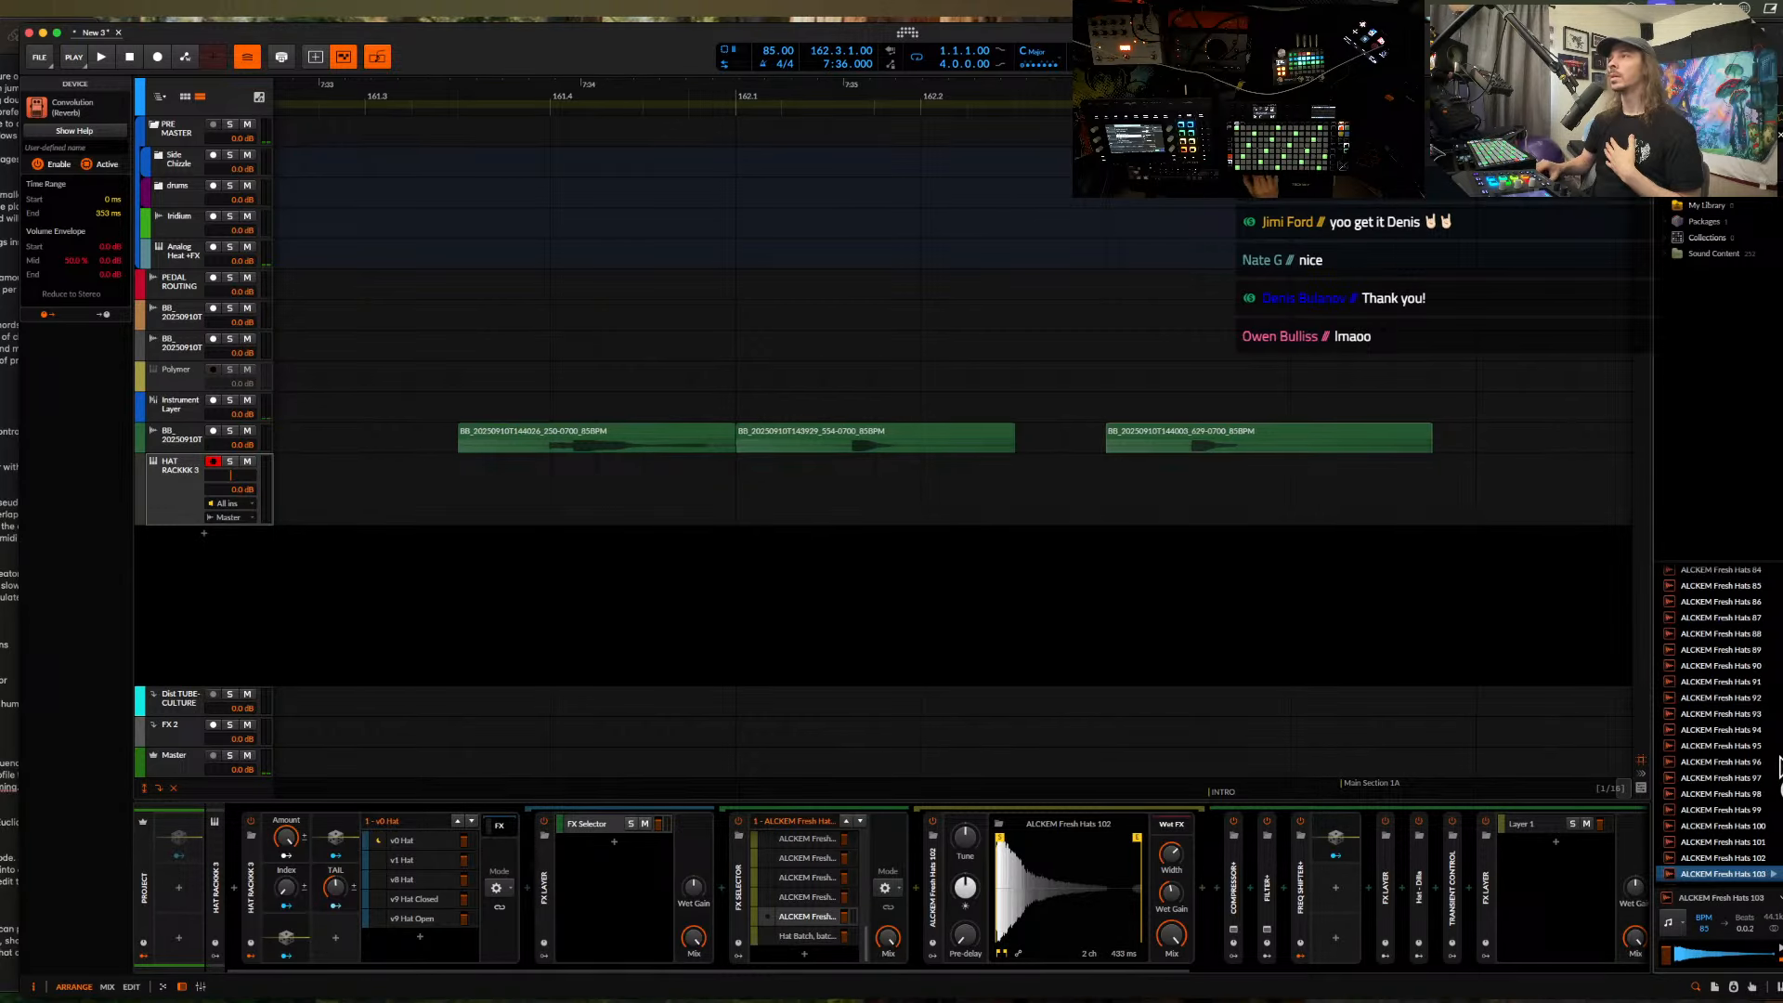
pyautogui.scroll(-7, 1732, 789)
pyautogui.click(1732, 785)
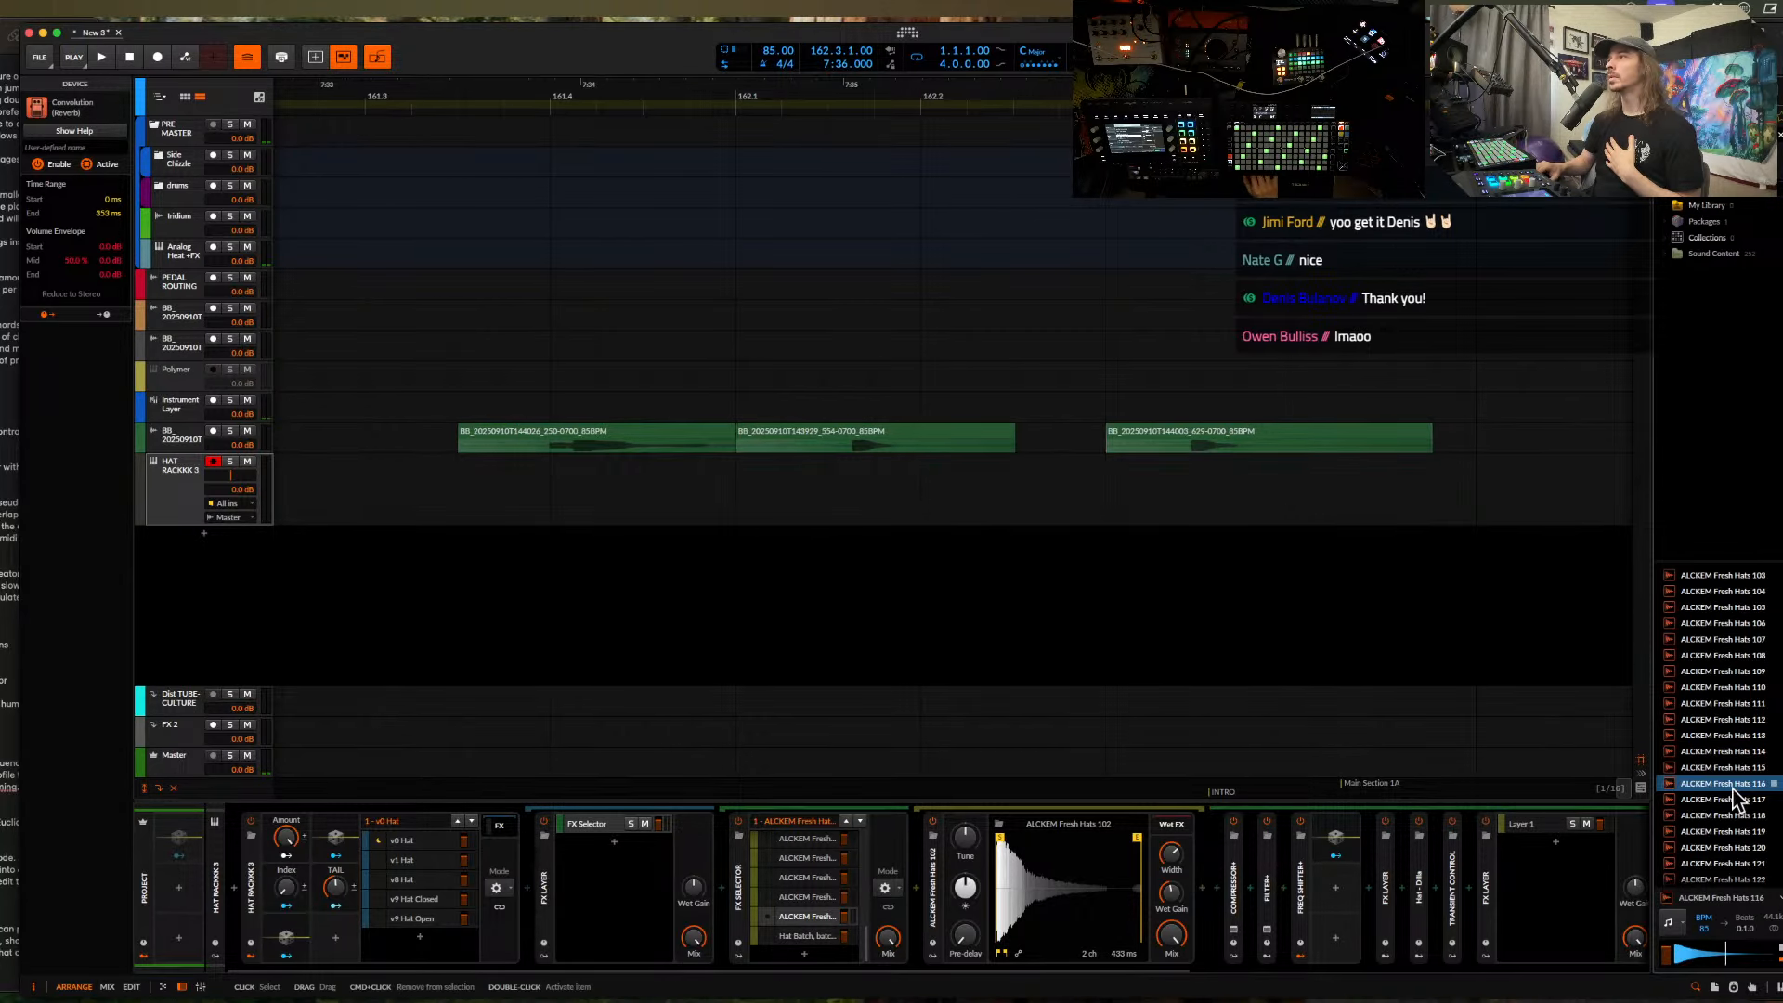
pyautogui.click(1727, 814)
pyautogui.click(846, 938)
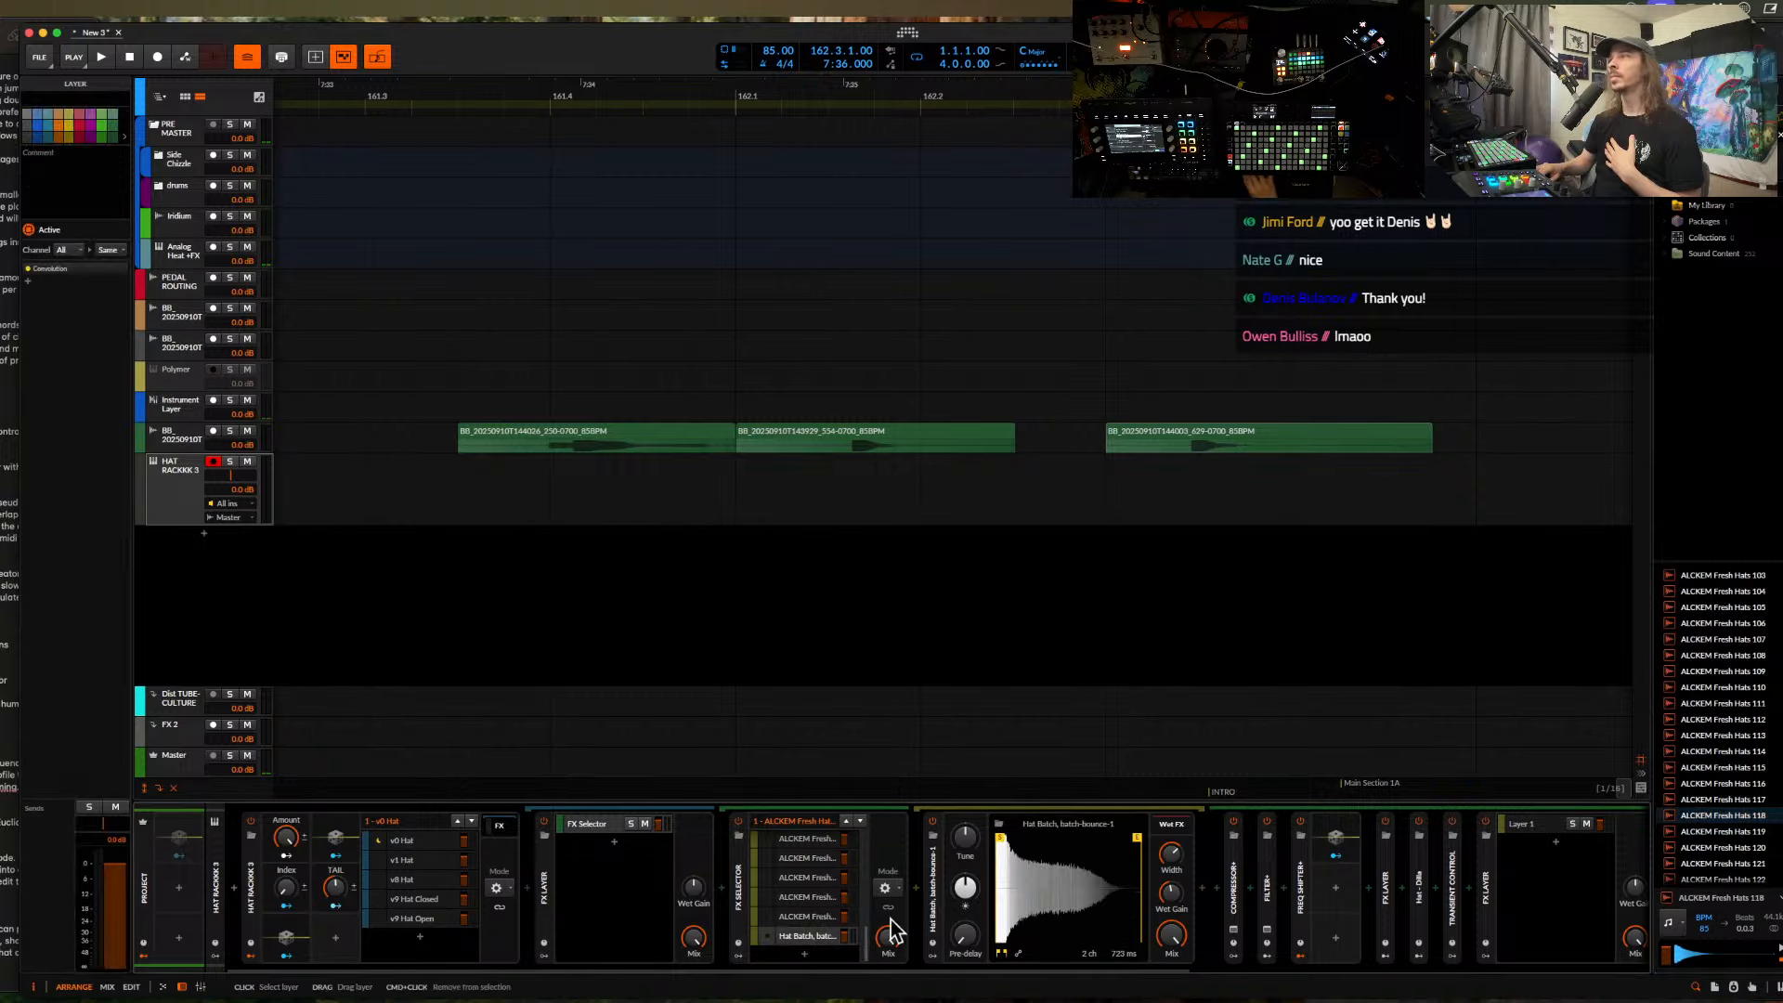
pyautogui.moveTo(1714, 821); pyautogui.dragTo(1067, 864)
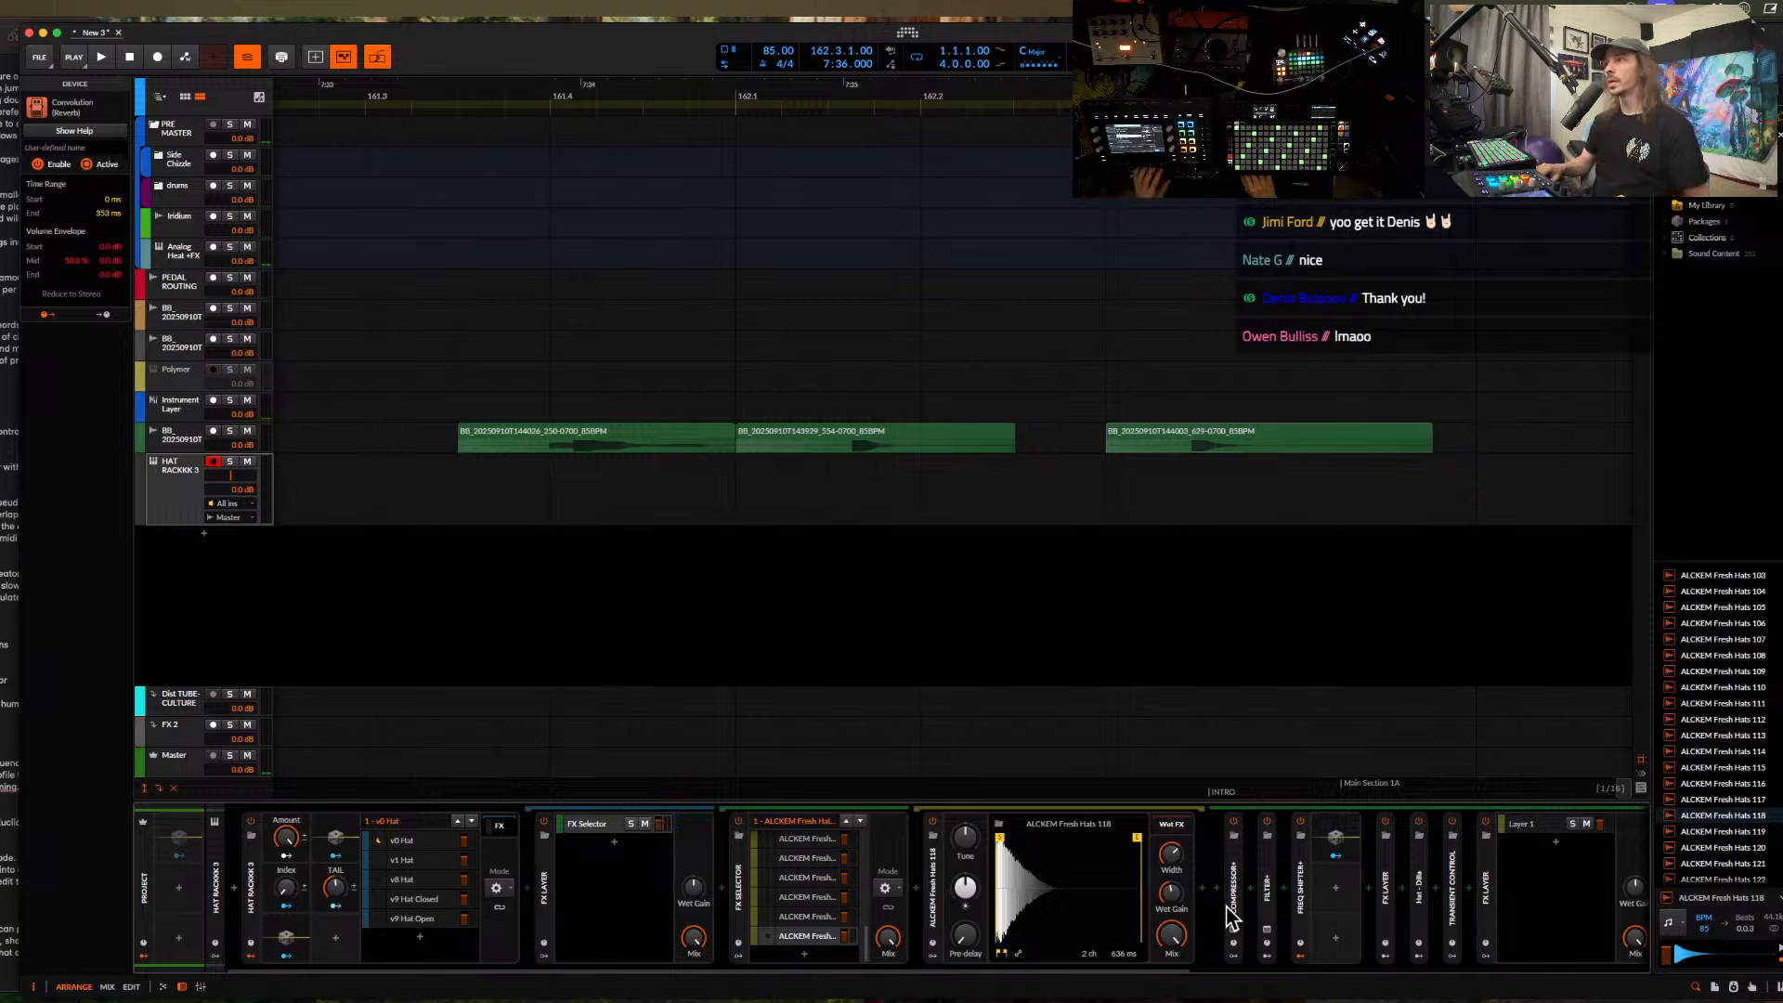
# - Expand the Hat - Dilla Convolution, audition the ALCKEM Fresh Hats samples from 123 onward, and load ALCKEM Fresh Hats 193 as its impulse
pyautogui.click(1418, 896)
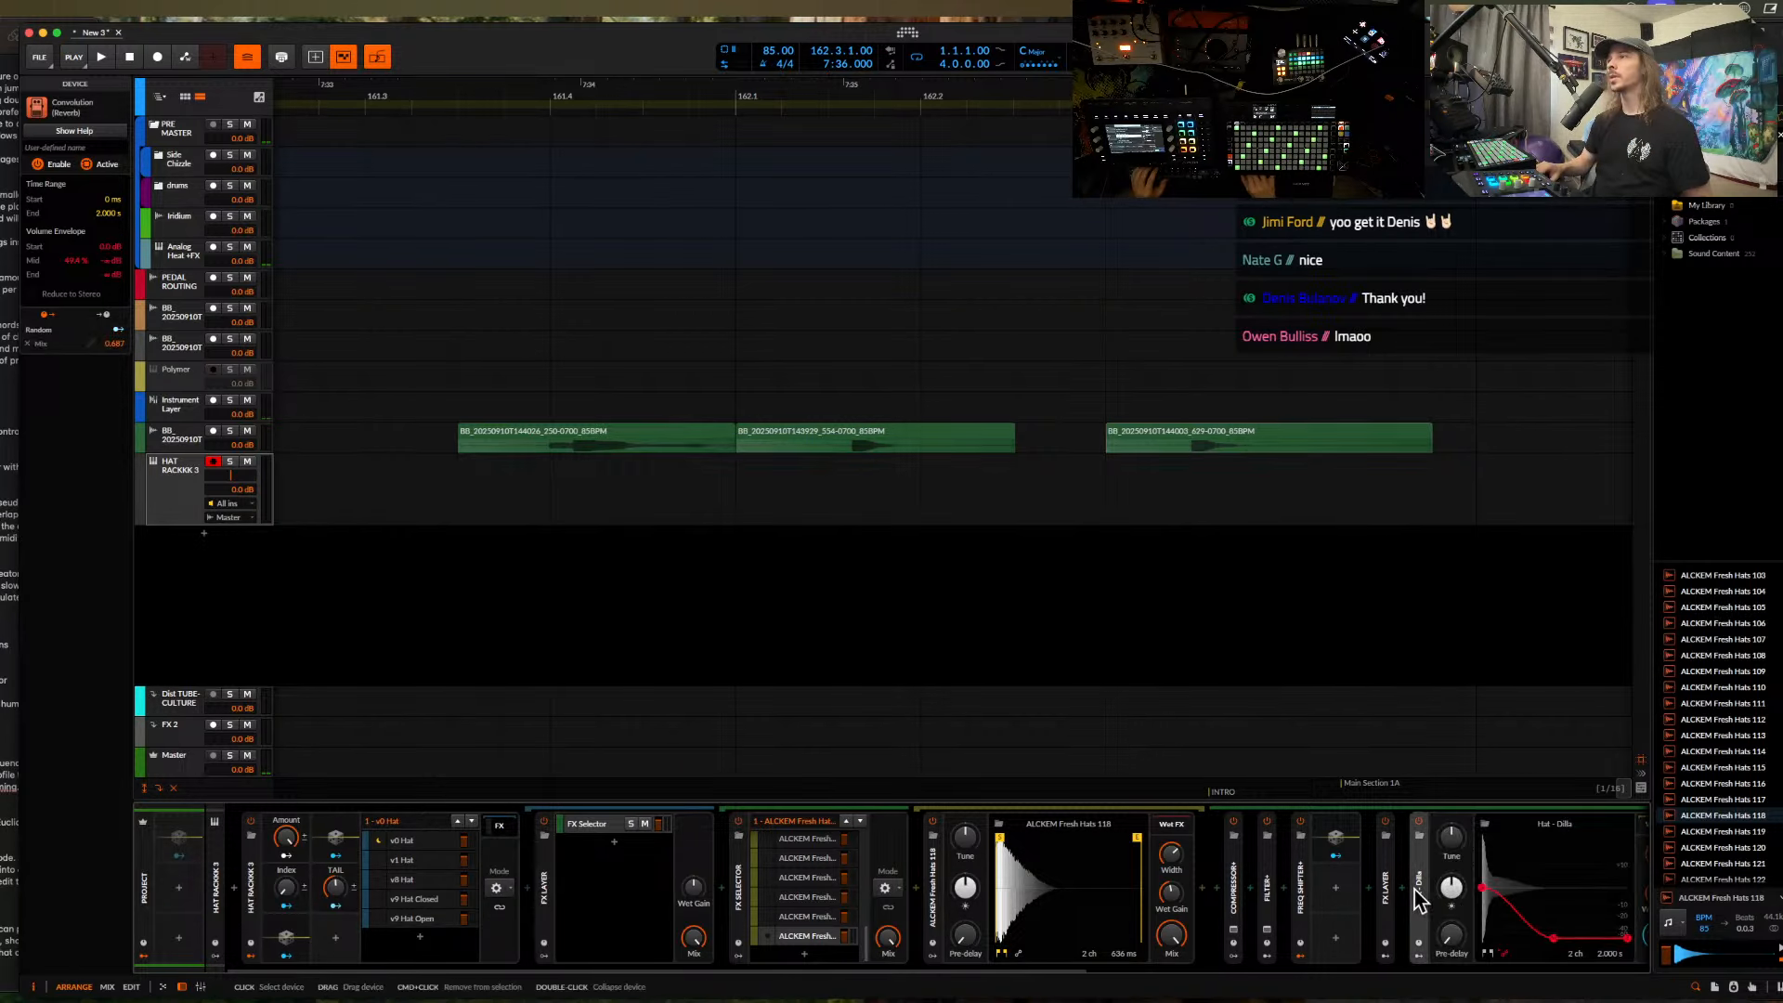
pyautogui.scroll(-6, 1708, 827)
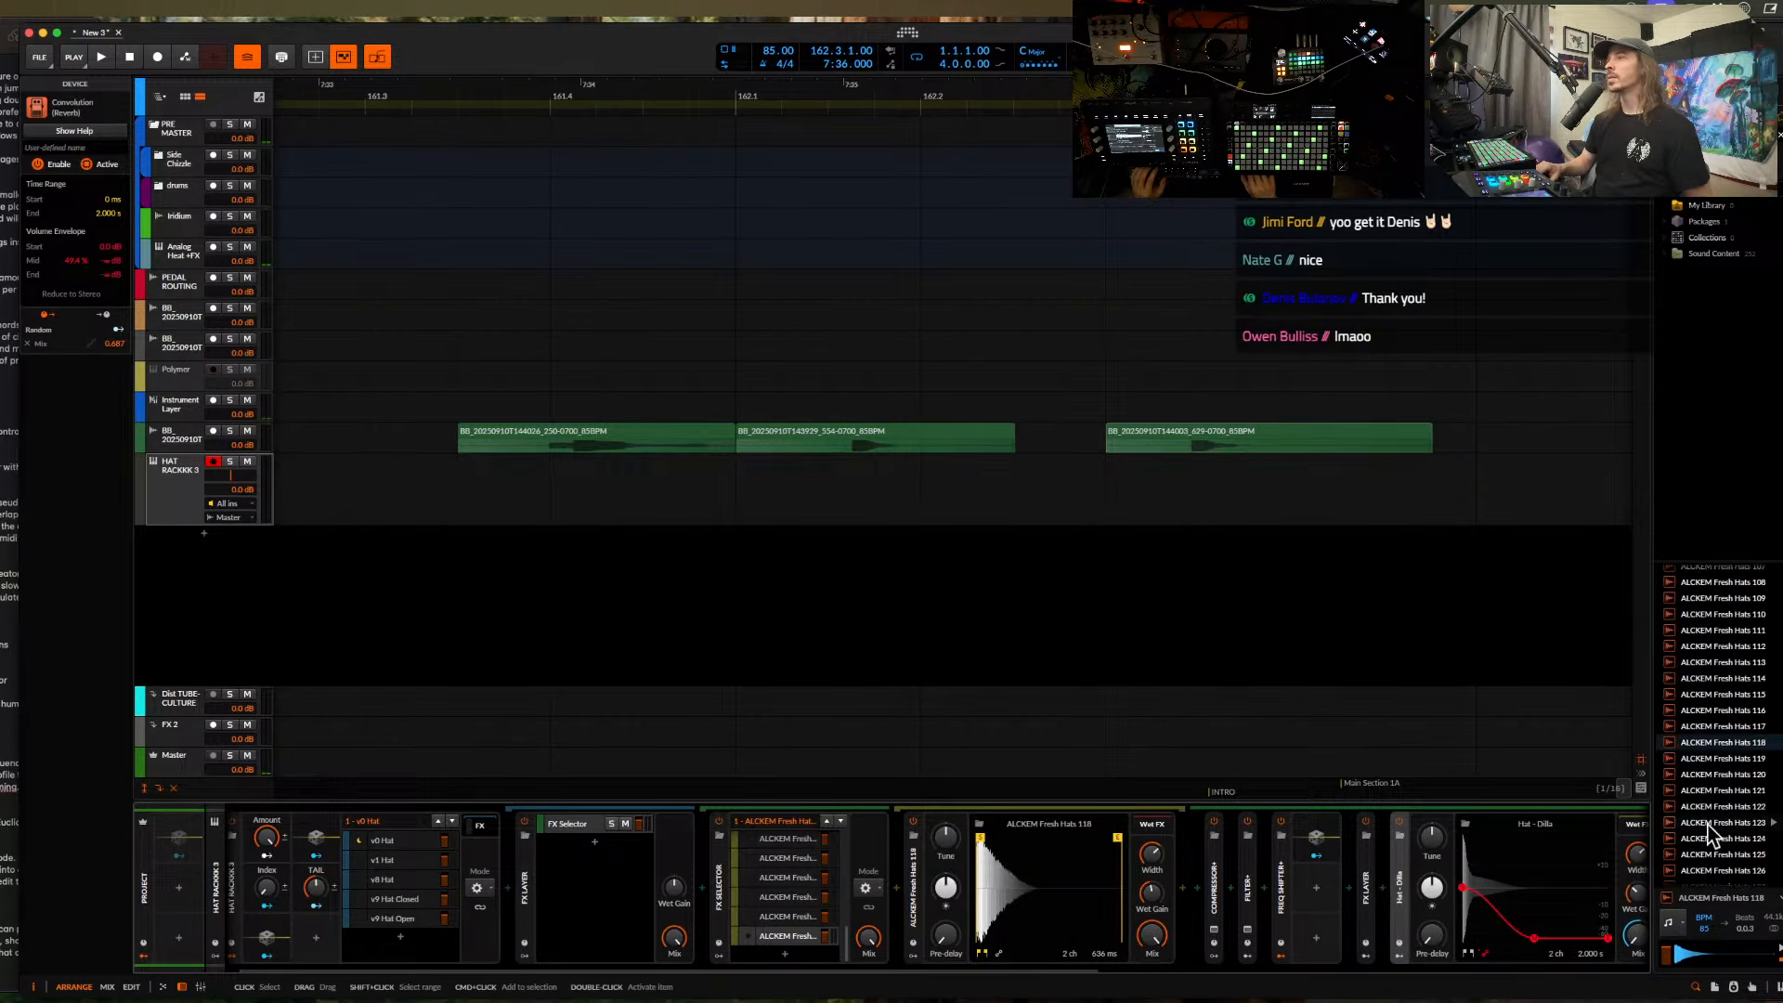
pyautogui.click(1707, 829)
pyautogui.press('Down')
pyautogui.press('Down')
pyautogui.press('Down')
pyautogui.press('Down')
pyautogui.press('Down')
pyautogui.press('Down')
pyautogui.press('Down')
pyautogui.press('Down')
pyautogui.press('Down')
pyautogui.press('Down')
pyautogui.press('Down')
pyautogui.press('Down')
pyautogui.press('Down')
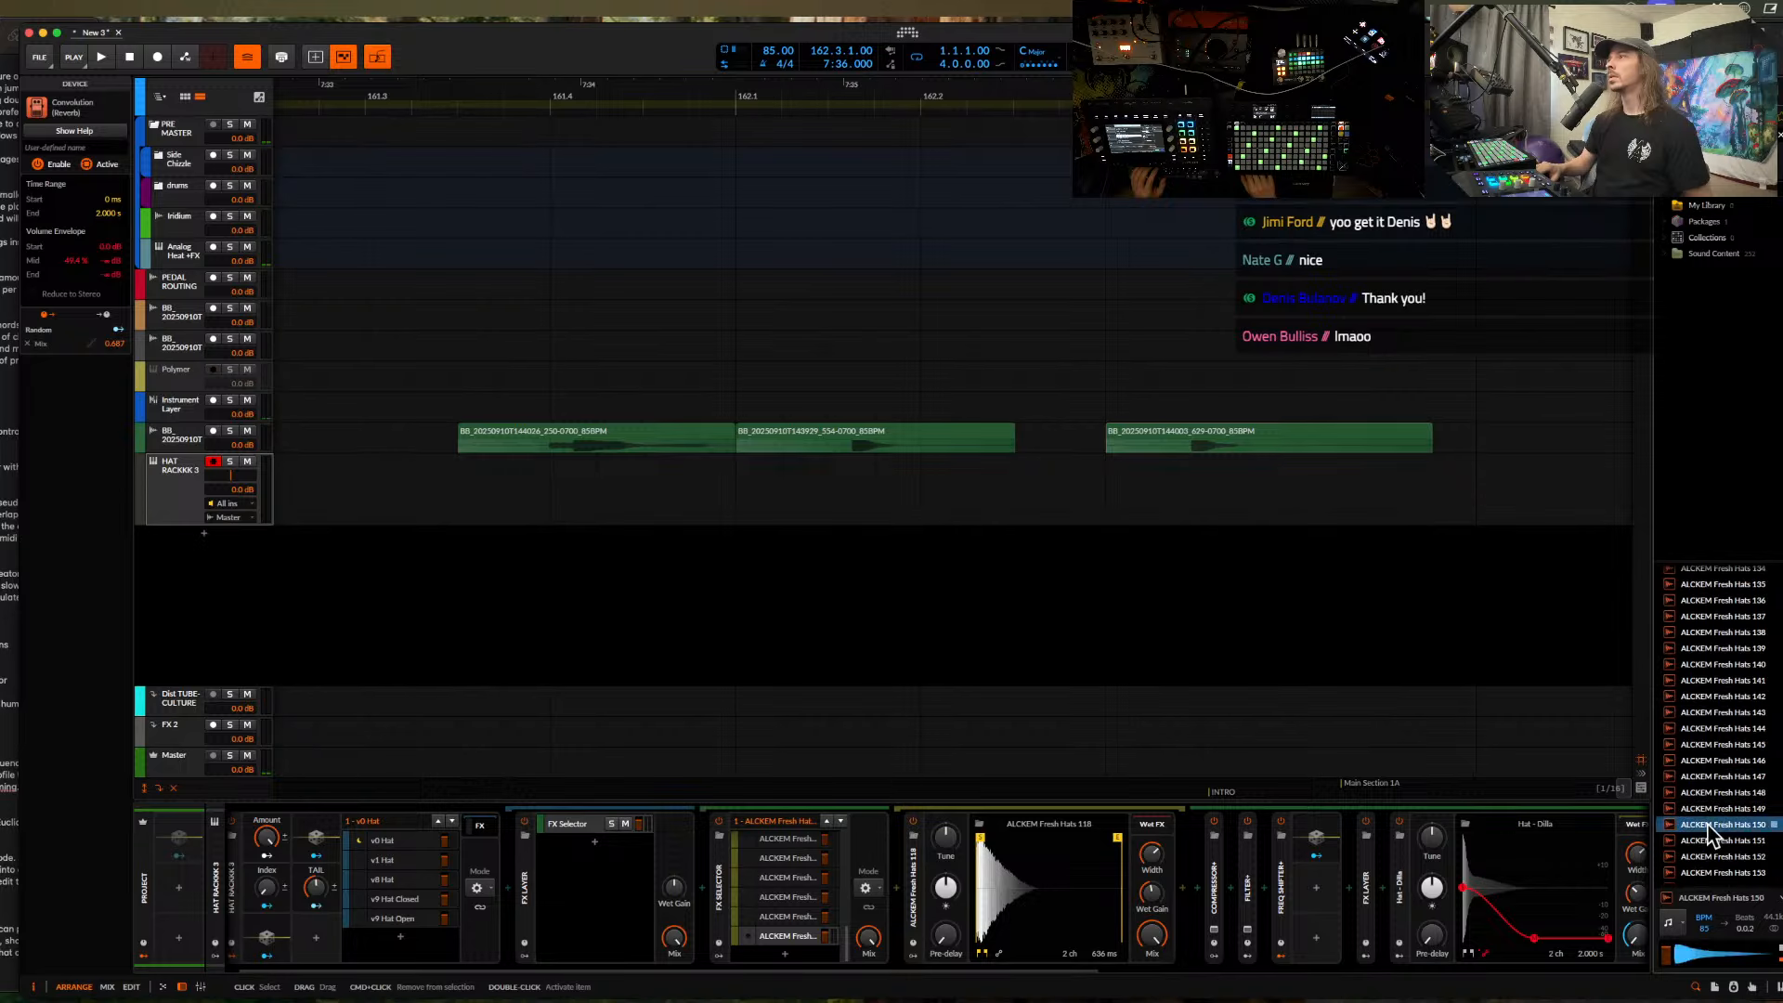
pyautogui.press('Down')
pyautogui.press('Down')
pyautogui.press('Down')
pyautogui.press('Down')
pyautogui.press('Down')
pyautogui.press('Down')
pyautogui.press('Down')
pyautogui.press('Down')
pyautogui.press('Down')
pyautogui.press('Down')
pyautogui.press('Down')
pyautogui.press('Down')
pyautogui.press('Down')
pyautogui.press('Down')
pyautogui.press('Down')
pyautogui.press('Down')
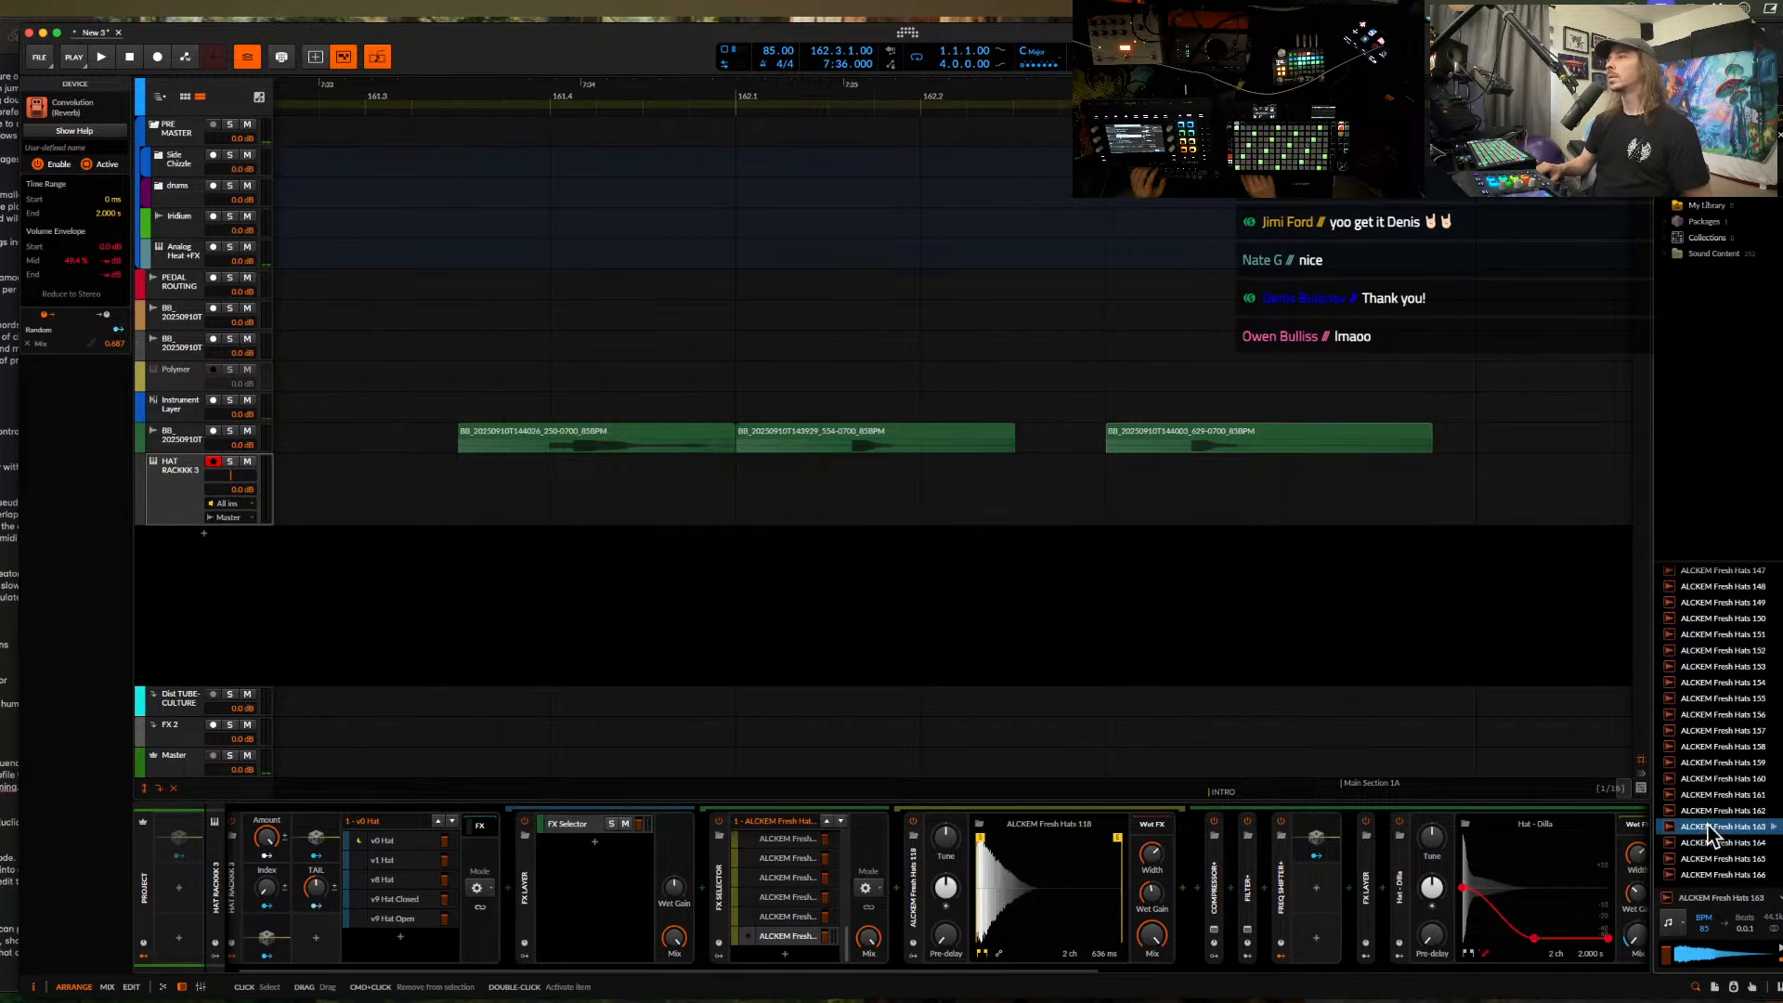
pyautogui.press('Down')
pyautogui.press('Down')
pyautogui.press('Down')
pyautogui.press('Down')
pyautogui.press('Down')
pyautogui.press('Down')
pyautogui.press('Down')
pyautogui.press('Down')
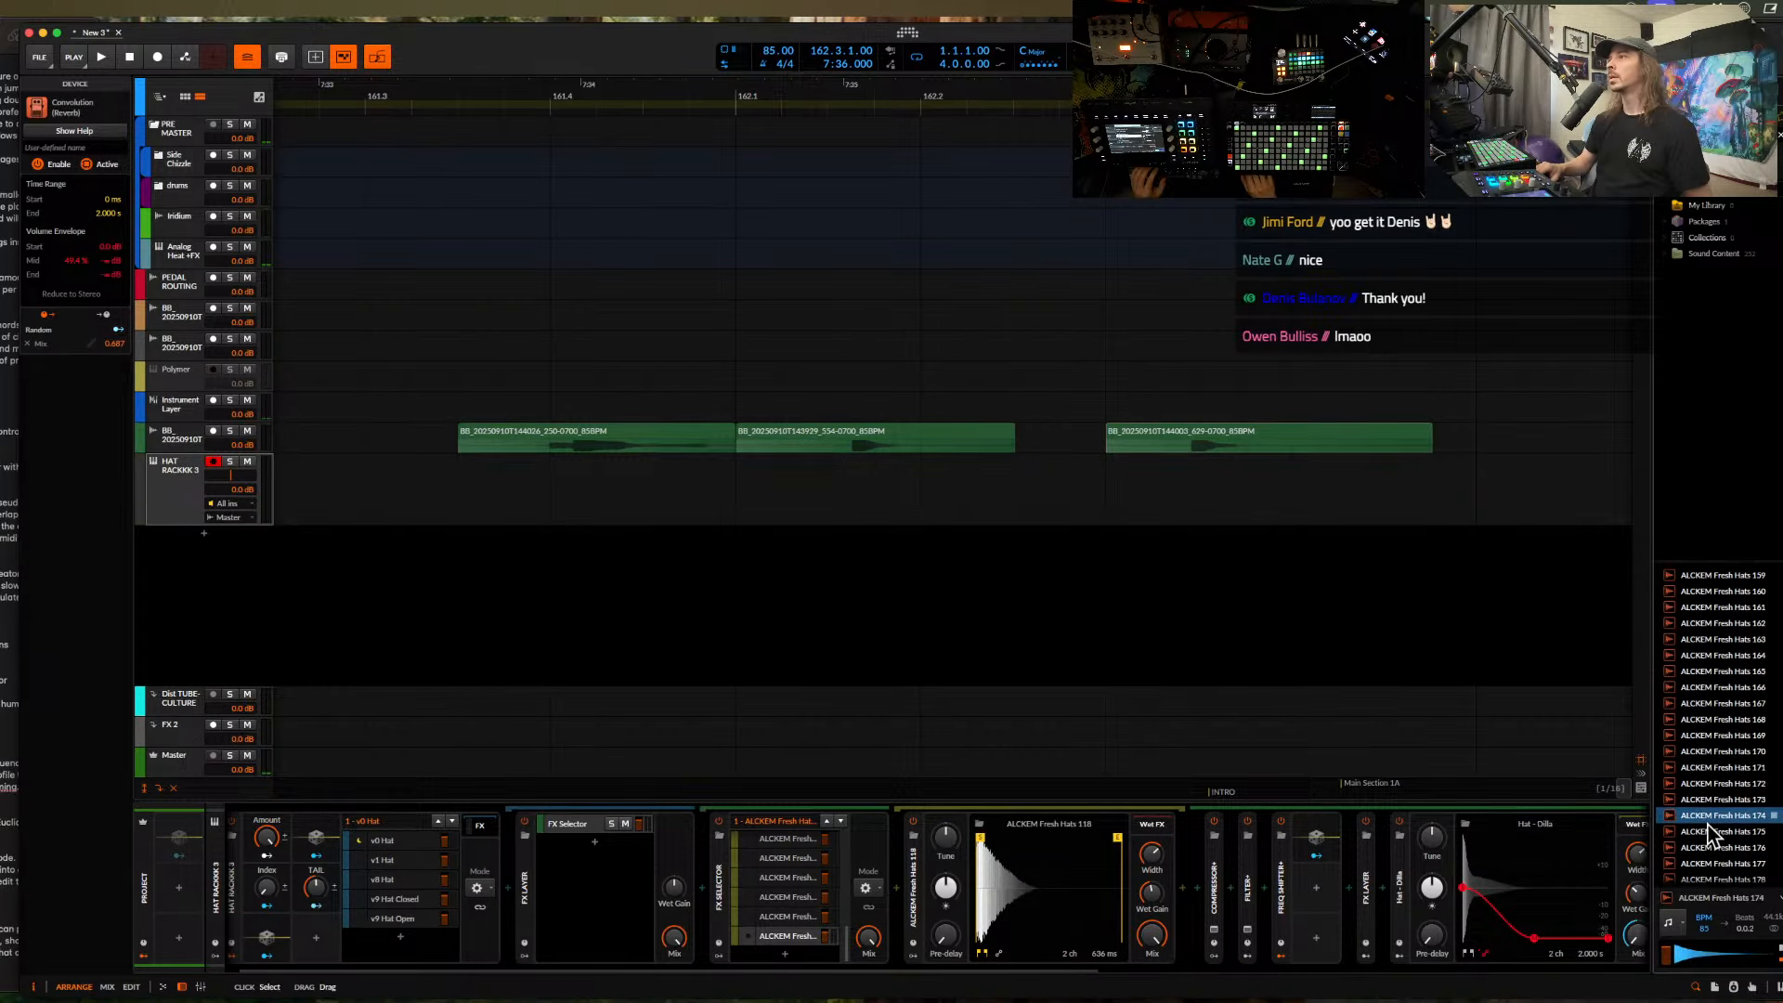
pyautogui.press('Down')
pyautogui.press('Down')
pyautogui.press('Down')
pyautogui.press('Down')
pyautogui.press('Down')
pyautogui.press('Down')
pyautogui.press('Down')
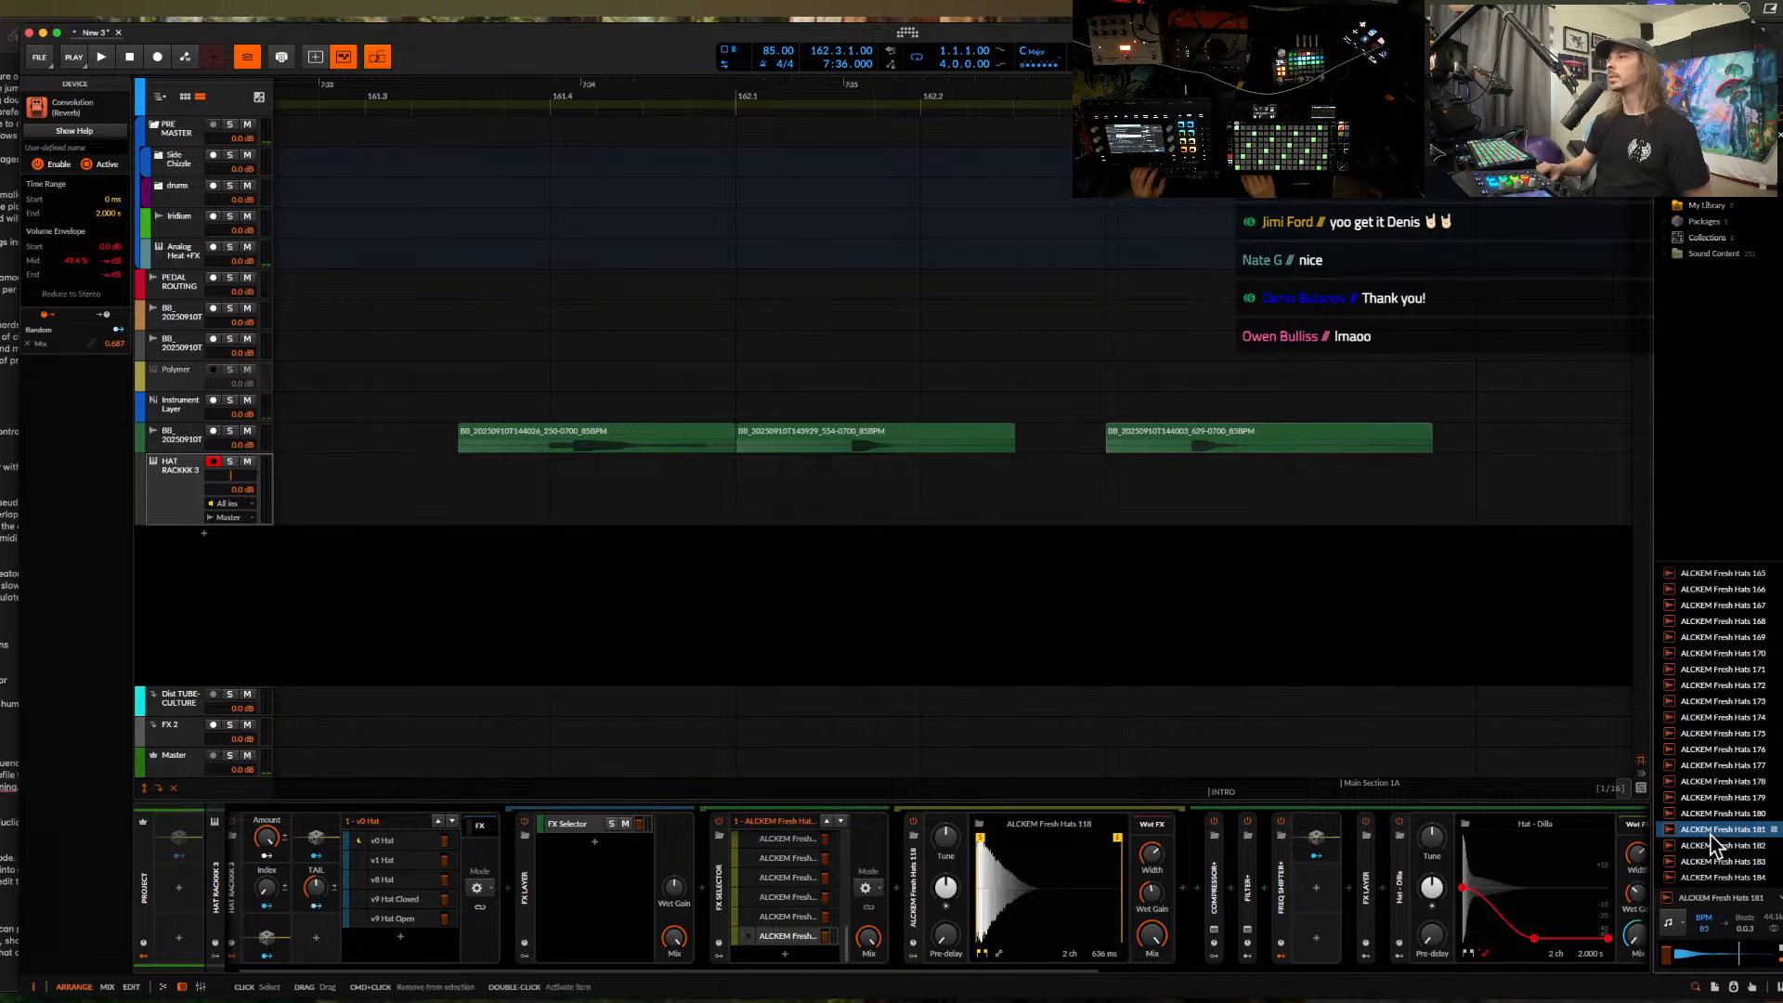
pyautogui.press('Down')
pyautogui.press('Down')
pyautogui.press('Down')
pyautogui.press('Down')
pyautogui.press('Down')
pyautogui.press('Down')
pyautogui.press('Down')
pyautogui.press('Down')
pyautogui.press('Down')
pyautogui.press('Down')
pyautogui.press('Down')
pyautogui.press('Down')
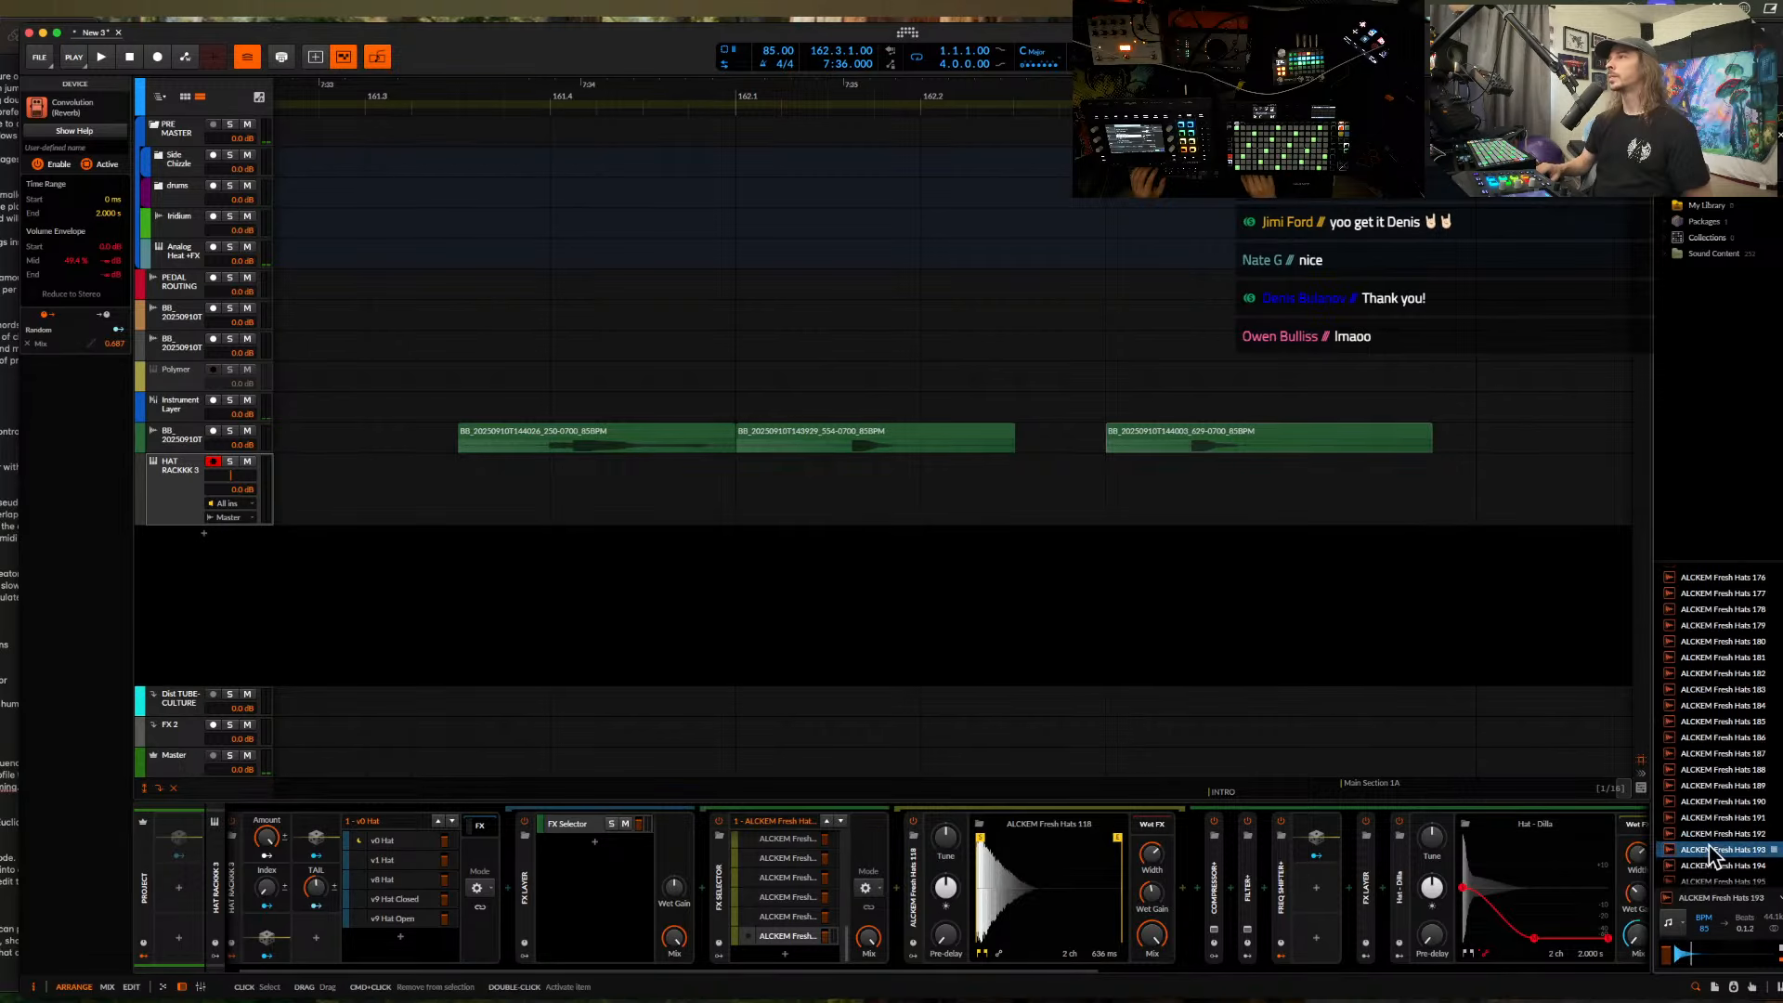
pyautogui.scroll(2, 1711, 743)
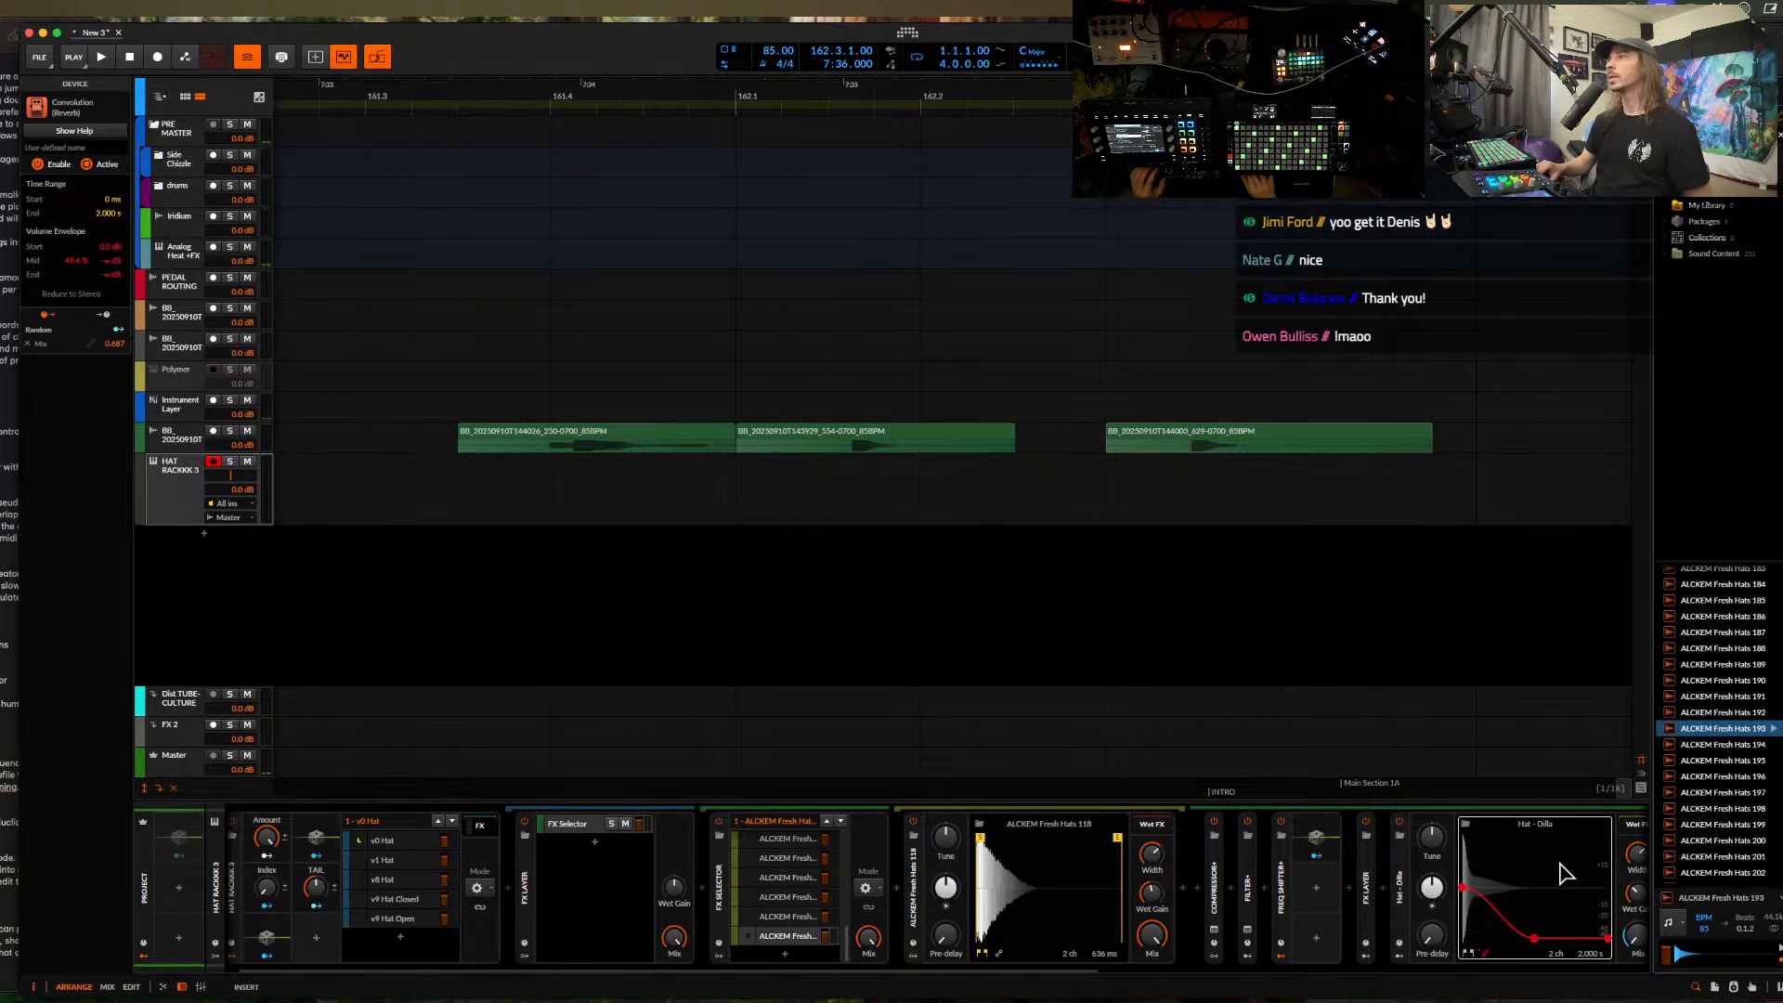
pyautogui.moveTo(1553, 873); pyautogui.dragTo(1532, 896)
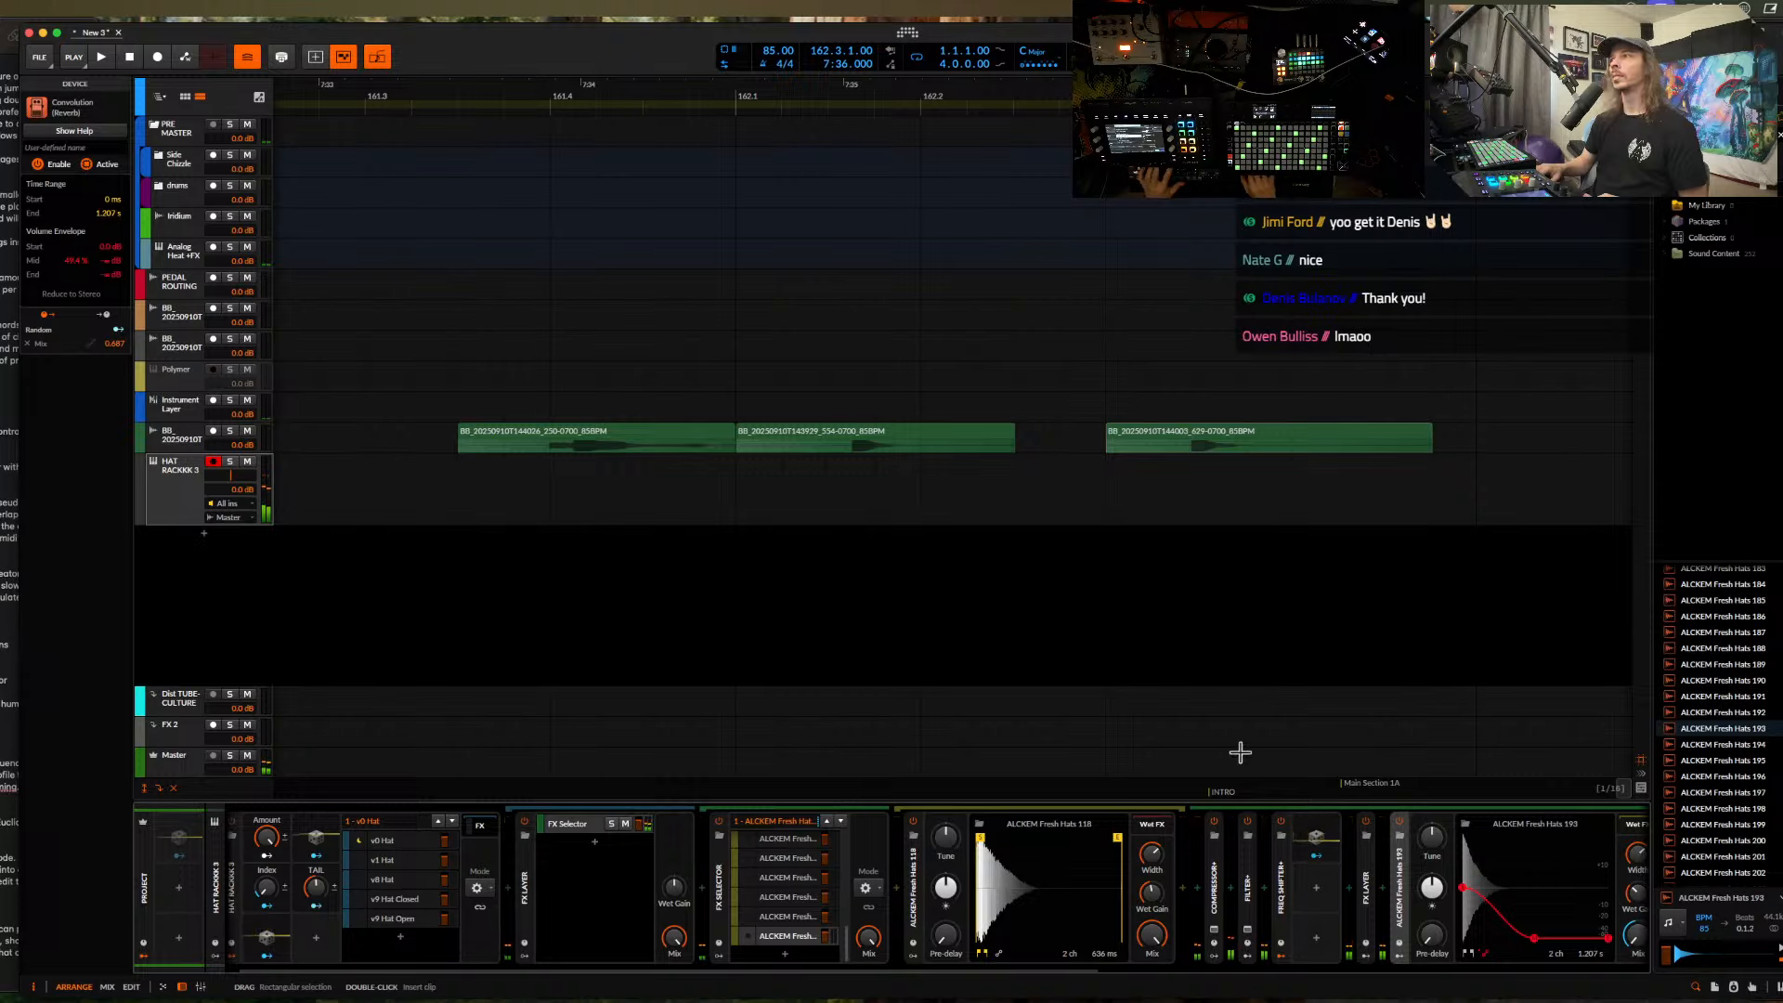
# - Show the master's Rolling Sampler and replace the ALCKEM Fresh Hats 193 impulse with ALCKEM Fresh Hats 199
pyautogui.hscroll(4, 1263, 896)
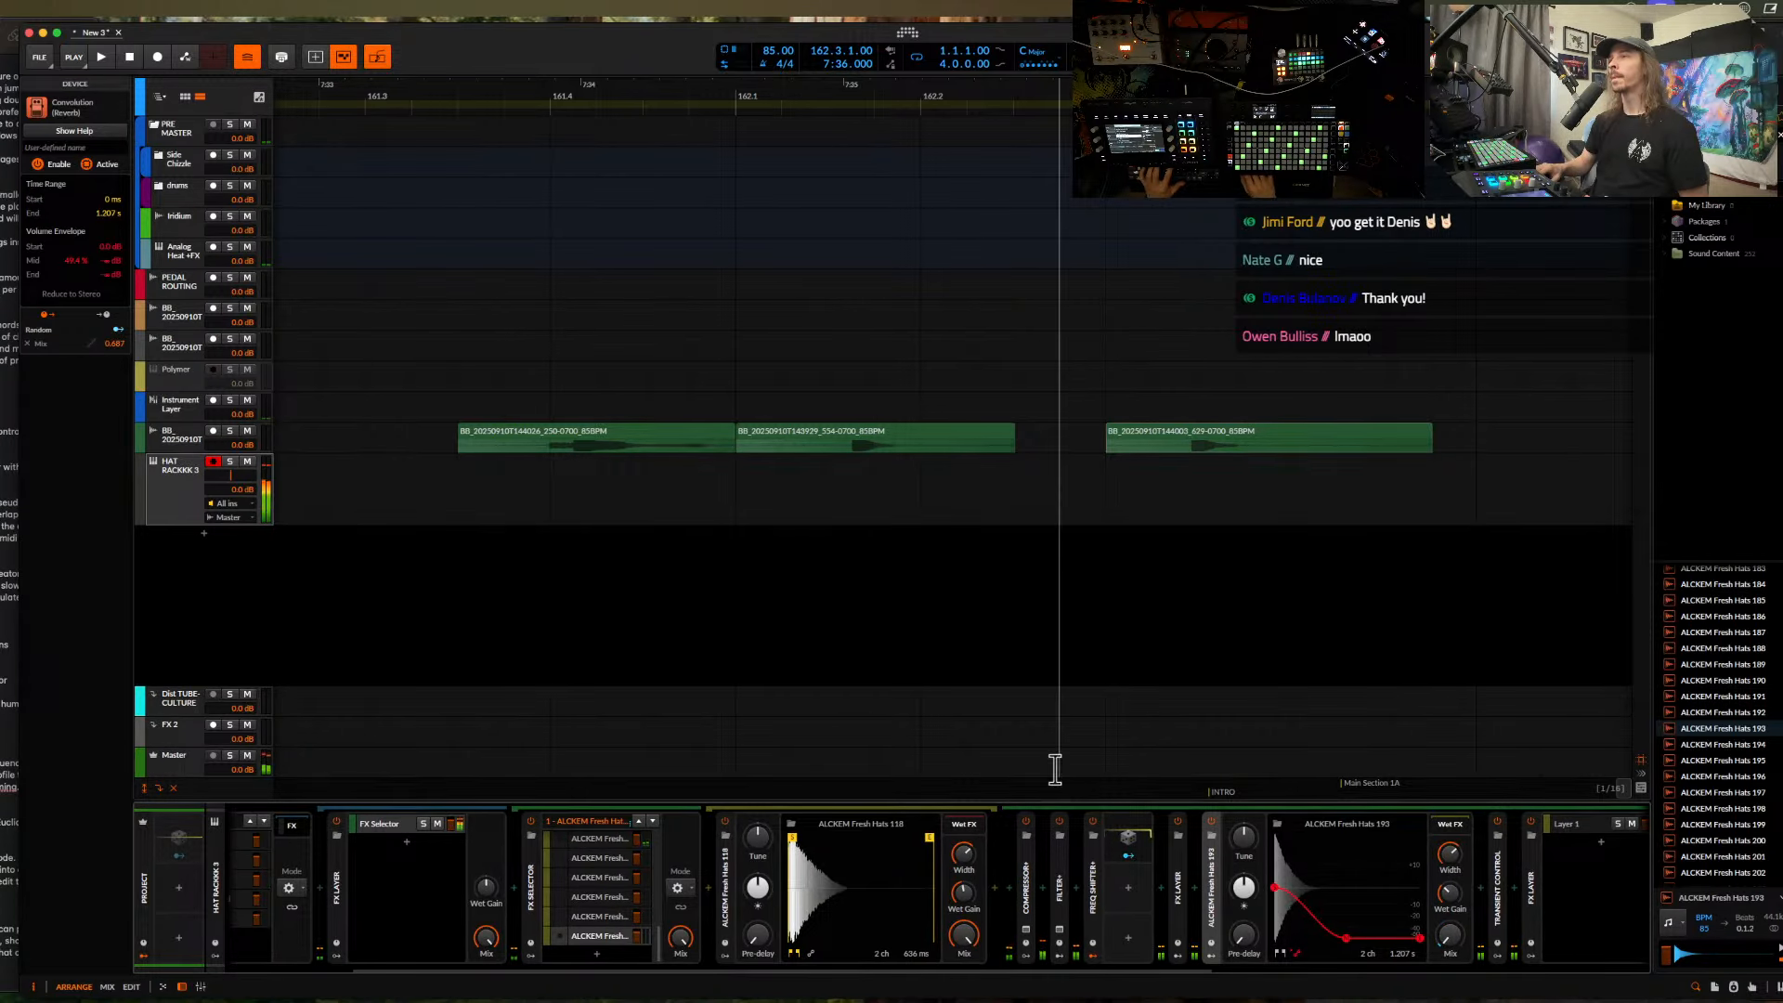
pyautogui.click(184, 762)
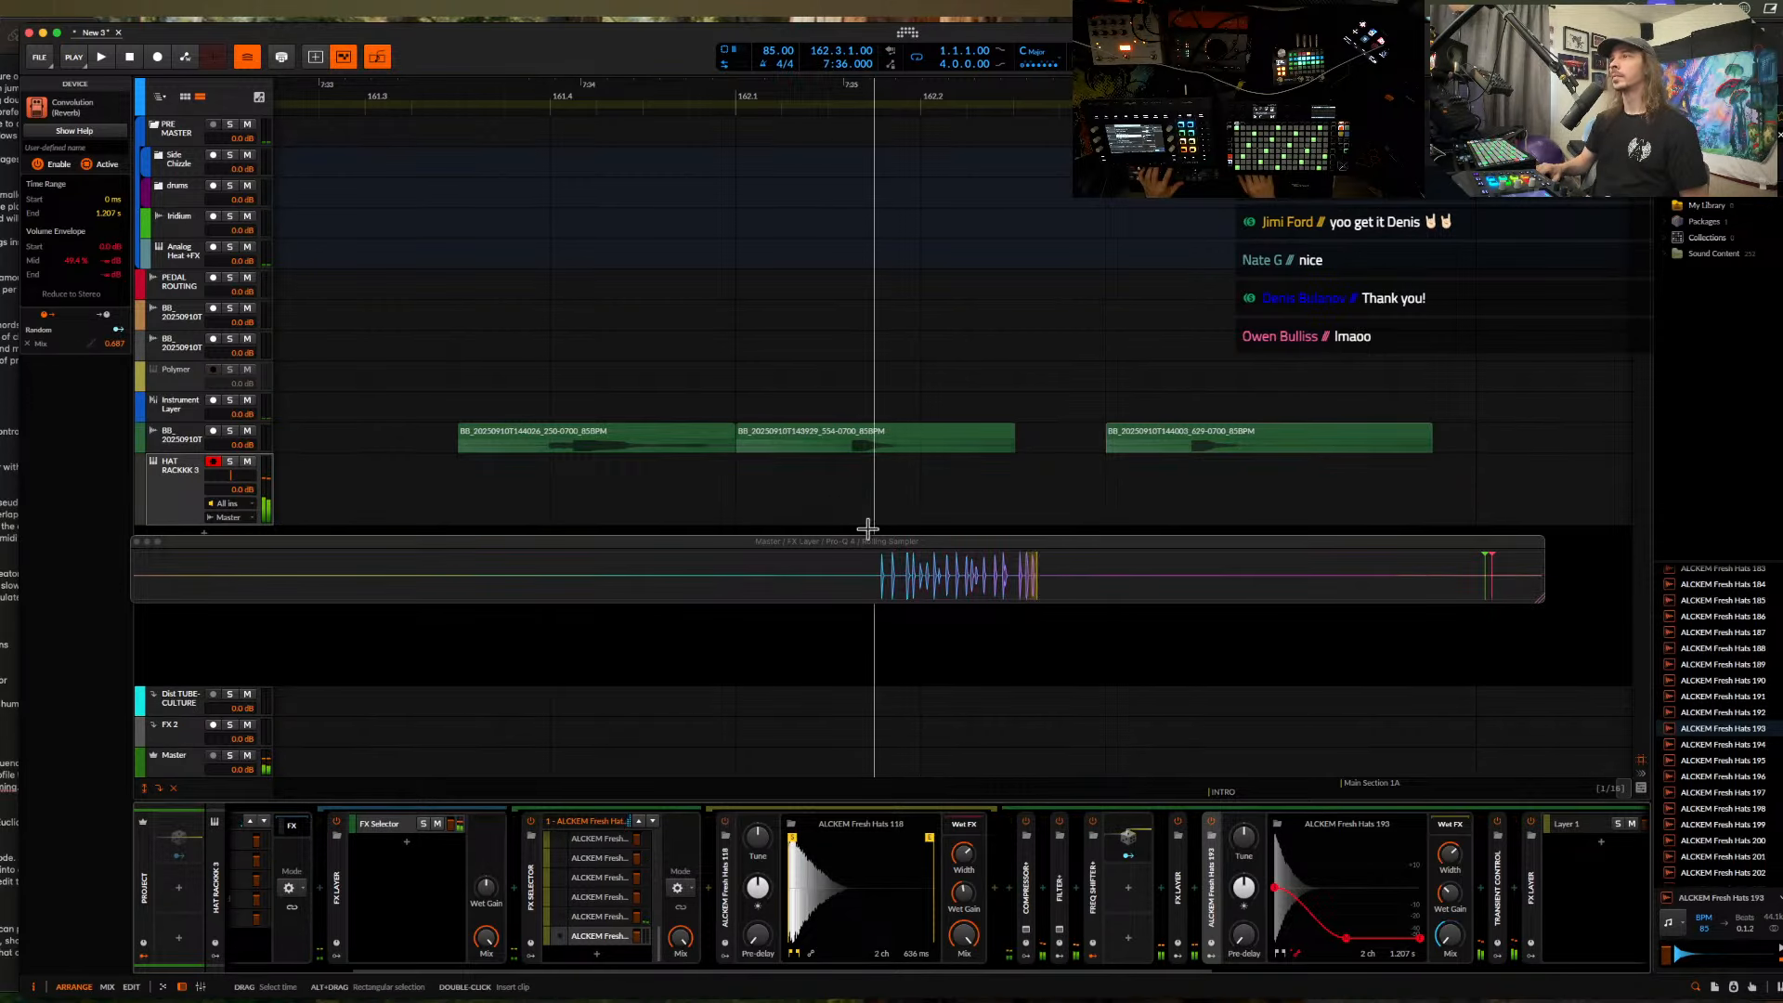
pyautogui.click(1733, 825)
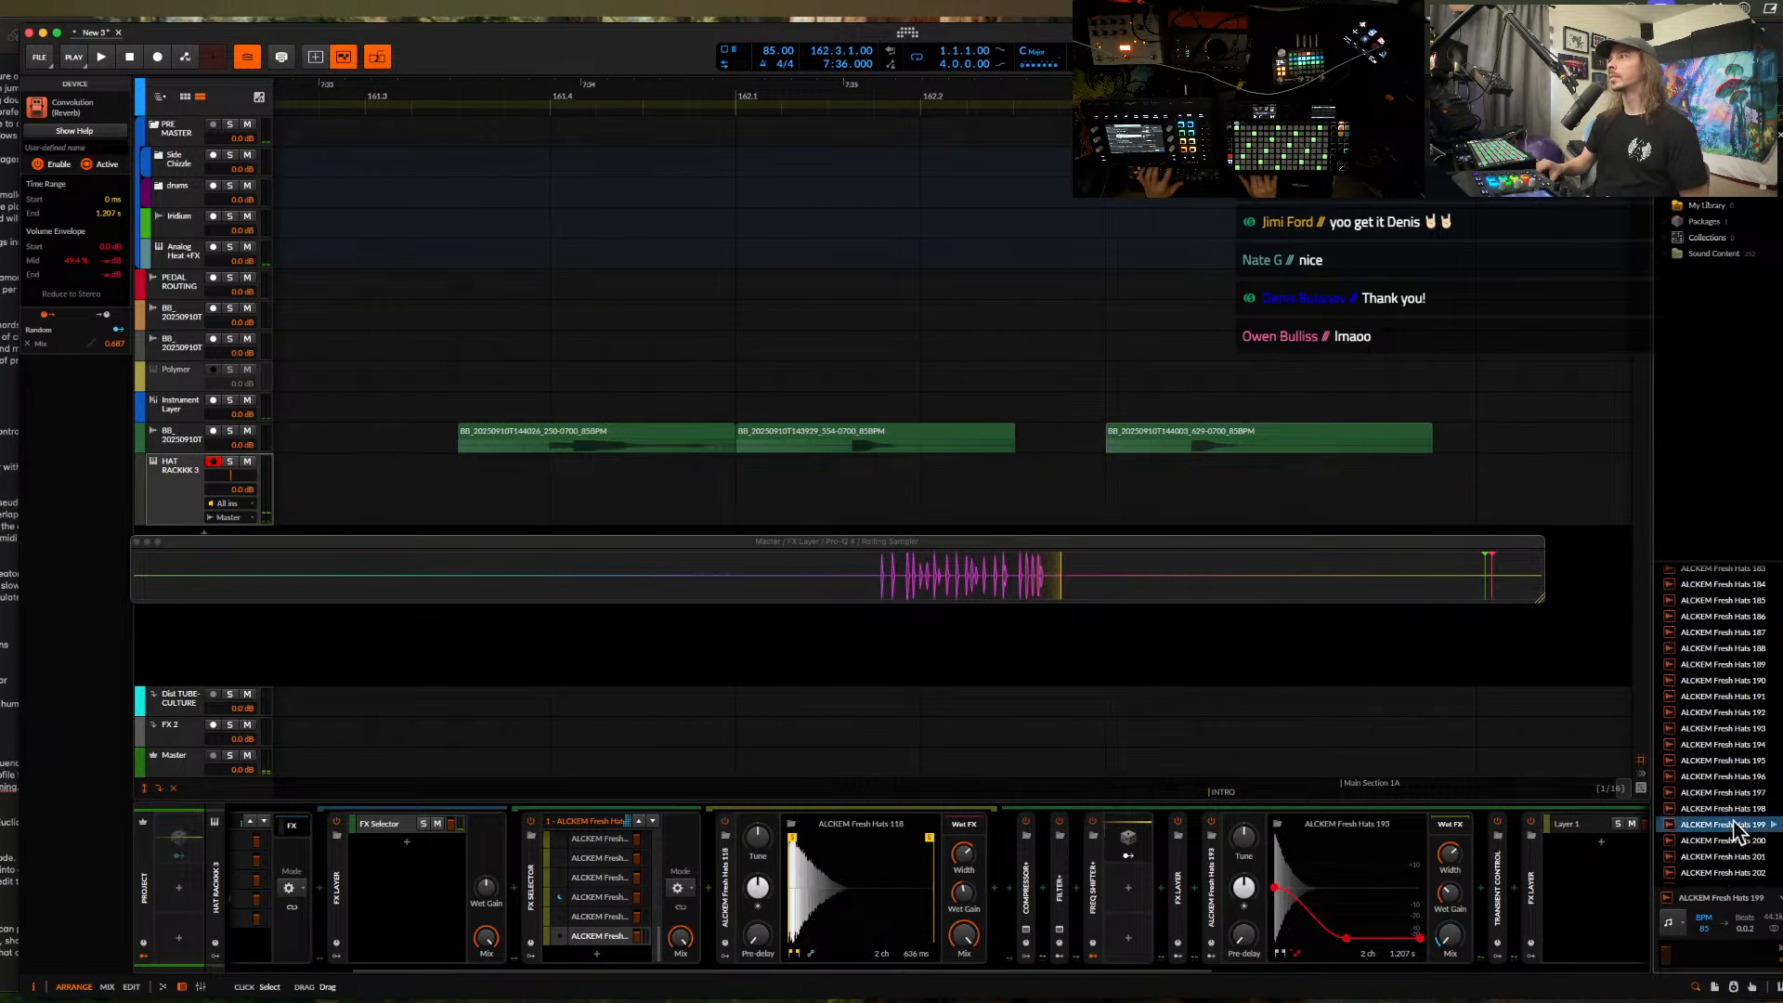
pyautogui.moveTo(1737, 825); pyautogui.dragTo(1348, 884)
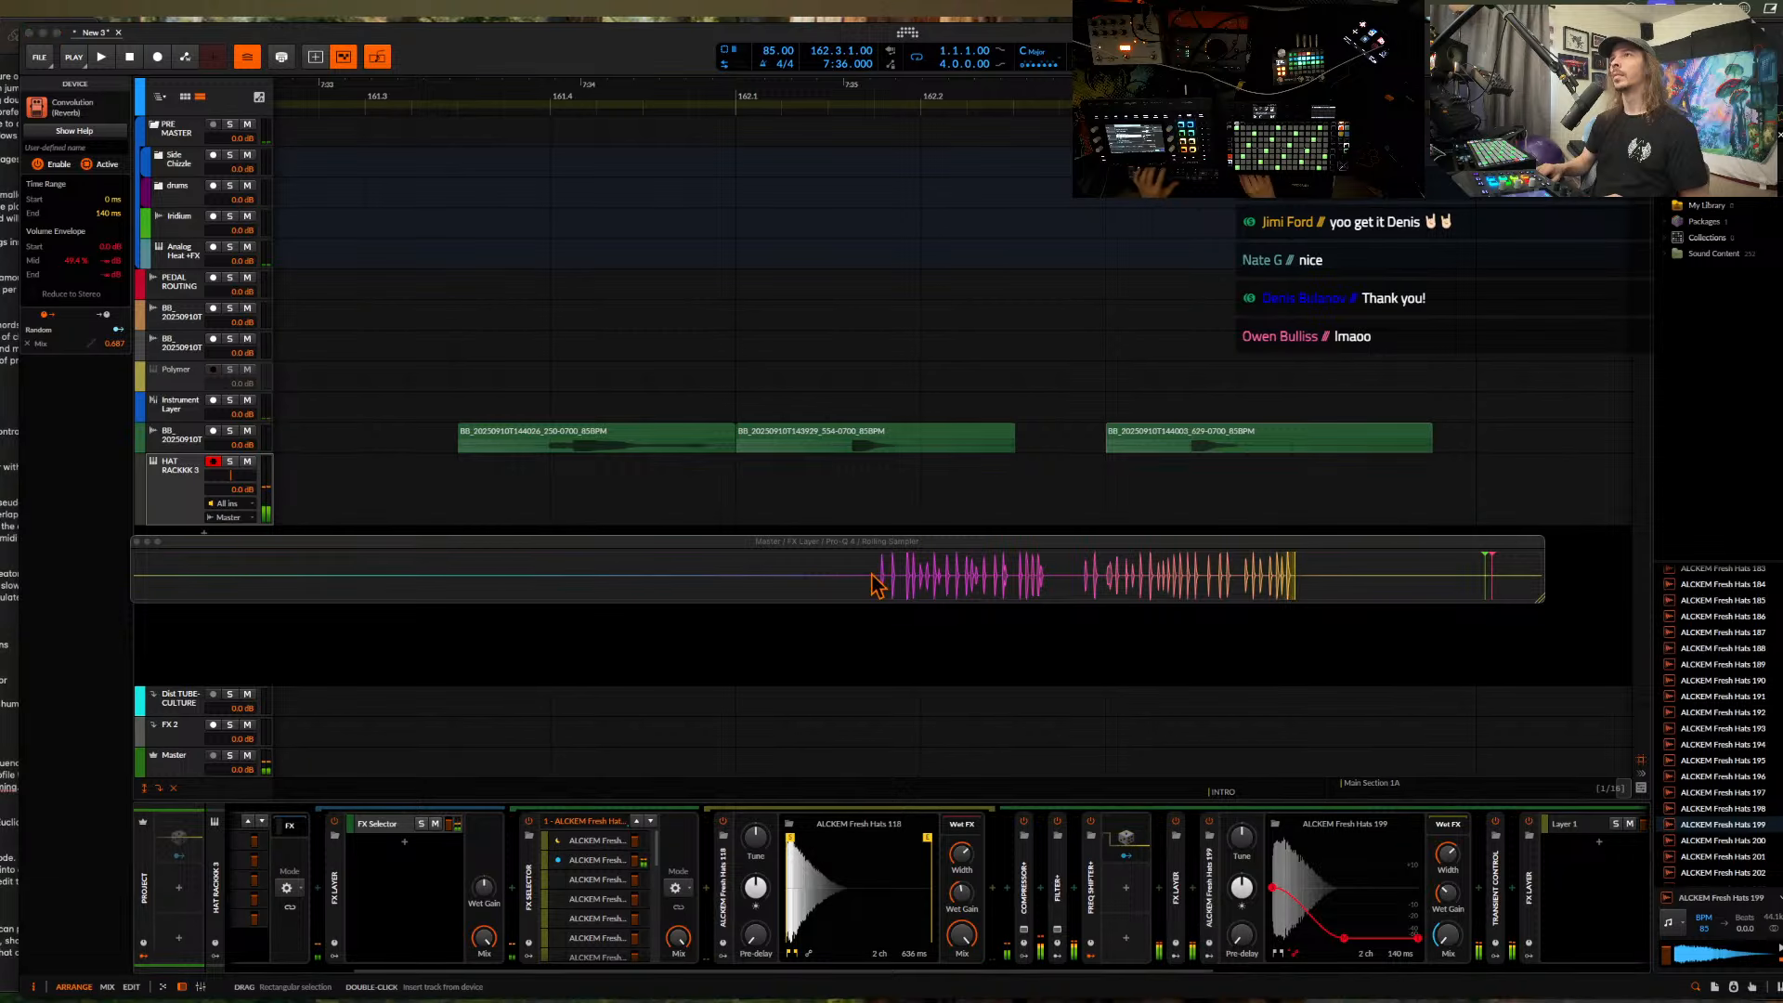
# - Place the captured hat performance from the Rolling Sampler on the HAT RACKKK 3 track and move its clip to 144.1.1.00
pyautogui.moveTo(870, 573); pyautogui.dragTo(1313, 583)
pyautogui.moveTo(831, 563); pyautogui.dragTo(728, 494)
pyautogui.scroll(-5, 728, 495)
pyautogui.scroll(-3, 883, 474)
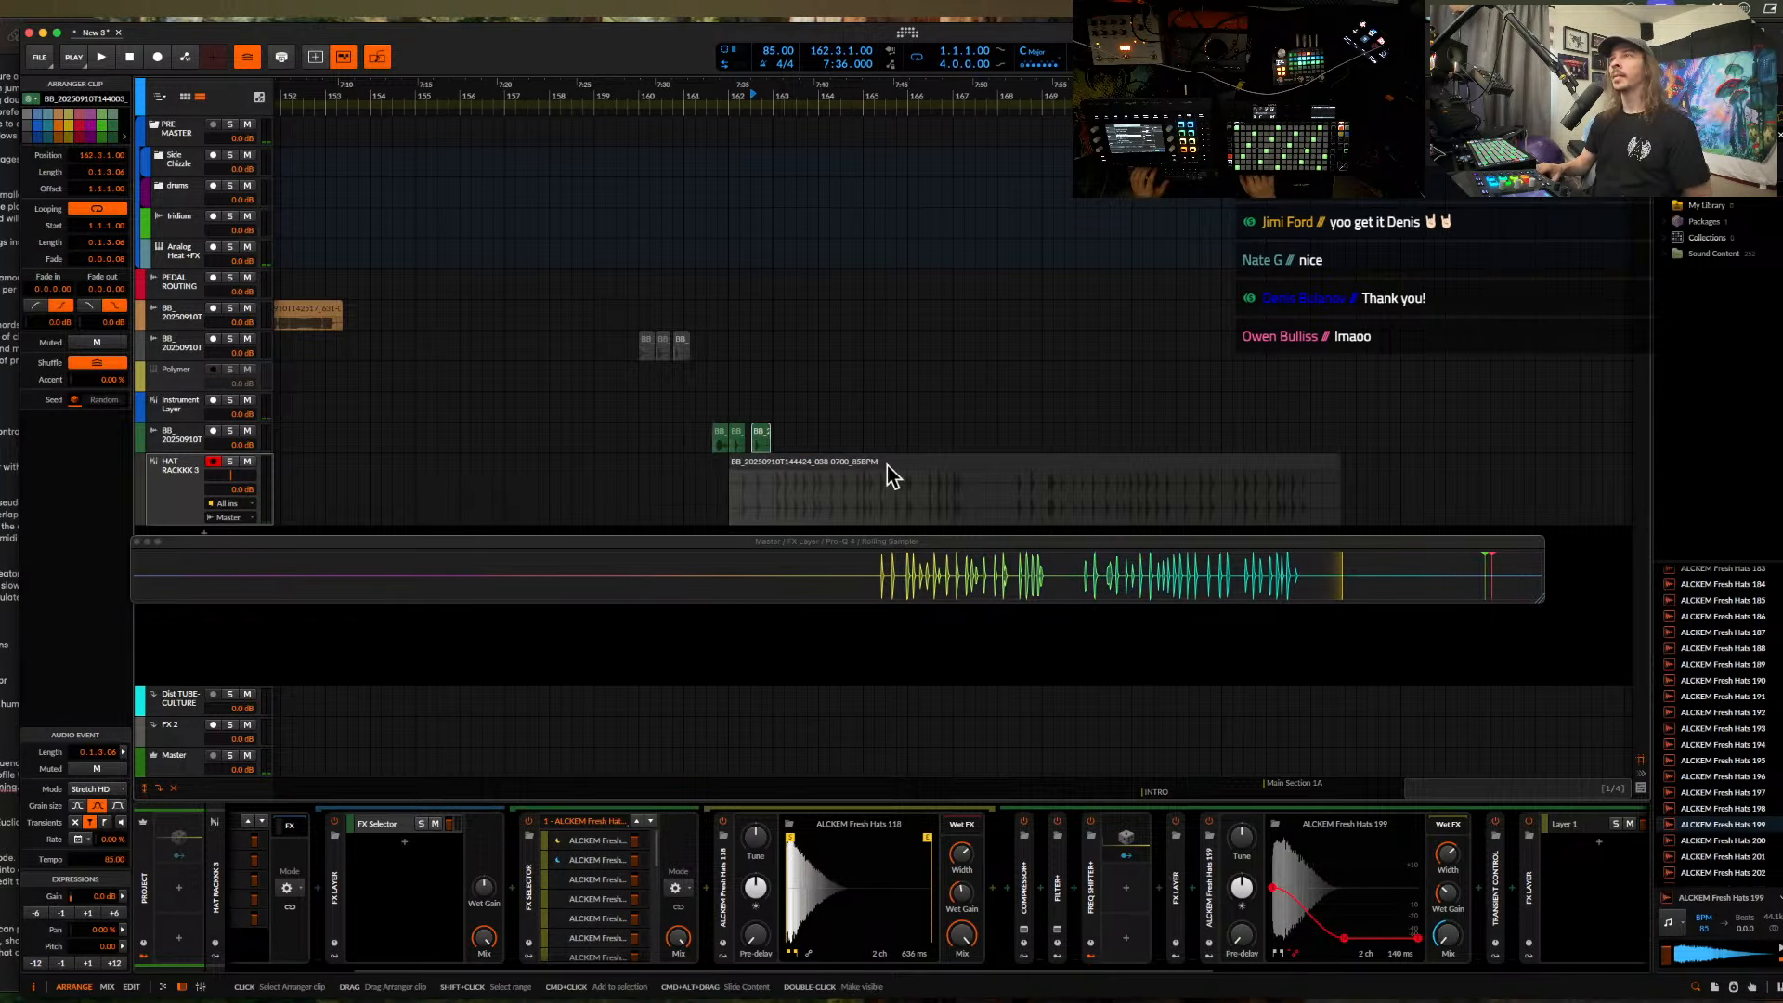
pyautogui.moveTo(883, 473); pyautogui.dragTo(452, 481)
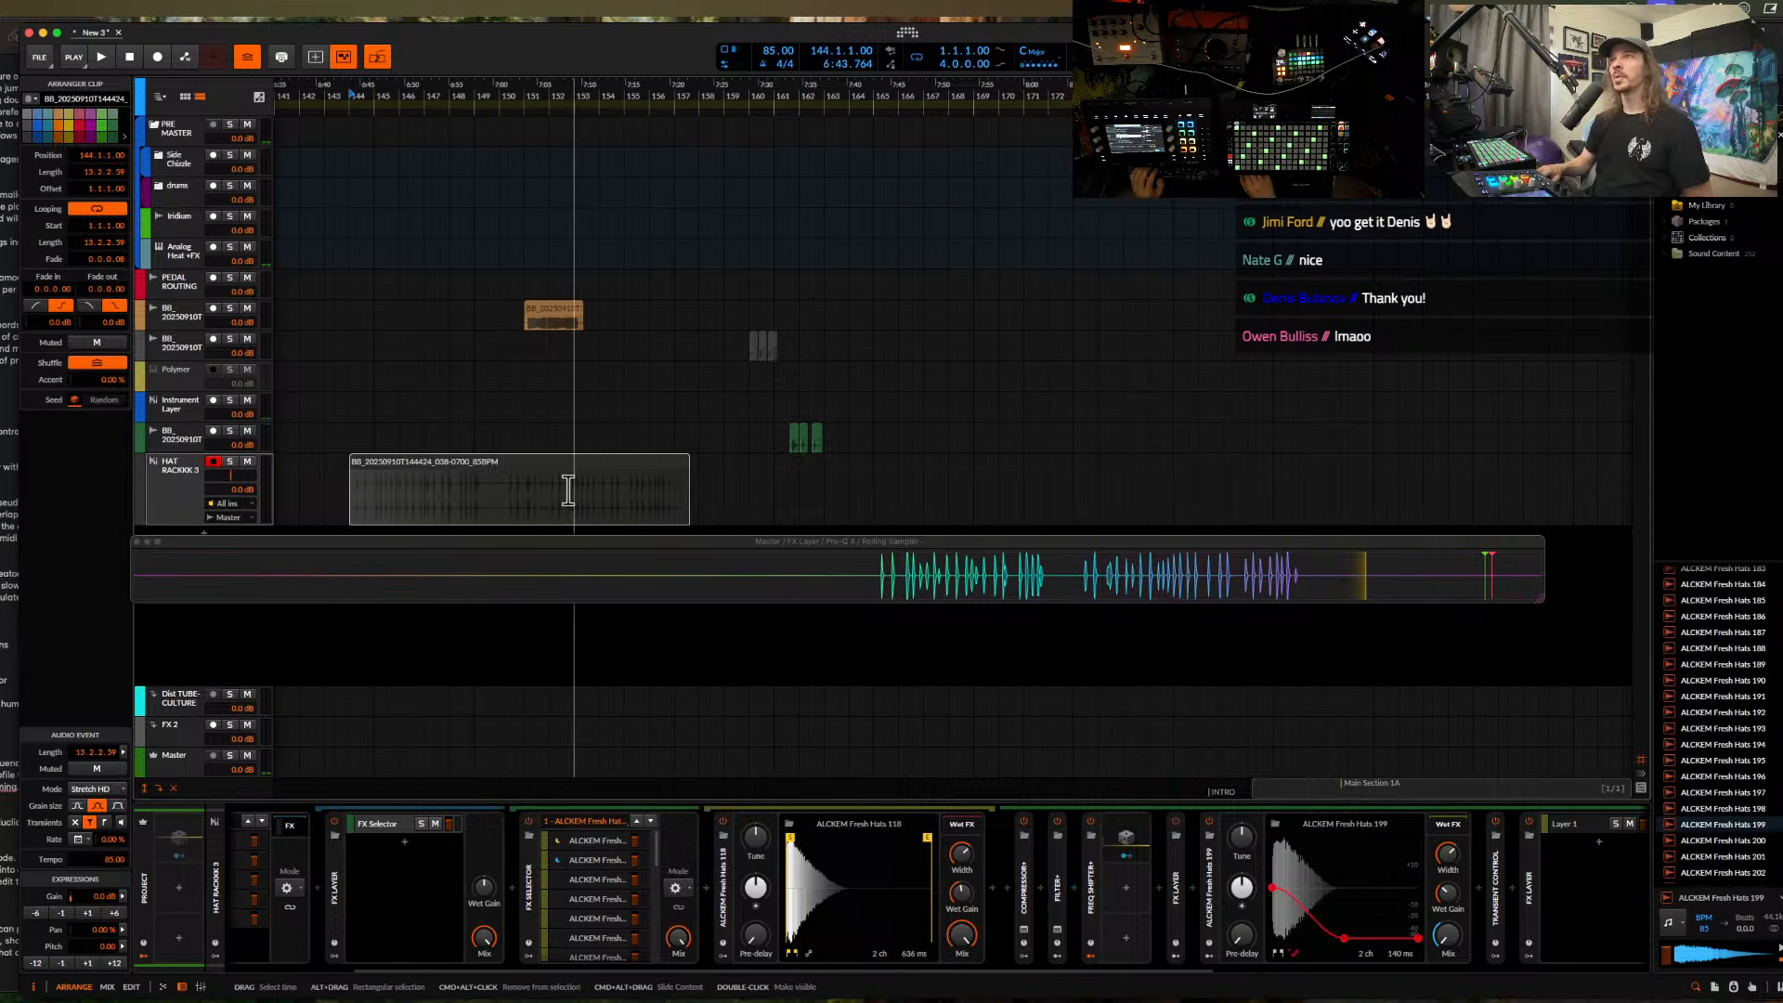
# - Split the hat recording on HAT RACKKK 3 to isolate the one-beat section from 154.3.1.00 to 154.4.1.00
pyautogui.scroll(4, 568, 490)
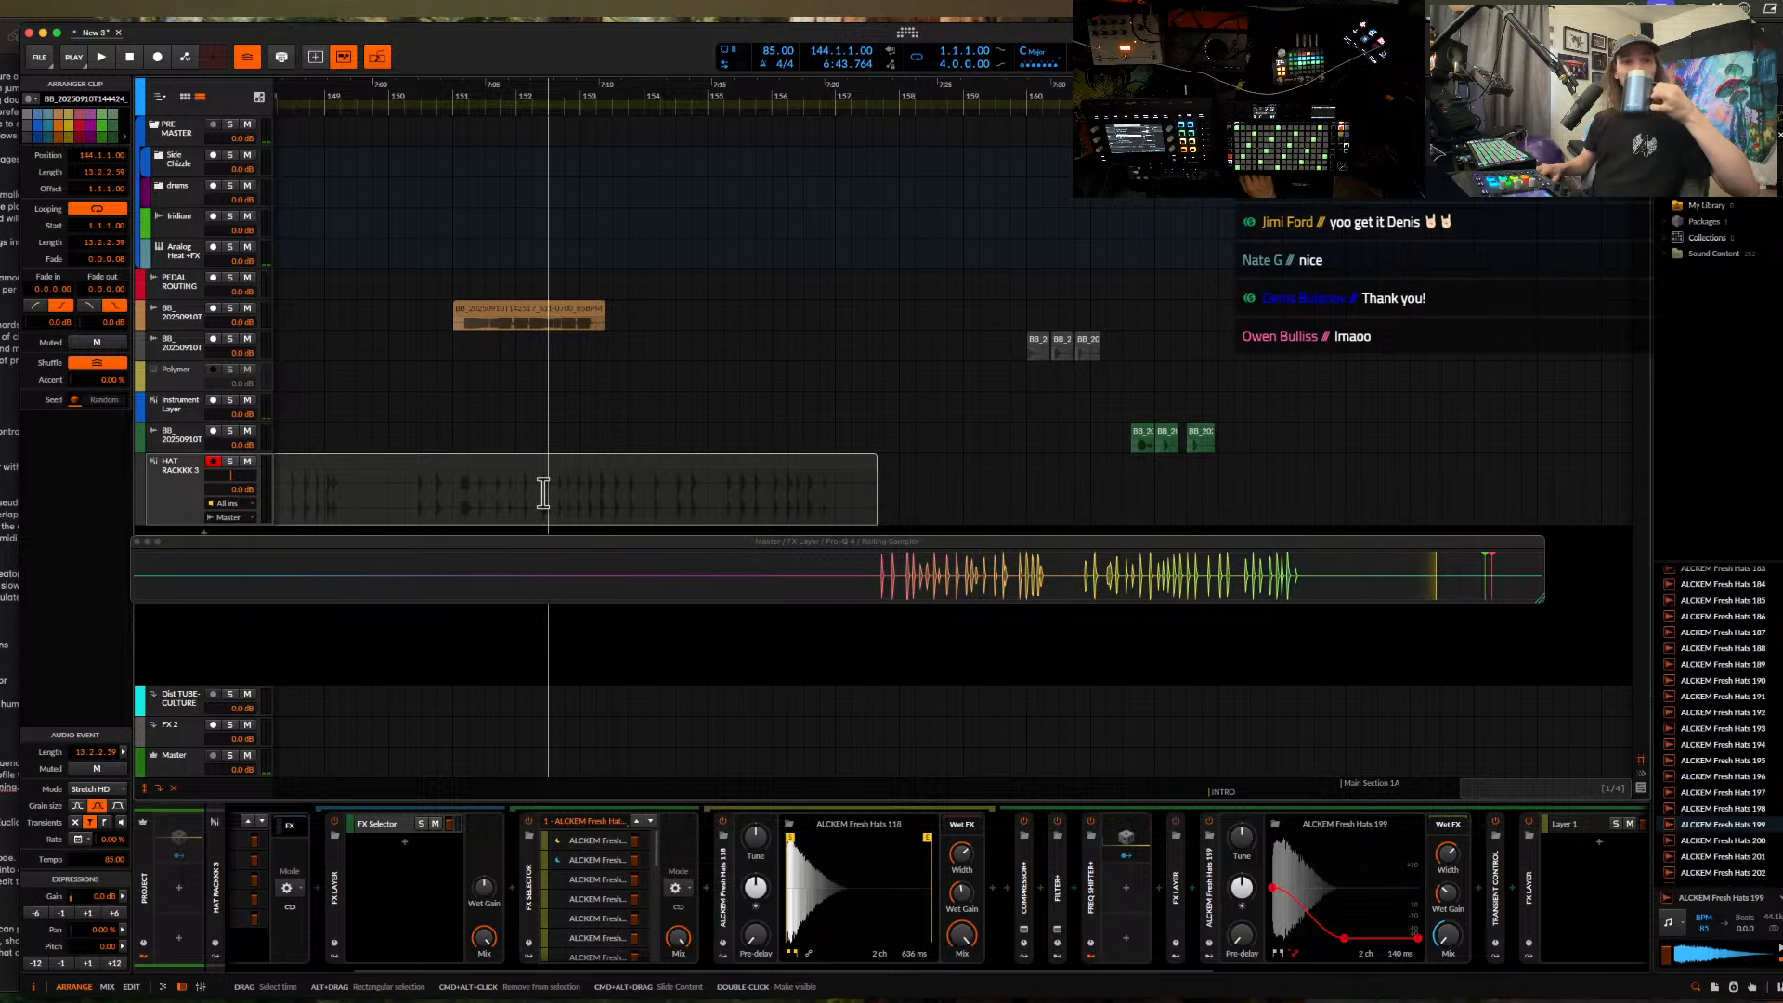
pyautogui.scroll(2, 996, 352)
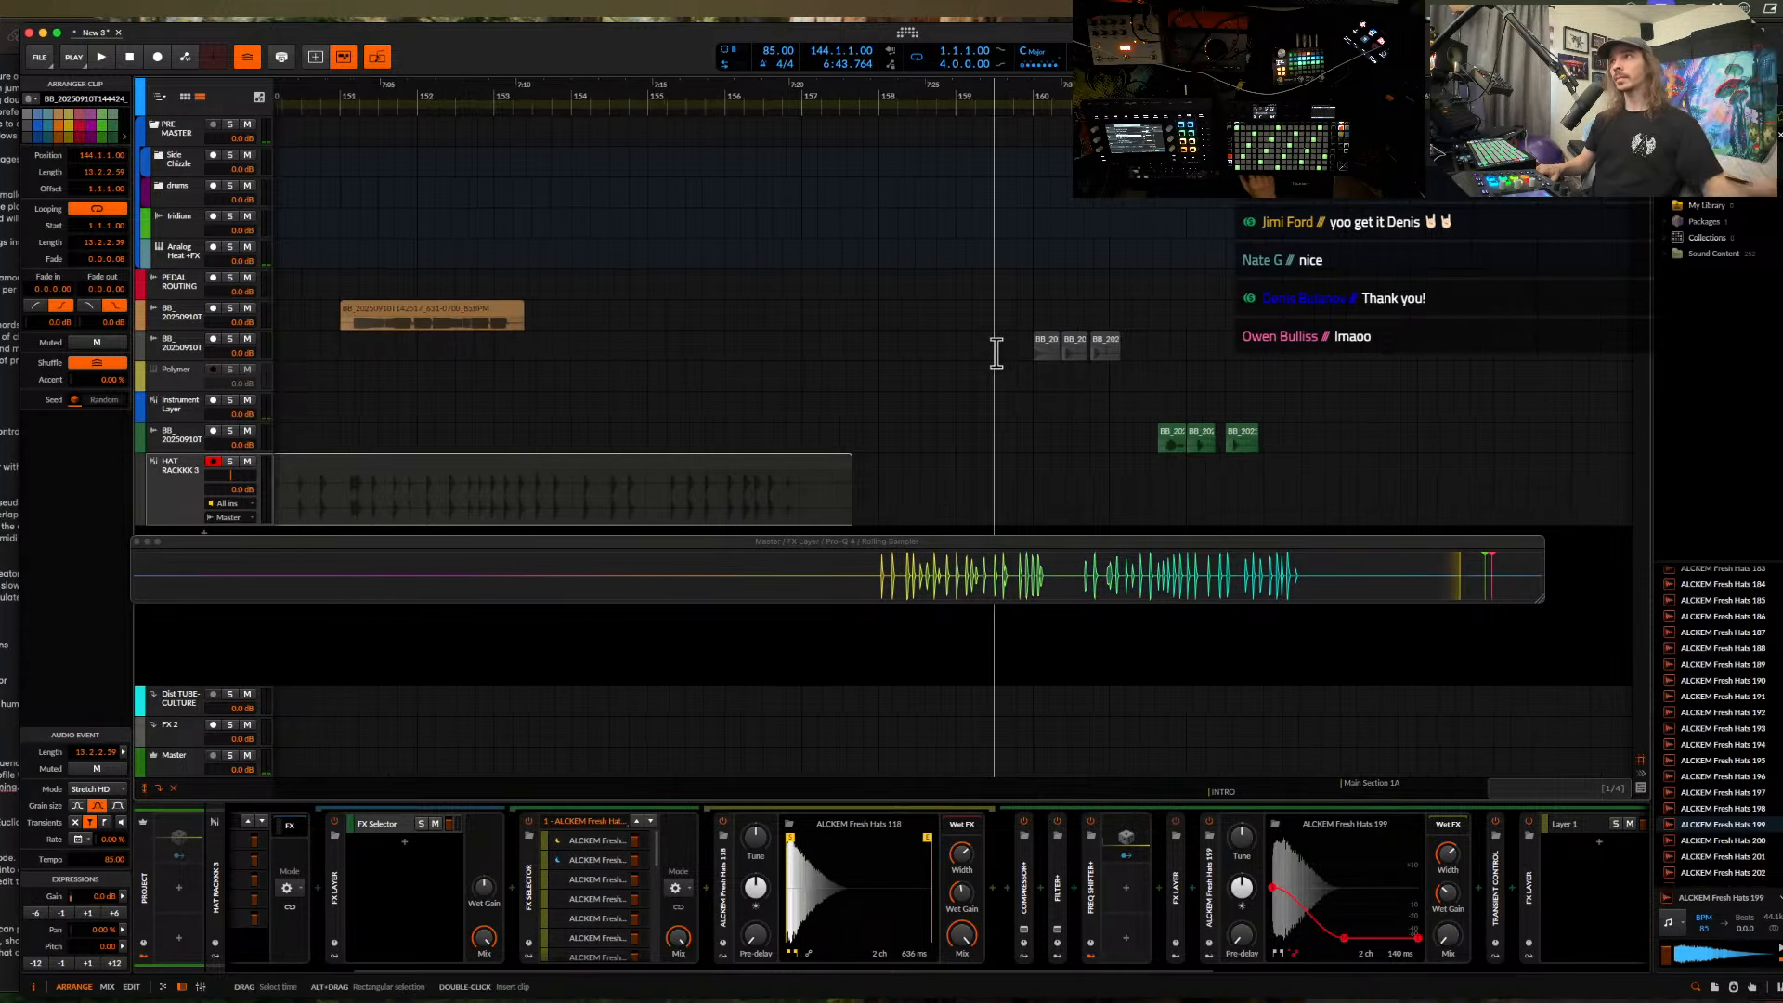
pyautogui.scroll(4, 996, 353)
pyautogui.click(1007, 355)
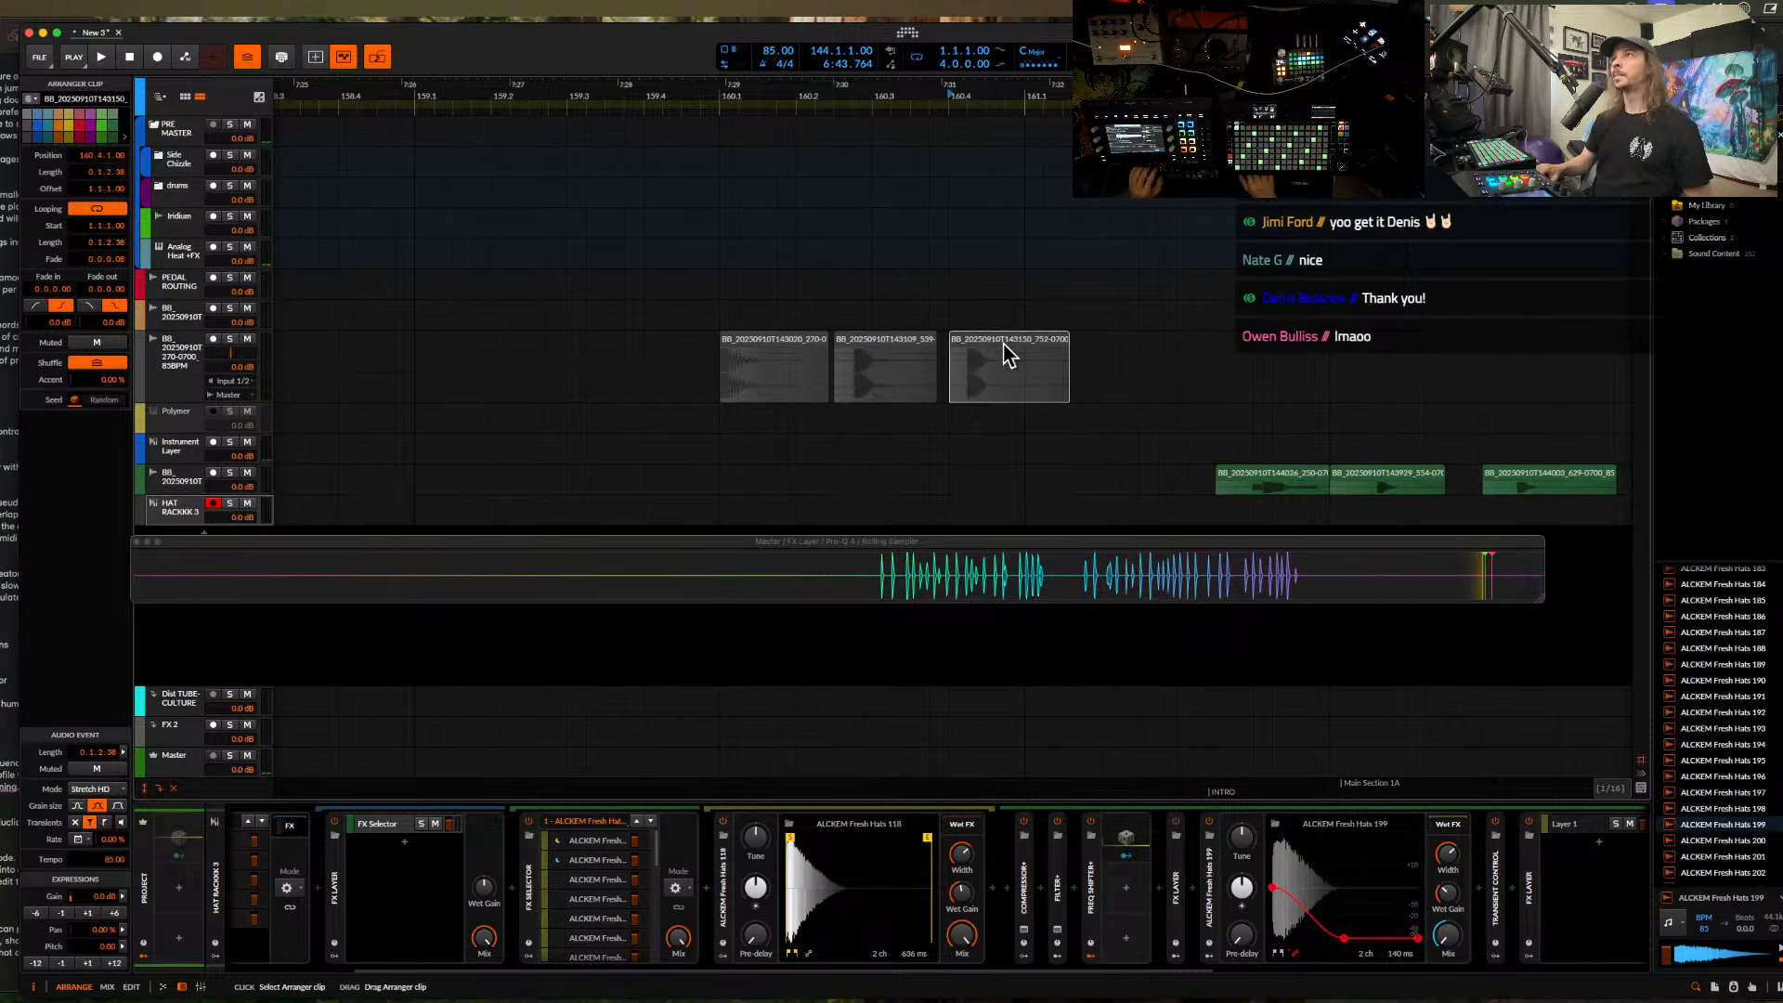
pyautogui.scroll(-4, 1008, 356)
pyautogui.hscroll(4, 994, 353)
pyautogui.hscroll(-5, 975, 353)
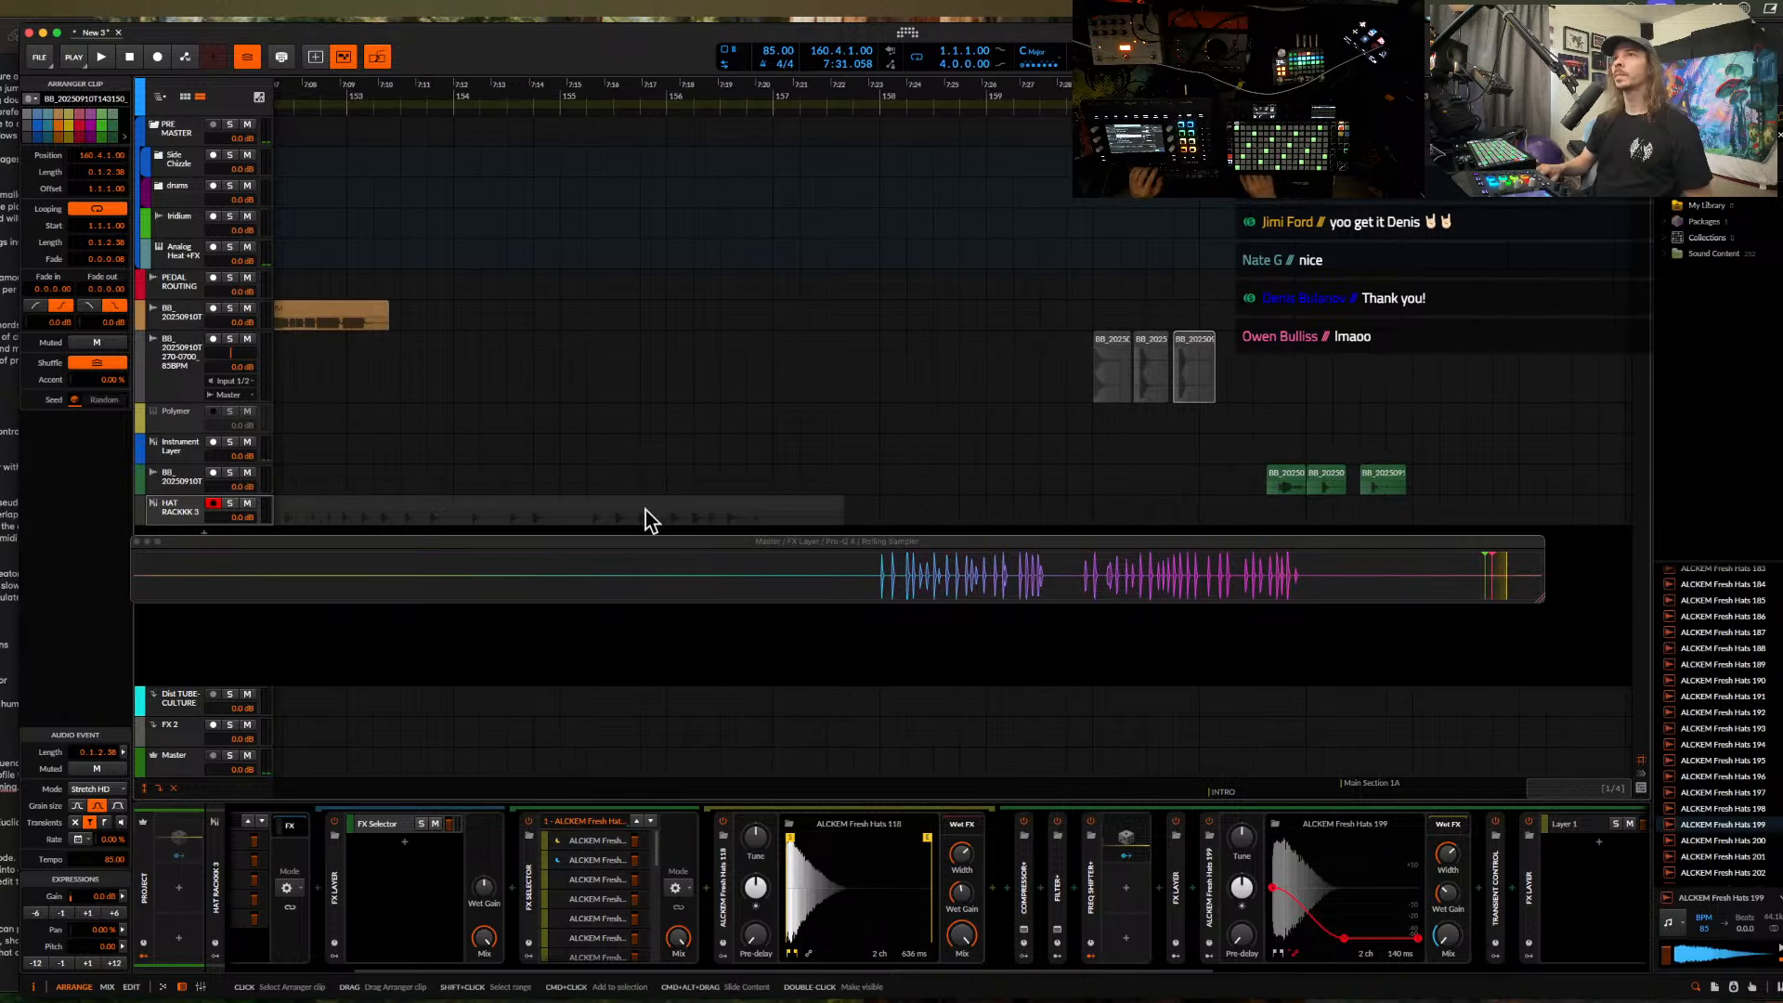
pyautogui.scroll(1, 650, 520)
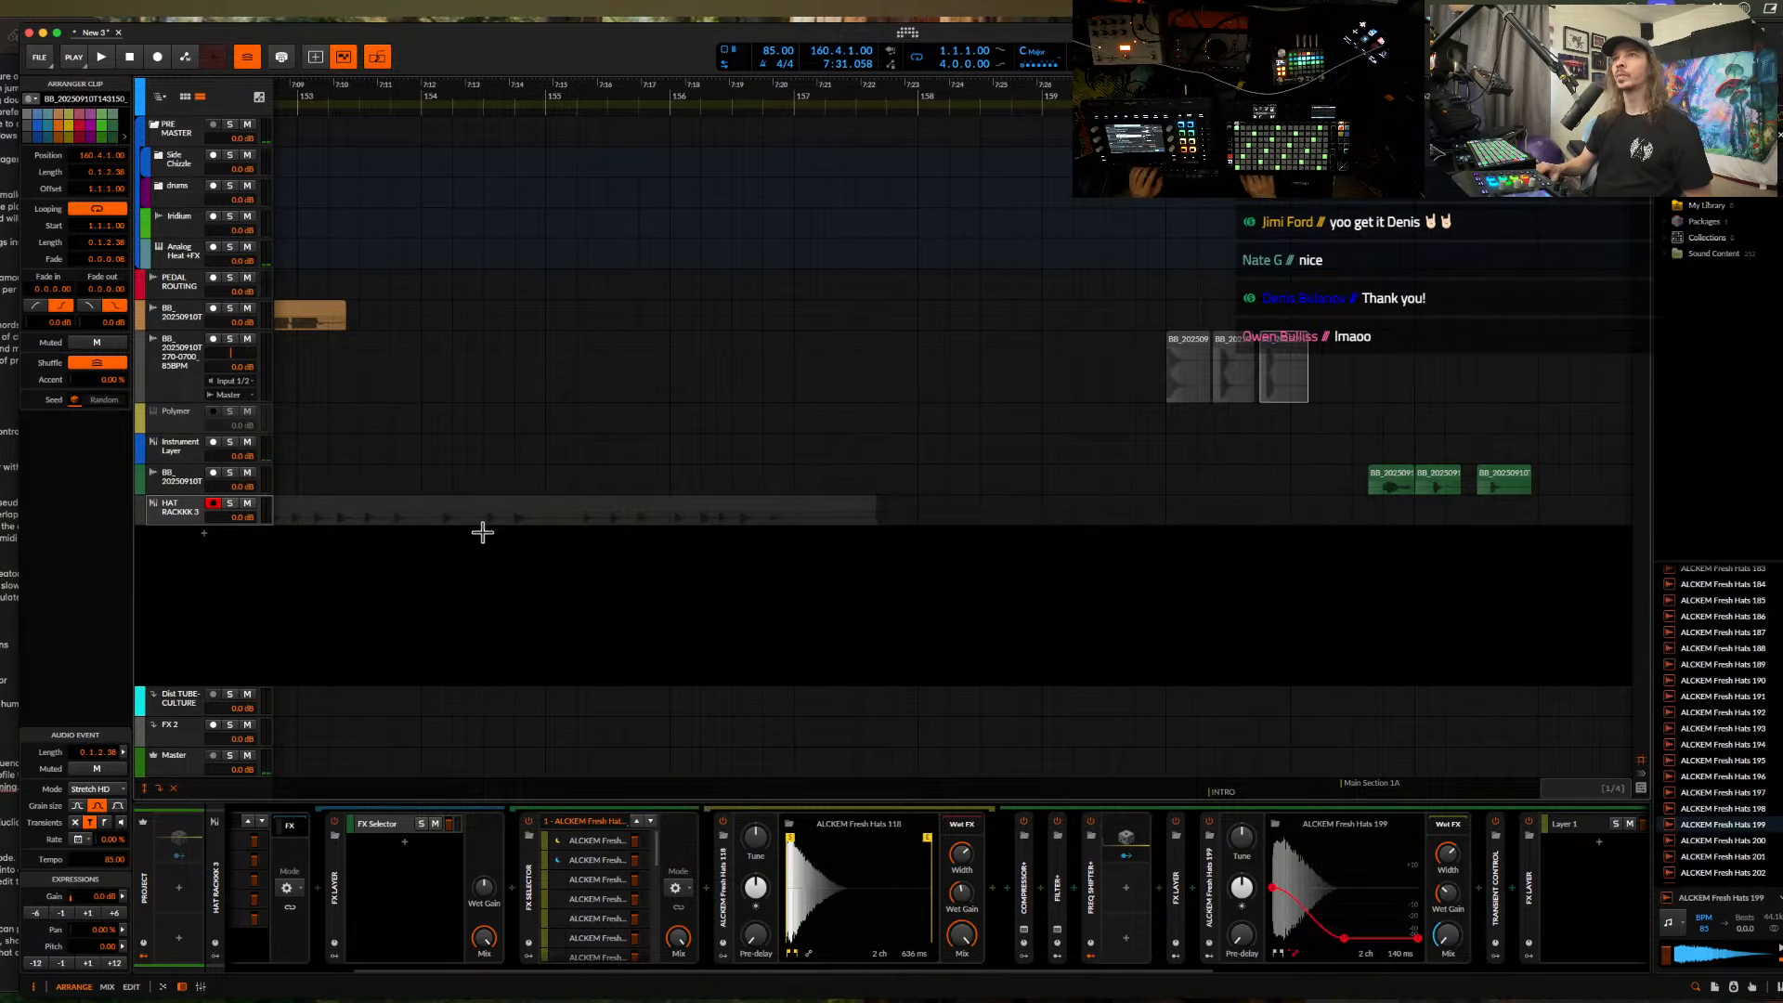
pyautogui.click(483, 521)
pyautogui.moveTo(490, 521); pyautogui.dragTo(510, 523)
pyautogui.press('super+e')
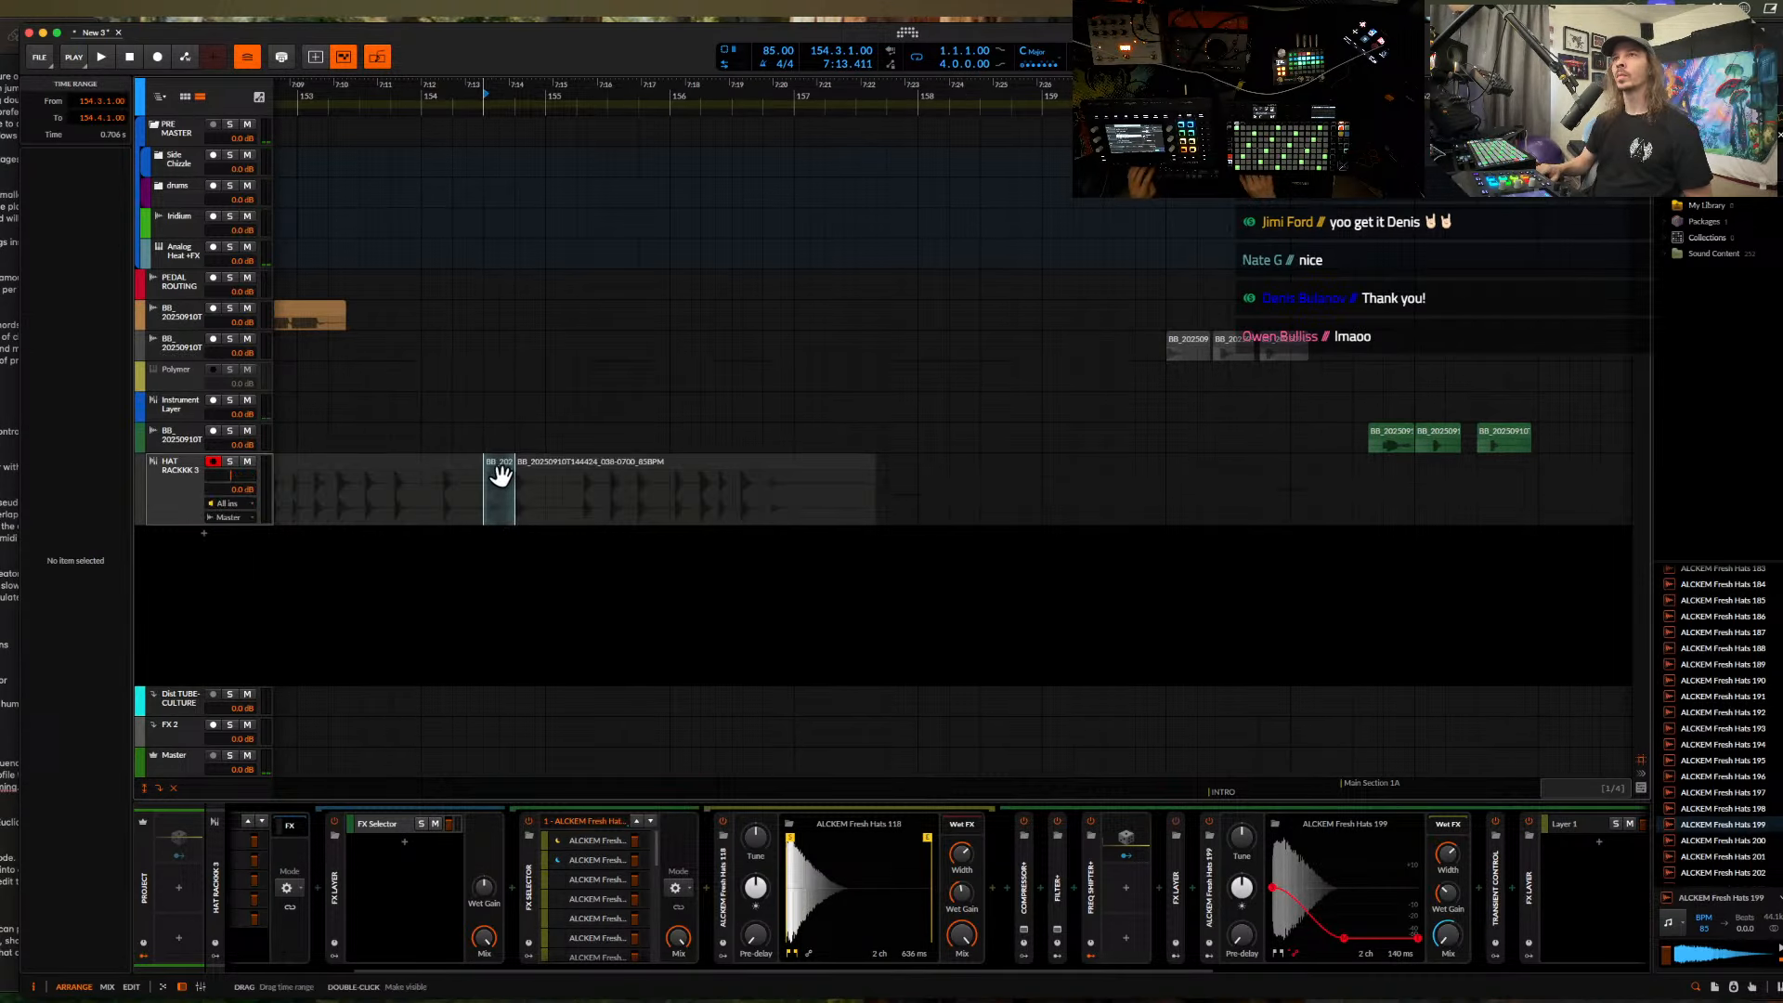
# - Cut the isolated one-beat hat slice out of the recording and paste it at 164.1.1.00 on the same track
pyautogui.click(498, 465)
pyautogui.press('Delete')
pyautogui.scroll(-5, 495, 459)
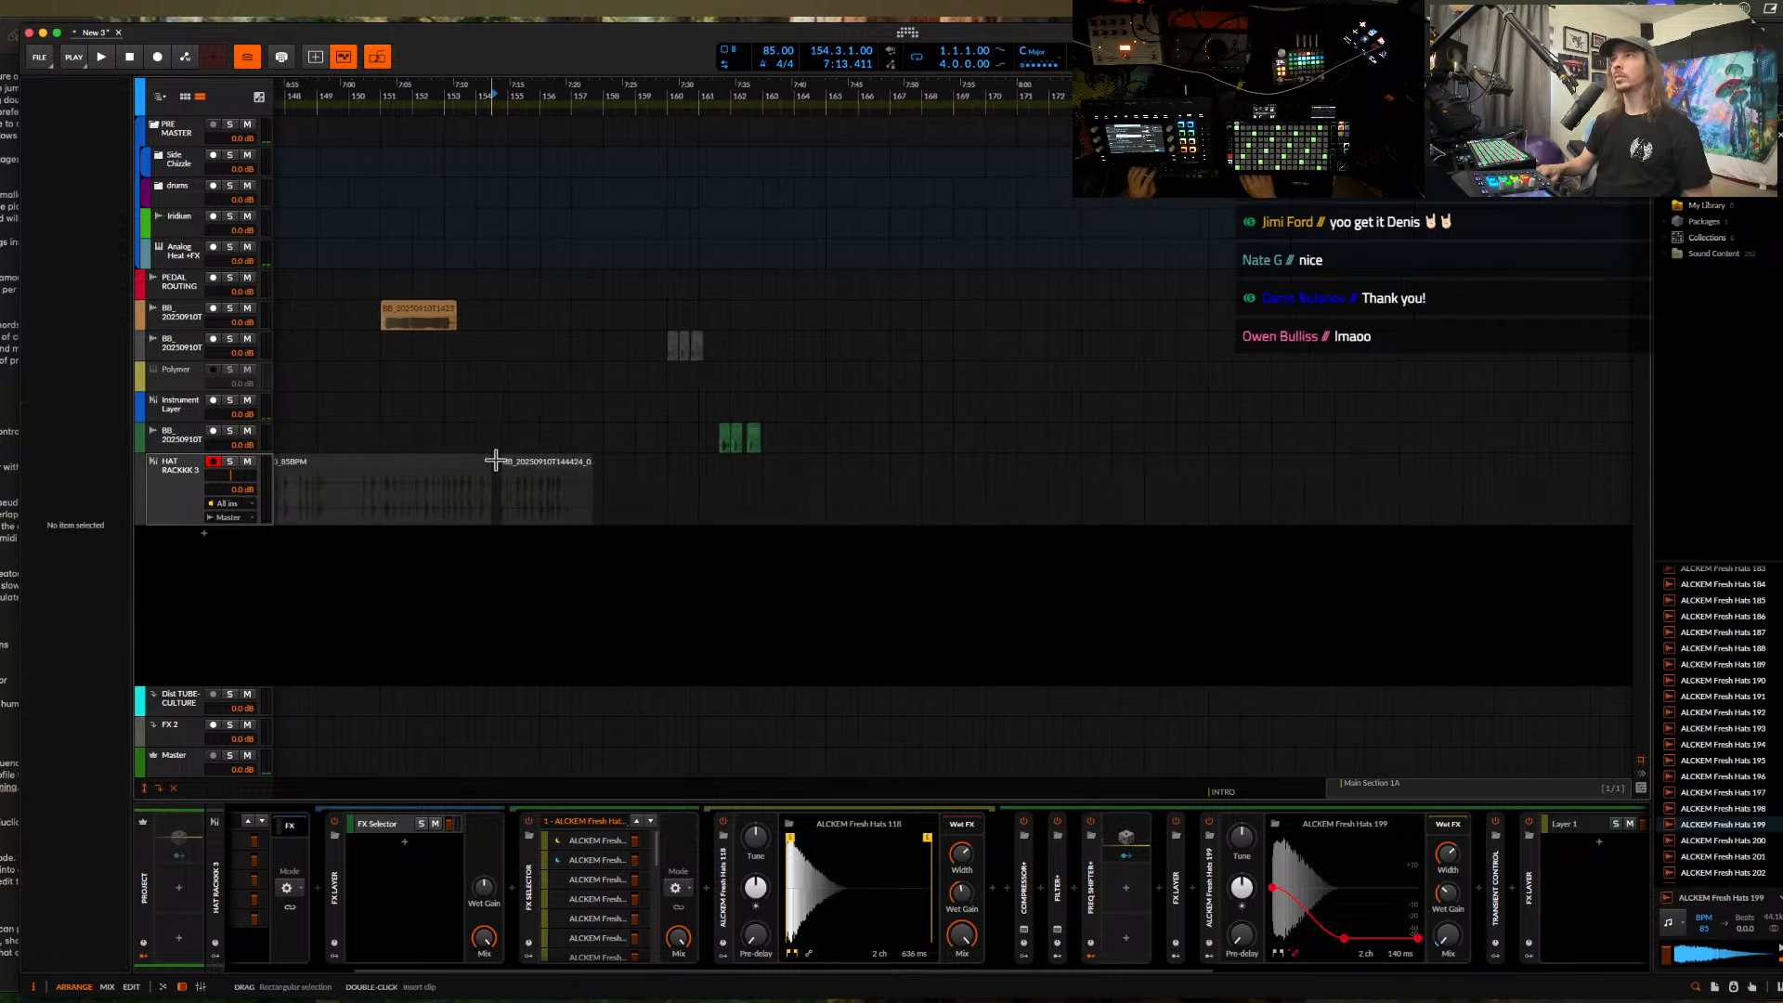
pyautogui.scroll(2, 608, 482)
pyautogui.scroll(3, 759, 494)
pyautogui.click(763, 492)
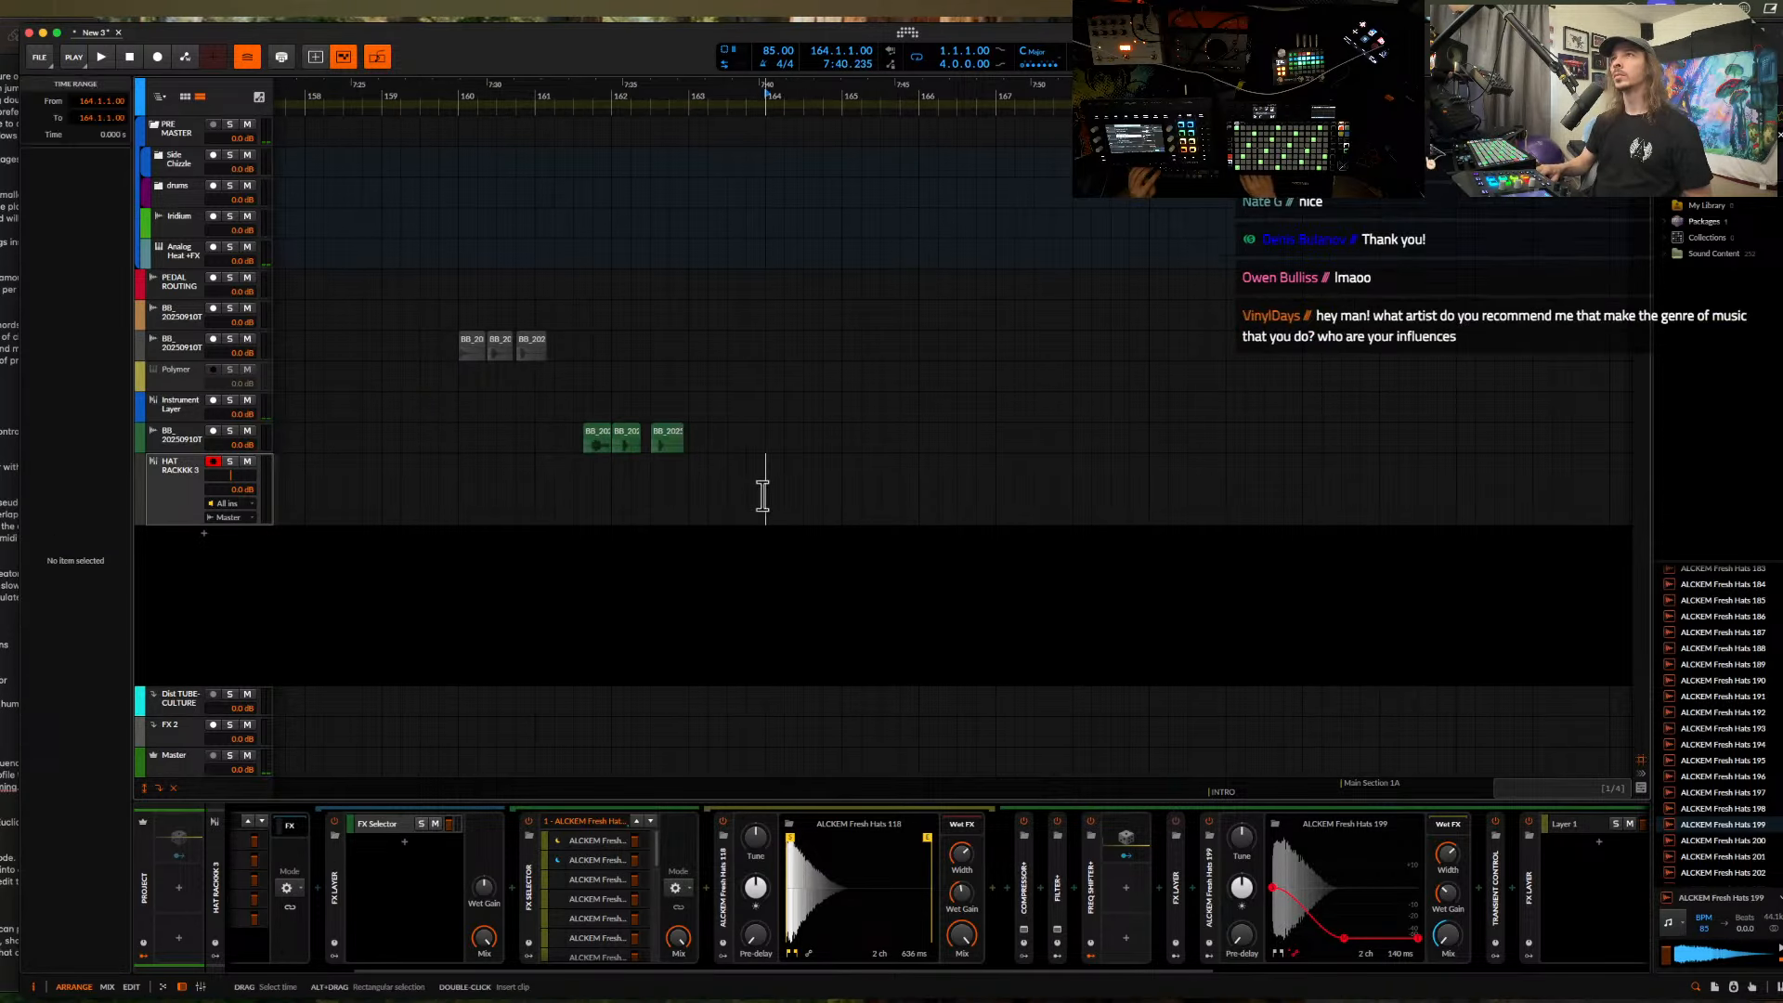
pyautogui.press('super+v')
# - Play back the hat slice at 164.1.1.00 to check its sound
pyautogui.scroll(4, 763, 494)
pyautogui.scroll(4, 812, 468)
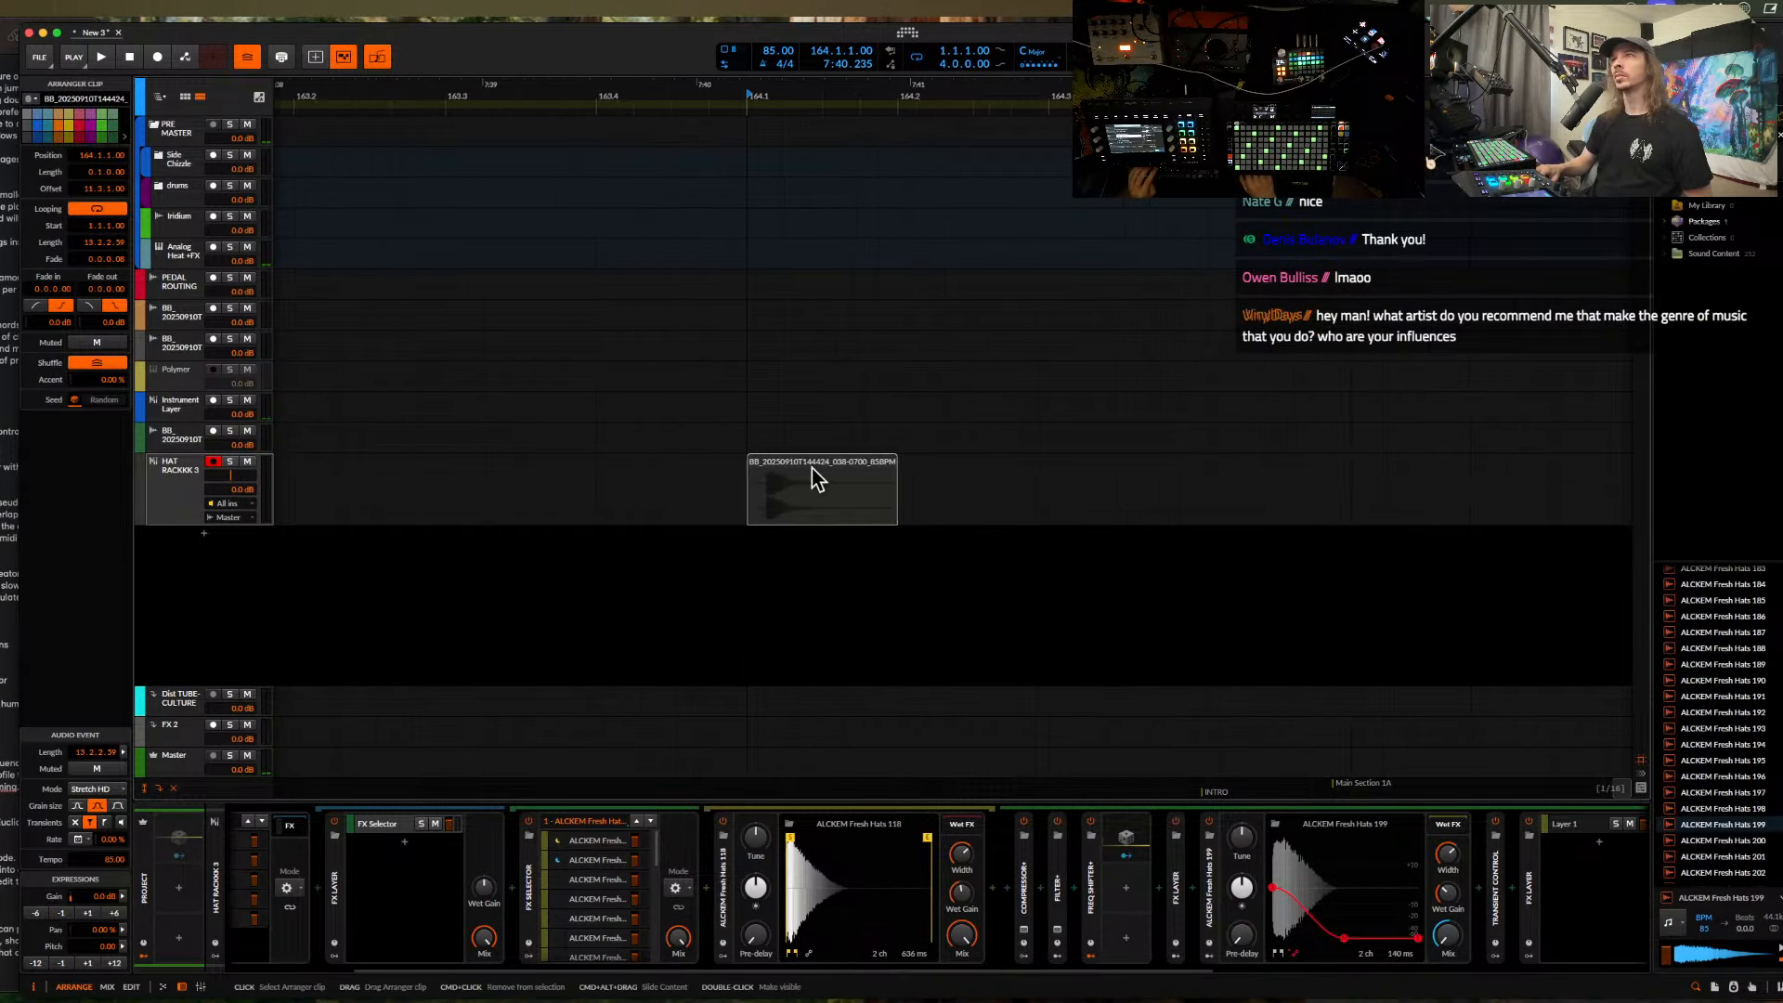
pyautogui.press('space')
pyautogui.press('space')
pyautogui.press('space')
pyautogui.press('space')
pyautogui.scroll(3, 796, 508)
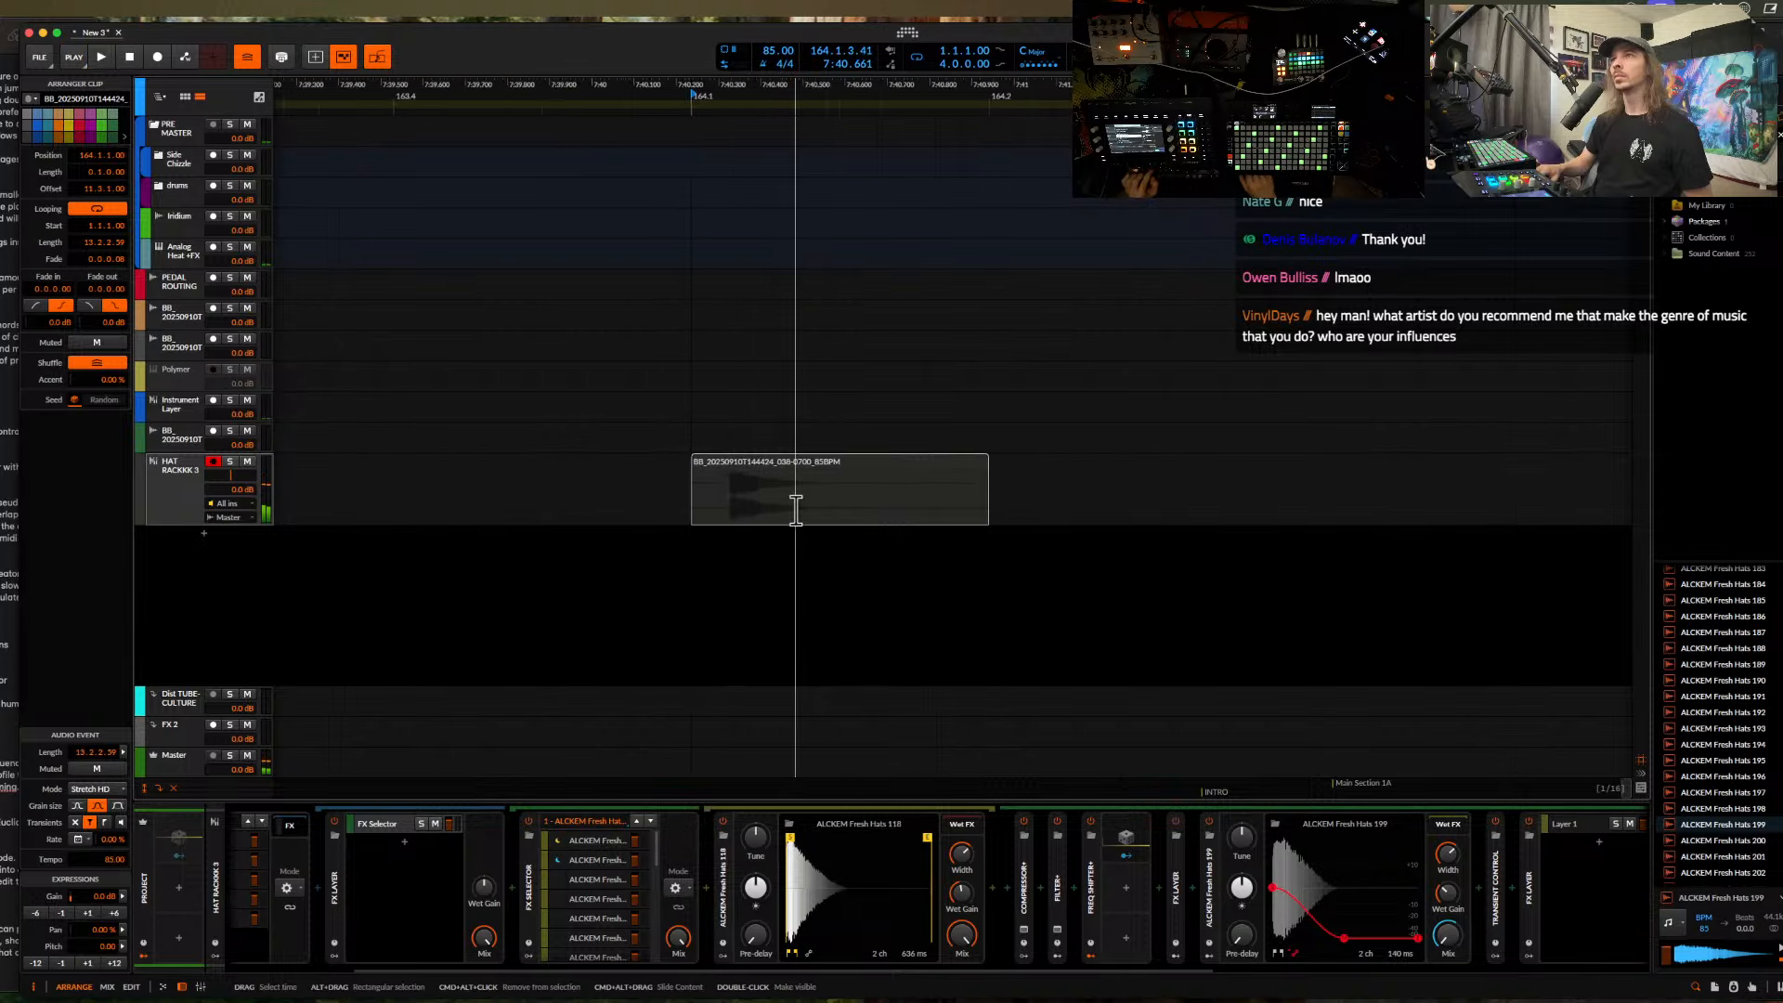
pyautogui.scroll(-3, 582, 487)
pyautogui.hscroll(-2, 582, 488)
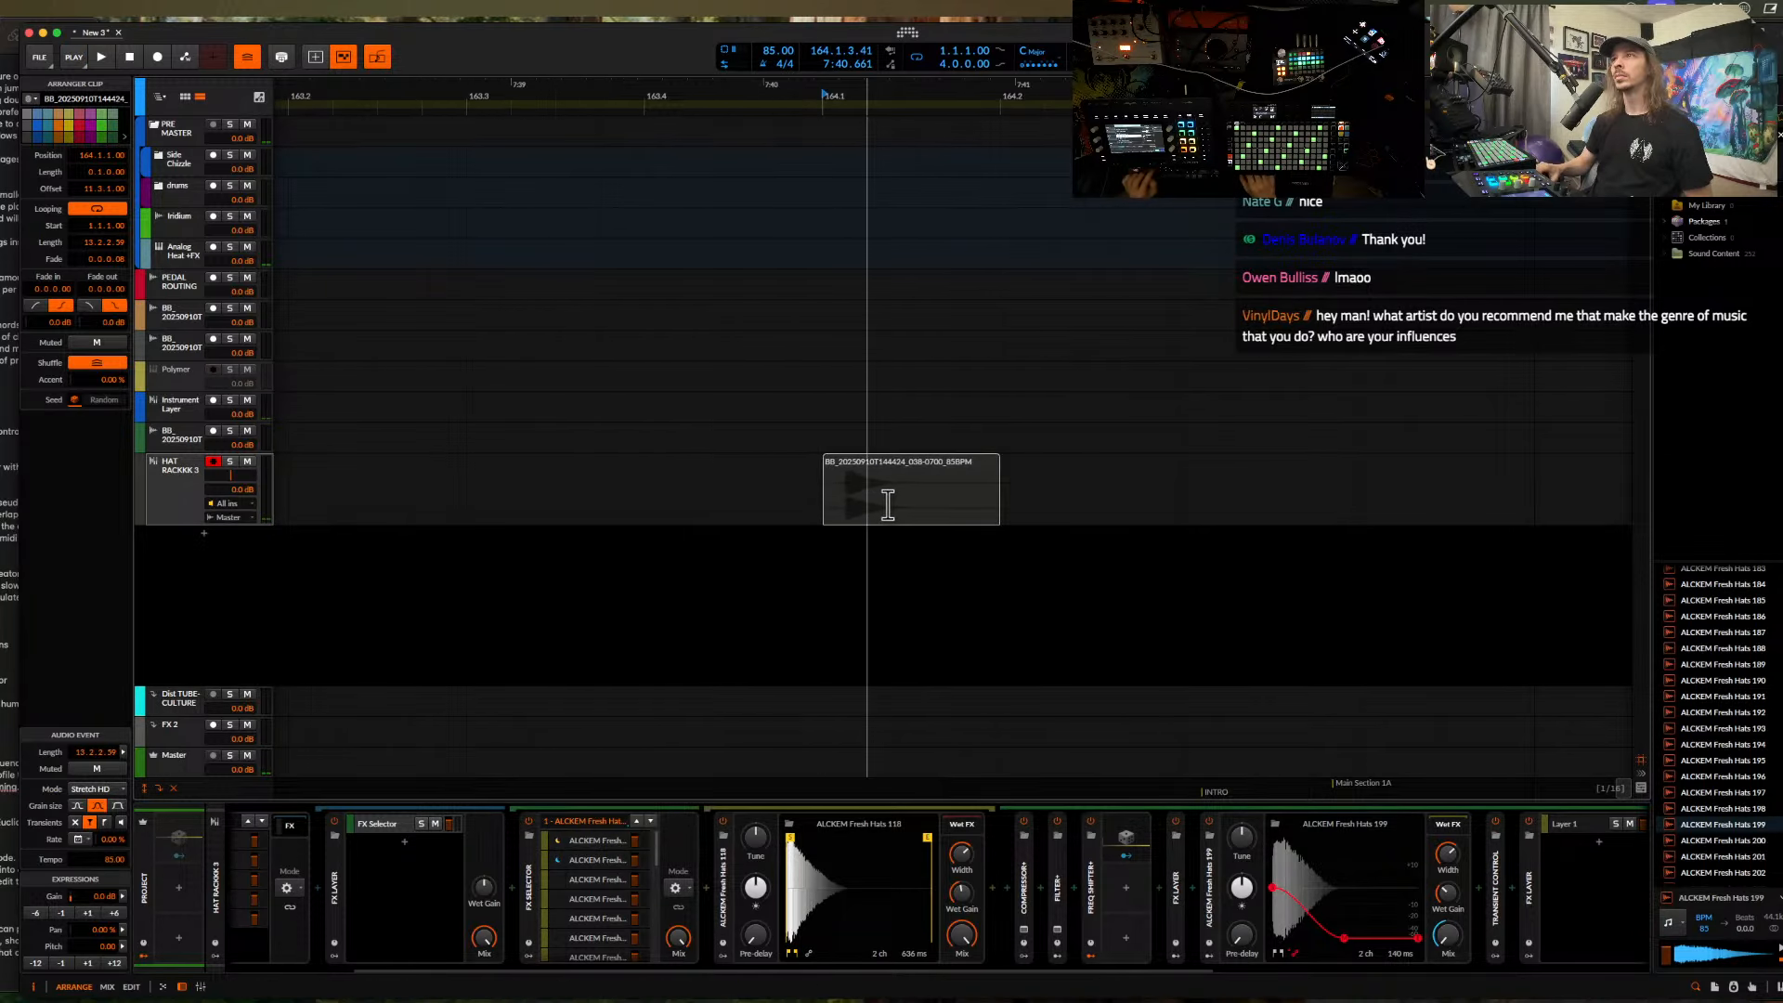
pyautogui.scroll(-3, 882, 499)
pyautogui.hscroll(-5, 882, 500)
pyautogui.scroll(-2, 882, 501)
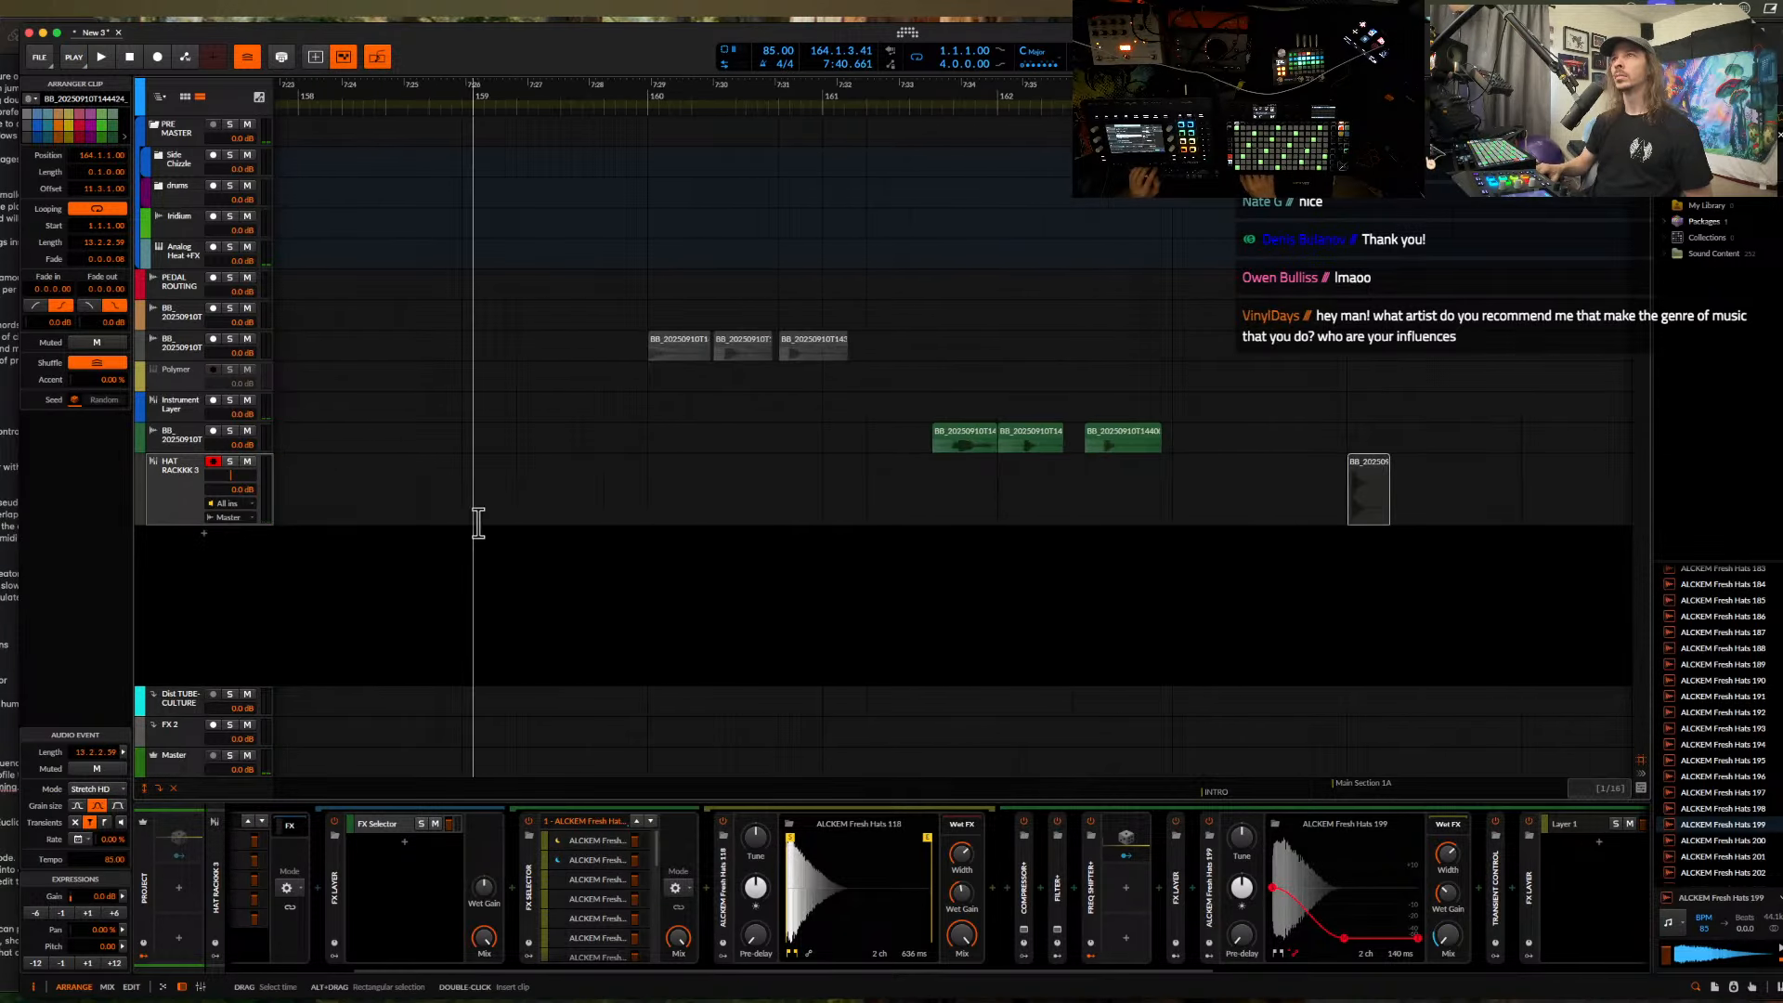
# - Locate a short hat hit in the HAT RACKKK 3 recording and split out the one-sixteenth section starting at 152.4.2.00
pyautogui.hscroll(-6, 882, 501)
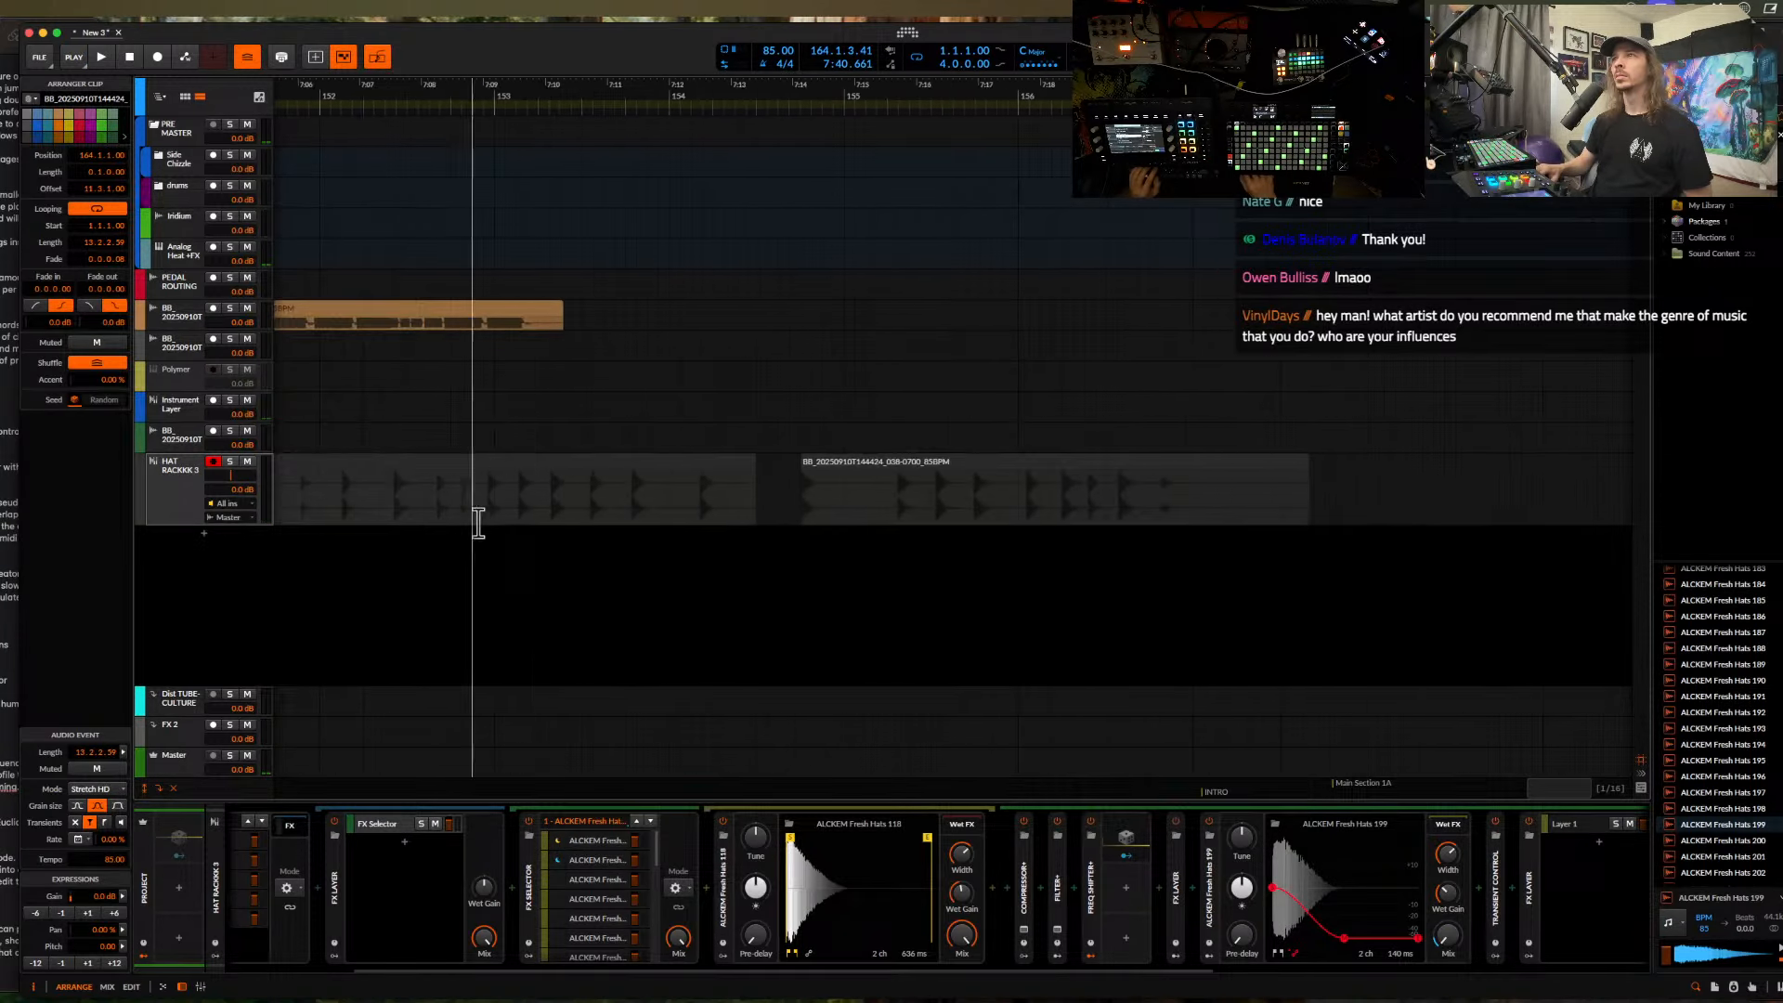
pyautogui.click(1162, 499)
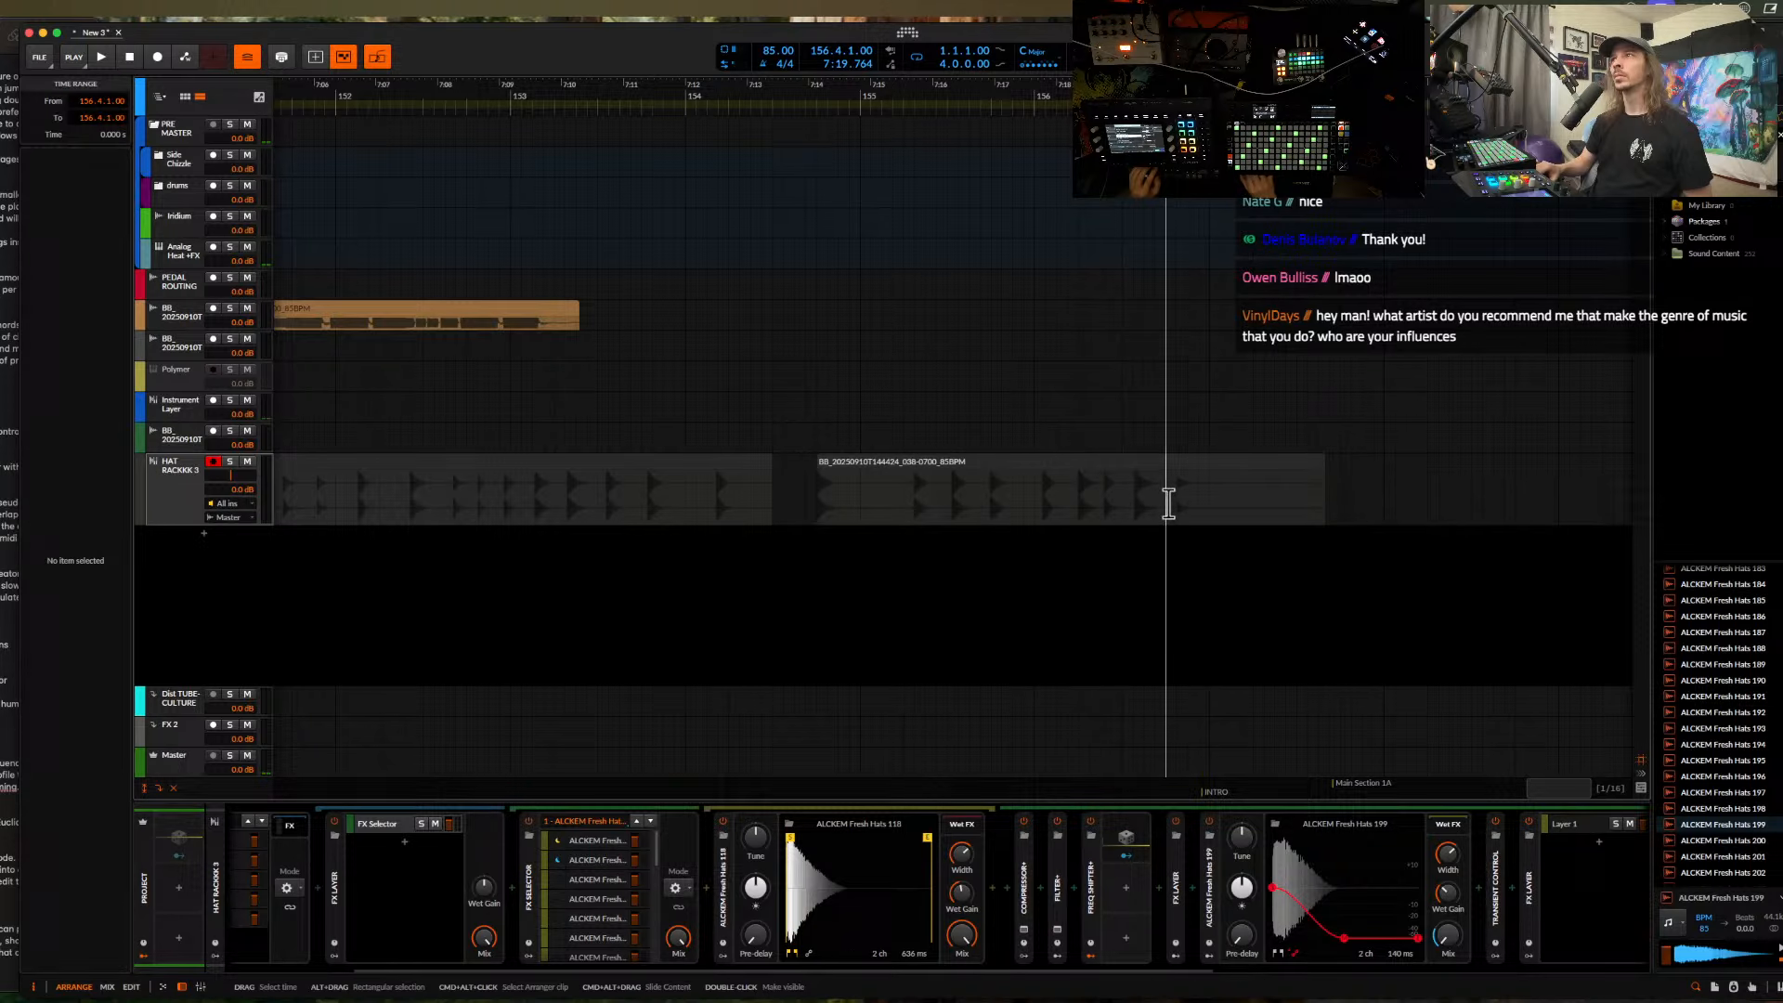
pyautogui.click(467, 506)
pyautogui.press('space')
pyautogui.scroll(5, 472, 507)
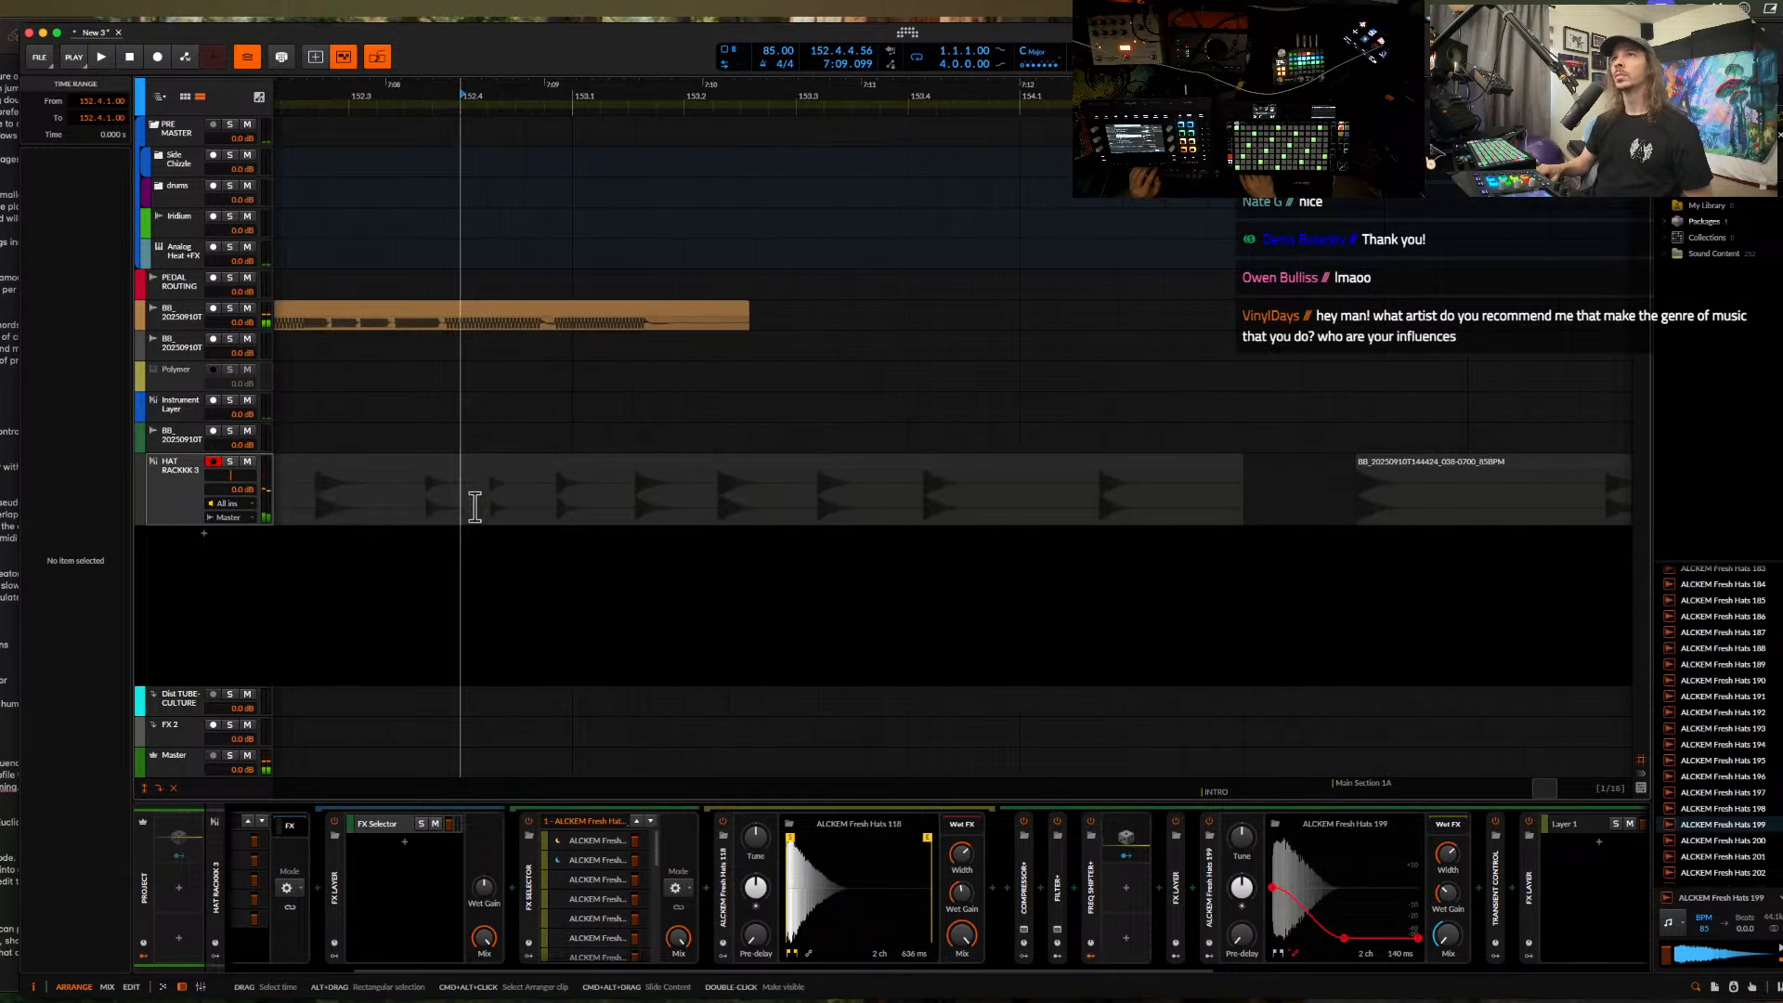
pyautogui.moveTo(489, 506); pyautogui.dragTo(521, 505)
pyautogui.press('super+e')
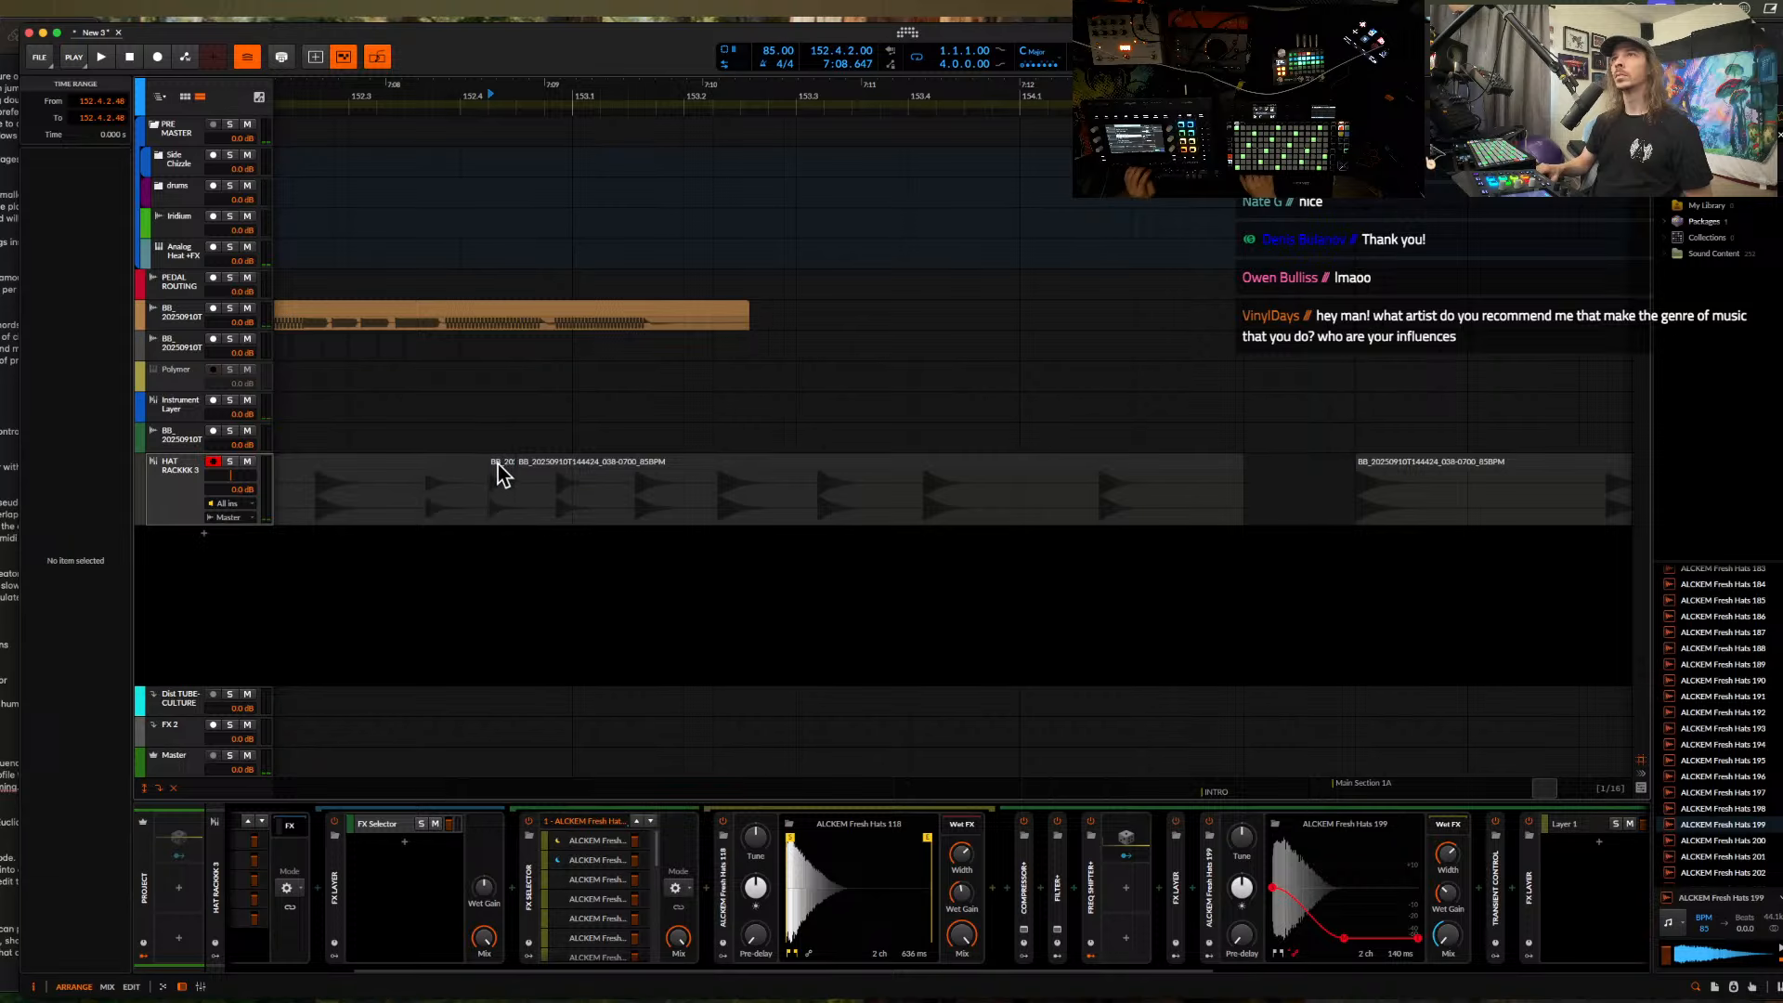
# - Add a new audio track below HAT RACKKK 3 and paste the short hat slice on it at 164.1.3.00
pyautogui.scroll(-5, 500, 466)
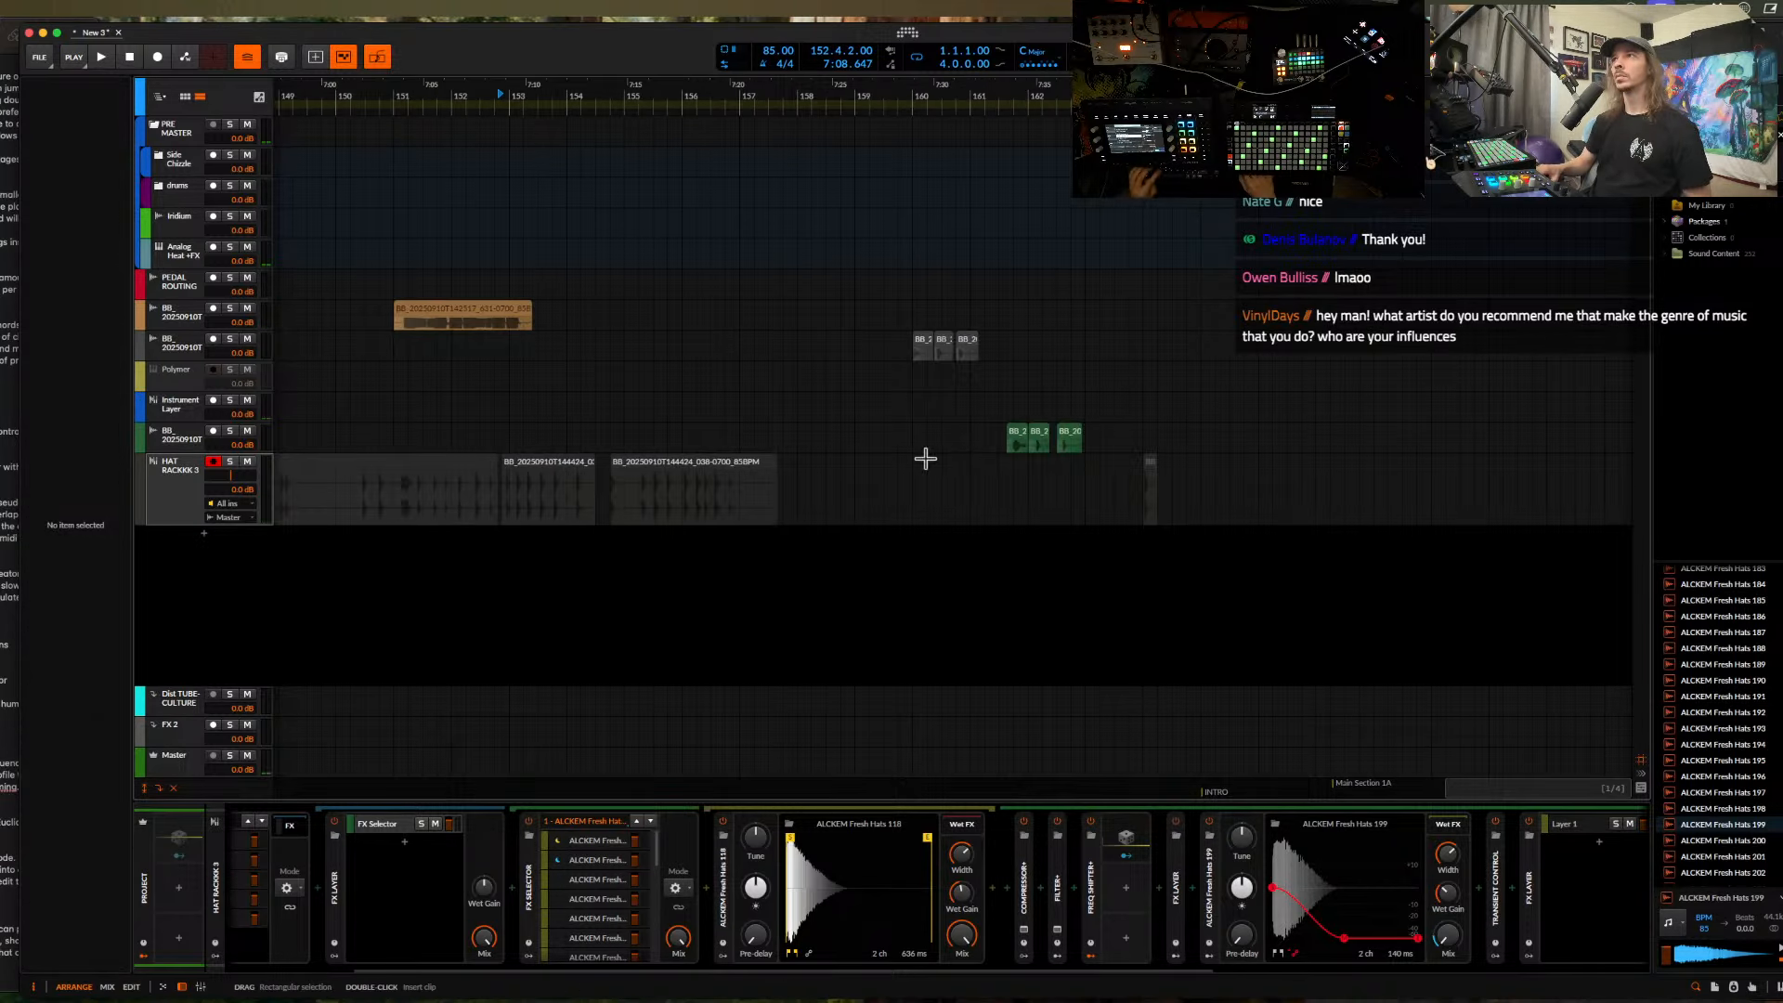
pyautogui.scroll(4, 1263, 558)
pyautogui.click(164, 493)
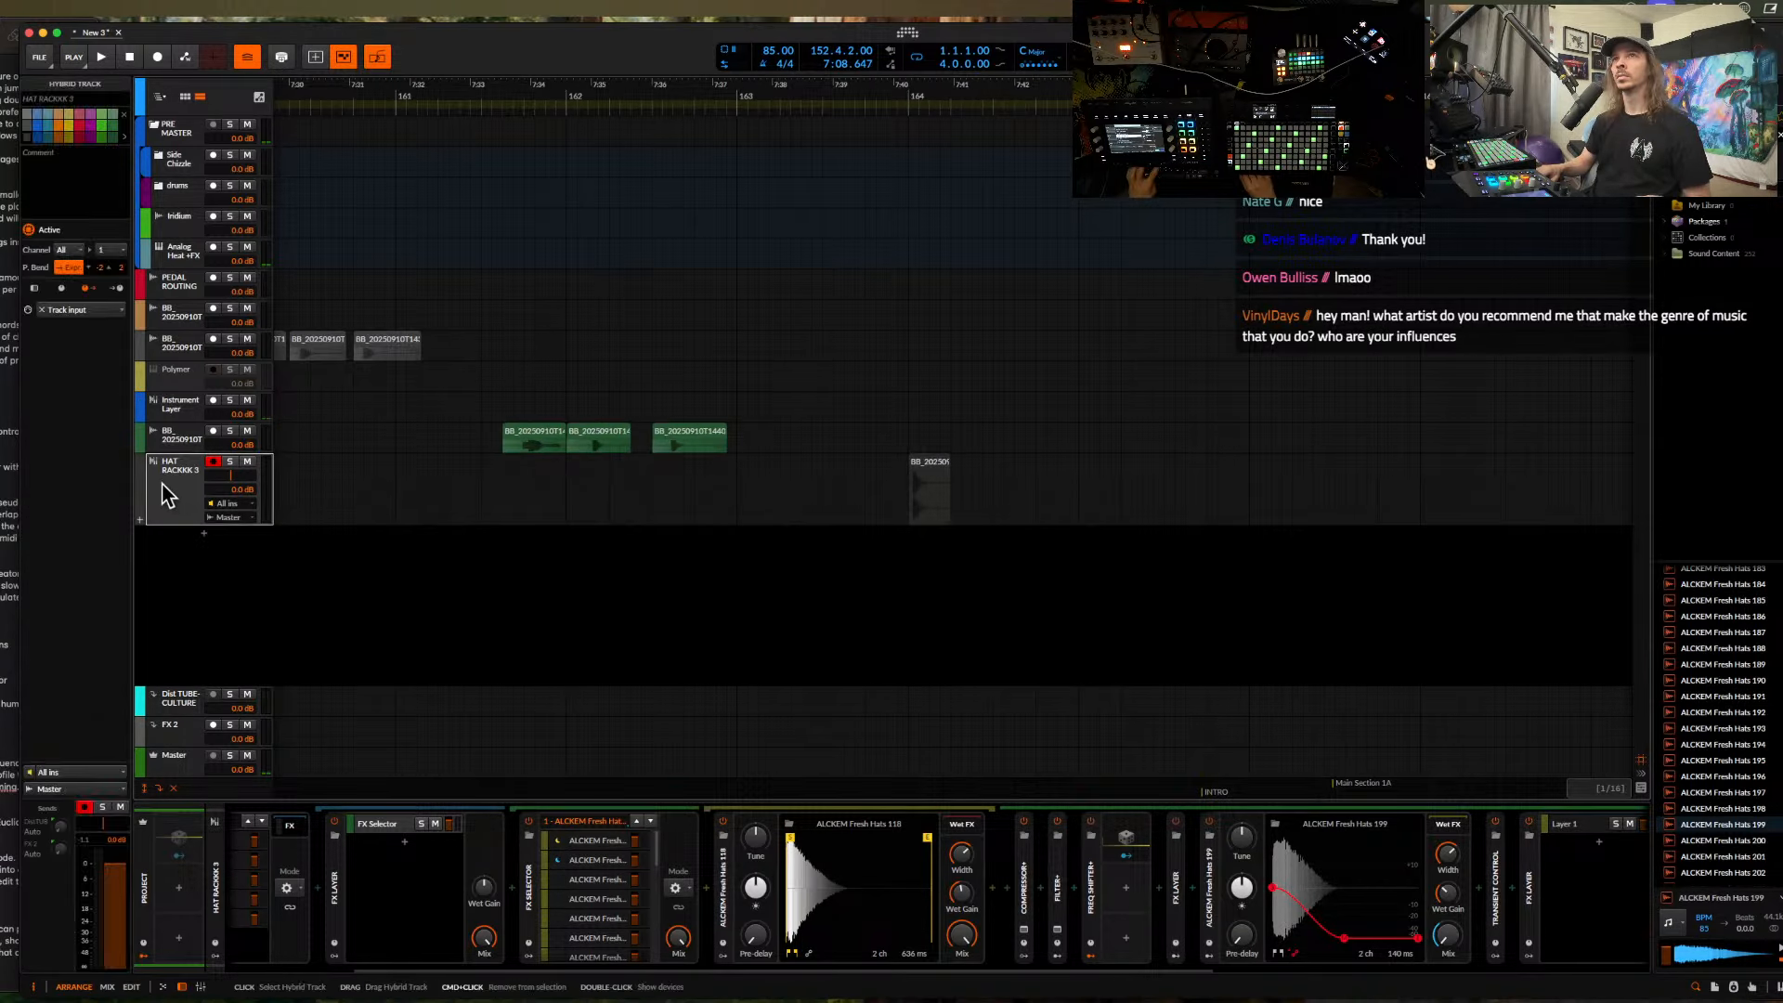
pyautogui.press('super+t')
pyautogui.scroll(6, 948, 535)
pyautogui.press('super+v')
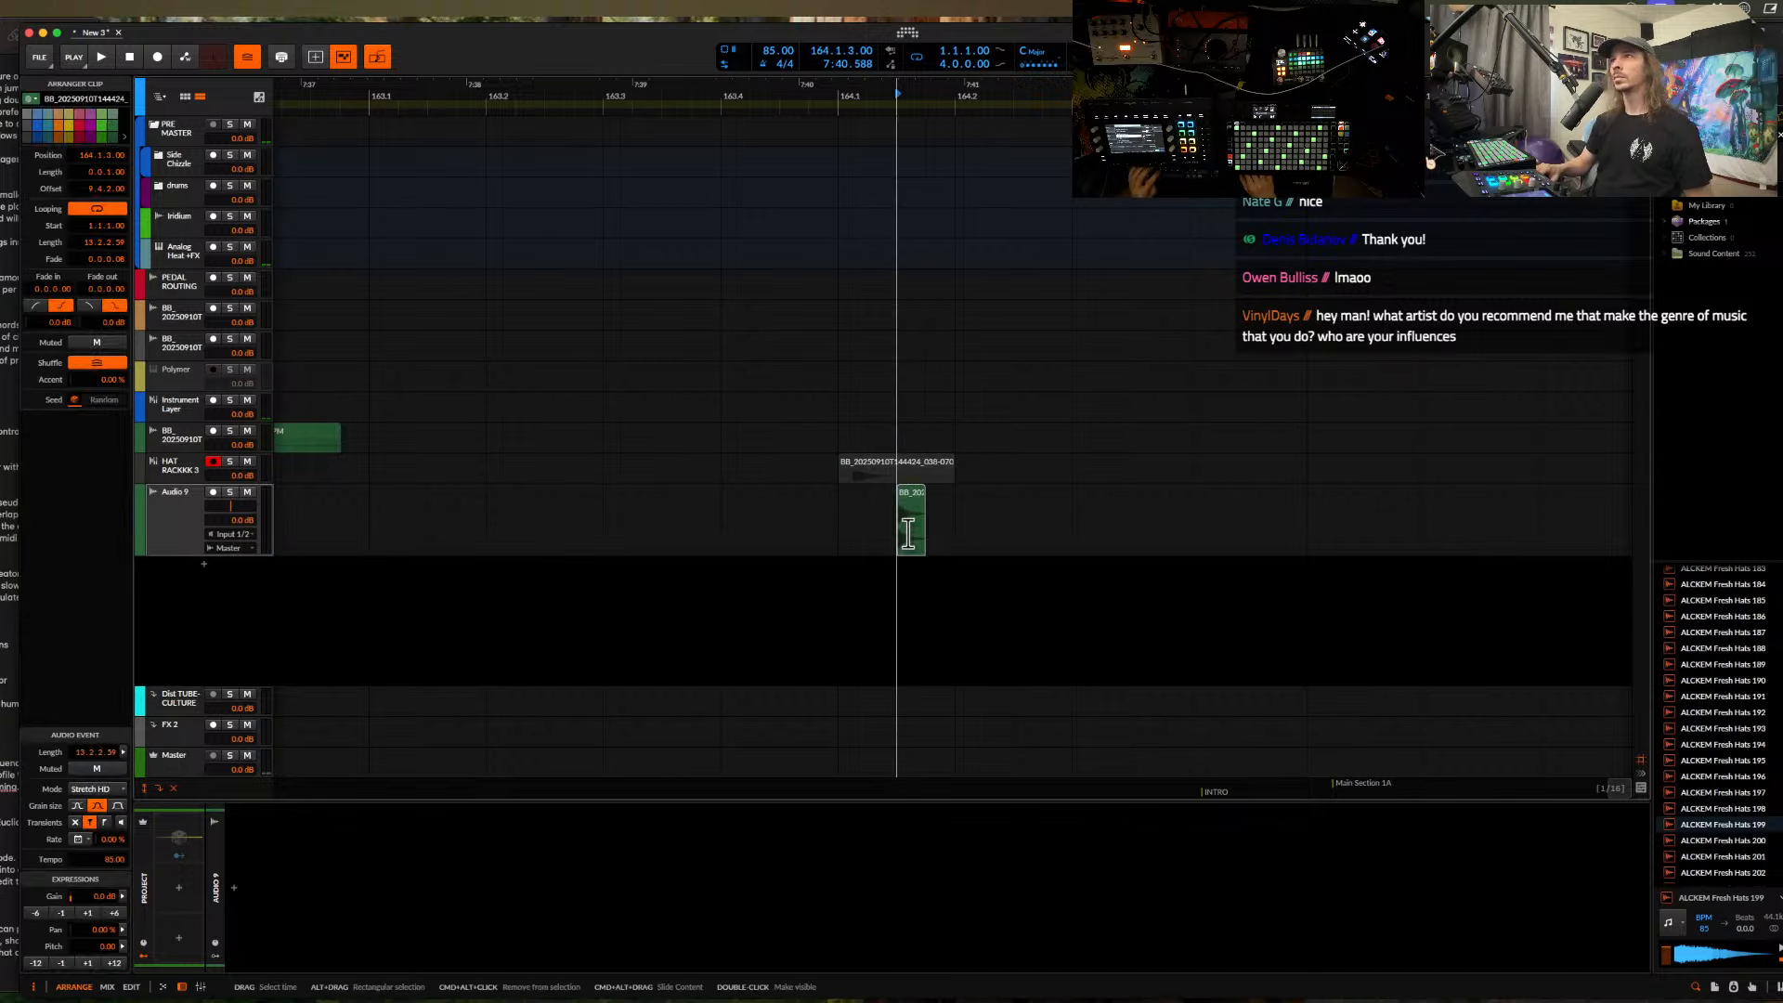
# - Duplicate the short hat slice on Audio 9 into a run of six consecutive sixteenth-note clips
pyautogui.press('super+d')
pyautogui.scroll(3, 968, 533)
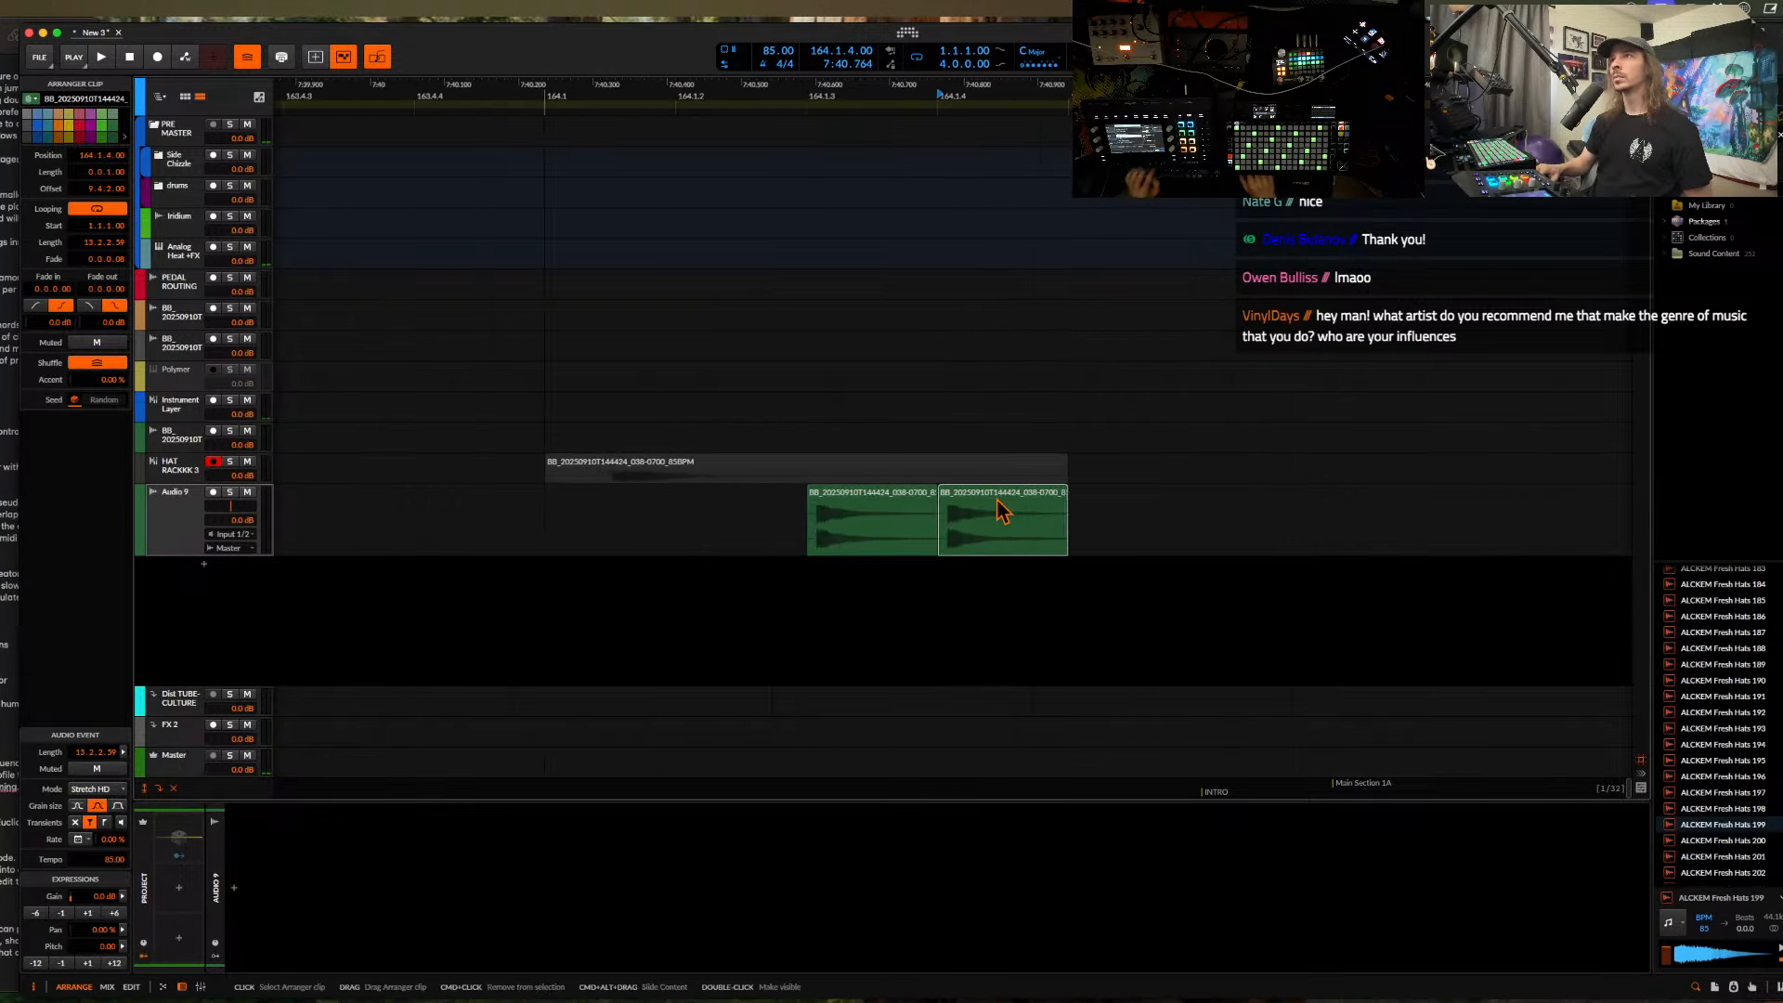
pyautogui.scroll(-3, 968, 533)
pyautogui.moveTo(870, 539); pyautogui.dragTo(1029, 545)
pyautogui.scroll(-4, 1029, 545)
pyautogui.press('super+d')
pyautogui.press('super+d')
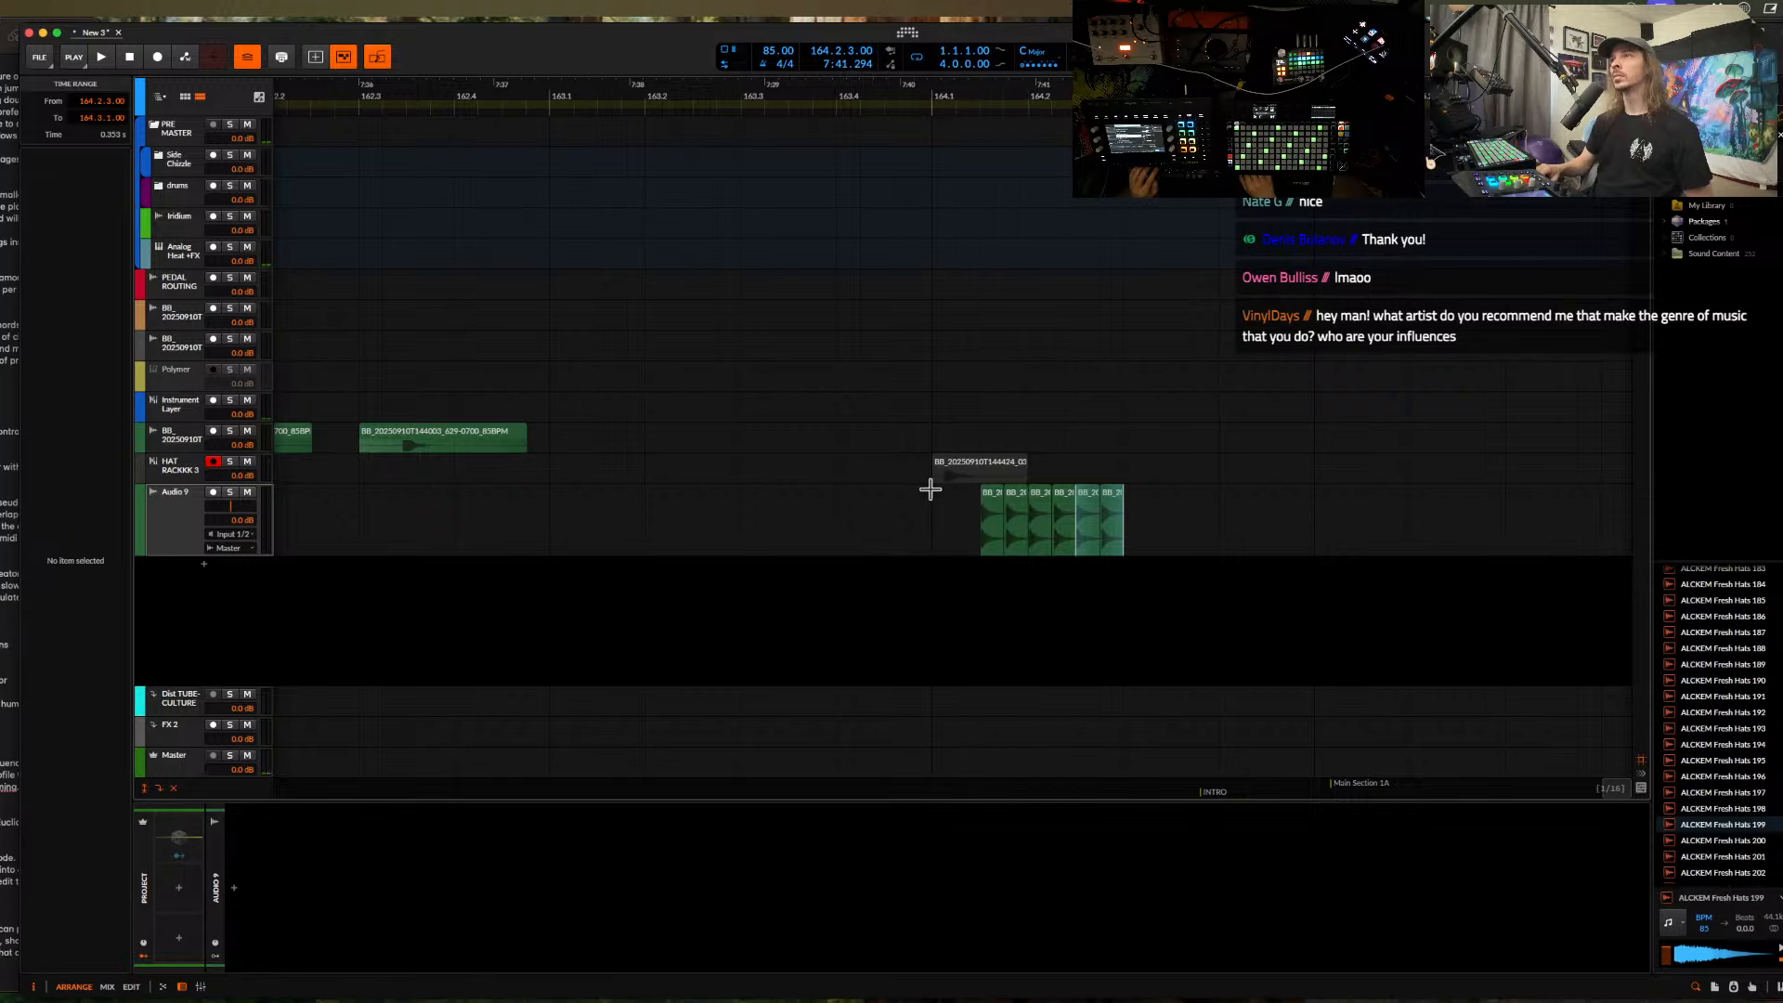
# - Play the two hat tracks from 164.1.1.00 to hear the six repeated slices against the longer hat
pyautogui.click(932, 480)
pyautogui.press('space')
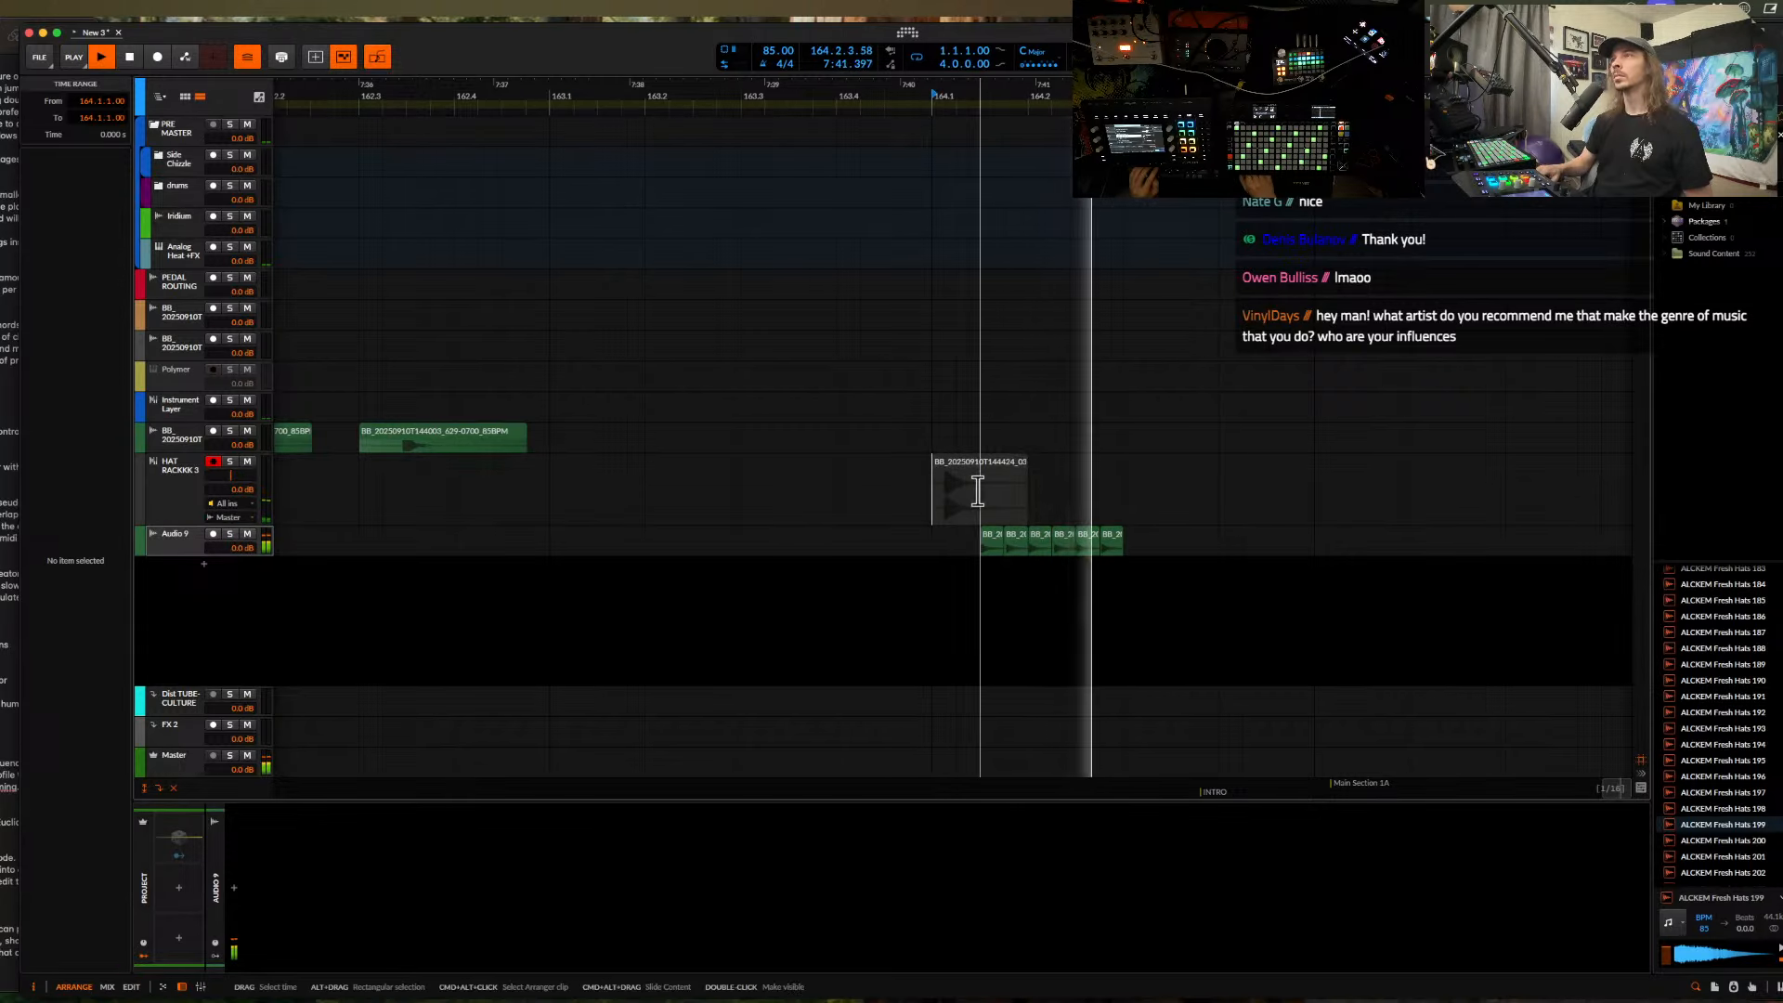
pyautogui.scroll(2, 977, 492)
pyautogui.scroll(3, 977, 492)
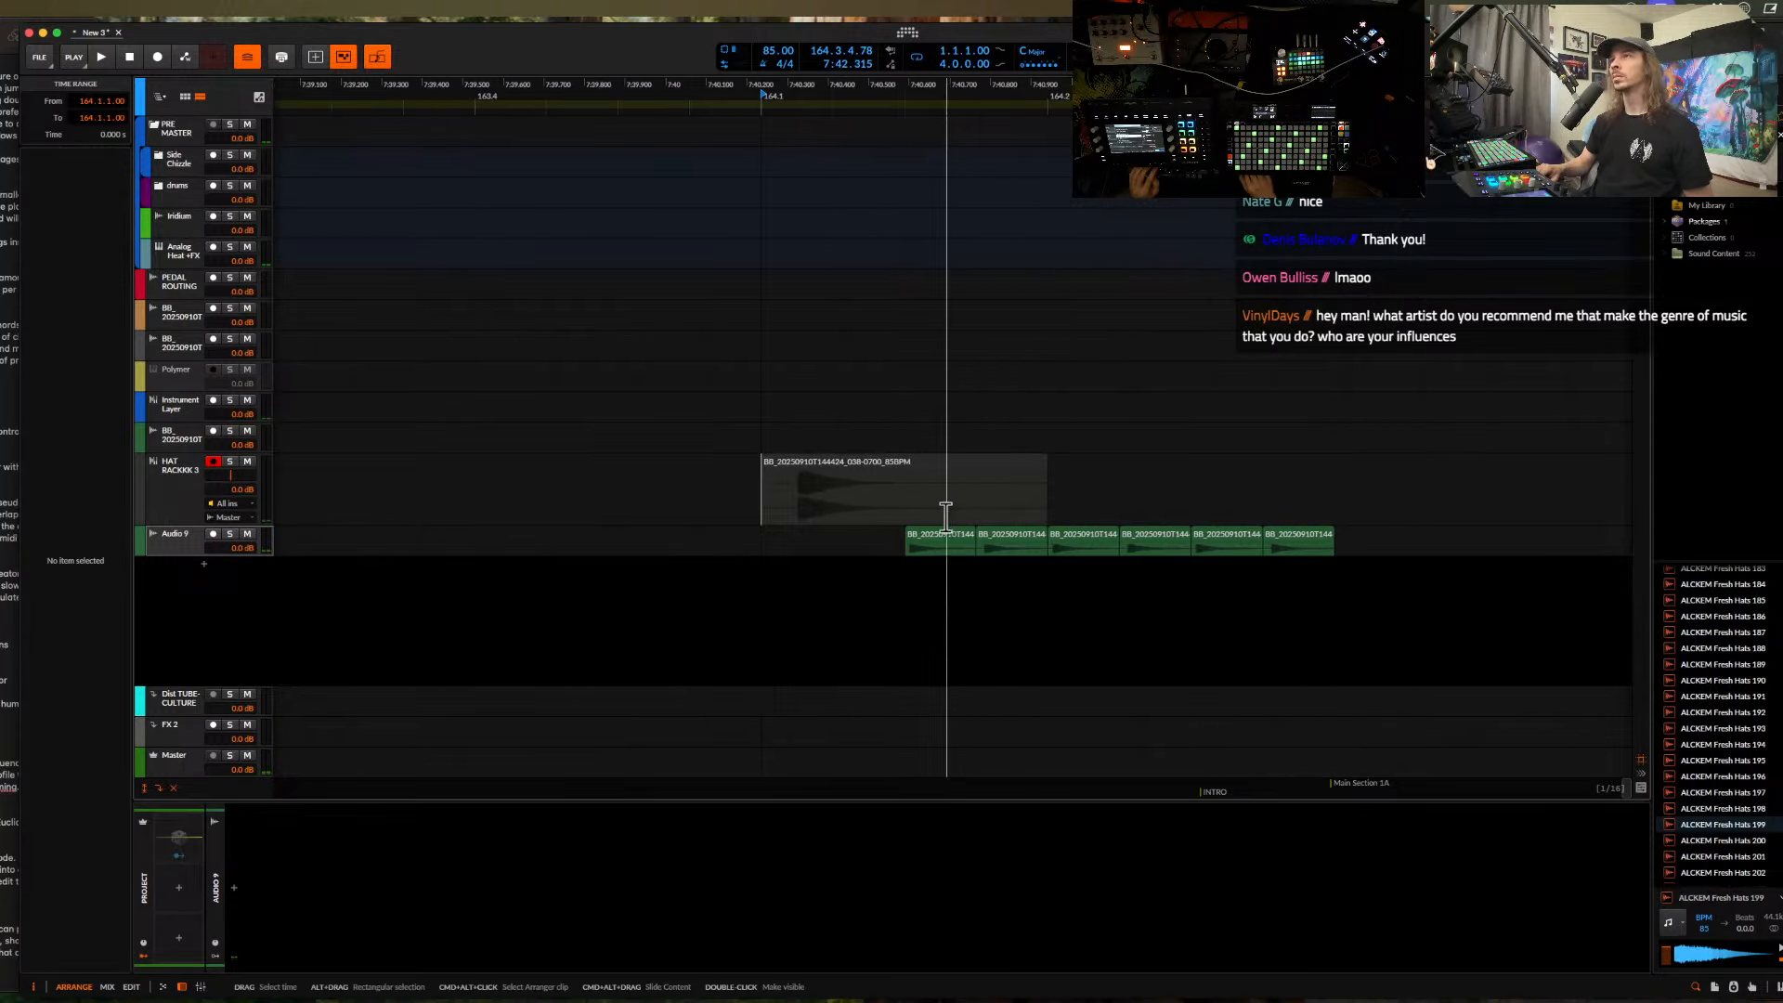
pyautogui.press('space')
# - Select all six short hat clips on Audio 9, slide their audio content and audition the resulting hit
pyautogui.click(940, 543)
pyautogui.keyDown('shift'); pyautogui.click(1311, 504); pyautogui.keyUp('shift')
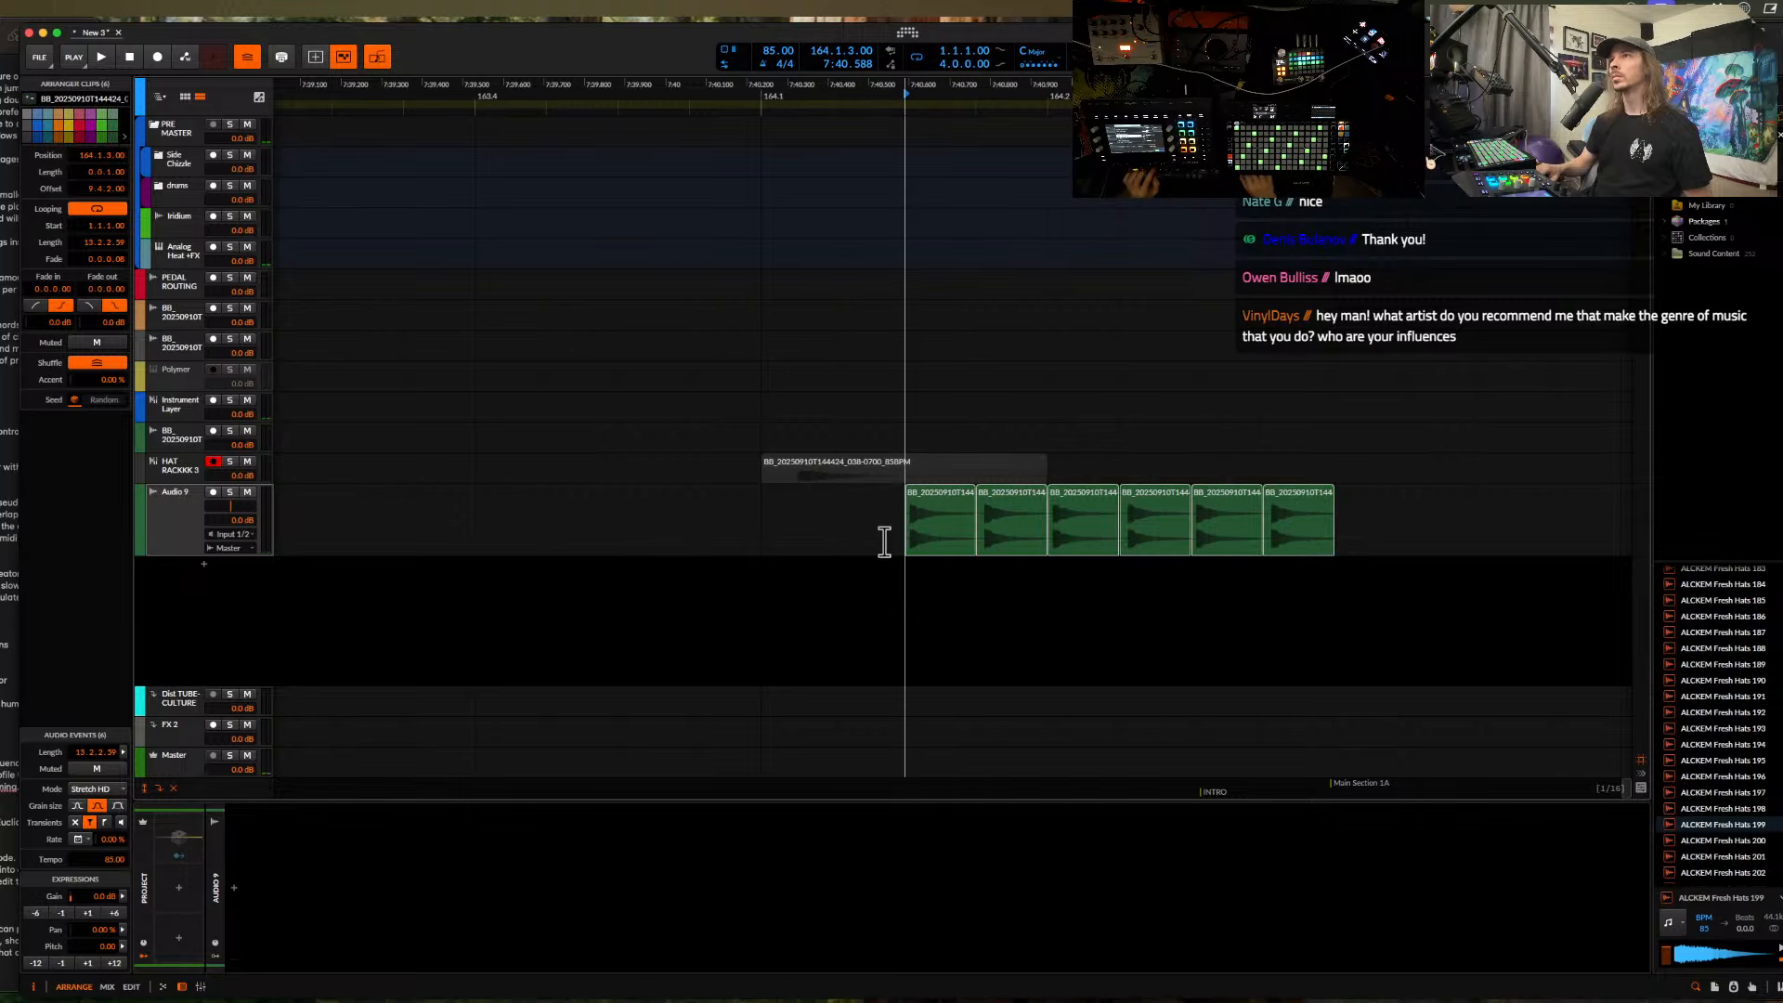
pyautogui.scroll(3, 886, 537)
pyautogui.press('space')
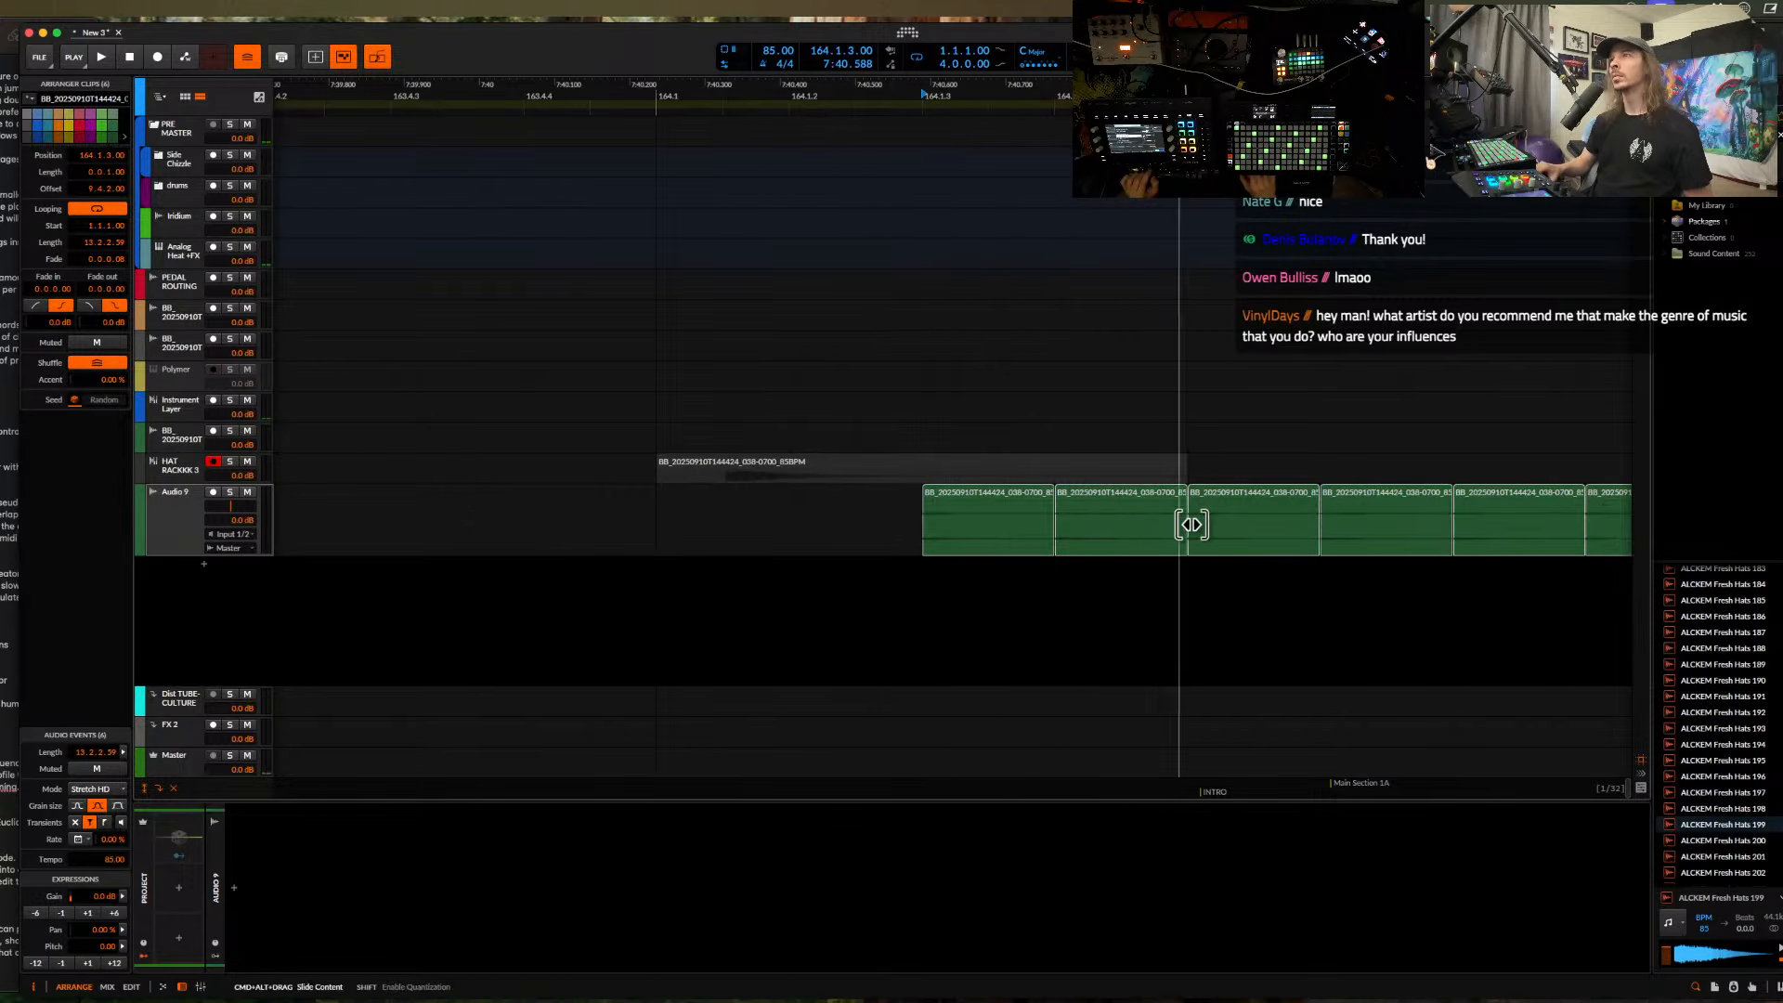
pyautogui.press('space')
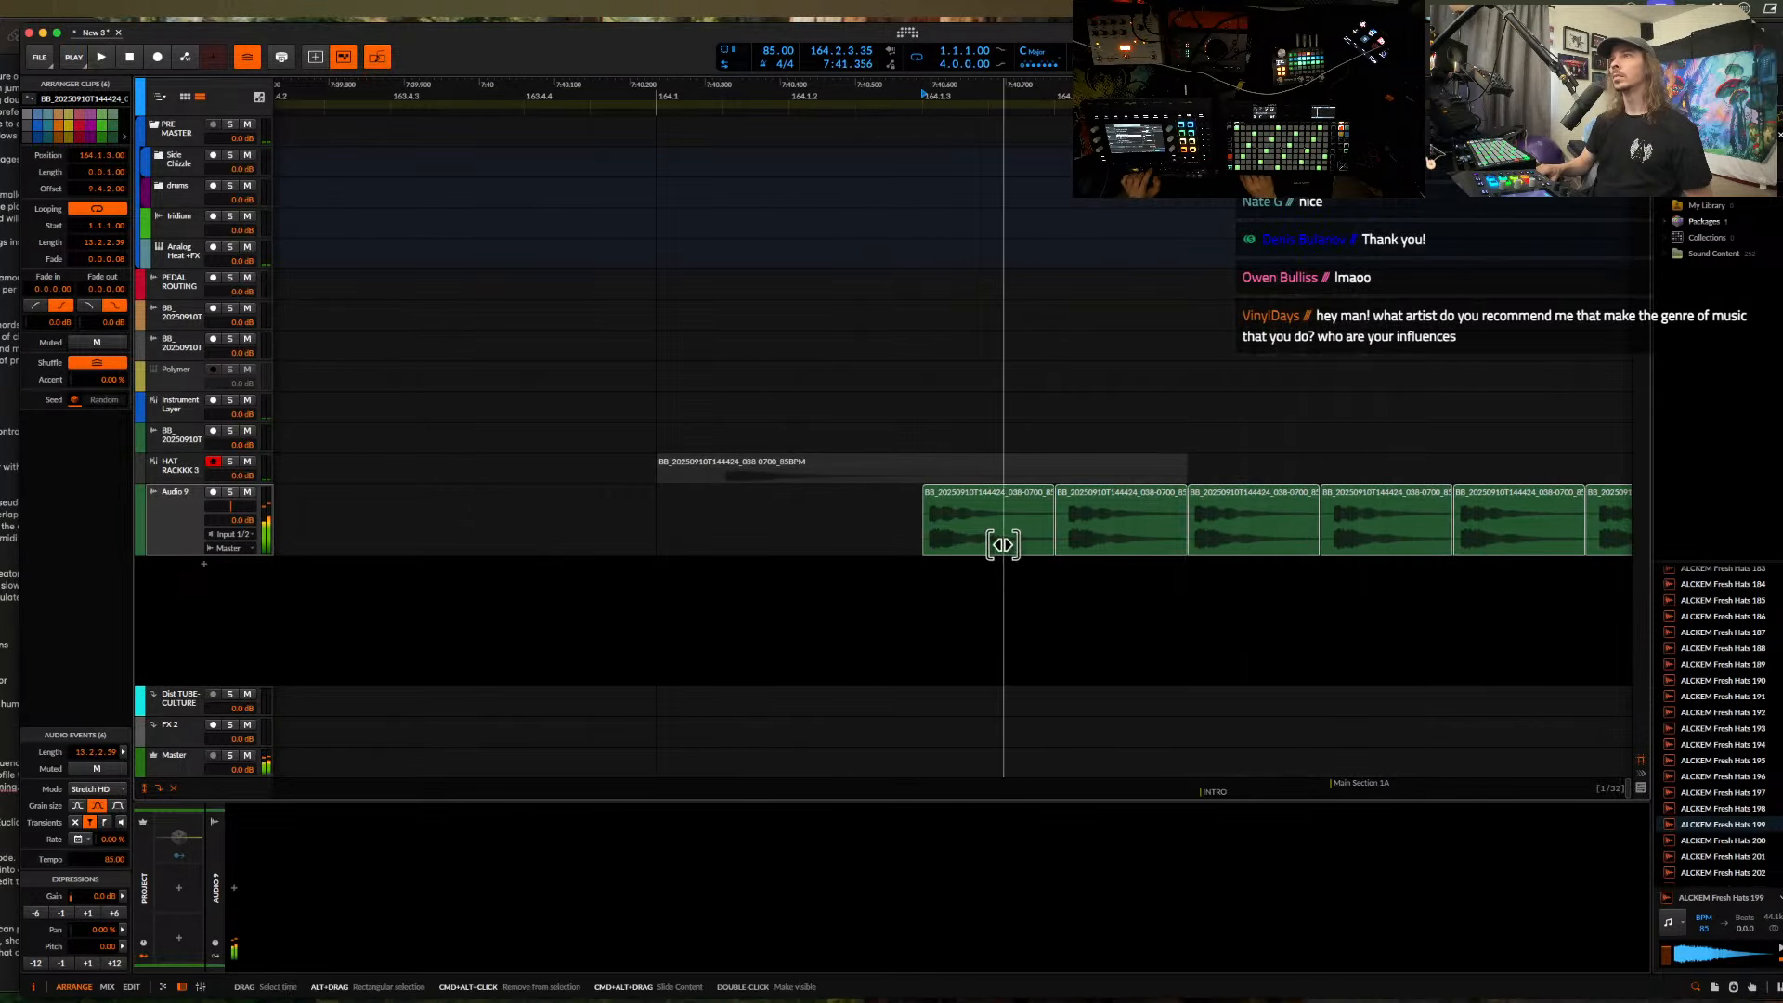
pyautogui.press('space')
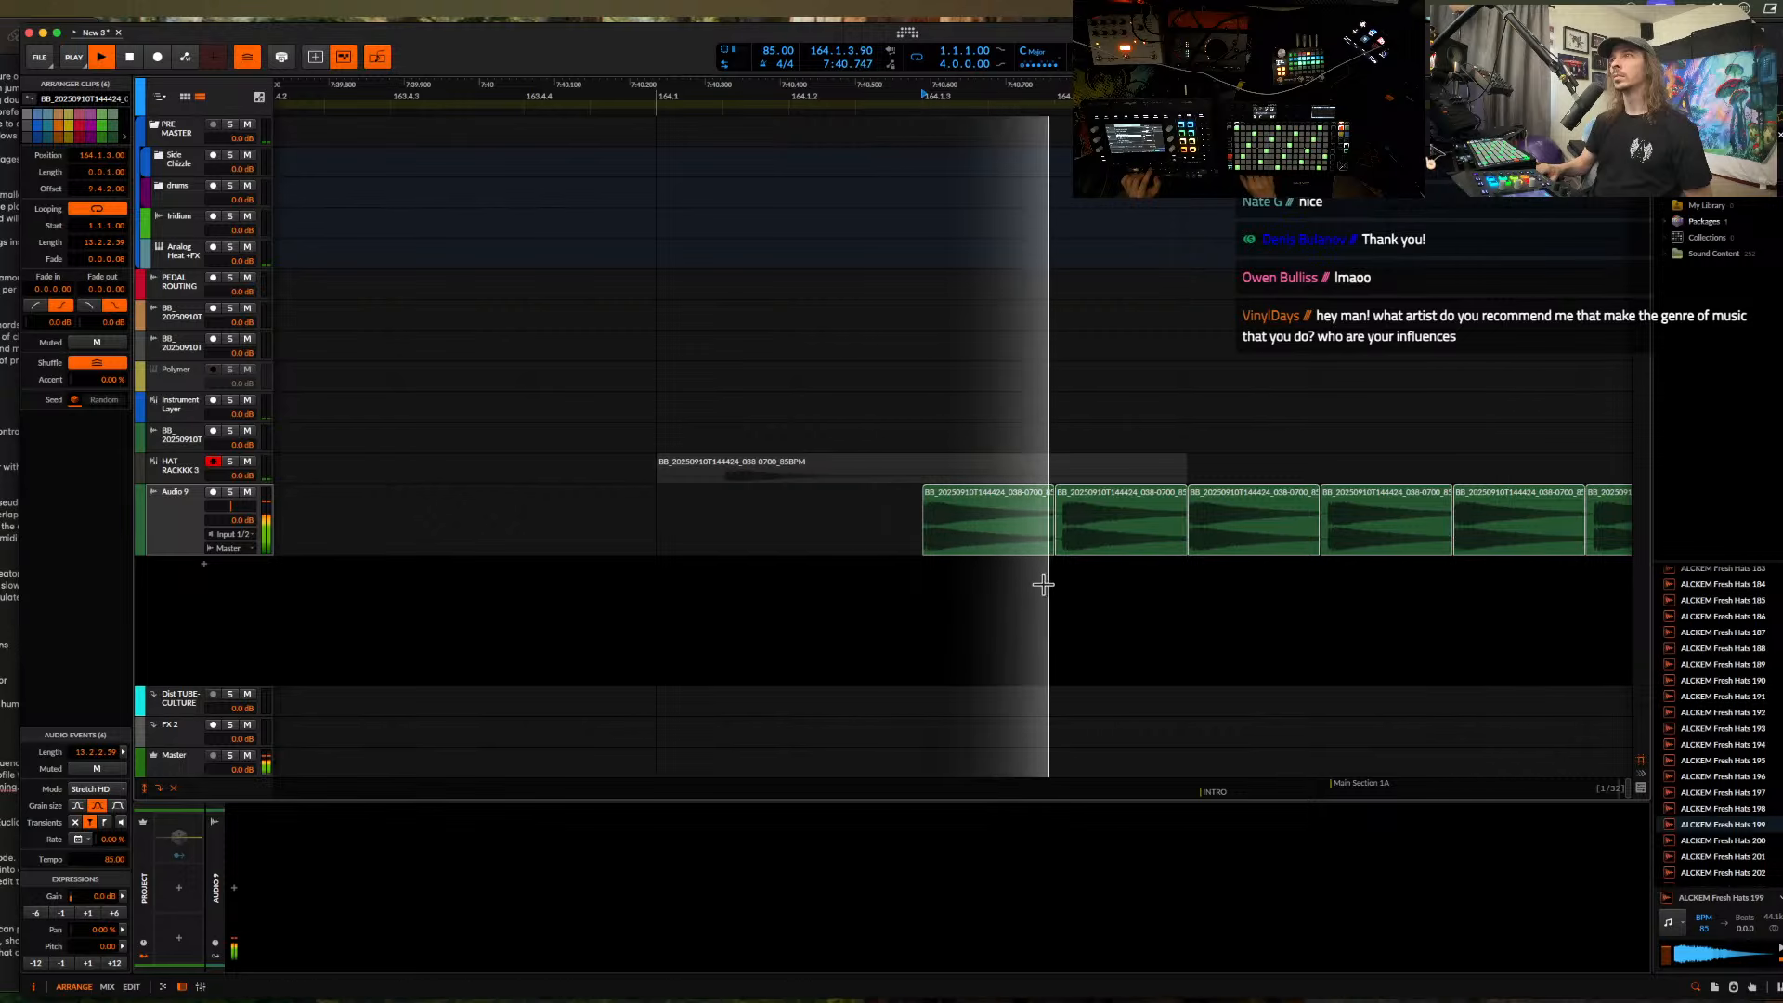
pyautogui.press('space')
# - Slide the content of the six Audio 9 clips further through the recording, auditioning alternative hat hits
pyautogui.moveTo(982, 538); pyautogui.dragTo(1593, 522)
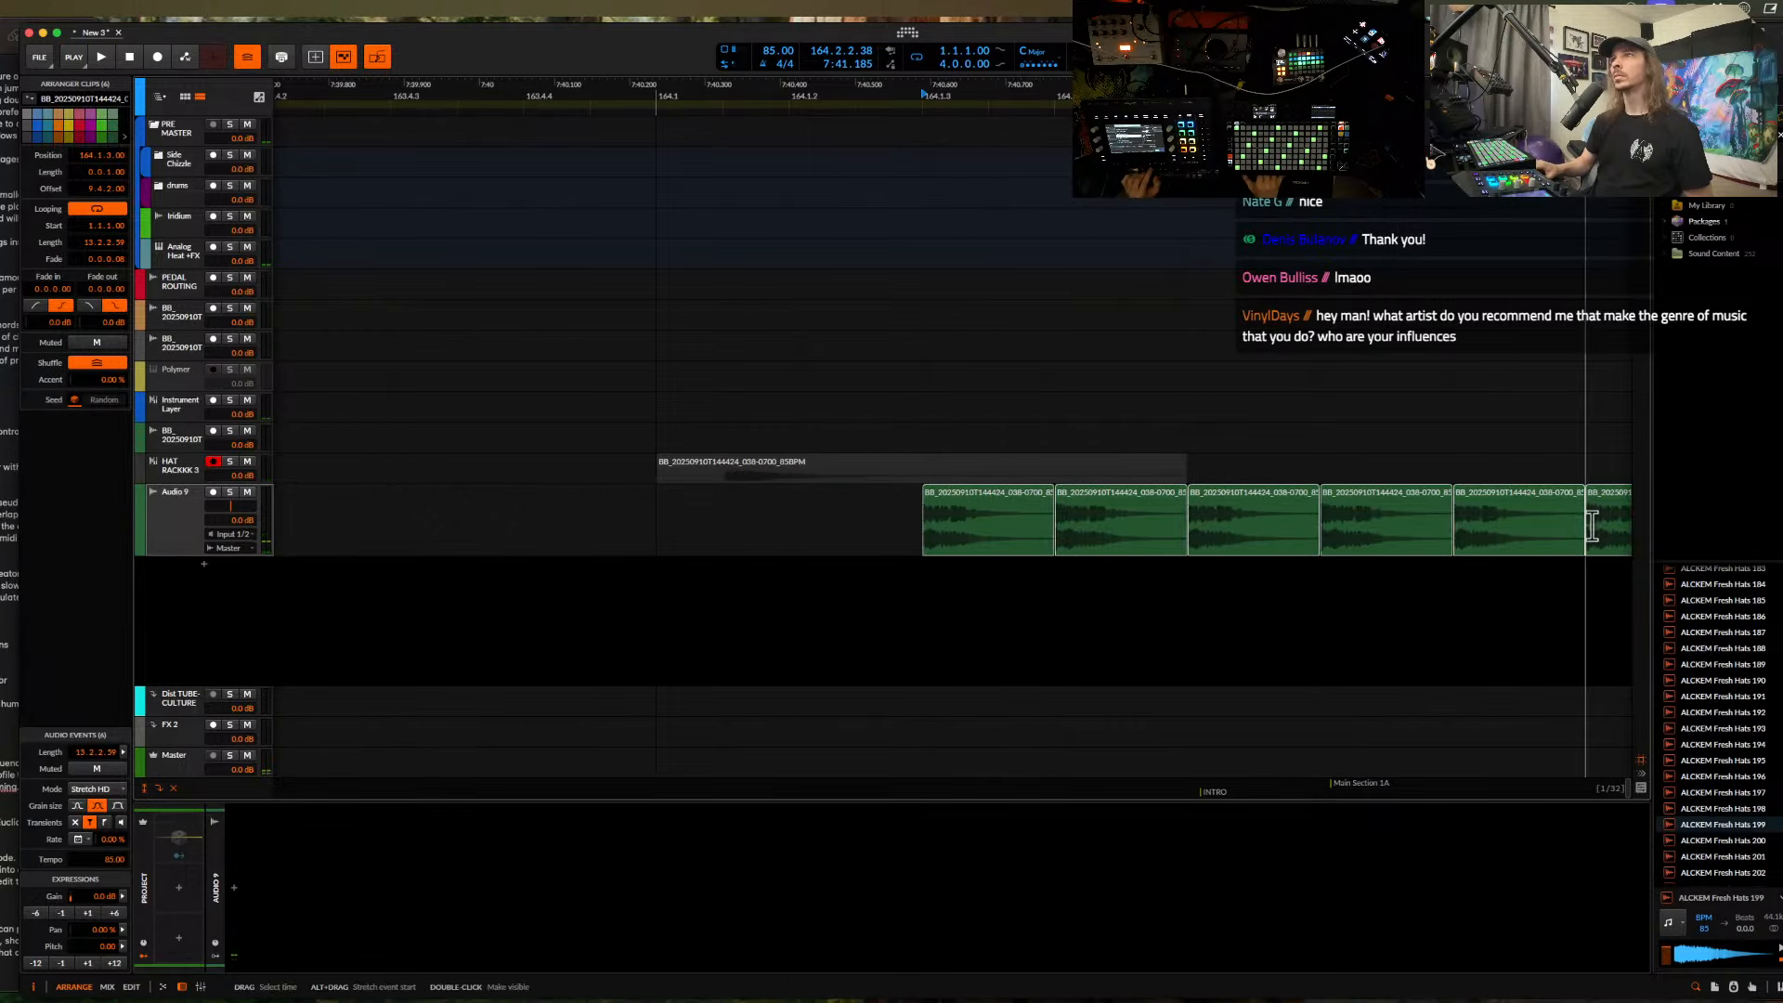
pyautogui.press('space')
pyautogui.press('space')
pyautogui.moveTo(992, 532); pyautogui.dragTo(1489, 531)
pyautogui.press('space')
pyautogui.press('space')
pyautogui.hscroll(2, 998, 532)
pyautogui.hscroll(3, 998, 531)
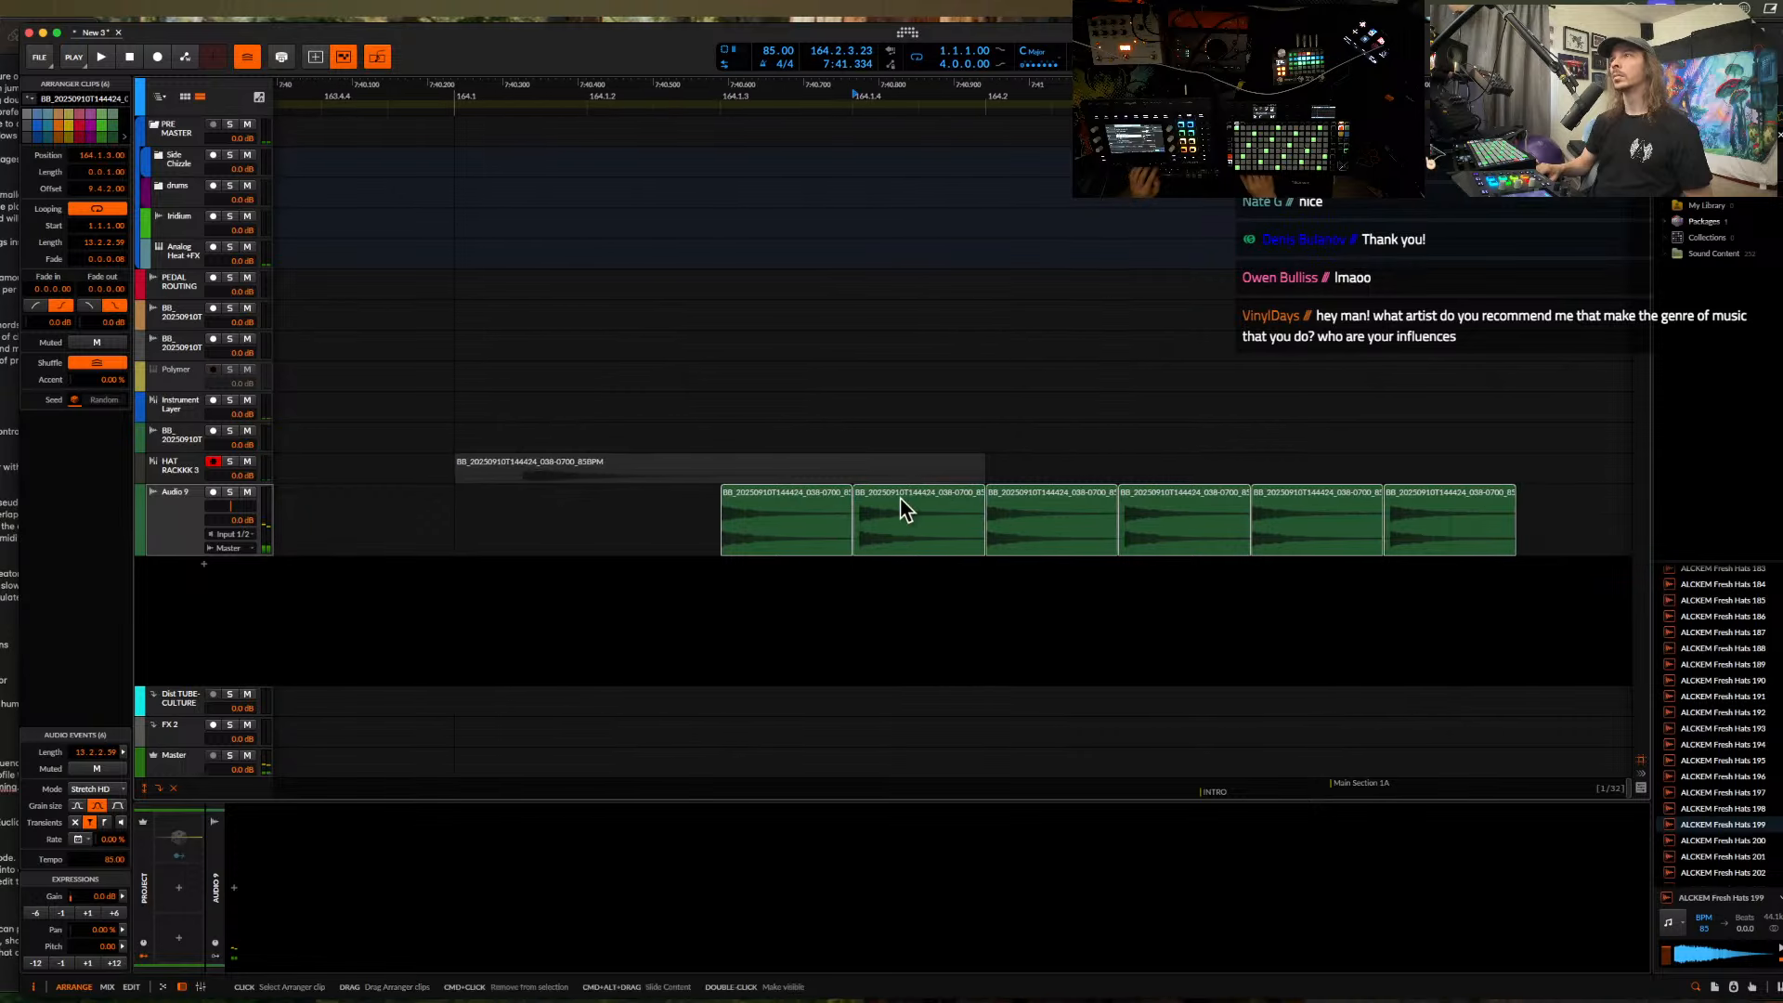
# - Select only the second and fourth short hat clips on Audio 9
pyautogui.click(917, 590)
pyautogui.click(901, 506)
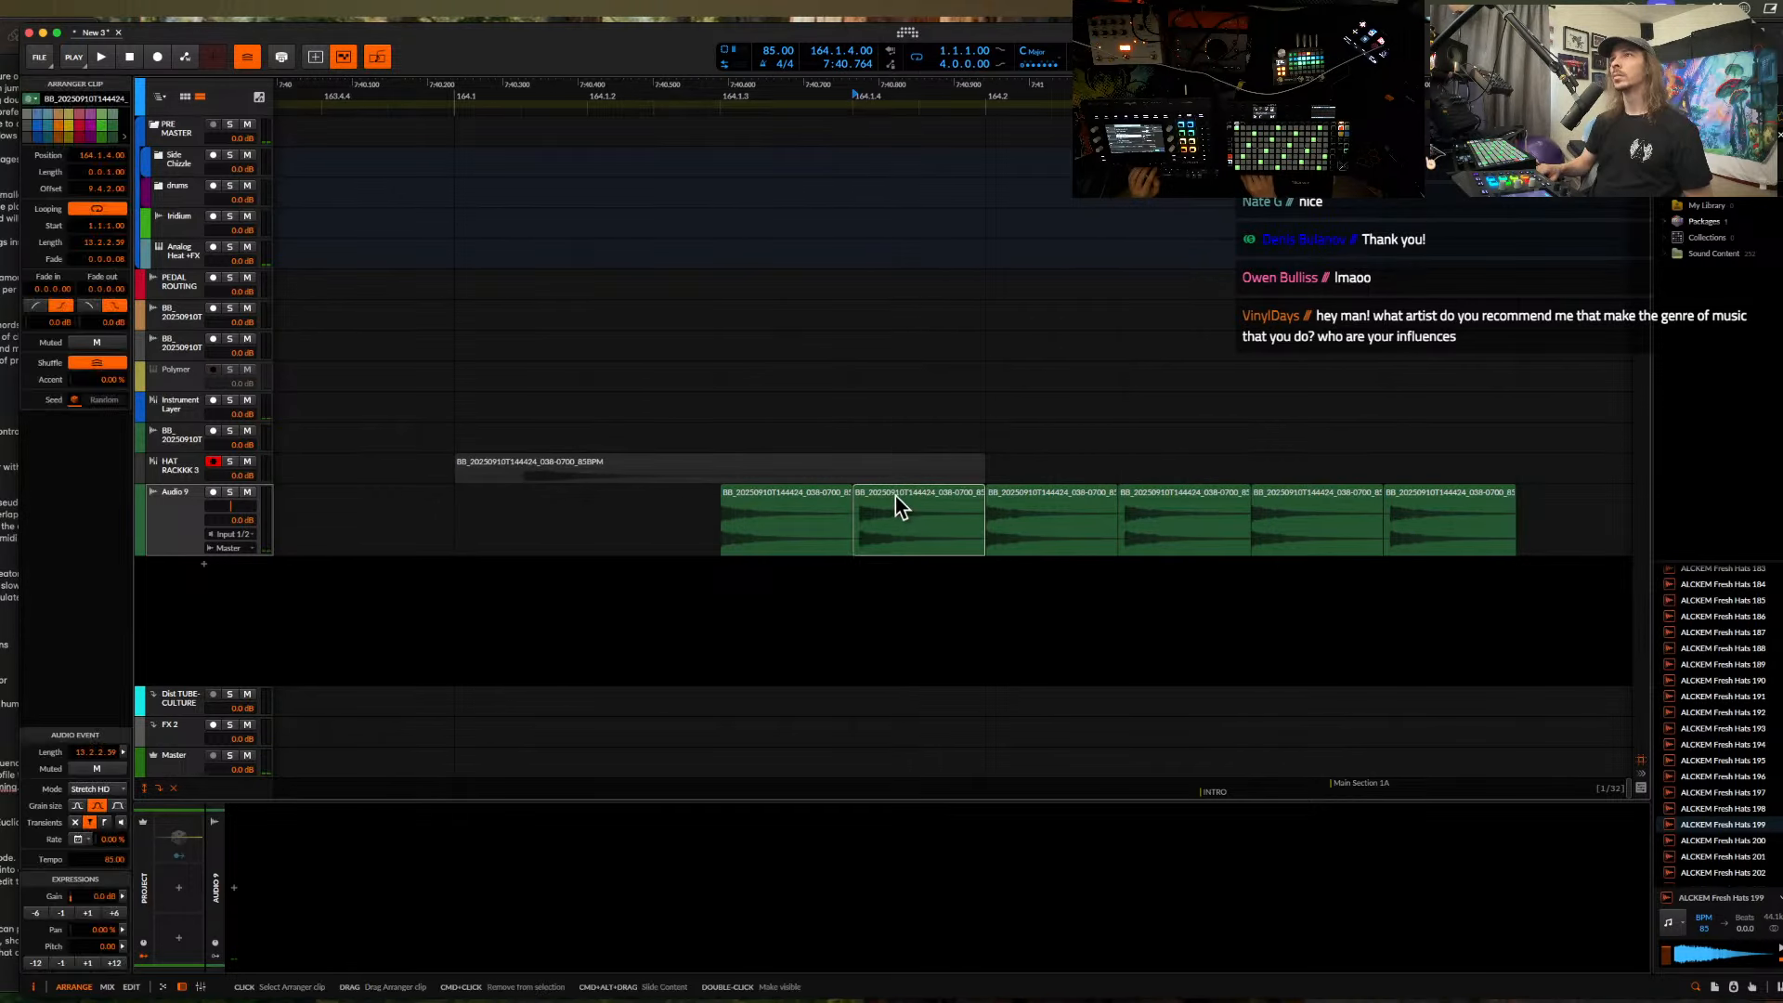
pyautogui.keyDown('super'); pyautogui.click(1207, 501); pyautogui.keyUp('super')
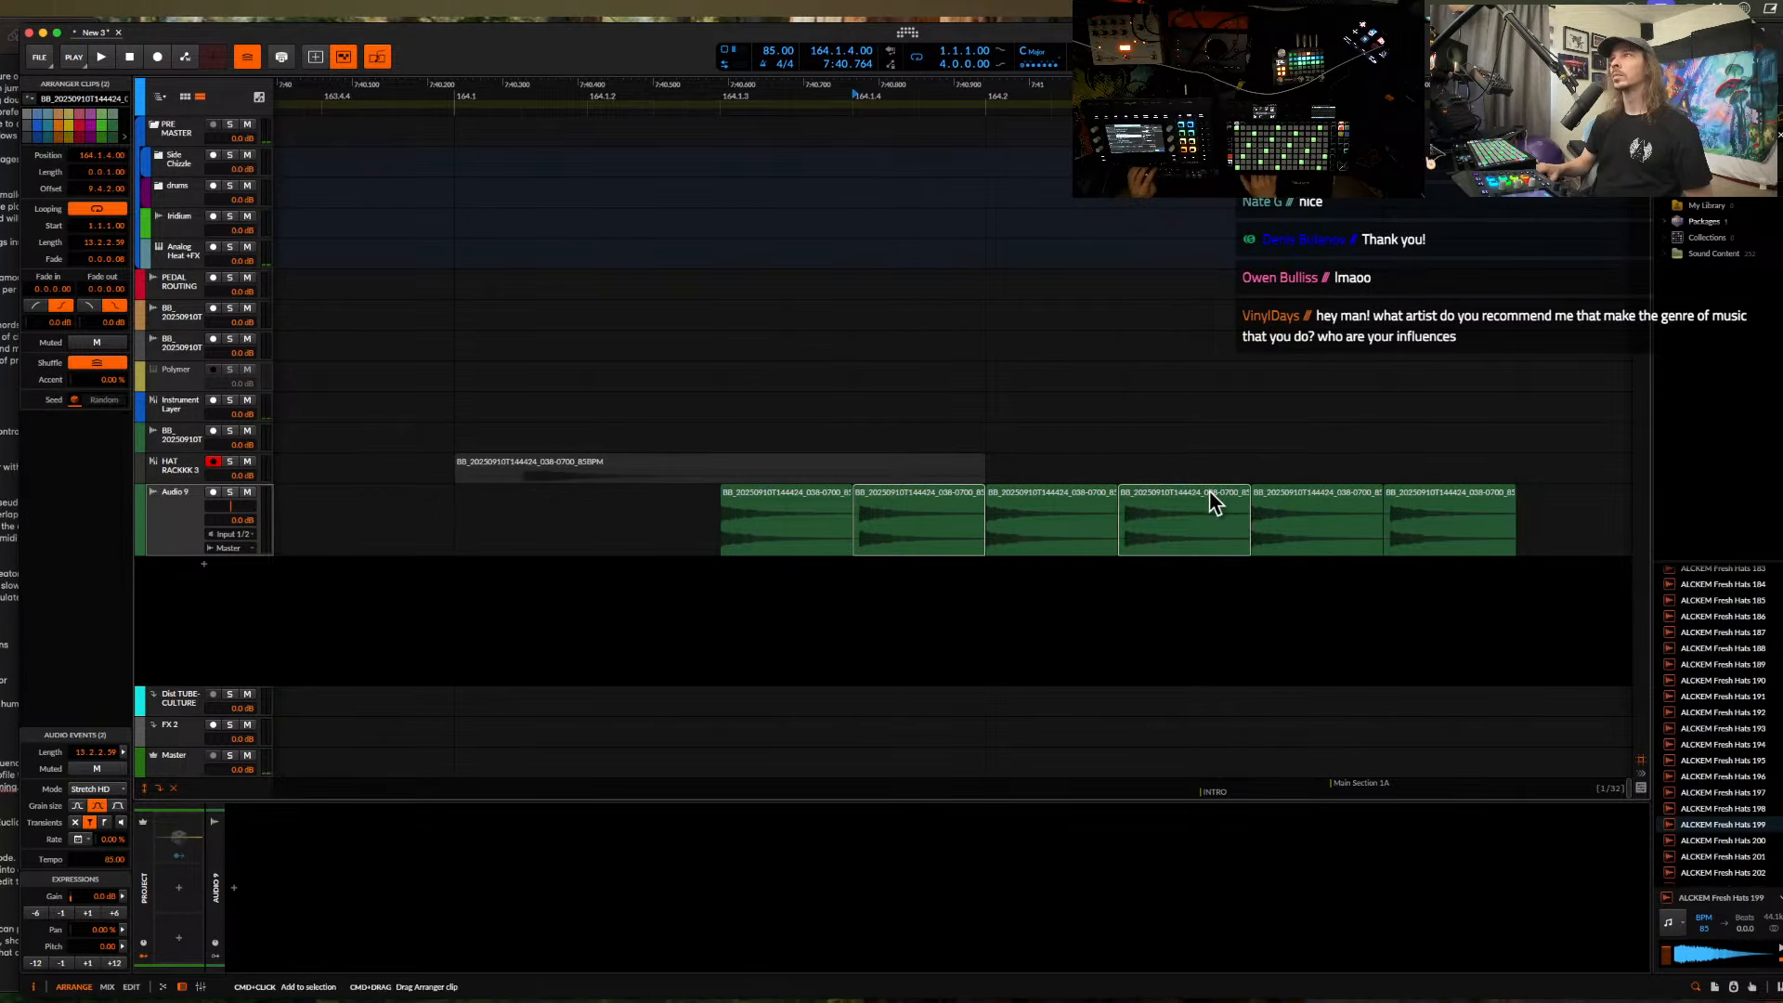
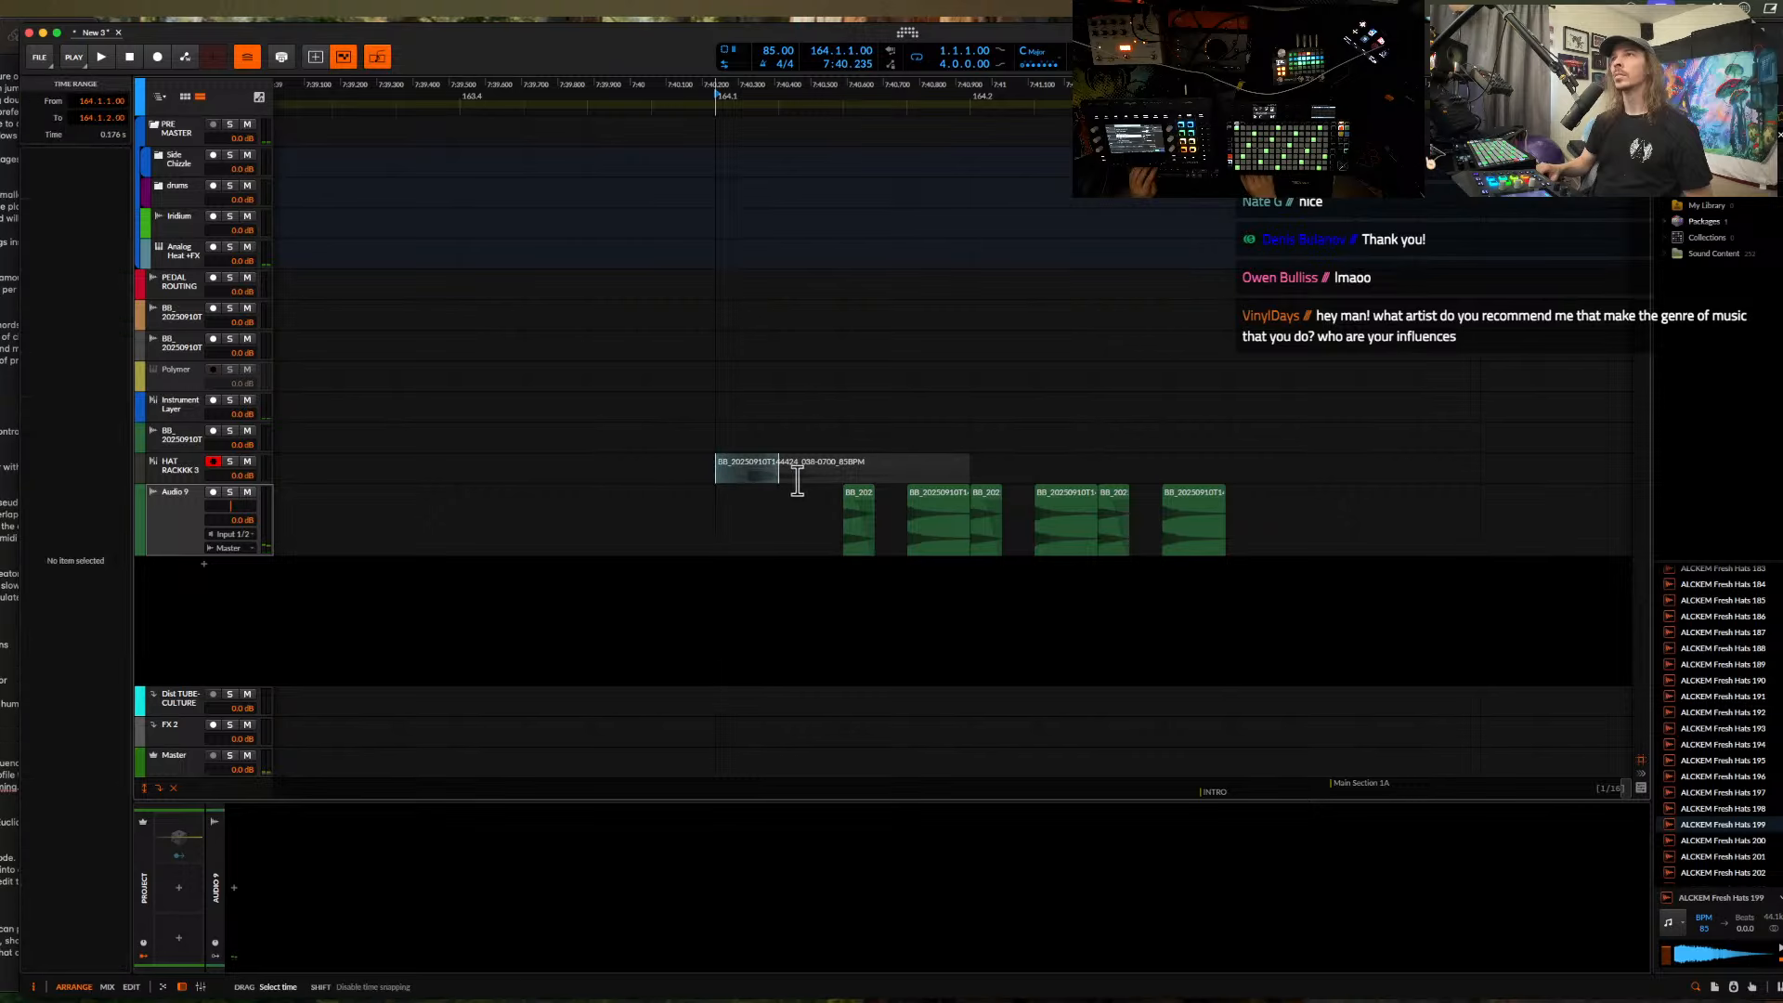
# - Duplicate the one-beat hat clip on HAT RACKKK 3 to 164.2.1.00 and loop playback across 164.1.1.00 to 164.3.1.00
pyautogui.press('super+d')
pyautogui.click(720, 504)
pyautogui.moveTo(720, 504); pyautogui.dragTo(1222, 549)
pyautogui.press('super+l')
pyautogui.press('space')
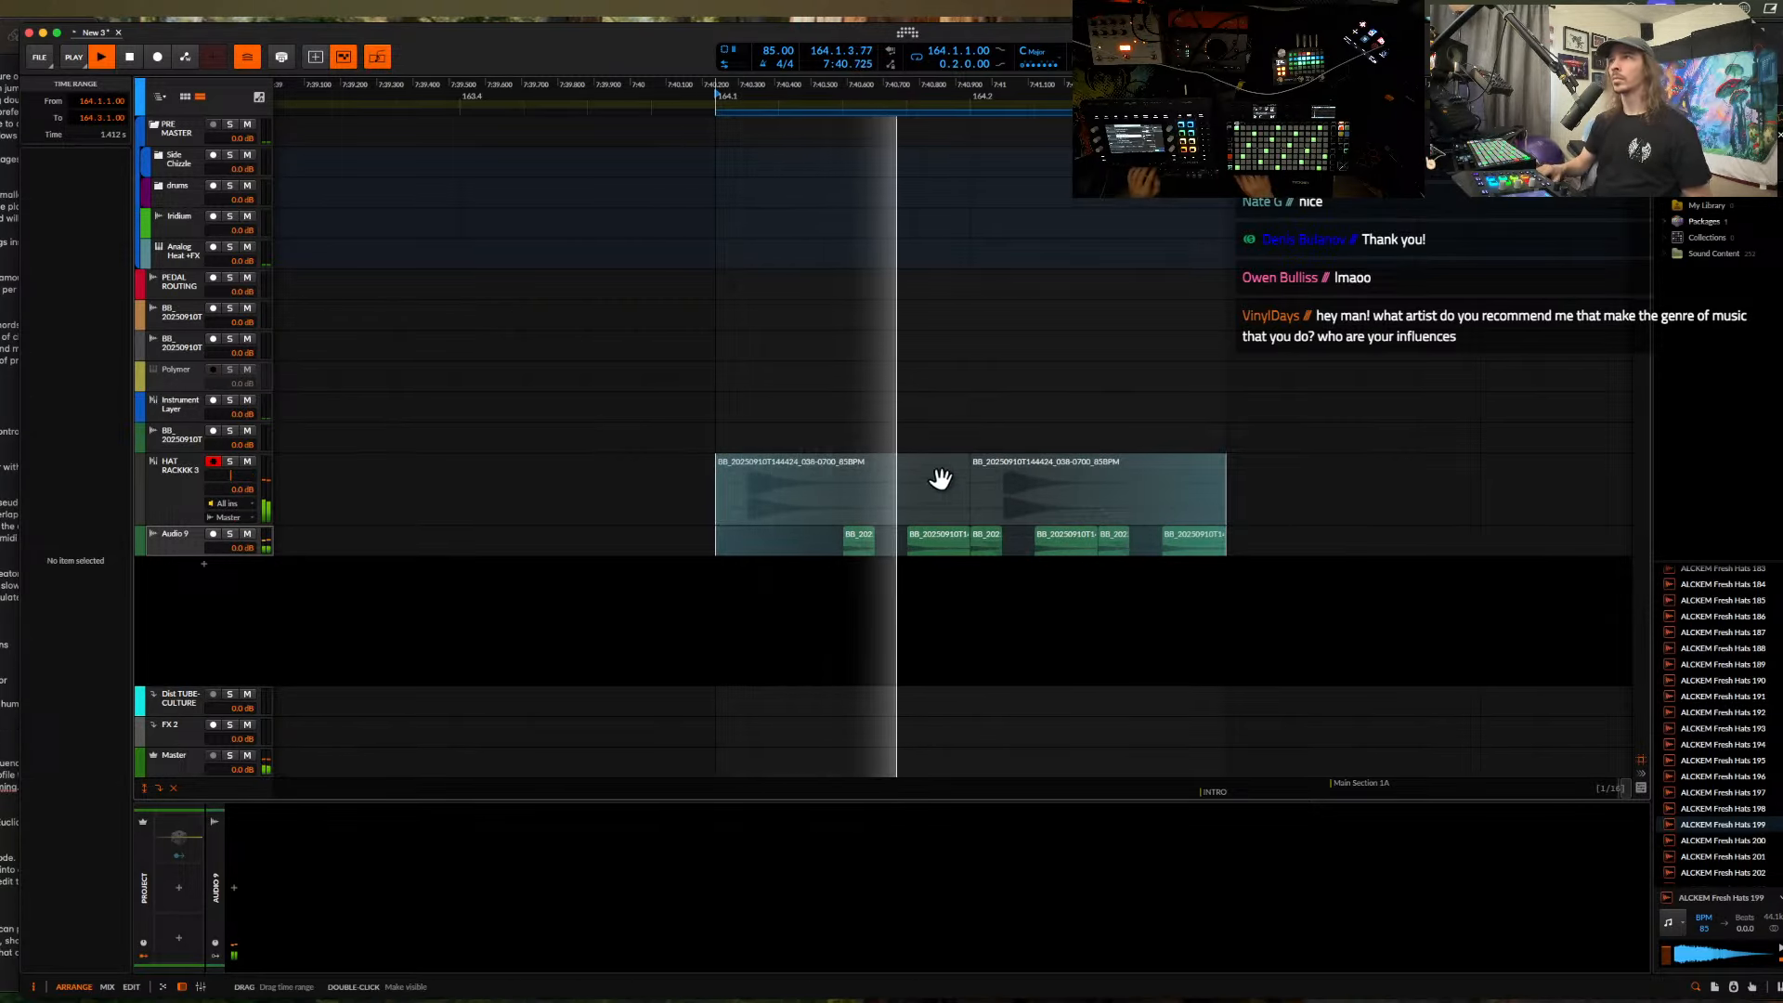
# - Select both HAT RACKKK 3 clips and slide their content so a hat hit begins exactly at each clip start
pyautogui.scroll(3, 876, 464)
pyautogui.scroll(1, 825, 488)
pyautogui.click(787, 500)
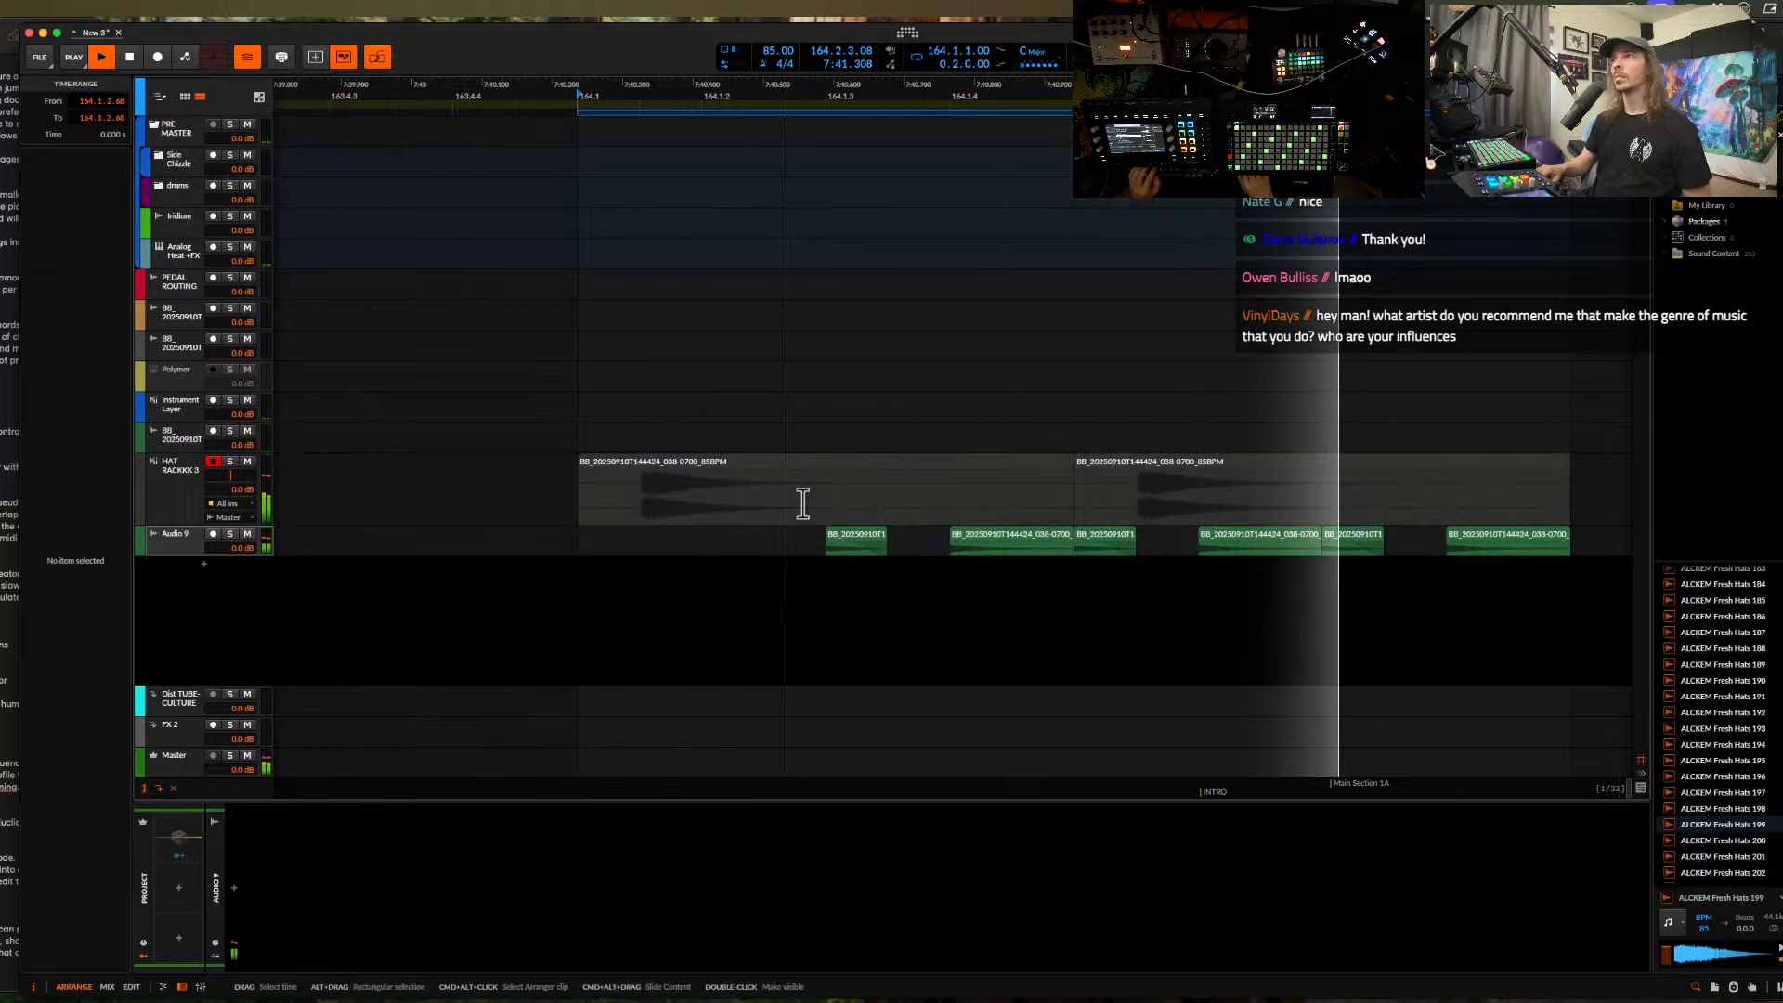
pyautogui.scroll(1, 1127, 497)
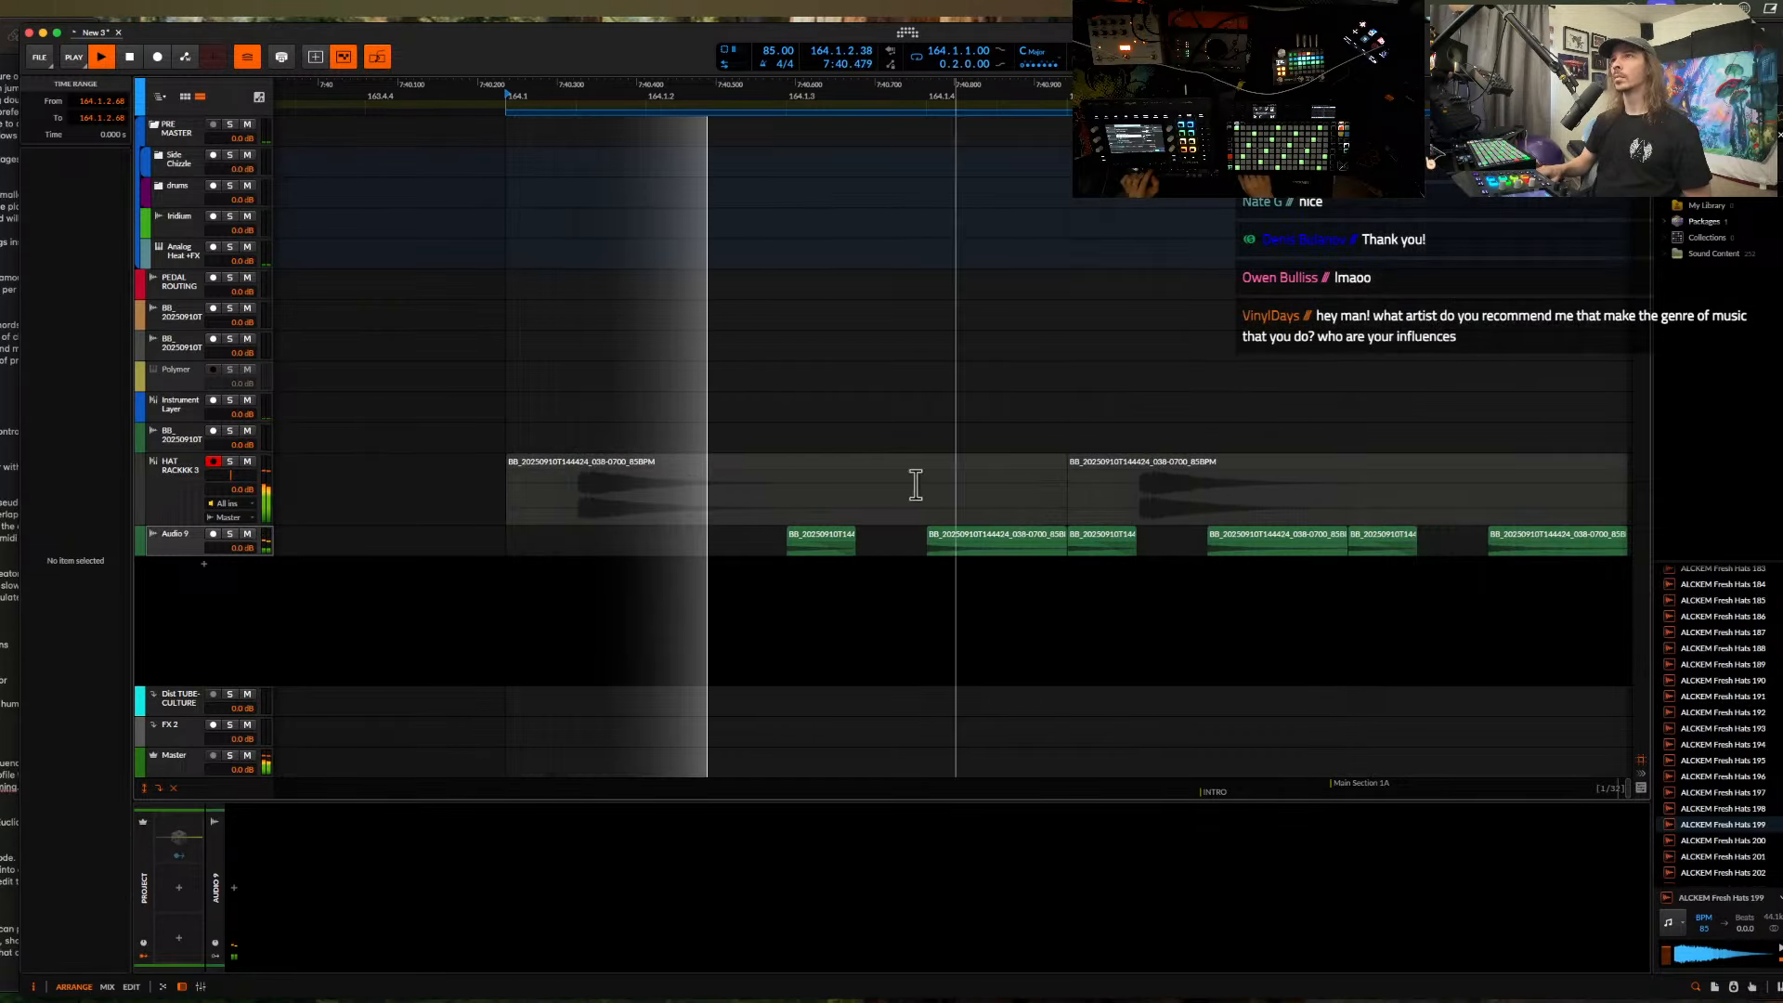
pyautogui.click(709, 470)
pyautogui.keyDown('super'); pyautogui.click(1166, 477); pyautogui.keyUp('super')
pyautogui.scroll(1, 1174, 477)
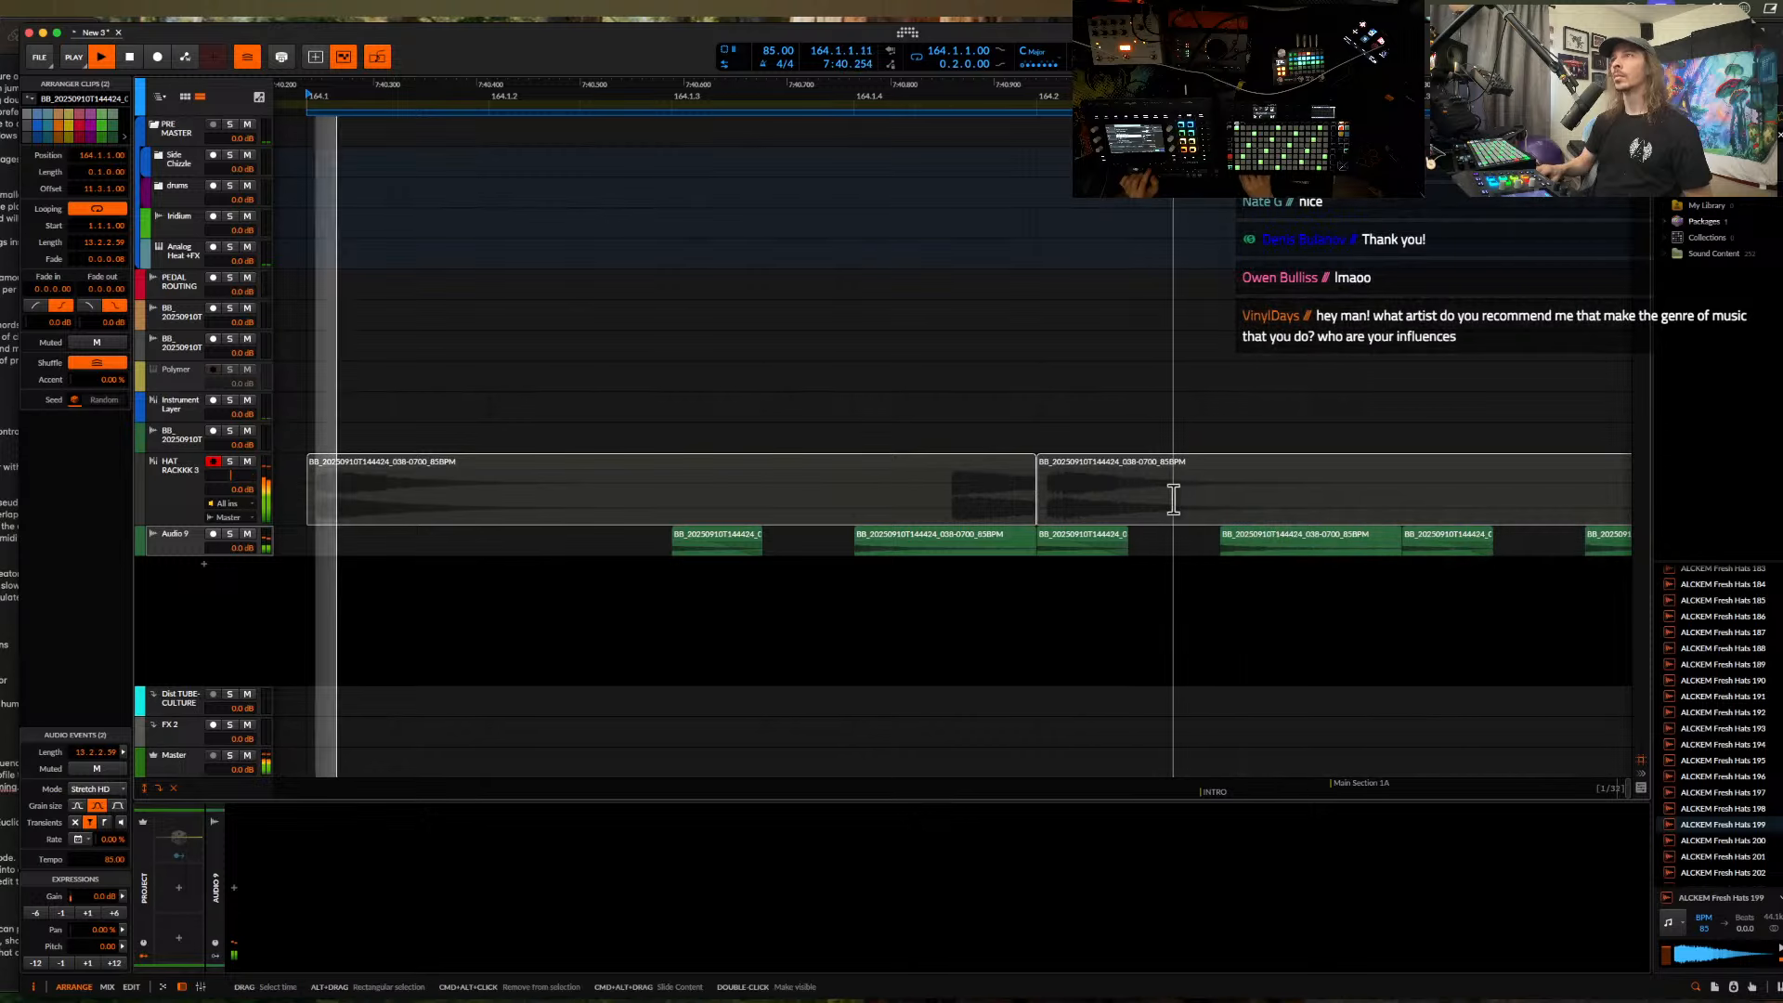
pyautogui.scroll(-3, 1179, 499)
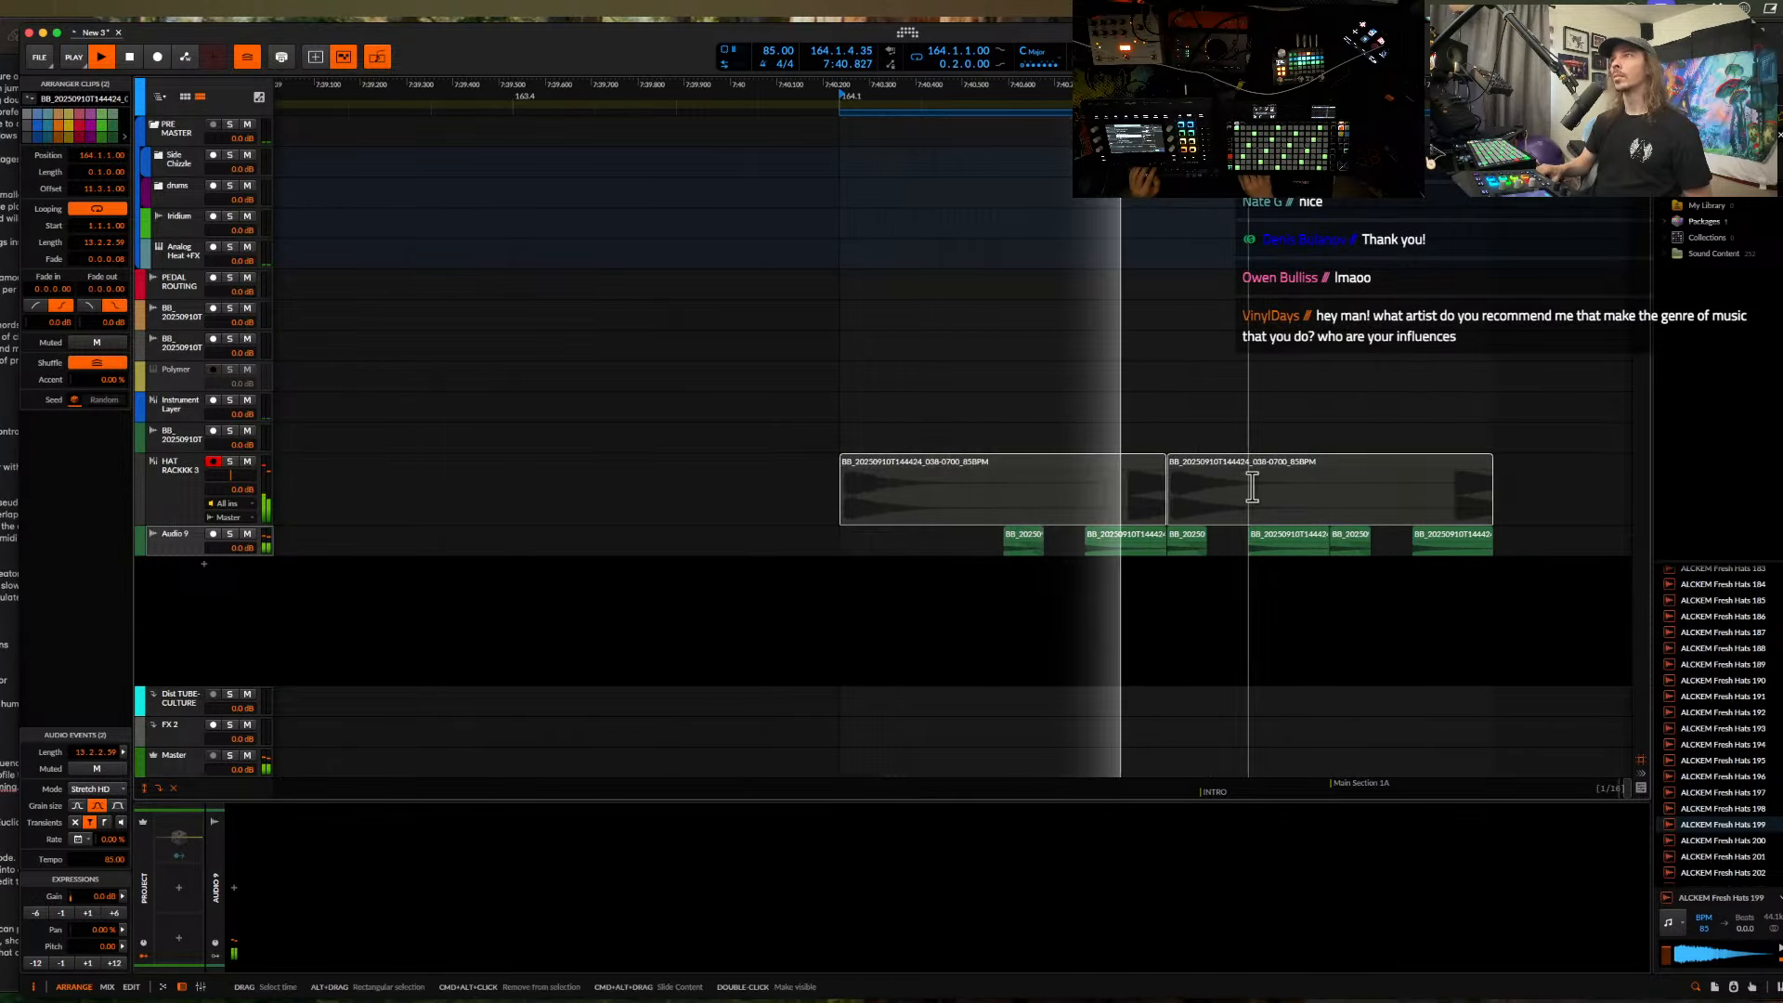
# - Shorten both HAT RACKKK 3 clips to a length of 0.0.3.00 and play the loop
pyautogui.press('space')
pyautogui.moveTo(1156, 464); pyautogui.dragTo(1085, 470)
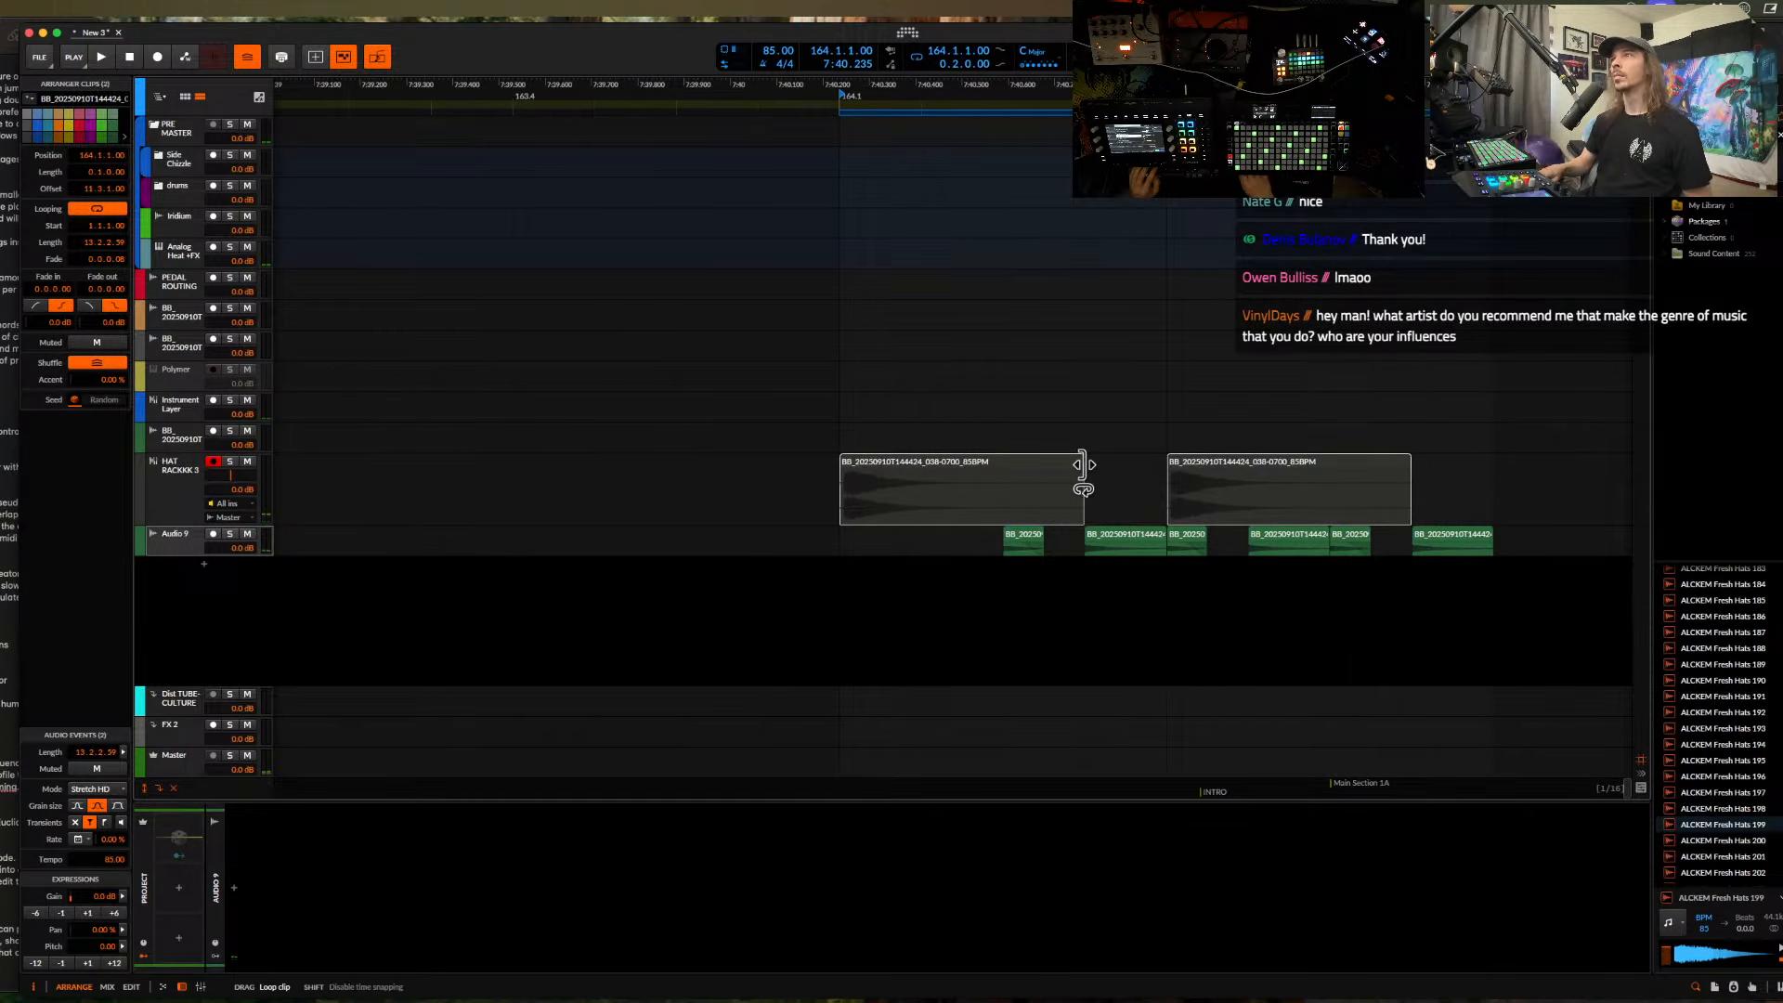
pyautogui.press('space')
pyautogui.scroll(1, 1006, 520)
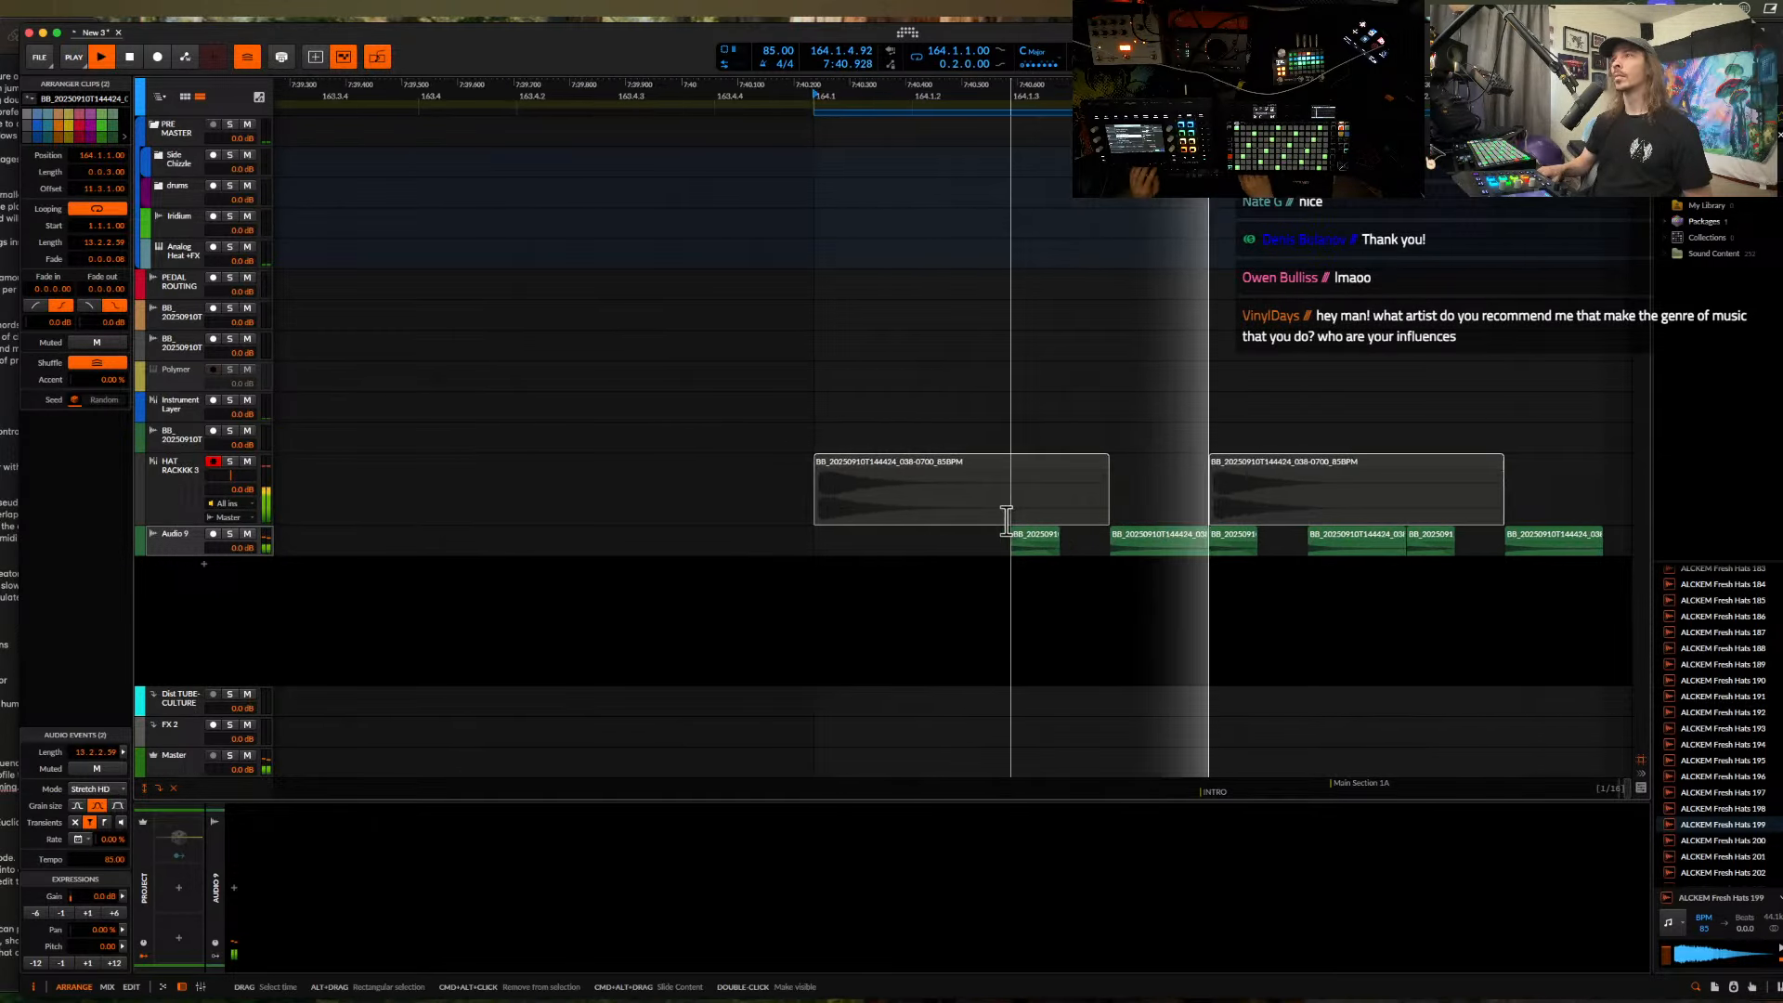
pyautogui.scroll(-2, 1194, 545)
# - Slide the audio content of the Audio 9 clip at 164.2.2.00 to give it a different hat hit
pyautogui.click(1205, 534)
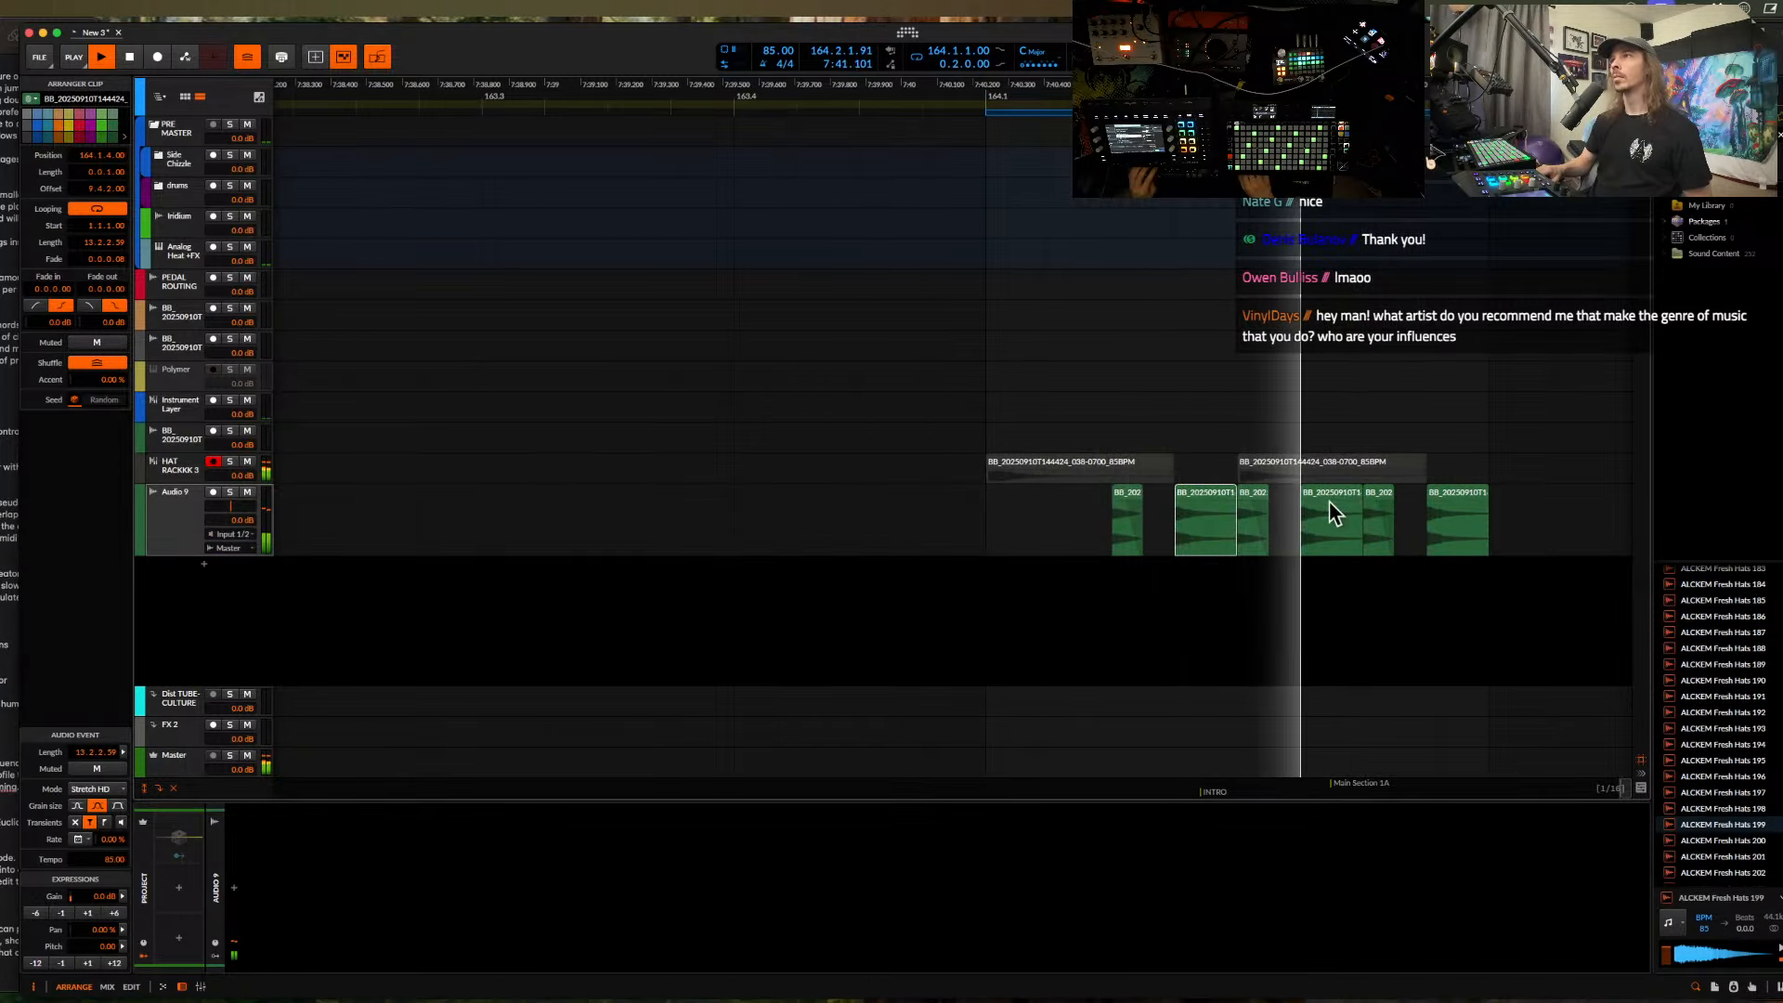
pyautogui.scroll(3, 1374, 527)
pyautogui.press('space')
pyautogui.click(1307, 526)
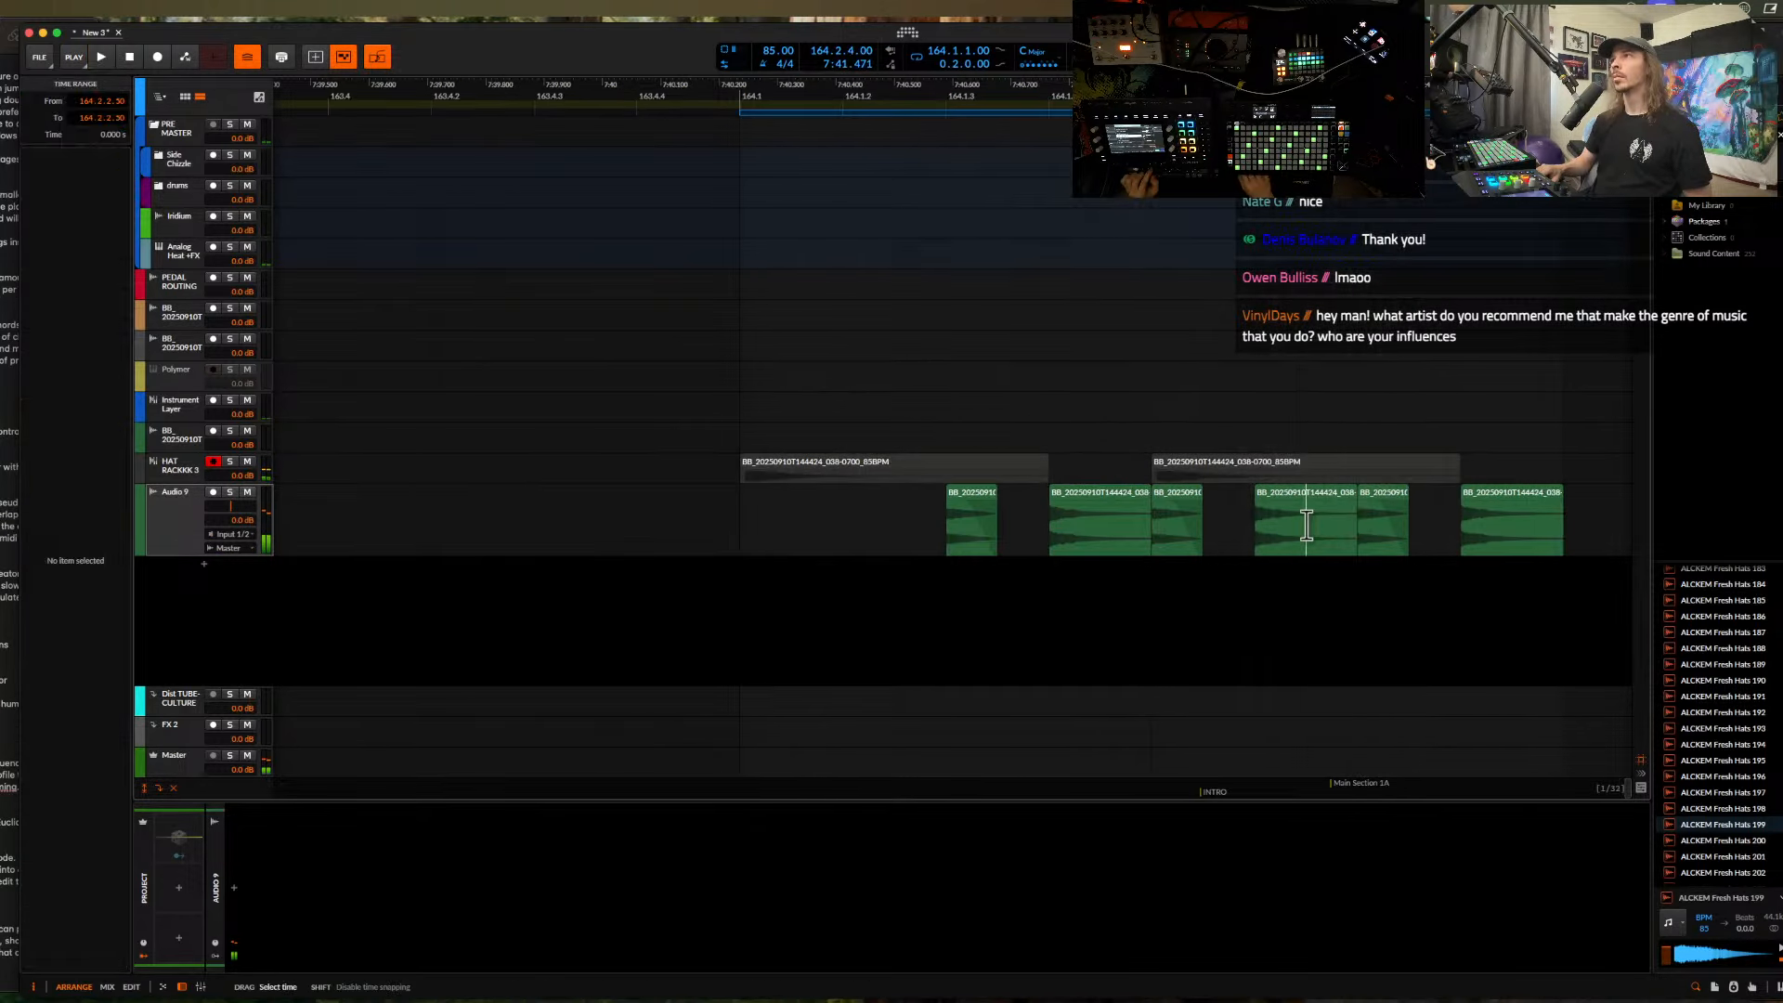
pyautogui.moveTo(1294, 526); pyautogui.dragTo(1210, 534)
pyautogui.press('space')
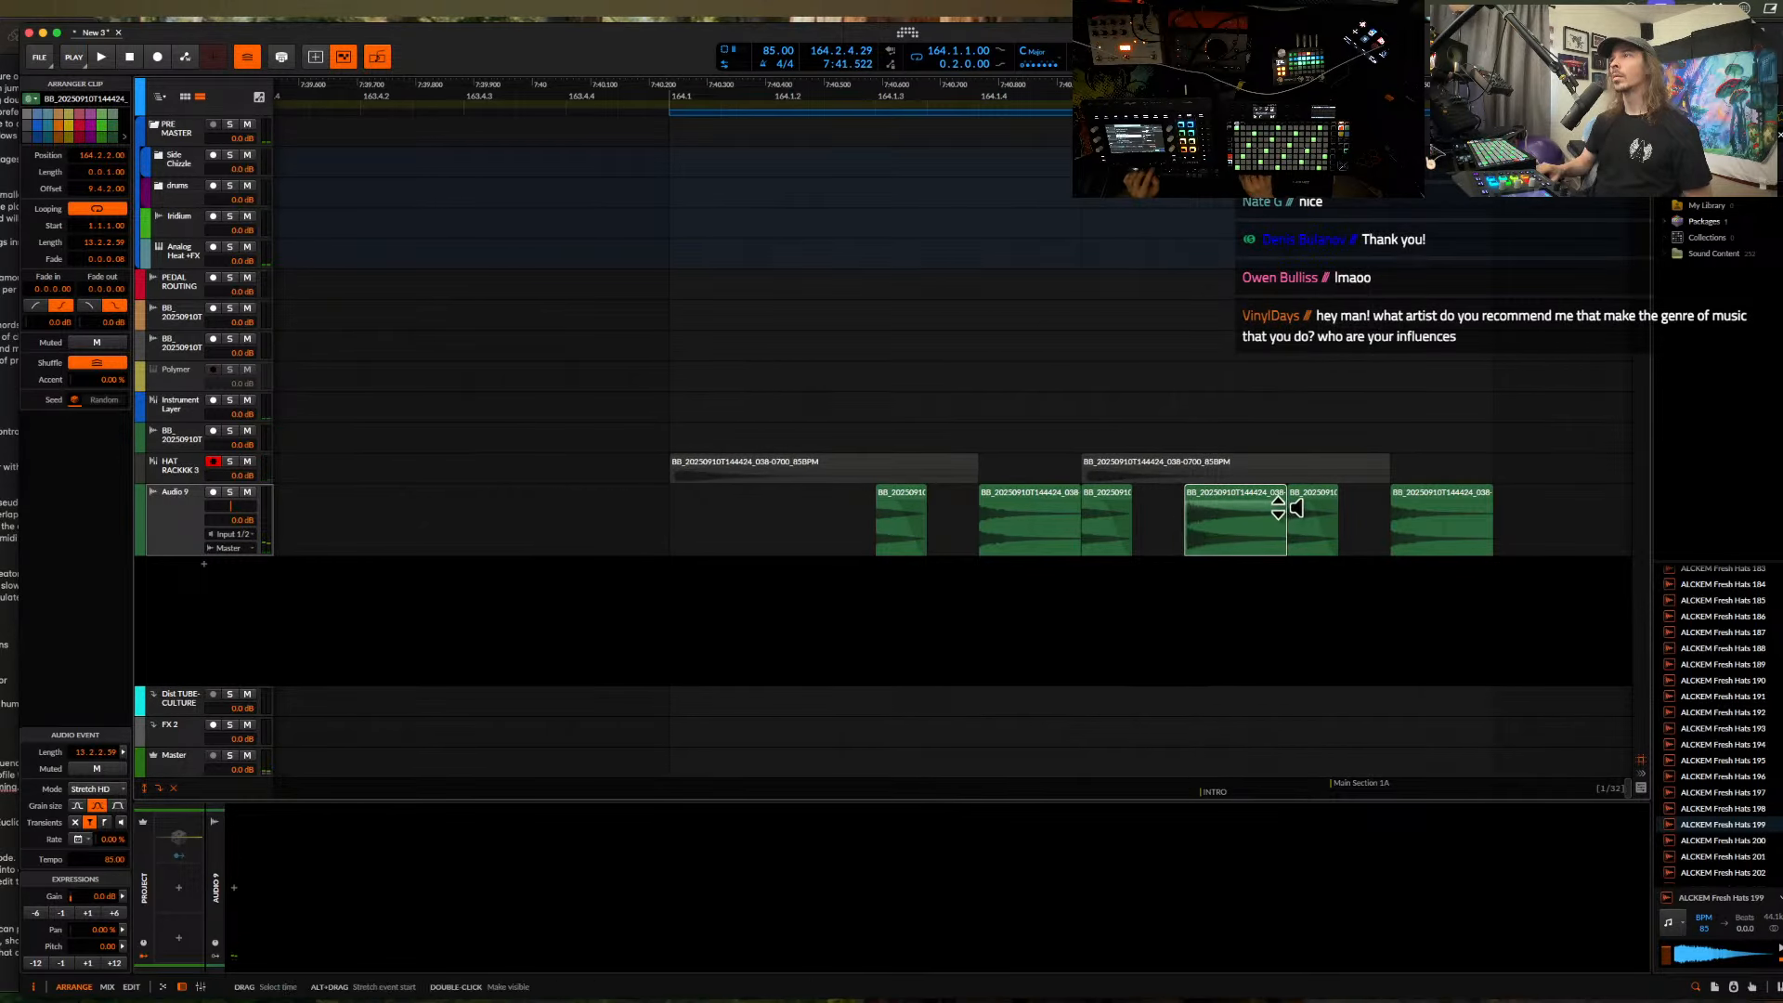
# - Play the two-beat loop from 164.1.1.00 to check both hat tracks together
pyautogui.click(802, 467)
pyautogui.press('space')
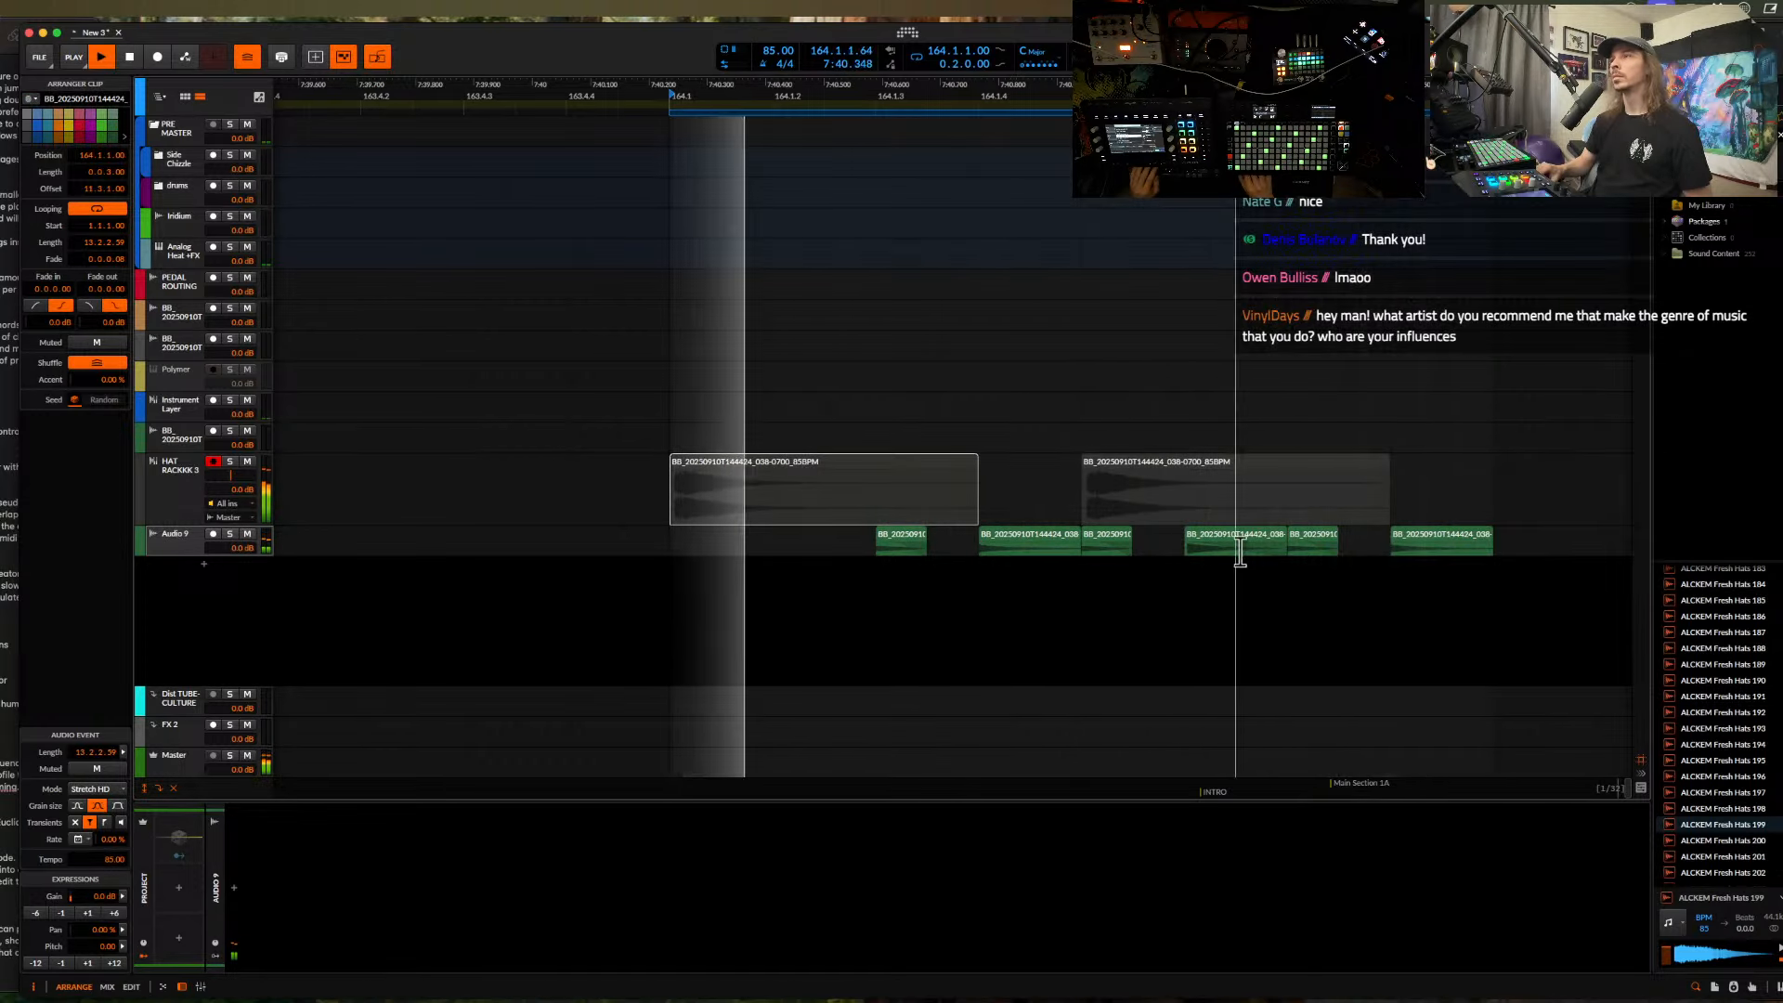
pyautogui.scroll(5, 1240, 555)
pyautogui.scroll(-4, 1240, 555)
pyautogui.scroll(-2, 1239, 562)
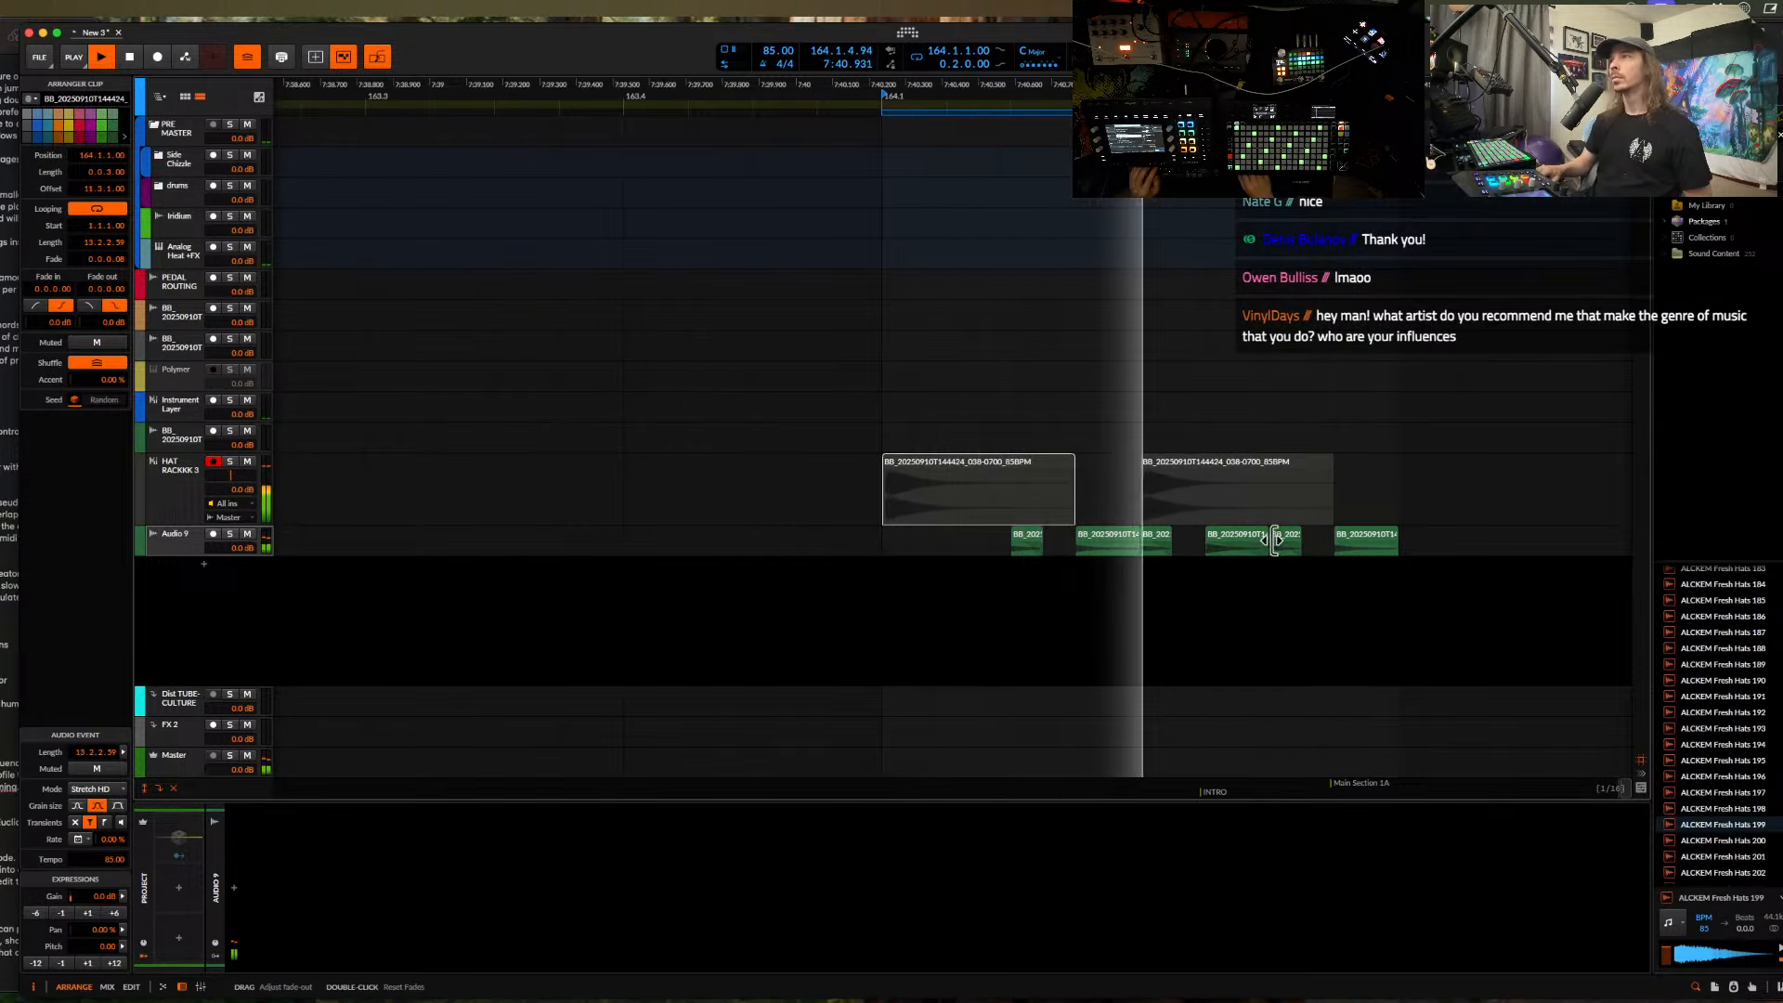
pyautogui.scroll(1, 1254, 548)
# - Insert a Time Shift device on the Audio 9 track
pyautogui.click(169, 540)
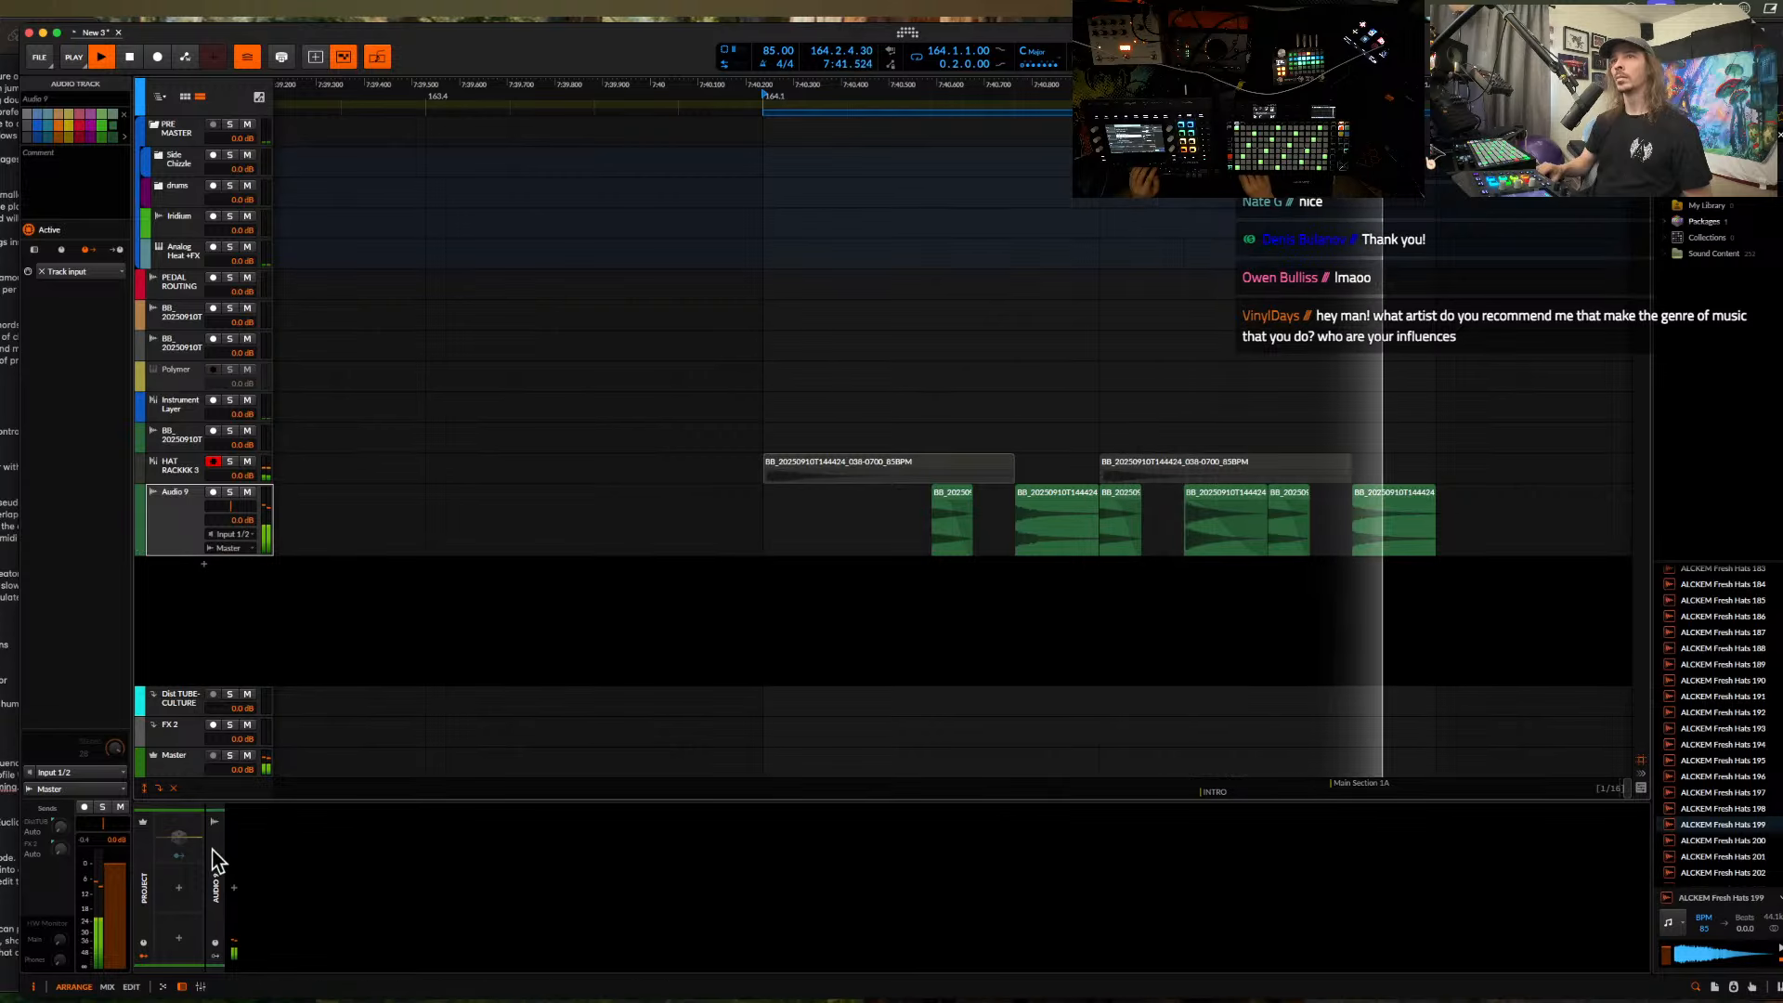
pyautogui.click(232, 889)
pyautogui.write('time')
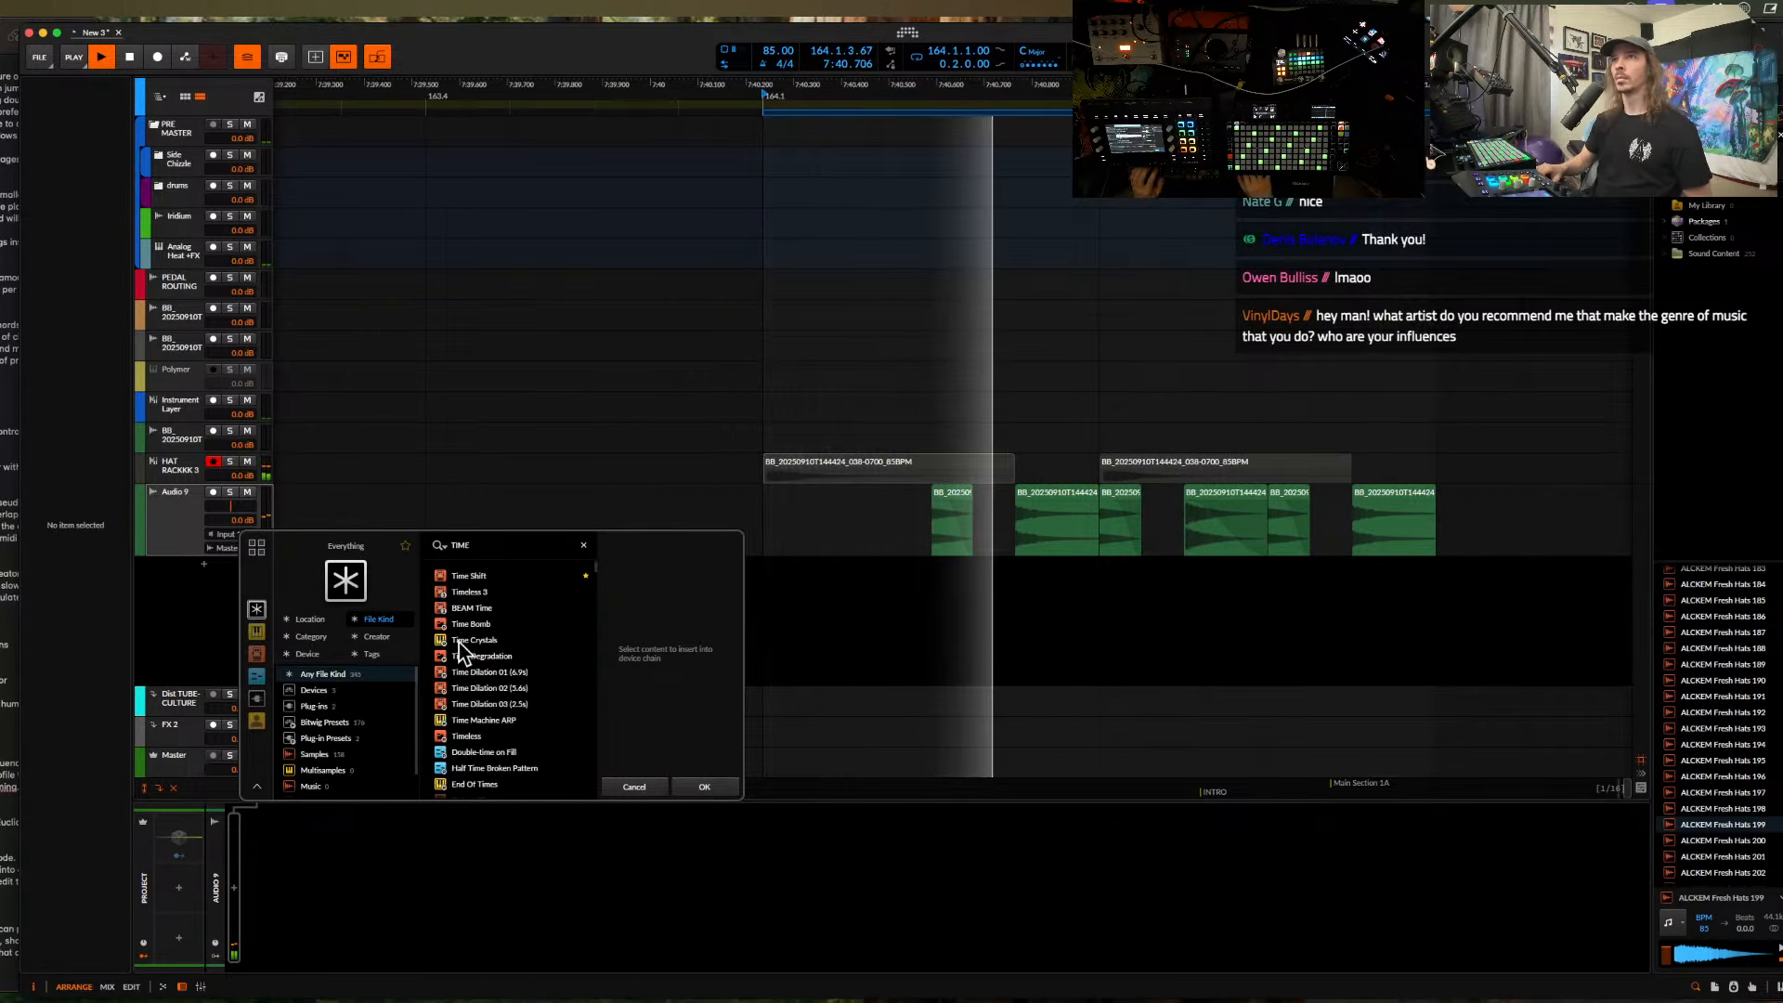
pyautogui.click(722, 785)
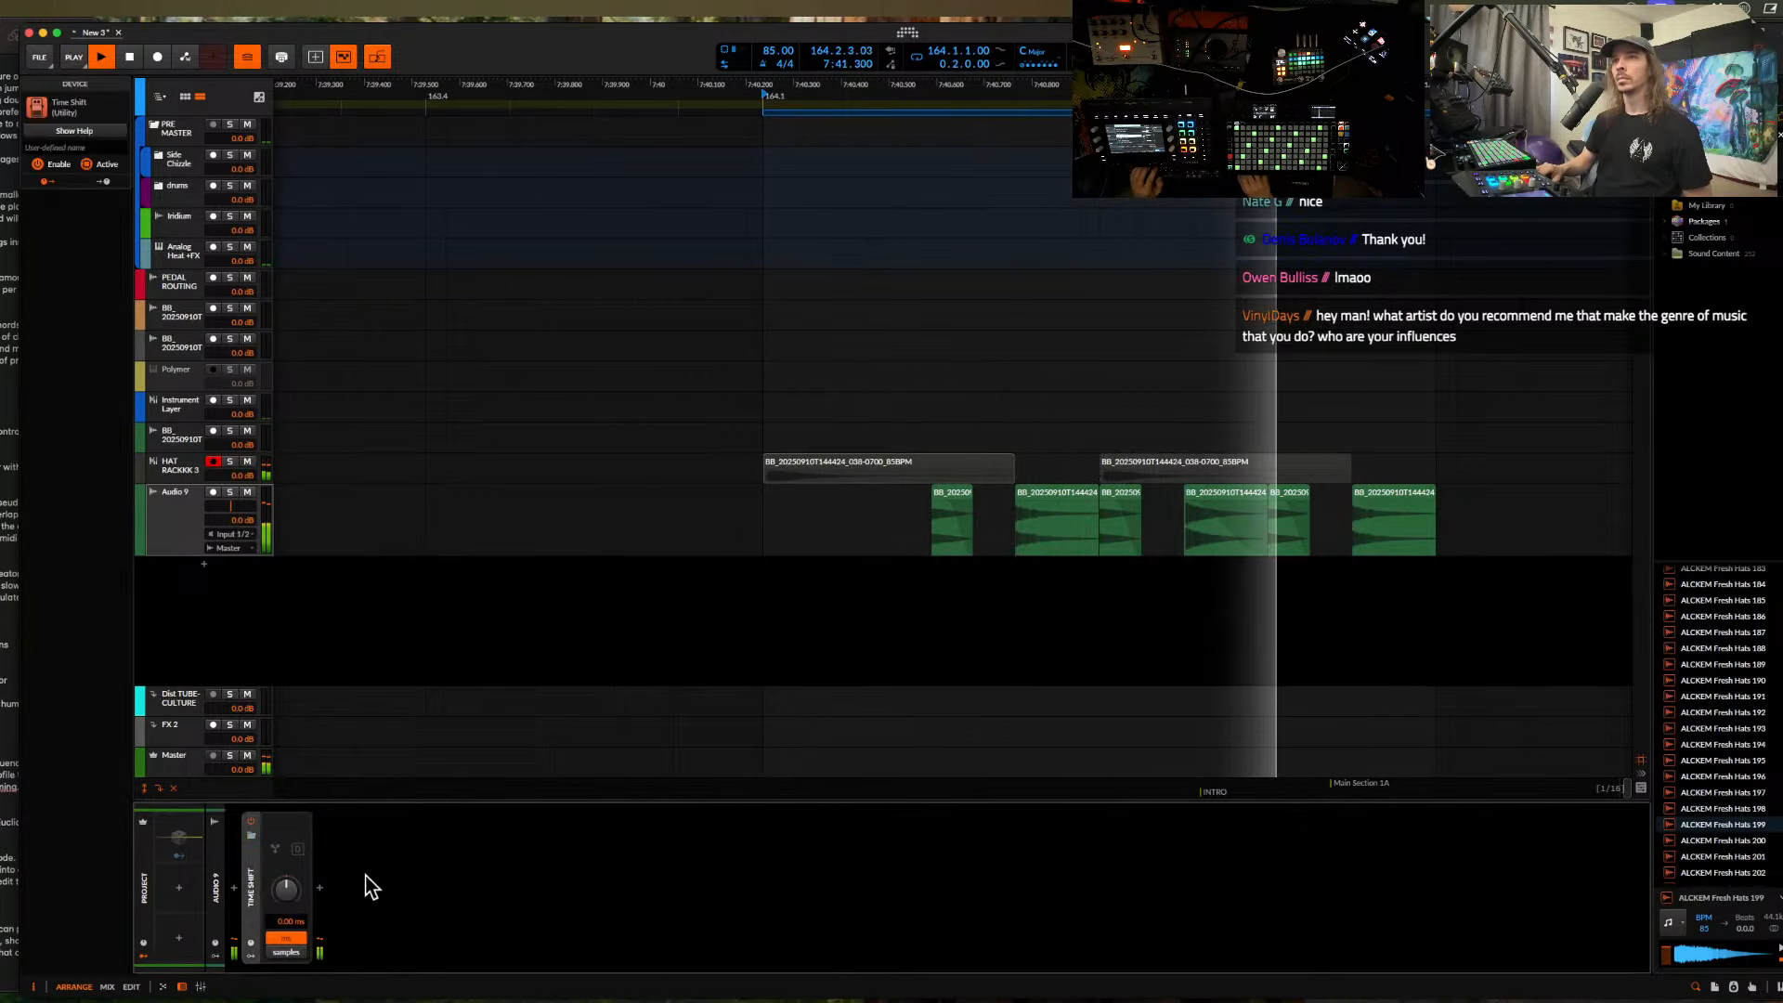
# - Set the Time Shift delay to 19.7 ms and shorten the three longer Audio 9 clips to a length of 0.0.0.50
pyautogui.moveTo(286, 889); pyautogui.dragTo(286, 860)
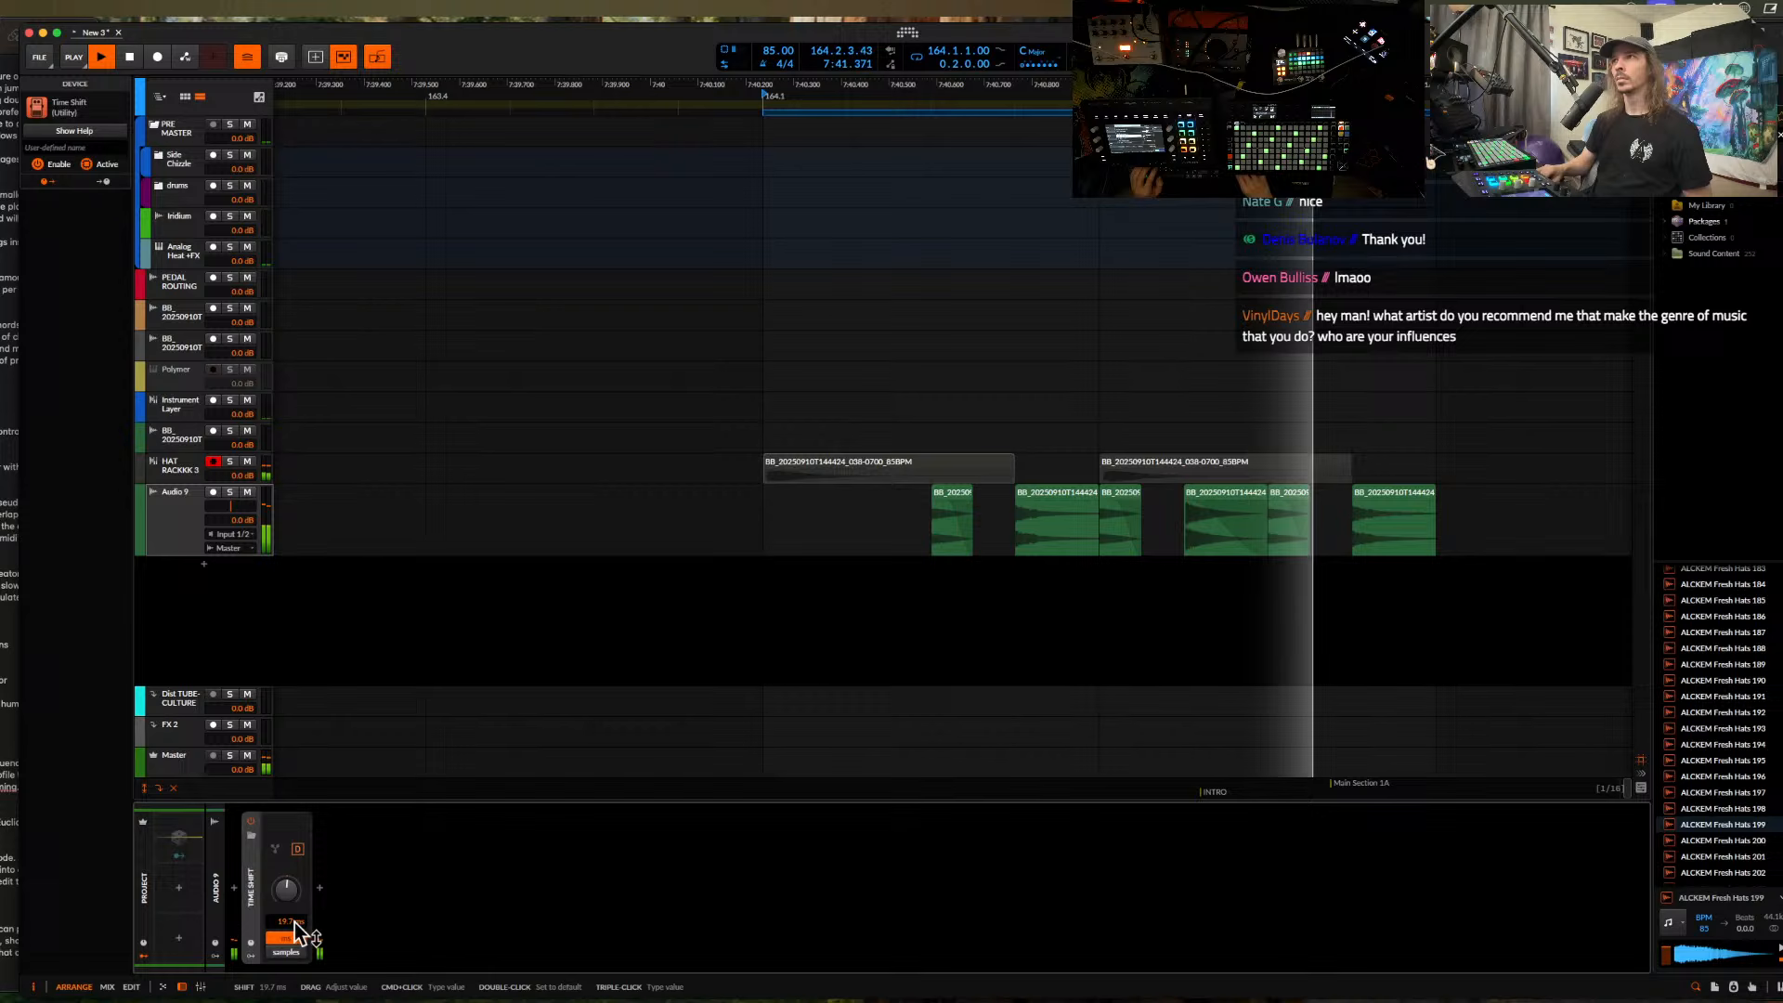
pyautogui.click(1055, 518)
pyautogui.keyDown('super'); pyautogui.click(1393, 502); pyautogui.keyUp('super')
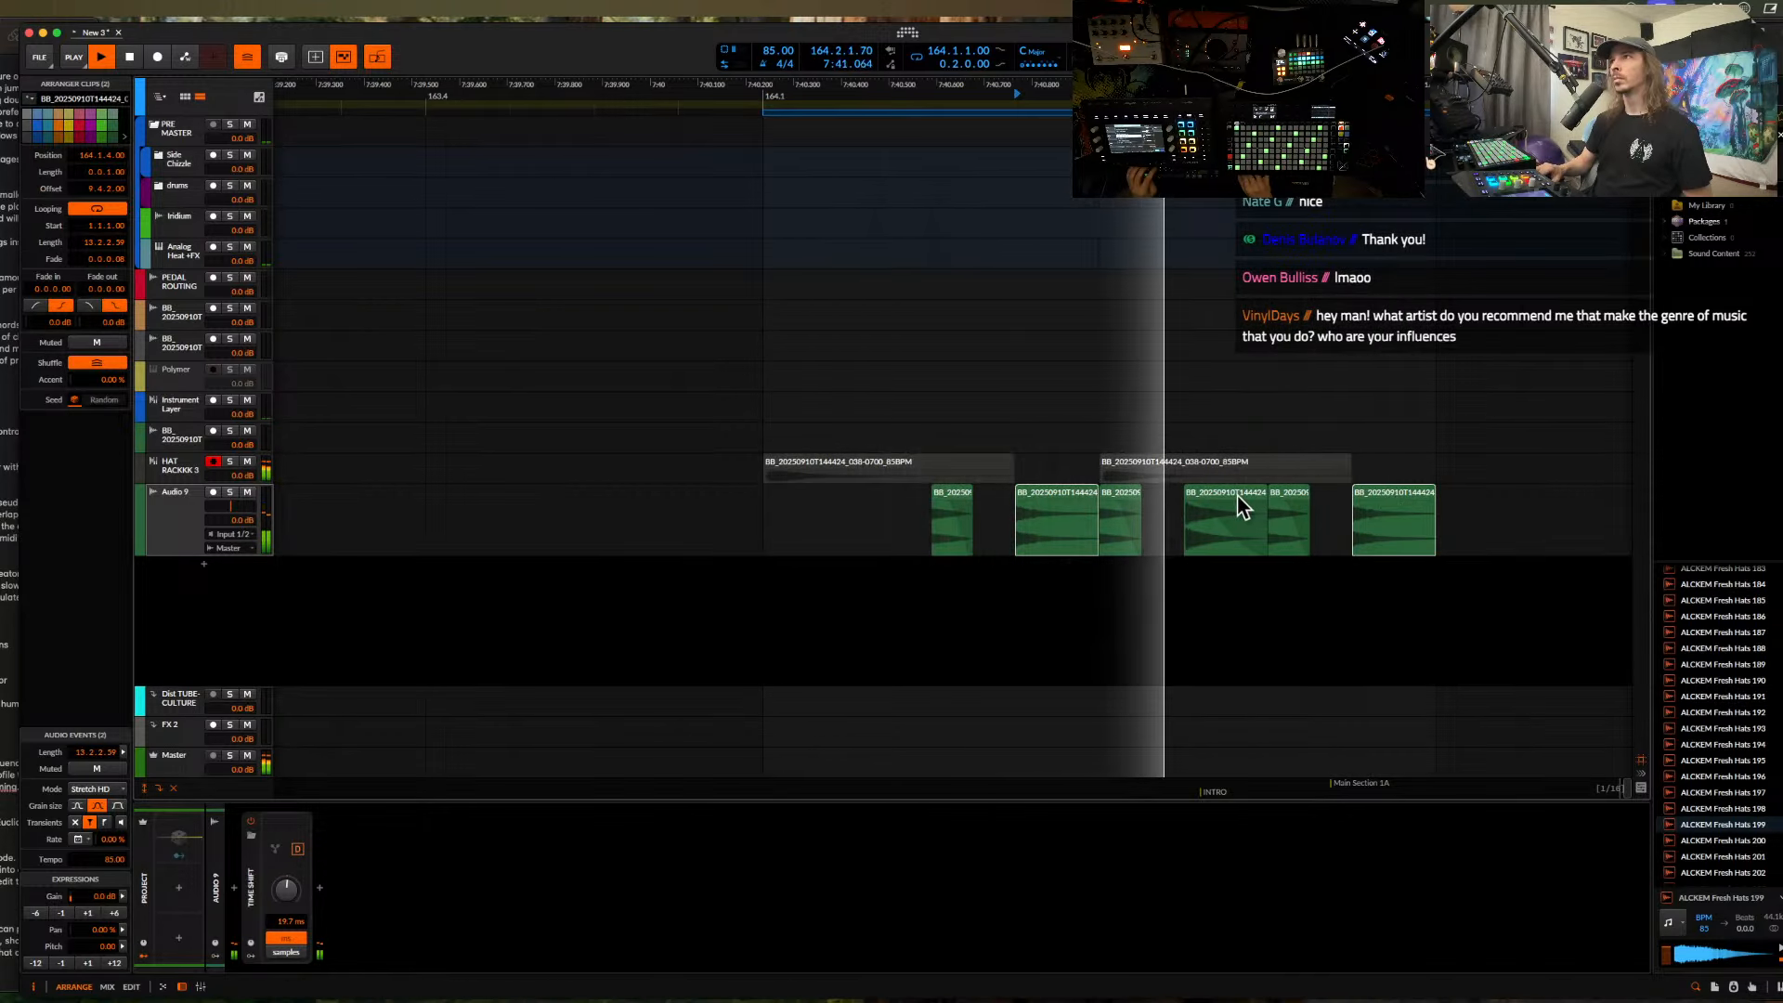
pyautogui.keyDown('super'); pyautogui.click(1243, 504); pyautogui.keyUp('super')
pyautogui.scroll(3, 1243, 504)
pyautogui.moveTo(1270, 509); pyautogui.dragTo(1216, 511)
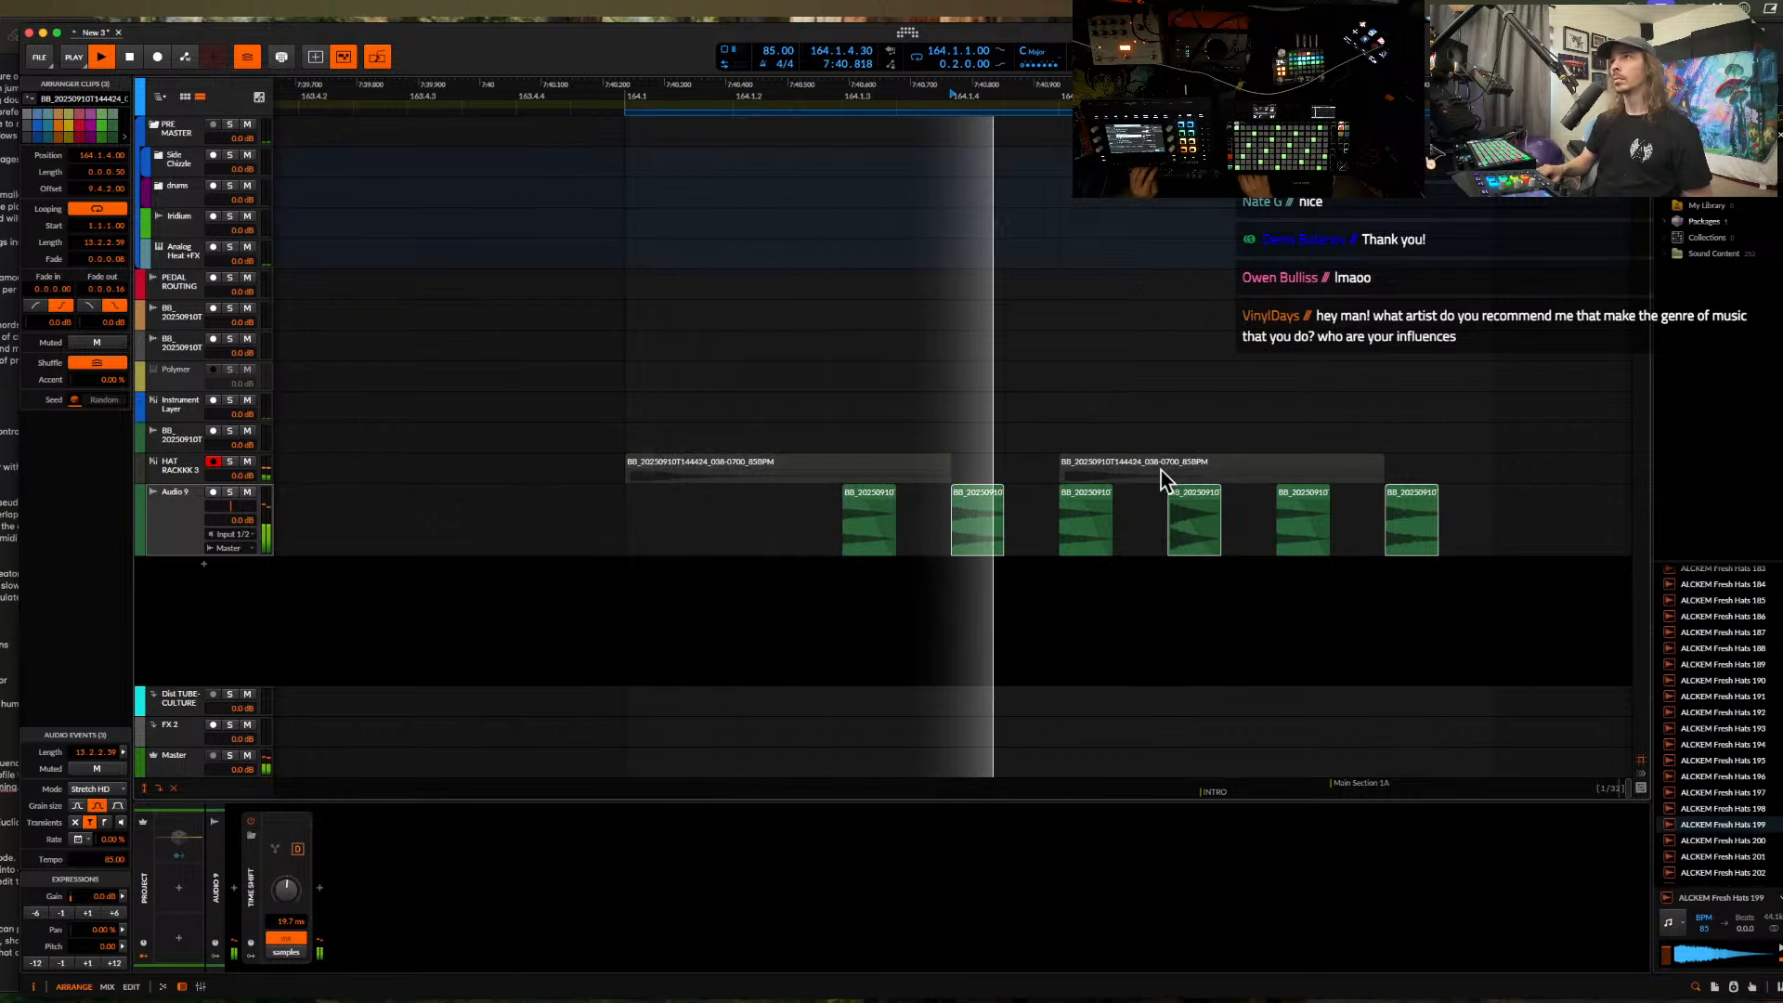
# - Split the second HAT RACKKK 3 clip at 164.2.2.00 and slide the audio content of its first part to a different hit
pyautogui.scroll(3, 1168, 479)
pyautogui.click(1177, 477)
pyautogui.press('super+e')
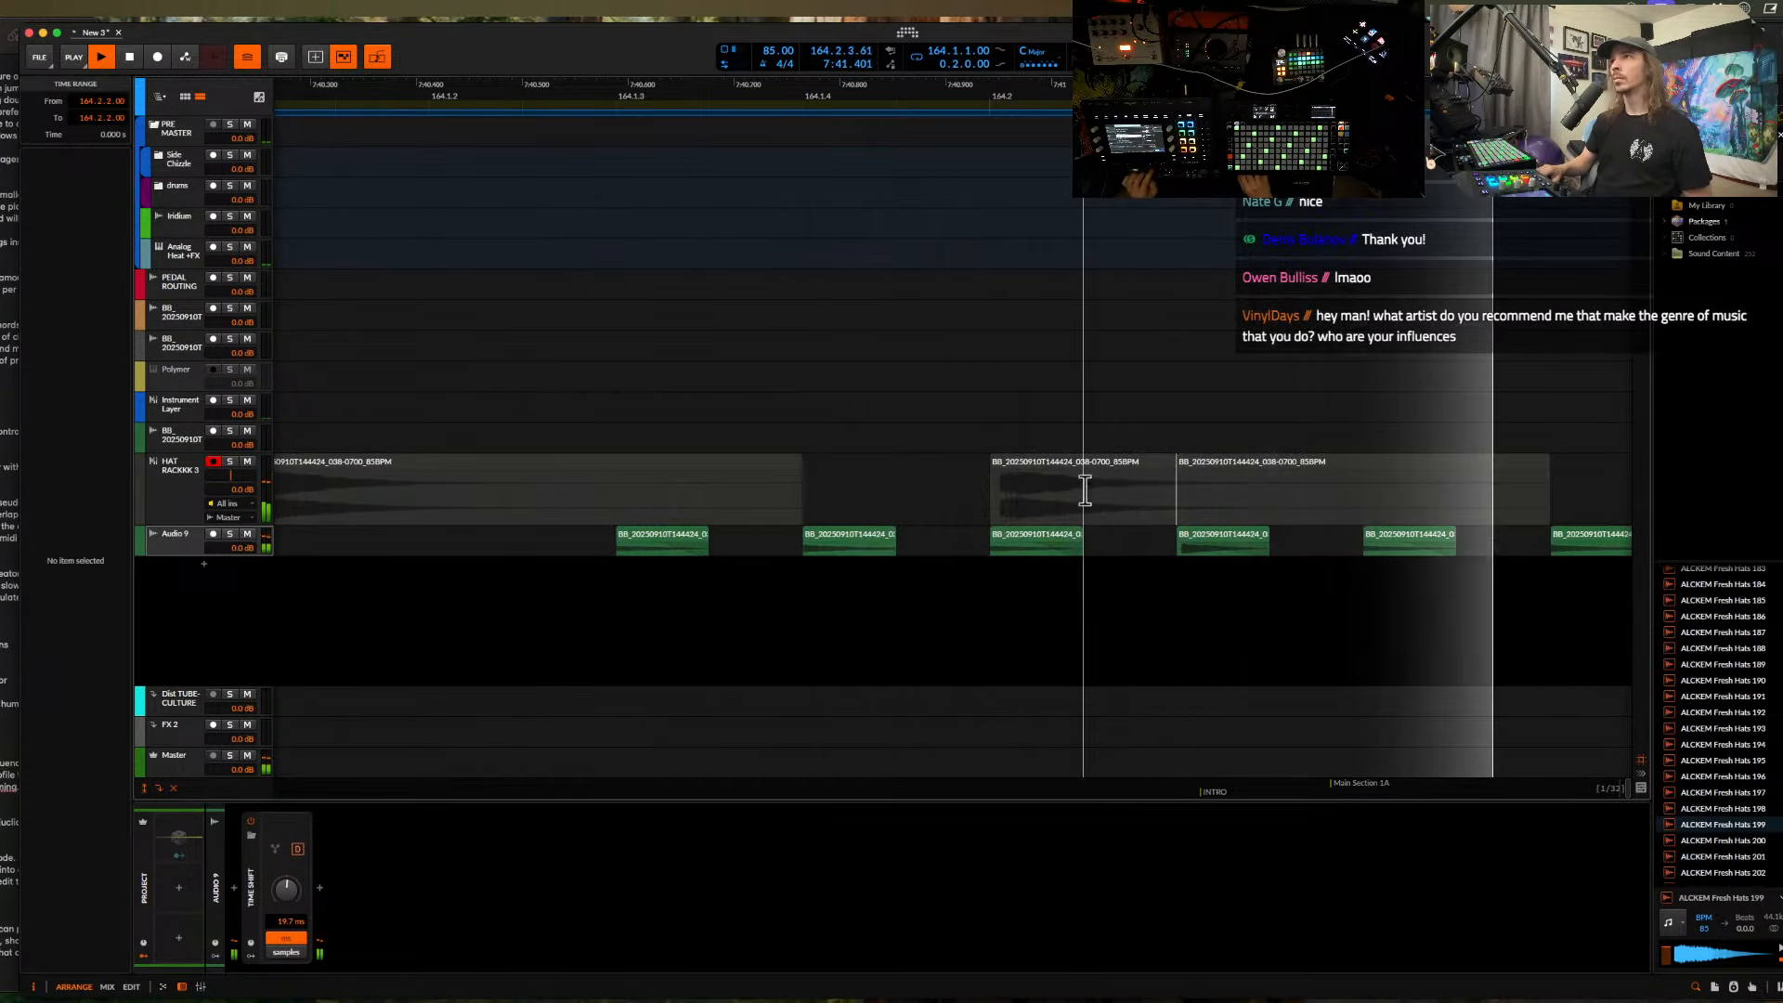
pyautogui.moveTo(1049, 488); pyautogui.dragTo(1671, 503)
pyautogui.scroll(-5, 765, 497)
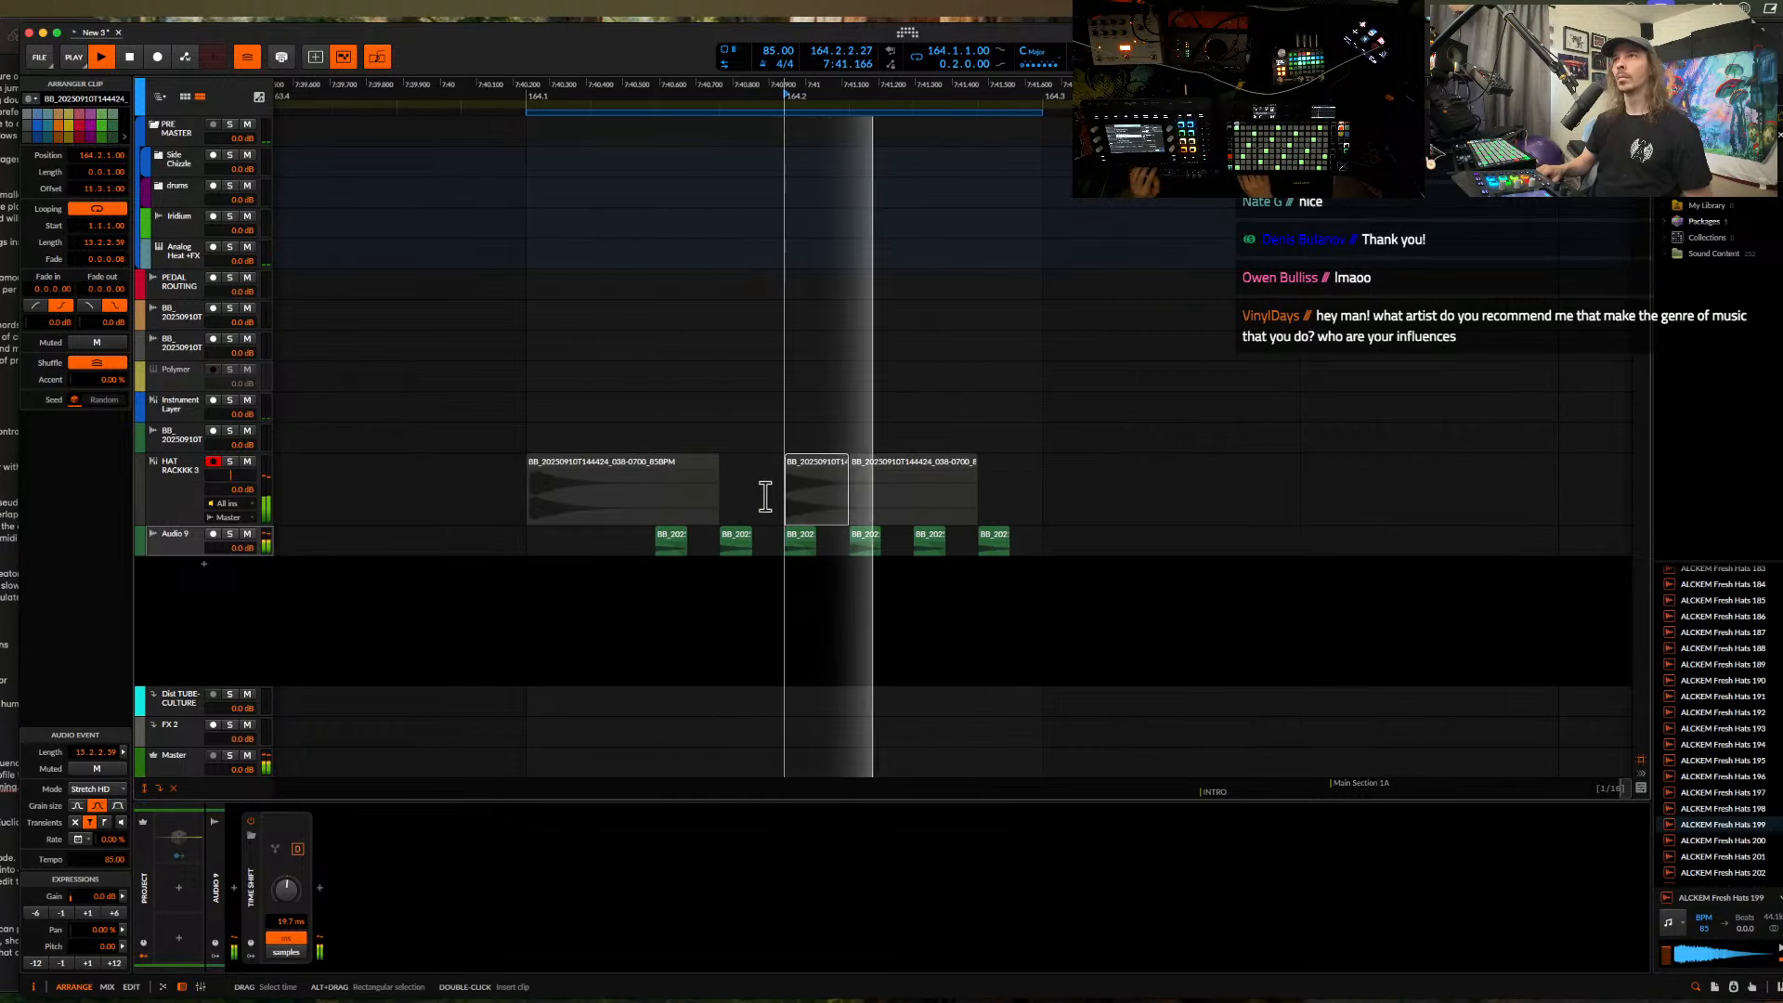
# - Add an audio track below HAT RACKKK 3 and move the hat clip at 164.1.1.00 onto it
pyautogui.click(590, 499)
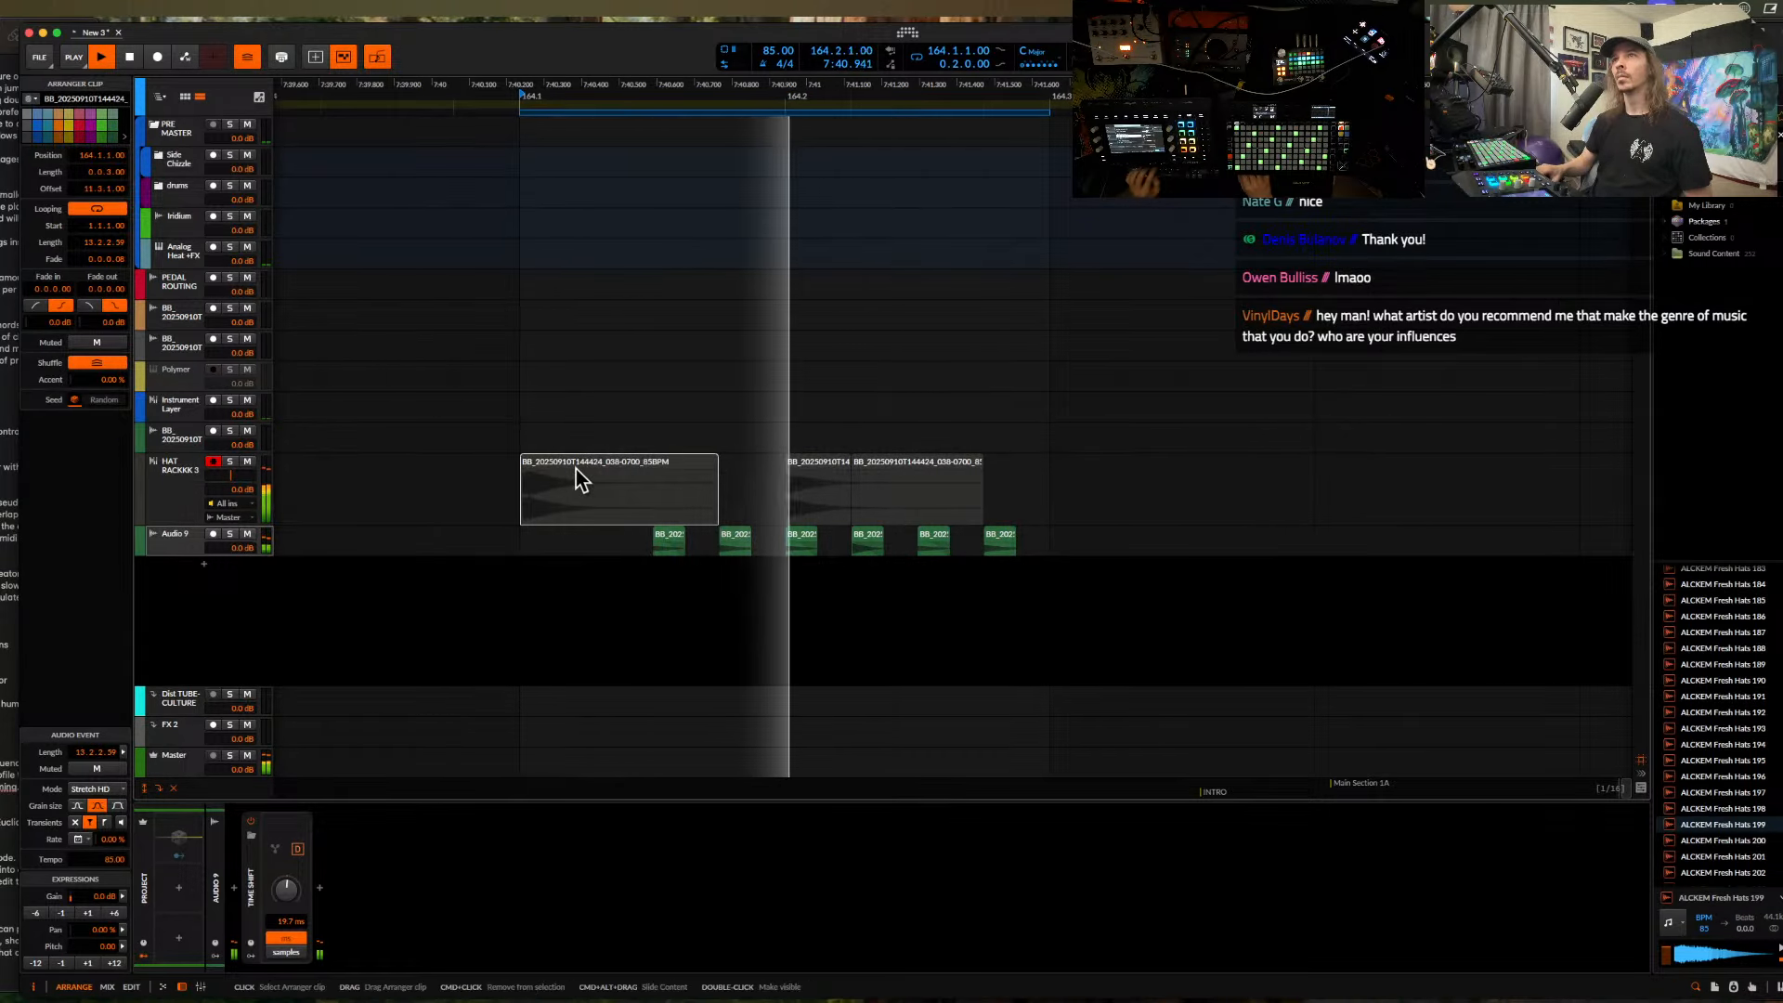
pyautogui.click(199, 487)
pyautogui.press('super+t')
pyautogui.moveTo(545, 473); pyautogui.dragTo(577, 508)
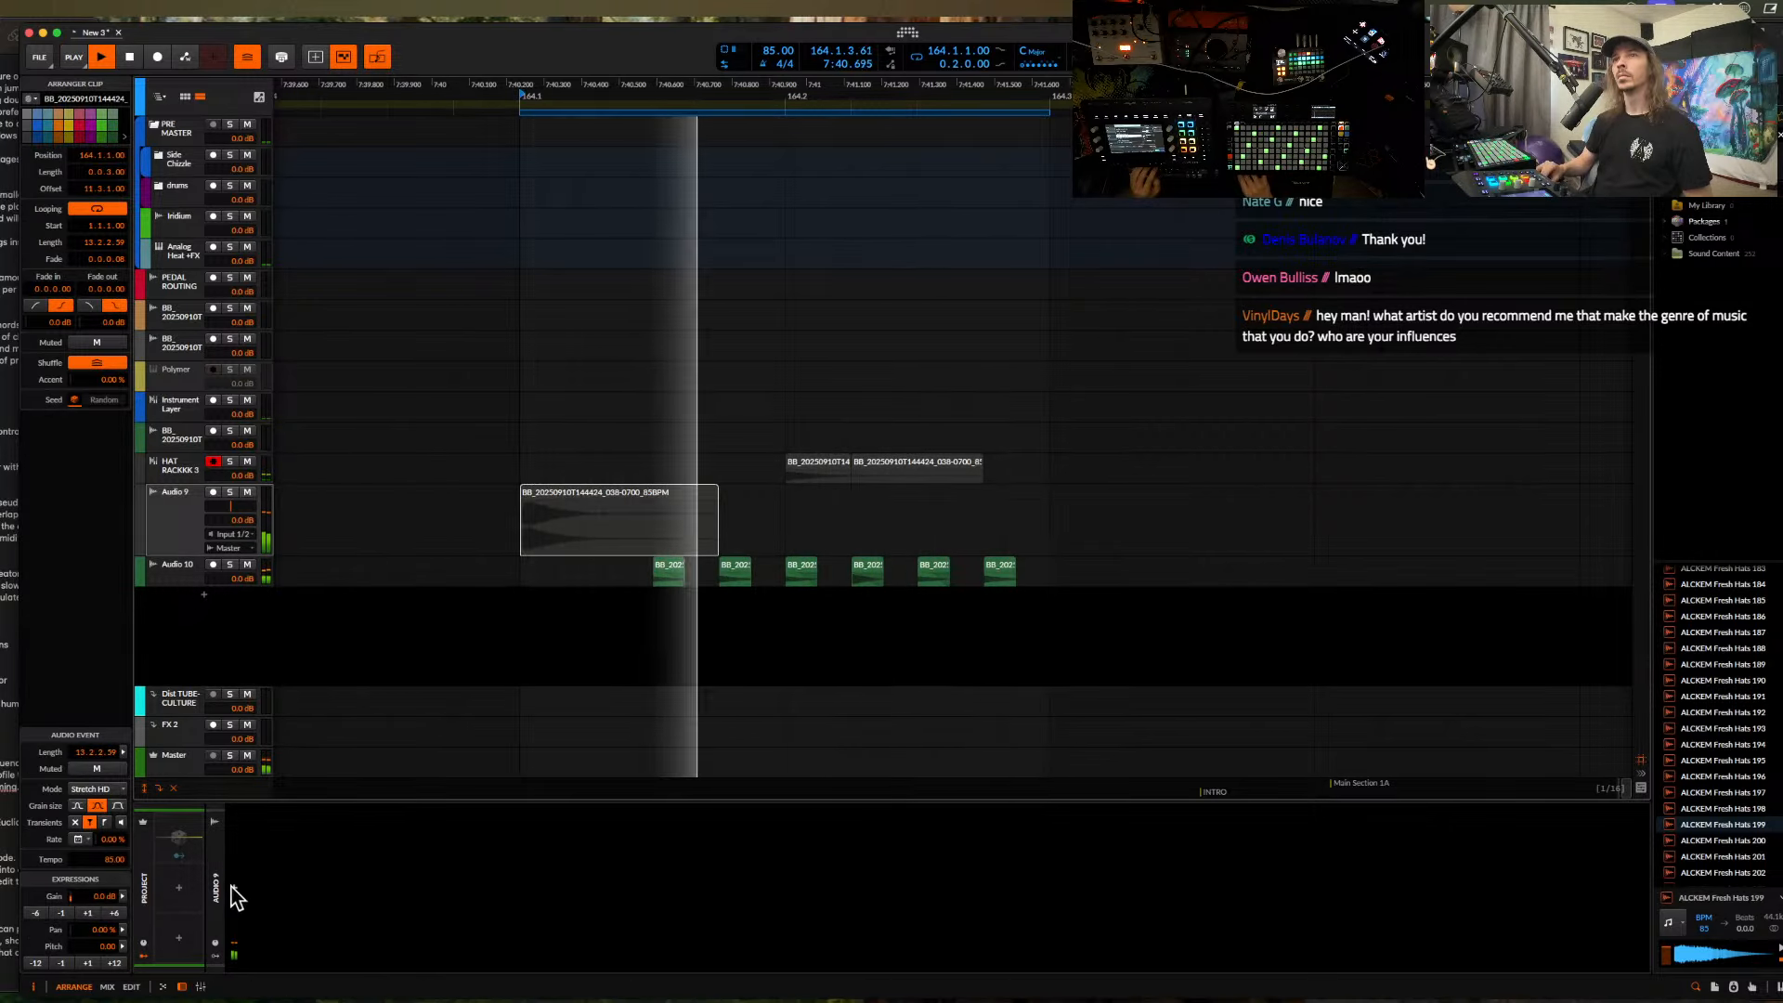
# - Insert a Pro-Q 4 equalizer on the new Audio 9 track
pyautogui.click(233, 888)
pyautogui.write('PRO')
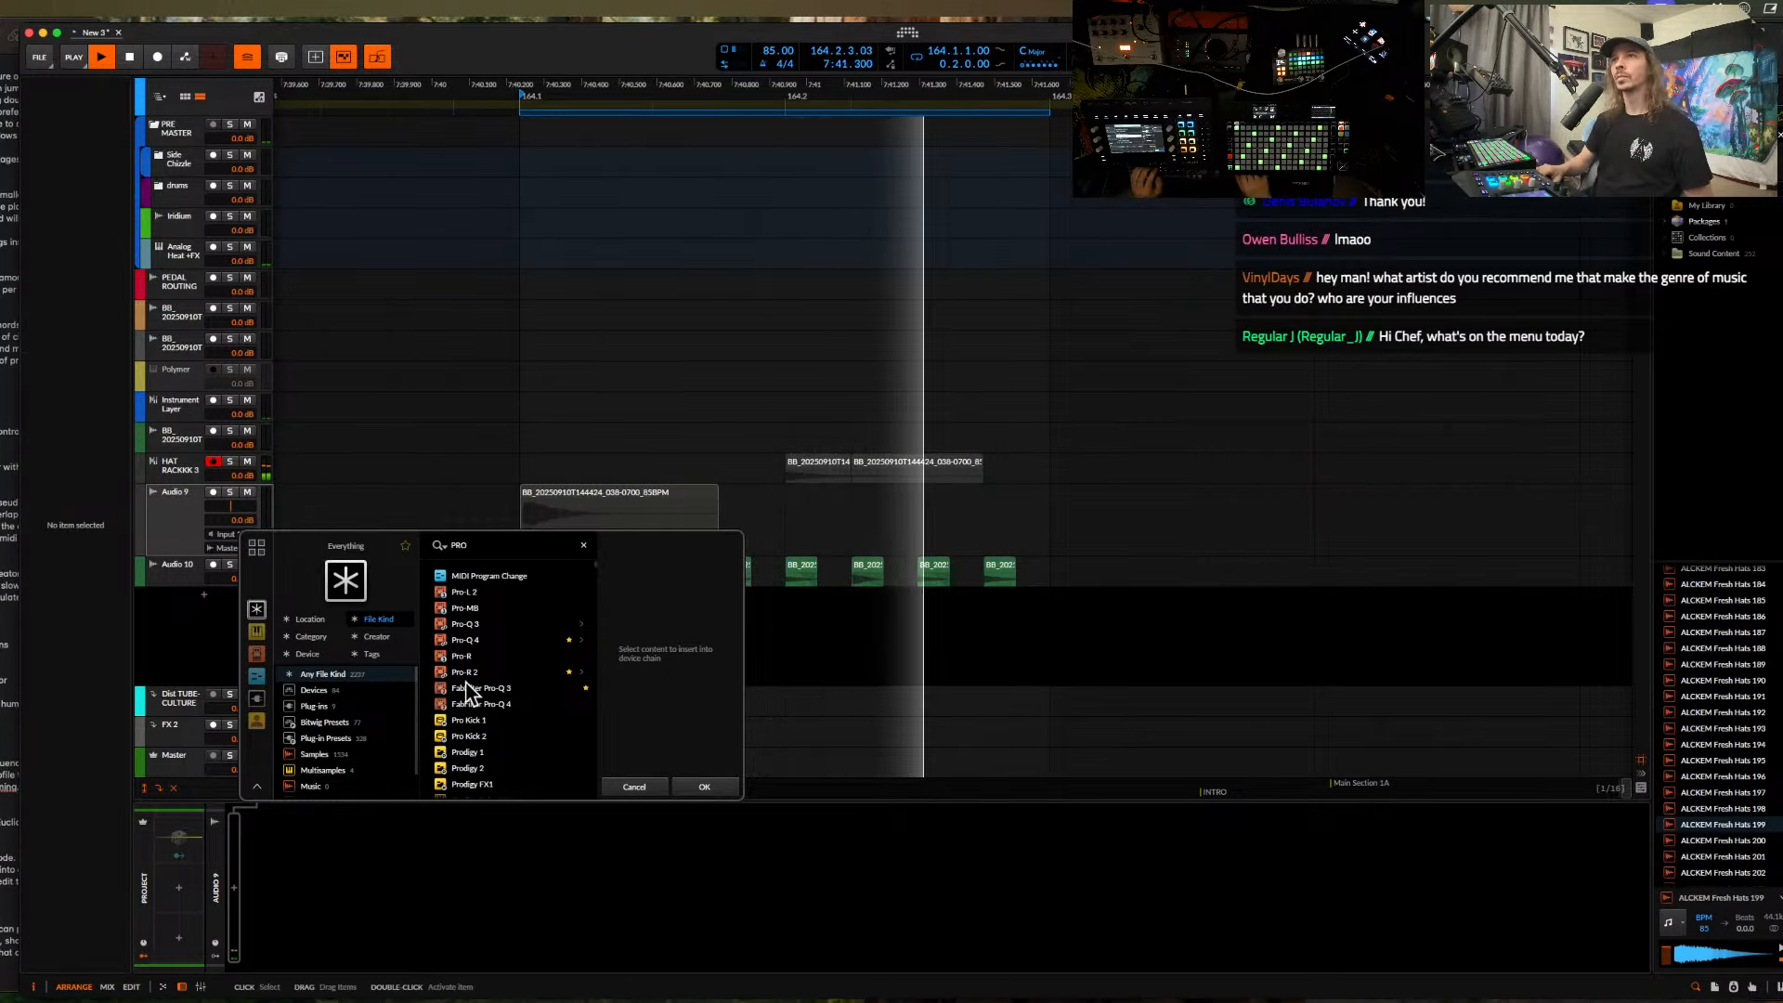
pyautogui.click(461, 636)
pyautogui.click(698, 784)
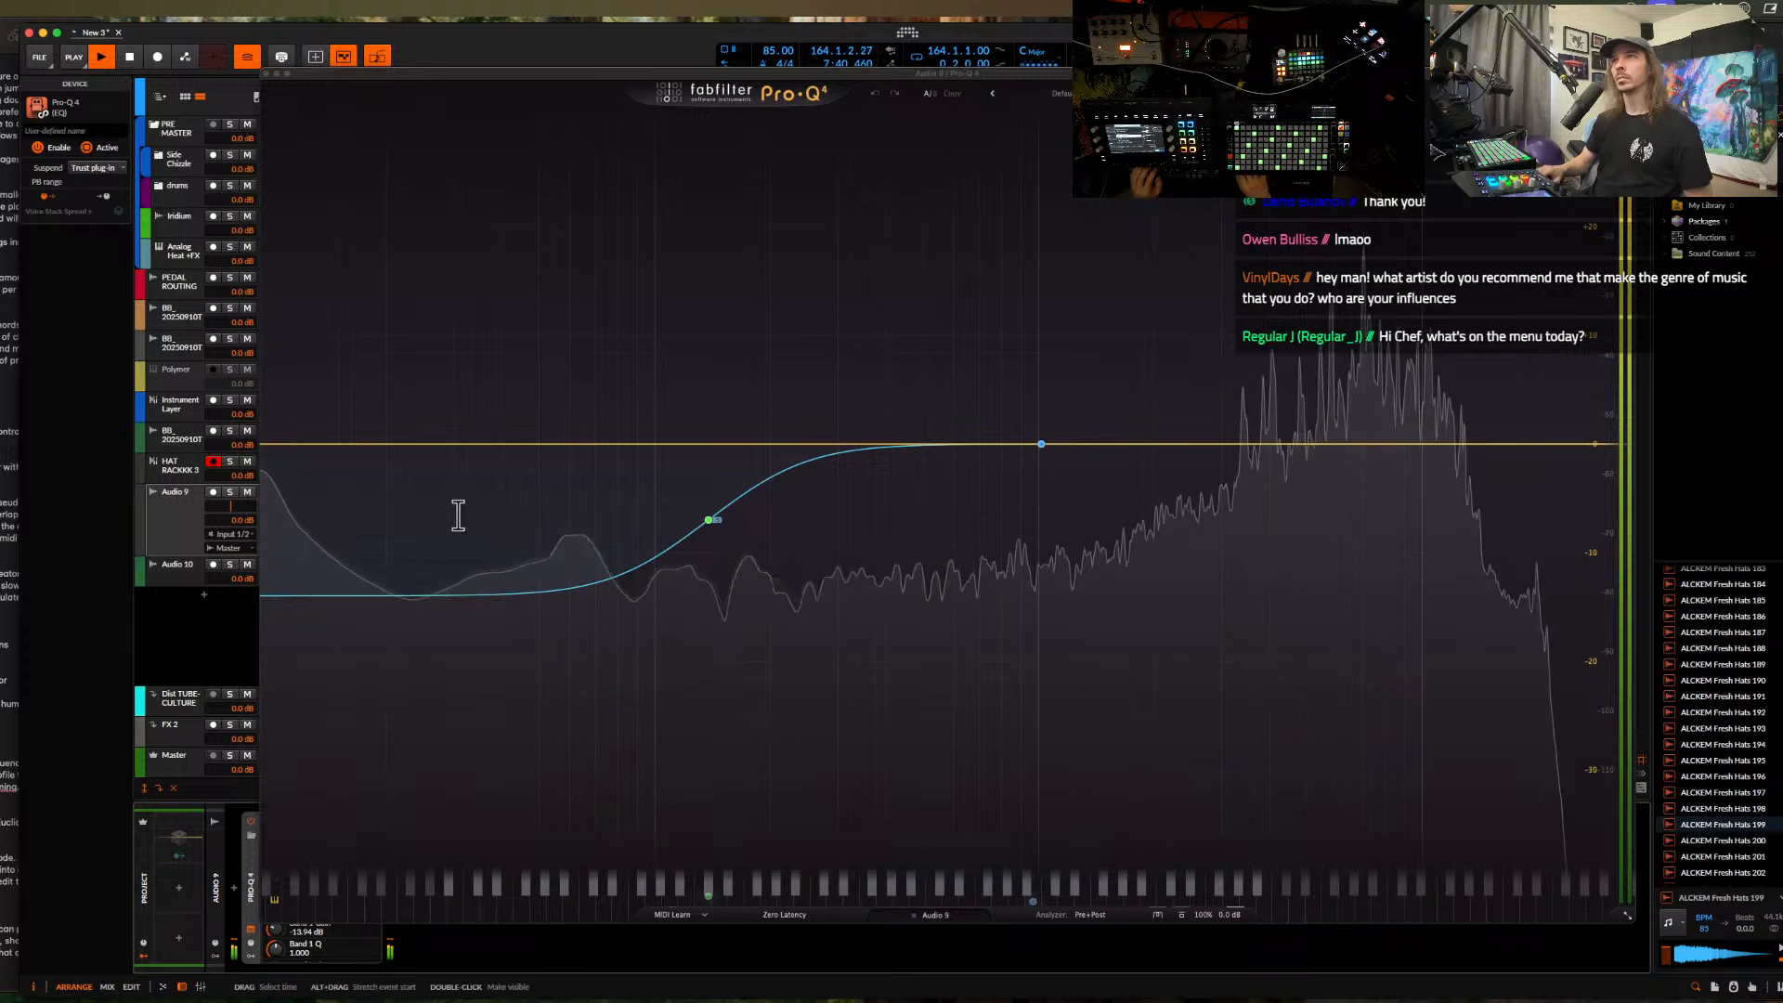
# - Add a 24 dB/oct low cut at about 2255 Hz and a bell cut of about 8 dB near 7 kHz in Pro-Q 4
pyautogui.doubleClick(324, 441)
pyautogui.moveTo(325, 445); pyautogui.dragTo(1189, 478)
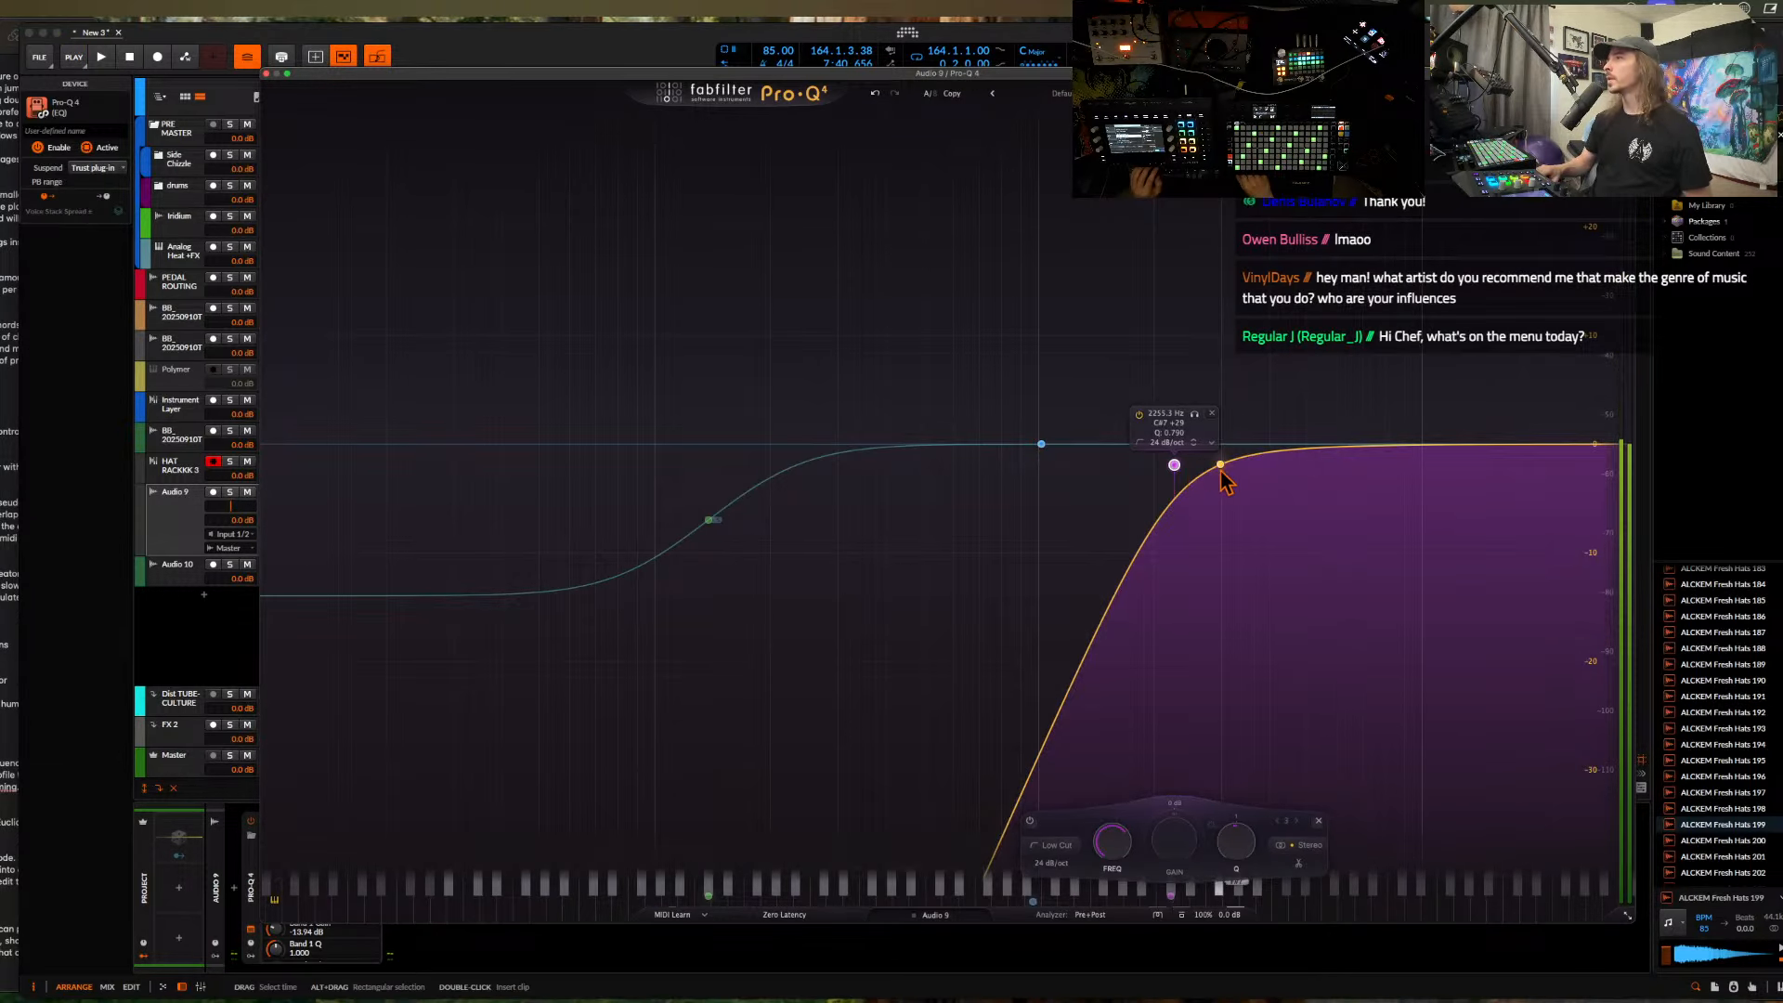
pyautogui.moveTo(1334, 466); pyautogui.dragTo(1362, 531)
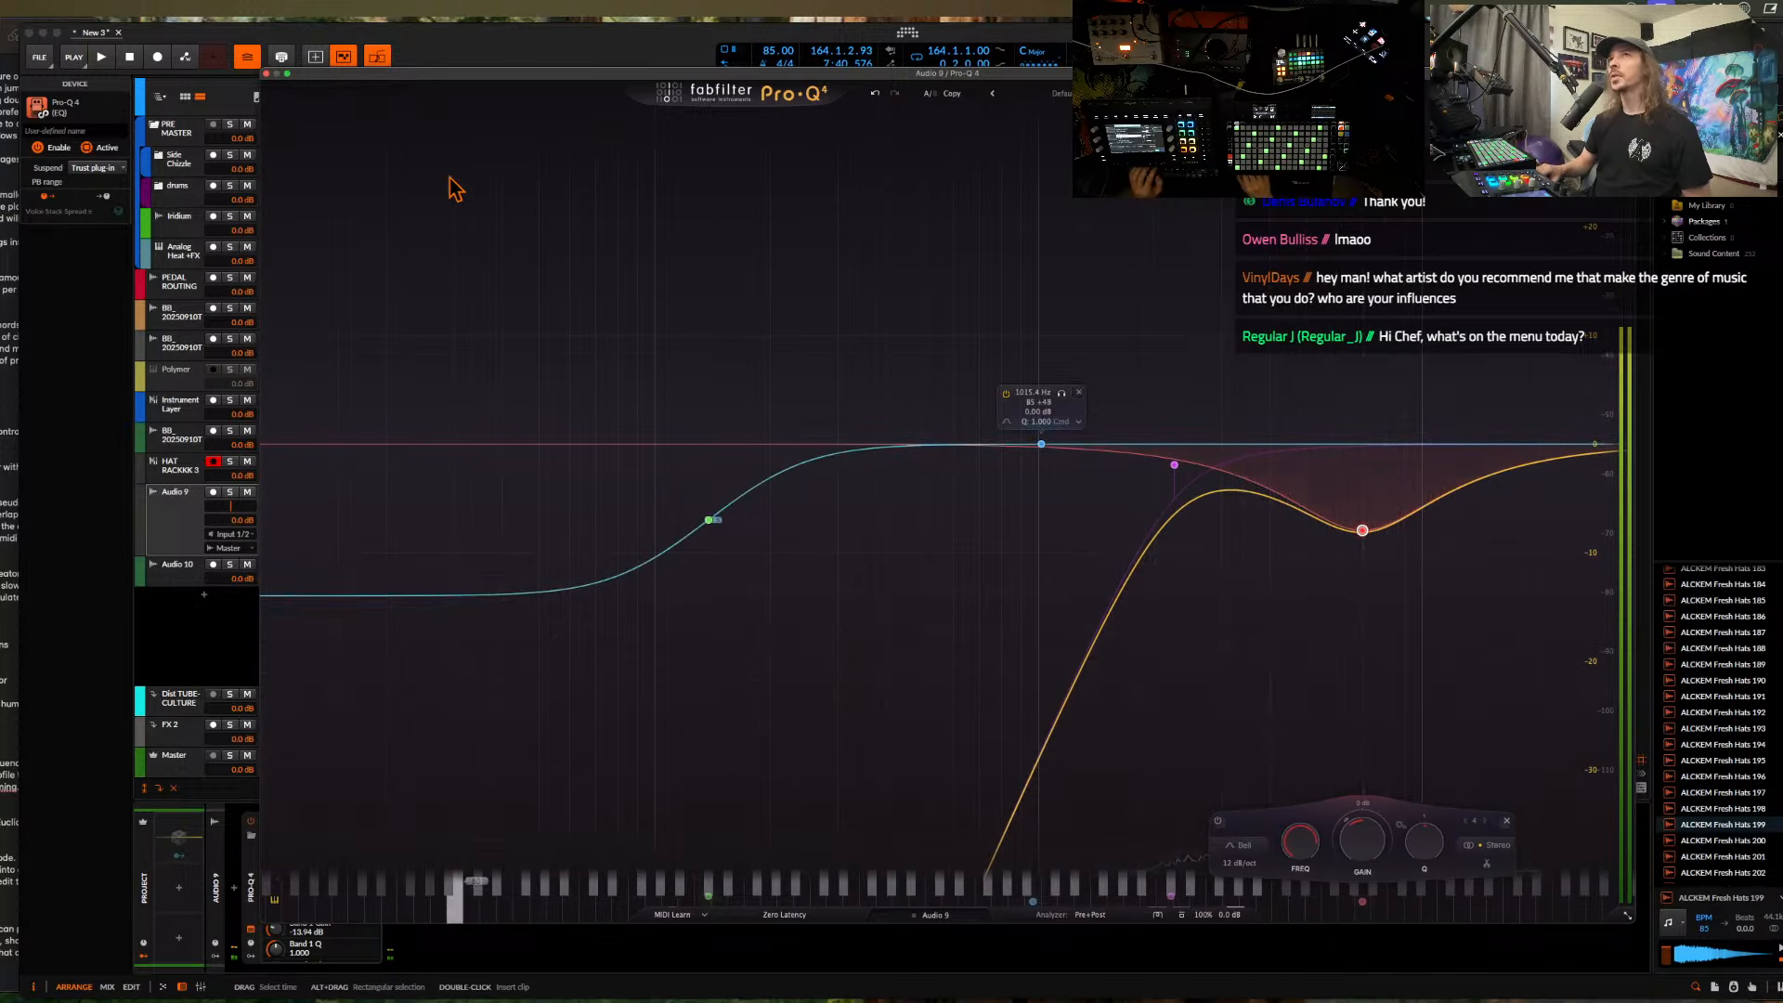
pyautogui.click(266, 75)
# - Copy the hit clip at 160.1.1.00 to 164.1.1.00 on the same track, above the hat clips
pyautogui.hscroll(1, 765, 522)
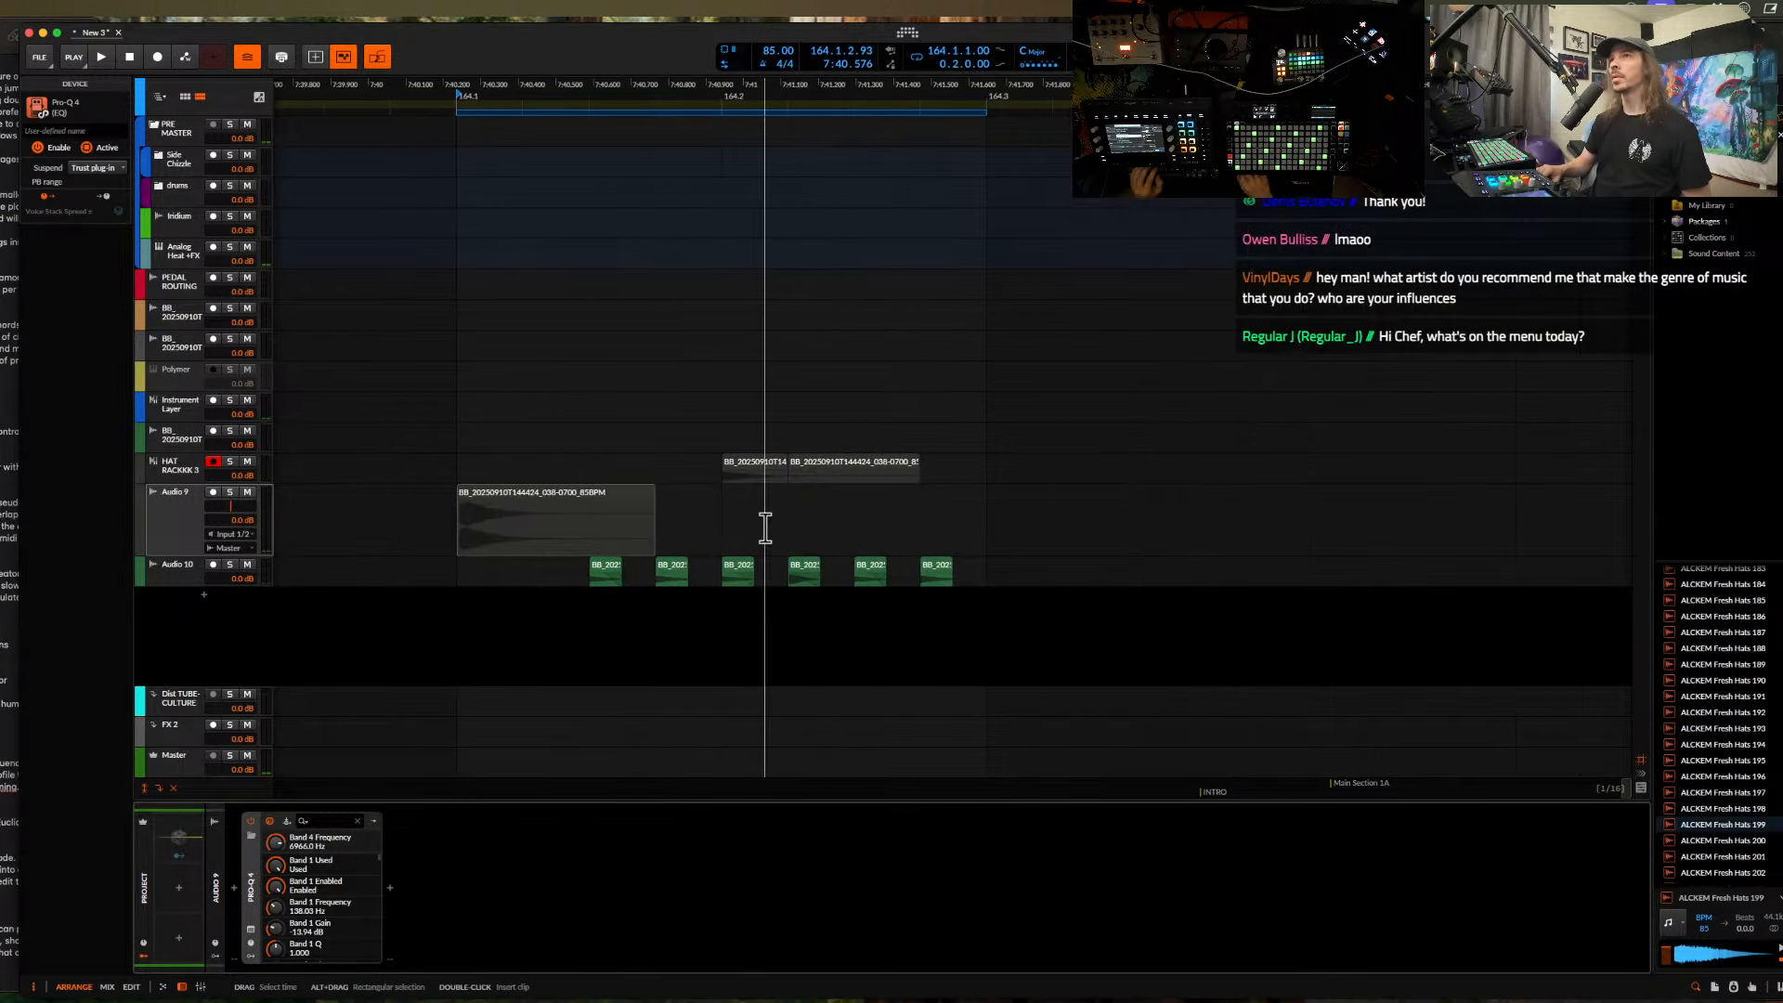
pyautogui.scroll(-4, 765, 523)
pyautogui.hscroll(-3, 765, 527)
pyautogui.hscroll(-8, 765, 528)
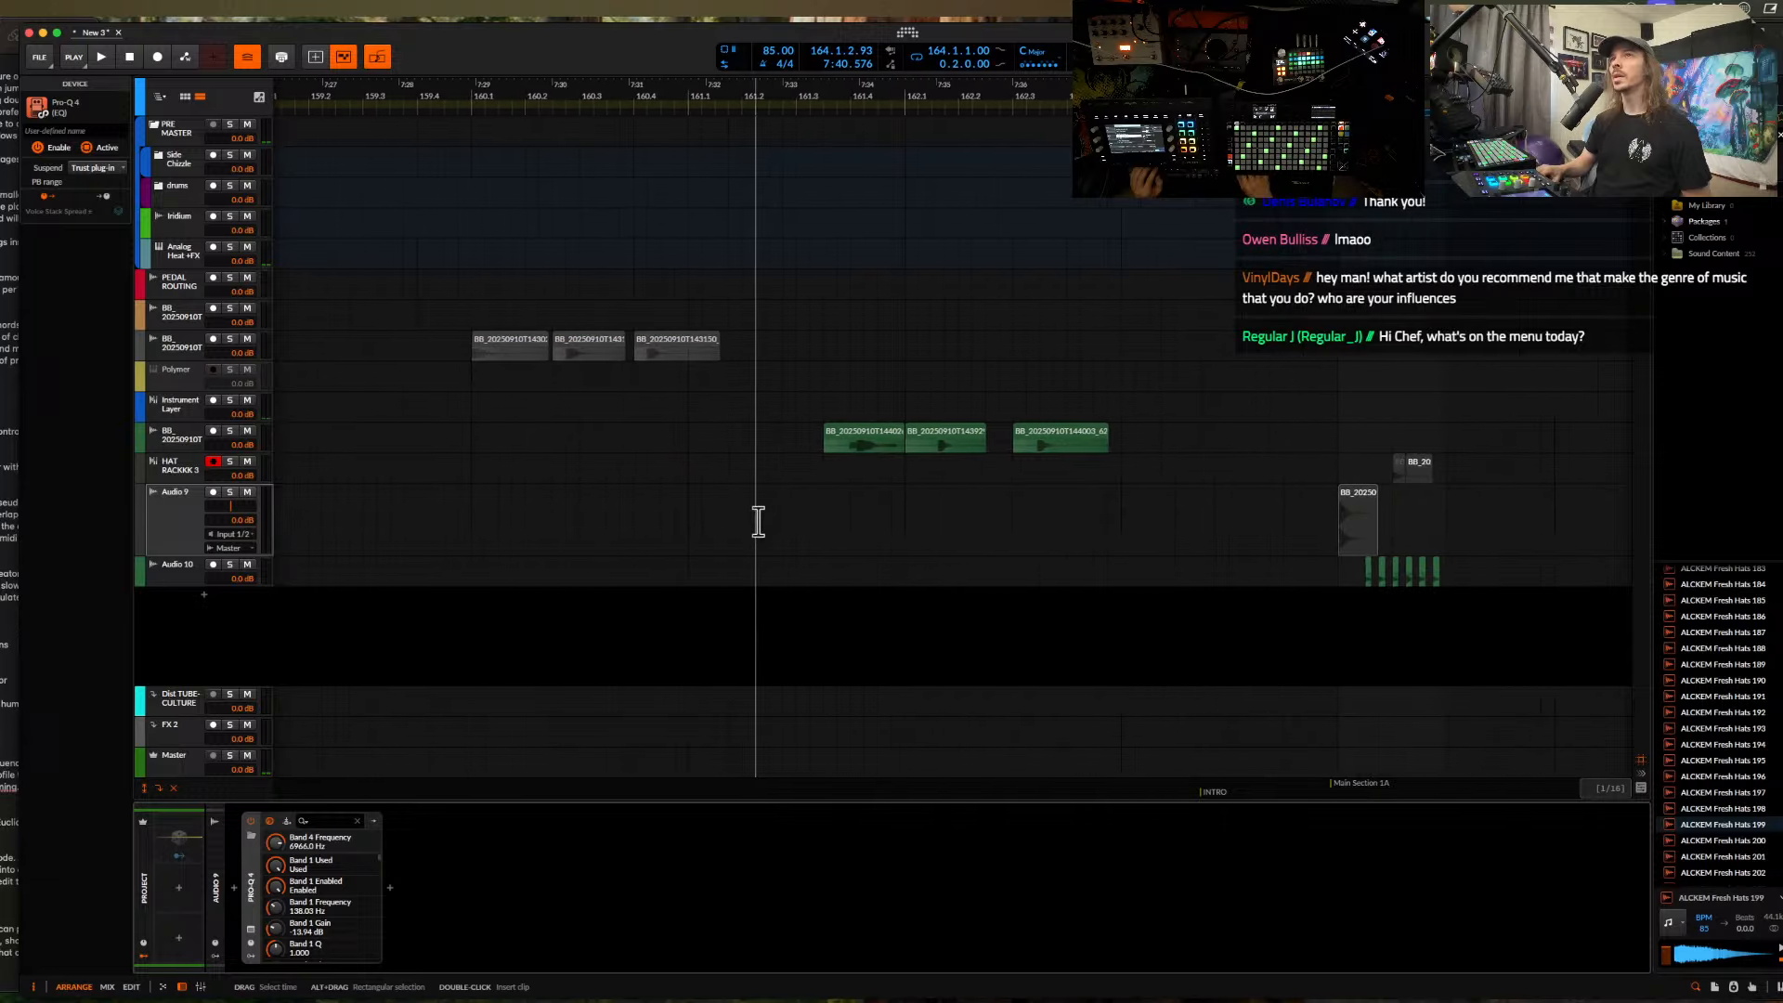
pyautogui.click(832, 342)
pyautogui.scroll(2, 832, 342)
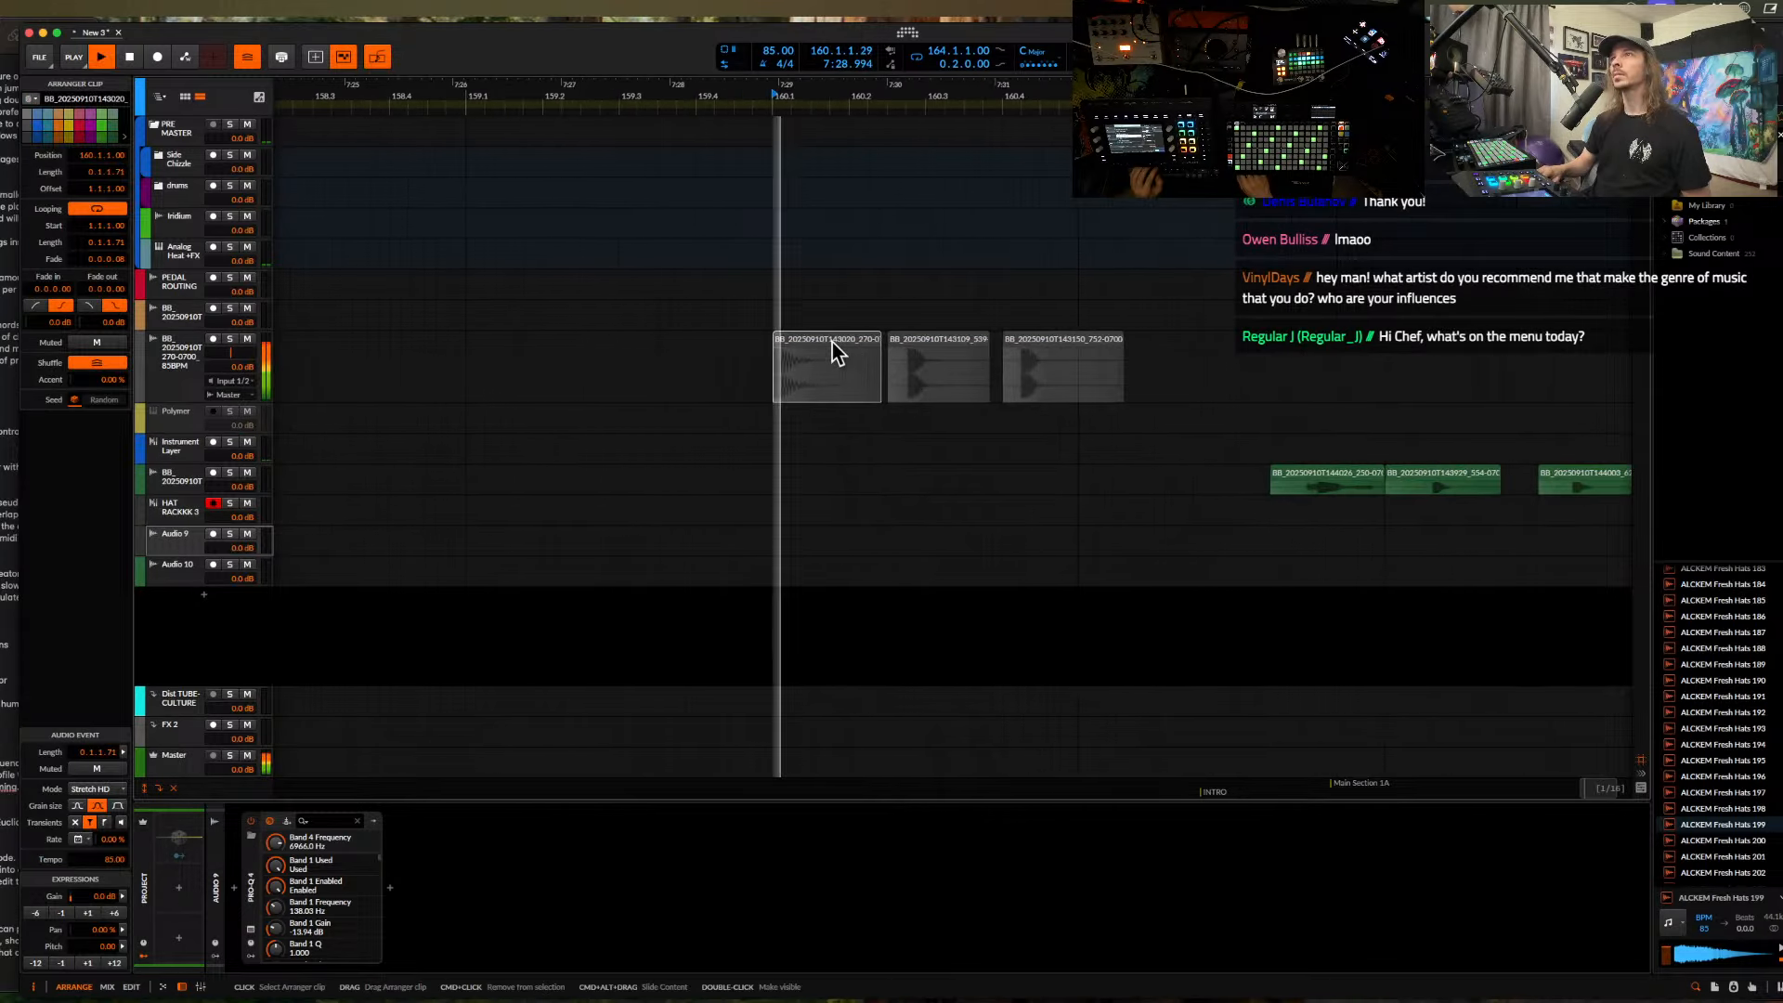
pyautogui.hscroll(8, 822, 343)
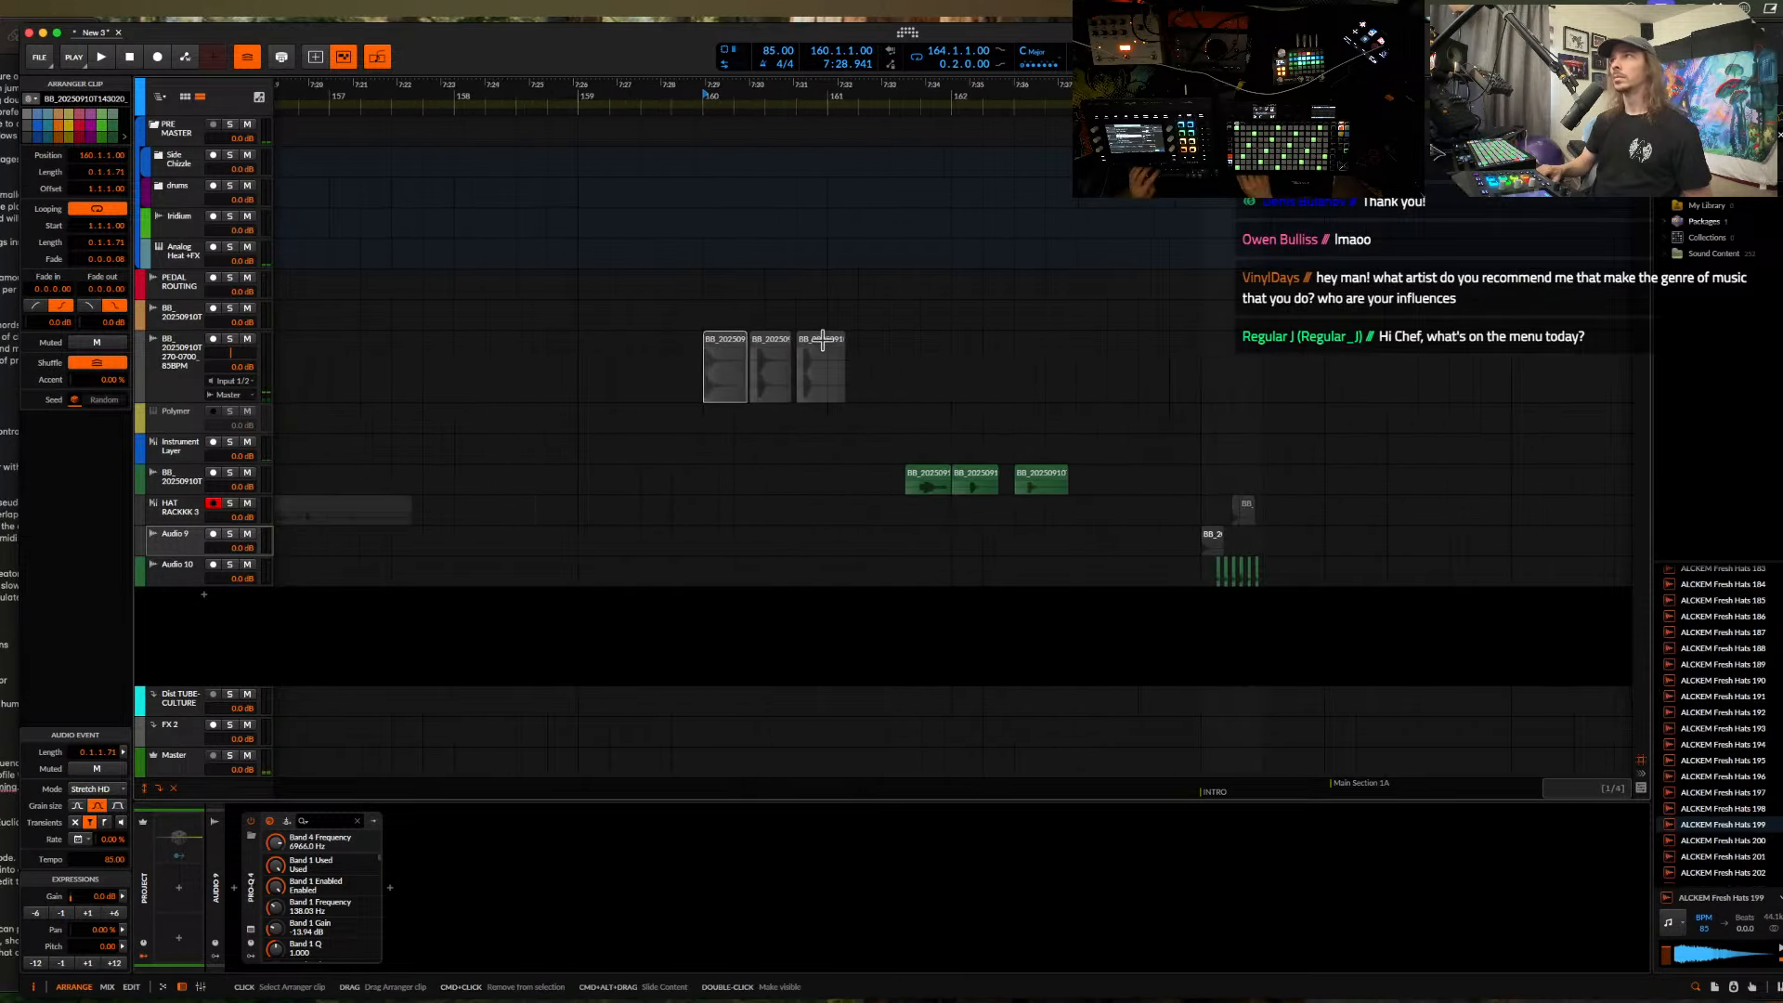
pyautogui.click(903, 366)
pyautogui.press('super+v')
# - Copy the green hit clip at 162.1.1.00 for use in the hat groove
pyautogui.hscroll(-5, 903, 371)
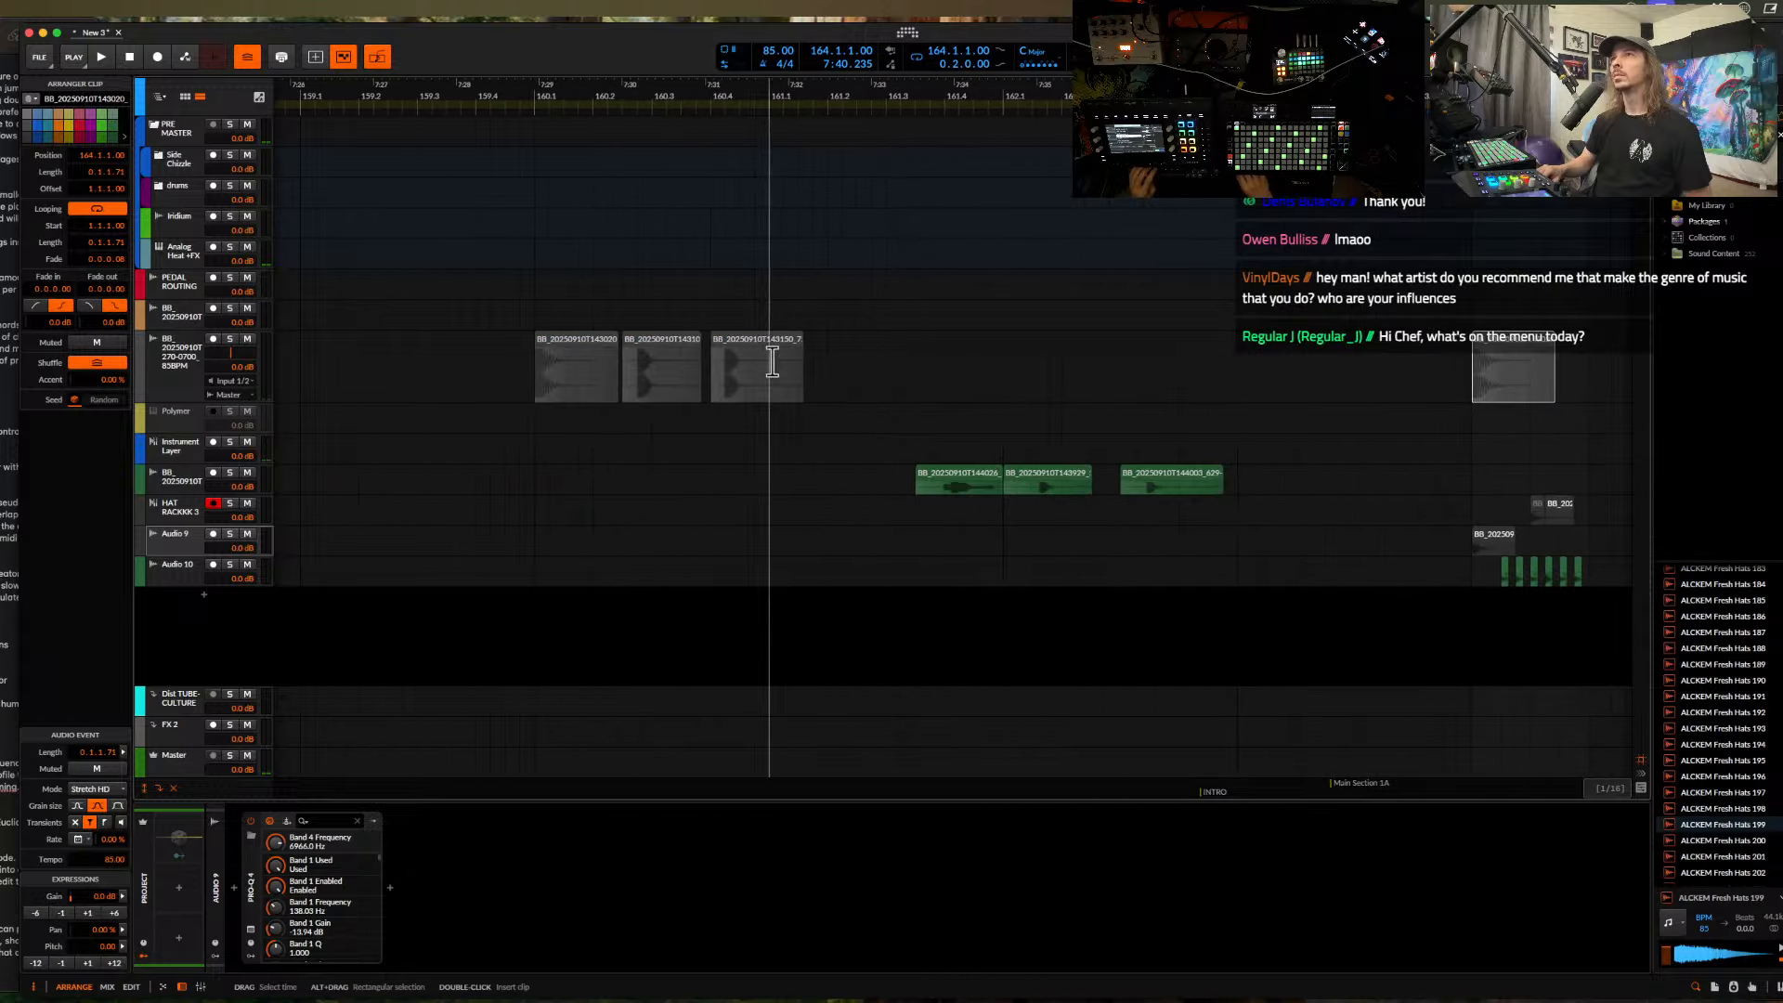
pyautogui.click(683, 344)
pyautogui.hscroll(-1, 454, 442)
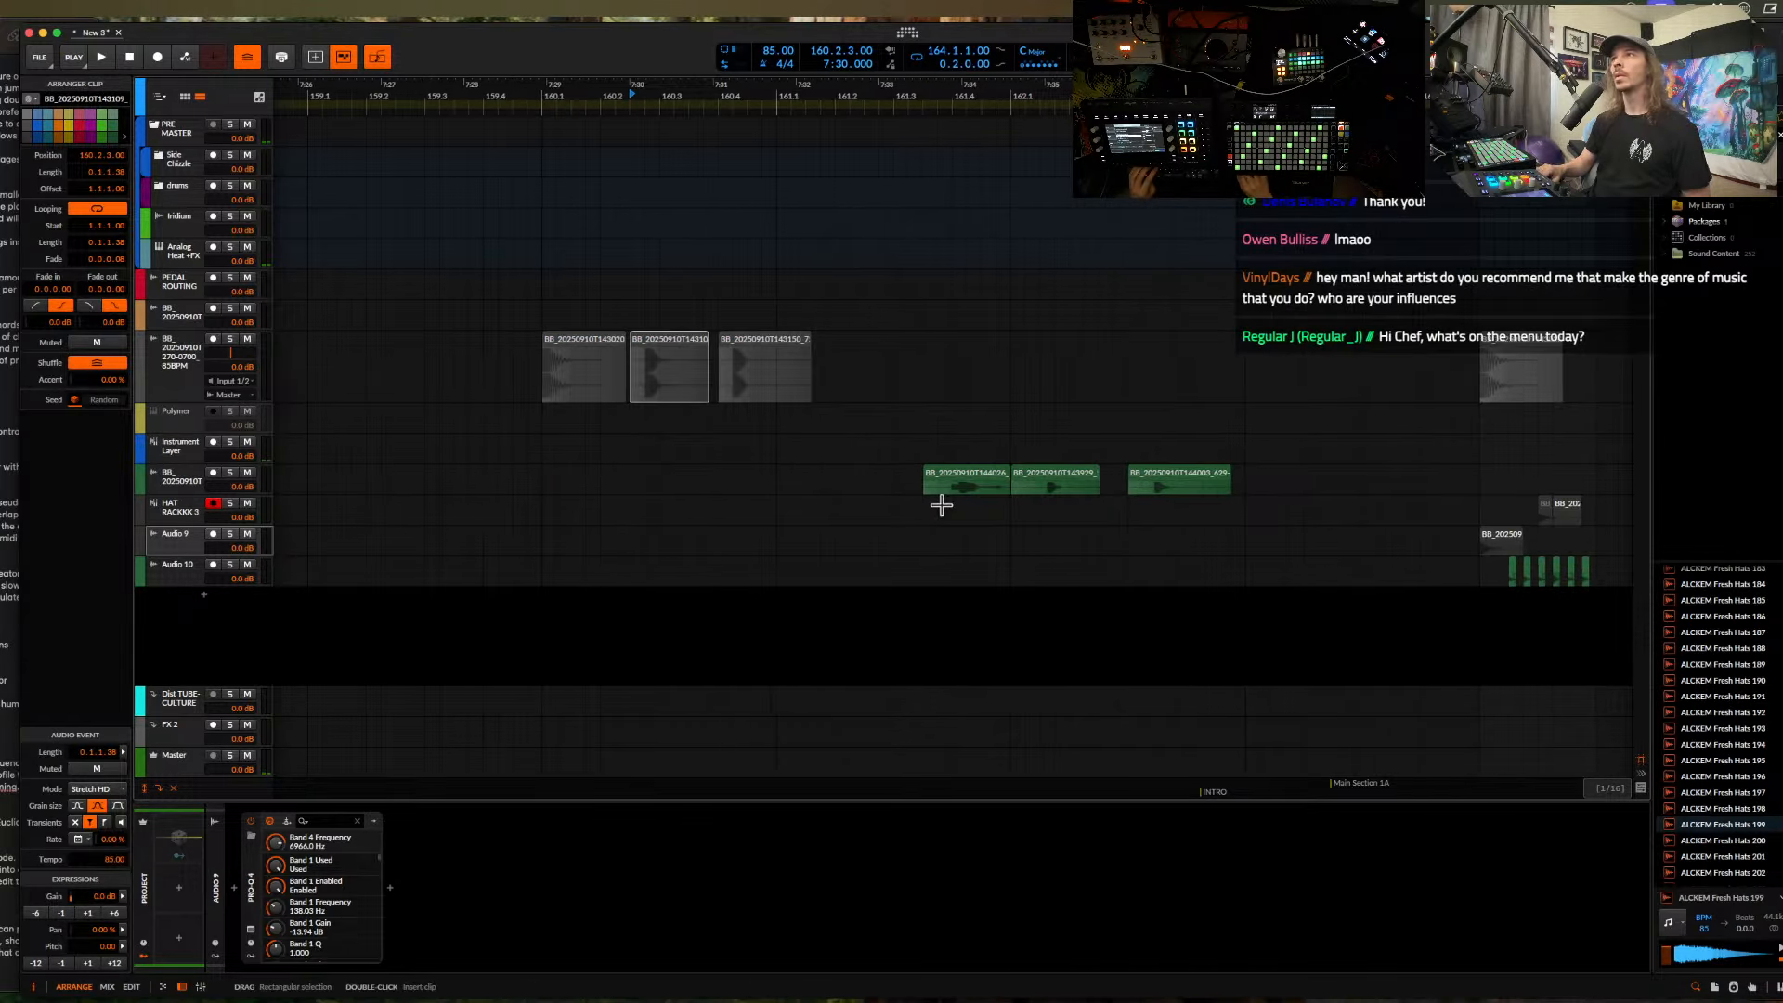
pyautogui.click(1046, 481)
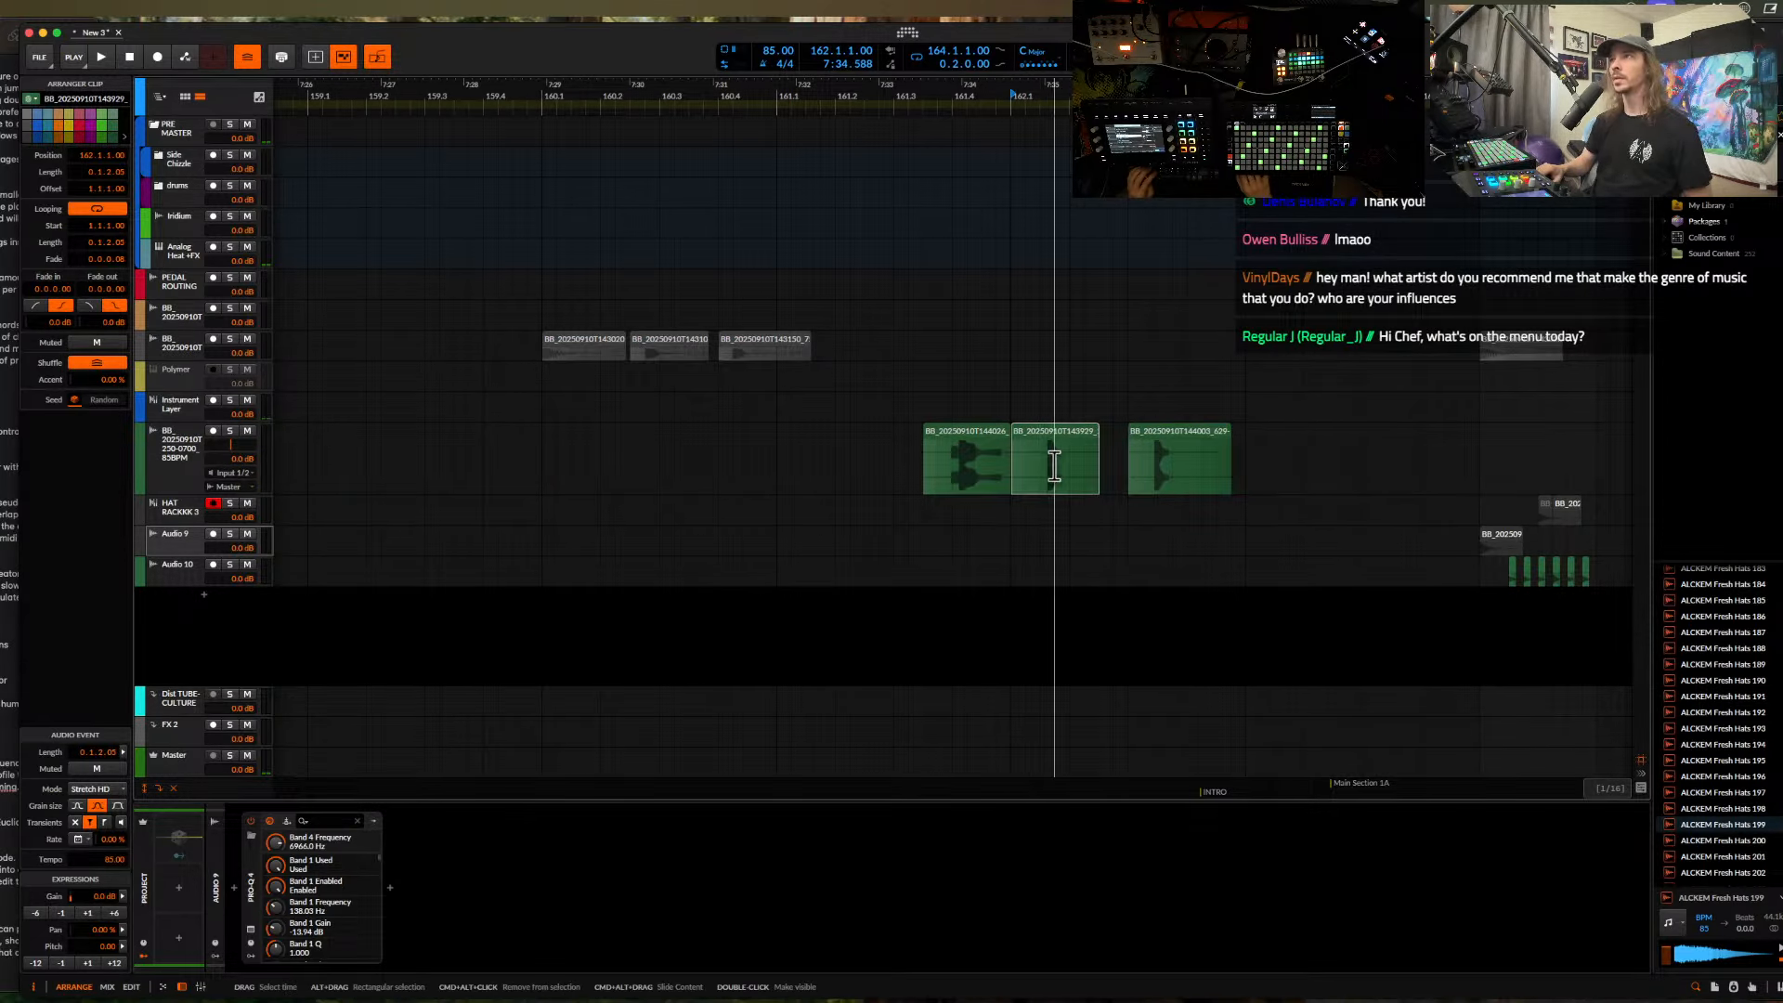
pyautogui.scroll(-3, 1049, 441)
pyautogui.hscroll(4, 1049, 437)
pyautogui.scroll(6, 1068, 427)
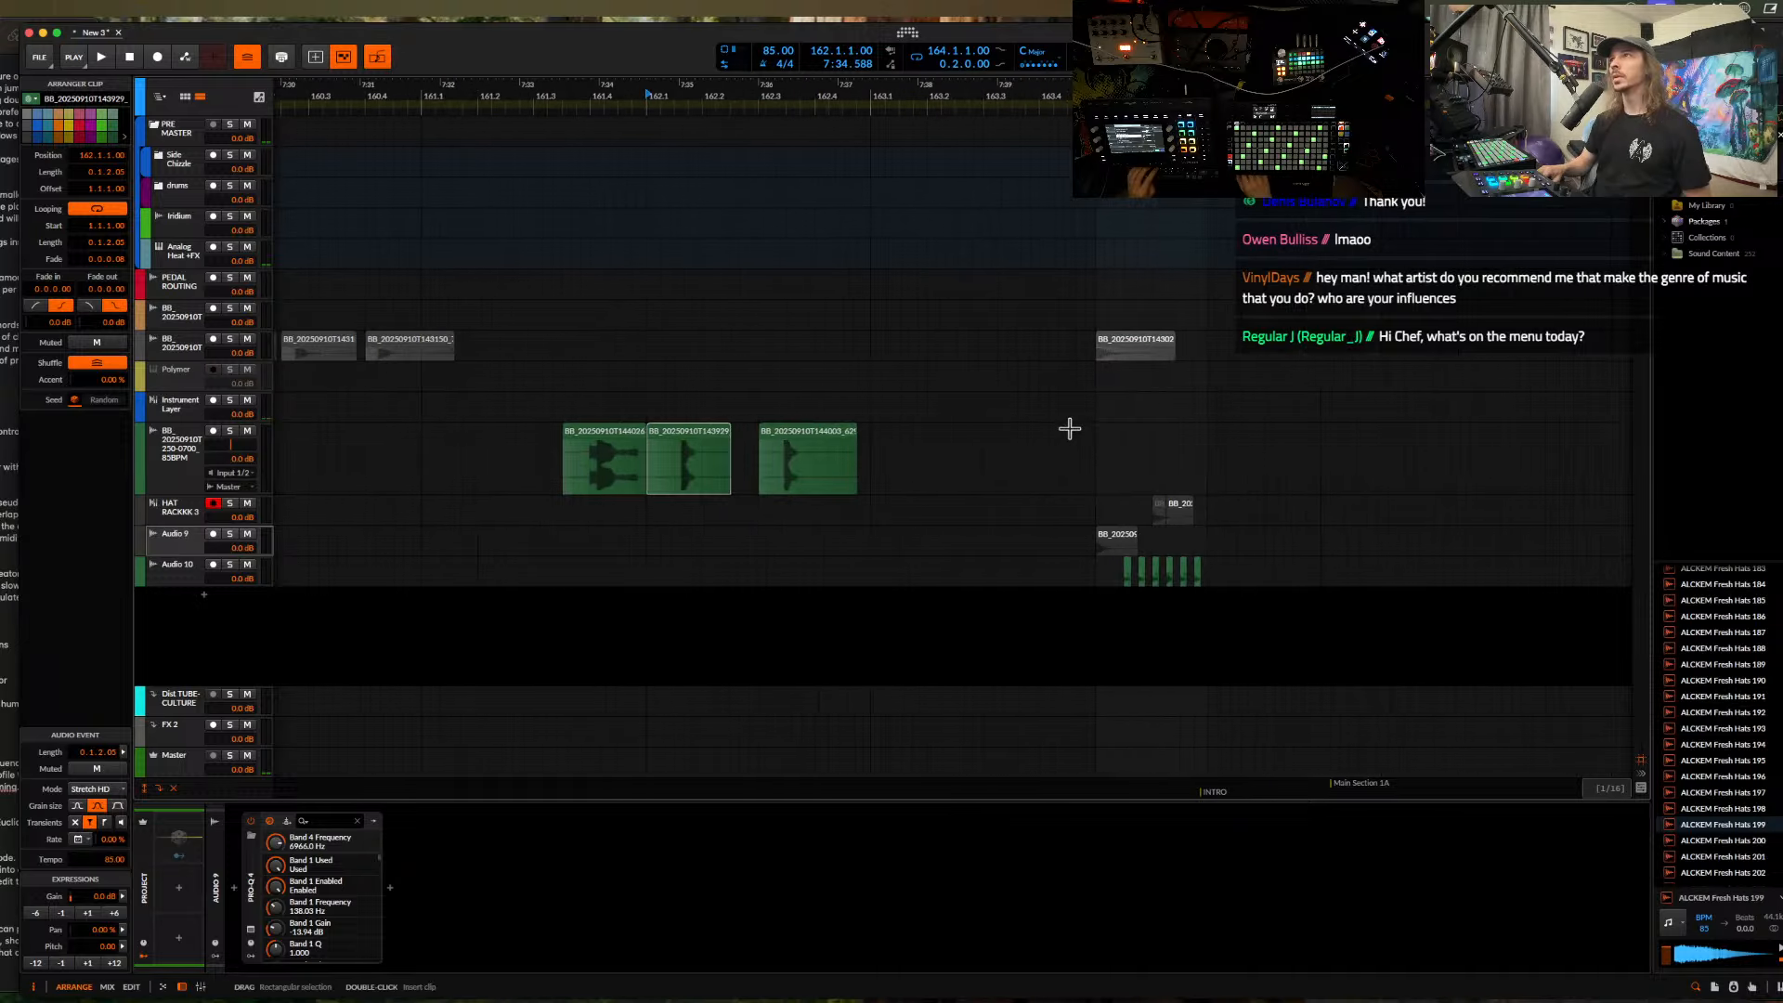
# - Paste the copied hit at 164.1.3.00 on a new audio track and slide its content so the hit lands on 164.2.1.00
pyautogui.click(185, 455)
pyautogui.press('super+t')
pyautogui.scroll(4, 1158, 498)
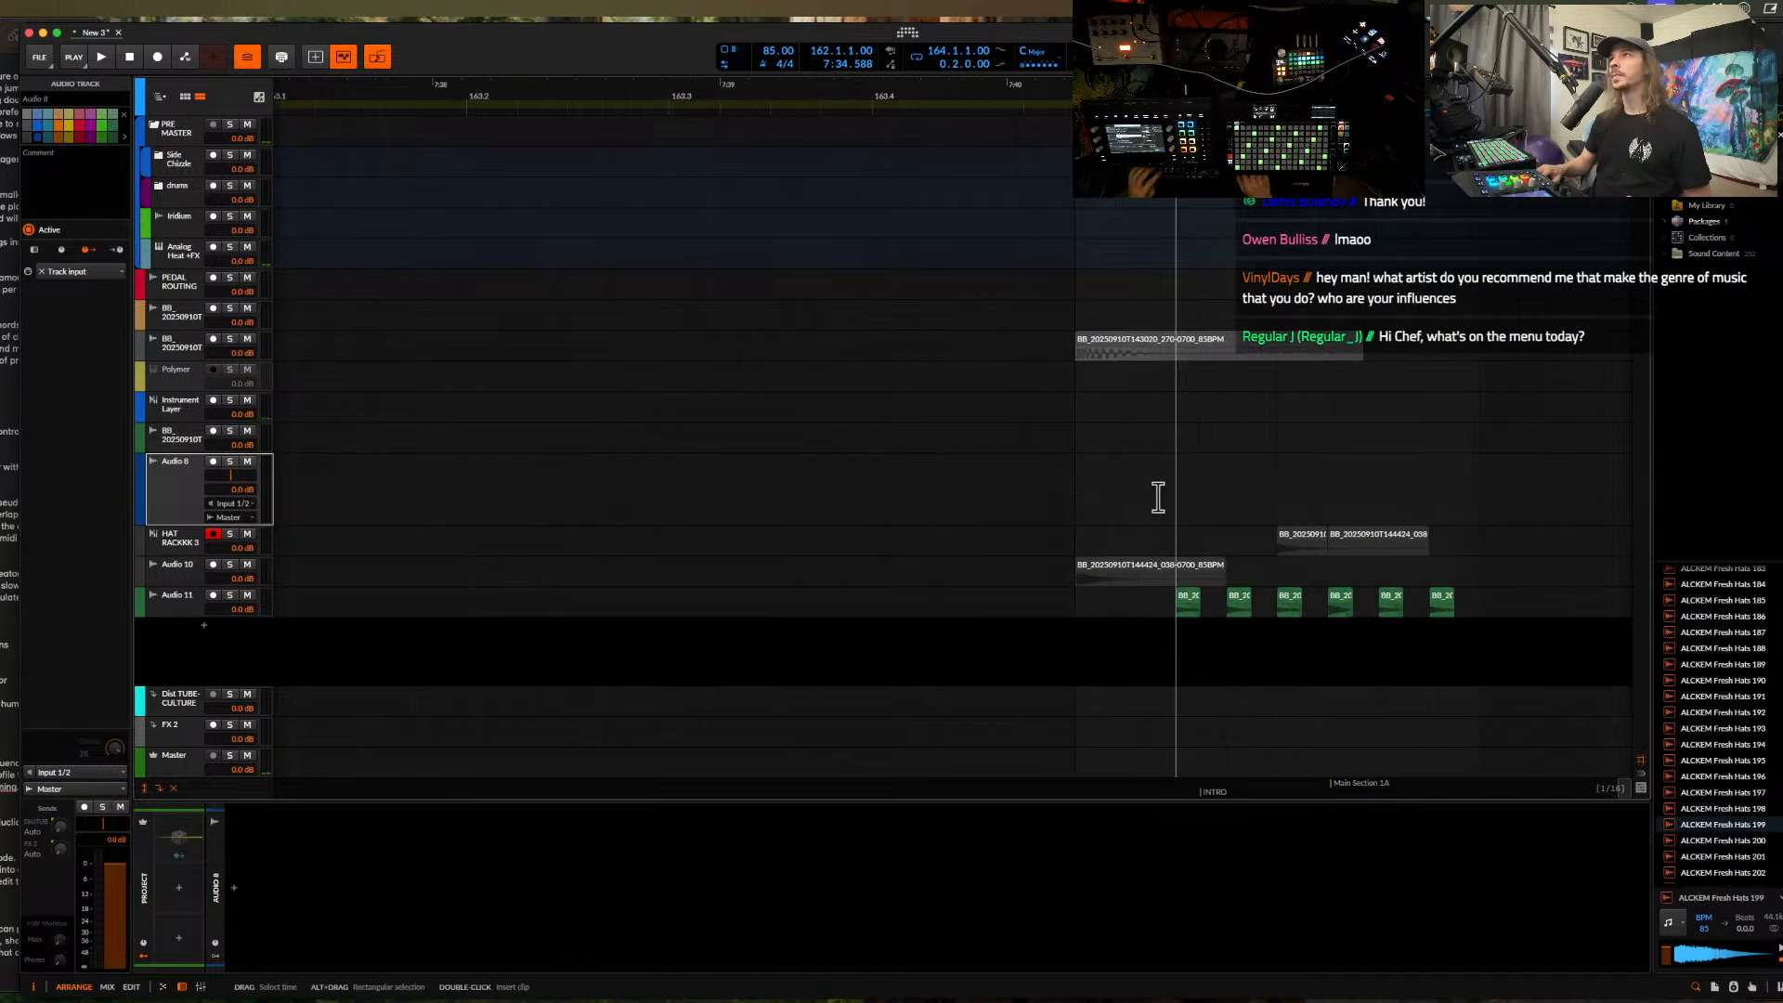
pyautogui.click(1158, 498)
pyautogui.press('super+v')
pyautogui.scroll(1, 1158, 498)
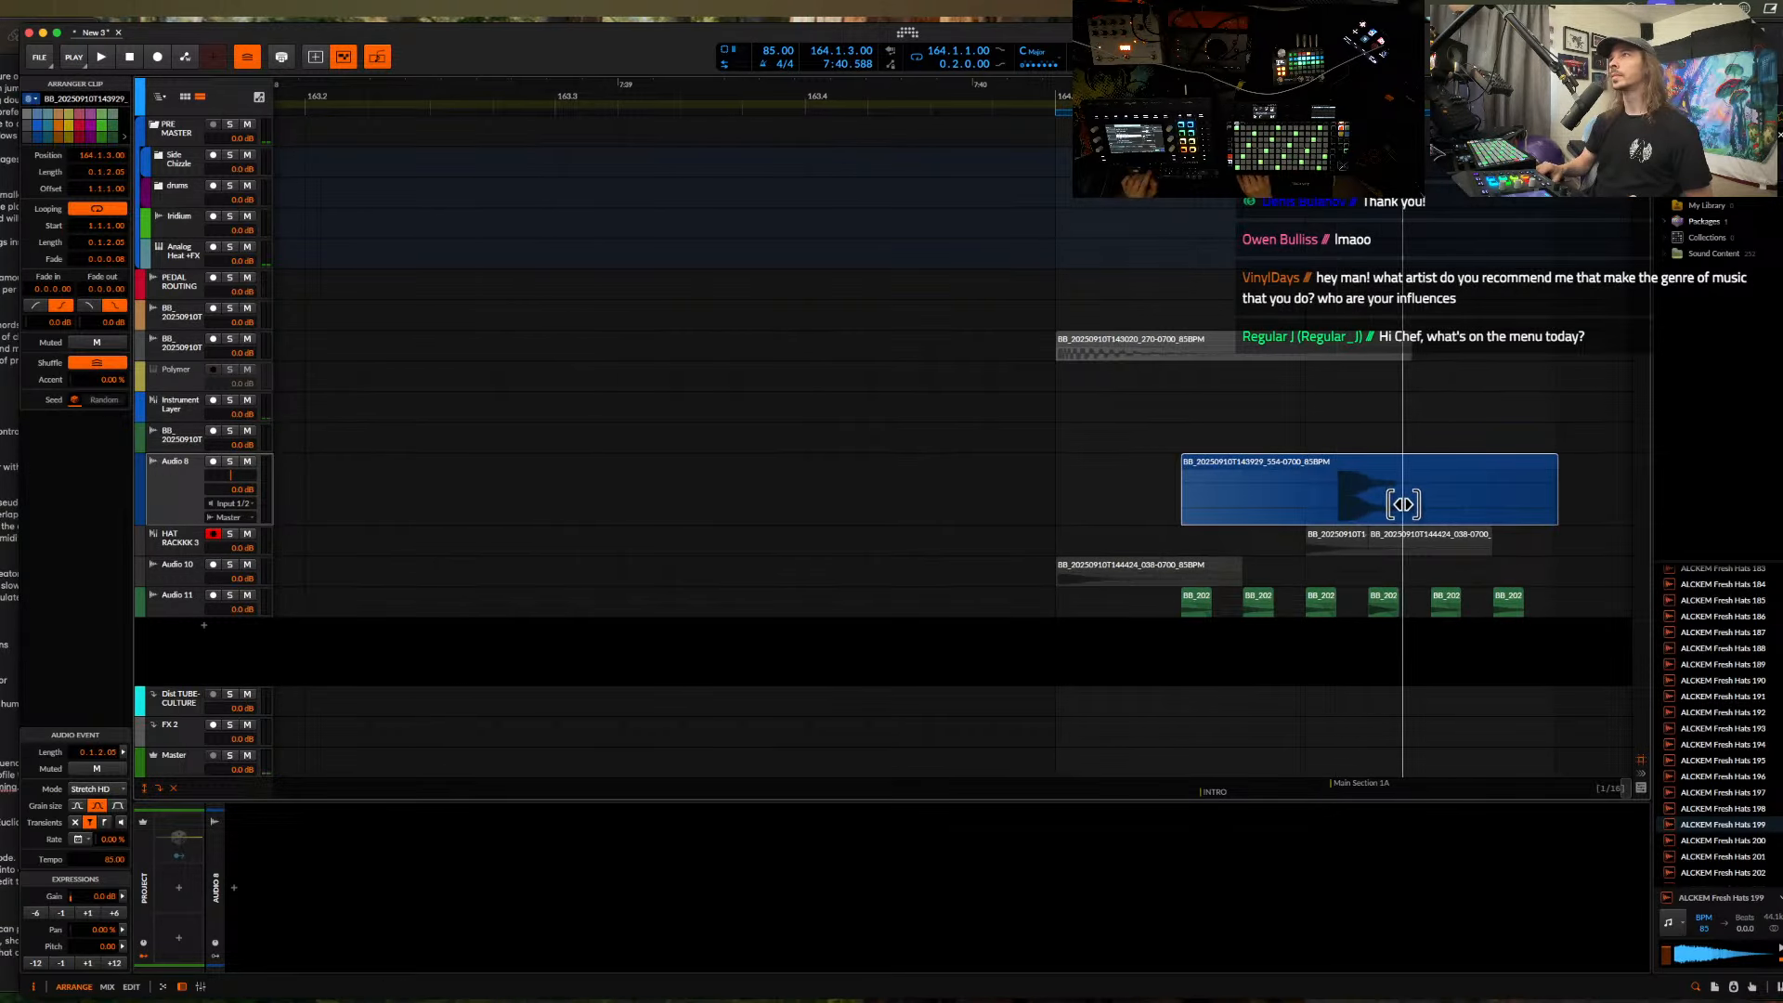
pyautogui.moveTo(1403, 504); pyautogui.dragTo(1380, 504)
# - Duplicate the two-beat range from 164.1.1.00 across all groove tracks and move the copied low hit to 164.3.4.00
pyautogui.scroll(-5, 1374, 504)
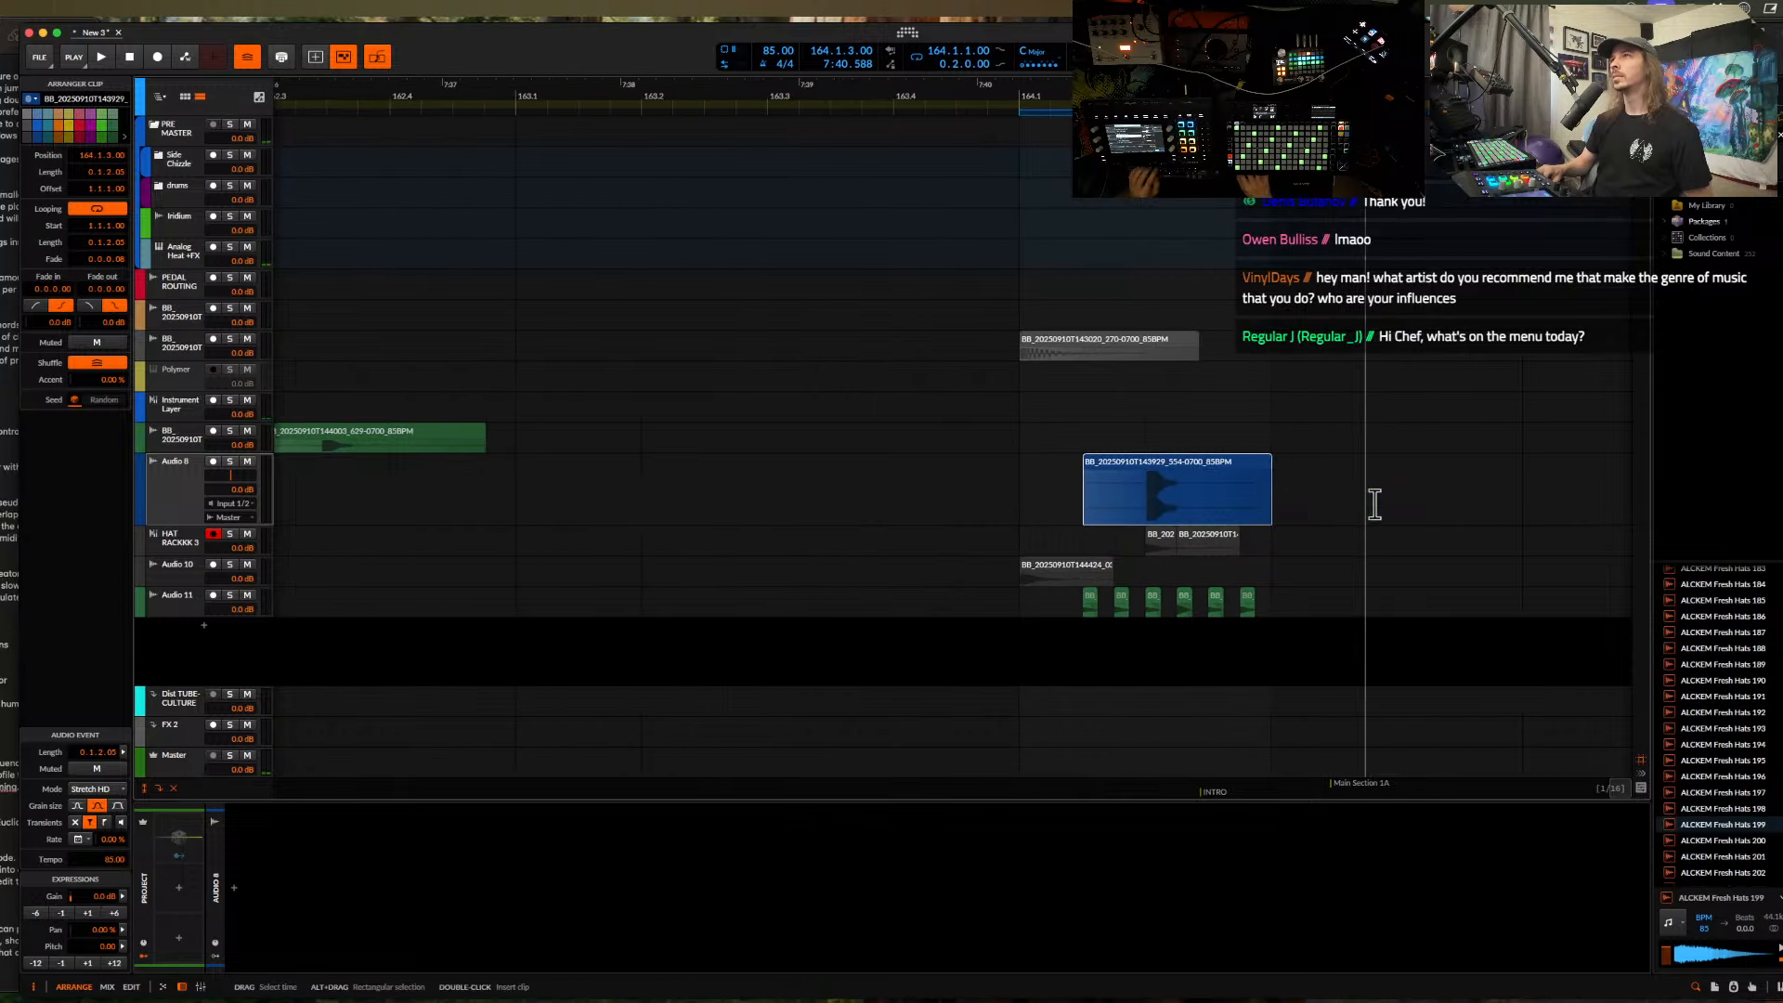
pyautogui.moveTo(1073, 358); pyautogui.dragTo(1282, 604)
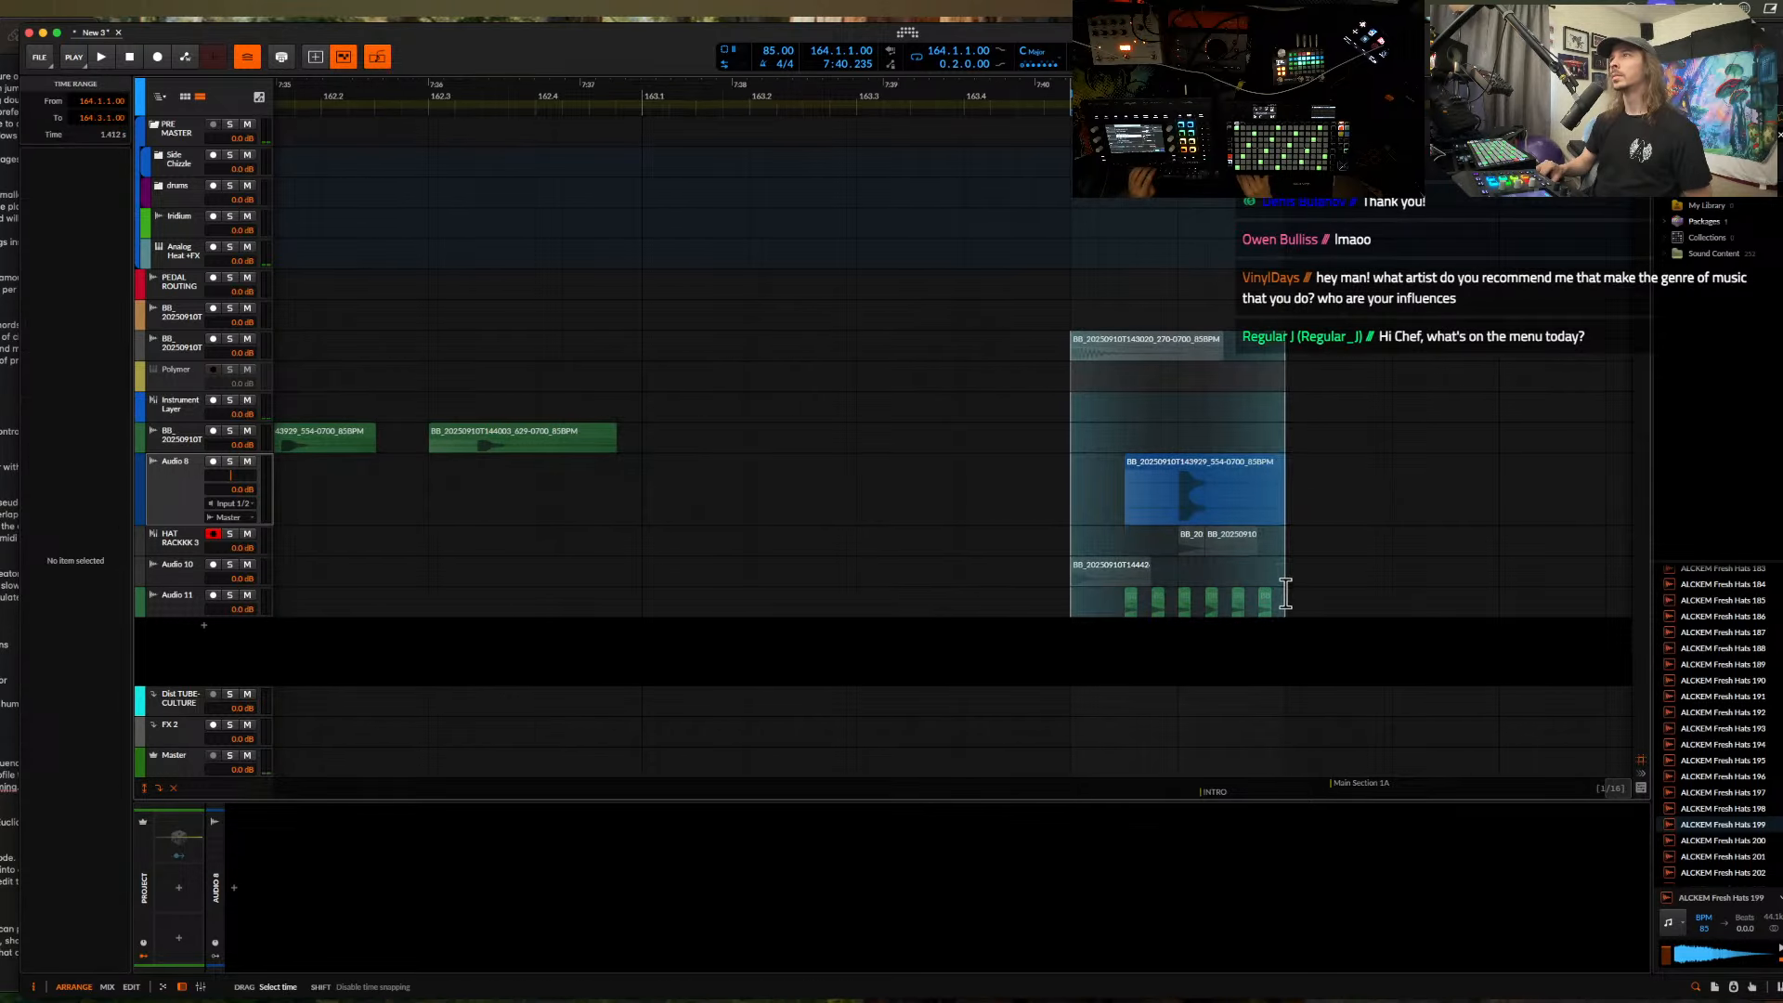
pyautogui.hotkey('ctrl', 'd')
pyautogui.moveTo(856, 348); pyautogui.dragTo(903, 346)
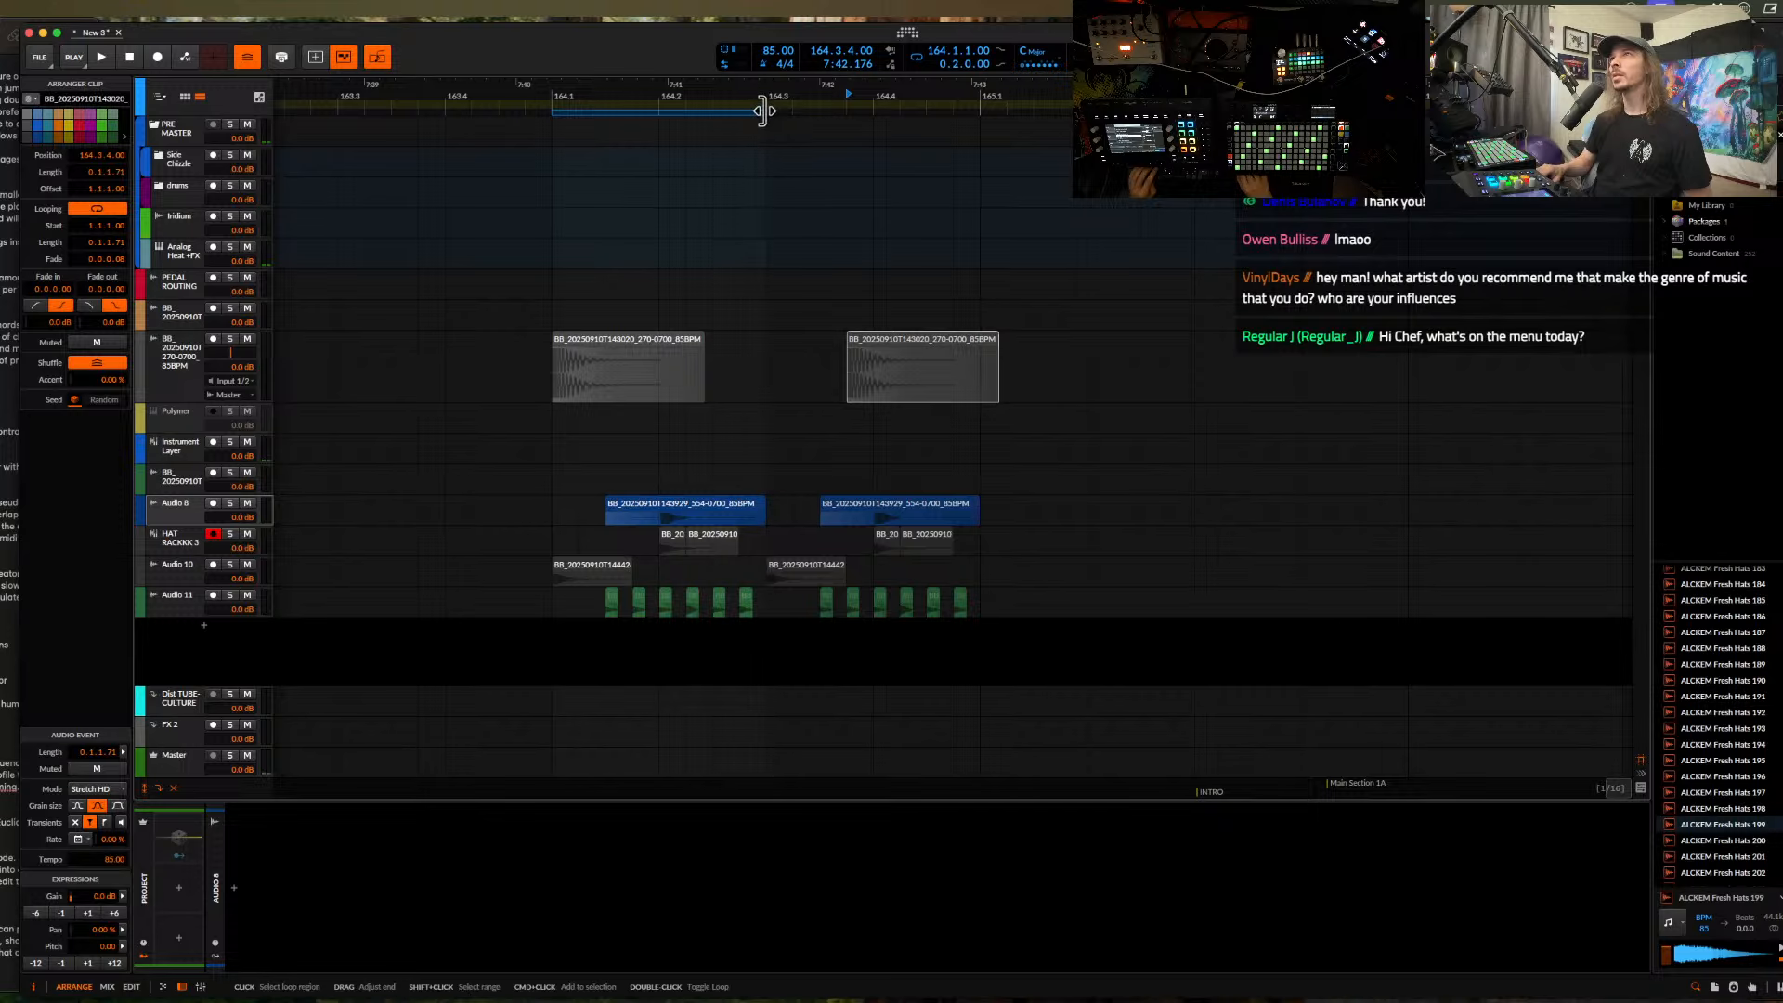
# - Extend the loop region starting at 164.1.1.00 to a length of 1.0.0.00
pyautogui.moveTo(758, 110); pyautogui.dragTo(949, 118)
pyautogui.scroll(5, 768, 342)
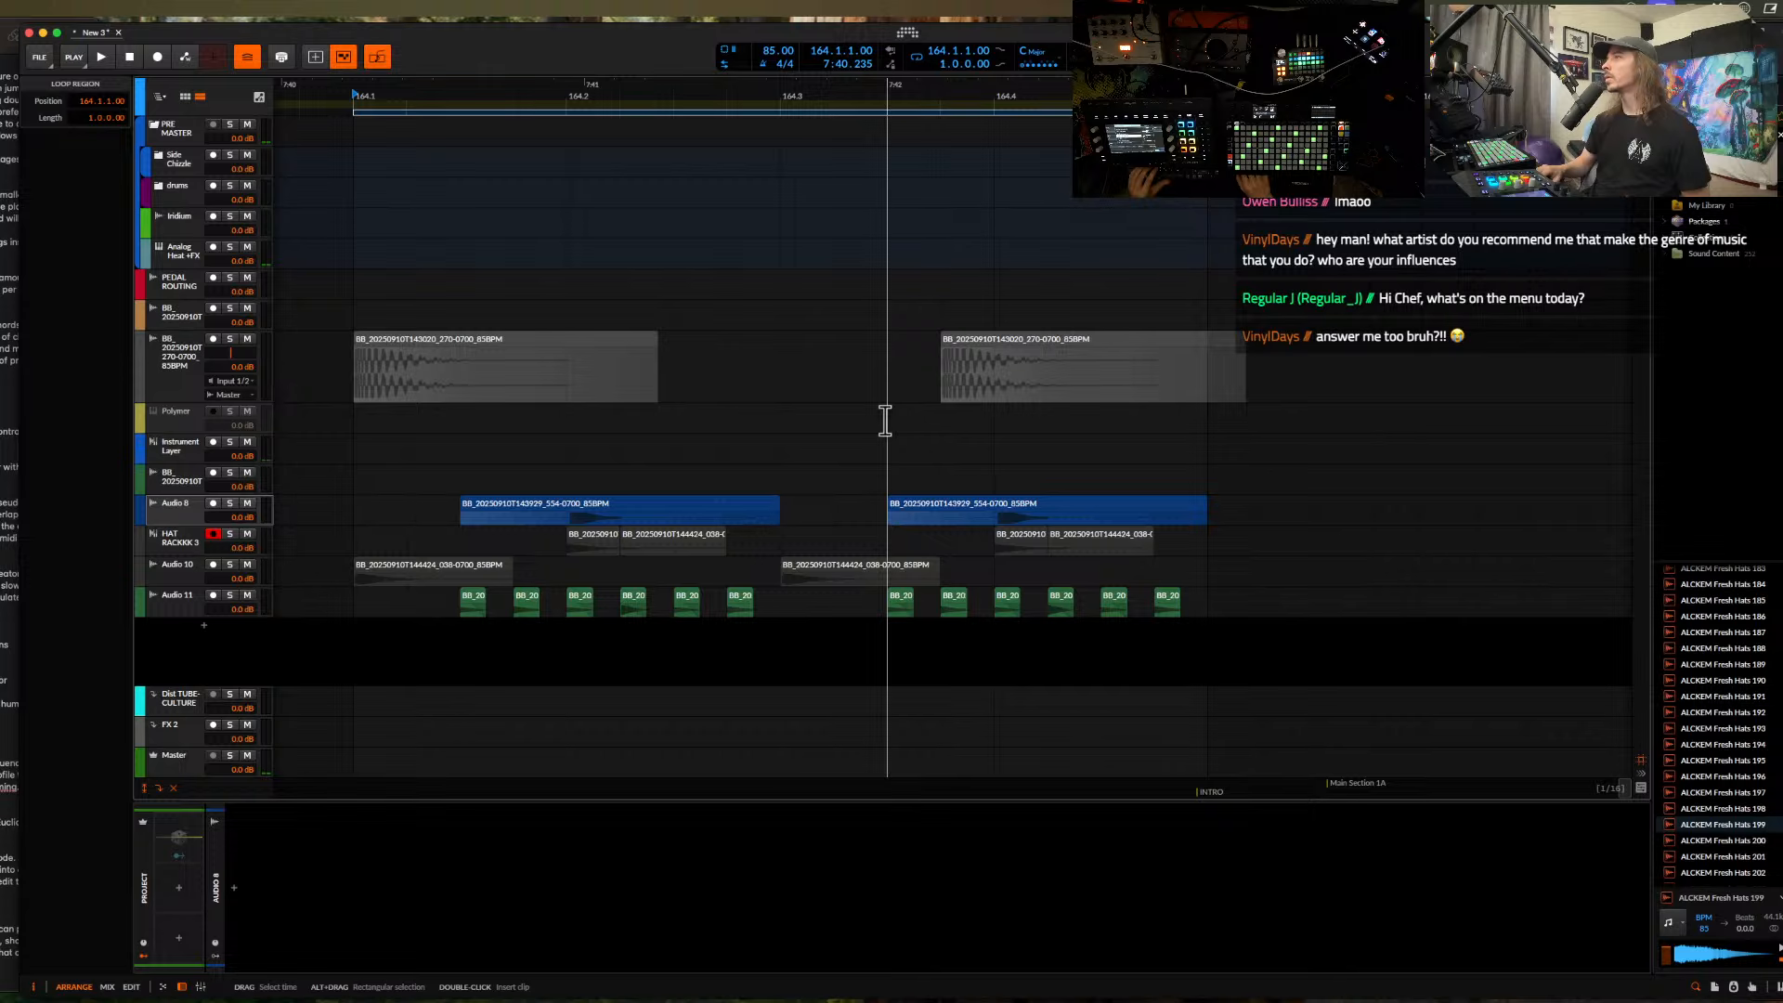
pyautogui.scroll(-1, 881, 420)
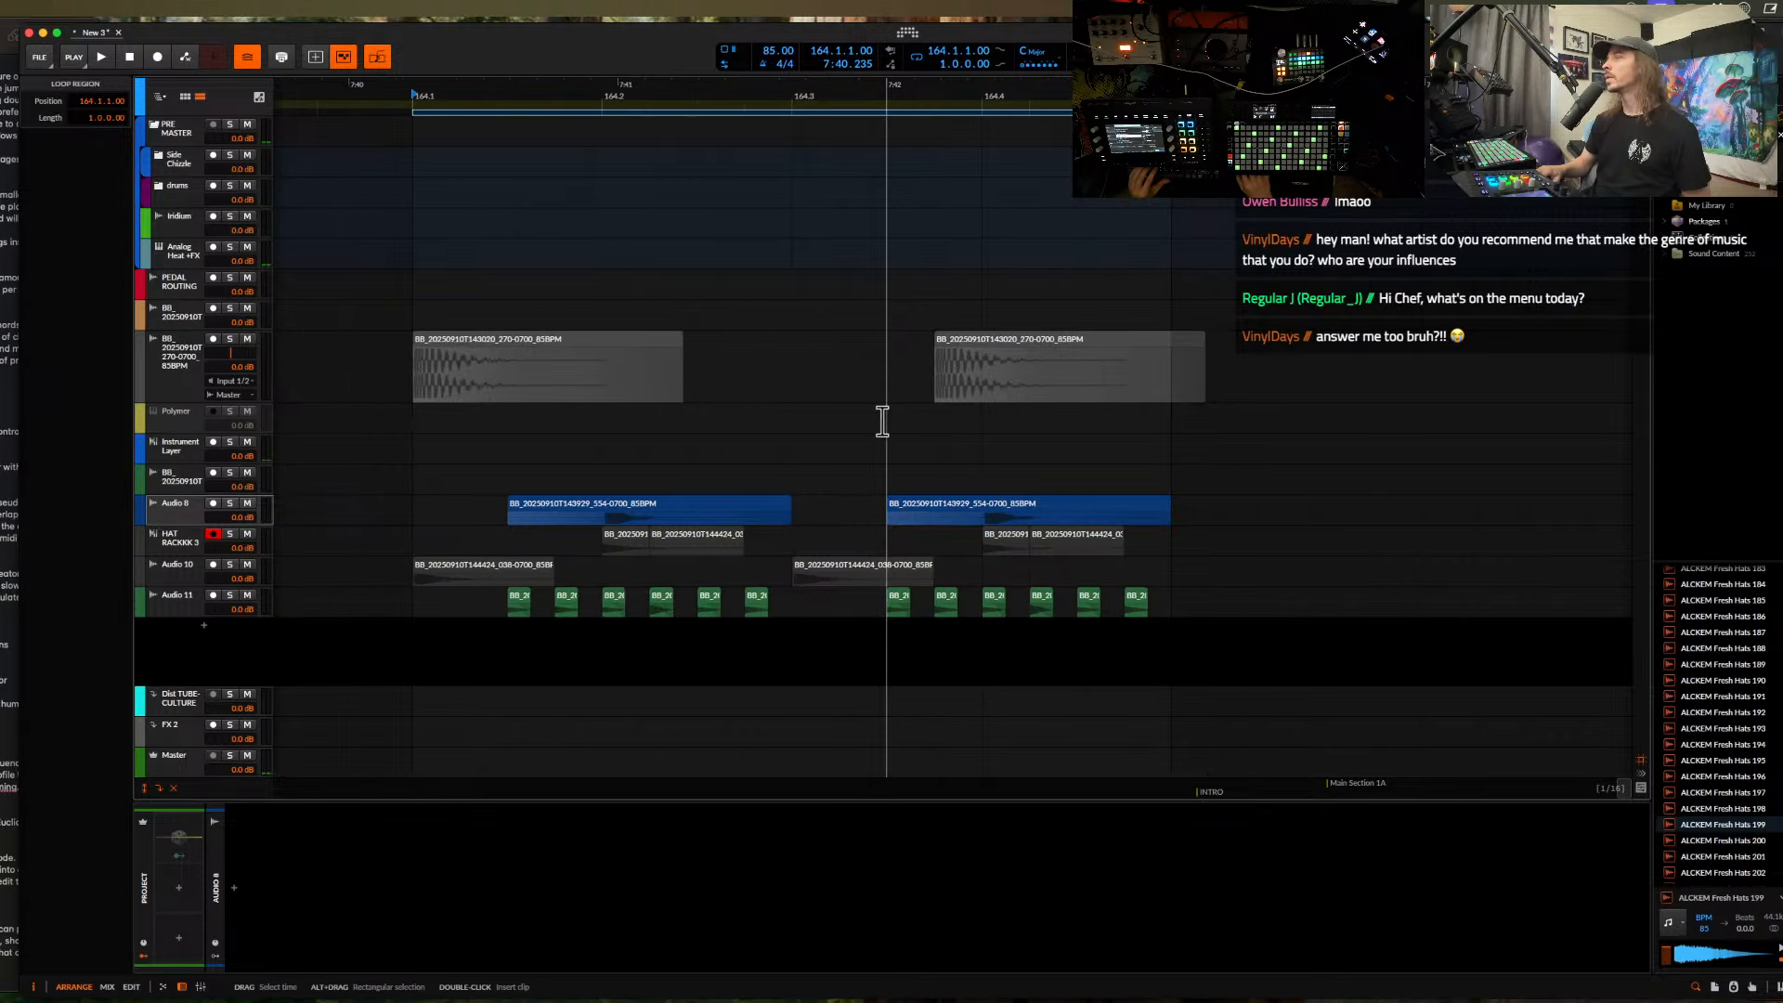
# - Shorten the low hit clip at 164.1.1.00 so it ends at 164.2.1.00
pyautogui.click(578, 343)
pyautogui.scroll(2, 578, 342)
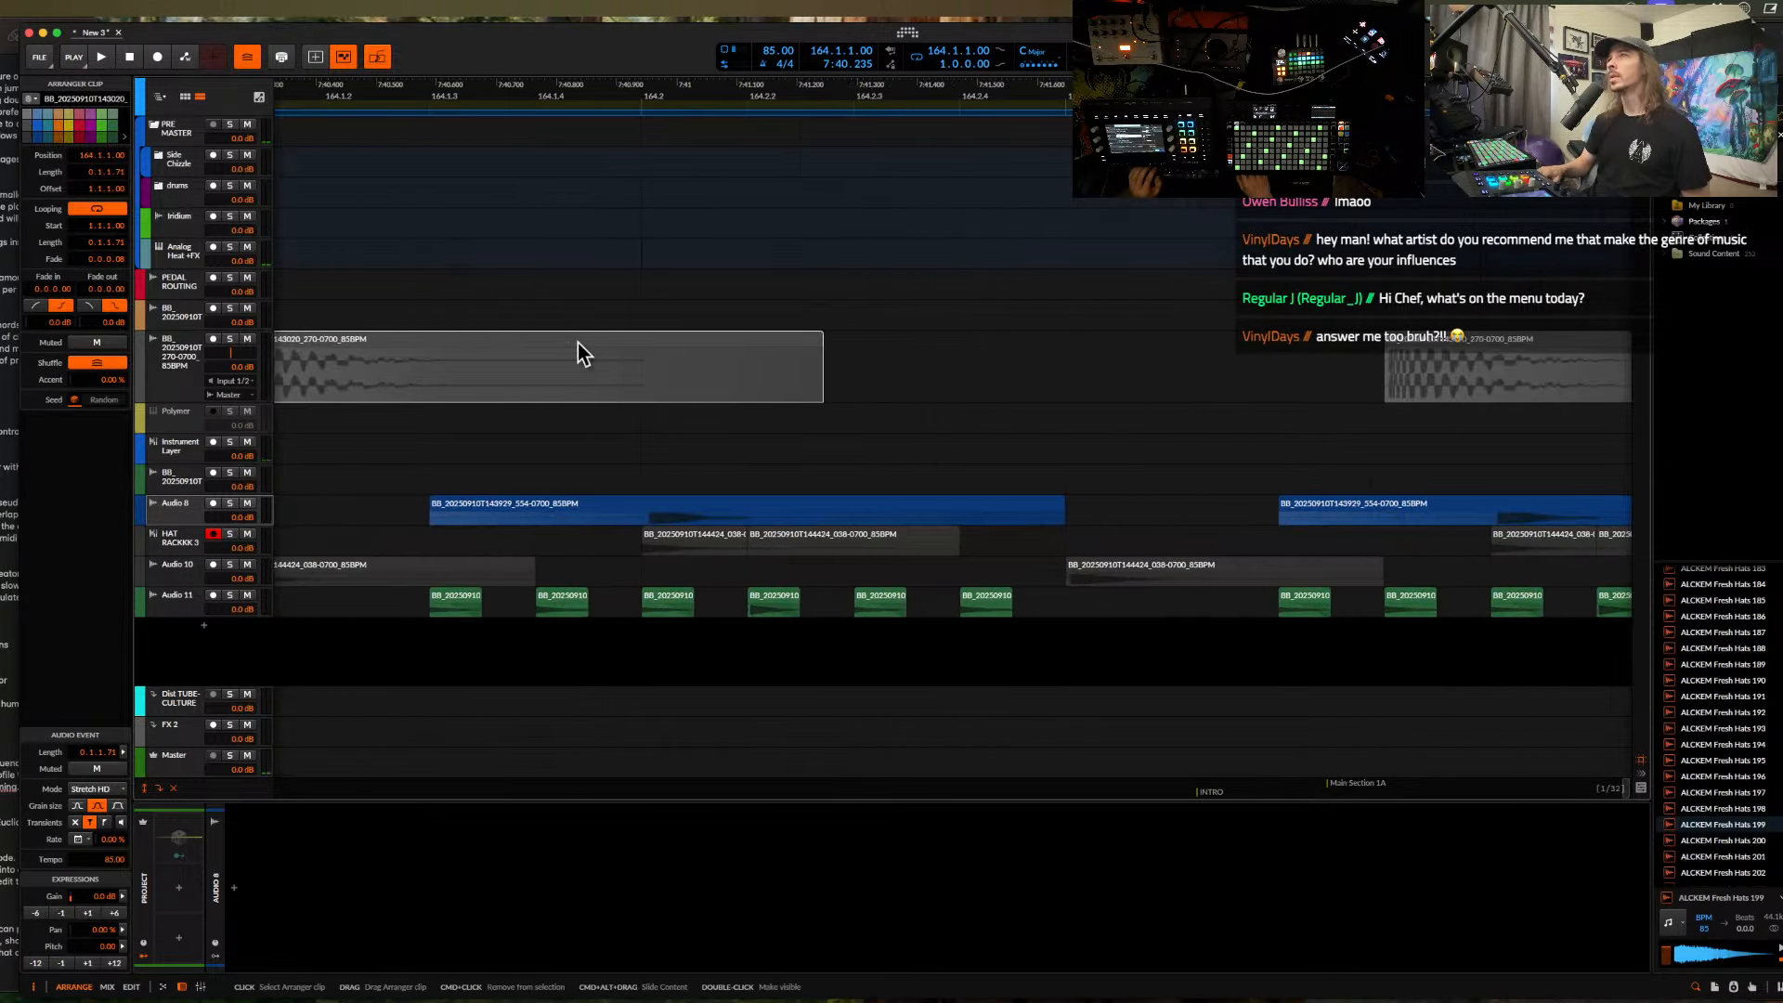
pyautogui.moveTo(817, 340); pyautogui.dragTo(650, 340)
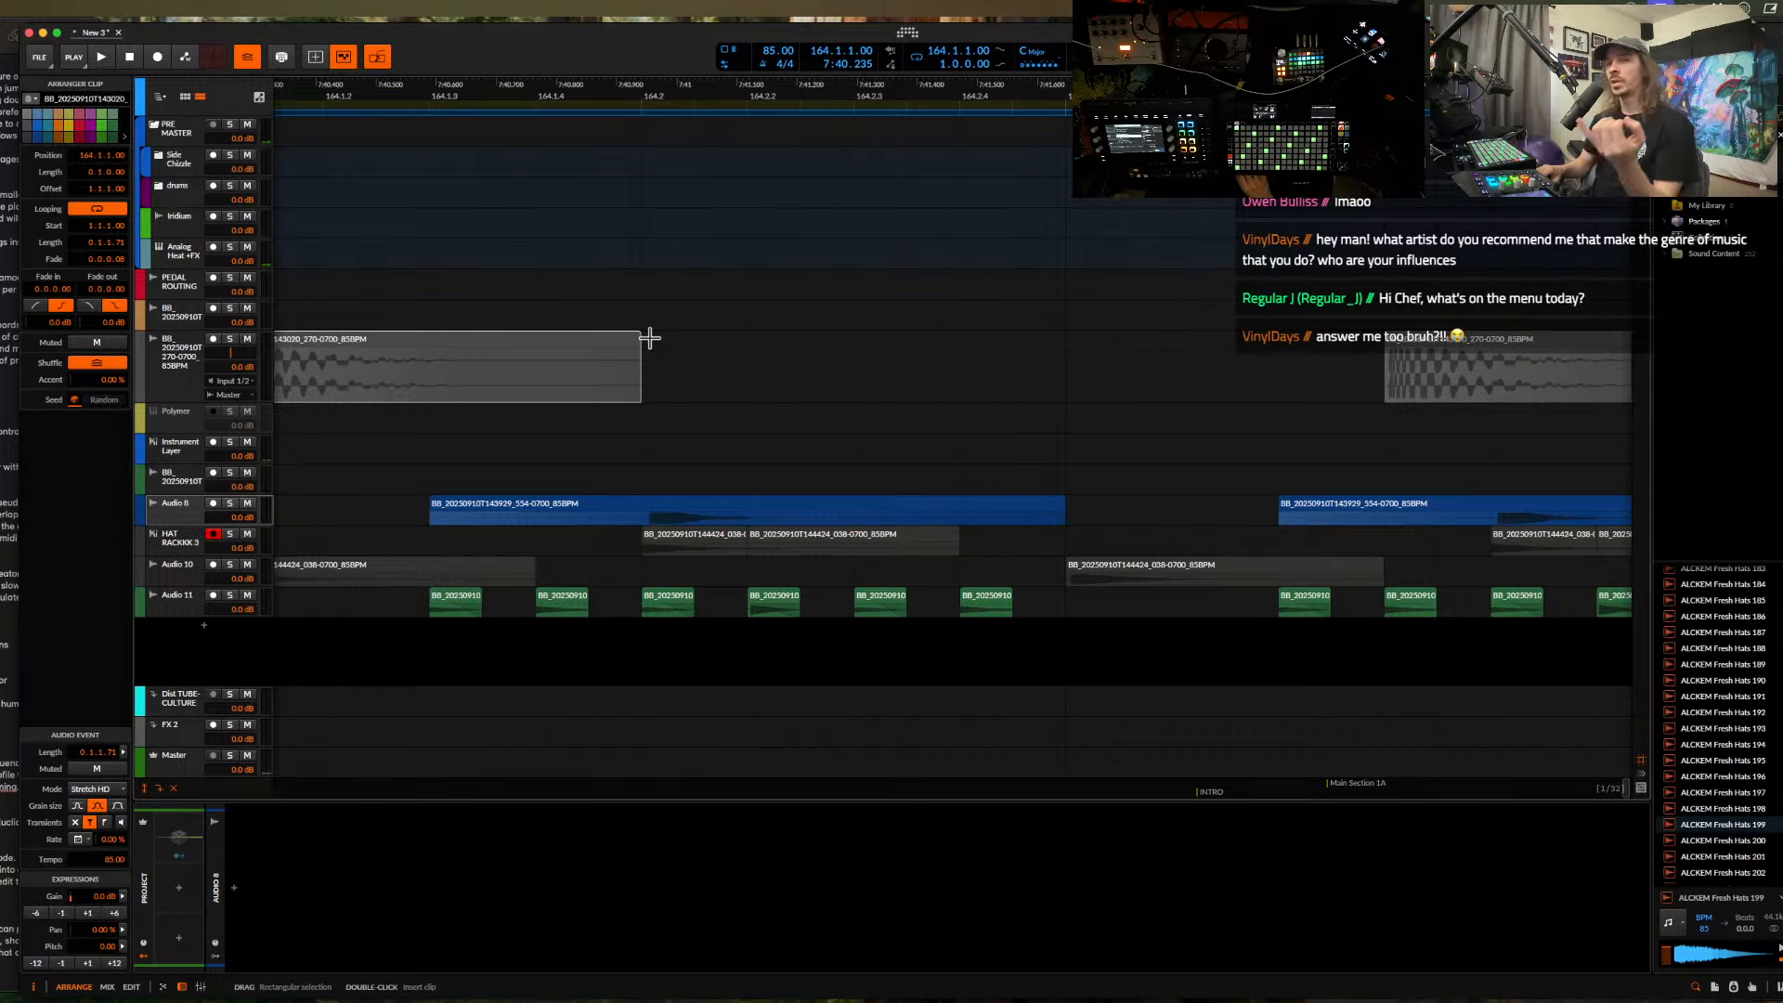
# - Switch to the Music app and open the .Alucard- Eclipse 2022 playlist, followed by the Tricking jams playlist
pyautogui.press('super+Tab')
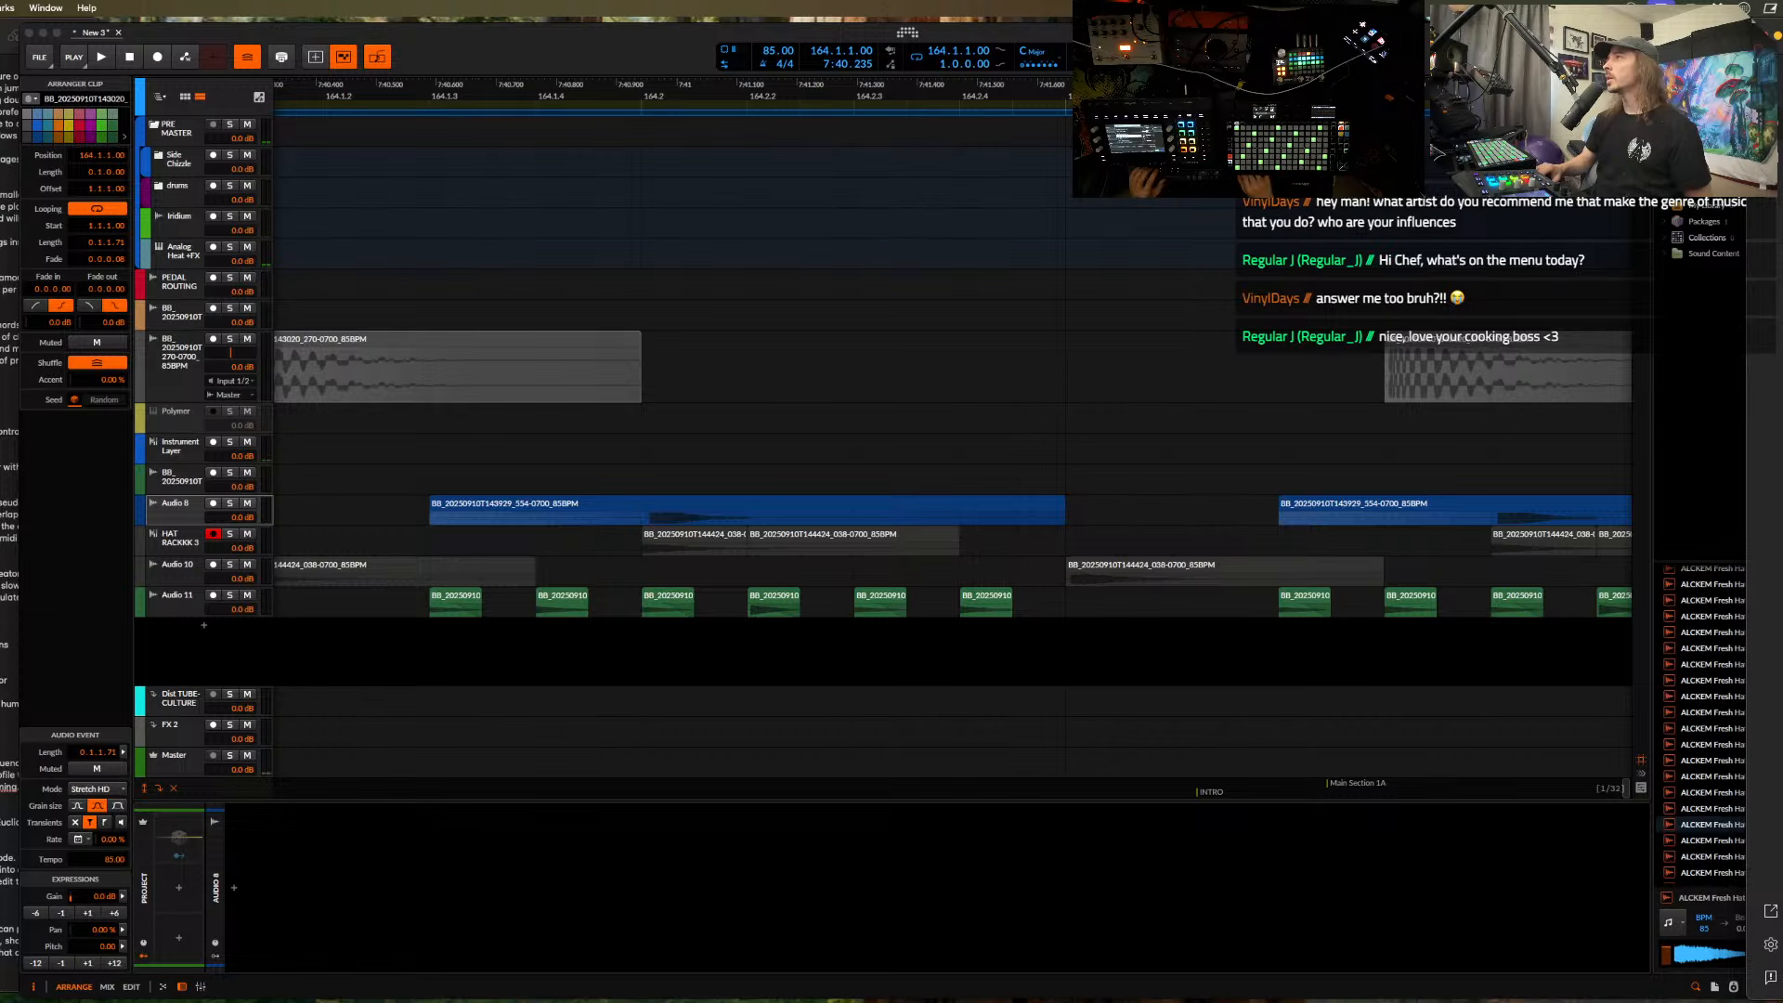
pyautogui.press('super+Tab')
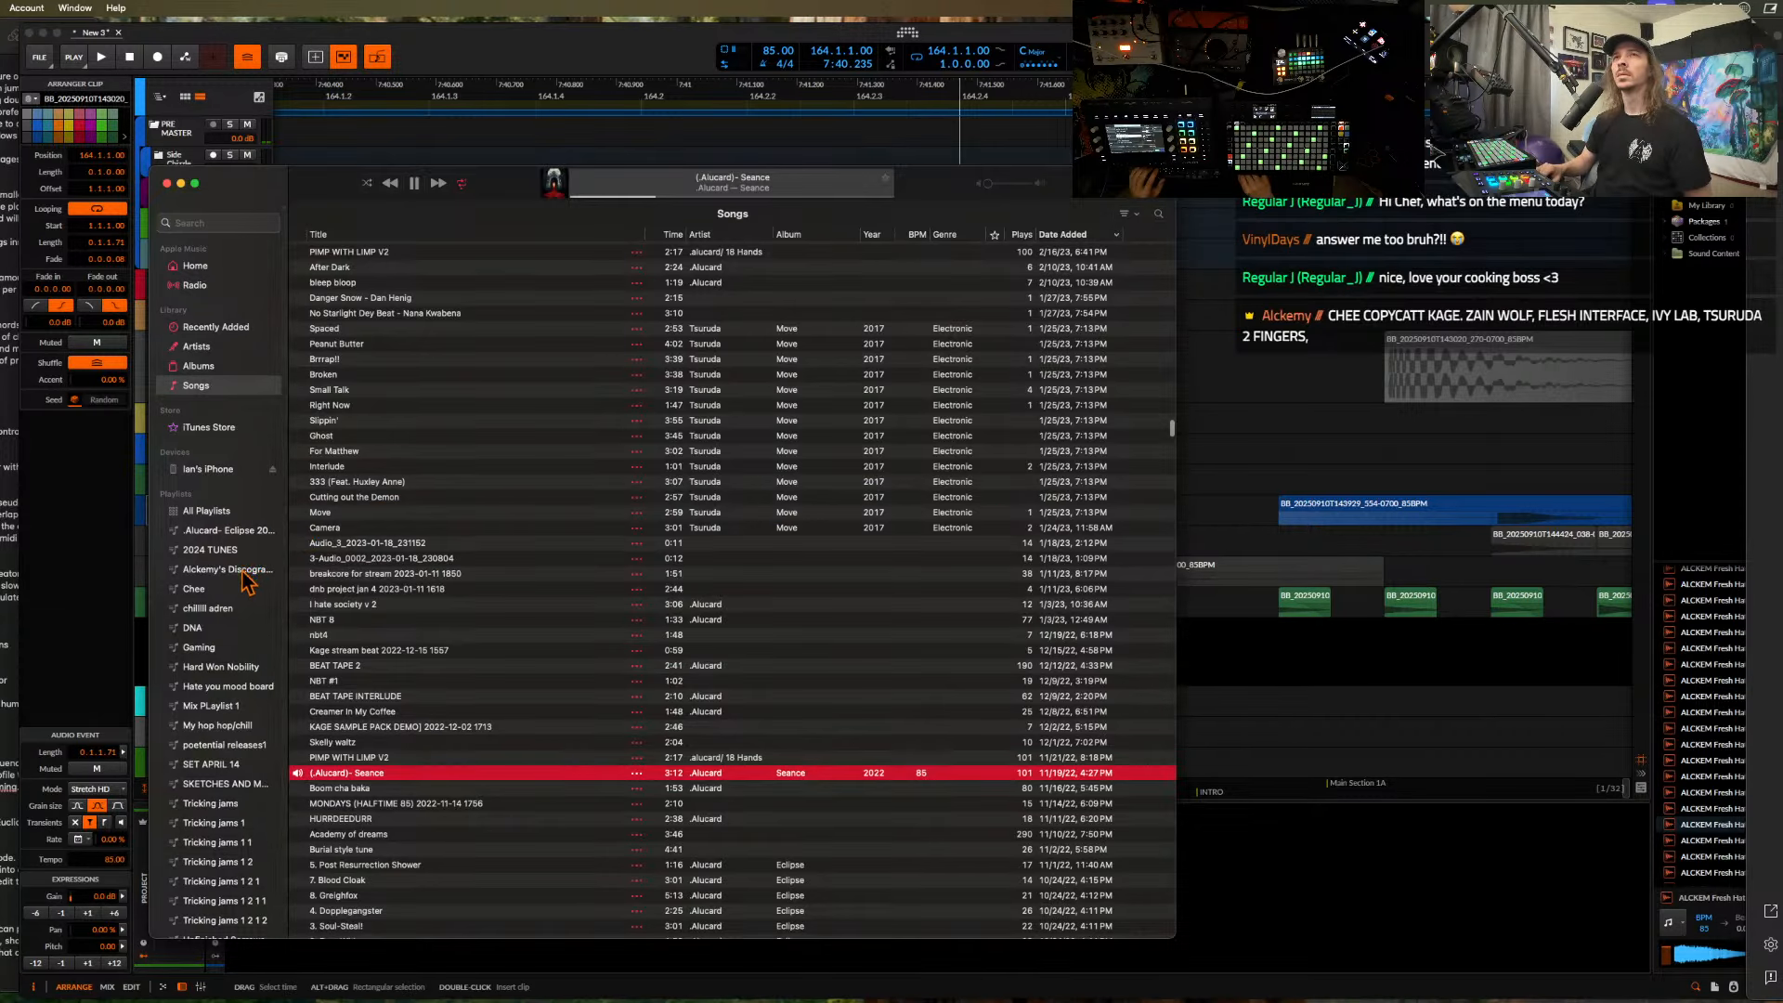
pyautogui.click(227, 531)
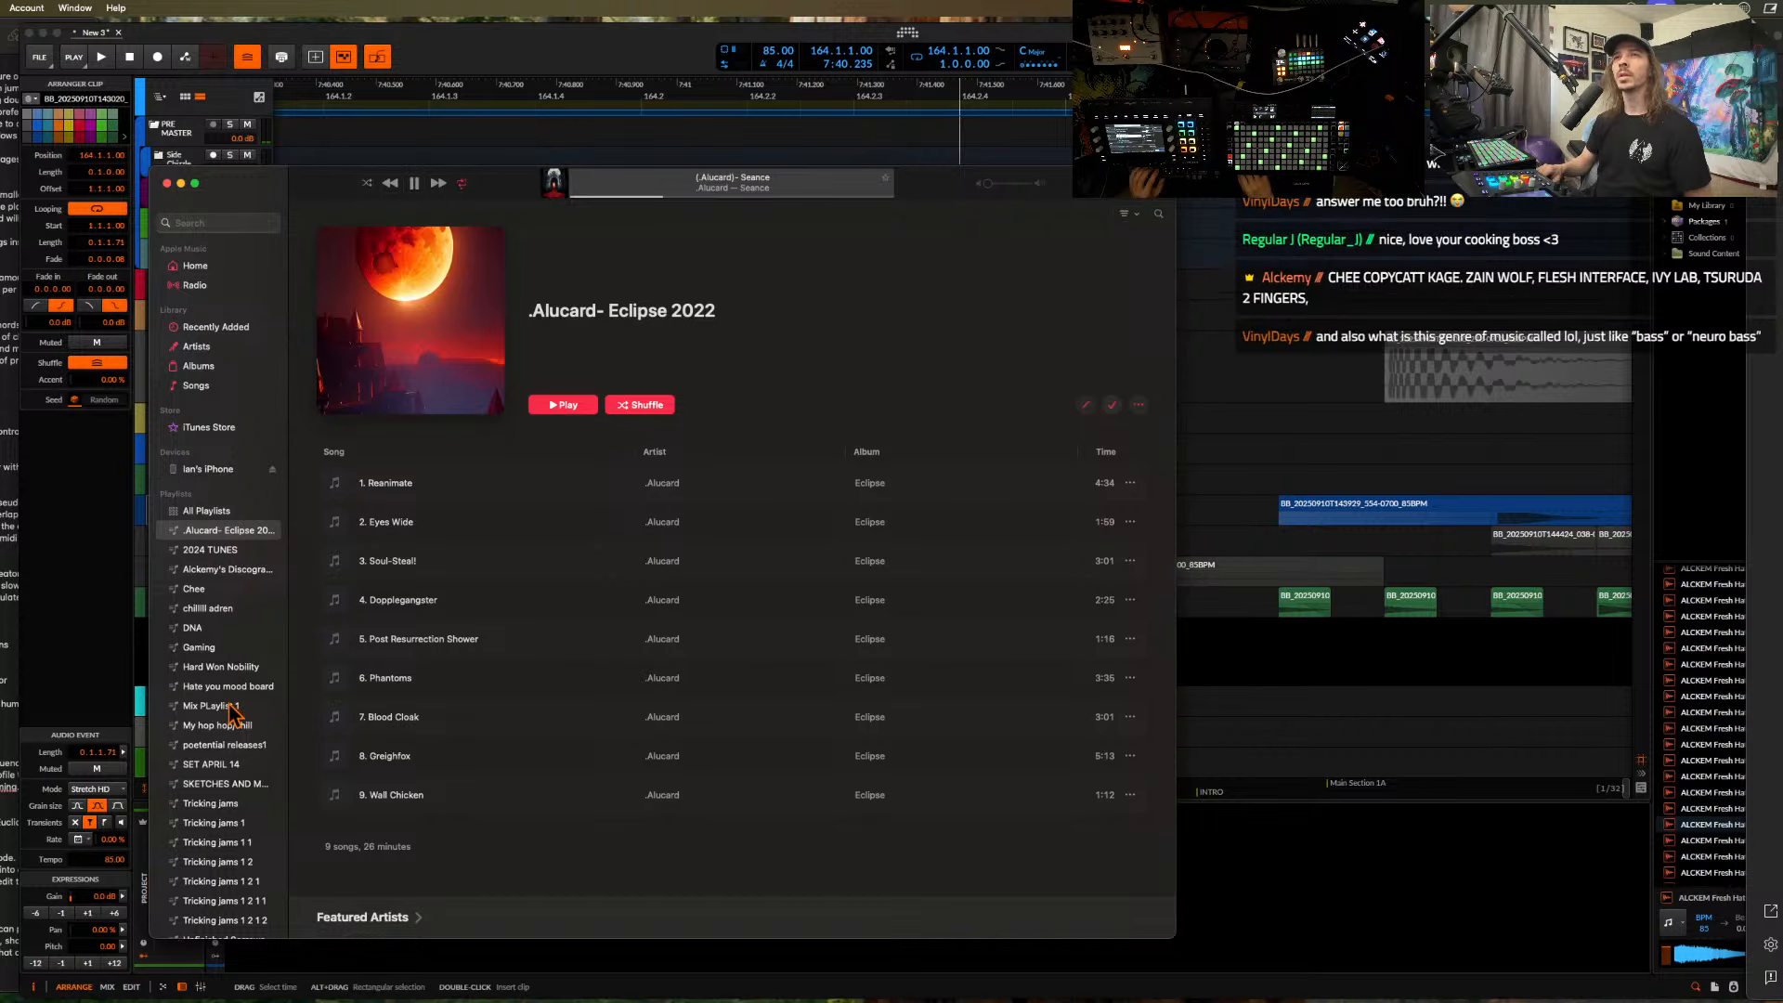
pyautogui.scroll(-2, 232, 766)
pyautogui.click(227, 787)
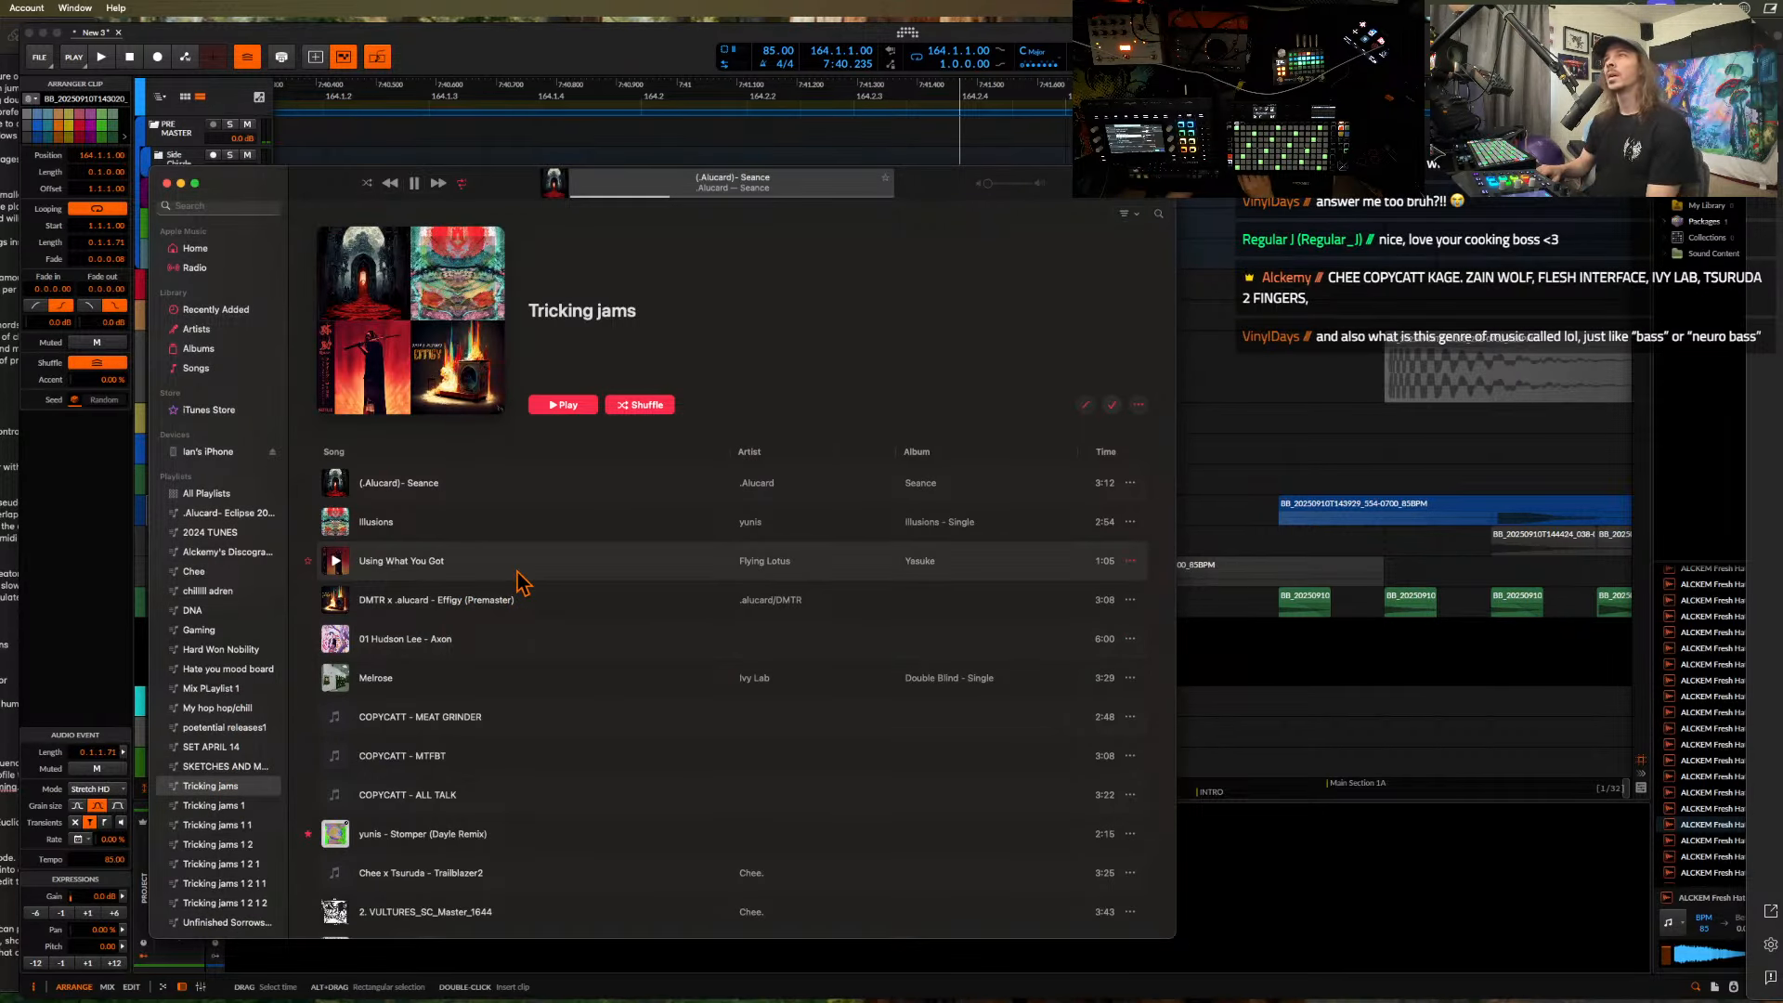
# - Look through the whole Tricking jams playlist for artists to recommend as influences
pyautogui.press('super+Tab')
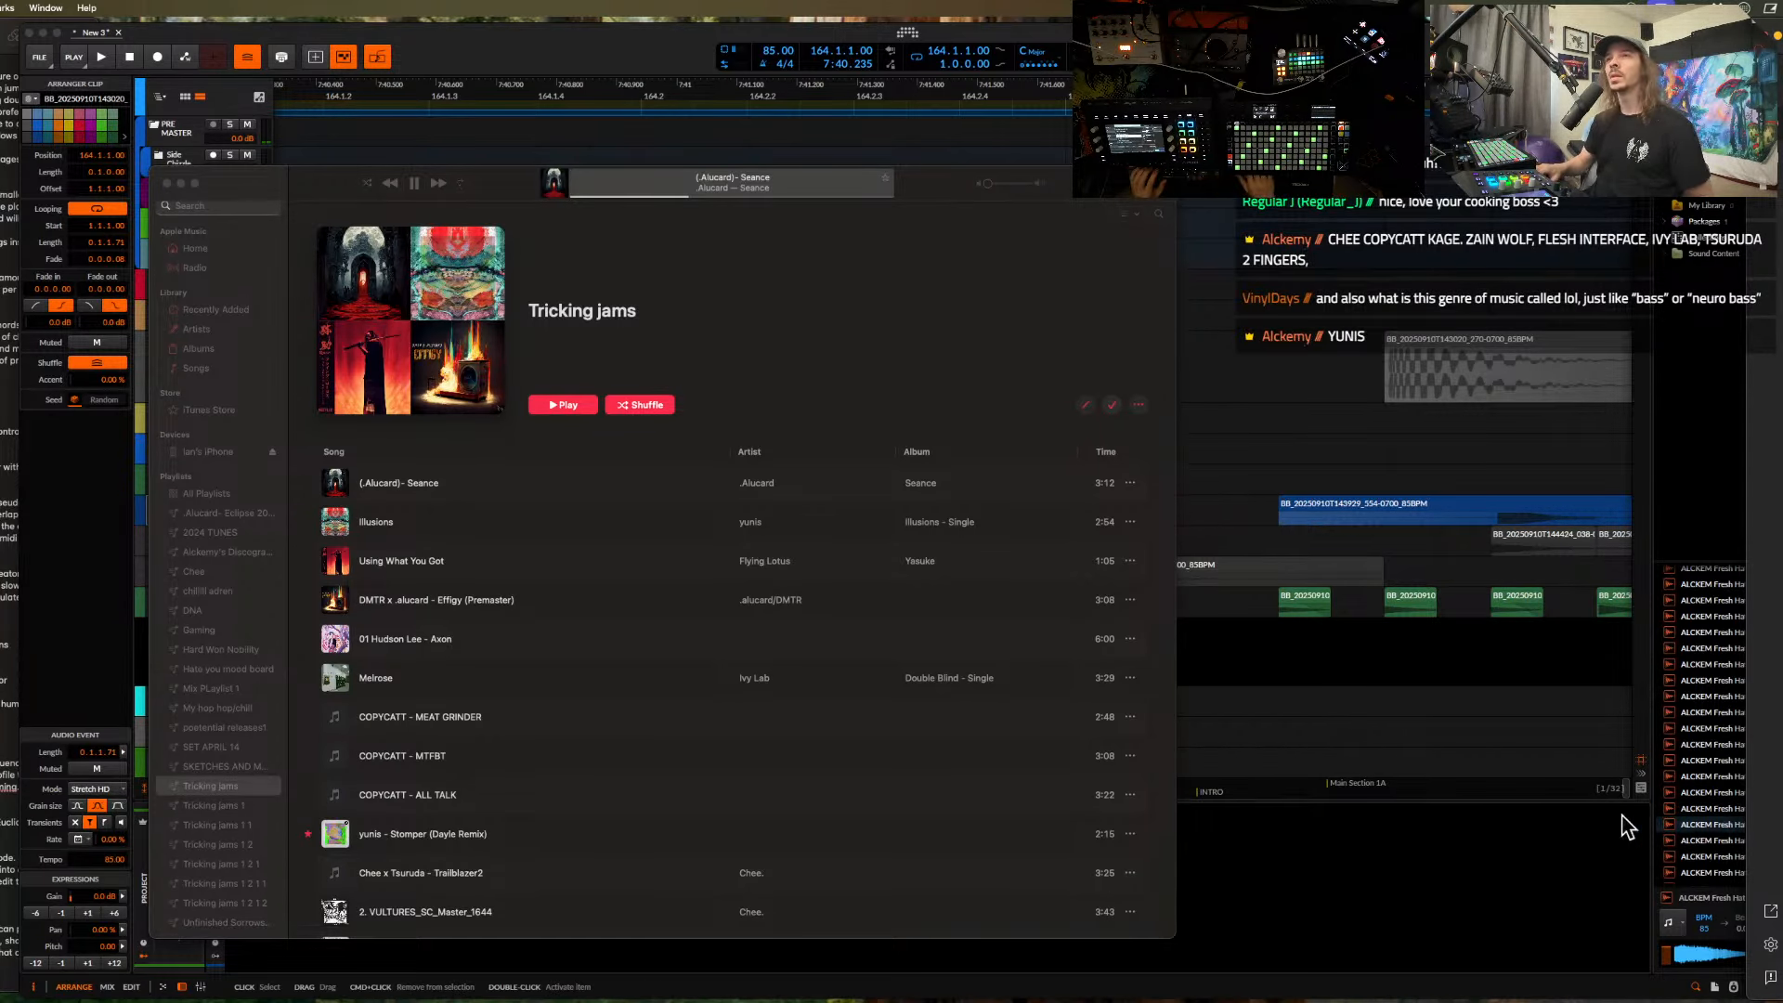
pyautogui.scroll(-5, 848, 792)
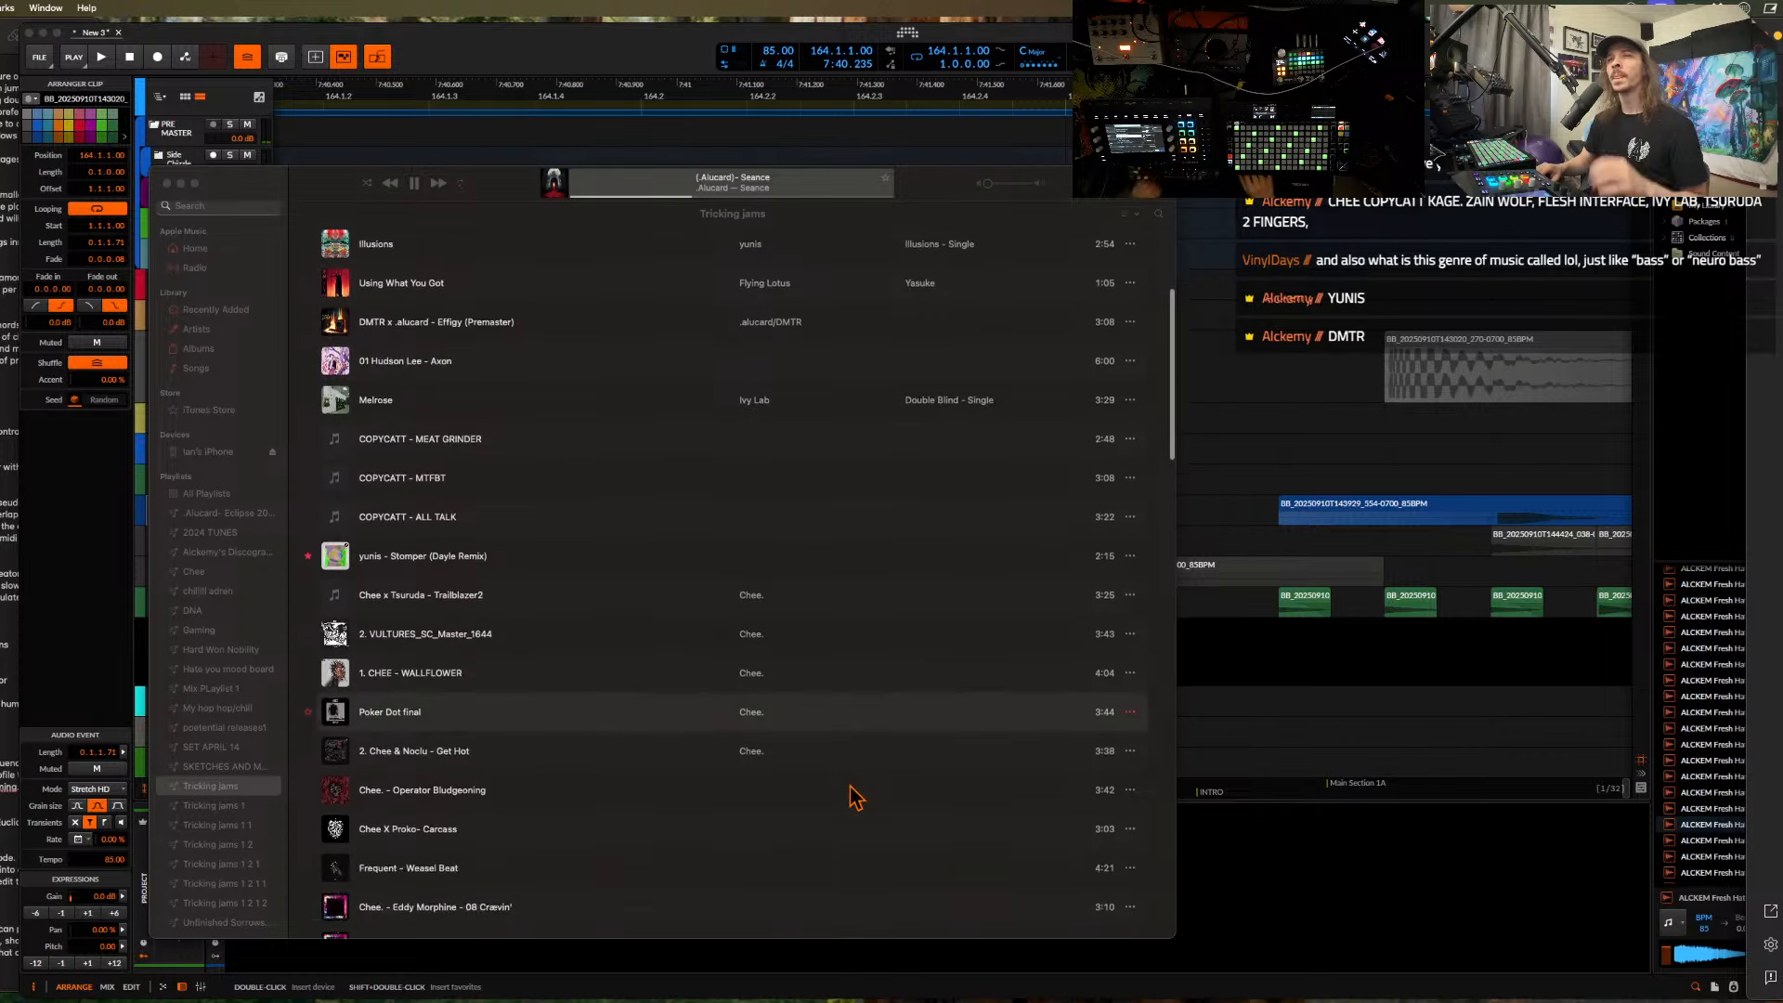
pyautogui.scroll(-2, 854, 795)
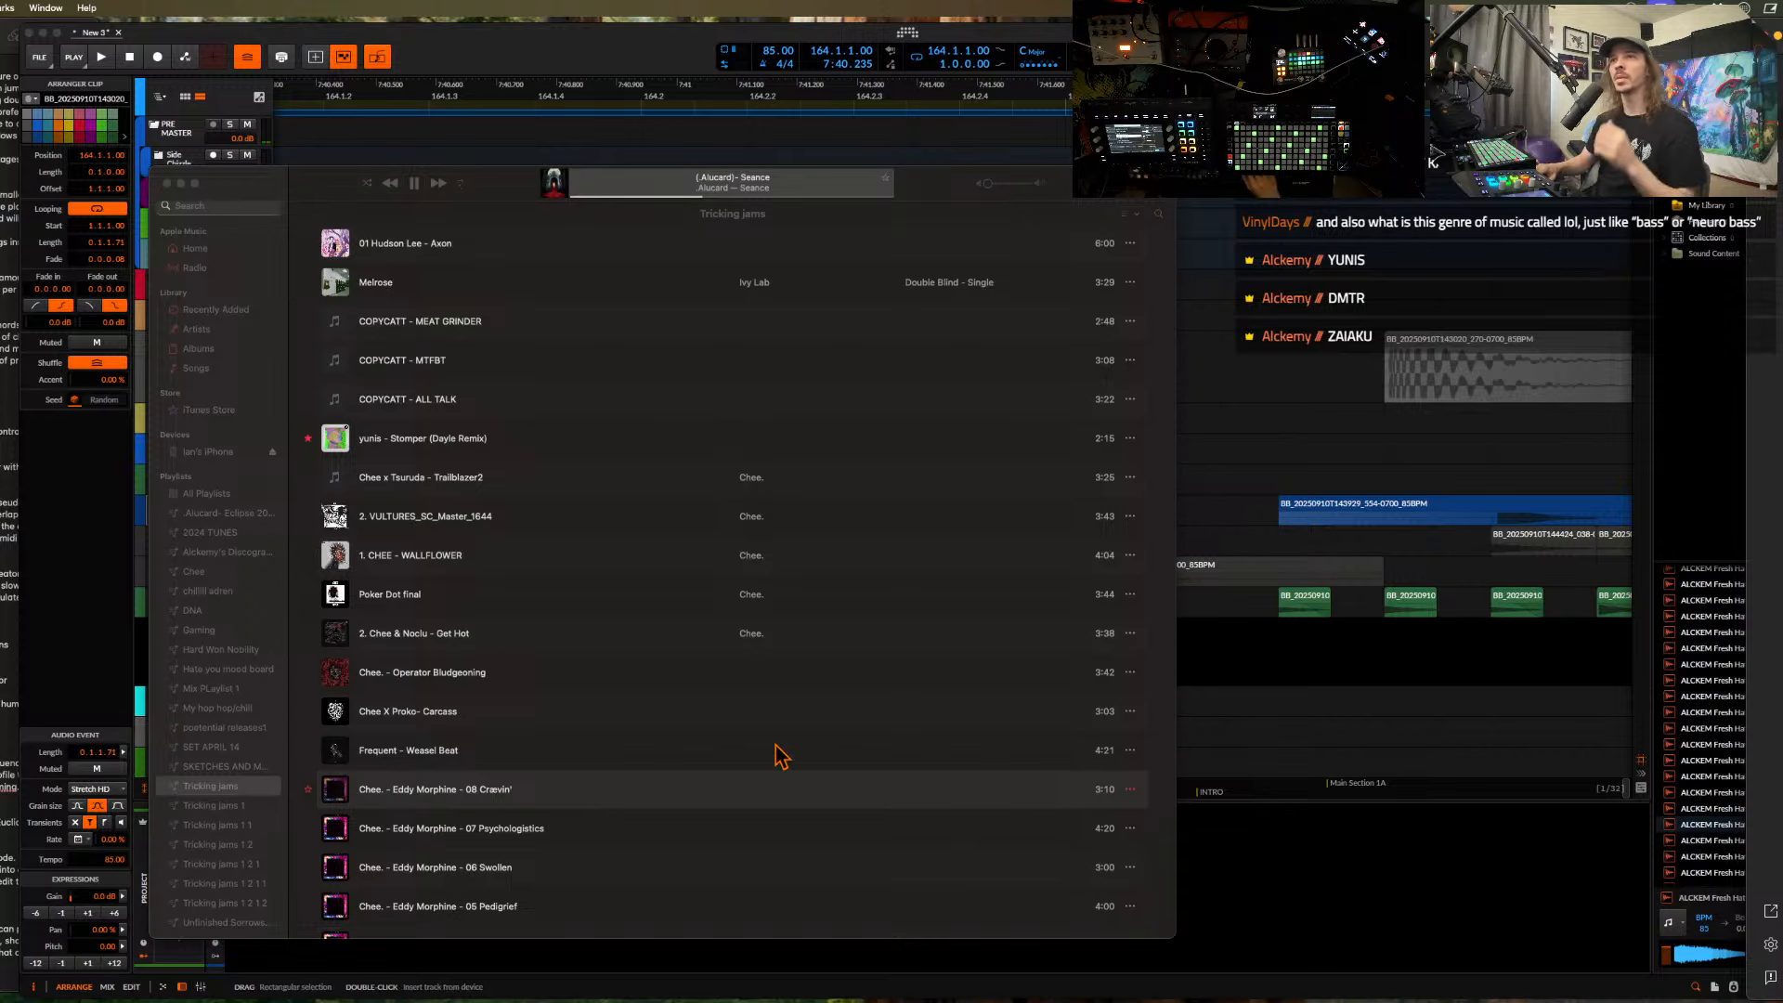
pyautogui.scroll(-8, 778, 752)
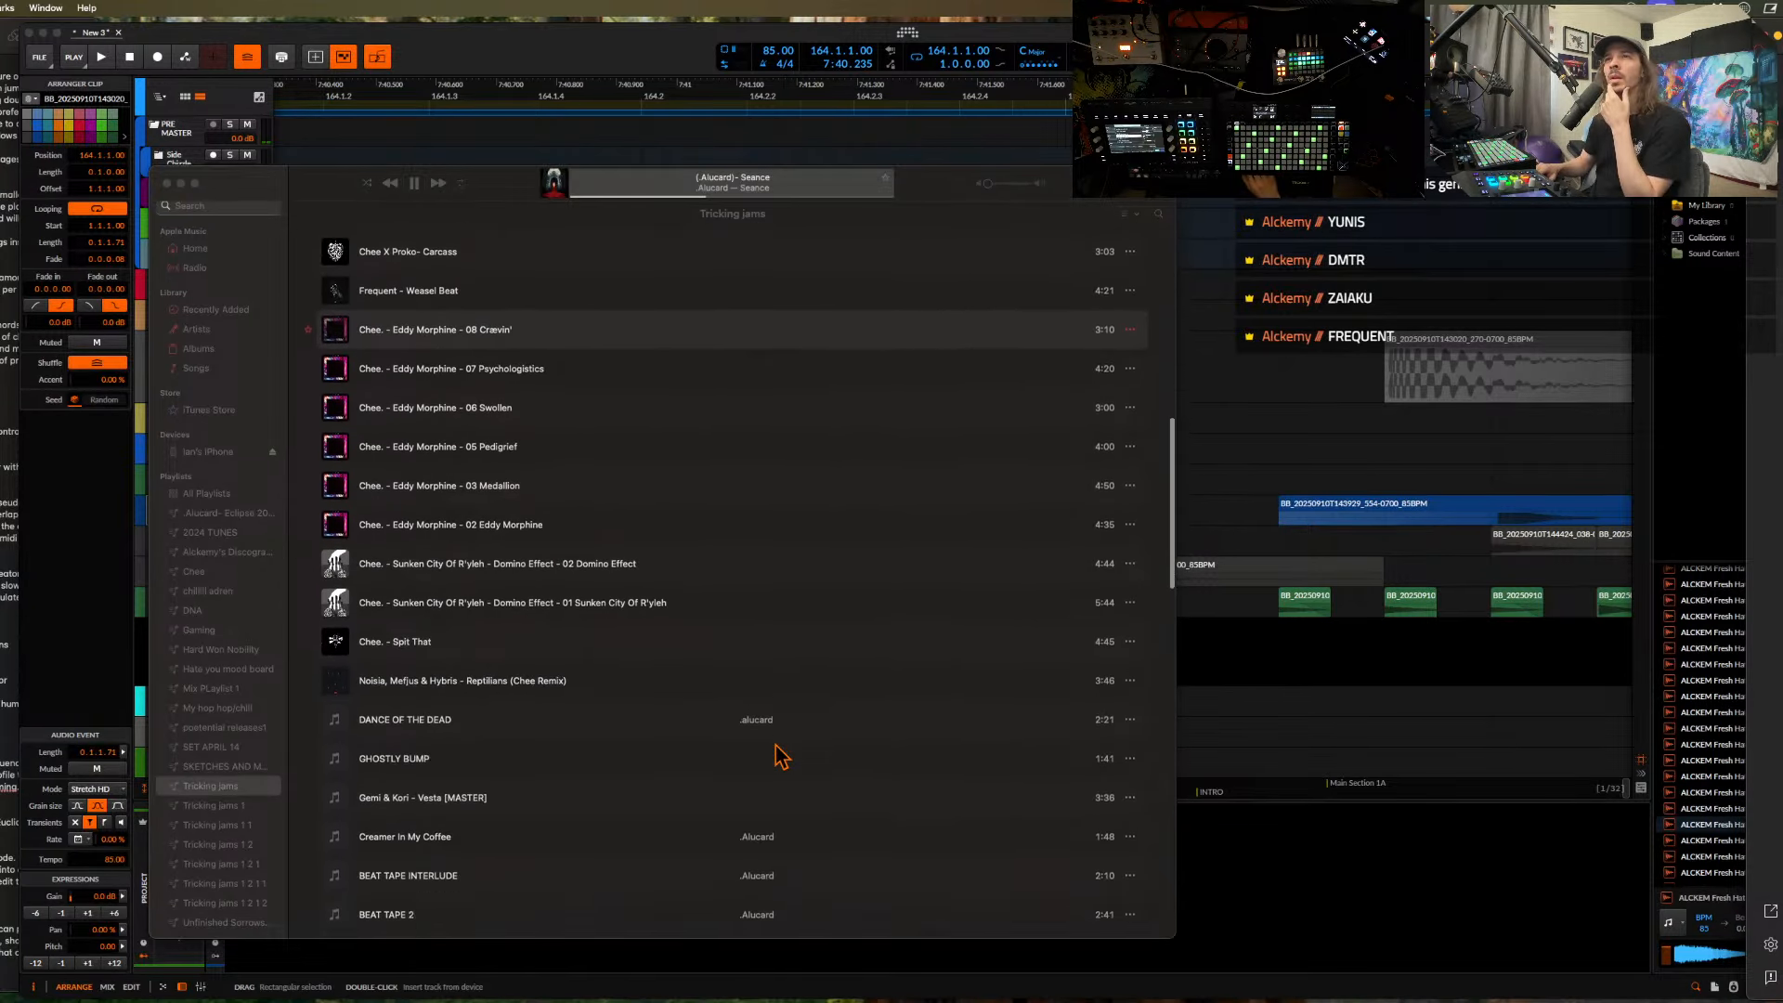
pyautogui.scroll(-4, 778, 754)
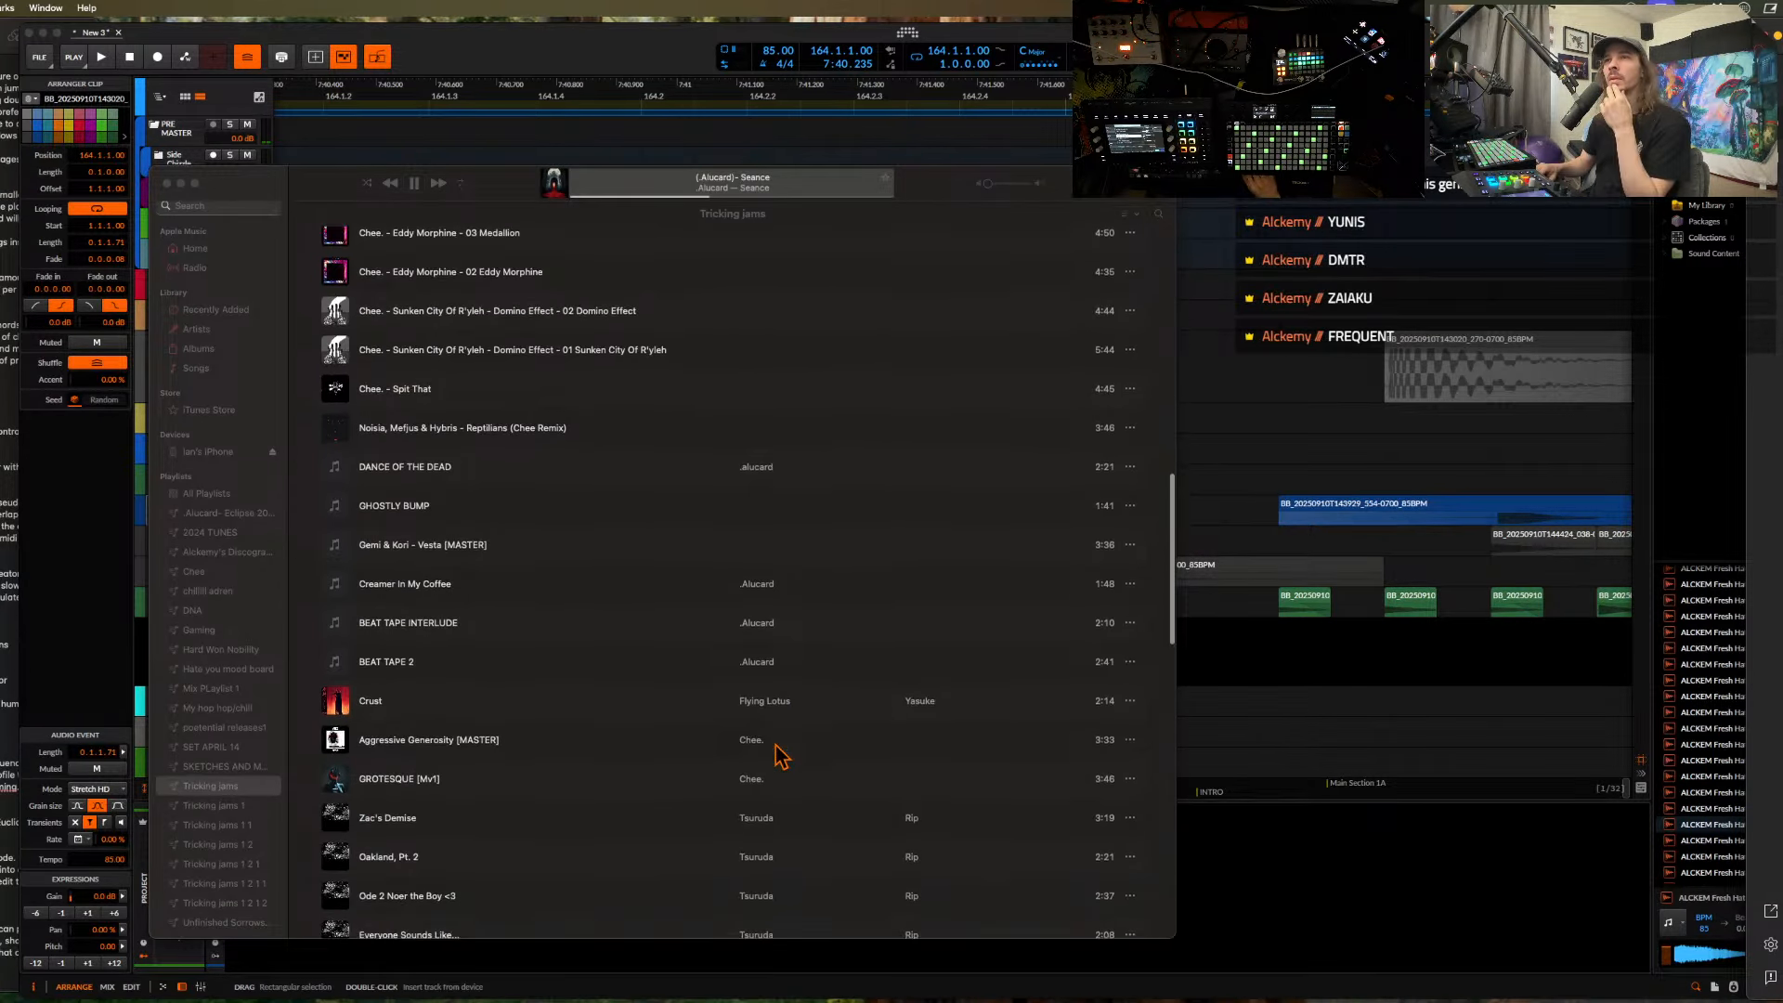
pyautogui.scroll(-1, 778, 754)
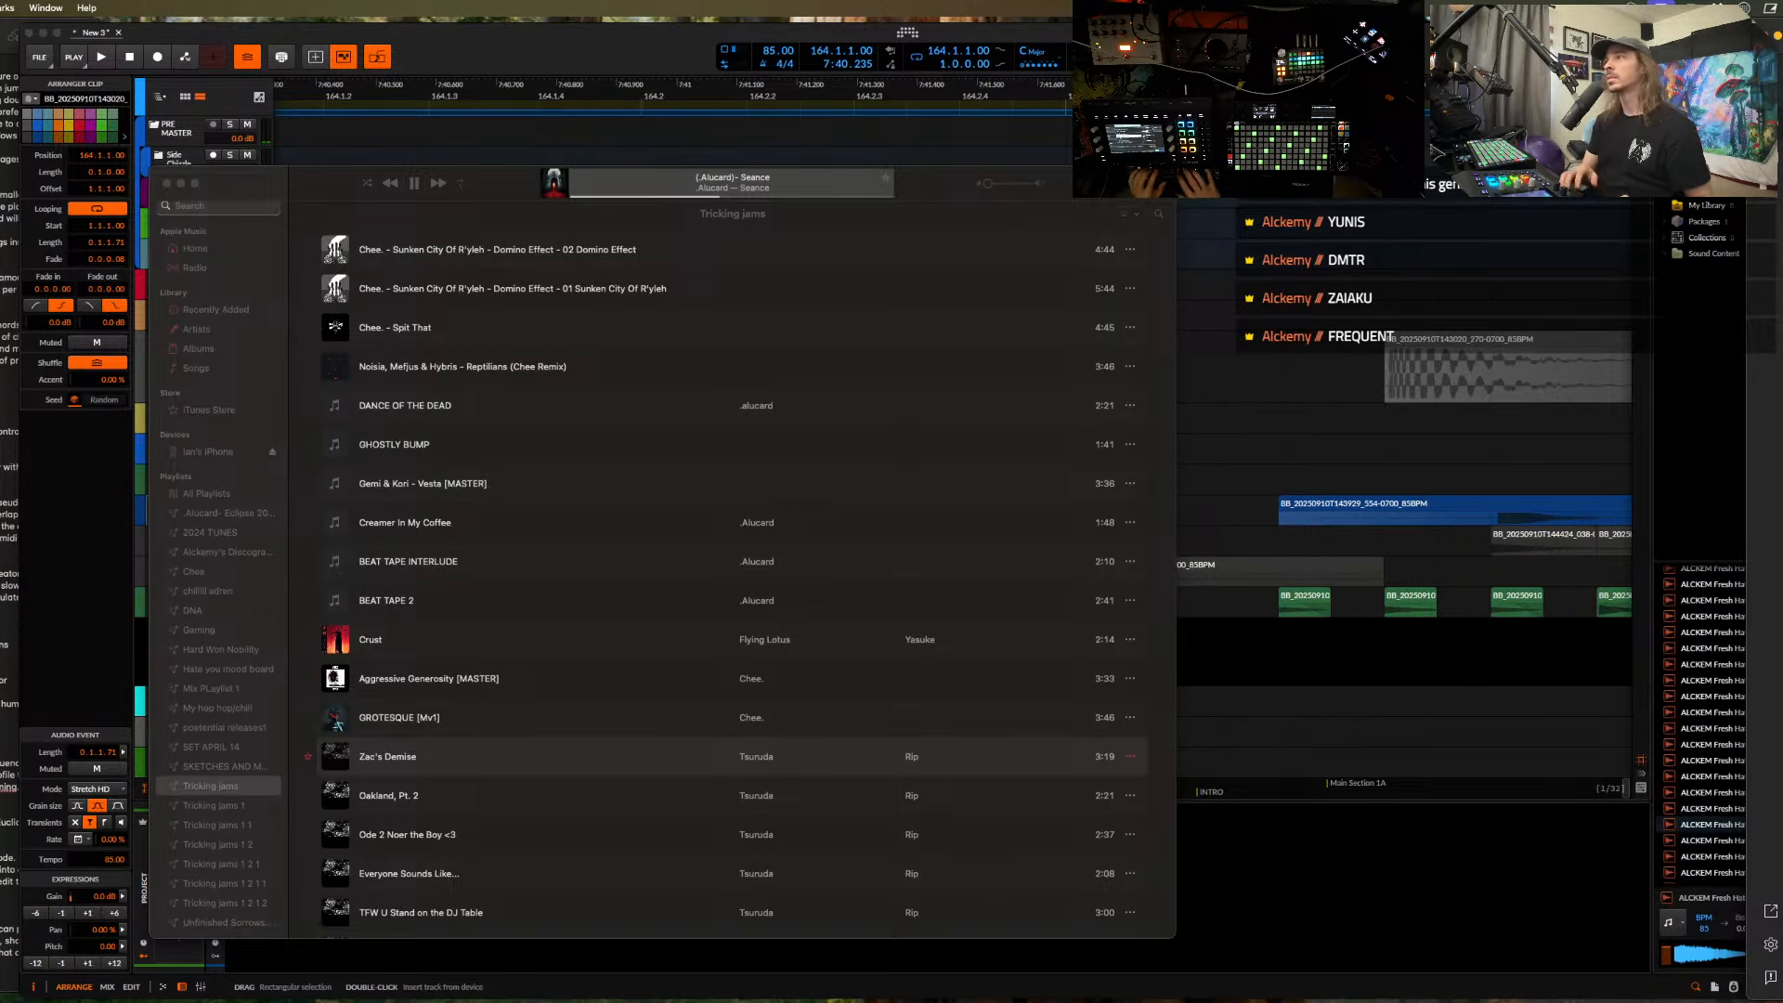
pyautogui.scroll(-11, 560, 738)
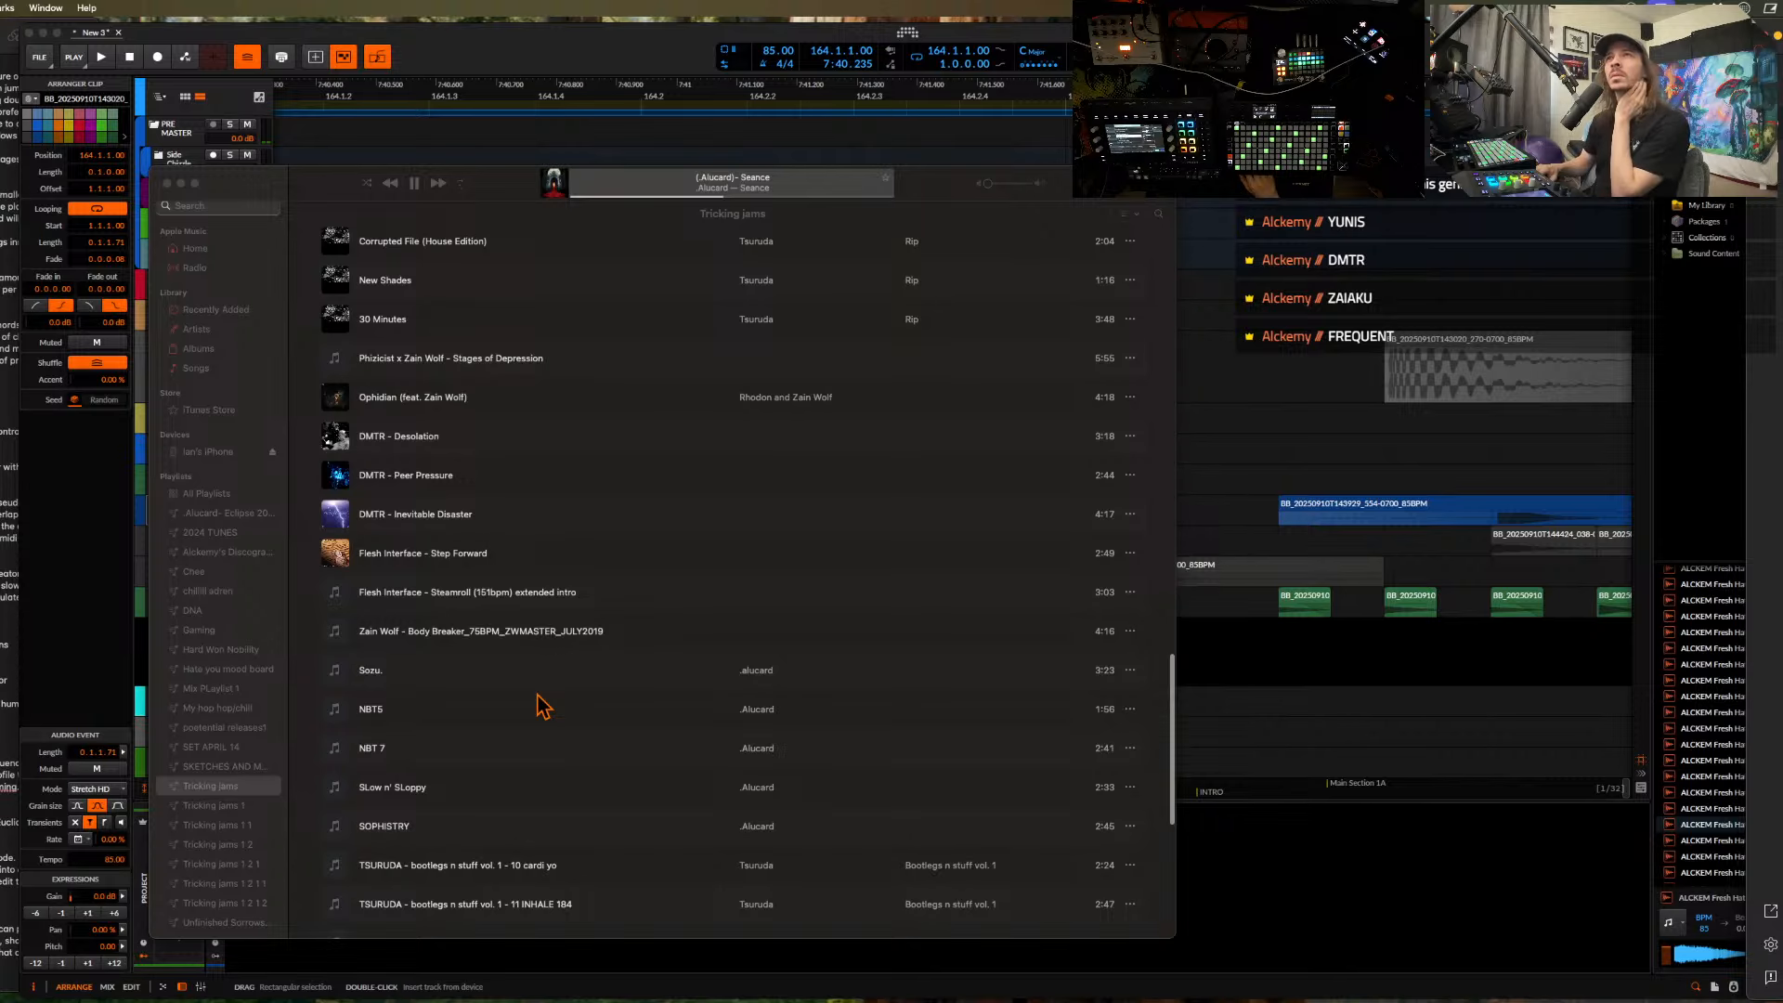
pyautogui.scroll(-8, 543, 706)
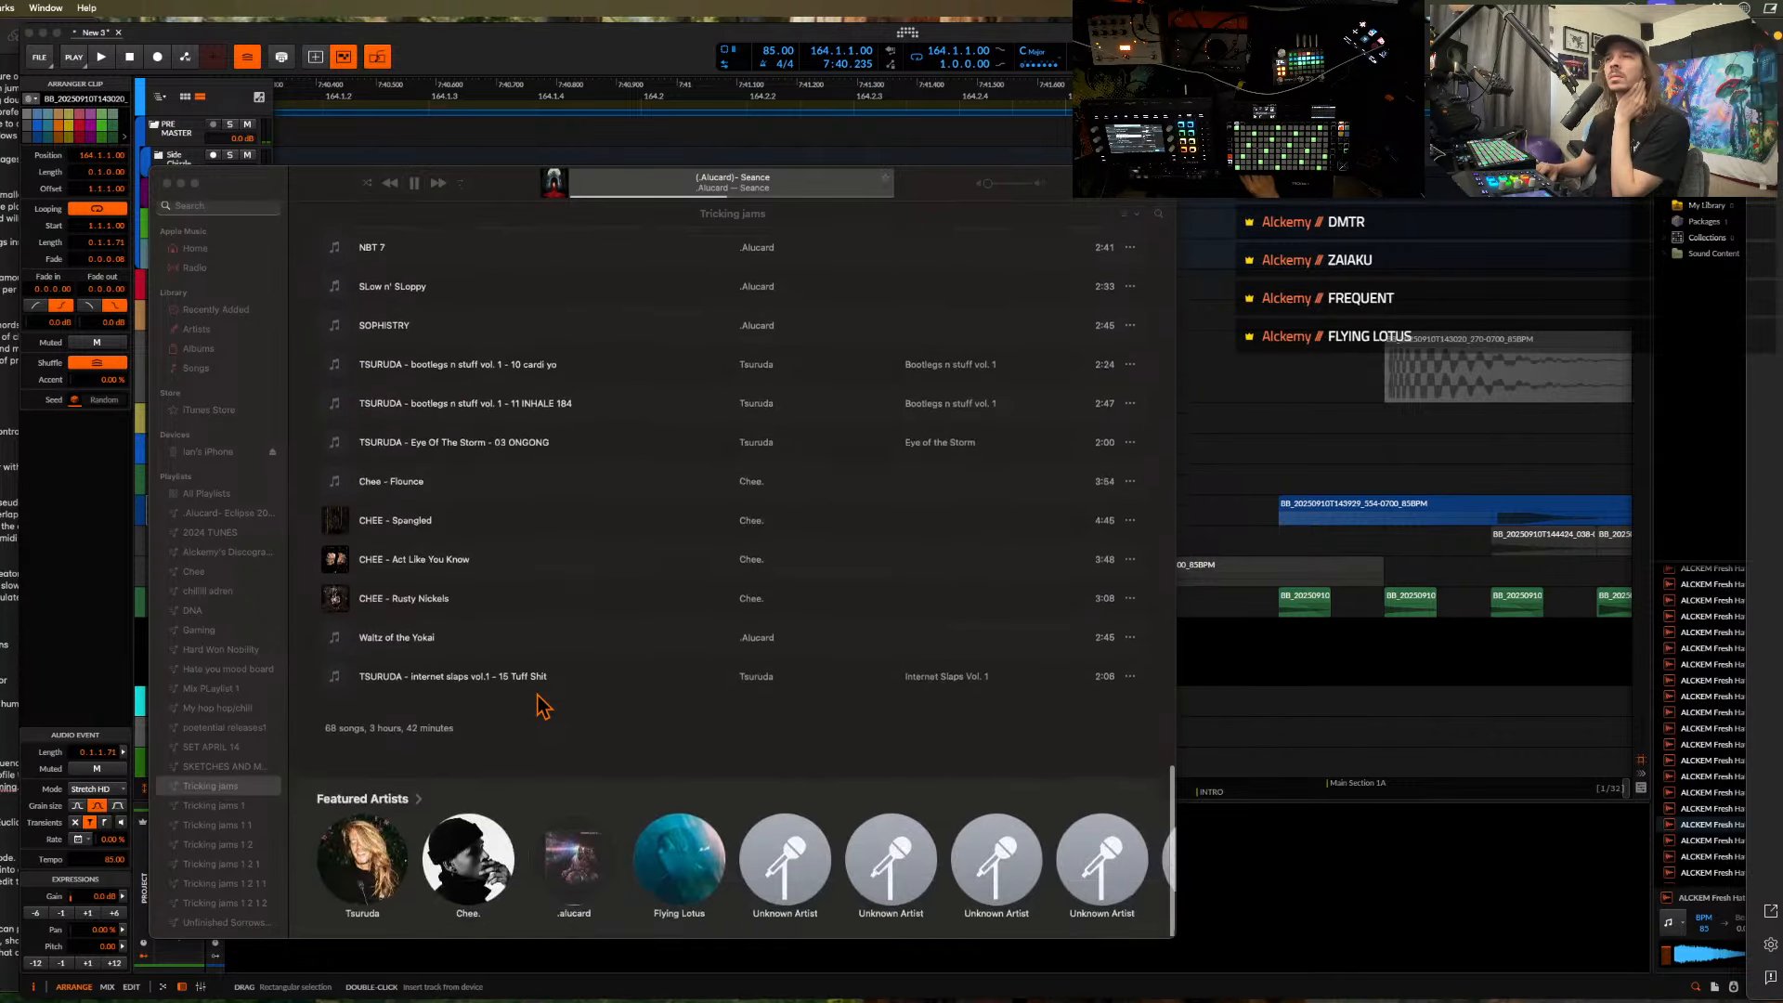
# - Close the Tricking jams playlist window and return to the Bitwig Studio arrangement around 164.1
pyautogui.scroll(20, 541, 709)
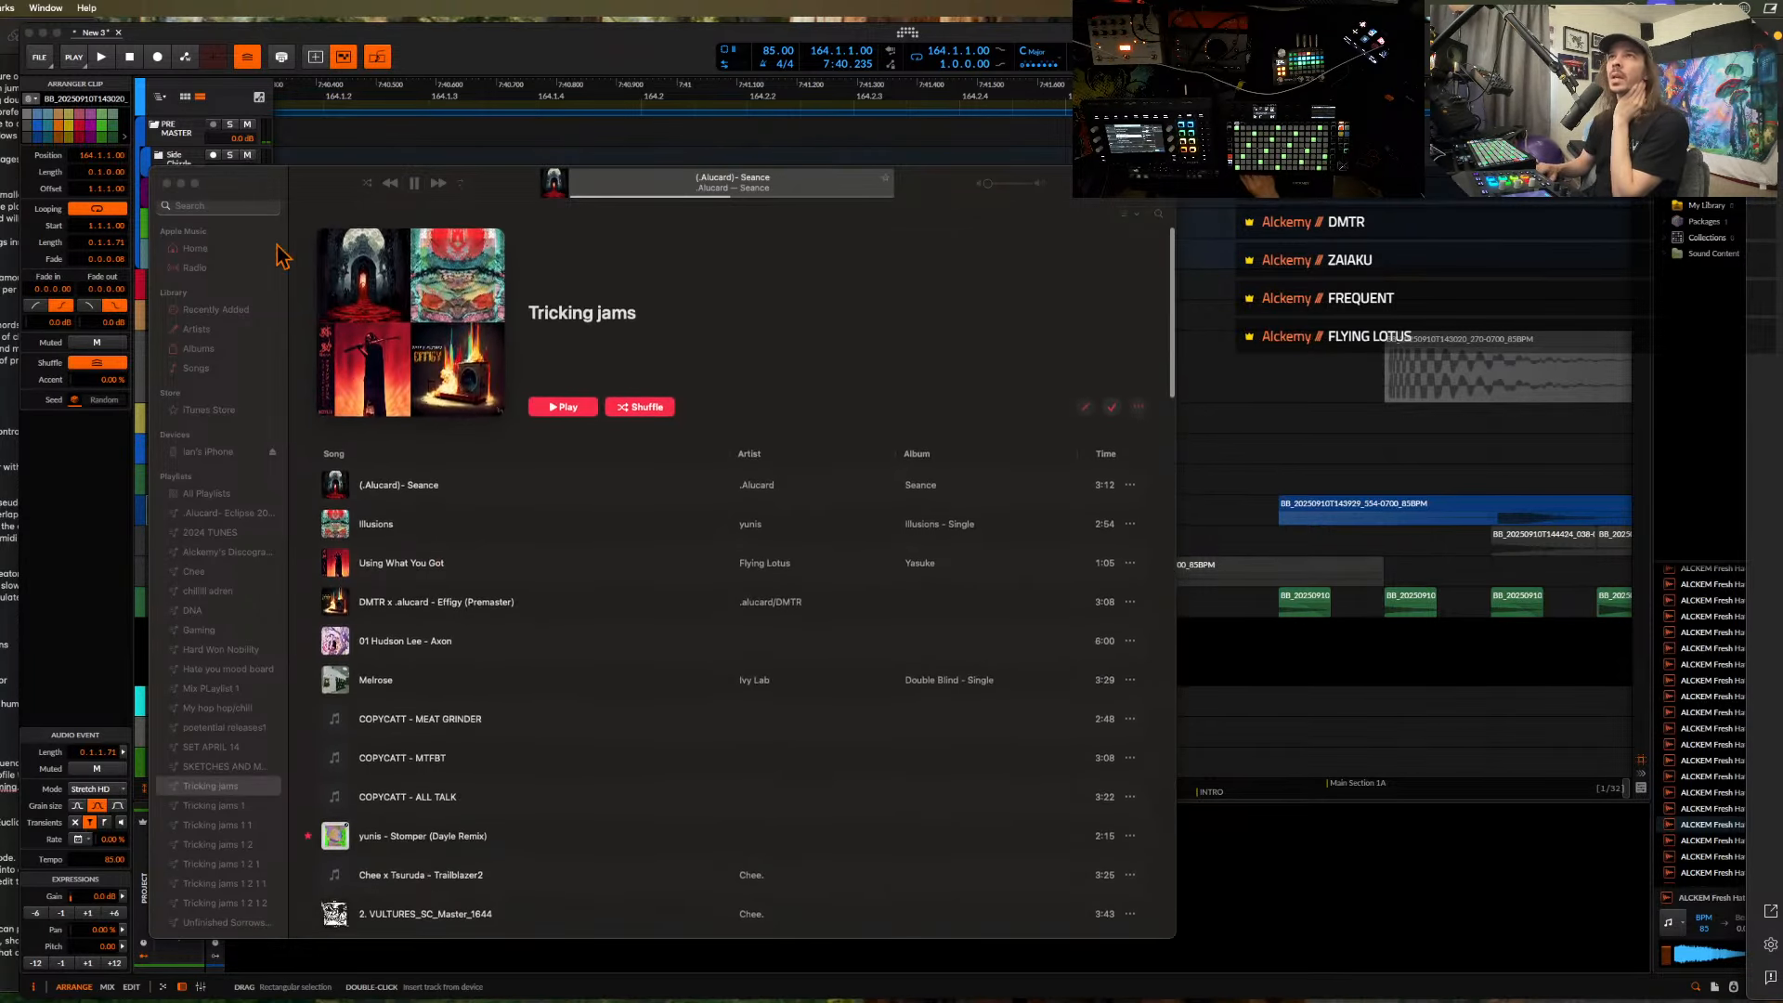
pyautogui.click(167, 184)
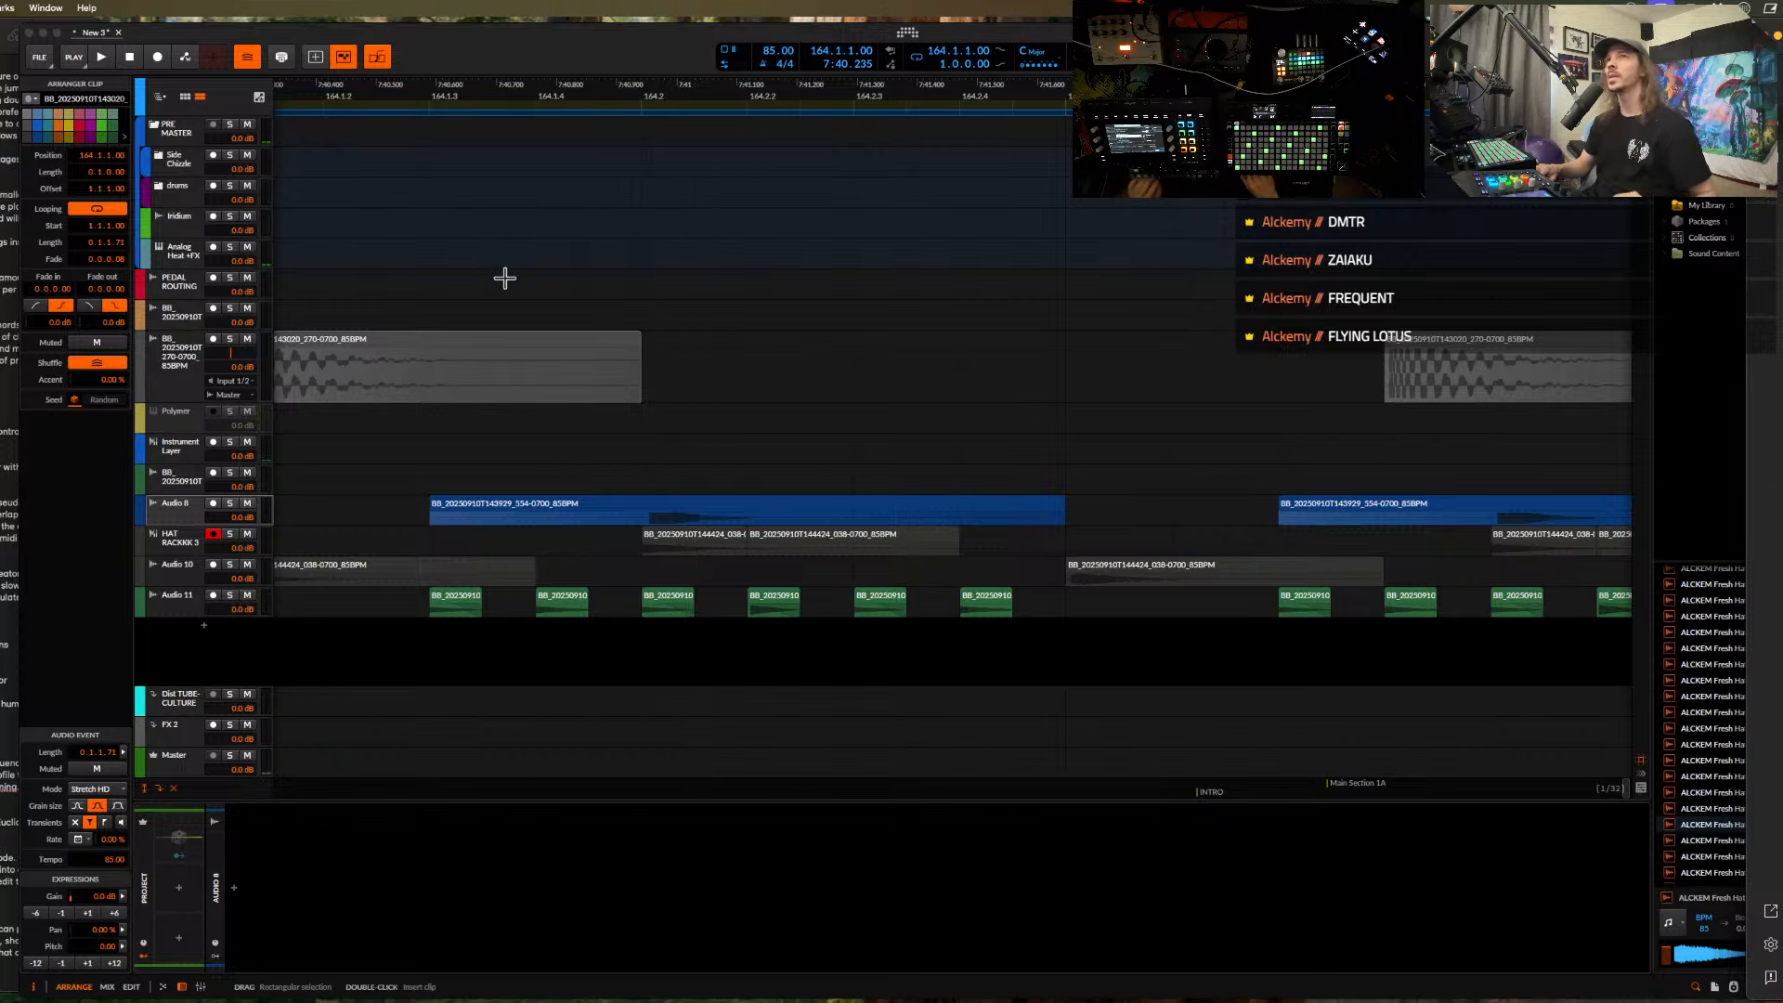
pyautogui.scroll(-3, 486, 342)
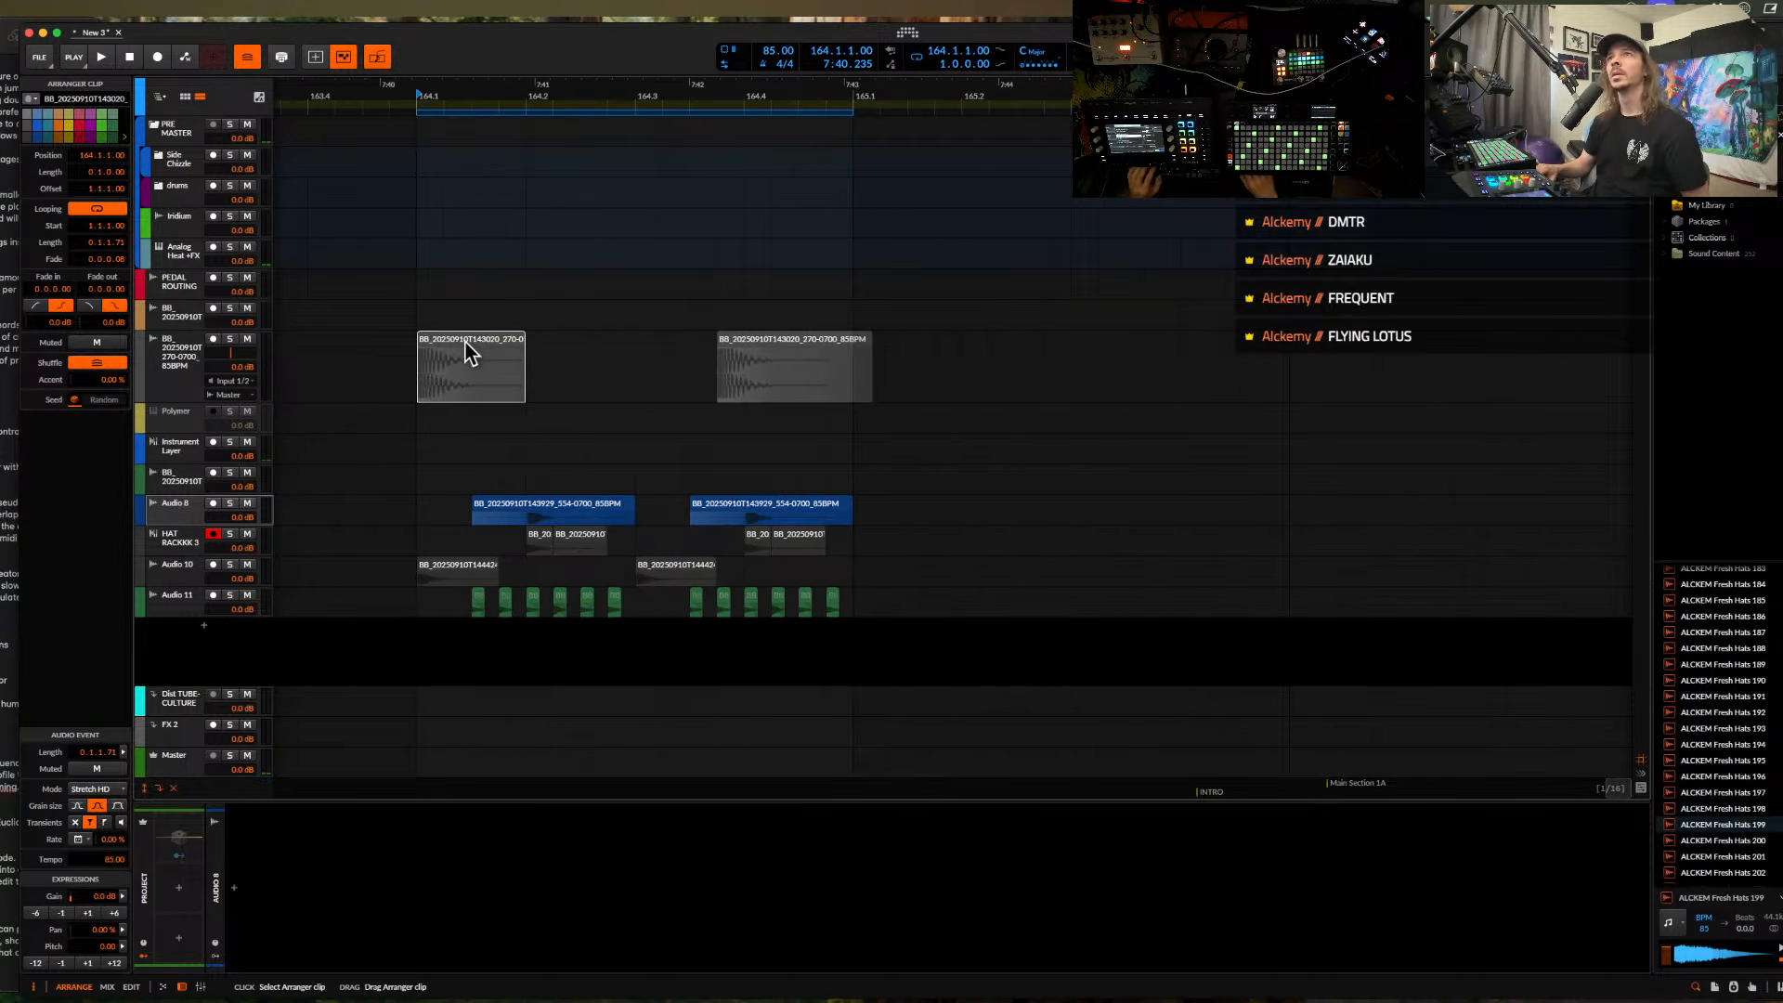
# - Play the looped drum bar from 164.1, check its clips on the timeline, and stop playback
pyautogui.scroll(1, 466, 344)
pyautogui.press('space')
pyautogui.scroll(2, 541, 393)
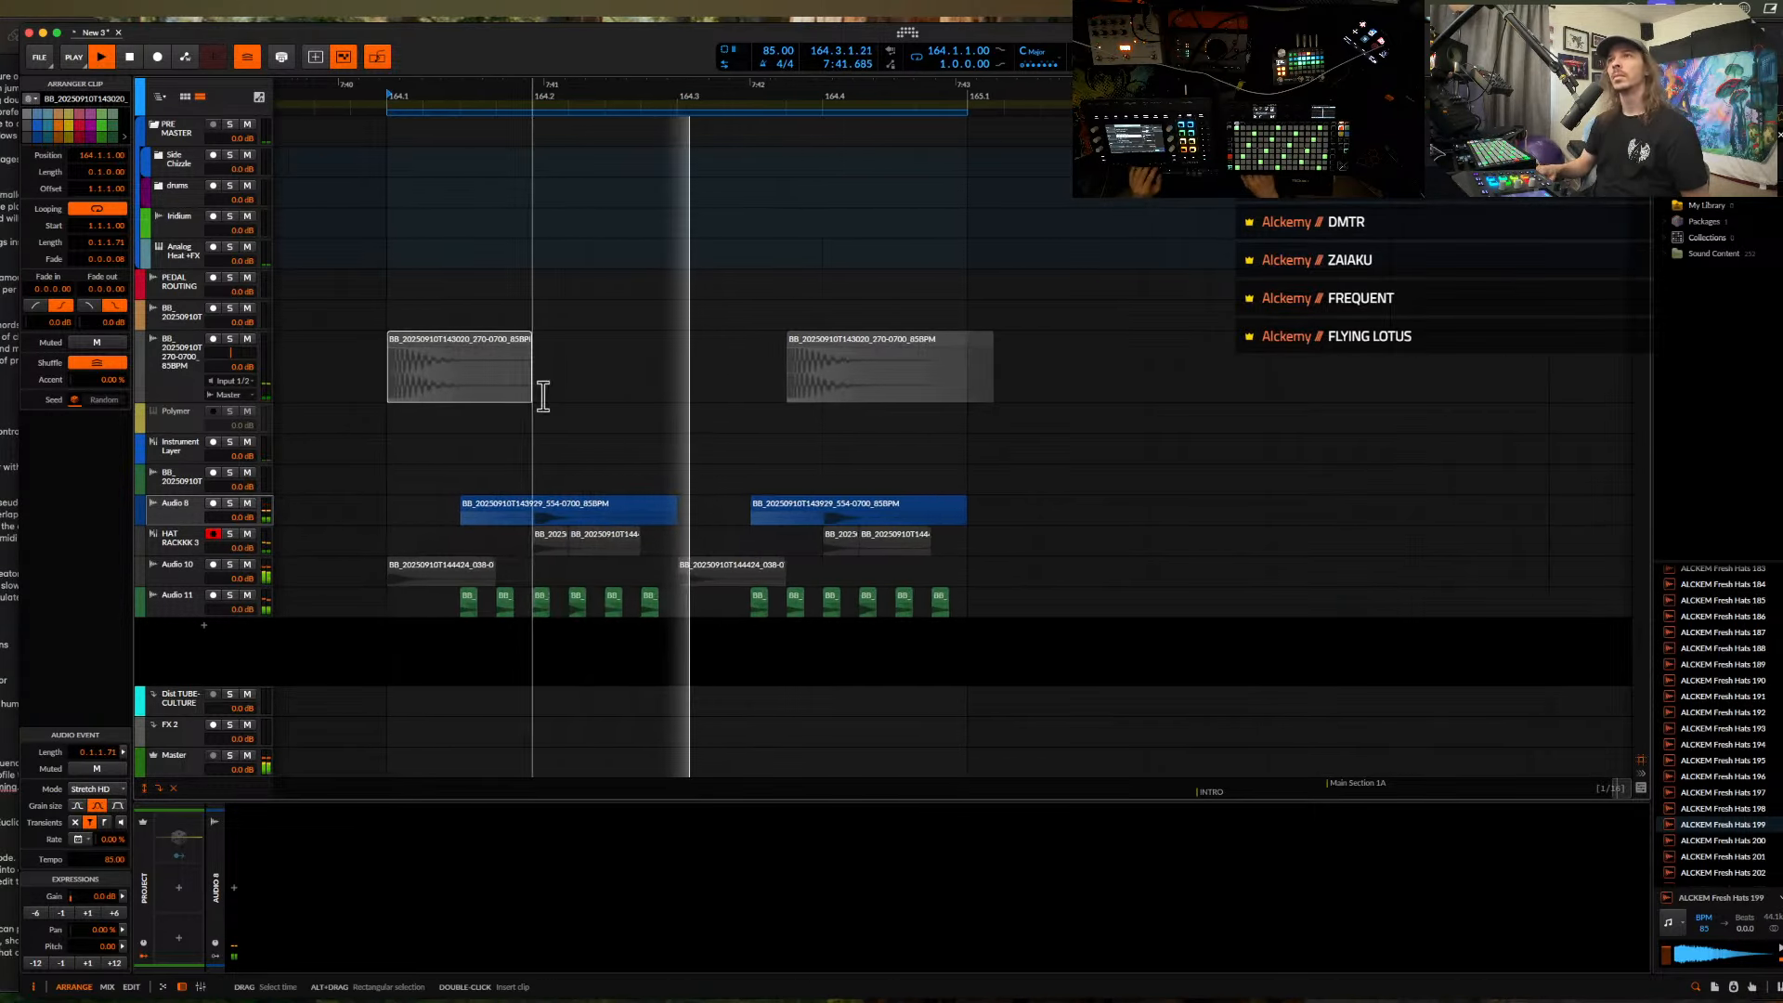
pyautogui.scroll(3, 868, 385)
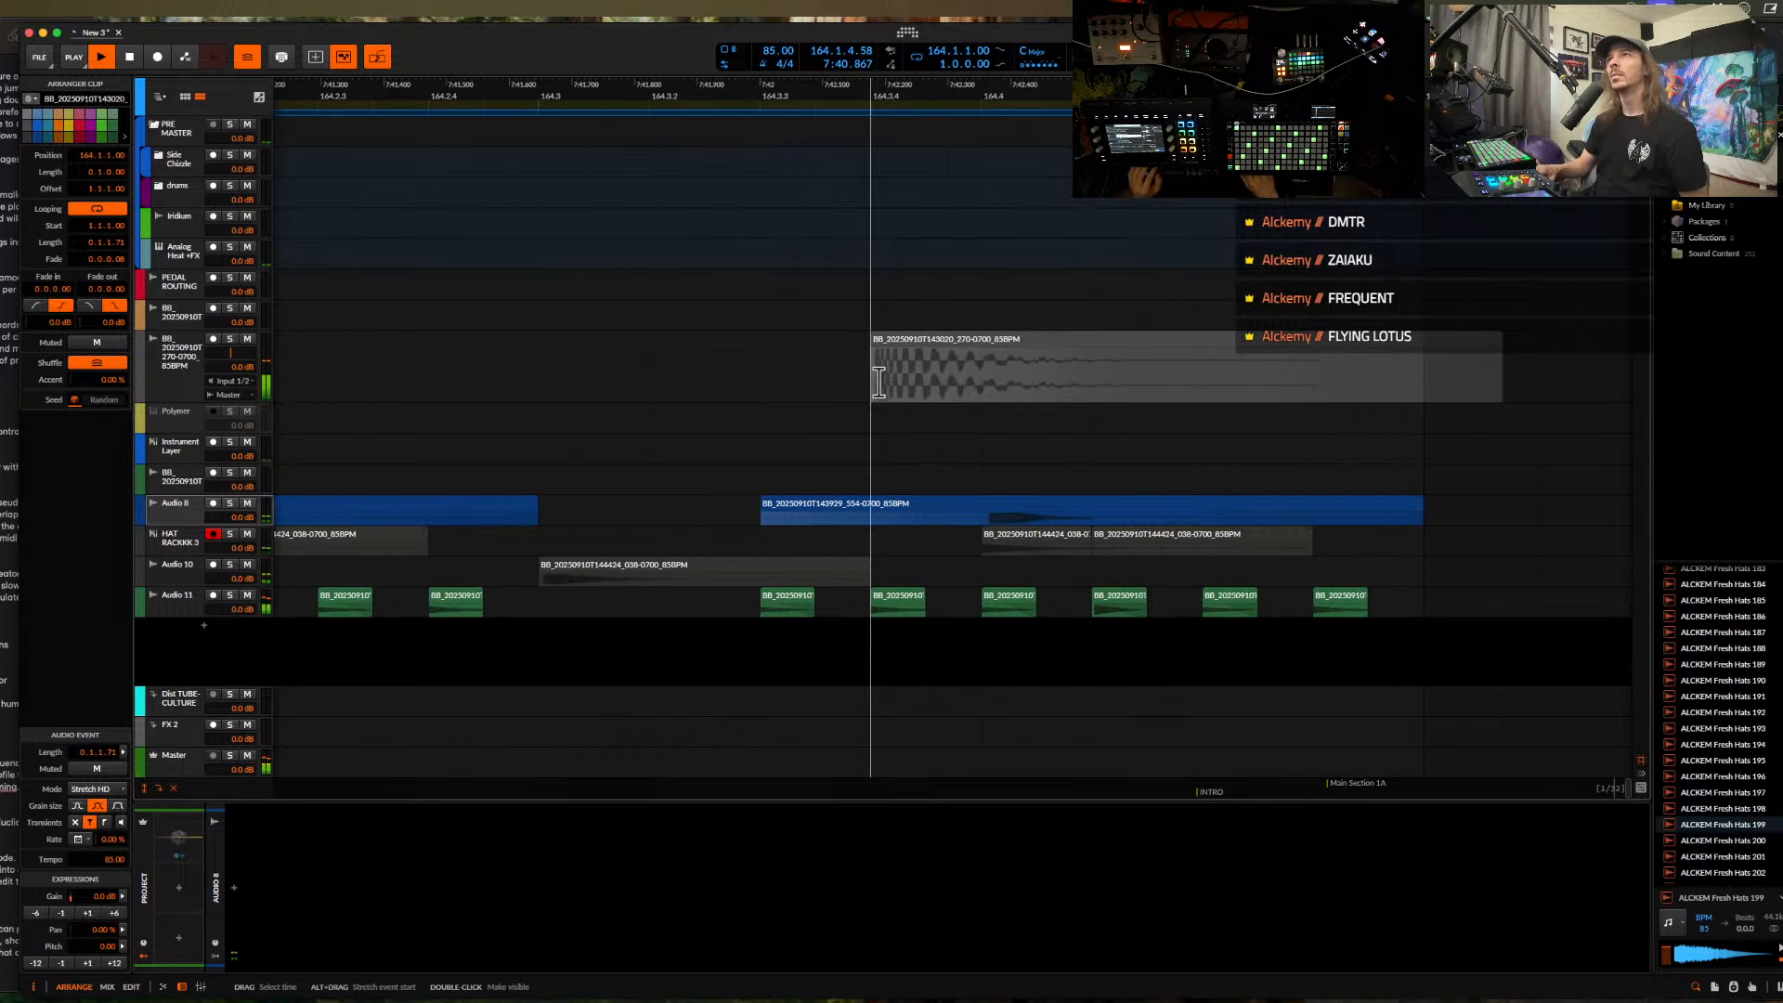
pyautogui.scroll(2, 955, 381)
pyautogui.scroll(-4, 954, 380)
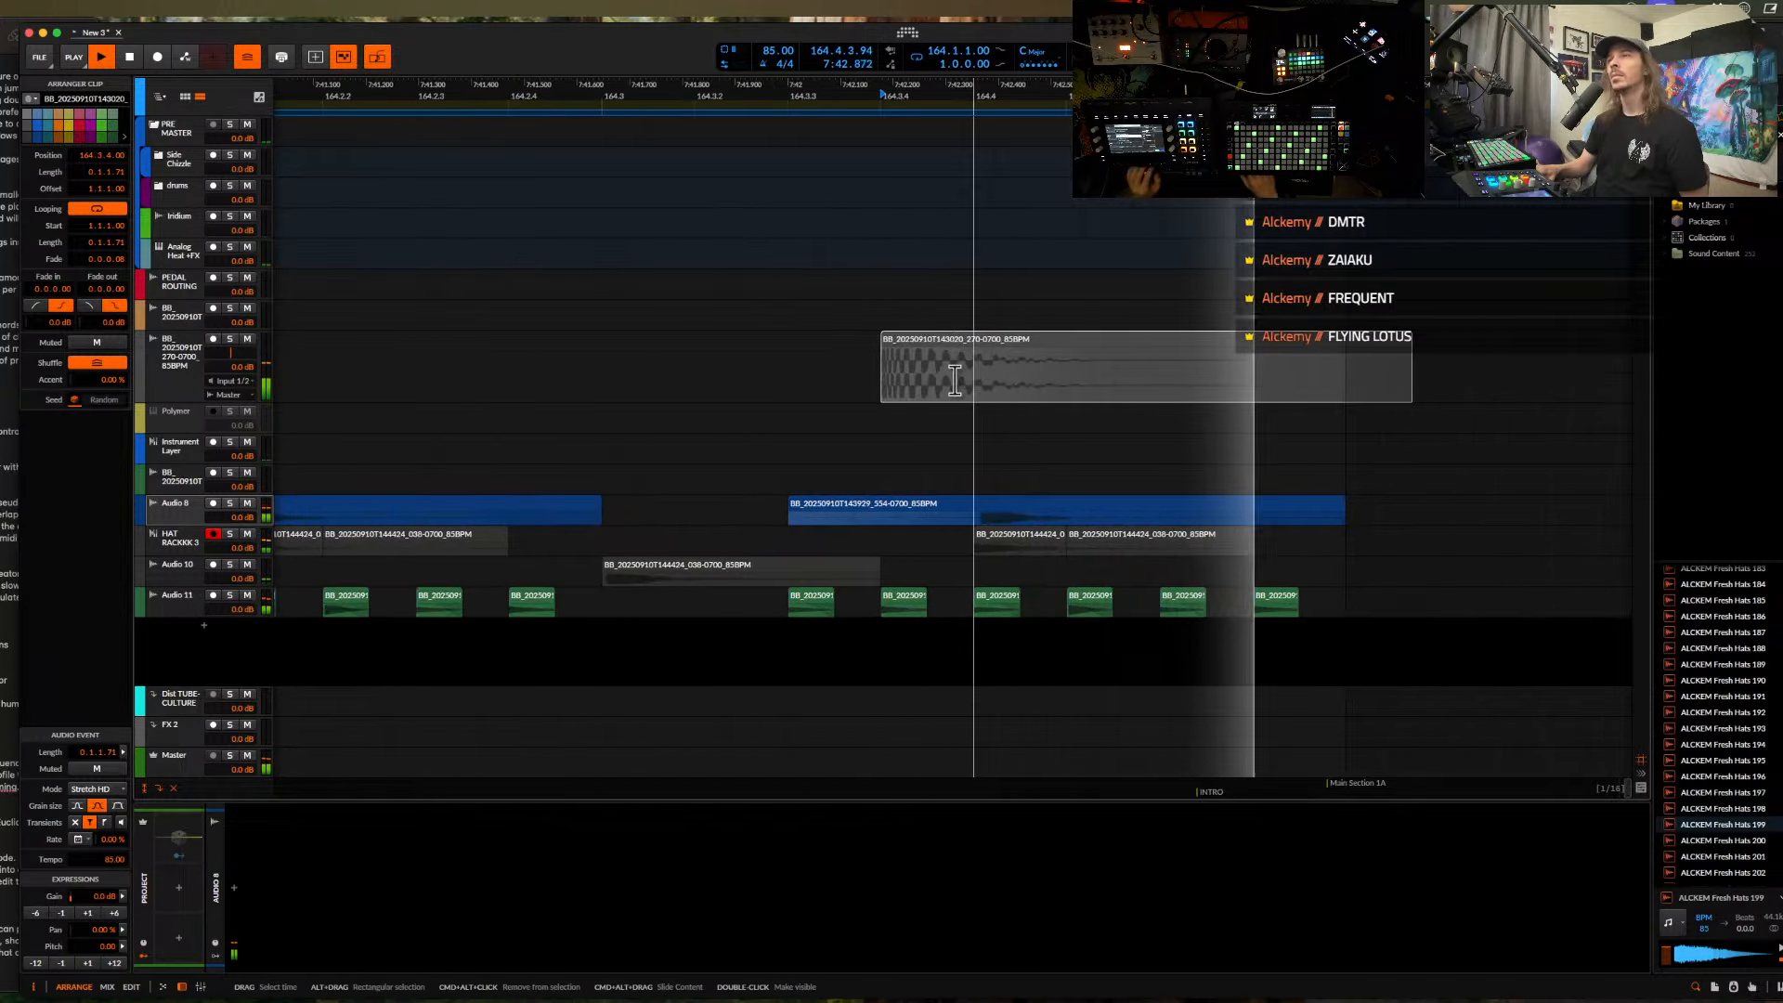
pyautogui.press('space')
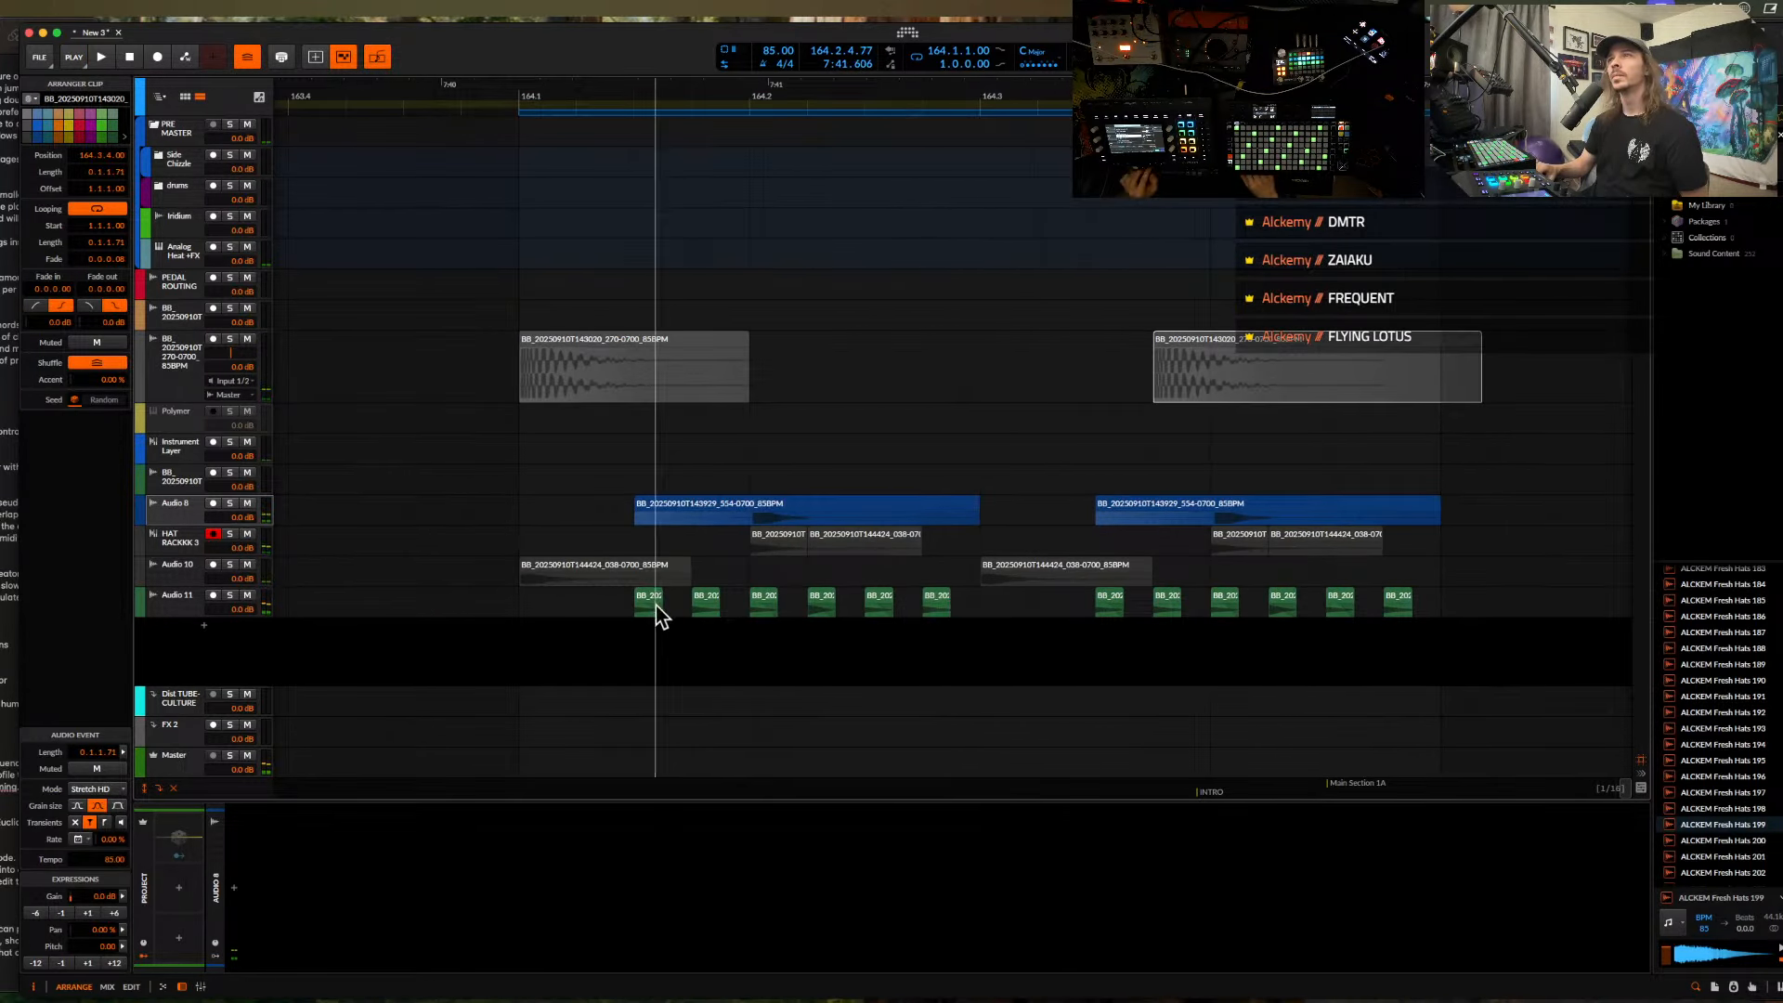
# - Add an Audio 11 clip copy at 164.1.2 and arrange the 143020 clips at 164.1.1, 164.1.4 and 164.3.3
pyautogui.click(649, 597)
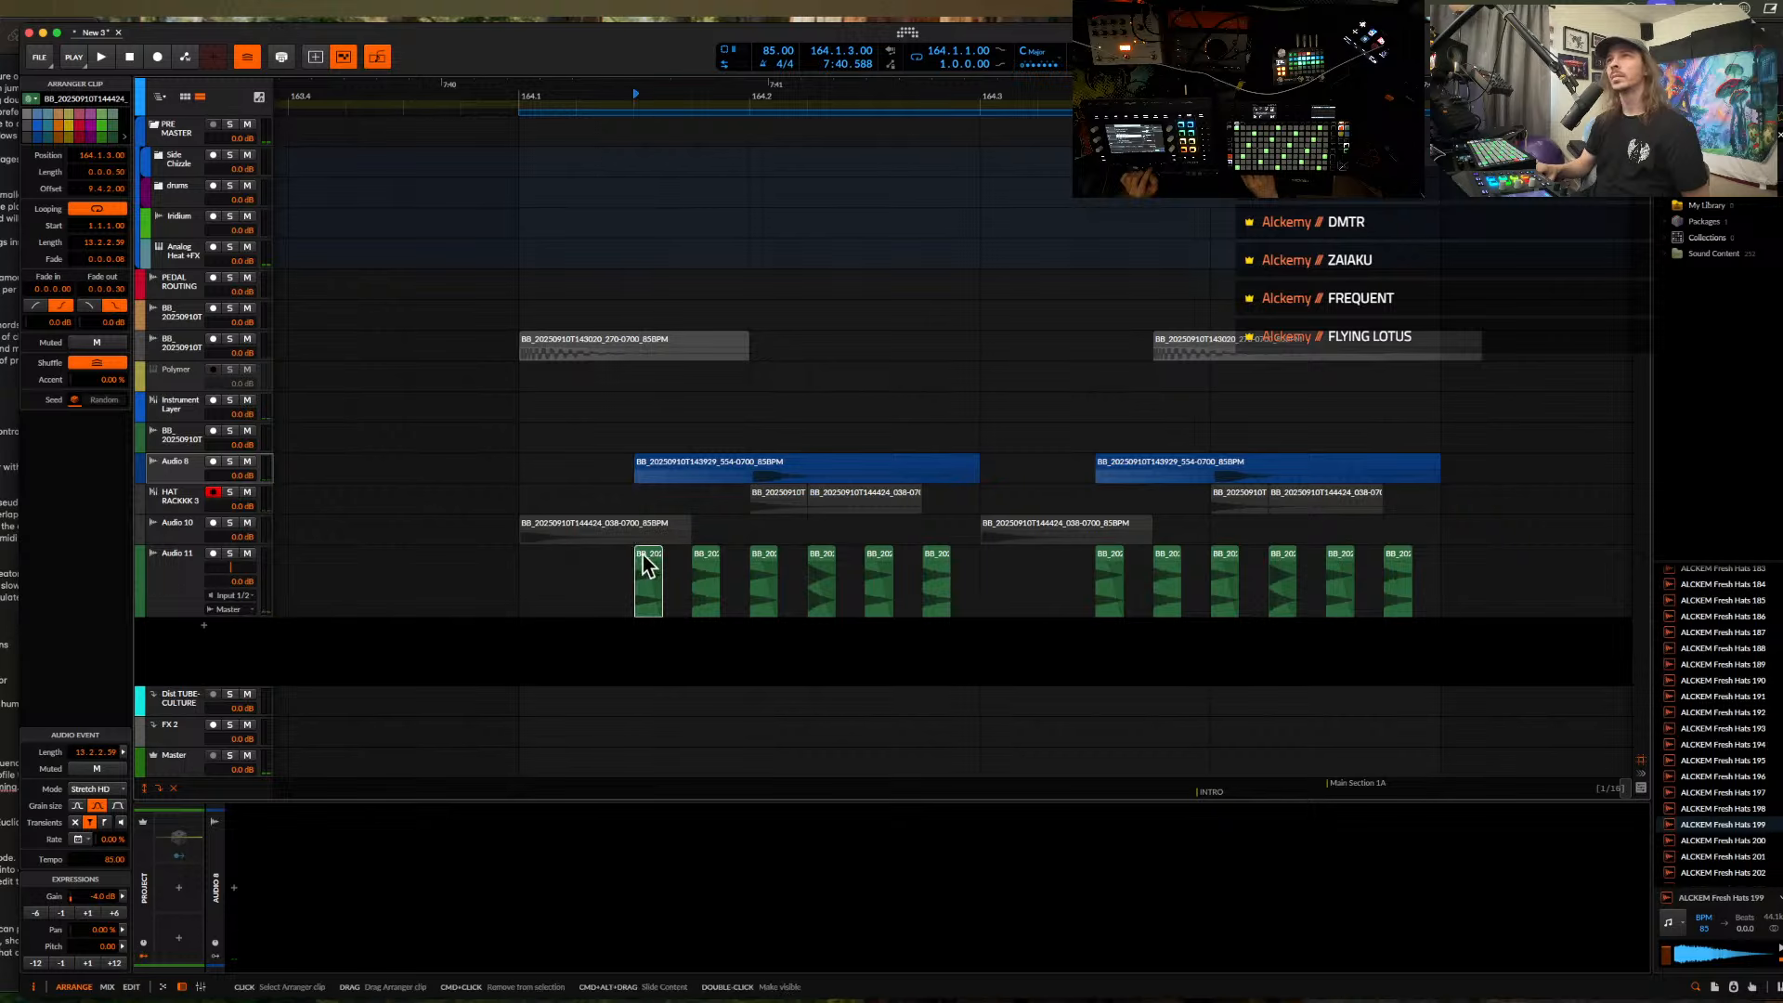
pyautogui.moveTo(565, 342); pyautogui.dragTo(743, 353)
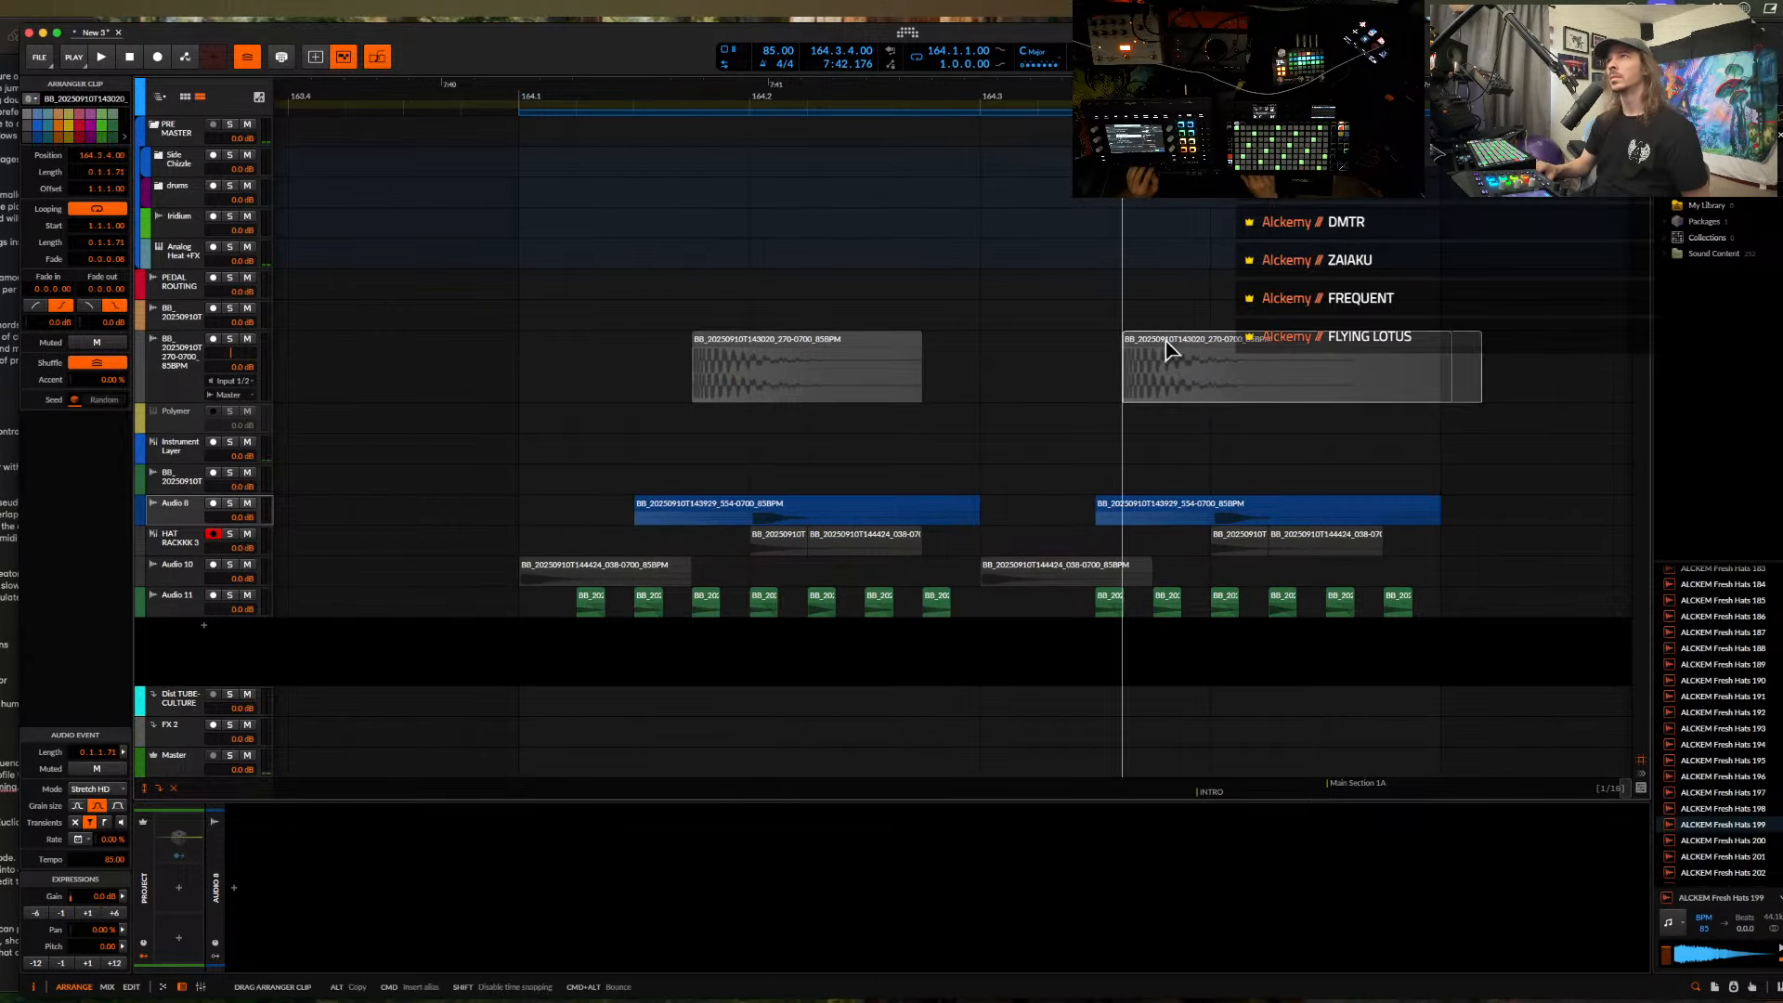
pyautogui.moveTo(1168, 348); pyautogui.dragTo(1141, 348)
pyautogui.moveTo(761, 338); pyautogui.dragTo(614, 342)
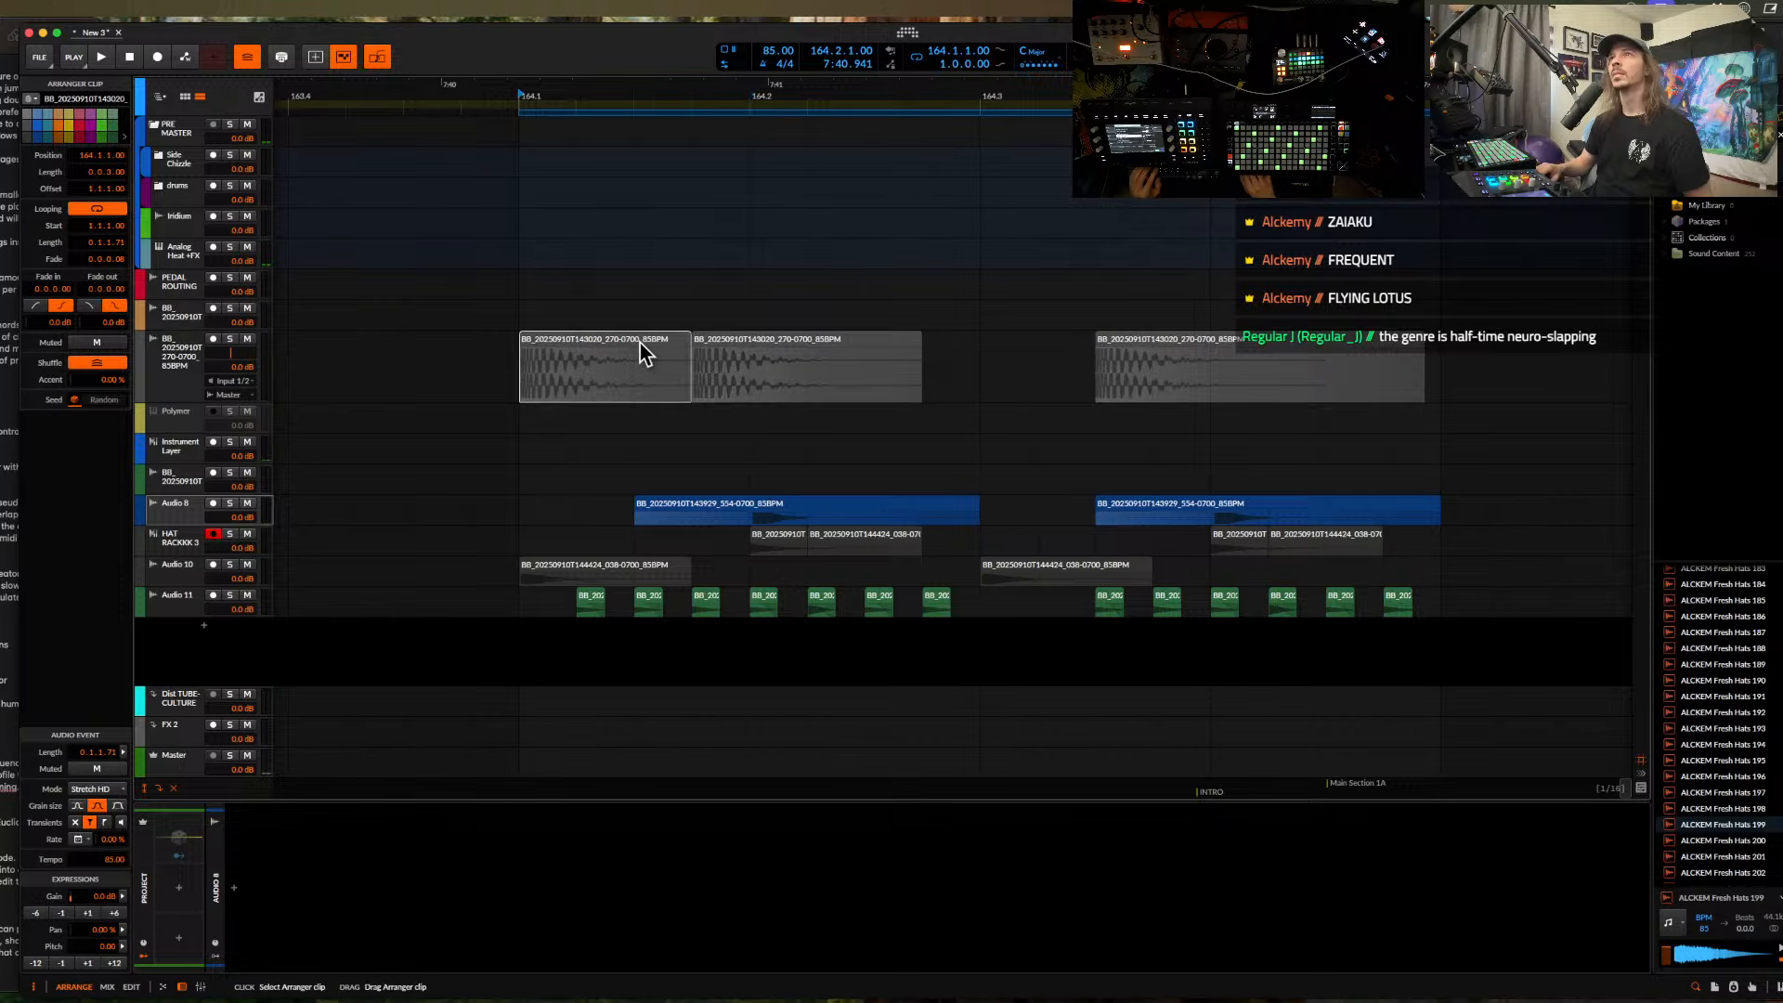
# - Play the loop from 164.1 to hear the rearranged 143020 clips
pyautogui.scroll(2, 639, 343)
pyautogui.press('space')
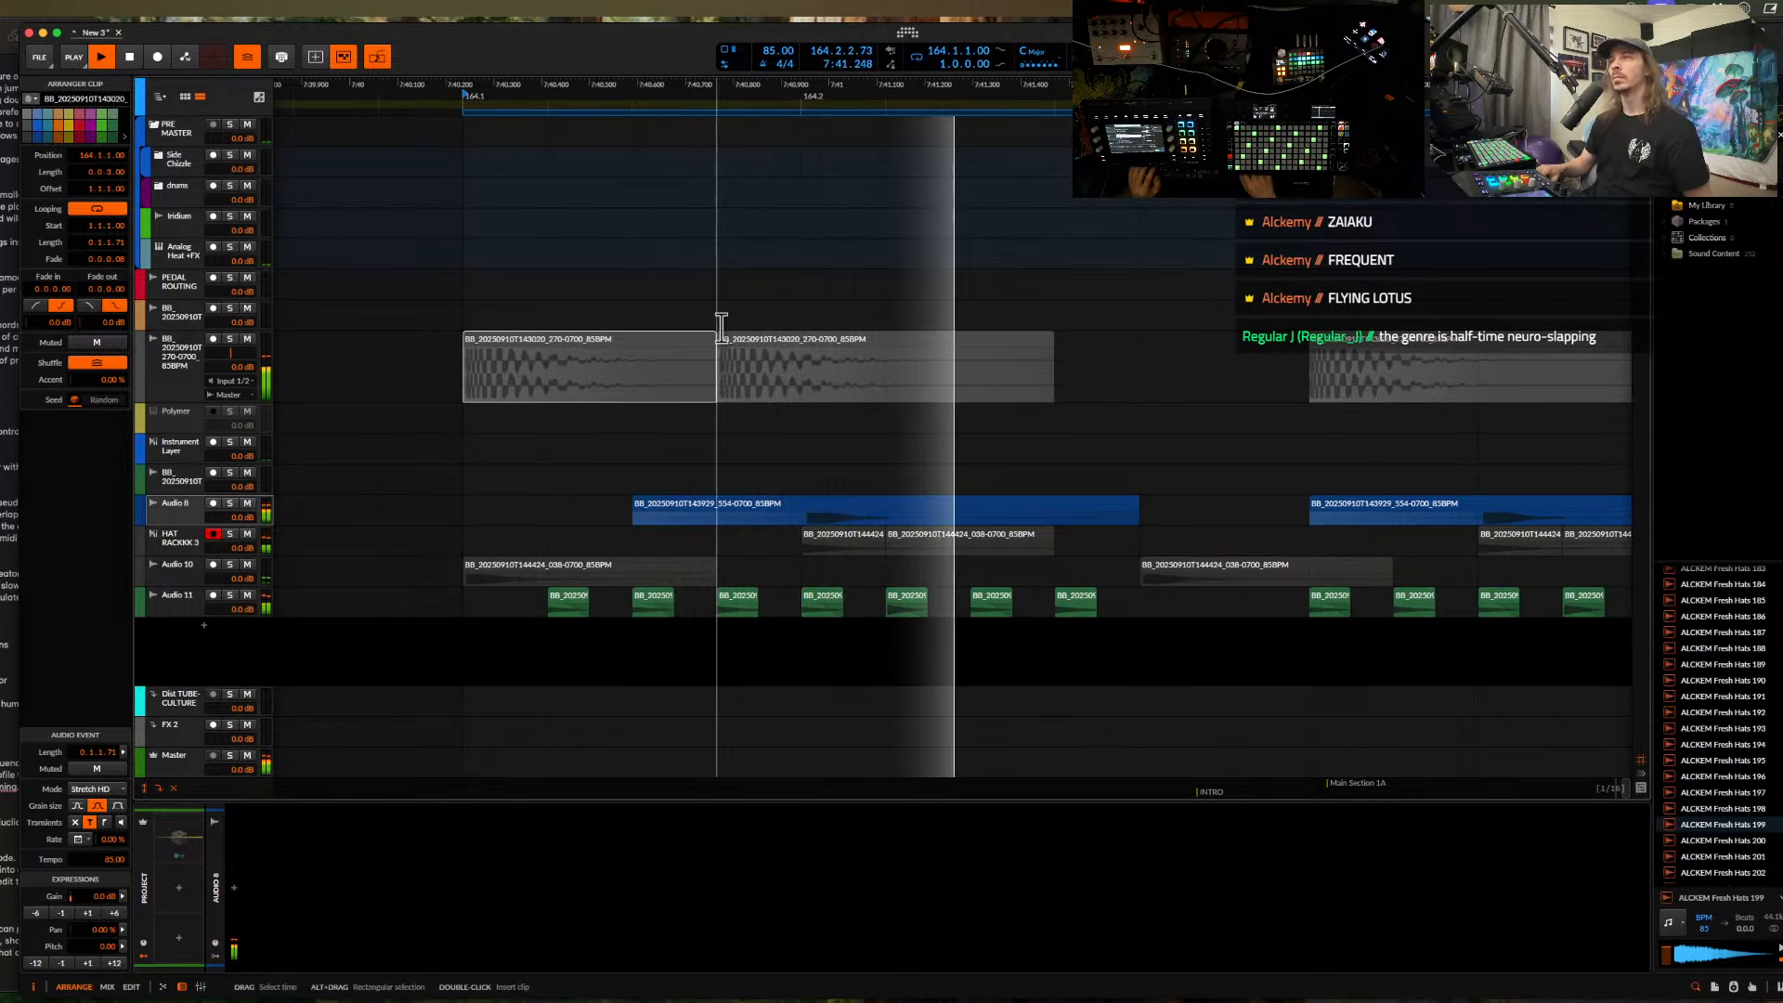
pyautogui.scroll(-2, 720, 325)
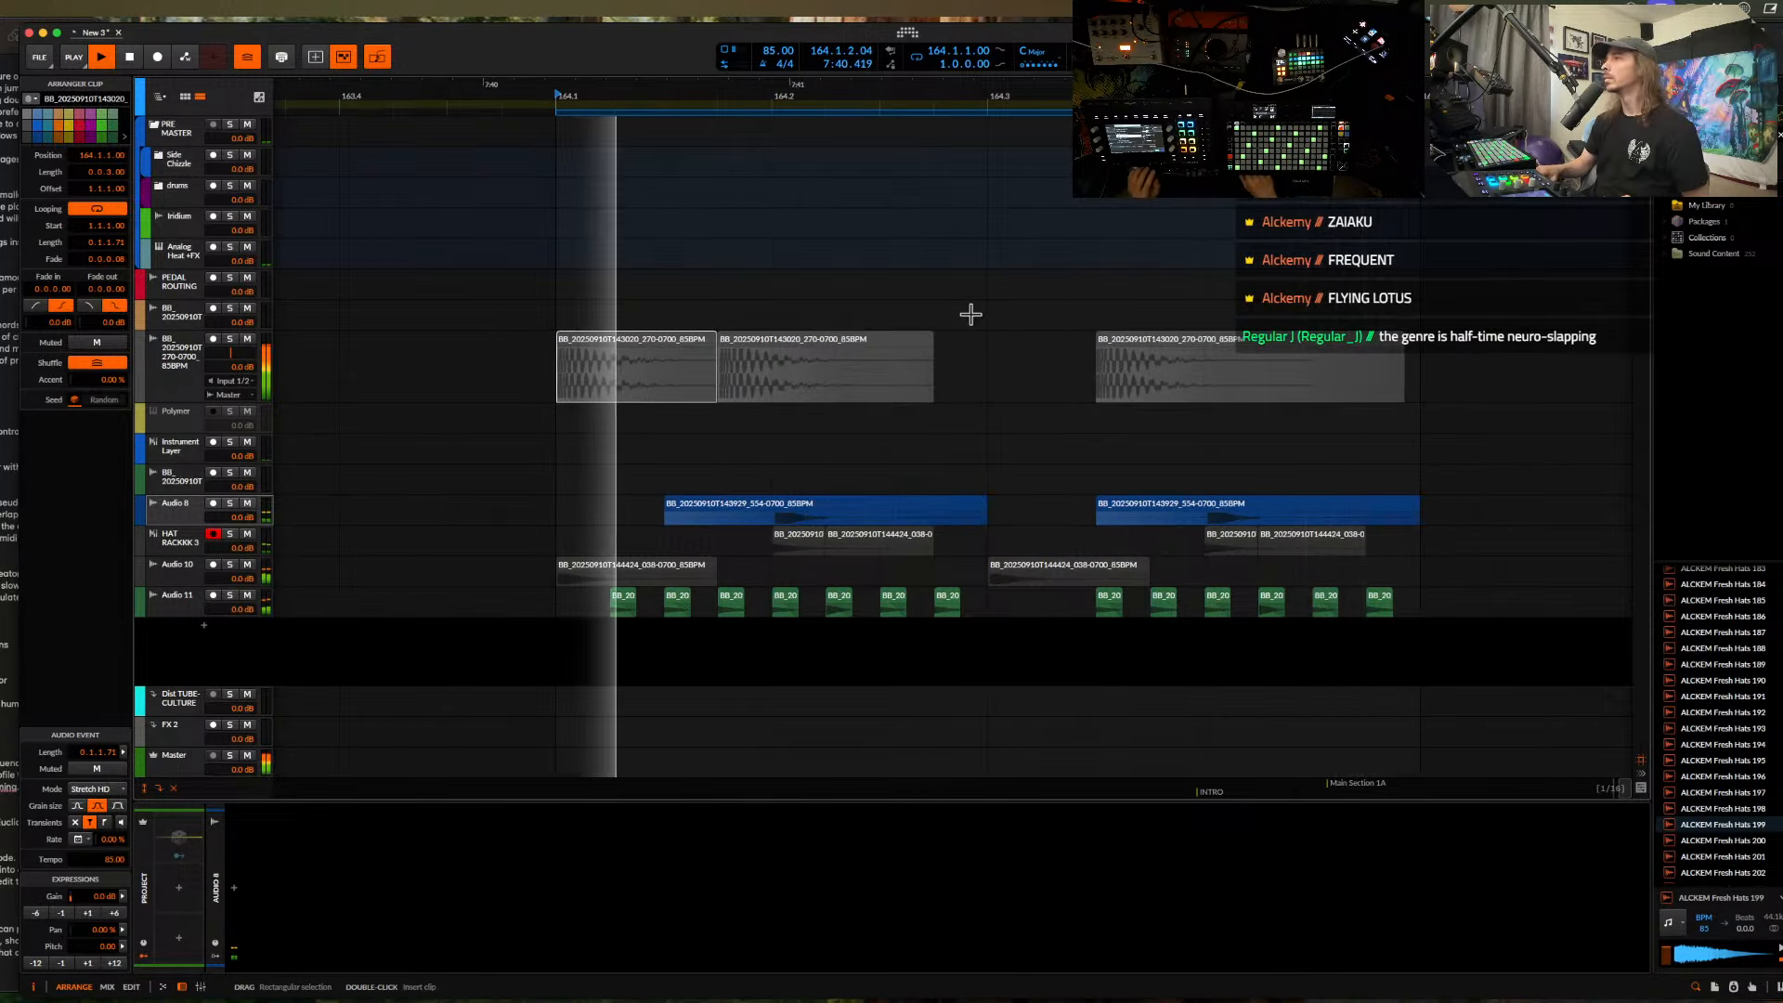
pyautogui.scroll(3, 961, 555)
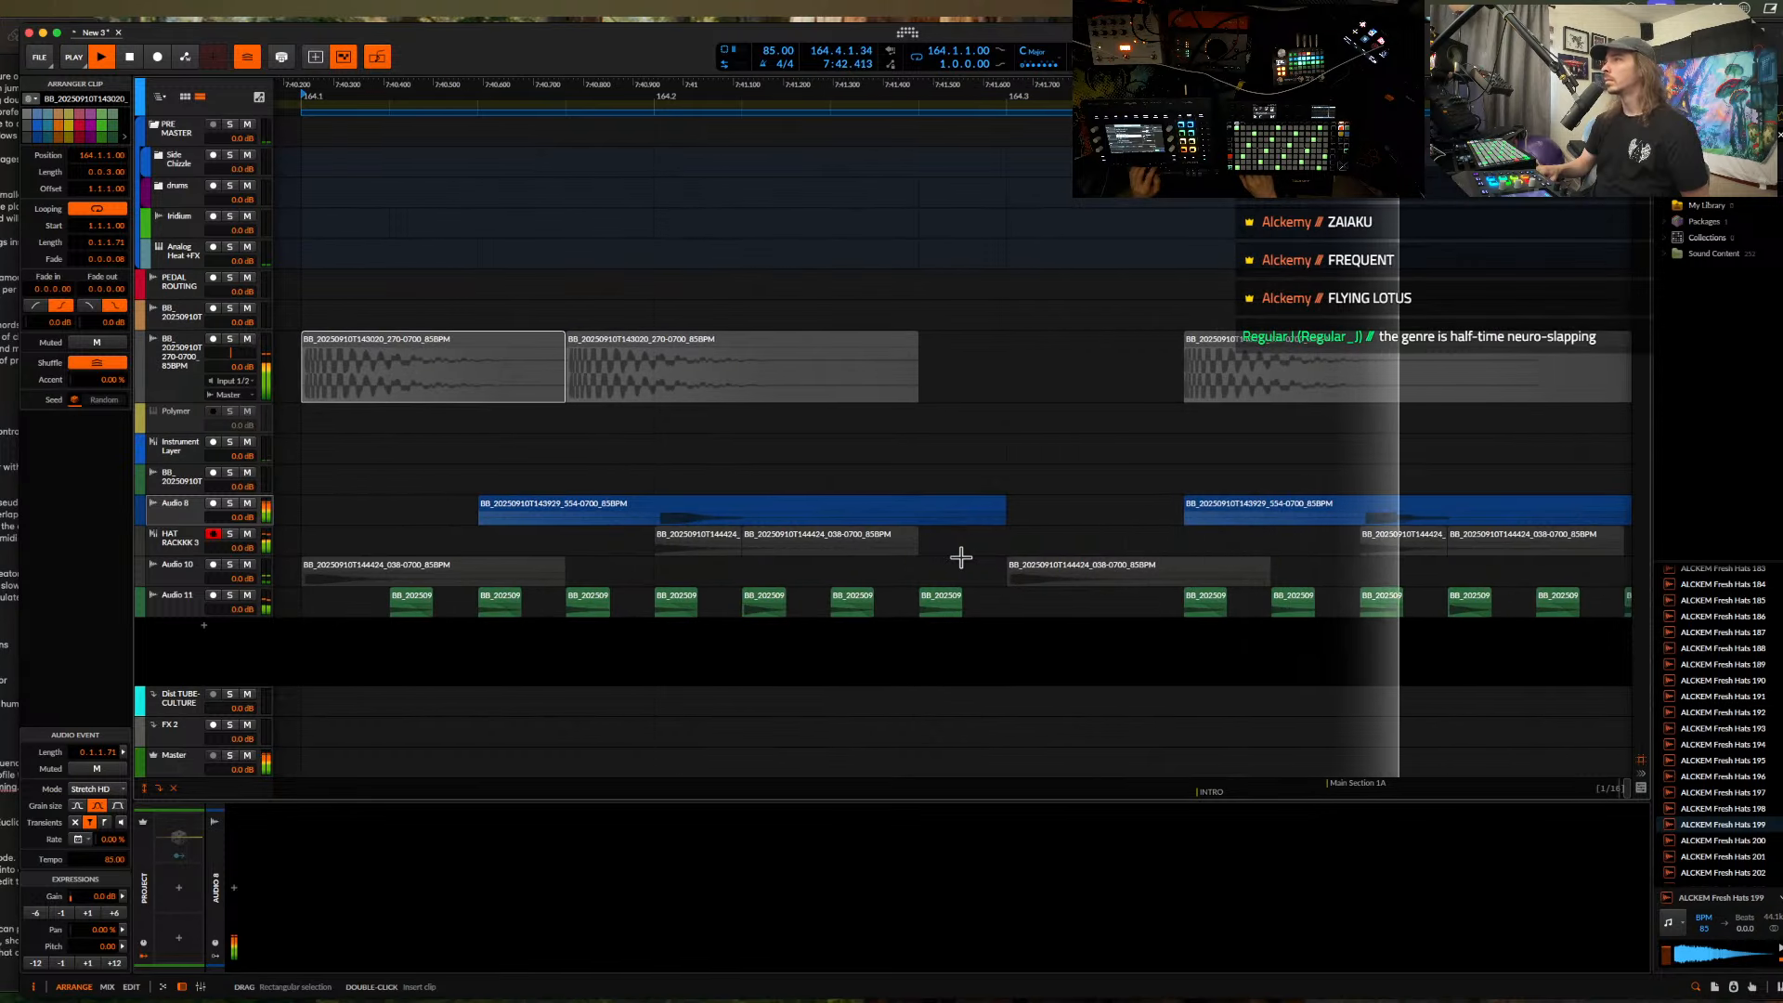
# - Stop playback and fill the Audio 11 gap with clip copies at 164.3.1 and 164.3.2
pyautogui.scroll(-2, 961, 557)
pyautogui.press('space')
pyautogui.moveTo(950, 600); pyautogui.dragTo(996, 599)
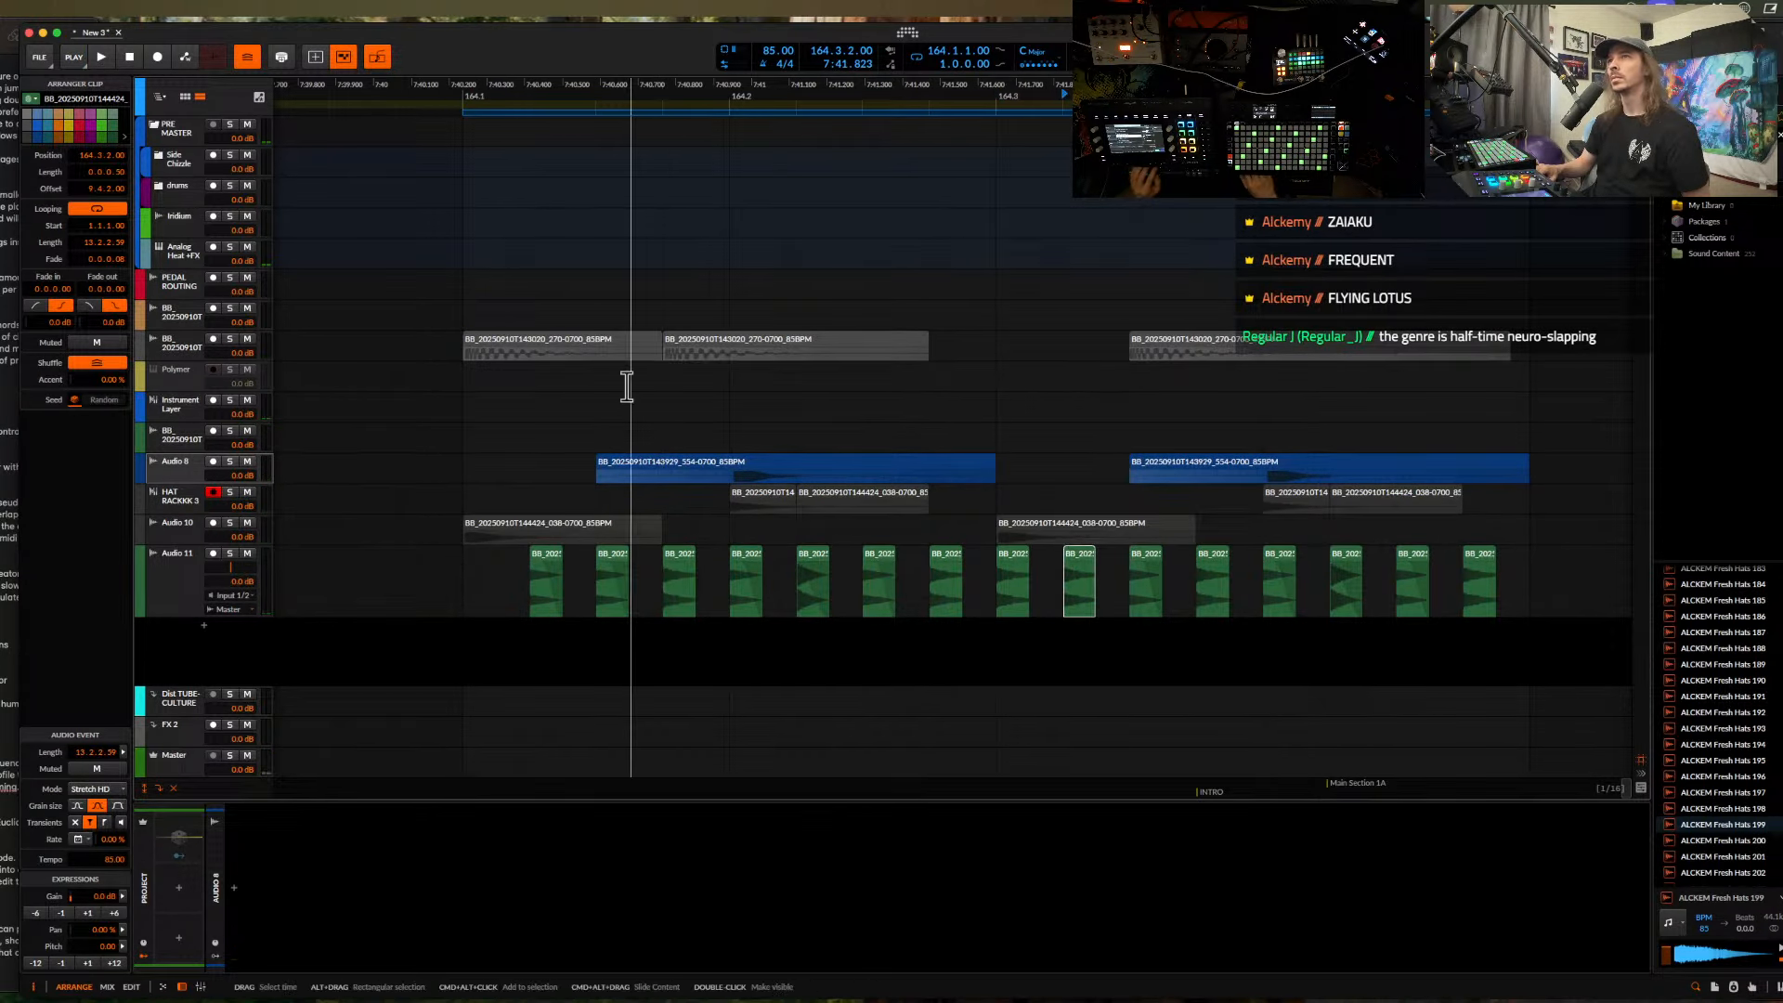
# - Replay the bar from the first 143020 clip to hear the filled Audio 11 pattern, and stop playback
pyautogui.click(554, 343)
pyautogui.press('space')
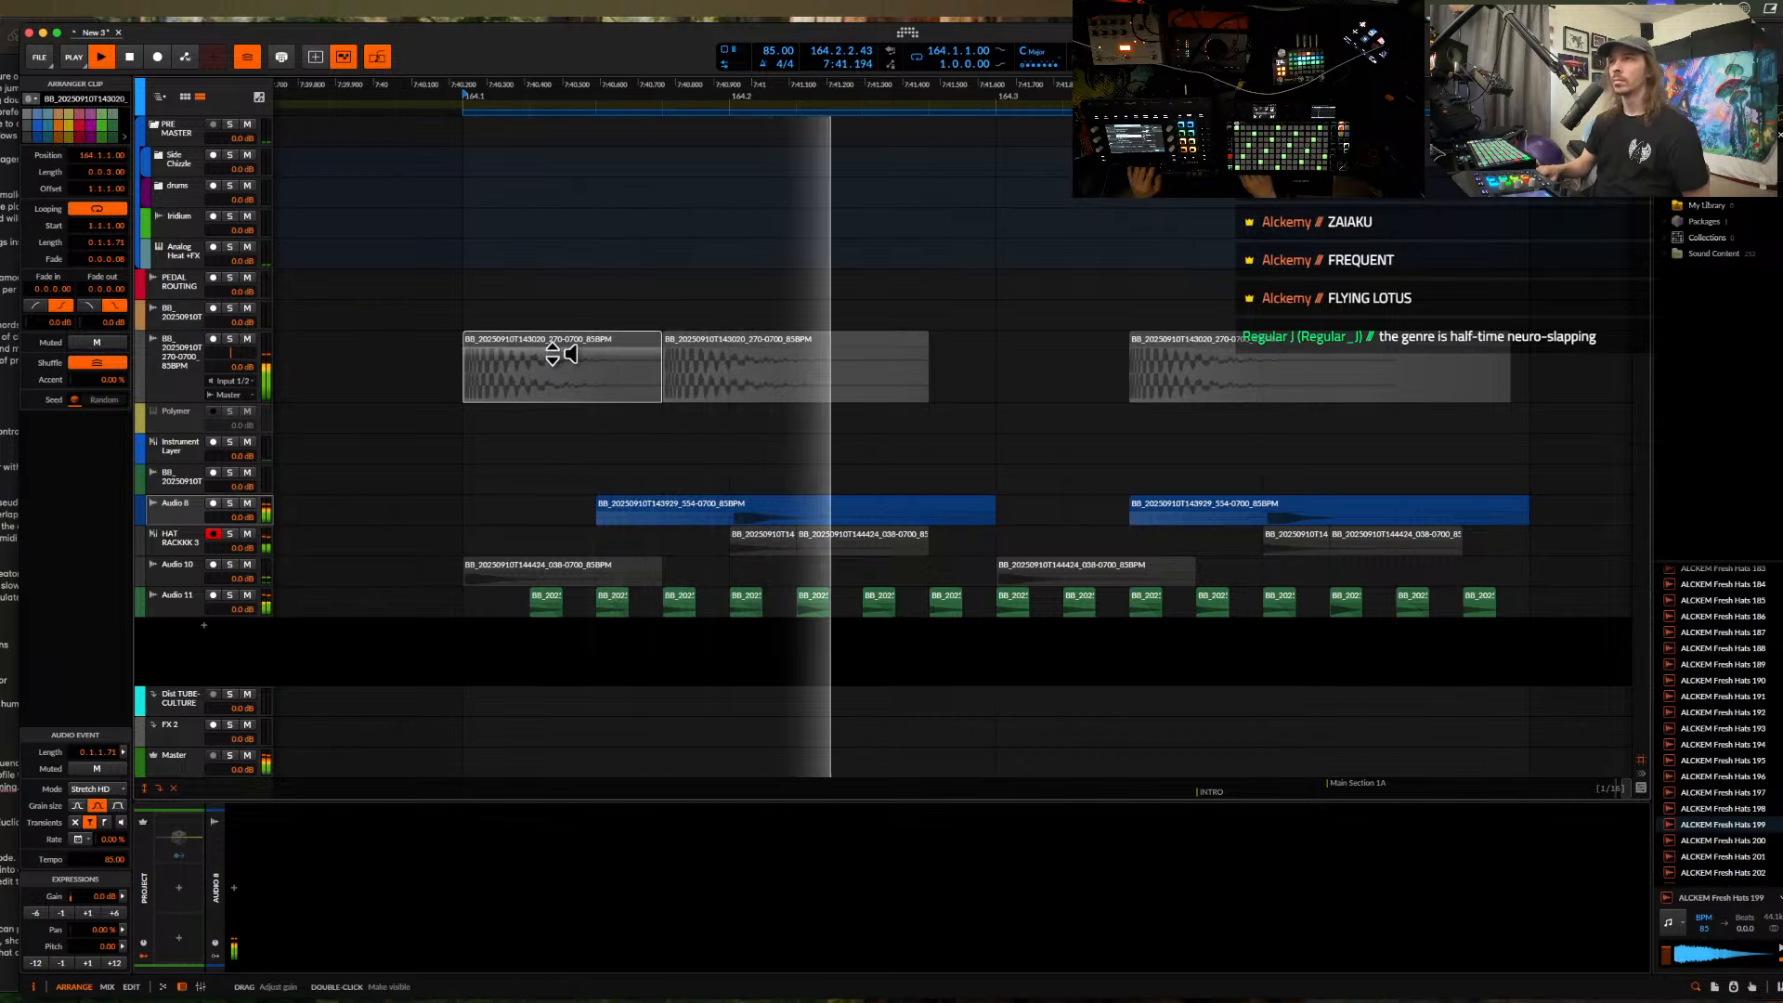
pyautogui.scroll(-1, 968, 478)
pyautogui.scroll(2, 988, 506)
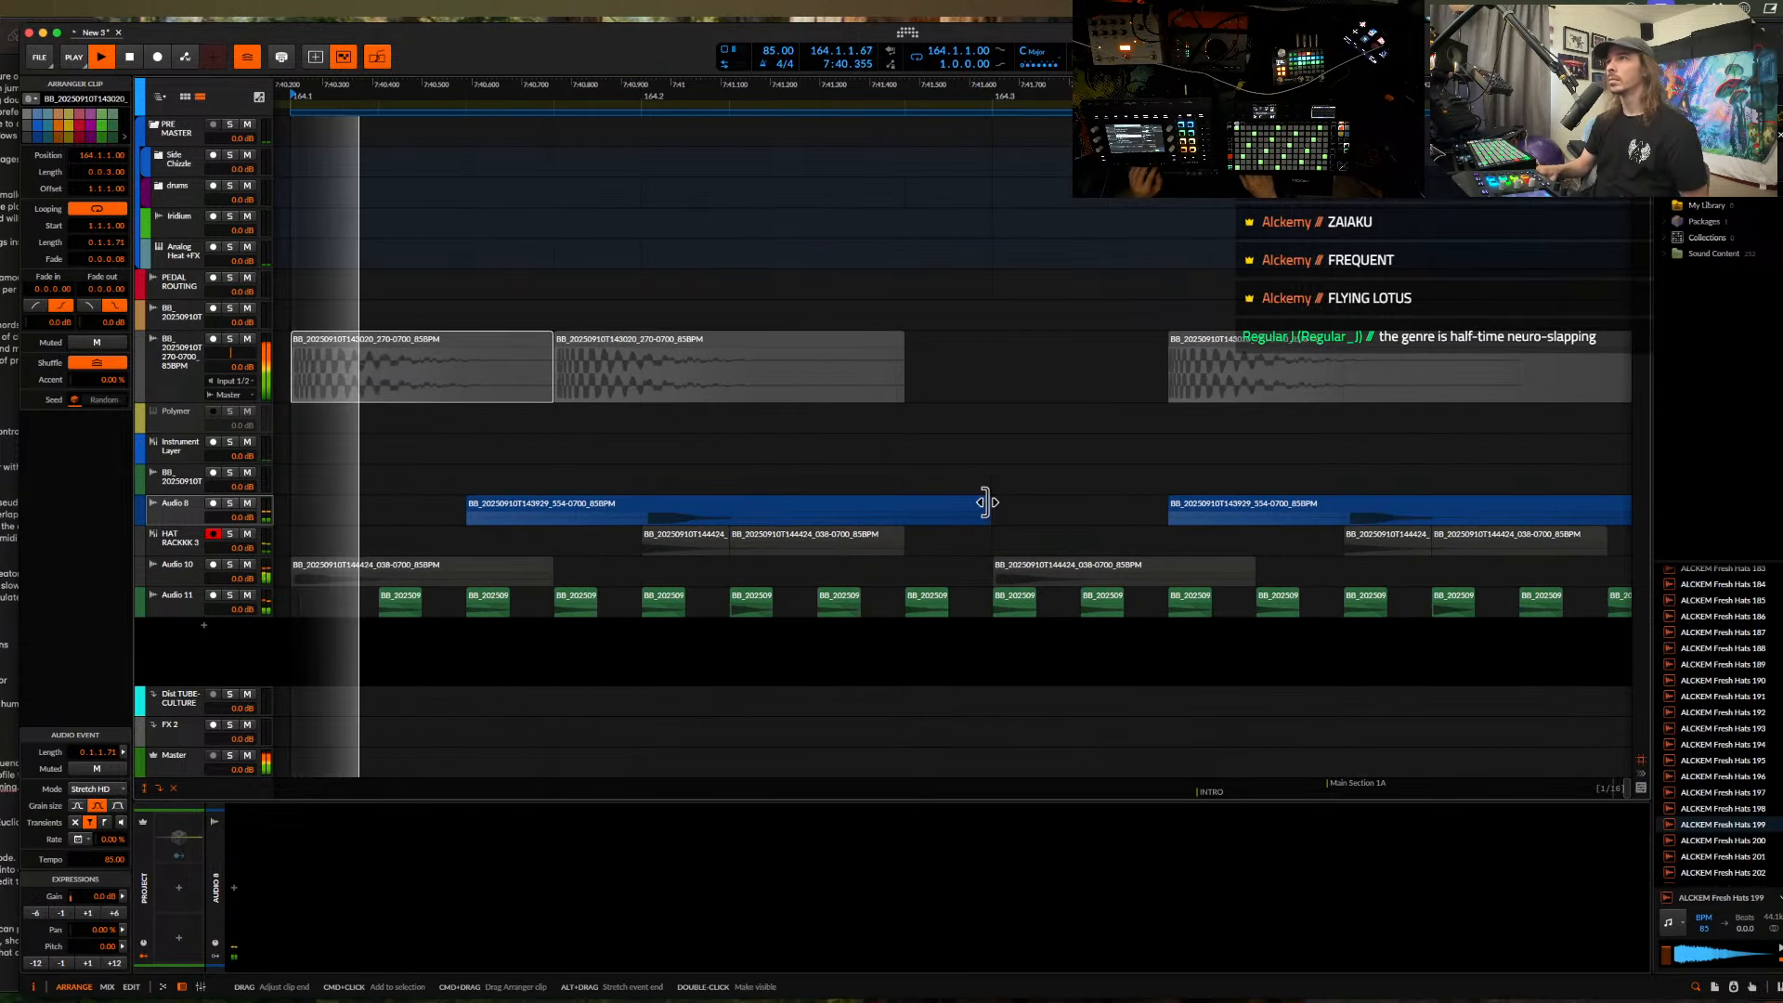
pyautogui.press('space')
pyautogui.scroll(-1, 796, 576)
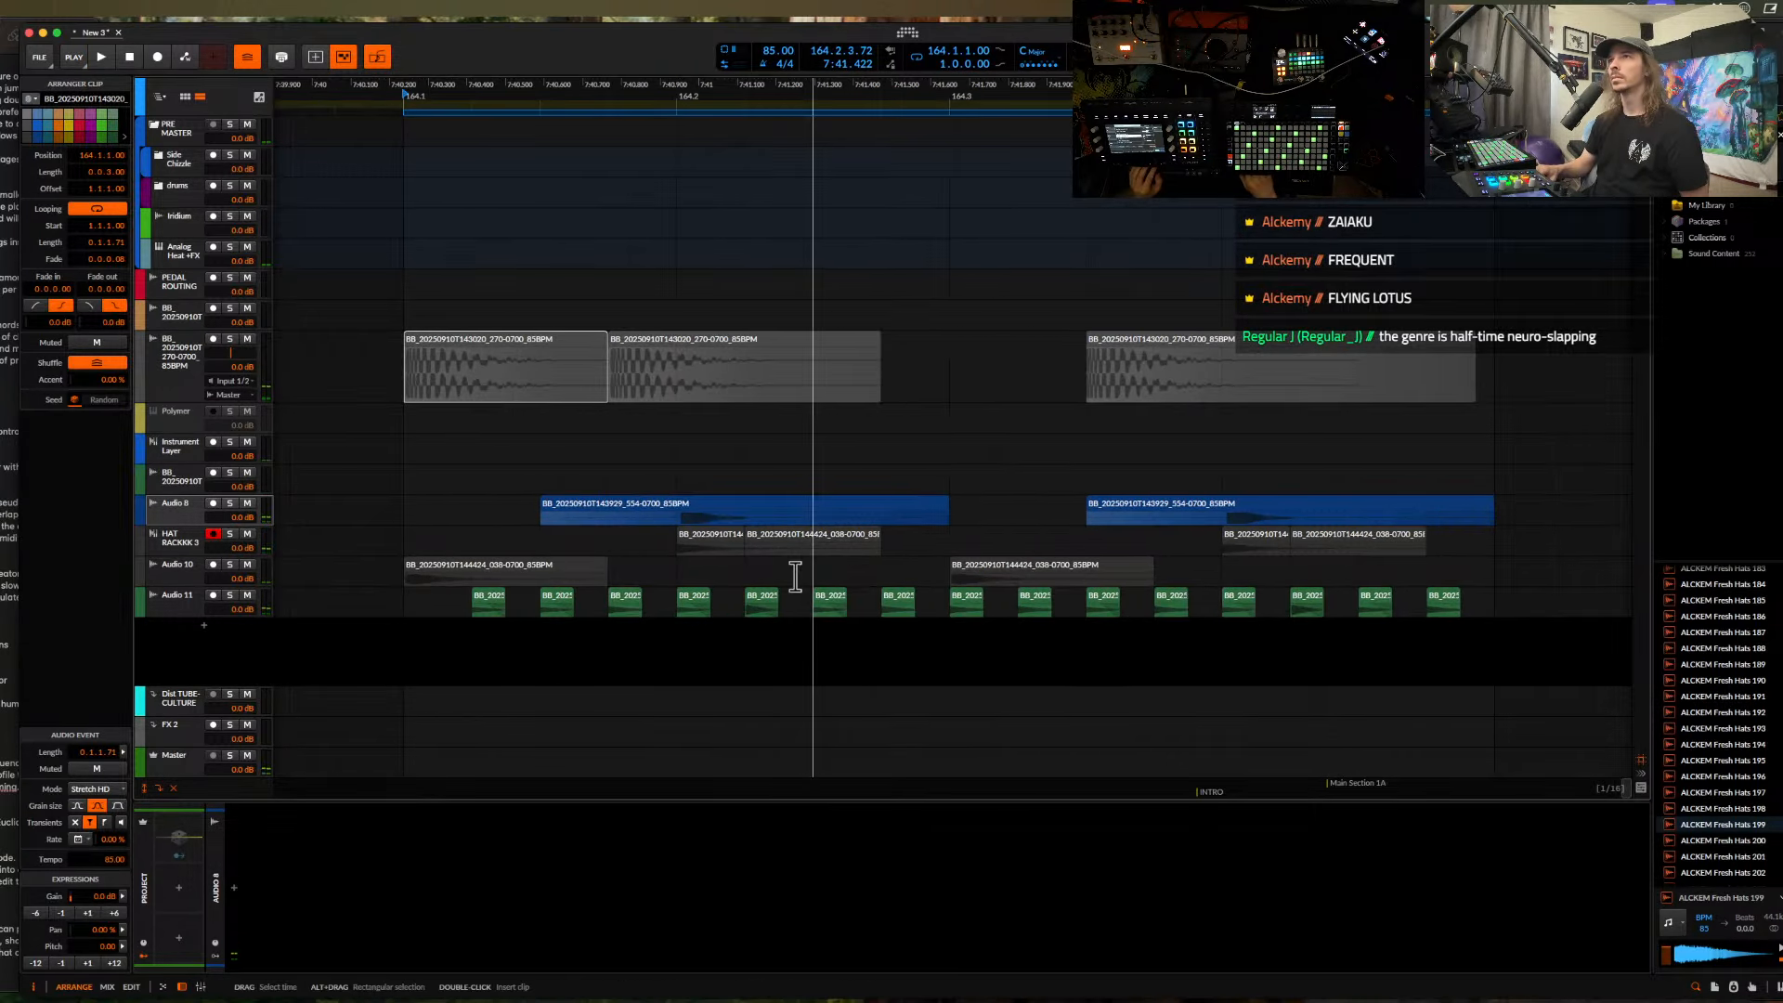
# - Select all Audio 11 clips in the bar and shorten each of them to 0.0.0.23
pyautogui.click(494, 603)
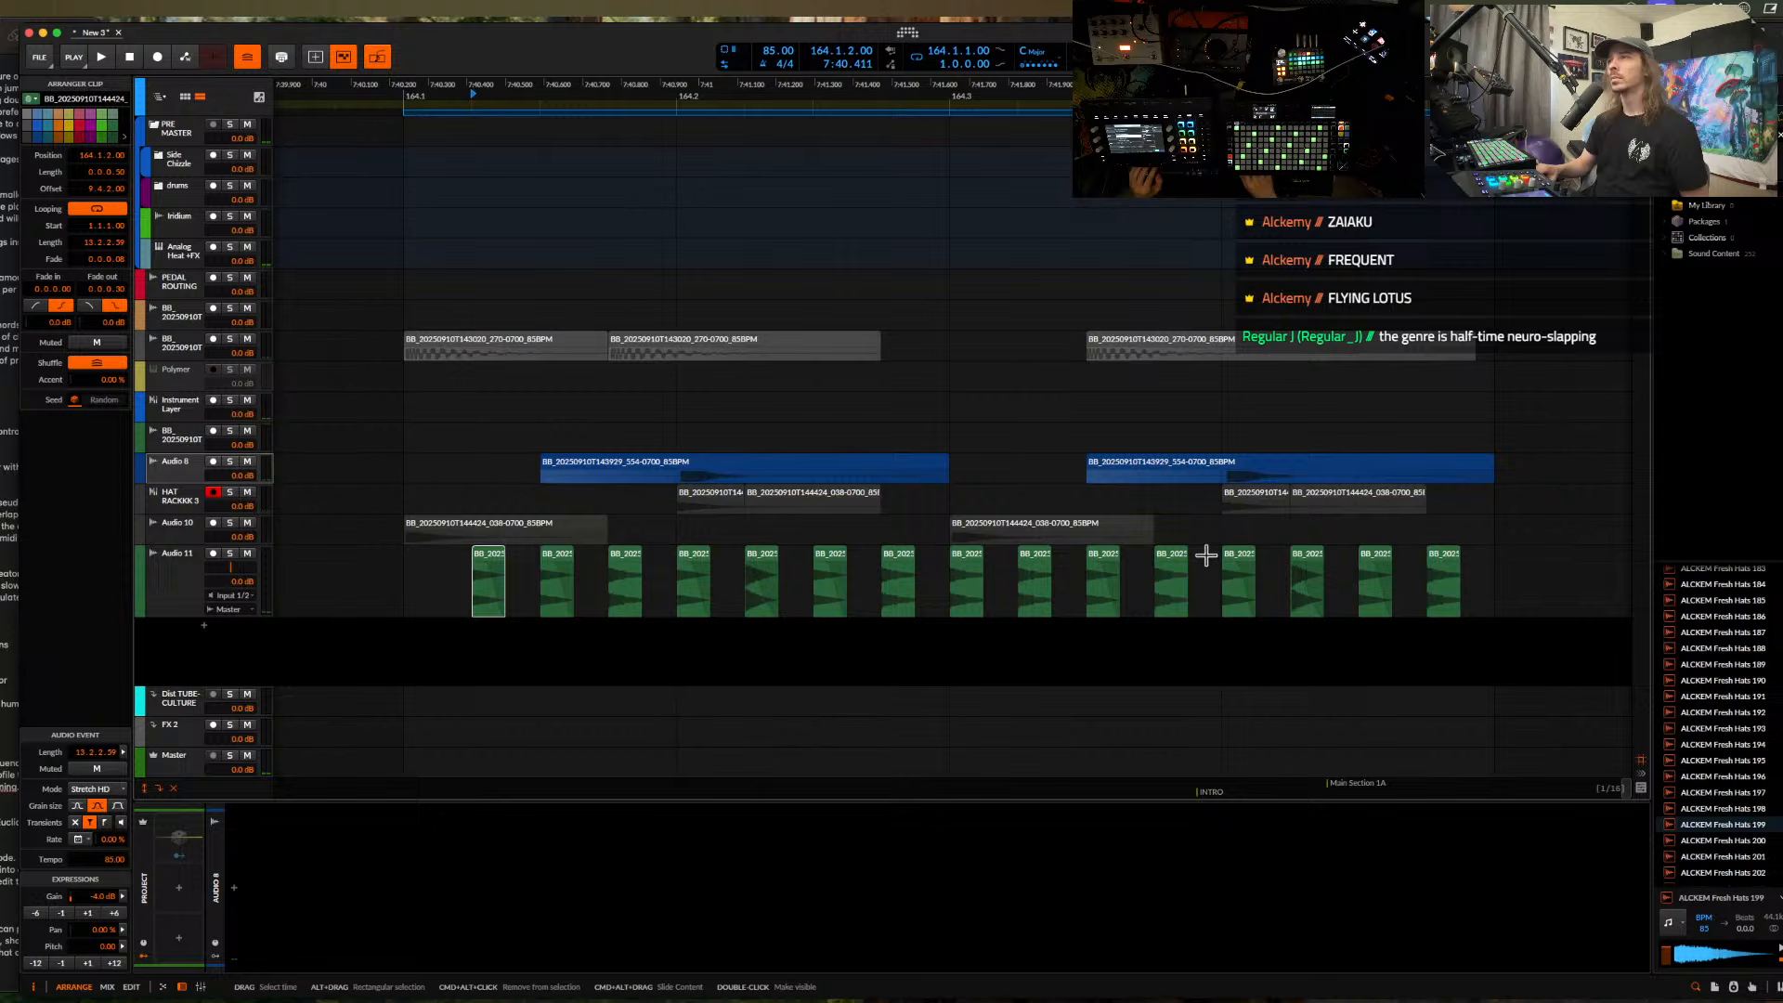
pyautogui.keyDown('shift'); pyautogui.click(1441, 564); pyautogui.keyUp('shift')
pyautogui.scroll(2, 1440, 557)
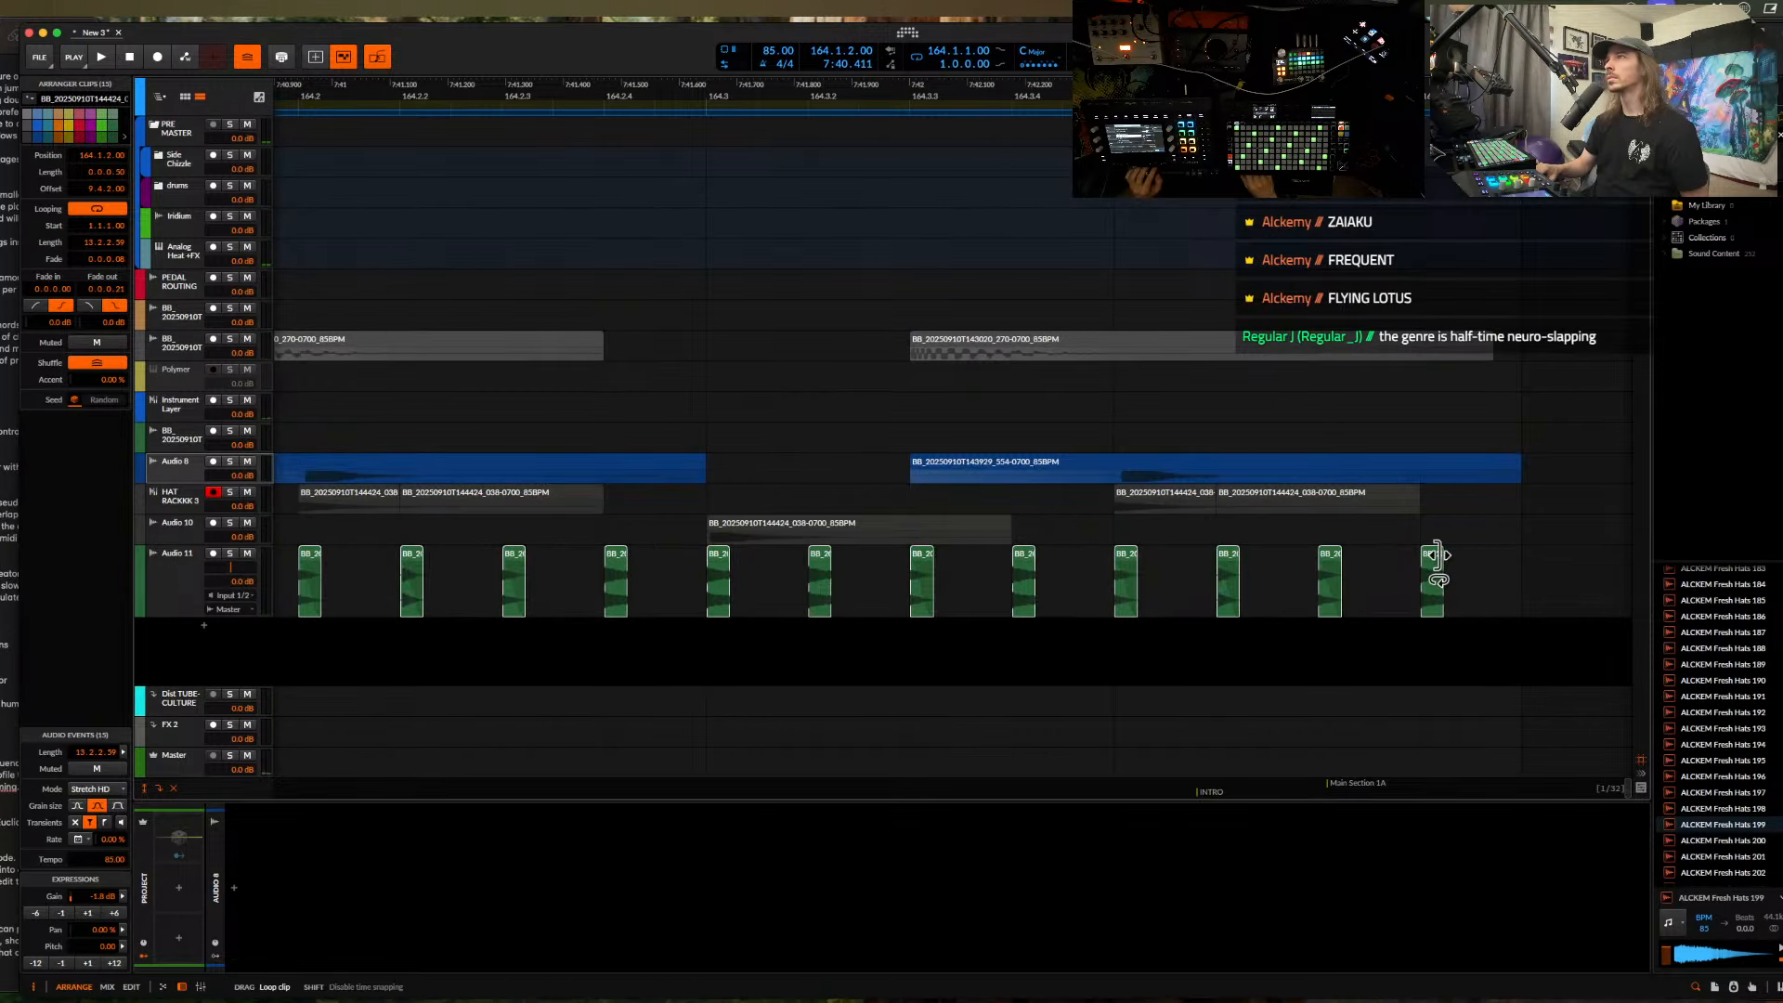
pyautogui.scroll(2, 1444, 565)
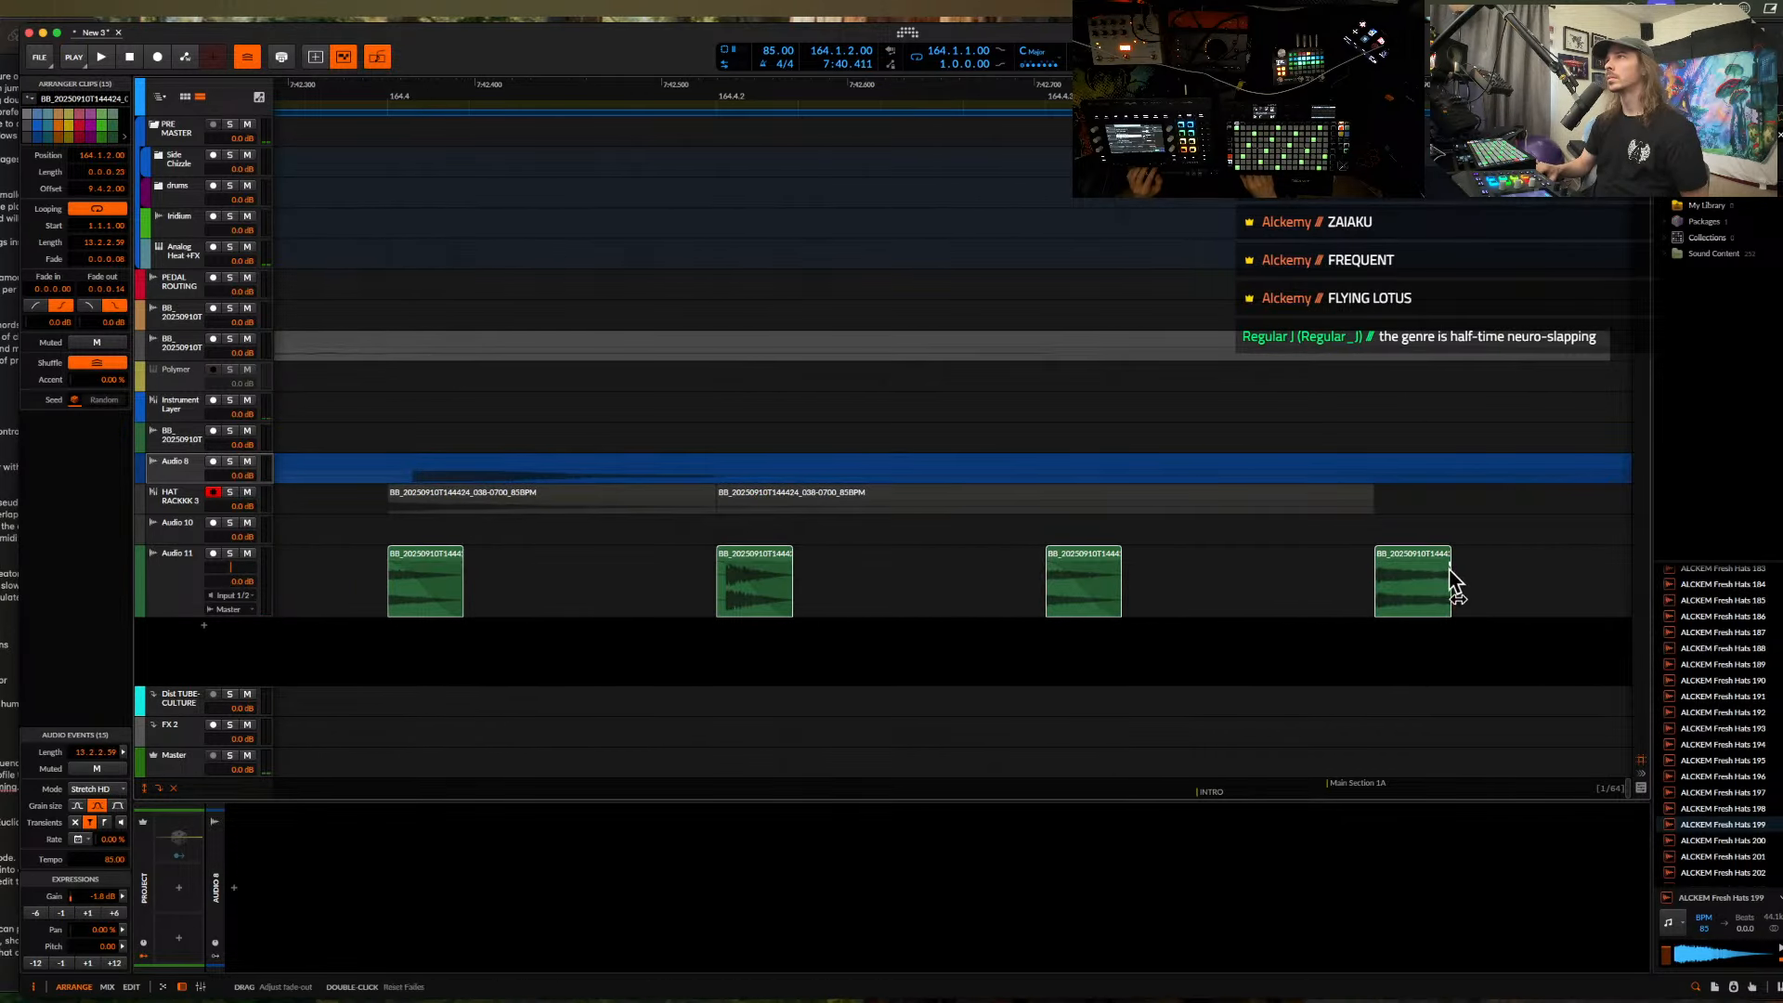
pyautogui.scroll(-4, 1404, 576)
# - Play the loop to judge the shortened Audio 11 clips, select the first Audio 10 clip, and stop playback
pyautogui.press('space')
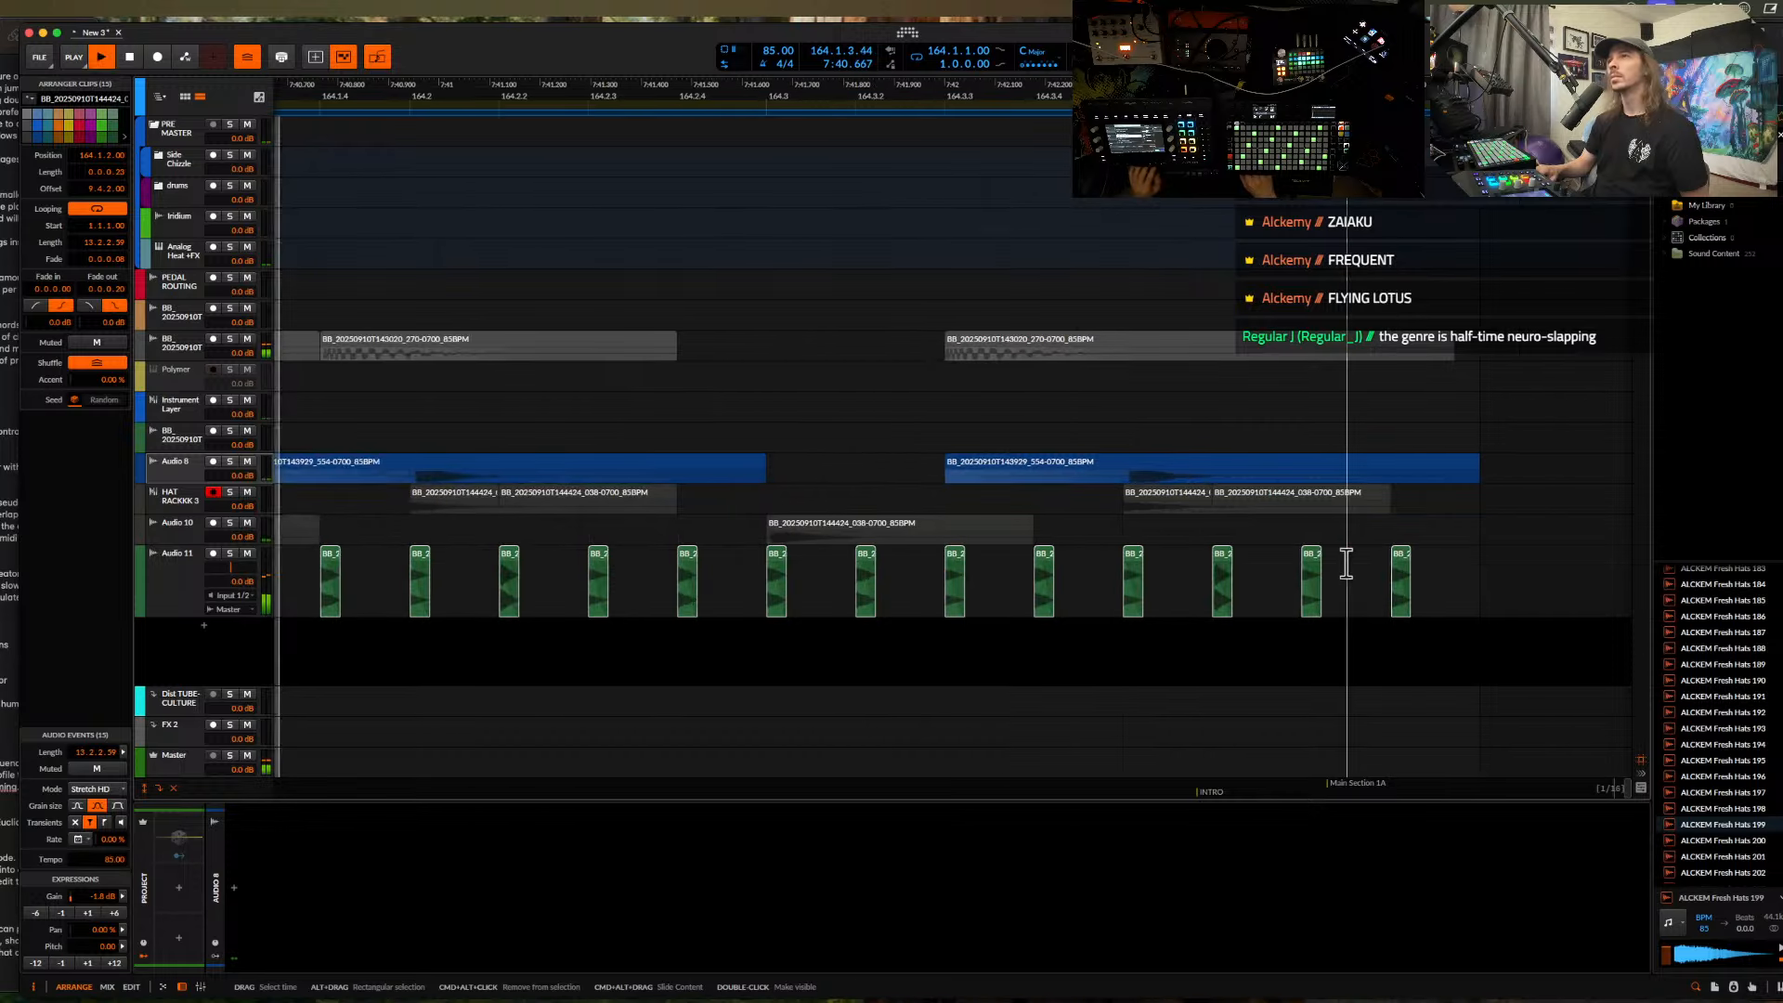
pyautogui.scroll(-3, 685, 553)
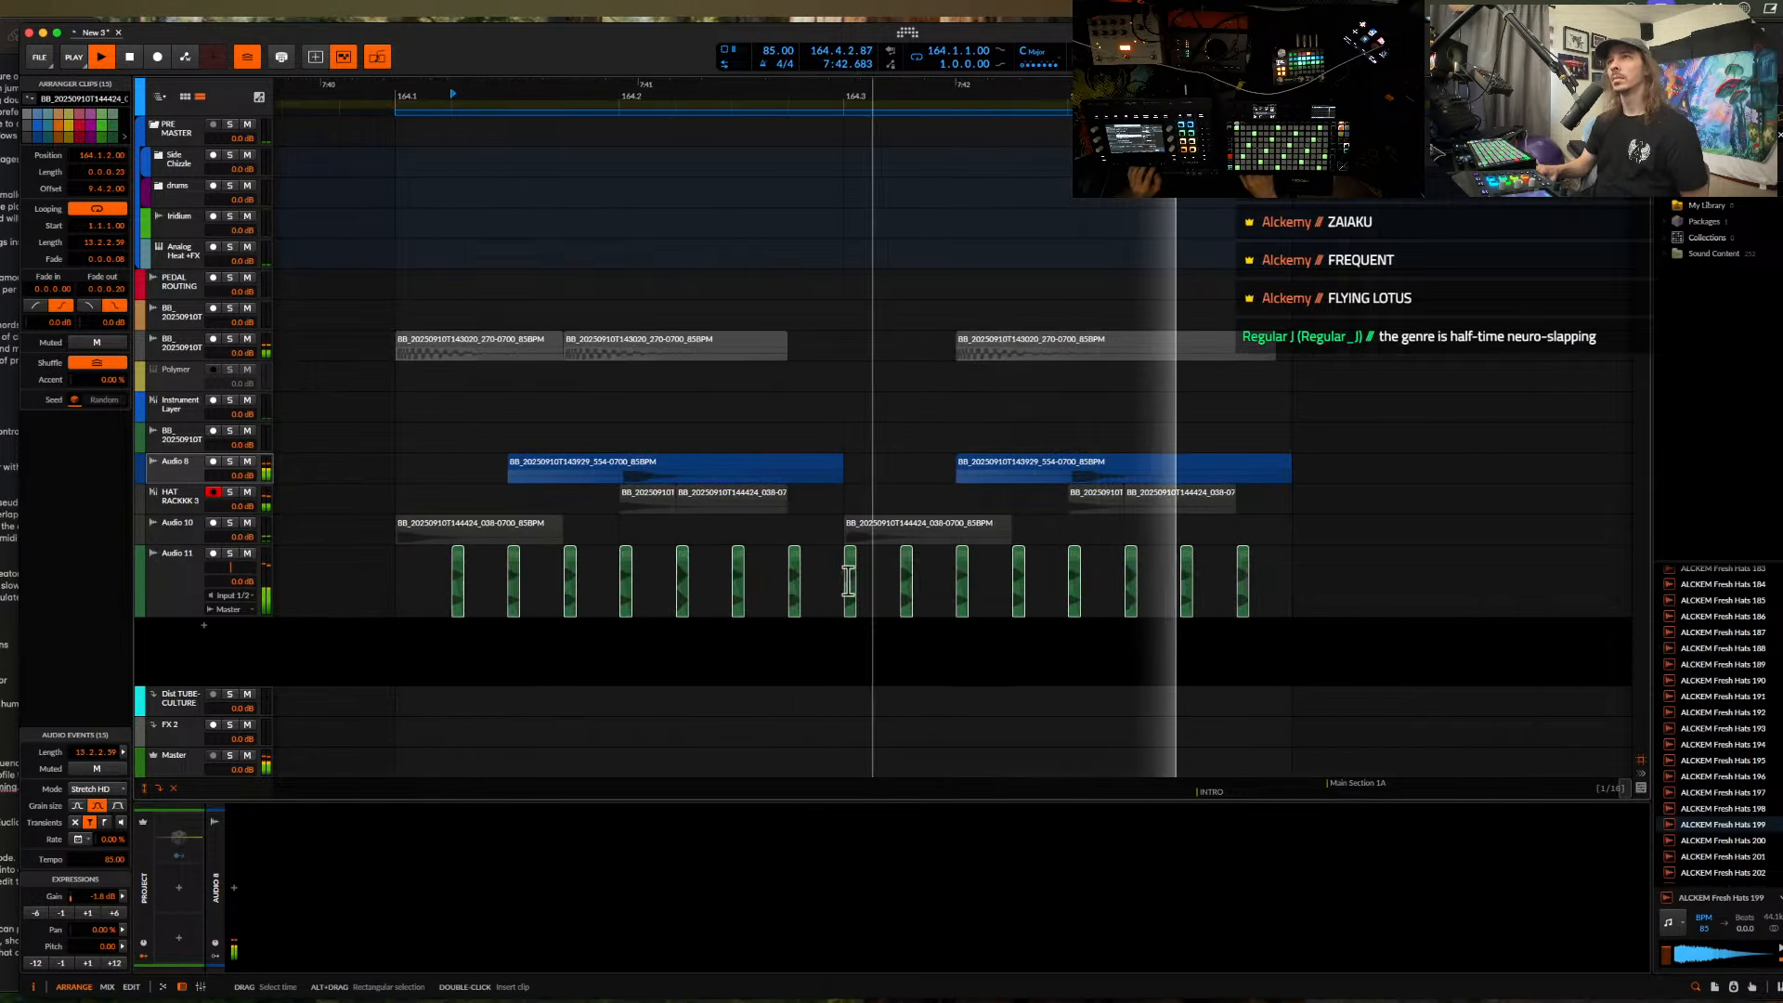
pyautogui.click(503, 527)
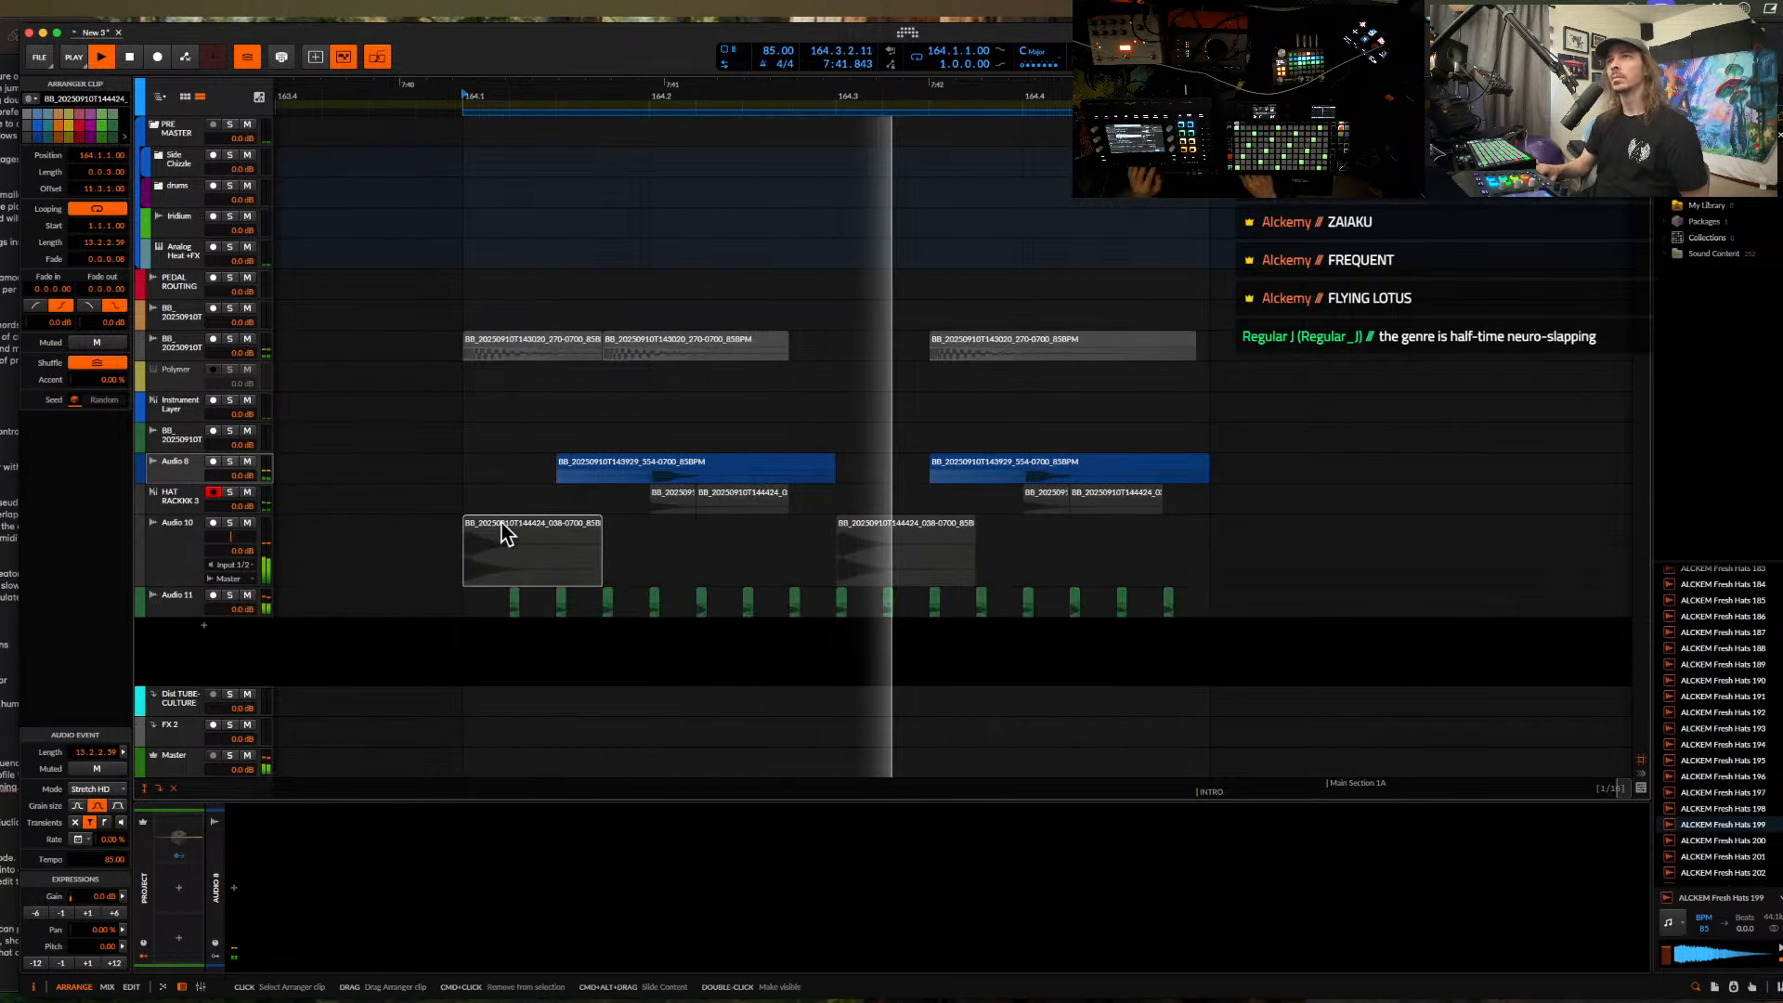
pyautogui.scroll(3, 572, 520)
pyautogui.scroll(-4, 626, 494)
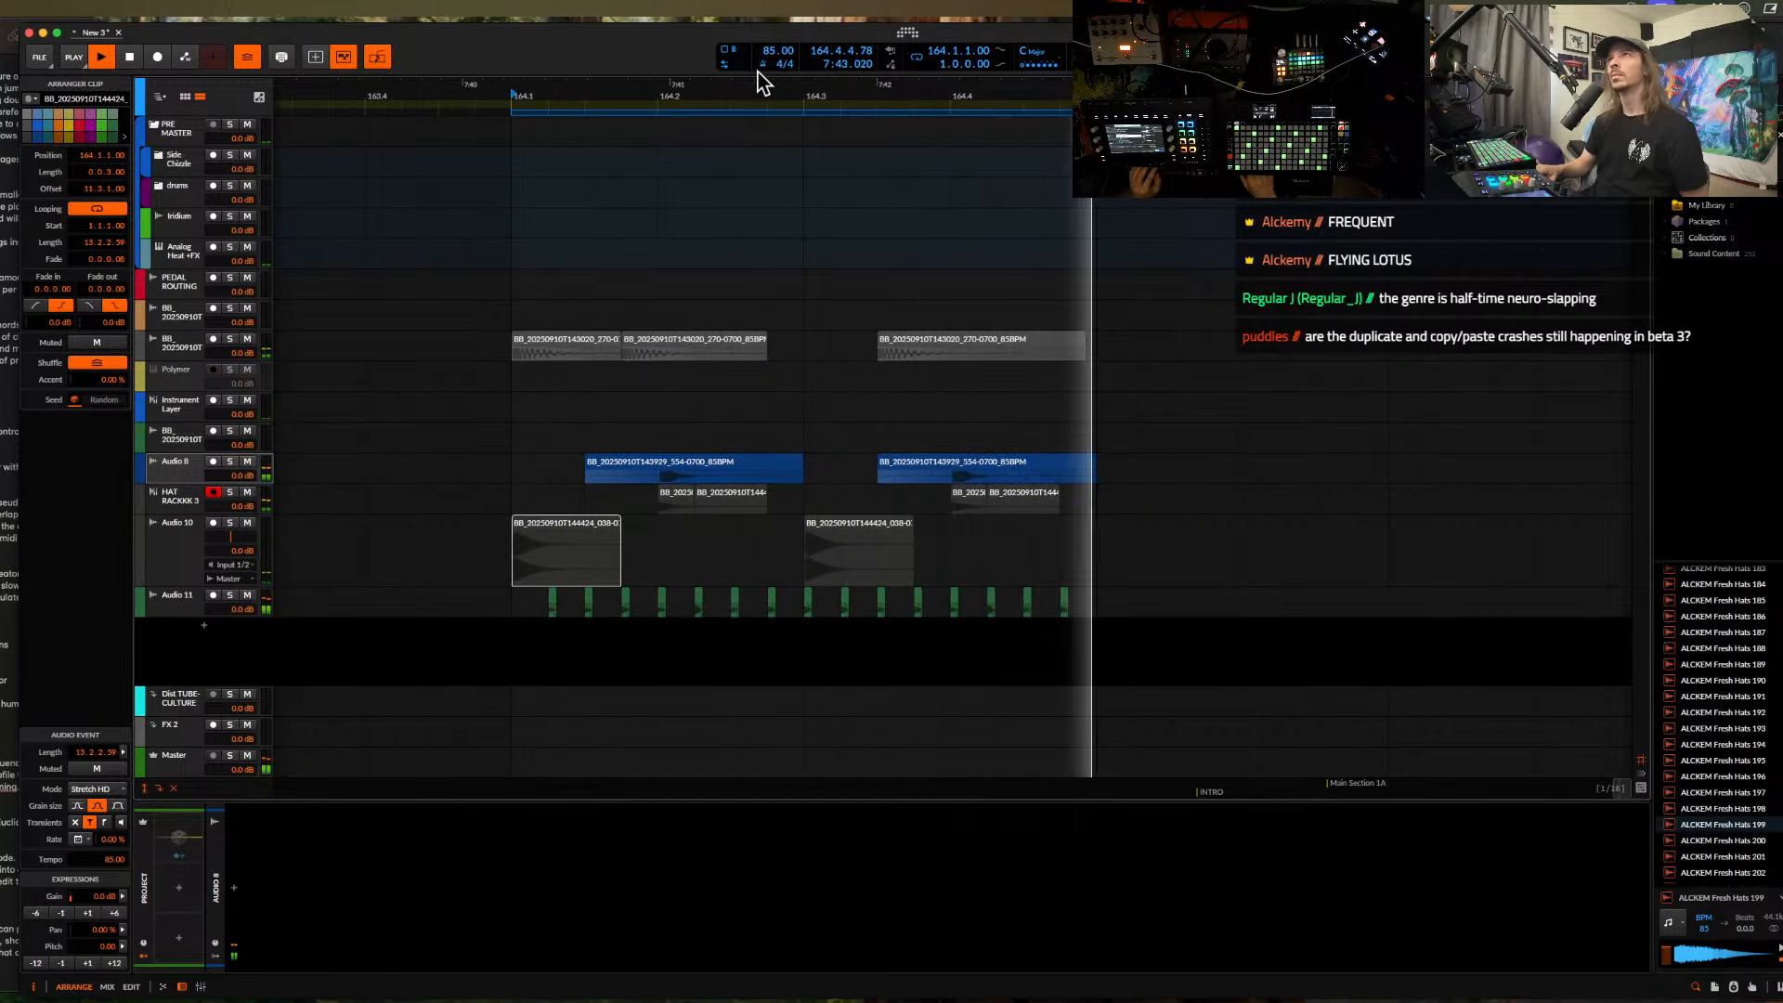
pyautogui.scroll(5, 515, 310)
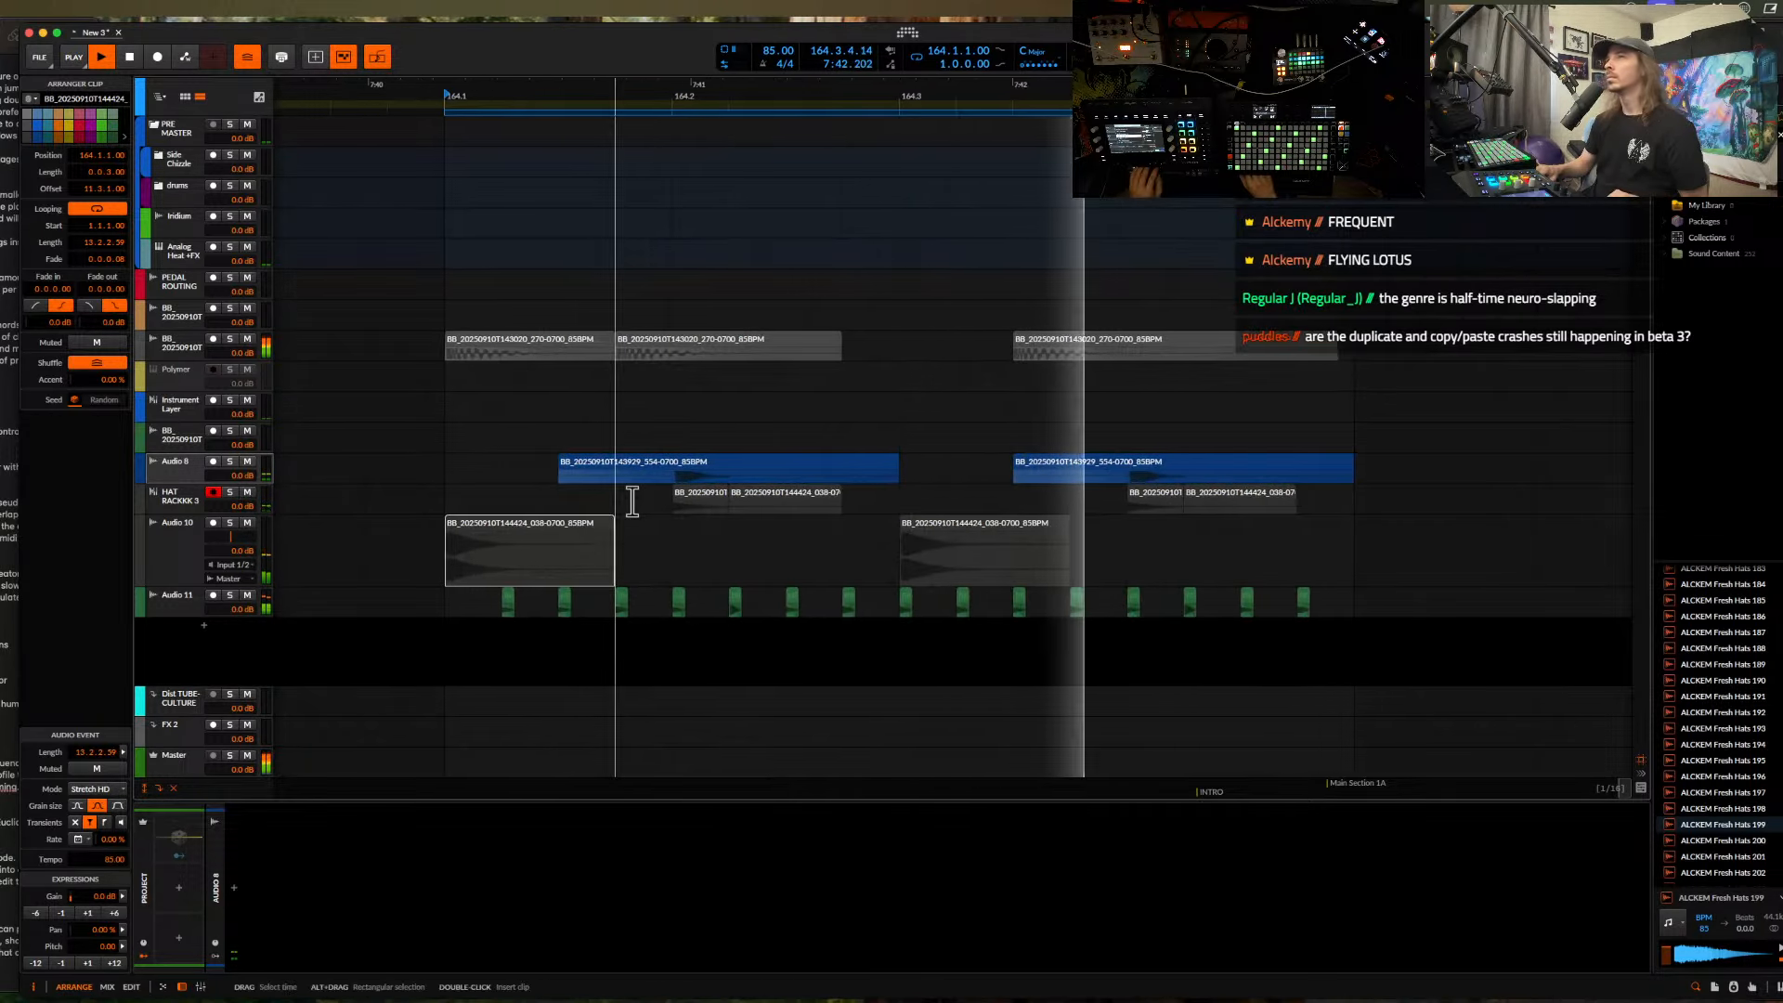
pyautogui.scroll(-1, 646, 383)
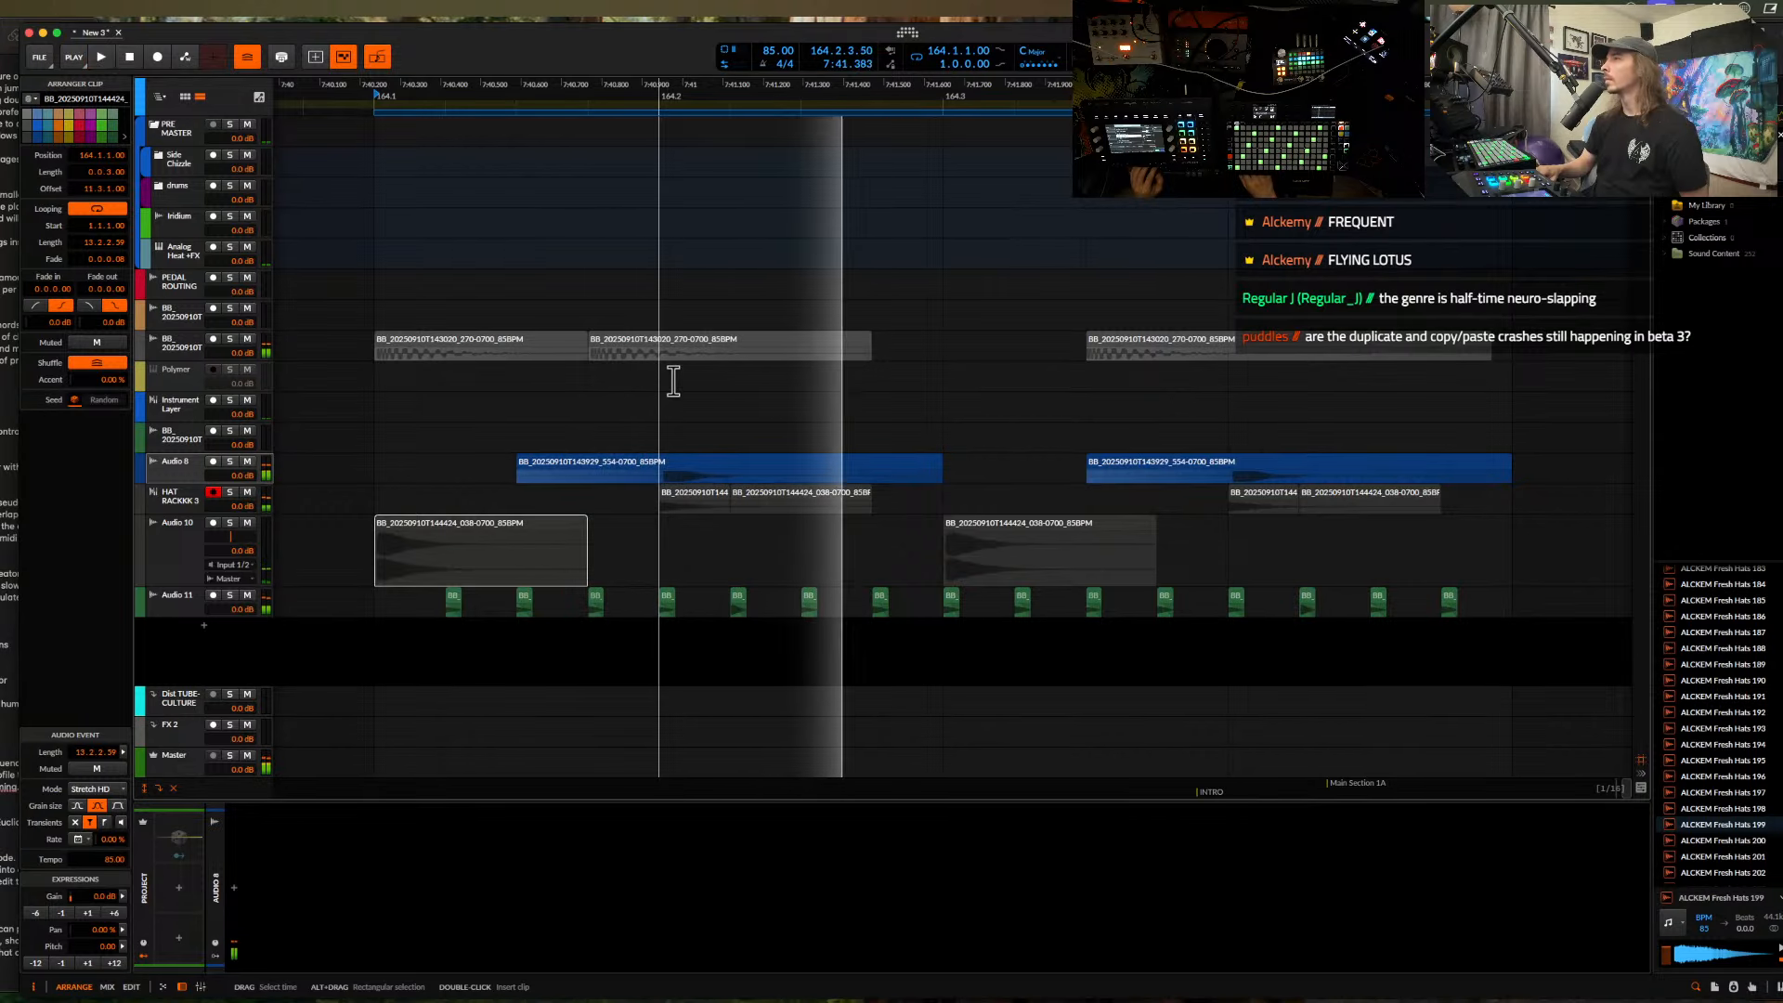
pyautogui.press('space')
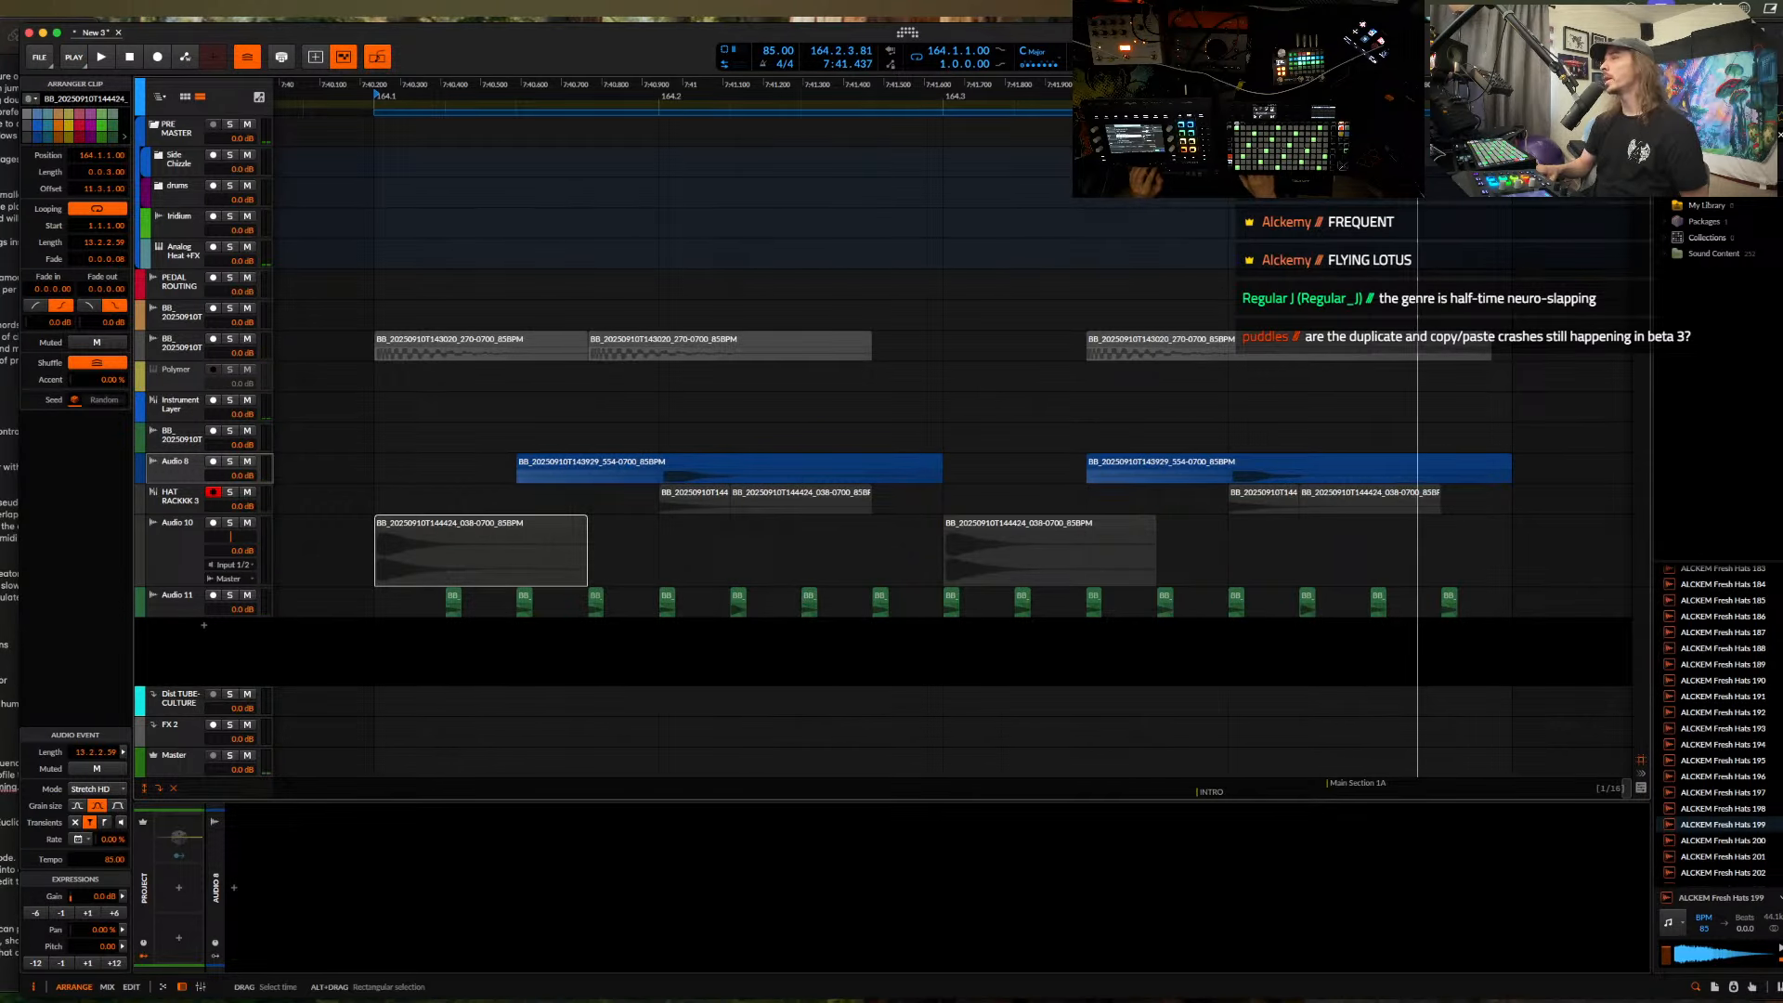
# - Shorten the 143020 clip at 164.1.4 to a length of 0.0.1.00, ending at 164.2
pyautogui.click(634, 355)
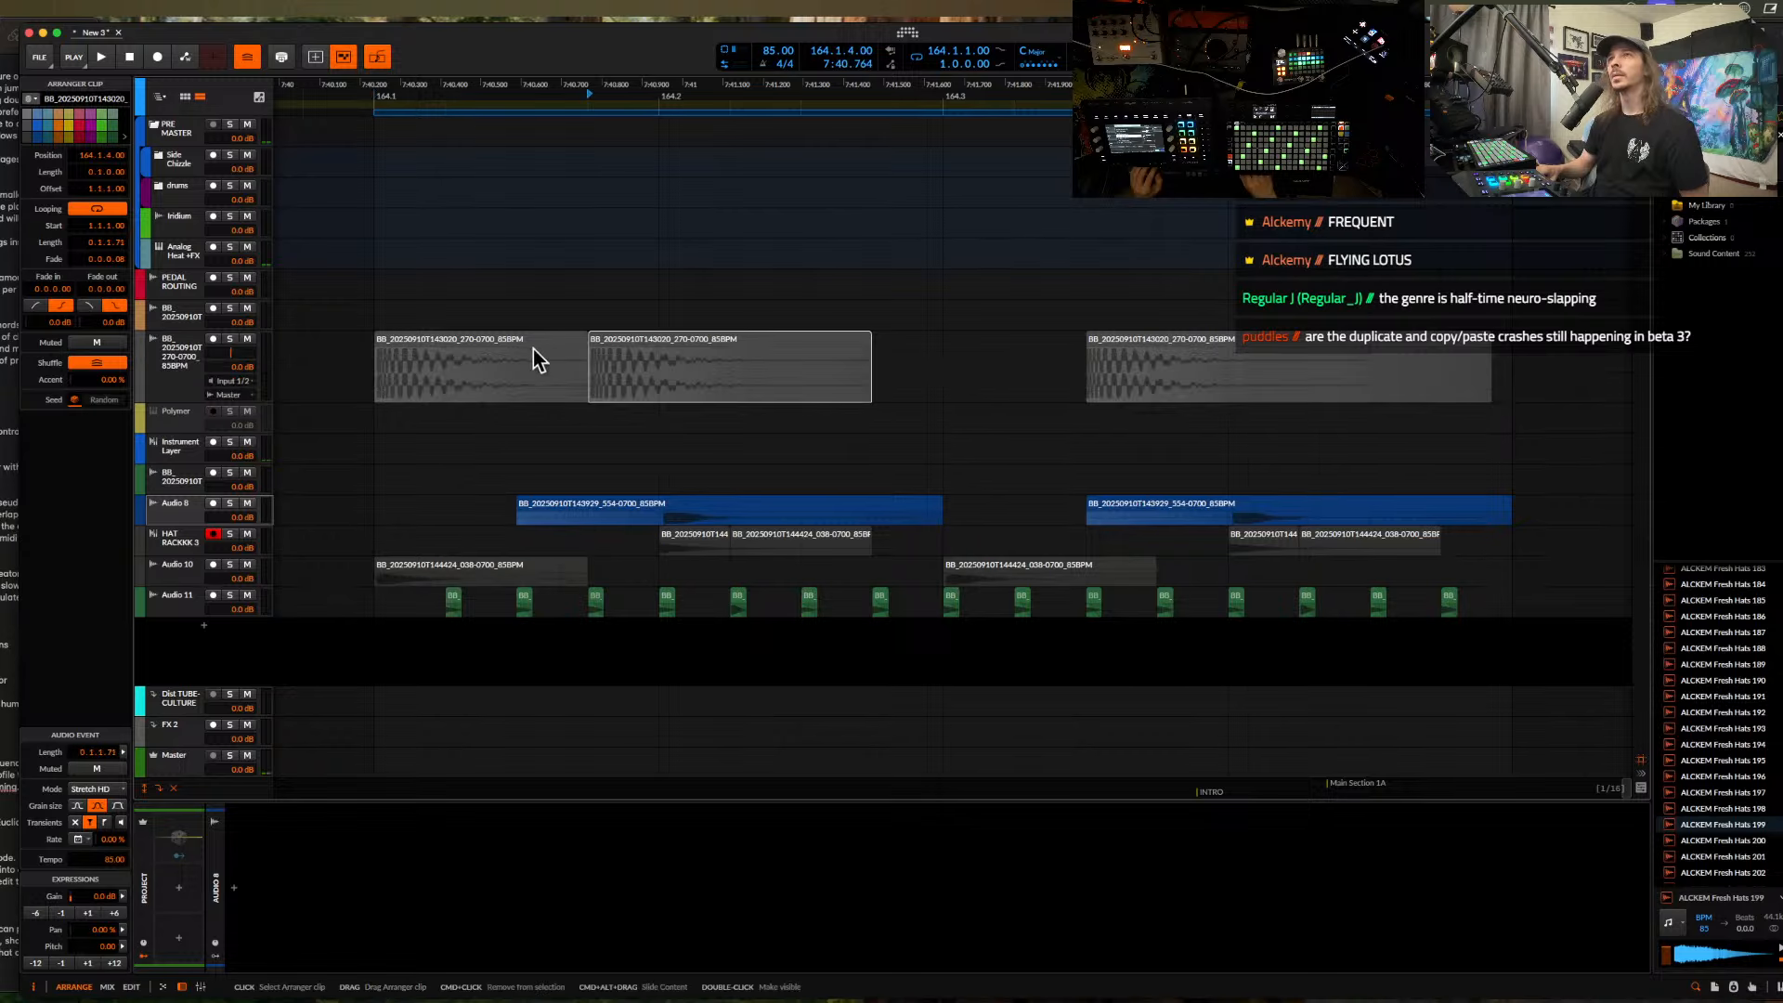
pyautogui.click(532, 354)
pyautogui.scroll(3, 521, 345)
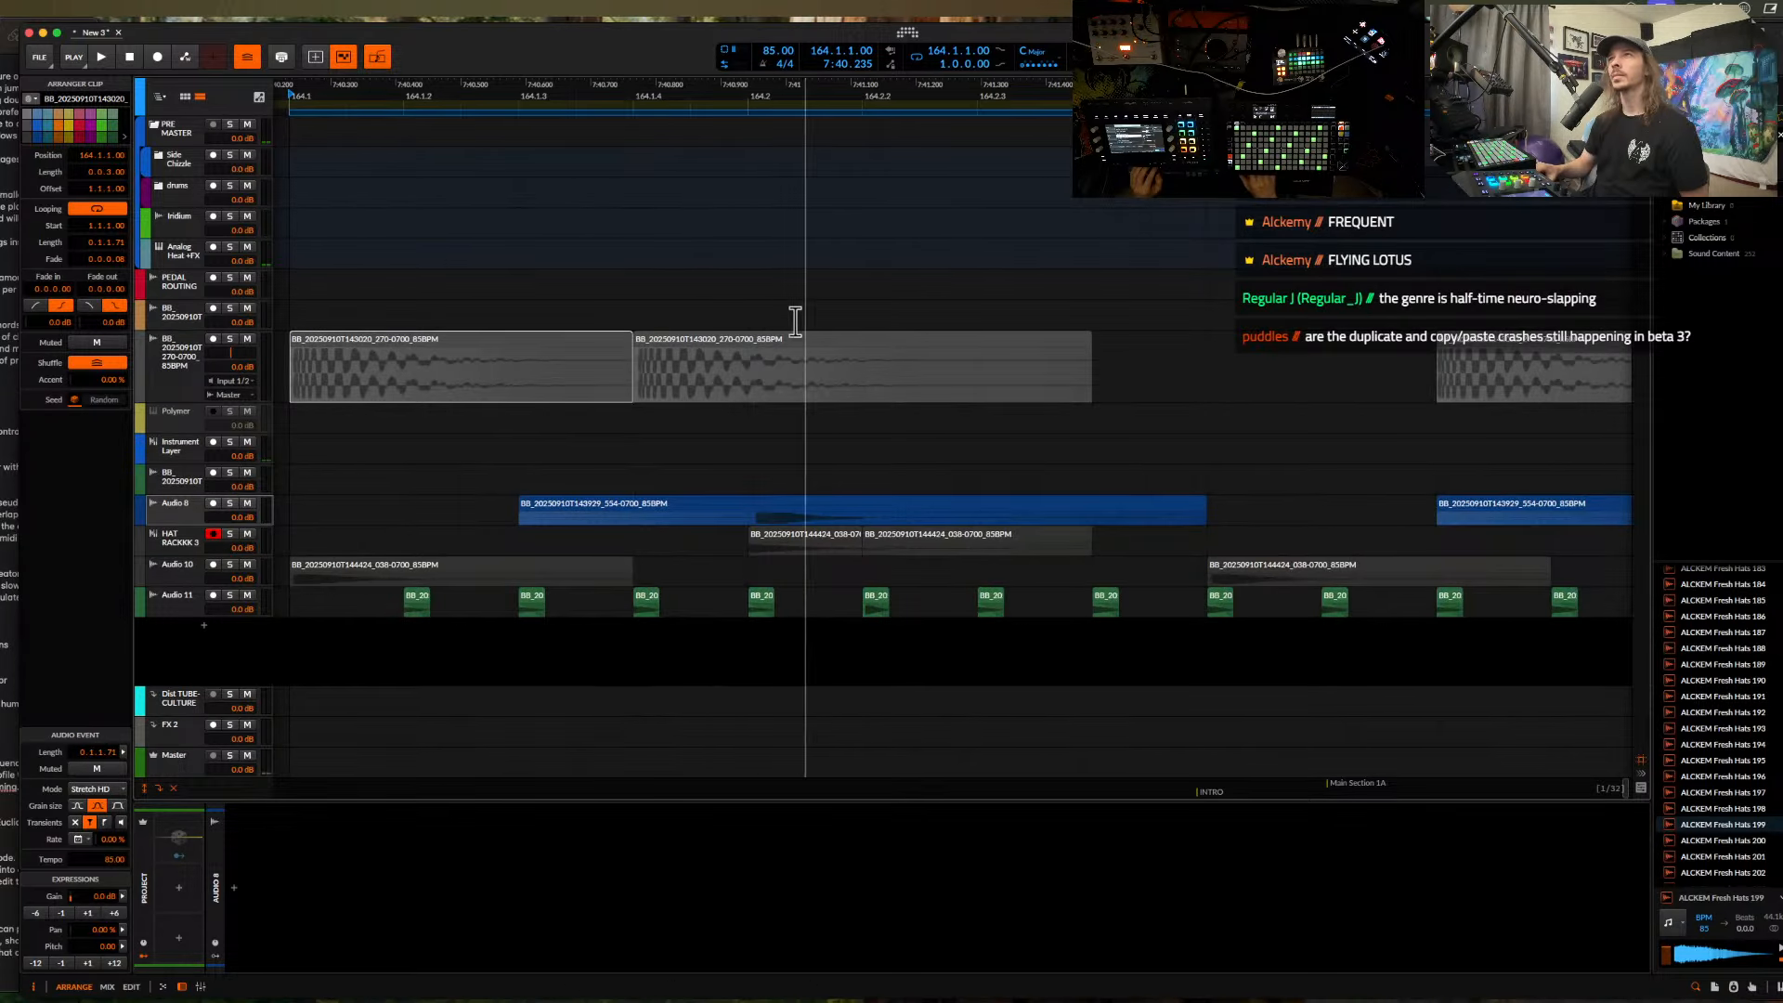
pyautogui.moveTo(1088, 351); pyautogui.dragTo(752, 349)
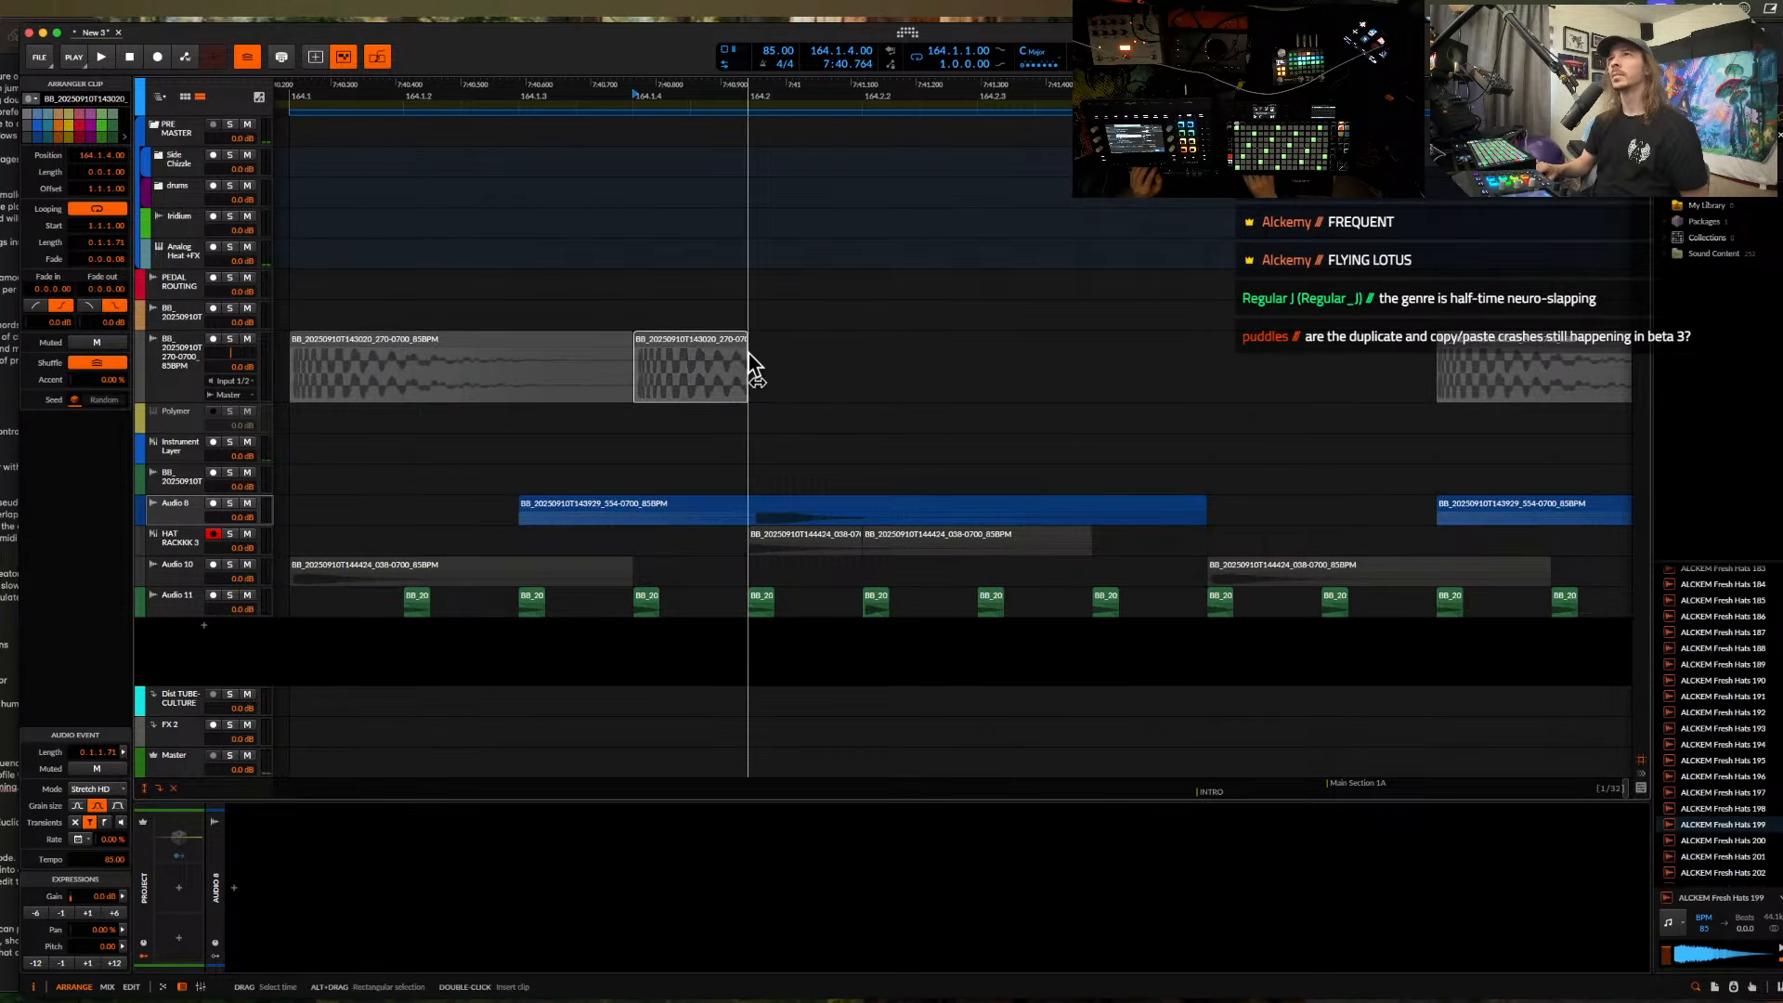
# - Trim the first Audio 10 clip at 164.1.1 to a length of 0.0.1.00
pyautogui.scroll(-2, 683, 370)
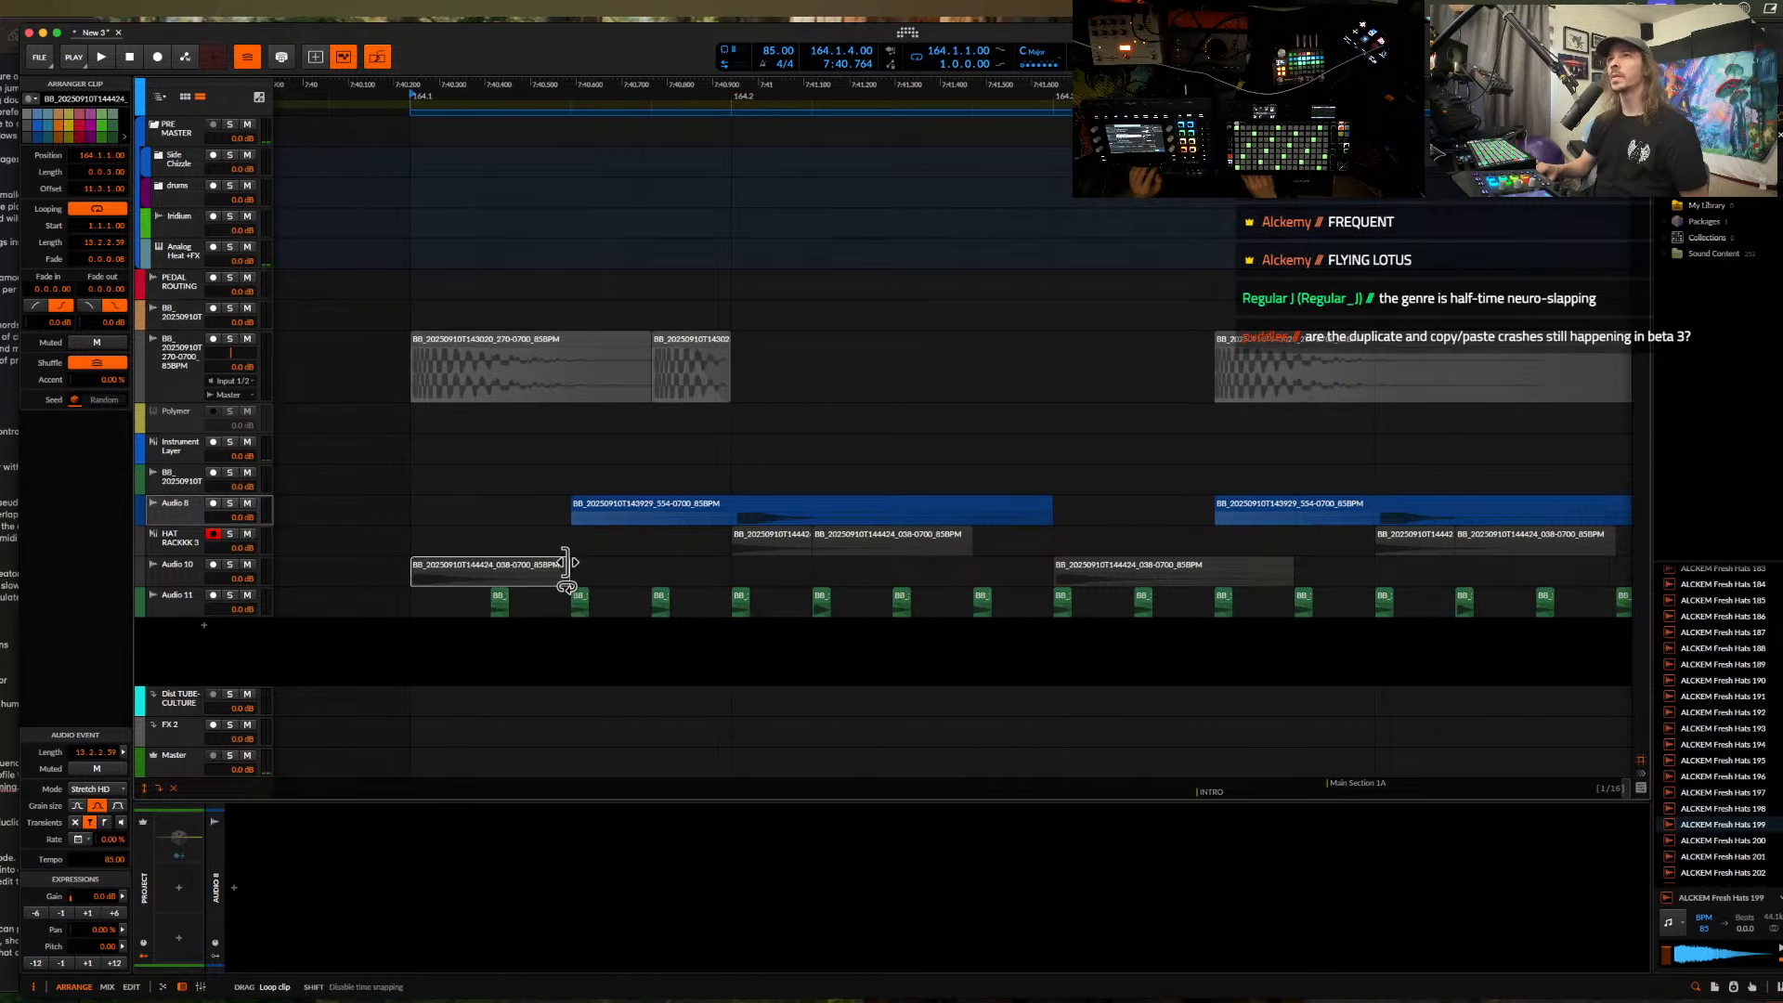
pyautogui.scroll(3, 762, 539)
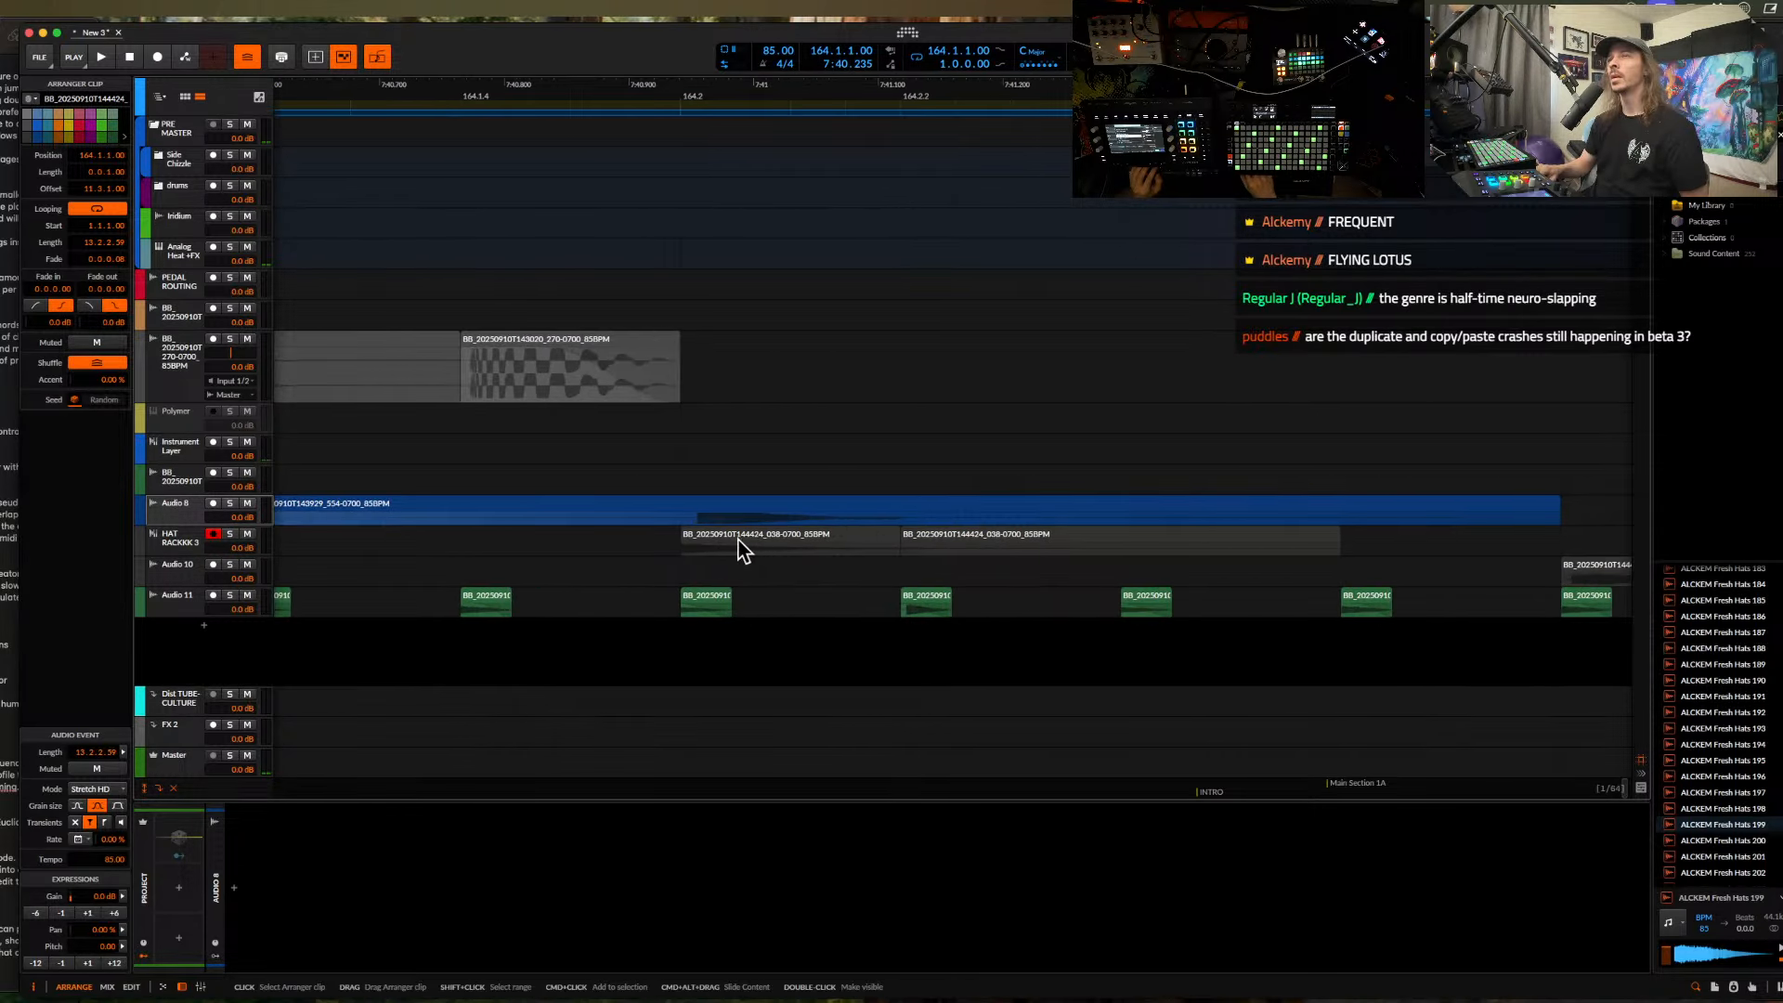
pyautogui.scroll(-3, 740, 548)
# - Delete the HAT RACKKK track's clip at 164.2.2 and trim the Audio 10 clip at 164.3.1 to 0.0.1.00
pyautogui.click(815, 540)
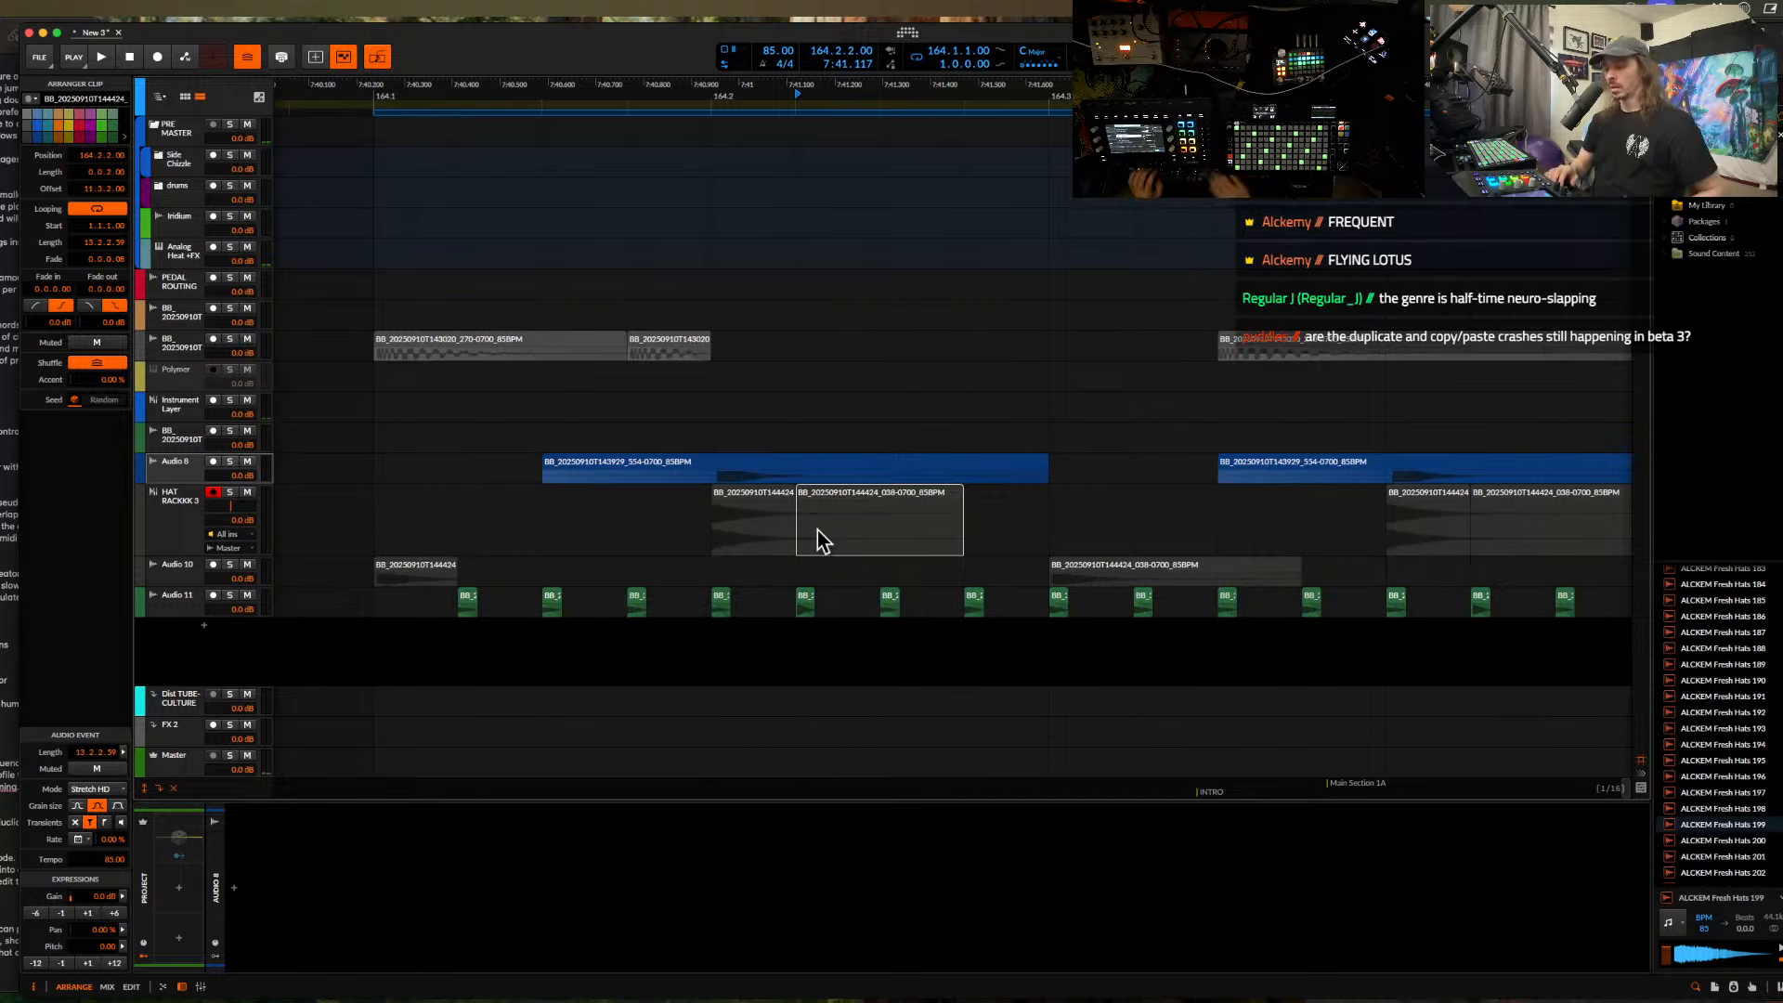
pyautogui.press('Delete')
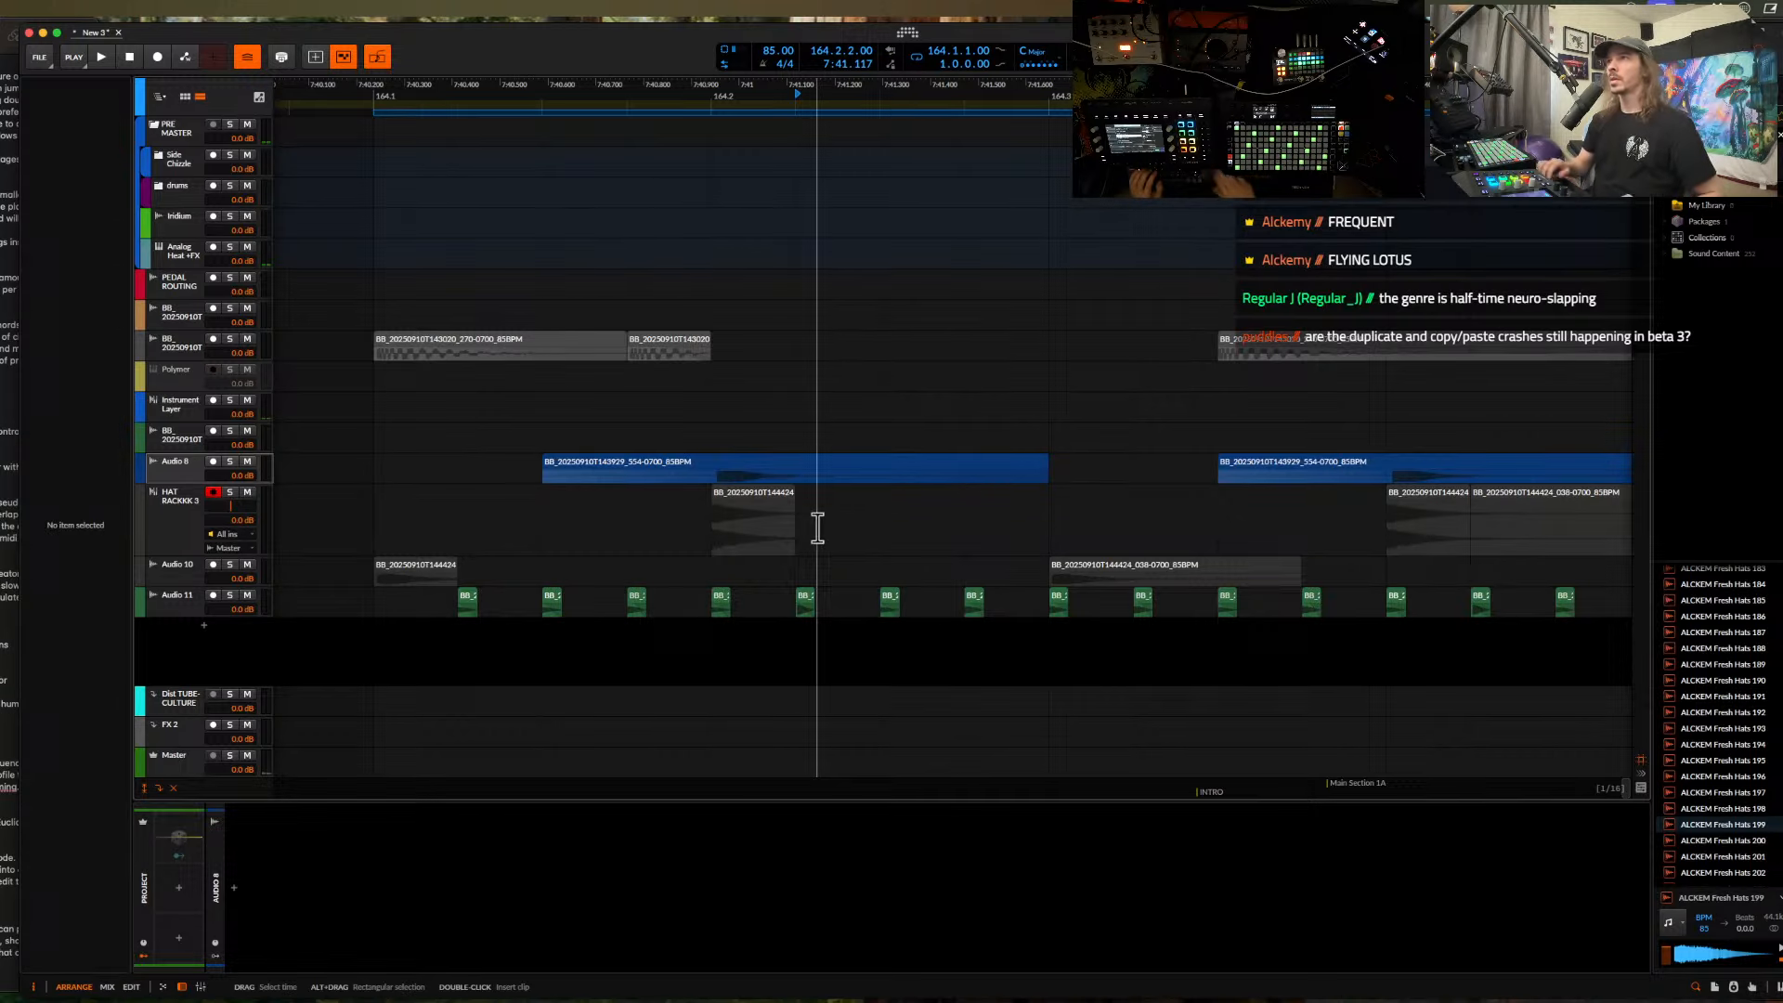
pyautogui.click(1303, 561)
pyautogui.moveTo(1299, 555); pyautogui.dragTo(1135, 555)
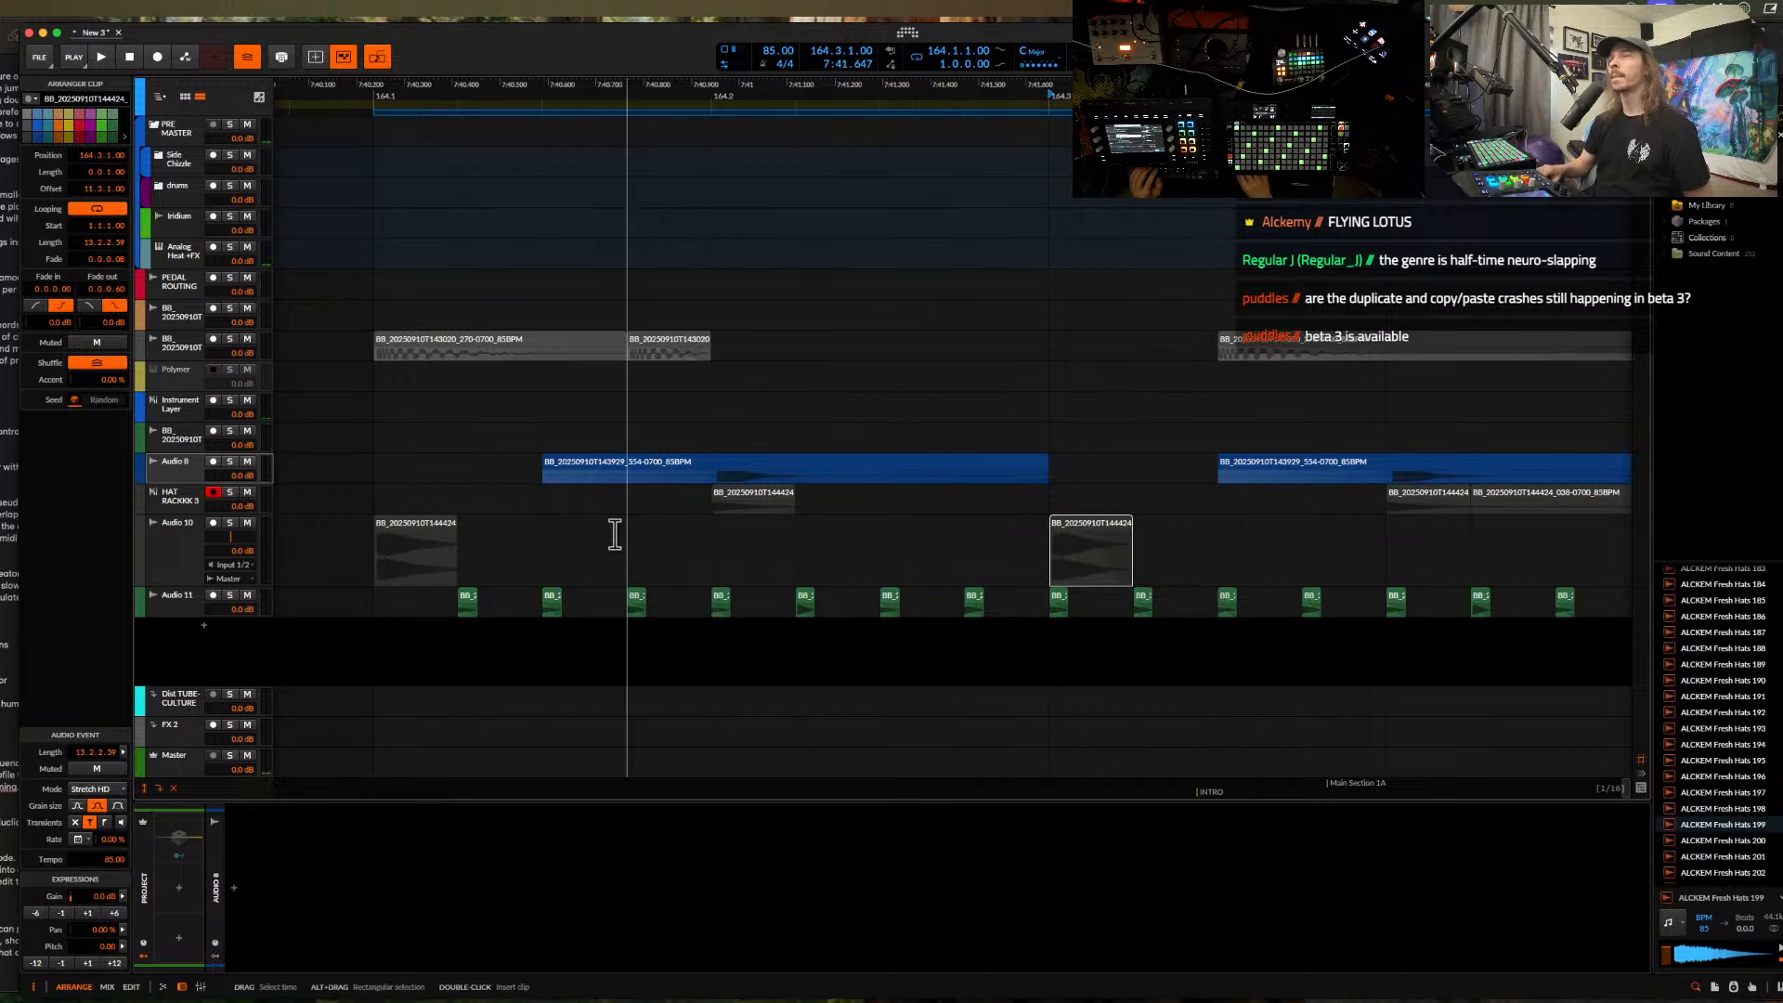
# - Move the boundary between the first two 143020 clips to 164.1.3, making the first clip 0.0.2.00 long
pyautogui.hscroll(5, 932, 475)
pyautogui.click(1011, 493)
pyautogui.scroll(2, 1010, 493)
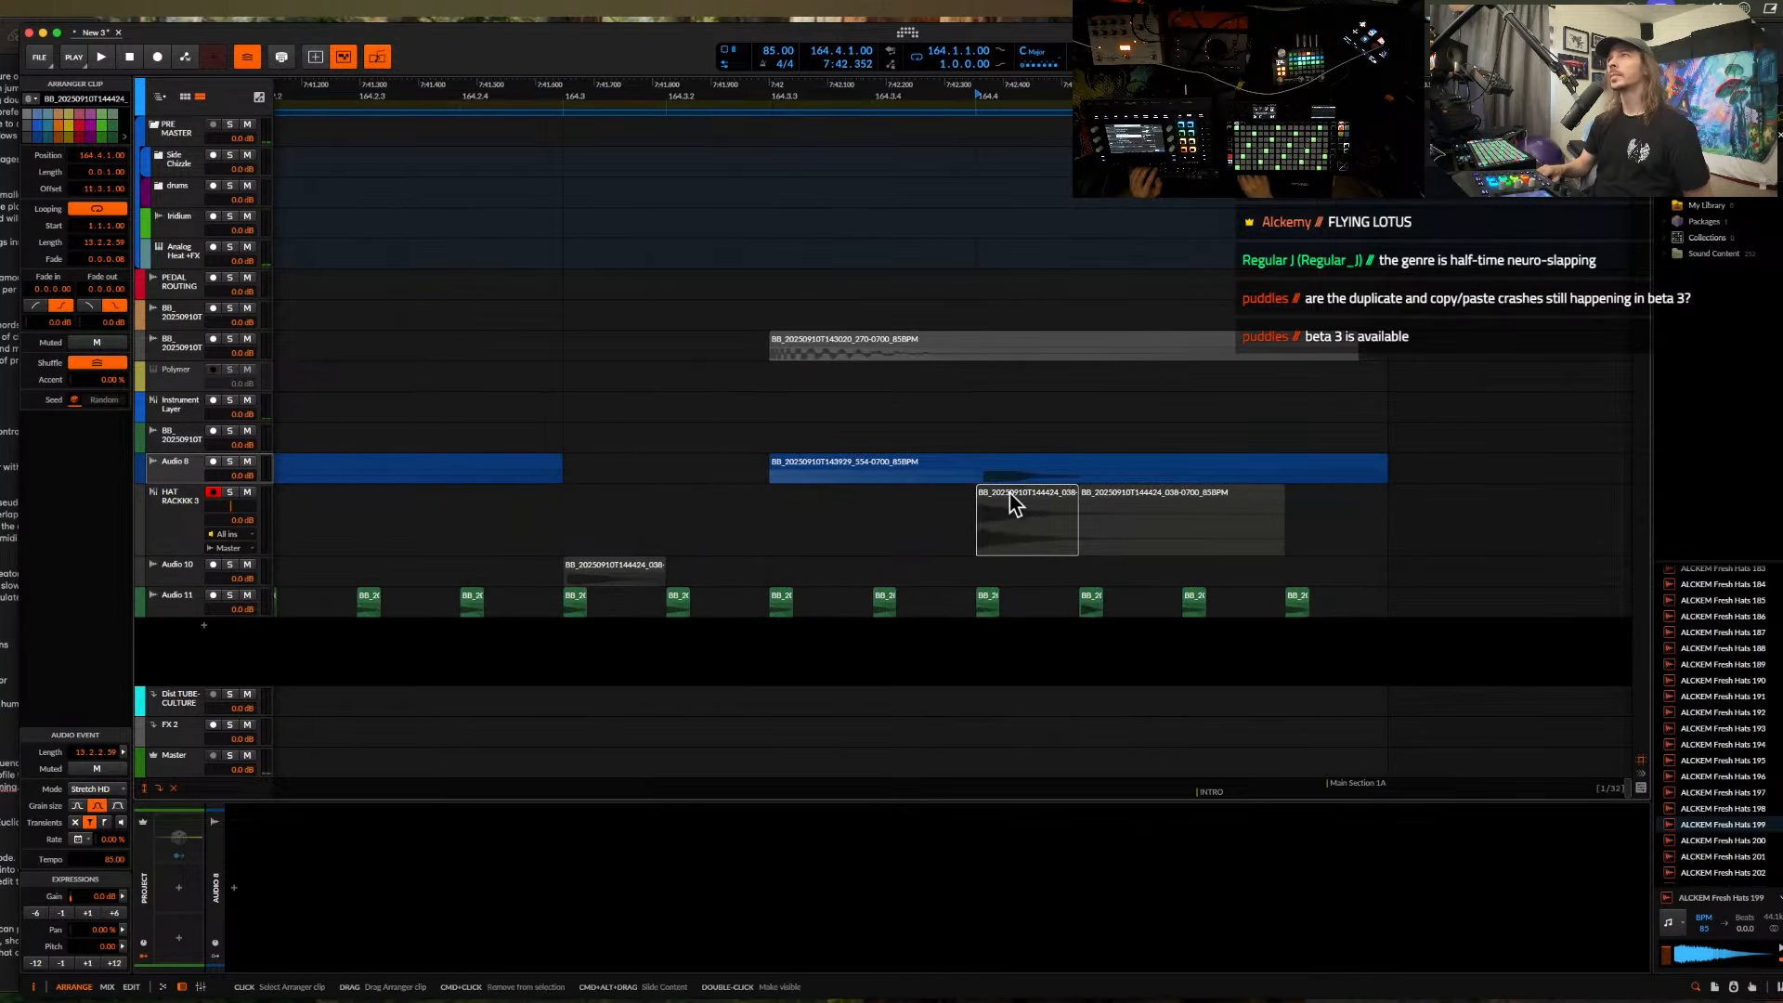
pyautogui.scroll(-4, 920, 502)
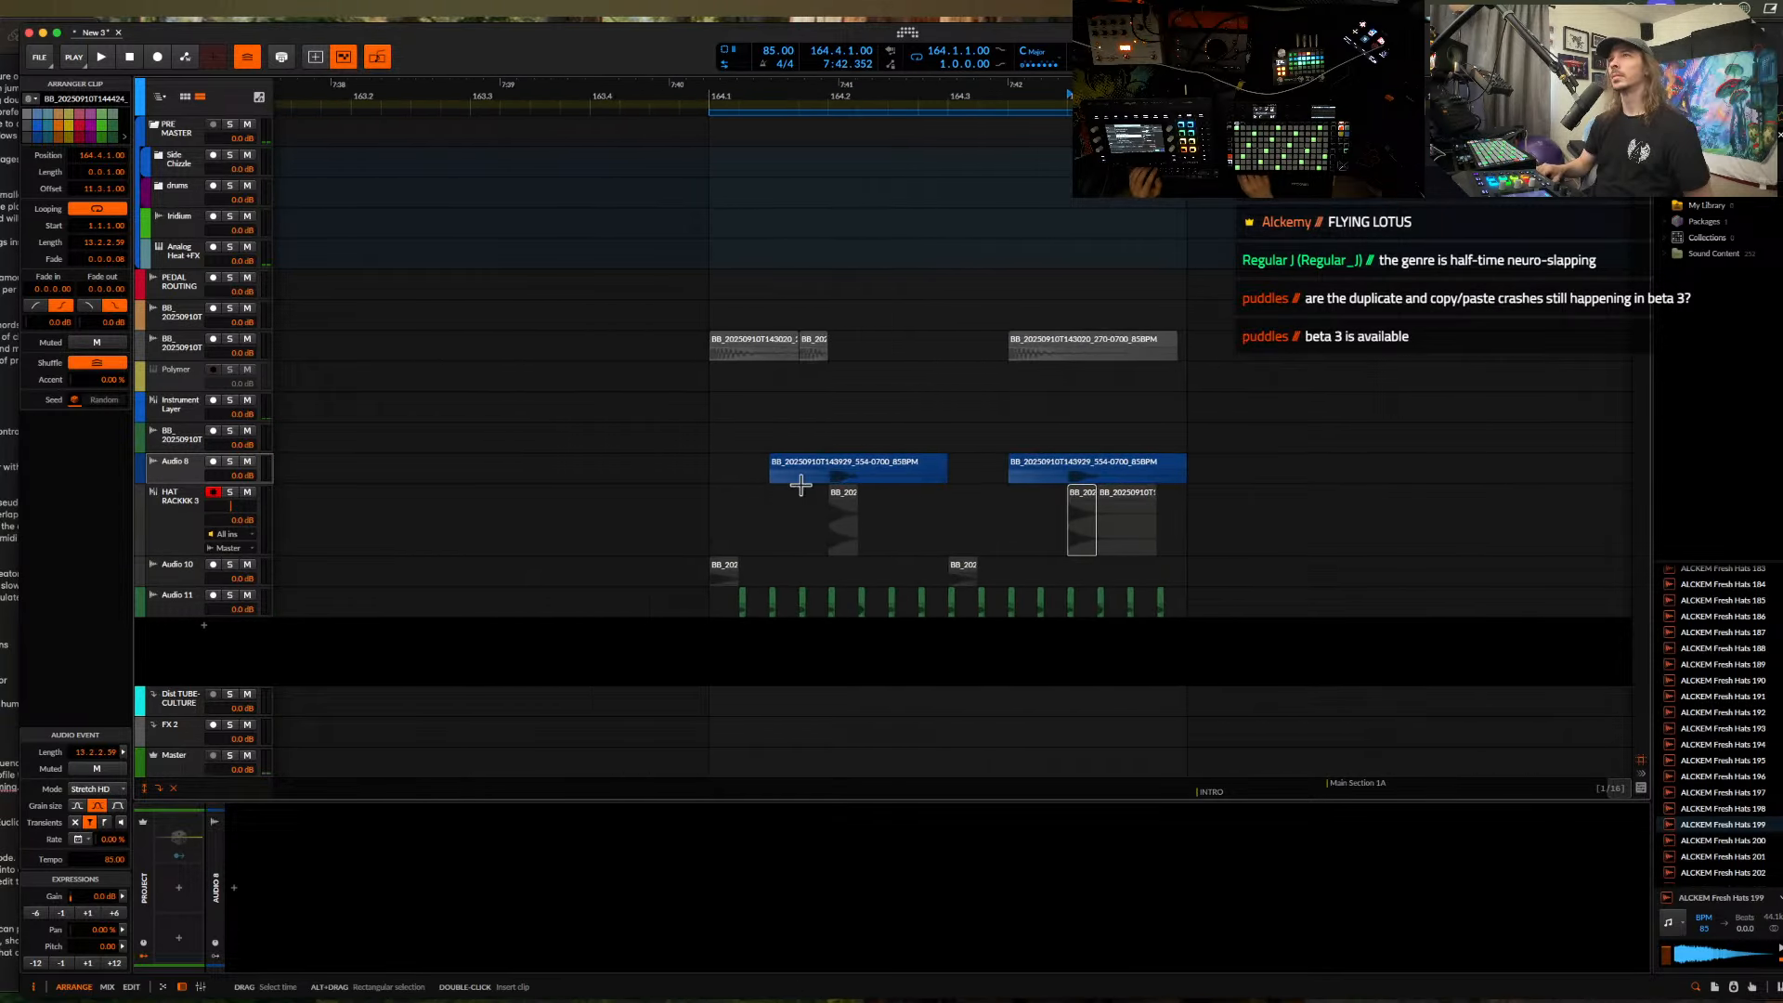
pyautogui.click(725, 360)
pyautogui.scroll(2, 725, 360)
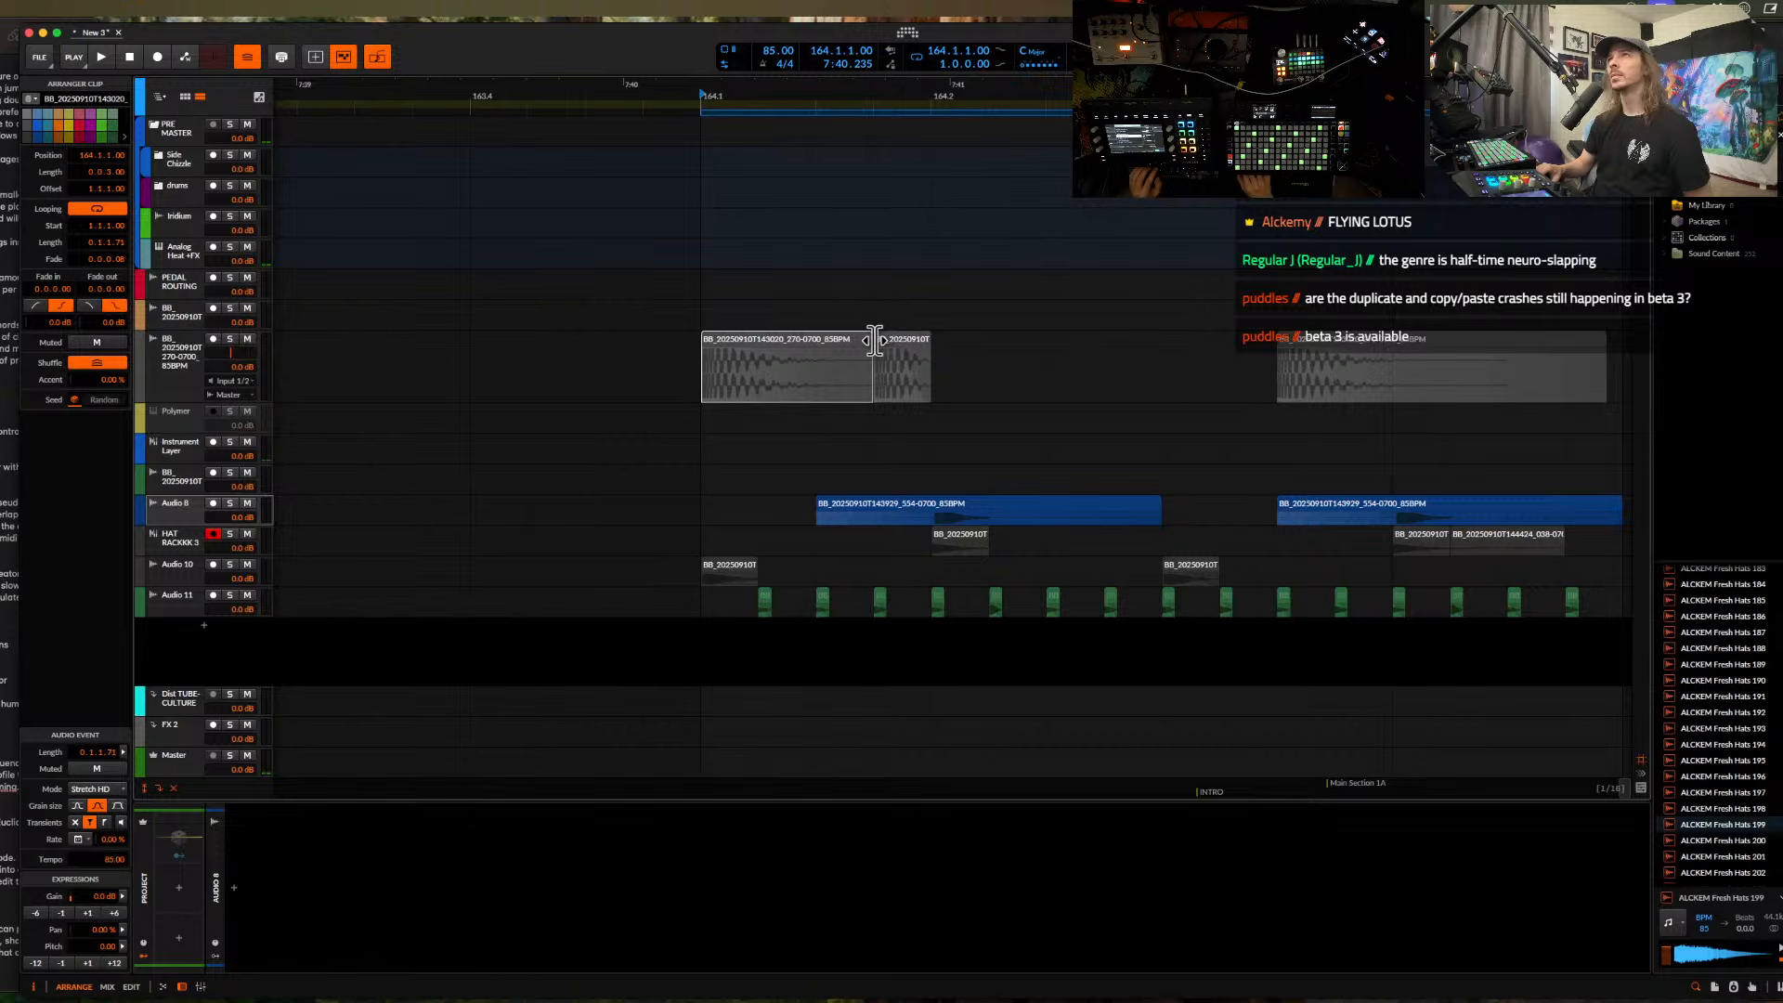
pyautogui.press('Escape')
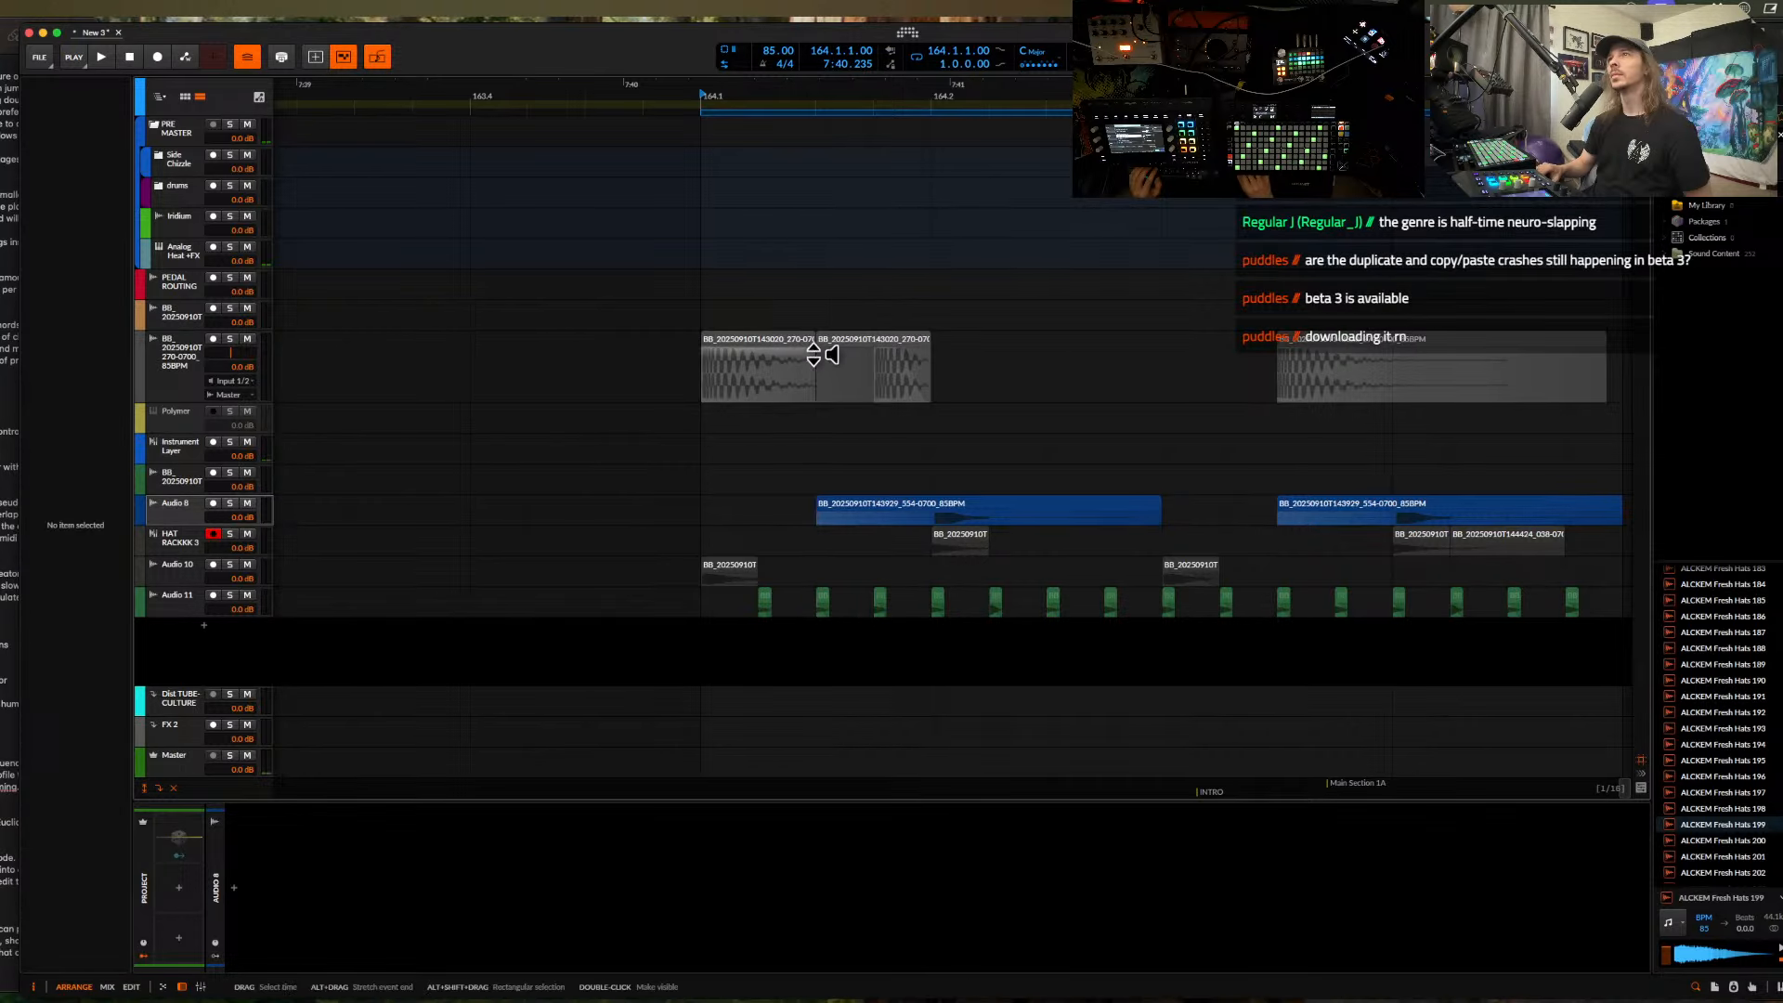
# - Play the loop from 164.1.1, stop it, and slide the audio inside the second 143020 clip slightly later
pyautogui.click(729, 364)
pyautogui.press('space')
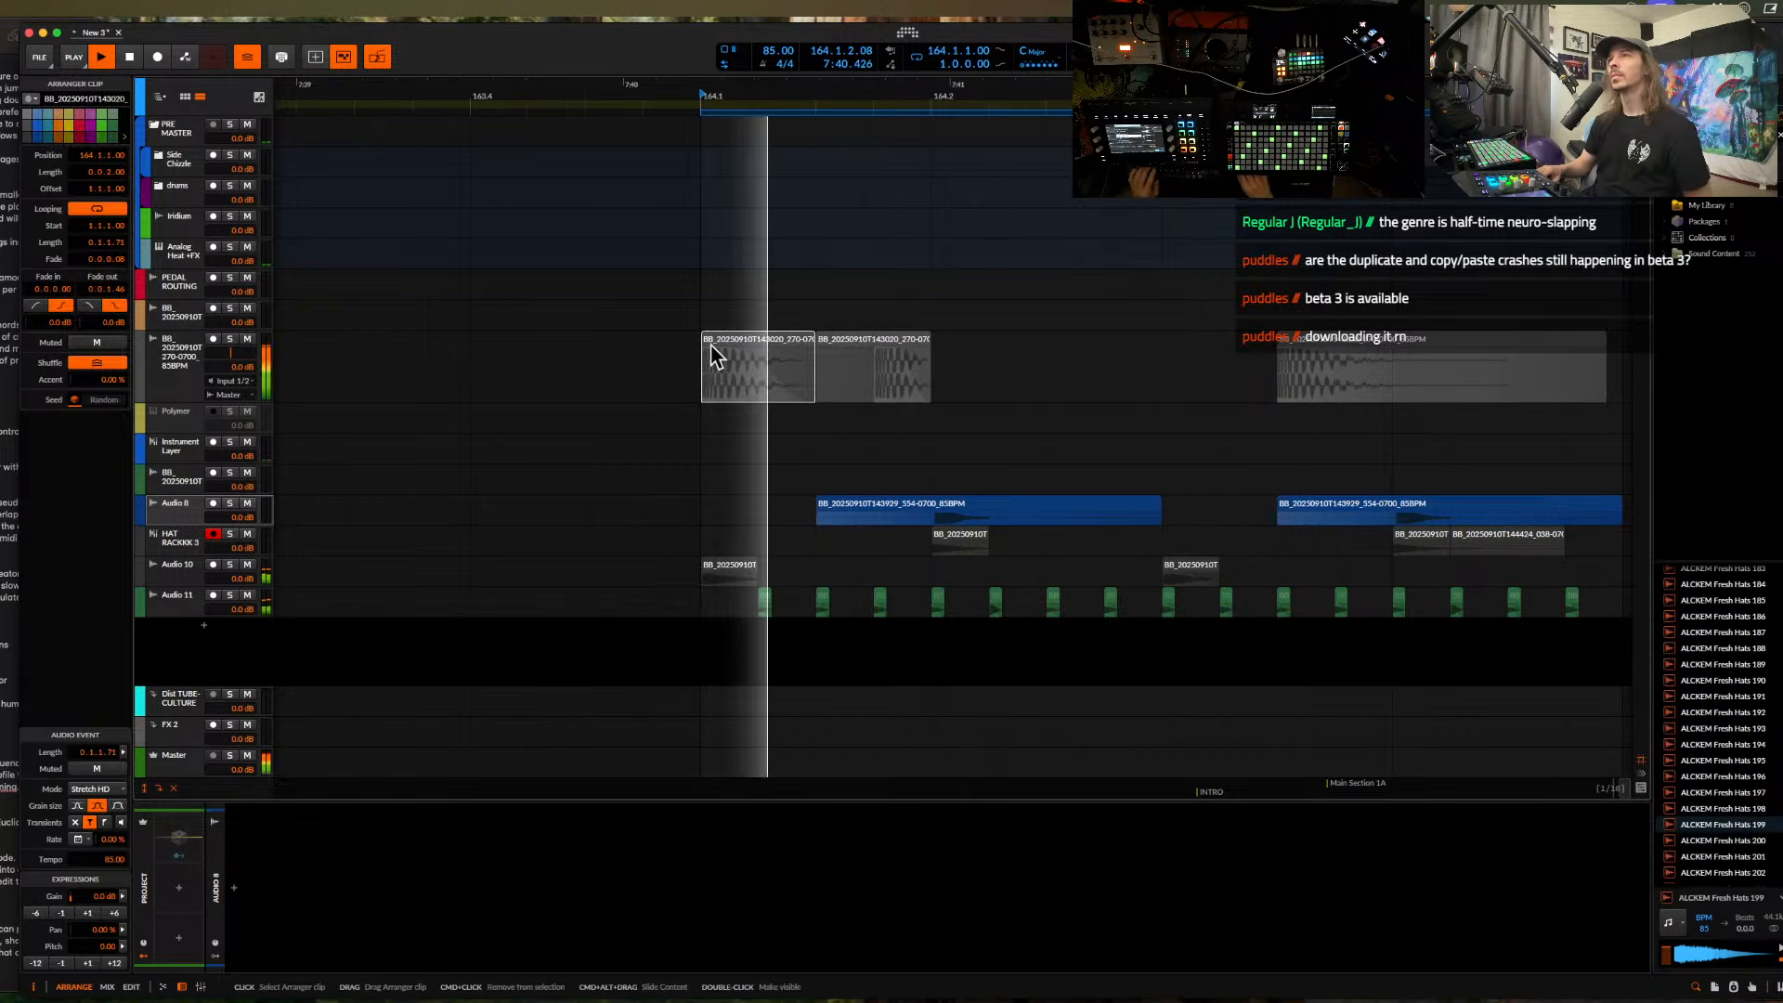
pyautogui.press('space')
pyautogui.press('space')
pyautogui.scroll(10, 847, 367)
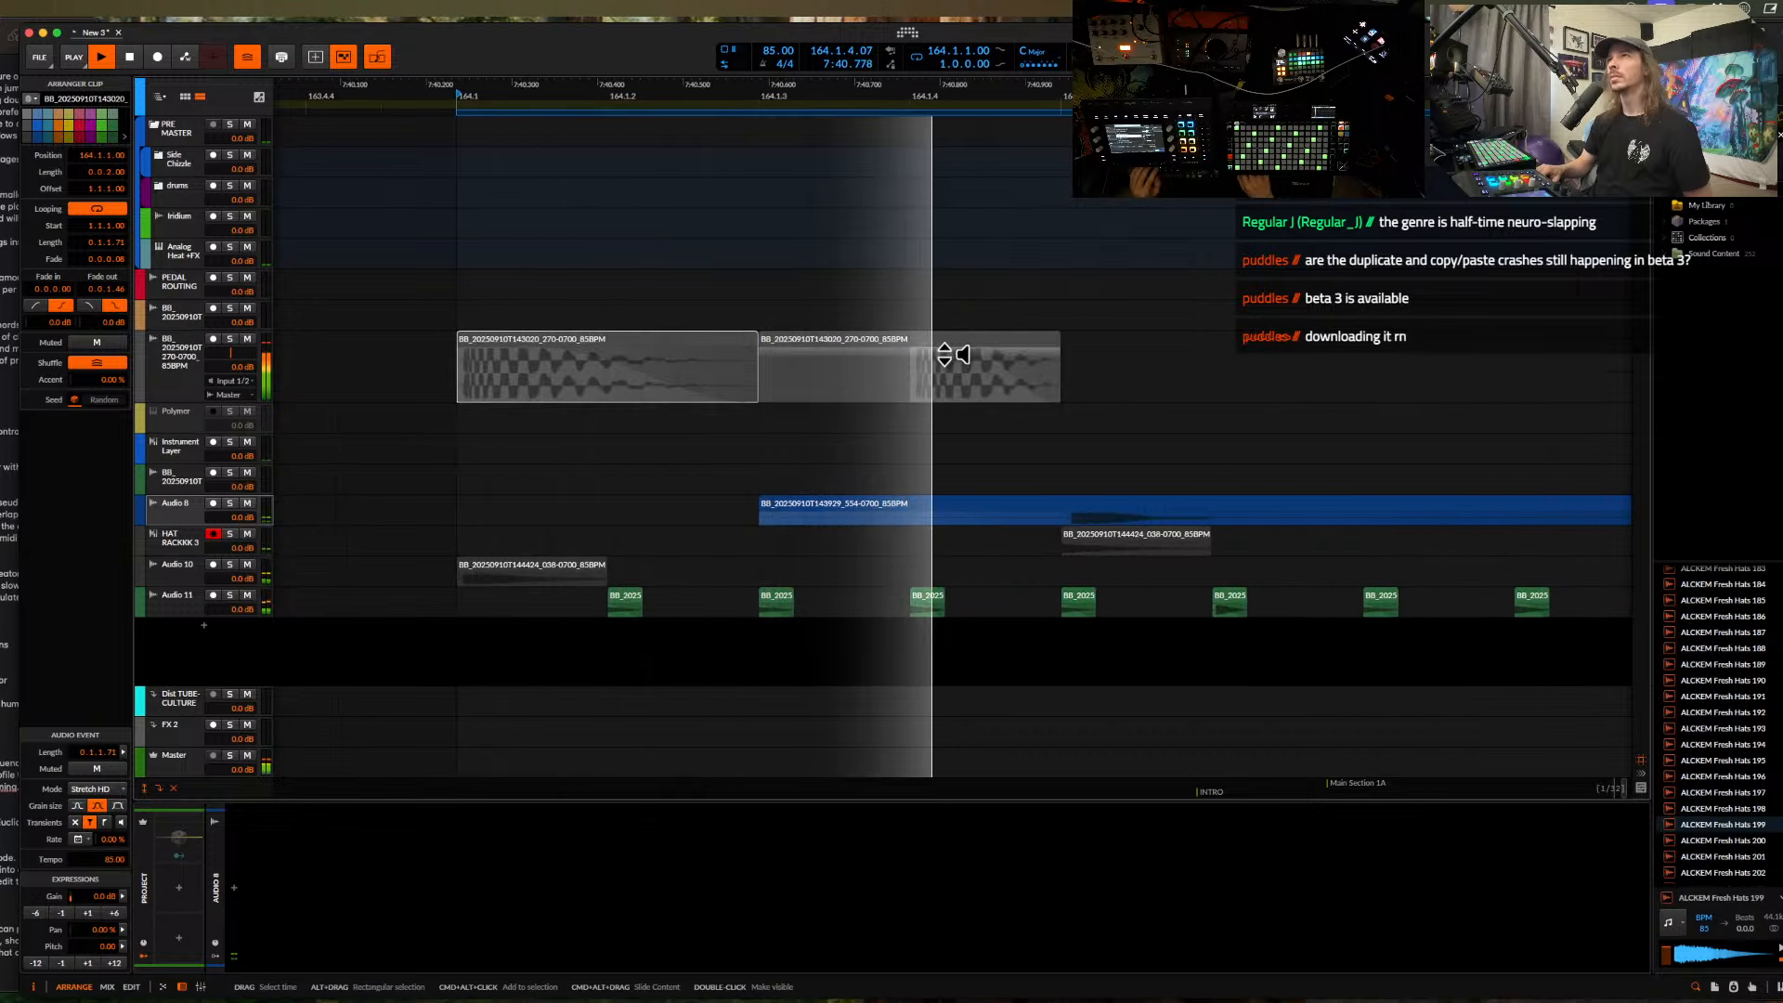
pyautogui.press('space')
pyautogui.moveTo(945, 396); pyautogui.dragTo(958, 392)
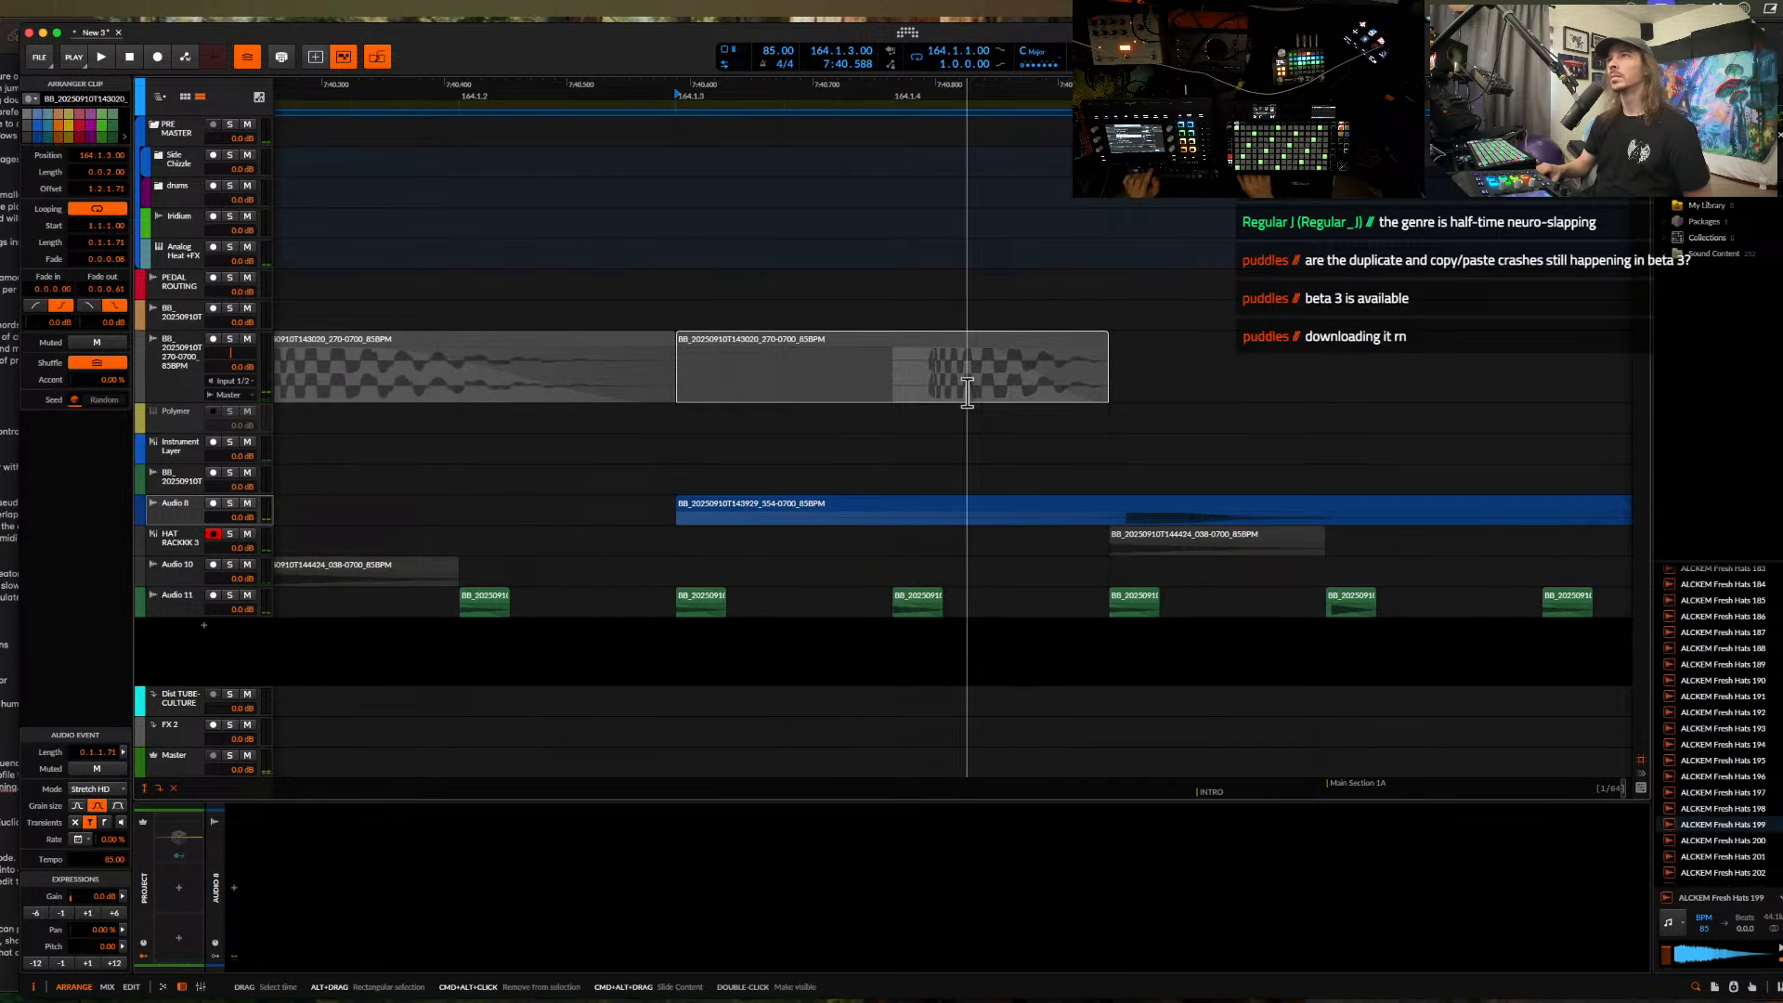
# - Audition the first 143020 clip, shorten it to 0.0.1.89, and start the second clip at 164.1.4 with a length of 0.0.1.00
pyautogui.click(637, 350)
pyautogui.press('space')
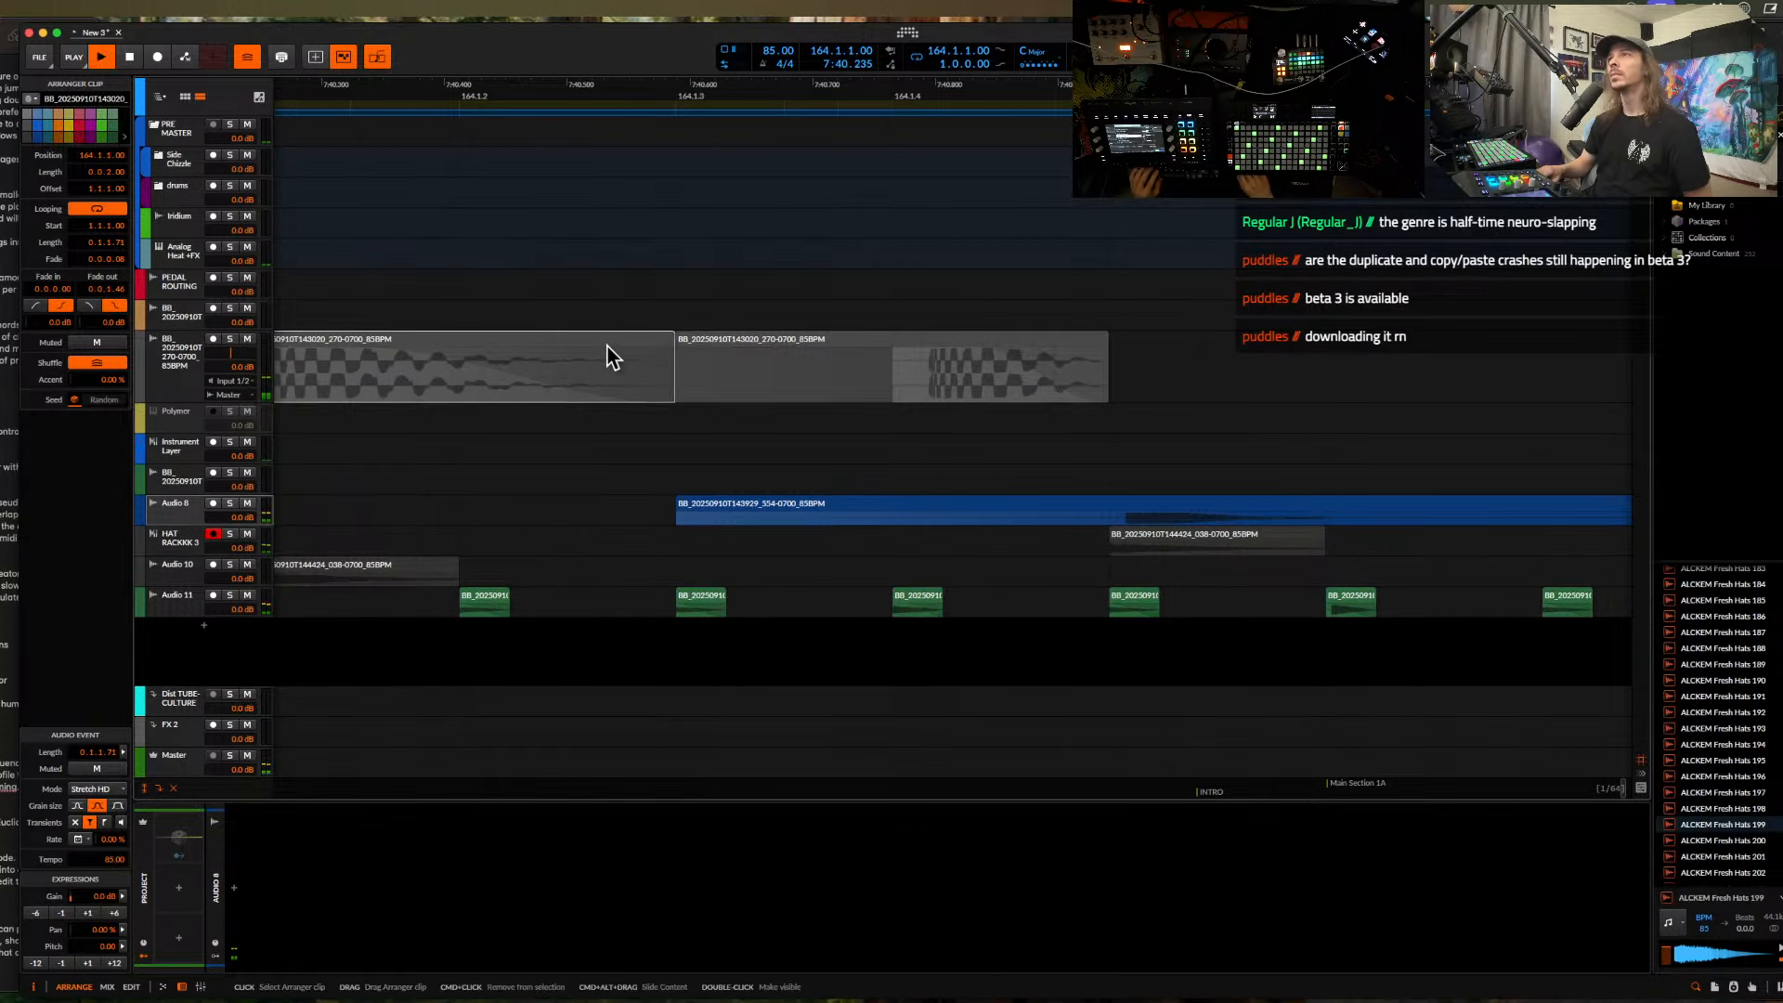
pyautogui.press('space')
pyautogui.scroll(2, 986, 349)
pyautogui.click(710, 340)
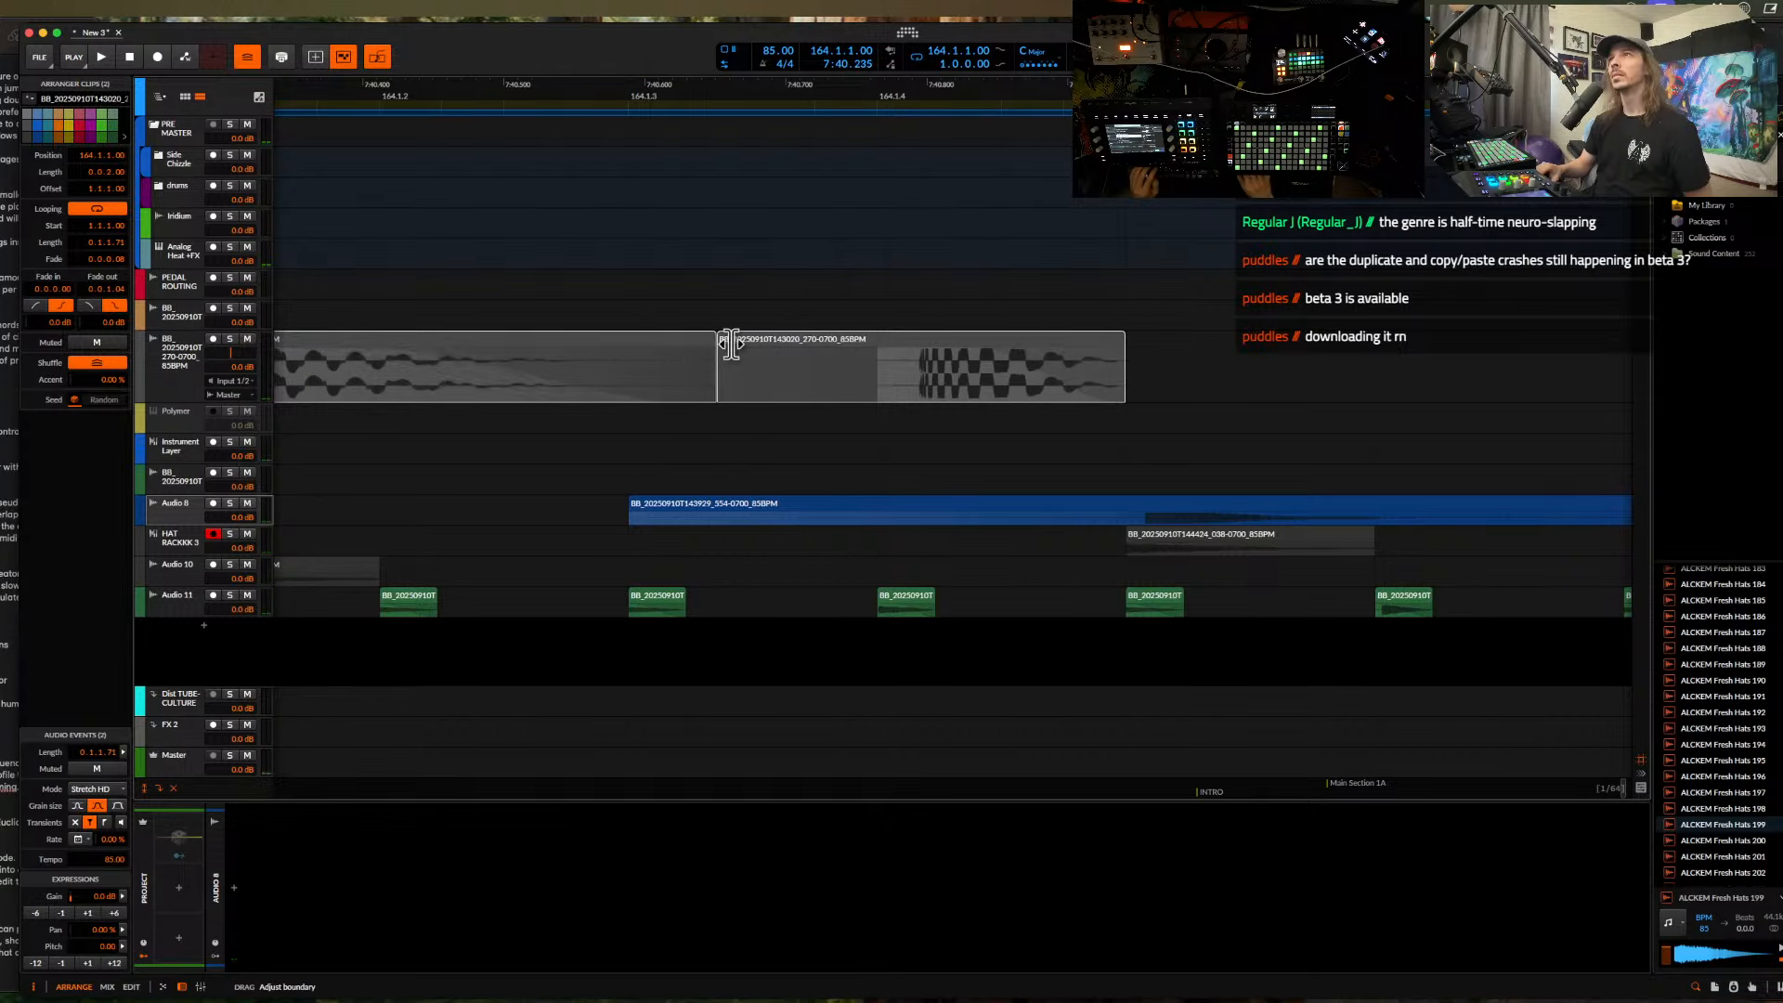
pyautogui.moveTo(606, 364); pyautogui.dragTo(705, 339)
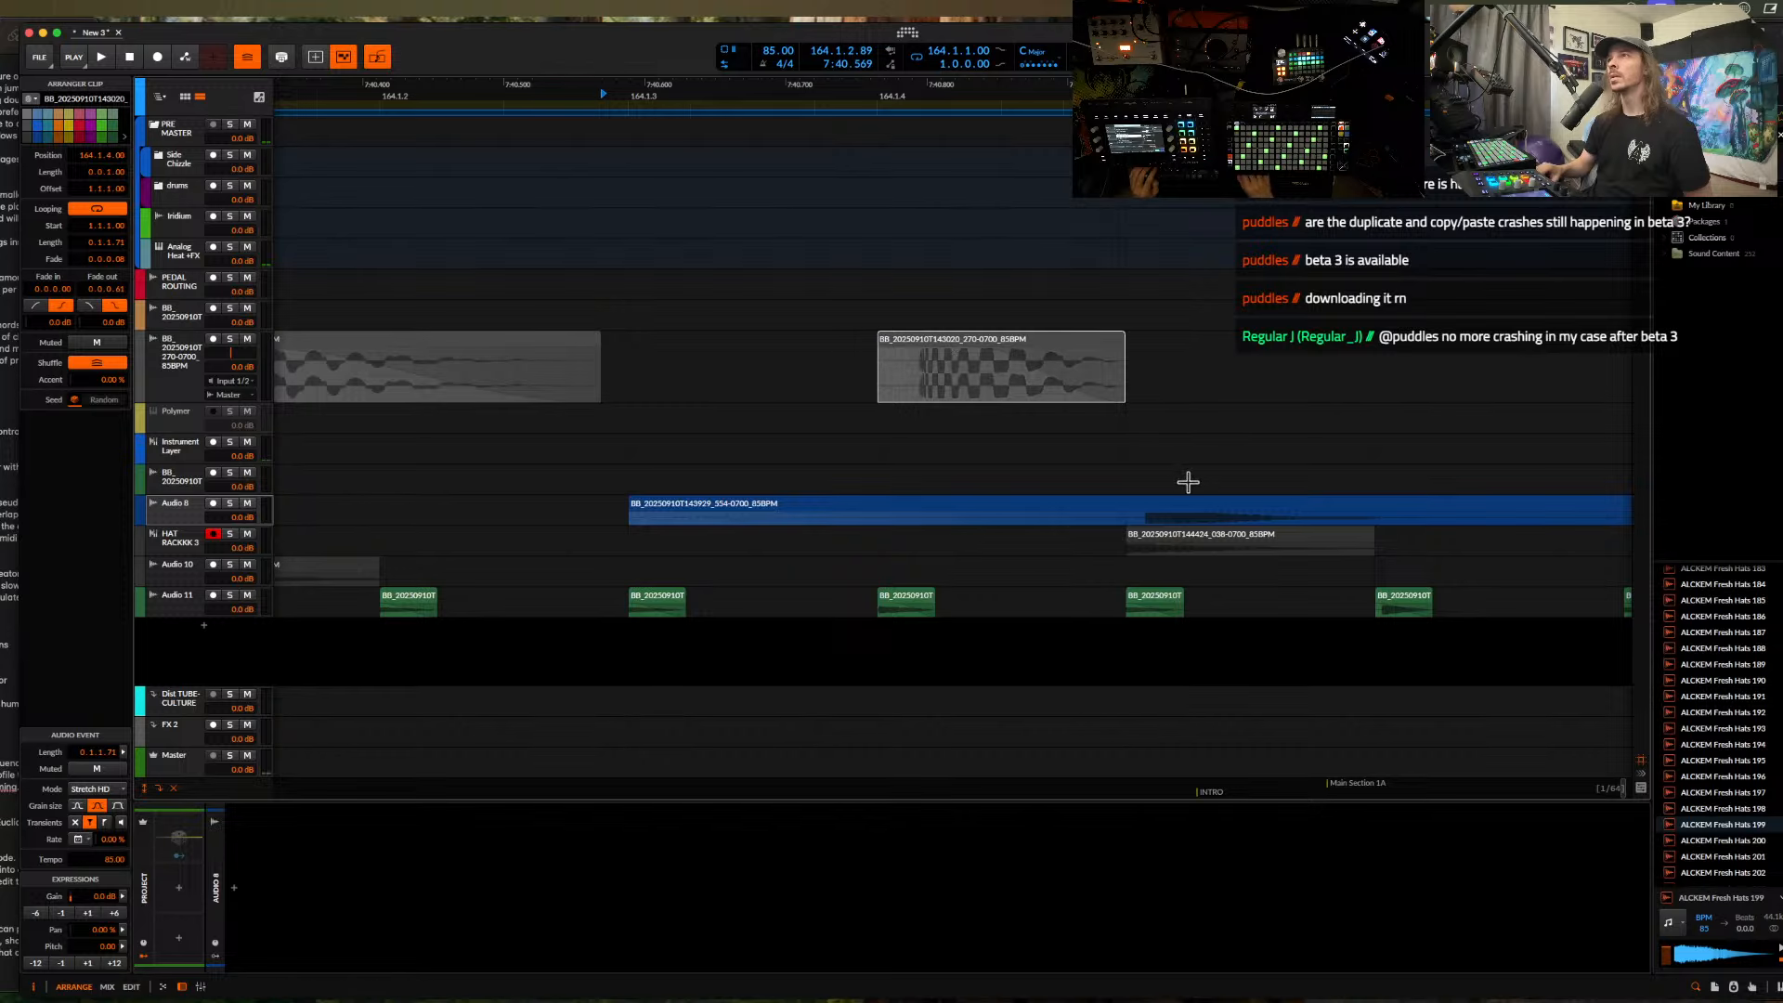
# - Slide the audio inside both Audio 8 clips earlier so their hits line up with 164.2 and 164.4
pyautogui.click(1246, 516)
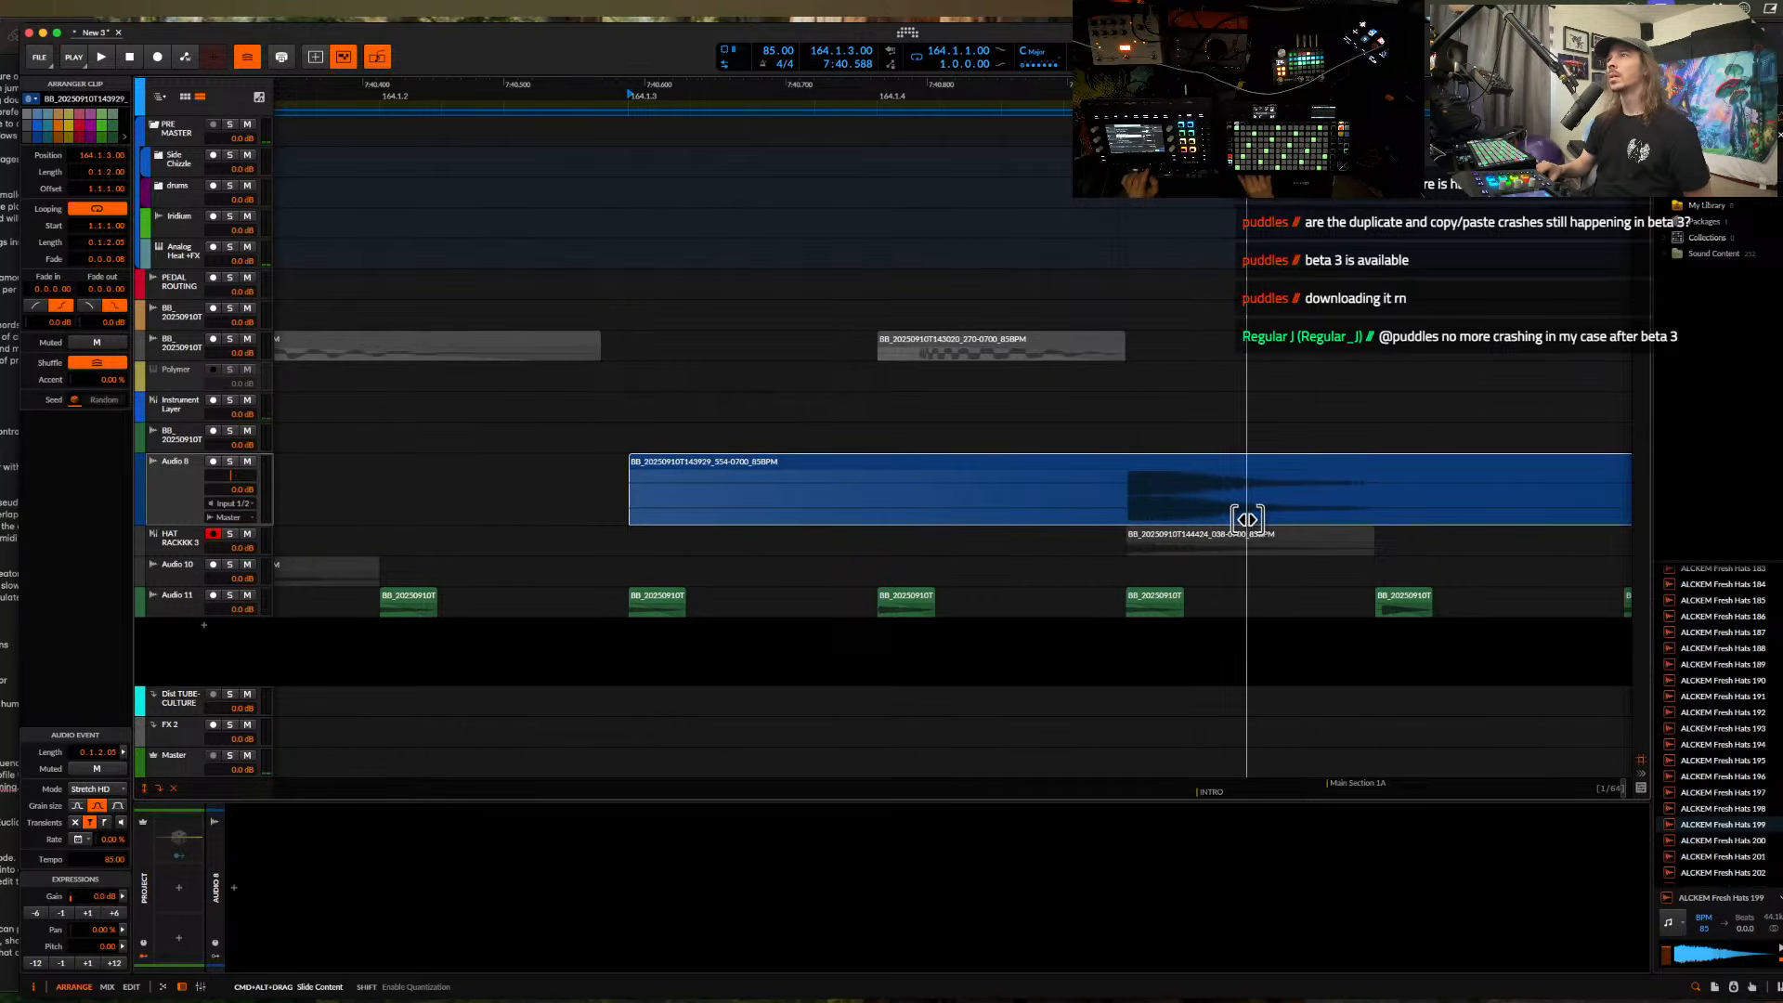
pyautogui.hscroll(10, 1245, 516)
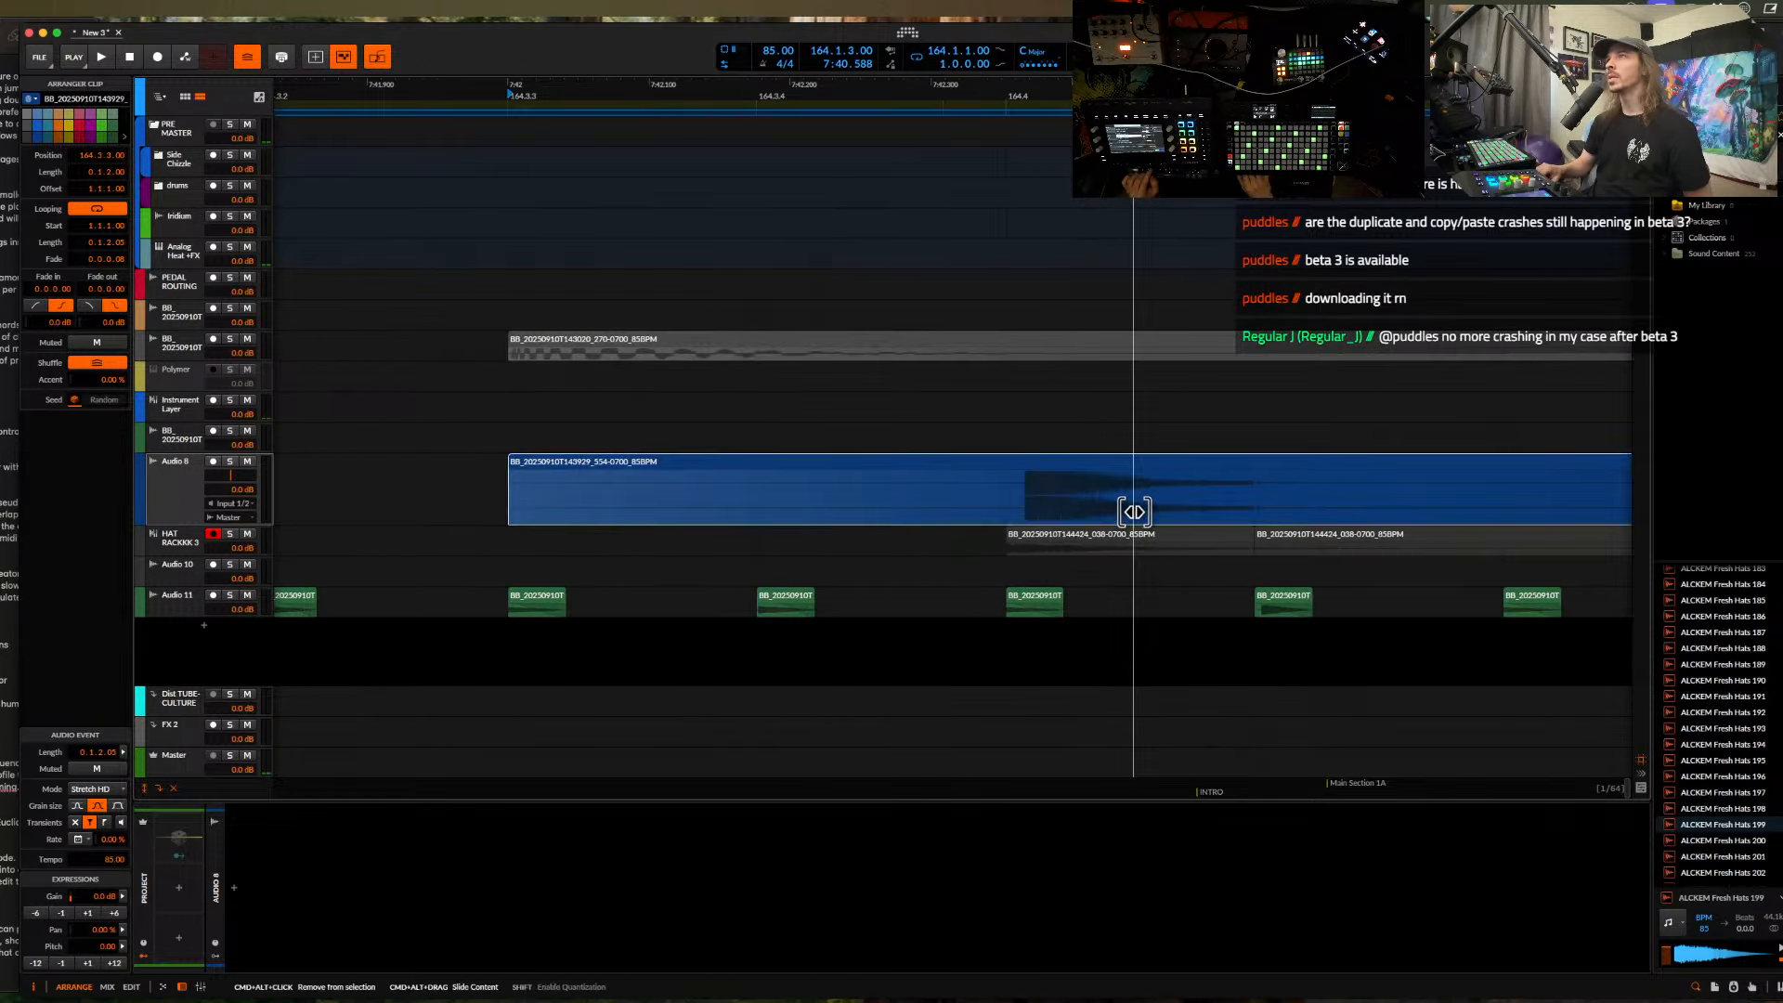
pyautogui.scroll(-10, 1117, 510)
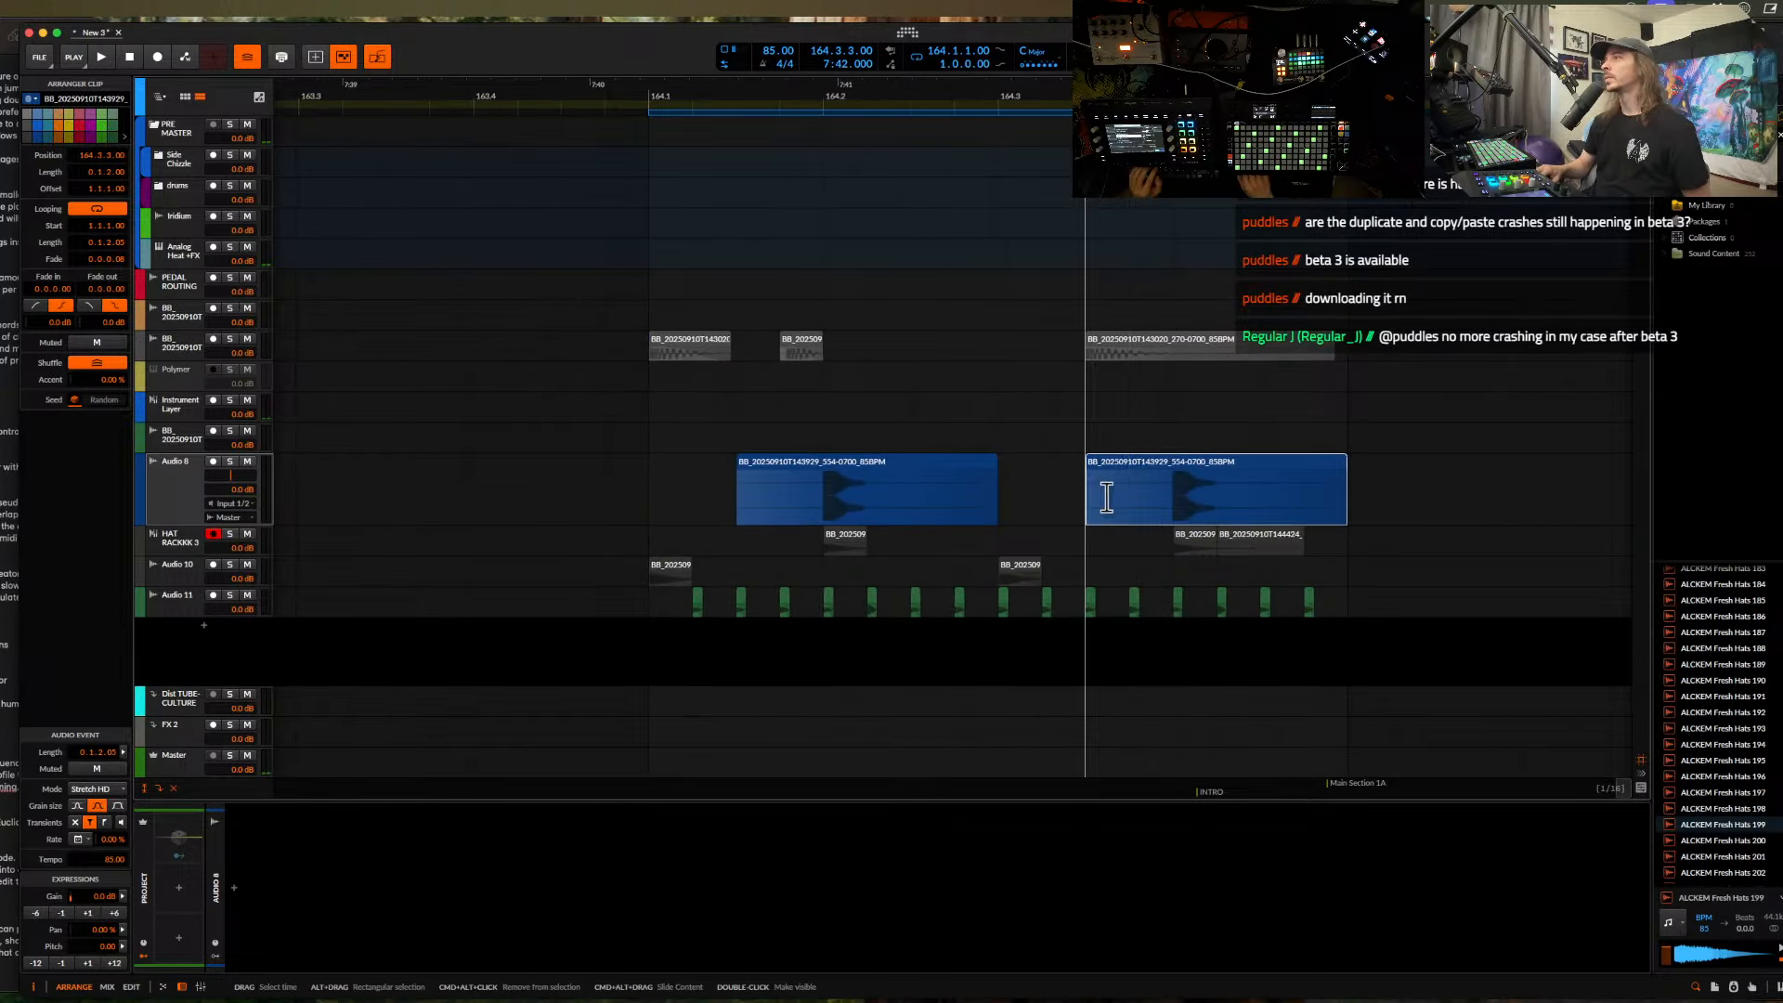
pyautogui.scroll(3, 1106, 497)
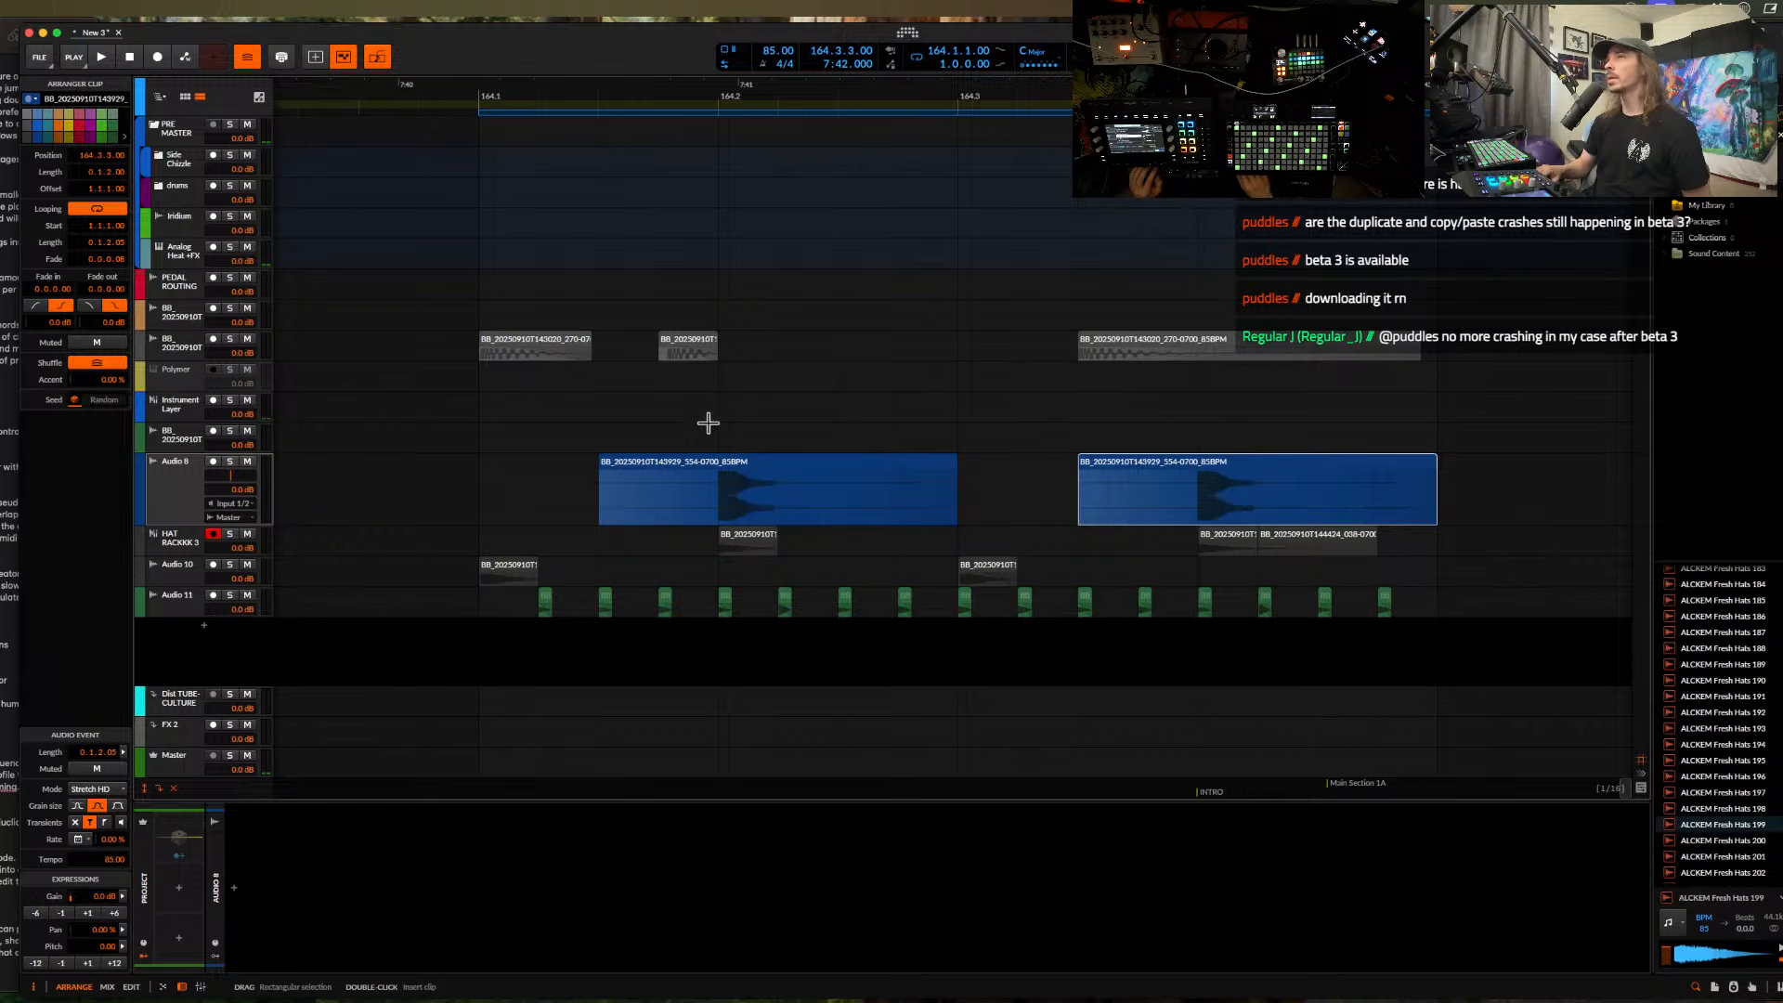
# - Audition the loop from 164.1.1 and slide the audio inside the 143020 clip at 164.1.4 to the clip's start
pyautogui.click(537, 342)
pyautogui.scroll(2, 536, 342)
pyautogui.press('space')
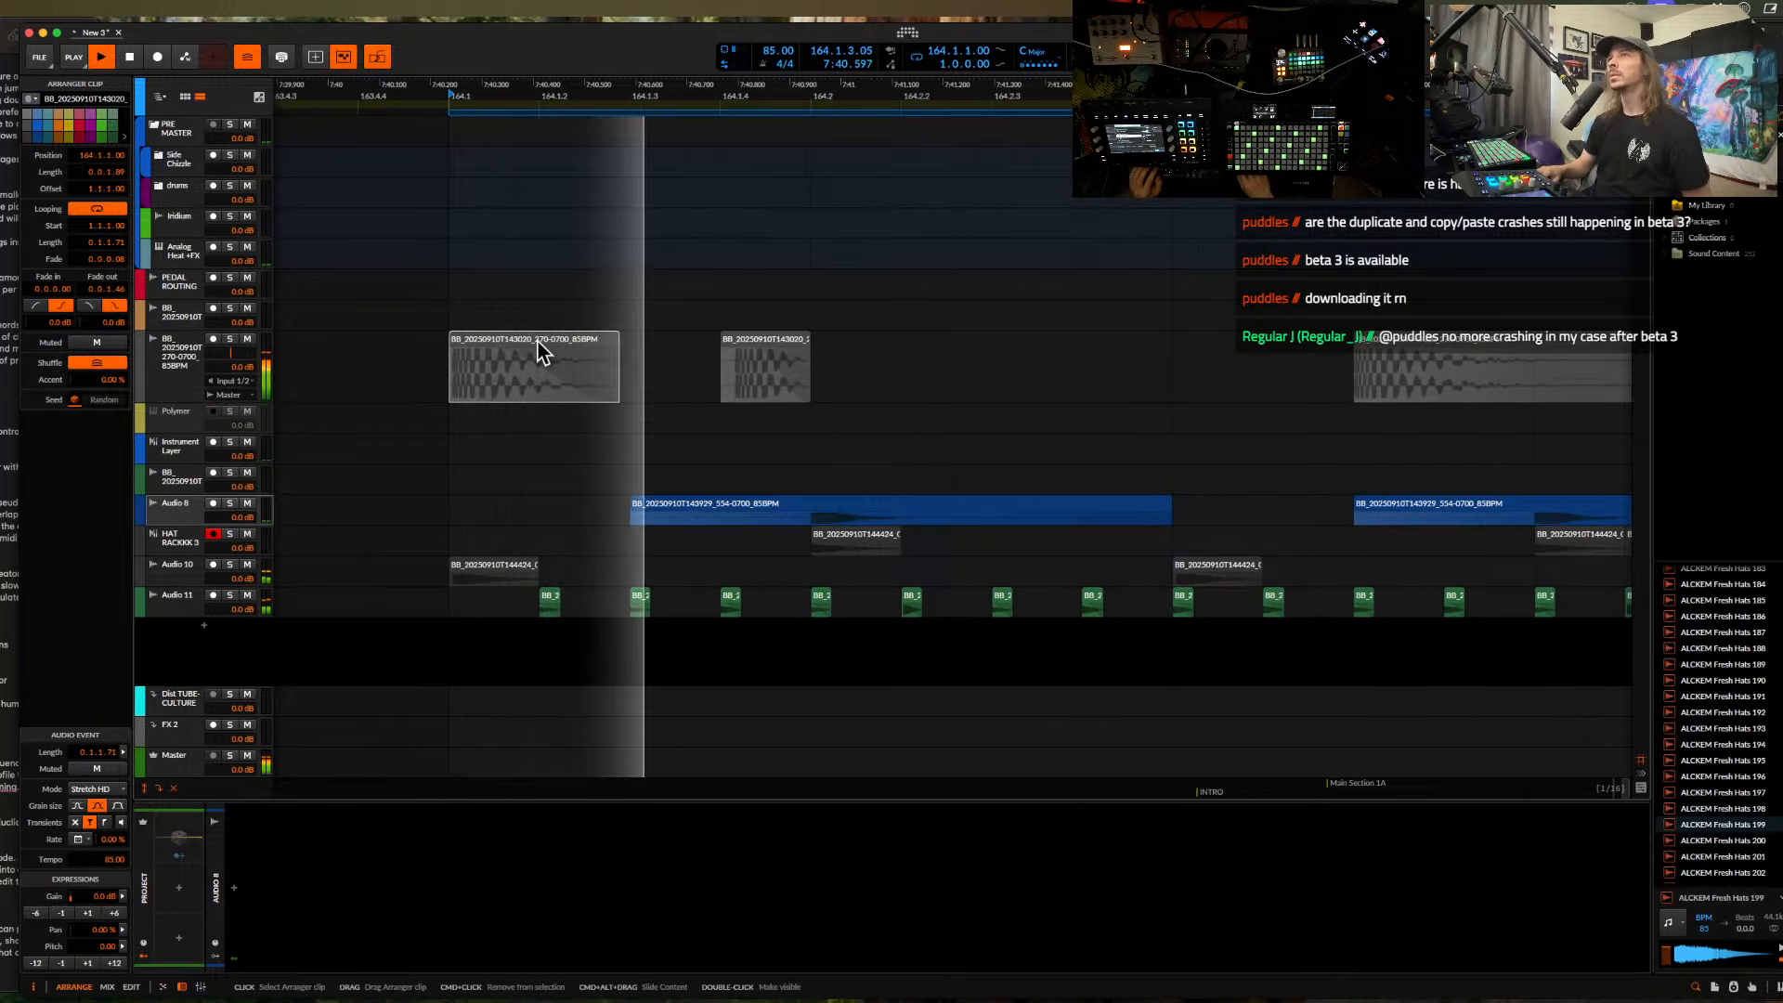
pyautogui.press('space')
pyautogui.scroll(2, 678, 312)
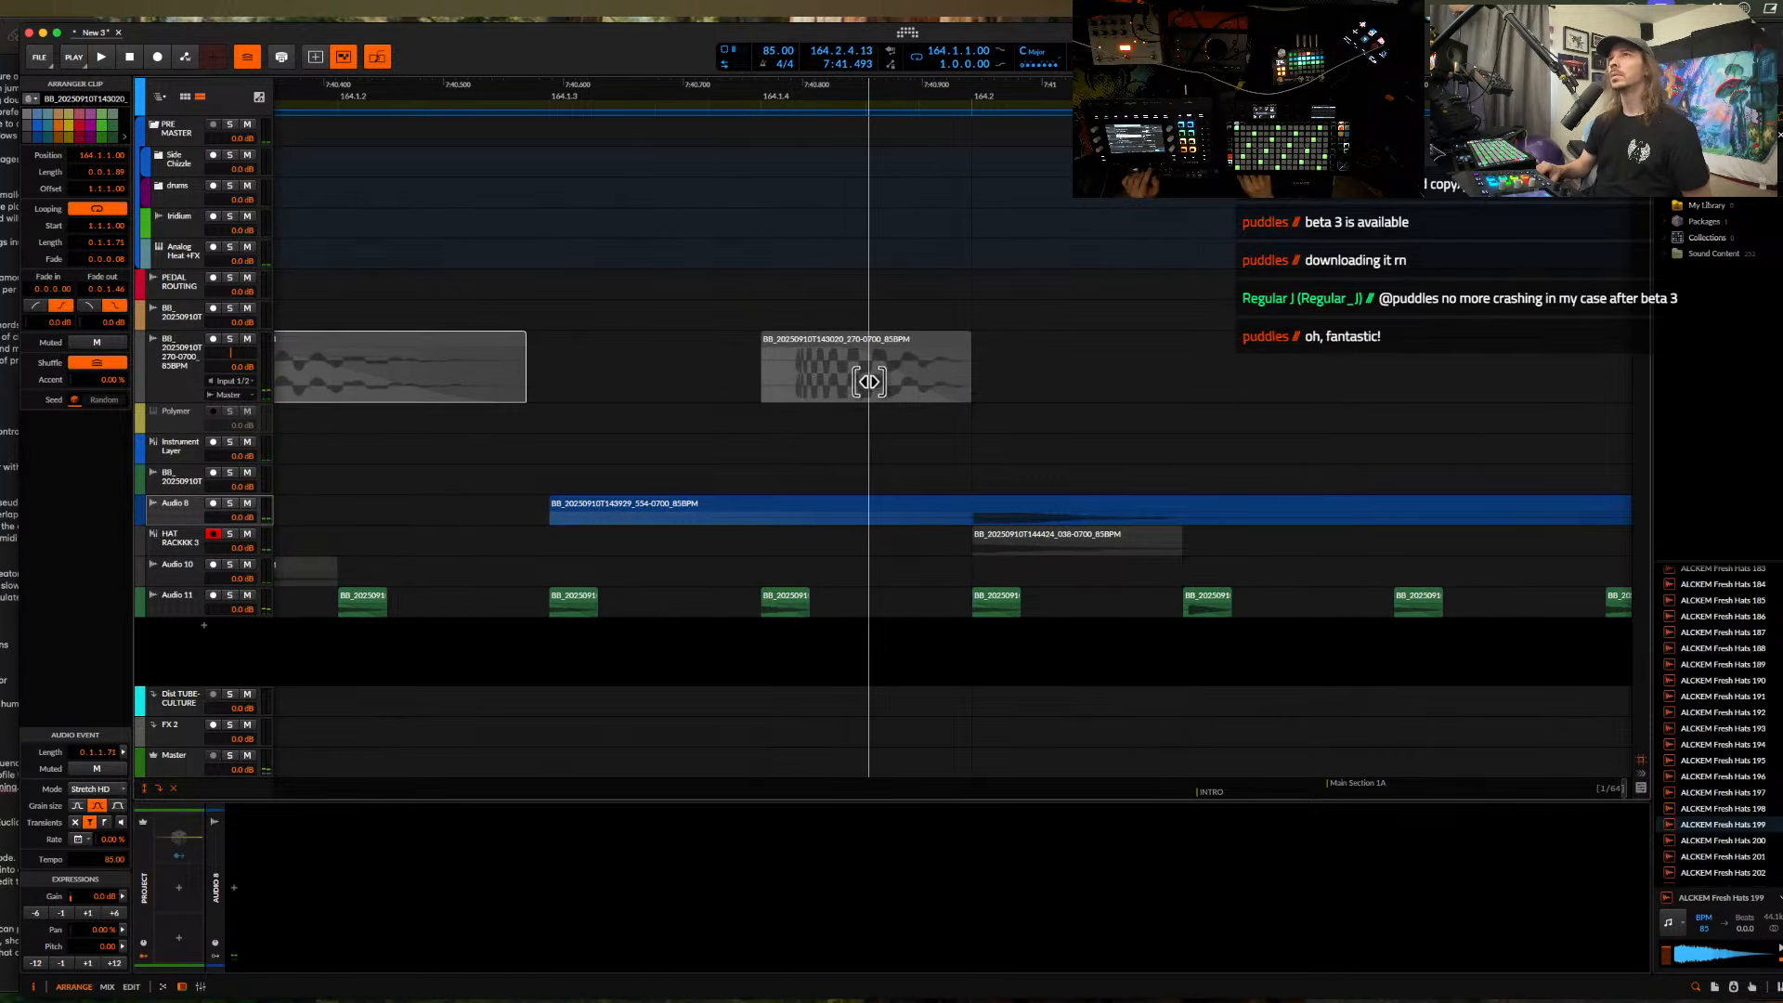
pyautogui.click(846, 380)
pyautogui.scroll(-4, 840, 380)
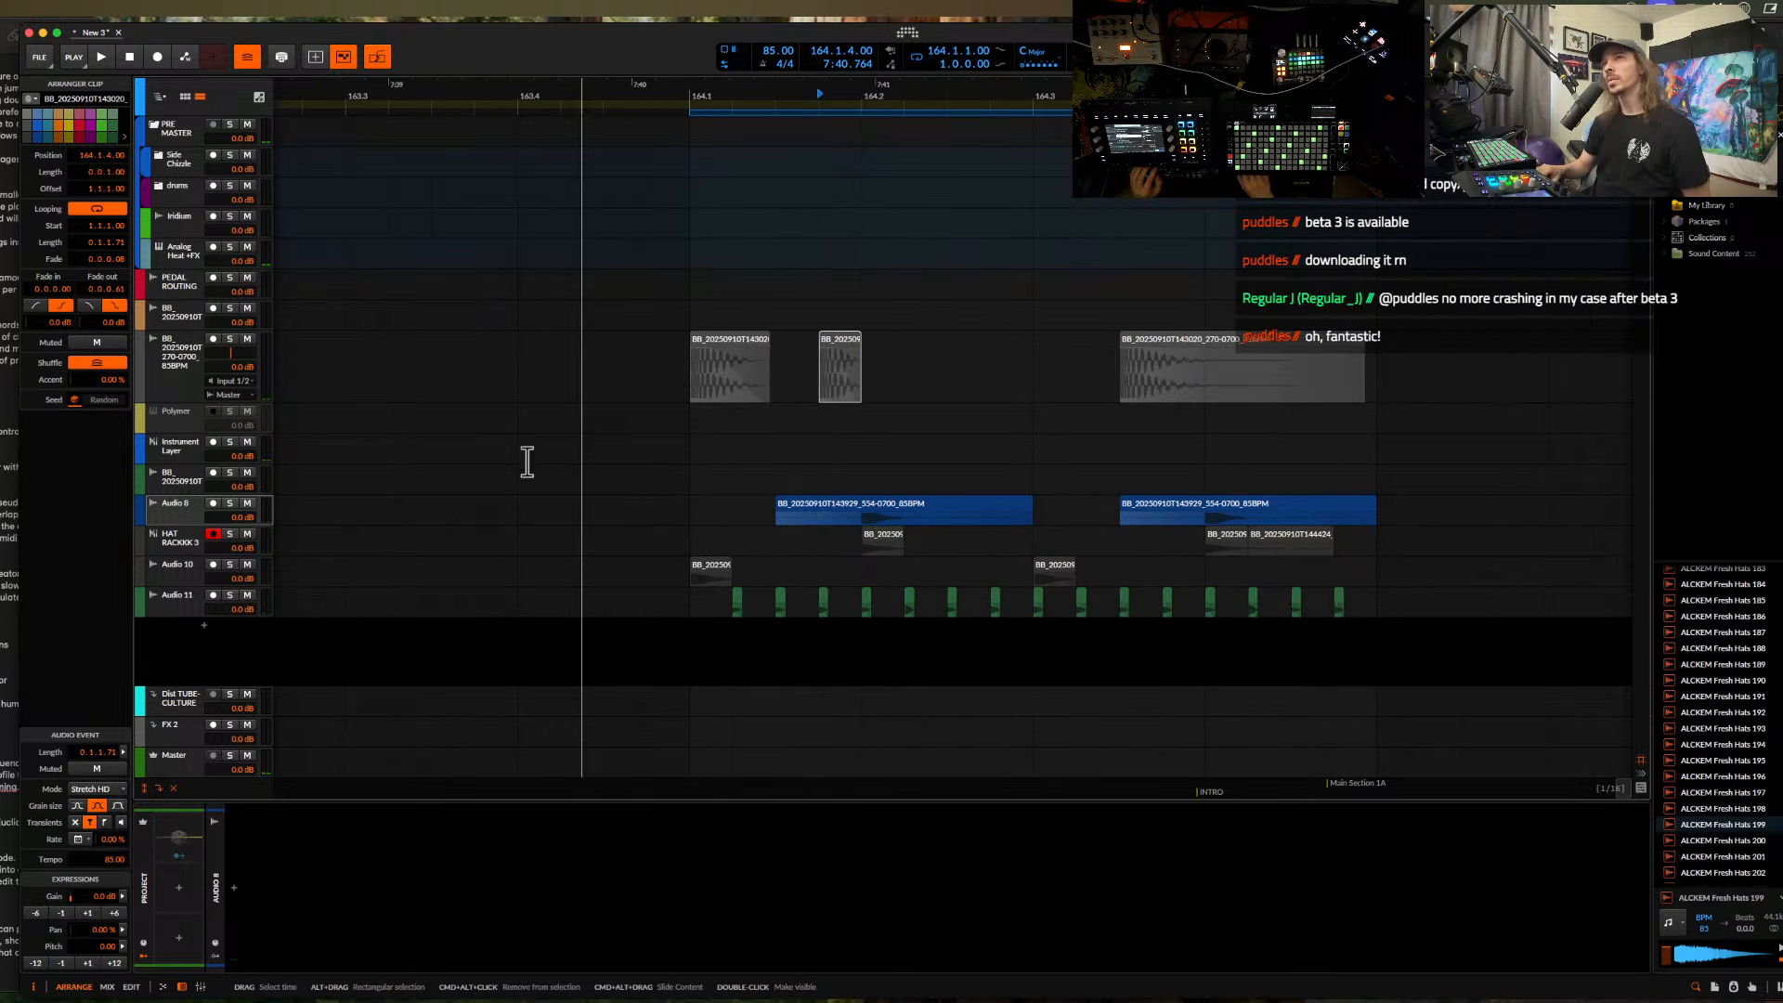
# - Insert a Time Shift device on the Audio 8 track and set its shift to -12.8 ms
pyautogui.click(189, 503)
pyautogui.click(238, 889)
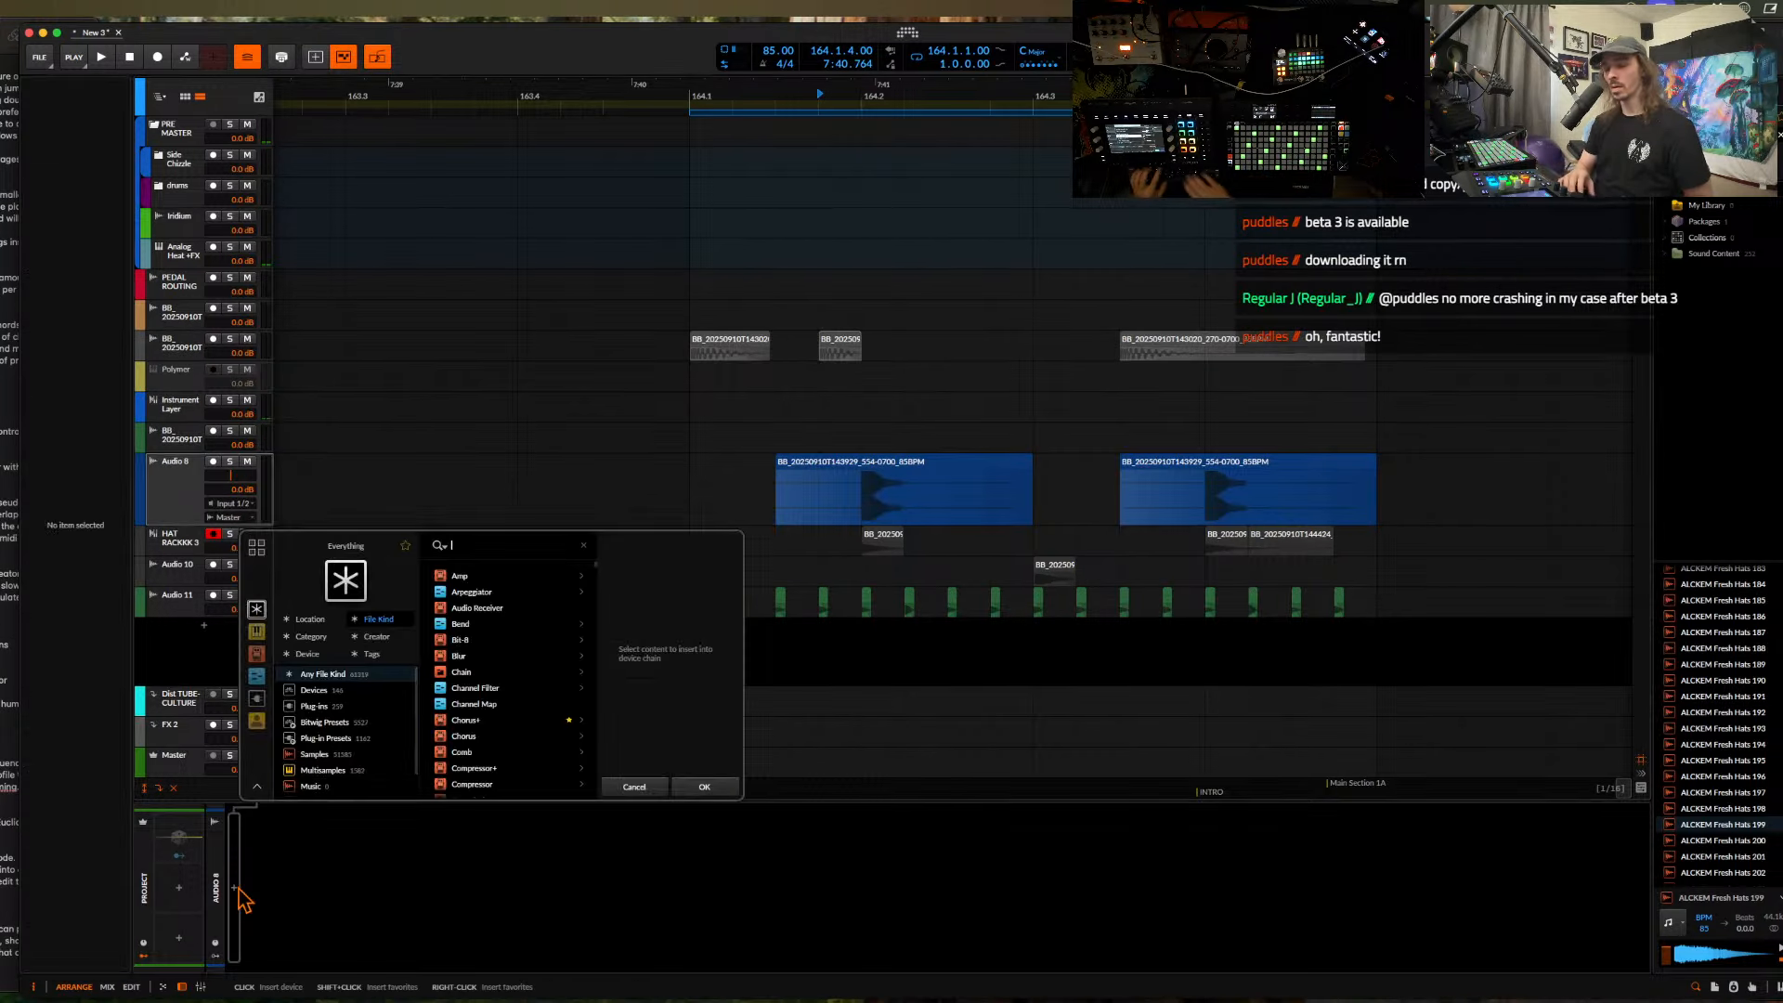
pyautogui.click(494, 577)
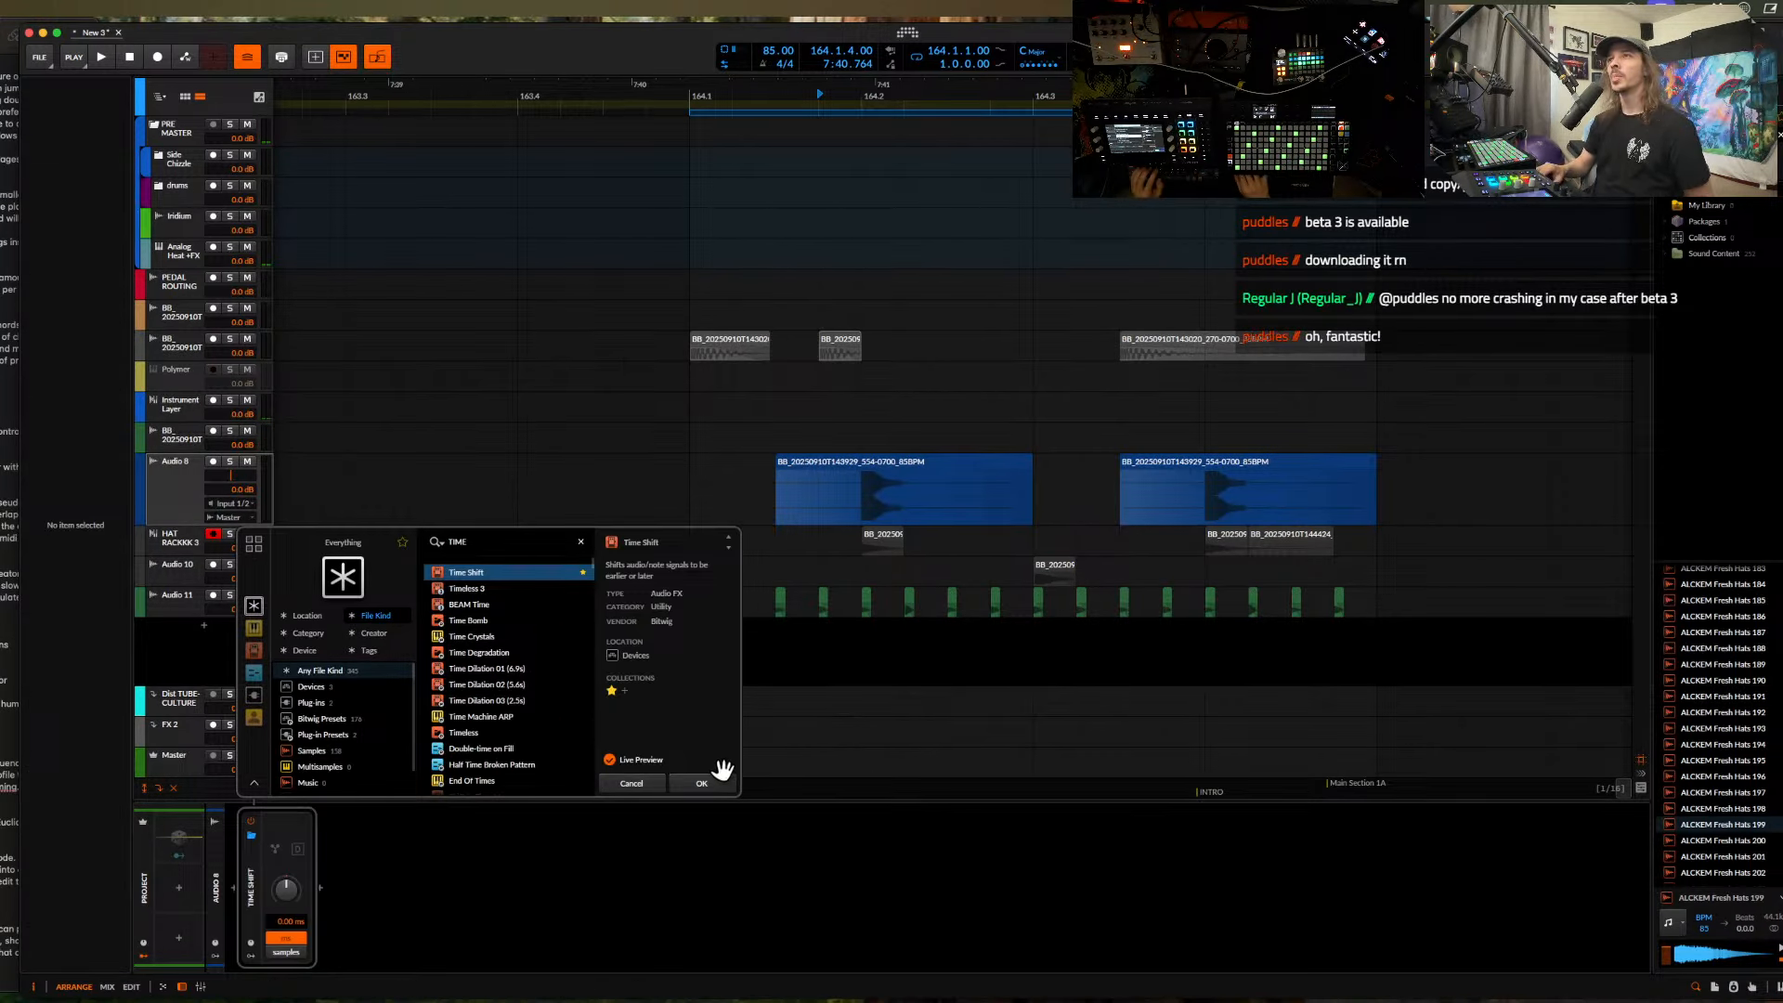
pyautogui.click(716, 781)
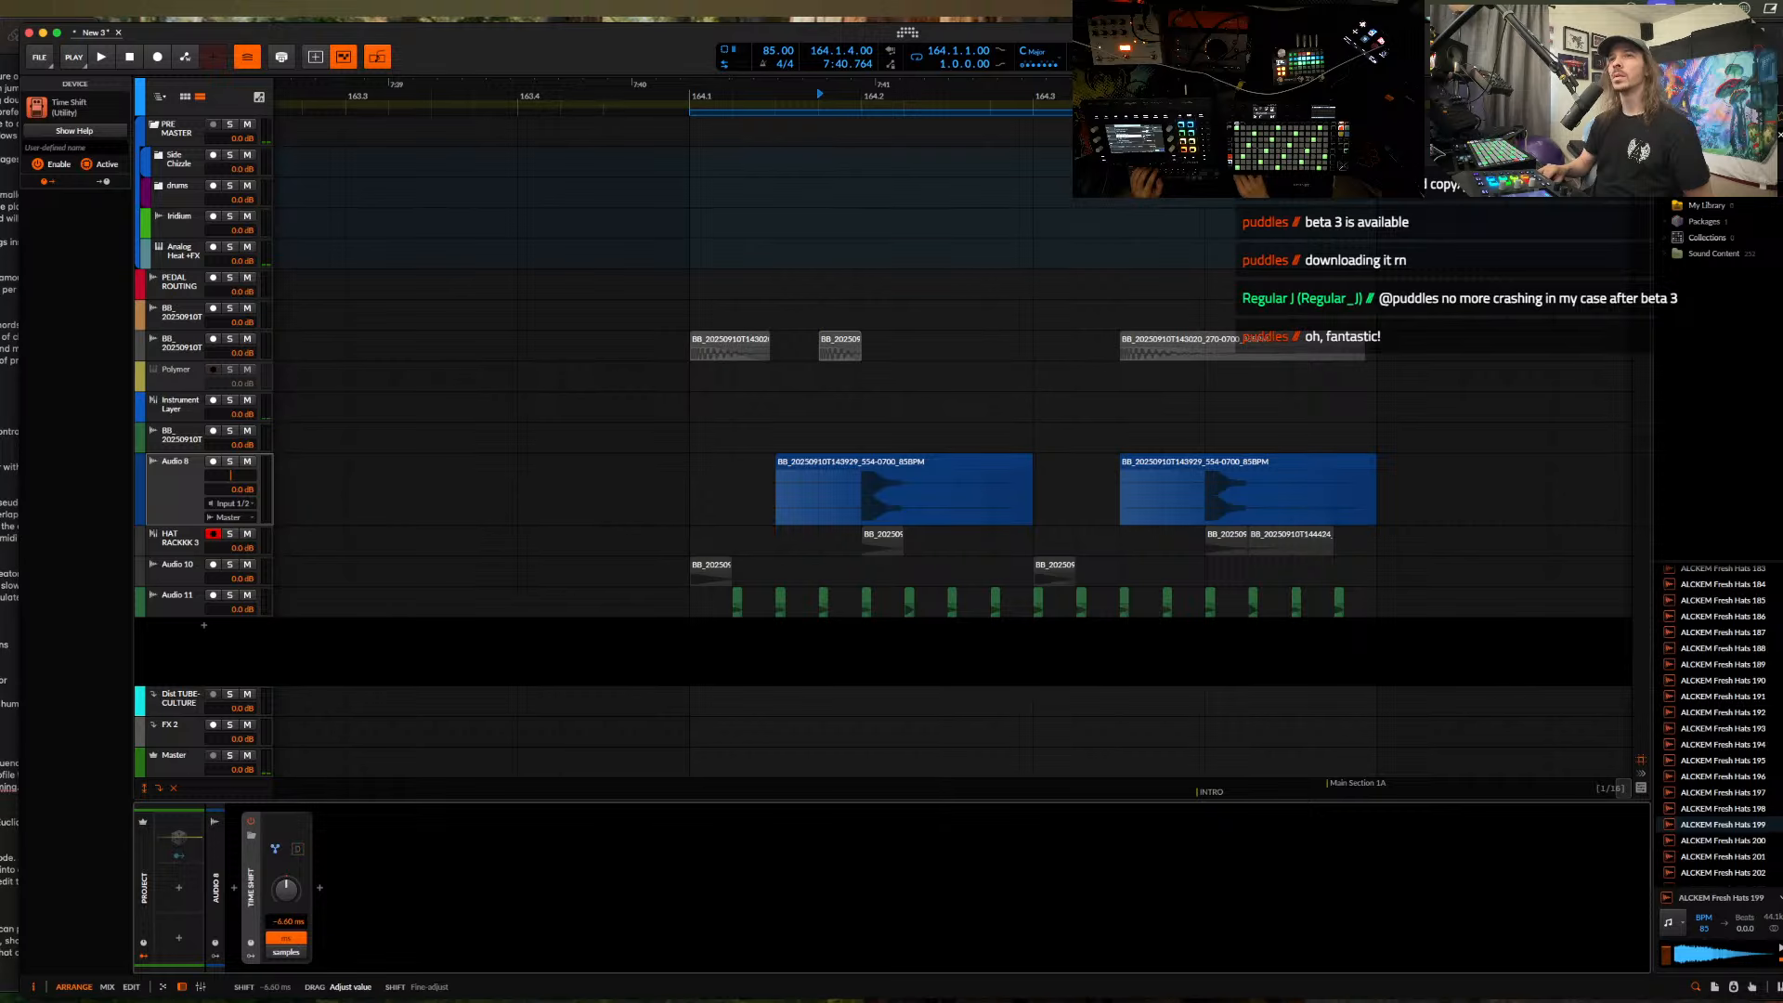
# - Play the loop from 164.1.1 to judge the time-shifted Audio 8 hits against the other drums
pyautogui.click(710, 339)
pyautogui.scroll(2, 709, 337)
pyautogui.press('space')
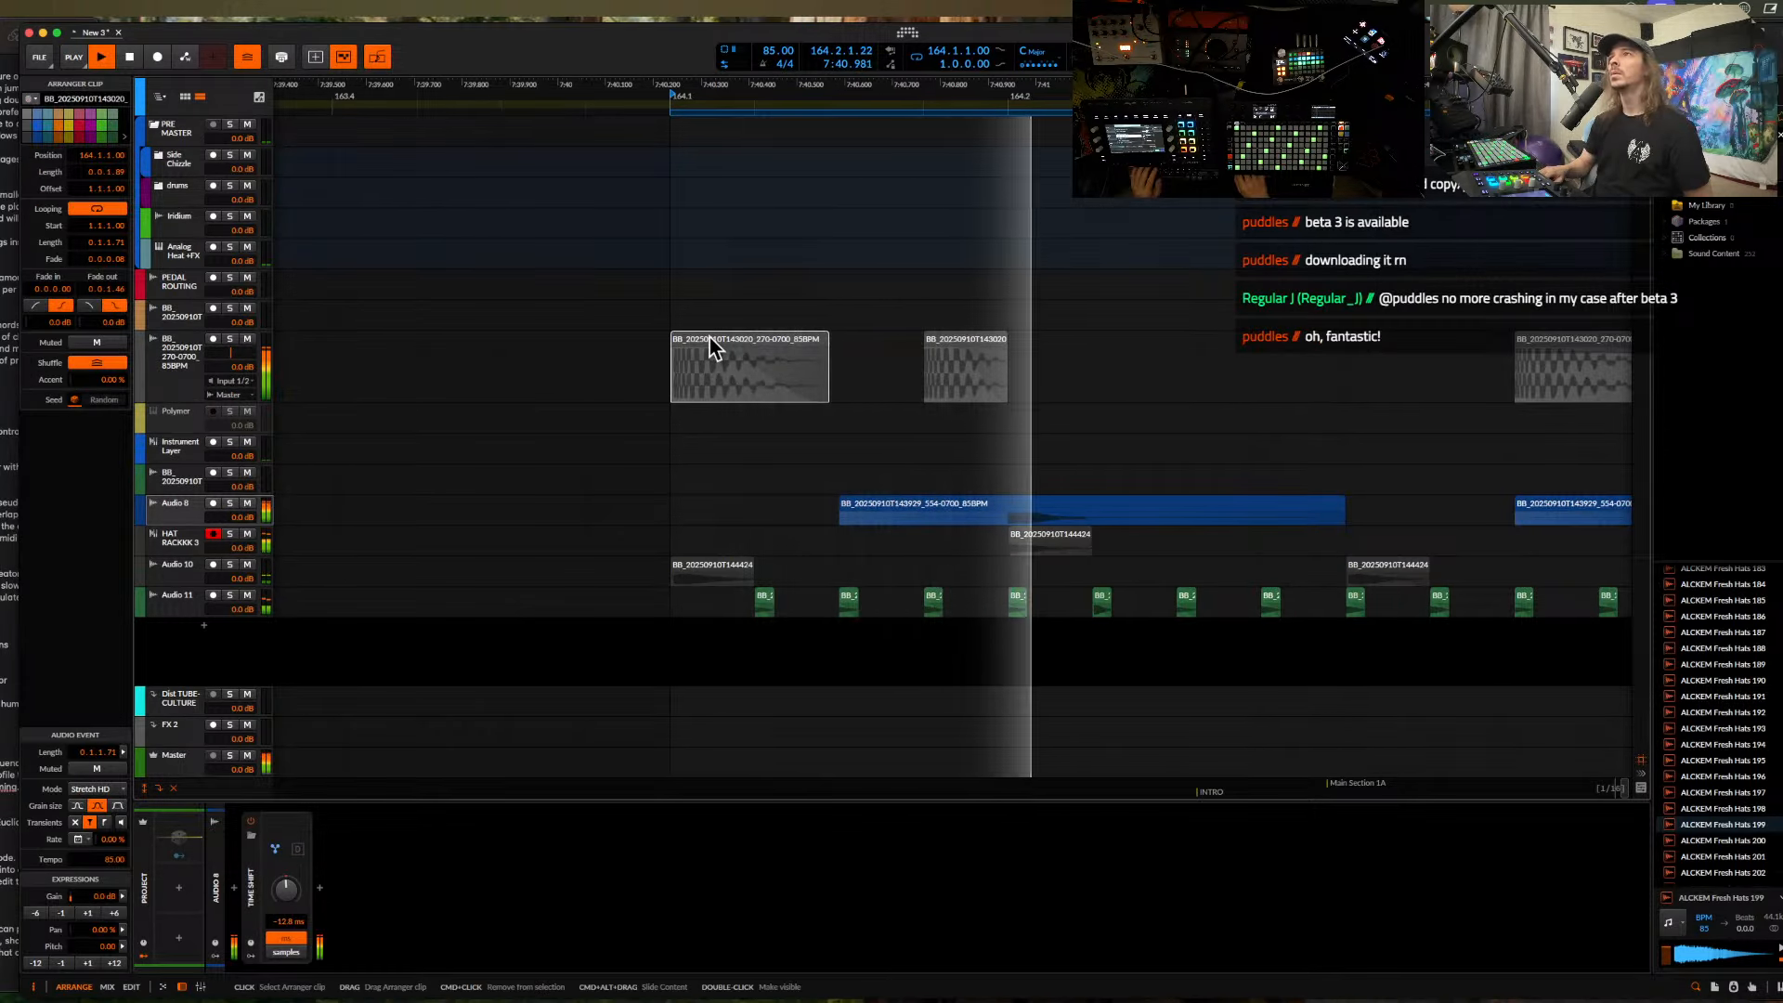
pyautogui.scroll(-3, 800, 337)
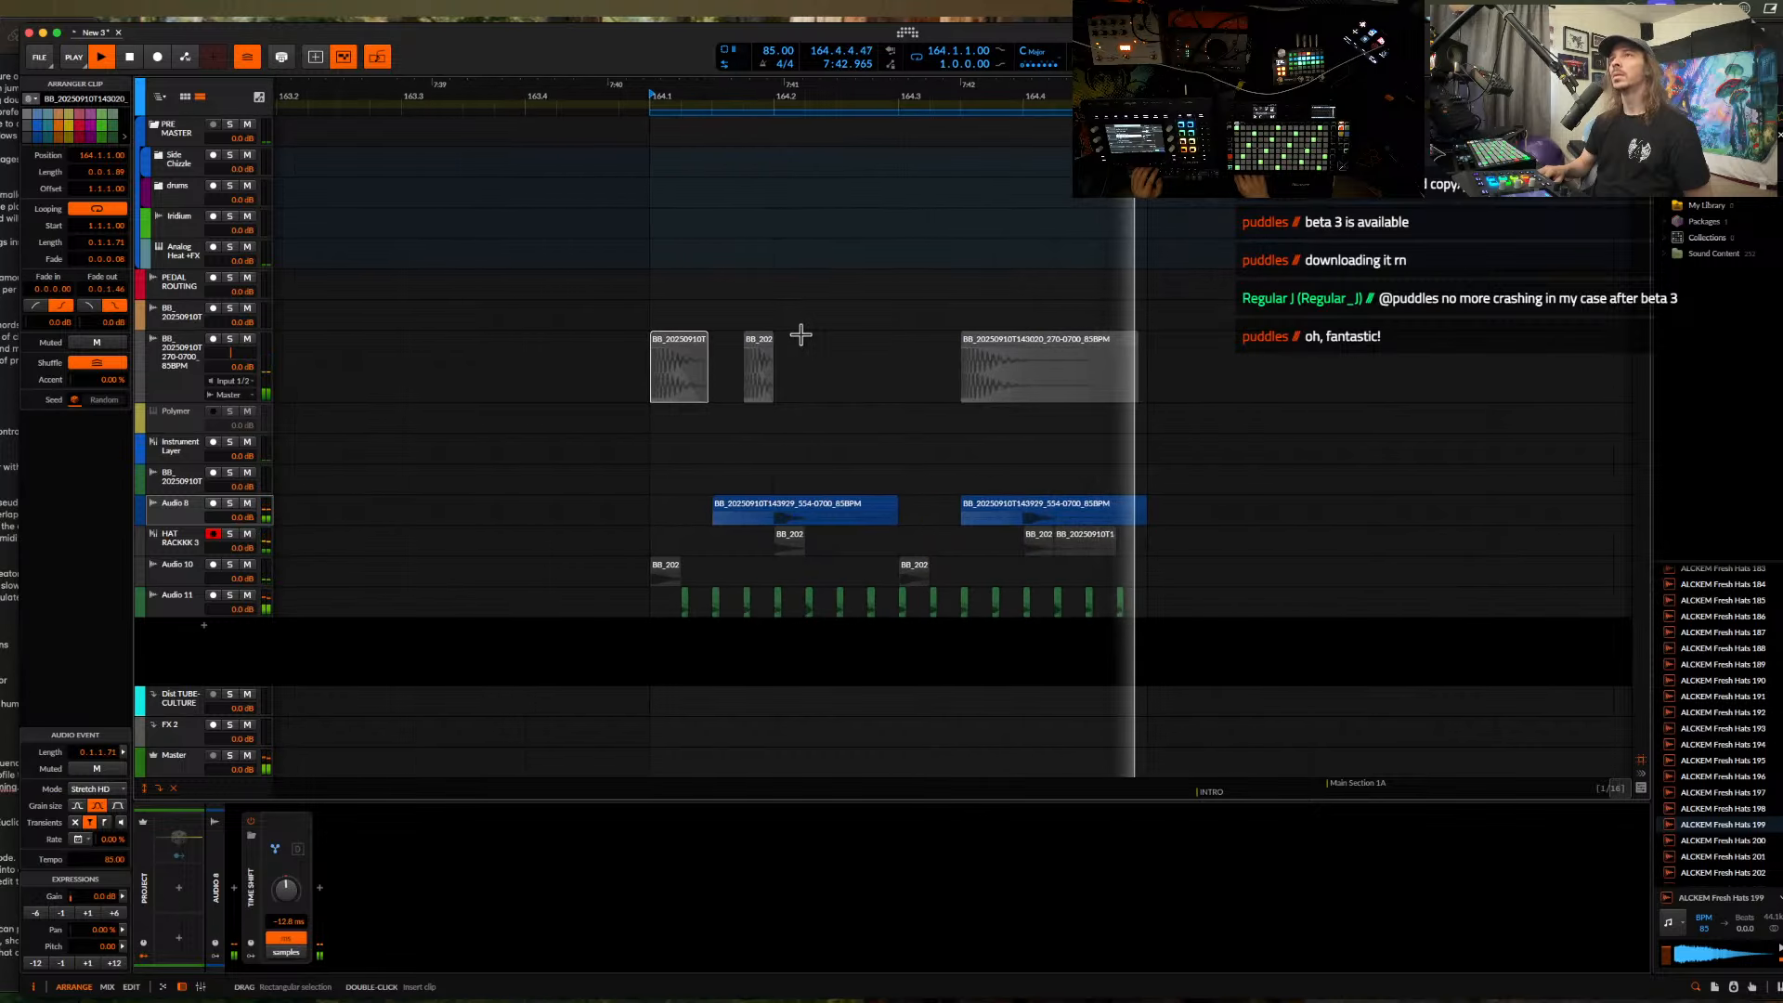
pyautogui.scroll(3, 772, 483)
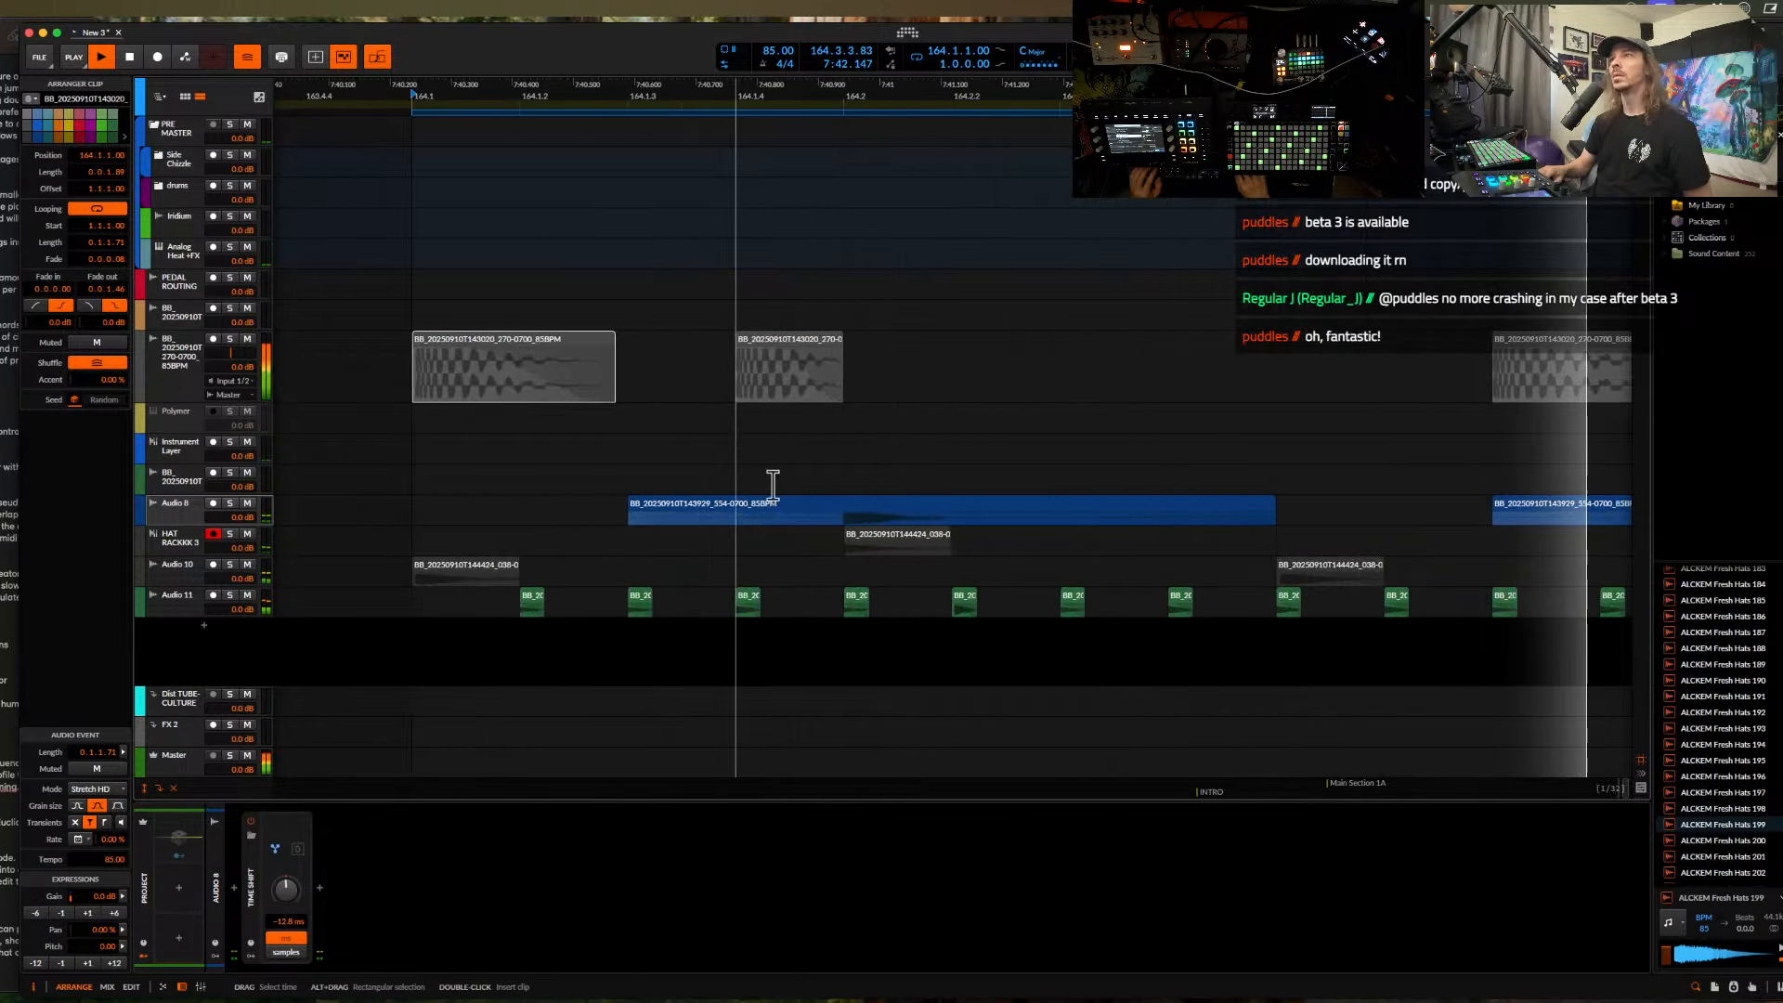
pyautogui.scroll(-3, 855, 605)
# - Mute the Audio 11 clips at 164.2.1 and 164.2.4, keeping the clip at 164.2.2 unmuted
pyautogui.click(855, 599)
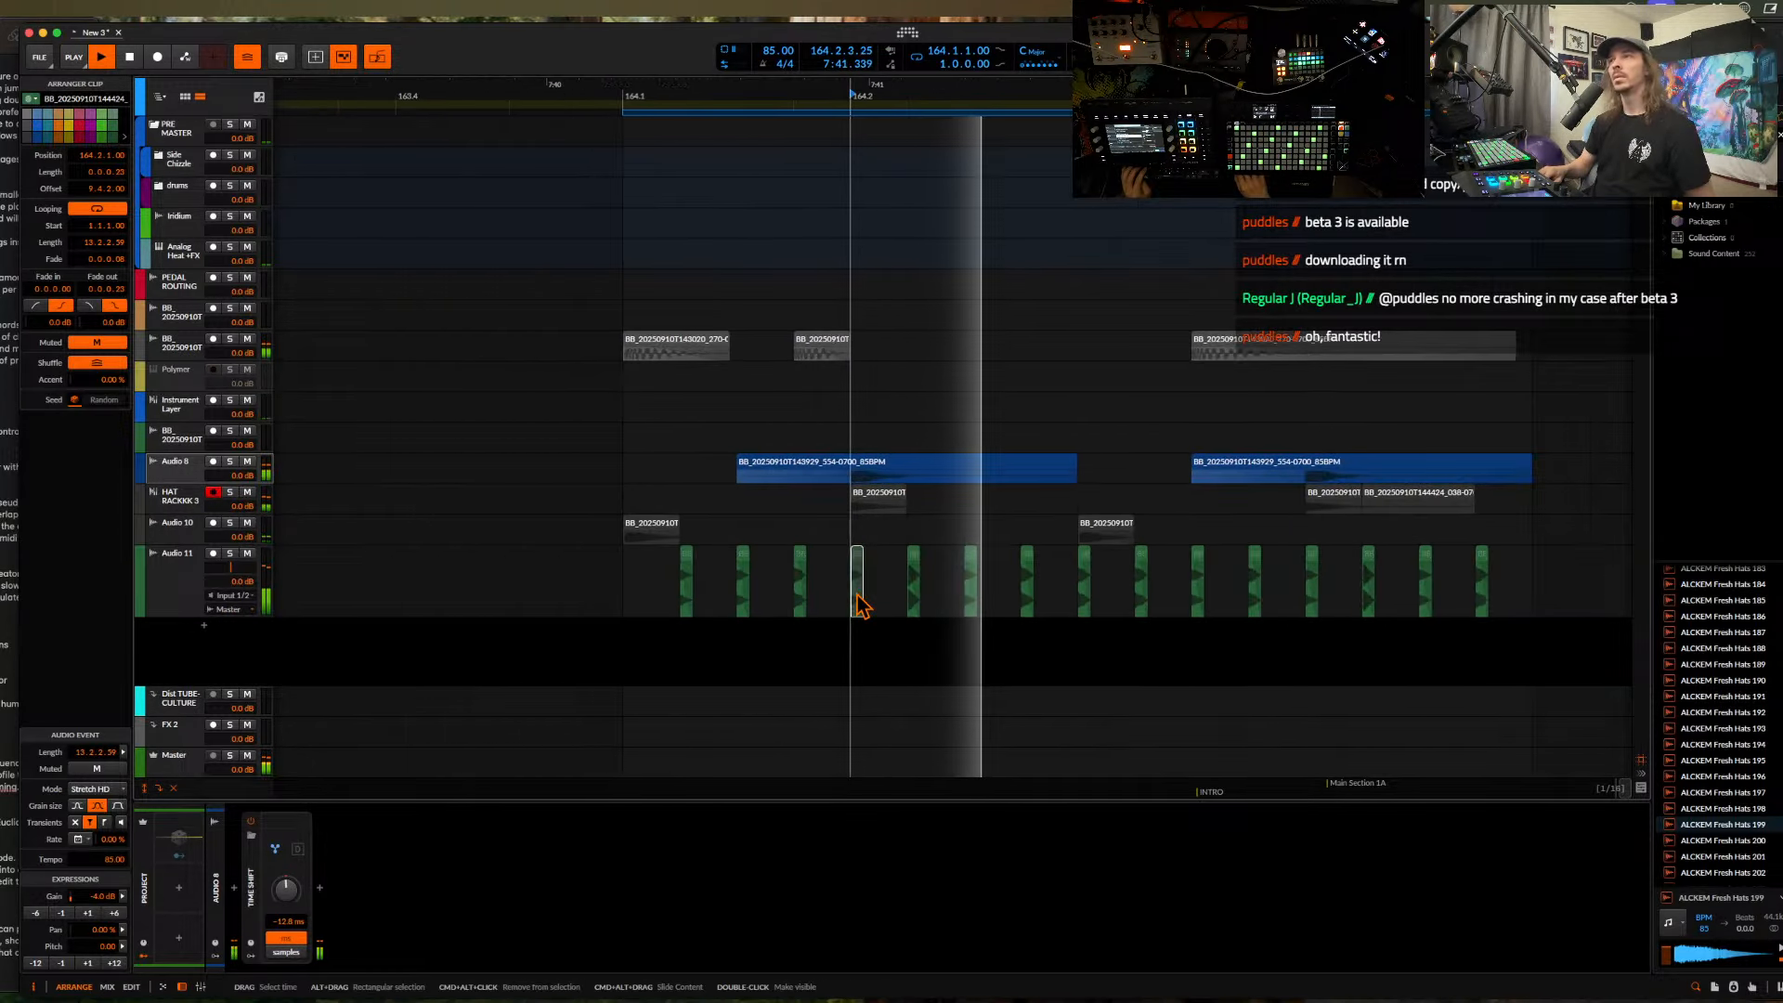
pyautogui.click(914, 562)
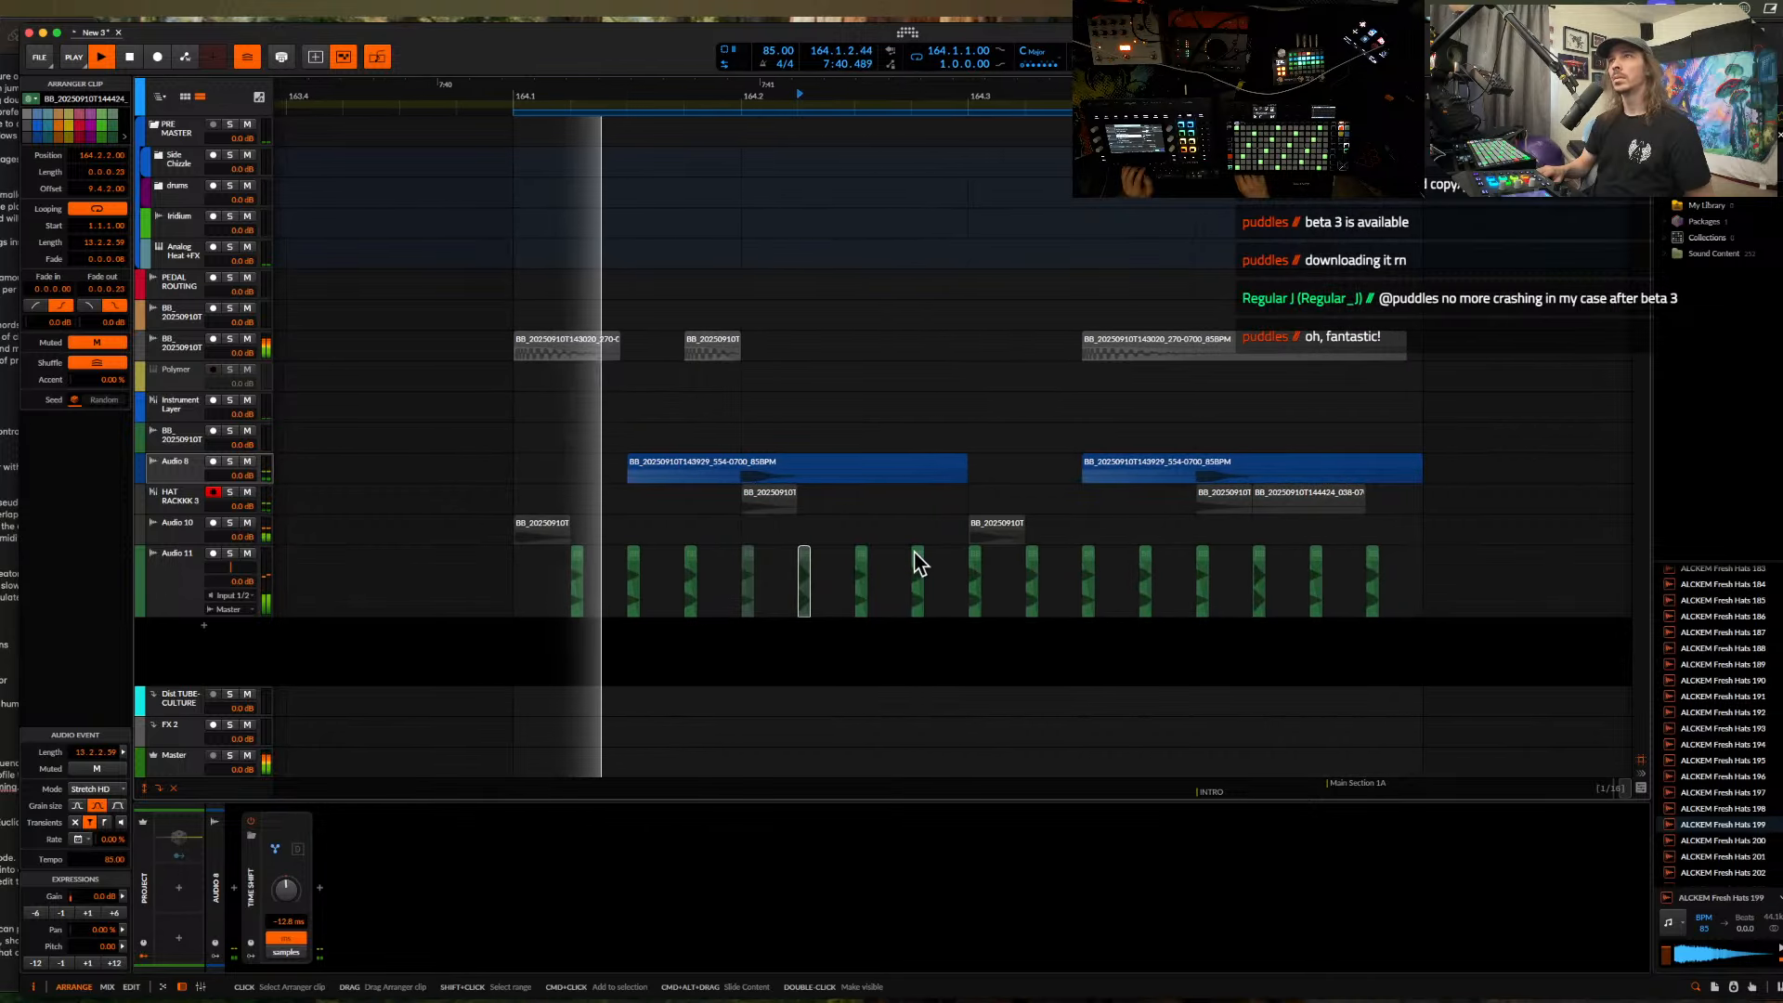
pyautogui.scroll(1, 832, 553)
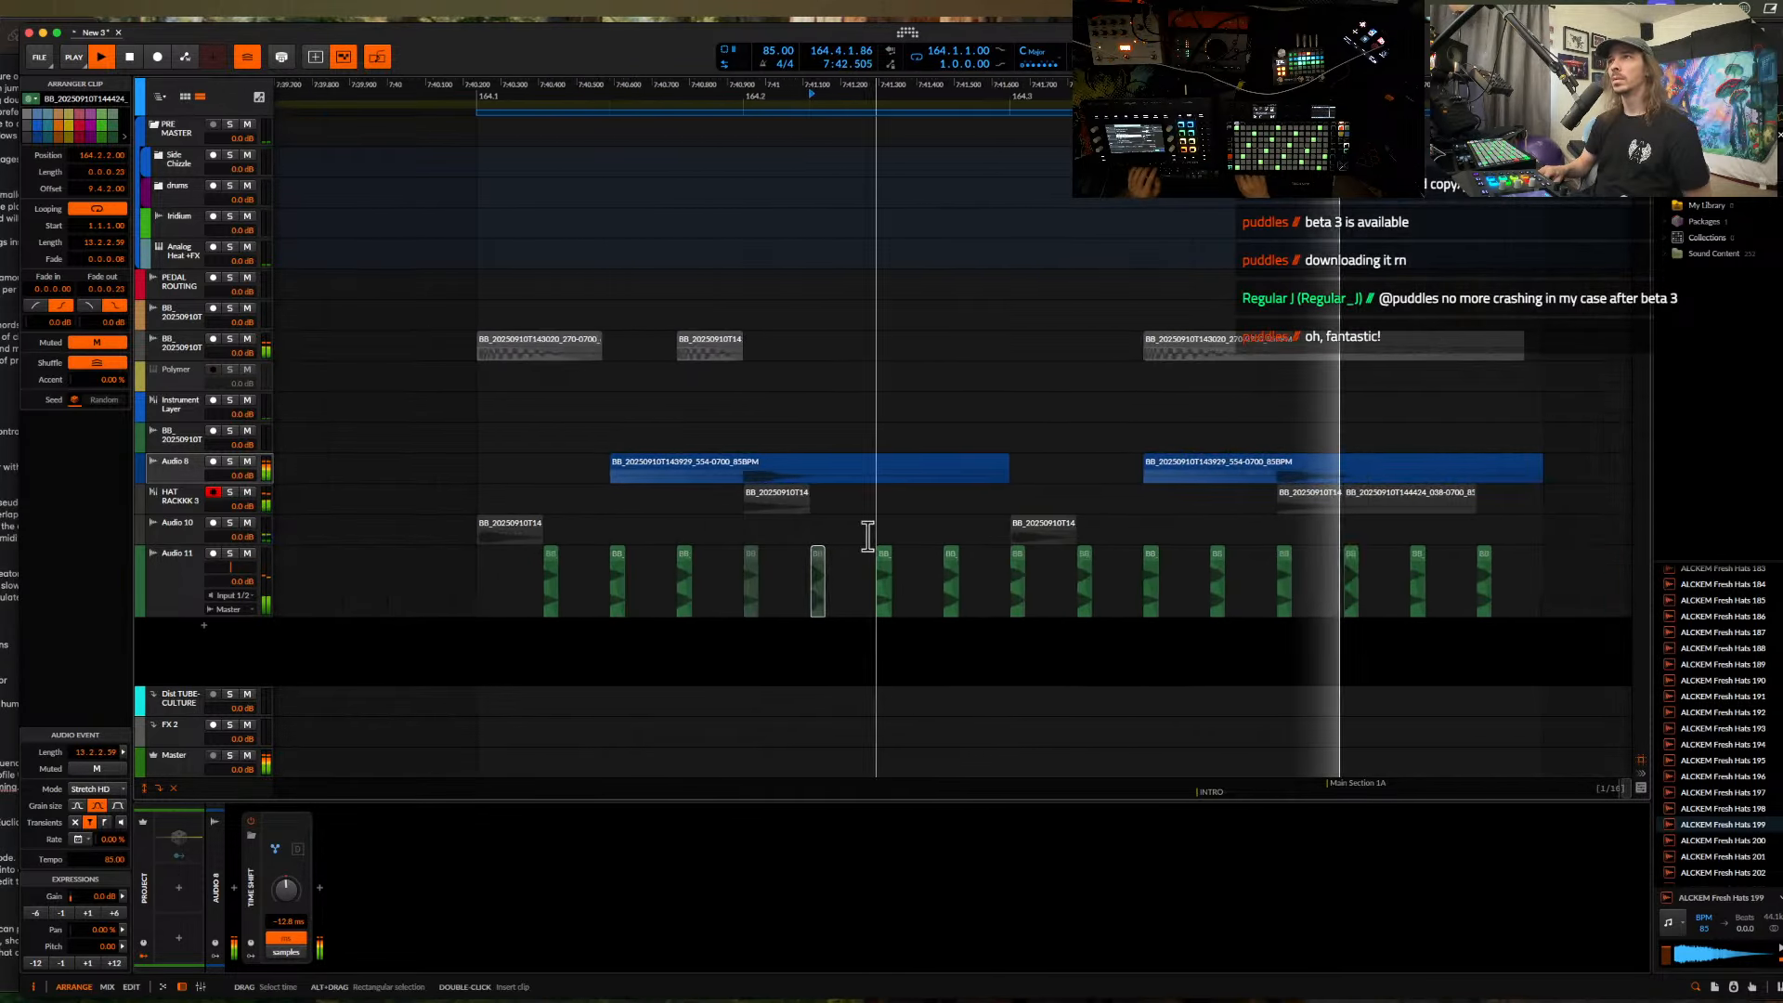
pyautogui.scroll(3, 824, 530)
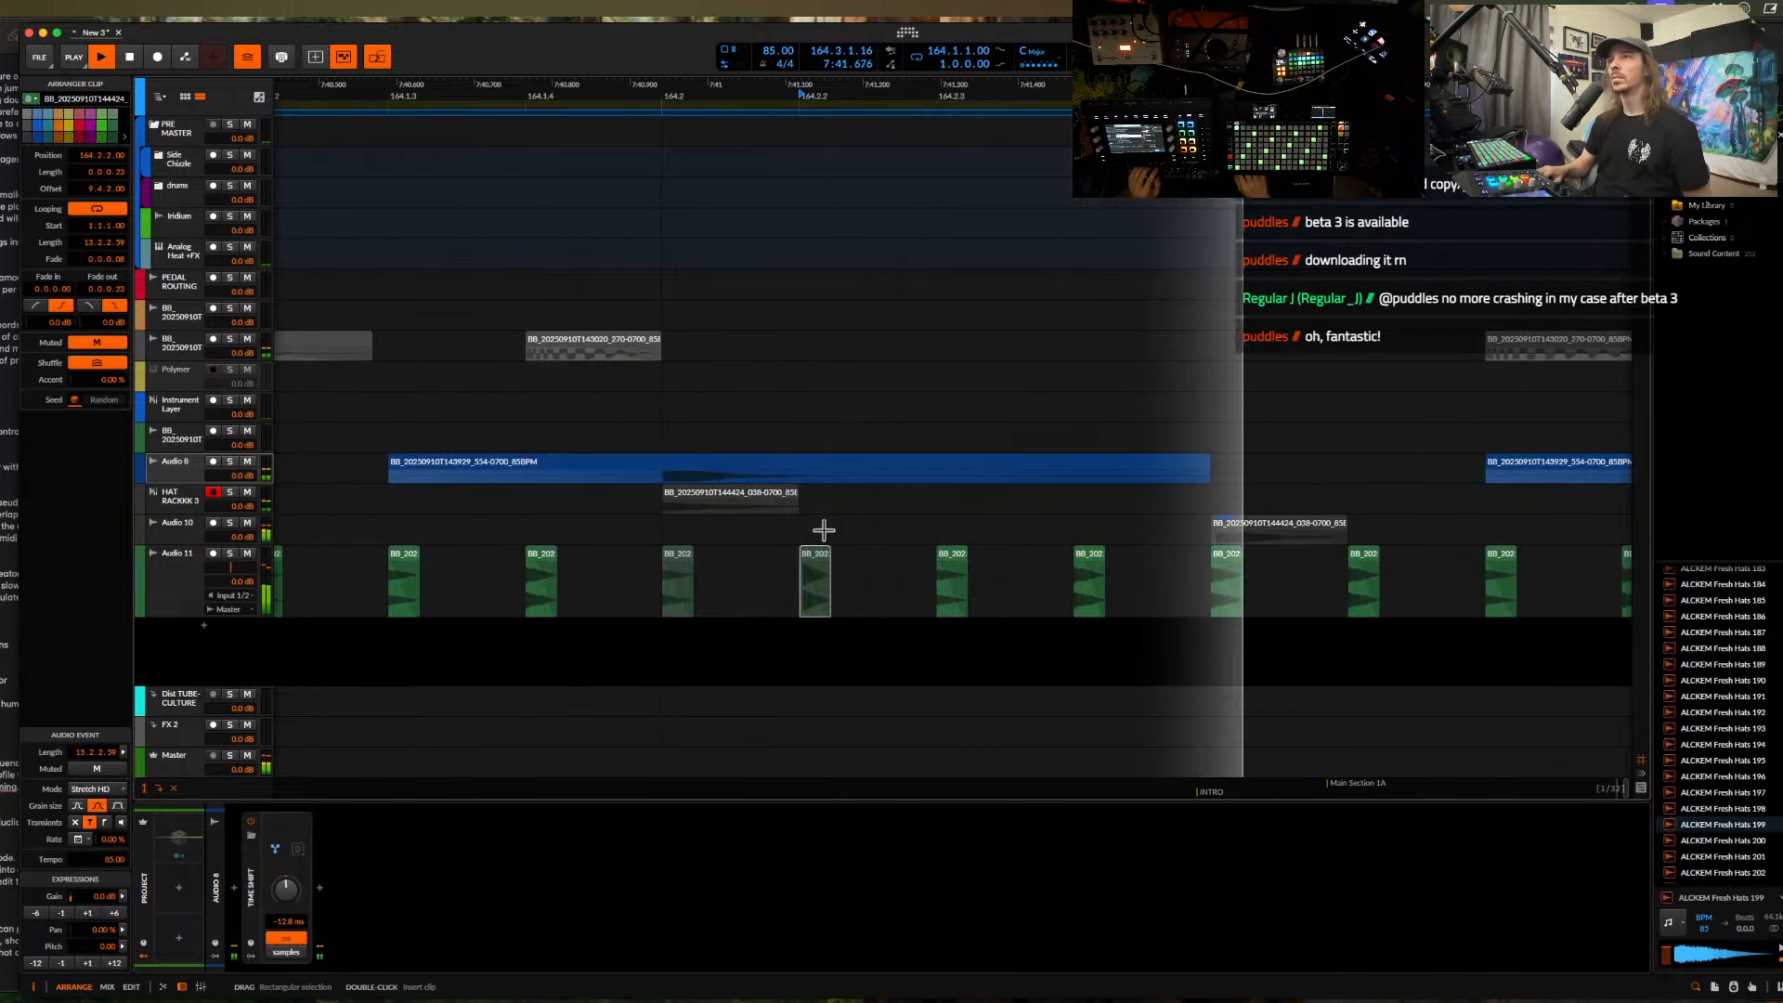
pyautogui.hotkey('alt', 'm')
pyautogui.click(1088, 563)
pyautogui.hotkey('shift', 'm')
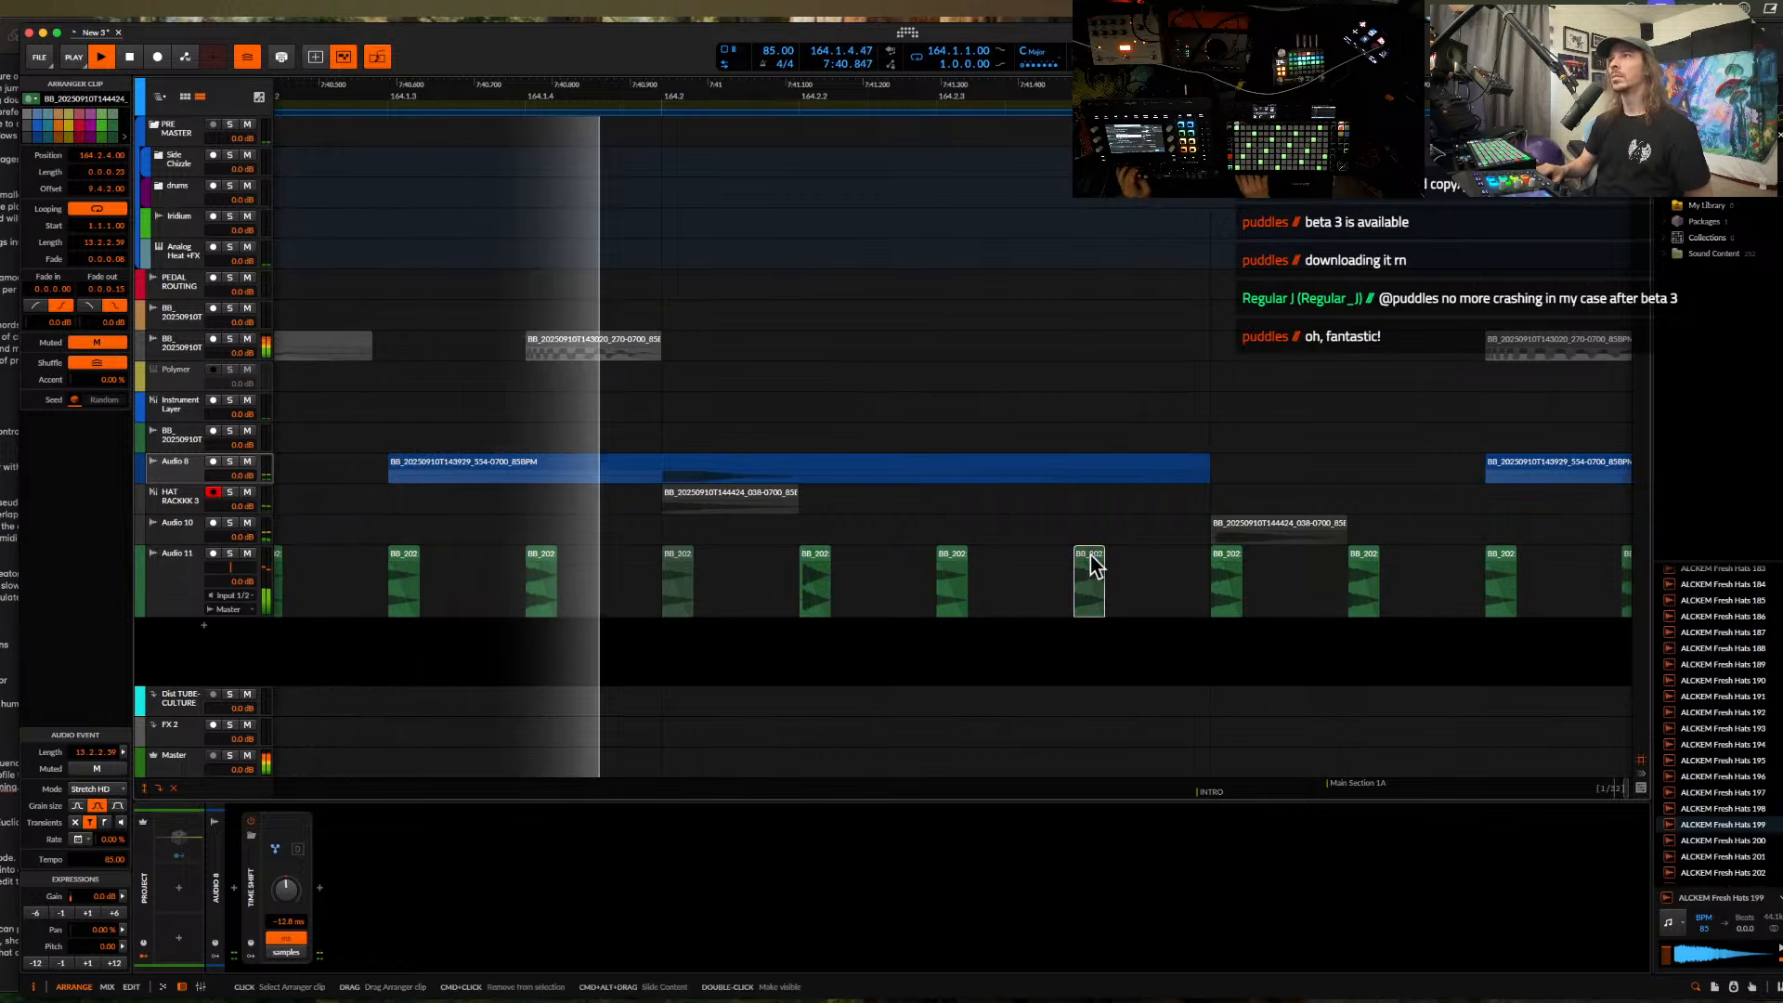
pyautogui.scroll(-5, 955, 532)
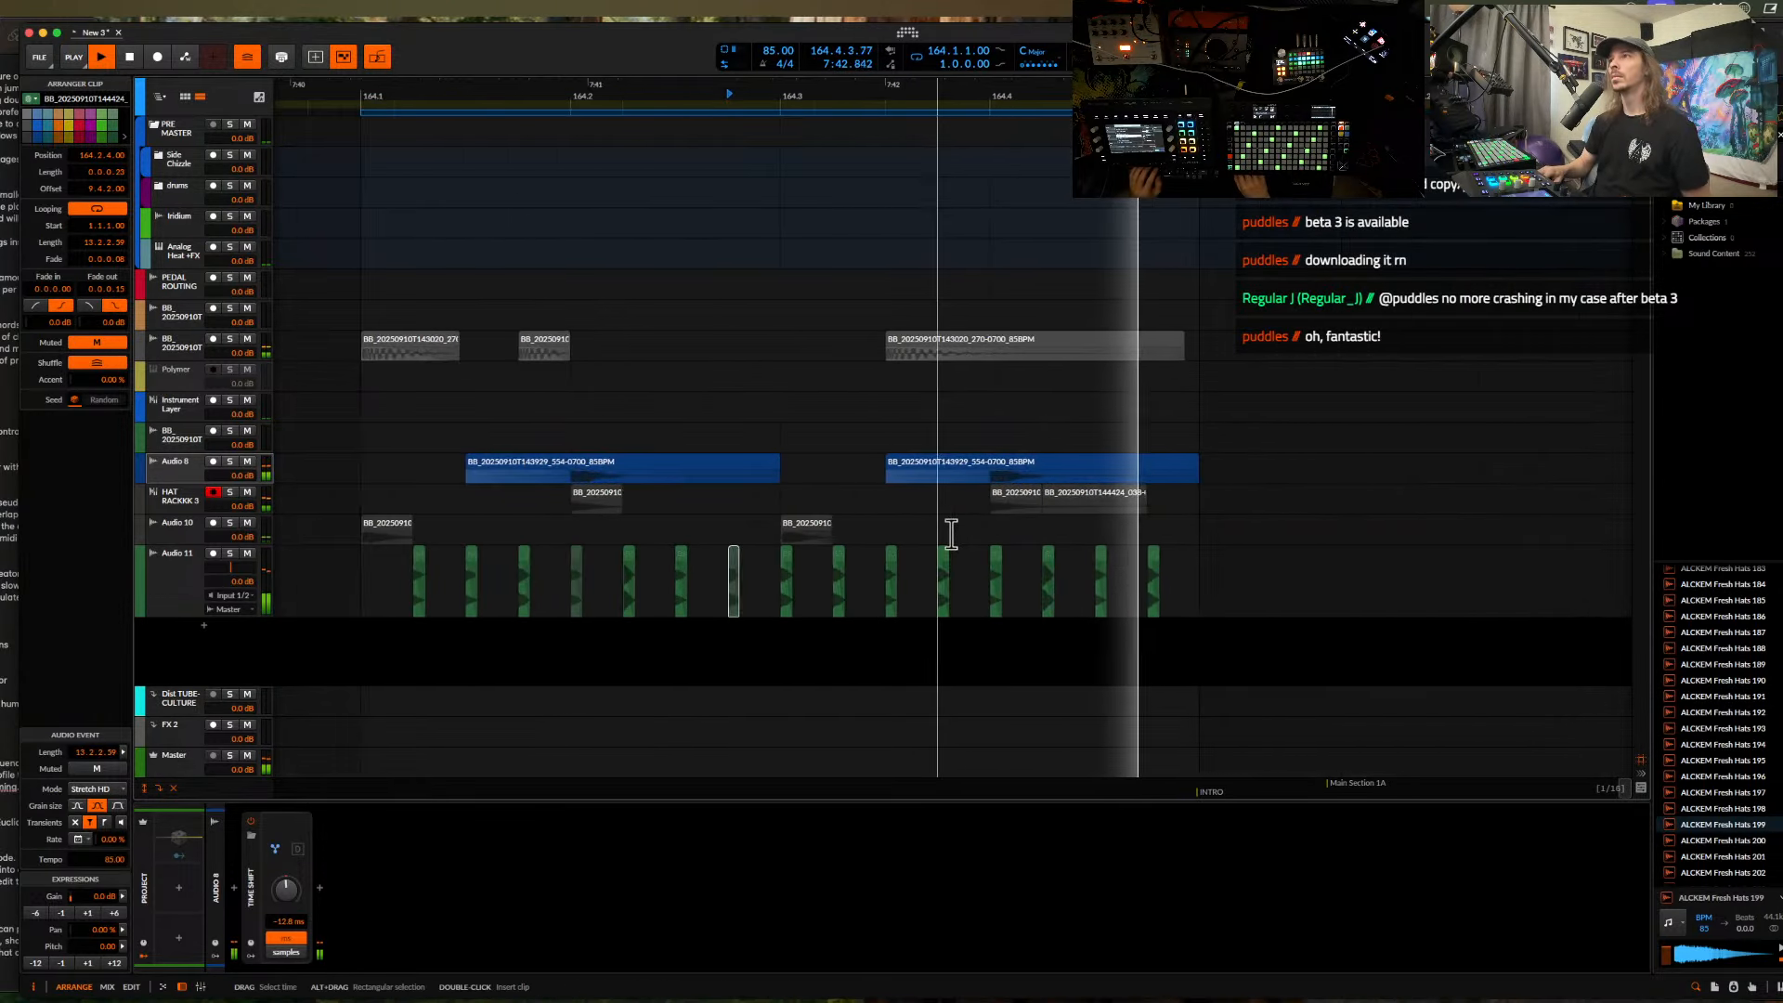
# - Add a Time Shift device to the Audio 11 track and set its delay to 19.1 ms while the loop plays
pyautogui.click(191, 585)
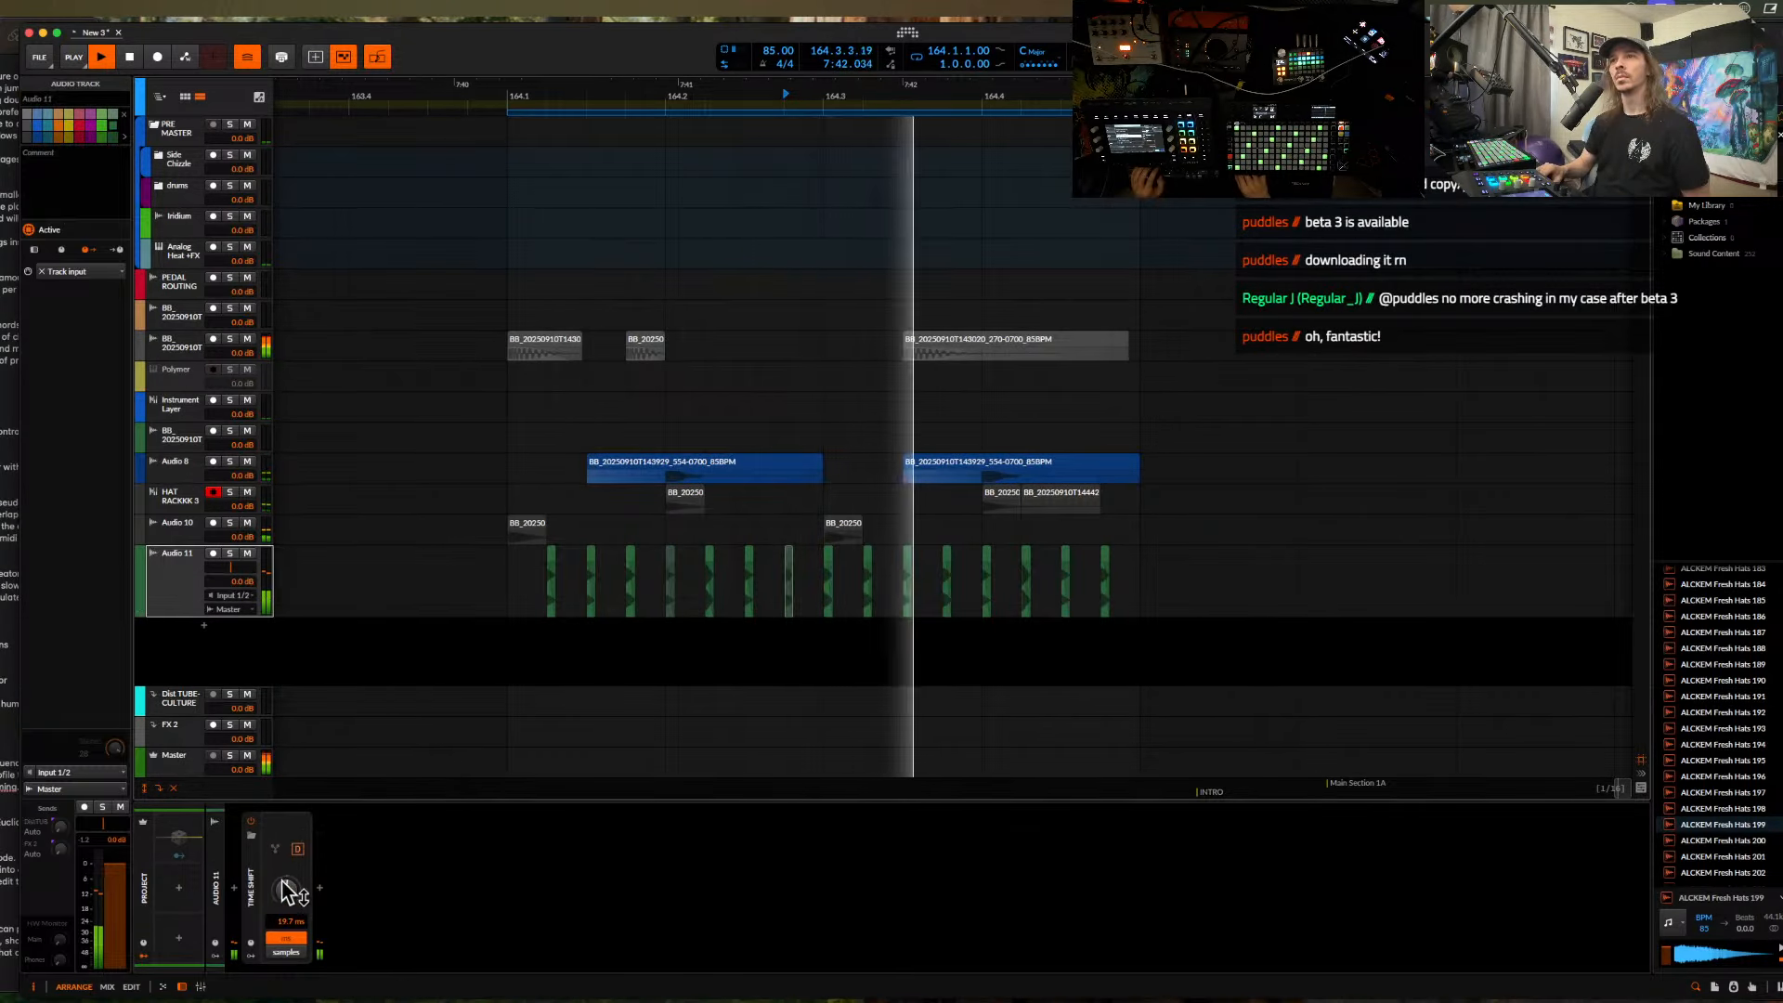
pyautogui.moveTo(290, 901)
pyautogui.mouseDown()
pyautogui.moveTo(290, 882)
pyautogui.moveTo(290, 919)
pyautogui.mouseUp()
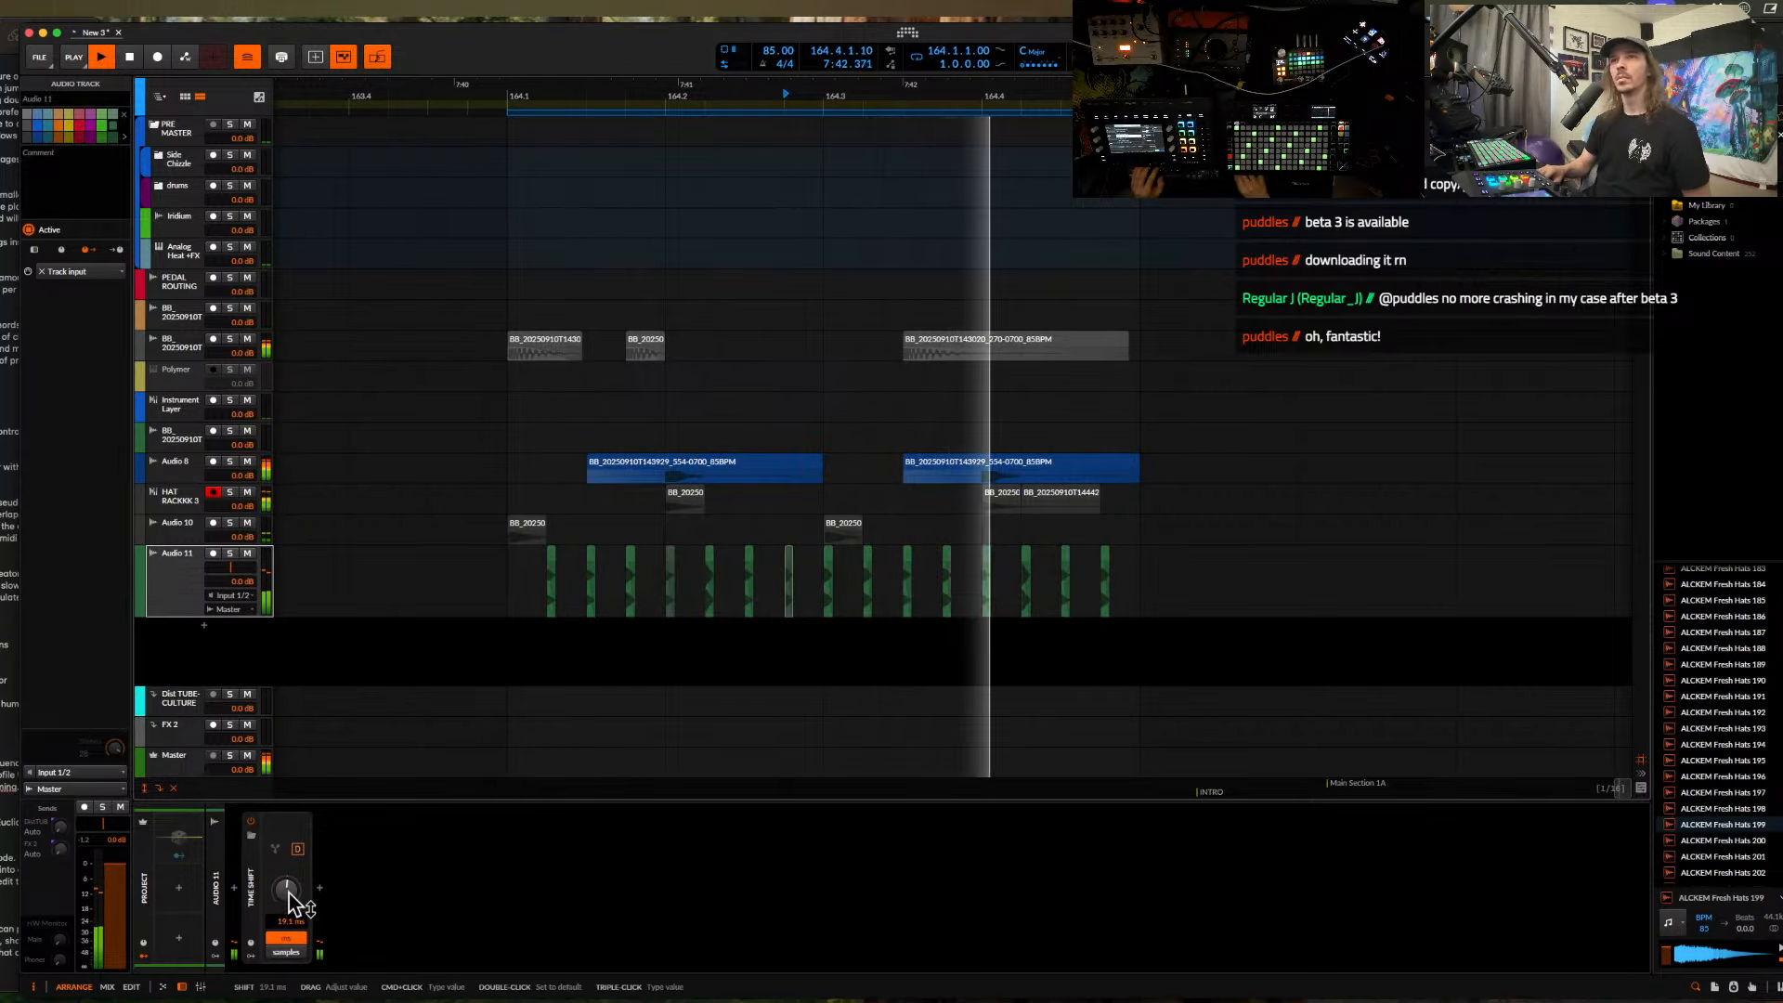
pyautogui.click(530, 340)
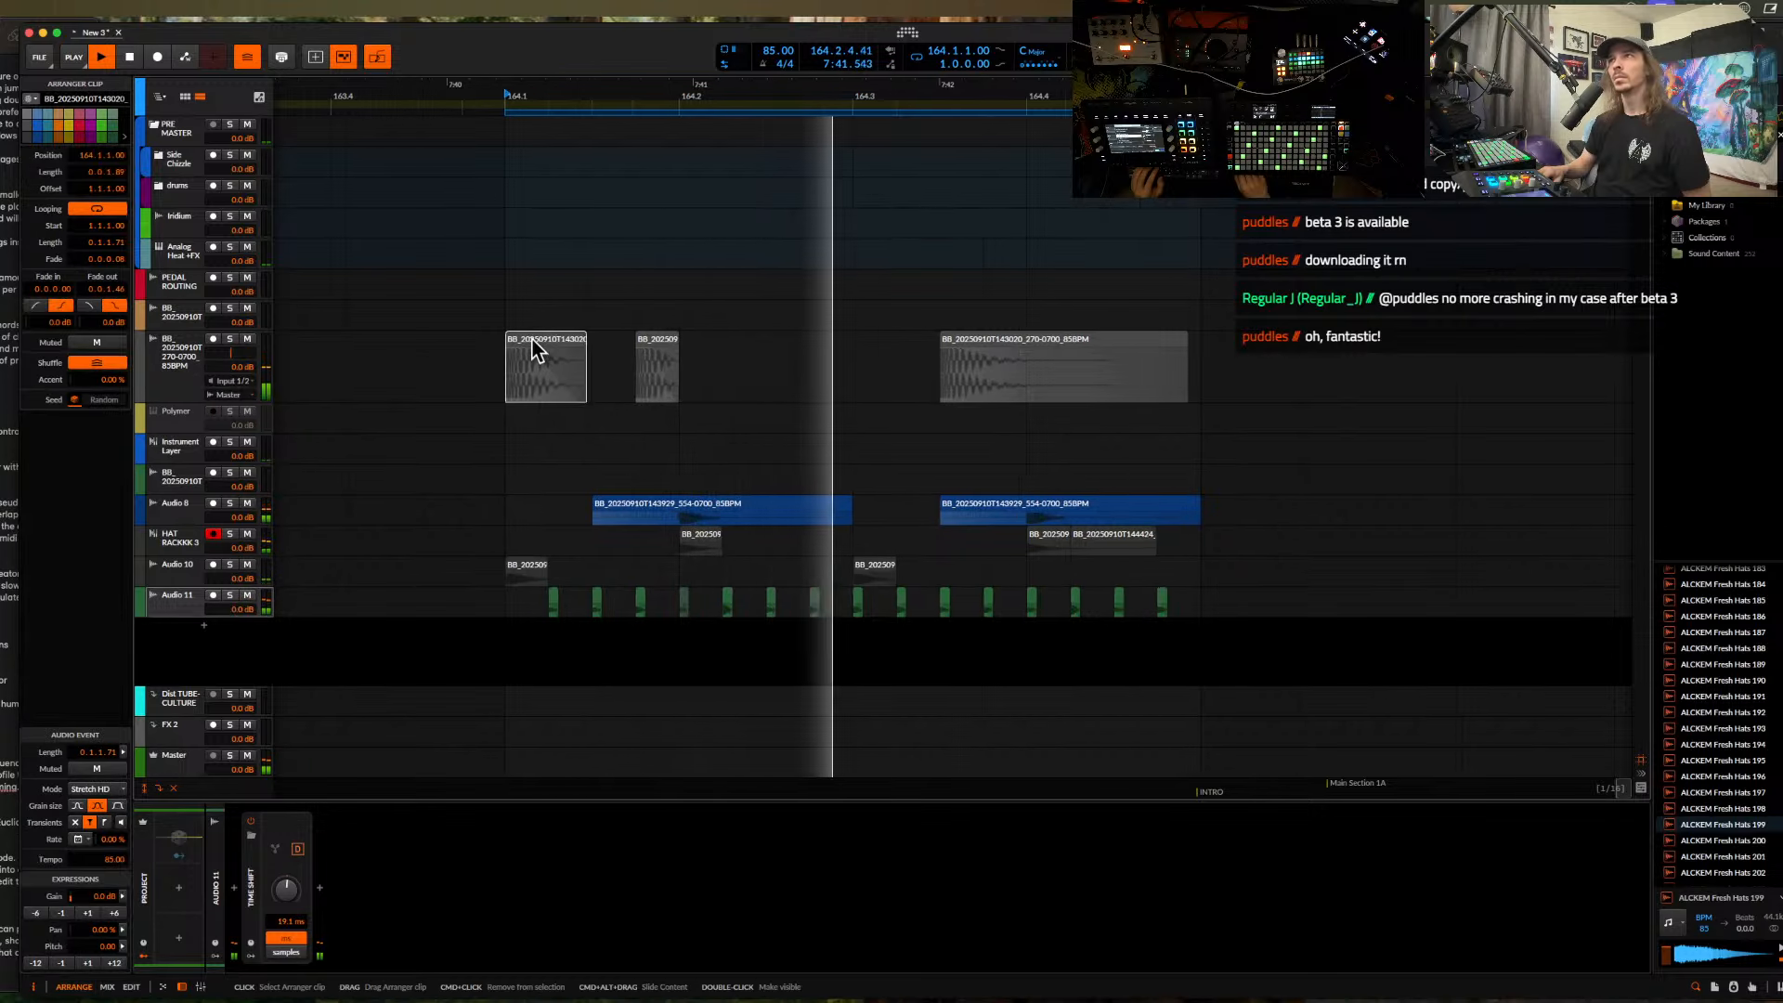
pyautogui.scroll(-4, 531, 343)
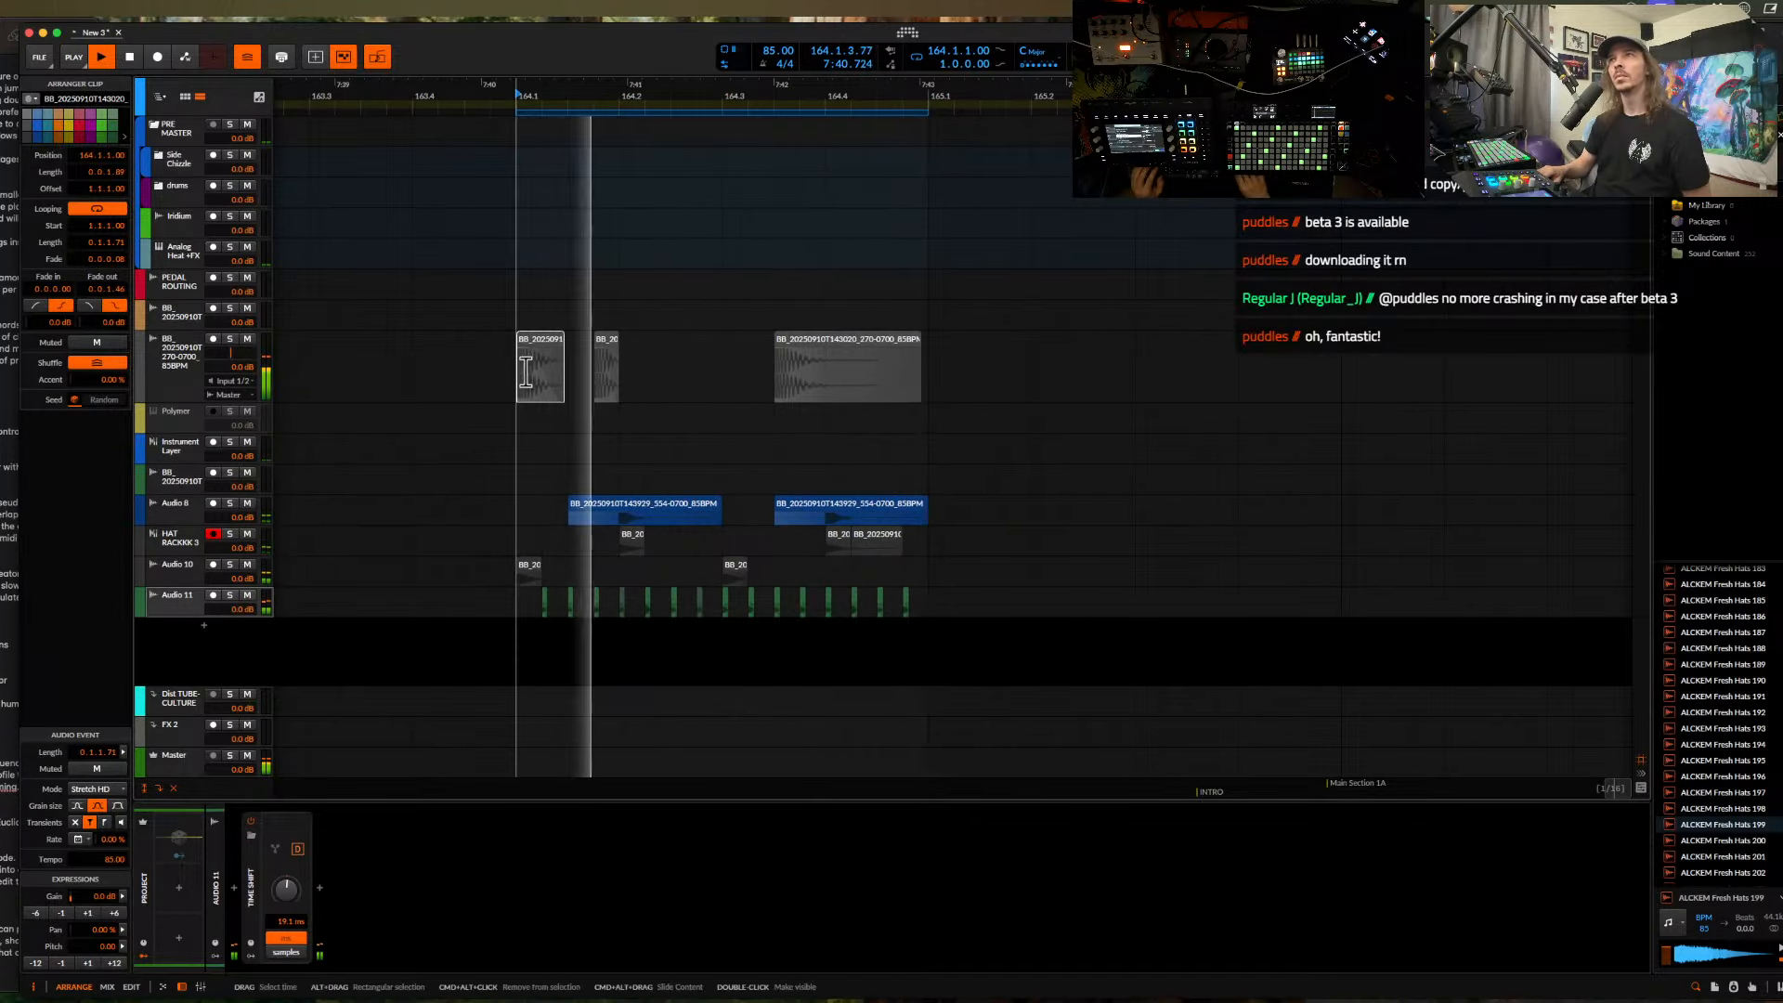
# - Insert a Pro-Q 4 equalizer on the Audio 8 track ahead of its Time Shift device
pyautogui.click(163, 512)
pyautogui.click(230, 890)
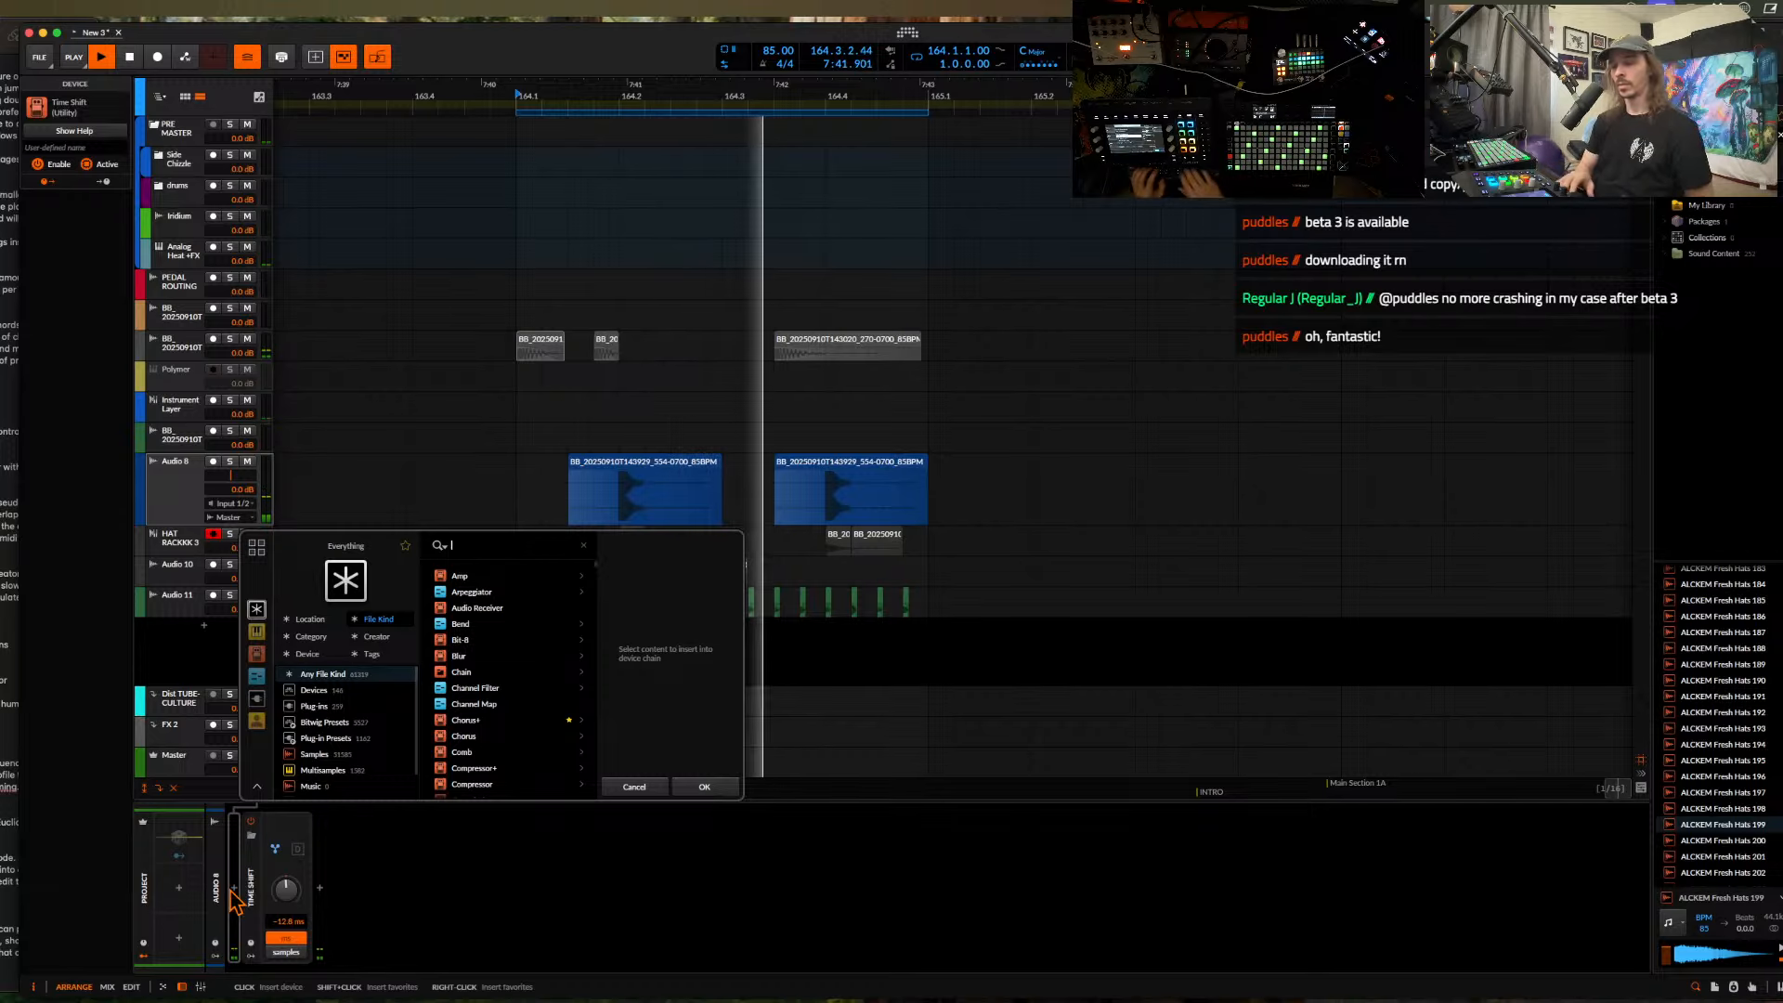
pyautogui.write('PRO')
pyautogui.click(464, 636)
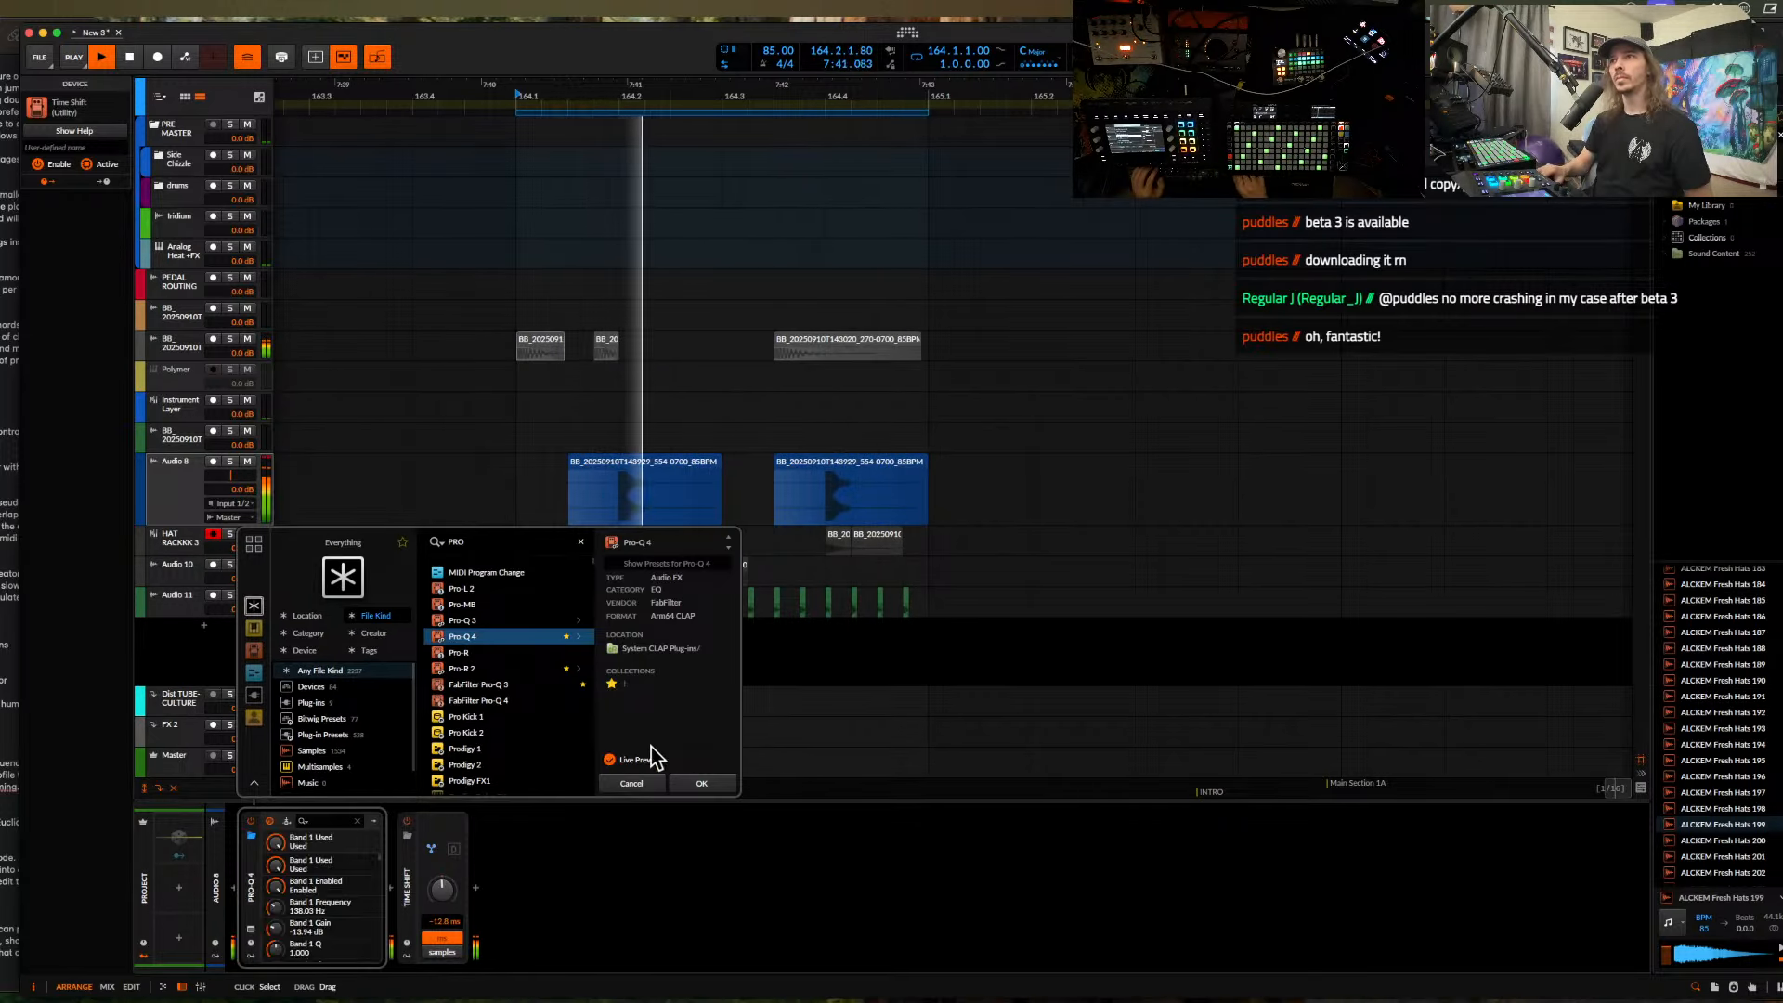
pyautogui.click(703, 783)
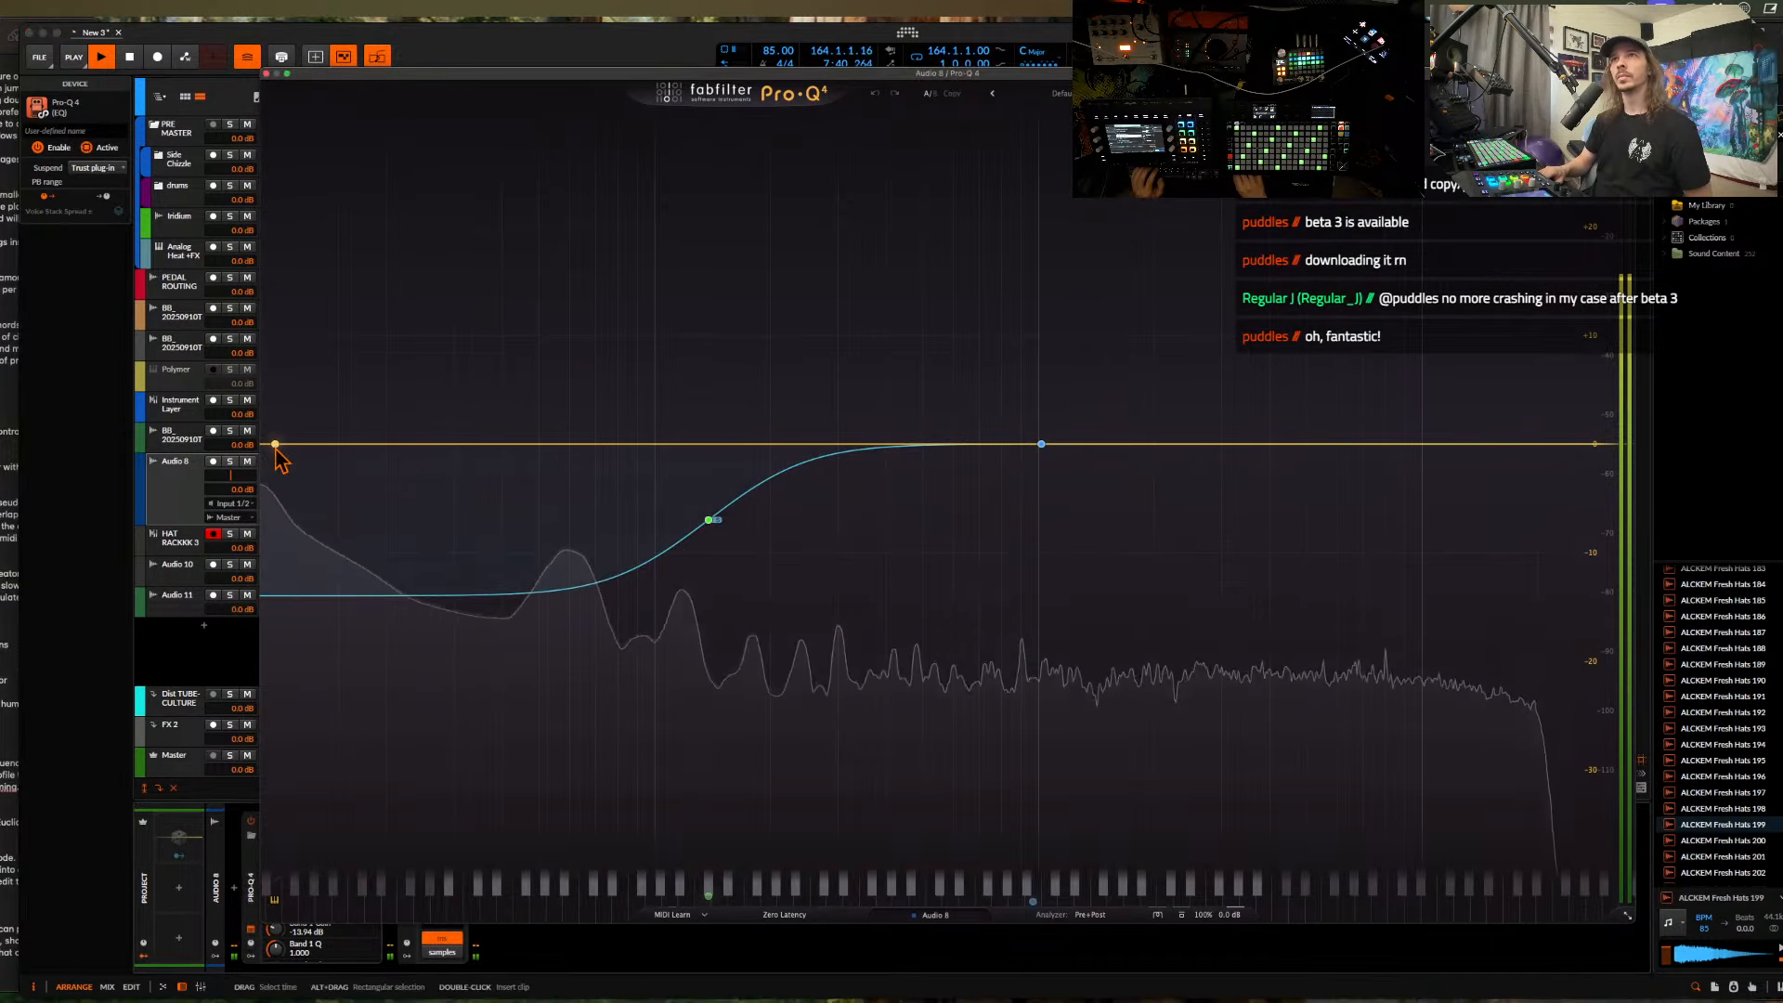
# - Shape a 30 dB/oct low cut at about 158 Hz in Audio 8's Pro-Q 4 while auditioning the loop, and stop playback
pyautogui.moveTo(279, 449); pyautogui.dragTo(880, 442)
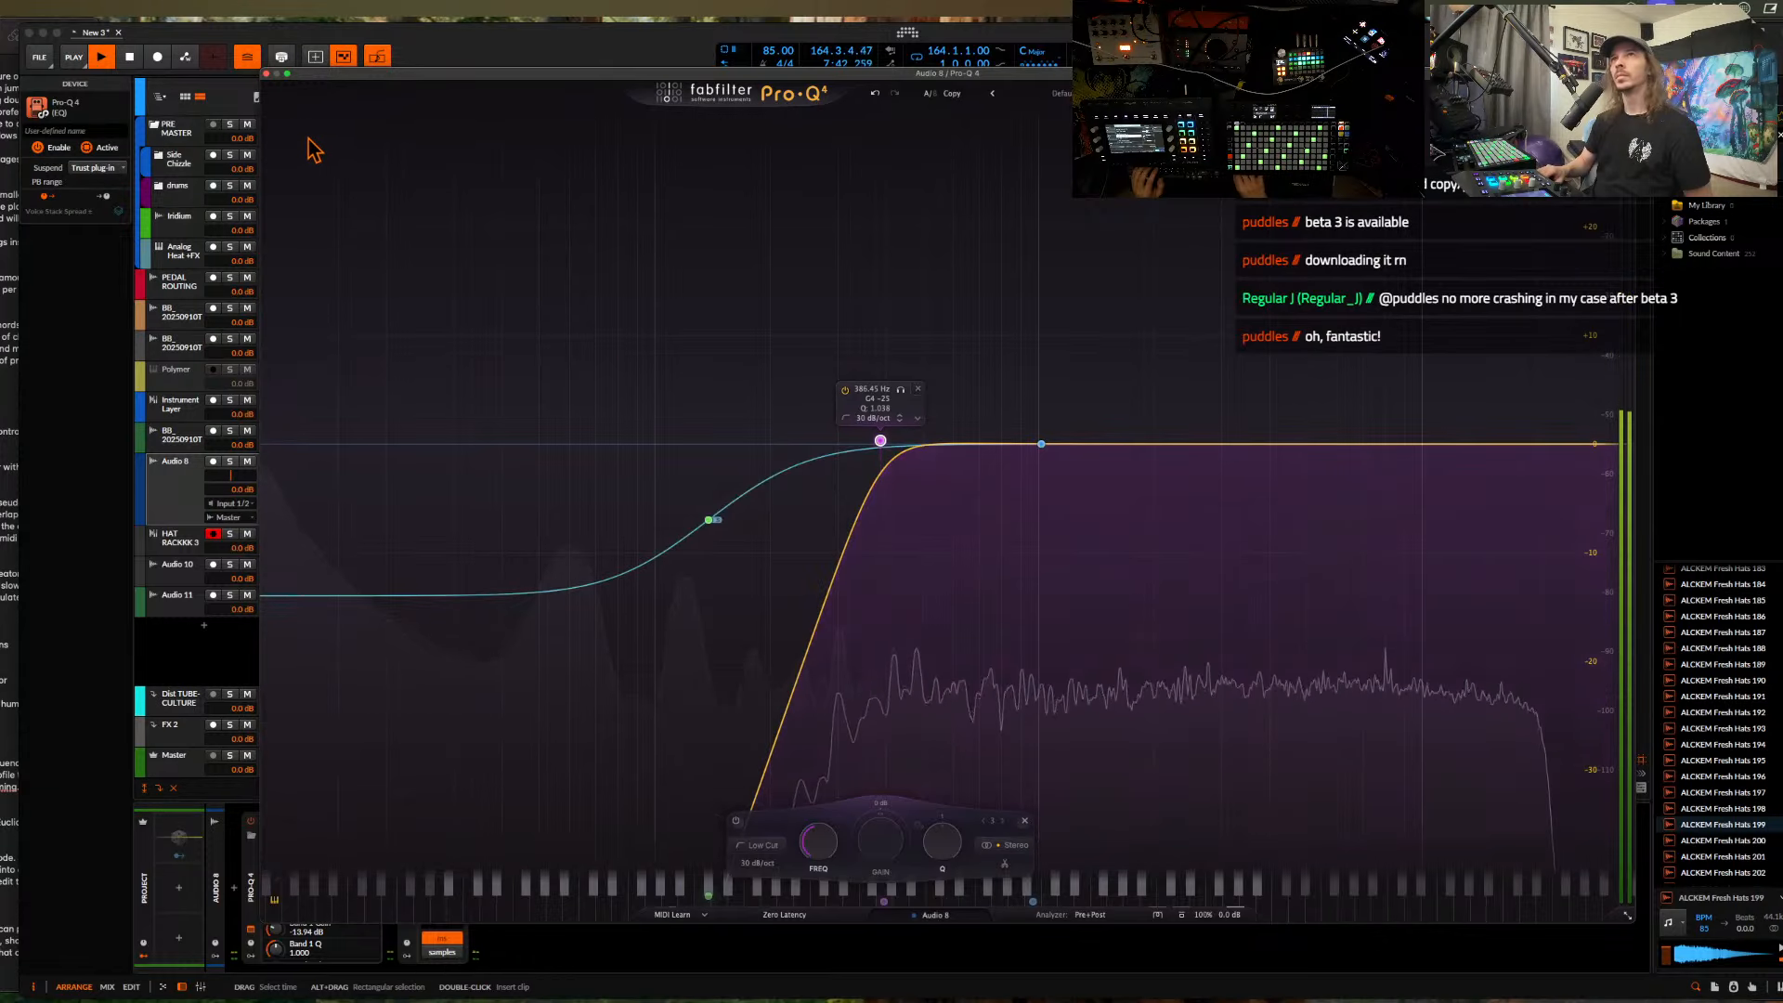
pyautogui.click(266, 73)
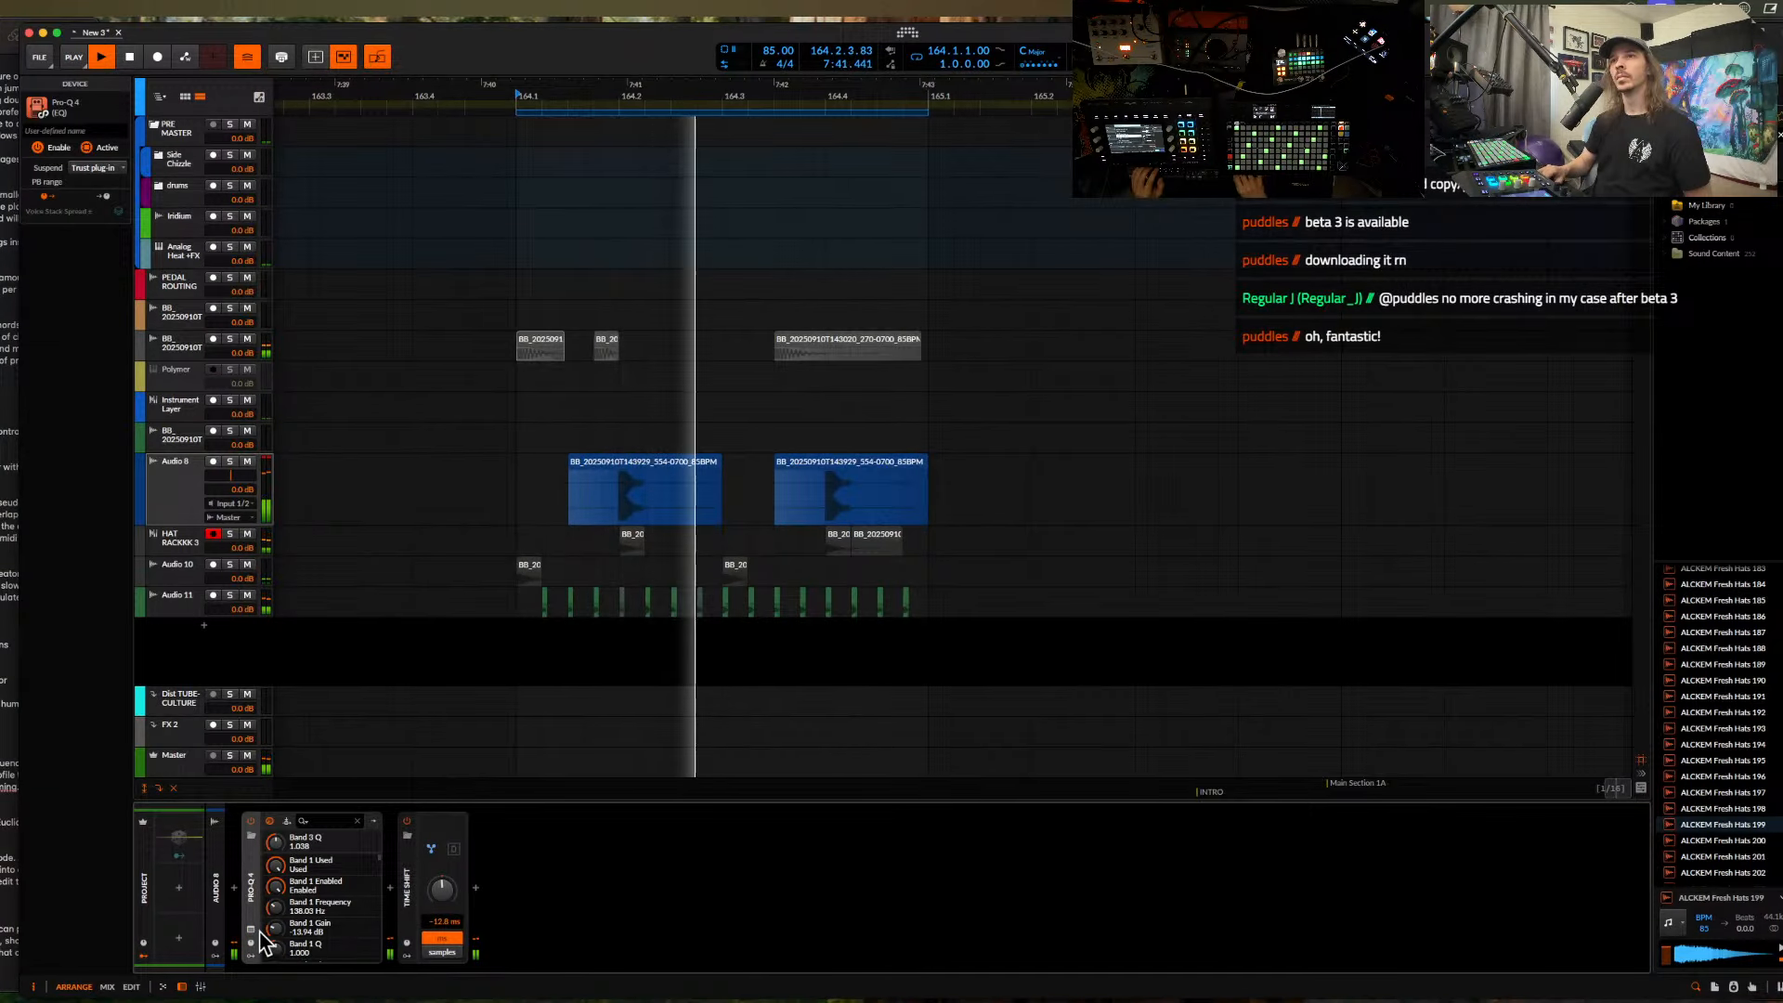
pyautogui.click(253, 939)
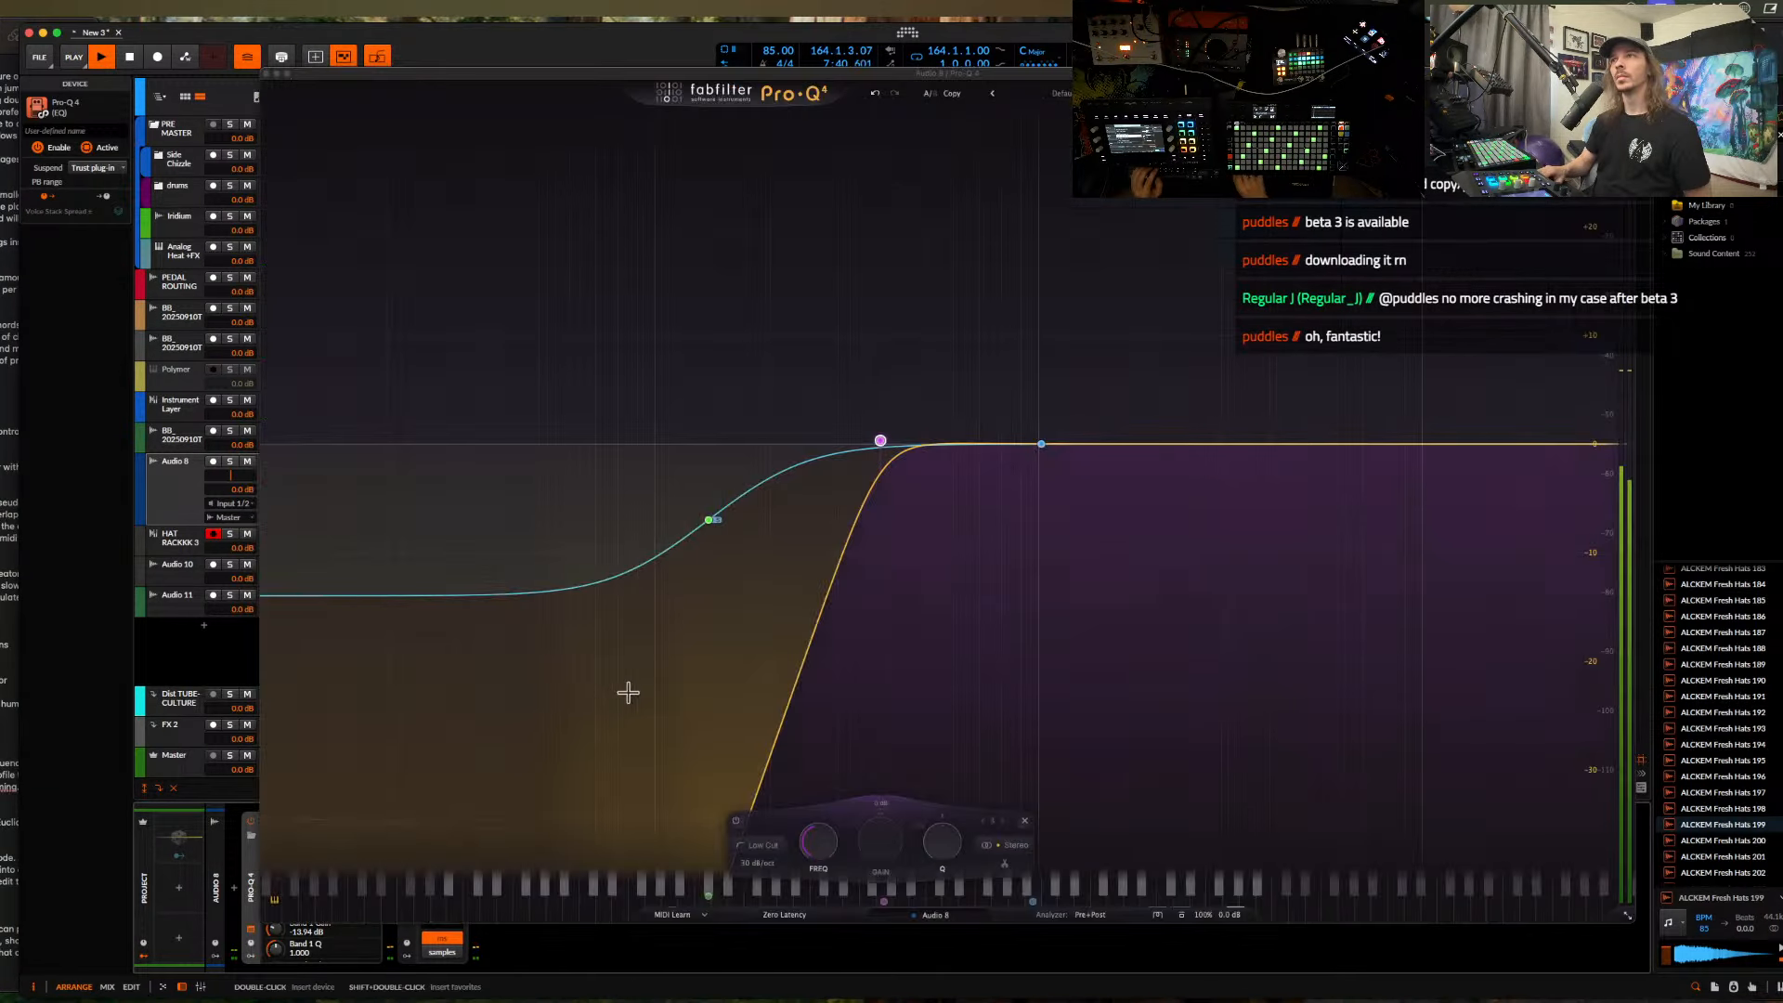
pyautogui.moveTo(879, 442); pyautogui.dragTo(732, 446)
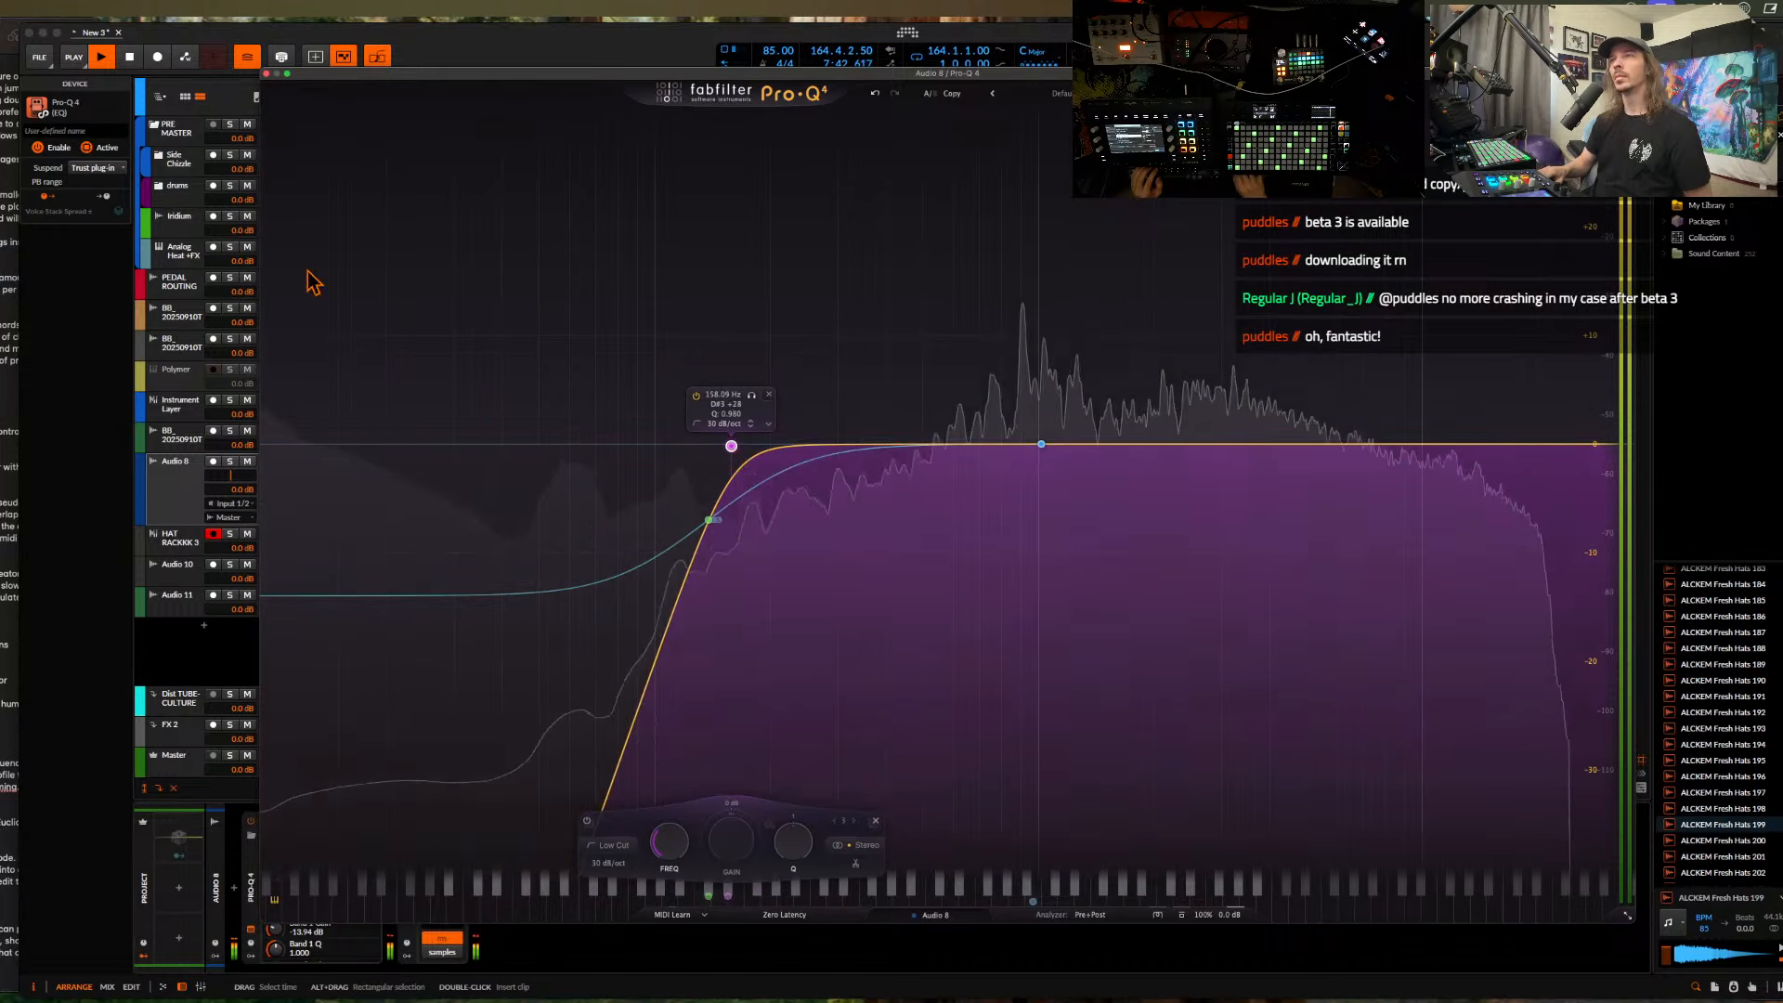
pyautogui.click(267, 74)
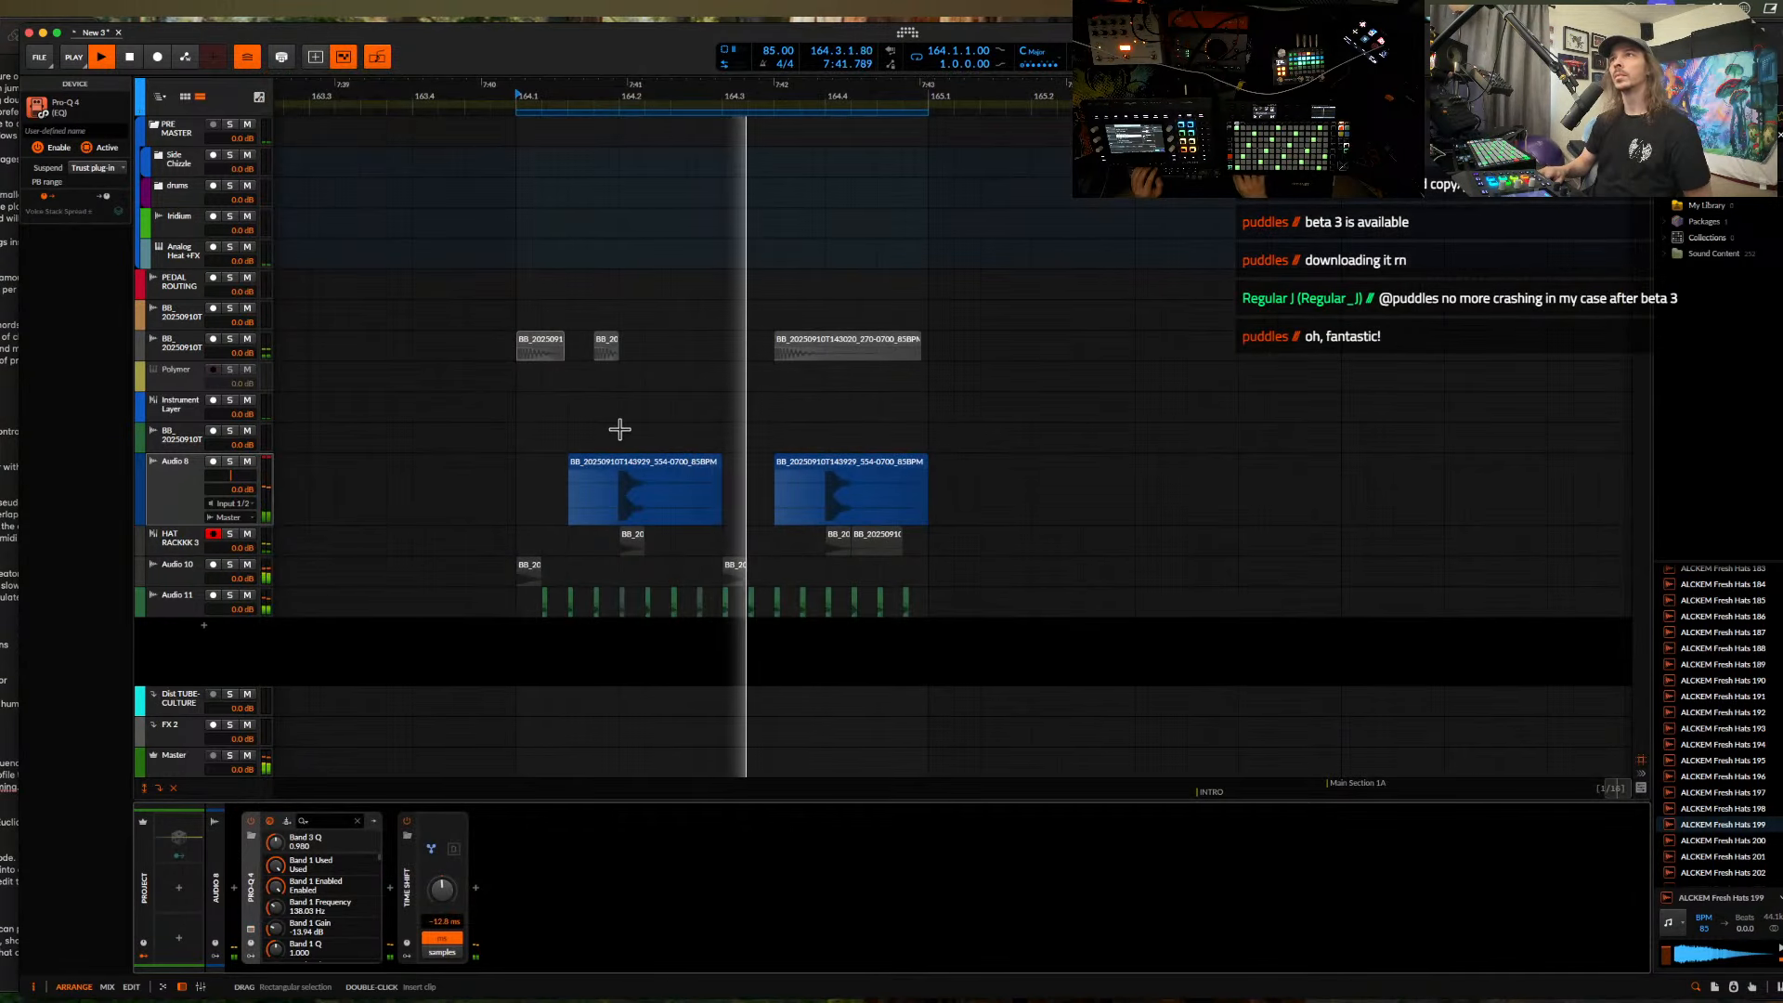
pyautogui.press('space')
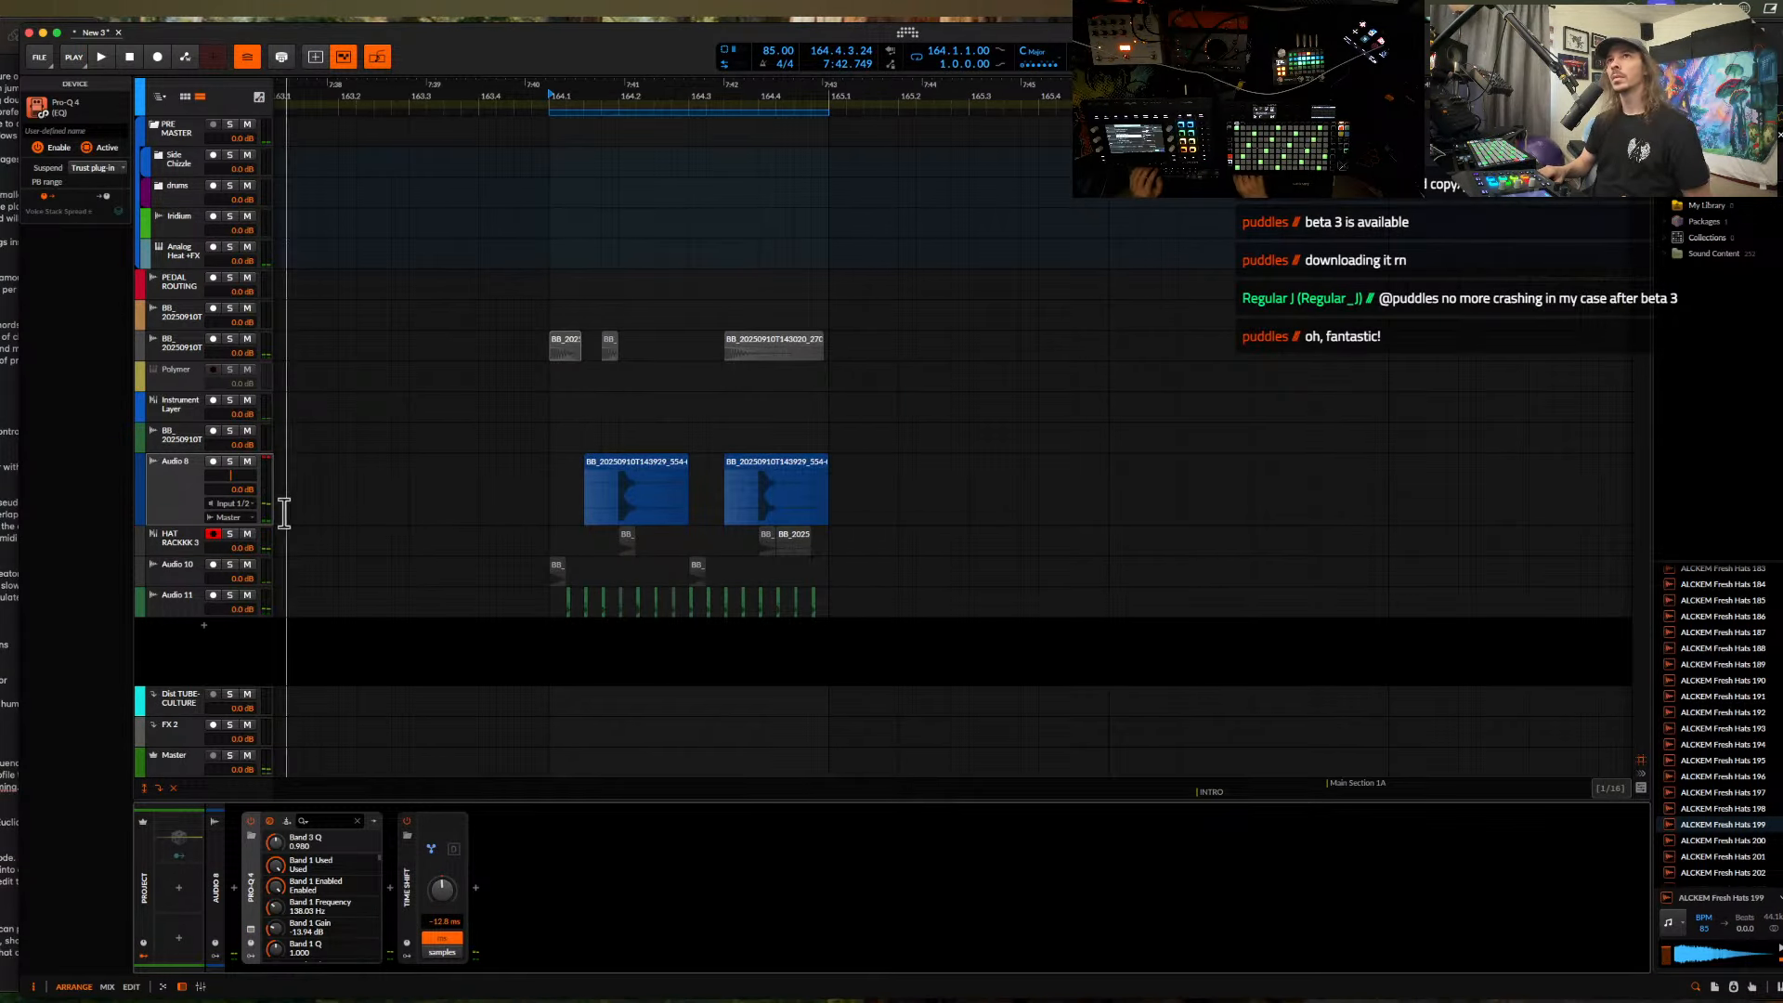
# - Place a captured hit from the Master's Rolling Sampler on Audio 8 after the loop, and add an audio track below Audio 8
pyautogui.click(622, 479)
pyautogui.scroll(3, 622, 474)
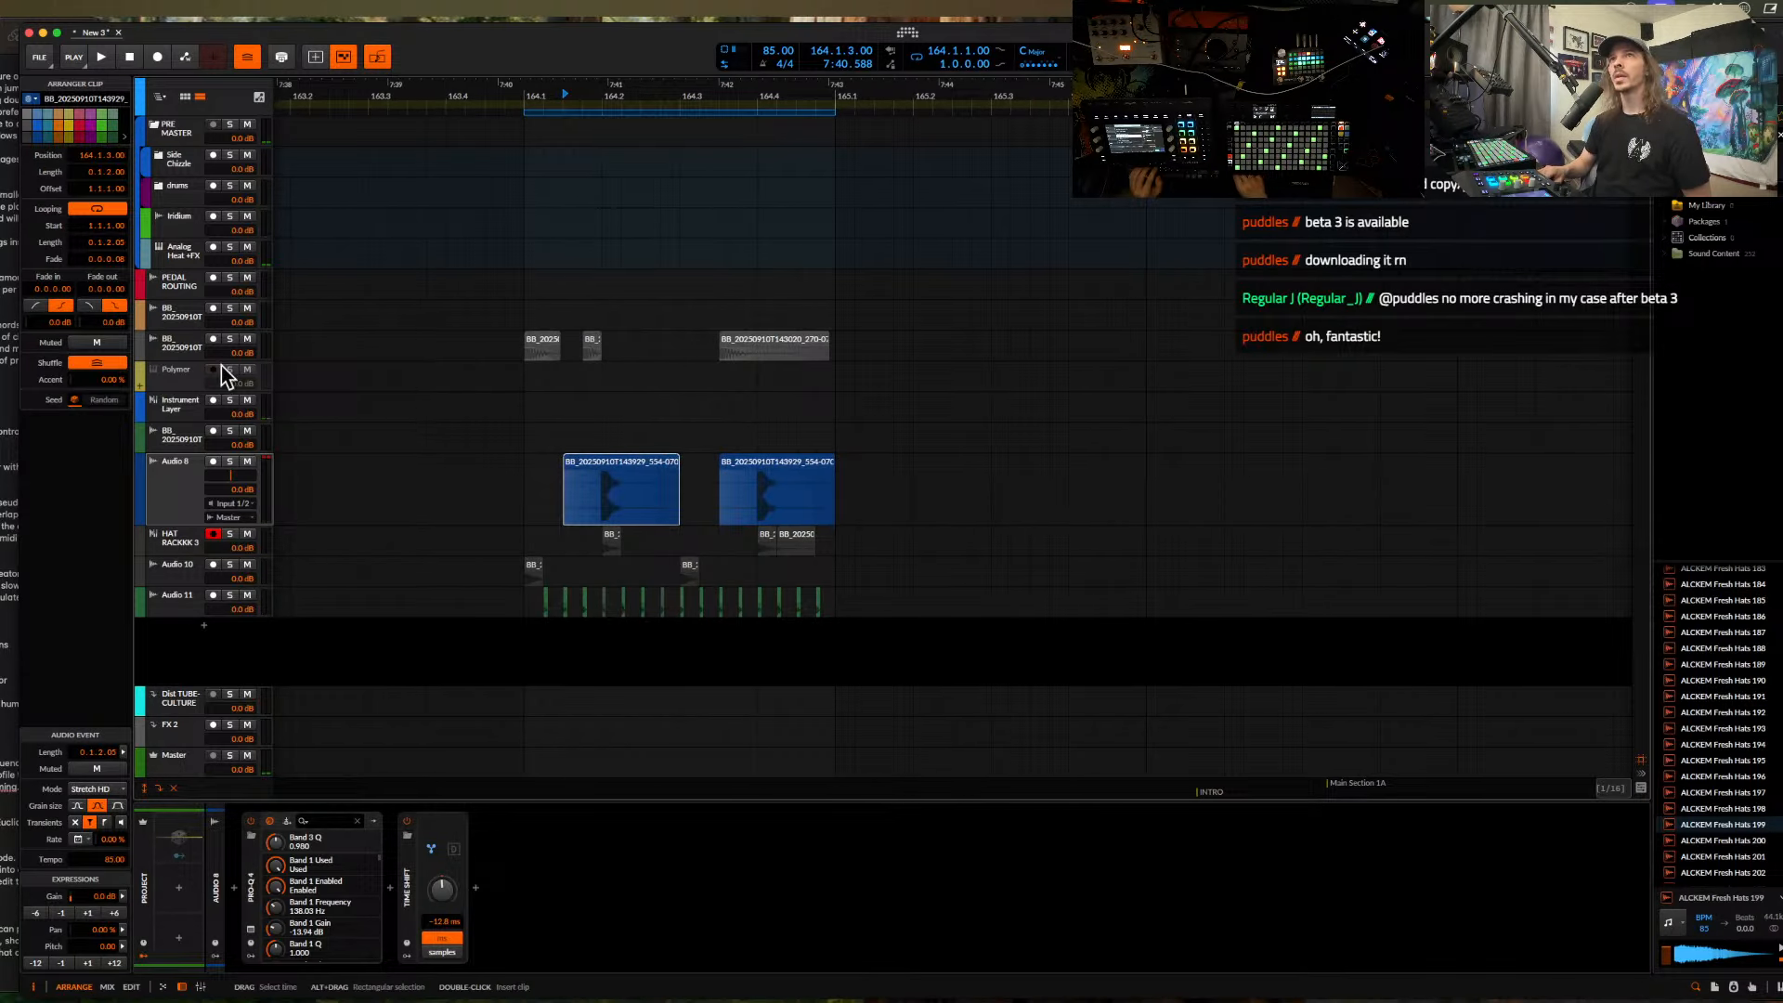
pyautogui.click(176, 401)
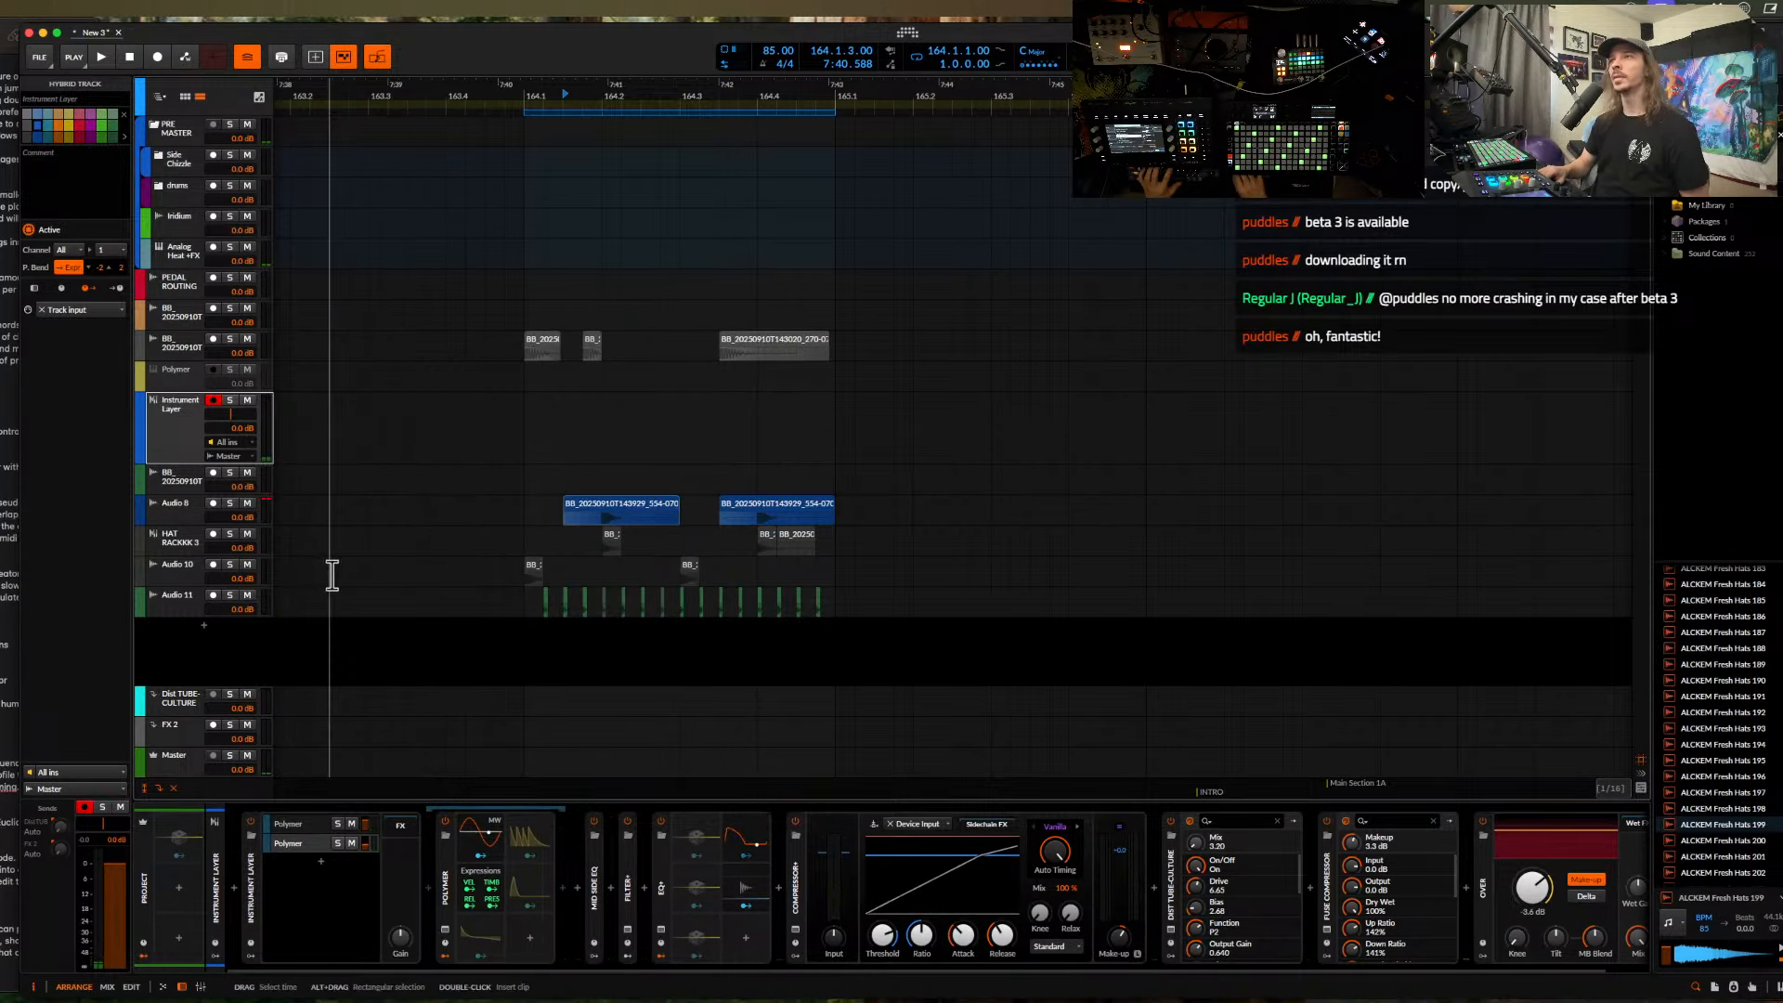
pyautogui.click(180, 761)
pyautogui.click(592, 929)
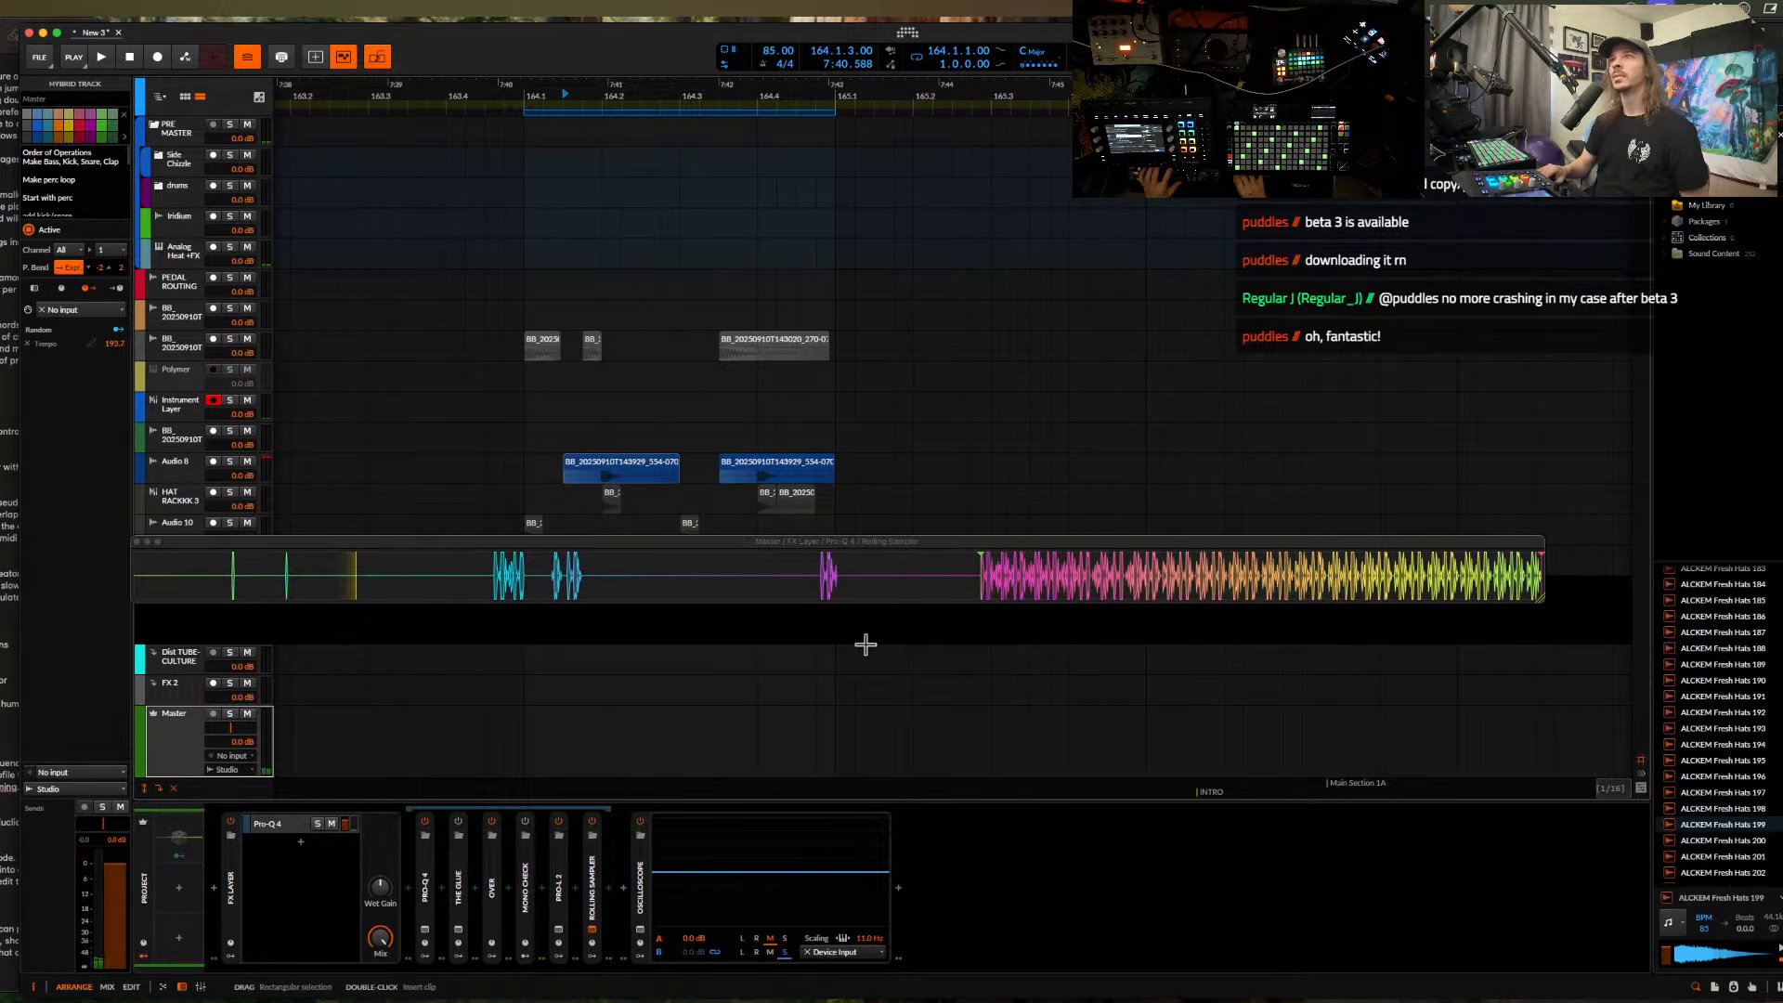
pyautogui.click(285, 582)
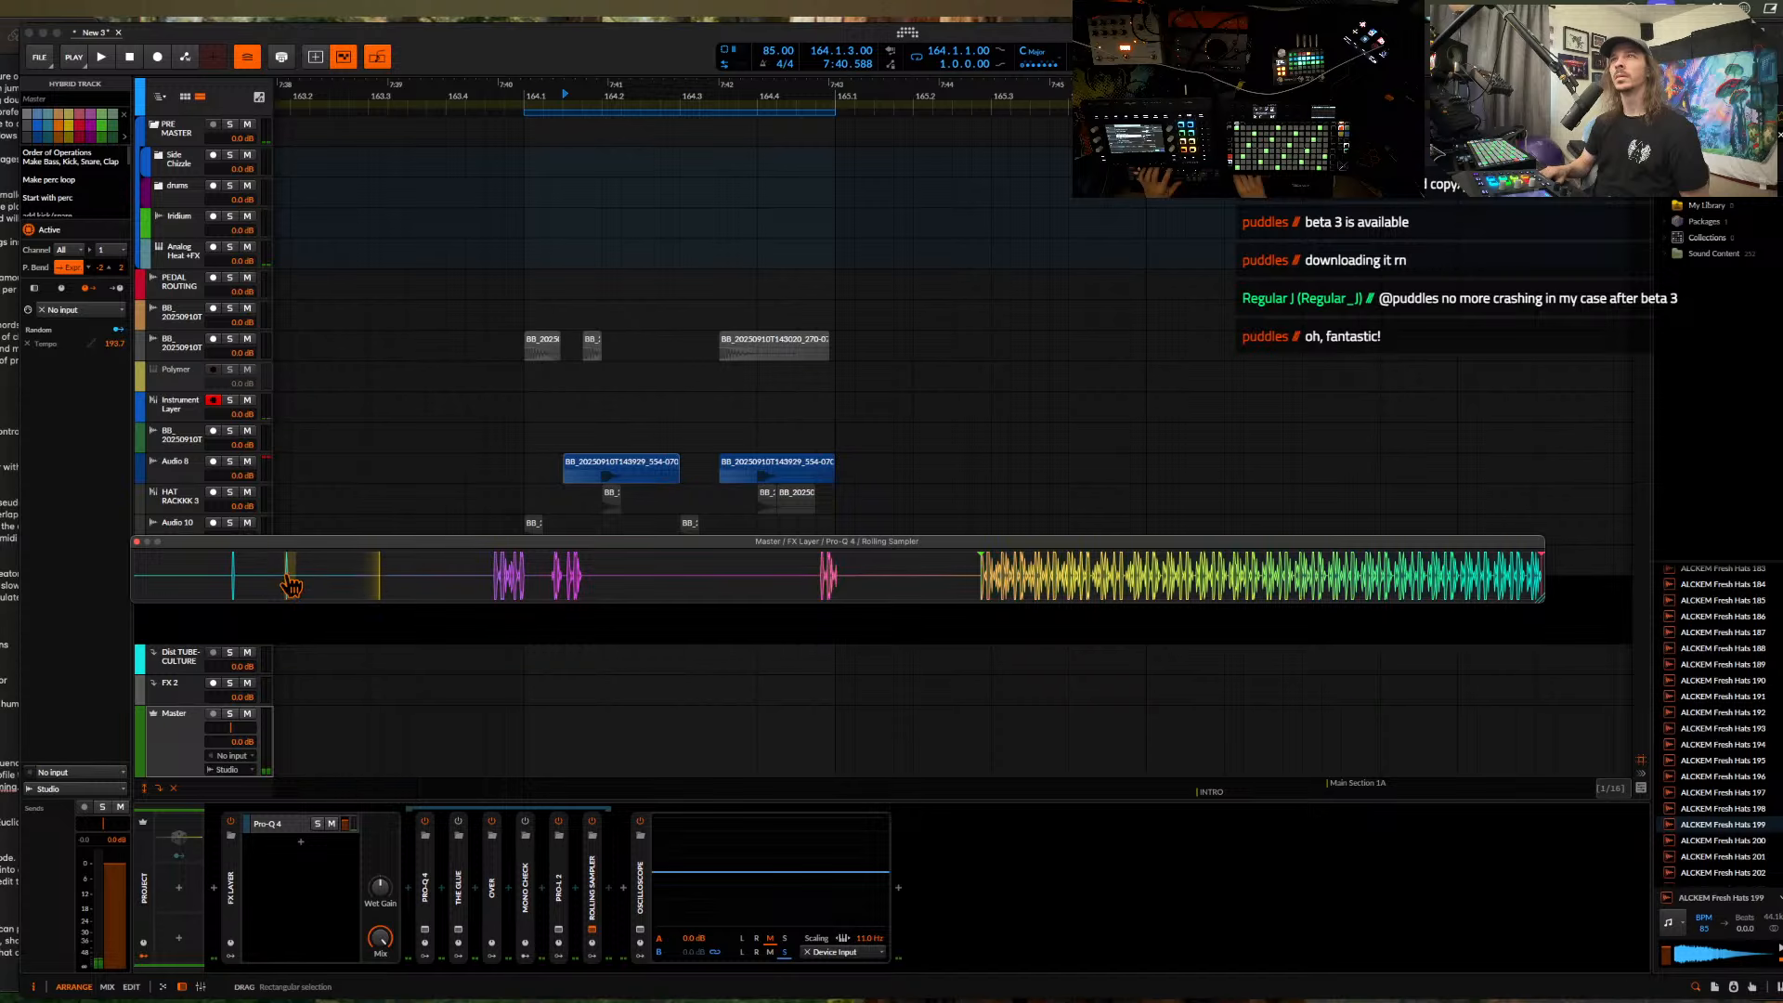
pyautogui.moveTo(850, 517); pyautogui.dragTo(847, 470)
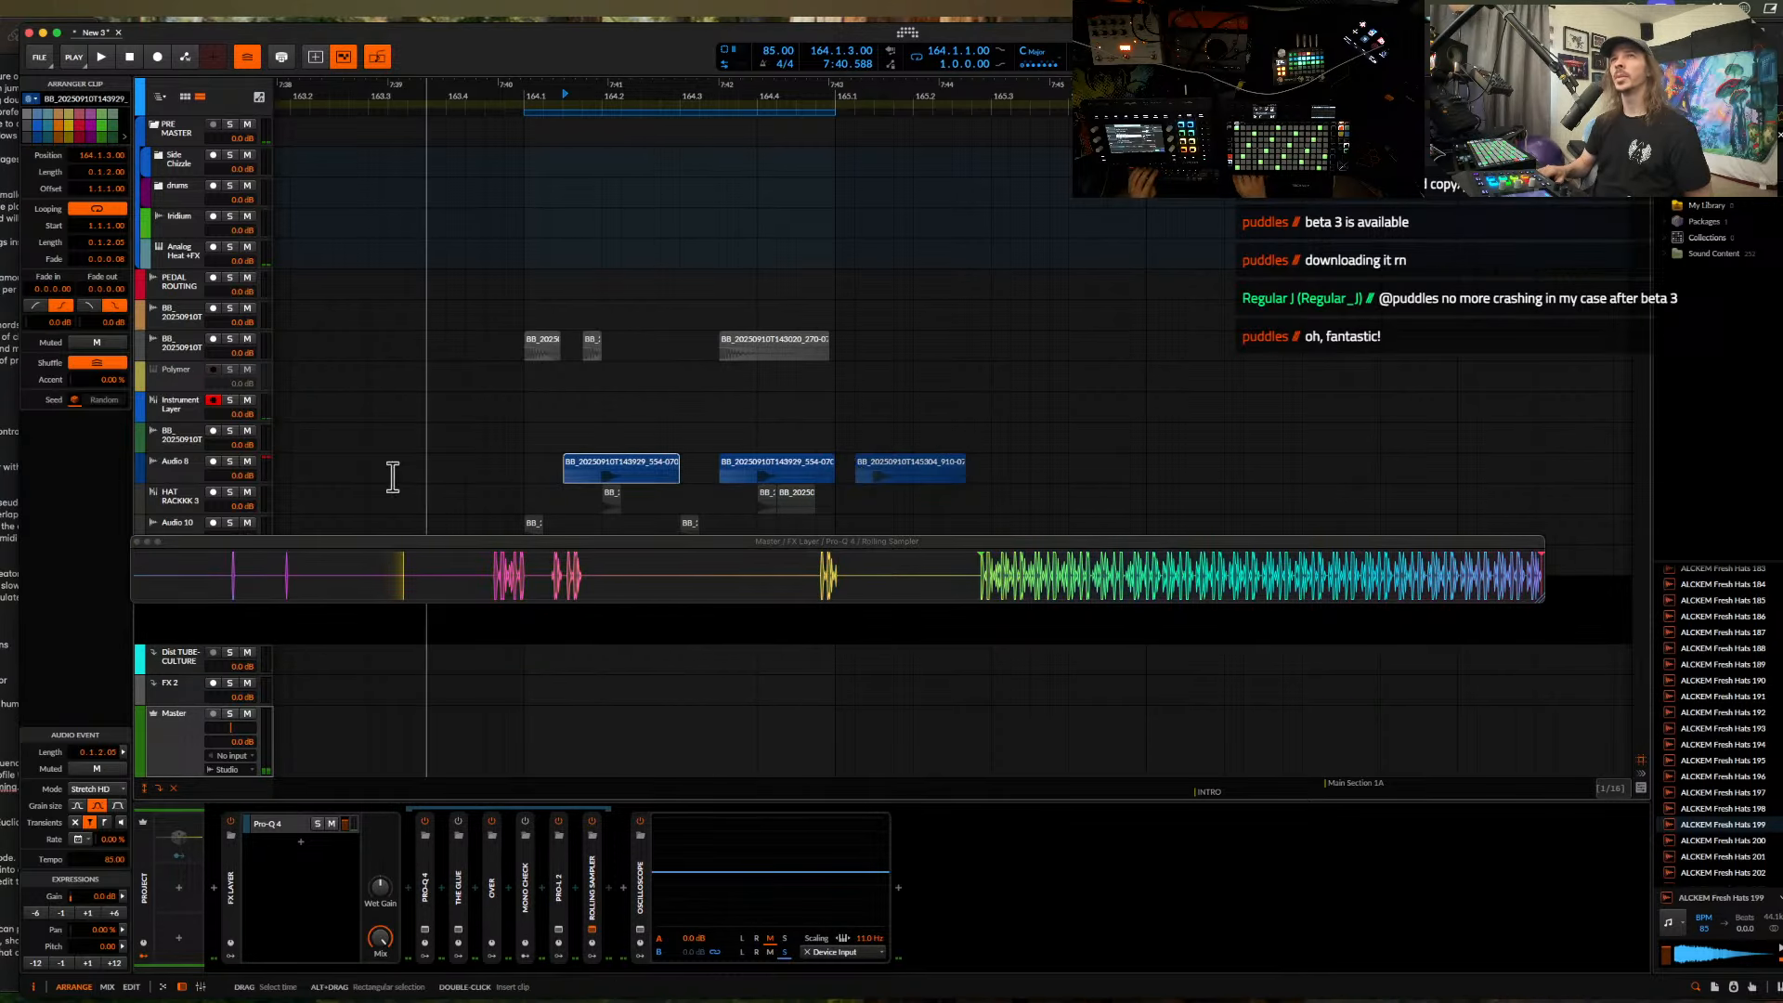
pyautogui.click(164, 469)
pyautogui.hotkey('ctrl', 't')
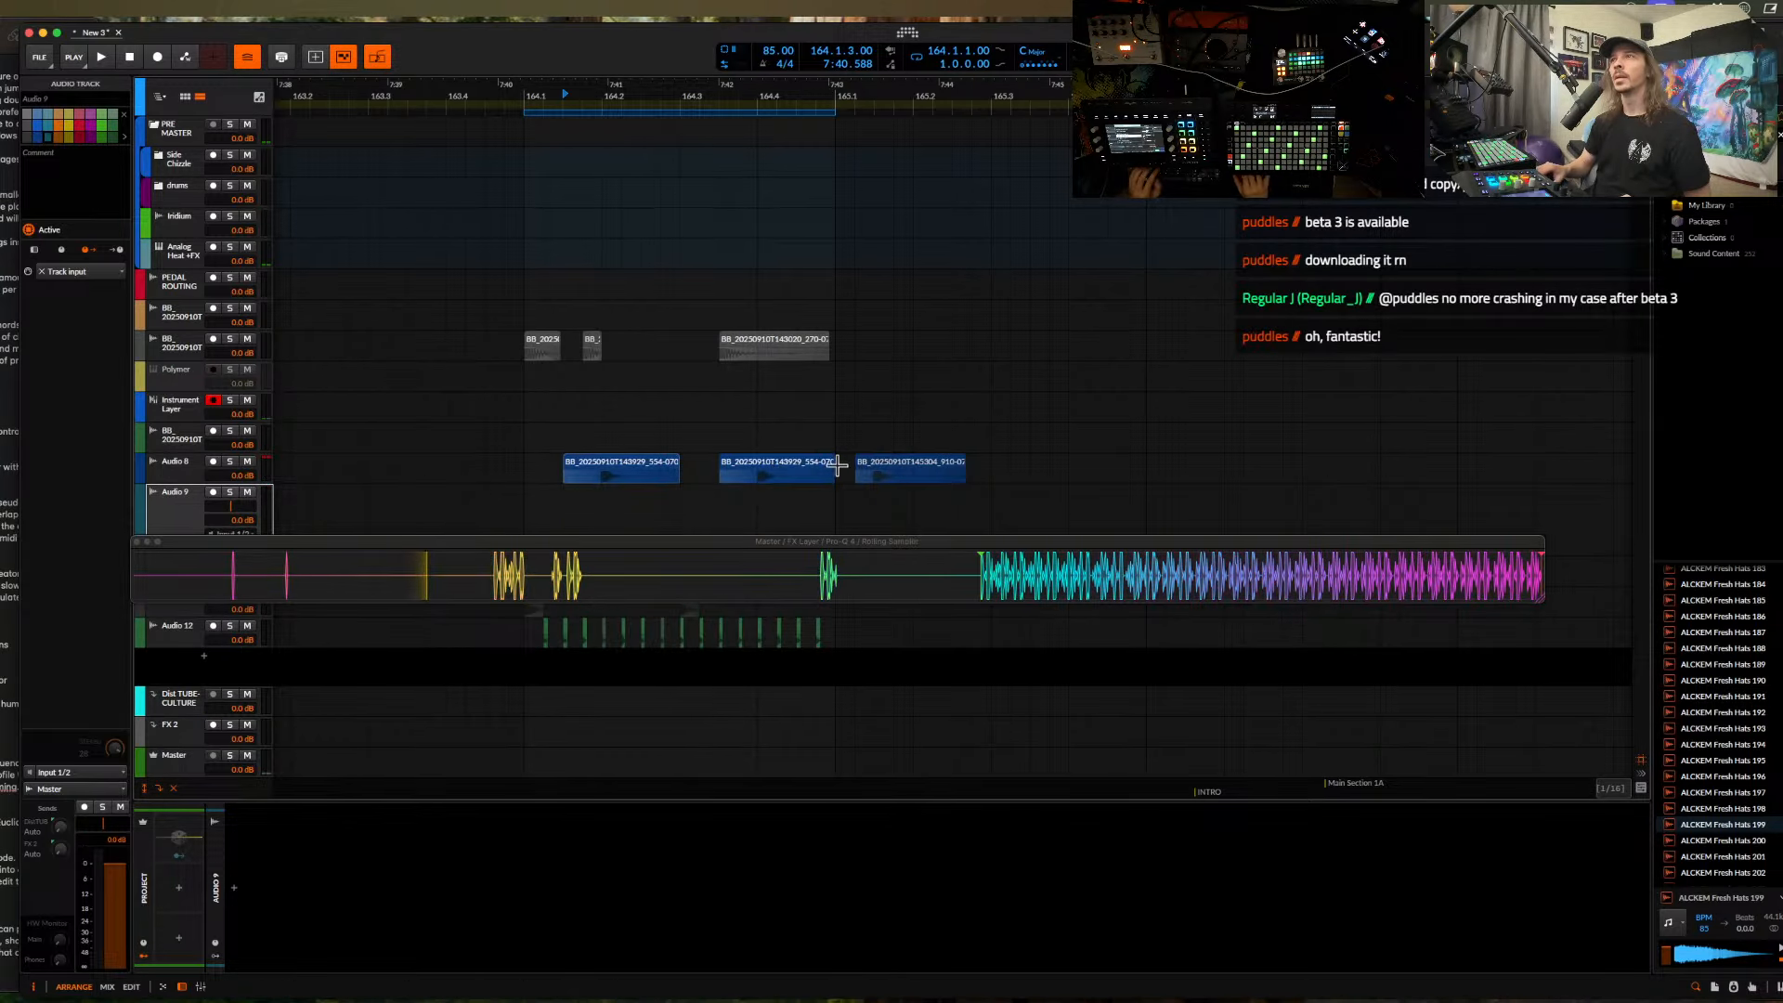
# - Audition the newly captured clip after the loop and compare it with the original Audio 8 clip at 164.1.3
pyautogui.click(873, 480)
pyautogui.press('space')
pyautogui.press('space')
pyautogui.scroll(5, 871, 480)
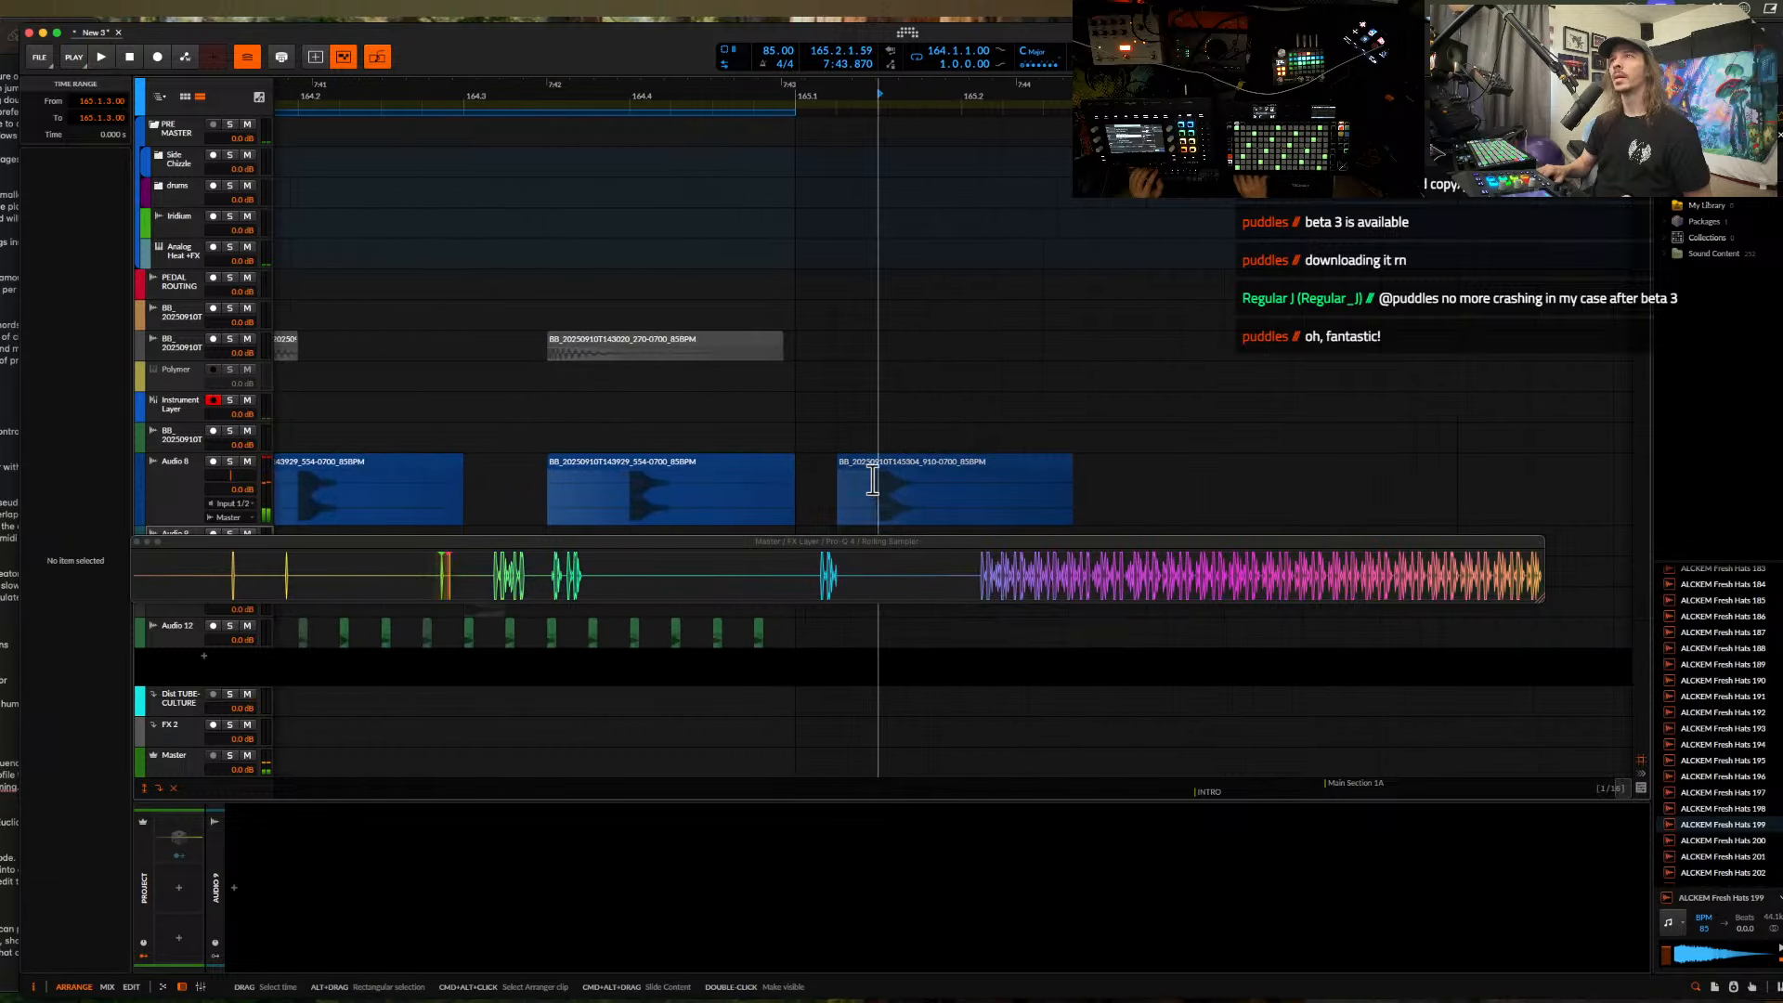
pyautogui.click(848, 483)
pyautogui.press('space')
pyautogui.press('space')
pyautogui.click(405, 461)
pyautogui.press('space')
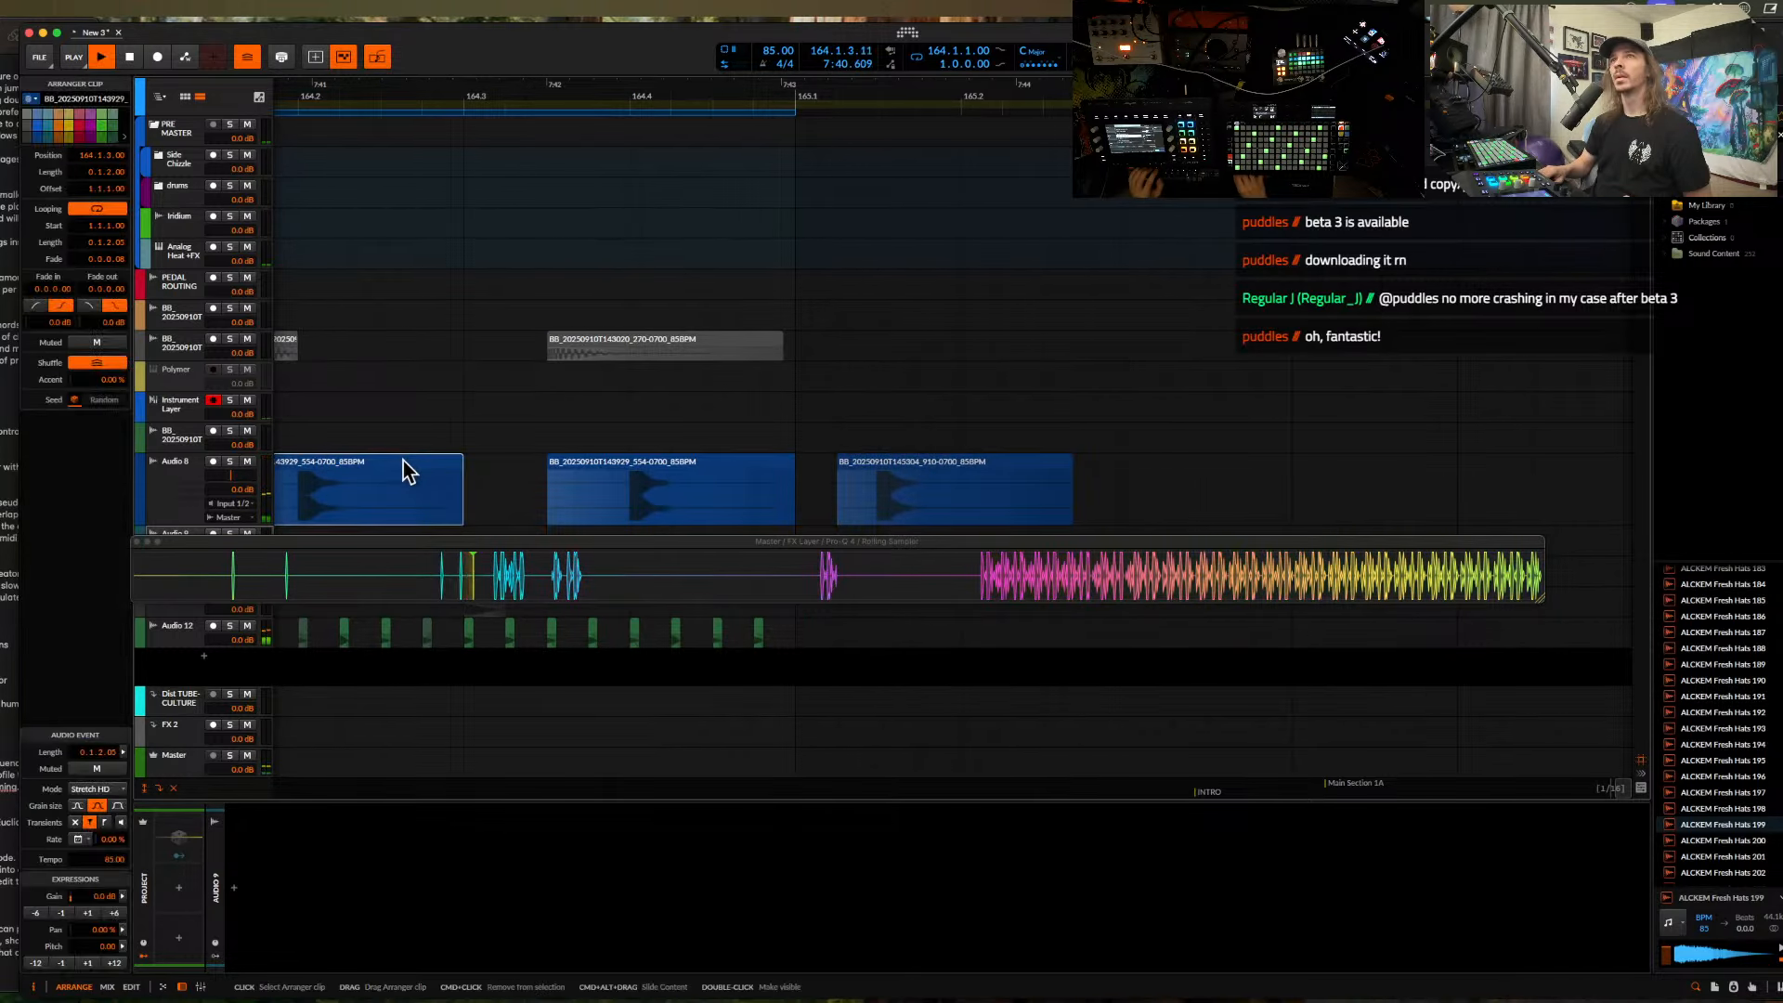
pyautogui.press('space')
# - Close the Rolling Sampler window and move the captured clip to the Audio 10 track at 164.2.1
pyautogui.click(222, 532)
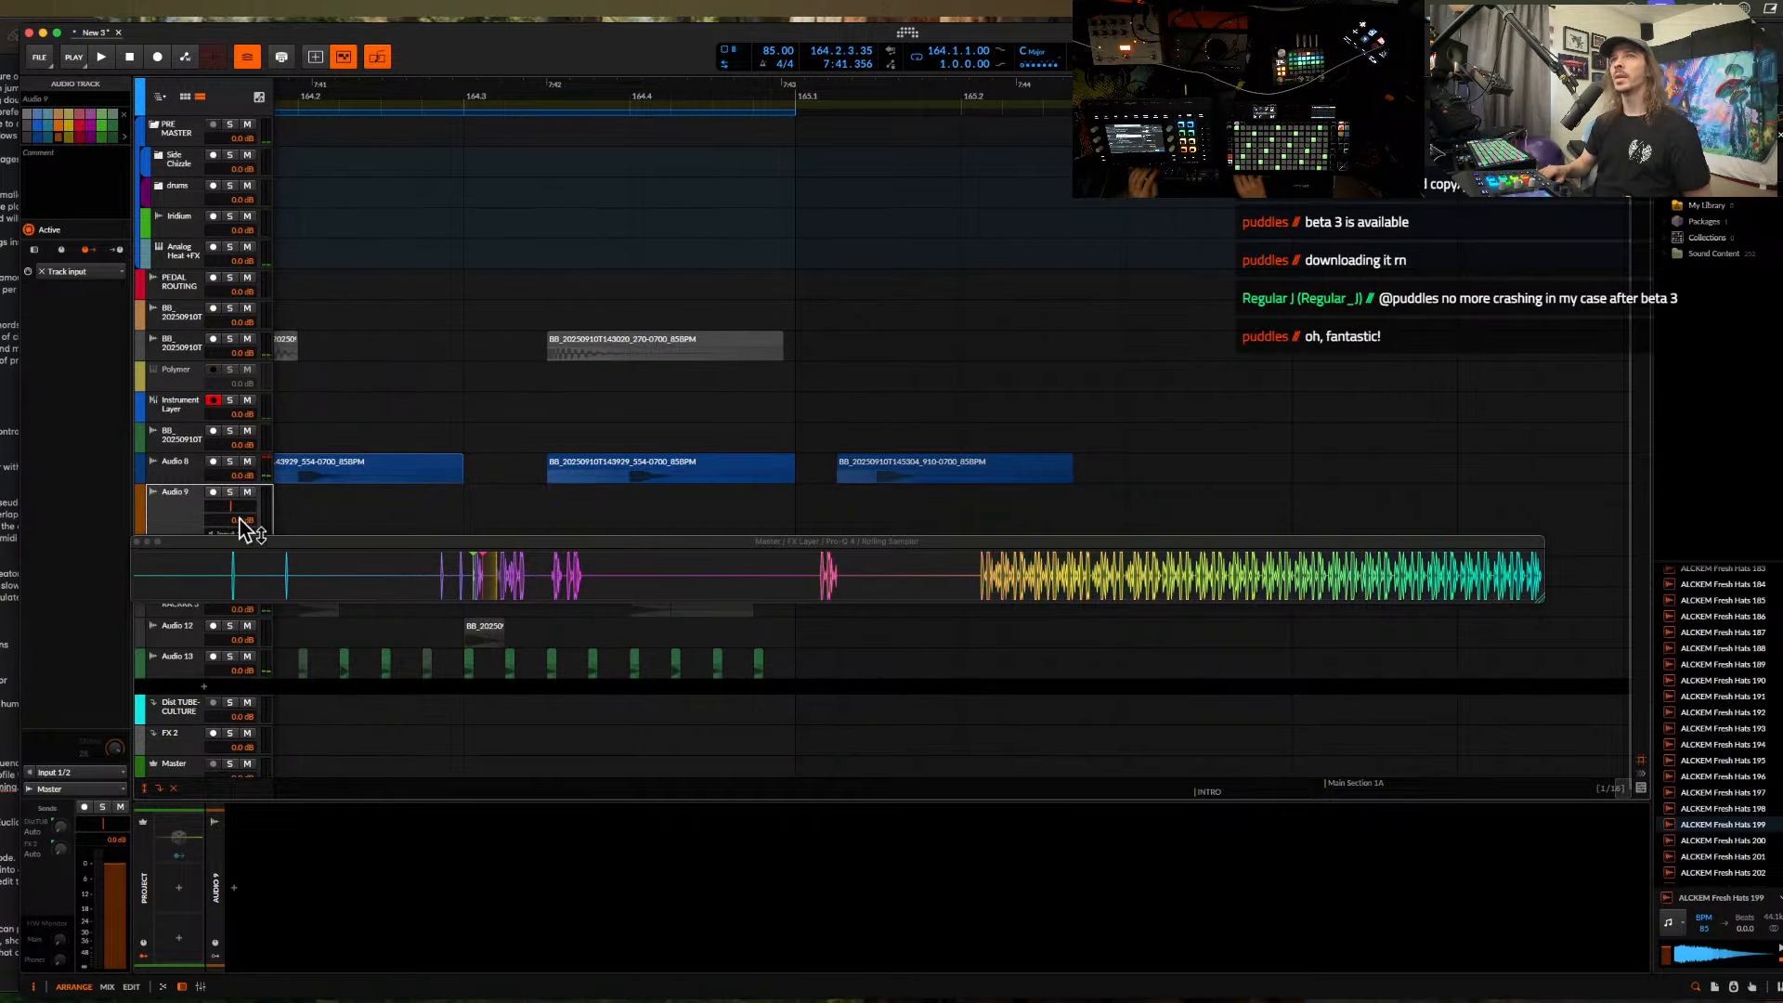
pyautogui.click(138, 542)
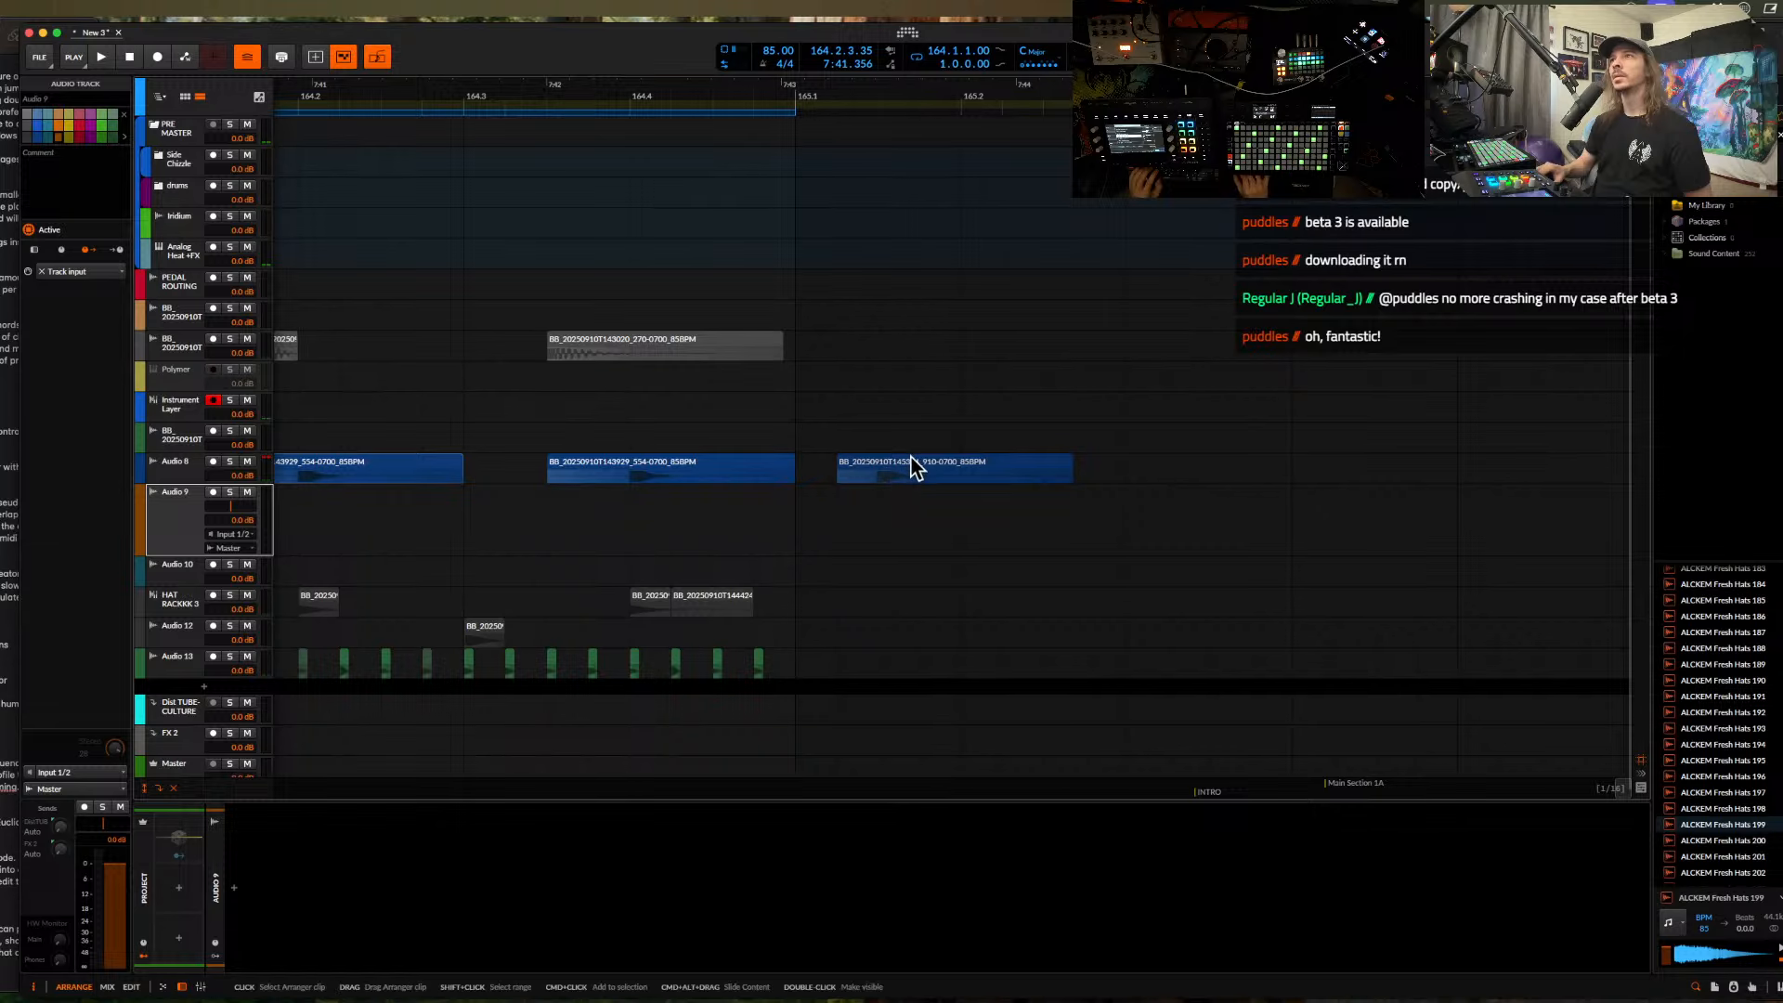
pyautogui.moveTo(910, 470); pyautogui.dragTo(370, 568)
pyautogui.scroll(8, 370, 569)
pyautogui.hscroll(-5, 370, 563)
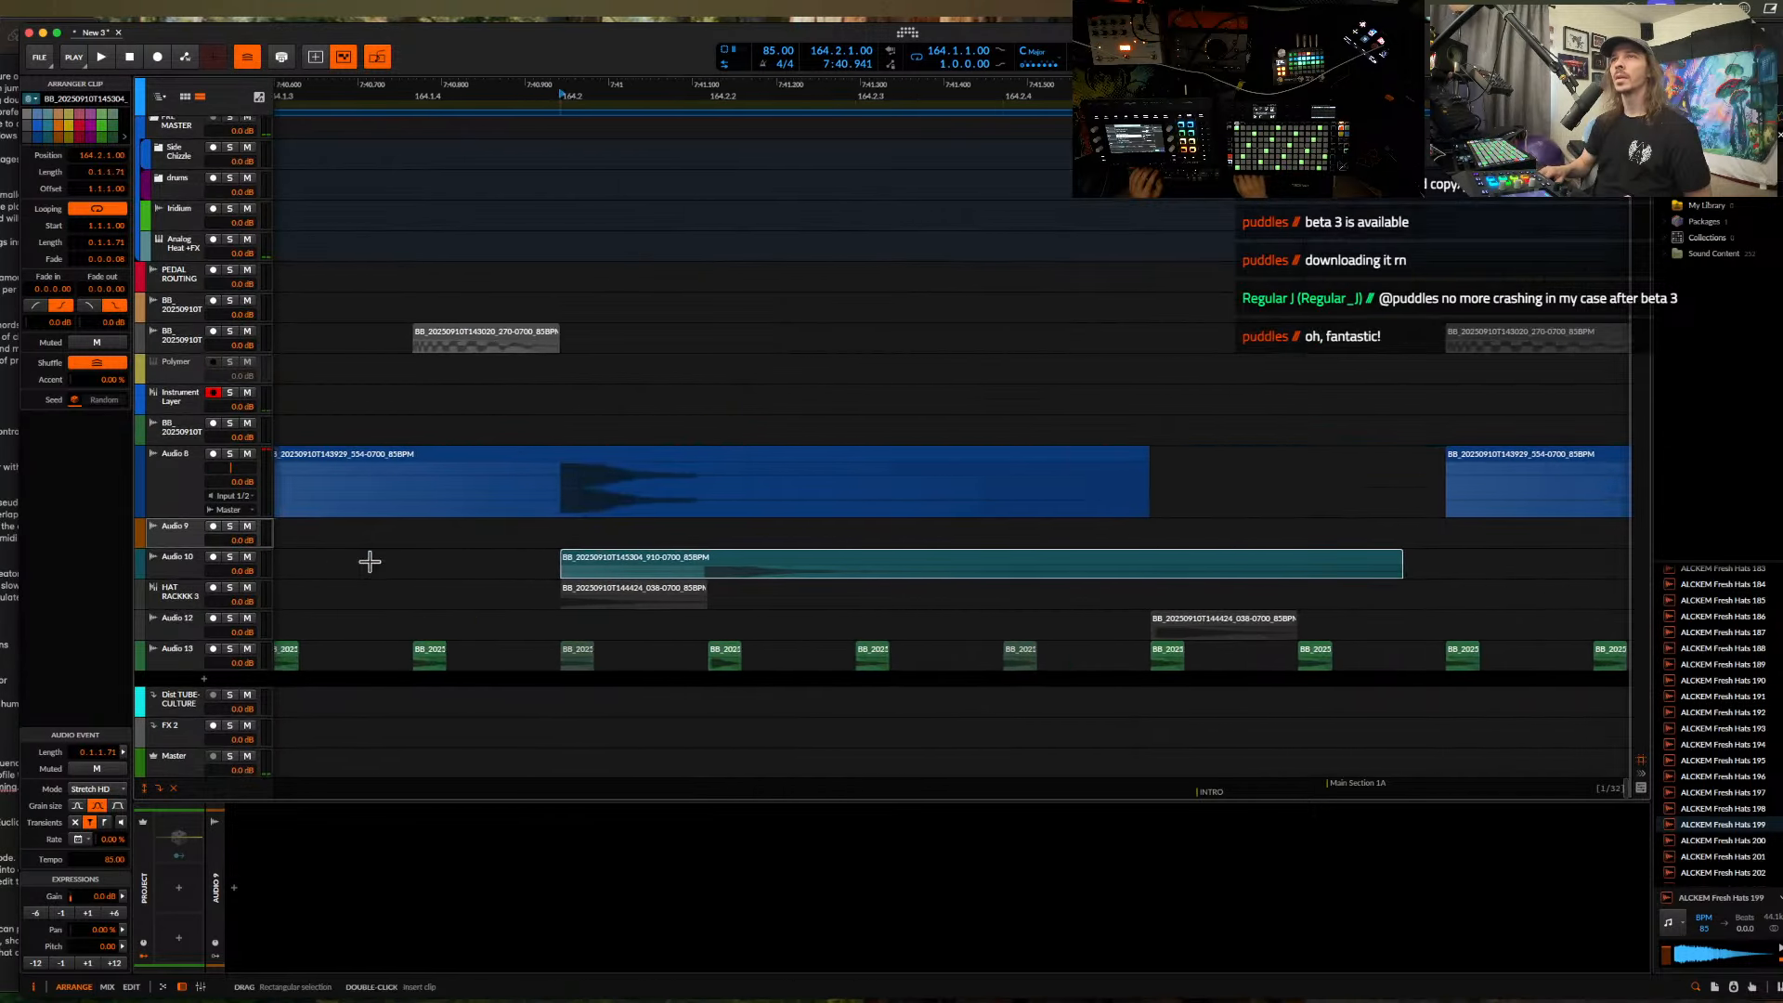
pyautogui.moveTo(828, 577); pyautogui.dragTo(727, 576)
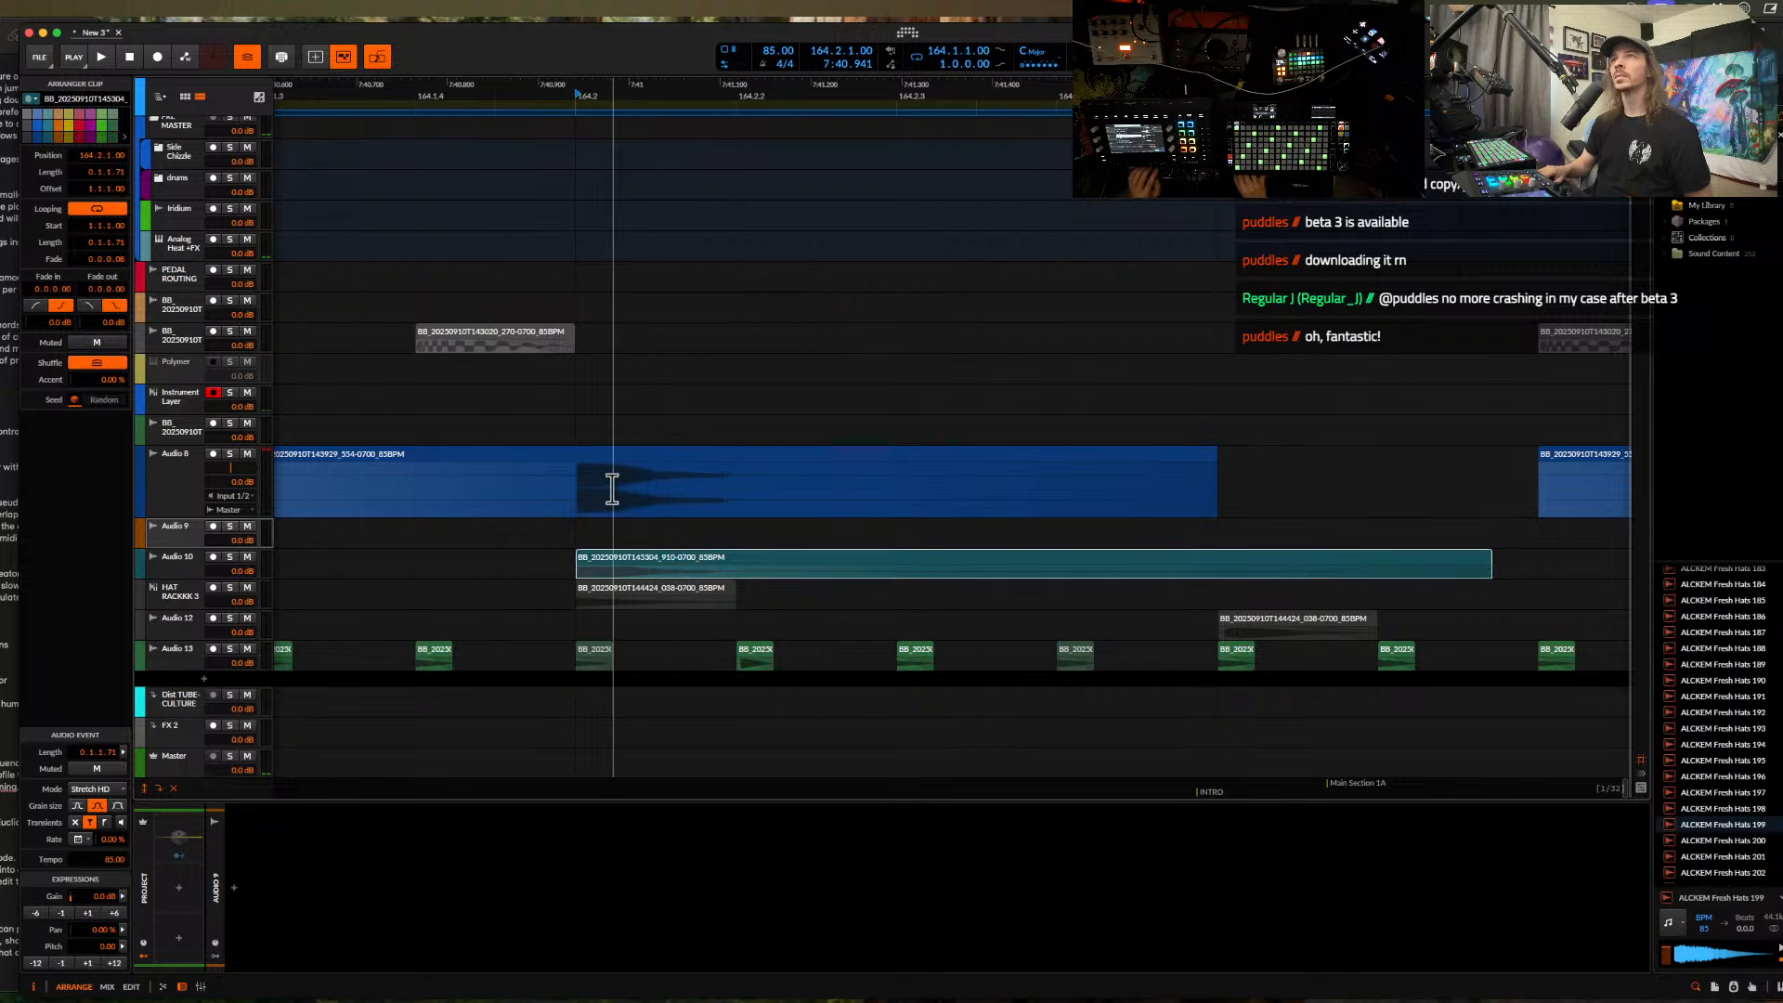
pyautogui.scroll(-6, 567, 486)
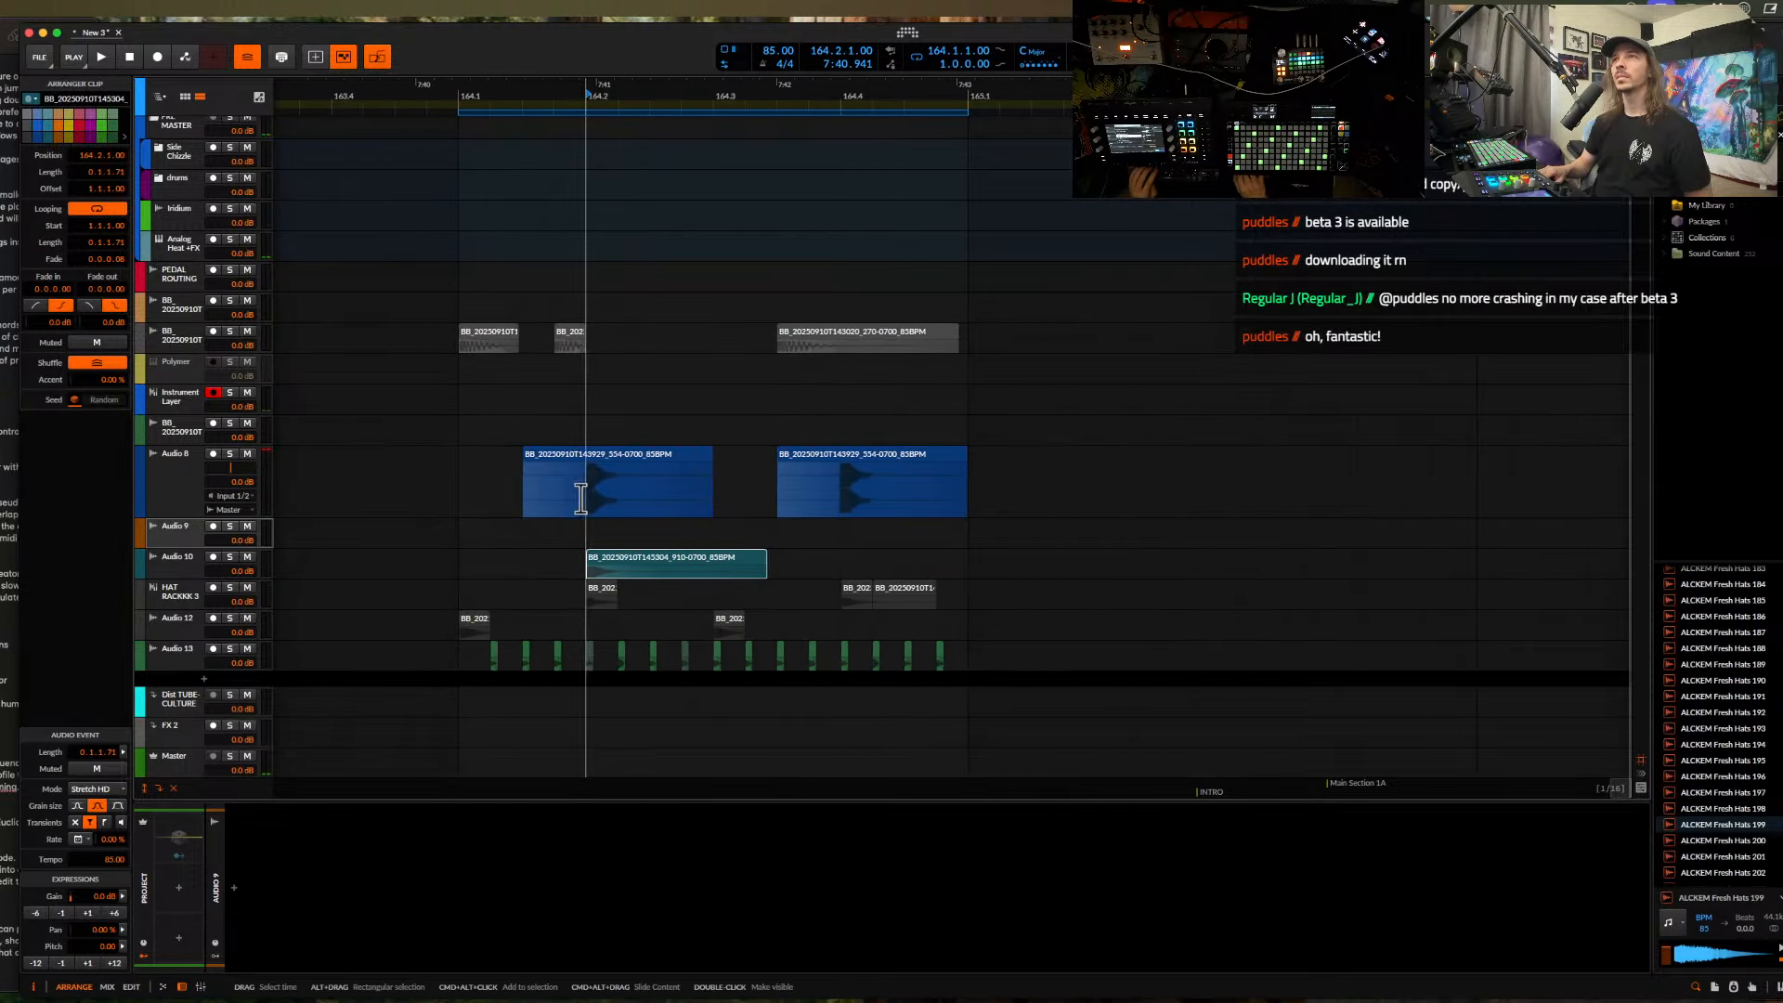
# - Mute the Audio 8 clip at 164.1.3 and copy Audio 8's -12.8 ms Time Shift device to the Audio 9 track
pyautogui.click(548, 473)
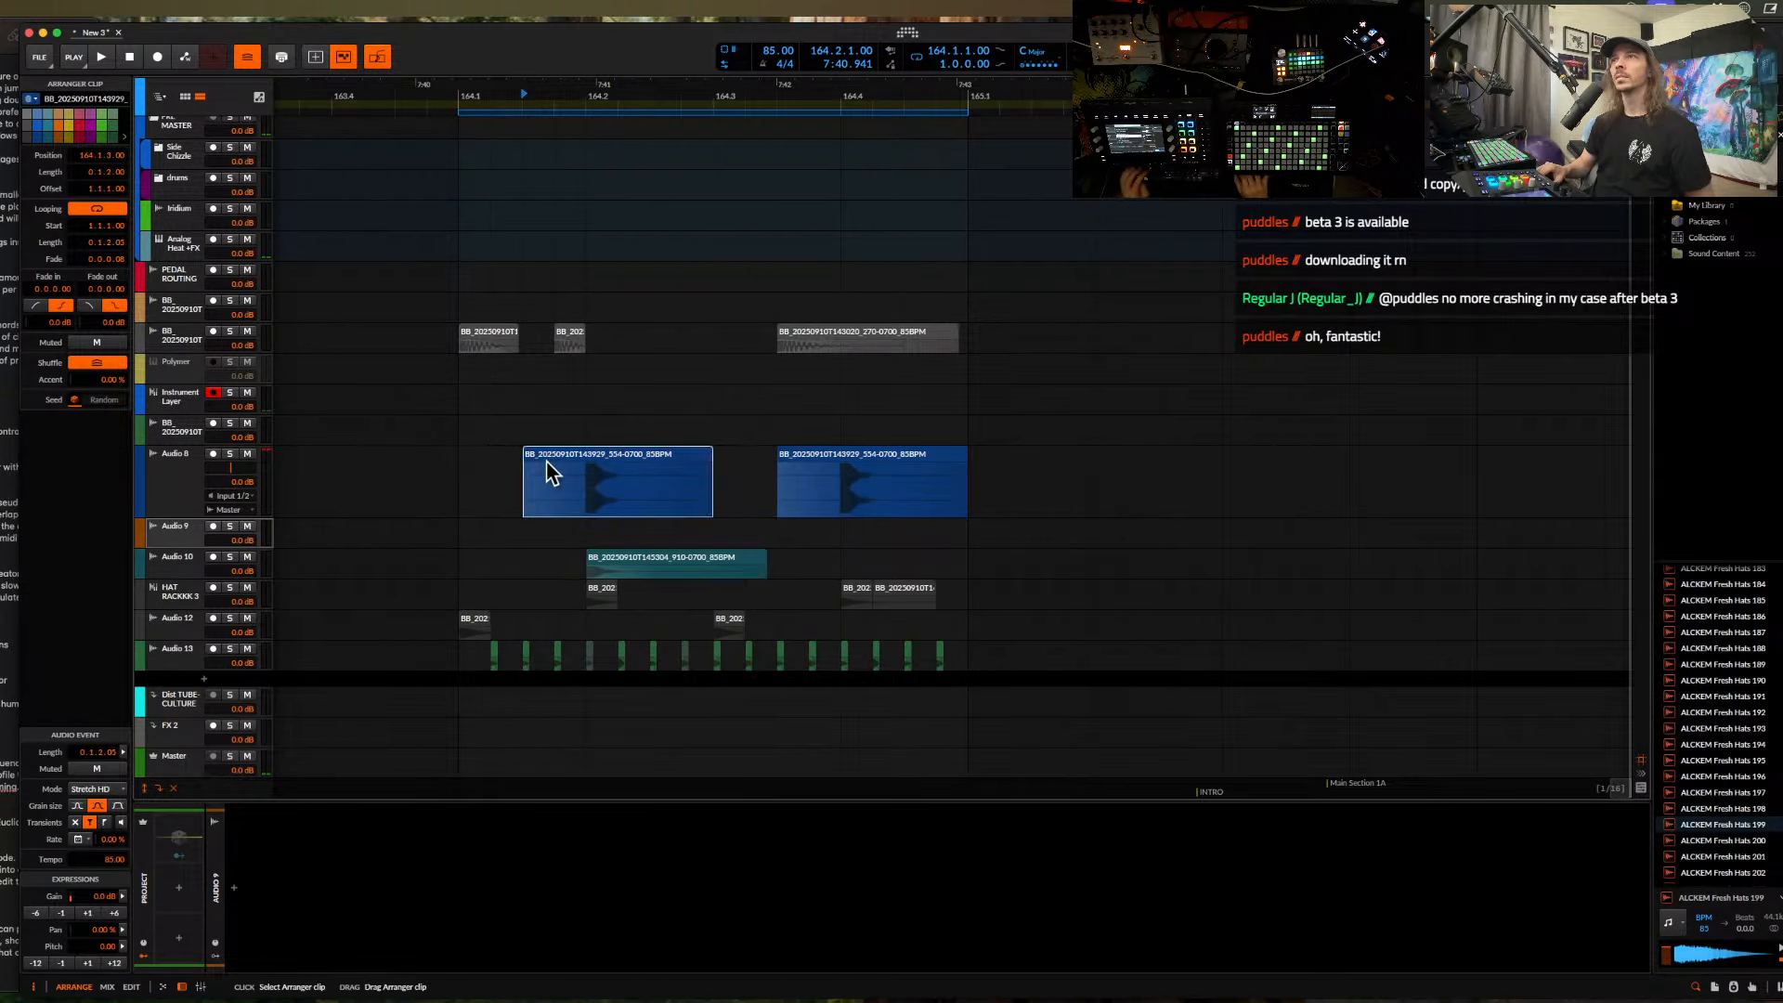
pyautogui.click(171, 478)
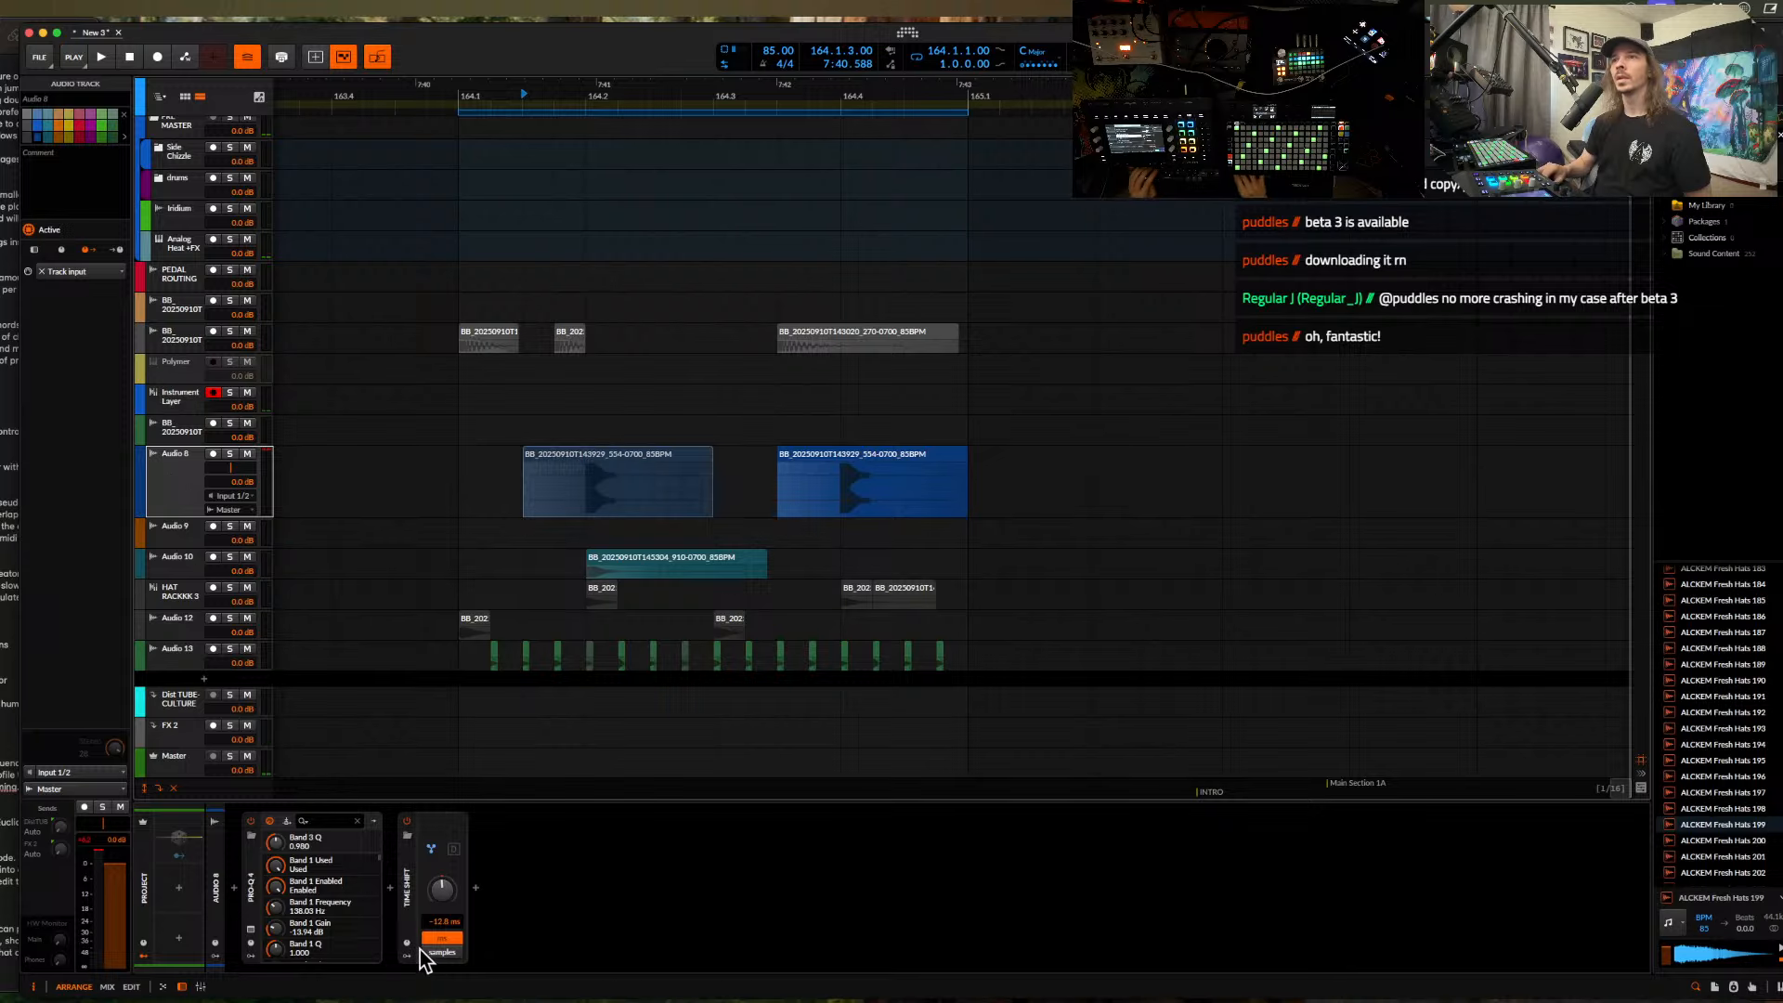
pyautogui.click(405, 919)
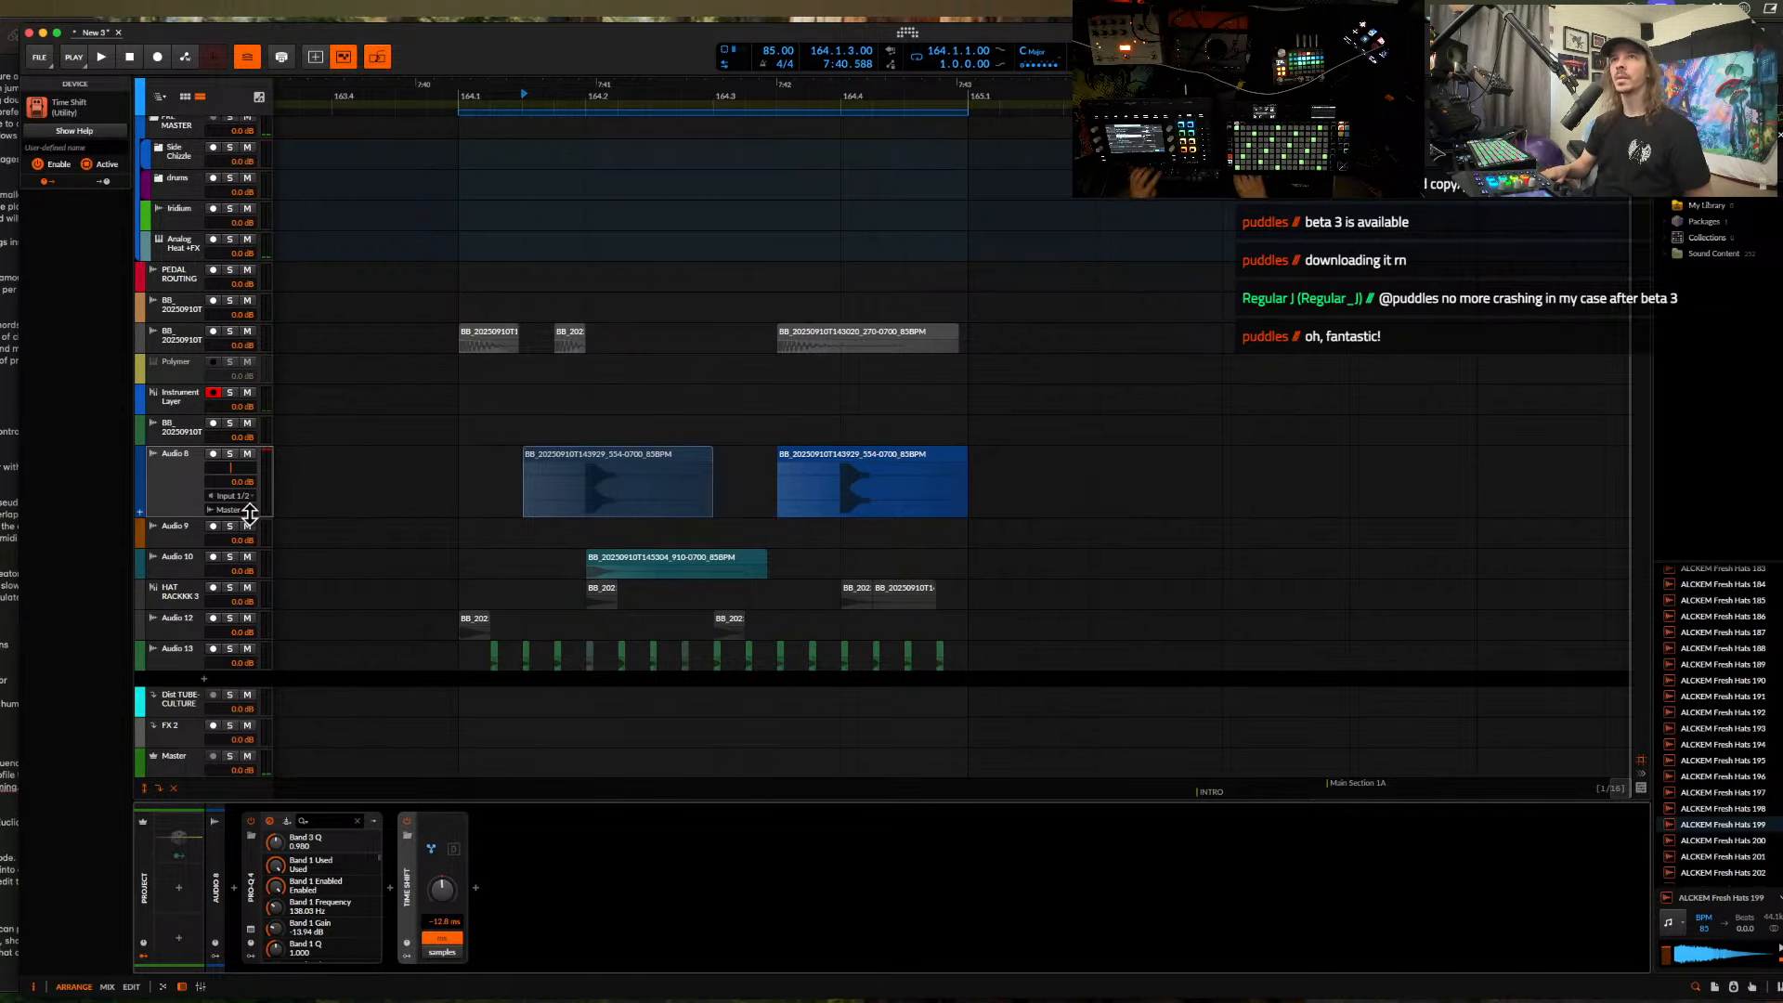
pyautogui.click(185, 531)
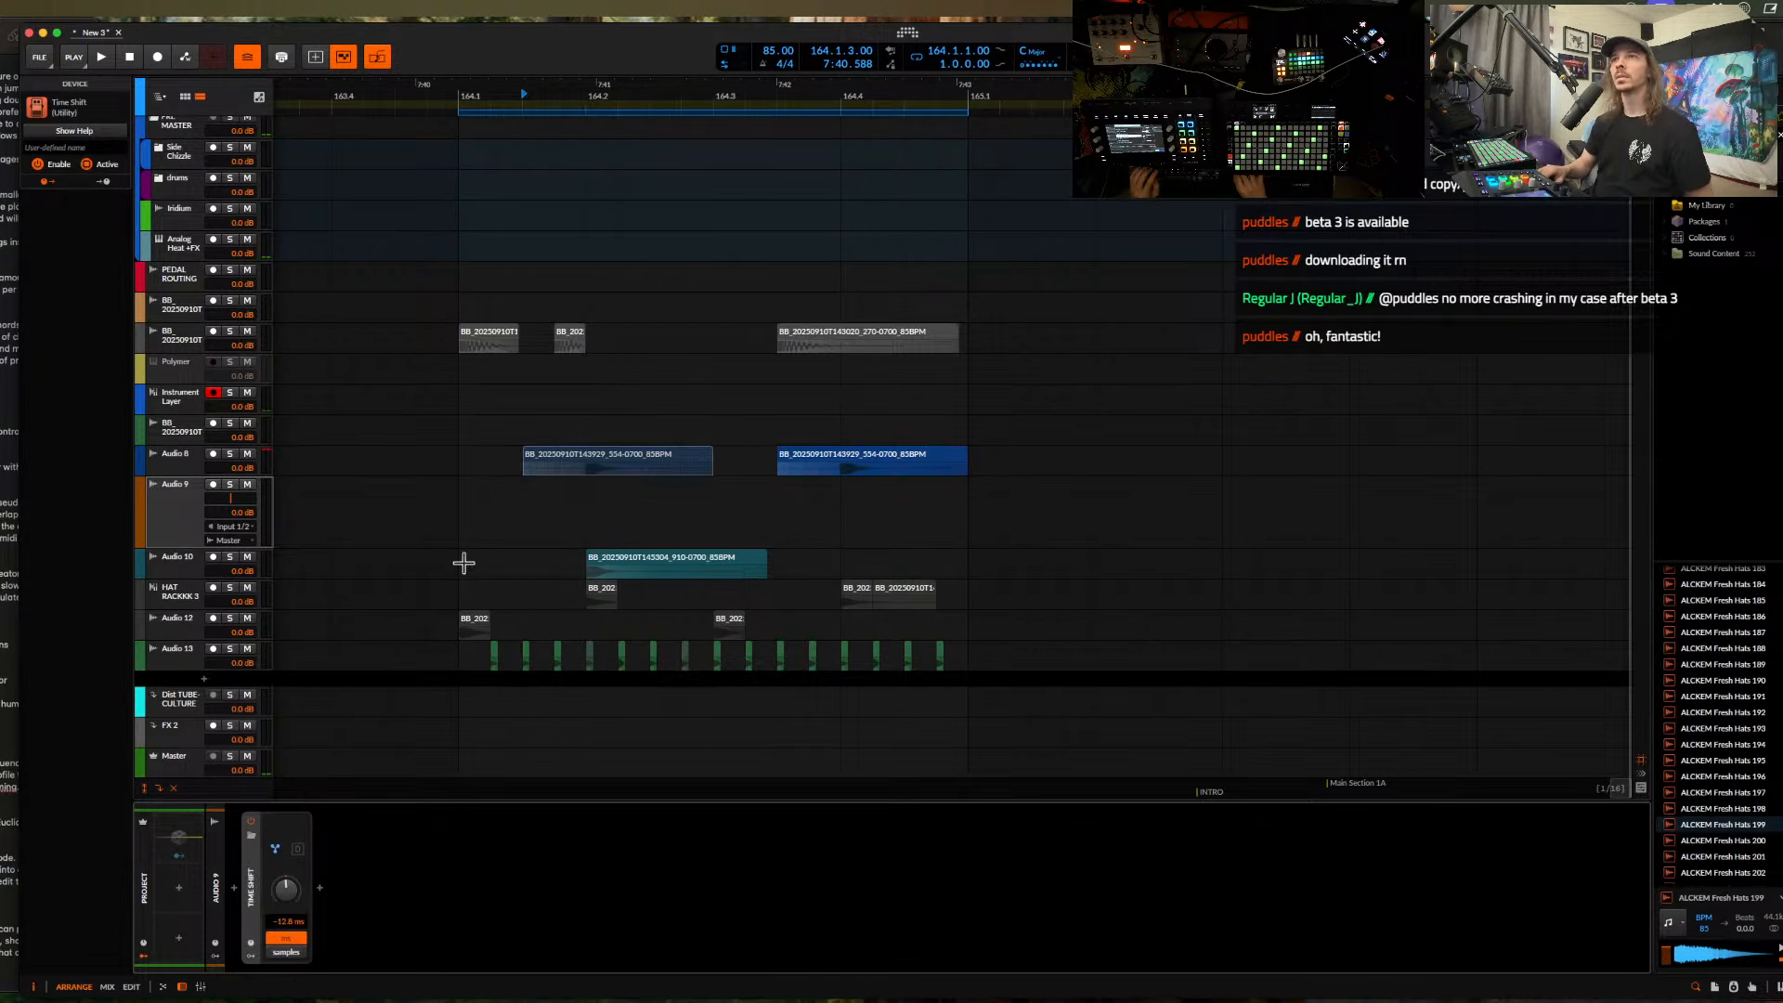
# - Play the loop from 164.1.1 to judge the new Audio 10 hit against the other drums
pyautogui.click(472, 624)
pyautogui.scroll(5, 472, 620)
pyautogui.press('space')
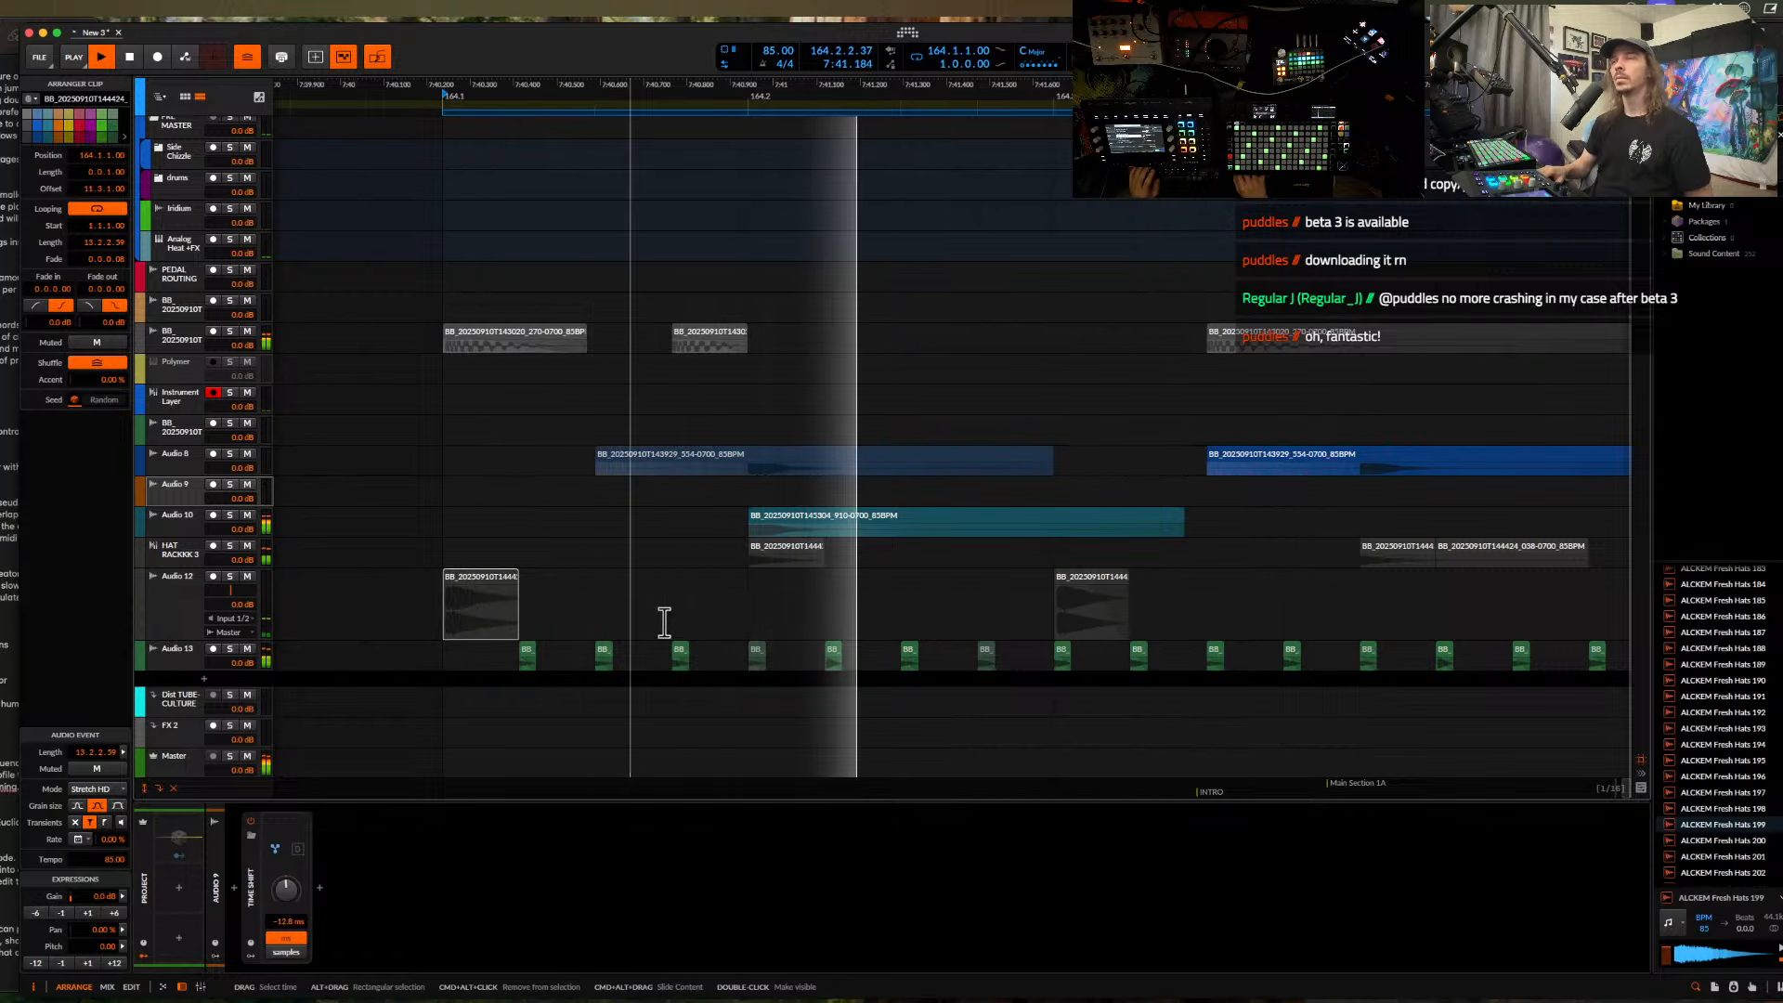
pyautogui.scroll(-3, 710, 610)
pyautogui.scroll(-5, 910, 595)
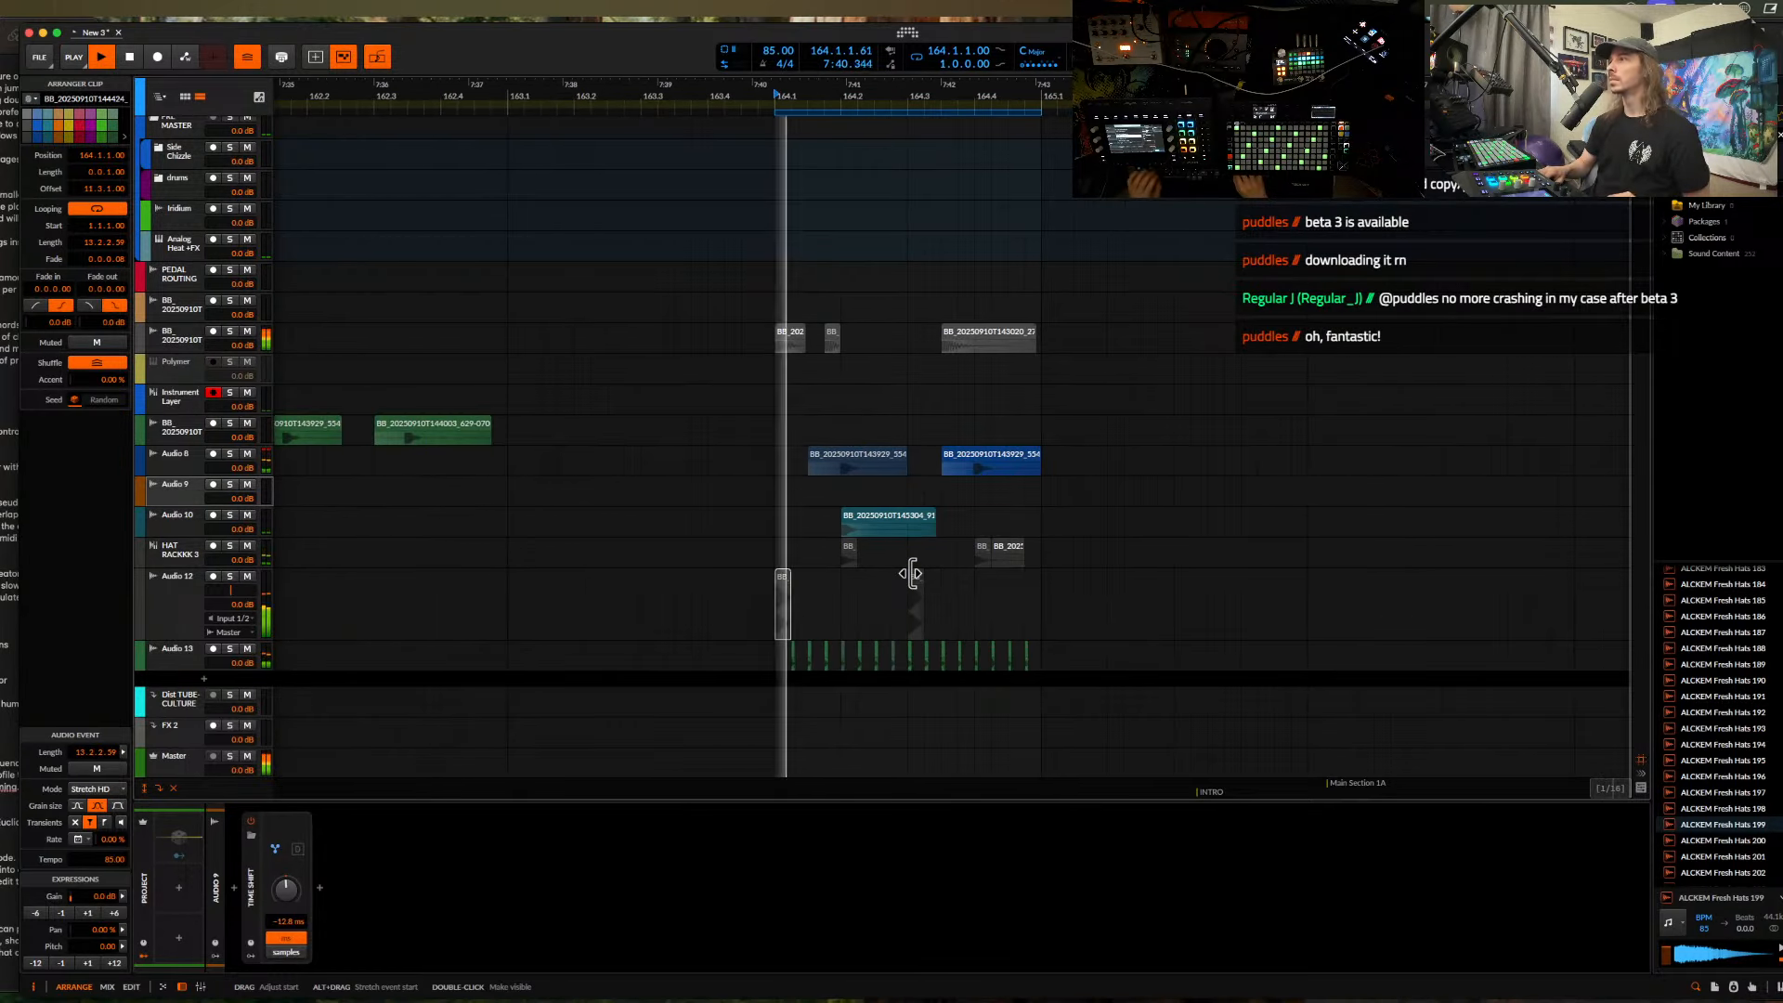
pyautogui.scroll(-3, 910, 571)
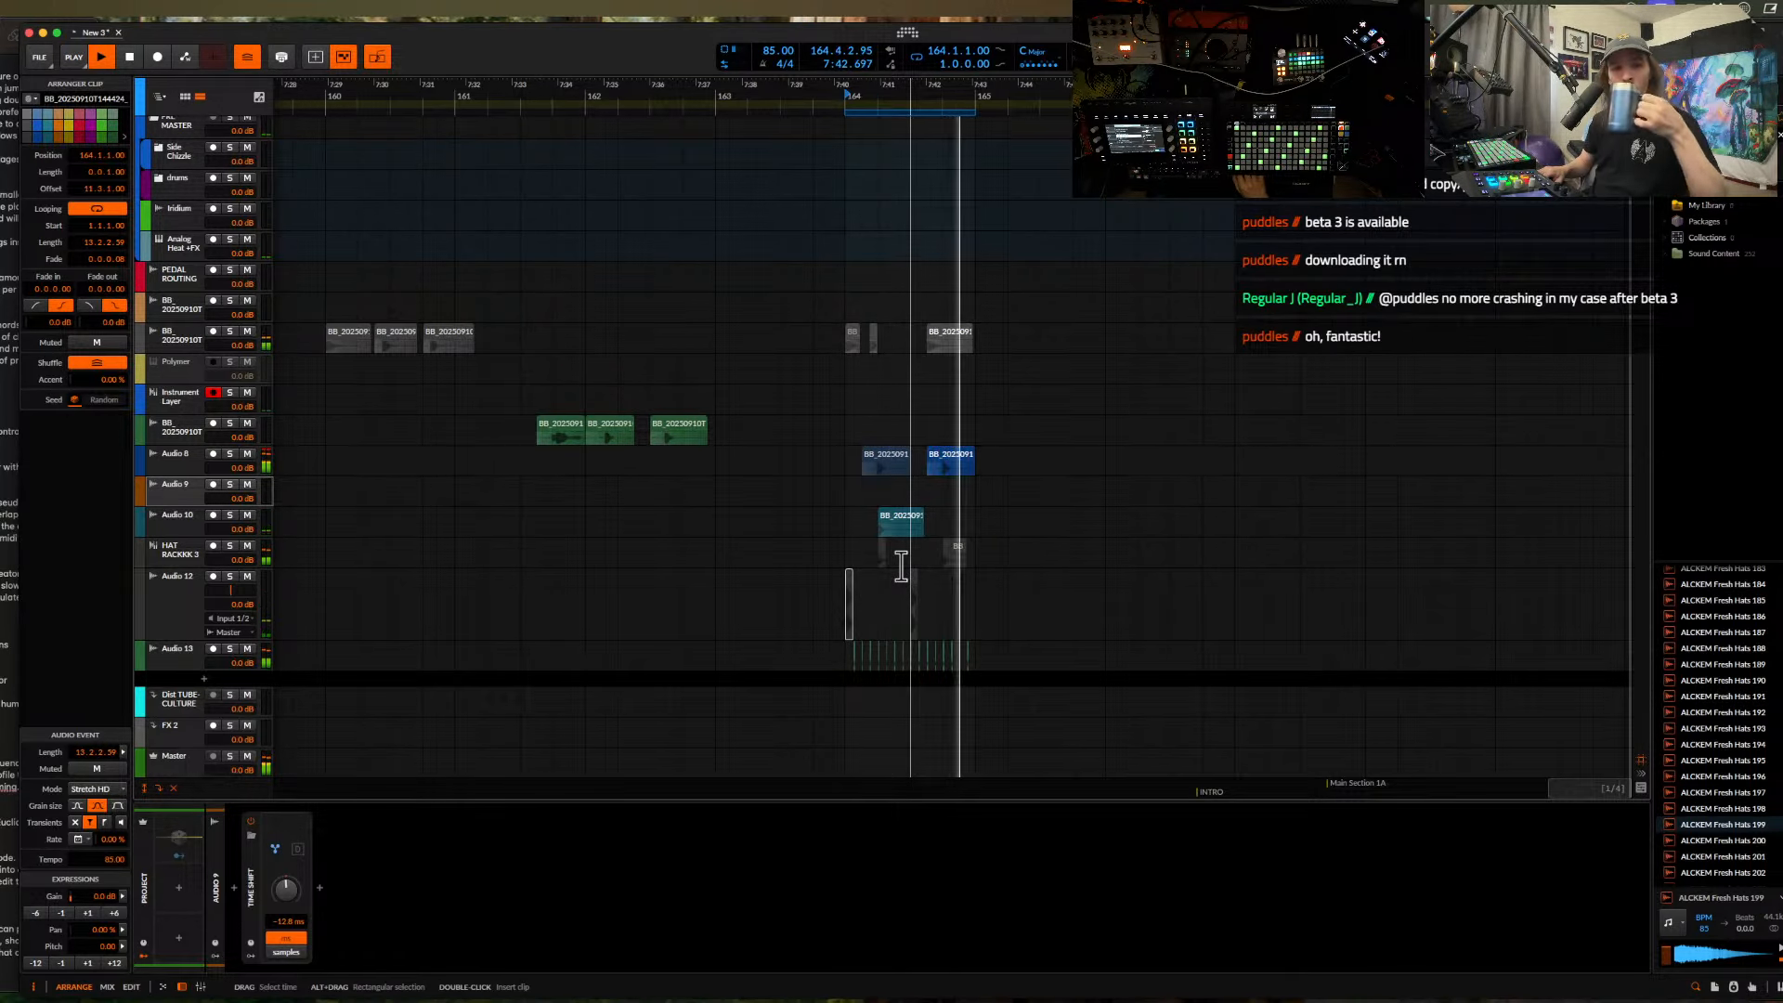
pyautogui.scroll(3, 699, 571)
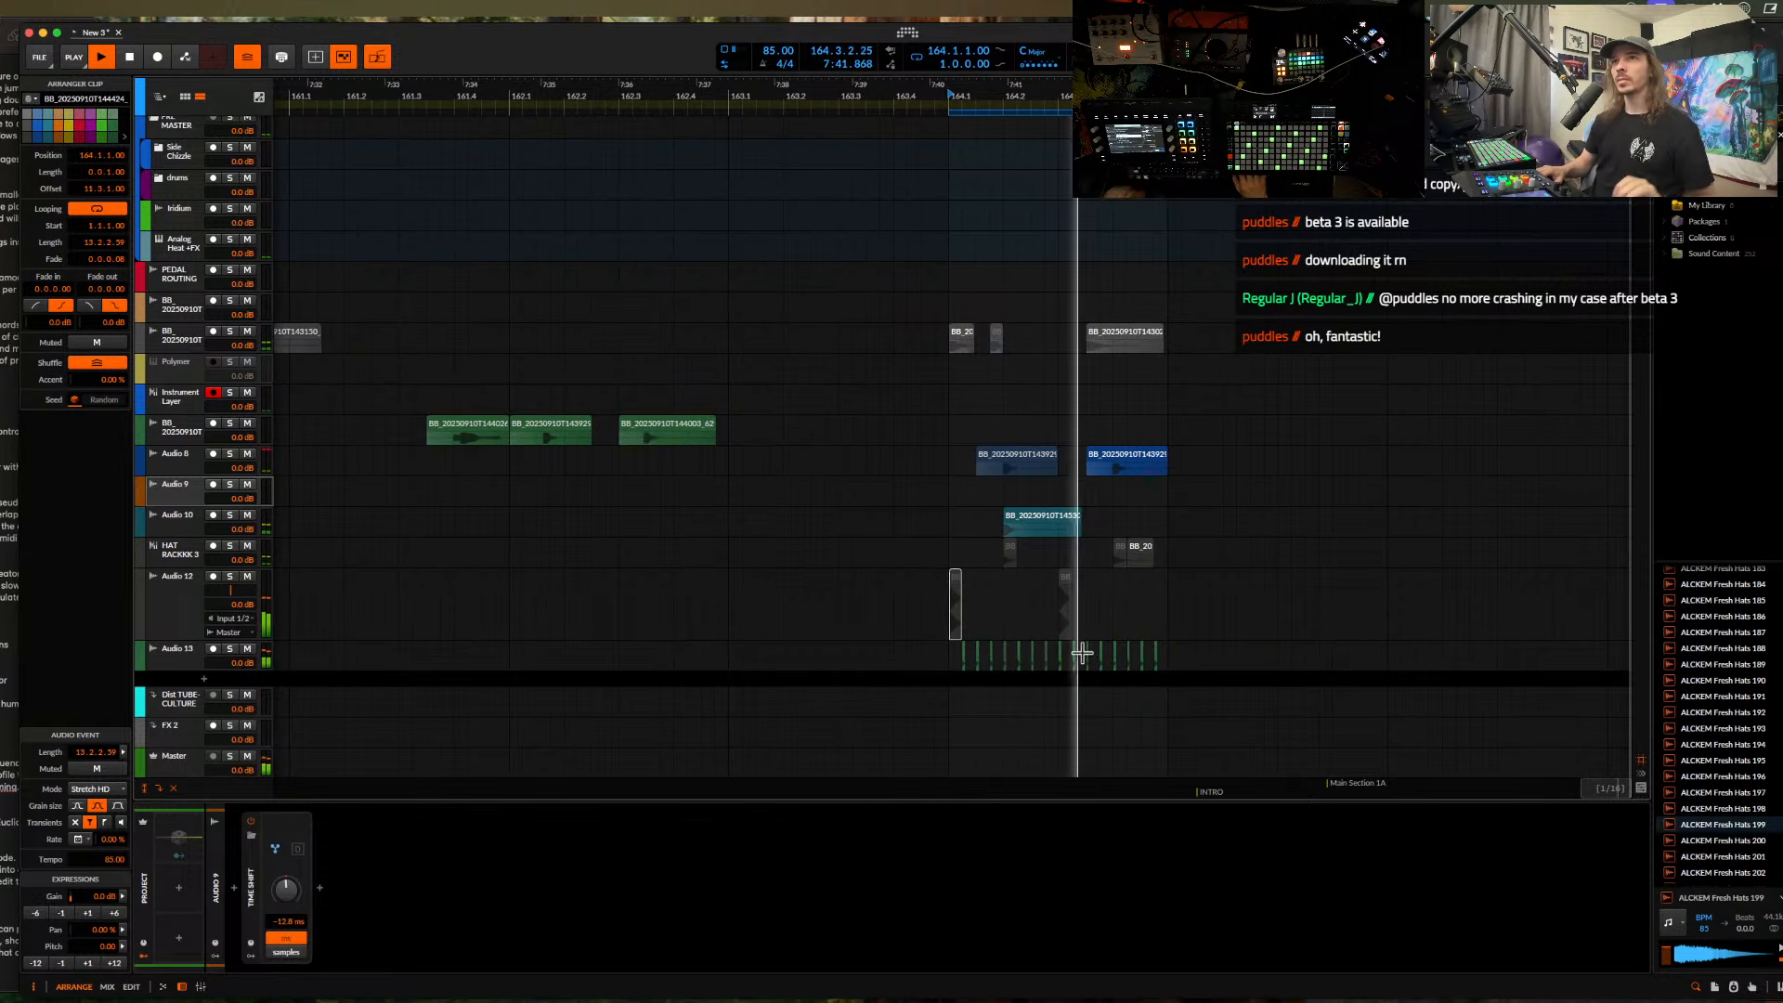
pyautogui.scroll(5, 772, 688)
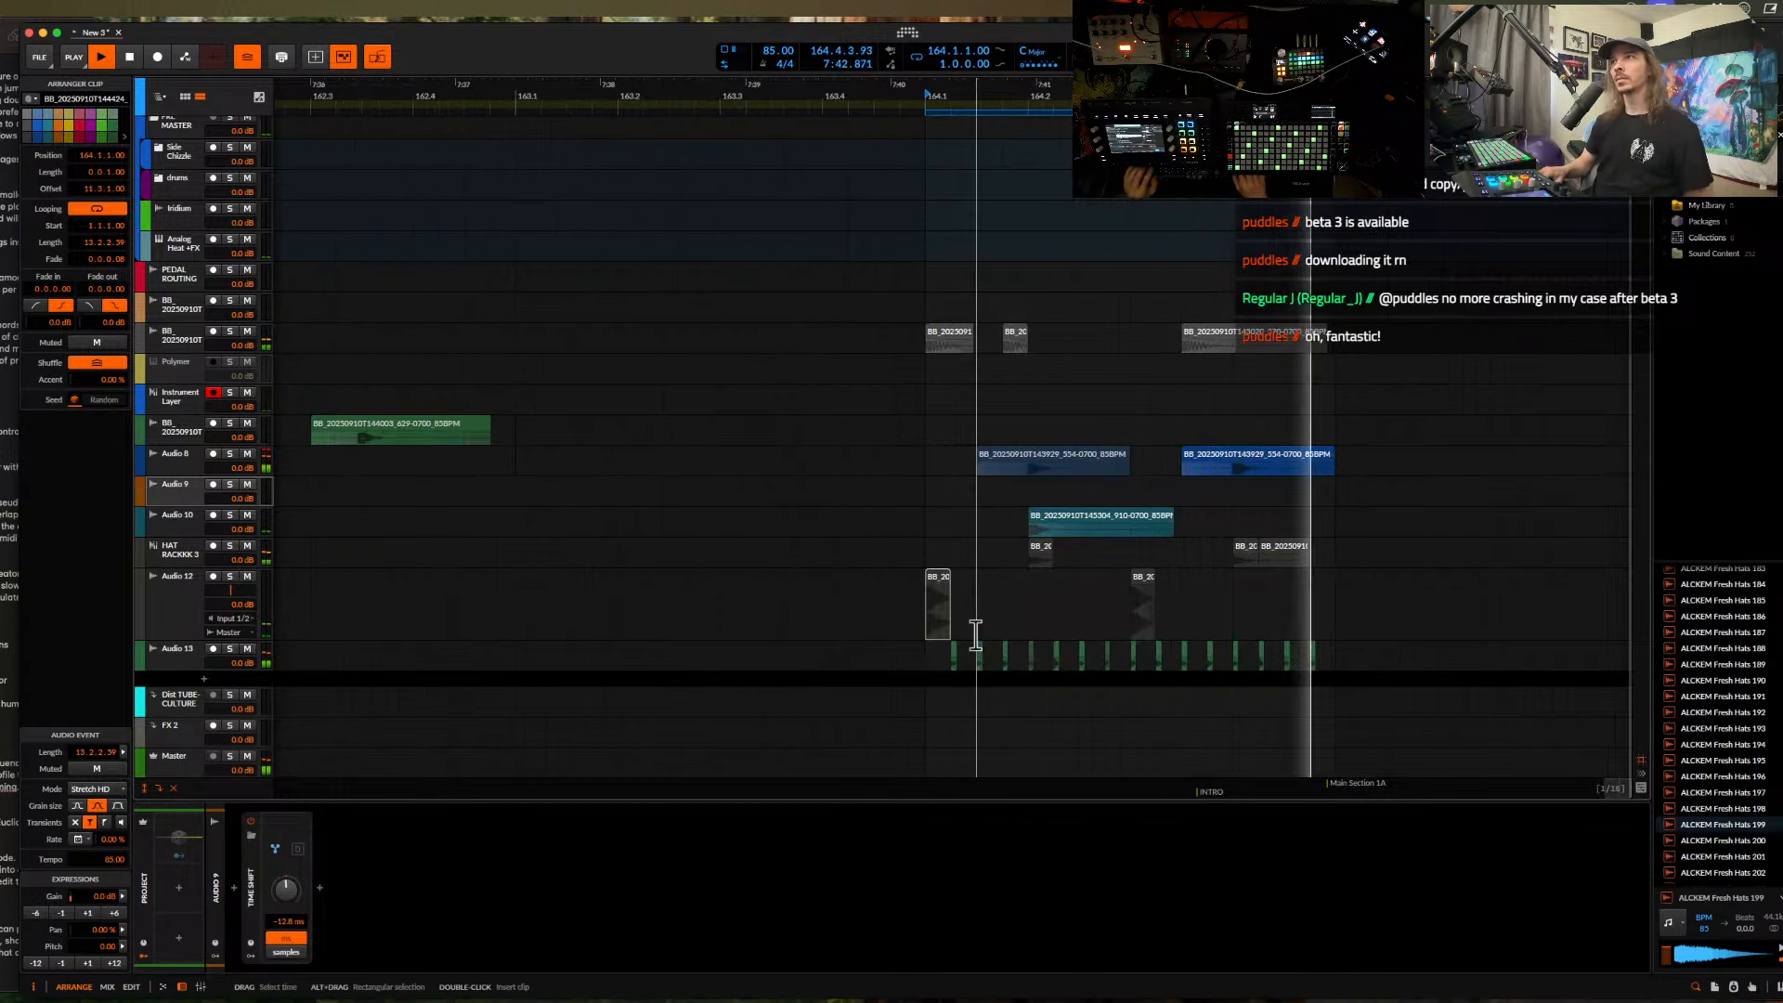
# - Insert an Over distortion device after Time Shift on Audio 13 and lower its clipping threshold a few dB below 0 dB
pyautogui.click(178, 661)
pyautogui.click(319, 889)
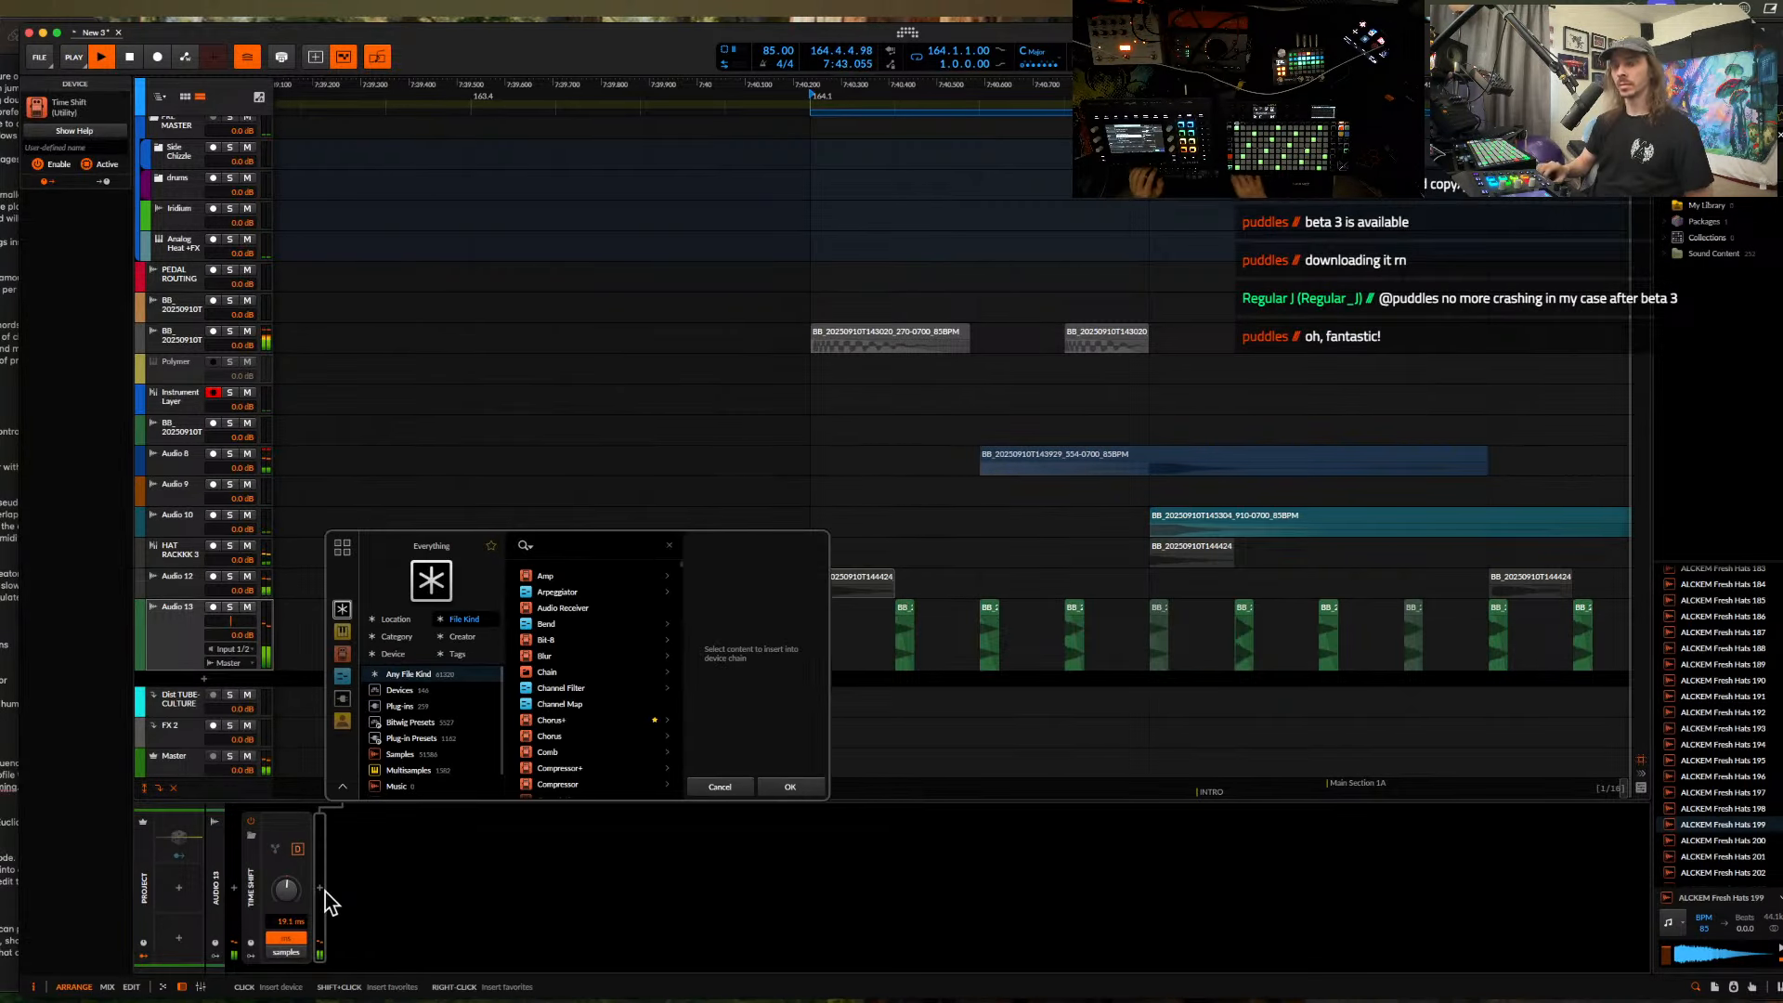
pyautogui.write('over')
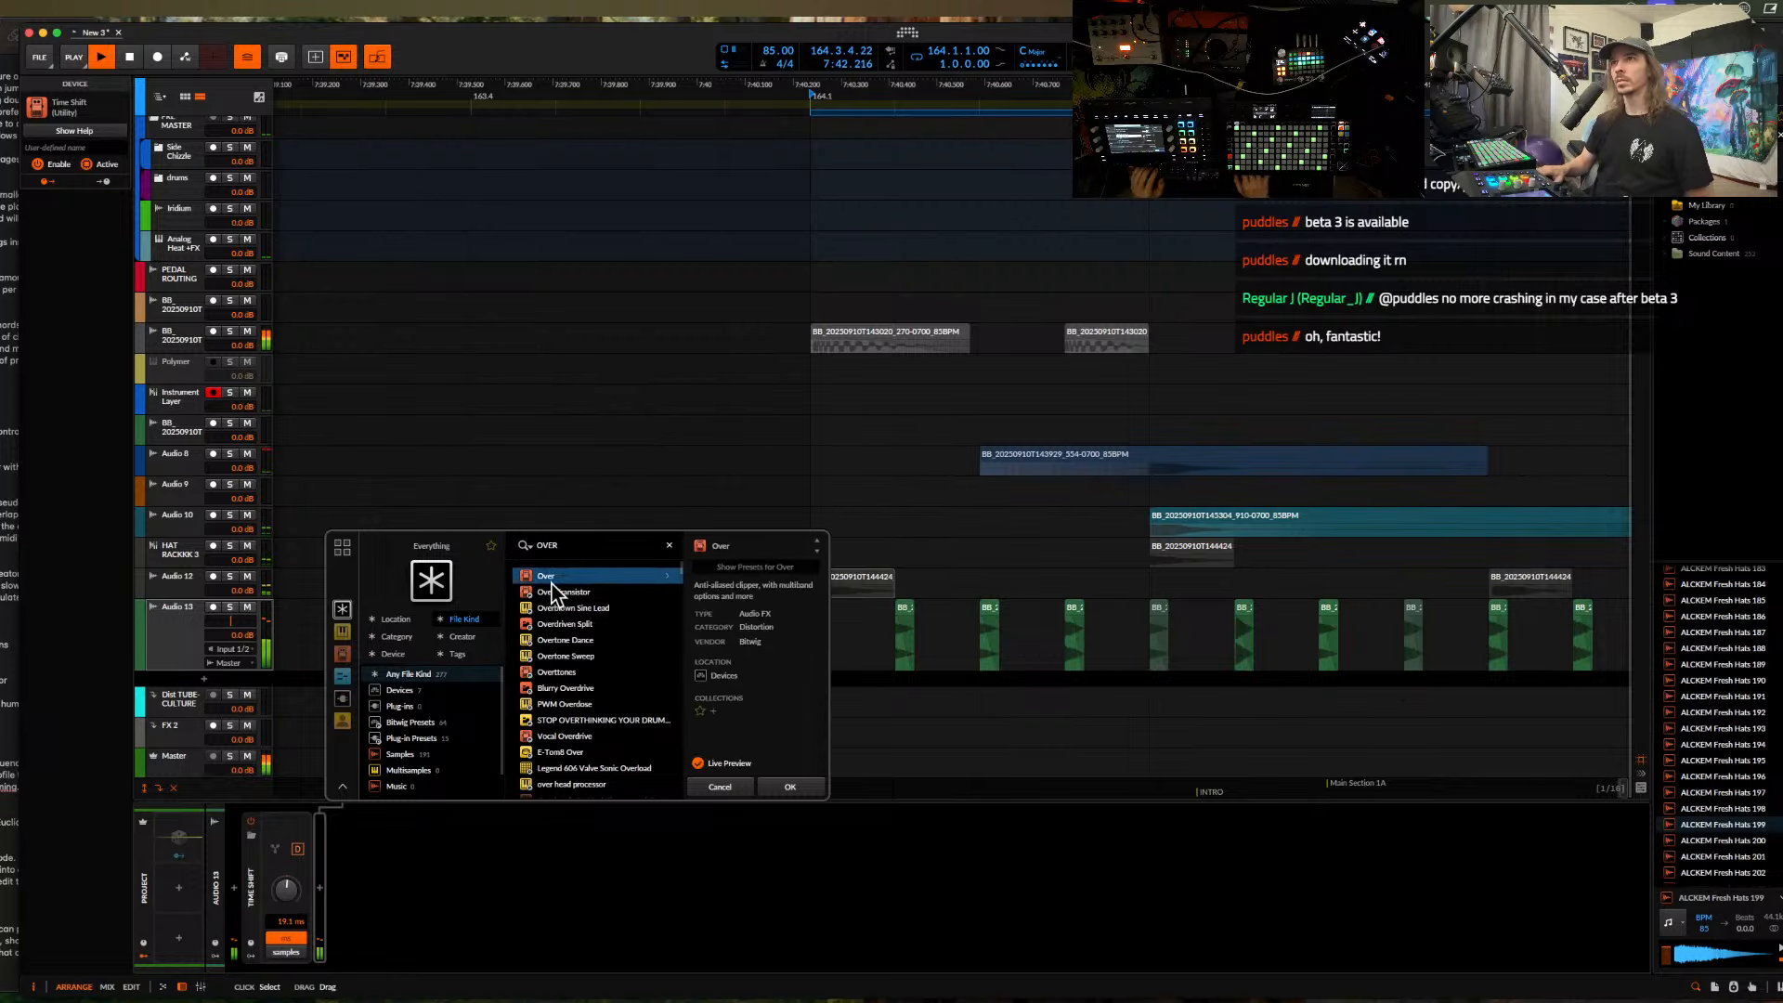
pyautogui.click(785, 783)
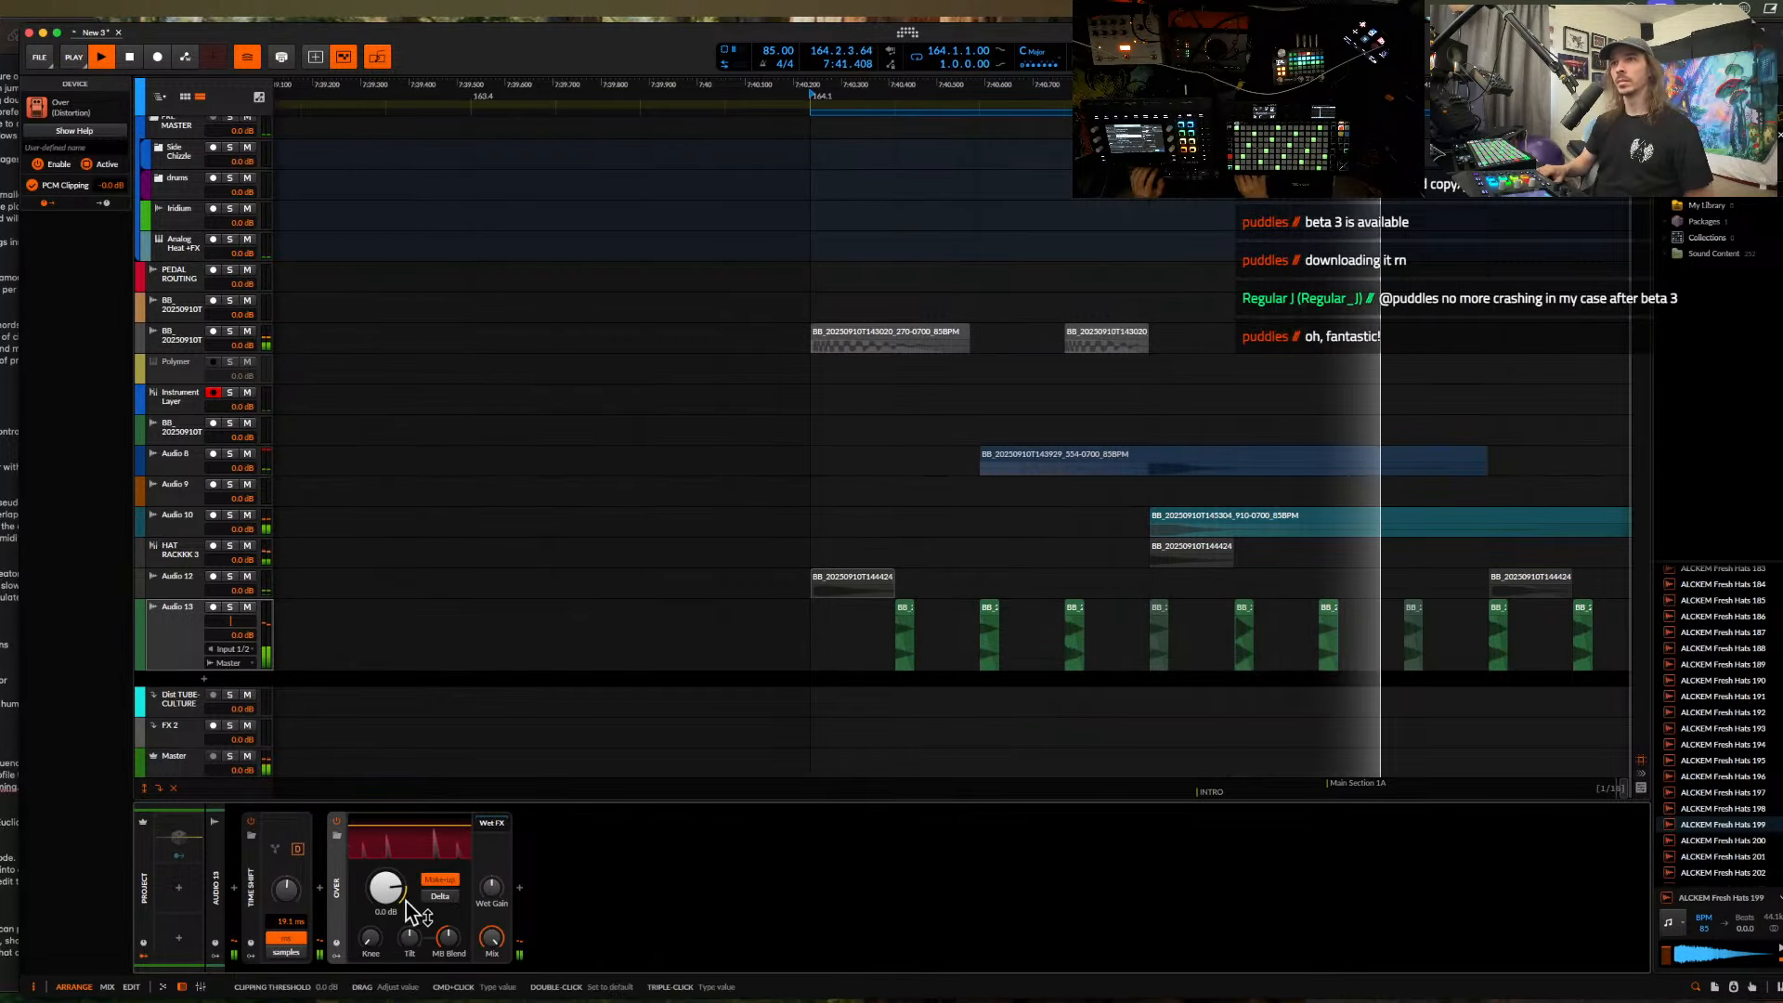
pyautogui.moveTo(386, 890); pyautogui.dragTo(386, 913)
pyautogui.click(176, 637)
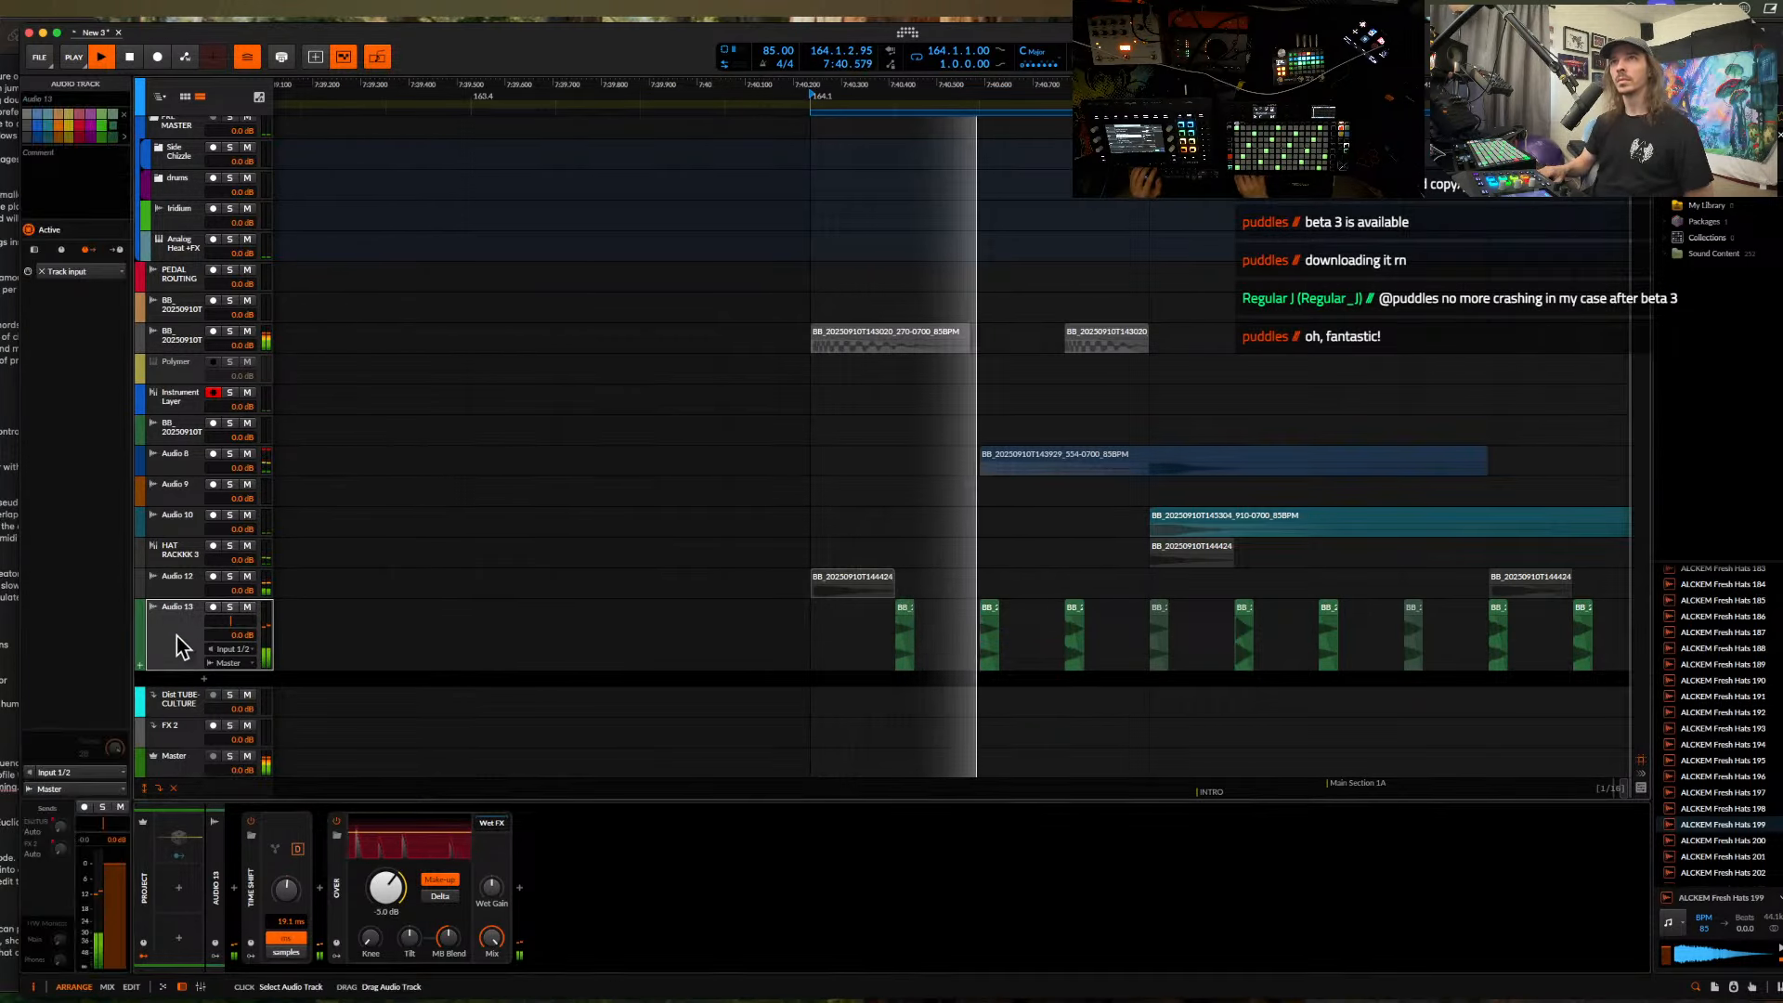
# - Duplicate all the drum clips of the one-bar pattern at 164.1.1 into the following bar at 165.1.1
pyautogui.scroll(-6, 561, 642)
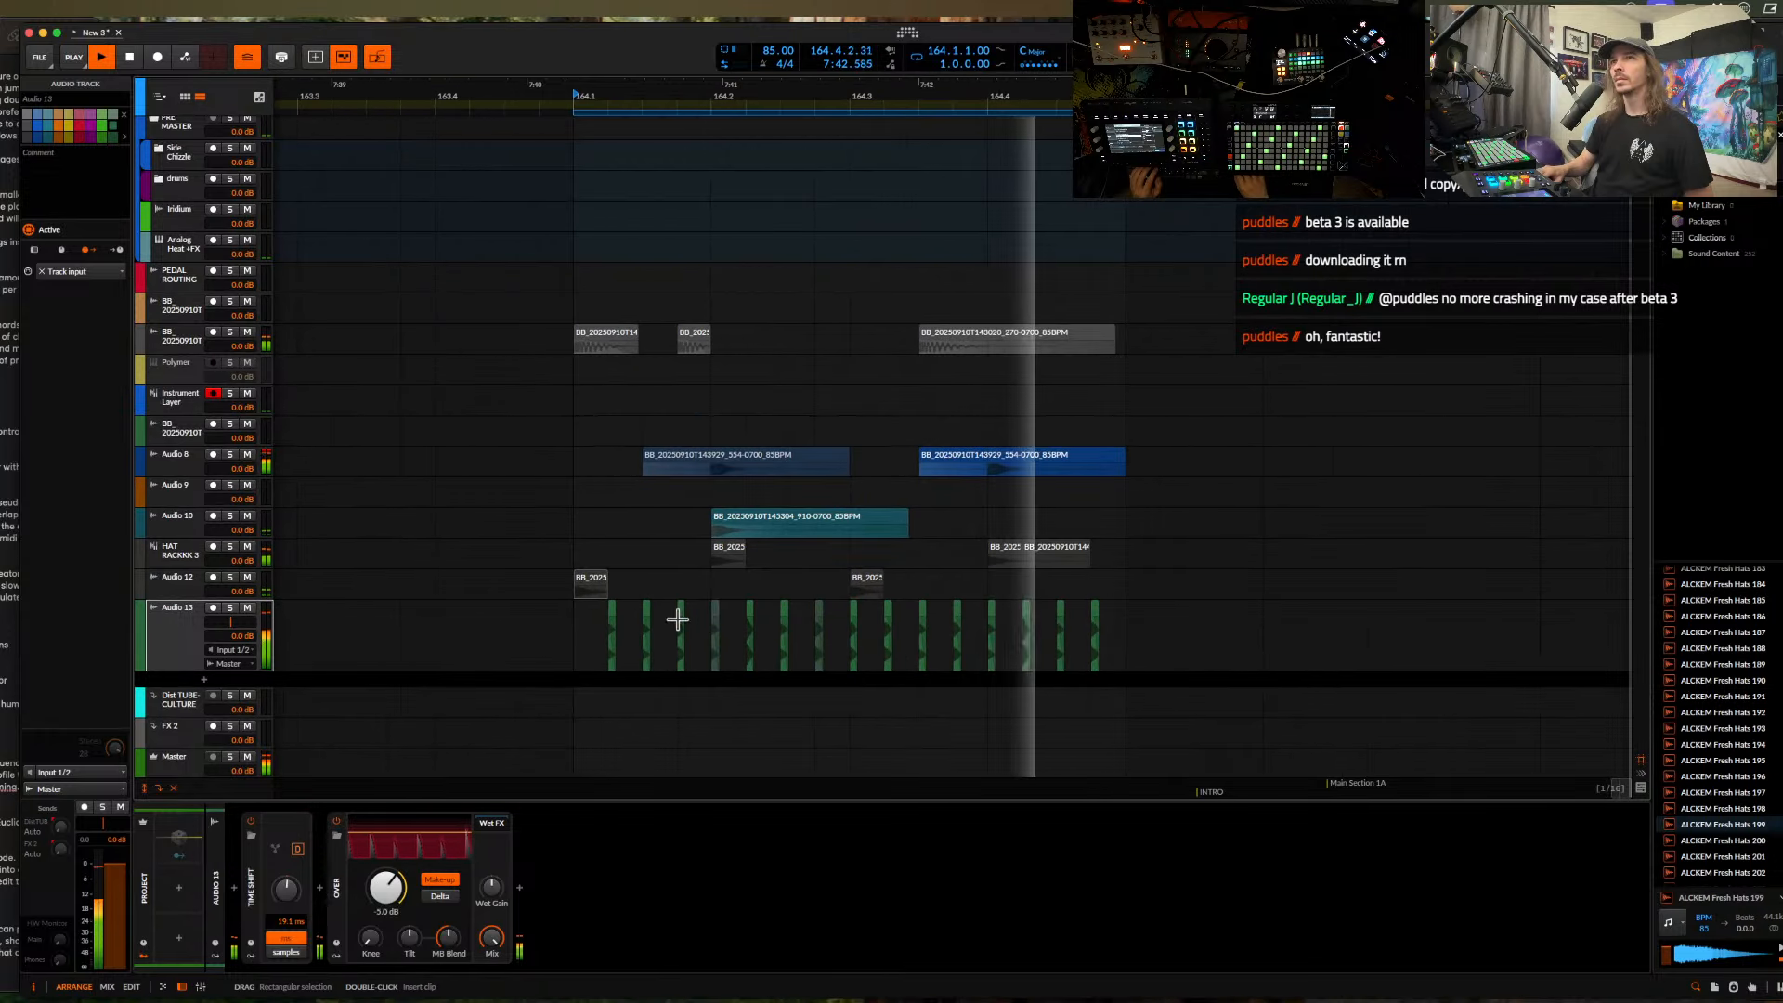
pyautogui.scroll(3, 571, 294)
pyautogui.scroll(-6, 616, 291)
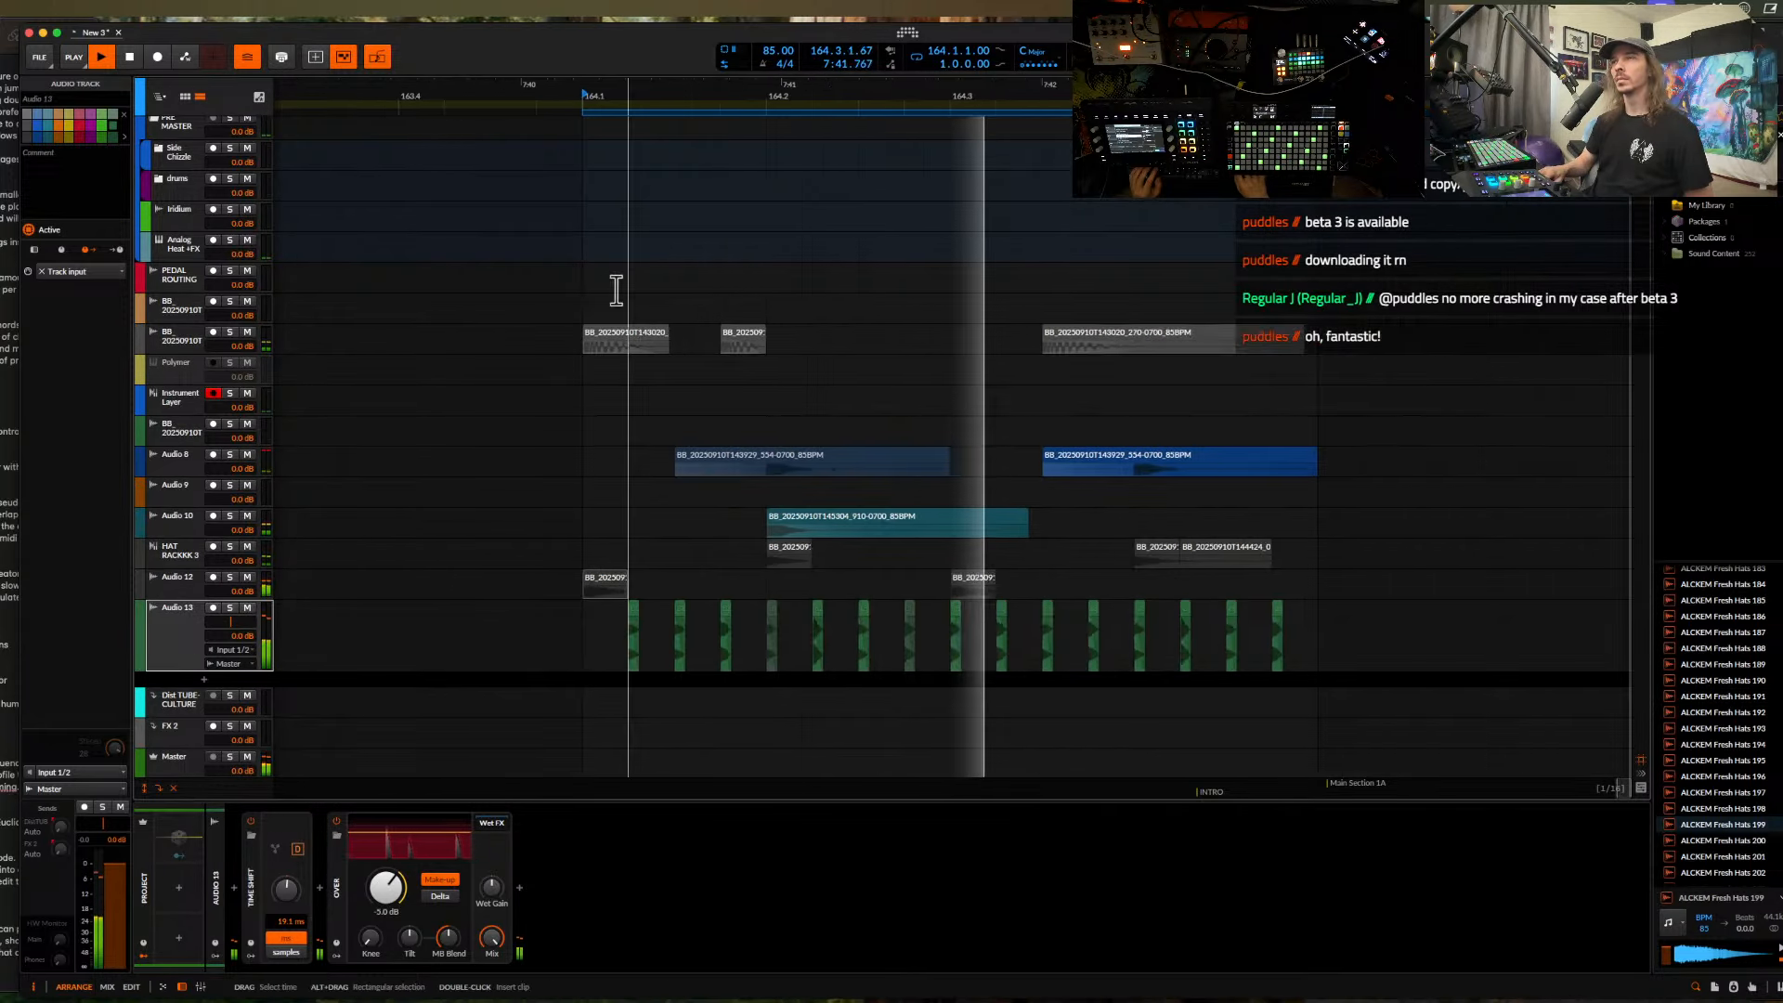
pyautogui.press('space')
pyautogui.moveTo(599, 334); pyautogui.dragTo(894, 670)
pyautogui.hotkey('ctrl', 'd')
# - Shorten the kick clip at 165.1.1 to 0.0.1.00, duplicate it to 165.1.2, and play the result
pyautogui.click(918, 339)
pyautogui.scroll(5, 919, 339)
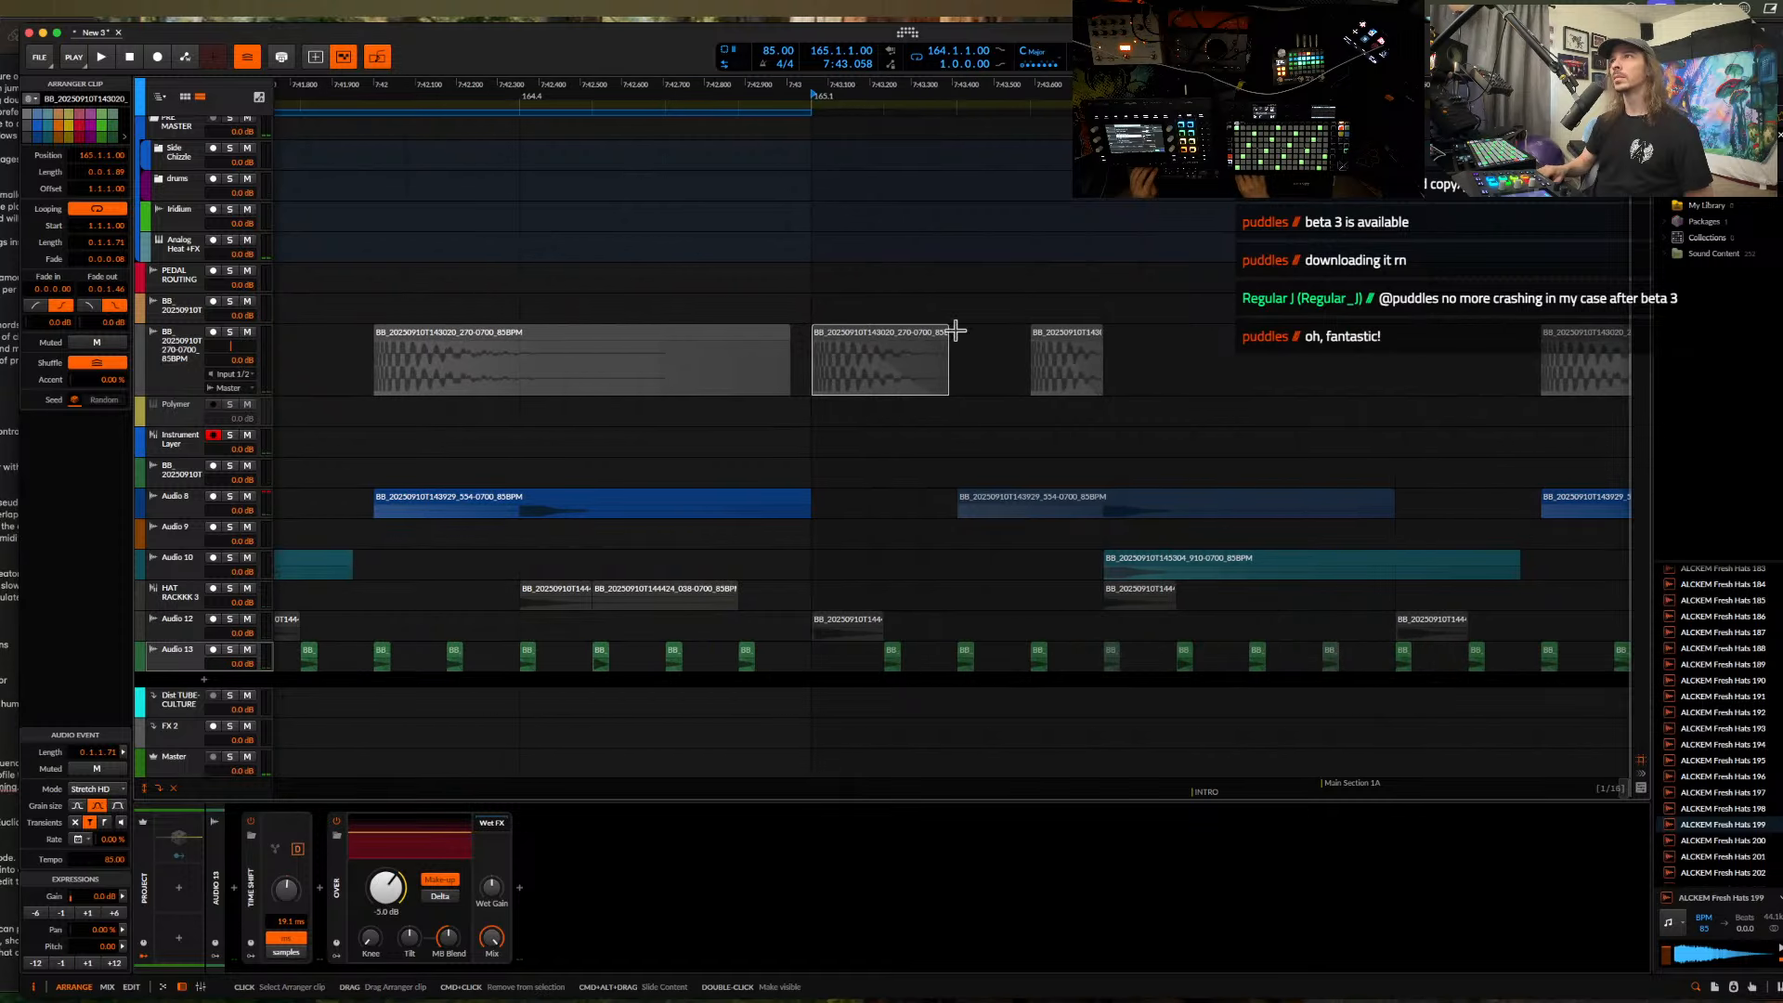
pyautogui.moveTo(942, 335); pyautogui.dragTo(890, 339)
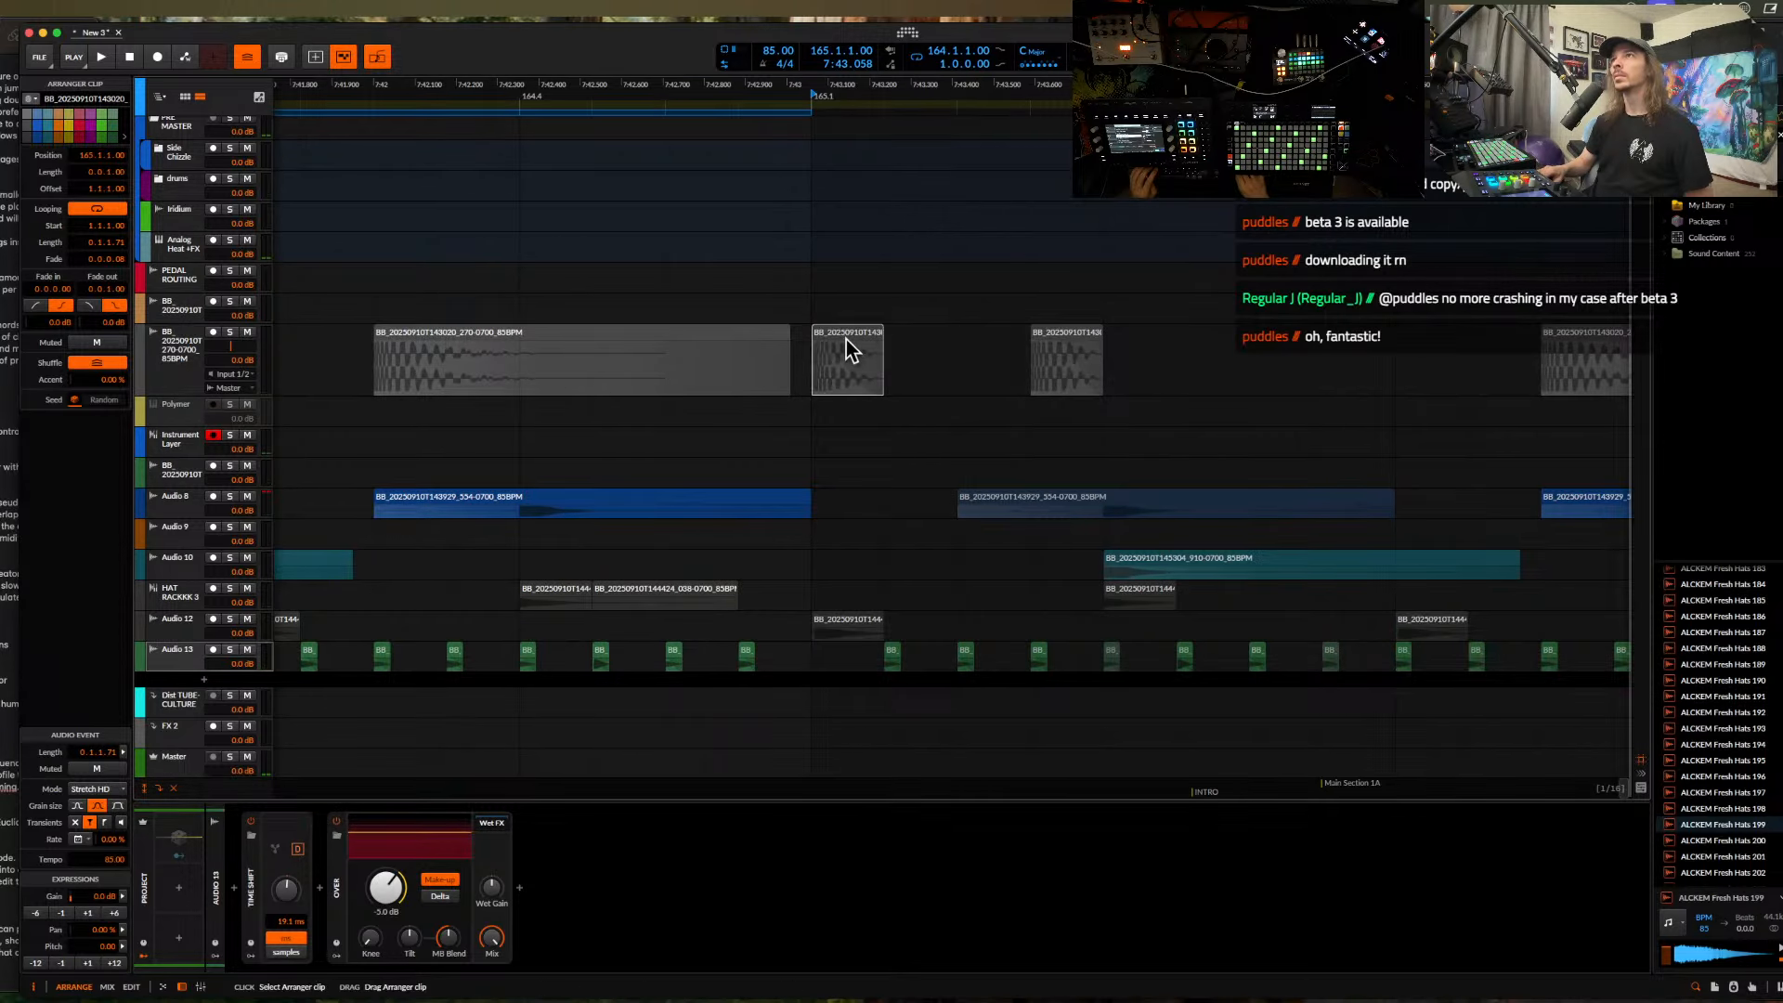
pyautogui.press('super+d')
pyautogui.click(850, 338)
pyautogui.scroll(2, 849, 338)
pyautogui.press('space')
pyautogui.hscroll(2, 850, 331)
pyautogui.press('space')
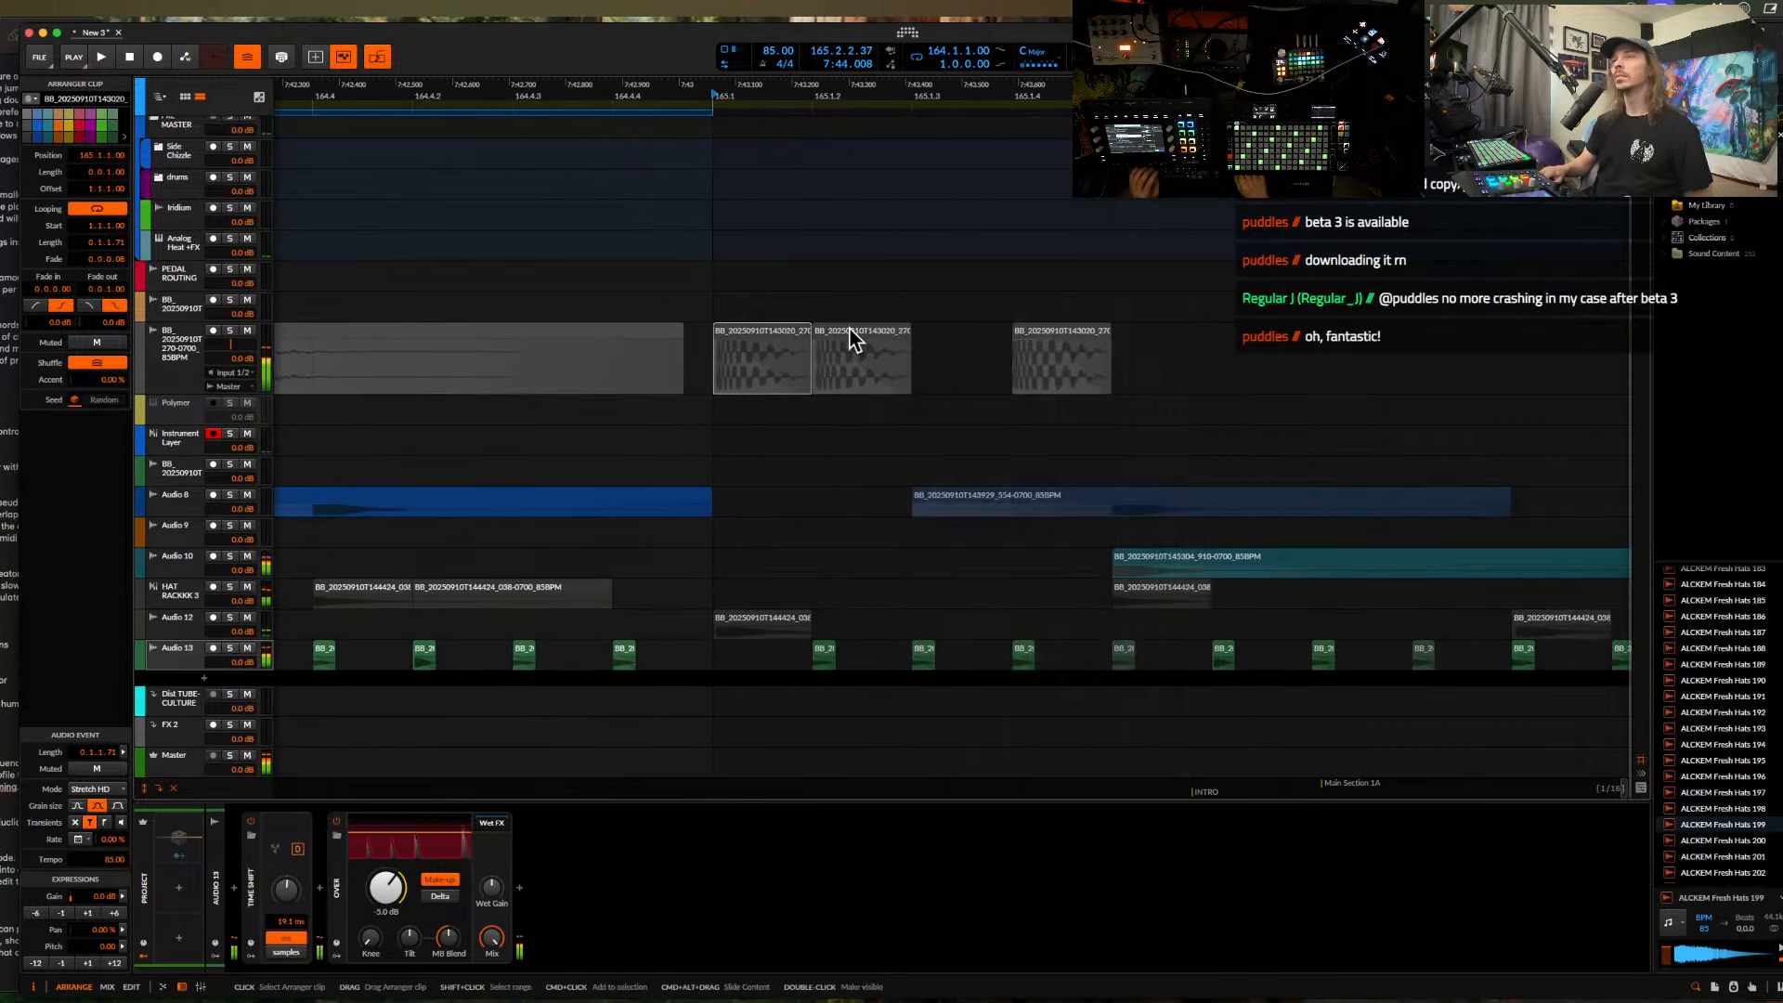
# - Nudge the kick clip at 165.1.4 later to 165.1.4.09 and play from 165.1.1 to check its timing
pyautogui.scroll(1, 850, 331)
pyautogui.scroll(3, 1076, 308)
pyautogui.click(1059, 338)
pyautogui.scroll(1, 1059, 338)
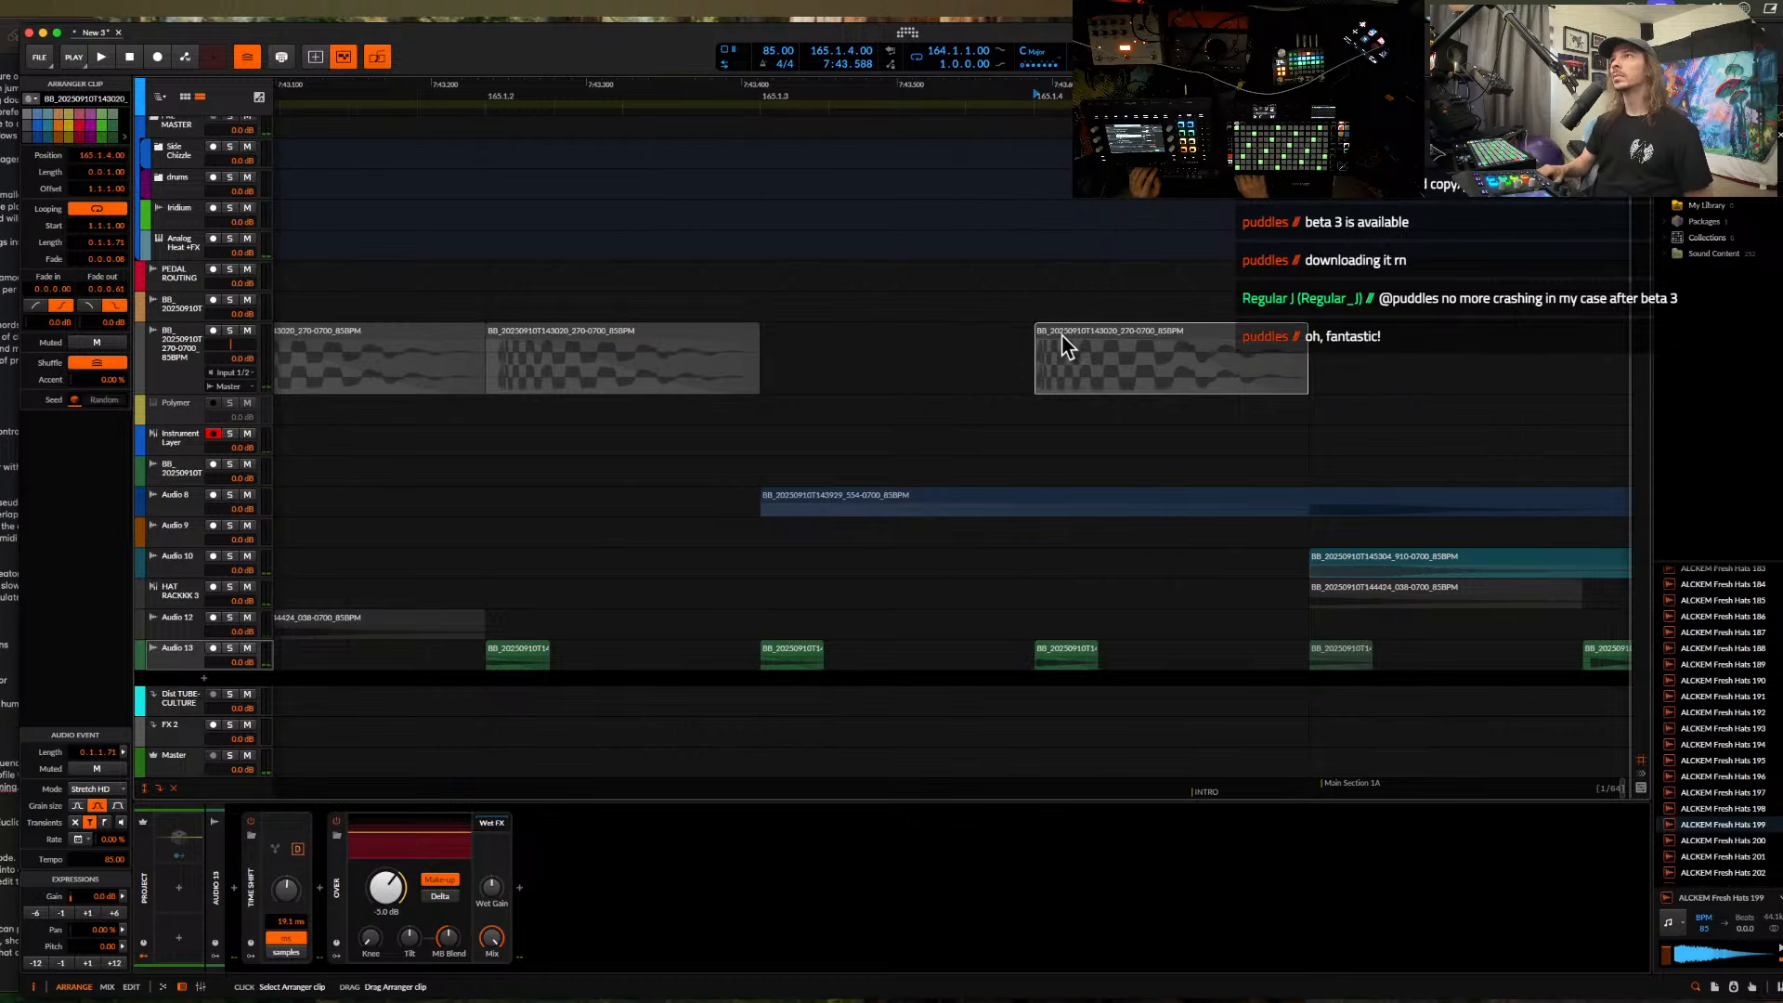
pyautogui.moveTo(1075, 336); pyautogui.dragTo(1081, 337)
pyautogui.scroll(-3, 1080, 337)
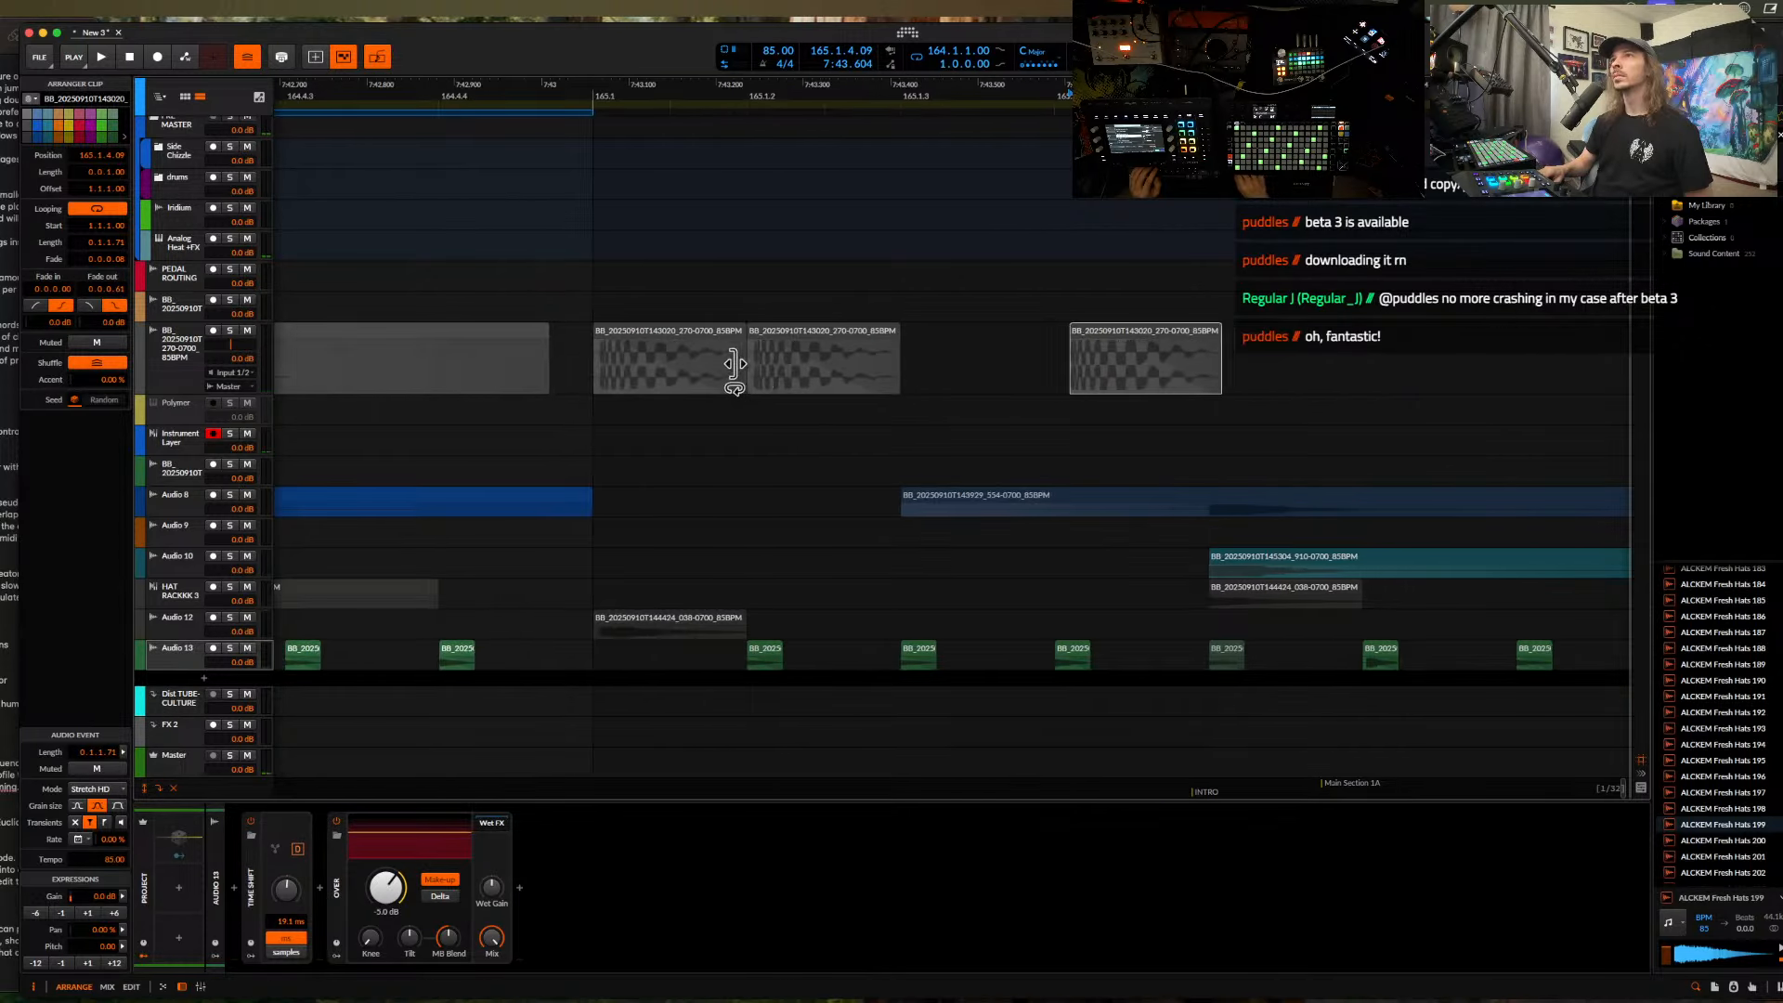
pyautogui.click(714, 351)
pyautogui.press('space')
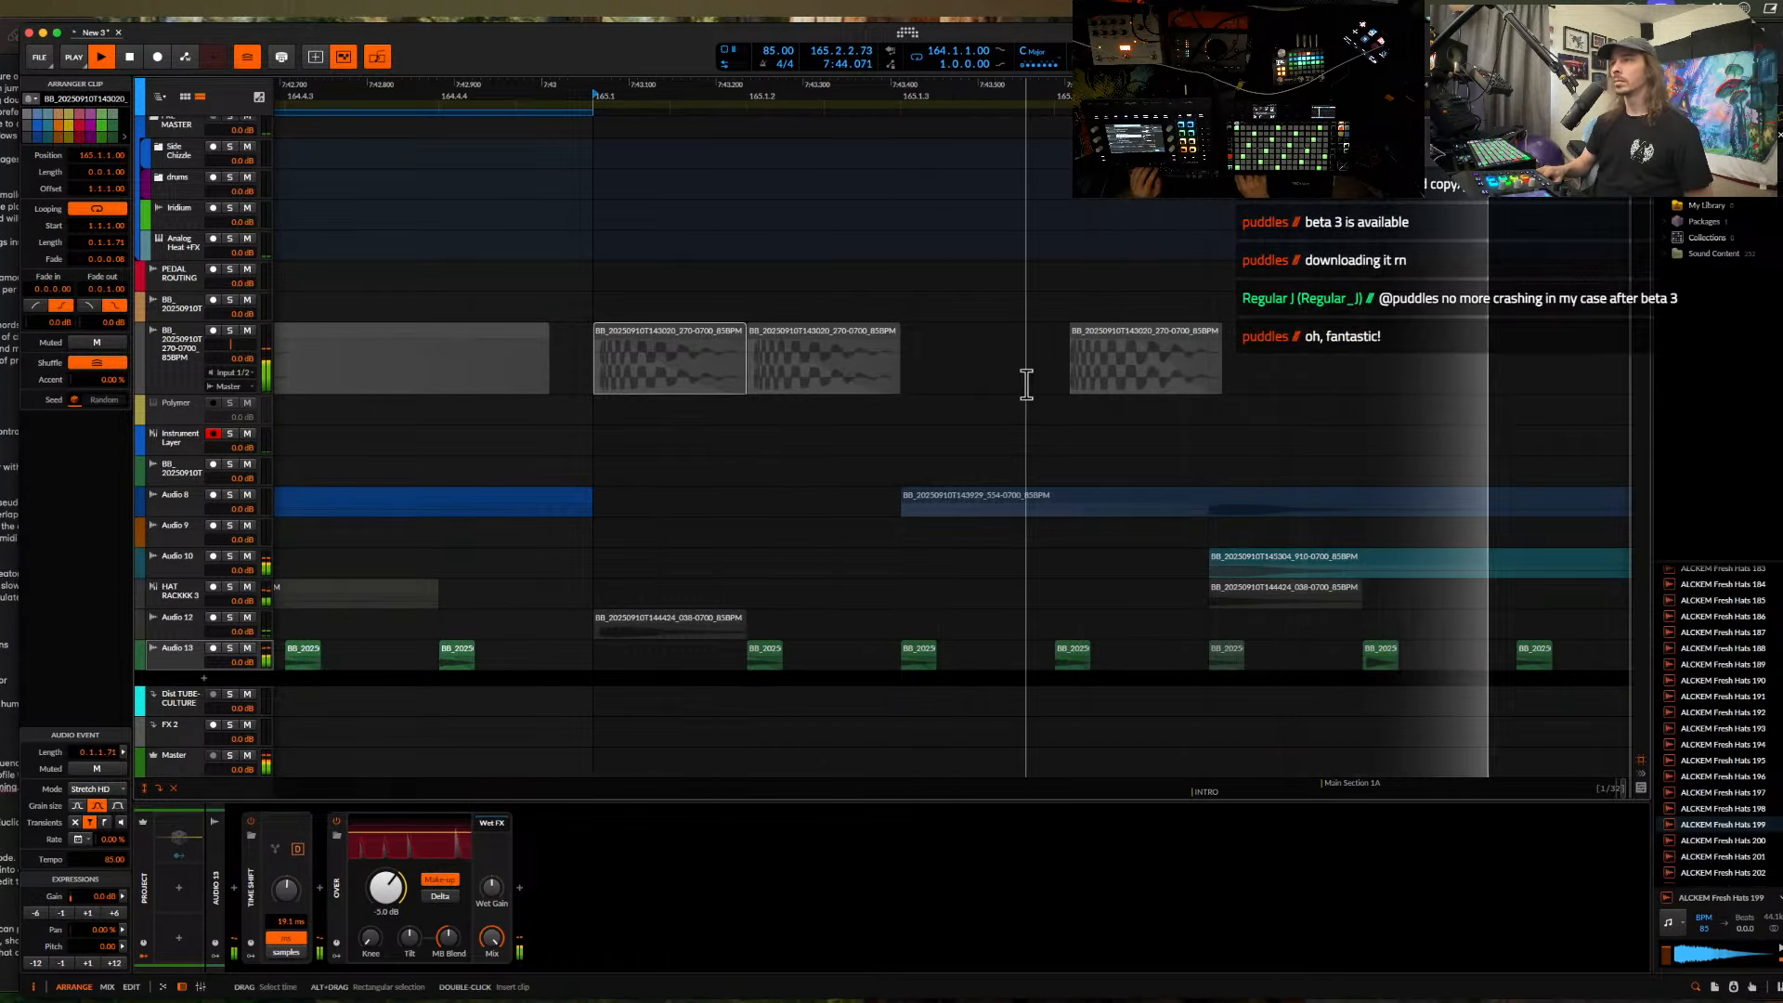
# - Nudge the Audio 13 hat clip at 165.1.4 slightly later to follow the delayed kick
pyautogui.scroll(-2, 1026, 382)
pyautogui.scroll(3, 1068, 465)
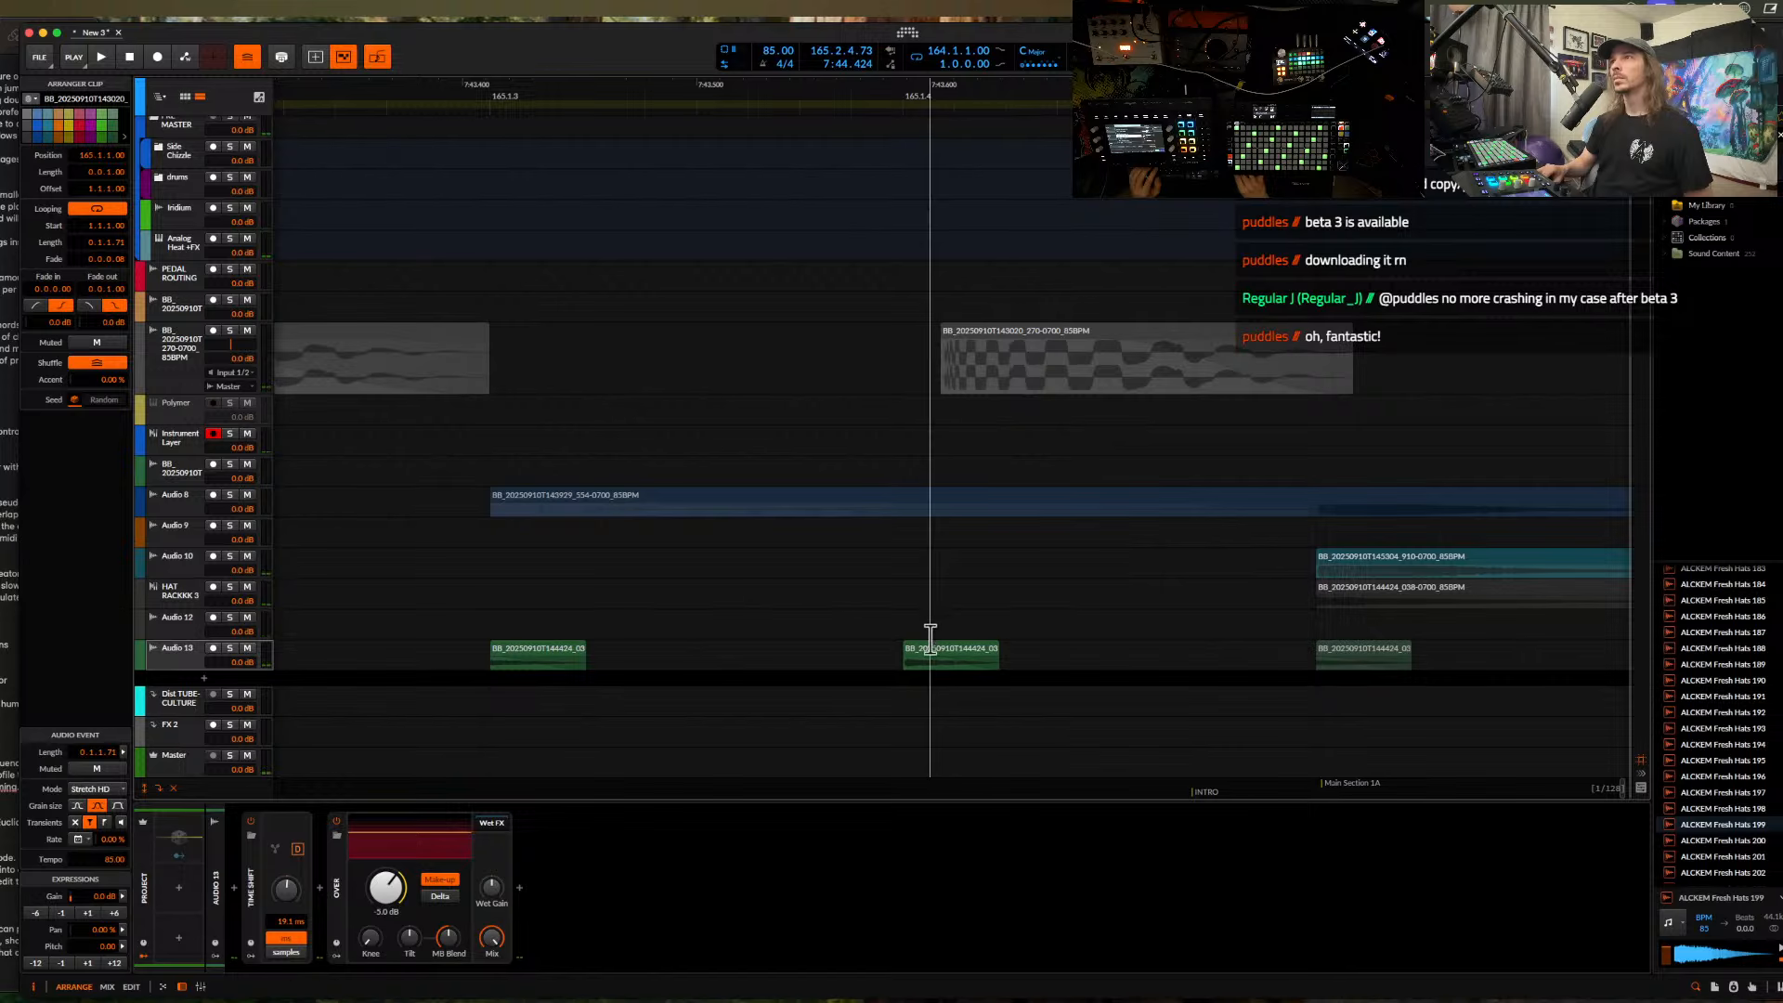
pyautogui.moveTo(929, 639)
pyautogui.mouseDown()
pyautogui.moveTo(927, 656)
pyautogui.moveTo(962, 648)
pyautogui.mouseUp()
pyautogui.scroll(-3, 962, 647)
# - Play from 165.1.1 and extend the loop region from 164.1.1 to a length of two bars
pyautogui.click(709, 344)
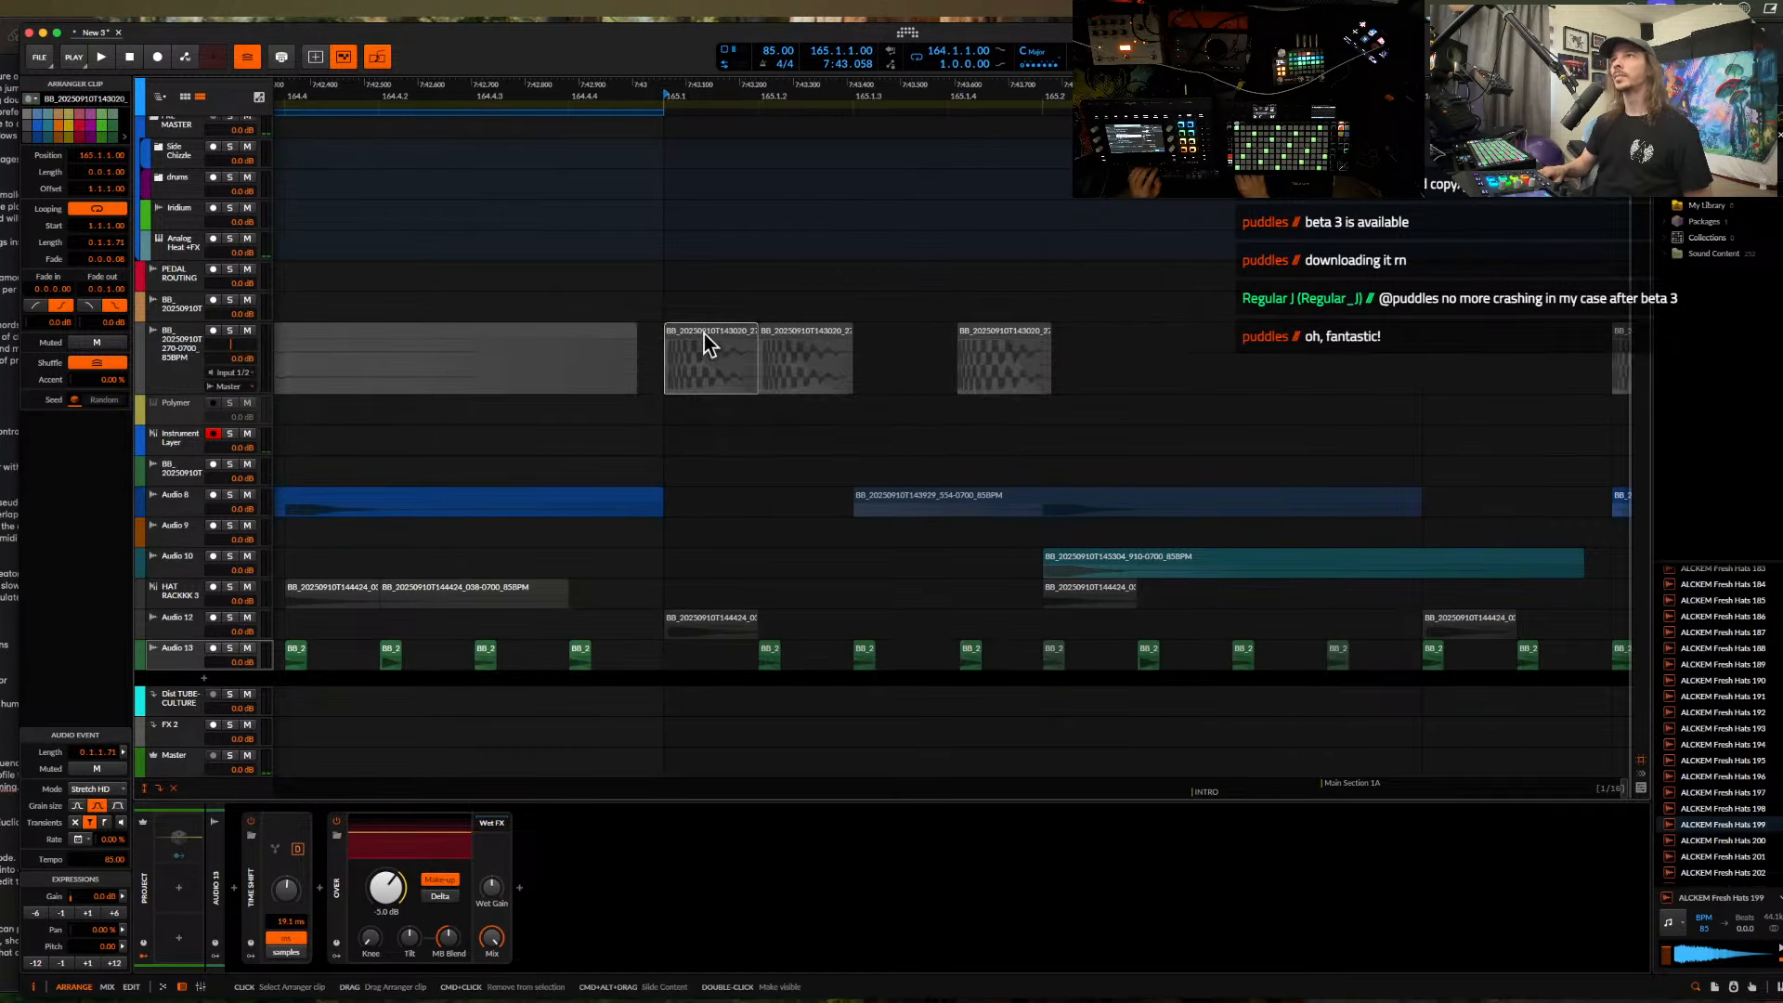
pyautogui.press('space')
pyautogui.scroll(-3, 943, 415)
pyautogui.hscroll(3, 942, 415)
pyautogui.scroll(-3, 942, 415)
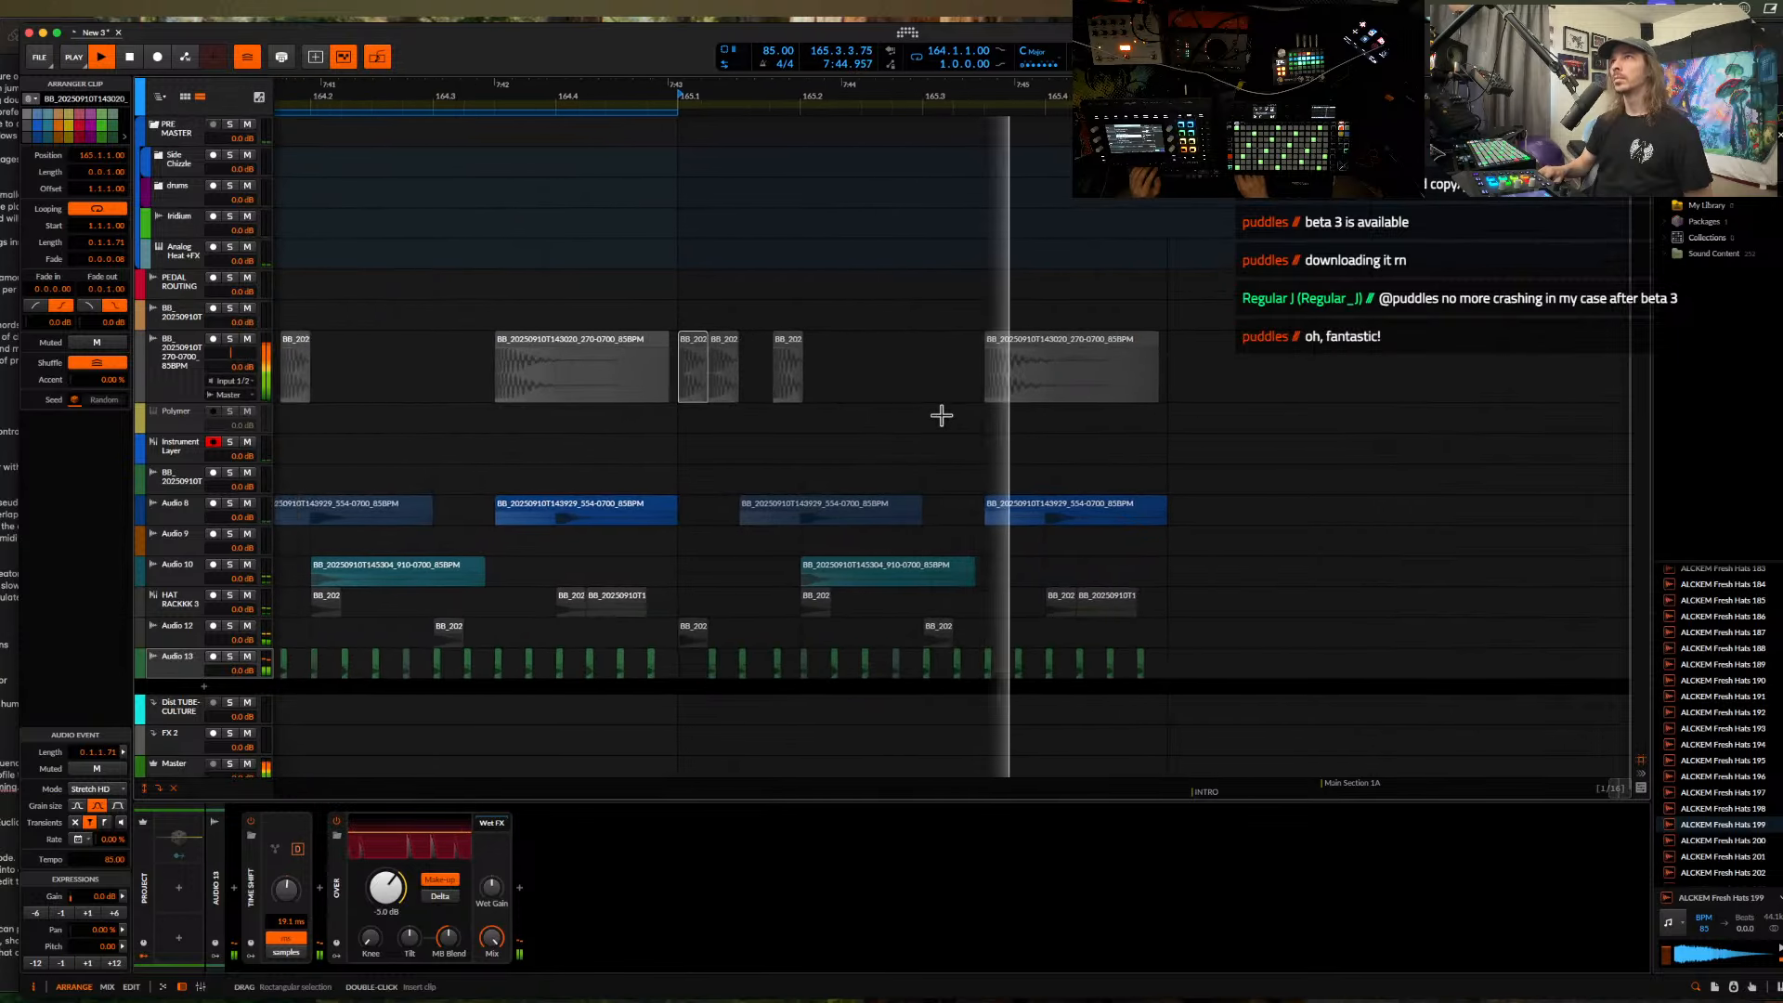
pyautogui.moveTo(735, 114); pyautogui.dragTo(1093, 113)
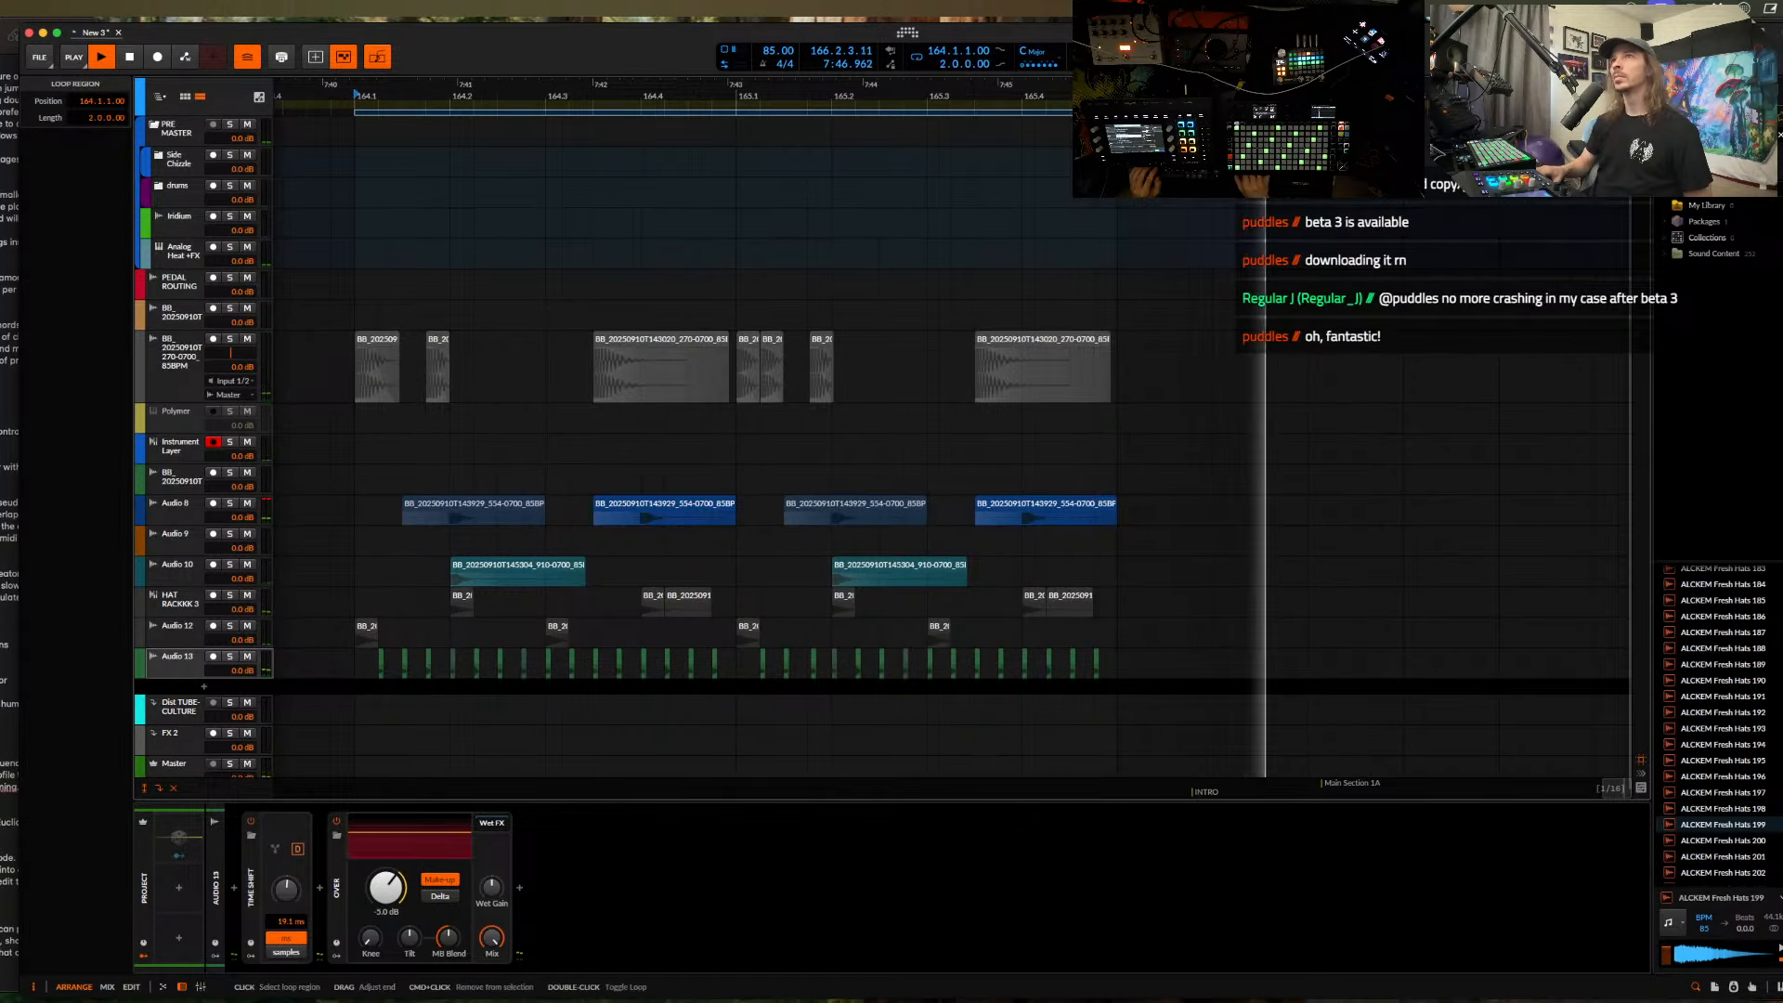
# - Nudge the first bar's kick clip at 164.1.4 slightly later and move the matching Audio 13 hat to 164.1.4.06
pyautogui.click(378, 353)
pyautogui.scroll(3, 410, 394)
pyautogui.scroll(5, 410, 394)
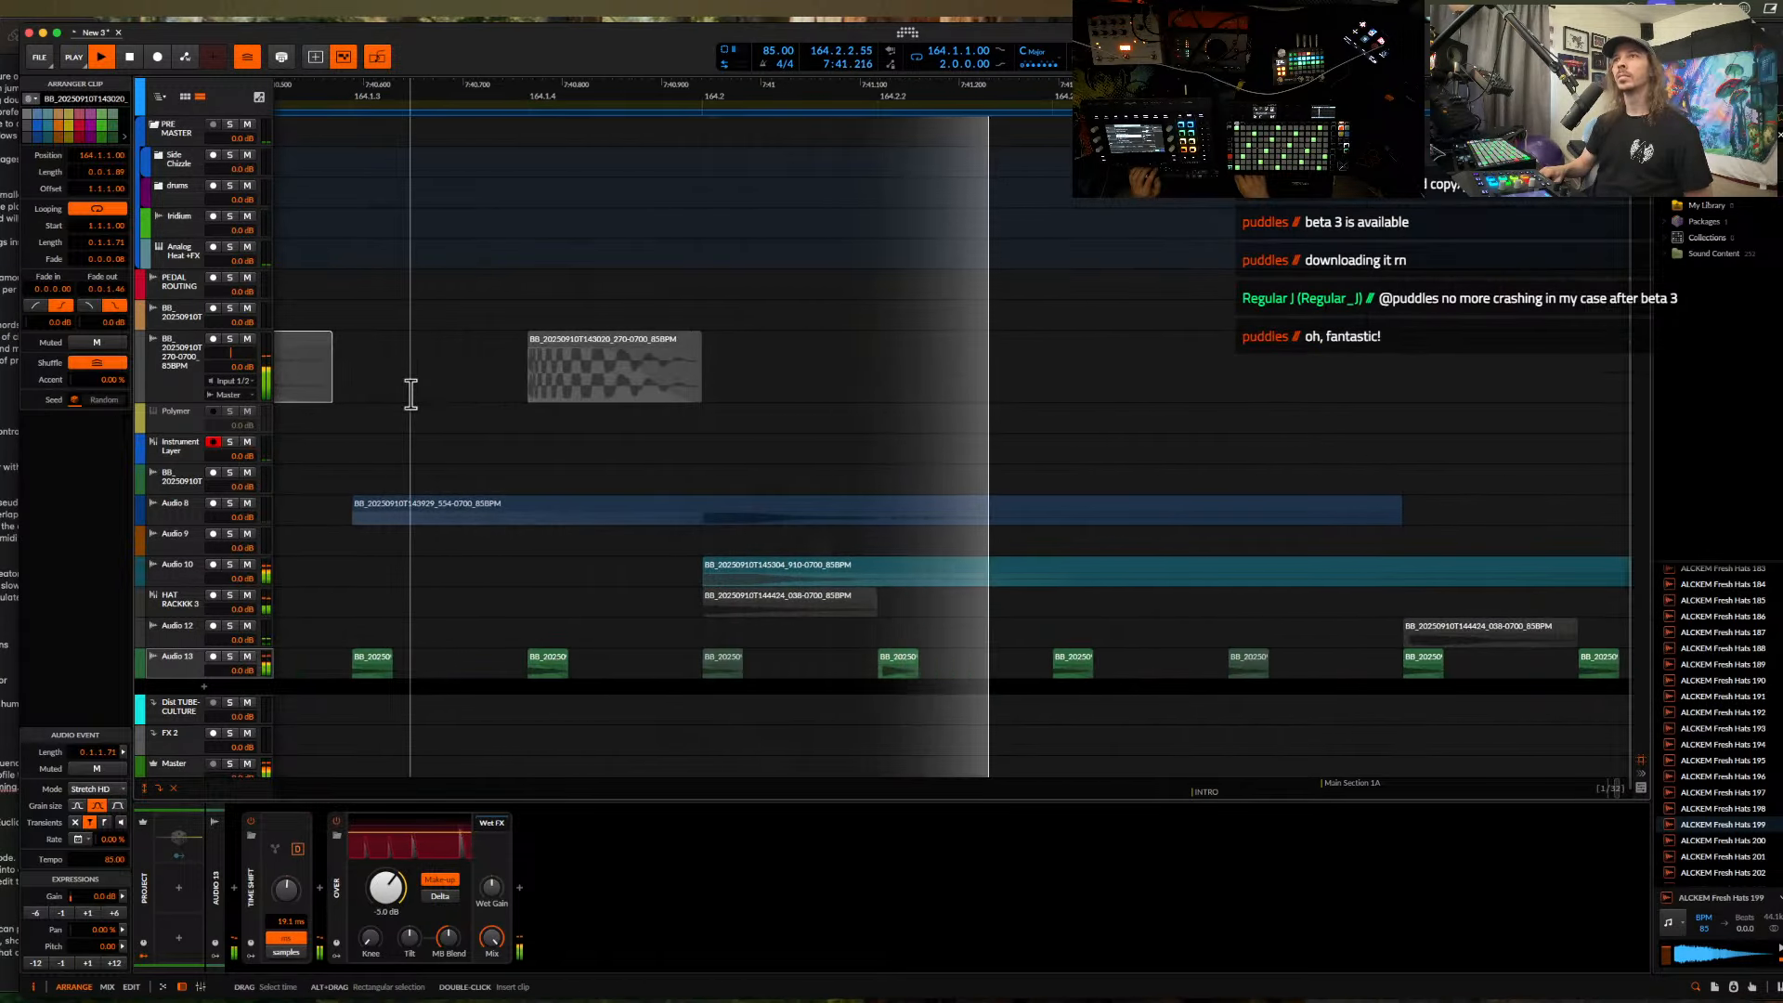
pyautogui.moveTo(654, 332); pyautogui.dragTo(675, 334)
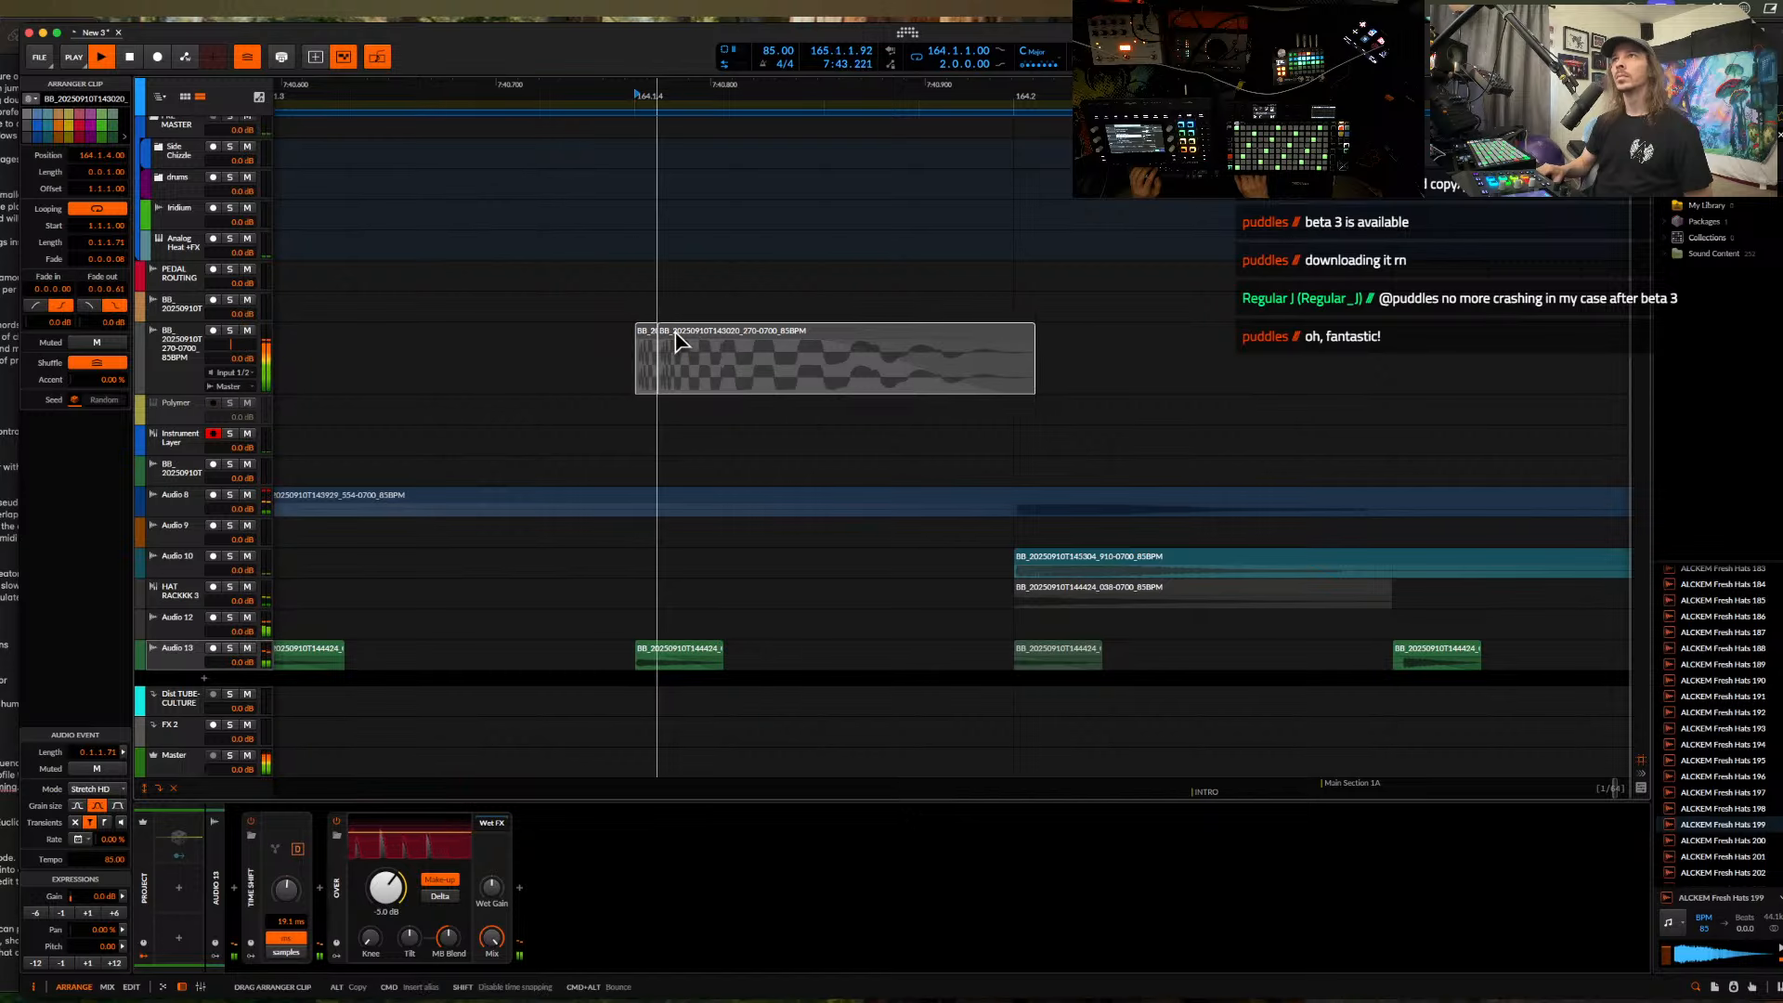
pyautogui.moveTo(664, 661); pyautogui.dragTo(692, 658)
pyautogui.scroll(-10, 831, 601)
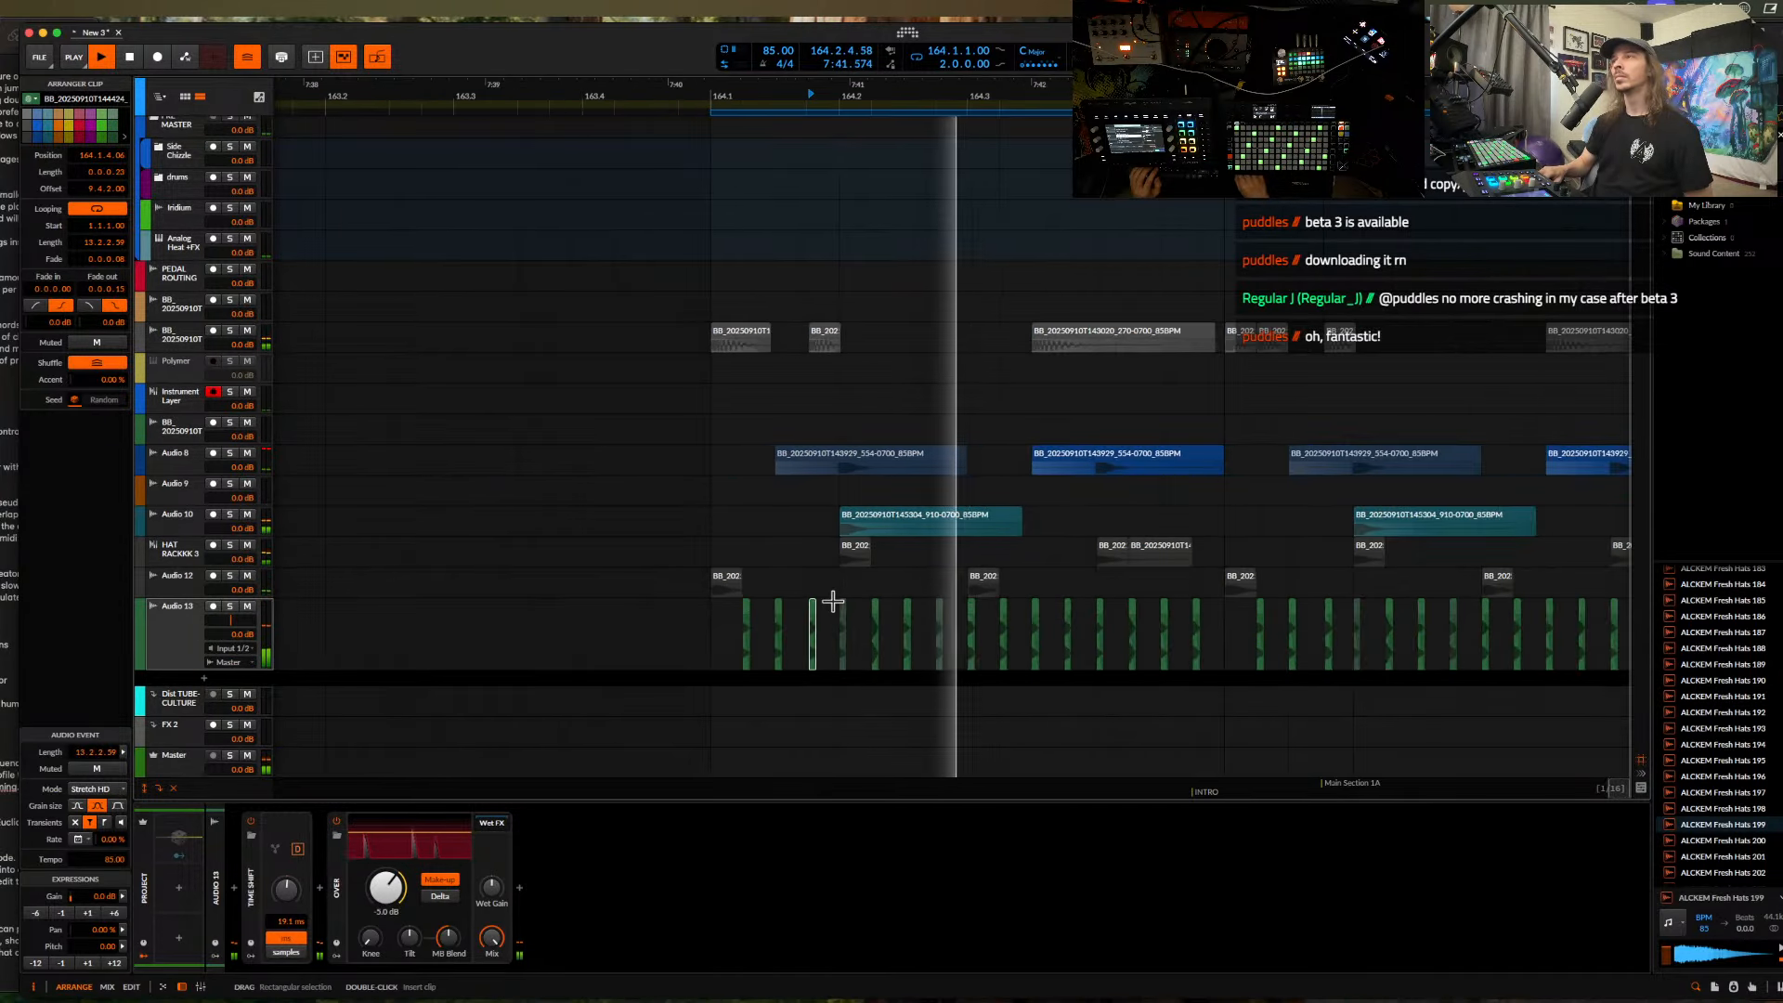
# - Add an audio track below Audio 13 and audition the ALCKEM Fresh Hats samples up to number 203
pyautogui.click(186, 639)
pyautogui.press('super+t')
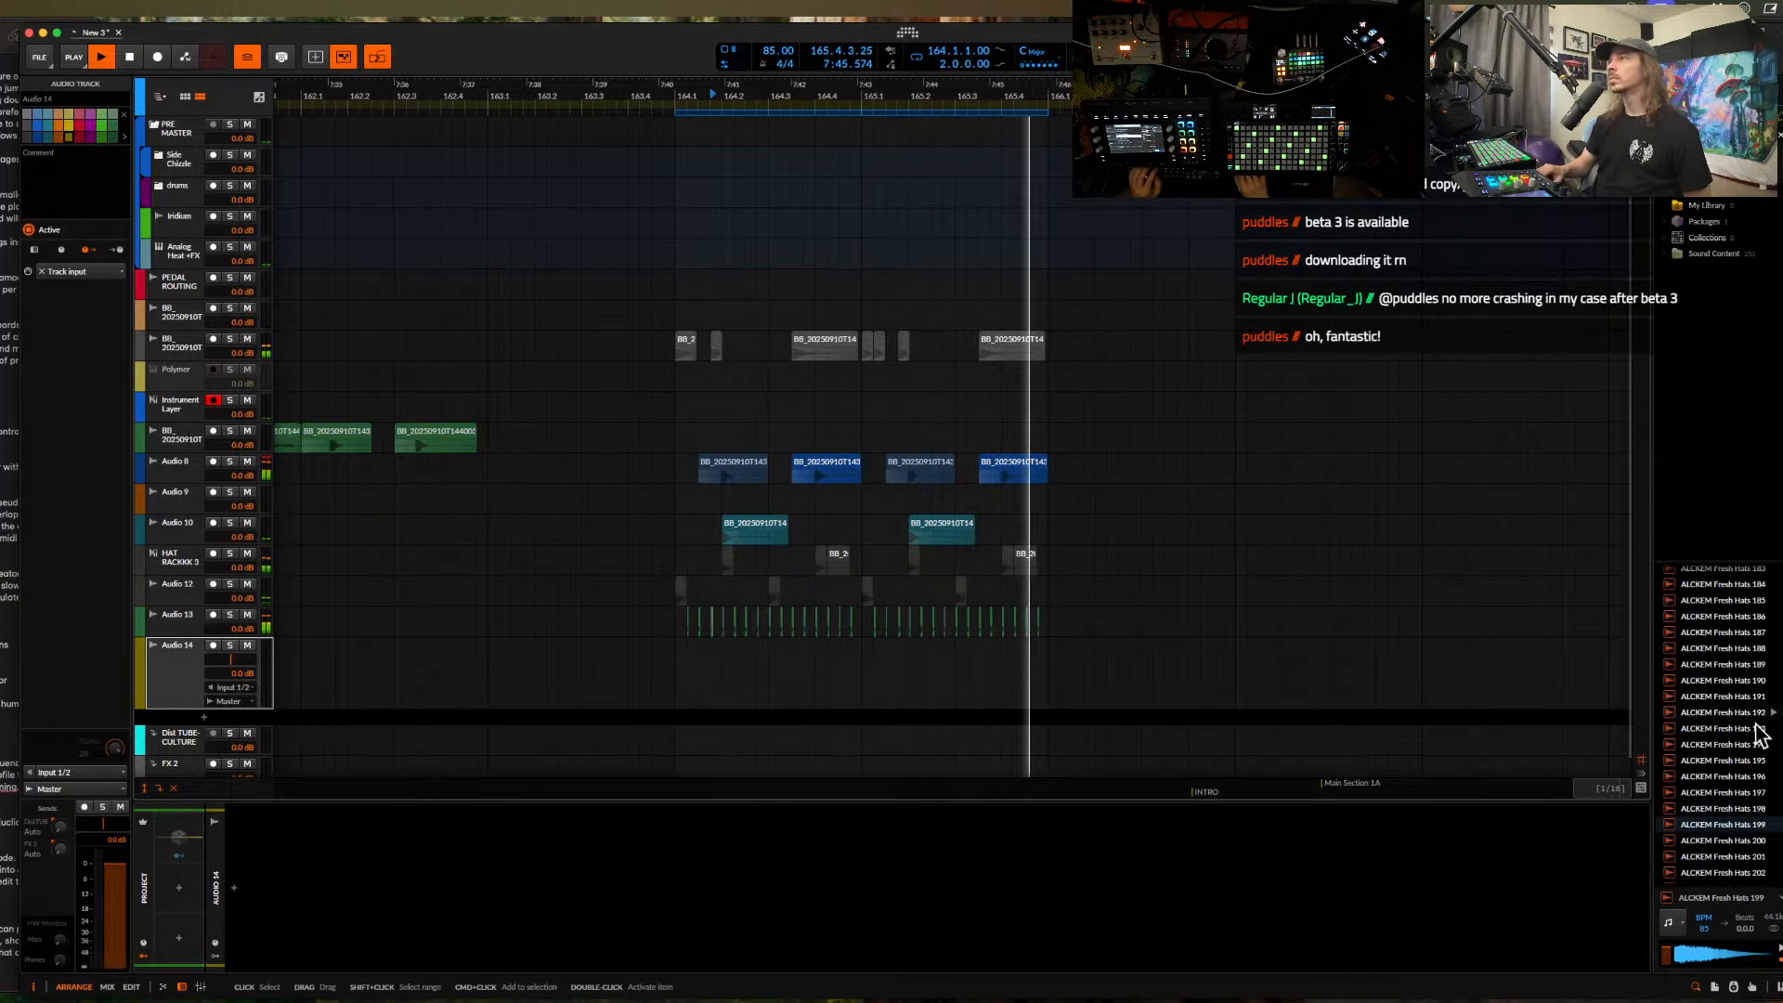
pyautogui.press('space')
pyautogui.scroll(-2, 1723, 810)
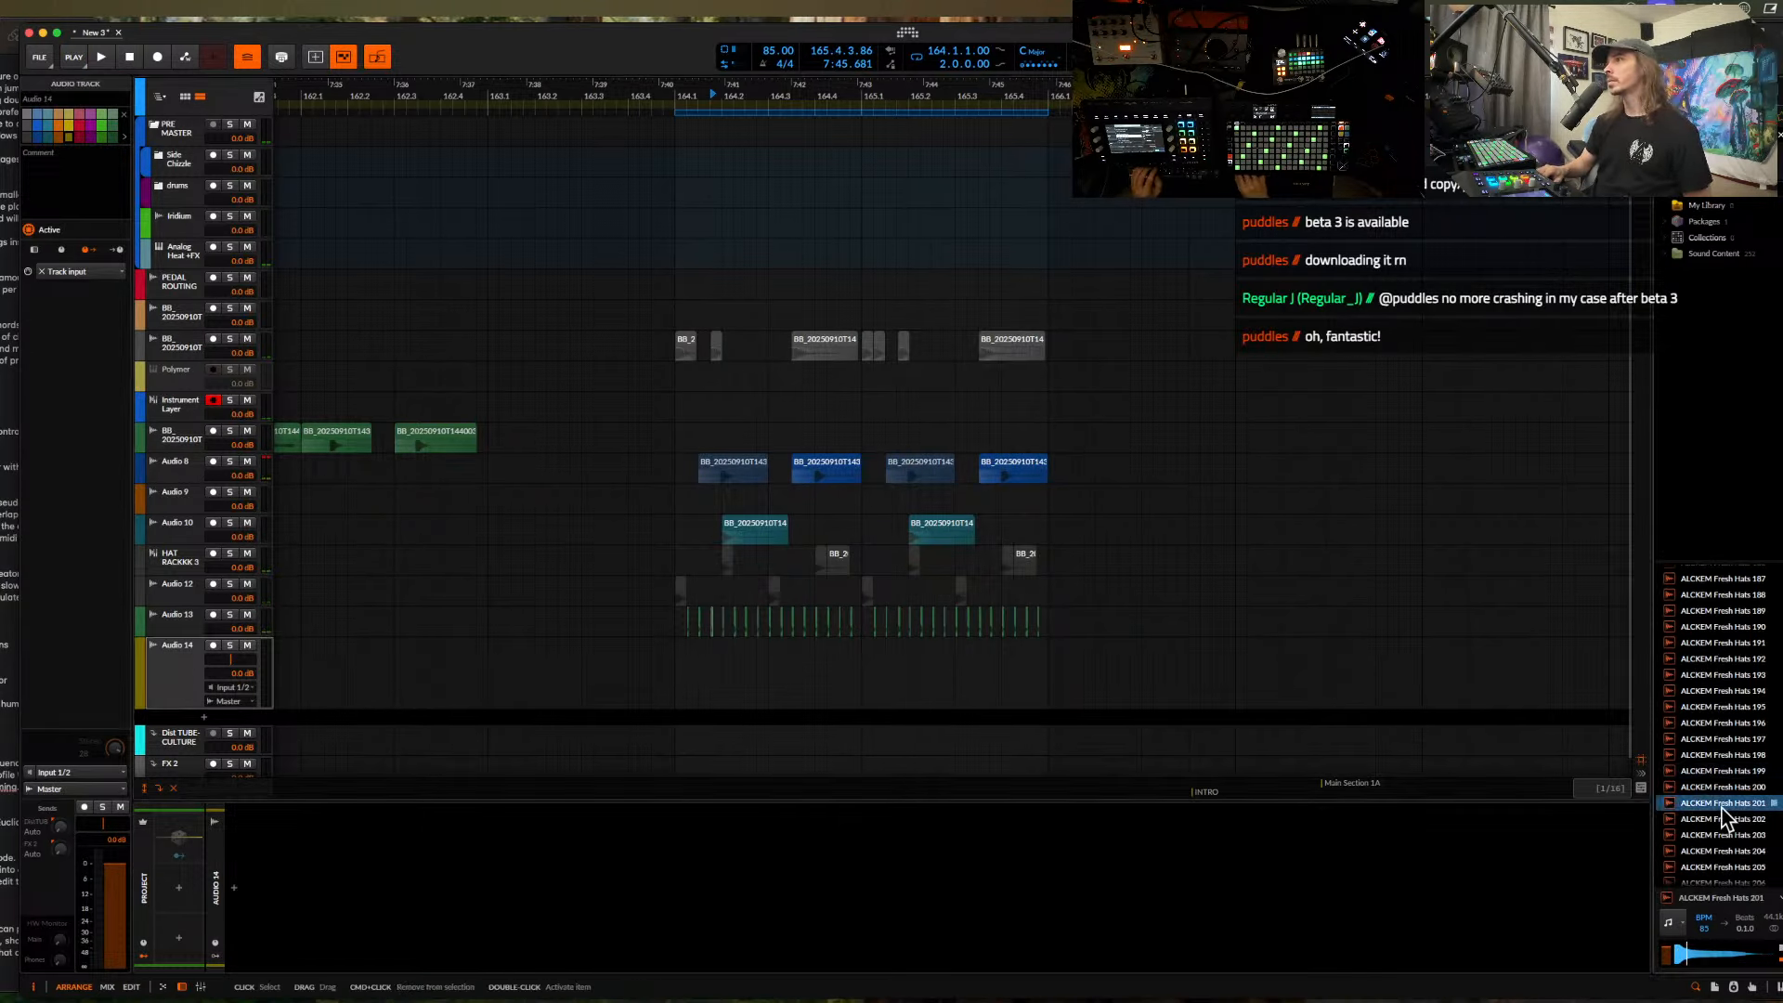
pyautogui.click(1721, 821)
pyautogui.press('Down')
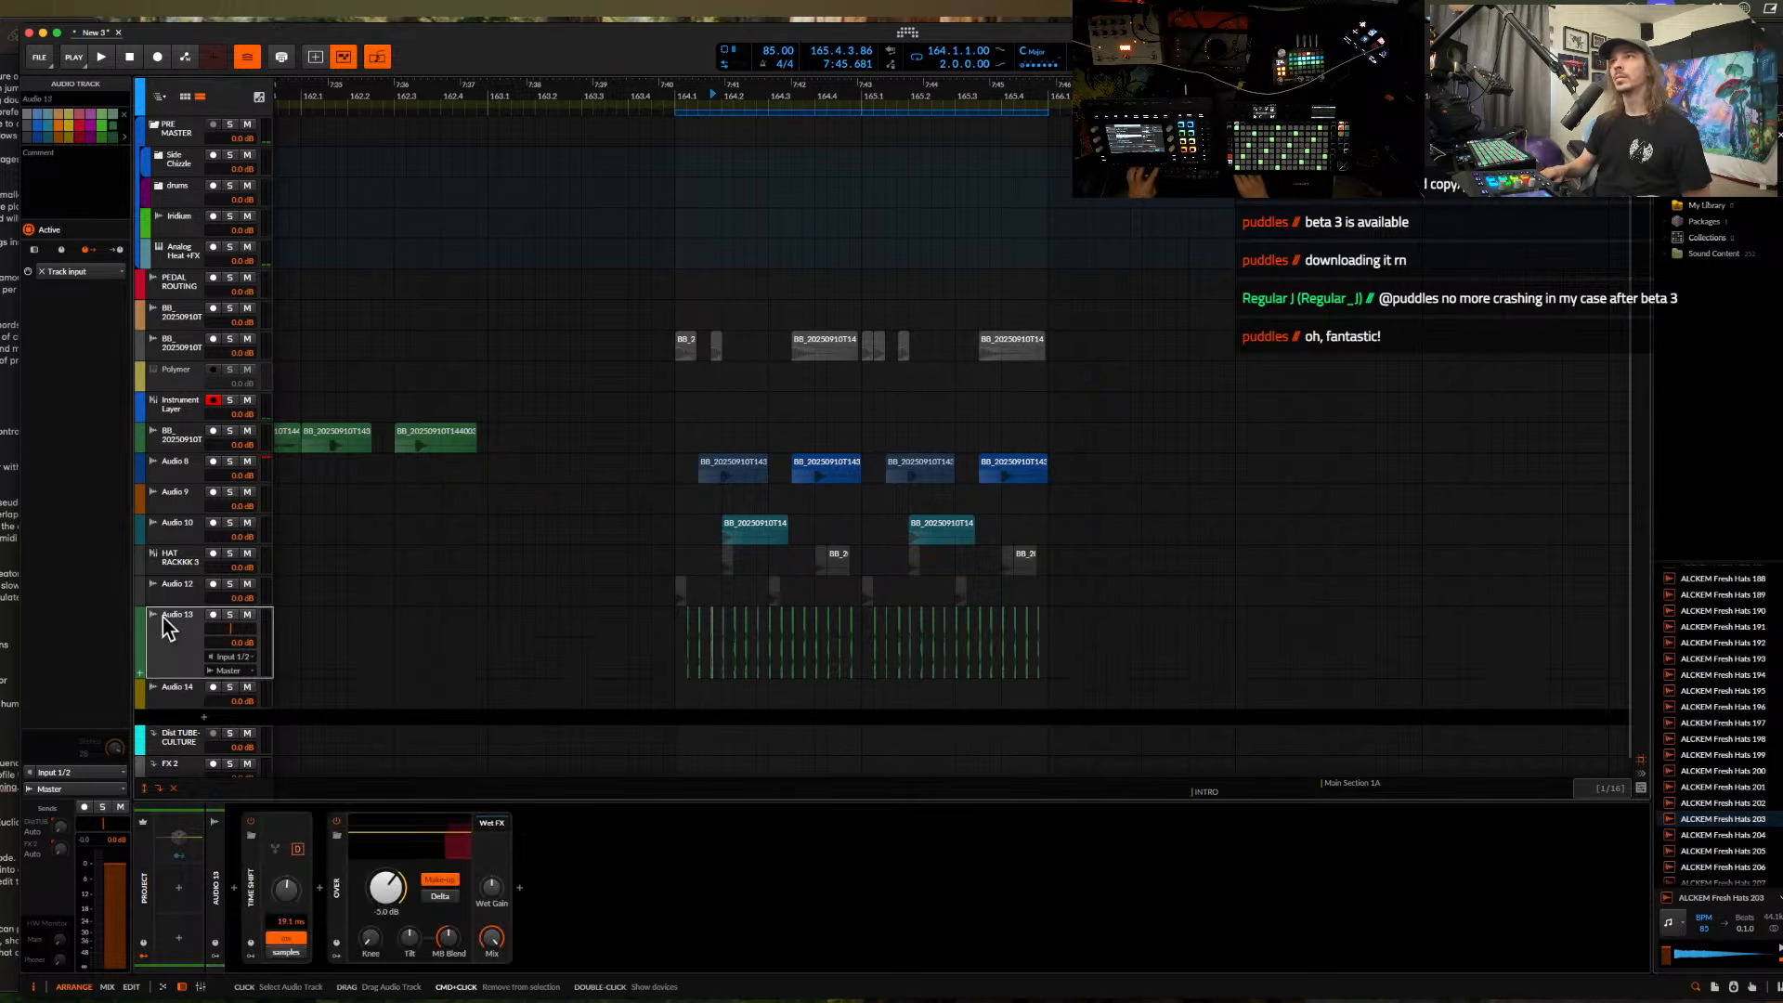
# - Place ALCKEM Fresh Hats 203 on a new track below Audio 13 at 165.4.1 and play from 165.3.1
pyautogui.hotkey('ctrl', 't')
pyautogui.moveTo(1729, 829); pyautogui.dragTo(1005, 692)
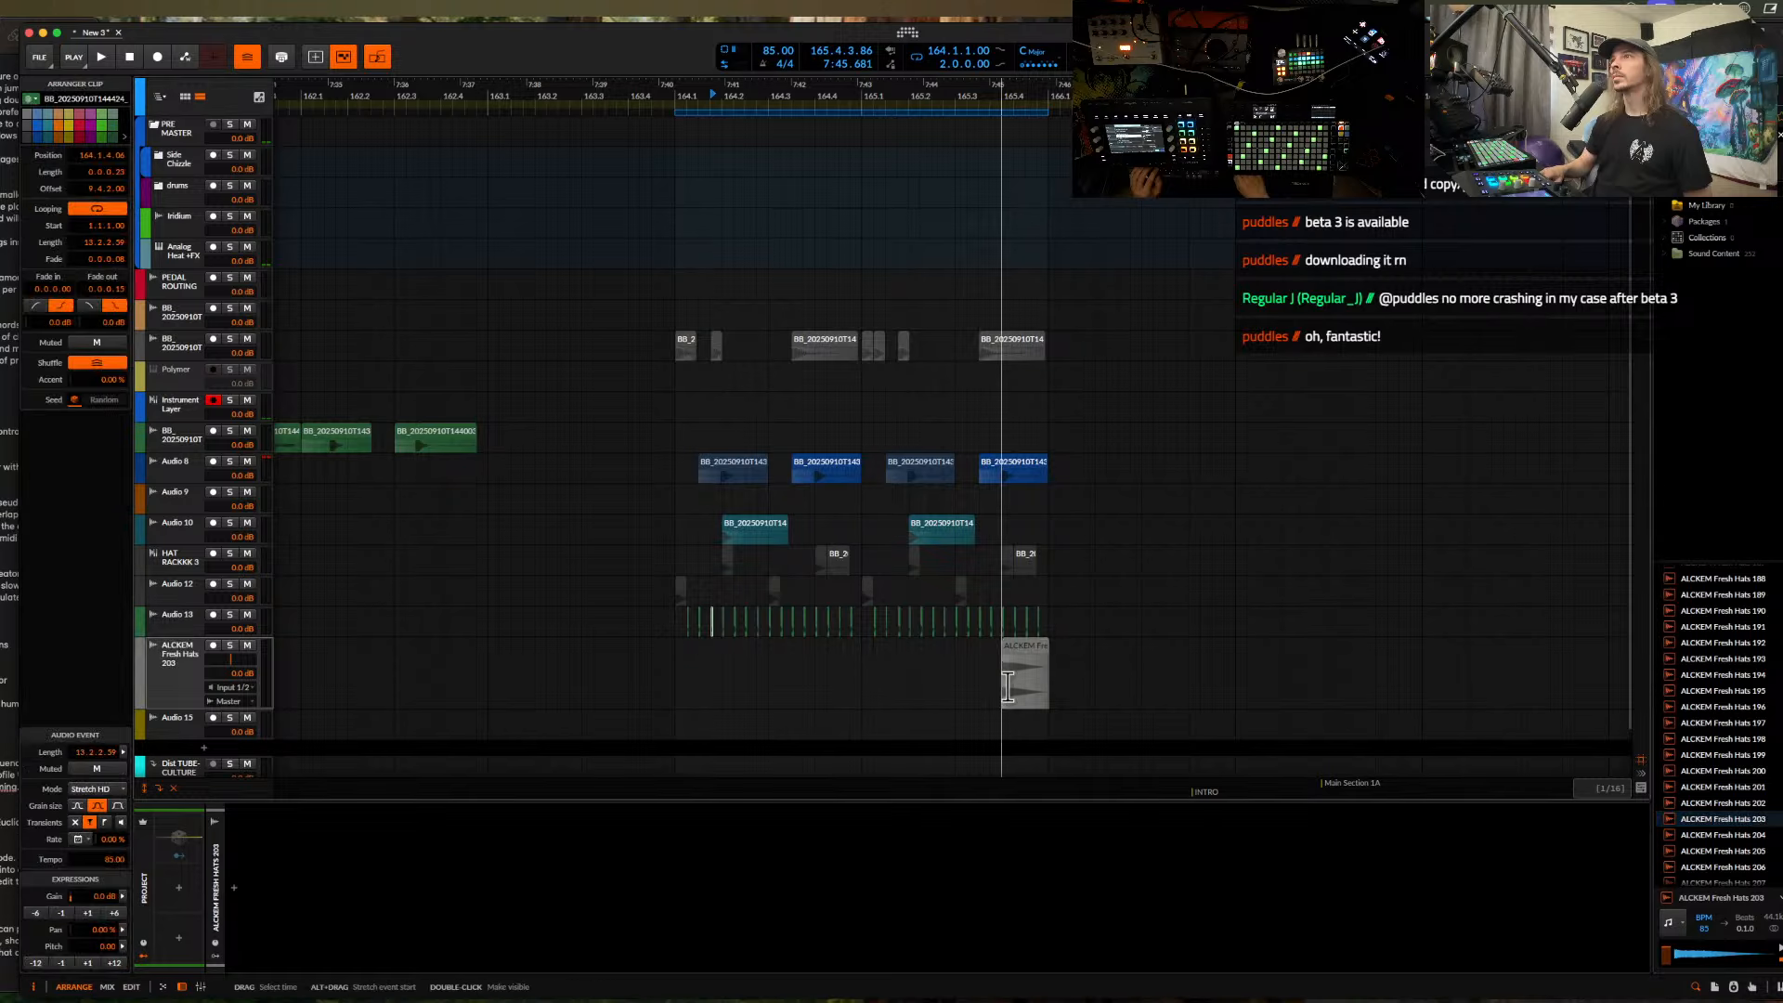
pyautogui.scroll(5, 1007, 692)
pyautogui.click(881, 641)
pyautogui.press('space')
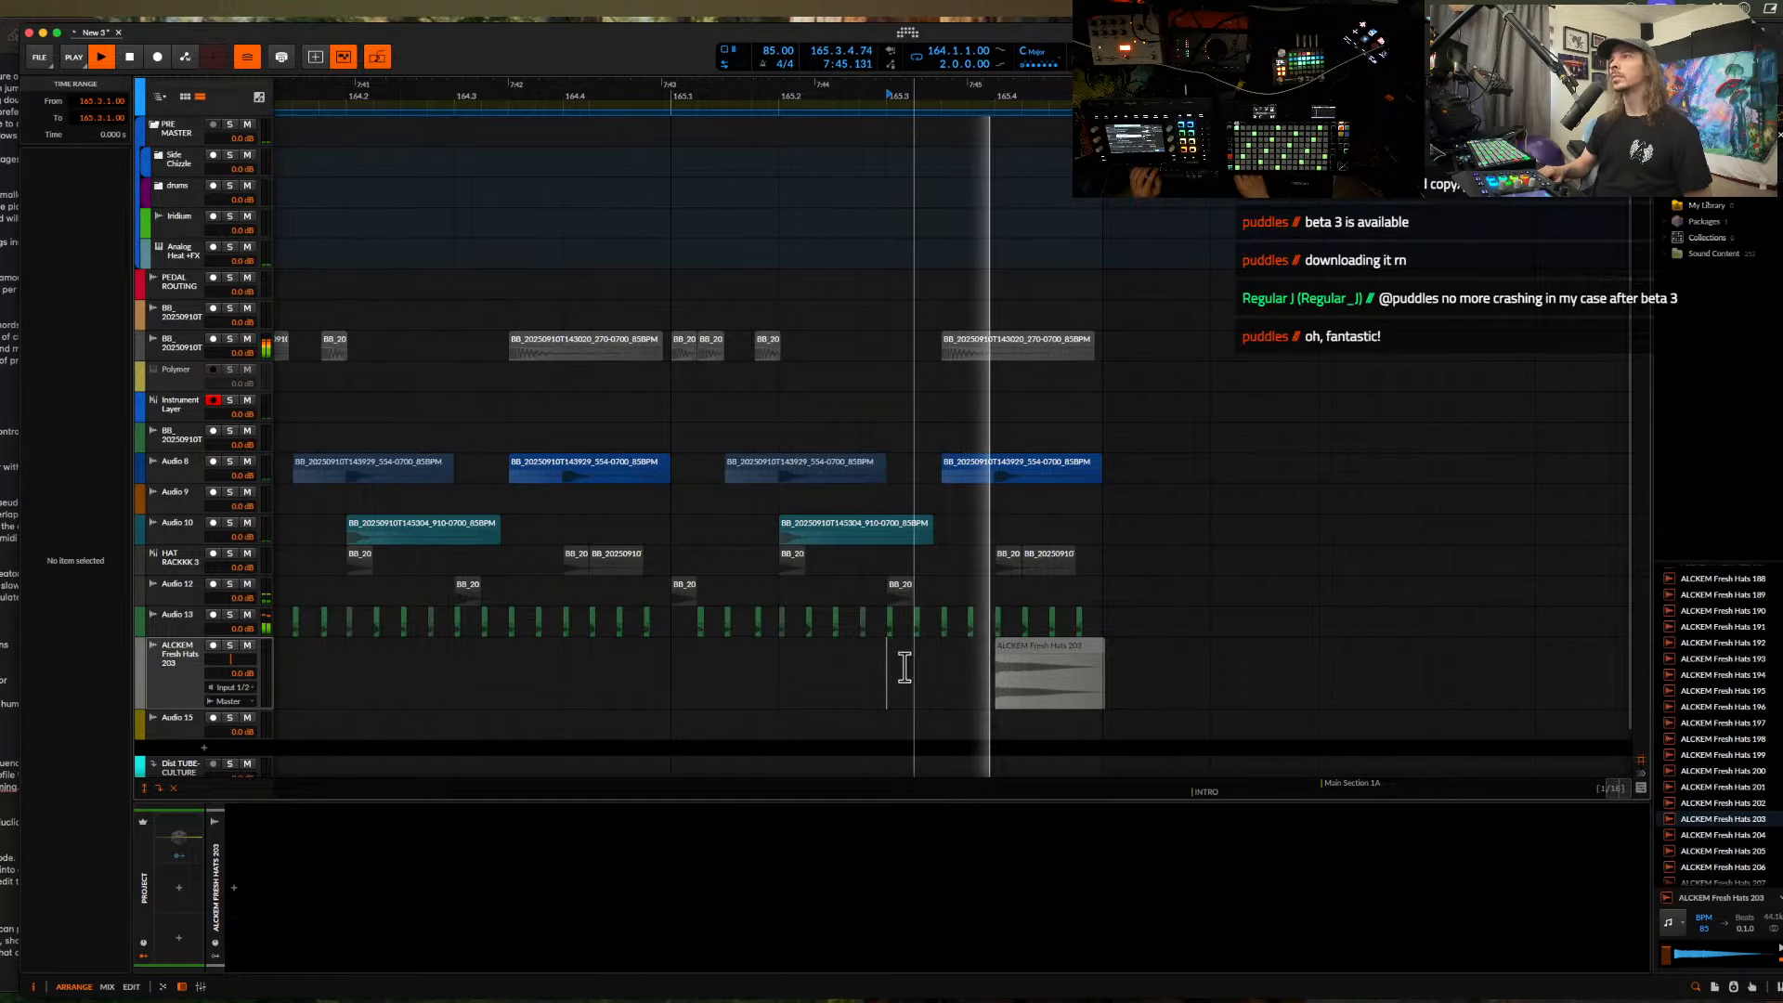
# - Start the ALCKEM Fresh Hats 203 clip at 165.4.3 with a length of 0.0.2.00 and a 0.0.1.76 fade-out
pyautogui.press('space')
pyautogui.moveTo(1012, 648); pyautogui.dragTo(1066, 650)
pyautogui.click(967, 657)
pyautogui.press('space')
pyautogui.press('space')
pyautogui.scroll(5, 1091, 659)
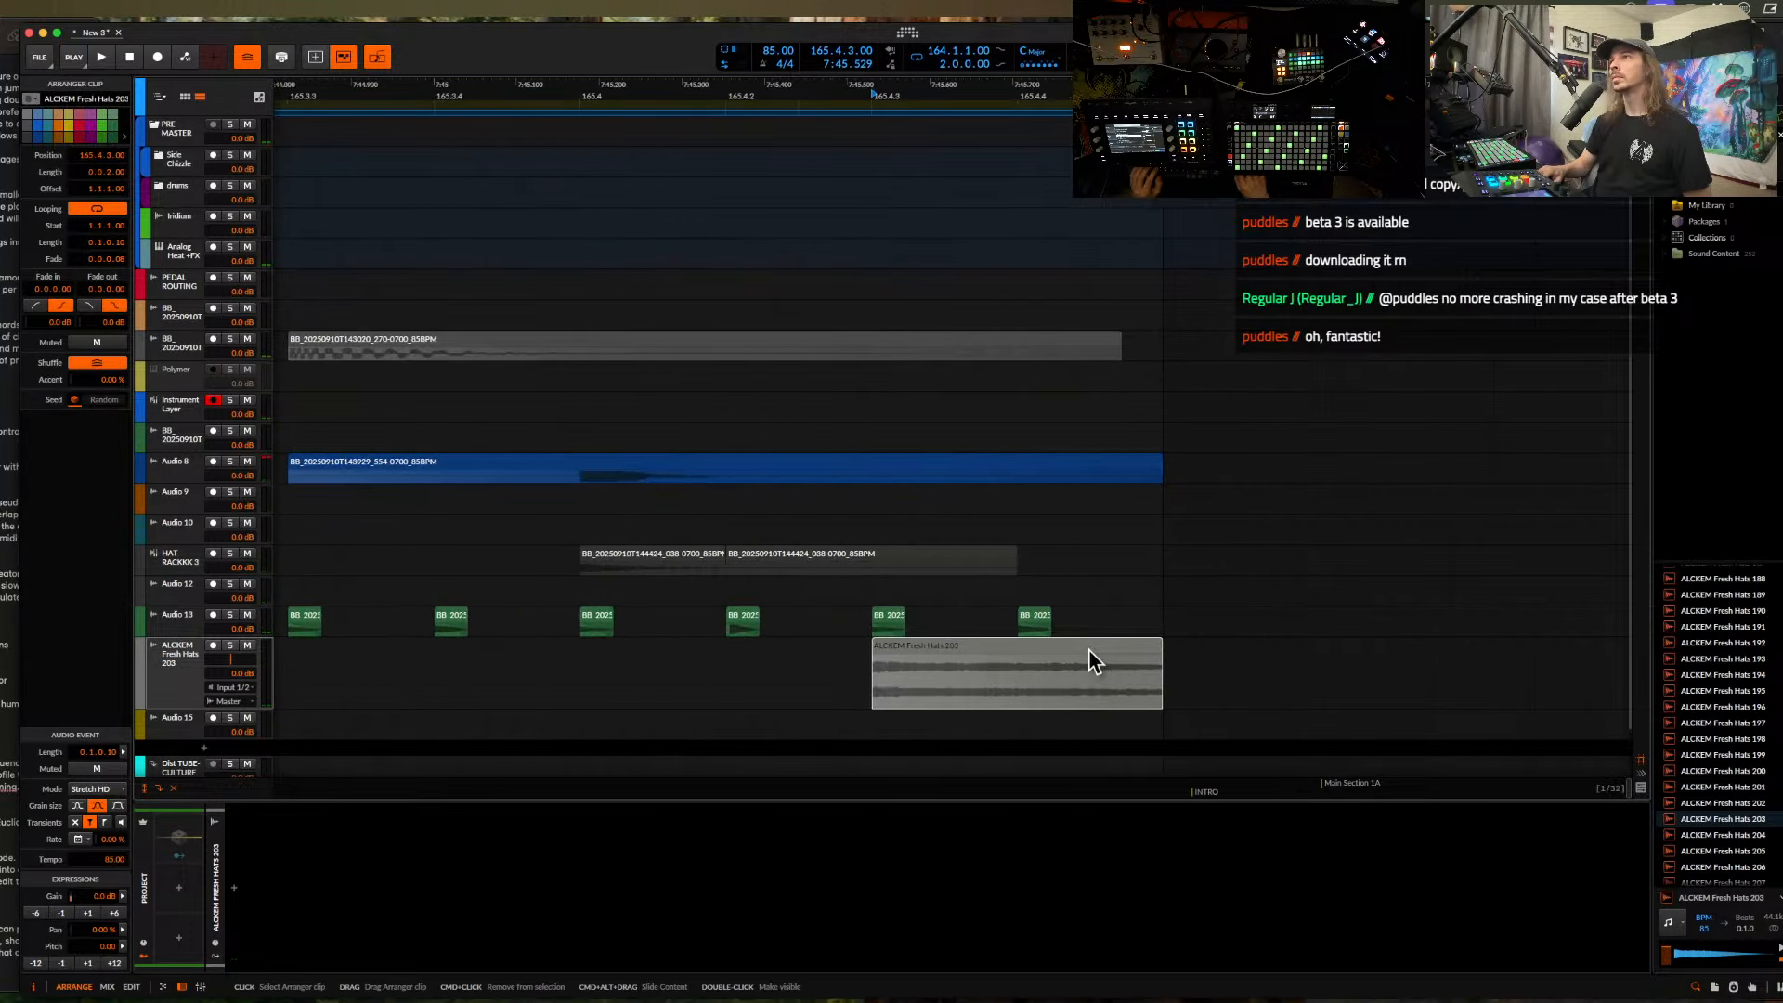
pyautogui.scroll(4, 908, 666)
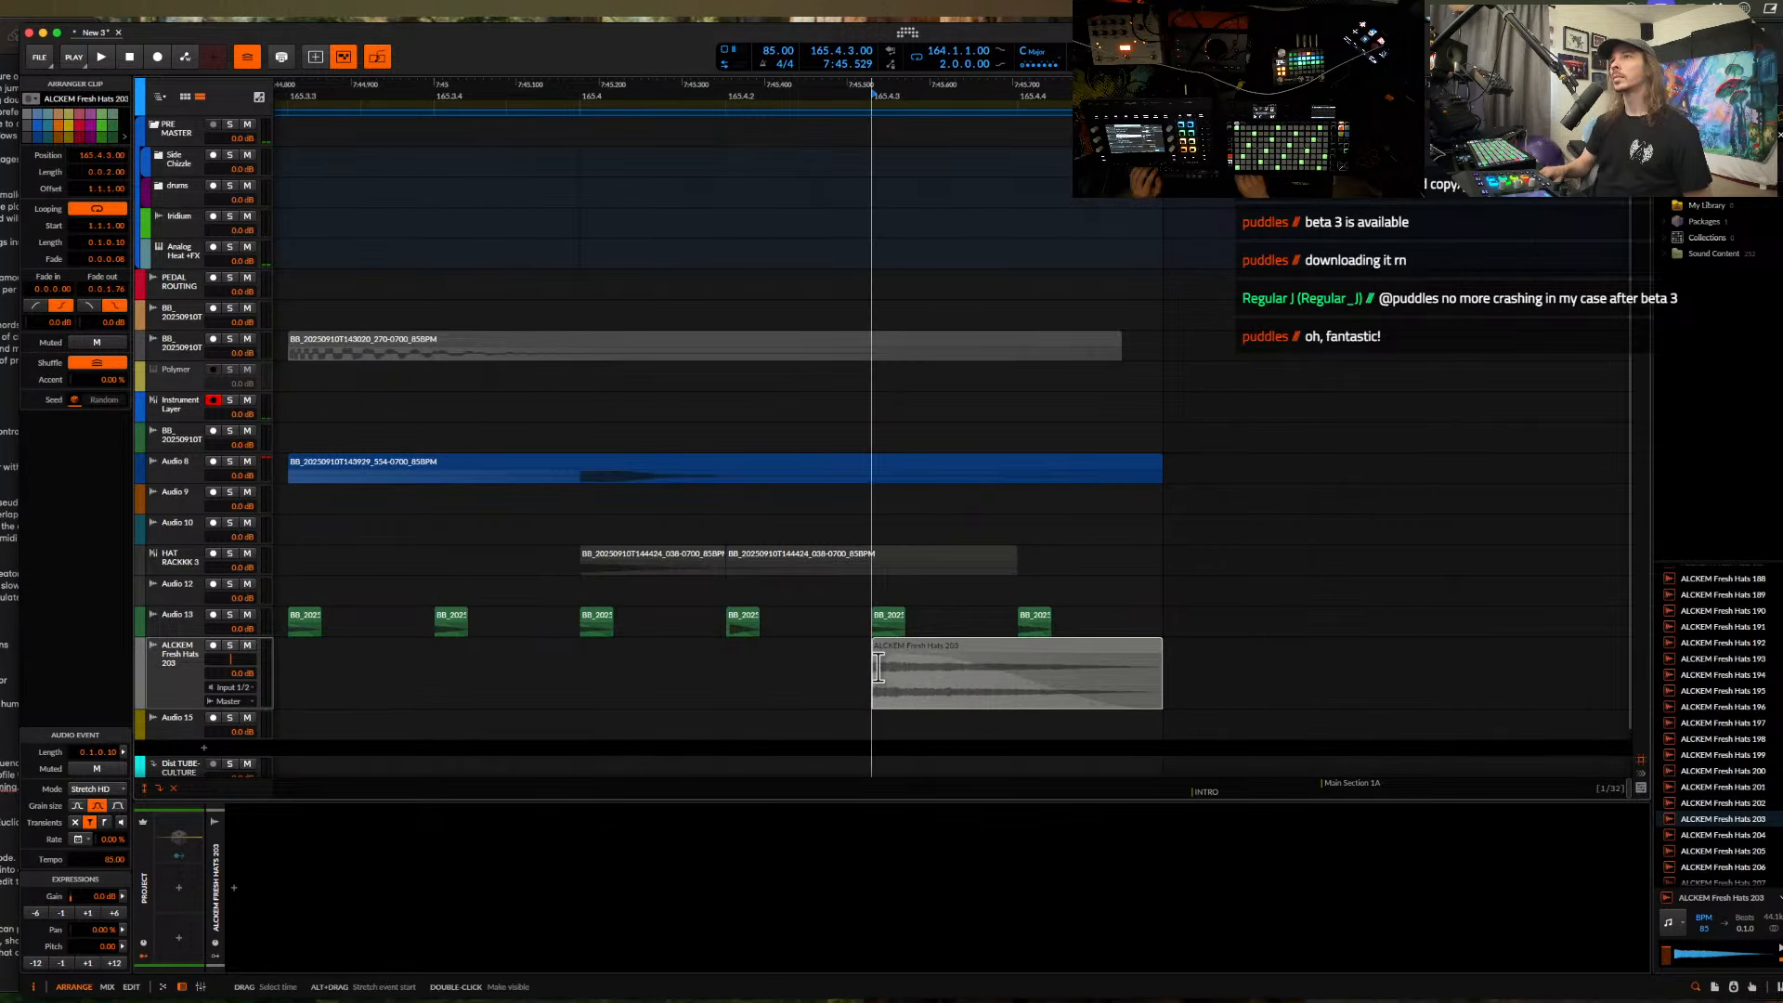
pyautogui.click(855, 687)
# - Insert the CLICK TRANSIENT MAKER preset on the ALCKEM Fresh Hats 203 track
pyautogui.click(171, 665)
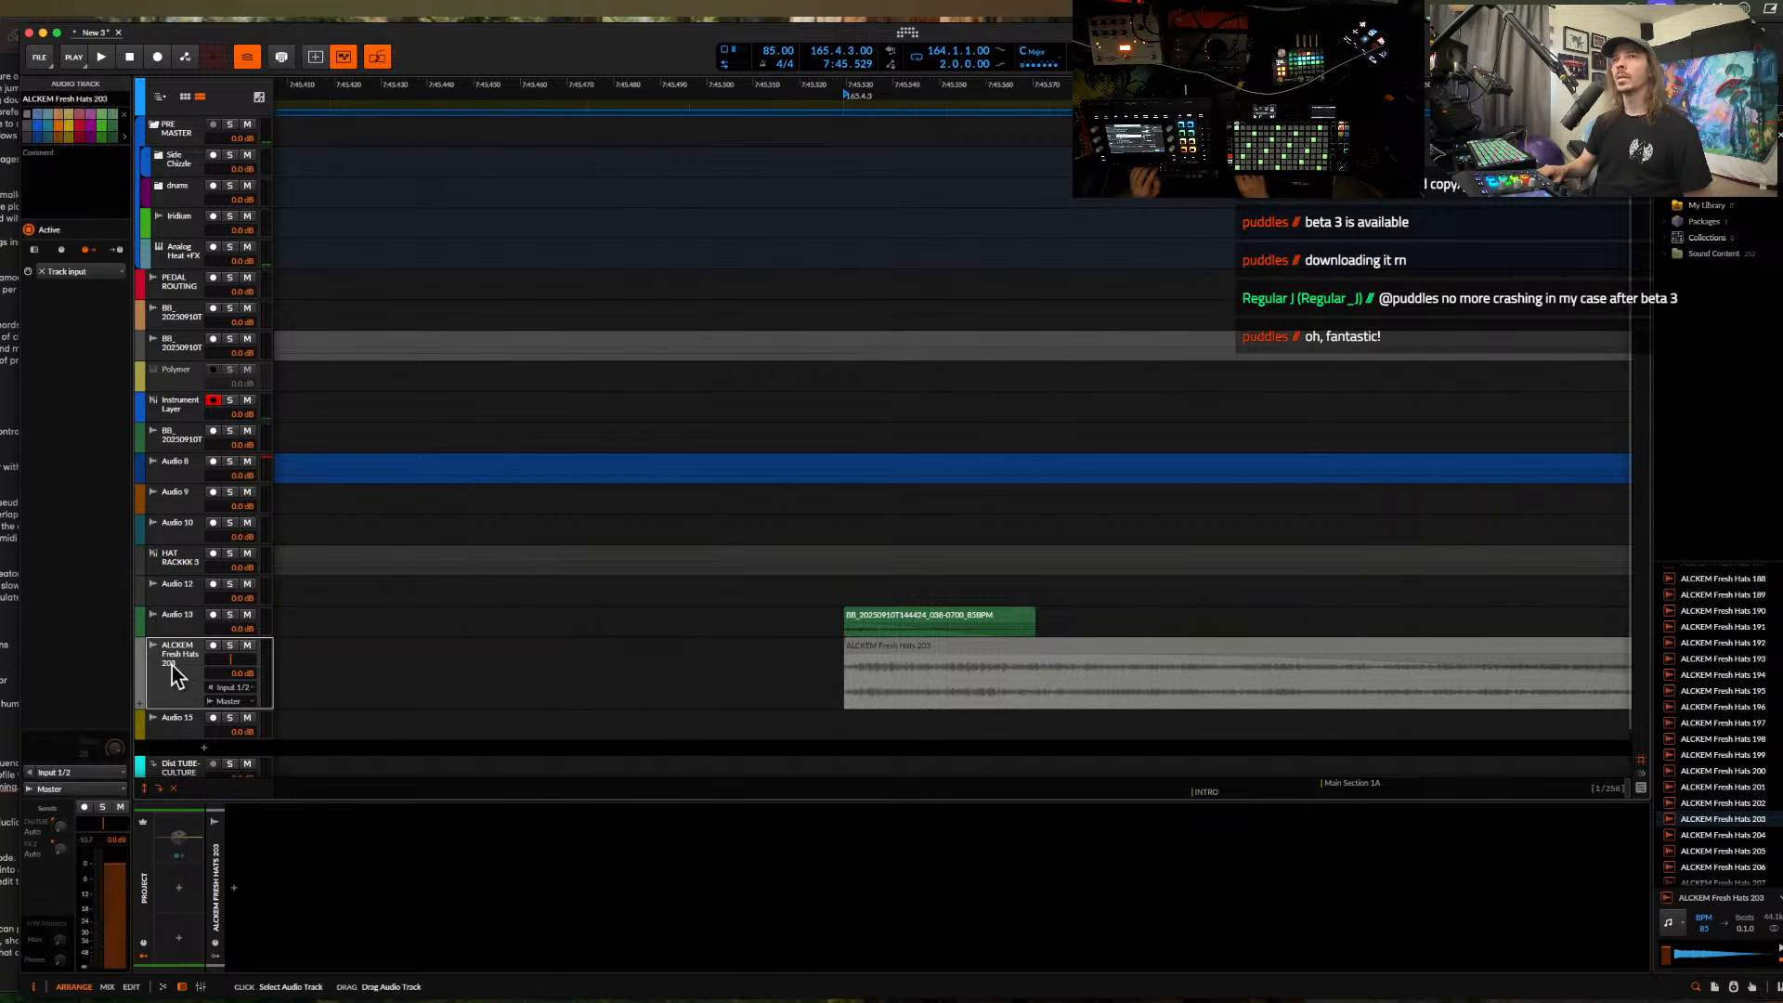
pyautogui.click(235, 886)
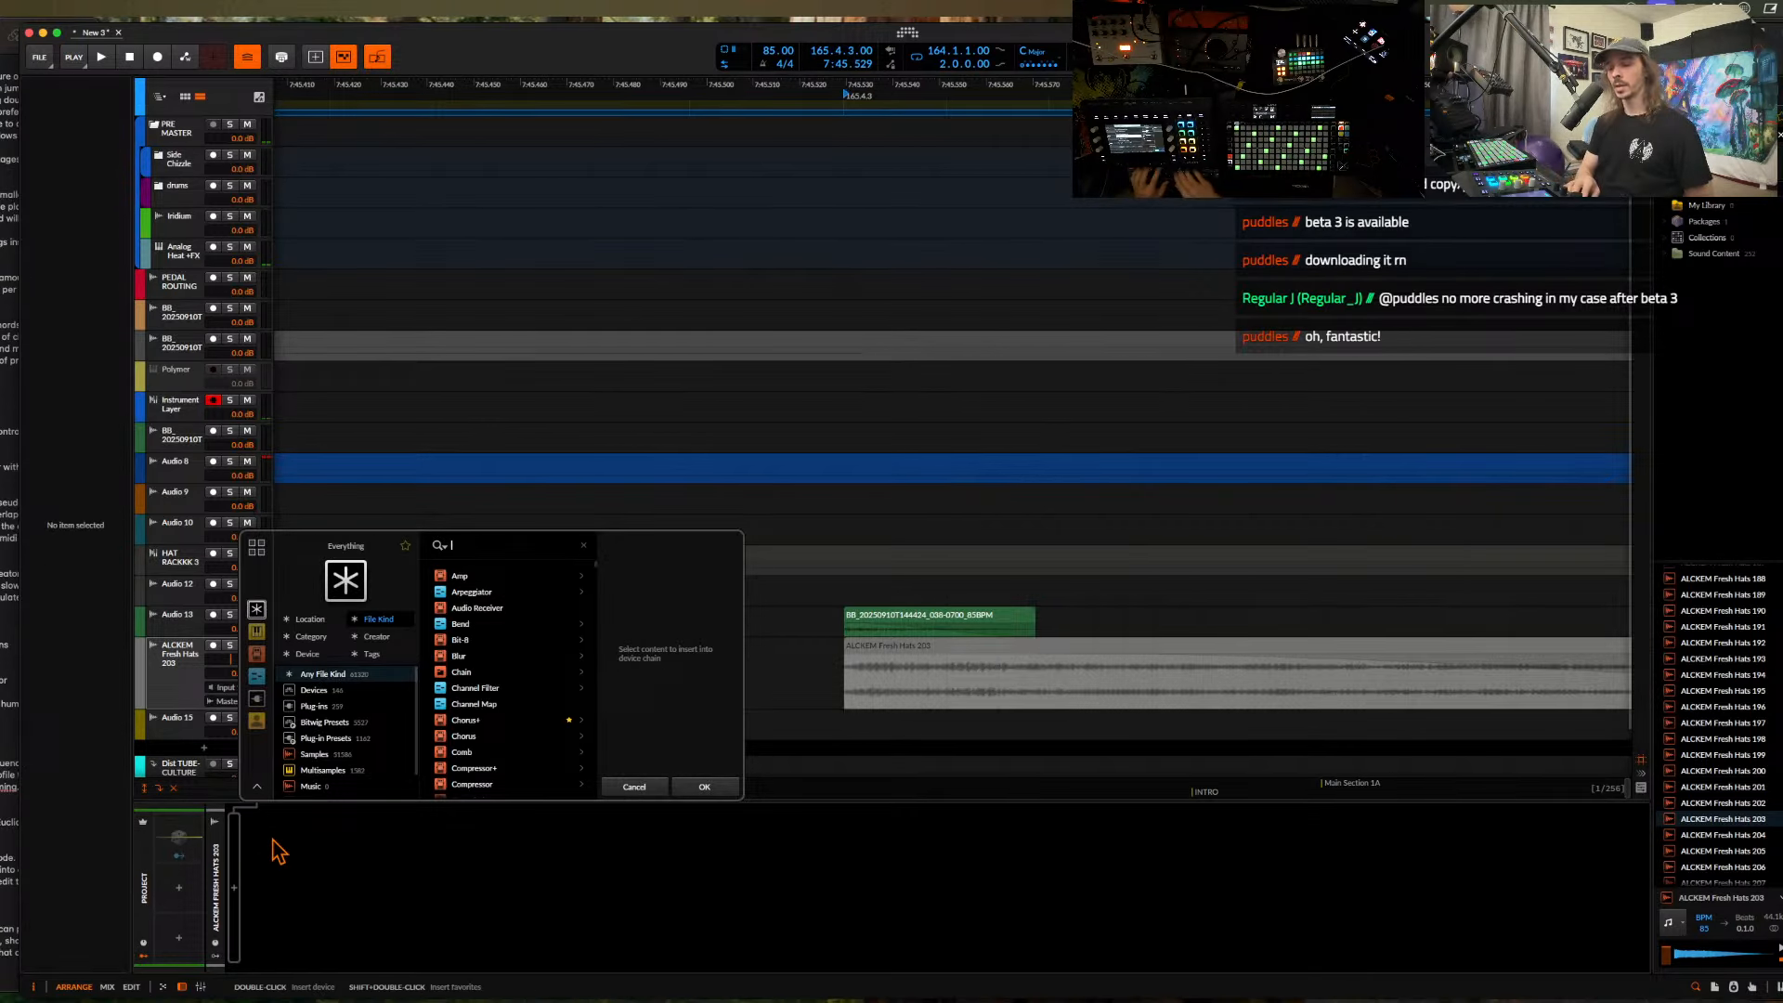
pyautogui.write('transie')
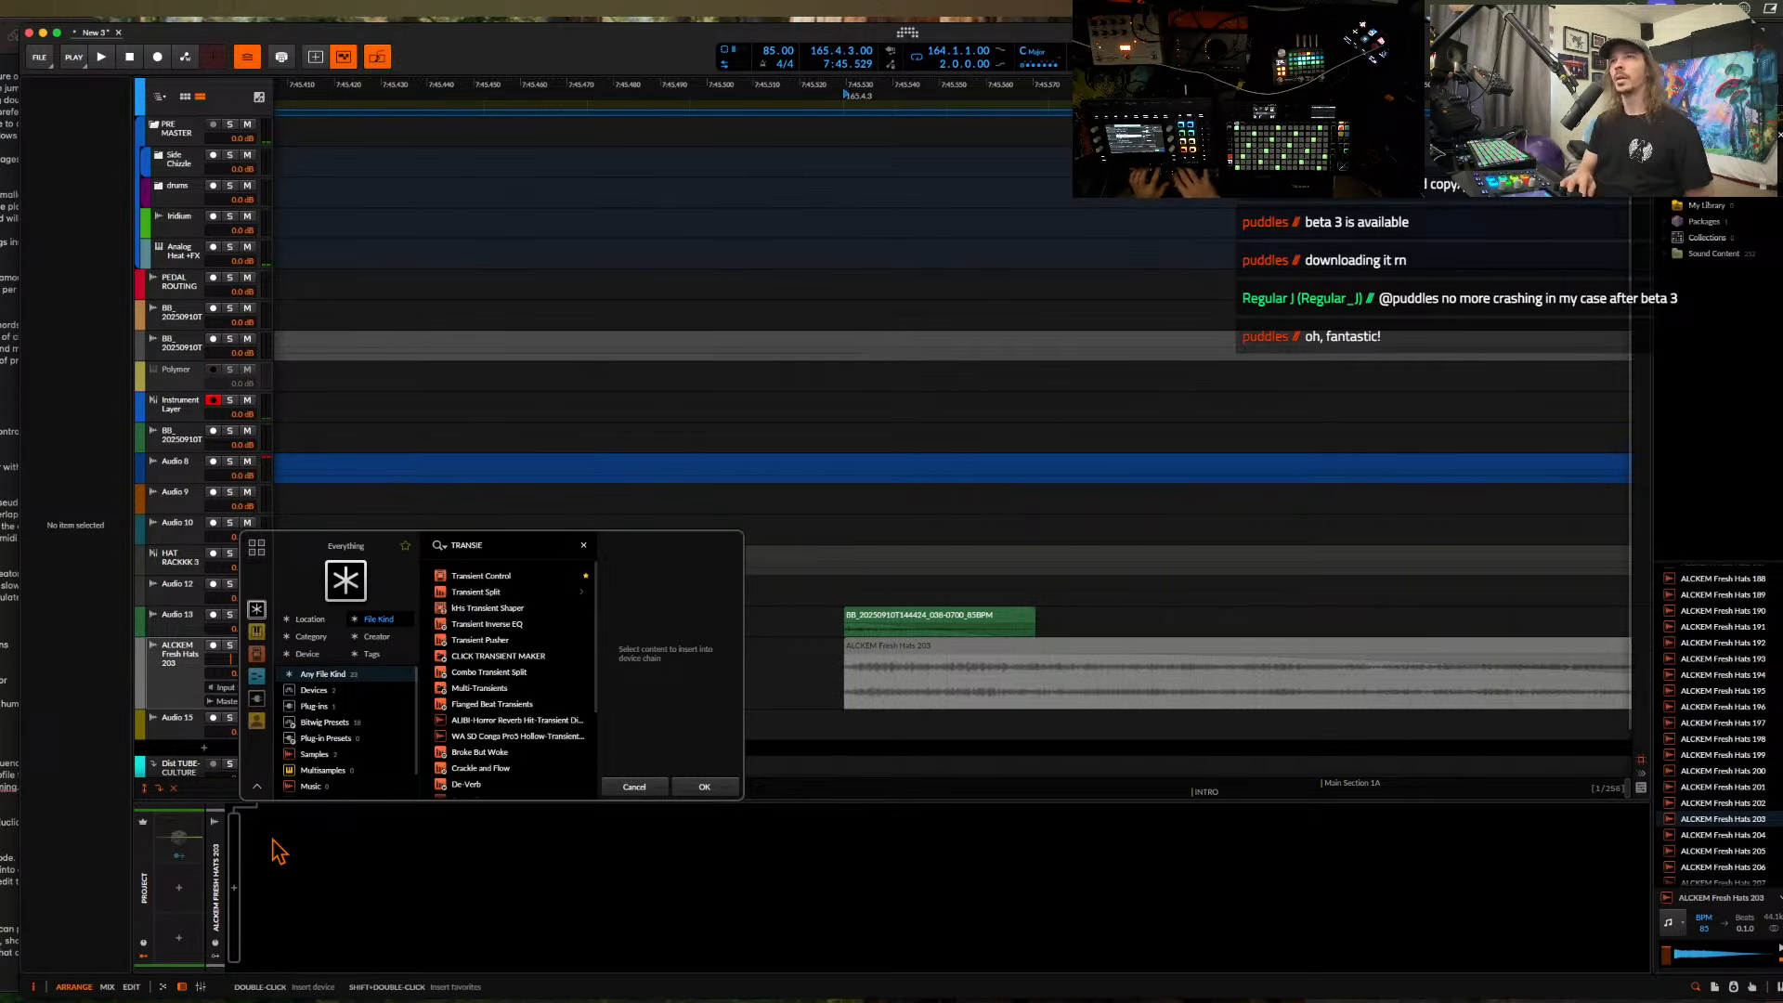
pyautogui.click(498, 655)
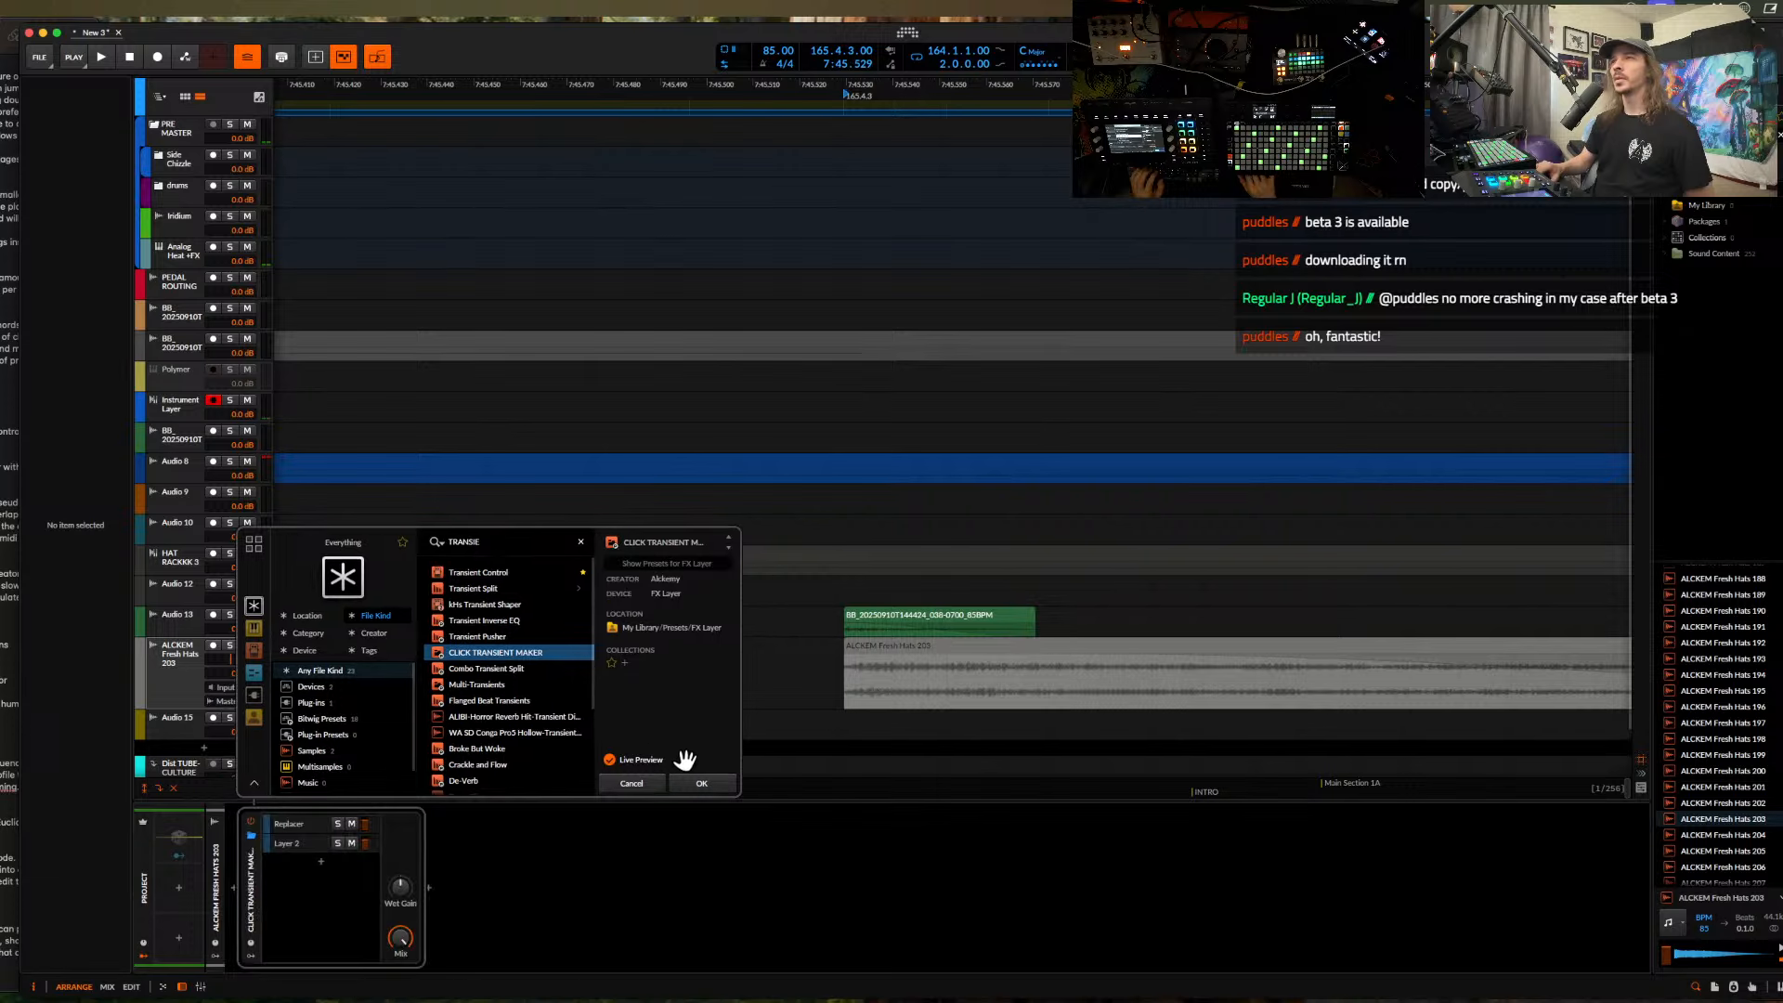
pyautogui.click(703, 786)
pyautogui.click(925, 661)
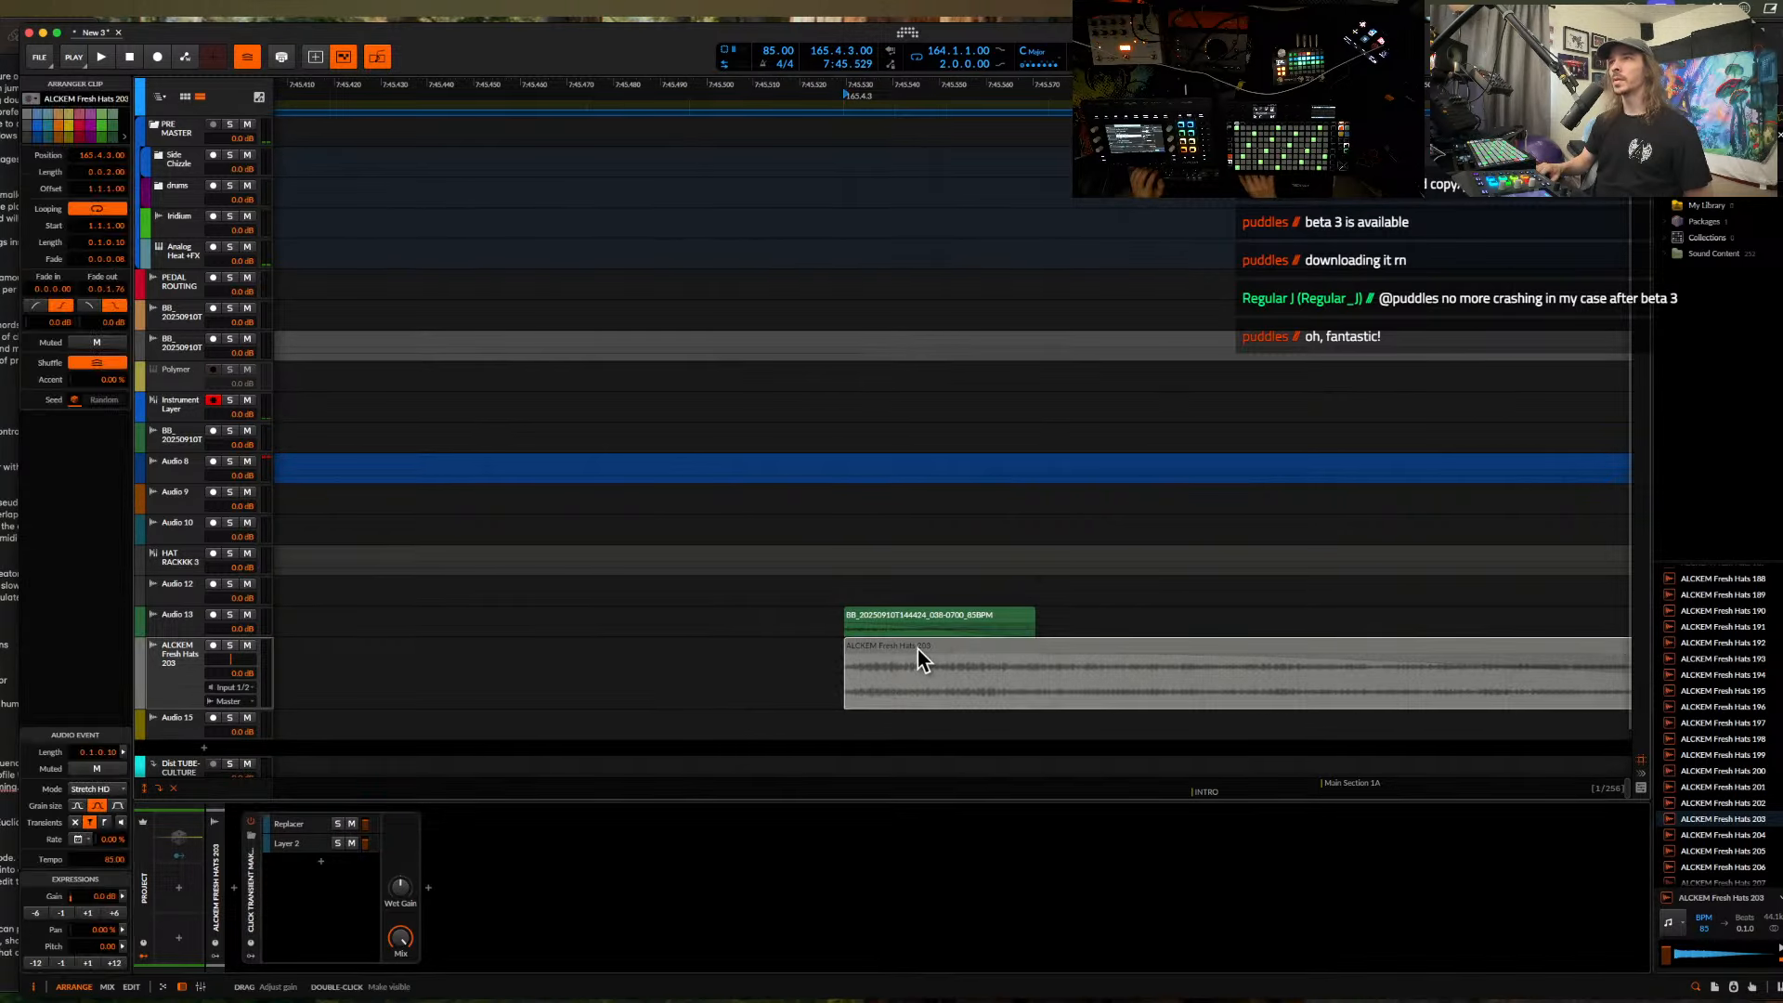
# - Solo the ALCKEM Fresh Hats 203 track and its Replacer layer, and lower the Replacer's detection threshold to -24.6 dB
pyautogui.scroll(-2, 917, 650)
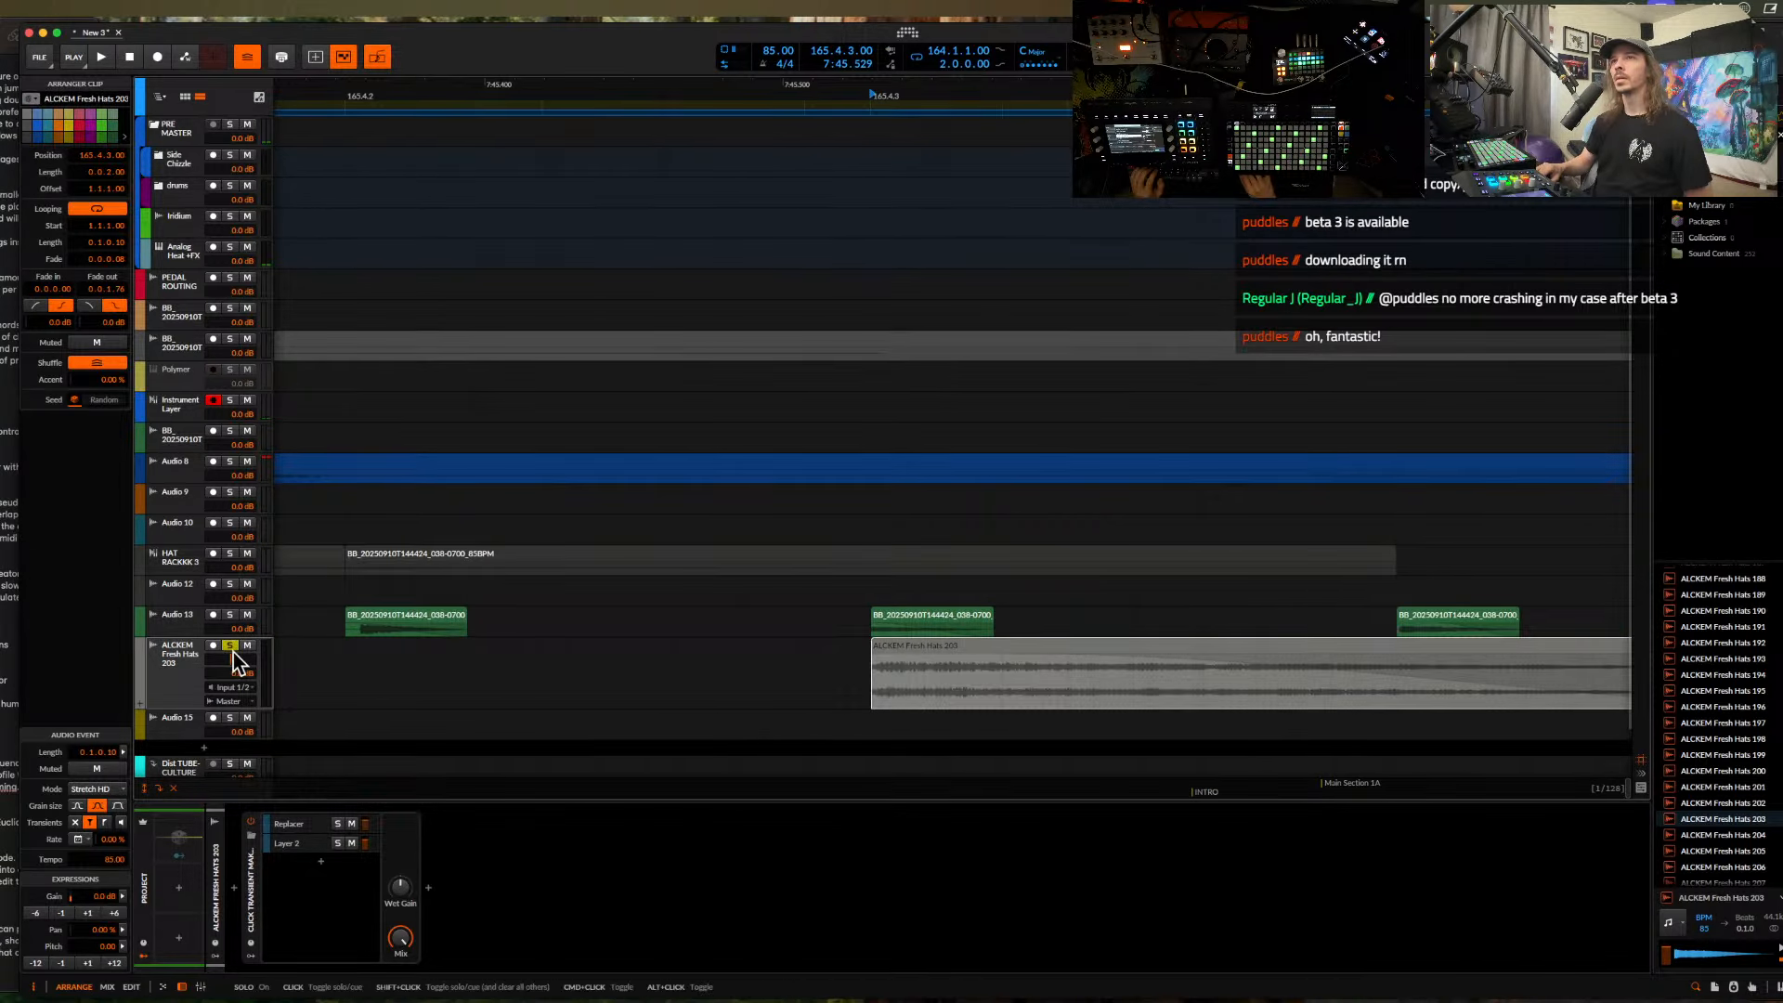
pyautogui.press('space')
pyautogui.click(289, 823)
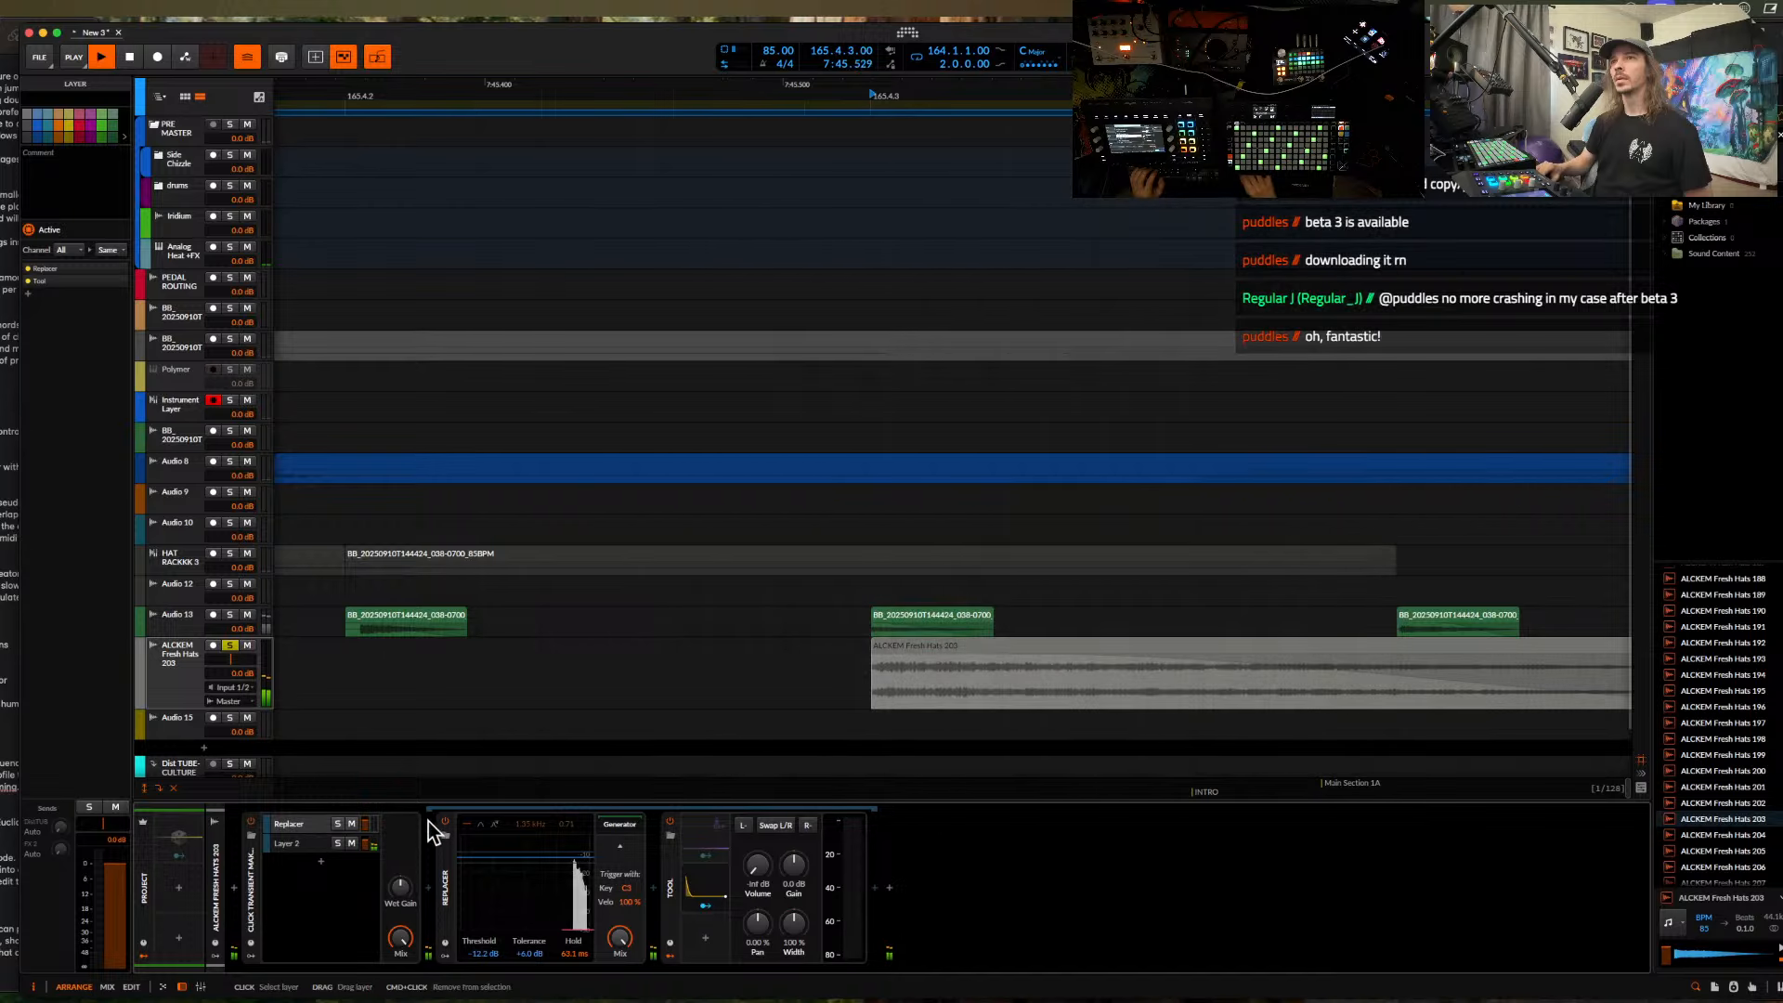
pyautogui.press('space')
pyautogui.press('space')
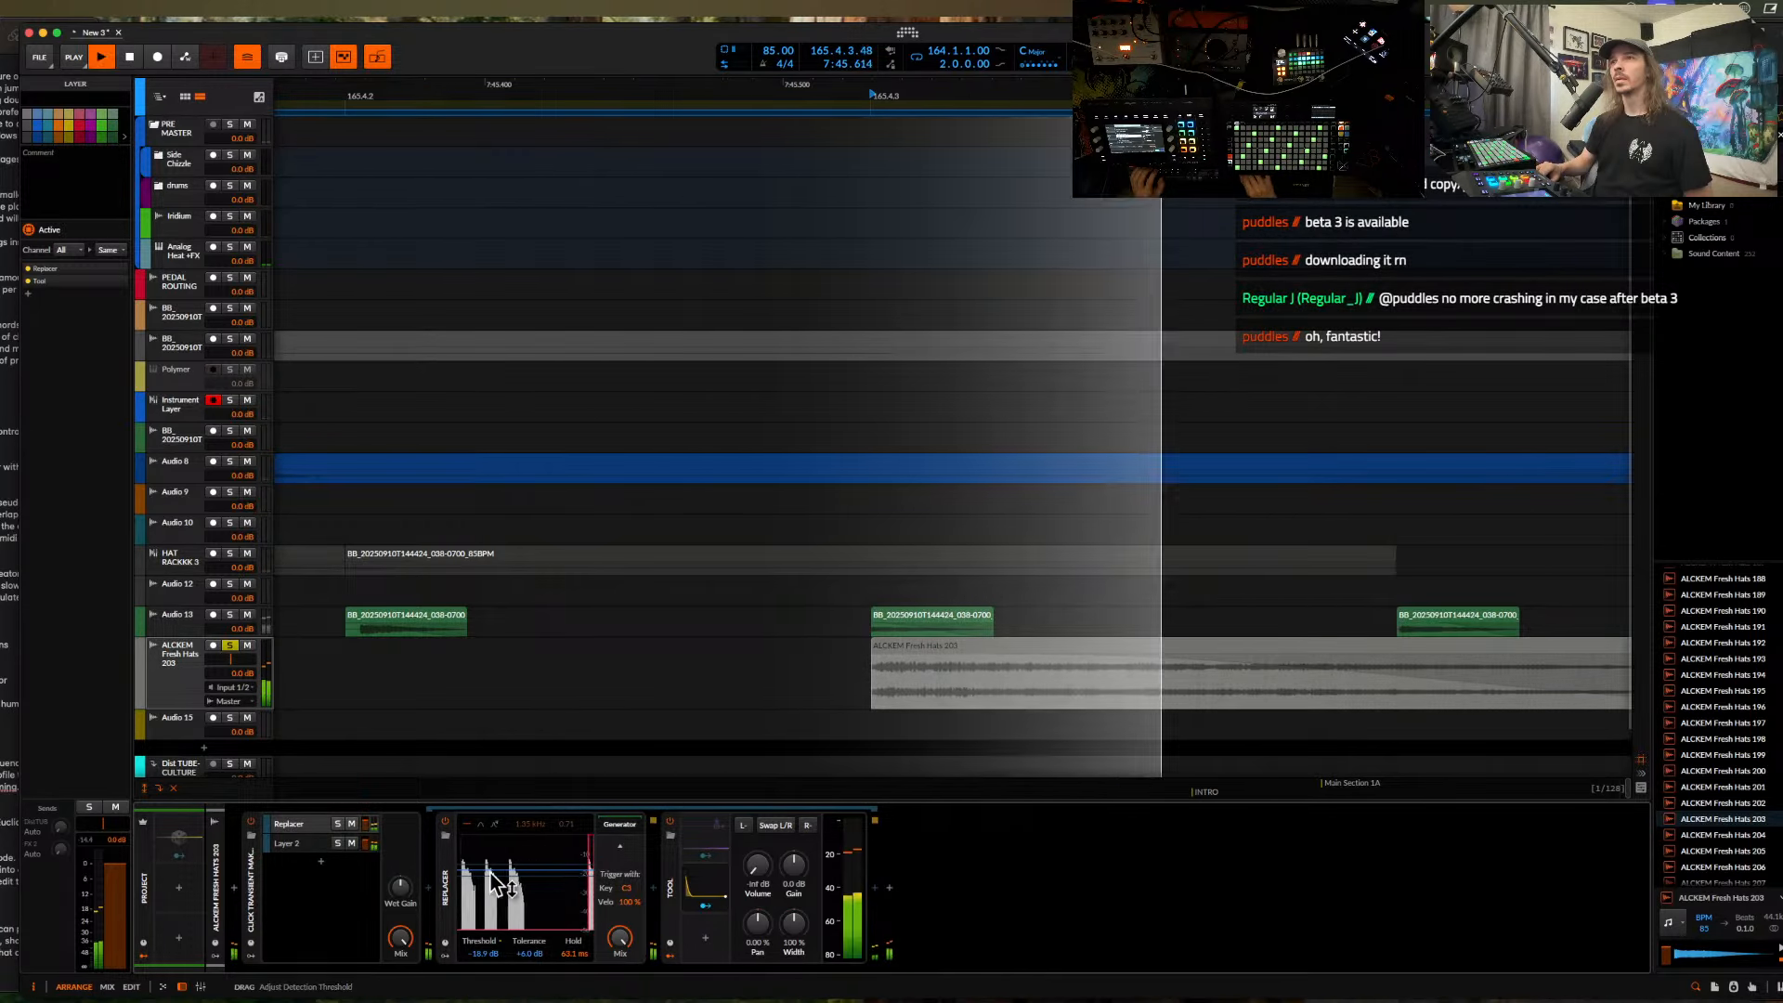
pyautogui.moveTo(491, 872); pyautogui.dragTo(494, 883)
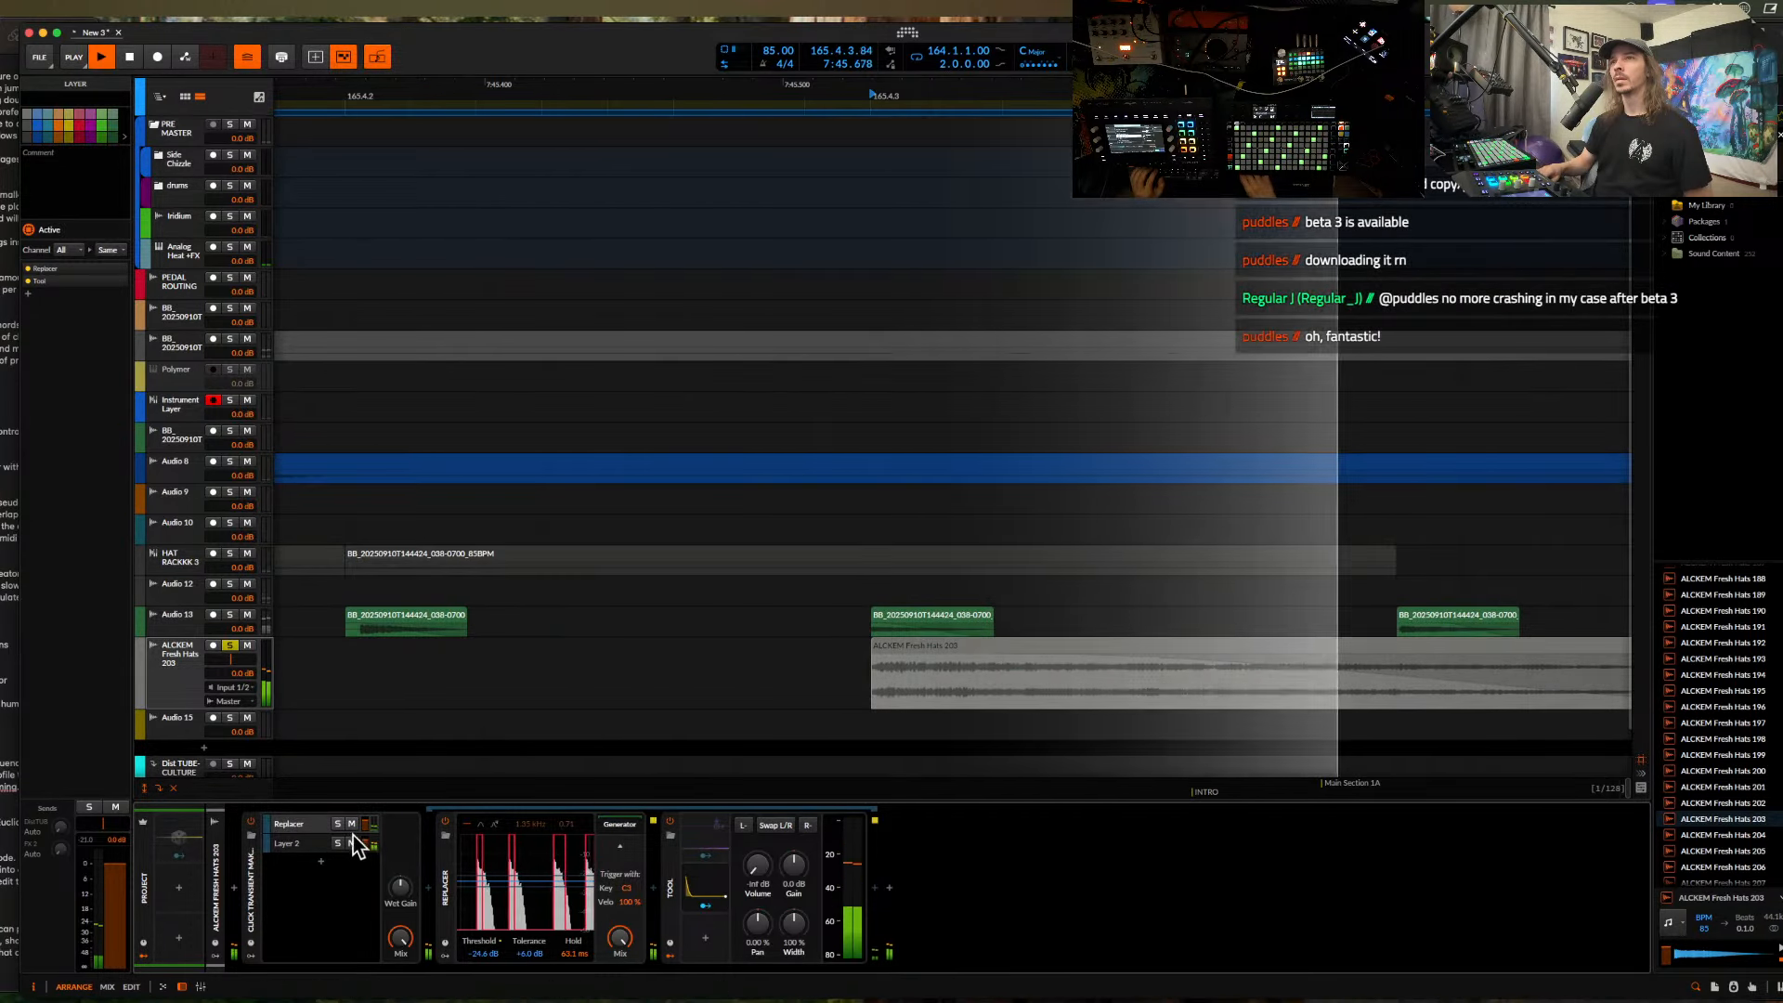
pyautogui.click(337, 823)
pyautogui.press('space')
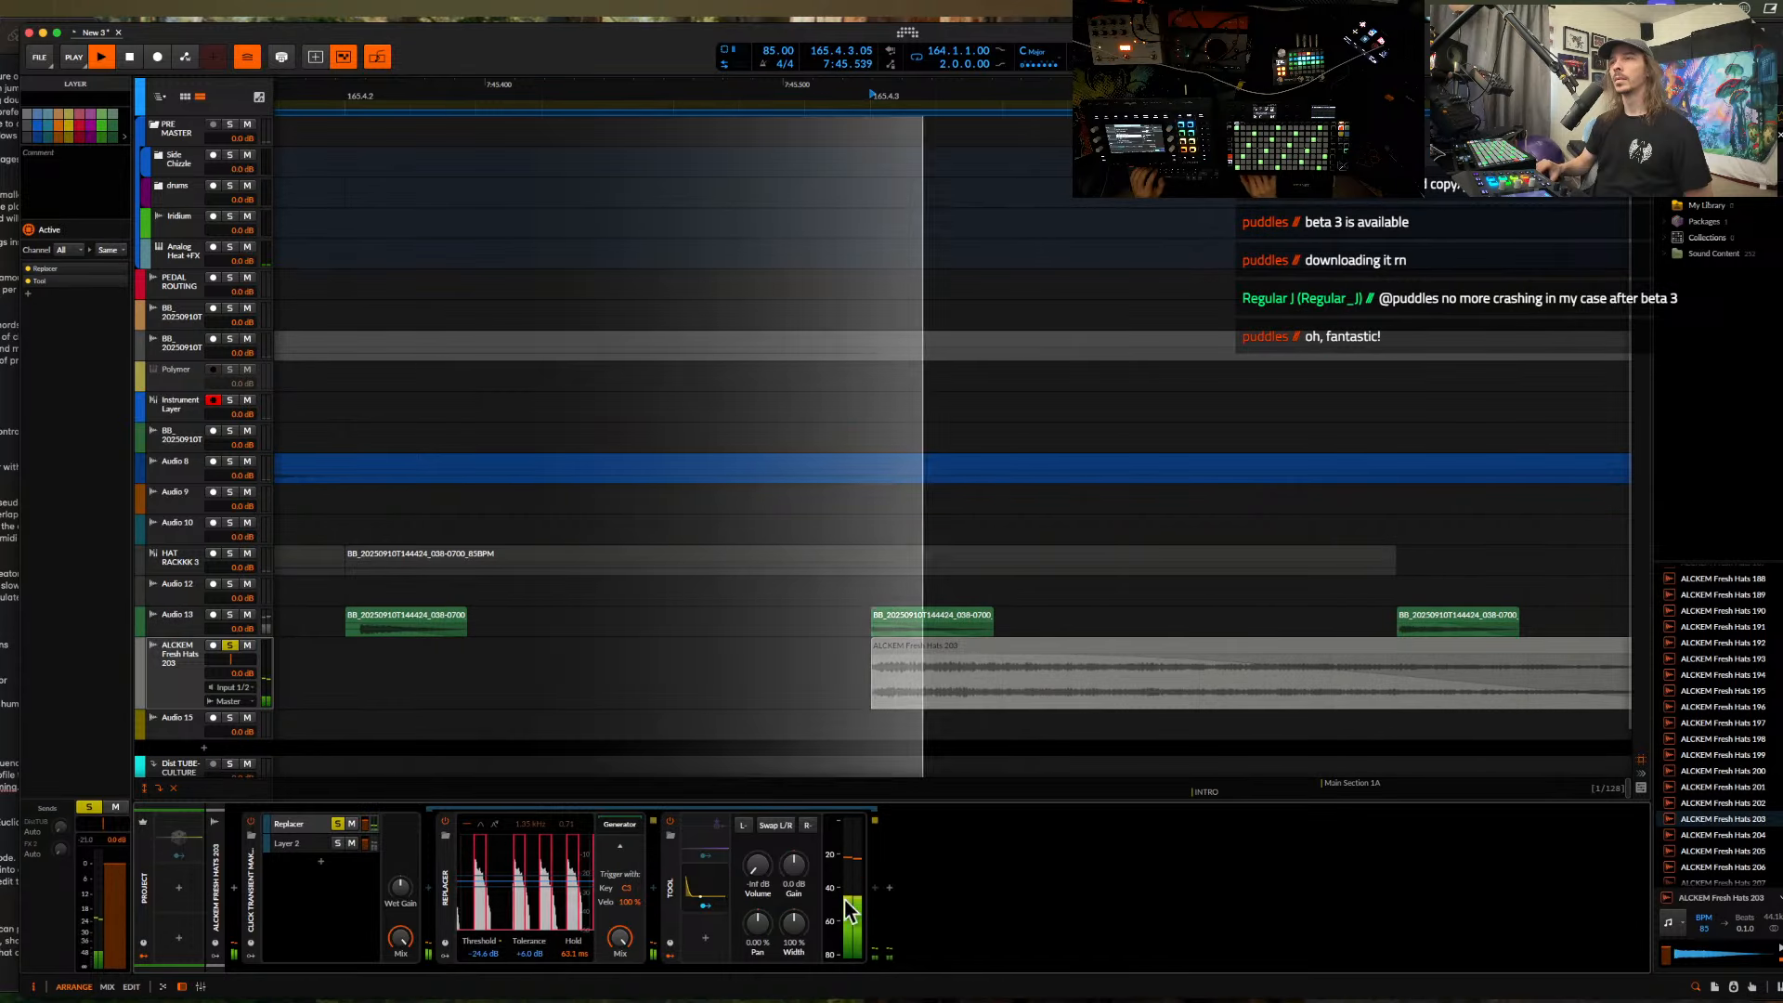
# - Insert a Filter+ after the Replacer layer's Tool device, set its drive to +23.7 dB, and audition the clip
pyautogui.click(884, 891)
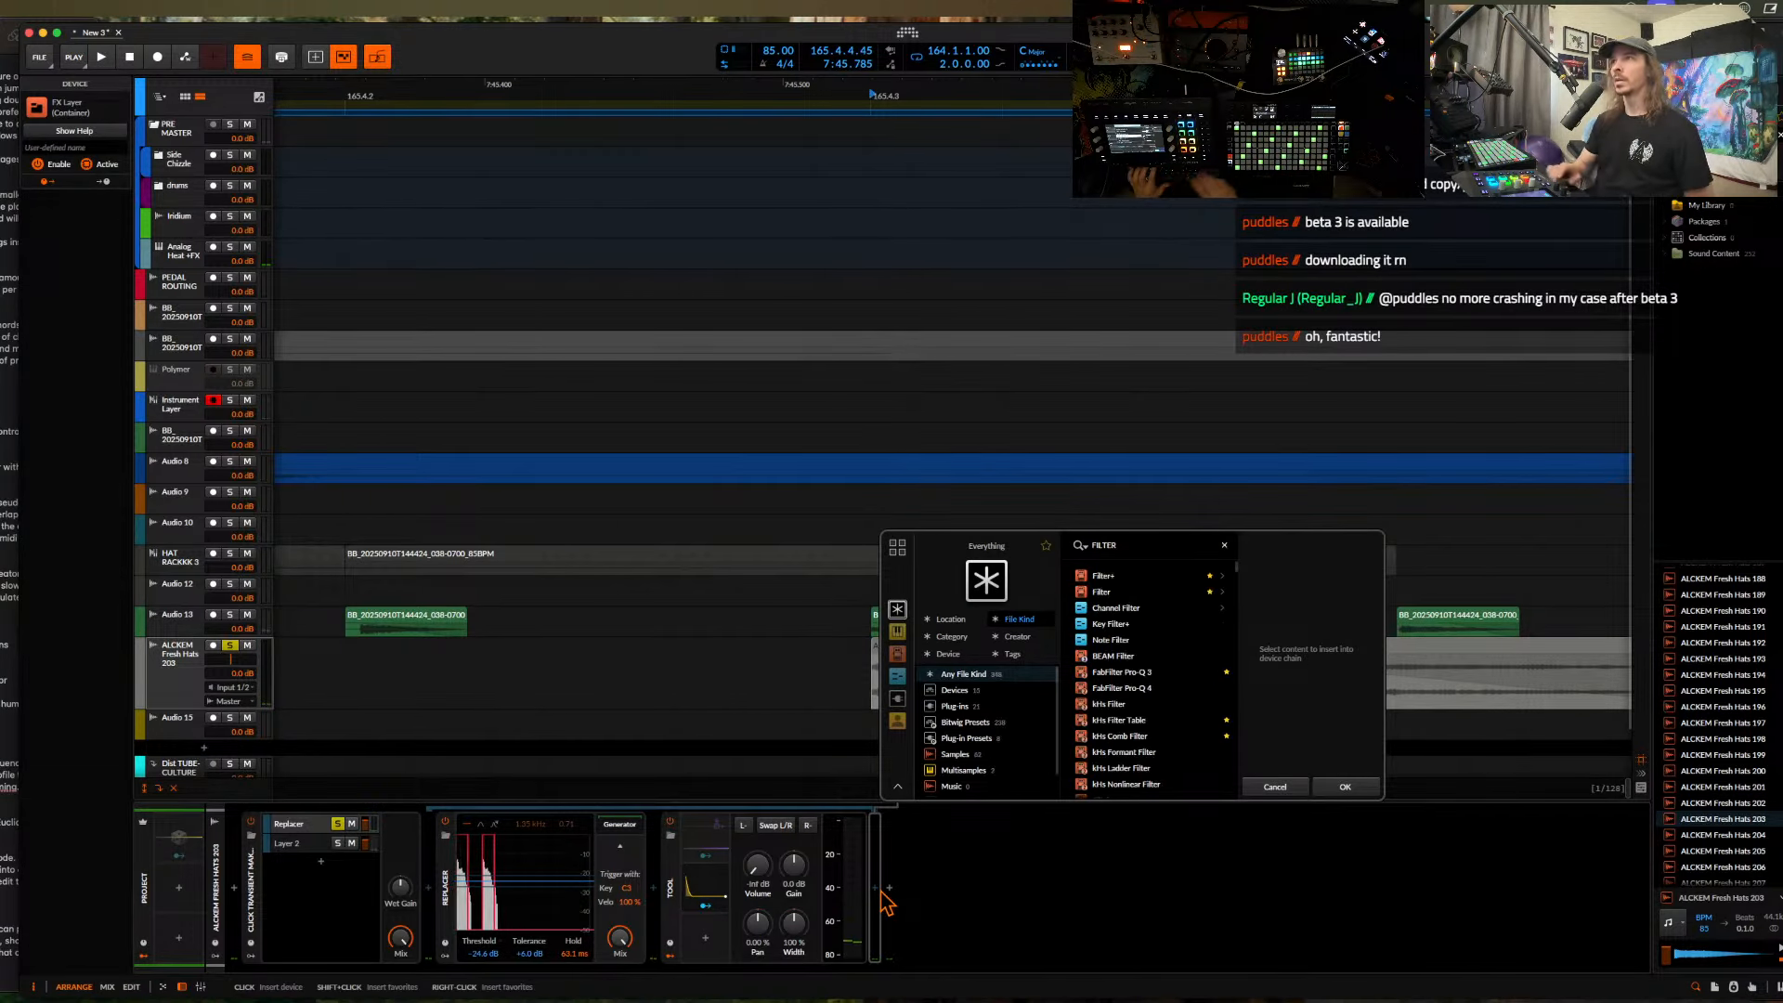
pyautogui.write('filter')
pyautogui.click(1355, 783)
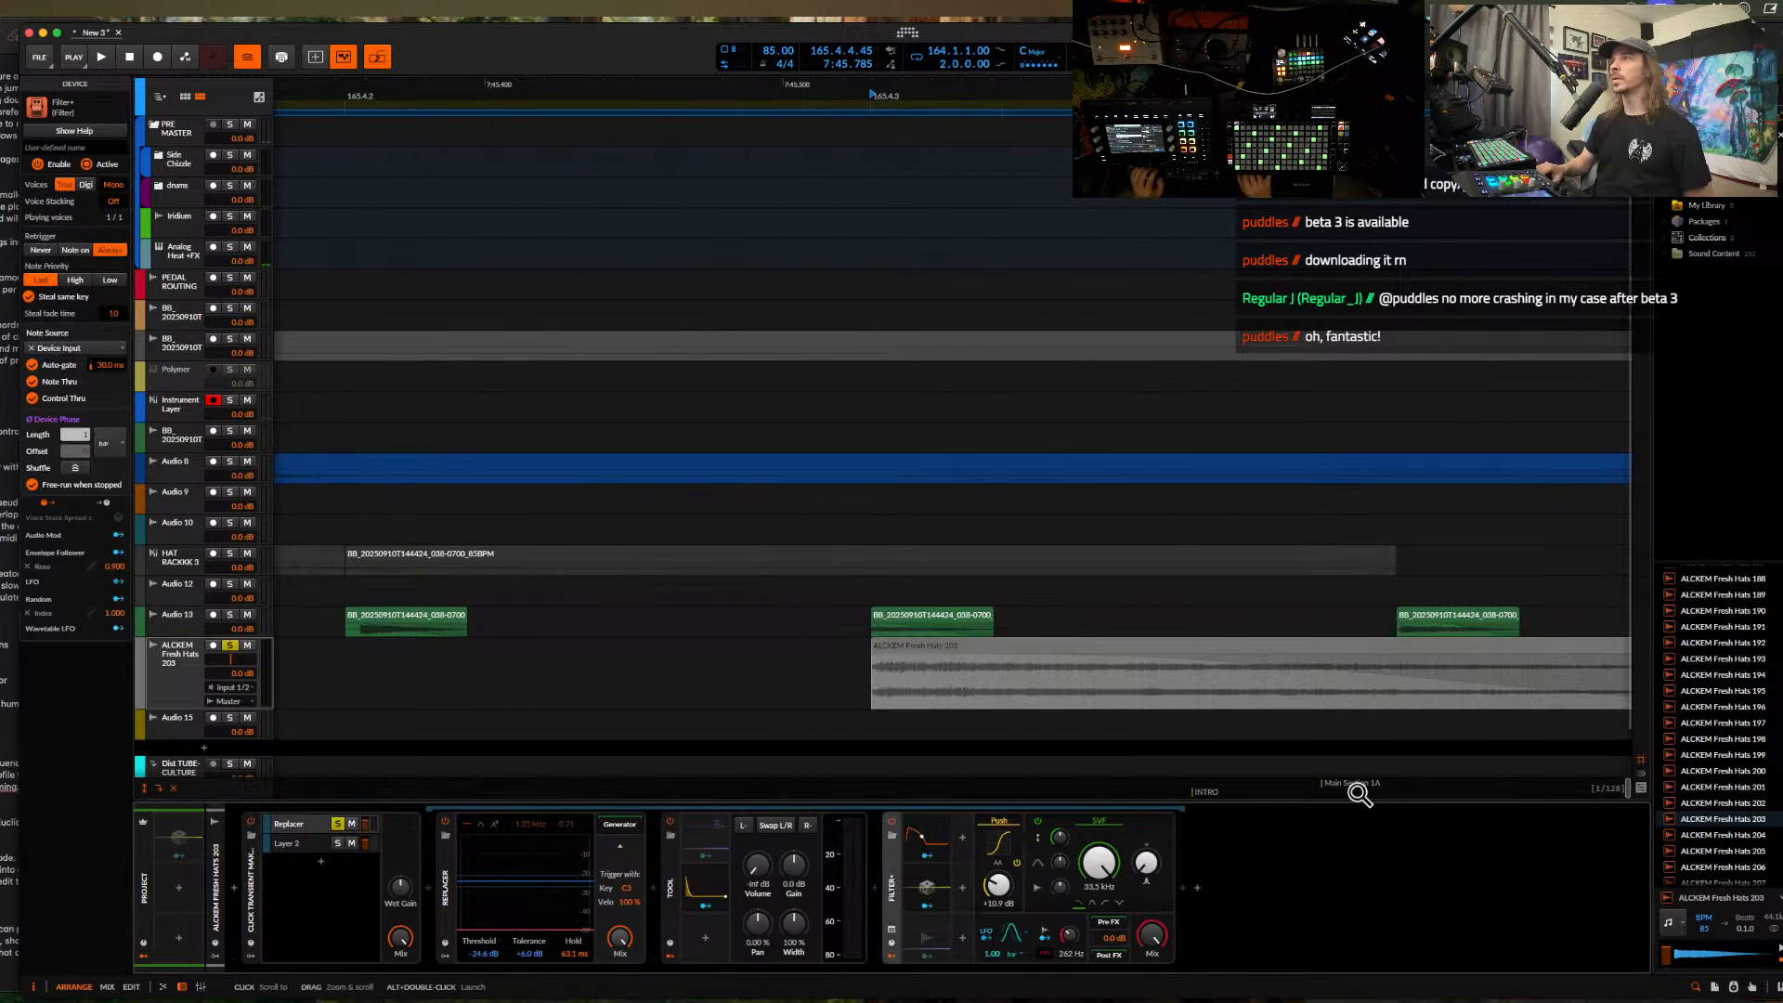
pyautogui.press('space')
pyautogui.moveTo(999, 888)
pyautogui.mouseDown()
pyautogui.moveTo(999, 798)
pyautogui.moveTo(999, 914)
pyautogui.mouseUp()
pyautogui.press('space')
pyautogui.press('space')
pyautogui.scroll(-5, 951, 557)
pyautogui.press('space')
# - Insert the kHs Ring Mod after the Filter+, lower its frequency to 10.0 Hz and audition the clip
pyautogui.click(1197, 887)
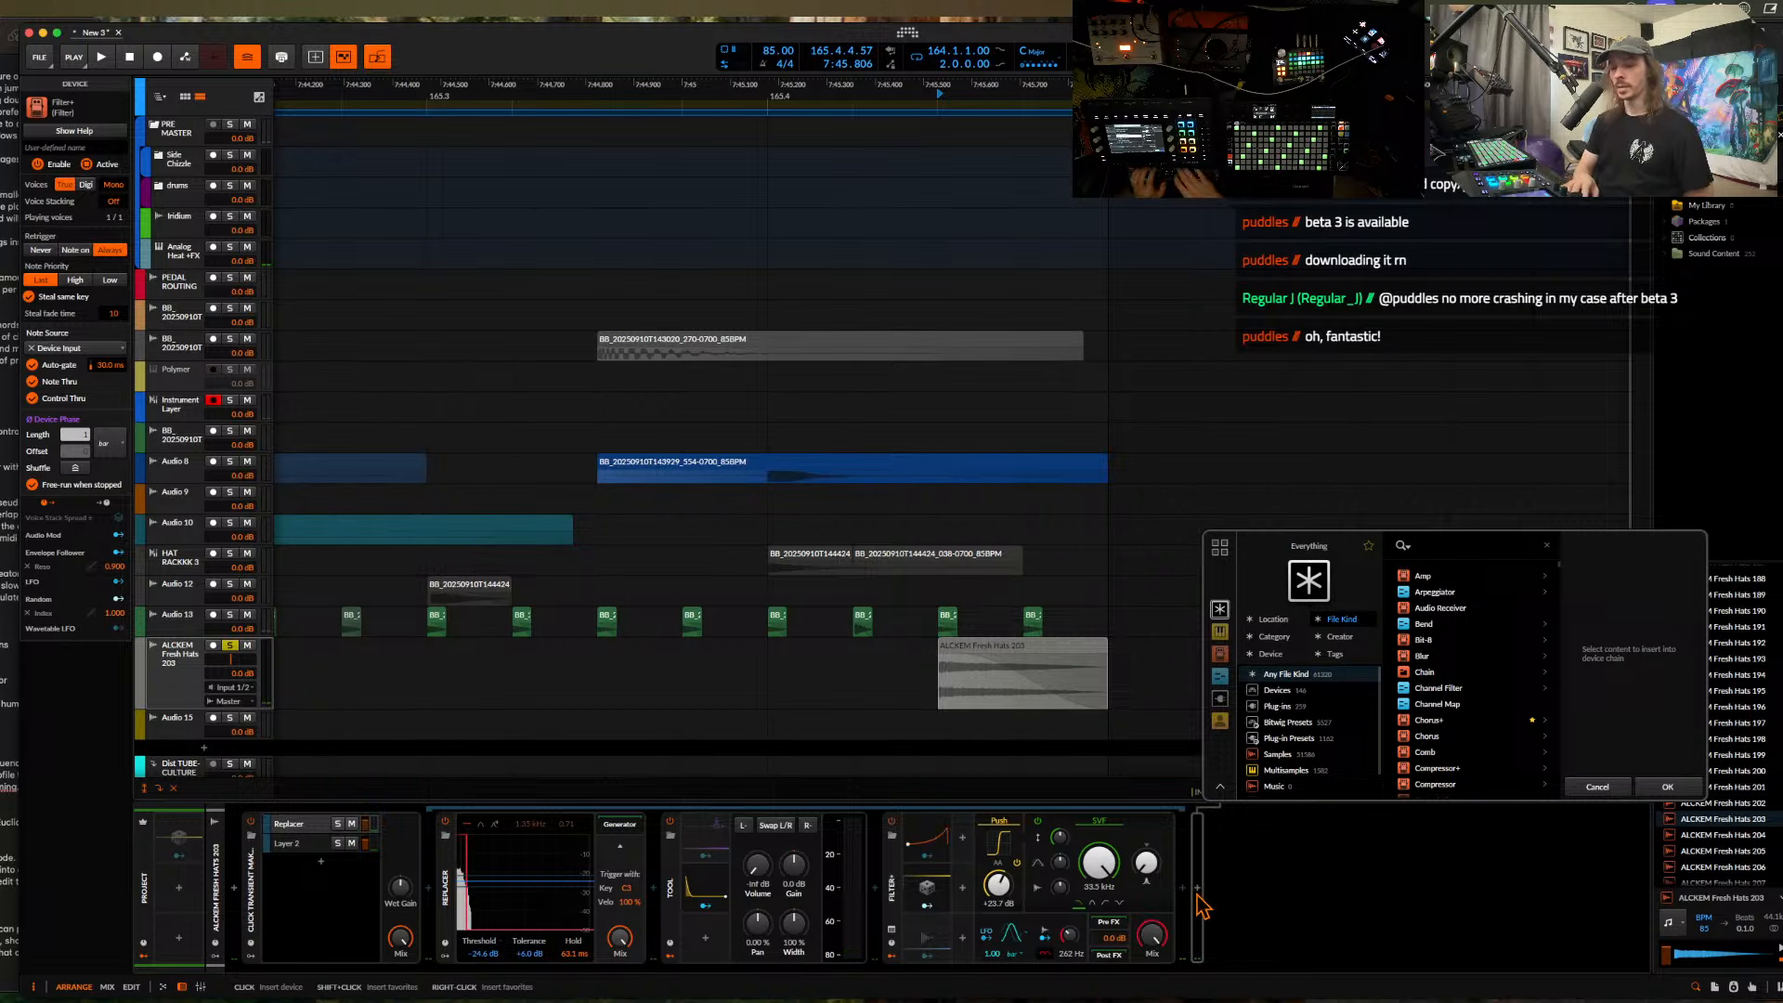
pyautogui.write('ring')
pyautogui.click(1421, 594)
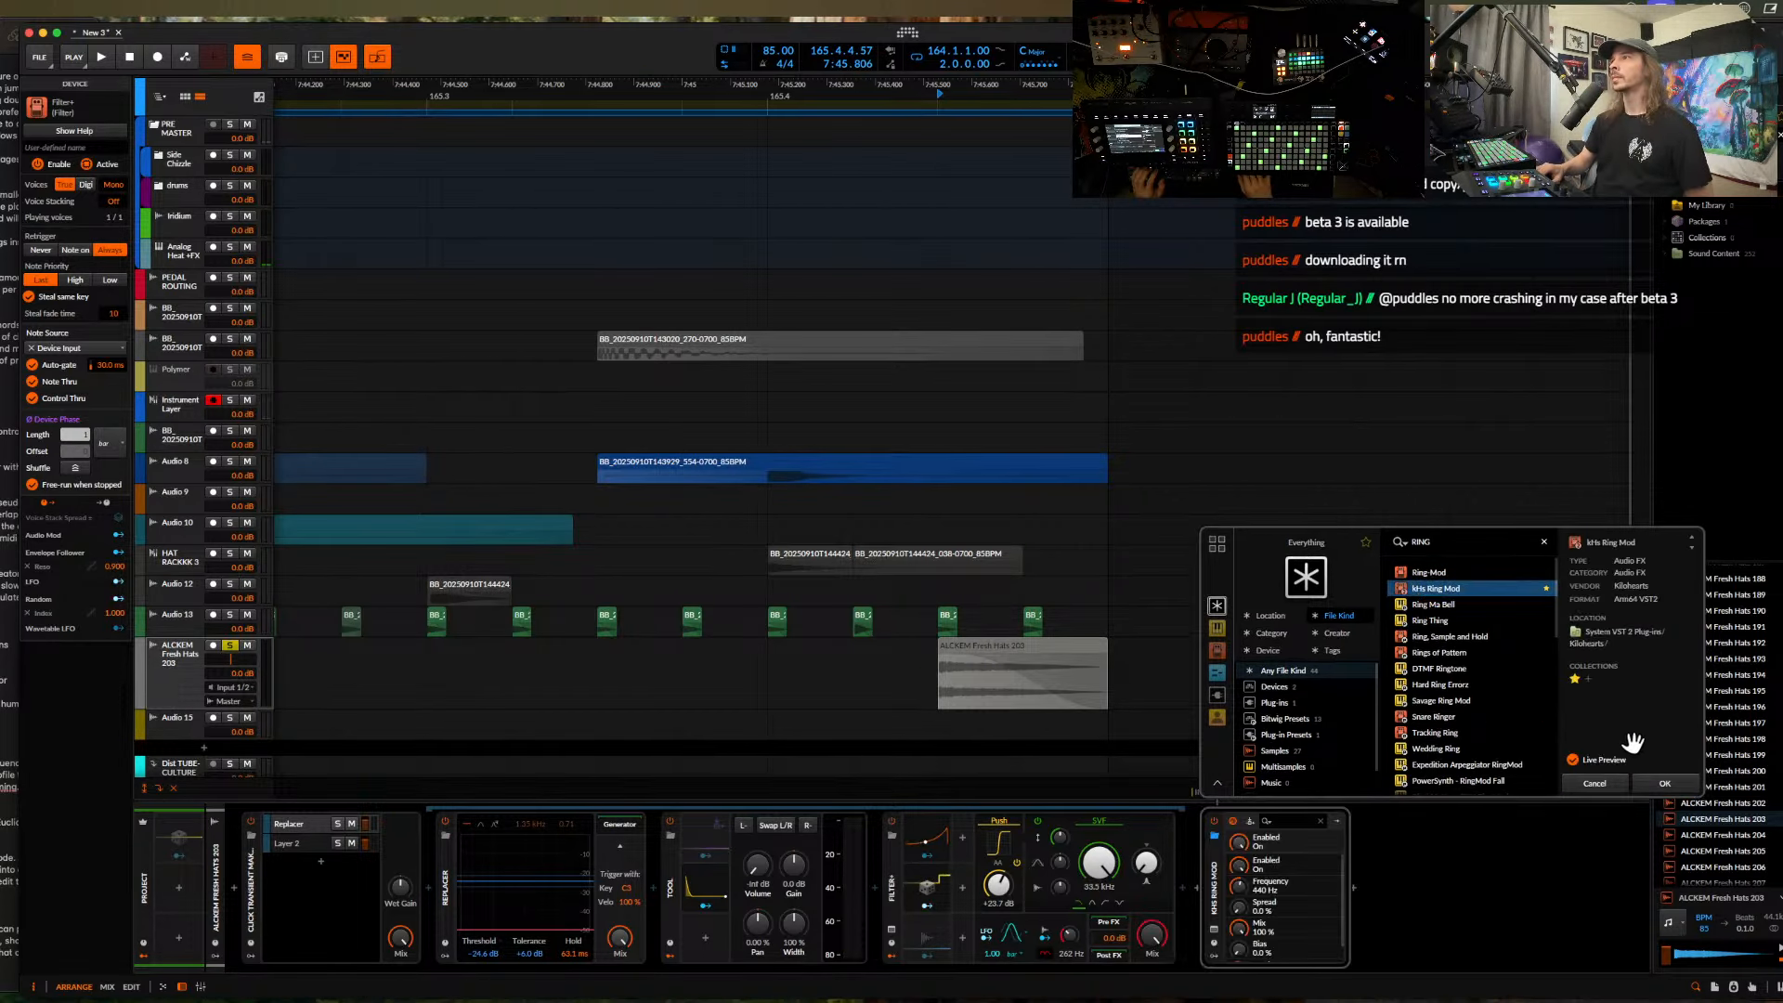
pyautogui.click(1665, 785)
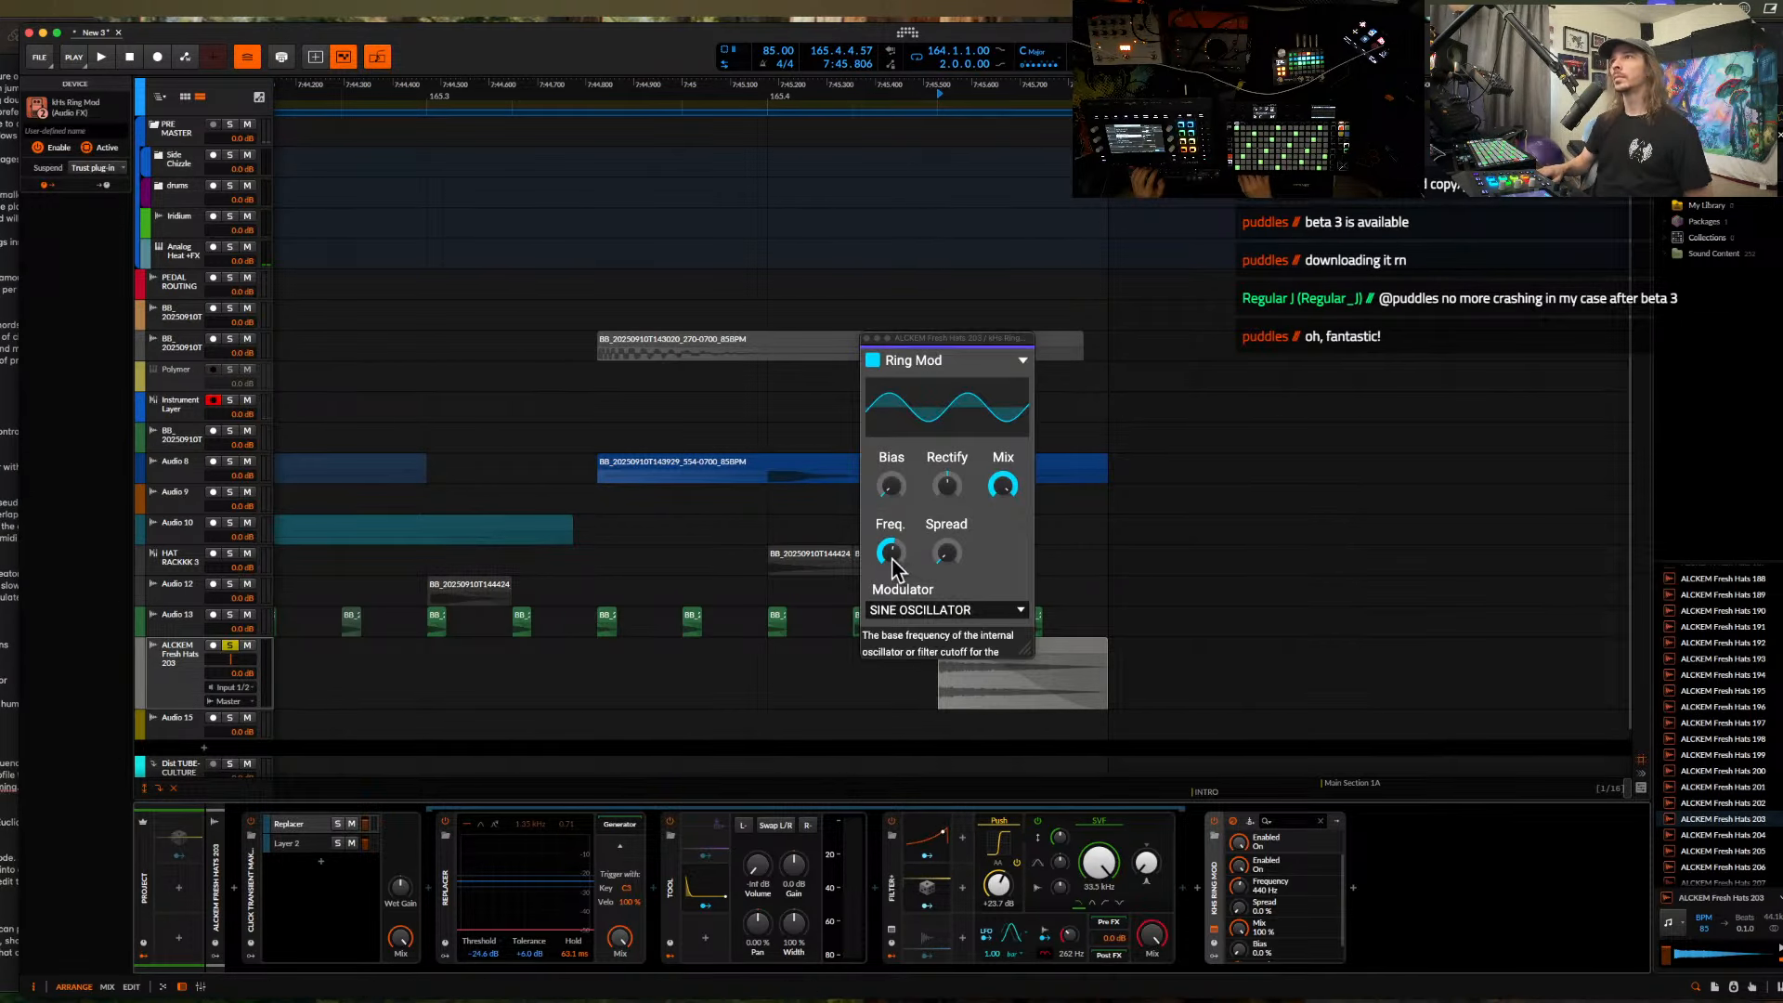
pyautogui.moveTo(892, 558); pyautogui.dragTo(893, 641)
pyautogui.press('space')
pyautogui.press('space')
pyautogui.press('space')
pyautogui.click(867, 340)
# - Insert another Filter+ before the kHs Ring Mod and lower its cutoff to 988 Hz during playback
pyautogui.click(1206, 899)
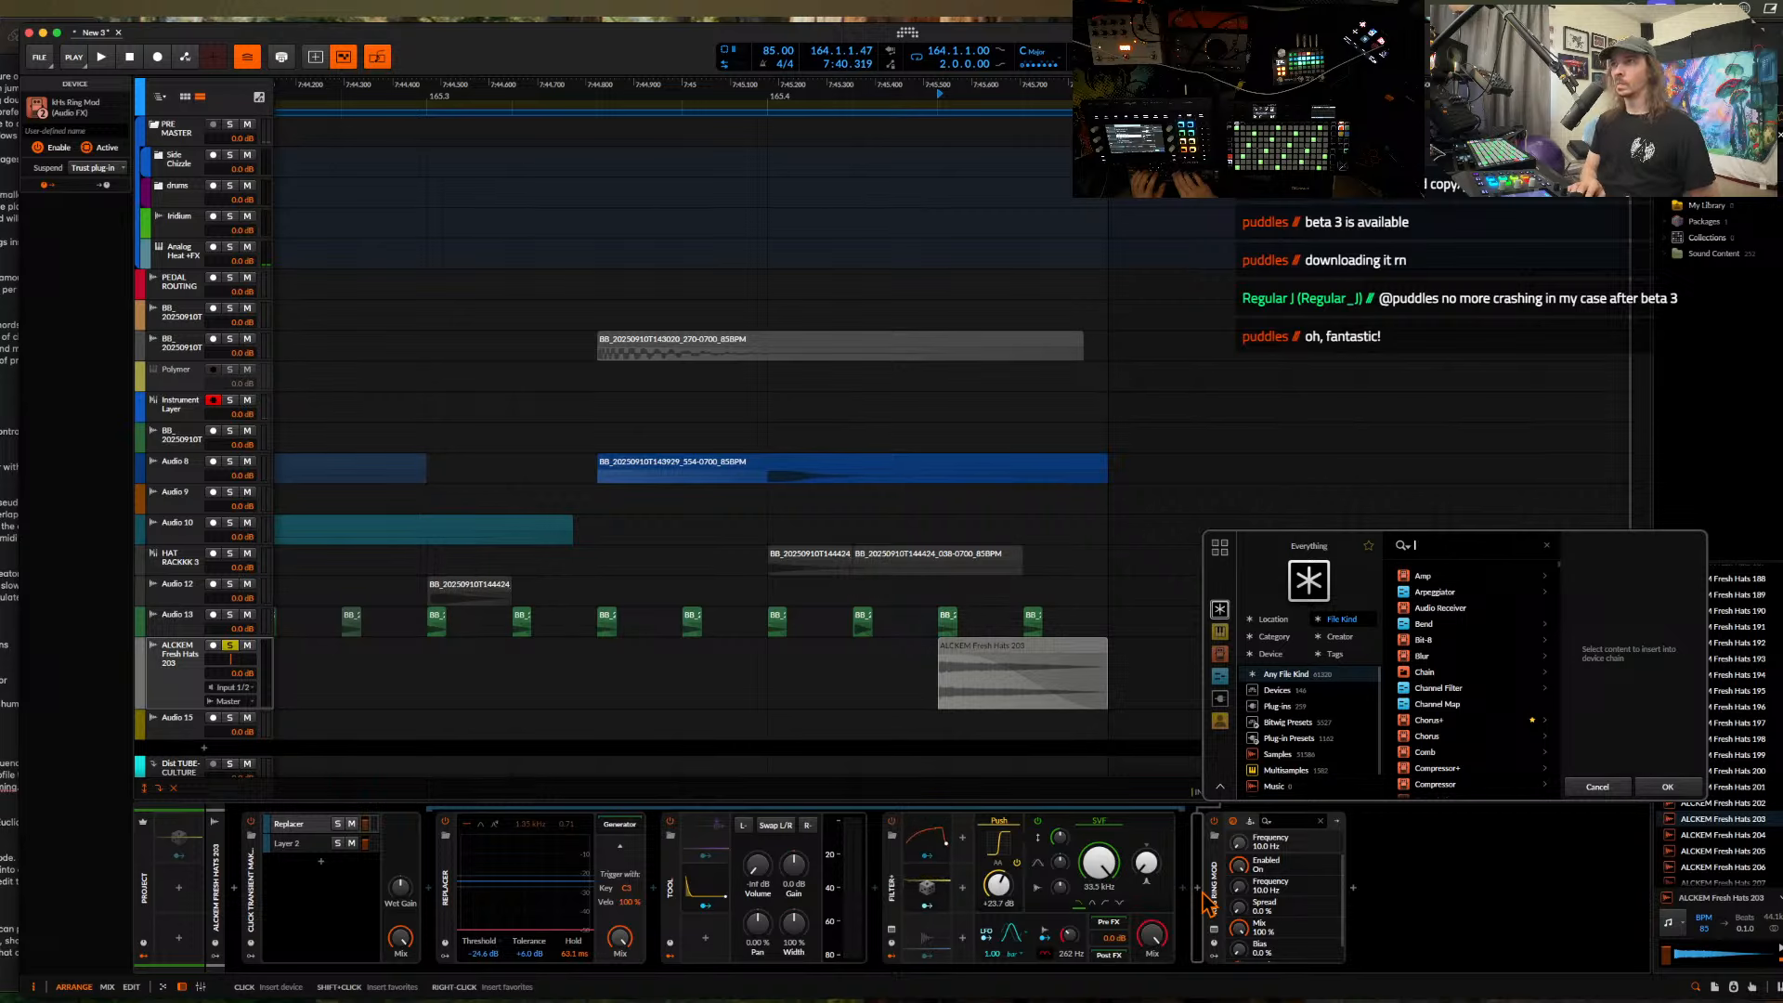
pyautogui.write('FILTER')
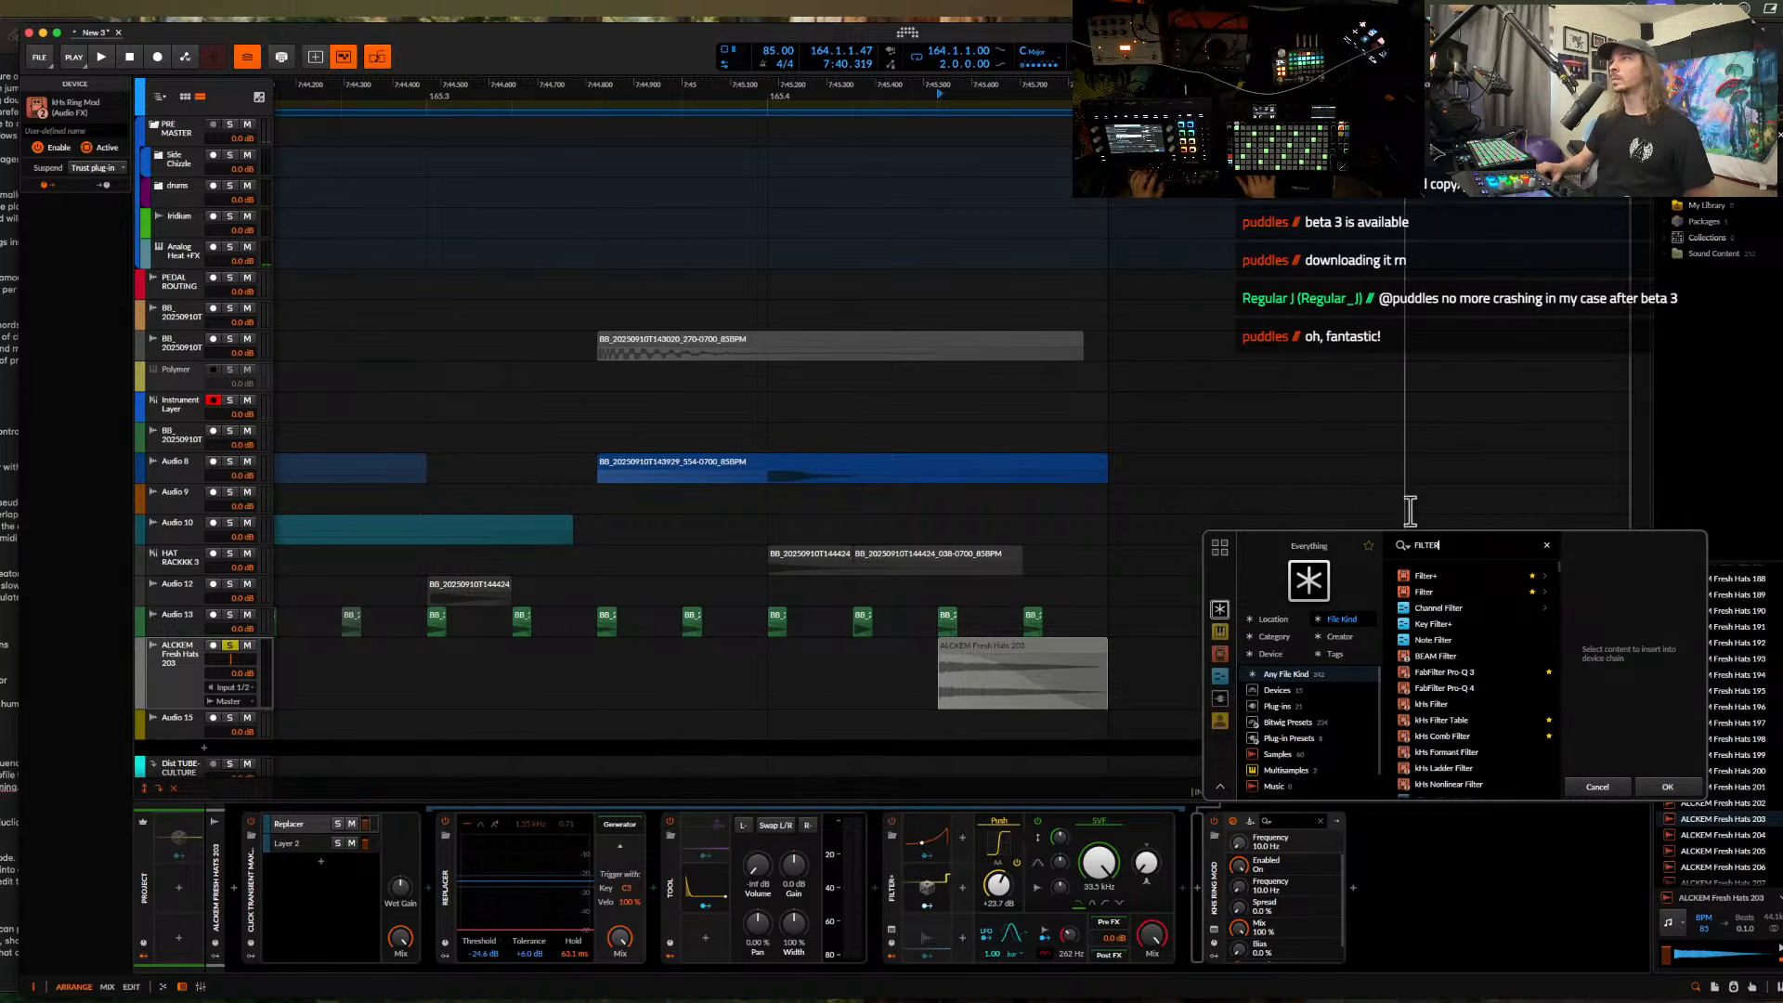
pyautogui.click(1430, 577)
pyautogui.click(1663, 785)
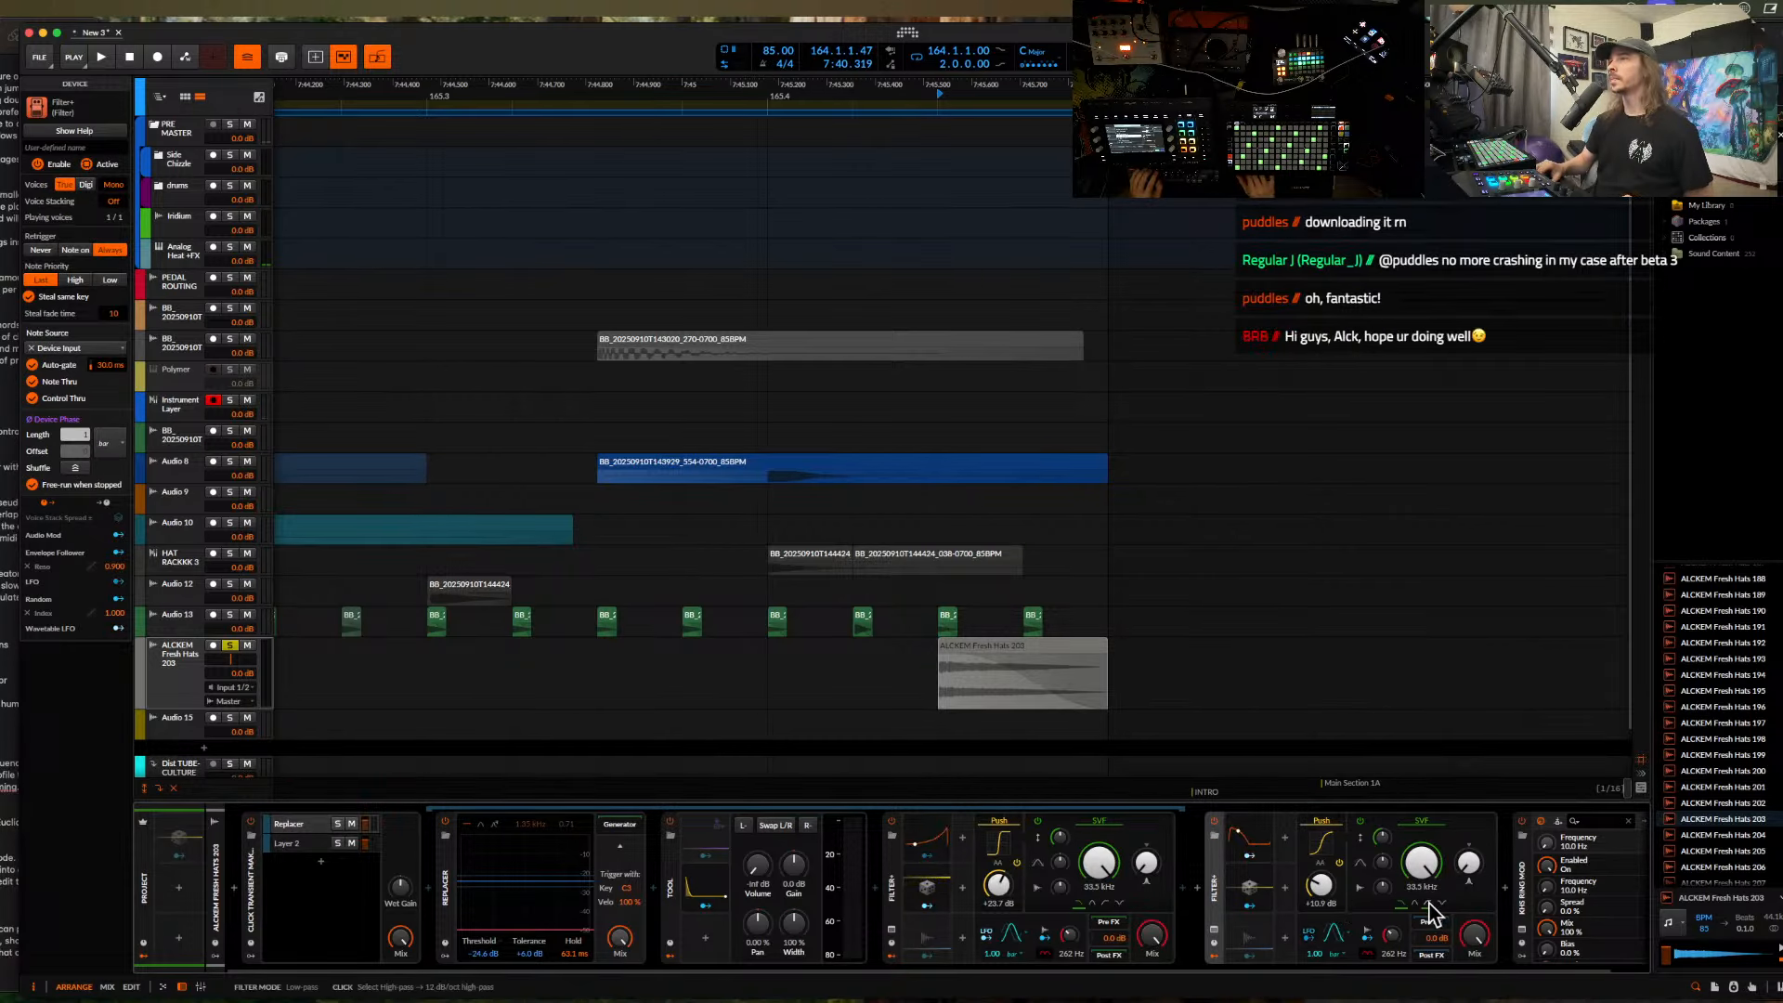
pyautogui.press('space')
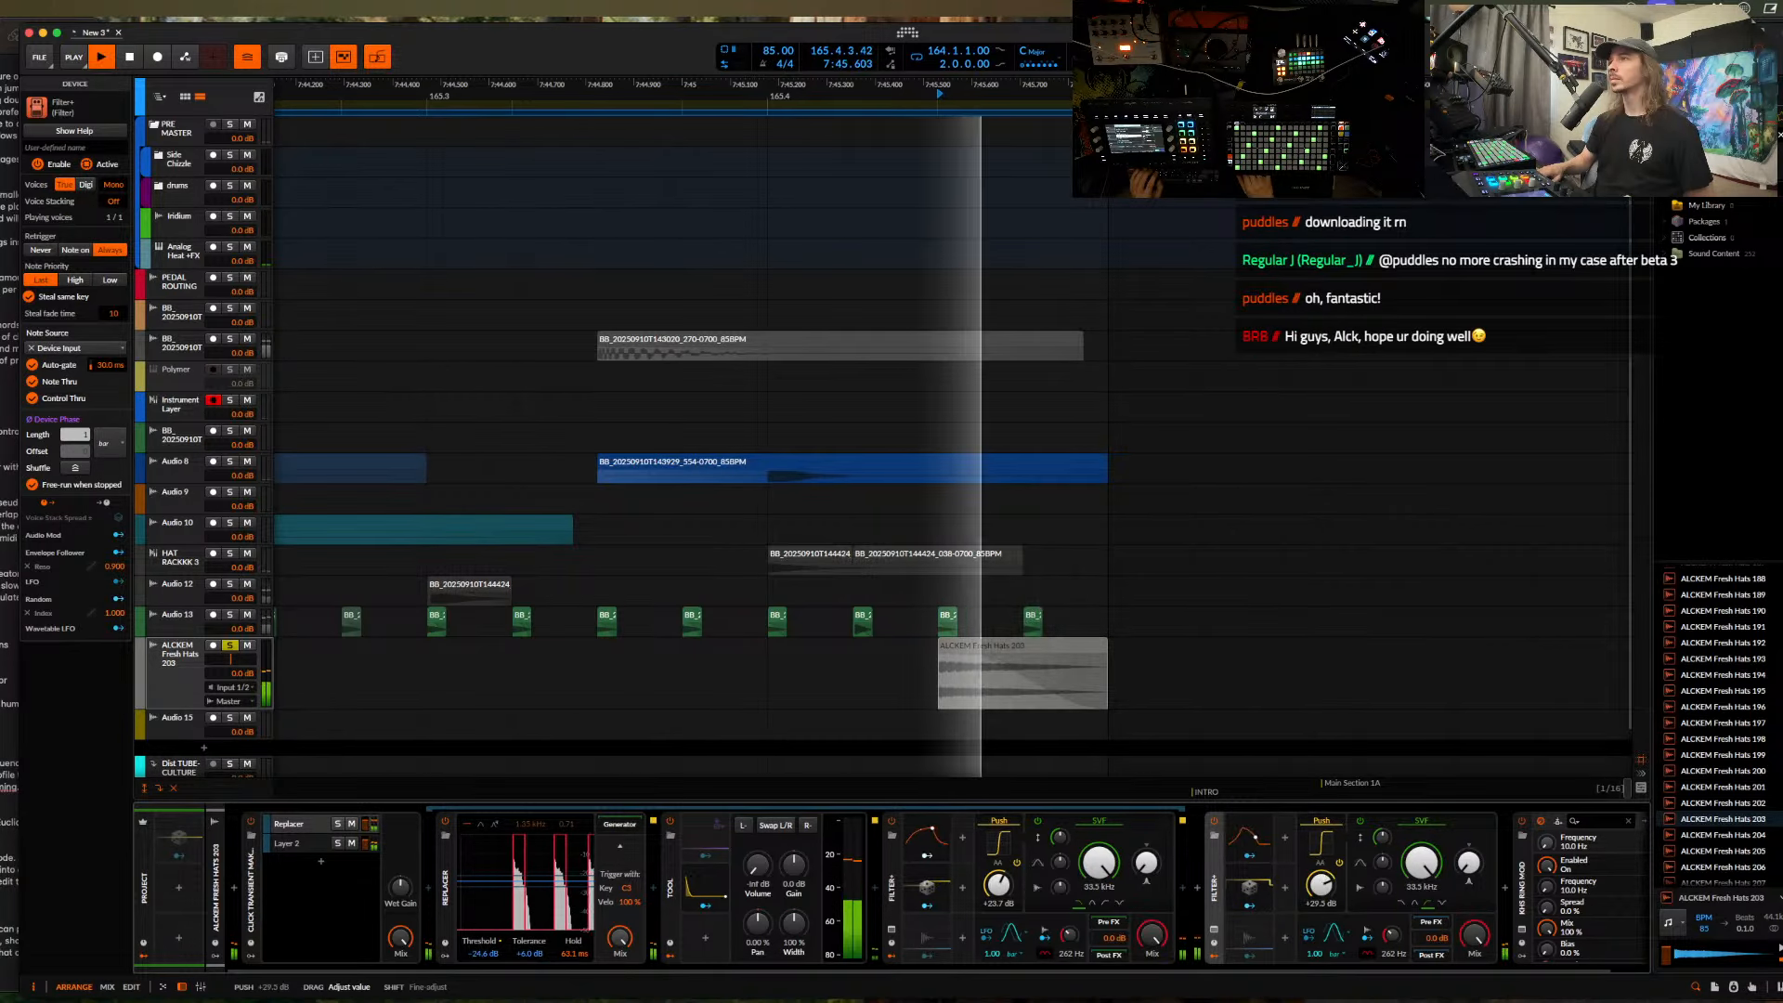
pyautogui.moveTo(1415, 882); pyautogui.dragTo(1416, 928)
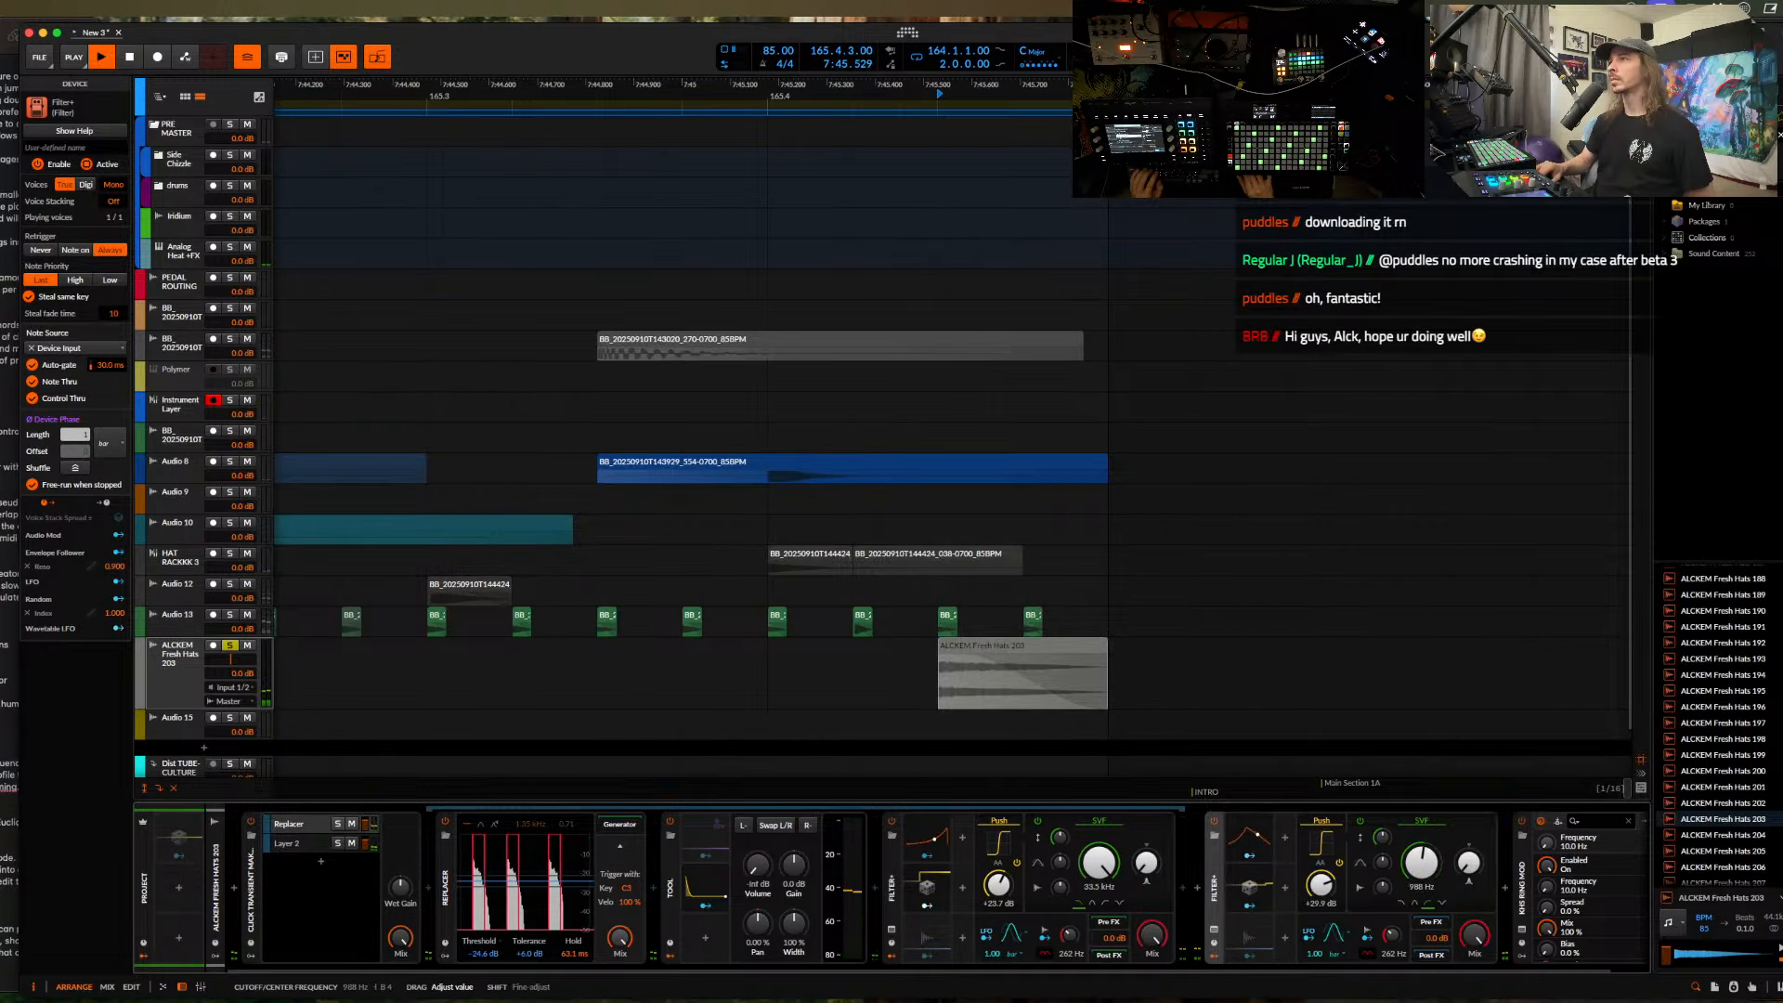
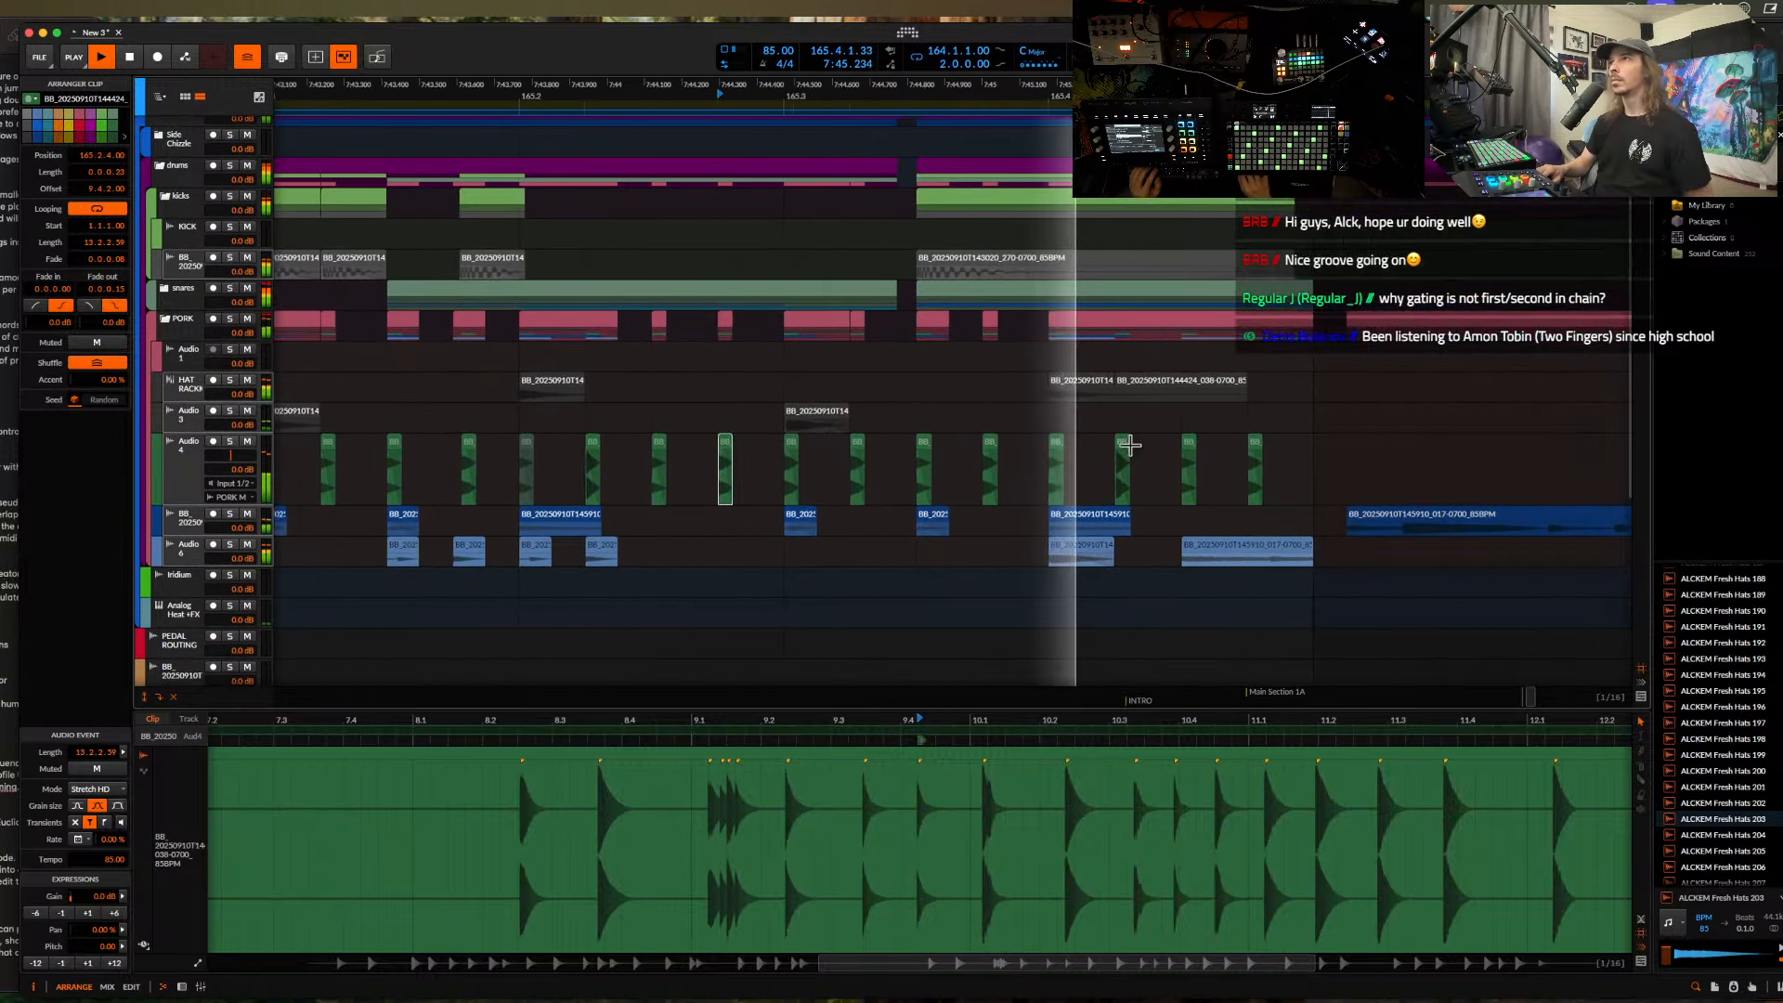
# - Slide the audio content inside the Audio 4 clip at 165.3.2.00 to different hits and audition it
pyautogui.click(753, 460)
pyautogui.scroll(3, 755, 459)
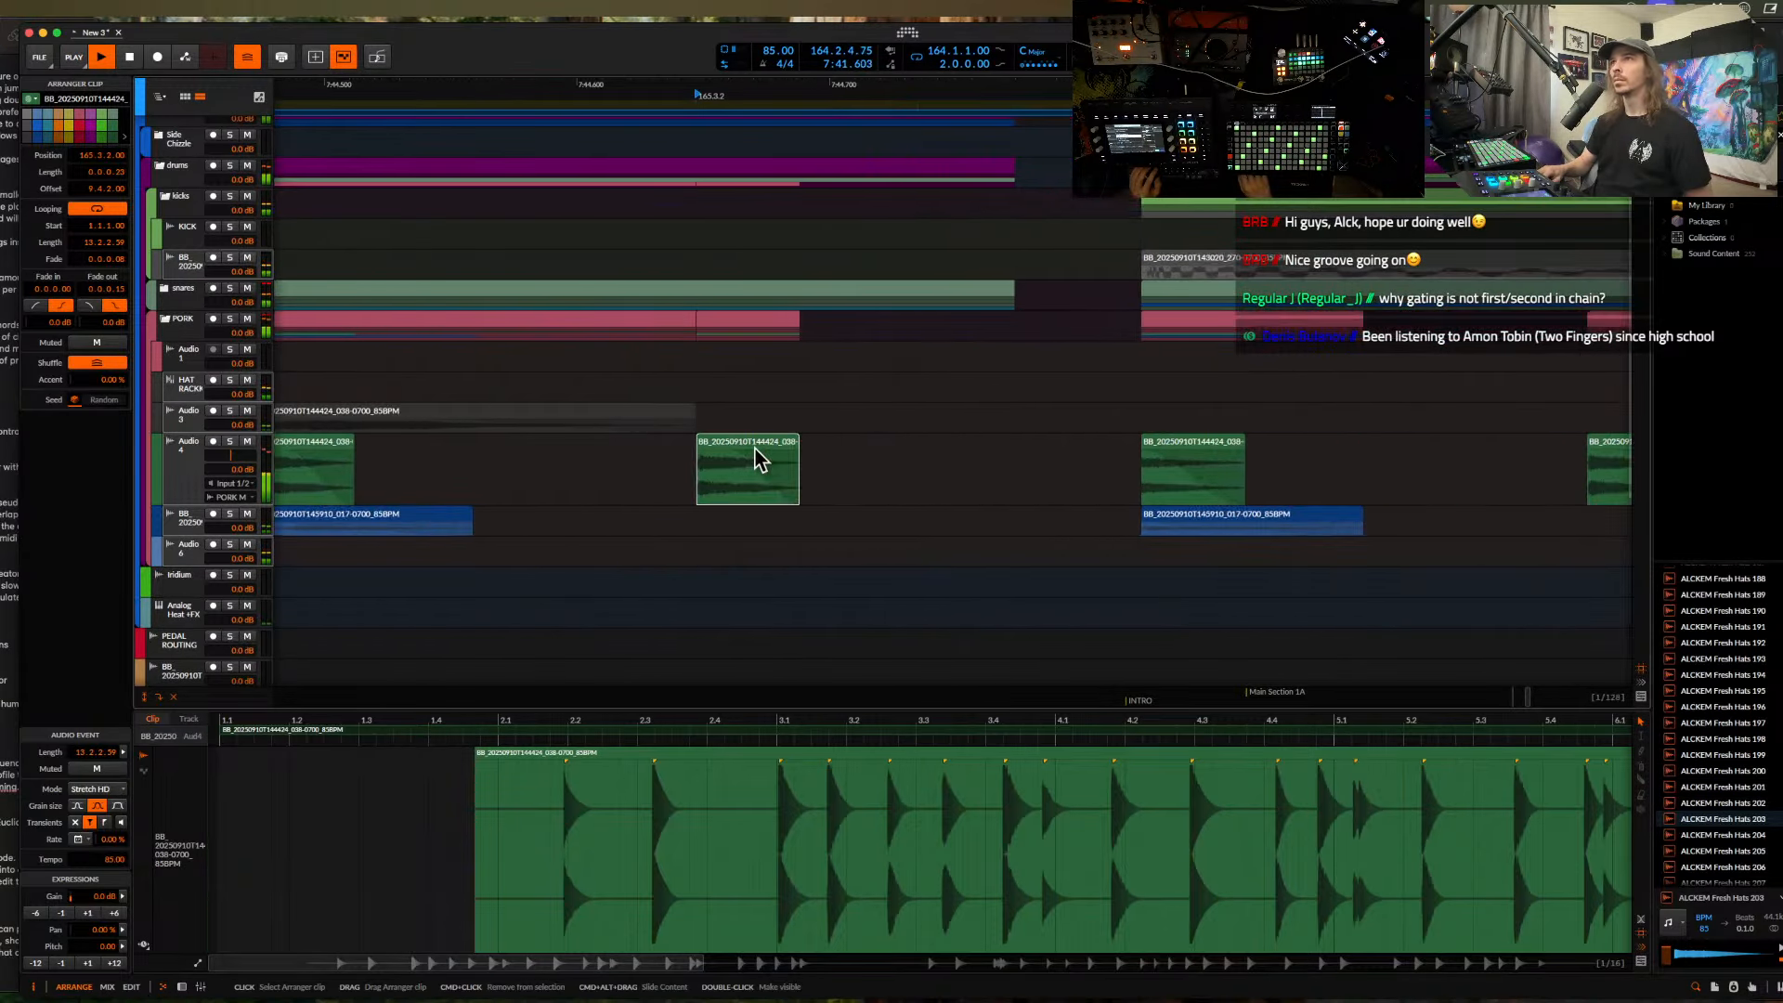
pyautogui.moveTo(566, 487); pyautogui.dragTo(1636, 433)
pyautogui.press('space')
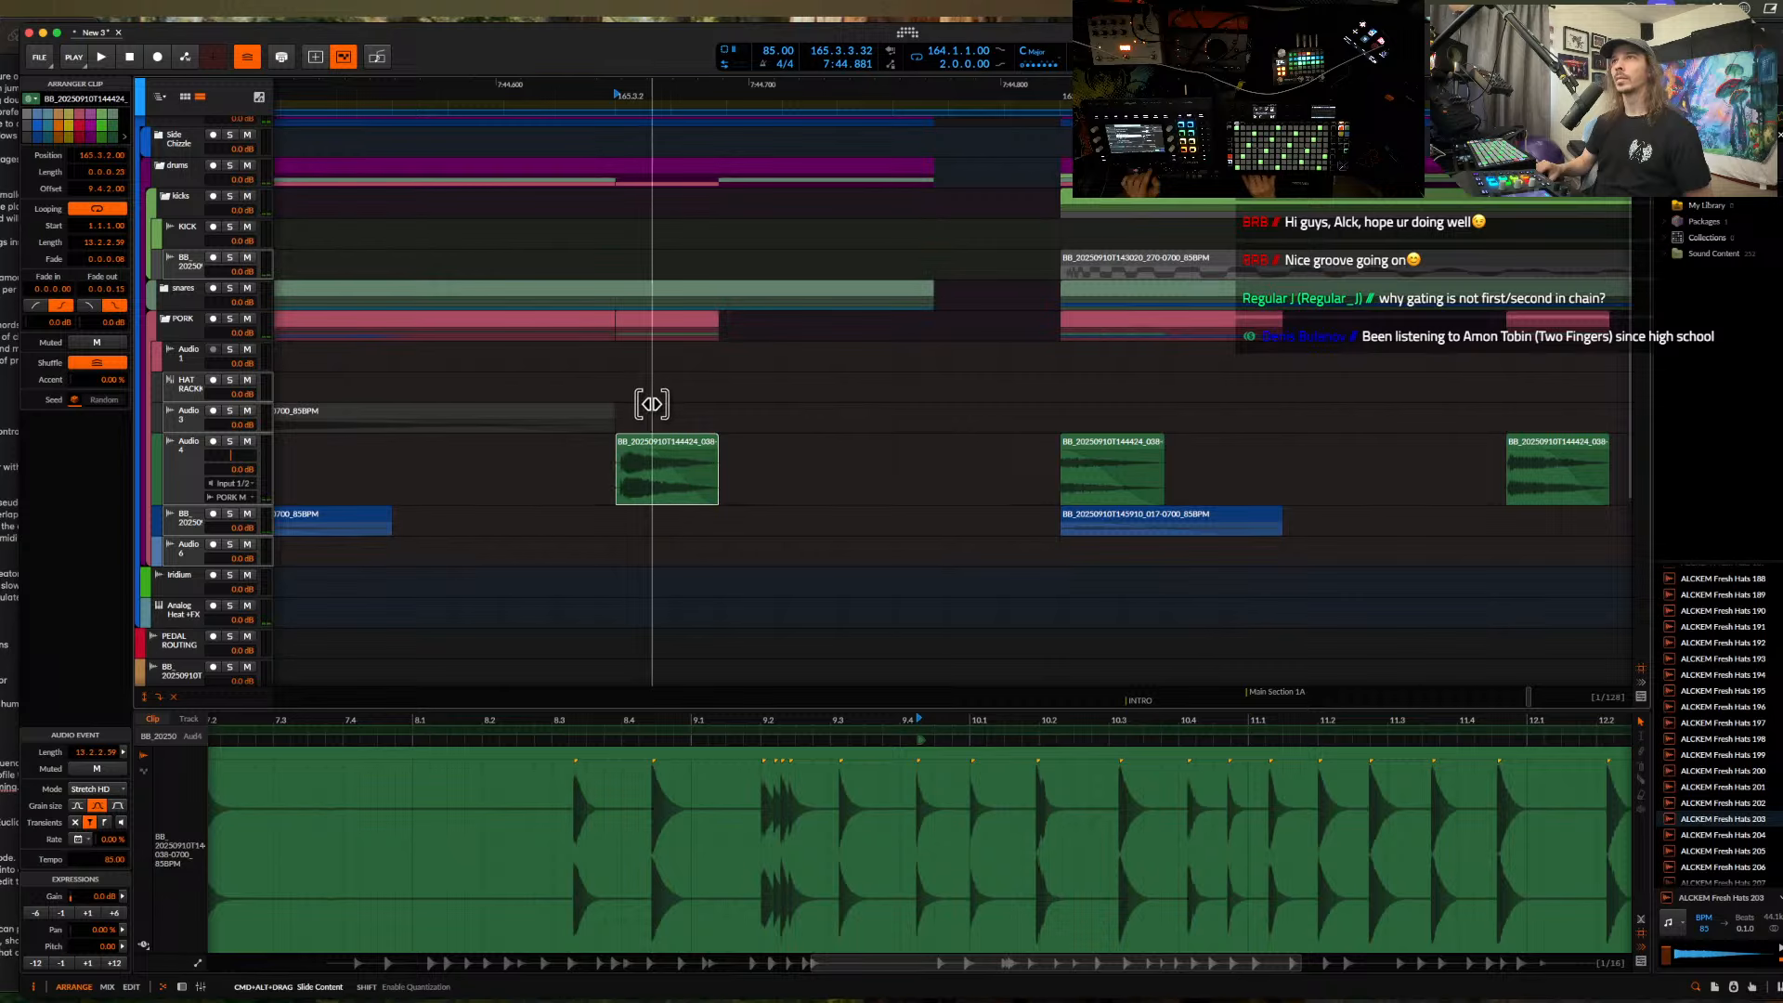
pyautogui.moveTo(637, 491); pyautogui.dragTo(1327, 422)
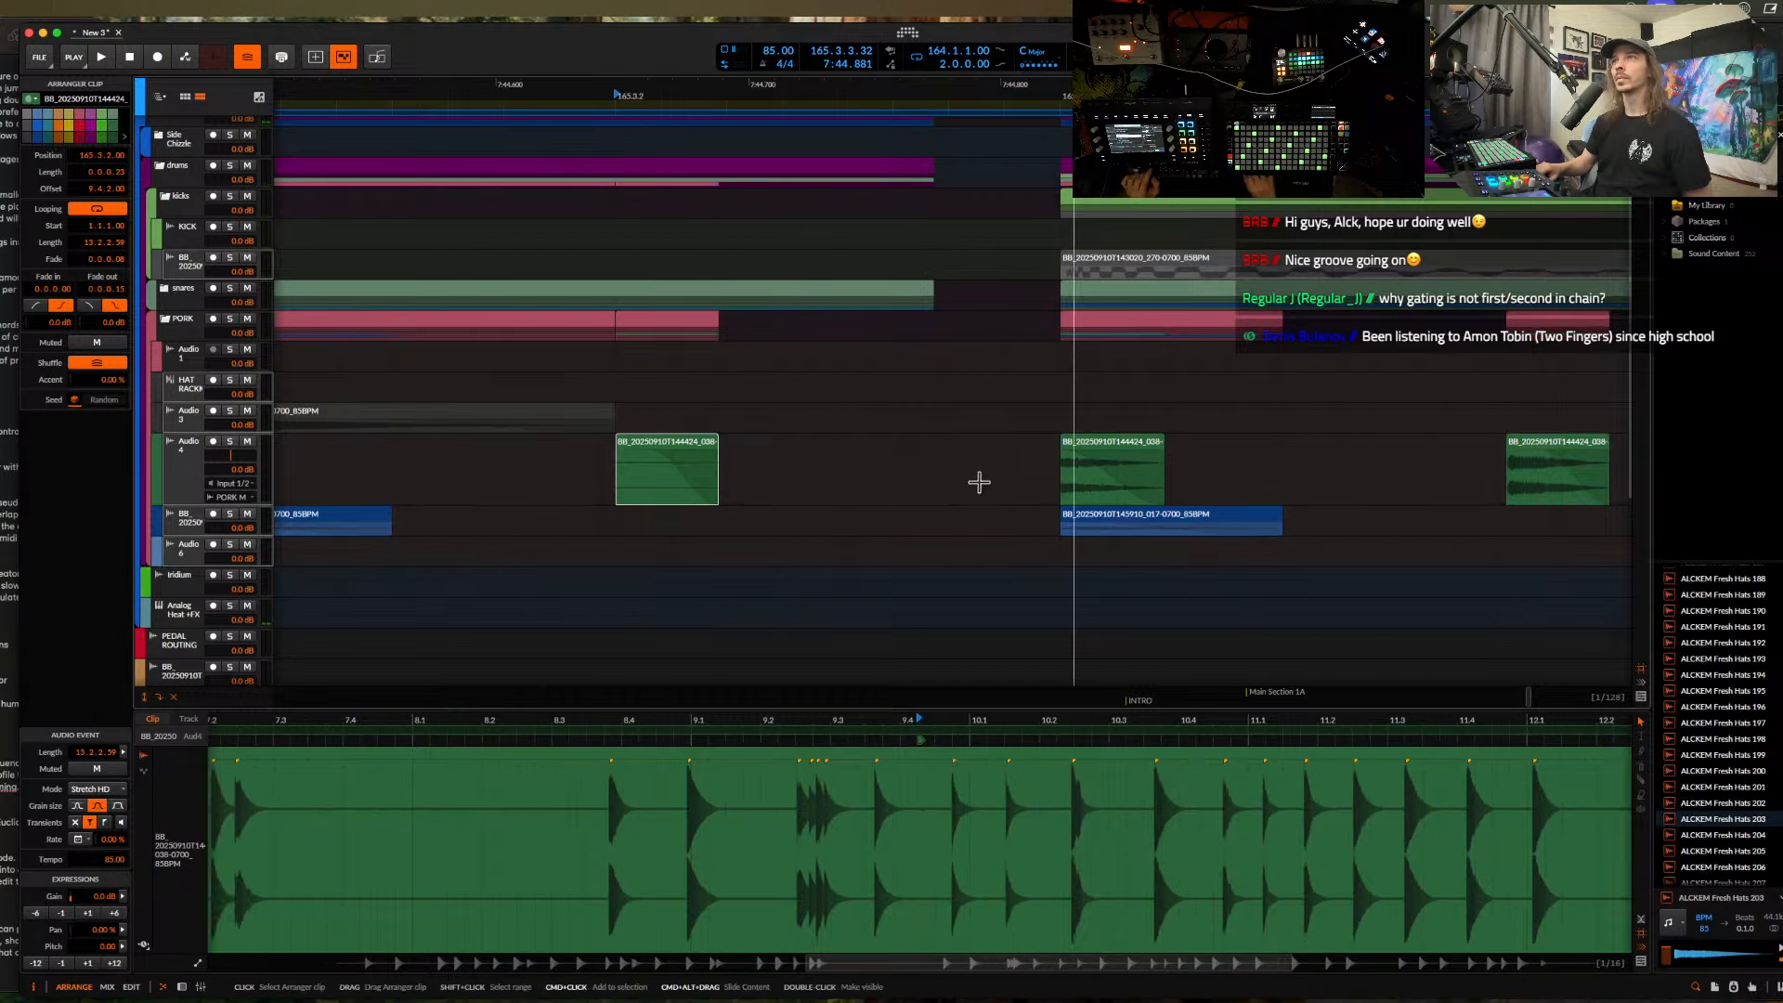
pyautogui.moveTo(641, 481); pyautogui.dragTo(912, 474)
pyautogui.press('space')
pyautogui.press('space')
# - Audition the loop from 164.1.1.00 and mute the Audio 4 clip at 165.3.2.50
pyautogui.scroll(-15, 667, 464)
pyautogui.scroll(2, 502, 439)
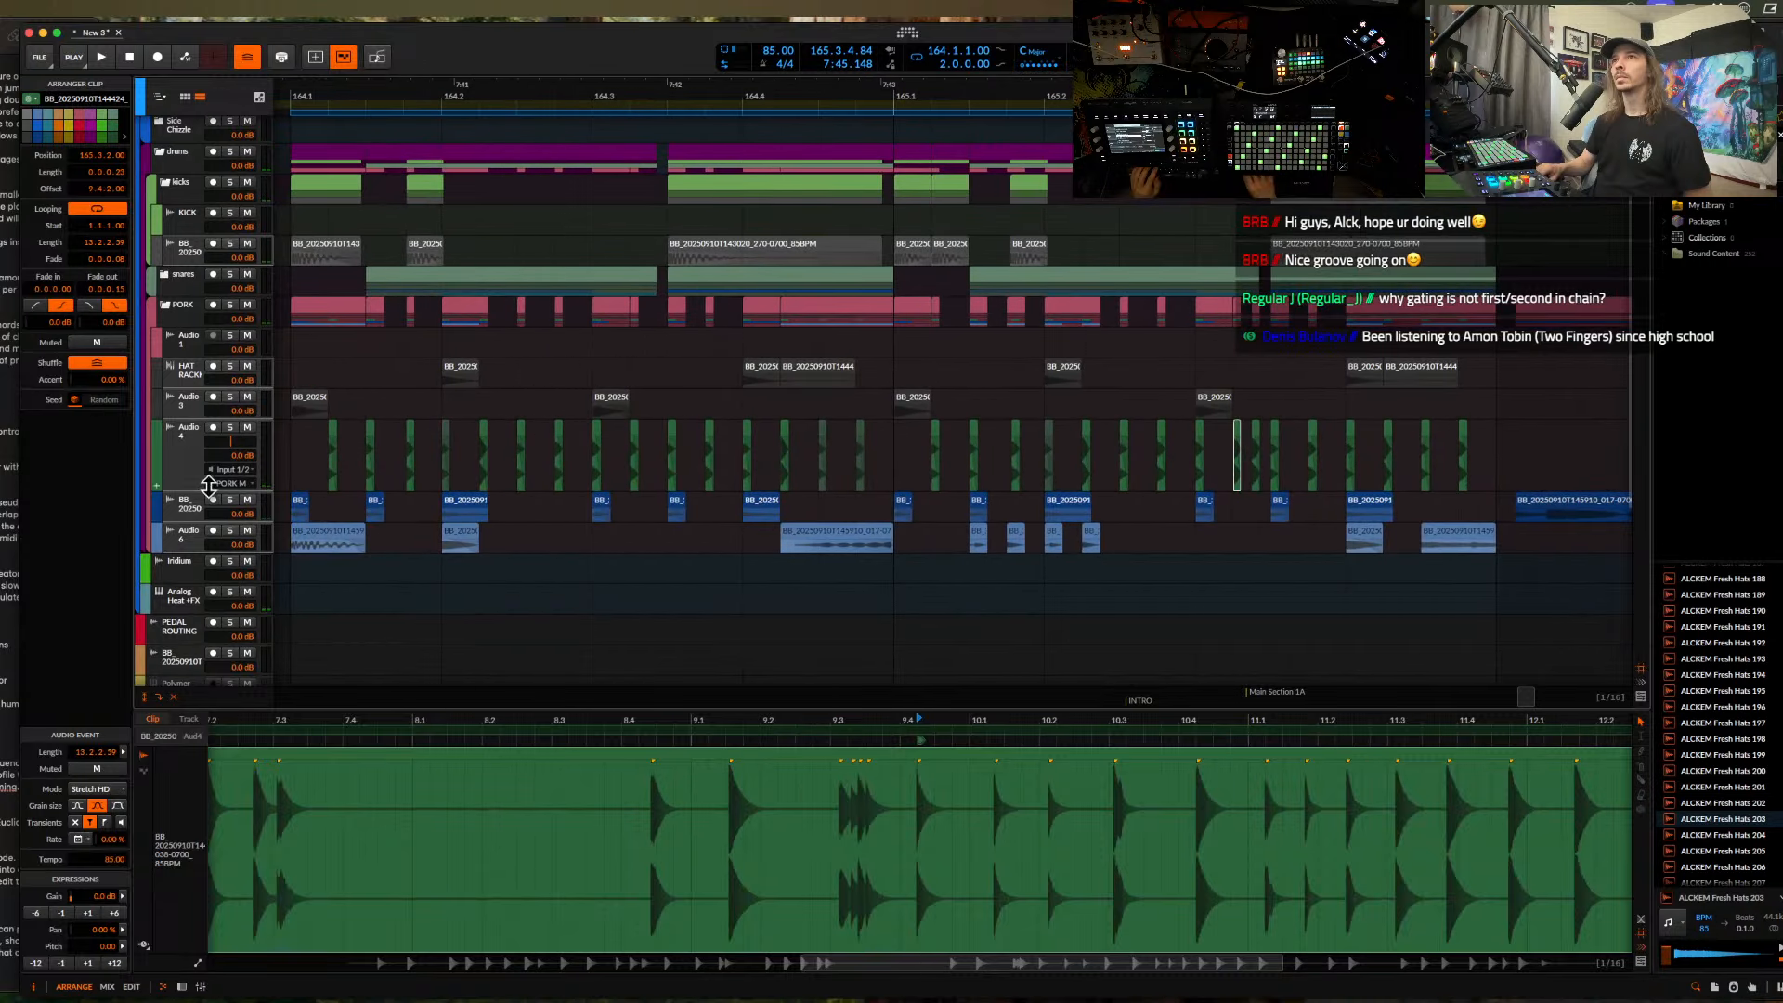
pyautogui.scroll(-1, 213, 477)
pyautogui.hscroll(-3, 516, 397)
pyautogui.click(507, 428)
pyautogui.press('space')
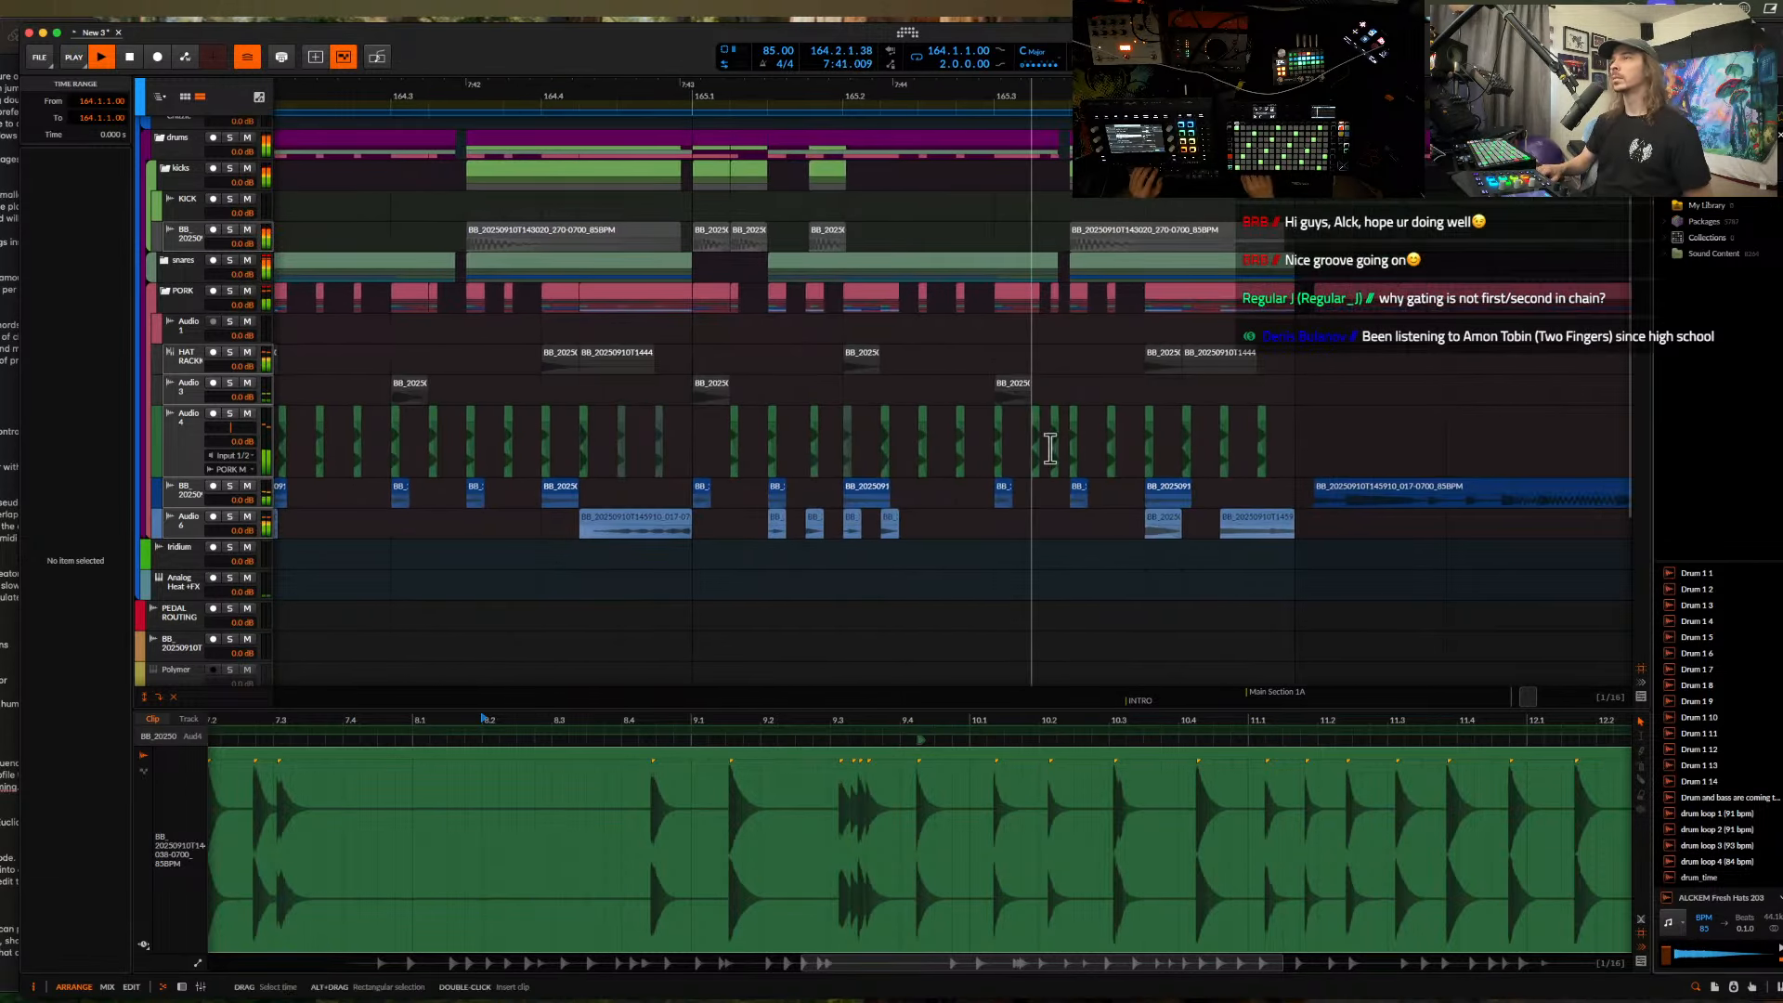
pyautogui.scroll(-2, 1667, 635)
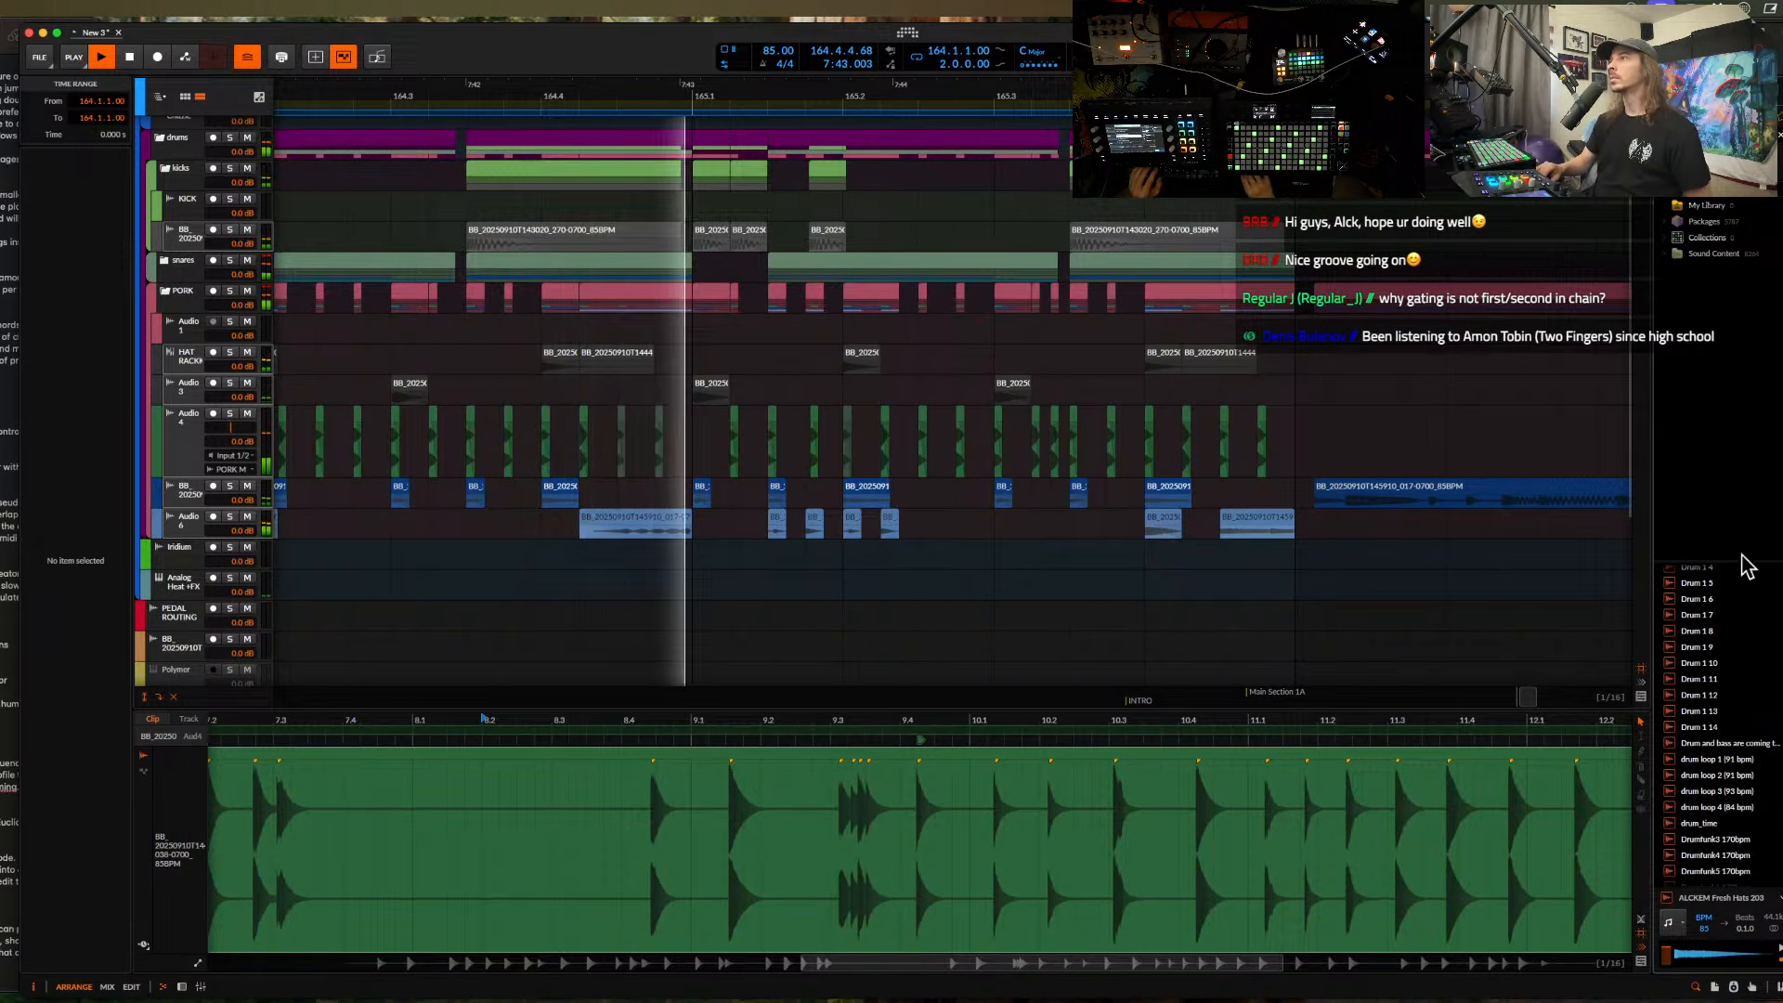
pyautogui.press('space')
pyautogui.scroll(3, 1022, 445)
pyautogui.click(1069, 444)
pyautogui.hotkey('alt', 'm')
# - Preview drum samples in the browser and place Drumfunk3 170bpm on its own track below Audio 4 at 164.1.1.00
pyautogui.click(1714, 712)
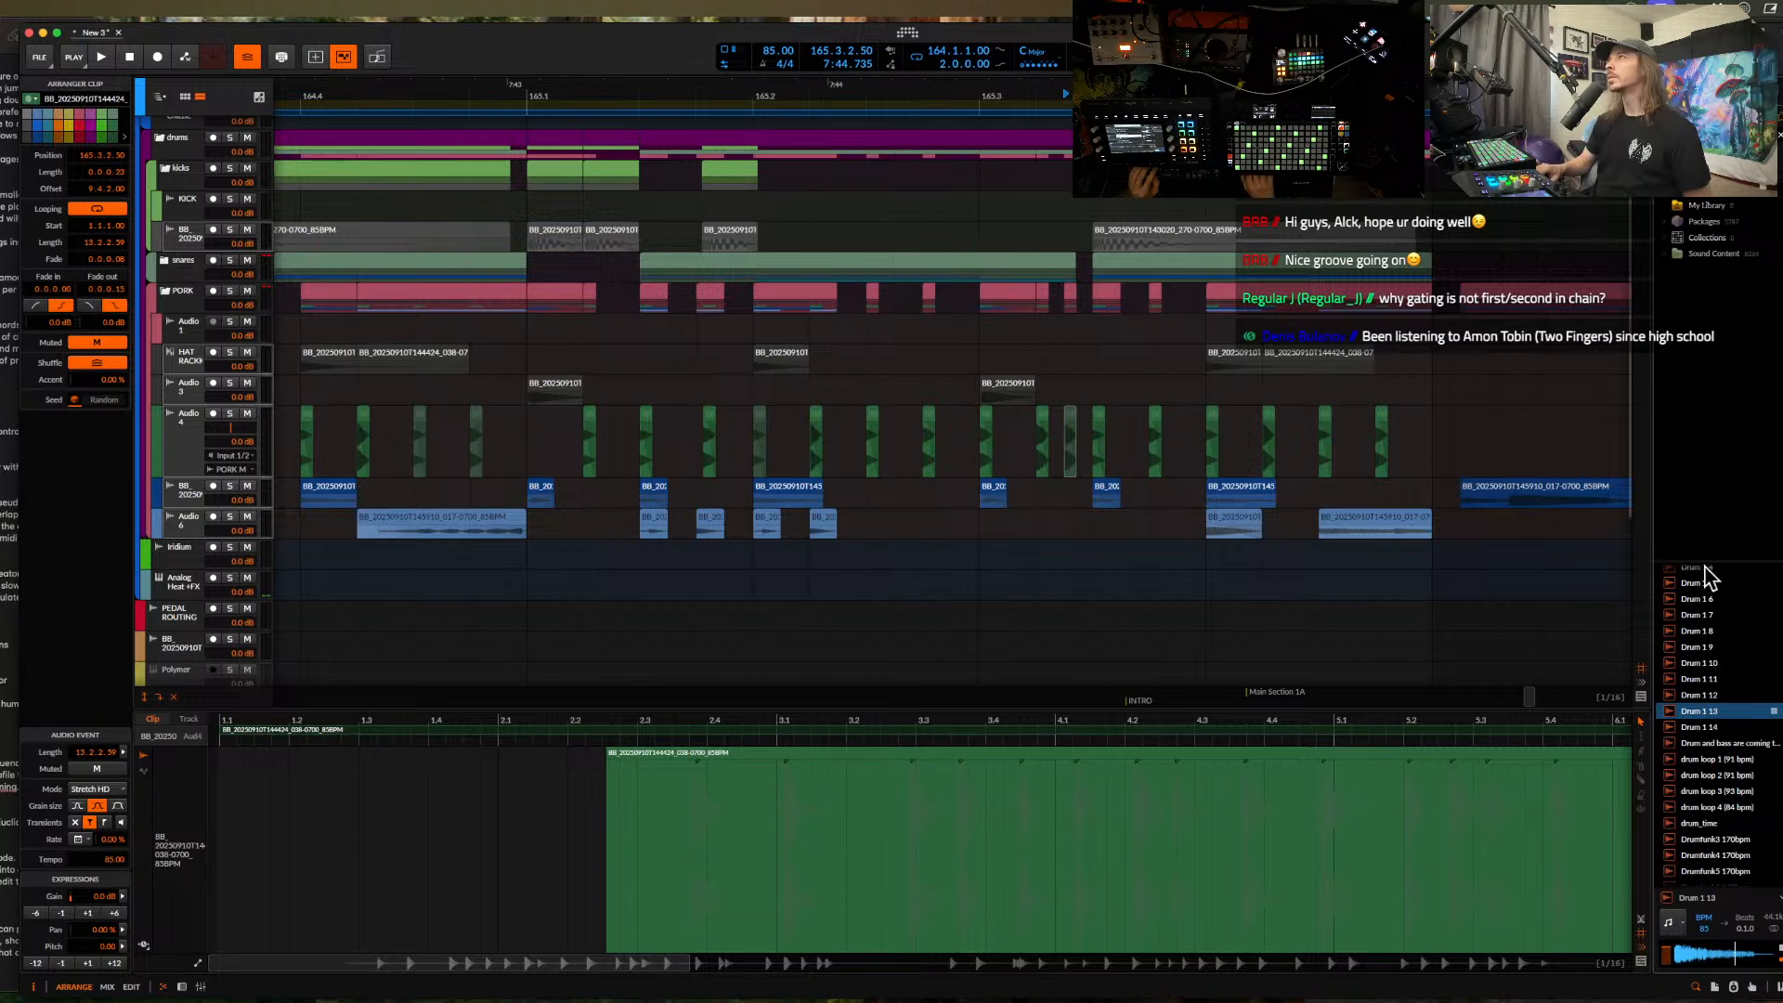
pyautogui.click(1708, 746)
pyautogui.click(1708, 758)
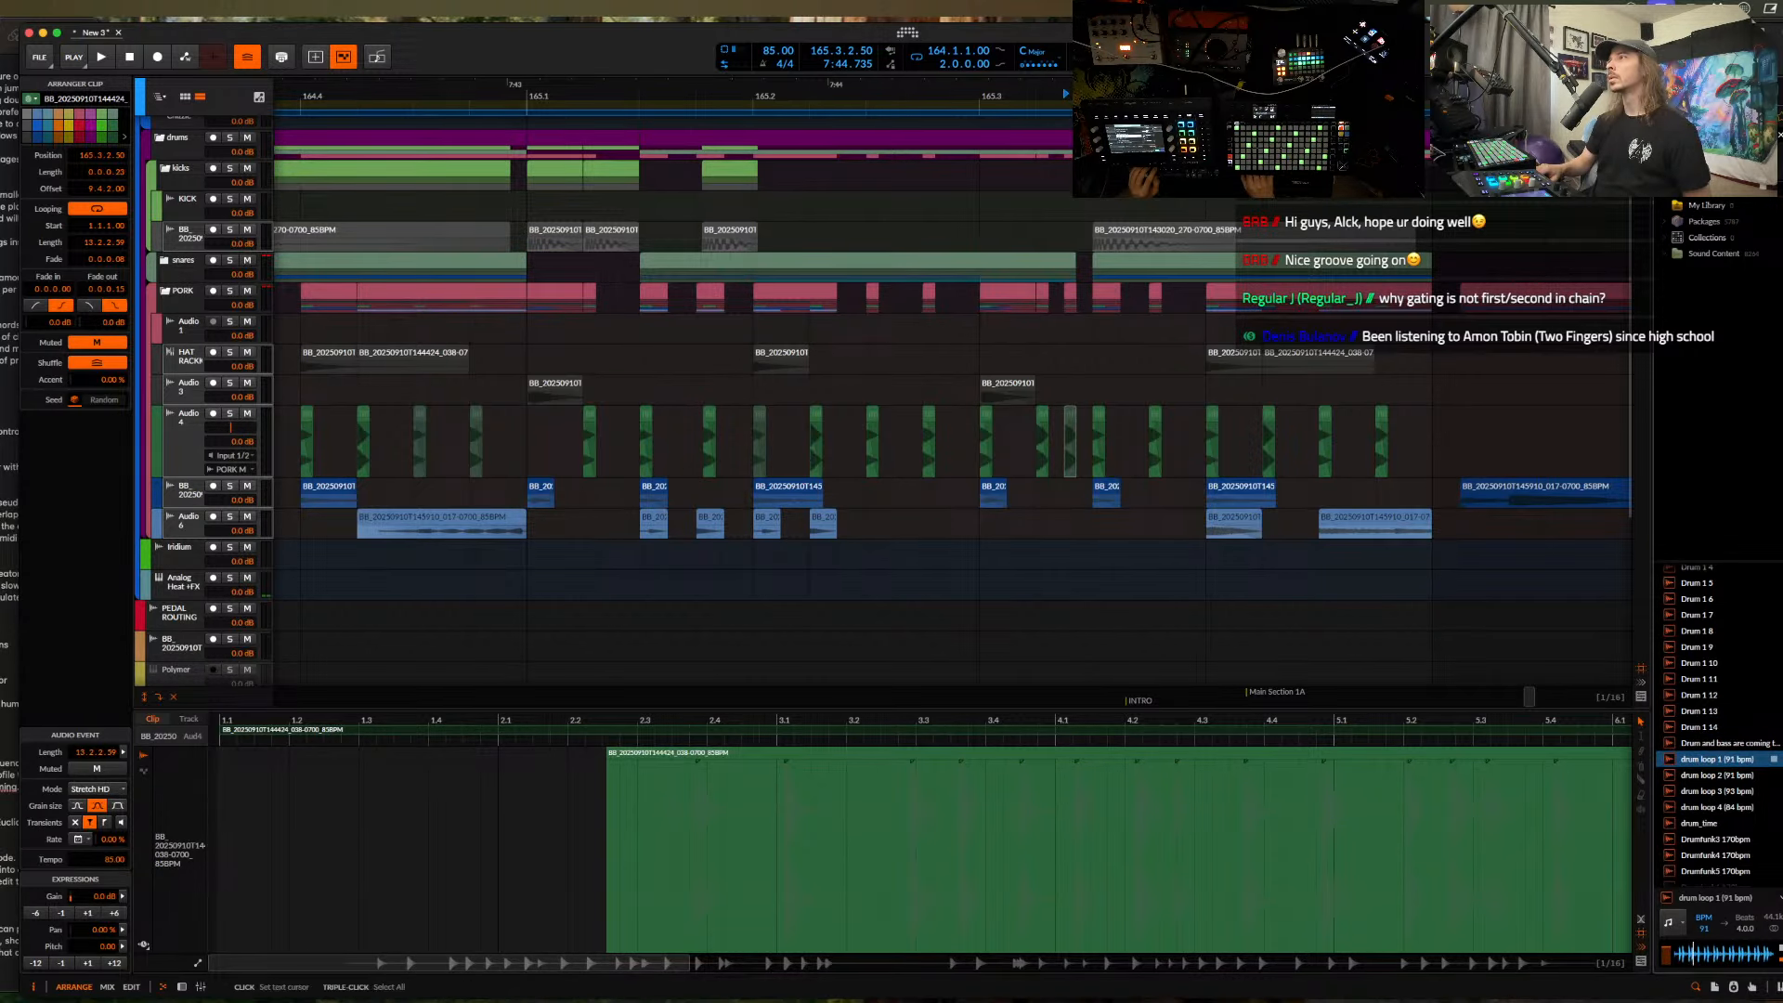
pyautogui.scroll(-2, 1041, 478)
pyautogui.scroll(-2, 1042, 478)
pyautogui.moveTo(1716, 839); pyautogui.dragTo(906, 450)
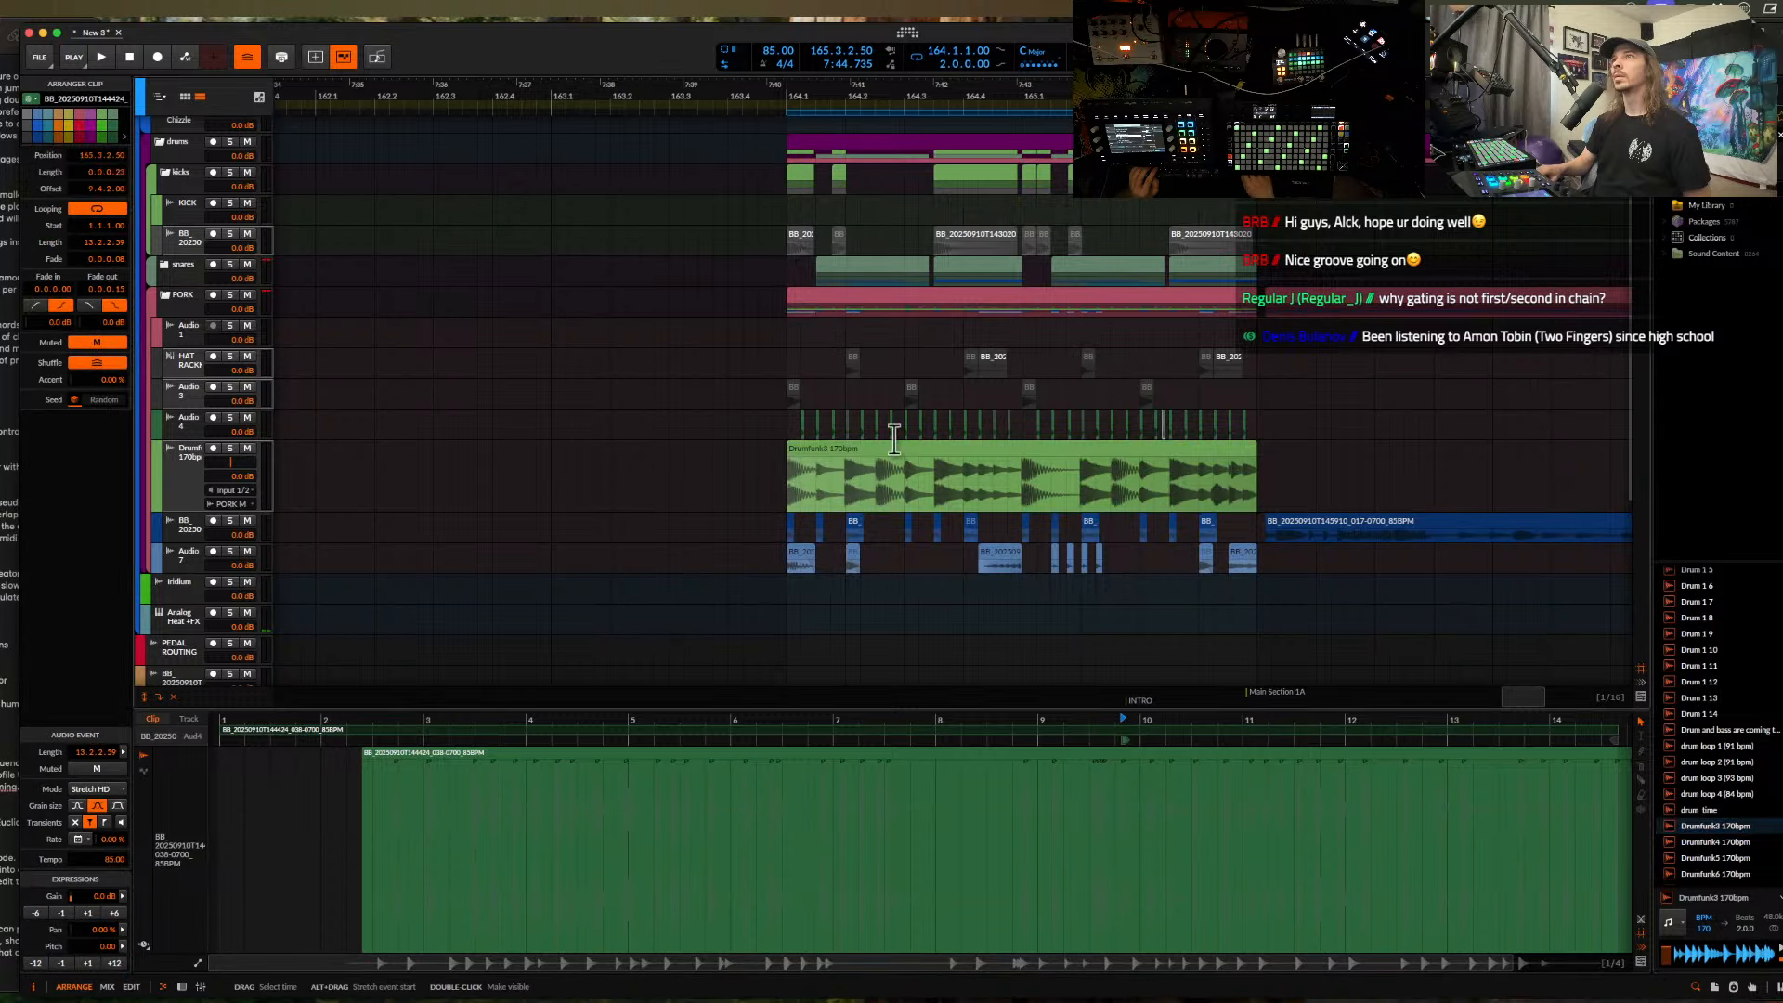
pyautogui.scroll(3, 906, 450)
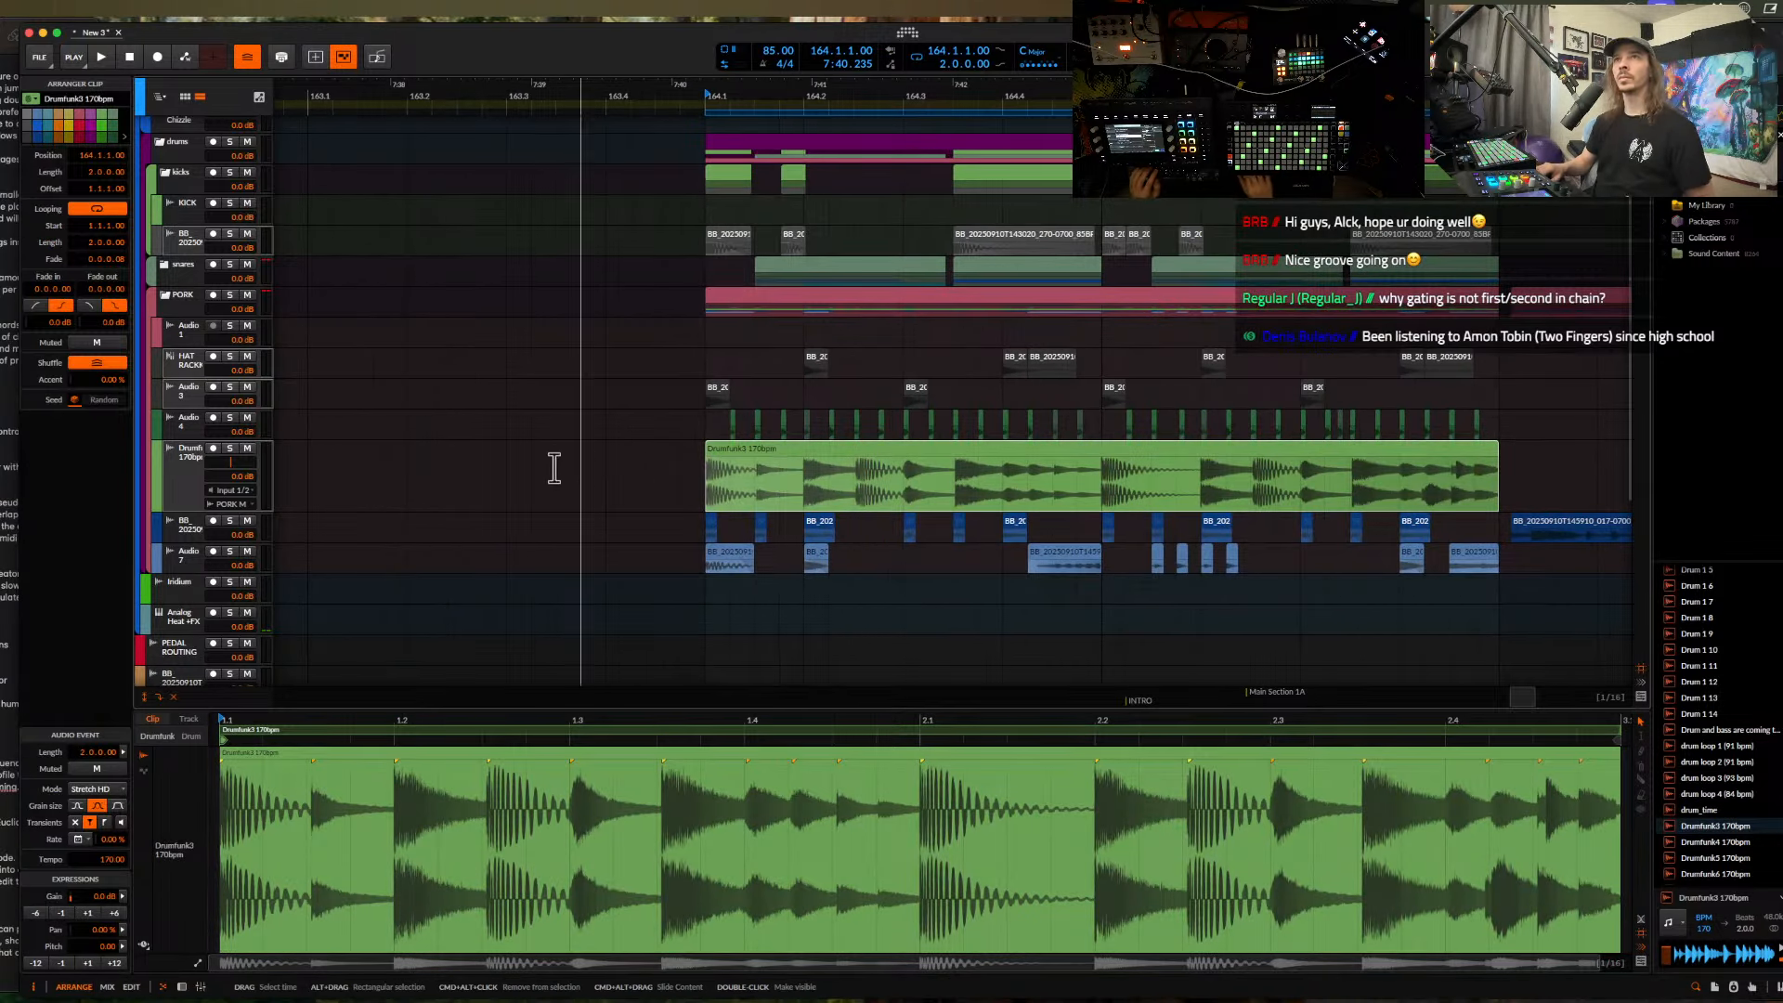
# - Set the Drumfunk3 170bpm clip's stretching mode to Repitch and audition it with the loop
pyautogui.click(119, 788)
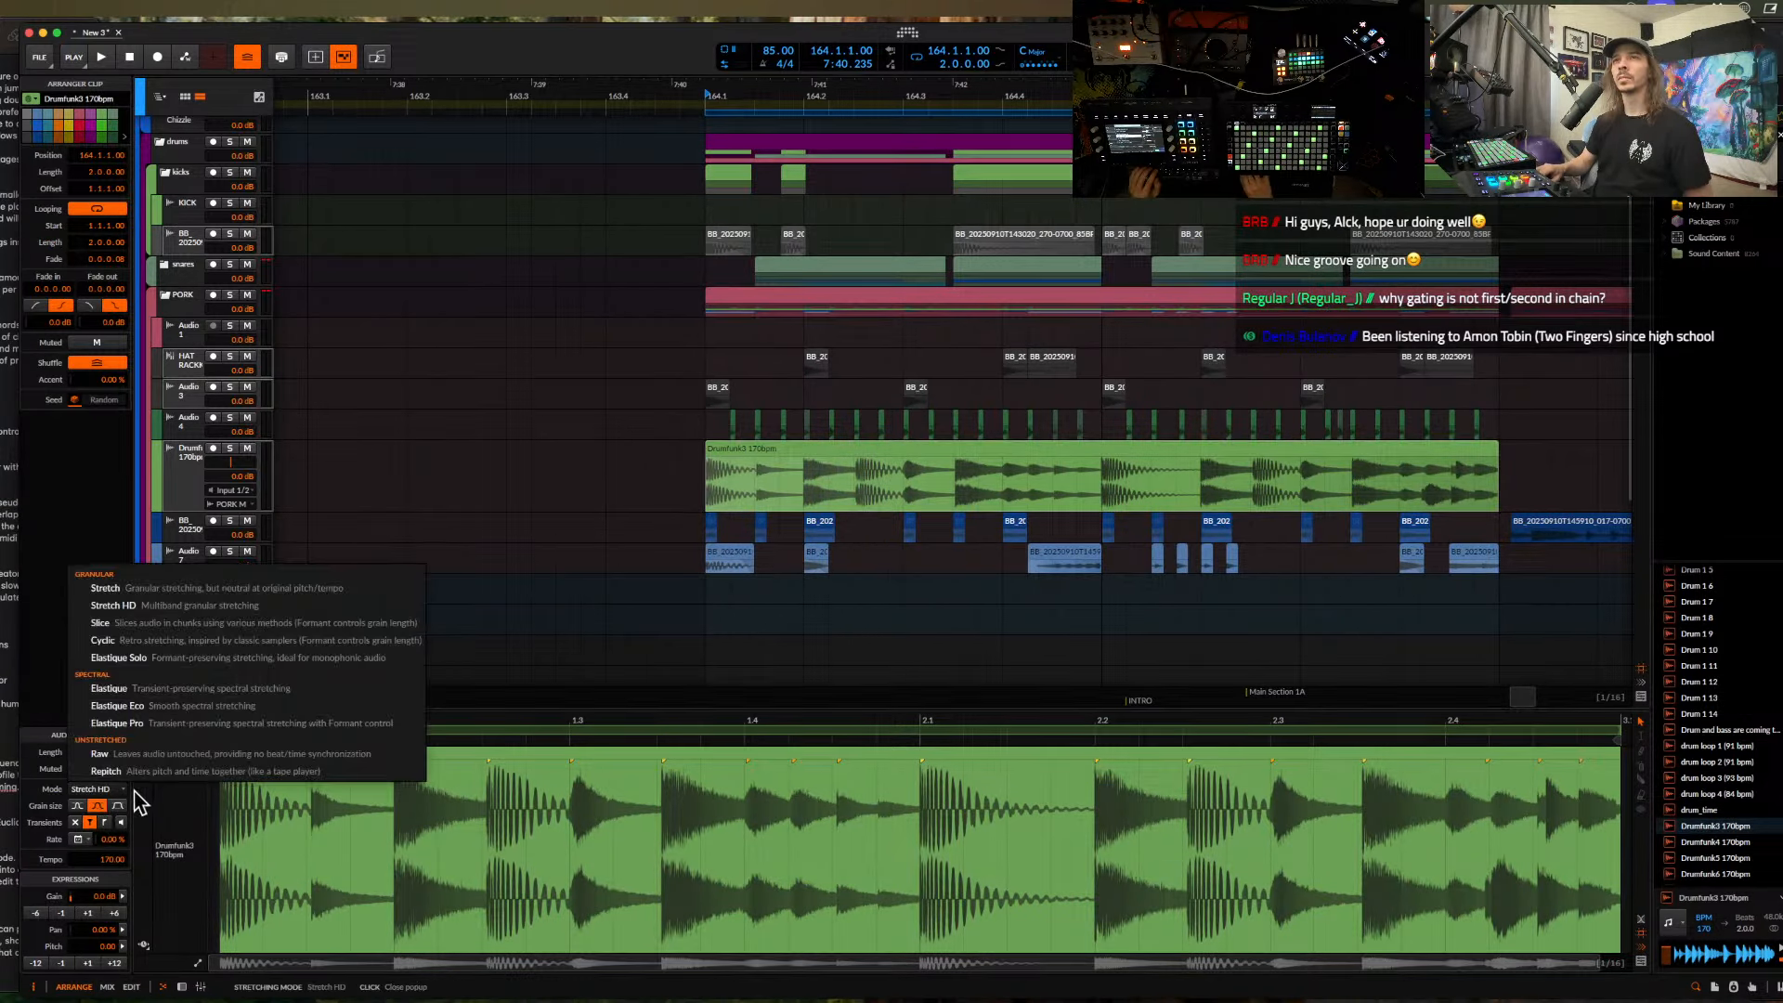
pyautogui.click(130, 780)
pyautogui.press('space')
pyautogui.scroll(-5, 895, 464)
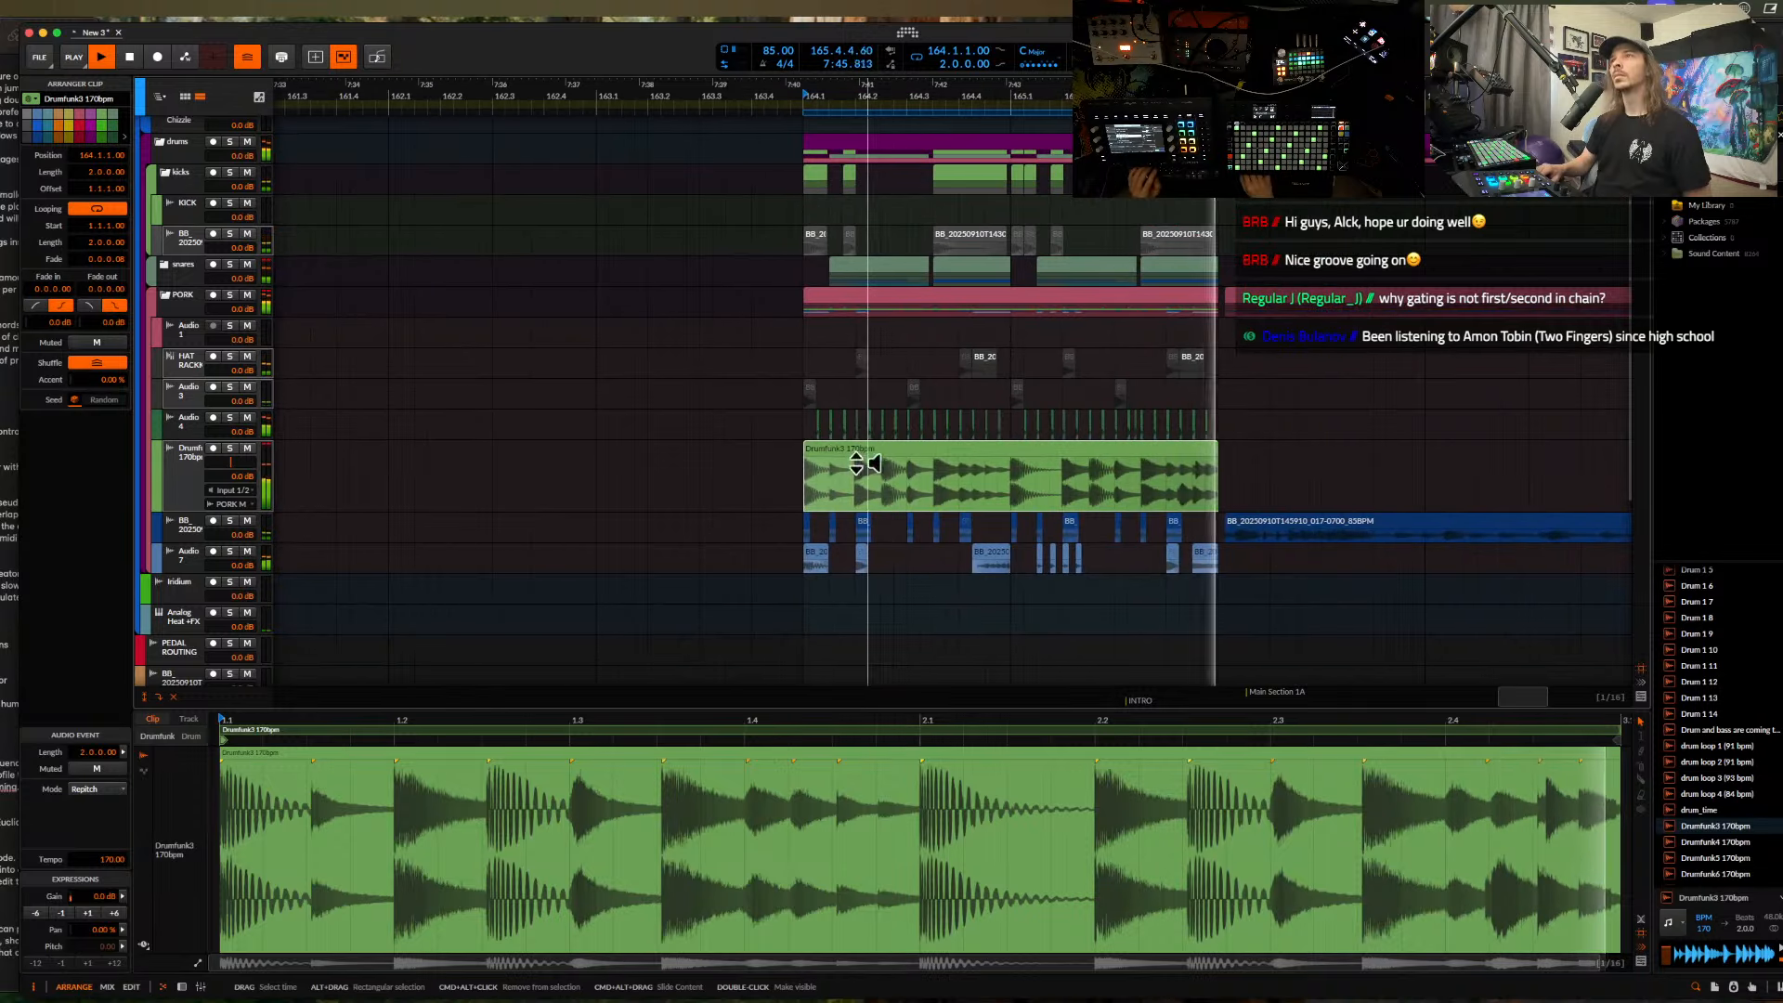
pyautogui.scroll(5, 873, 469)
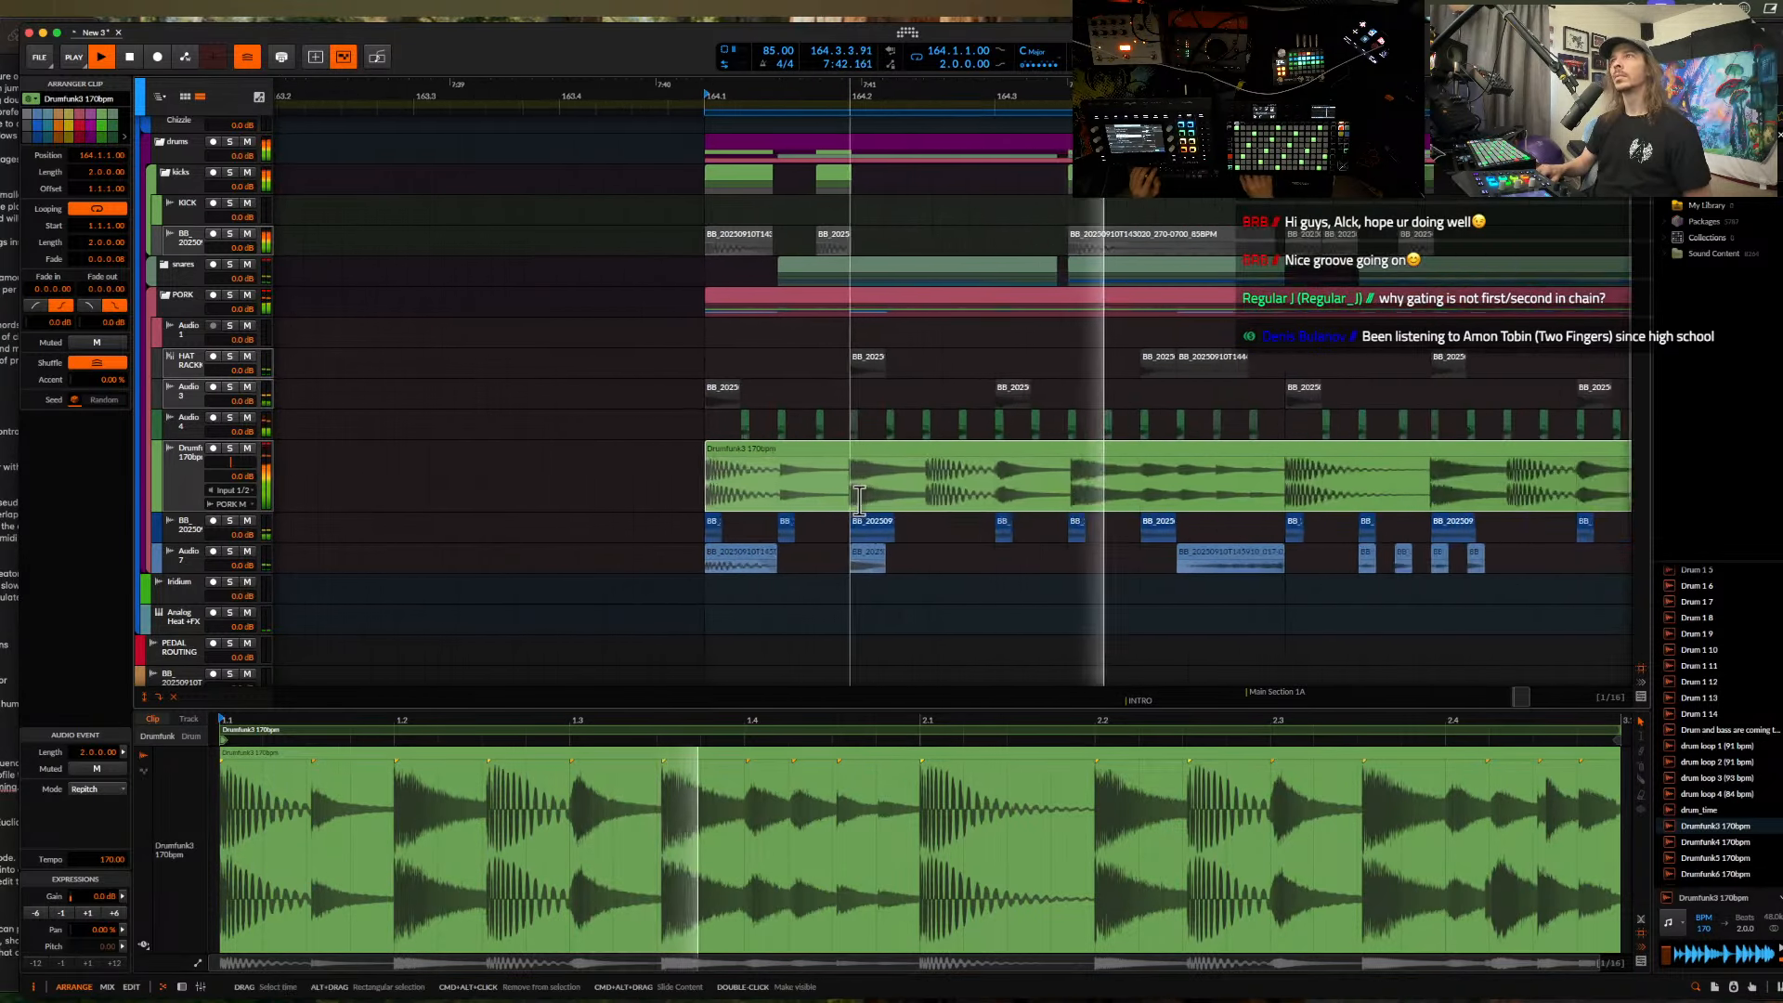
# - Delete the part of the Drumfunk3 170bpm clip between 164.2.3.00 and 164.3.1.00
pyautogui.click(954, 497)
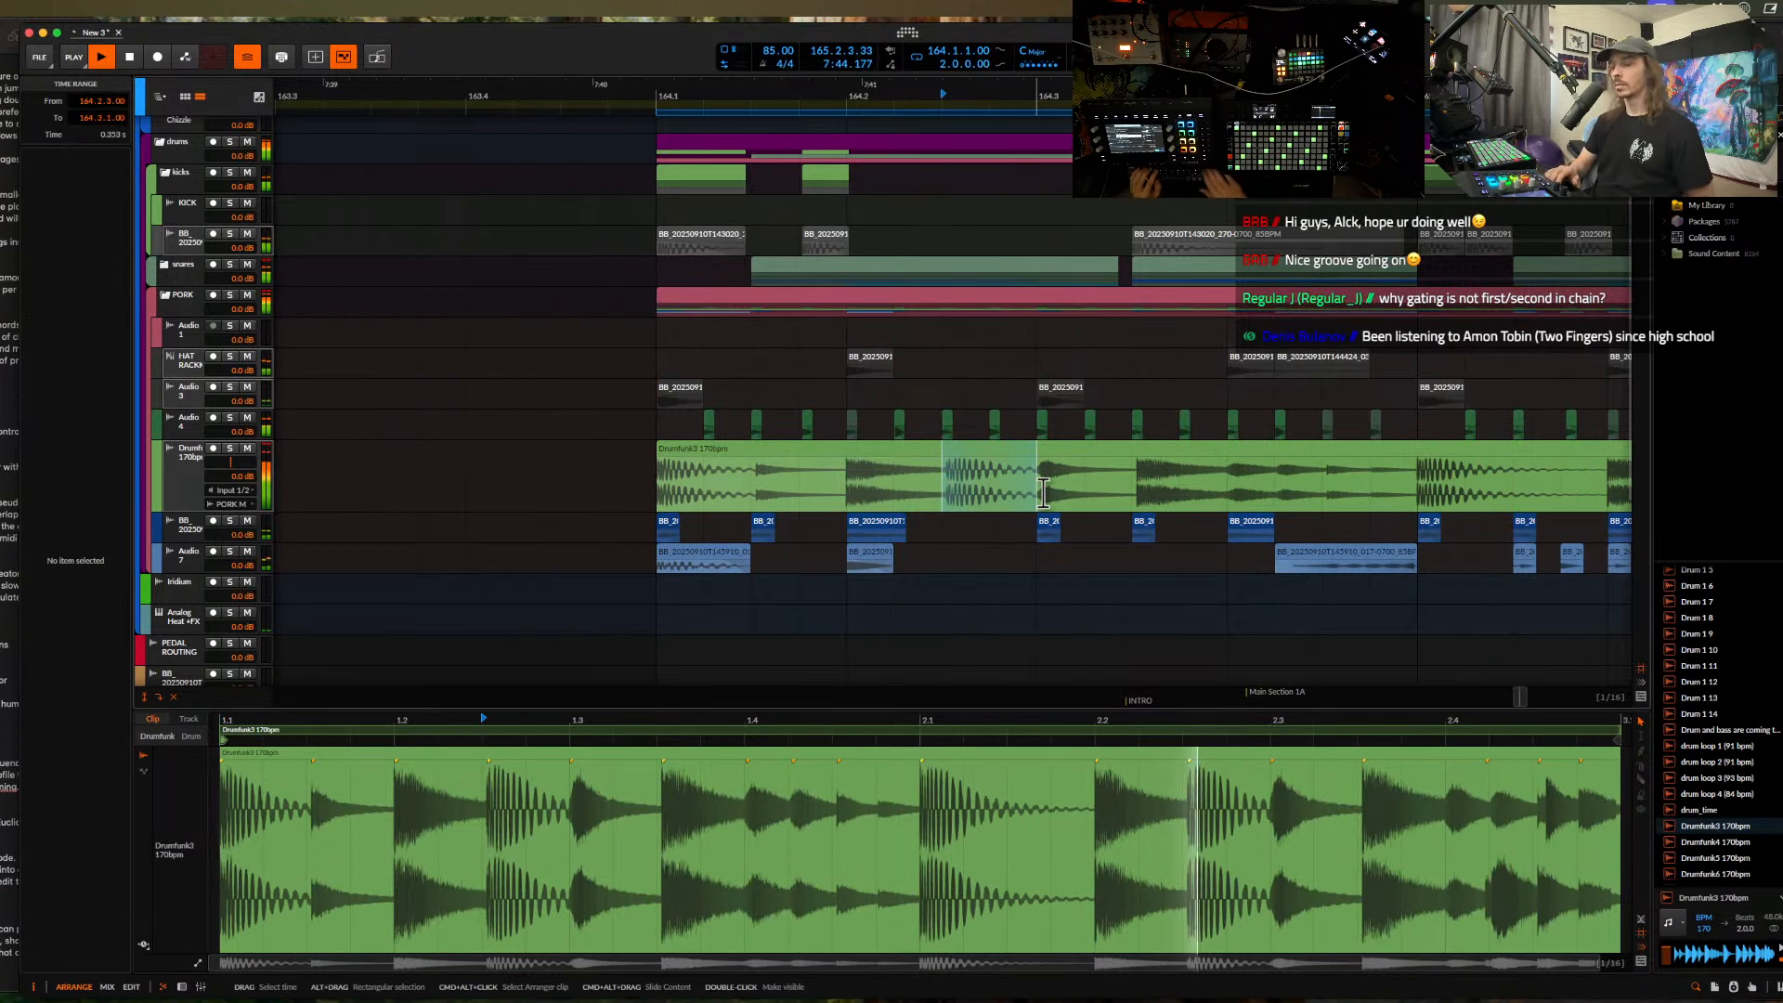
pyautogui.moveTo(954, 496); pyautogui.dragTo(1037, 497)
pyautogui.press('Delete')
# - Solo the Drumfunk3 170bpm track, insert Pro-Q 4 and add a 24 dB/oct low cut at about 322 Hz
pyautogui.click(715, 452)
pyautogui.click(229, 447)
pyautogui.press('d')
pyautogui.click(315, 887)
pyautogui.click(557, 635)
pyautogui.click(764, 784)
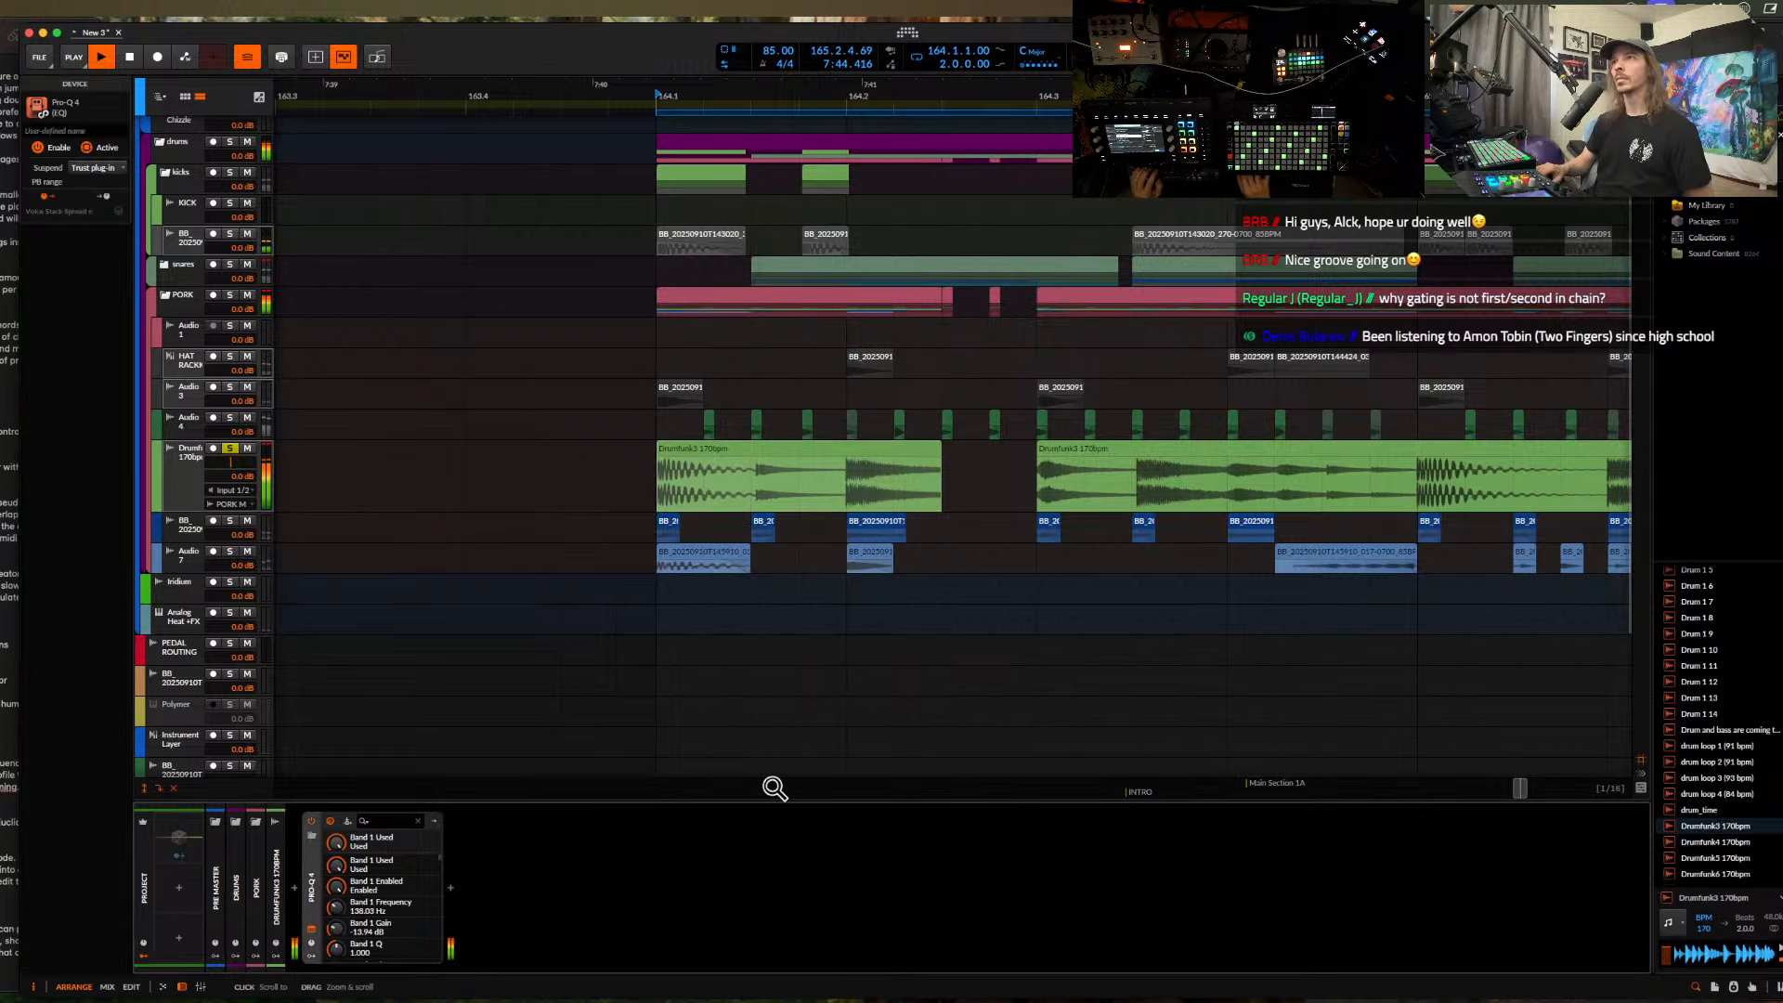
pyautogui.moveTo(284, 463); pyautogui.dragTo(850, 452)
pyautogui.click(267, 73)
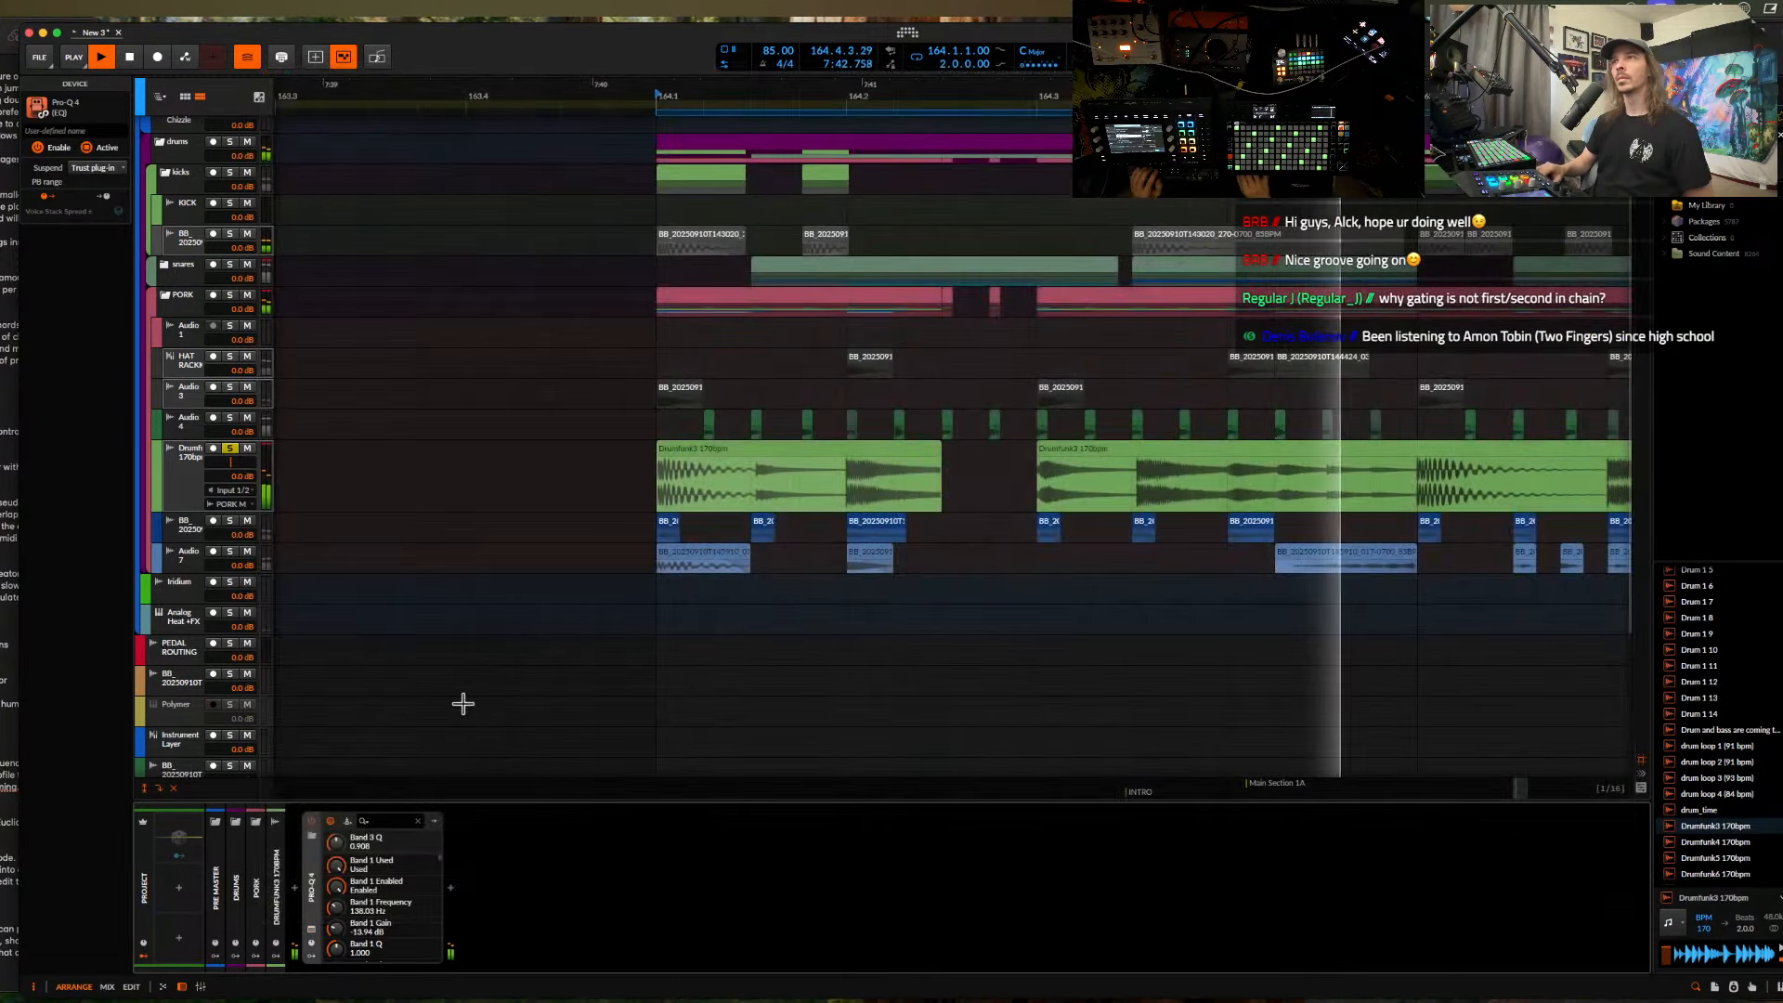
# - Add Extractor and Dist TUBE-CULTURE after Pro-Q 4 on the Drumfunk3 170bpm track
pyautogui.click(453, 886)
pyautogui.write('extr')
pyautogui.doubleClick(694, 576)
pyautogui.click(609, 888)
pyautogui.write('tube')
pyautogui.doubleClick(850, 576)
# - Insert the Over device after Dist TUBE-CULTURE, toggle its Make-up and set its main level to -6.9 dB
pyautogui.click(764, 889)
pyautogui.write('over')
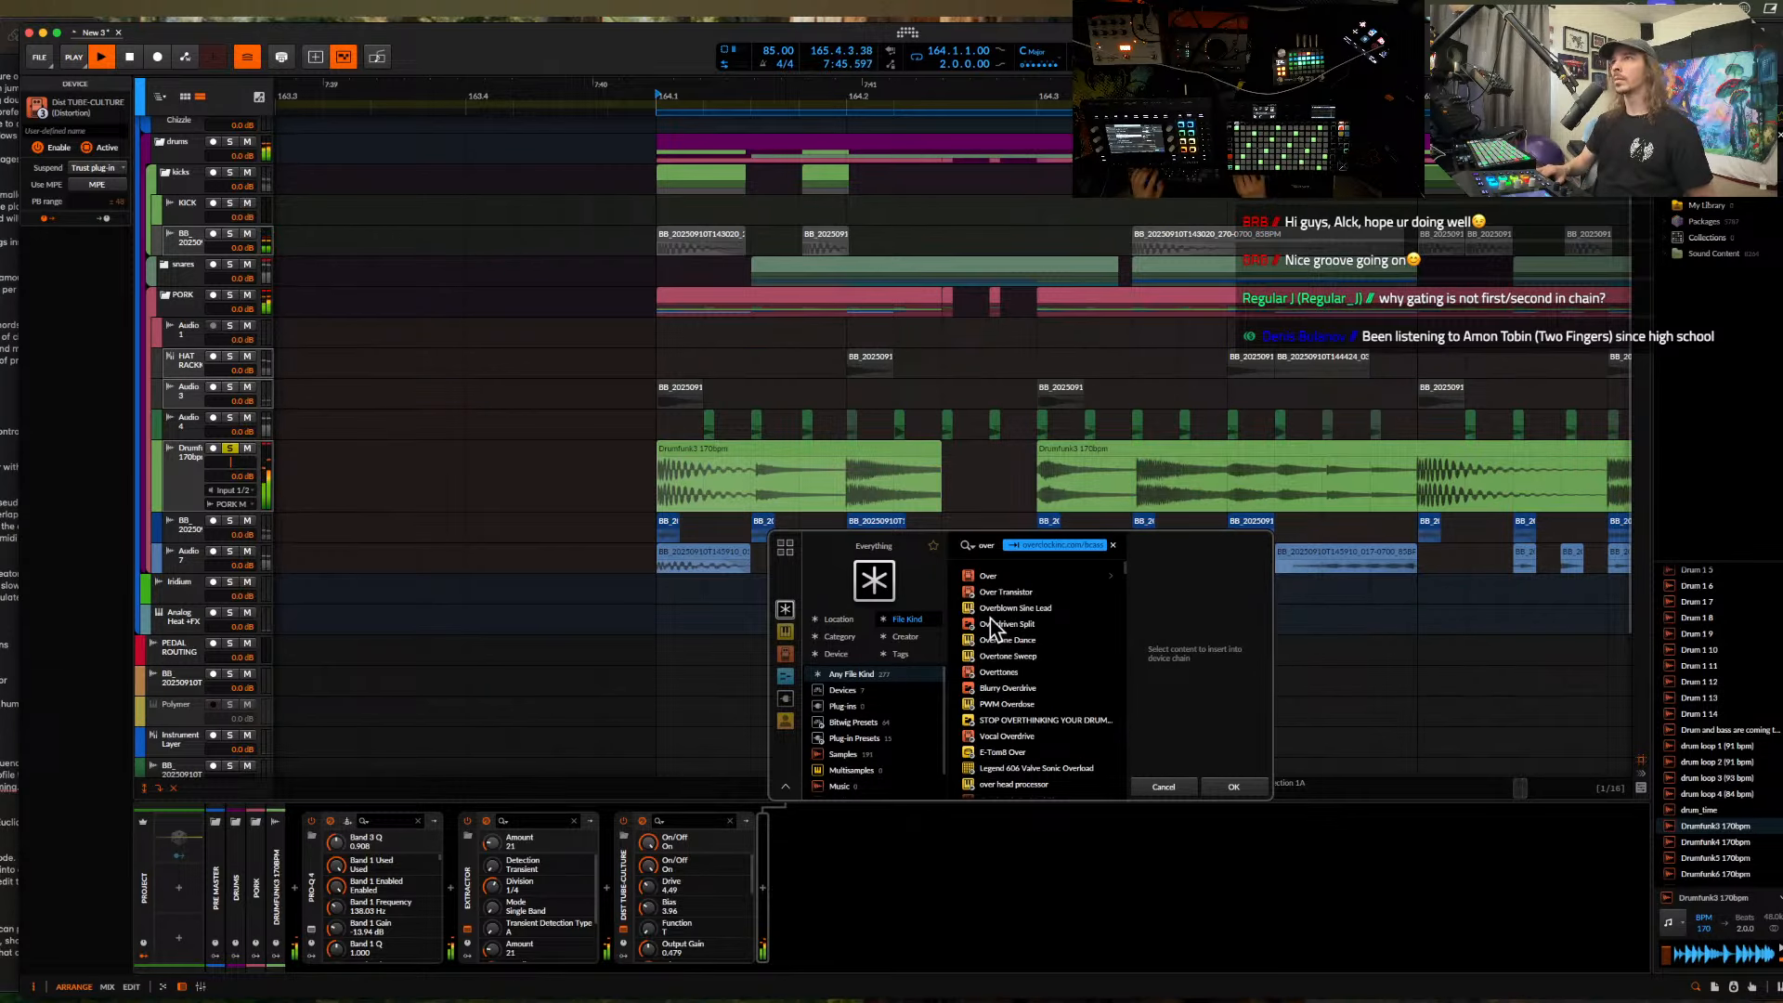
pyautogui.click(987, 577)
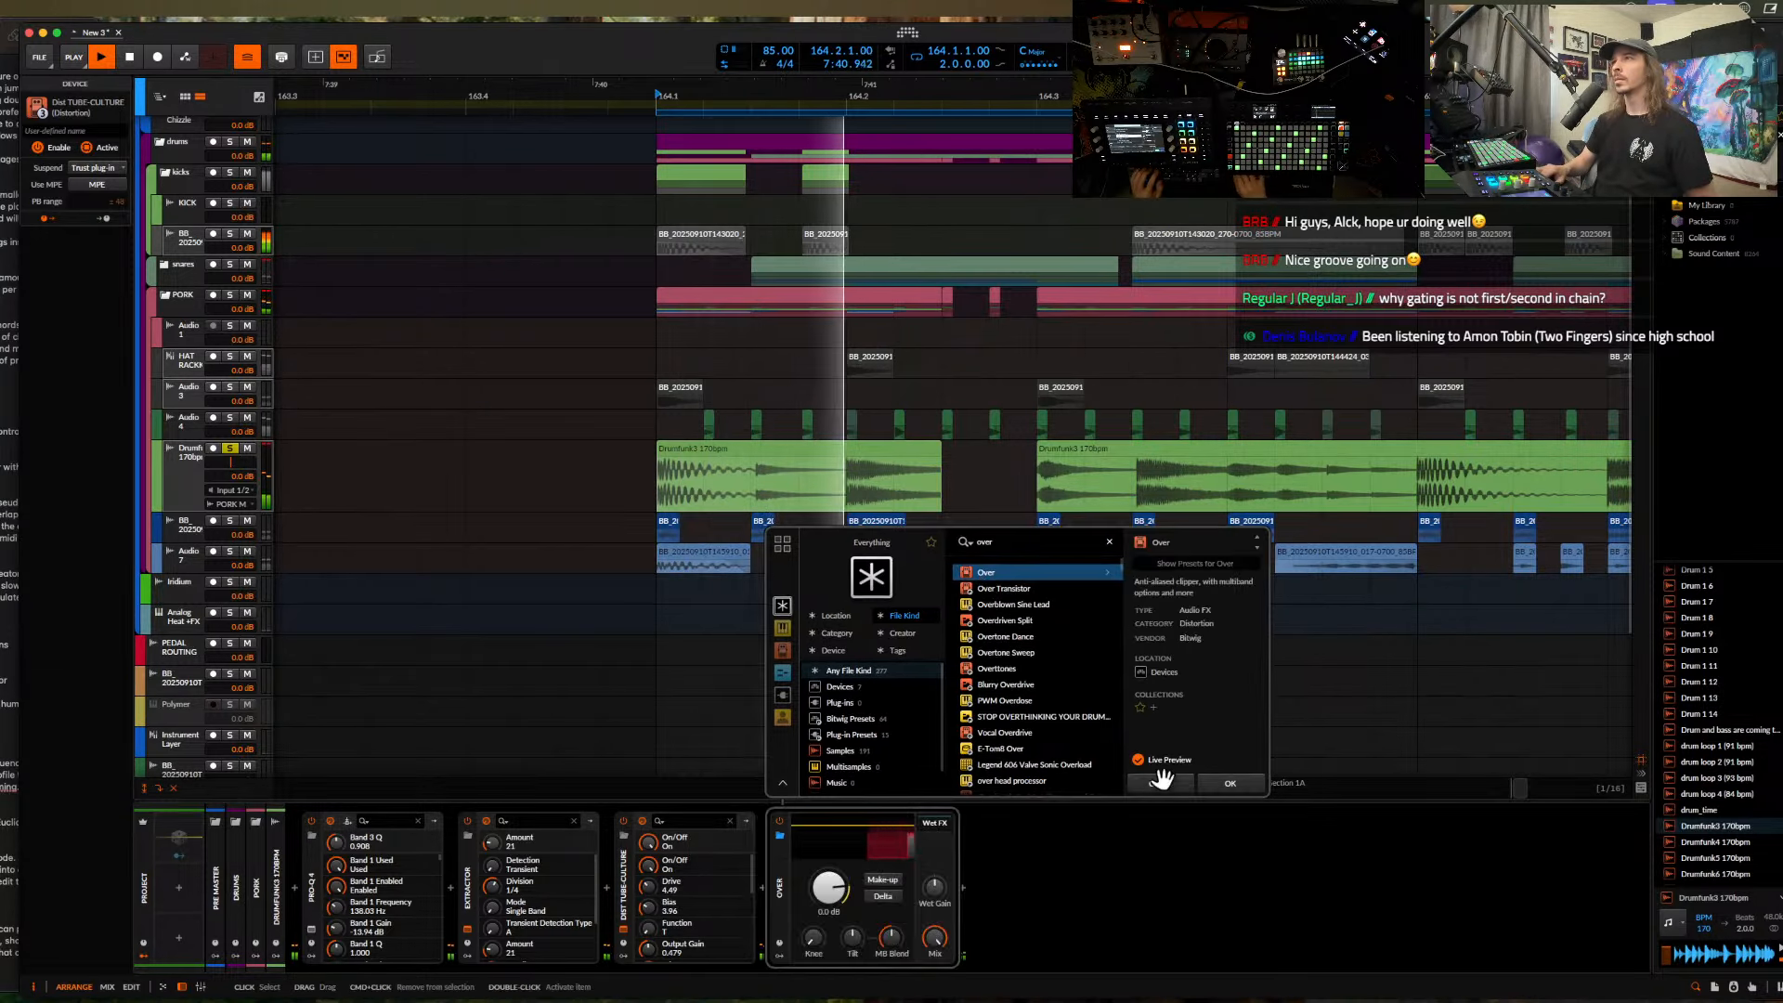
pyautogui.click(1232, 786)
pyautogui.click(885, 880)
pyautogui.moveTo(828, 889); pyautogui.dragTo(828, 928)
# - Move Pro-Q 4 between Dist TUBE-CULTURE and Over, dip 1427 Hz by about 10 dB, and close the plug-in windows
pyautogui.moveTo(311, 886); pyautogui.dragTo(763, 888)
pyautogui.click(623, 928)
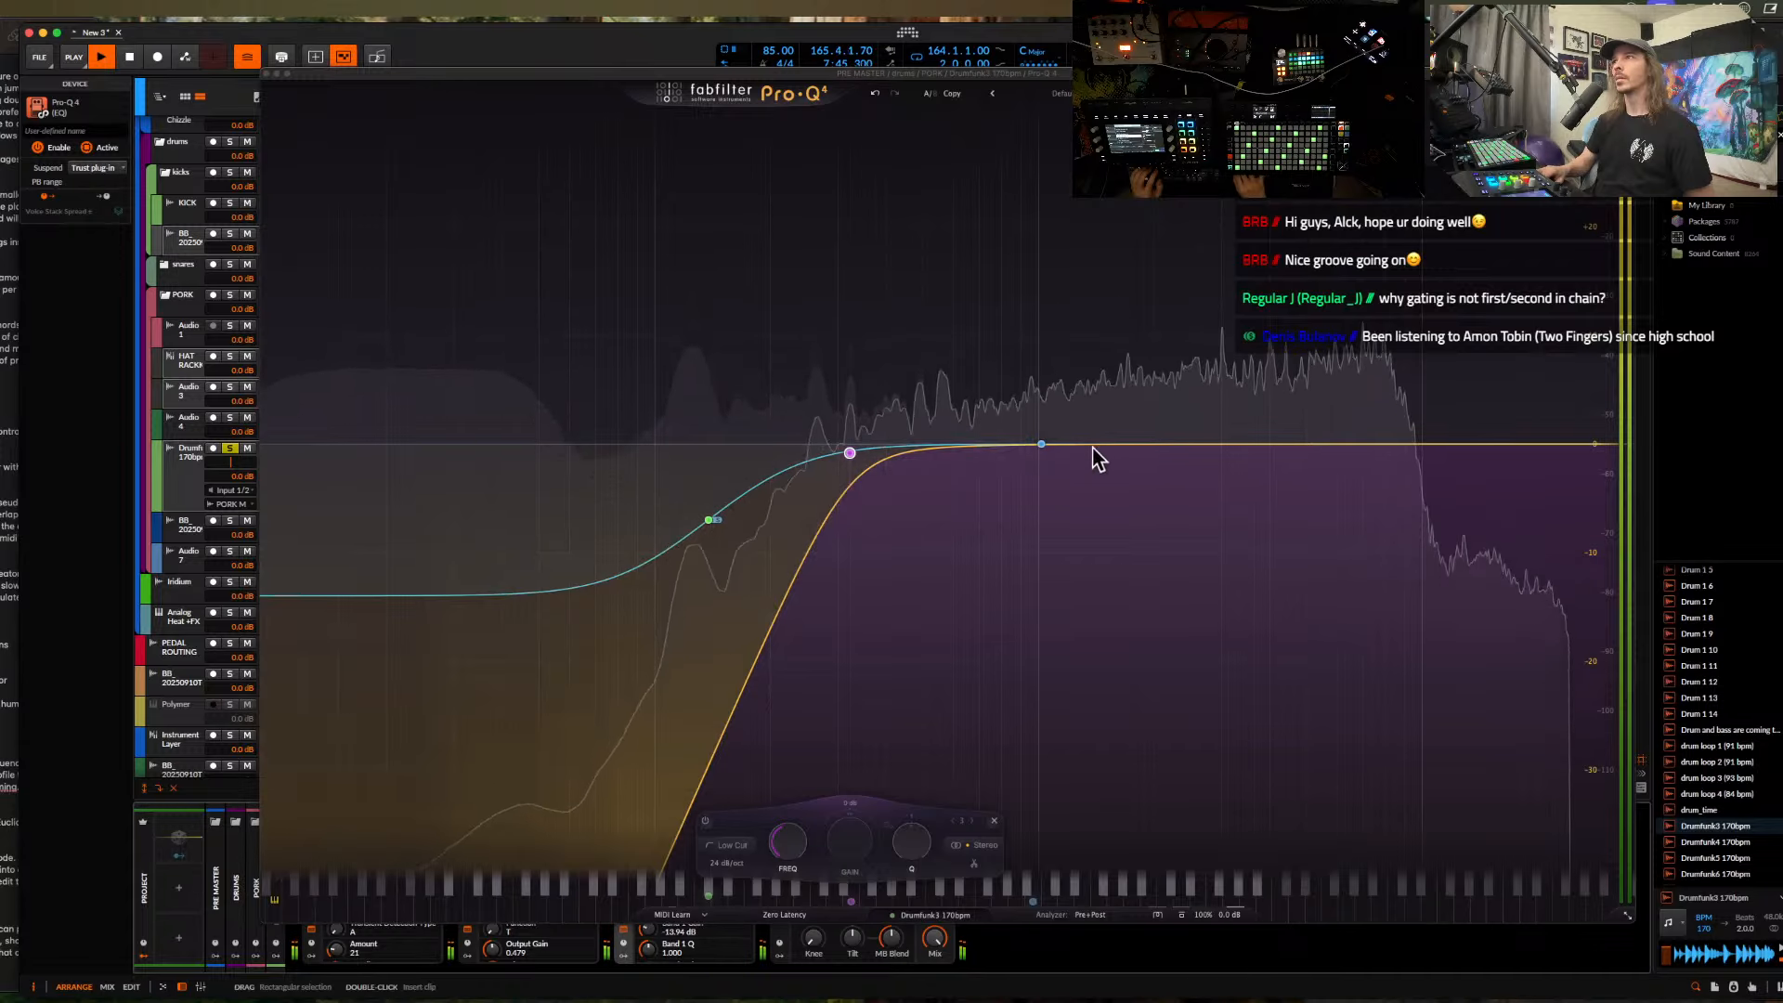
pyautogui.moveTo(1040, 447); pyautogui.dragTo(1097, 550)
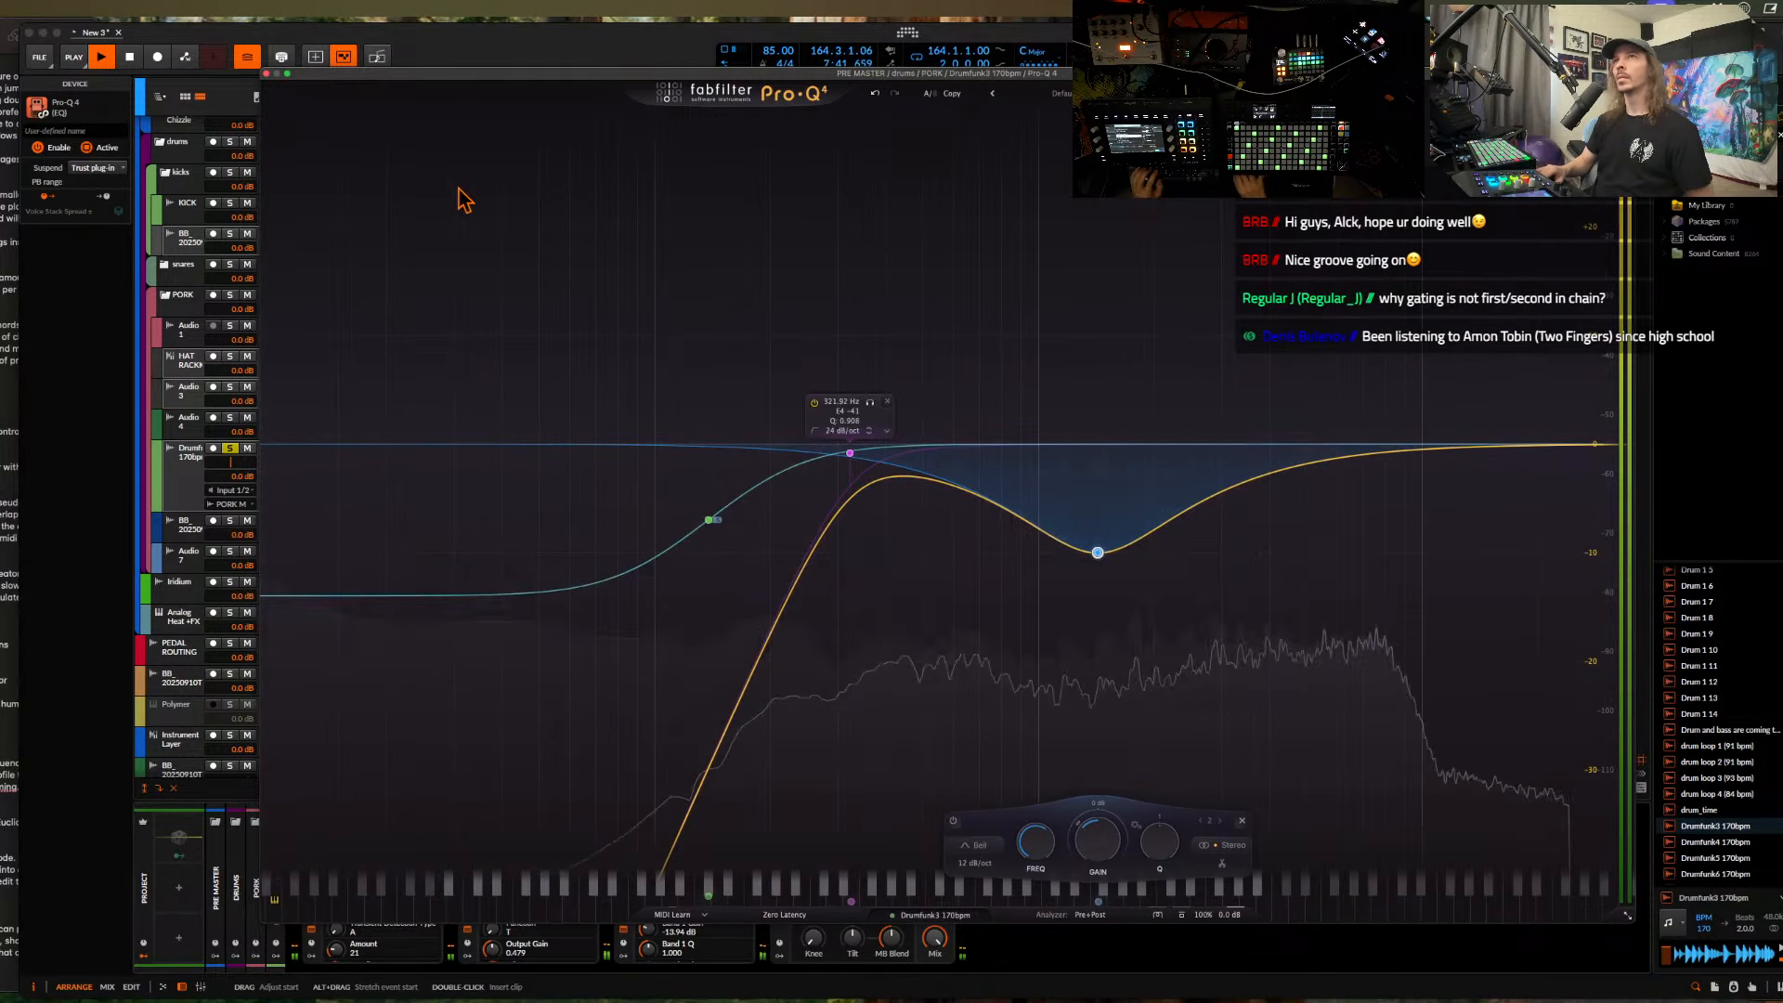
pyautogui.click(266, 74)
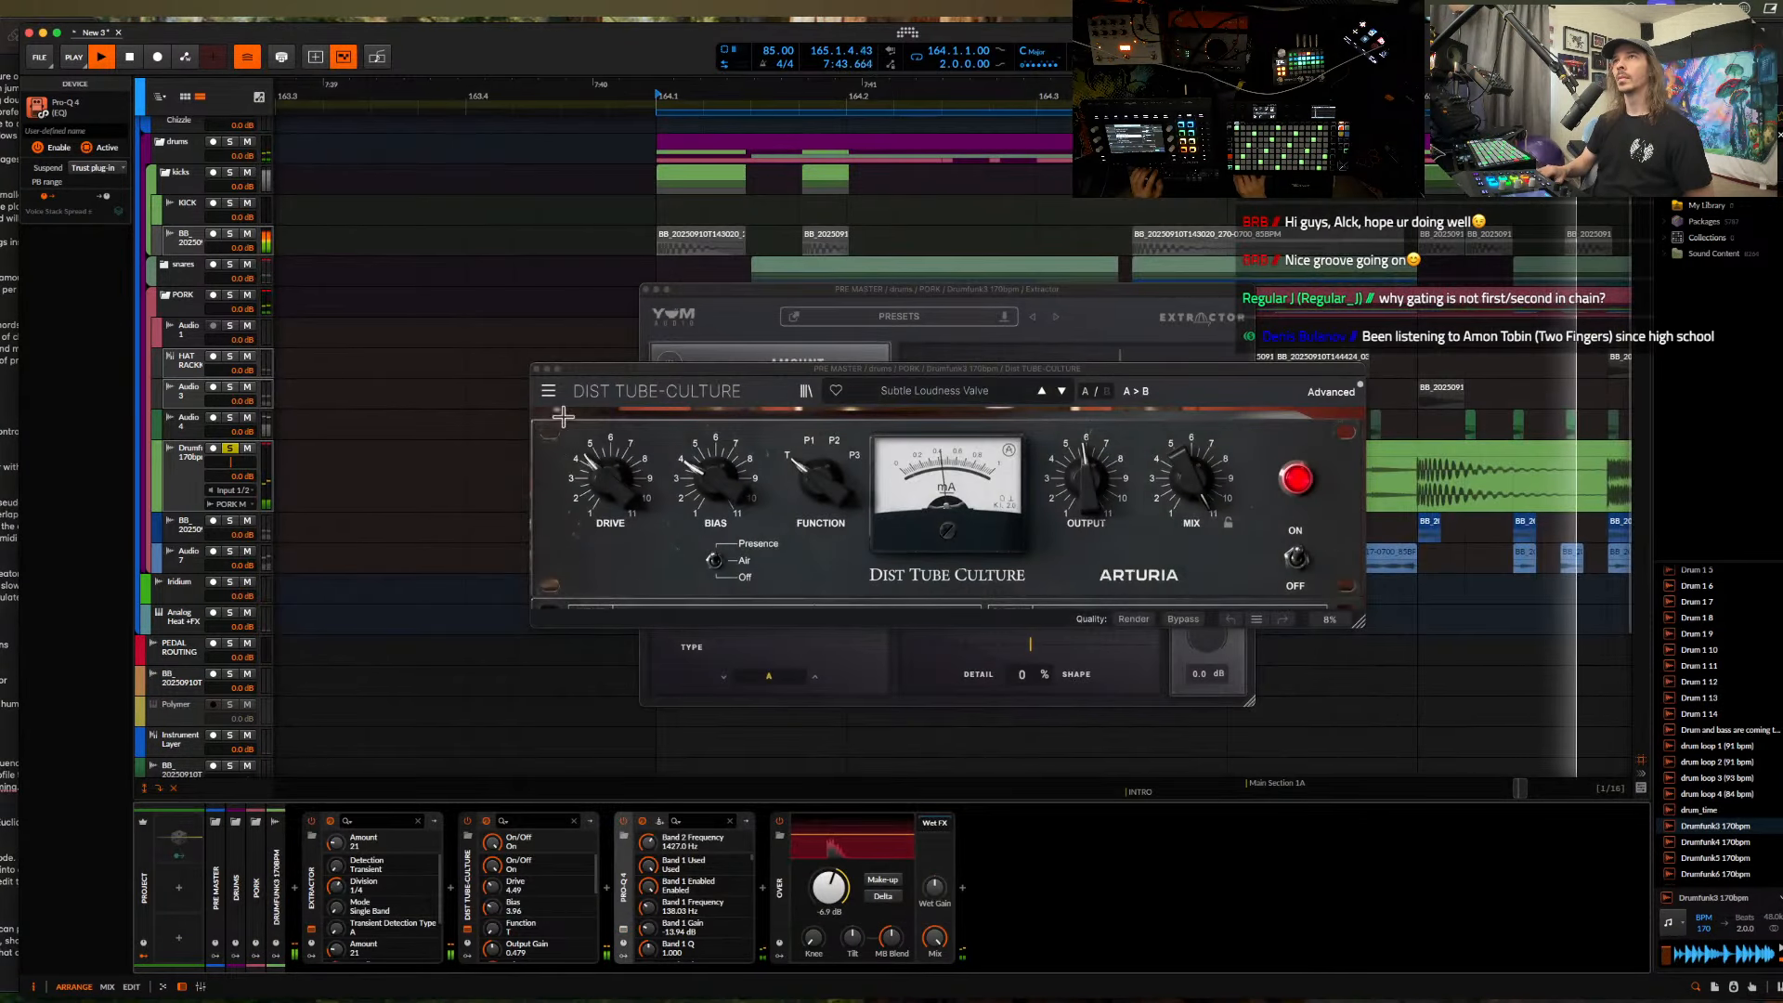
pyautogui.click(537, 371)
pyautogui.click(646, 289)
# - Select a 0.0.1.00 slice of the Drumfunk3 170bpm clip at 164.4.1.00 and duplicate it three times
pyautogui.scroll(3, 1337, 483)
pyautogui.moveTo(750, 496); pyautogui.dragTo(826, 497)
pyautogui.press('super+d')
pyautogui.press('super+d')
pyautogui.press('super+d')
# - Give the repeated Drumfunk3 170bpm slices a 0.0.0.57 fade-out and shorten them to 0.0.0.72
pyautogui.moveTo(1049, 474); pyautogui.dragTo(1005, 471)
pyautogui.scroll(-5, 1004, 472)
pyautogui.scroll(-1, 1004, 472)
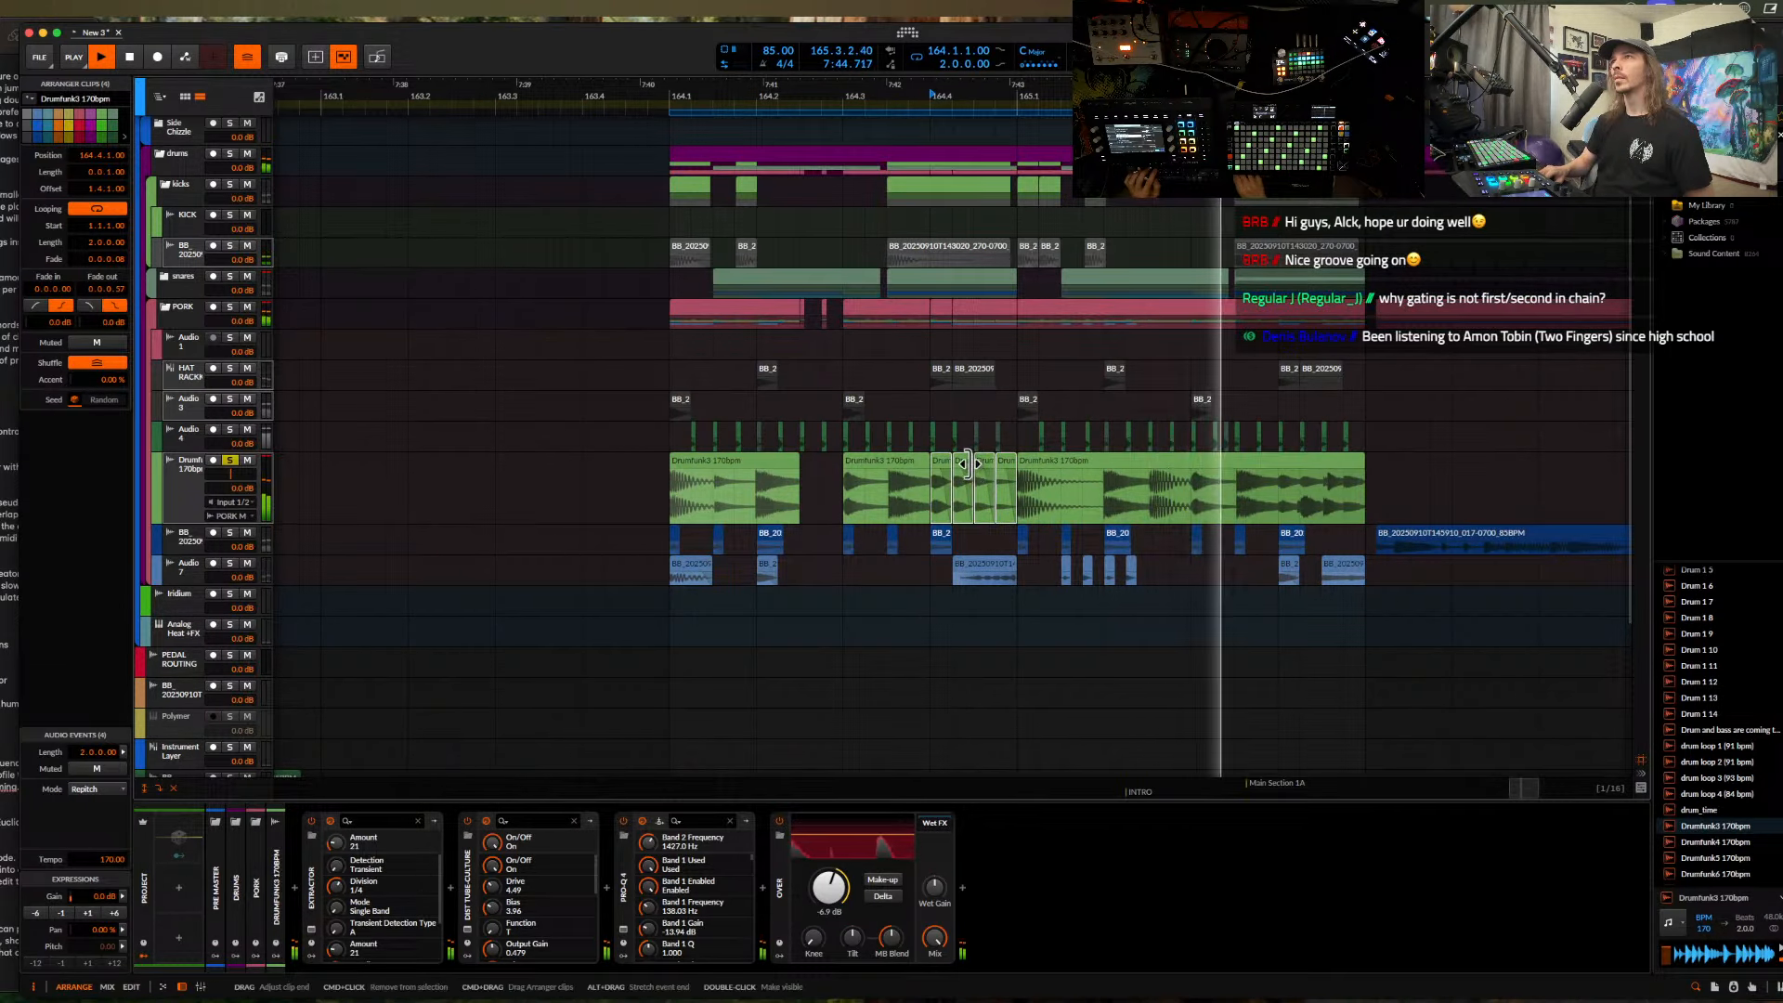
pyautogui.scroll(4, 977, 465)
pyautogui.moveTo(976, 464); pyautogui.dragTo(954, 466)
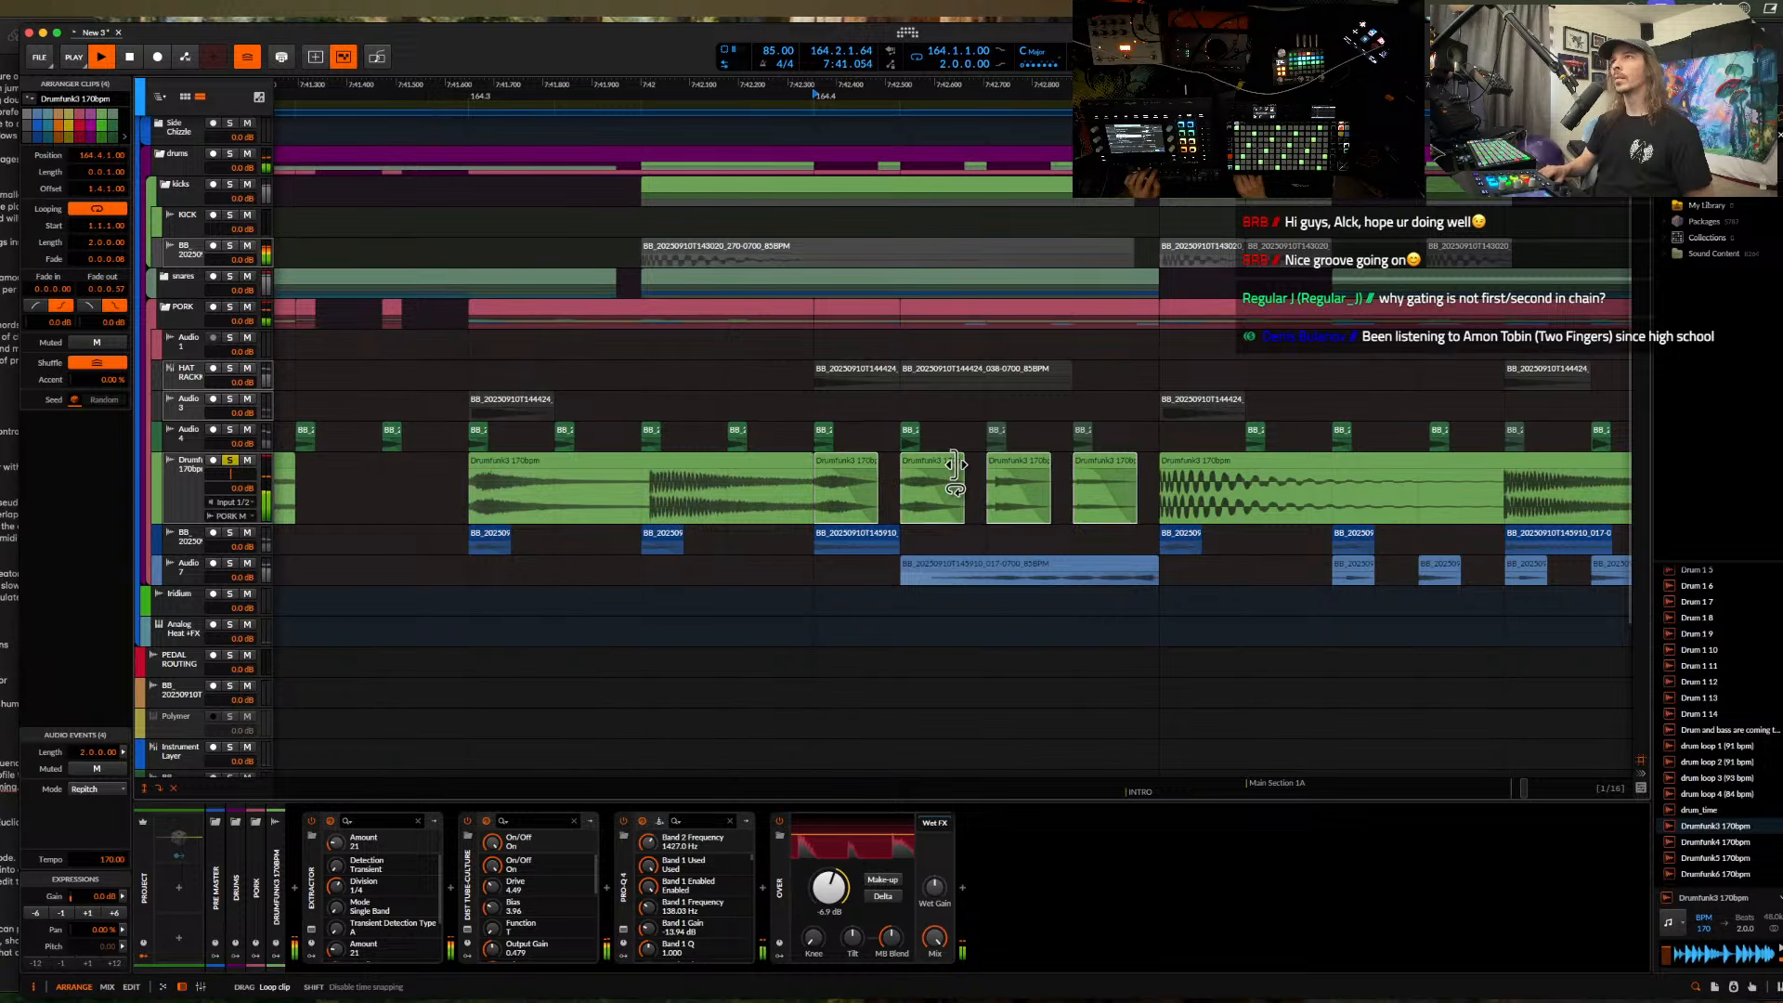
pyautogui.scroll(3, 1004, 459)
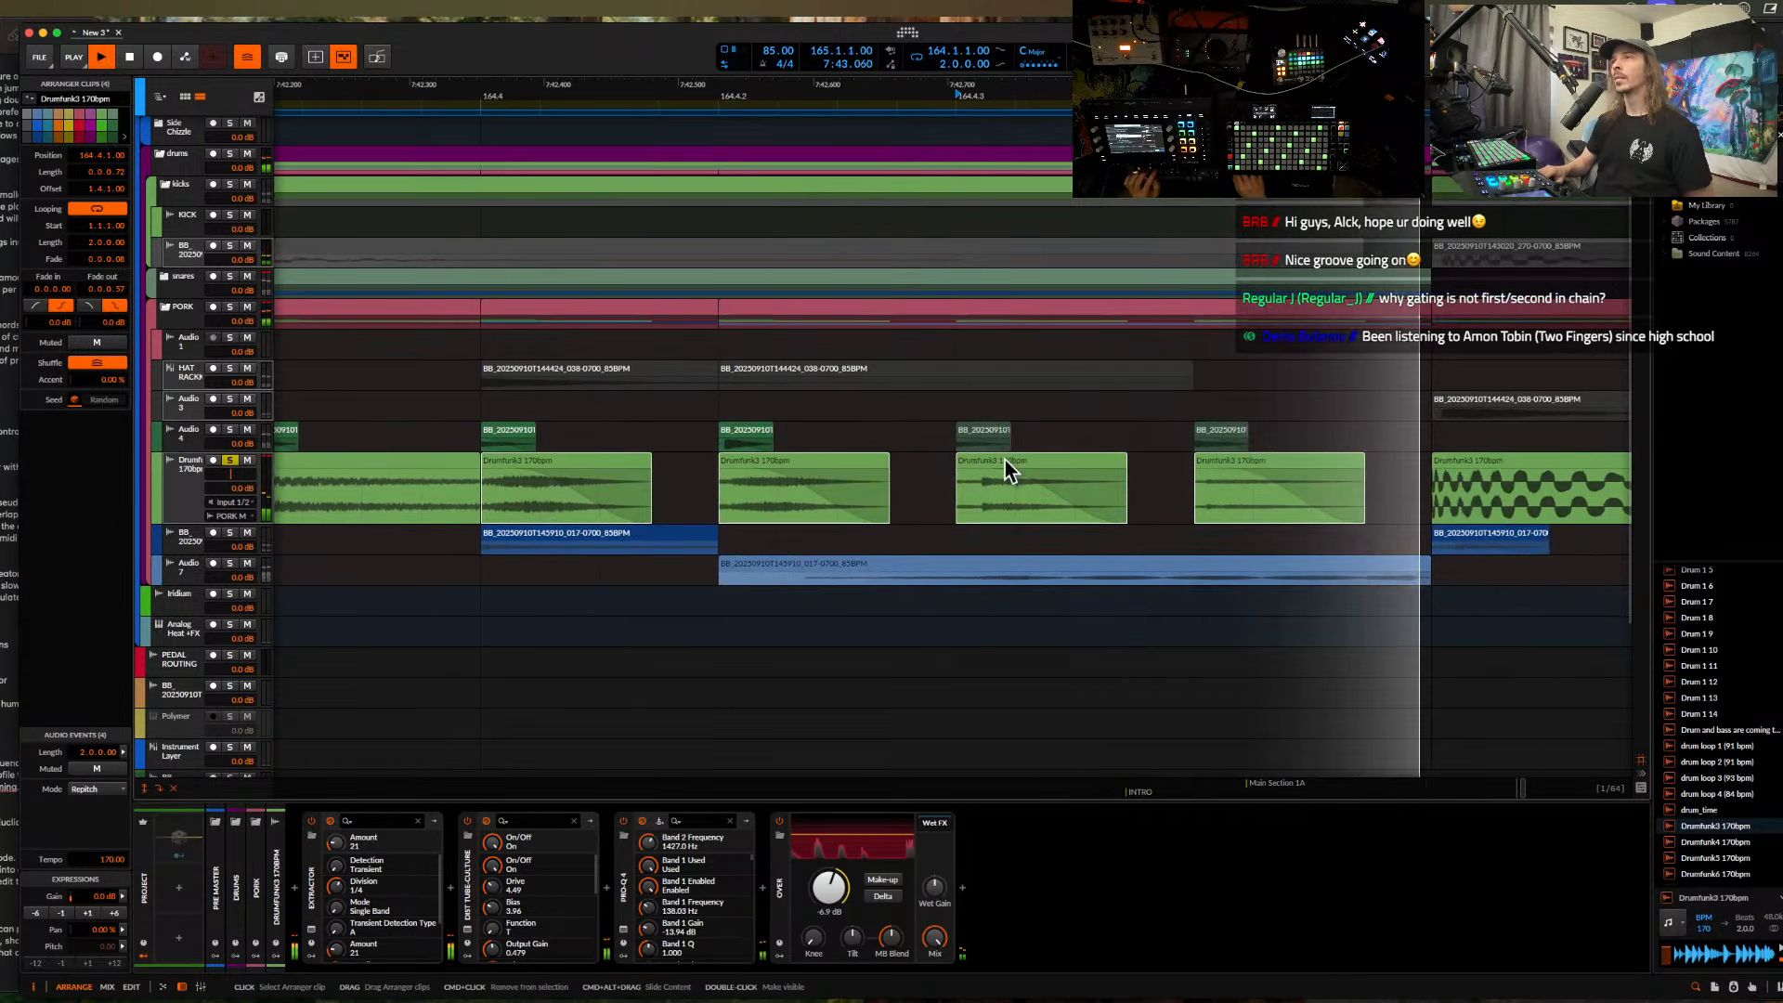
# - Slide the audio content inside the Drumfunk3 170bpm slice at 164.4.3.00
pyautogui.click(939, 524)
pyautogui.click(980, 498)
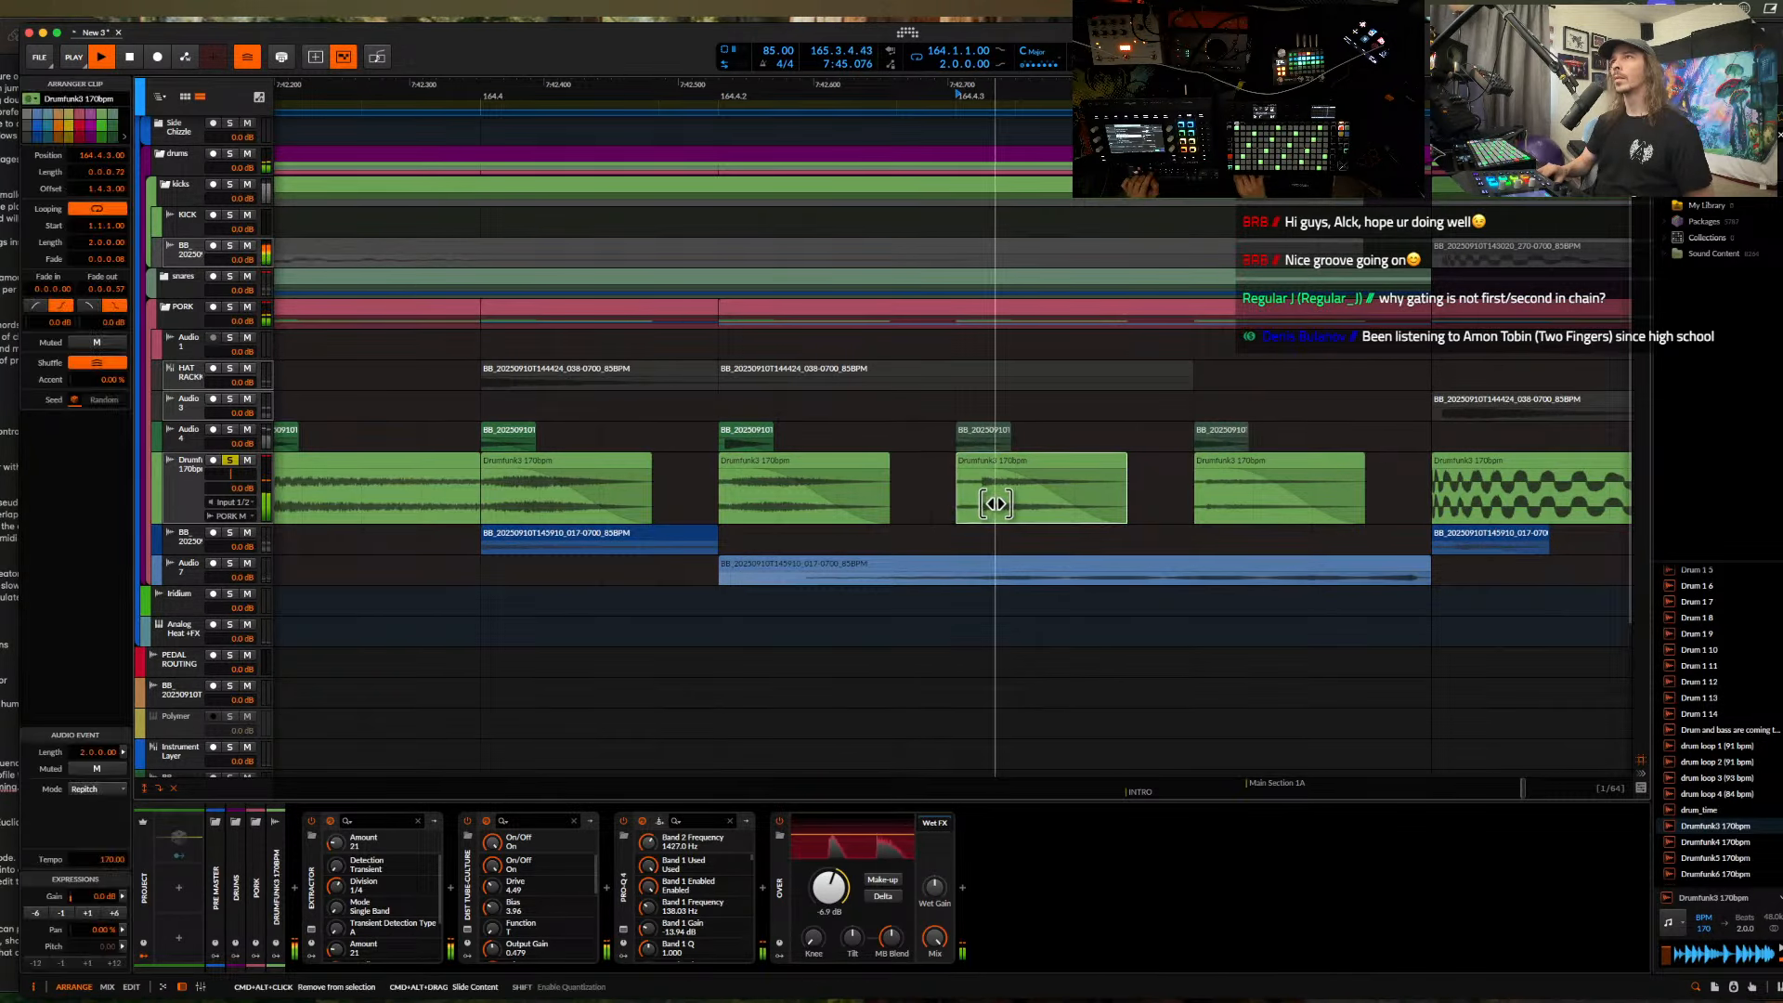
# - Add a Time Shift device after Over on the Drumfunk3 170bpm track and set it to 14.6 ms
pyautogui.scroll(-5, 1207, 497)
pyautogui.click(961, 896)
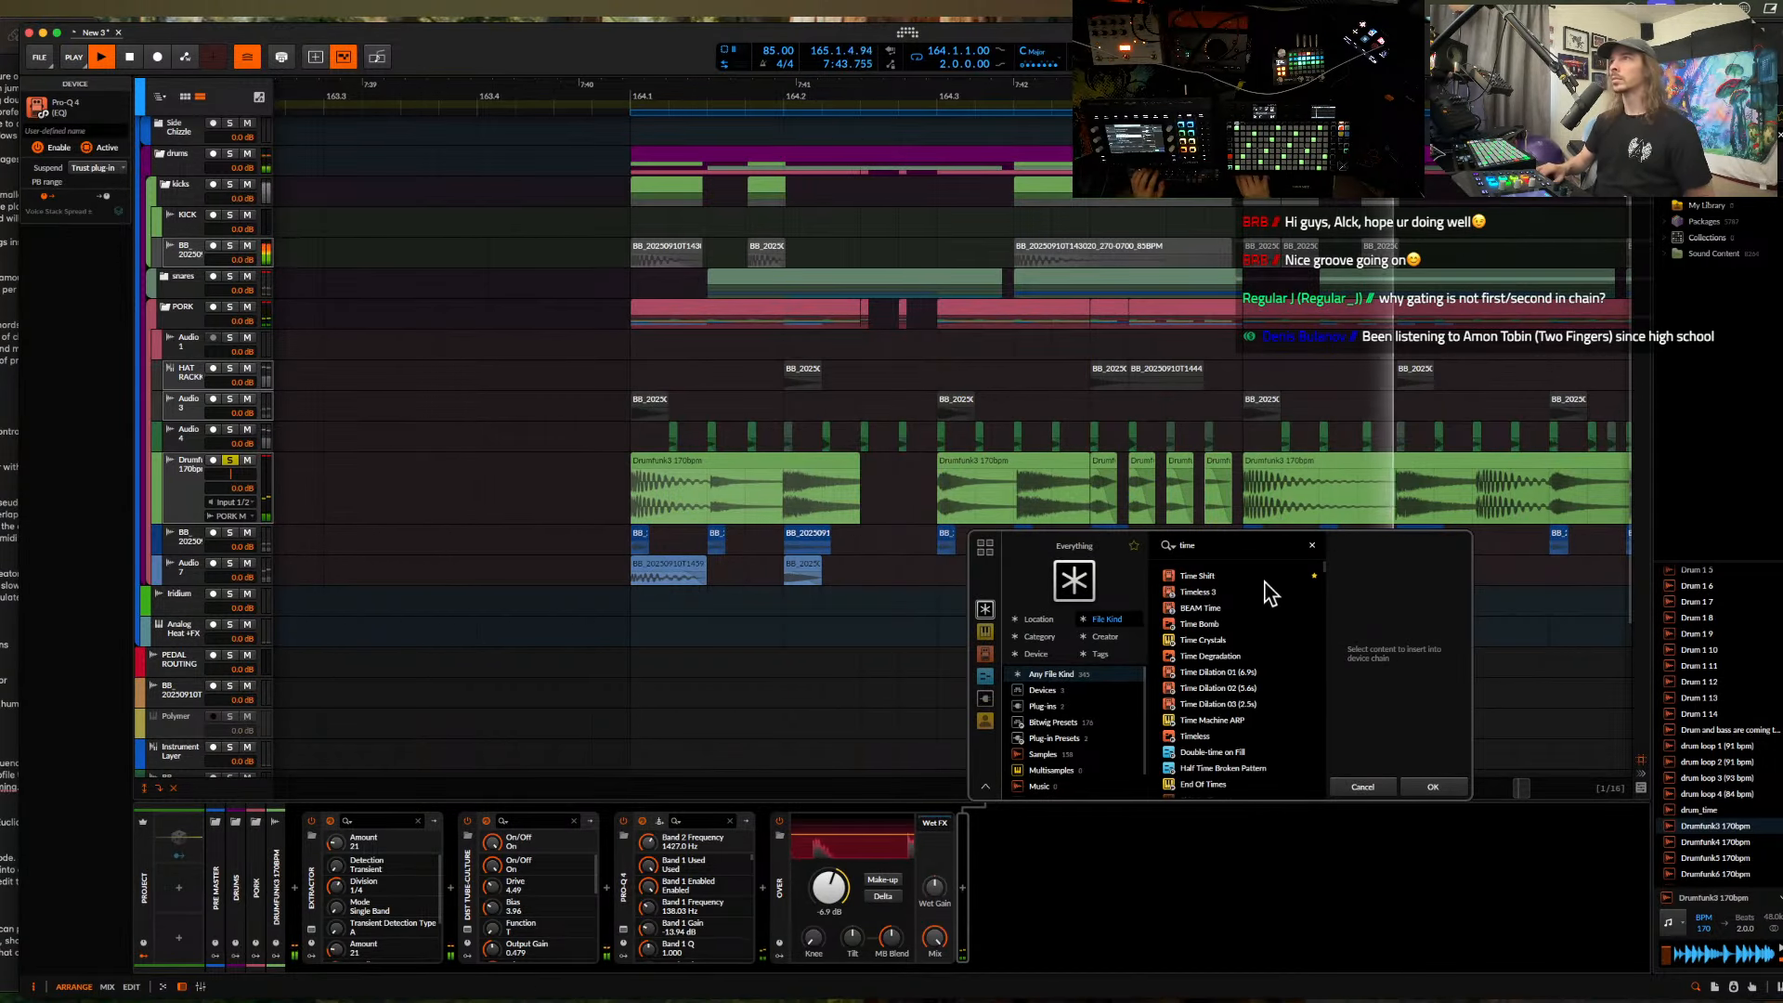
pyautogui.write('time')
pyautogui.click(1433, 780)
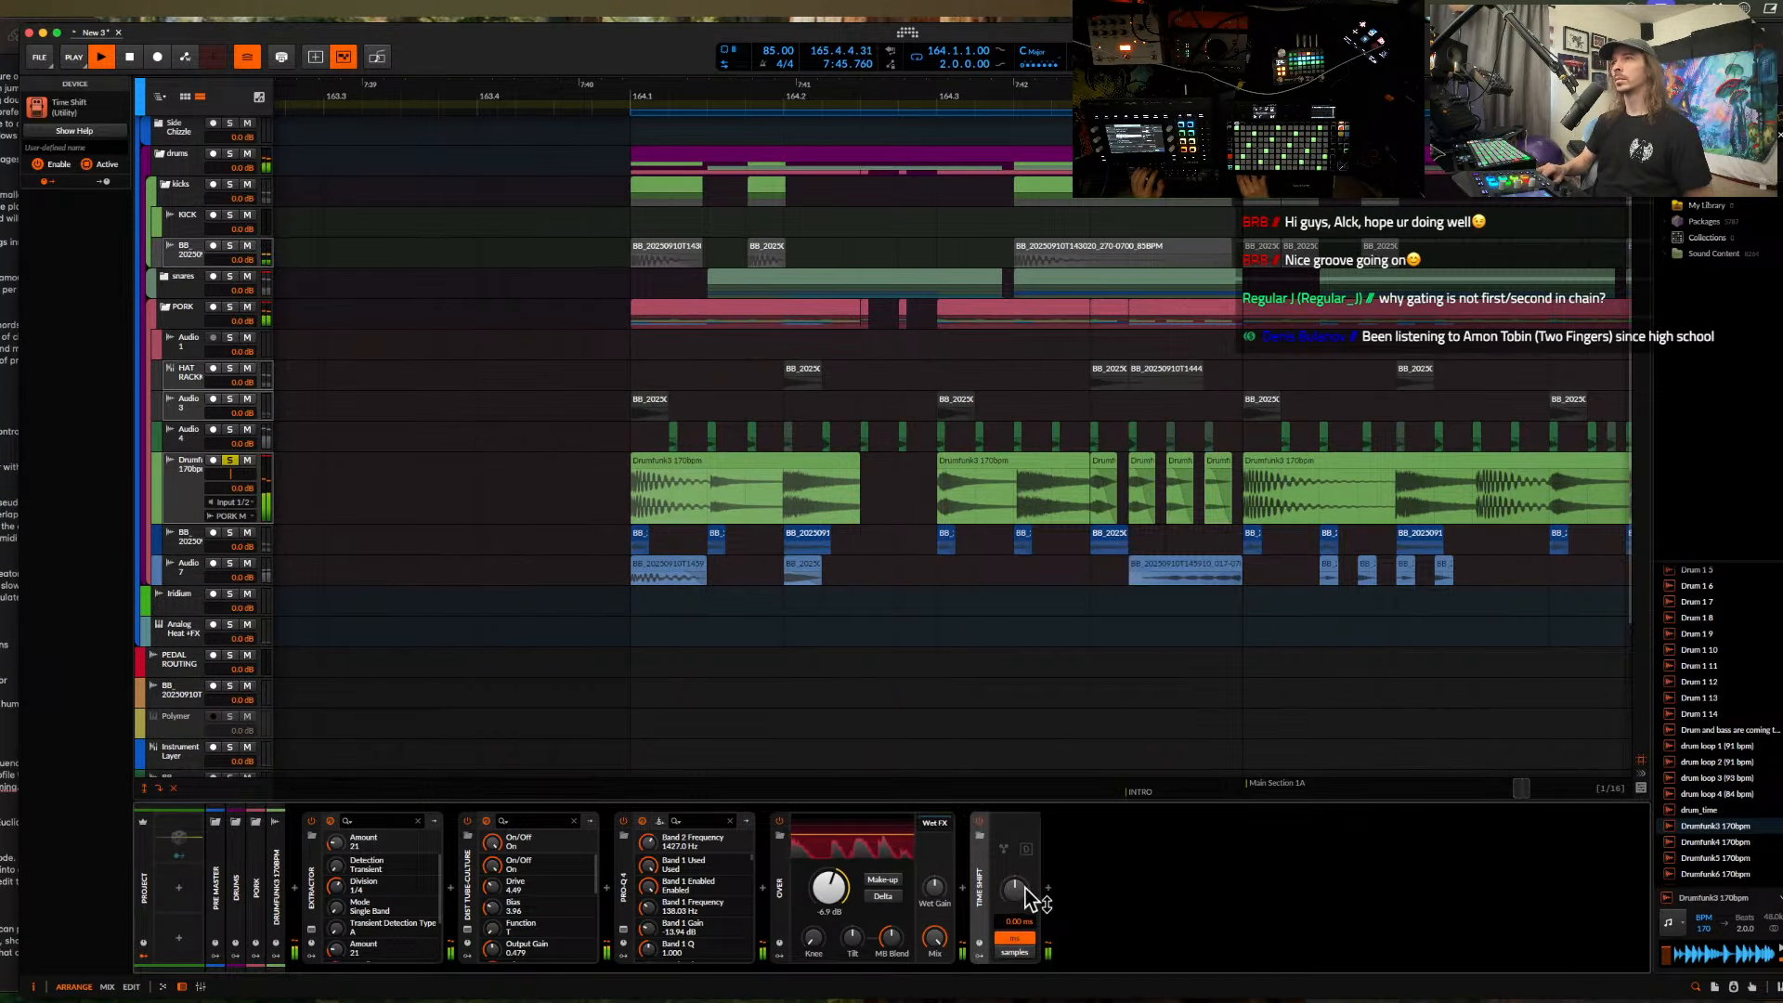
pyautogui.click(230, 460)
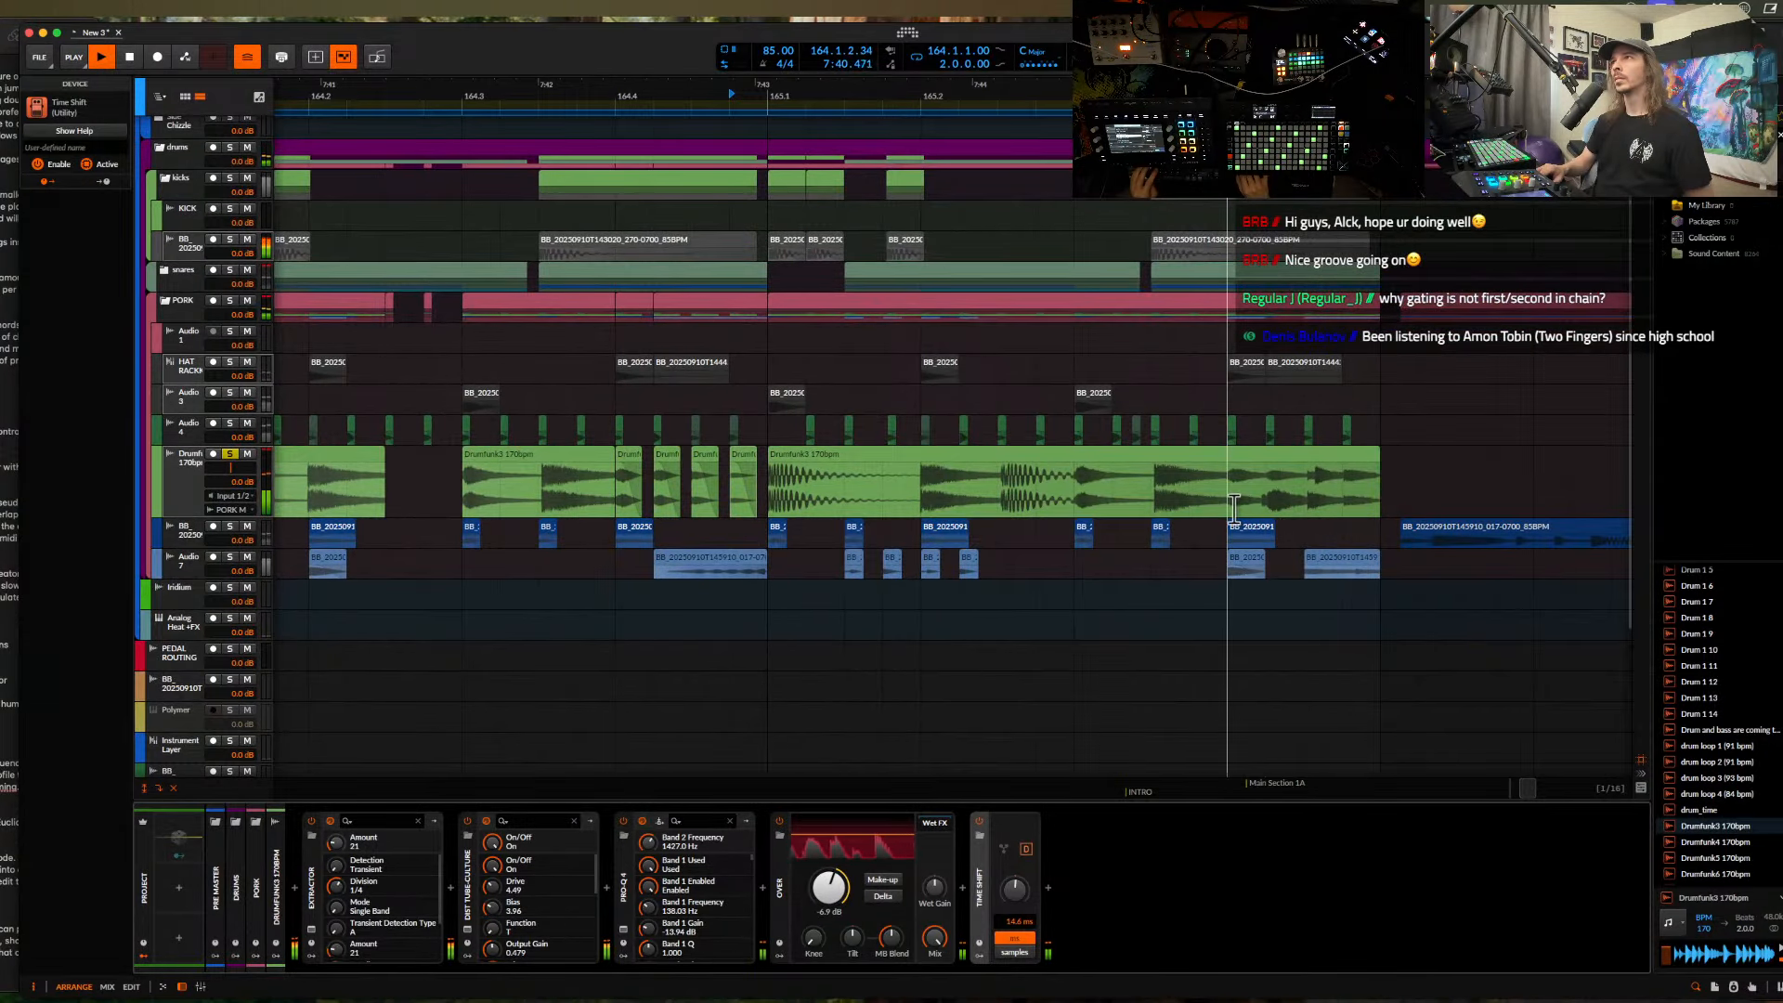
# - Copy the chopped Drumfunk3 170bpm slices from 164.4.1.00 to 165.1.1.00, paste them at 165.4.1.00, and unsolo the track
pyautogui.click(625, 499)
pyautogui.moveTo(625, 498); pyautogui.dragTo(767, 499)
pyautogui.press('super+c')
pyautogui.click(1230, 499)
pyautogui.press('super+v')
pyautogui.scroll(-5, 751, 486)
pyautogui.click(230, 454)
pyautogui.click(751, 487)
pyautogui.scroll(-2, 751, 487)
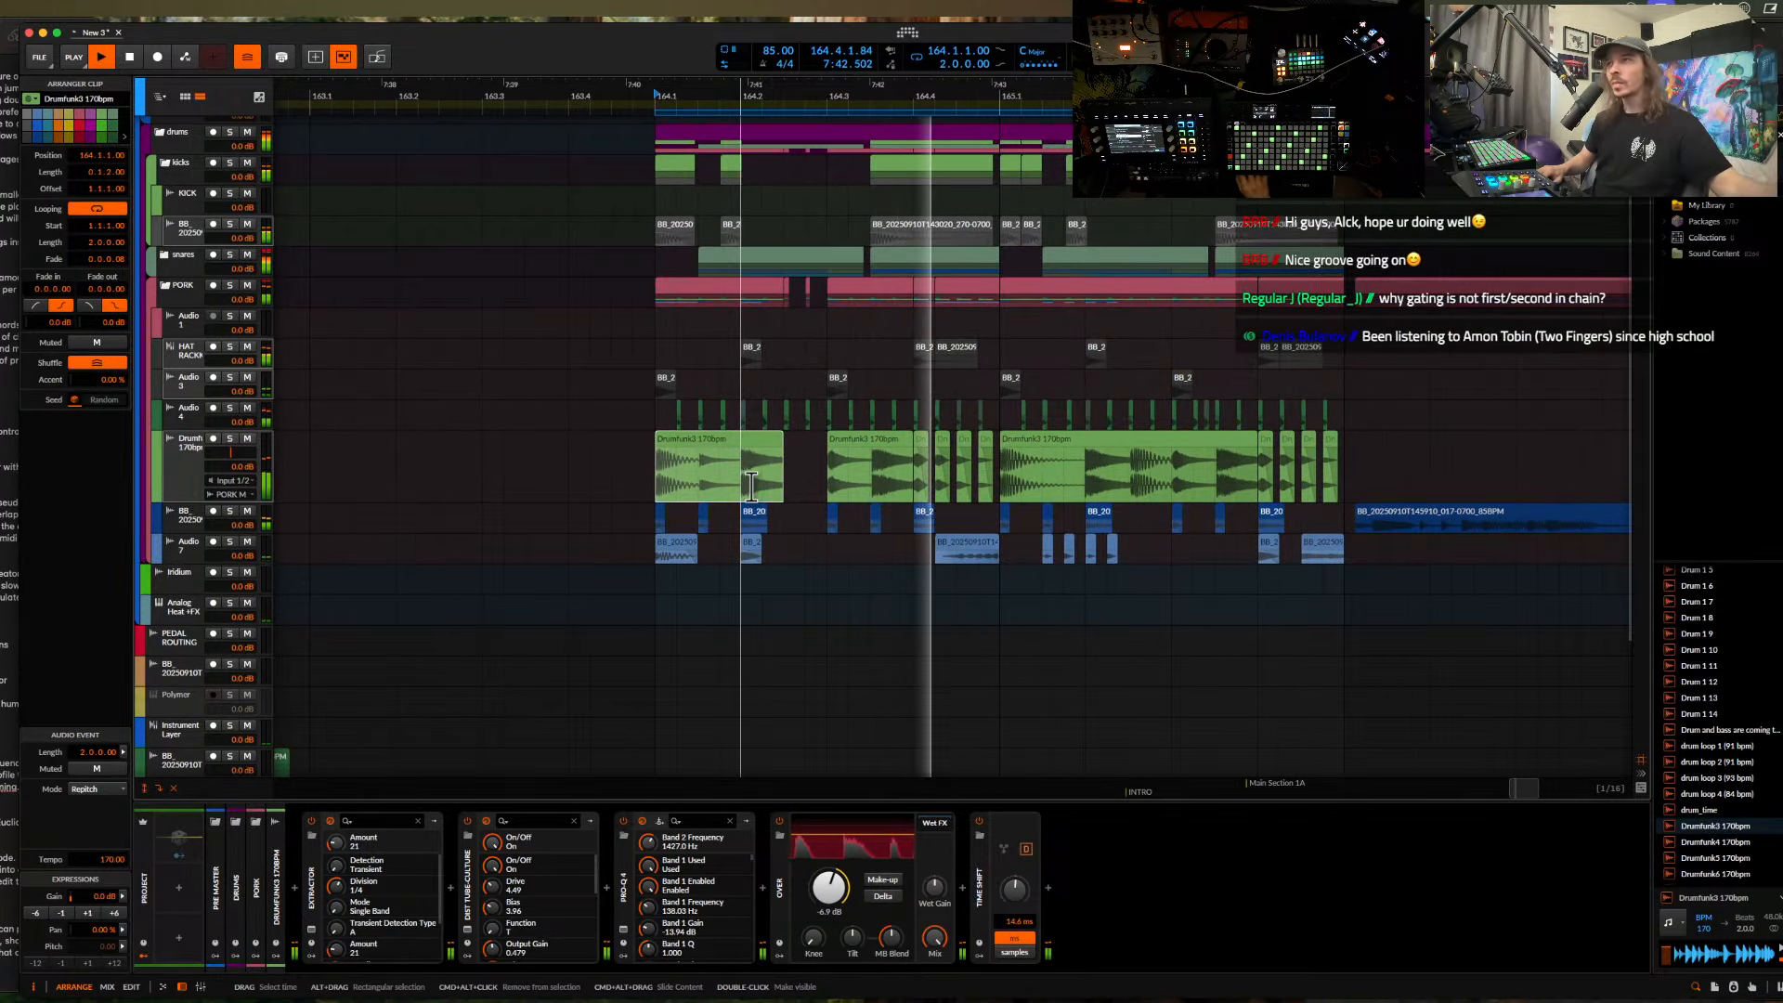
pyautogui.scroll(-2, 751, 486)
pyautogui.scroll(4, 897, 417)
pyautogui.scroll(-3, 907, 390)
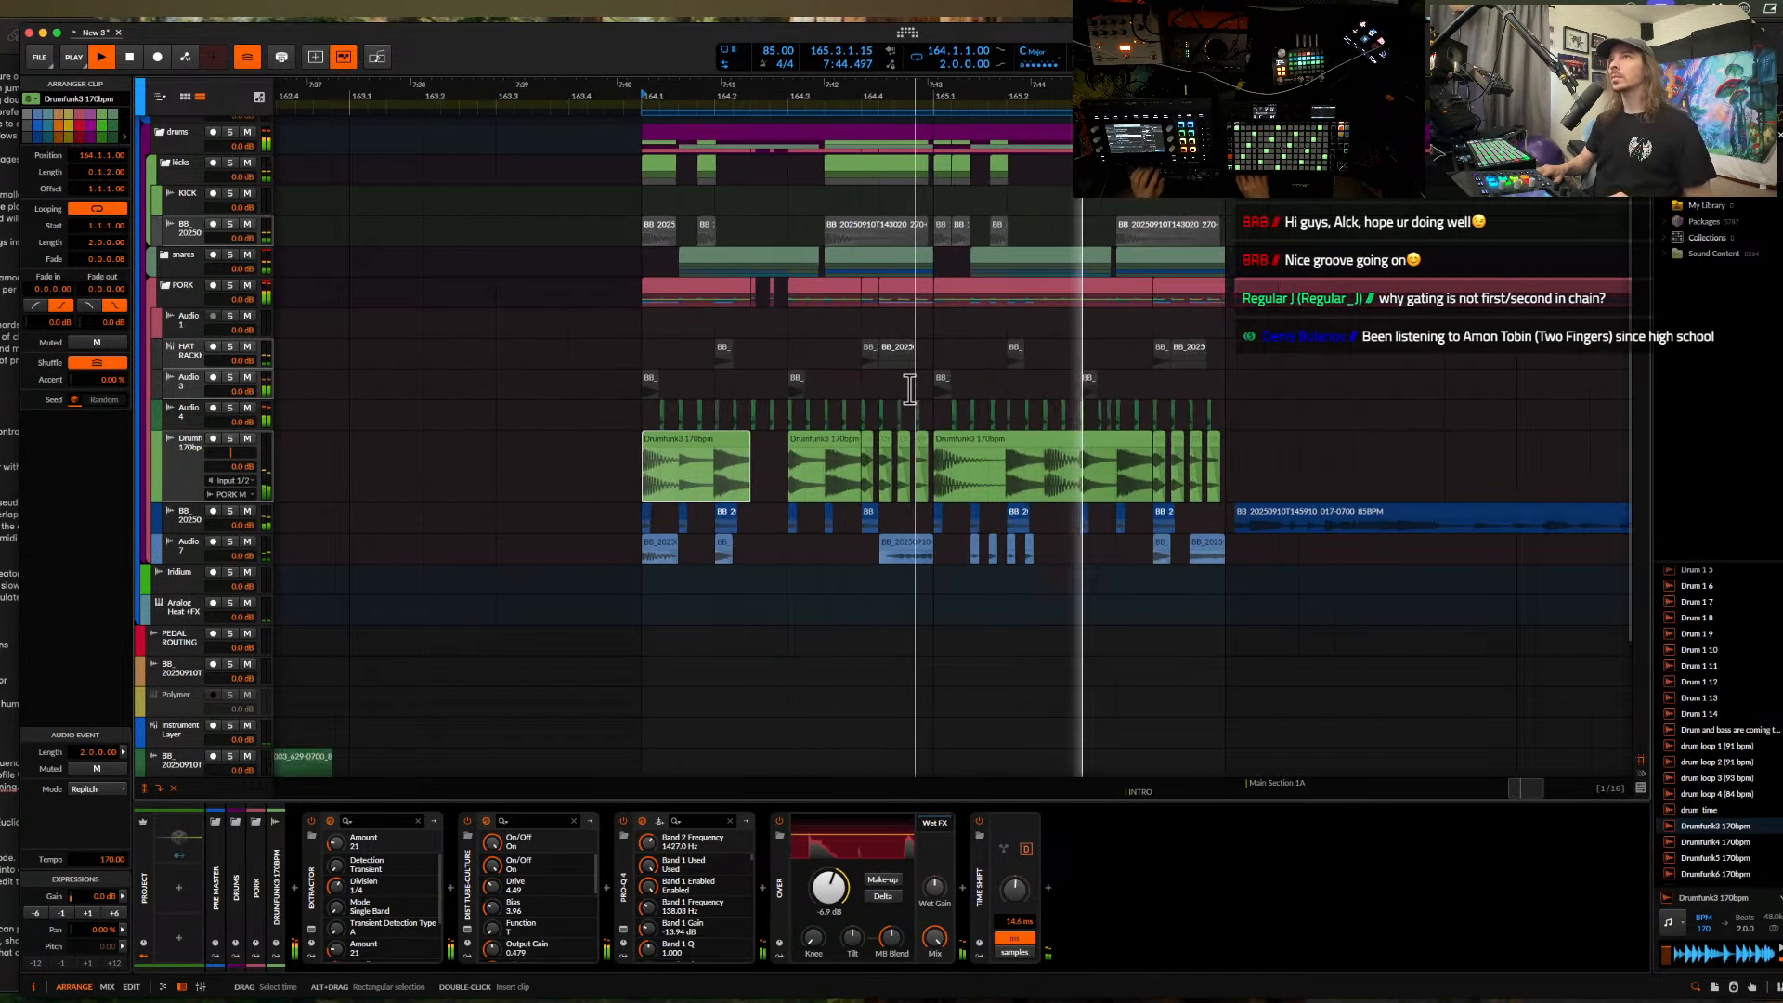
# - Move the orange 85BPM recording below PEDAL ROUTING to 163.4.1.00 and split it at 164.1.1.00
pyautogui.hscroll(-3, 613, 359)
pyautogui.scroll(-3, 613, 360)
pyautogui.scroll(-3, 612, 360)
pyautogui.scroll(-6, 612, 359)
pyautogui.scroll(-3, 612, 359)
pyautogui.moveTo(612, 472); pyautogui.dragTo(995, 473)
pyautogui.scroll(5, 994, 497)
pyautogui.scroll(2, 994, 496)
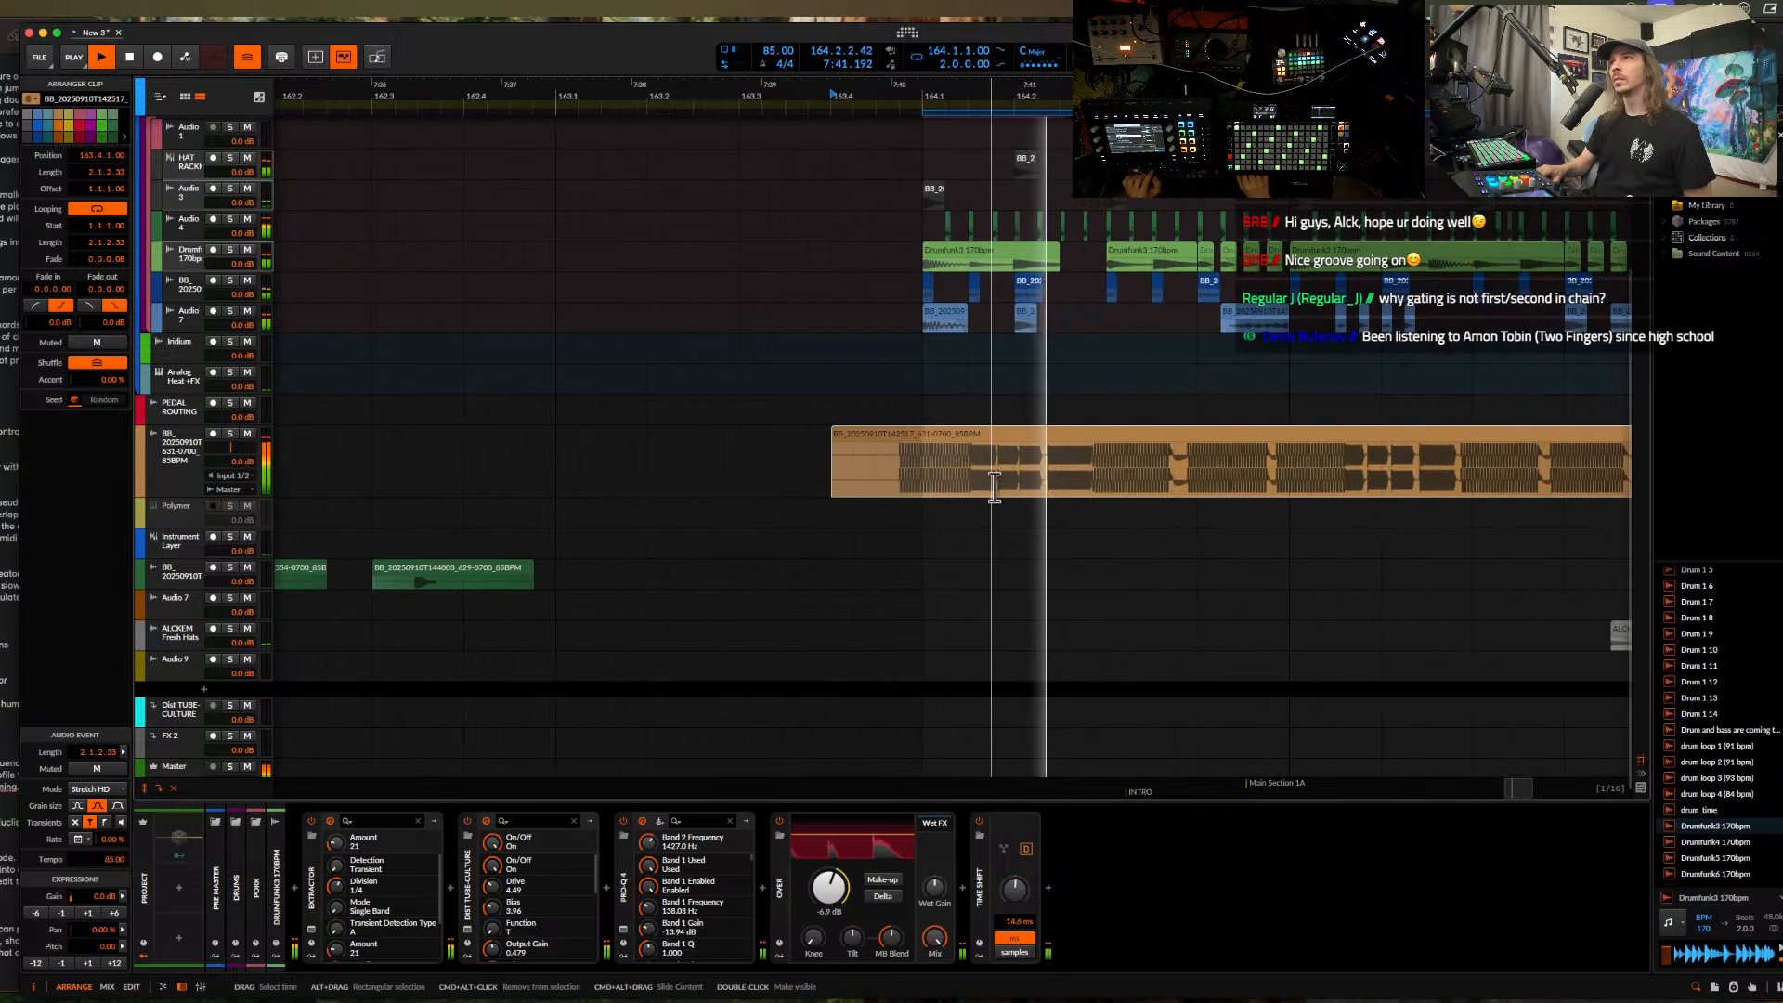
pyautogui.scroll(-2, 999, 485)
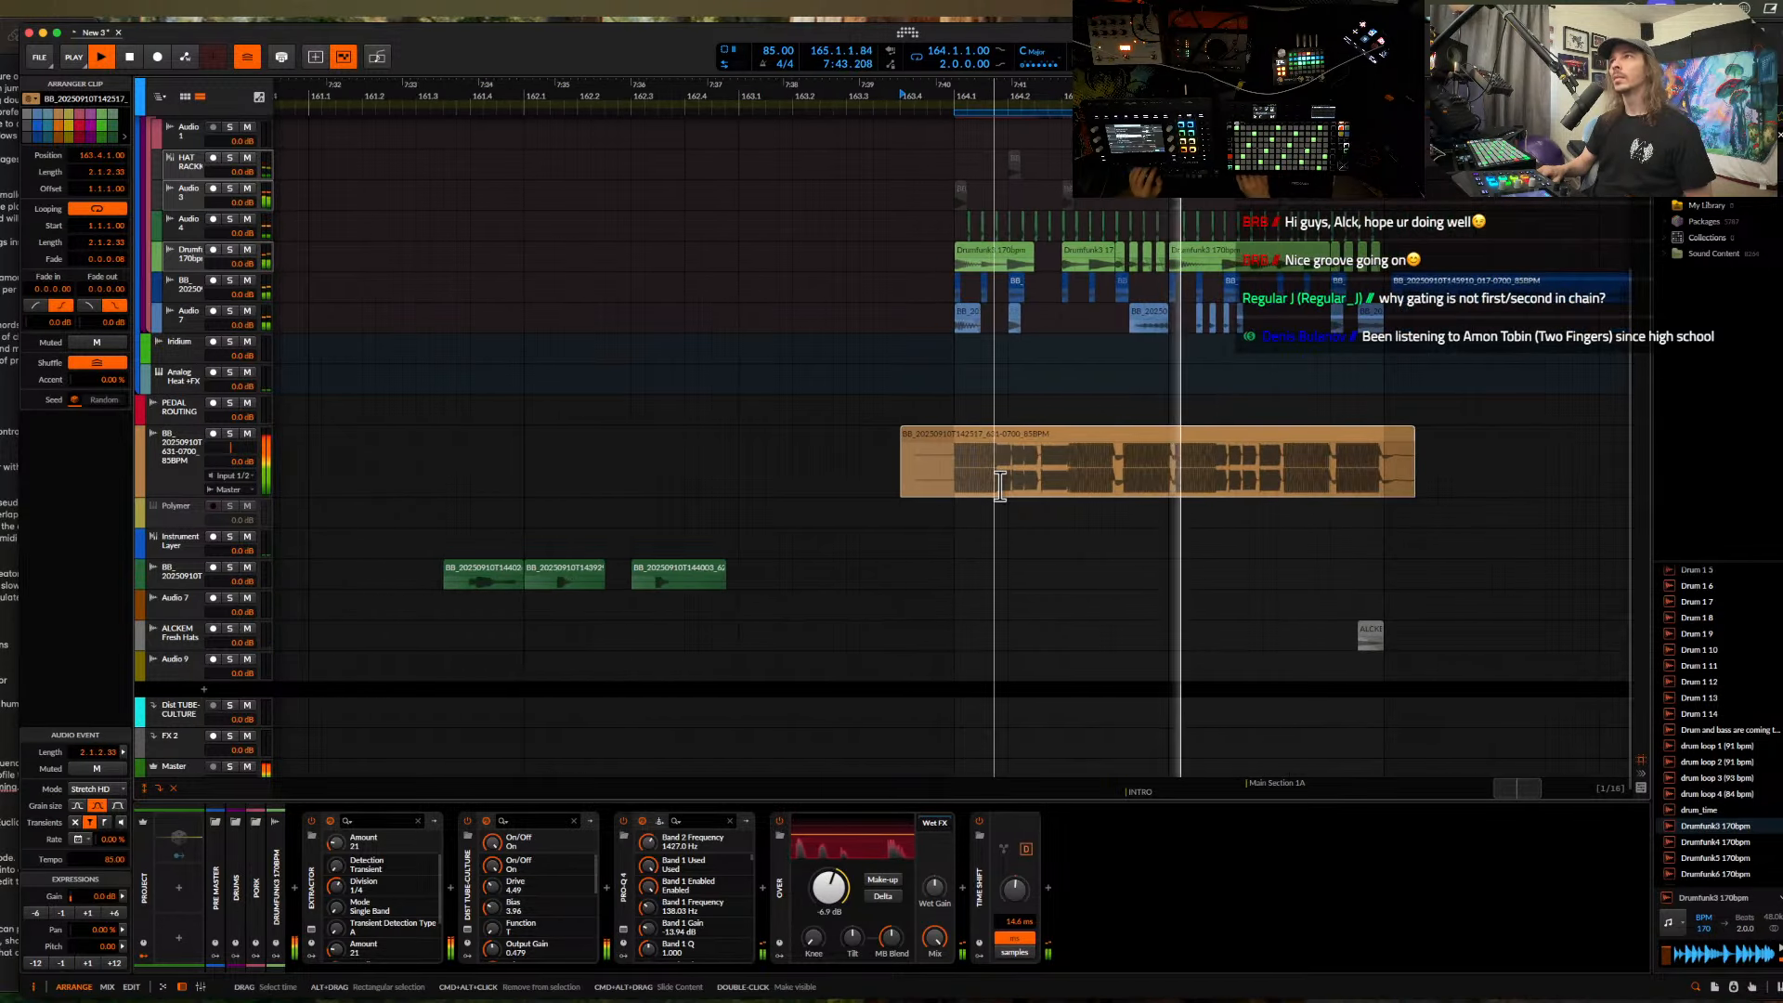
pyautogui.scroll(3, 994, 485)
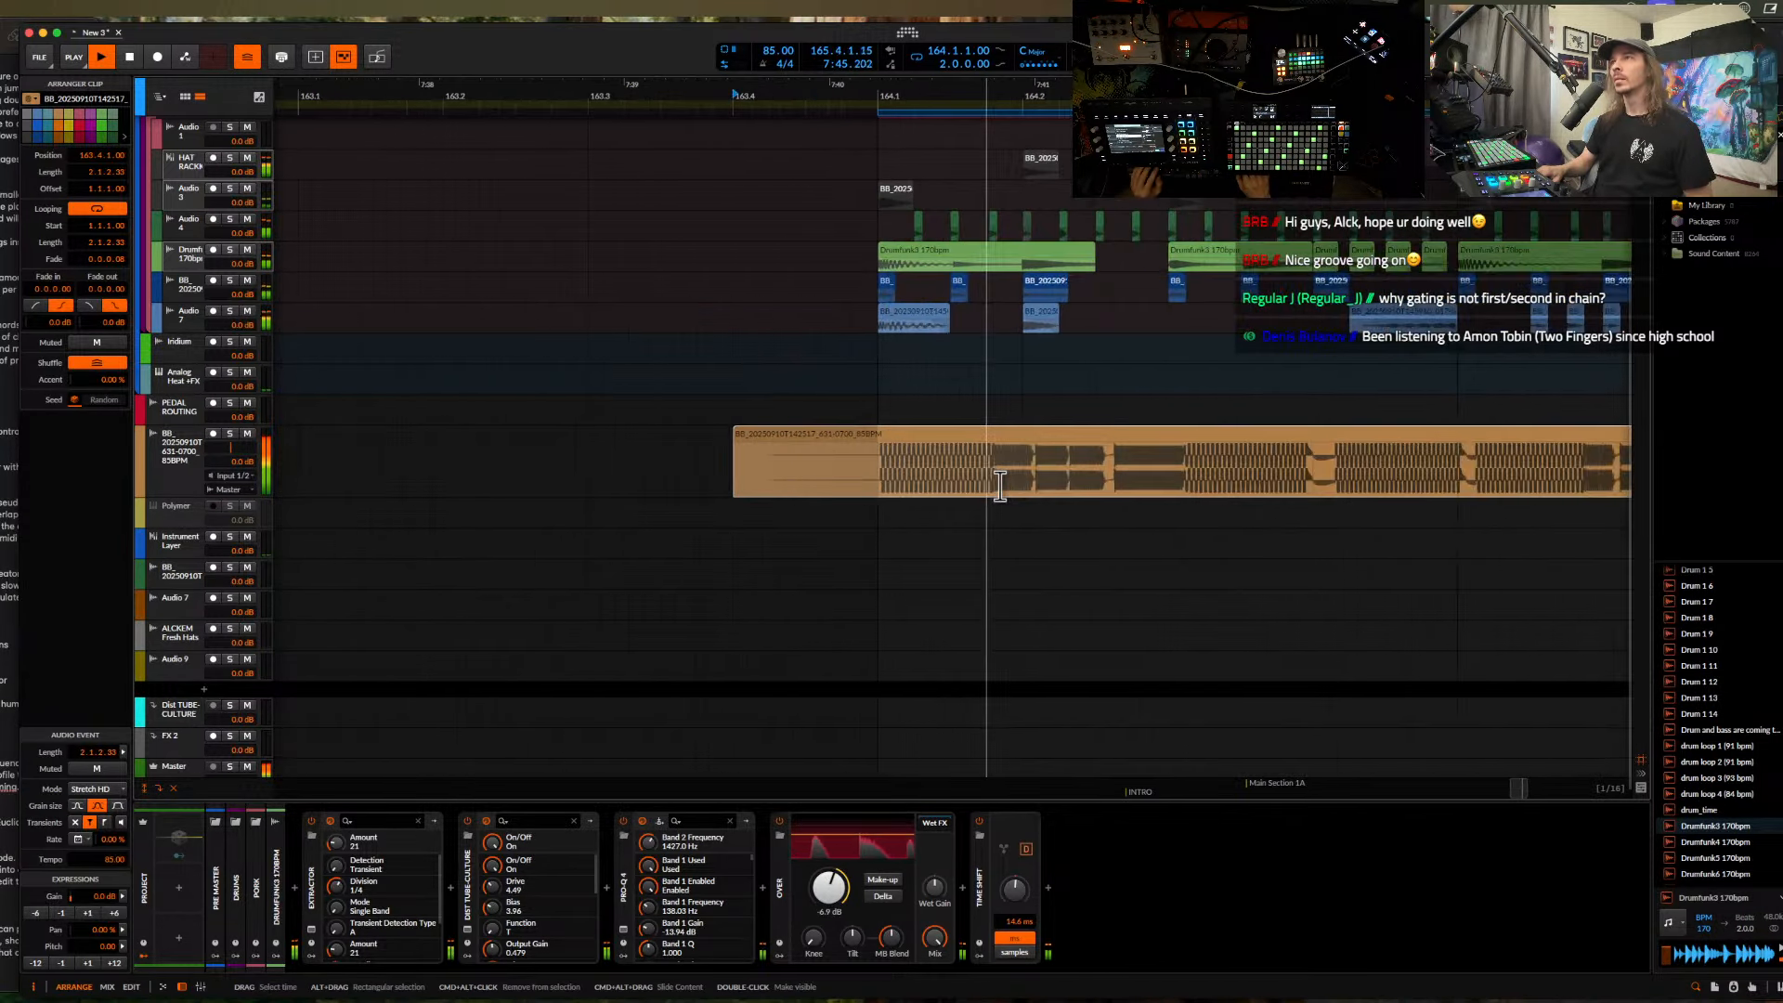
pyautogui.click(878, 480)
pyautogui.scroll(-3, 878, 480)
pyautogui.scroll(5, 878, 480)
# - Move the orange recording's track into the Side Chizzle group and restart playback
pyautogui.moveTo(178, 683); pyautogui.dragTo(178, 163)
pyautogui.press('space')
pyautogui.press('space')
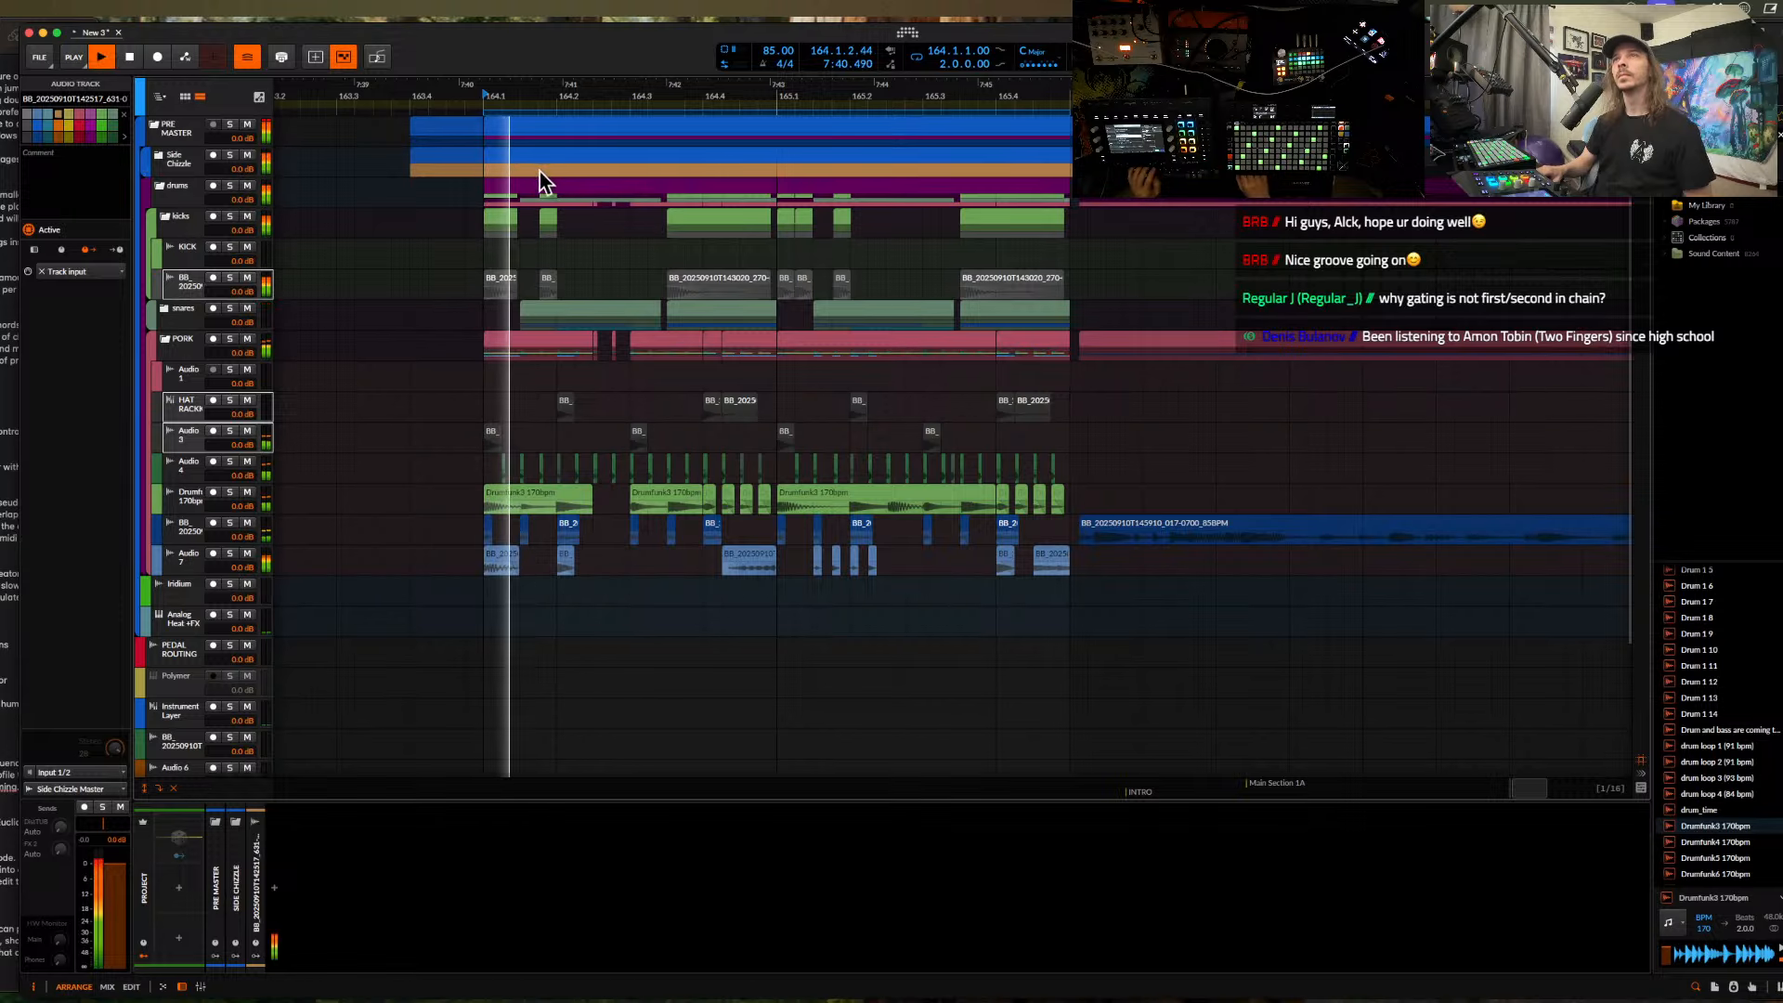
# - Lower the gain of the orange clip starting at 164.1.1.00 to about -3.6 dB
pyautogui.click(549, 187)
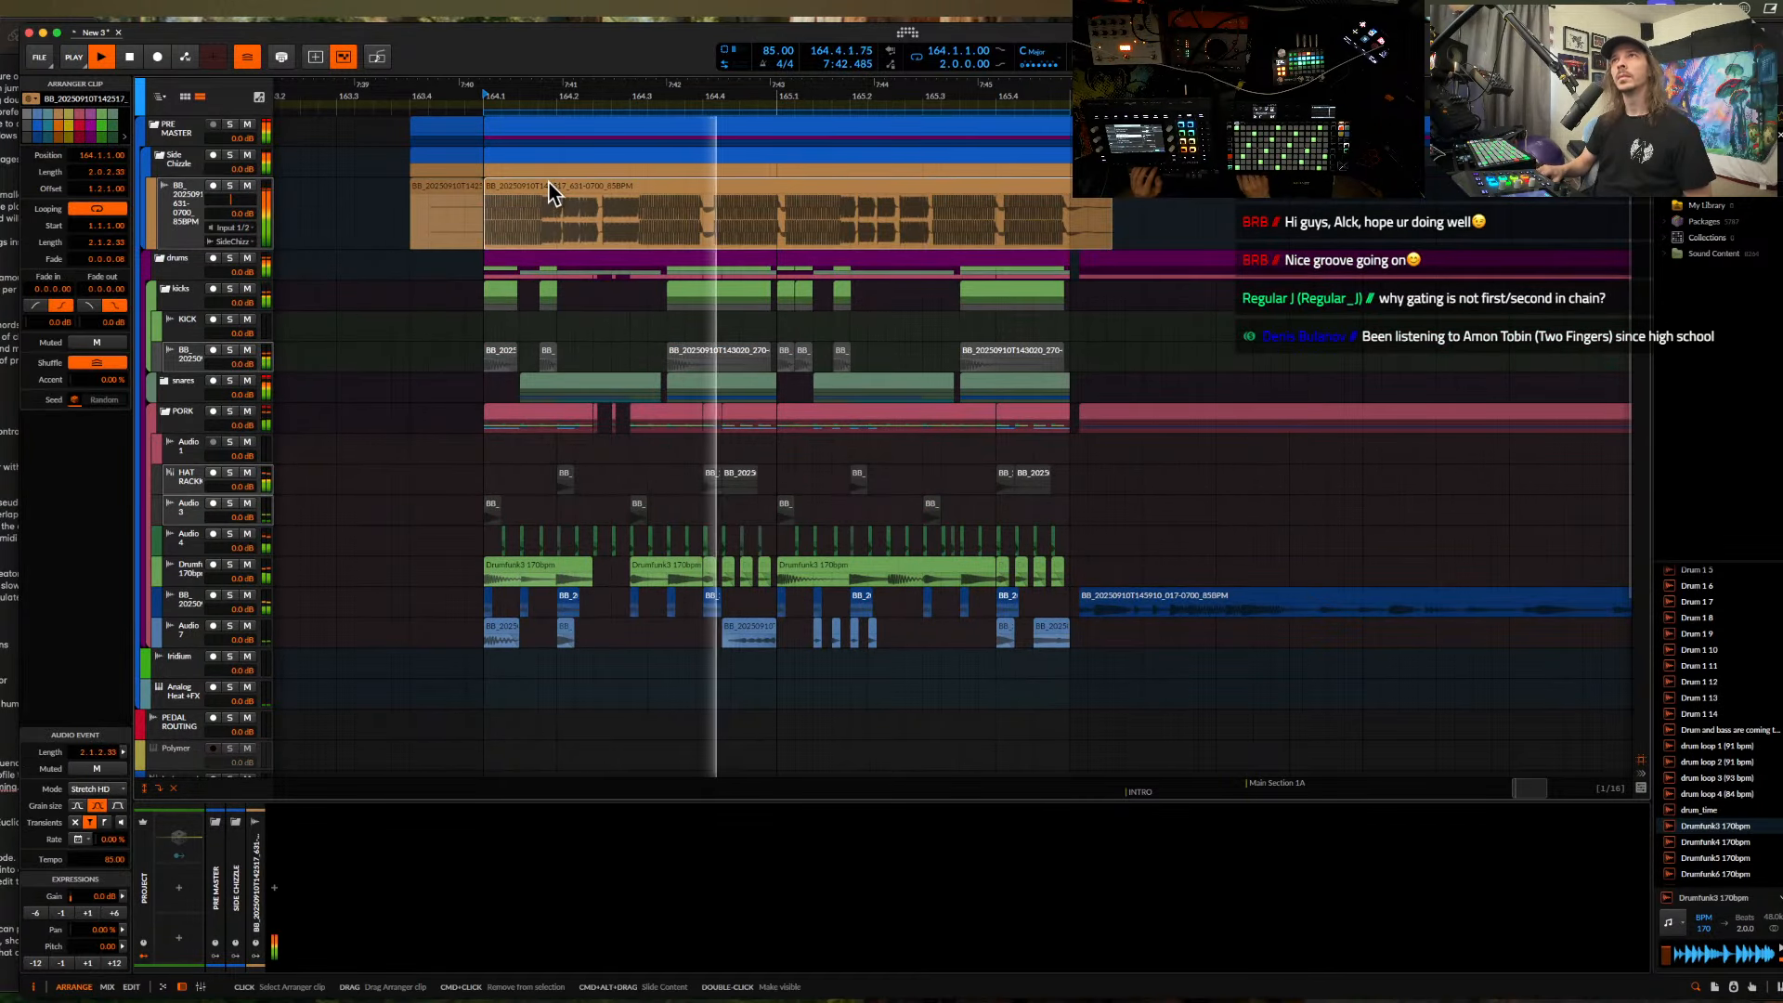
pyautogui.scroll(3, 550, 193)
pyautogui.moveTo(552, 197); pyautogui.dragTo(552, 219)
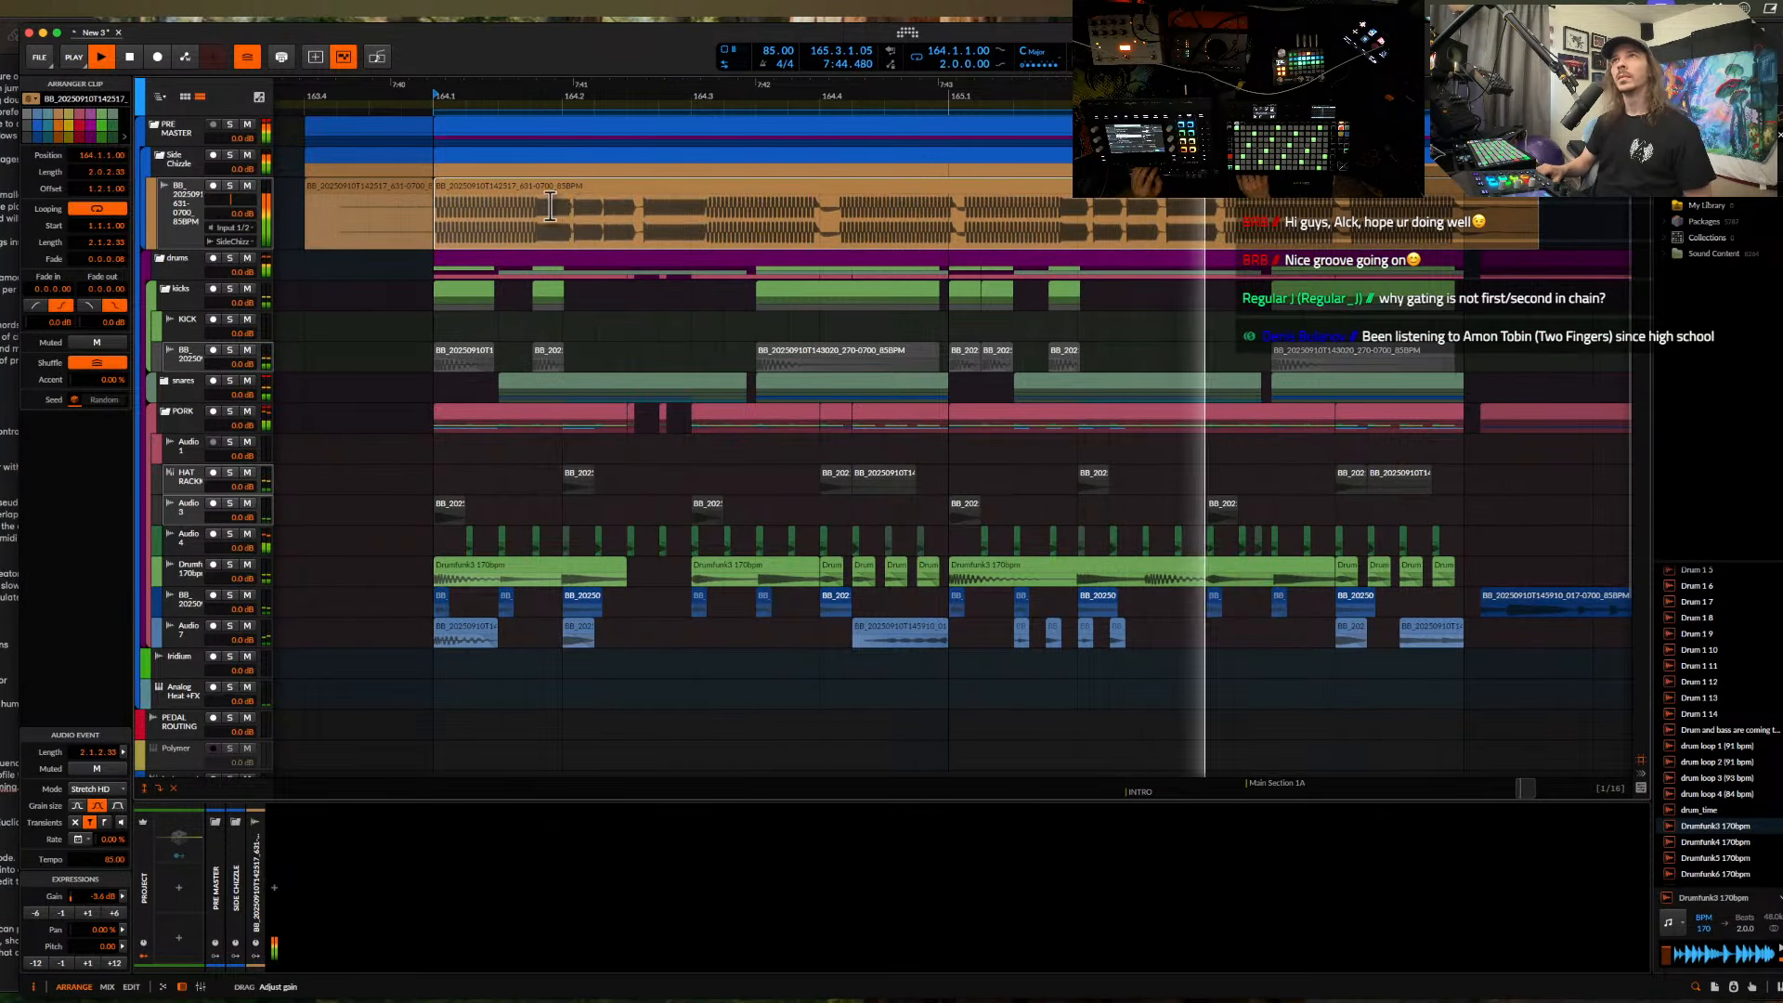
pyautogui.scroll(3, 513, 232)
pyautogui.scroll(1, 550, 234)
pyautogui.scroll(-5, 566, 232)
# - Remove the part of the orange clip following 165.1.4.00 and split off the range from 165.3.3.00 to 166.1.1.00
pyautogui.press('space')
pyautogui.click(762, 227)
pyautogui.press('space')
pyautogui.scroll(3, 764, 228)
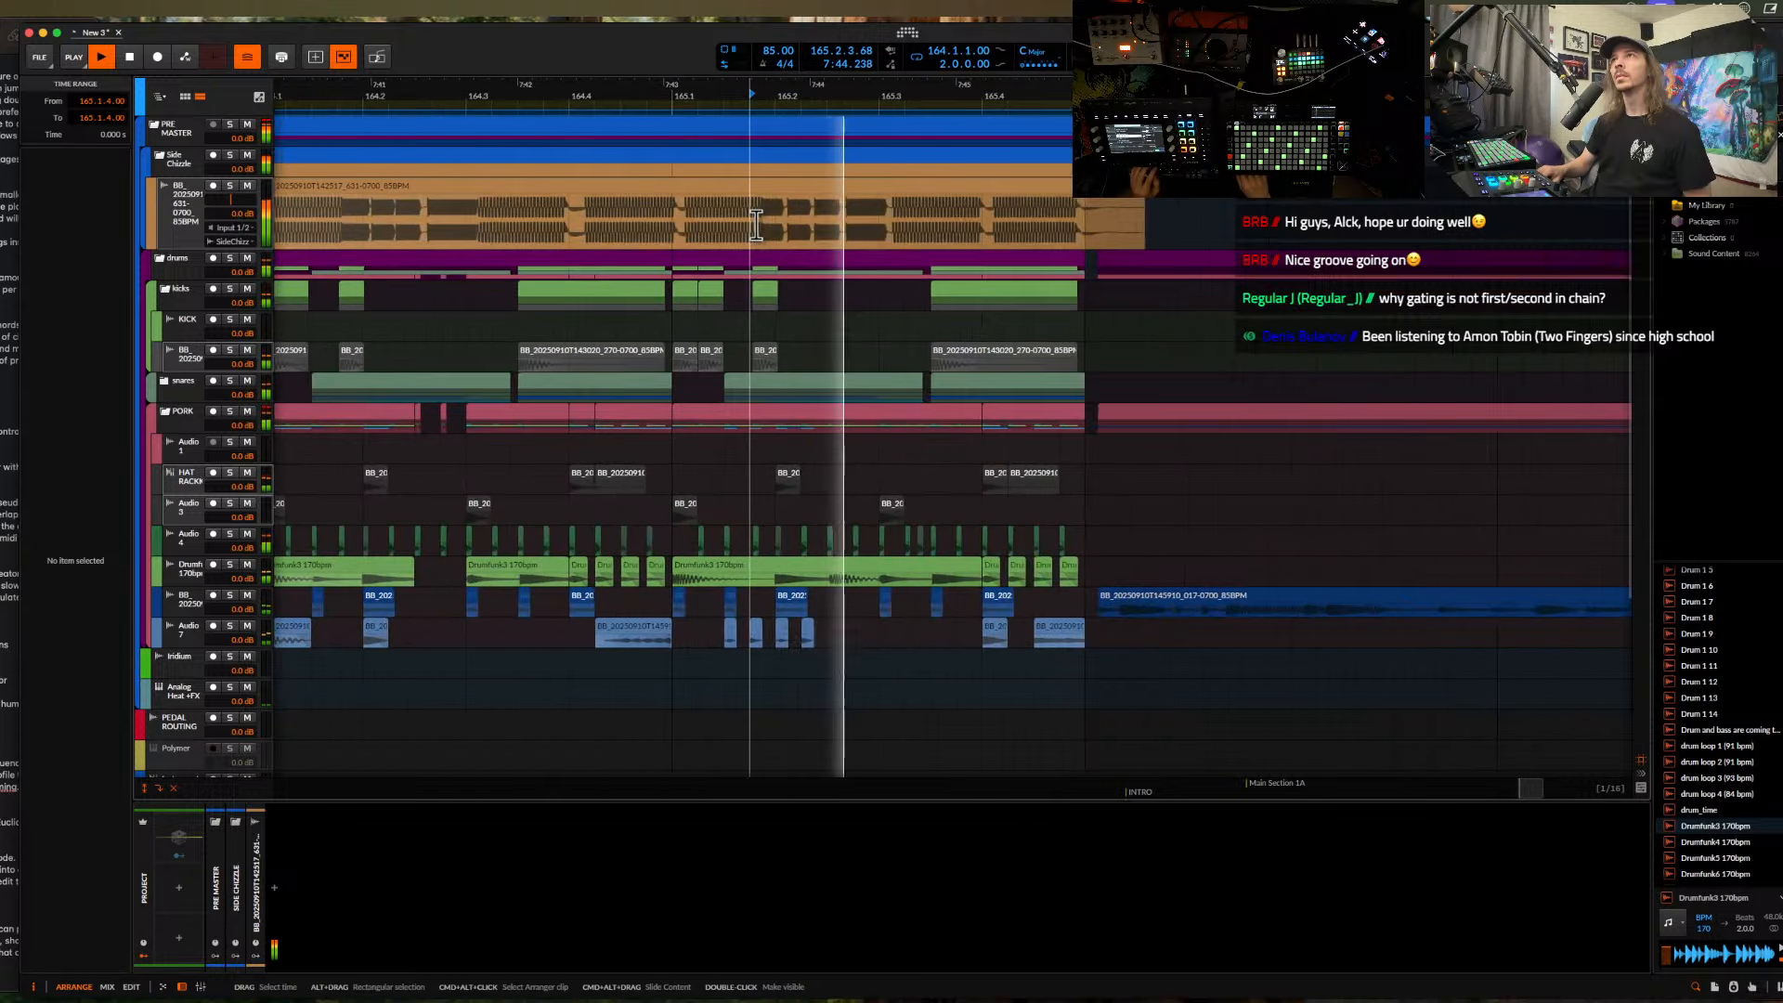
pyautogui.press('space')
pyautogui.moveTo(754, 228); pyautogui.dragTo(1035, 195)
pyautogui.press('super+e')
pyautogui.scroll(-3, 921, 221)
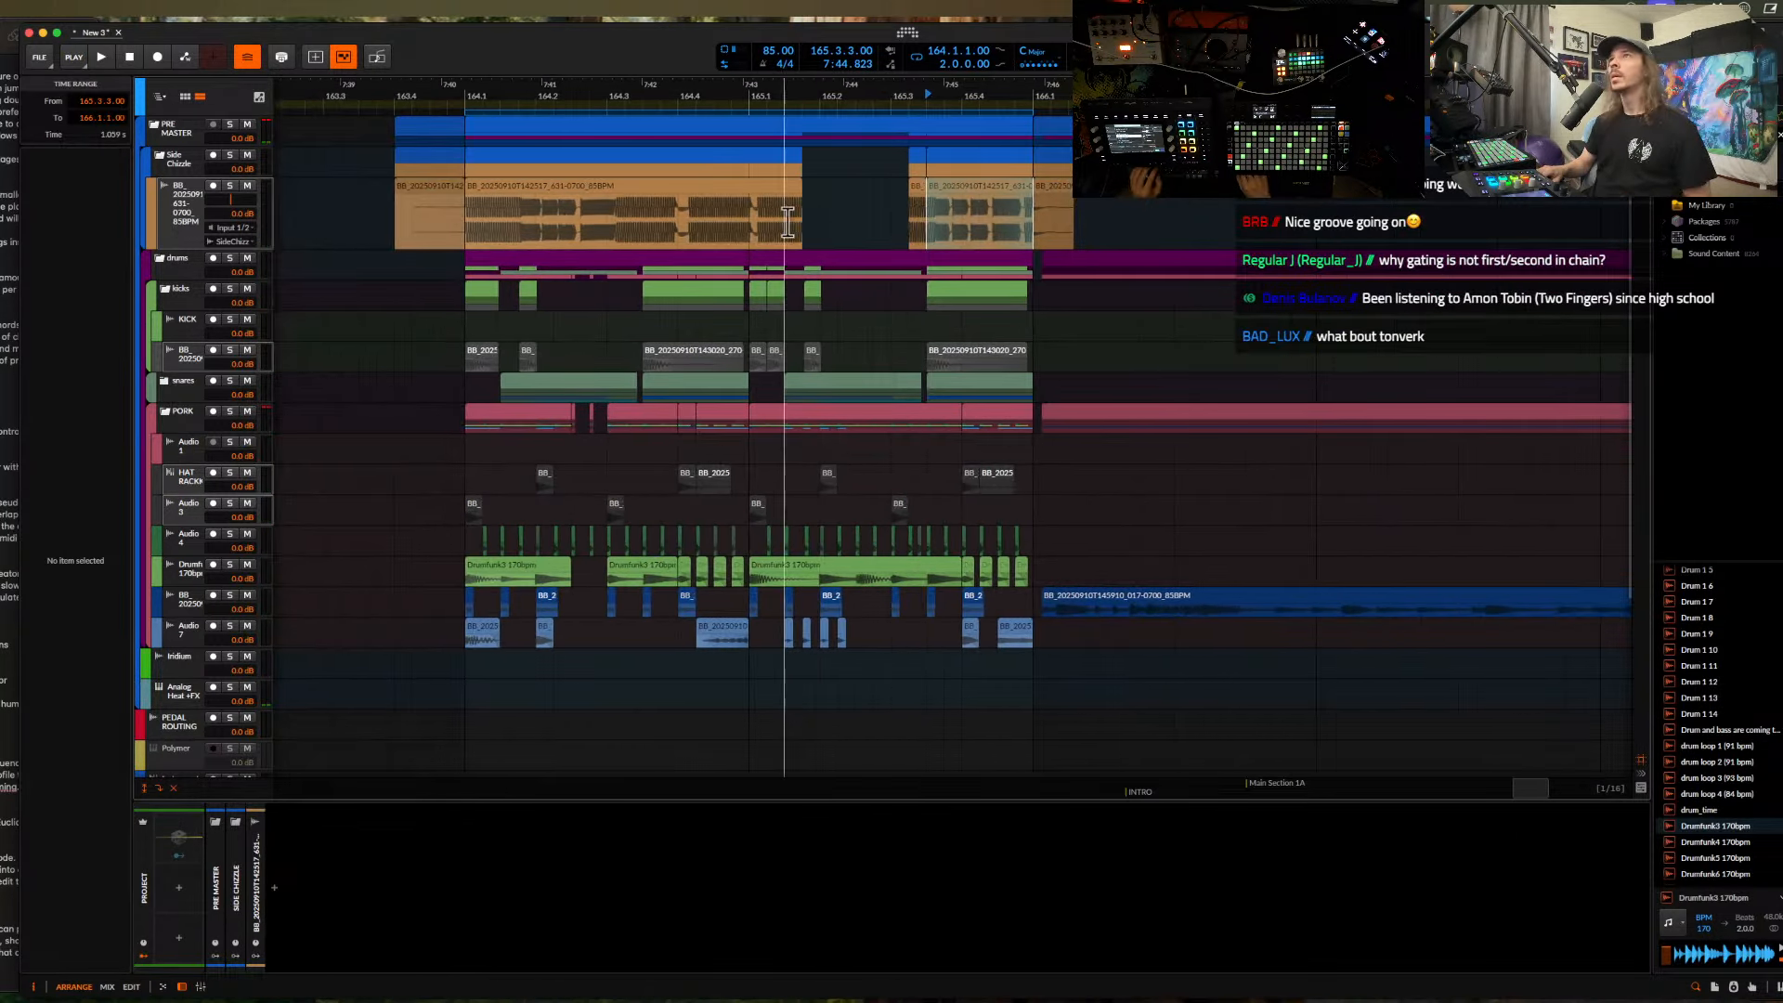
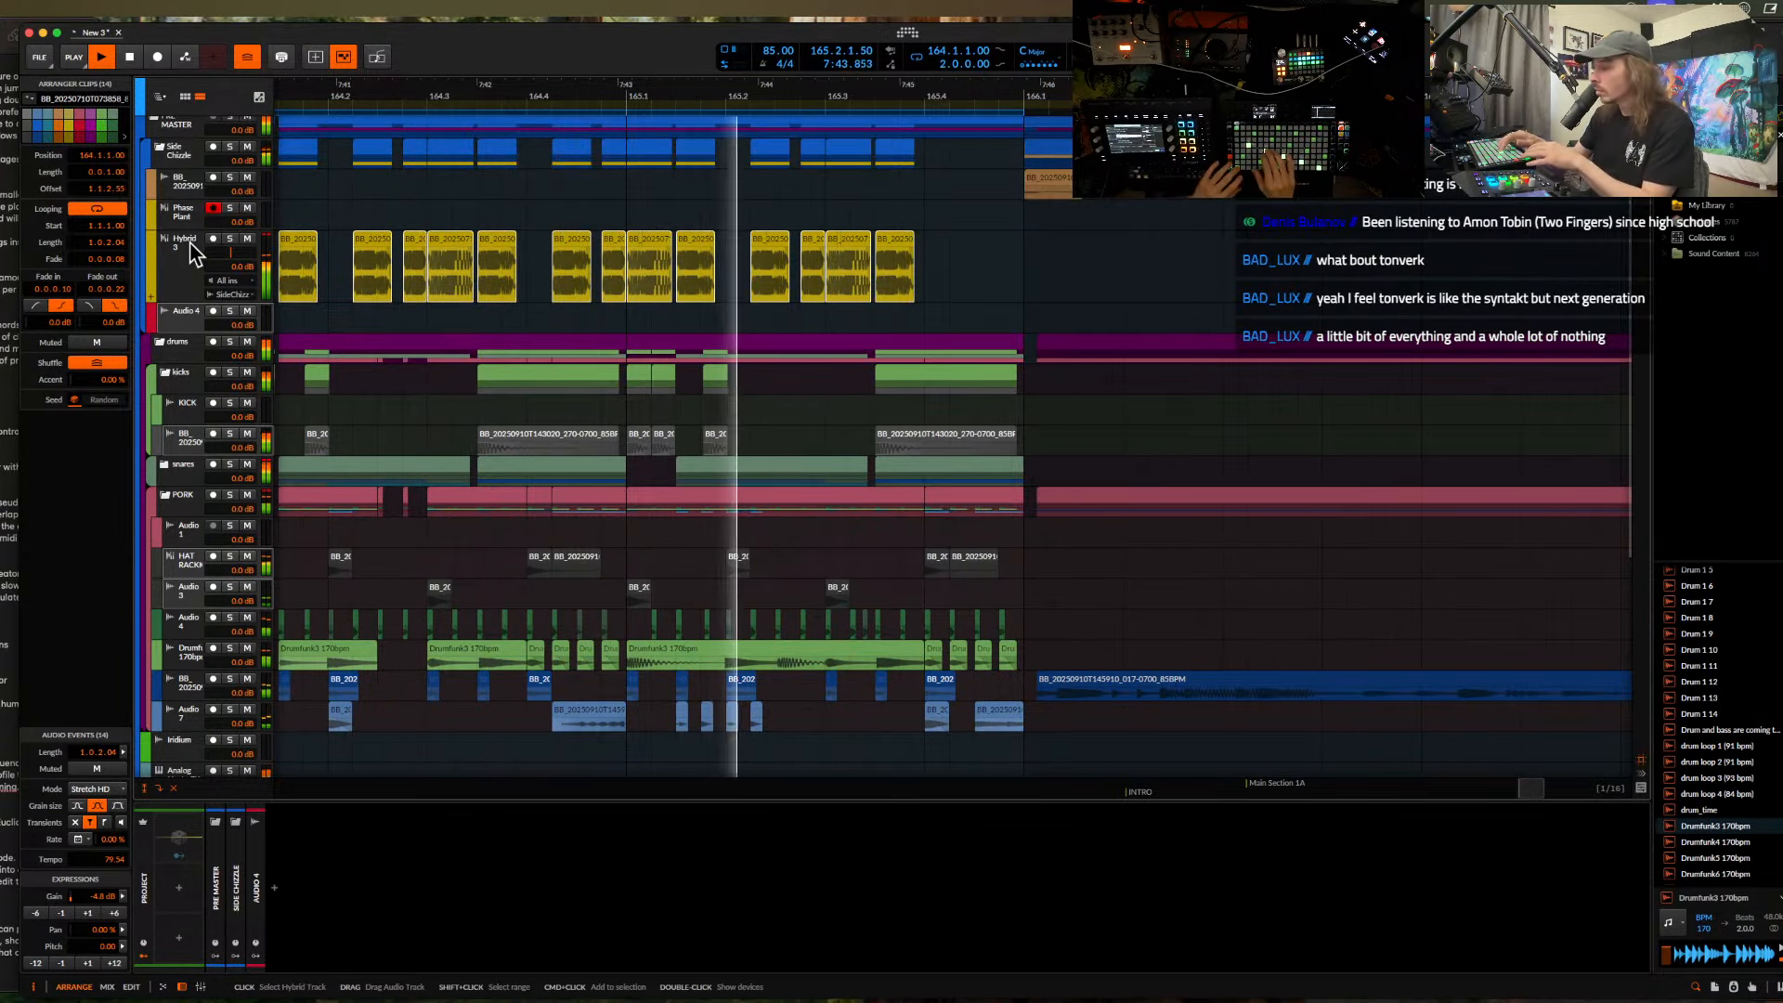
# - Record a take on the armed Phase Plant track while the loop plays, and stop the transport
pyautogui.scroll(-2, 190, 244)
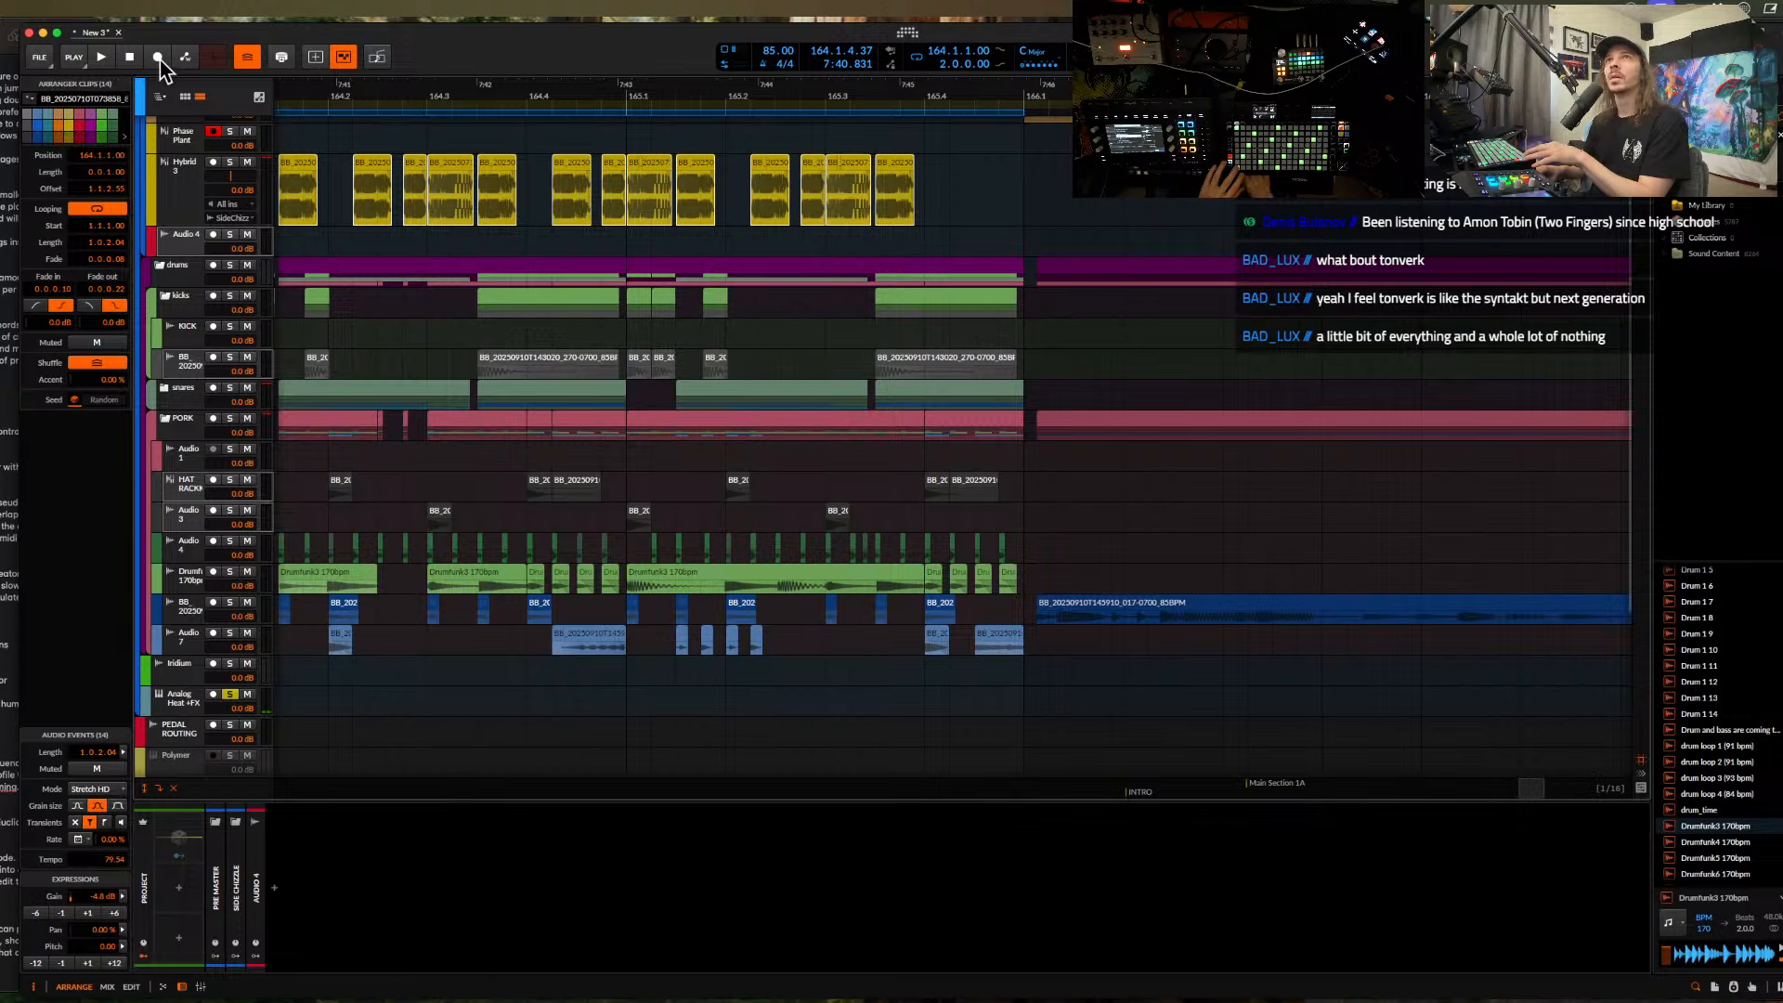
pyautogui.click(156, 58)
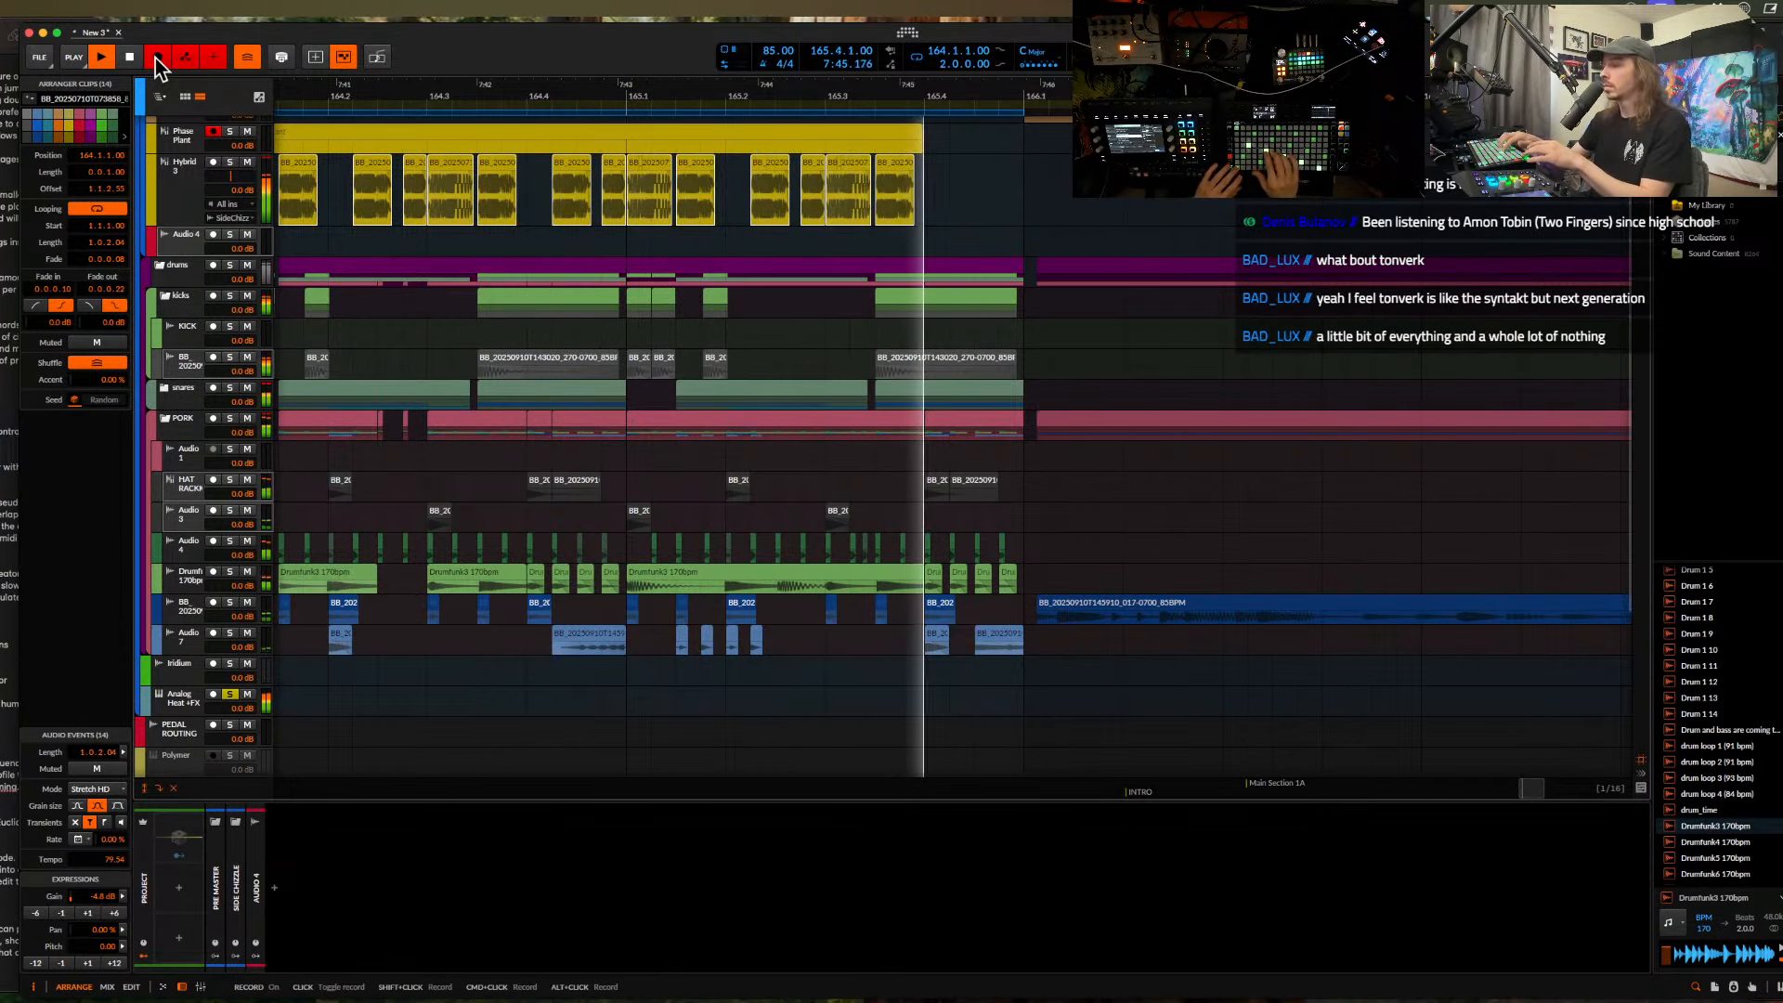
pyautogui.press('space')
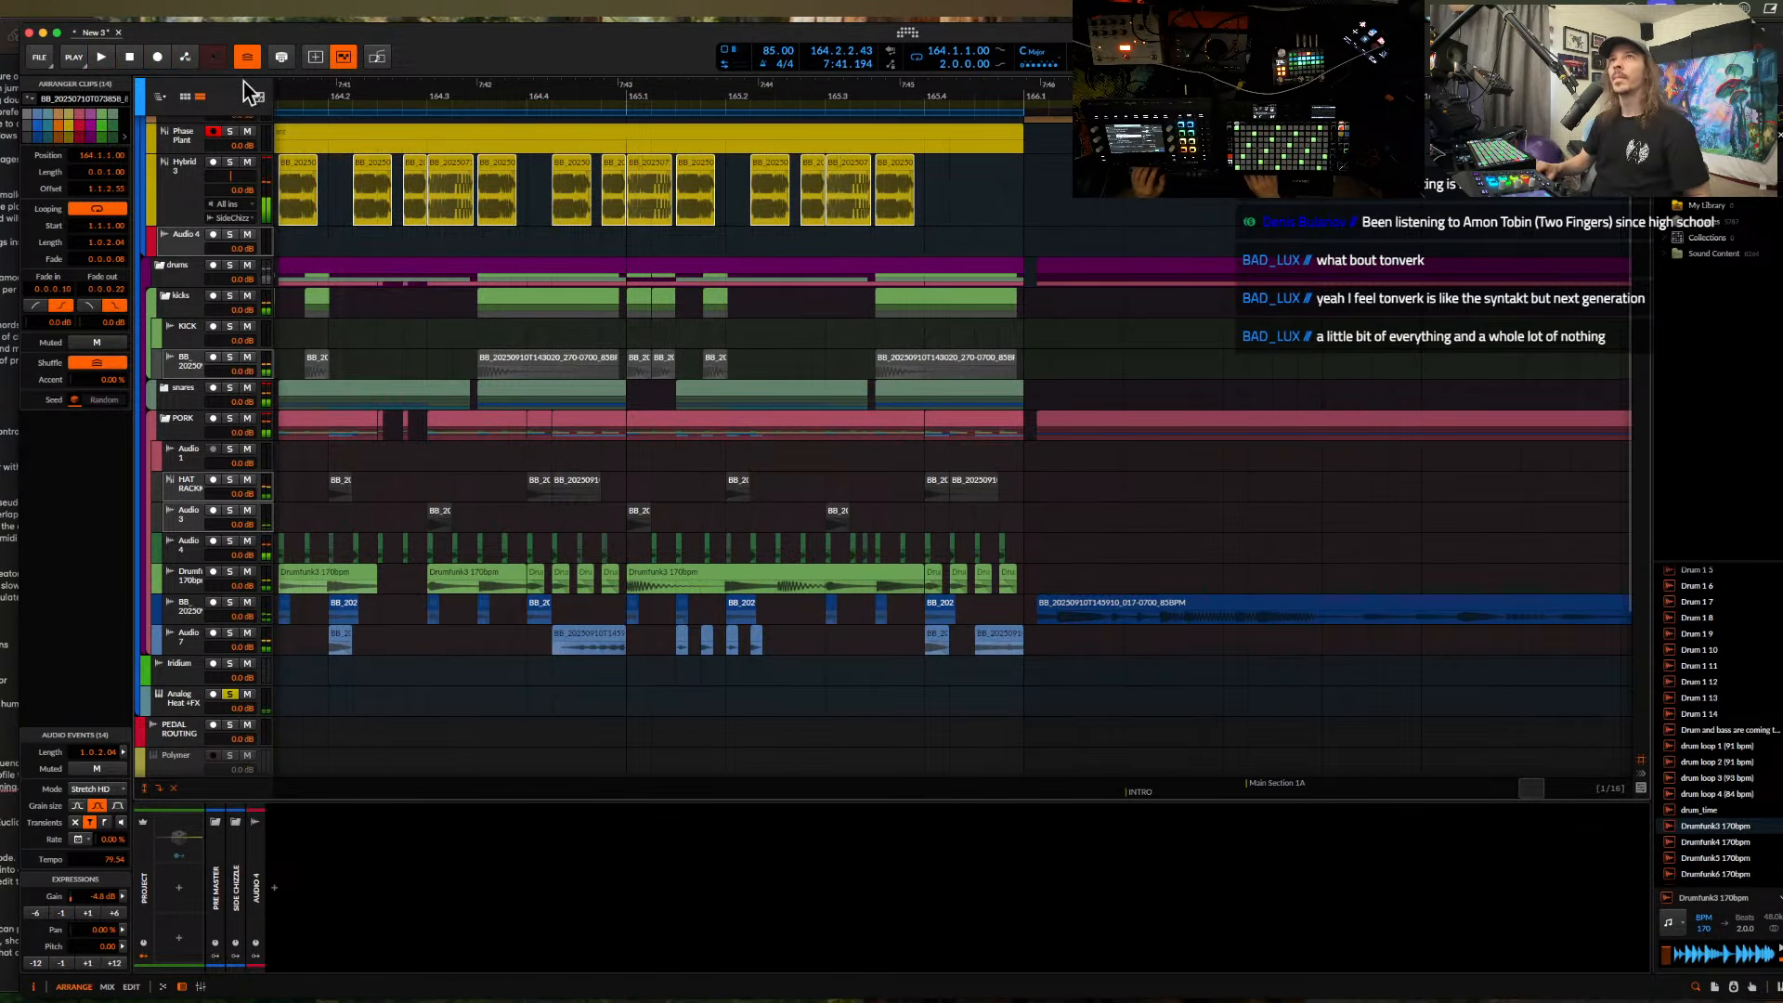
# - Place the selected Rolling Sampler capture on a new audio track below Iridium at 164.1.1.00
pyautogui.scroll(-5, 232, 139)
pyautogui.moveTo(1206, 576); pyautogui.dragTo(399, 422)
pyautogui.scroll(5, 399, 423)
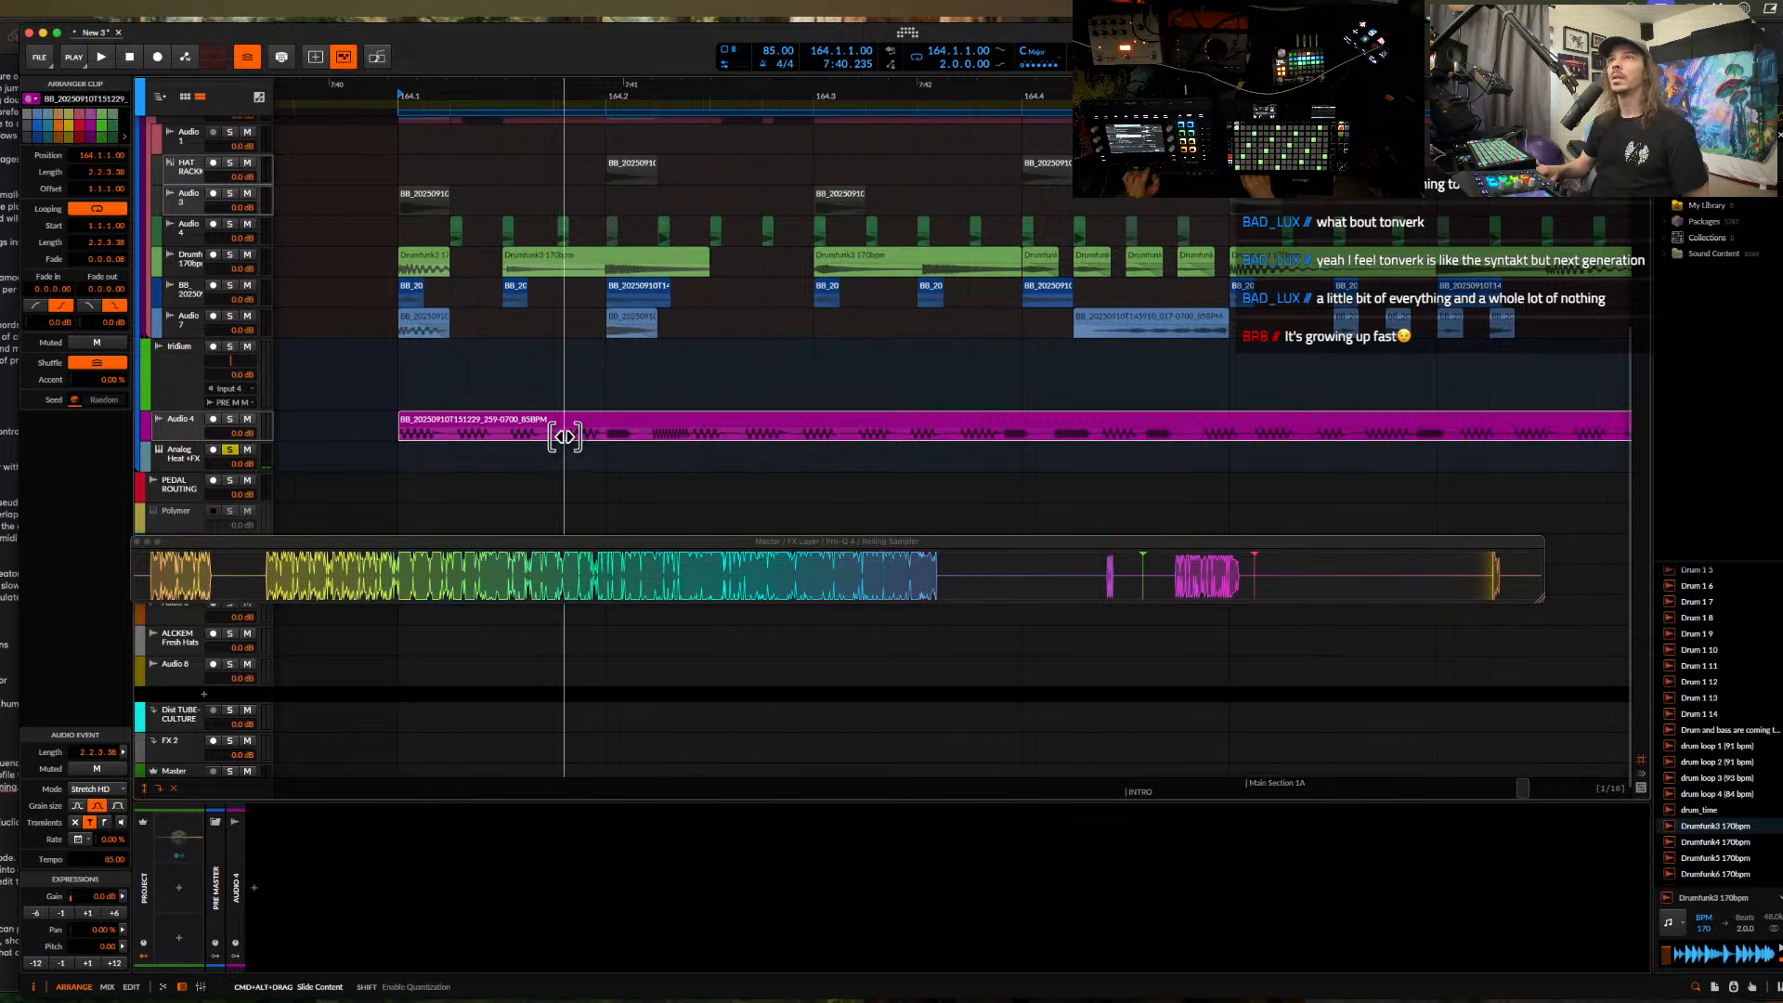
# - Enlarge the Audio 4 track and quantize its clip's audio to a straight 1/16 grid at 100%
pyautogui.click(502, 415)
pyautogui.rightClick(501, 414)
pyautogui.click(476, 386)
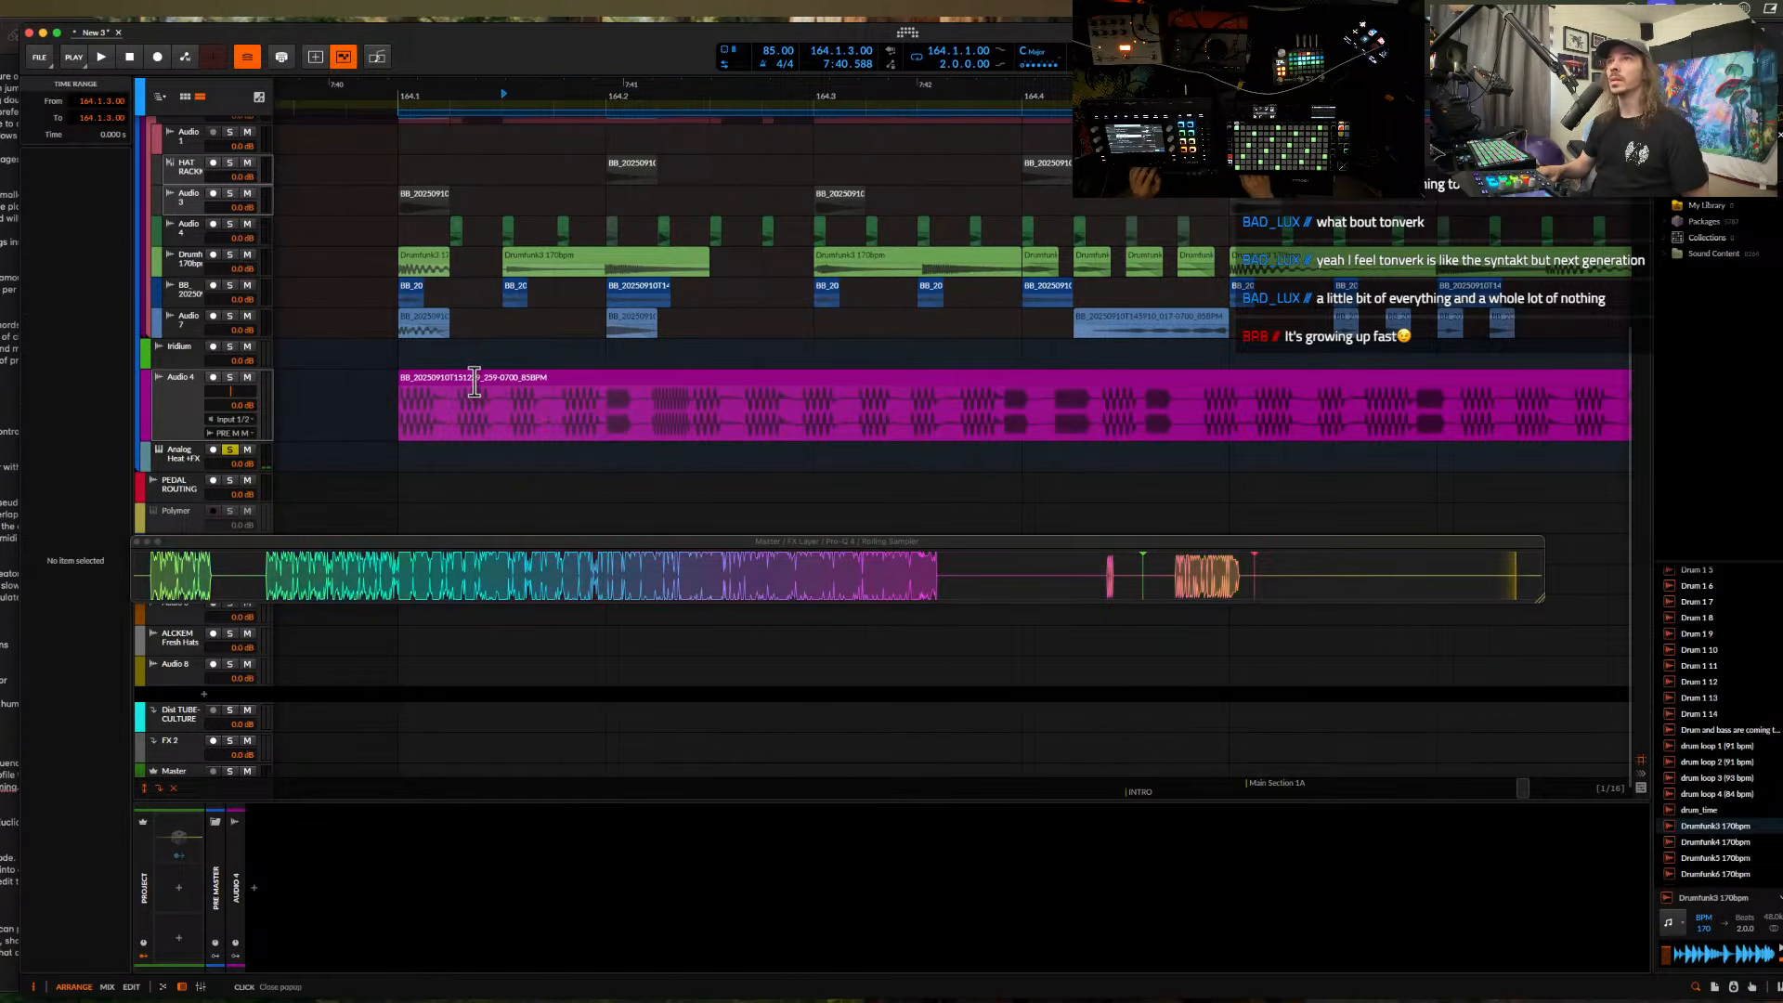
pyautogui.click(534, 375)
pyautogui.rightClick(535, 374)
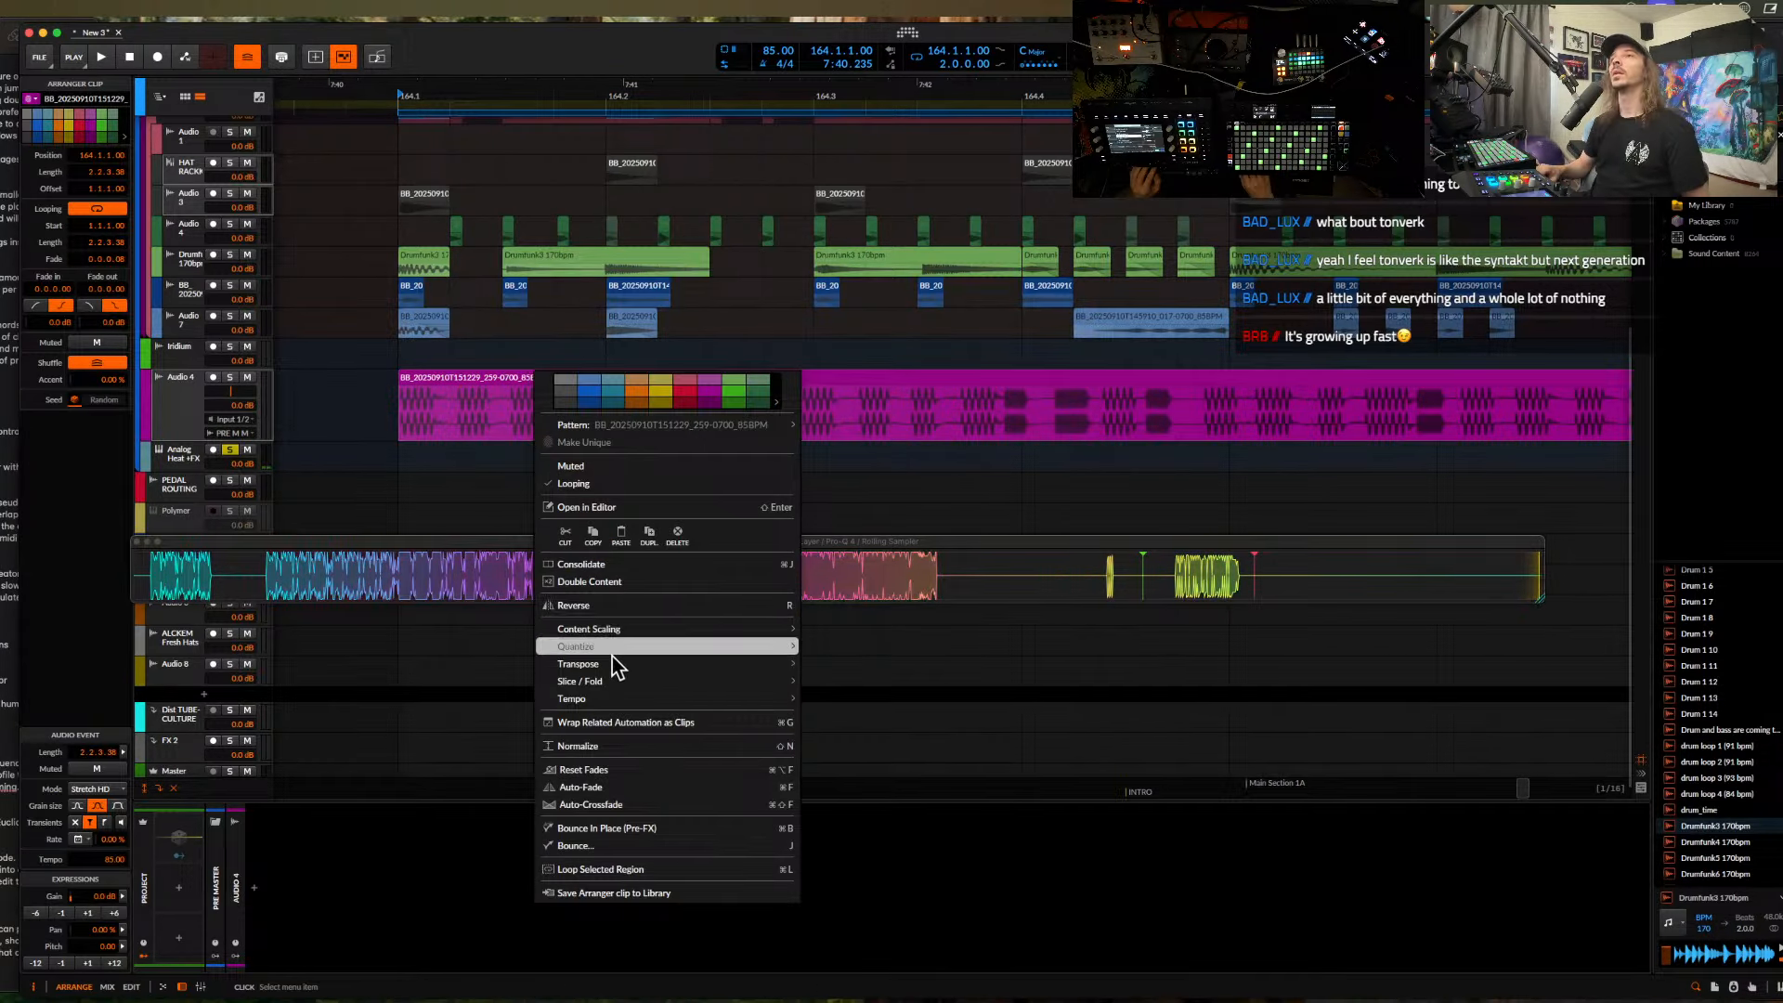
pyautogui.moveTo(791, 653)
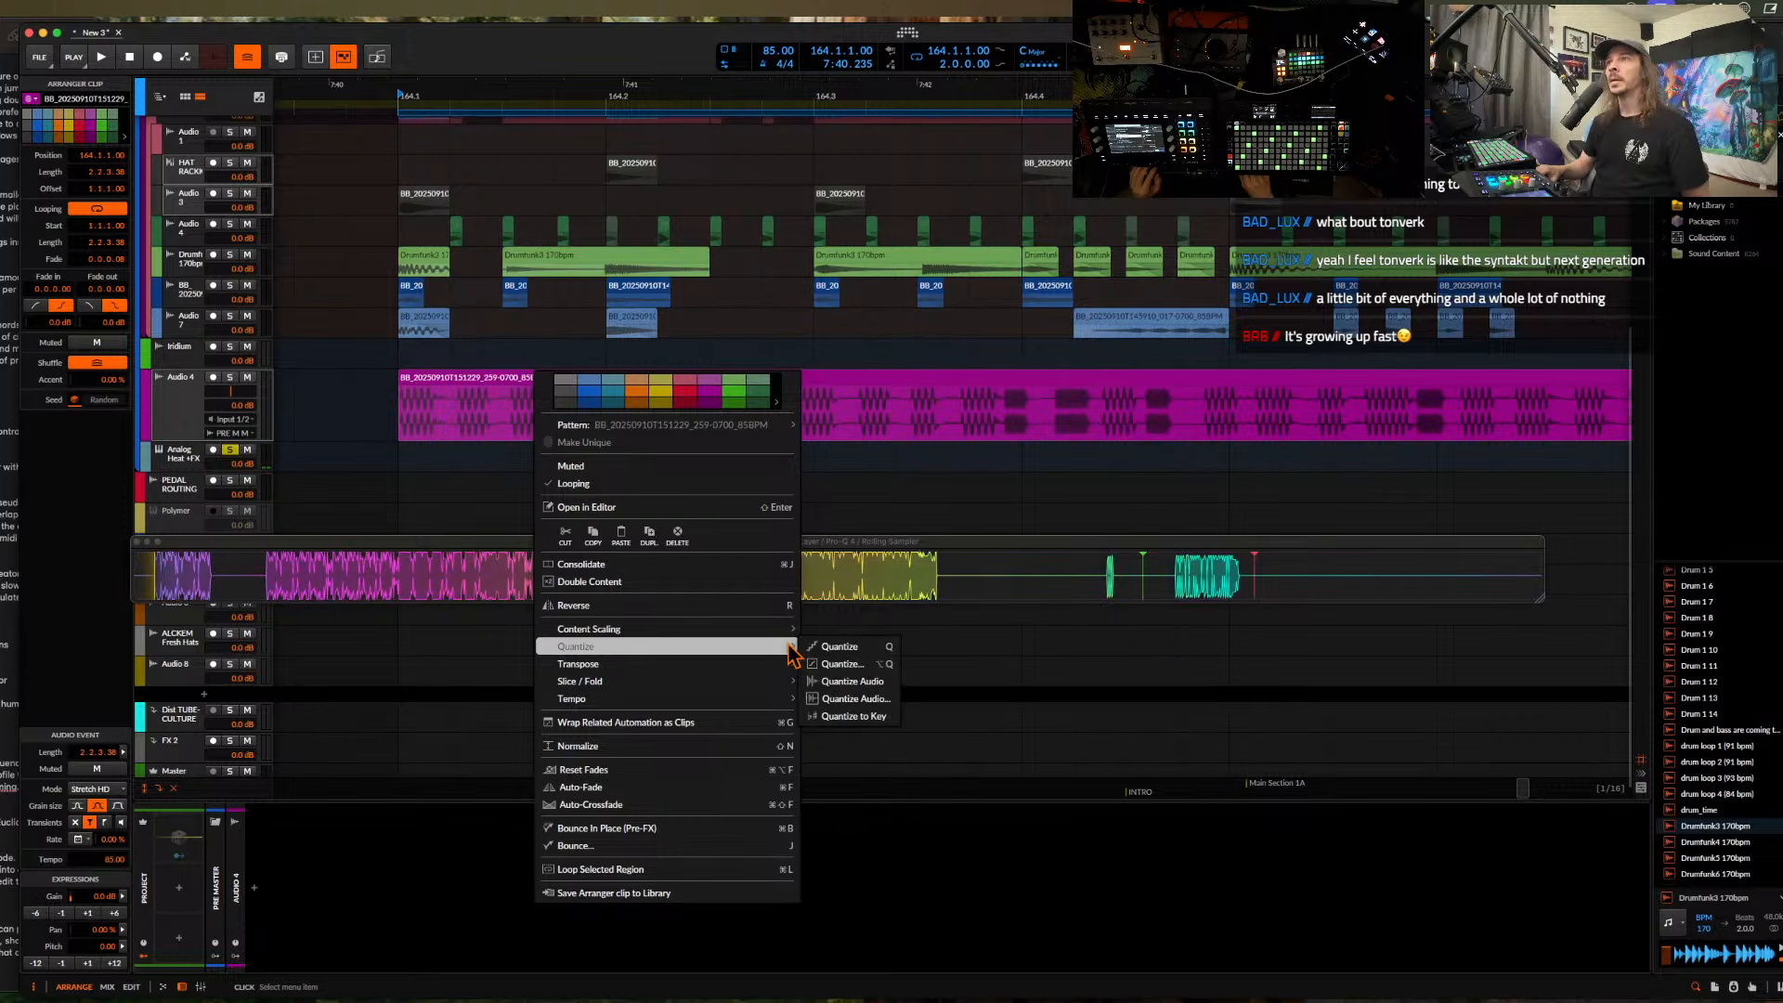
pyautogui.click(853, 700)
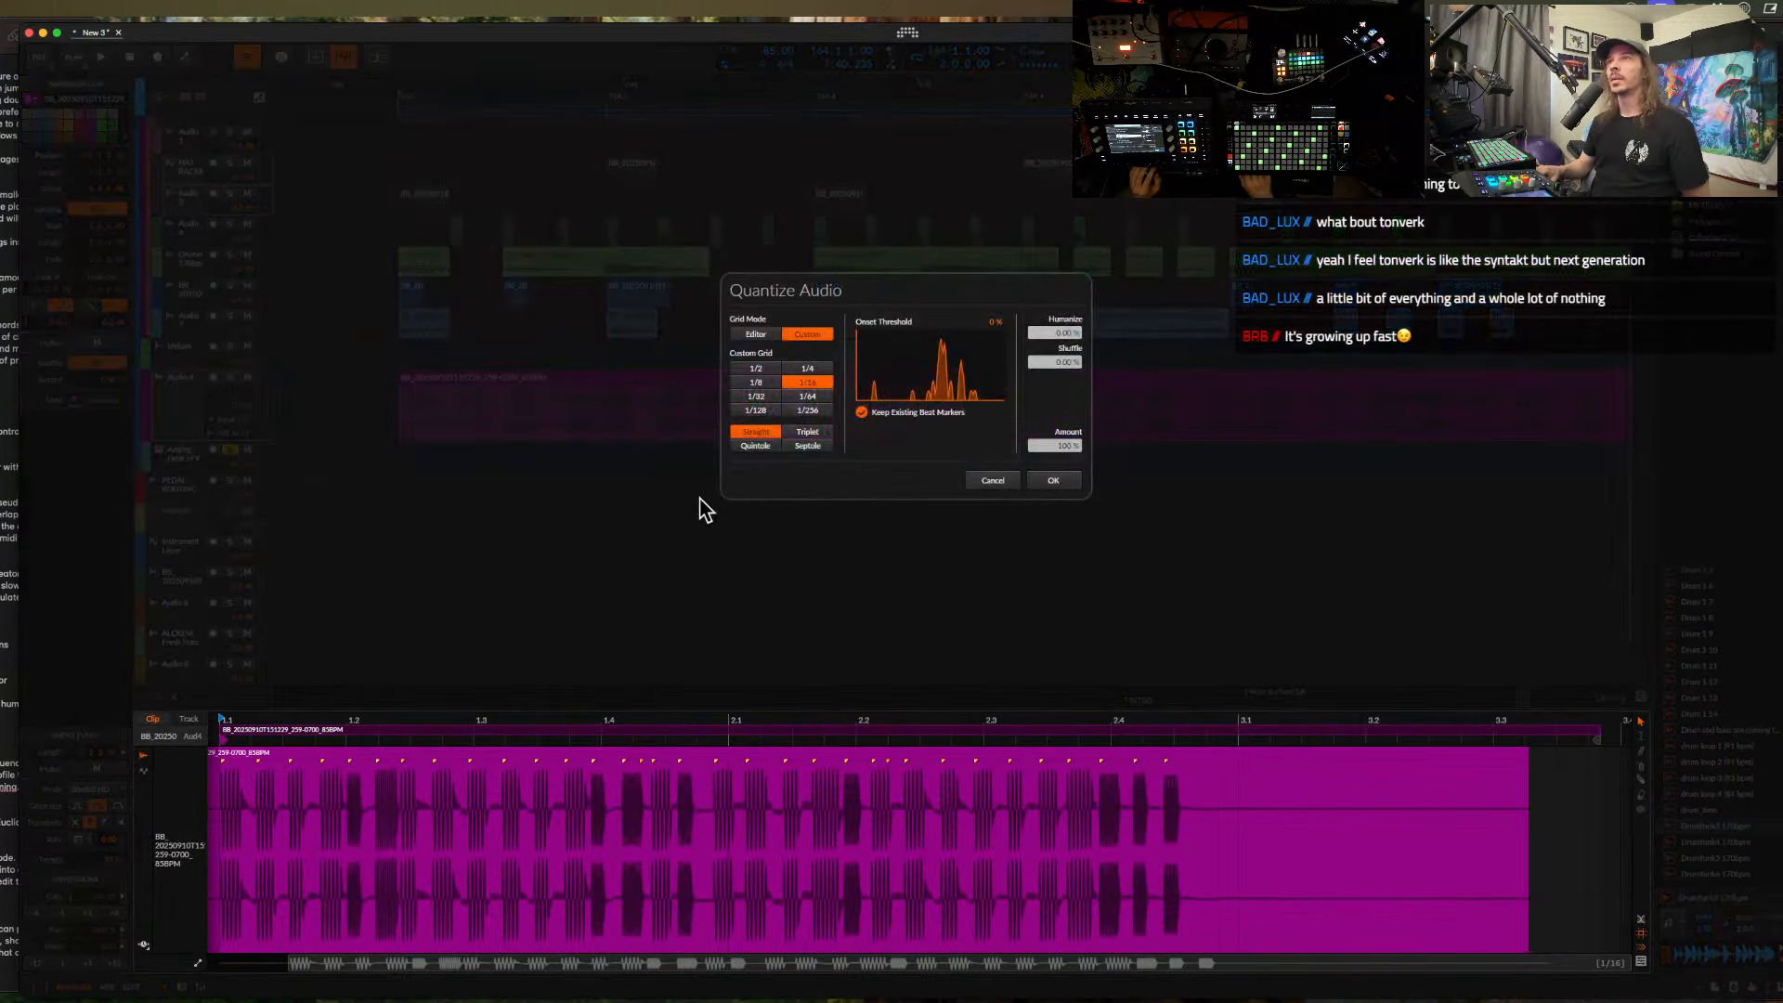
pyautogui.click(1072, 479)
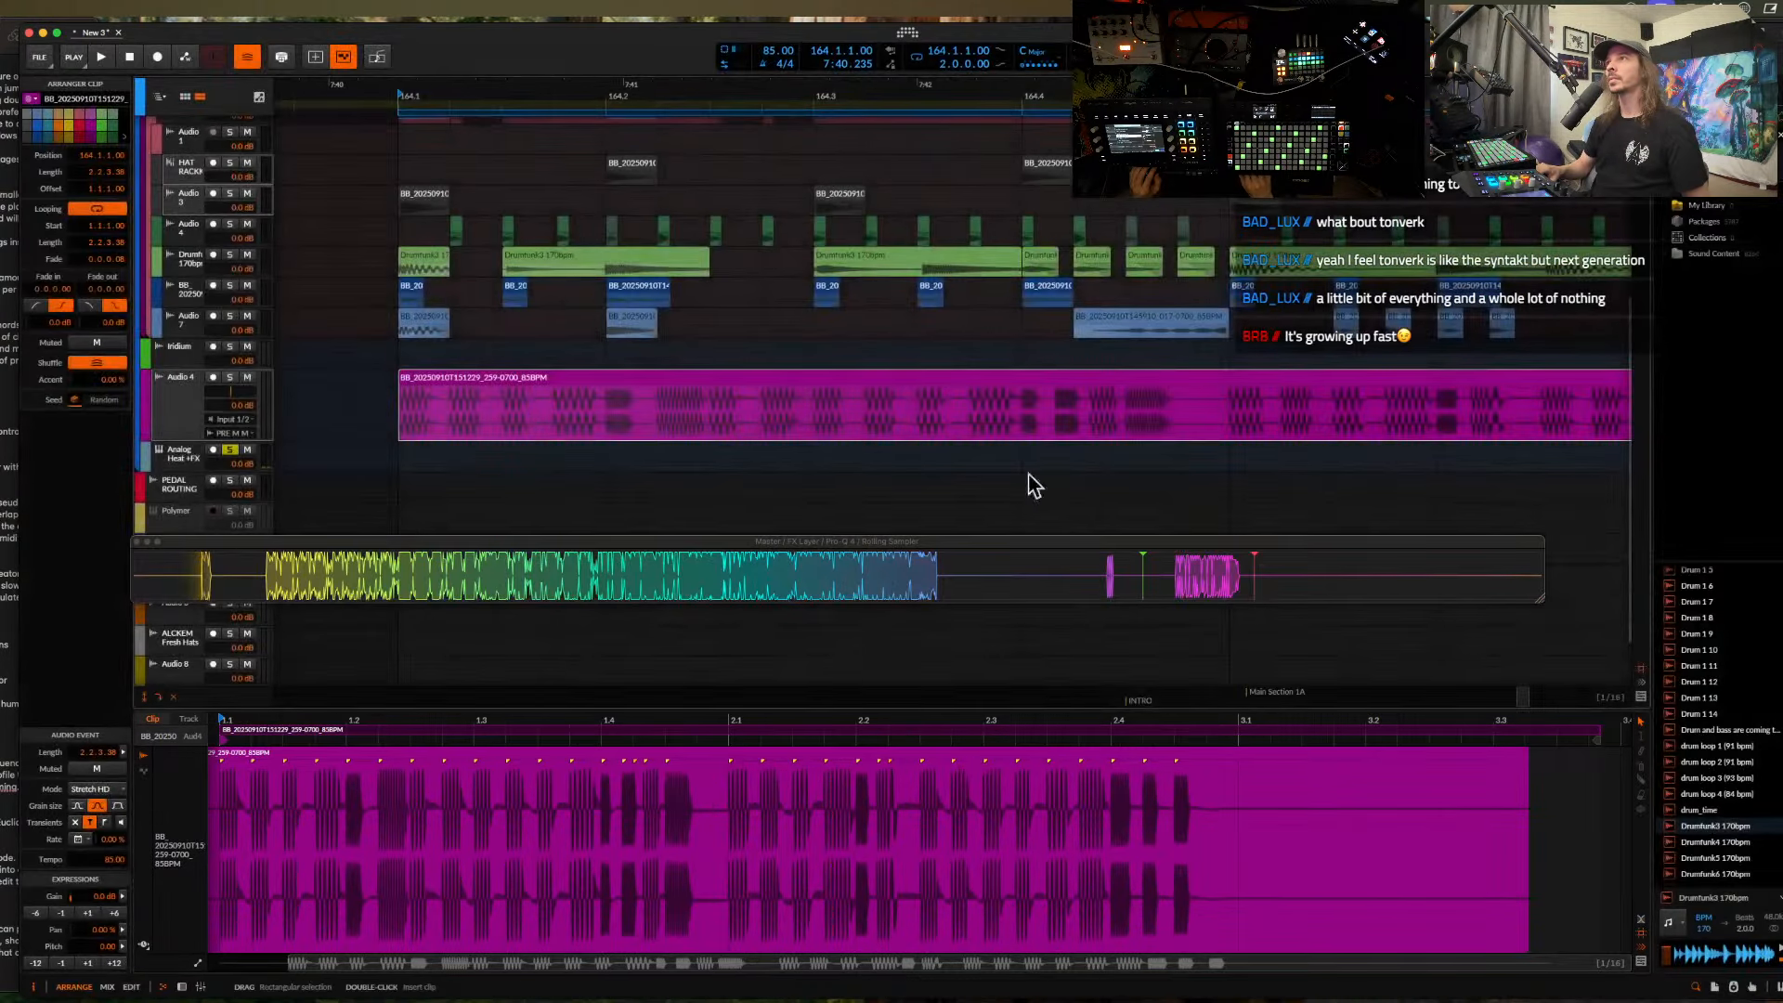
# - Solo Audio 4, isolate the slice ending at 164.4.3.00, slide its content so the hit starts at 164.4.2.00, and audition it
pyautogui.click(229, 377)
pyautogui.press('space')
pyautogui.press('space')
pyautogui.scroll(5, 963, 430)
pyautogui.moveTo(891, 430); pyautogui.dragTo(962, 430)
pyautogui.click(963, 430)
pyautogui.press('space')
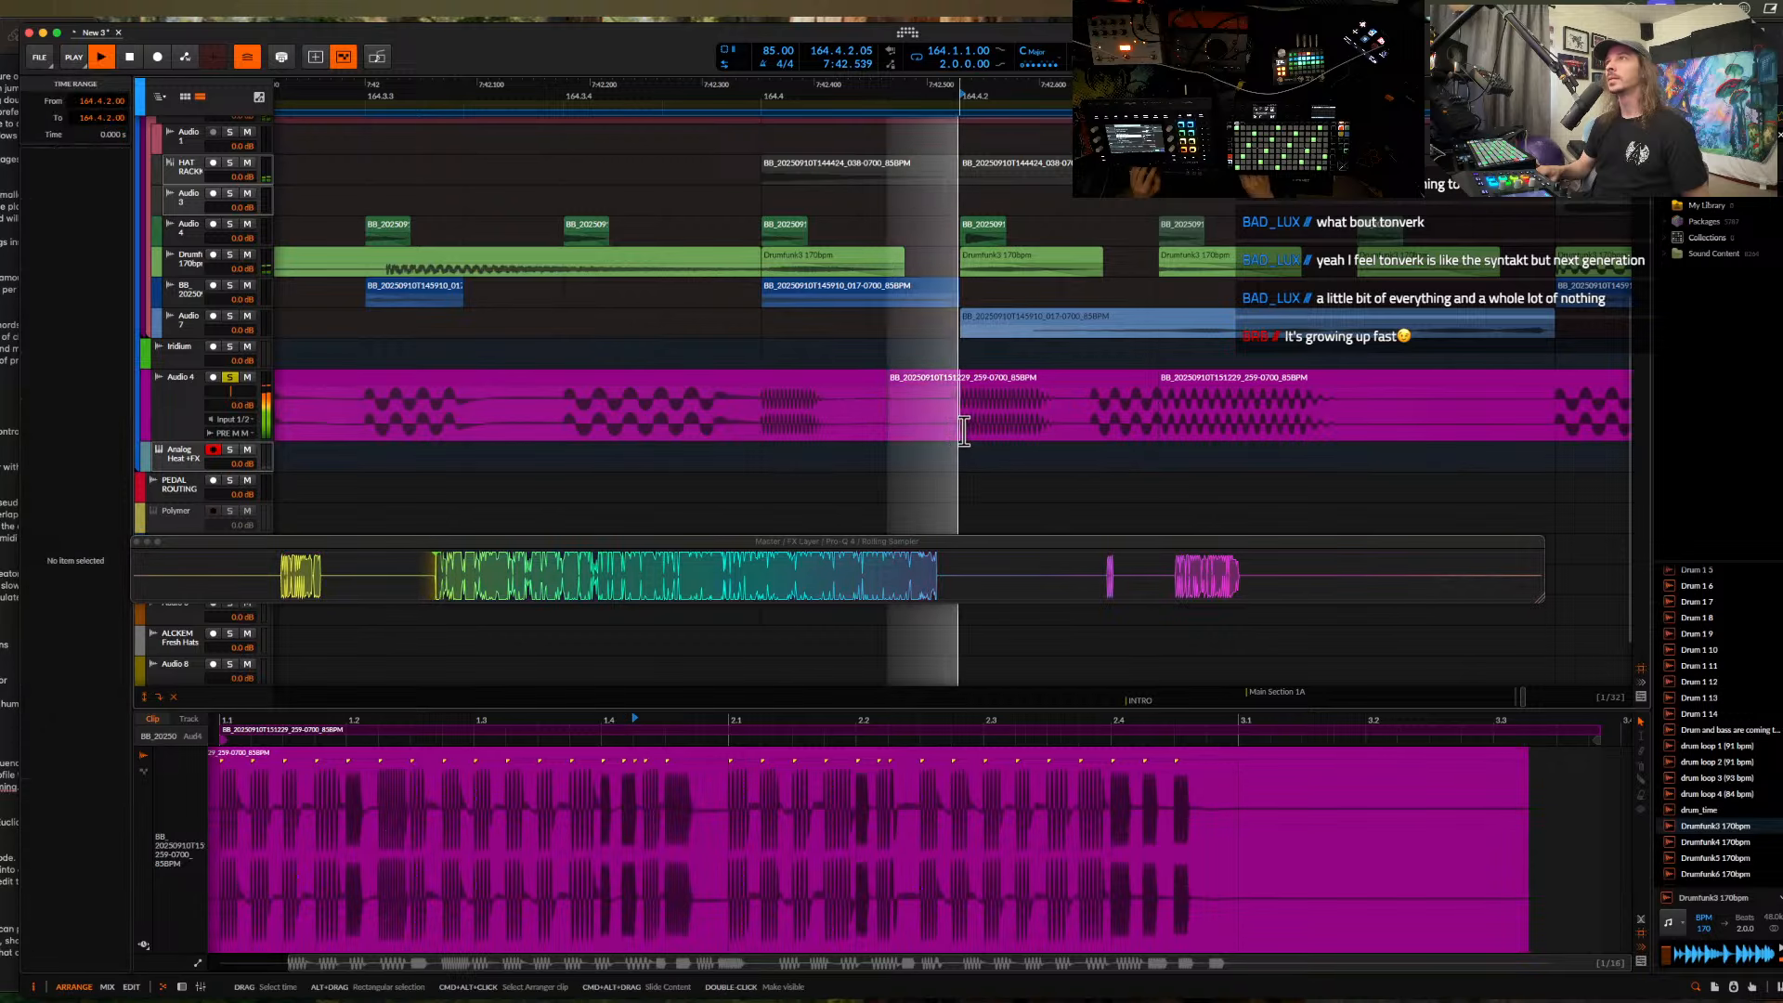
pyautogui.scroll(-3, 963, 430)
pyautogui.press('space')
pyautogui.press('space')
pyautogui.scroll(-5, 1029, 409)
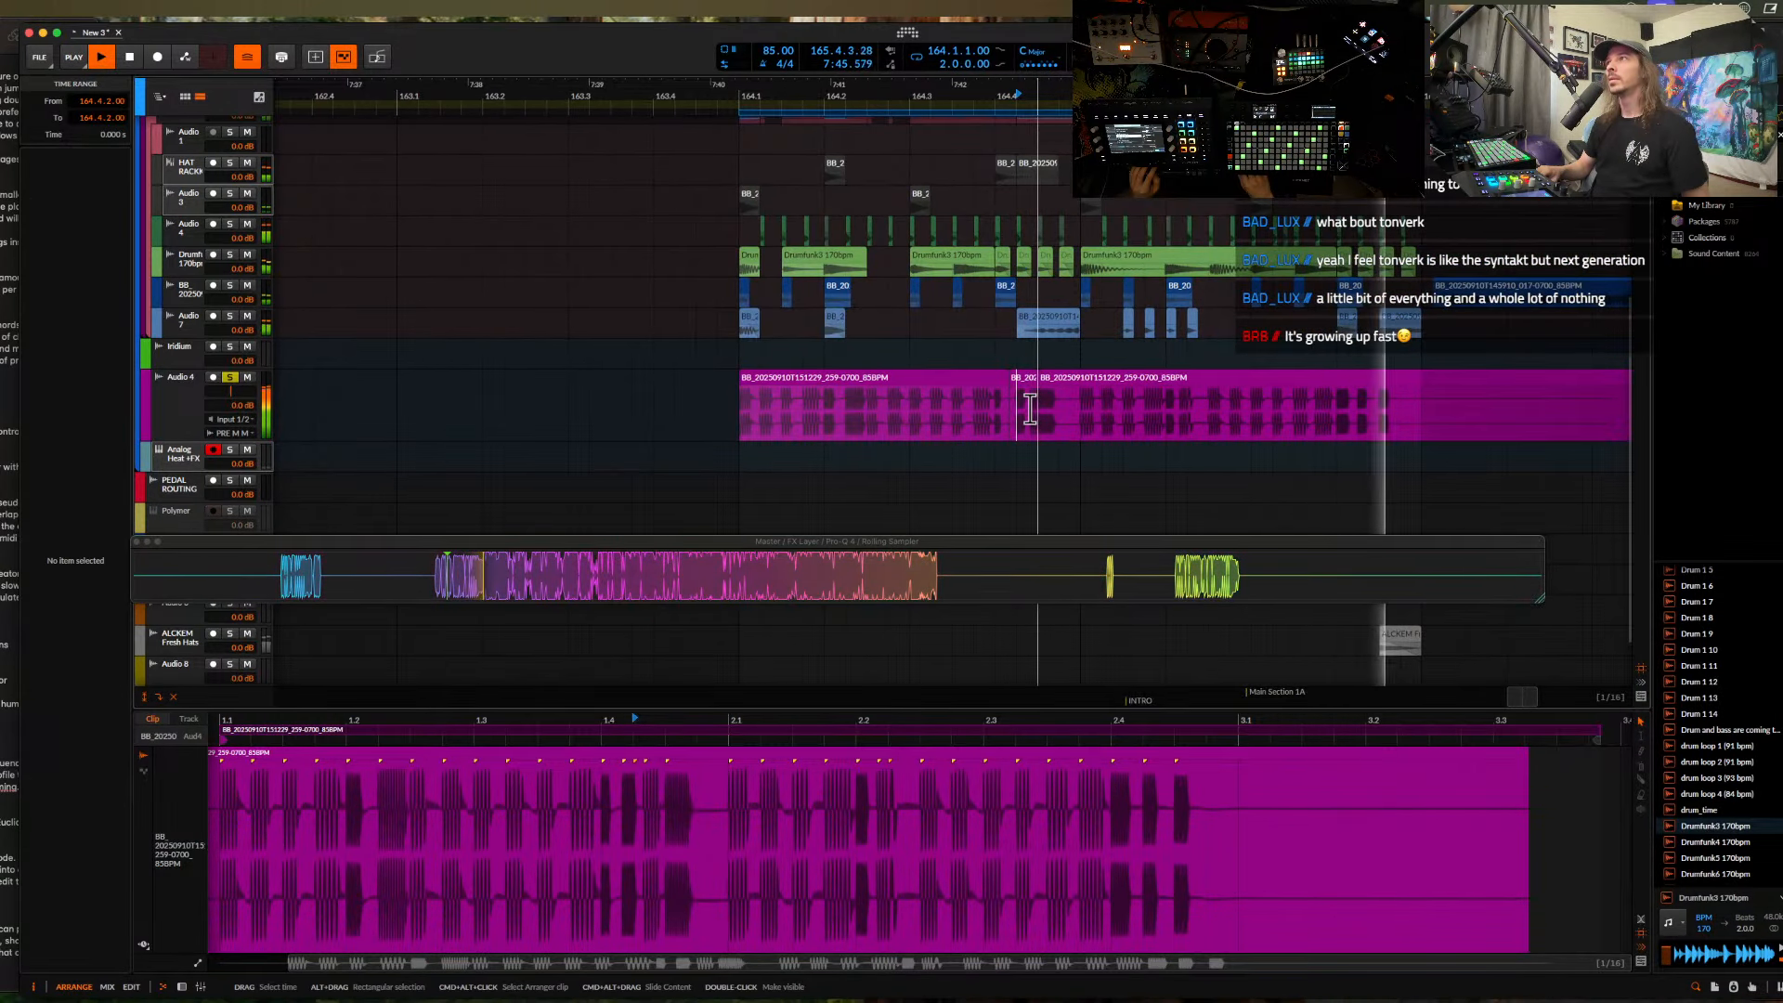
# - Unsolo Audio 4 and play the quantized recording with the full mix
pyautogui.press('space')
pyautogui.click(798, 376)
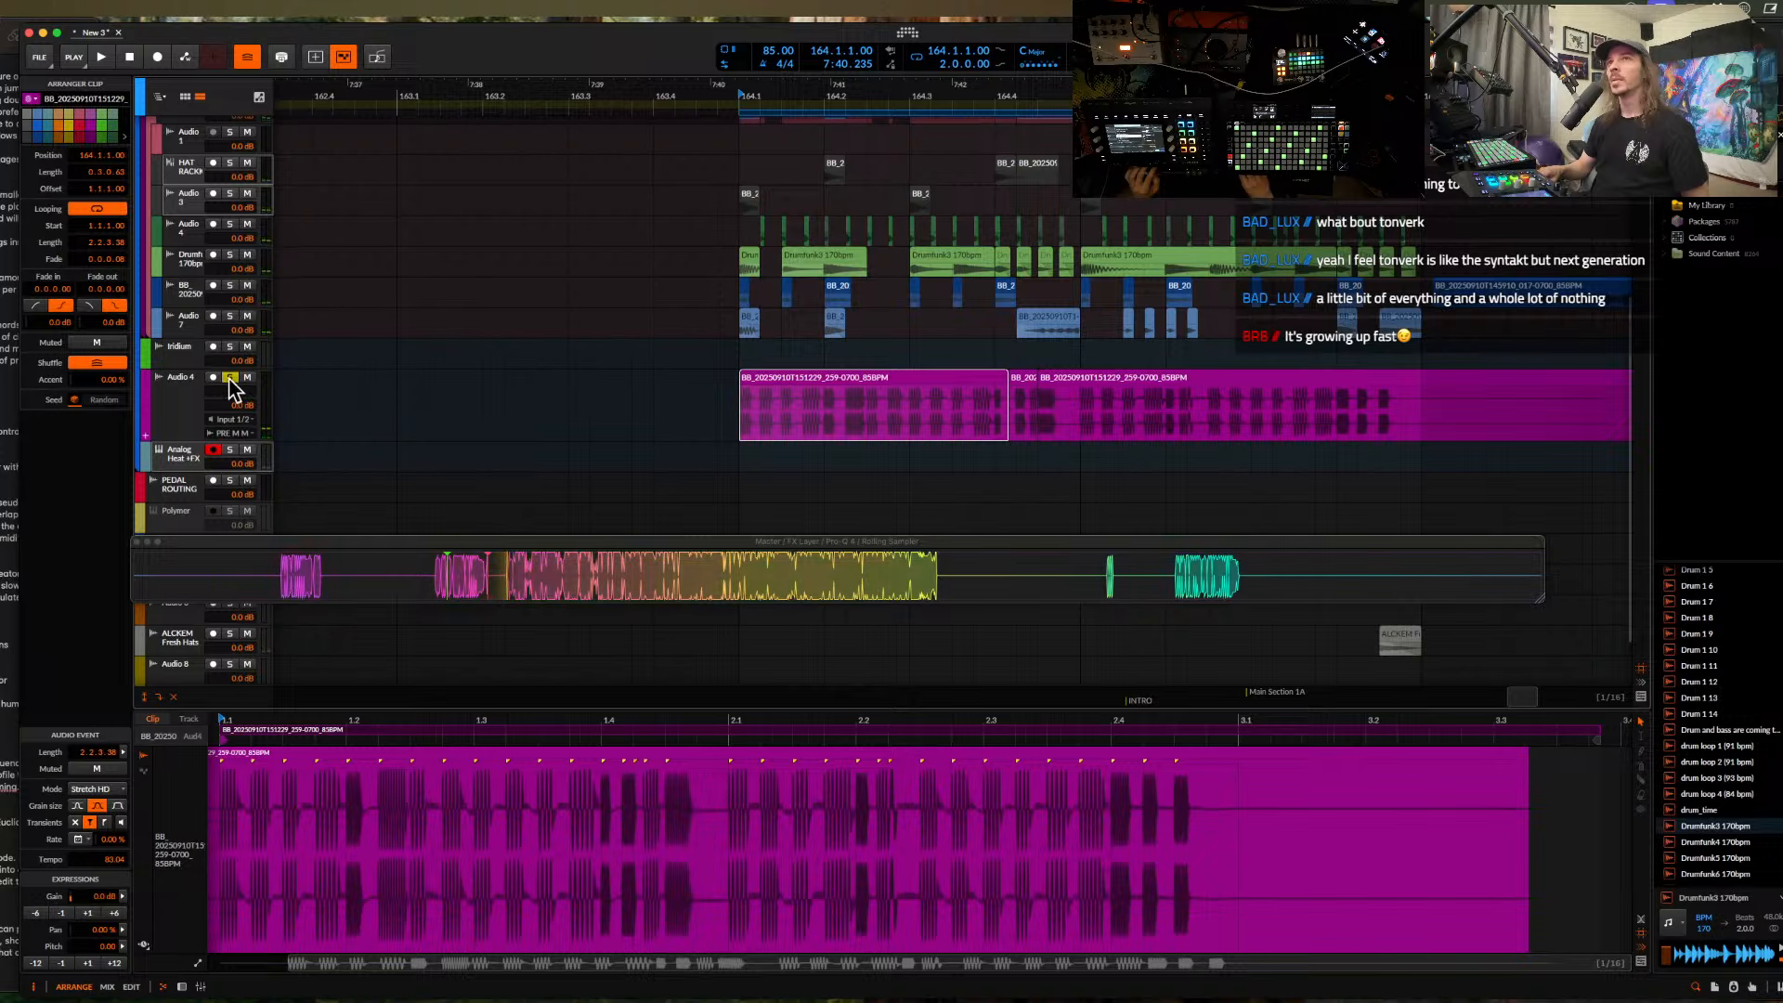
pyautogui.press('space')
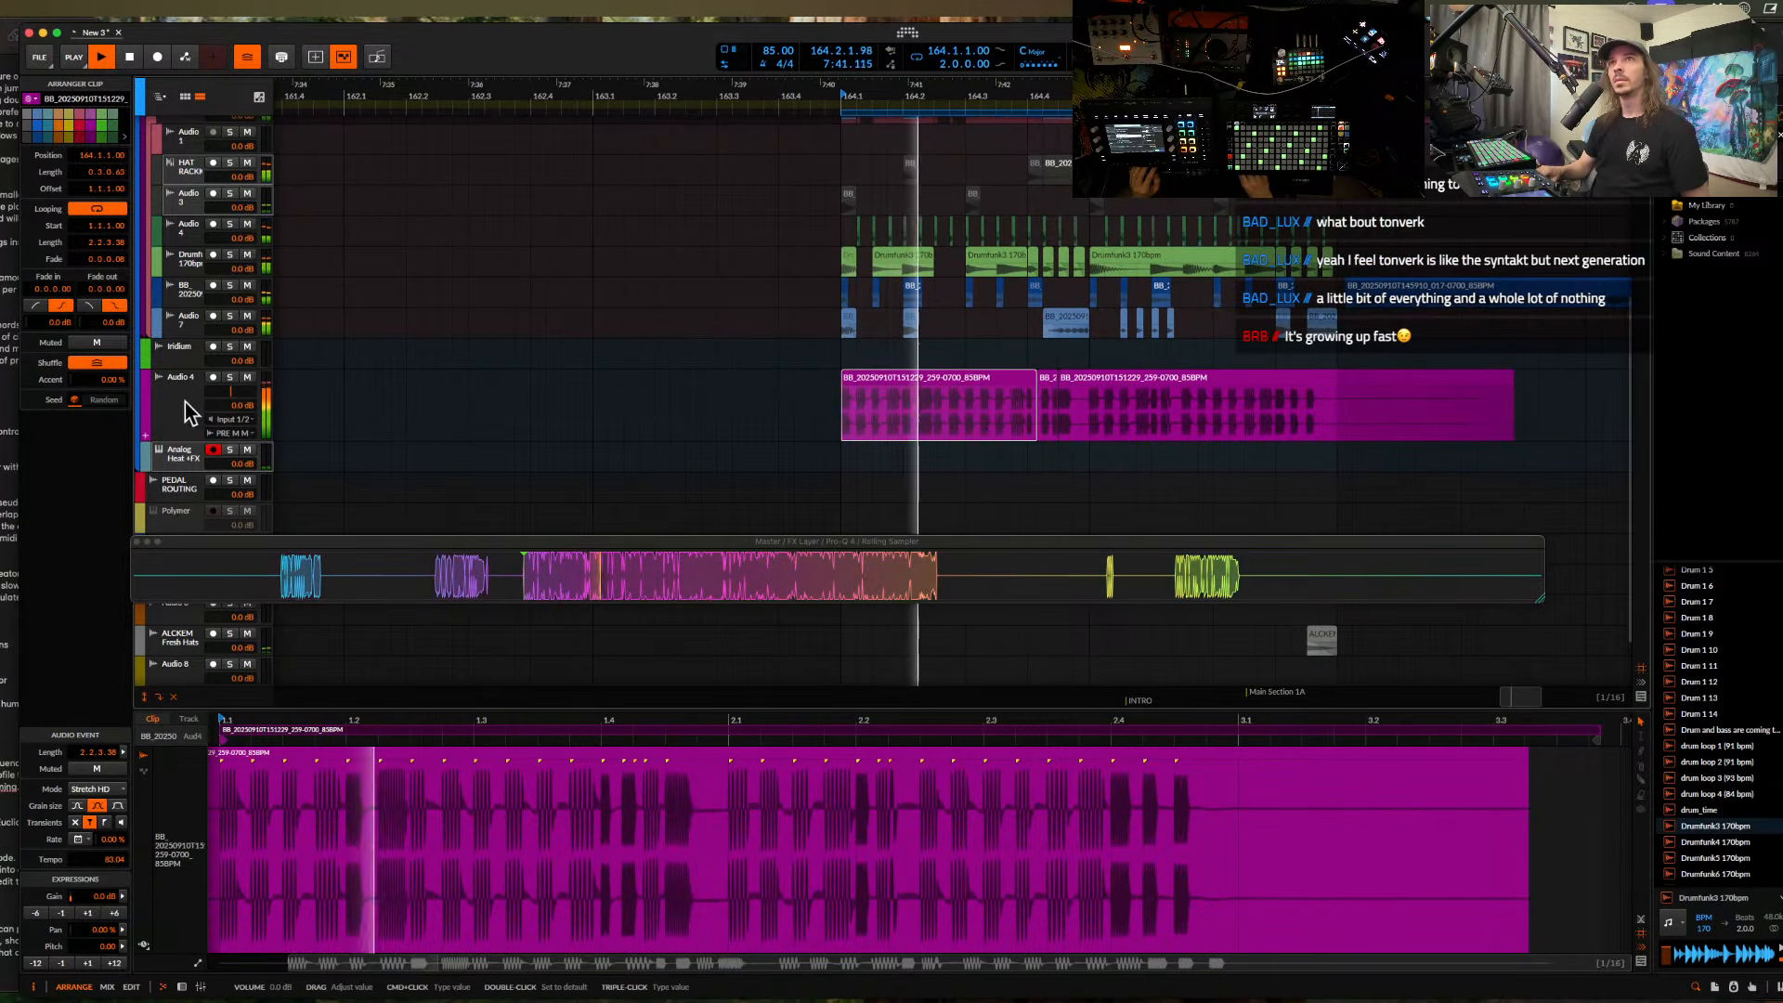
# - Move all the Audio 4 clips out of the loop to 160.3.3.00 and set the play position to 164.1.1.00
pyautogui.scroll(2, 890, 381)
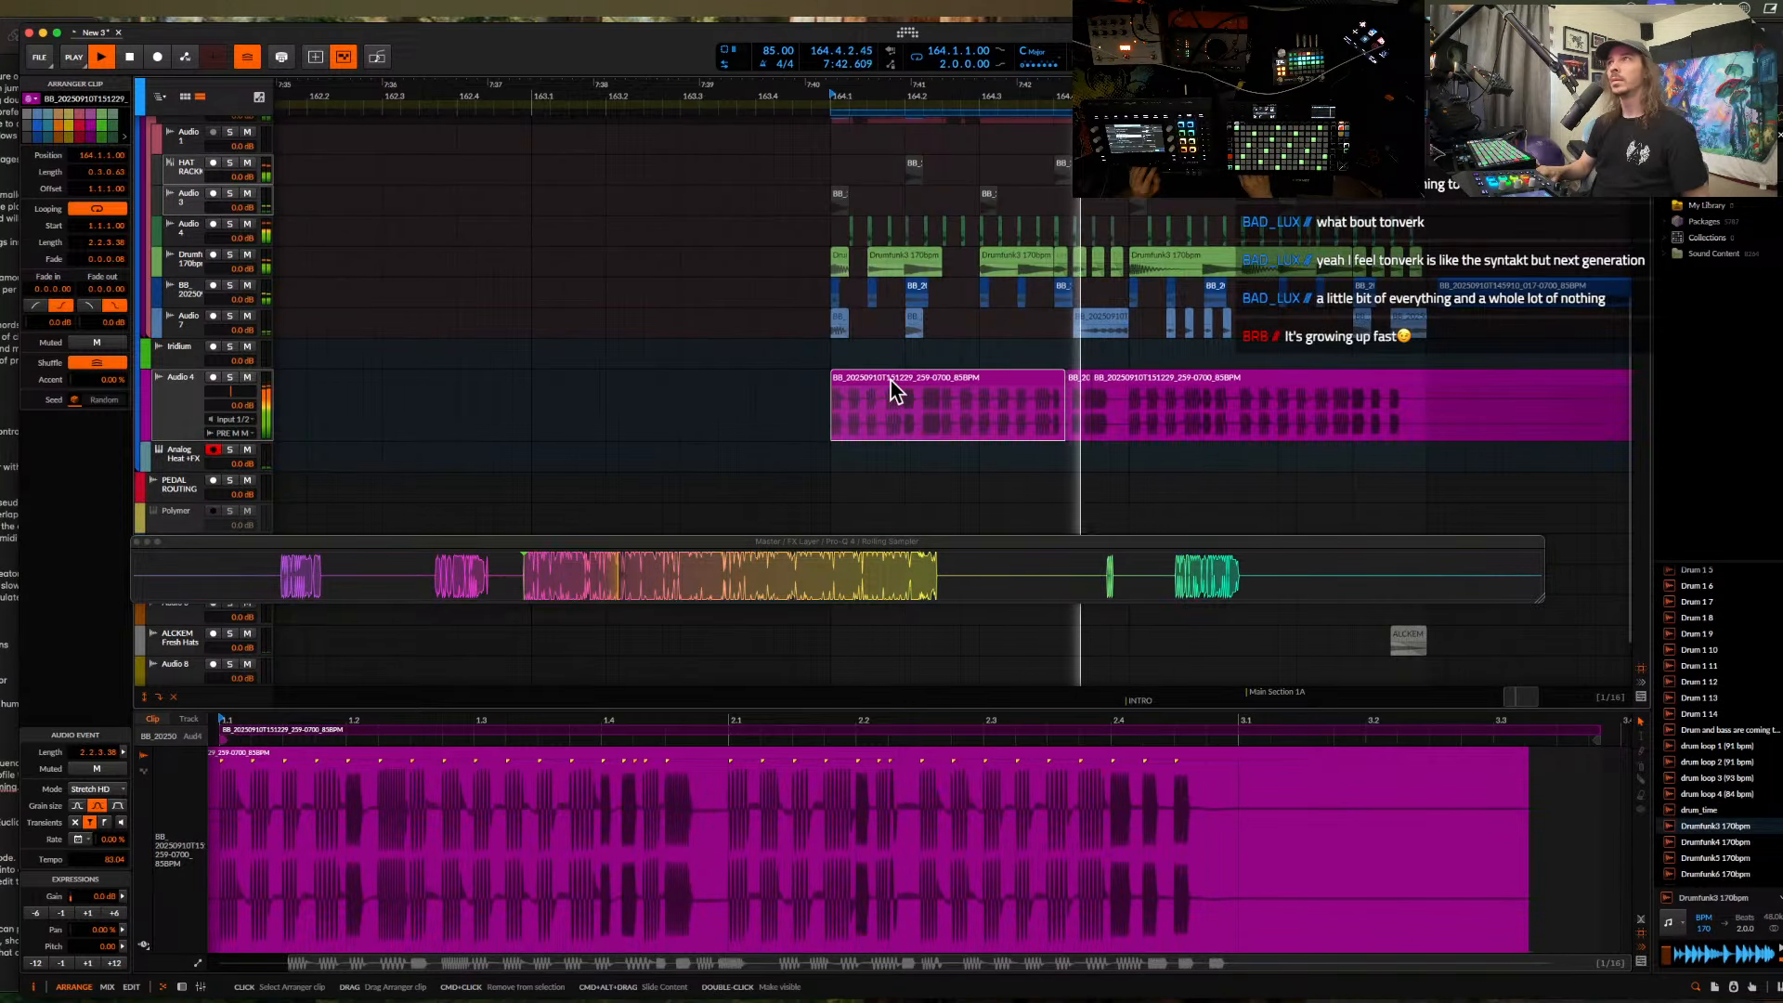
pyautogui.keyDown('shift'); pyautogui.click(1229, 380); pyautogui.keyUp('shift')
pyautogui.scroll(-10, 1229, 381)
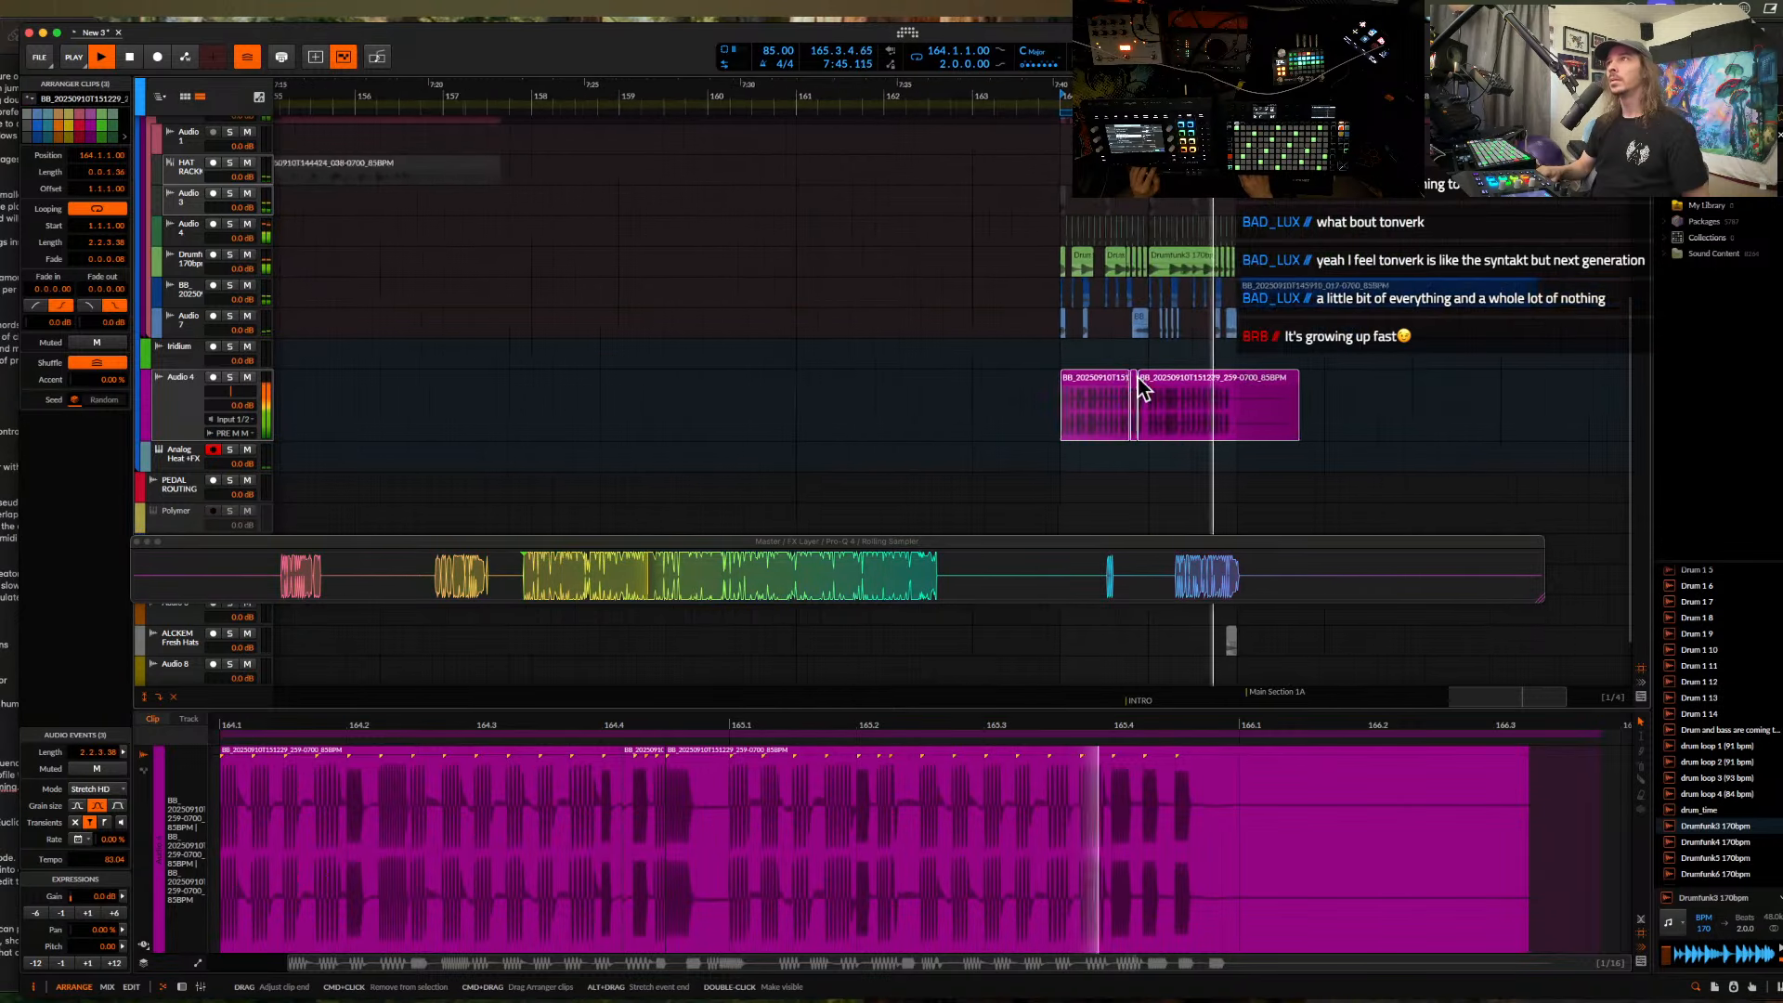
pyautogui.press('space')
pyautogui.moveTo(1154, 381); pyautogui.dragTo(867, 381)
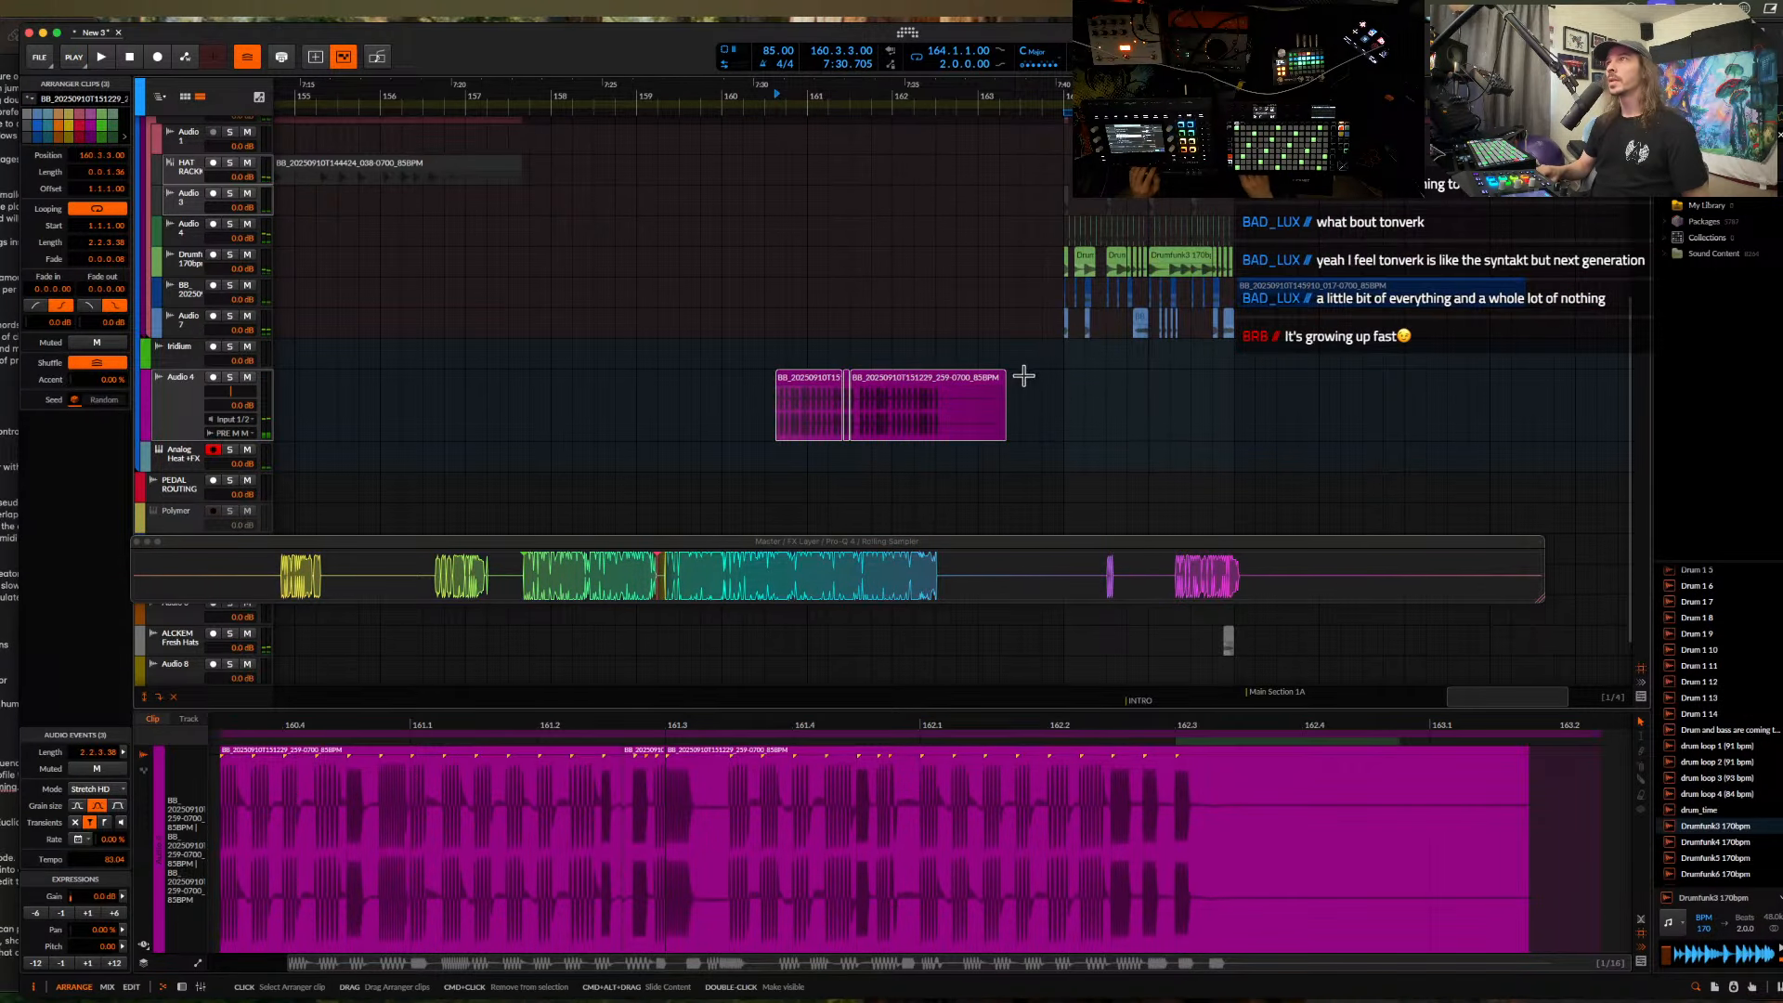
pyautogui.click(1070, 410)
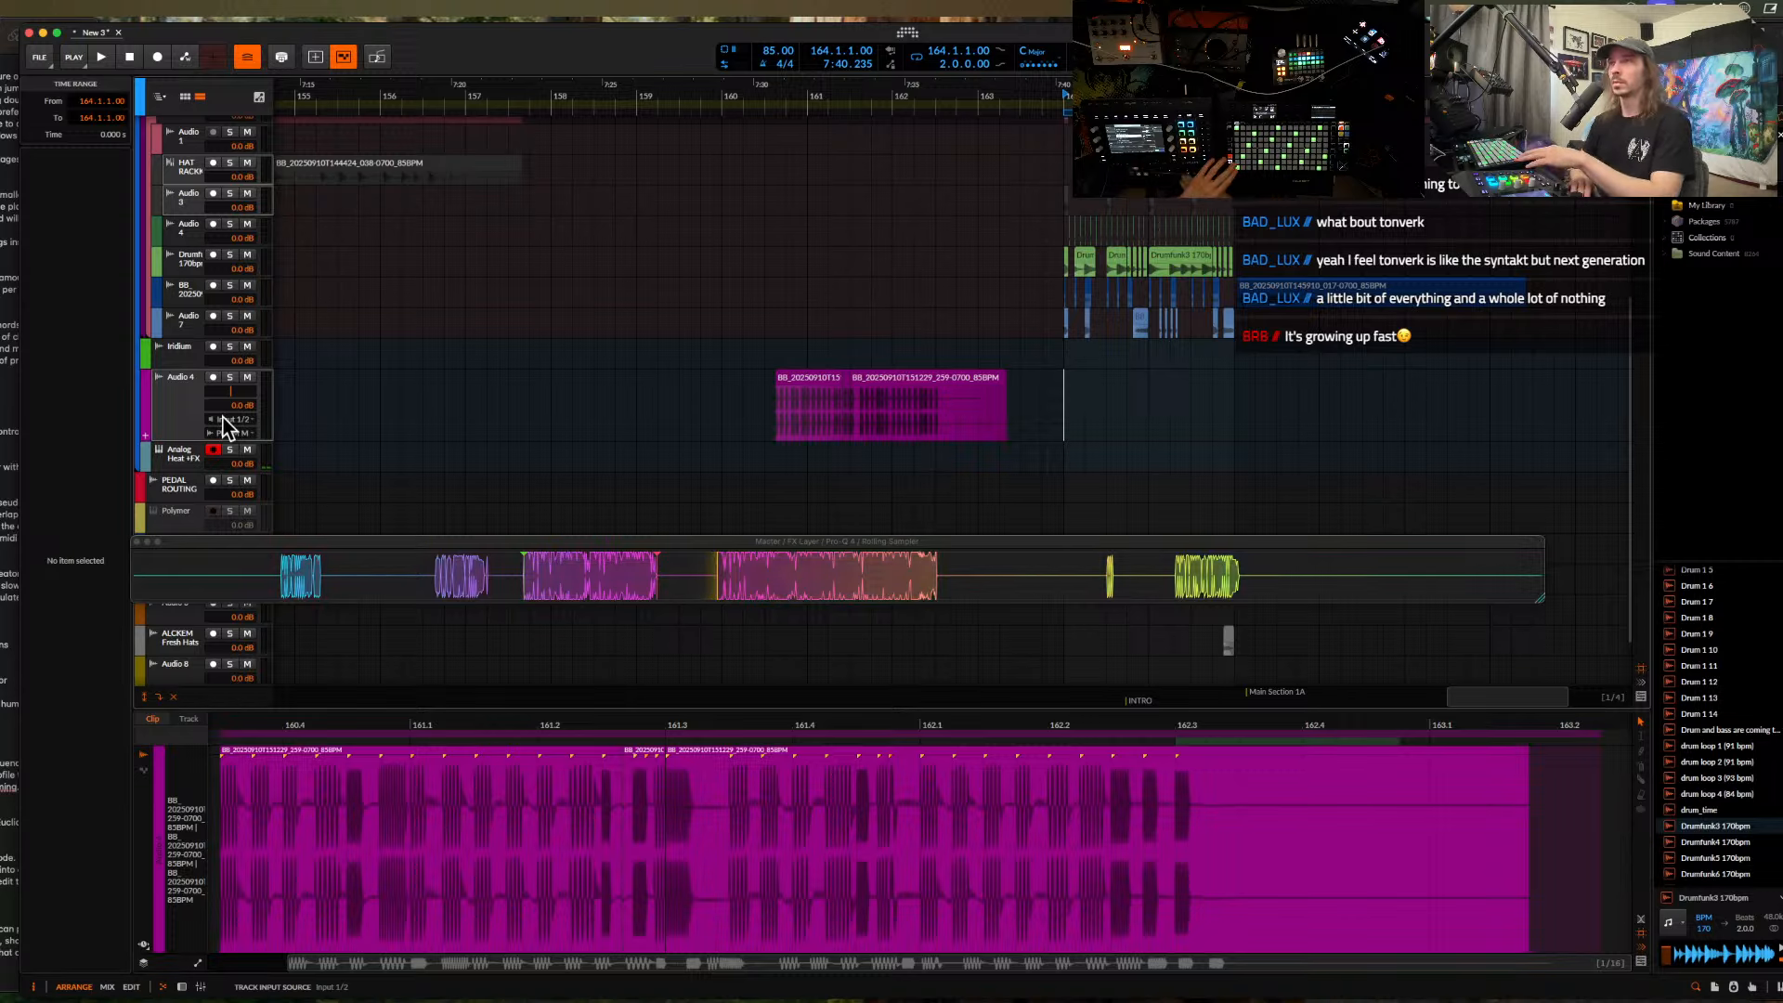
# - Play the loop while trying another part, stop playback, and solo the Analog Heat +FX track
pyautogui.press('space')
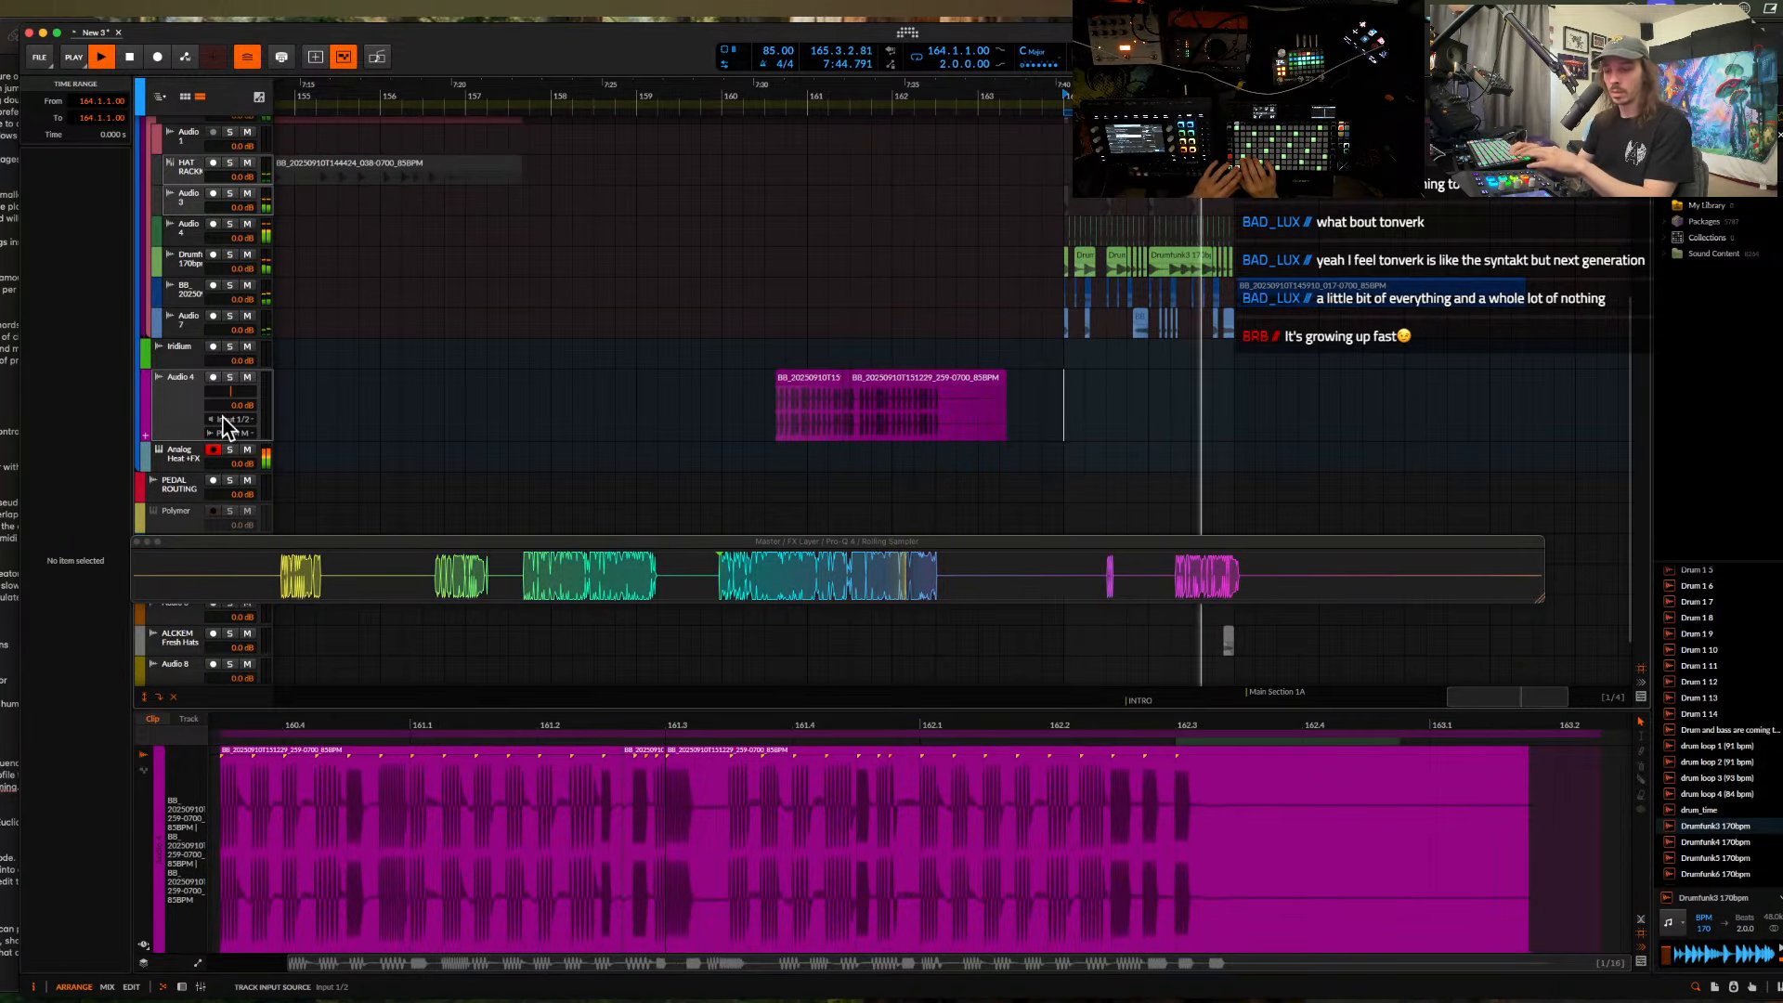
pyautogui.press('space')
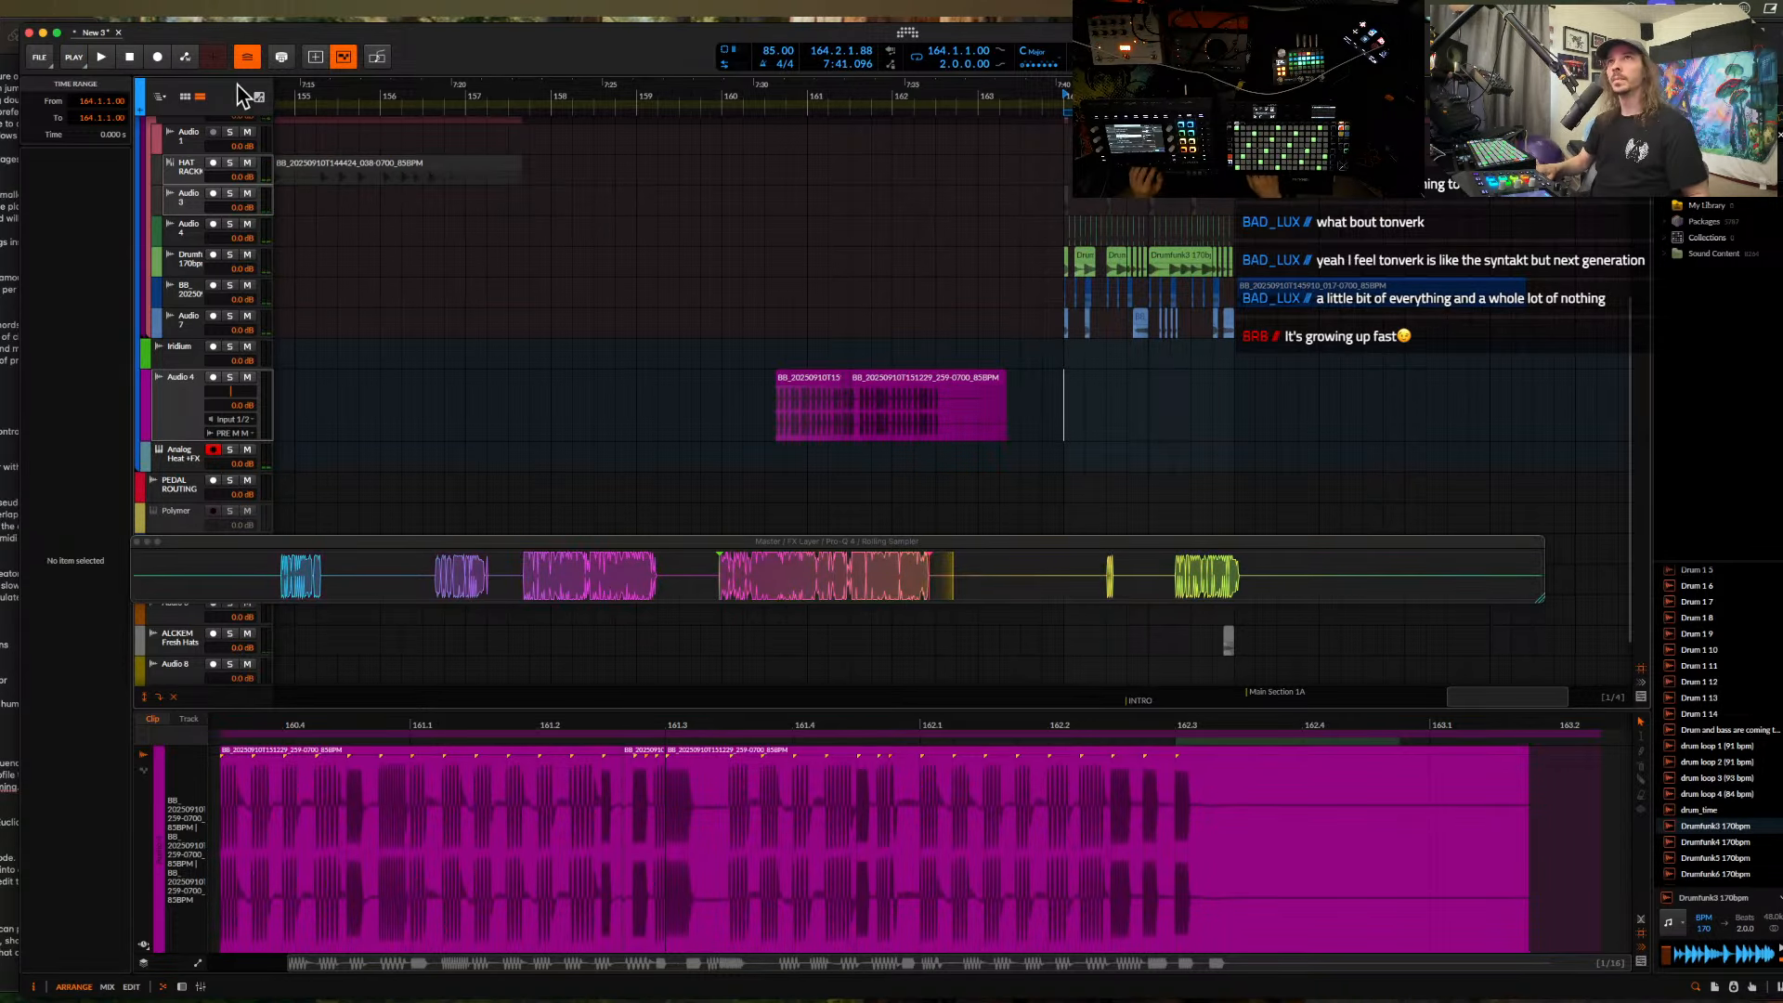
pyautogui.click(720, 388)
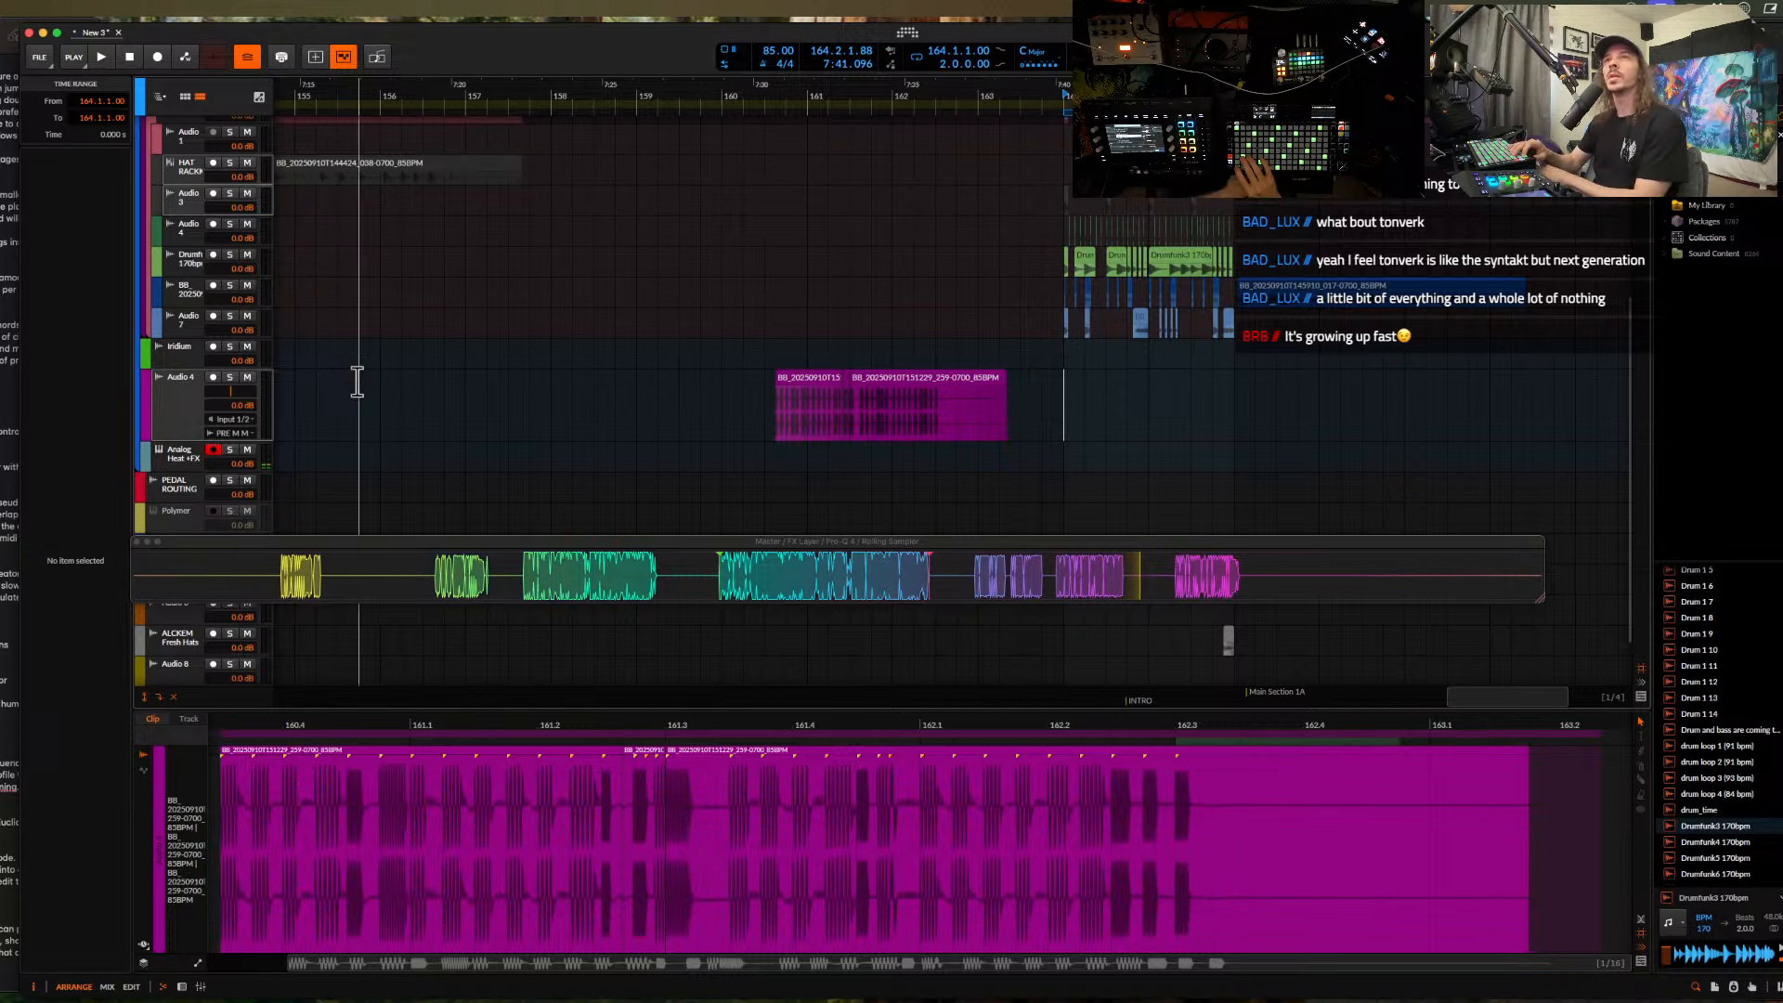
pyautogui.click(230, 450)
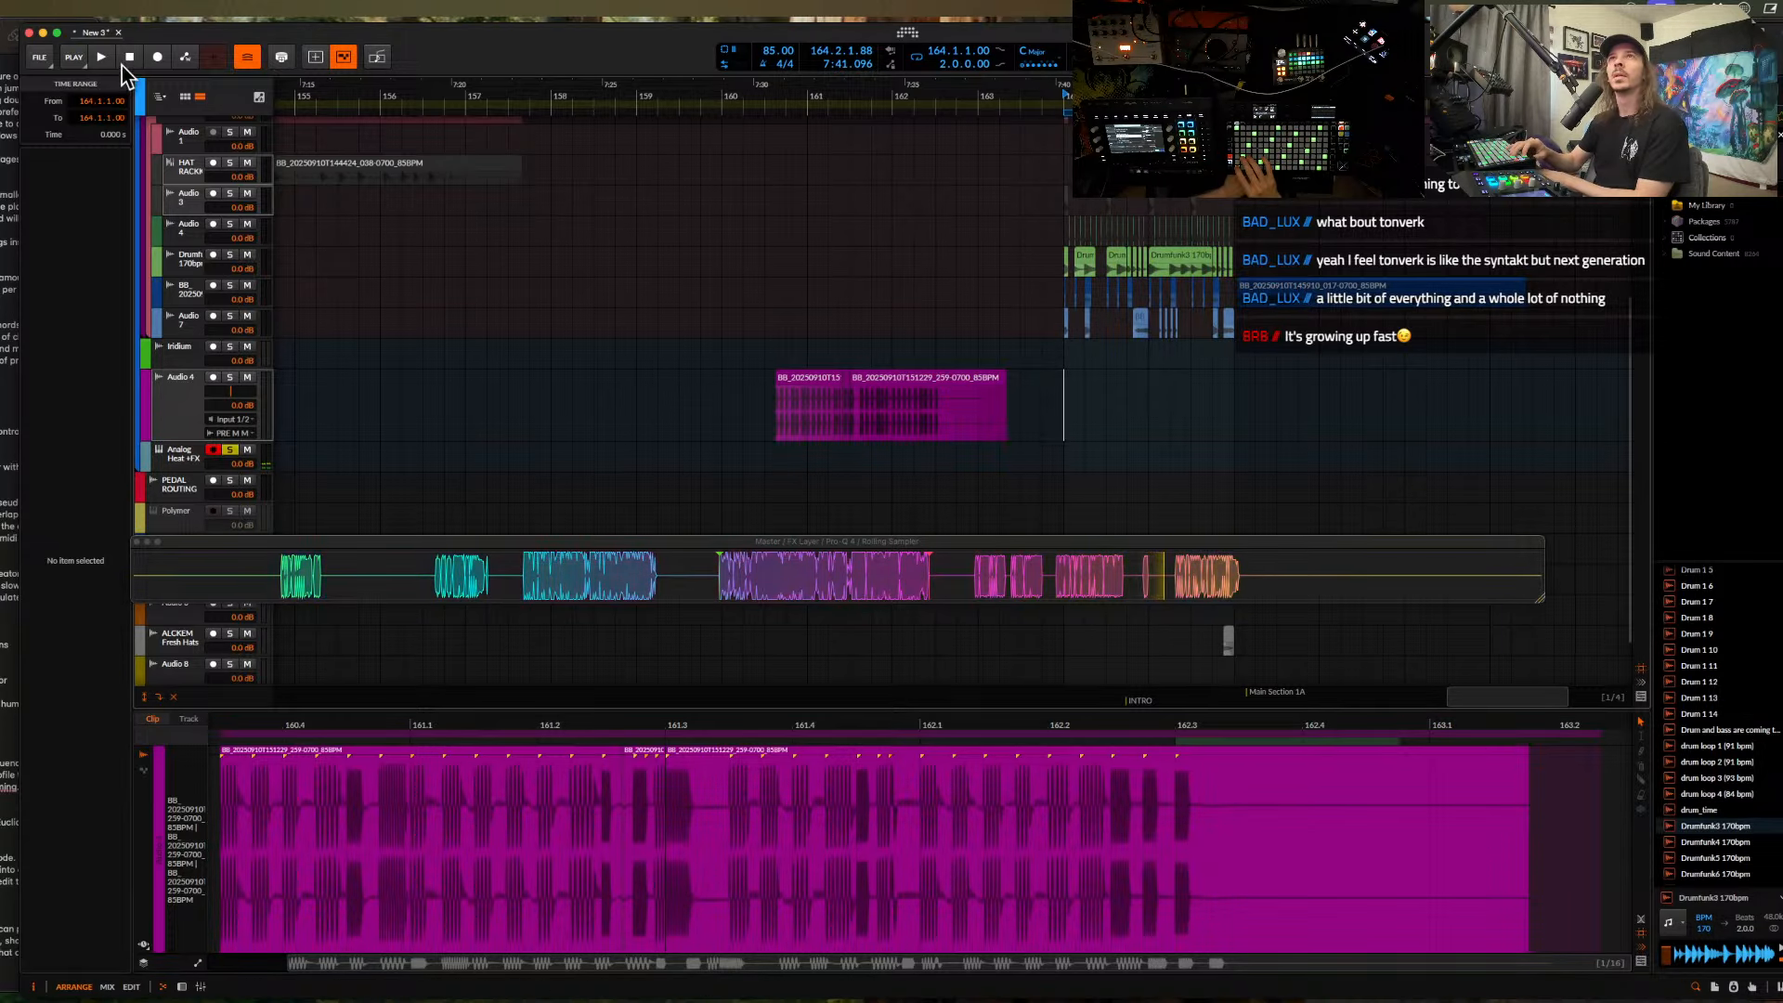
# - Record a pass on the Analog Heat +FX track and place the captured Rolling Sampler audio on Audio 4 at 164.1.1.00
pyautogui.click(157, 57)
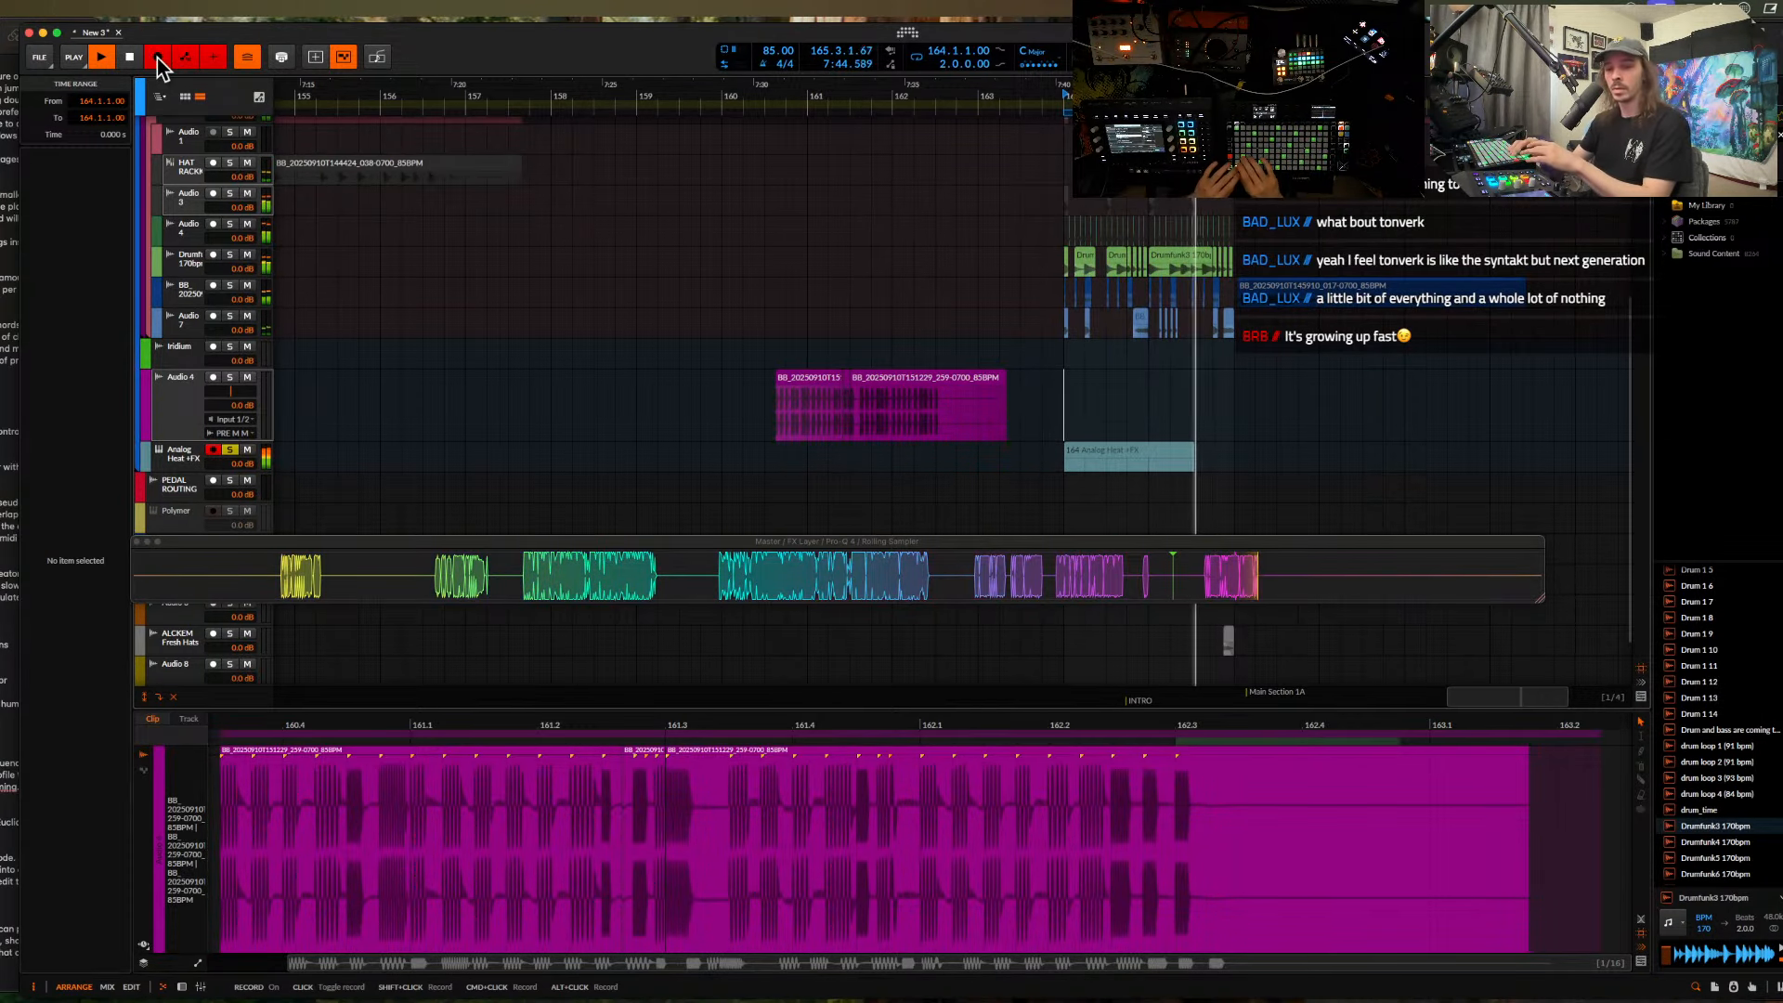
pyautogui.click(157, 58)
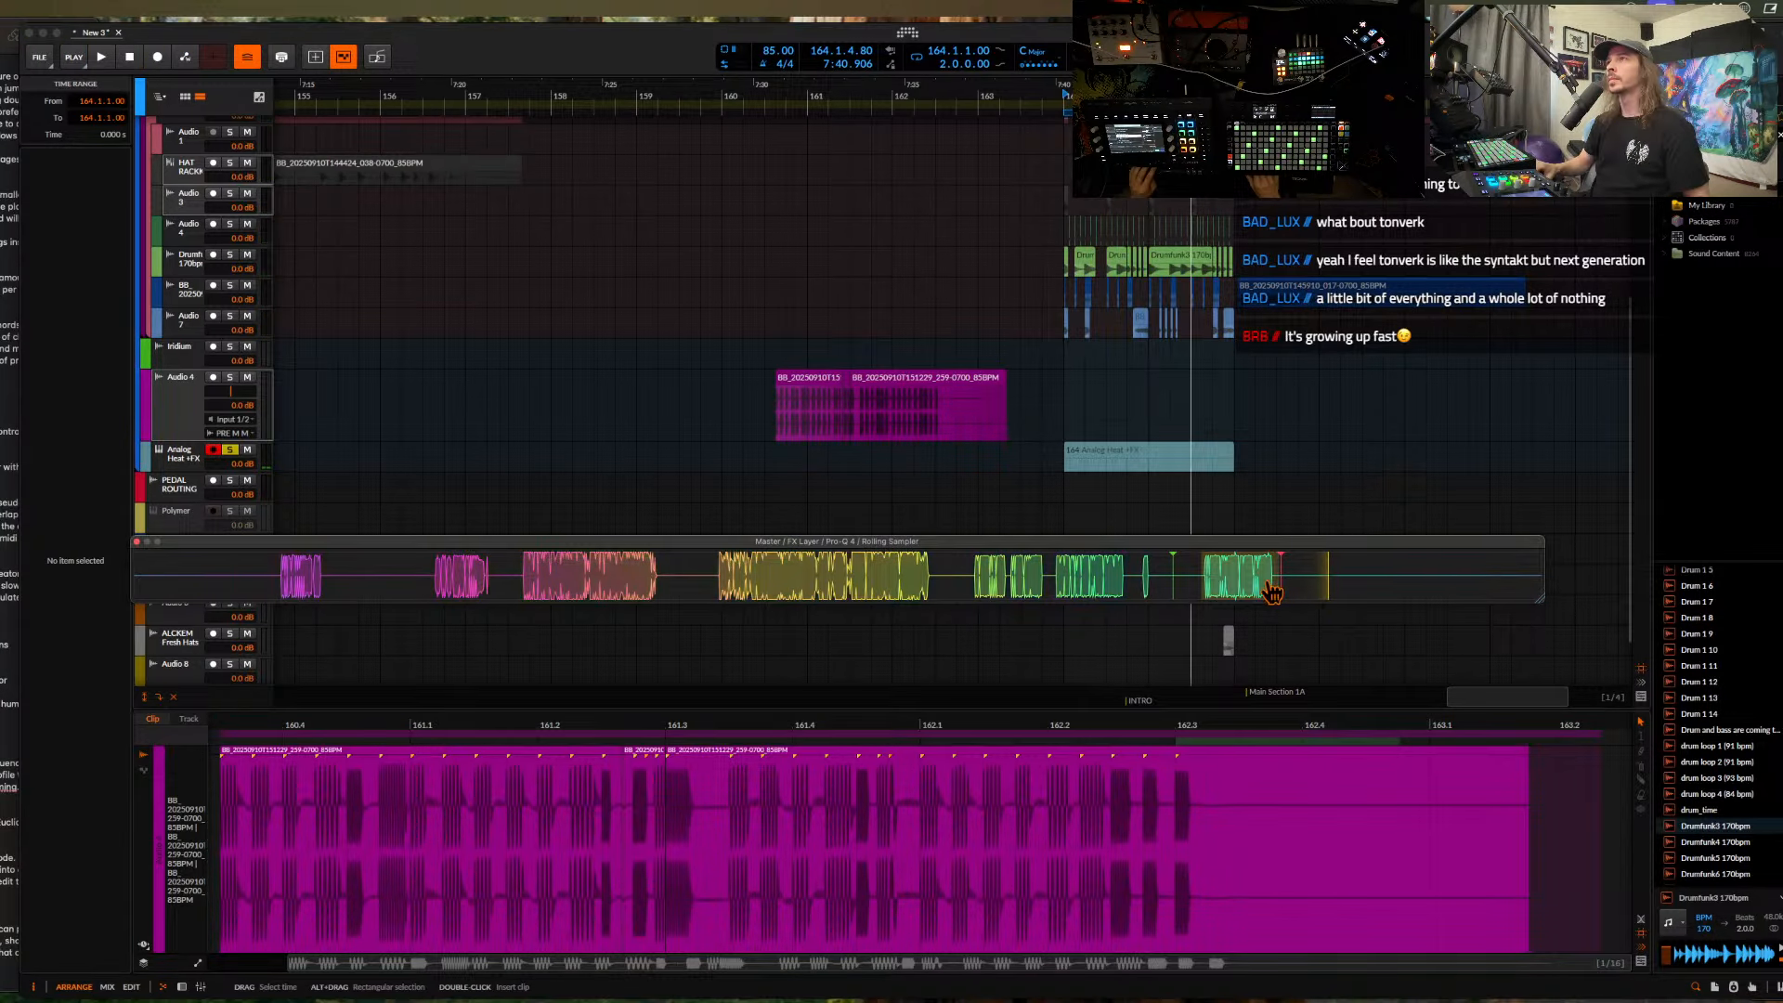
pyautogui.moveTo(1099, 432); pyautogui.dragTo(1081, 415)
pyautogui.scroll(5, 1128, 409)
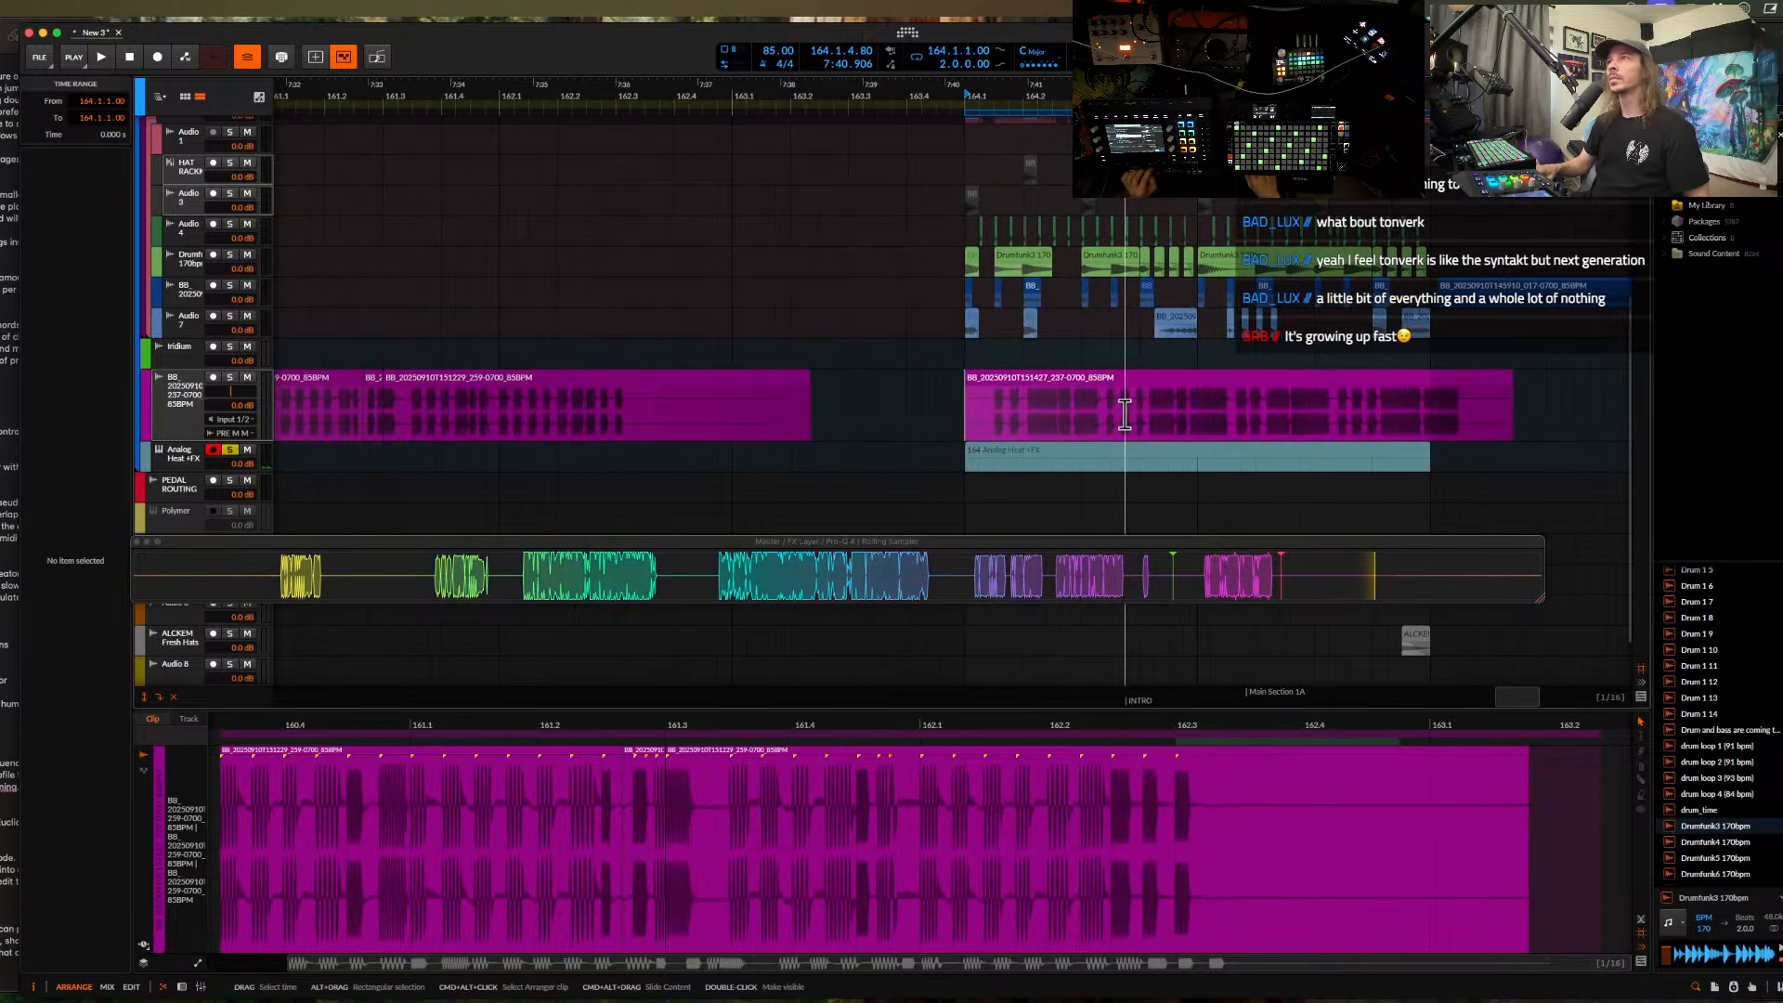
# - Open the new Audio 4 clip in the detail editor and slide its content slightly earlier
pyautogui.scroll(3, 1124, 414)
pyautogui.click(1167, 414)
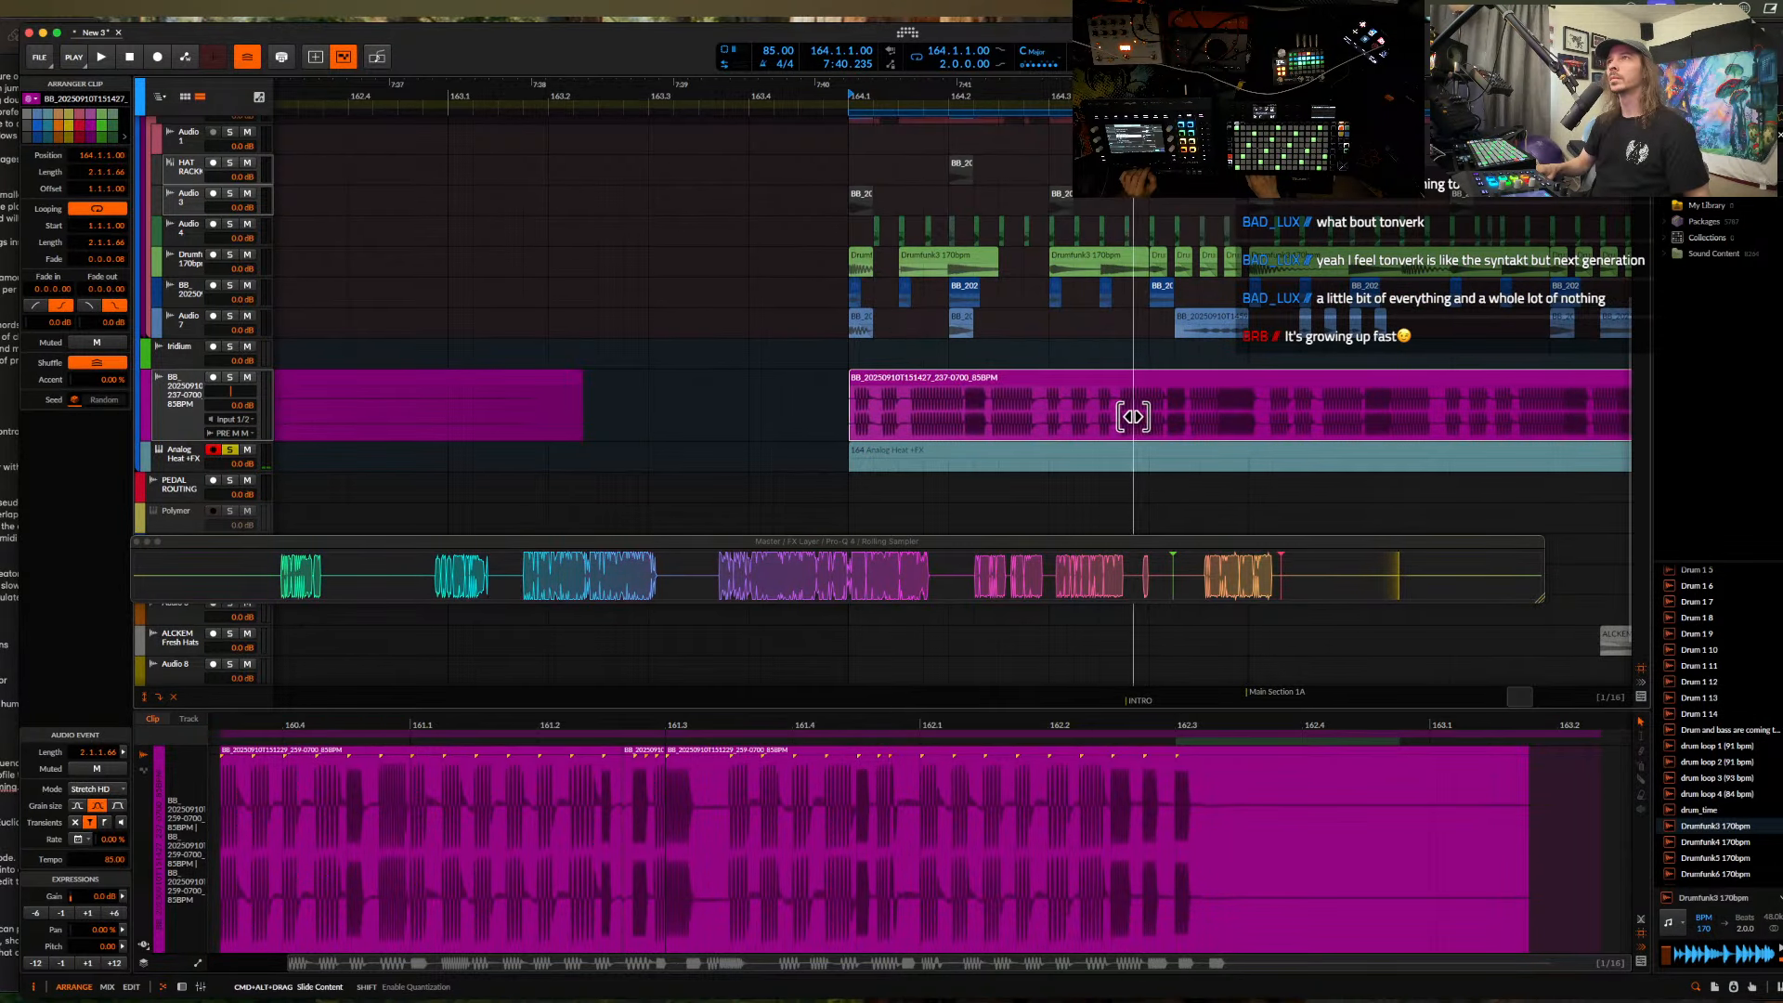
pyautogui.doubleClick(985, 382)
pyautogui.scroll(-3, 984, 382)
pyautogui.scroll(1, 987, 393)
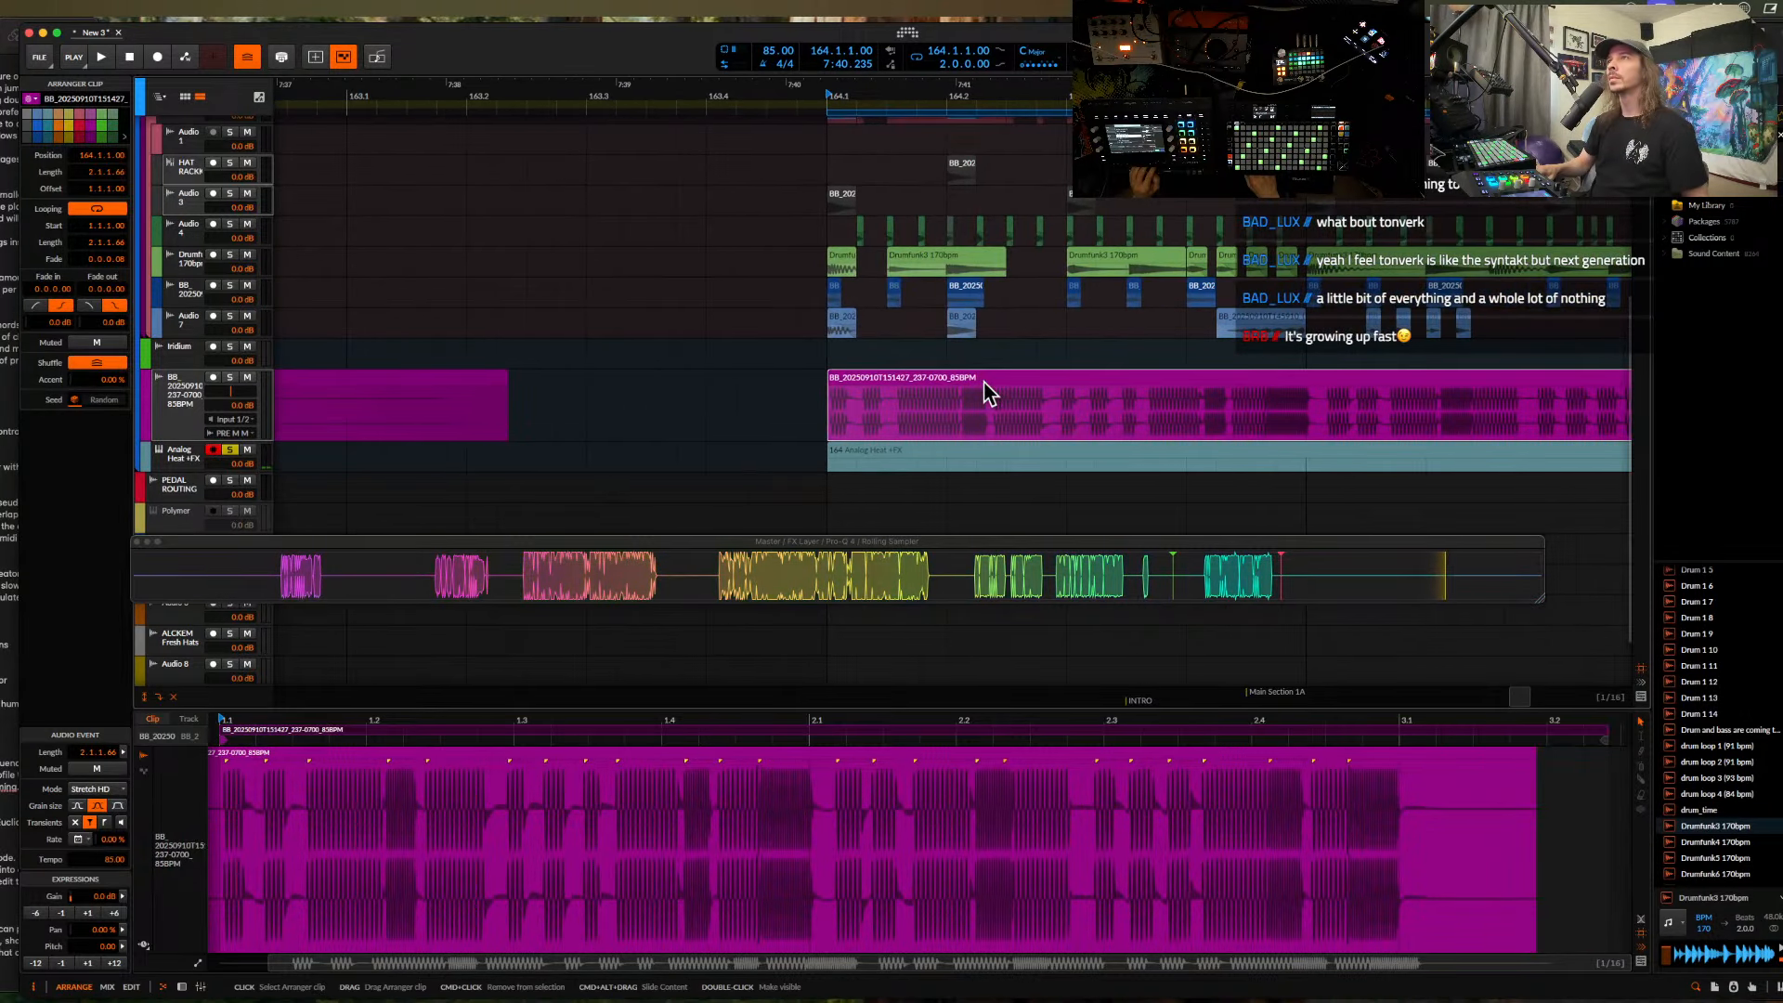
pyautogui.scroll(3, 965, 382)
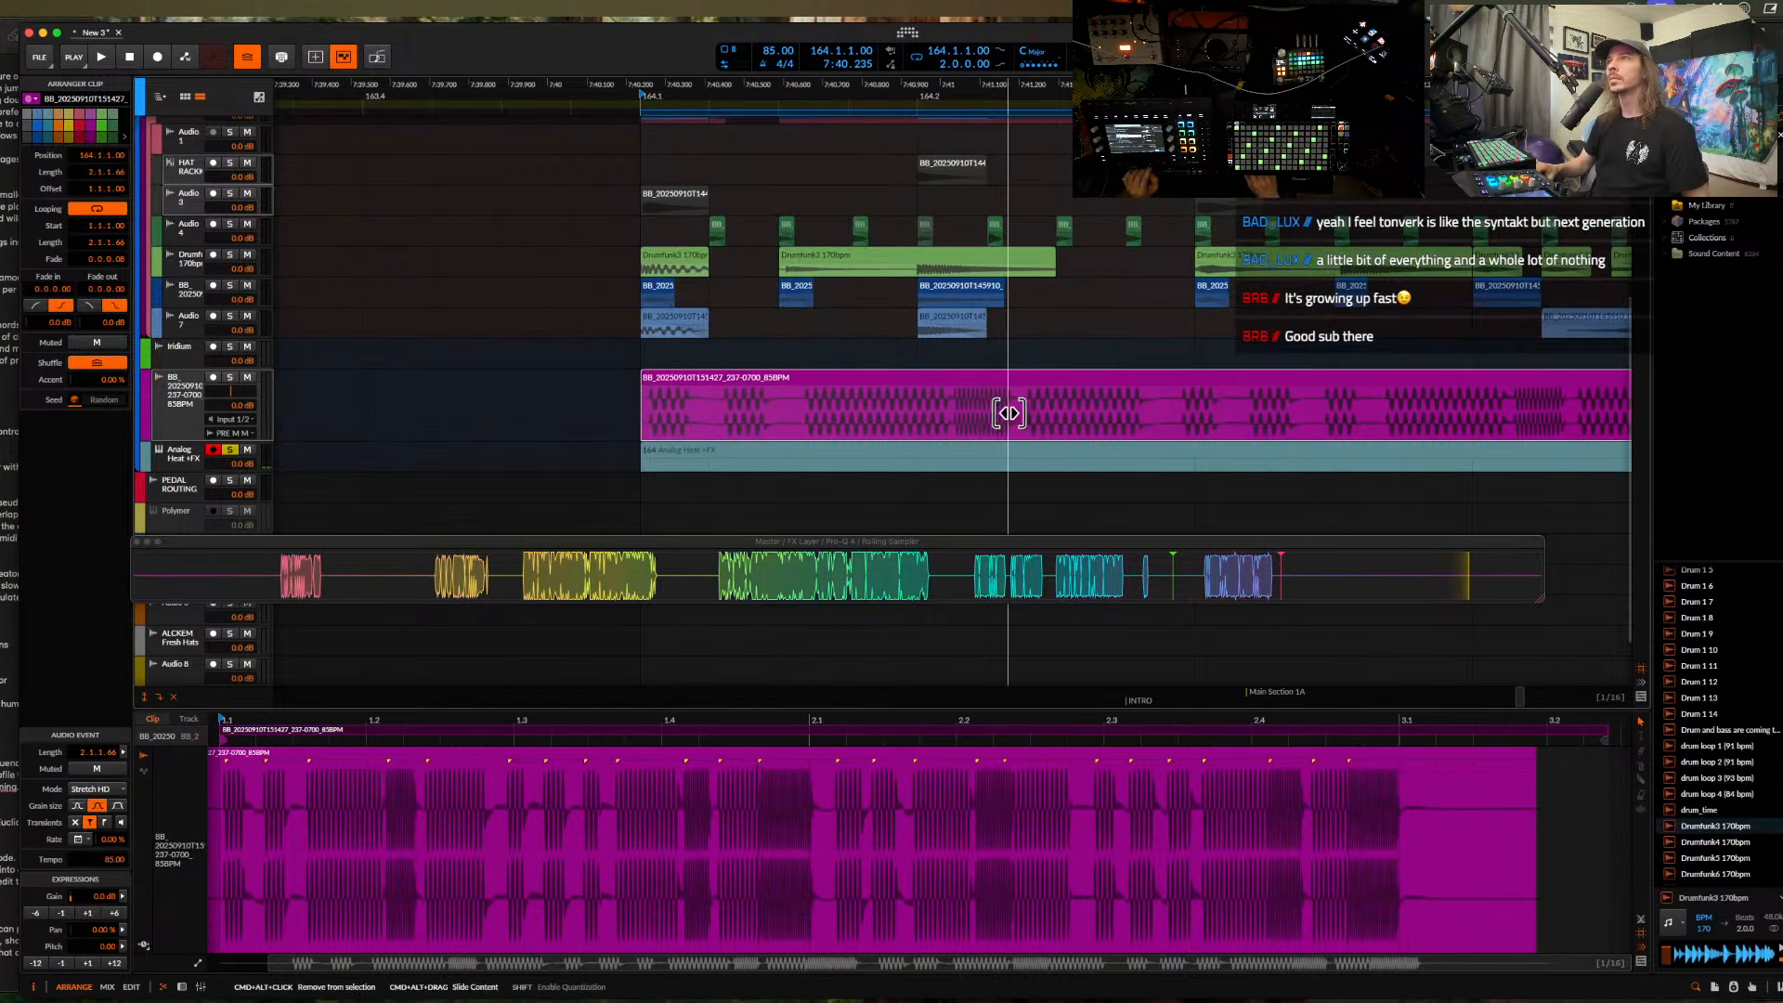
pyautogui.moveTo(1006, 412); pyautogui.dragTo(1000, 412)
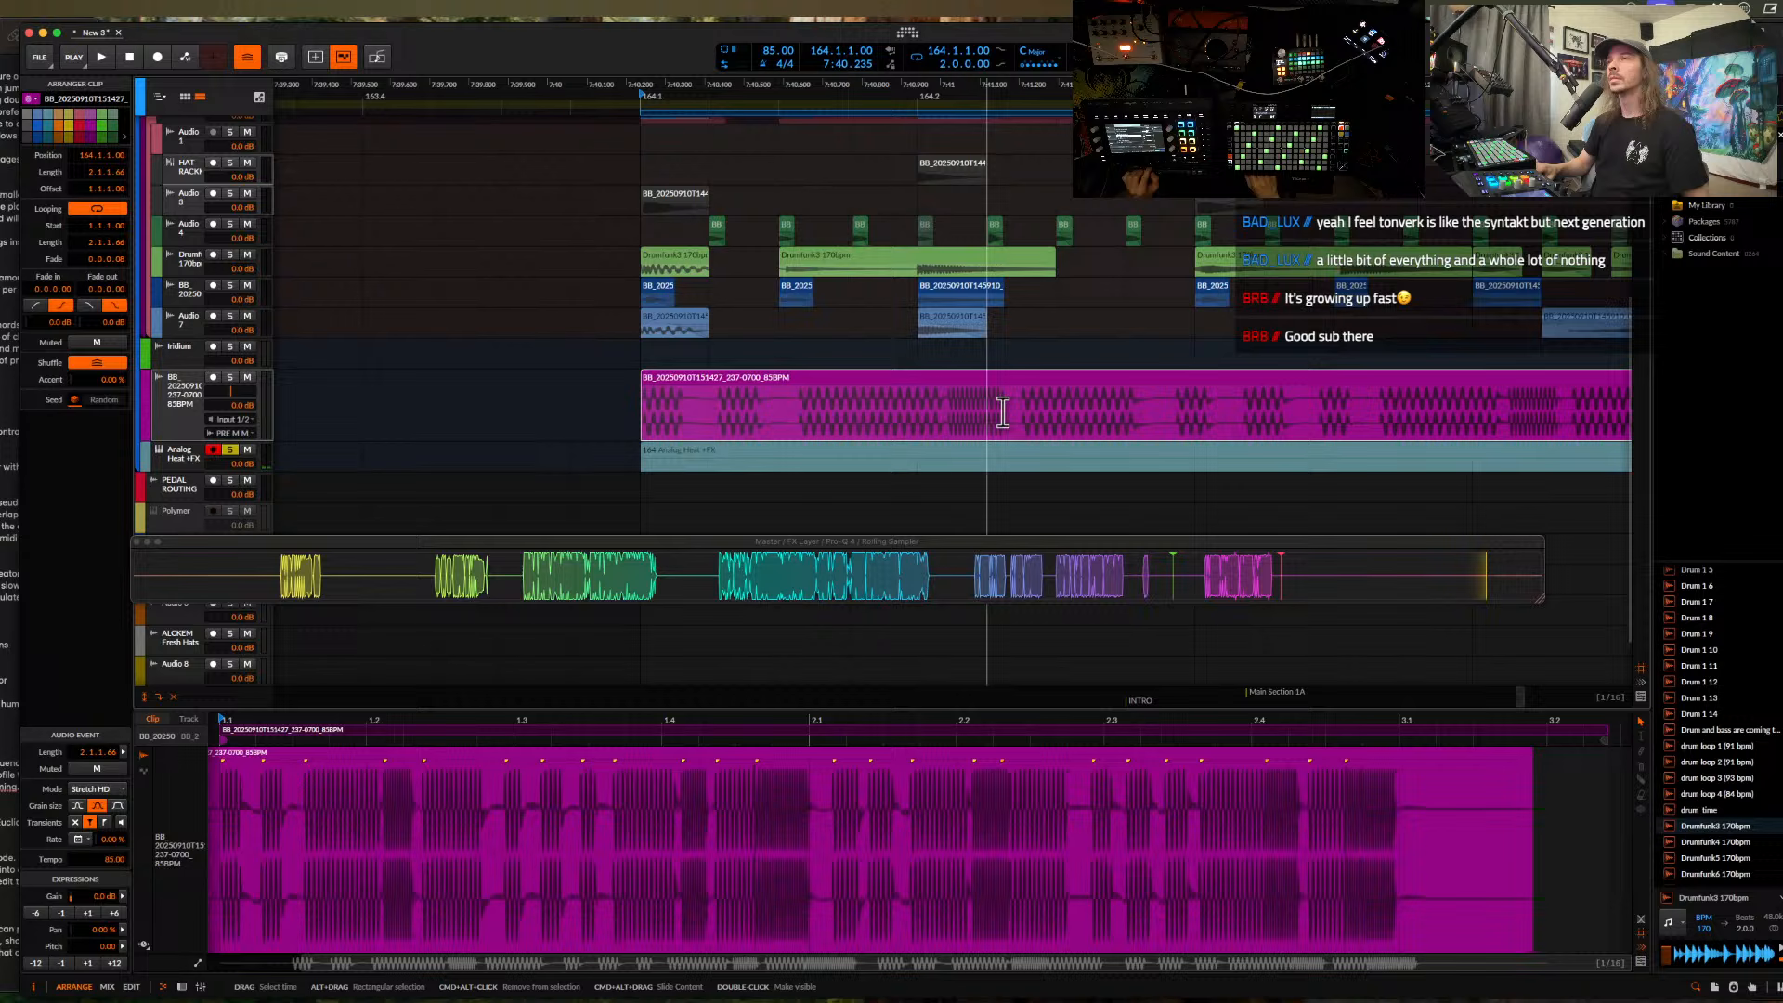
# - Quantize the clip's audio to a custom straight 1/16 grid at 100% amount, keeping the existing beat markers
pyautogui.rightClick(866, 383)
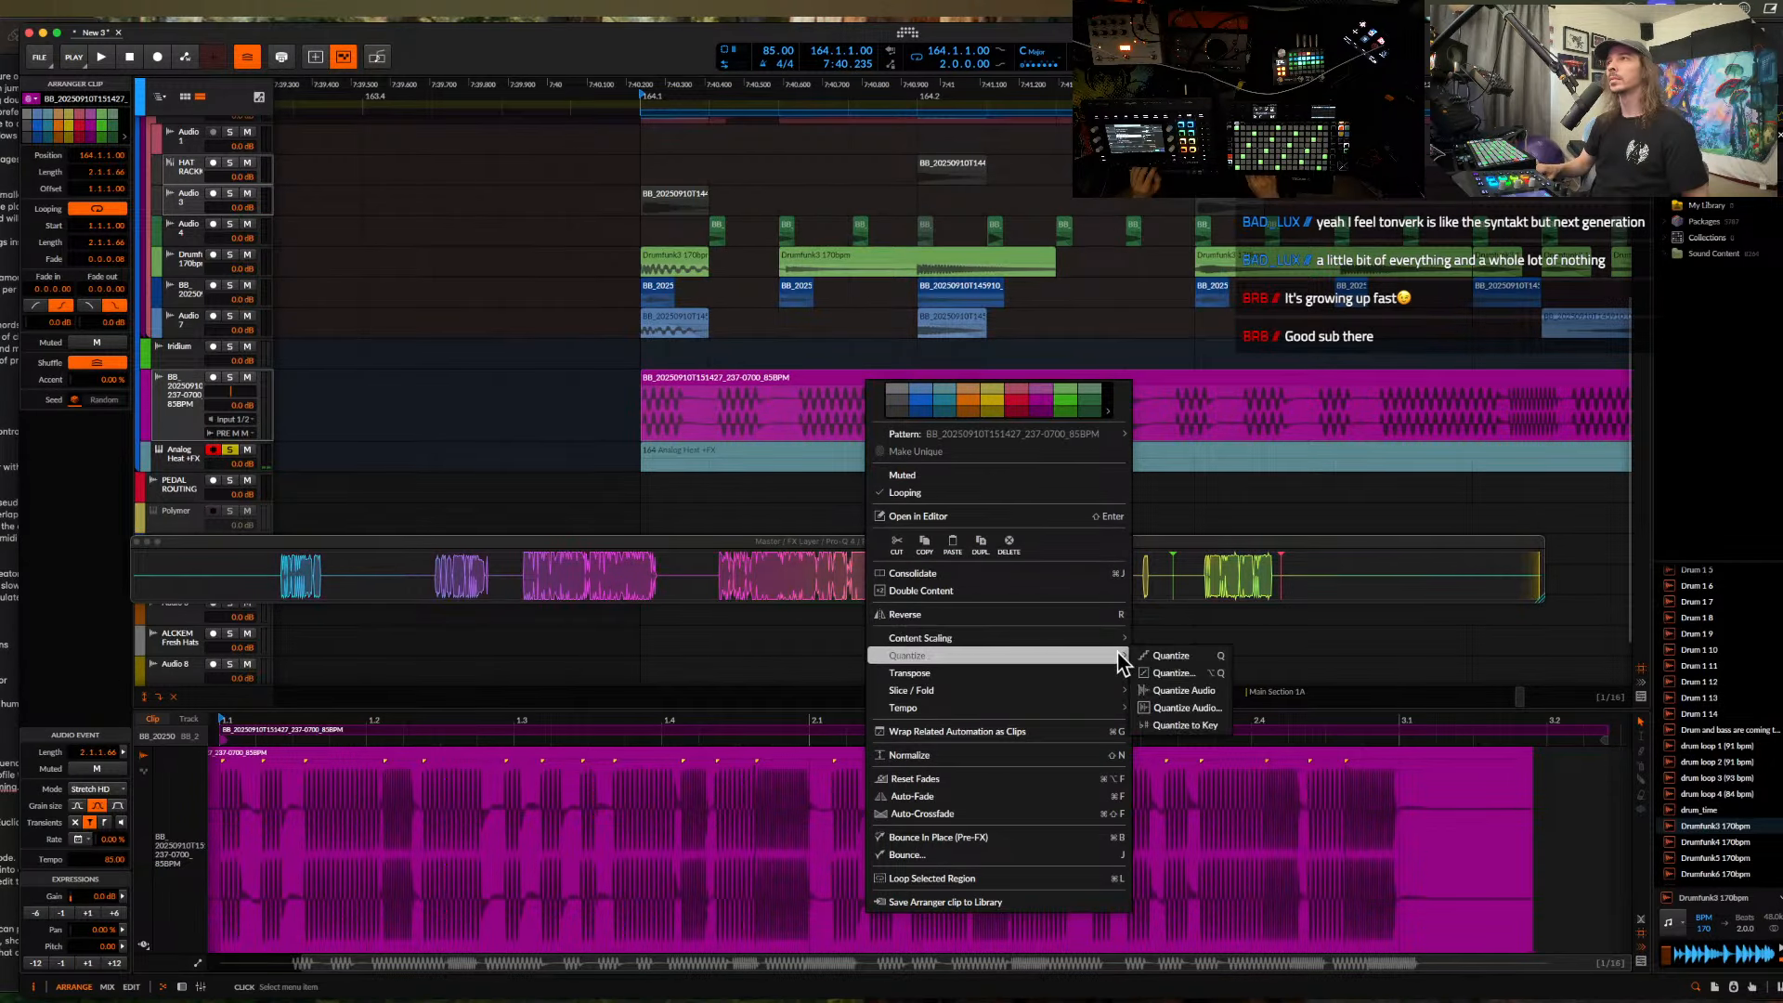
pyautogui.click(1188, 708)
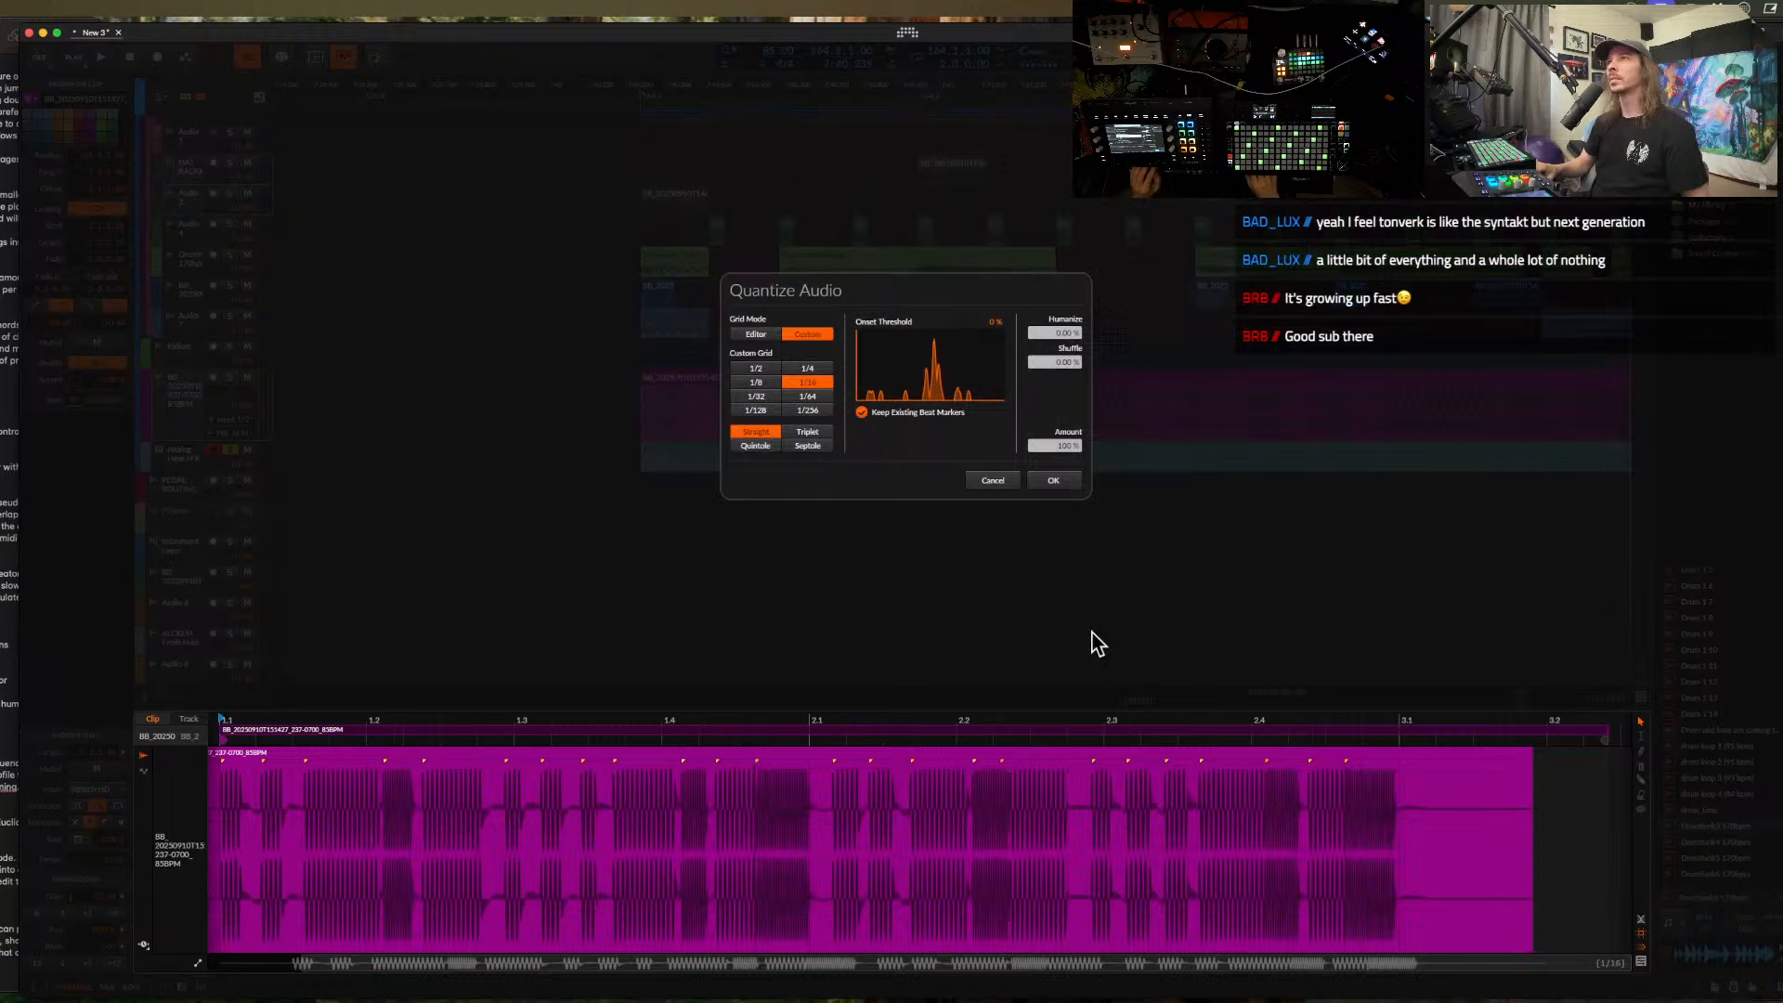
pyautogui.click(1049, 481)
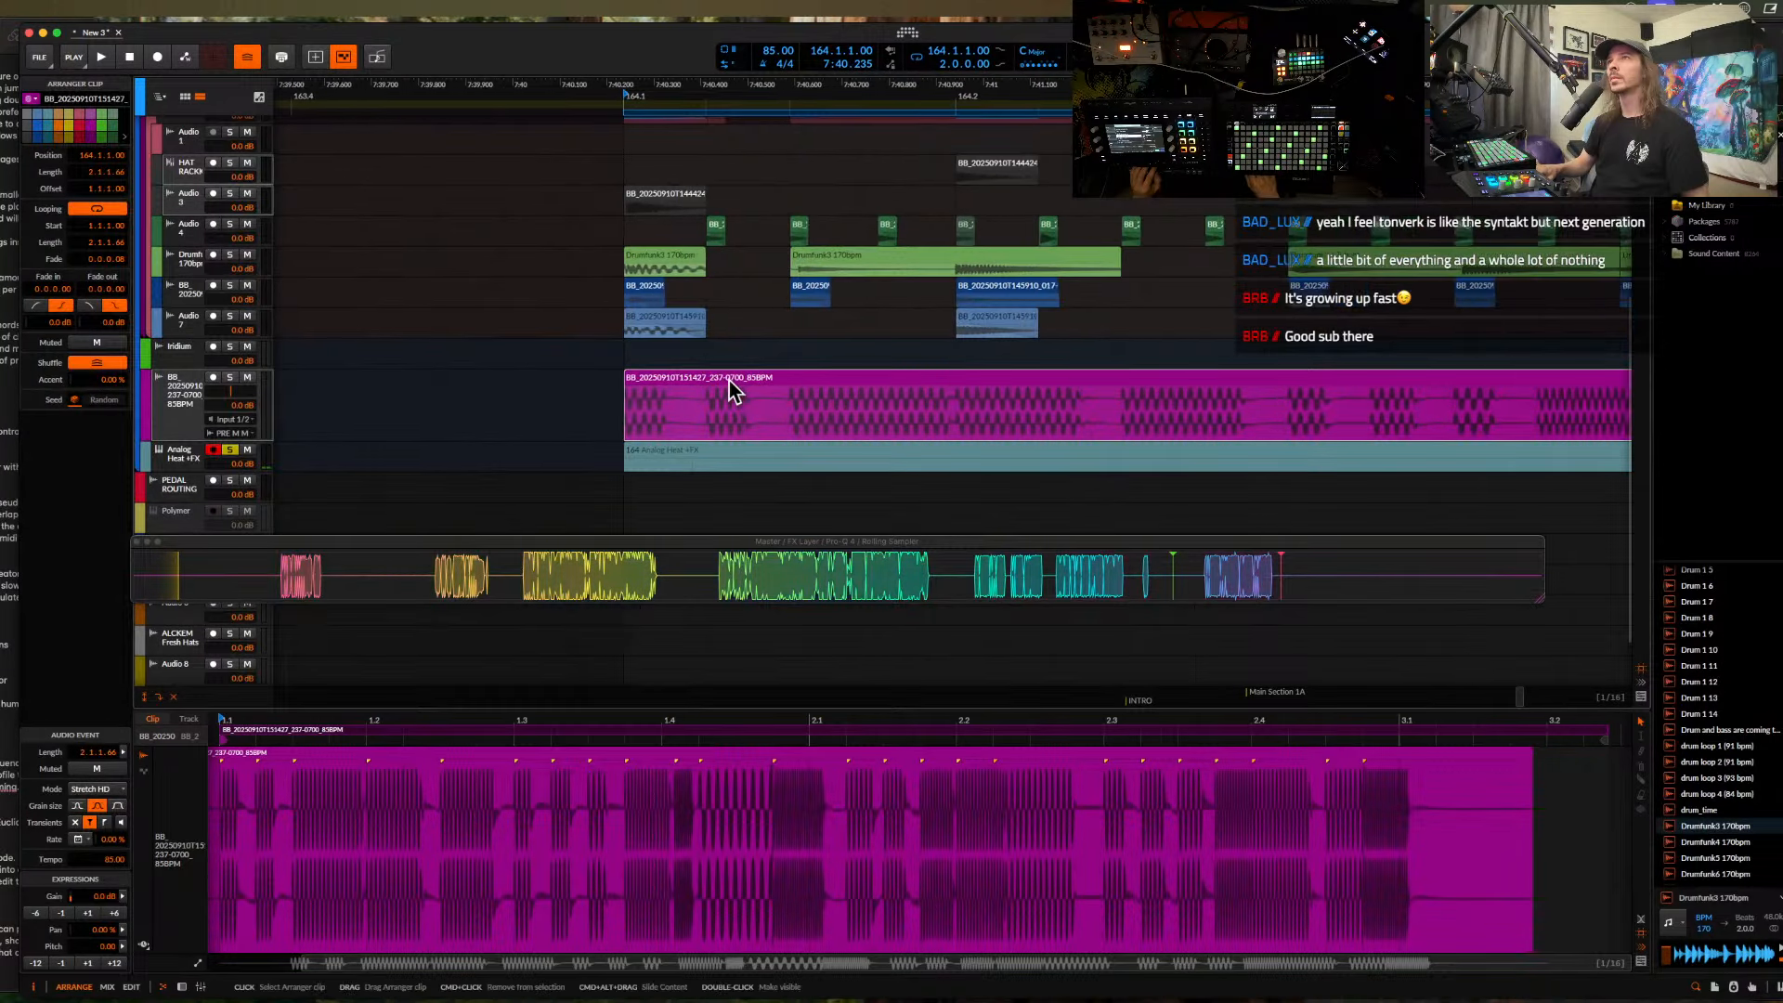
# - Audition the quantized recording with Audio 4 soloed and split its clip at 164.2.3.00
pyautogui.scroll(2, 728, 381)
pyautogui.press('space')
pyautogui.click(229, 378)
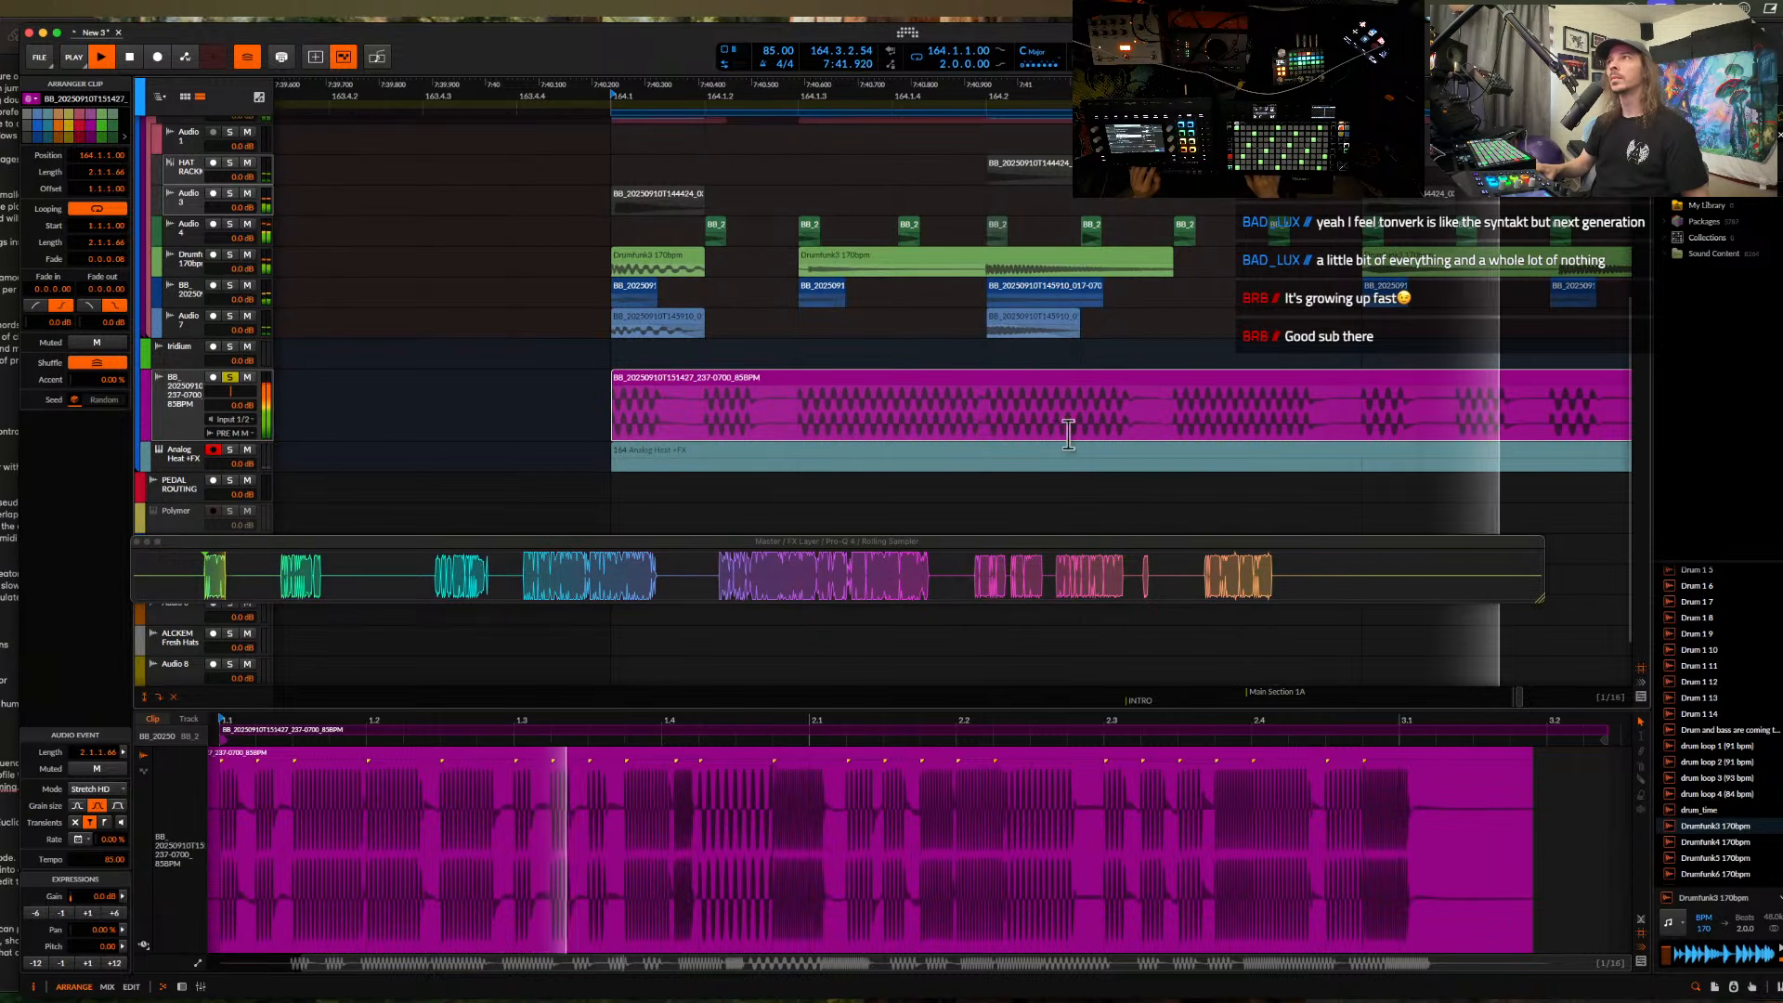
pyautogui.scroll(-1, 1170, 410)
pyautogui.click(1170, 410)
pyautogui.press('space')
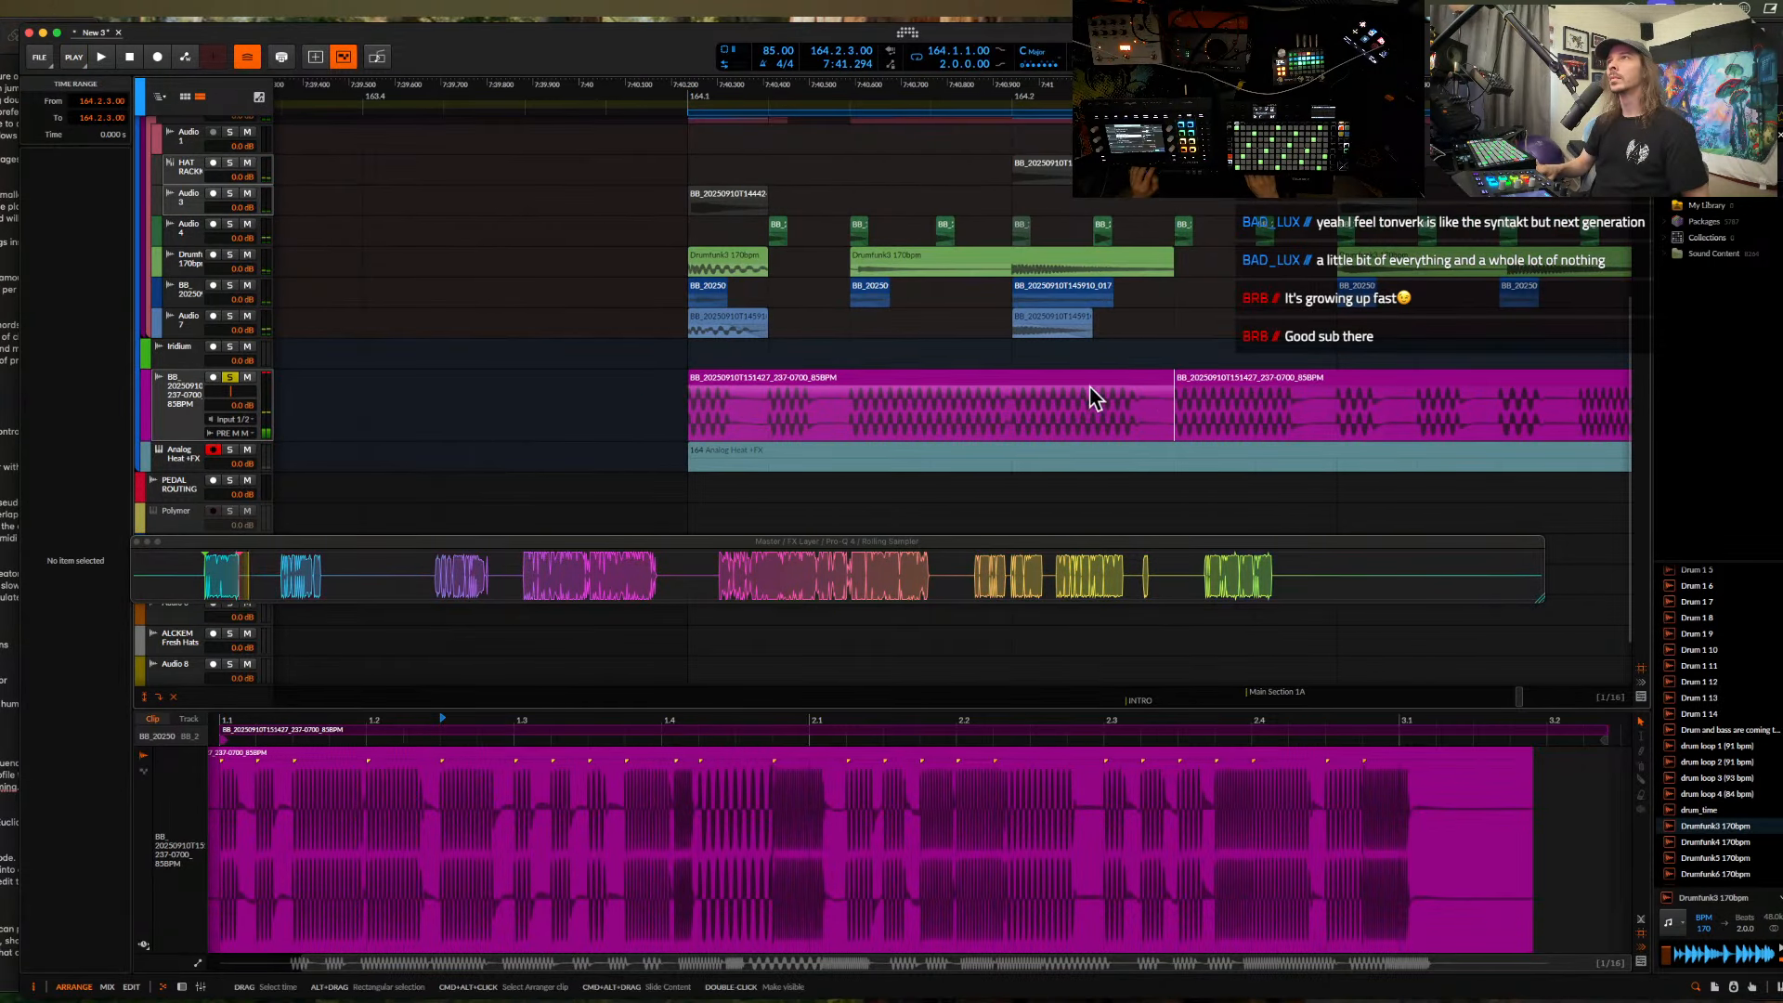
# - Isolate the slice from 164.2.3.00 to 164.3.1.00, move it to 164.2.2.00, and audition the change from the loop start
pyautogui.click(1090, 388)
pyautogui.press('space')
pyautogui.press('space')
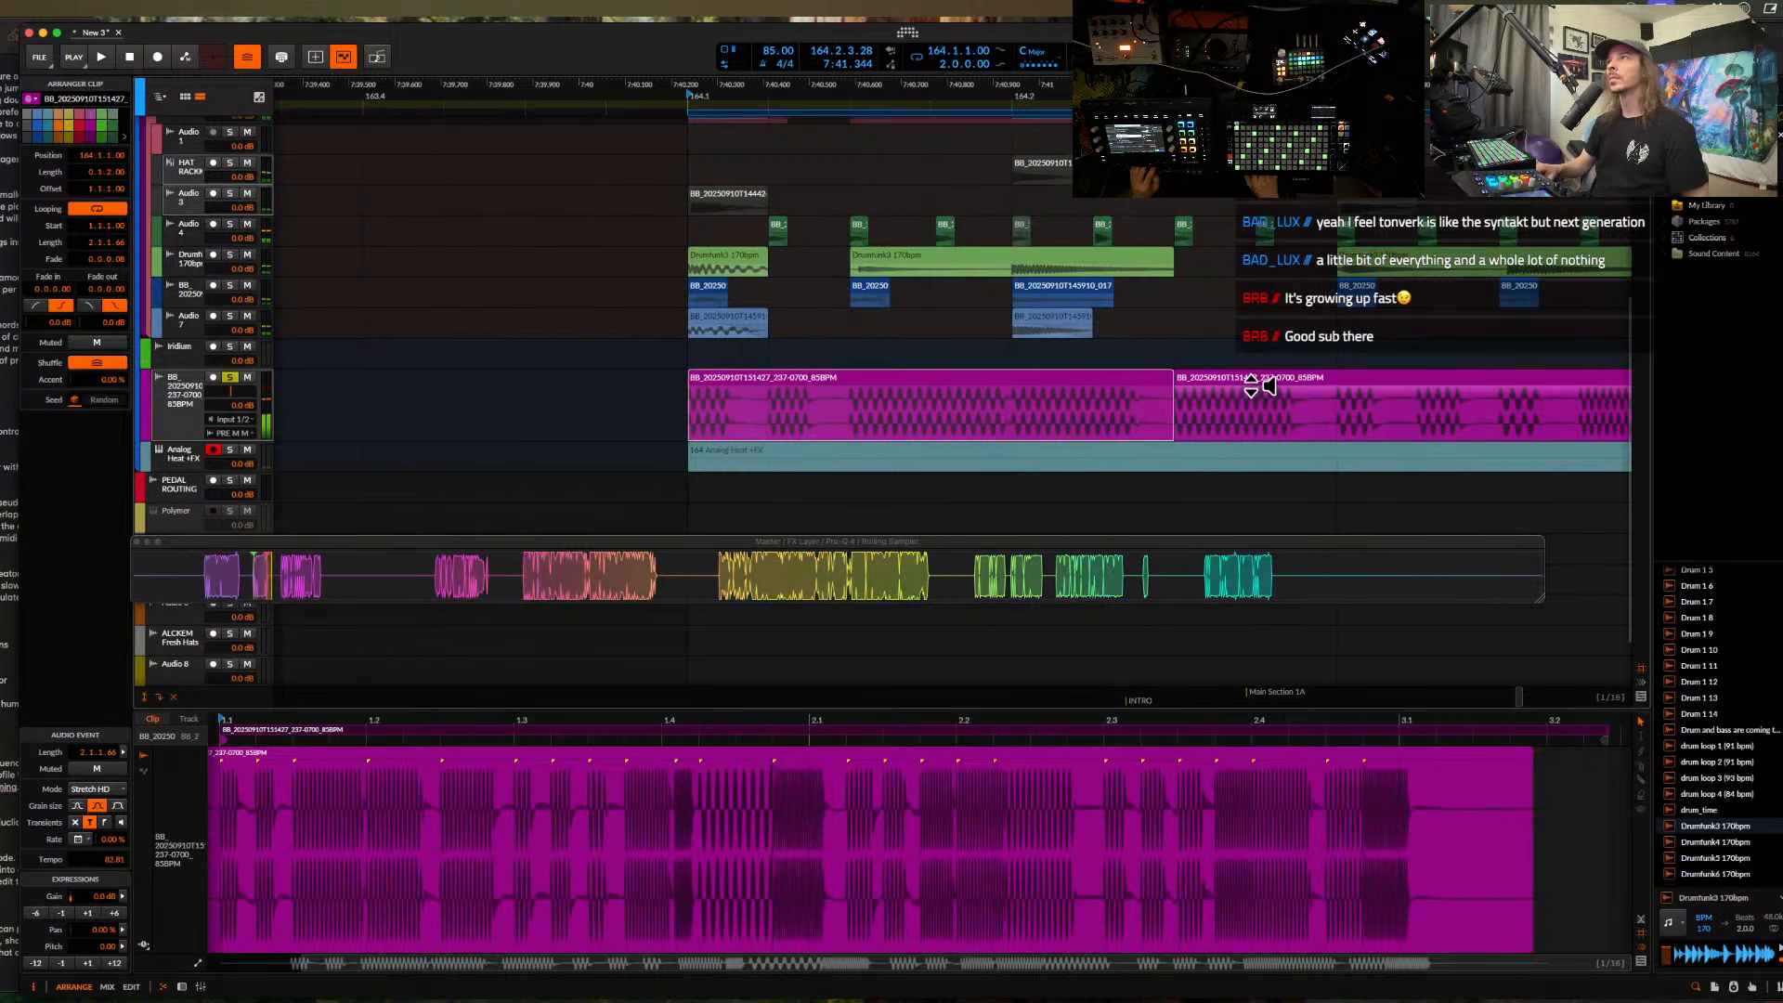
pyautogui.moveTo(1327, 409); pyautogui.dragTo(1175, 408)
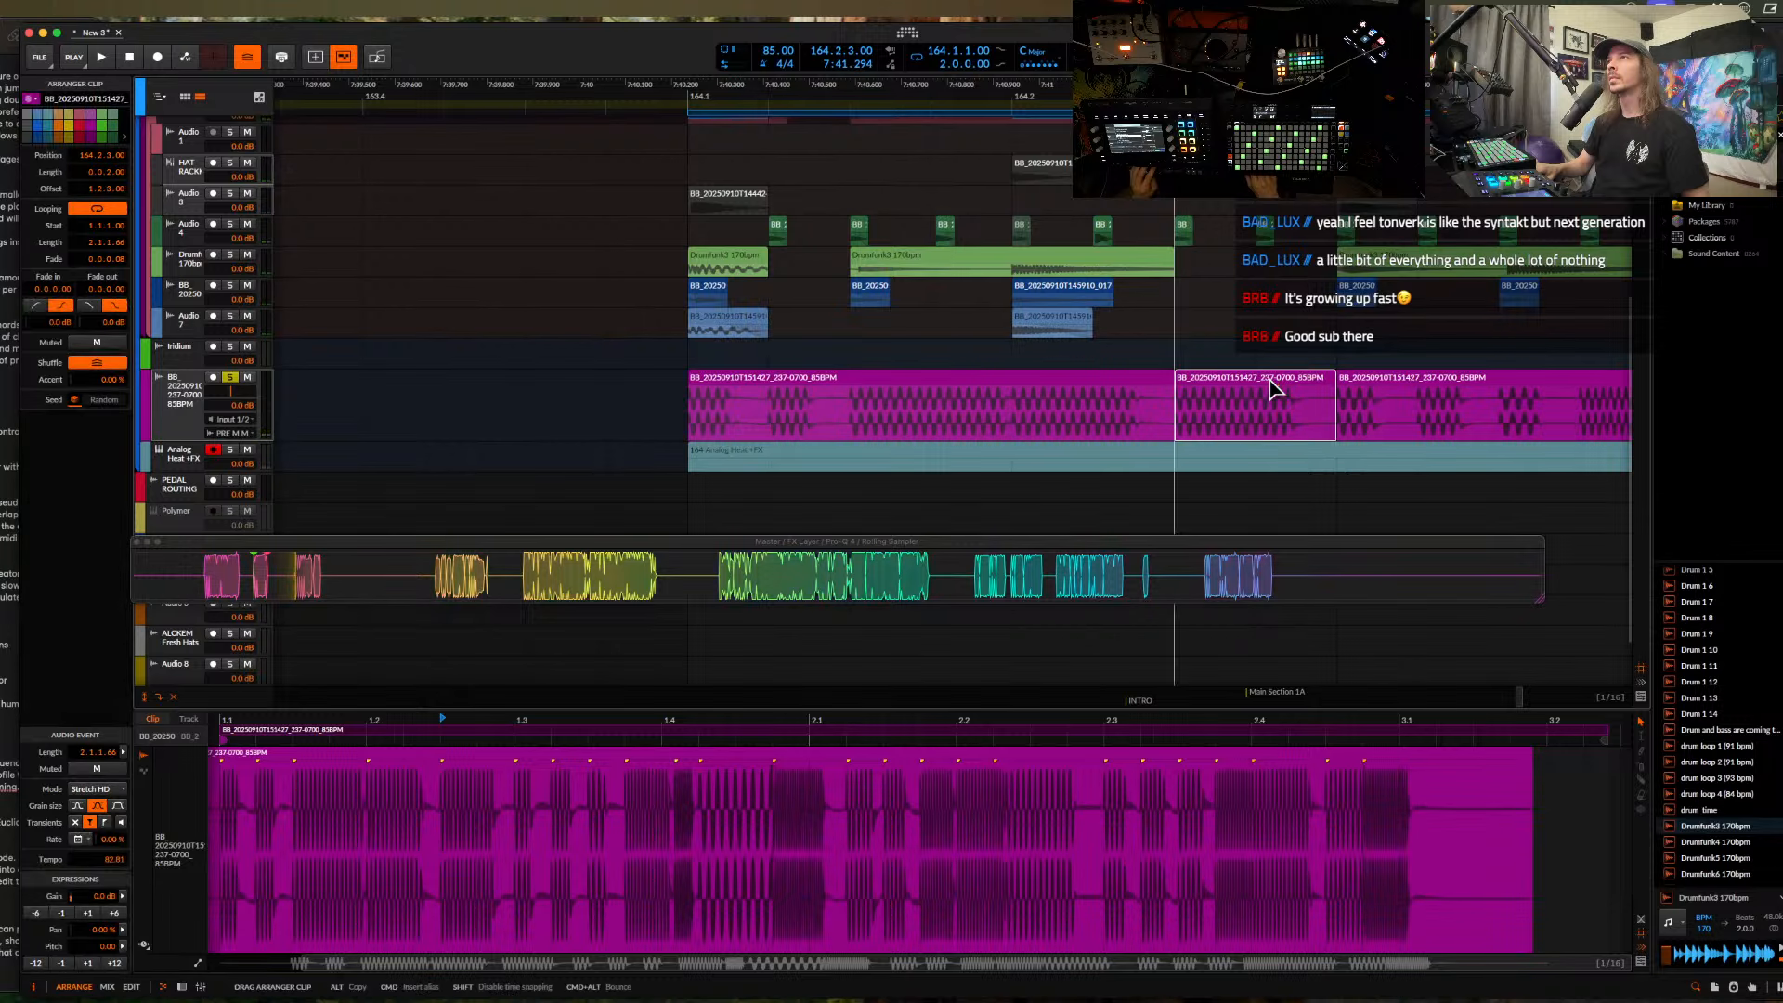
pyautogui.click(1043, 381)
pyautogui.press('space')
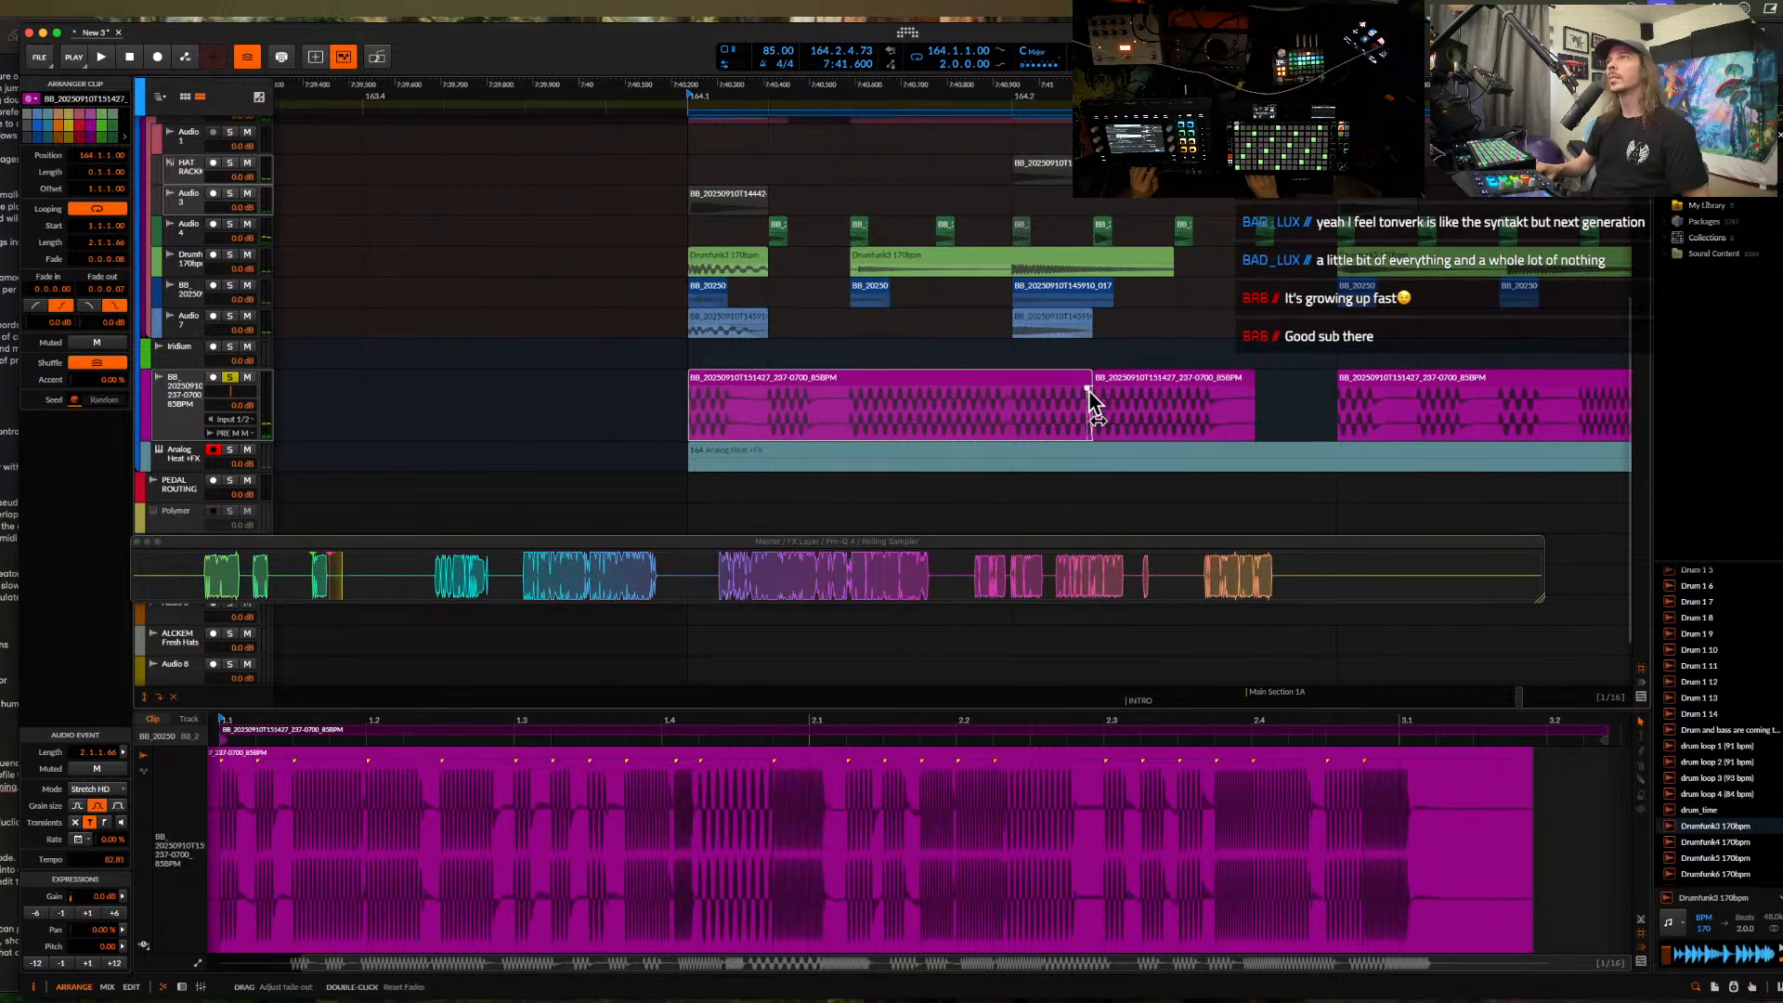
pyautogui.press('space')
# - Split the Audio 4 clip at 164.4.1.00, slide the new slice's content earlier so the note starts there, and audition it
pyautogui.hscroll(5, 1061, 388)
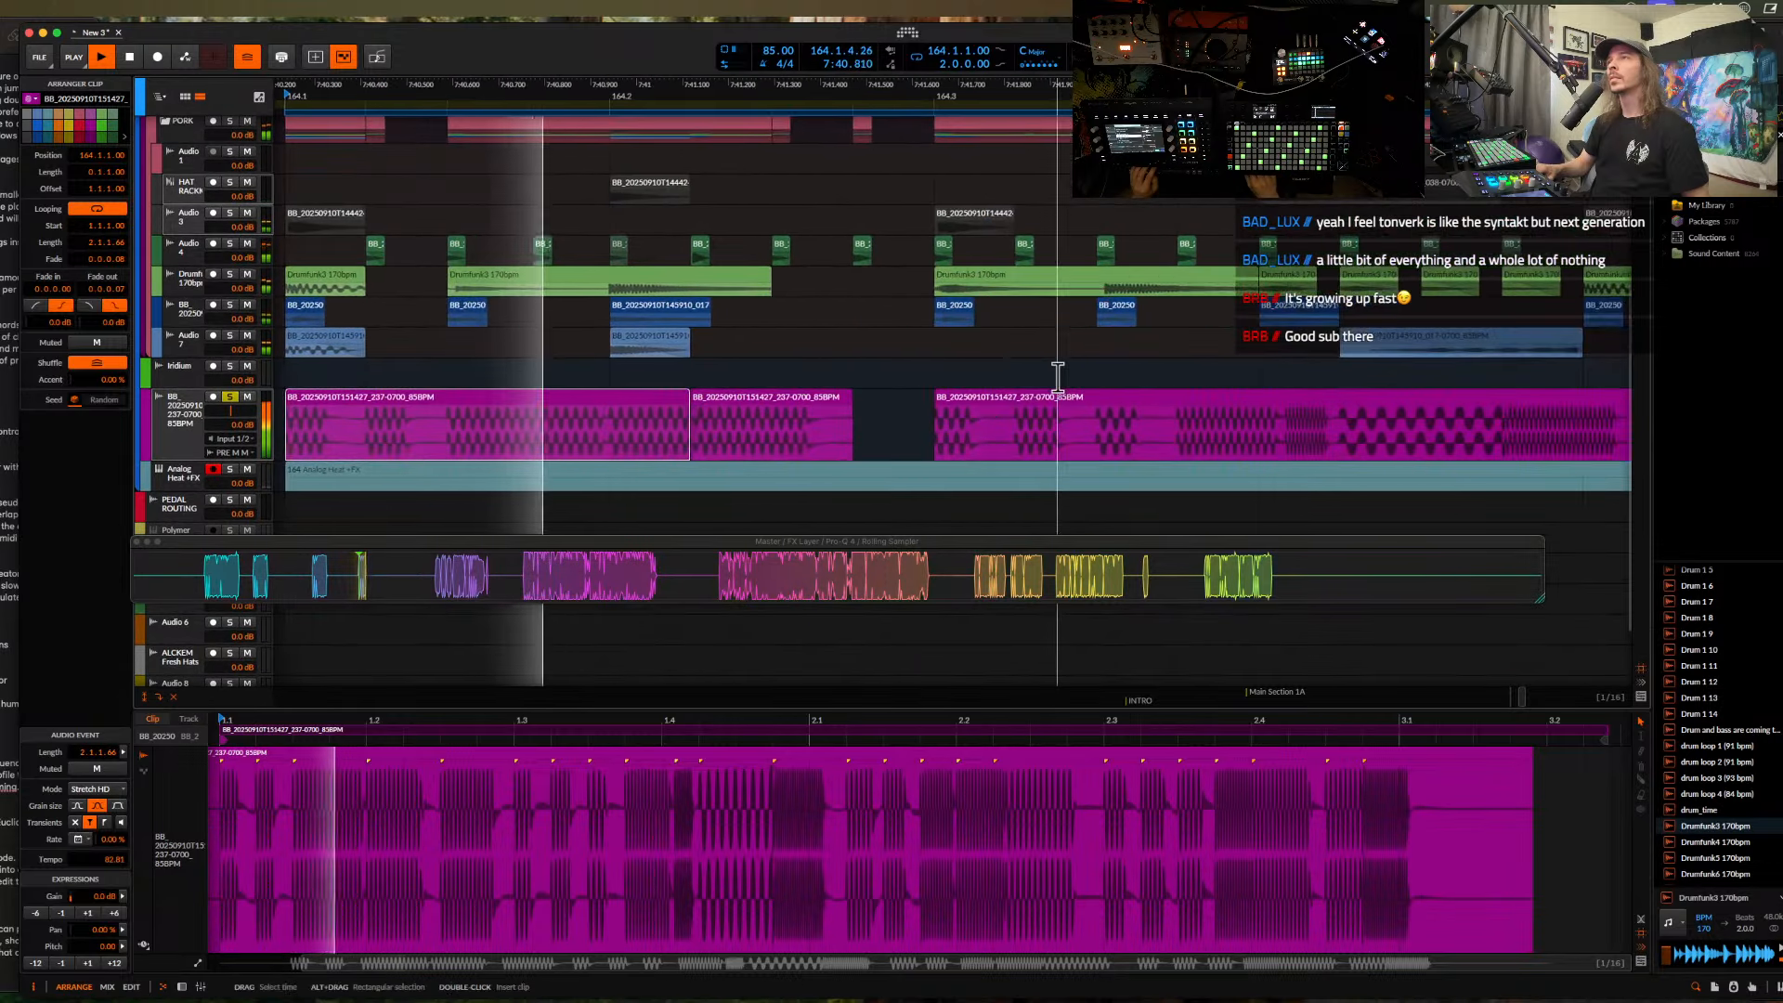
pyautogui.scroll(-1, 989, 409)
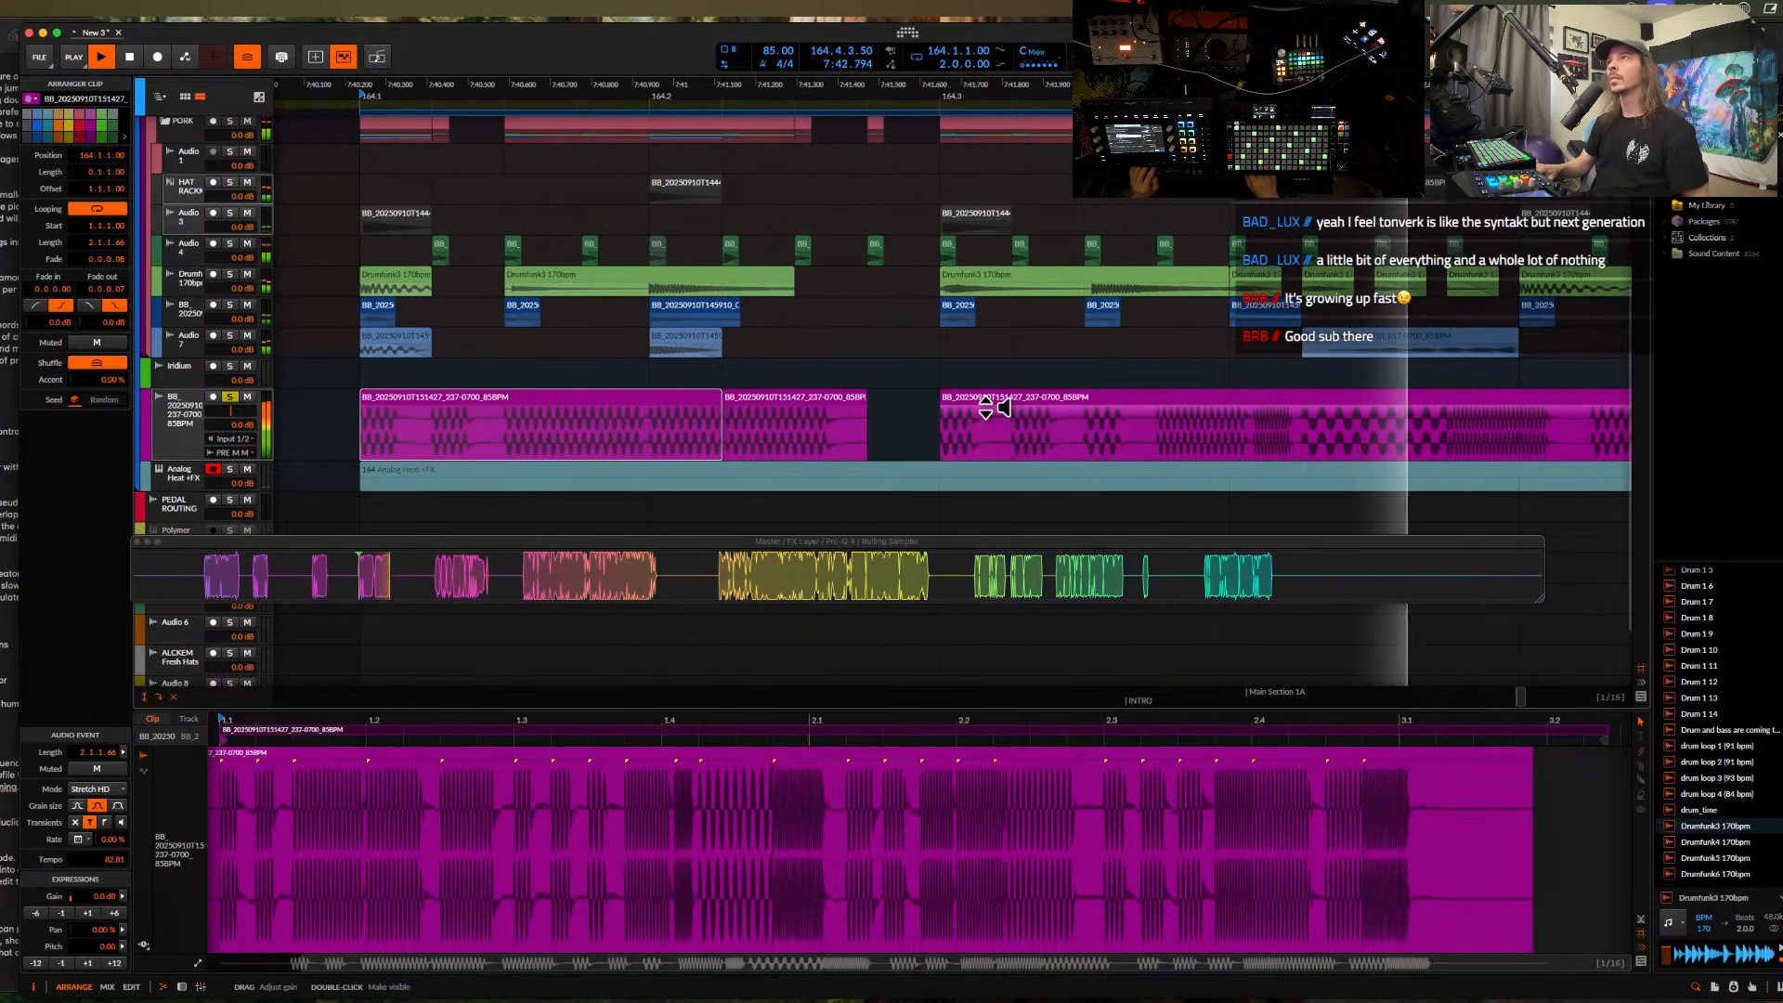
pyautogui.hscroll(4, 983, 409)
pyautogui.scroll(2, 983, 409)
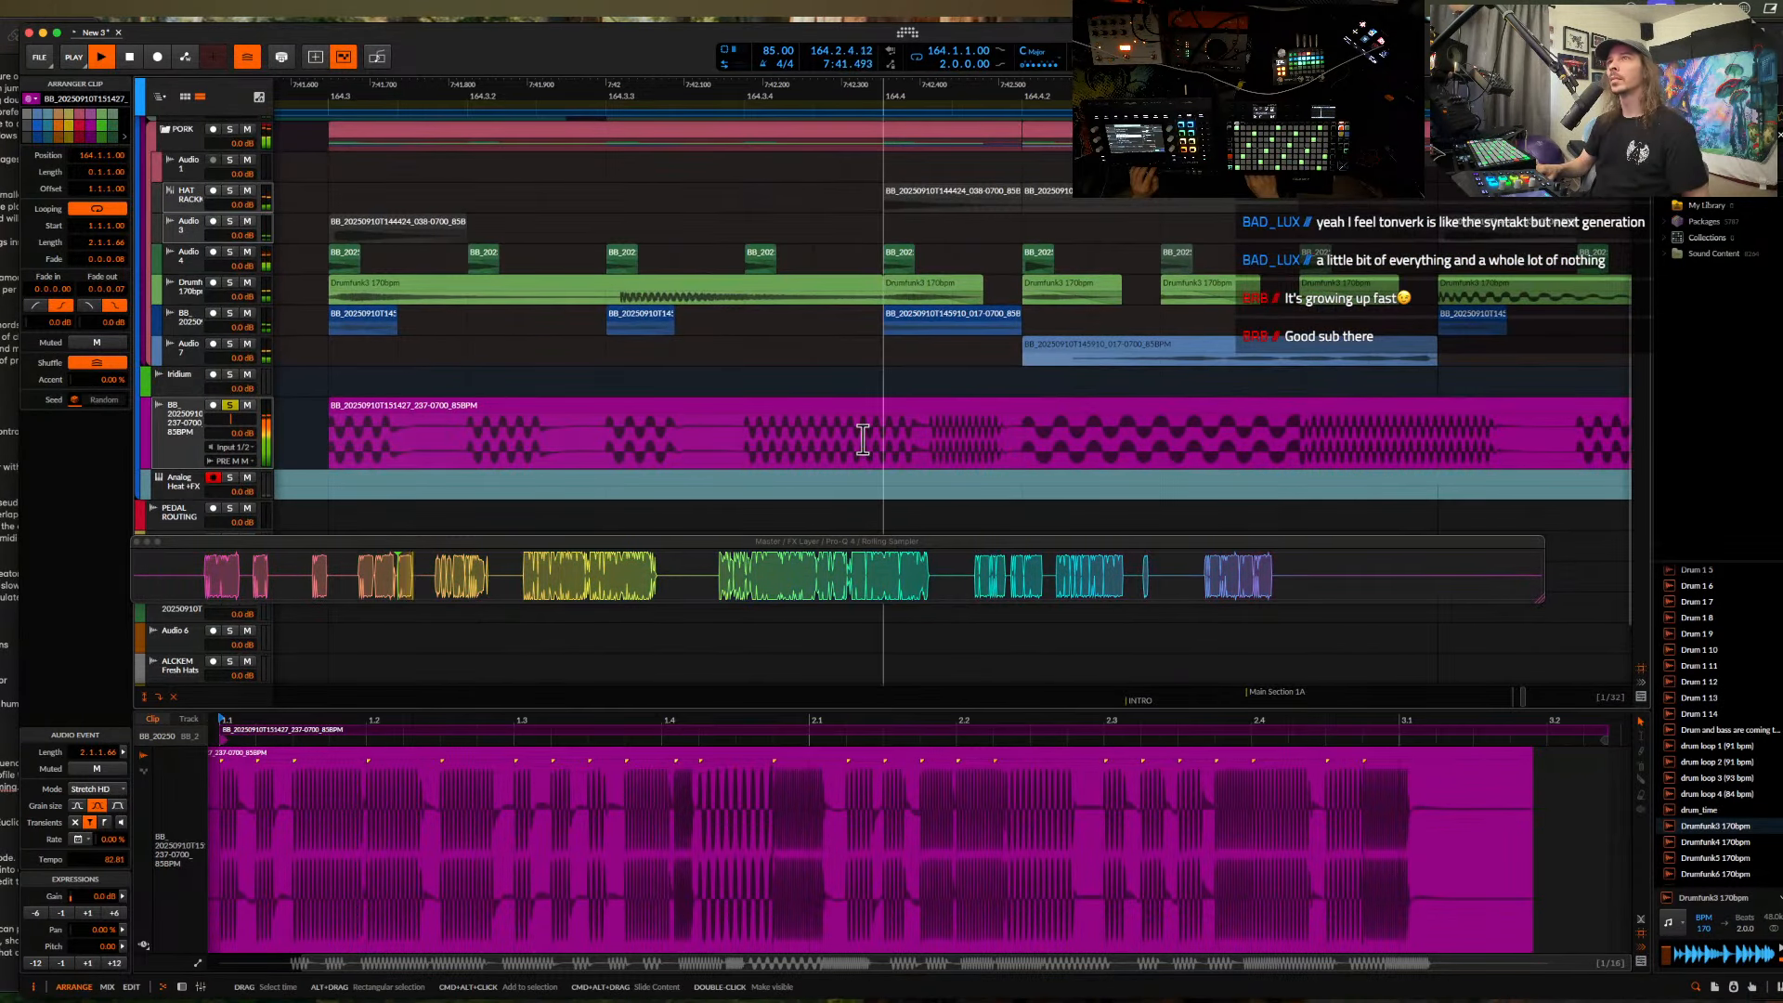
pyautogui.press('space')
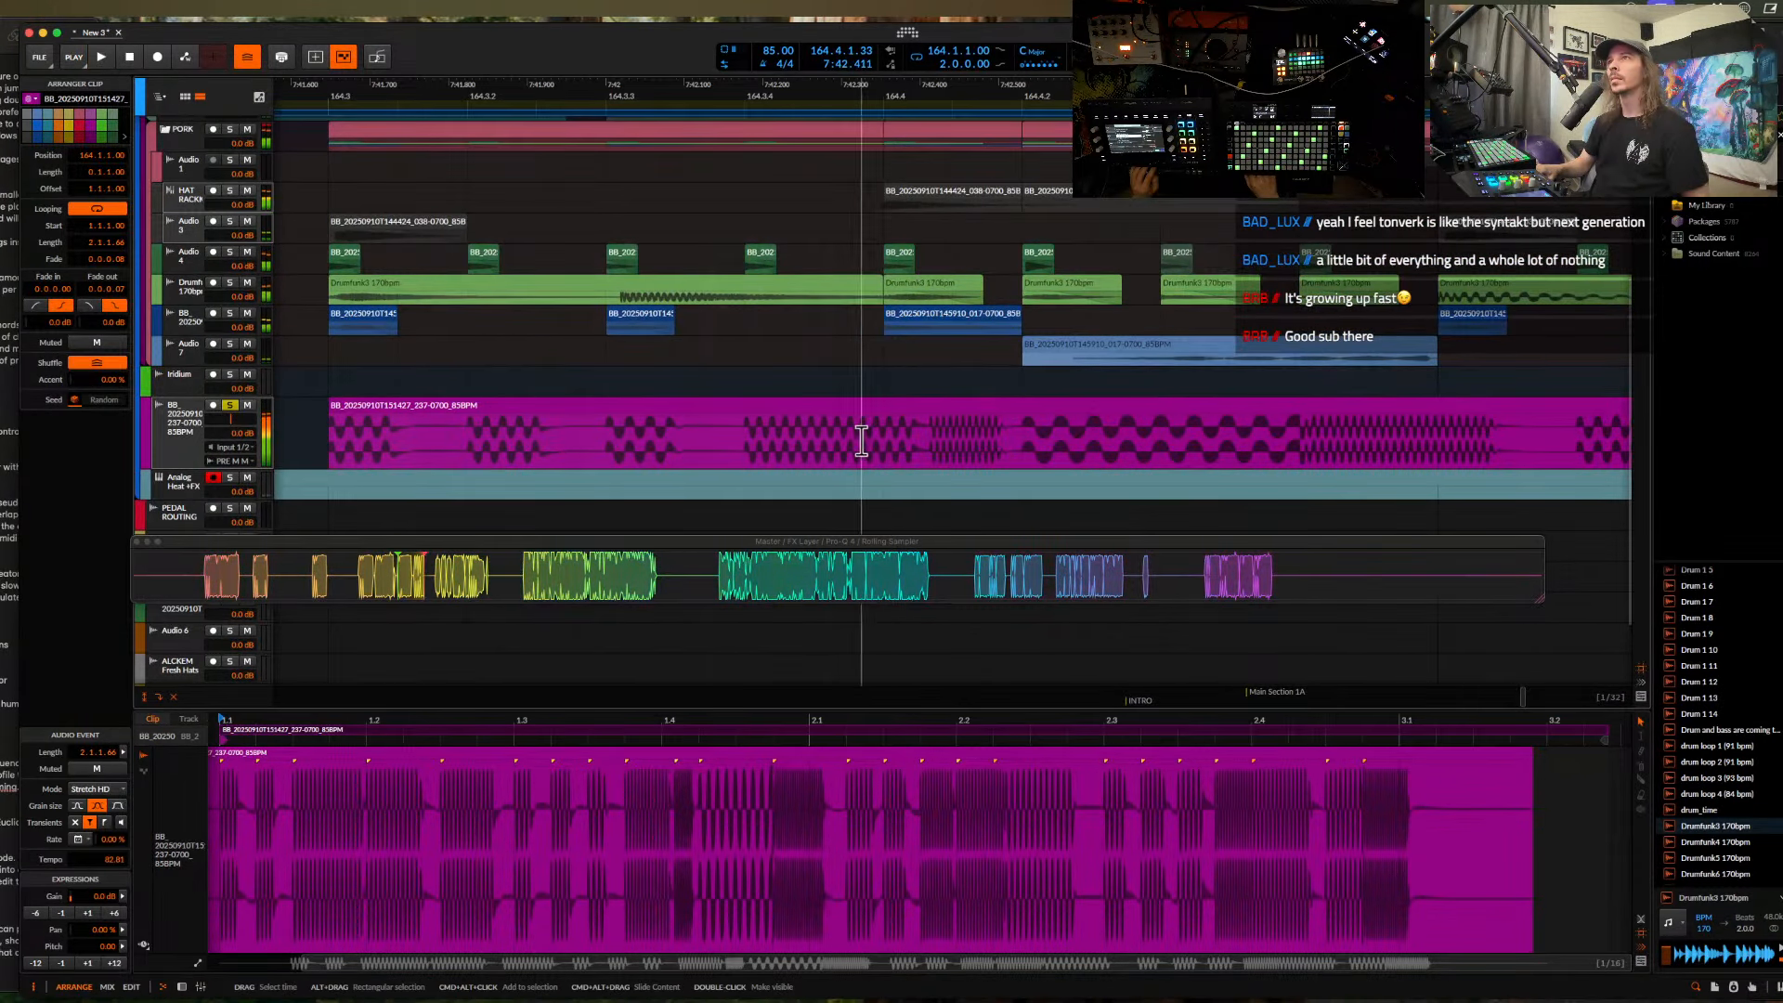
pyautogui.click(769, 452)
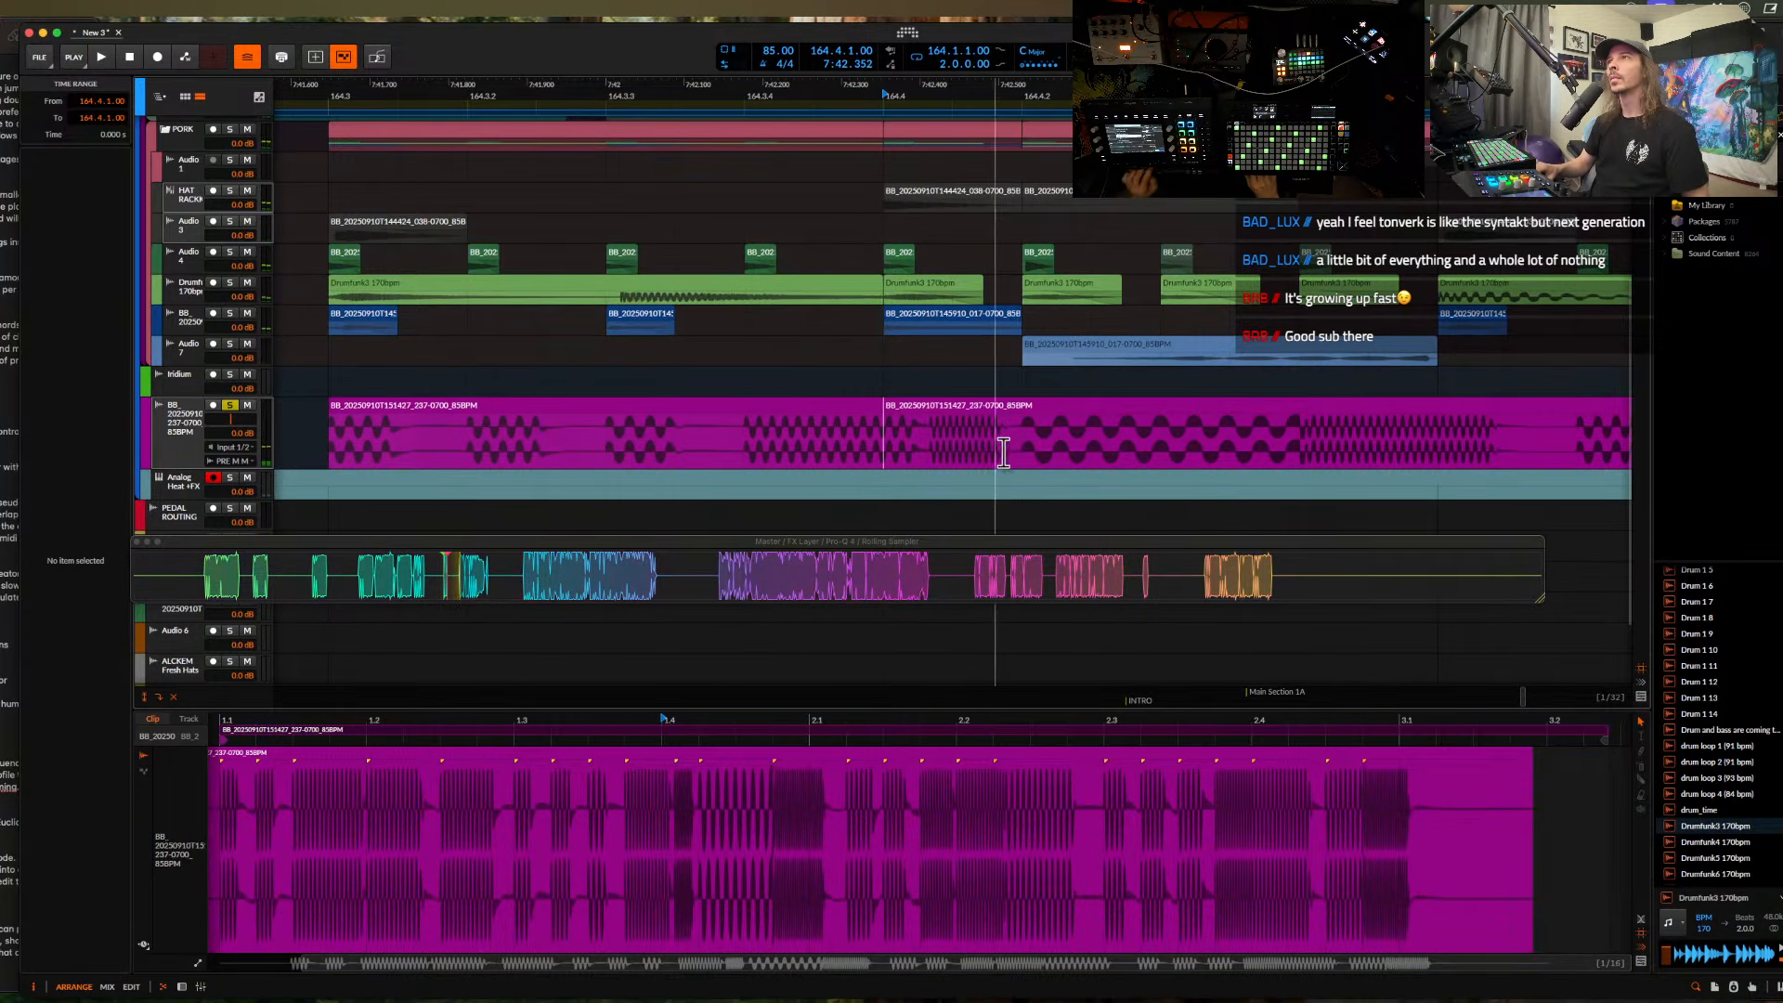
pyautogui.moveTo(1020, 452); pyautogui.dragTo(975, 448)
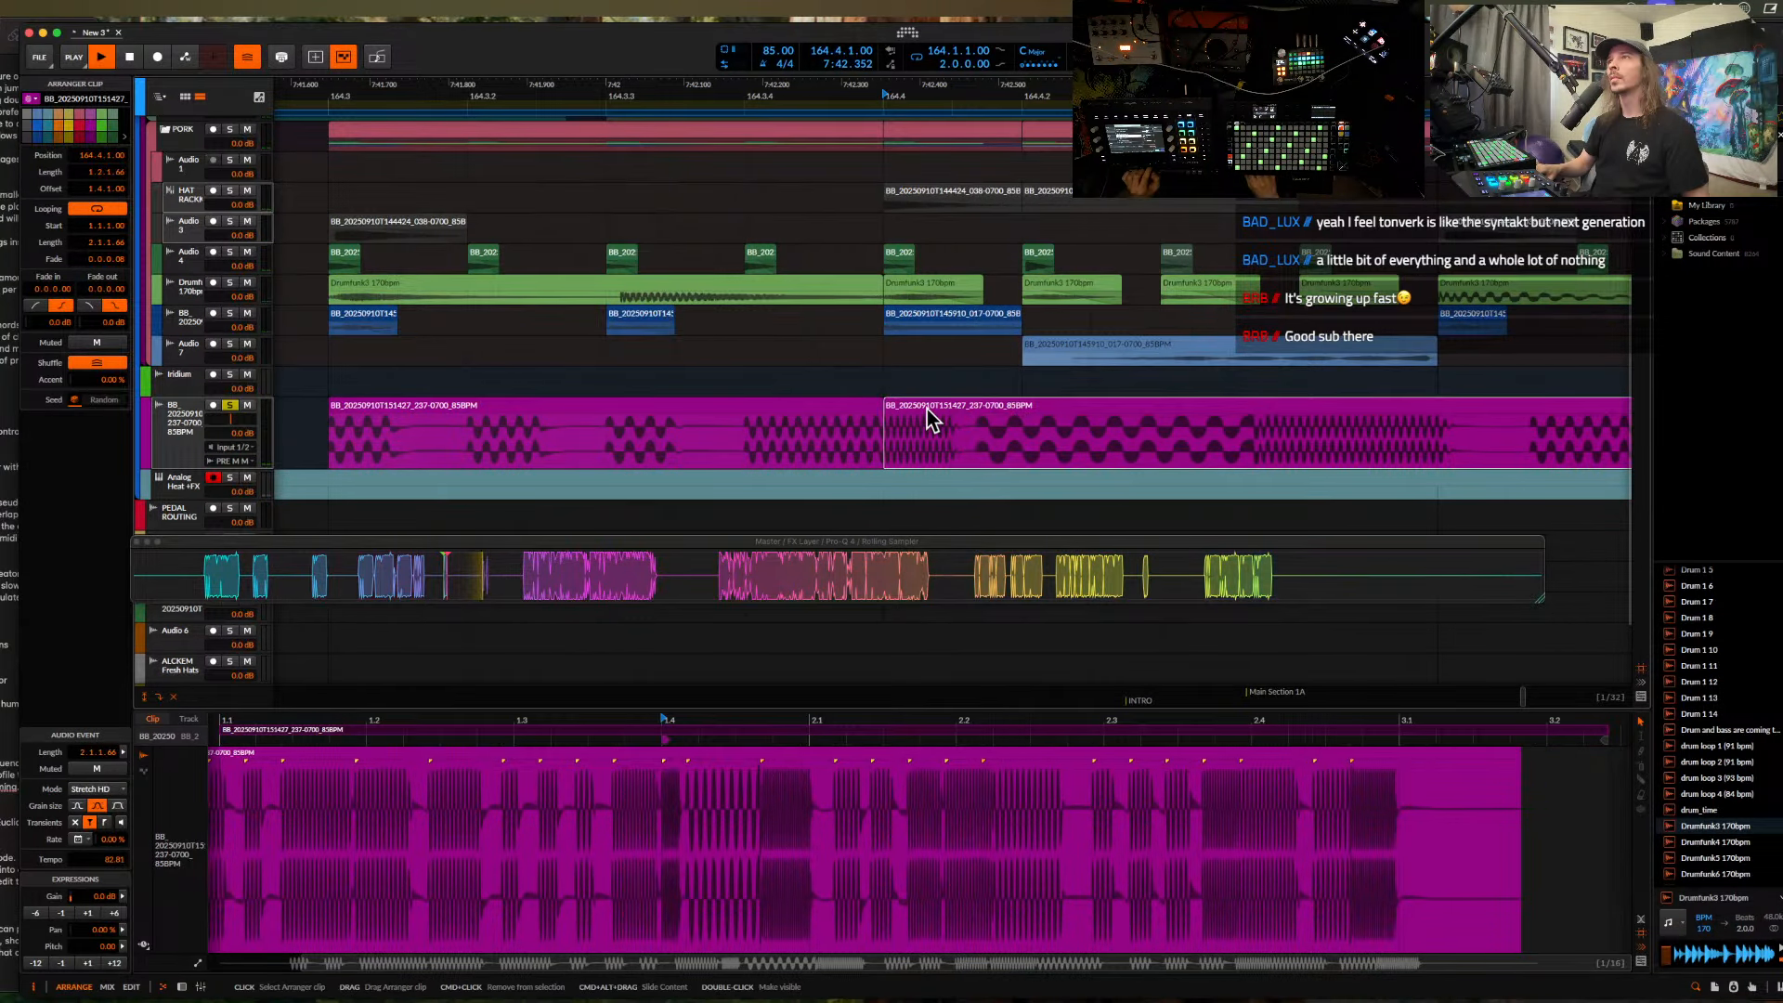
pyautogui.press('space')
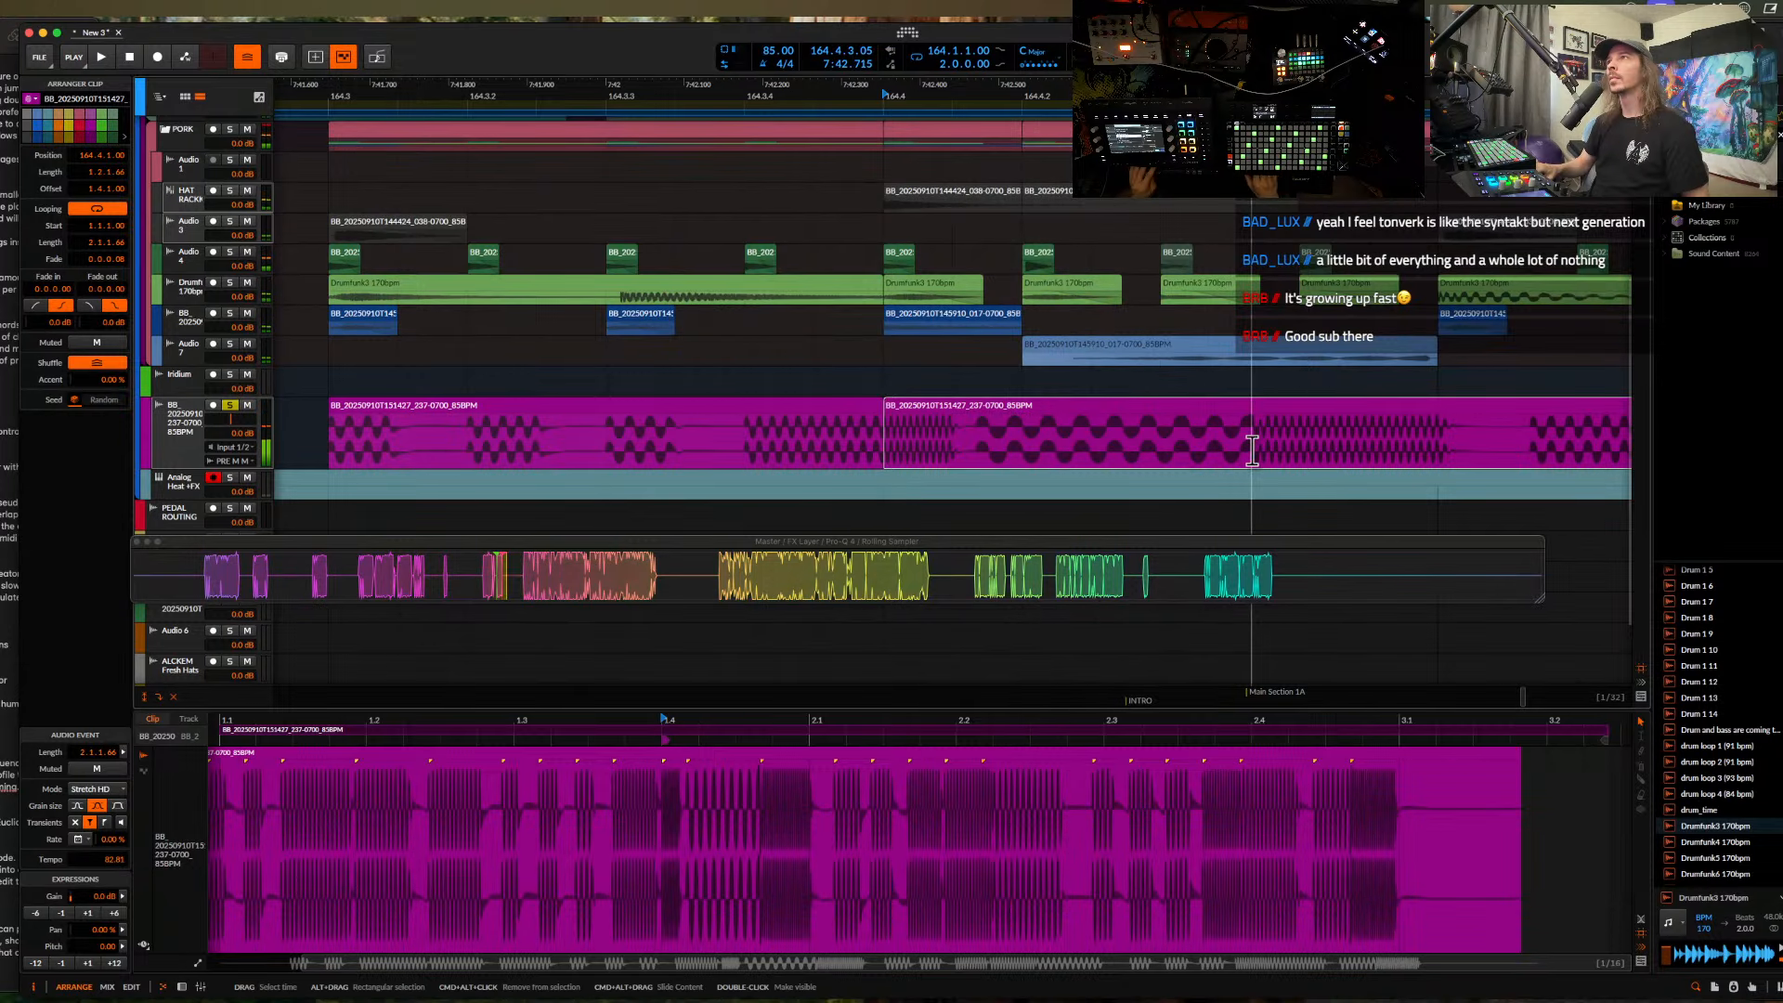
# - Split the clip at the note onset near 164.4.3.66, move the new slice to 164.4.3.00, and audition it
pyautogui.scroll(1, 1250, 452)
pyautogui.click(1254, 452)
pyautogui.hotkey('ctrl', 'e')
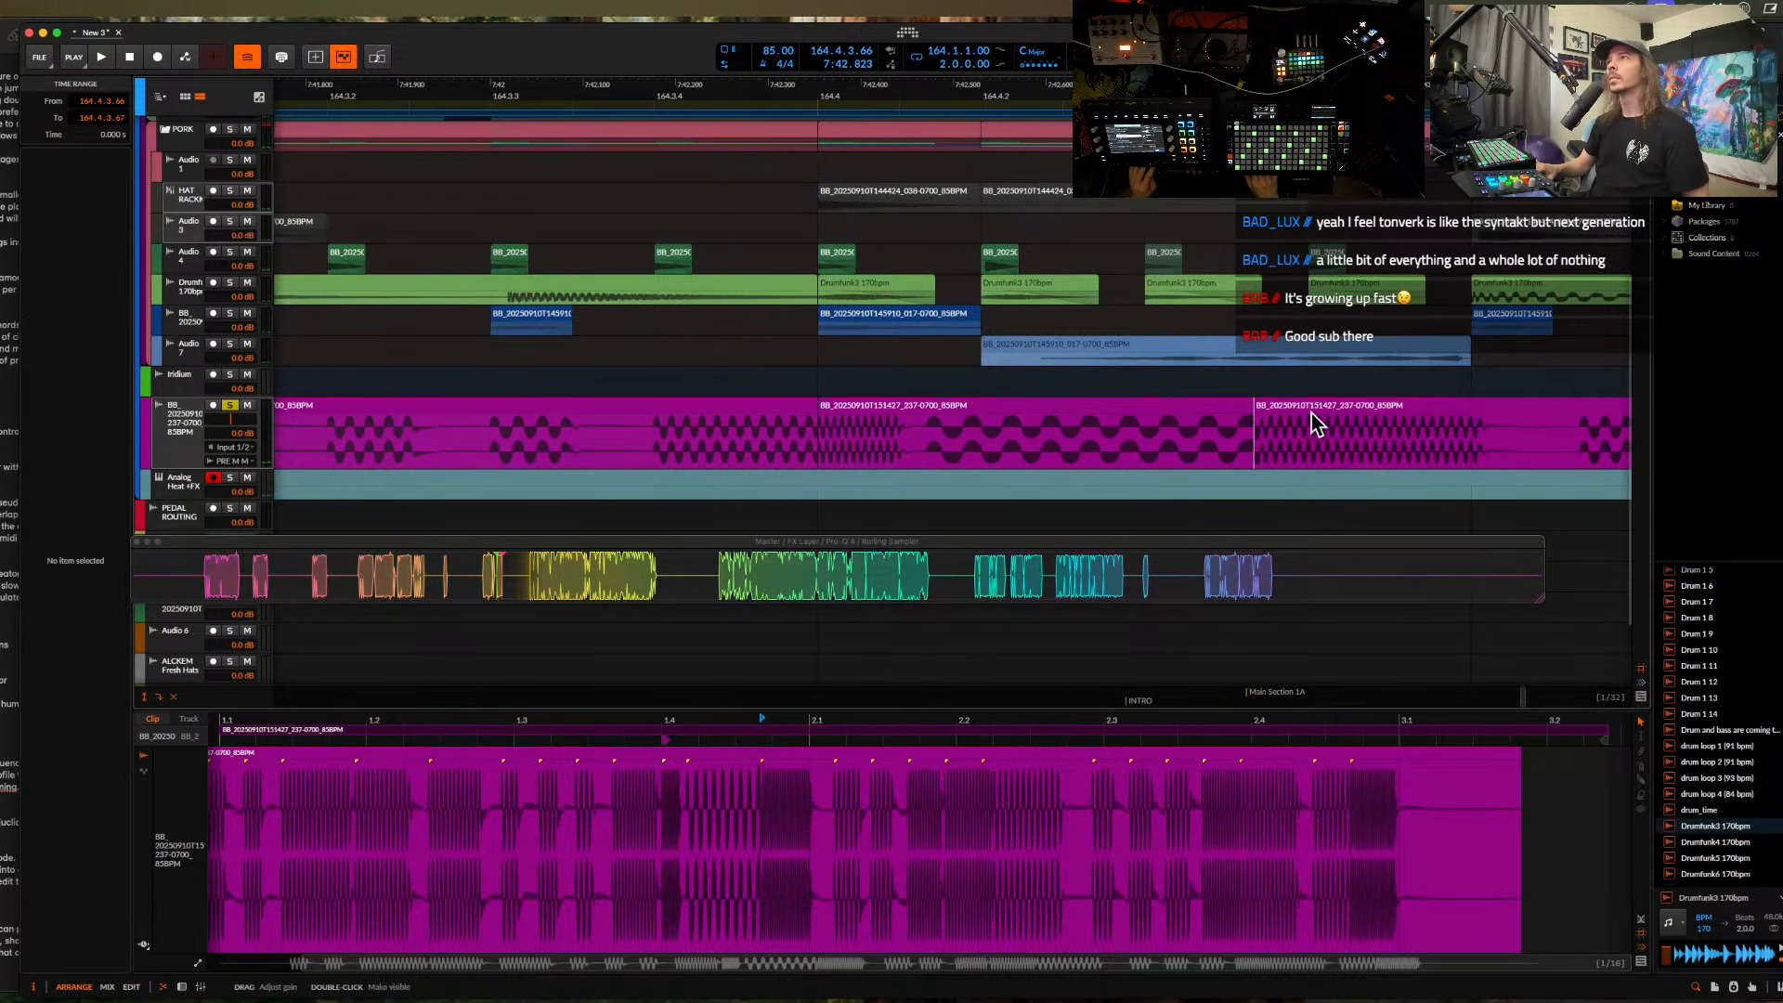
pyautogui.click(1311, 414)
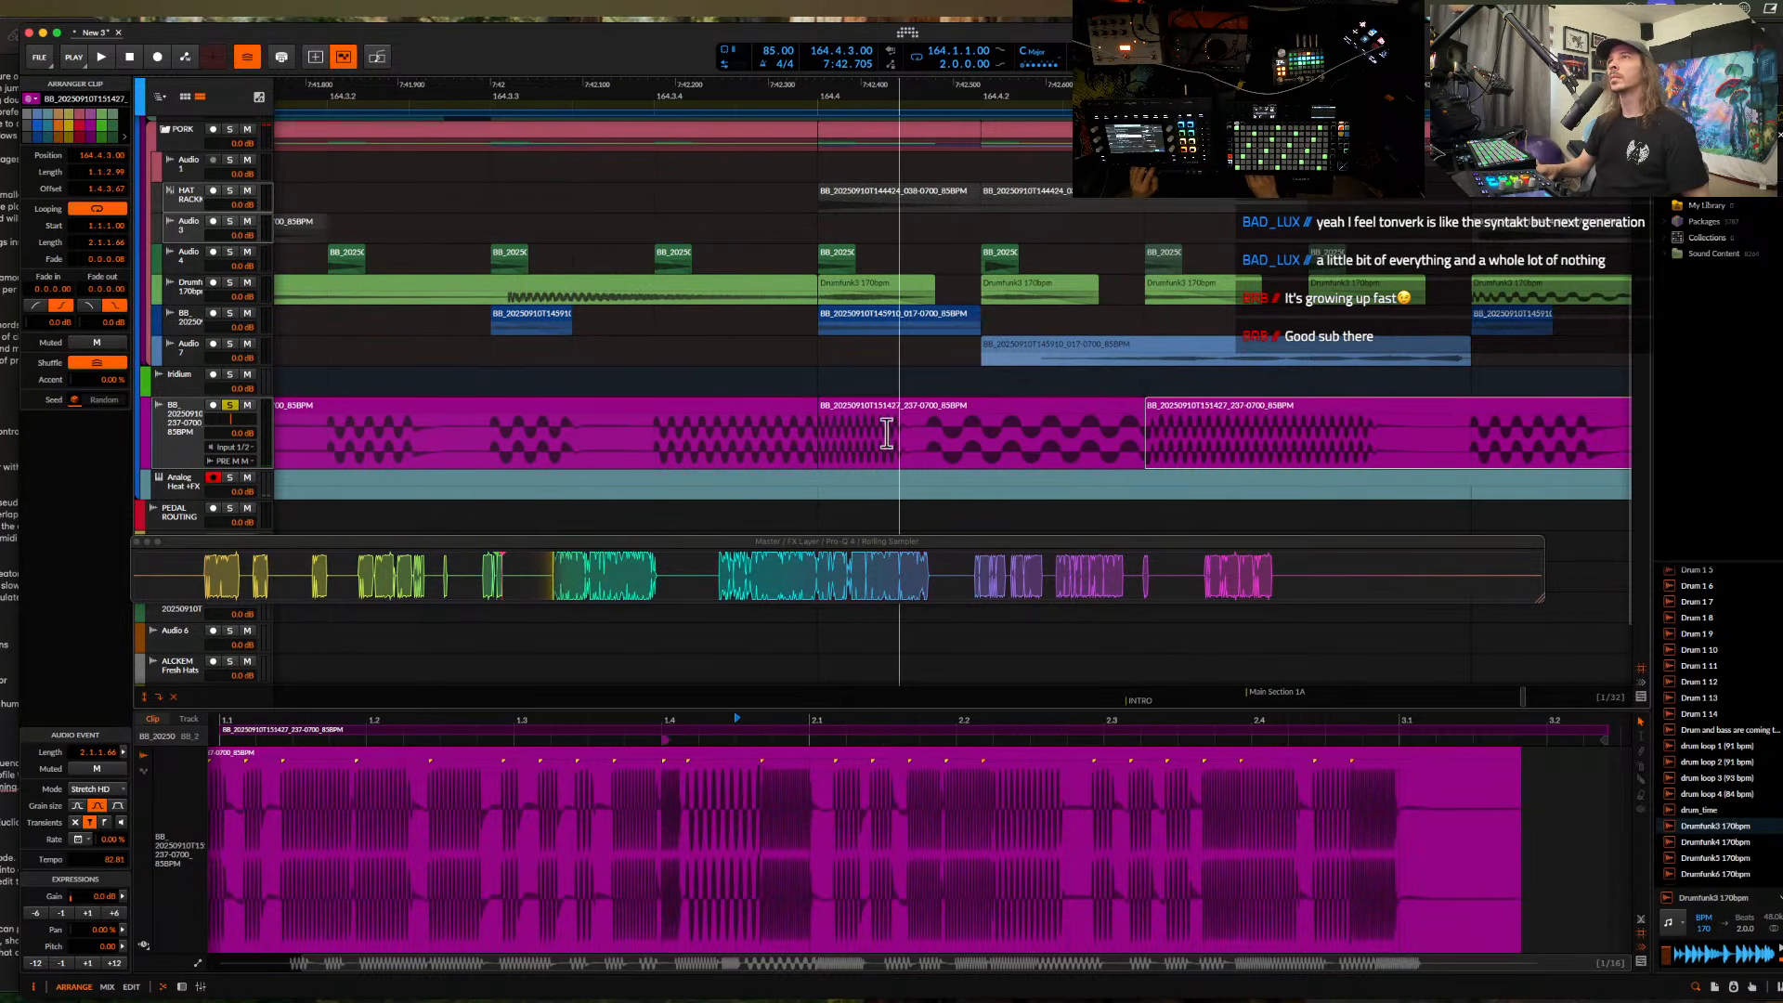
pyautogui.press('space')
pyautogui.press('space')
# - Duplicate the Audio 4 bar from 164.1.1.00 to 165.1.1.00 into the second bar and play from the loop start
pyautogui.scroll(-3, 1257, 438)
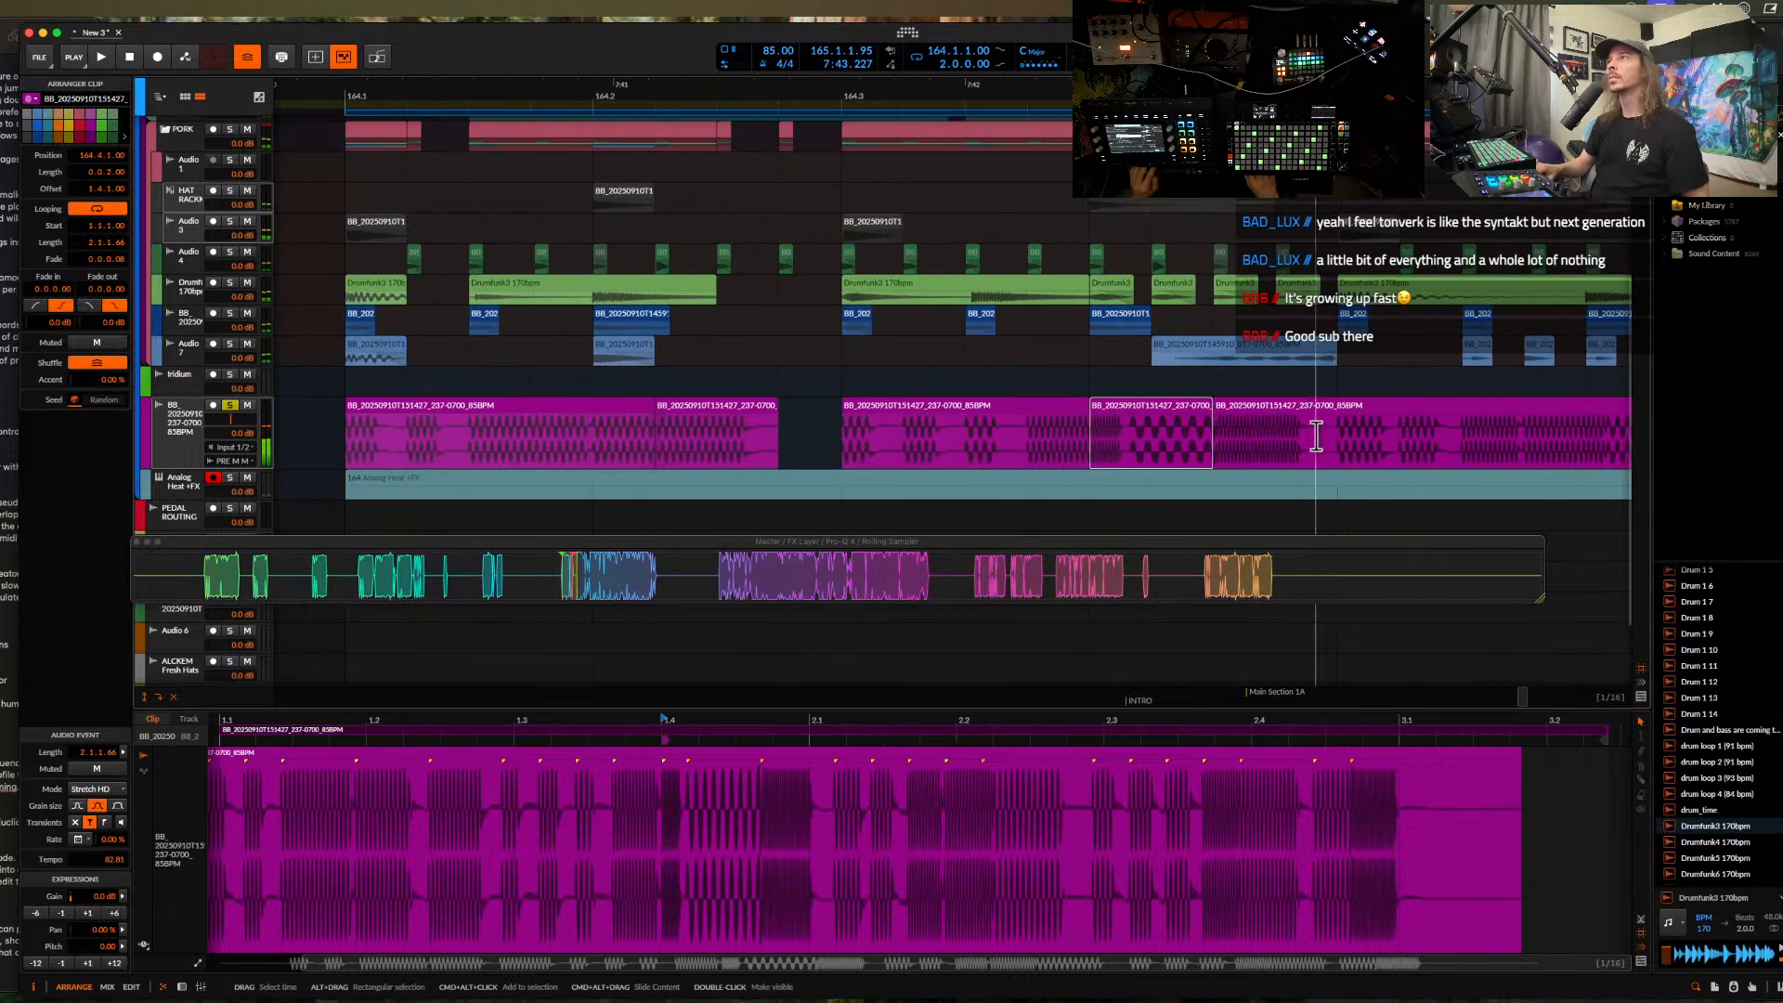
pyautogui.moveTo(1335, 440); pyautogui.dragTo(345, 444)
pyautogui.scroll(-4, 345, 446)
pyautogui.press('super+d')
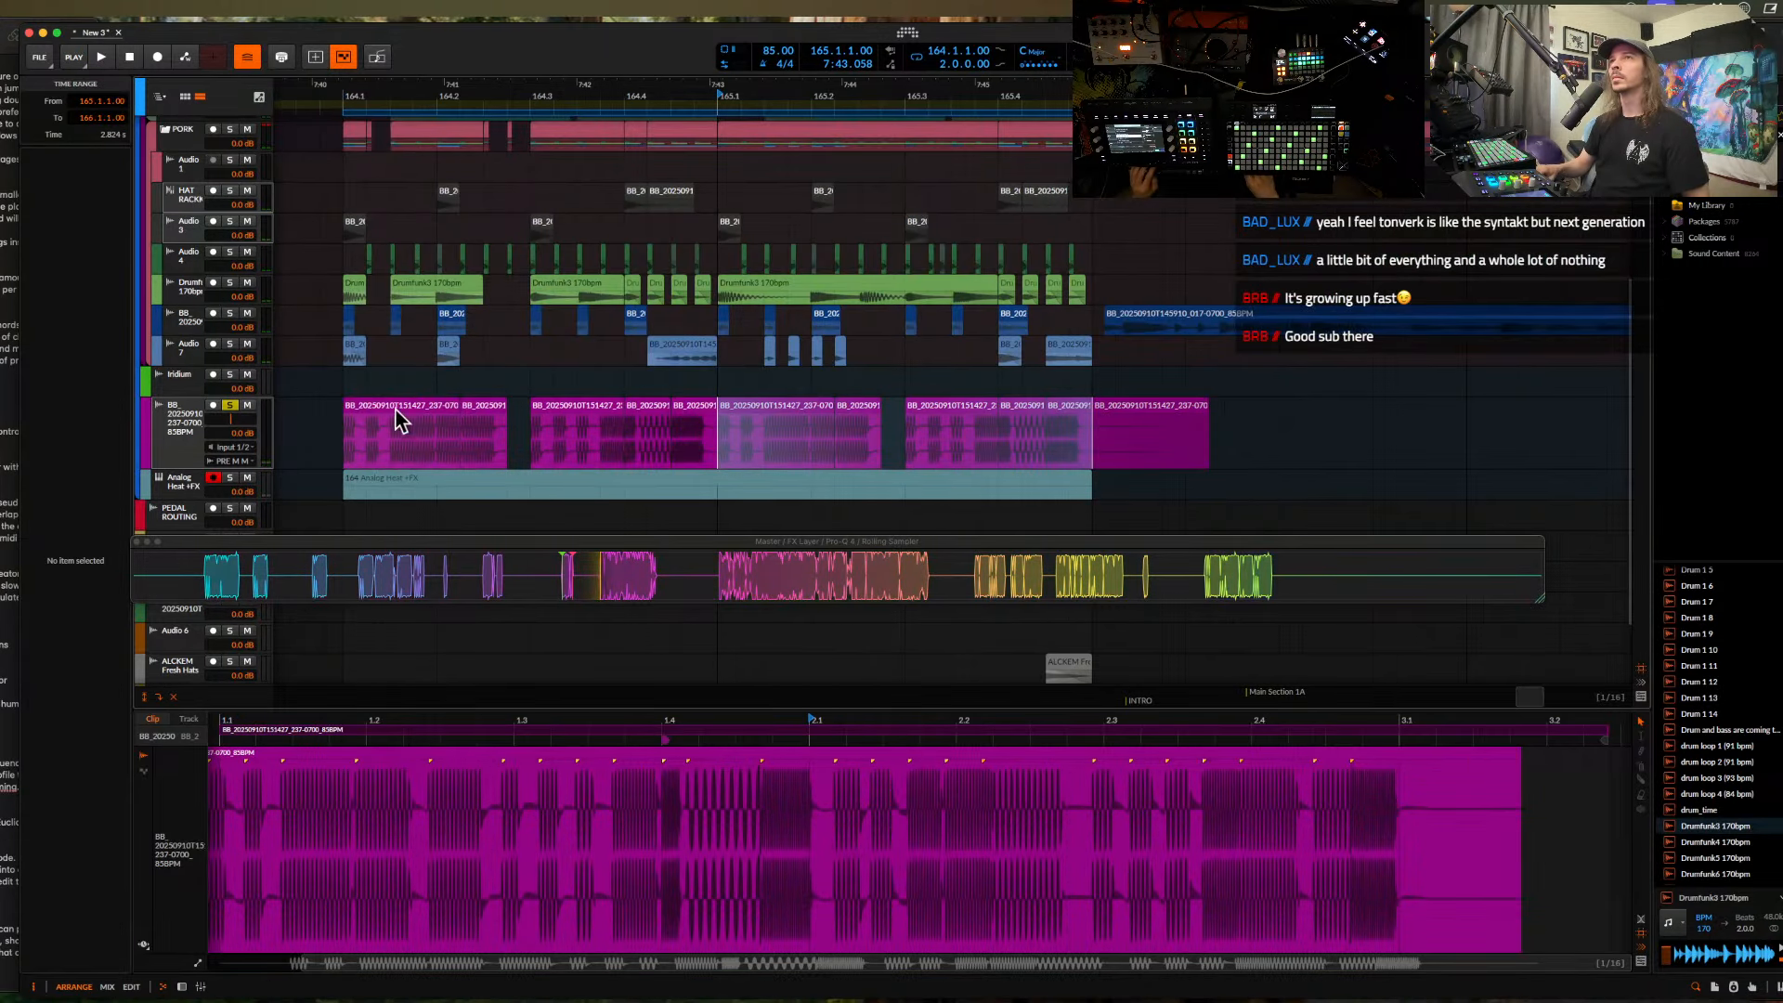
pyautogui.click(376, 417)
pyautogui.press('space')
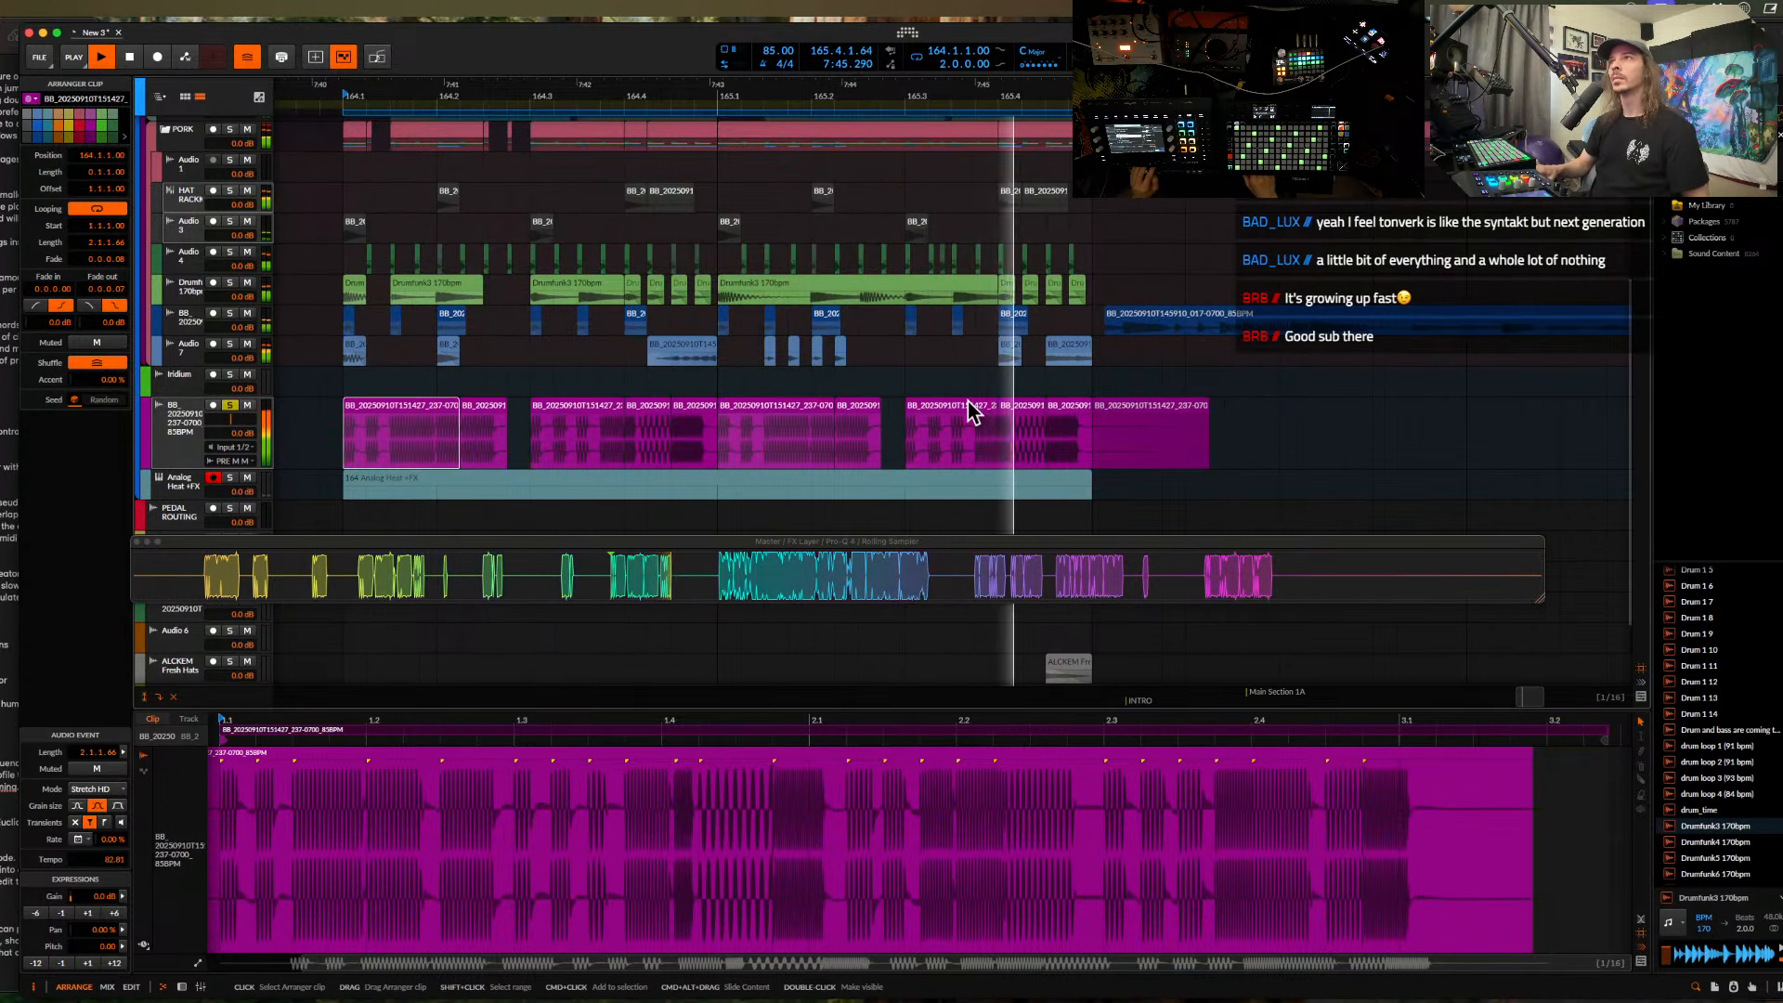
# - Examine the note transitions between the Audio 4 slices around 164.4.1.00 and play from 164.3.4.00
pyautogui.scroll(3, 968, 401)
pyautogui.hscroll(-7, 967, 401)
pyautogui.press('space')
pyautogui.click(836, 400)
pyautogui.scroll(3, 833, 398)
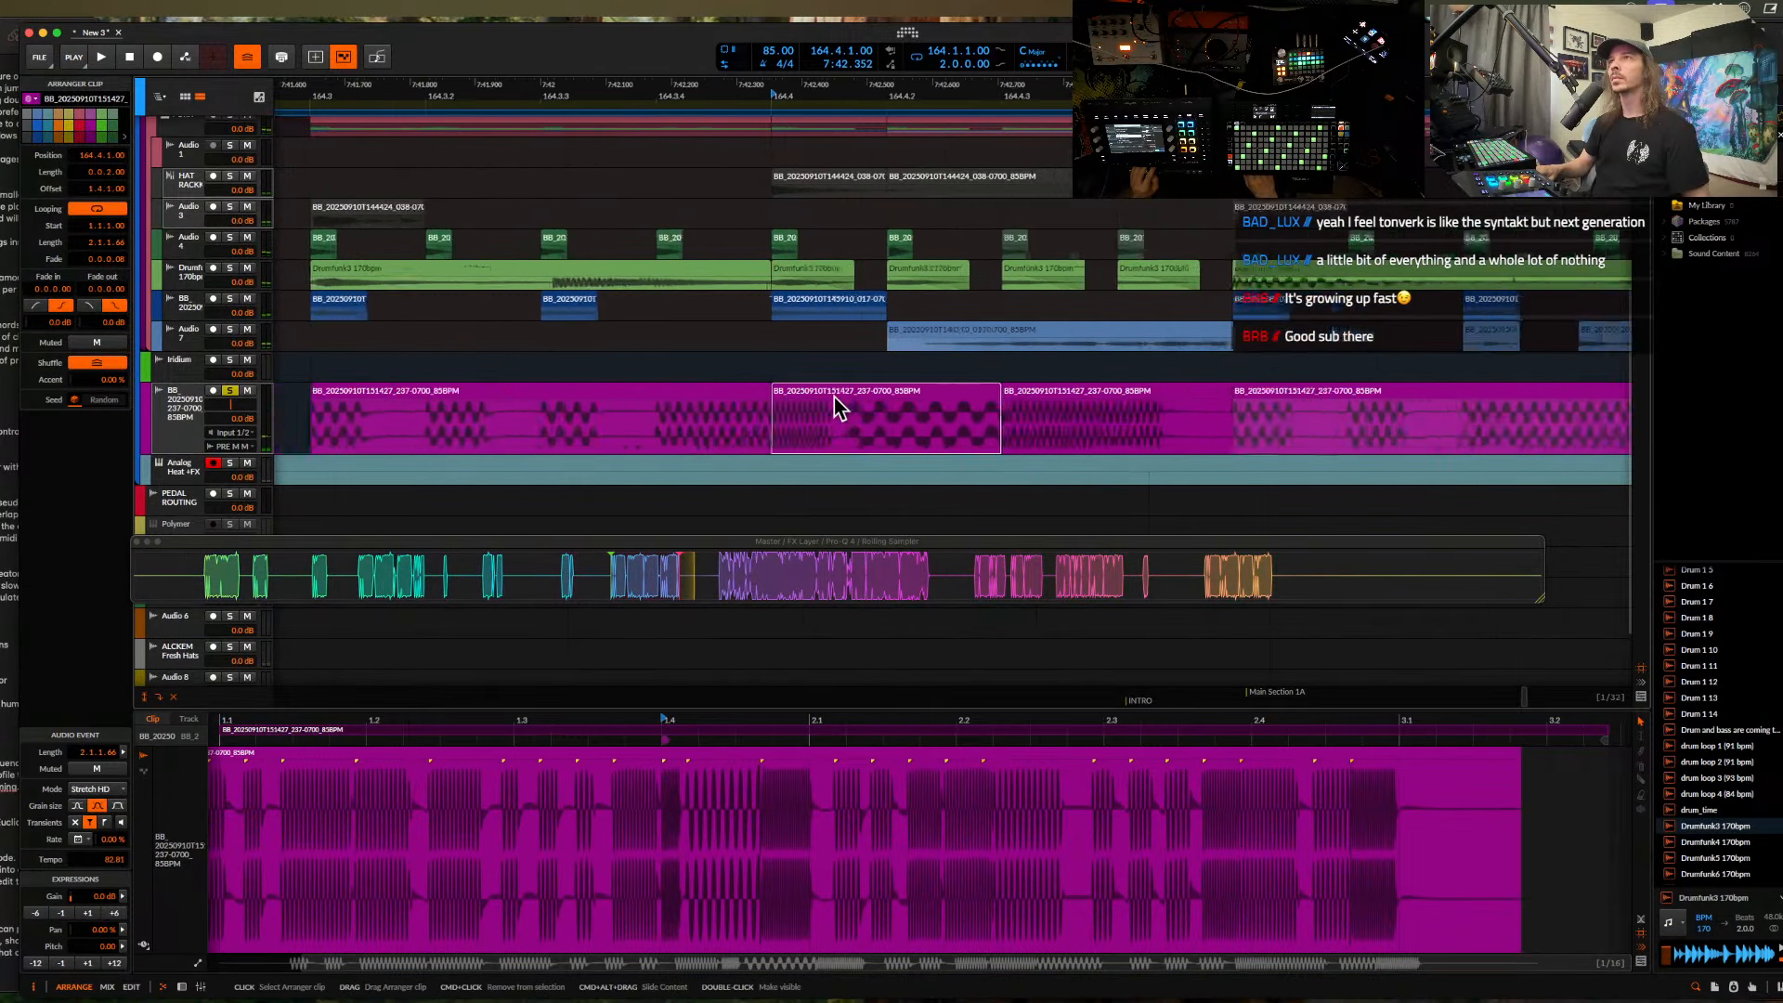
pyautogui.scroll(2, 836, 408)
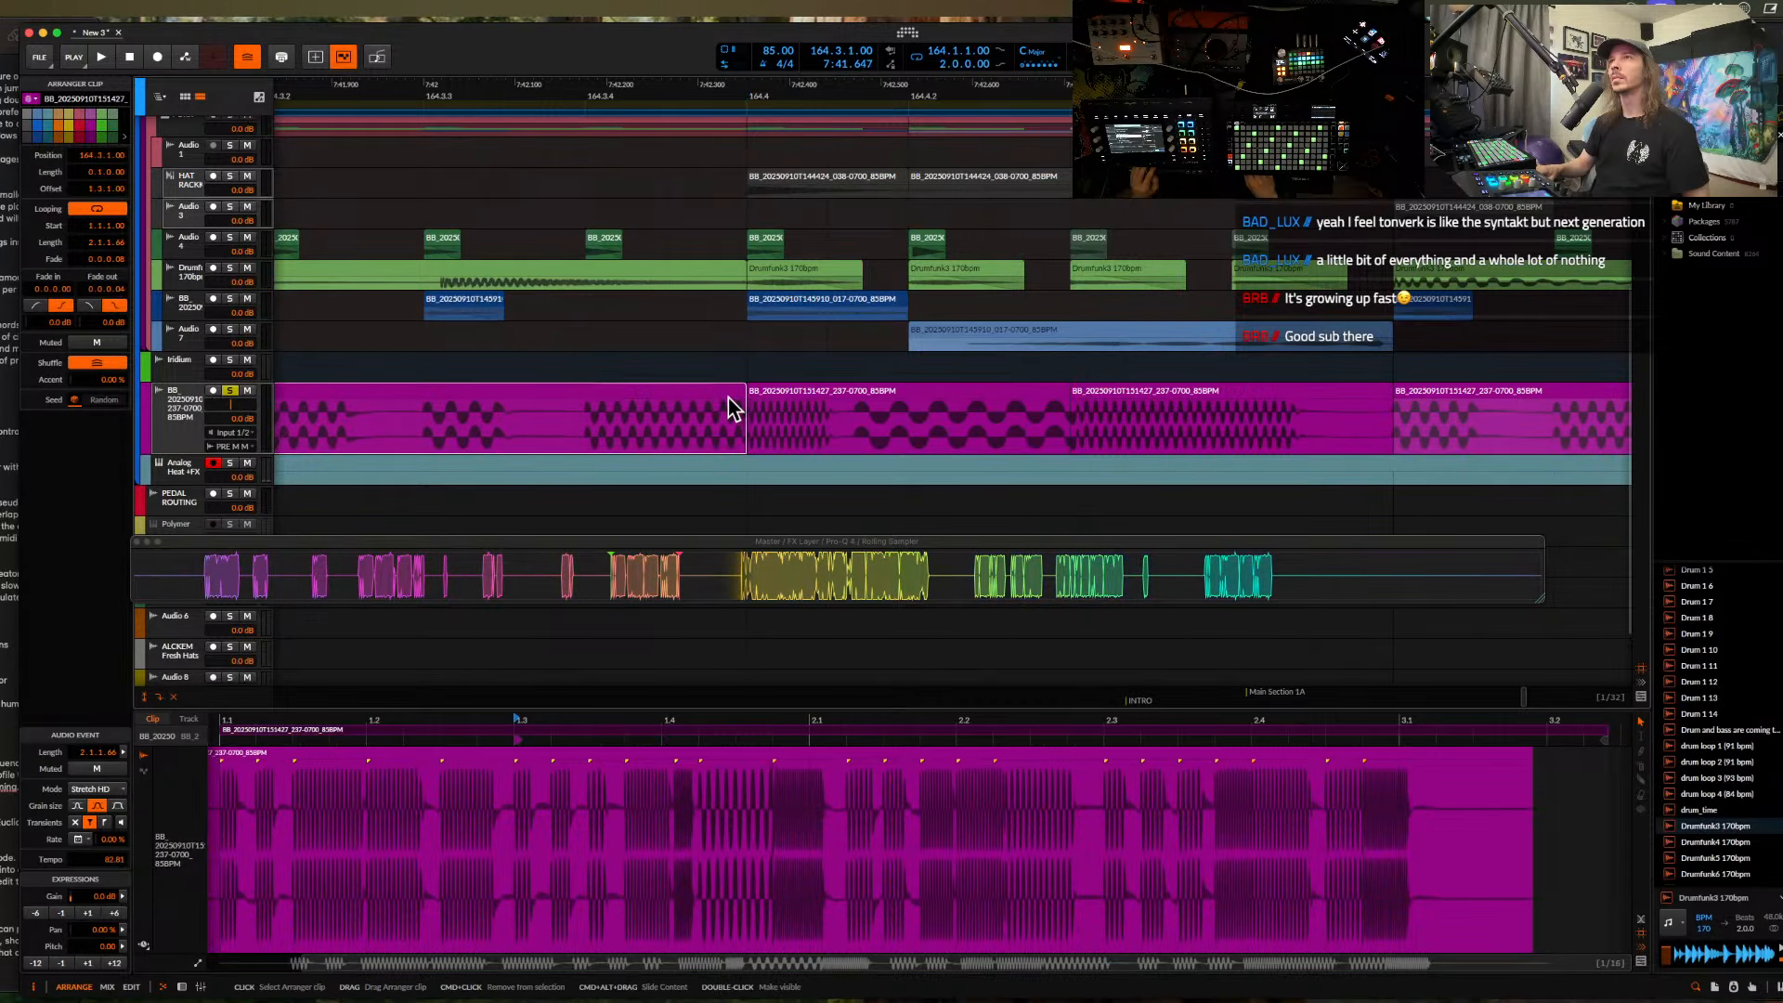
pyautogui.click(586, 437)
pyautogui.press('space')
pyautogui.scroll(-10, 589, 449)
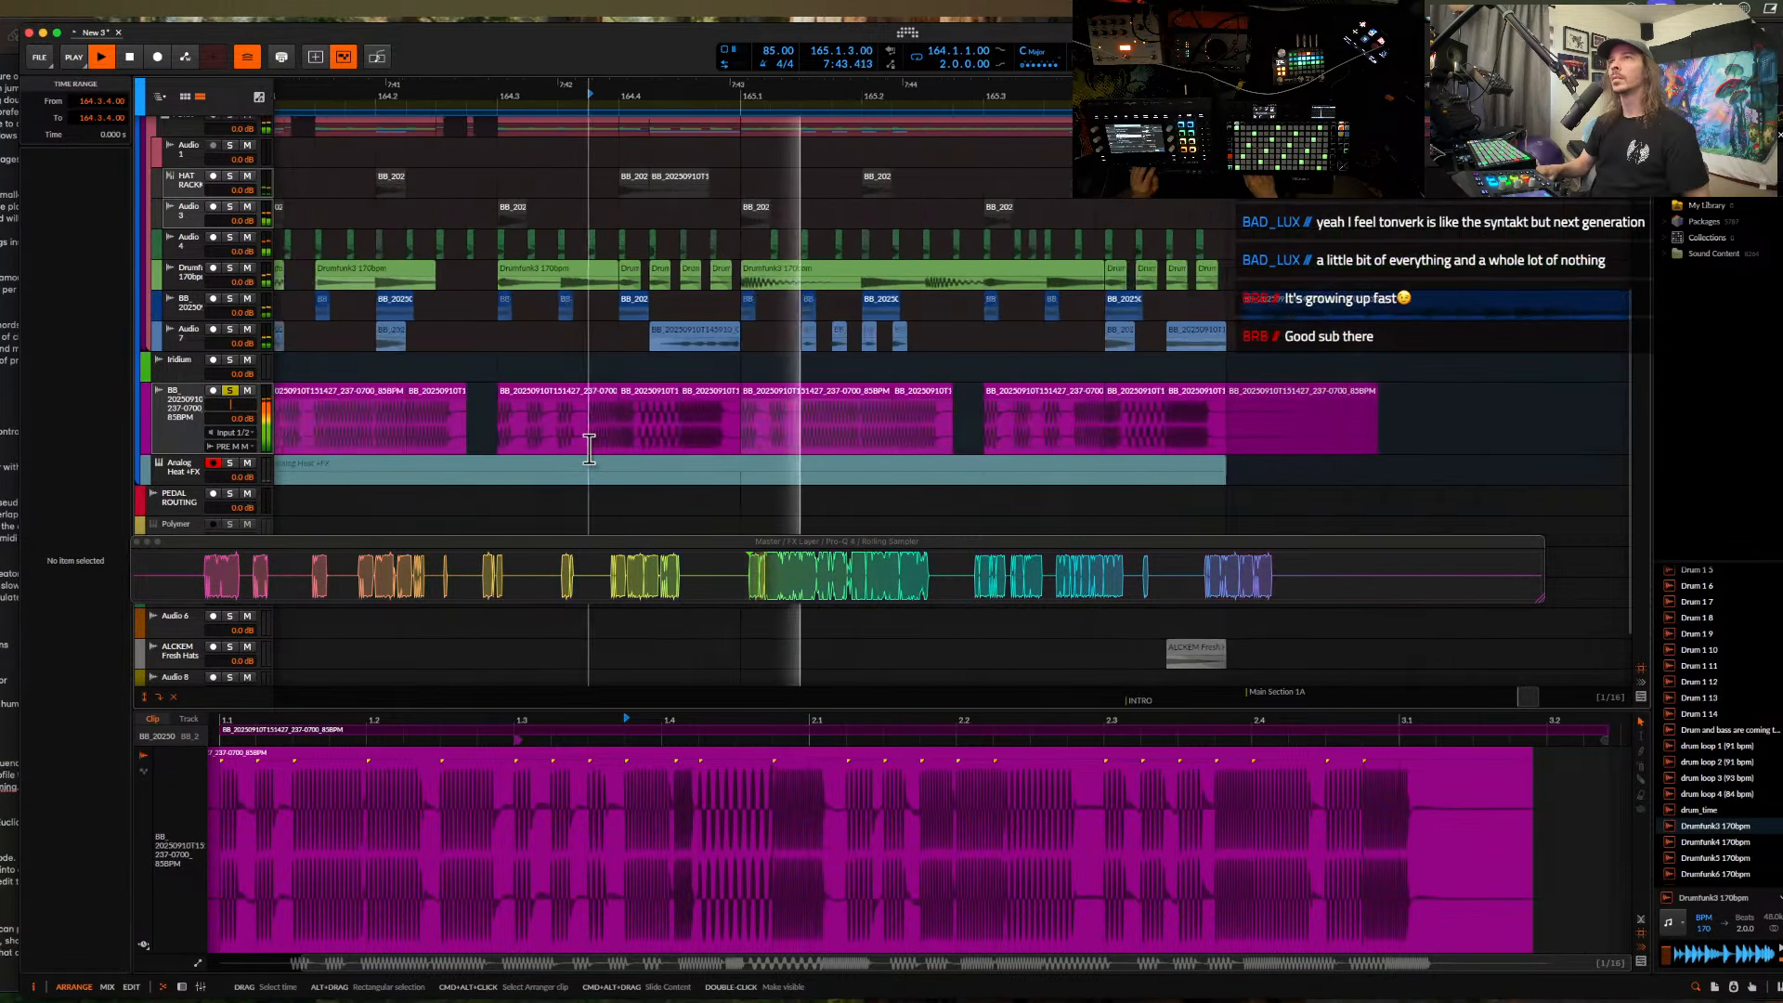
# - Duplicate bar 164 of Audio 4 over bar 165 again and unsolo the track
pyautogui.click(368, 427)
pyautogui.click(332, 436)
pyautogui.moveTo(332, 436); pyautogui.dragTo(686, 436)
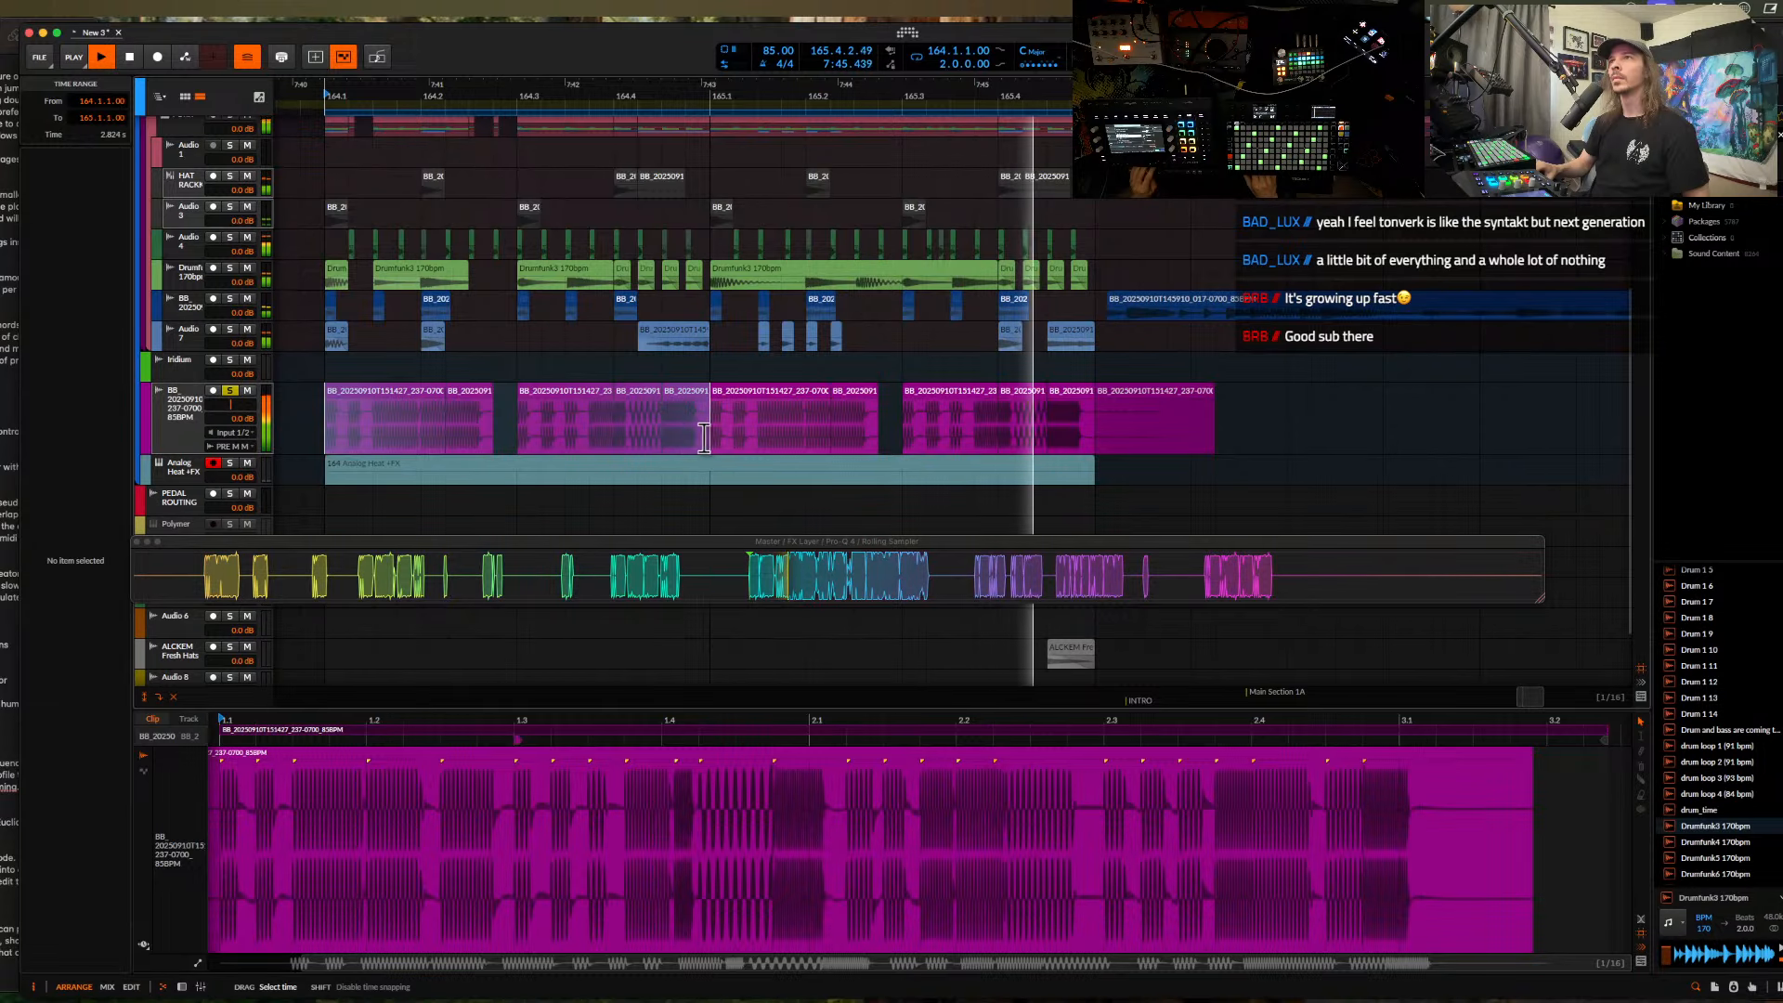
pyautogui.press('super+d')
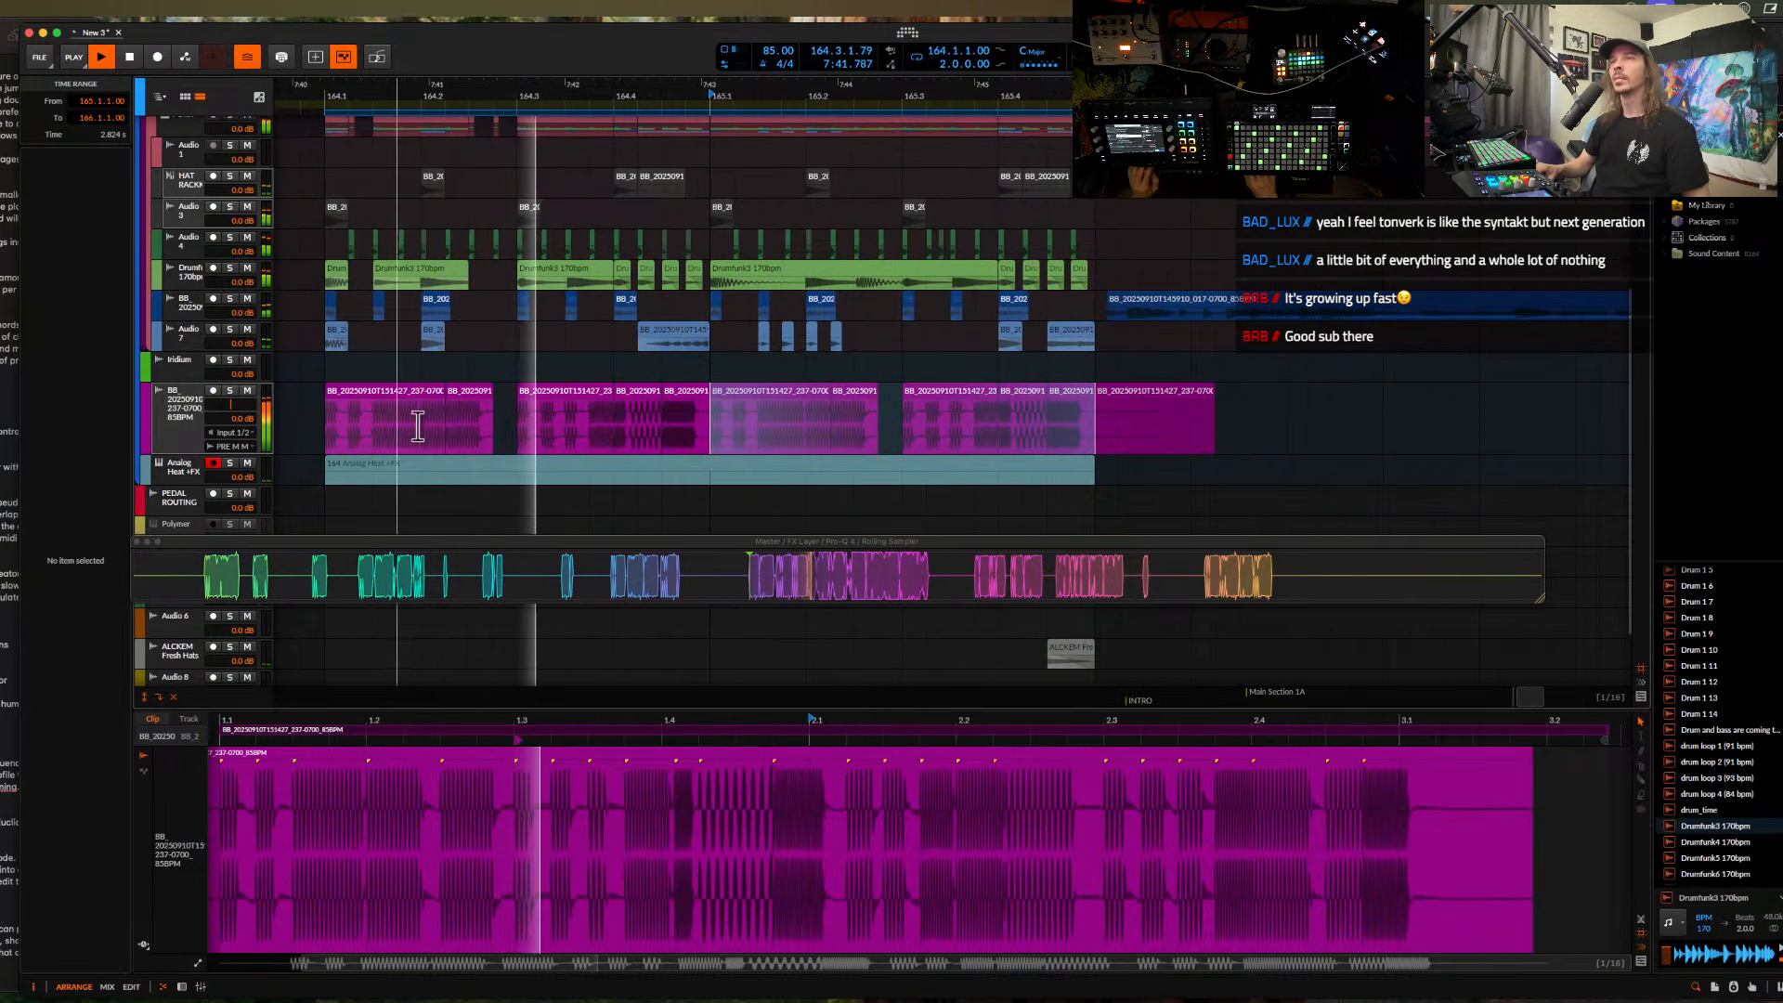
pyautogui.click(230, 391)
# - Select the Hybrid 3 track in the Side Chizzle group and show its device chain
pyautogui.scroll(-5, 510, 214)
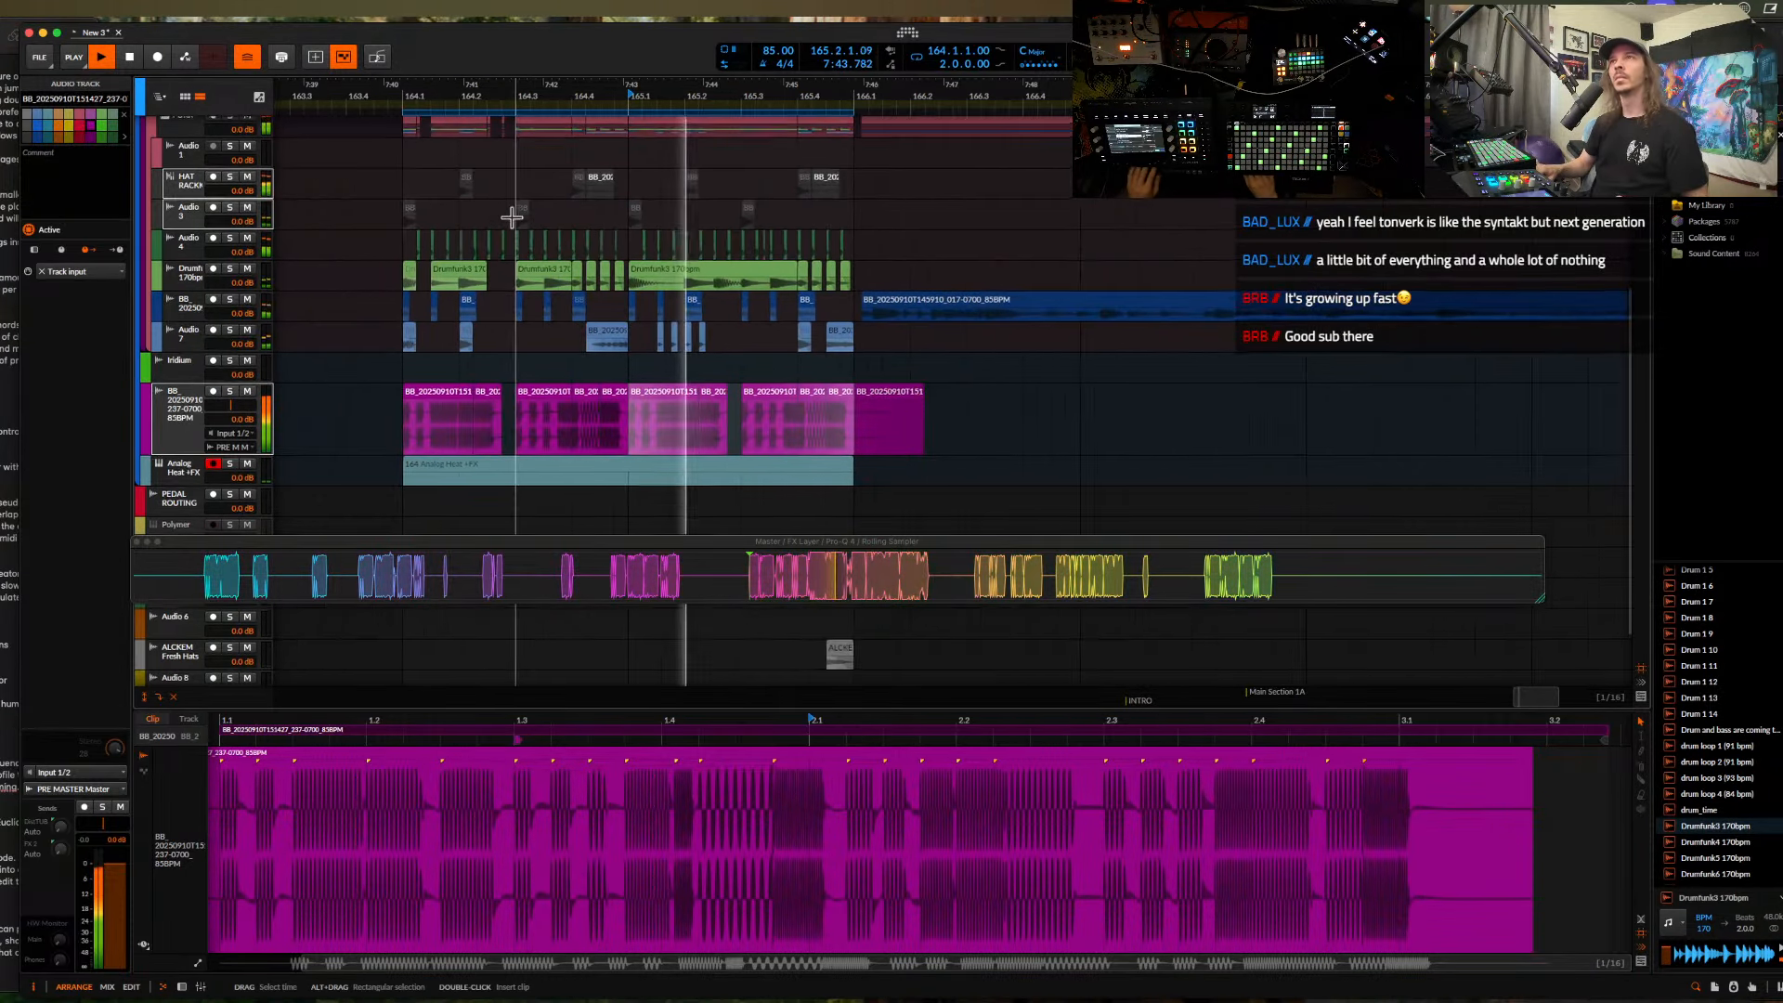
pyautogui.scroll(6, 489, 215)
pyautogui.click(175, 255)
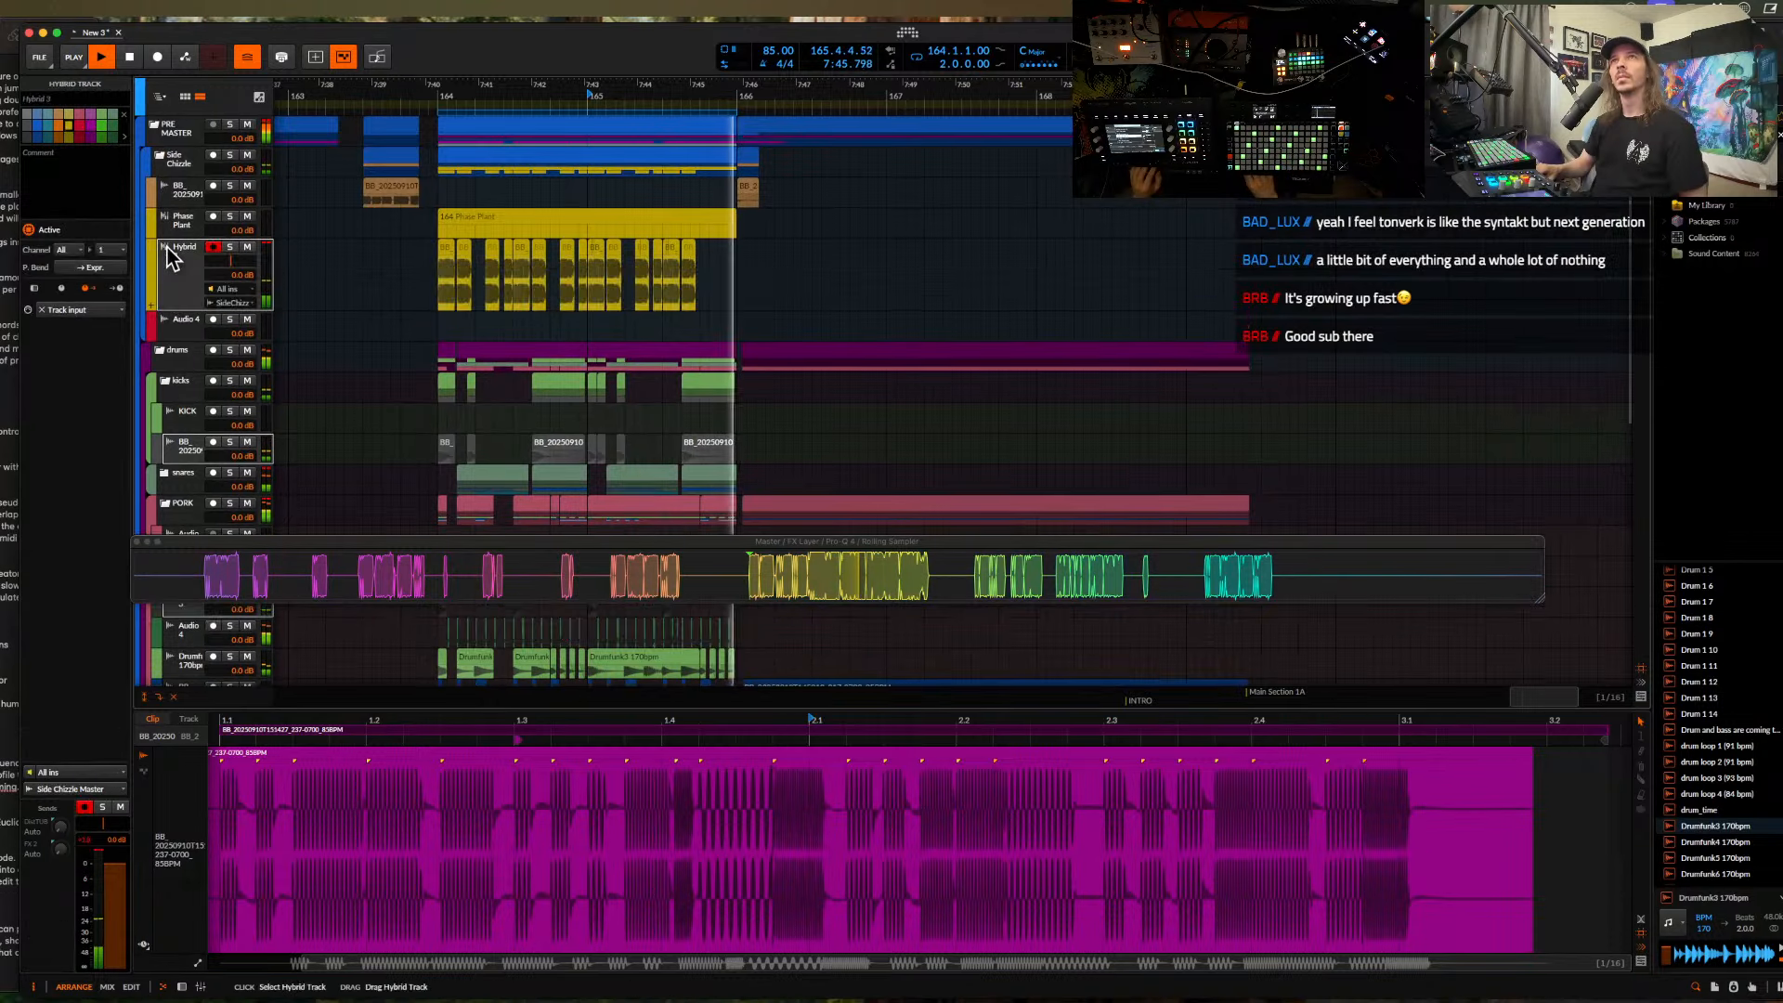
pyautogui.doubleClick(179, 269)
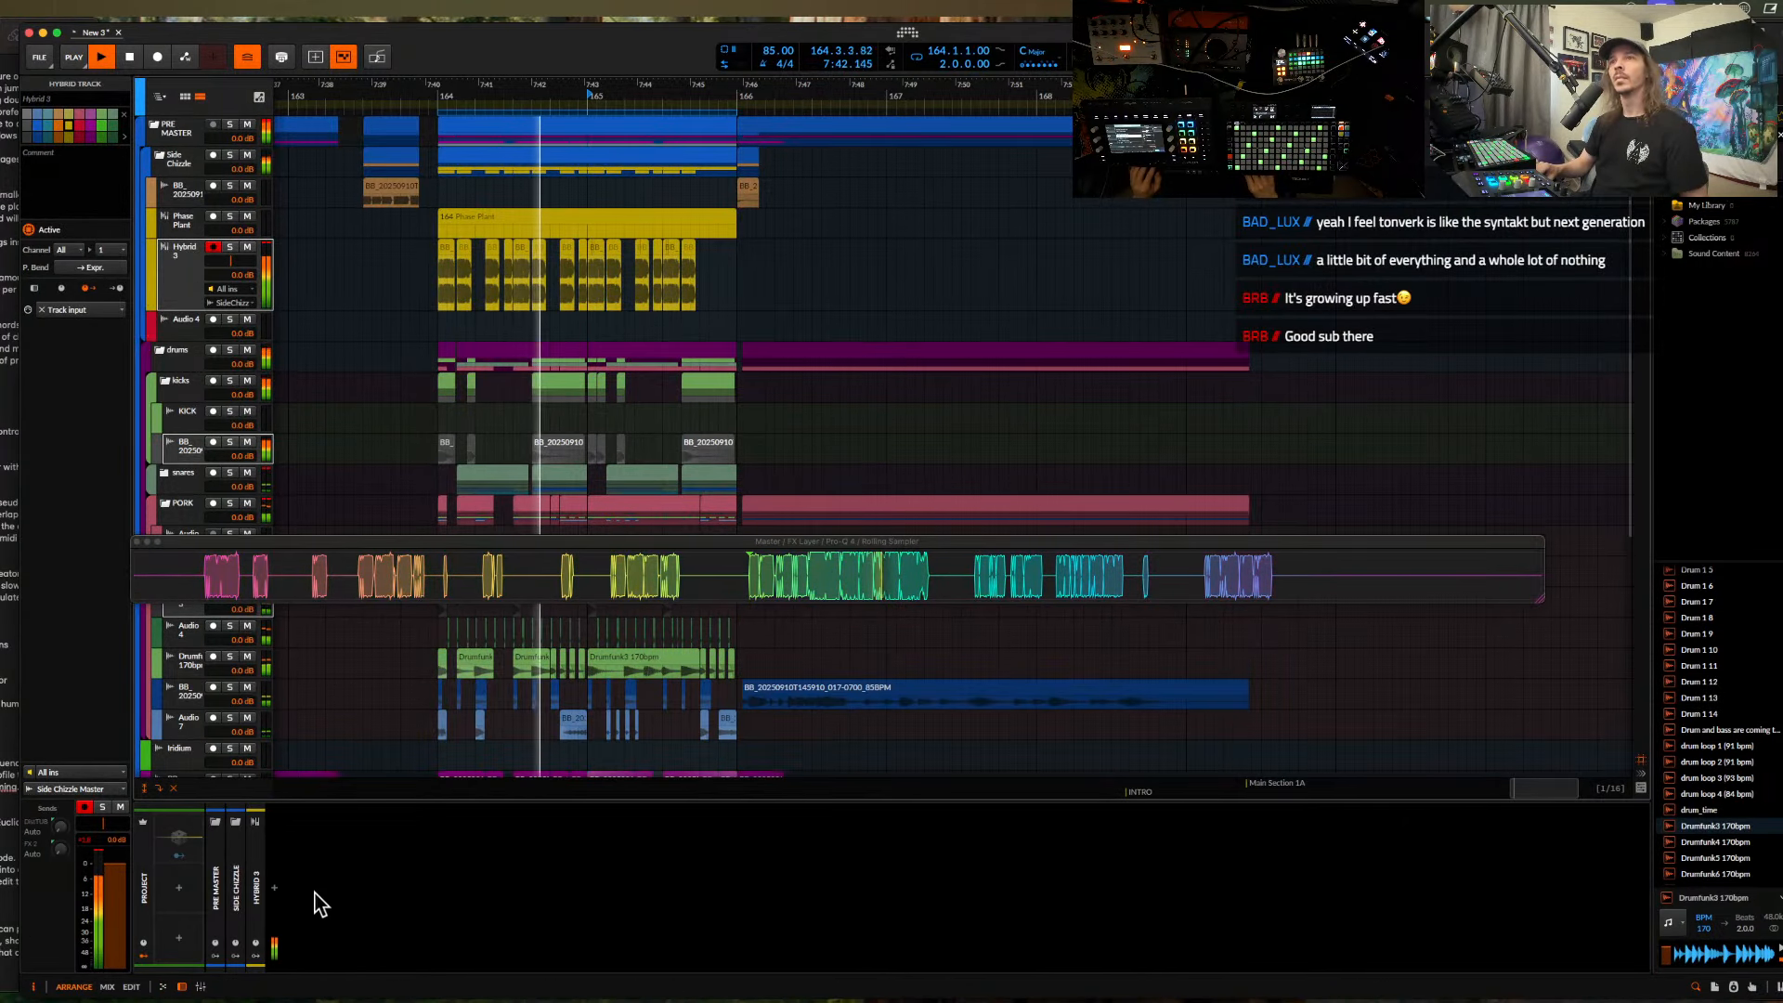
# - Insert a Pro-Q 4 equalizer into the empty device chain of the Hybrid 3 track
pyautogui.click(275, 888)
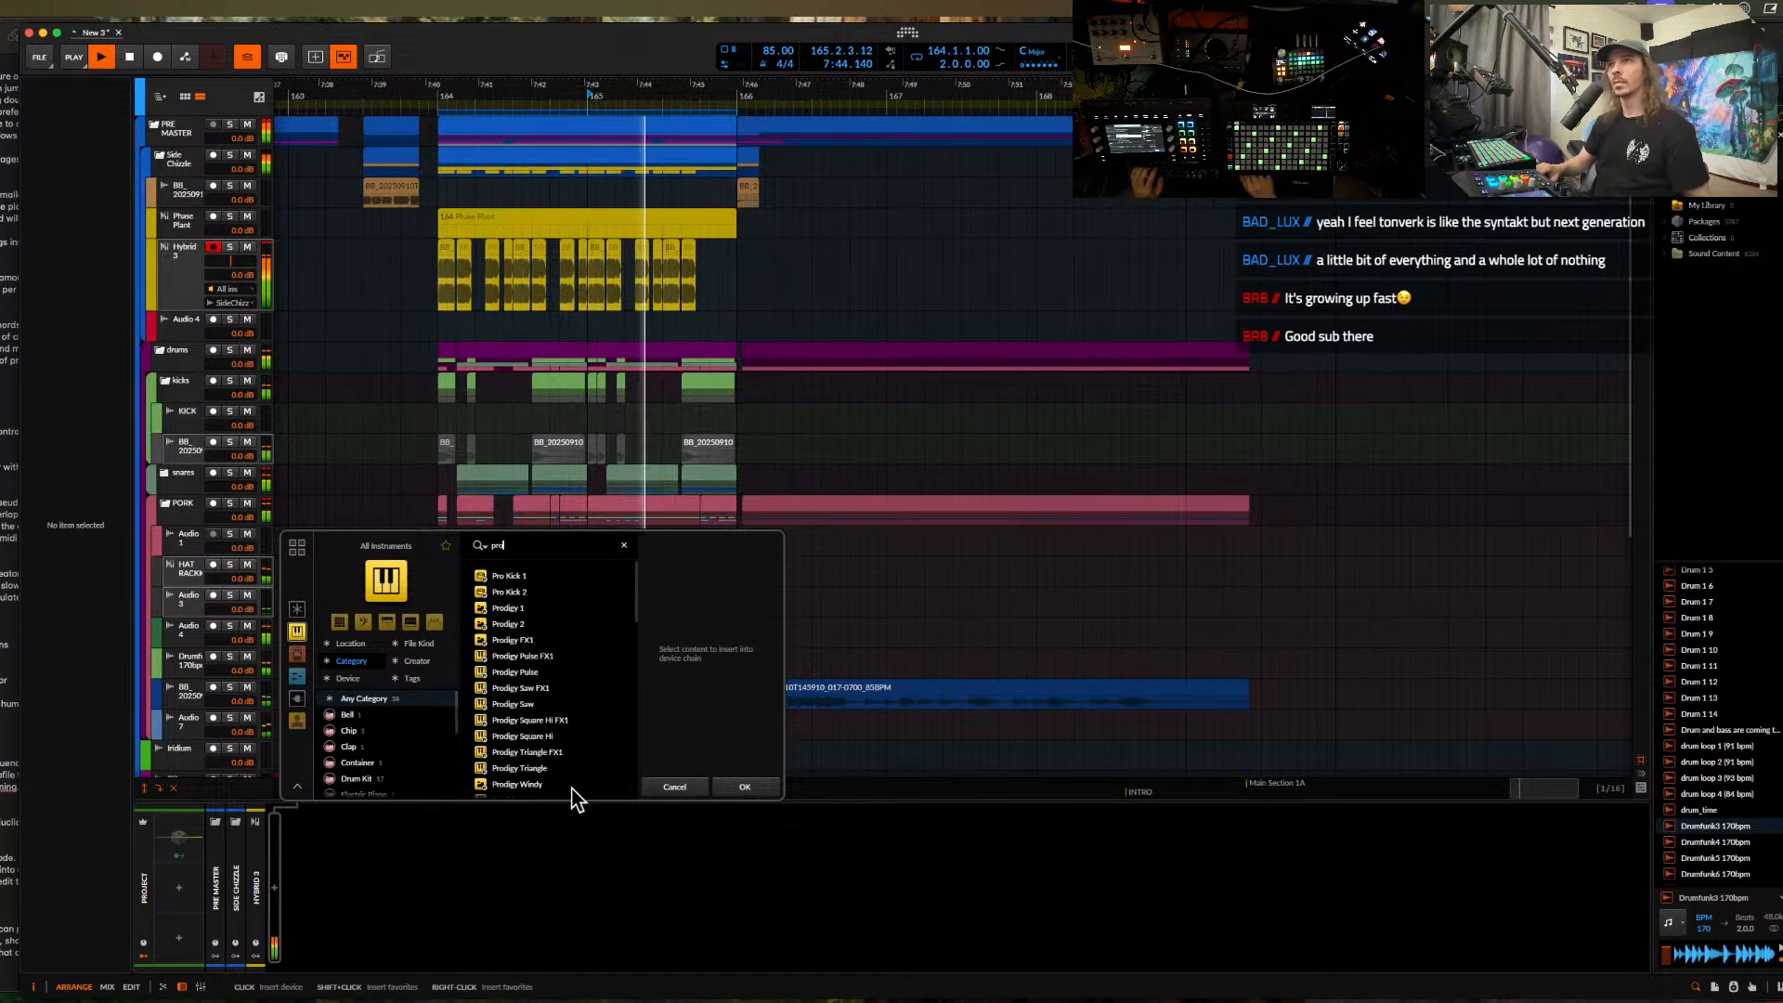
pyautogui.click(295, 612)
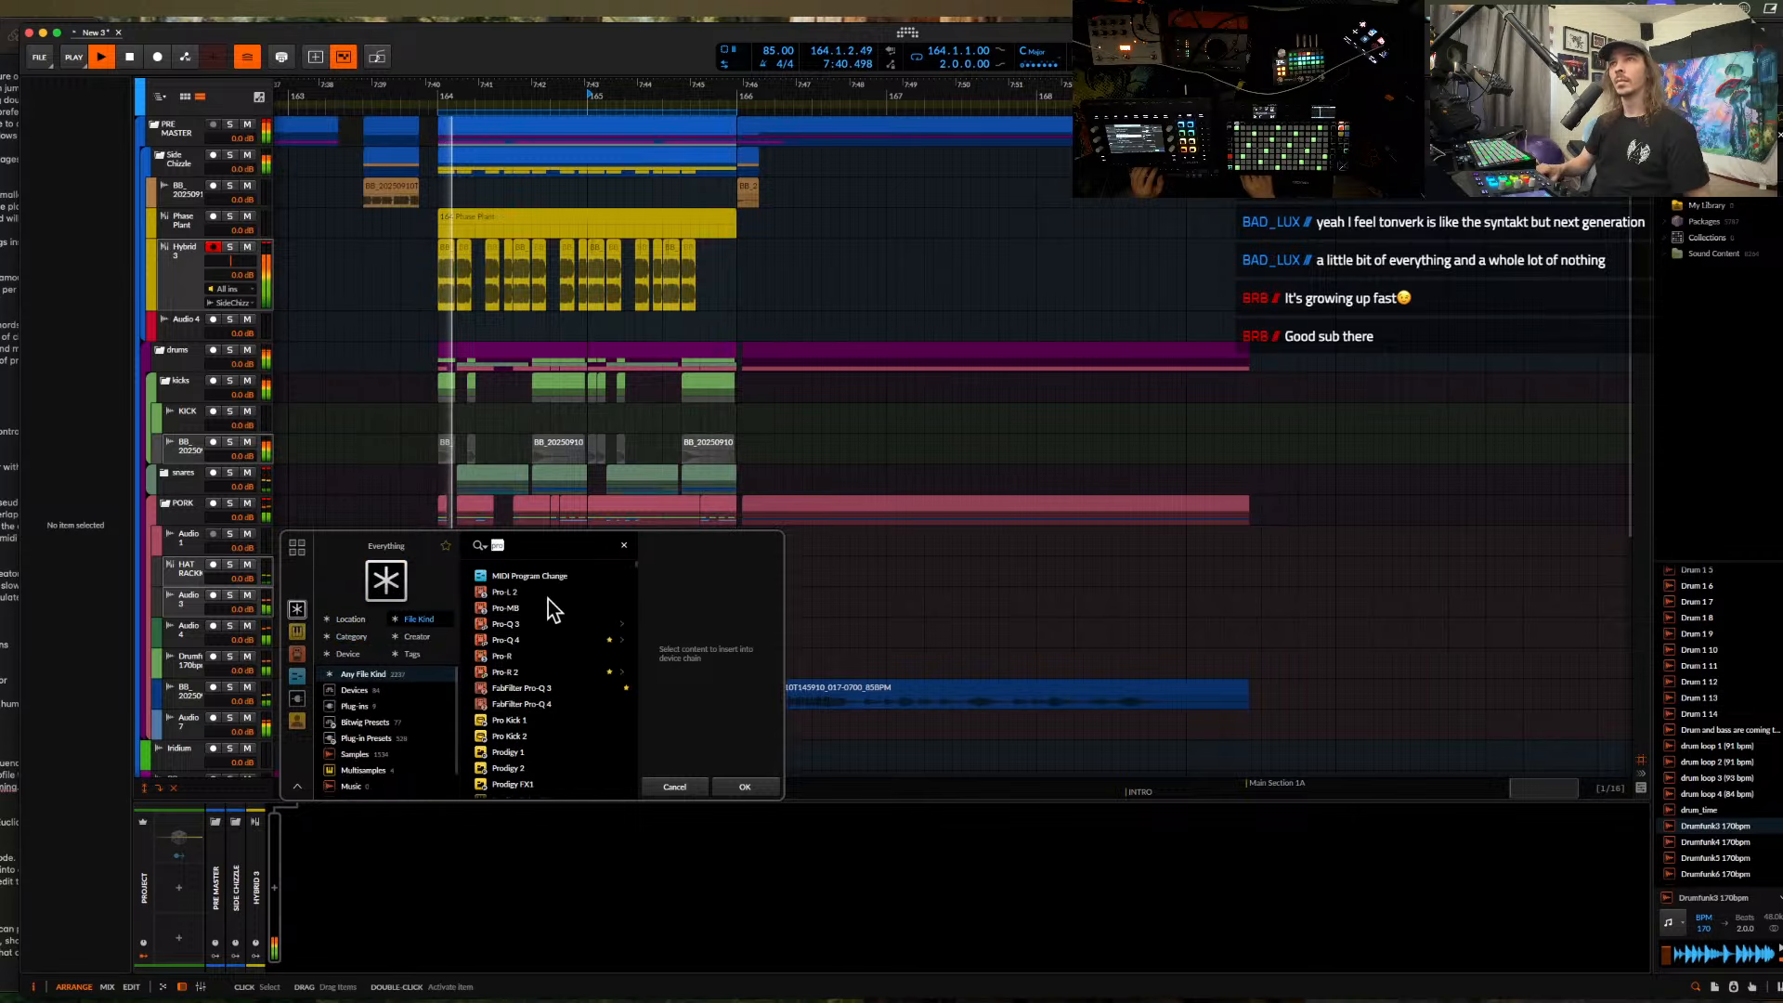
pyautogui.moveTo(533, 633); pyautogui.dragTo(527, 639)
pyautogui.click(734, 782)
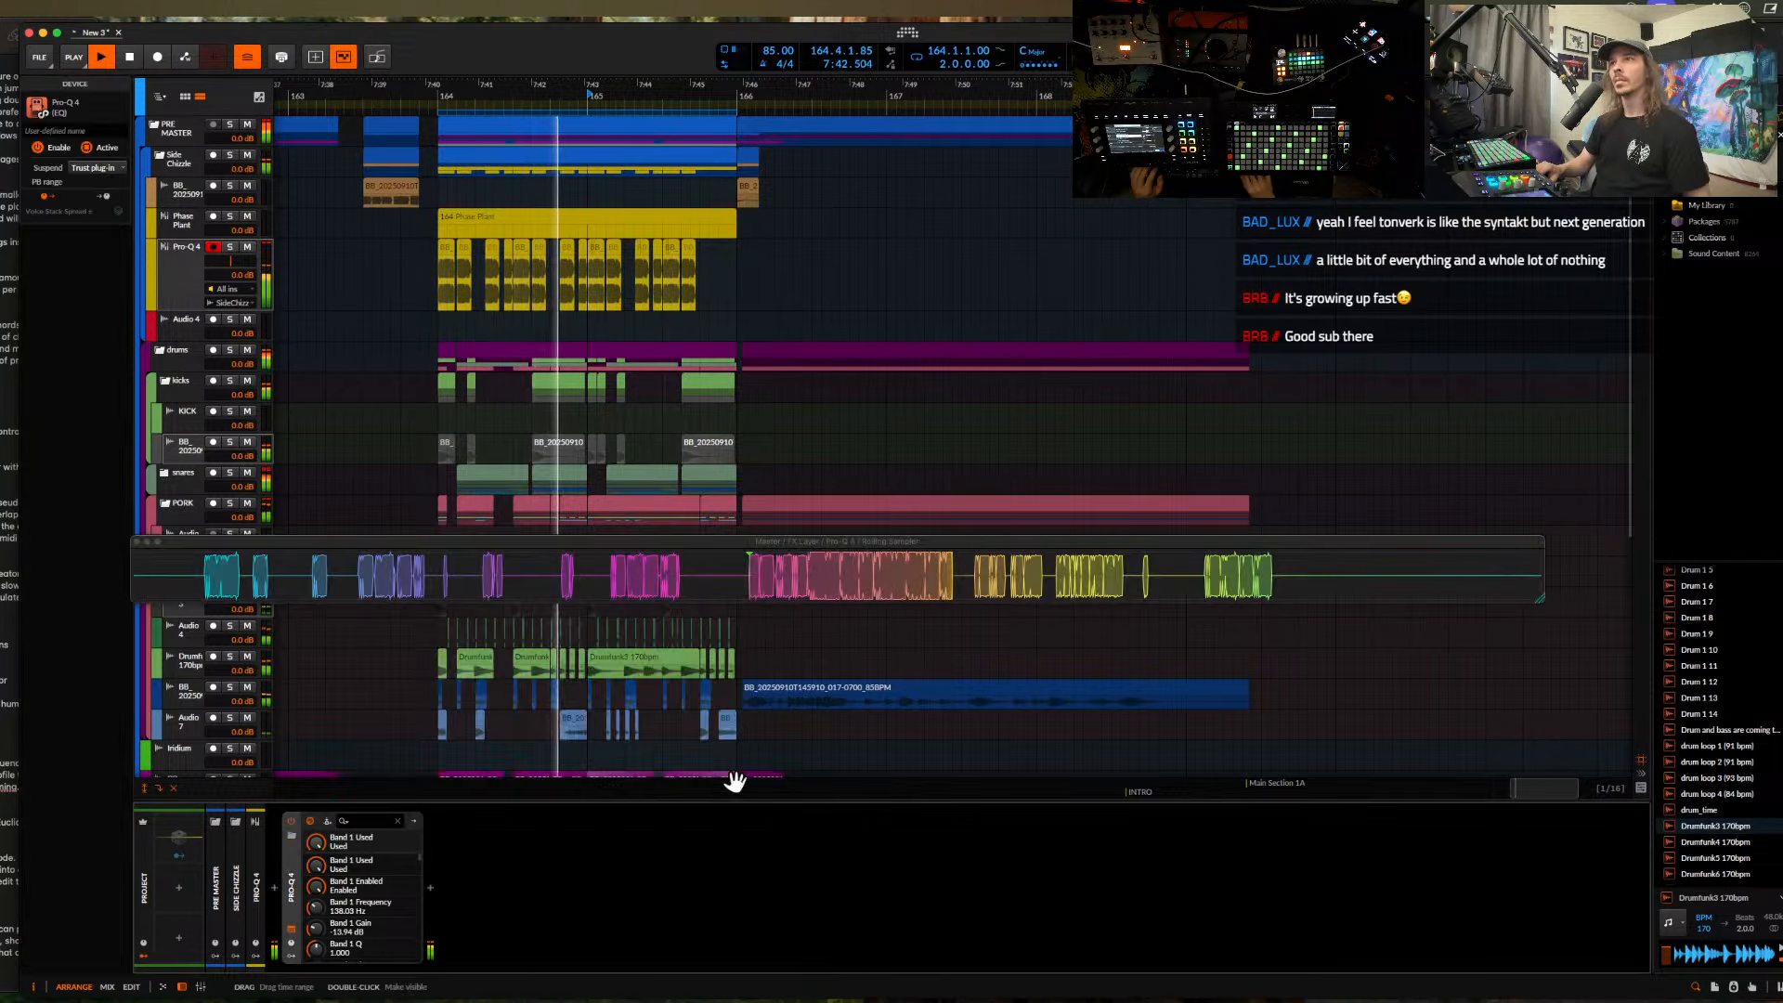
# - Shape the Pro-Q 4 curve with a low cut near 115 Hz and a 2.16 dB boost at about 2.83 kHz
pyautogui.click(310, 445)
pyautogui.moveTo(310, 445); pyautogui.dragTo(1212, 420)
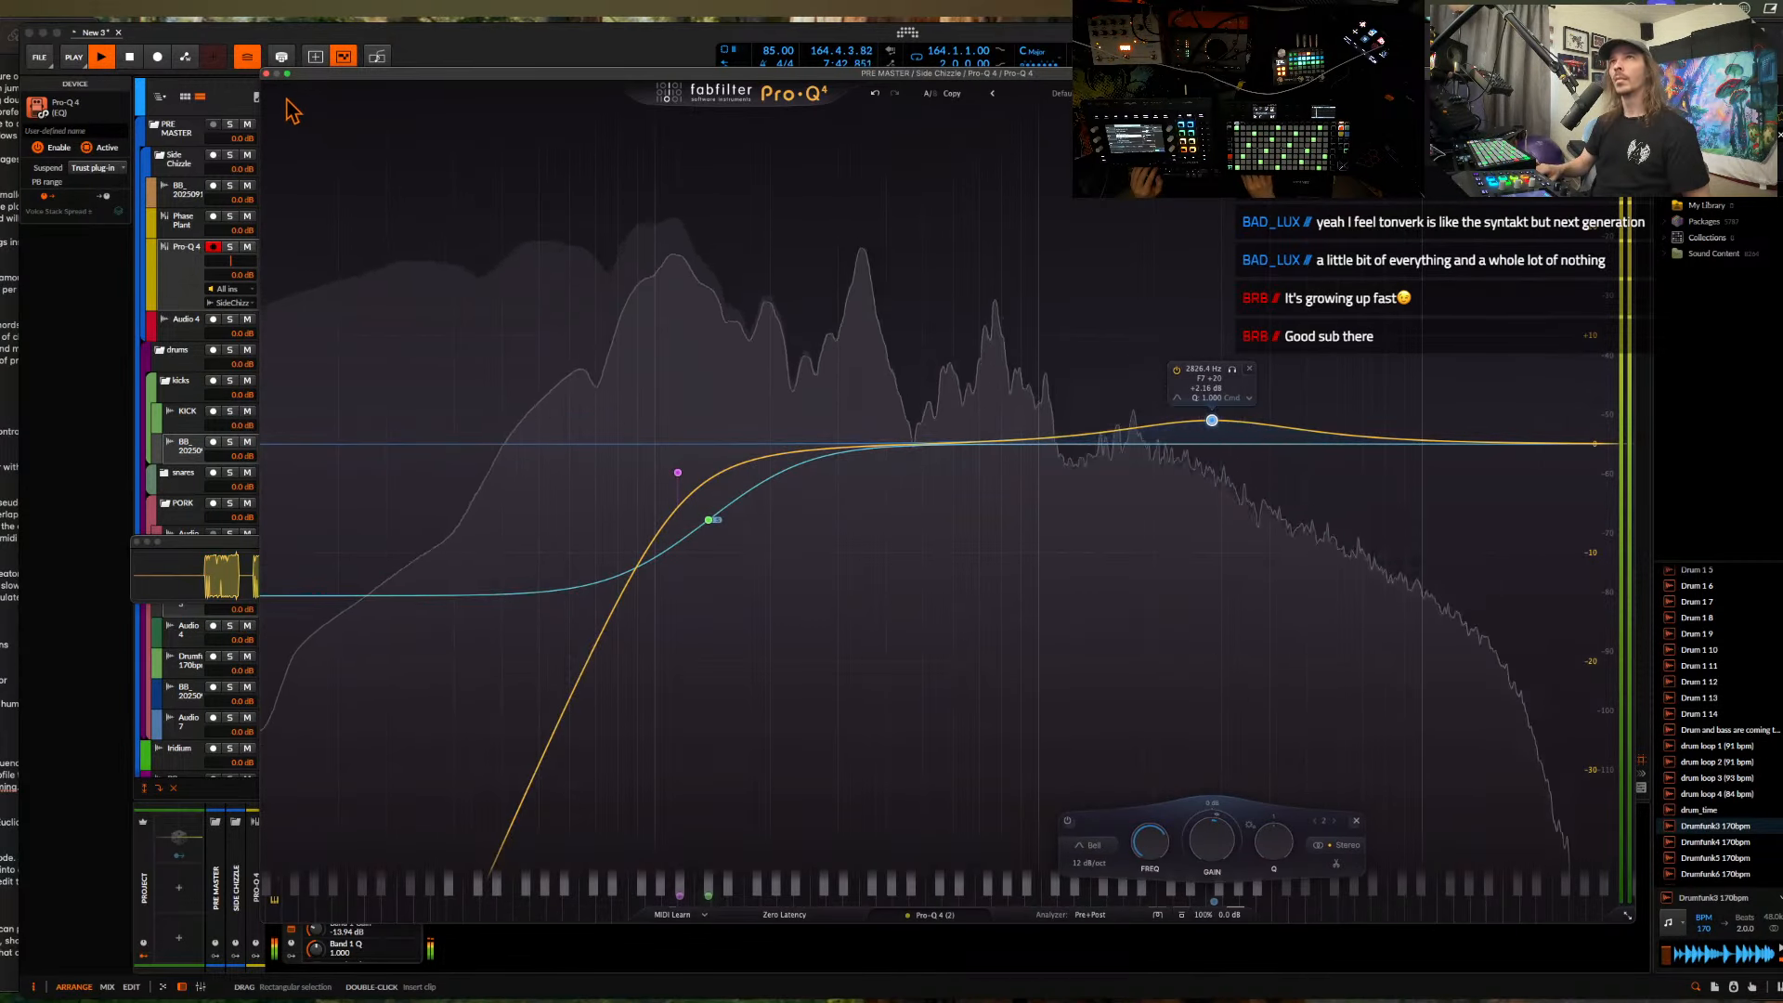
pyautogui.click(265, 73)
# - Examine the bass slices and the last kick clip in bar 165 up close, checking them against playback
pyautogui.scroll(3, 434, 252)
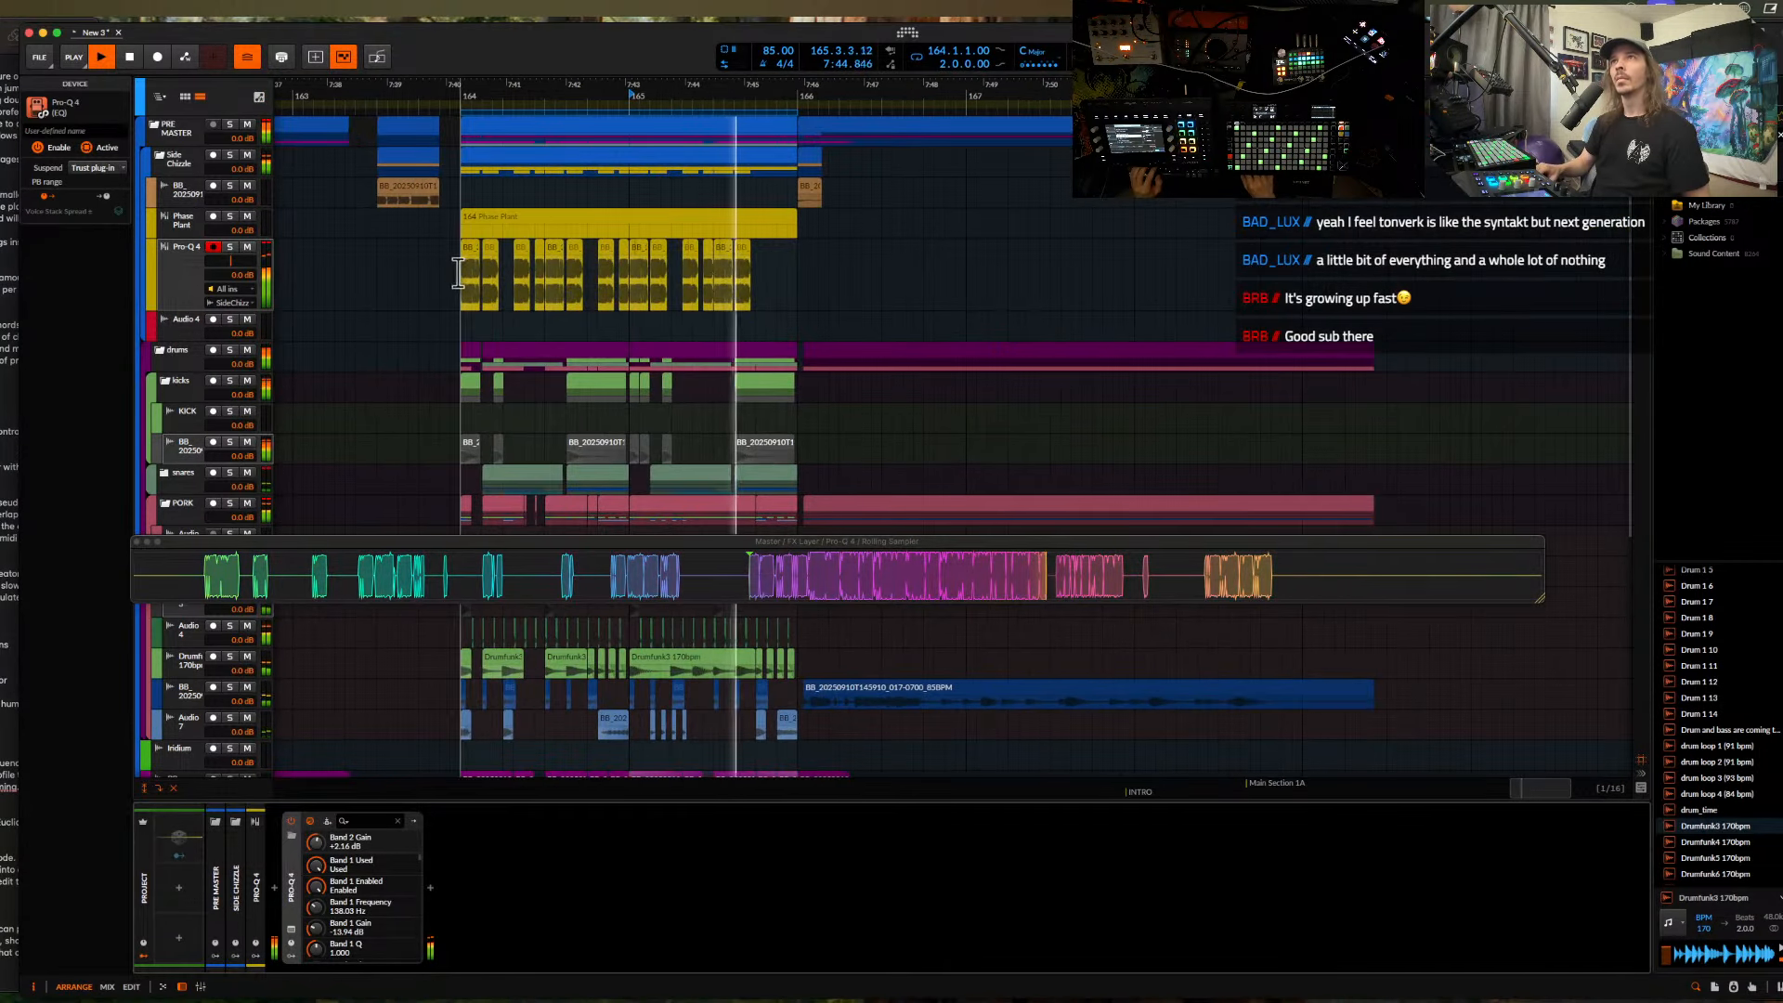
pyautogui.click(596, 272)
pyautogui.scroll(5, 716, 246)
pyautogui.scroll(1, 804, 422)
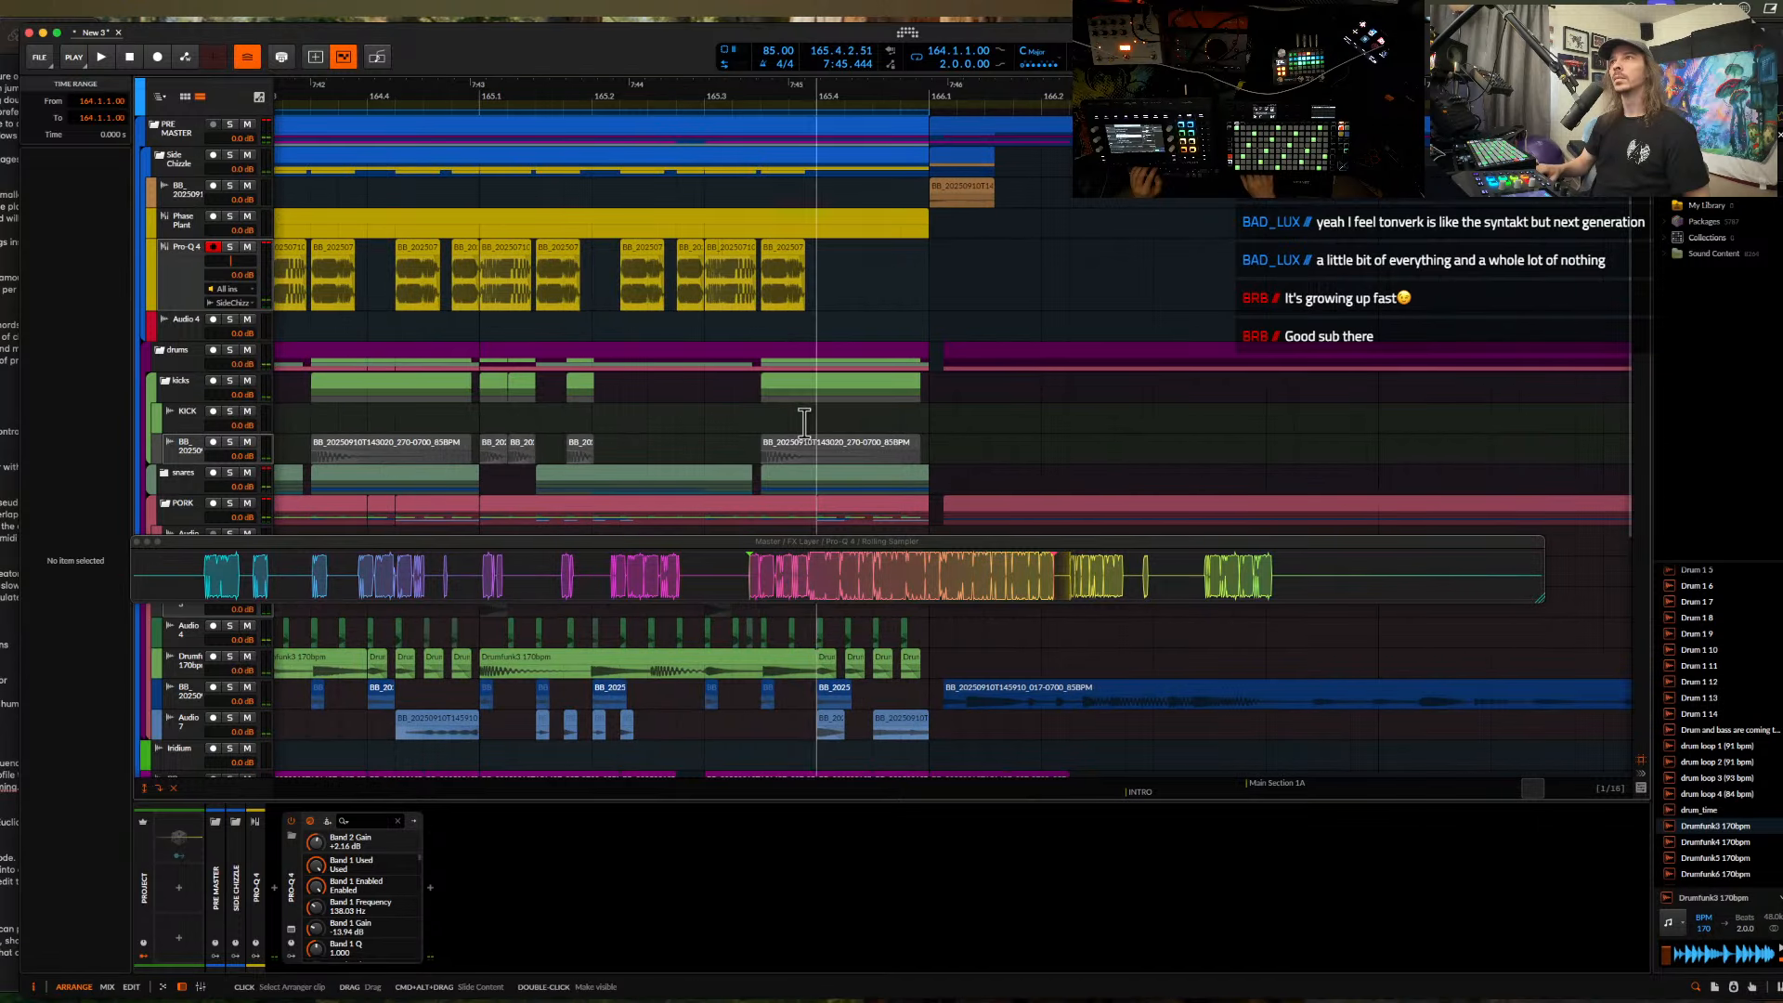
pyautogui.click(797, 446)
pyautogui.scroll(4, 797, 446)
pyautogui.press('space')
pyautogui.scroll(-3, 817, 483)
pyautogui.press('space')
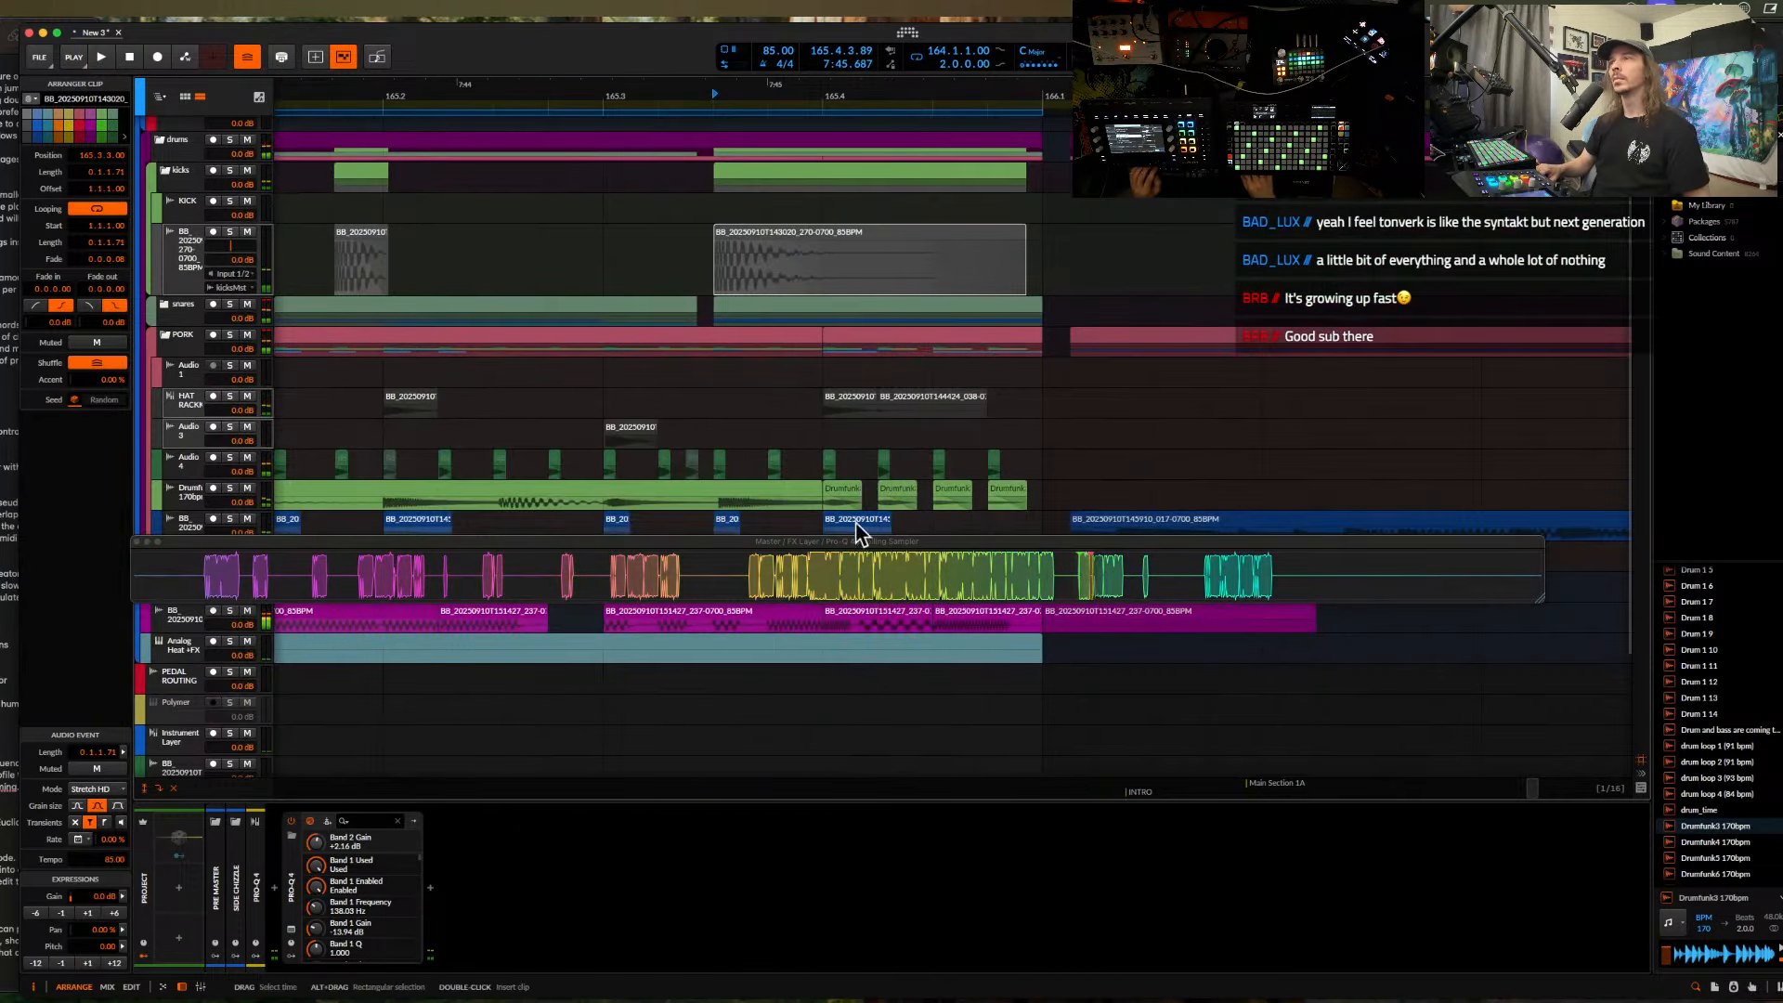
# - Close the floating Rolling Sampler window, then solo and select the Pro-Q 4 bass track
pyautogui.click(136, 543)
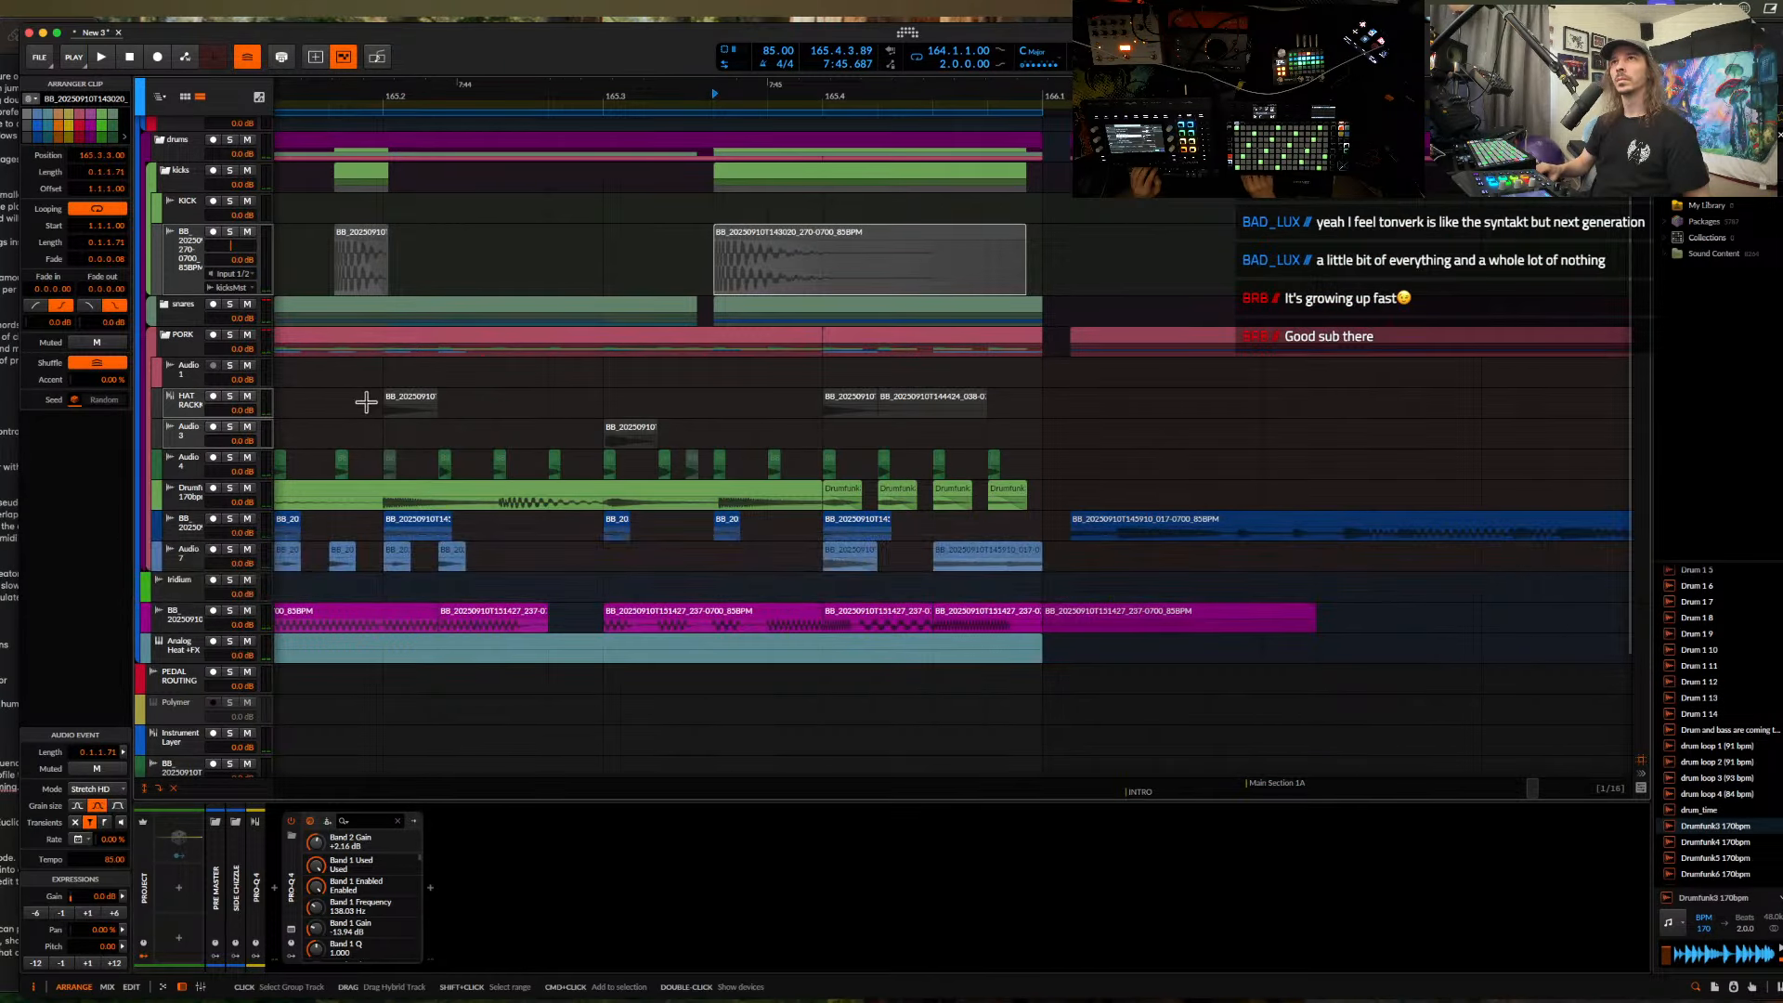
pyautogui.scroll(3, 367, 399)
pyautogui.scroll(-5, 368, 399)
pyautogui.hscroll(-2, 372, 405)
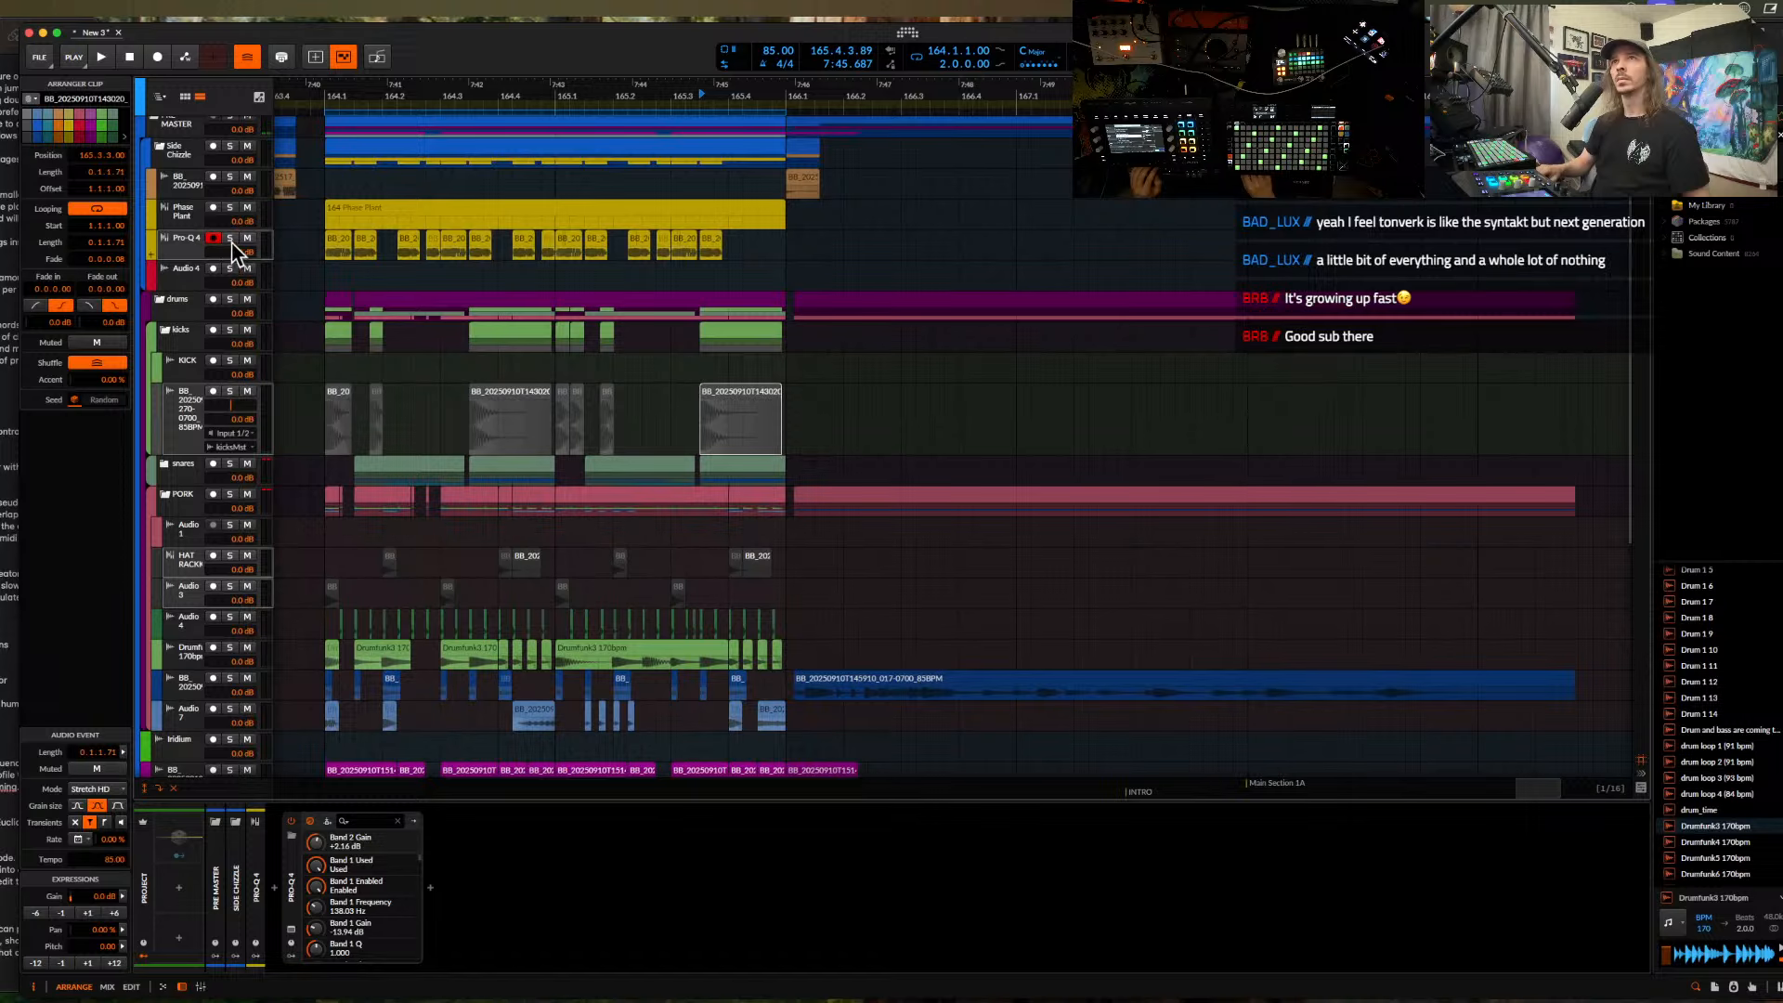
pyautogui.click(182, 251)
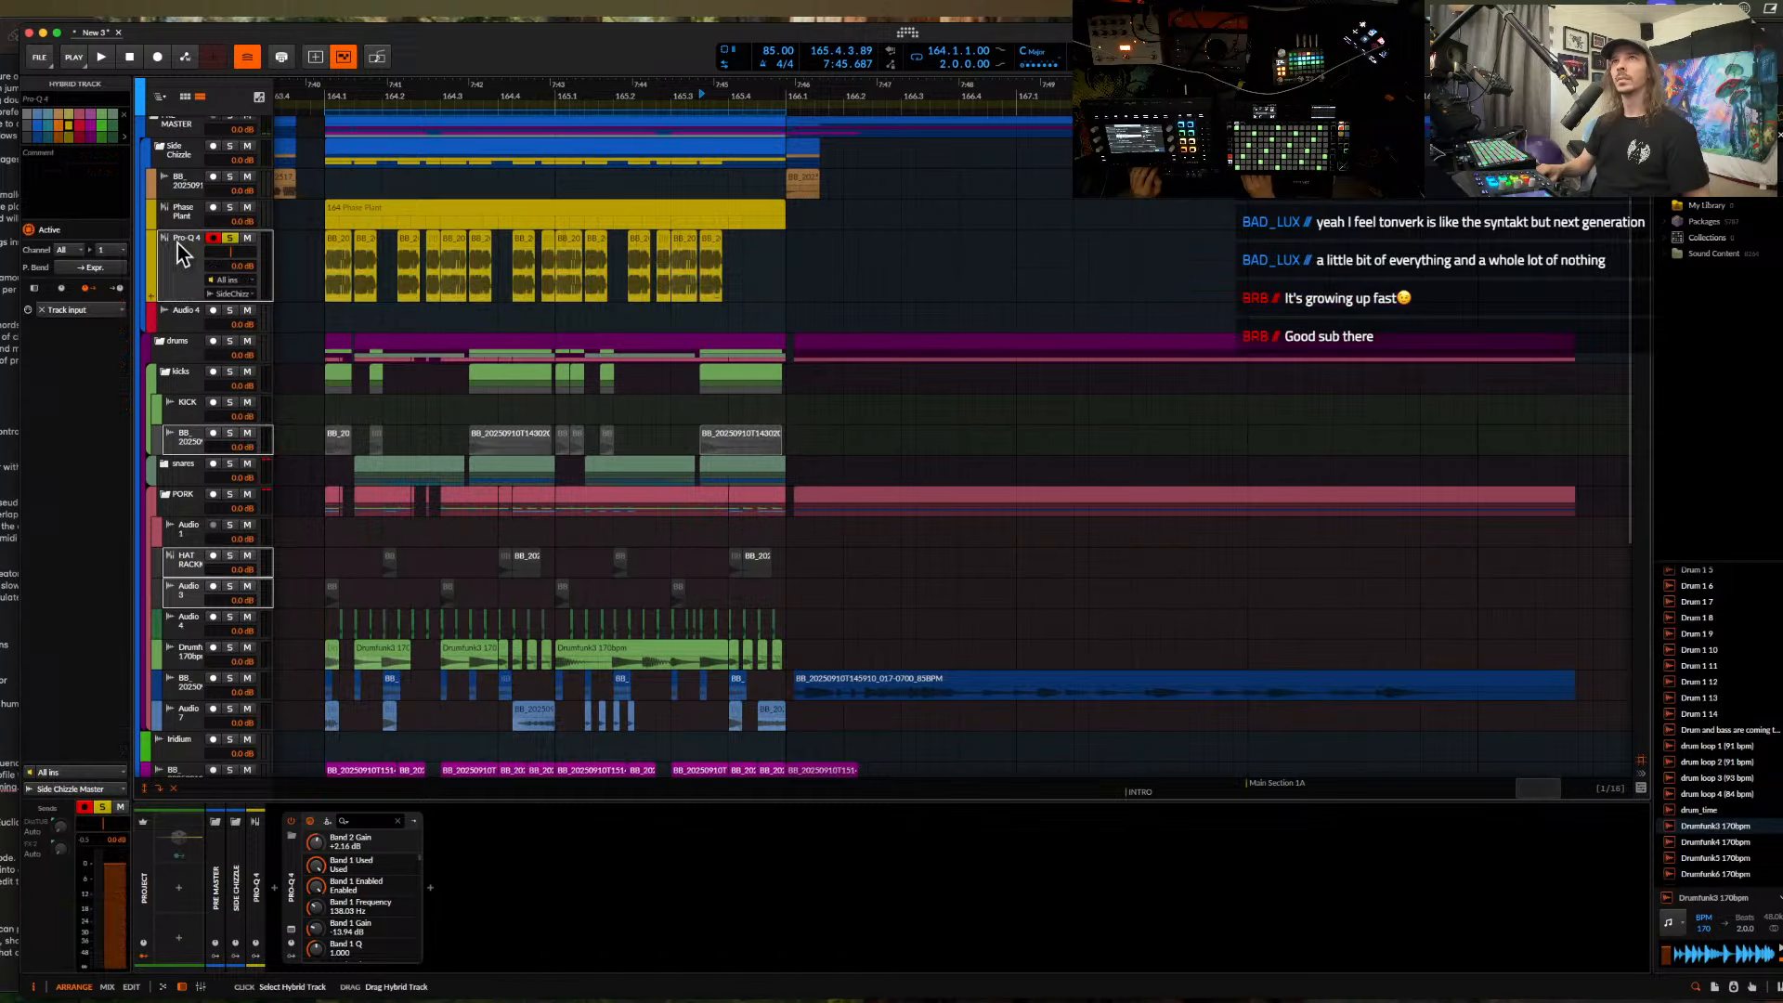
# - Insert a Fuse Compressor after the Pro-Q 4 on the soloed bass track
pyautogui.click(431, 888)
pyautogui.write('fuse')
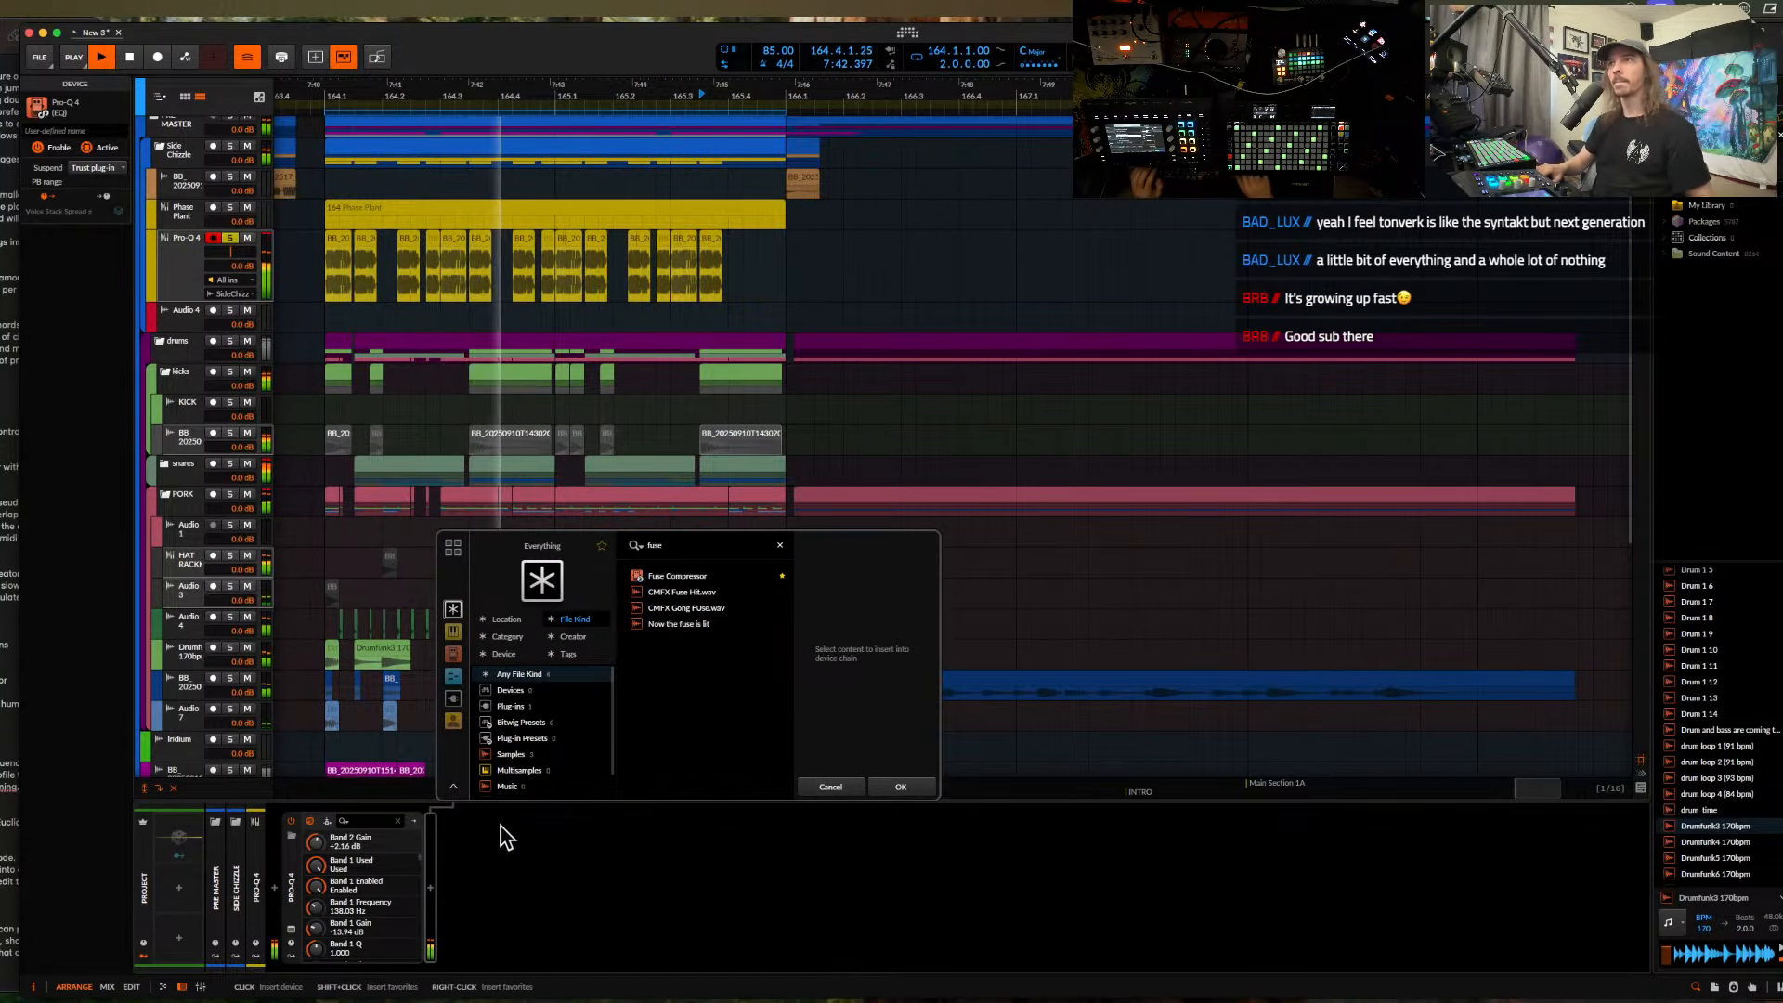
pyautogui.click(702, 576)
pyautogui.click(898, 782)
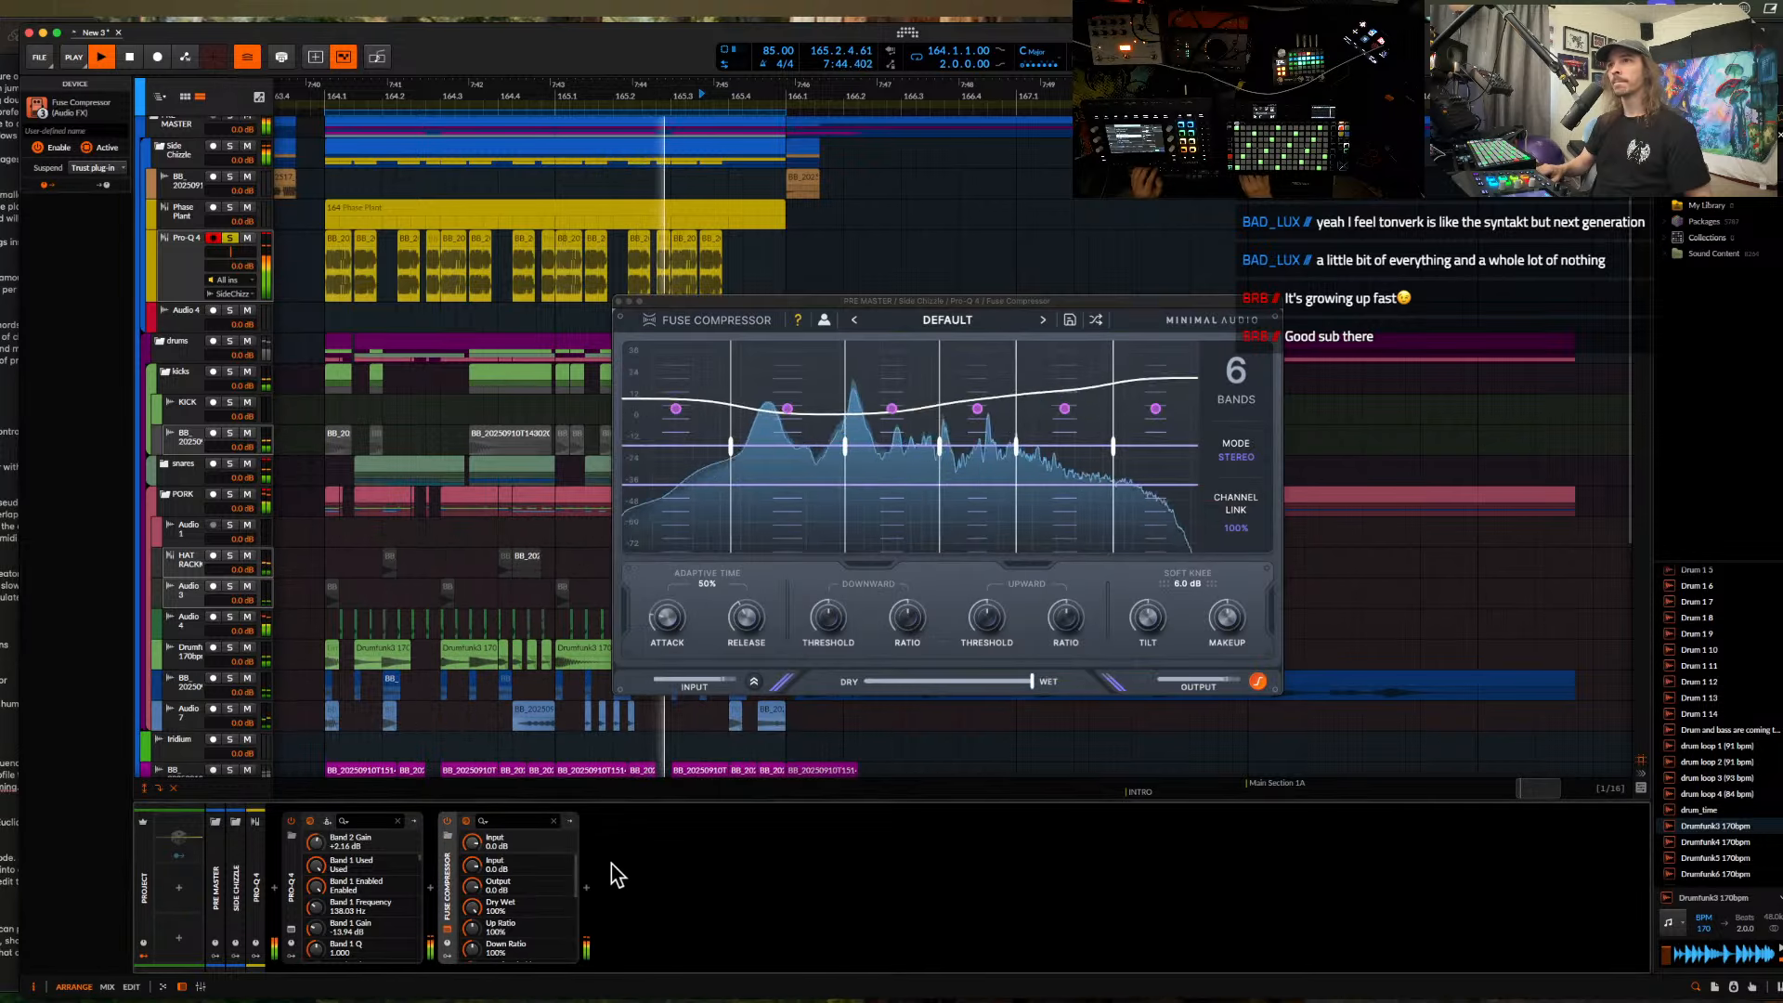
# - Add the Over distortion after the Fuse Compressor, and adjust the compressor's band thresholds with ratios of 114% upward and 111% downward
pyautogui.click(587, 887)
pyautogui.write('over')
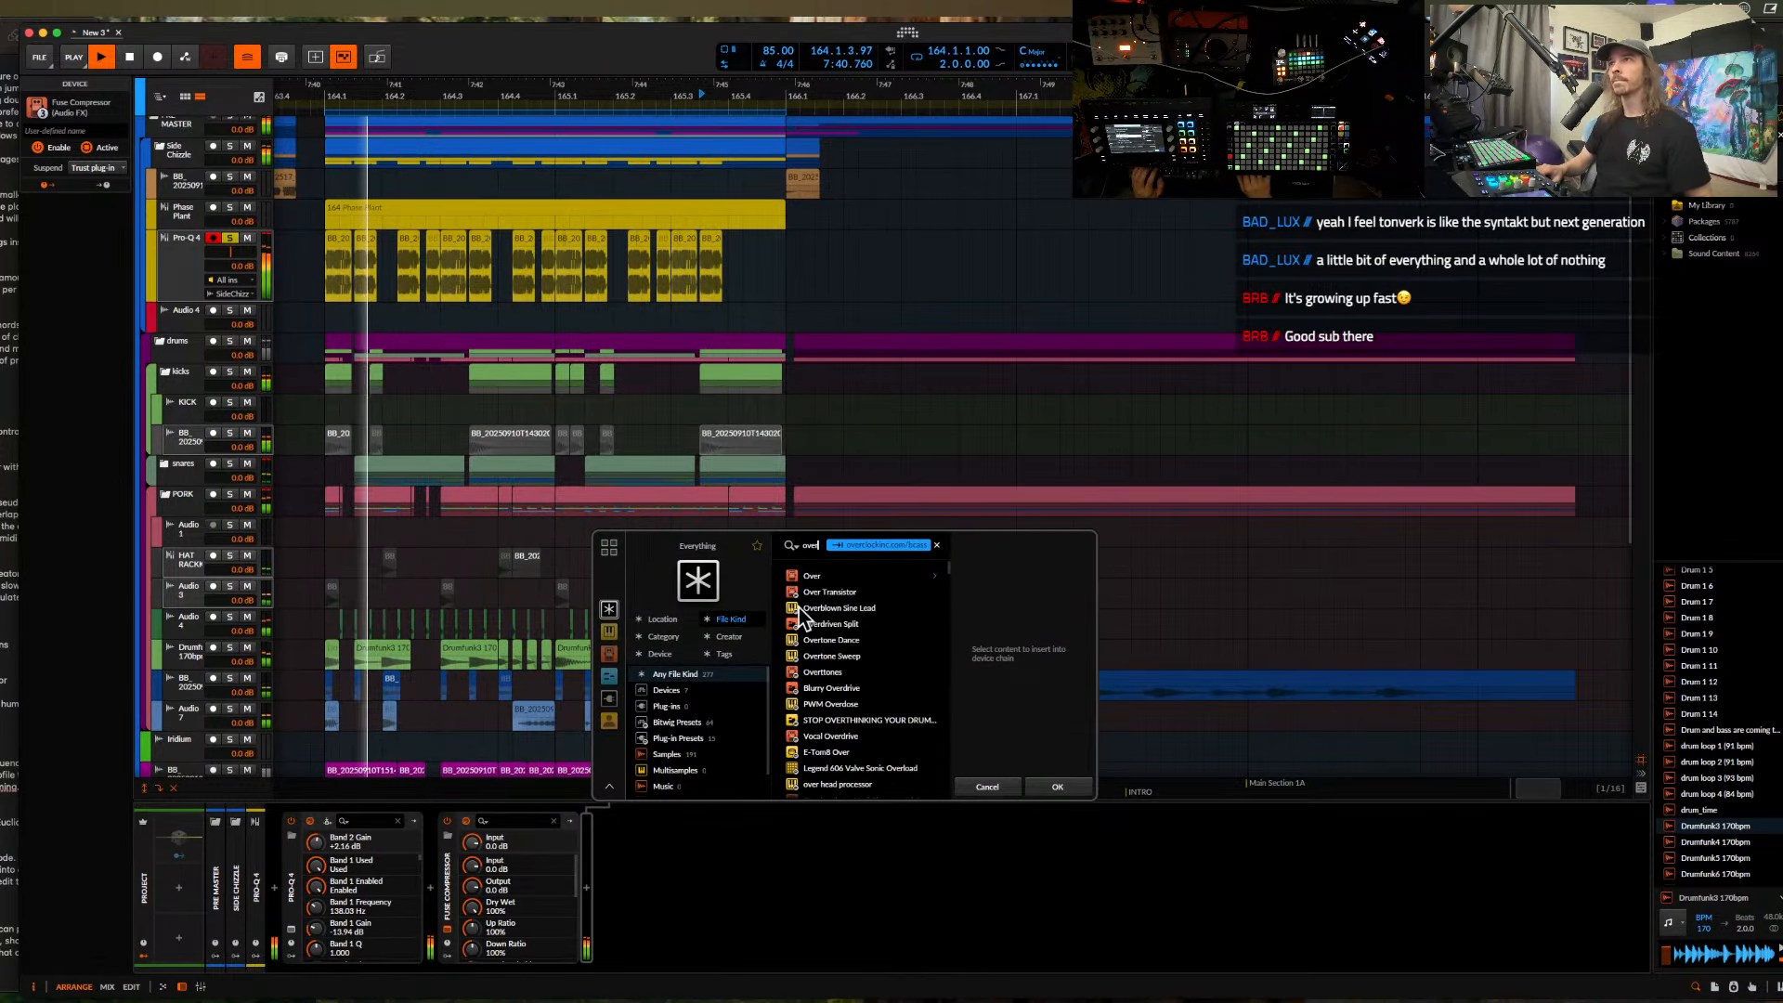
pyautogui.click(807, 574)
pyautogui.click(1055, 784)
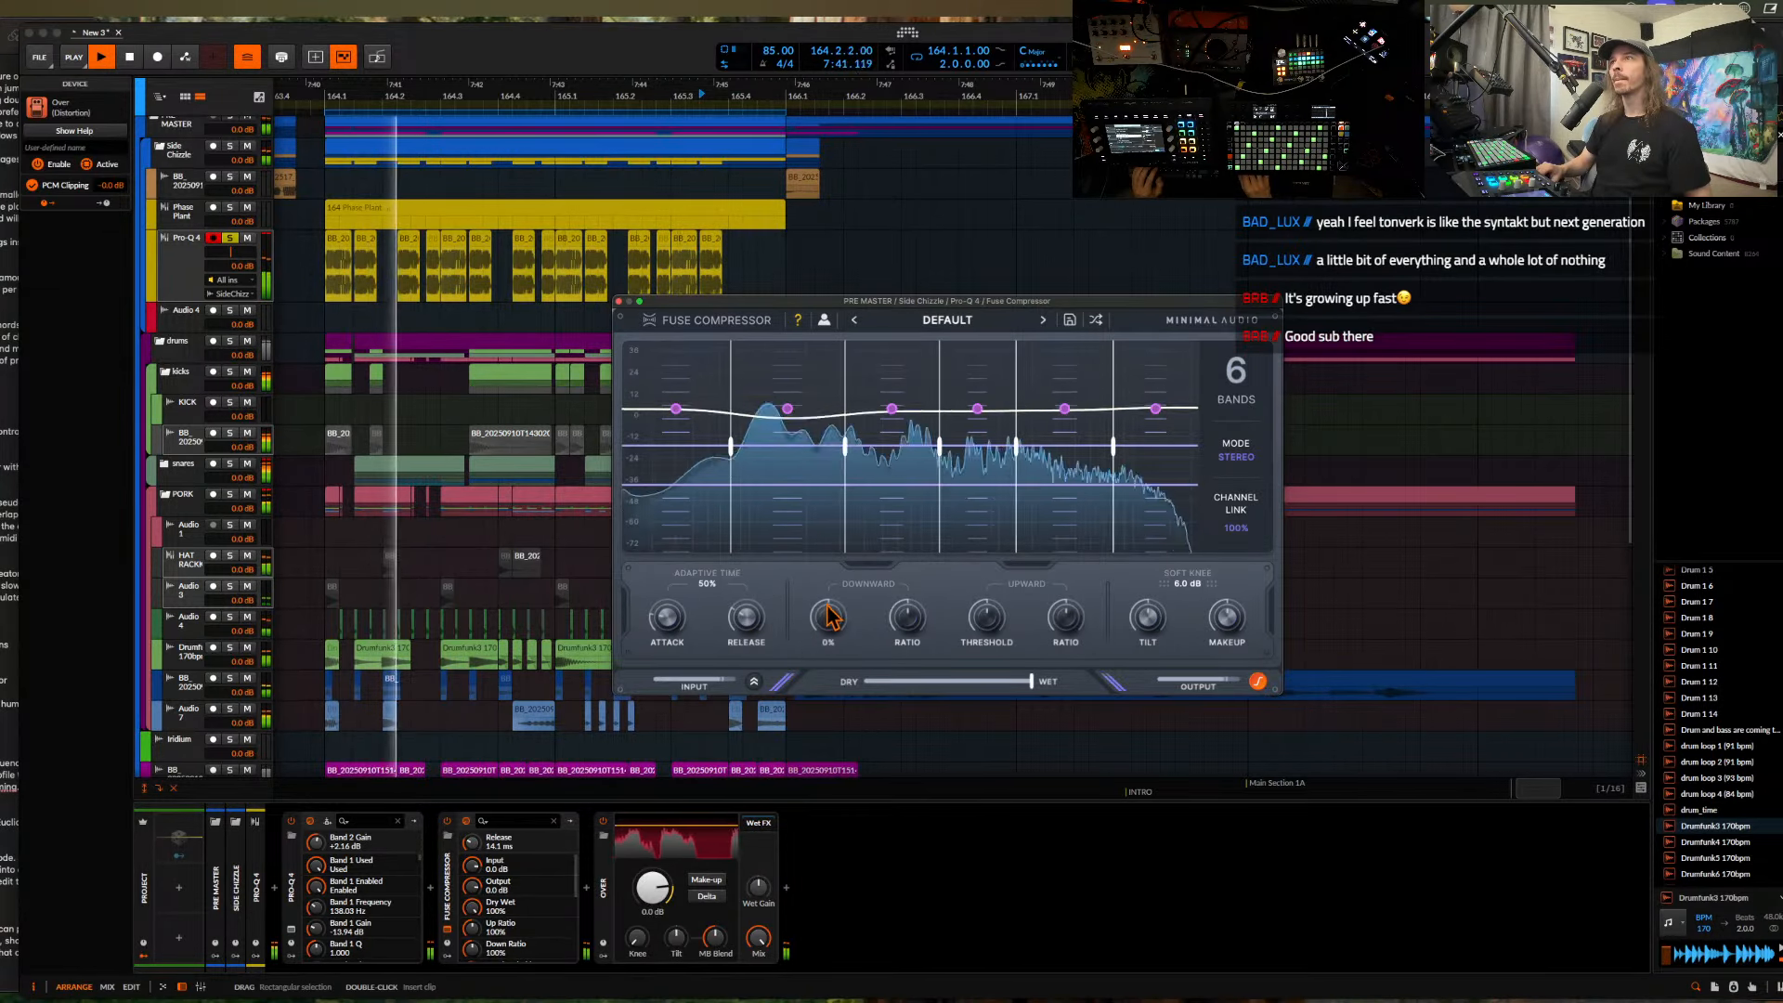
pyautogui.moveTo(906, 633); pyautogui.dragTo(982, 605)
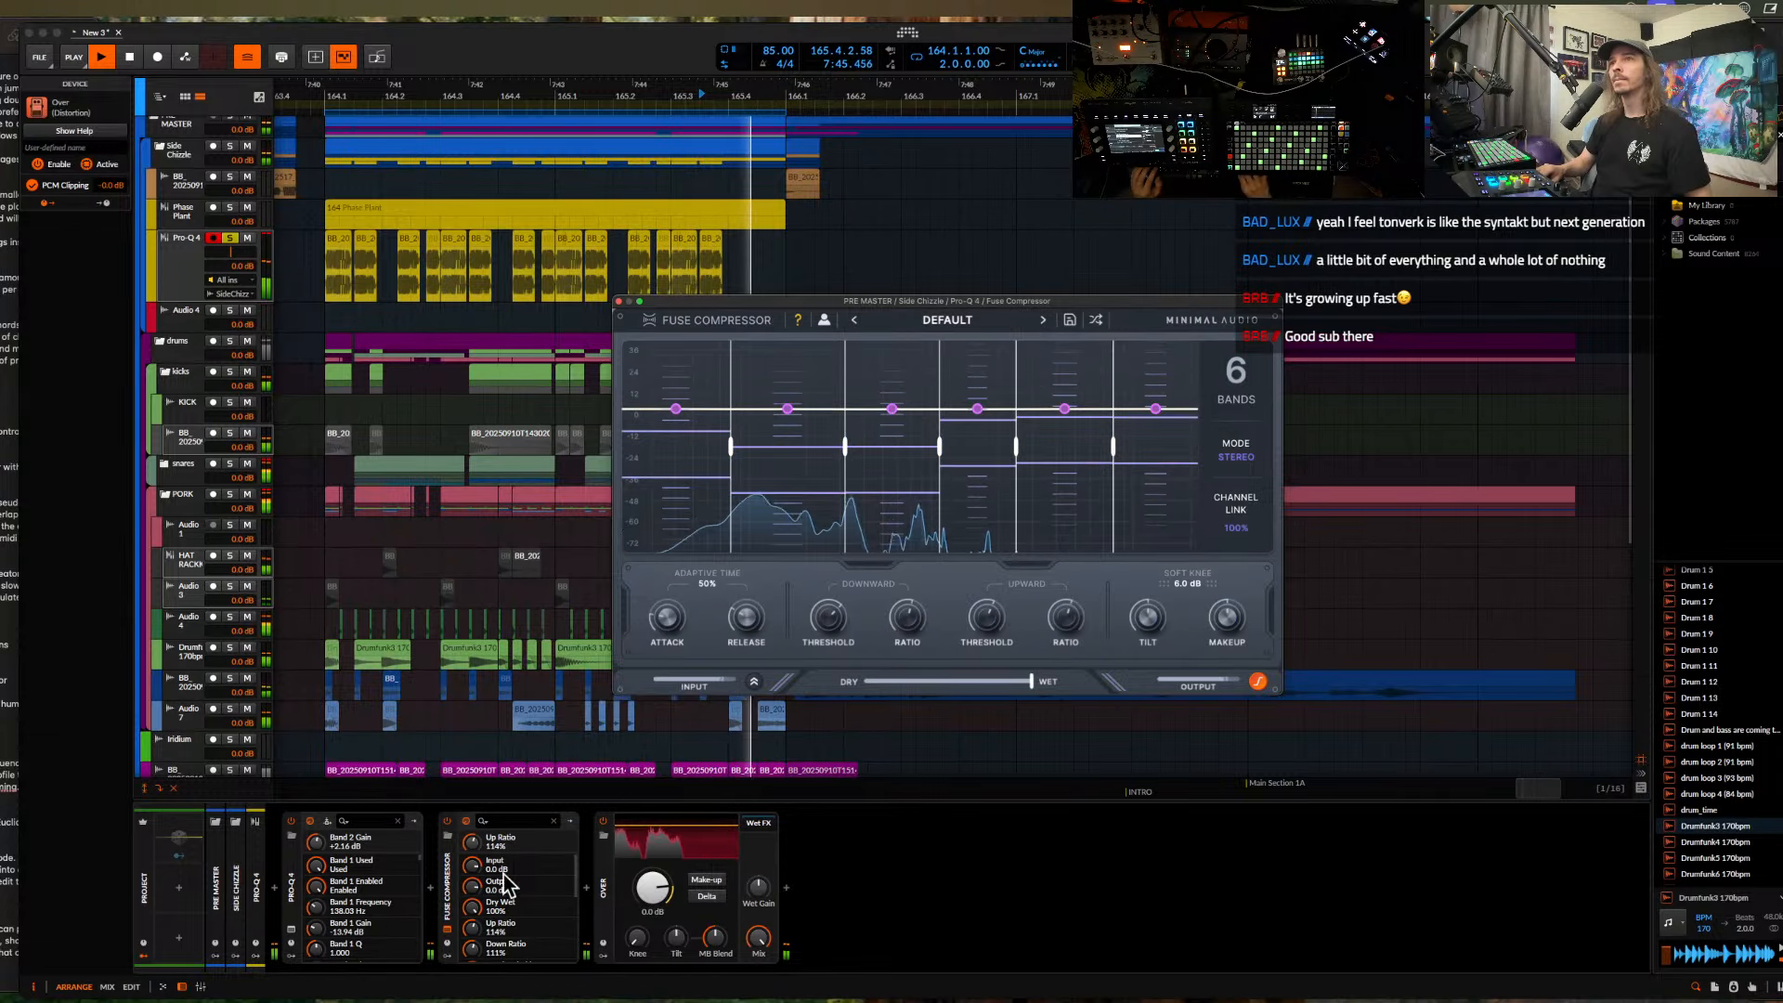
# - Insert the Amp distortion device between the Pro-Q 4 and the Fuse Compressor
pyautogui.click(432, 889)
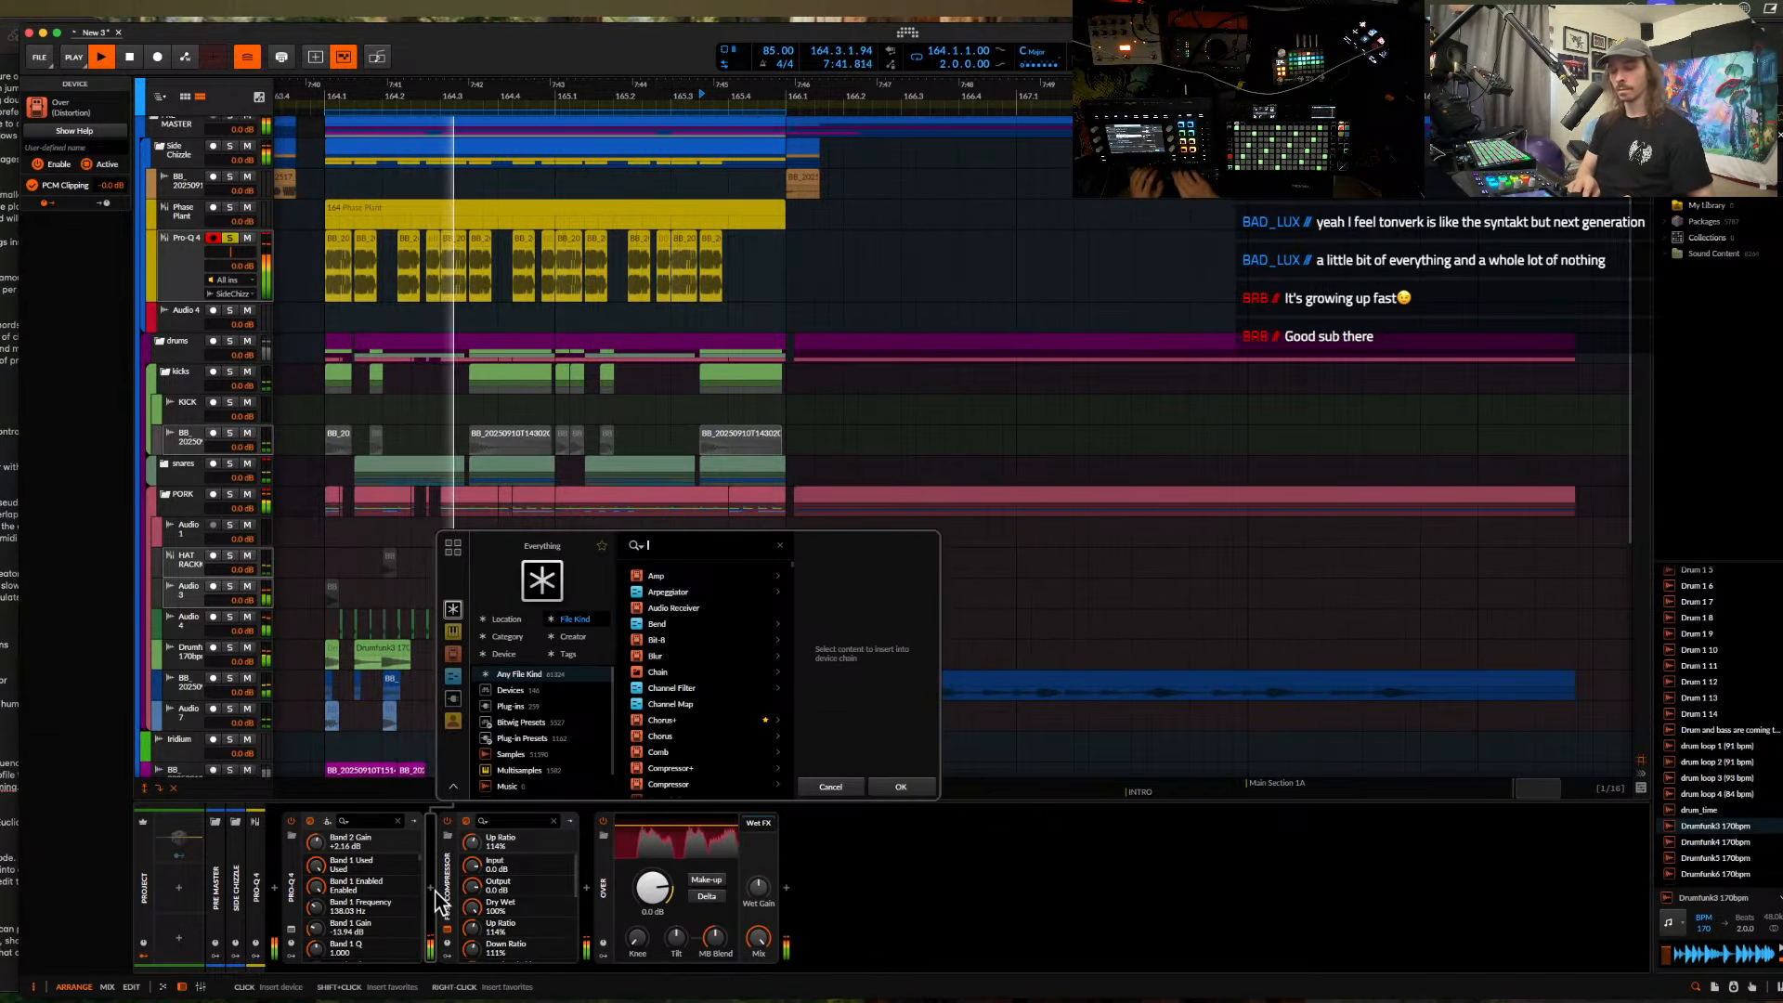
pyautogui.click(659, 576)
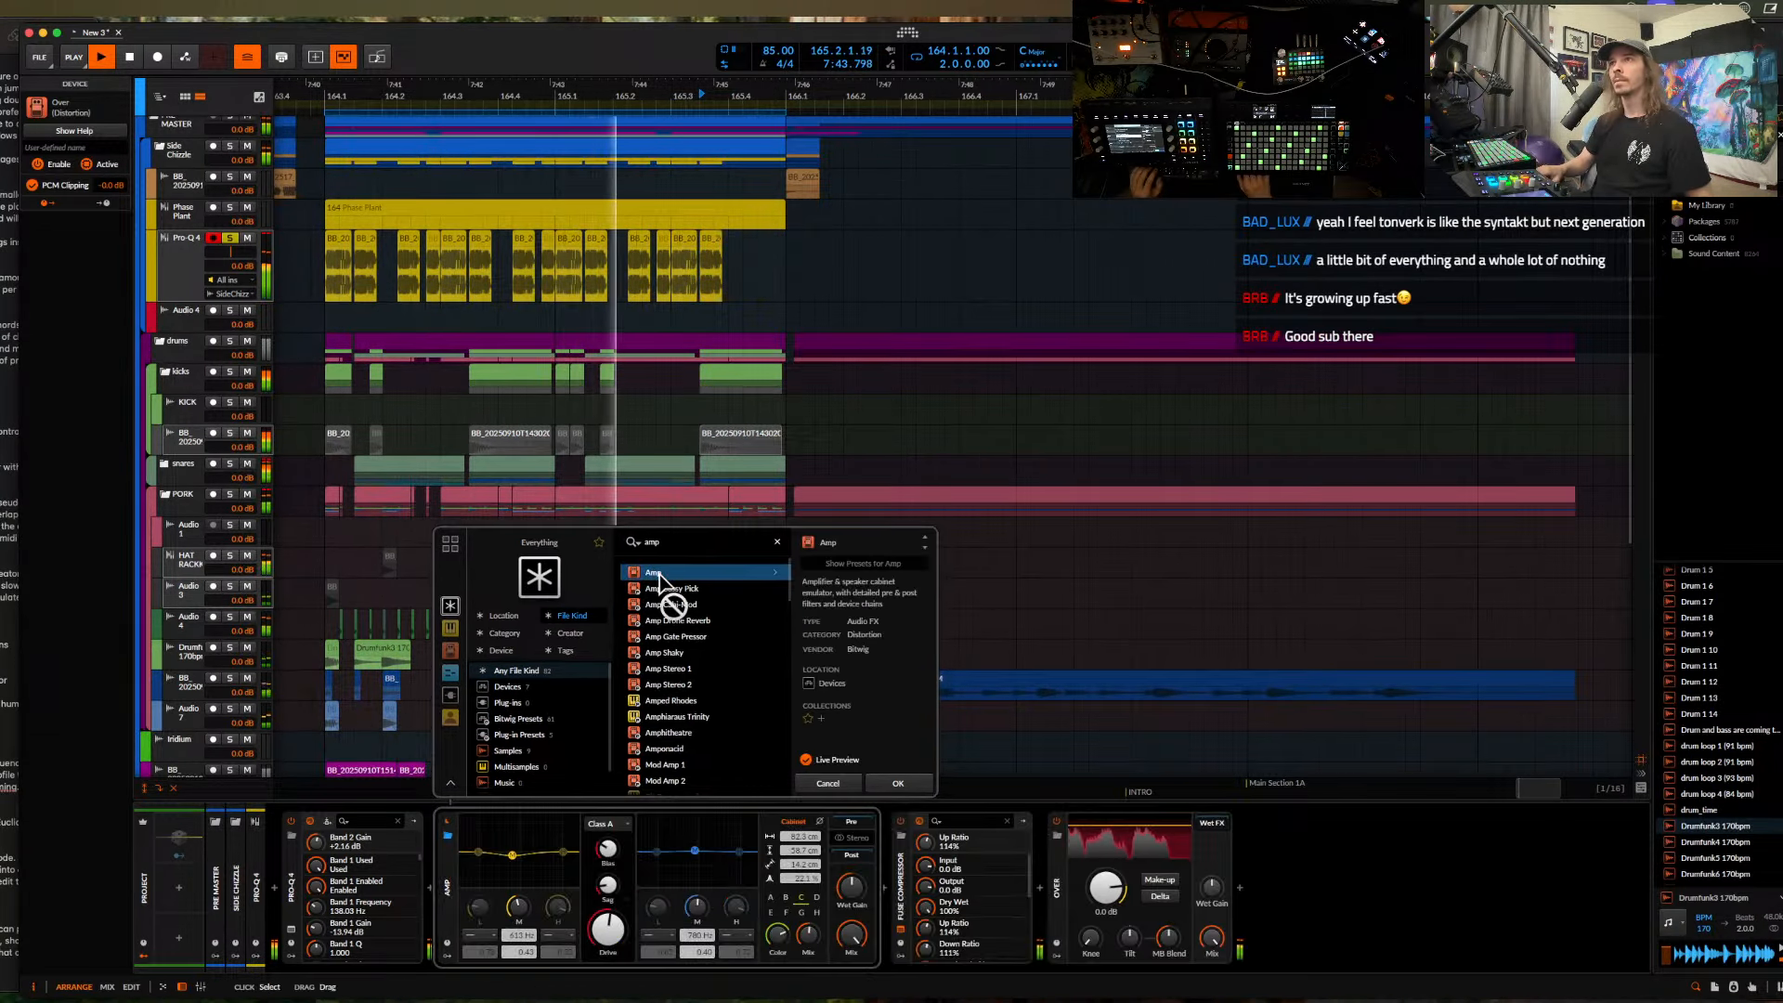
pyautogui.click(891, 784)
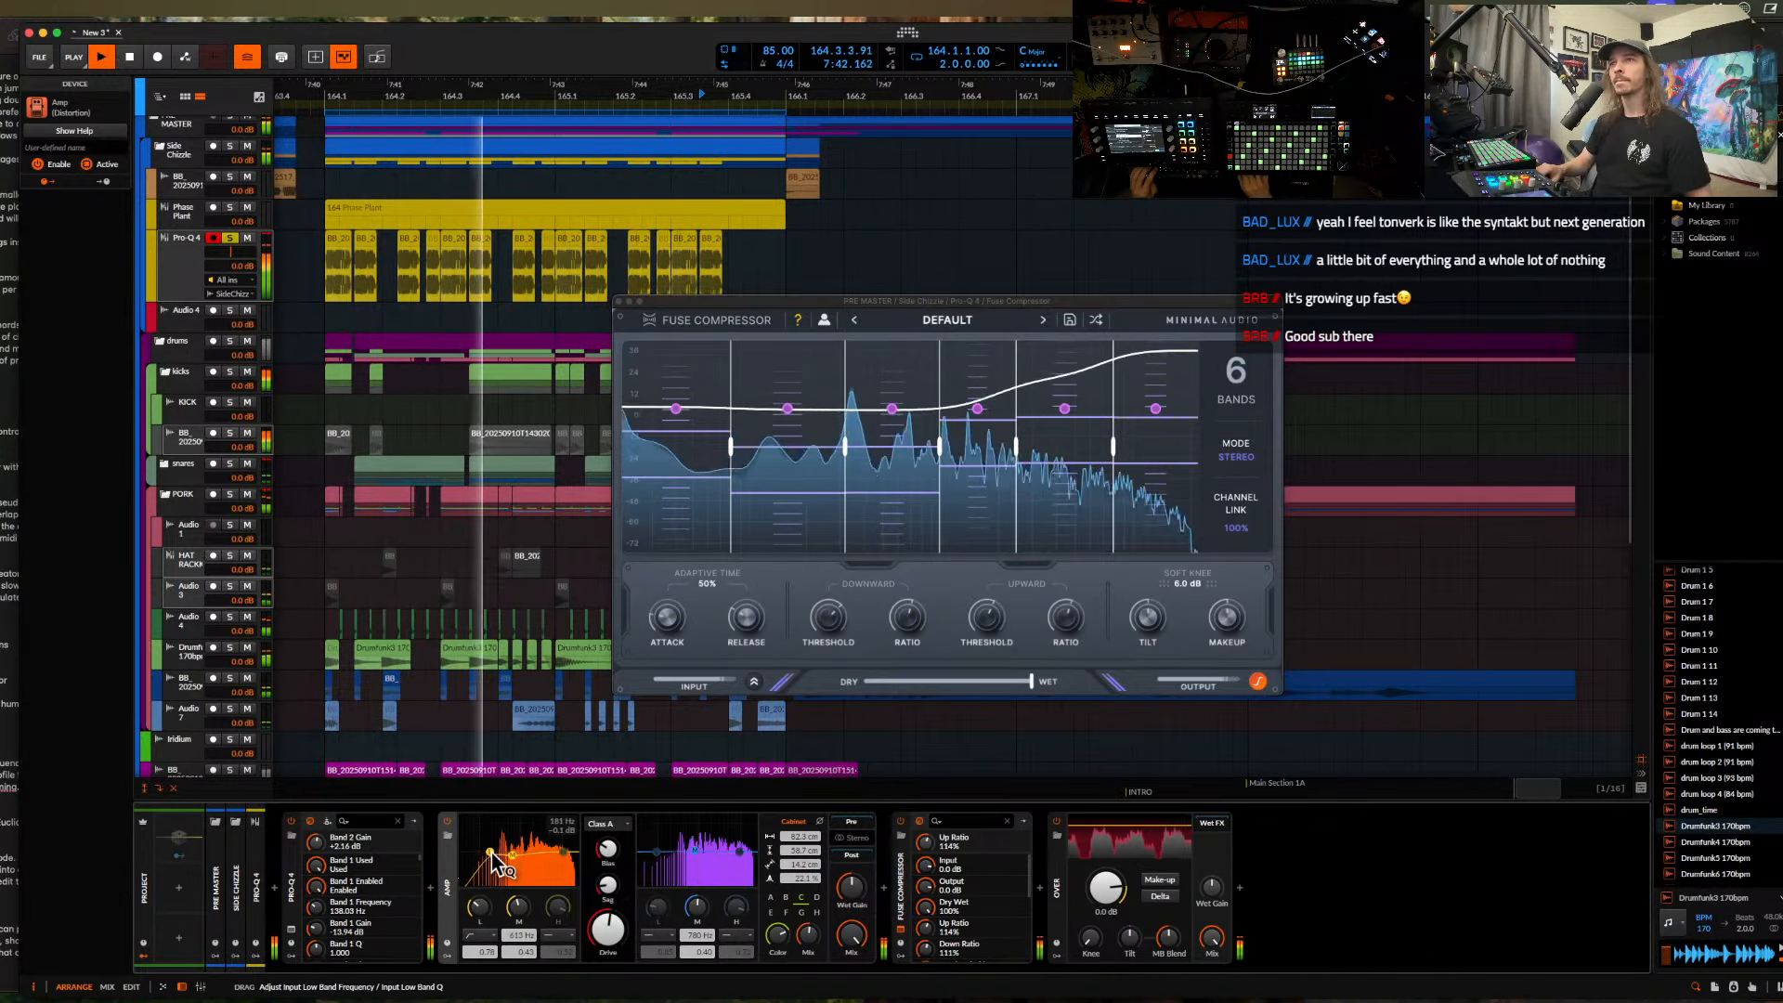
# - Shape the Amp's input EQ mid band to 636 Hz and output mid band to 7.04 kHz, and enable stereo
pyautogui.moveTo(511, 854); pyautogui.dragTo(514, 852)
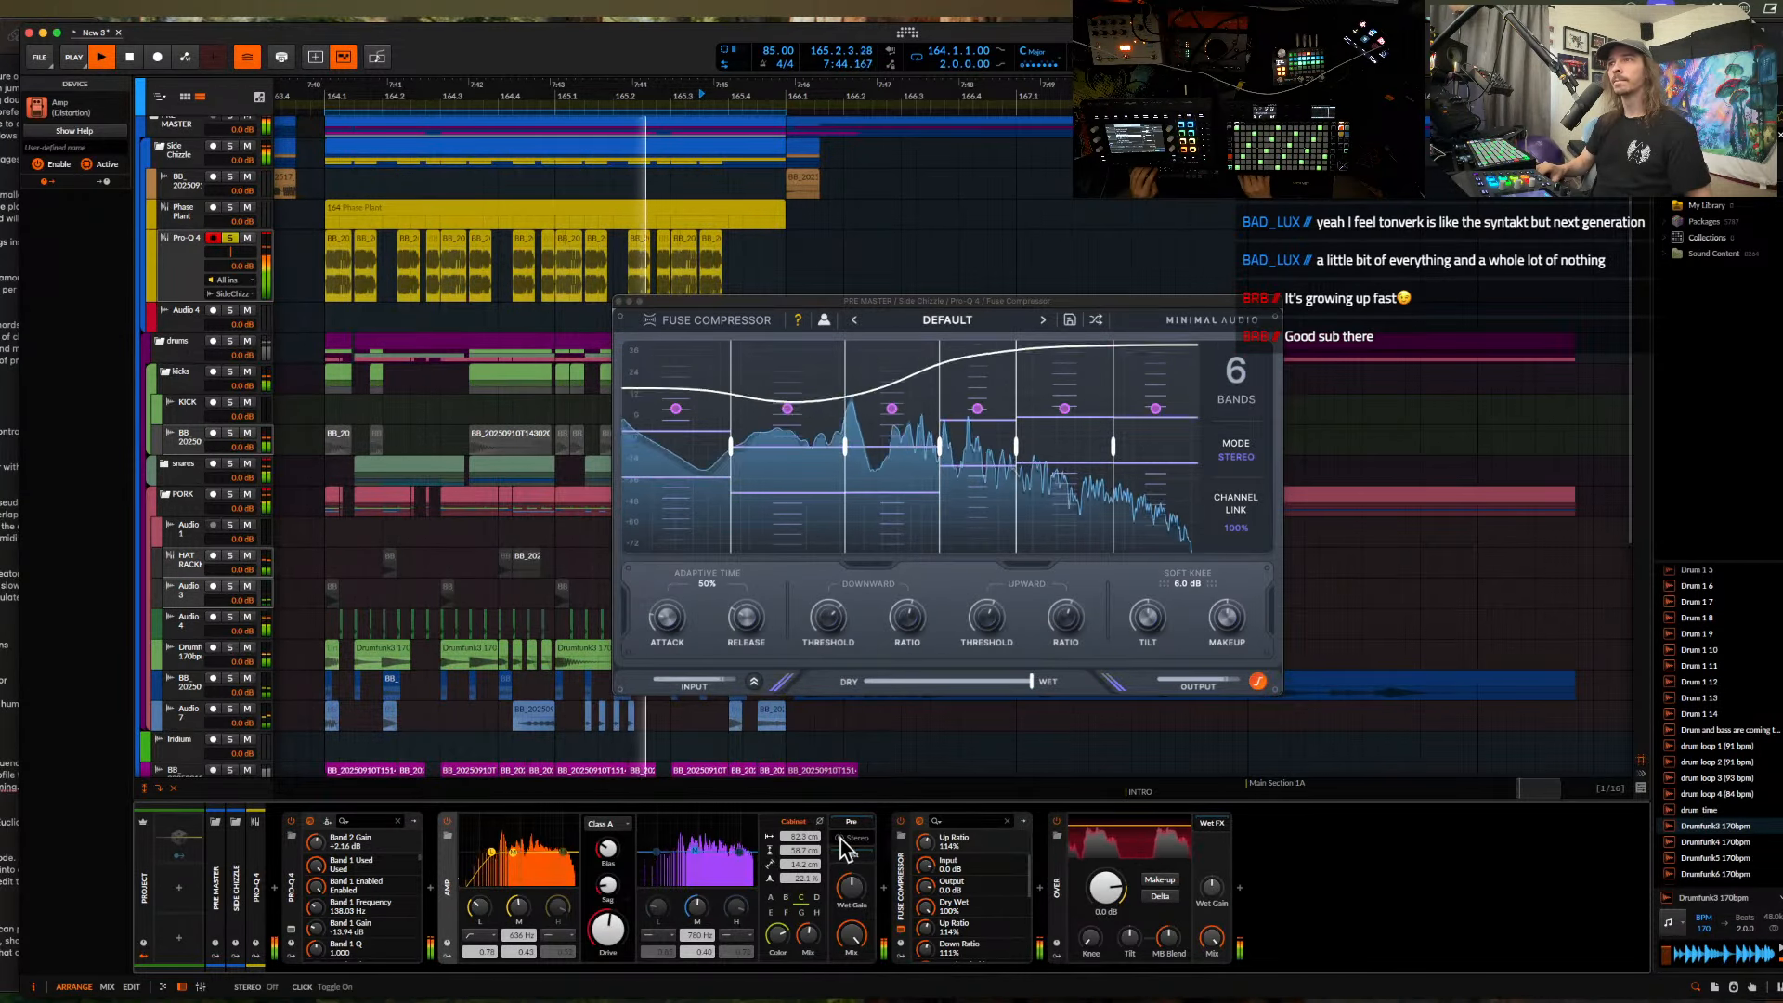
pyautogui.click(659, 934)
pyautogui.click(682, 966)
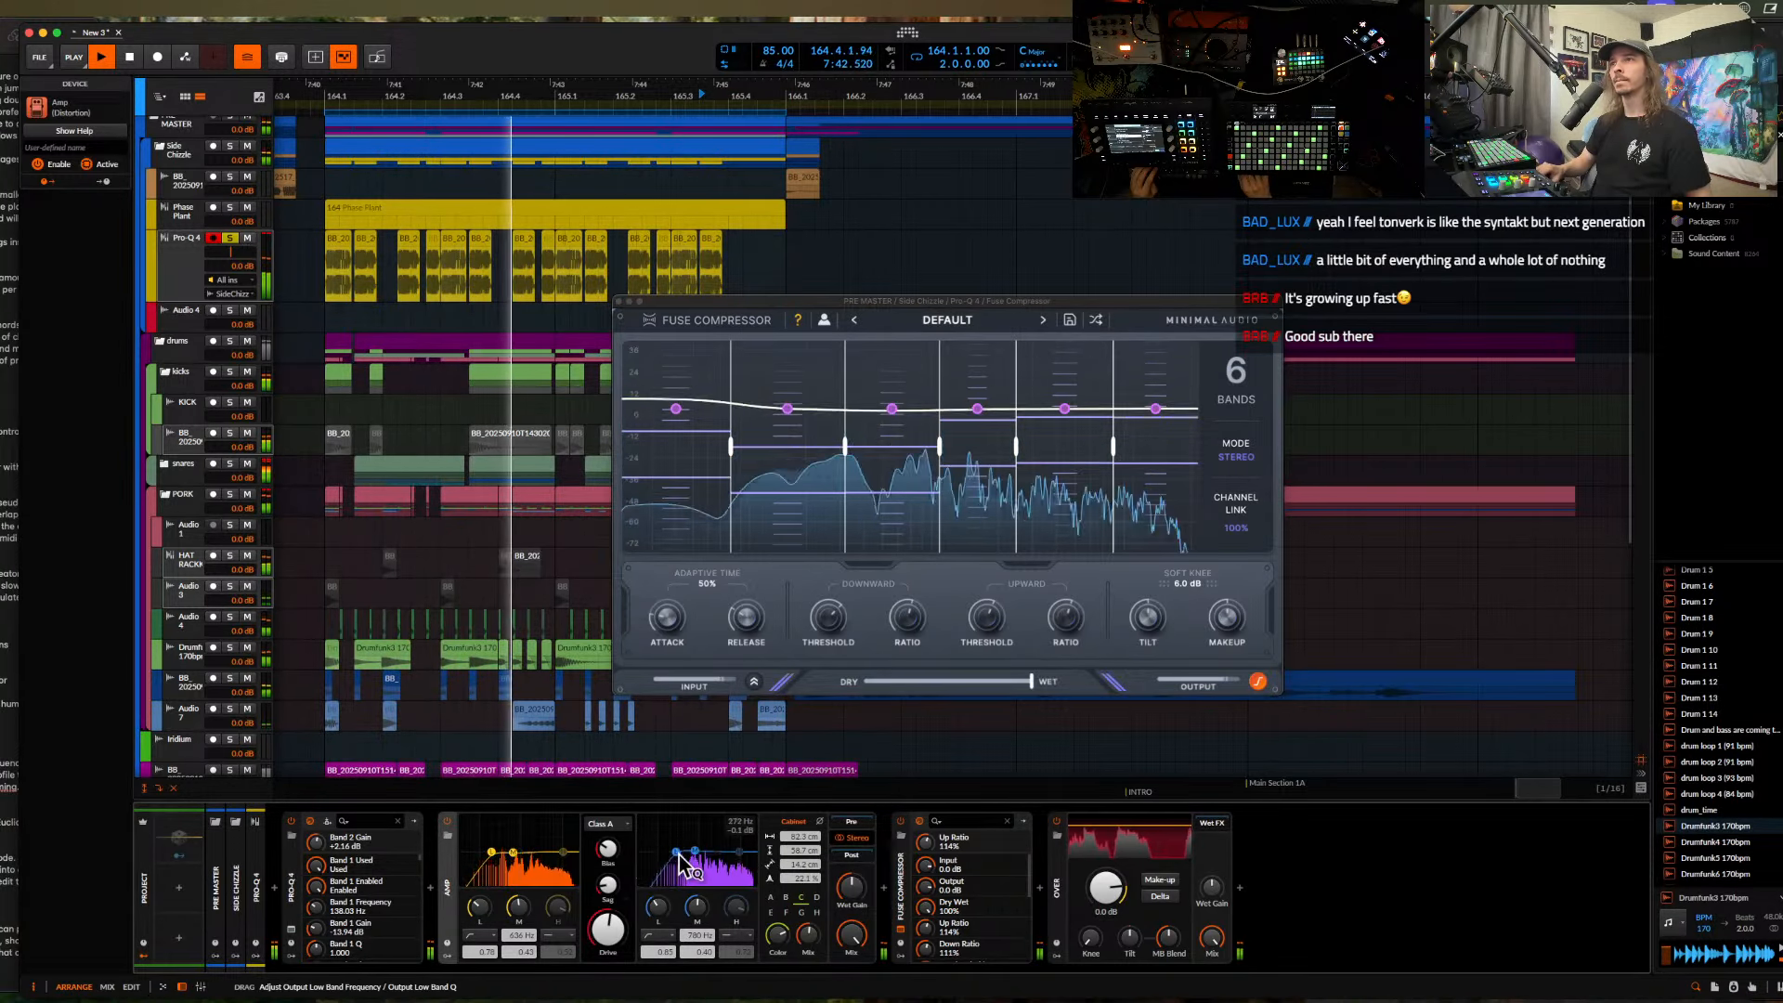
pyautogui.moveTo(692, 863); pyautogui.dragTo(736, 850)
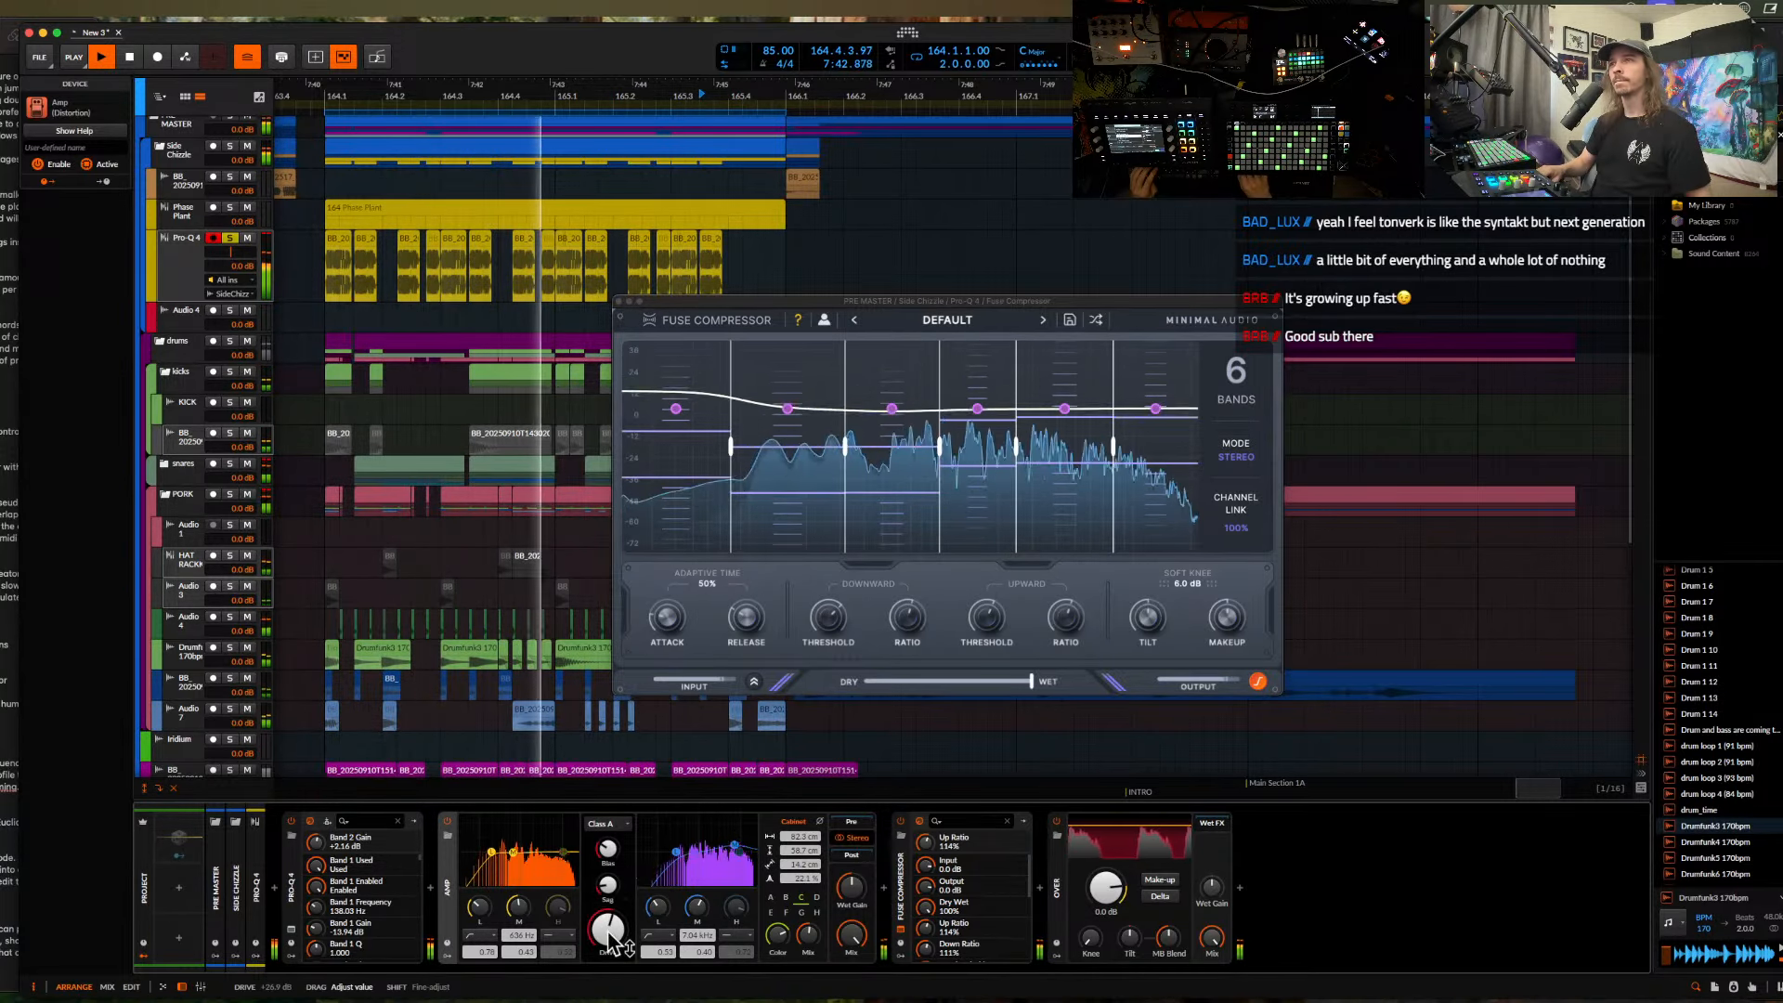
# - Insert Faturator after the Amp and set its drive to 32%, fuzz to 23% and mix to 36%
pyautogui.click(882, 896)
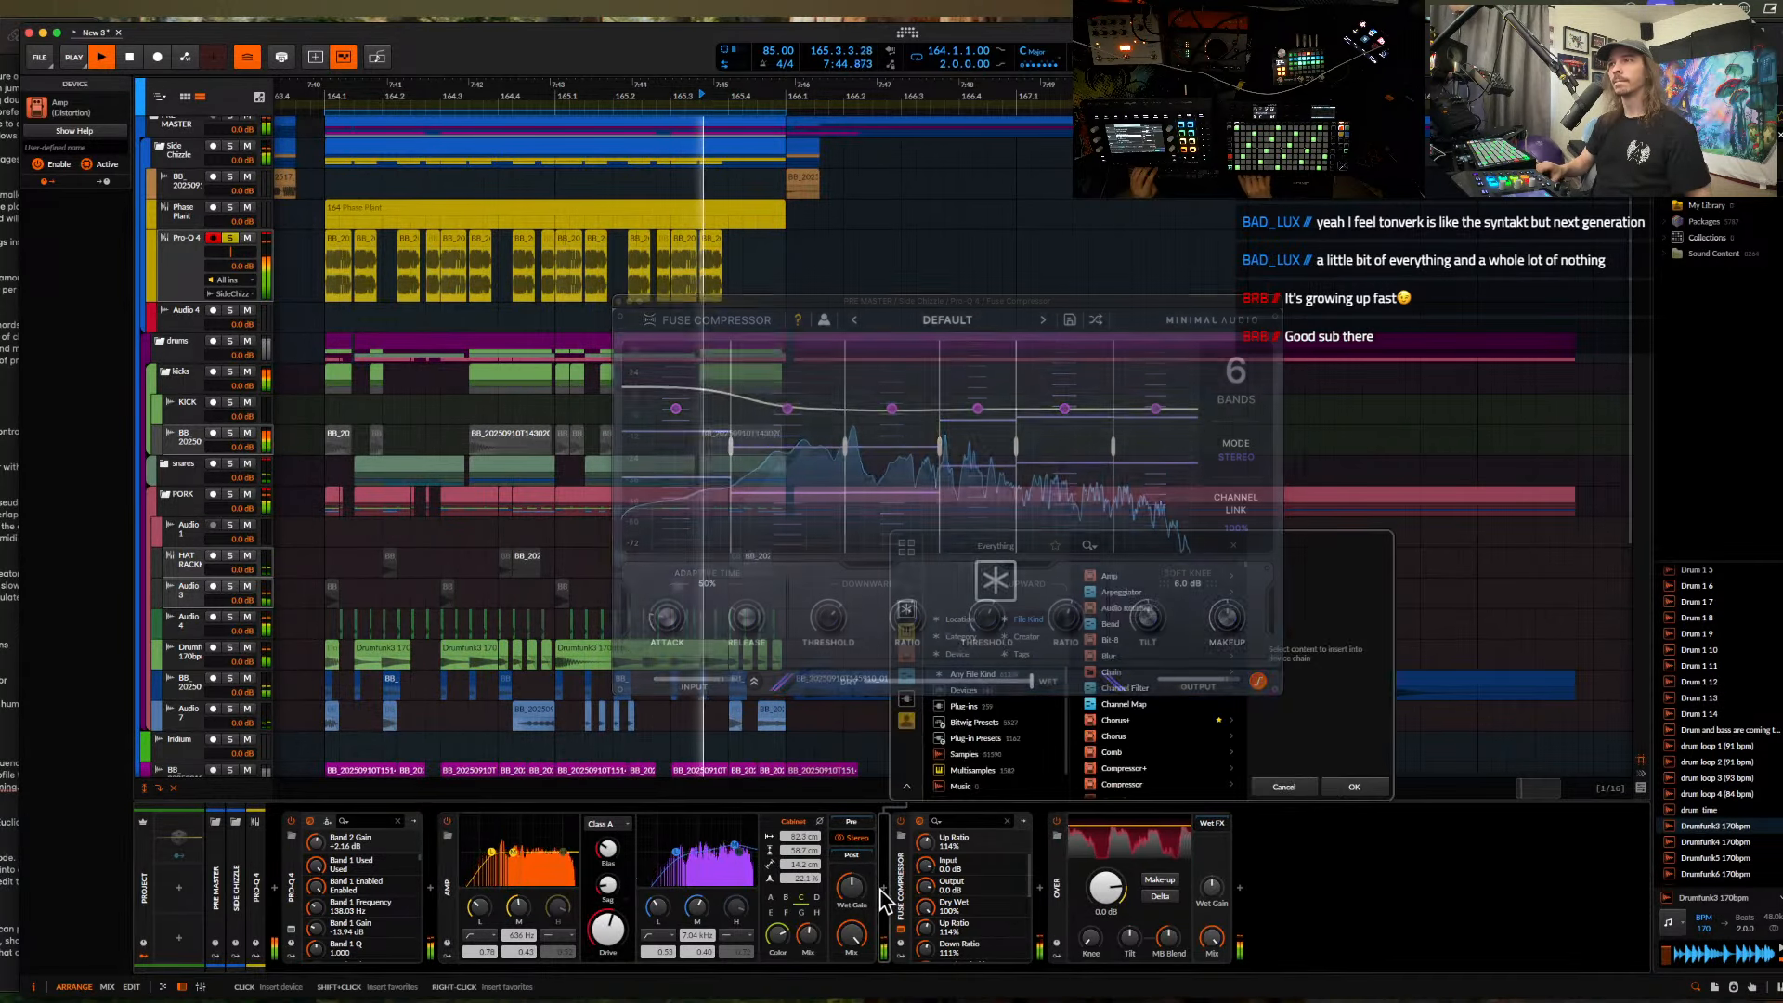
pyautogui.write('fat')
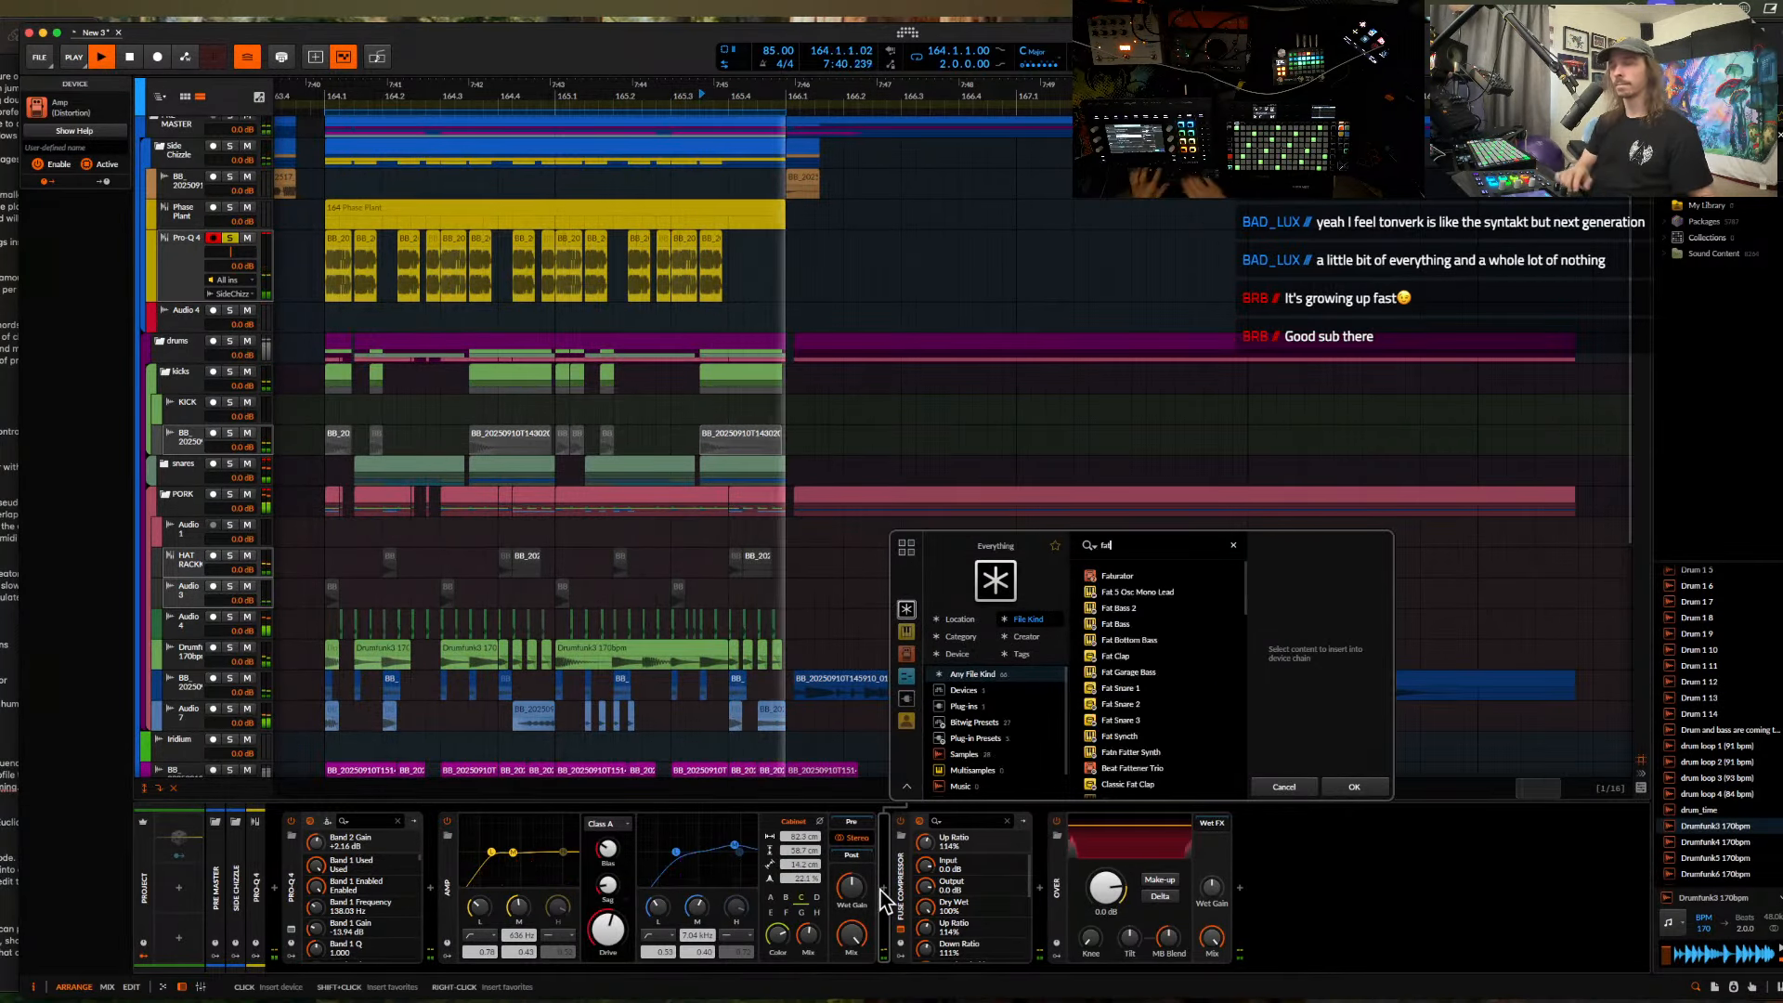
pyautogui.click(1122, 577)
pyautogui.click(1339, 780)
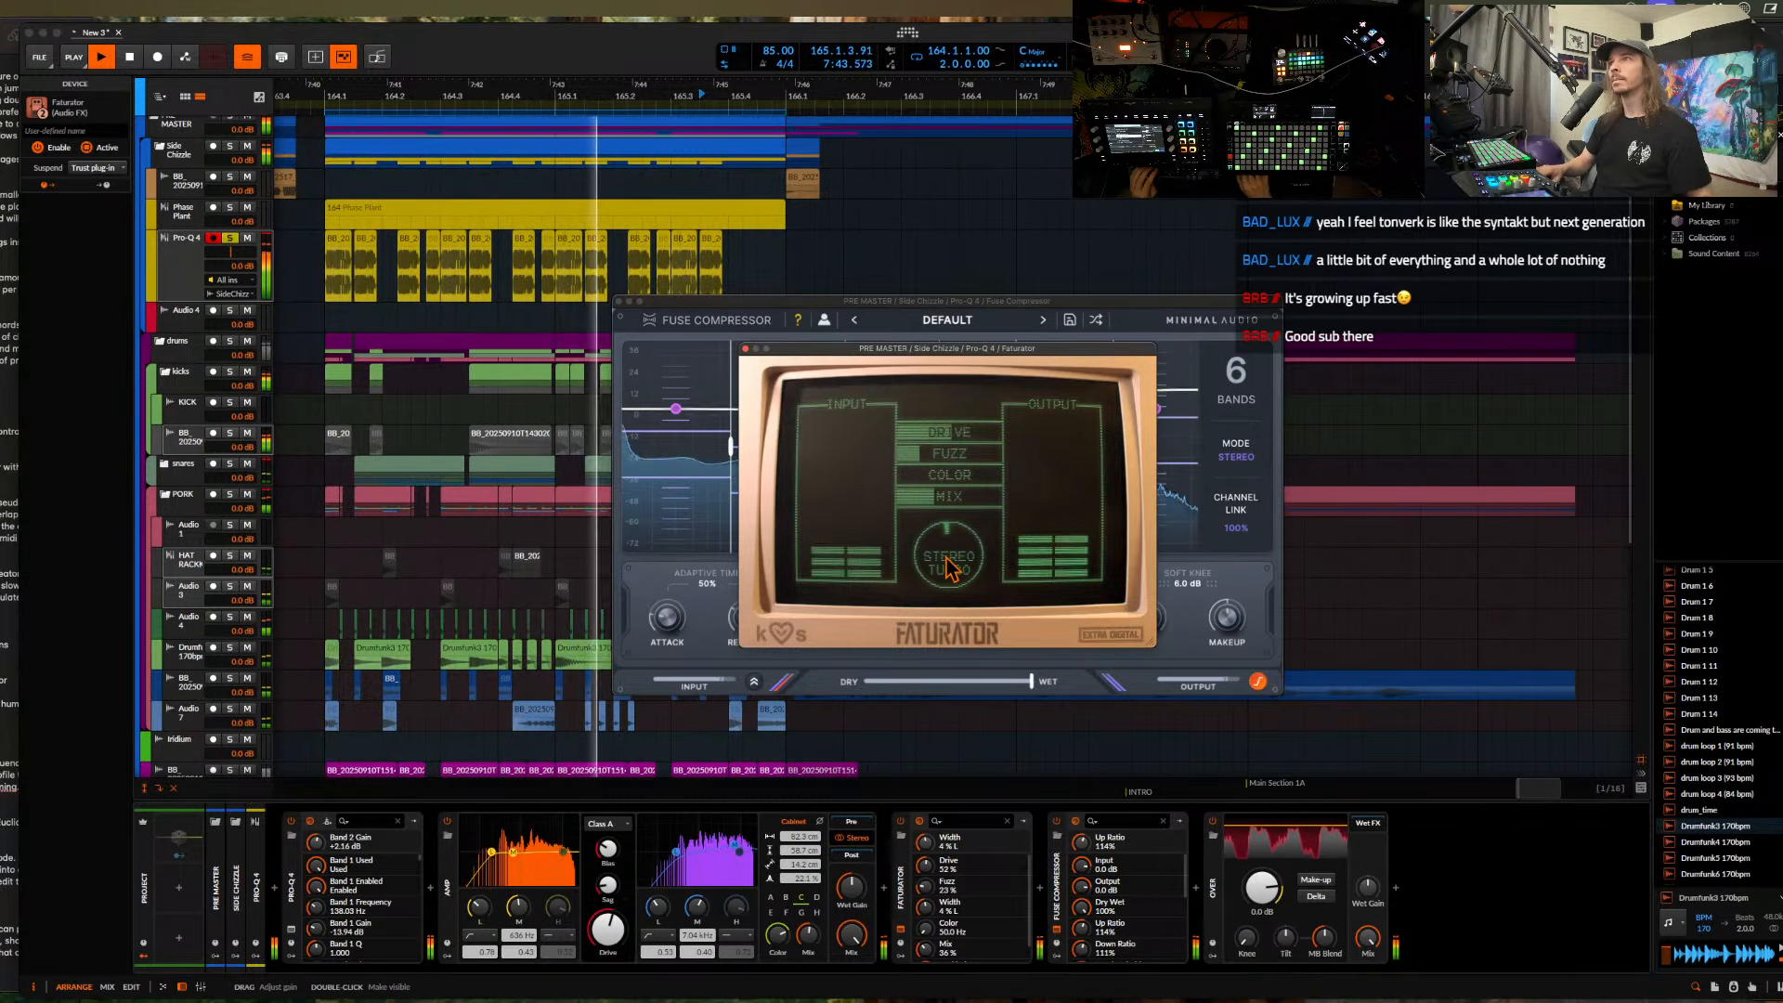
# - Insert the kHs Ring Mod between Faturator and the Fuse Compressor
pyautogui.click(1040, 891)
pyautogui.write('r')
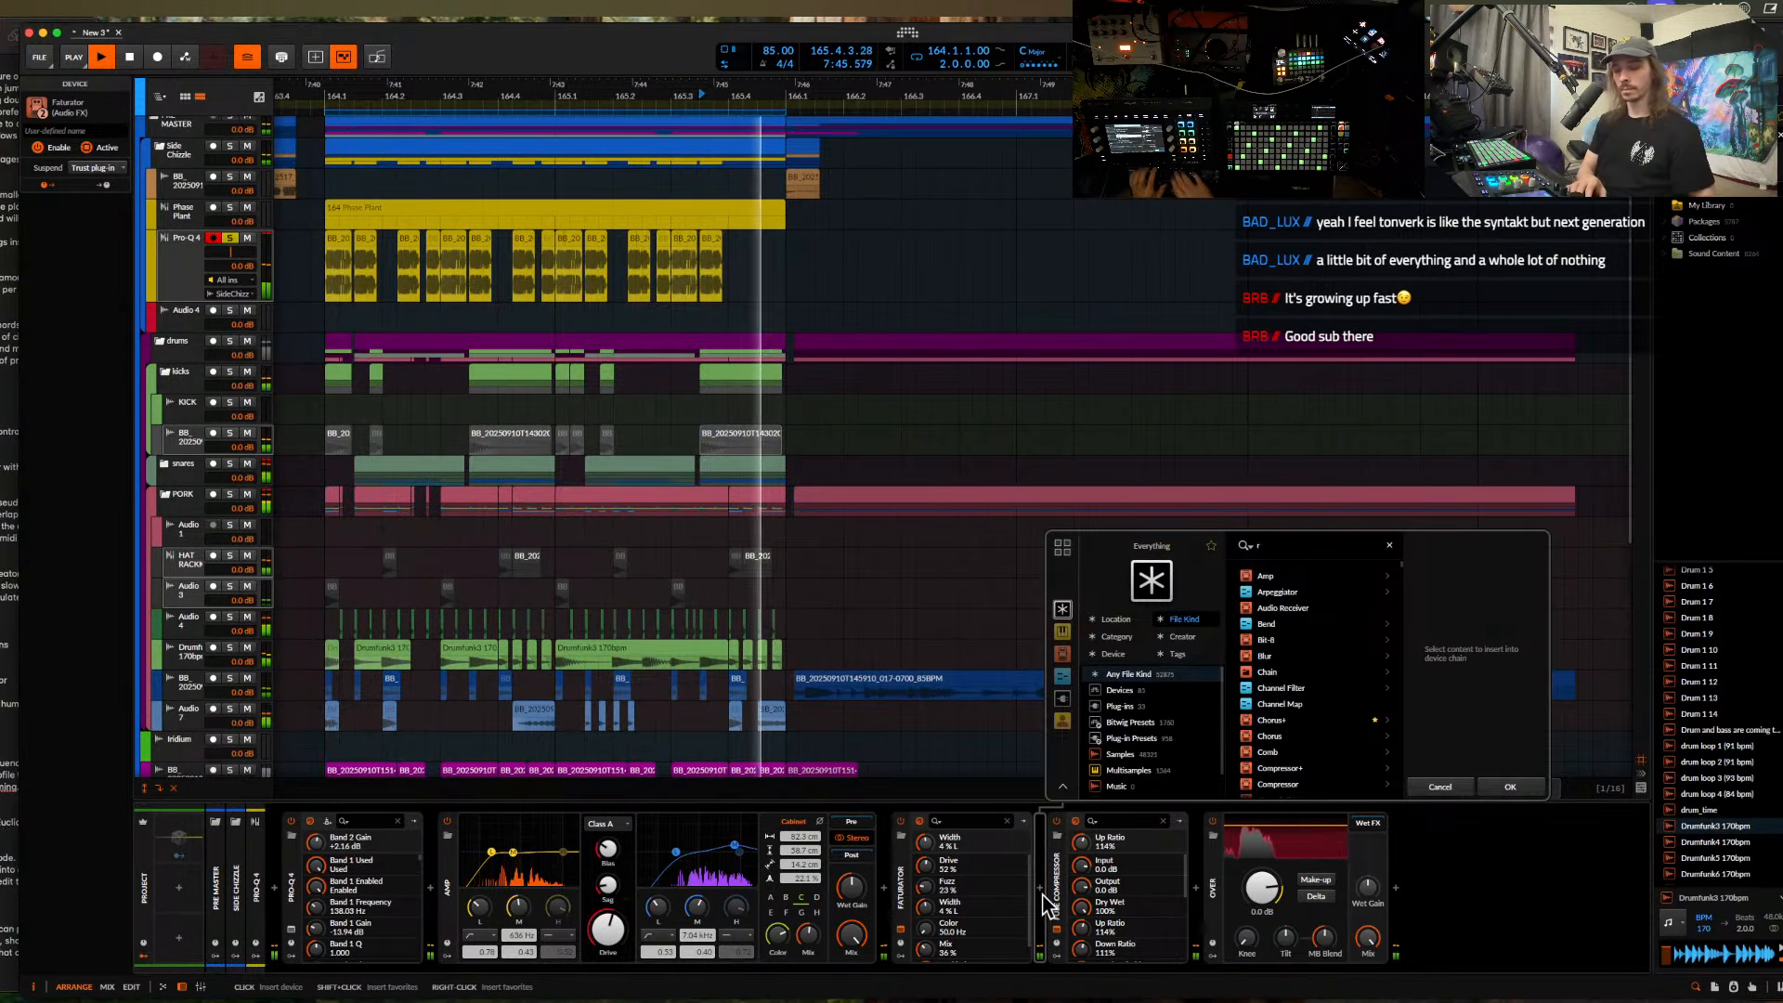
pyautogui.write('ing')
pyautogui.click(1278, 578)
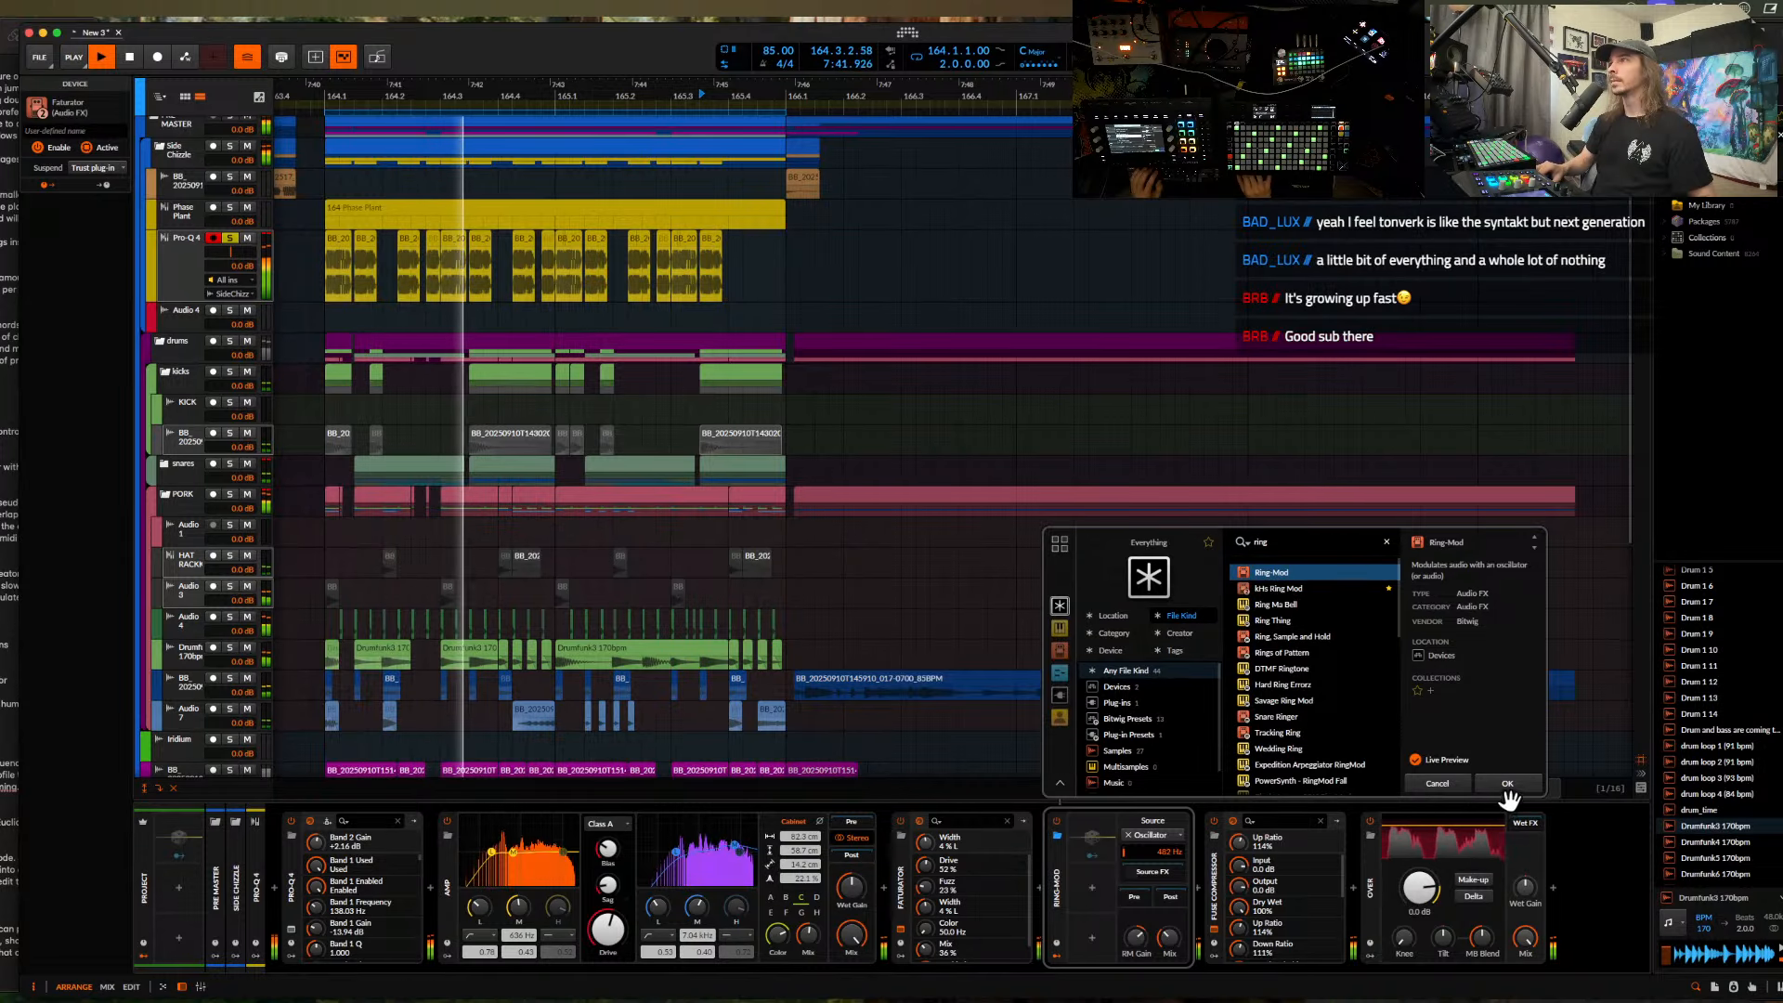
pyautogui.click(1285, 589)
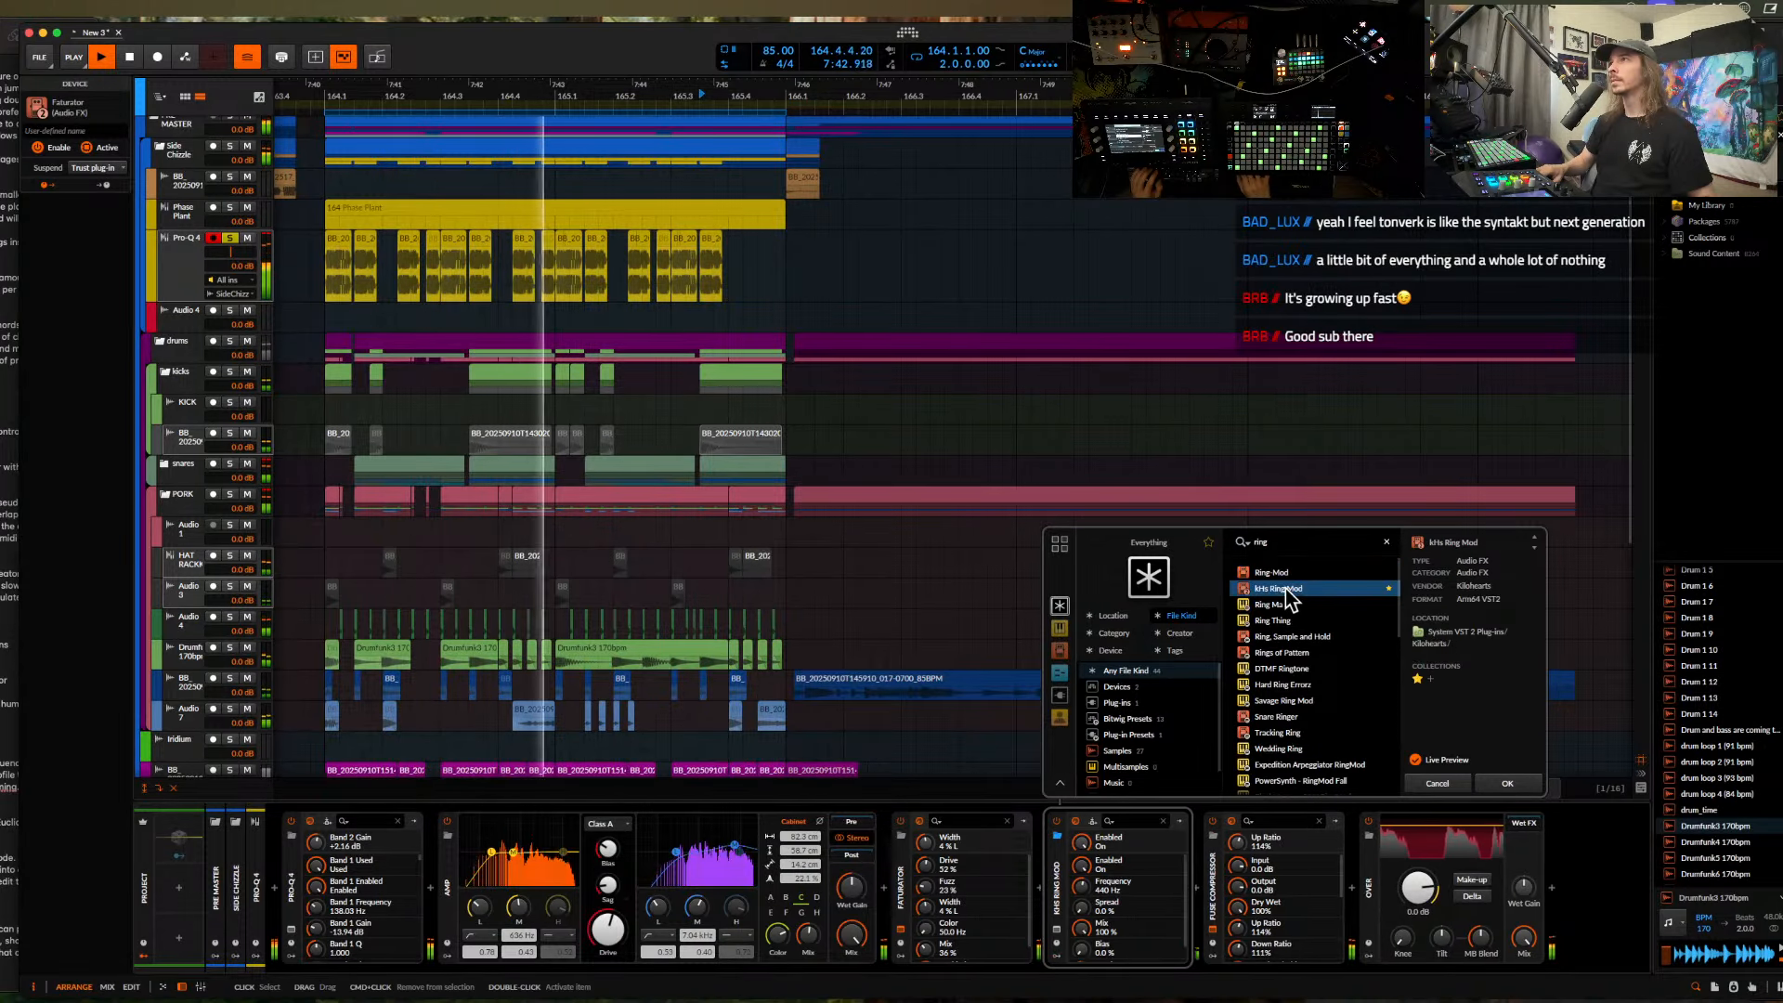
pyautogui.click(1512, 787)
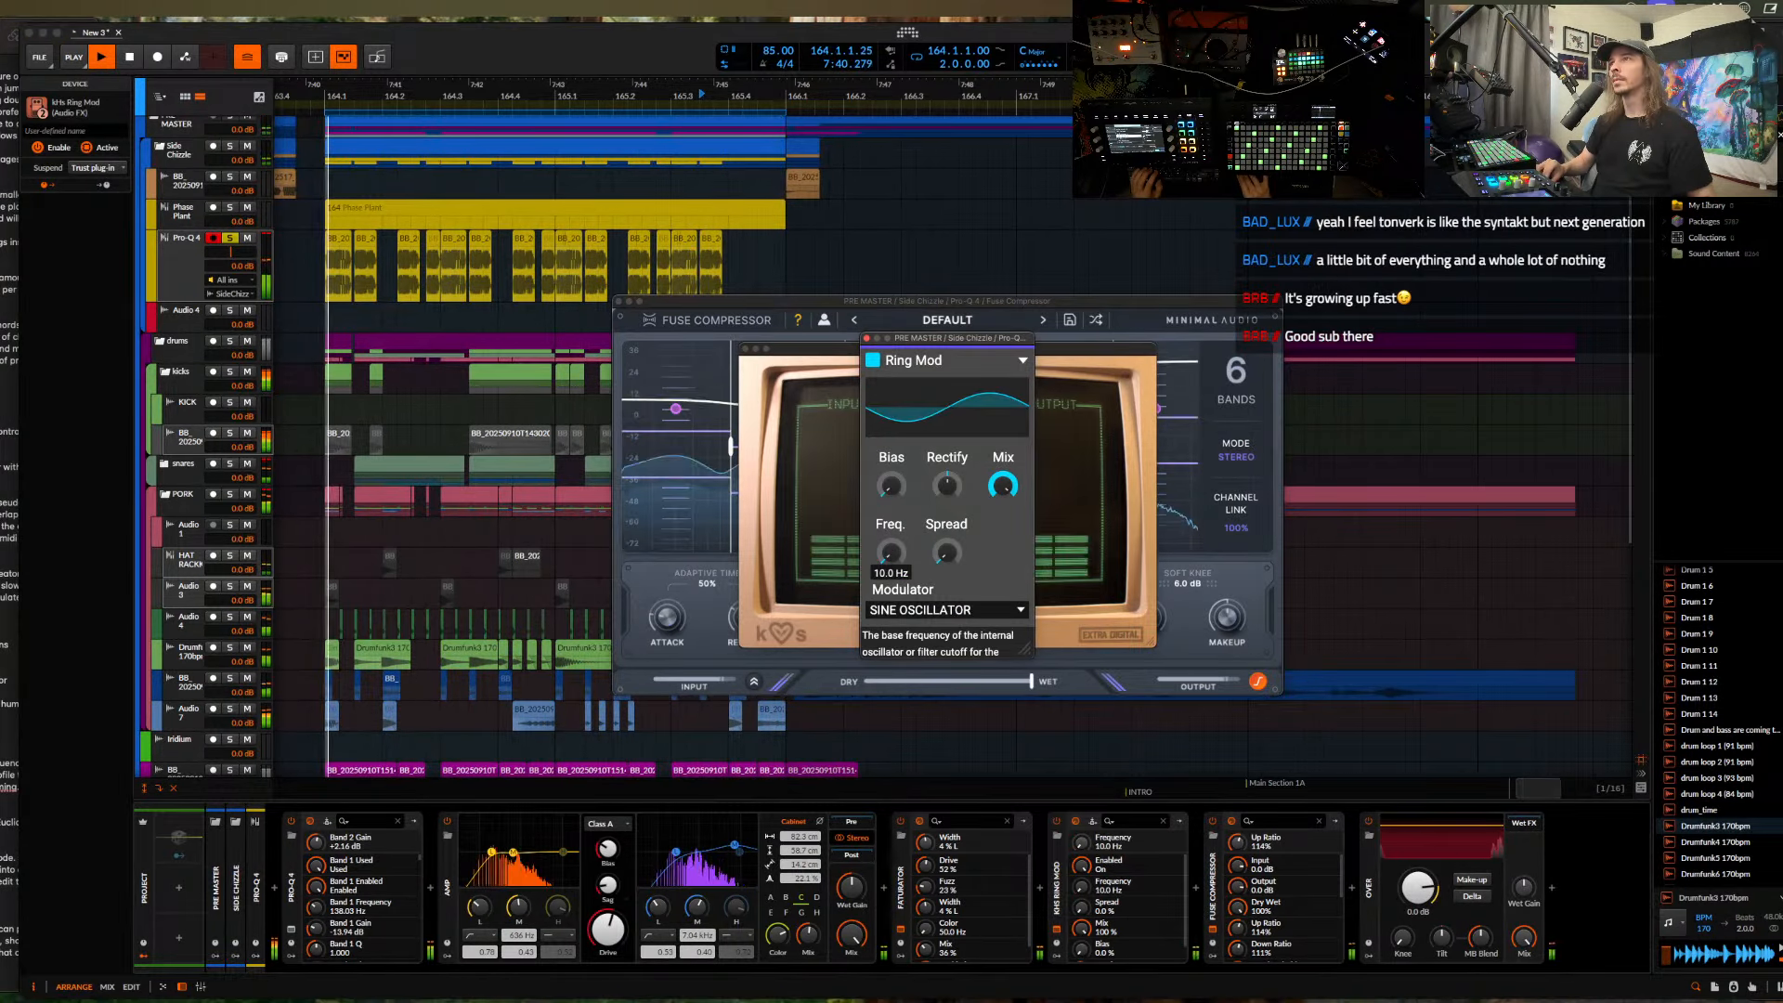
# - Set the Ring Mod to low-pass noise at 8.97 kHz with a 9.9% mix, and close its window and the Fuse Compressor's
pyautogui.moveTo(890, 552); pyautogui.dragTo(889, 534)
pyautogui.click(946, 609)
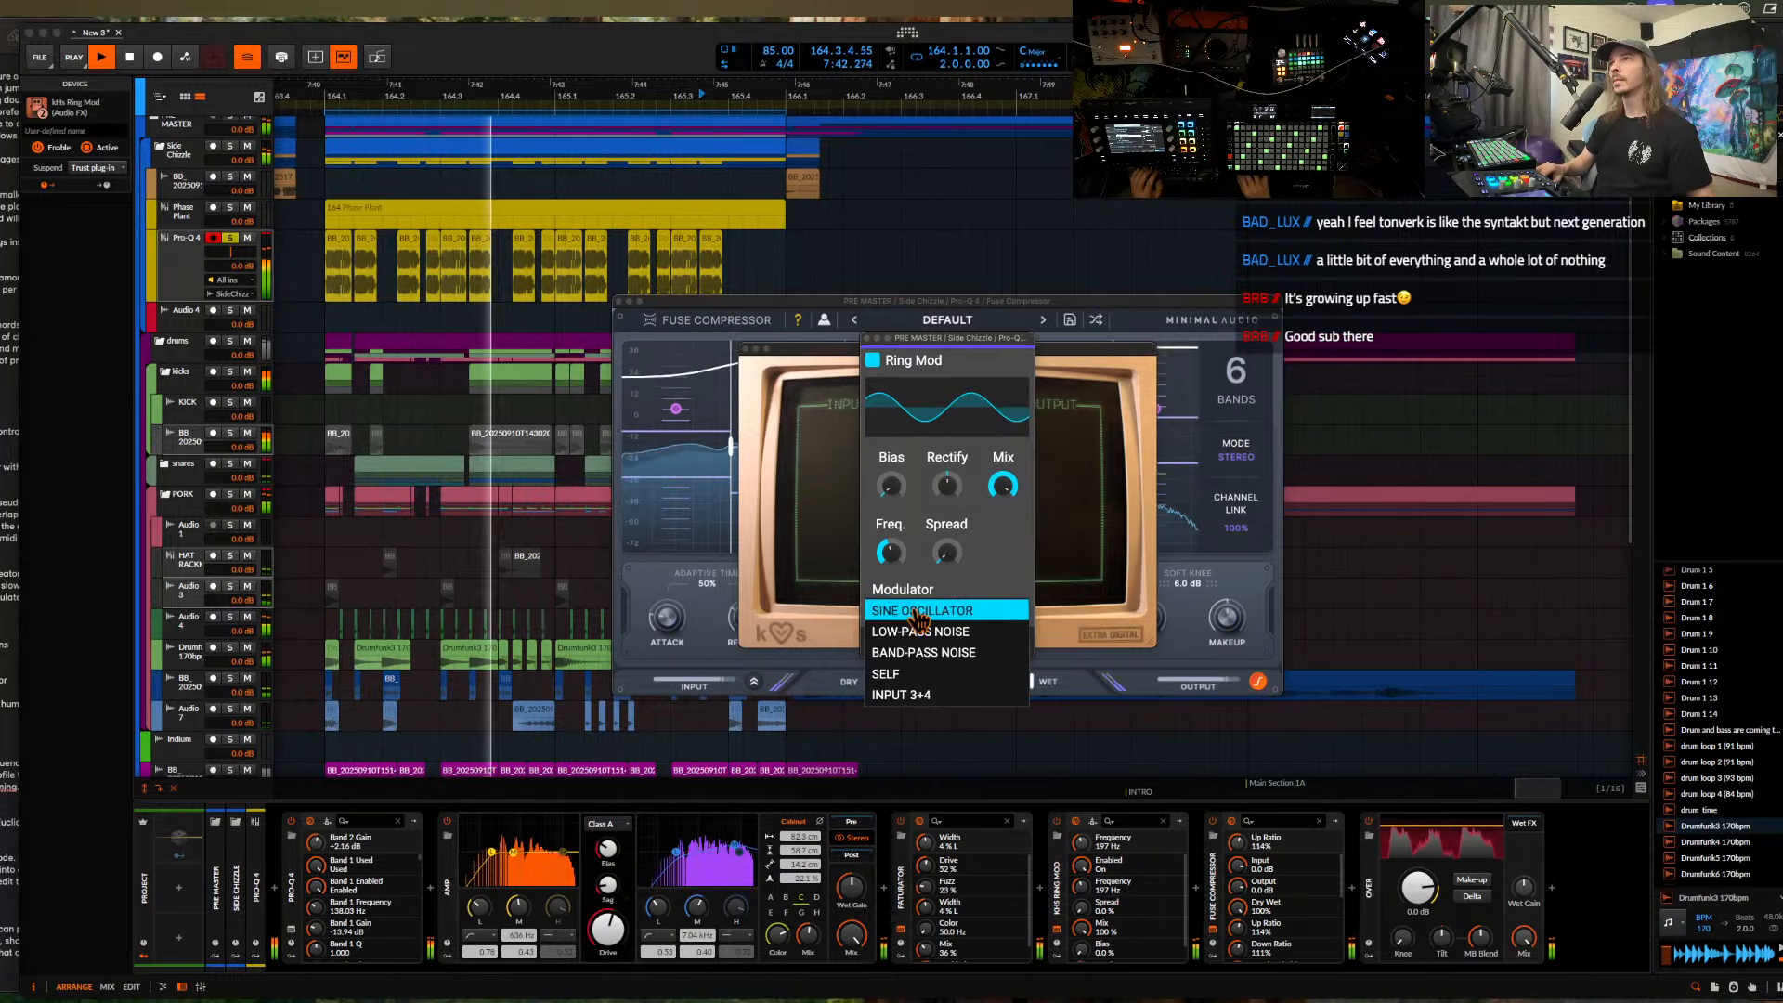
pyautogui.click(919, 639)
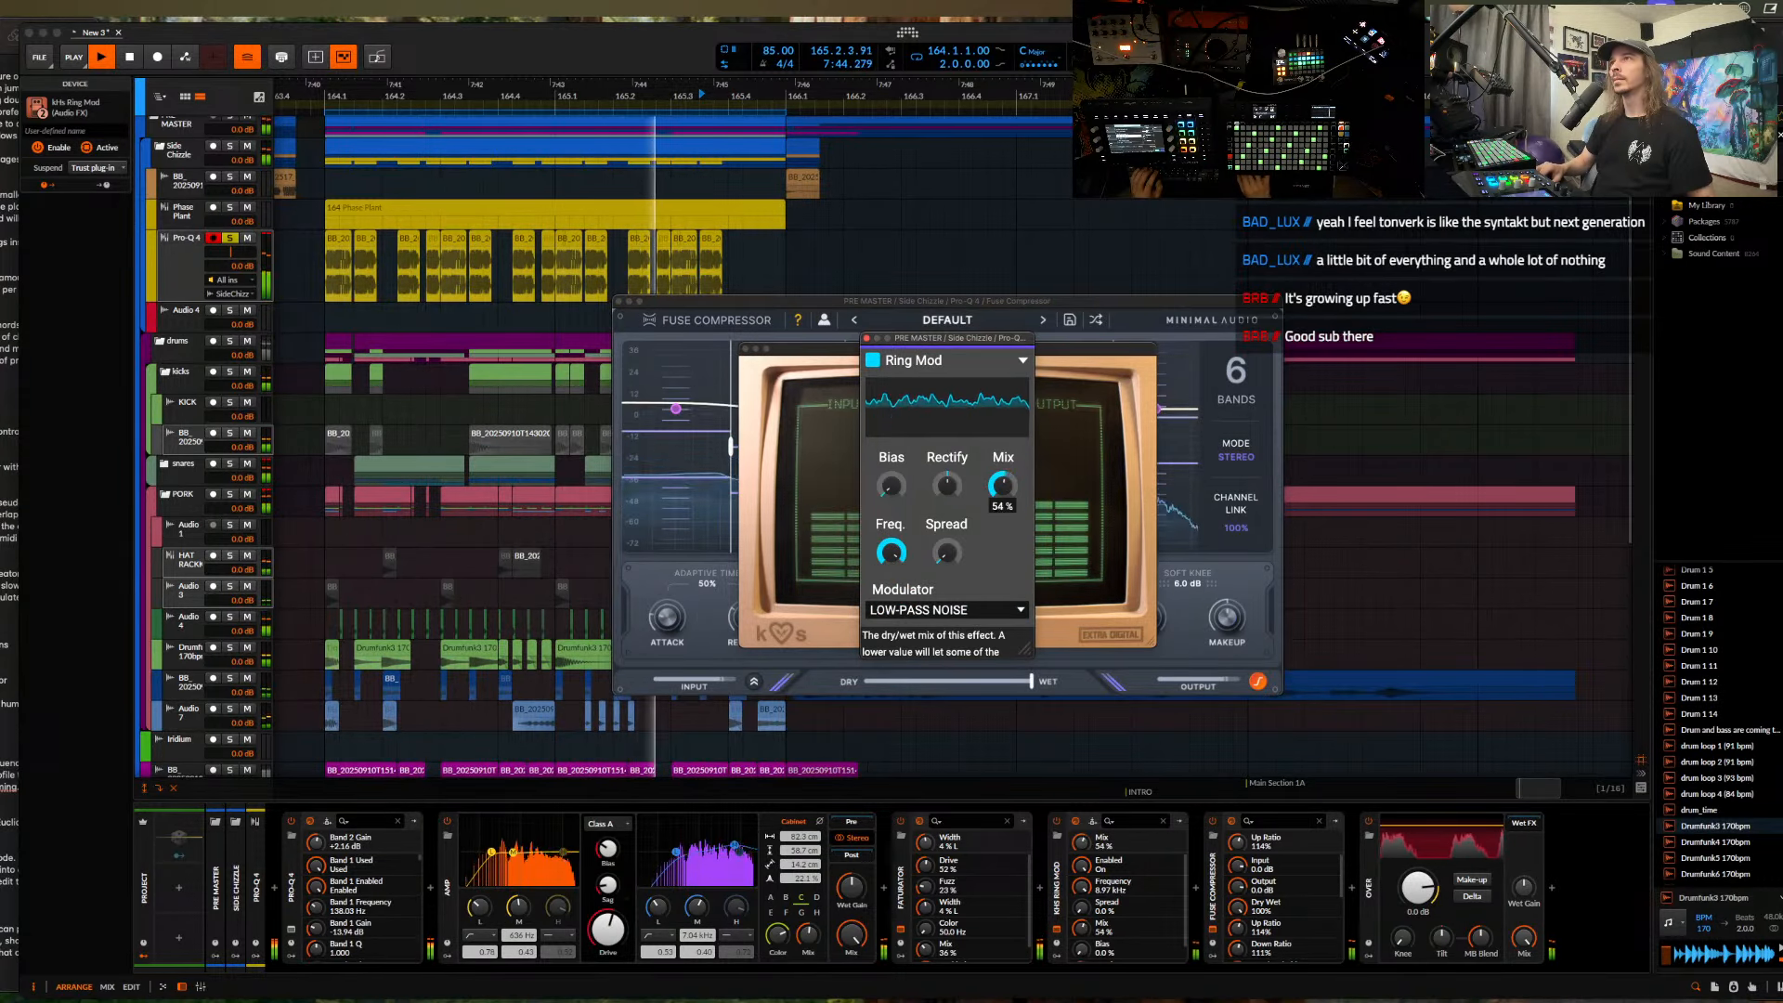
pyautogui.click(867, 338)
pyautogui.click(618, 302)
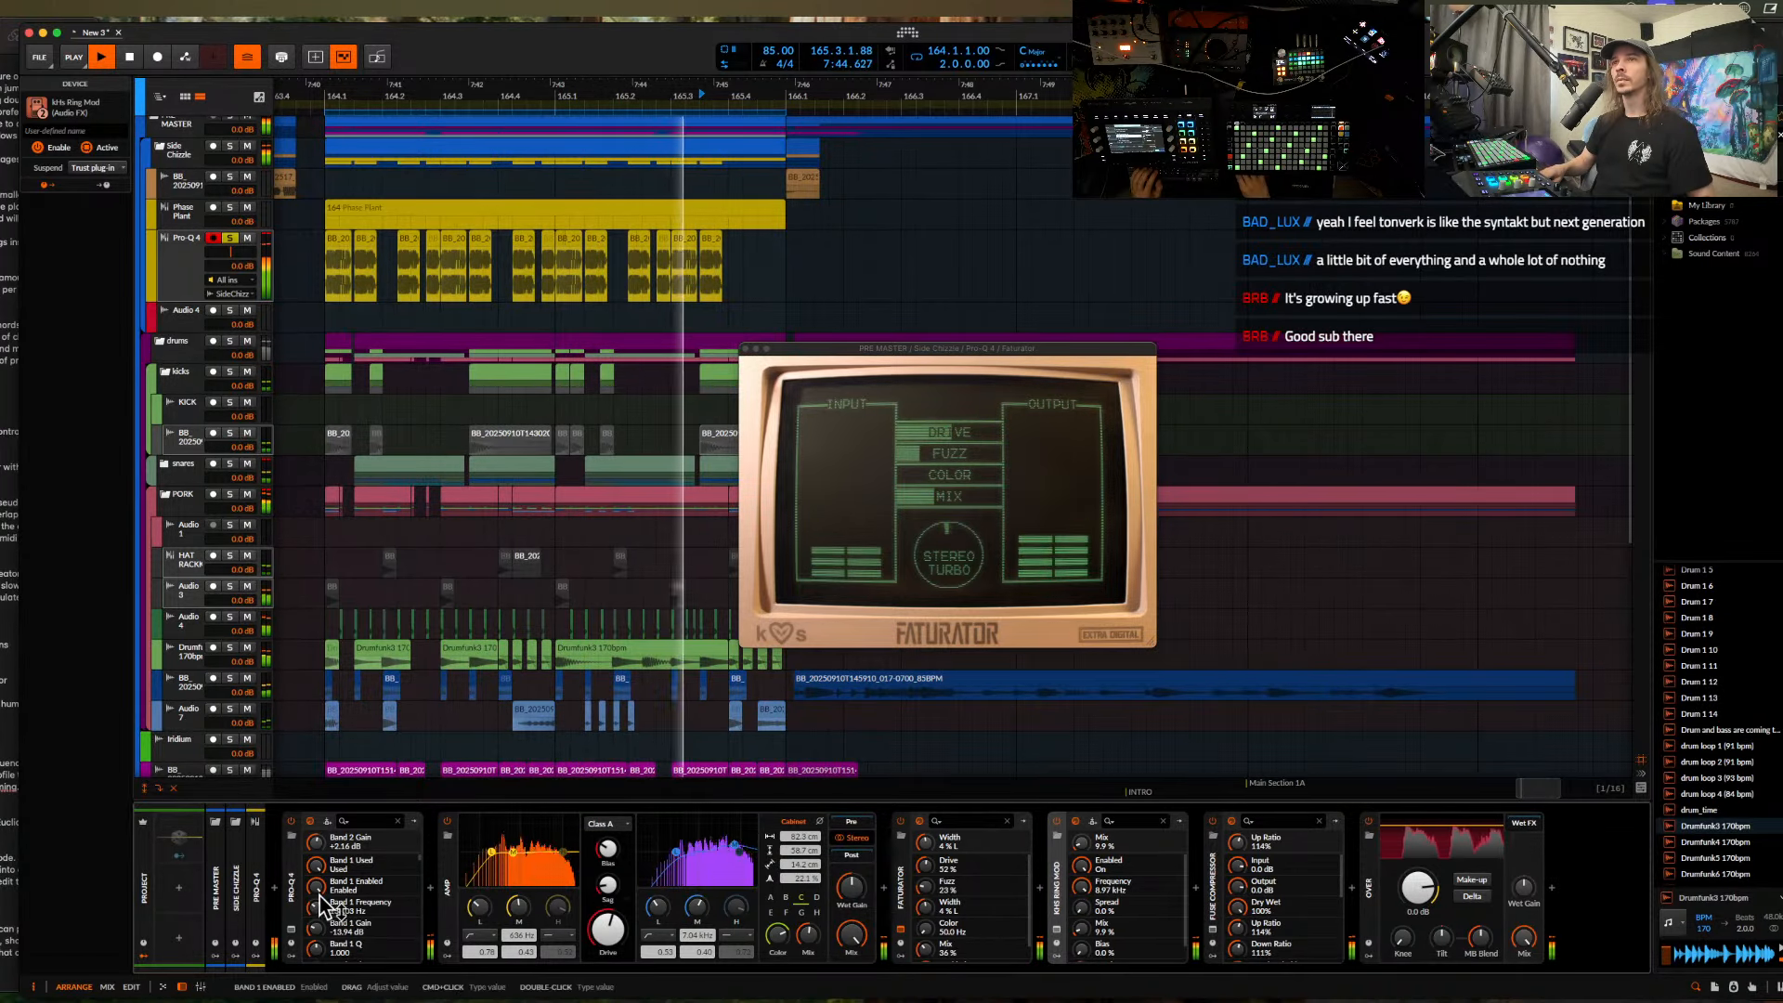
# - Move the Pro-Q 4 between the Ring Mod and Fuse Compressor, flatten its high boost and cut the resonant peak by about 9.5 dB
pyautogui.moveTo(292, 889); pyautogui.dragTo(1203, 902)
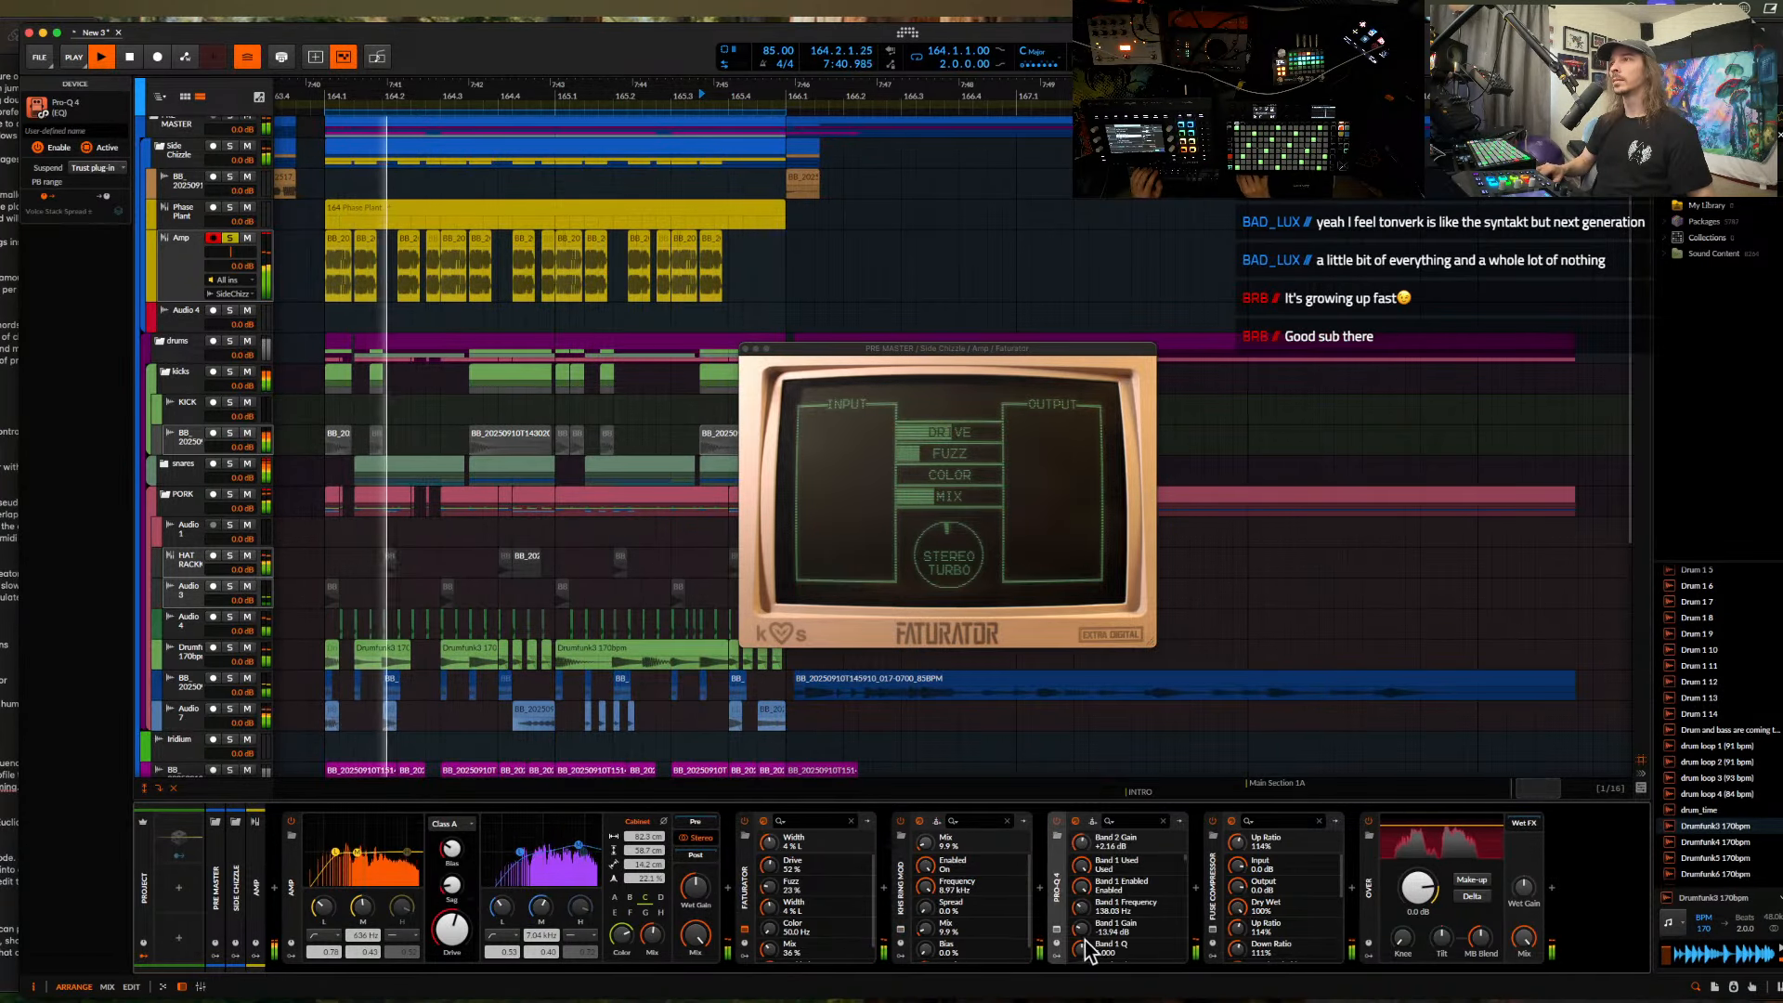
pyautogui.click(1056, 929)
pyautogui.moveTo(1212, 421); pyautogui.dragTo(862, 551)
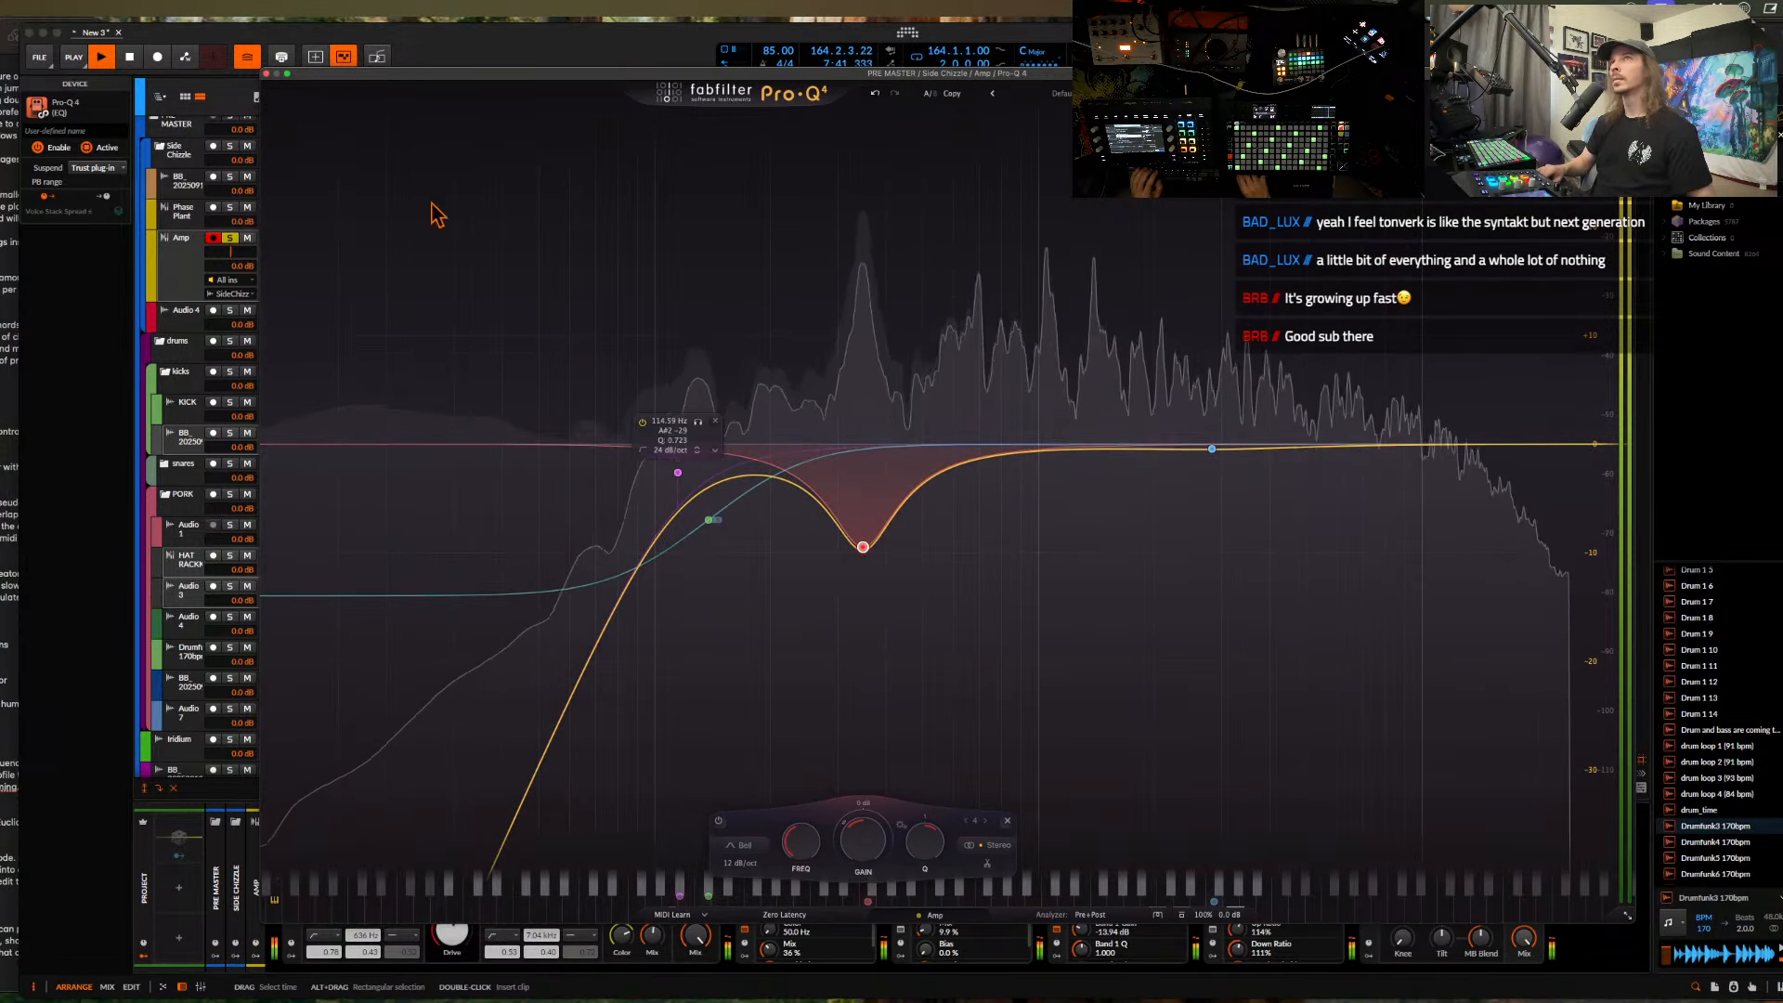
pyautogui.click(267, 74)
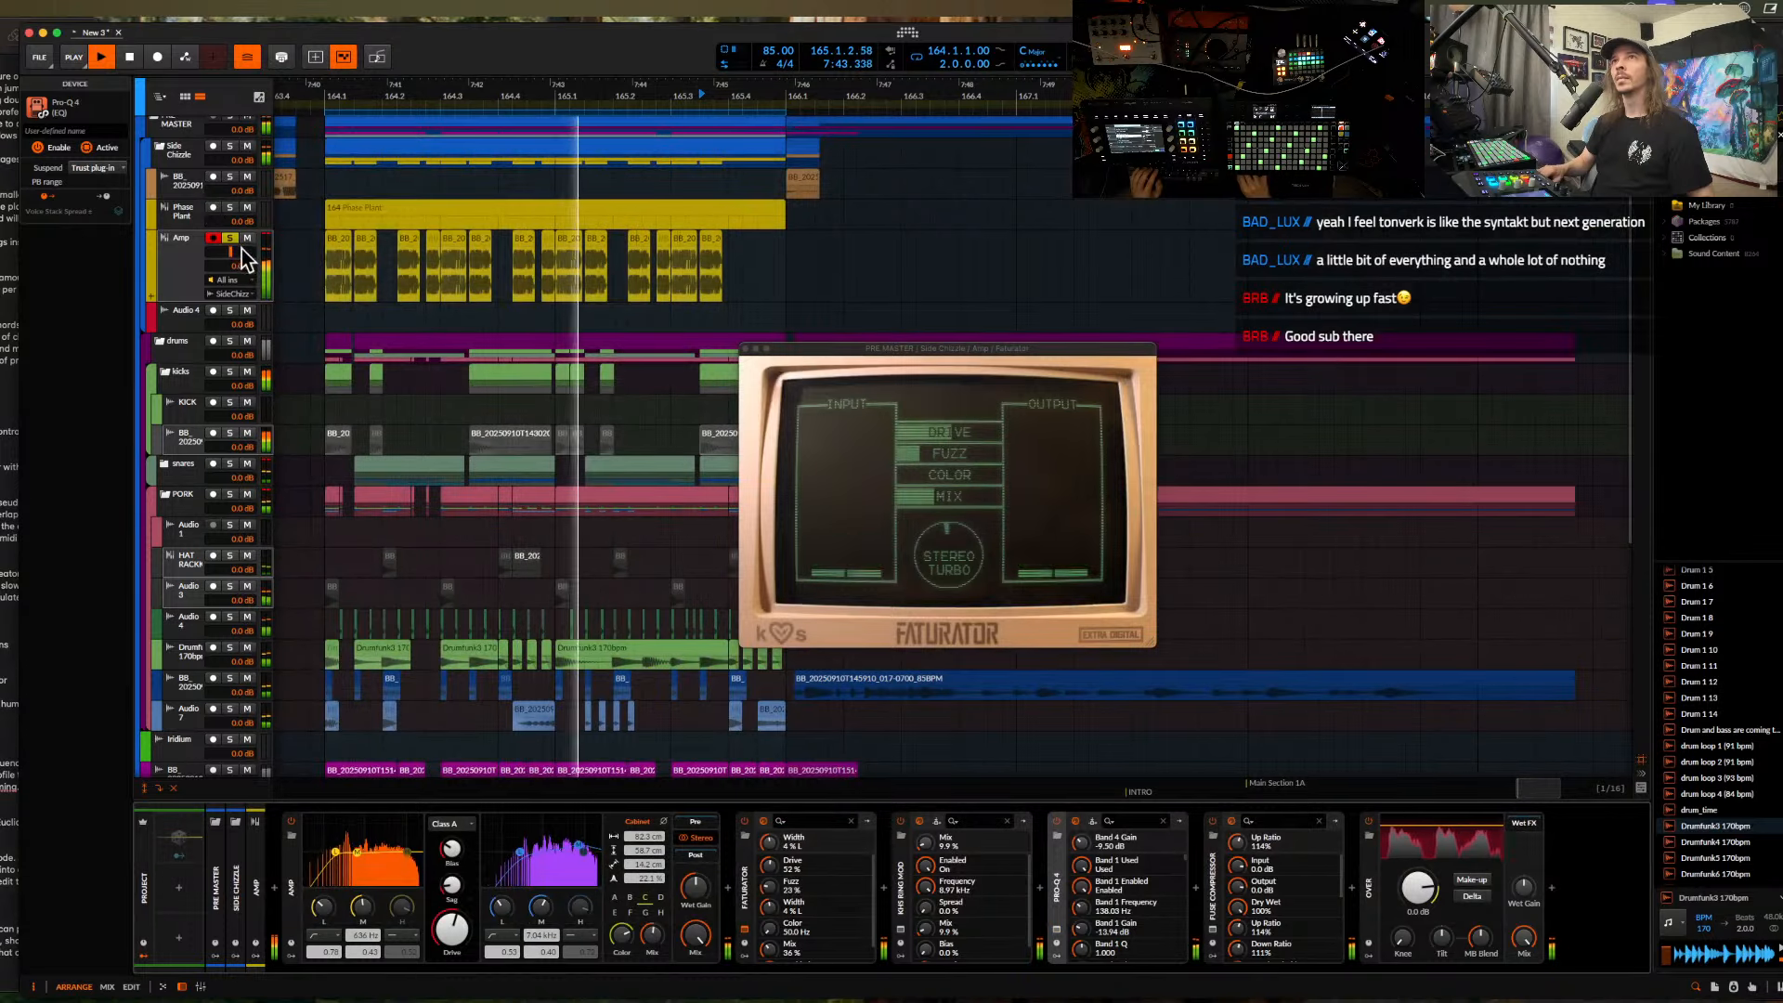
# - Group the Amp, Faturator and Ring Mod into an FX Layer, add an empty second layer and close the Faturator window
pyautogui.click(293, 917)
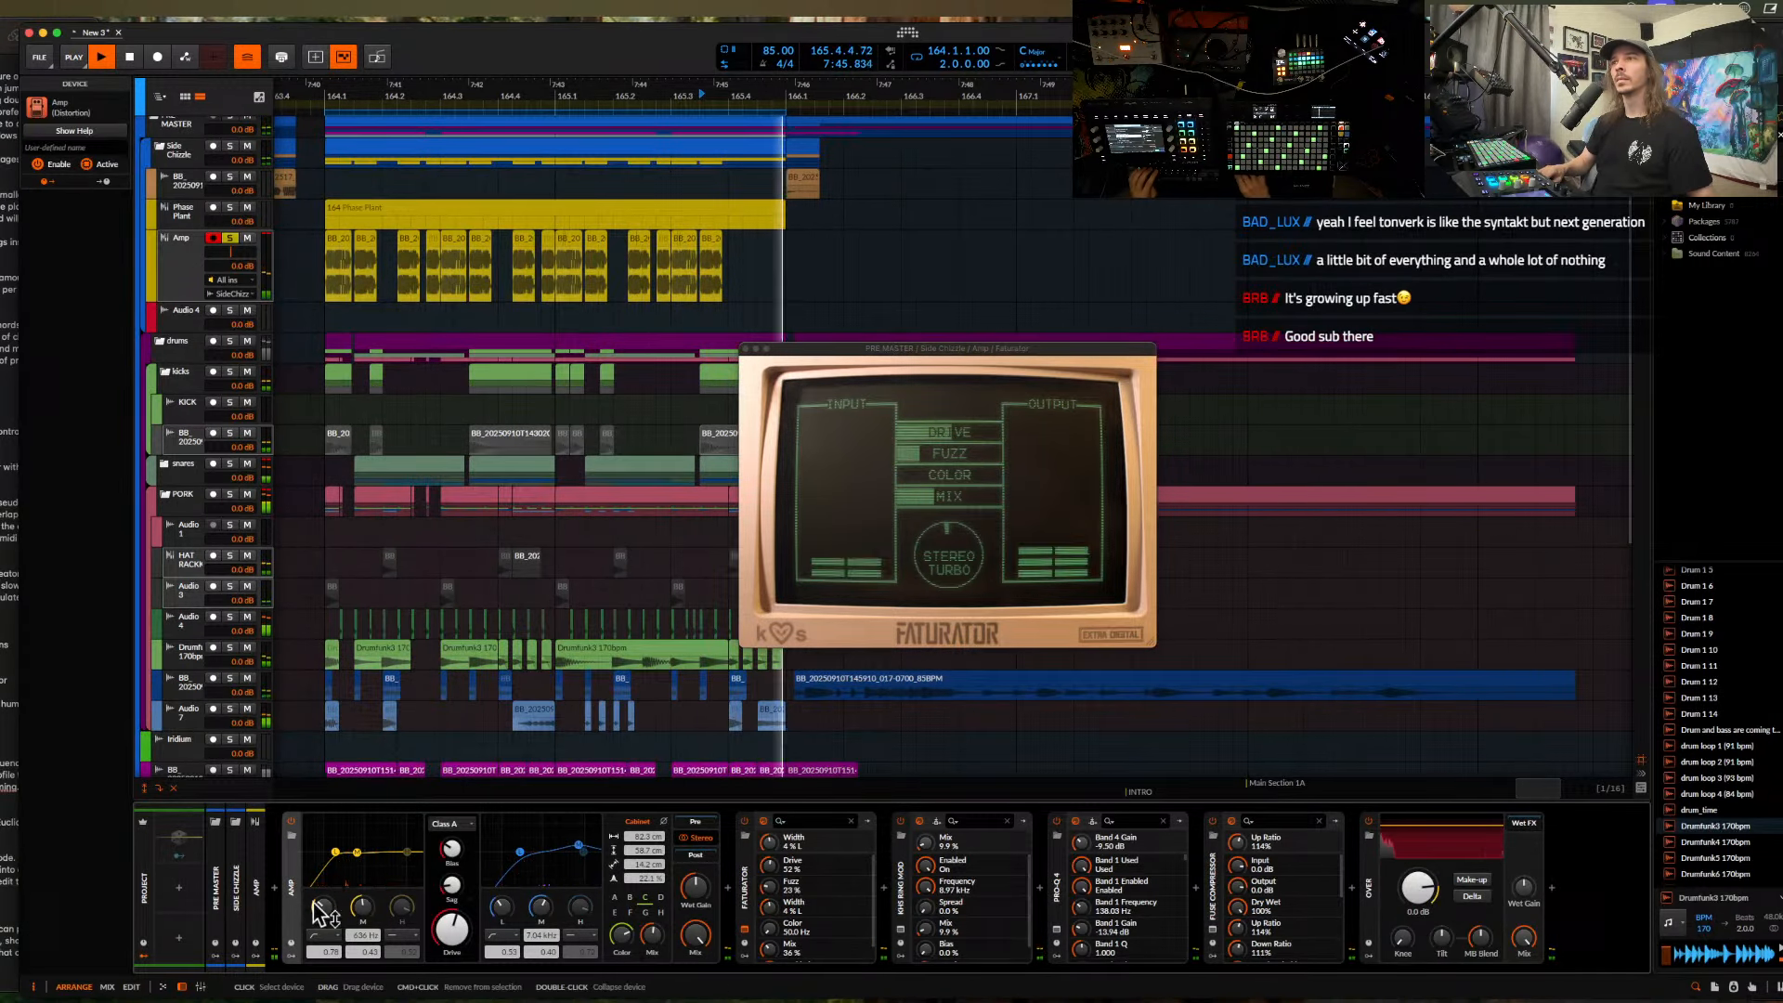
pyautogui.keyDown('shift'); pyautogui.click(902, 894); pyautogui.keyUp('shift')
pyautogui.press('super+g')
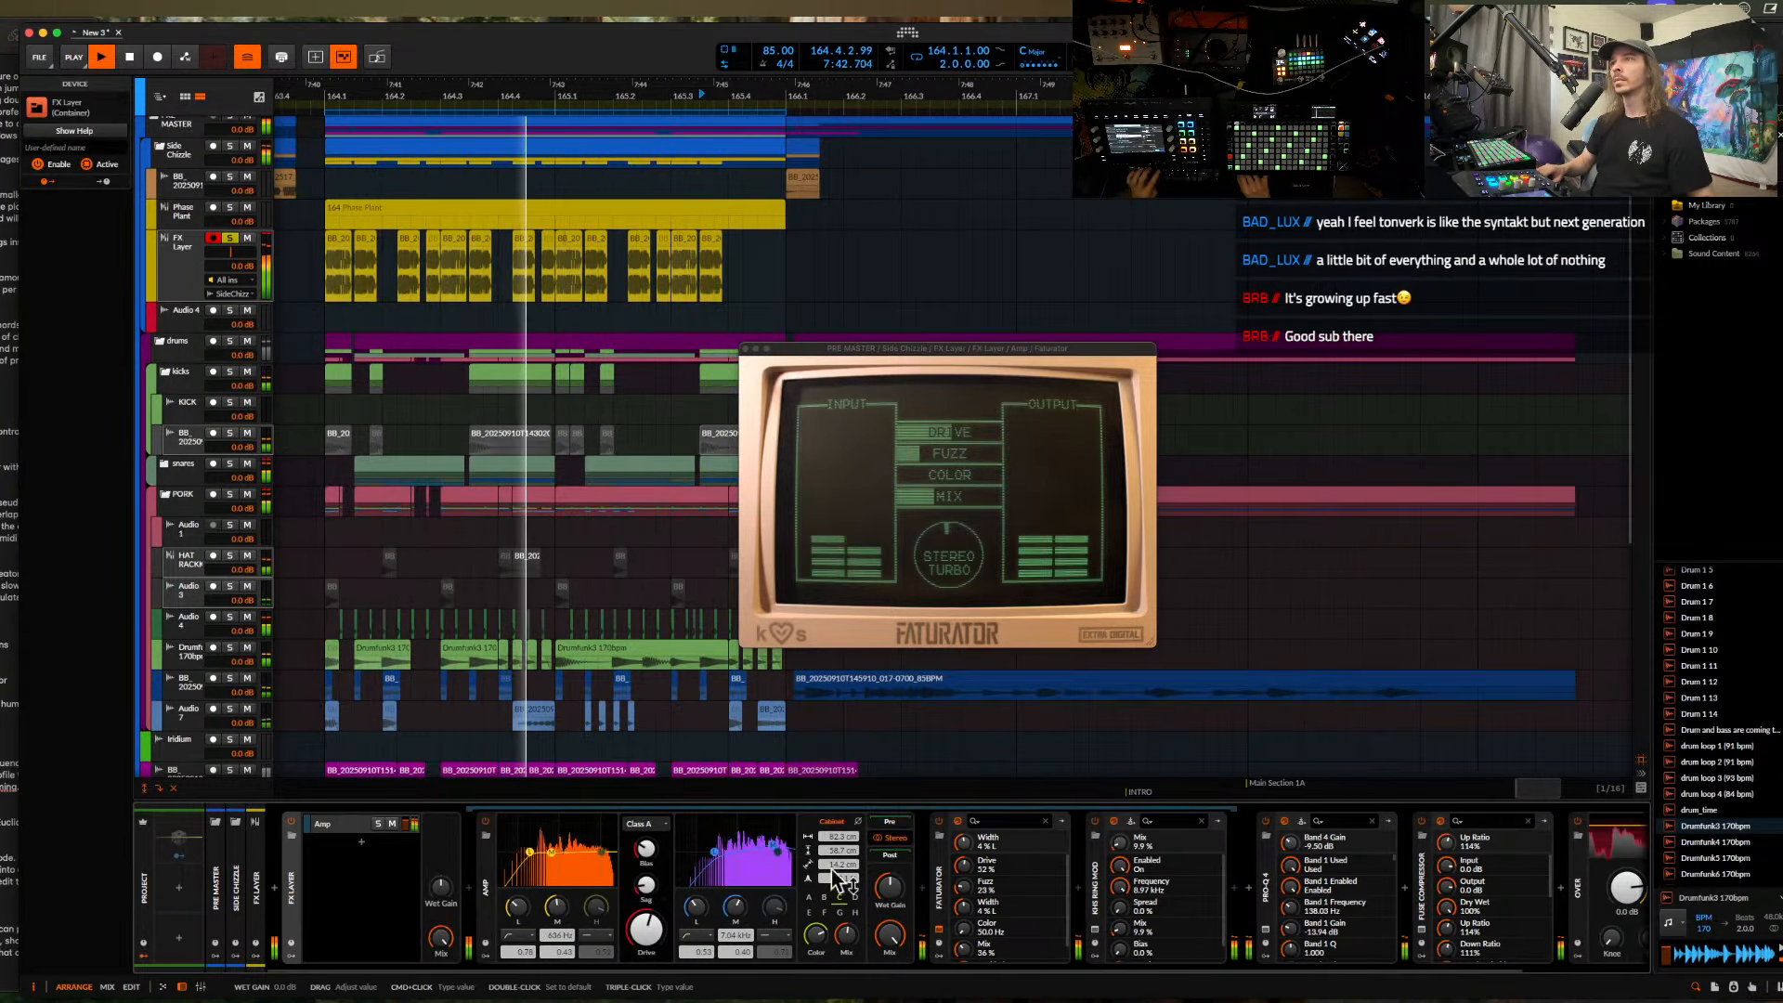
pyautogui.click(362, 843)
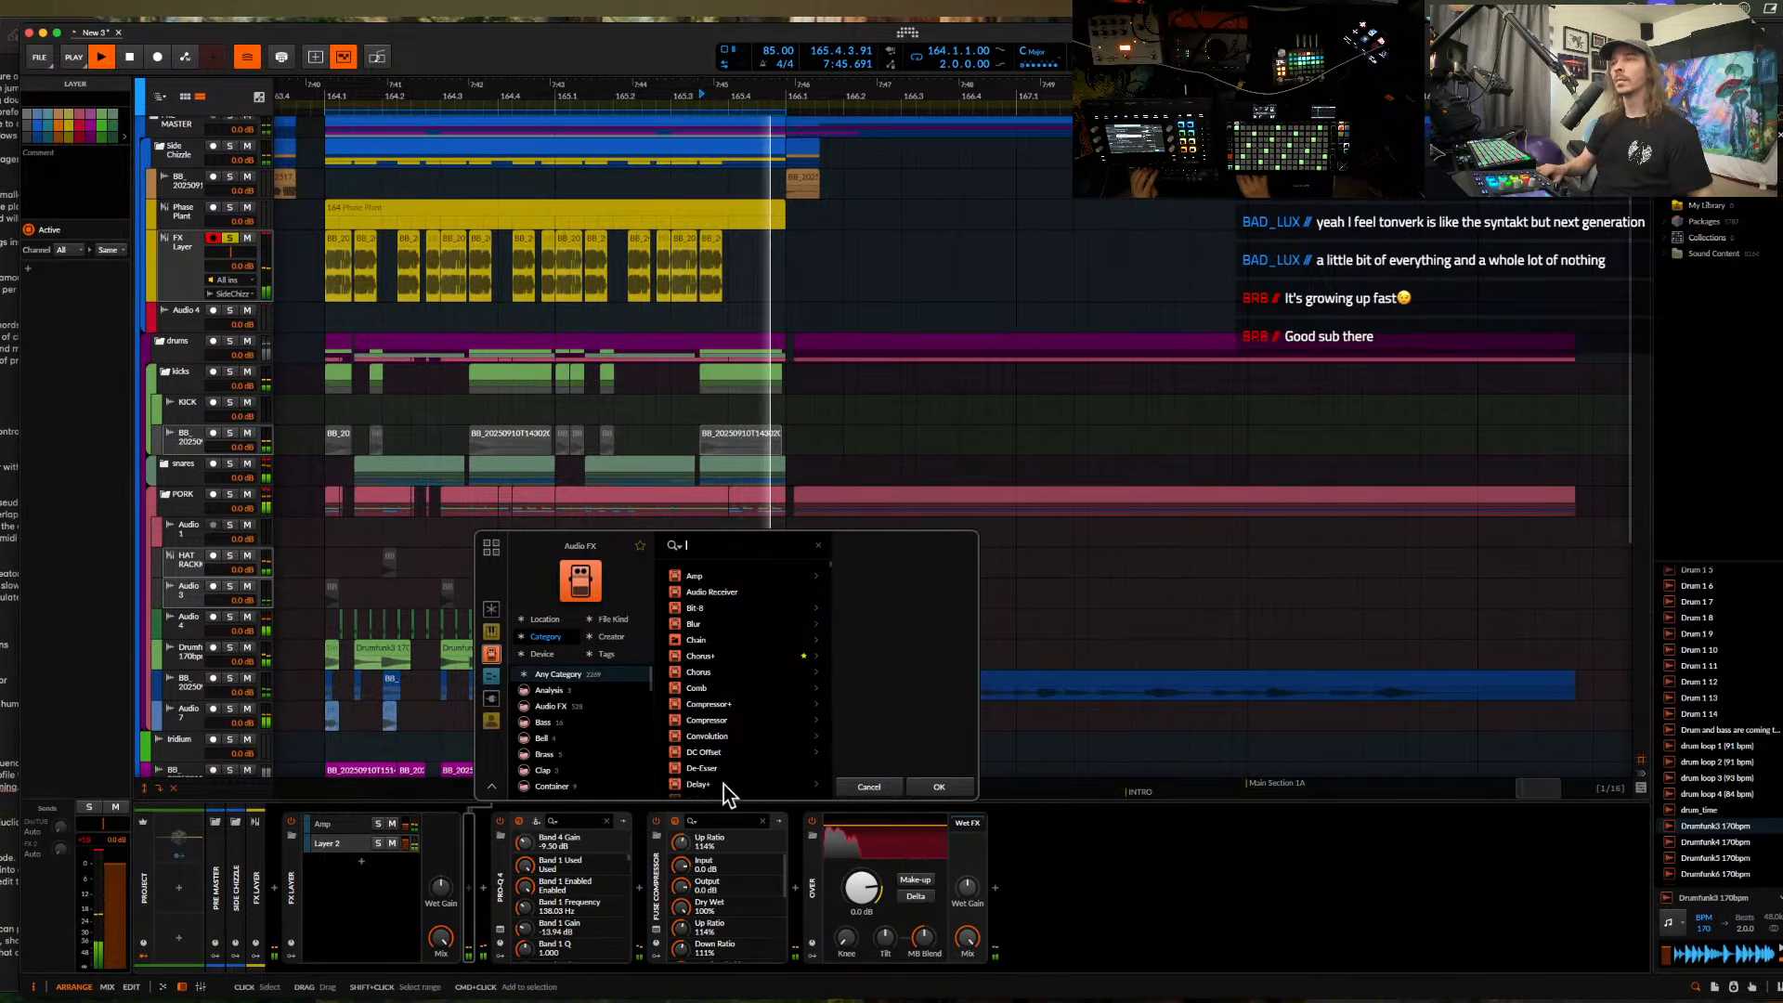
pyautogui.click(936, 787)
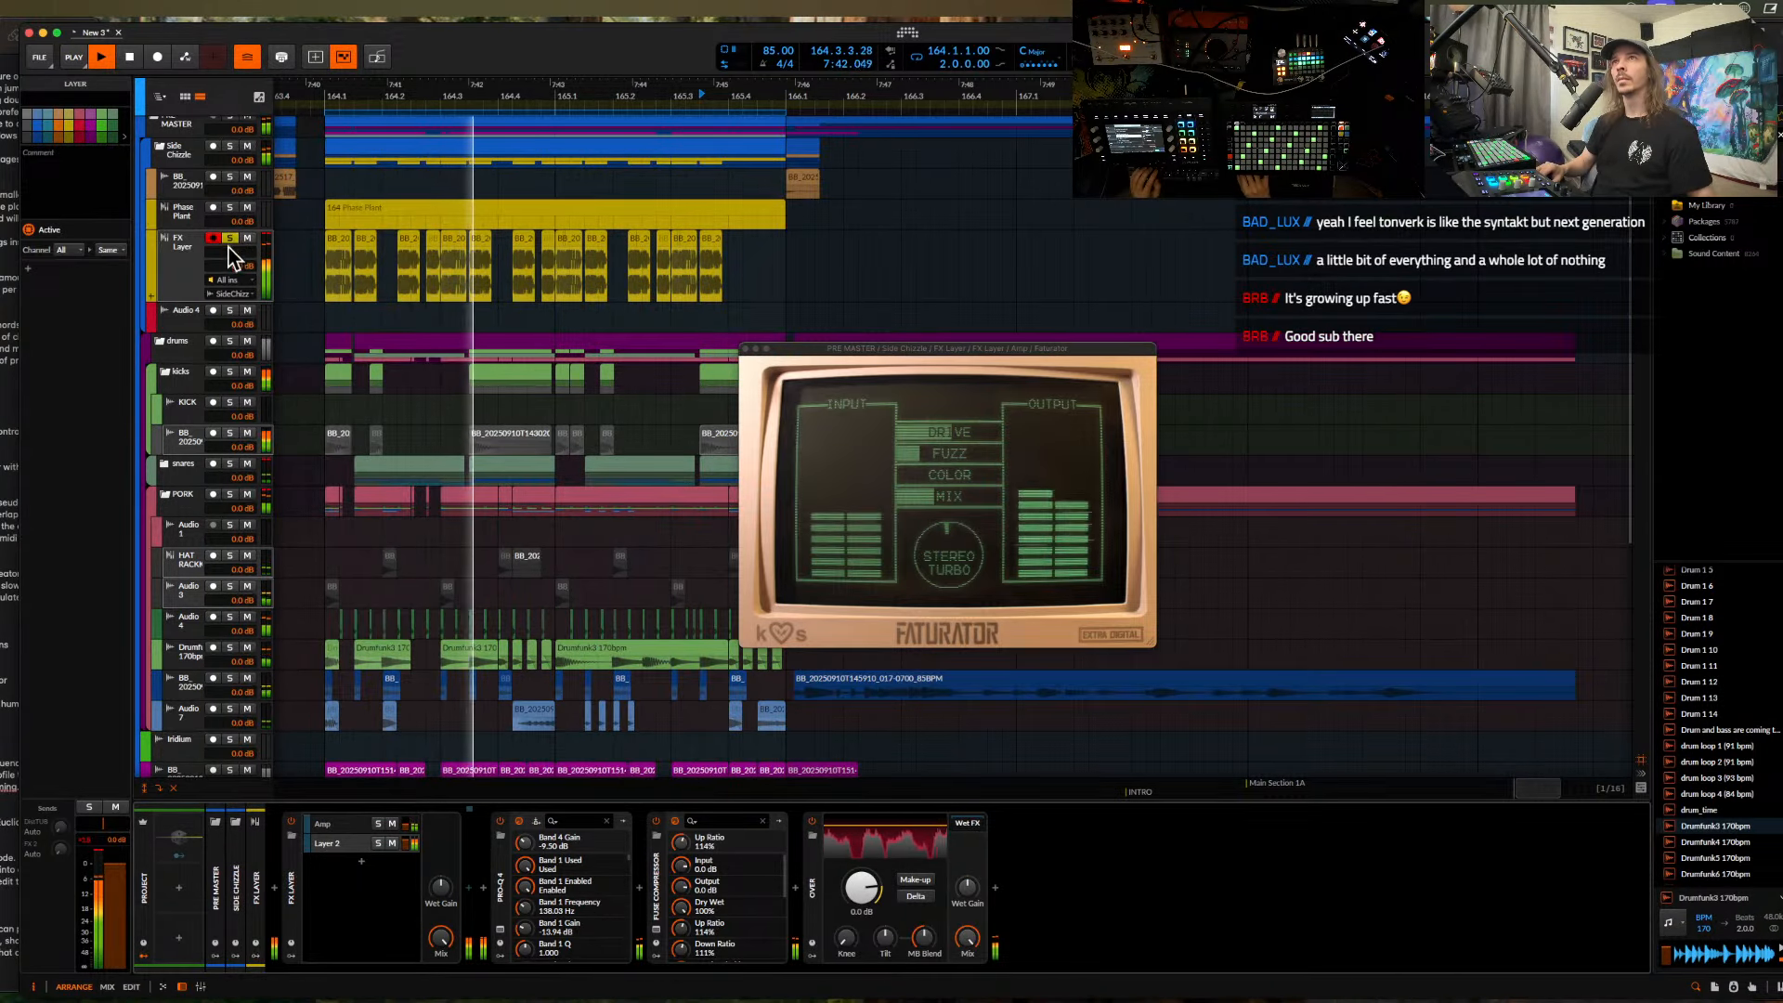
pyautogui.click(745, 349)
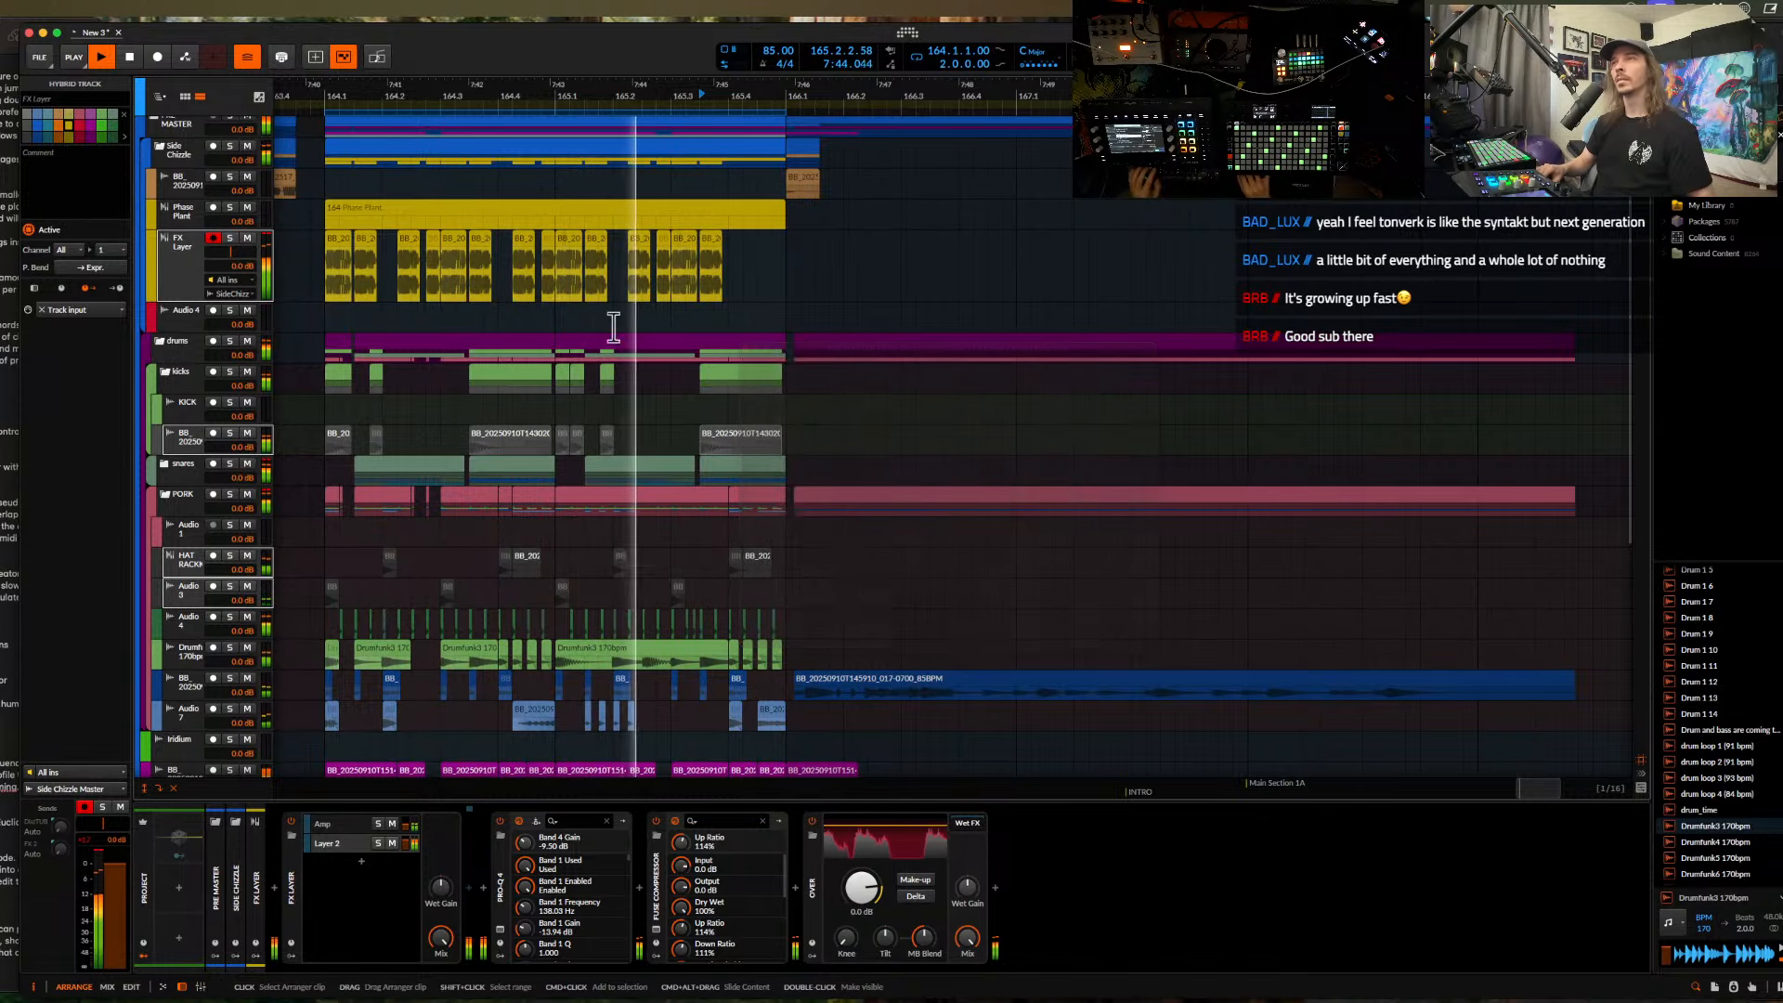
# - Cut the sixteenth from 164.2.1.00 to 164.2.2.00 out of the magenta recording below the Iridium track
pyautogui.scroll(-3, 590, 317)
pyautogui.scroll(3, 482, 287)
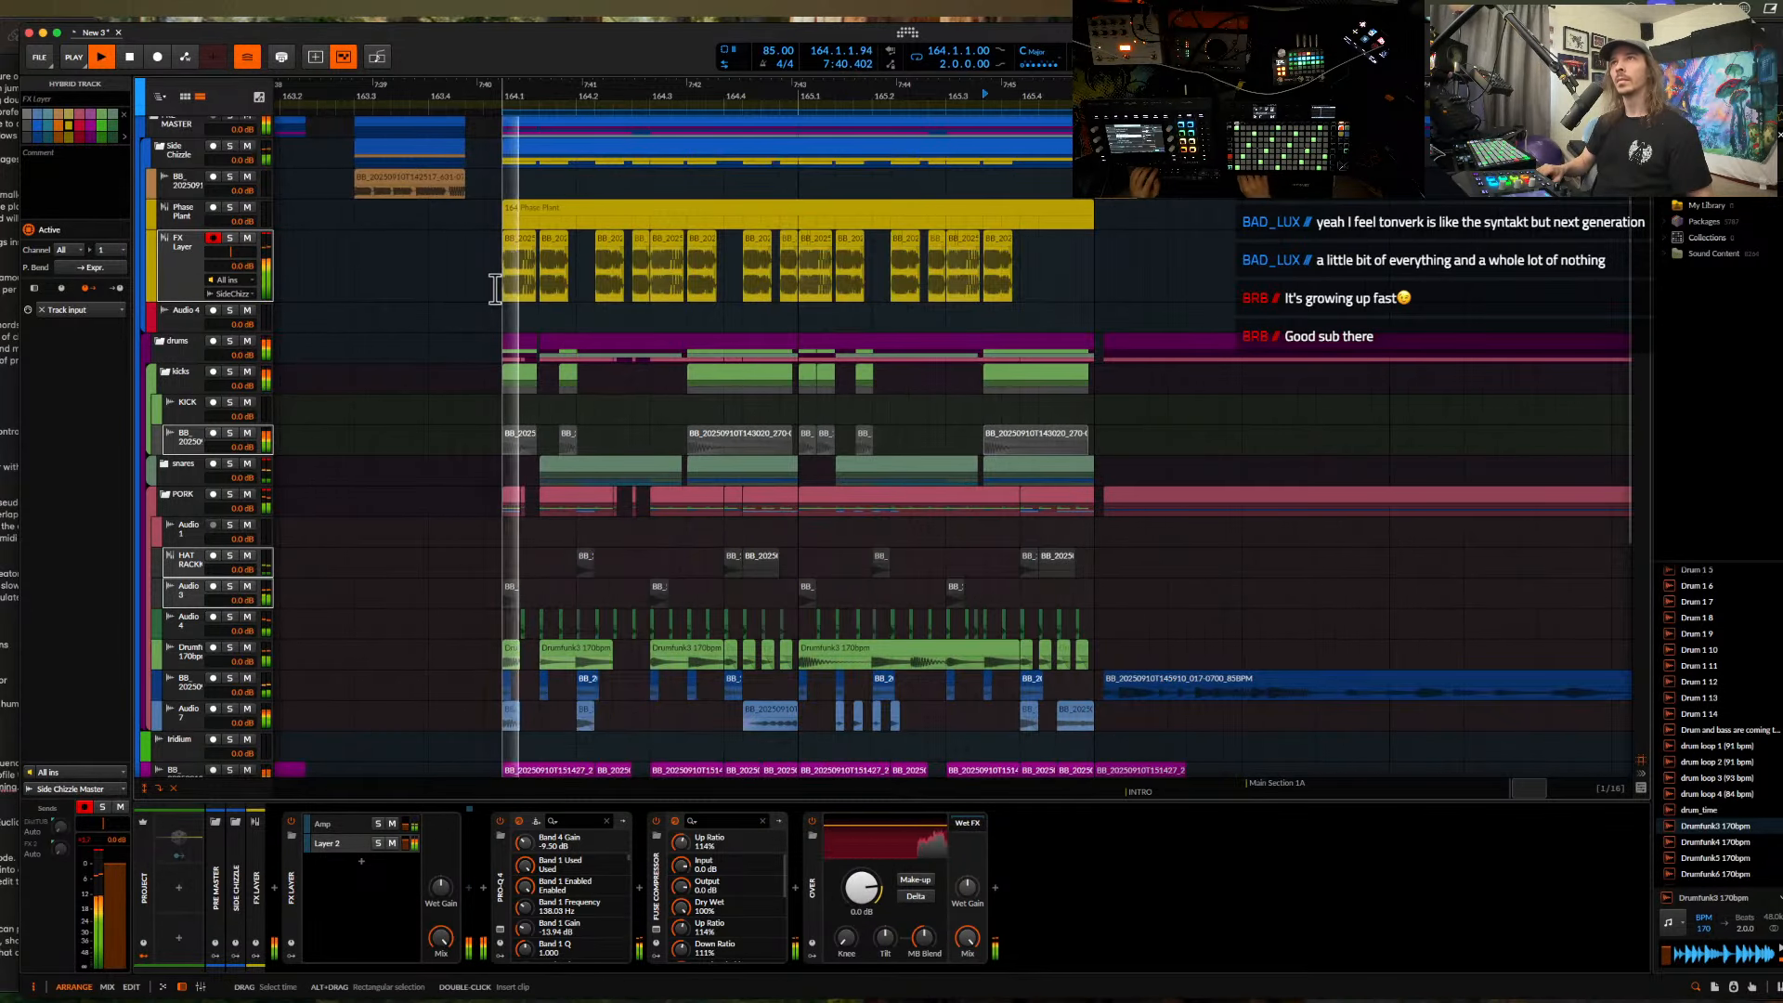
pyautogui.click(497, 287)
pyautogui.scroll(-3, 498, 291)
pyautogui.scroll(3, 501, 295)
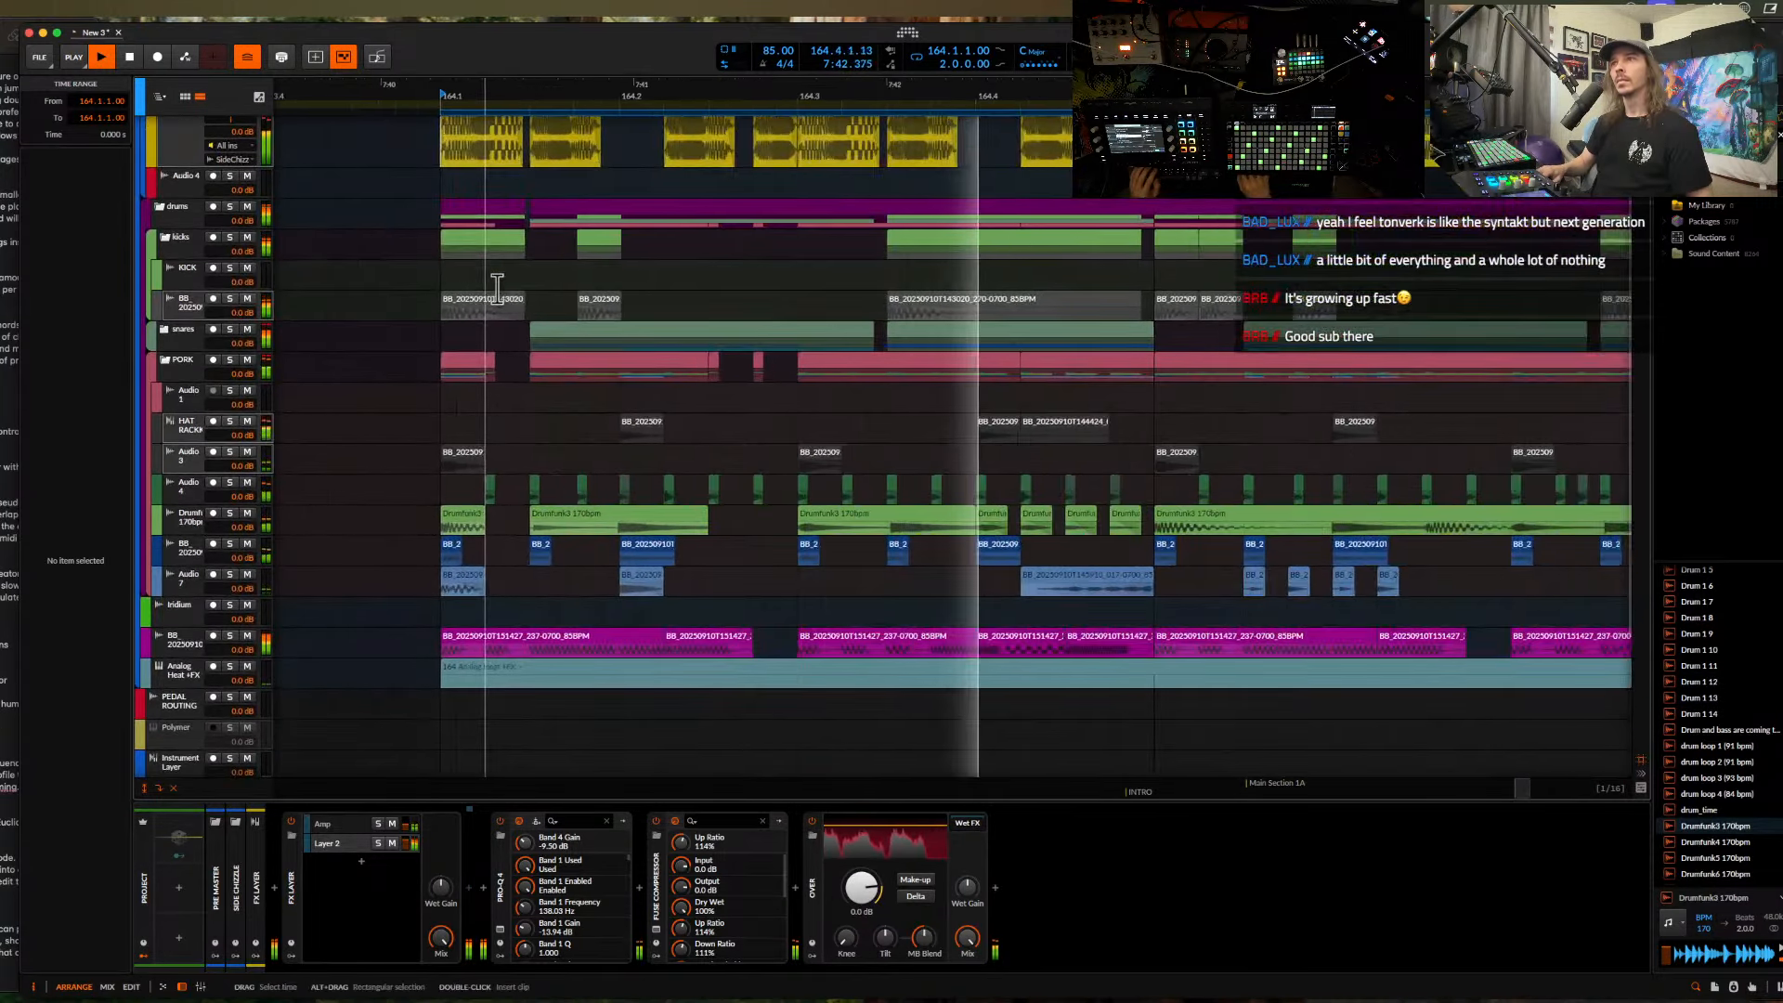
pyautogui.scroll(-2, 506, 296)
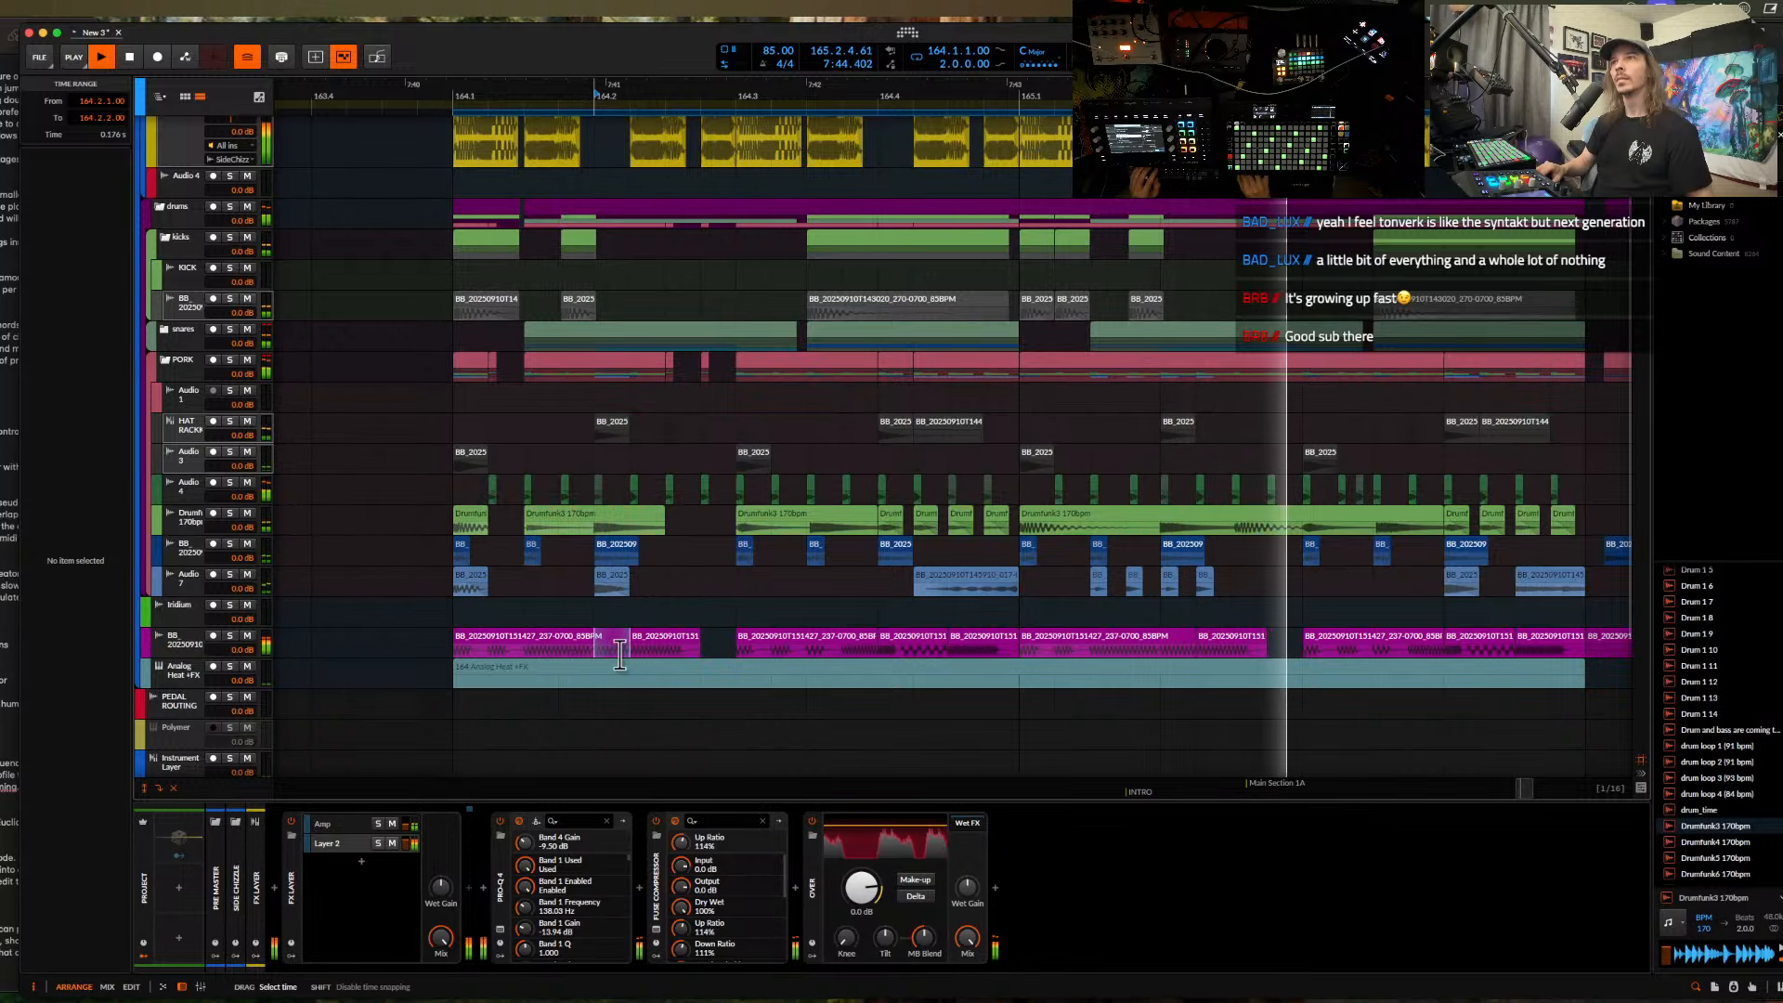
pyautogui.moveTo(597, 647); pyautogui.dragTo(624, 659)
pyautogui.press('Delete')
pyautogui.click(560, 597)
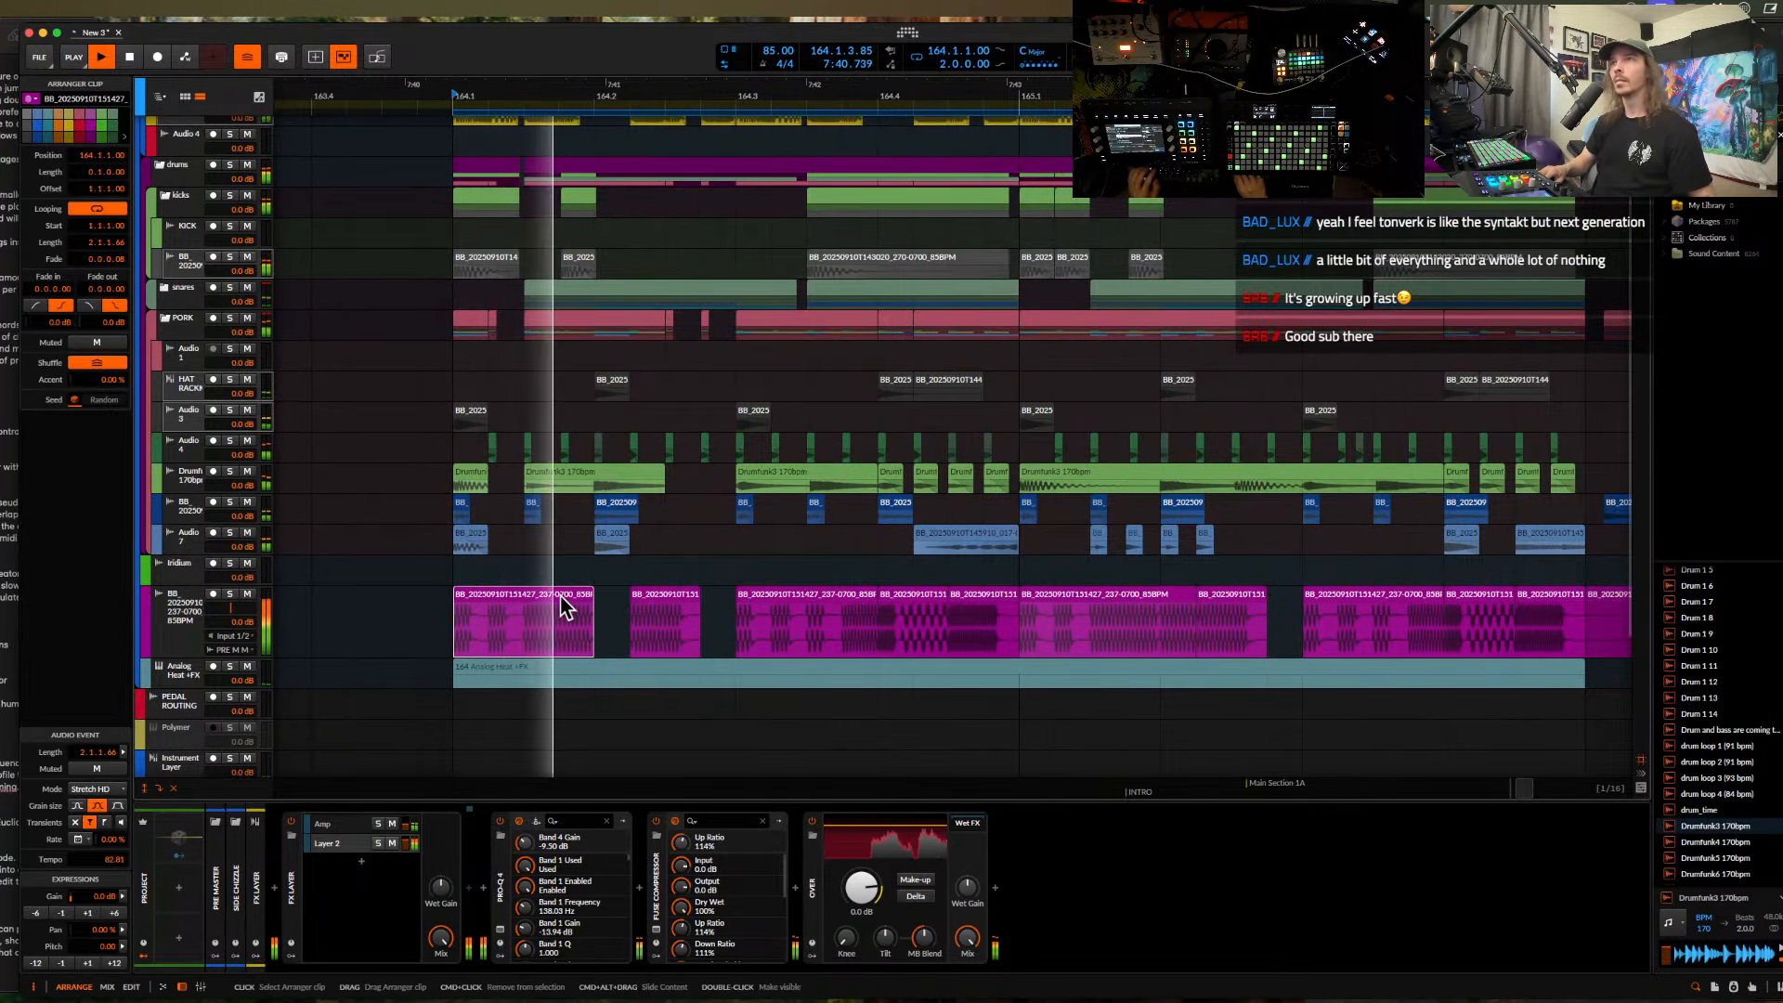
pyautogui.scroll(3, 561, 597)
pyautogui.scroll(-2, 561, 606)
pyautogui.scroll(4, 642, 595)
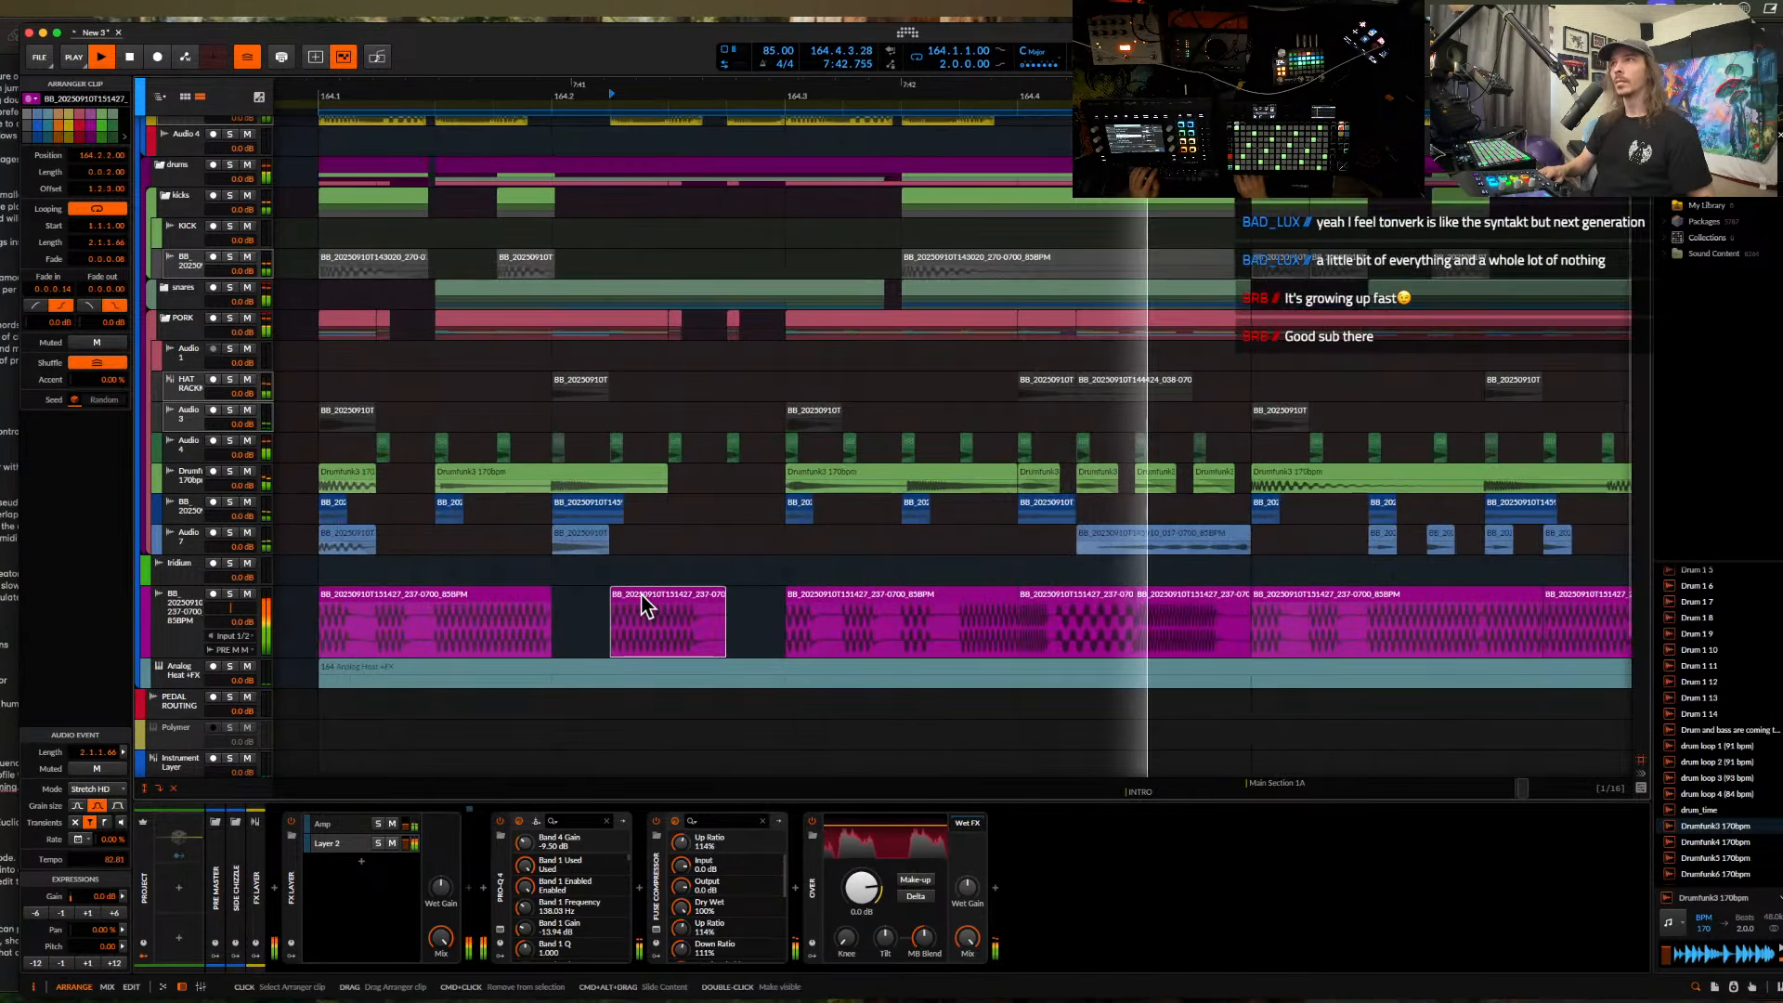
# - Delete the Analog Heat +FX clip beneath the magenta bass slices
pyautogui.scroll(-10, 640, 595)
pyautogui.scroll(-2, 643, 595)
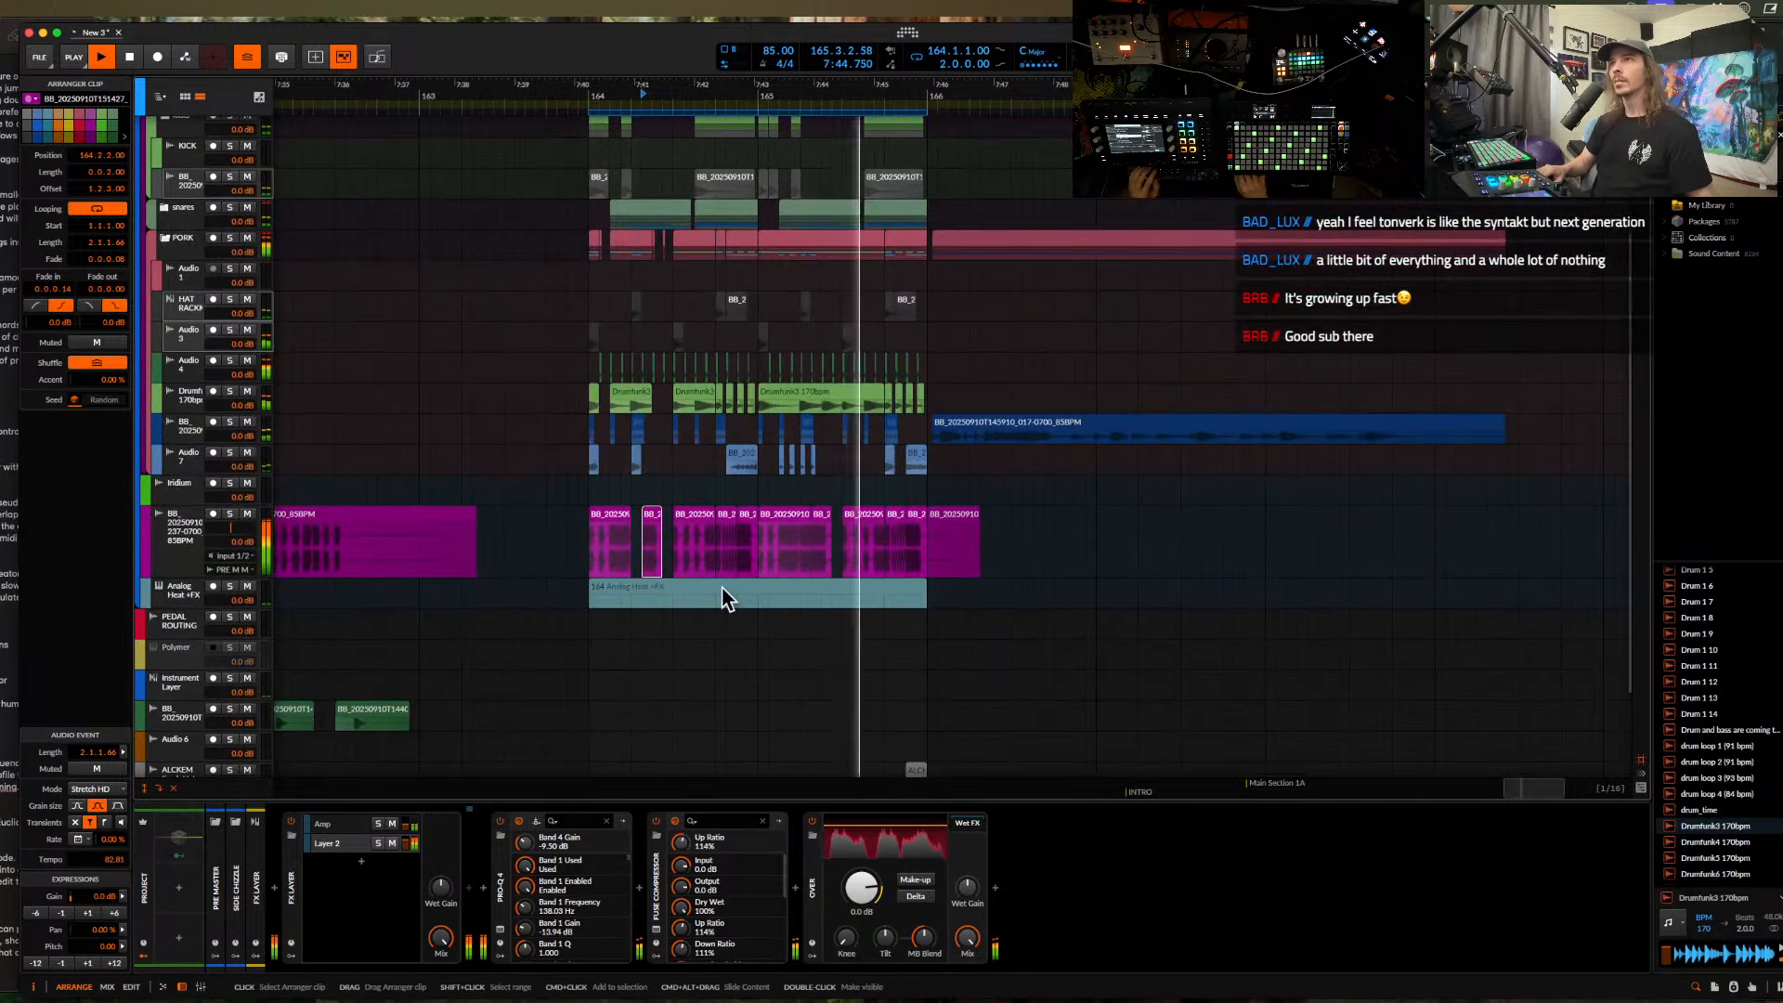
pyautogui.click(725, 597)
pyautogui.press('Delete')
# - Add a new audio track directly below the FX Layer track in the Side Chizzle group
pyautogui.scroll(5, 712, 455)
pyautogui.scroll(2, 711, 455)
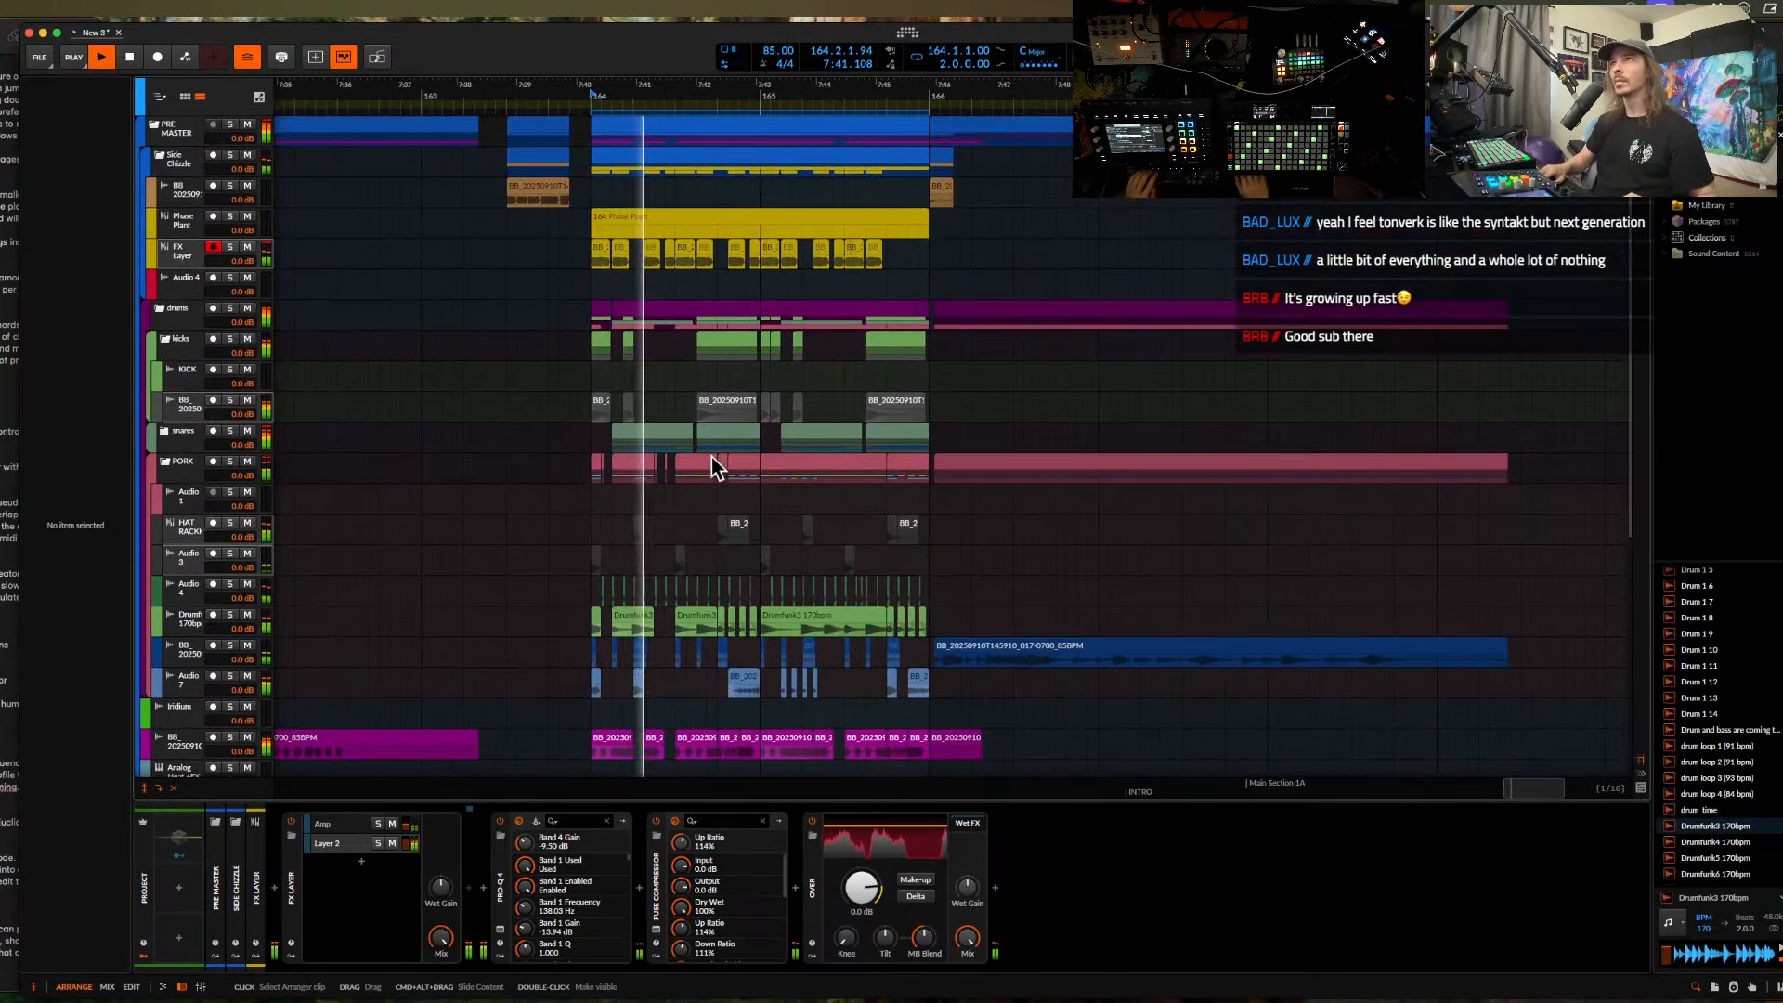
pyautogui.click(232, 254)
pyautogui.press('super+t')
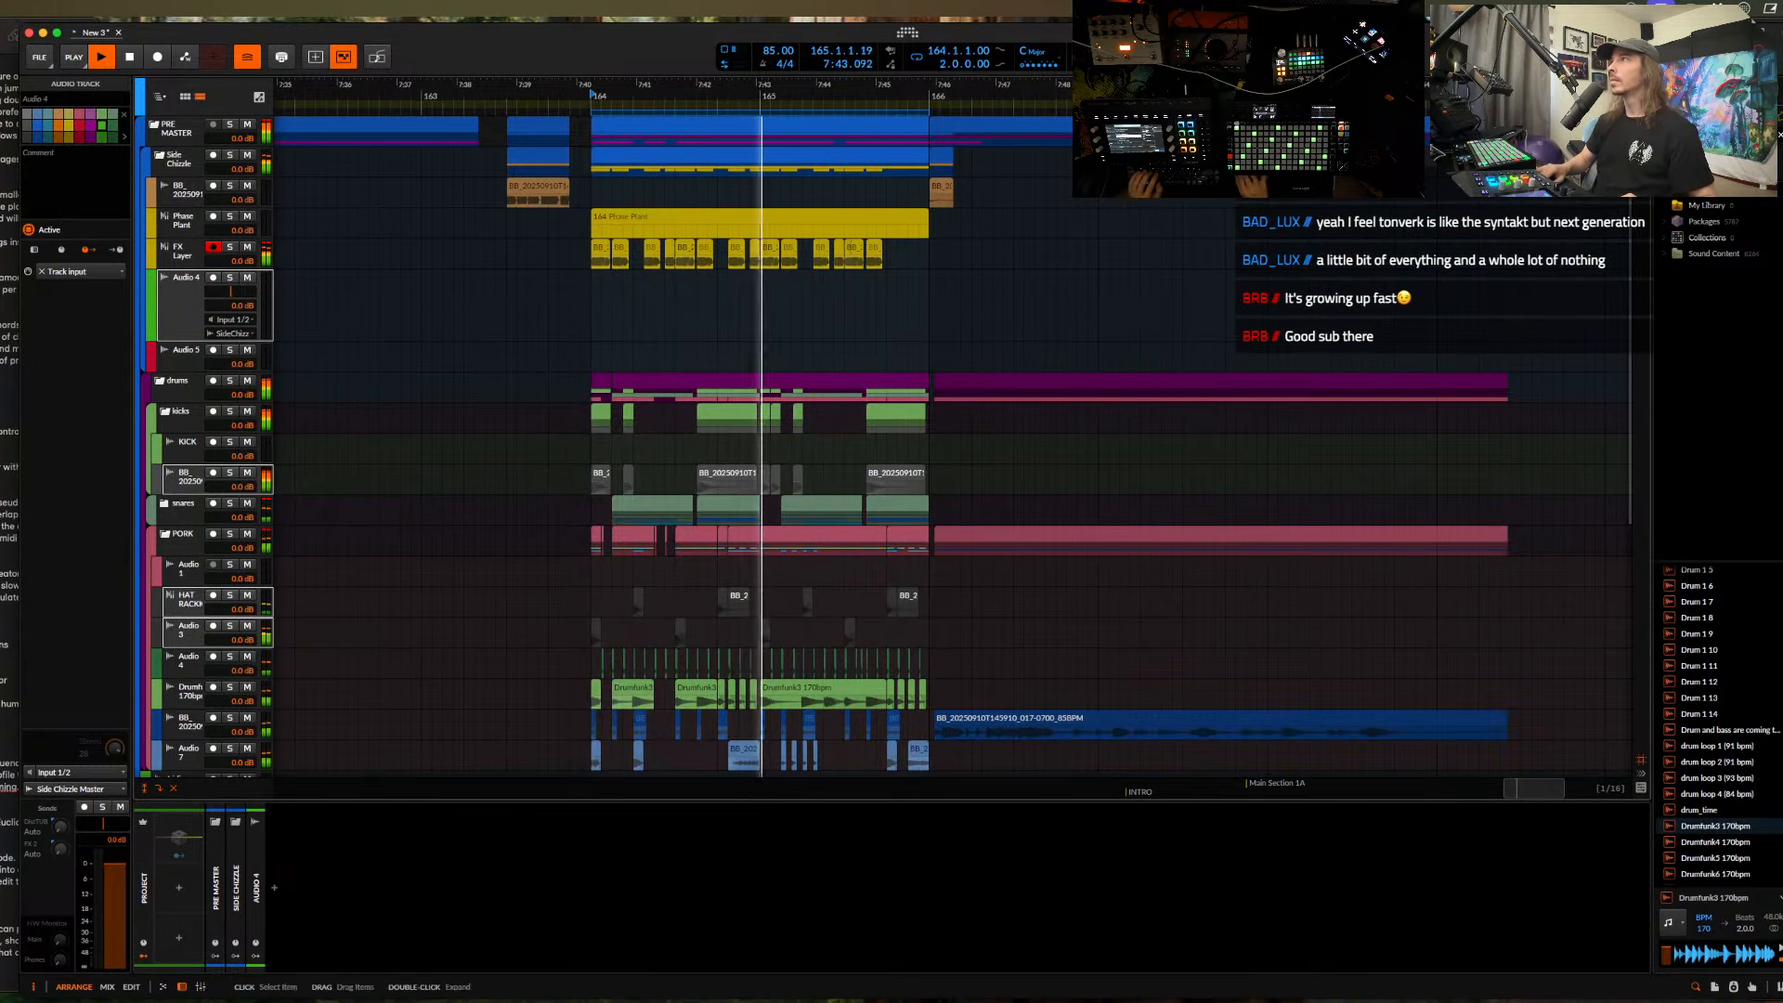
# - Switch to Finder, stop the song's playback and preview the sample BB_20250710T073111_309-0700_86BPM.wav from the sample pack folder
pyautogui.press('super+Tab')
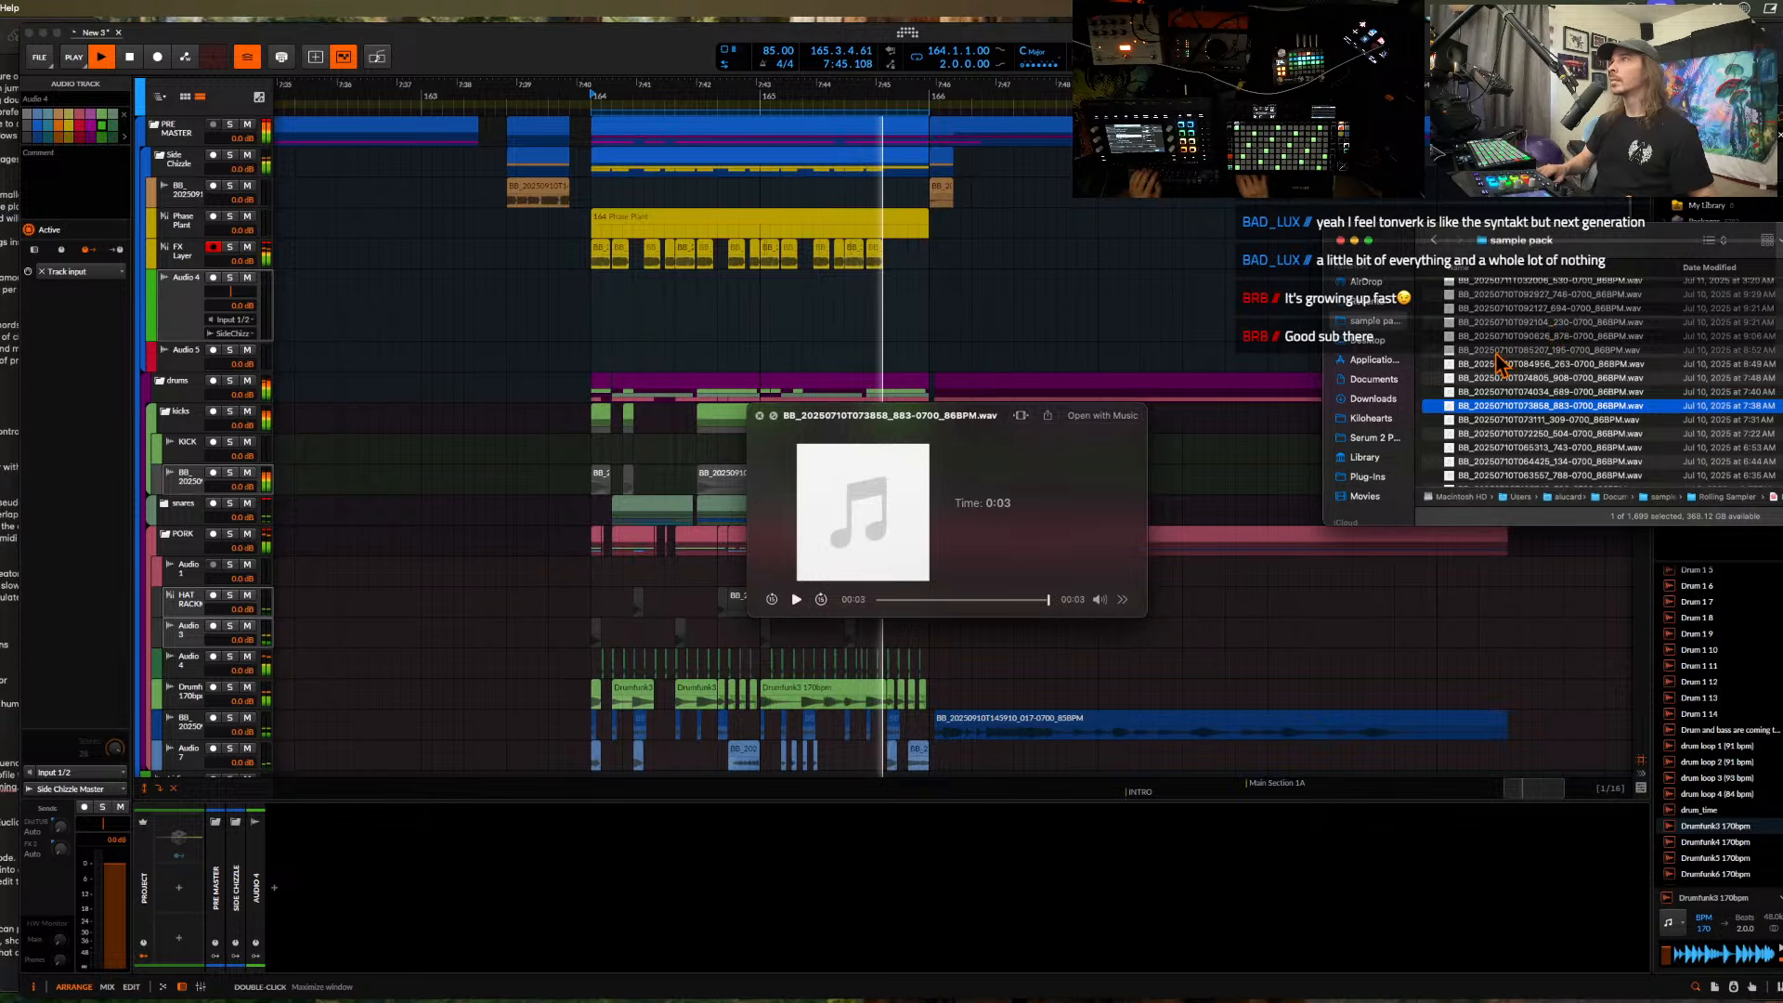
pyautogui.press('space')
pyautogui.click(1223, 425)
pyautogui.press('space')
pyautogui.hotkey('ctrl', 'Up')
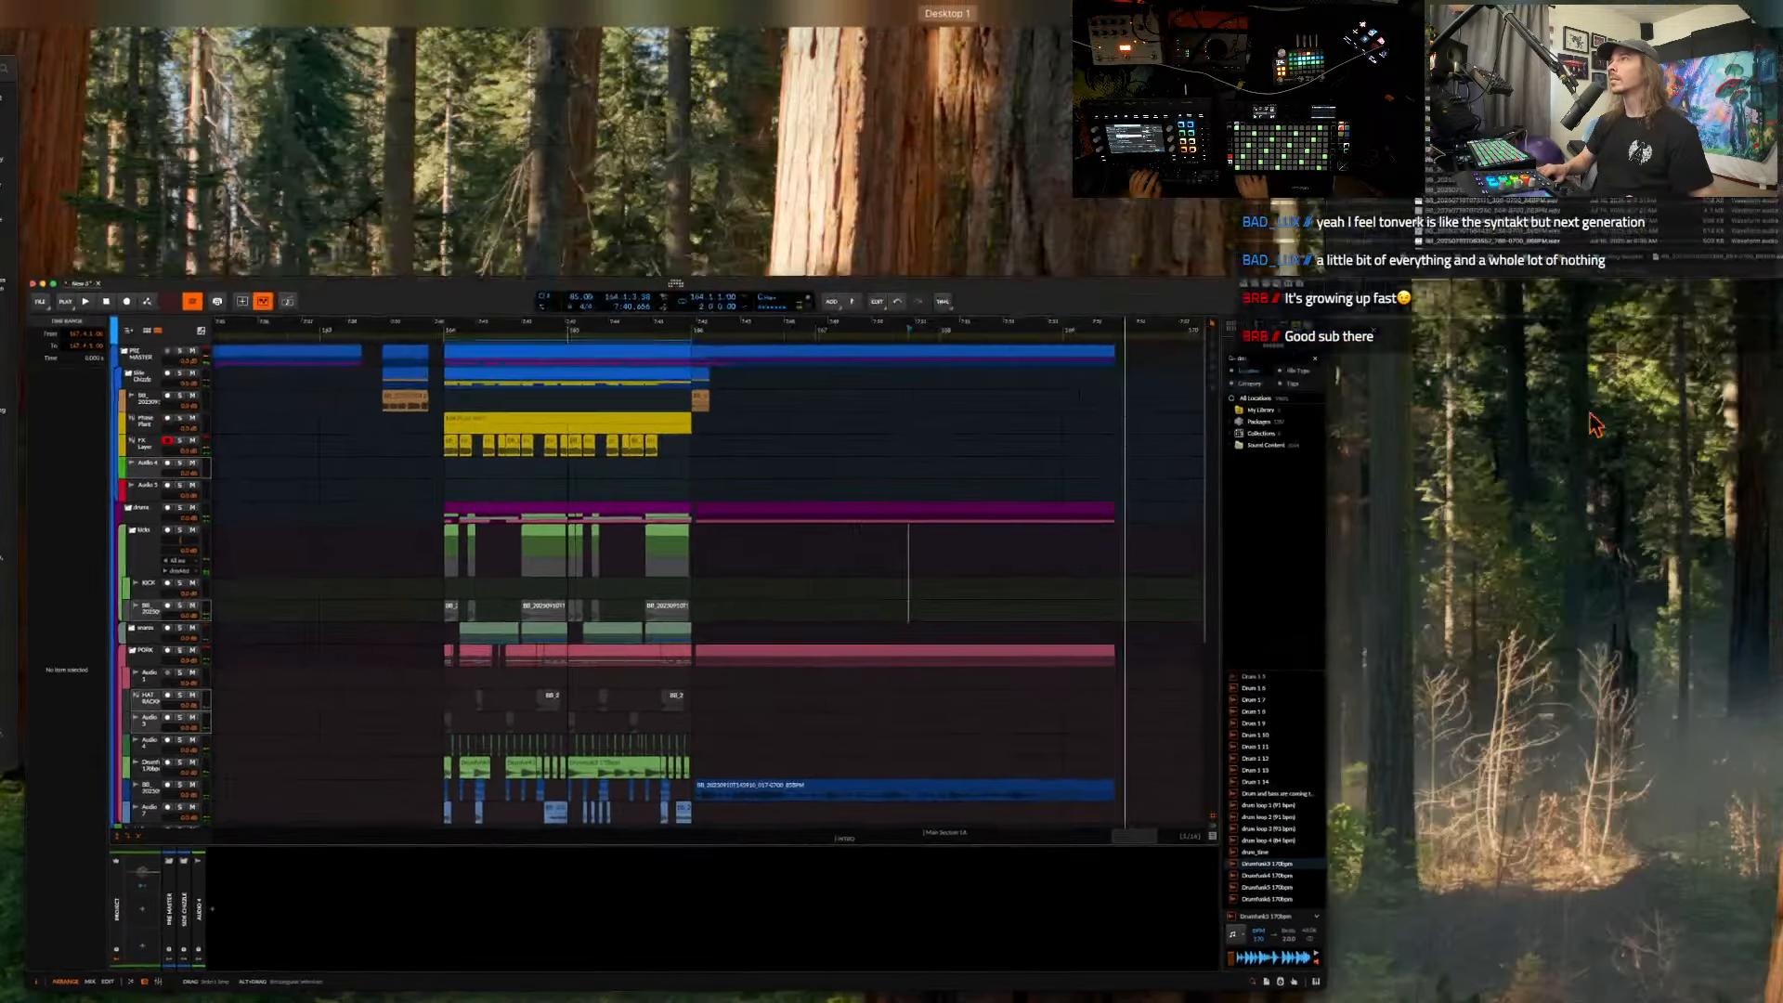
pyautogui.click(1545, 237)
pyautogui.click(1486, 420)
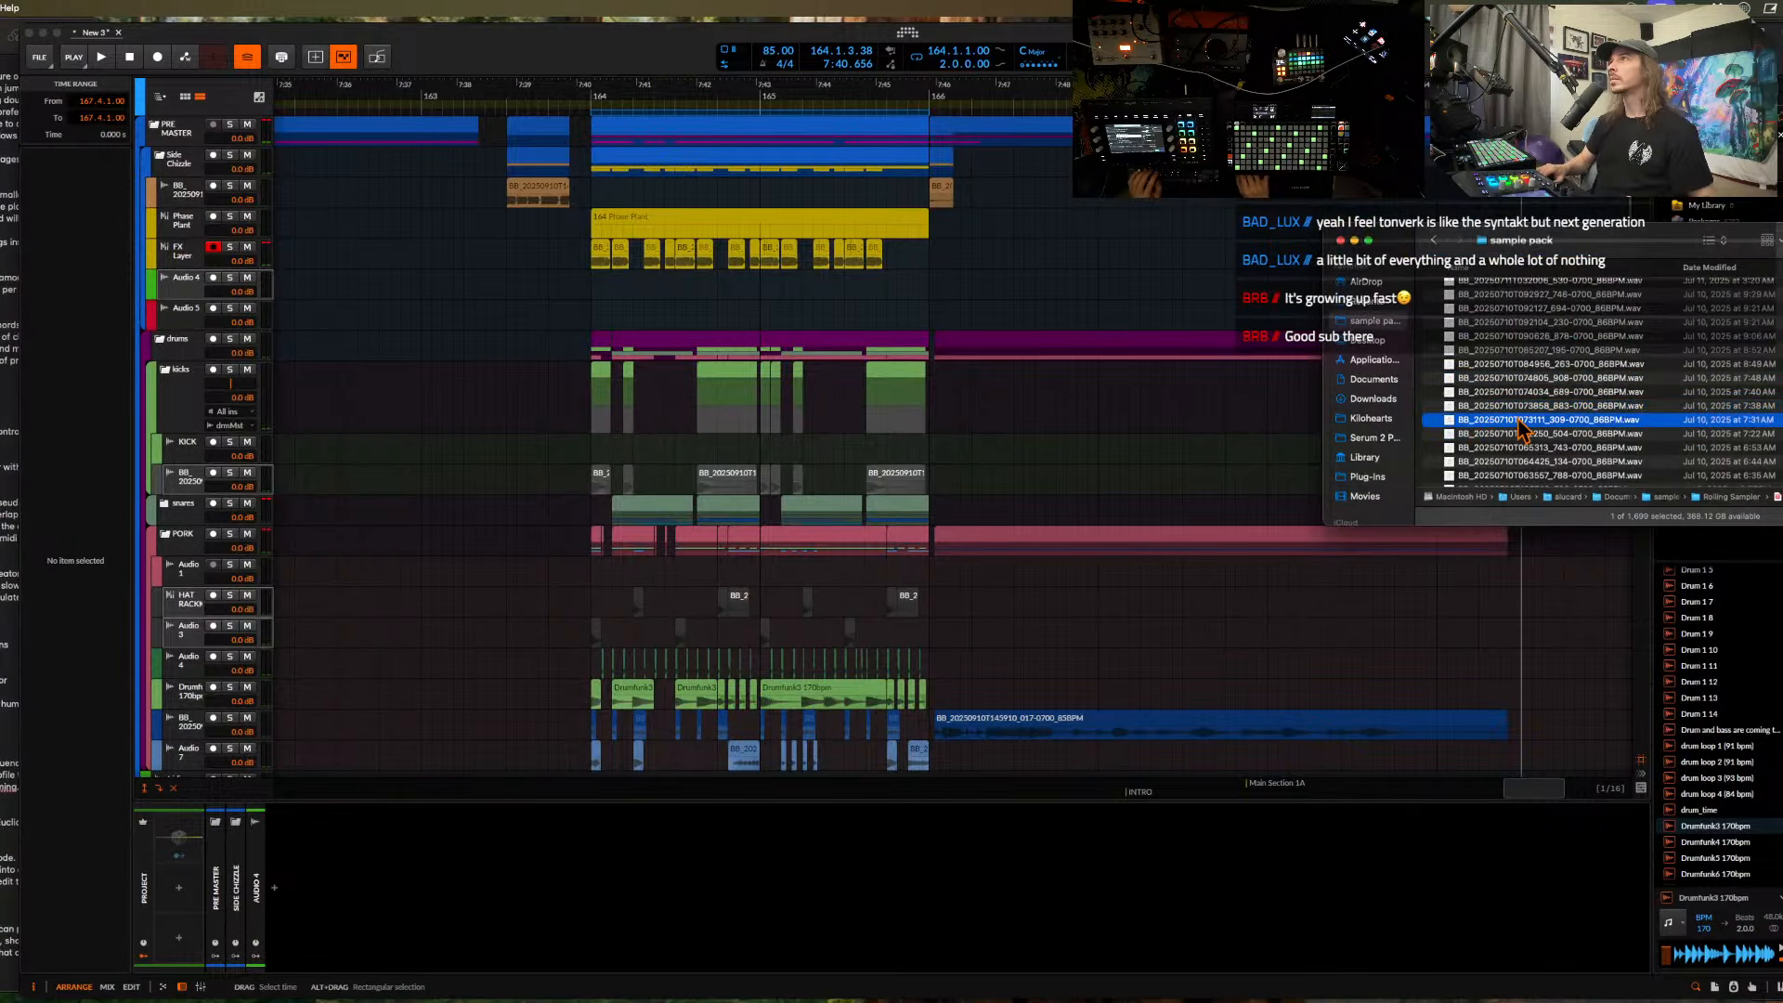
pyautogui.press('space')
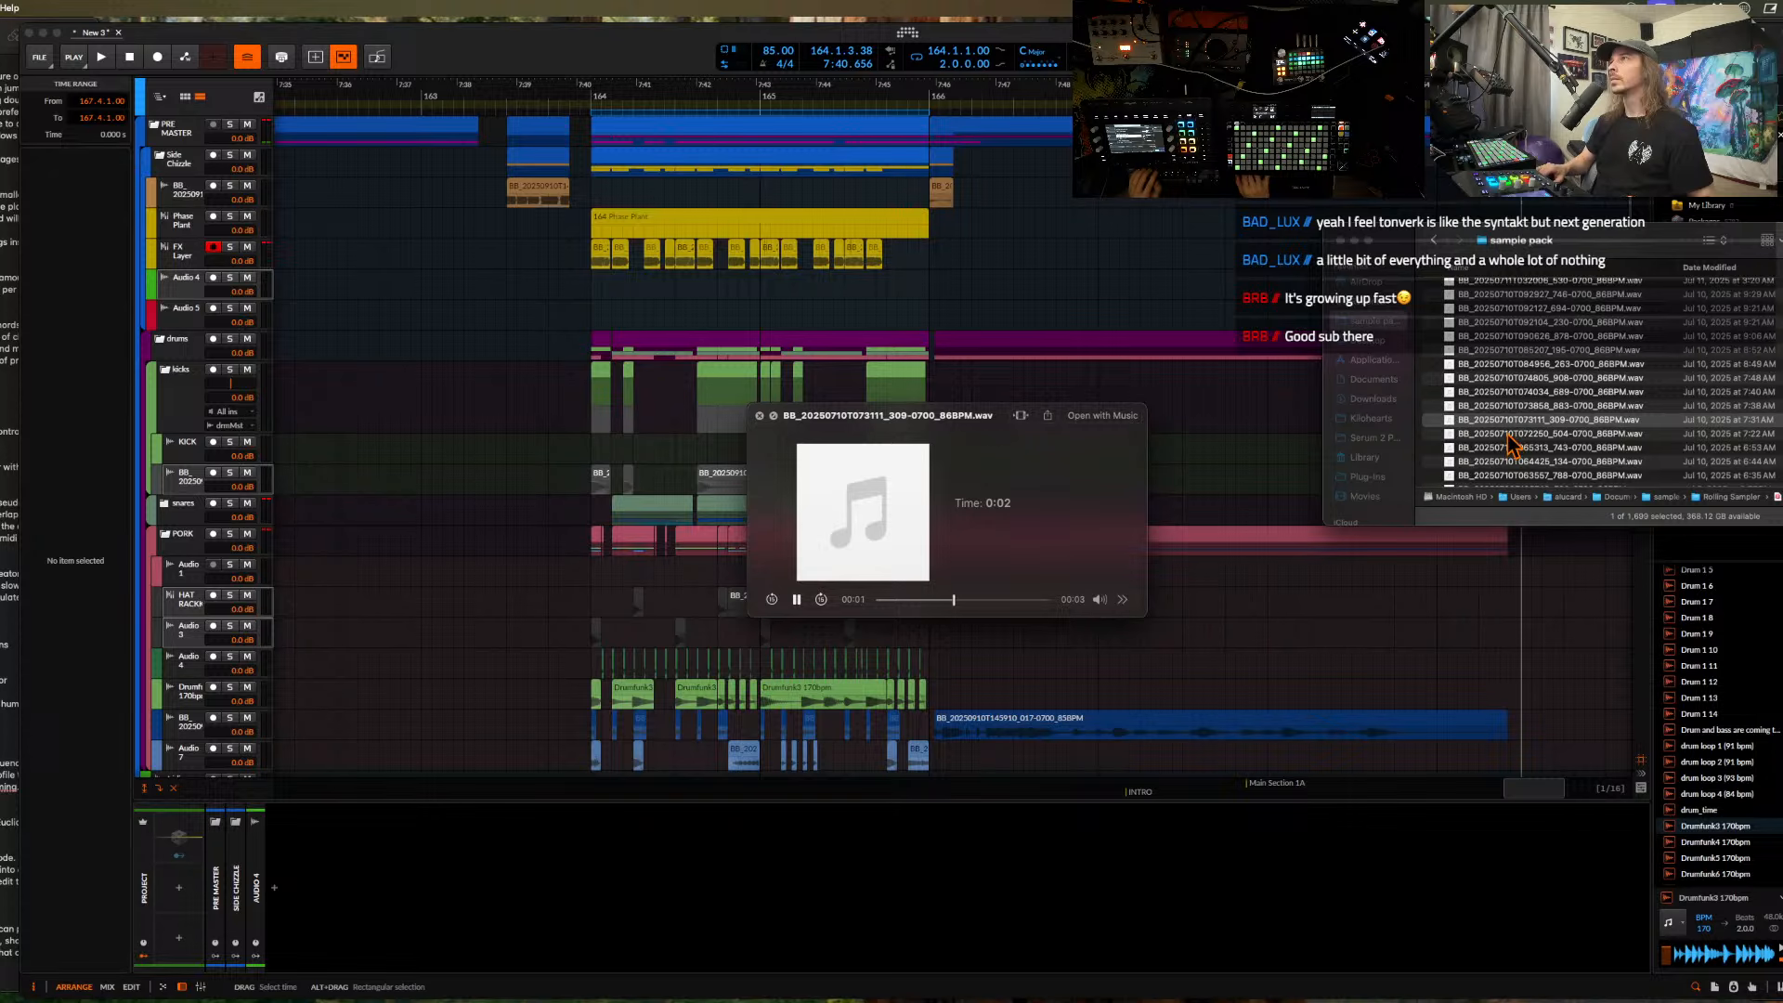
# - Place BB_20250710T073111_309-0700_86BPM.wav at 165.4.1.00 on the audio track below FX Layer
pyautogui.hscroll(-1, 1207, 269)
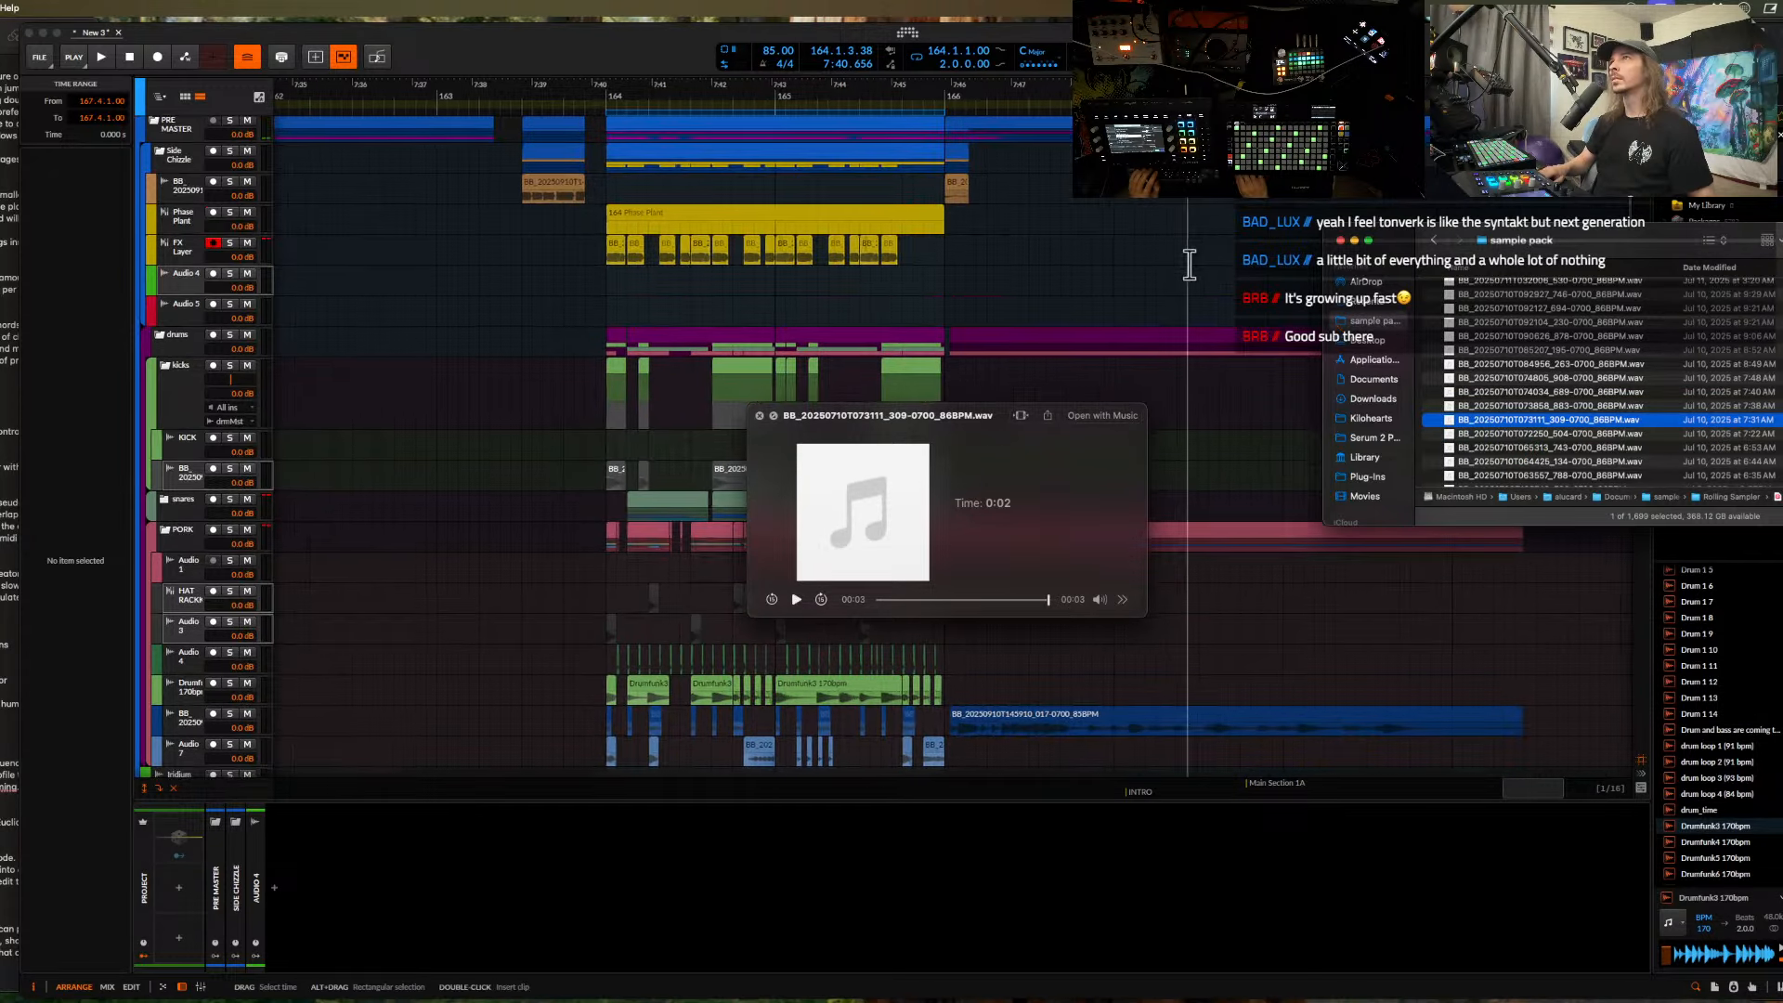
pyautogui.click(181, 273)
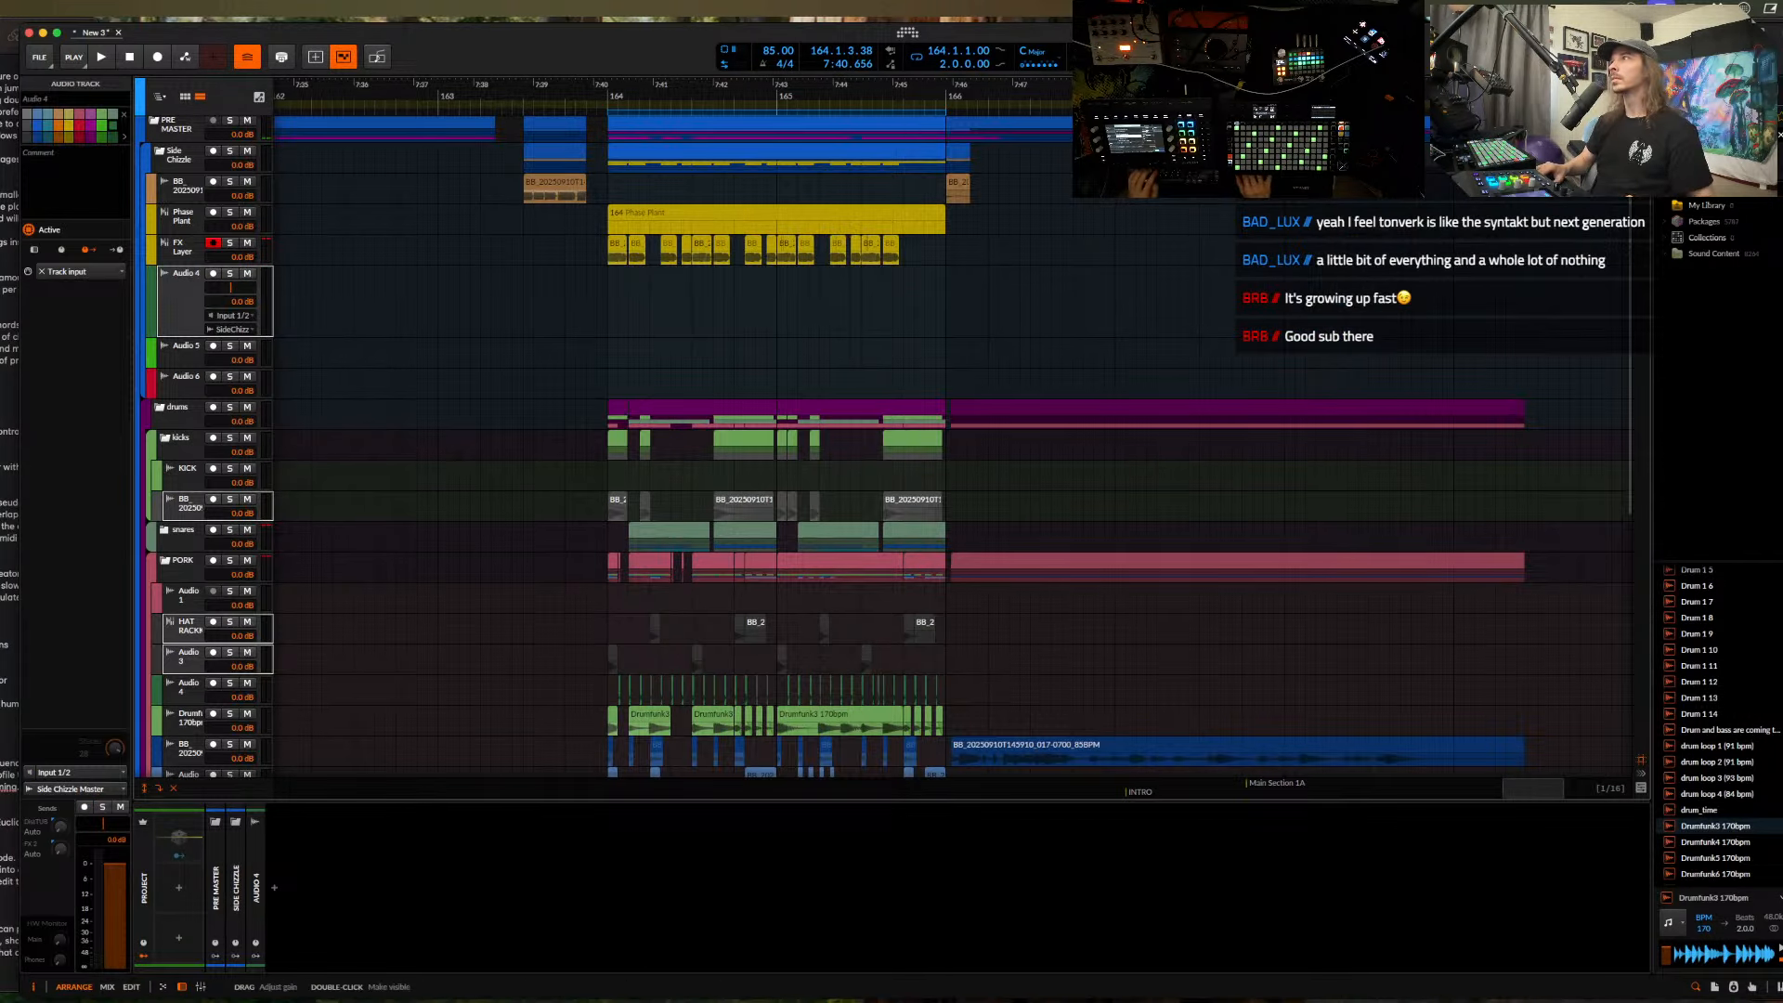
pyautogui.press('super+Tab')
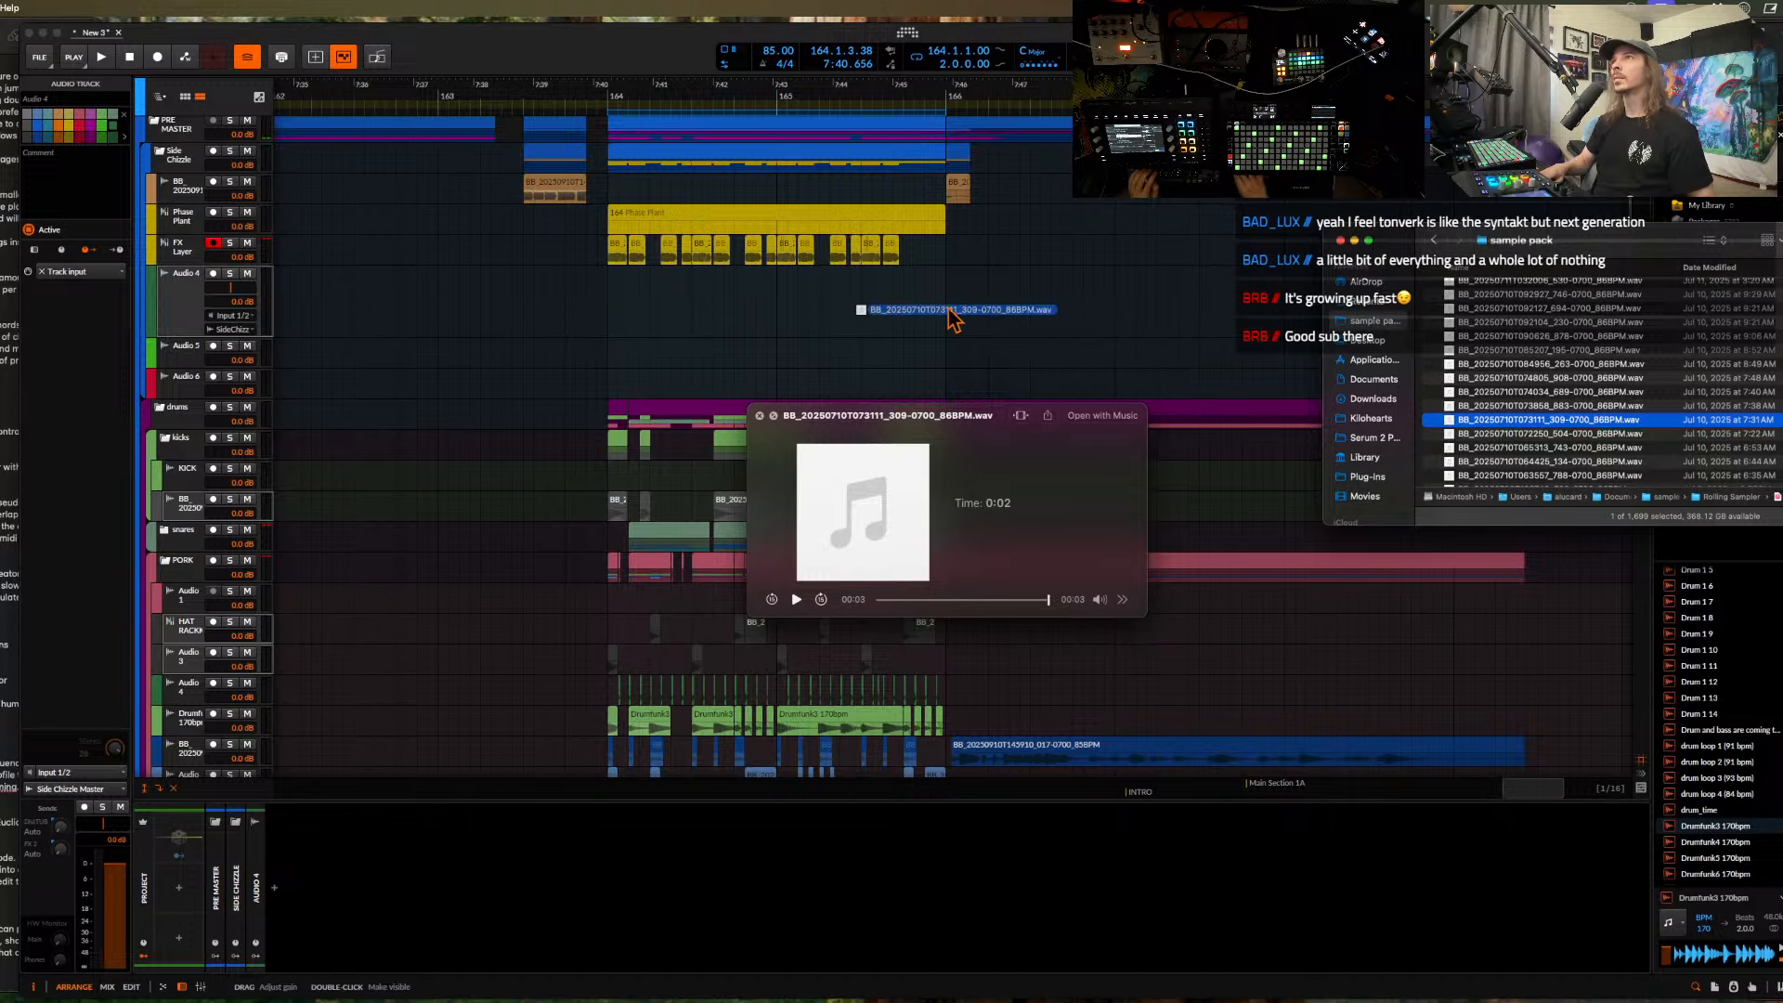
pyautogui.moveTo(910, 316); pyautogui.dragTo(911, 318)
pyautogui.scroll(4, 908, 318)
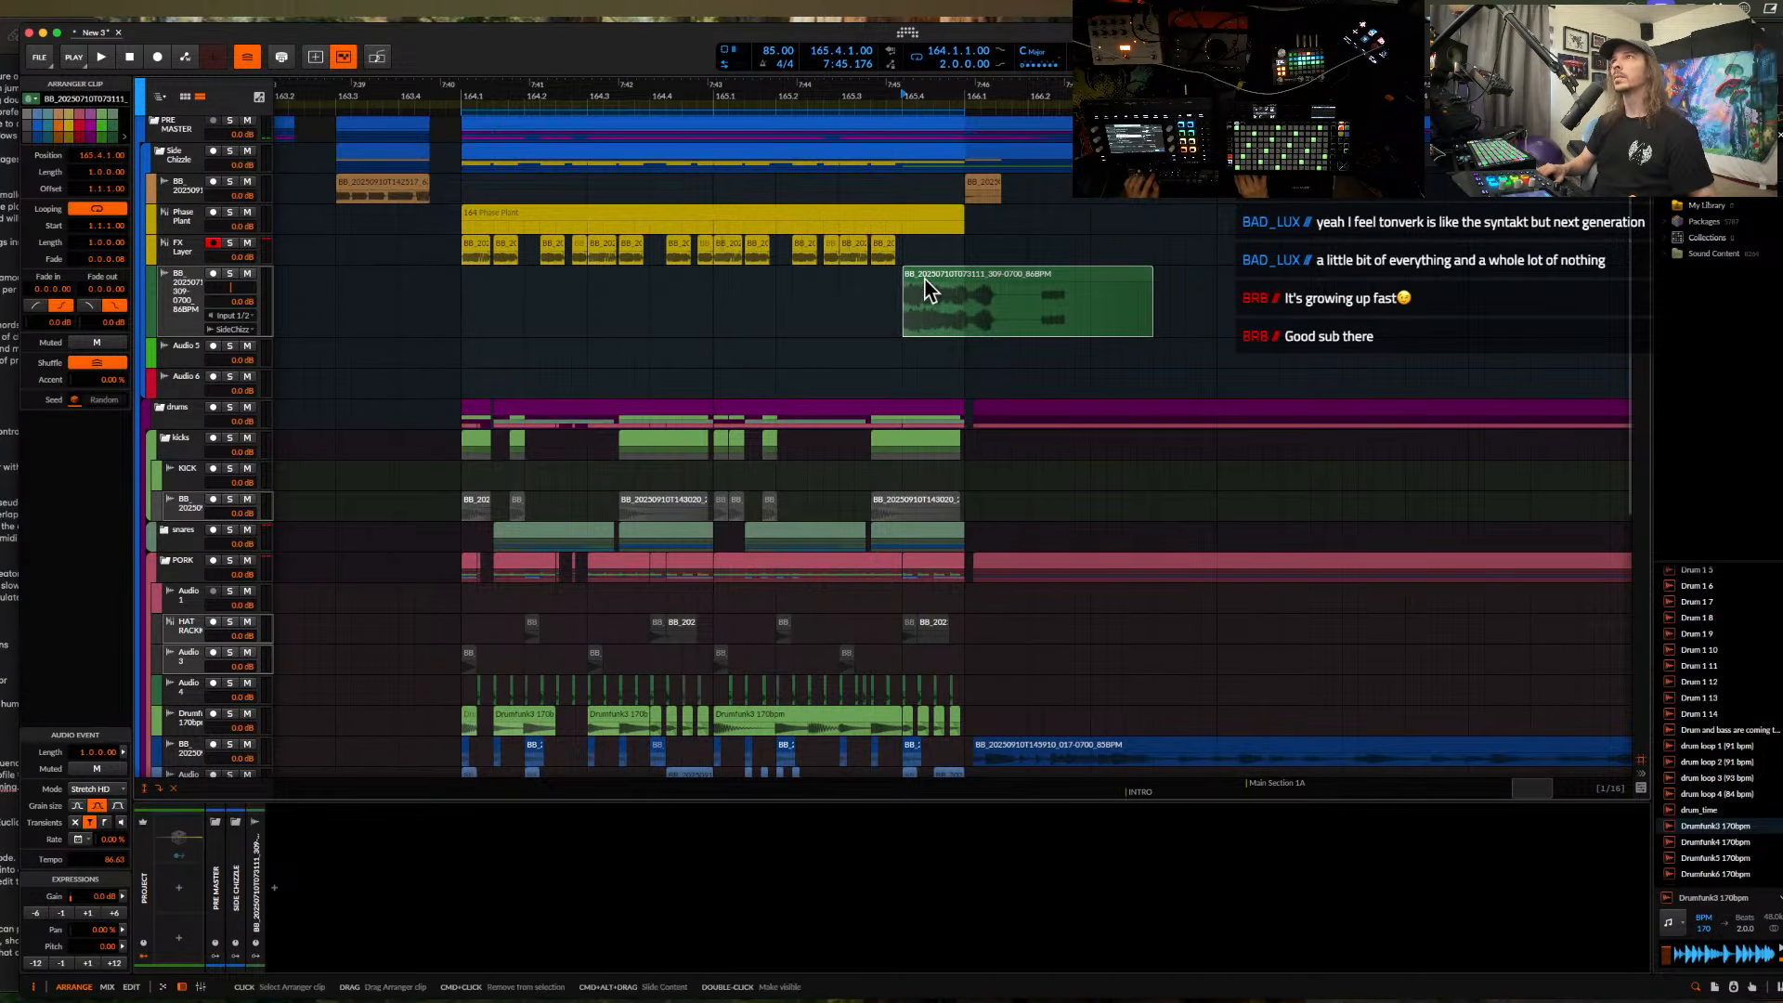
# - Delete the magenta slice that ends at bar 166, at the end of the two-bar loop
pyautogui.scroll(-10, 912, 321)
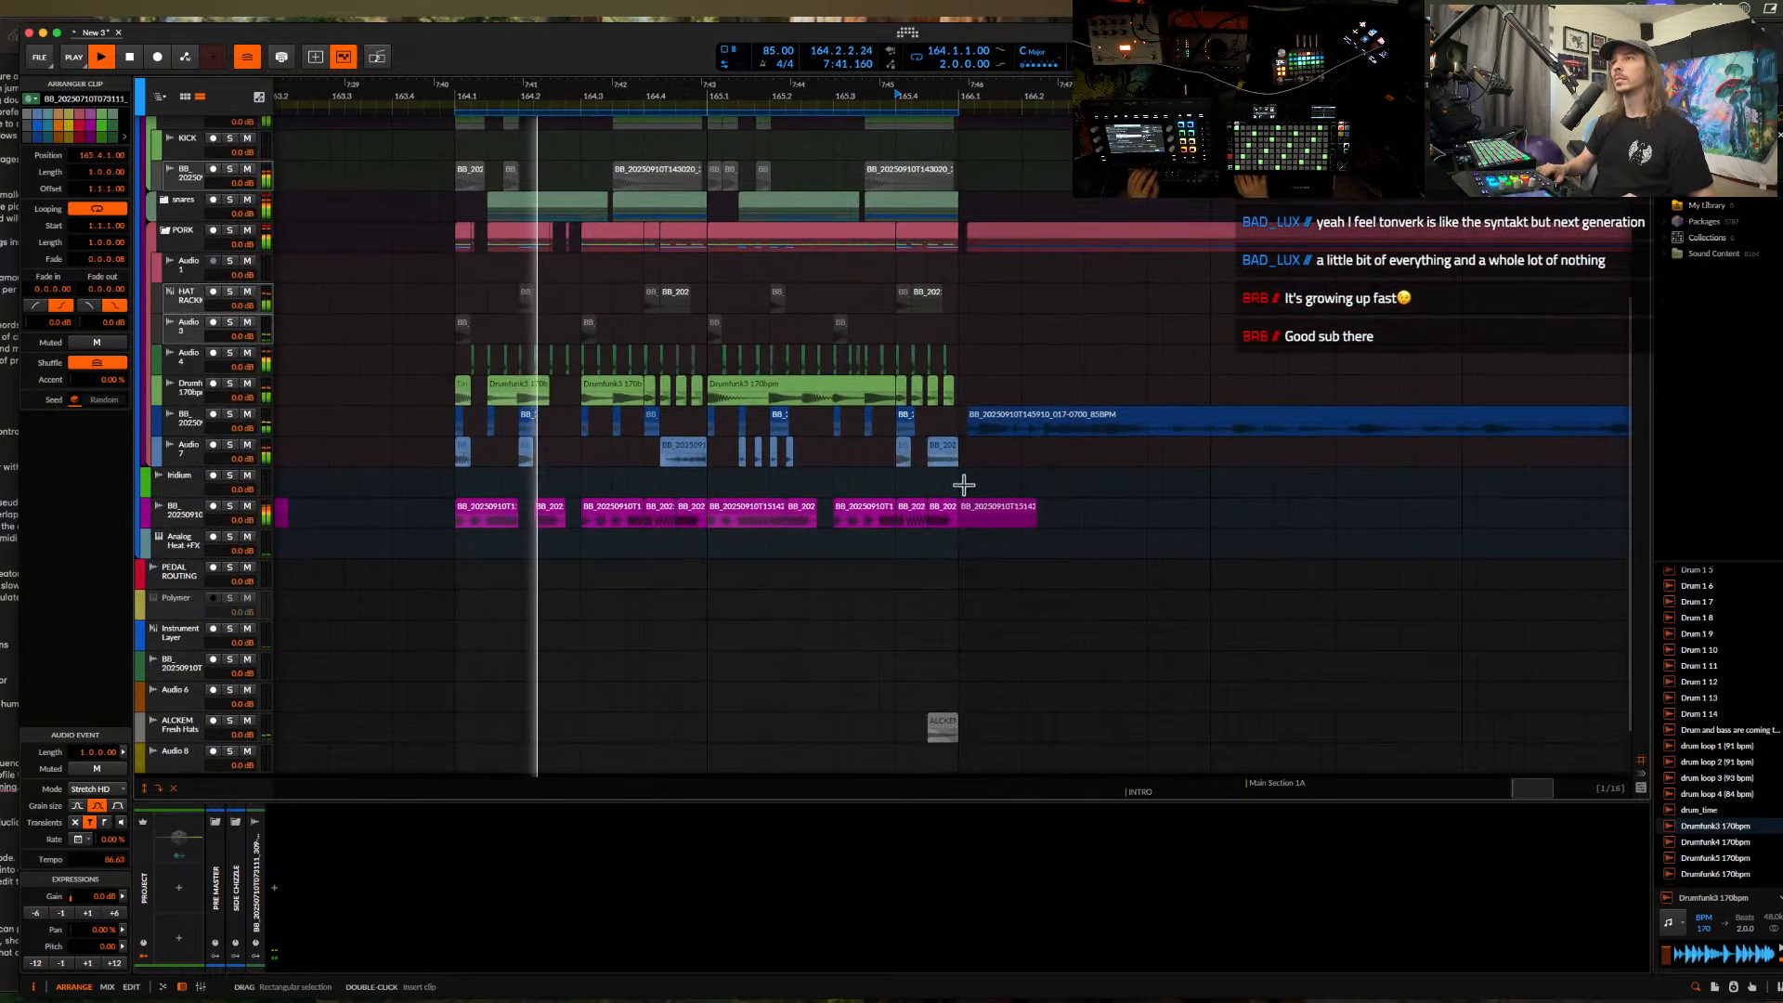
pyautogui.click(948, 516)
pyautogui.press('Delete')
pyautogui.scroll(-5, 1036, 454)
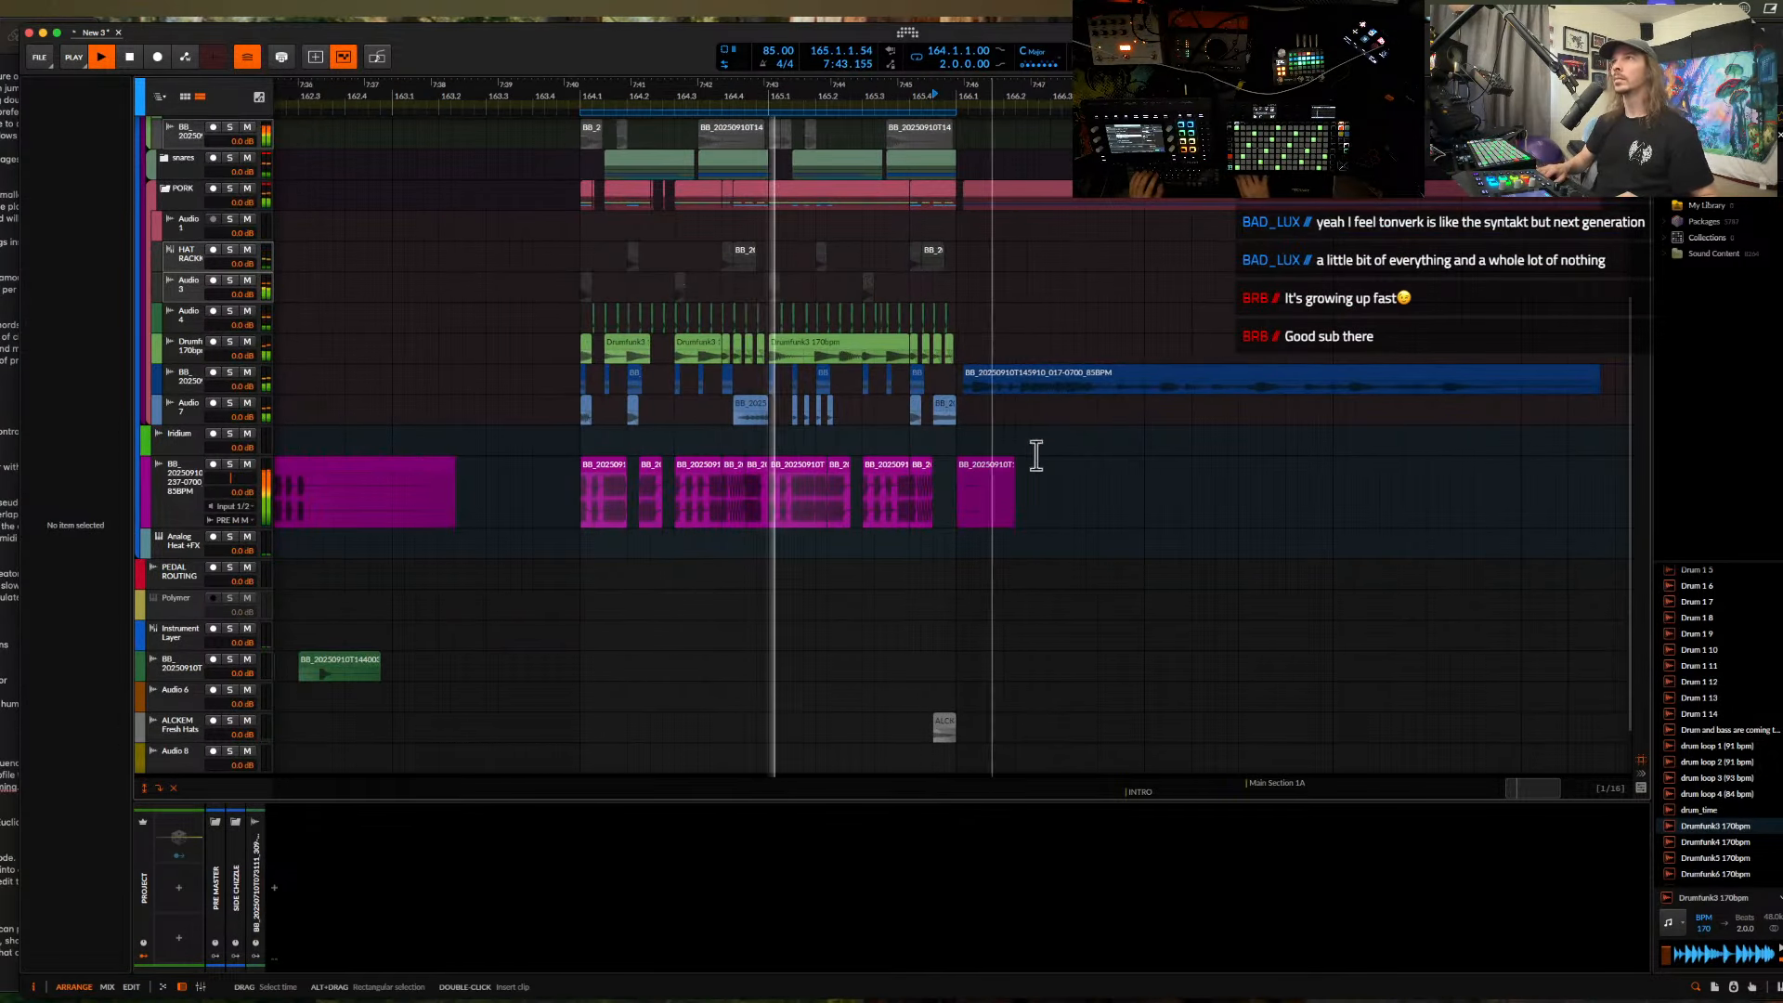
# - Move the blue BB_20250910T145910_017-0700_85BPM recording from after bar 166 back to bar 158
pyautogui.scroll(-2, 1050, 446)
pyautogui.moveTo(1107, 373); pyautogui.dragTo(701, 399)
pyautogui.scroll(5, 753, 353)
pyautogui.scroll(2, 896, 273)
pyautogui.scroll(3, 899, 272)
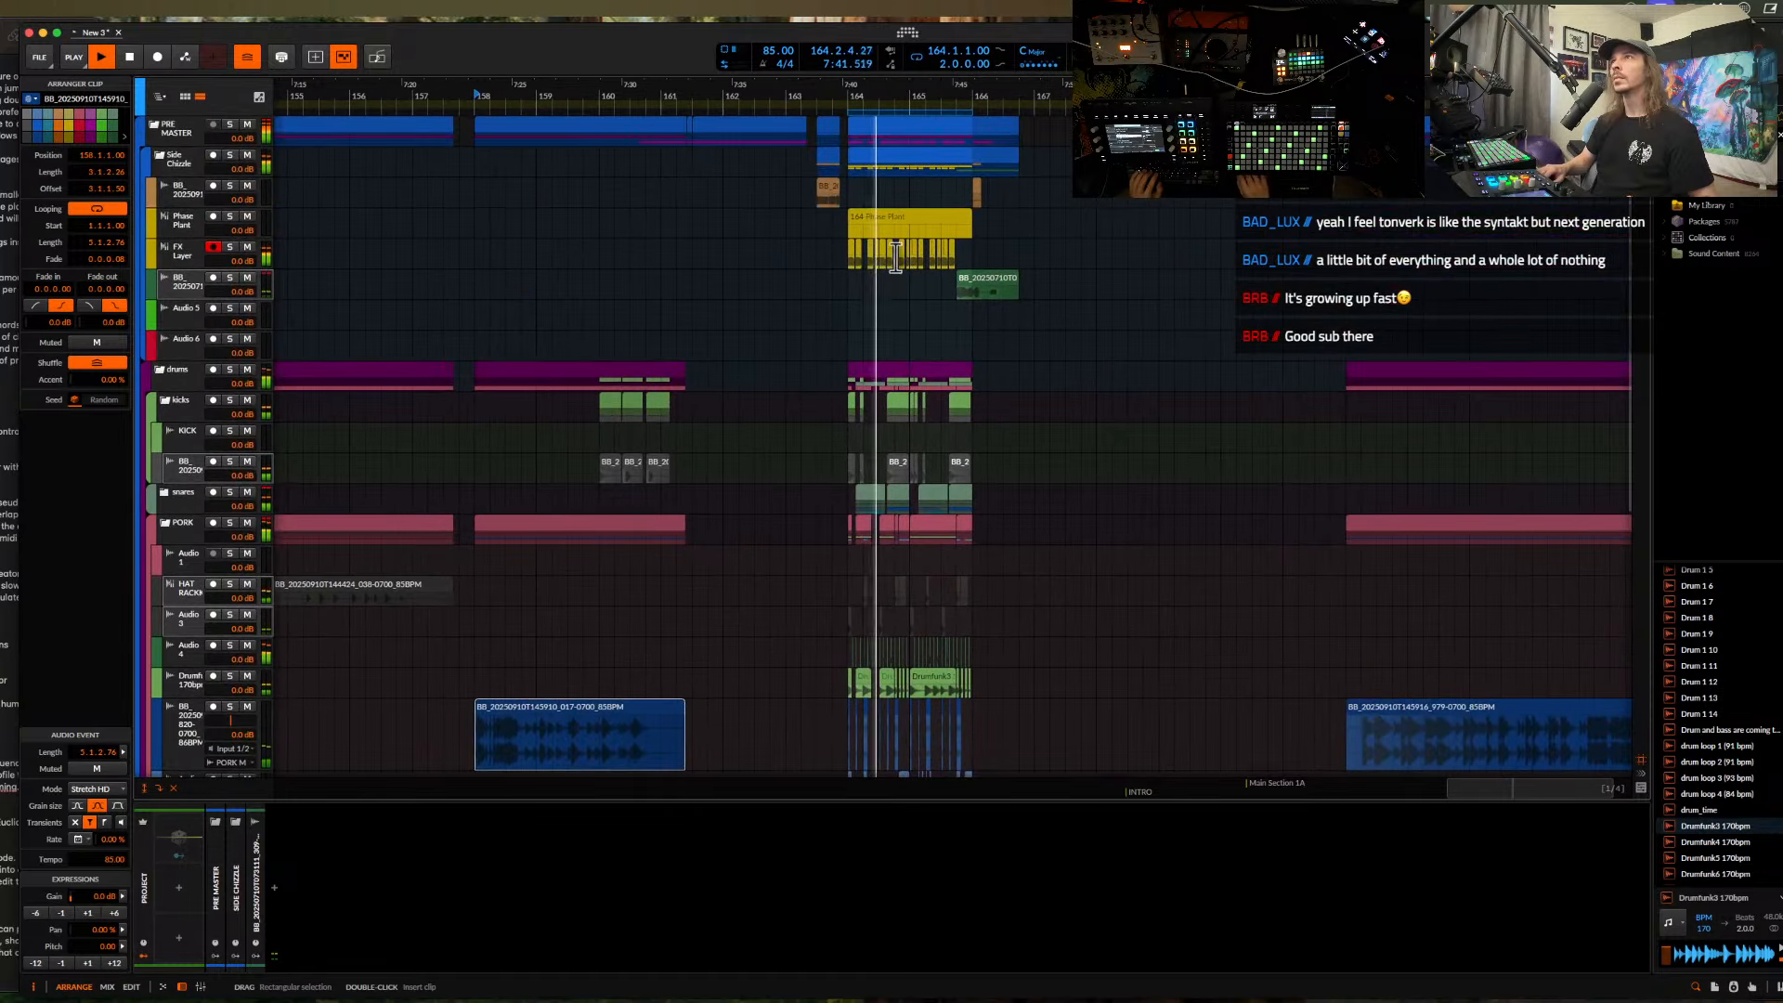
# - Duplicate bars 164 to 166 across all tracks so the copy follows directly after the original
pyautogui.moveTo(848, 139); pyautogui.dragTo(969, 970)
pyautogui.press('super+d')
pyautogui.scroll(9, 958, 709)
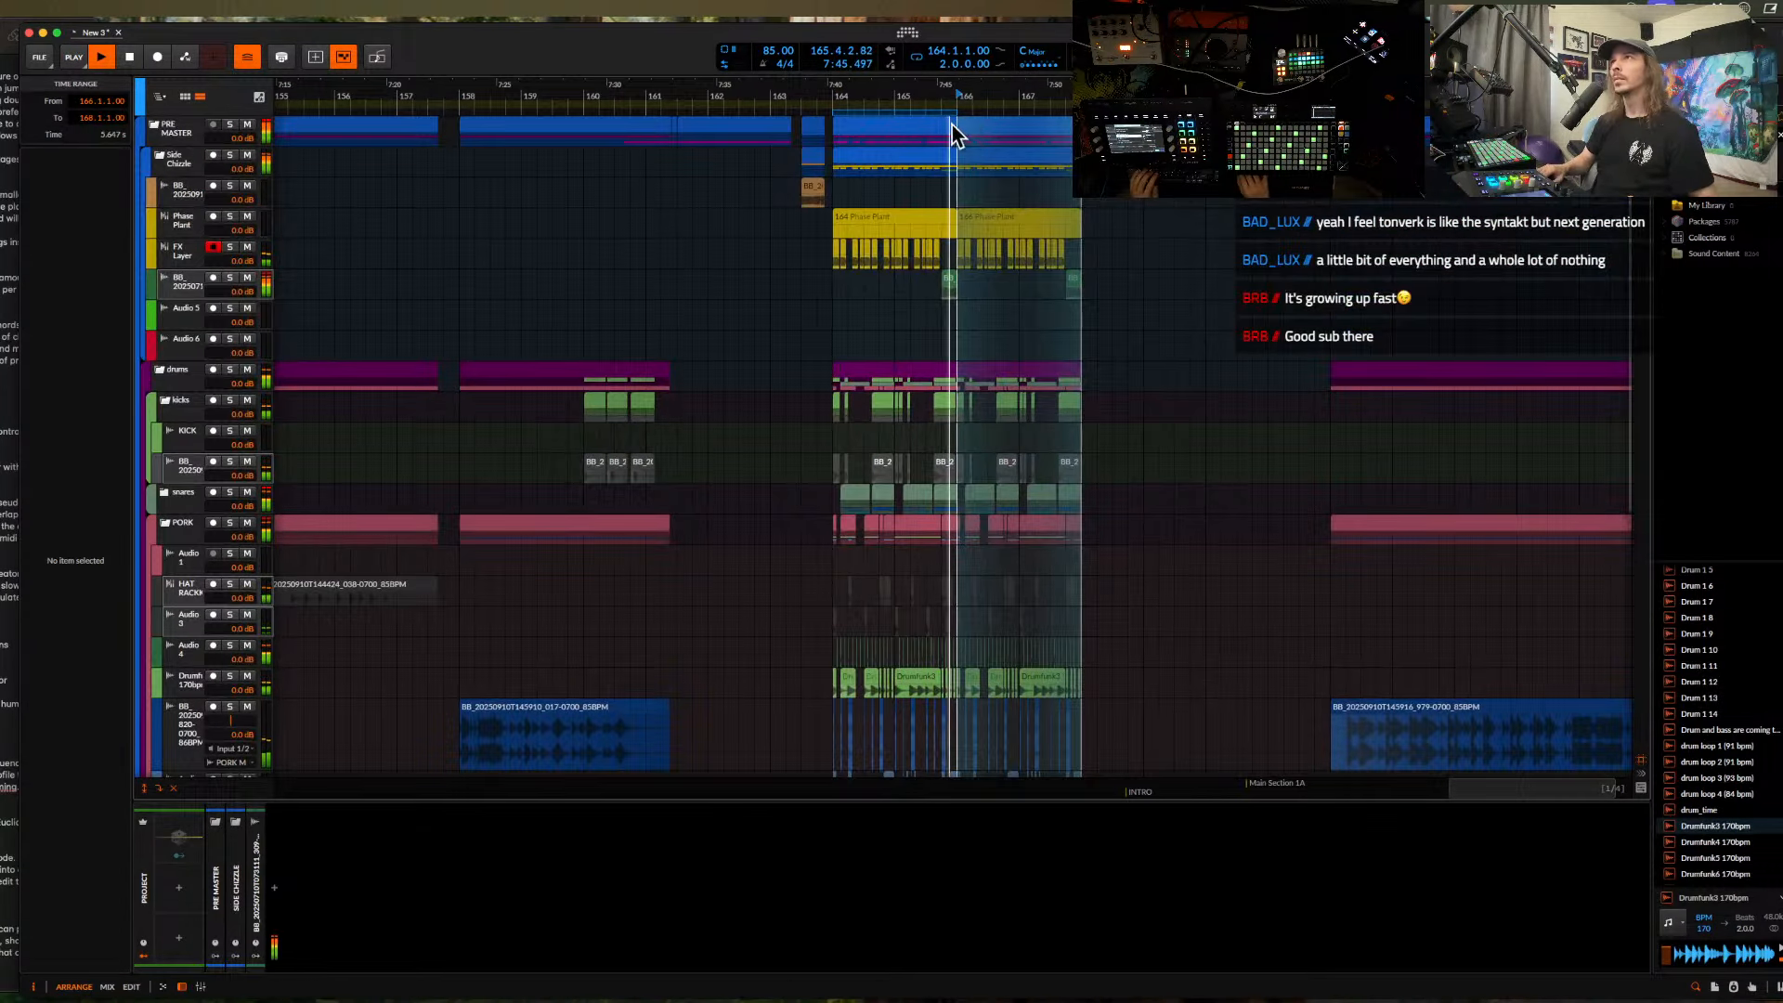
# - Extend the loop region starting at bar 164 to four bars
pyautogui.click(940, 114)
pyautogui.moveTo(955, 116); pyautogui.dragTo(1088, 117)
pyautogui.scroll(5, 947, 187)
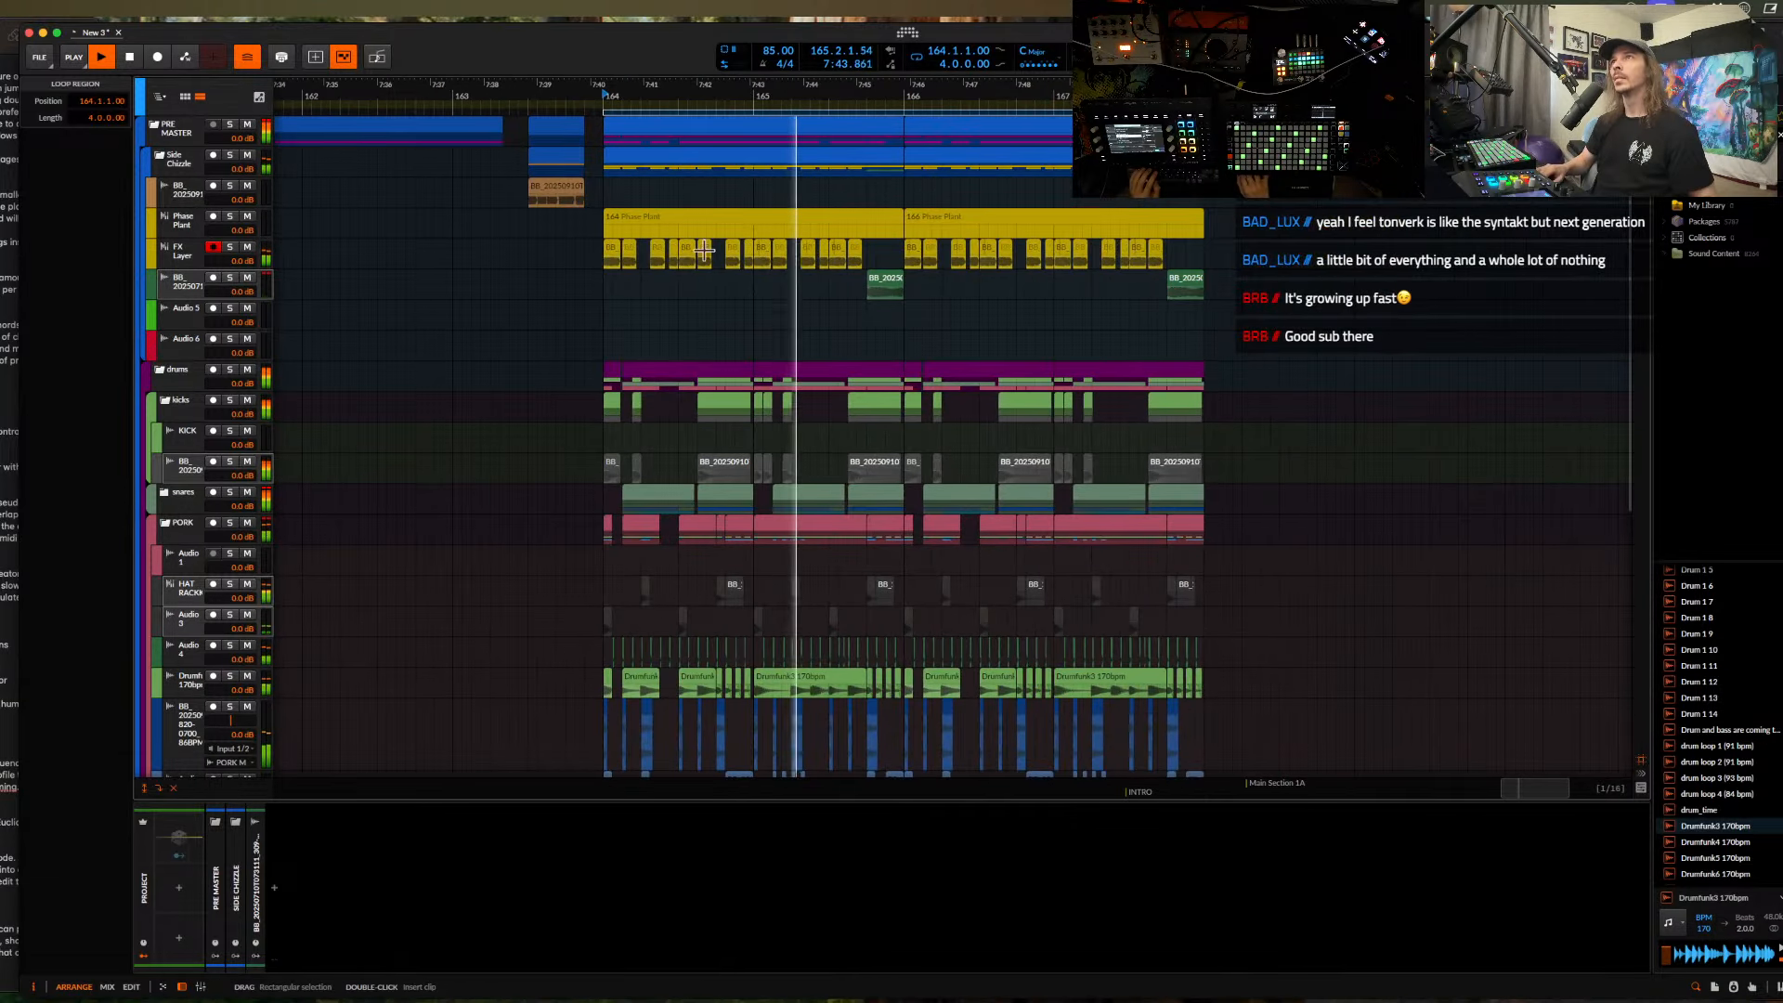
# - Delete the green sample clip at the end of the duplicated section
pyautogui.click(615, 246)
pyautogui.hscroll(3, 1035, 180)
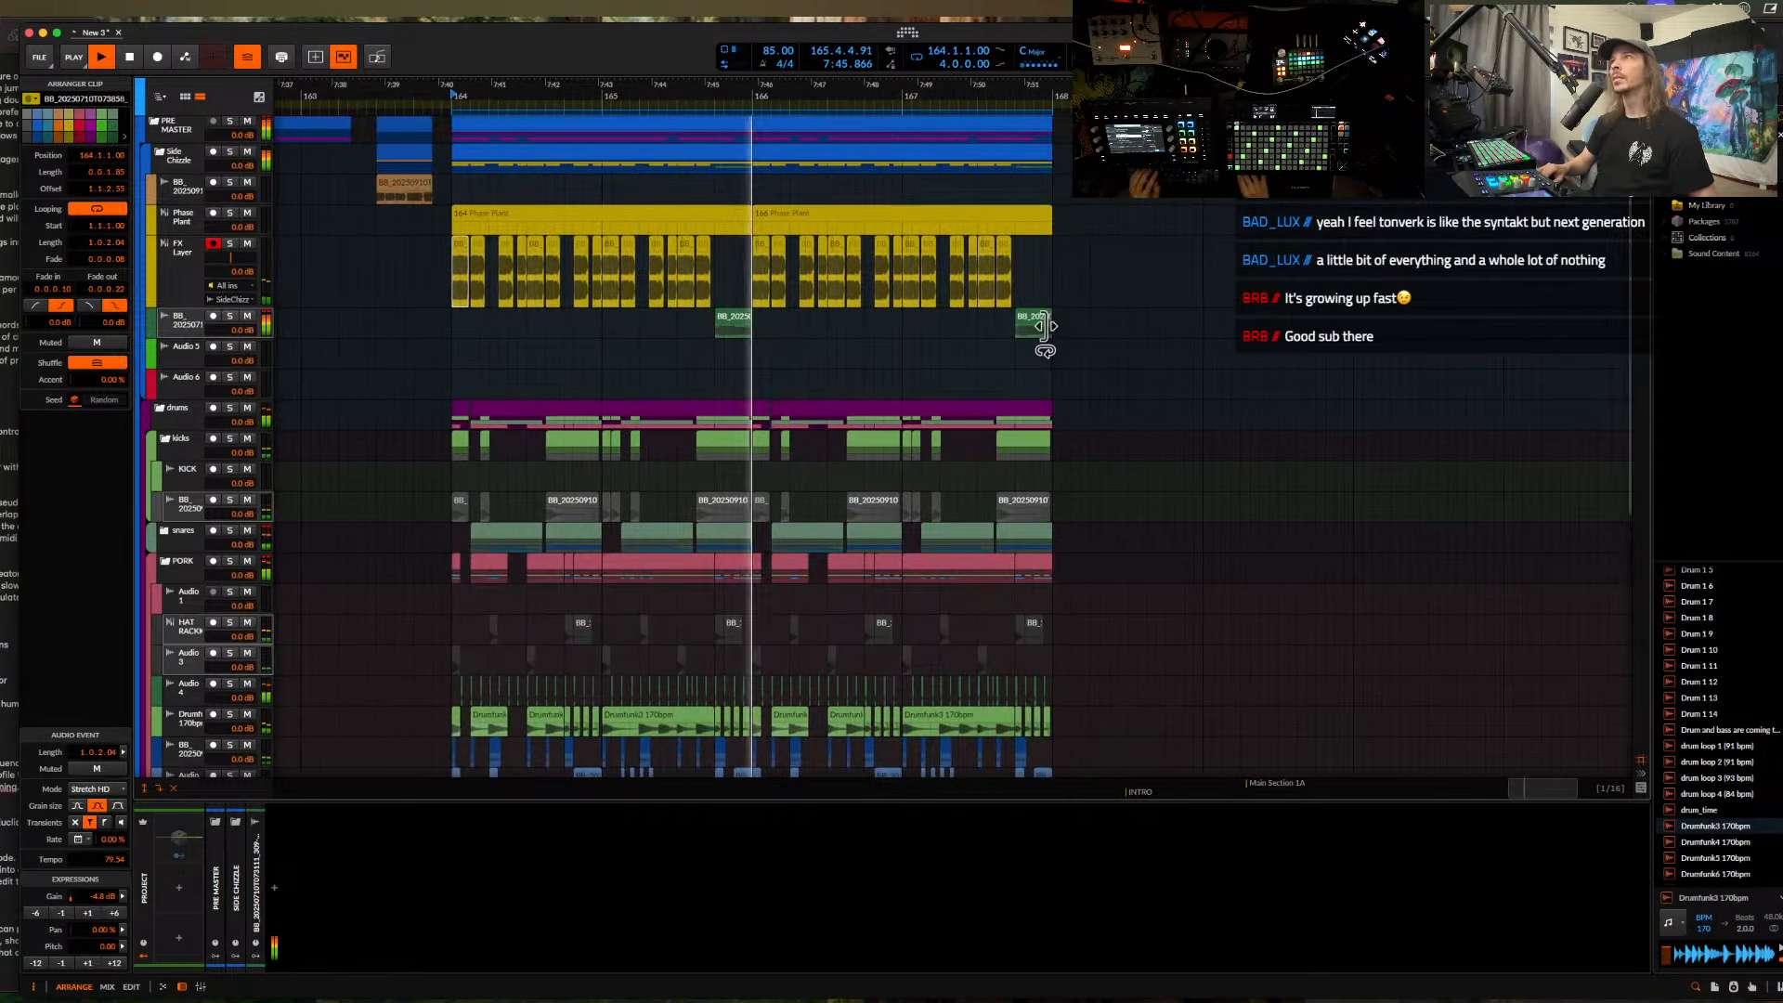
pyautogui.click(1038, 317)
pyautogui.press('Delete')
pyautogui.scroll(4, 1039, 318)
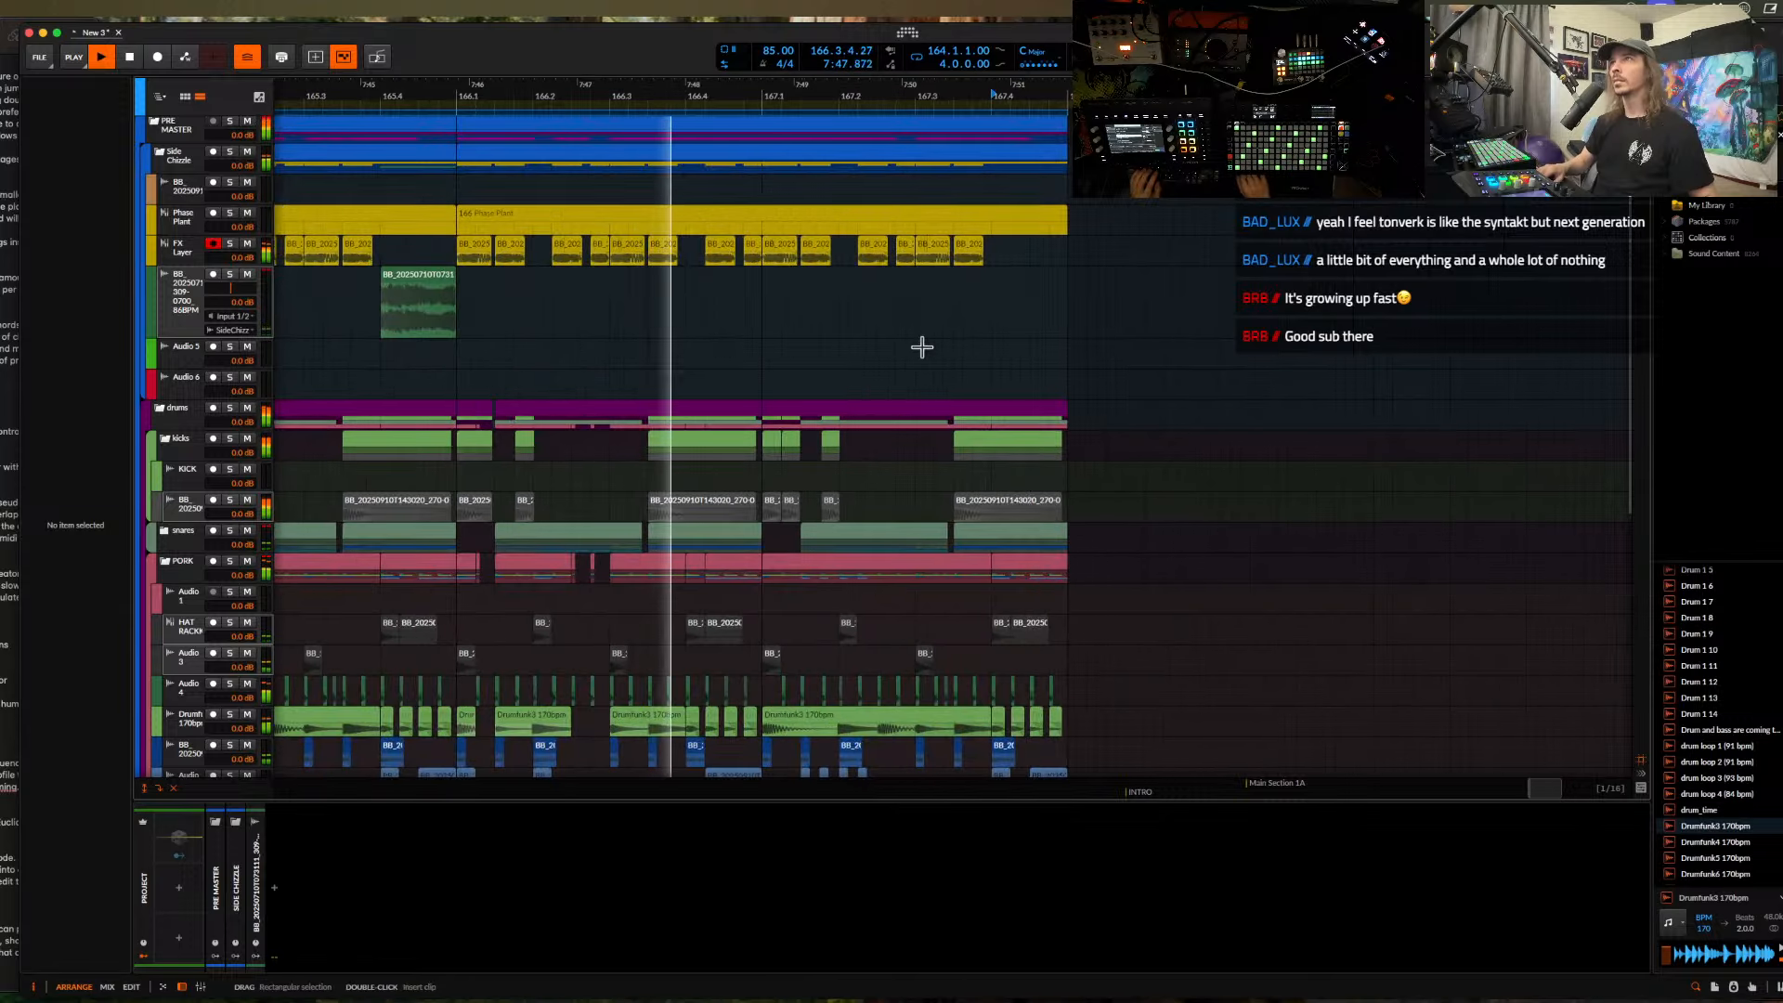
# - Repeat the first sixteenth of bar 167 twice as a stutter, from the FX Layer track down through the drum tracks
pyautogui.scroll(5, 740, 254)
pyautogui.click(648, 247)
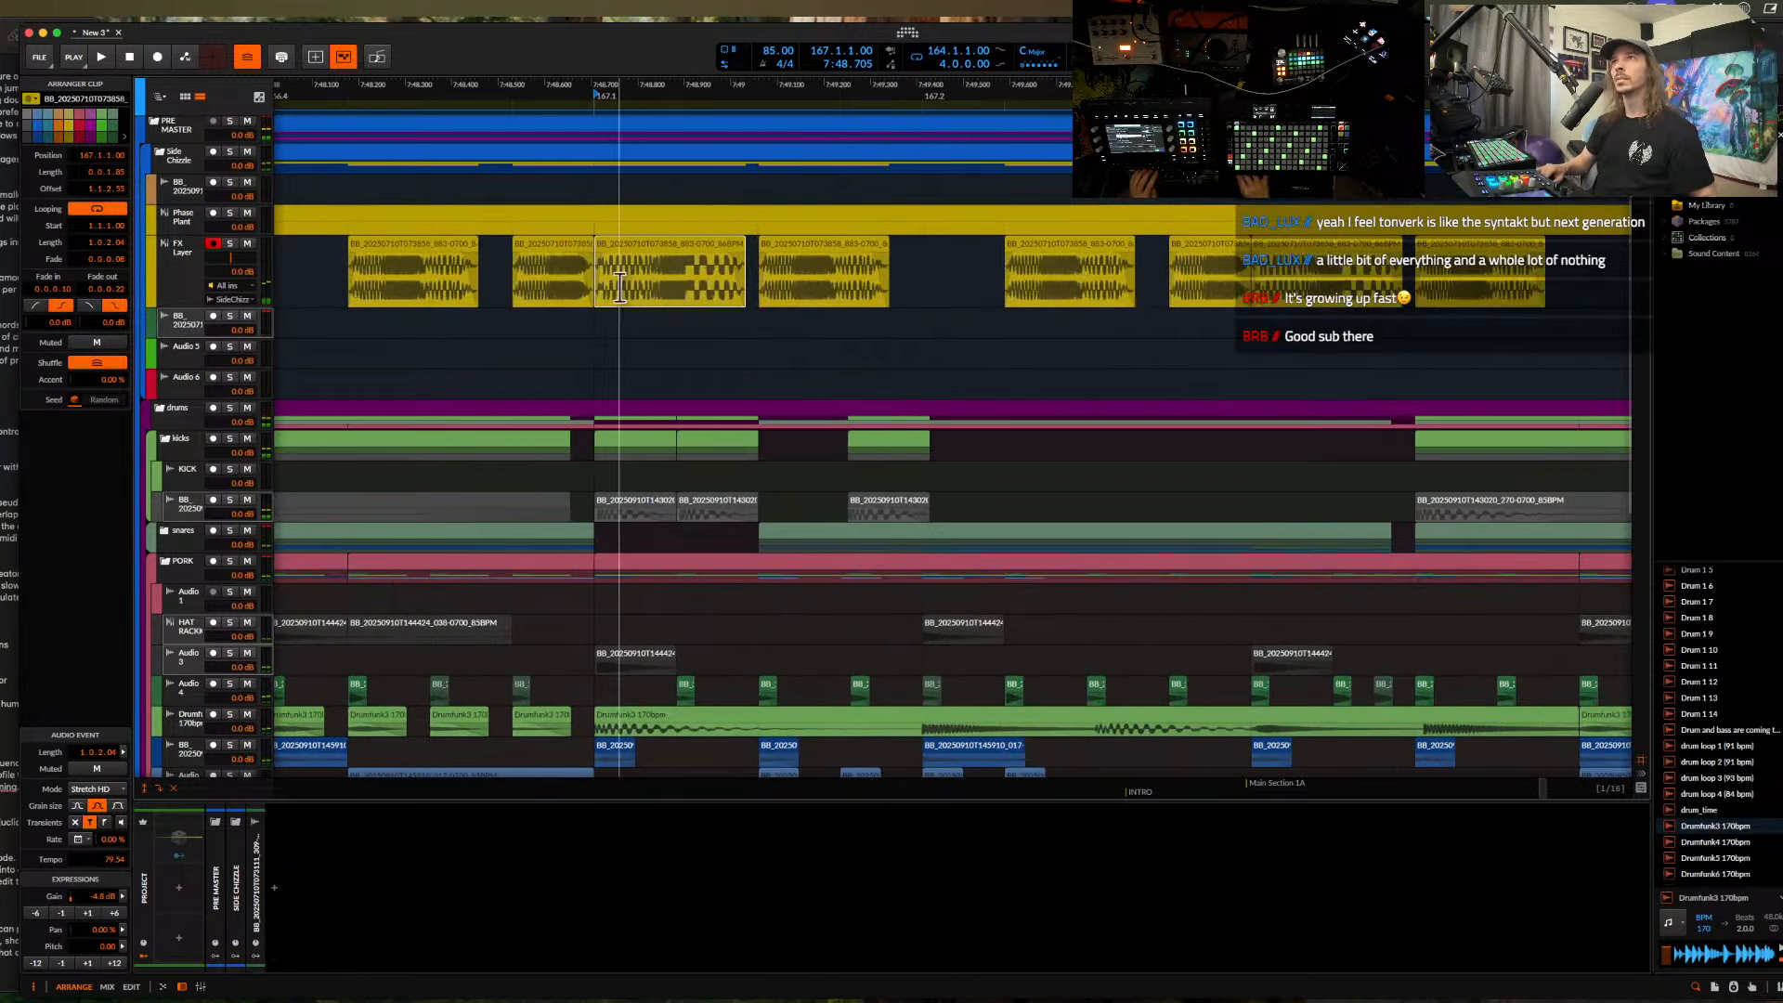
pyautogui.moveTo(619, 285); pyautogui.dragTo(678, 557)
pyautogui.hotkey('ctrl', 'd')
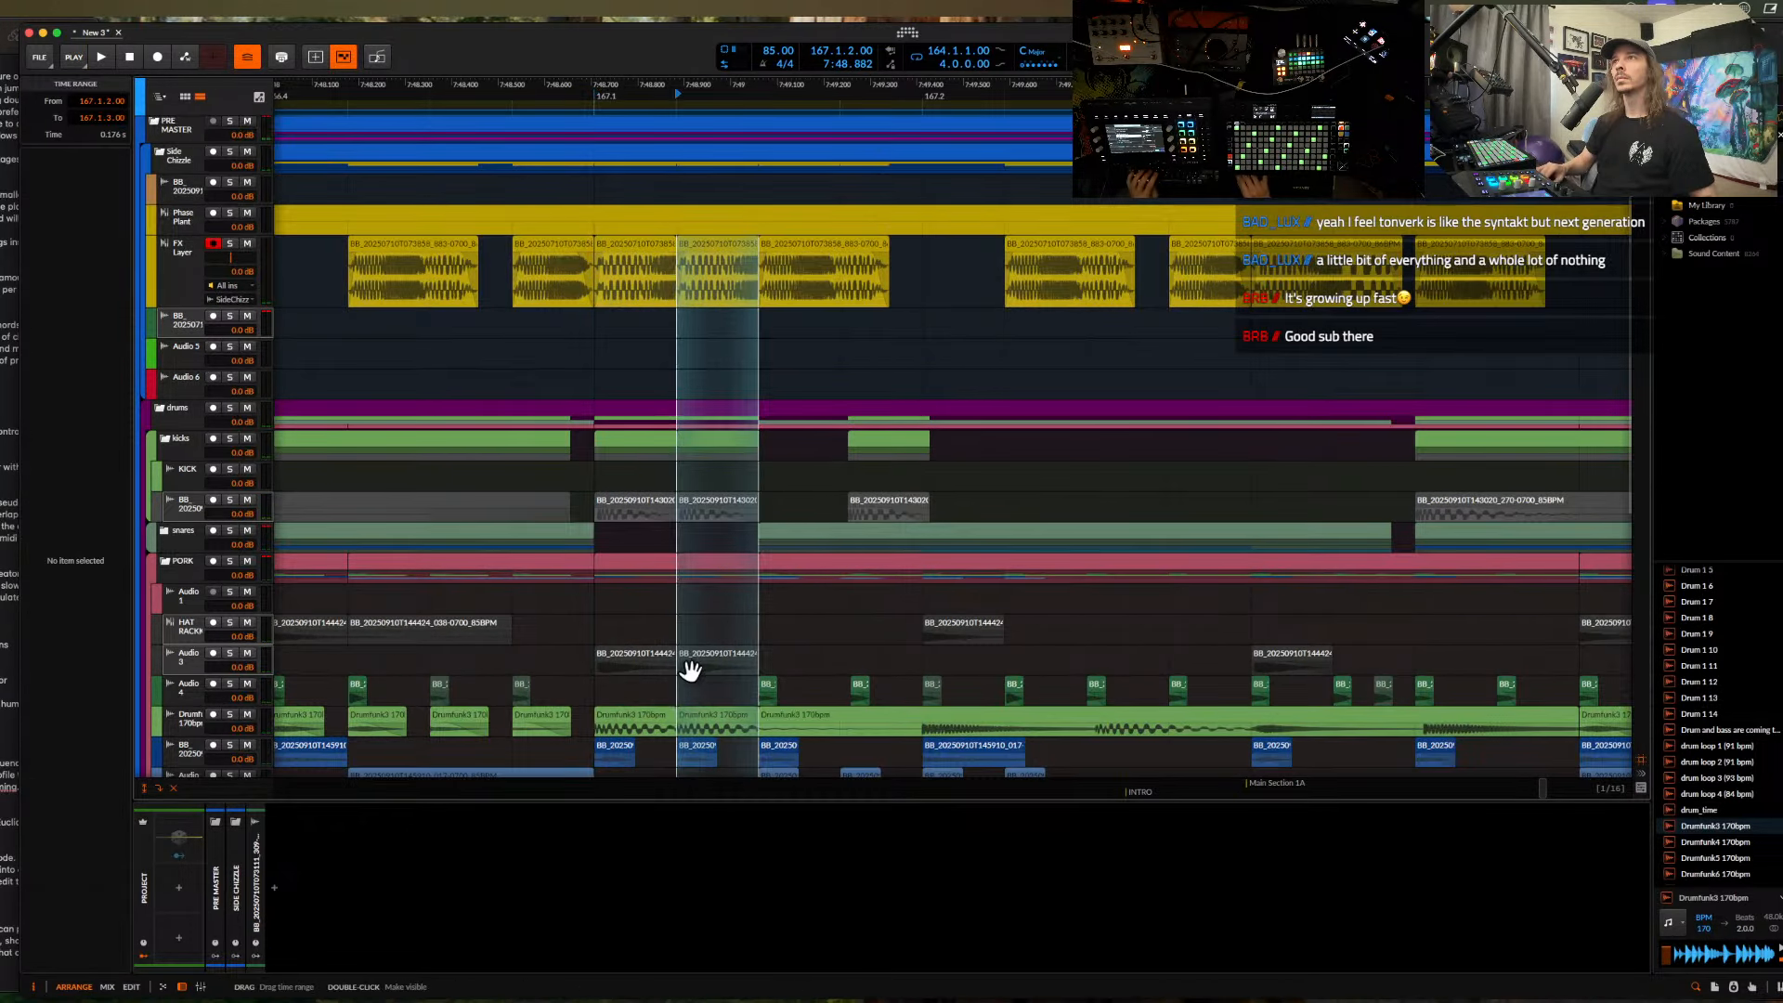
pyautogui.hotkey('ctrl', 'd')
pyautogui.click(637, 253)
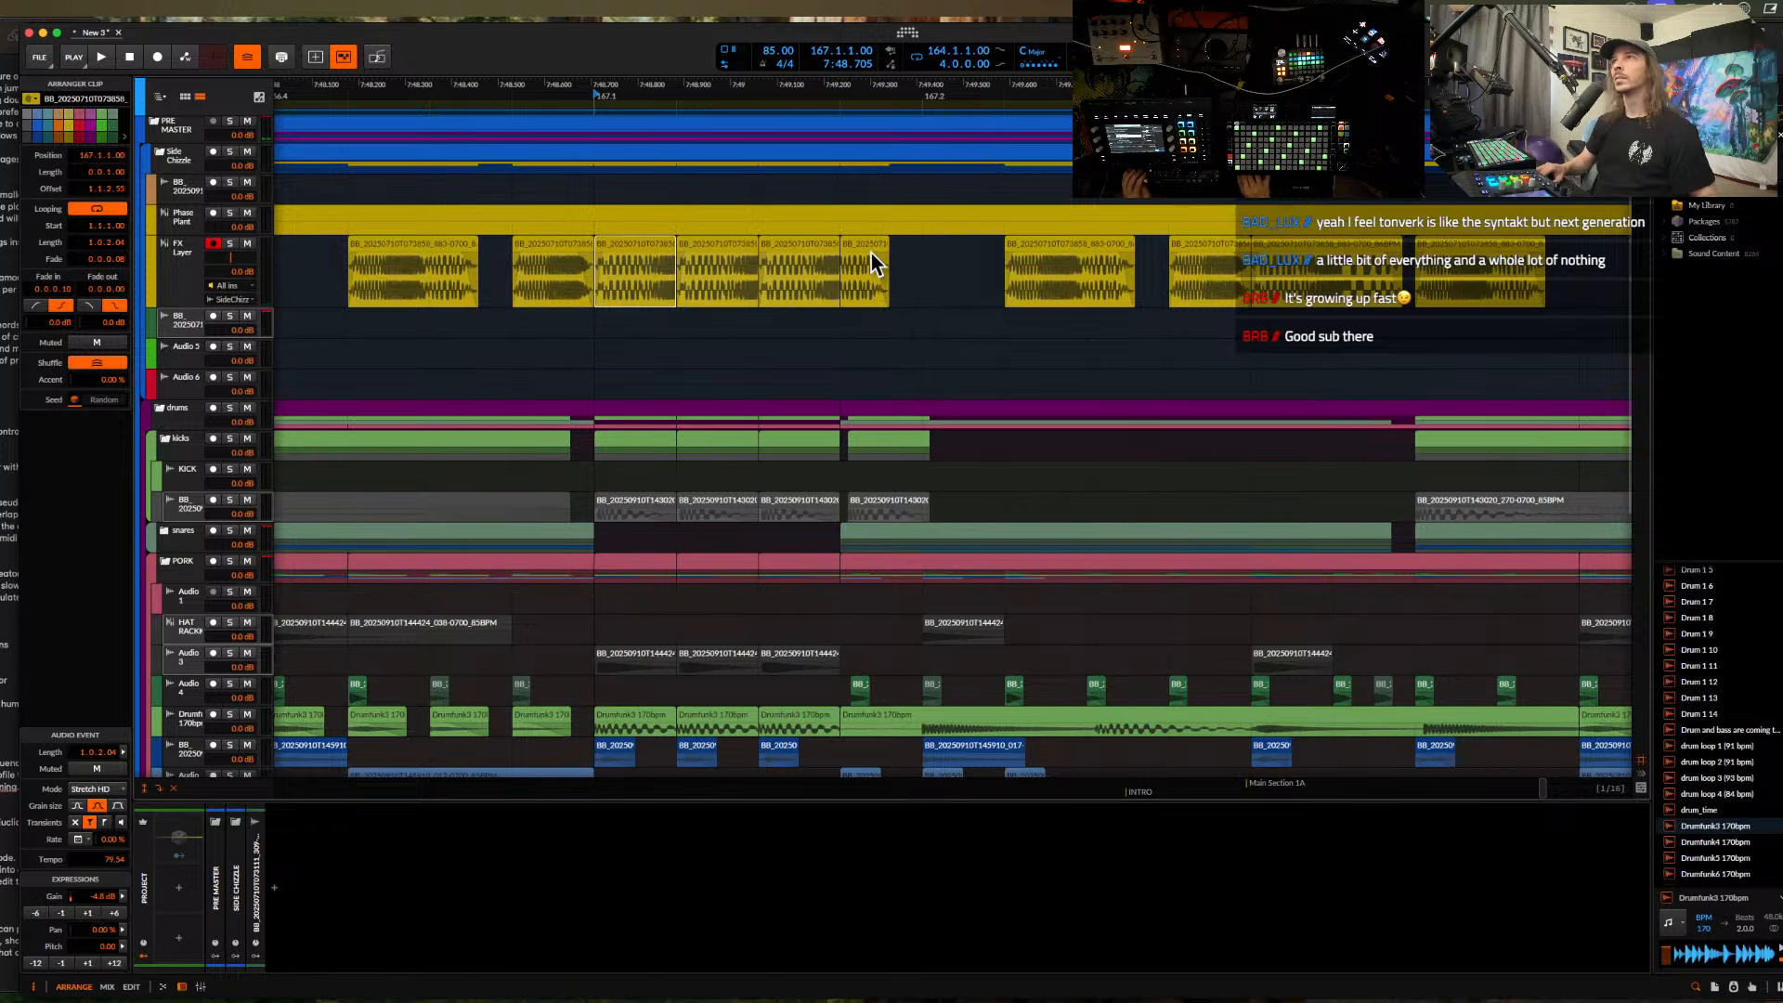
# - Play back the stutter in bar 167, stop, and delete the FX Layer clip at 167.3.3.00
pyautogui.press('space')
pyautogui.scroll(-5, 627, 263)
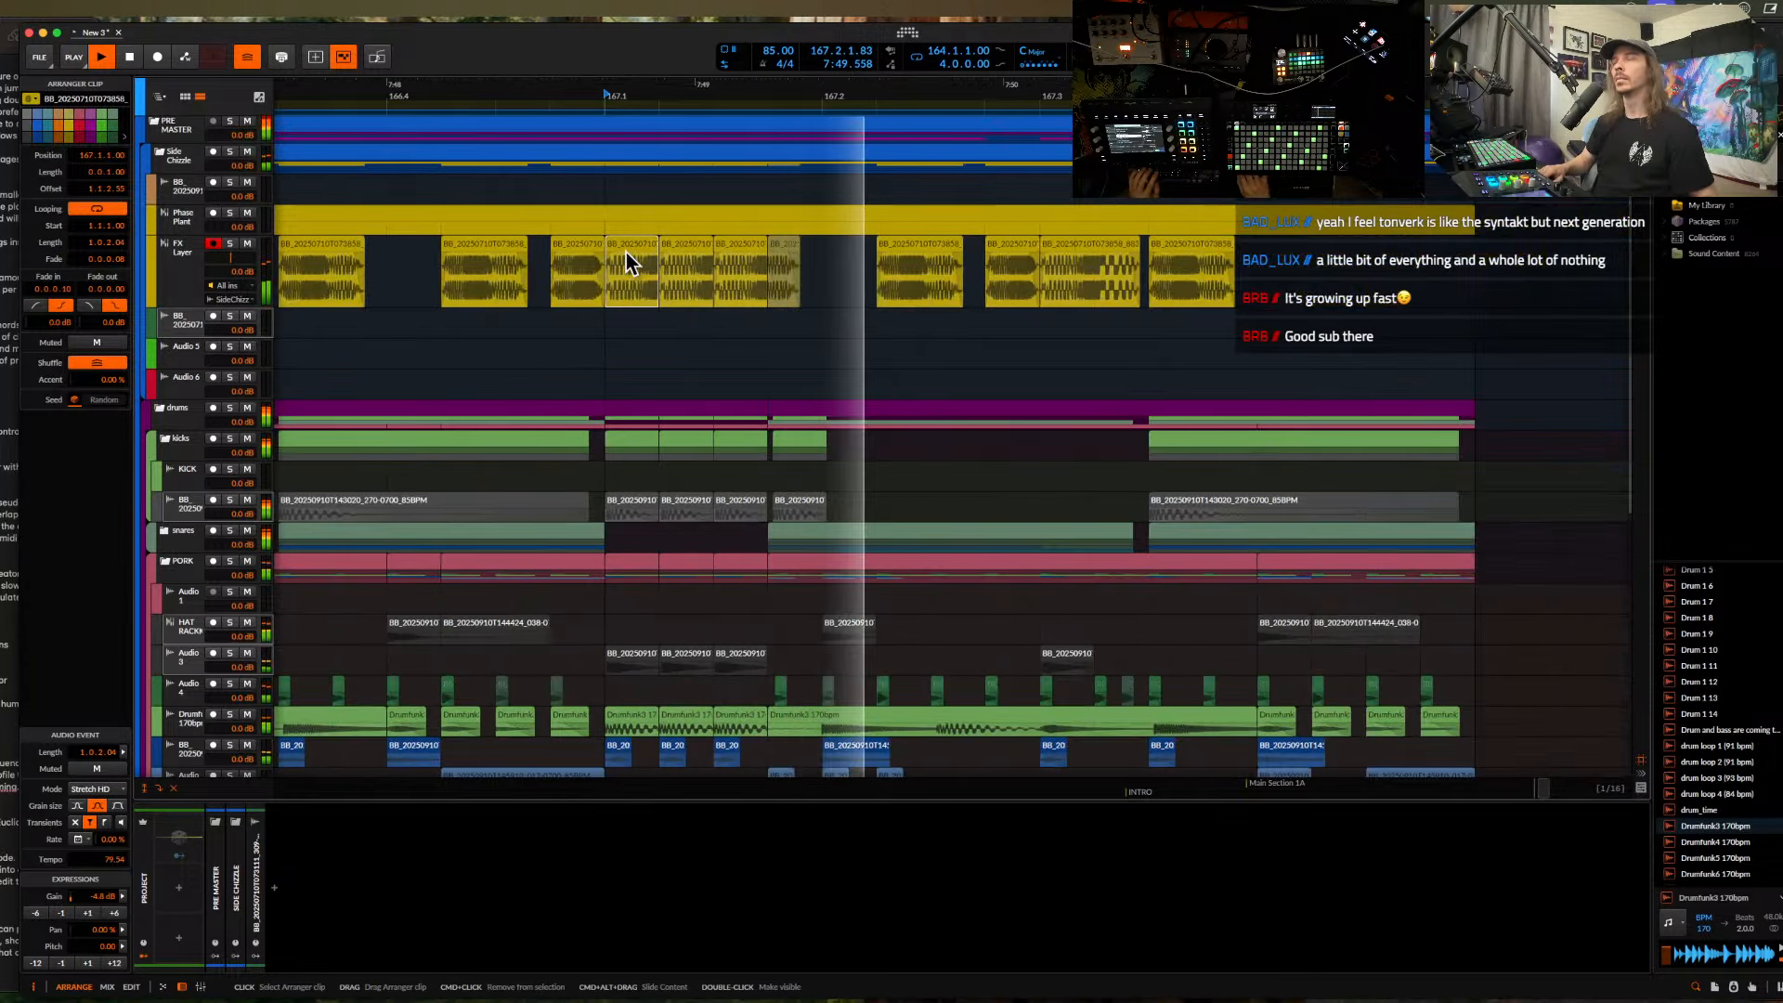
pyautogui.scroll(-3, 626, 251)
pyautogui.press('space')
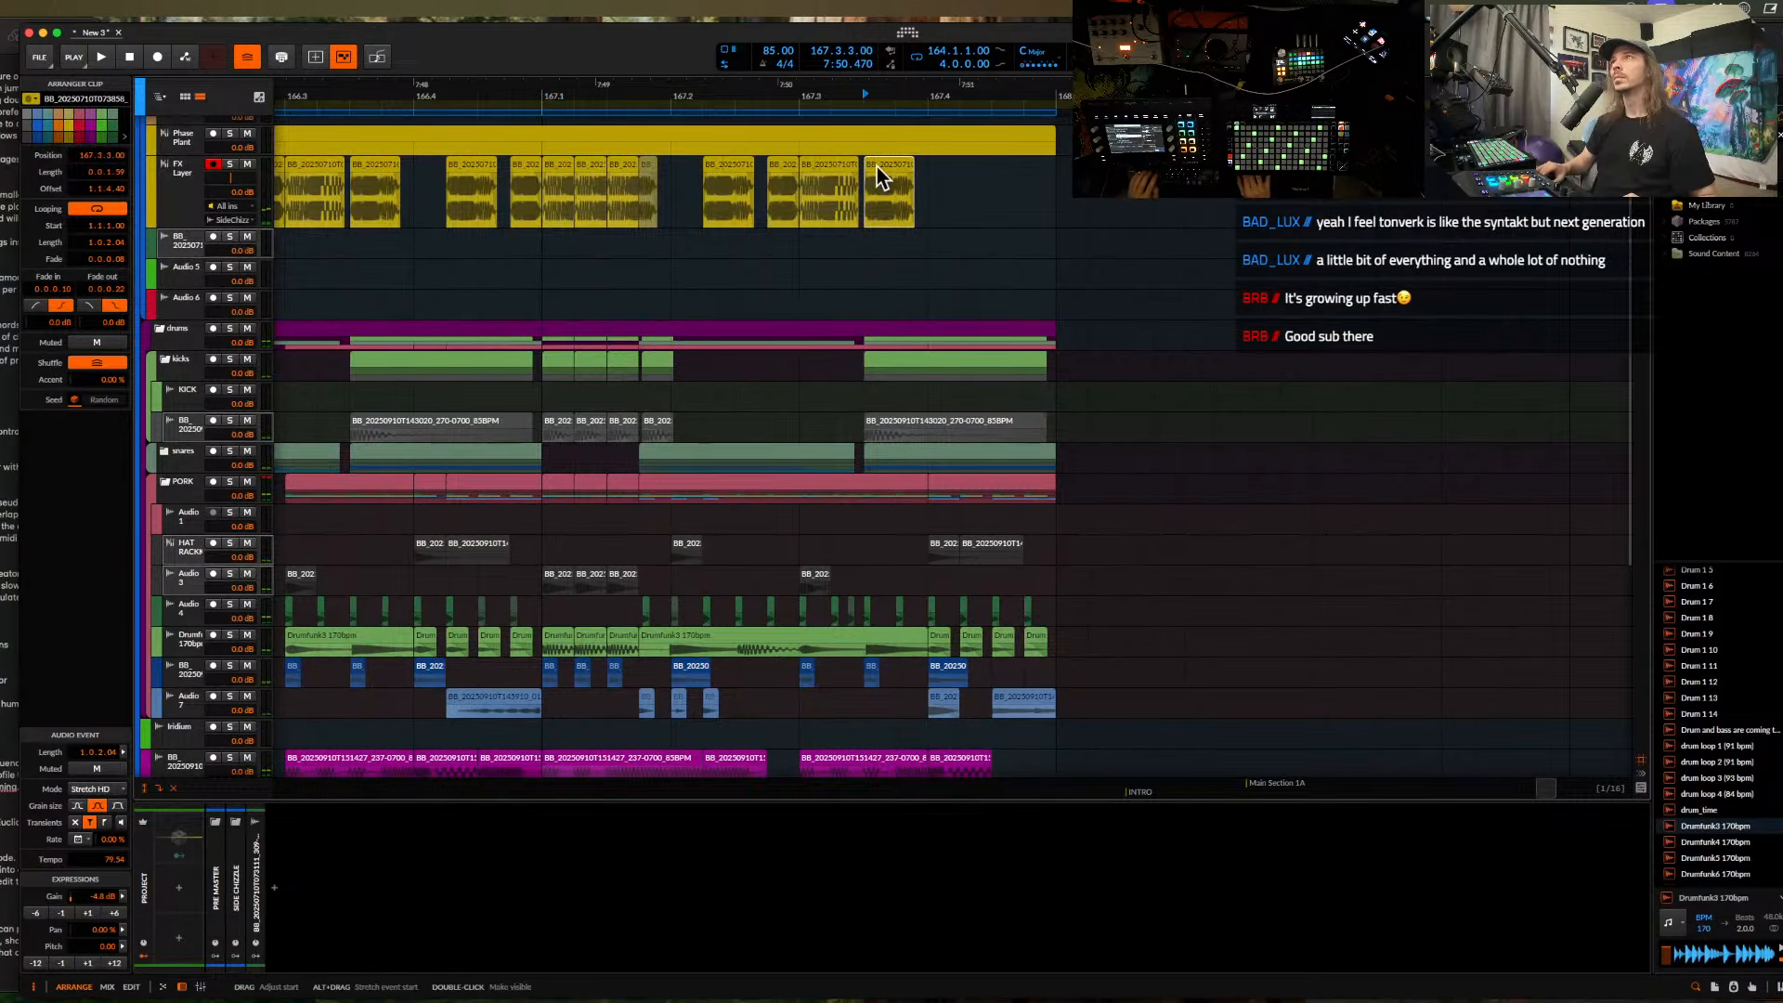
pyautogui.press('Delete')
# - Switch to Finder and audition recordings in the sample pack folder, from the 10 July 2025 files down to the 5 July ones
pyautogui.click(191, 240)
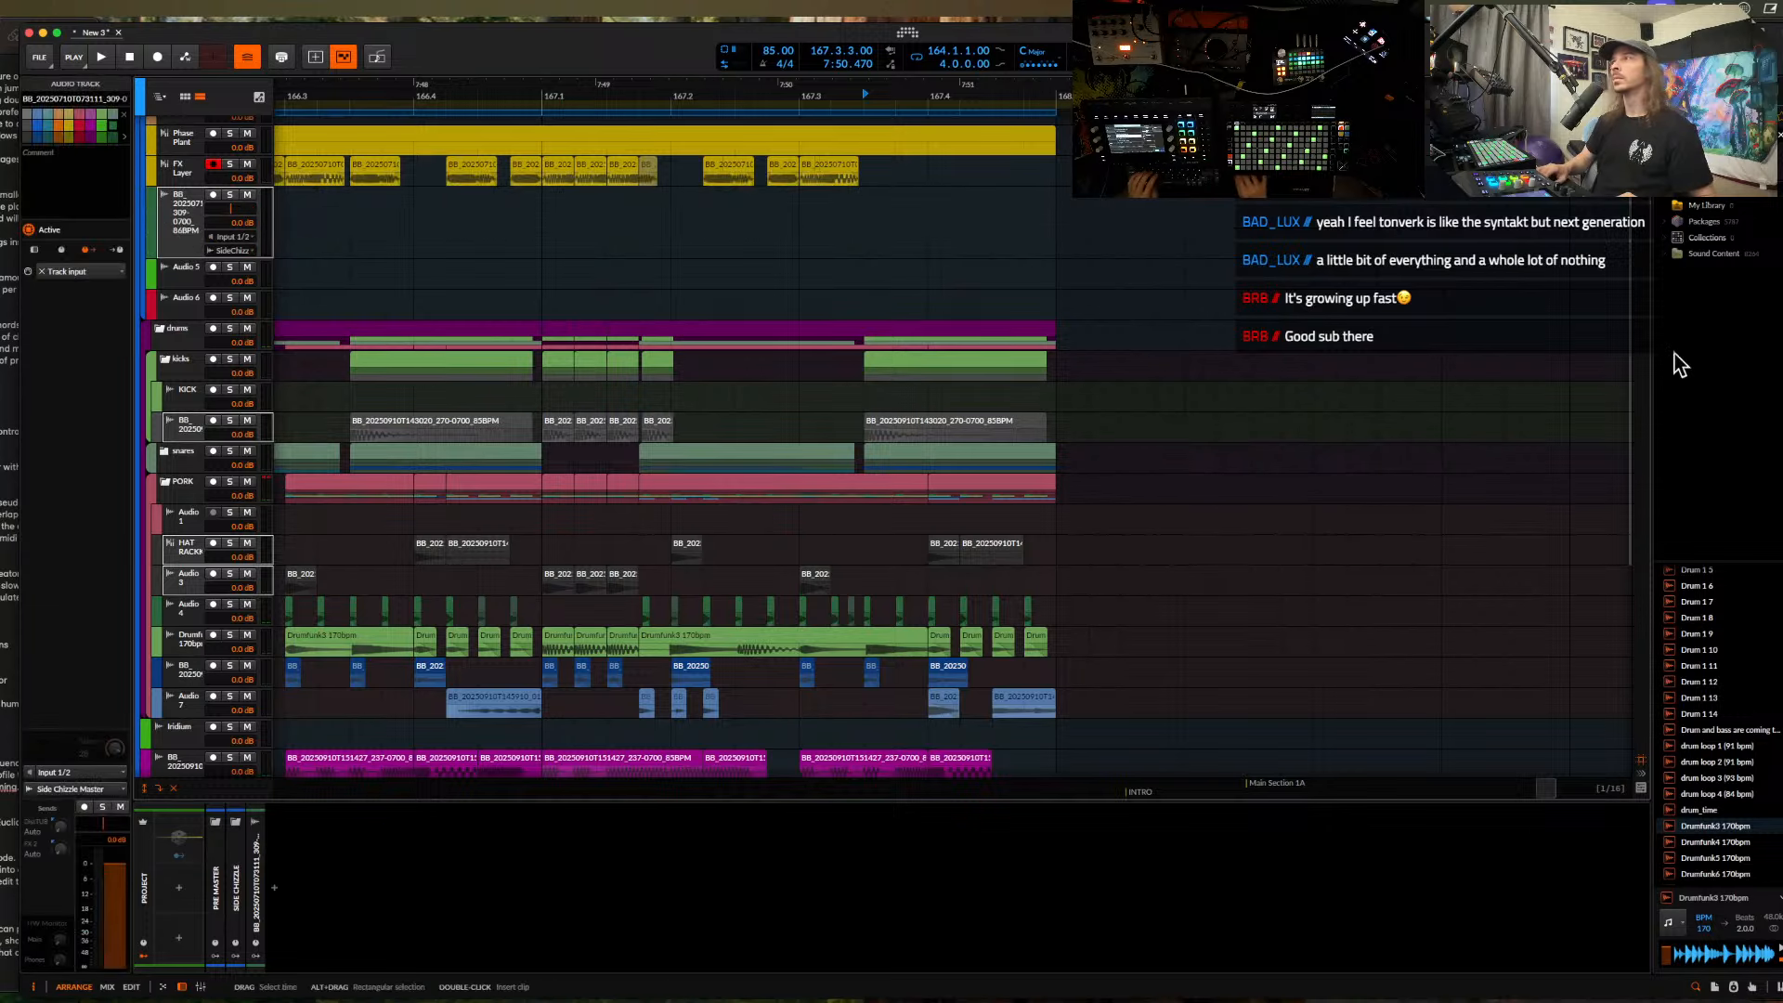
pyautogui.press('super+Tab')
pyautogui.click(1569, 411)
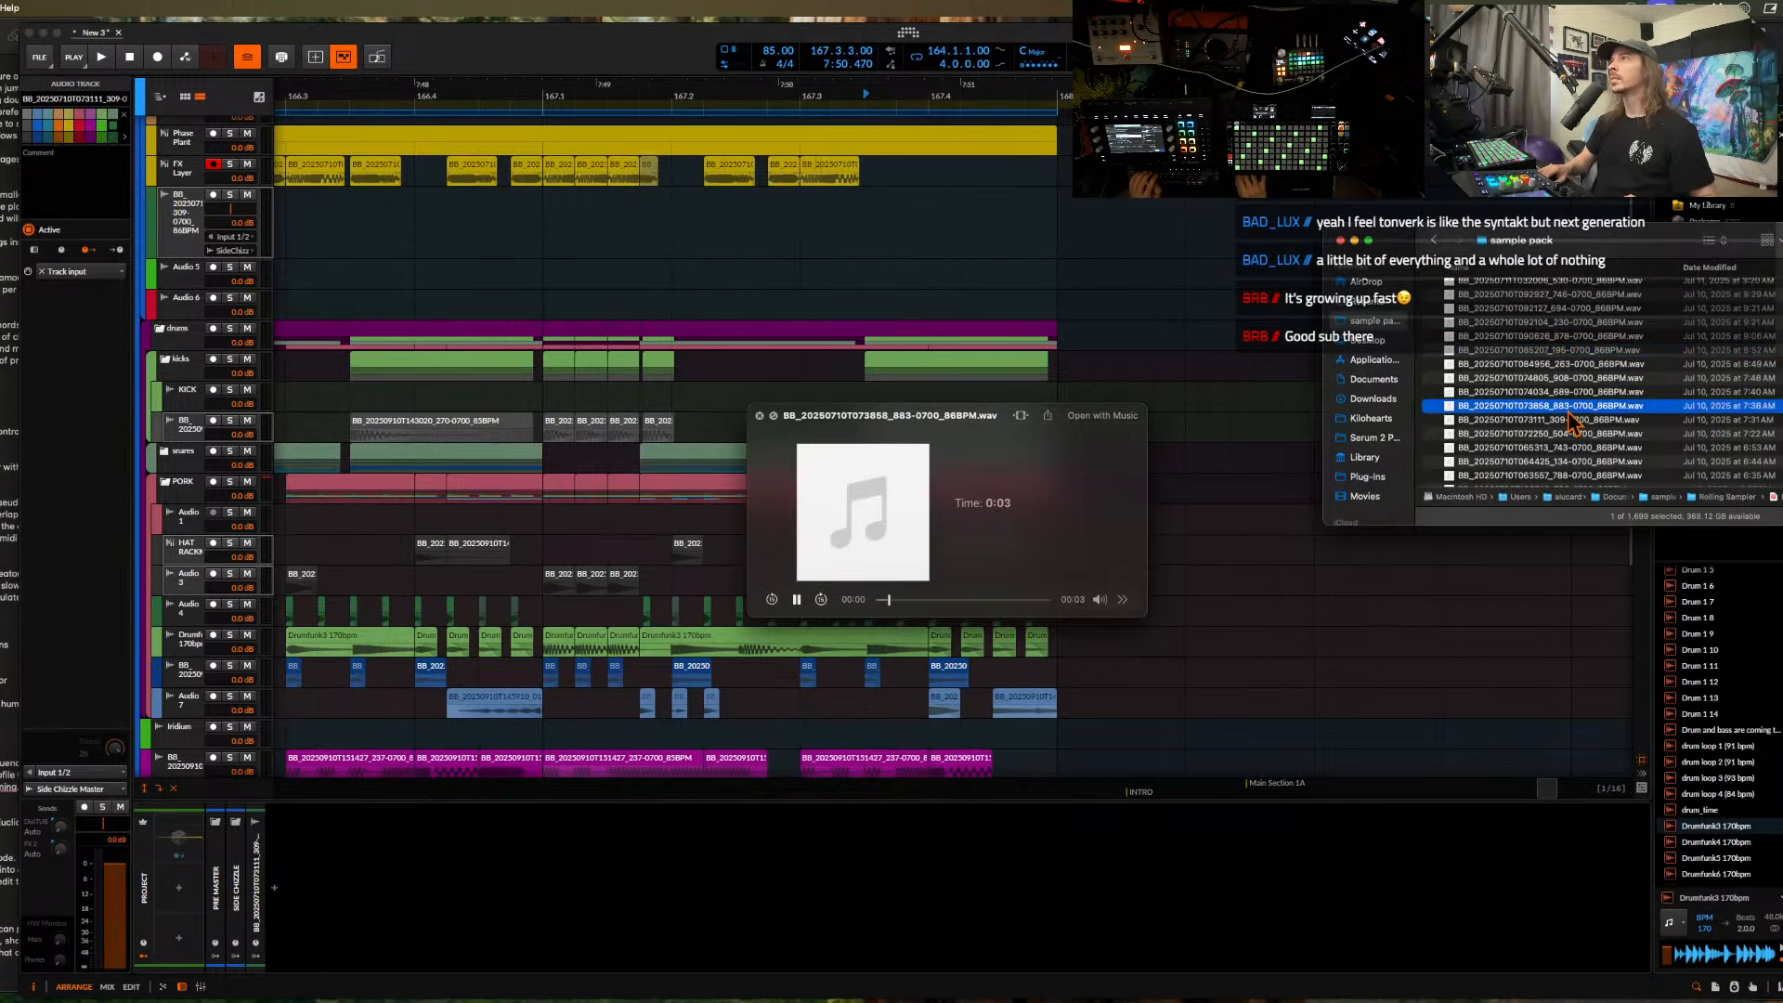
pyautogui.scroll(-2, 1569, 411)
pyautogui.click(1569, 413)
pyautogui.scroll(-1, 1572, 419)
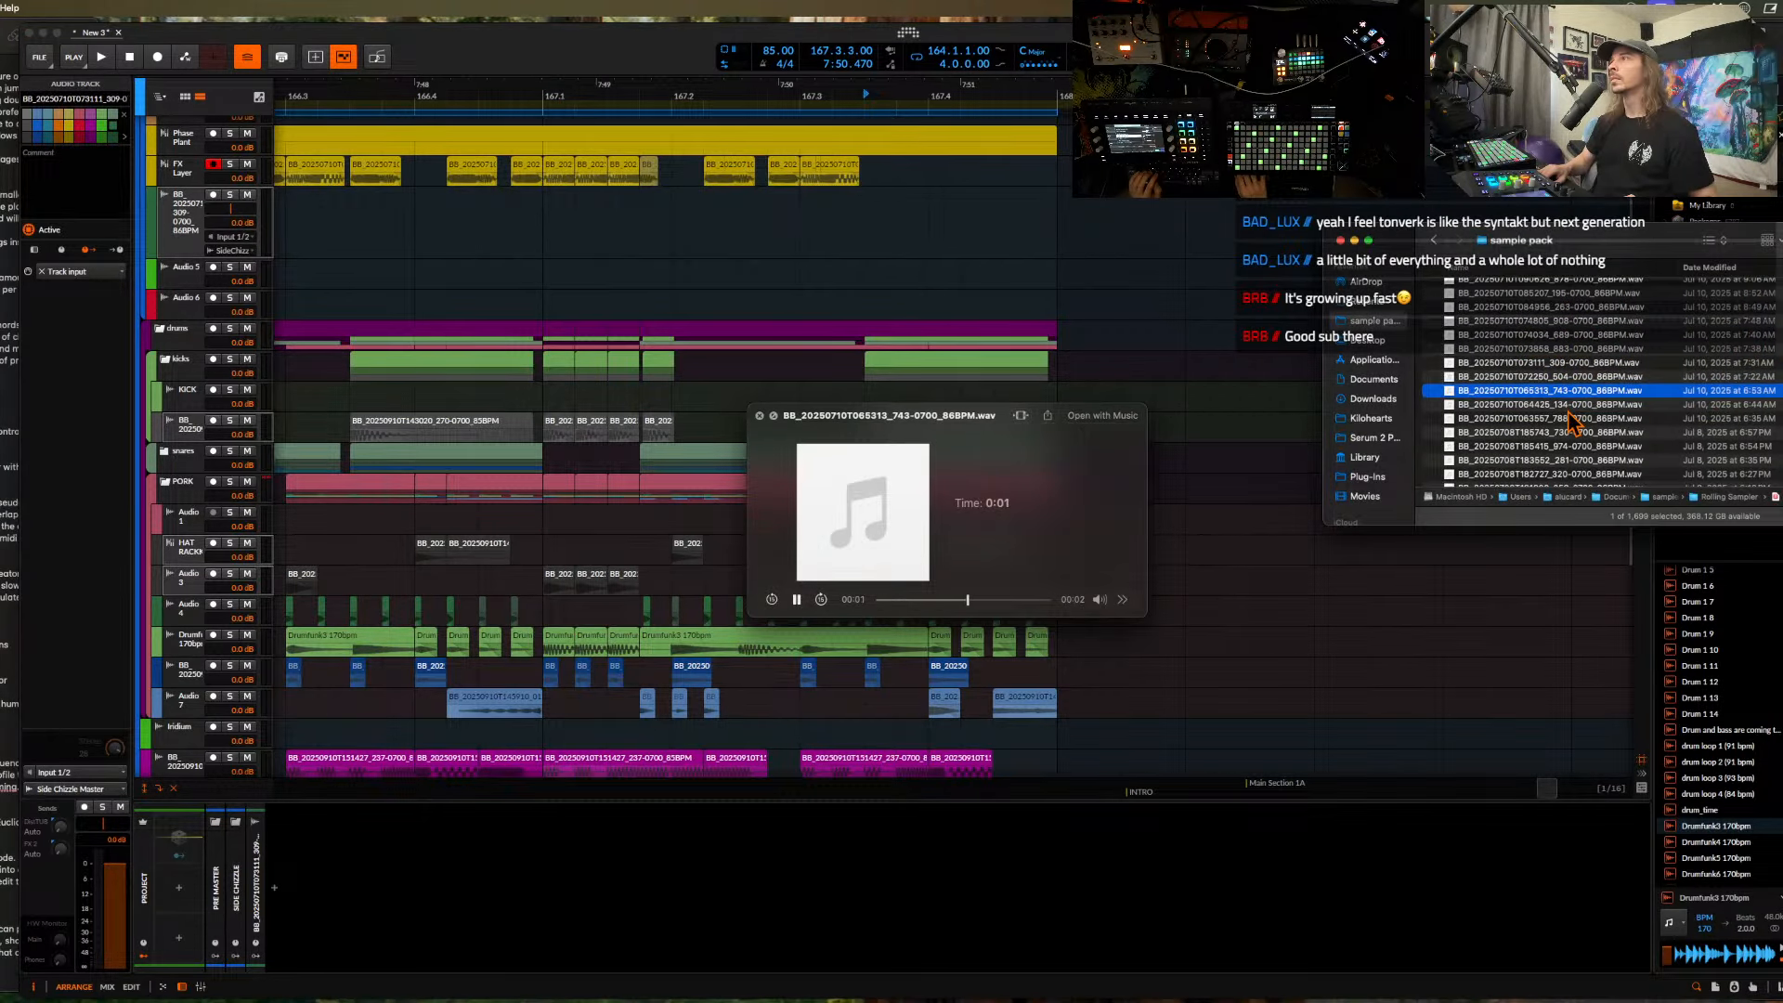
pyautogui.click(1572, 420)
pyautogui.scroll(-3, 1572, 422)
pyautogui.click(1572, 419)
pyautogui.scroll(-2, 1572, 423)
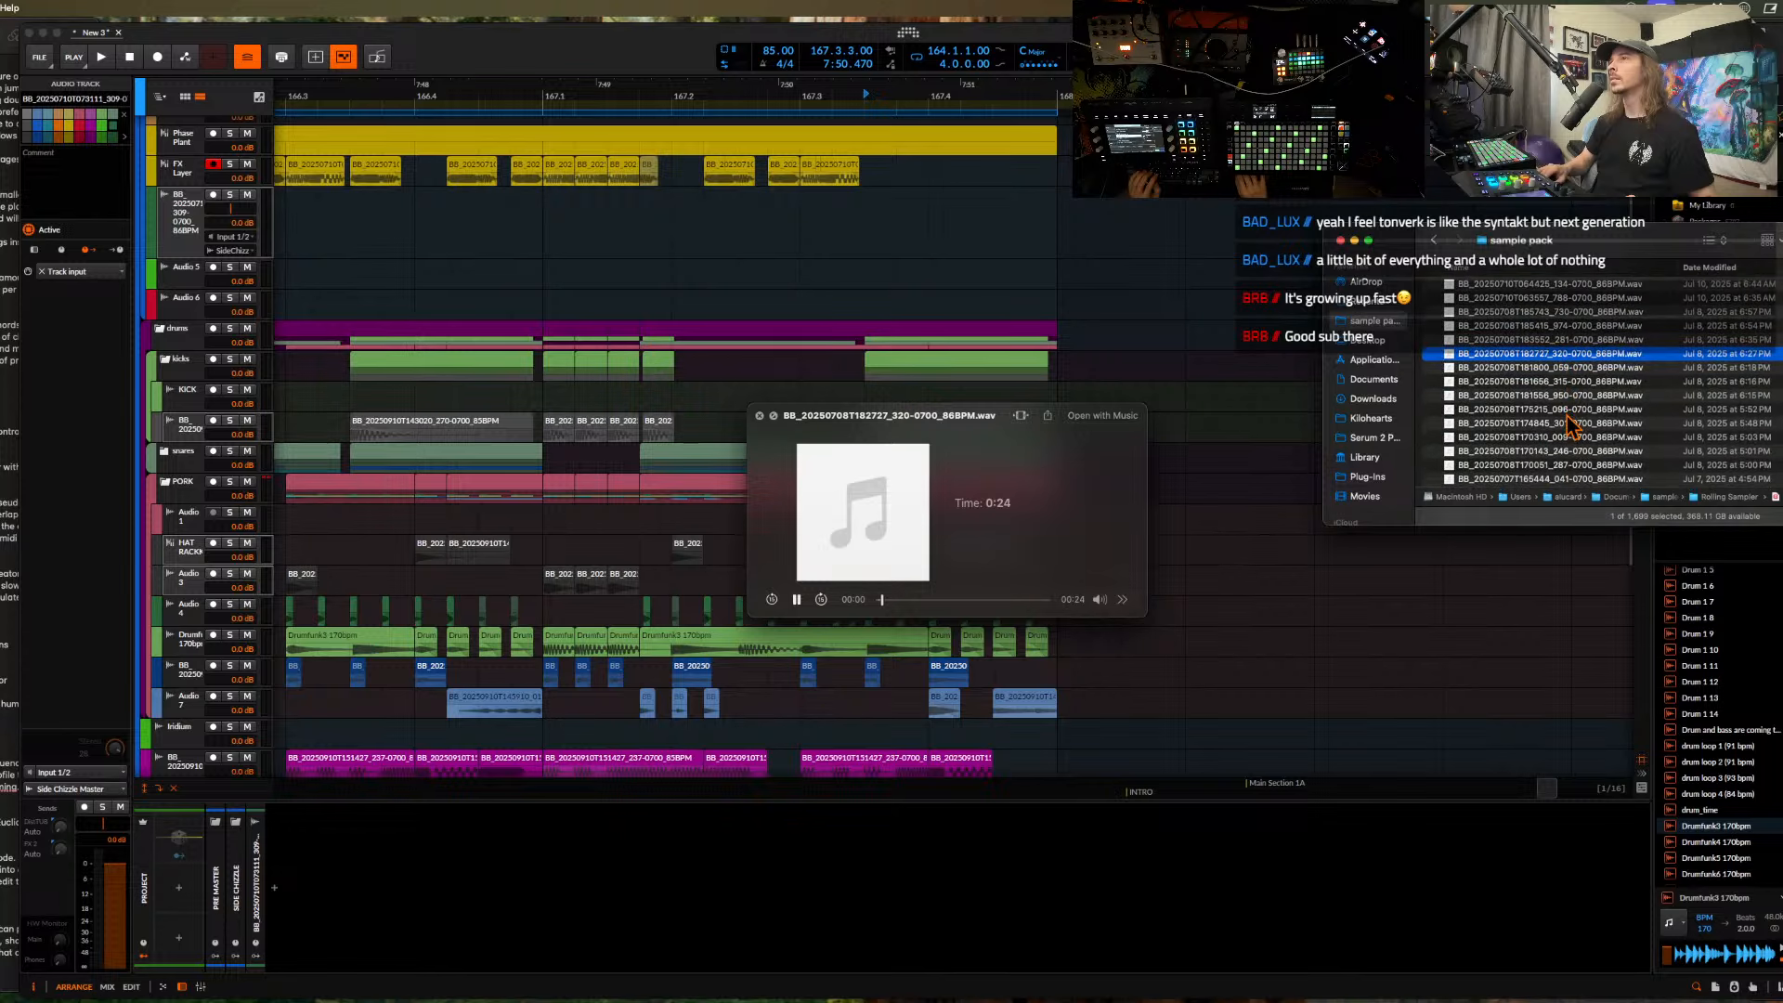
pyautogui.click(1568, 415)
pyautogui.scroll(-3, 1568, 416)
pyautogui.click(1569, 417)
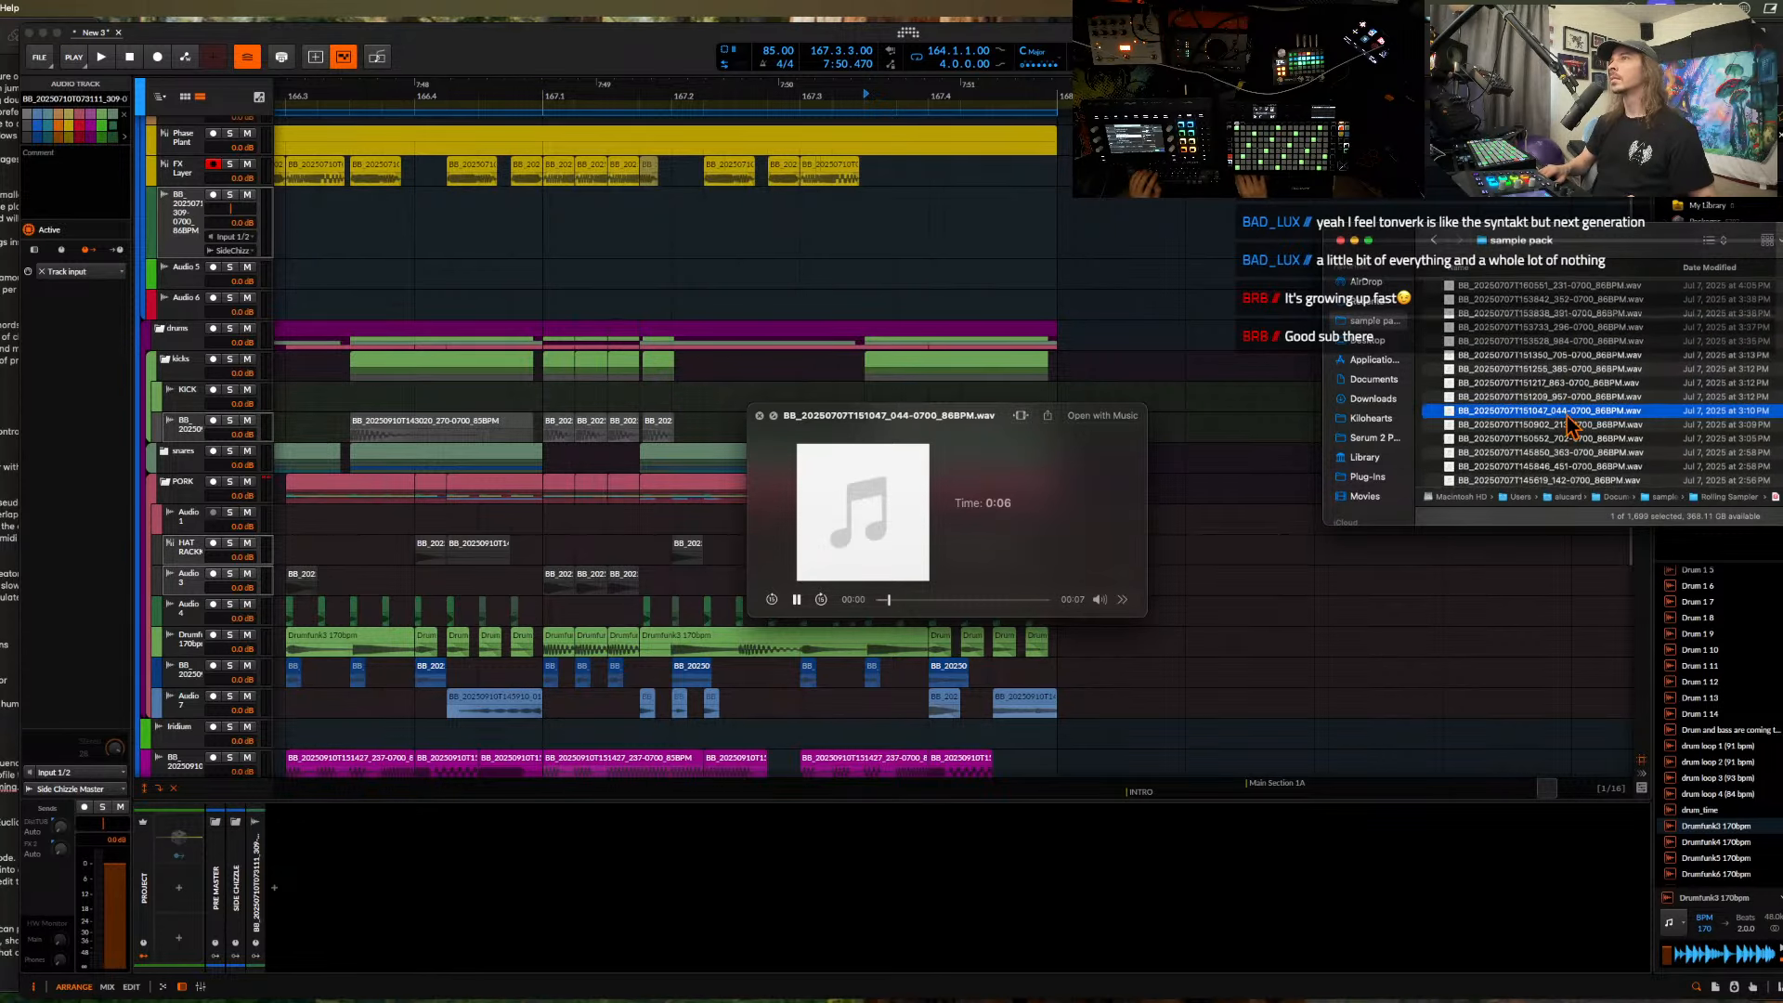
pyautogui.scroll(-3, 1567, 416)
pyautogui.click(1568, 418)
pyautogui.scroll(-3, 1569, 425)
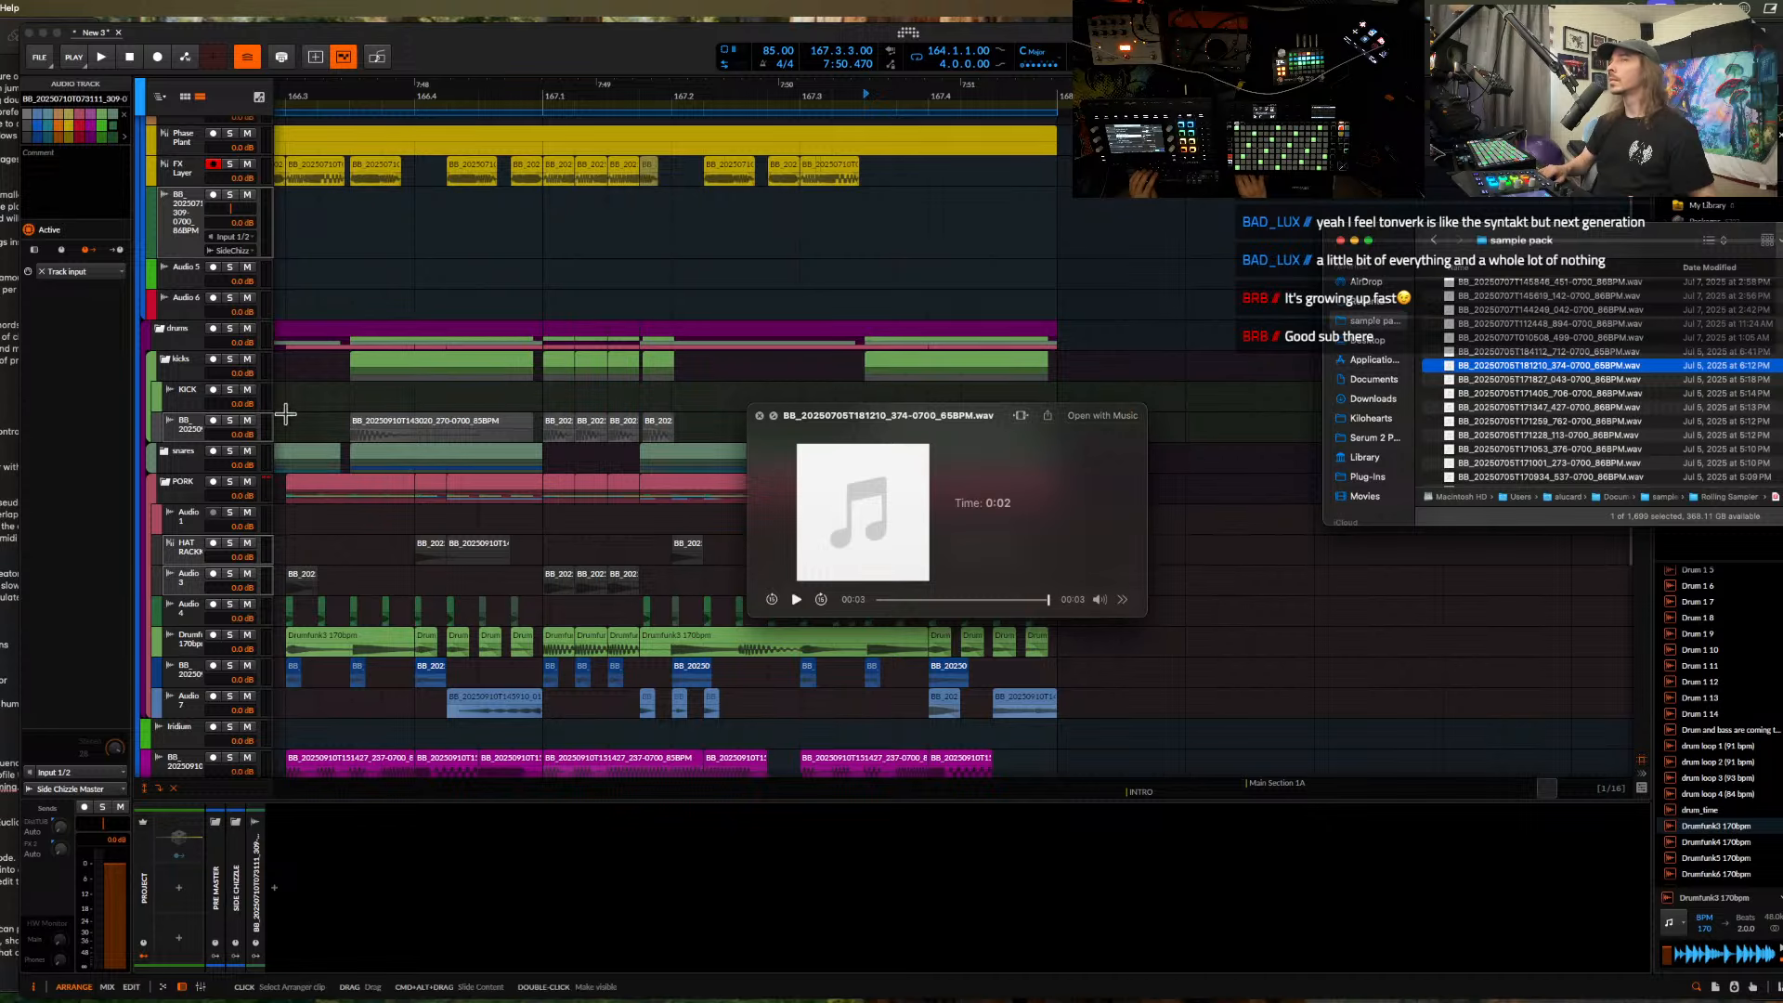
# - Add an audio track below the Drumfunk3 track in the PORK group and place BB_20250705T181210_374-0700_65BPM.wav on it at 166.3.4.00
pyautogui.click(177, 648)
pyautogui.press('super+t')
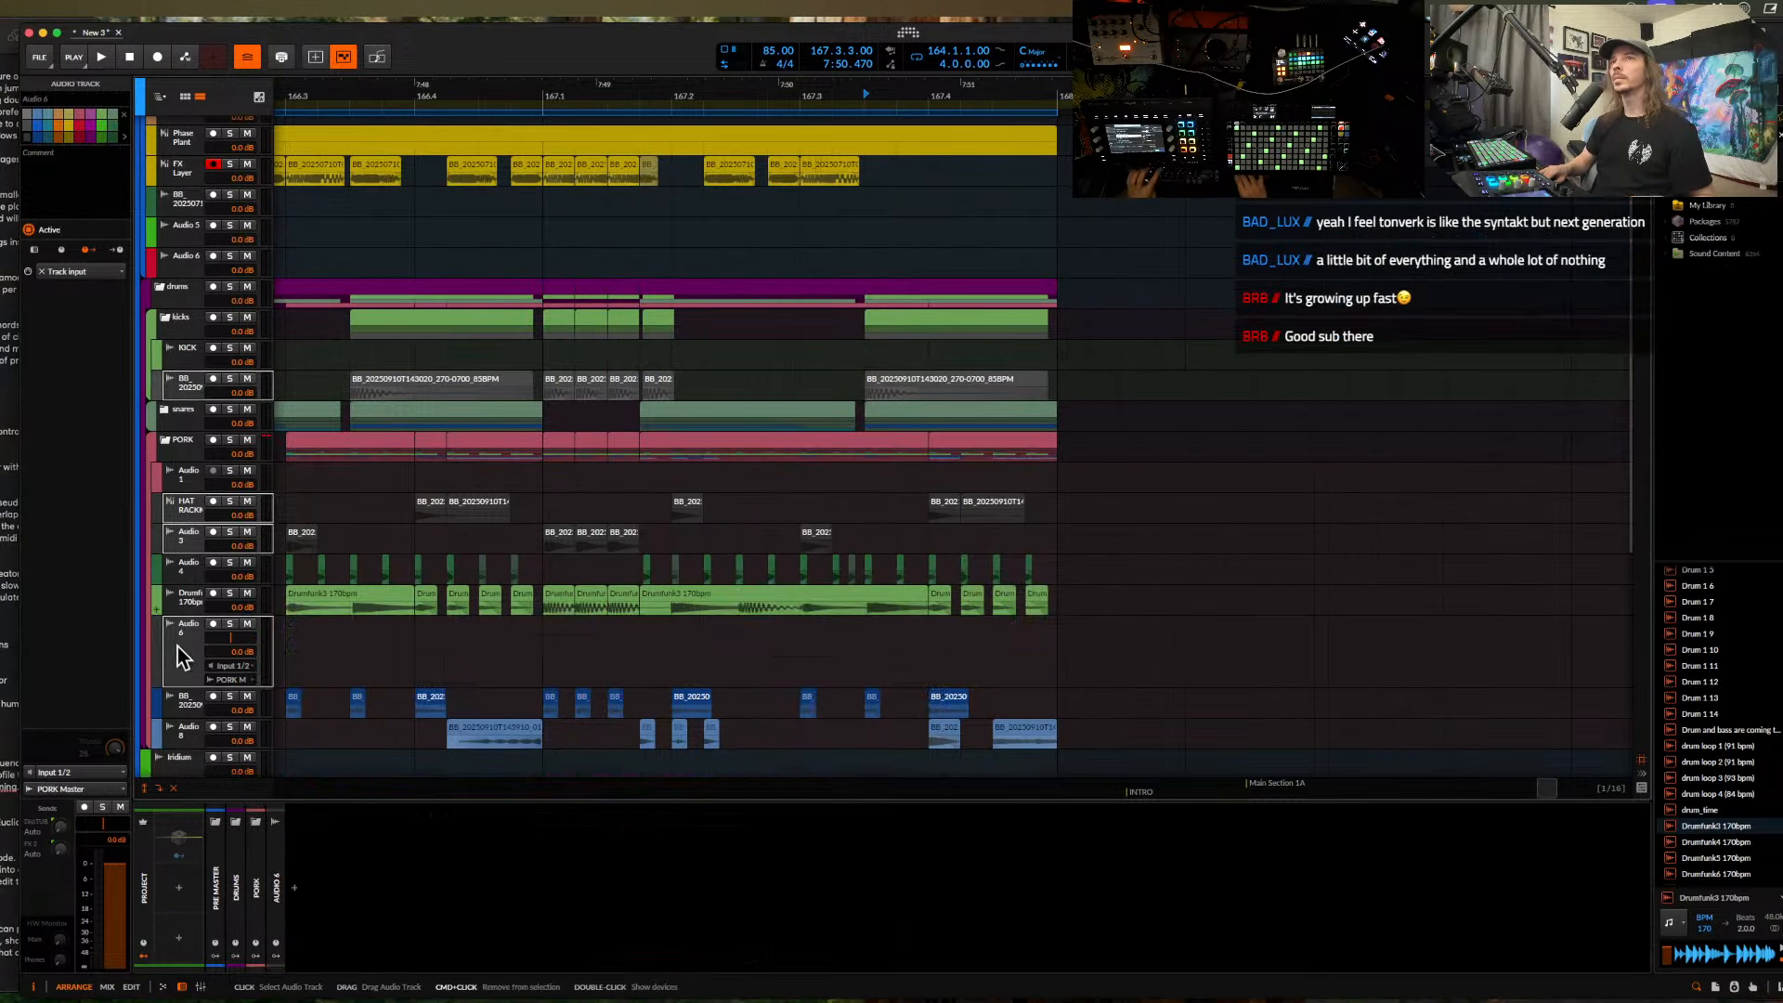
pyautogui.press('super+Tab')
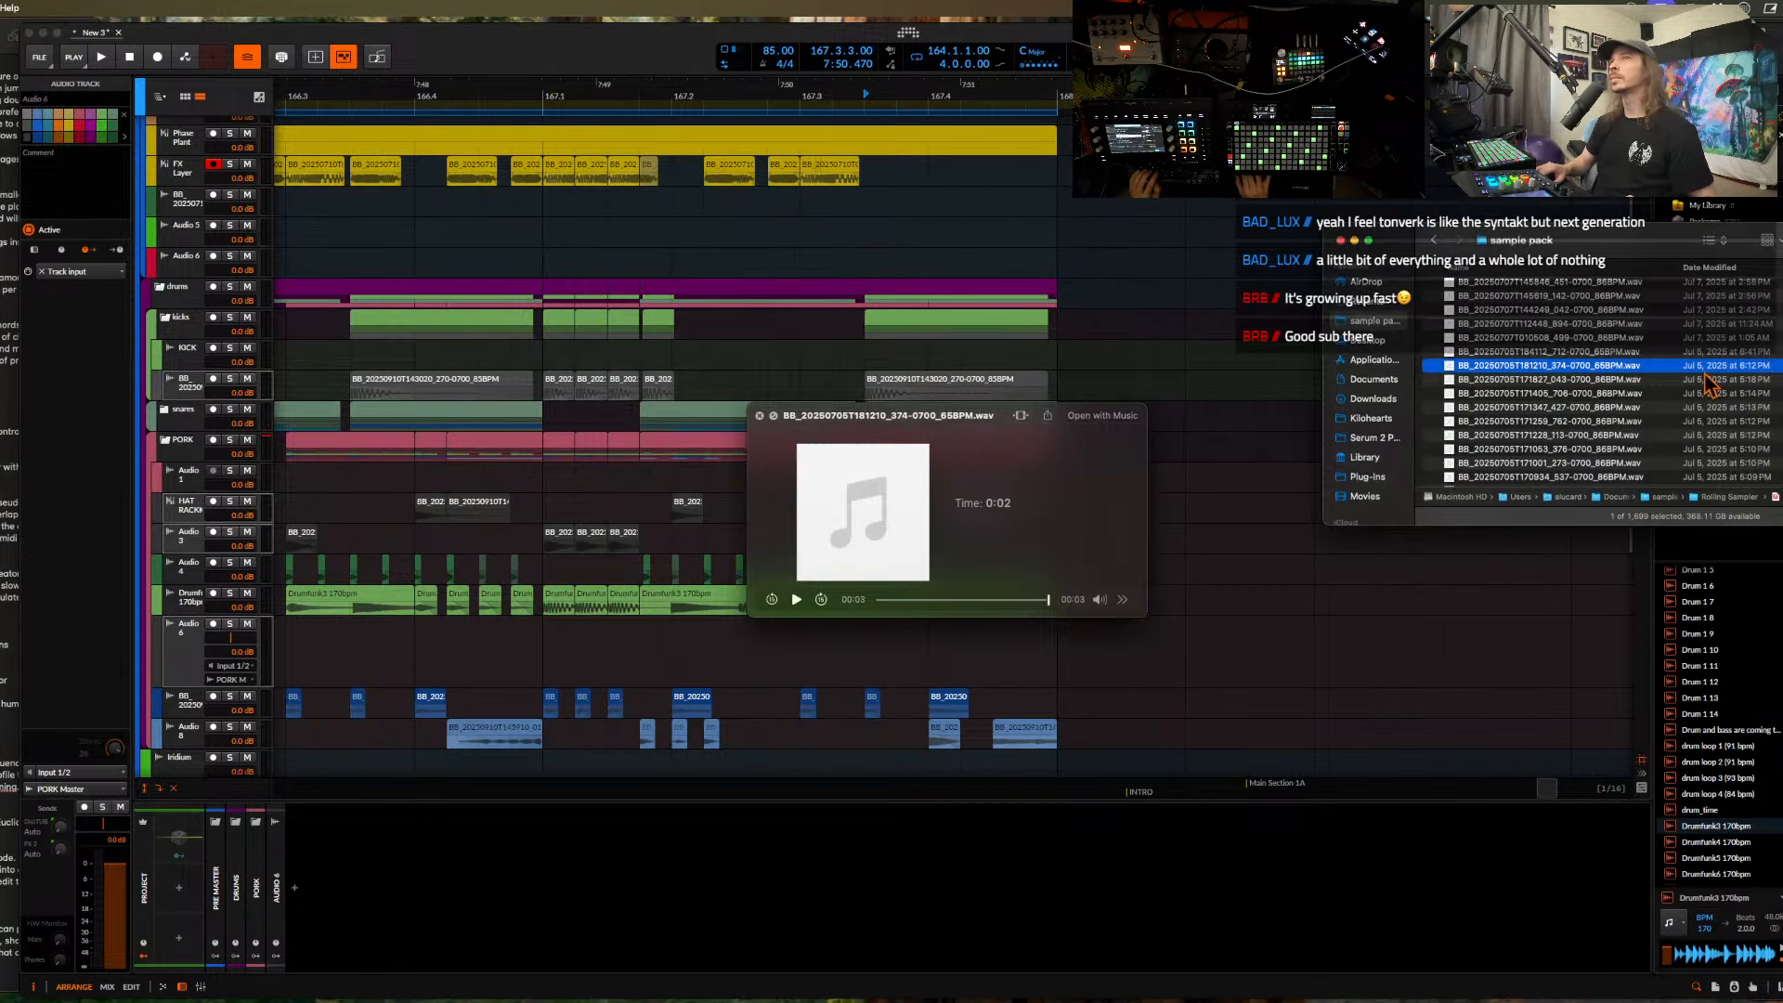
pyautogui.moveTo(383, 684); pyautogui.dragTo(736, 656)
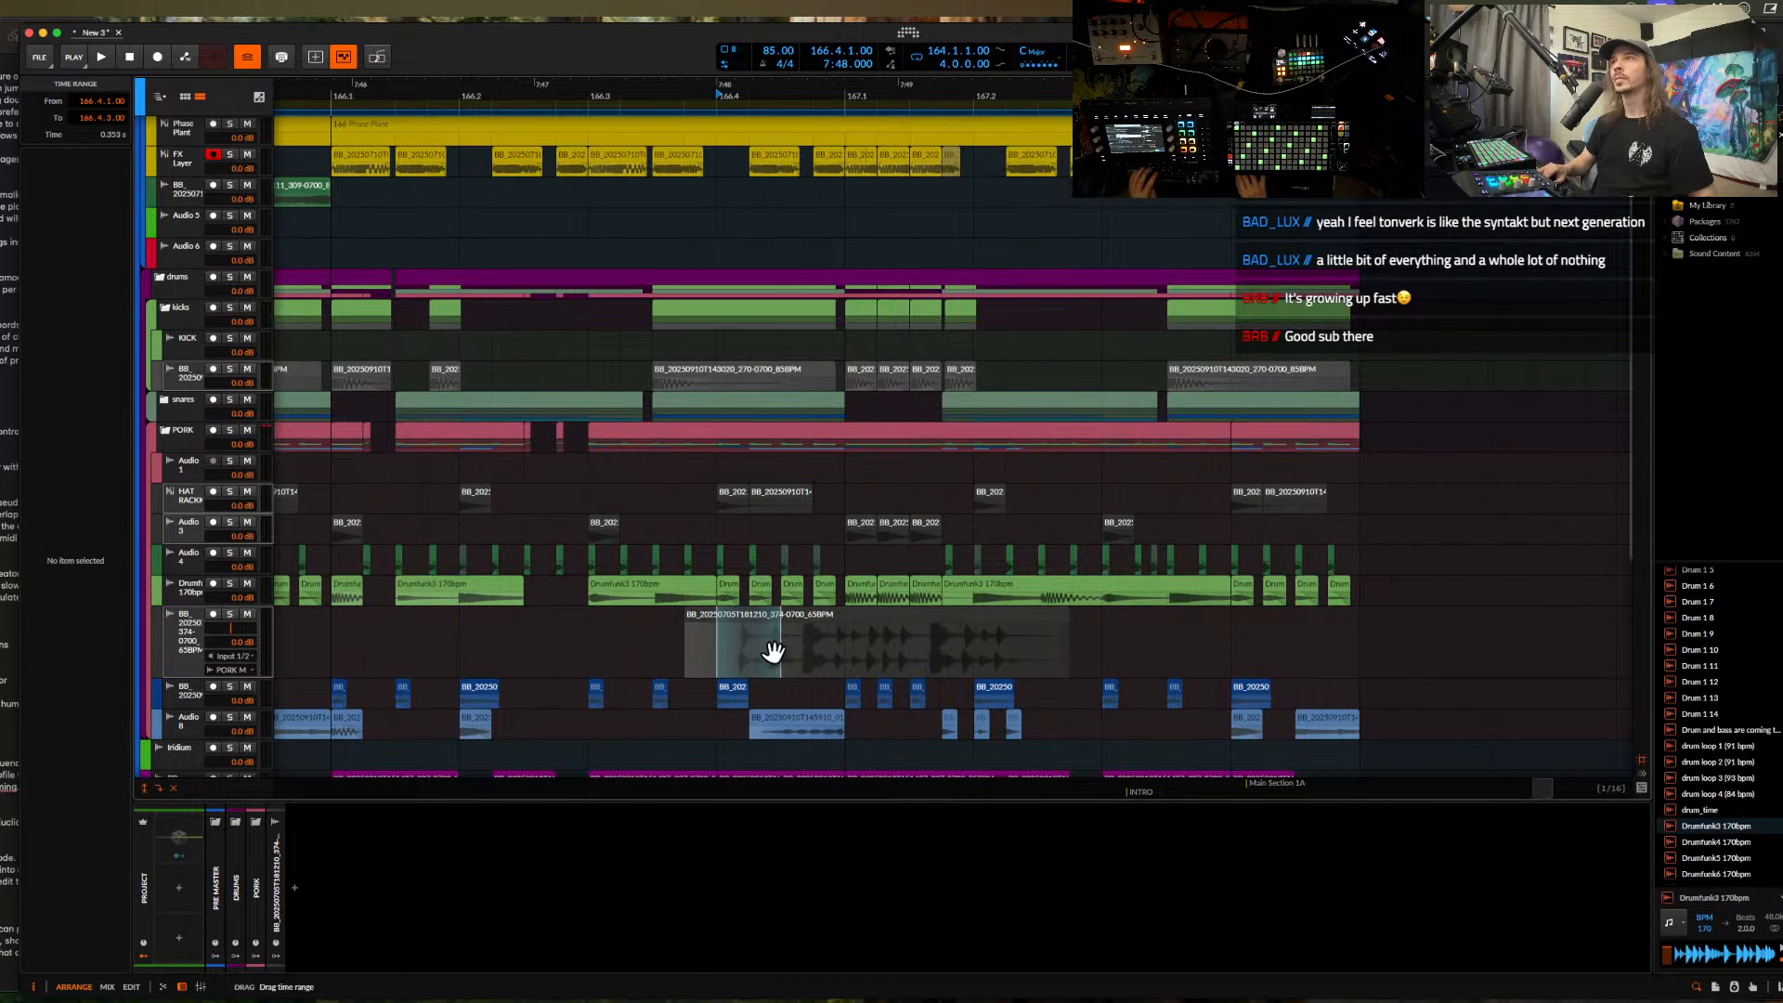
# - Trim the new sample clip to the part before 166.4.2.00 and move that slice to 164.1.1.00
pyautogui.scroll(3, 772, 650)
pyautogui.click(738, 643)
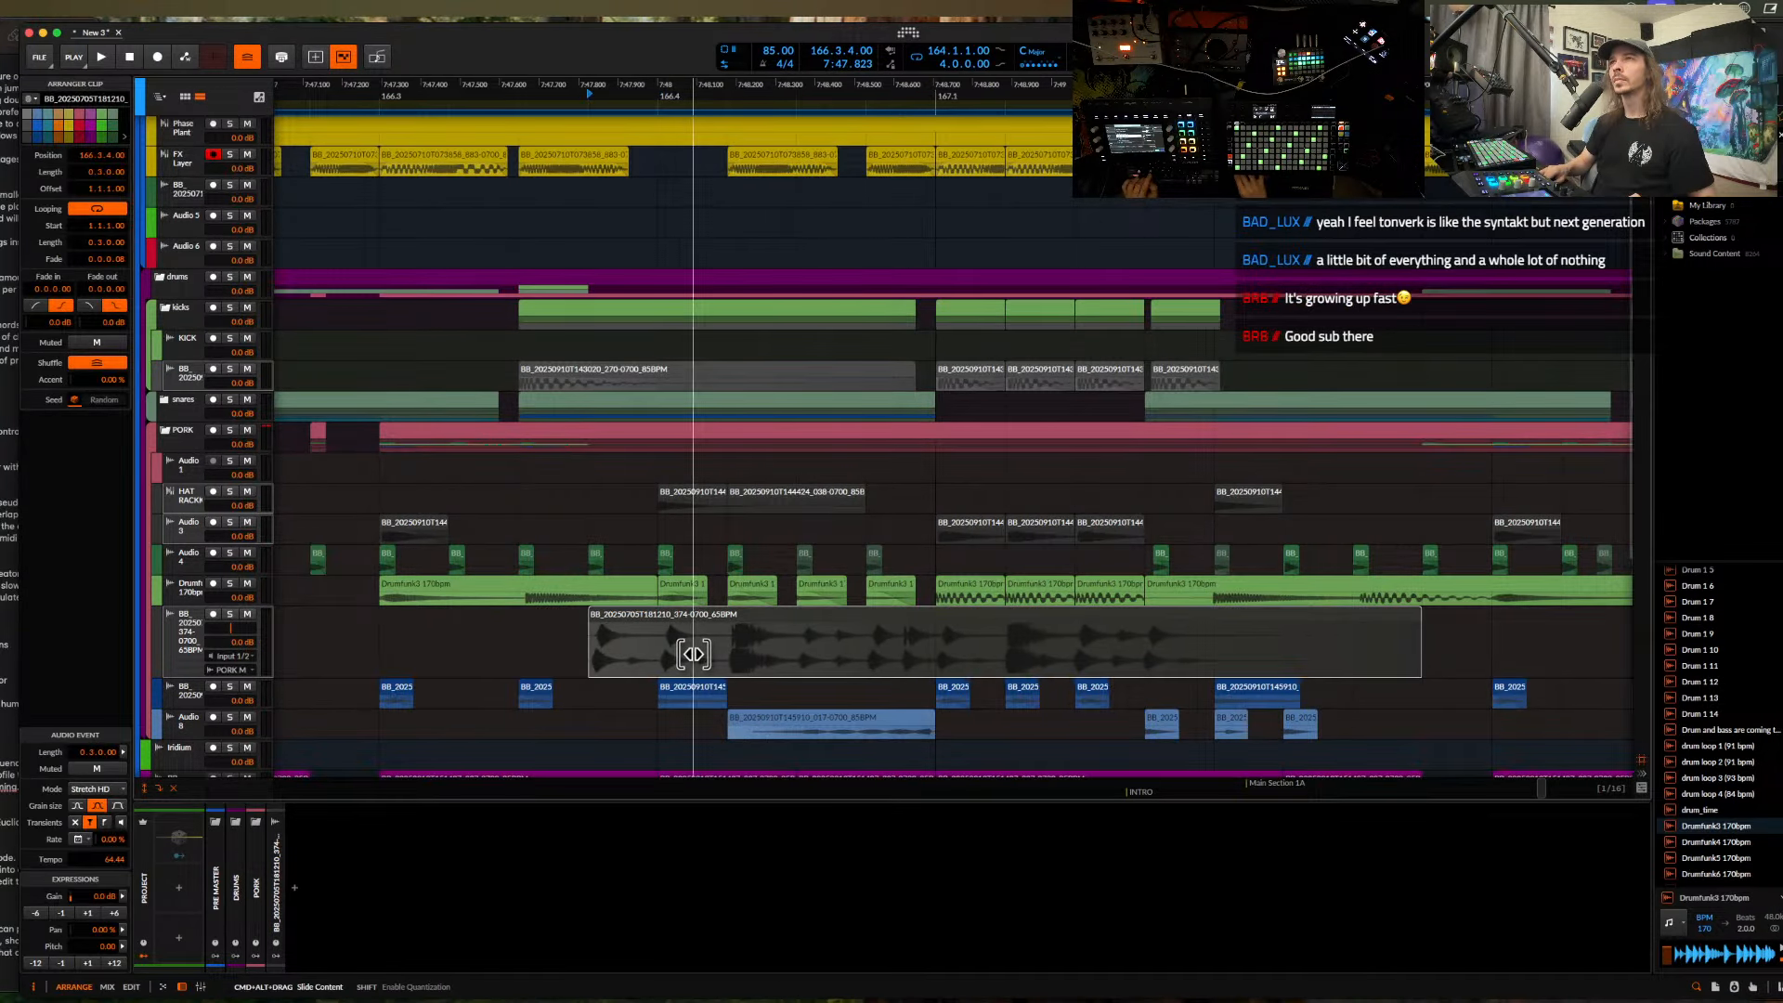
pyautogui.click(730, 652)
pyautogui.press('super+e')
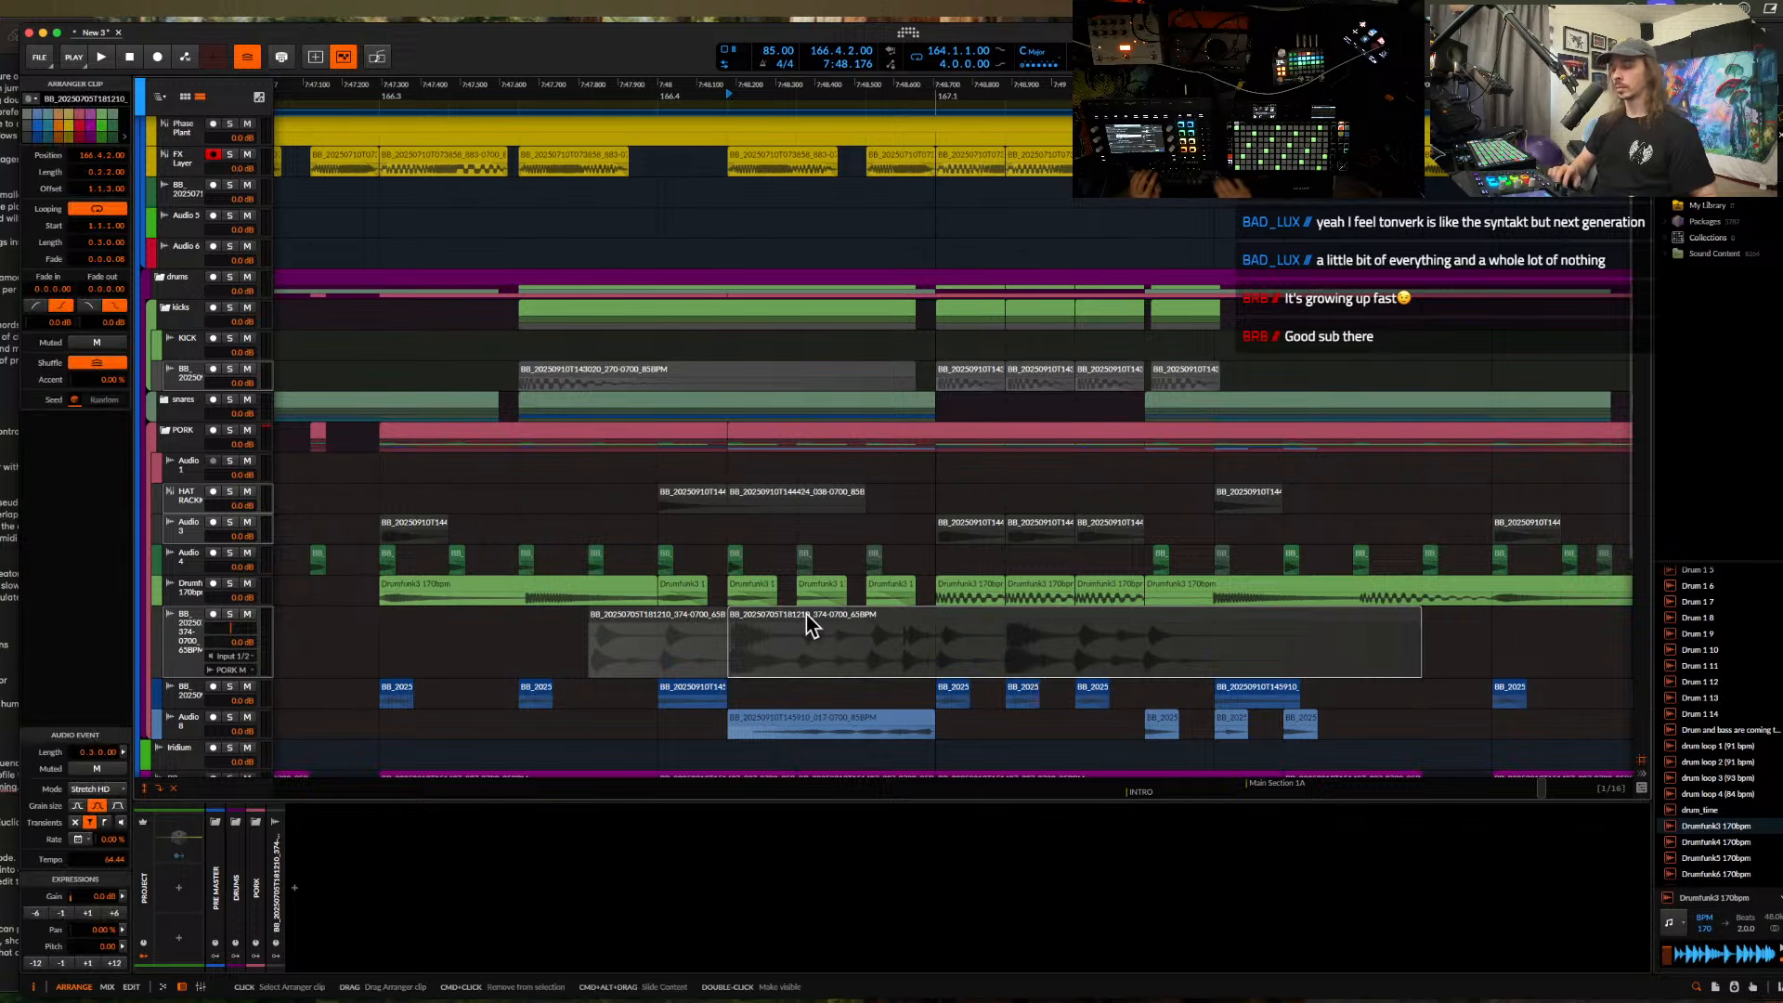
pyautogui.scroll(-5, 805, 620)
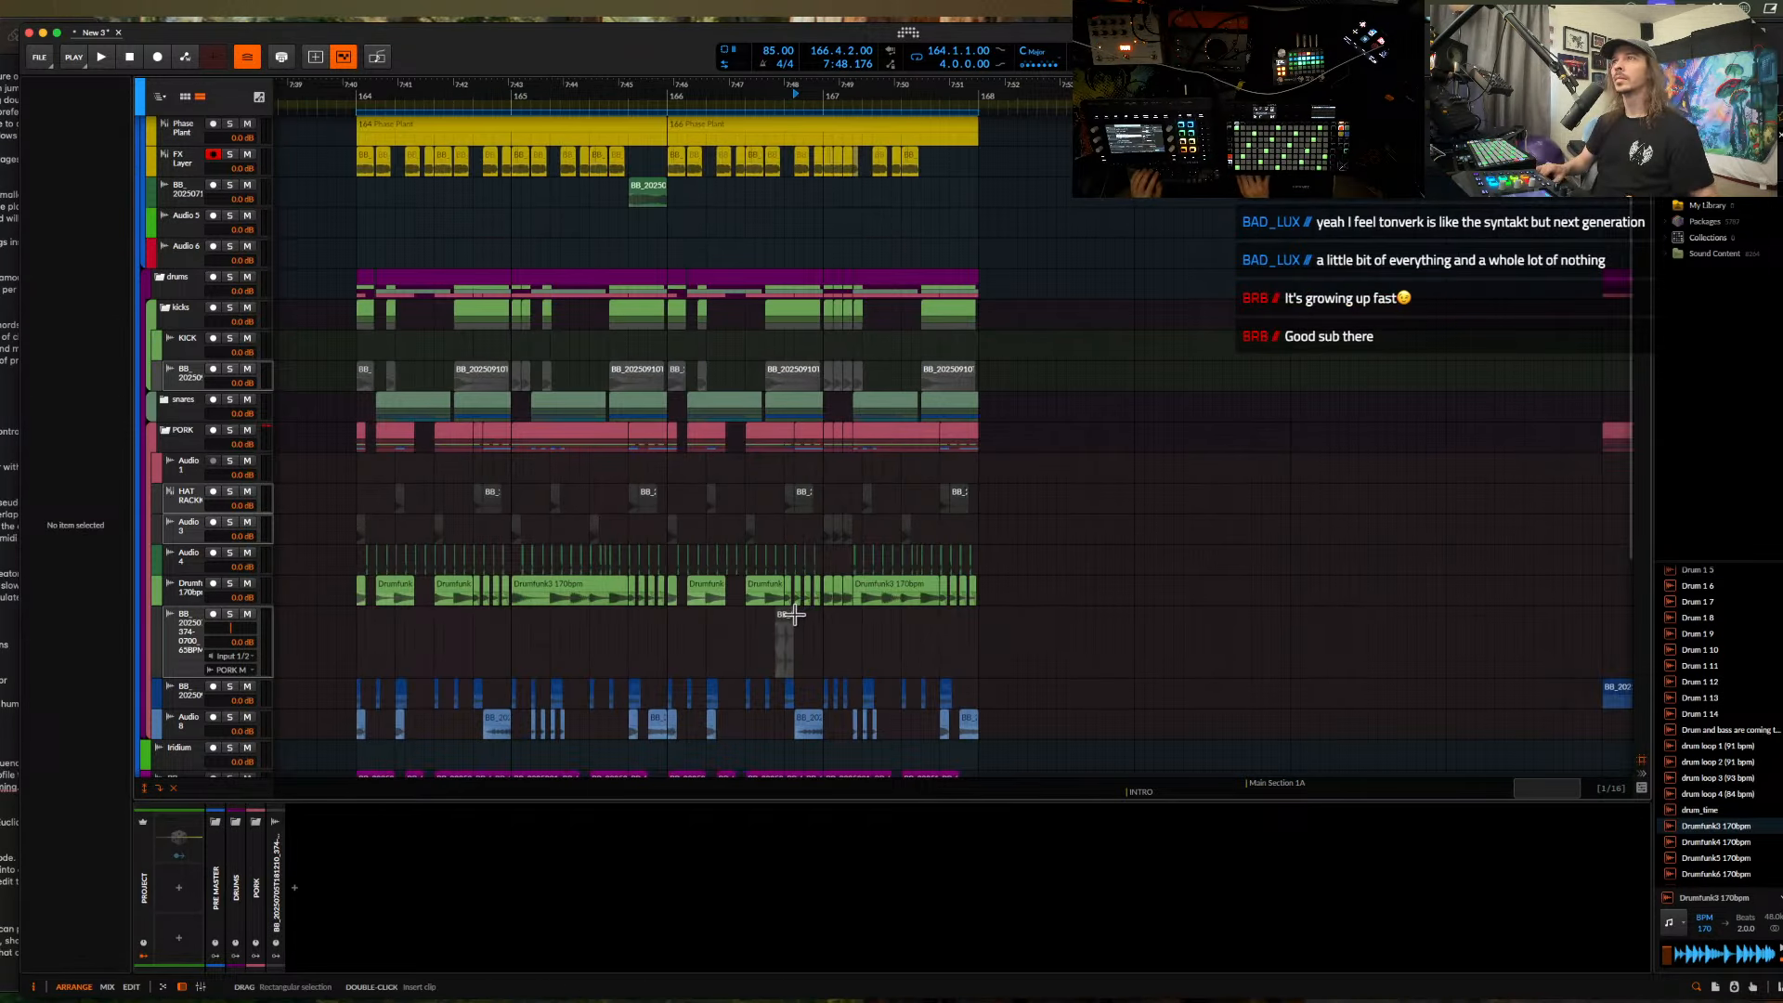
pyautogui.click(785, 629)
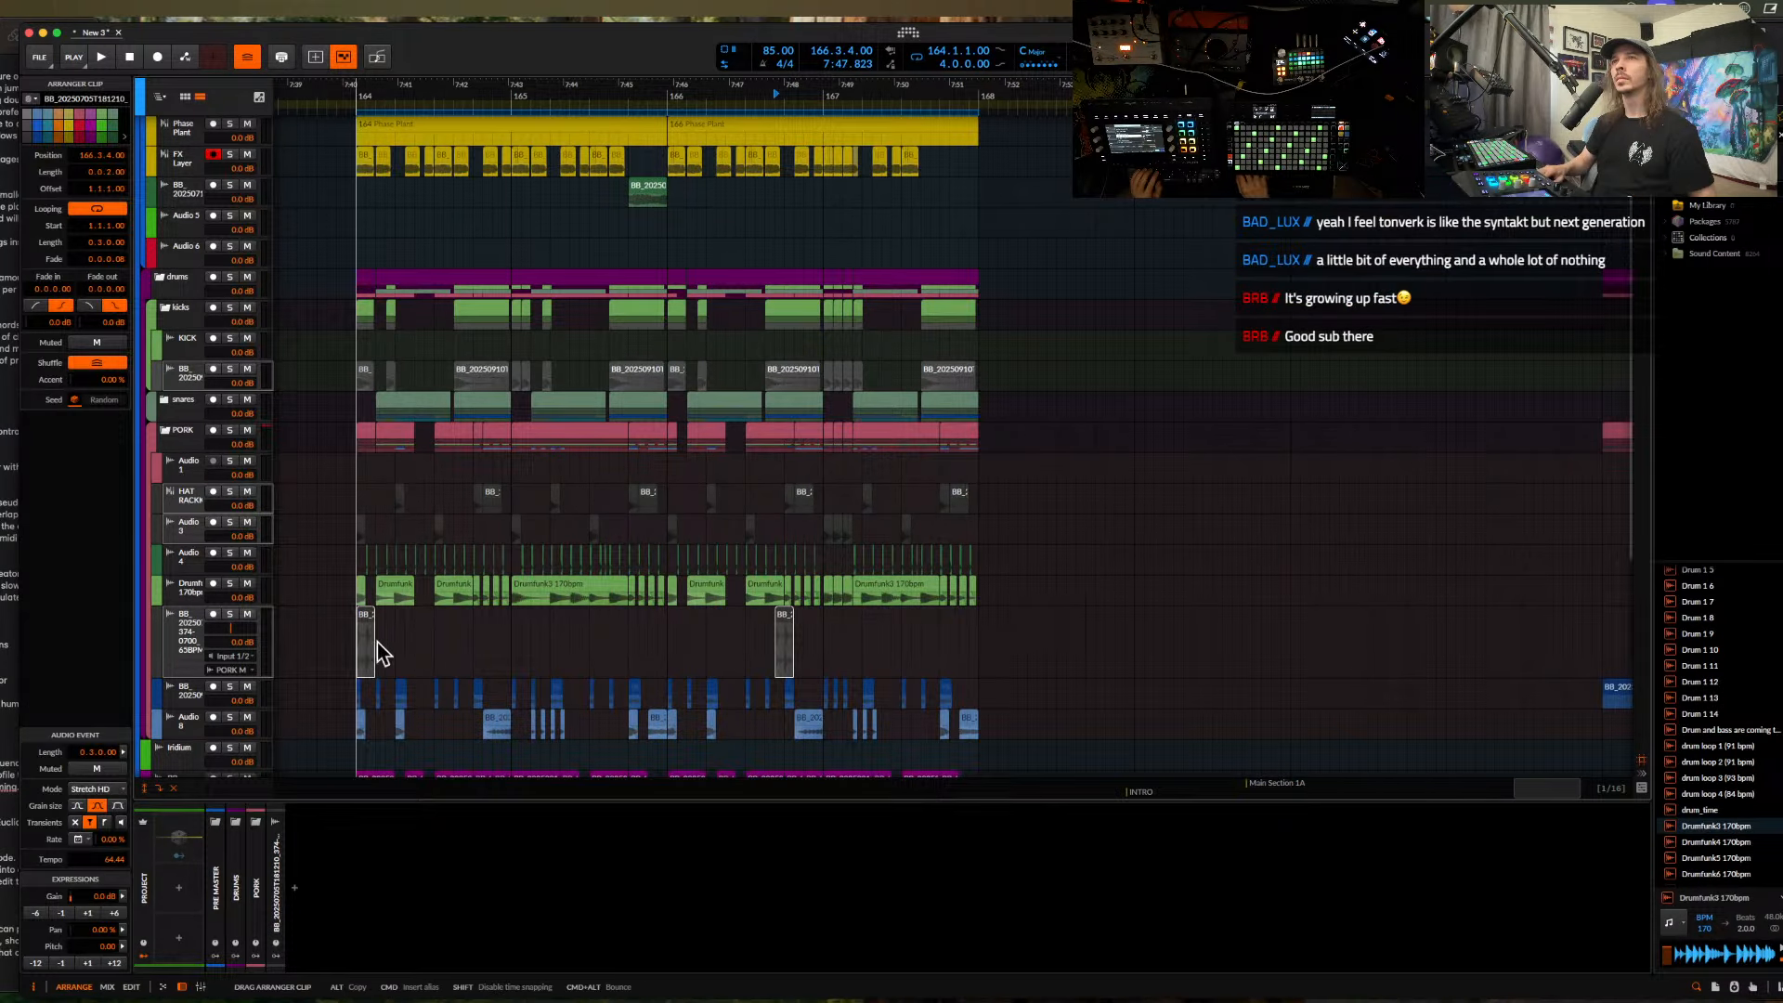
# - Repeat the slice back to back from 164.1.1.00 up to 165.4 and duplicate the whole run from bar 166
pyautogui.scroll(3, 371, 645)
pyautogui.click(355, 652)
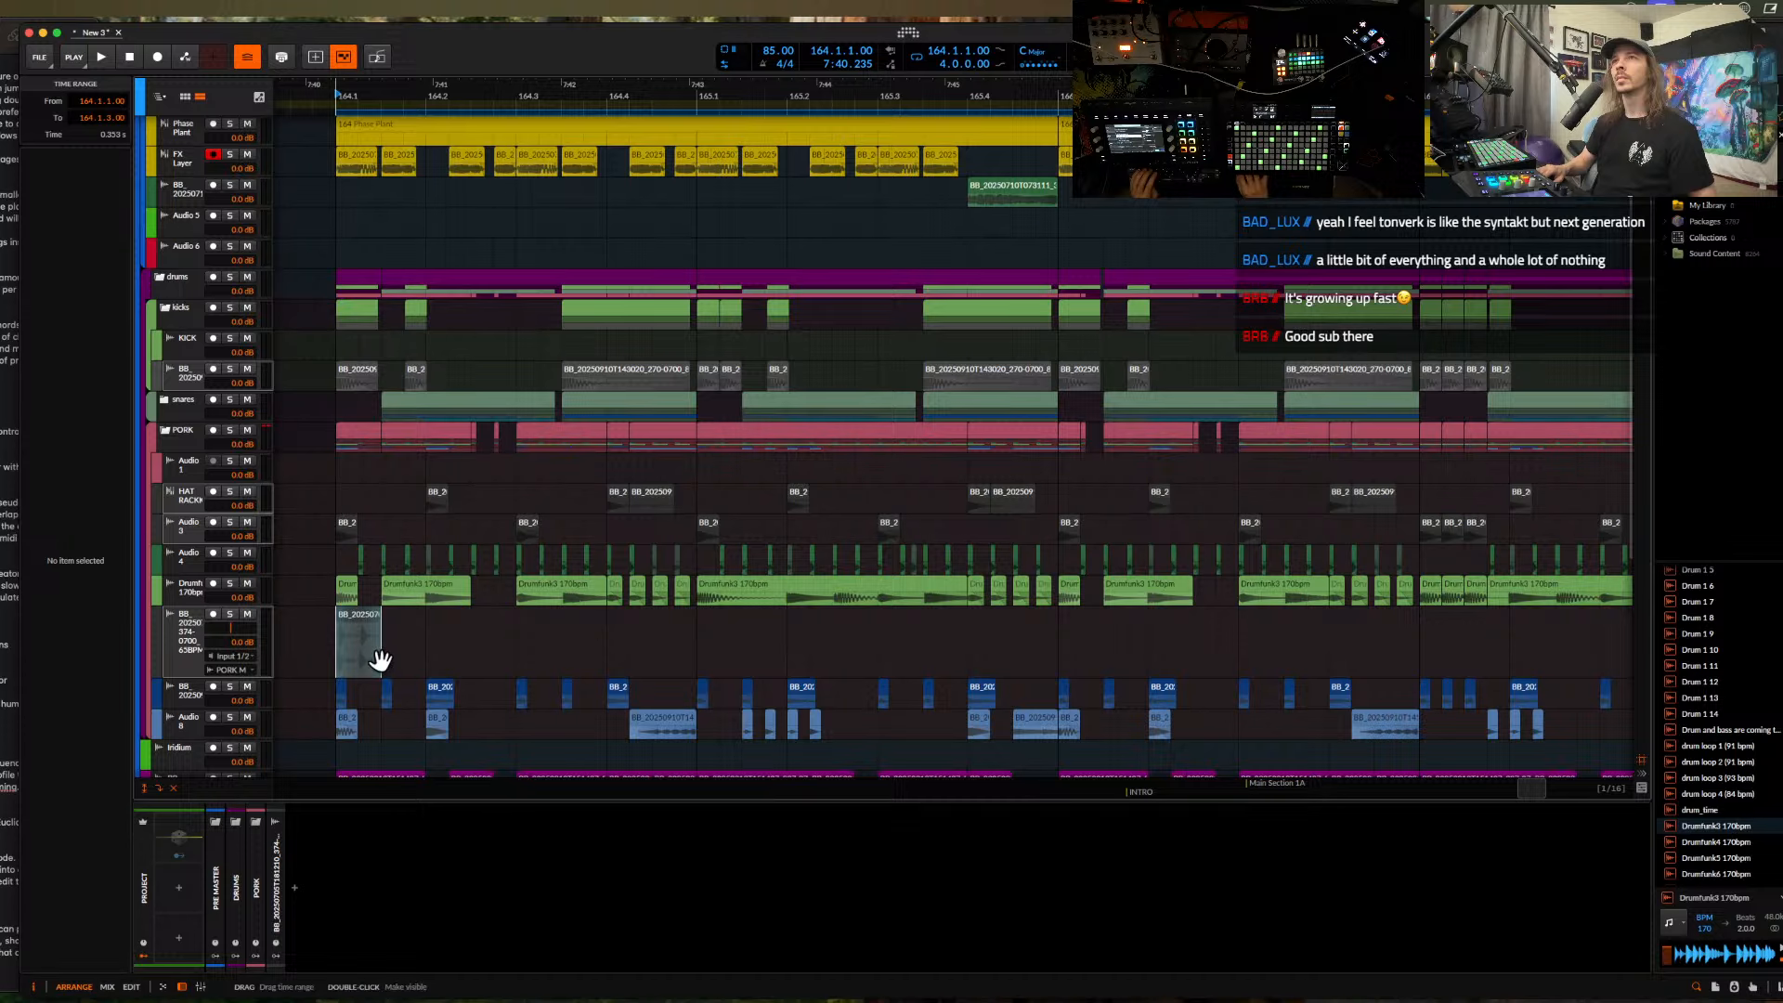
pyautogui.scroll(-2, 381, 659)
pyautogui.hotkey('ctrl', 'd')
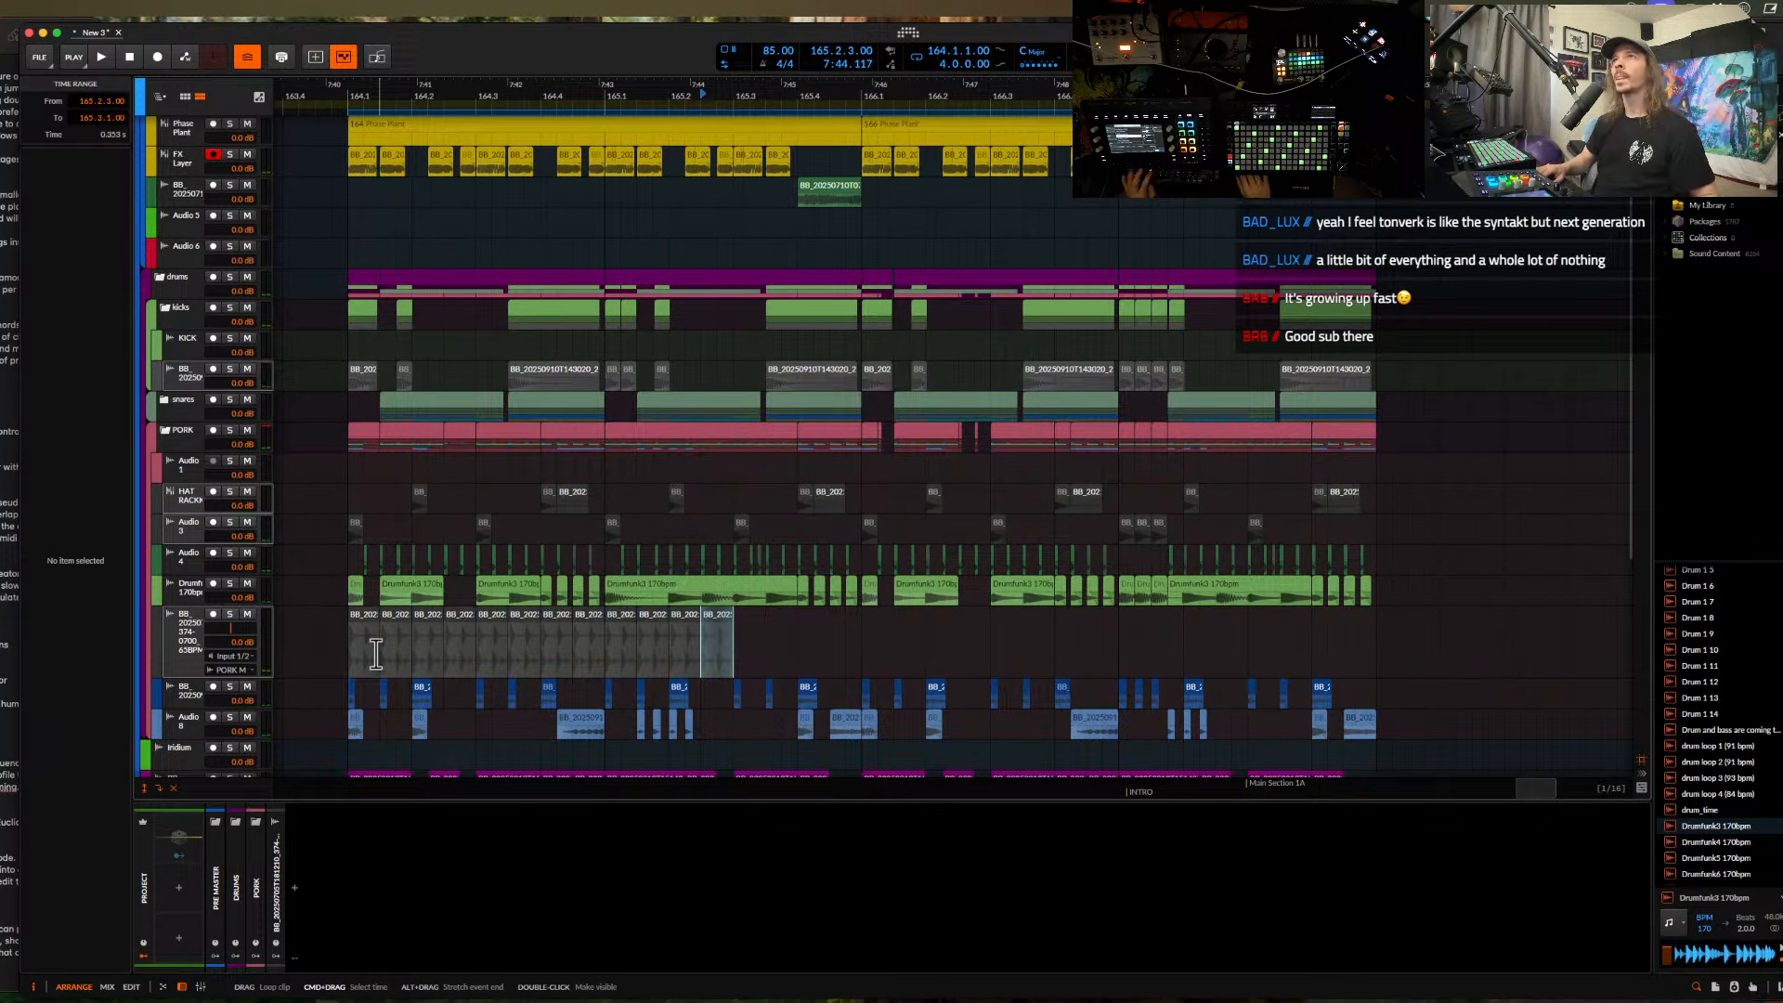
pyautogui.moveTo(355, 662); pyautogui.dragTo(841, 662)
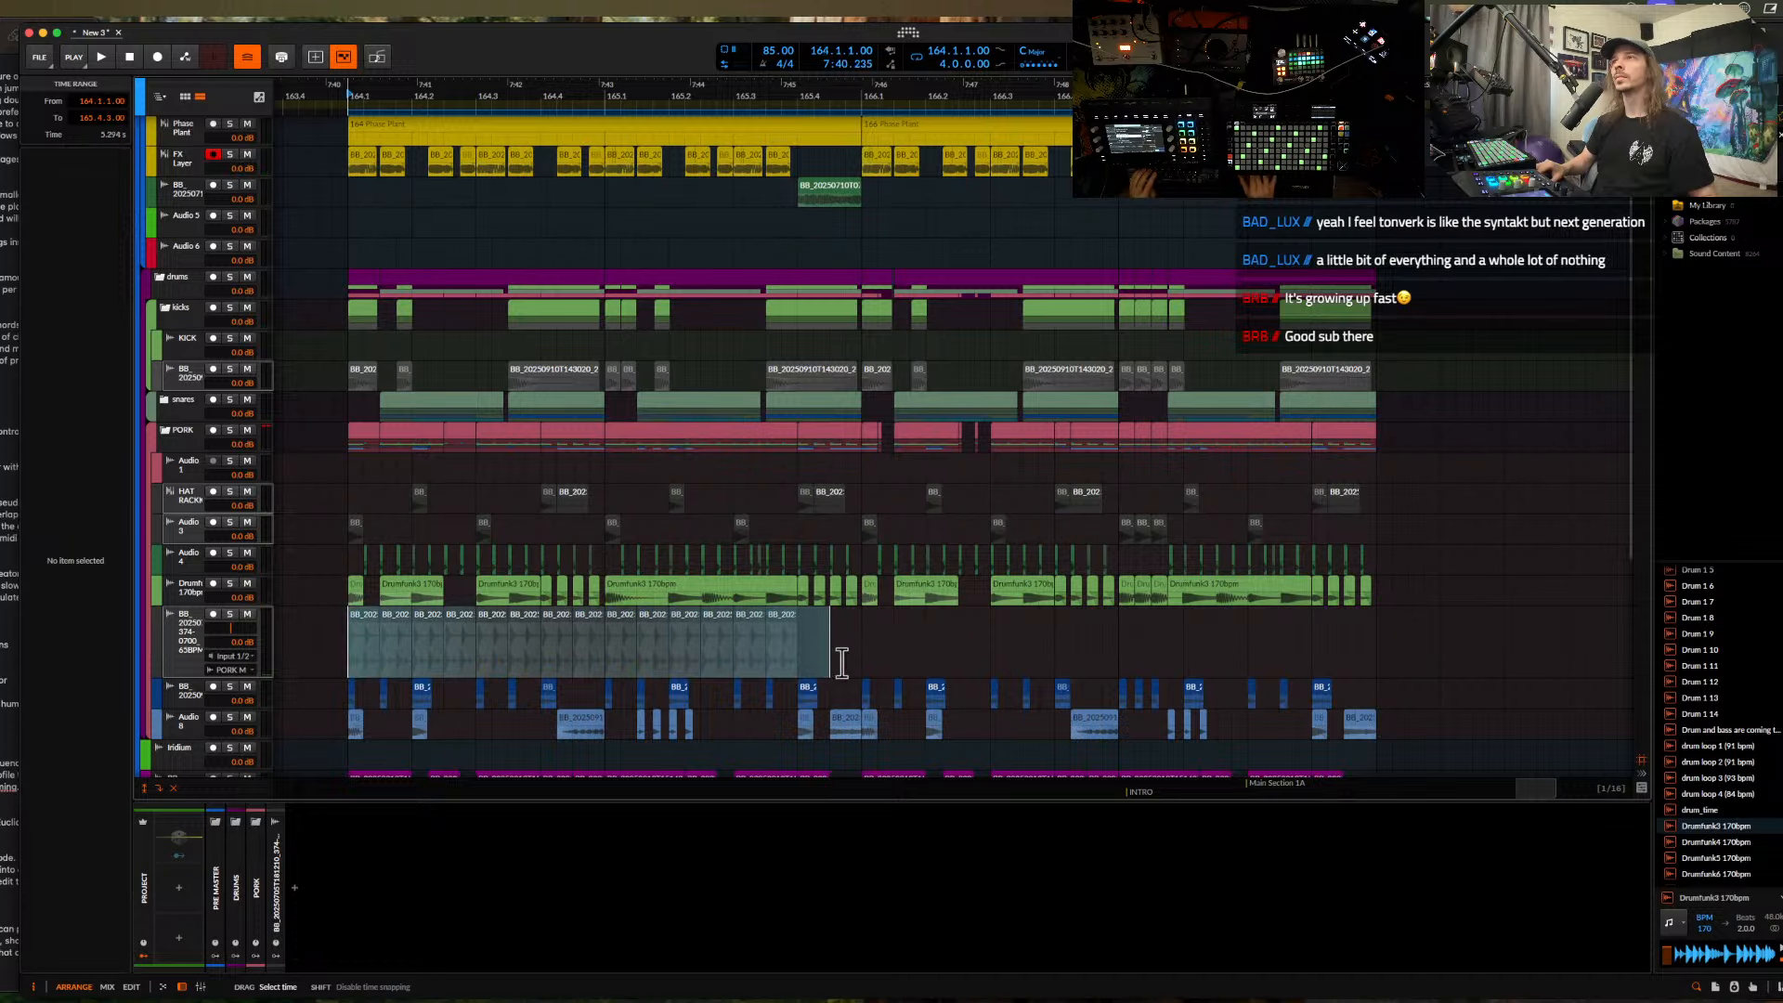
pyautogui.hotkey('ctrl', 'd')
# - Play back the loop from bar 164 with the repeated slice pattern, then stop playback
pyautogui.click(359, 616)
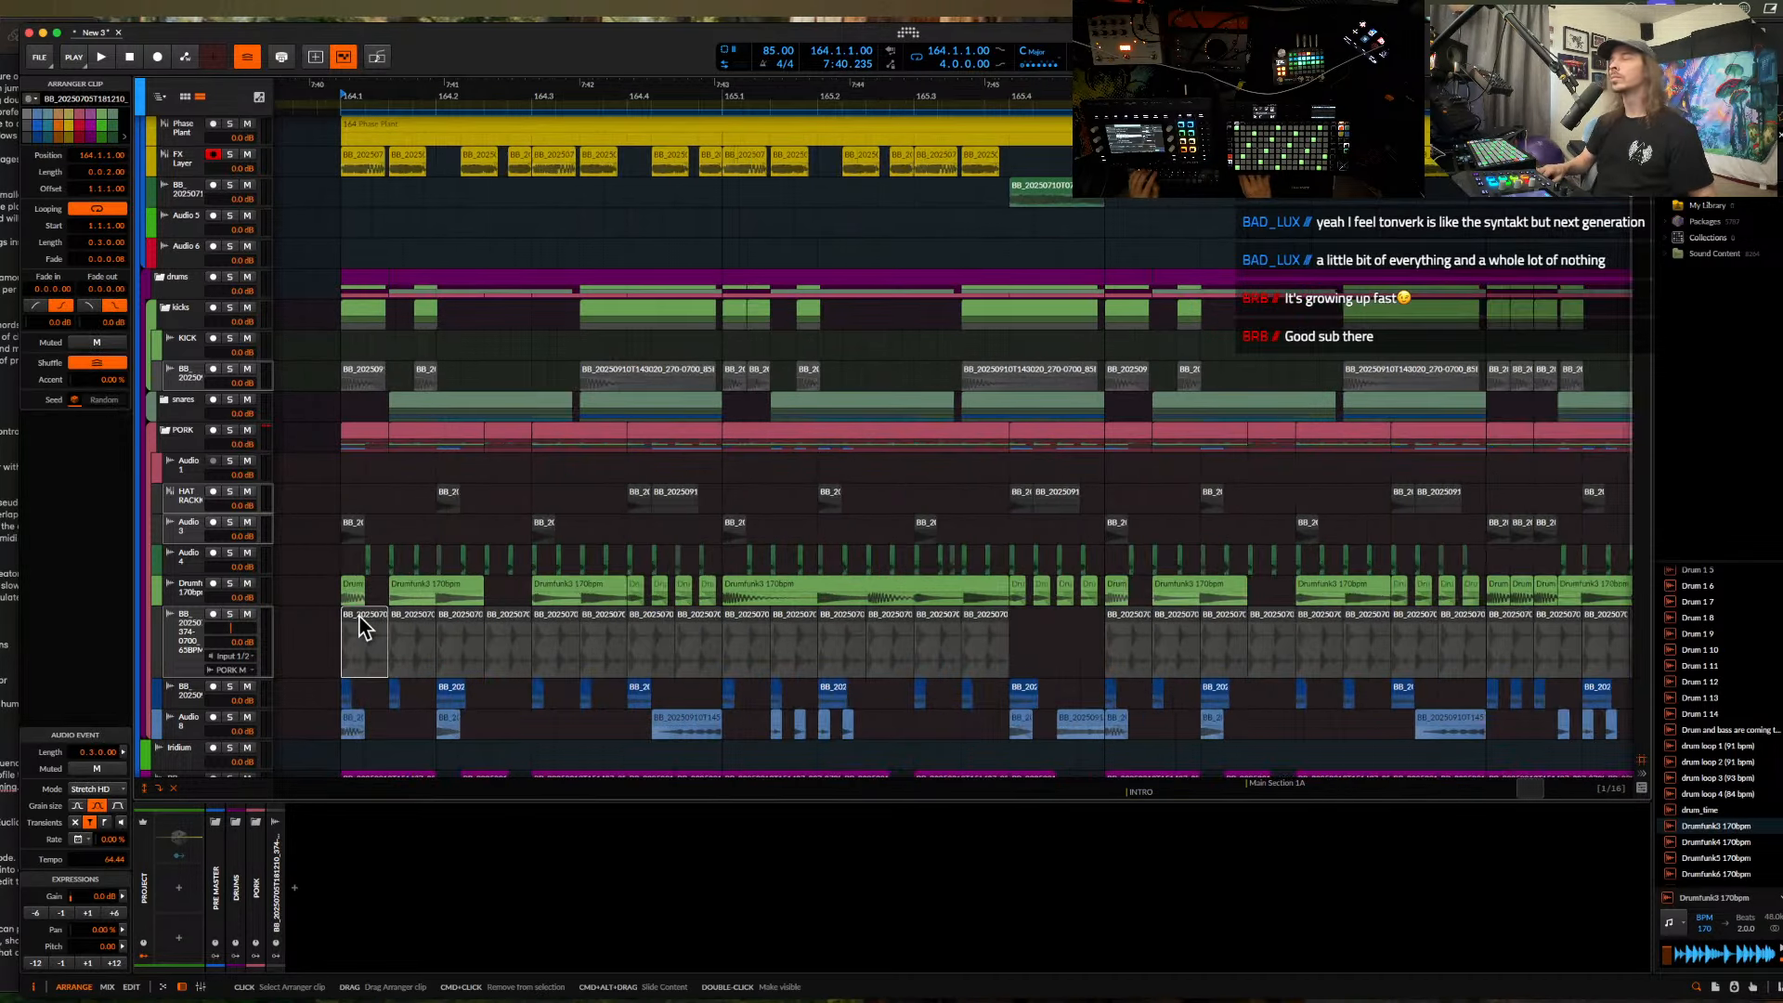
pyautogui.press('space')
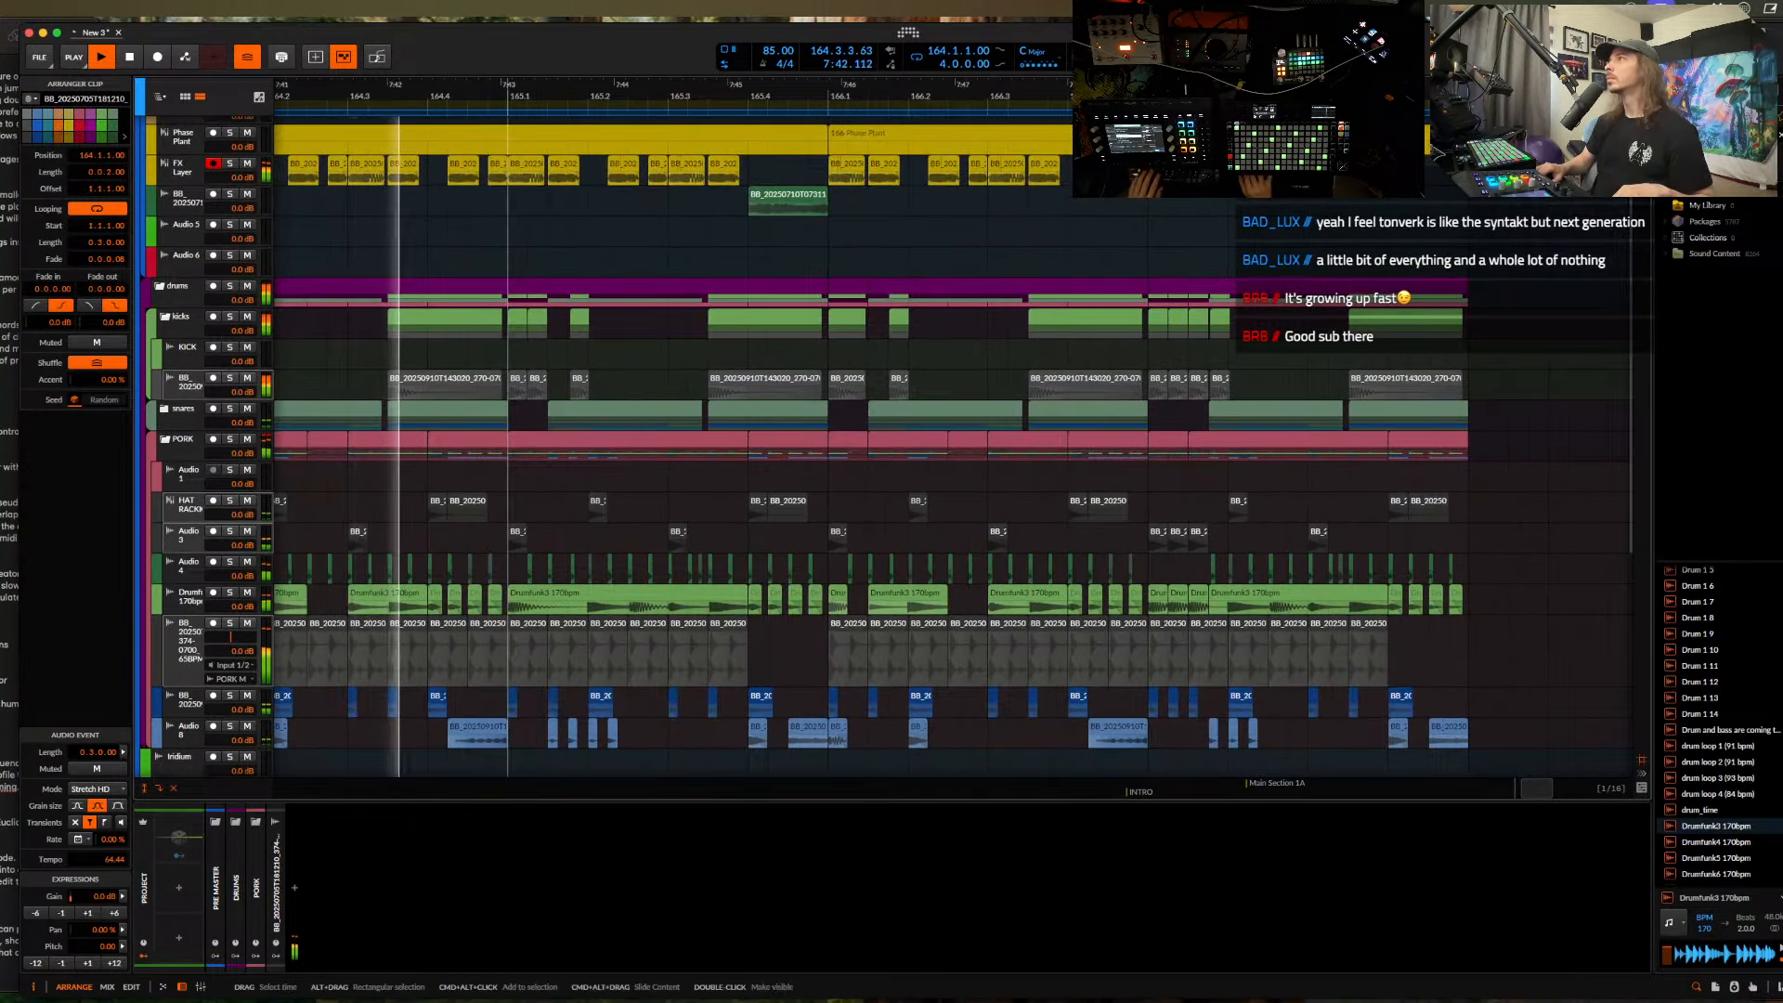
pyautogui.press('super+Tab')
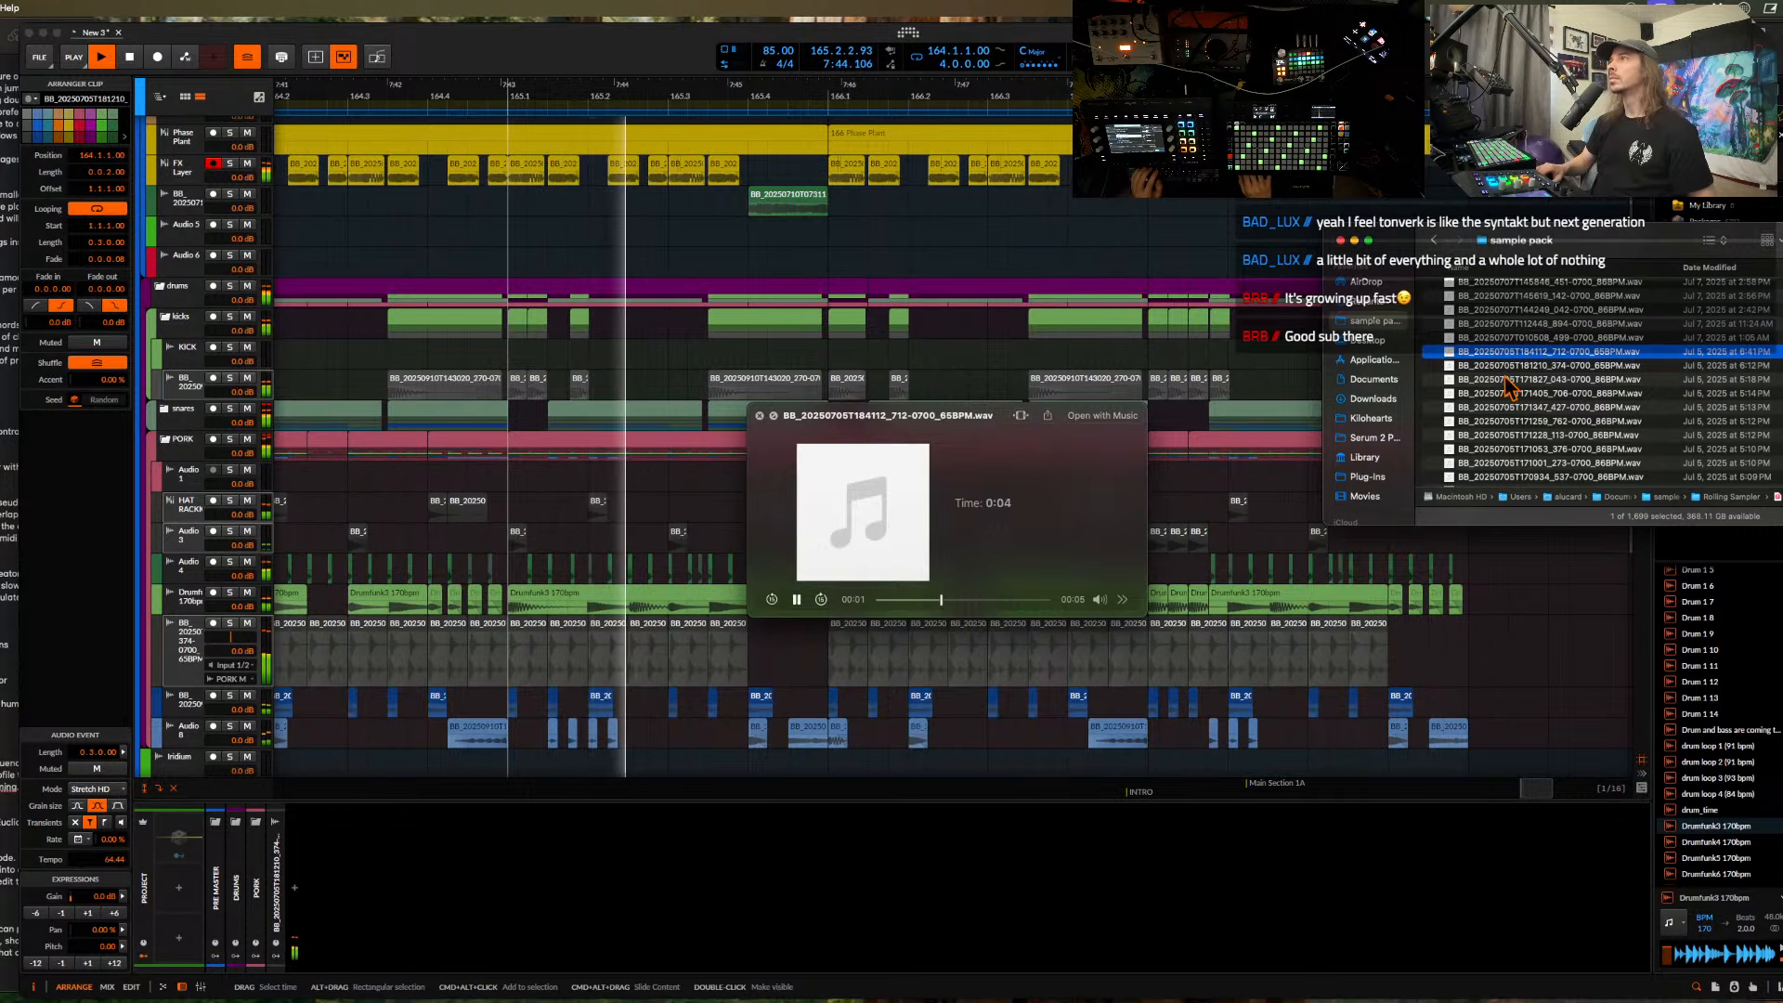
pyautogui.click(1184, 469)
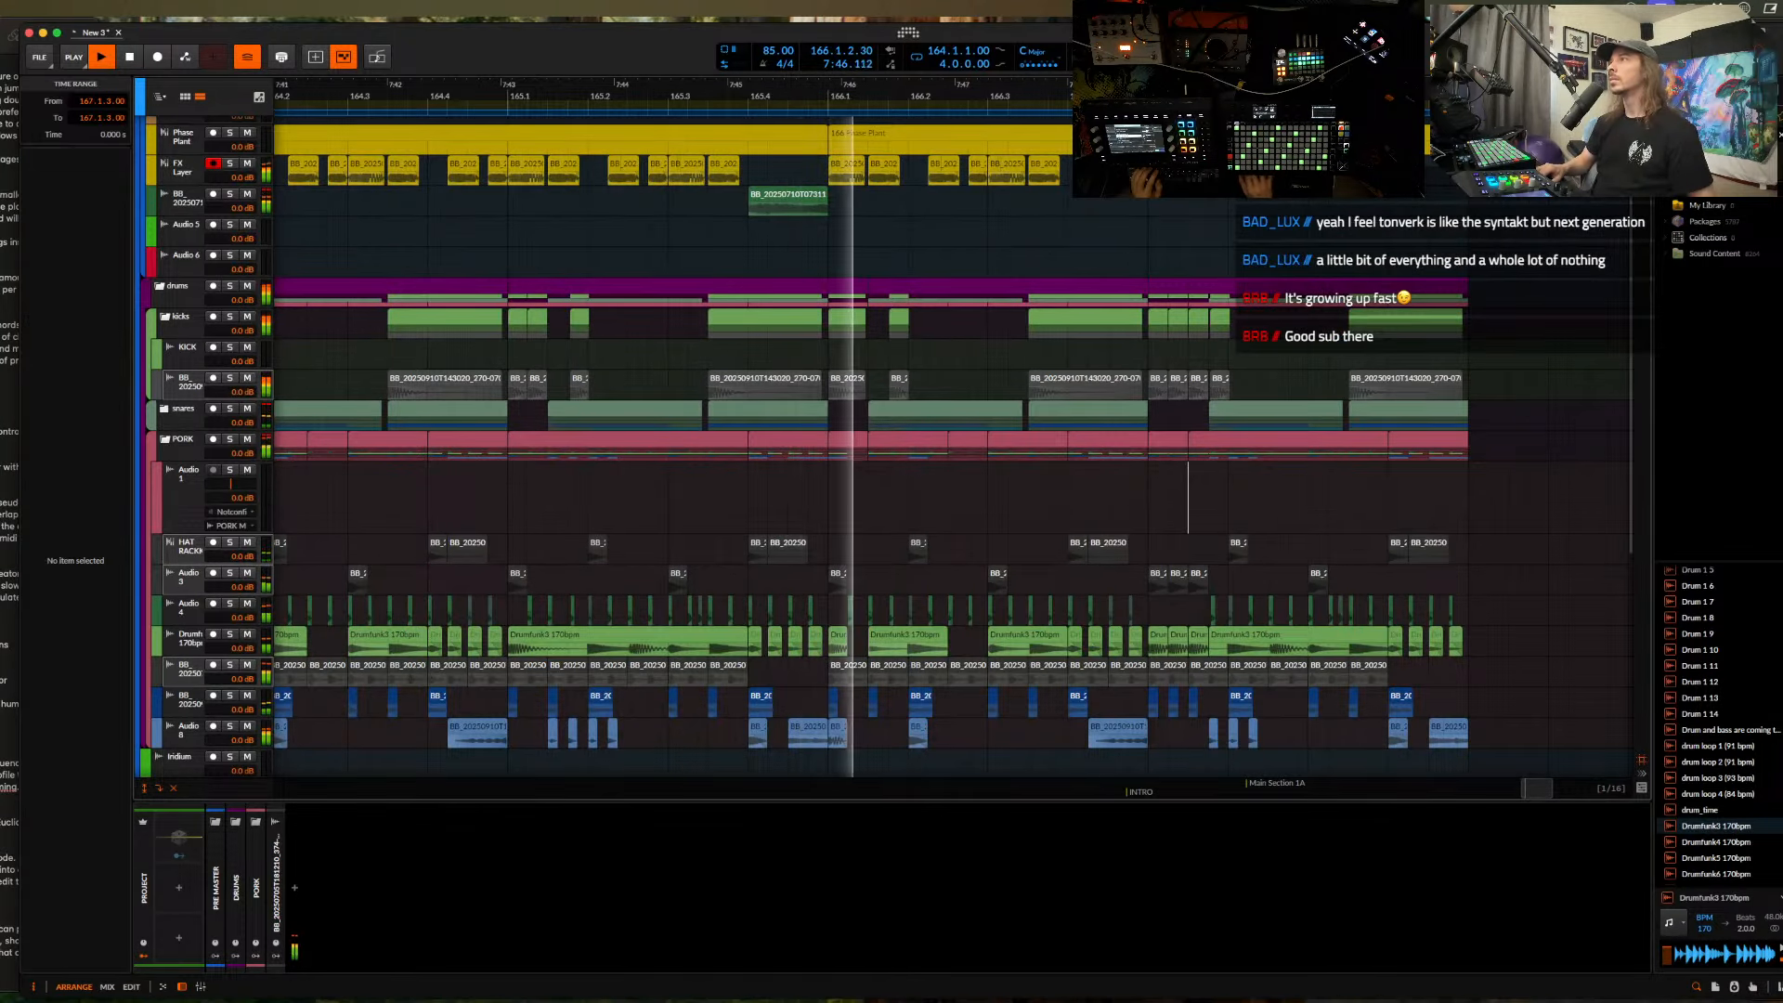
pyautogui.press('space')
# - Switch to Finder and audition more recordings in the sample pack folder, from the 5 July 2025 files down to the 4 July ones
pyautogui.press('super+Tab')
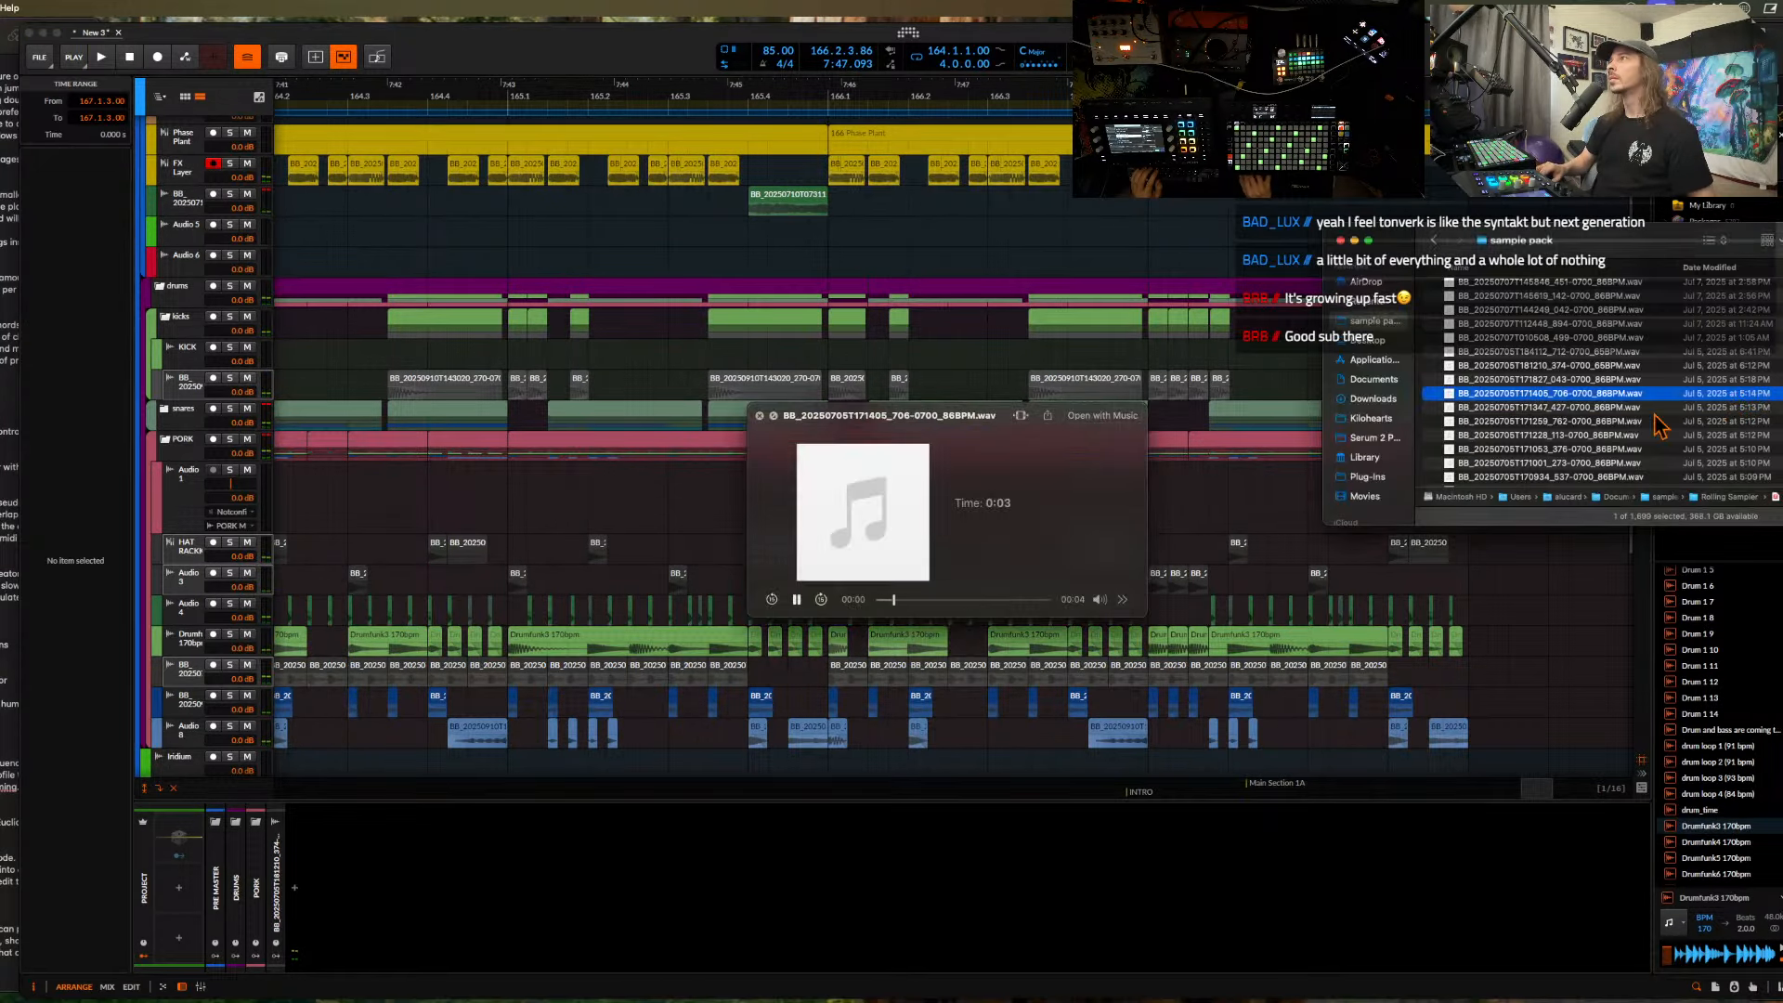
pyautogui.click(1509, 408)
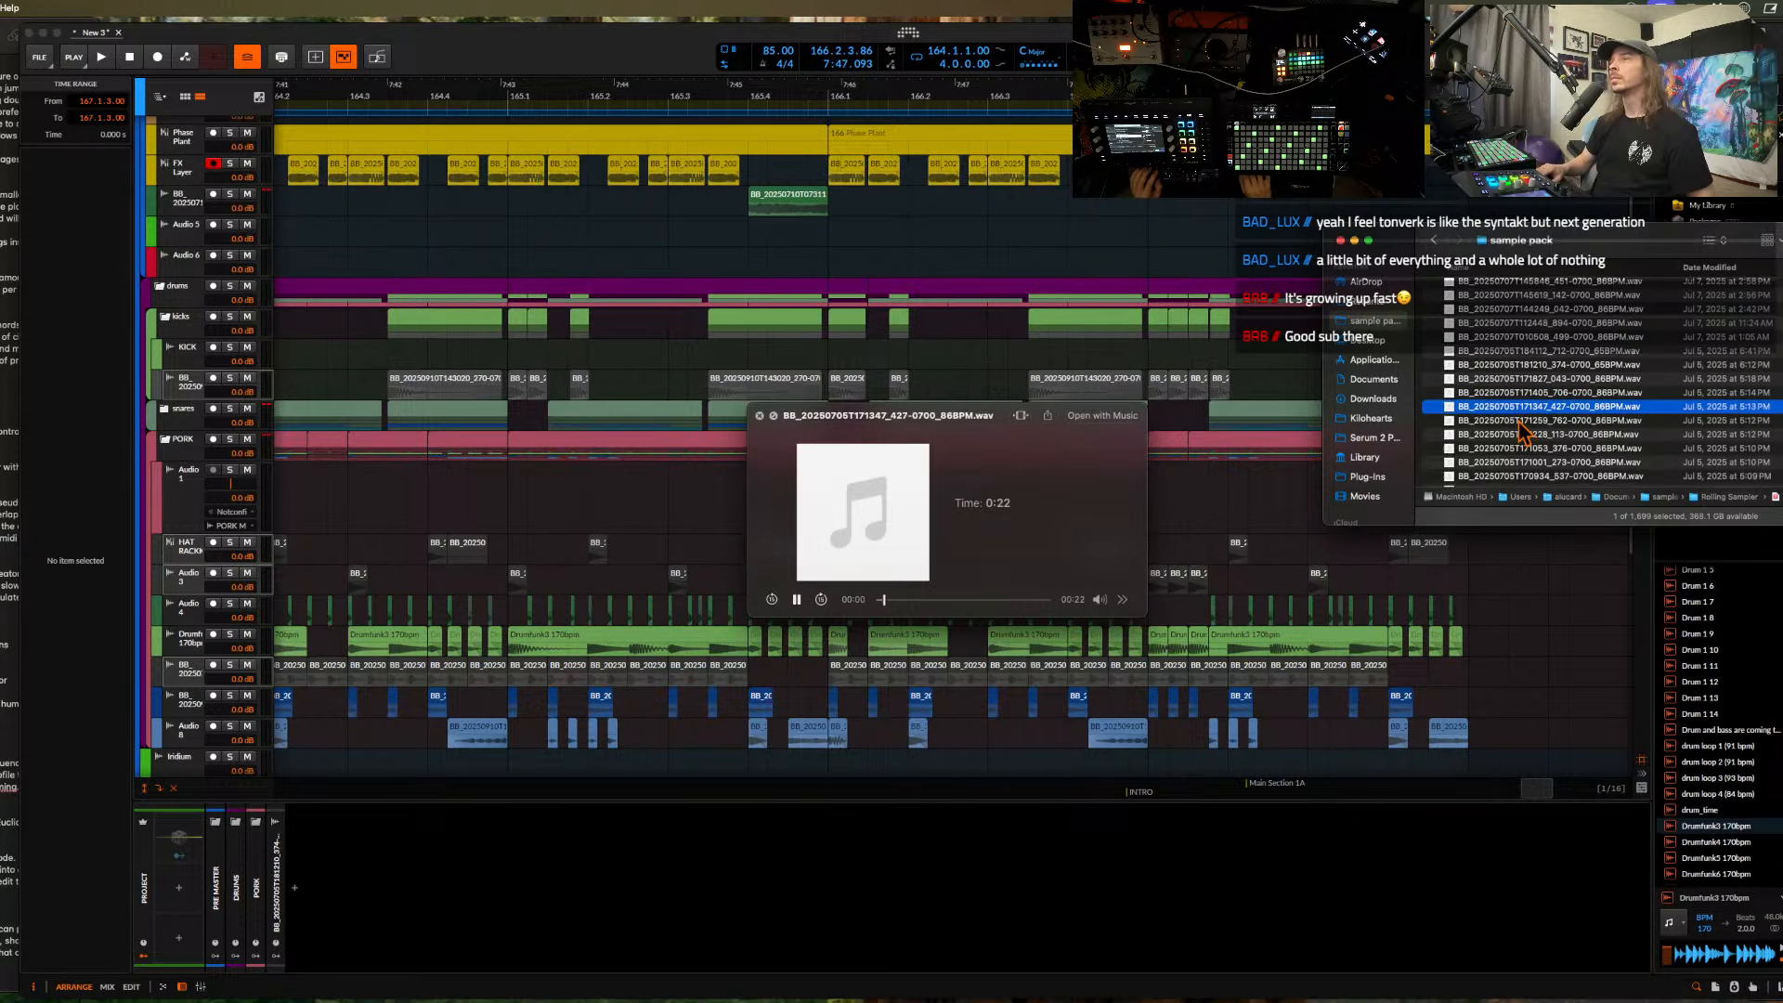
pyautogui.scroll(-3, 1521, 430)
pyautogui.click(1519, 418)
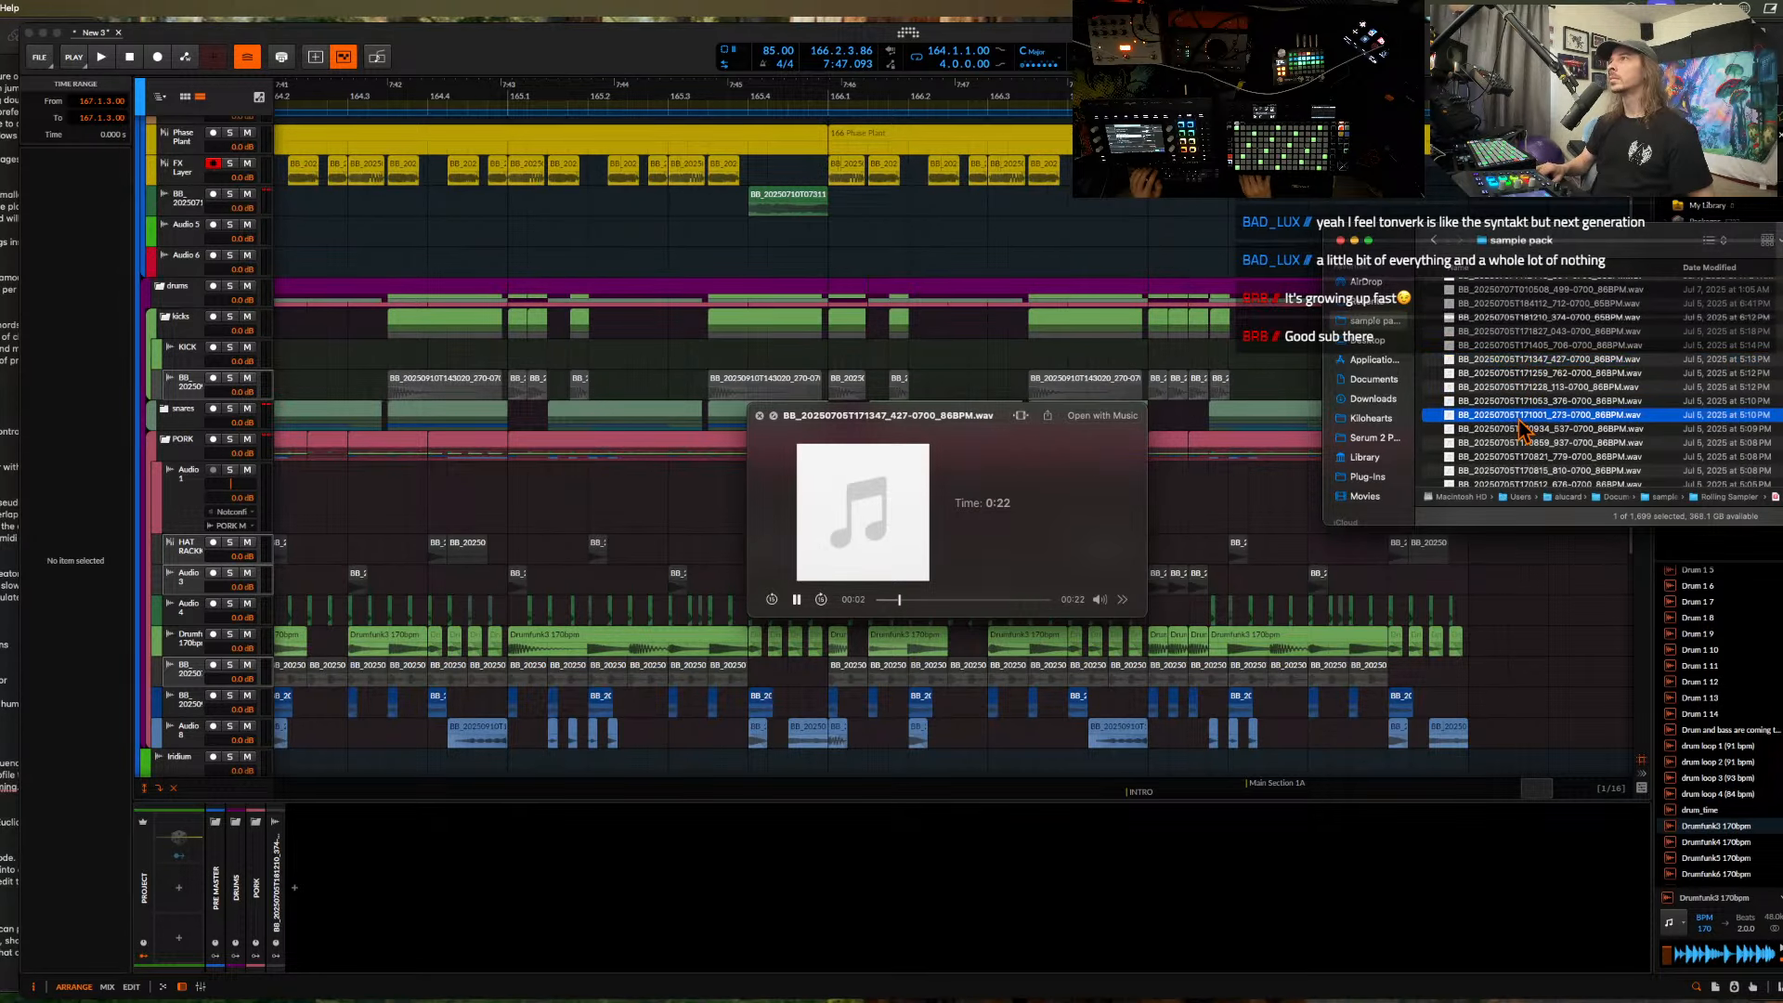
pyautogui.scroll(-2, 1519, 419)
pyautogui.click(1518, 419)
pyautogui.scroll(-2, 1519, 419)
pyautogui.scroll(-2, 1519, 419)
pyautogui.click(1519, 418)
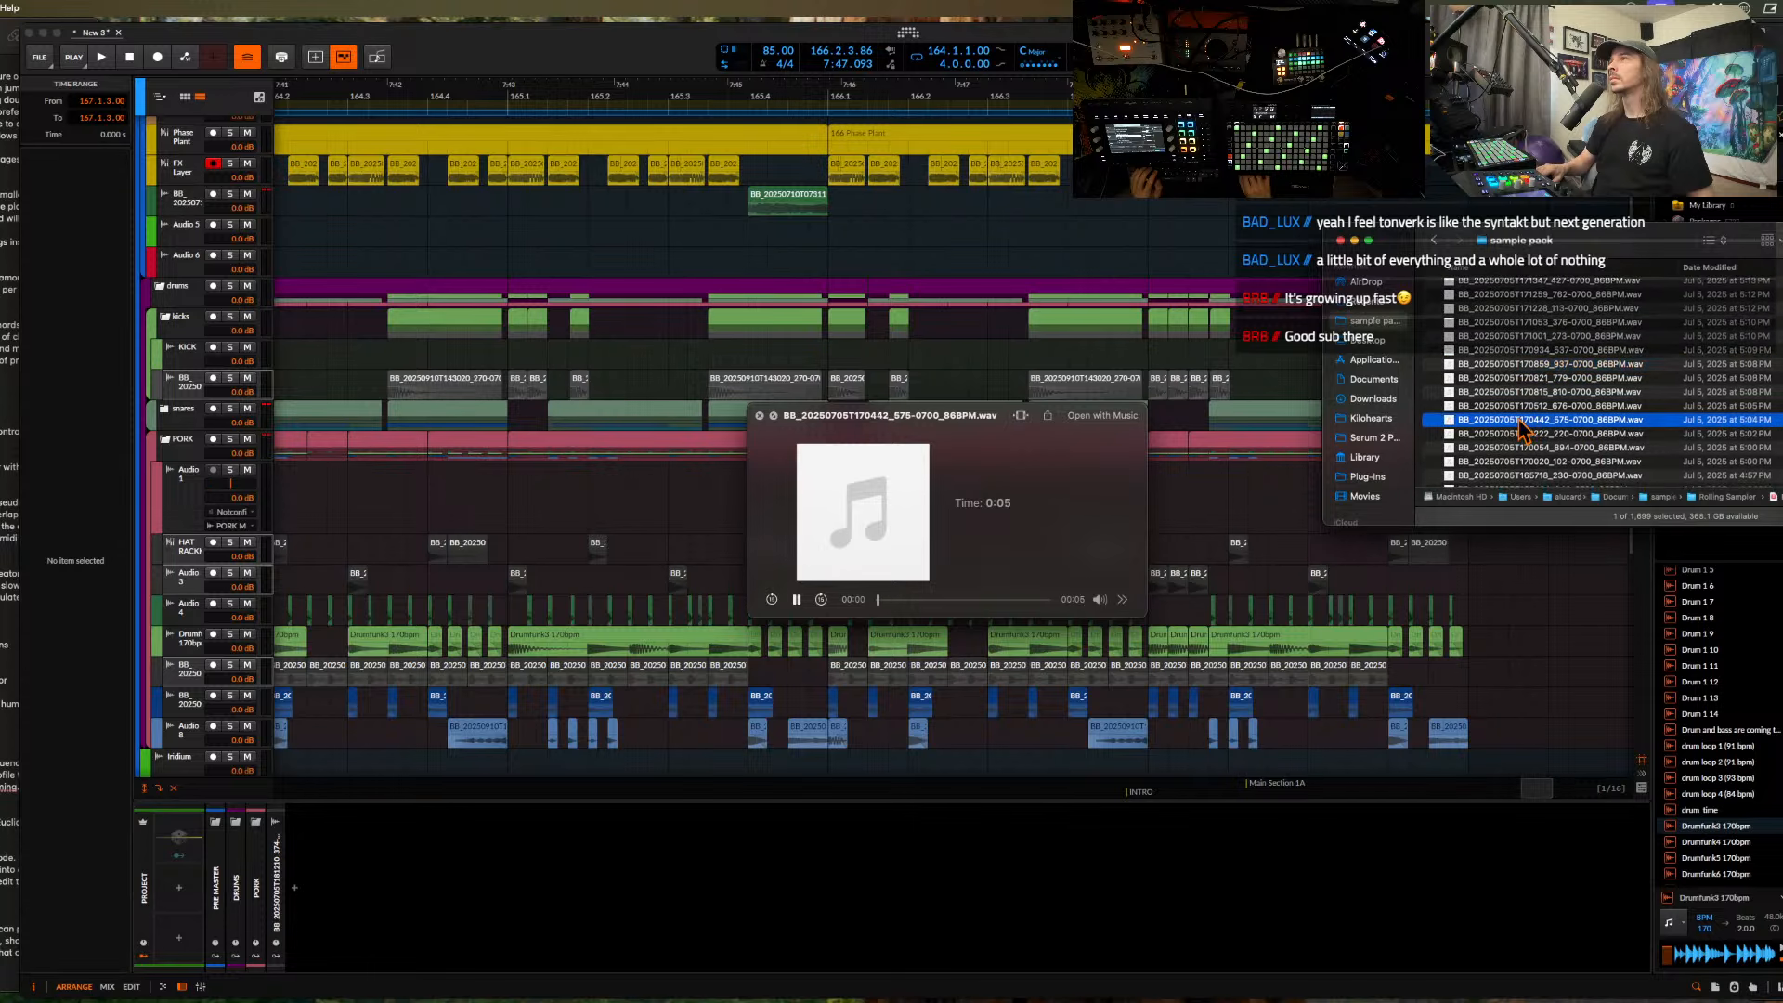
pyautogui.scroll(-2, 1519, 418)
pyautogui.click(1518, 419)
pyautogui.scroll(-3, 1519, 420)
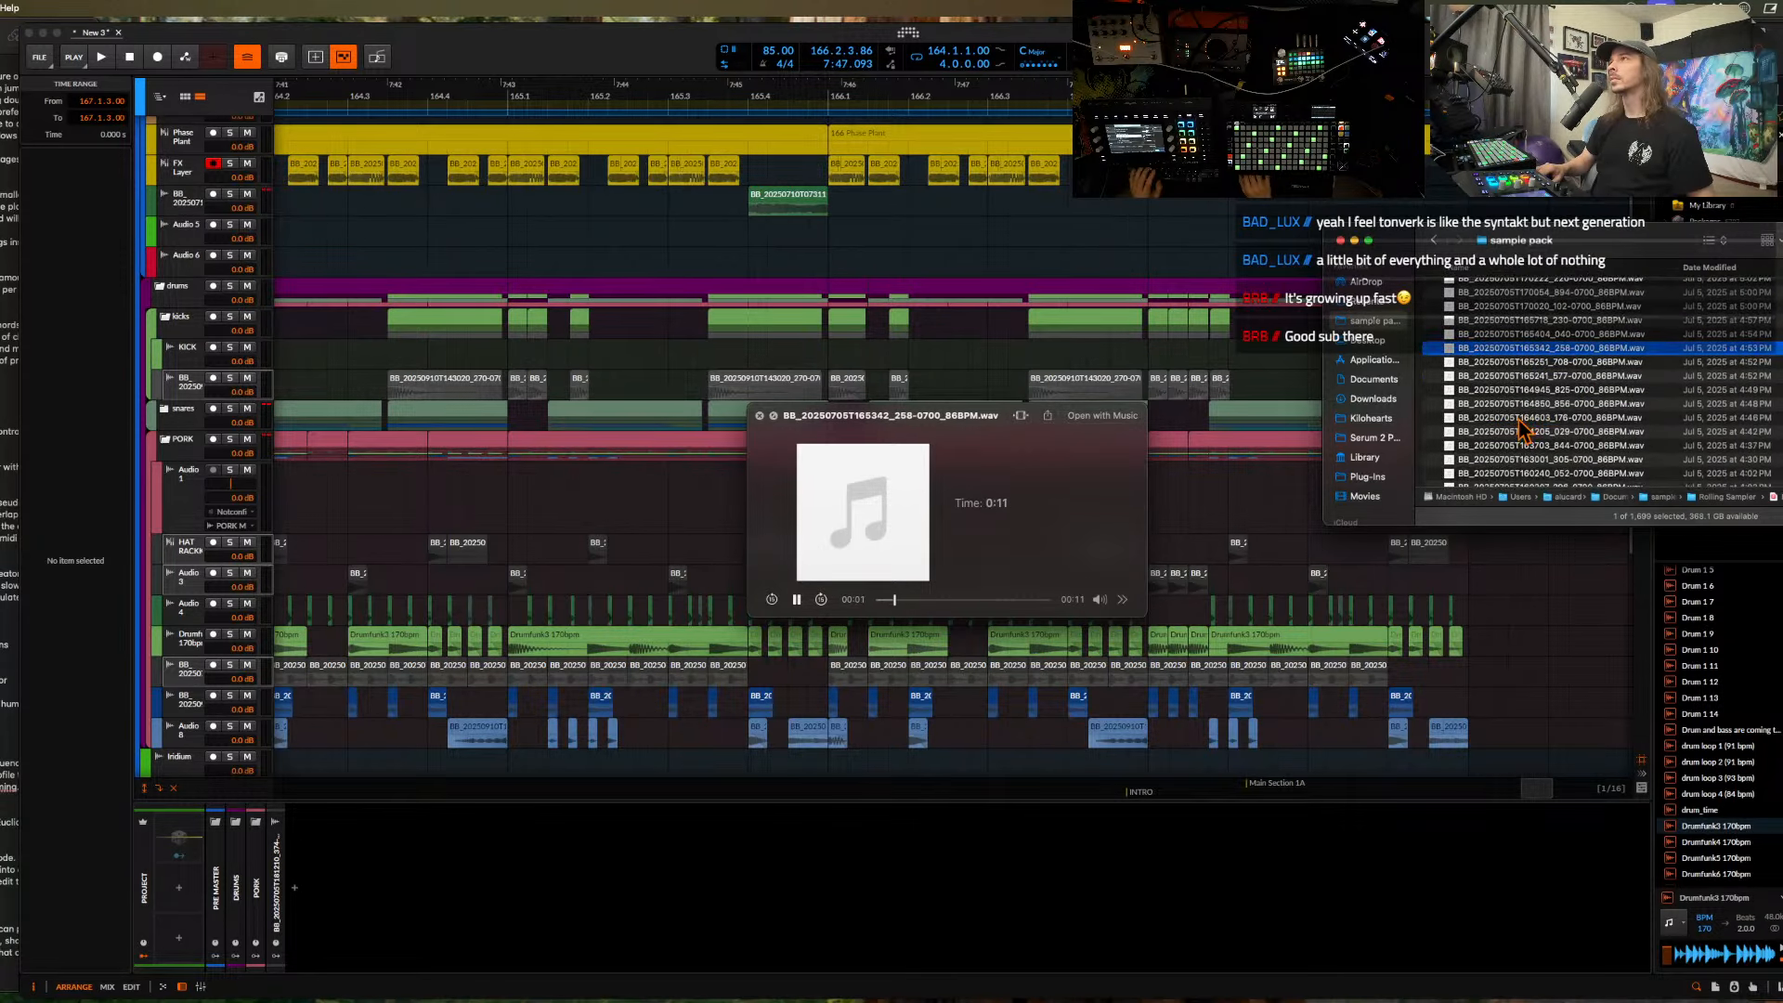
pyautogui.click(1519, 420)
pyautogui.scroll(-3, 1519, 419)
pyautogui.click(1519, 420)
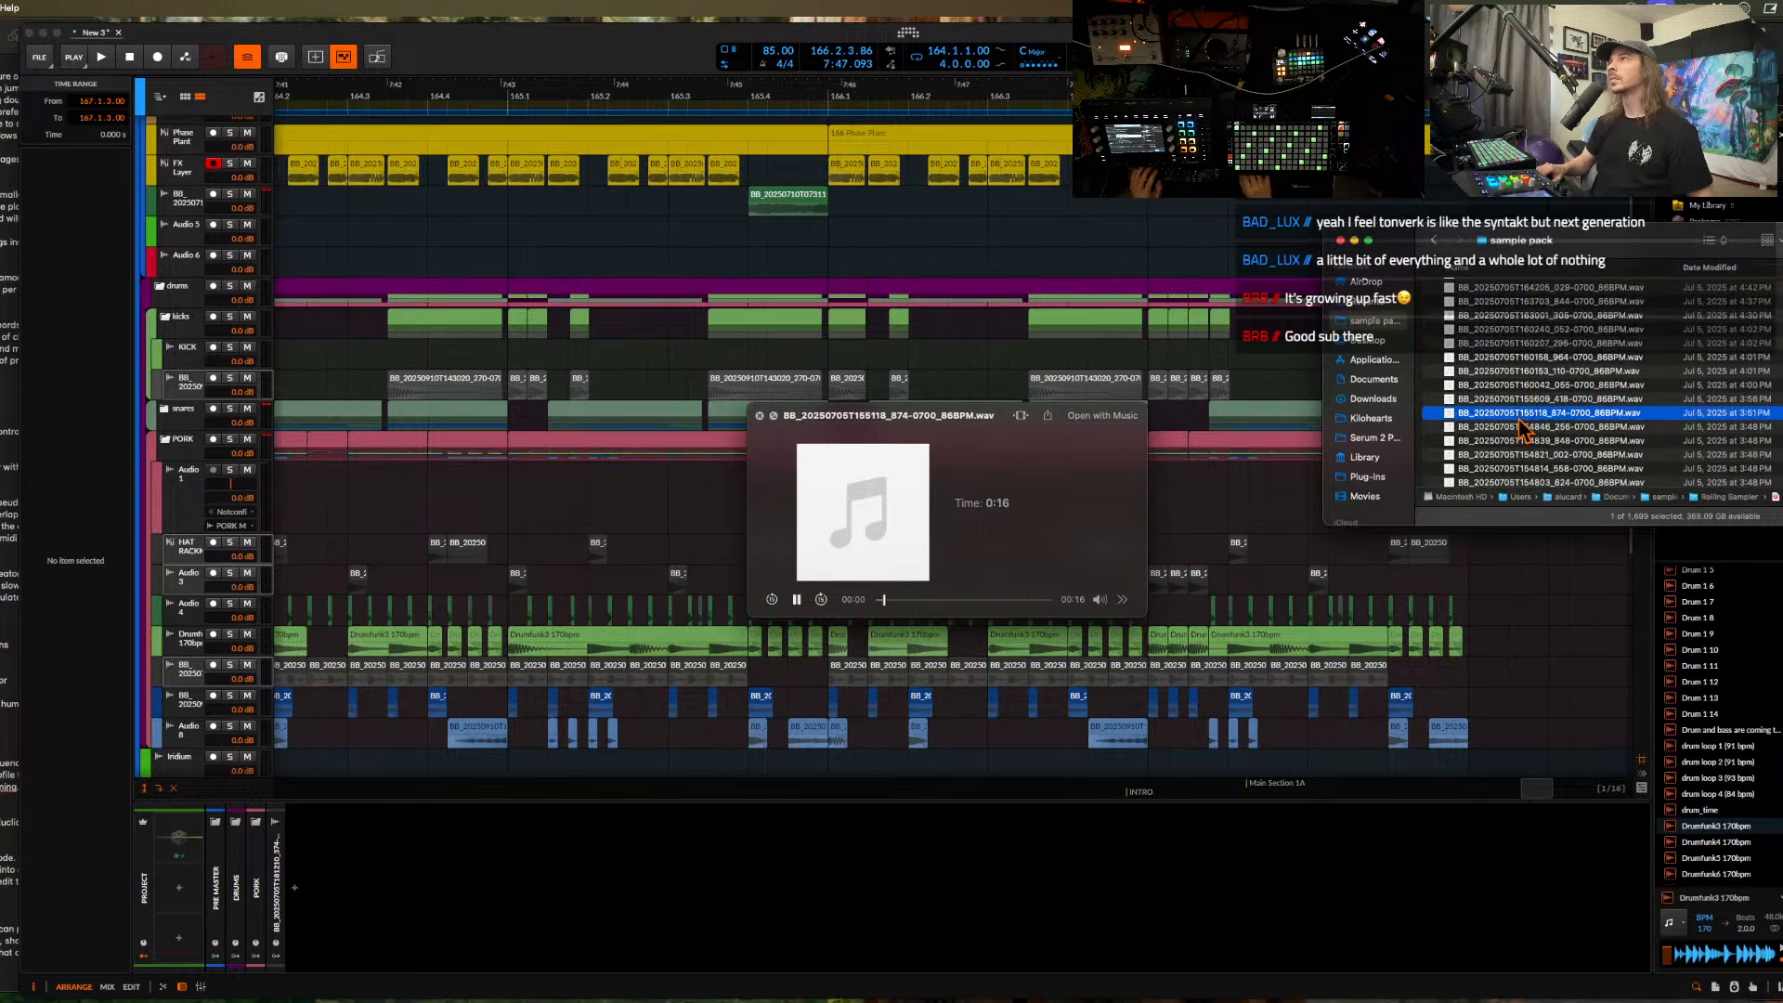
pyautogui.press('Up')
pyautogui.scroll(-2, 1520, 409)
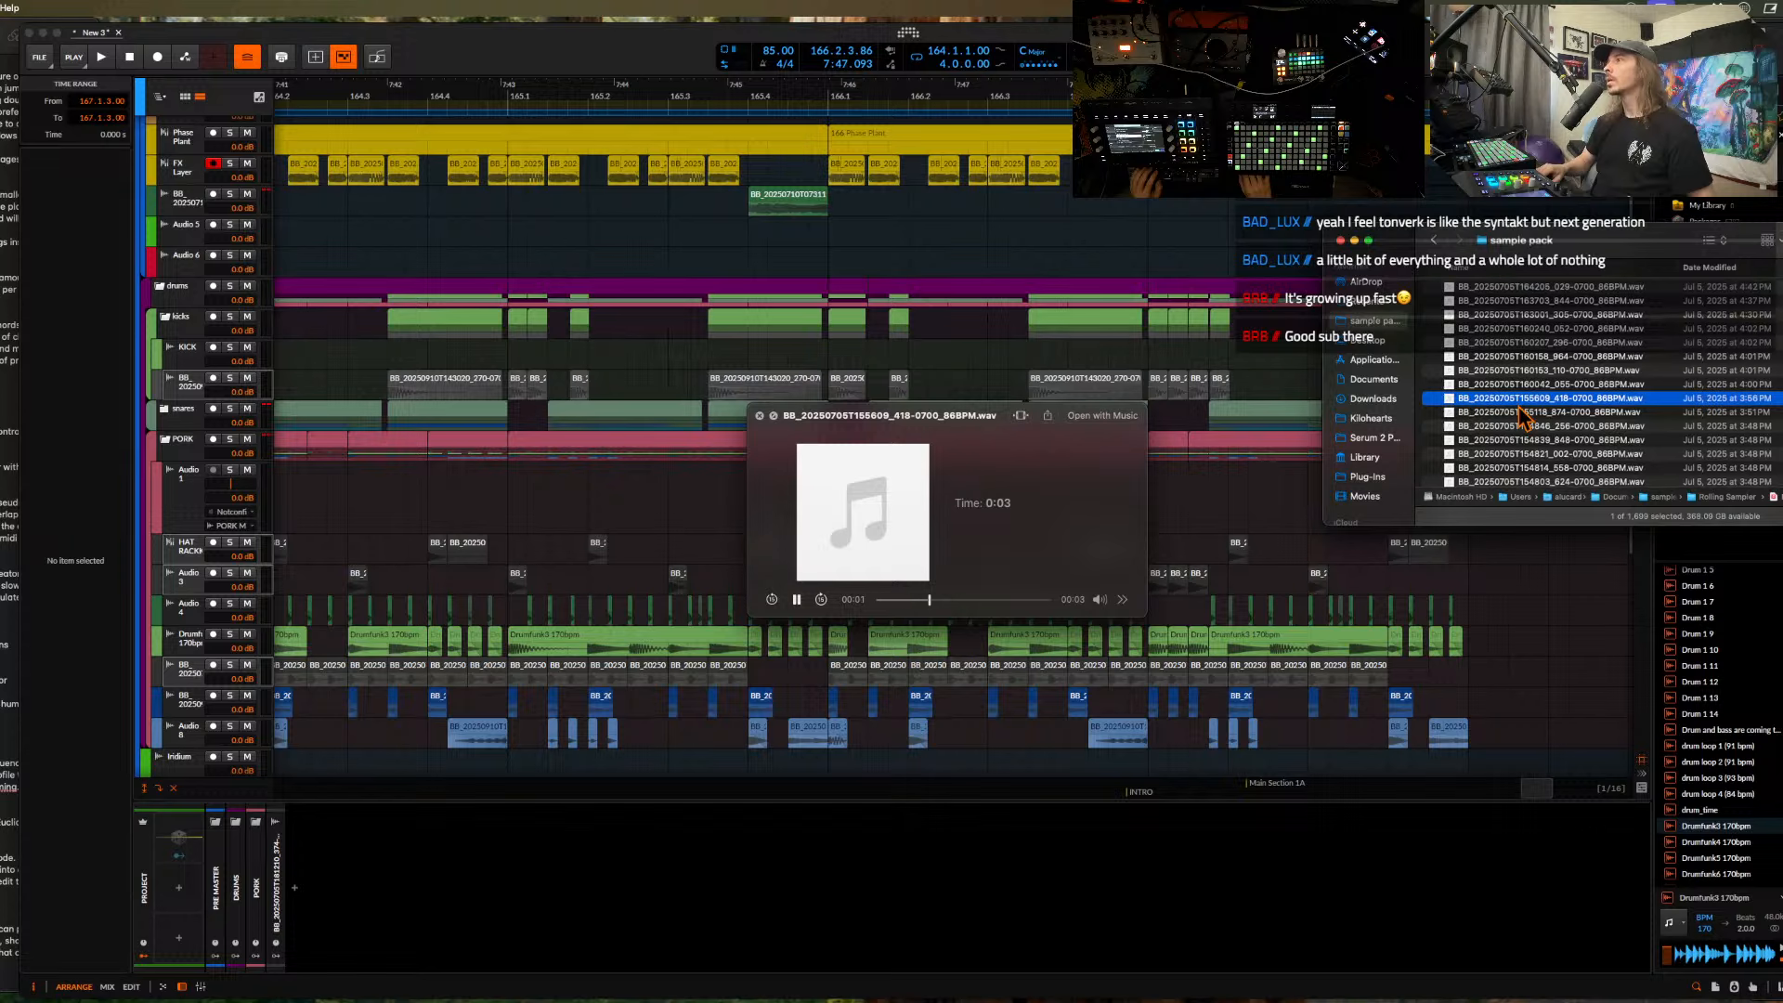
pyautogui.click(1520, 407)
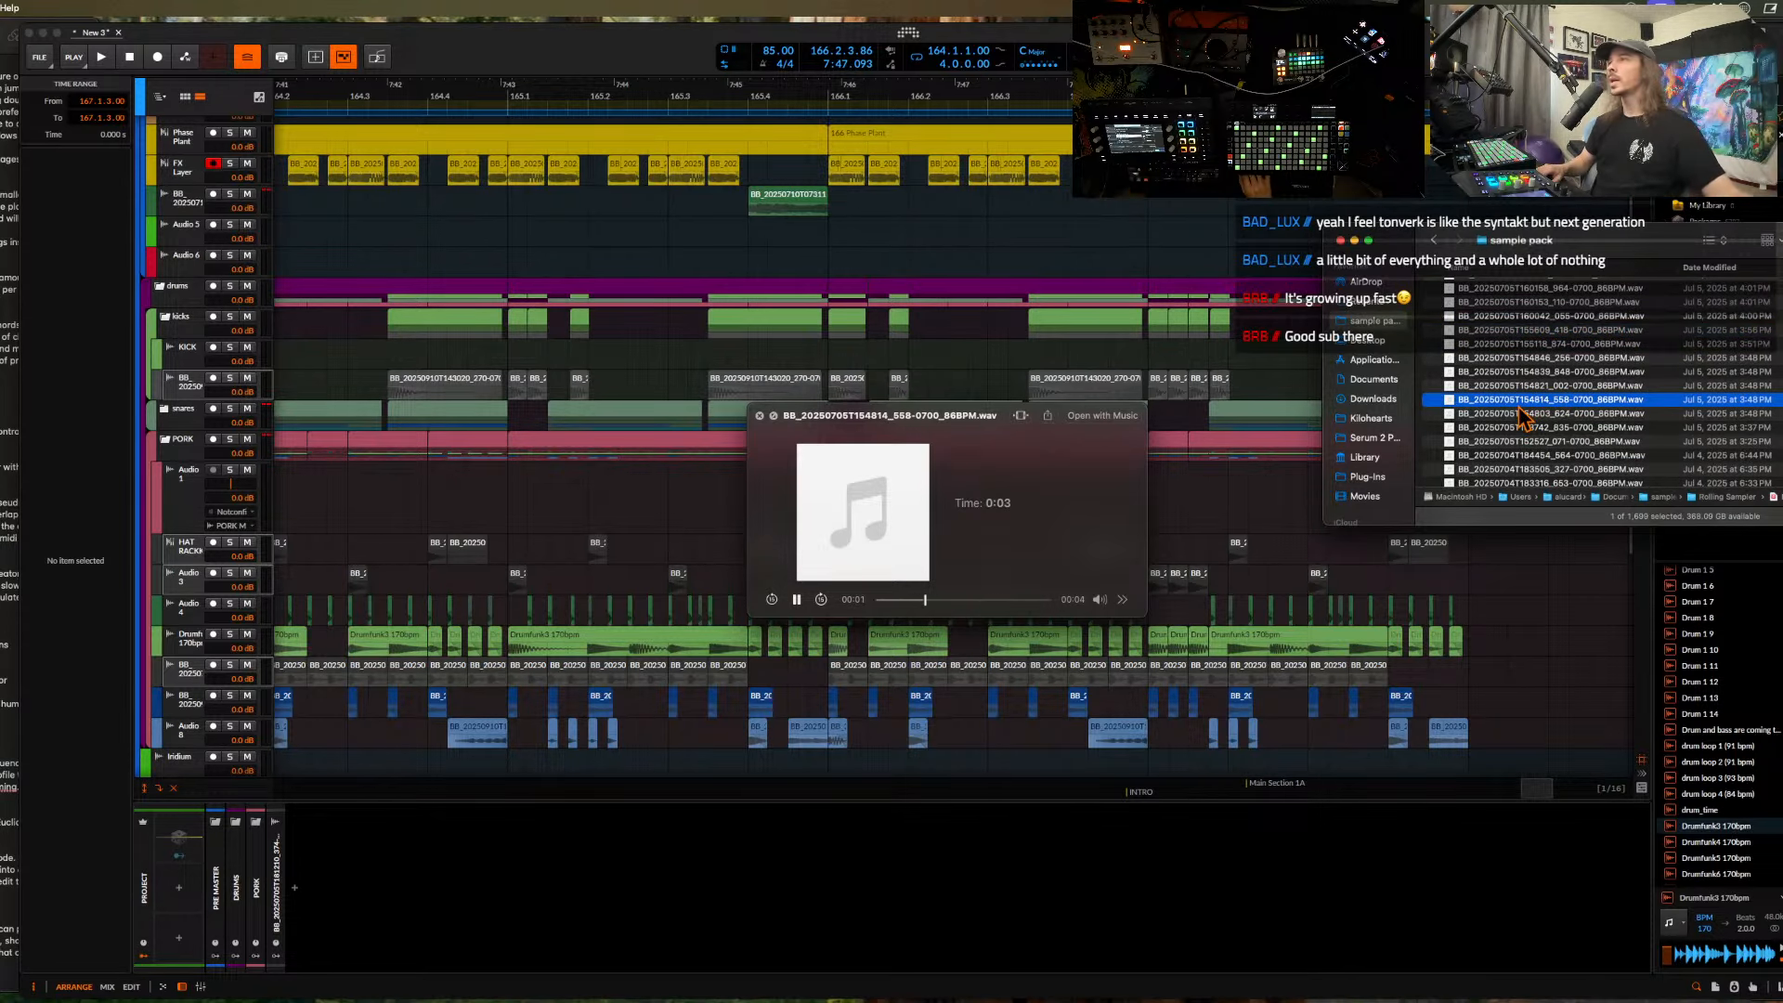
pyautogui.scroll(-2, 1521, 410)
pyautogui.click(1521, 409)
pyautogui.scroll(-1, 1521, 409)
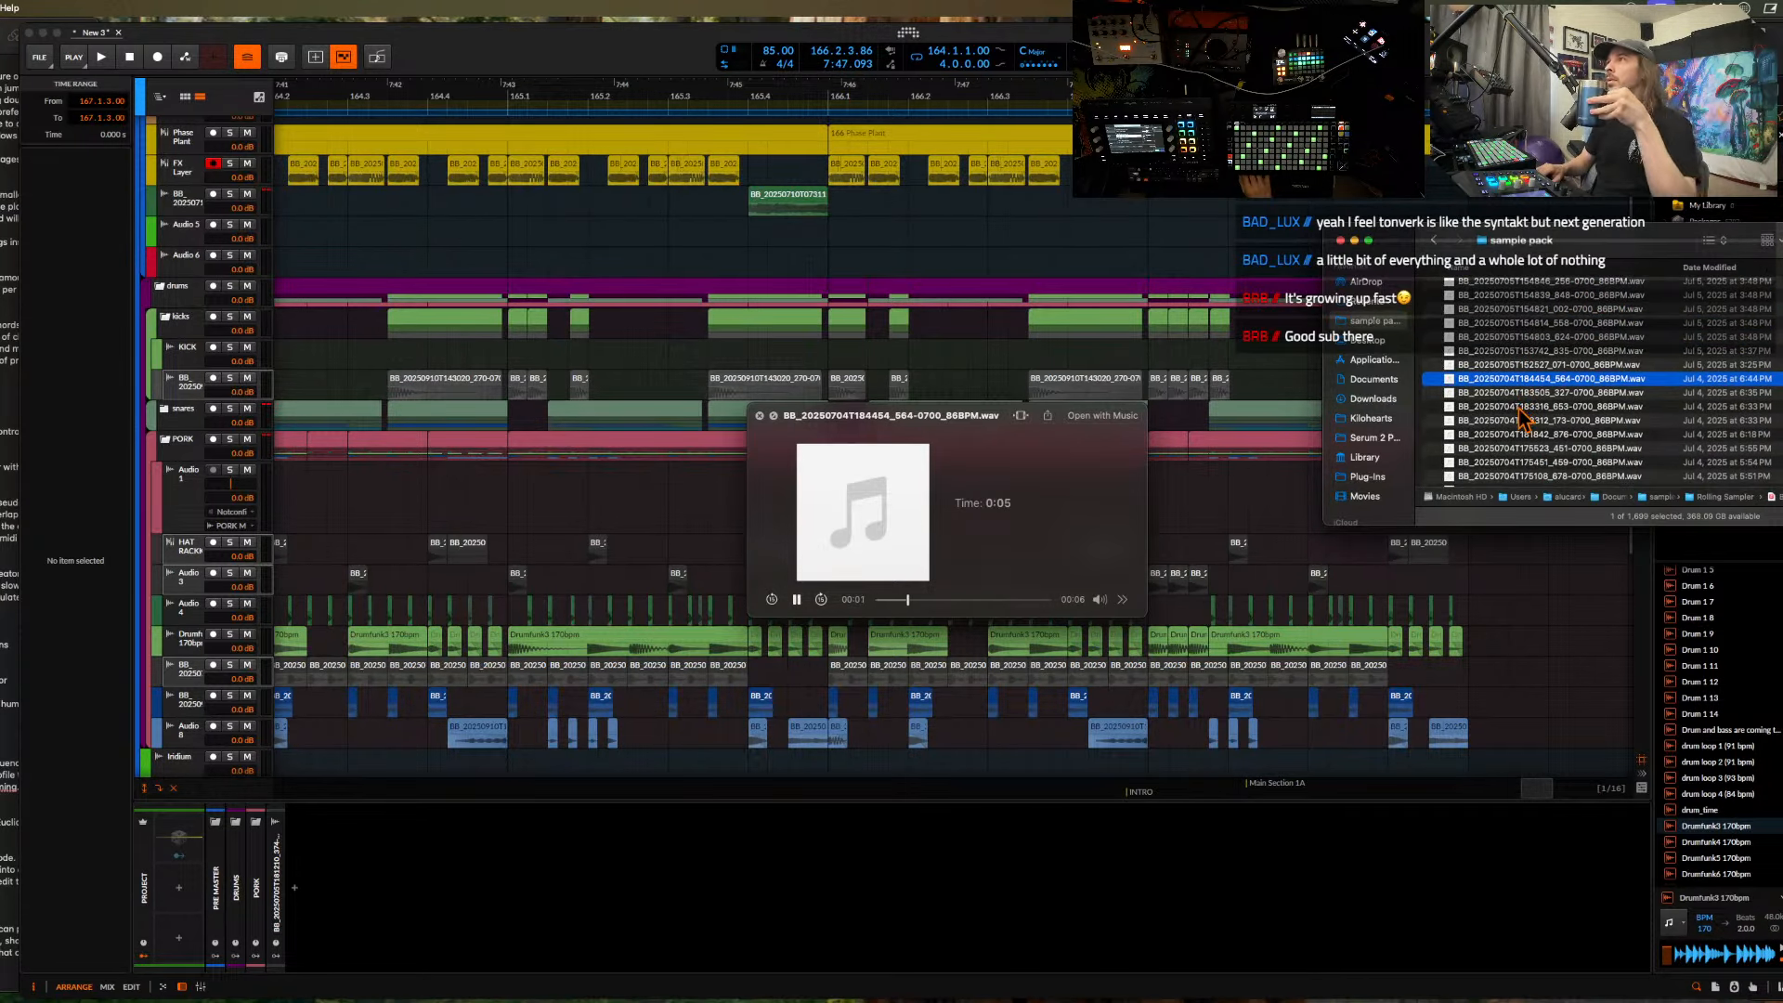
pyautogui.click(1520, 410)
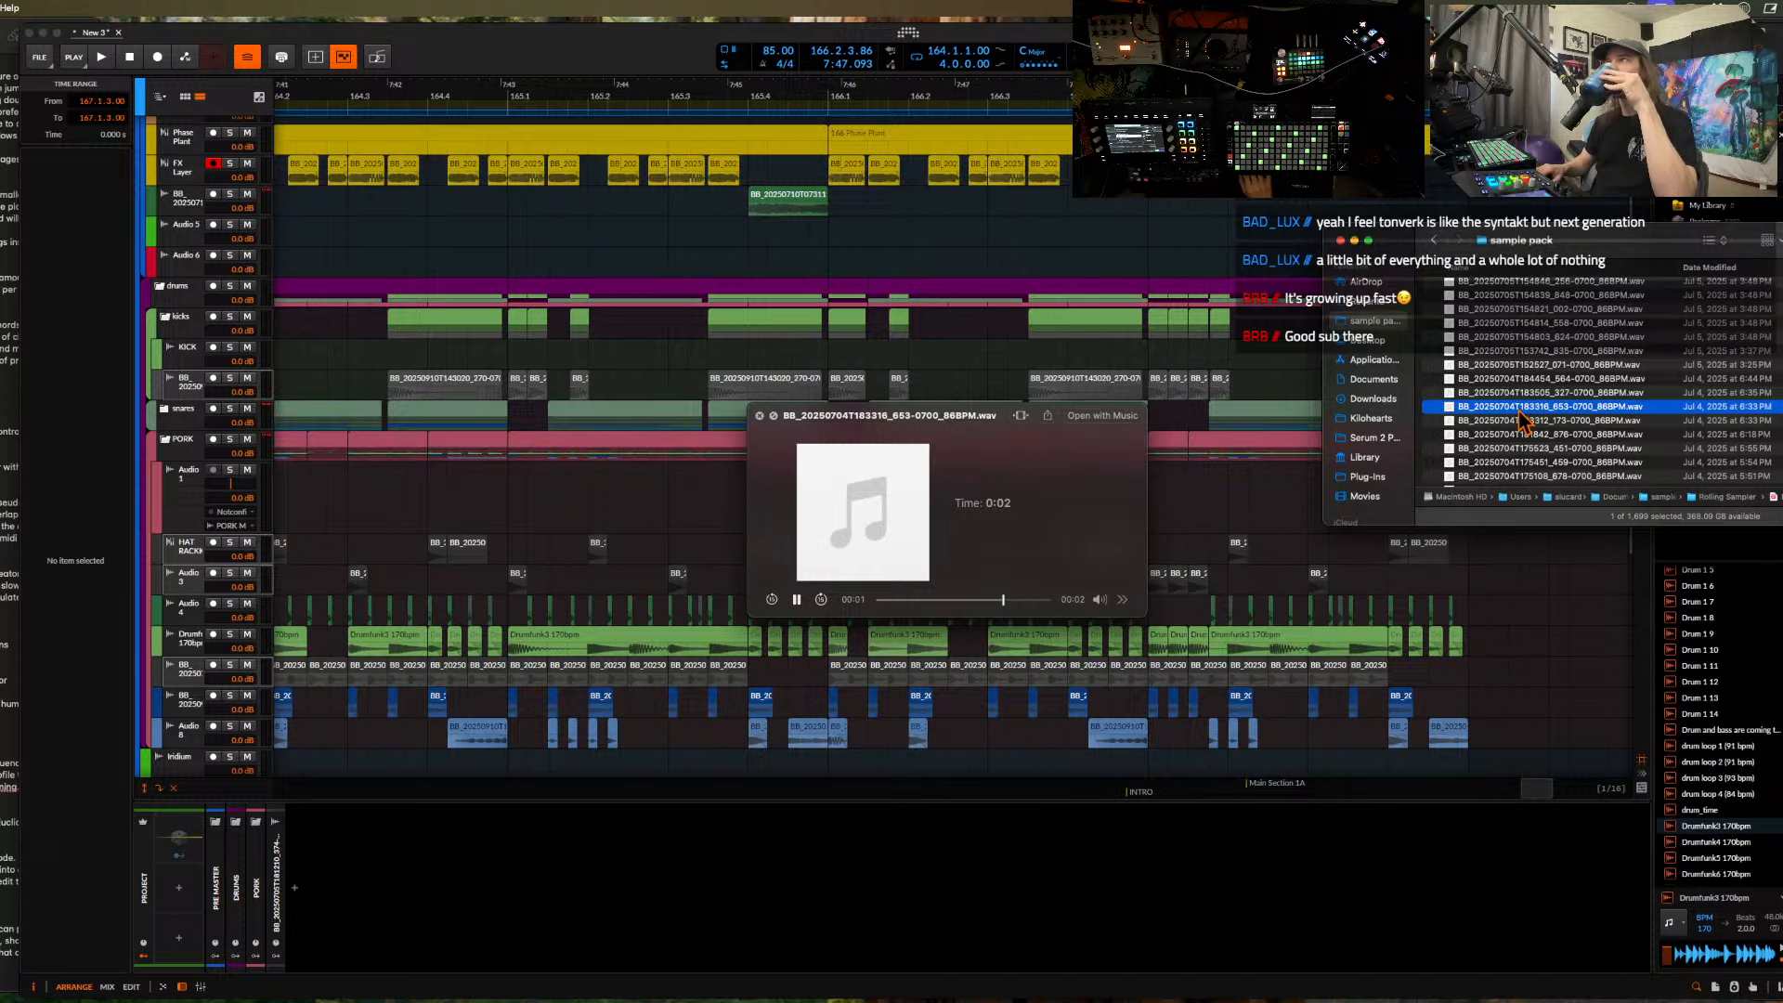
pyautogui.click(1521, 422)
pyautogui.click(1521, 435)
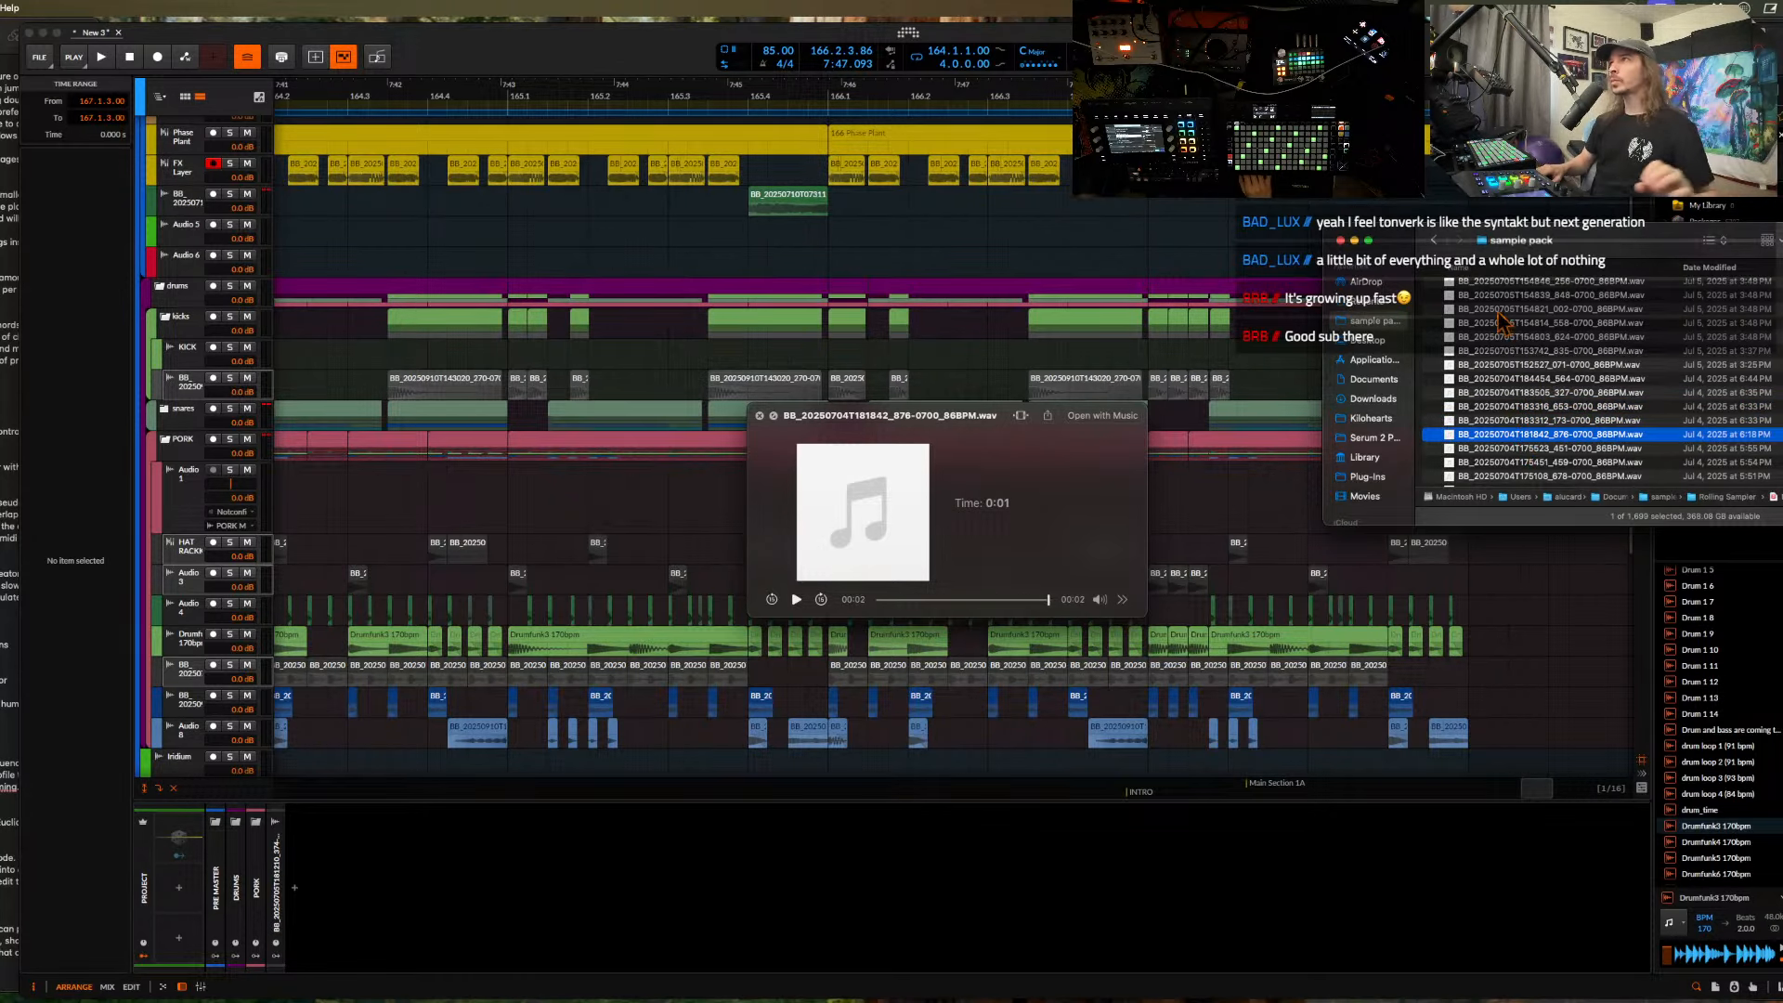
# - Add BB_20250704T181842_876-0700_86BPM.wav to the red Audio 6 track and position the clip at beat 4 of bar 167
pyautogui.moveTo(1584, 251); pyautogui.dragTo(1706, 263)
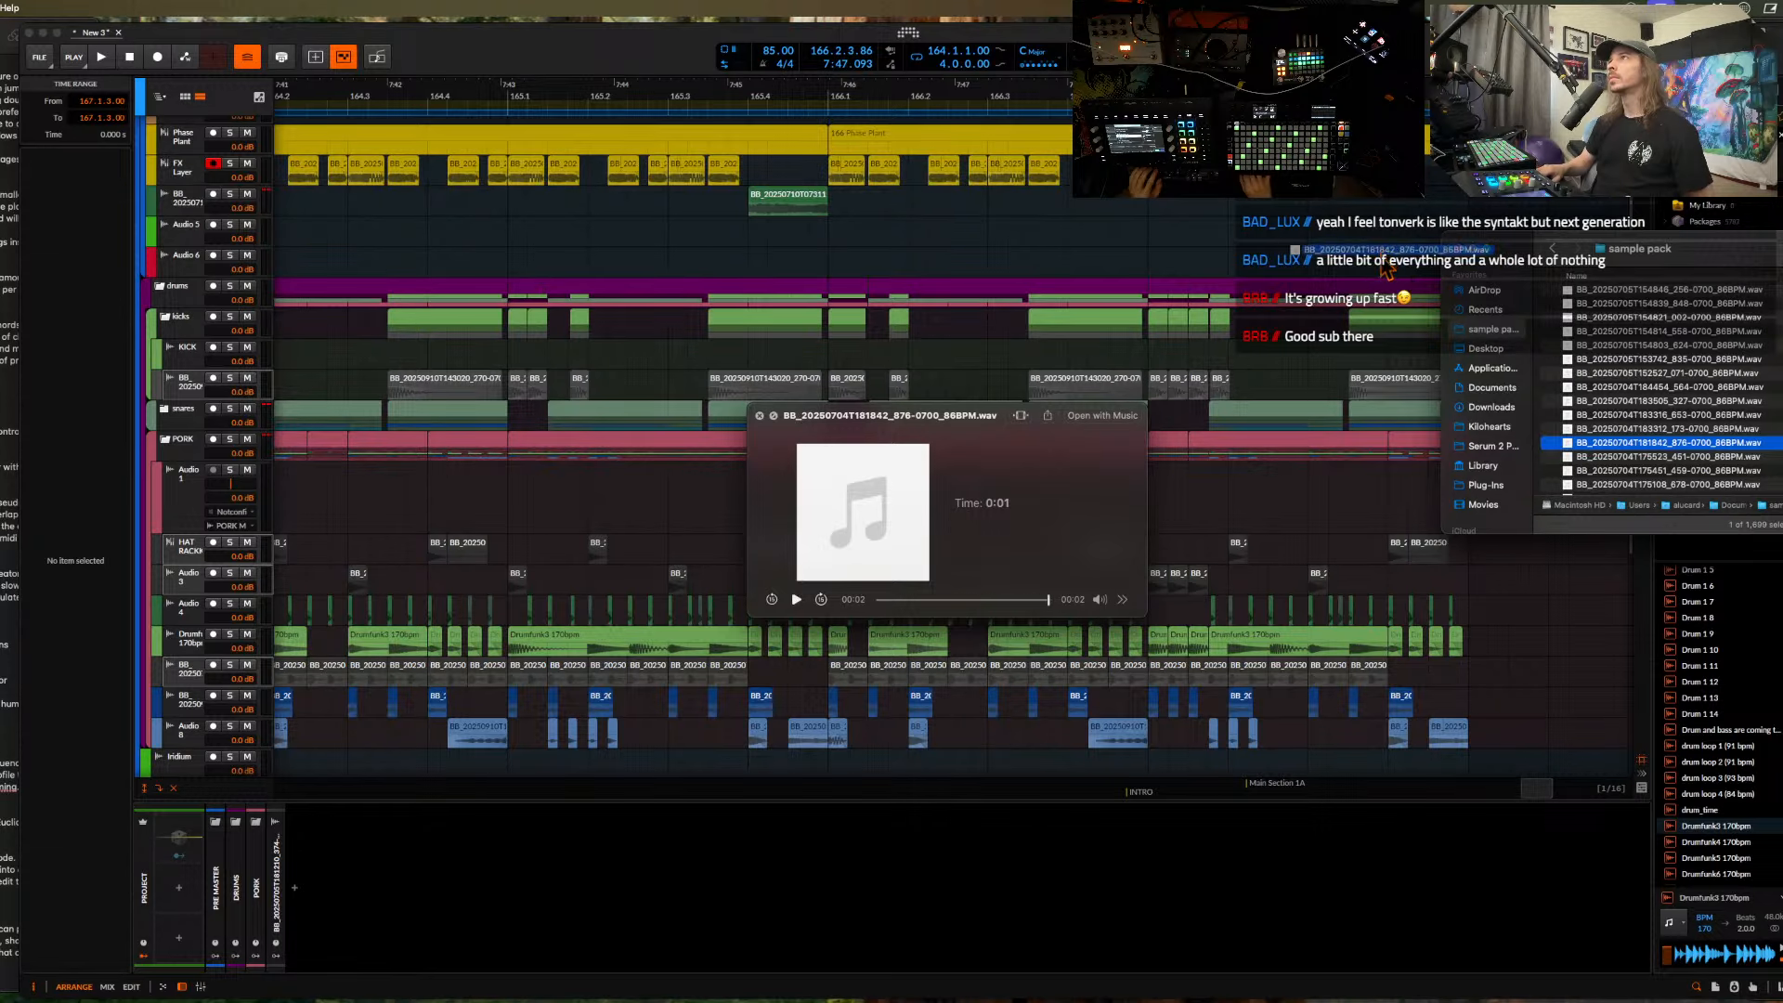
pyautogui.moveTo(1350, 269); pyautogui.dragTo(1454, 274)
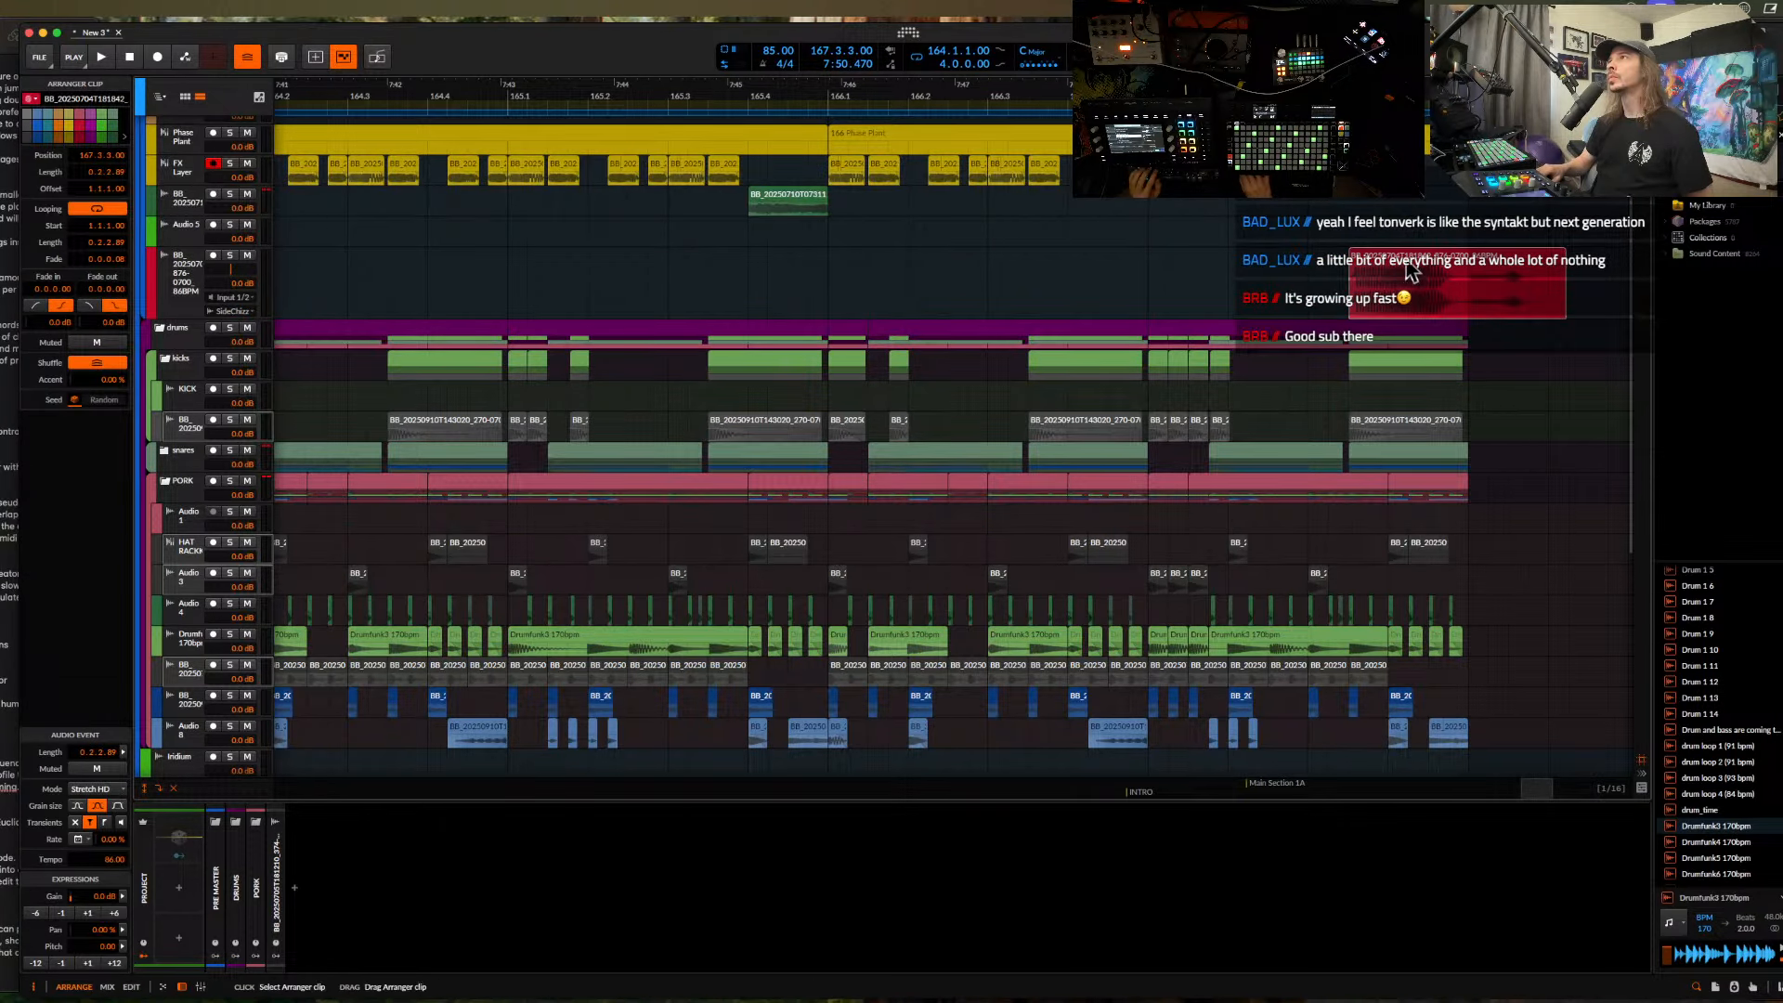
pyautogui.moveTo(1411, 271); pyautogui.dragTo(1450, 275)
# - Split the red sample clip at 168.1.1.00 and delete the part beyond the loop end
pyautogui.click(1475, 291)
pyautogui.press('super+e')
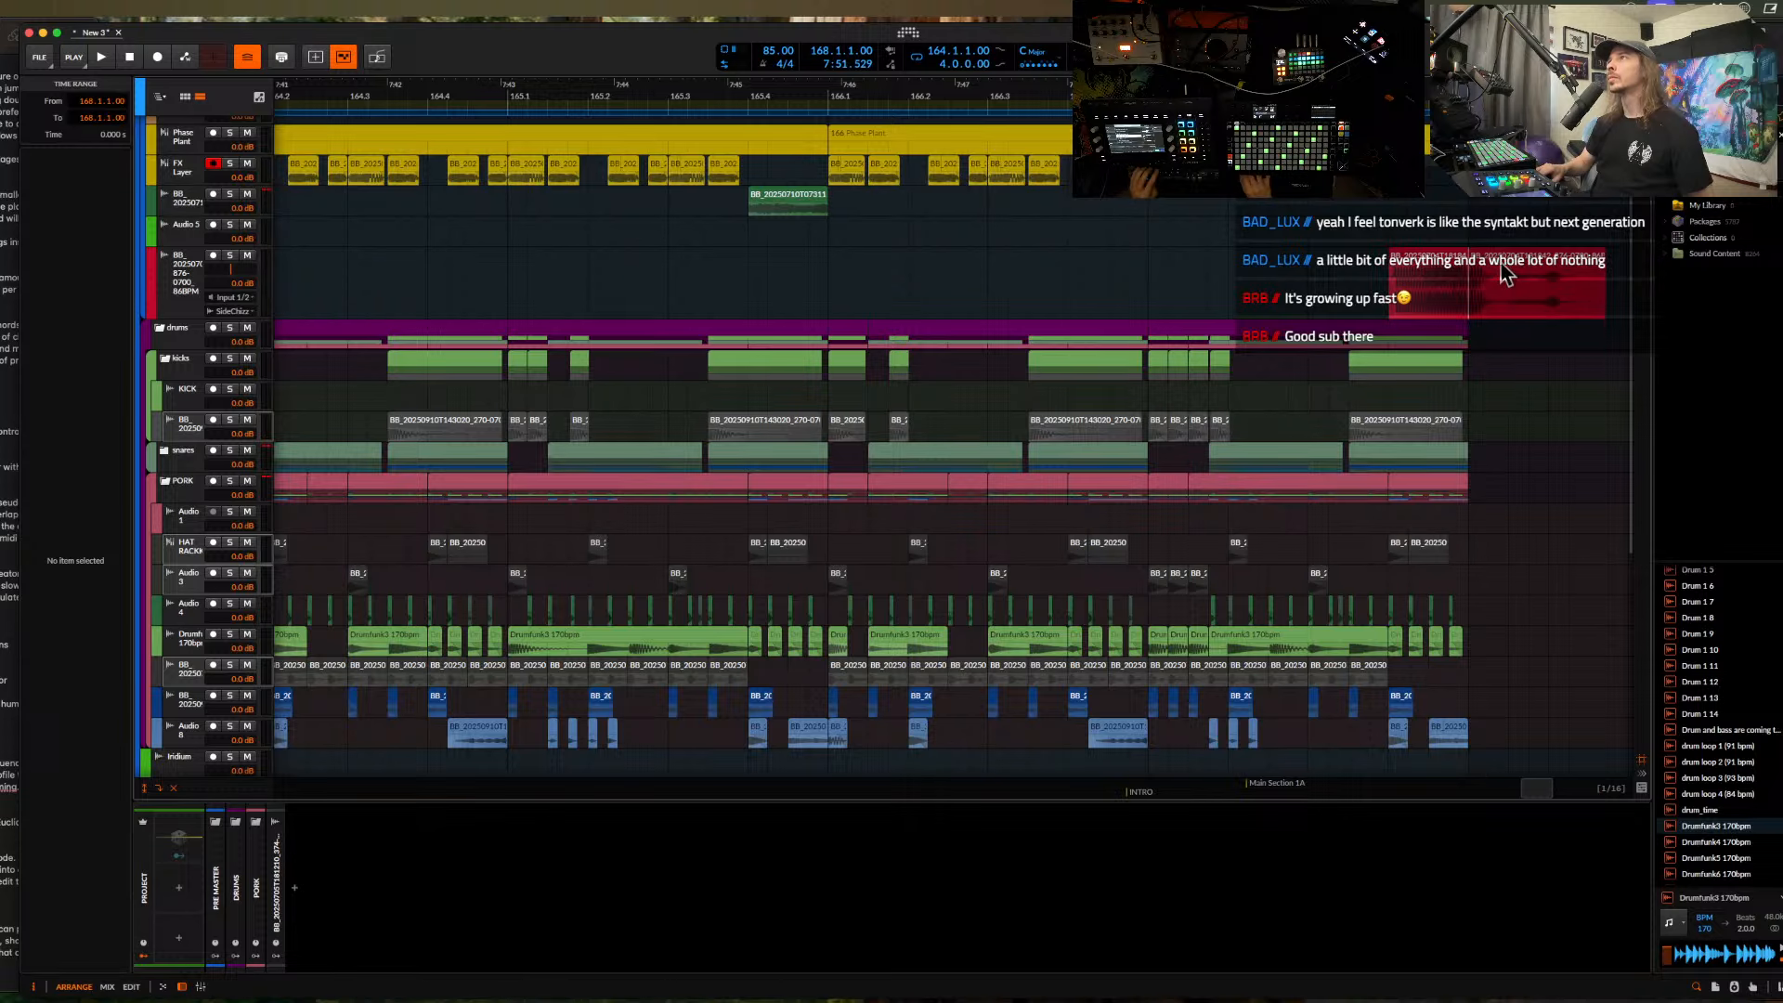
pyautogui.click(1500, 264)
pyautogui.press('Delete')
pyautogui.scroll(-5, 1118, 244)
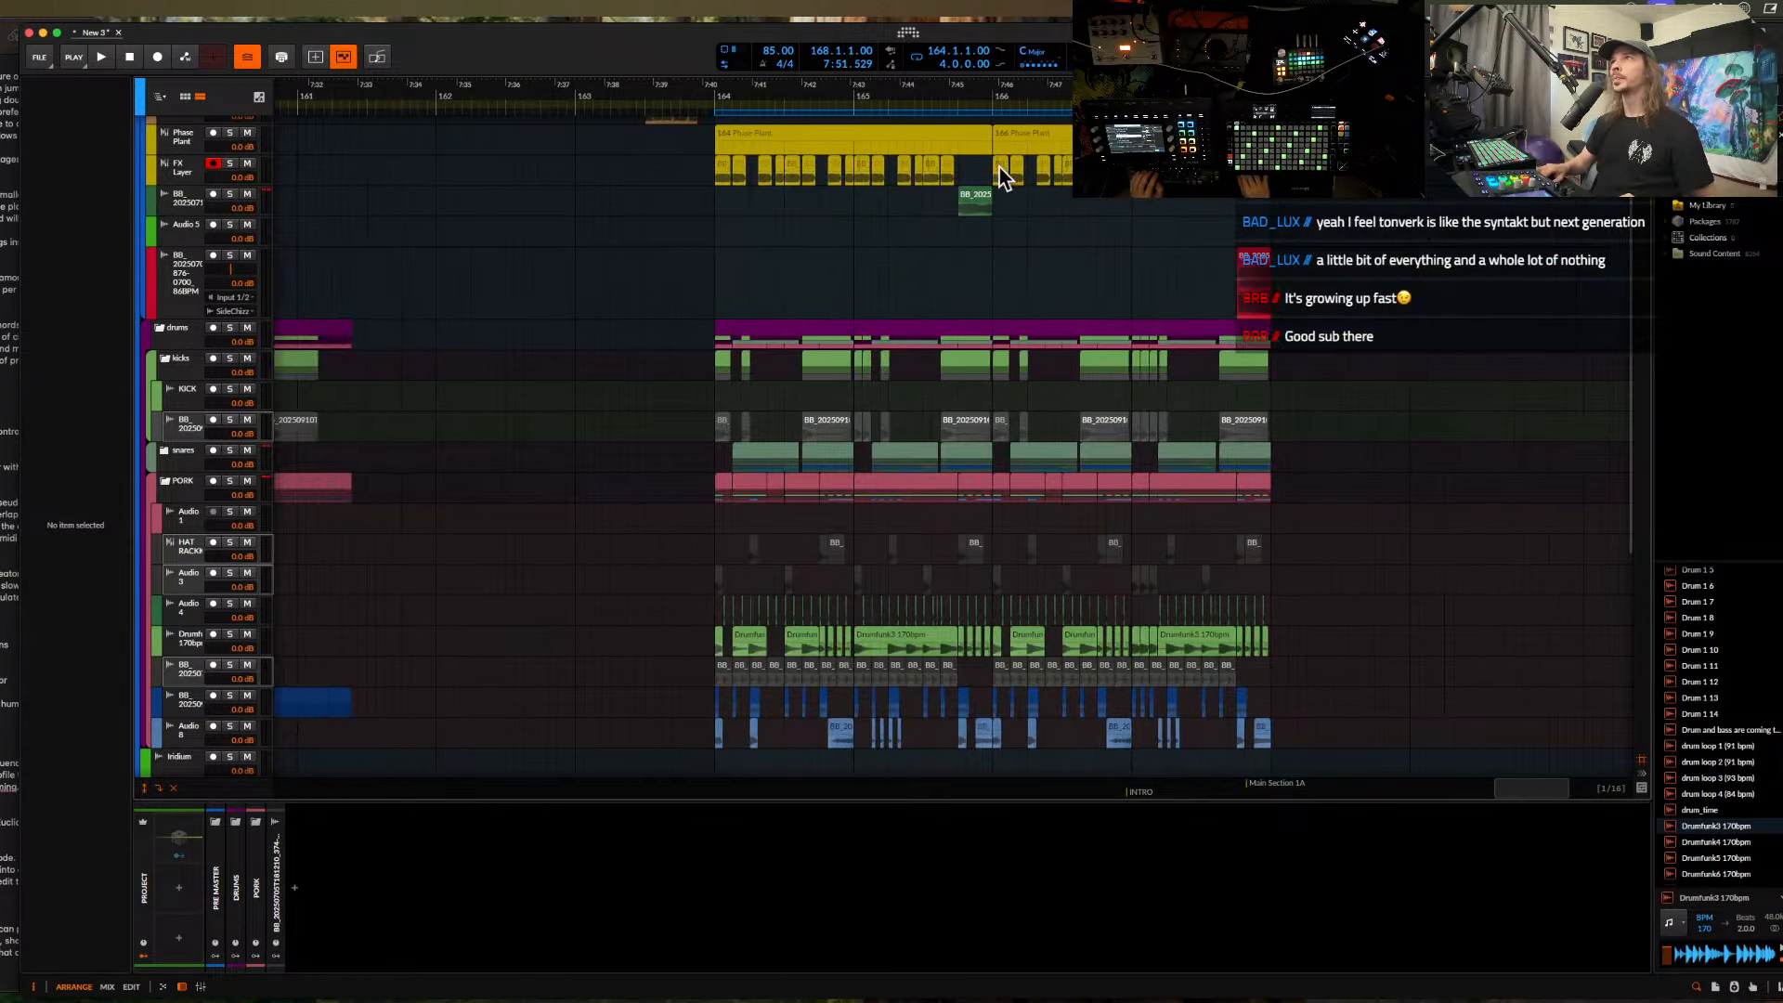
# - Play back the loop from the green clip at bar 165 and review the kick, hat, slice and bass layers
pyautogui.click(981, 197)
pyautogui.scroll(3, 981, 198)
pyautogui.press('space')
pyautogui.scroll(-3, 980, 198)
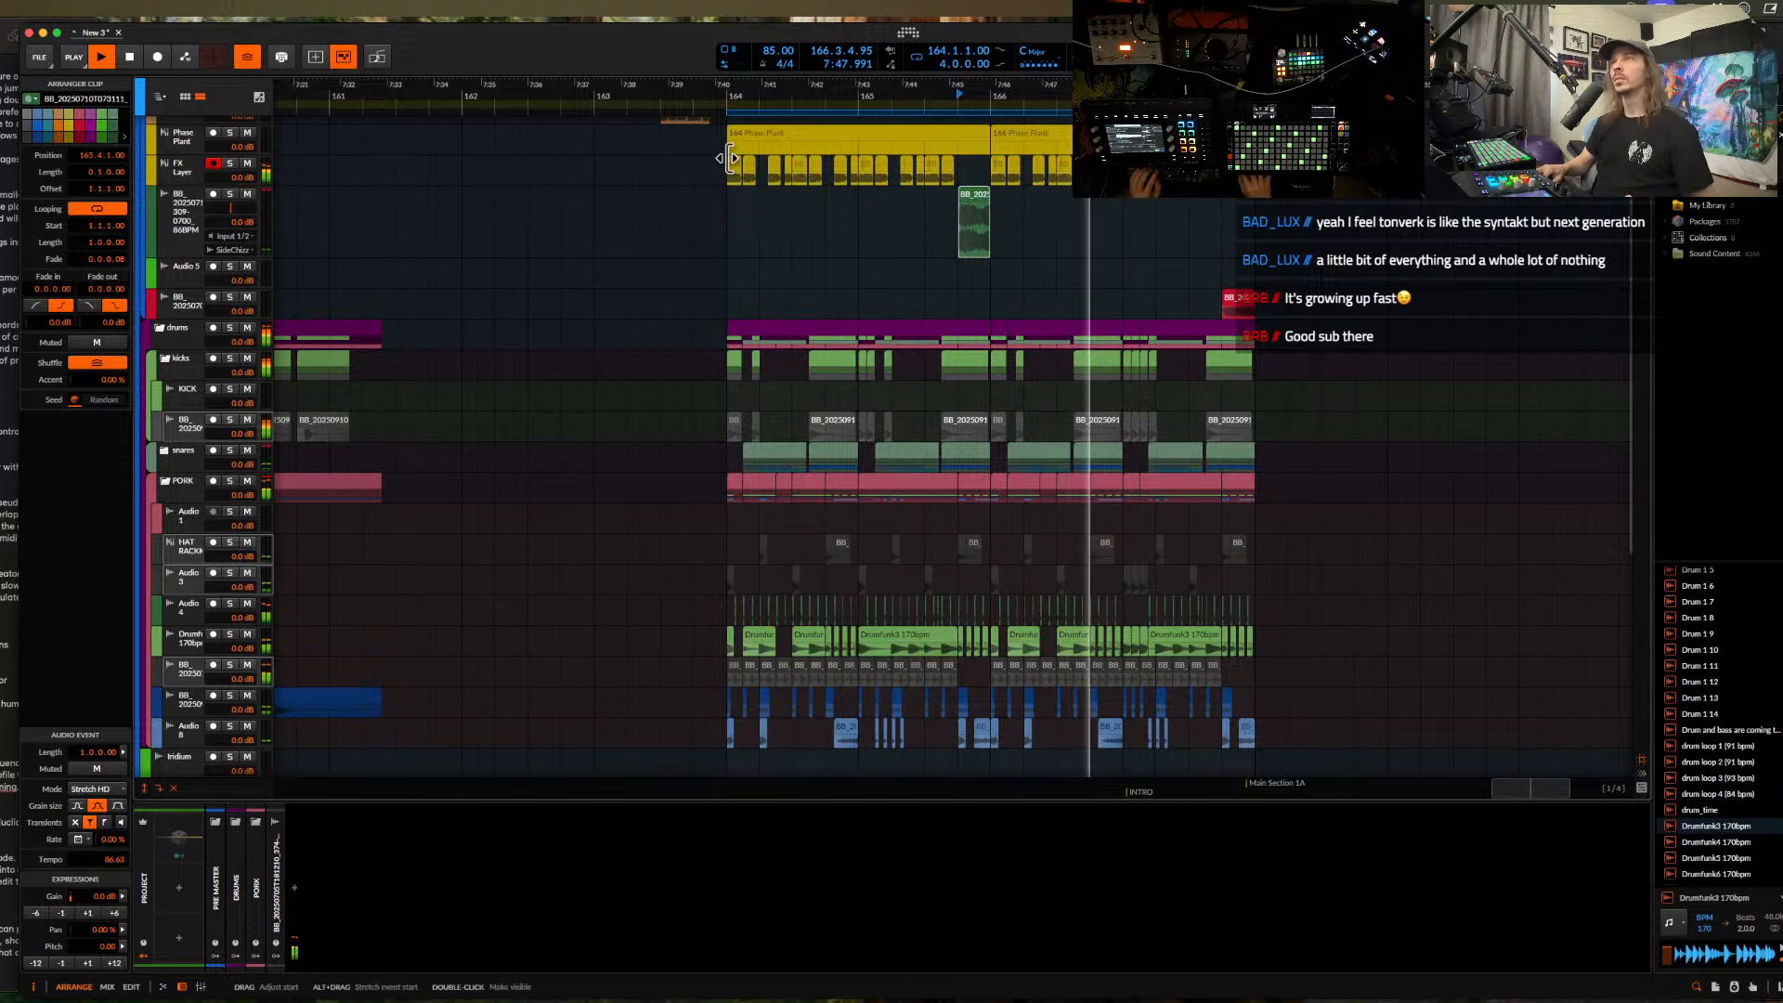
pyautogui.scroll(-2, 729, 139)
pyautogui.scroll(4, 650, 158)
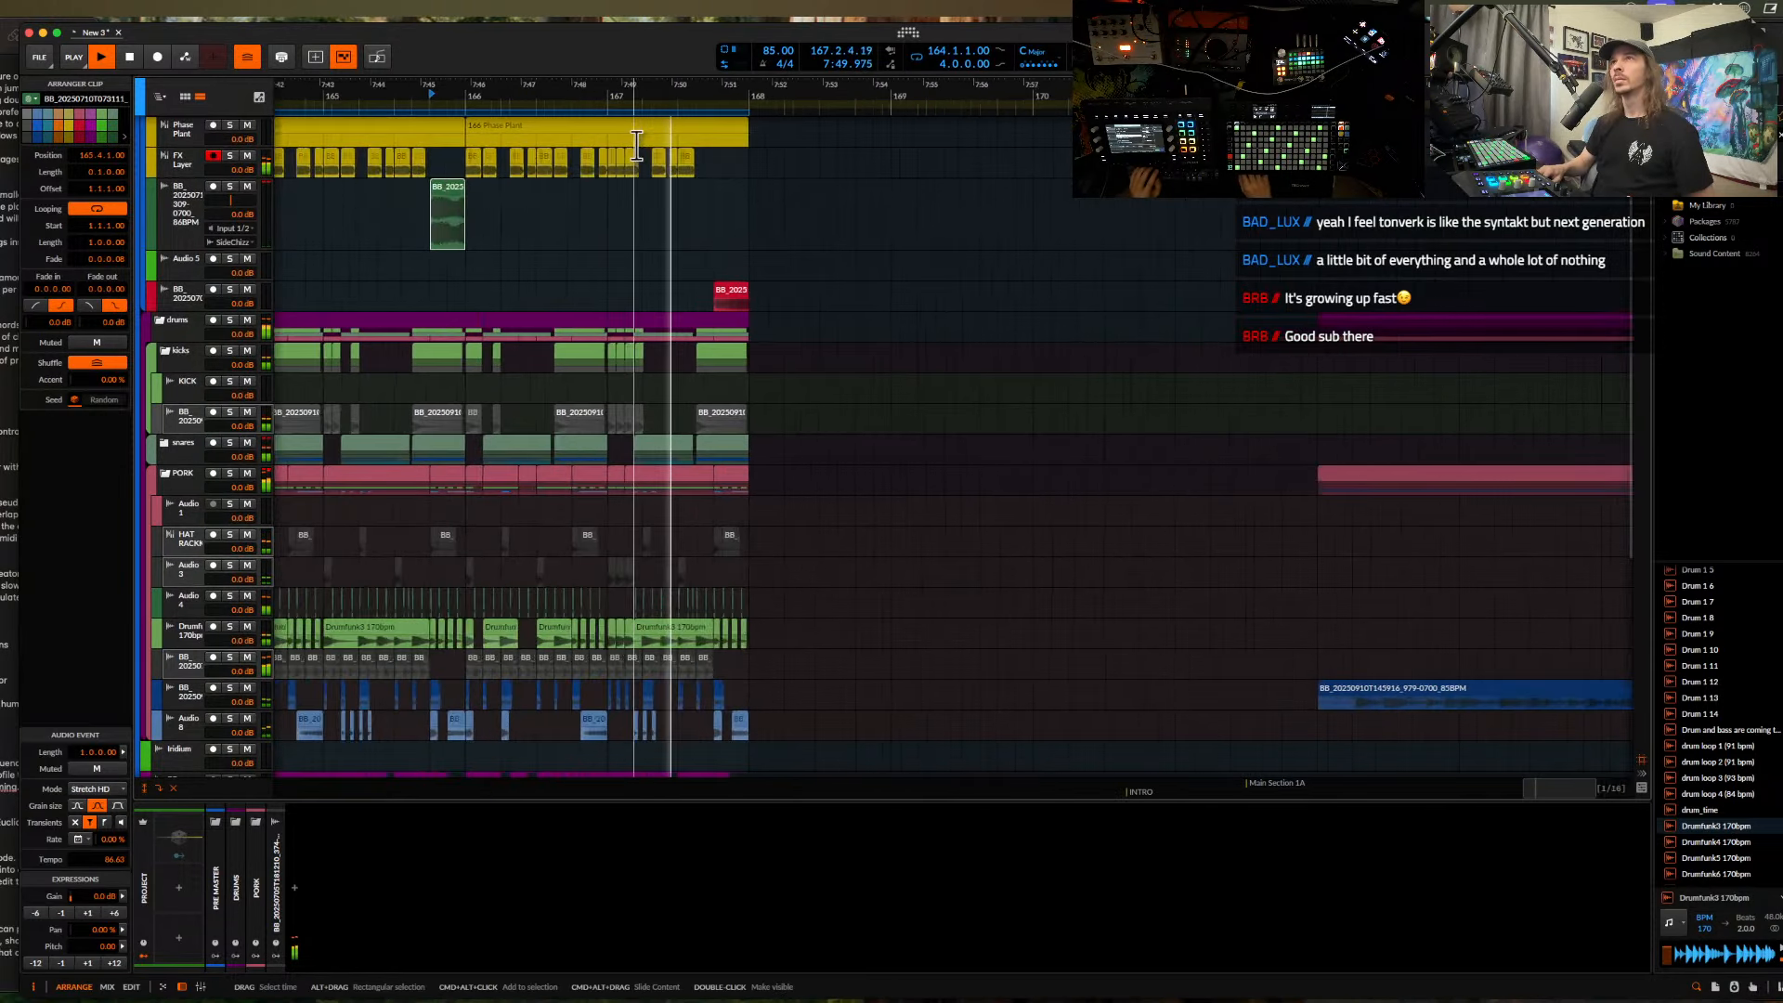
pyautogui.scroll(-6, 441, 522)
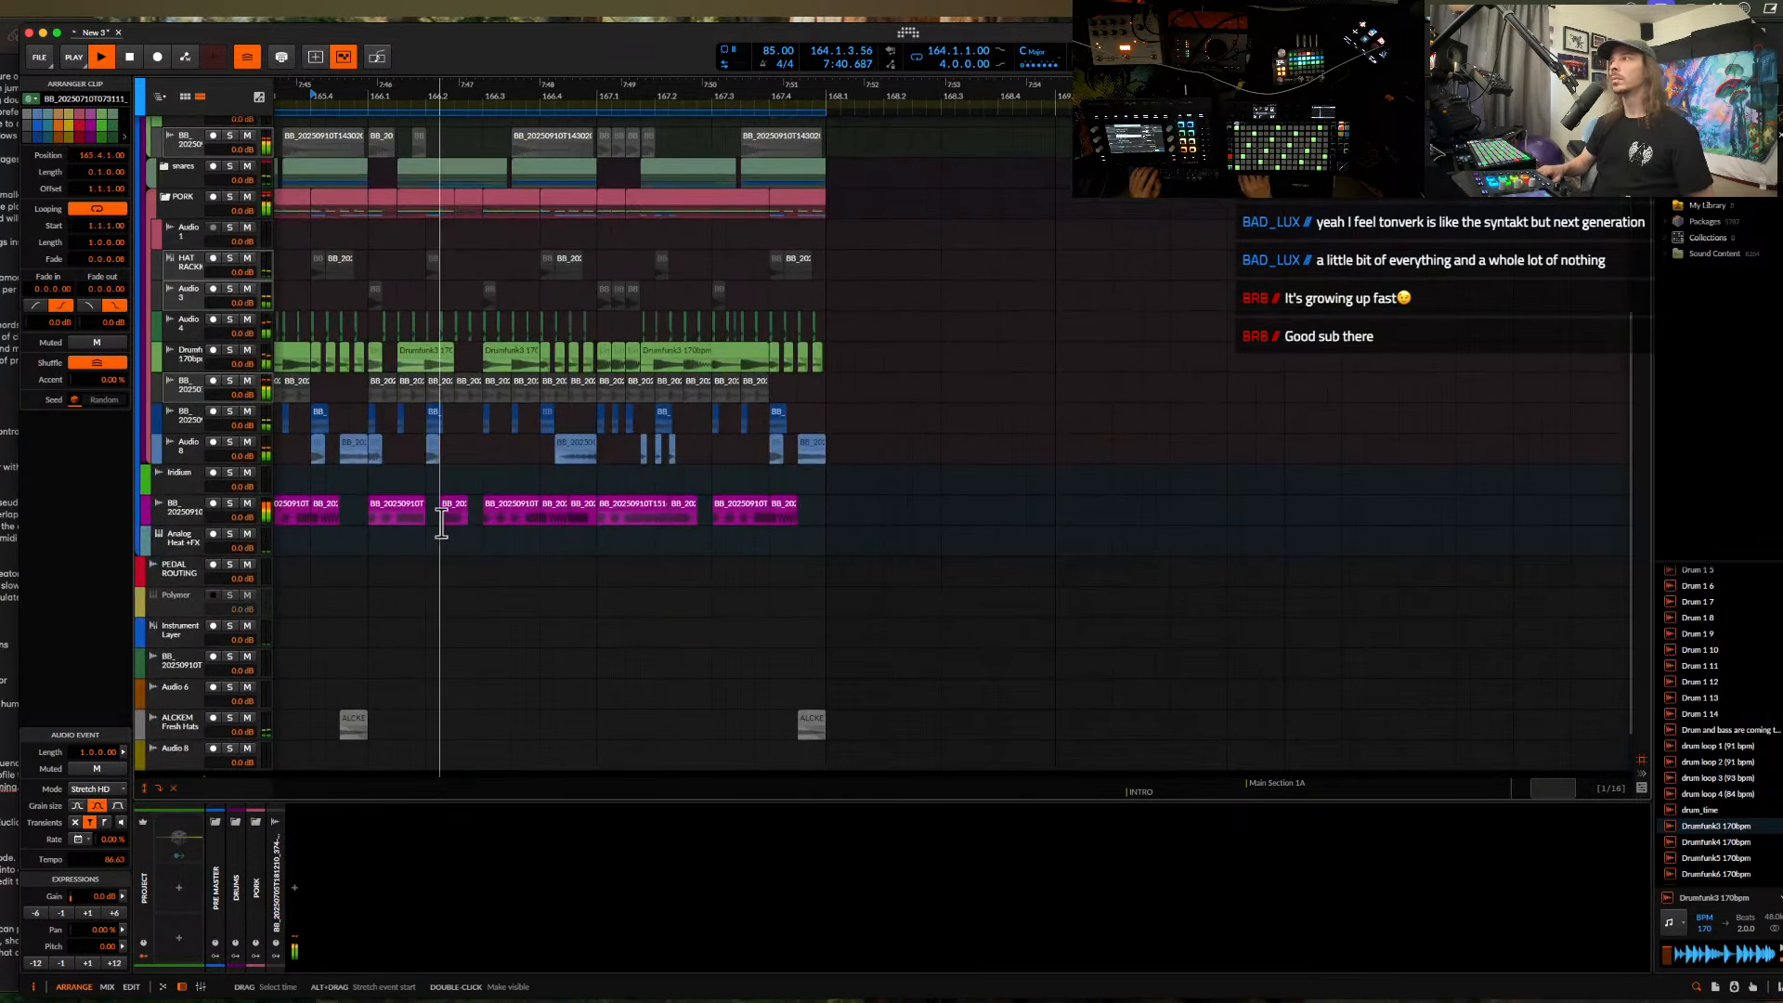
pyautogui.scroll(2, 508, 493)
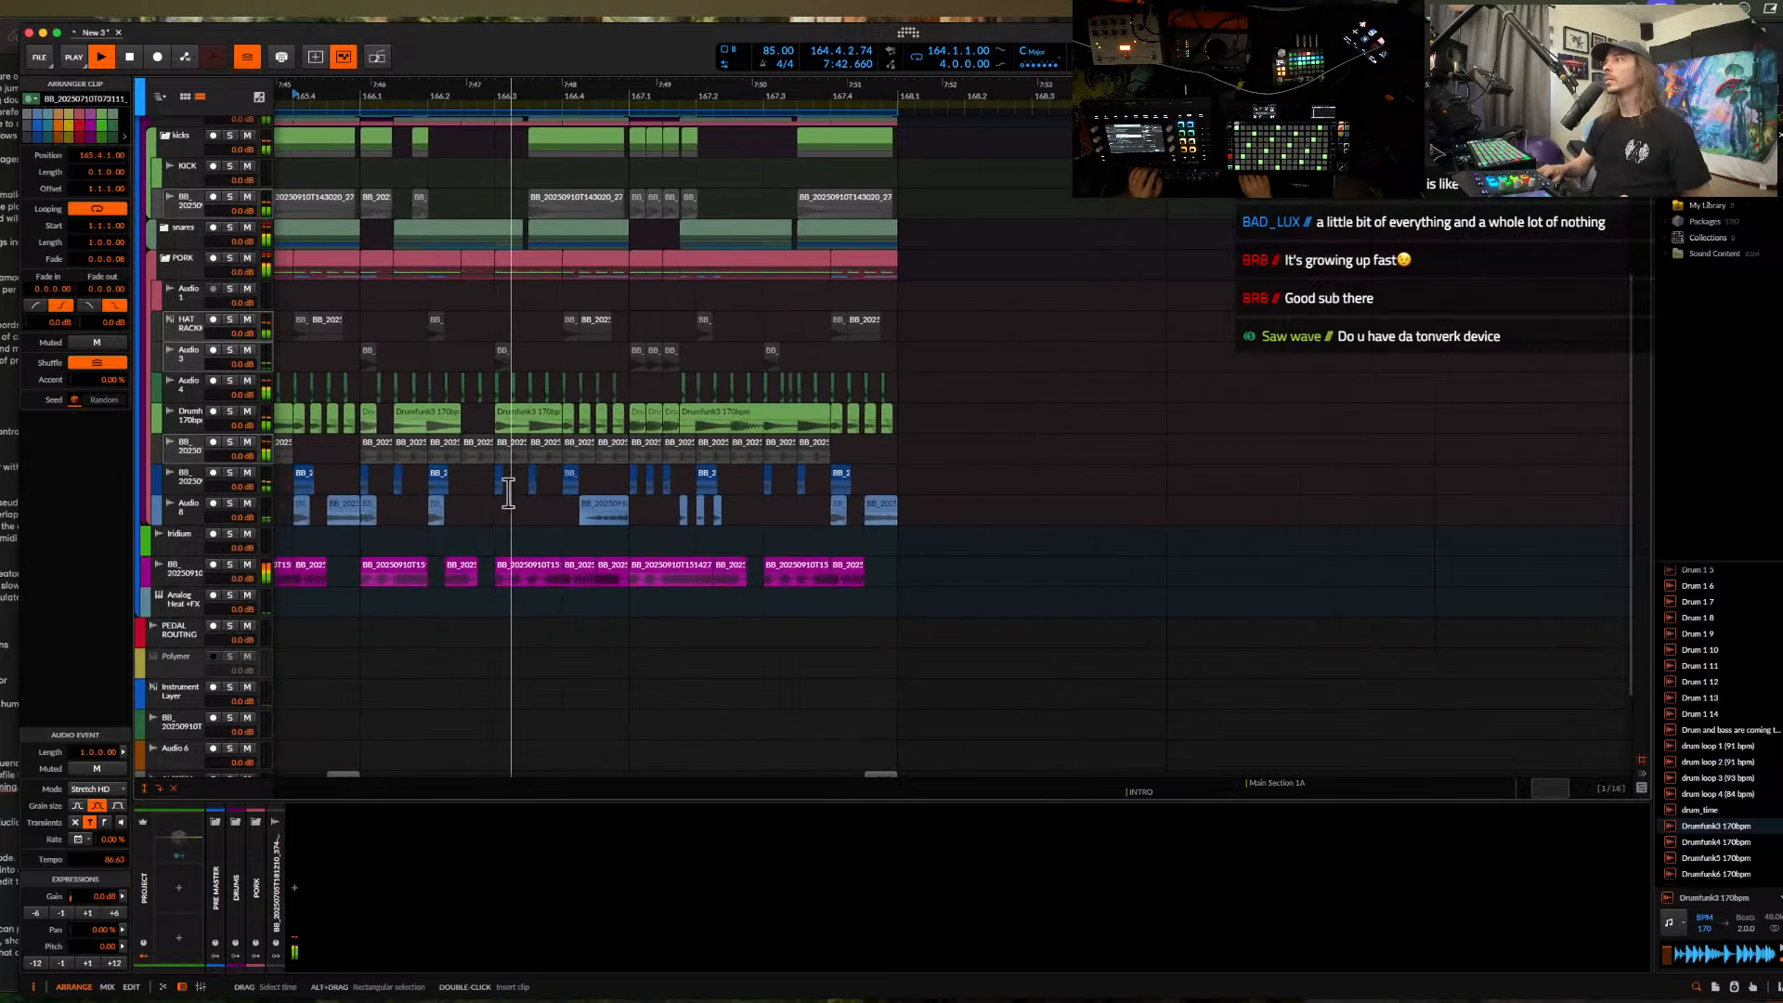
pyautogui.scroll(4, 603, 359)
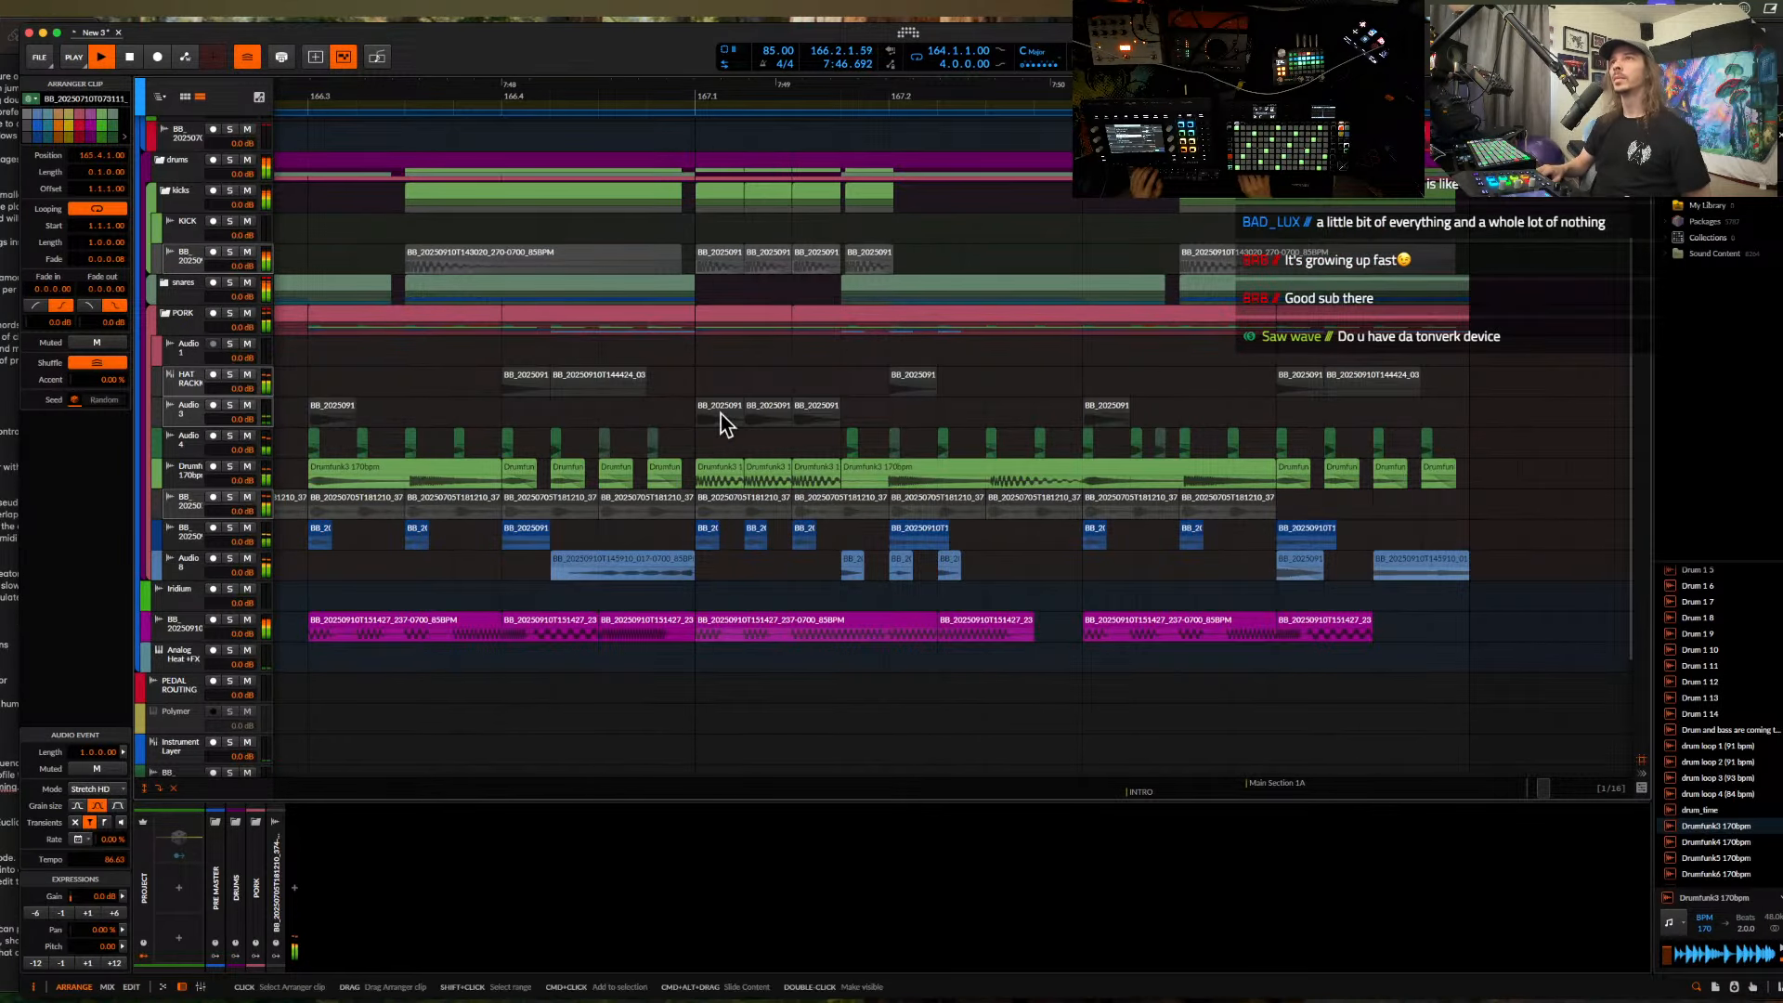
pyautogui.scroll(-5, 721, 414)
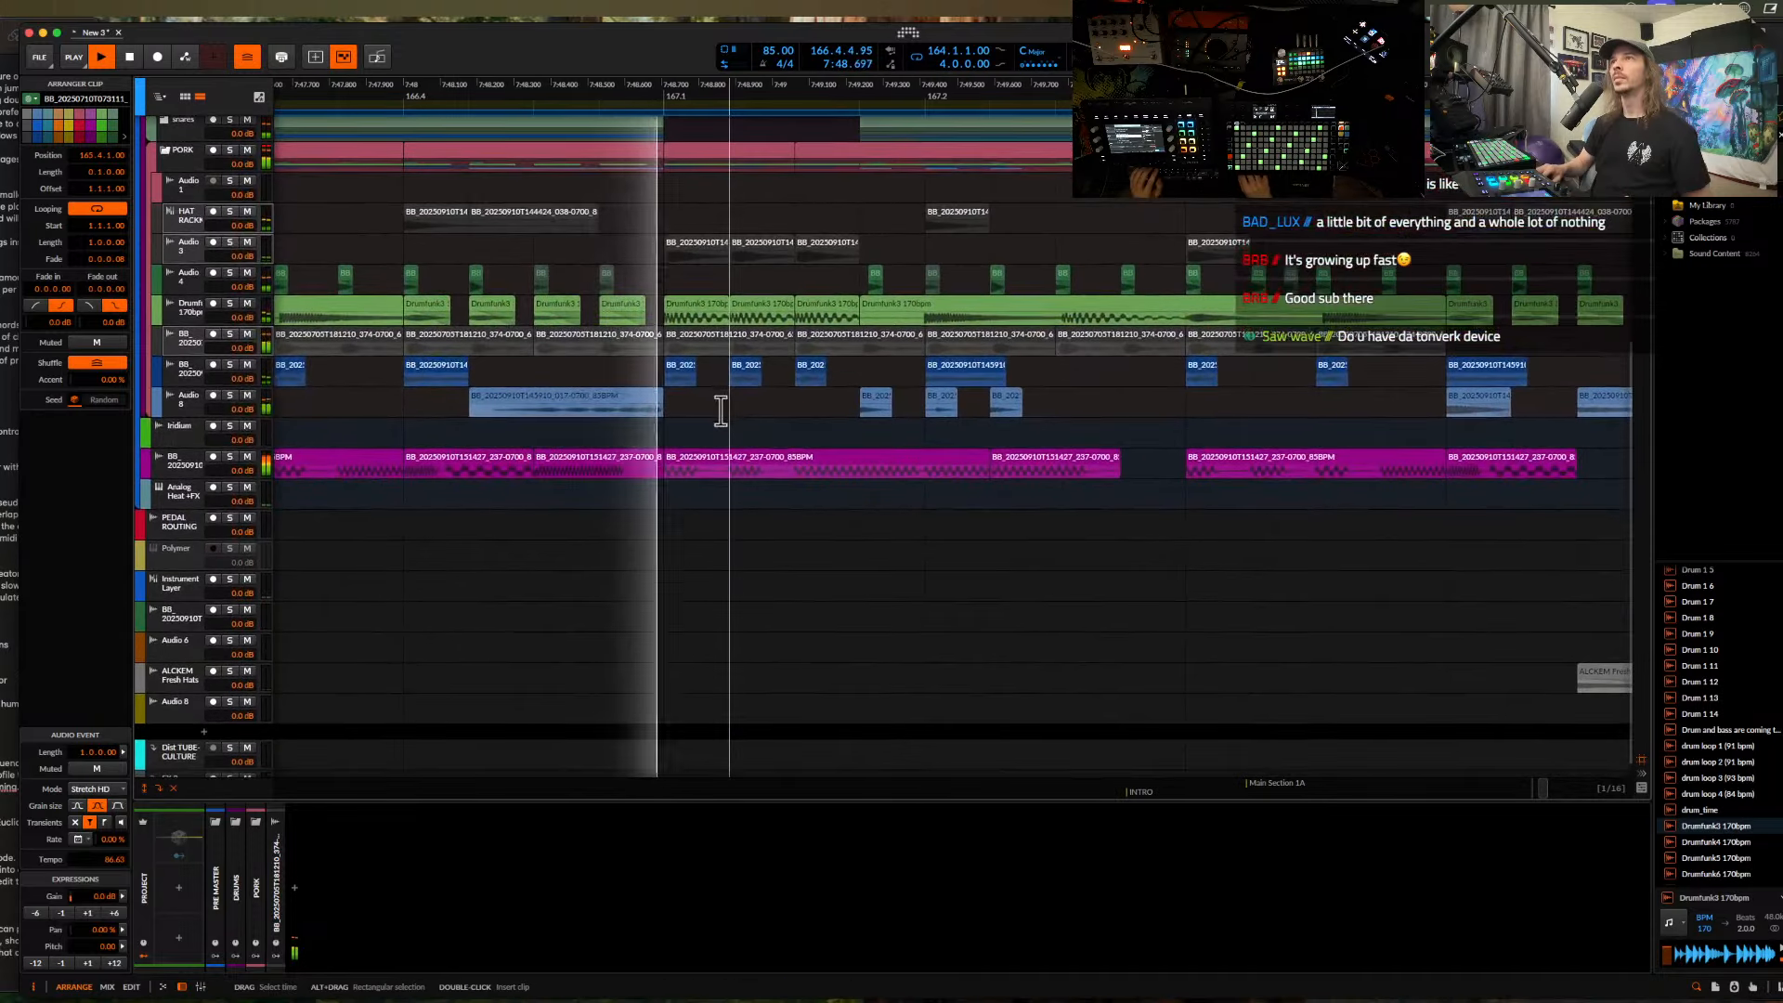
pyautogui.scroll(7, 721, 409)
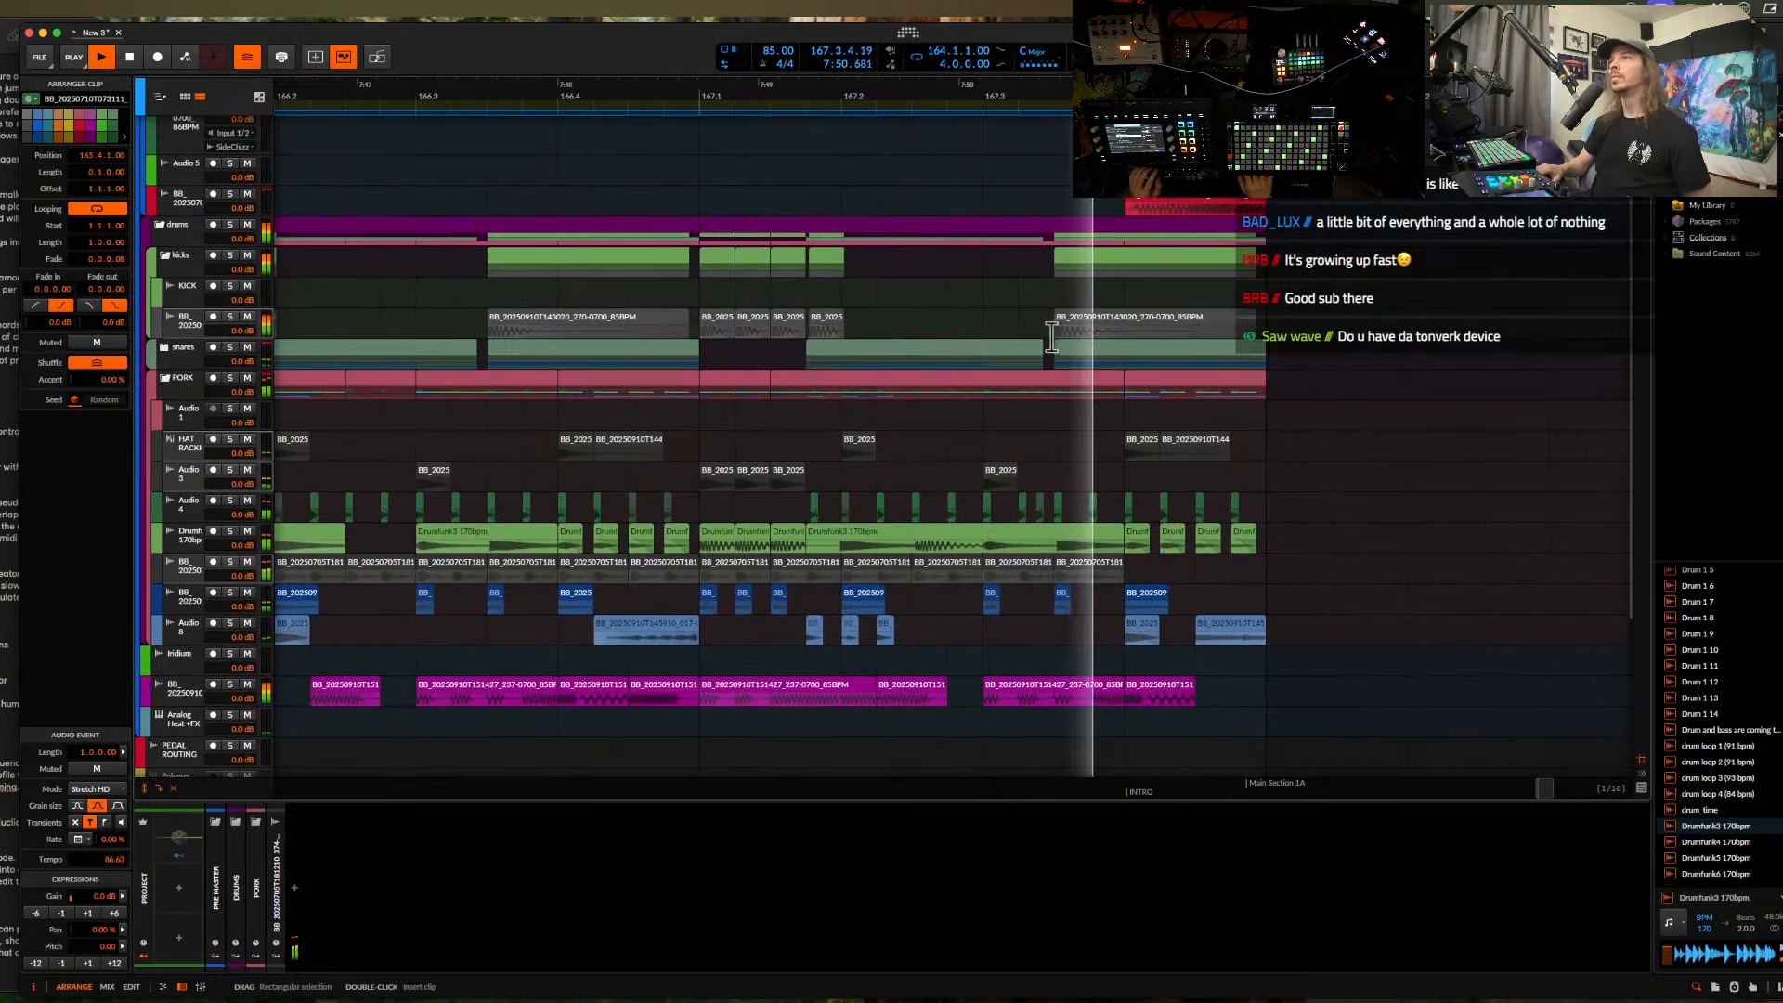
pyautogui.scroll(-1, 1149, 608)
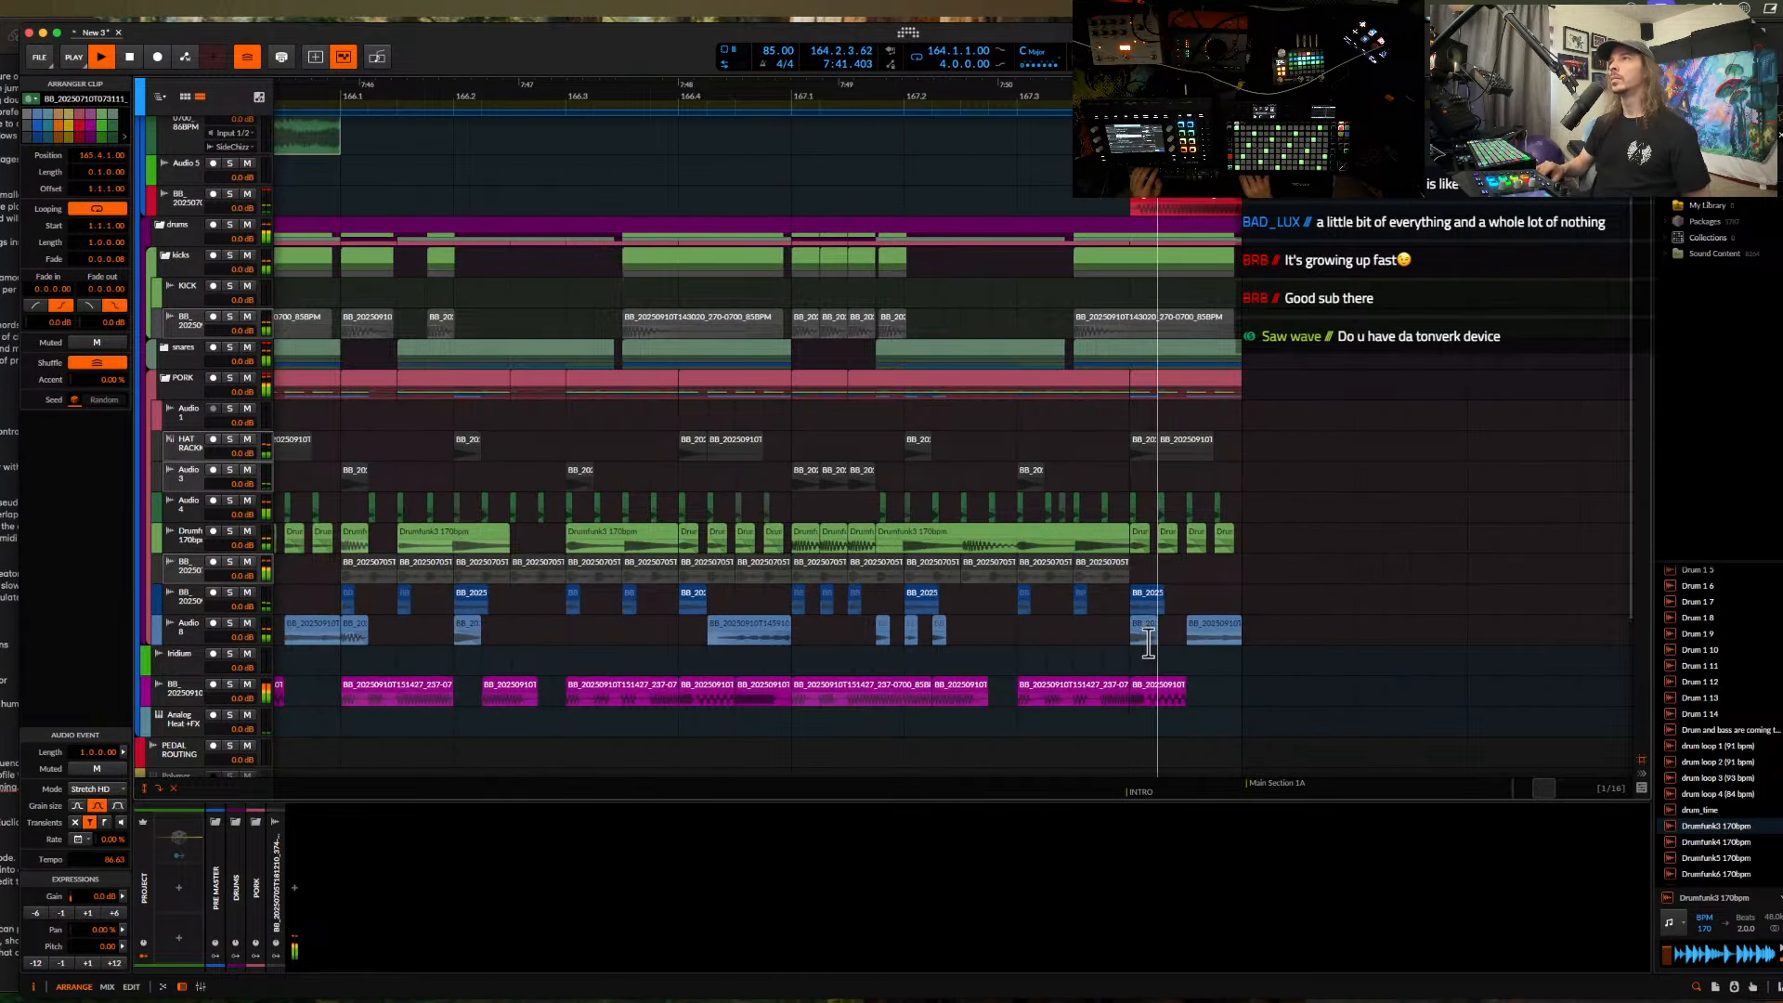
pyautogui.scroll(-3, 1121, 331)
pyautogui.scroll(3, 1142, 279)
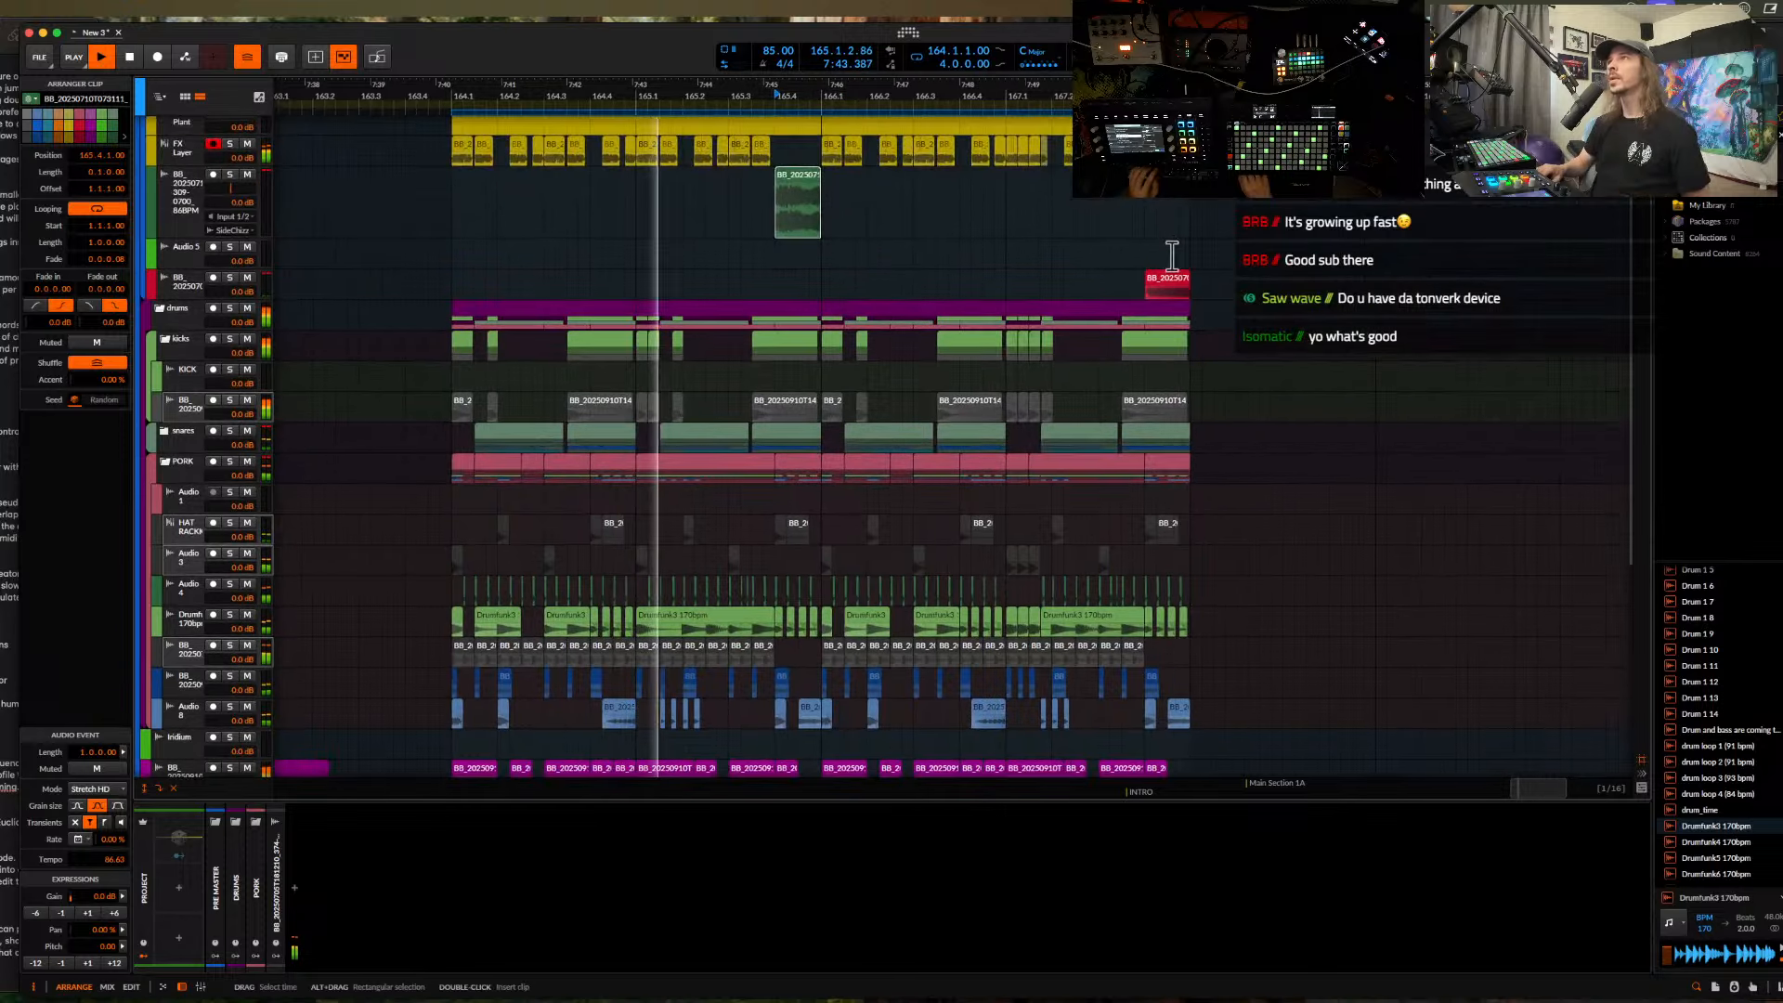
# - Insert the NEURO BASS RACK preset on the red sample track
pyautogui.click(176, 279)
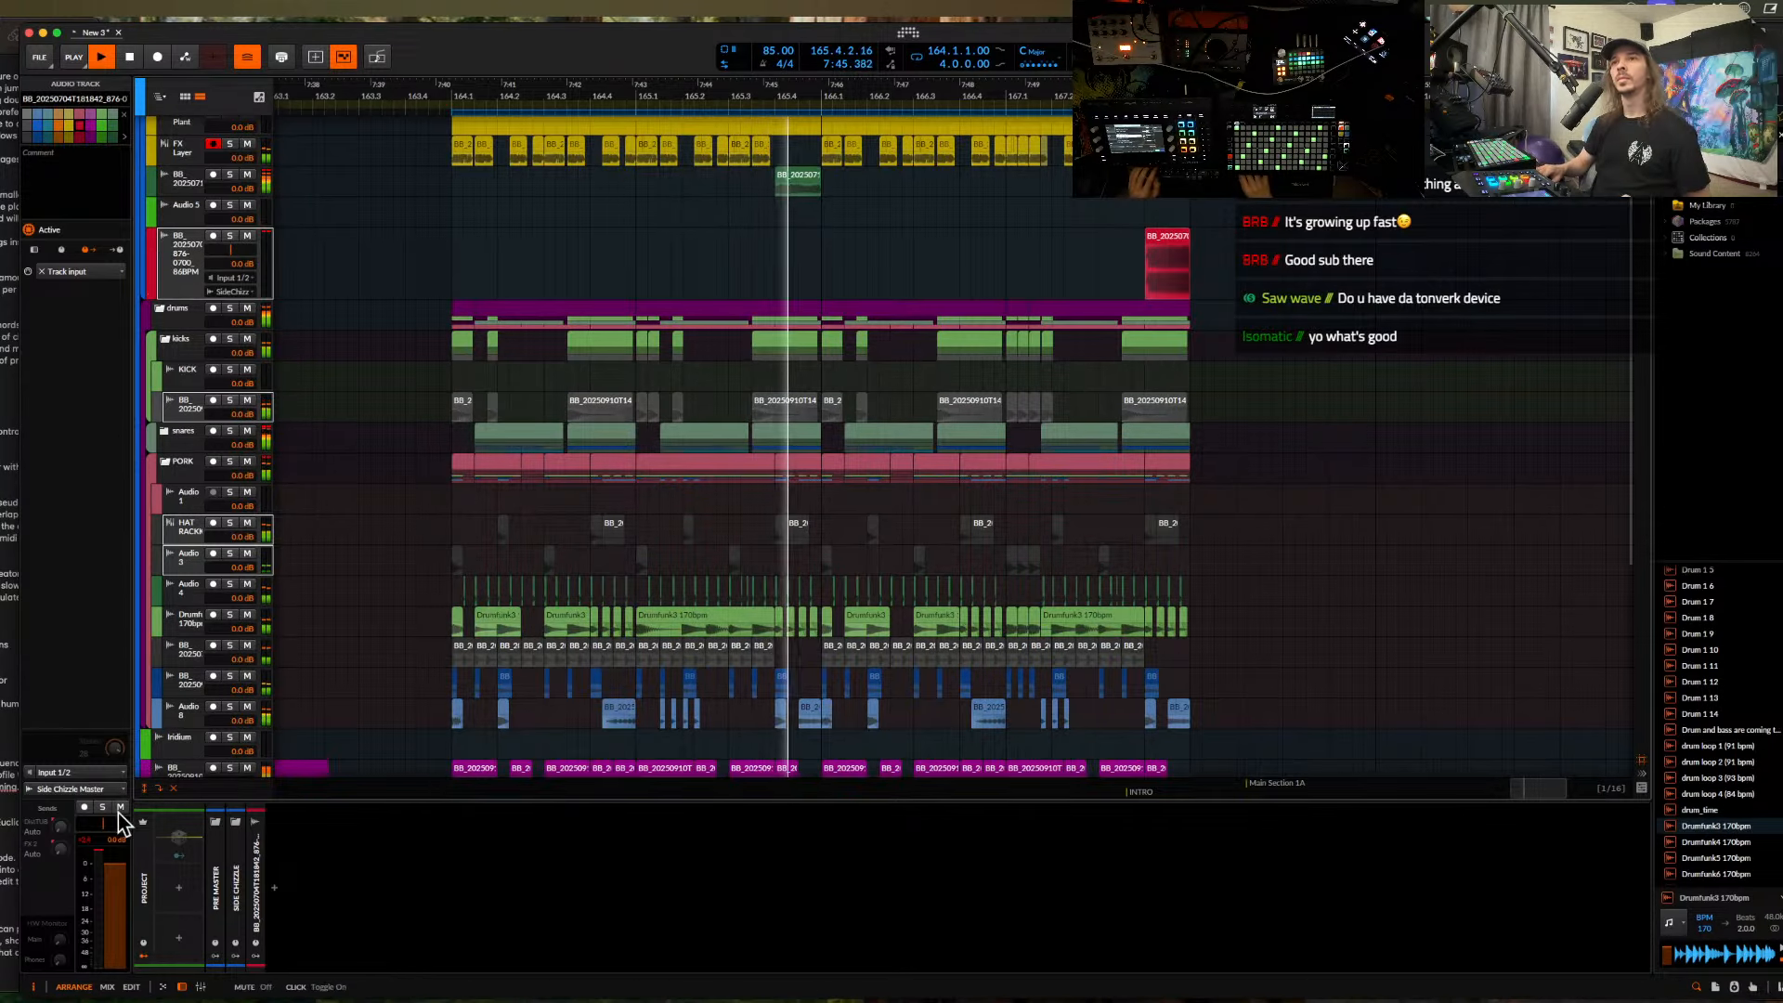
pyautogui.click(274, 889)
pyautogui.write('n')
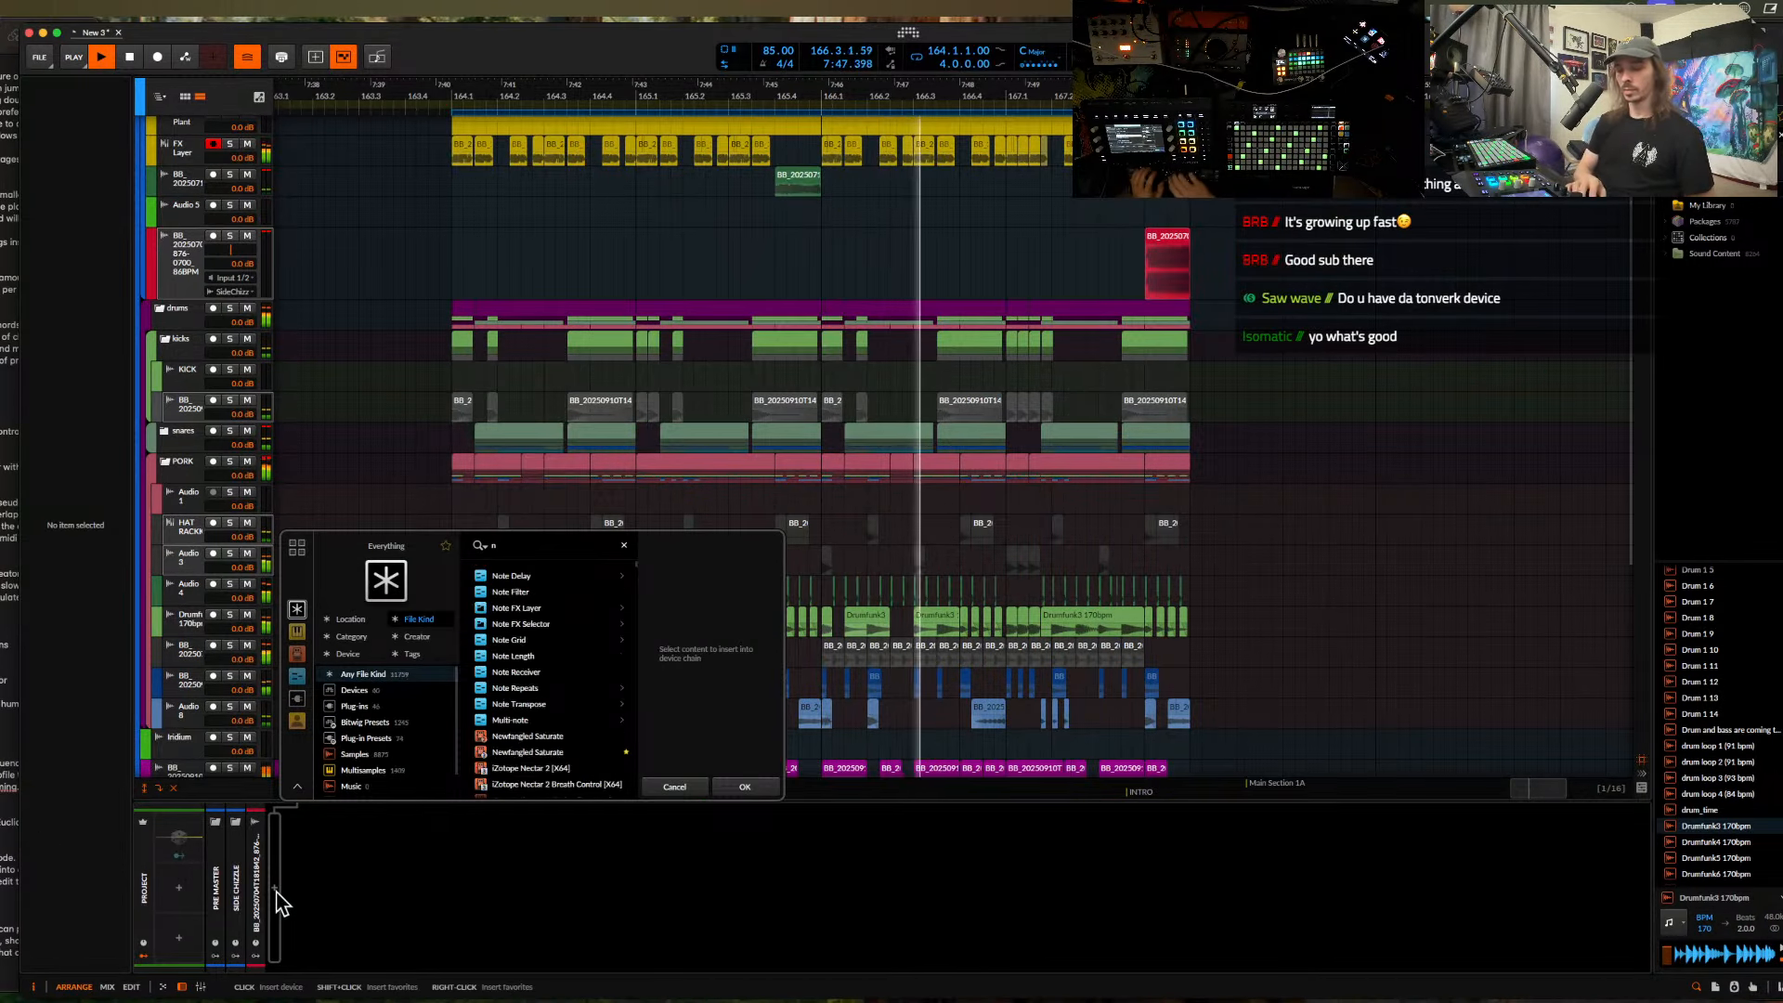
pyautogui.write('euro')
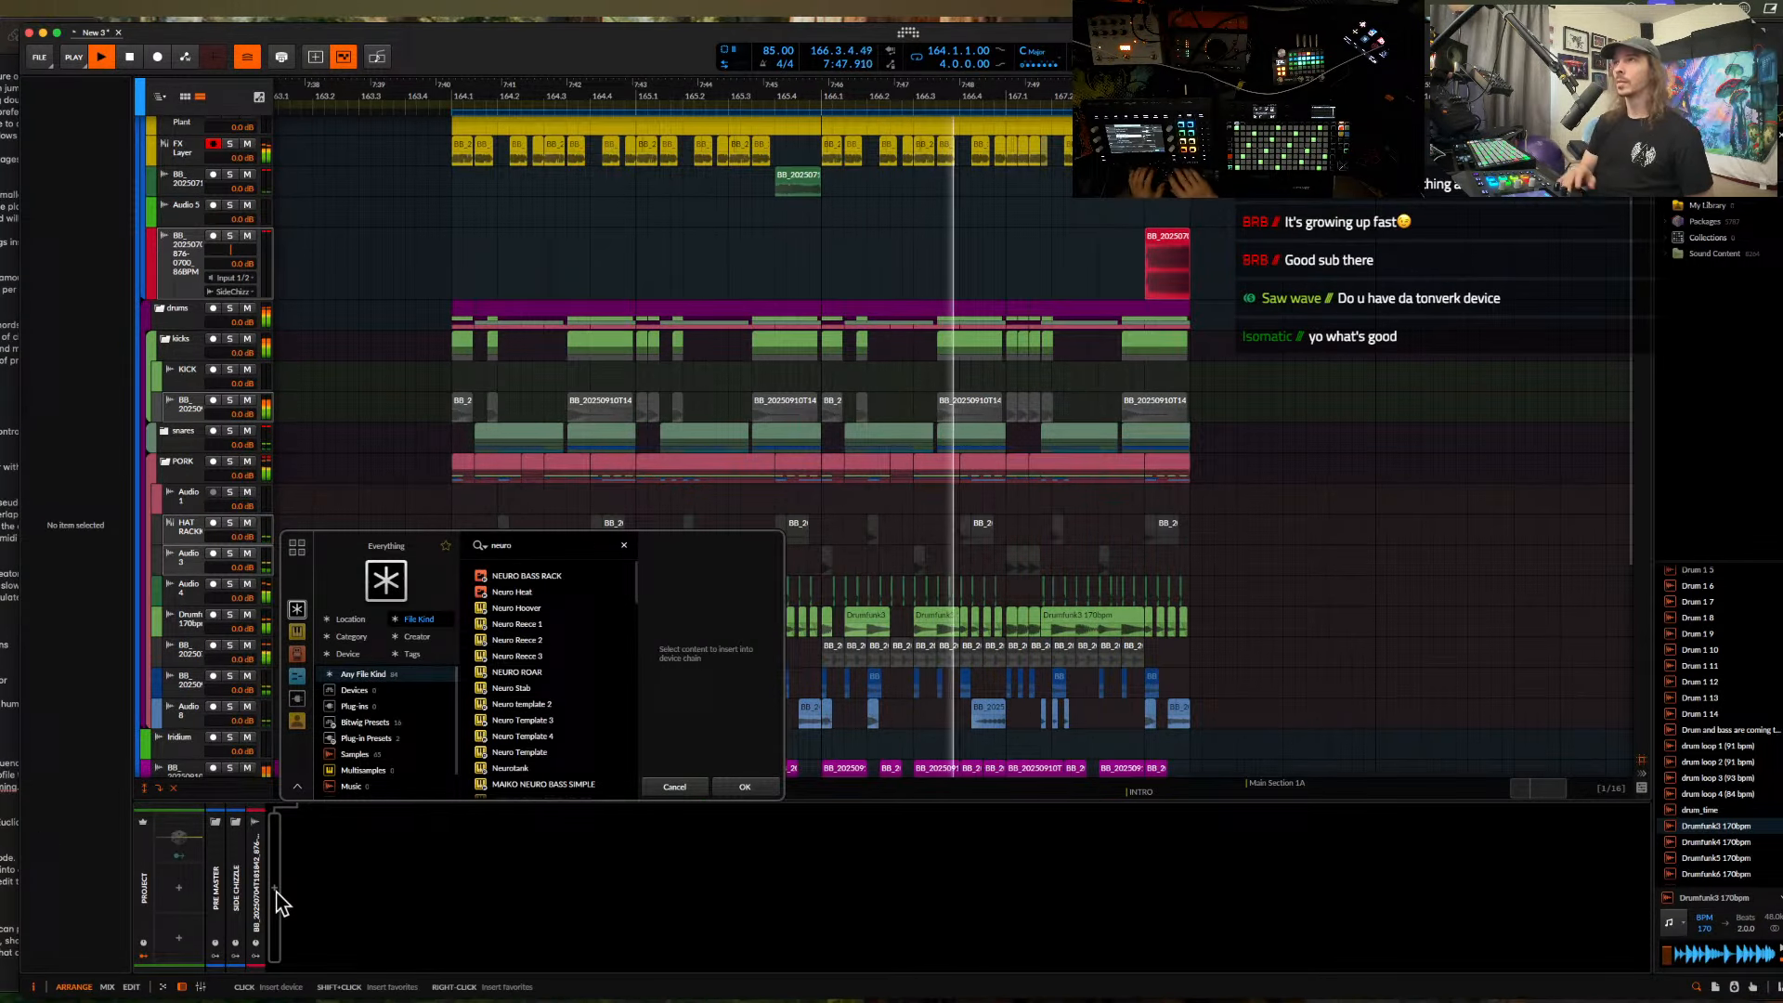
pyautogui.click(524, 575)
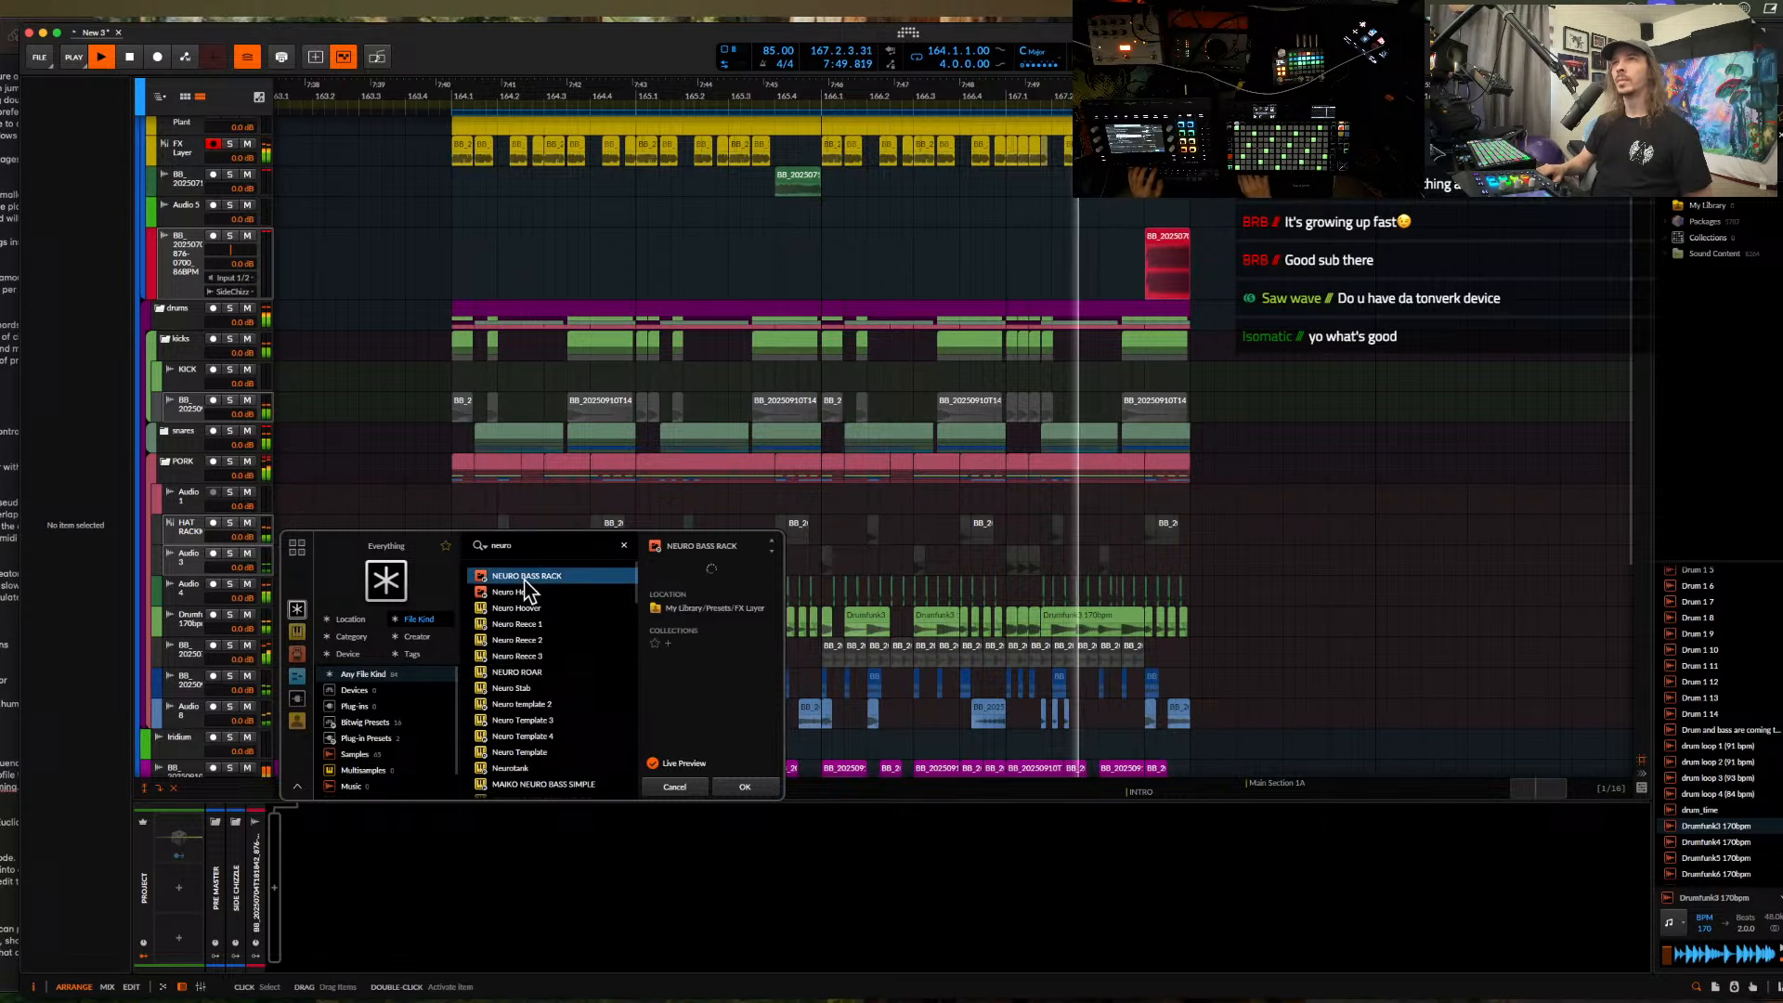
pyautogui.click(741, 785)
pyautogui.scroll(3, 736, 365)
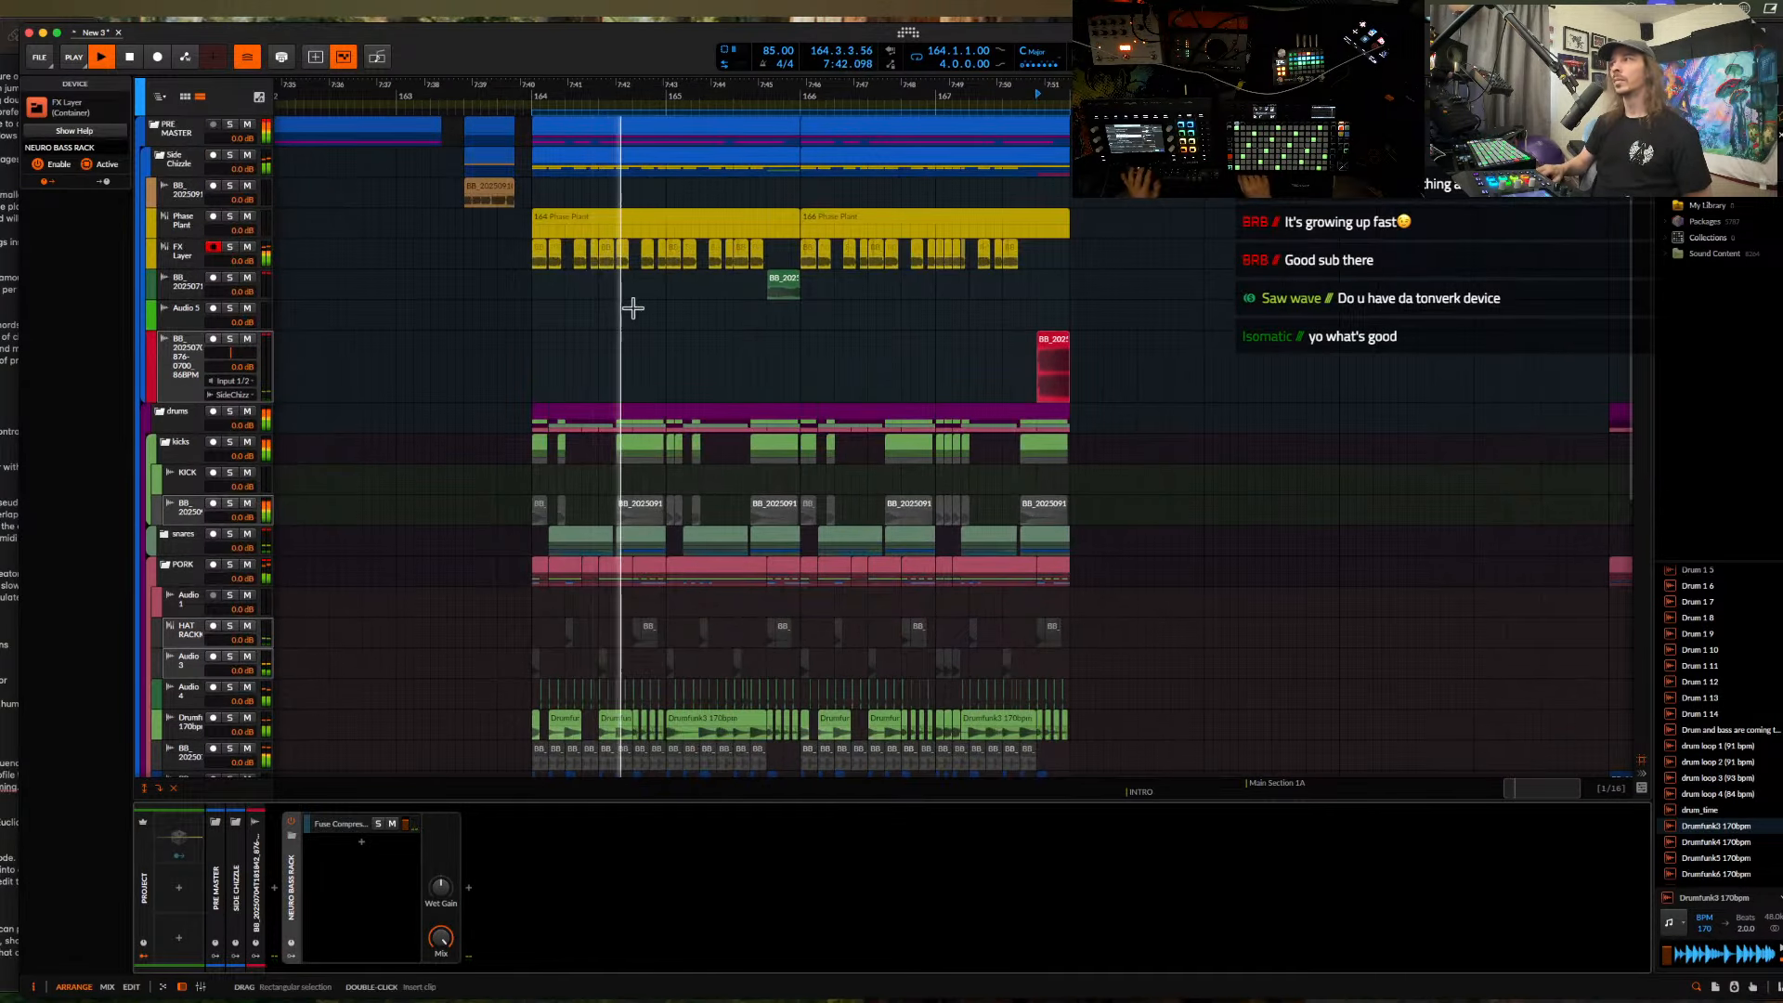
# - Duplicate the four bars from 164 to 168 across all tracks so the copy fills bars 168 to 172
pyautogui.scroll(3, 619, 301)
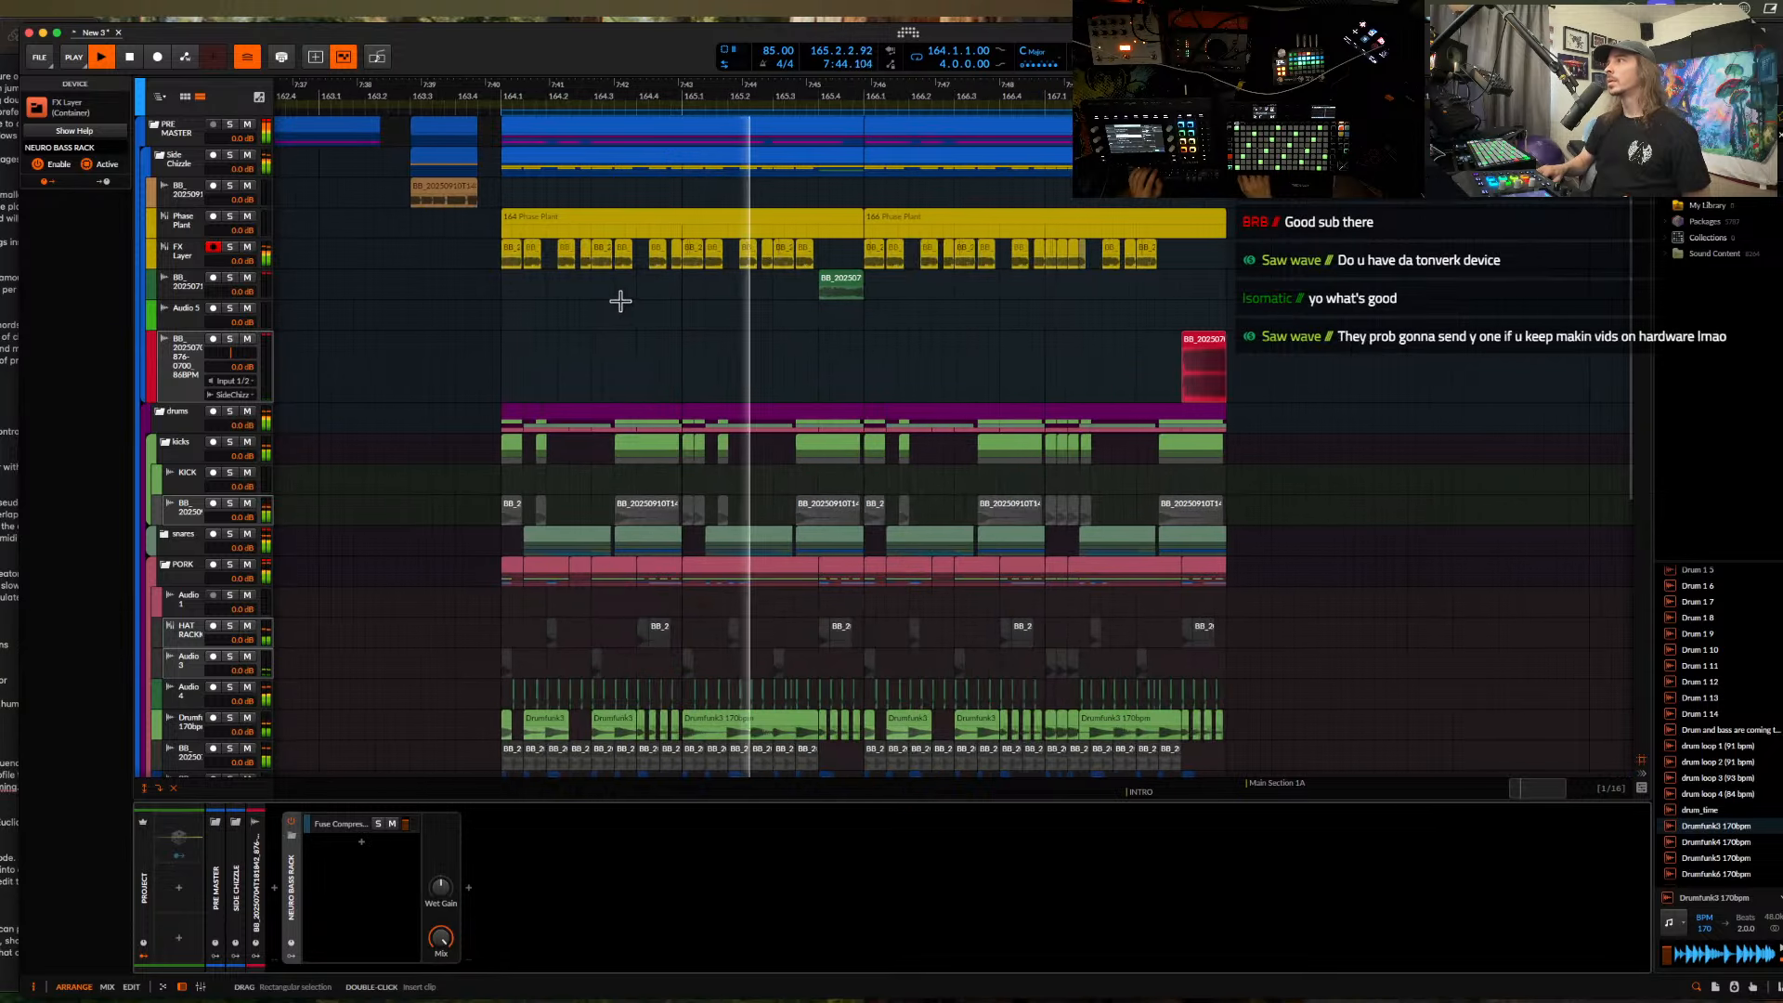
pyautogui.scroll(-4, 619, 301)
pyautogui.click(599, 228)
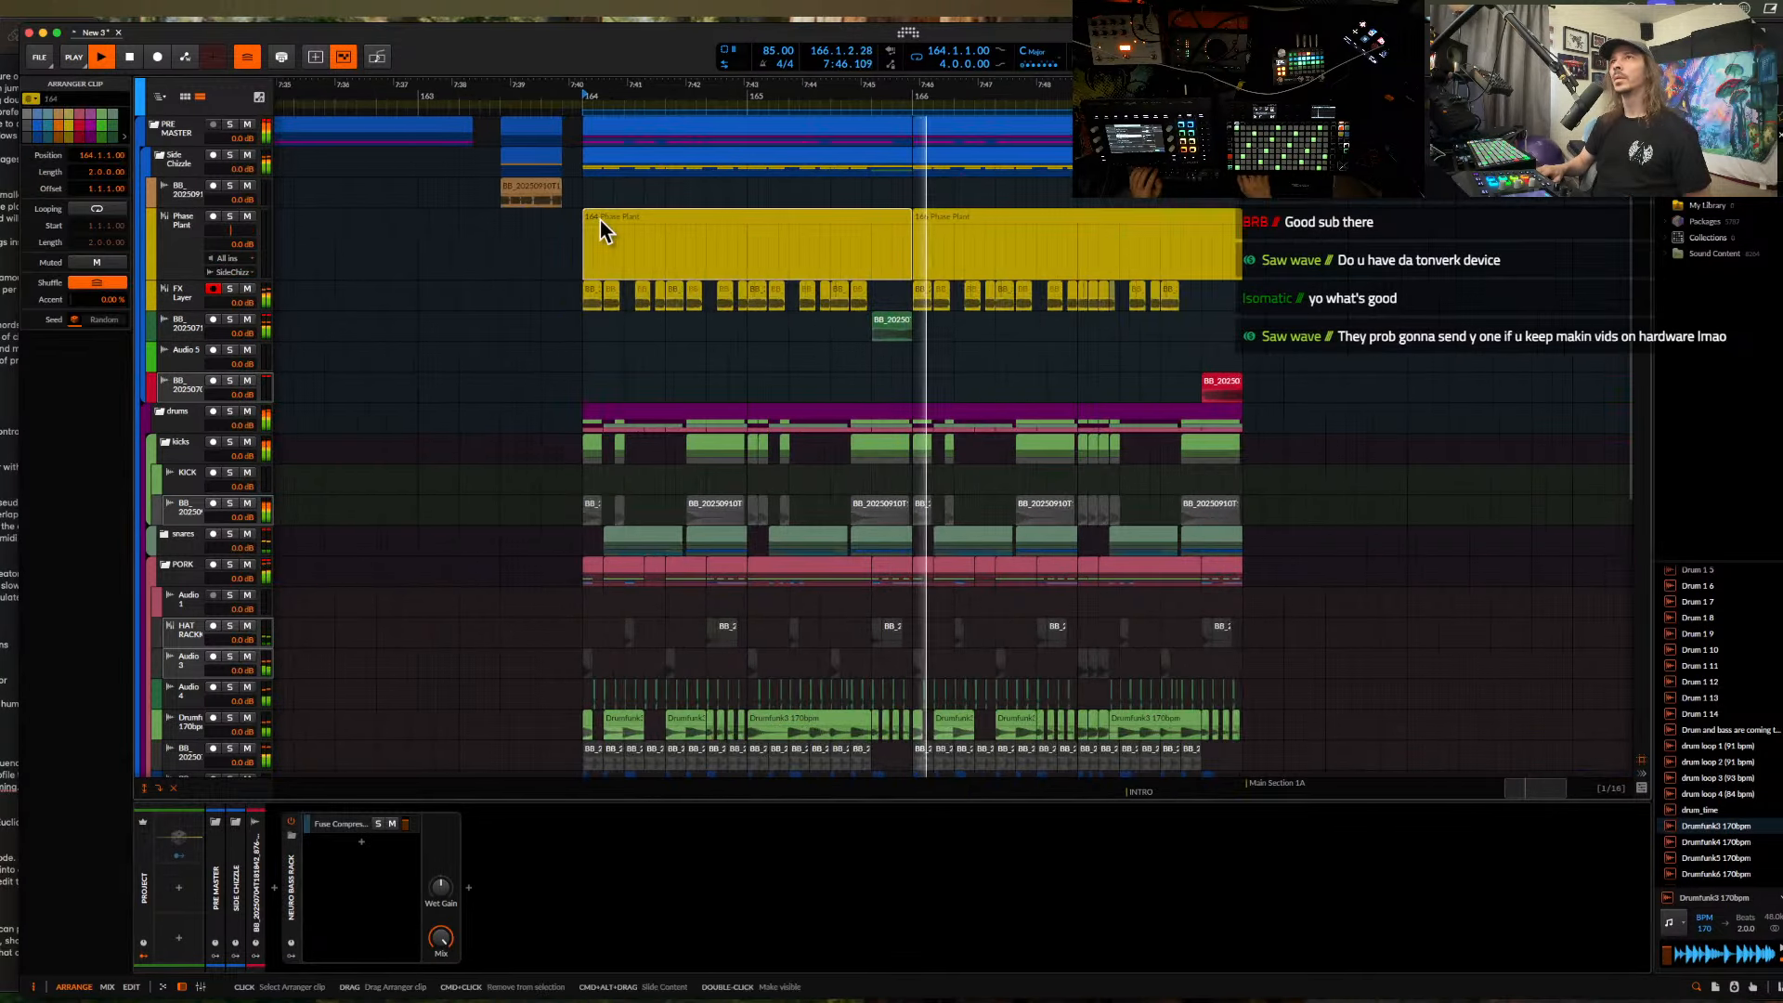
pyautogui.click(522, 188)
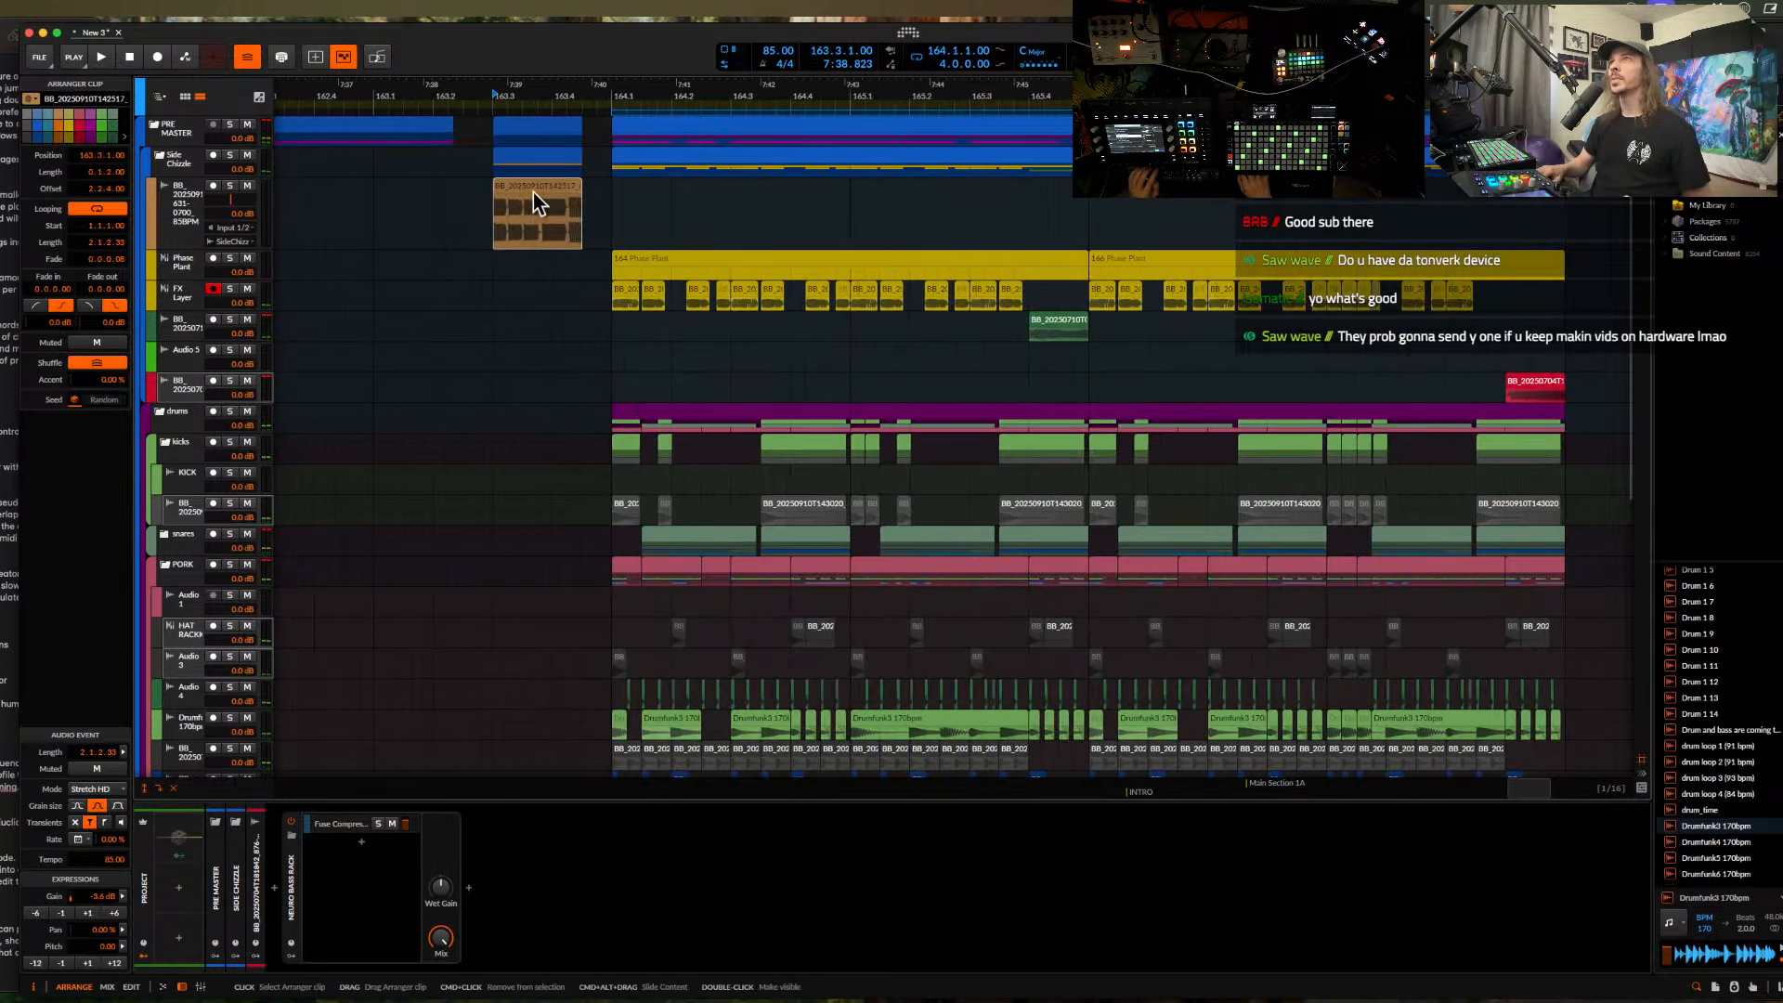
pyautogui.scroll(-2, 548, 269)
pyautogui.moveTo(557, 279); pyautogui.dragTo(981, 914)
pyautogui.press('super+d')
pyautogui.scroll(5, 998, 605)
pyautogui.hscroll(4, 998, 605)
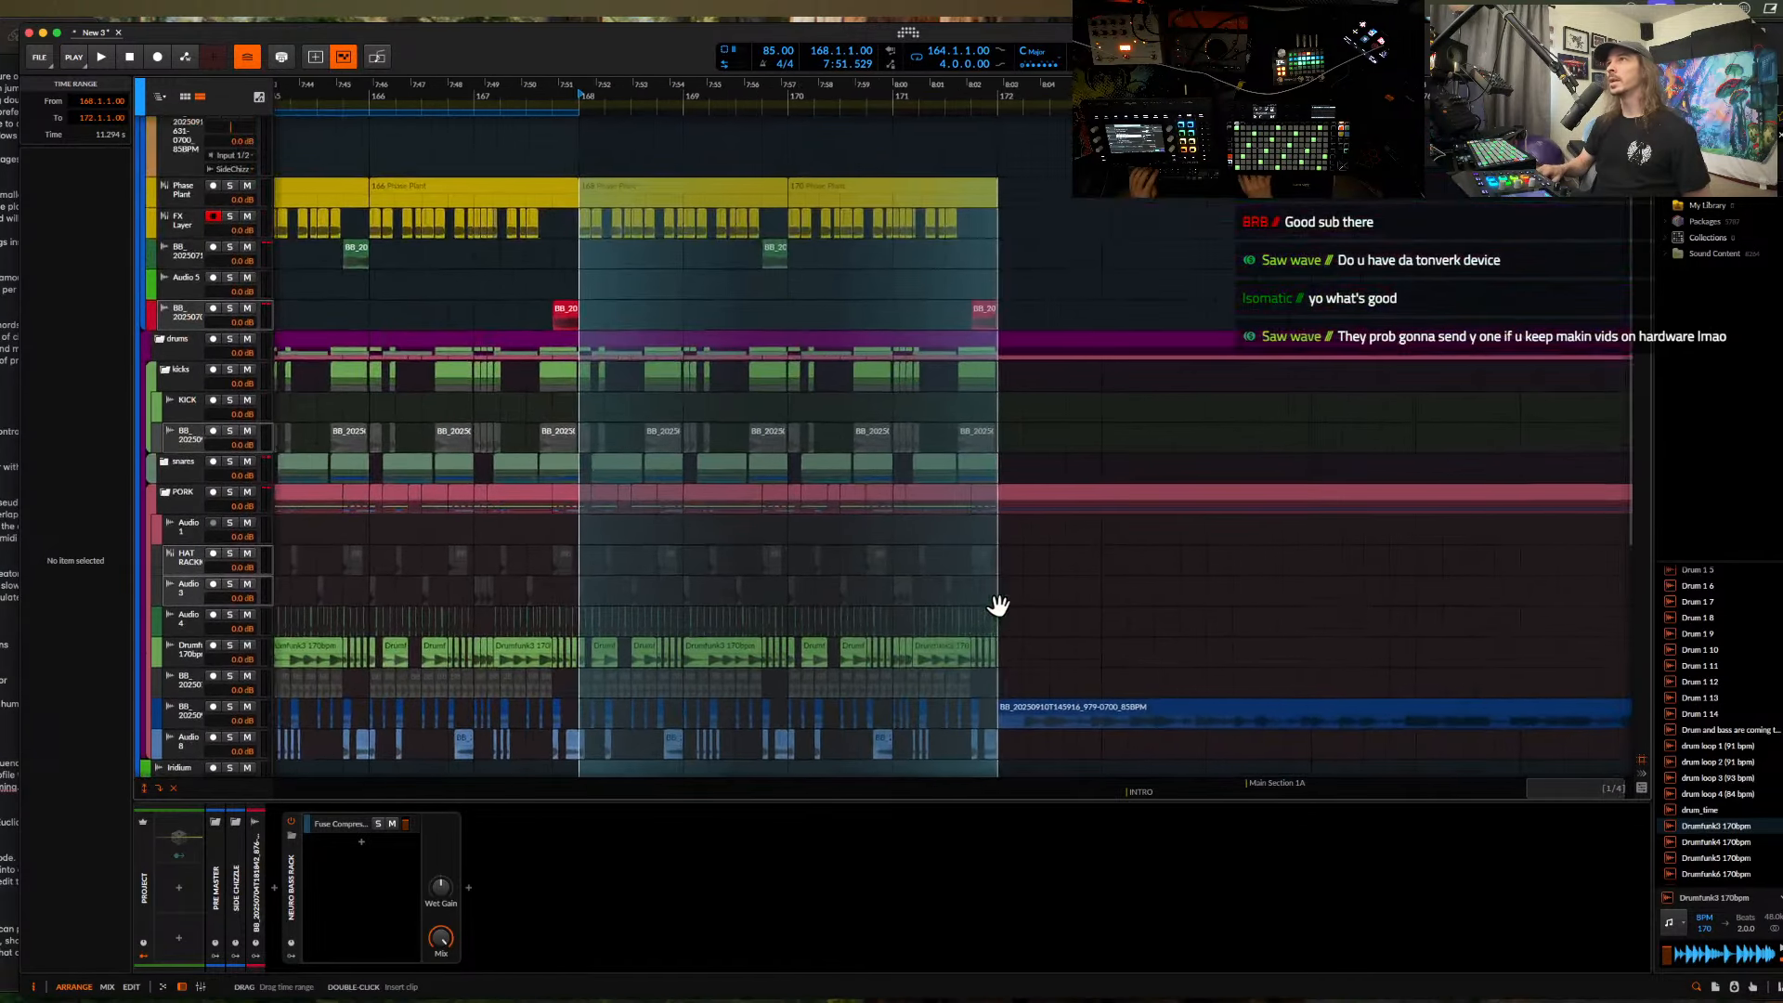
# - Move the blue BB_20250910T145916 clip out of the way to 178.3.1 and extend the loop region to eight bars
pyautogui.scroll(-3, 999, 606)
pyautogui.moveTo(1047, 705); pyautogui.dragTo(1432, 678)
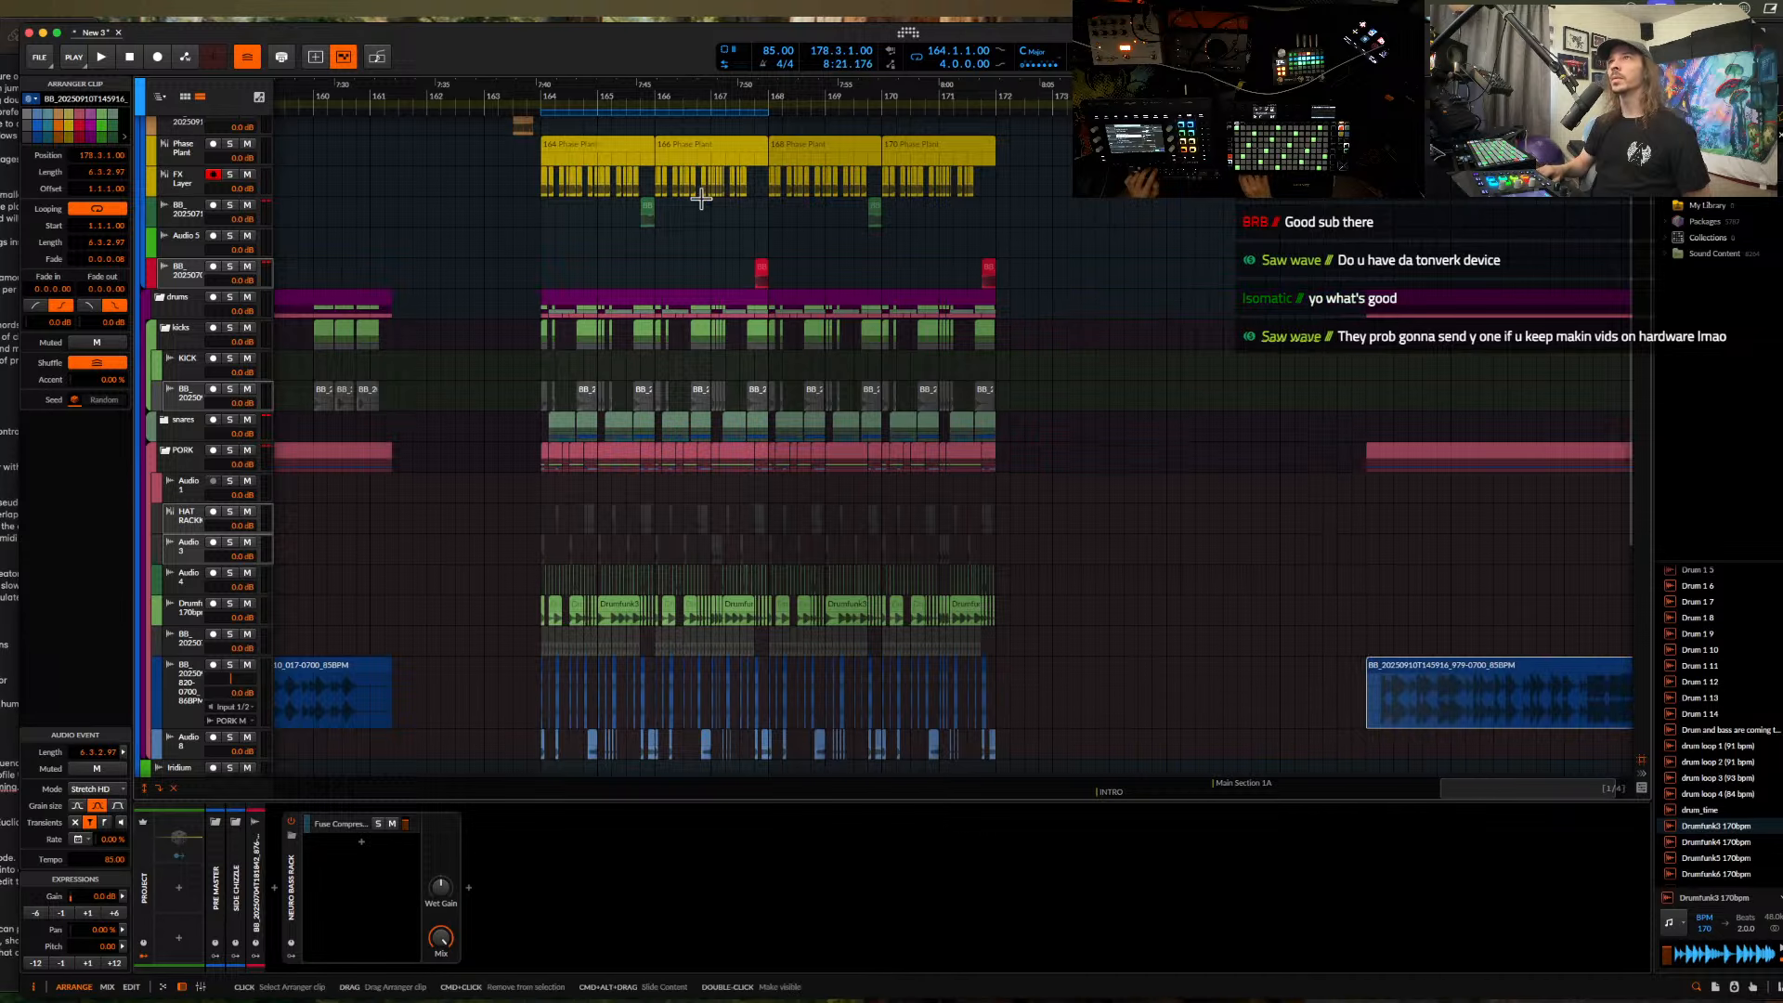
pyautogui.moveTo(761, 113); pyautogui.dragTo(987, 109)
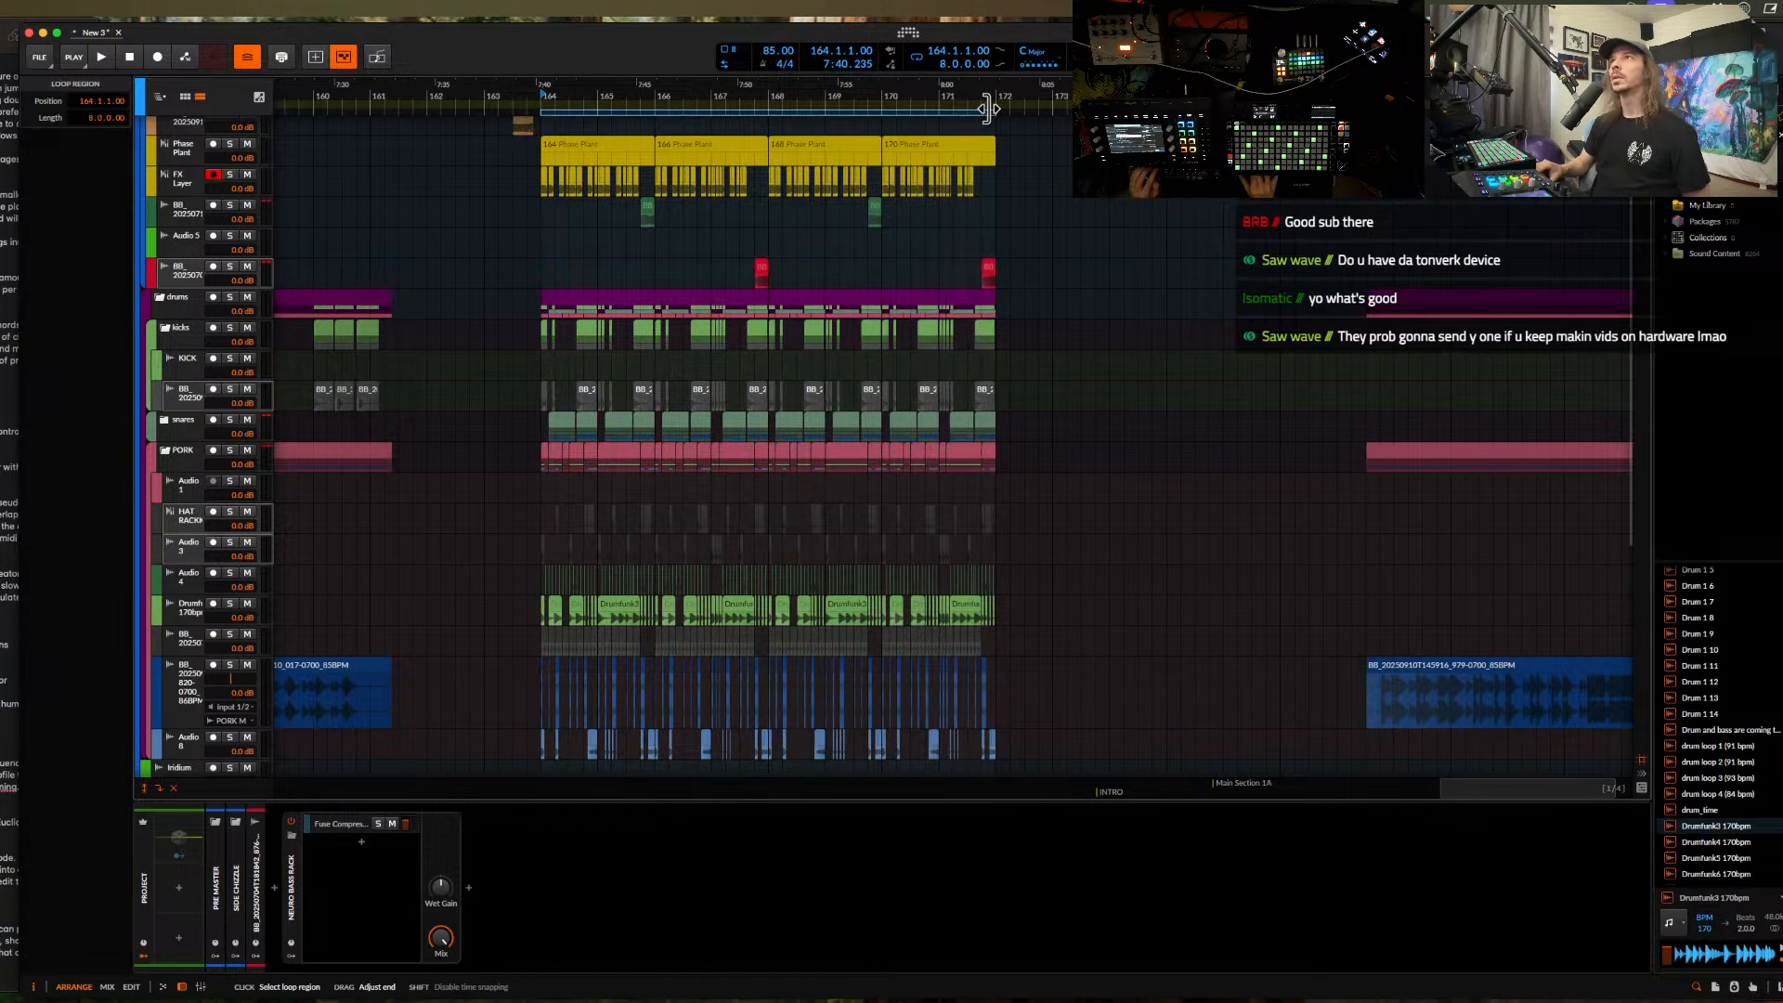
# - Examine the tan clip before bar 164 and the duplicated eight-bar arrangement
pyautogui.scroll(2, 537, 157)
pyautogui.scroll(3, 537, 158)
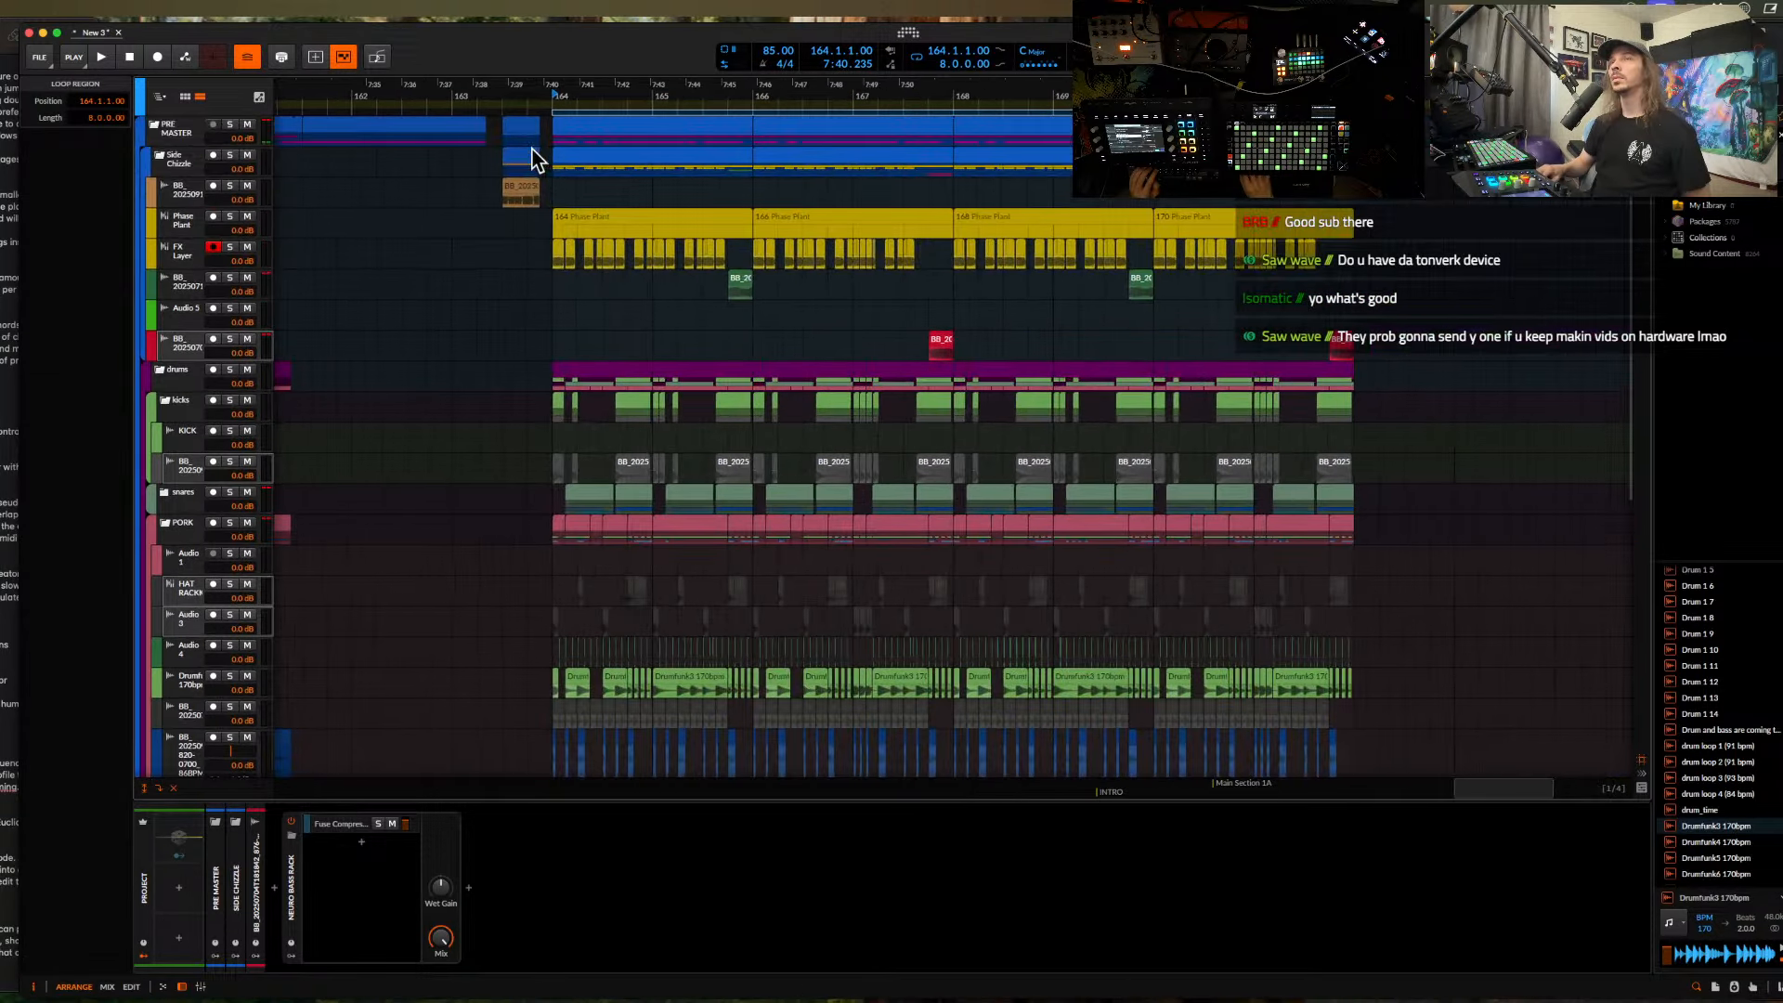
pyautogui.click(525, 193)
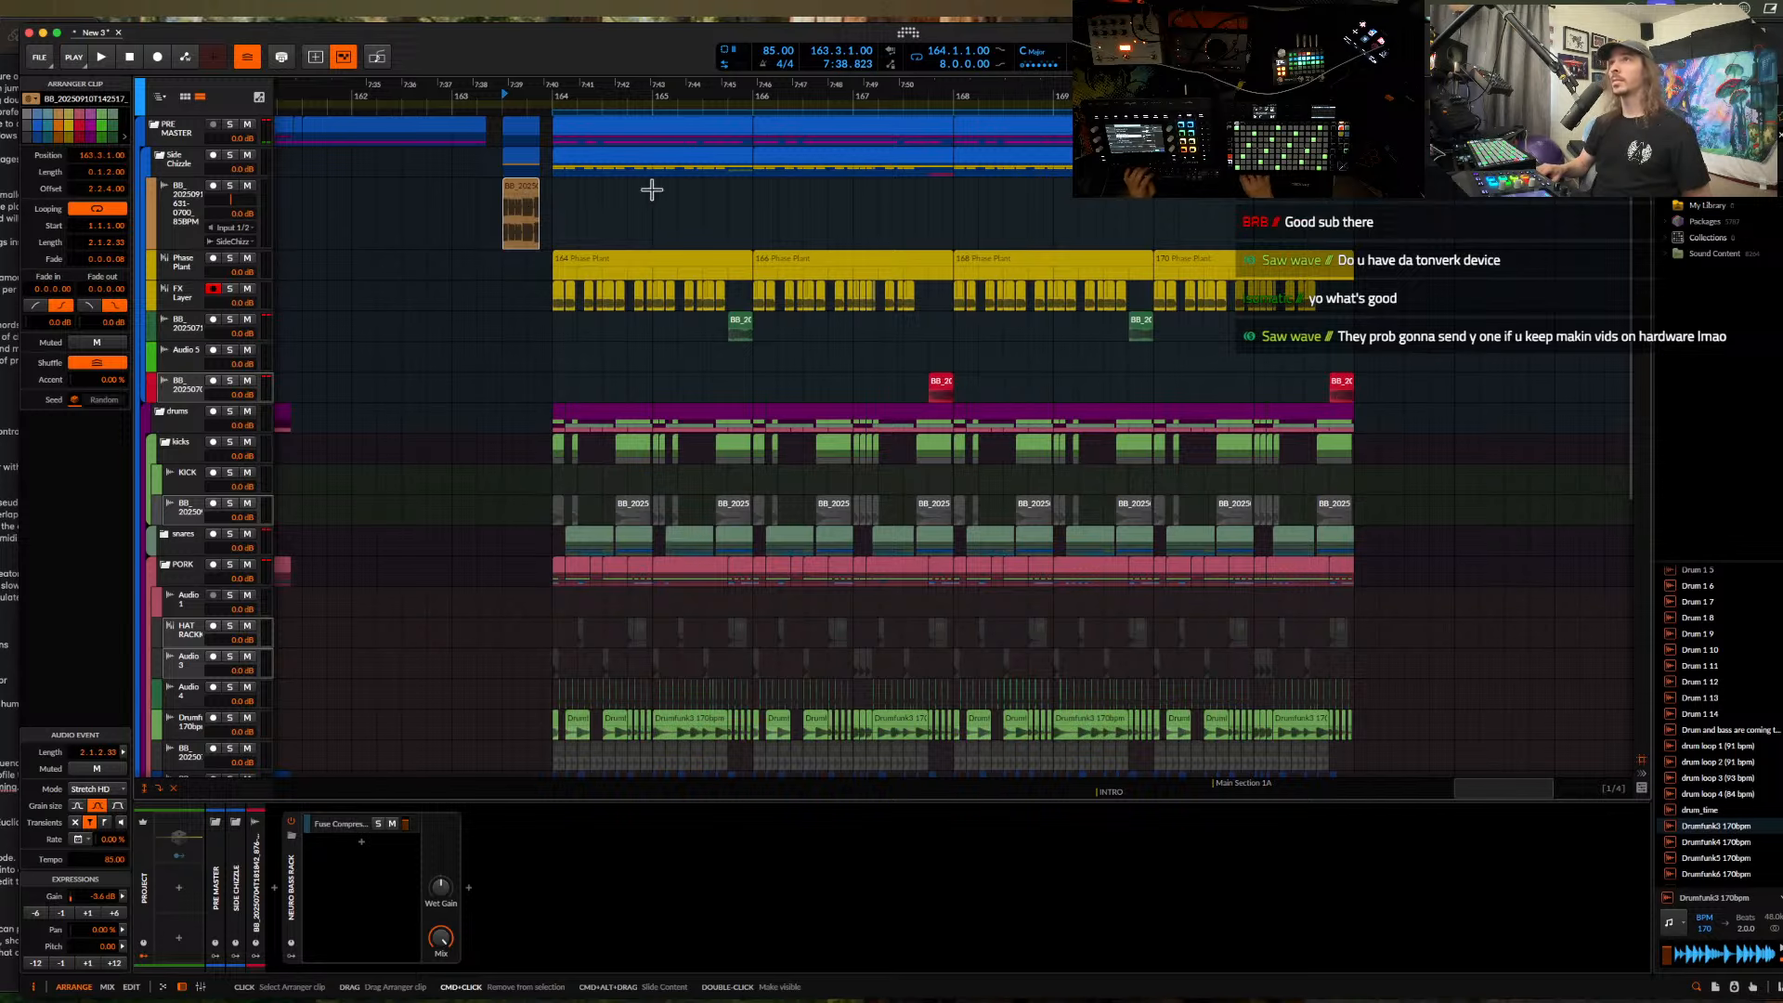
pyautogui.scroll(-2, 924, 198)
pyautogui.scroll(2, 1138, 206)
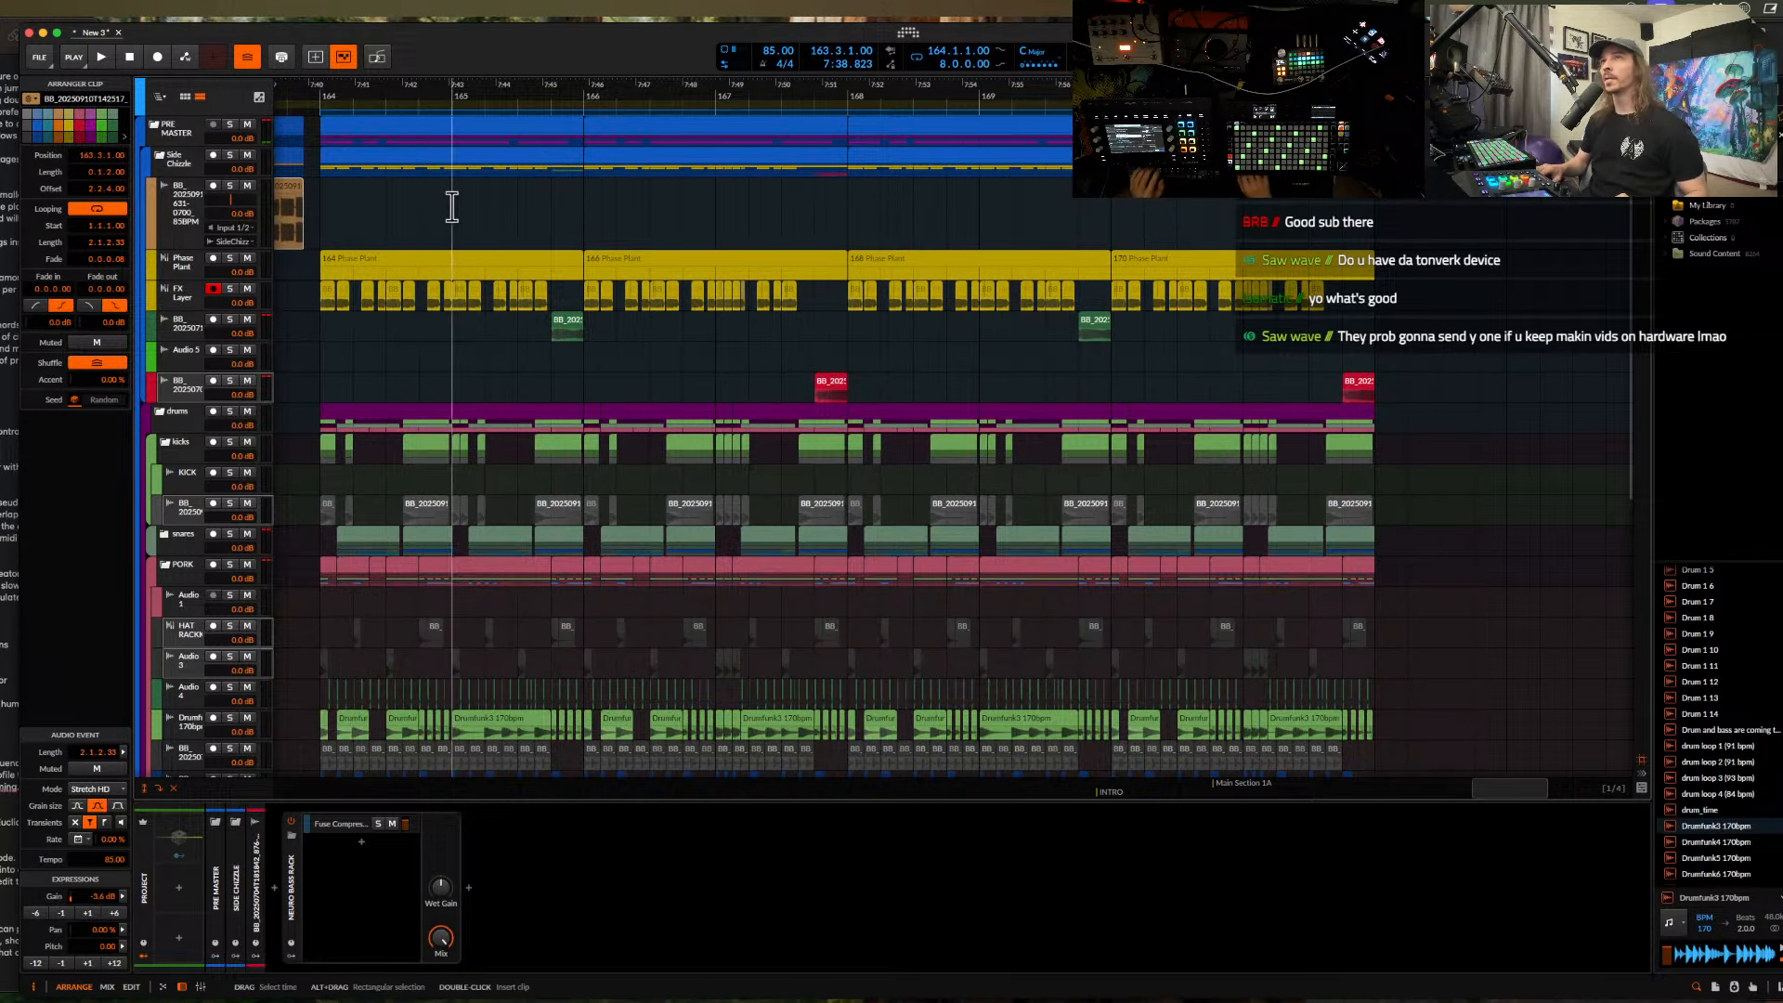
pyautogui.hscroll(-3, 371, 204)
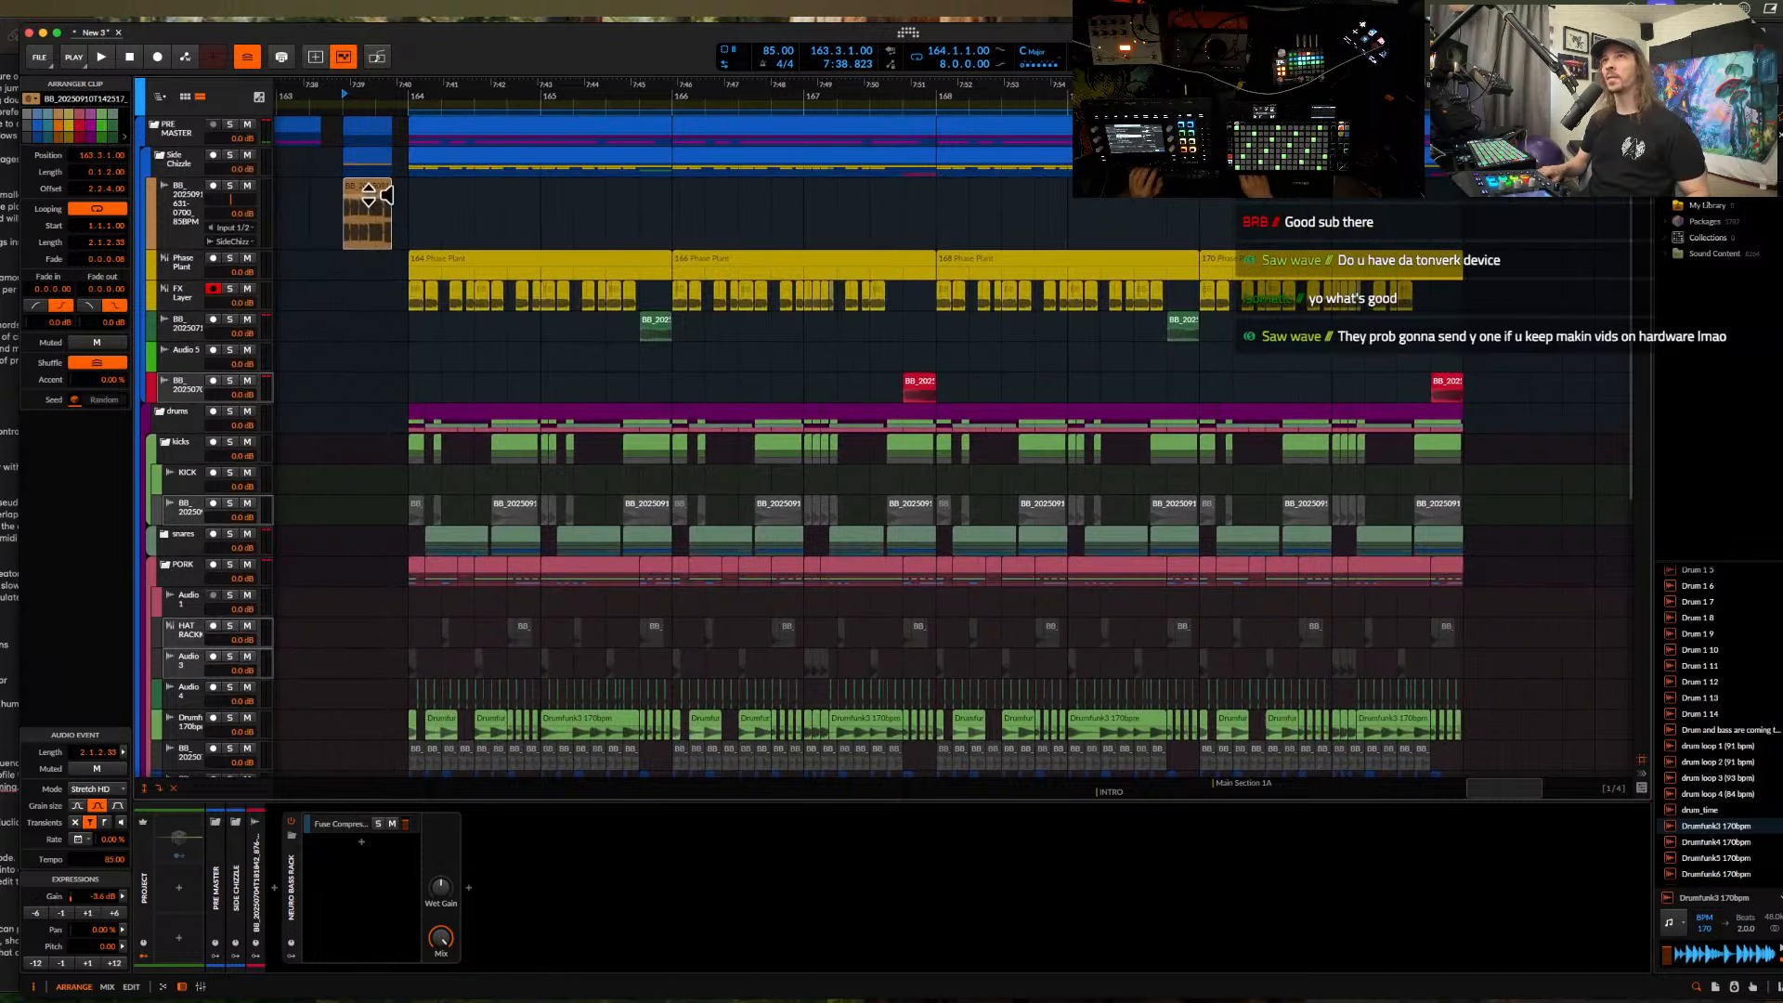
pyautogui.scroll(2, 366, 204)
pyautogui.scroll(-2, 364, 193)
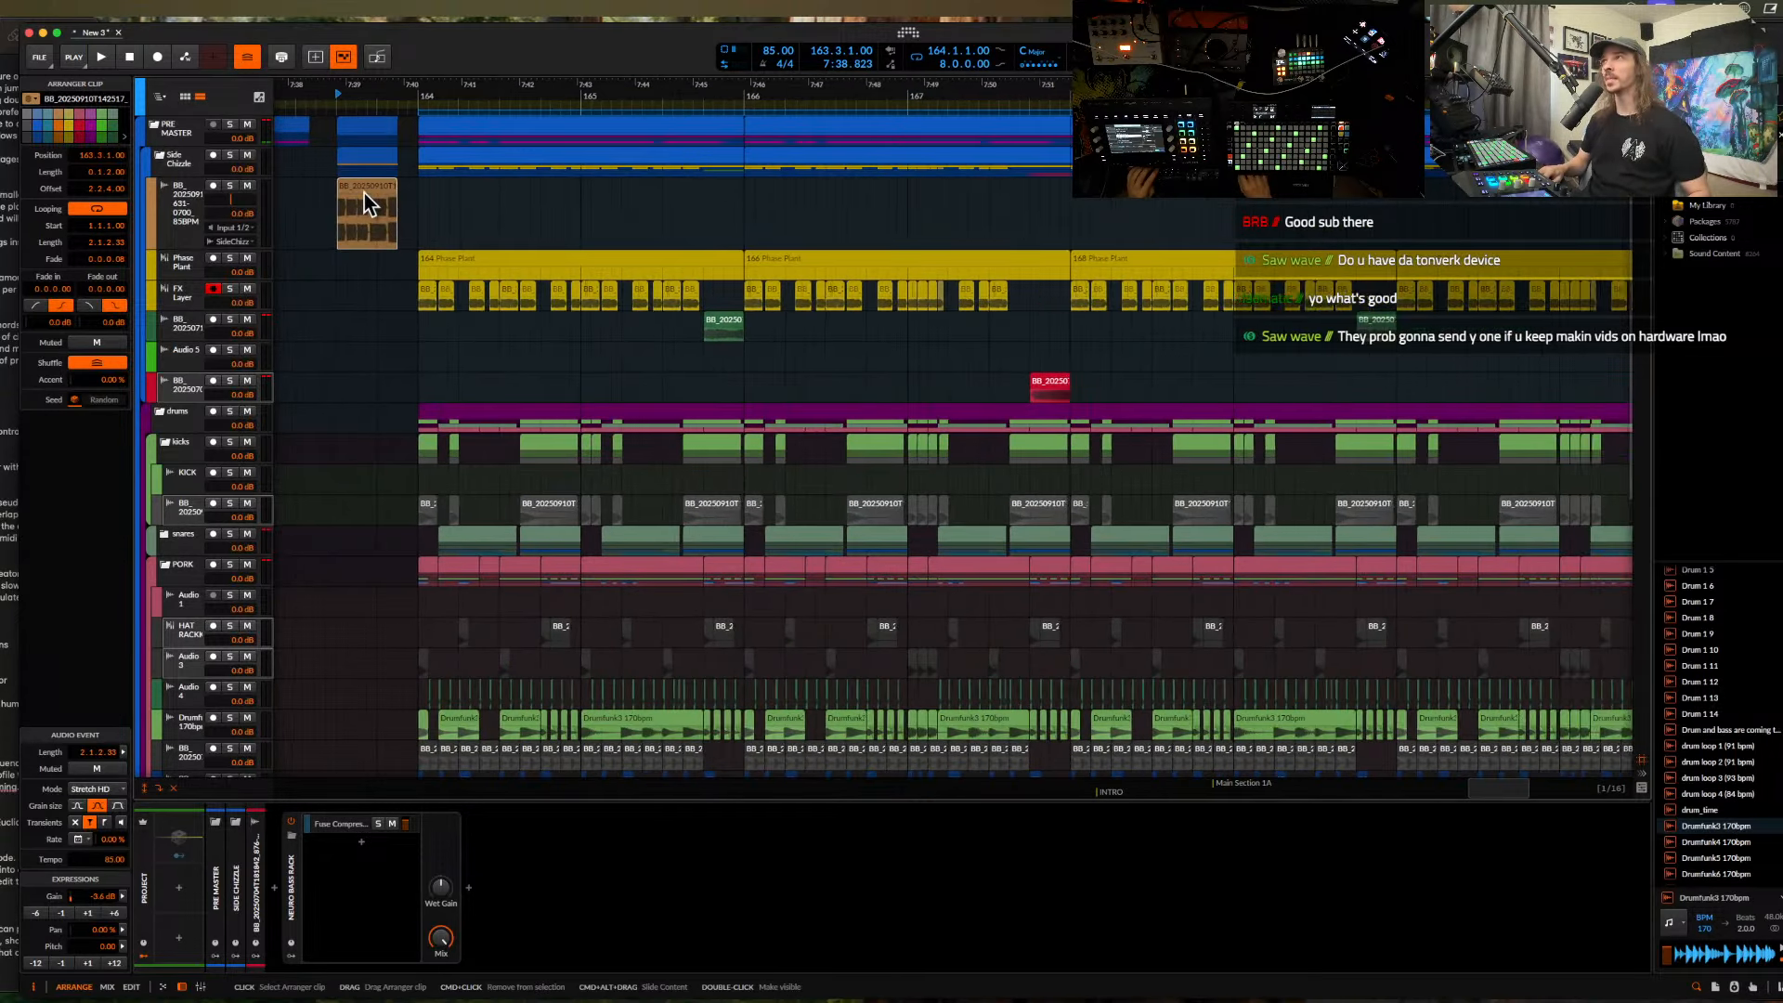
pyautogui.hscroll(3, 1228, 229)
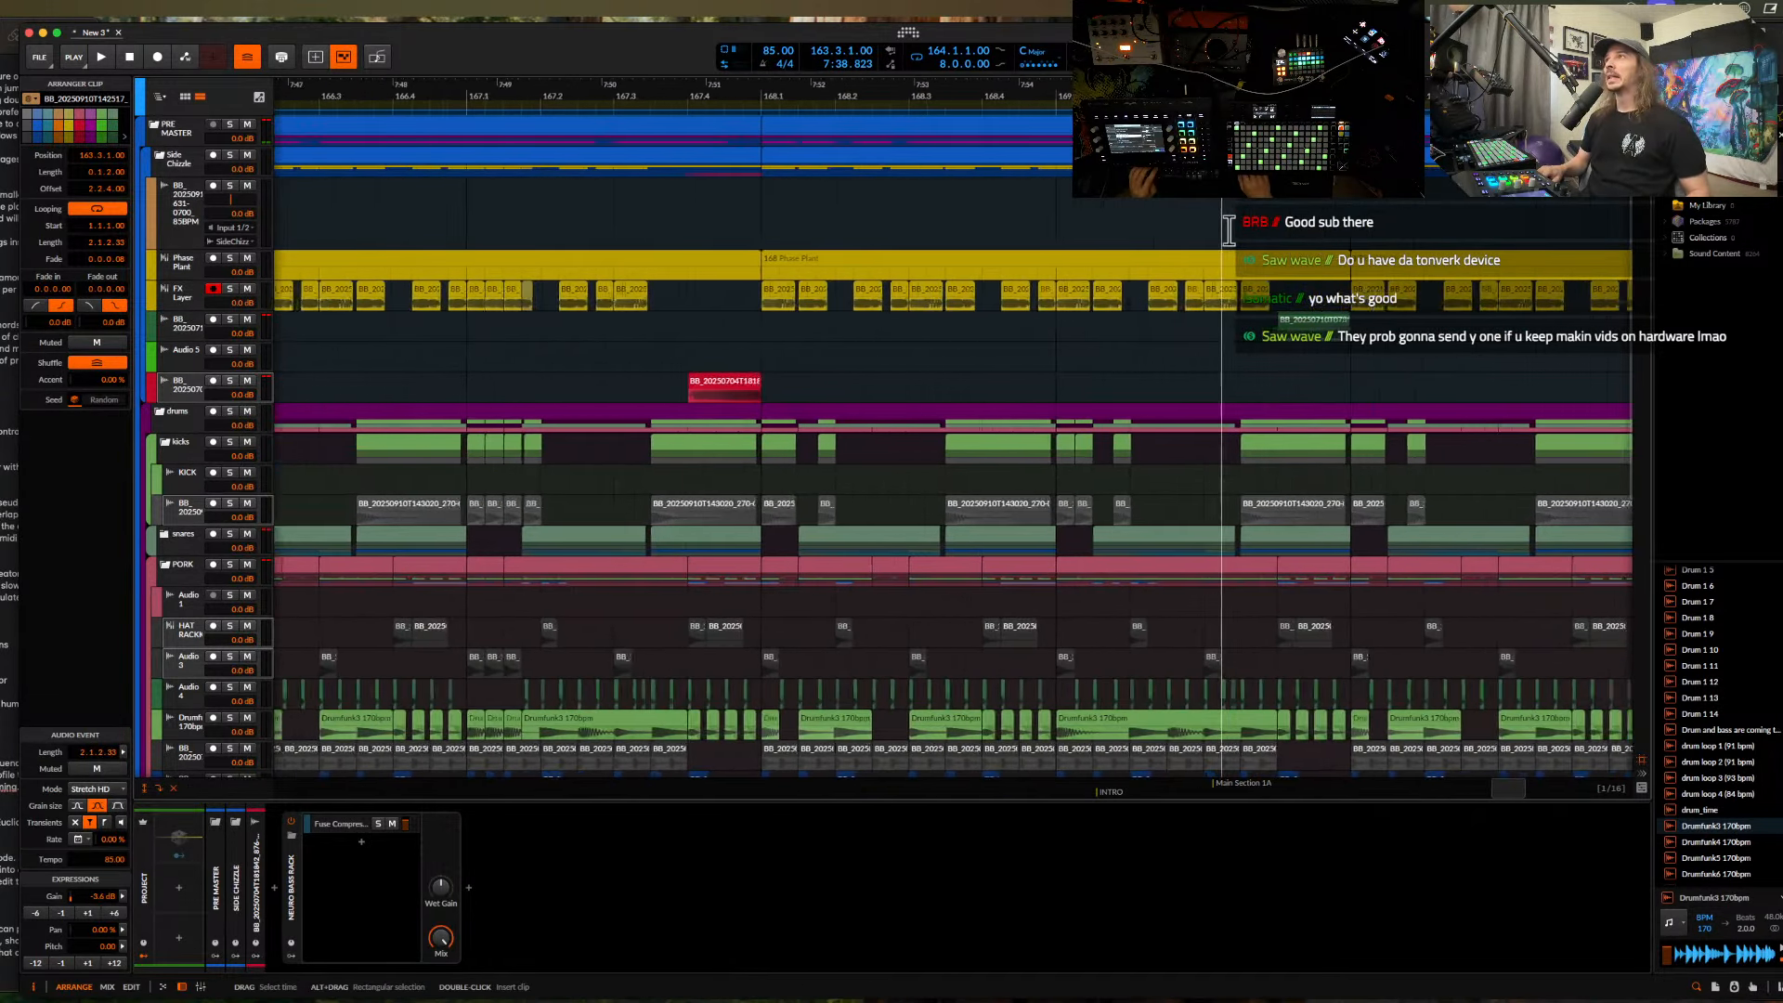
pyautogui.scroll(2, 1228, 230)
# - Play back the arrangement from the duplicated green clip at 169.4.1
pyautogui.click(1049, 310)
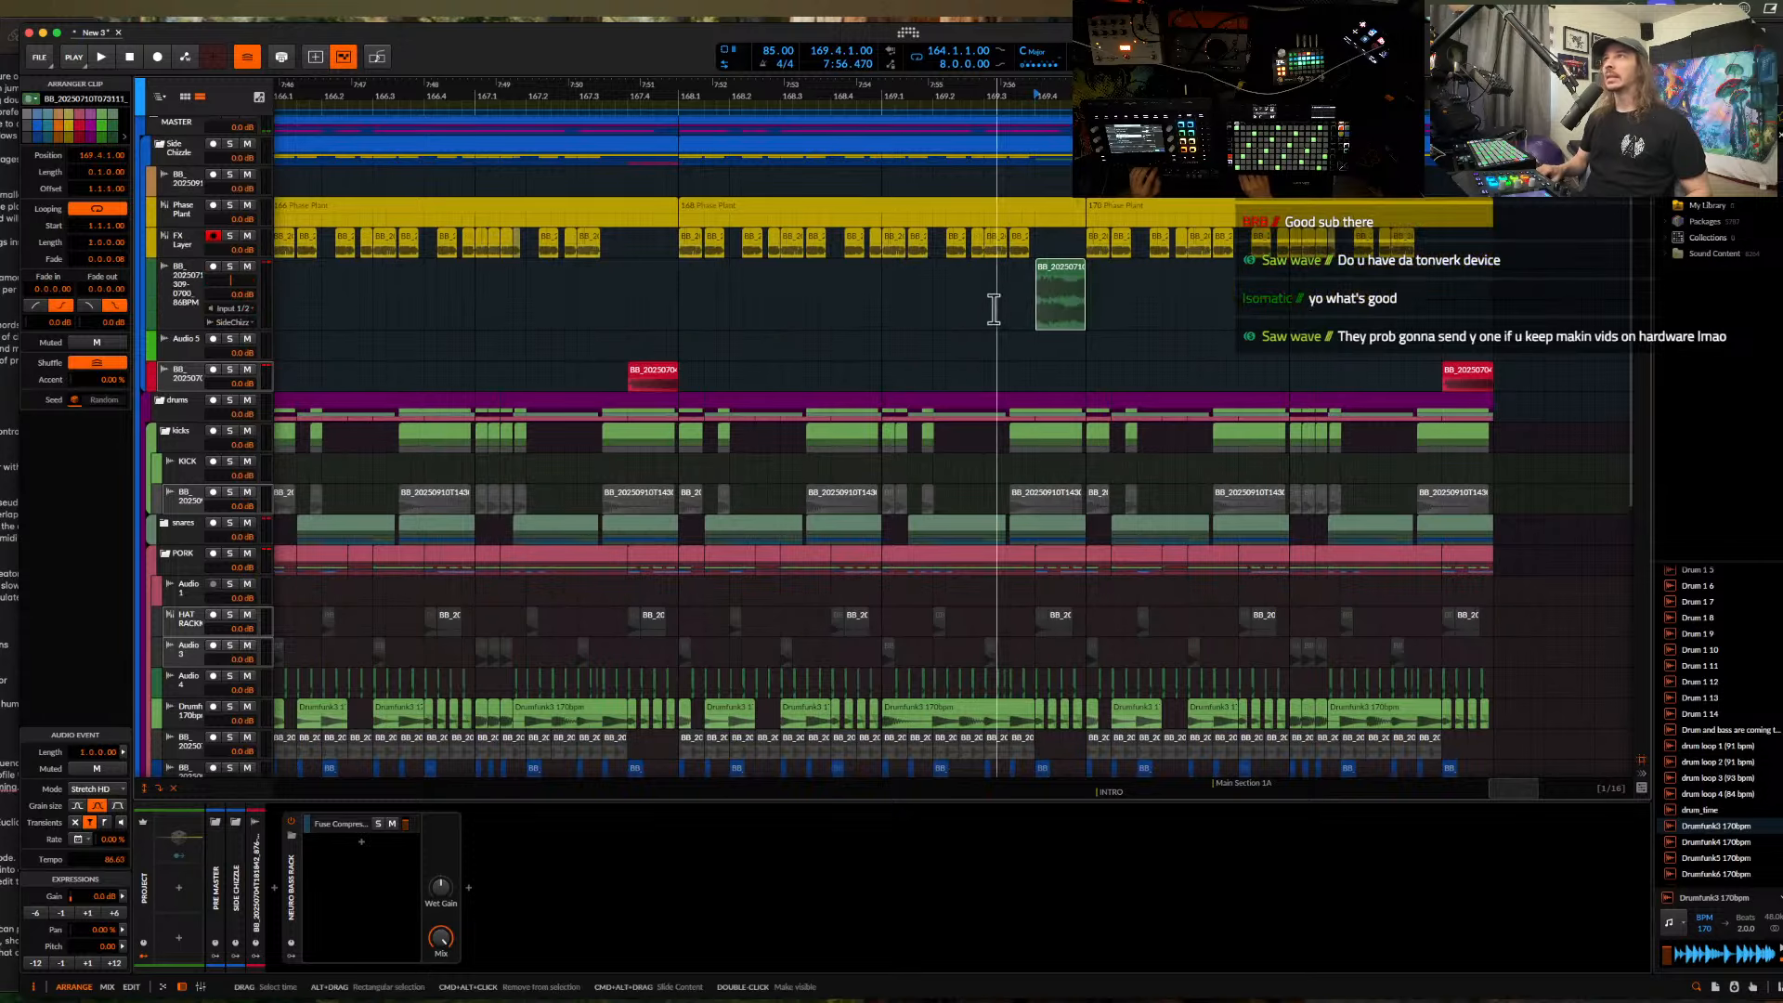
pyautogui.hotkey('shift', 'space')
pyautogui.hscroll(2, 1106, 267)
pyautogui.scroll(-1, 1105, 268)
pyautogui.scroll(-5, 1105, 267)
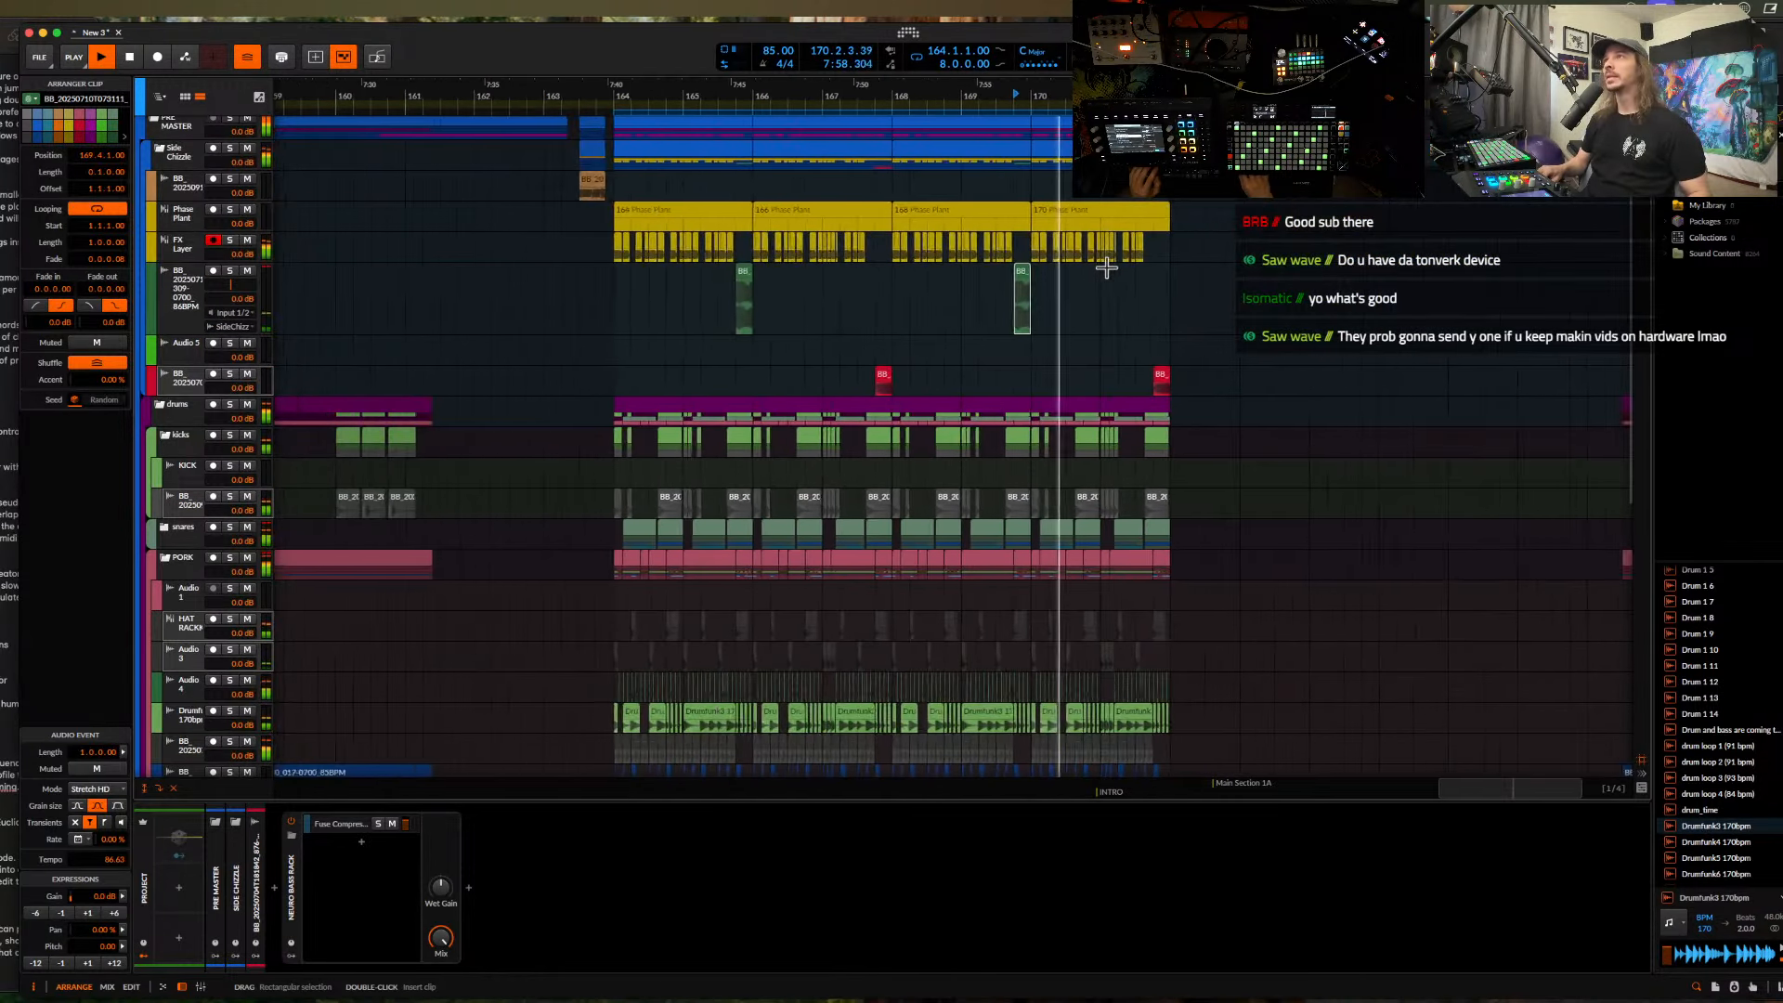
pyautogui.hscroll(5, 1258, 384)
pyautogui.scroll(-2, 1258, 383)
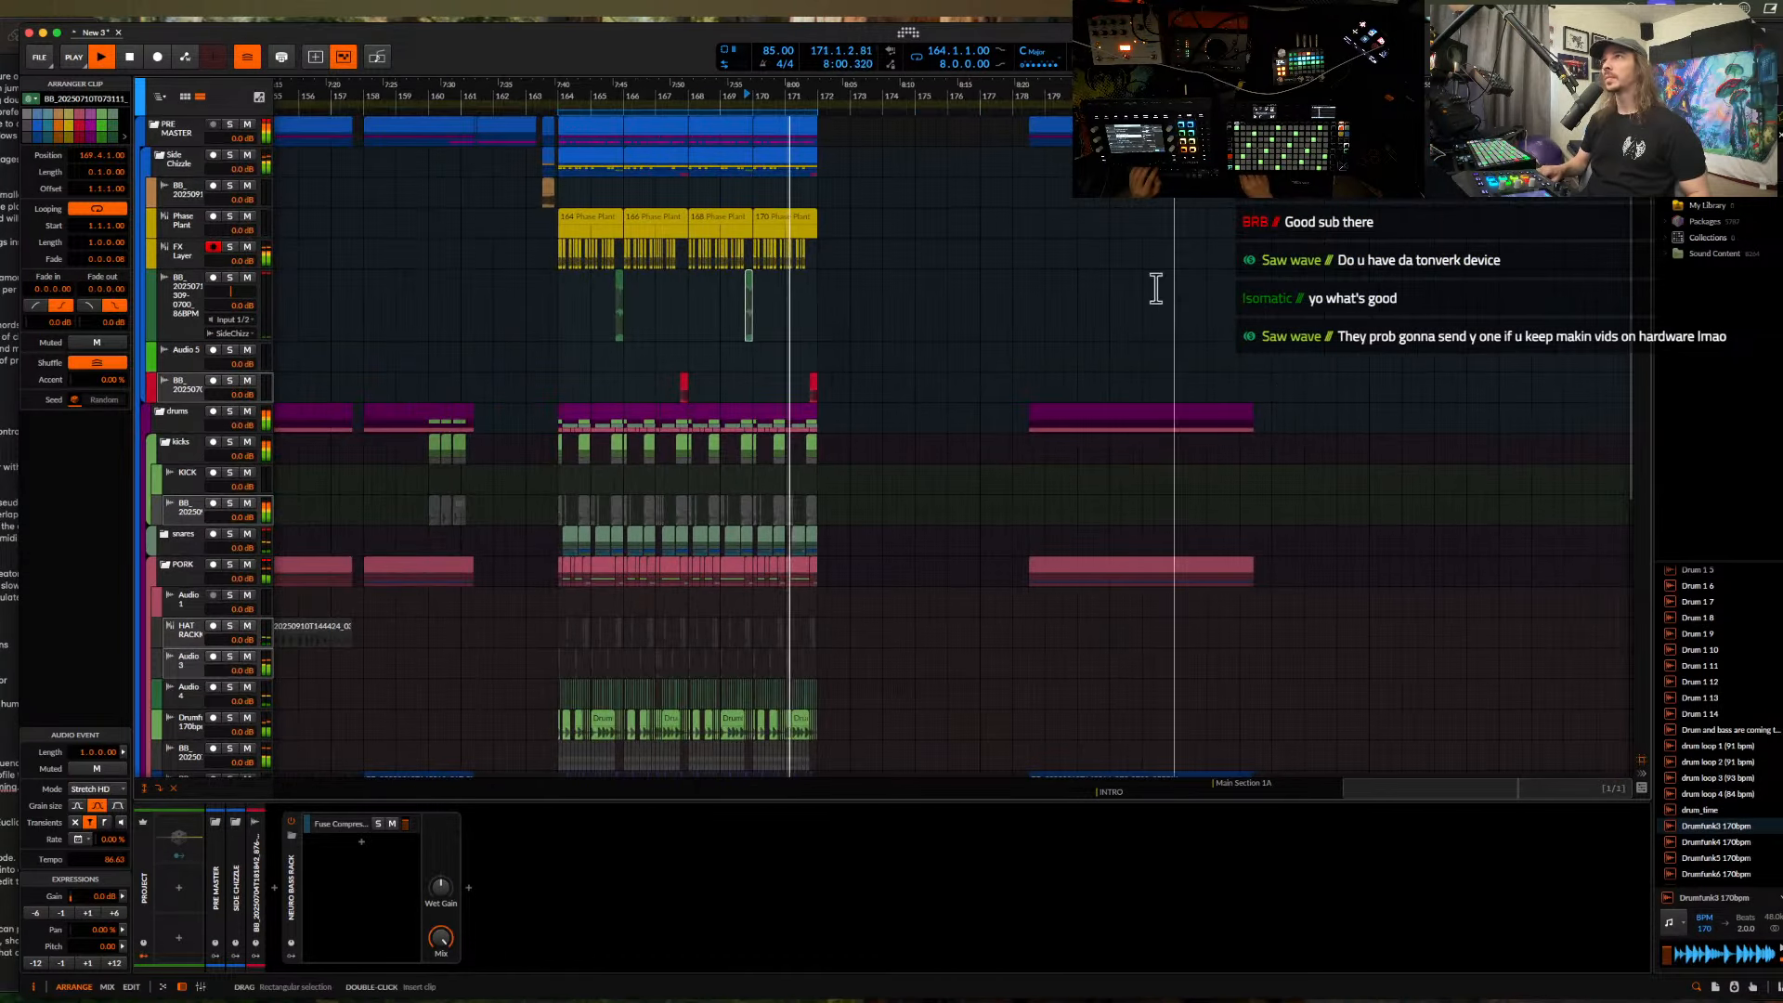
# - Shift the leftover clips after the loop further along the timeline and duplicate bars 164 to 172 into bars 172 to 180
pyautogui.moveTo(1013, 139); pyautogui.dragTo(1393, 988)
pyautogui.moveTo(1077, 529); pyautogui.dragTo(1421, 533)
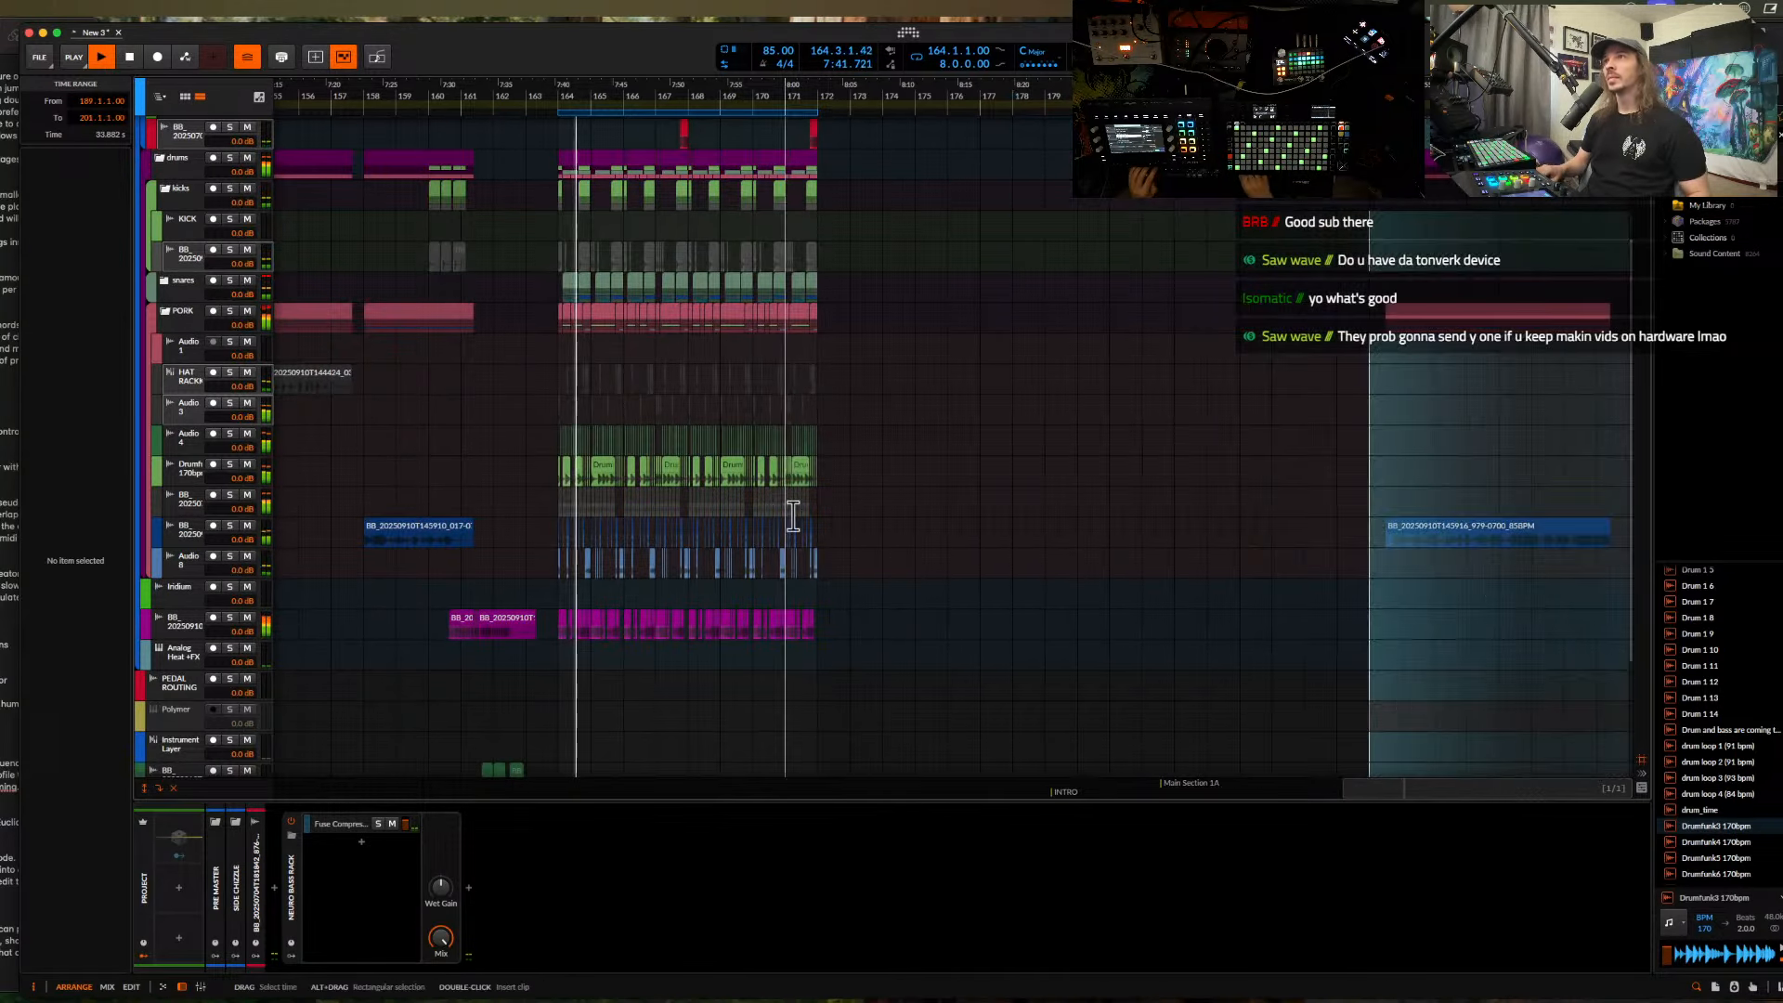
pyautogui.scroll(5, 747, 397)
pyautogui.hscroll(-2, 747, 397)
pyautogui.moveTo(641, 139); pyautogui.dragTo(901, 892)
pyautogui.press('super+d')
pyautogui.scroll(5, 846, 627)
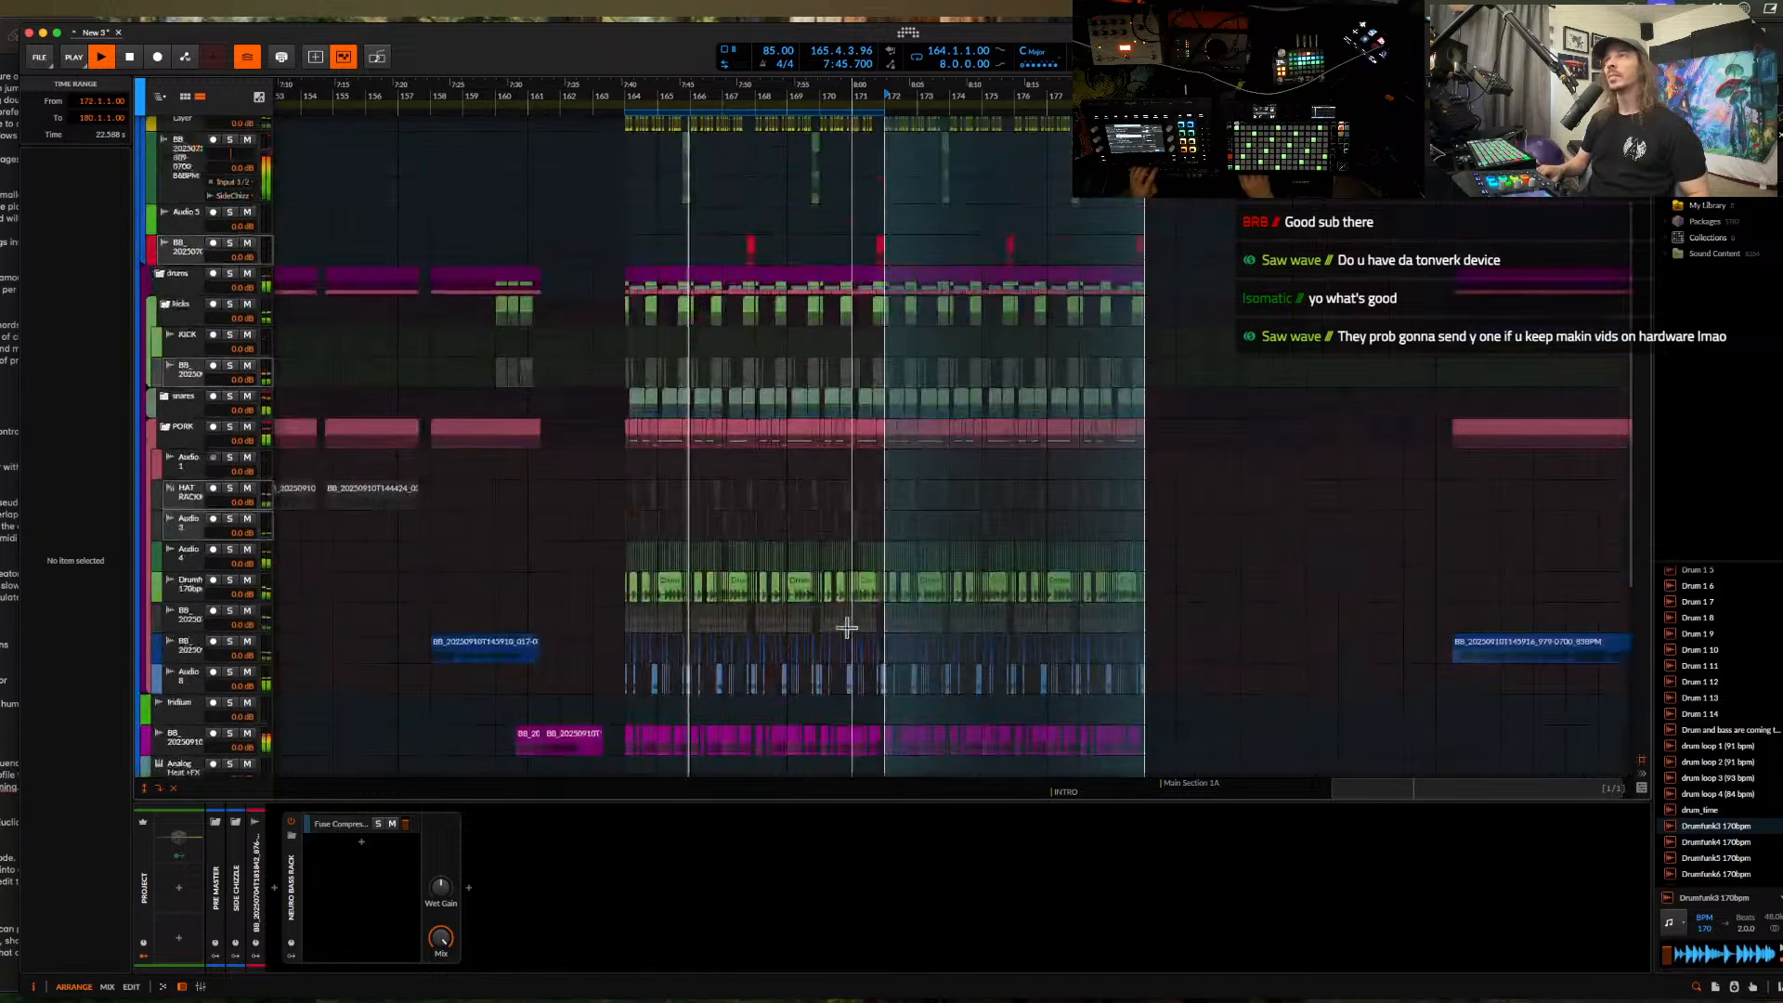
# - Move the eight-bar loop region to 172.1.1 and delete the yellow Phase Plant and FX Layer clips from bar 172 to 180
pyautogui.moveTo(768, 123); pyautogui.dragTo(1019, 144)
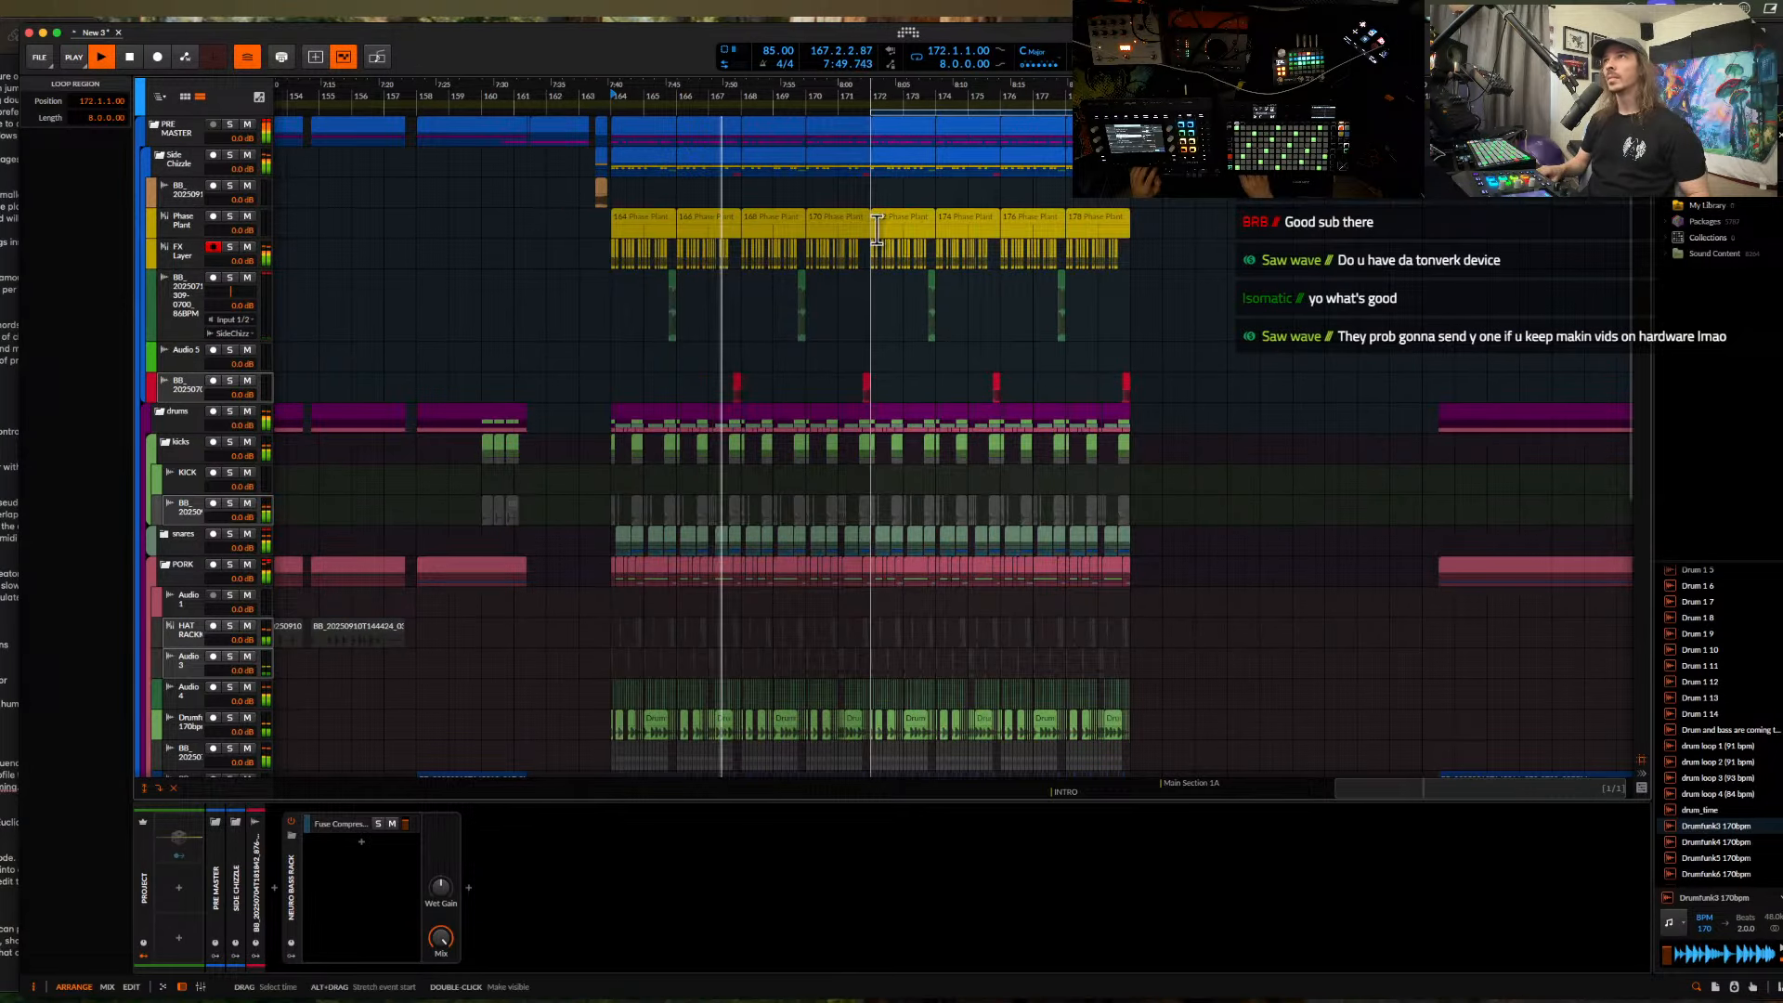
pyautogui.moveTo(876, 229); pyautogui.dragTo(1082, 254)
pyautogui.press('Delete')
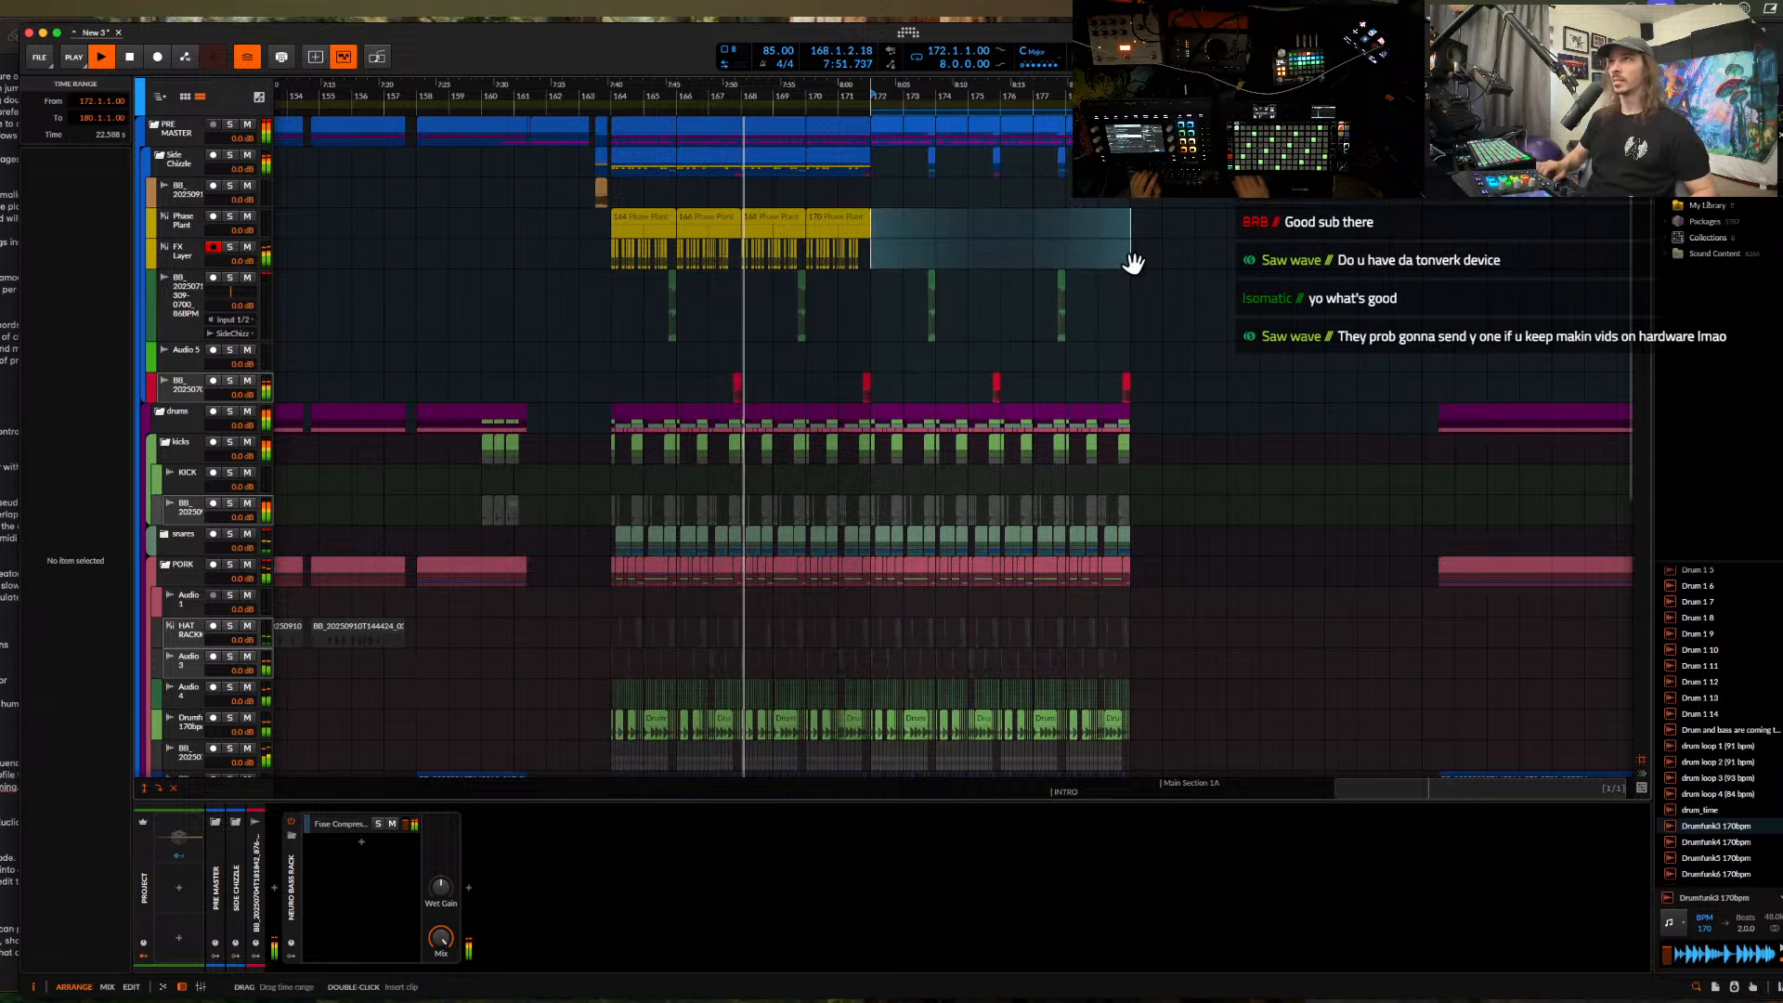
# - Add an empty audio track below the FX Layer track and set its insertion point at 172.3.1
pyautogui.scroll(2, 883, 246)
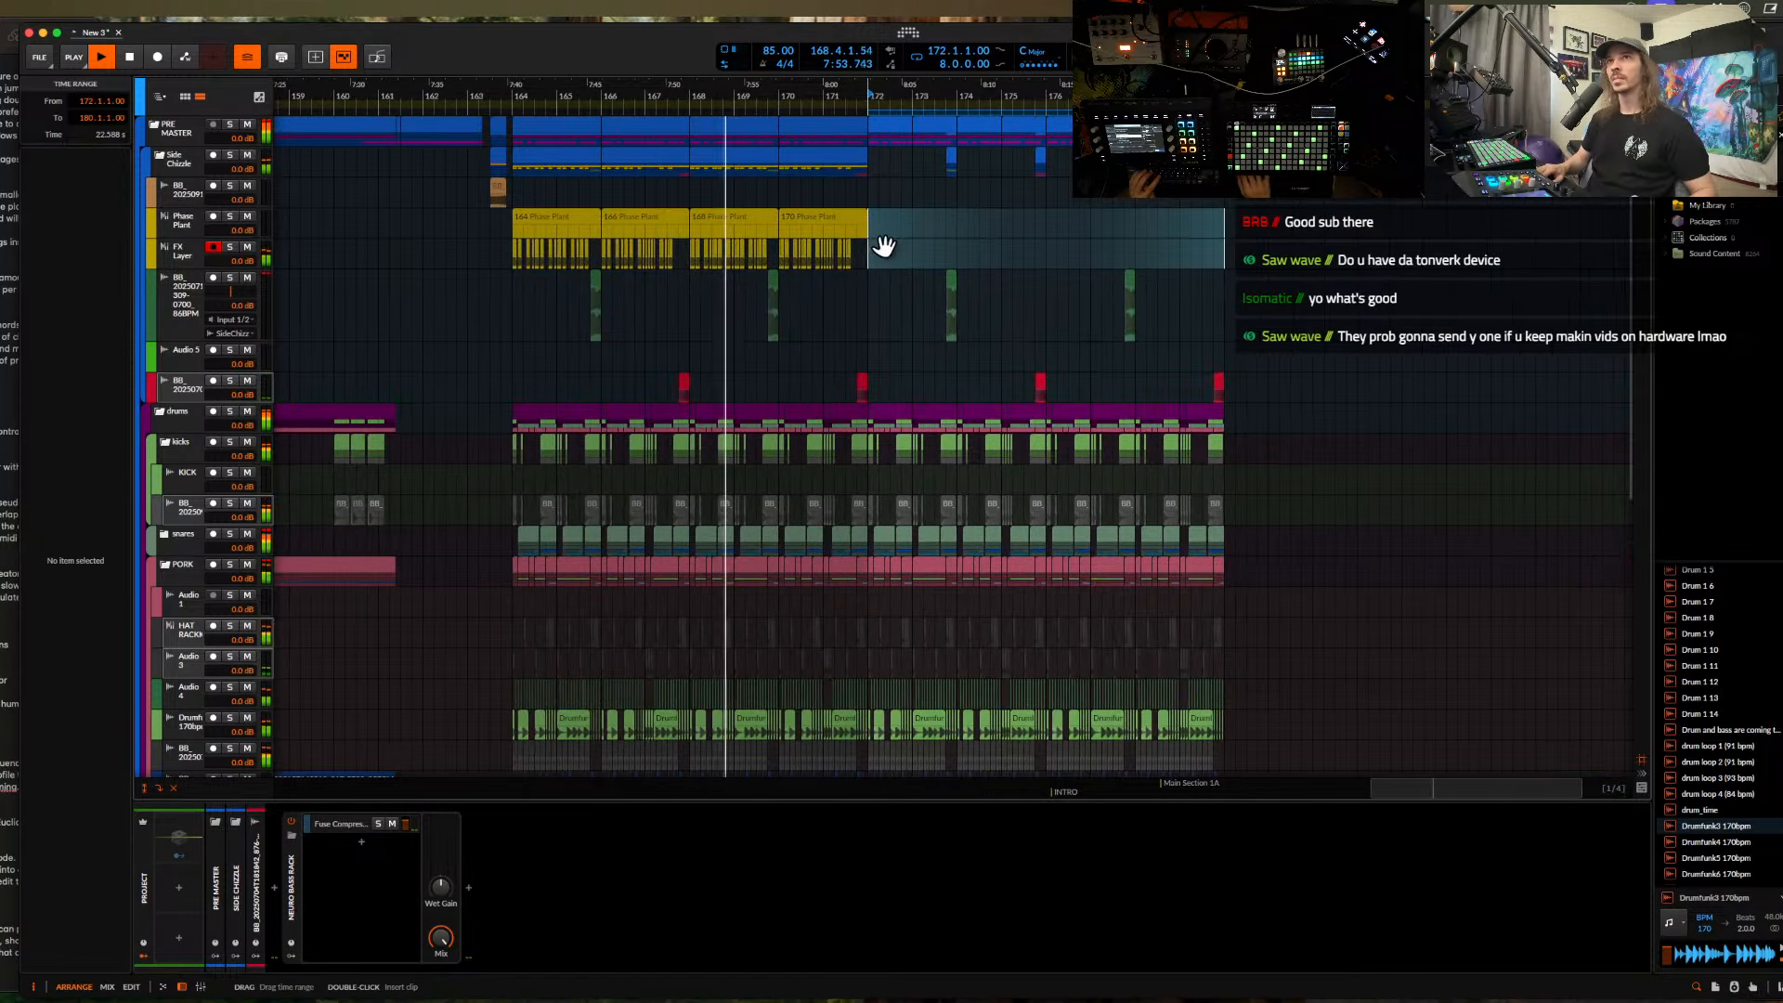
pyautogui.click(177, 256)
pyautogui.press('super+t')
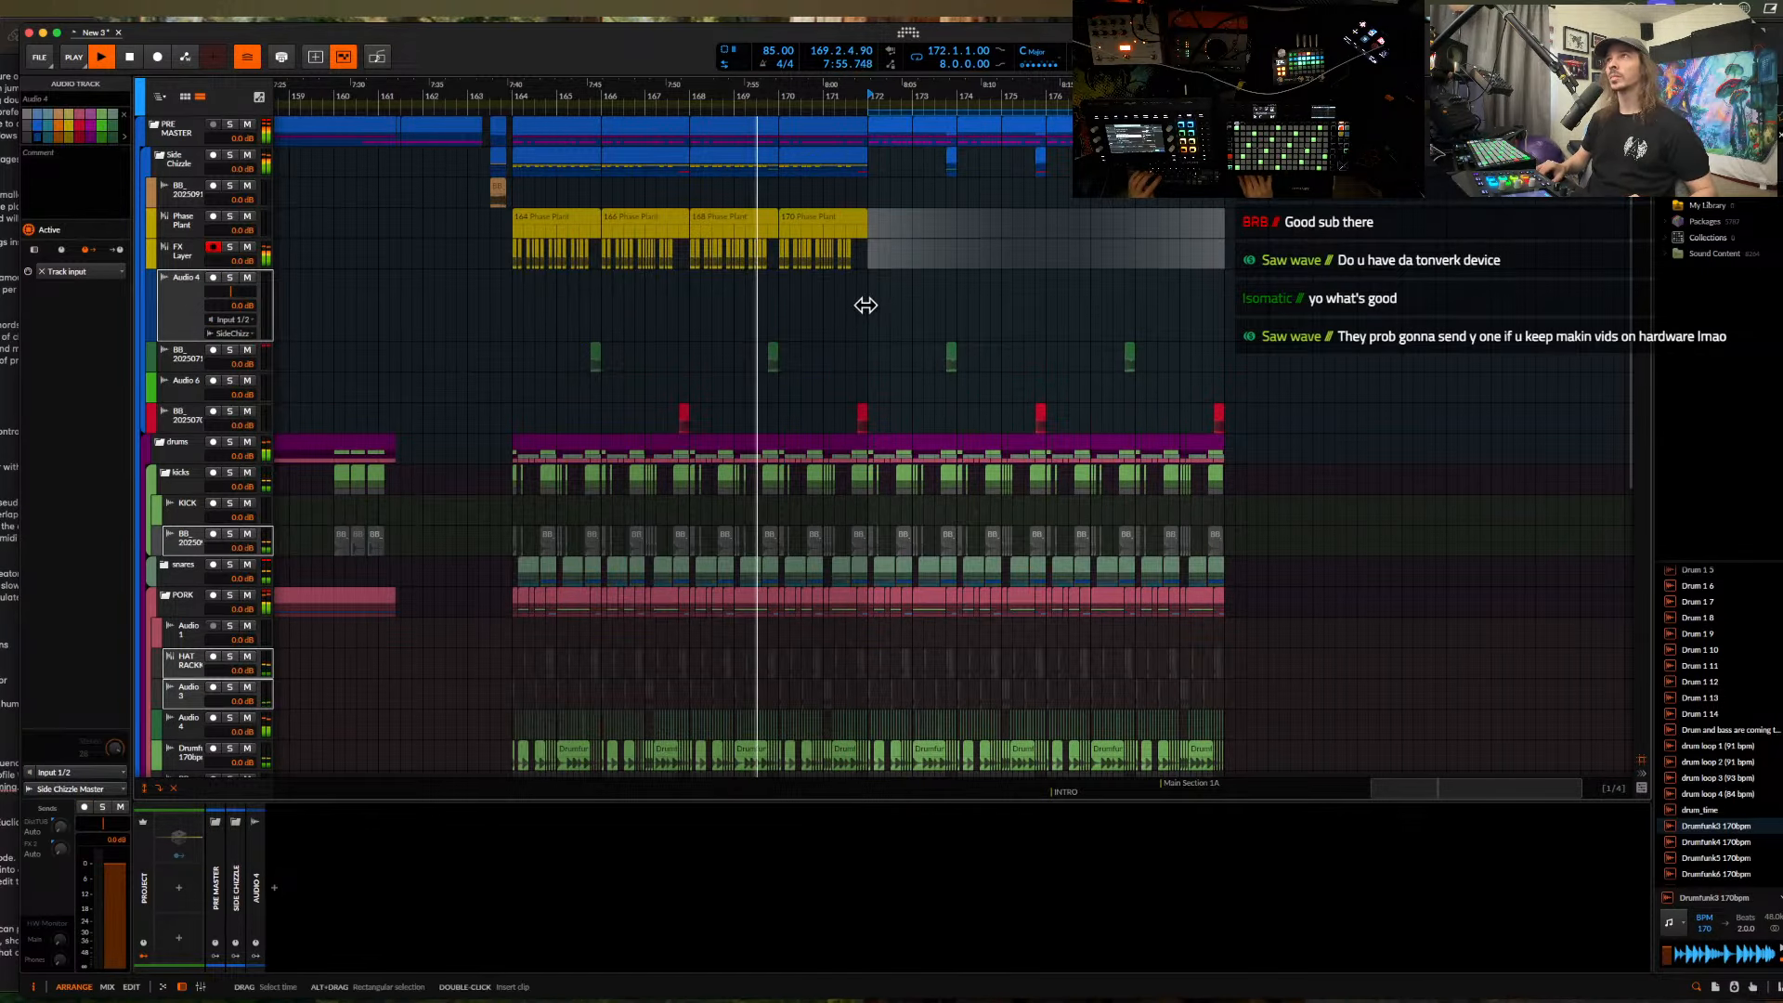
pyautogui.scroll(3, 867, 308)
pyautogui.click(893, 302)
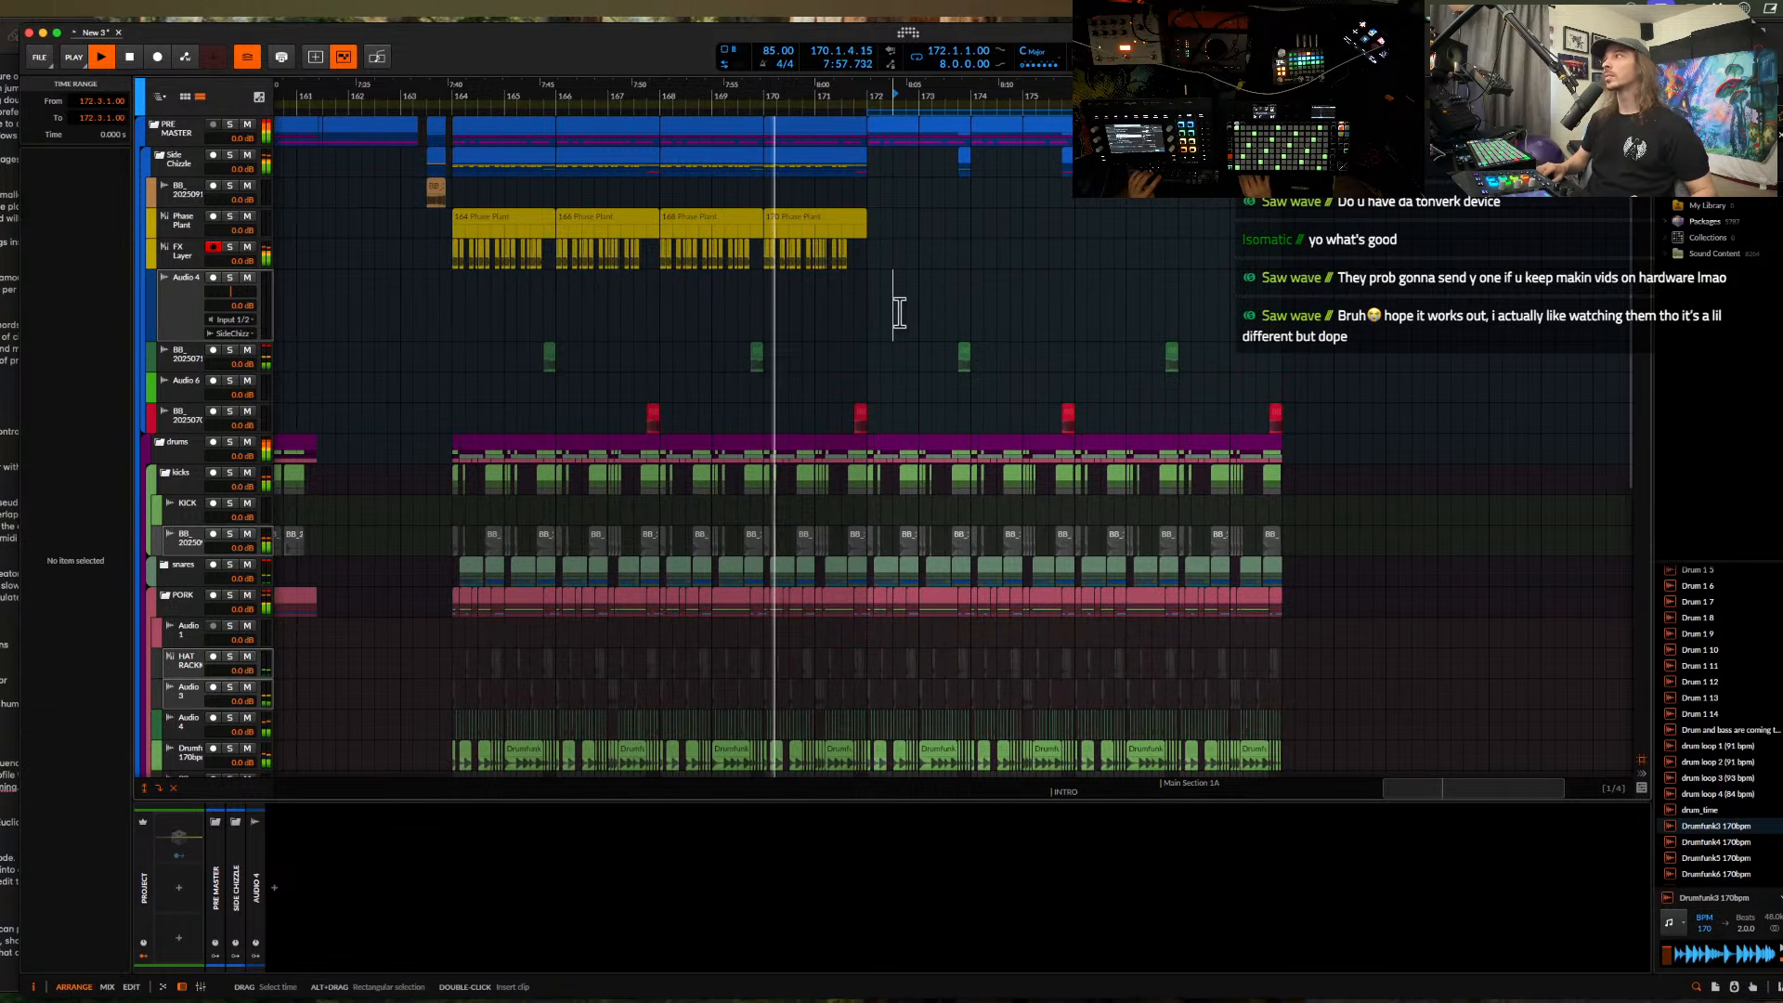
# - Place the blue BB clip at 172.1.1 on Audio 4 and select the purple BB track's clips from bar 172 to the end
pyautogui.doubleClick(855, 315)
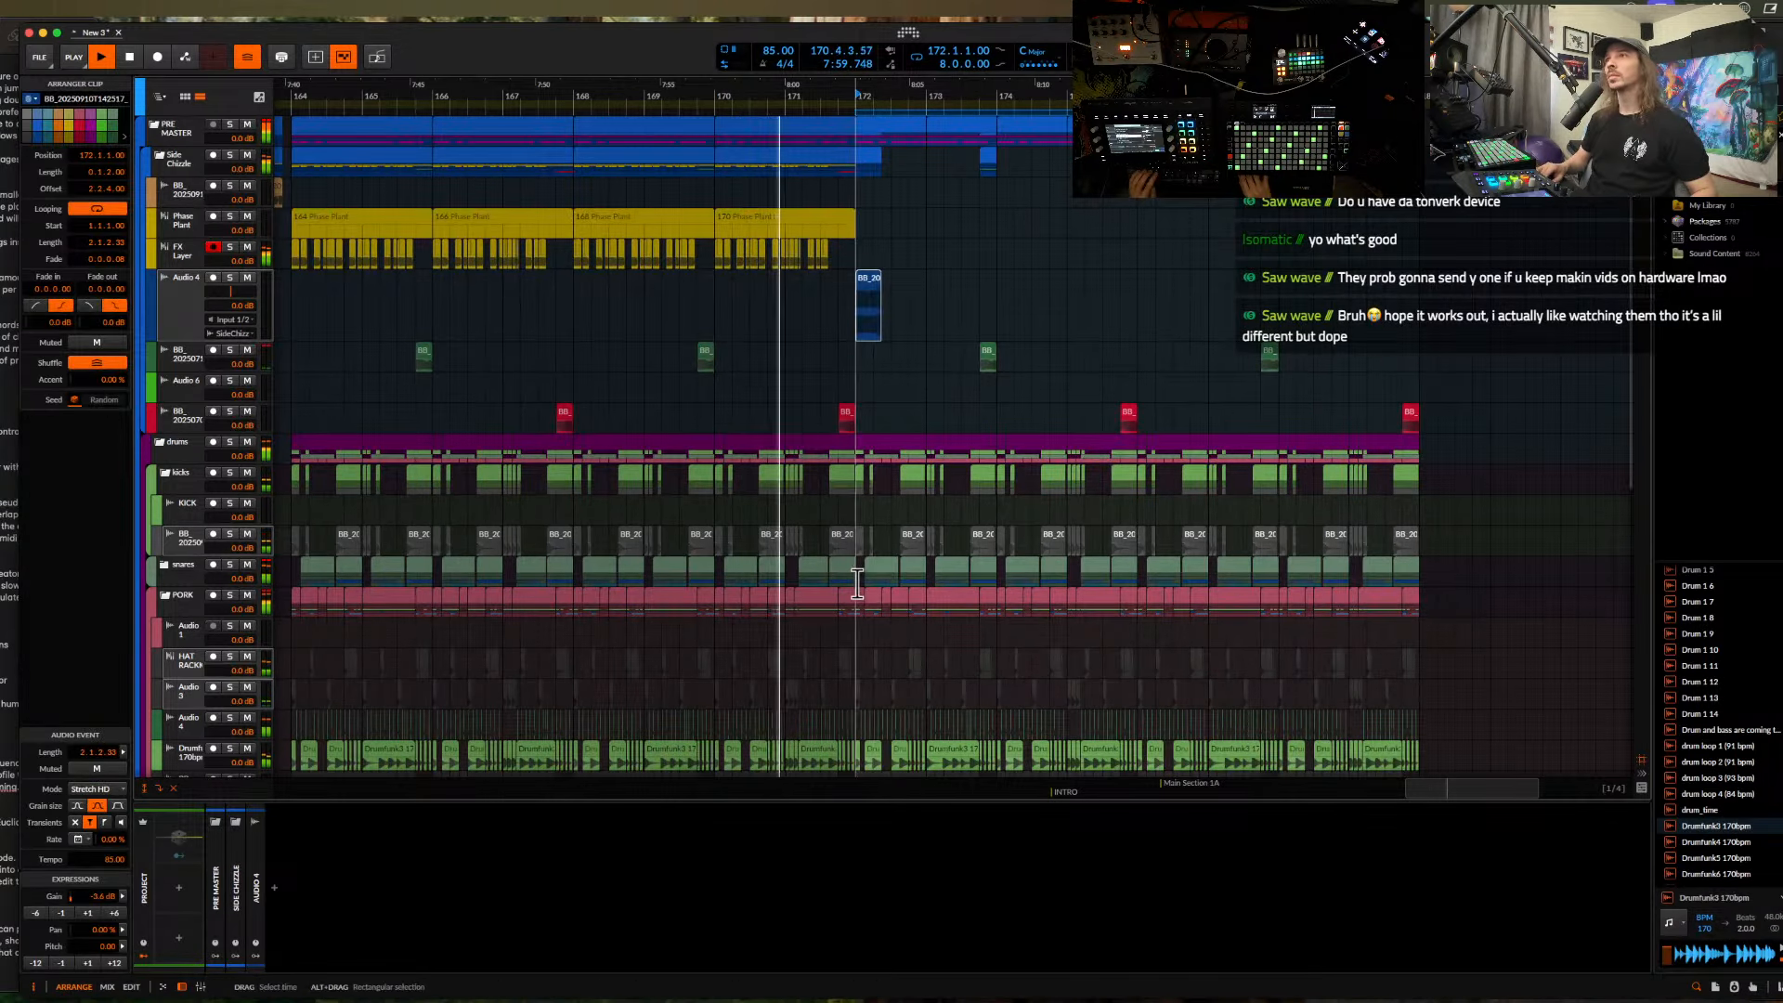
pyautogui.scroll(-2, 856, 583)
pyautogui.scroll(-3, 855, 583)
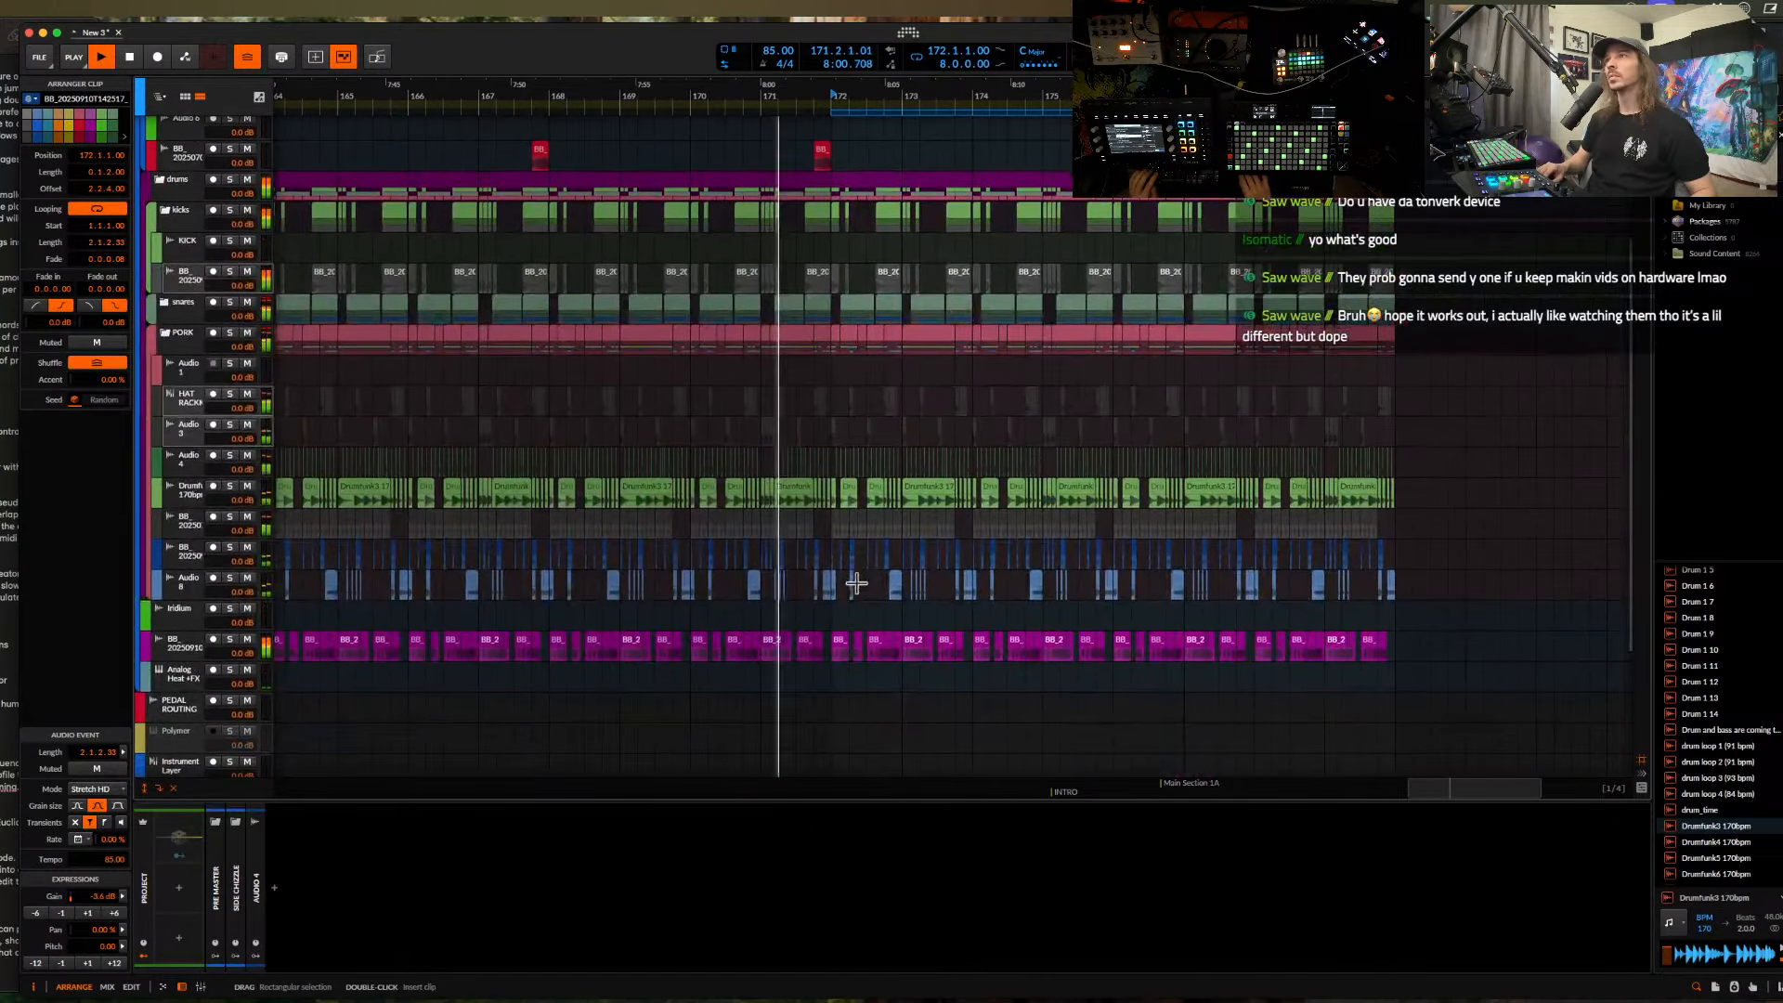
pyautogui.click(842, 640)
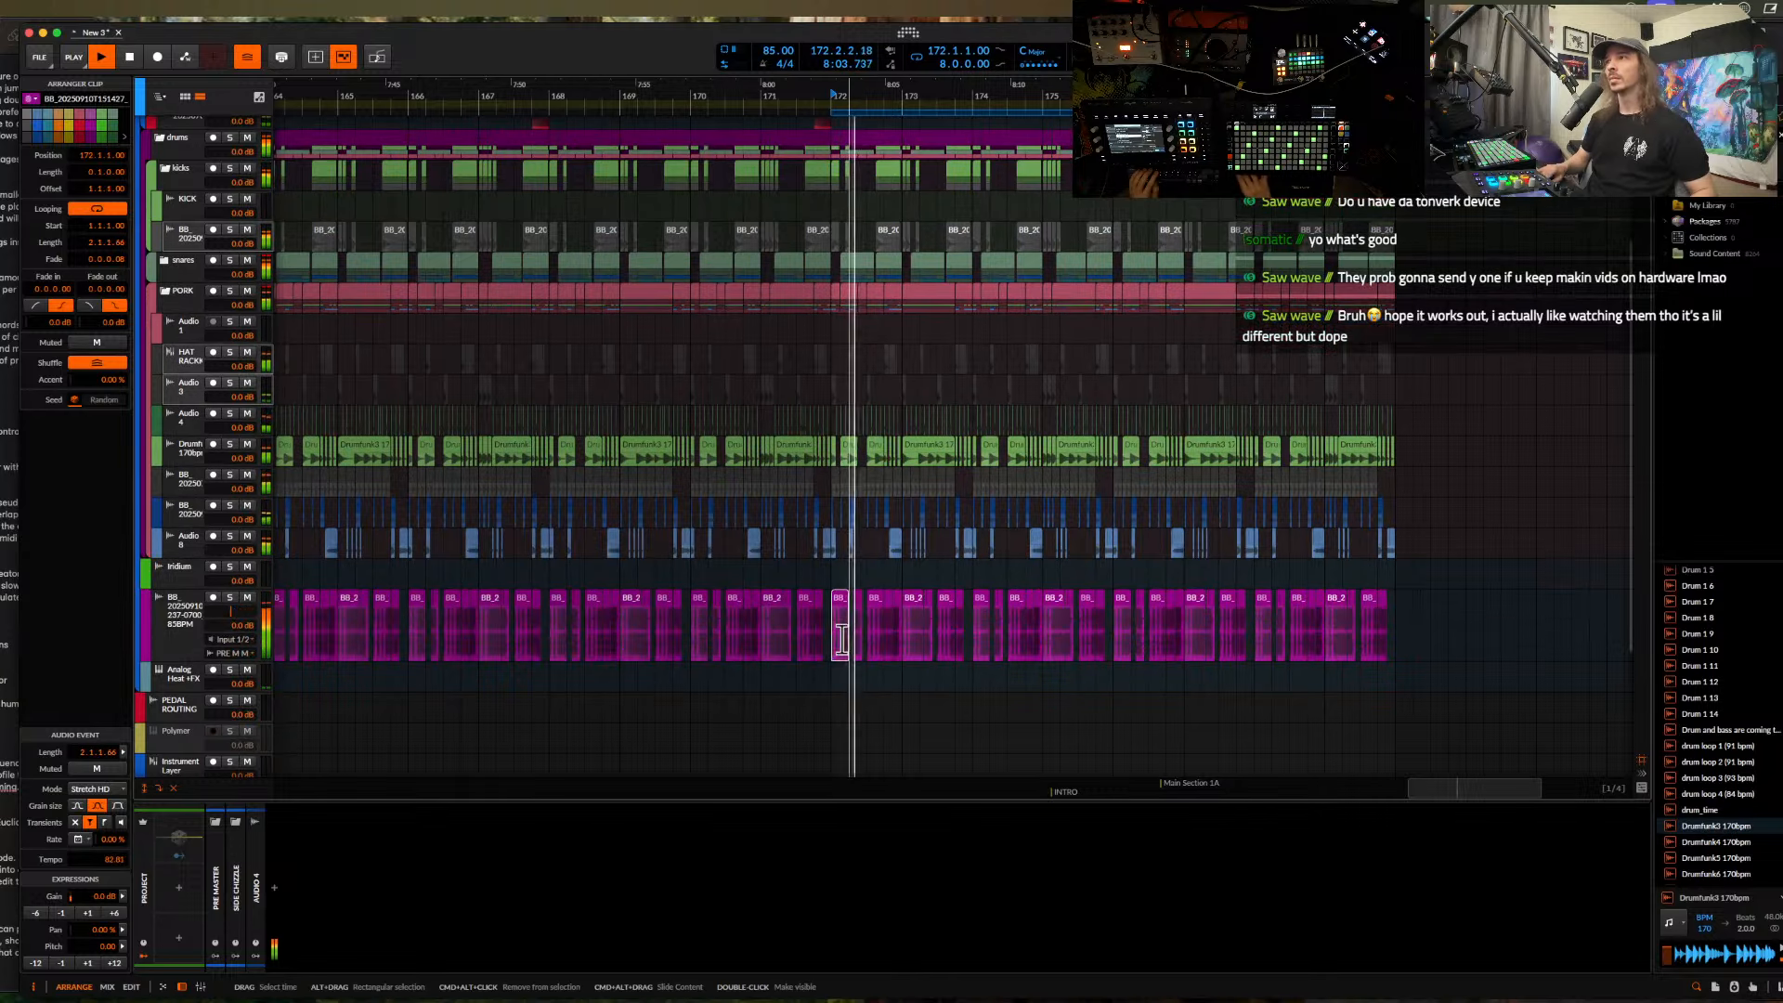
pyautogui.keyDown('shift'); pyautogui.click(1382, 604); pyautogui.keyUp('shift')
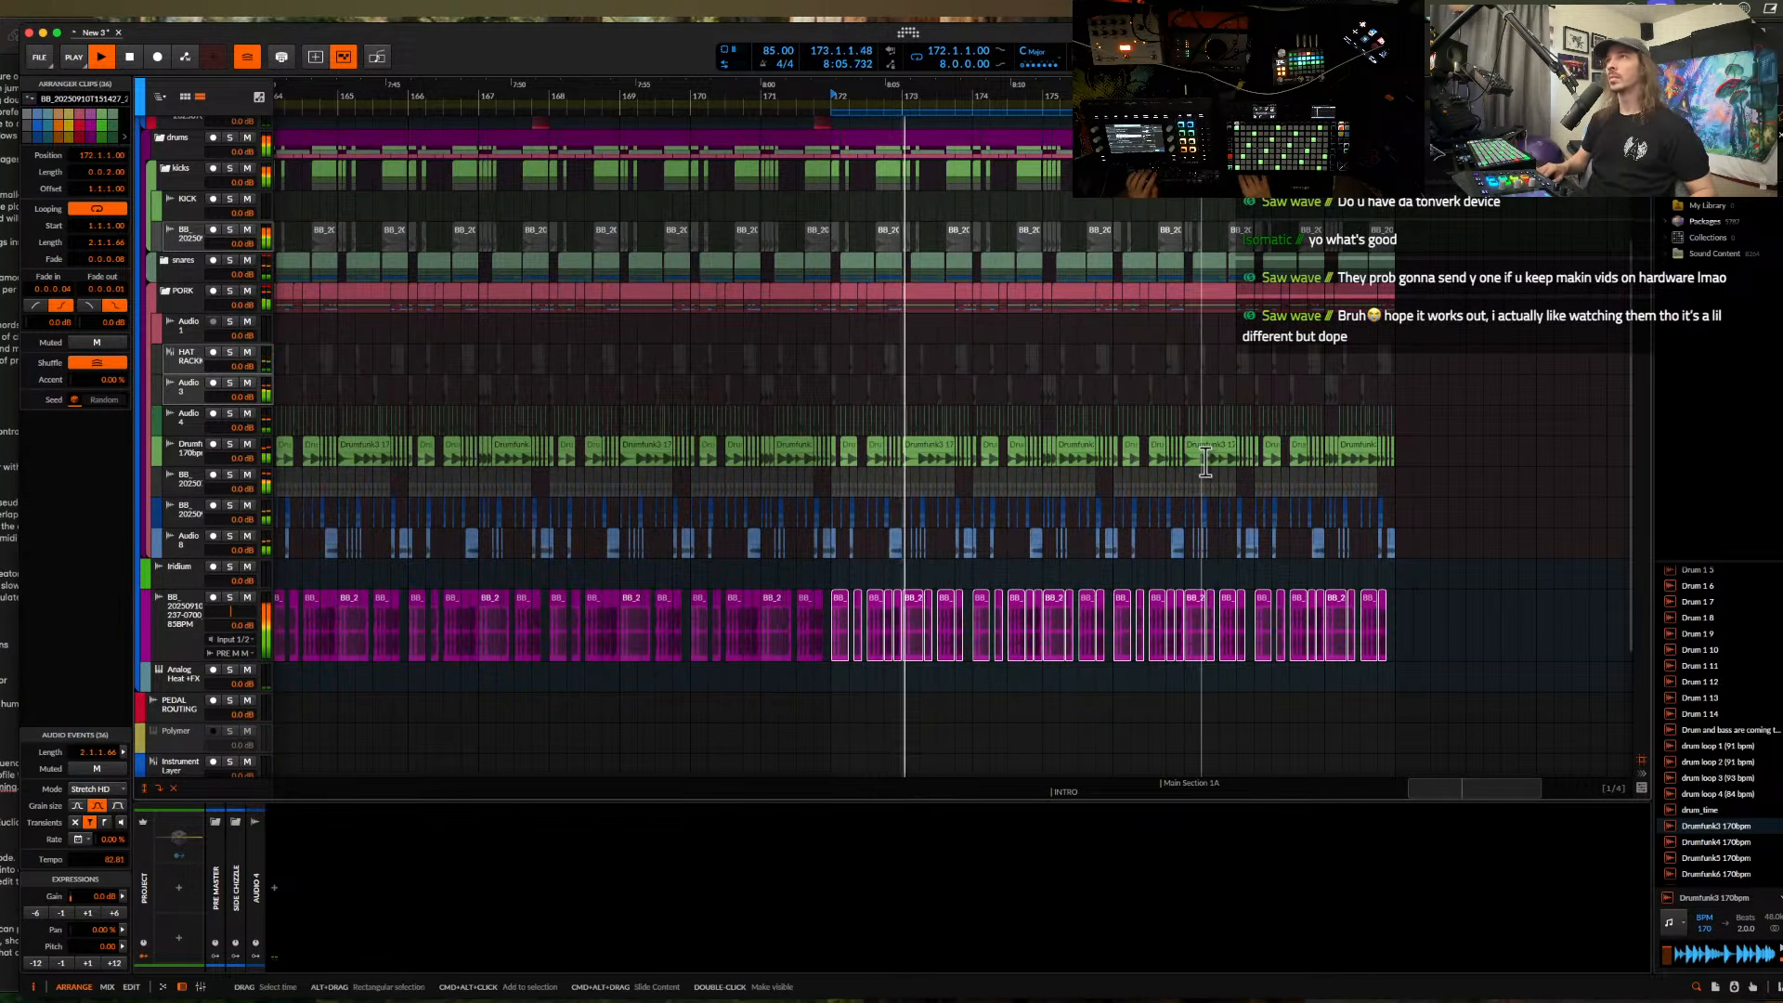
# - Select bar 172 on the Audio 4 track and duplicate it seven times, filling the section up to bar 180
pyautogui.scroll(5, 974, 373)
pyautogui.moveTo(848, 290); pyautogui.dragTo(918, 292)
pyautogui.press('super+d')
pyautogui.press('super+d')
pyautogui.press('super+d')
pyautogui.press('super+d')
pyautogui.press('super+d')
pyautogui.press('super+d')
pyautogui.press('super+d')
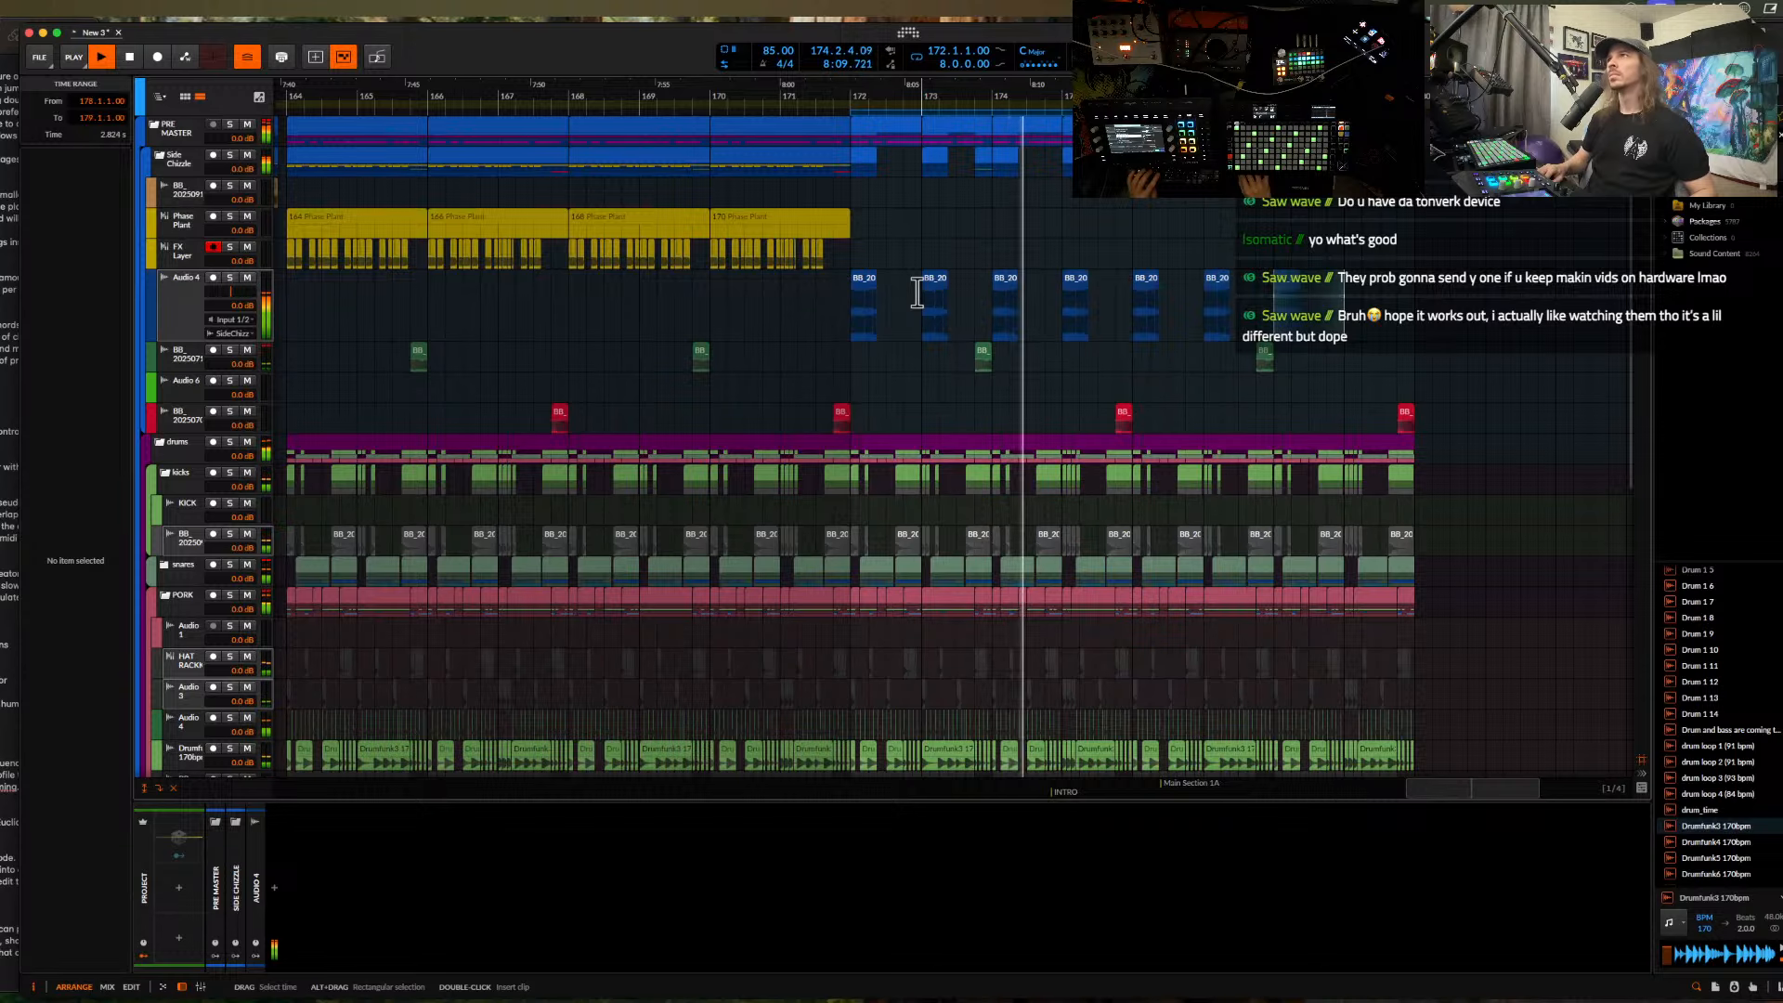
# - Listen to the repeated Audio 4 clips from bar 172 with that track selected, and stop playback
pyautogui.scroll(5, 917, 292)
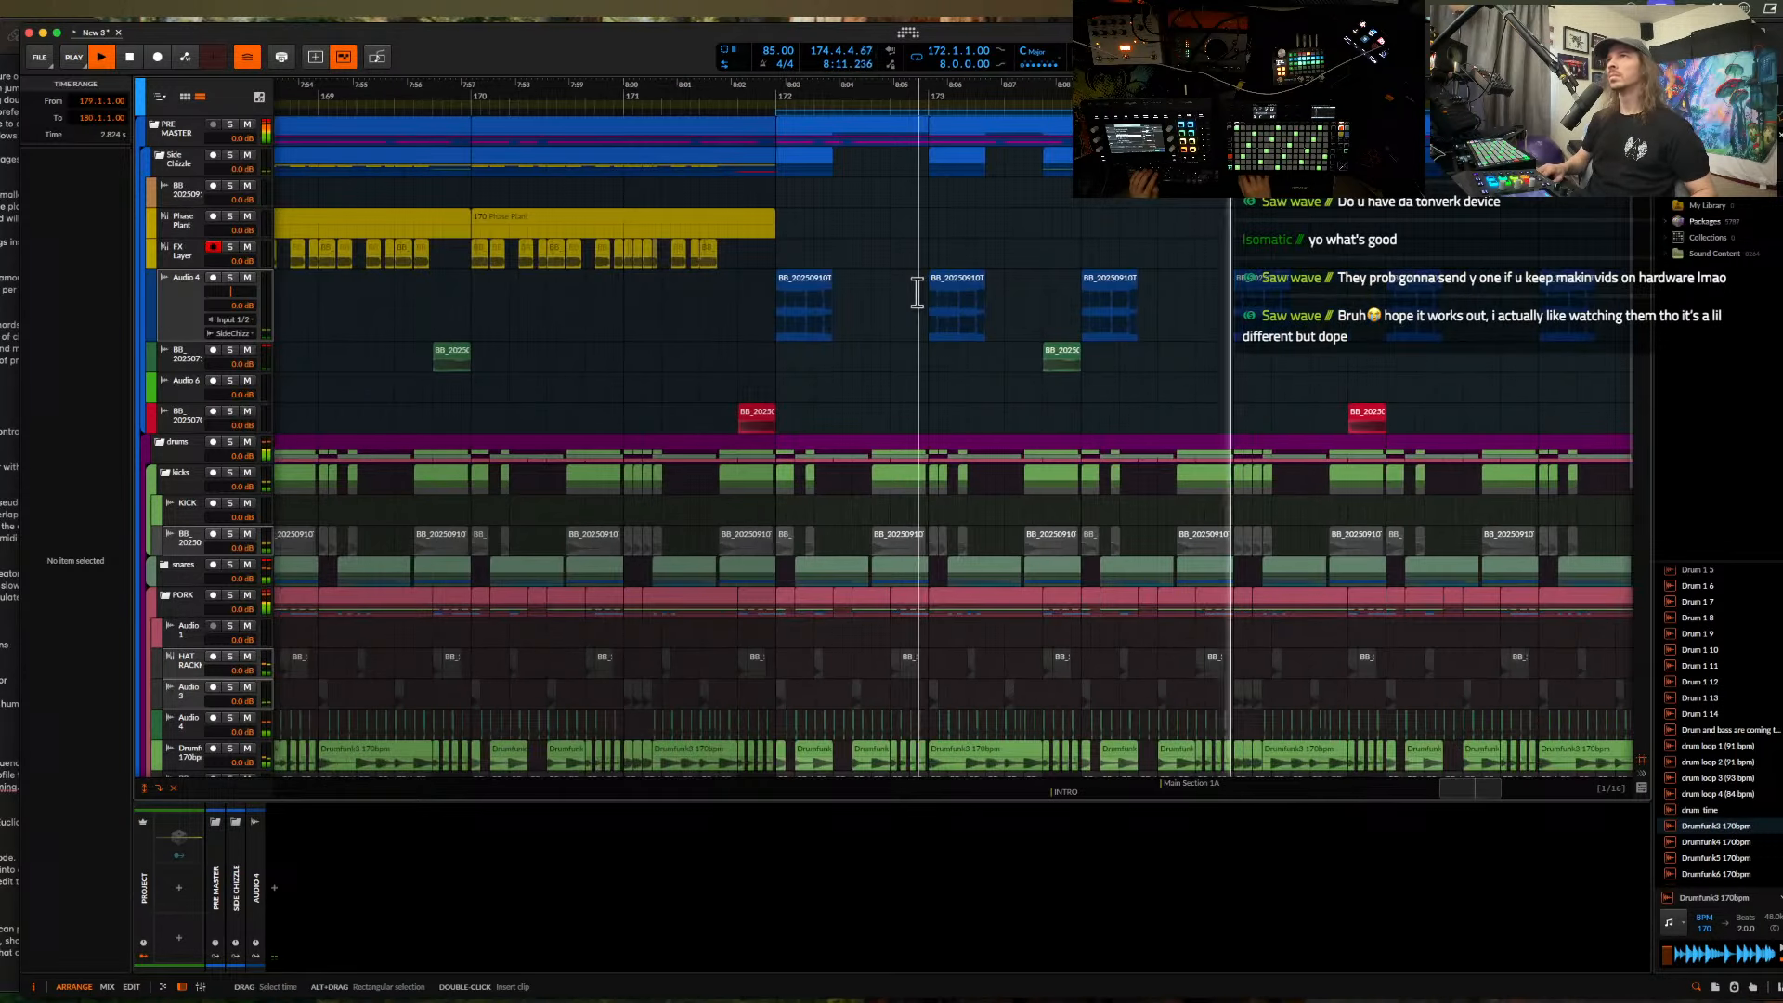
pyautogui.click(803, 283)
pyautogui.click(169, 311)
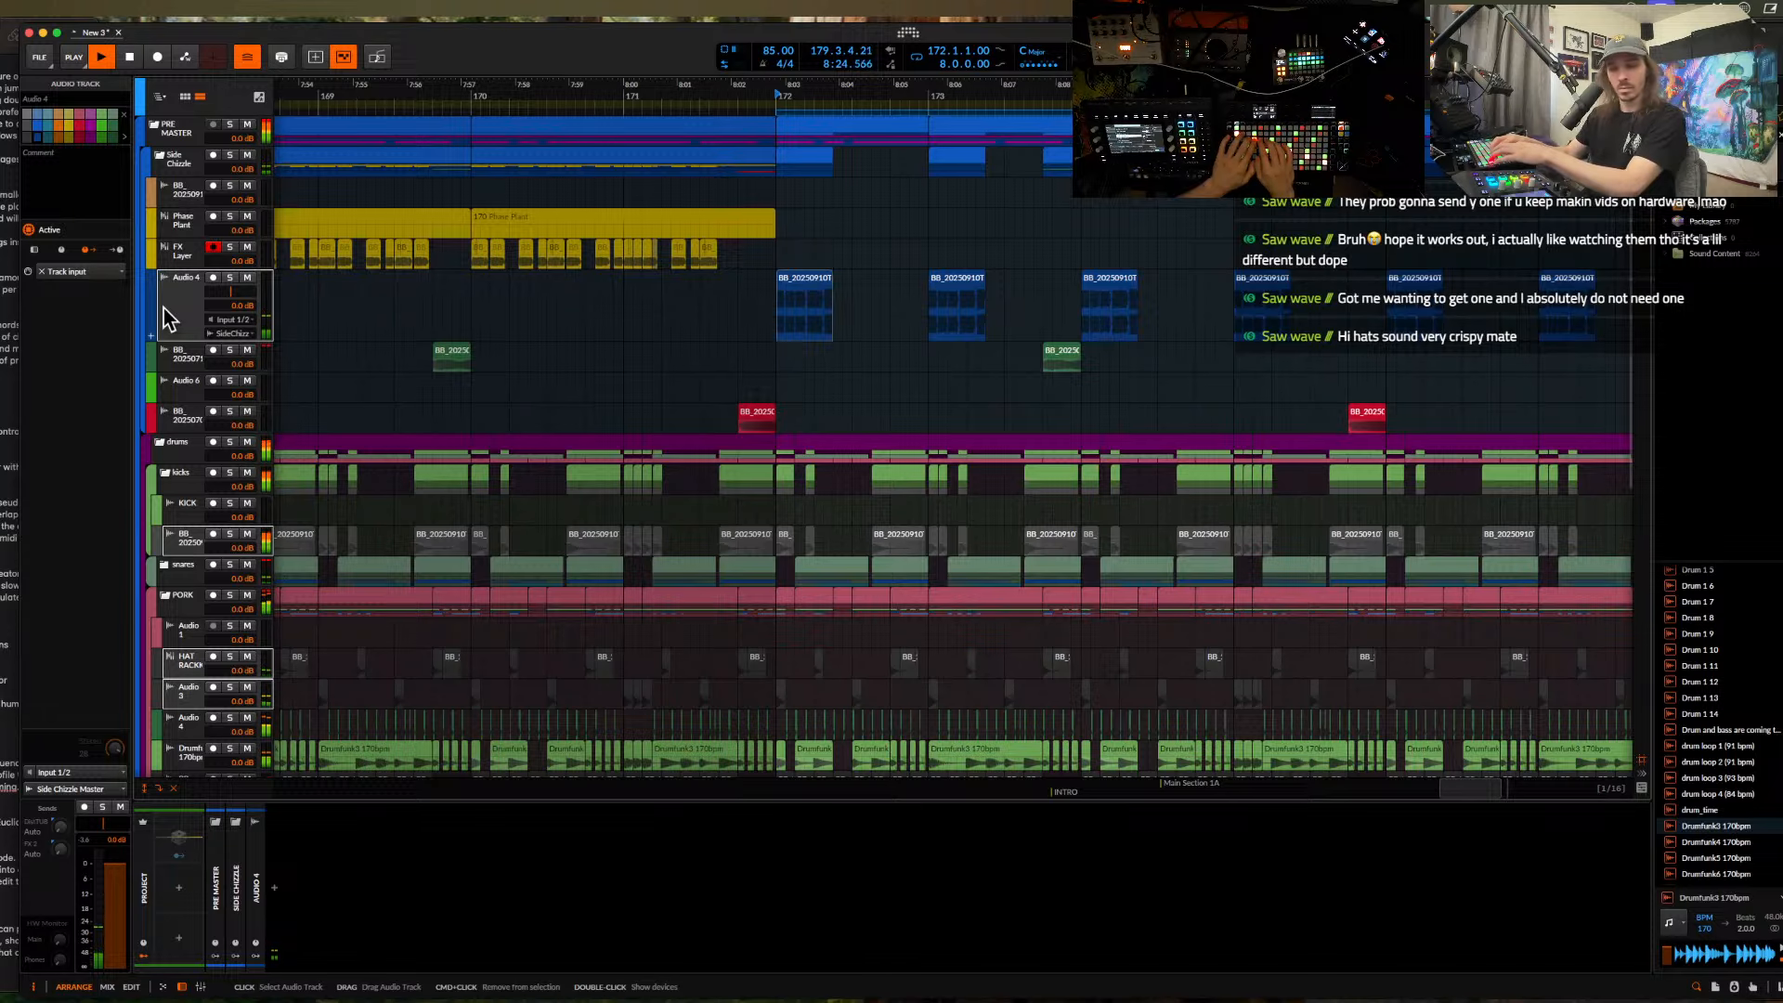
pyautogui.press('space')
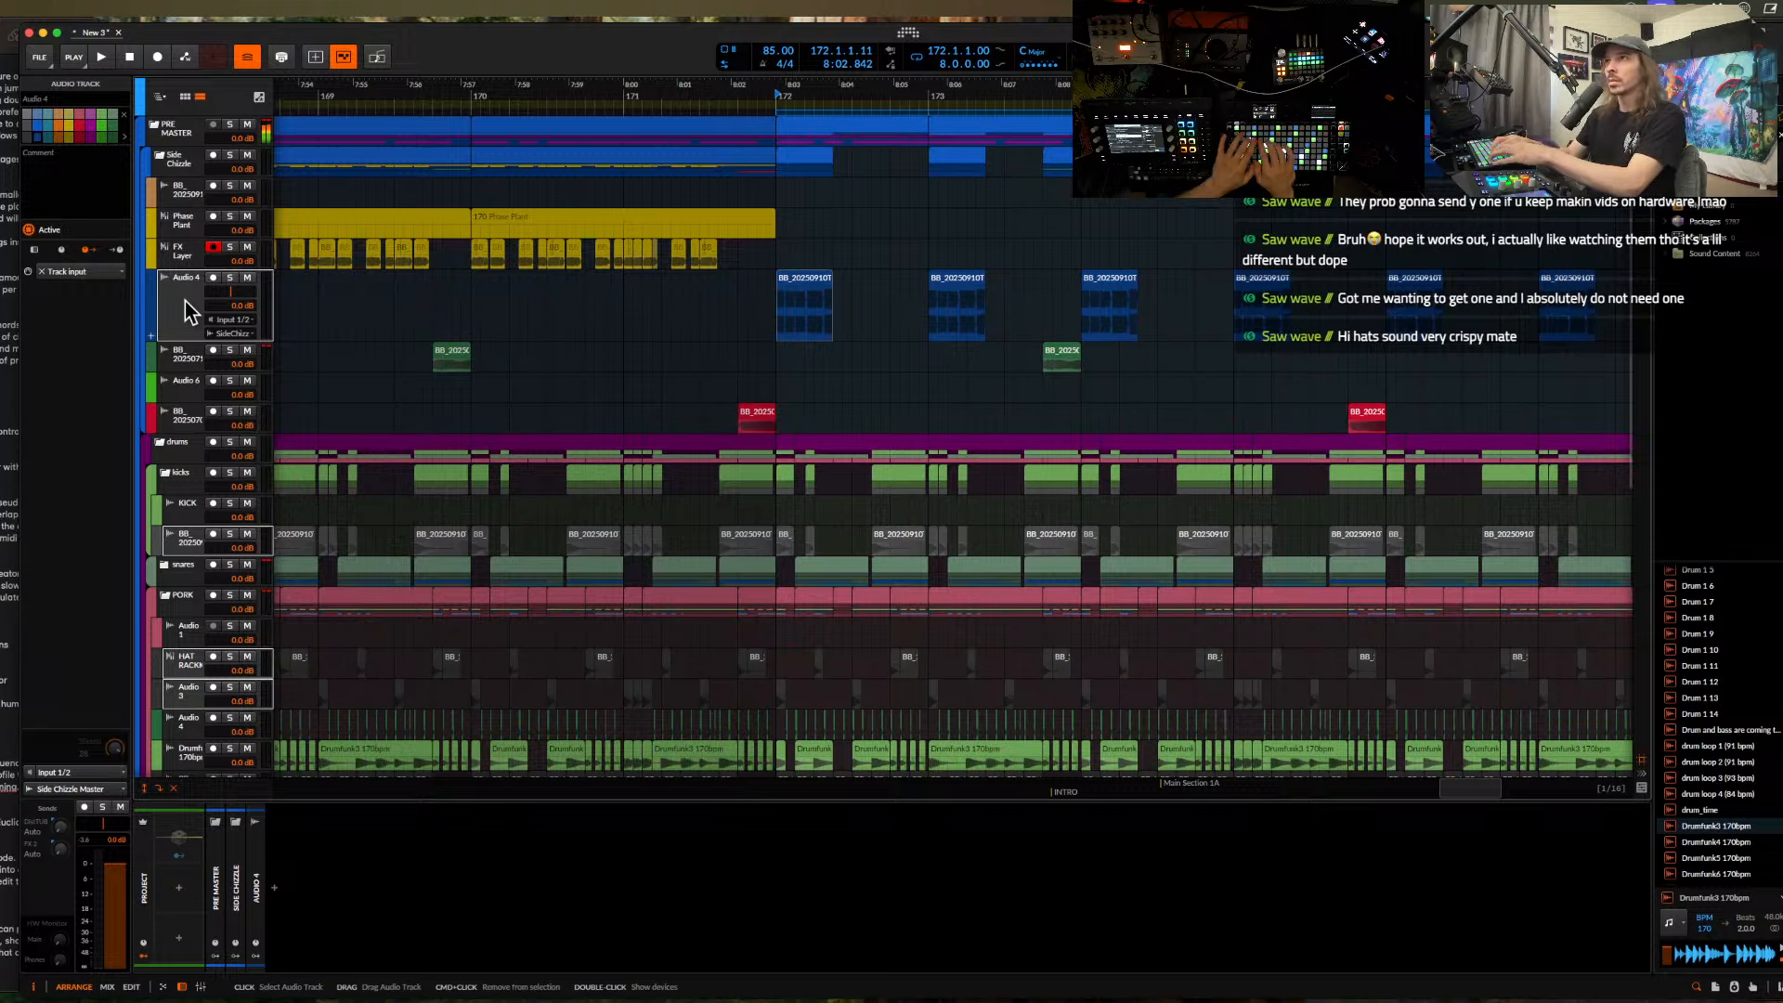
# - Open Rolling Sampler, select the short recorded burst in its buffer and place it on the green BB track at 172.1.4
pyautogui.press('alt+super+p')
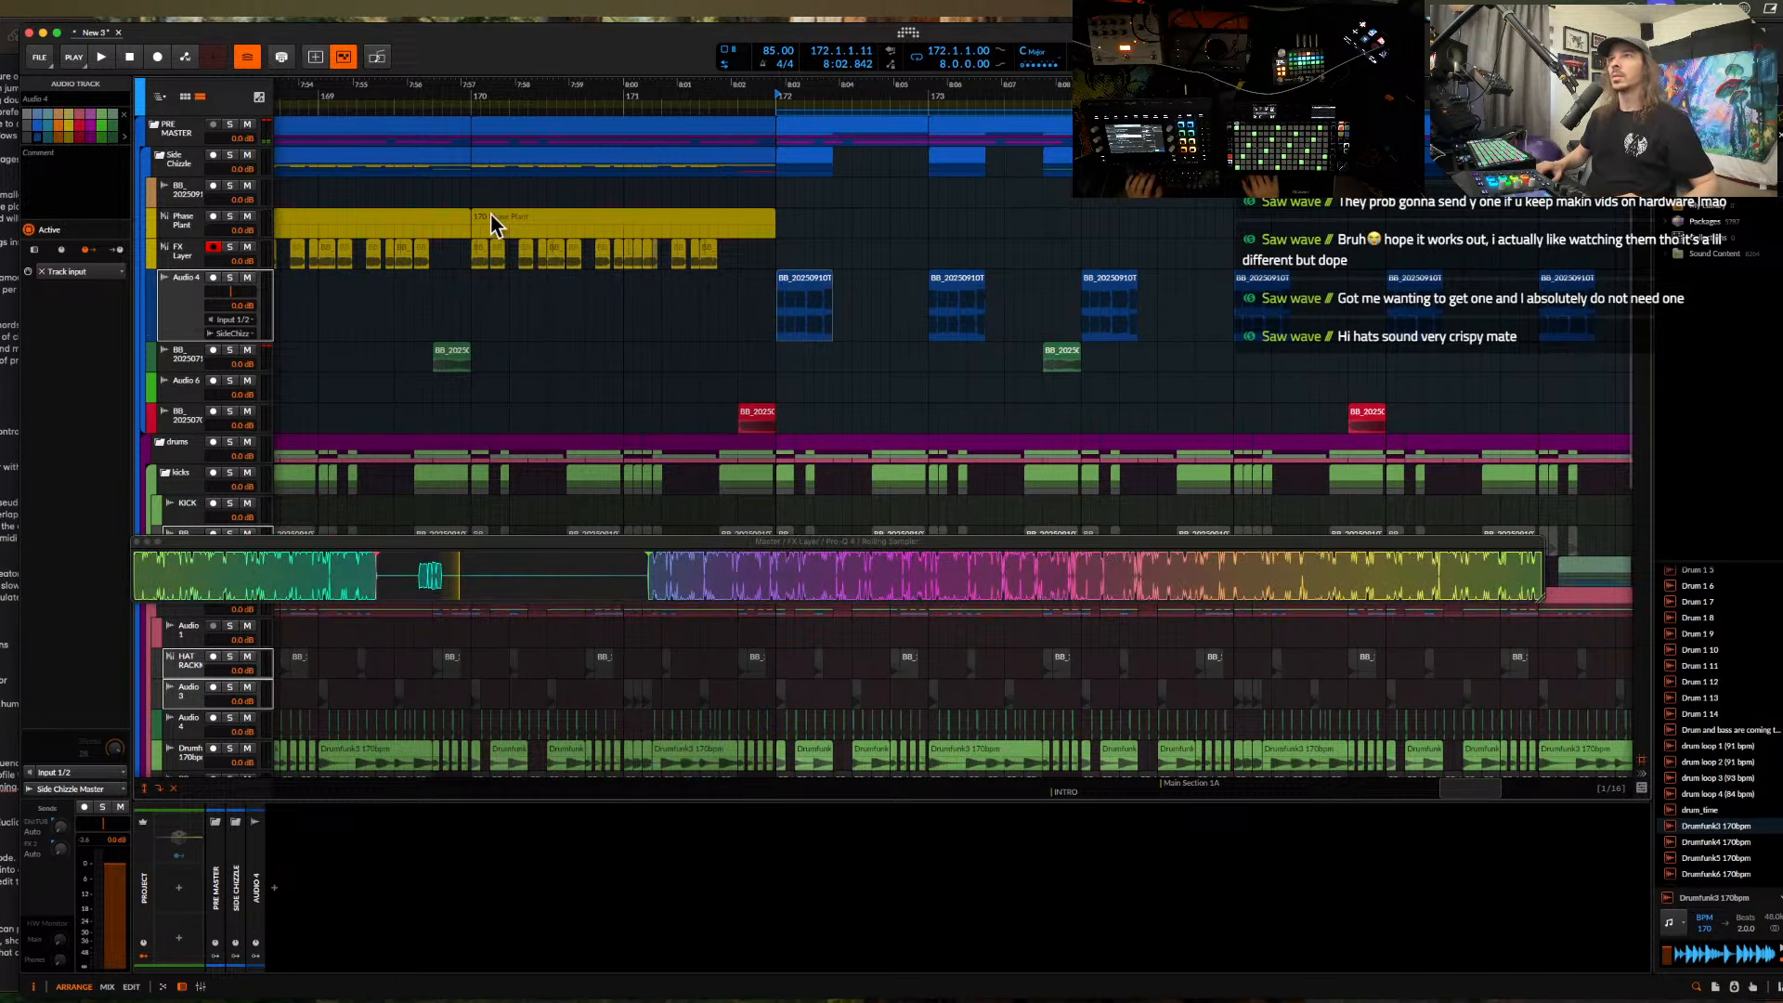
pyautogui.moveTo(414, 581); pyautogui.dragTo(462, 583)
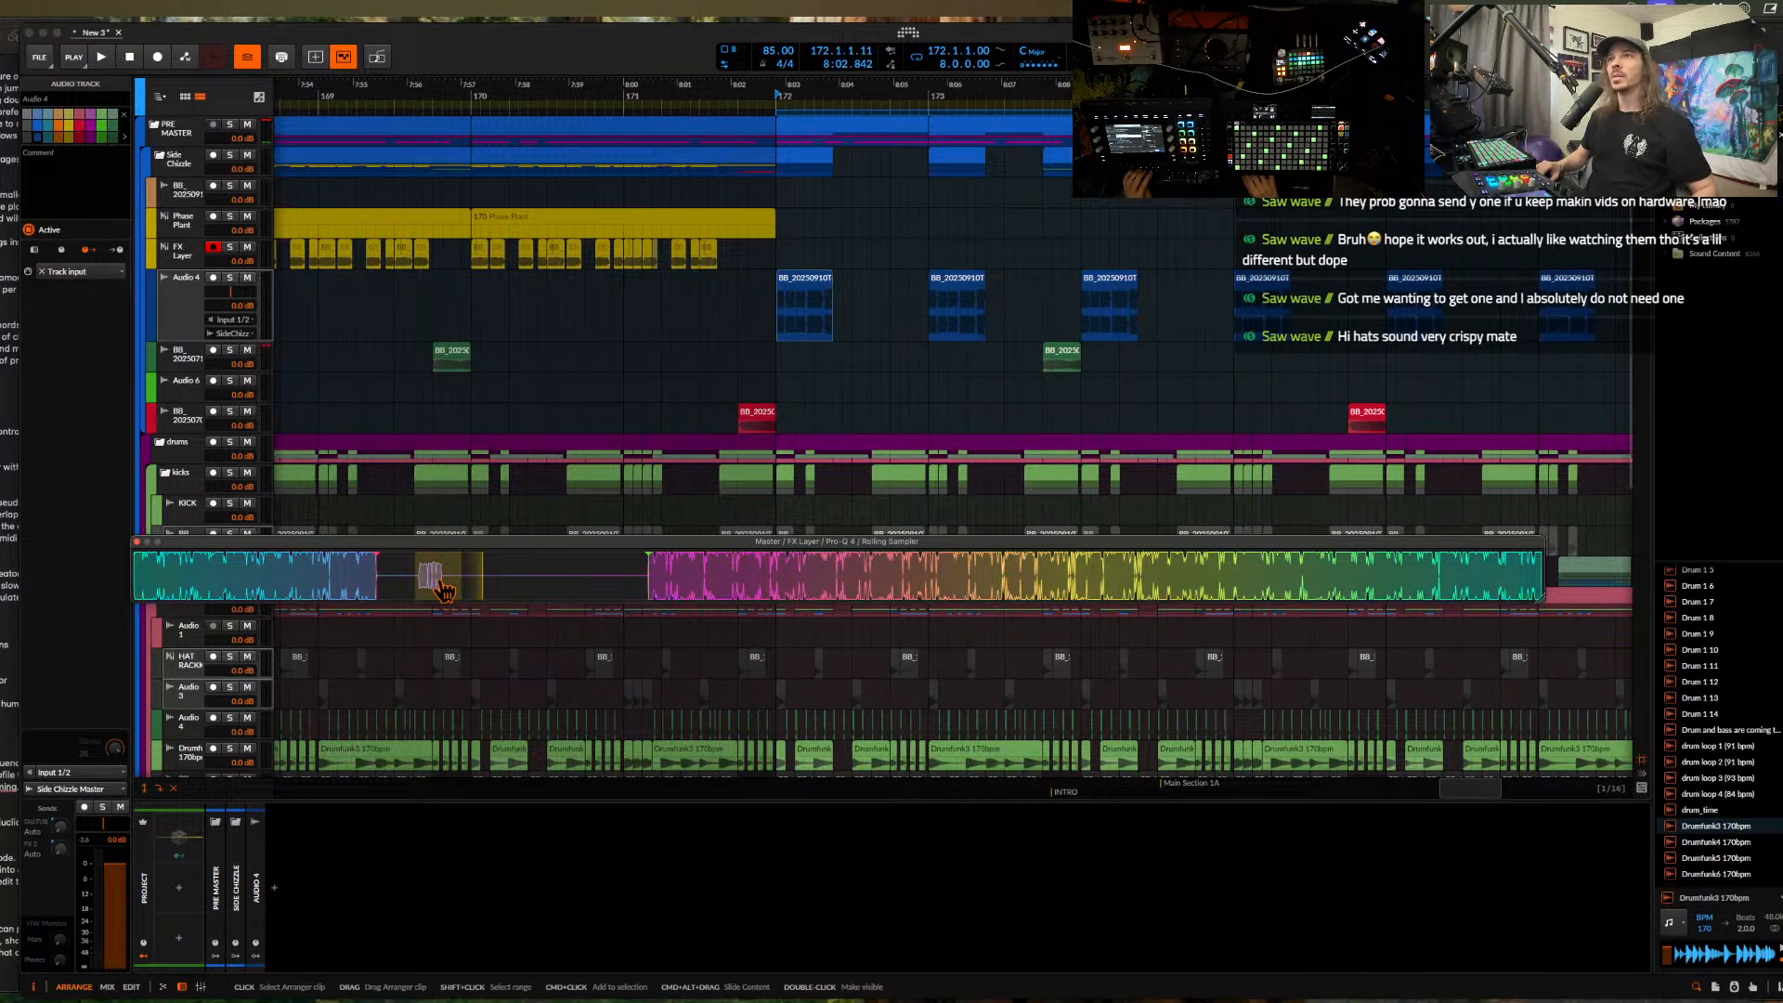
pyautogui.moveTo(863, 401); pyautogui.dragTo(802, 367)
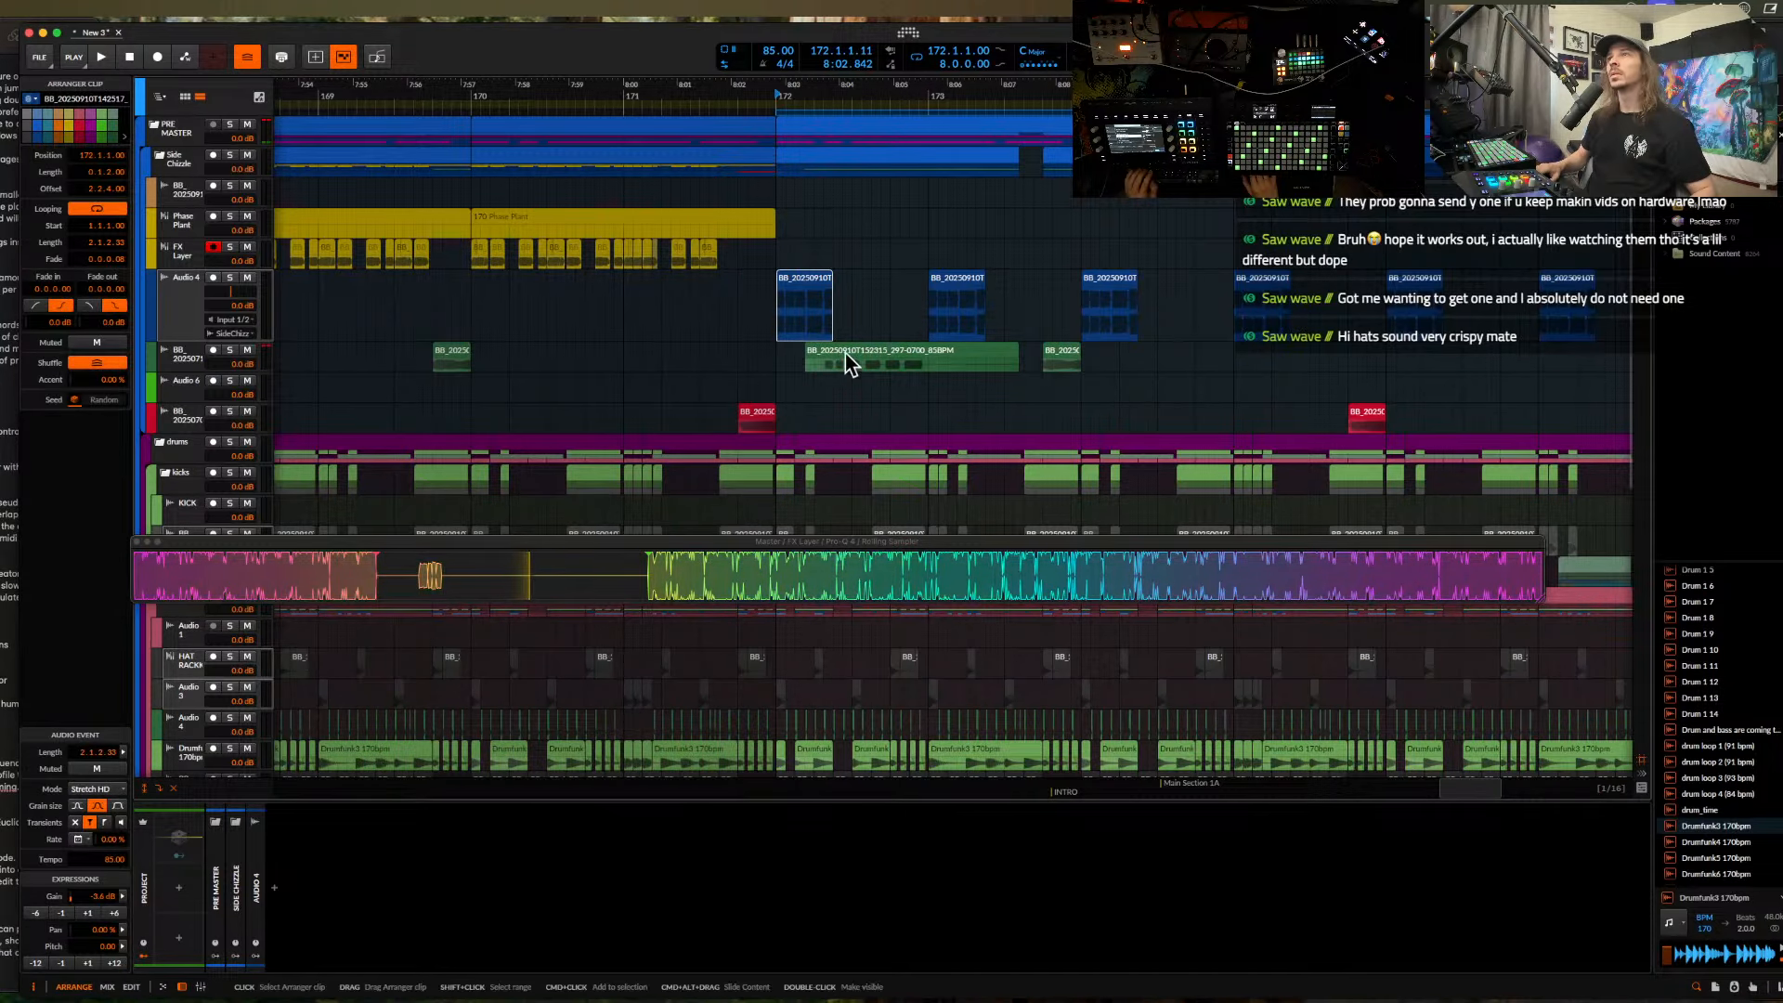
# - Split the new green clip at 172.2.2 and move its second part to start at 172.2.3
pyautogui.scroll(5, 845, 353)
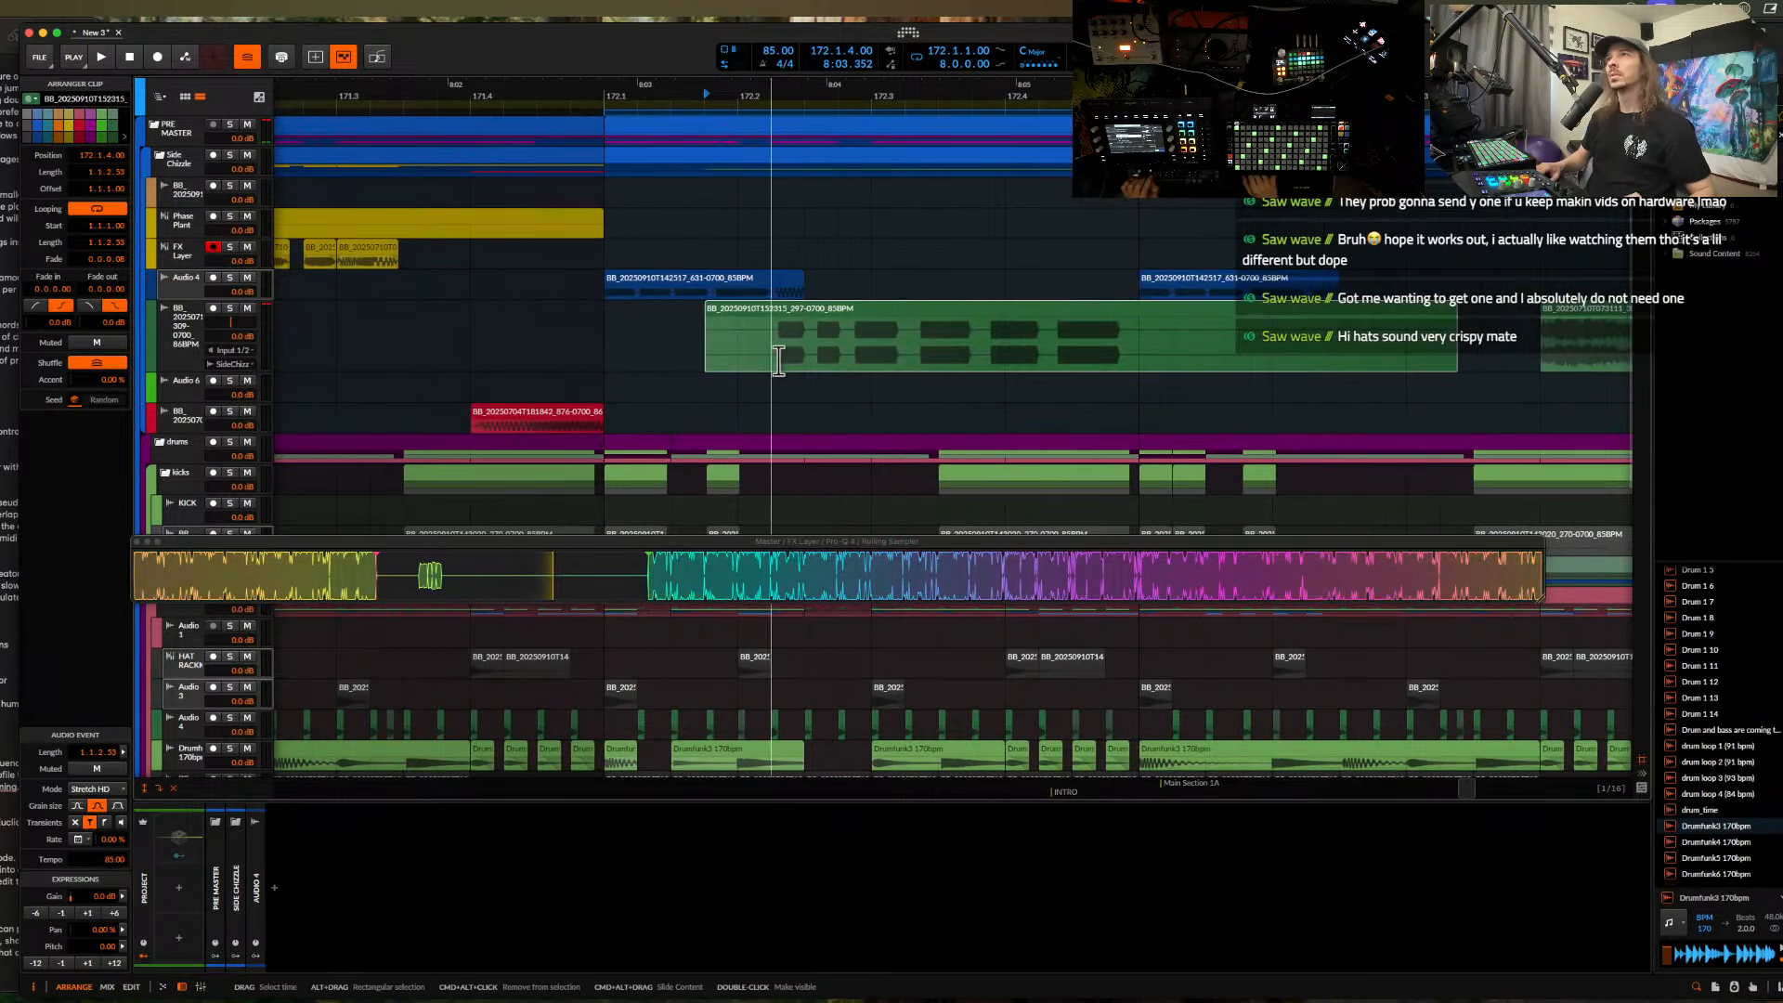
pyautogui.click(776, 355)
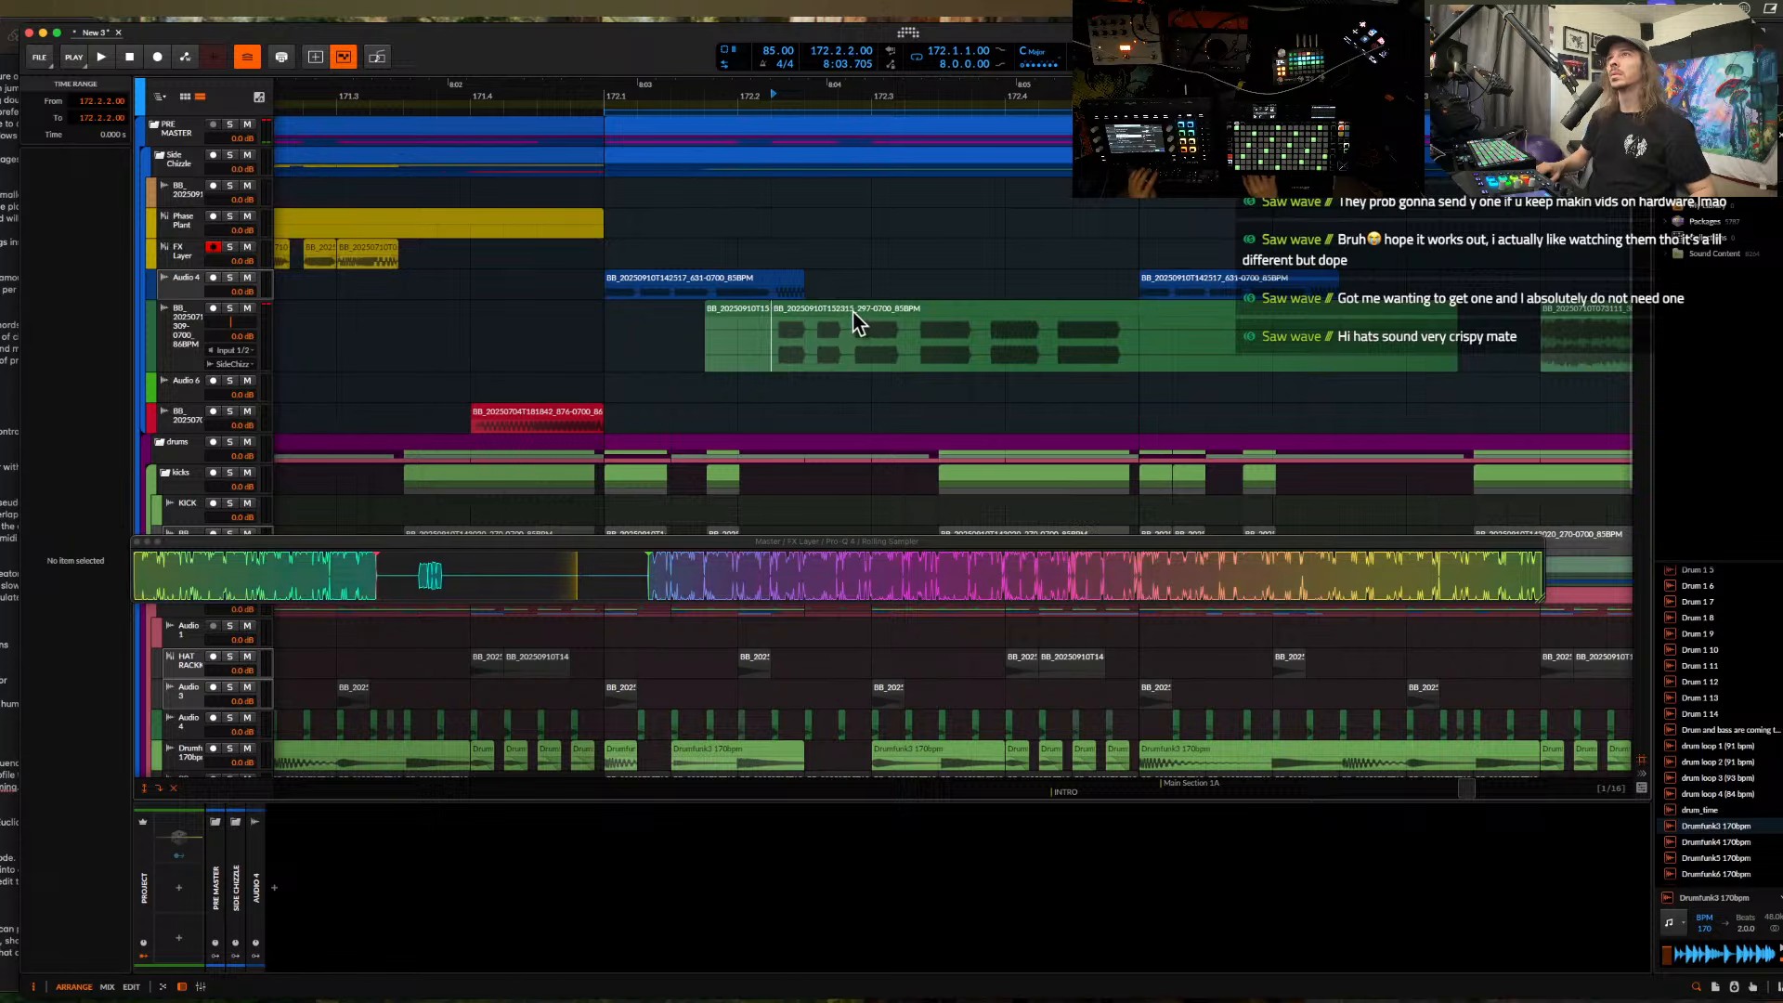
pyautogui.moveTo(856, 322); pyautogui.dragTo(888, 322)
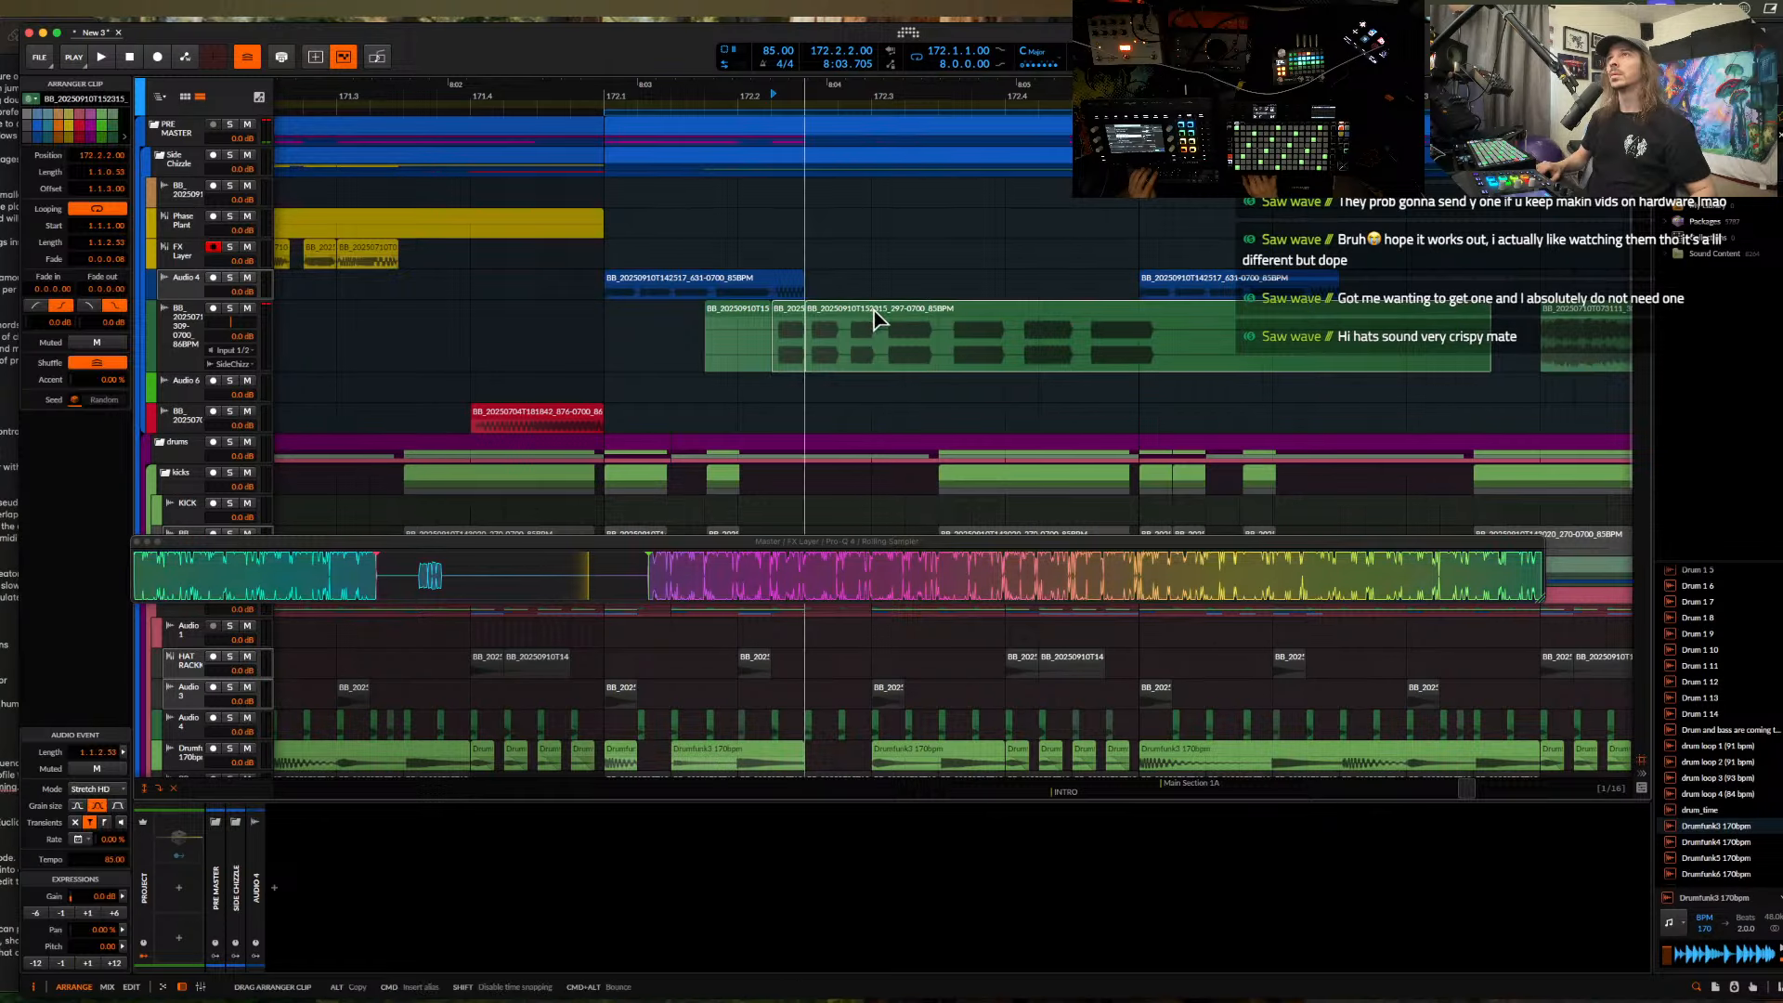
# - Audition the phrase from bar 172 and delete the part of the green clip that extends past 173.1
pyautogui.click(726, 282)
pyautogui.press('space')
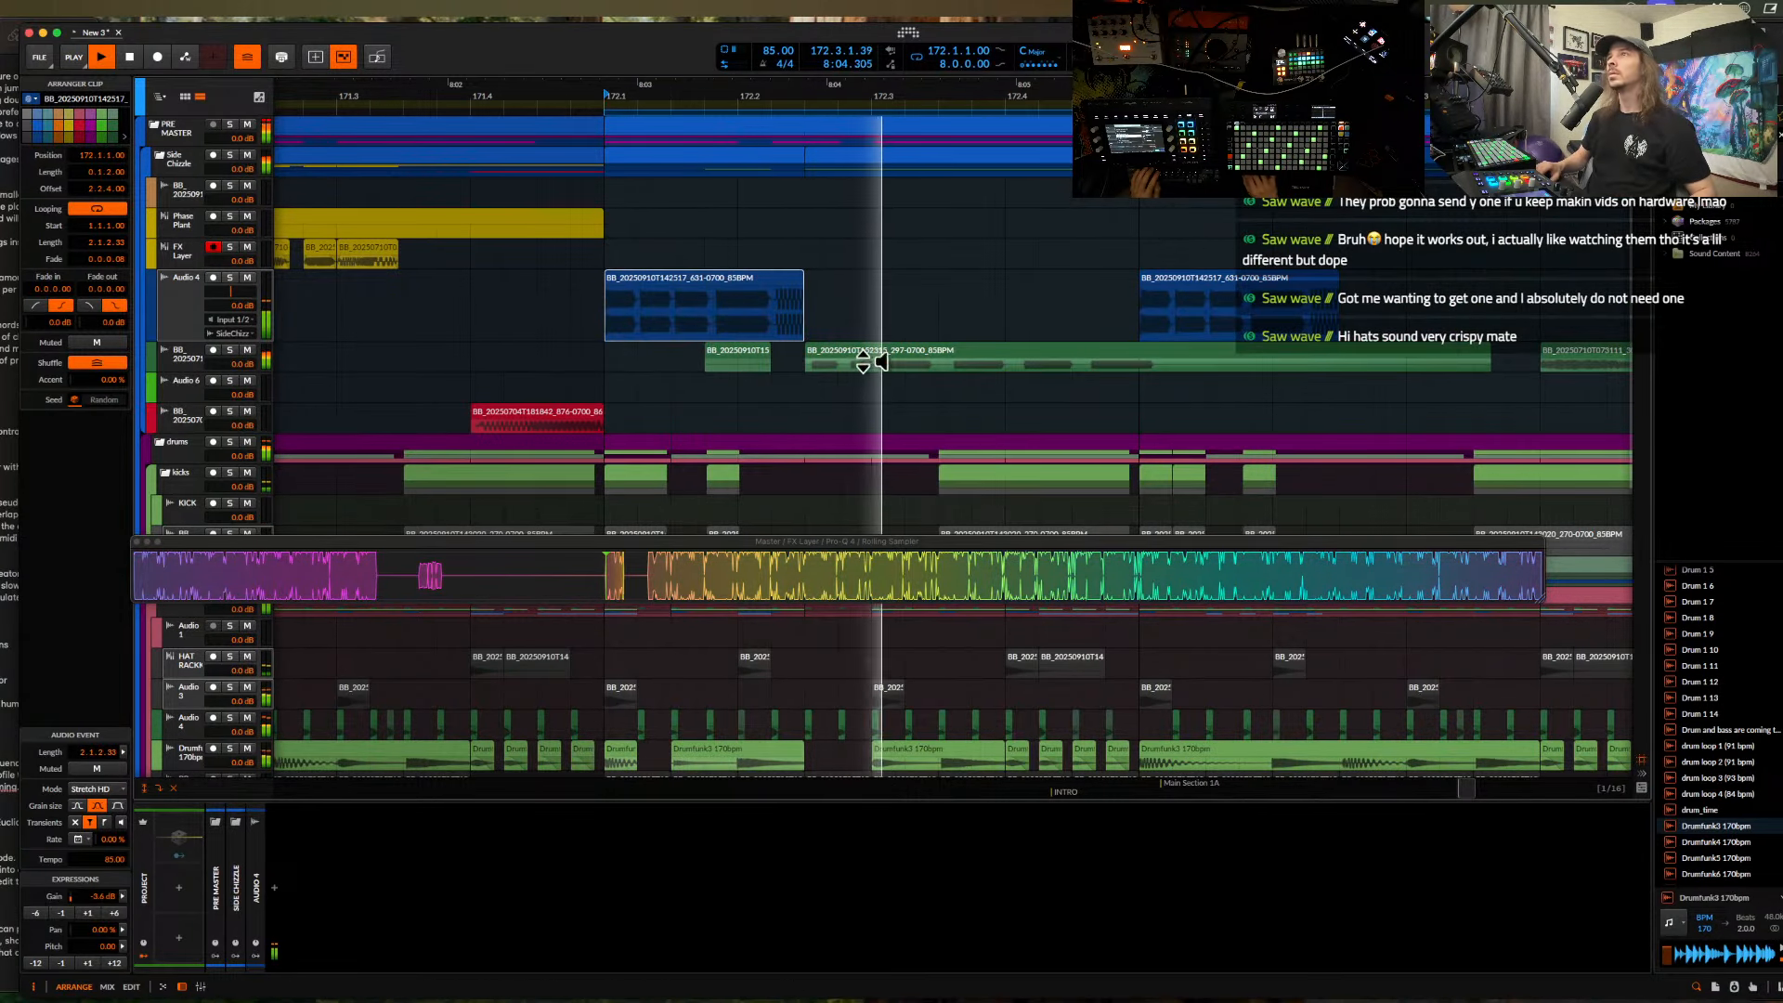
pyautogui.press('space')
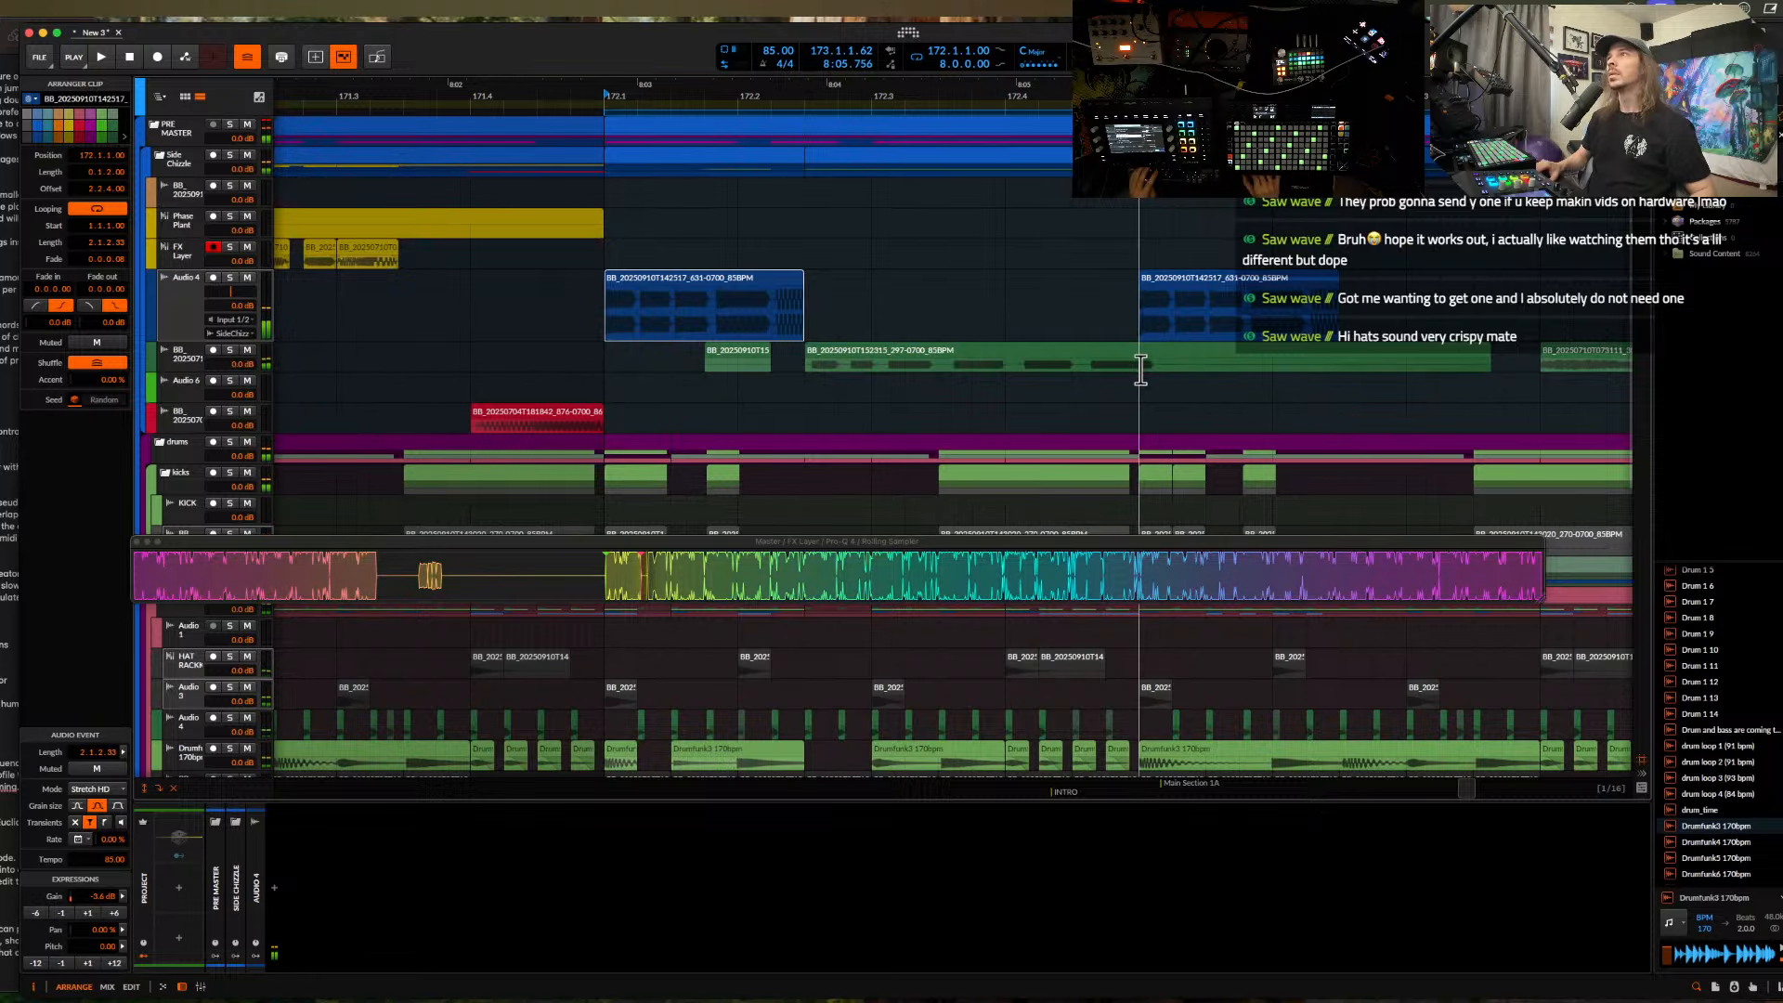
pyautogui.click(1171, 354)
pyautogui.press('Delete')
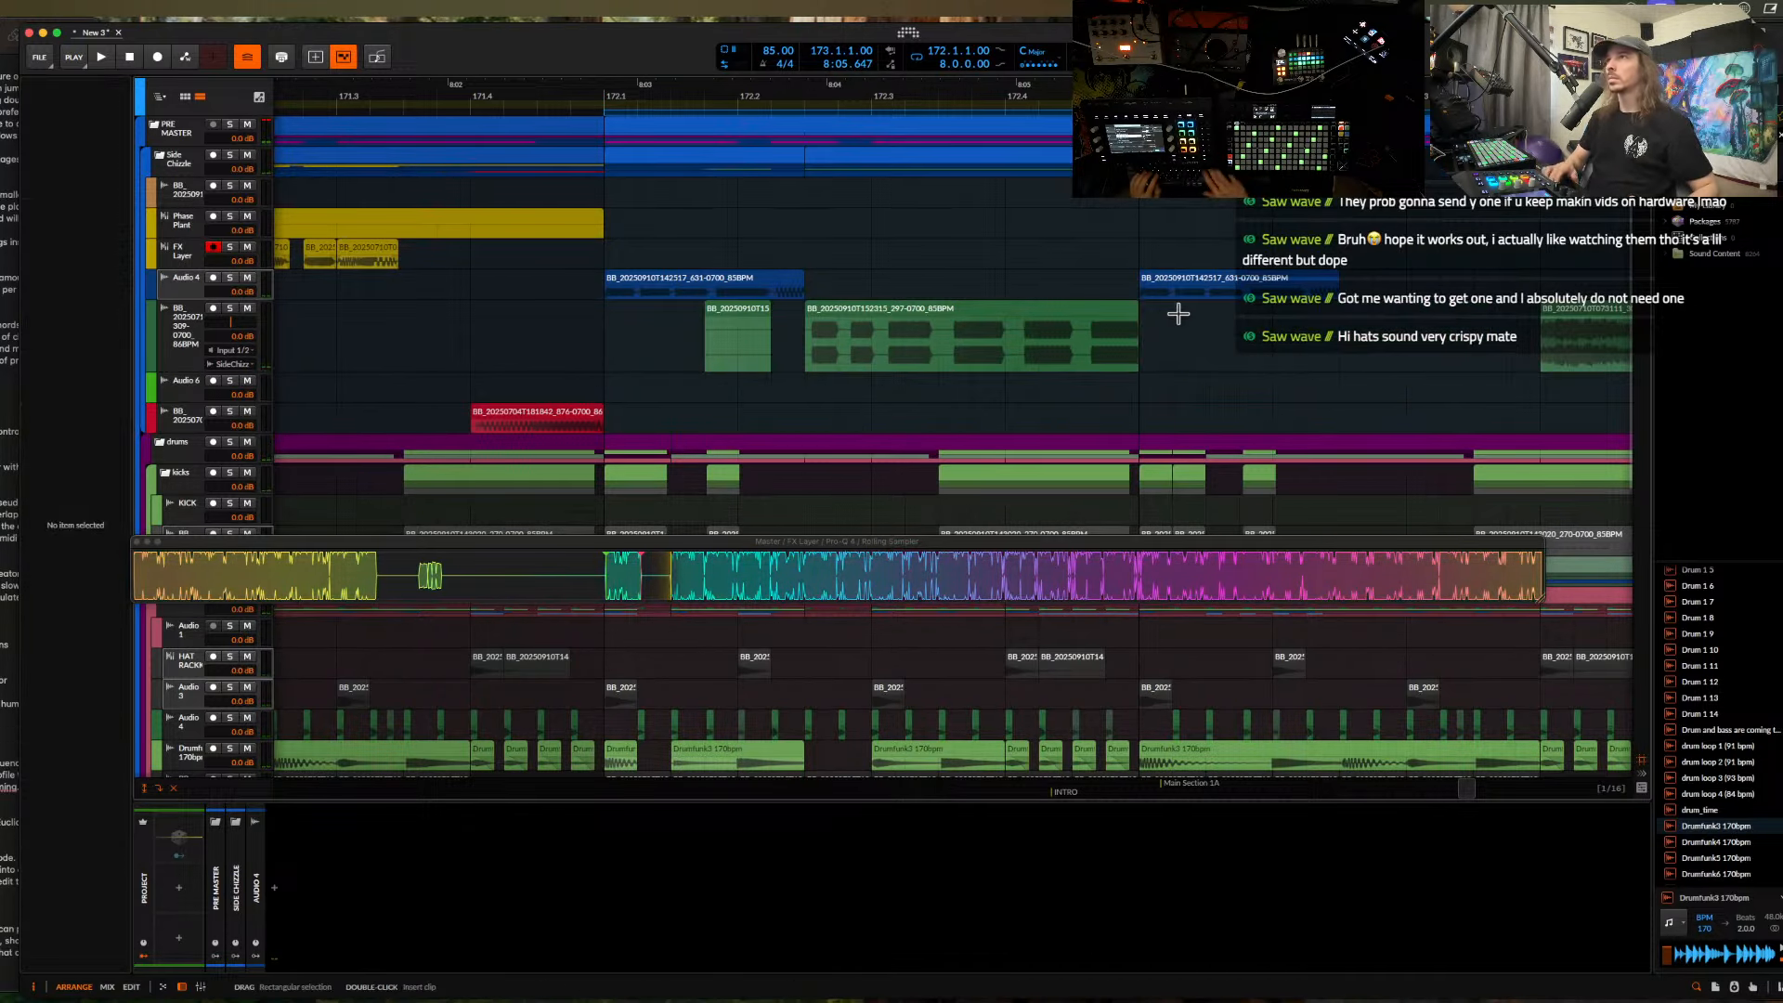
# - Slide the audio content inside the green clip at 172.2.3 earlier so its first hit lines up with the clip start
pyautogui.click(980, 316)
pyautogui.scroll(5, 979, 314)
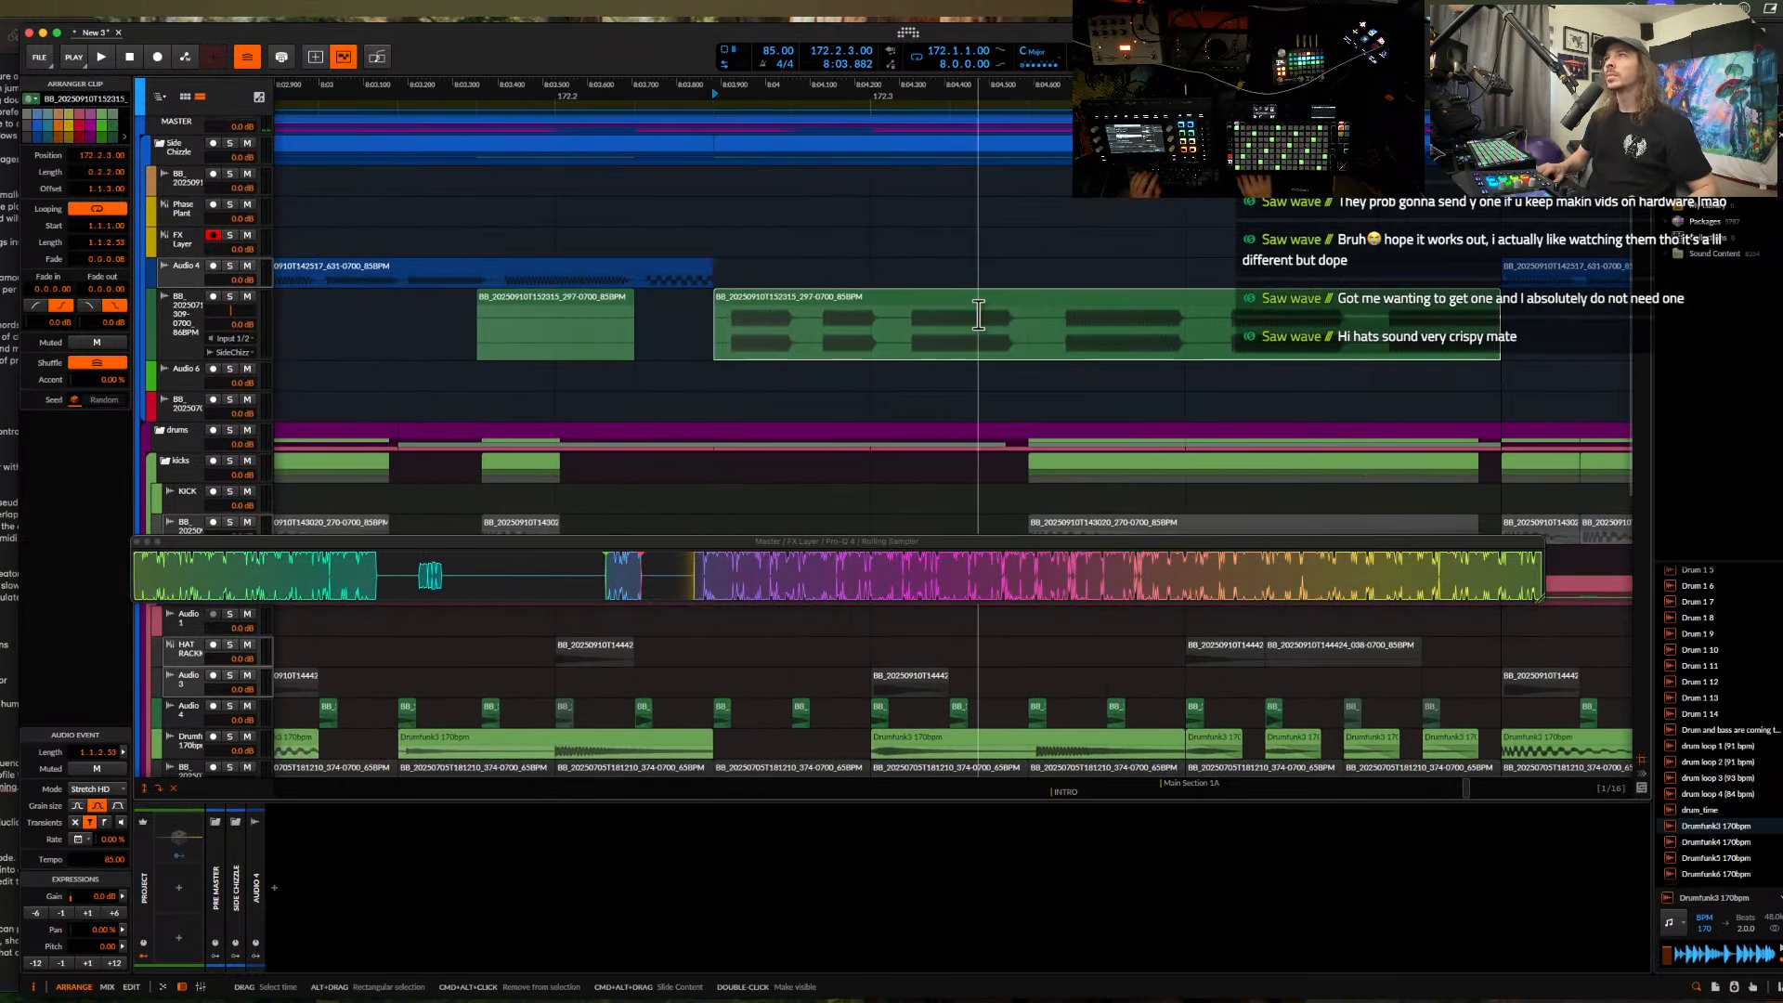
pyautogui.scroll(-1, 978, 314)
pyautogui.moveTo(979, 316); pyautogui.dragTo(965, 316)
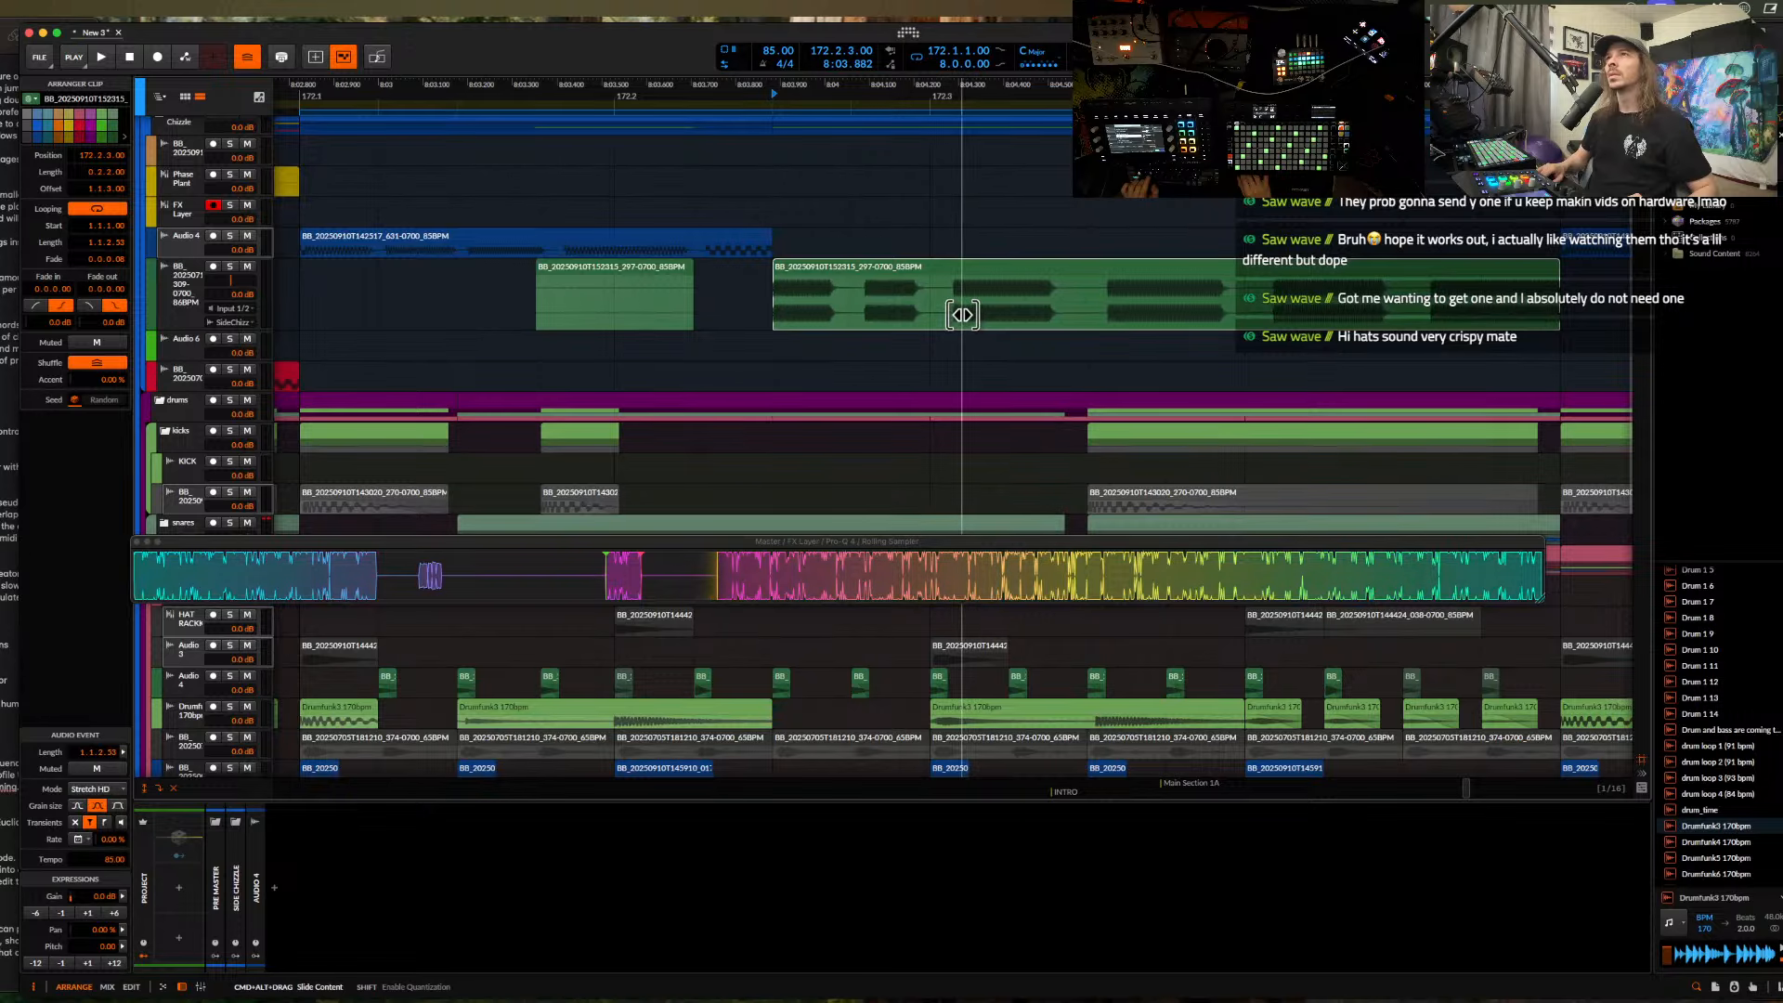
# - Split the green clip at 172.2.4 and 172.3.1, sliding each slice's content so its hit starts at the slice beginning
pyautogui.click(937, 316)
pyautogui.press('super+e')
pyautogui.click(878, 309)
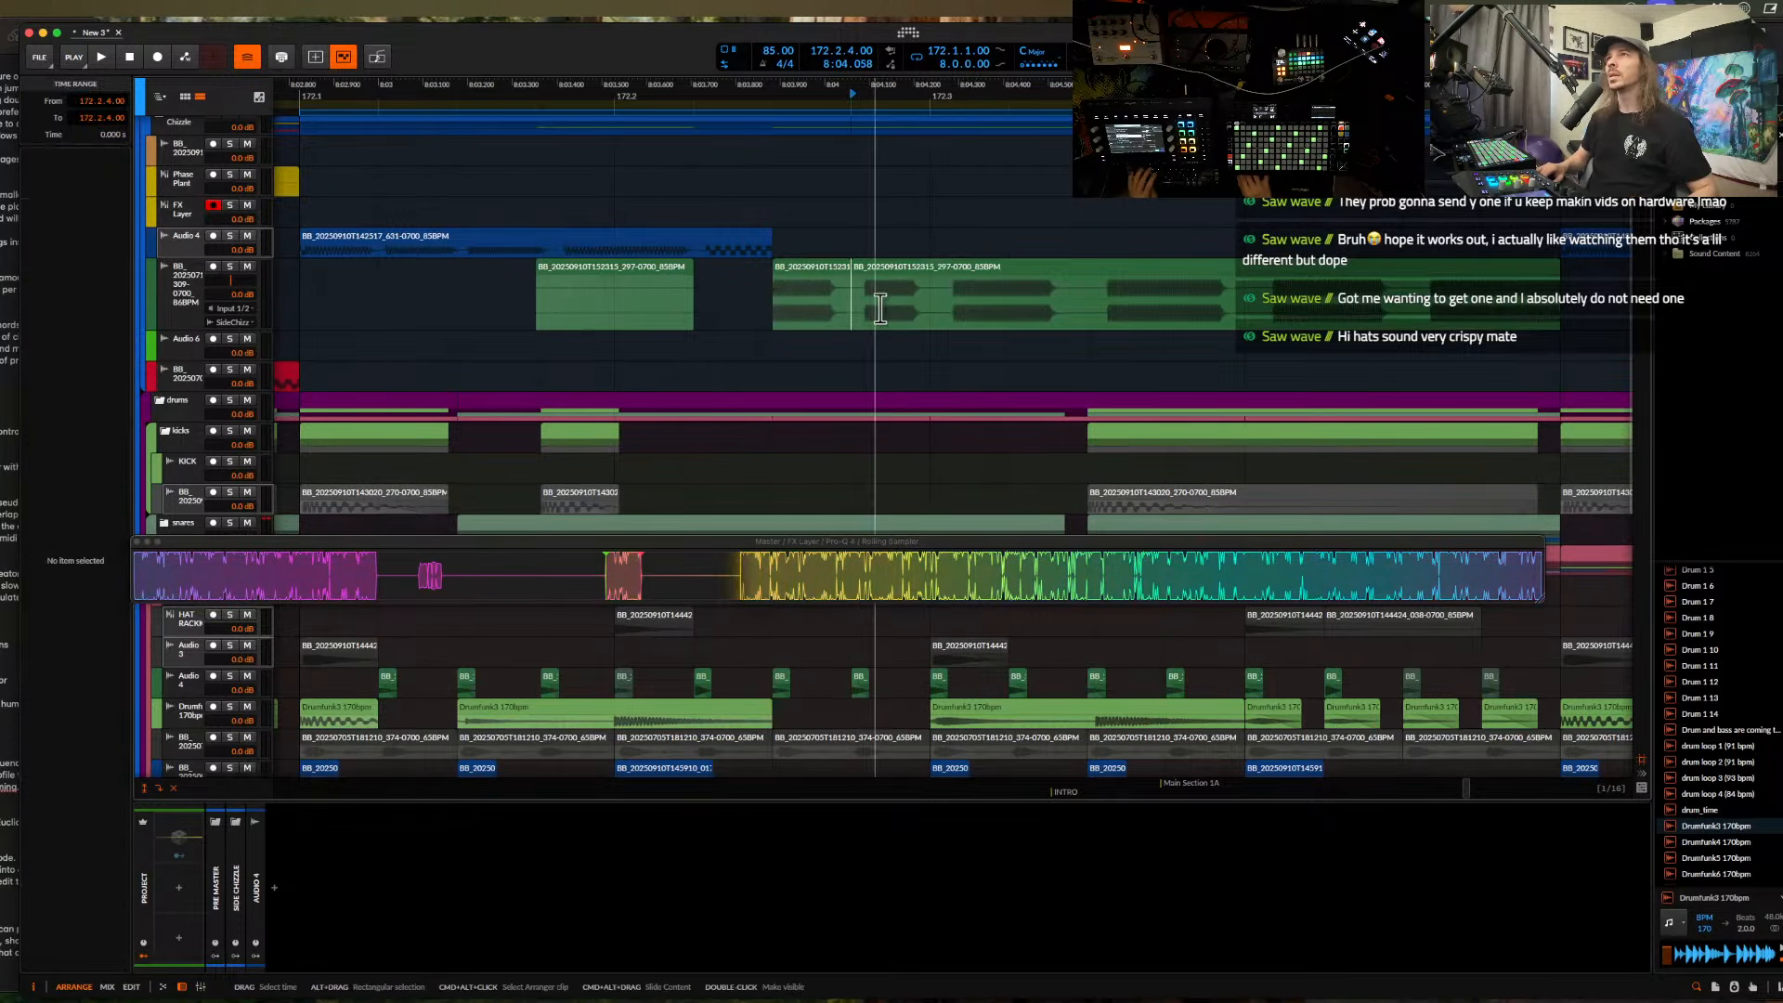
pyautogui.scroll(1, 898, 309)
pyautogui.click(893, 309)
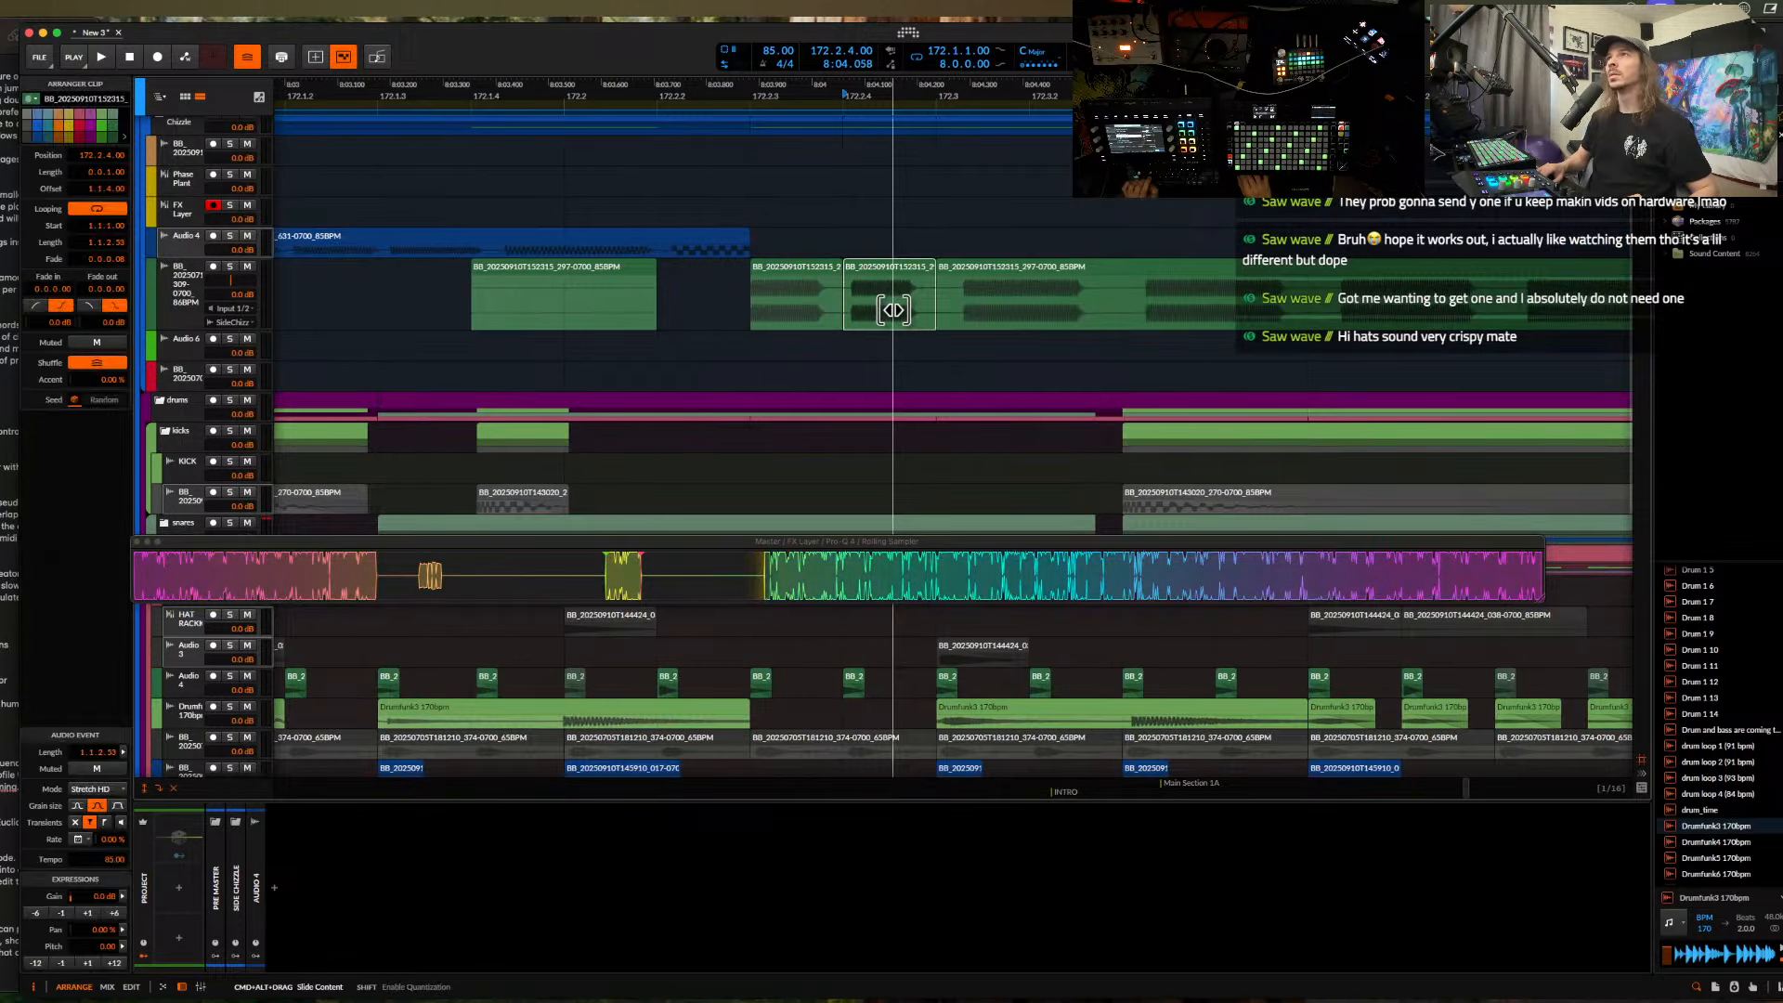
pyautogui.click(1007, 310)
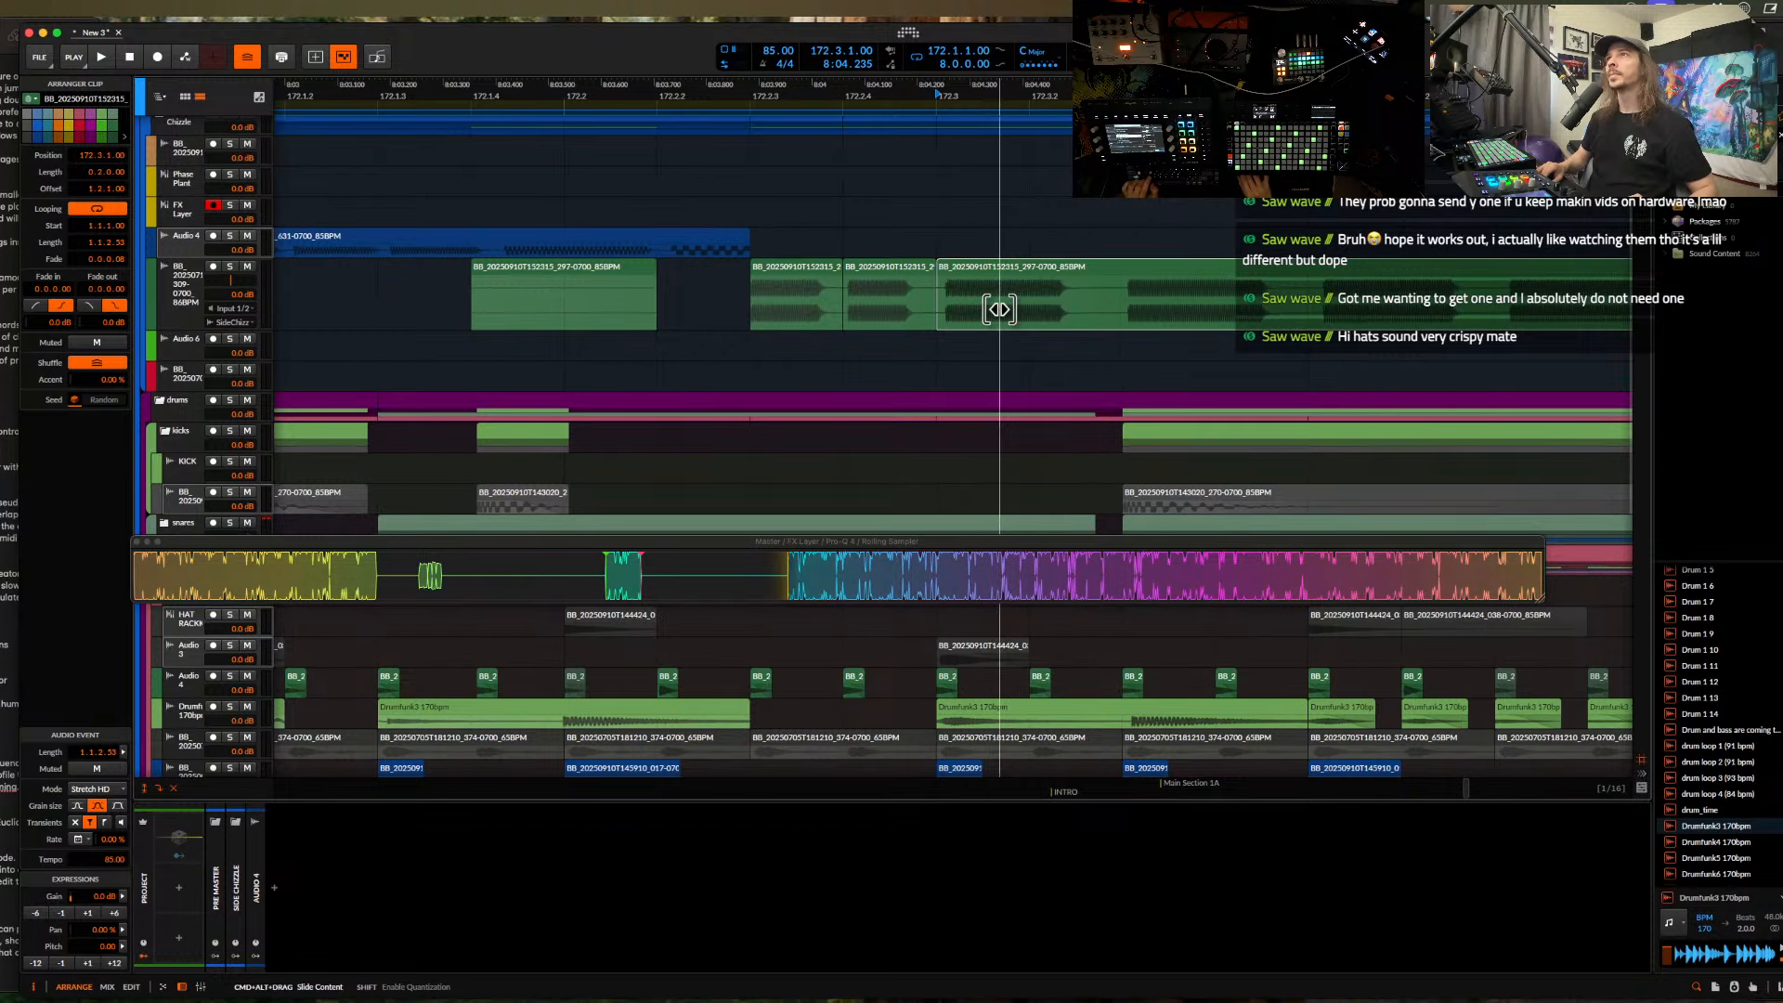
# - Select the three green slices between 172.2.3 and 173.1, and play the phrase from bar 172
pyautogui.scroll(-1, 998, 309)
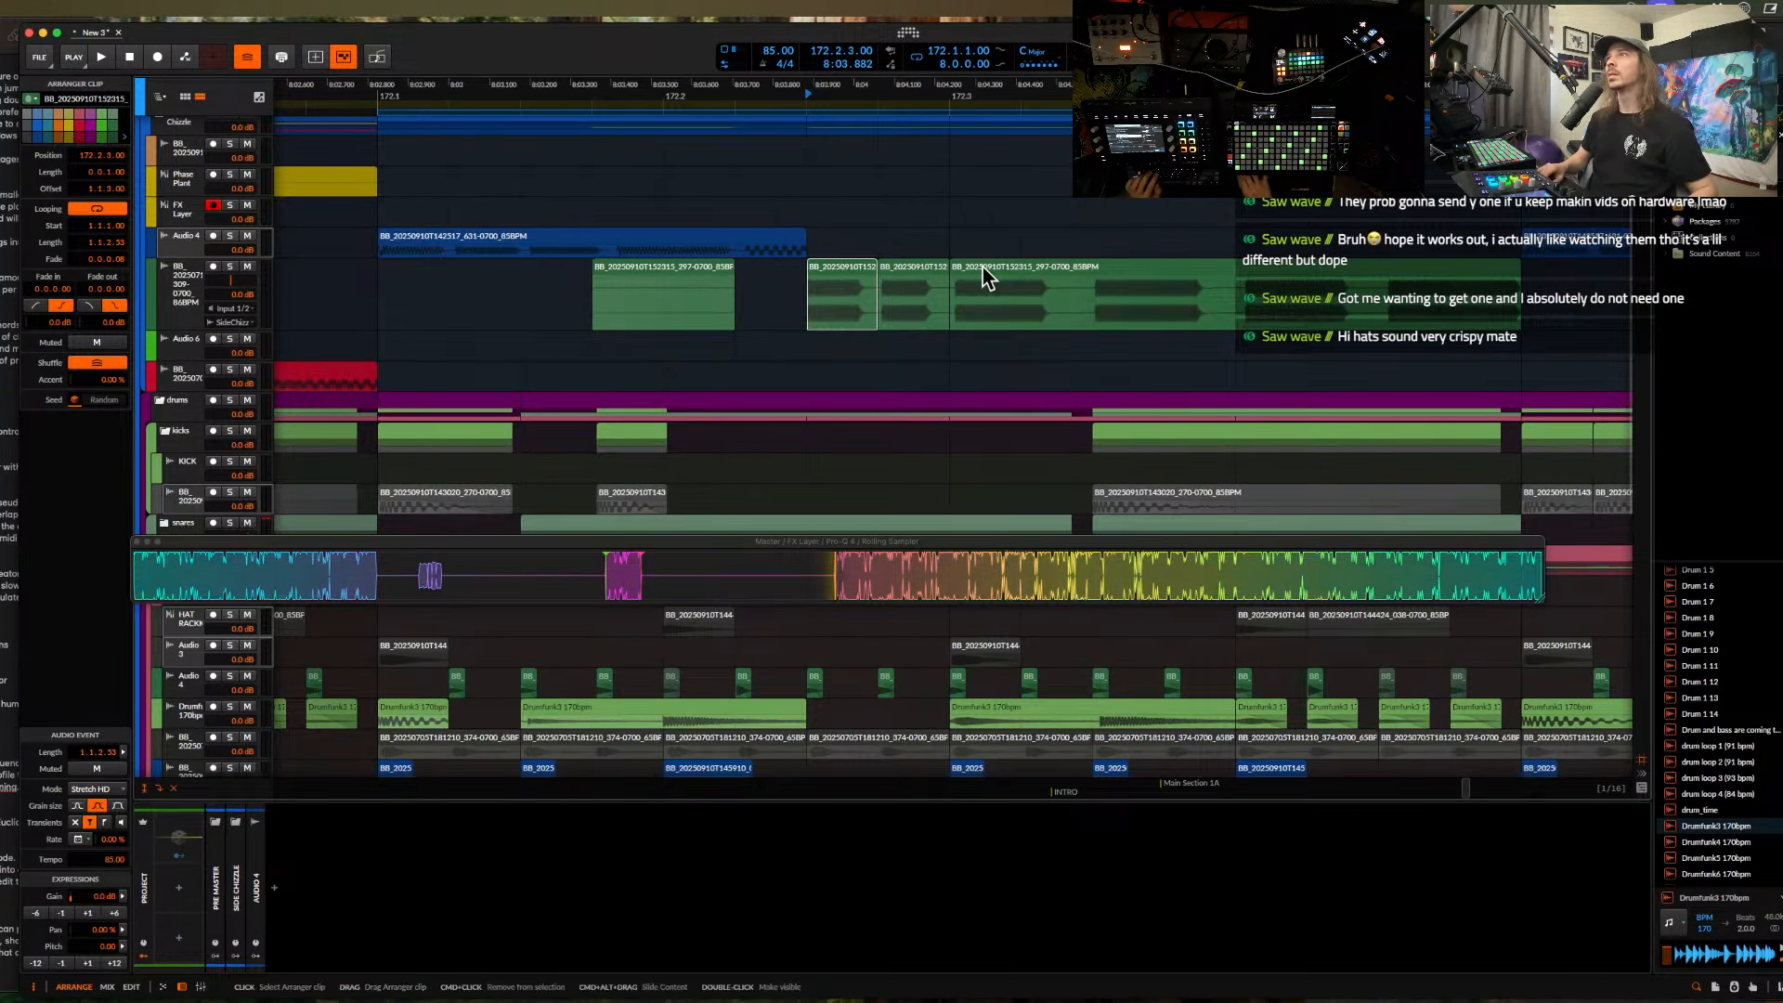
pyautogui.keyDown('shift'); pyautogui.click(1480, 271); pyautogui.keyUp('shift')
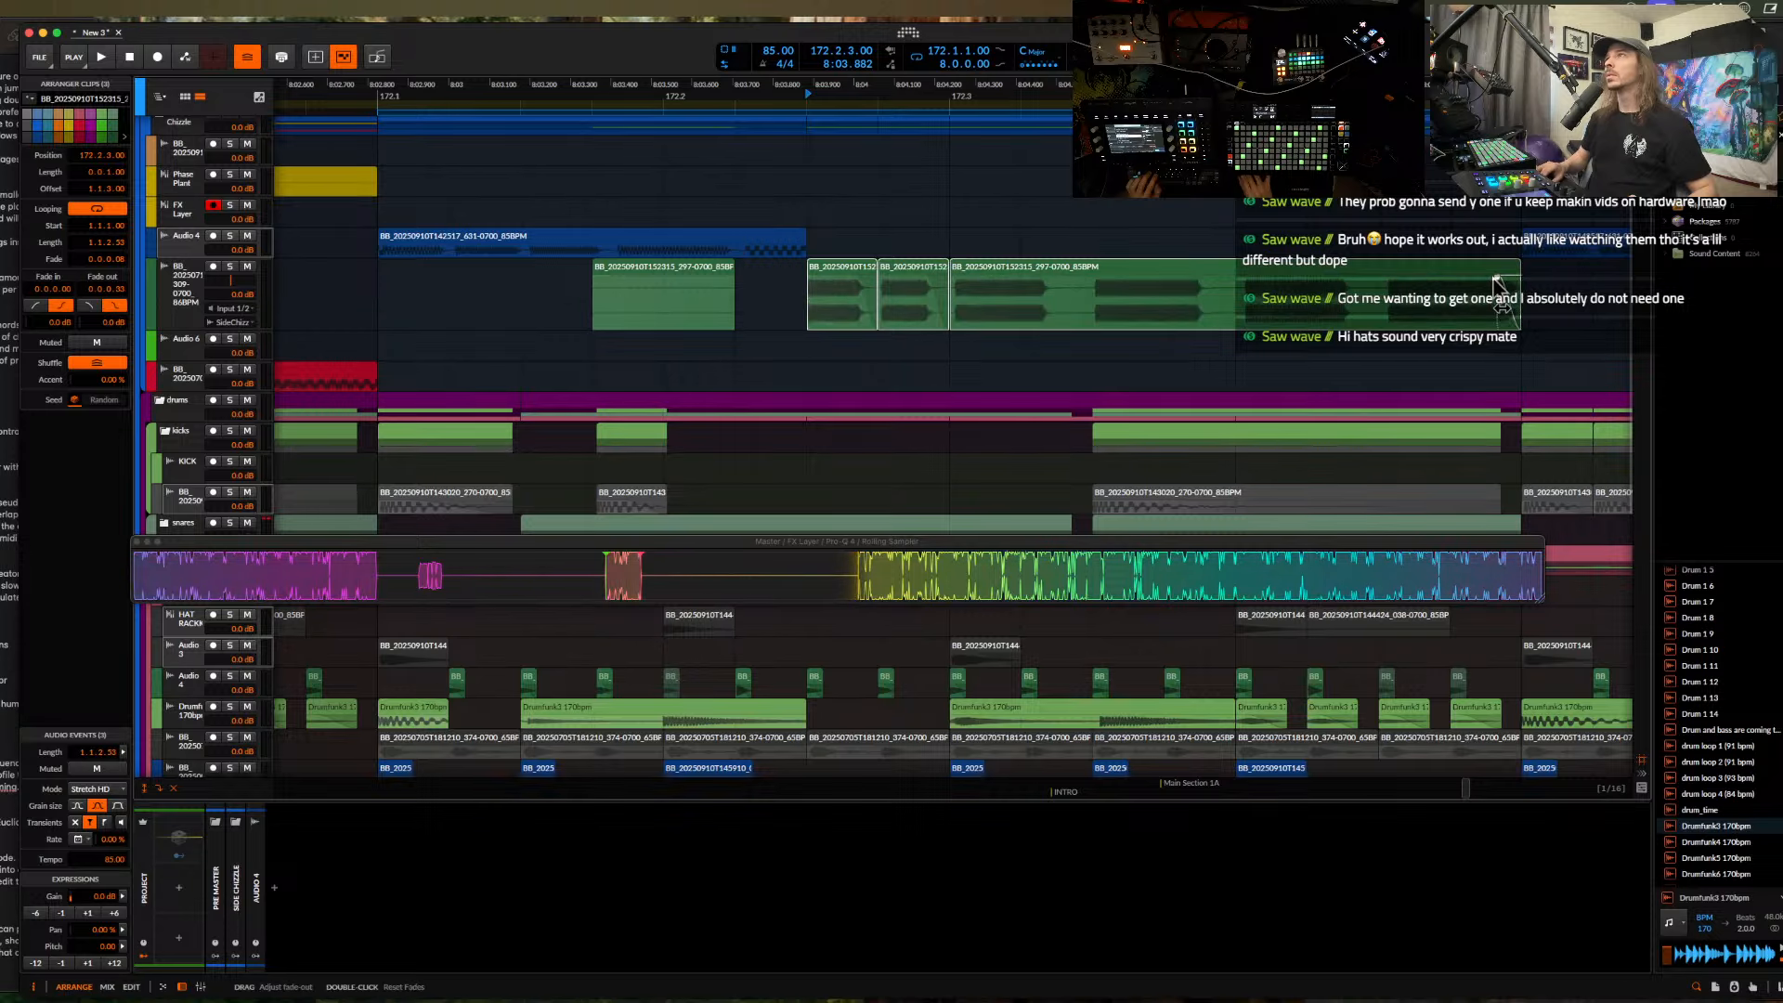
pyautogui.click(724, 247)
pyautogui.press('space')
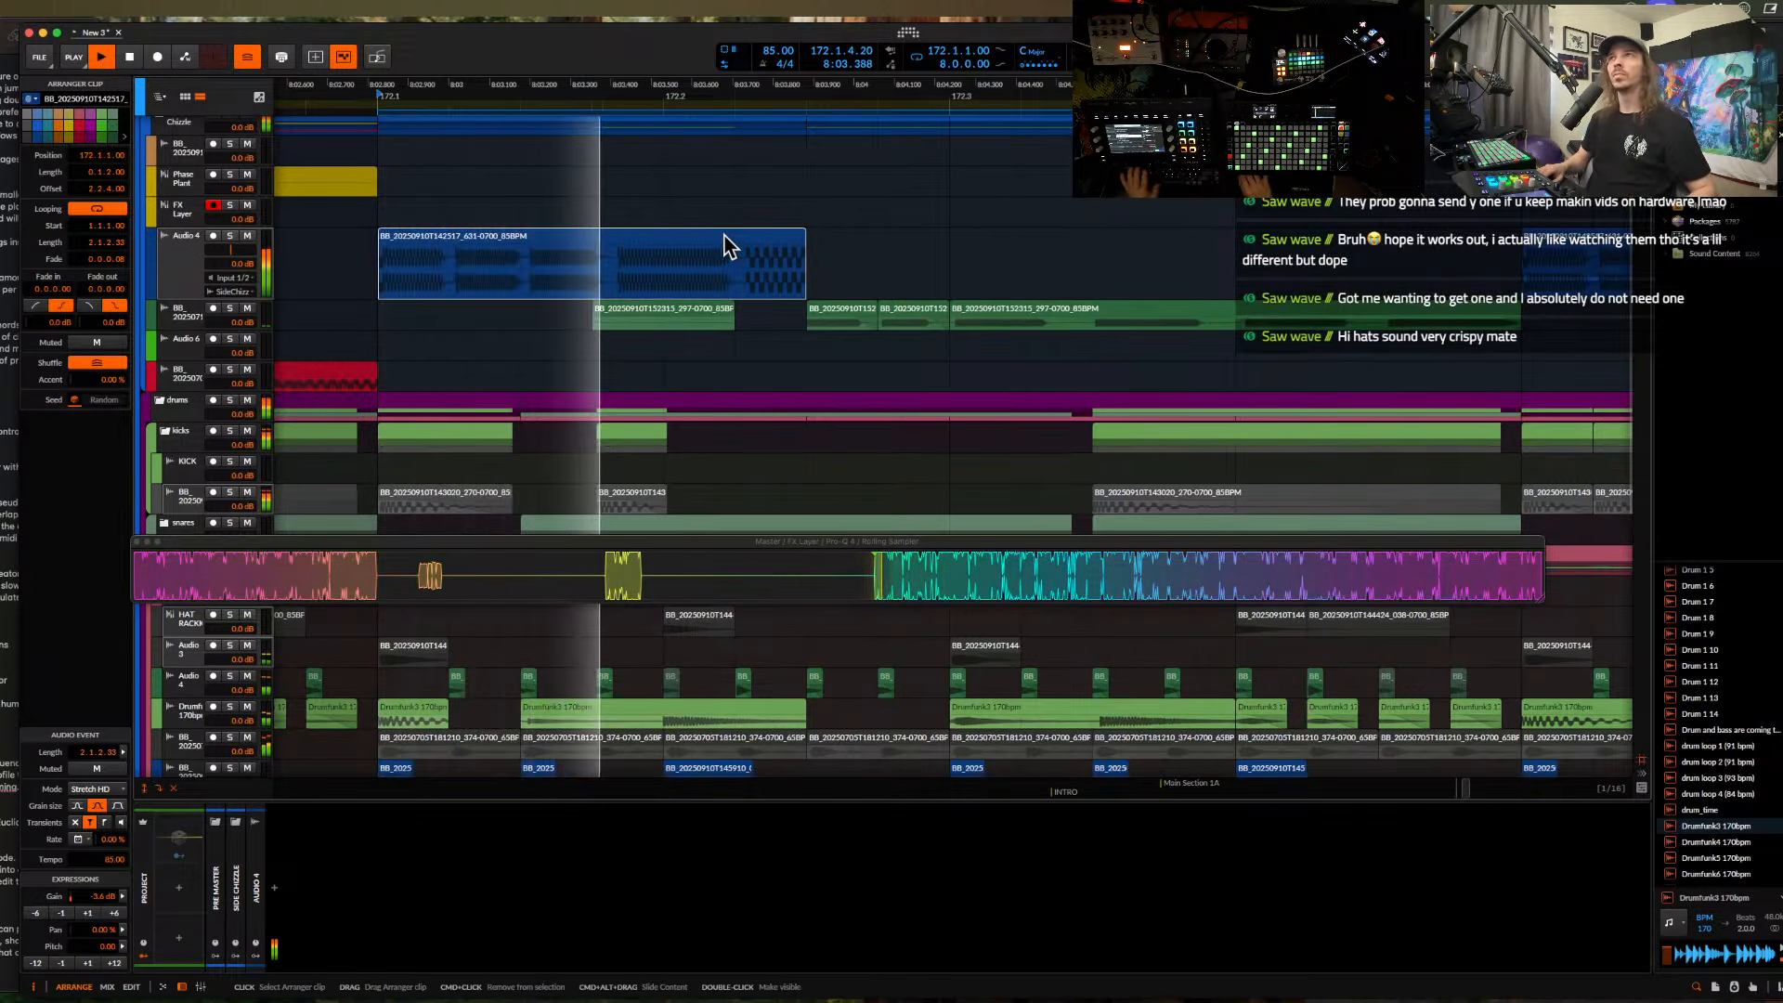
pyautogui.scroll(-5, 958, 289)
pyautogui.scroll(-8, 1073, 289)
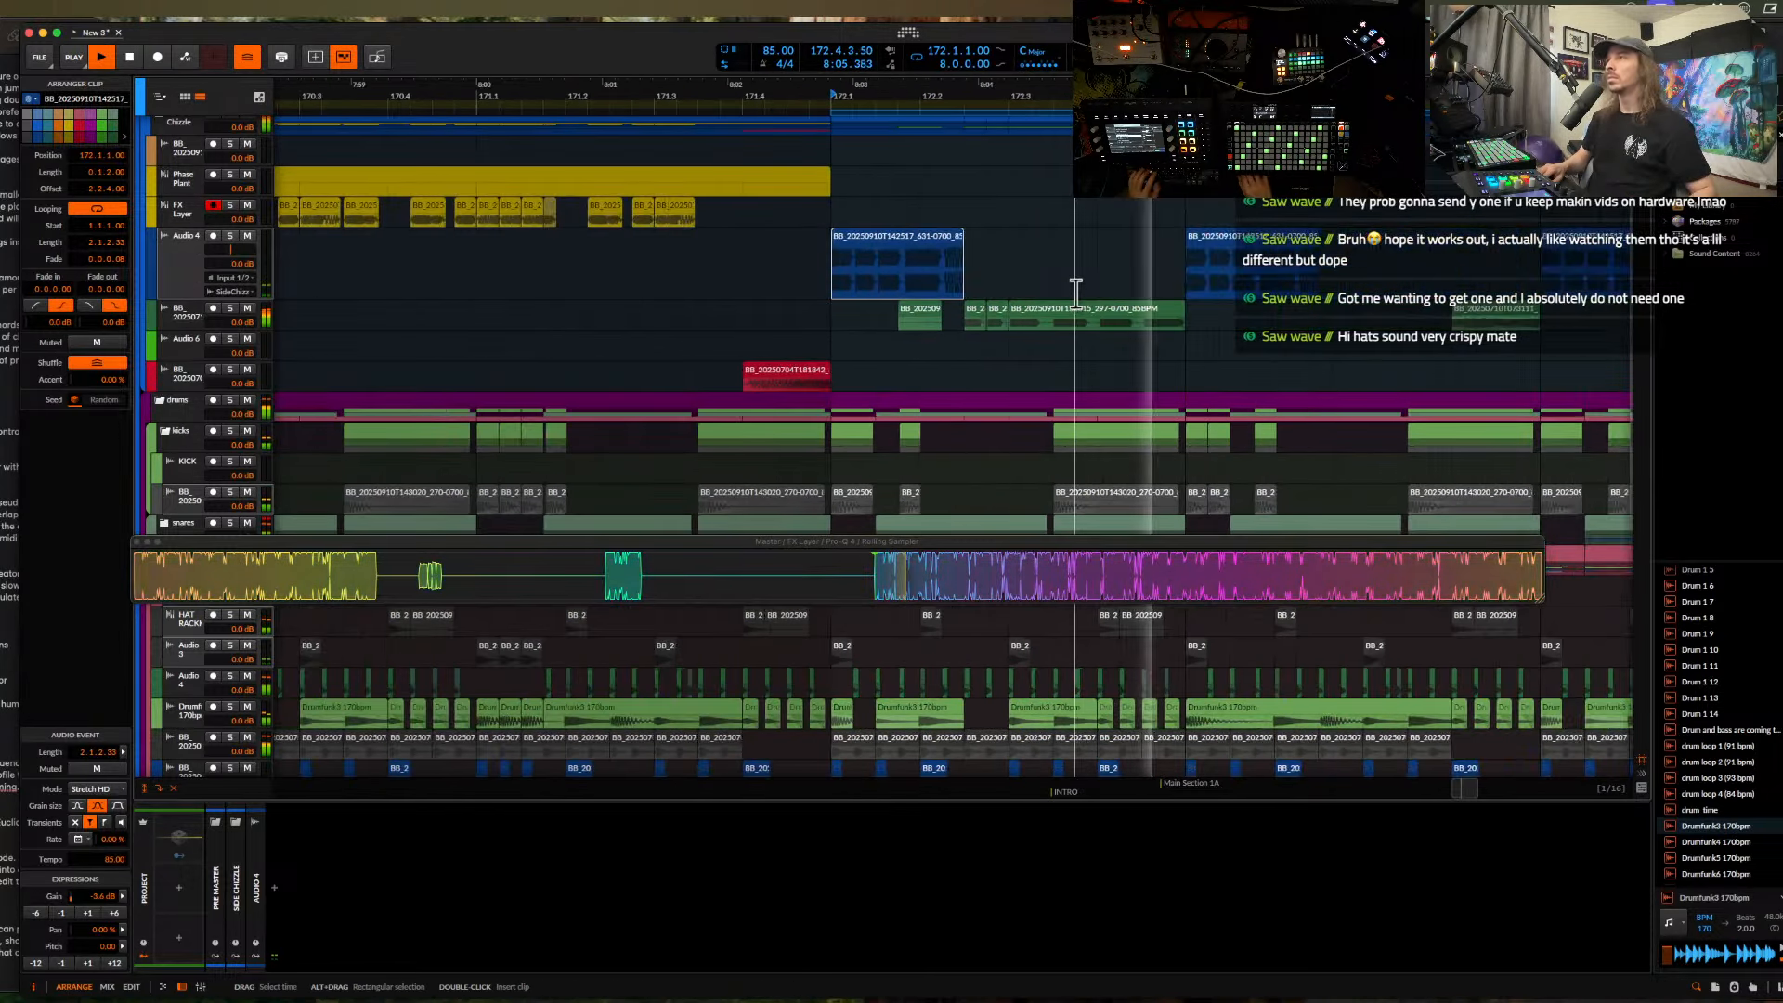
# - Replay the sliced phrase from bar 172 through the existing short green clip before bar 174, and stop playback
pyautogui.click(949, 320)
pyautogui.press('space')
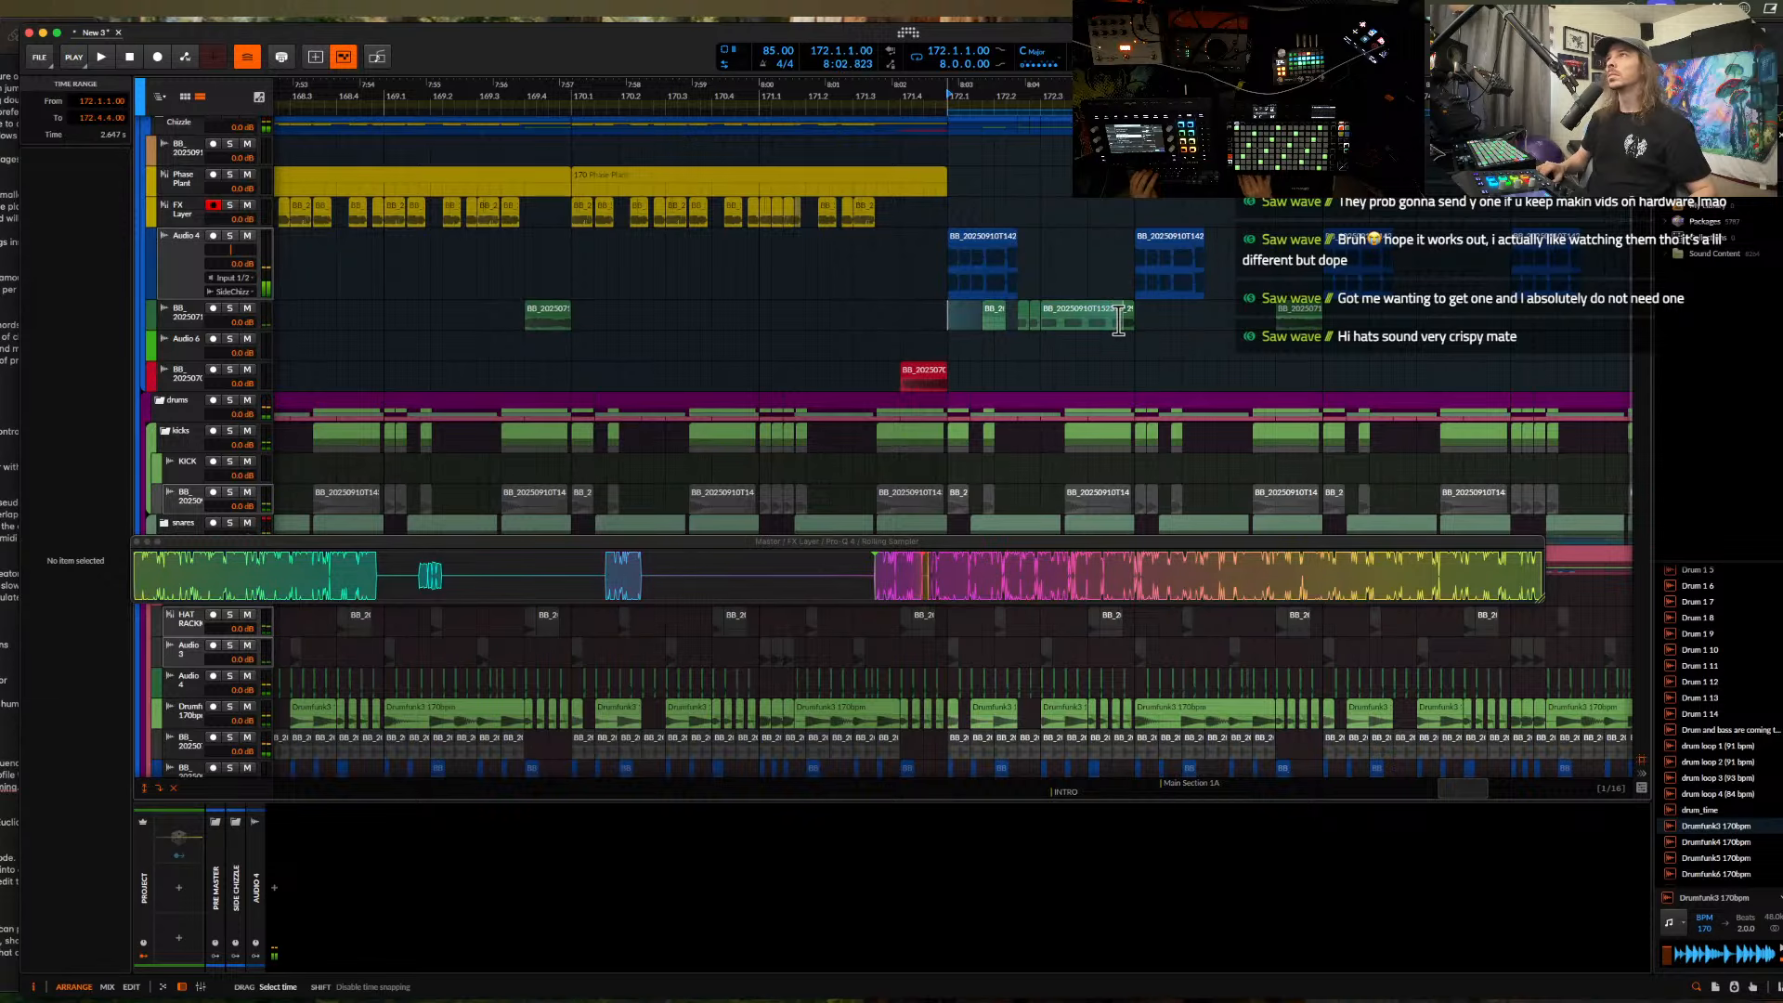
pyautogui.click(1124, 318)
pyautogui.press('space')
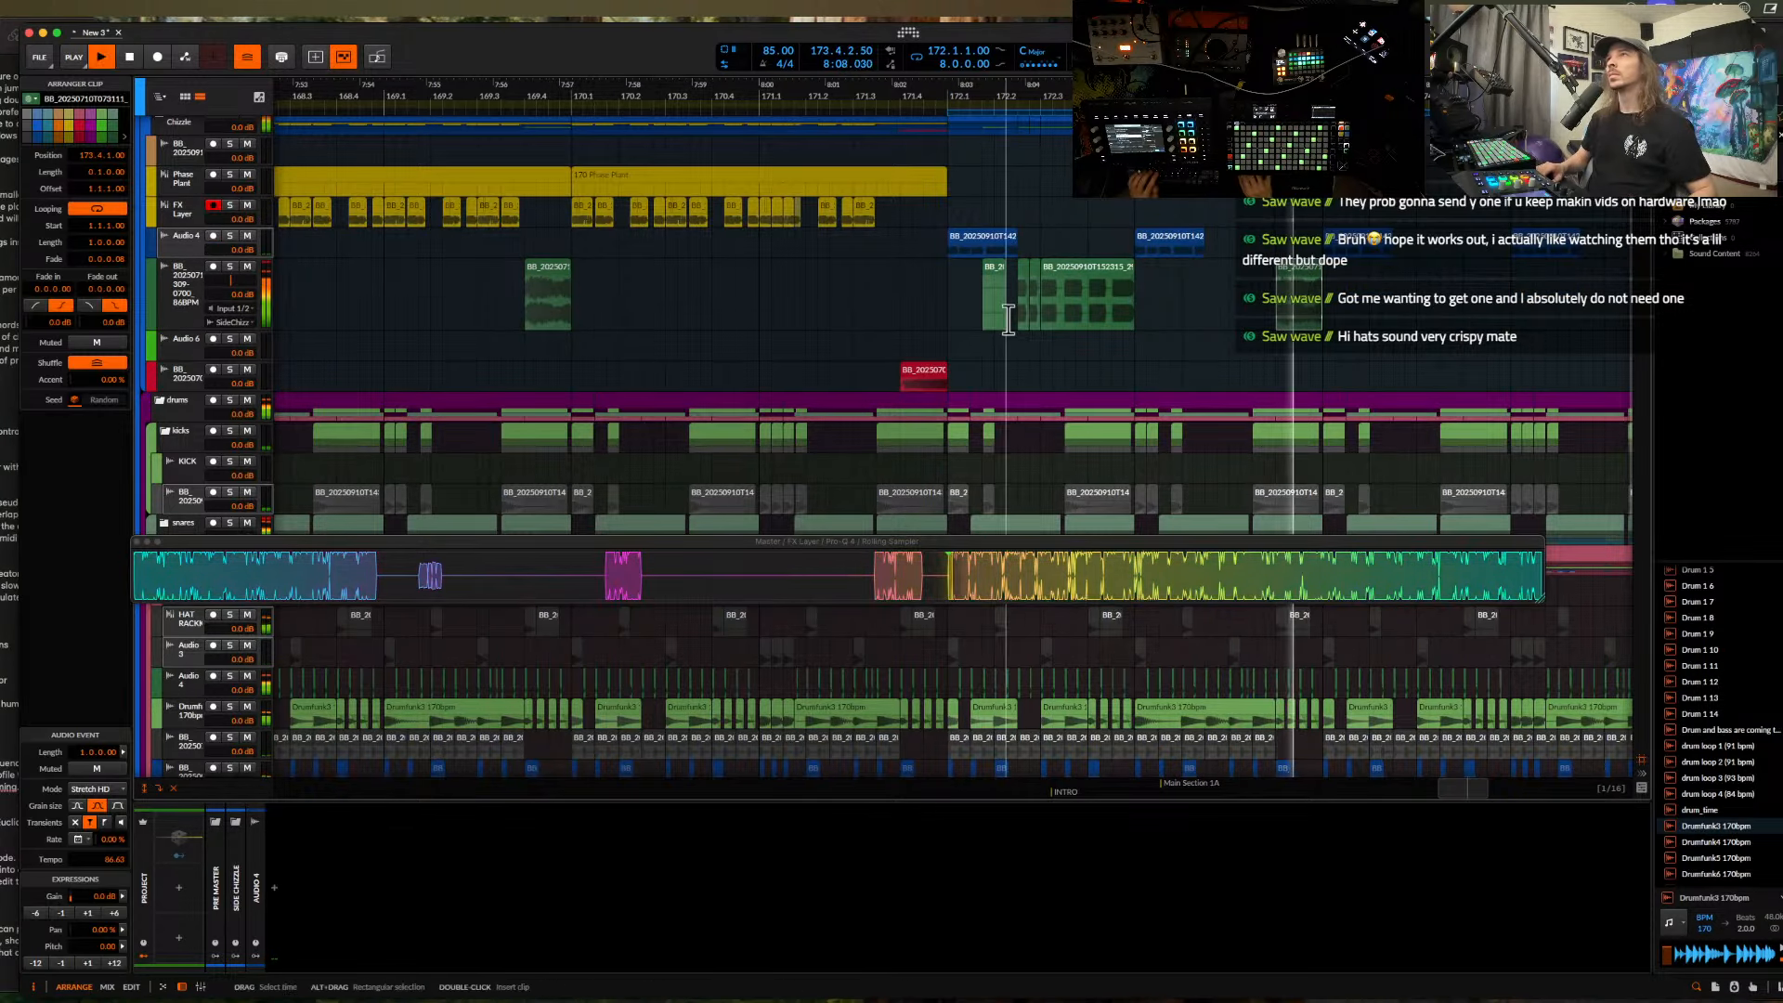
pyautogui.press('space')
# - Add an audio track below the green BB track and move the sliced phrase from bar 172 onto it
pyautogui.click(179, 289)
pyautogui.press('super+t')
pyautogui.click(944, 280)
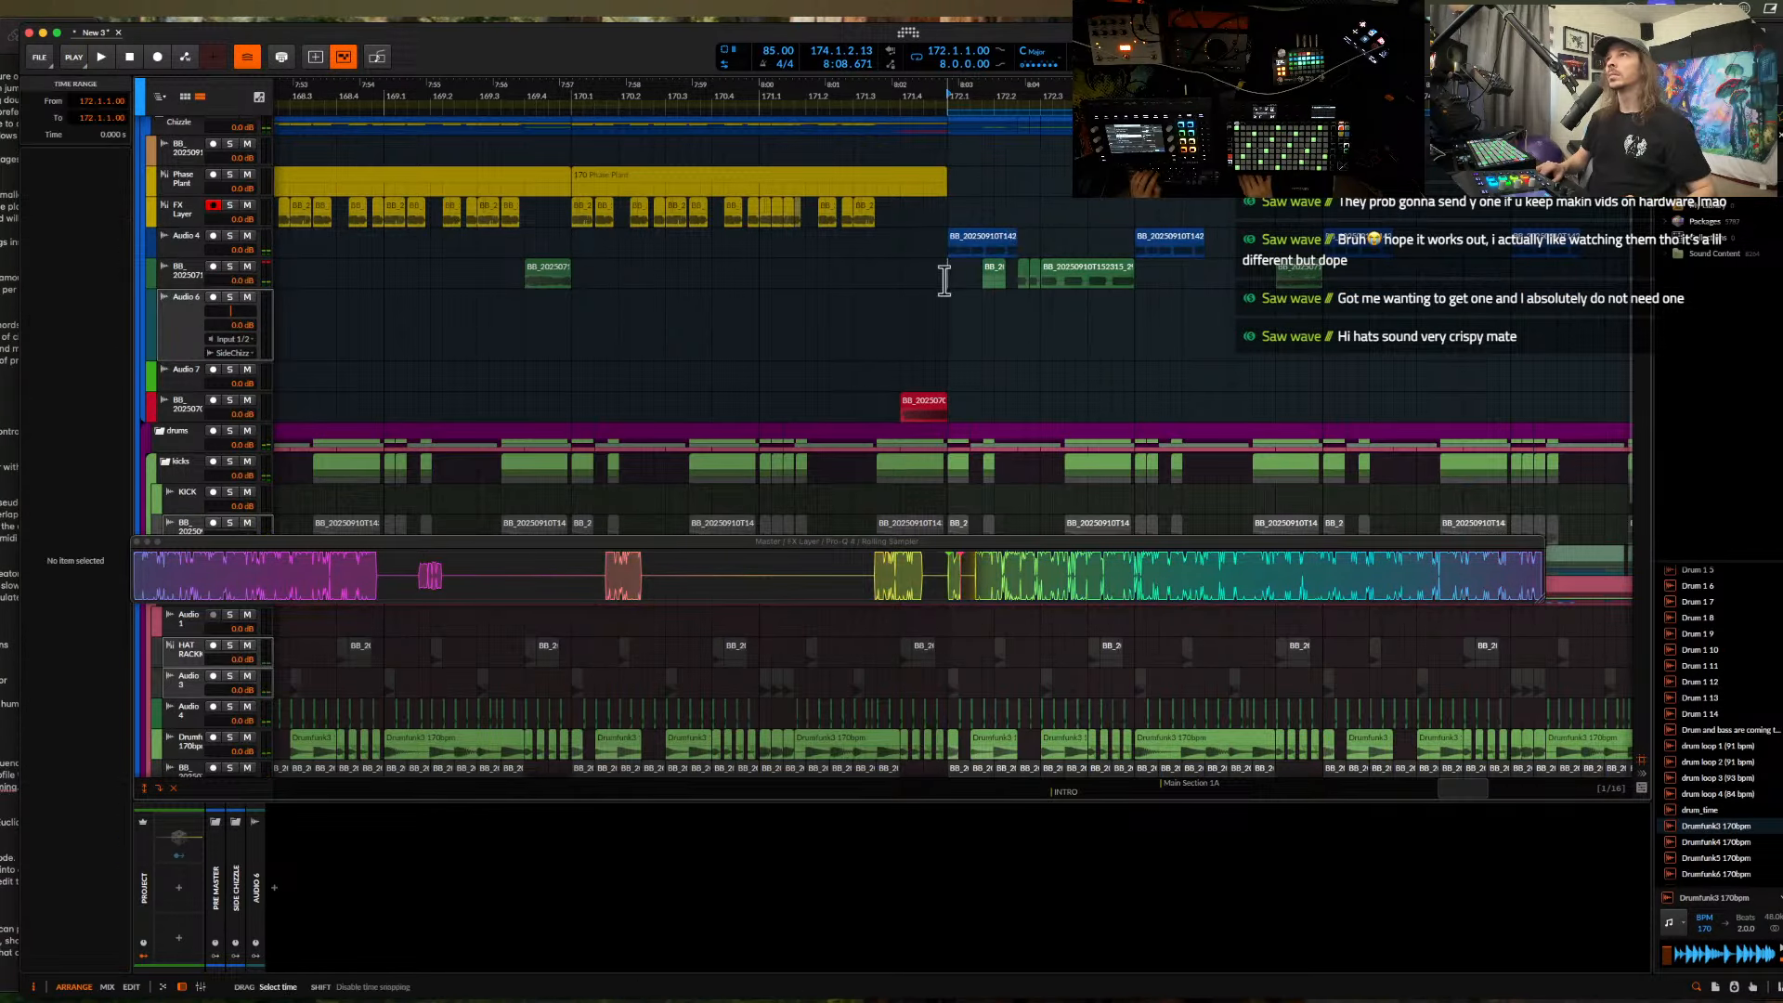
pyautogui.moveTo(1113, 285); pyautogui.dragTo(1119, 286)
pyautogui.moveTo(962, 309); pyautogui.dragTo(1091, 347)
# - Select the two-bar range from 172.1.1 on Audio 6 and duplicate the phrase up to bar 180
pyautogui.scroll(-5, 1091, 348)
pyautogui.click(974, 353)
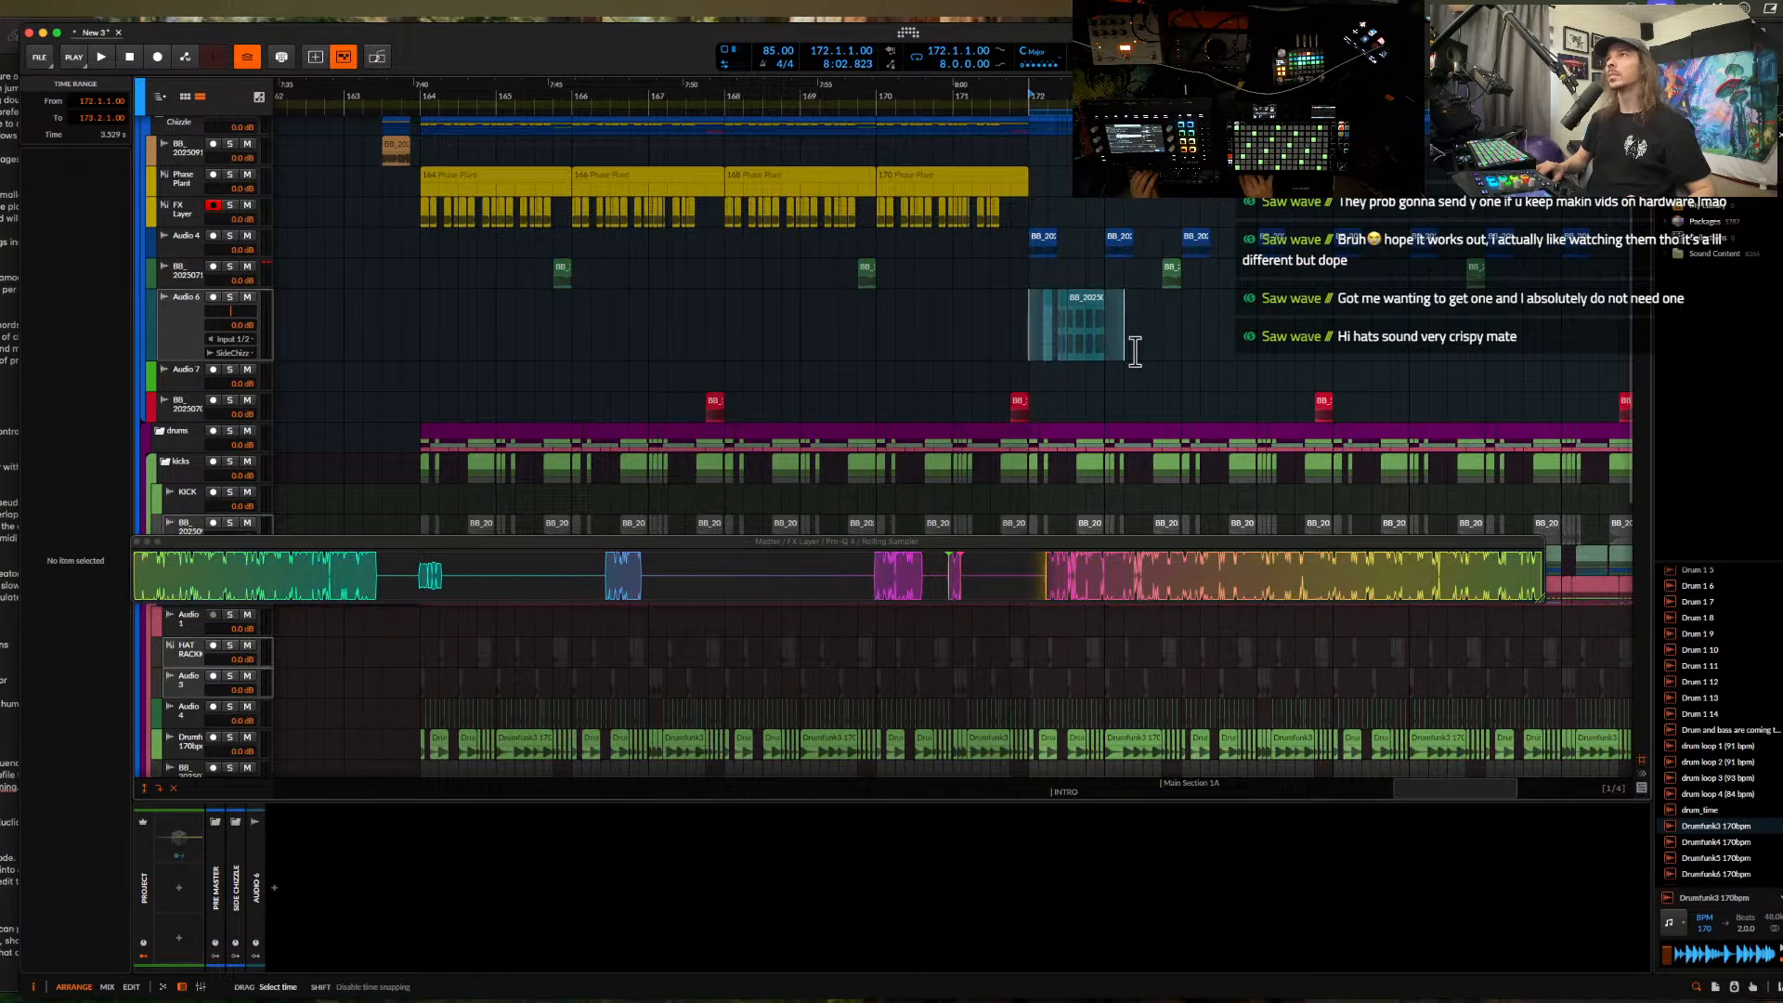
pyautogui.scroll(-5, 1182, 354)
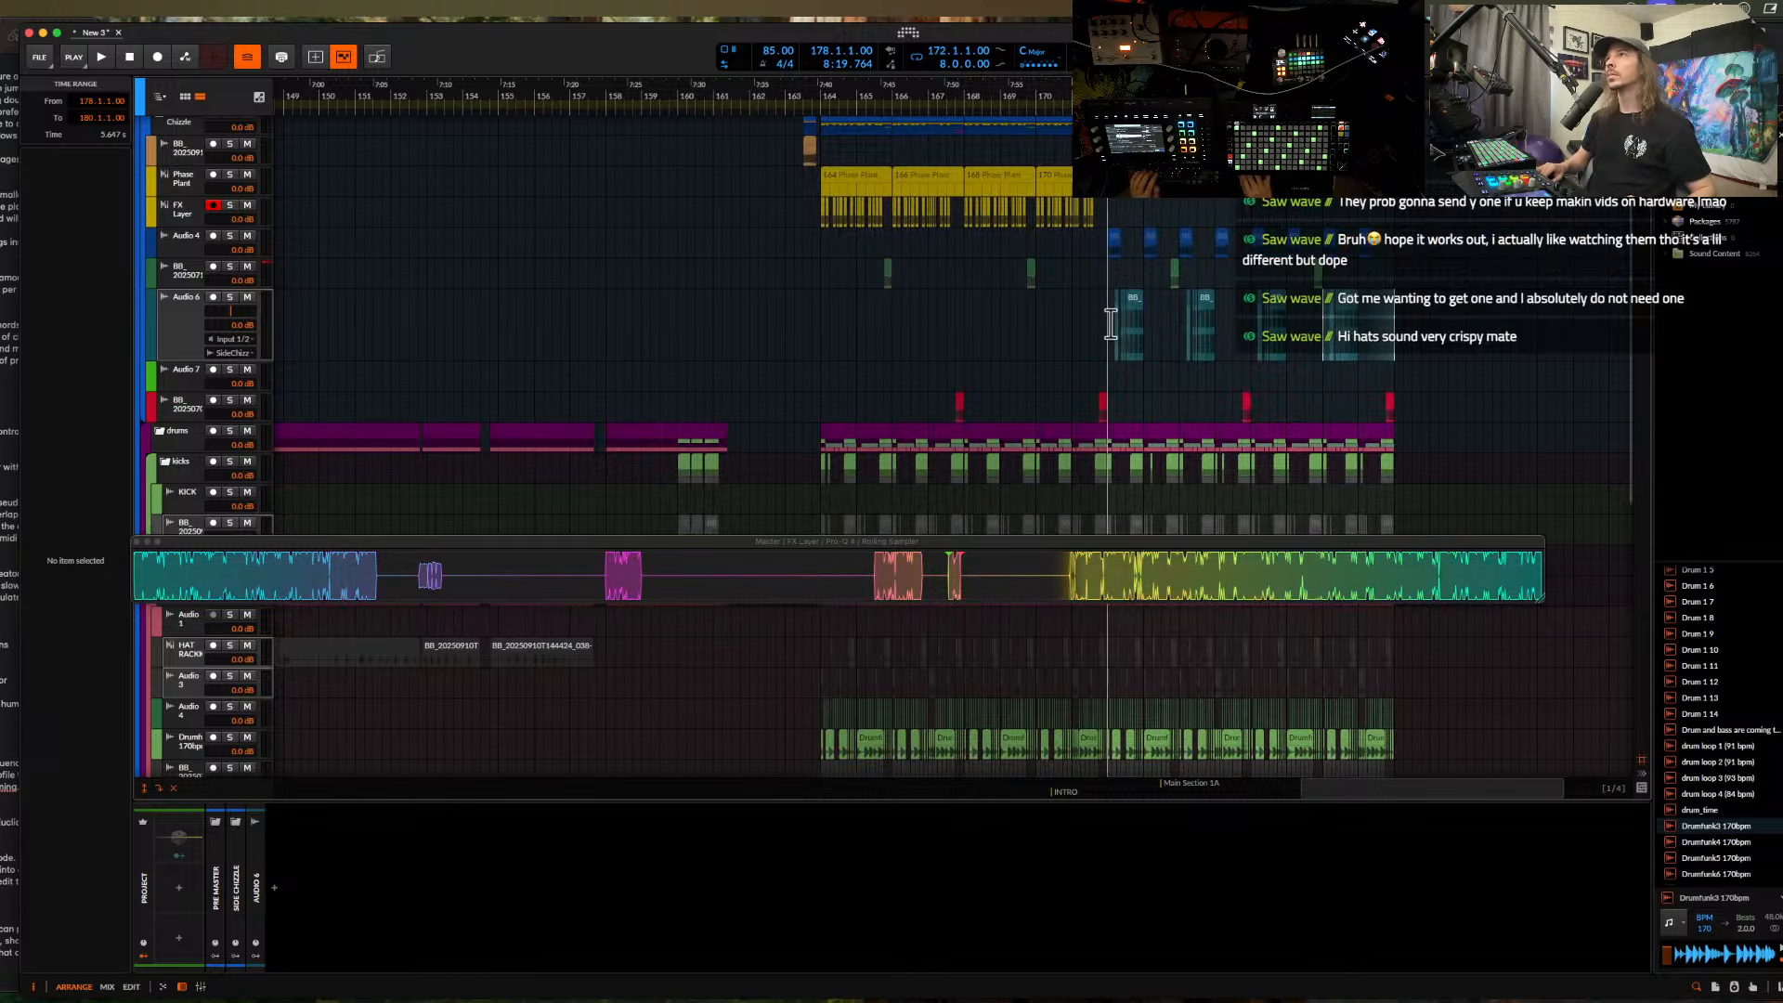
# - Play the arrangement from 170.4.1 and listen to how the duplicated Audio 6 phrases fit the section
pyautogui.click(1062, 298)
pyautogui.press('space')
pyautogui.scroll(6, 1063, 302)
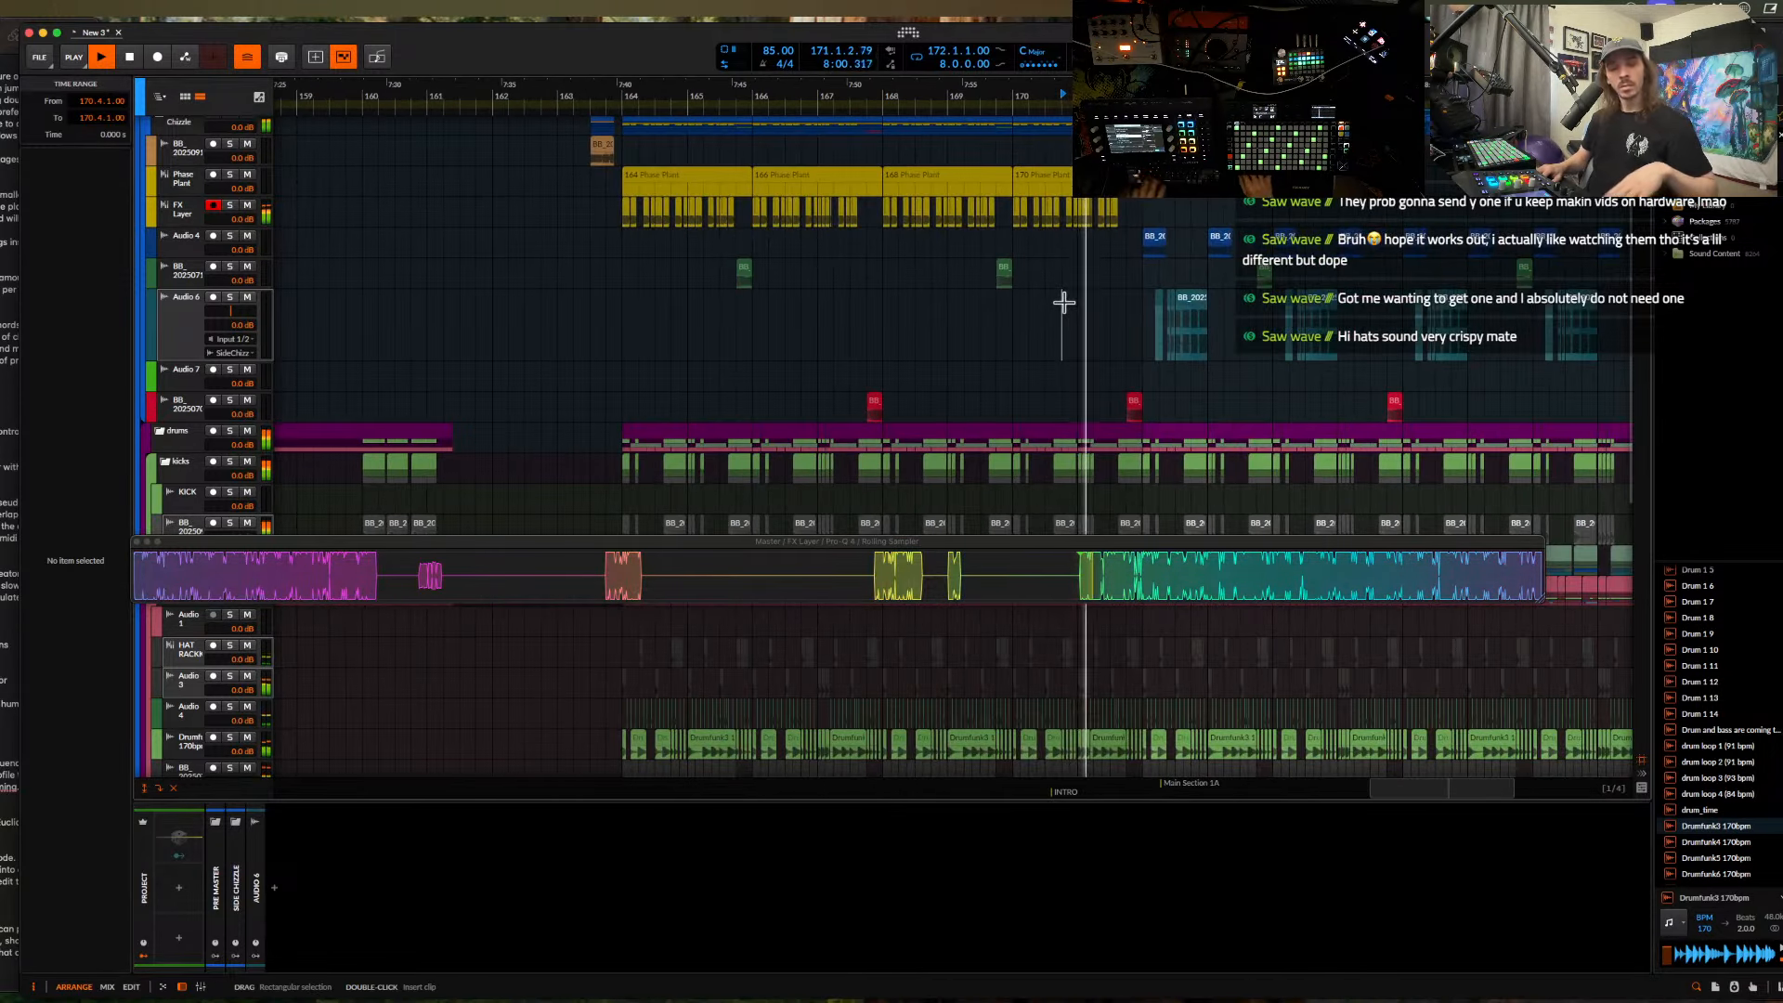
pyautogui.scroll(-2, 1063, 302)
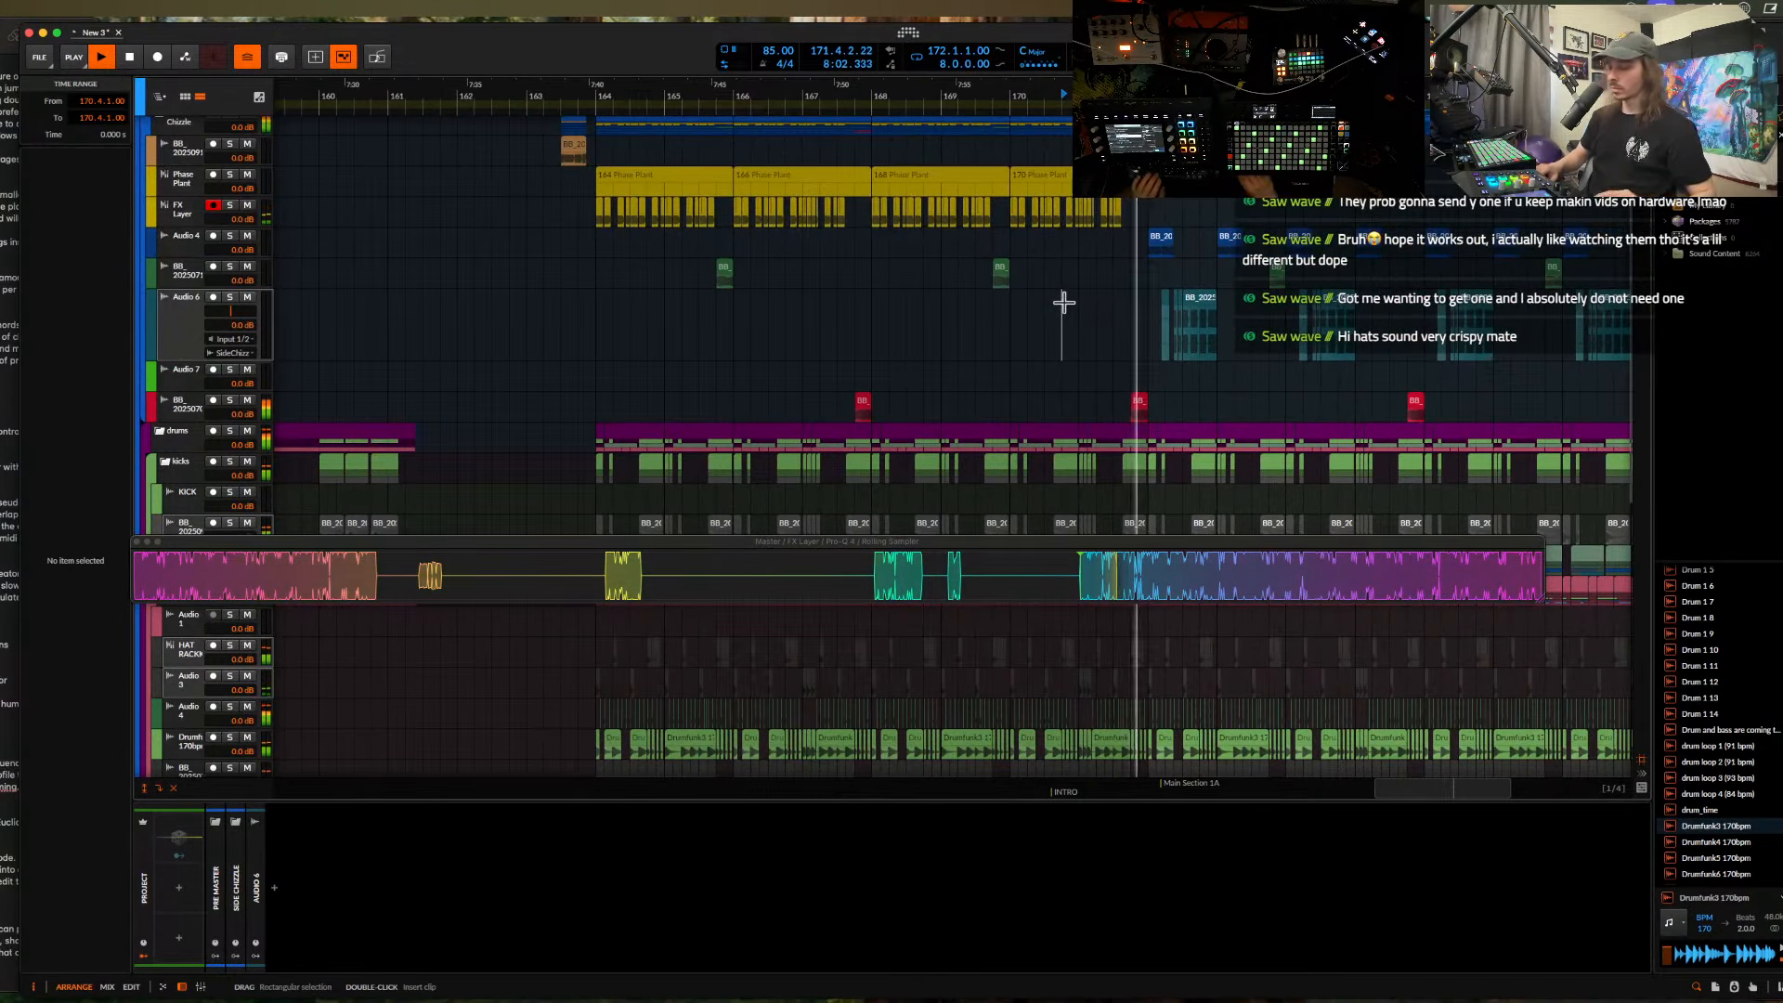
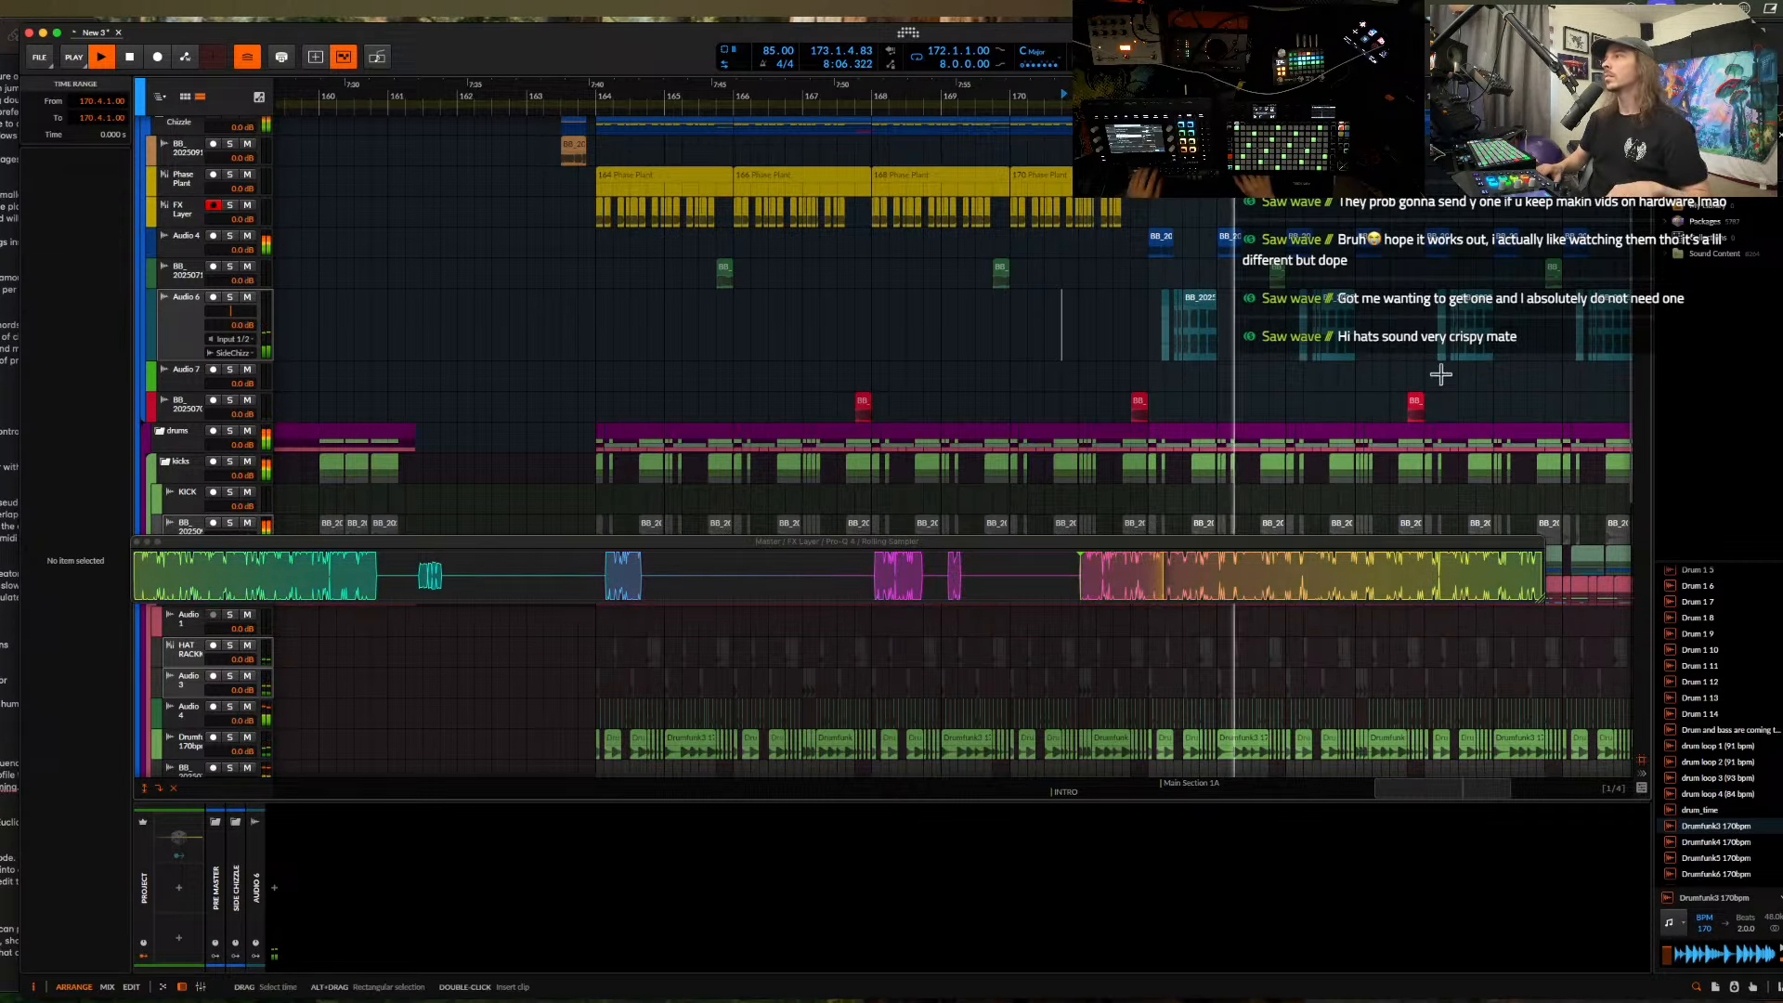
pyautogui.scroll(-2, 1462, 414)
pyautogui.scroll(-3, 1461, 414)
pyautogui.scroll(3, 1460, 409)
pyautogui.scroll(5, 1273, 305)
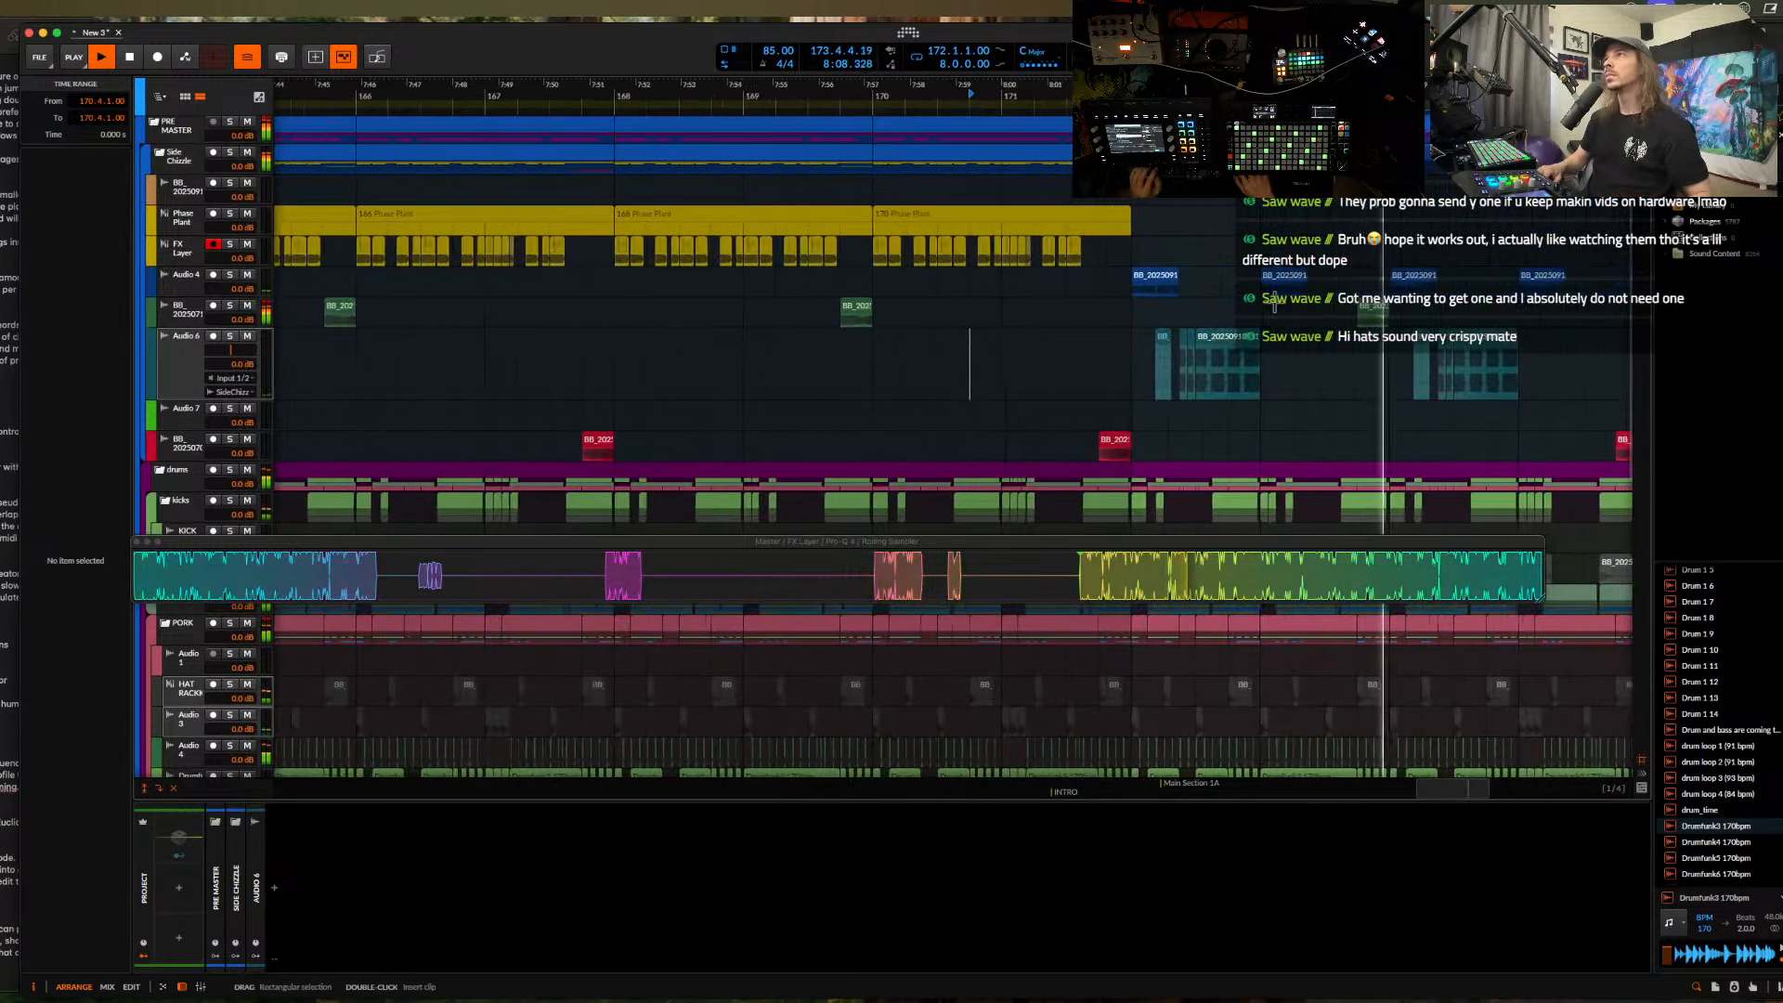
# - Select the one-bar range from 172.1.1 on Audio 6 and duplicate the phrase up to bar 180
pyautogui.scroll(1, 1274, 302)
pyautogui.moveTo(1101, 383); pyautogui.dragTo(1258, 383)
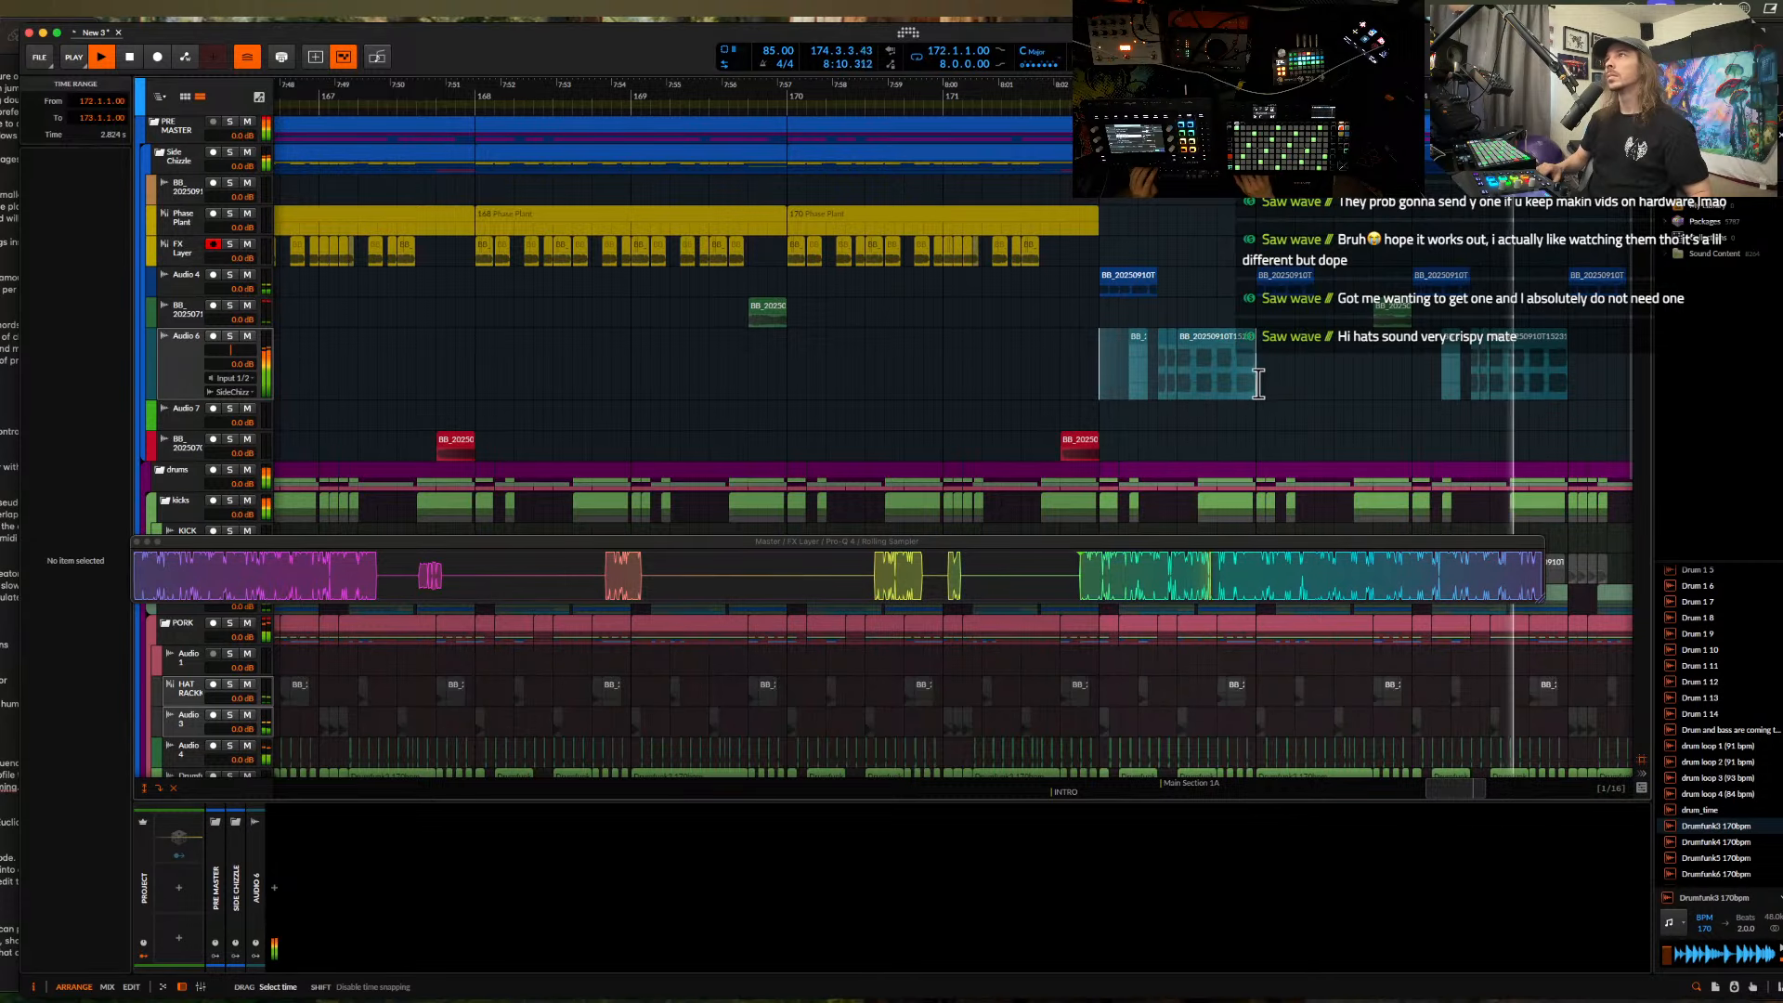
pyautogui.press('super+d')
pyautogui.hscroll(10, 1258, 384)
pyautogui.press('super+d')
pyautogui.press('super+d')
pyautogui.press('super+d')
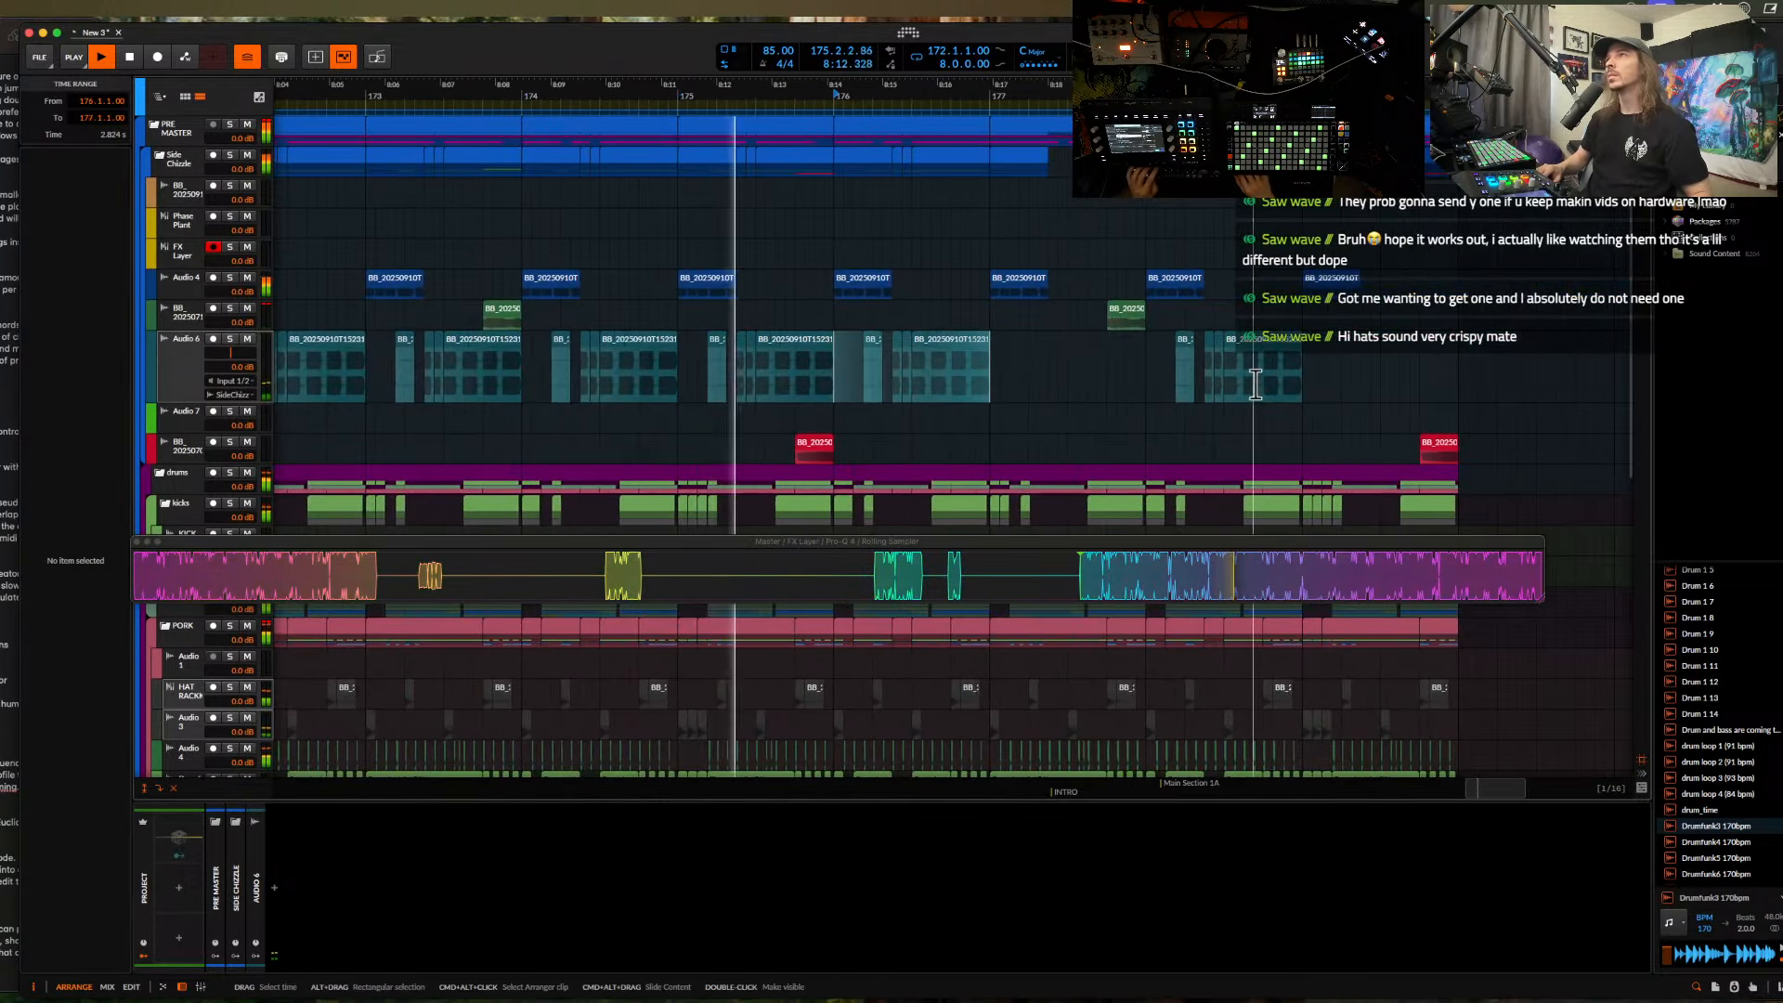
pyautogui.press('super+d')
pyautogui.press('super+d')
pyautogui.press('super+d')
pyautogui.scroll(2, 833, 362)
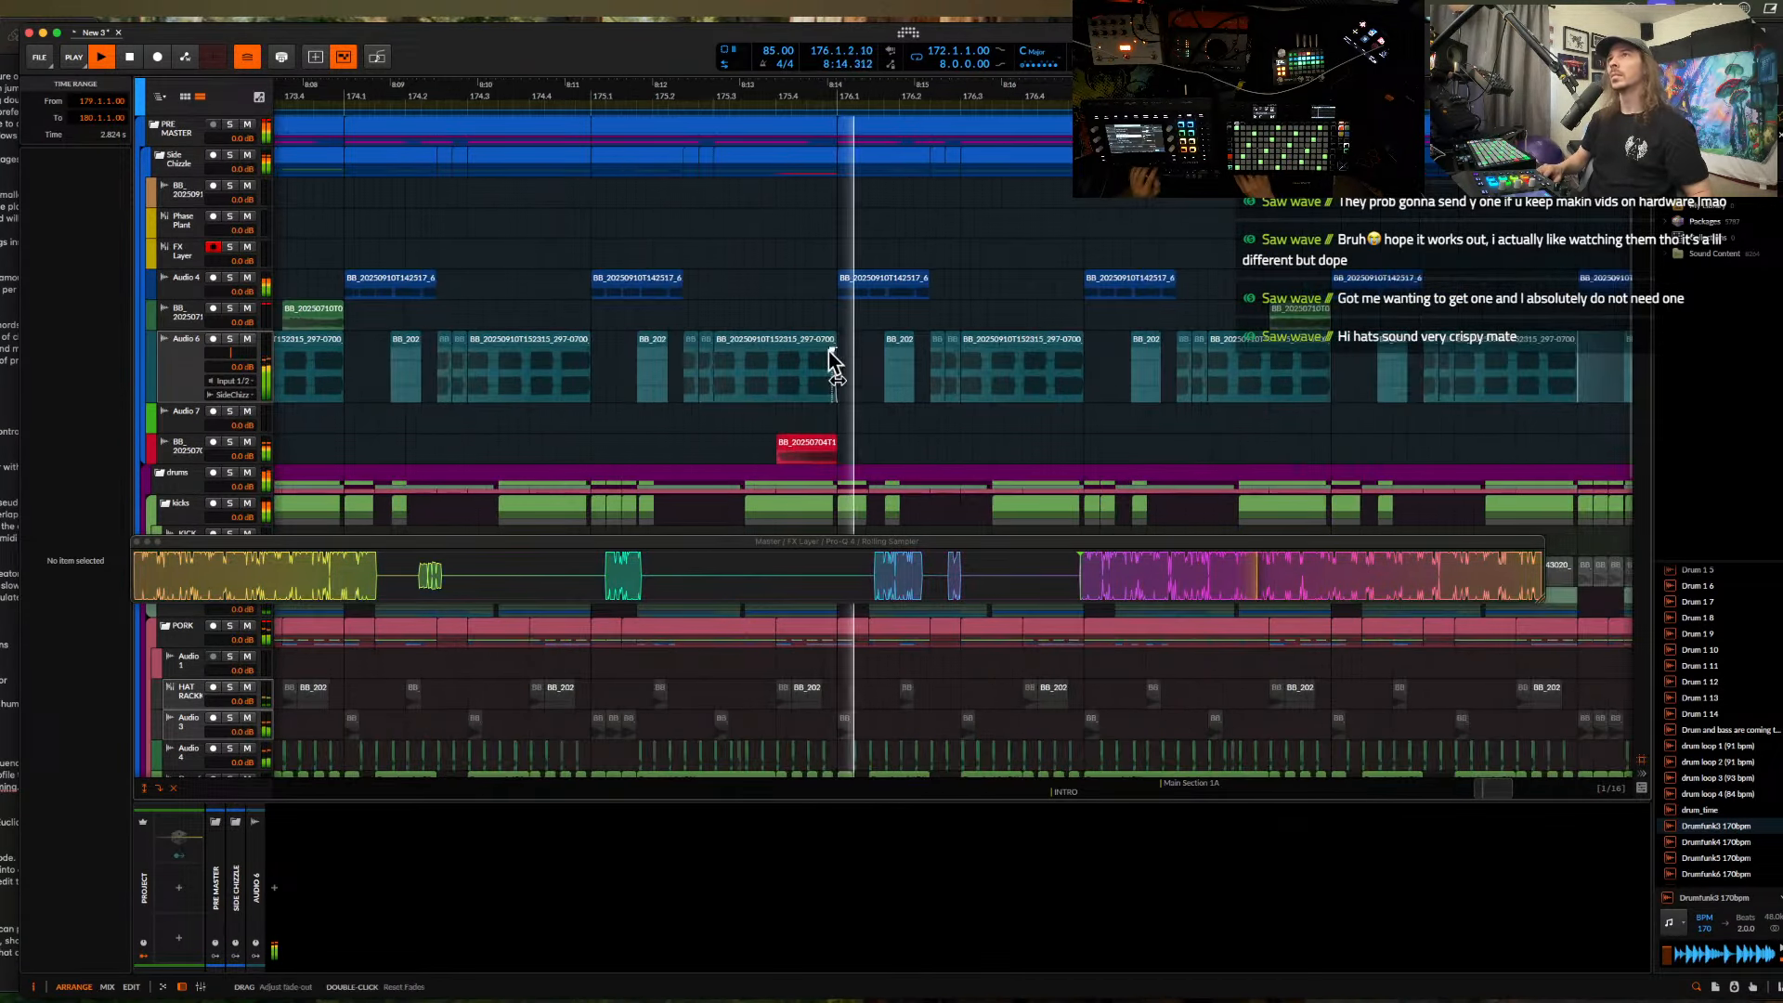
# - Clear the Audio 6 phrase from 175.4.1 to 176.1.1, 177.4.1 to 178.1.4, and 179.4.1 to 180.1.1
pyautogui.moveTo(776, 381); pyautogui.dragTo(836, 374)
pyautogui.press('Delete')
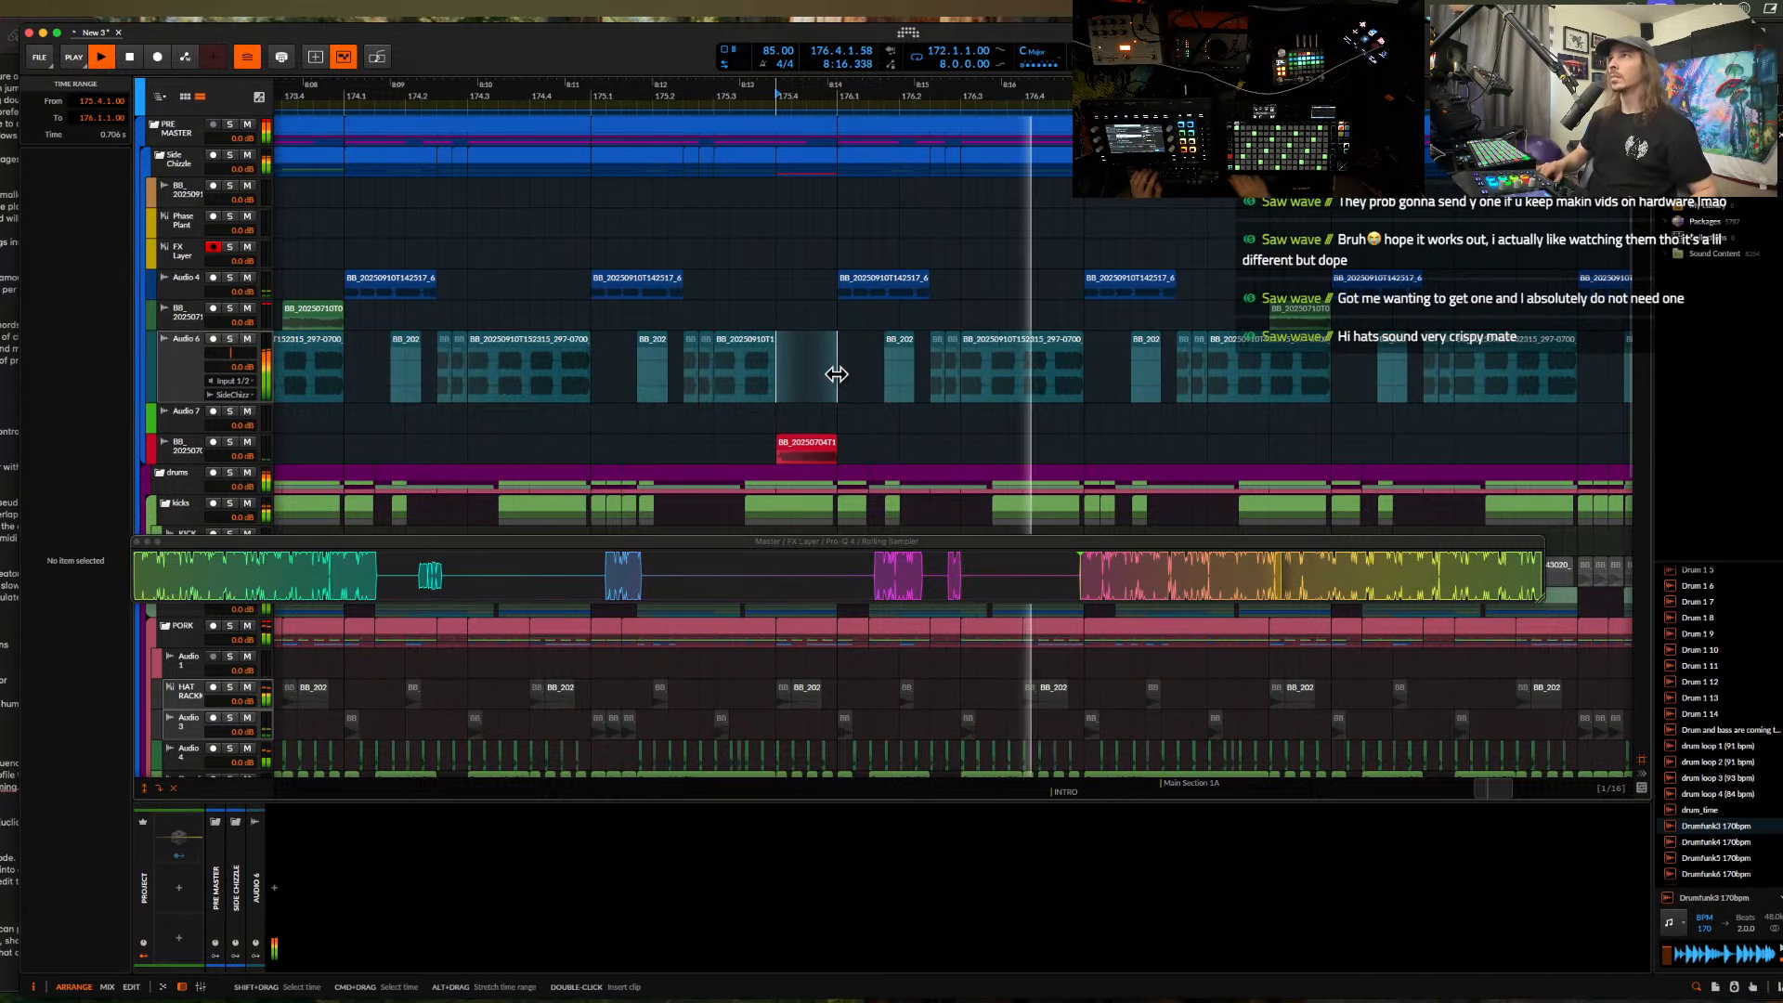
pyautogui.moveTo(1269, 388); pyautogui.dragTo(1381, 397)
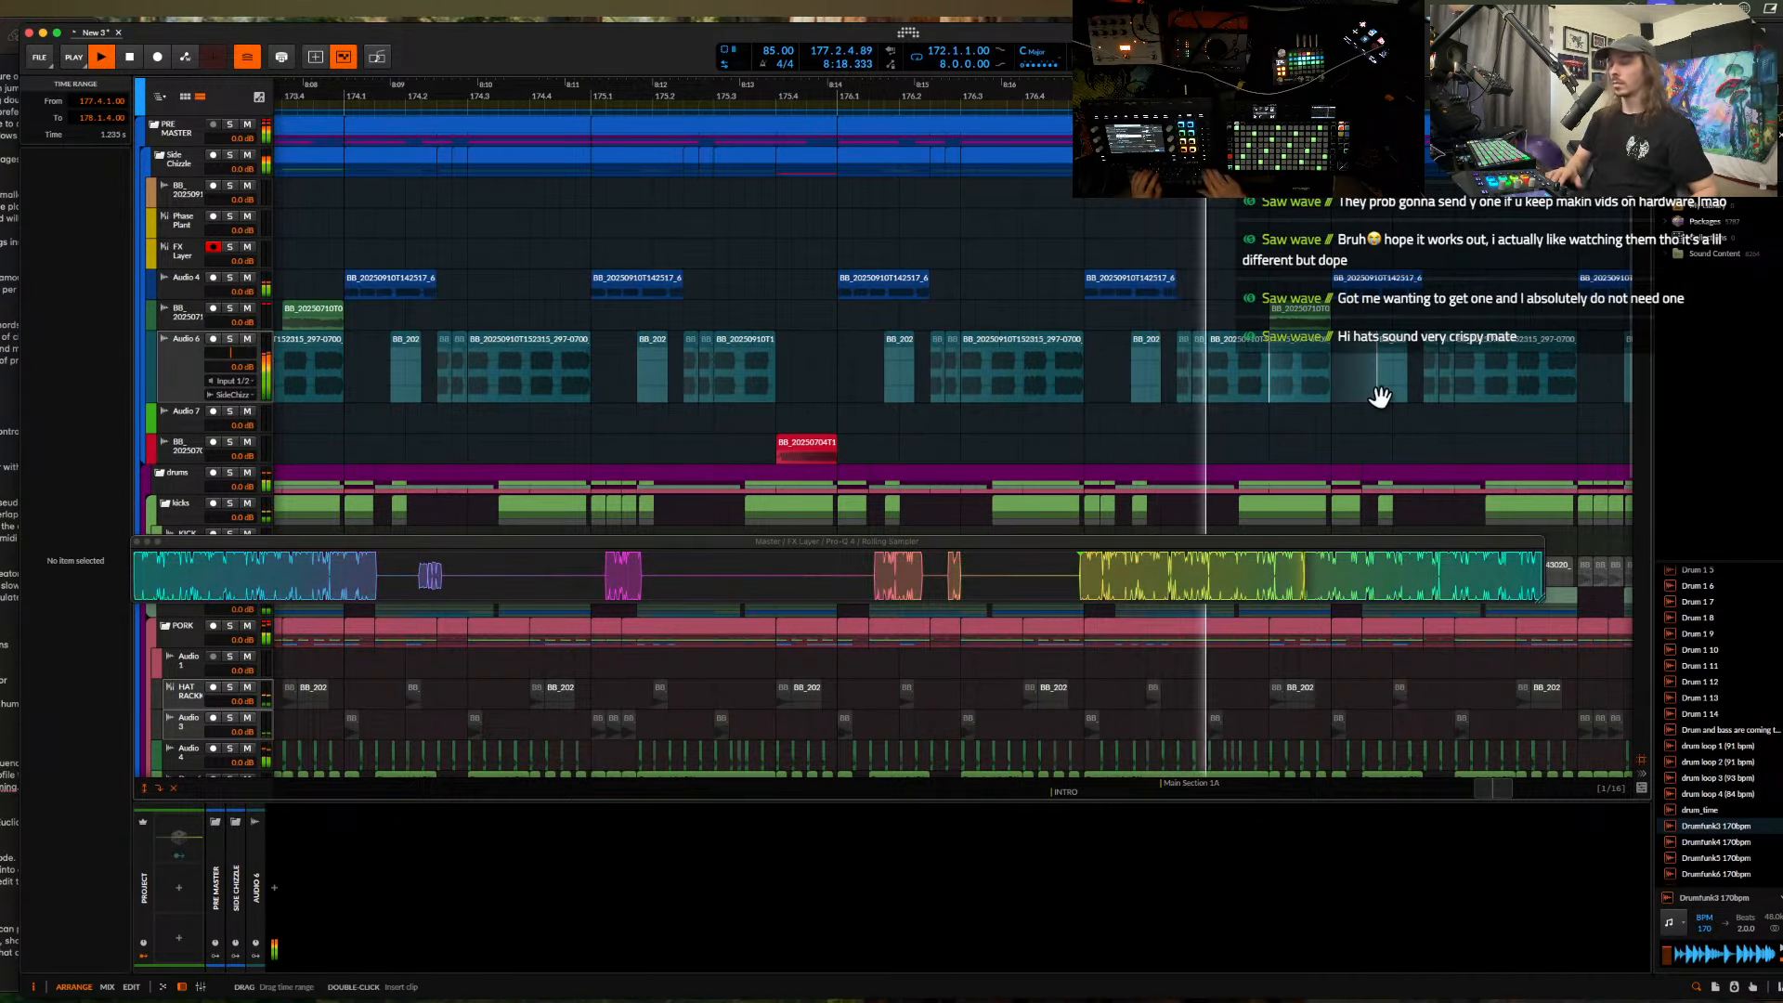
pyautogui.press('Delete')
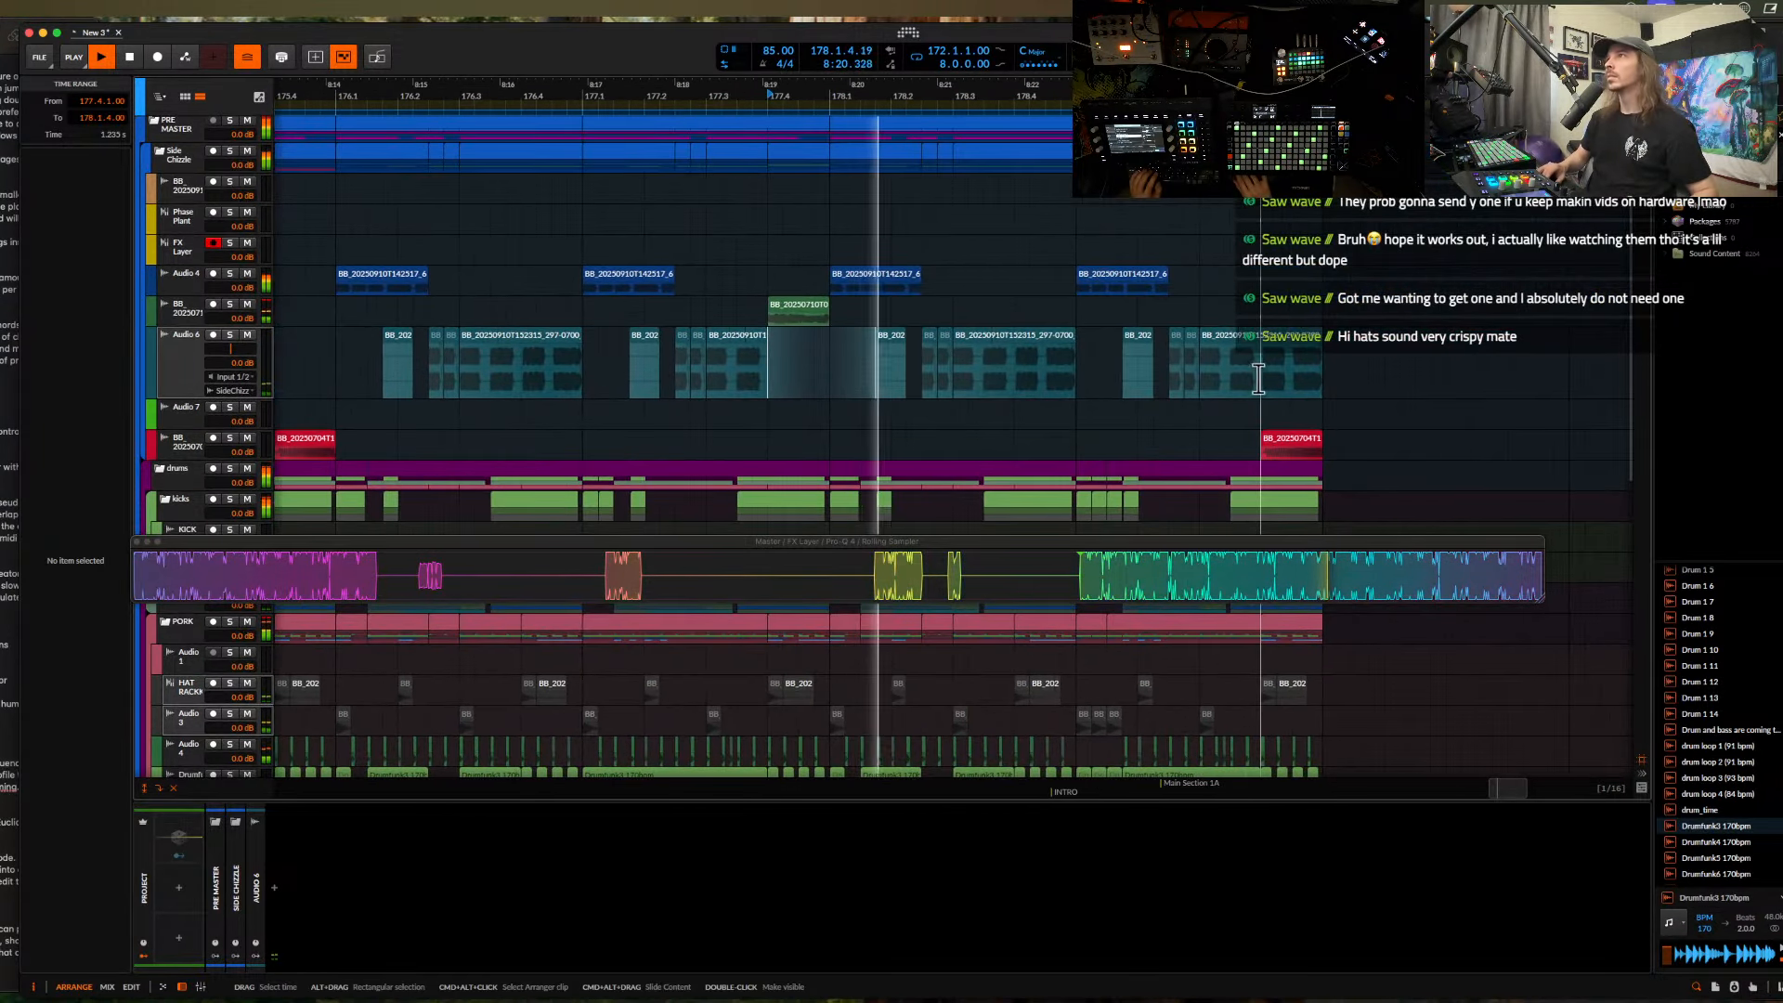
pyautogui.moveTo(1259, 379); pyautogui.dragTo(1329, 378)
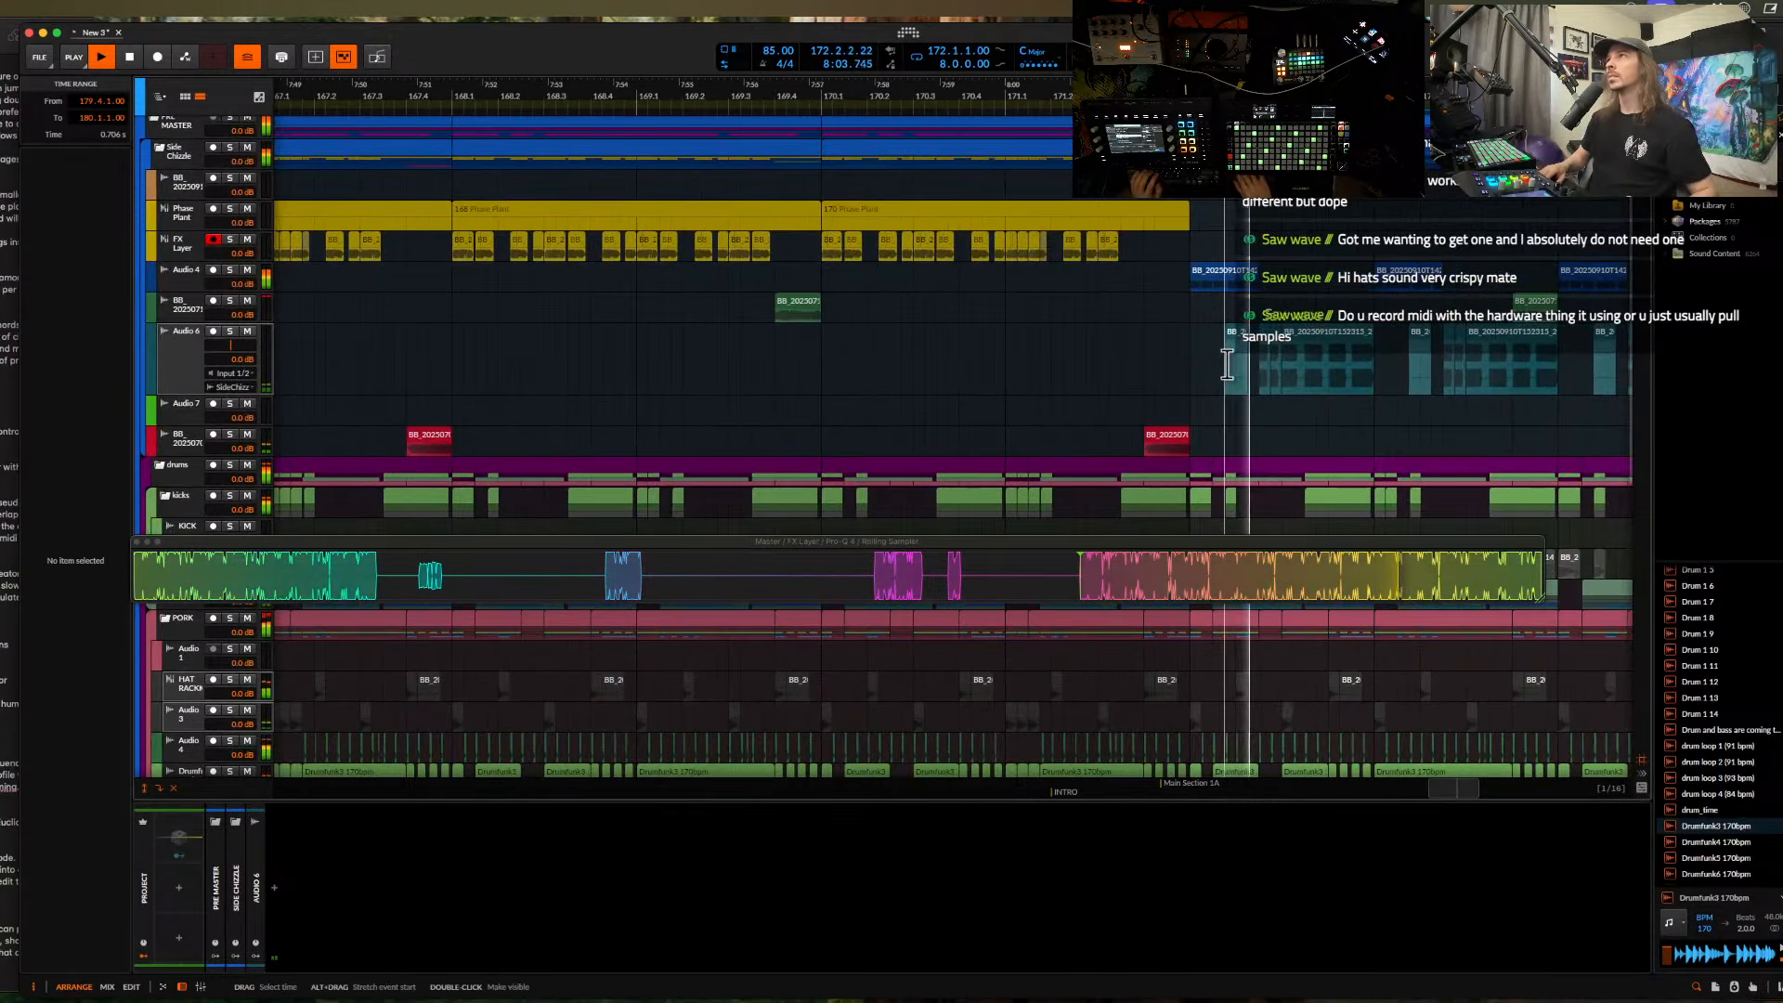
pyautogui.press('space')
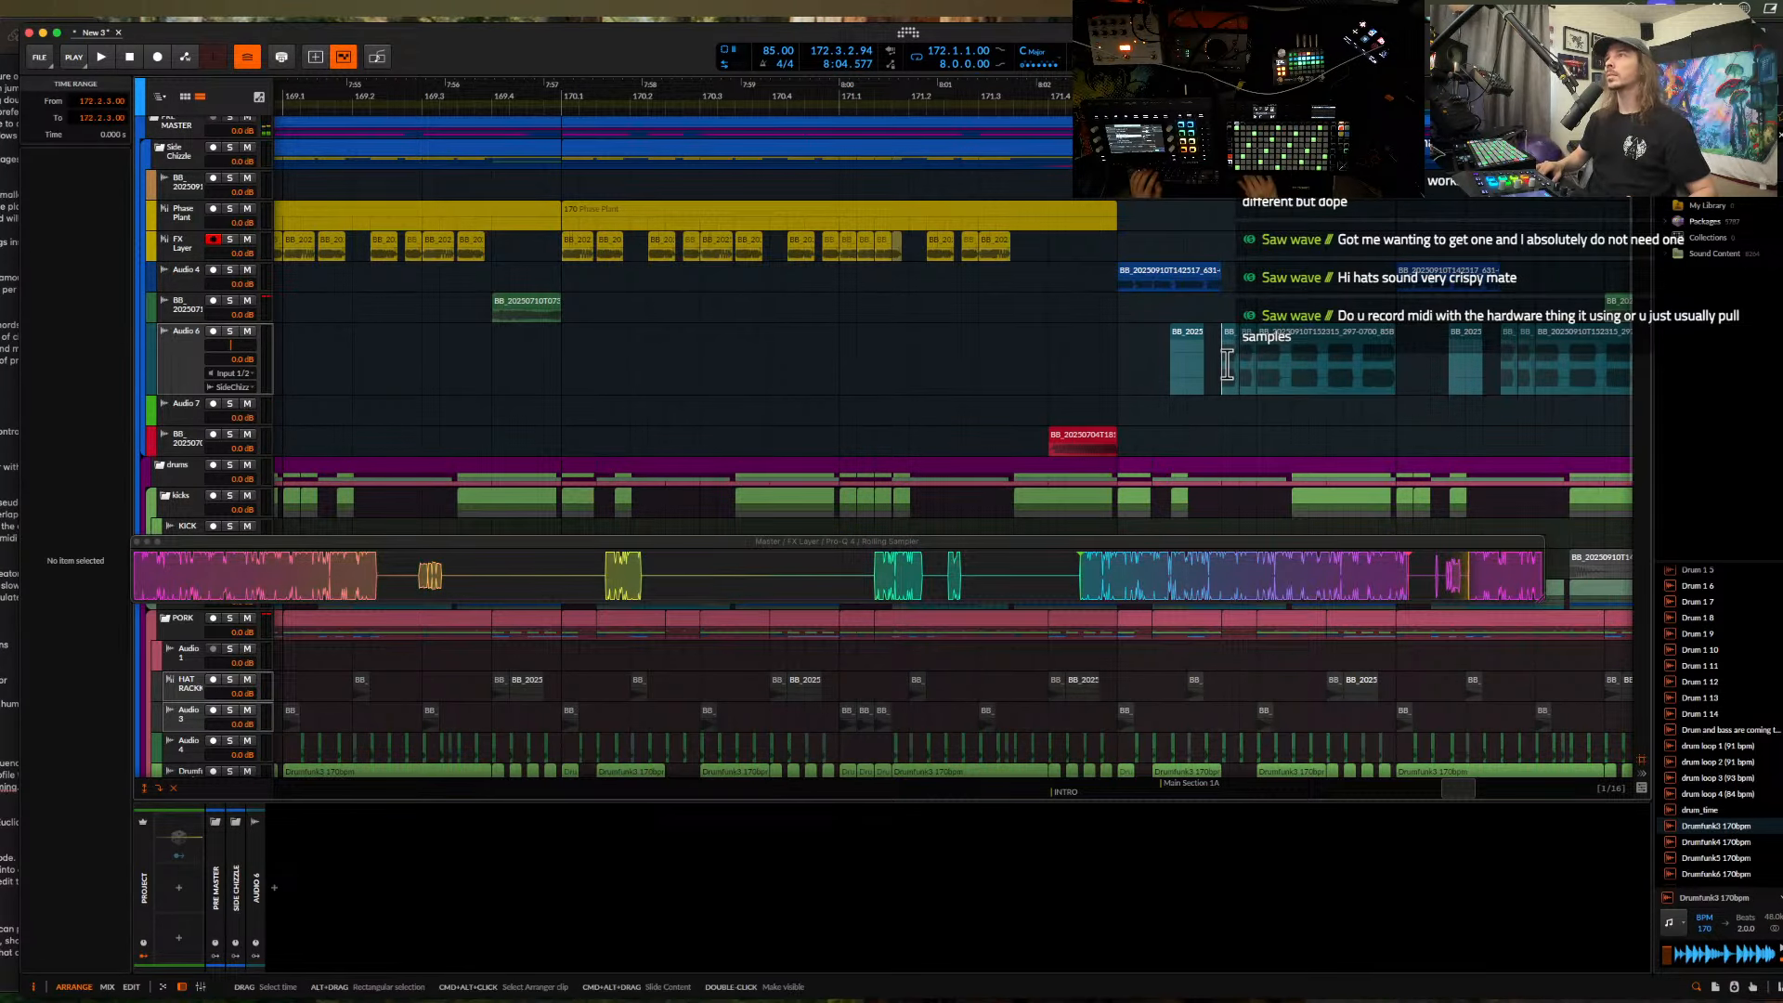
# - Solo Audio 6, add a Convolution device to its chain, and audition the phrase from 172.2.3
pyautogui.click(164, 338)
pyautogui.click(229, 332)
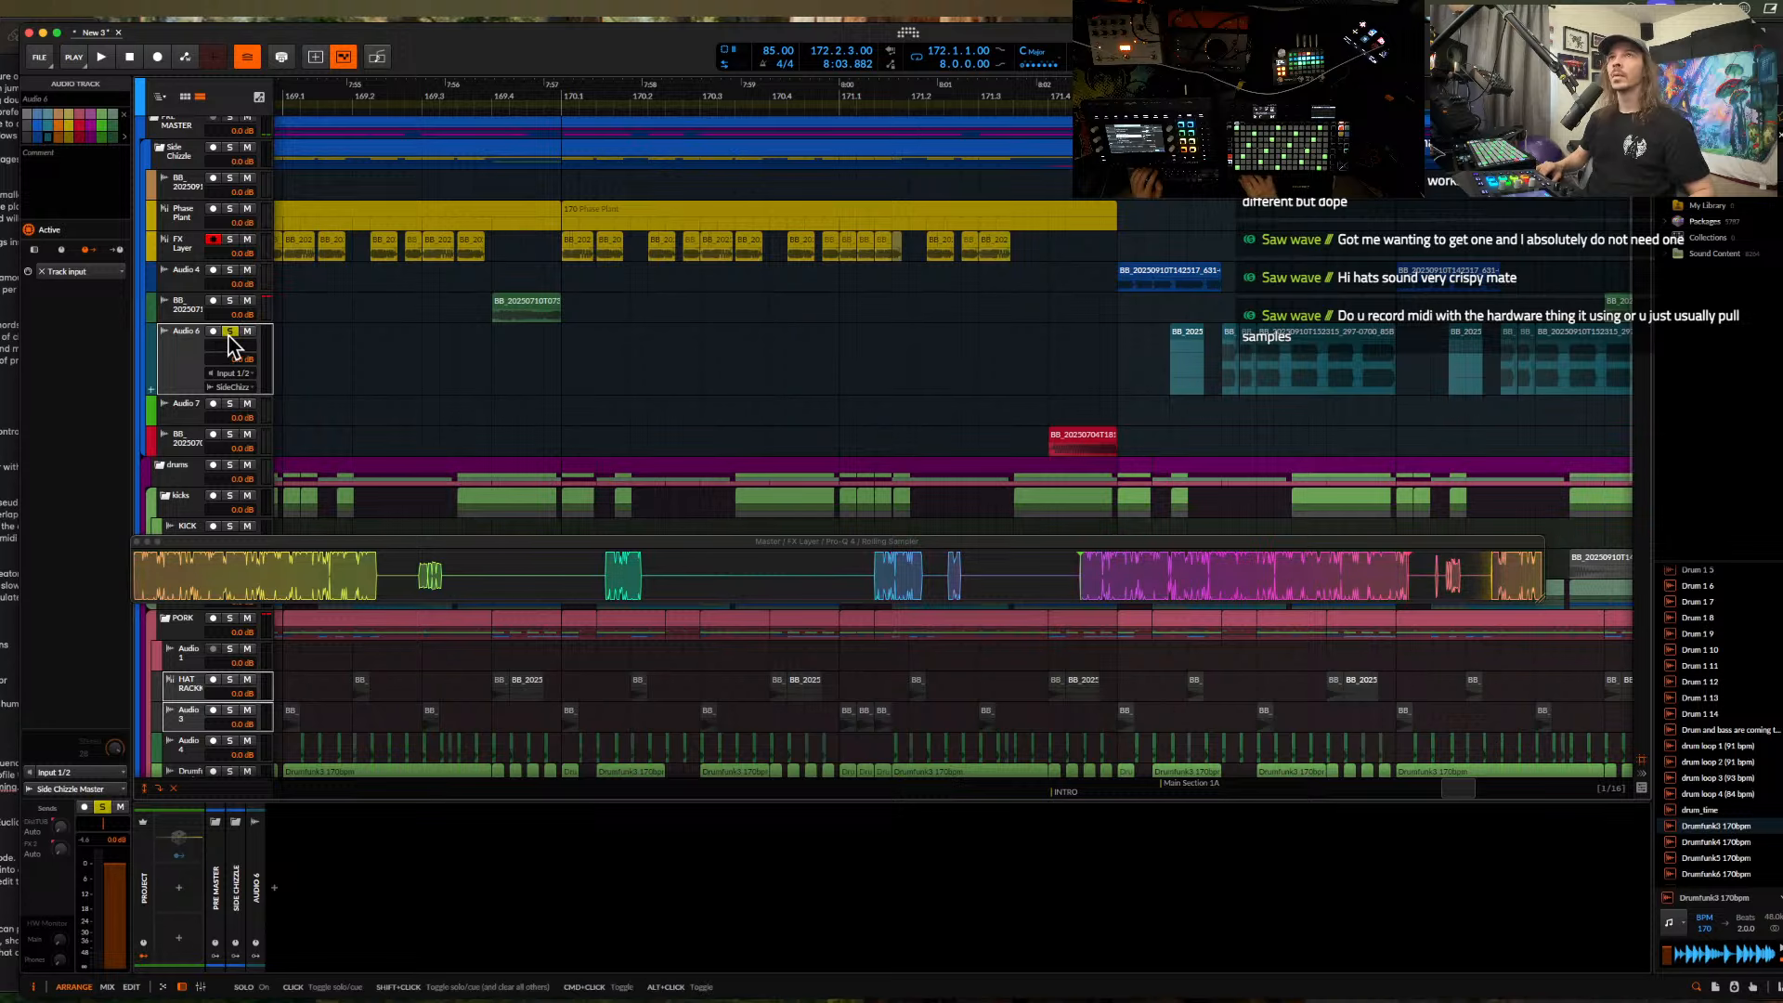
pyautogui.click(278, 877)
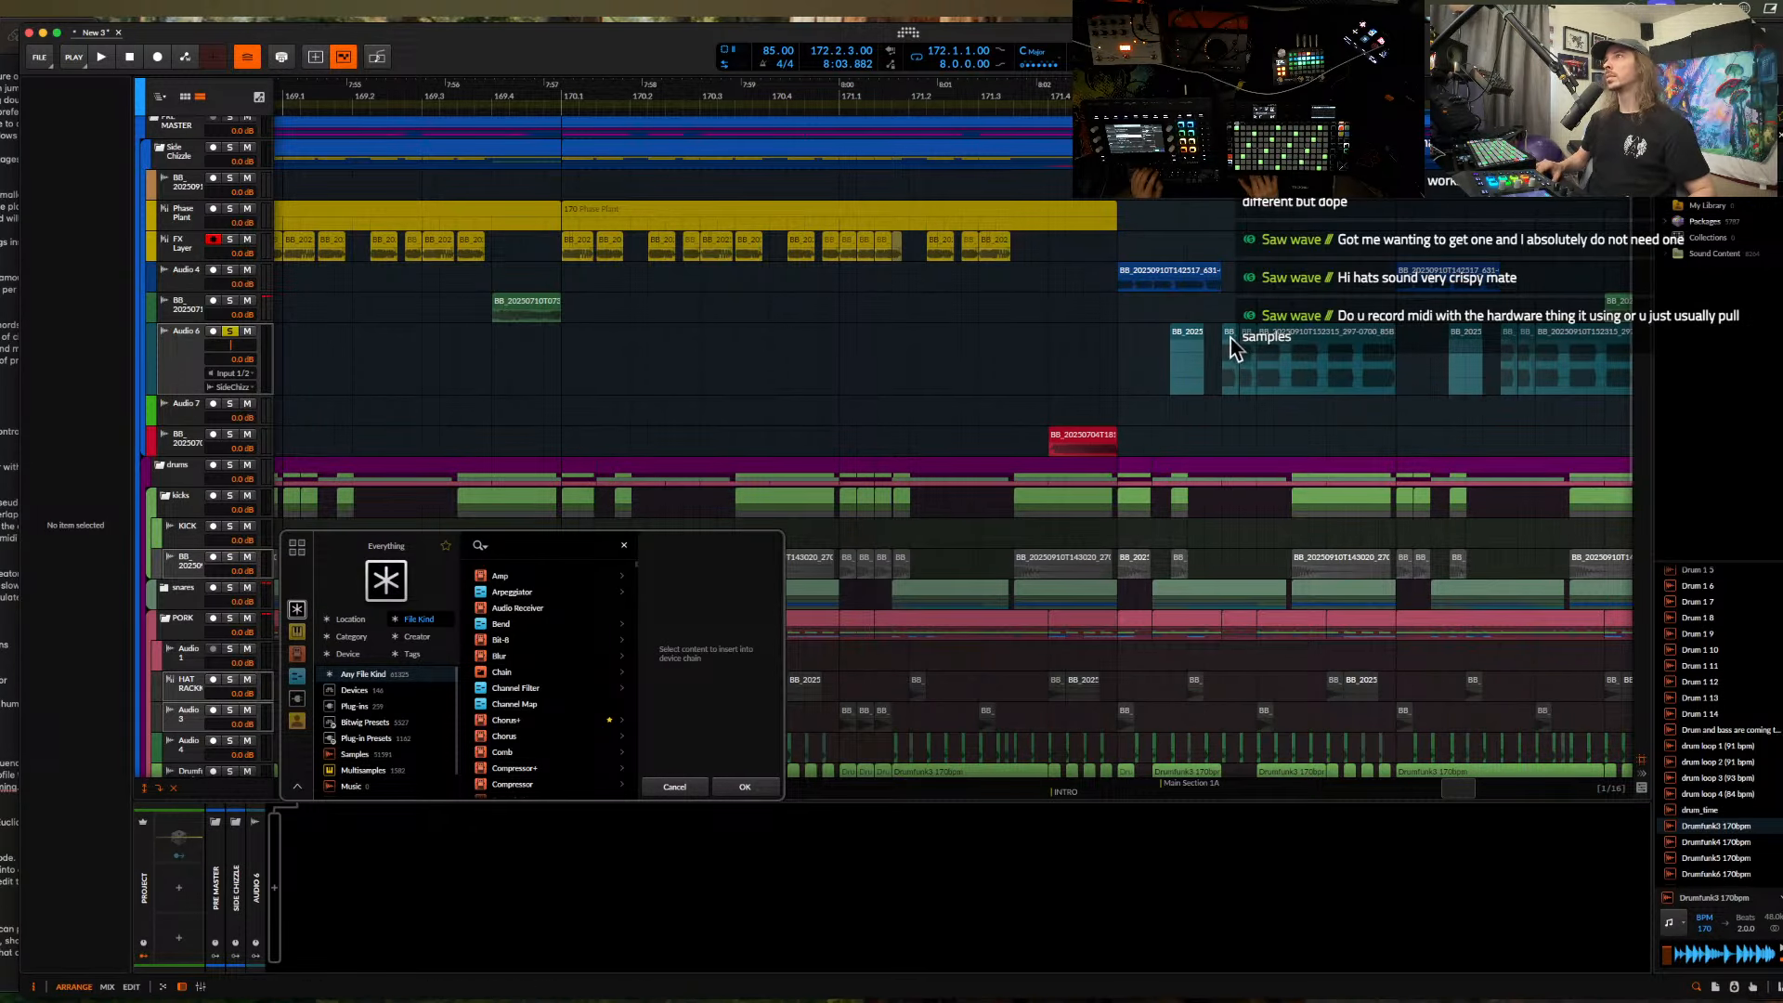
pyautogui.click(186, 343)
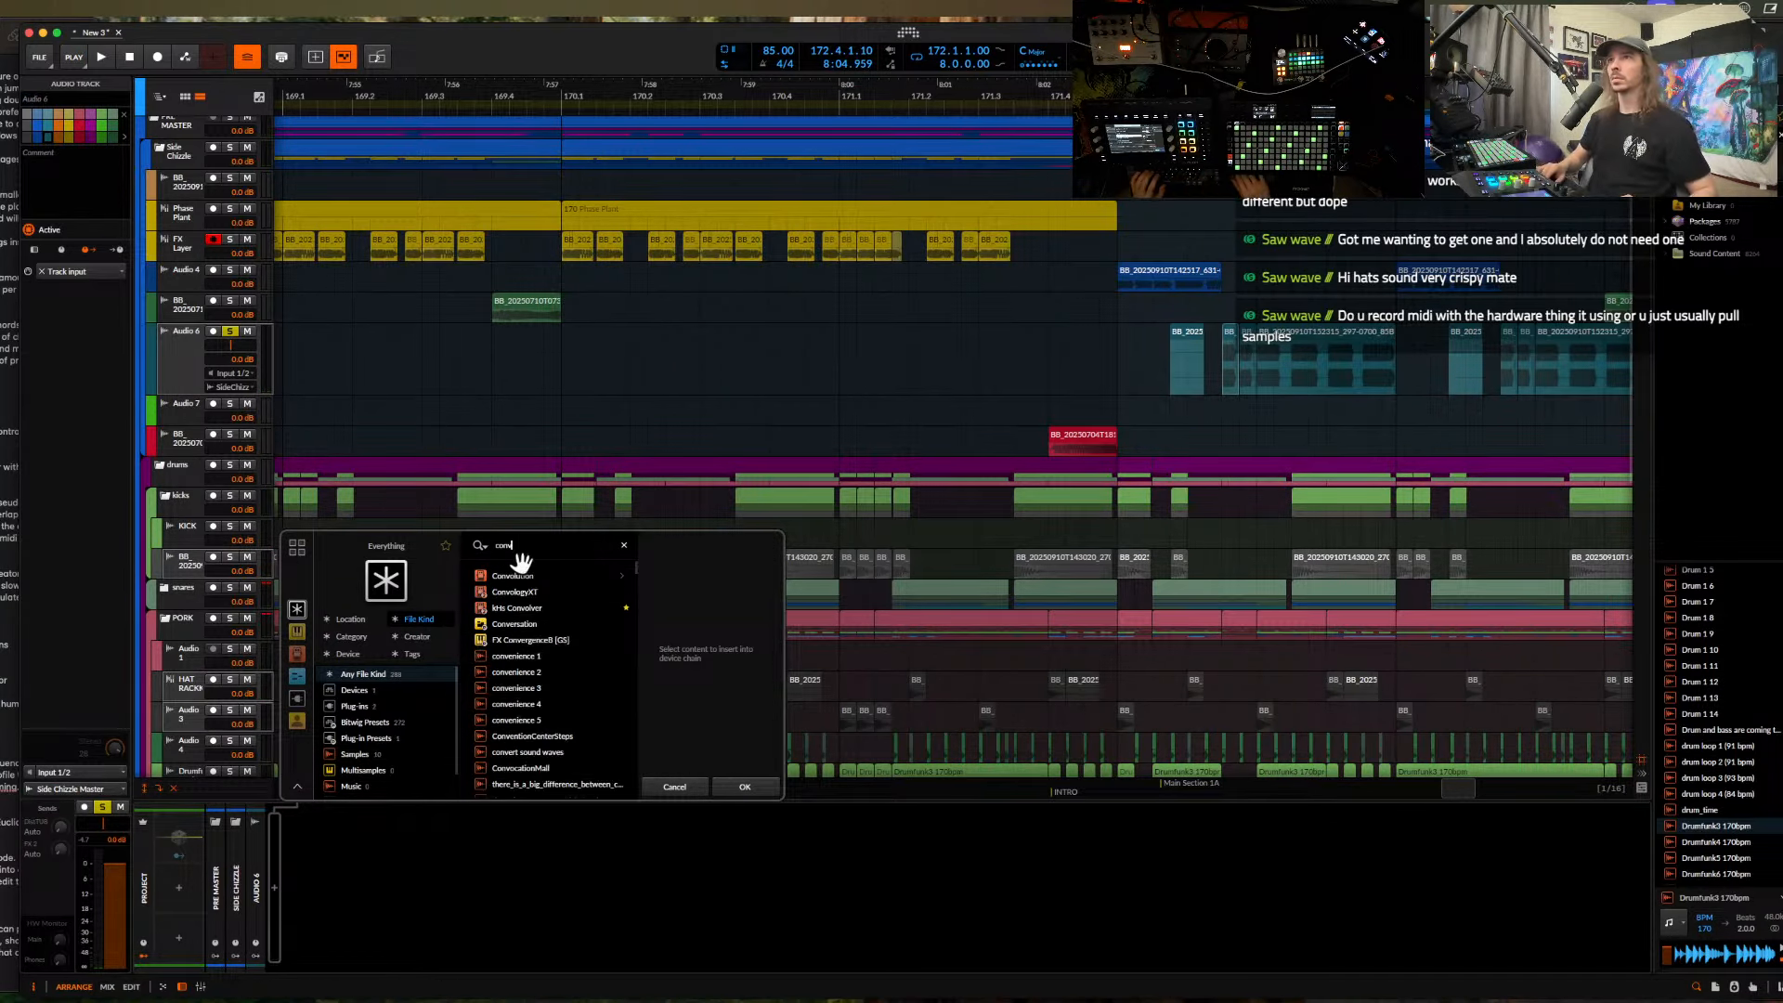
pyautogui.click(742, 786)
pyautogui.press('space')
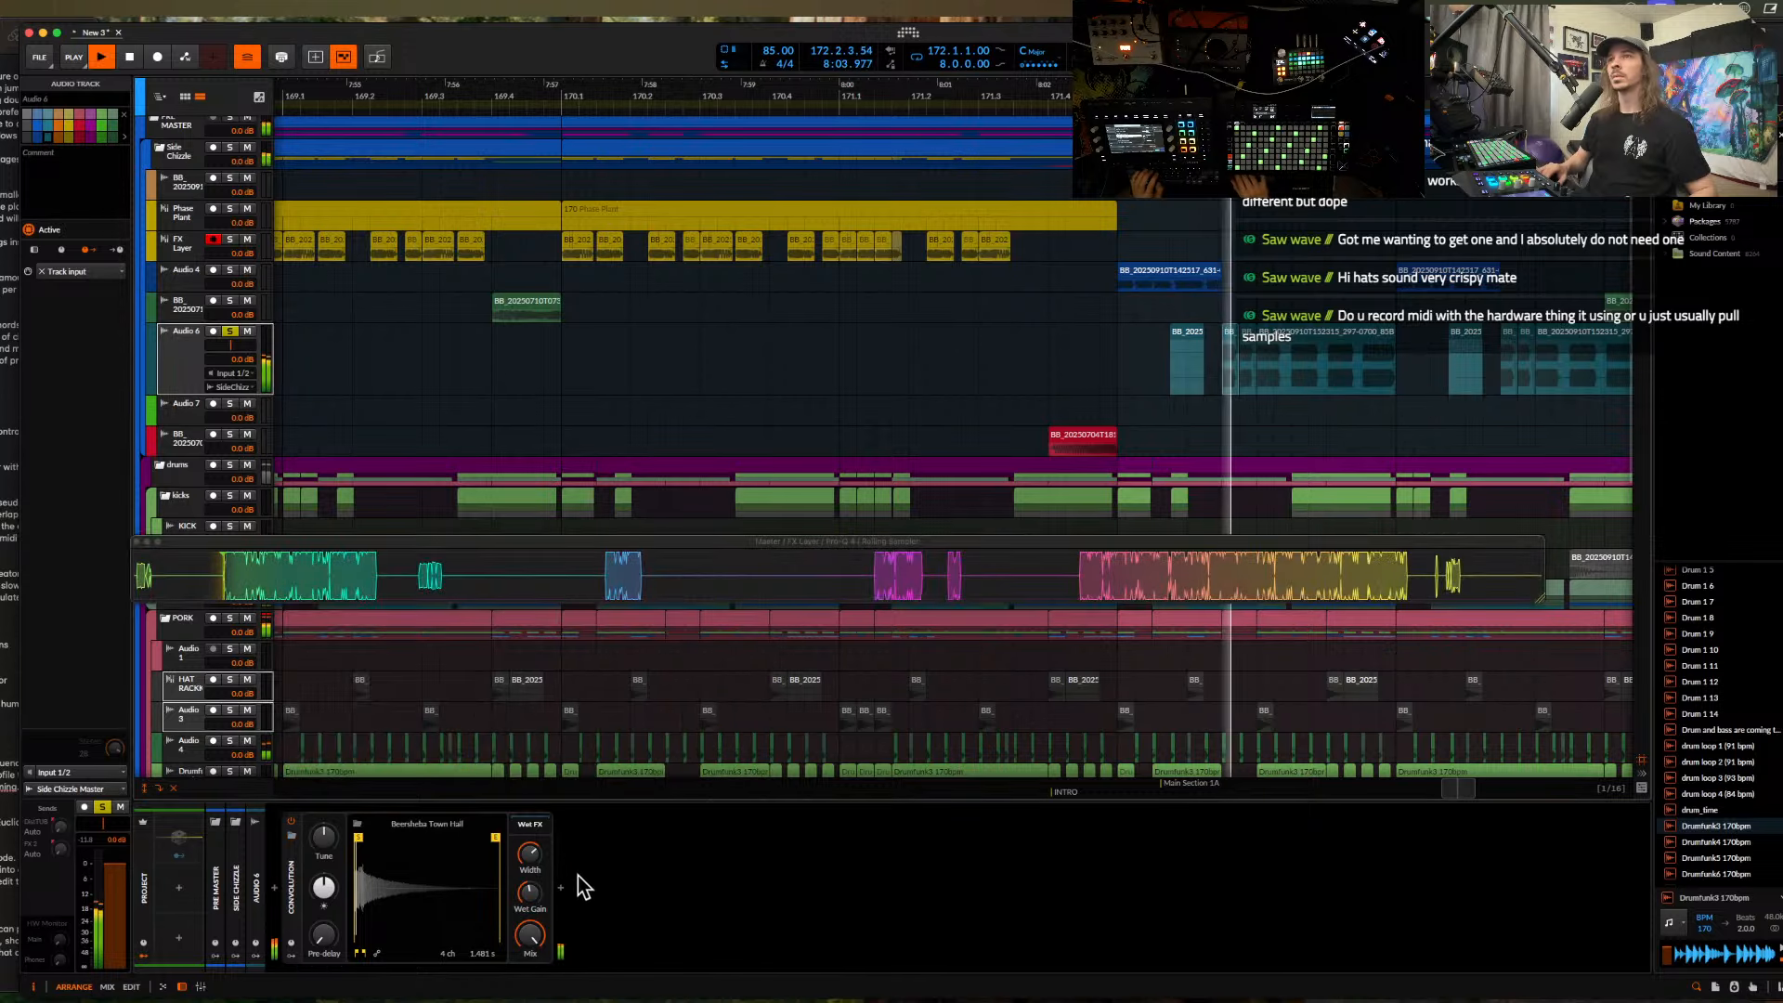
pyautogui.press('space')
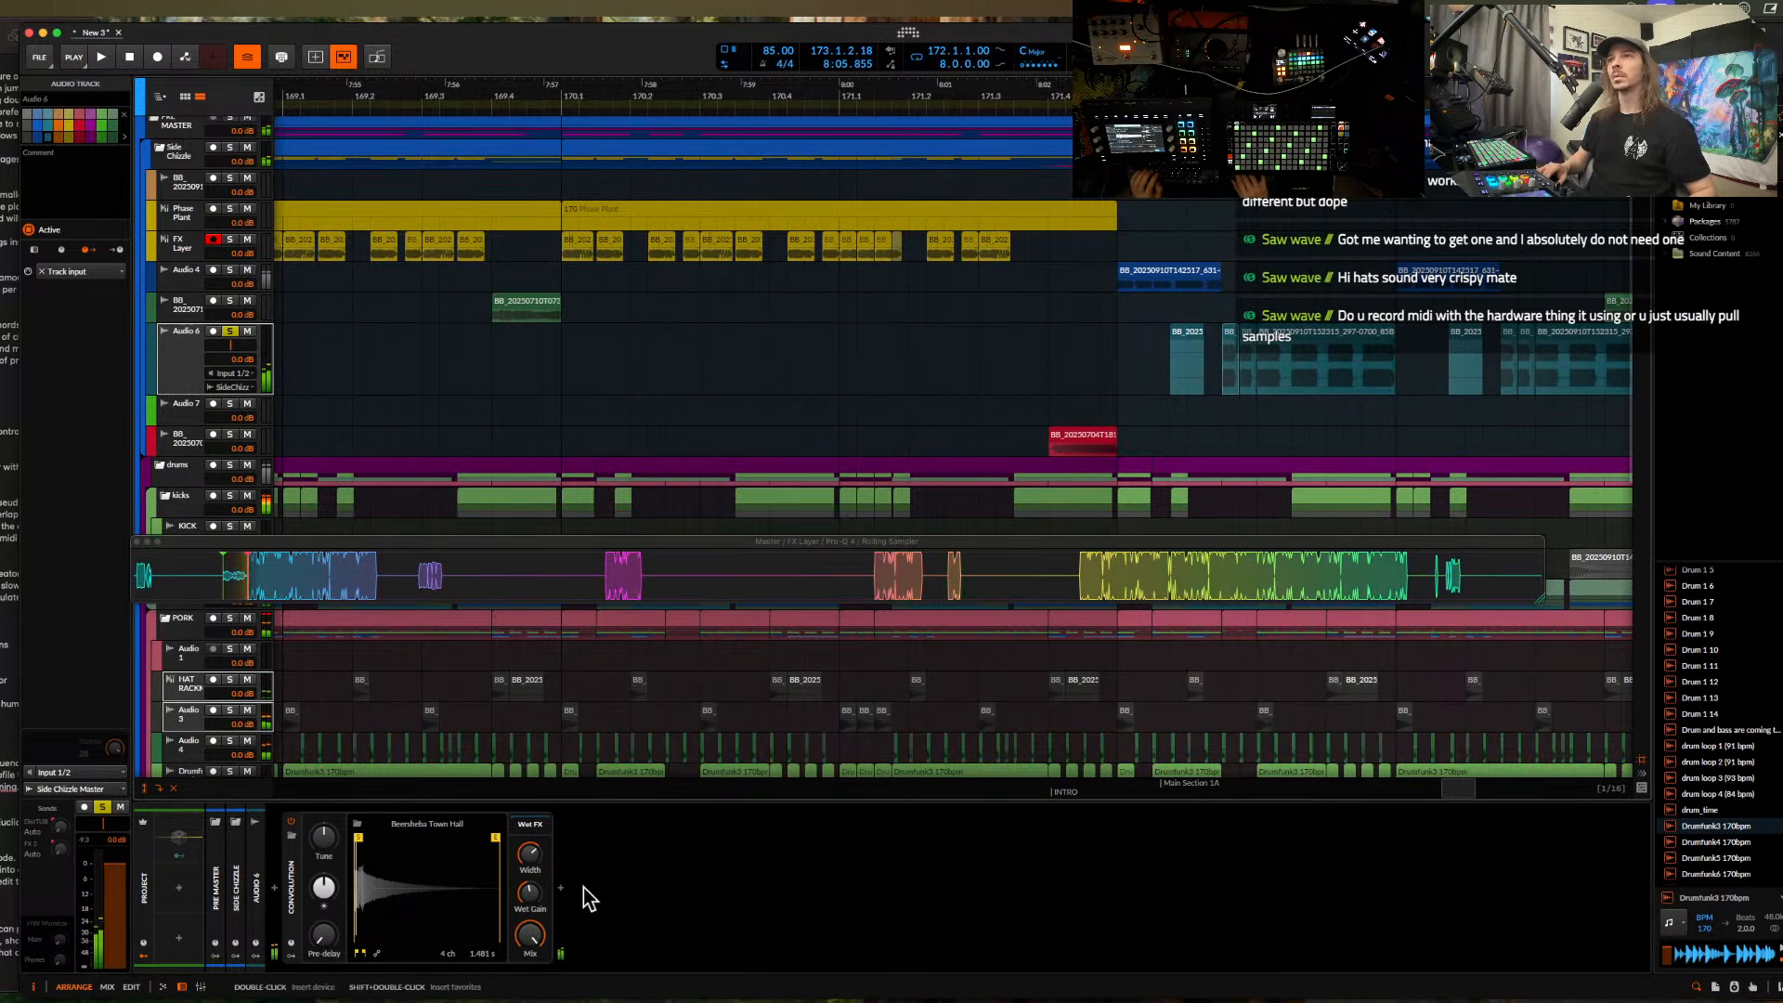
# - Add a Filter+ device after the Convolution on Audio 6
pyautogui.click(562, 893)
pyautogui.write('filtert')
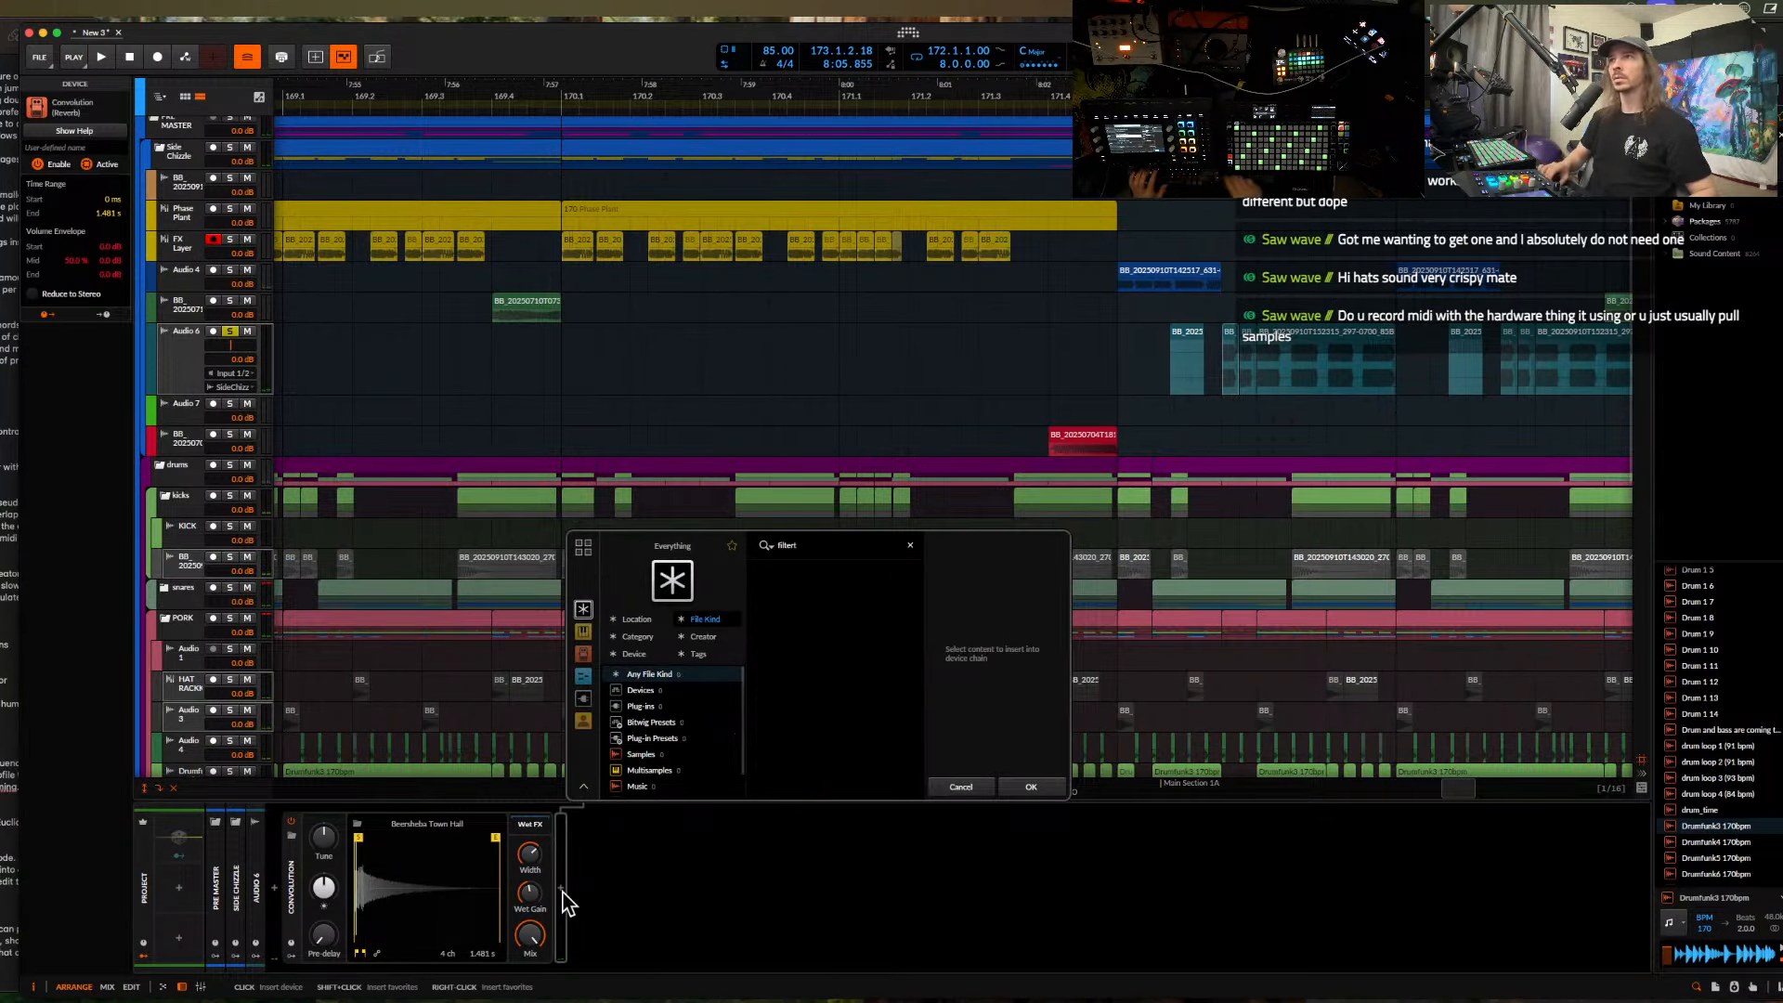
pyautogui.press('BackSpace')
pyautogui.press('BackSpace')
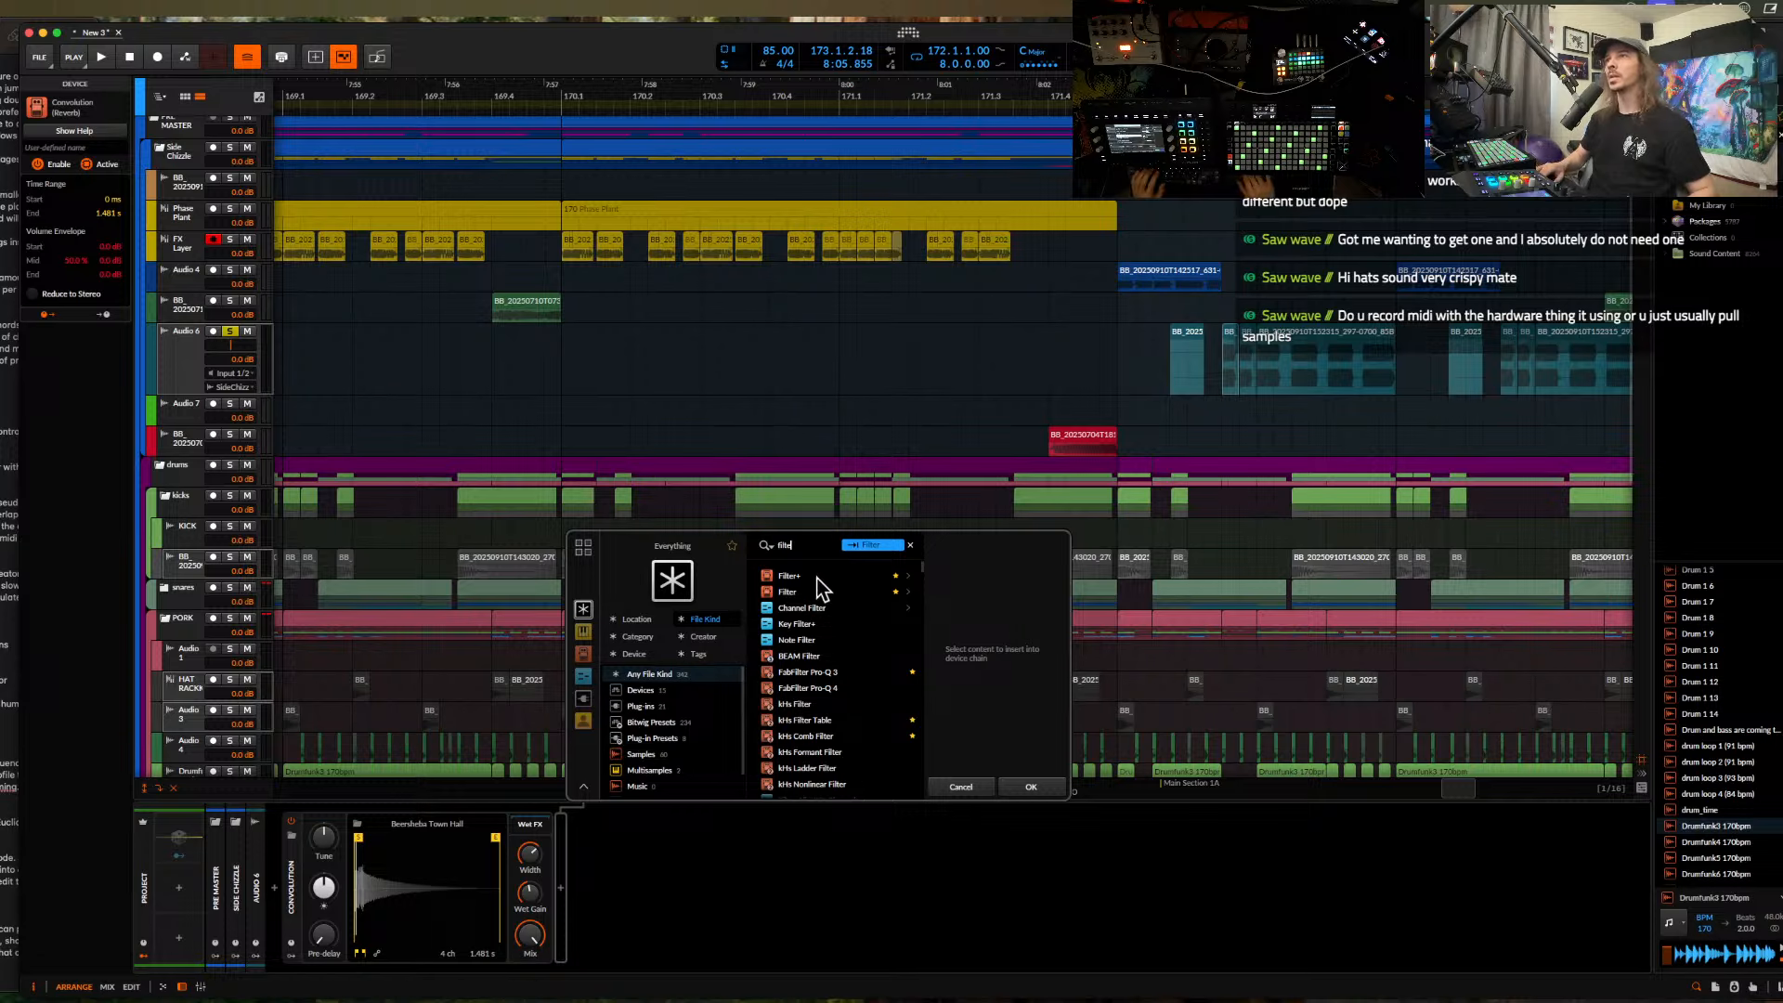
pyautogui.click(1029, 784)
# - Try the Chebyshev waveshaper in Filter+ at about 6.58 and play the phrase to hear it
pyautogui.click(684, 821)
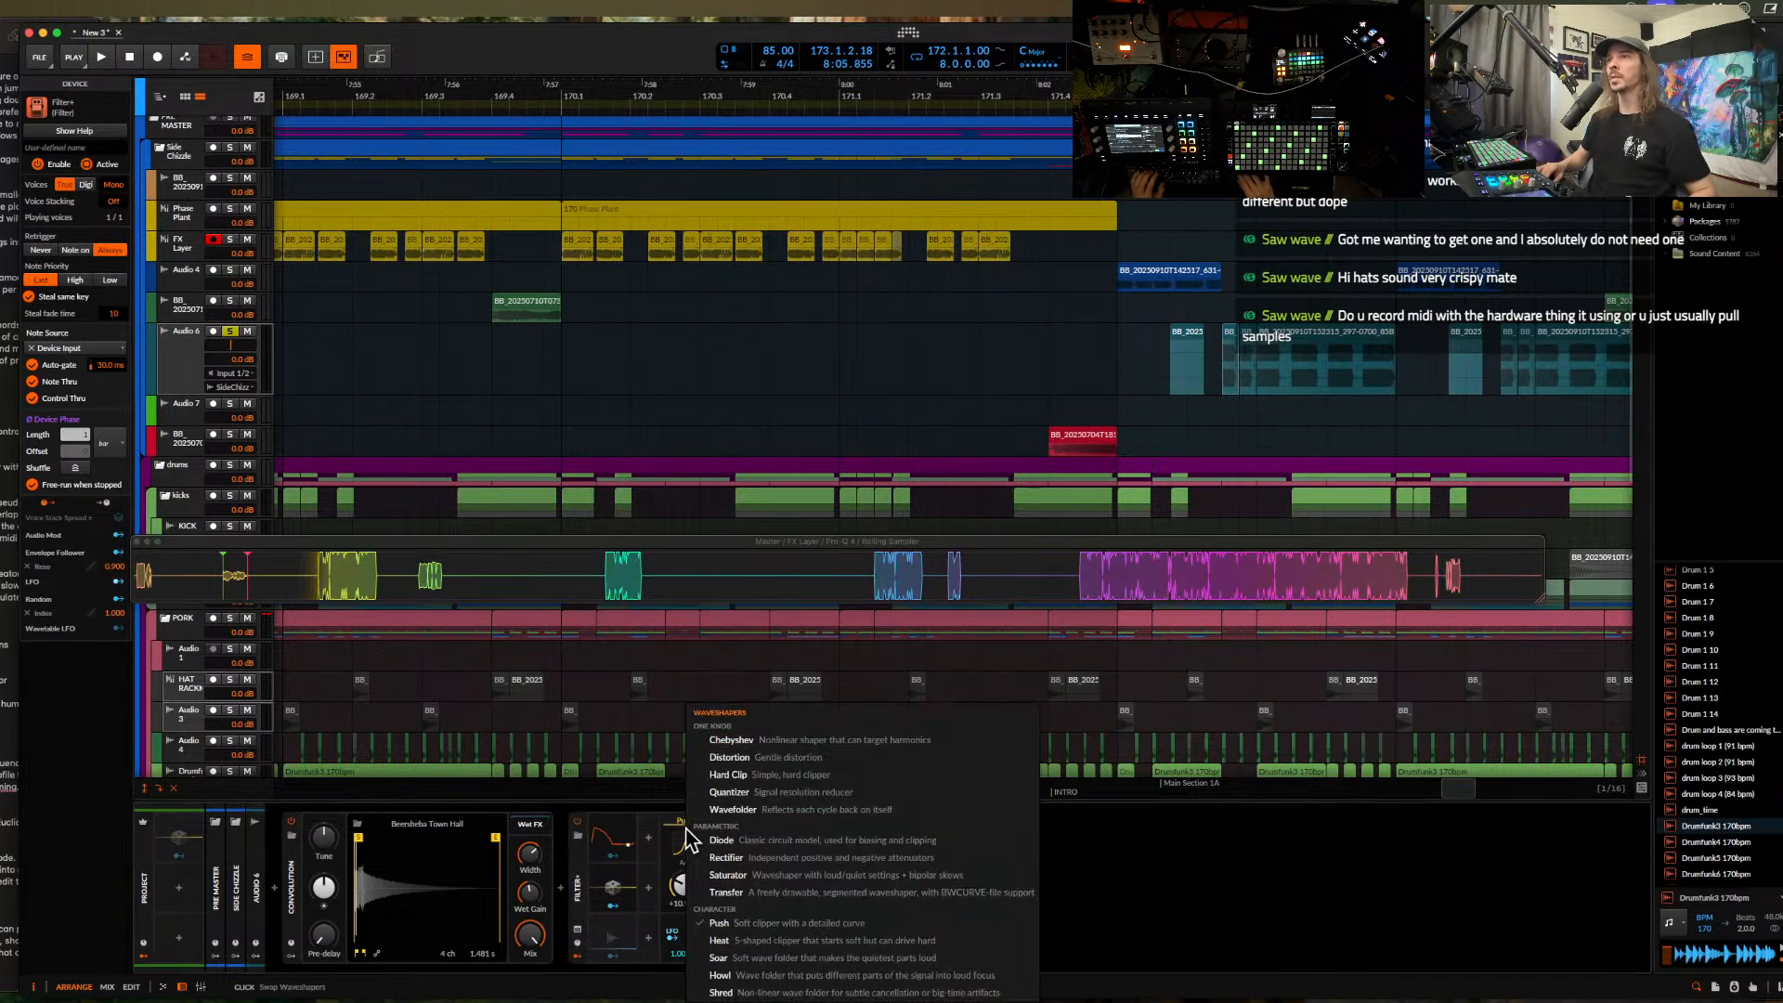
pyautogui.click(730, 743)
pyautogui.press('space')
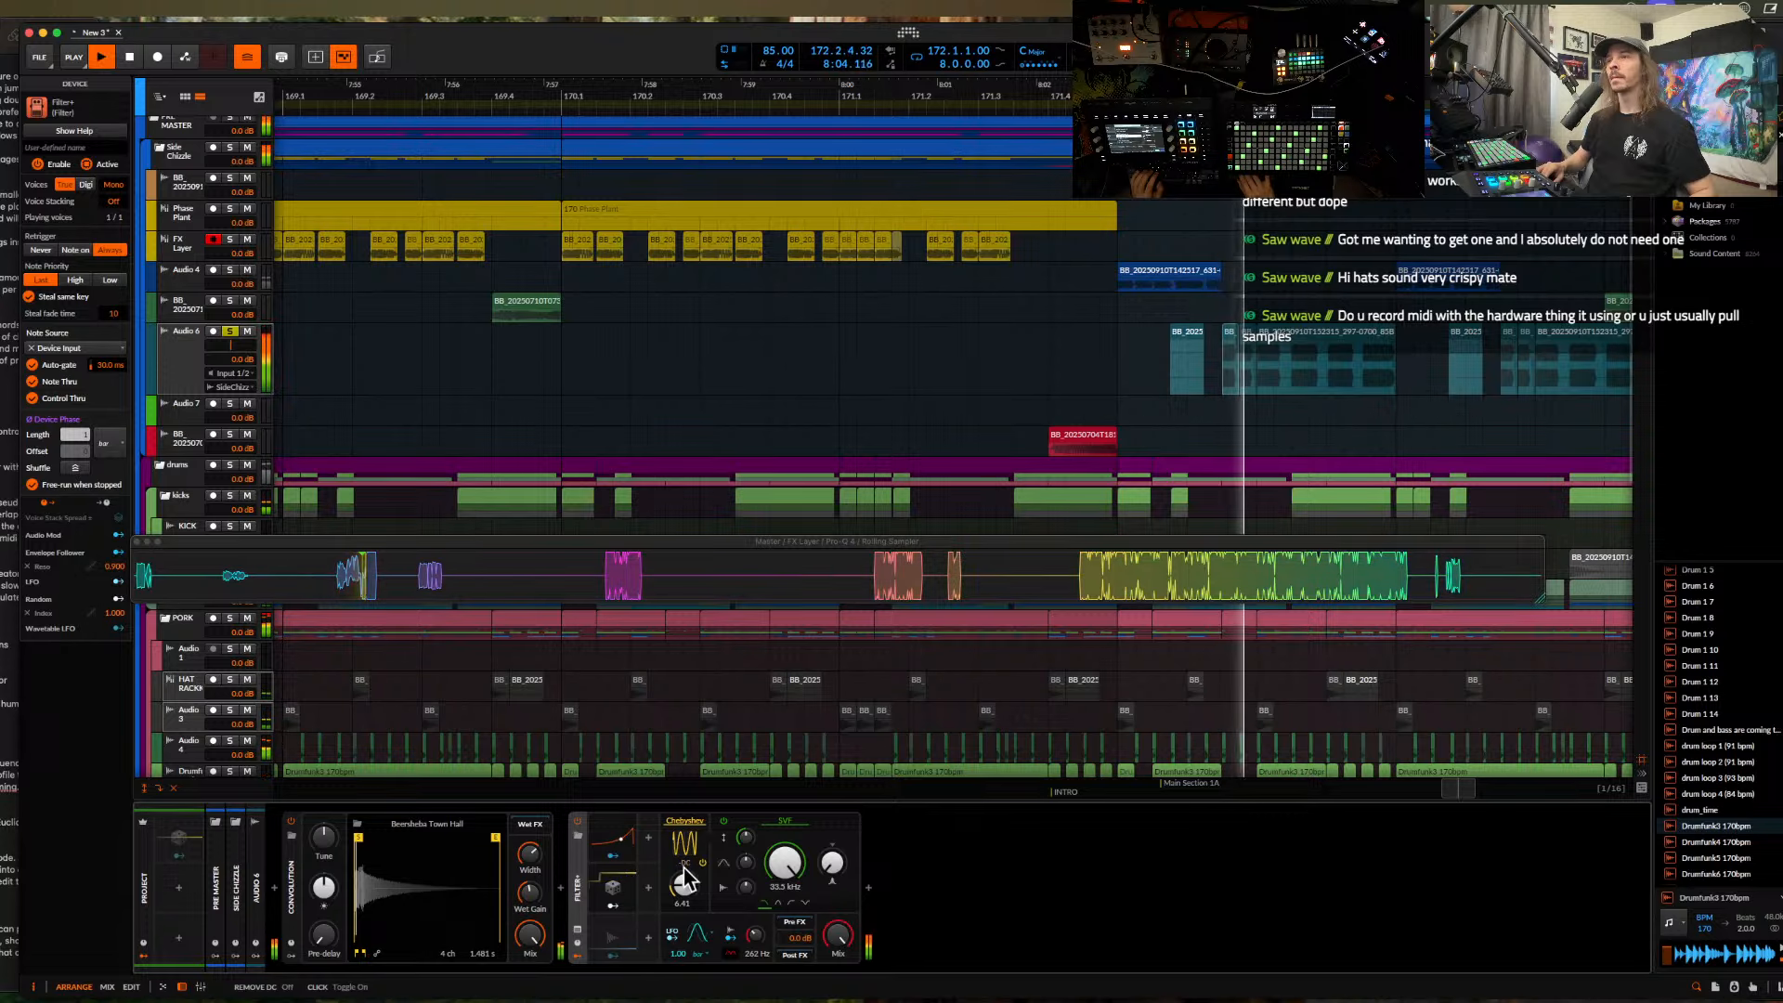
pyautogui.moveTo(684, 883)
pyautogui.mouseDown()
pyautogui.moveTo(684, 831)
pyautogui.moveTo(684, 872)
pyautogui.mouseUp()
pyautogui.press('space')
pyautogui.press('space')
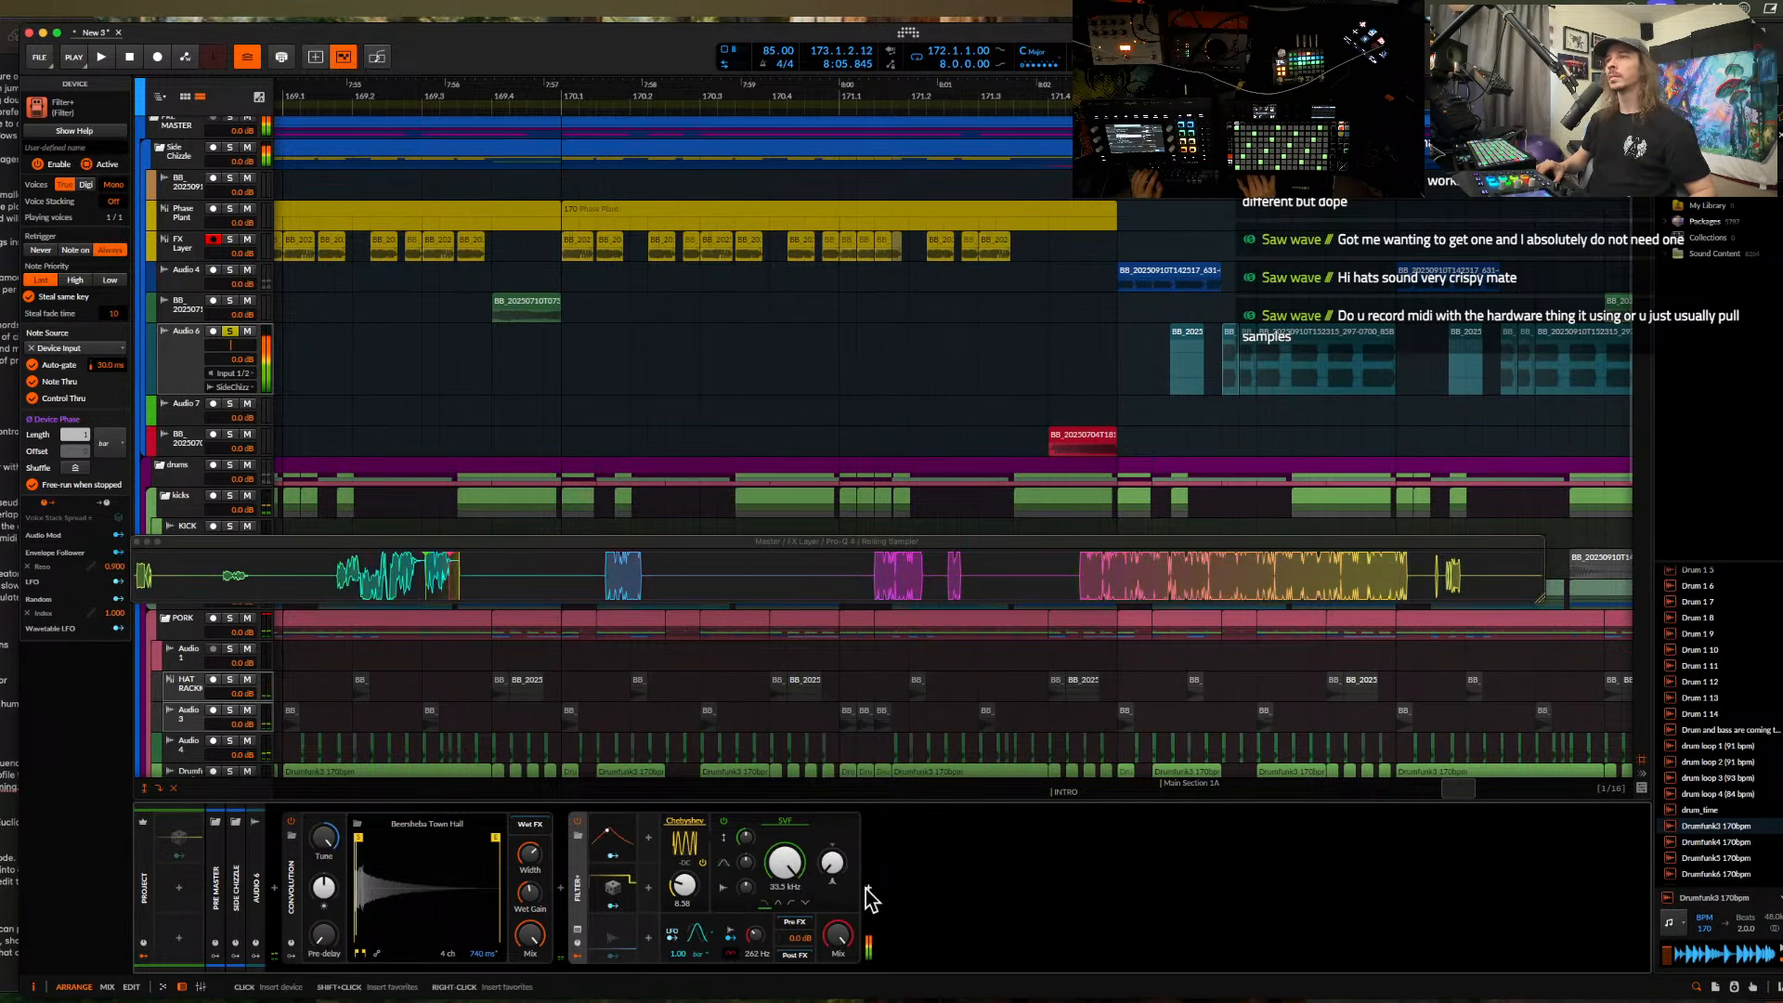
# - Add an Over distortion device after Filter+ and audition the phrase through it
pyautogui.click(865, 888)
pyautogui.write('o')
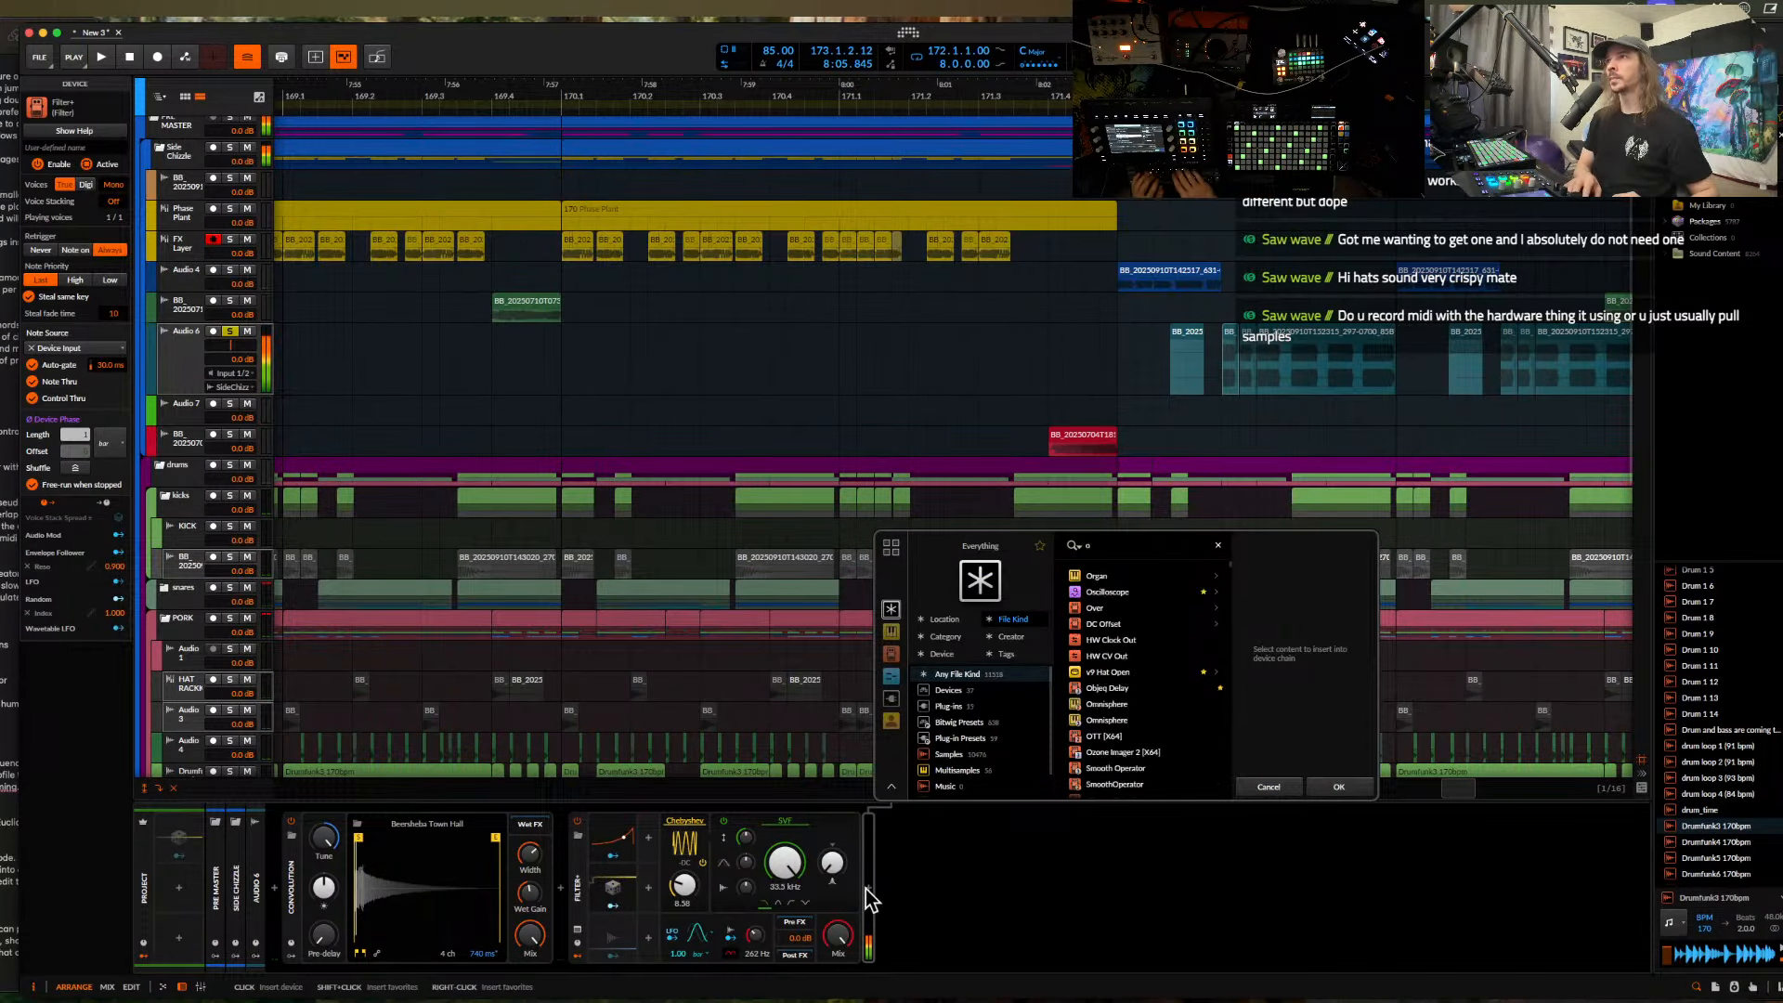
pyautogui.write('ver')
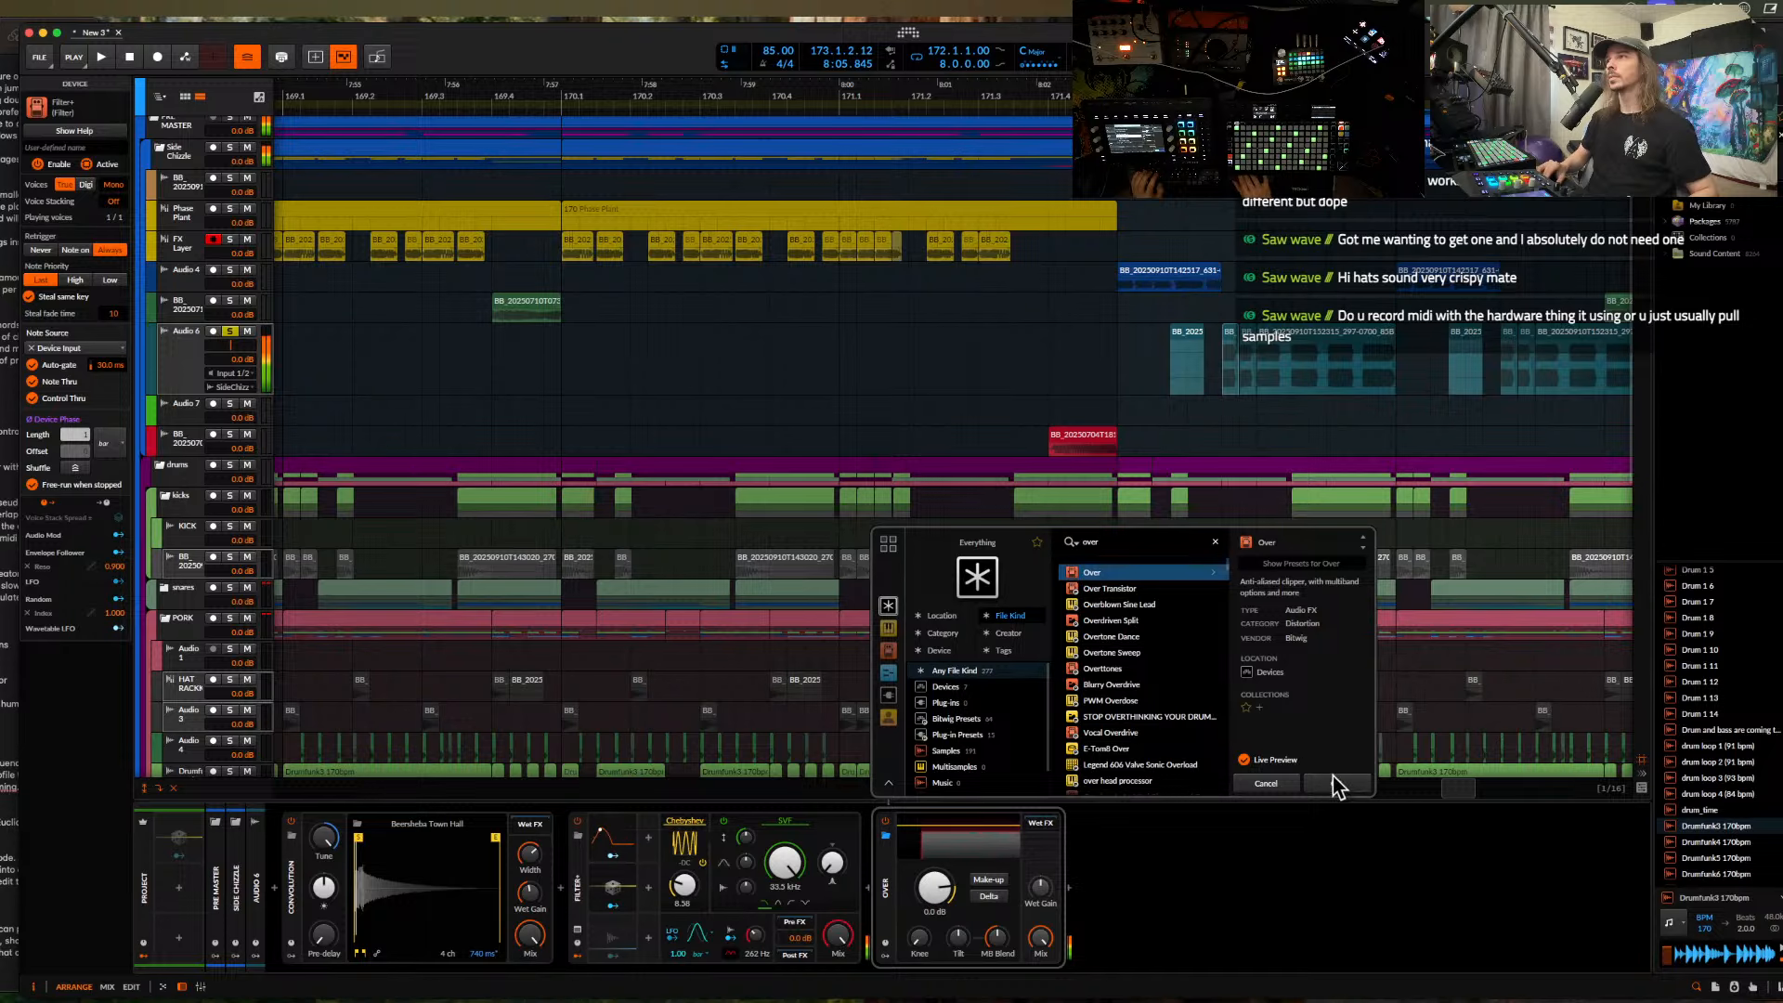
pyautogui.click(1333, 782)
pyautogui.press('space')
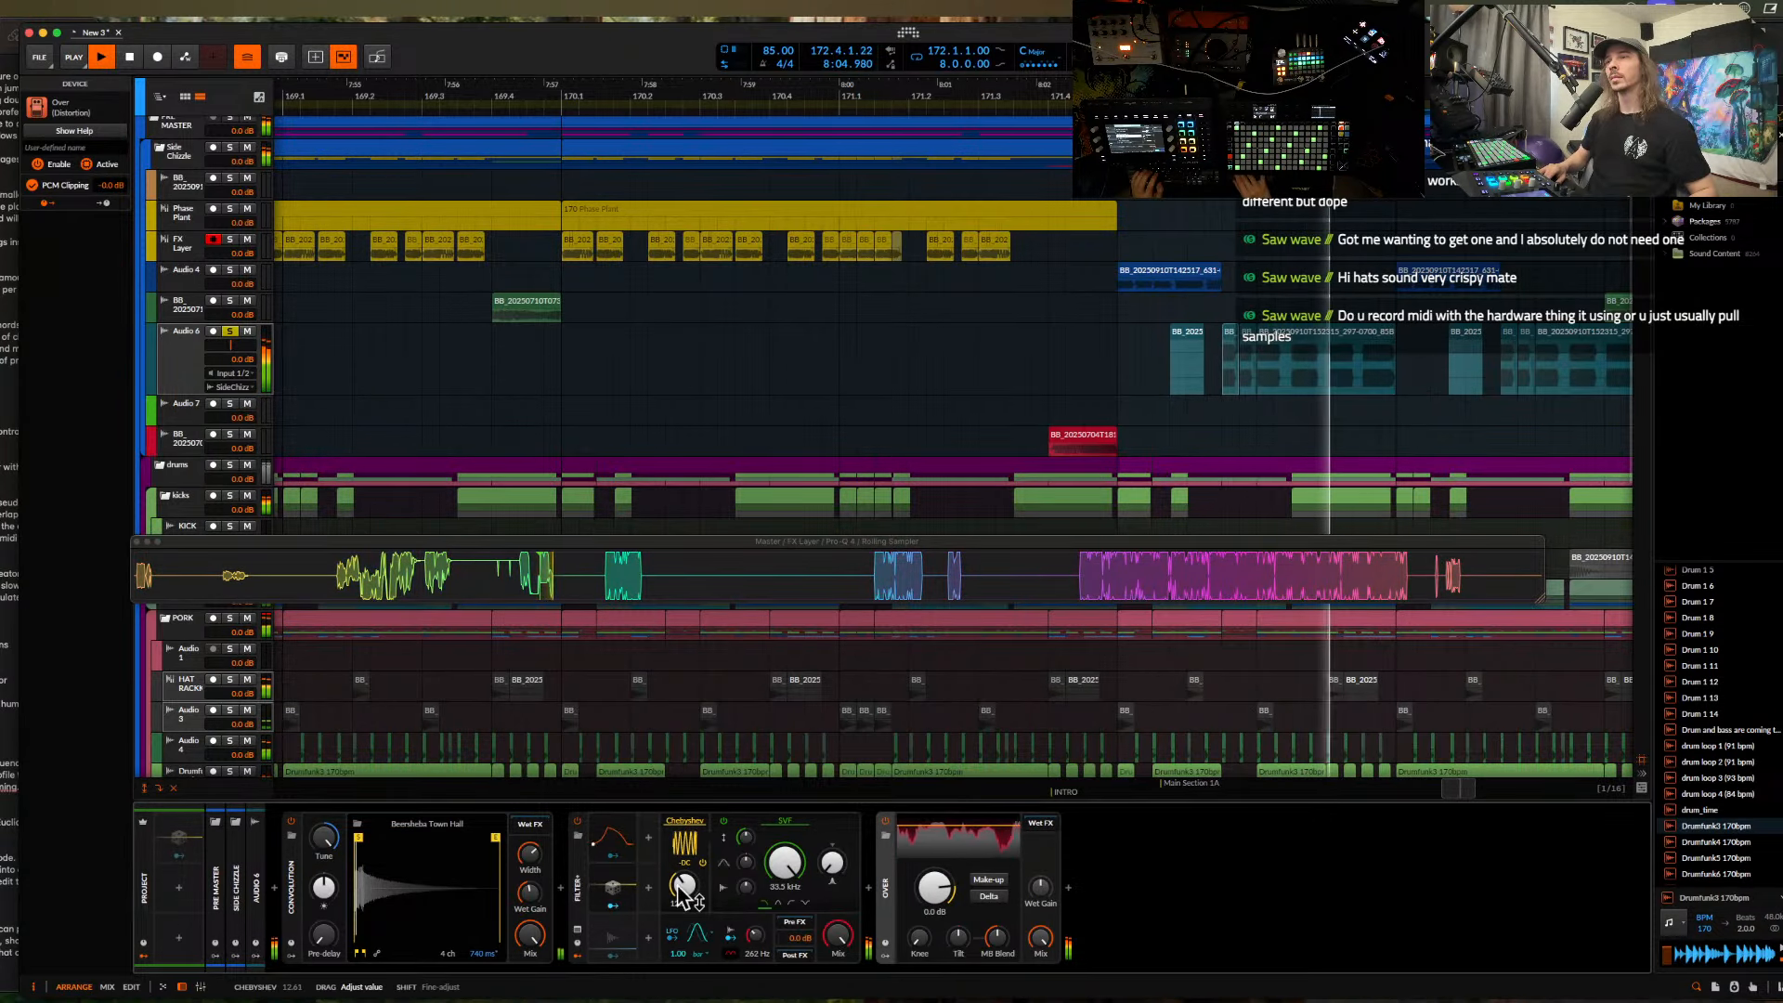
pyautogui.press('space')
# - Audition Heat, settle on Howl as the Filter+ waveshaper, and set its drive to about +12.6 dB
pyautogui.click(684, 821)
pyautogui.click(728, 940)
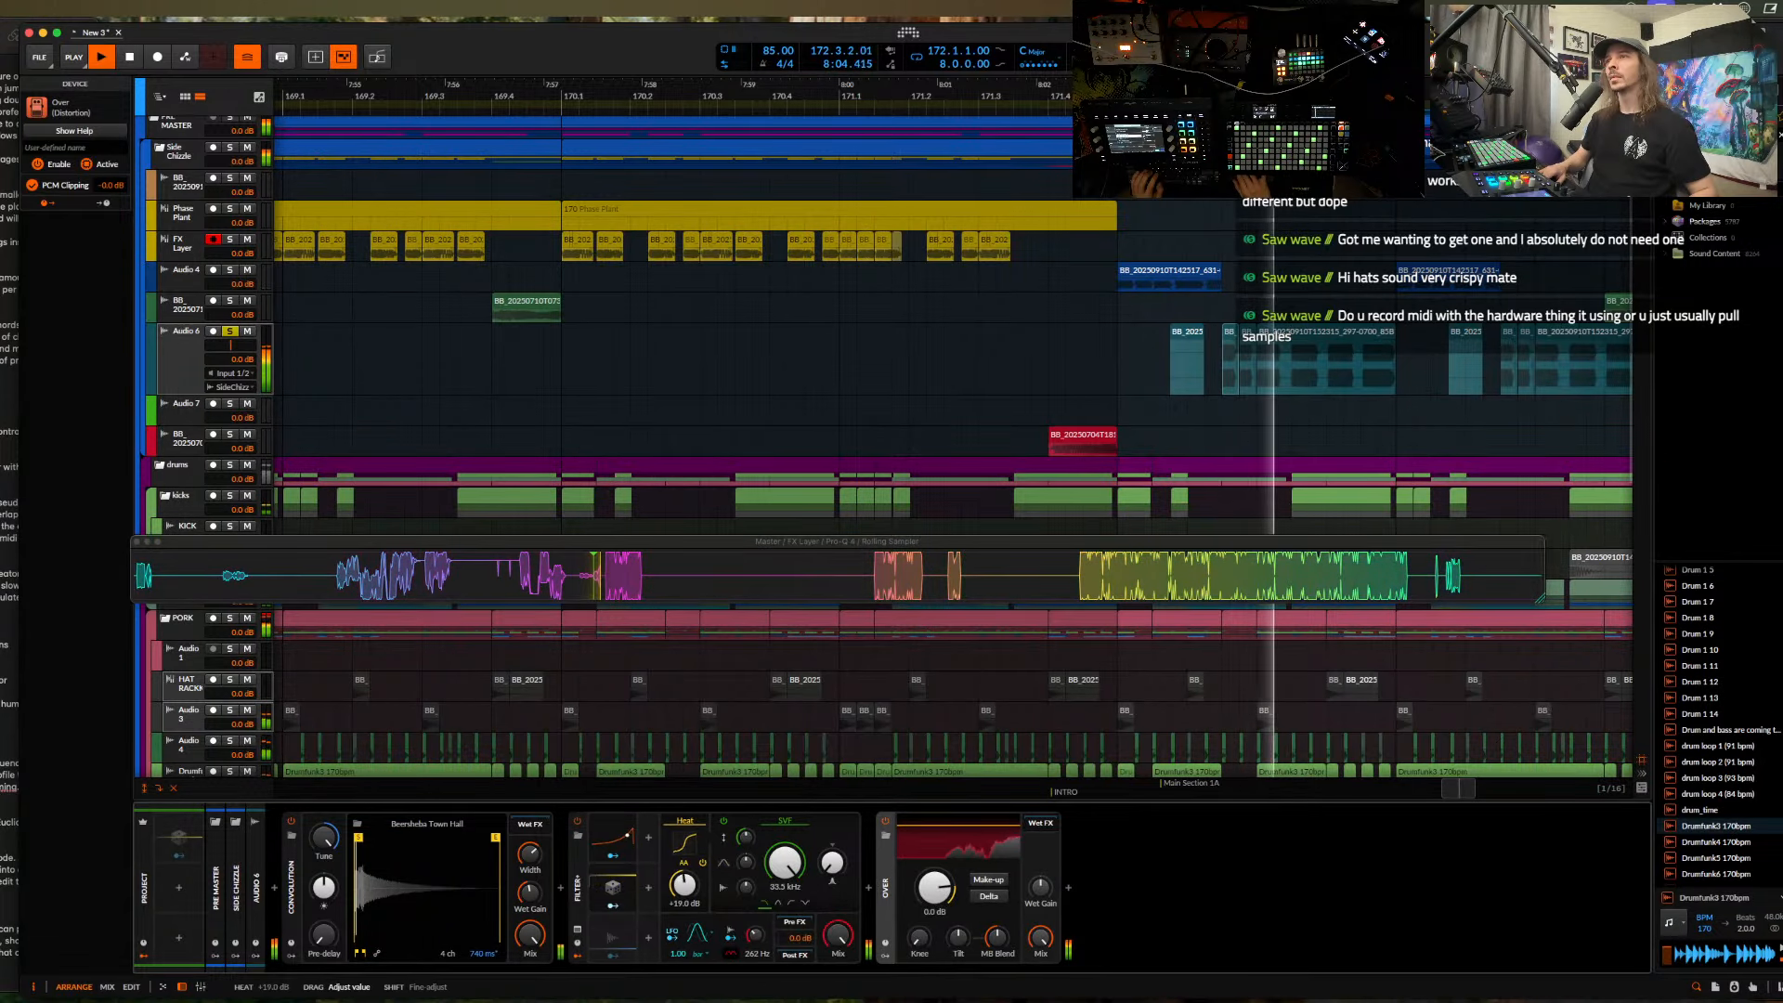
pyautogui.click(684, 821)
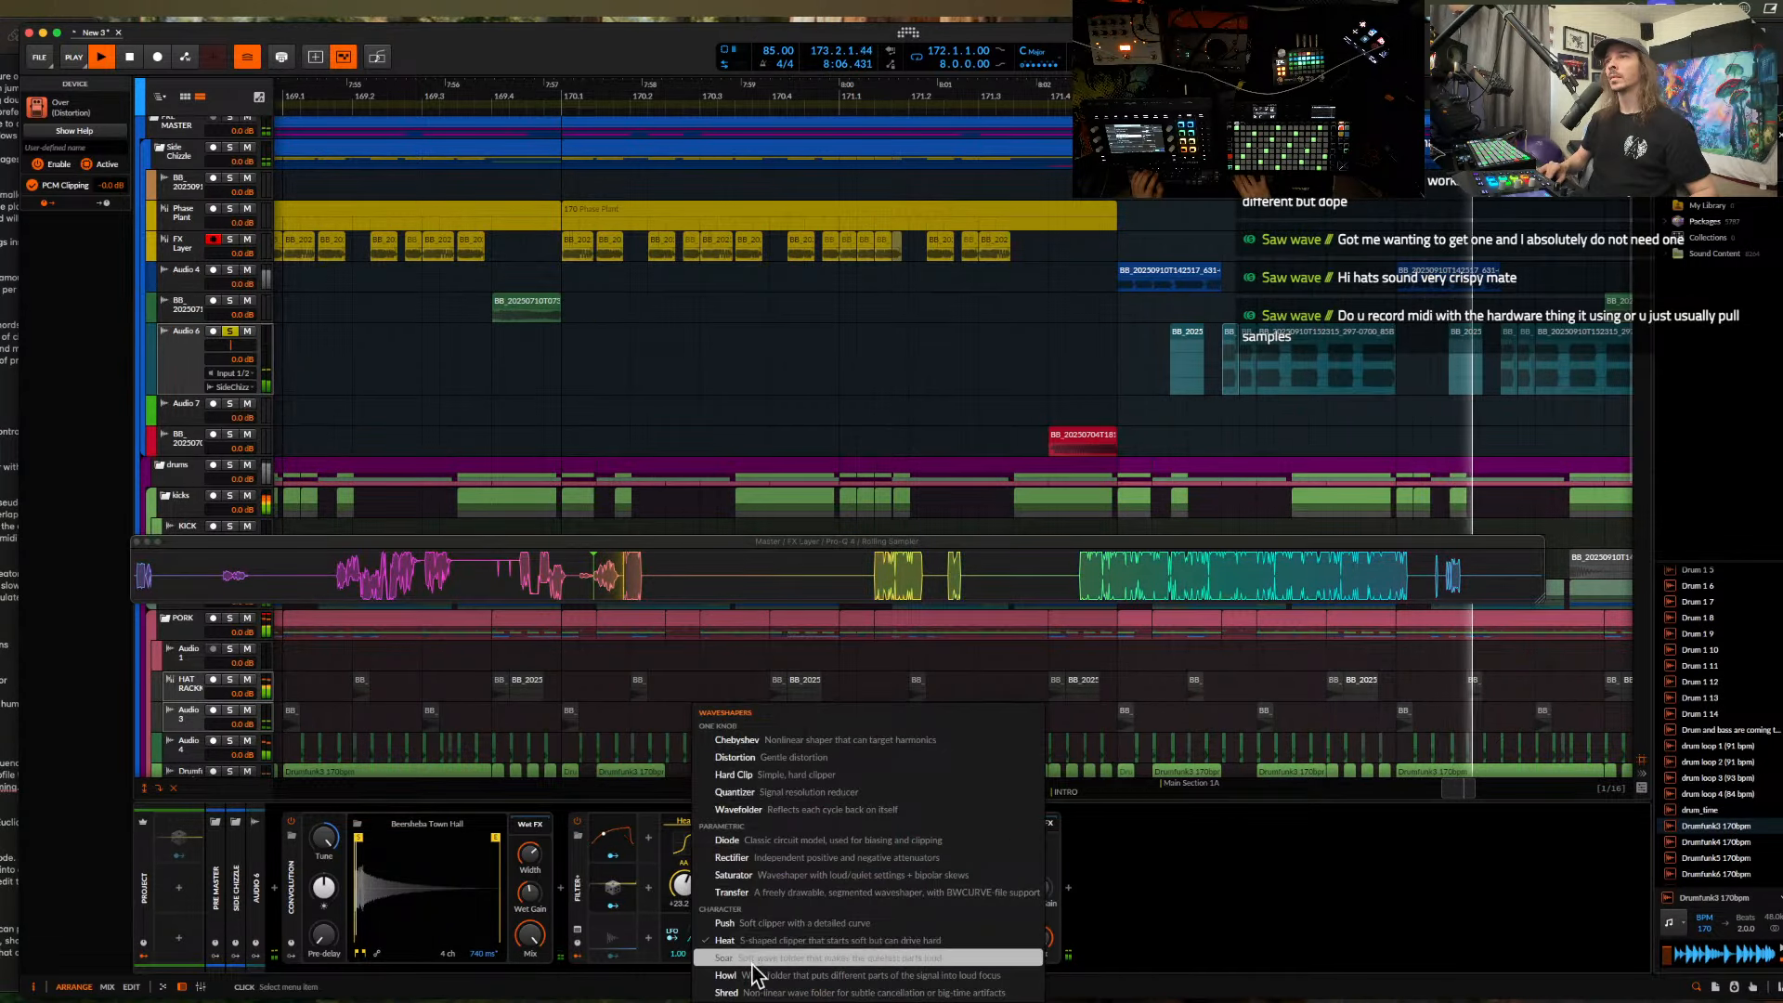
pyautogui.click(753, 973)
pyautogui.moveTo(695, 884); pyautogui.dragTo(694, 915)
pyautogui.press('space')
pyautogui.press('space')
# - Shorten the Convolution impulse to about 131 ms and replace Beersheba Town Hall with the Breaks Clap impulse
pyautogui.moveTo(494, 840); pyautogui.dragTo(373, 851)
pyautogui.press('space')
pyautogui.click(409, 825)
pyautogui.click(758, 680)
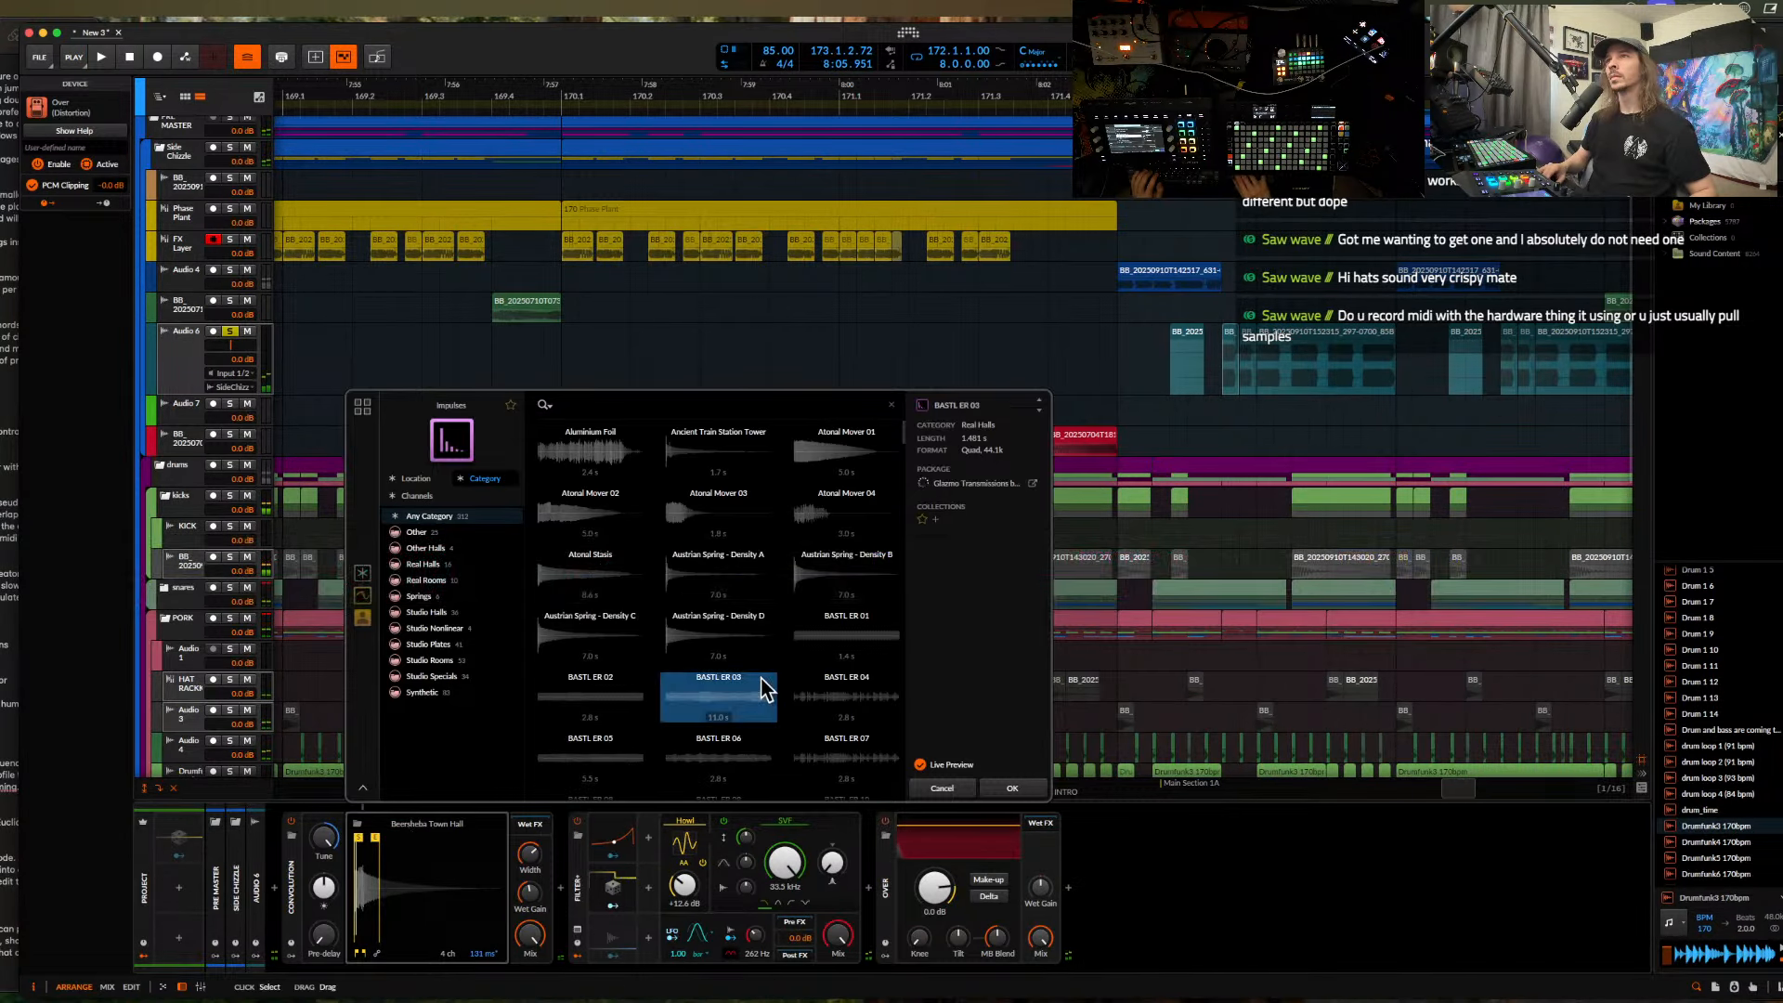
pyautogui.click(739, 649)
pyautogui.scroll(-2, 740, 650)
pyautogui.click(722, 729)
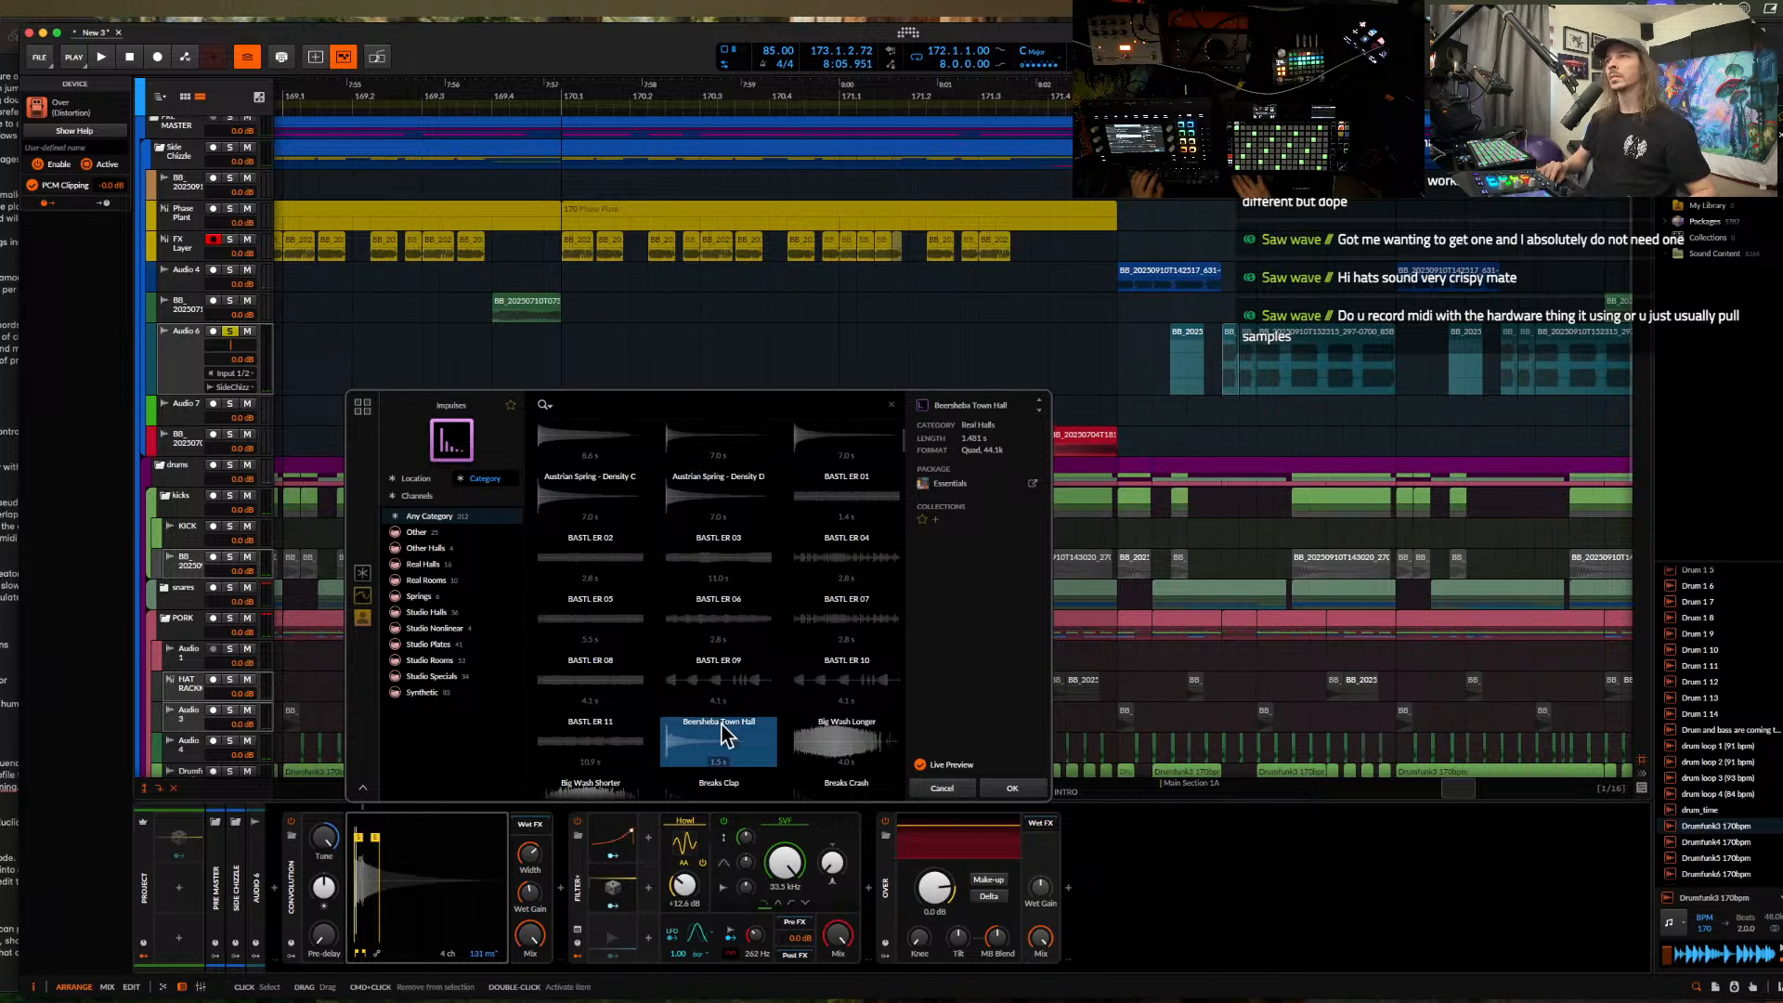
pyautogui.scroll(-2, 722, 727)
pyautogui.click(726, 722)
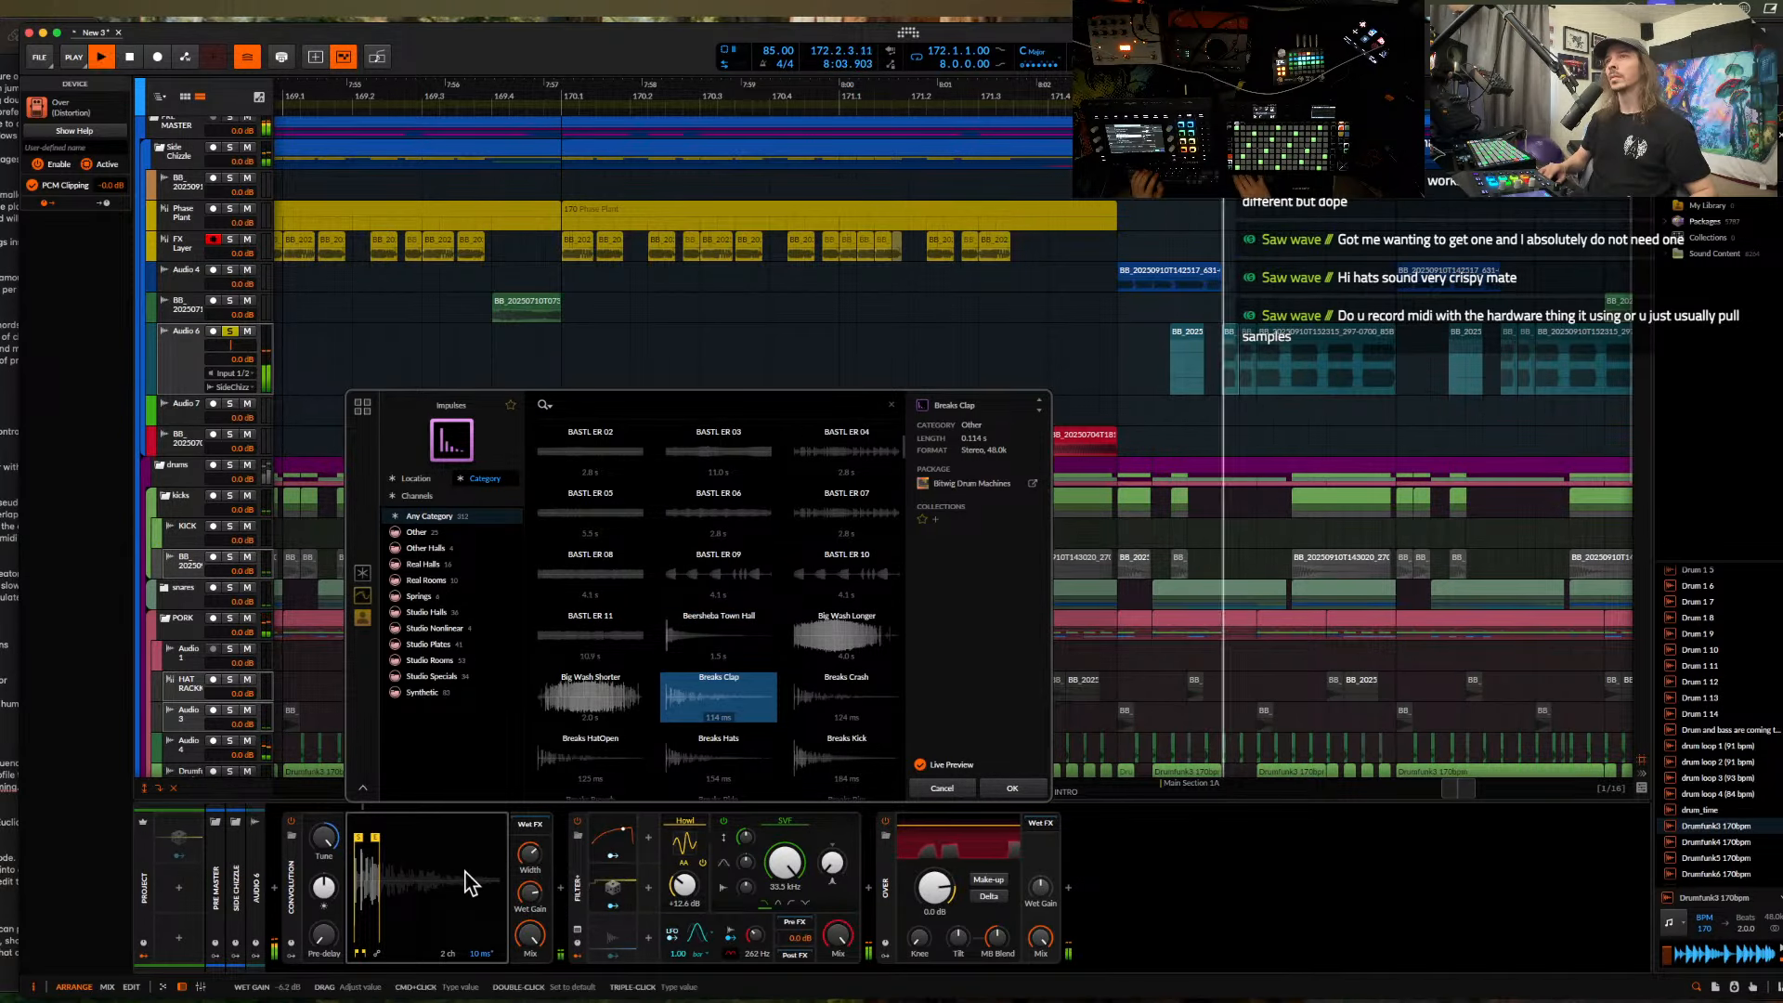
pyautogui.press('space')
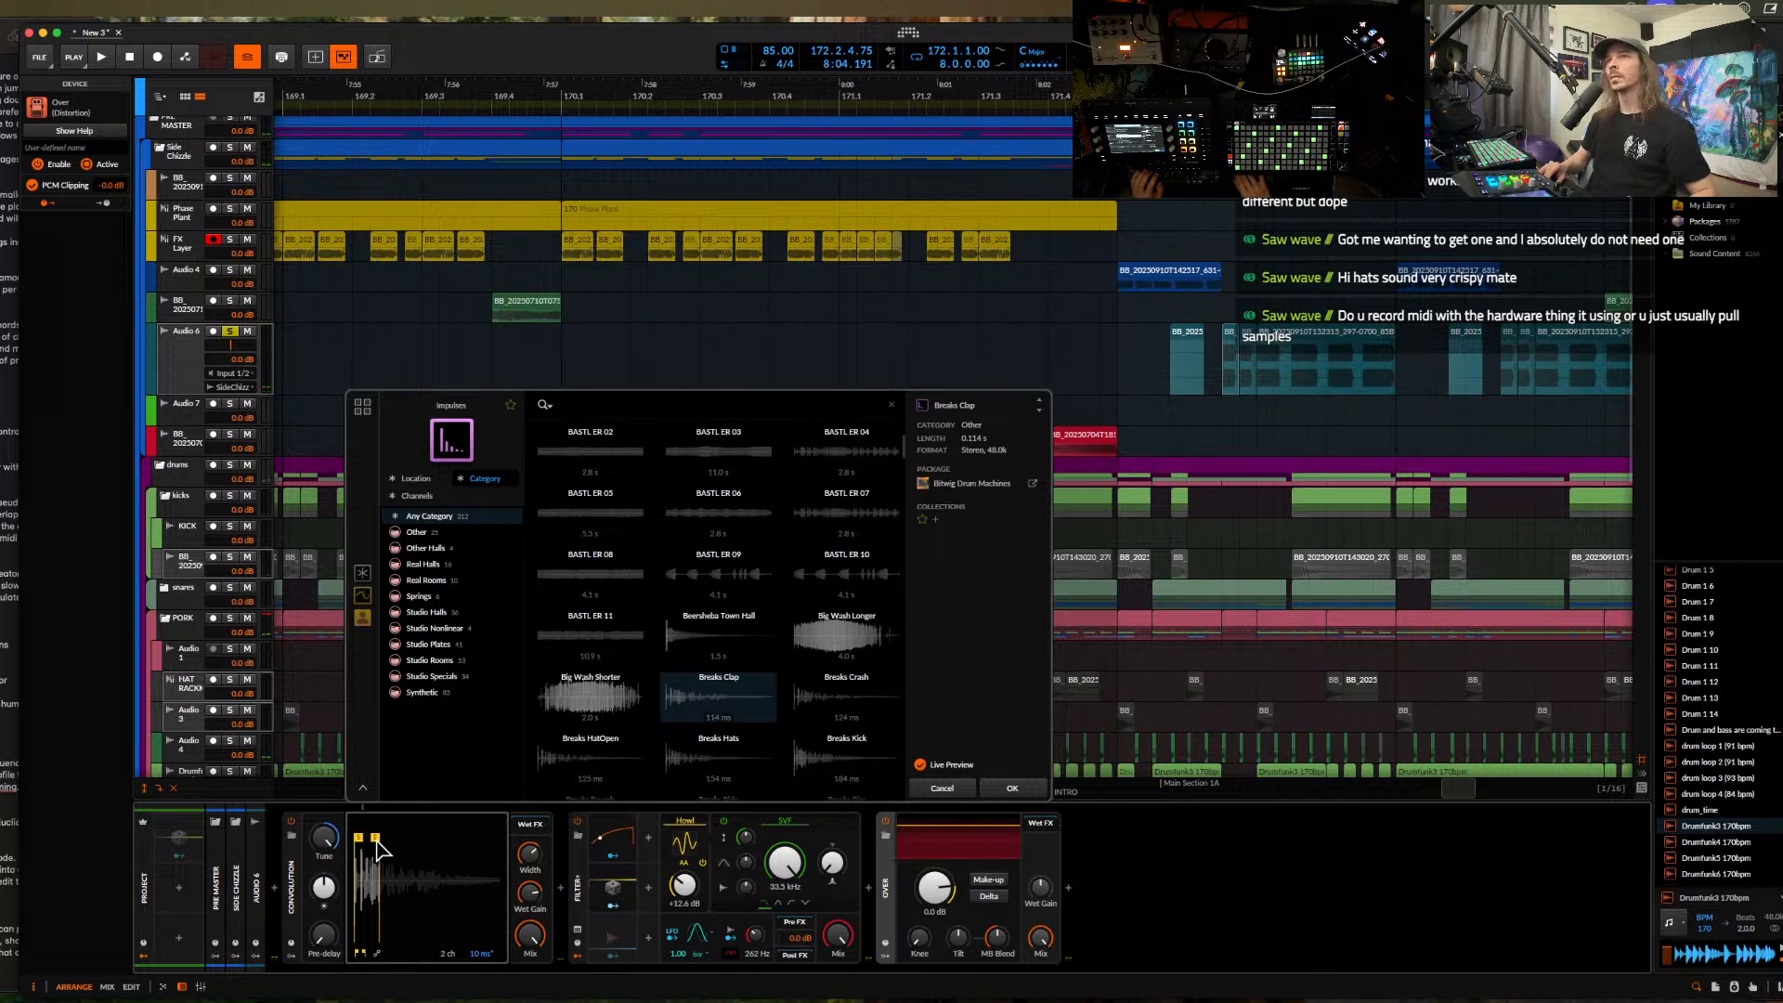
# - Extend the Breaks Clap impulse to its full 114 ms and replay the phrase
pyautogui.moveTo(461, 840); pyautogui.dragTo(499, 873)
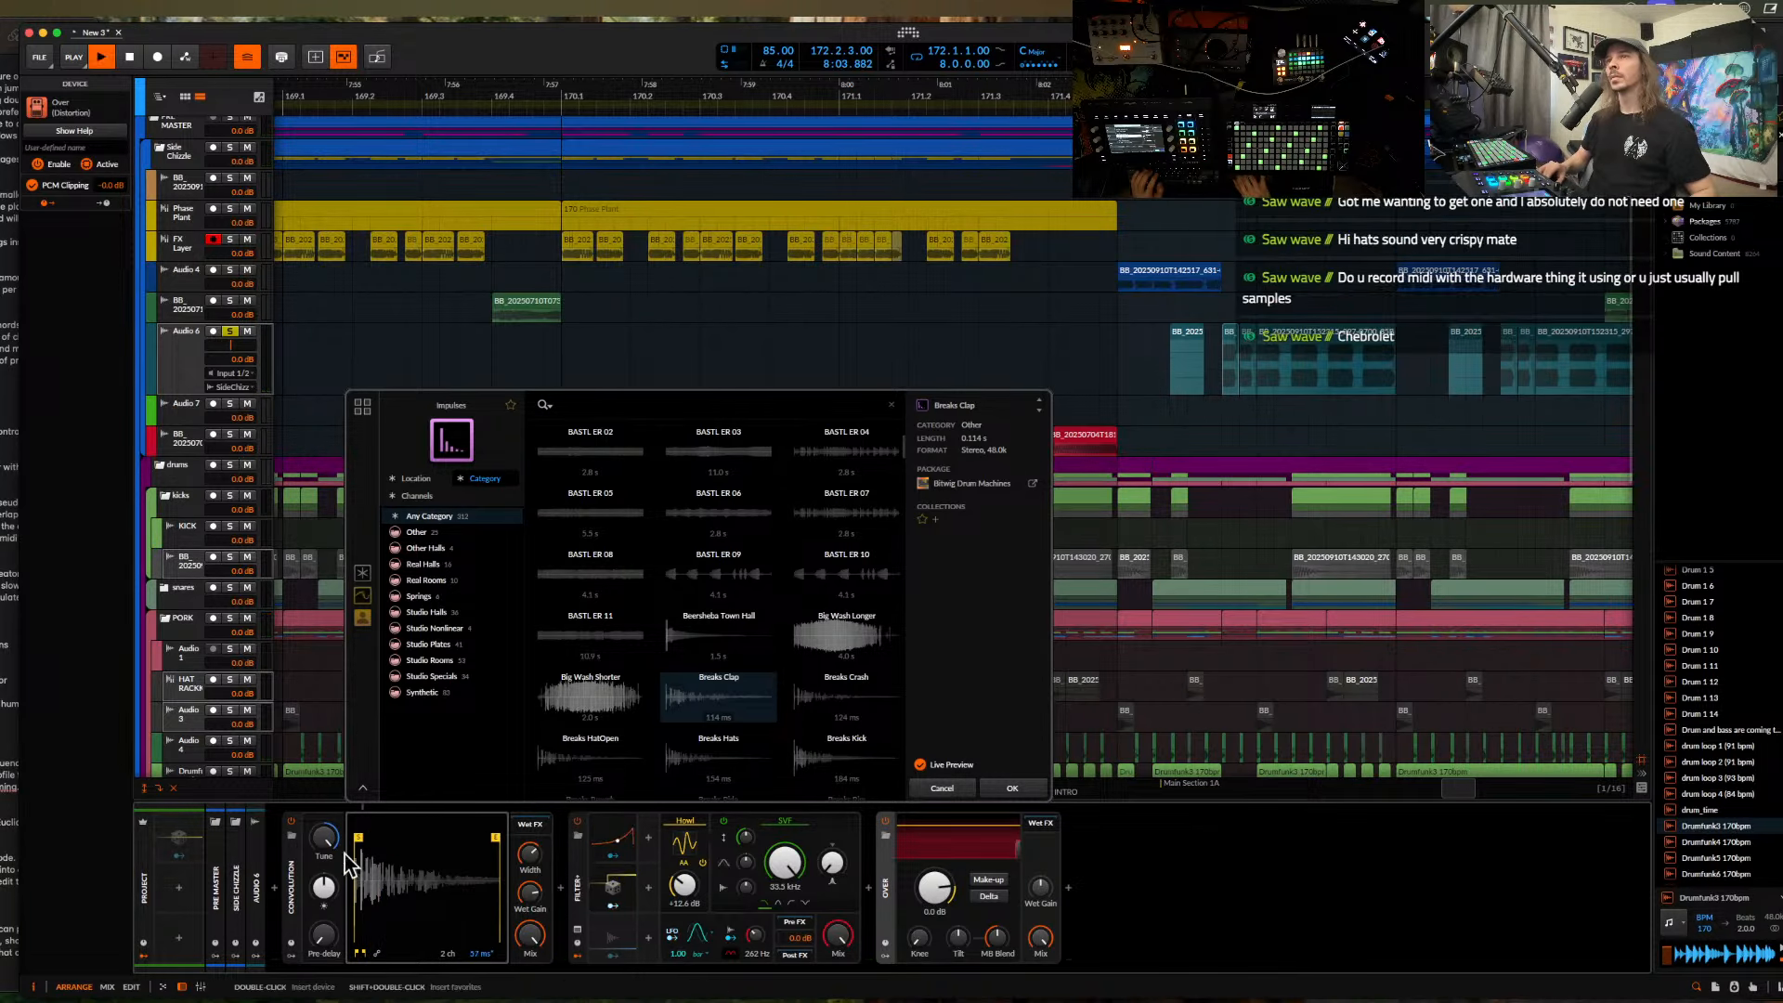
pyautogui.press('space')
pyautogui.press('space')
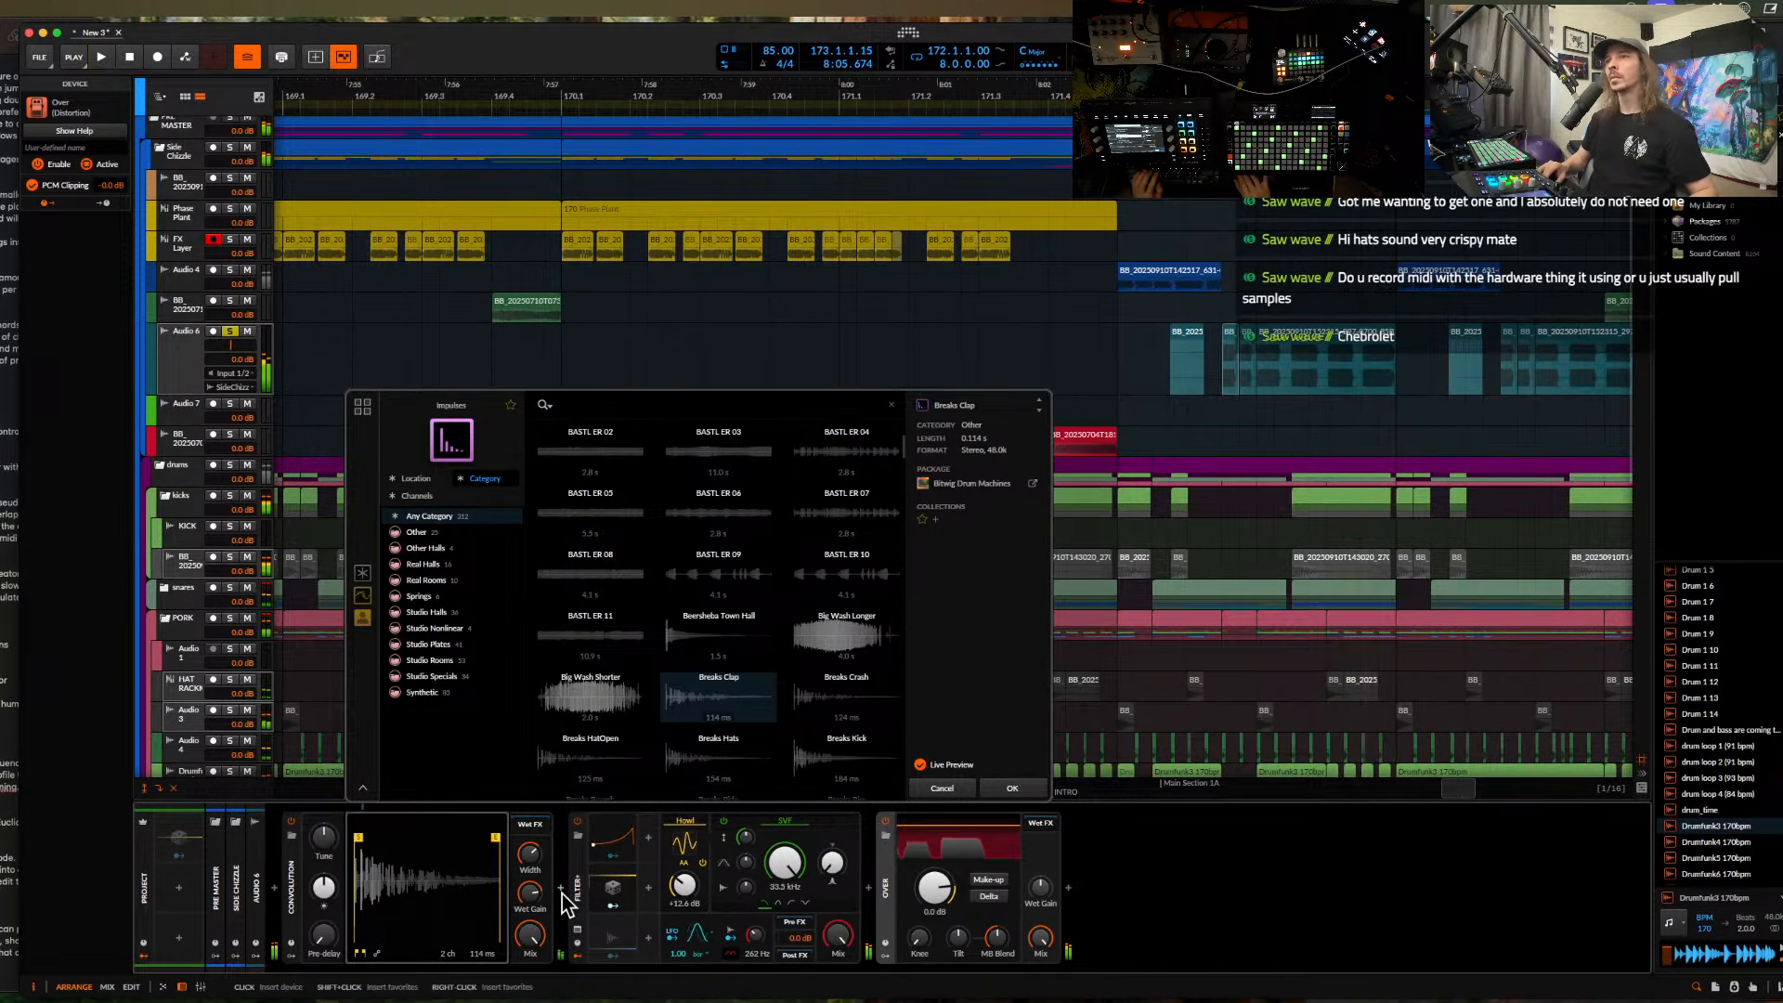
# - Insert a Pitch Shifter between the Convolution and Filter+ and raise its pitch to about 11.67 semitones
pyautogui.click(561, 893)
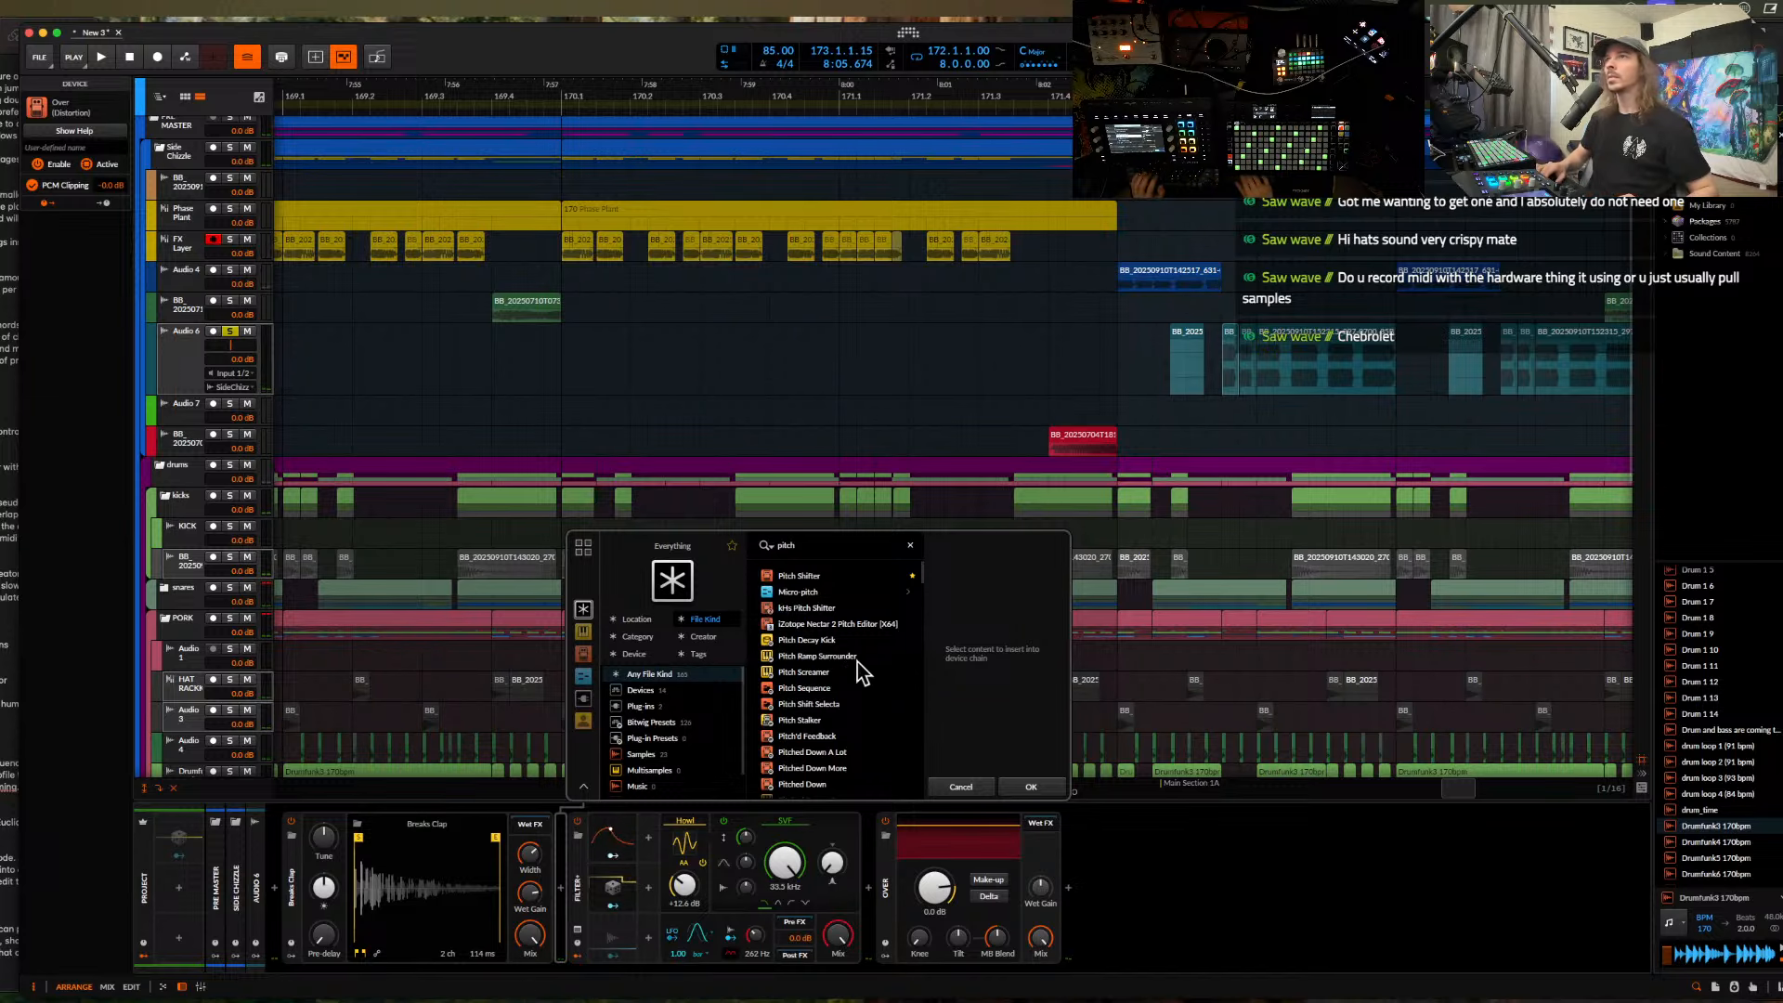
pyautogui.click(815, 575)
pyautogui.click(1030, 780)
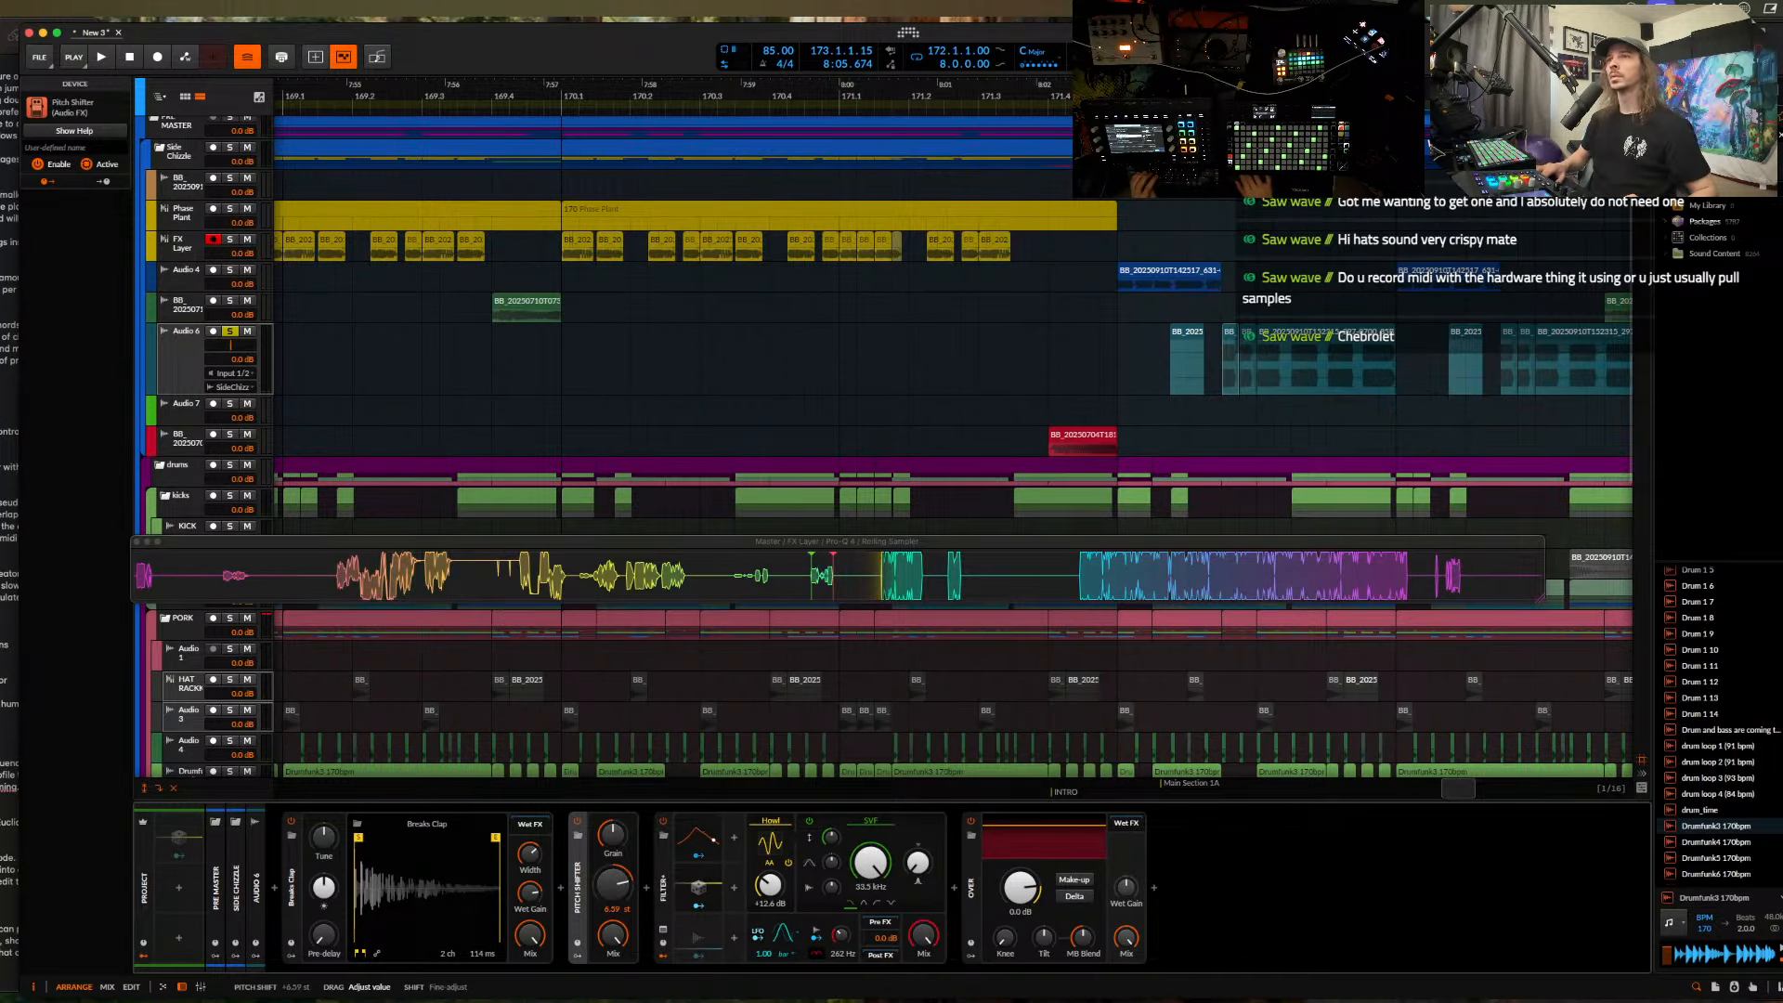
# - Wrap the Pitch Shifter in an FX Layer with a second empty layer and audition the layered phrase
pyautogui.press('super+g')
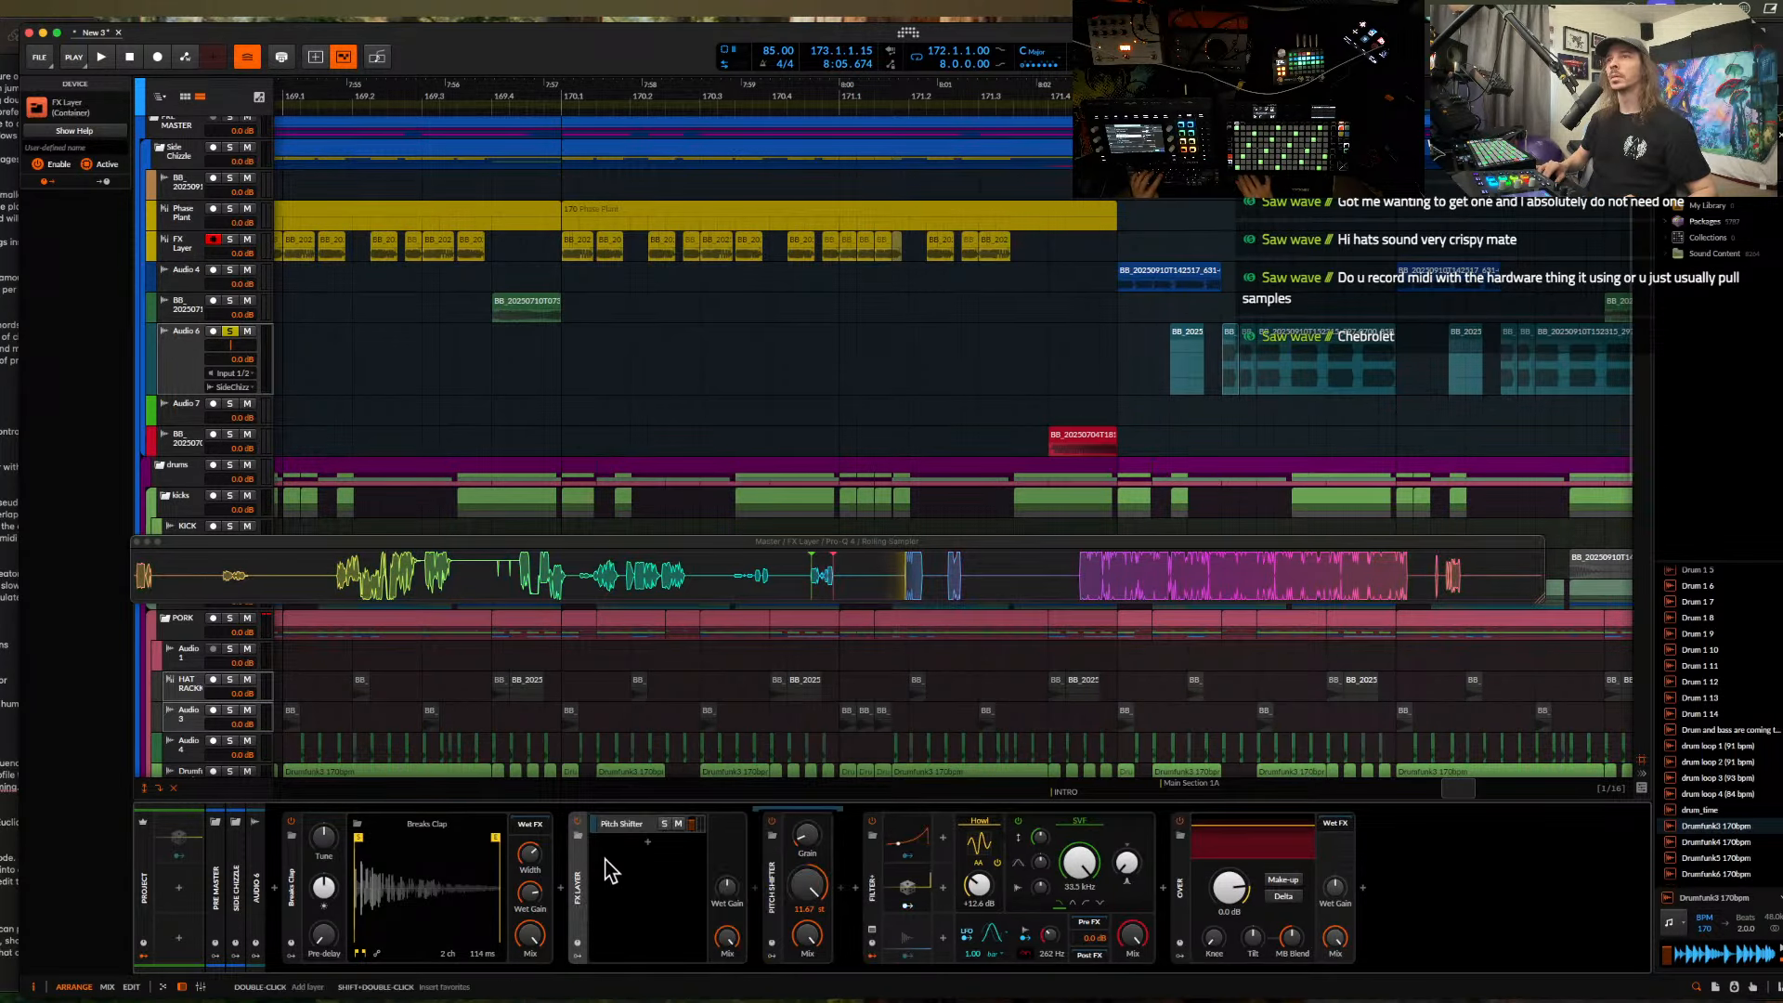
pyautogui.click(649, 845)
pyautogui.click(1227, 788)
pyautogui.click(635, 826)
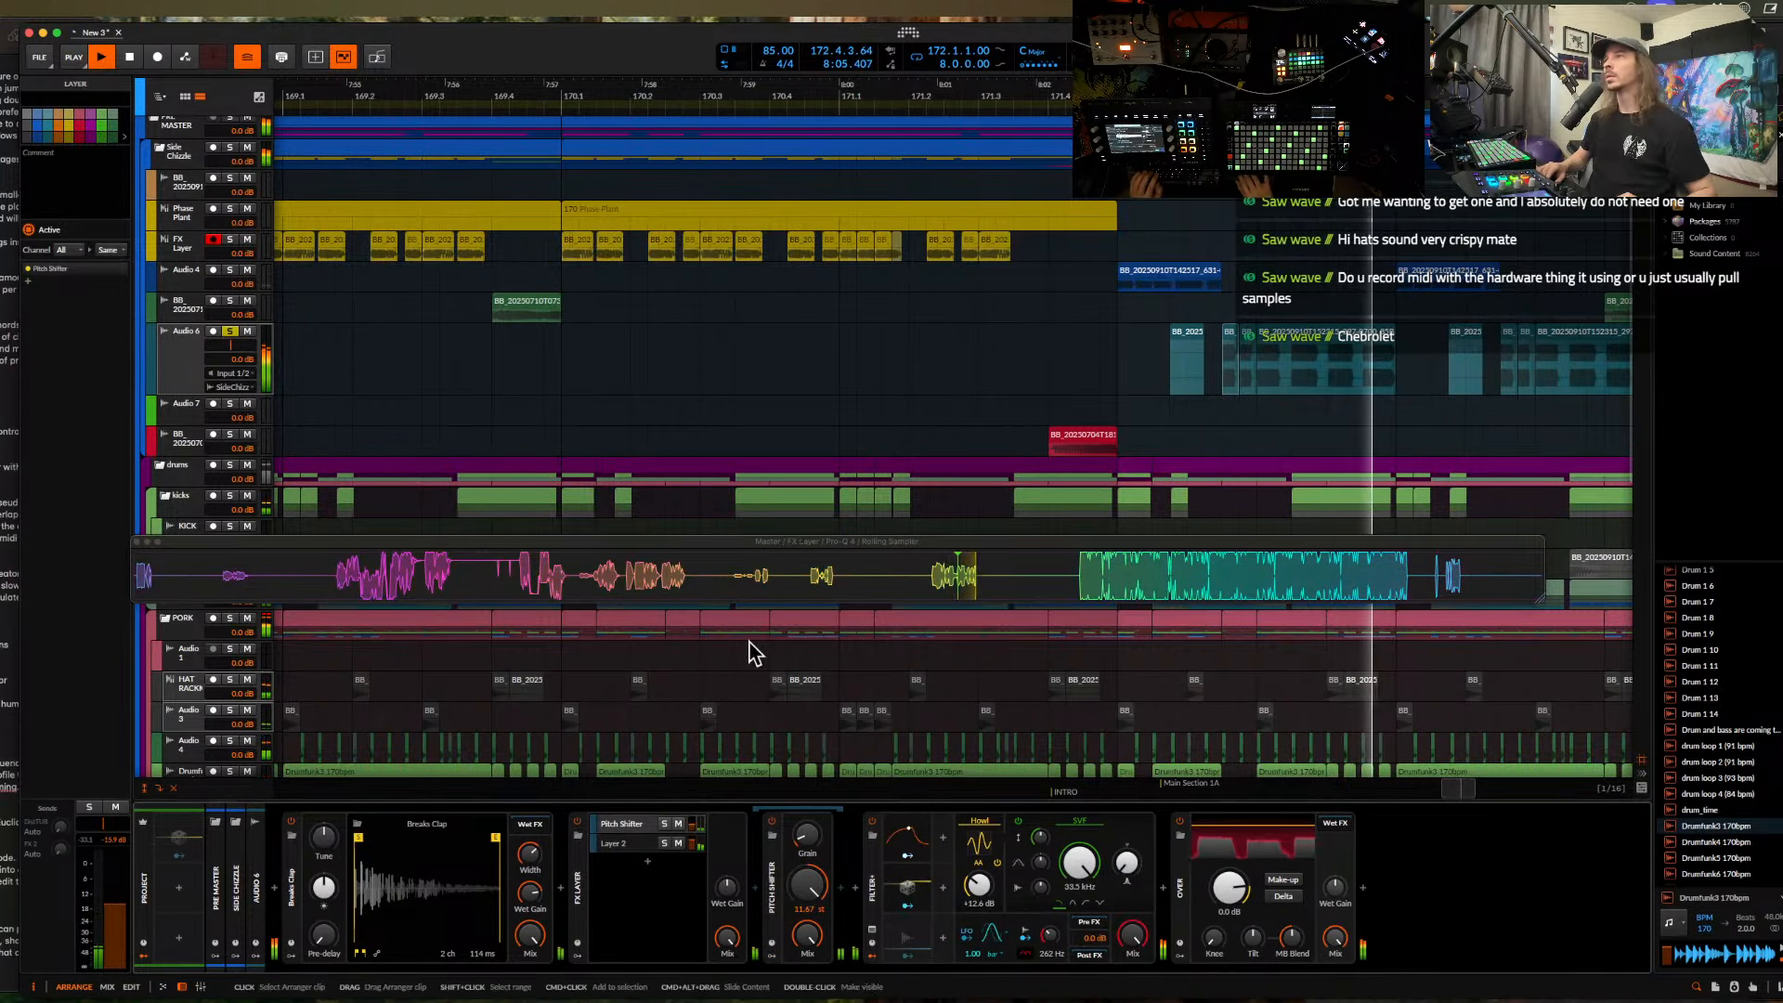
pyautogui.press('space')
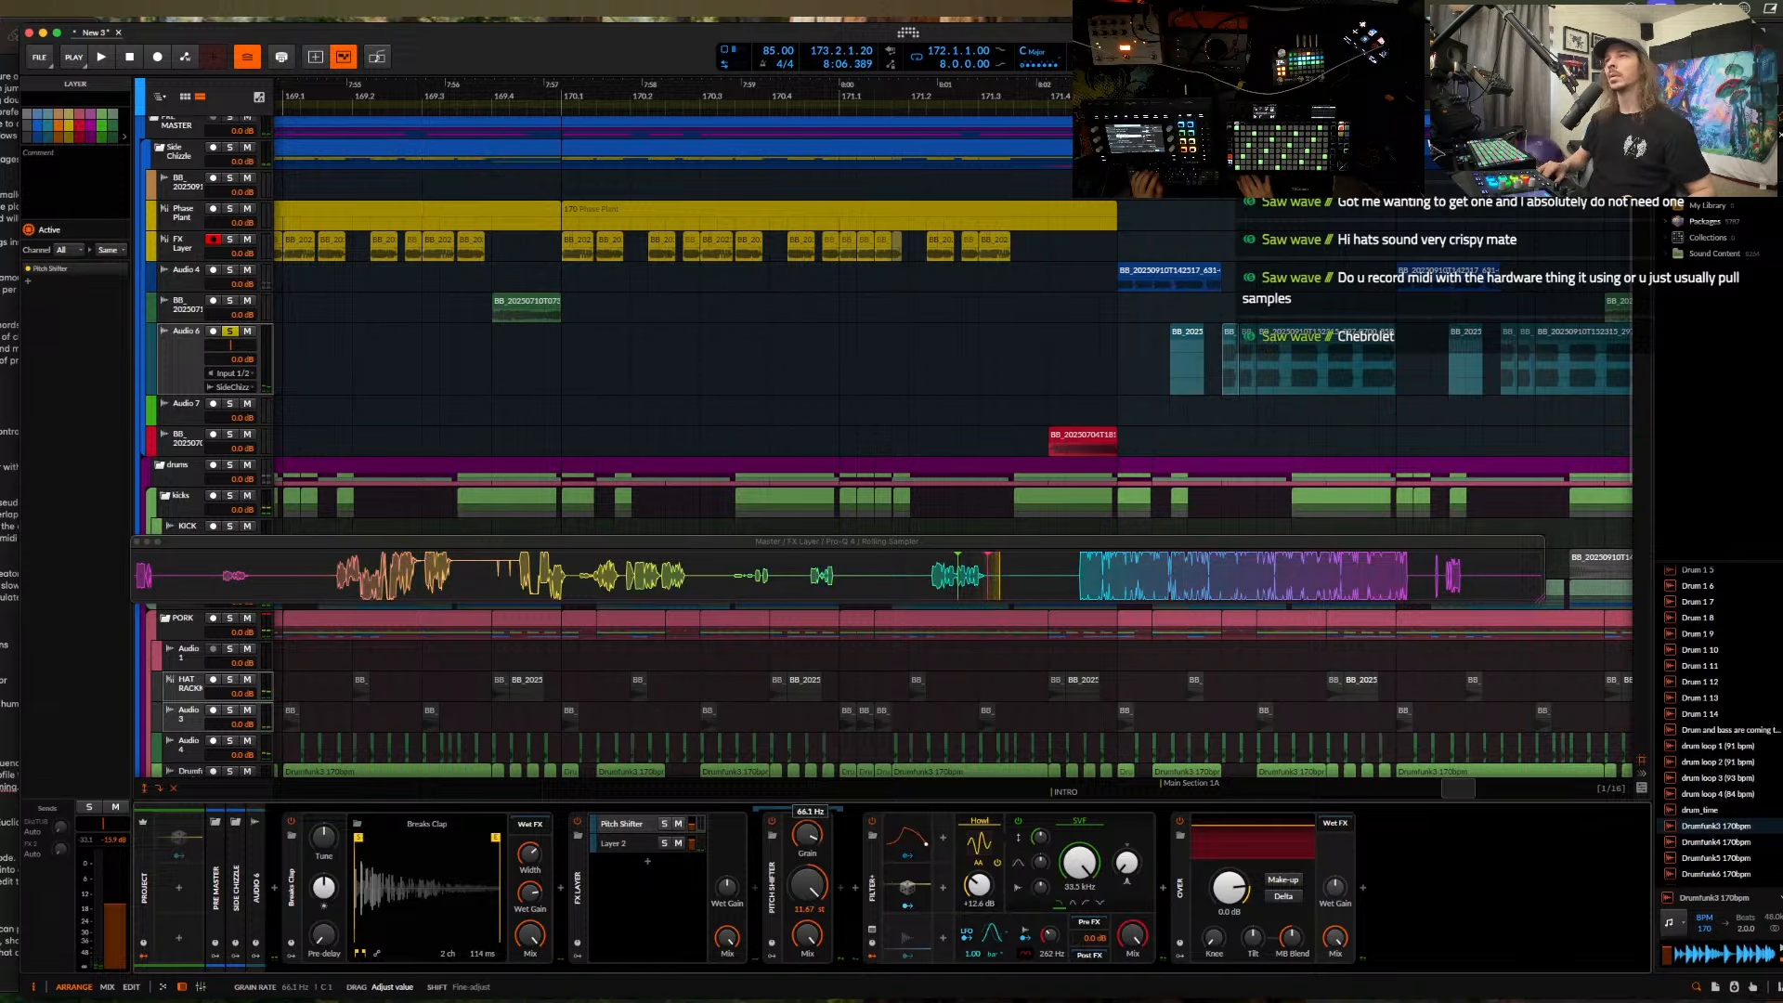
pyautogui.press('space')
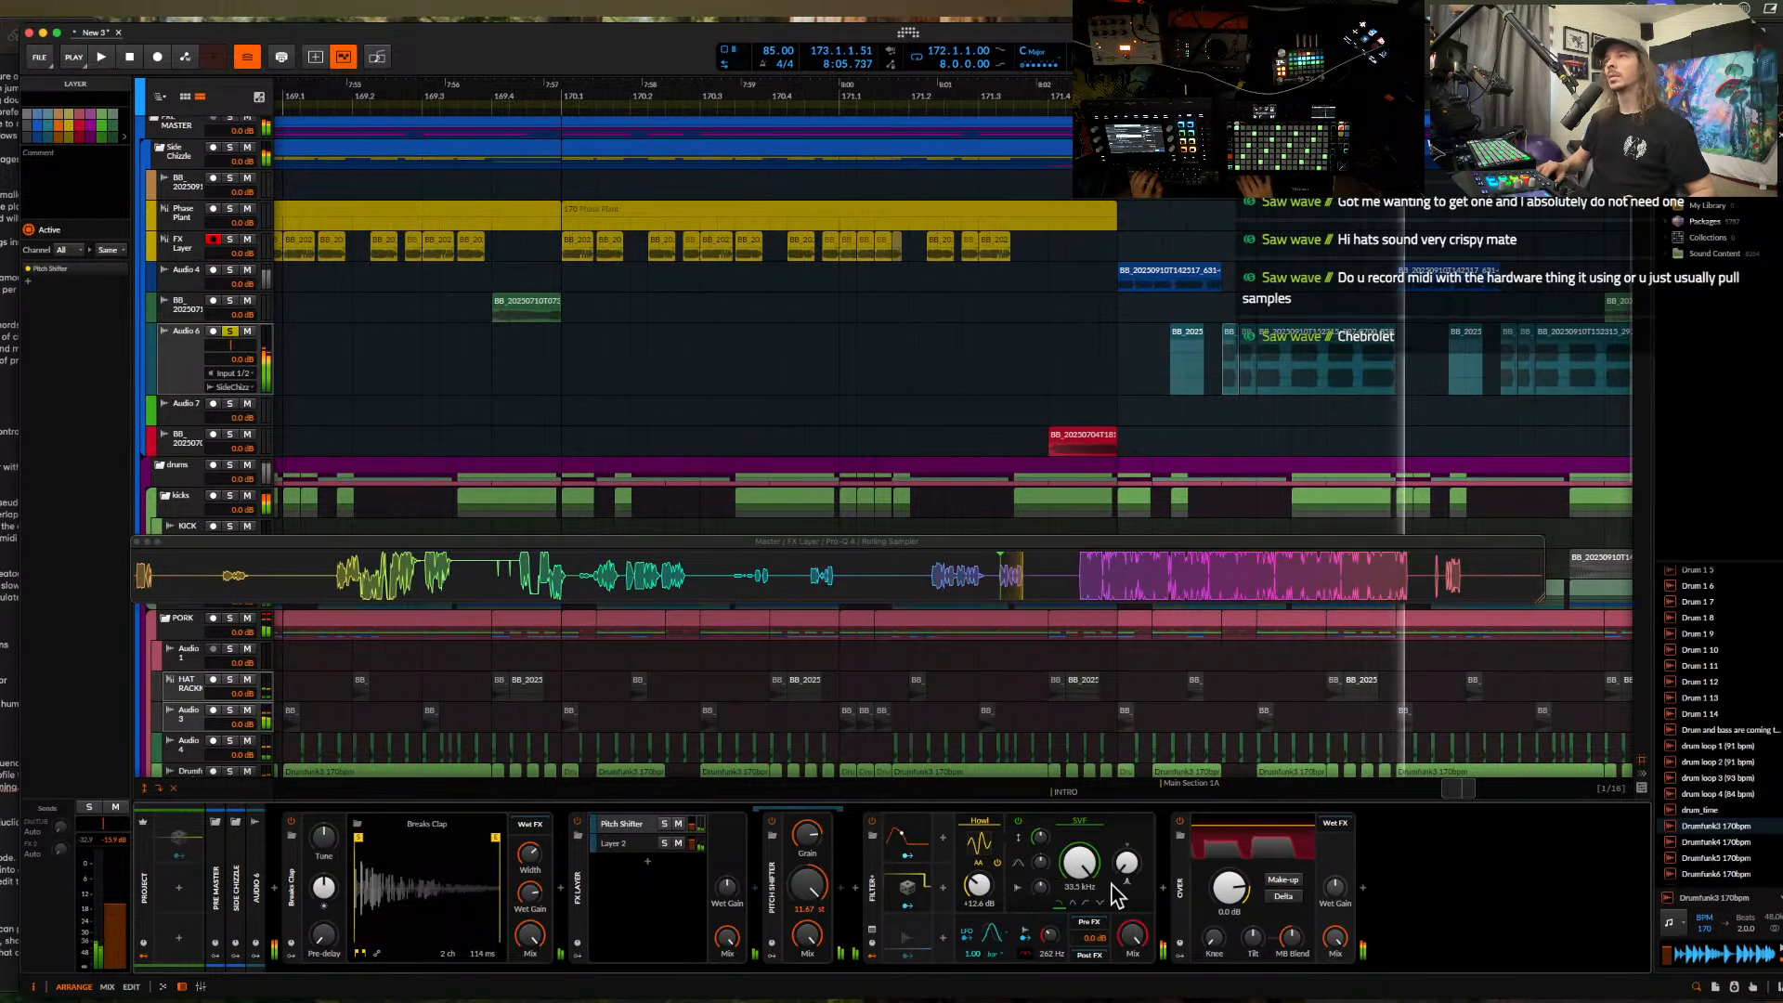
# - Insert the Fuse Compressor plug-in between Filter+ and Over and replay the phrase
pyautogui.click(1163, 888)
pyautogui.write('fuse')
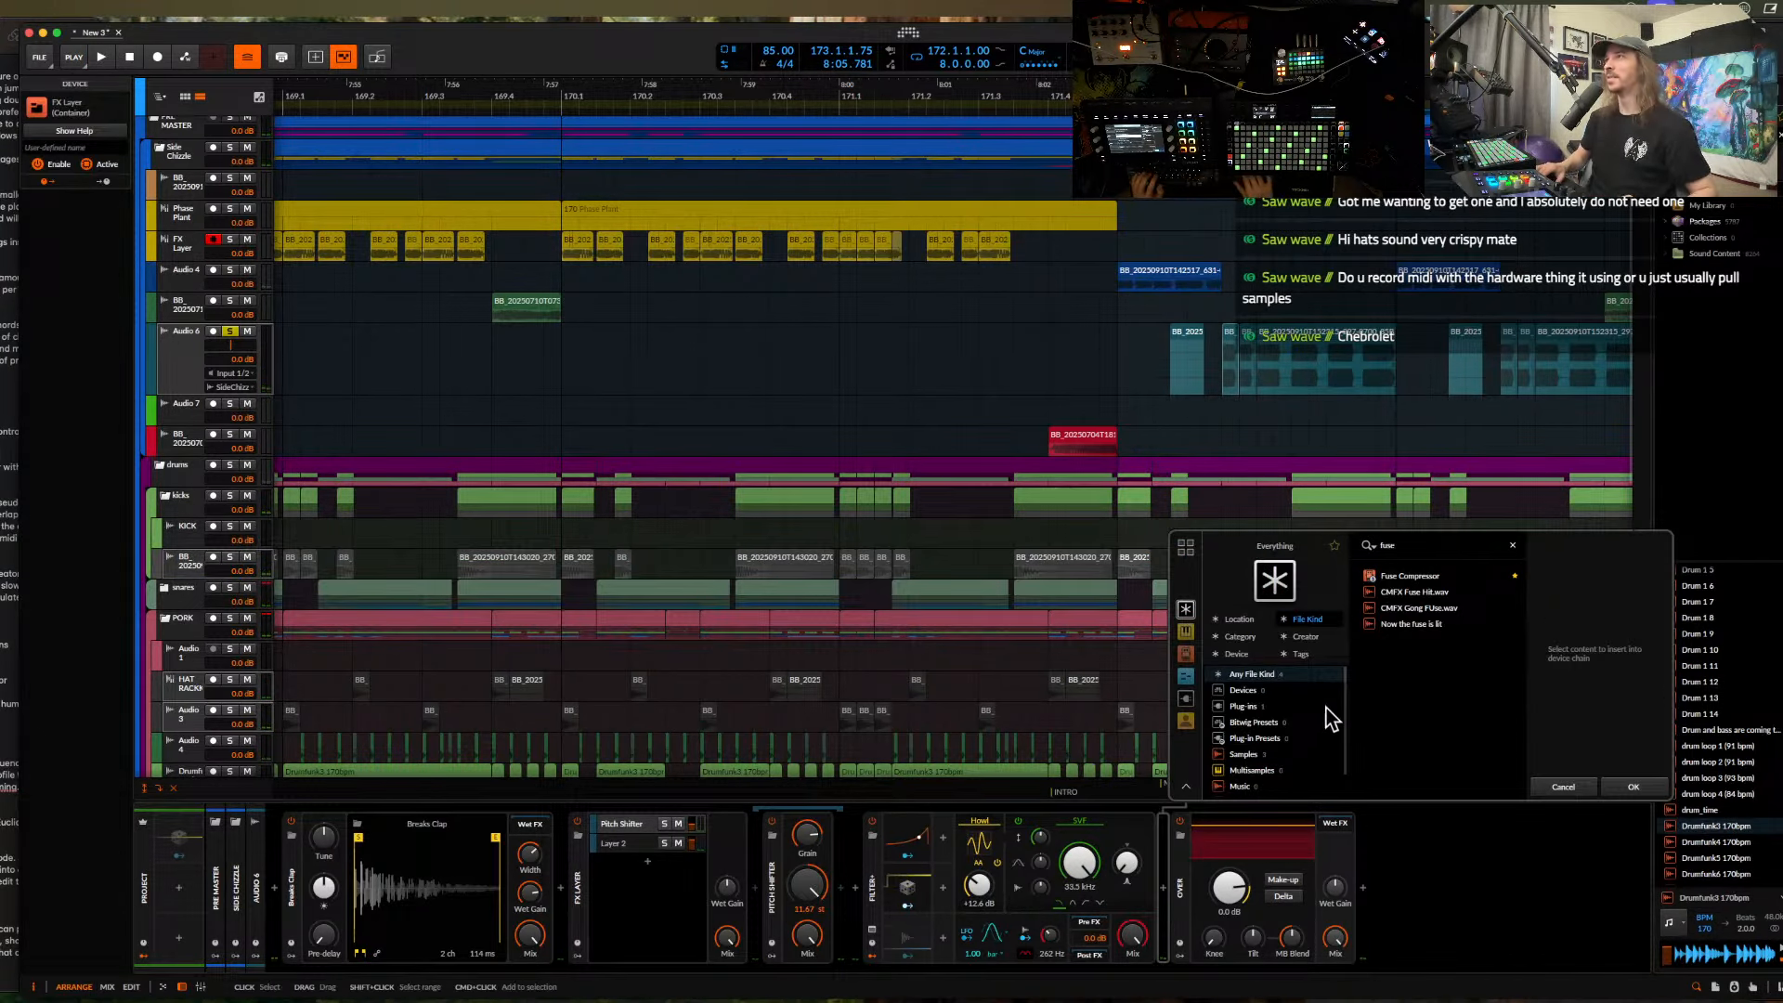
pyautogui.click(1407, 579)
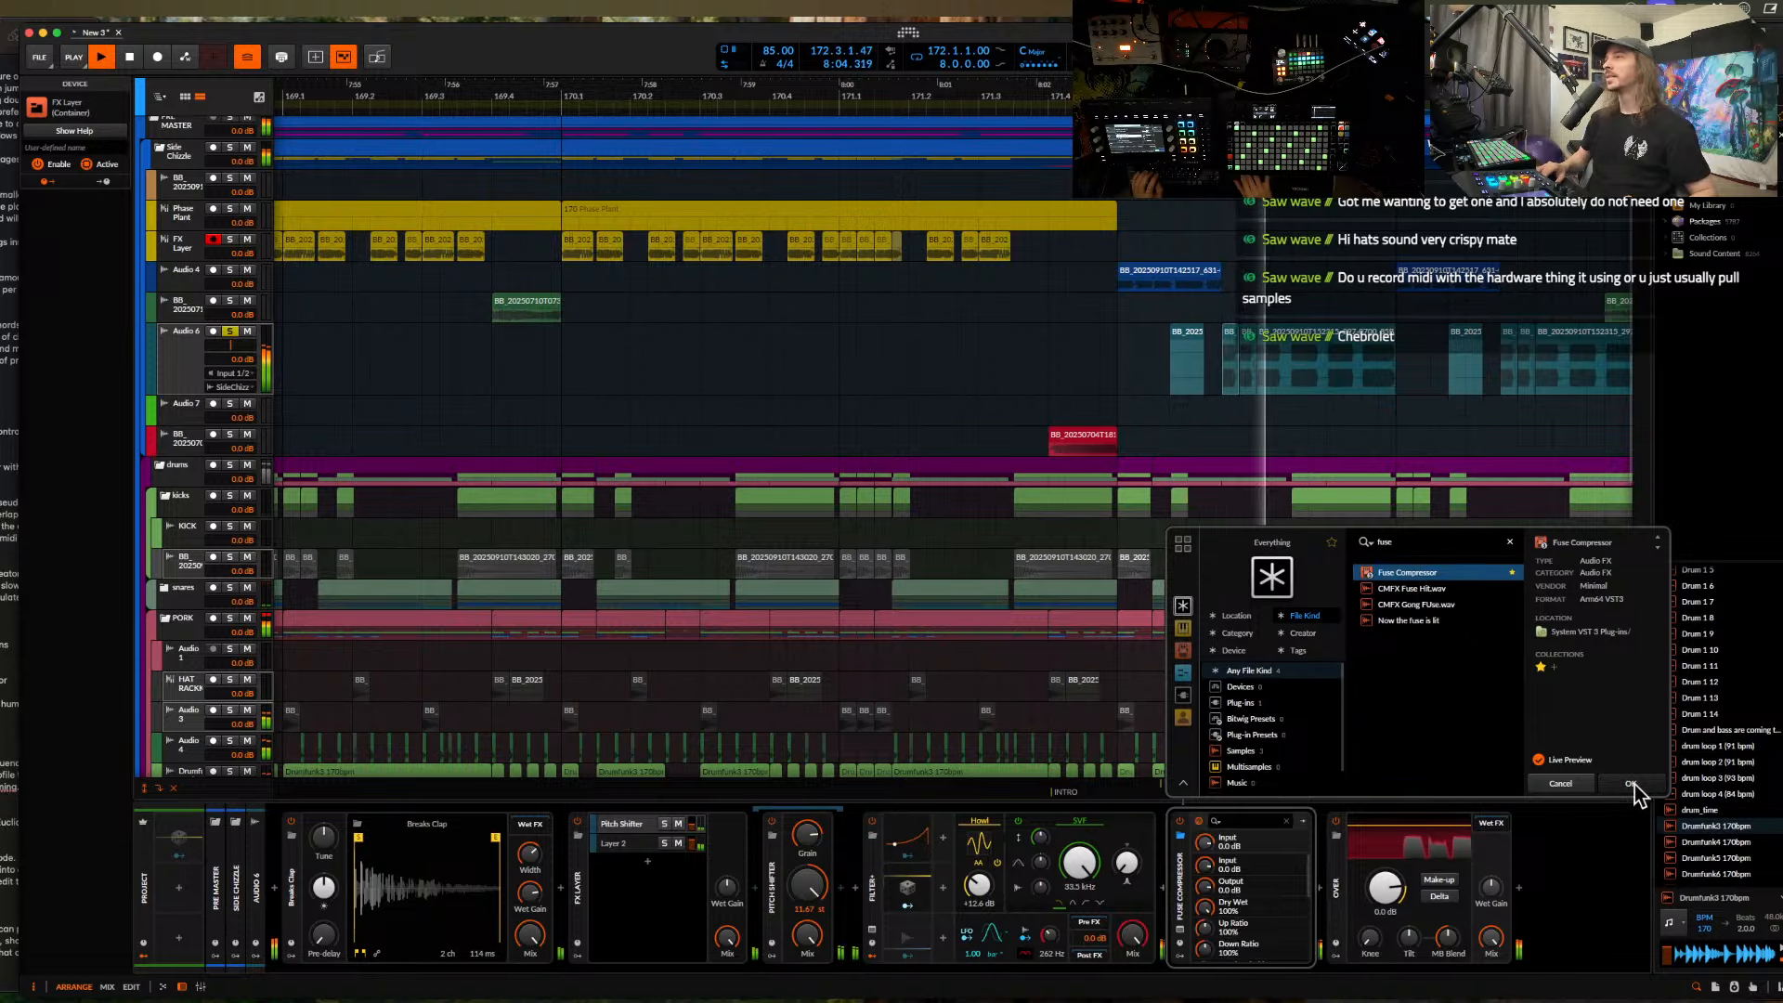
pyautogui.click(1633, 784)
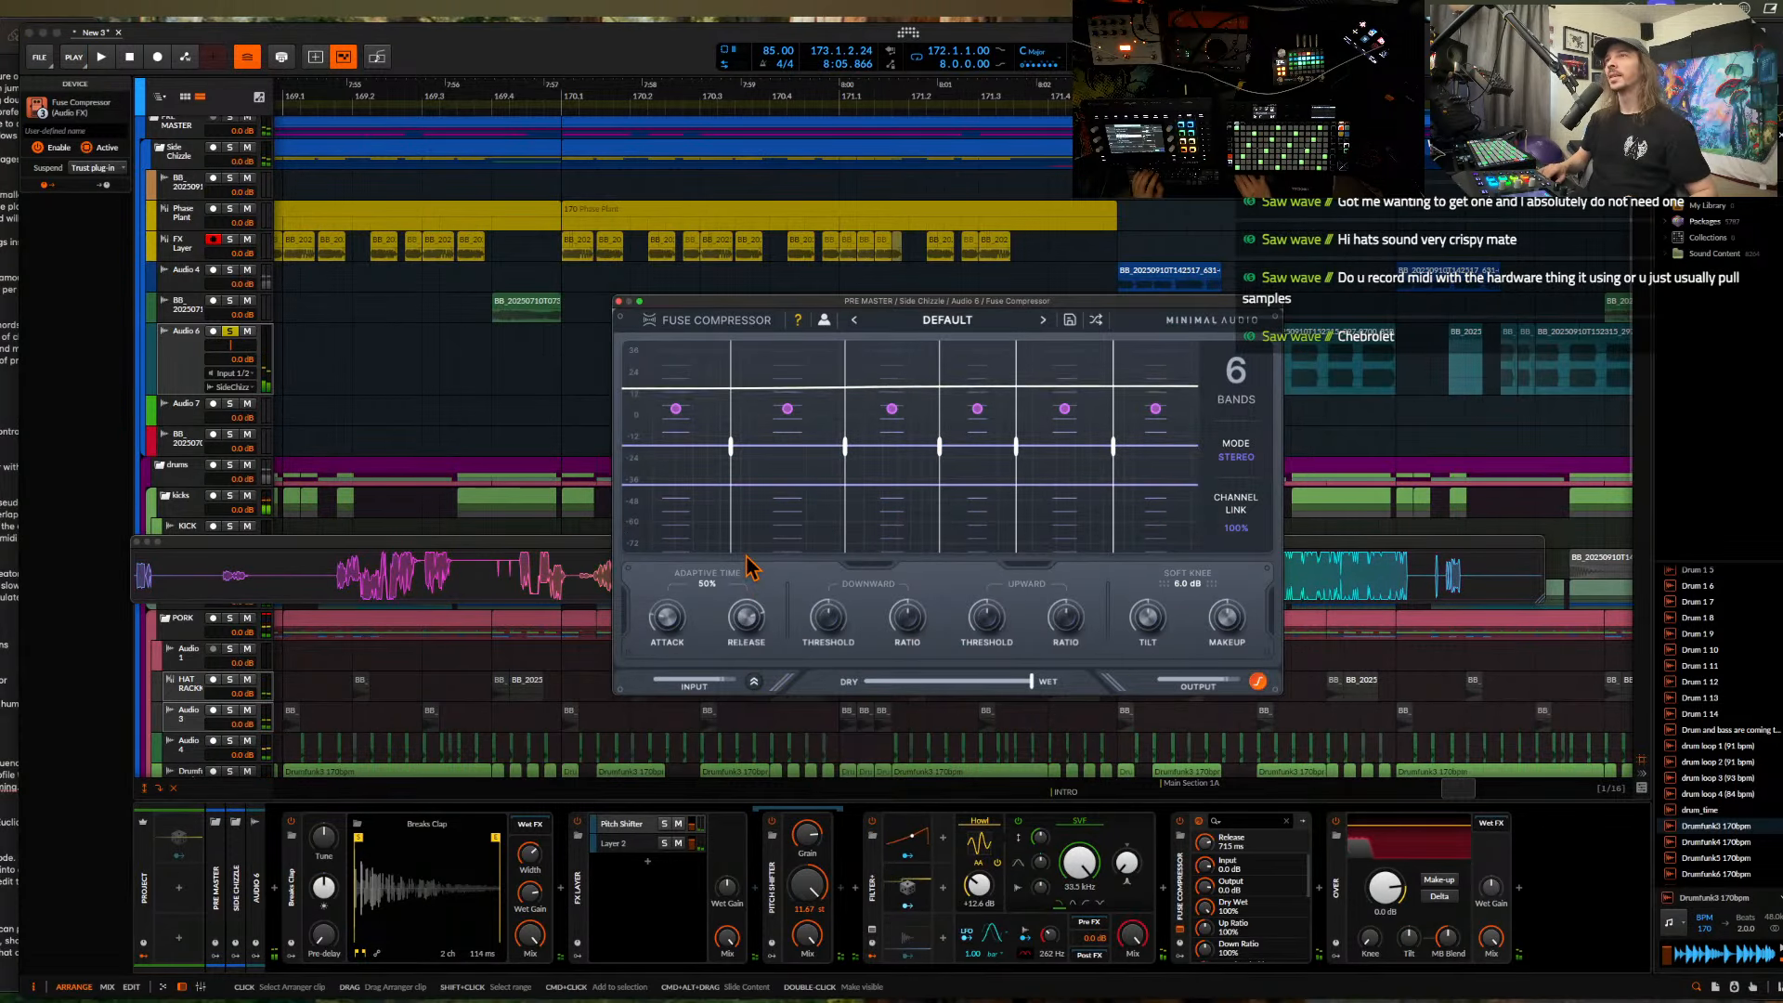
pyautogui.press('space')
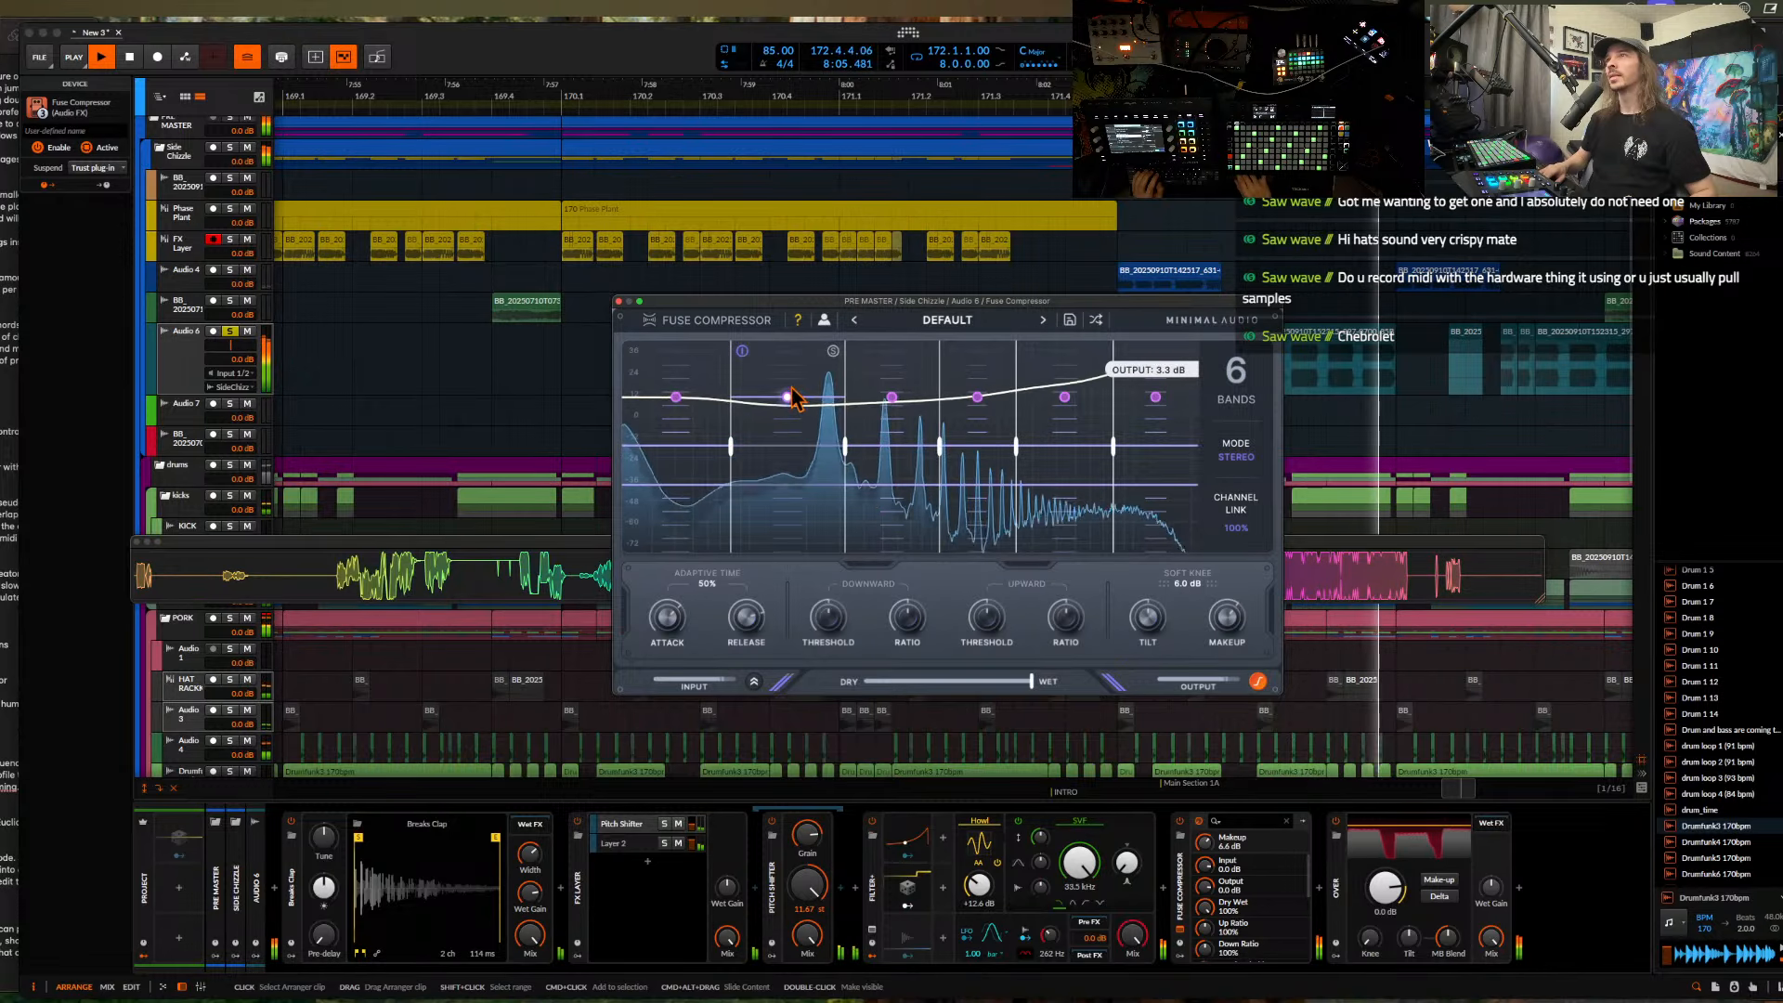
# - Lower the output of the Fuse Compressor's second frequency band and close the plug-in window
pyautogui.moveTo(788, 398); pyautogui.dragTo(787, 476)
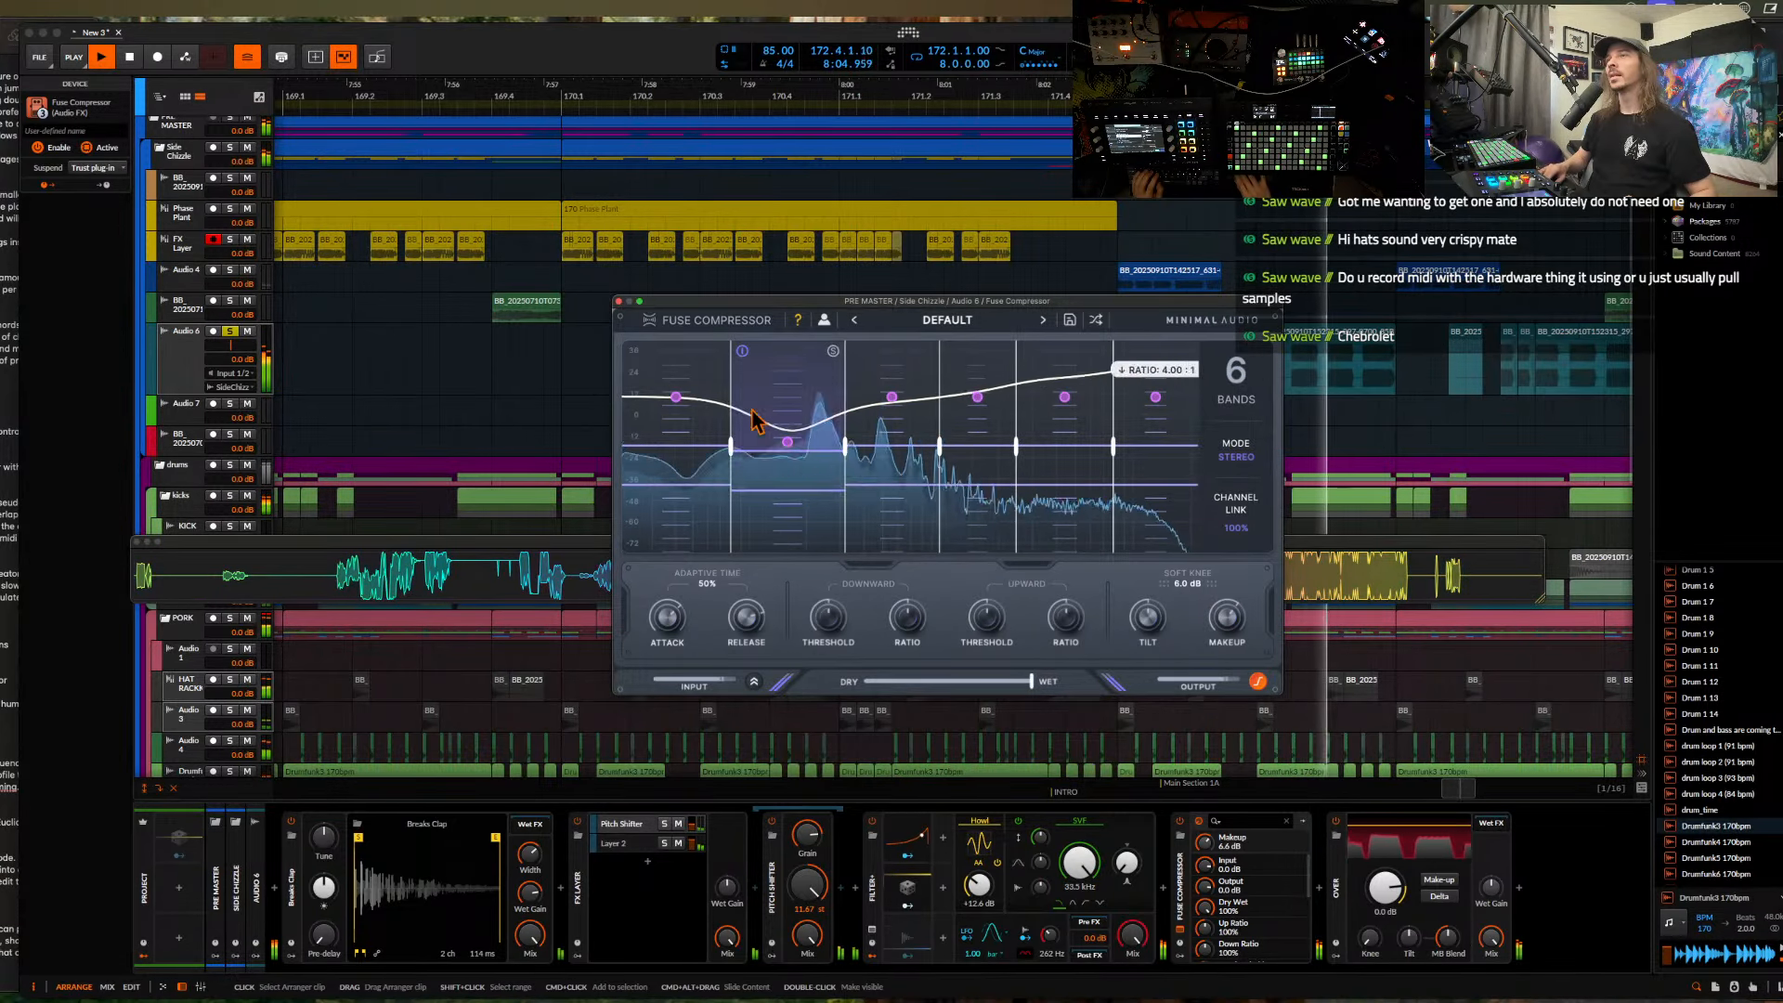
pyautogui.press('space')
pyautogui.click(618, 301)
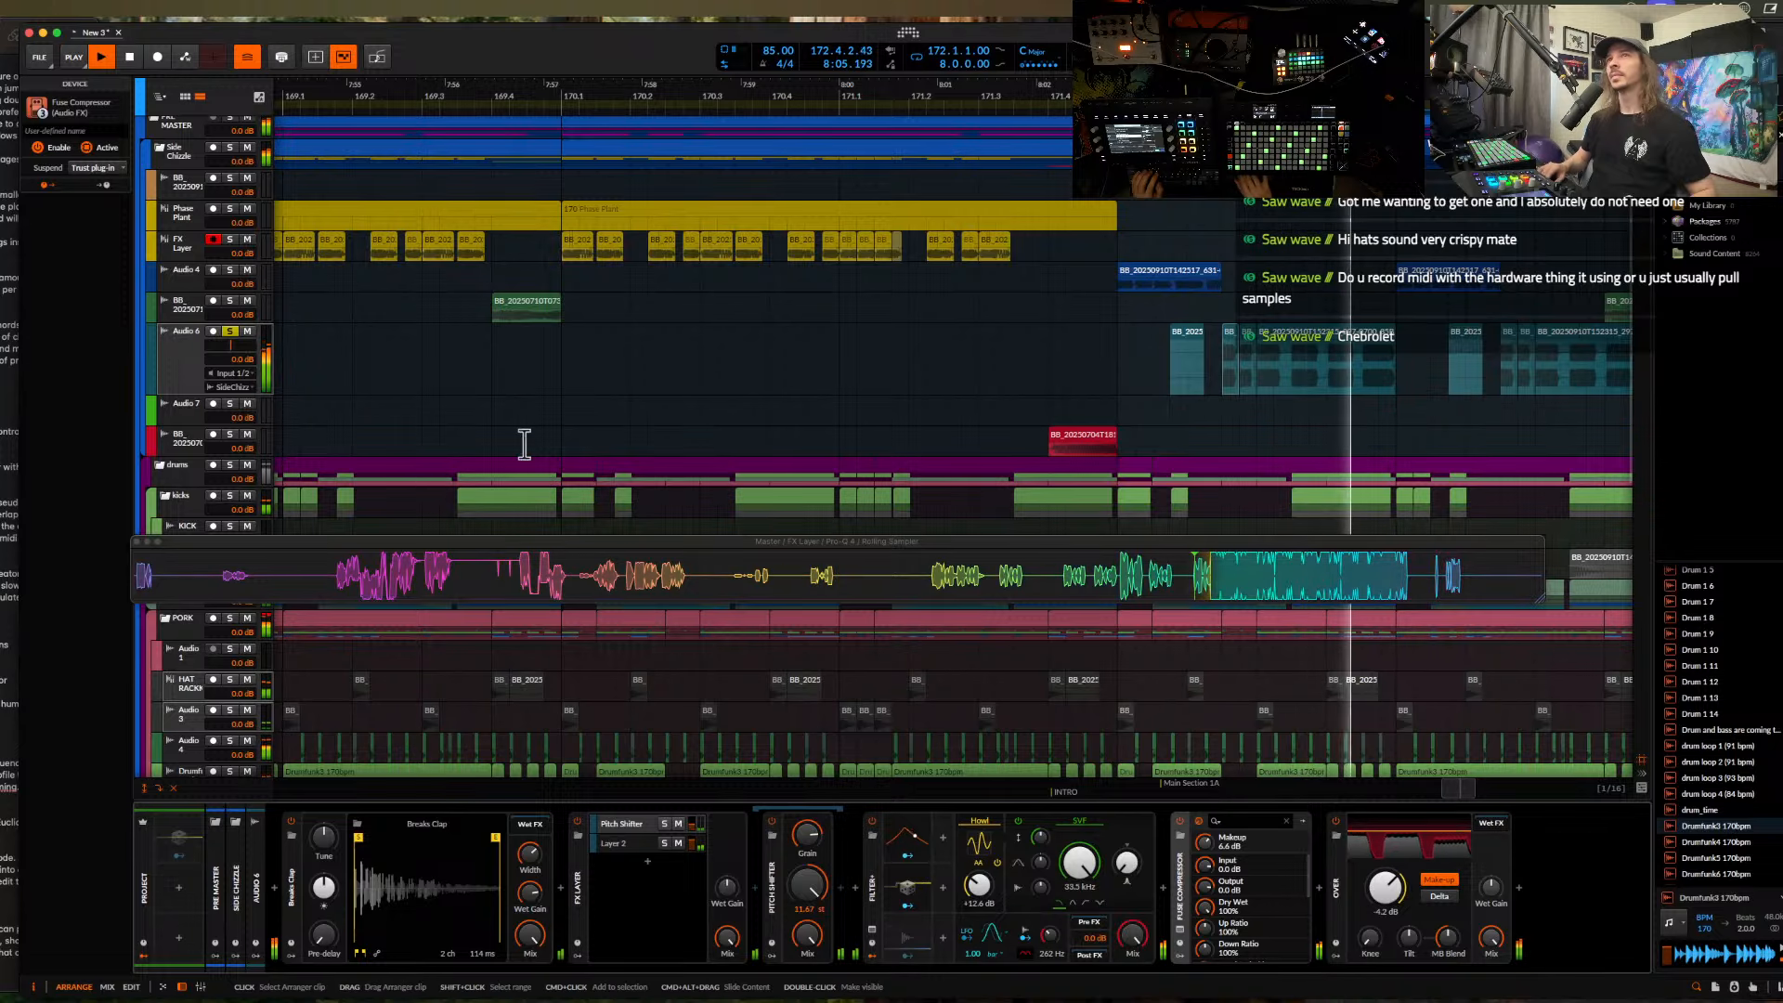
# - Play the new variation from bar 172 with Audio 6 unsoloed to hear it in the full mix
pyautogui.click(1133, 278)
pyautogui.press('space')
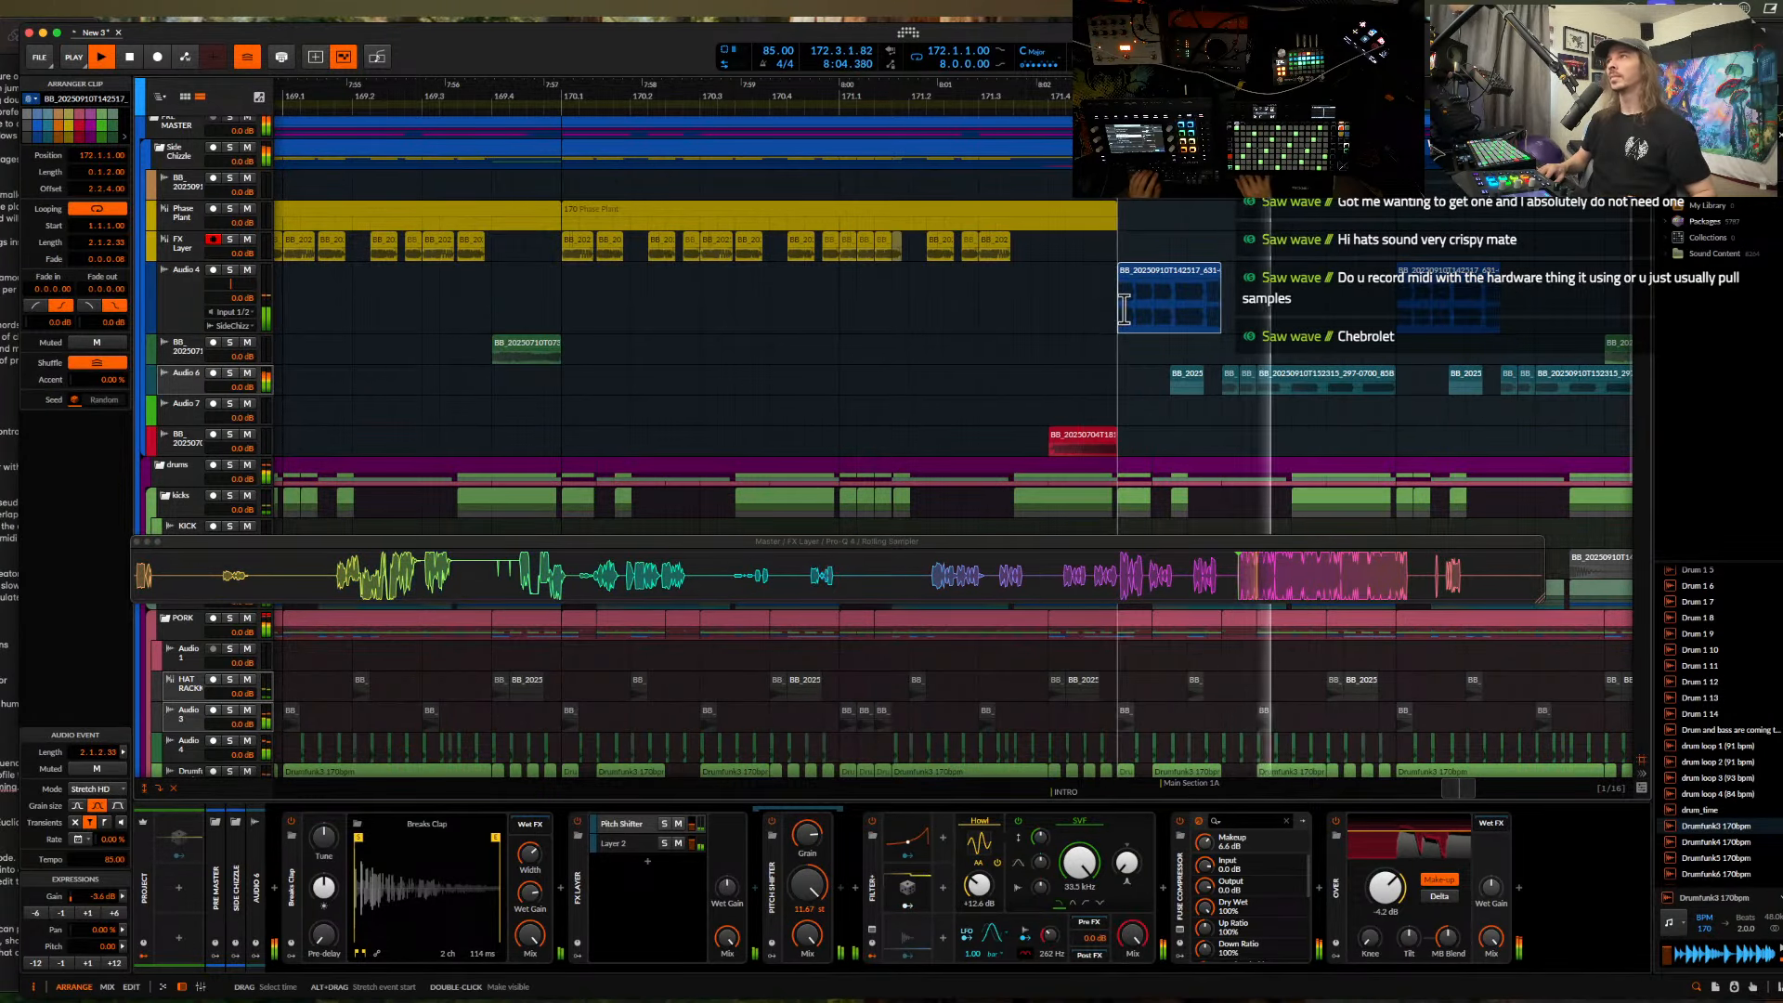
pyautogui.scroll(-5, 1125, 307)
pyautogui.hscroll(5, 1170, 308)
pyautogui.scroll(5, 1160, 316)
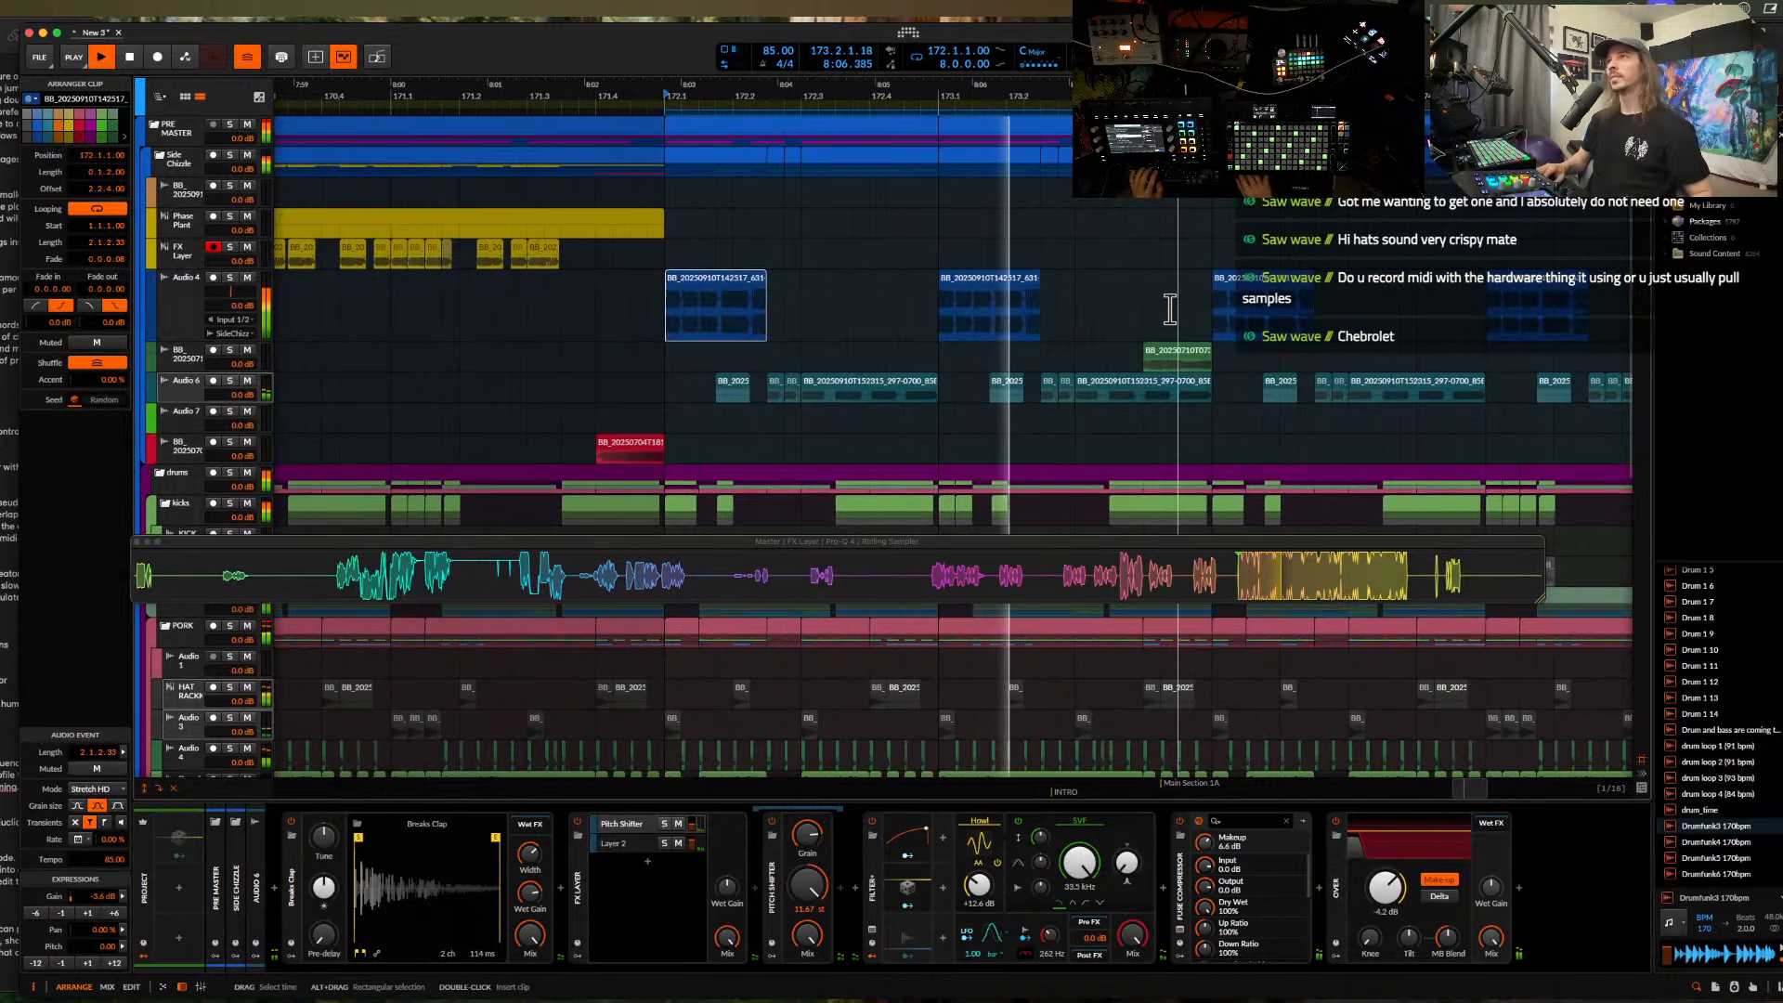
pyautogui.press('space')
# - Remove the last beat of the Audio 6 phrase in bar 173, under the green clip, and replay the passage
pyautogui.moveTo(1117, 399); pyautogui.dragTo(1221, 398)
pyautogui.click(974, 350)
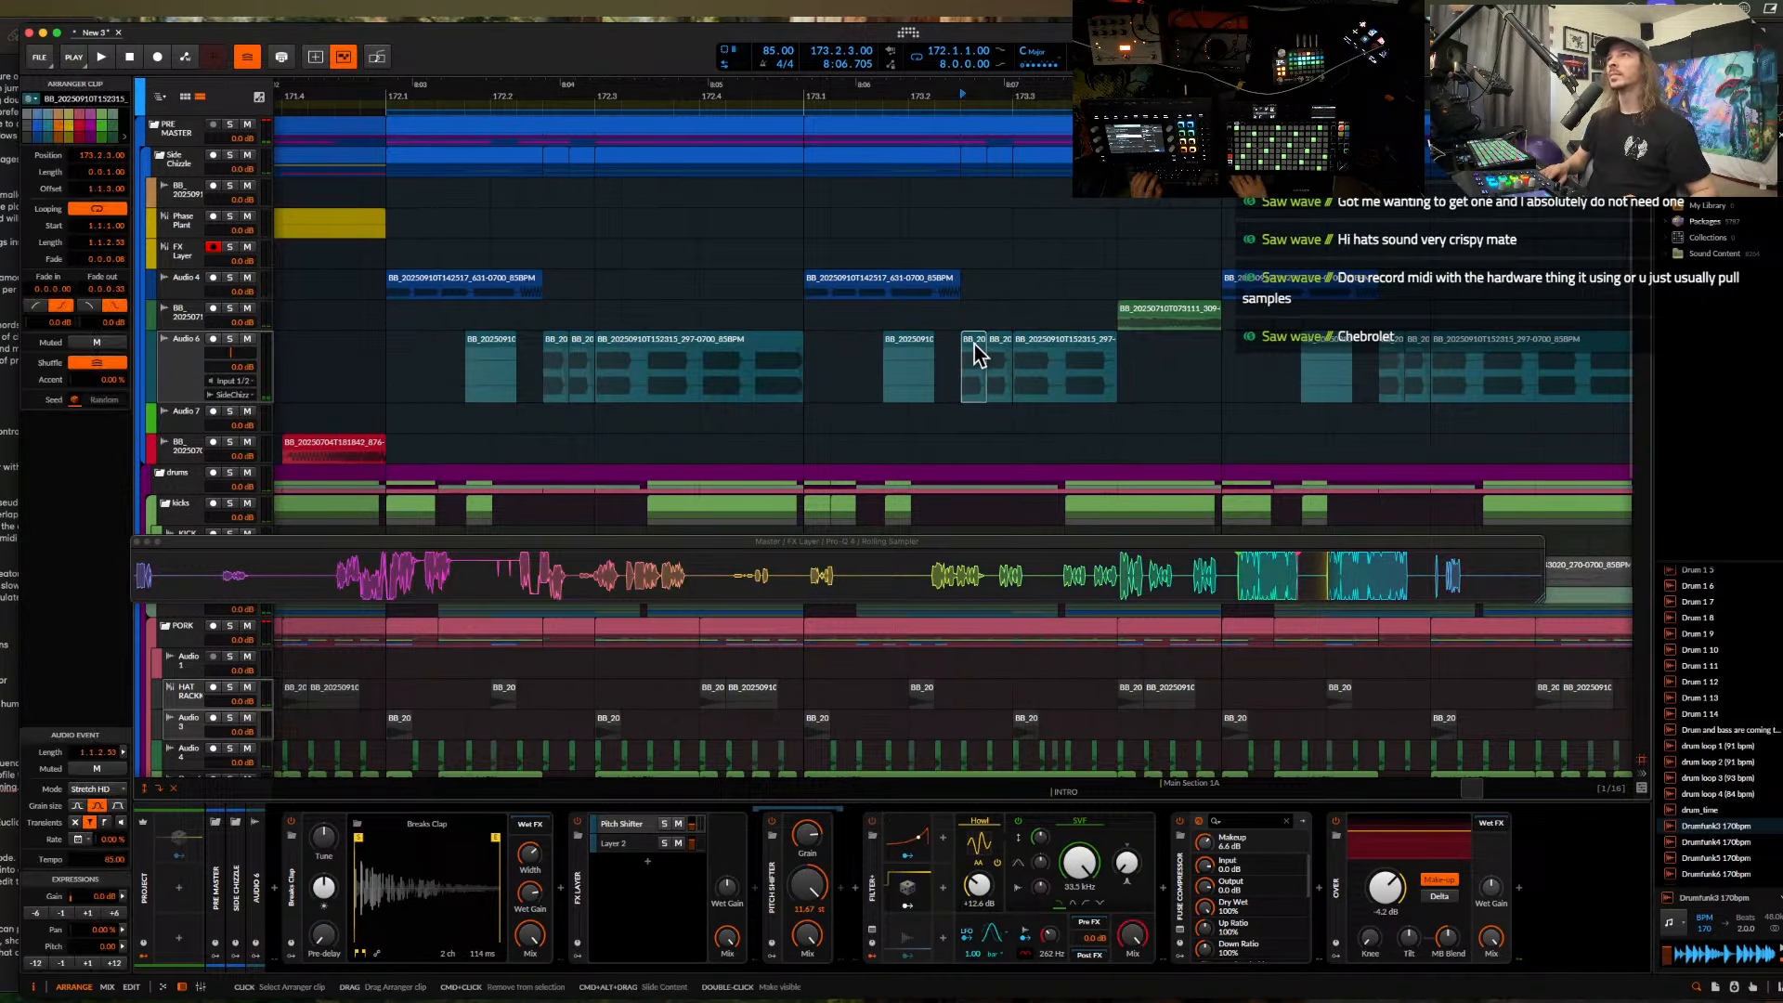
pyautogui.scroll(-3, 971, 342)
pyautogui.press('space')
pyautogui.scroll(4, 972, 342)
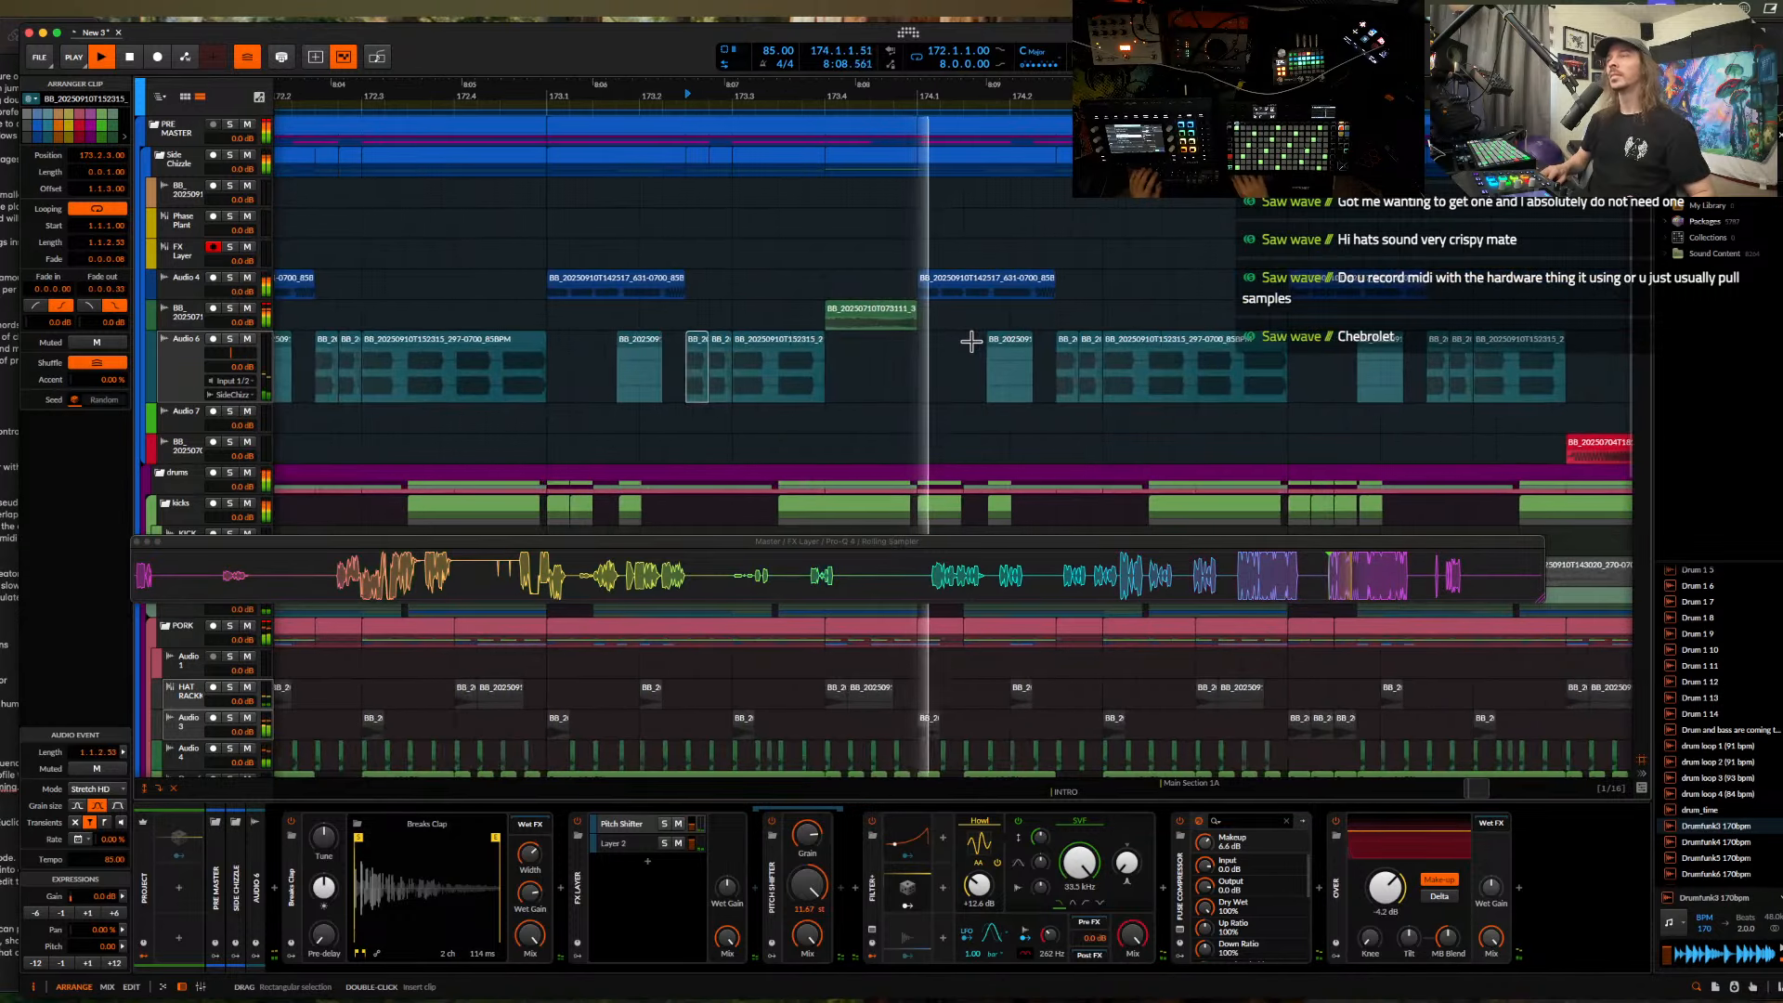
pyautogui.scroll(-1, 969, 341)
# - Duplicate the Fuse Compressor on Audio 6 and collapse both compressors in the device chain
pyautogui.click(190, 353)
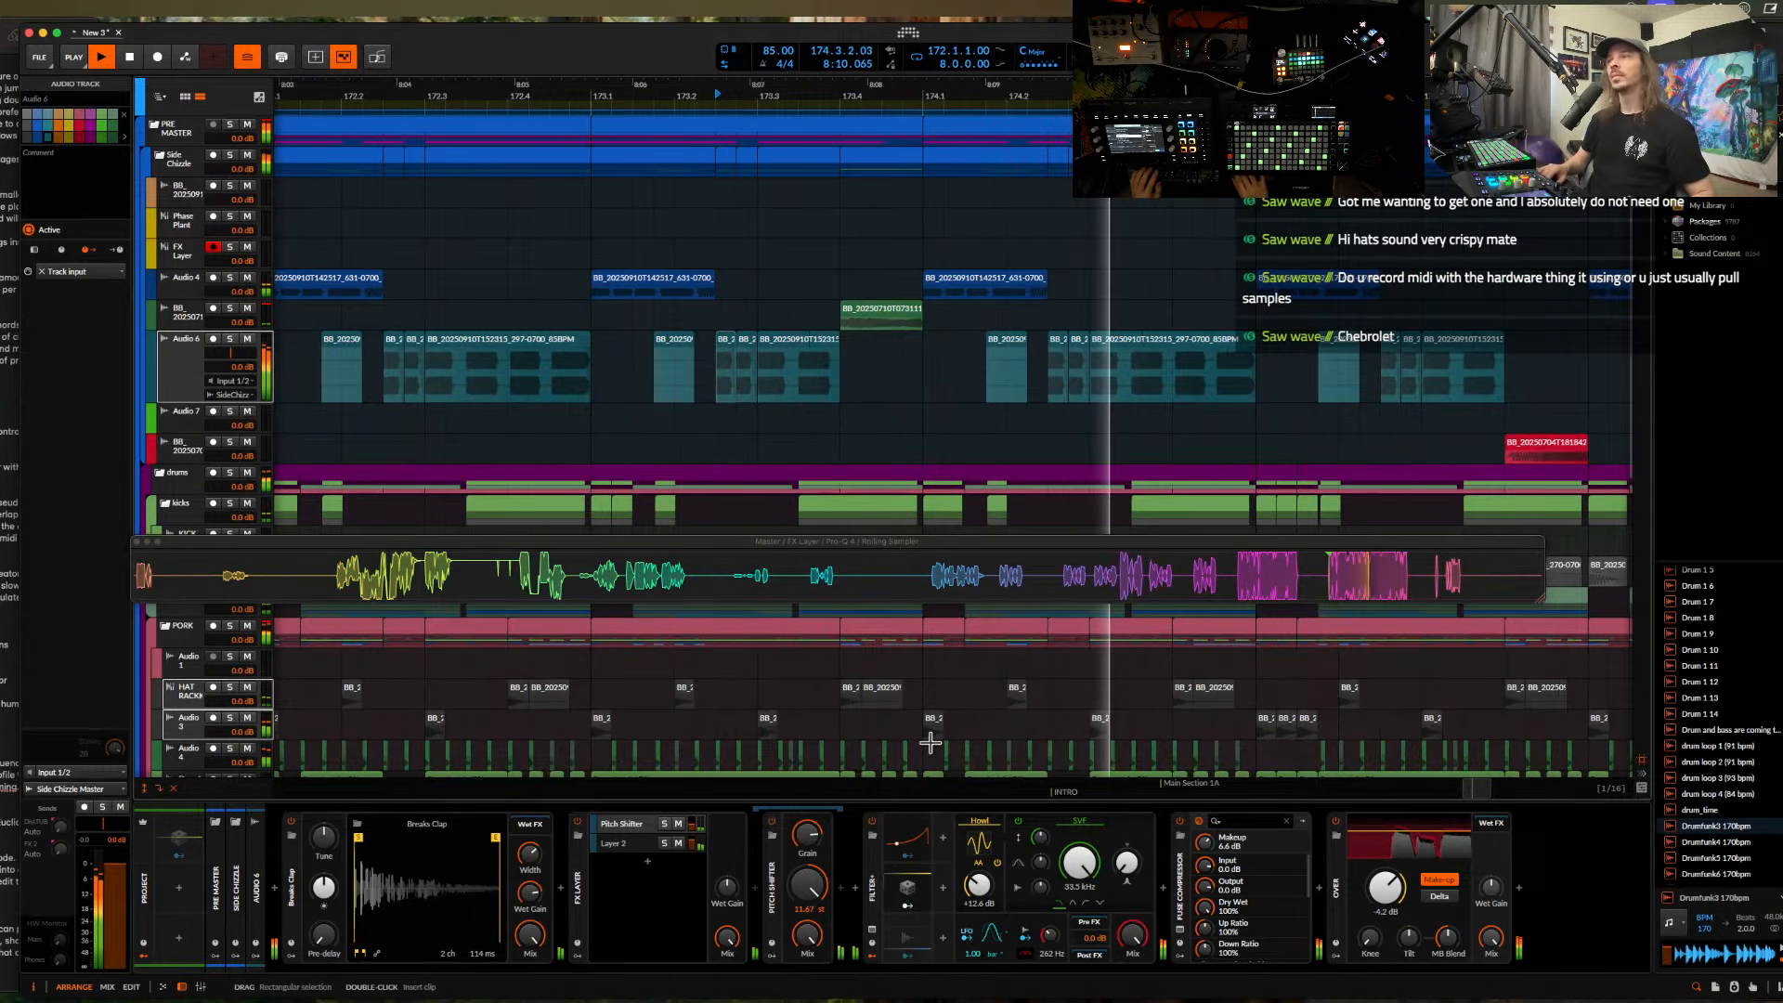
pyautogui.click(1181, 893)
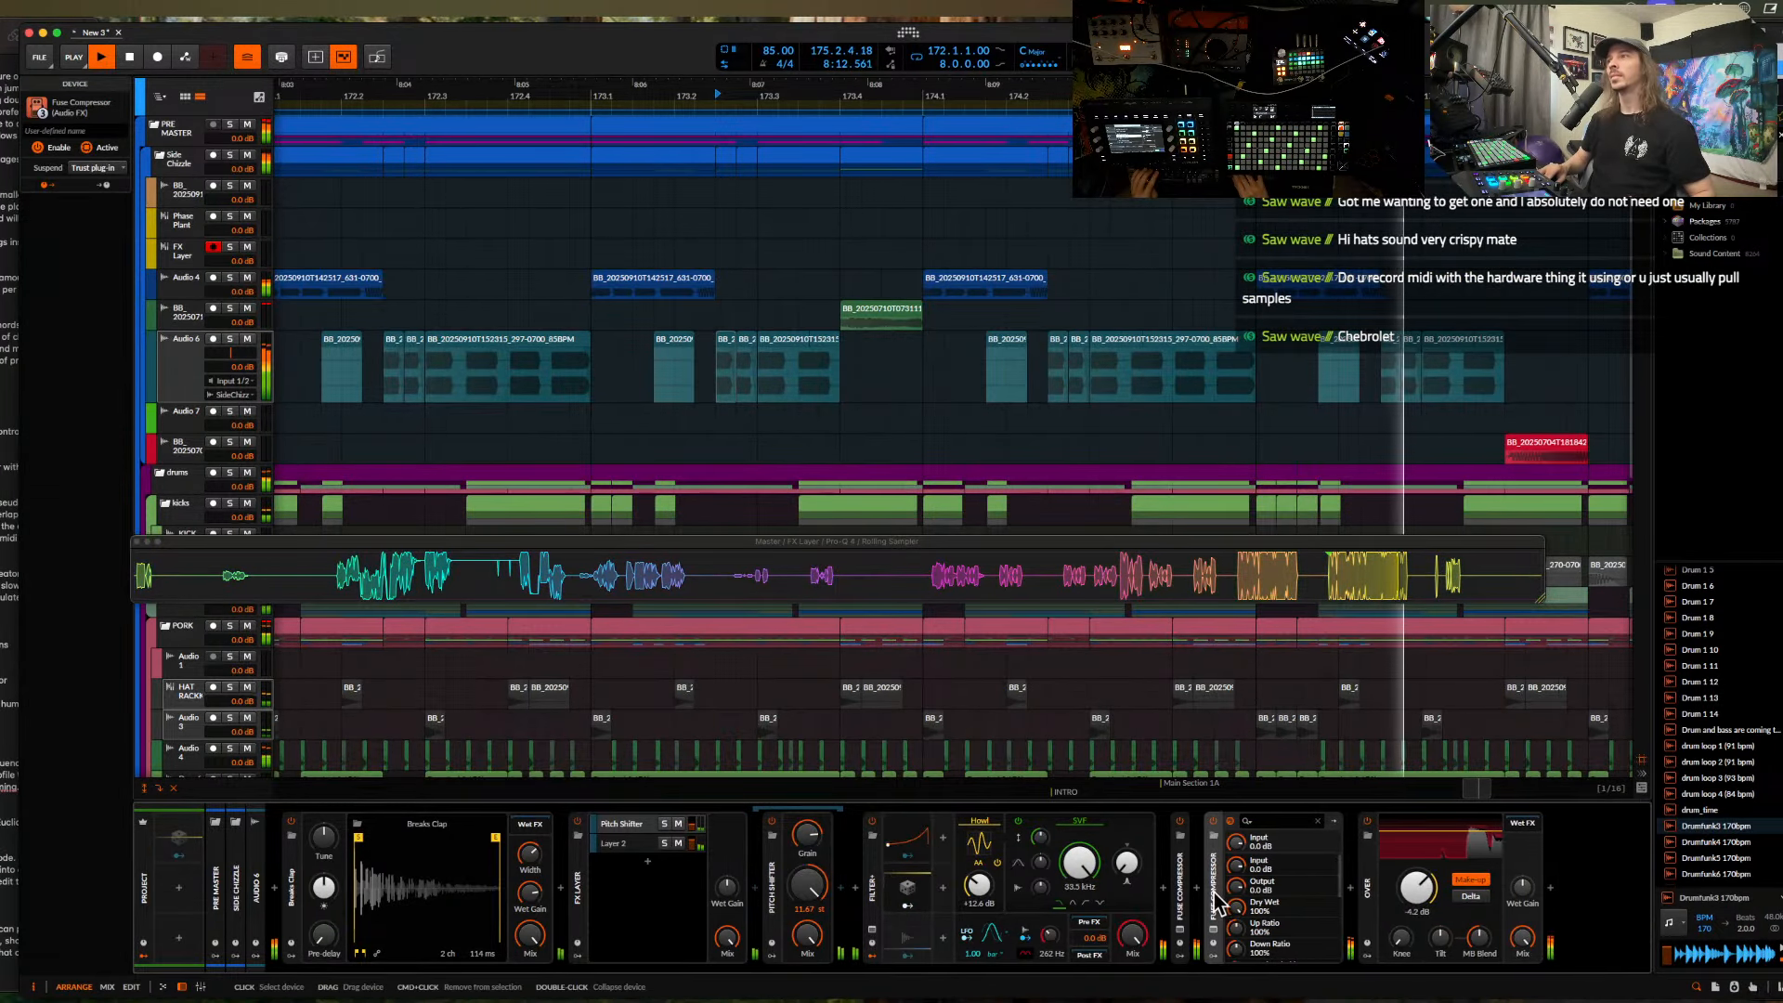
pyautogui.doubleClick(1214, 896)
# - Insert a Gate before Over and a Pro-Q 4 between the second Fuse Compressor and the Gate
pyautogui.click(1229, 891)
pyautogui.write('gate')
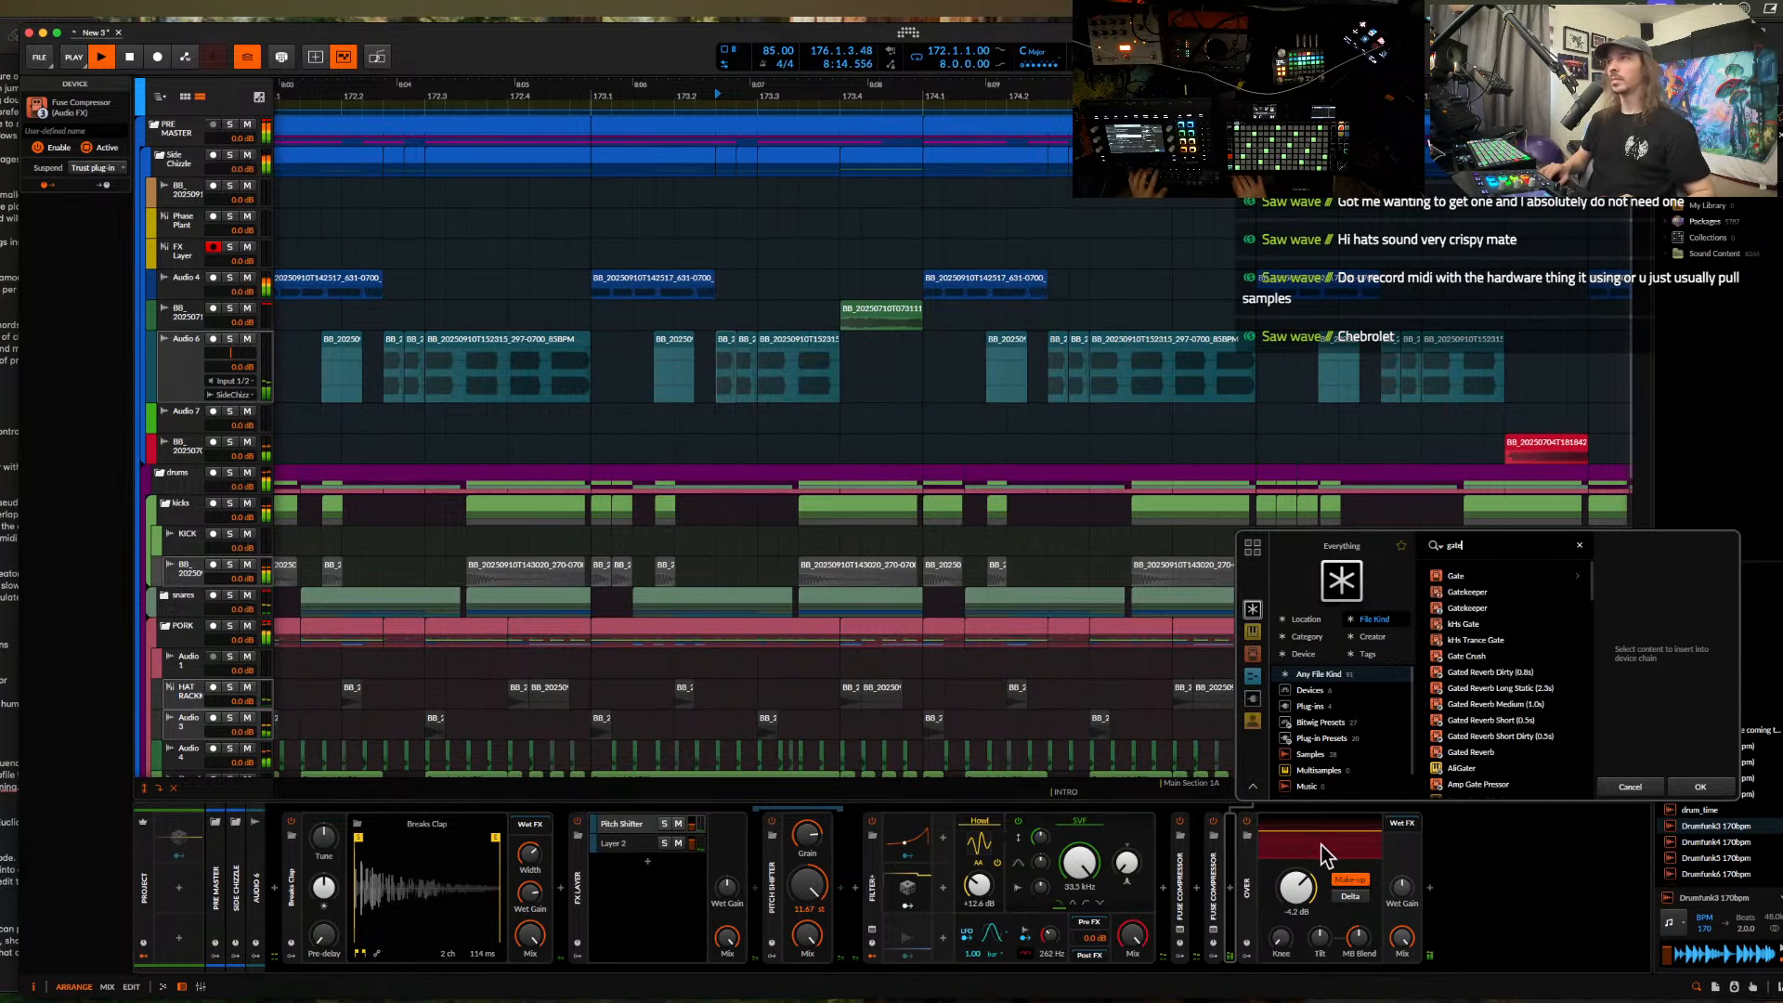
pyautogui.click(1476, 576)
pyautogui.click(1697, 784)
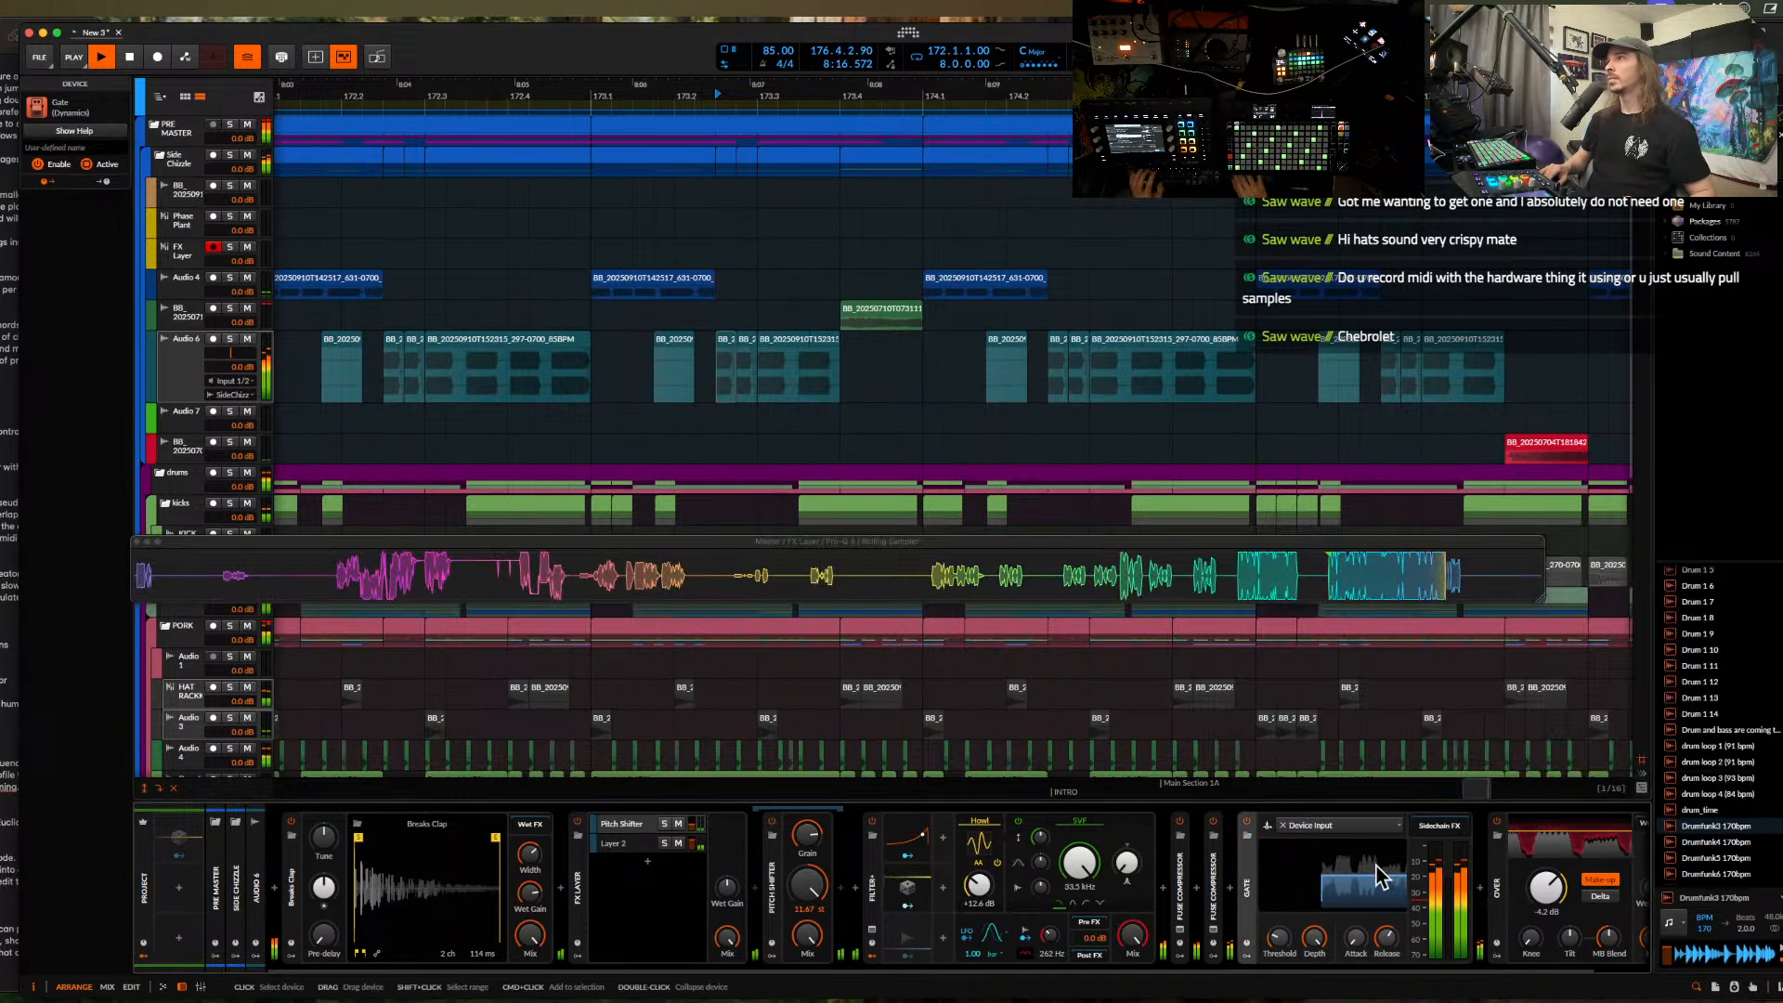
pyautogui.click(1229, 889)
pyautogui.write('pro')
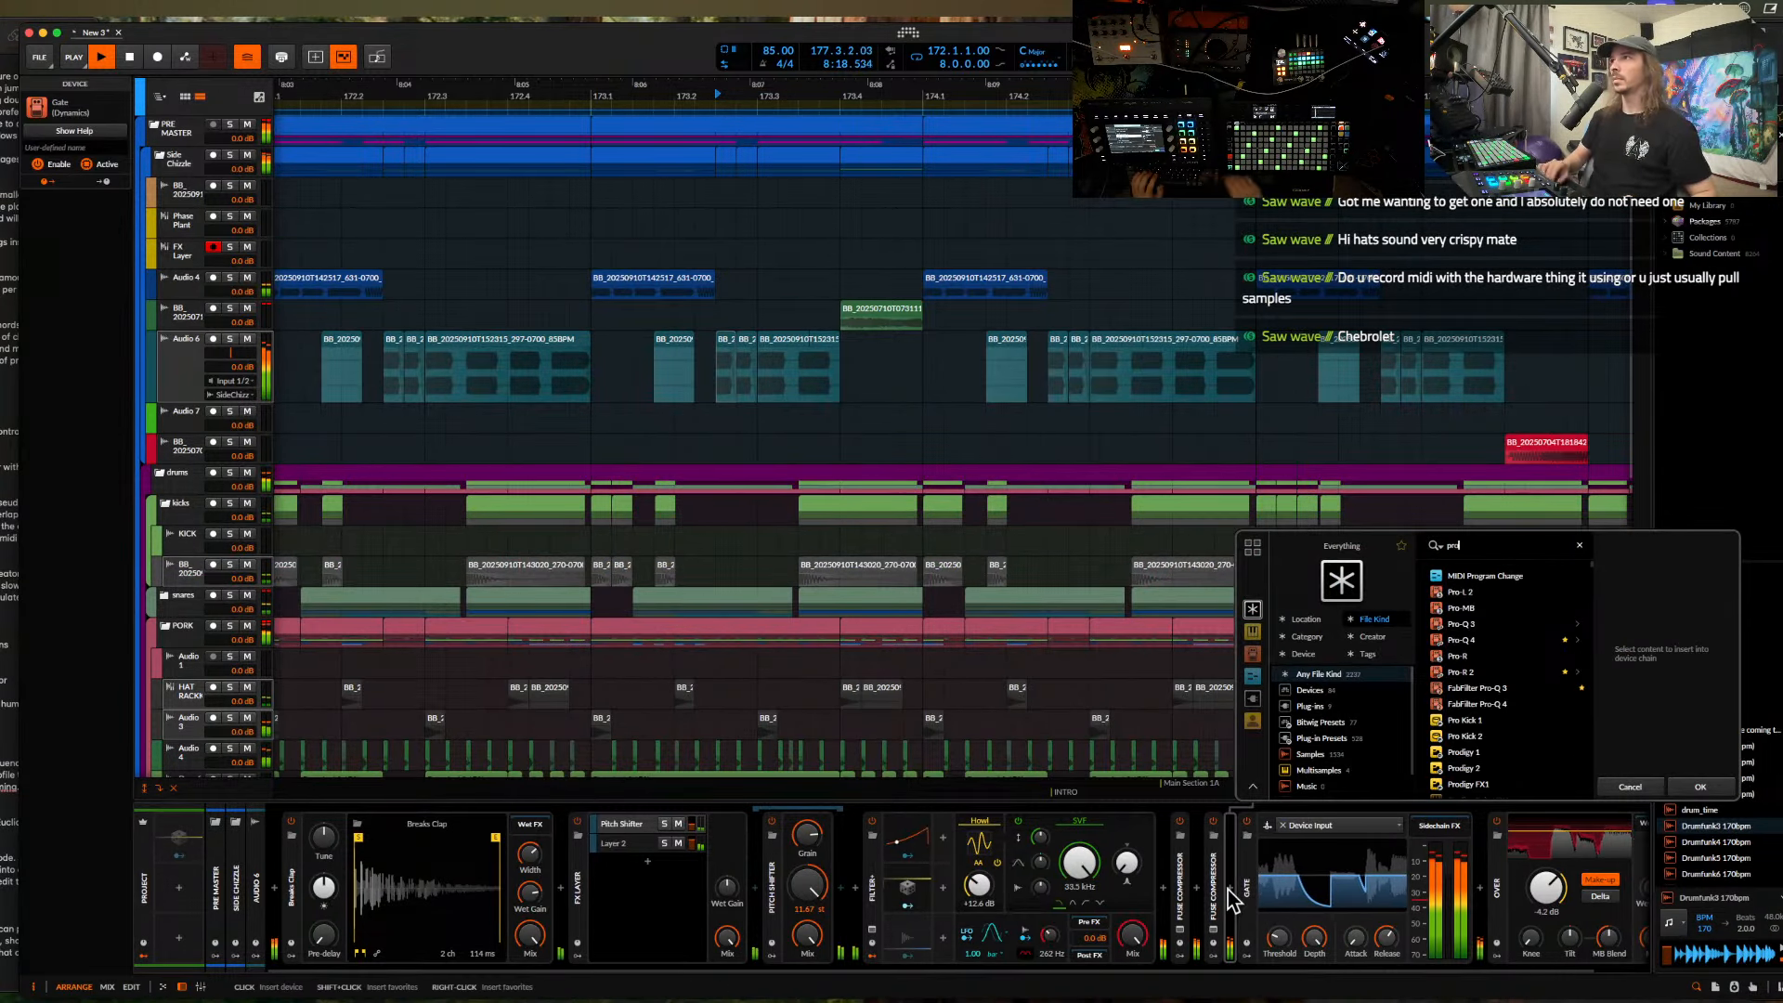
pyautogui.click(1460, 641)
pyautogui.click(1713, 785)
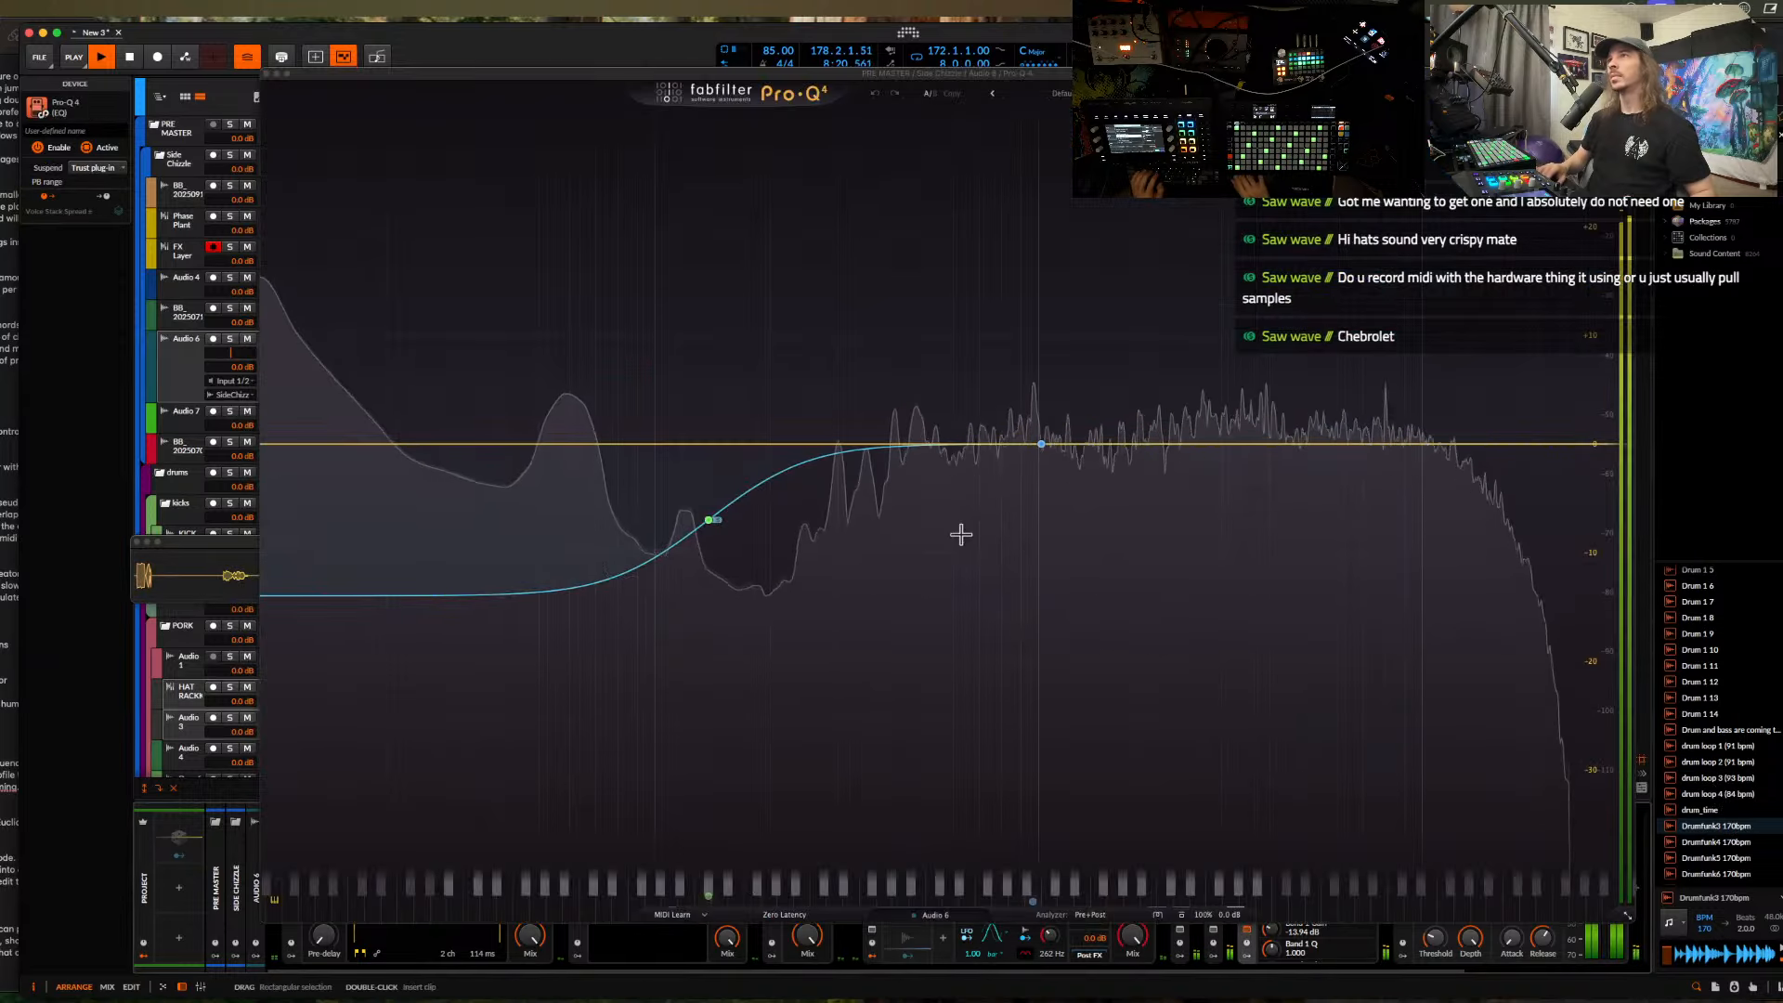
# - Add a 24 dB/oct low cut at about 172 Hz and a wide side-channel bell cut of about 8.2 dB at 430 Hz
pyautogui.moveTo(292, 448); pyautogui.dragTo(745, 449)
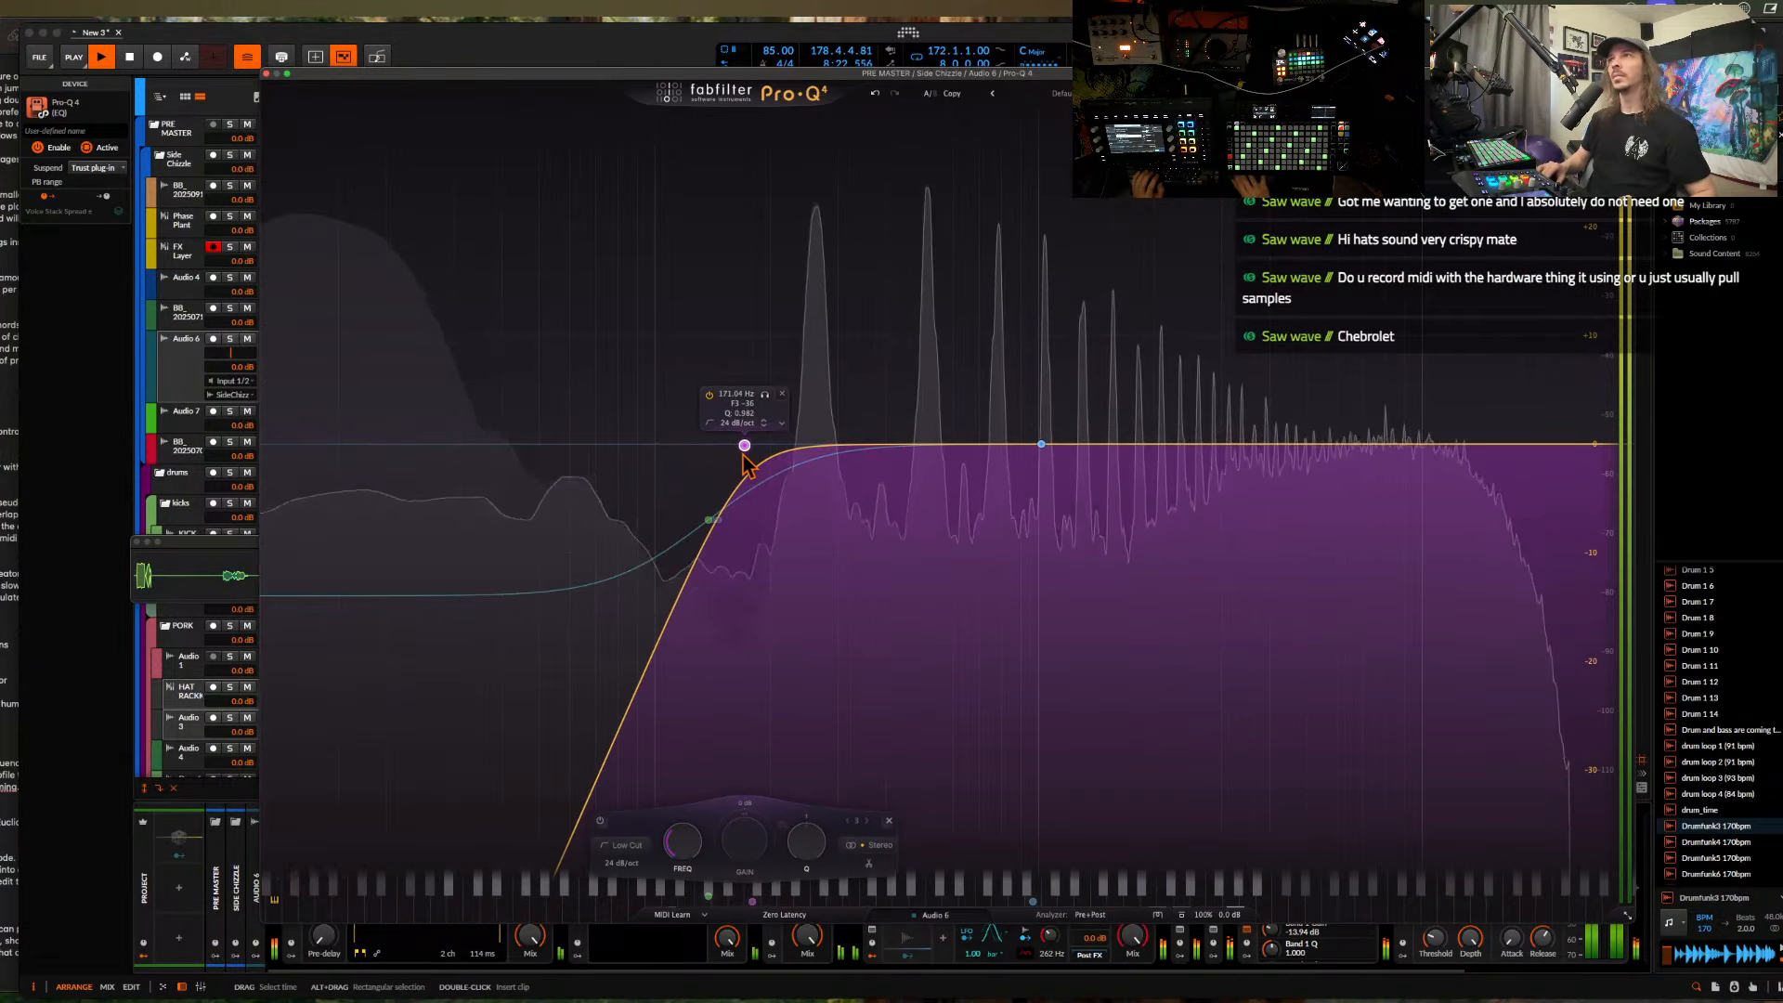
pyautogui.moveTo(897, 448); pyautogui.dragTo(898, 537)
pyautogui.scroll(-5, 898, 537)
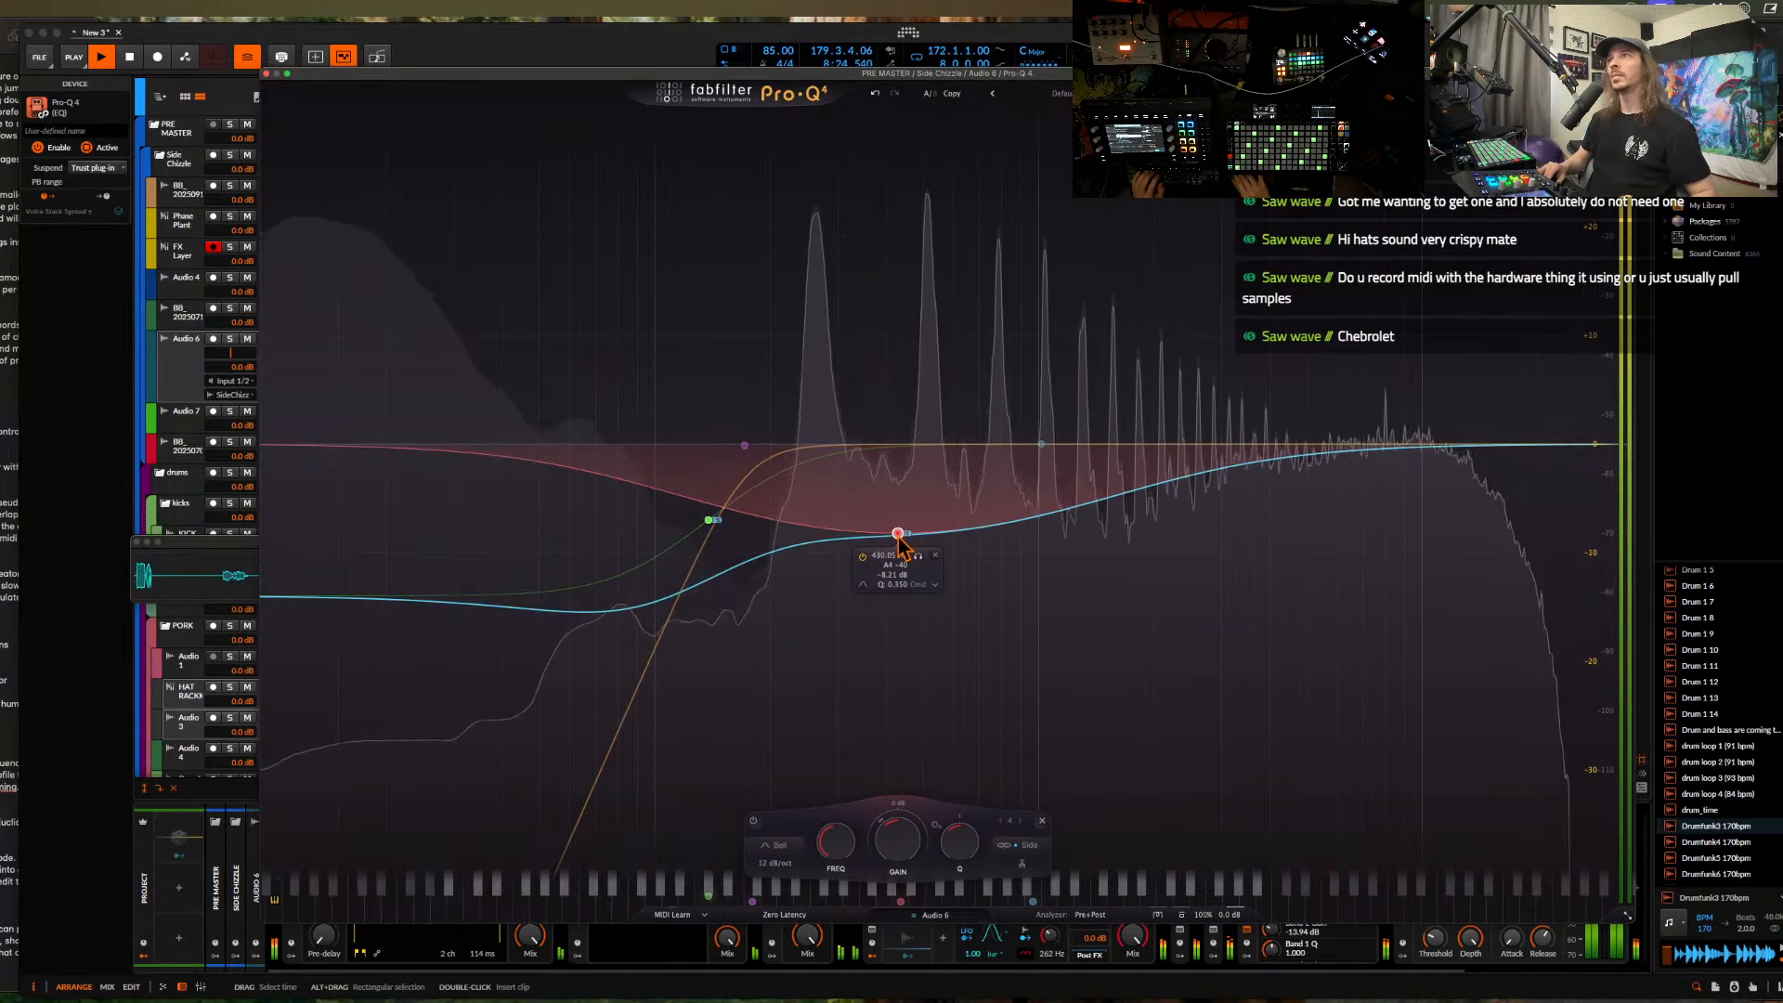
# - Add a wide stereo bell cut in the low mids and an 8.22 dB bell boost at about 2515 Hz, then close the equalizer
pyautogui.moveTo(944, 449); pyautogui.dragTo(871, 500)
pyautogui.scroll(-5, 864, 562)
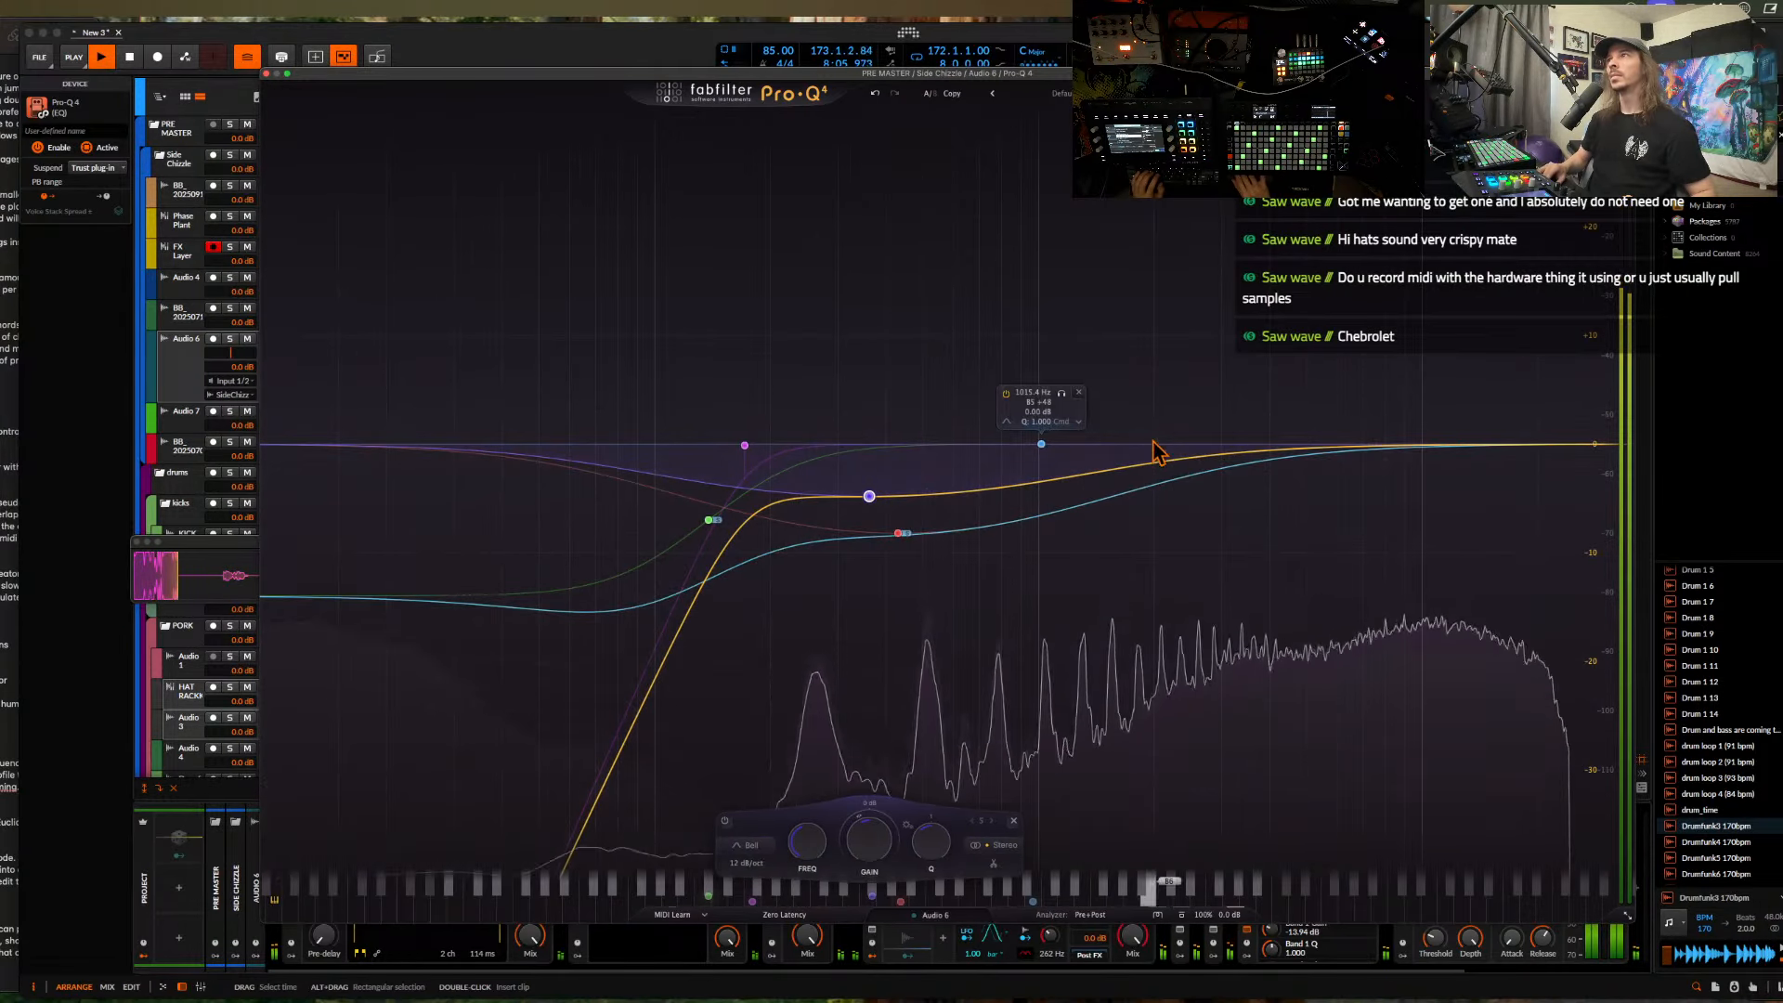
pyautogui.moveTo(1158, 450); pyautogui.dragTo(1192, 356)
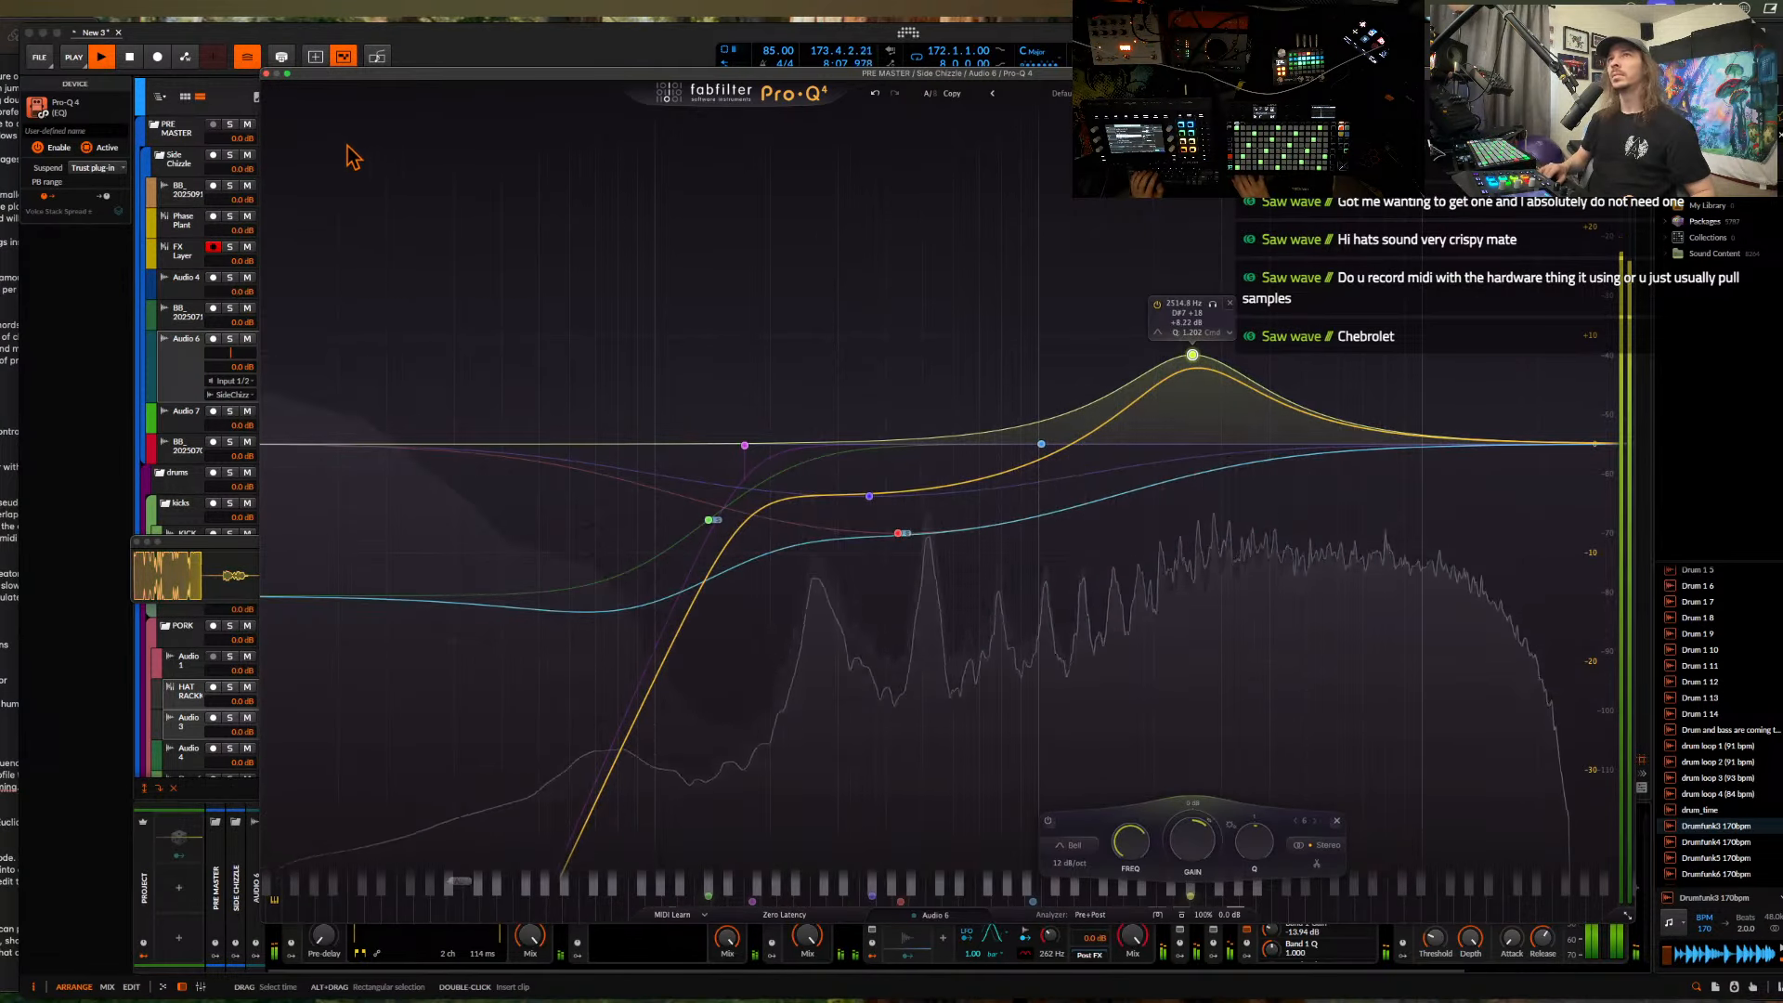
pyautogui.click(267, 73)
# - Extend the loop region back to bar 164 so it spans 16 bars, and place the cursor at its start
pyautogui.scroll(-4, 728, 378)
pyautogui.scroll(-6, 729, 378)
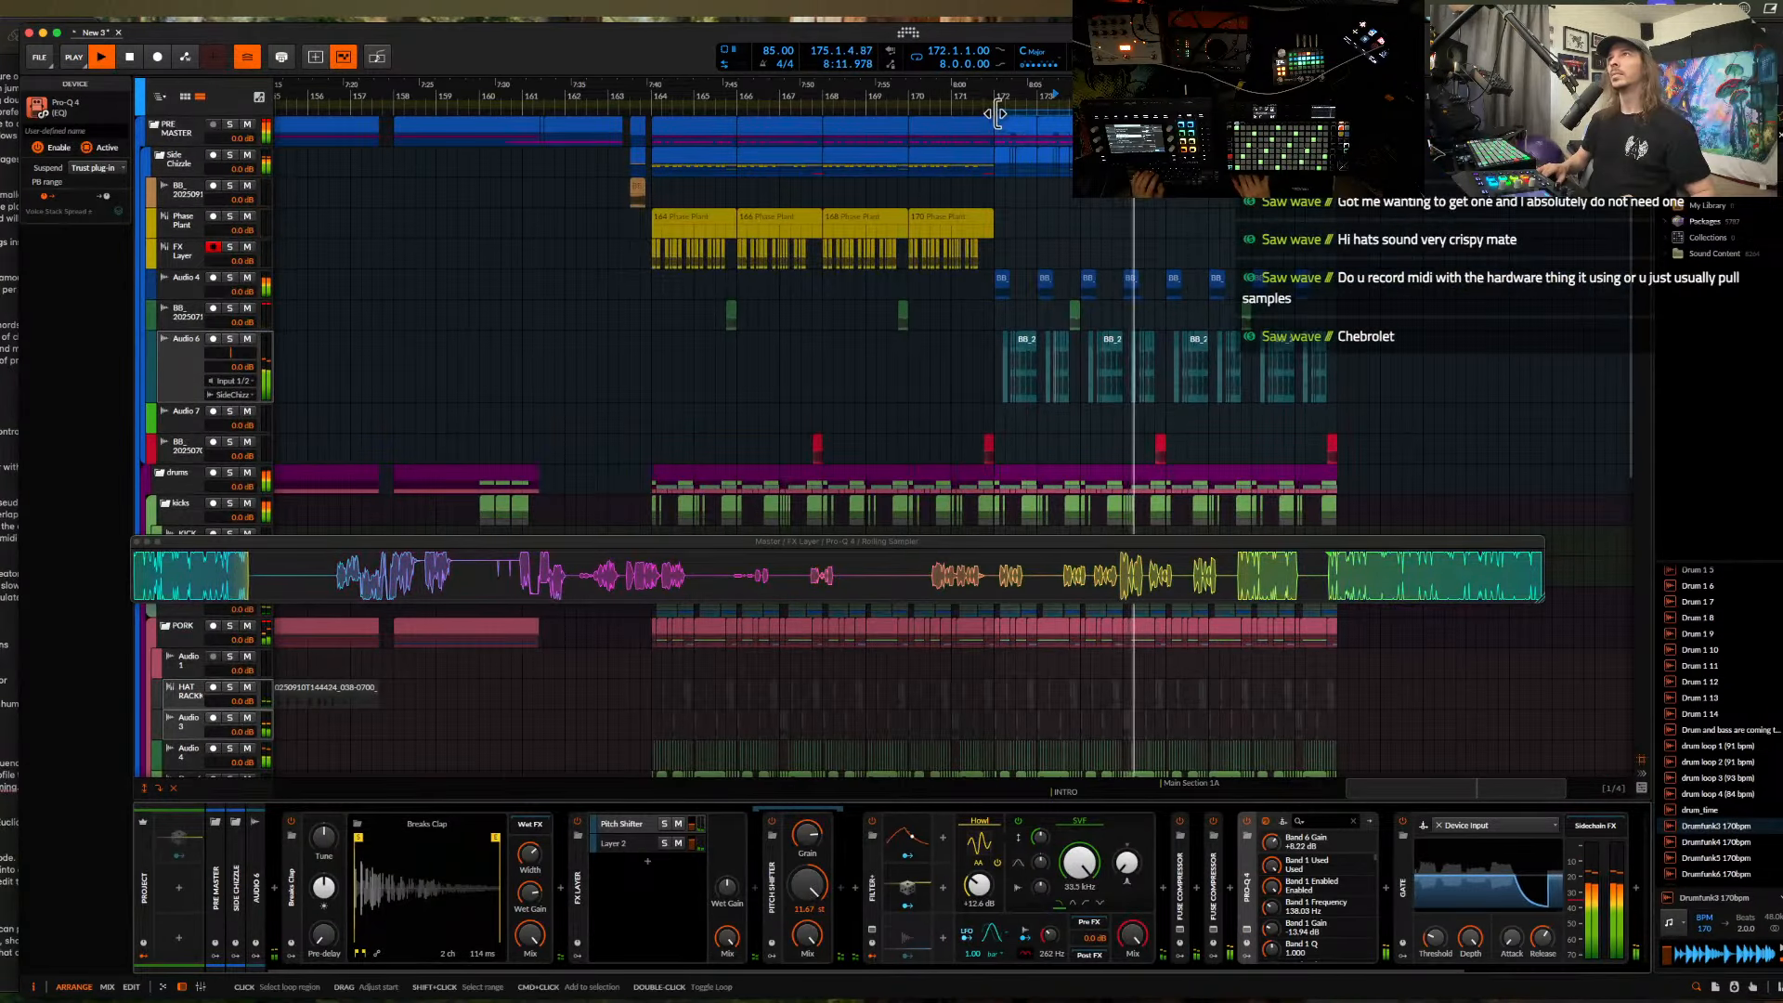
pyautogui.moveTo(995, 114); pyautogui.dragTo(705, 133)
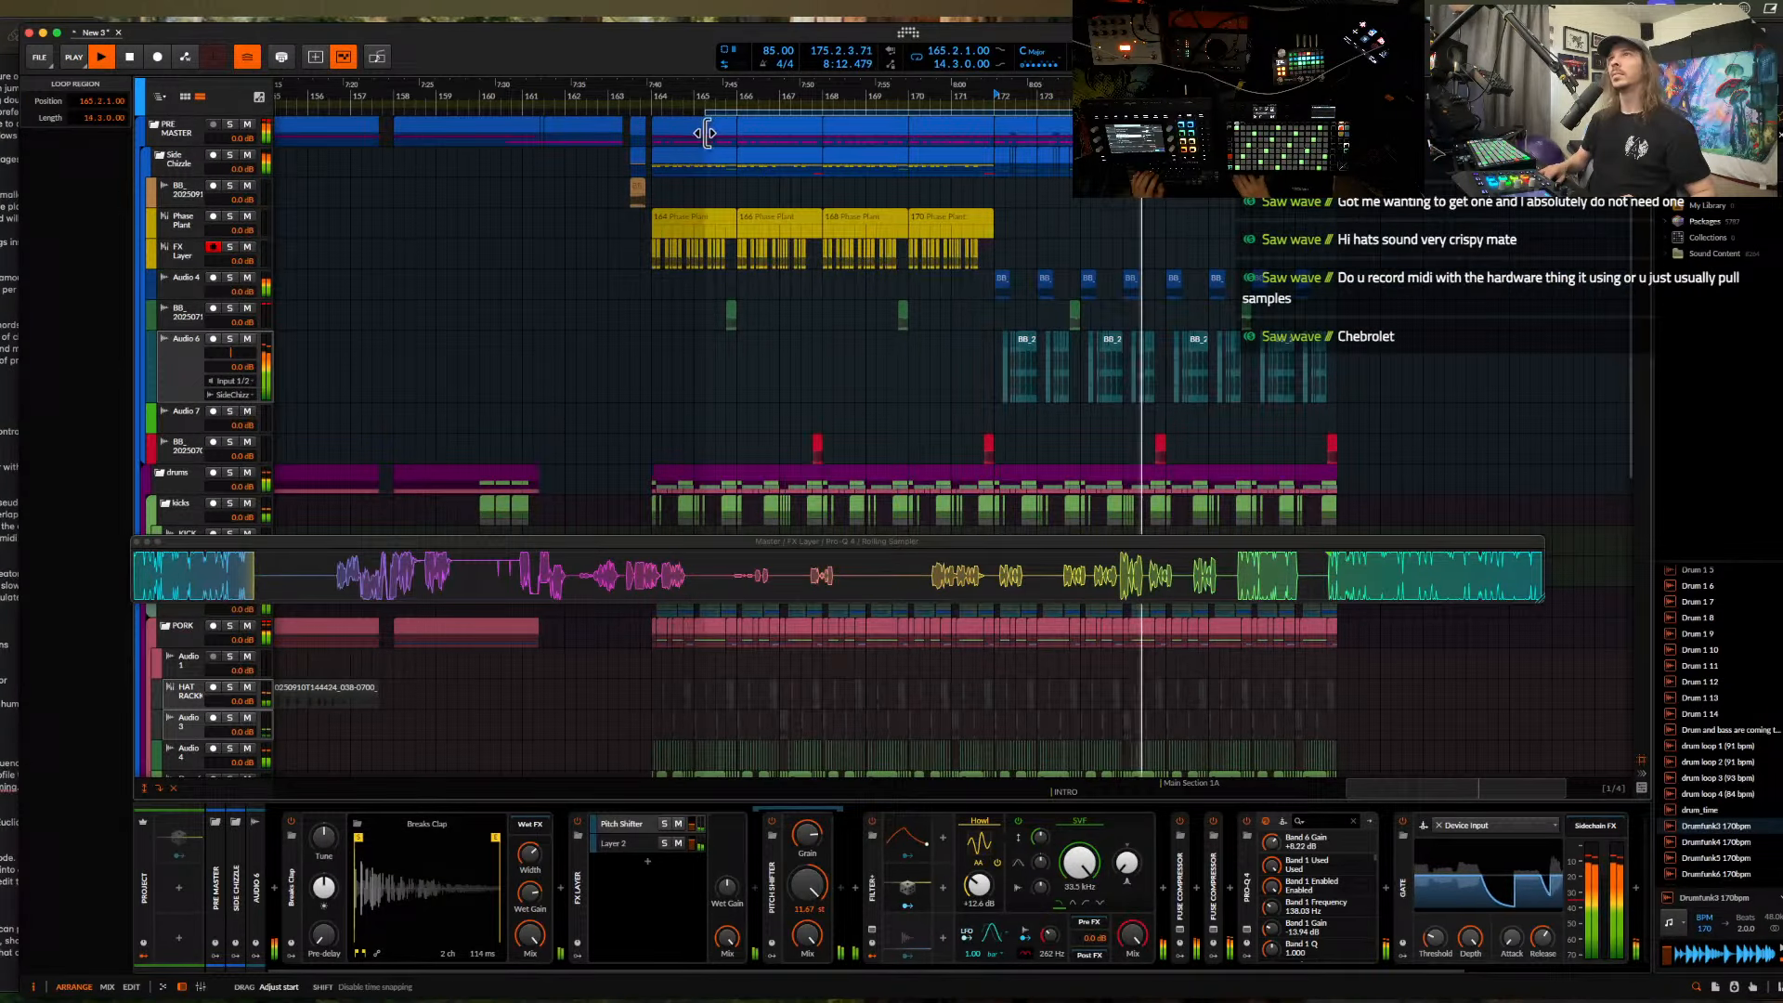
pyautogui.click(652, 202)
pyautogui.scroll(-3, 1053, 193)
pyautogui.hscroll(2, 1053, 193)
pyautogui.scroll(-4, 1053, 193)
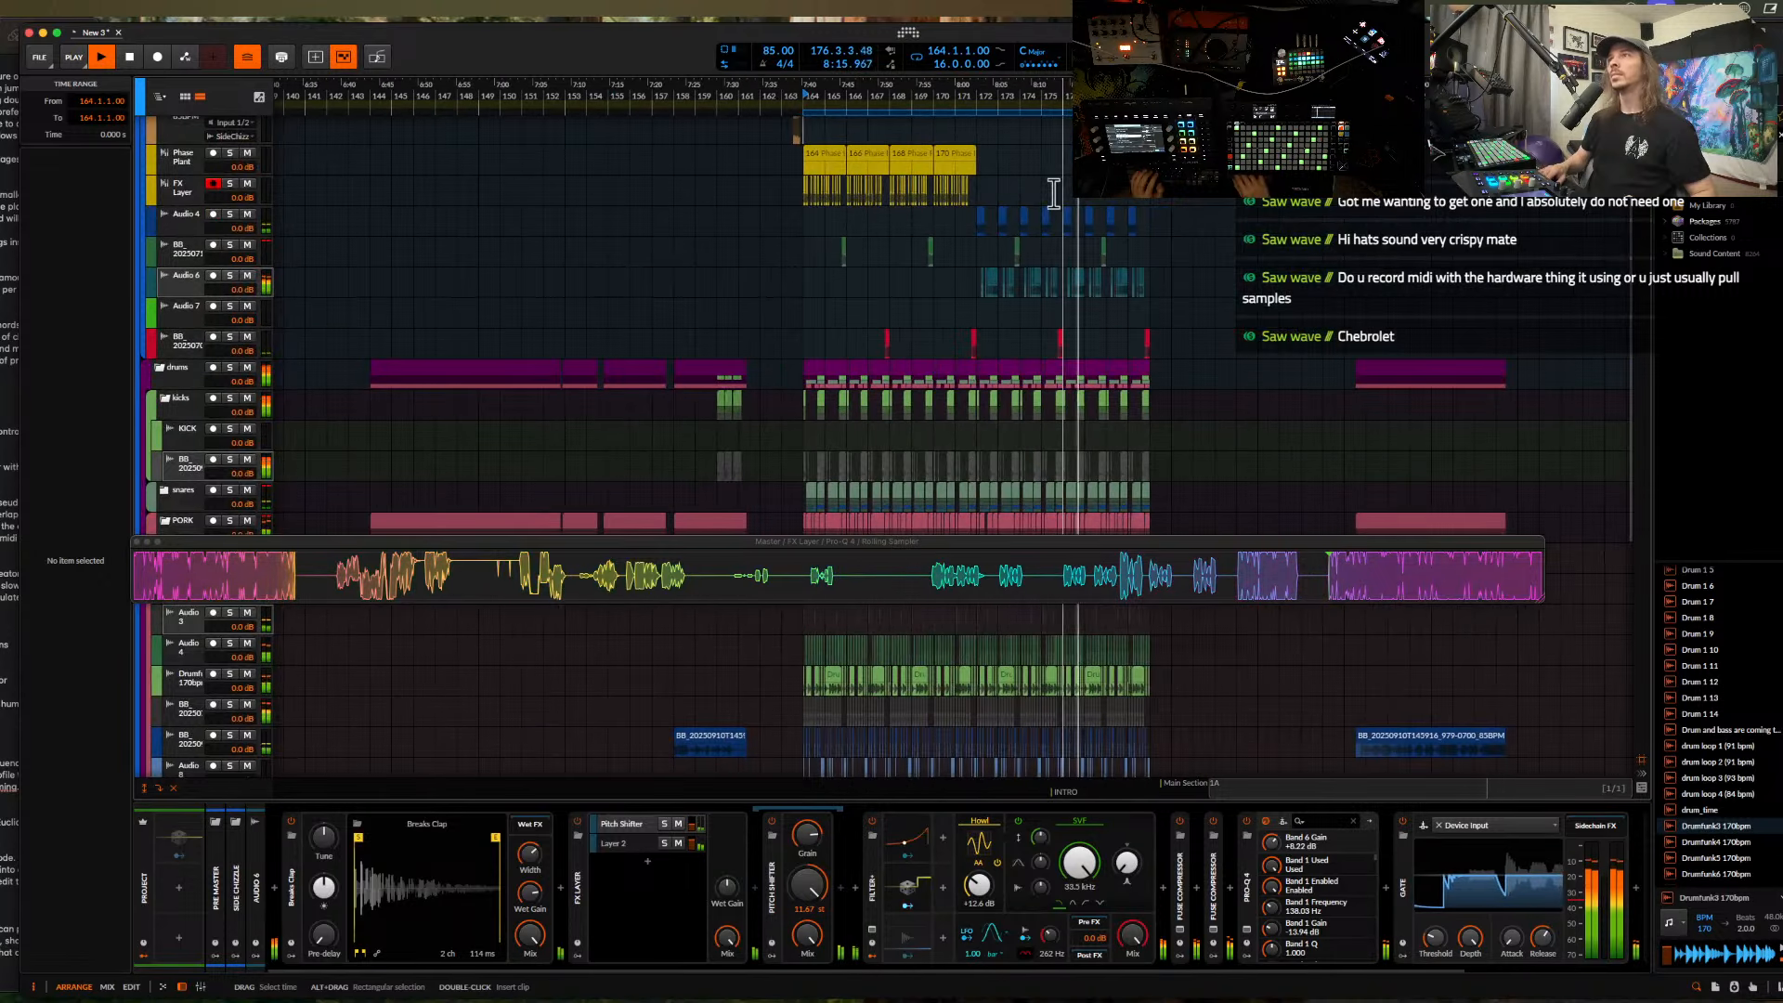
# - Move the Rolling Sampler window down to just above the device chain and place the cursor at bar 172
pyautogui.moveTo(578, 548); pyautogui.dragTo(657, 736)
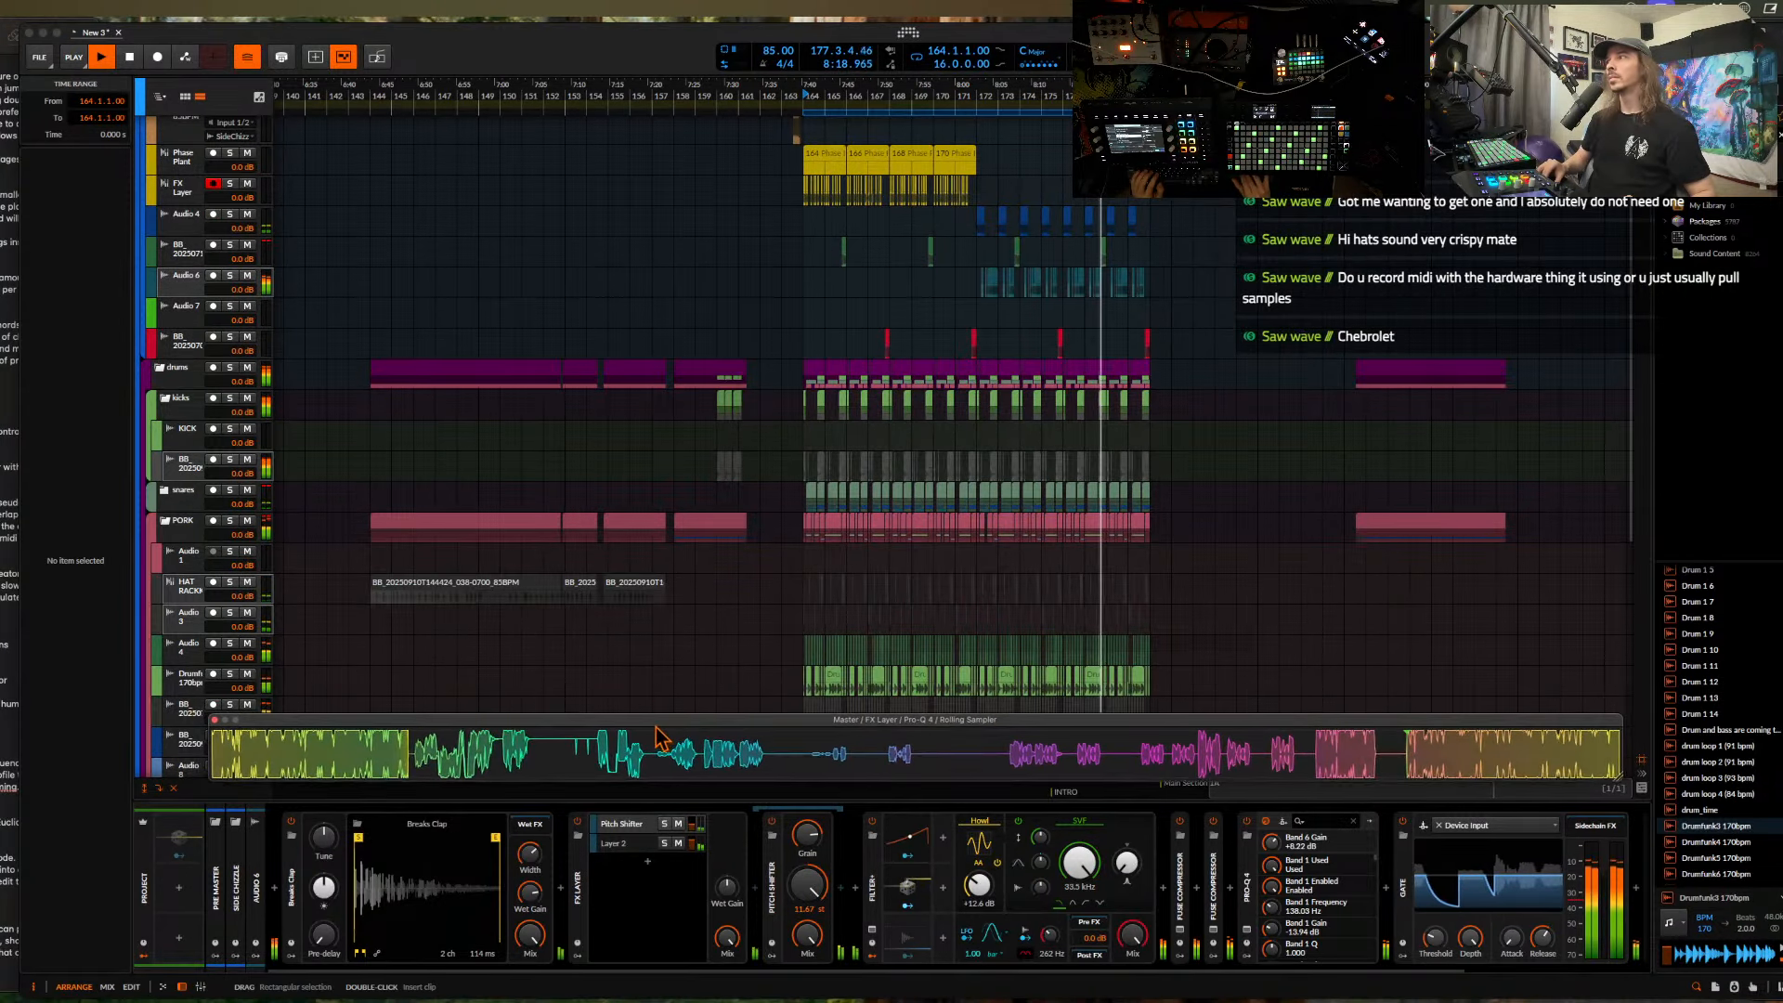
pyautogui.scroll(3, 1006, 208)
pyautogui.click(979, 206)
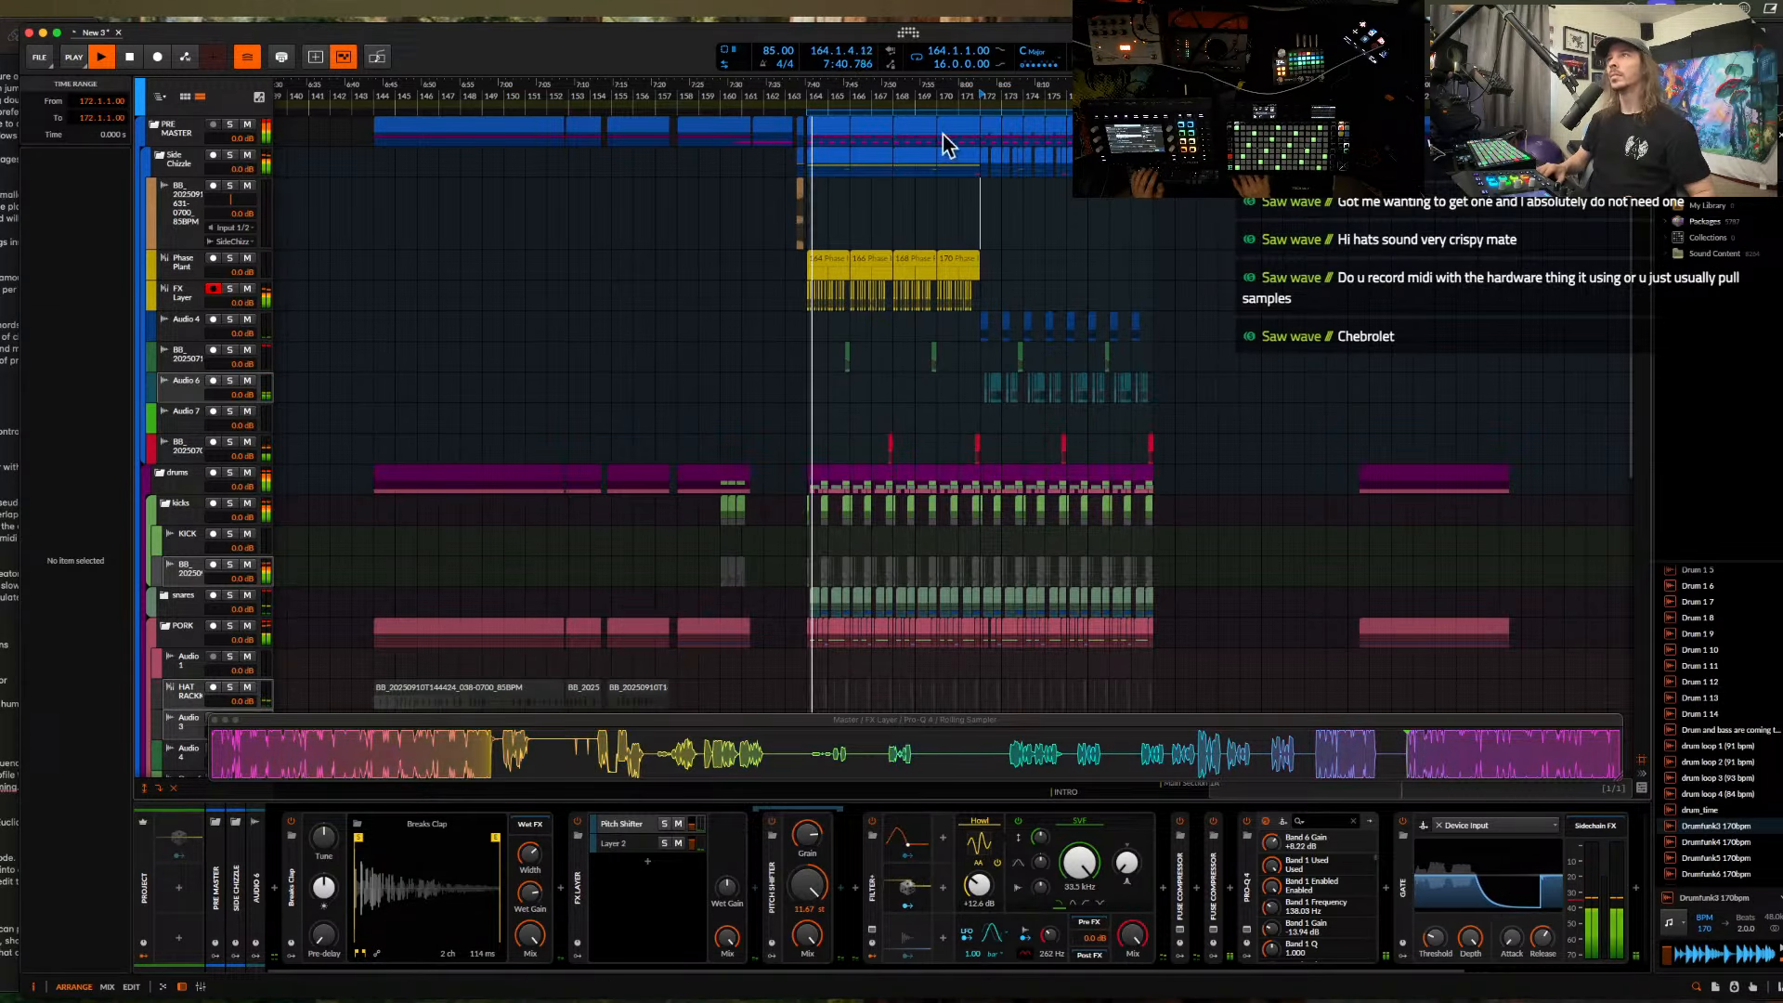
# - Shorten the loop region to eight bars starting at bar 164
pyautogui.scroll(2, 947, 137)
pyautogui.scroll(2, 956, 137)
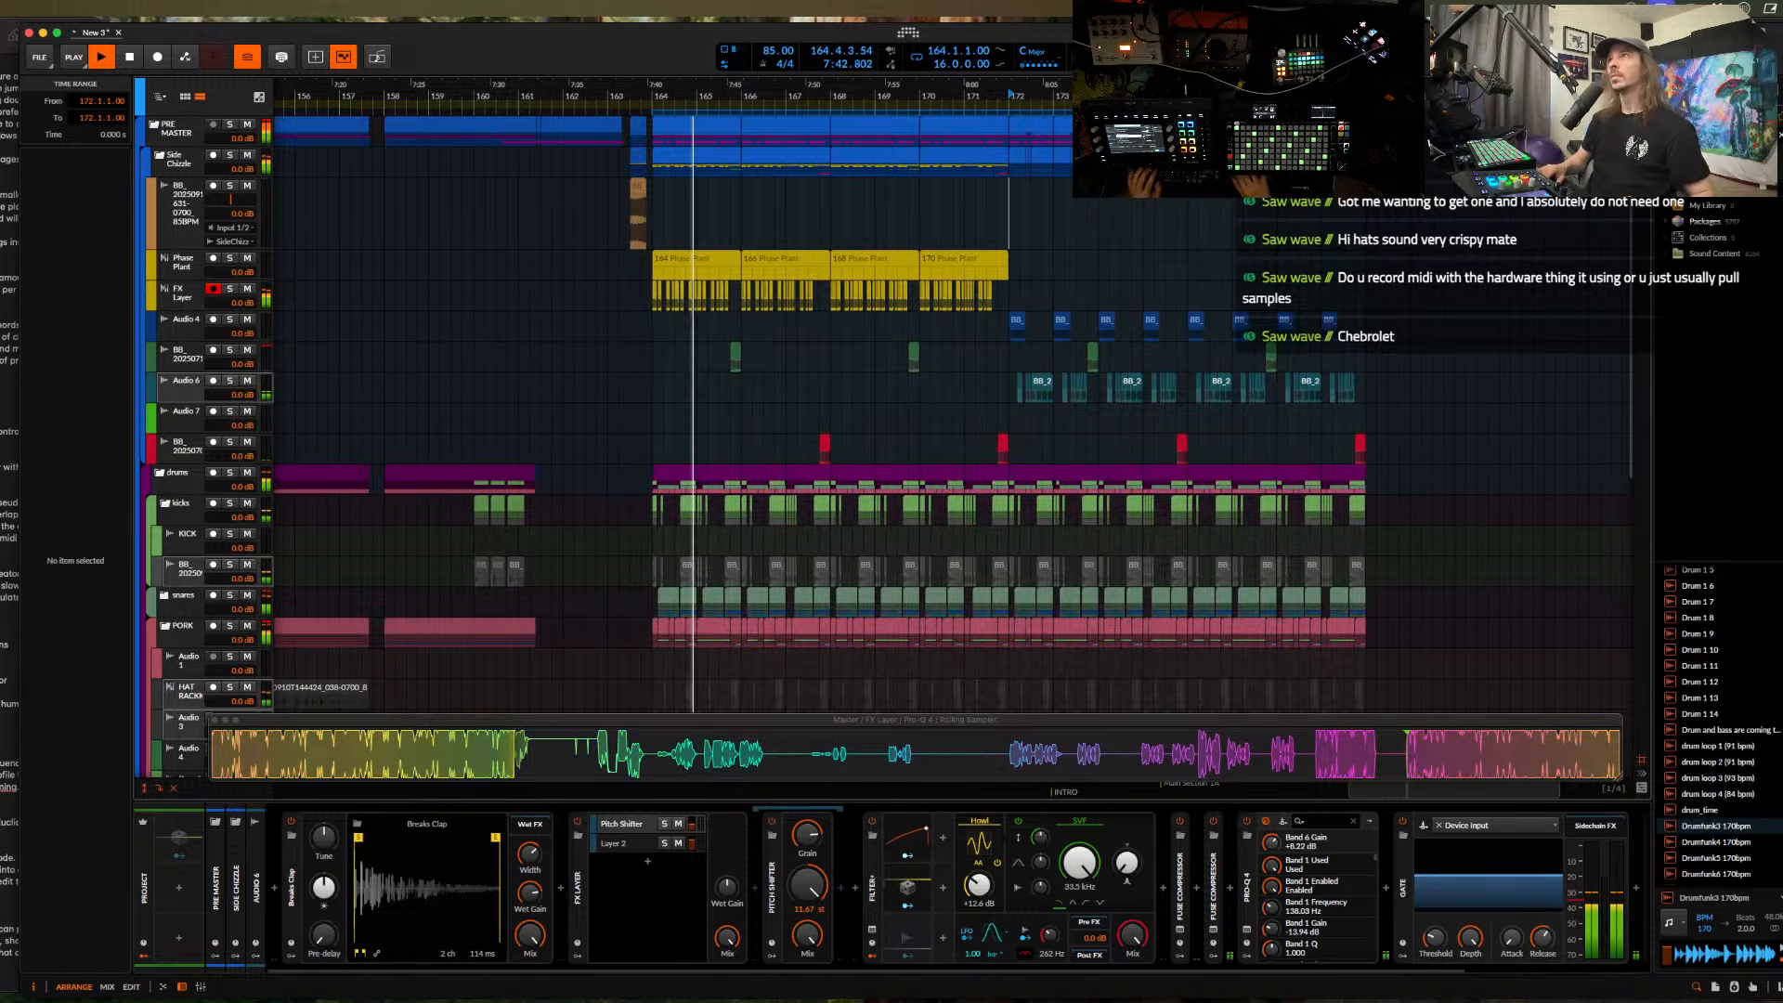
pyautogui.moveTo(1364, 111); pyautogui.dragTo(1009, 111)
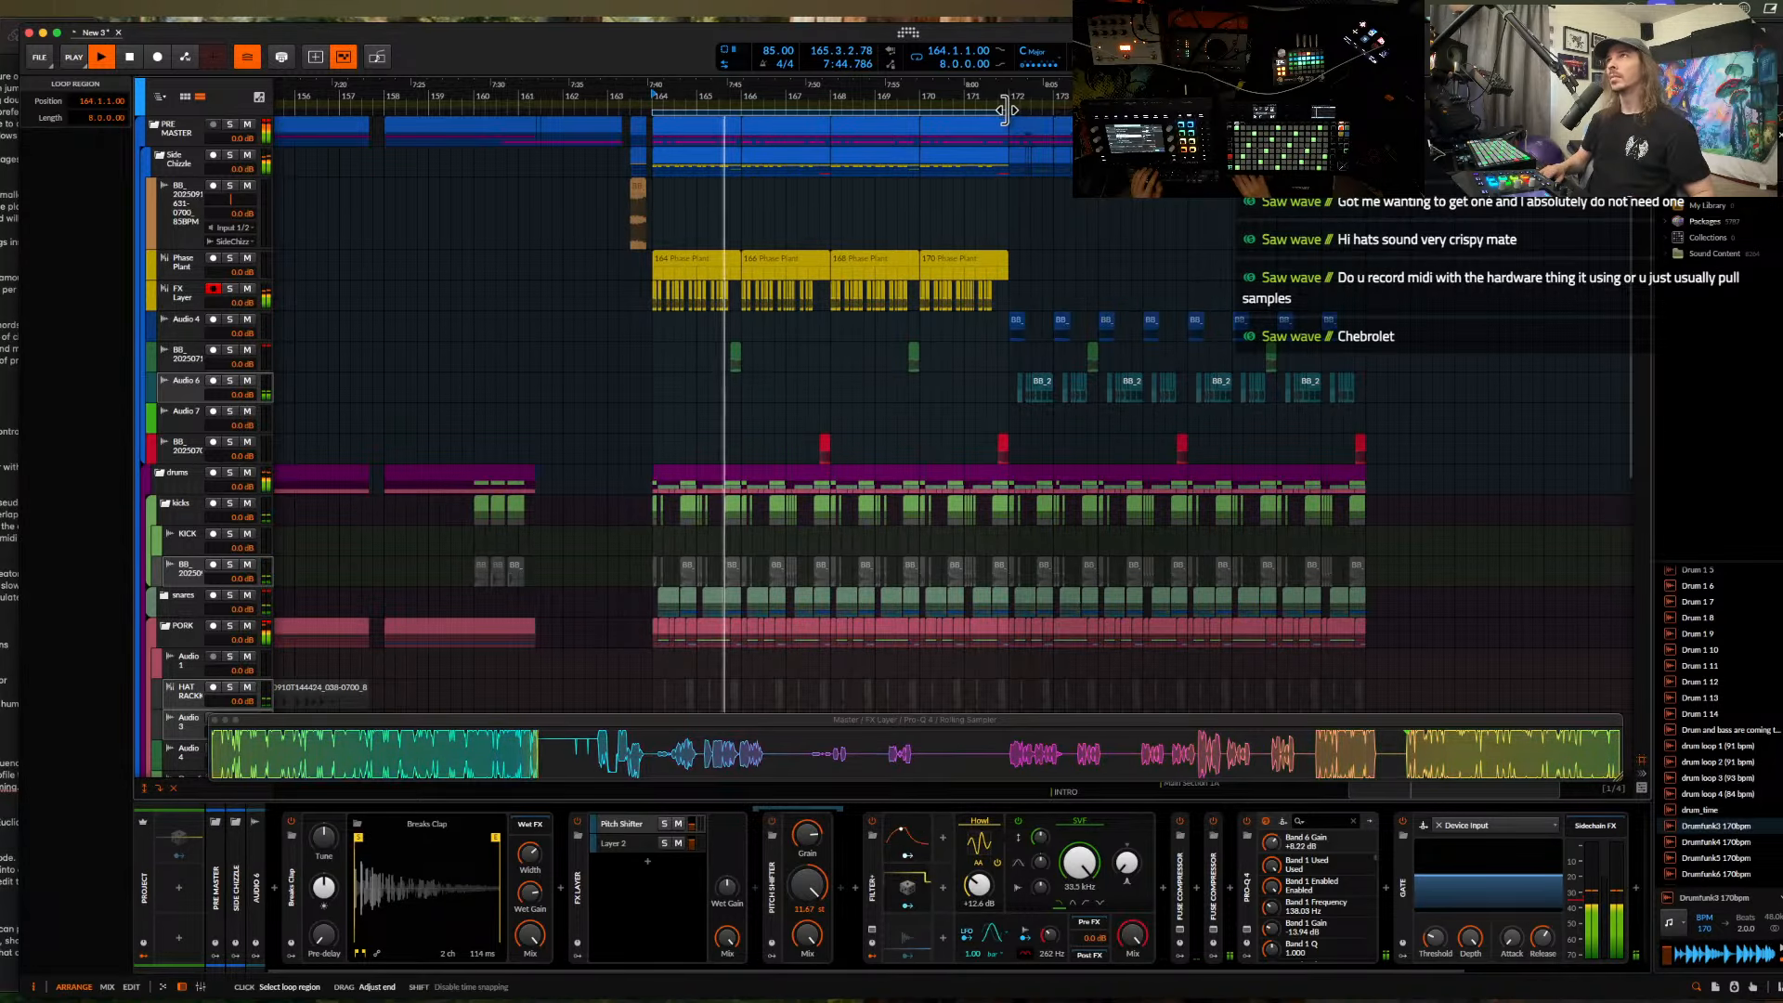
# - Move the magenta BB_20250910T151427 audio track up into the Side Chizzle group, directly below Audio 6
pyautogui.scroll(1, 833, 198)
pyautogui.scroll(-1, 833, 198)
pyautogui.scroll(-5, 833, 198)
pyautogui.scroll(2, 833, 197)
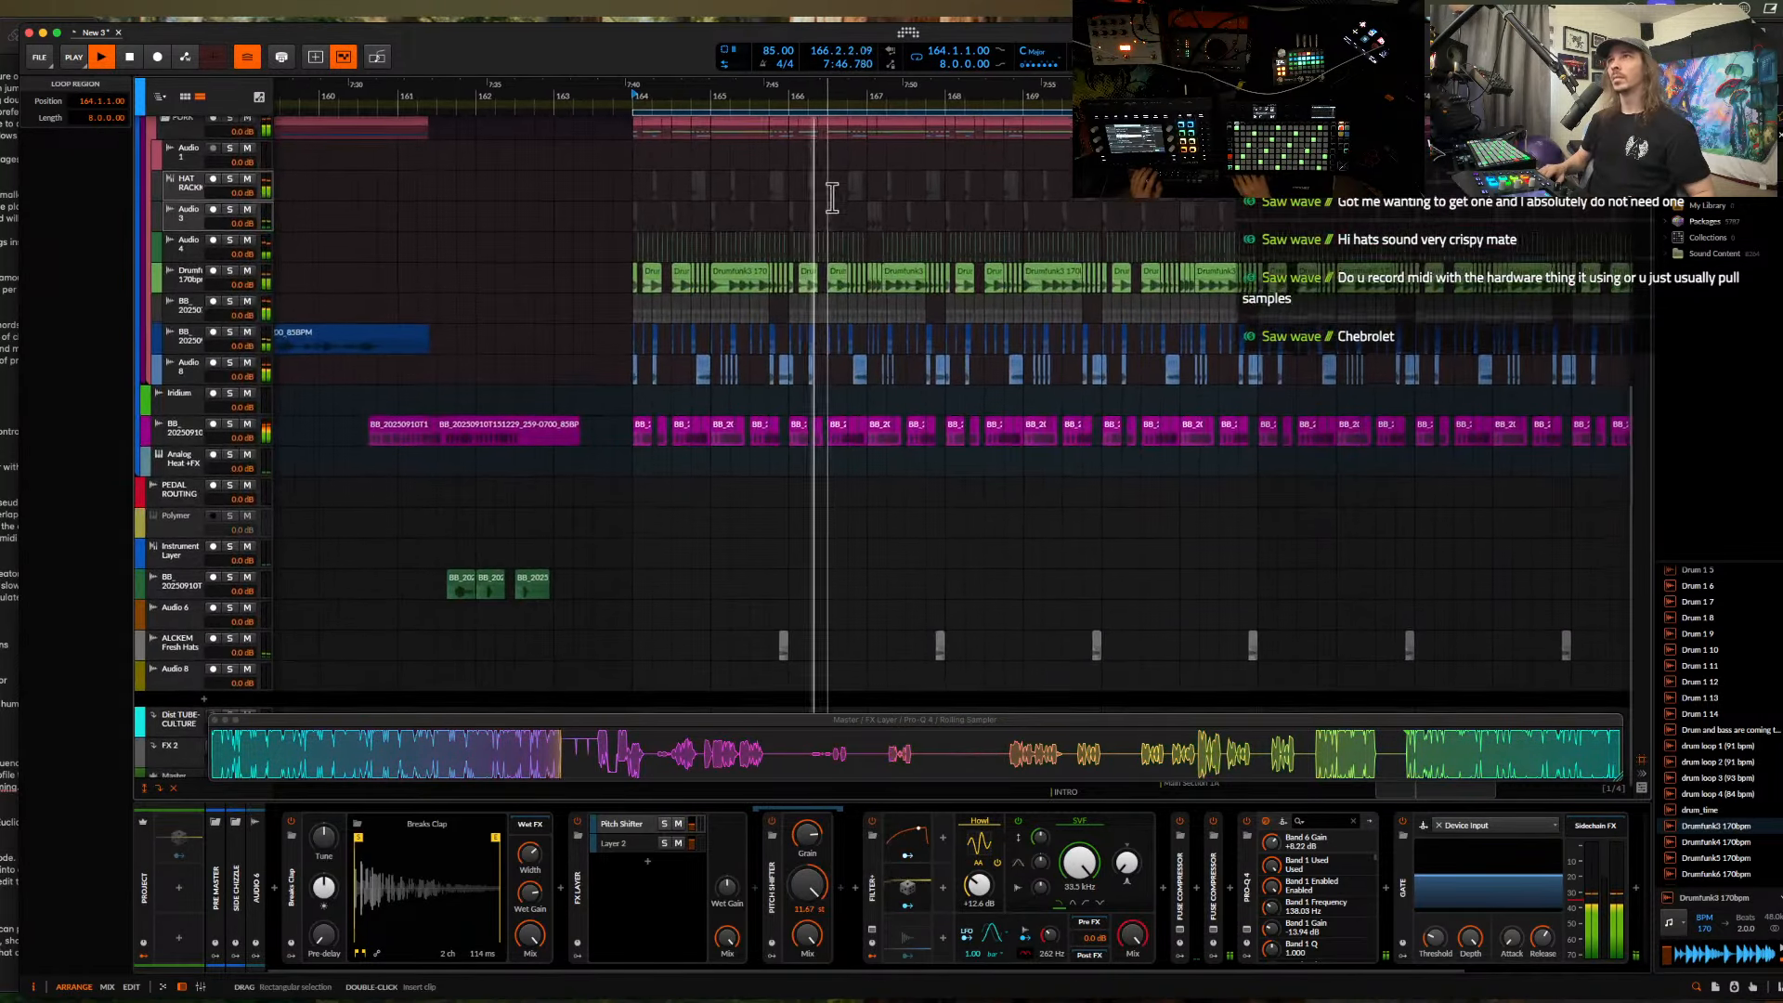
pyautogui.scroll(-1, 833, 198)
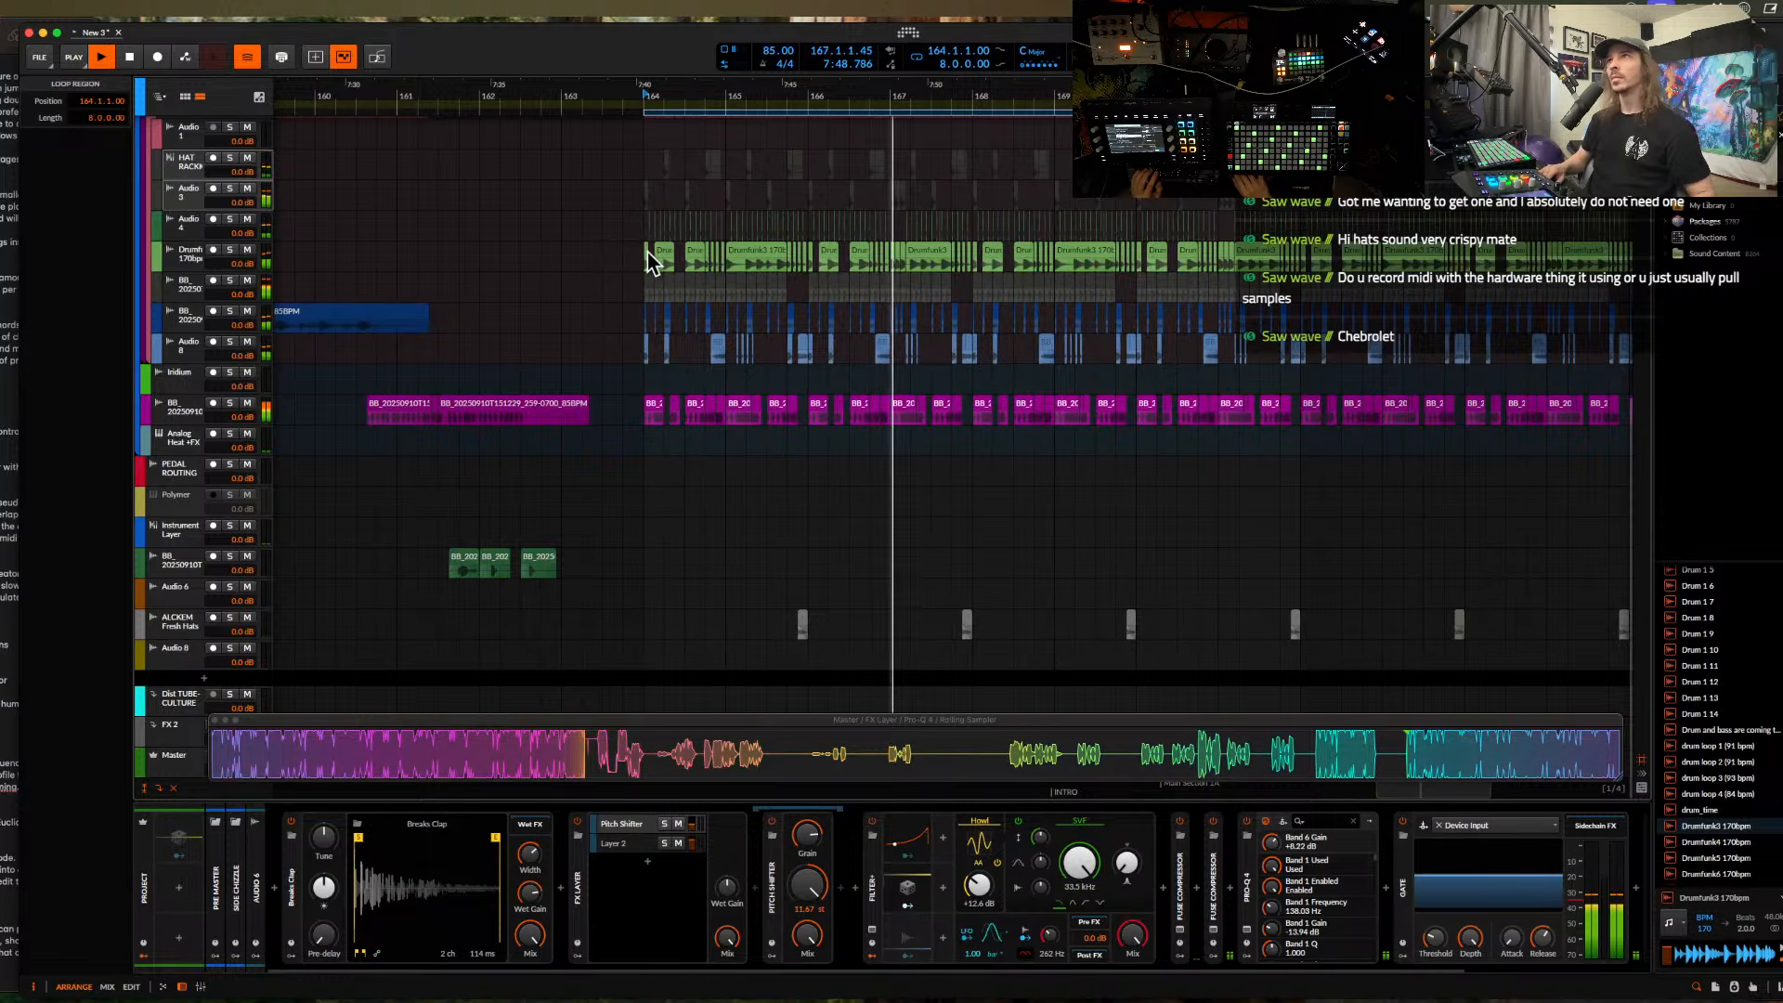
pyautogui.click(649, 259)
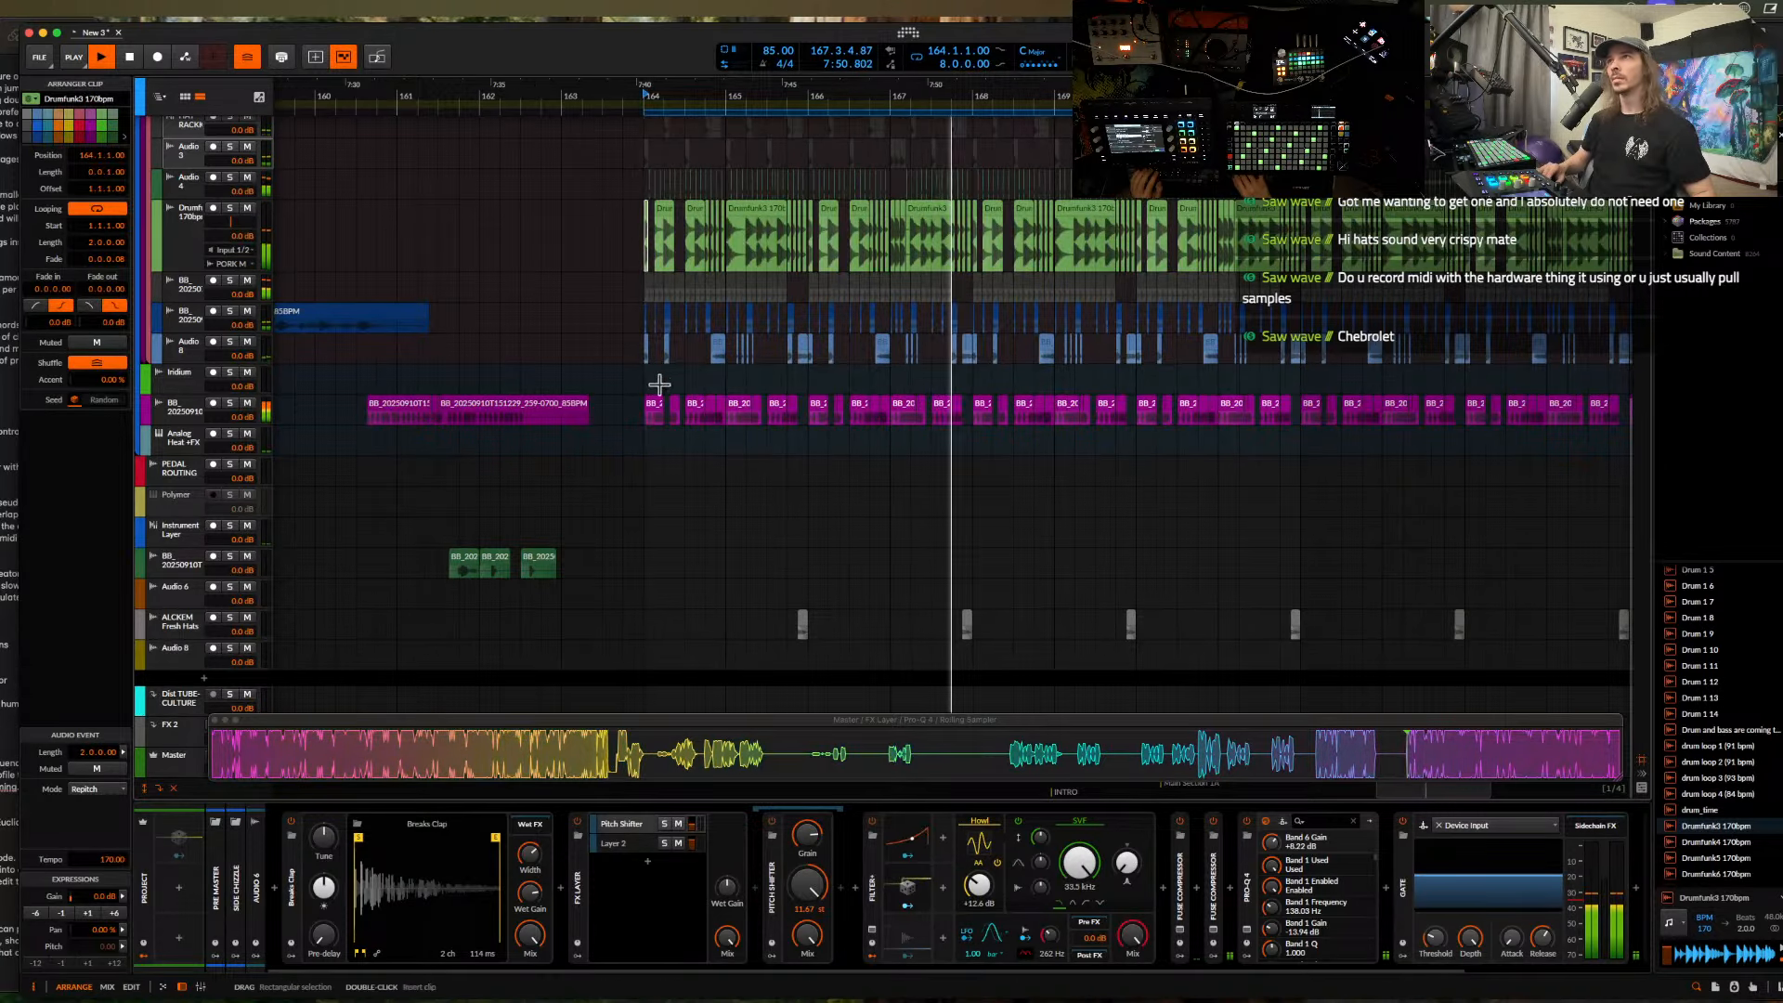
pyautogui.hscroll(-1, 656, 381)
pyautogui.scroll(1, 659, 376)
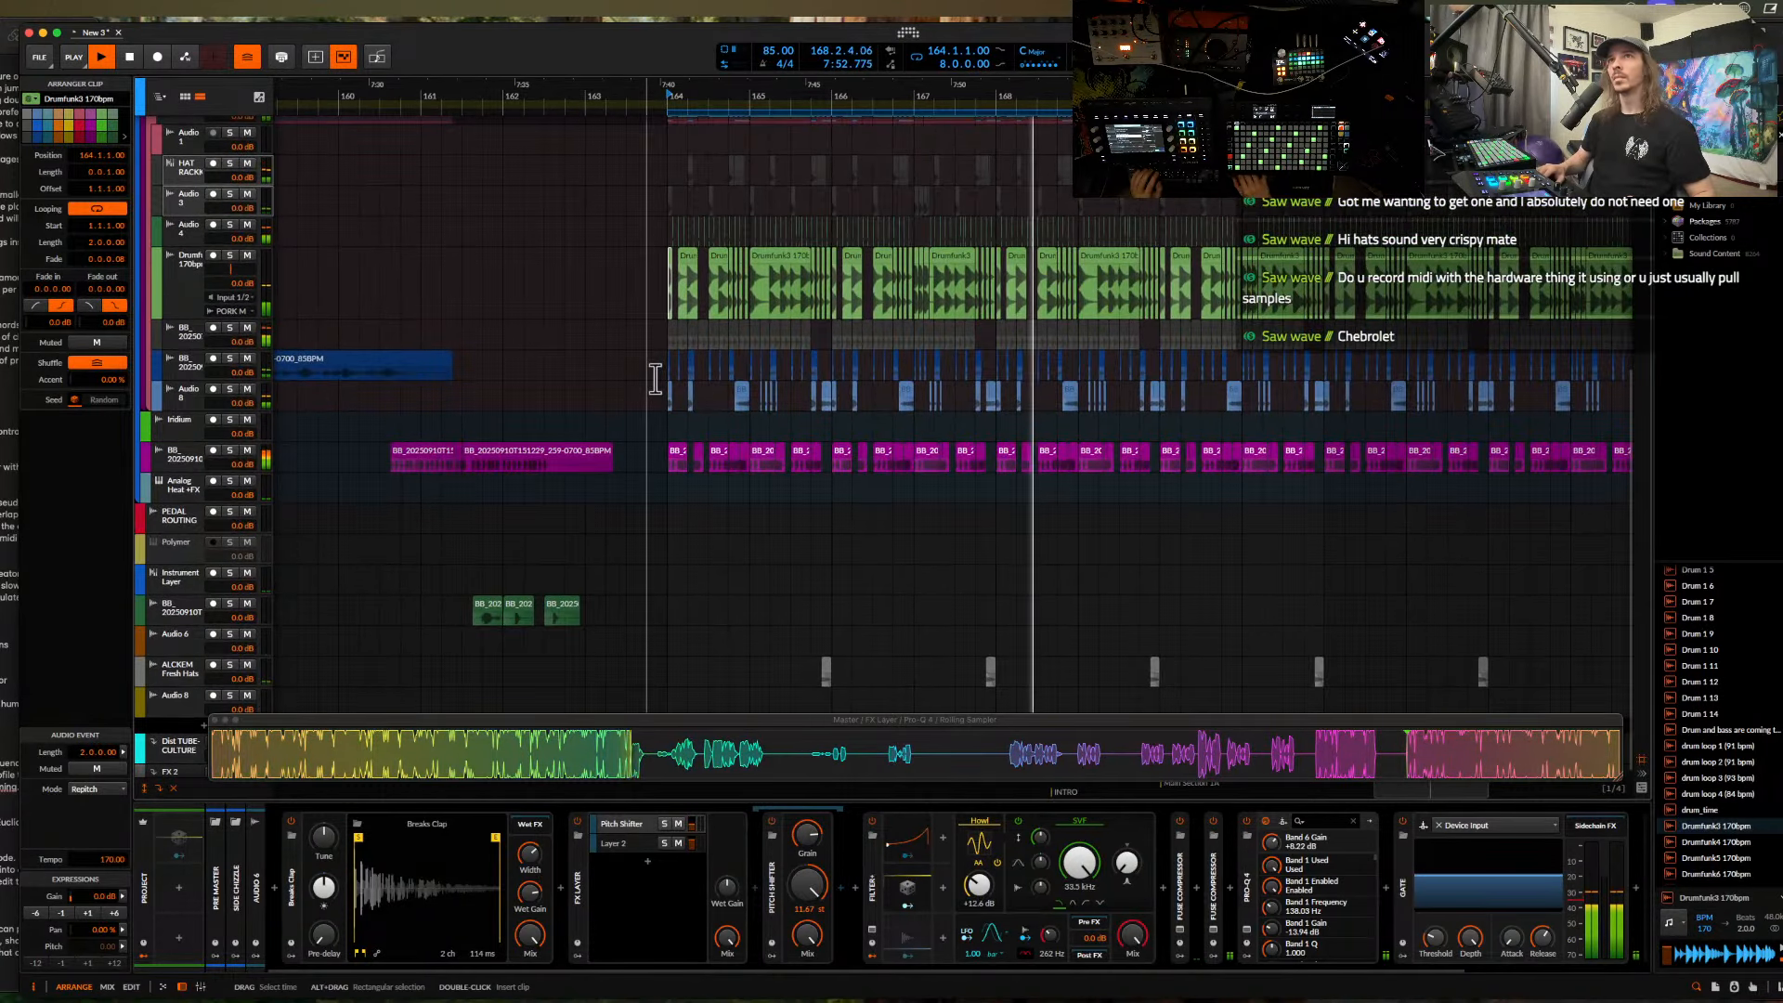
pyautogui.scroll(4, 640, 376)
pyautogui.hscroll(5, 635, 379)
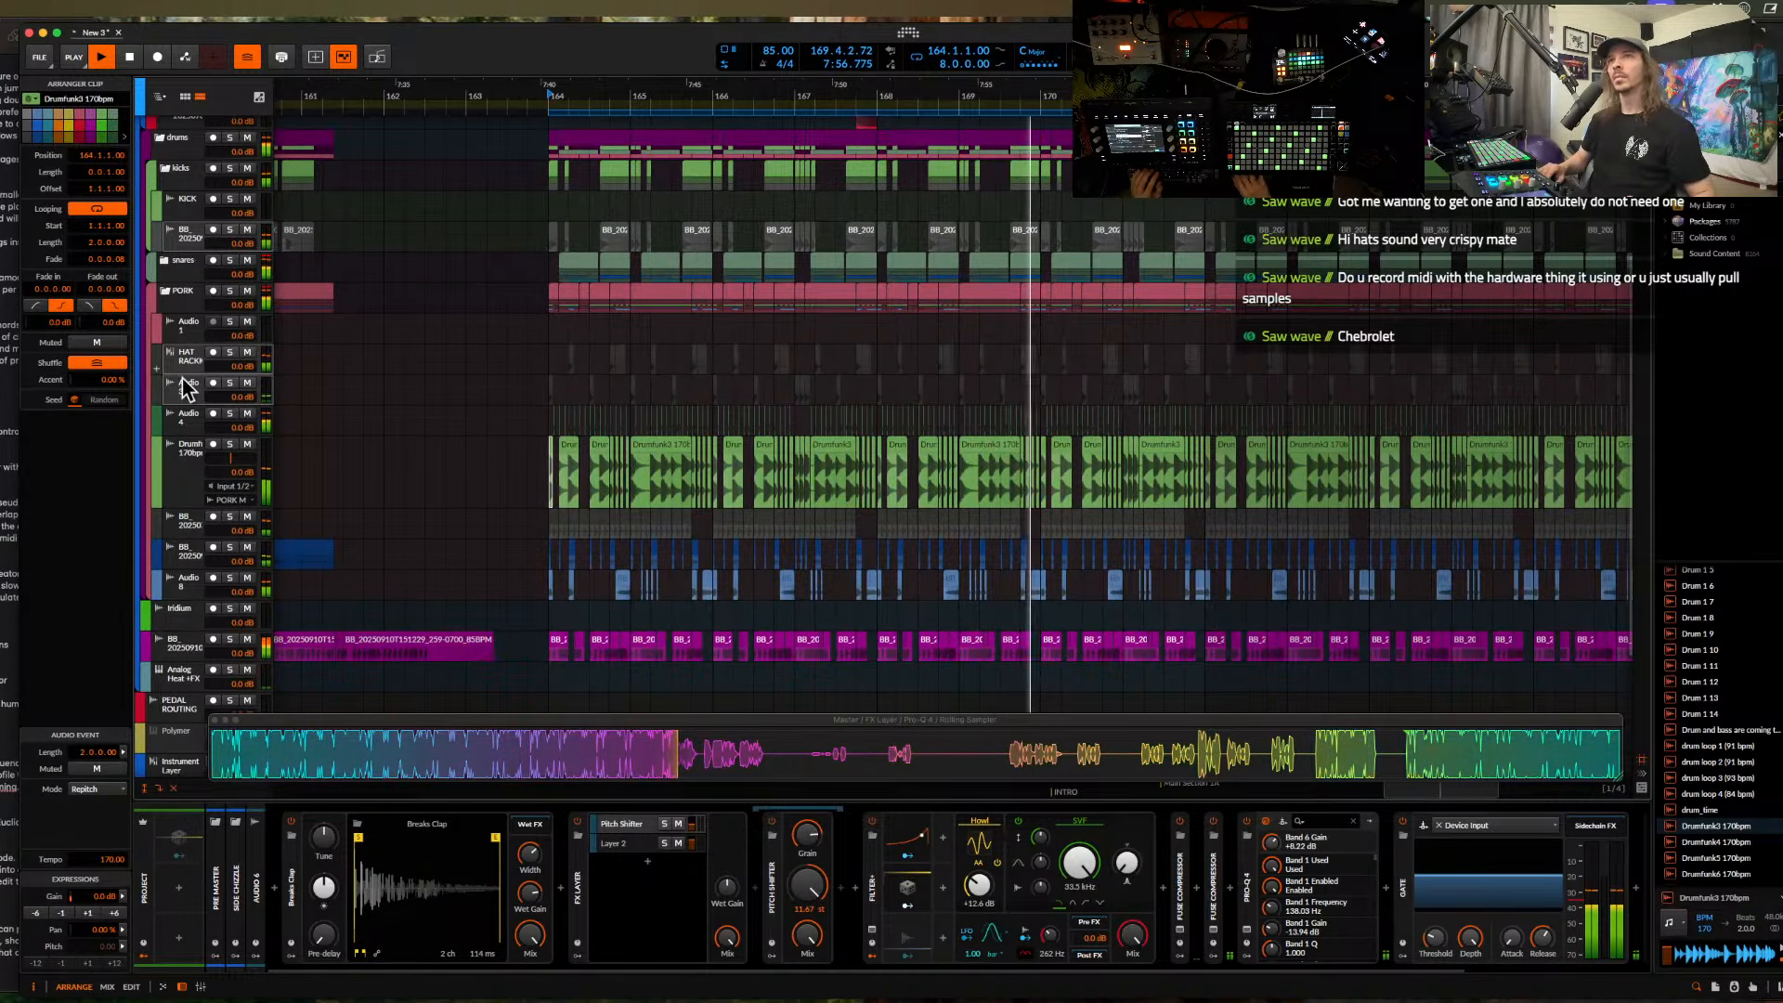
pyautogui.moveTo(182, 640); pyautogui.dragTo(194, 202)
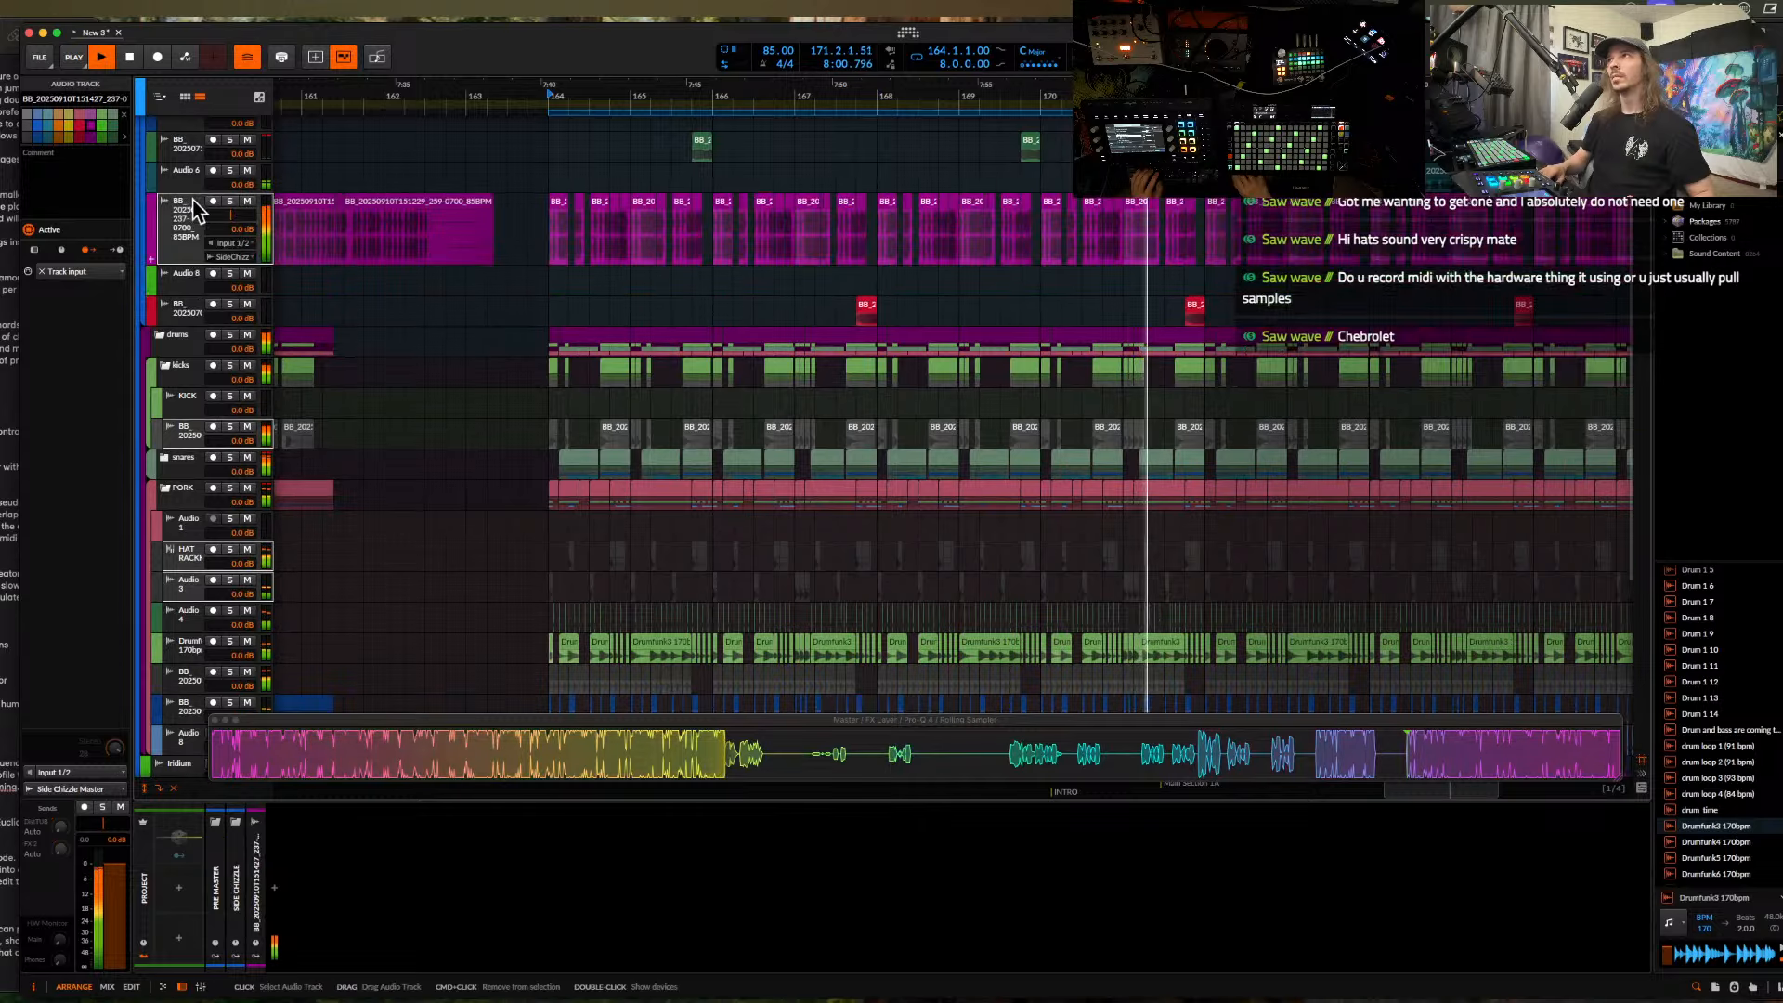
pyautogui.scroll(-8, 906, 513)
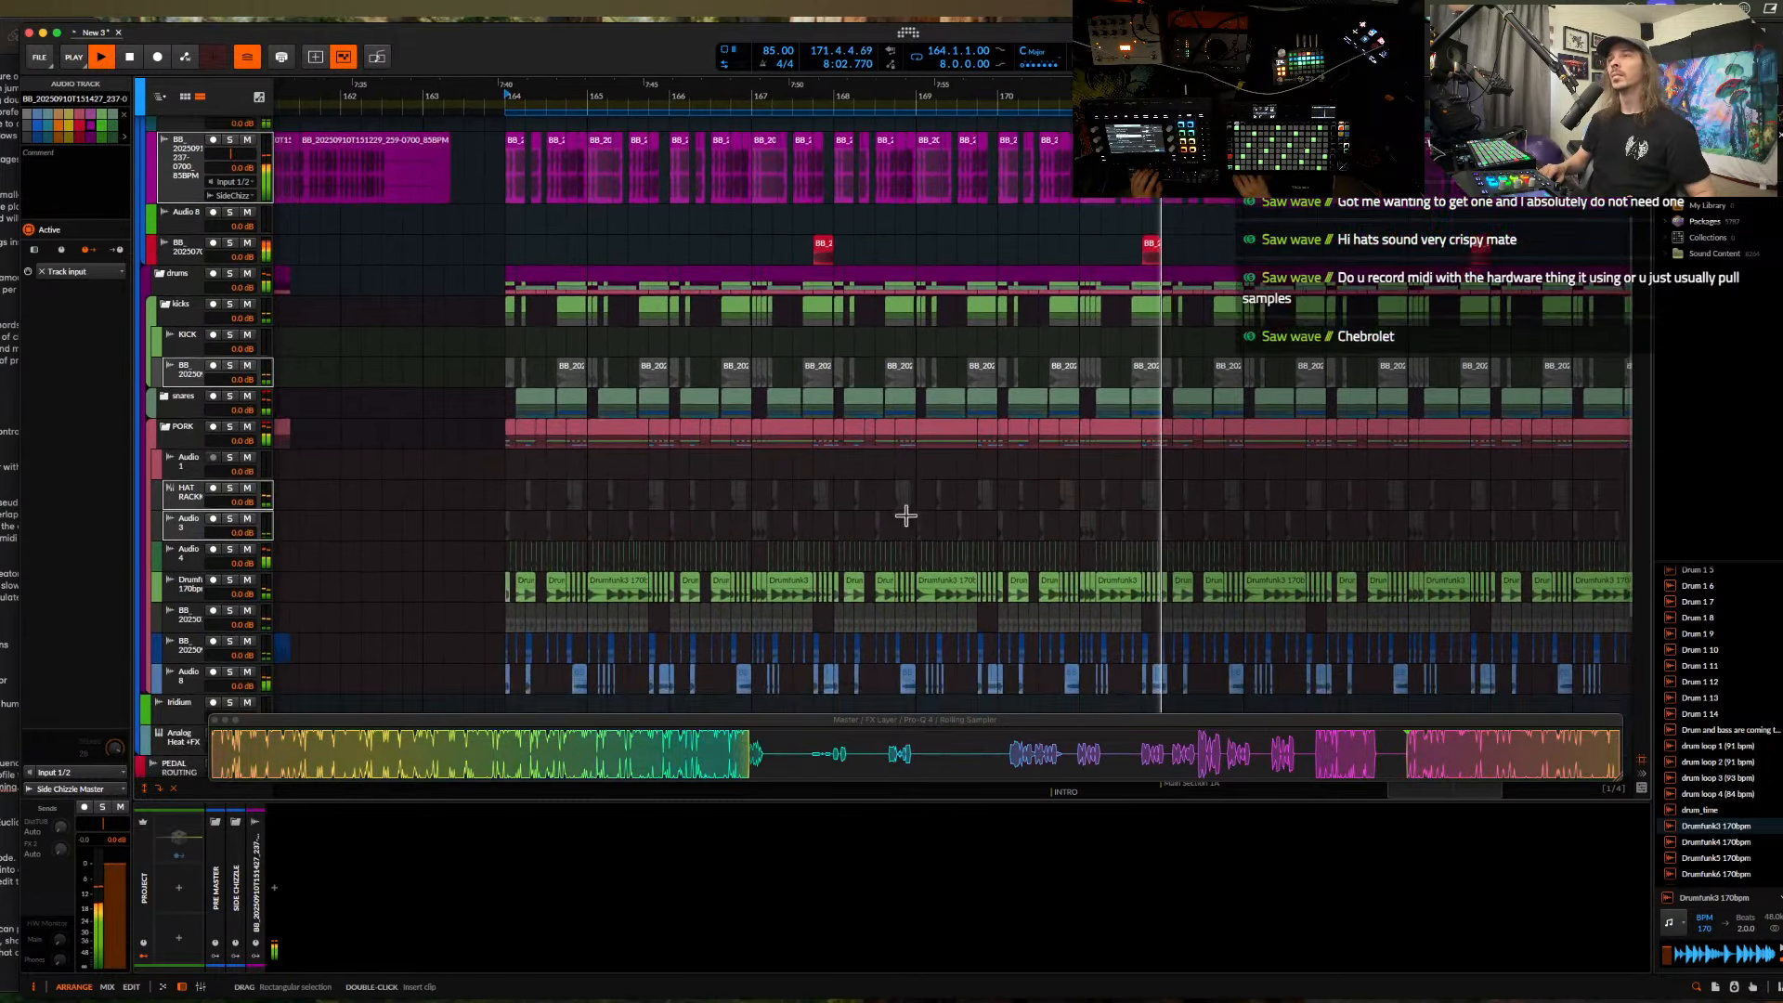
pyautogui.scroll(3, 907, 515)
pyautogui.hscroll(-5, 745, 362)
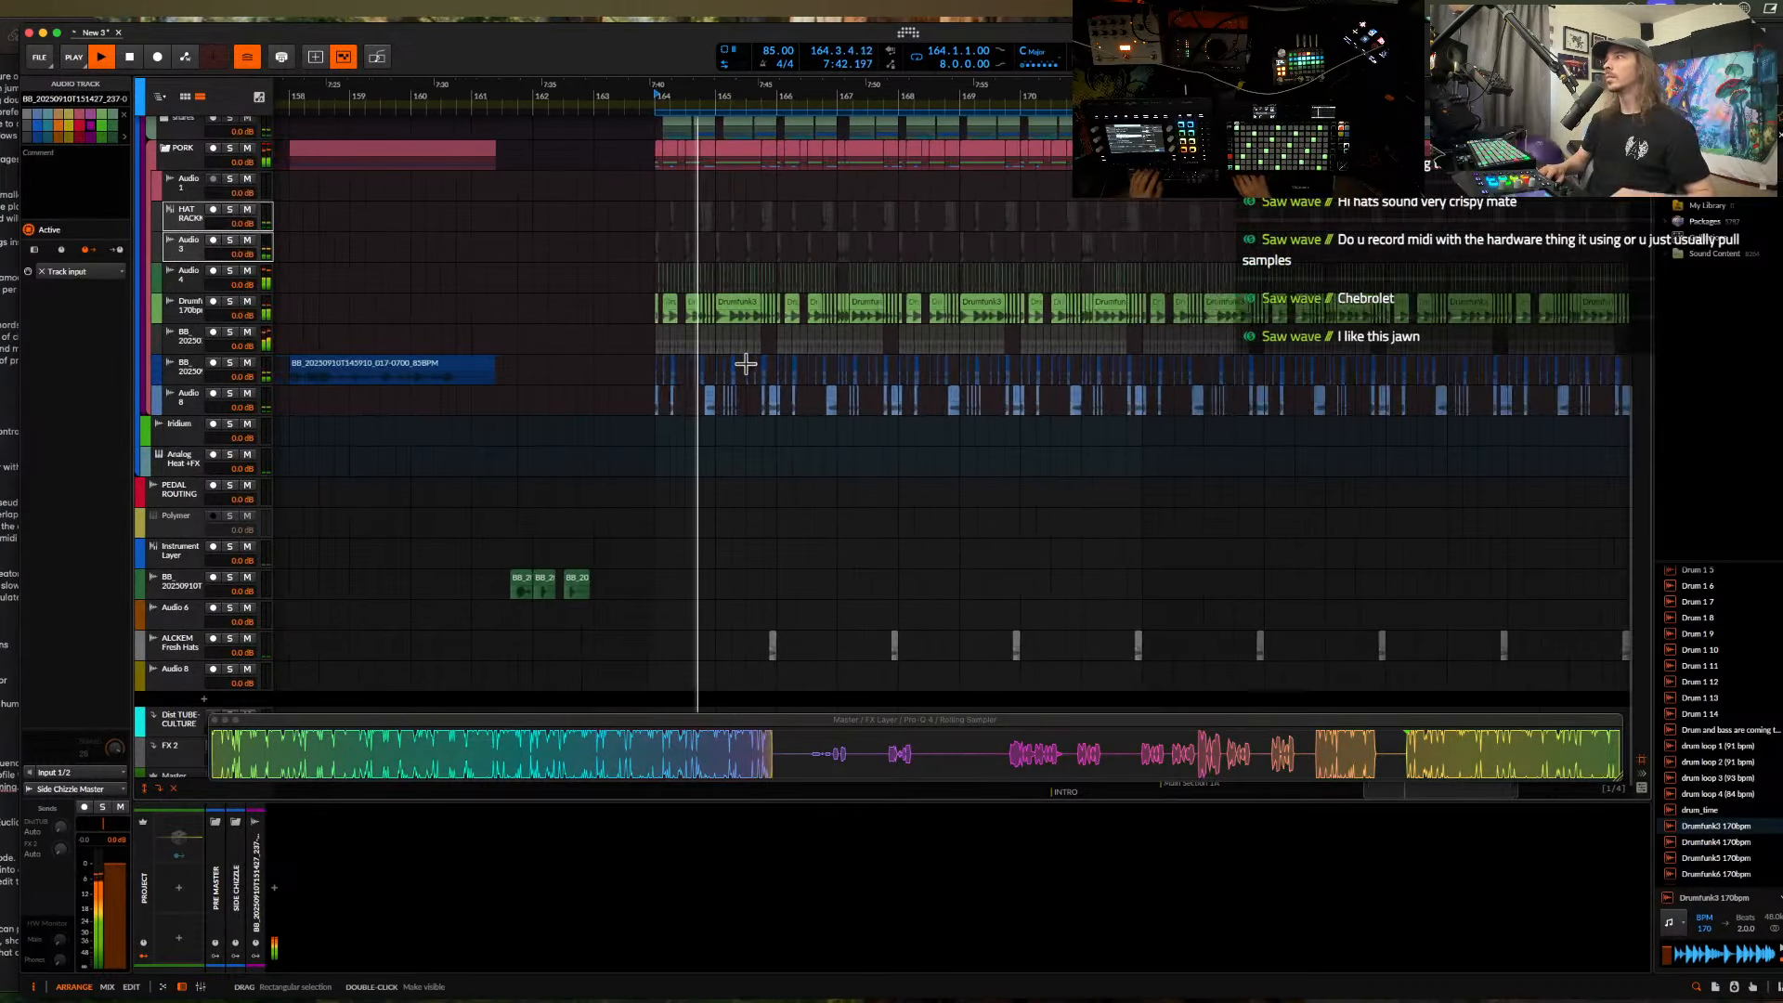
# - Delete the run of short gray clips between bars 164 and 168 on the track below Drumfunk3 170bpm
pyautogui.scroll(3, 670, 263)
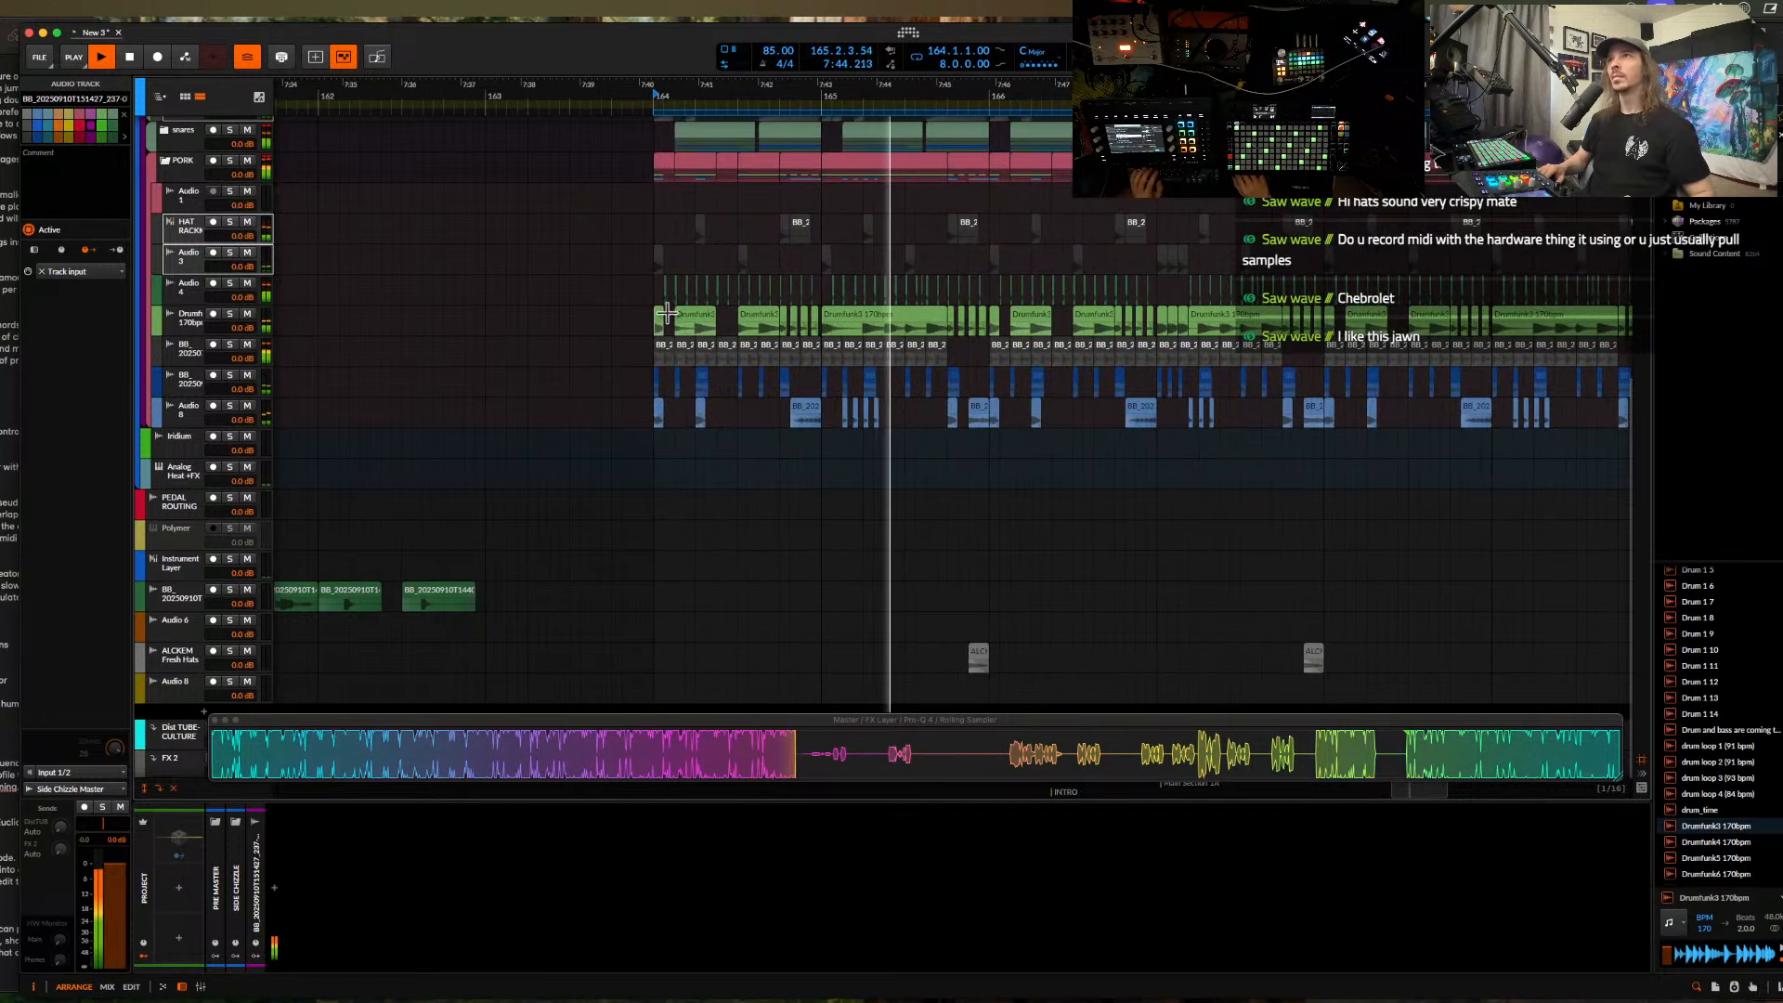
pyautogui.doubleClick(661, 350)
pyautogui.hscroll(5, 661, 348)
pyautogui.scroll(-5, 661, 348)
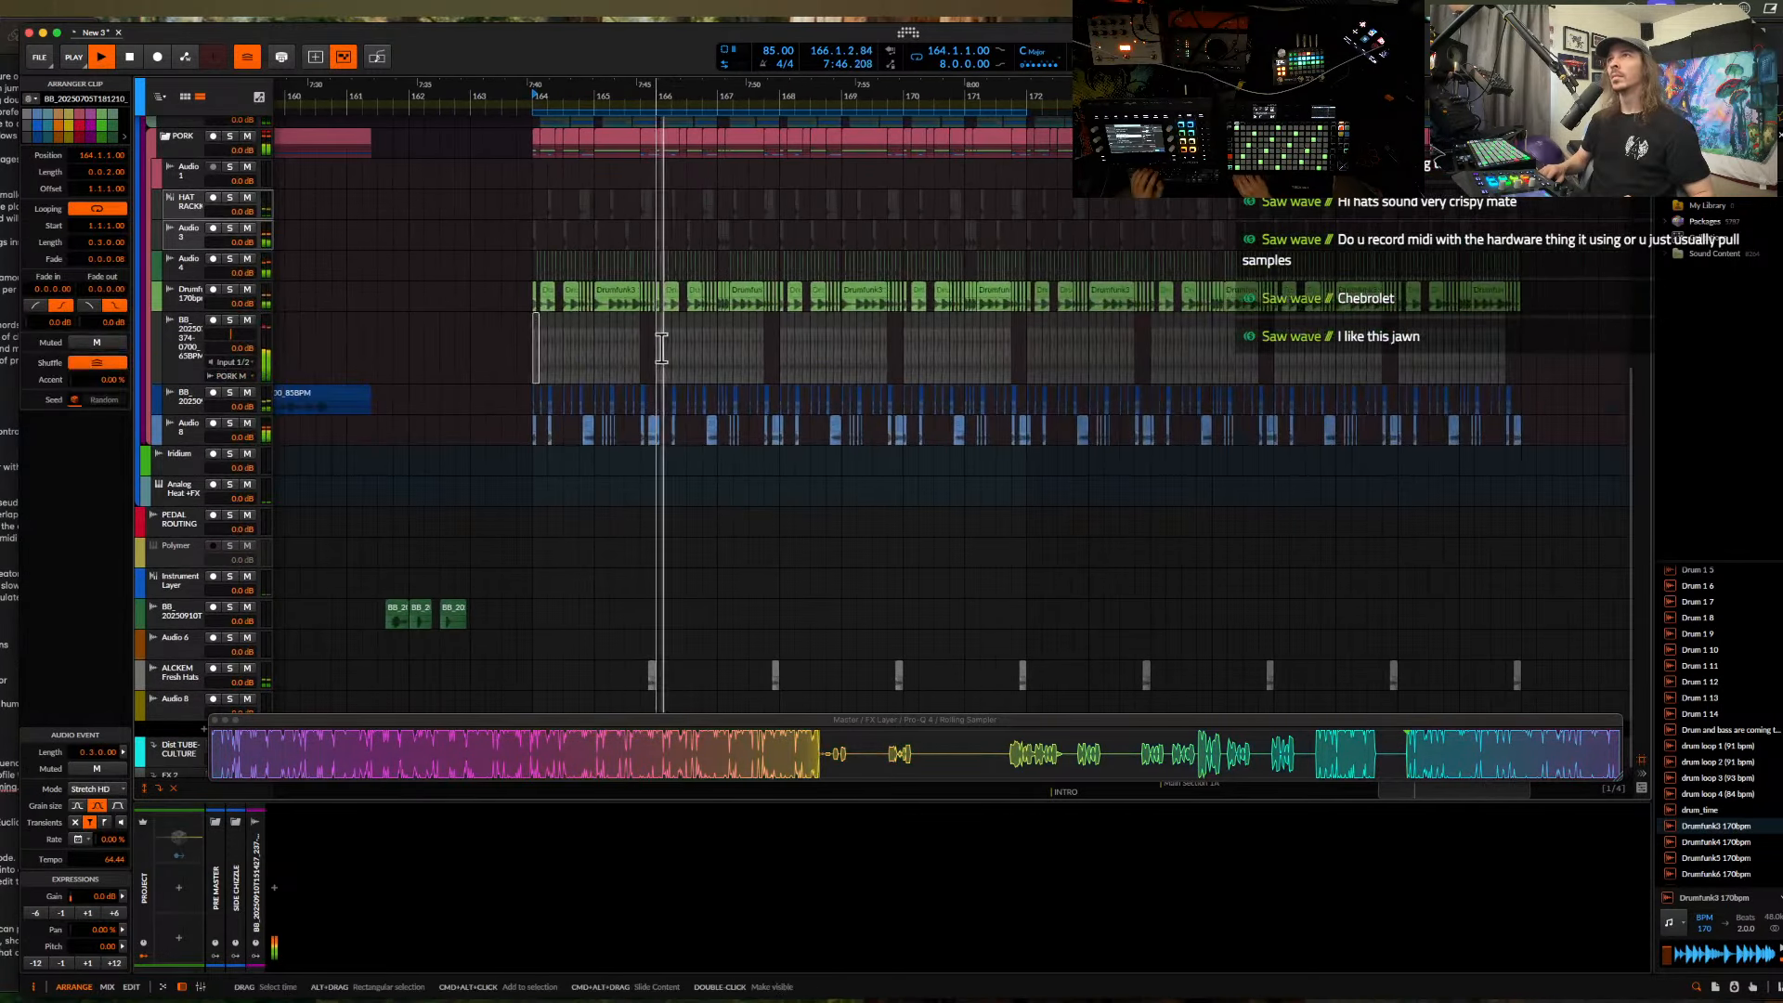
pyautogui.scroll(4, 784, 330)
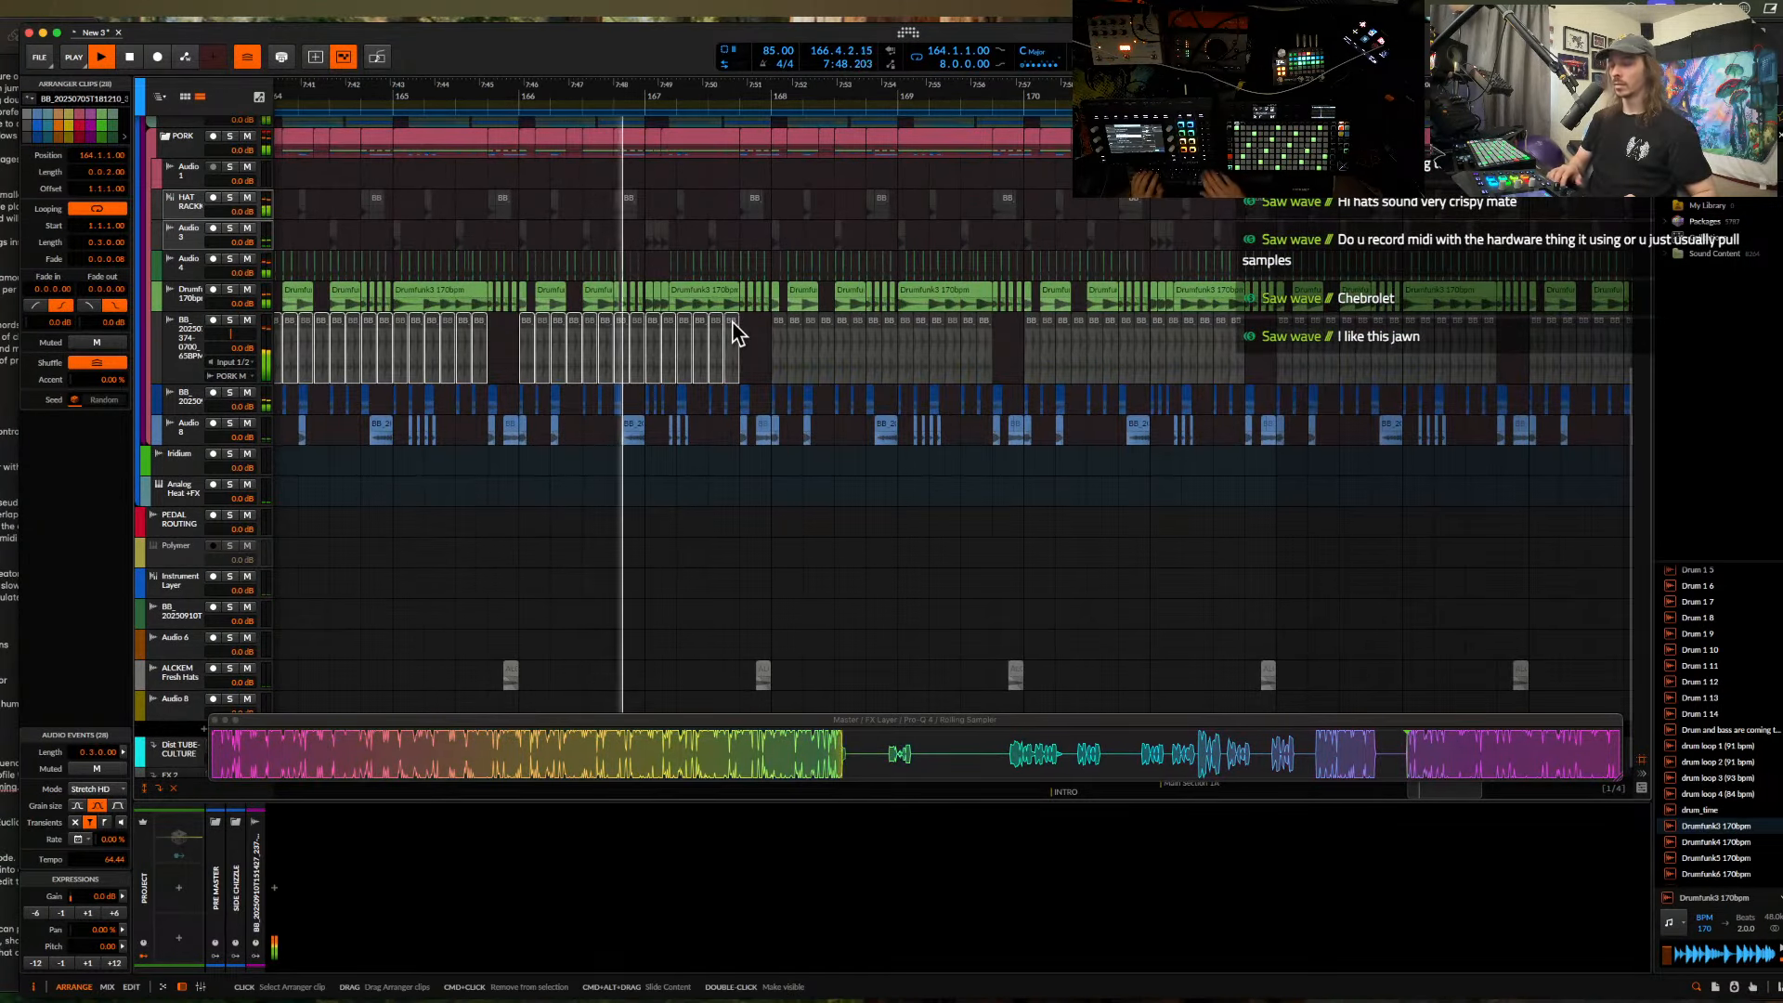
pyautogui.press('Delete')
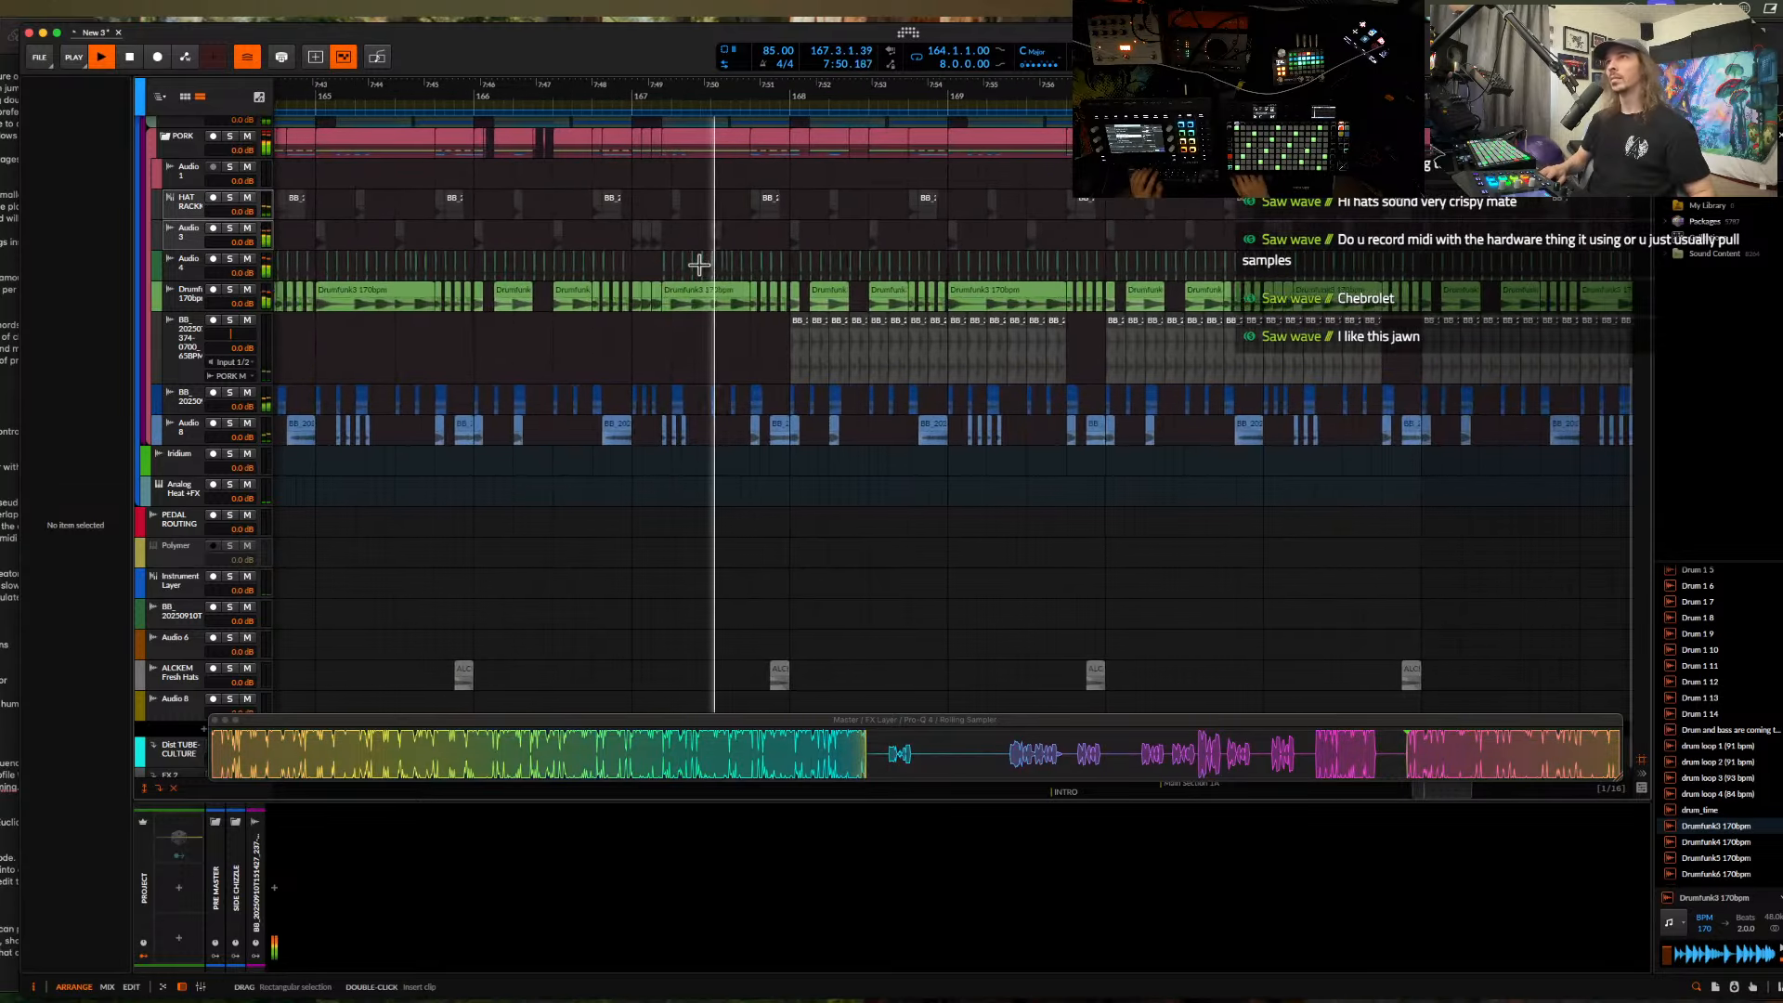
# - Move the eight-bar loop region forward so it starts at bar 172
pyautogui.scroll(-3, 975, 103)
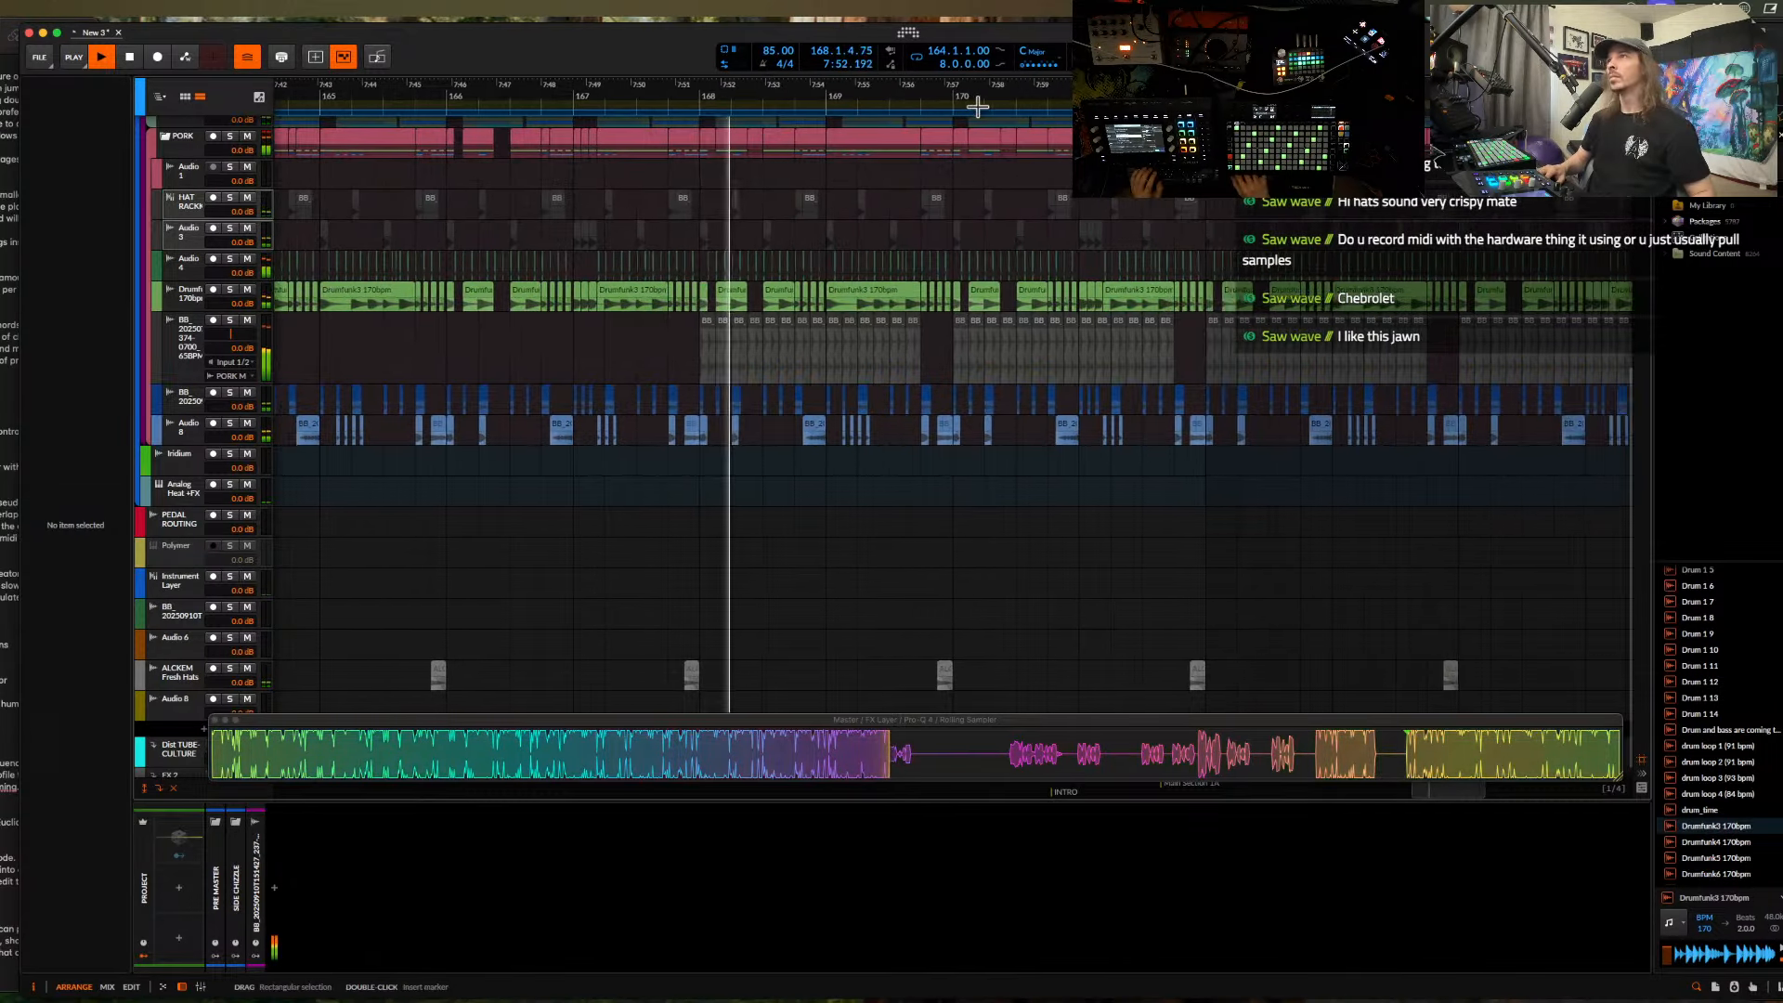
pyautogui.scroll(-8, 1038, 110)
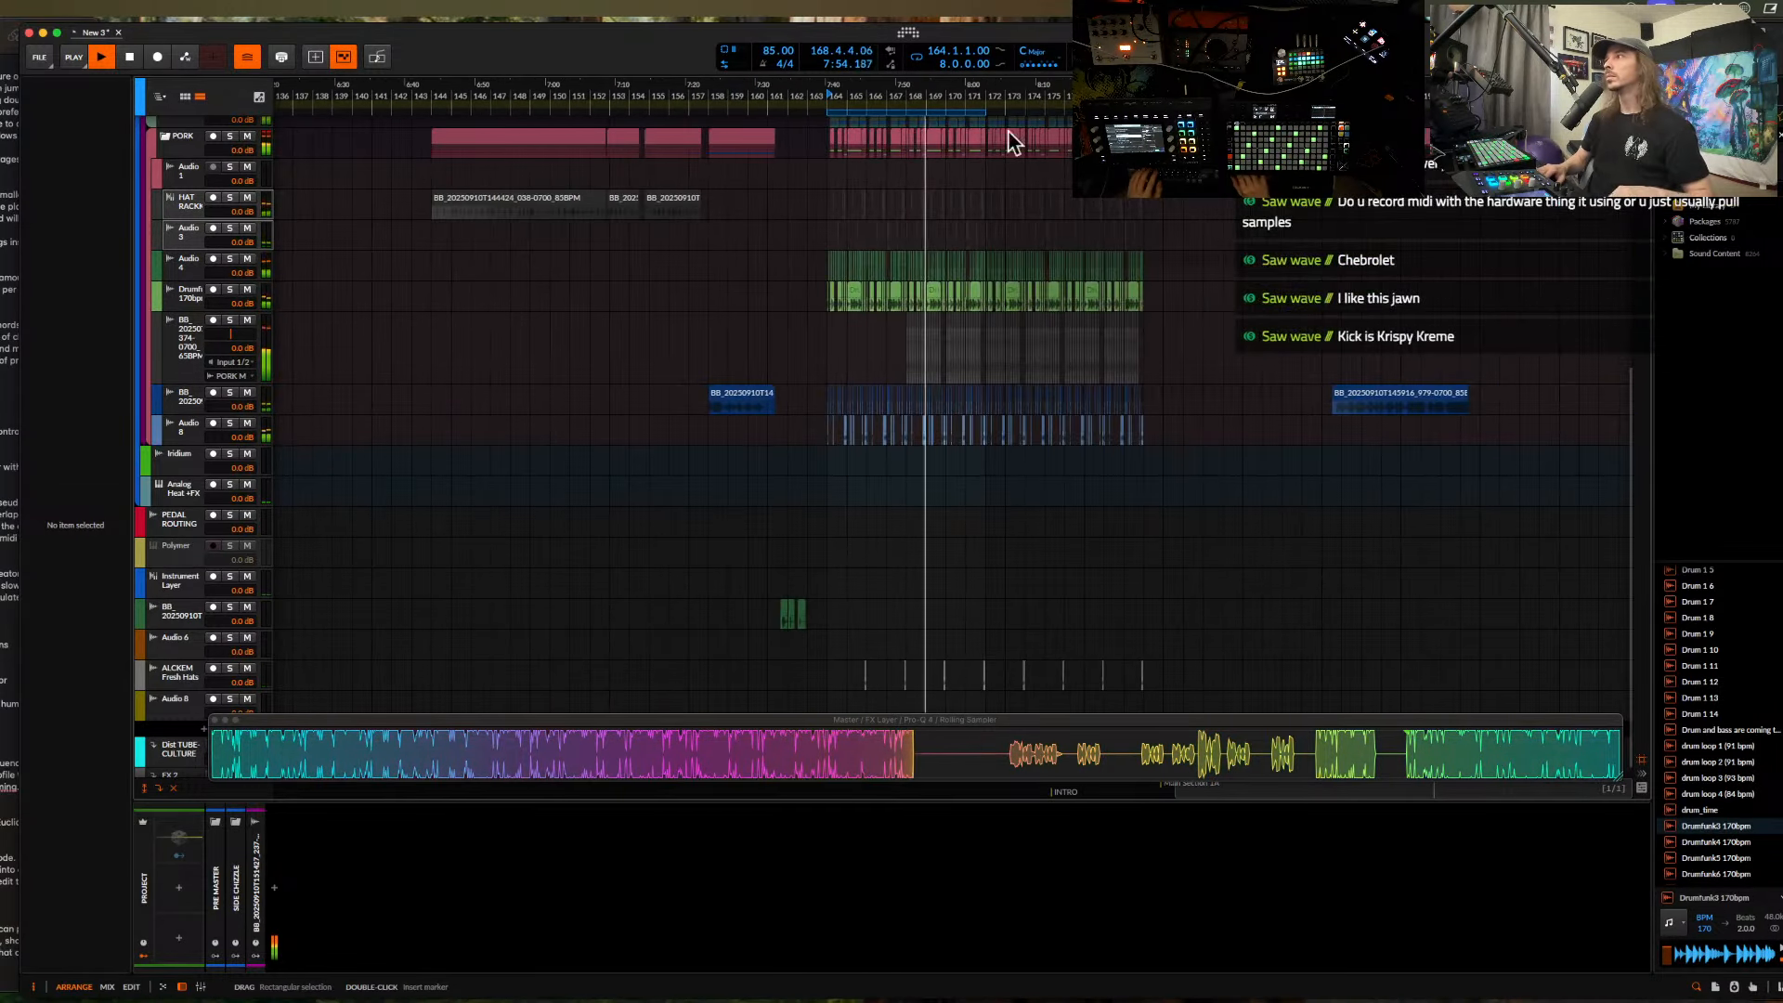
pyautogui.scroll(3, 966, 160)
pyautogui.scroll(-3, 956, 165)
pyautogui.scroll(5, 957, 164)
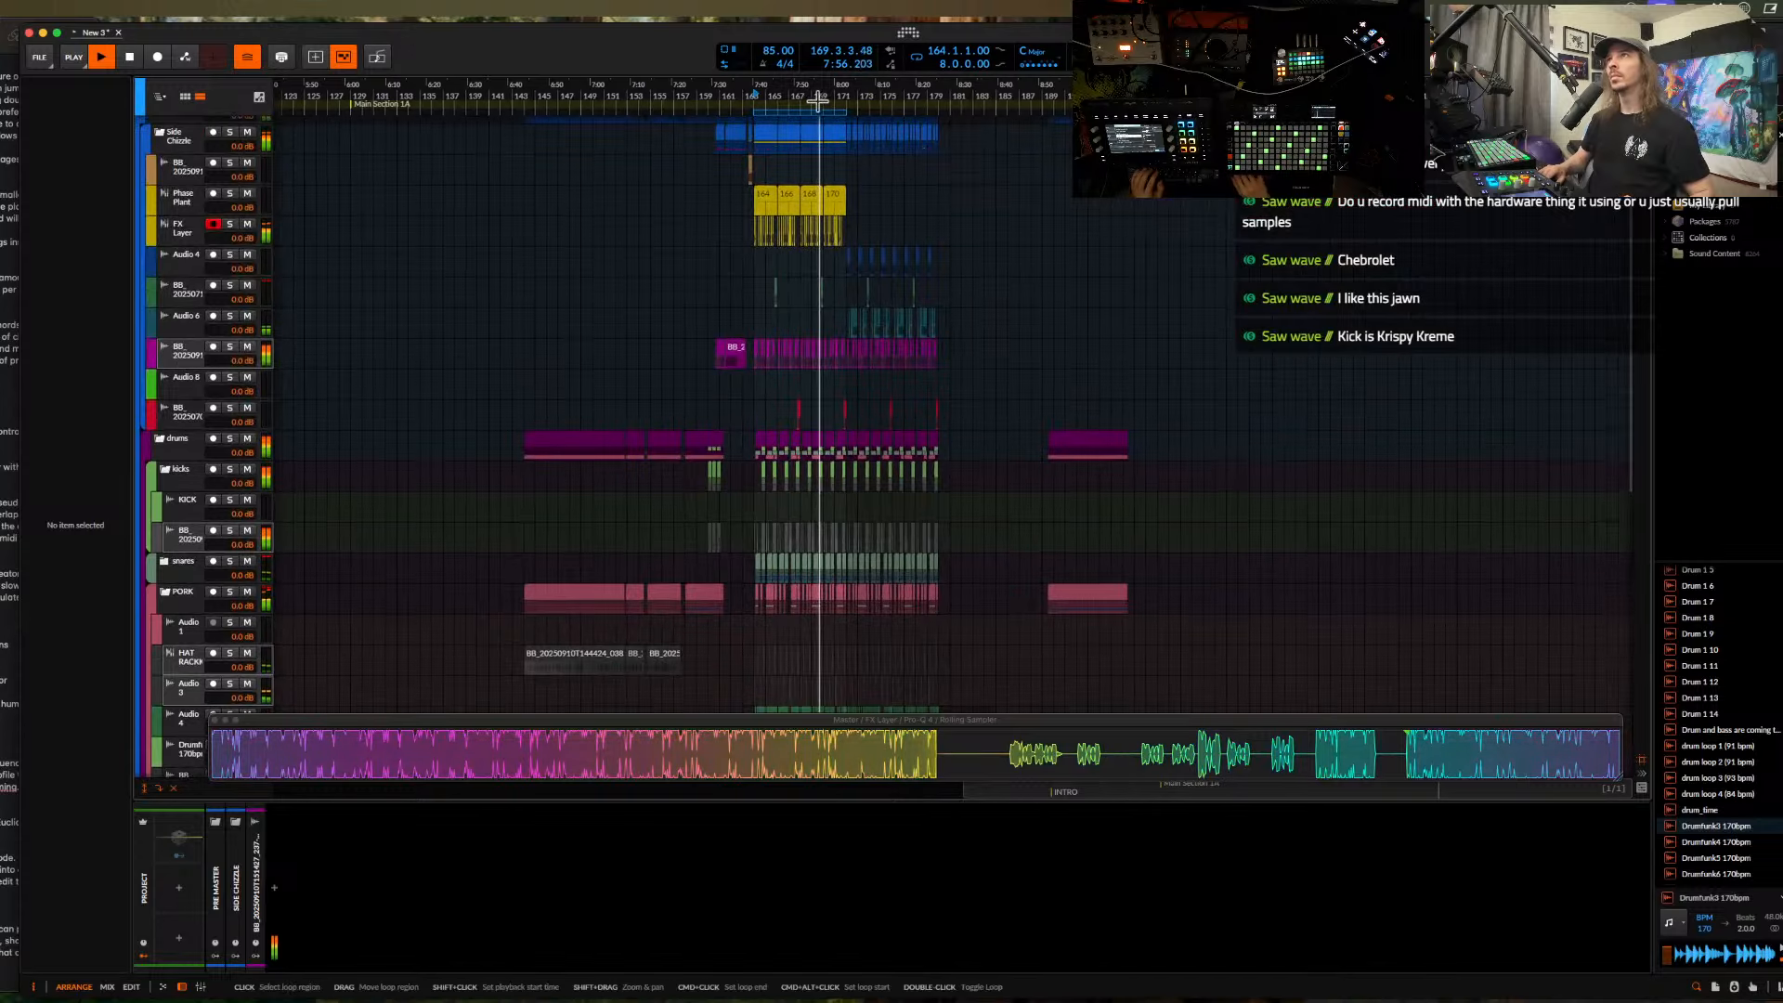
pyautogui.moveTo(807, 114); pyautogui.dragTo(894, 114)
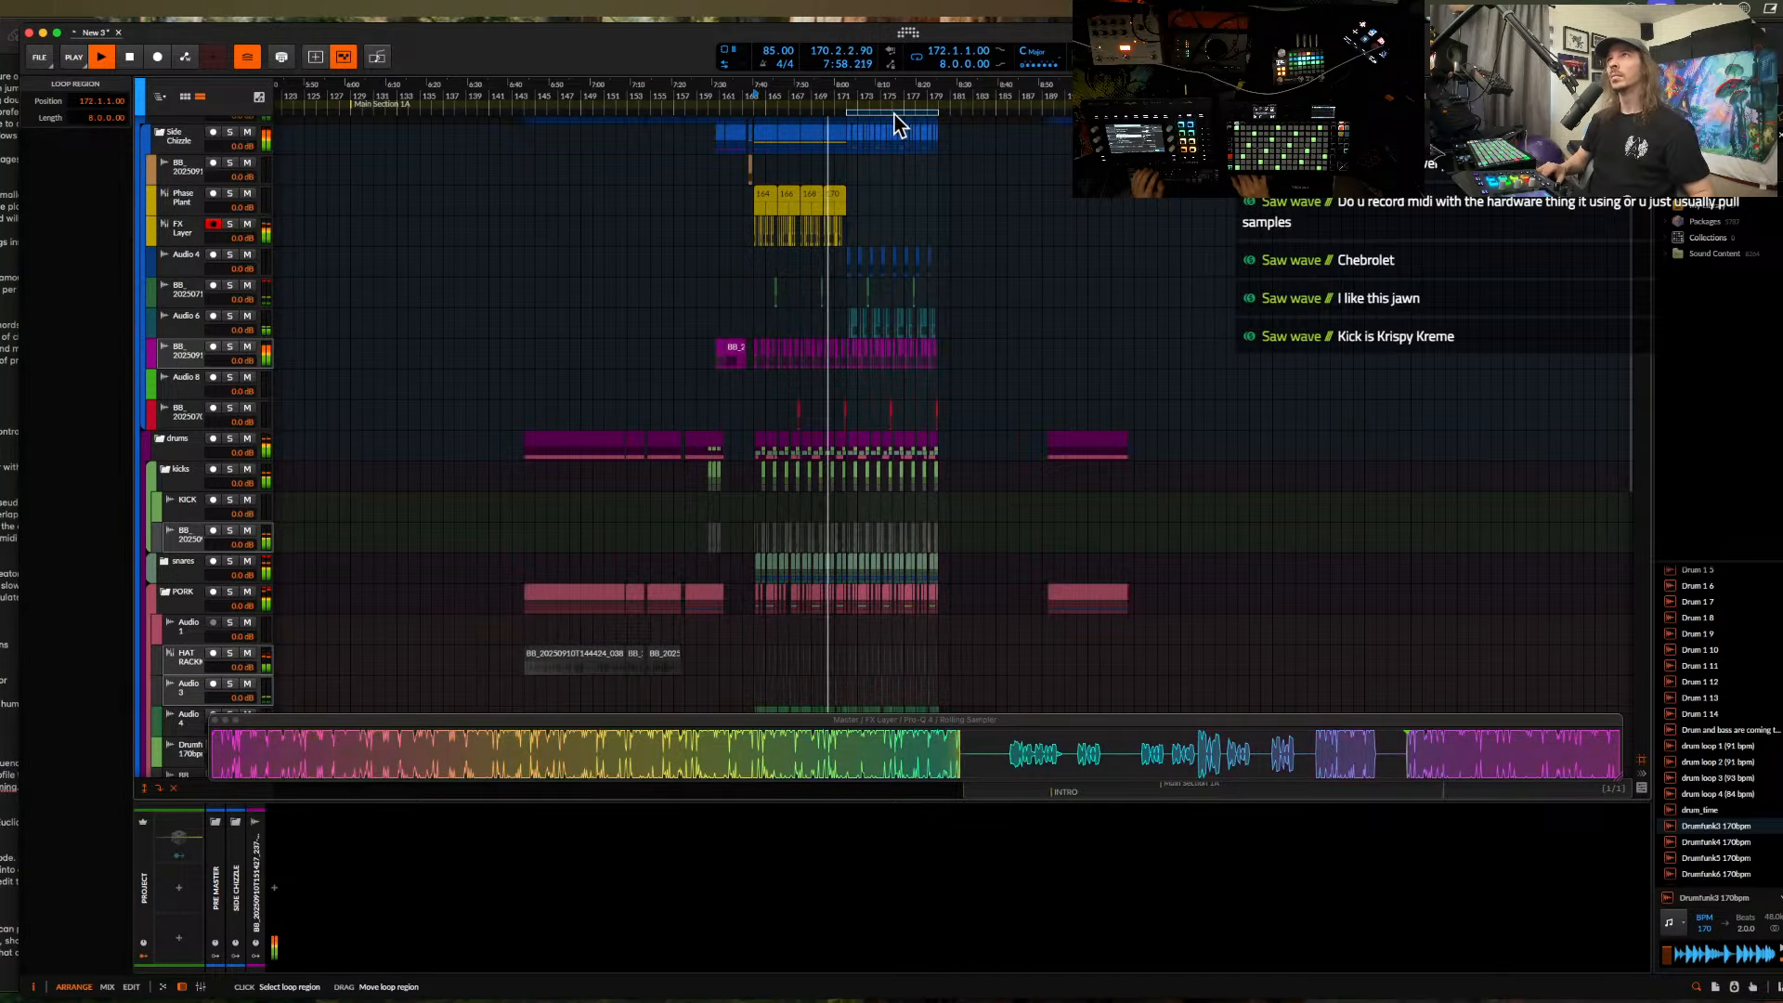
# - Look over the Audio 4 and Audio 6 clips from bar 172 and display the Audio 6 device chain
pyautogui.scroll(8, 806, 174)
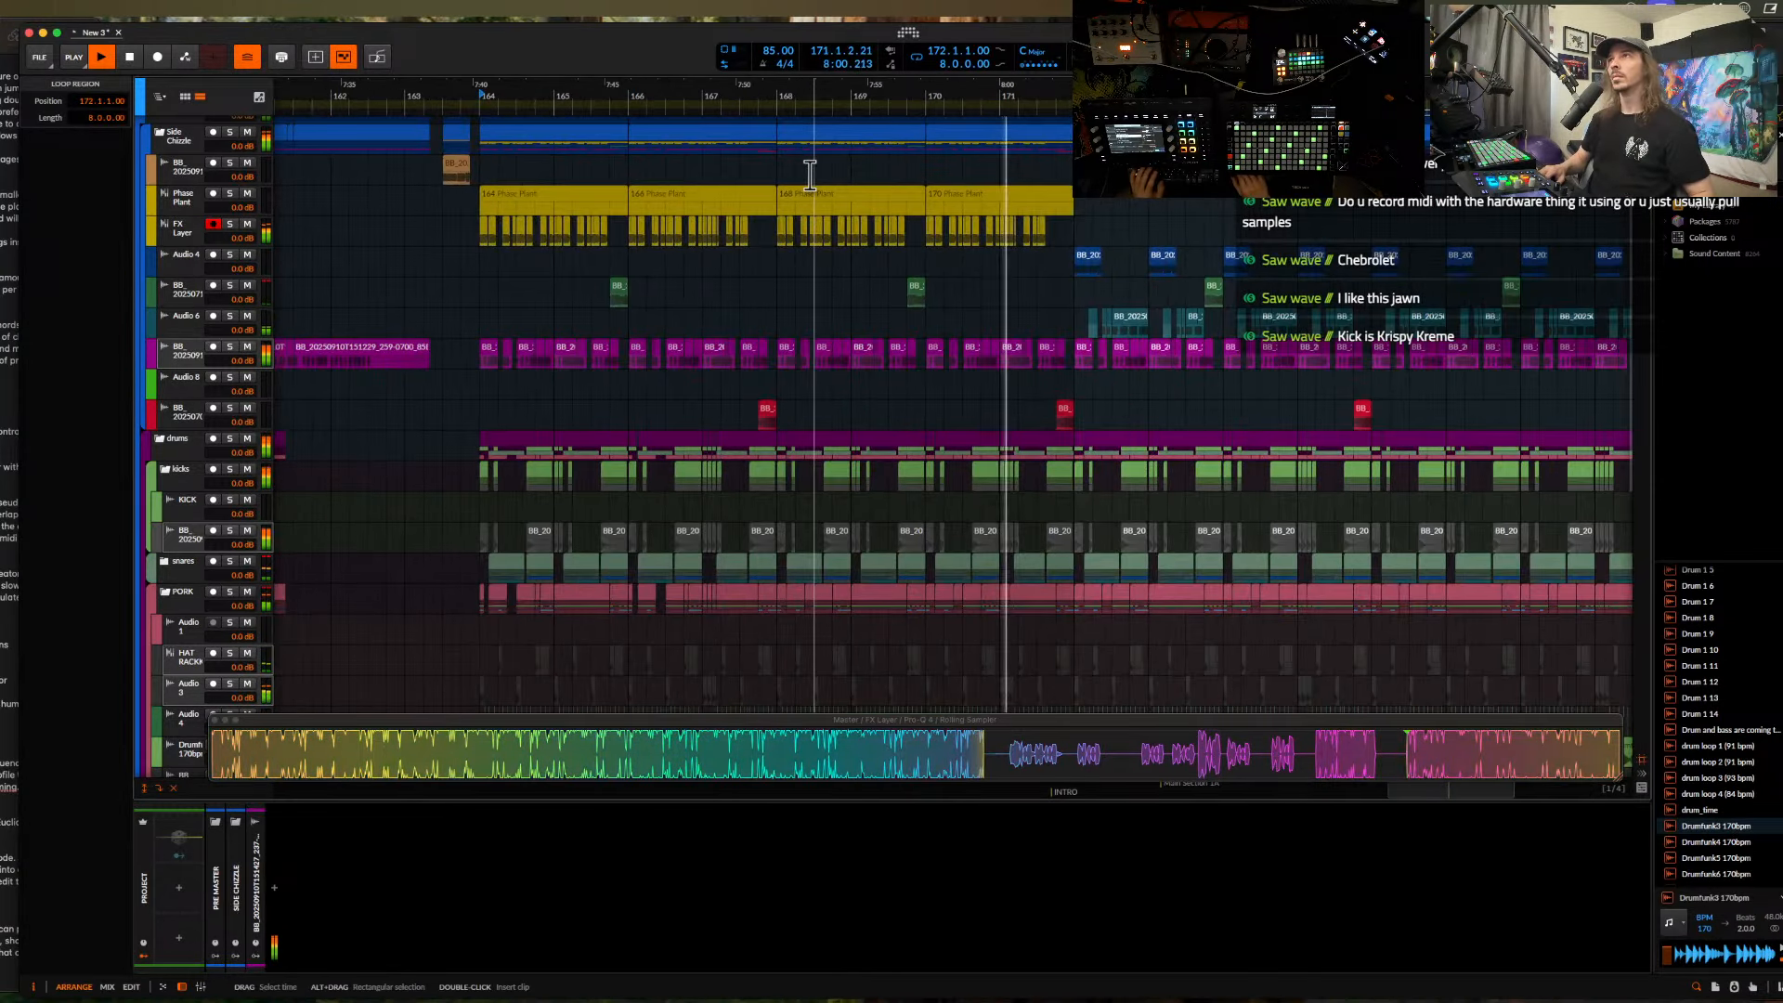
pyautogui.scroll(-1, 808, 172)
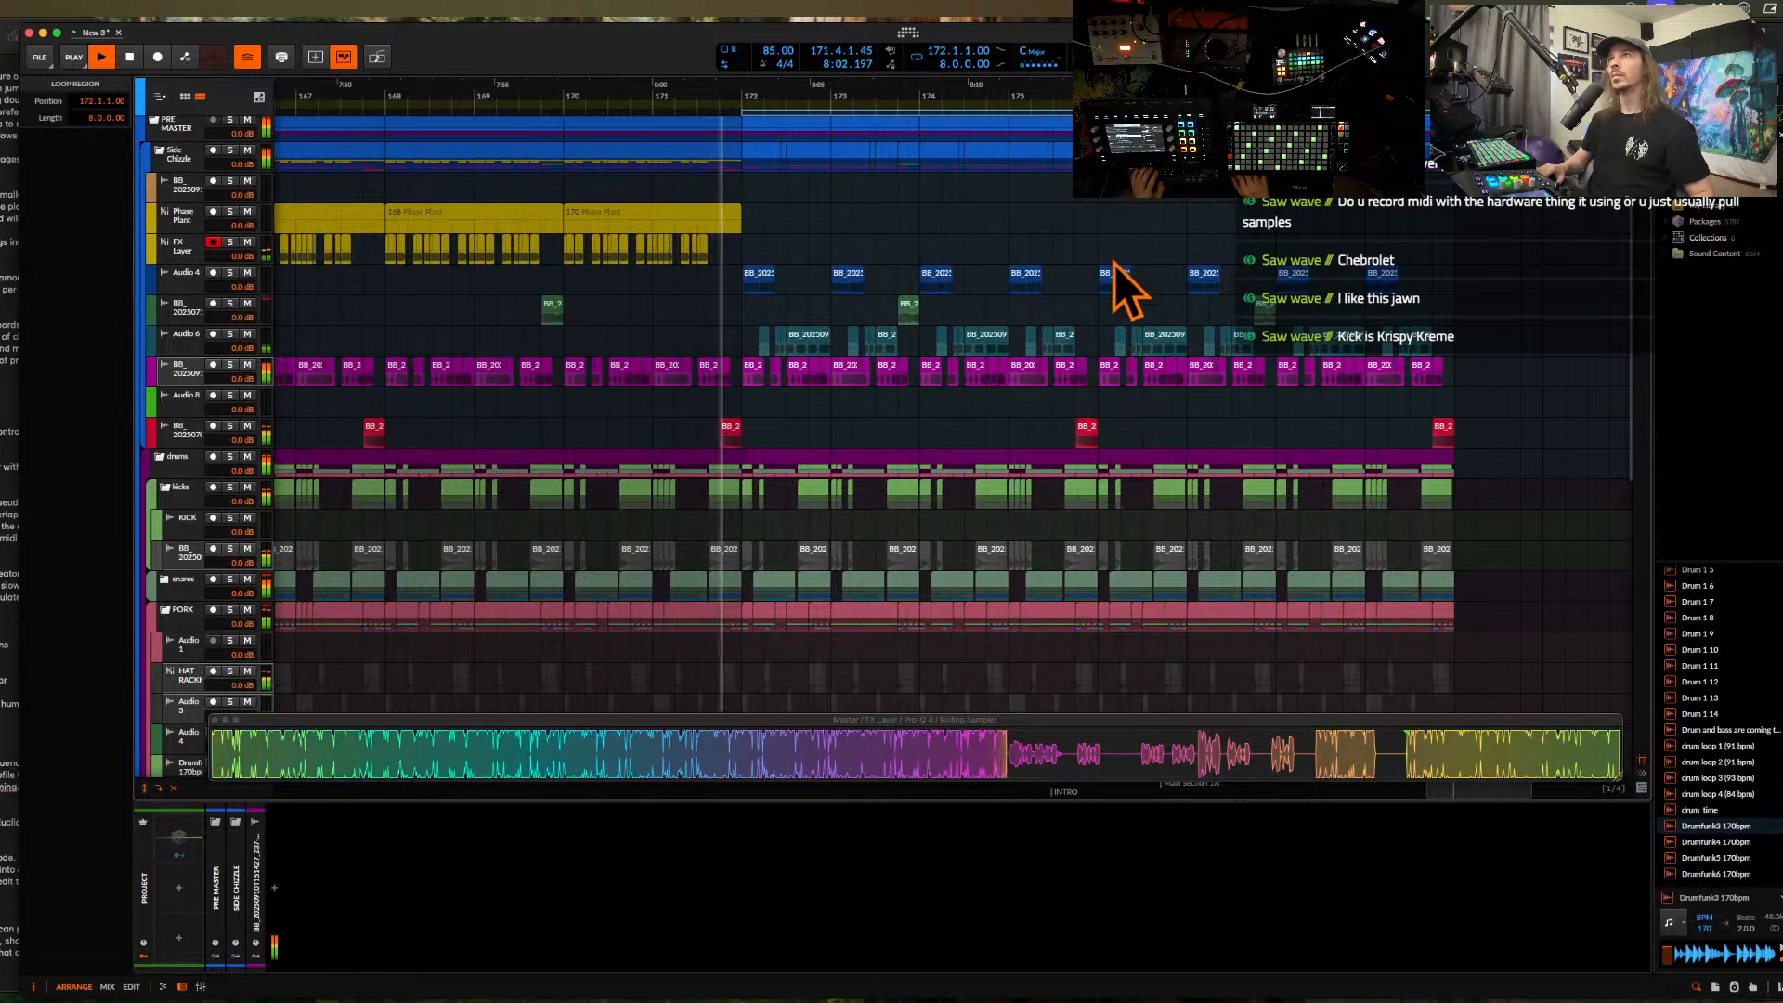
pyautogui.doubleClick(769, 274)
pyautogui.scroll(2, 769, 274)
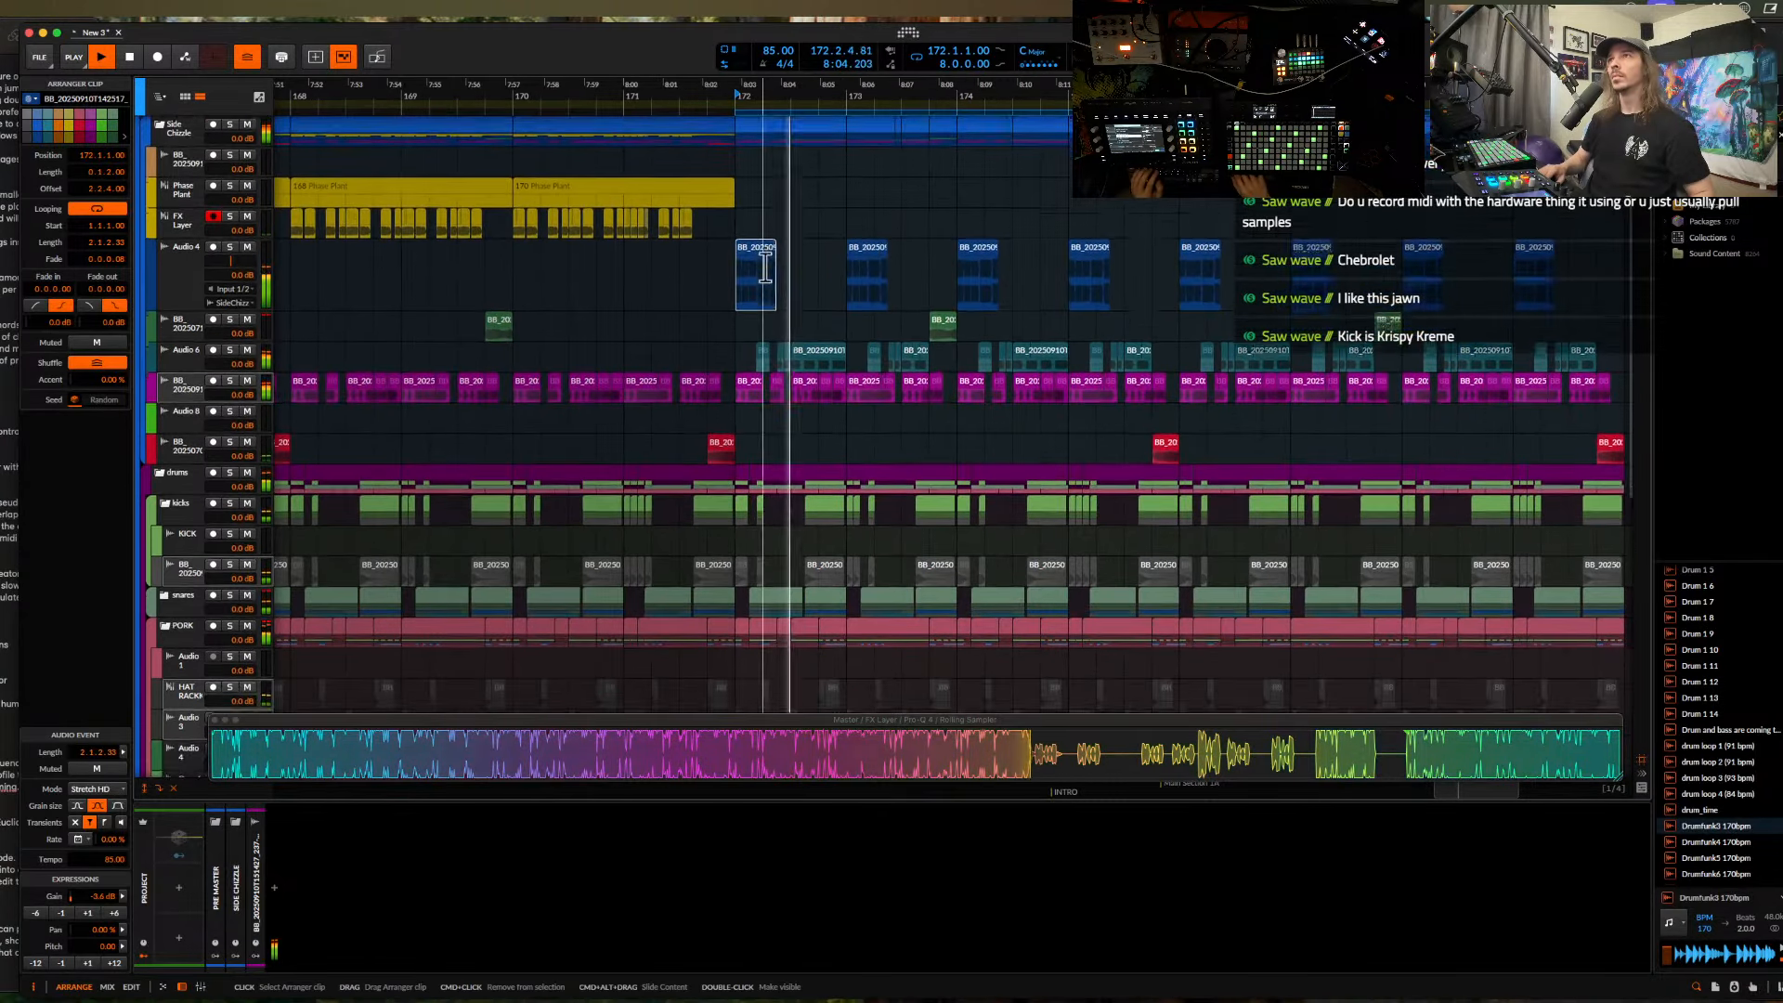
pyautogui.scroll(-3, 768, 265)
pyautogui.click(234, 273)
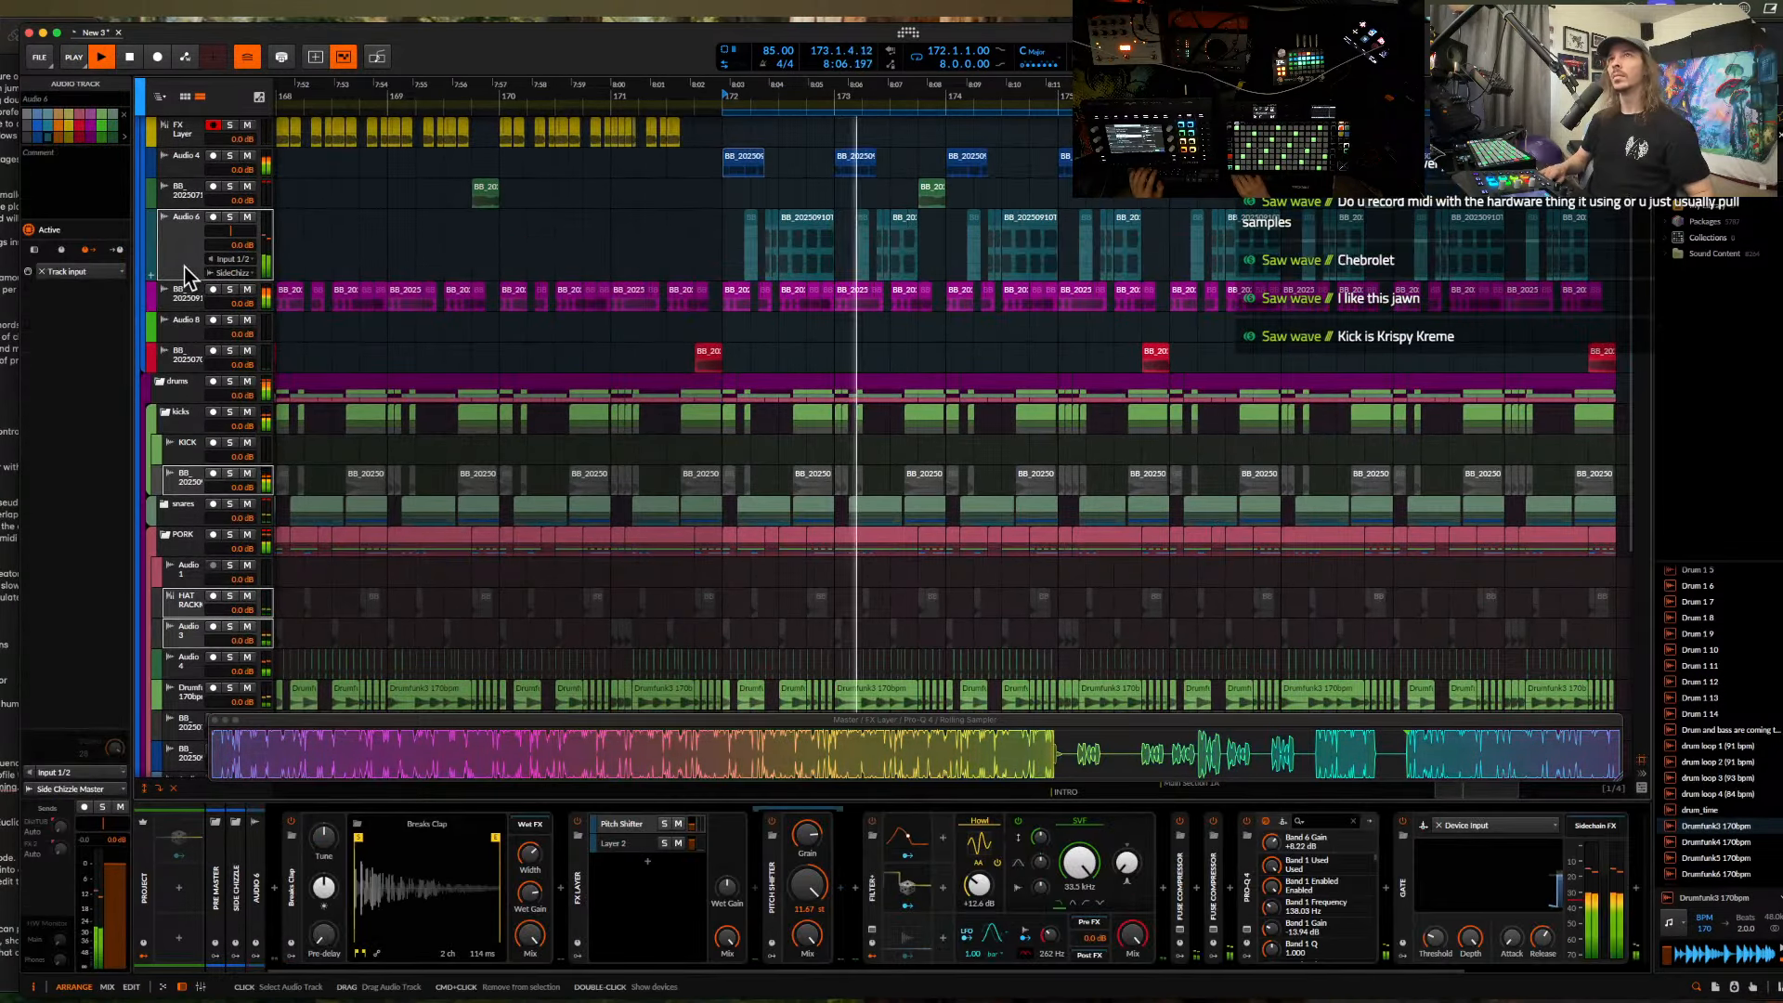
pyautogui.click(770, 226)
pyautogui.hscroll(7, 771, 225)
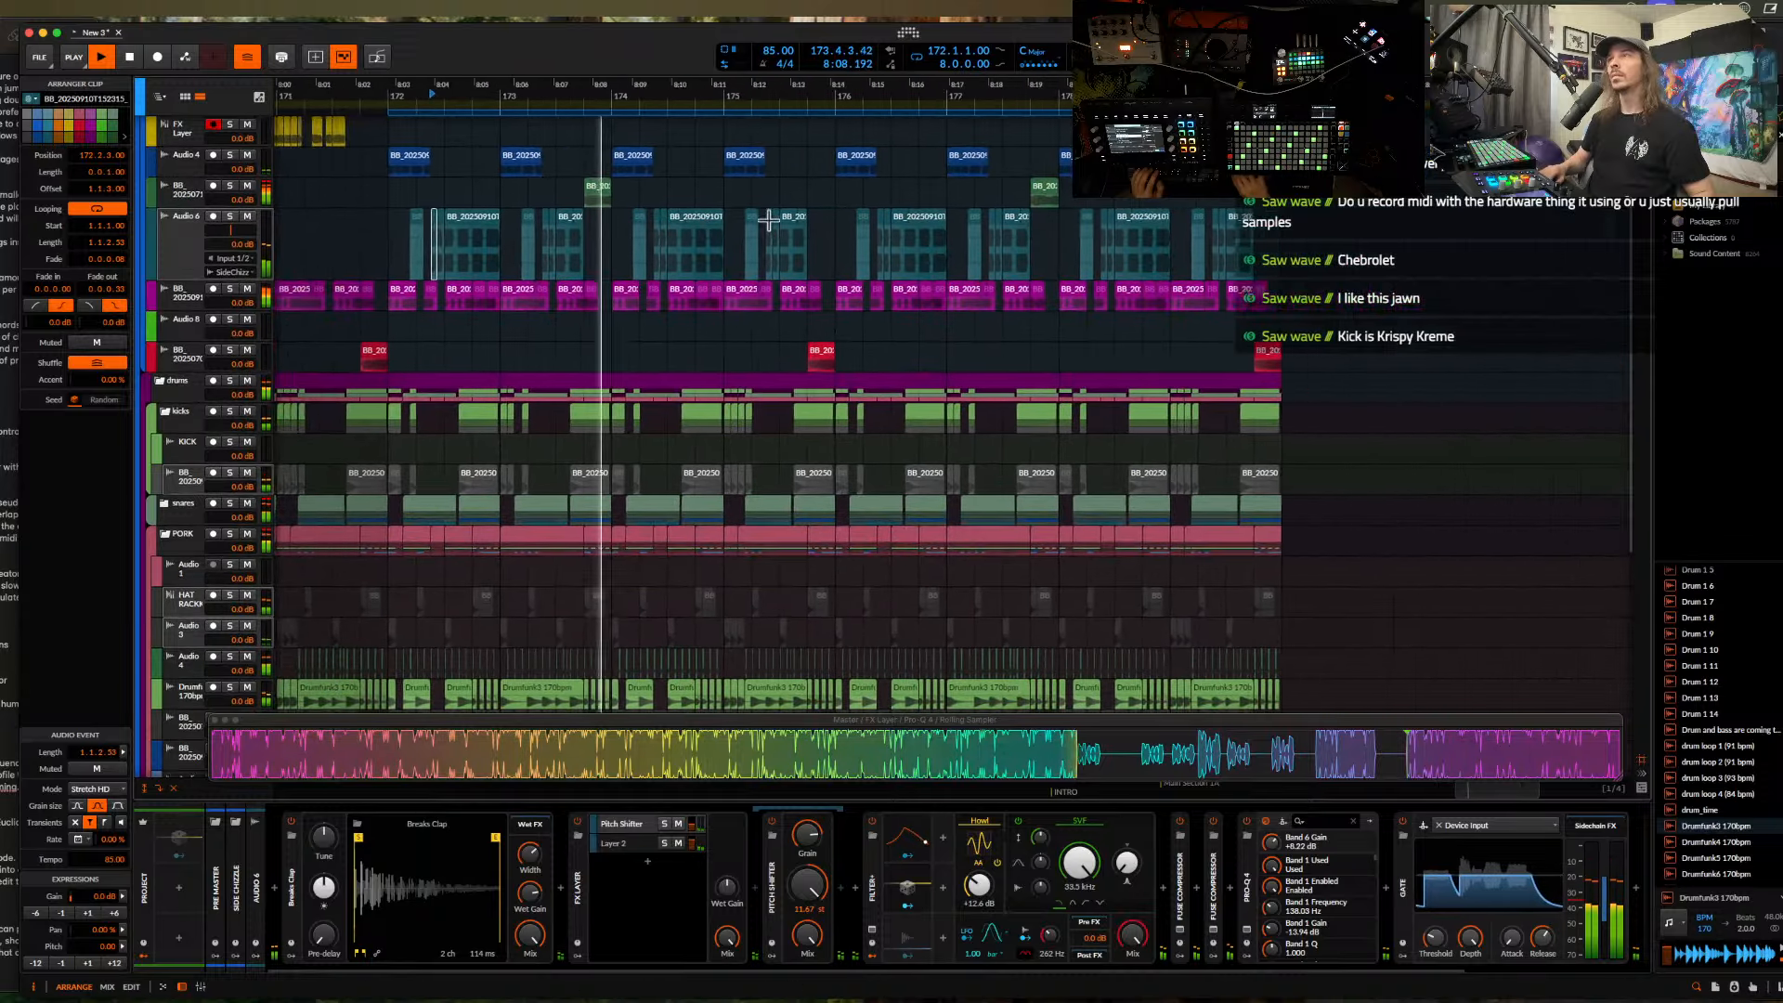
pyautogui.keyDown('shift'); pyautogui.click(936, 221); pyautogui.keyUp('shift')
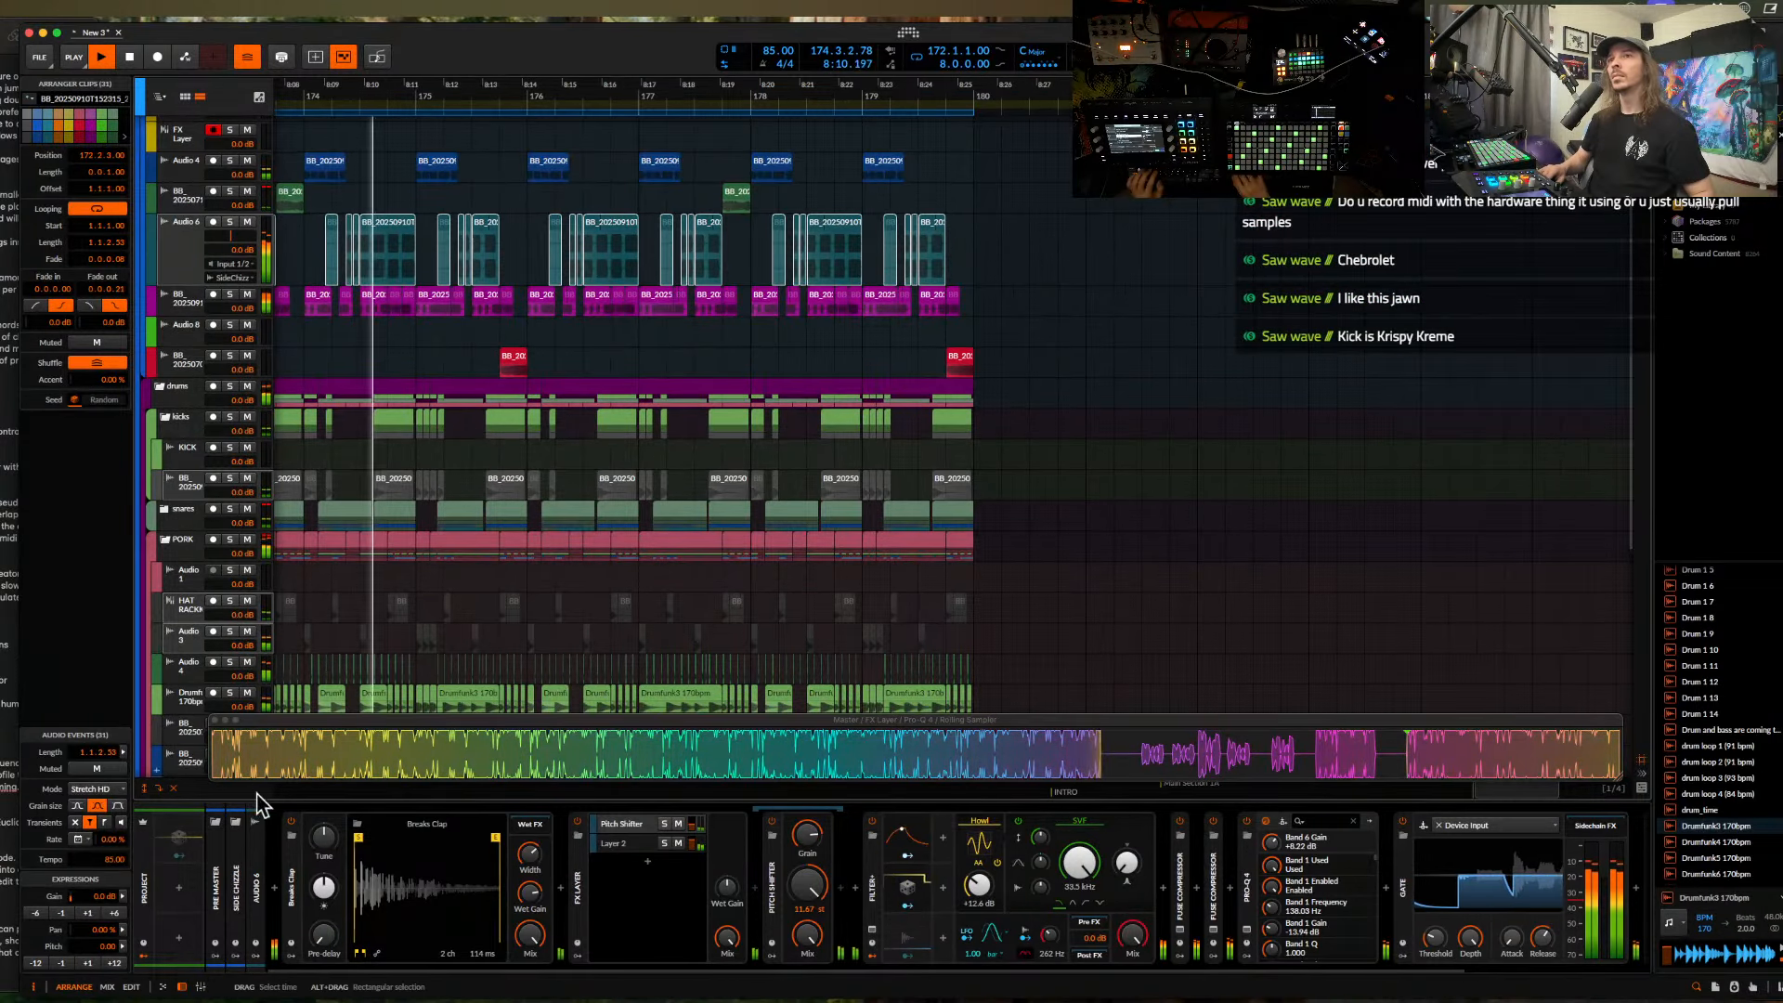
pyautogui.click(520, 202)
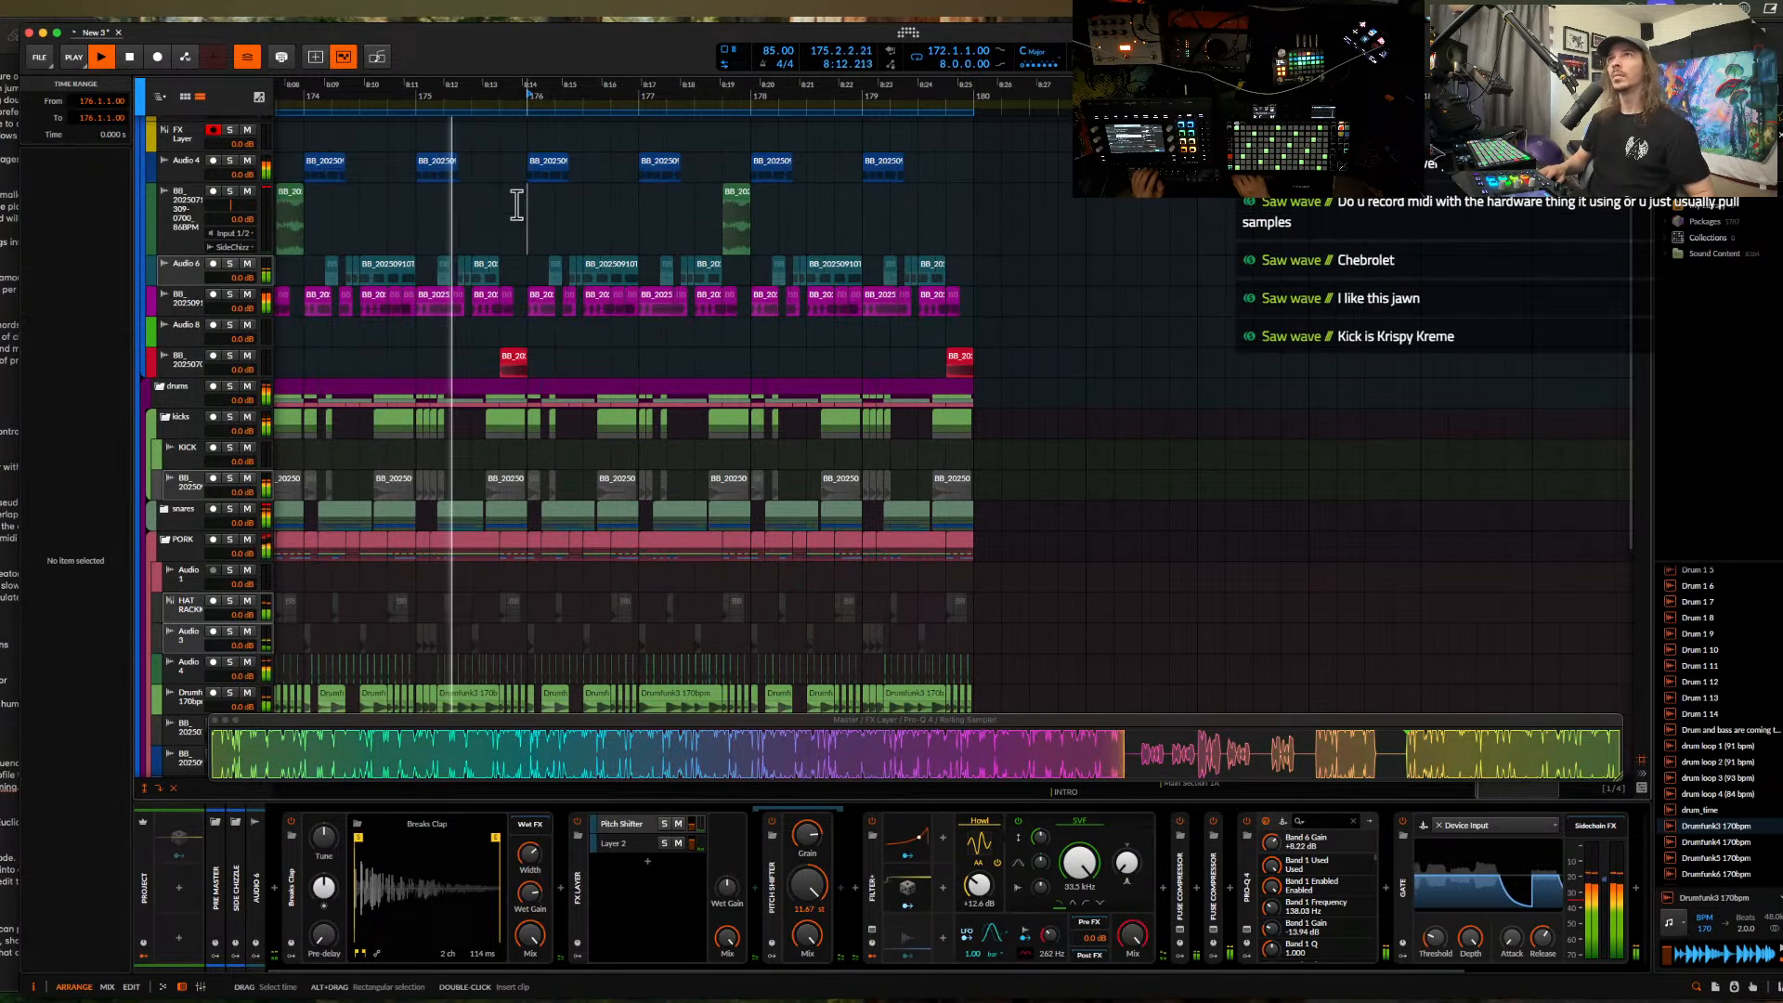
# - Select the Audio 6 clips from bar 176 onward, transpose them up 12 semitones and audition them
pyautogui.scroll(3, 520, 204)
pyautogui.scroll(1, 594, 231)
pyautogui.click(597, 269)
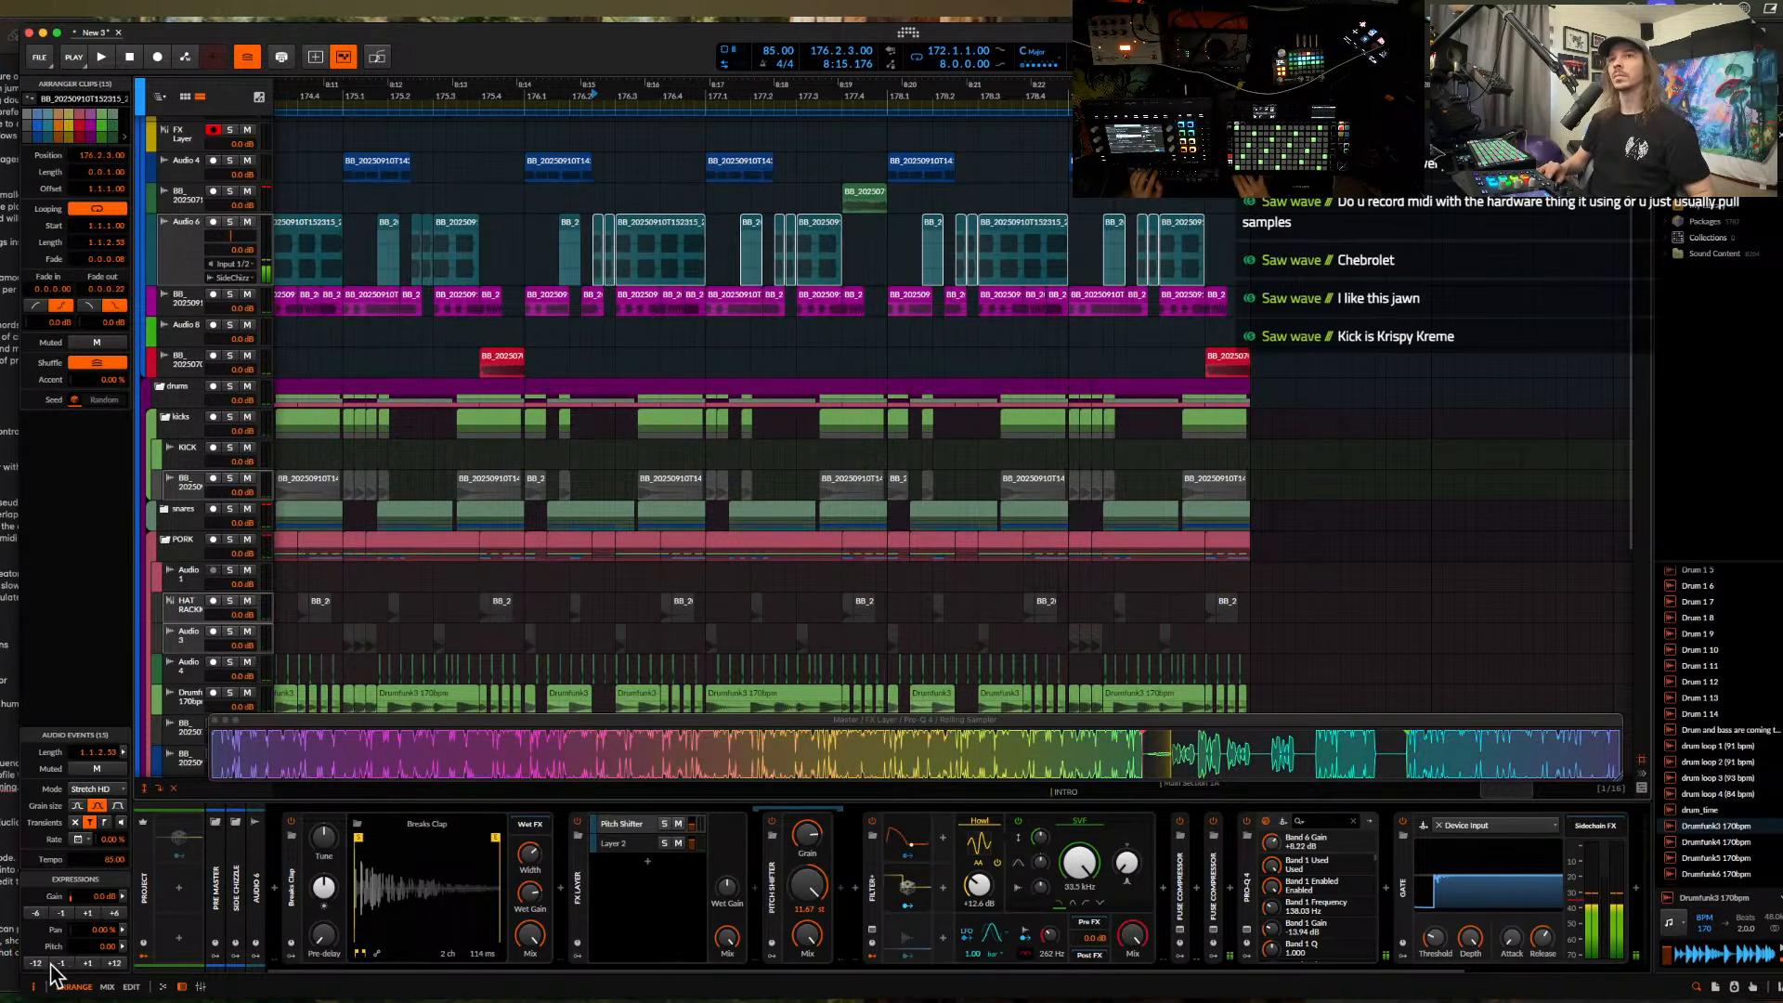
pyautogui.press('space')
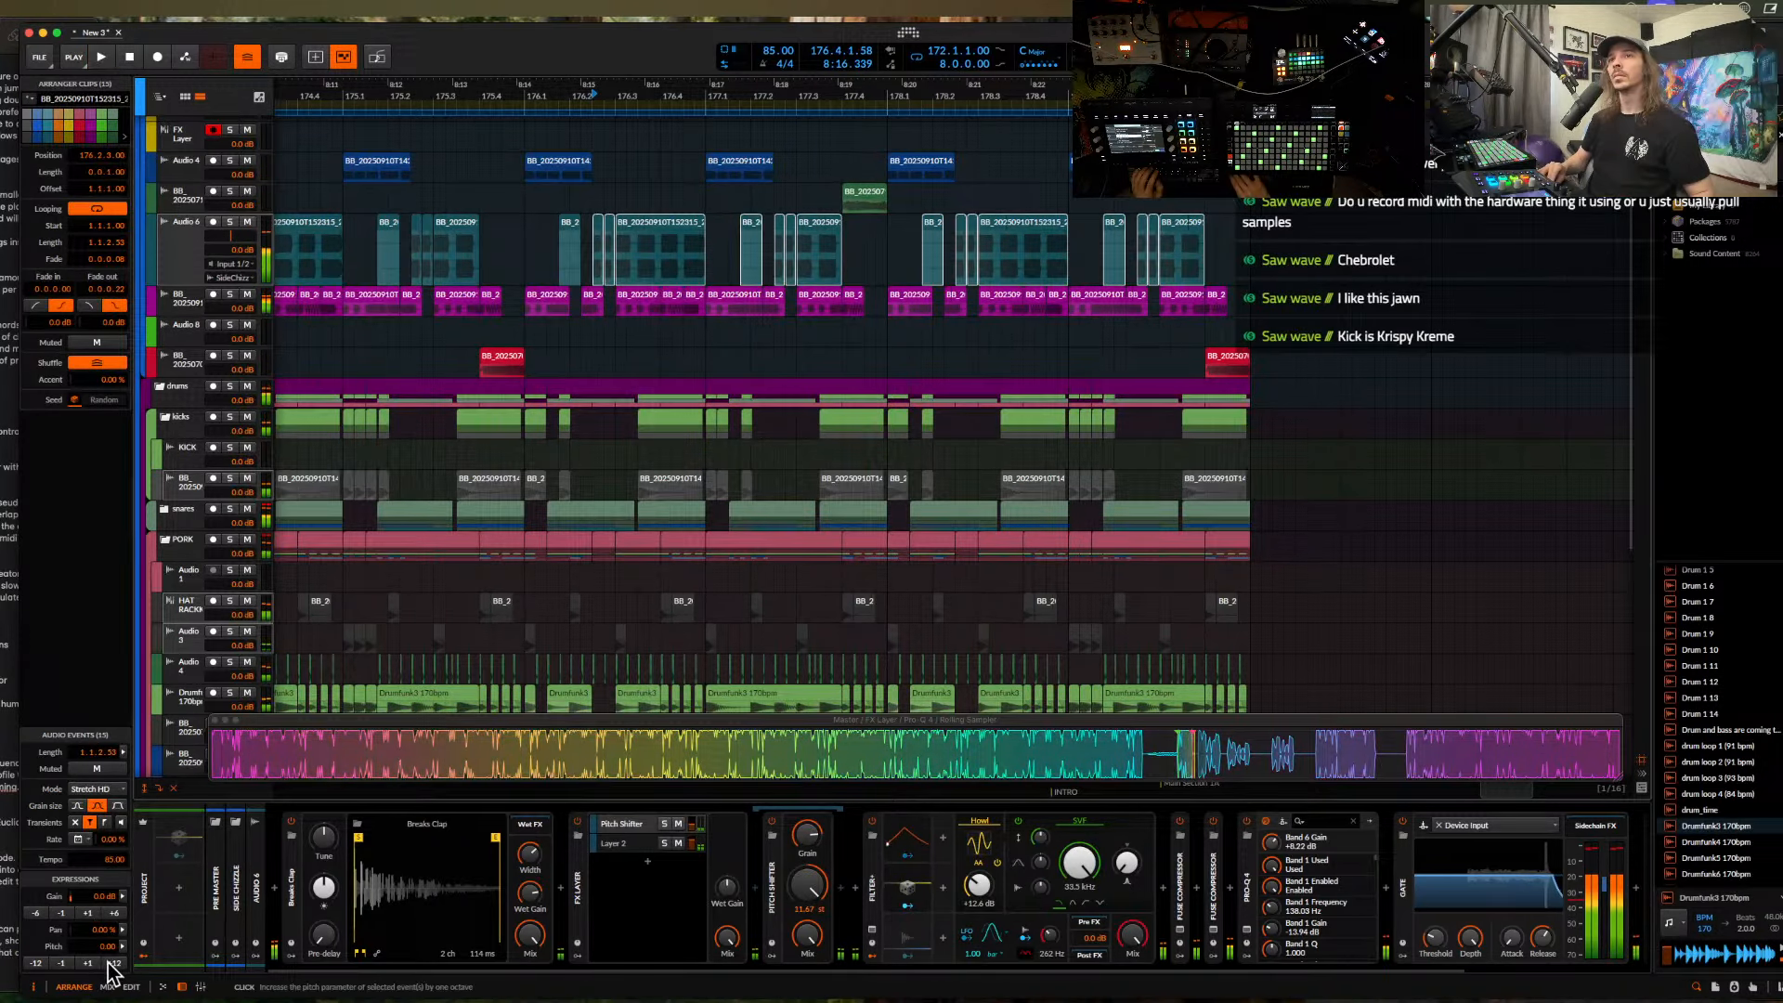
pyautogui.press('space')
pyautogui.click(454, 342)
pyautogui.press('space')
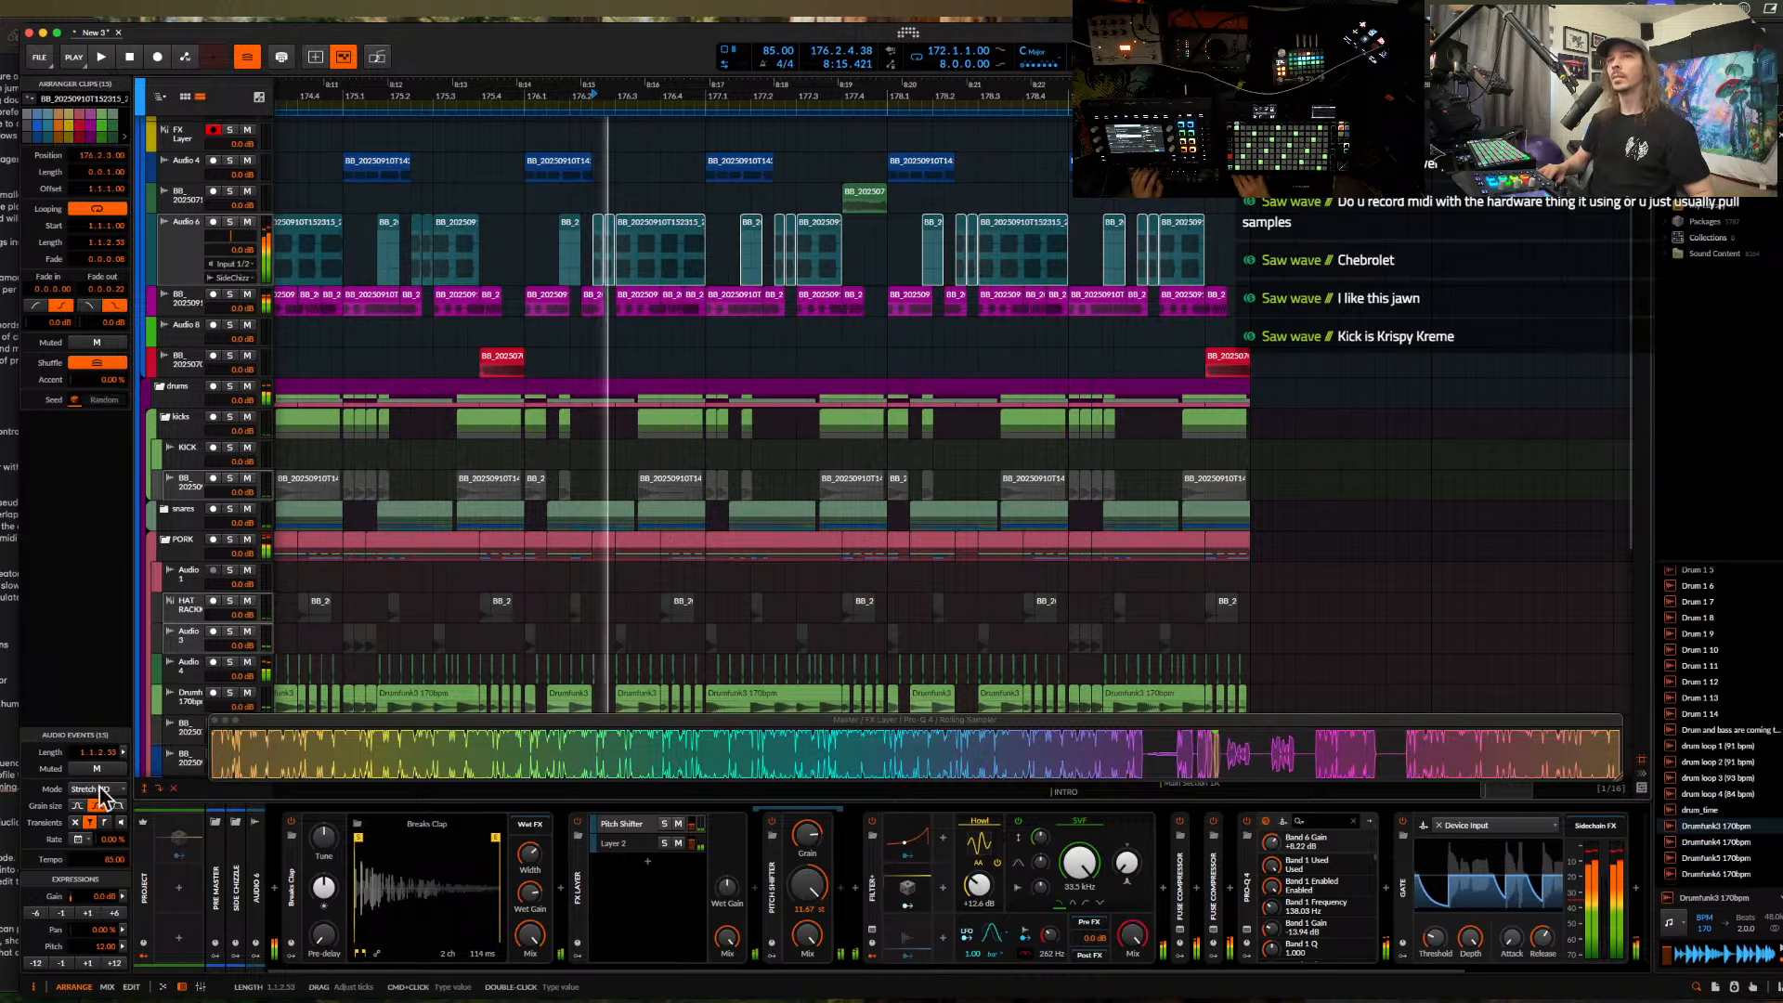
# - Lower the gain of the selected Audio 6 clips to -13 dB, checking the level in playback
pyautogui.click(62, 913)
pyautogui.click(59, 915)
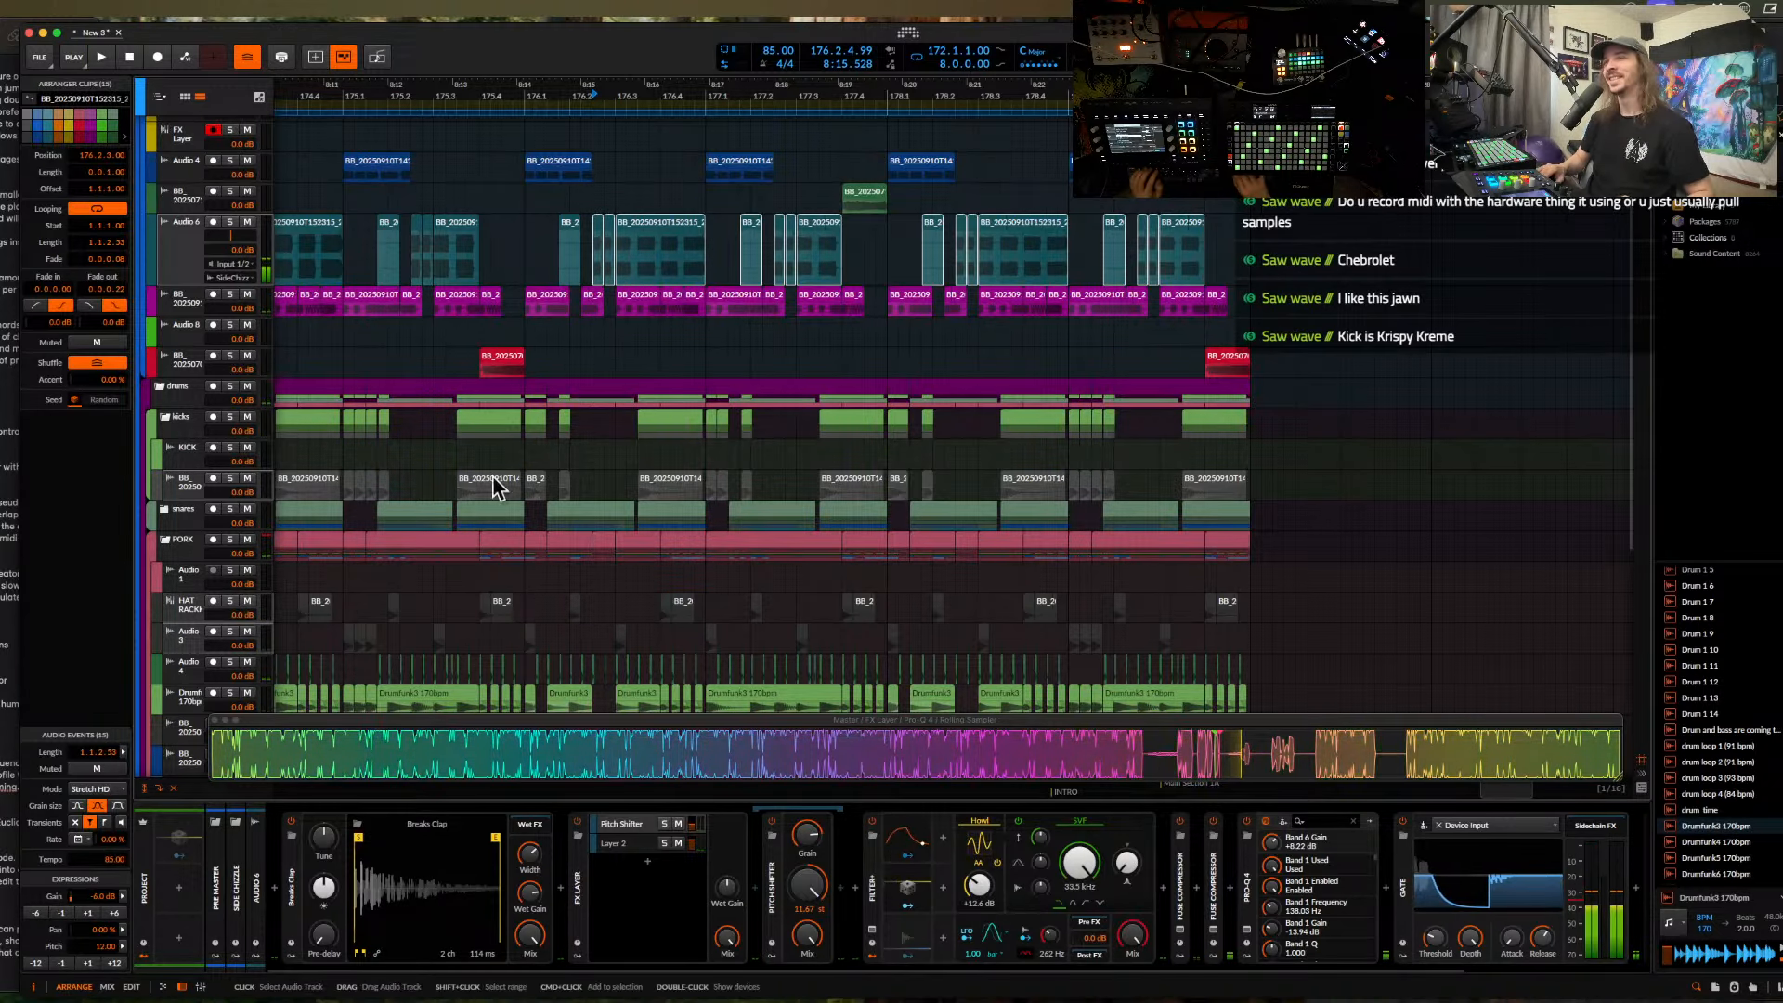
pyautogui.press('space')
pyautogui.click(61, 913)
pyautogui.click(62, 914)
pyautogui.click(61, 914)
pyautogui.click(61, 914)
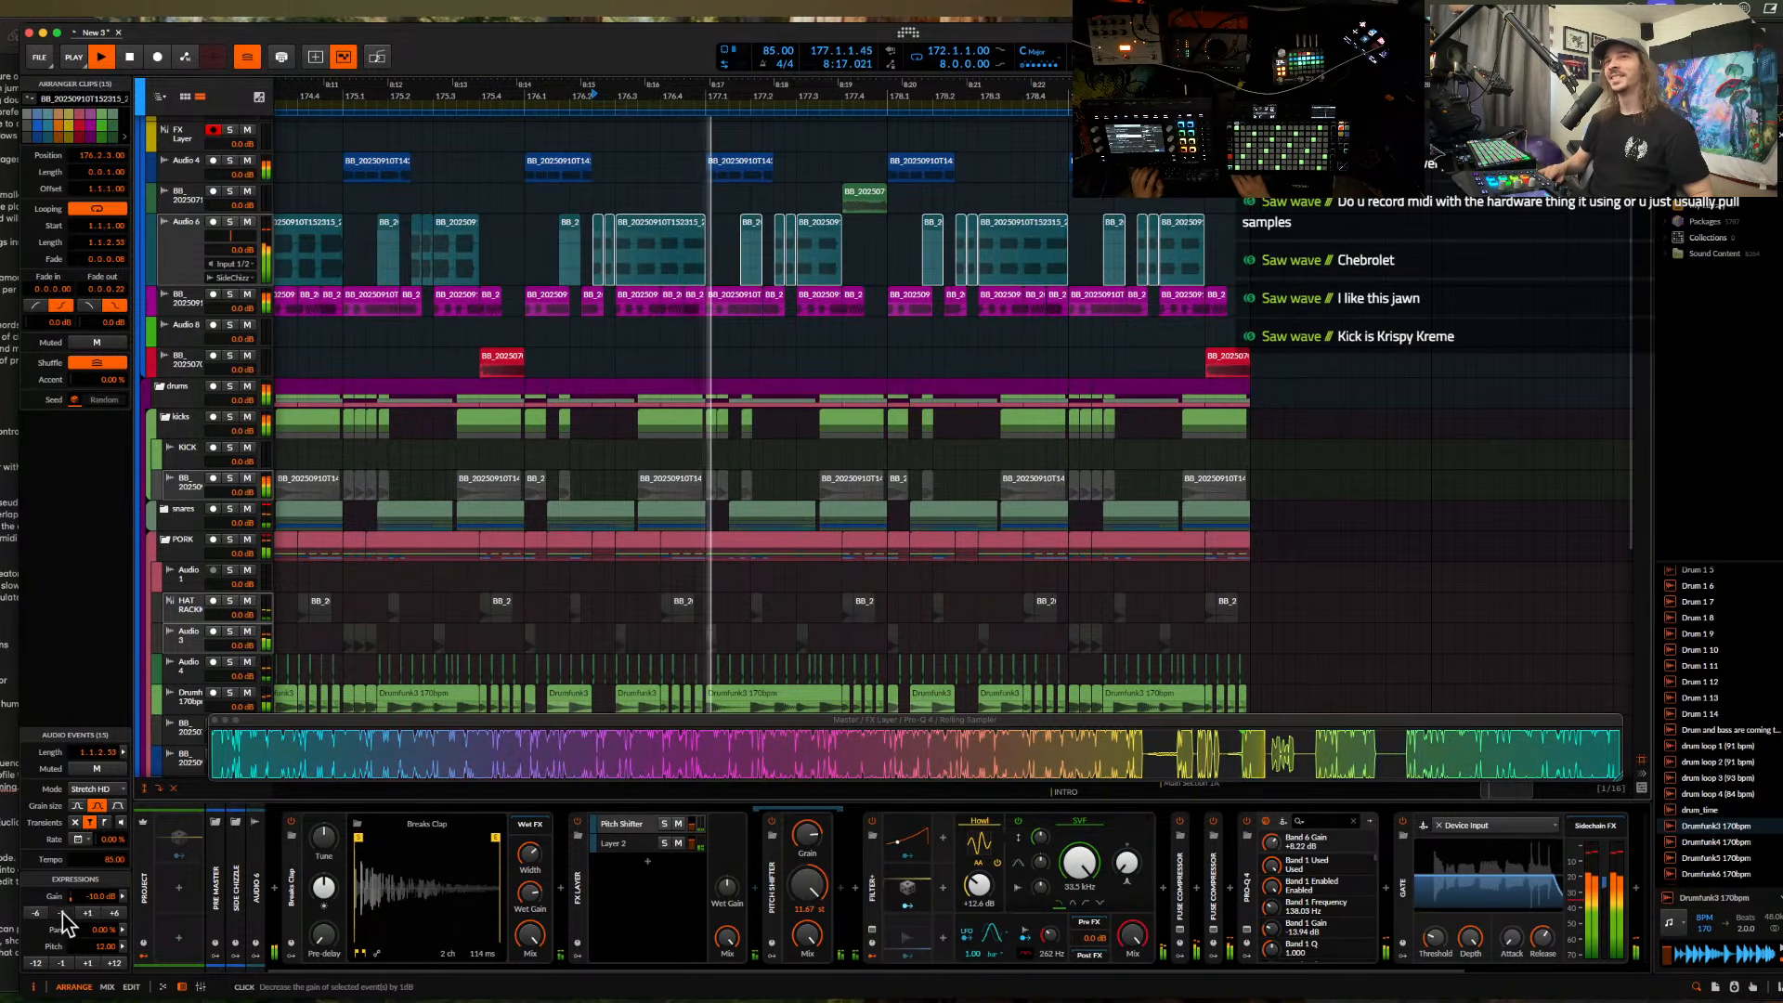
pyautogui.click(61, 914)
pyautogui.click(62, 913)
pyautogui.click(62, 914)
pyautogui.press('space')
pyautogui.press('space')
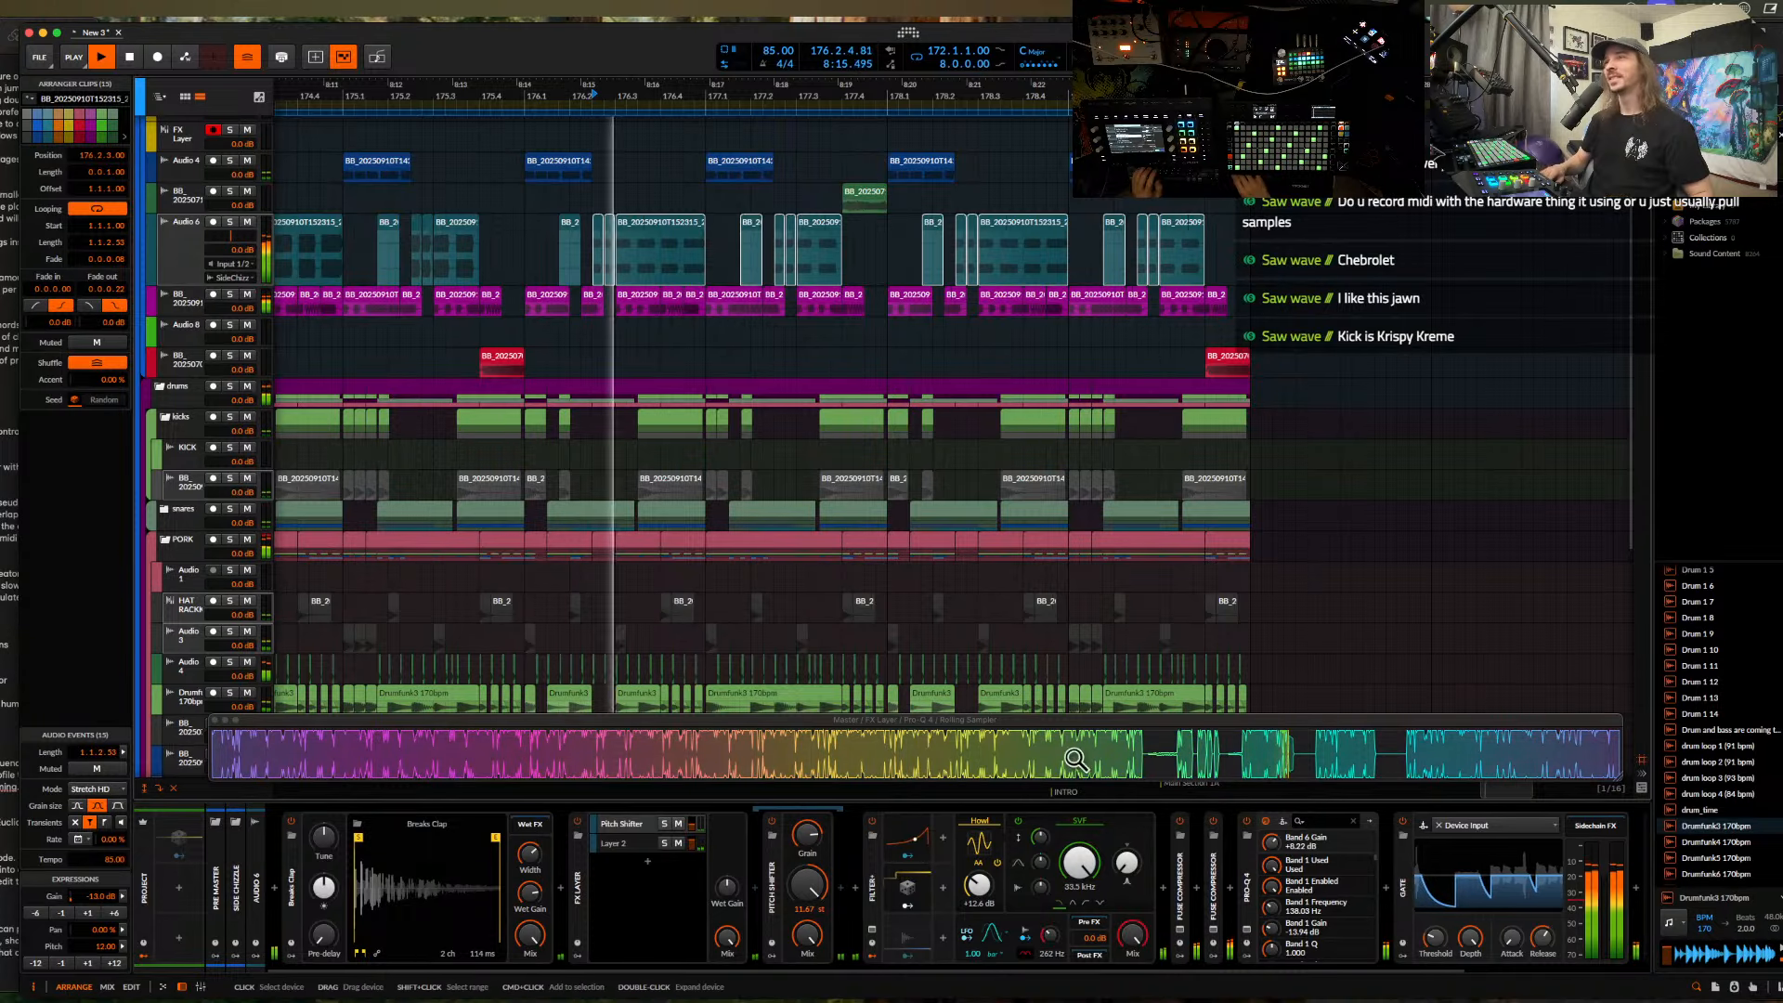
pyautogui.press('space')
pyautogui.click(61, 913)
pyautogui.click(61, 913)
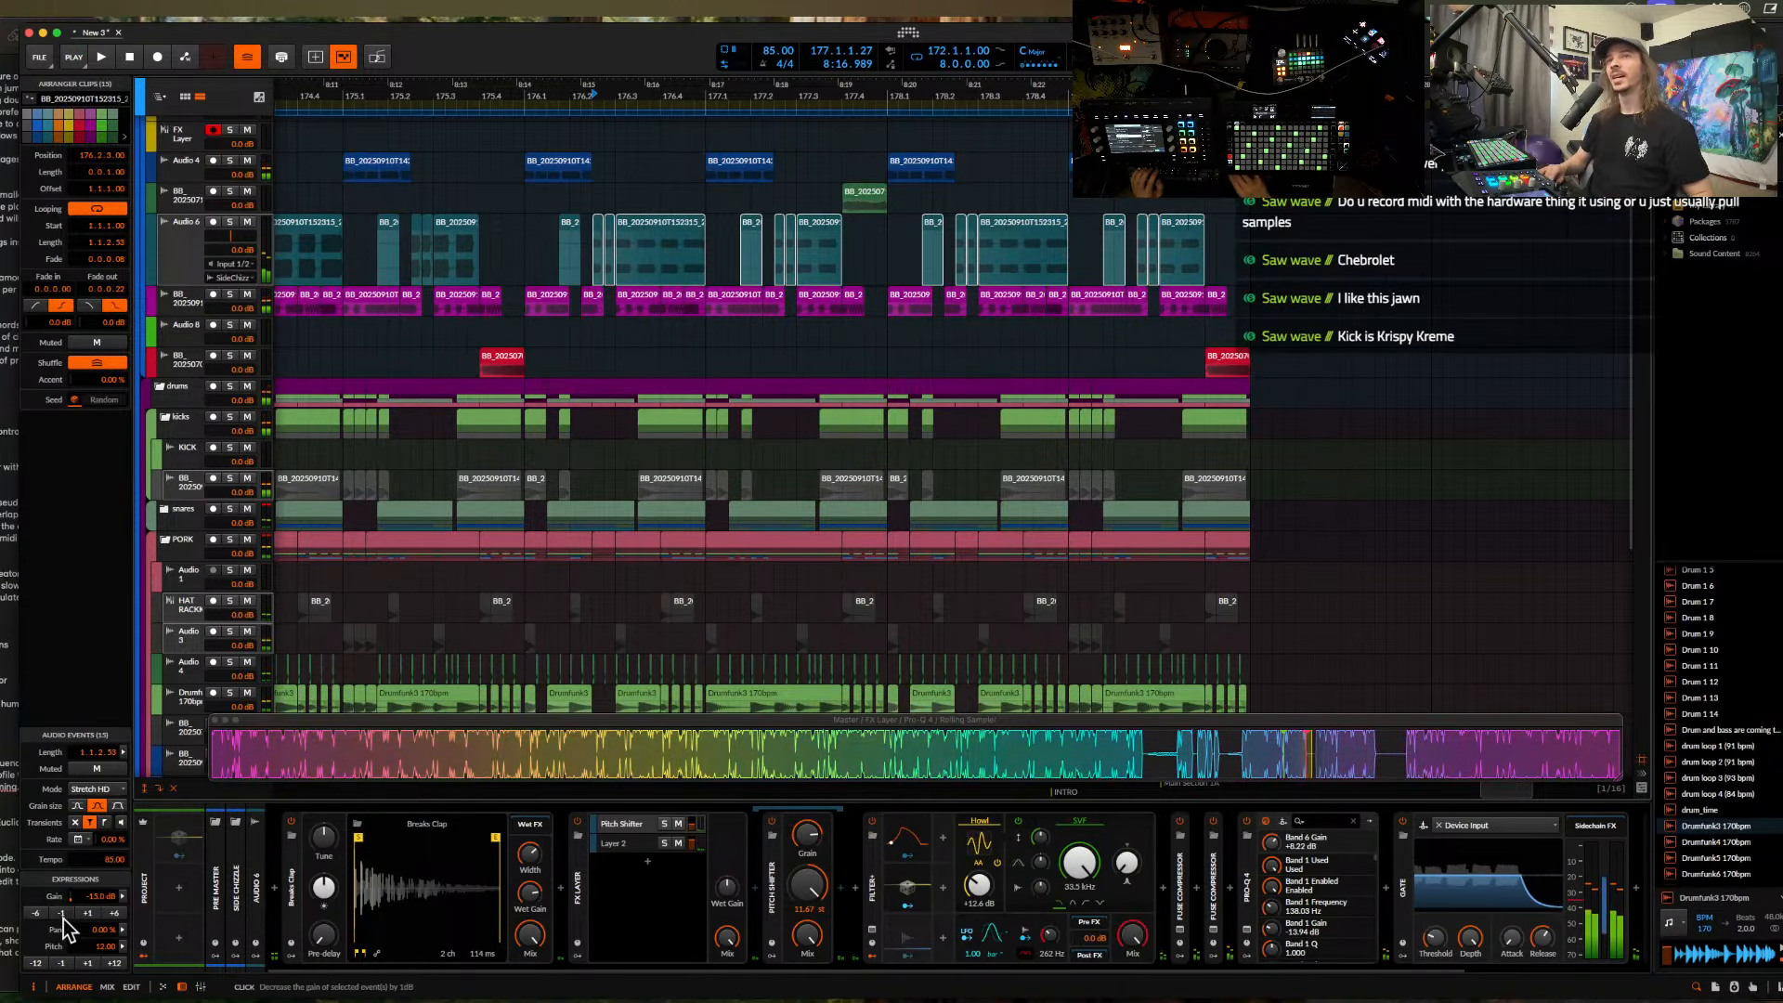
# - Place the transposed Audio 6 pattern from bars 176 to 180 over bars 172 to 176 and play from bar 172
pyautogui.scroll(-4, 676, 230)
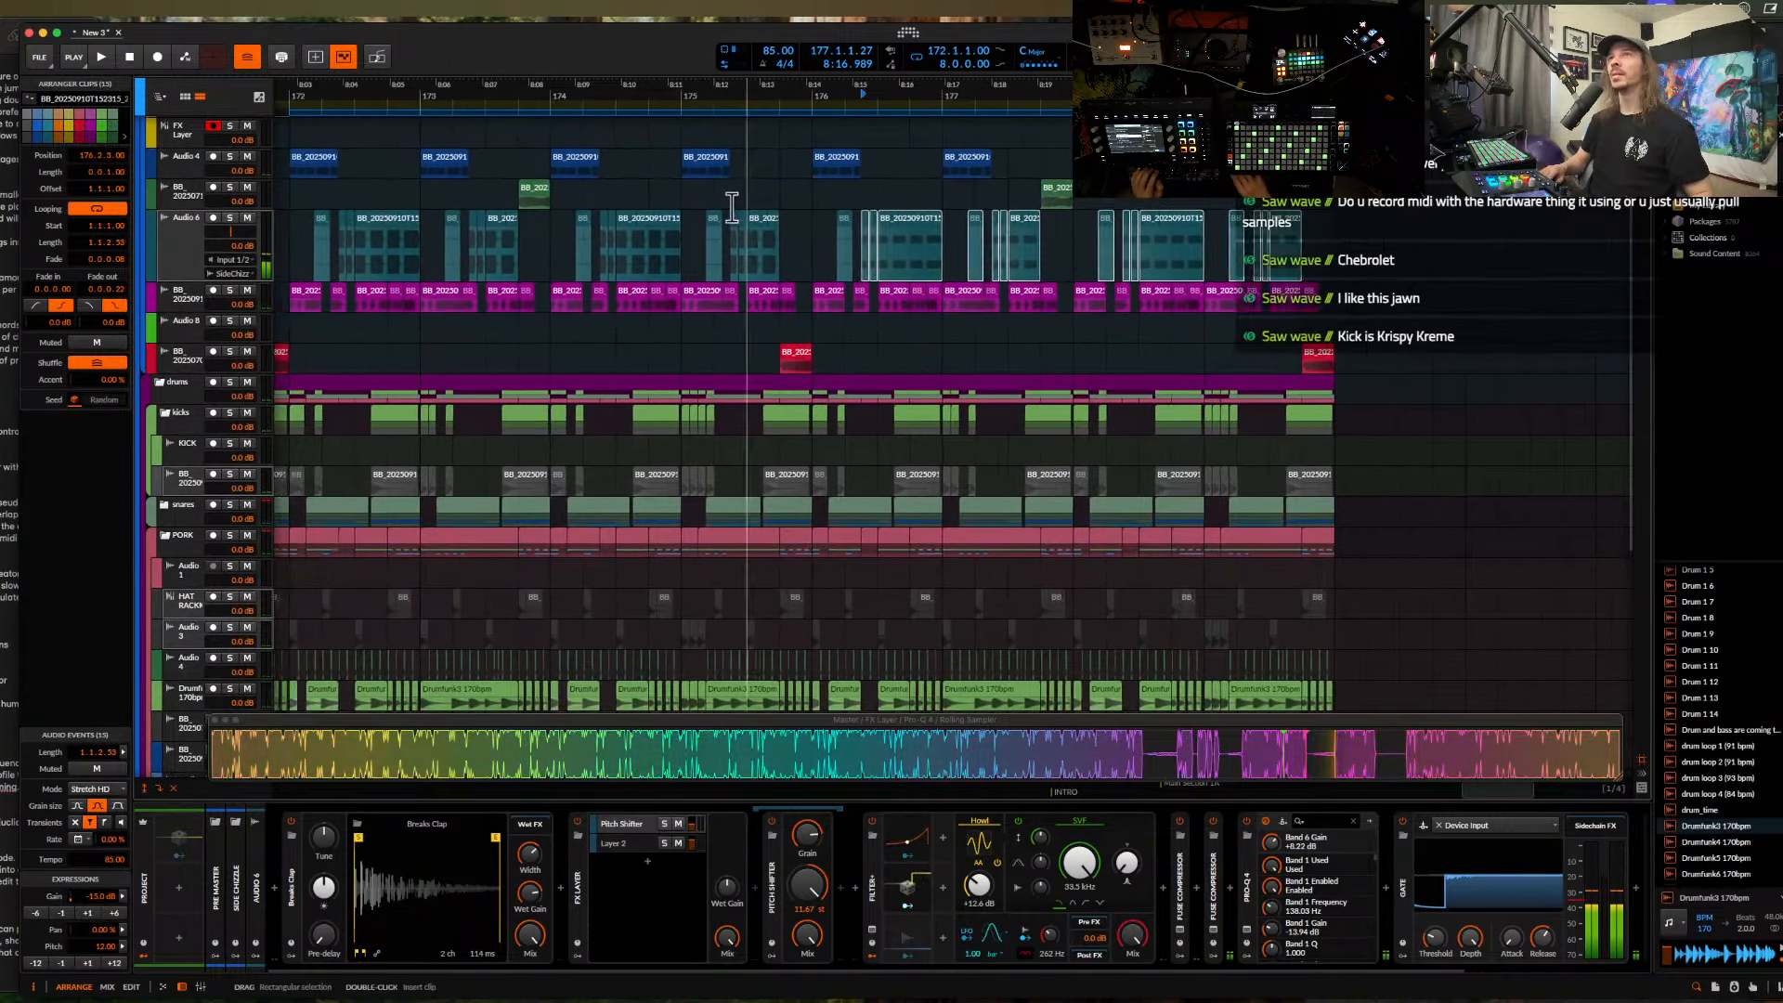
pyautogui.scroll(-3, 929, 232)
pyautogui.moveTo(961, 232); pyautogui.dragTo(594, 239)
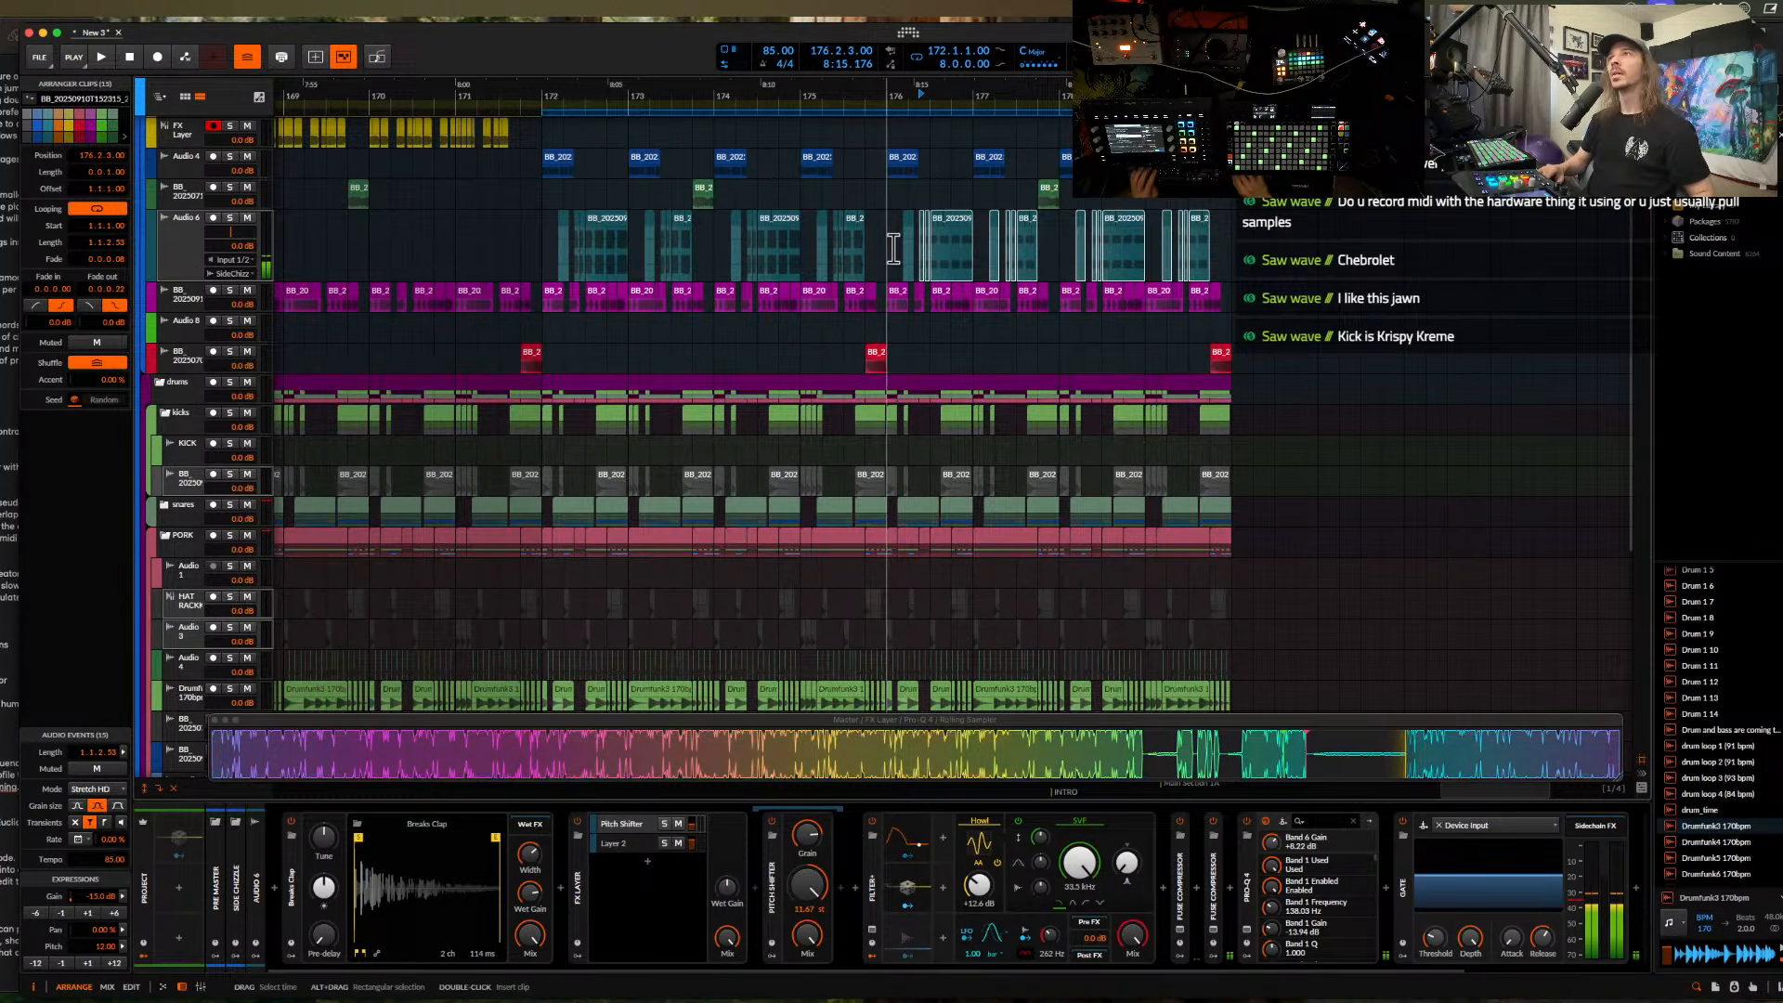
pyautogui.moveTo(893, 248)
pyautogui.mouseDown()
pyautogui.moveTo(1134, 253)
pyautogui.moveTo(816, 278)
pyautogui.moveTo(844, 287)
pyautogui.moveTo(849, 270)
pyautogui.mouseUp()
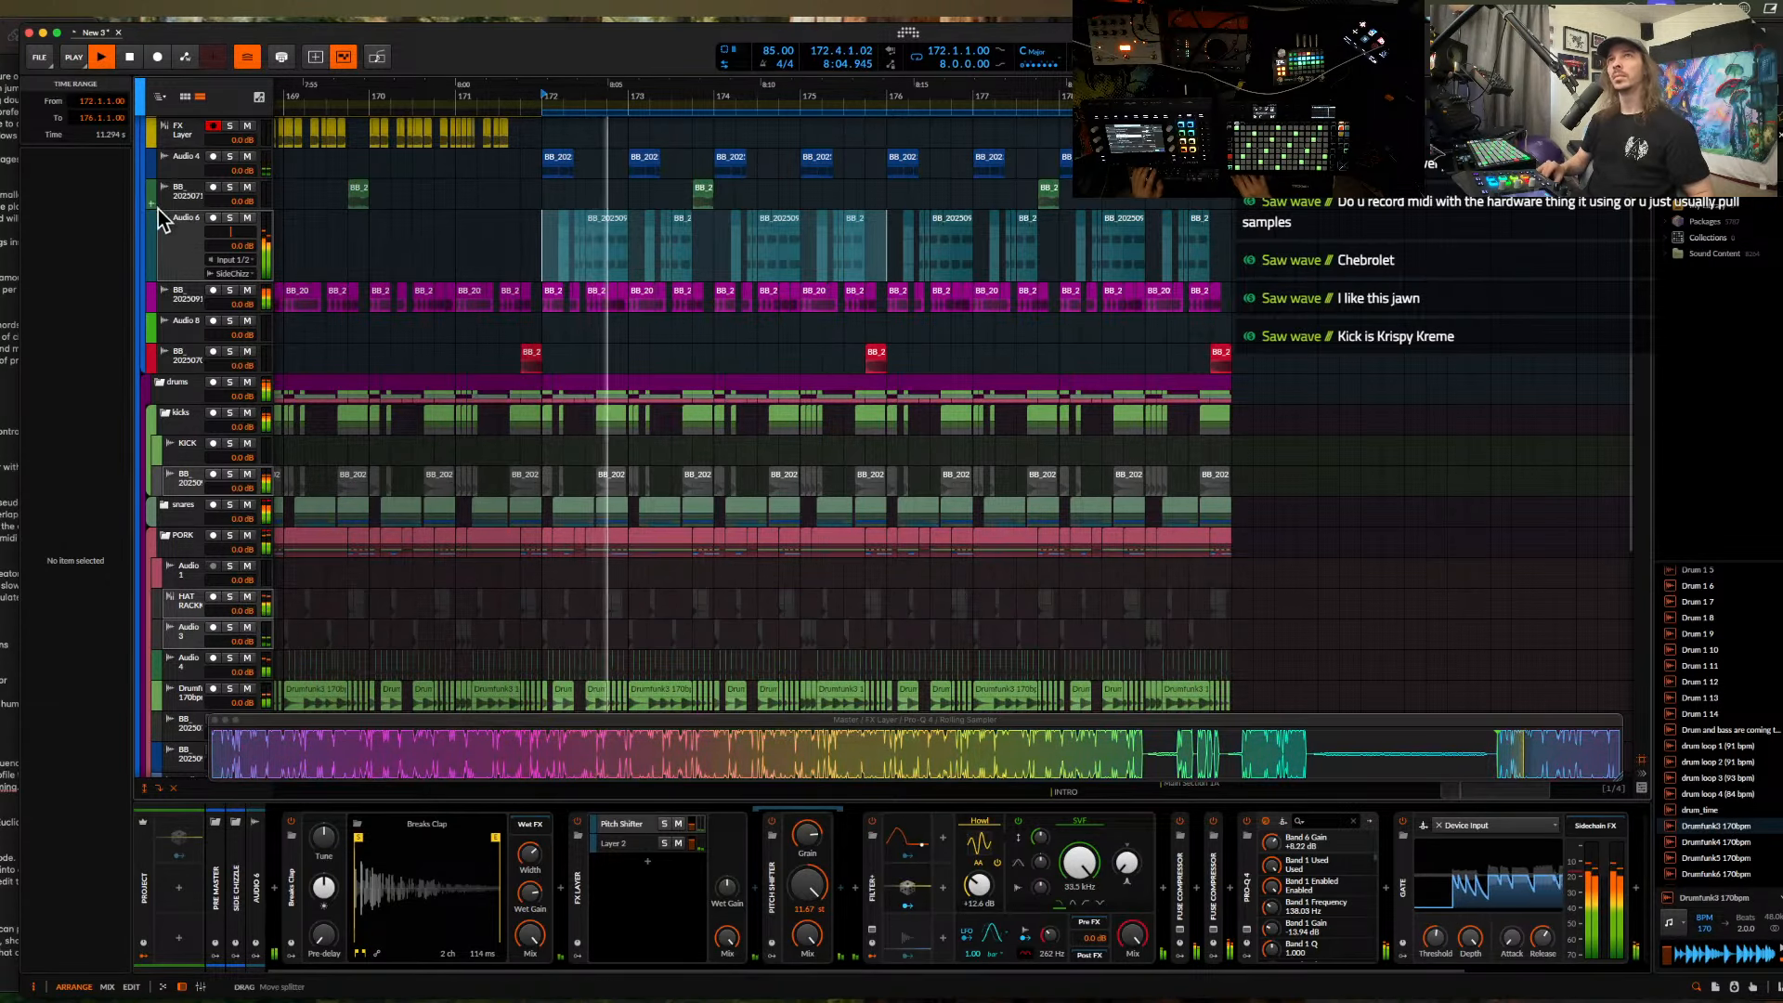
# - Listen to Audio 6 with the surrounding tracks from bar 172 through bar 175, and stop playback
pyautogui.scroll(3, 683, 221)
pyautogui.click(682, 221)
pyautogui.click(214, 254)
pyautogui.scroll(2, 792, 176)
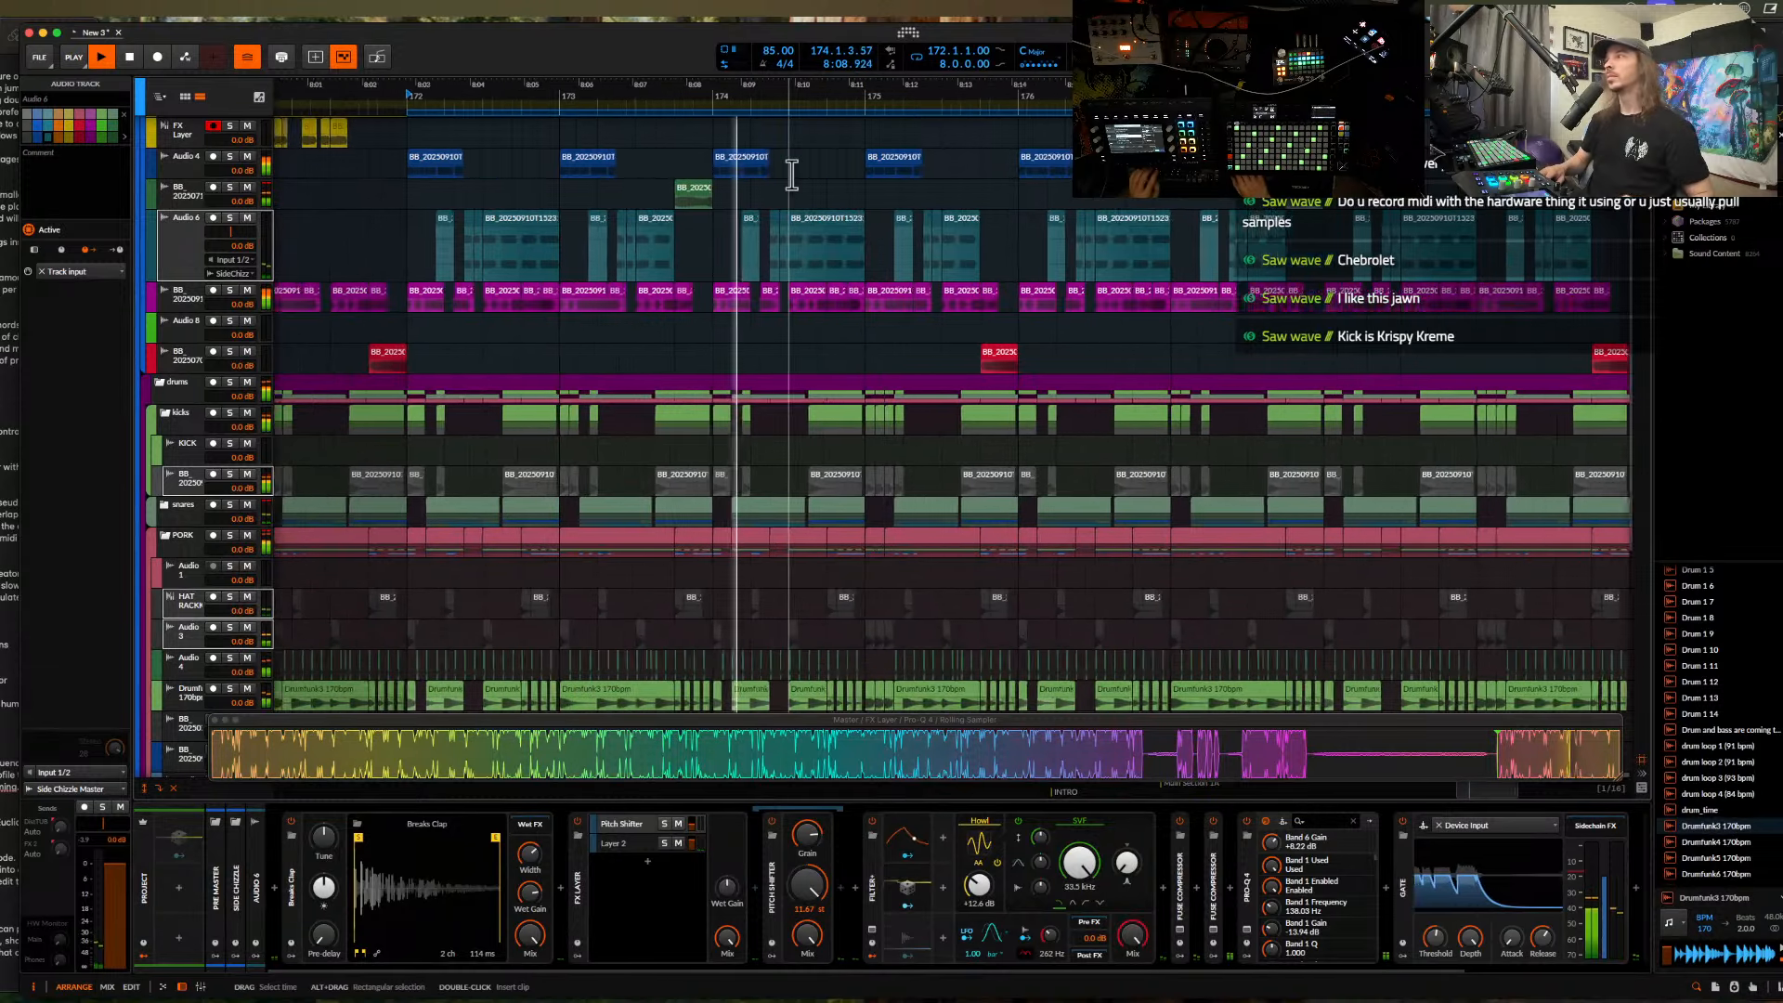
pyautogui.scroll(1, 792, 175)
pyautogui.scroll(-3, 792, 176)
pyautogui.moveTo(728, 195); pyautogui.dragTo(656, 226)
pyautogui.scroll(2, 656, 226)
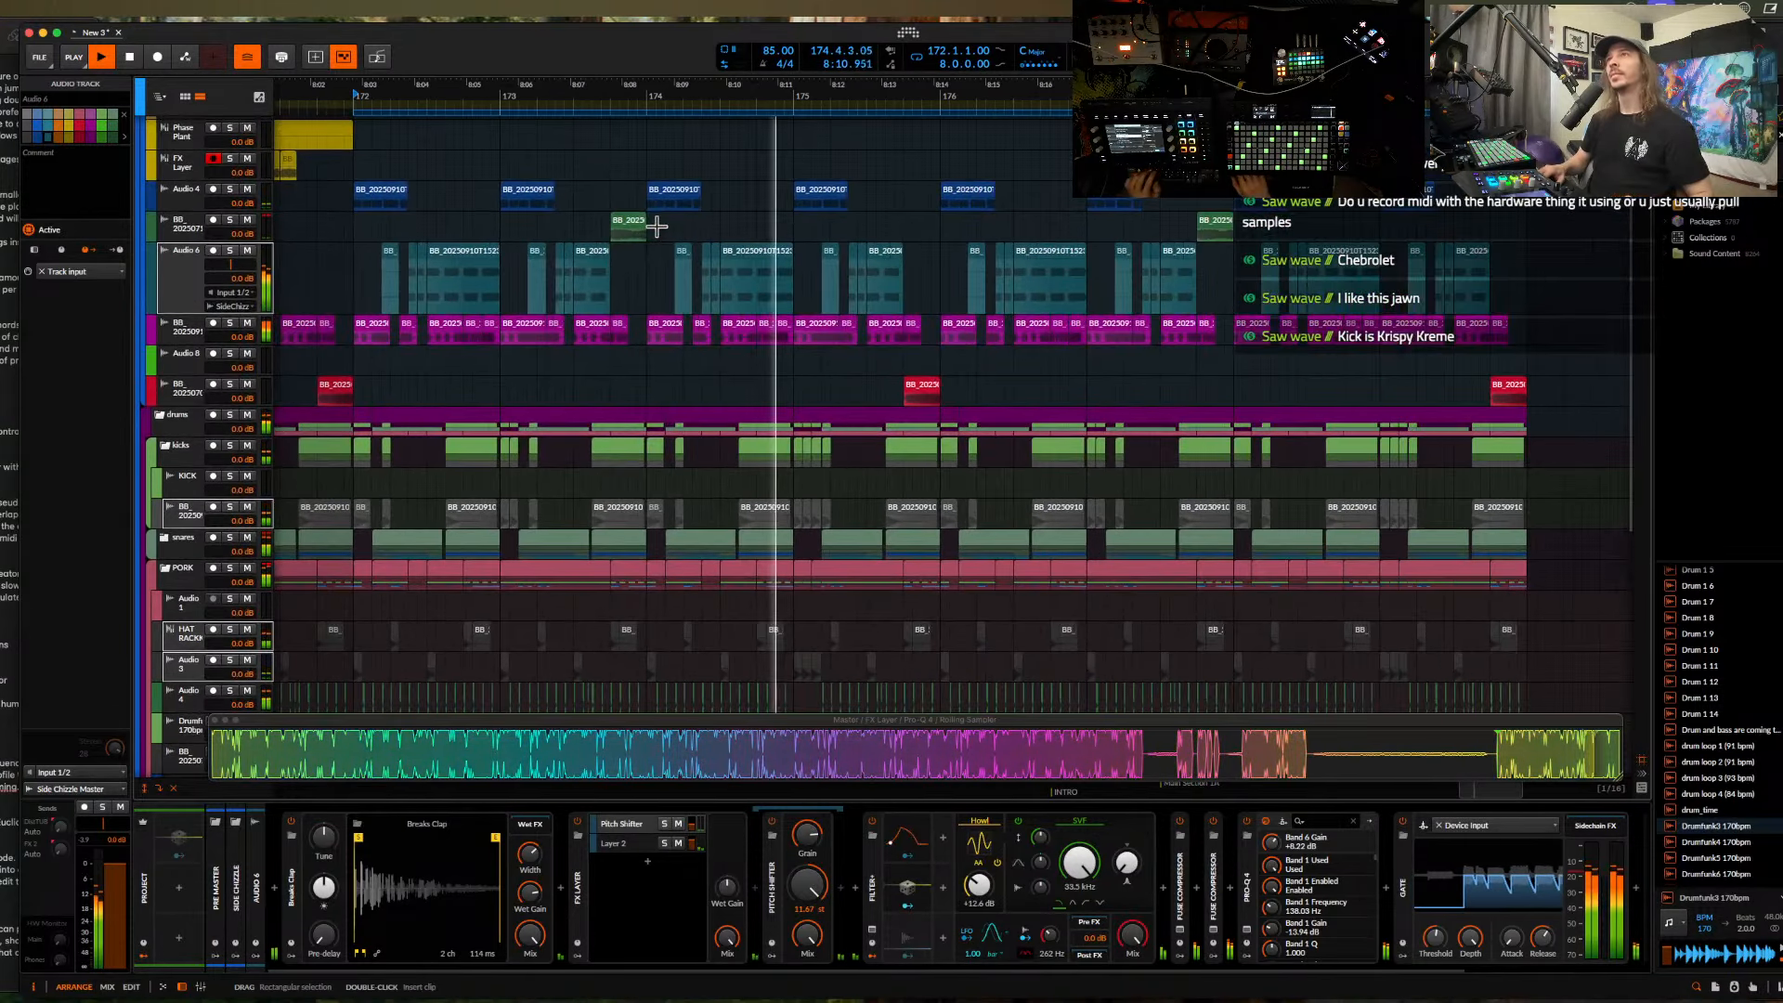
pyautogui.scroll(2, 705, 251)
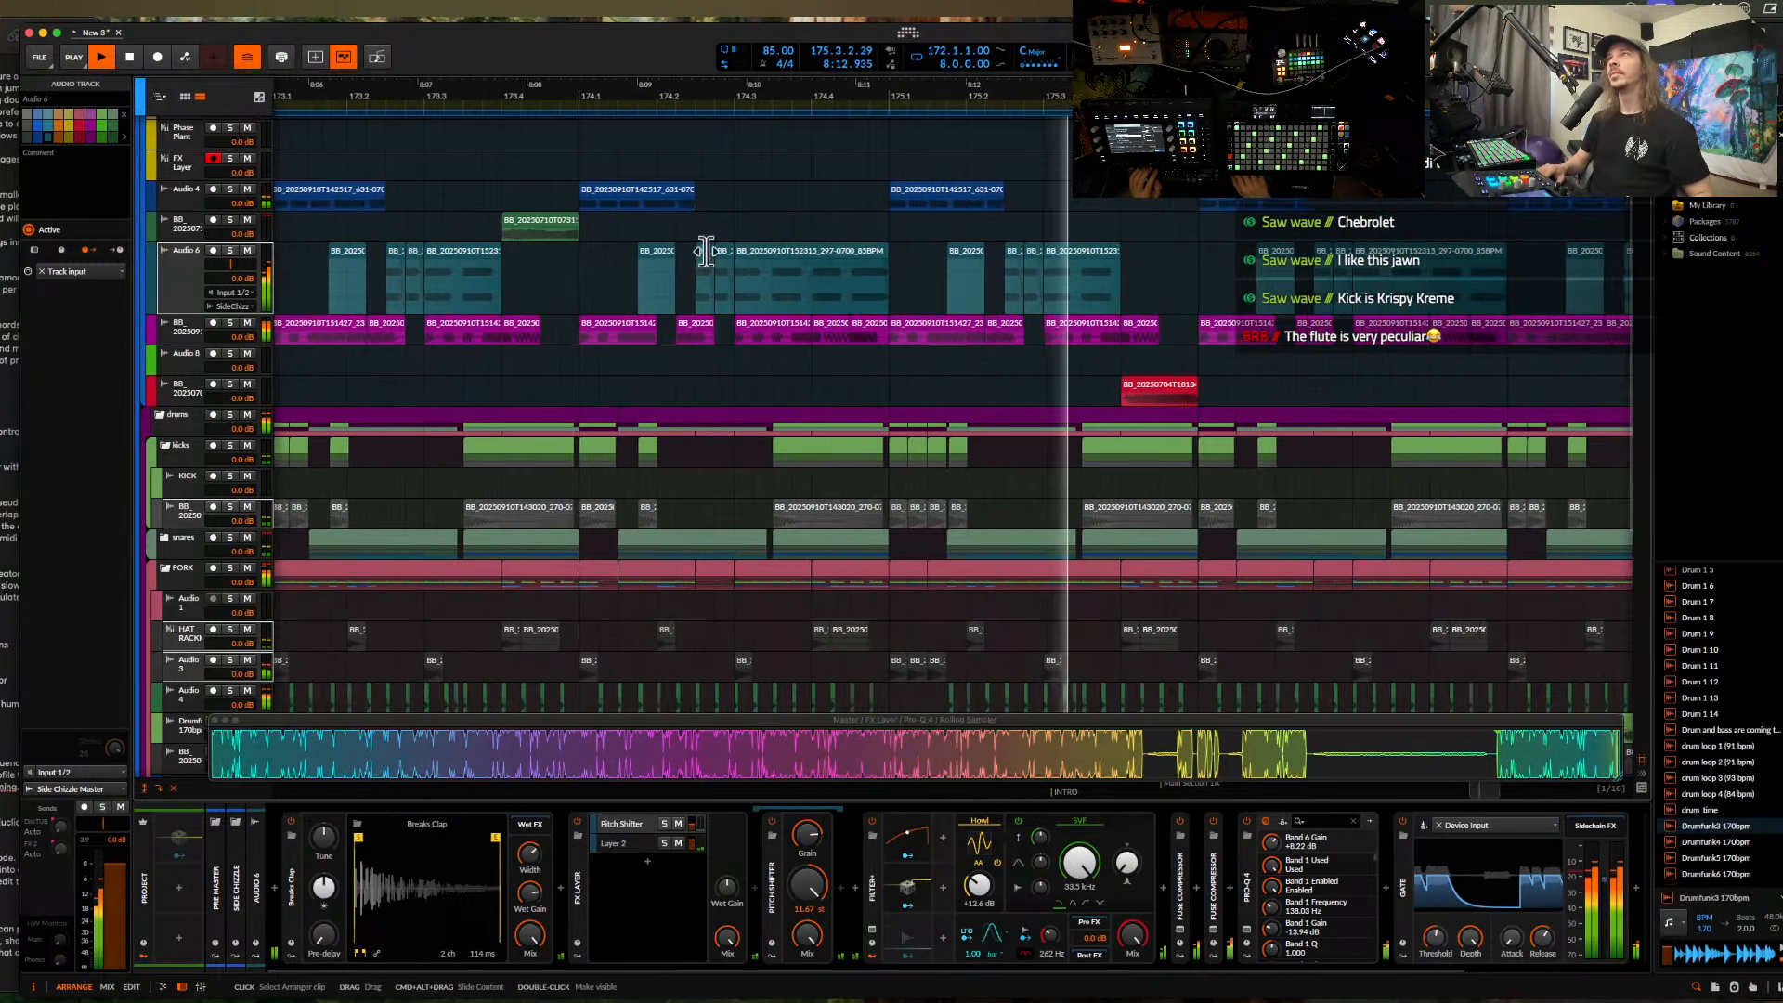
pyautogui.press('space')
# - Duplicate the end of the Audio 6 clip at 175.3.3 as short repeats from 175.4.1, and remove the last slice at 175.4.4
pyautogui.scroll(2, 1085, 285)
pyautogui.click(1084, 285)
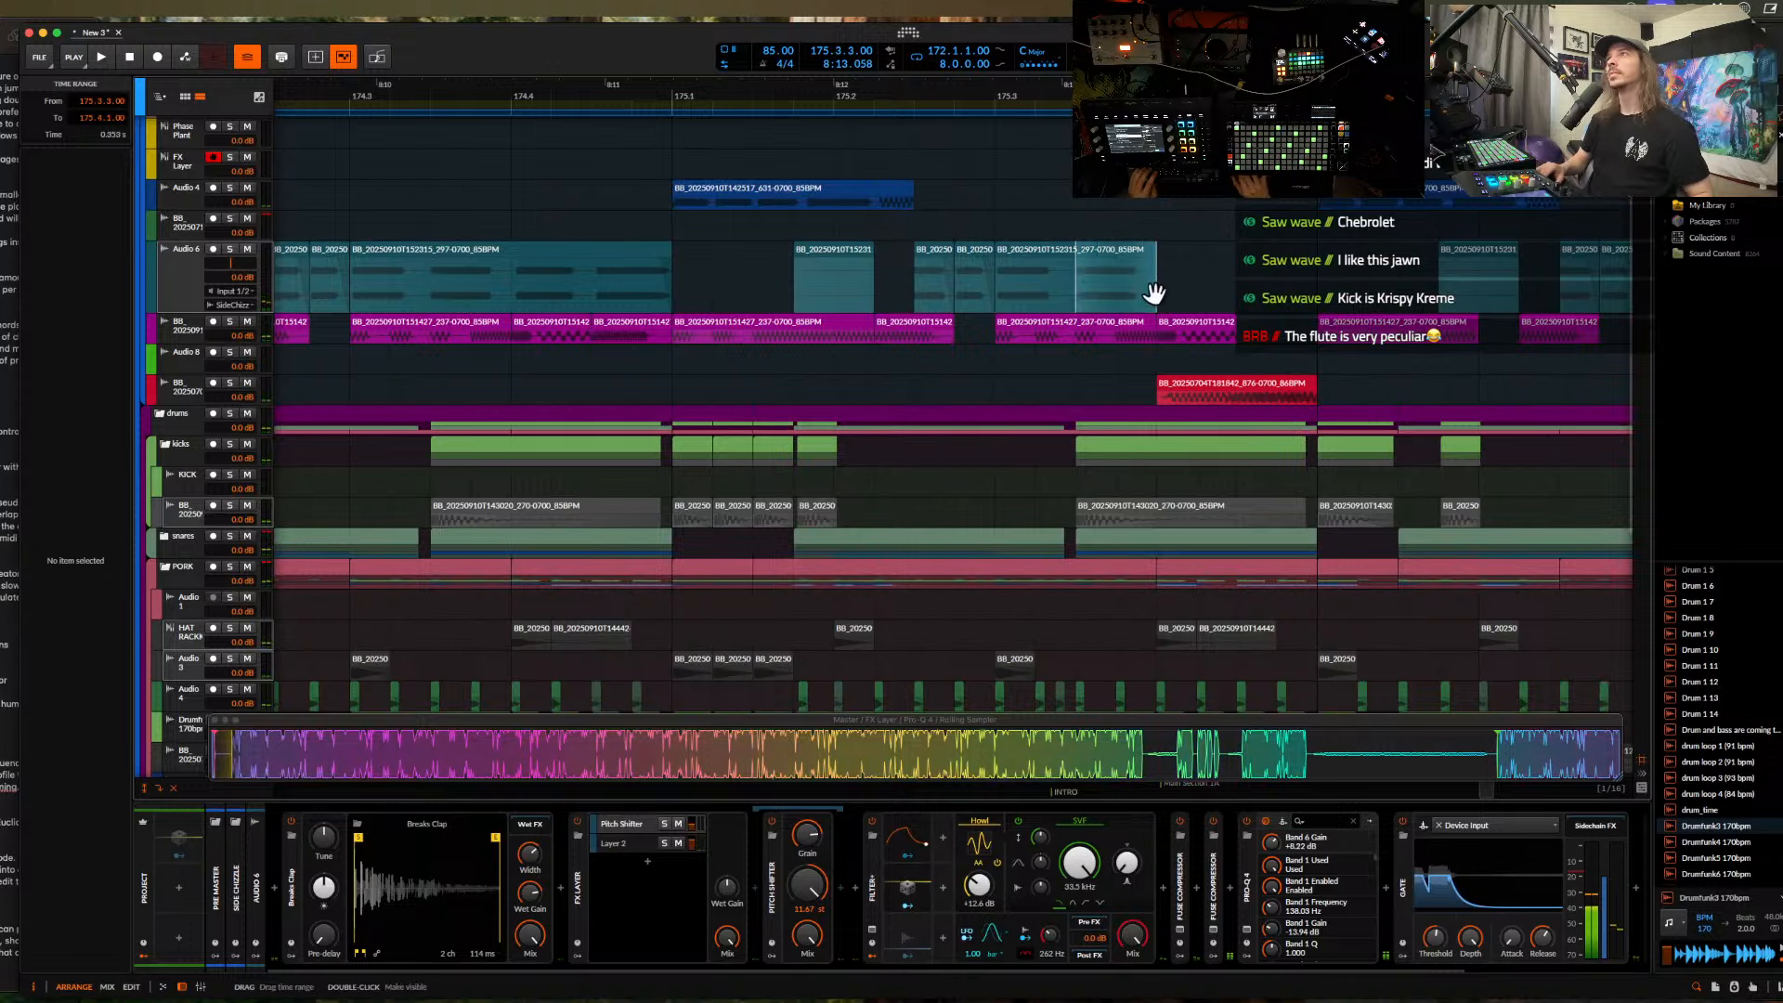
pyautogui.press('super+d')
pyautogui.press('super+d')
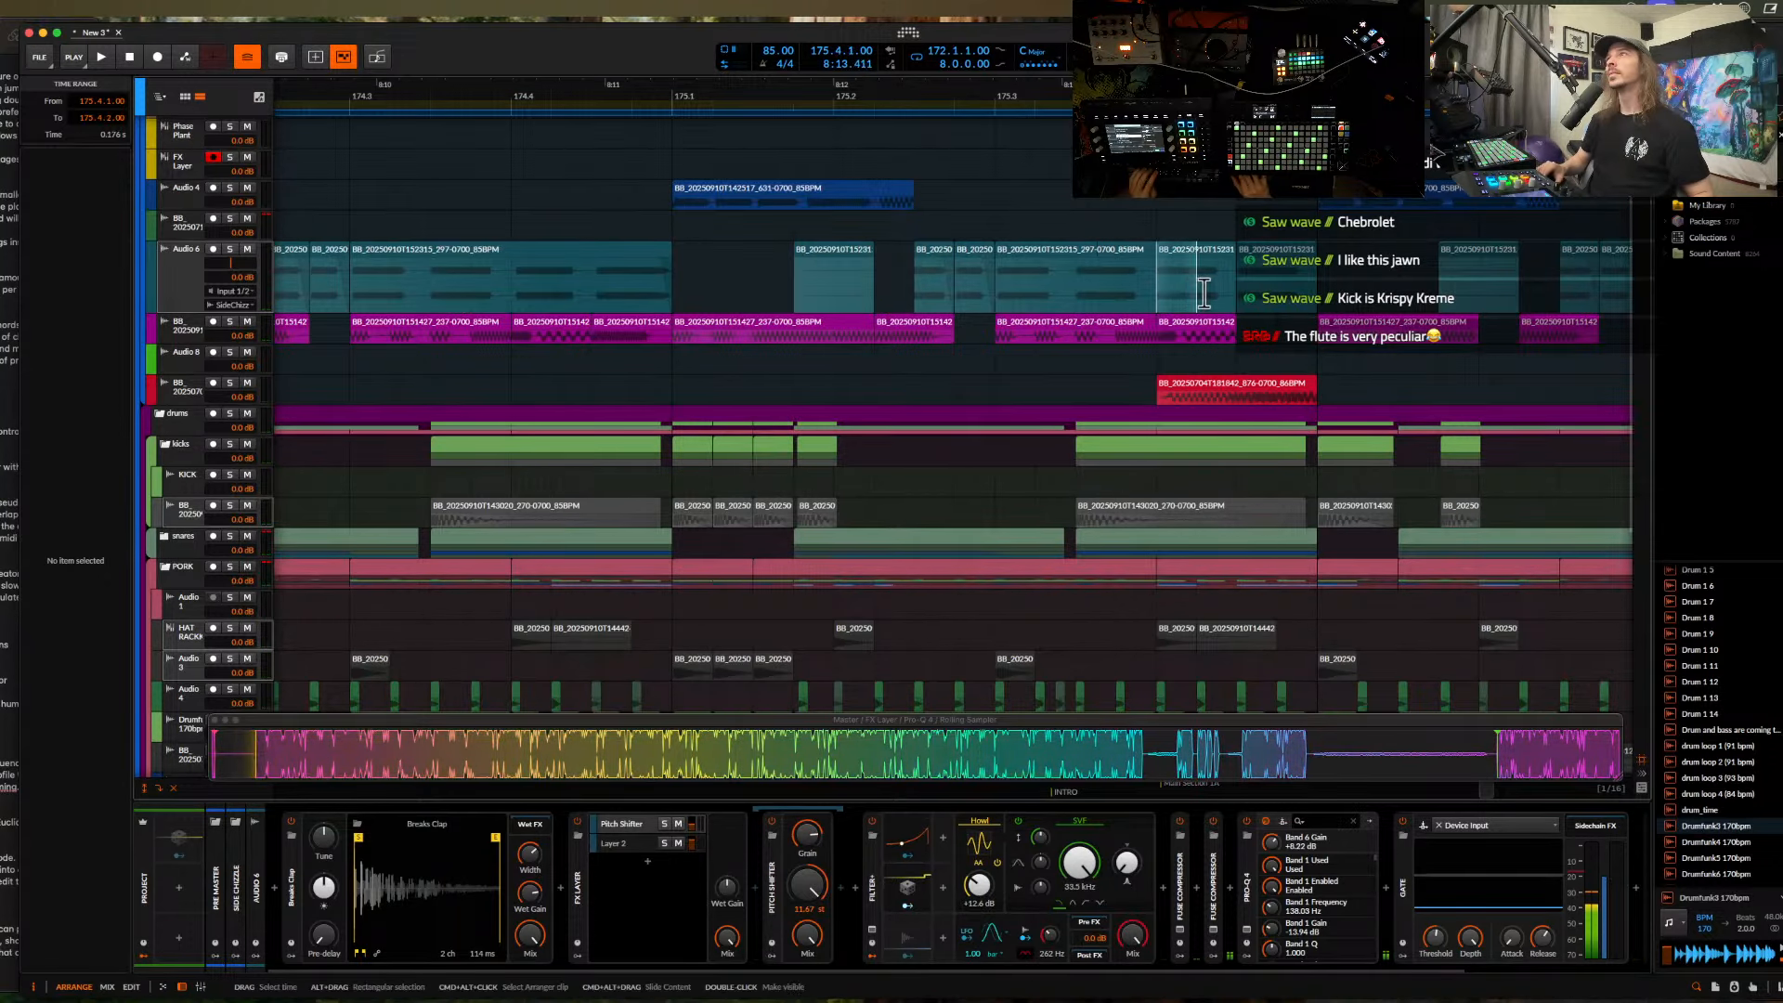
pyautogui.click(1298, 267)
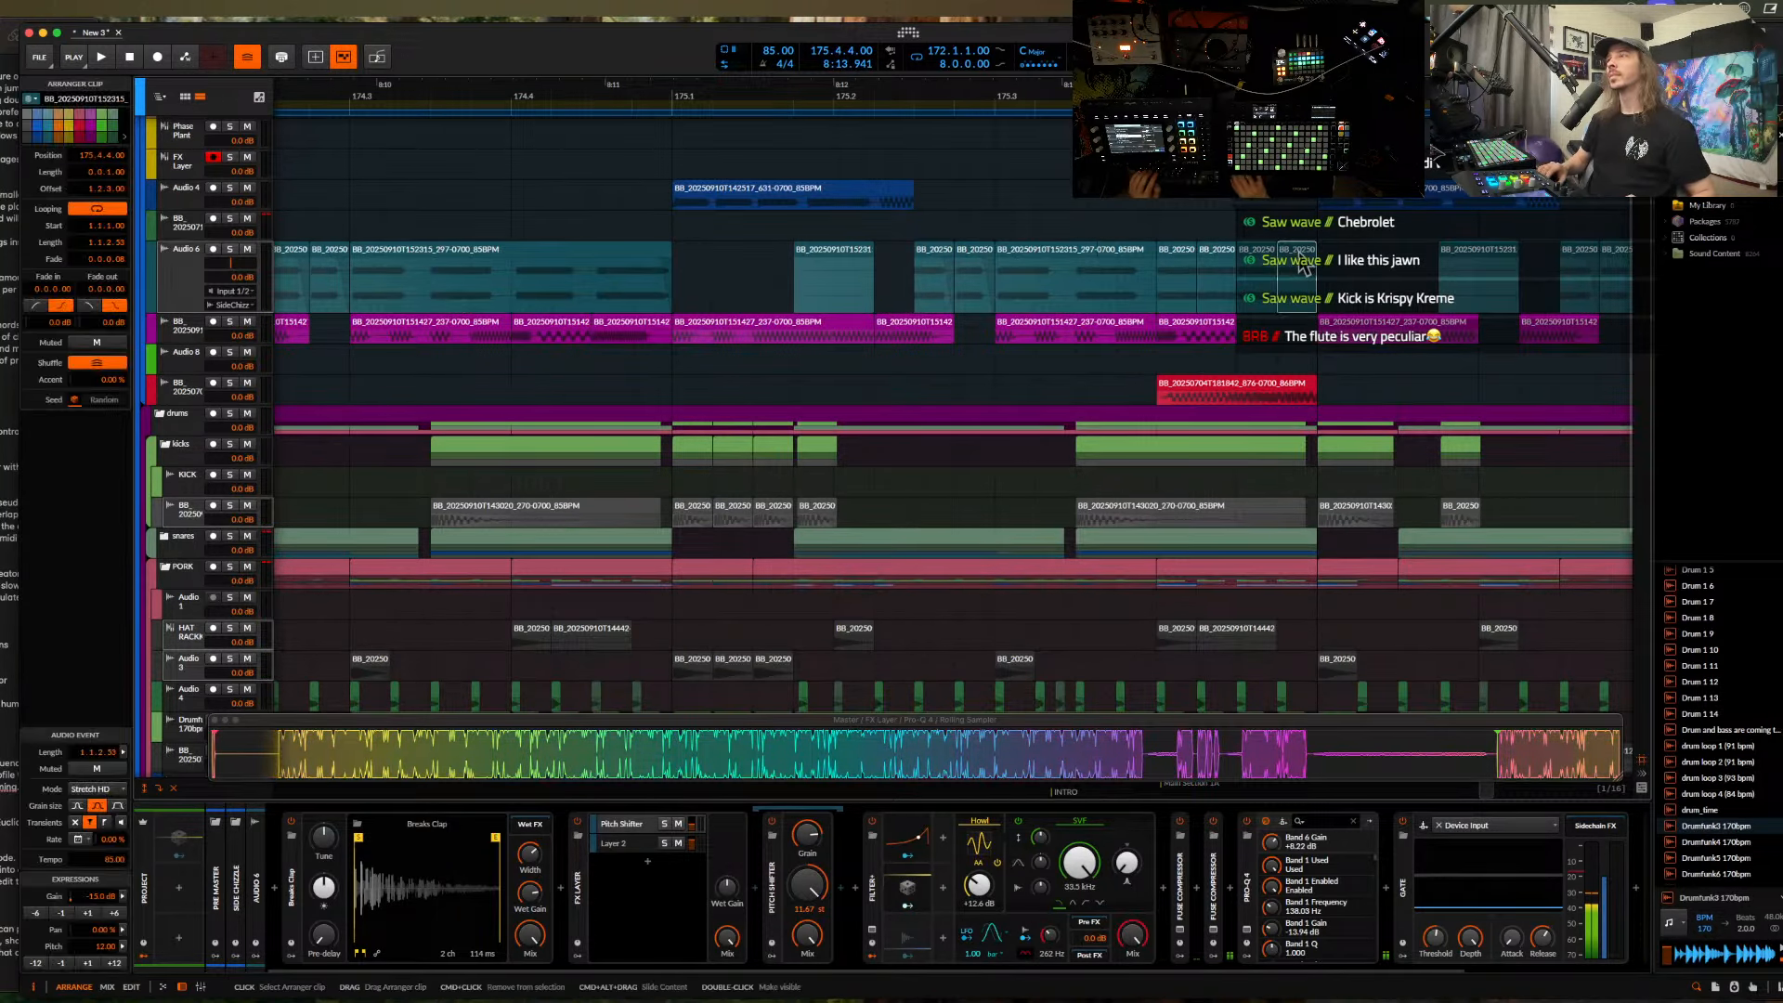
pyautogui.click(1268, 322)
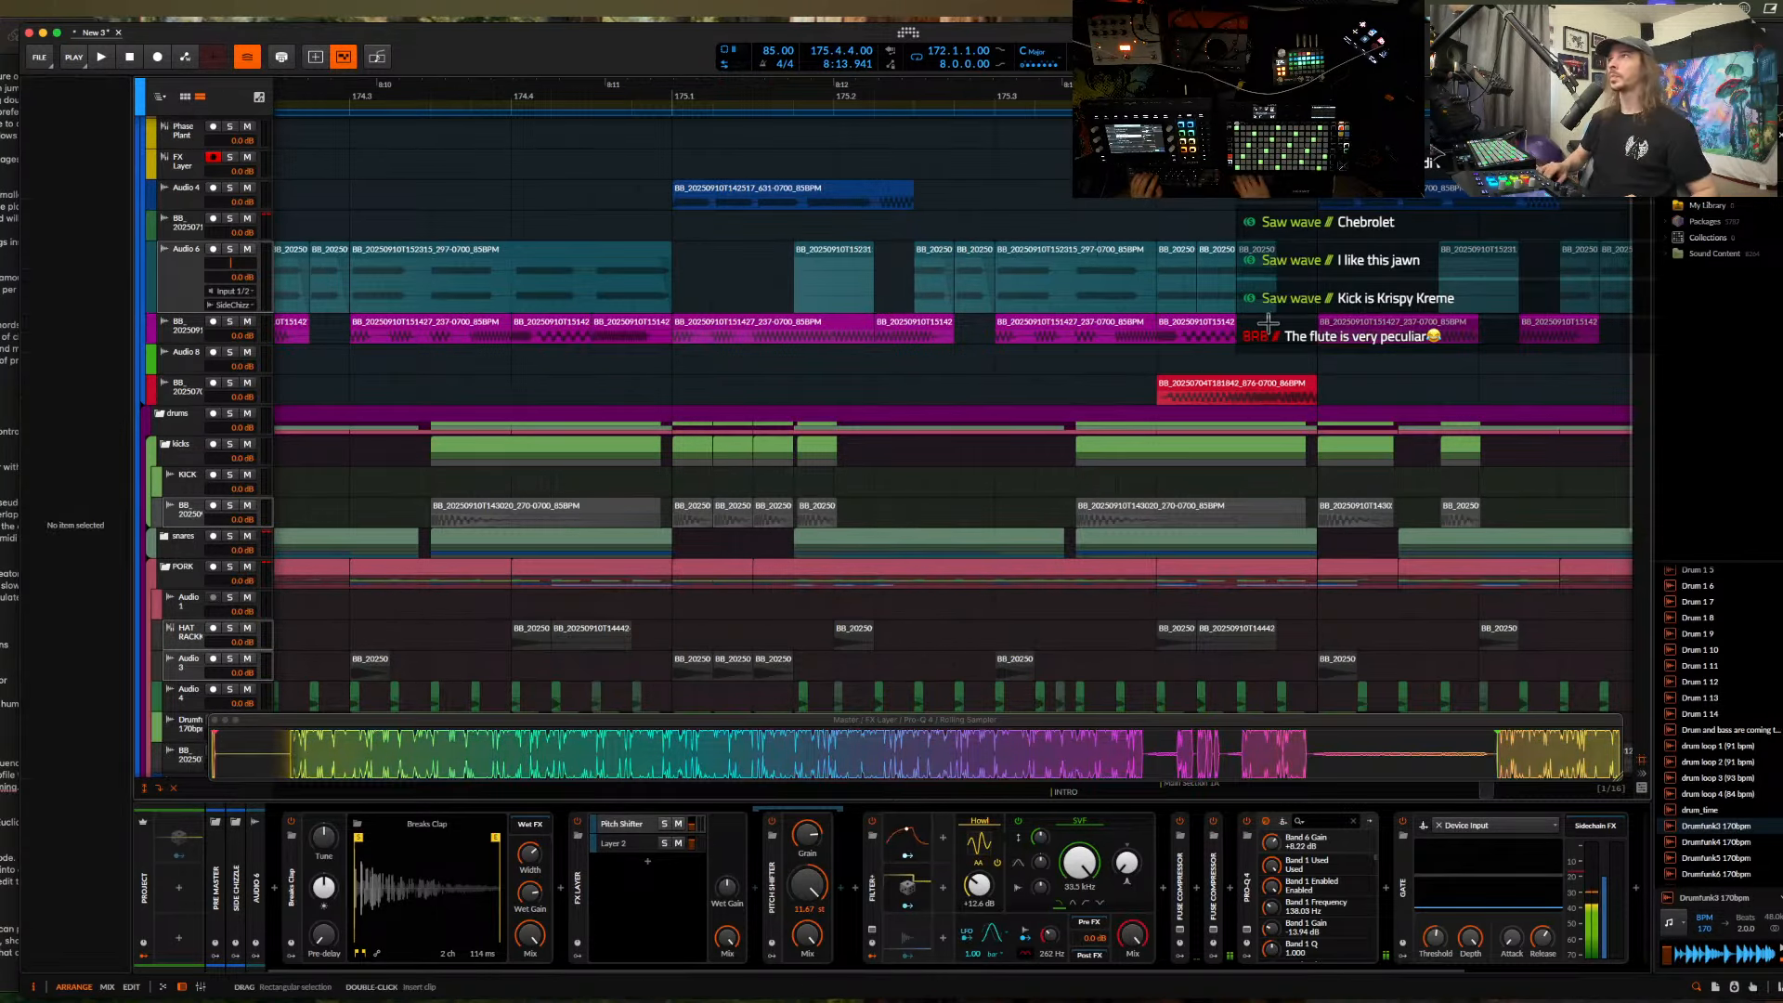
# - Delete the red sample clip at 175.4.1 and switch to the sample pack folder in Finder
pyautogui.click(1174, 383)
pyautogui.press('Delete')
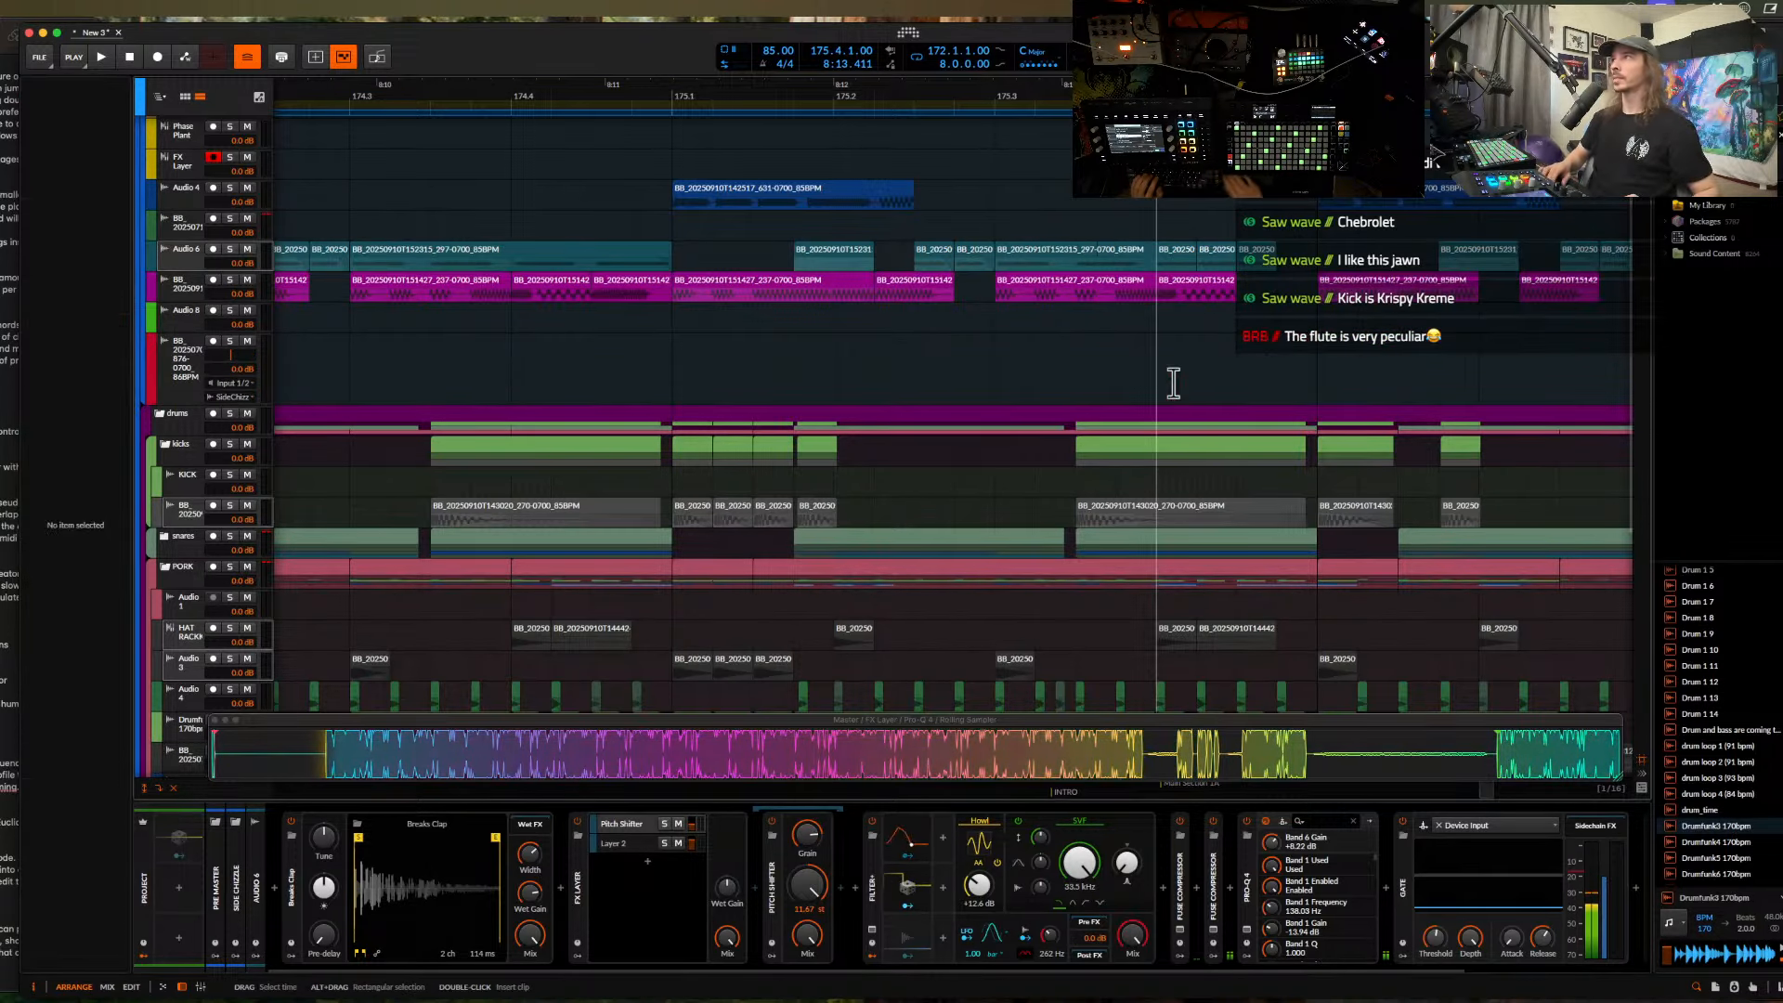
pyautogui.press('super+Tab')
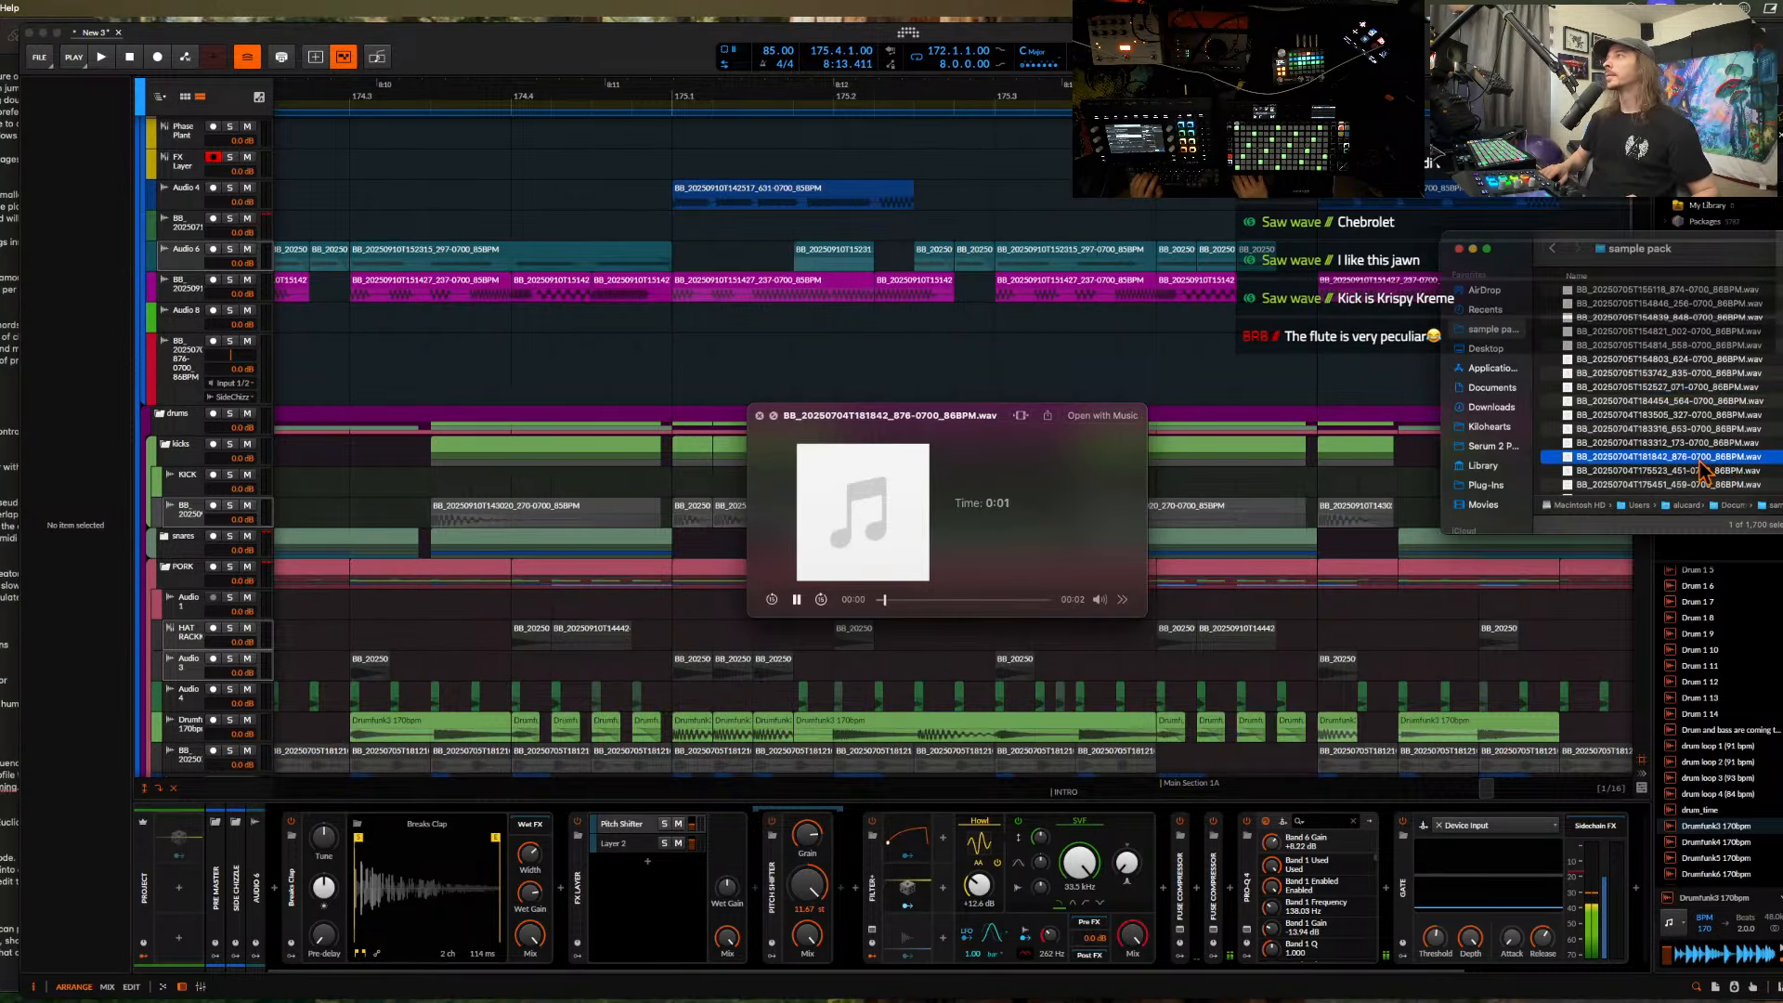
# - Audition the recordings in the sample pack folder, from the 4 July 2025 files down to the 23 June 2025 files, for a replacement sample
pyautogui.scroll(-3, 1704, 471)
pyautogui.scroll(-2, 1704, 471)
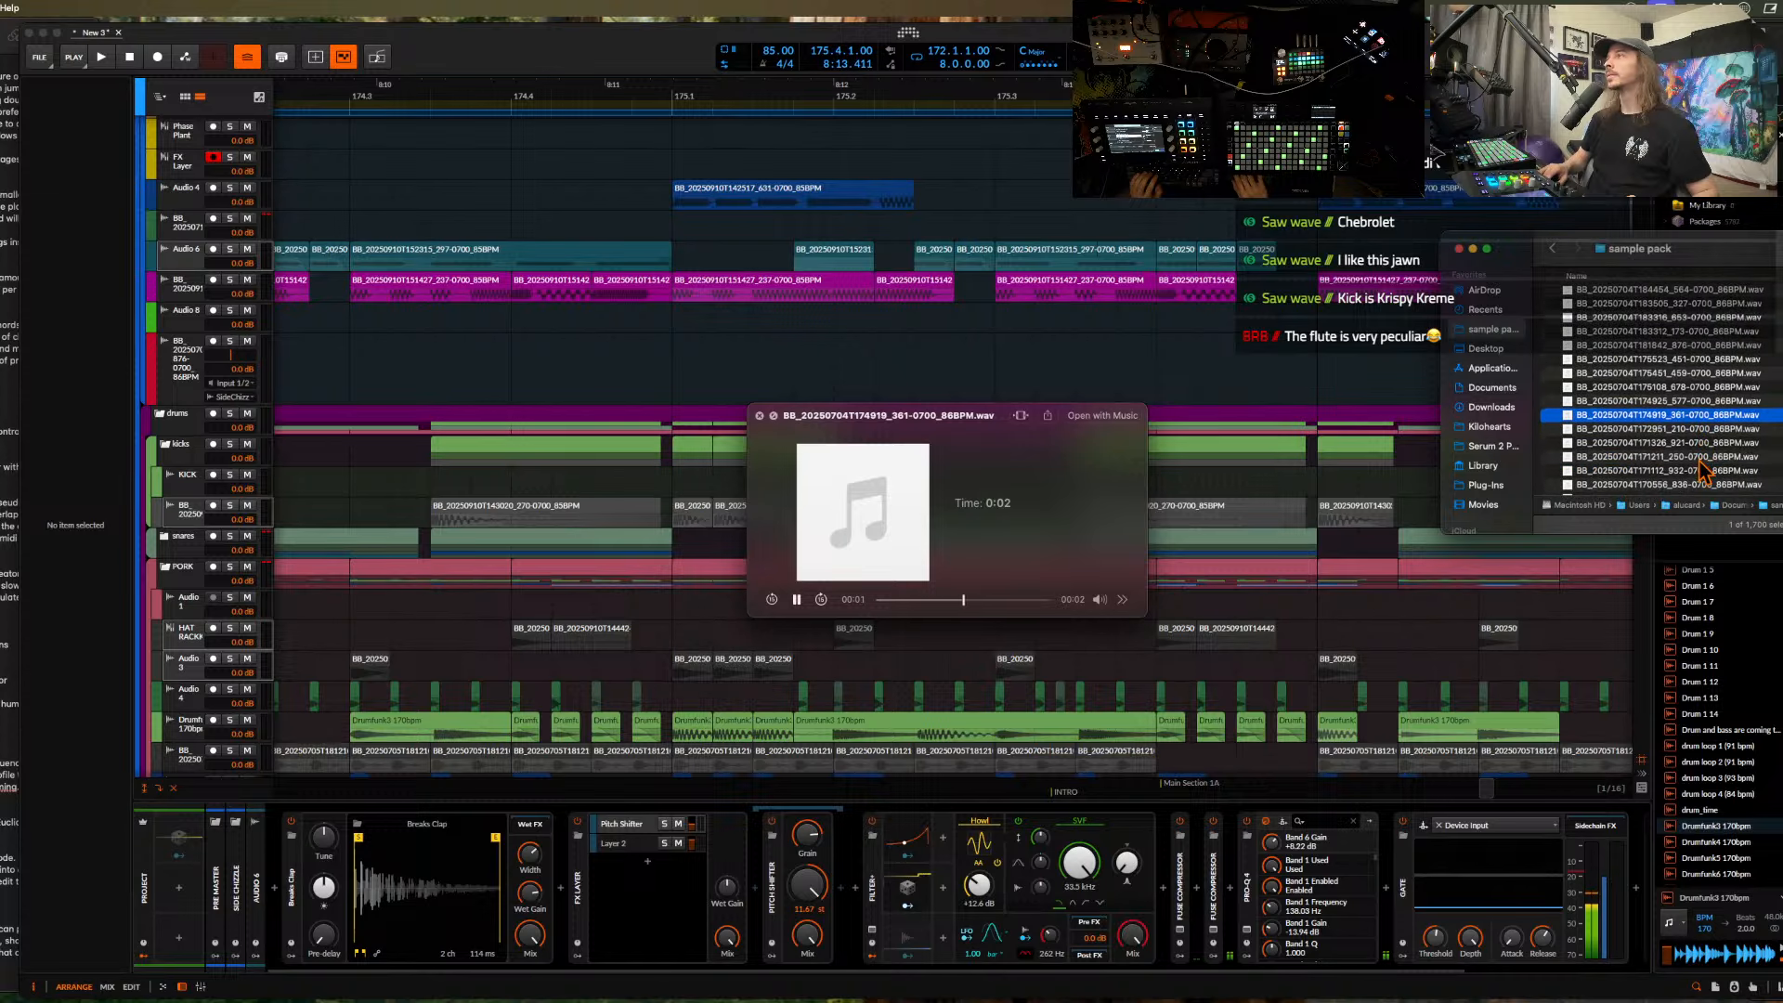
pyautogui.press('Down')
pyautogui.press('Down')
pyautogui.press('Down')
pyautogui.press('Down')
pyautogui.press('Down')
pyautogui.press('Down')
pyautogui.press('Down')
pyautogui.press('Down')
pyautogui.press('Down')
pyautogui.press('Down')
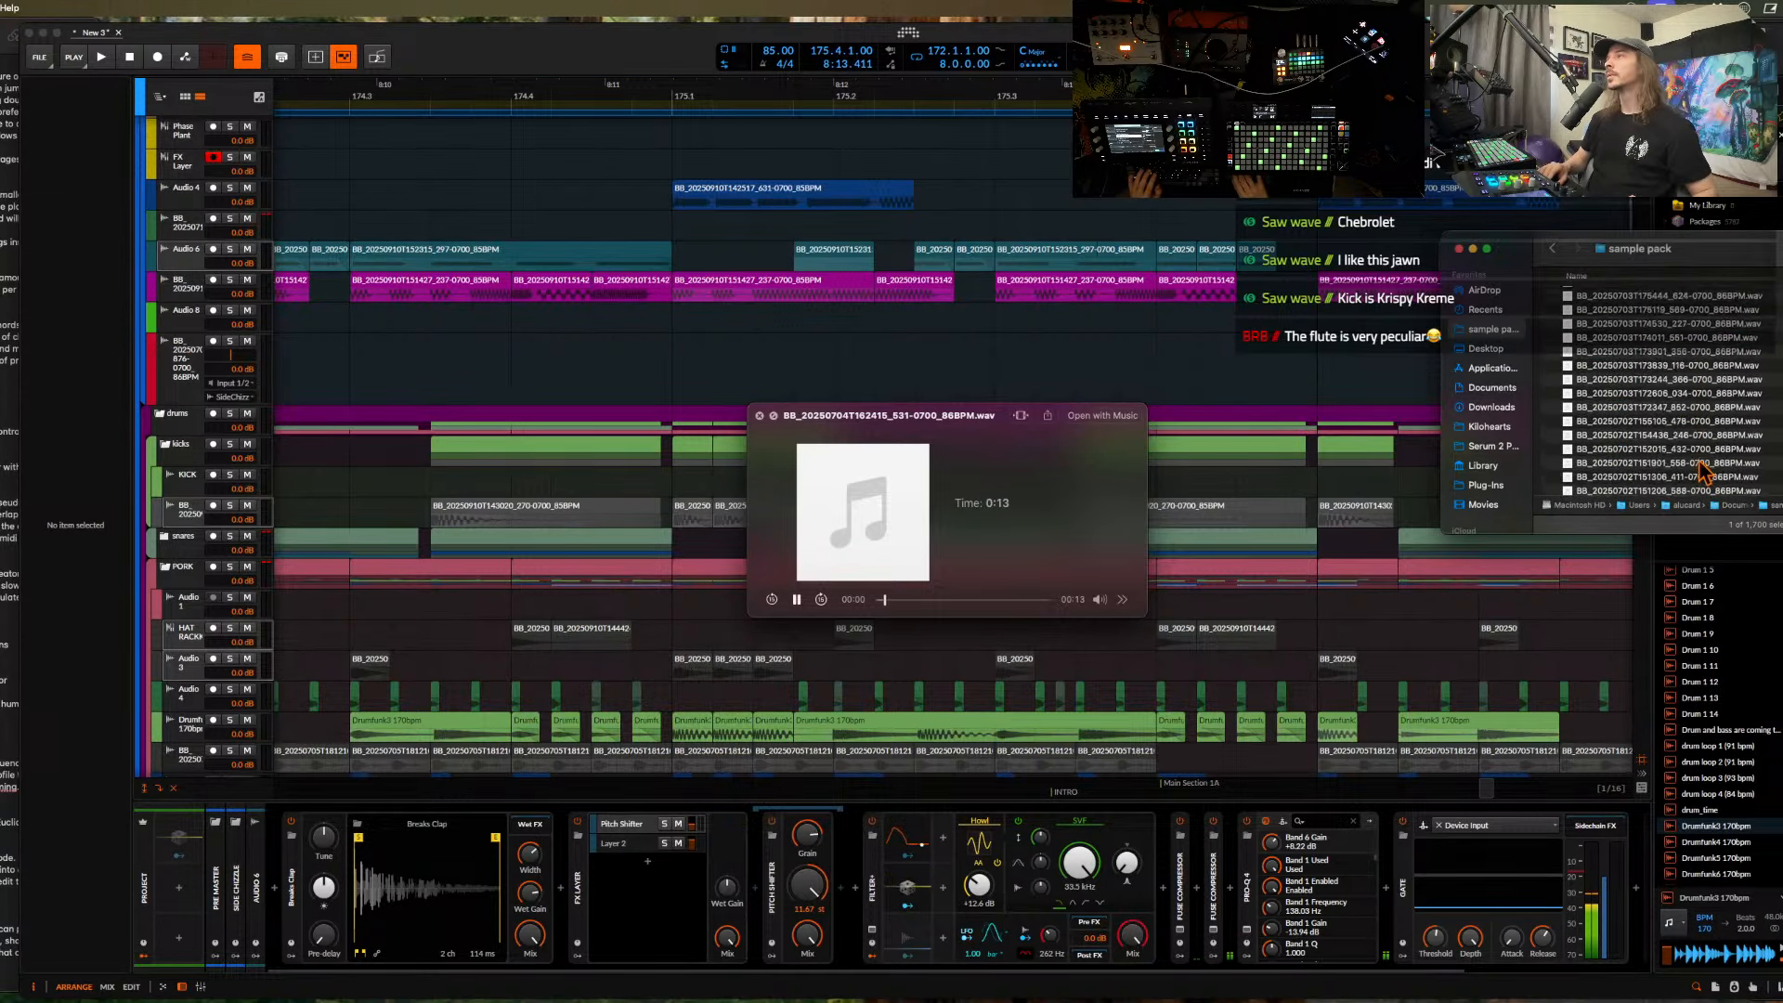
pyautogui.press('Down')
pyautogui.press('Down')
pyautogui.press('Down')
pyautogui.press('Down')
pyautogui.press('Down')
pyautogui.press('Down')
pyautogui.press('Down')
pyautogui.press('Down')
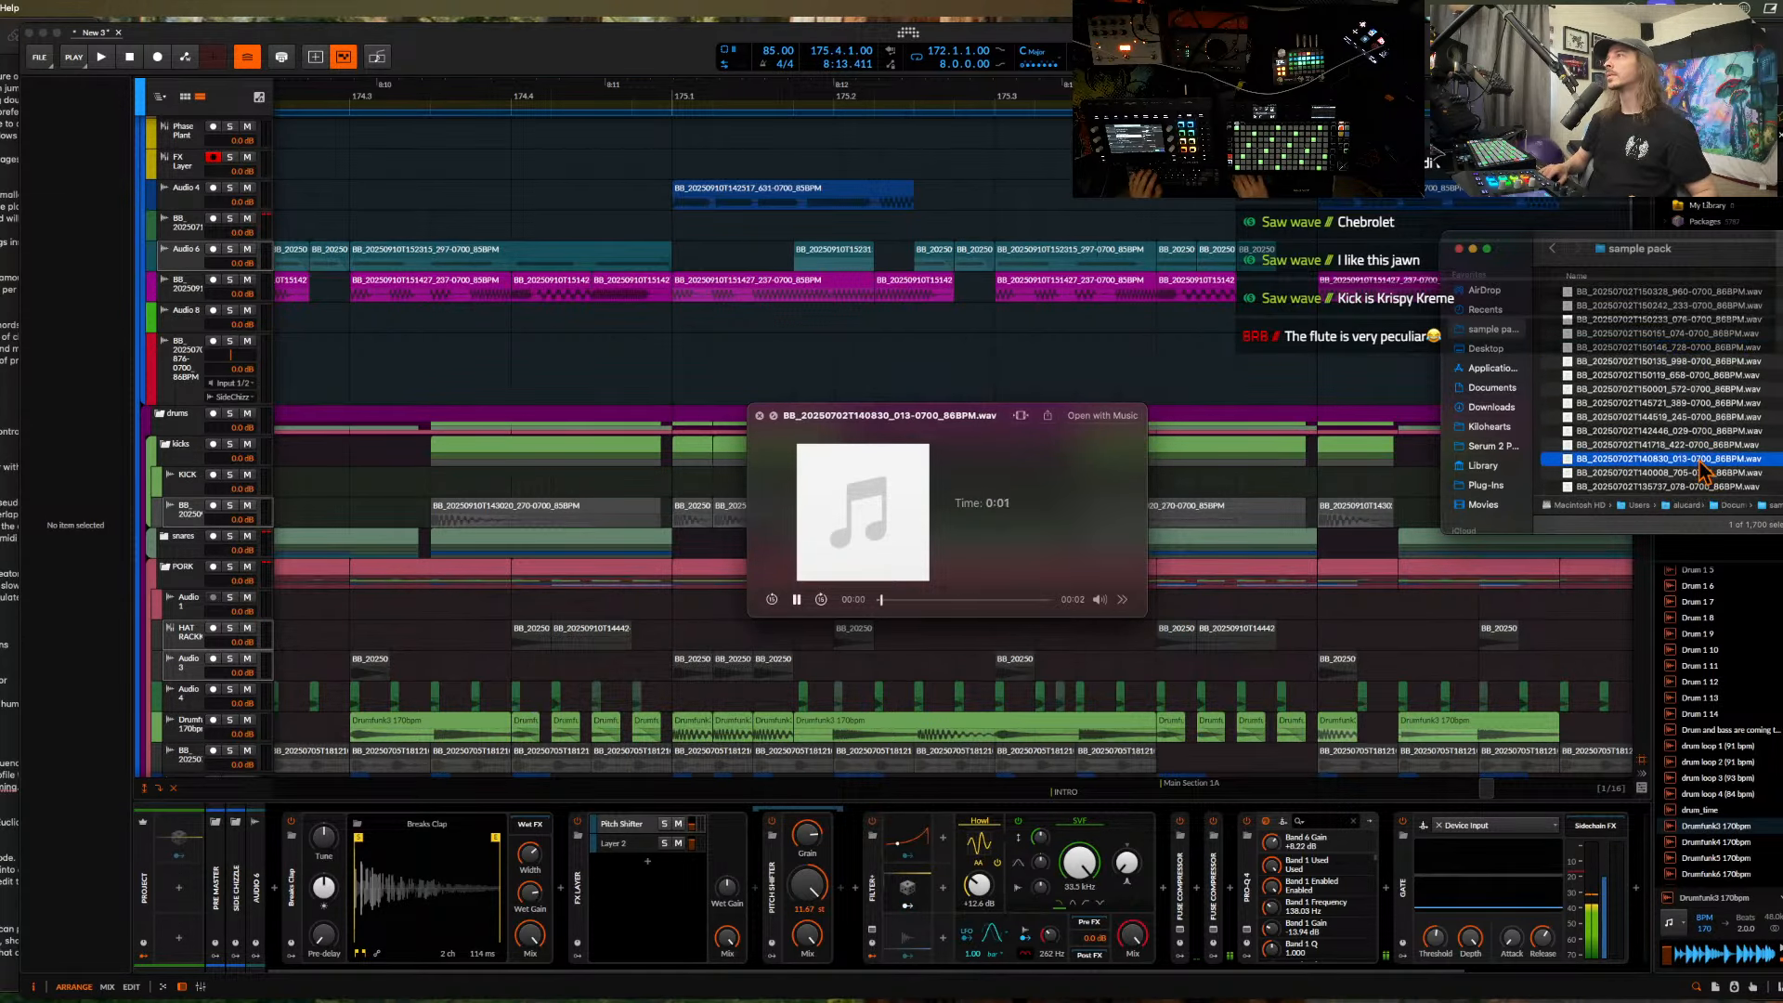
pyautogui.press('Down')
pyautogui.press('Down')
pyautogui.press('Down')
pyautogui.press('Down')
pyautogui.press('Down')
pyautogui.press('Down')
pyautogui.press('Down')
pyautogui.press('Down')
pyautogui.press('Down')
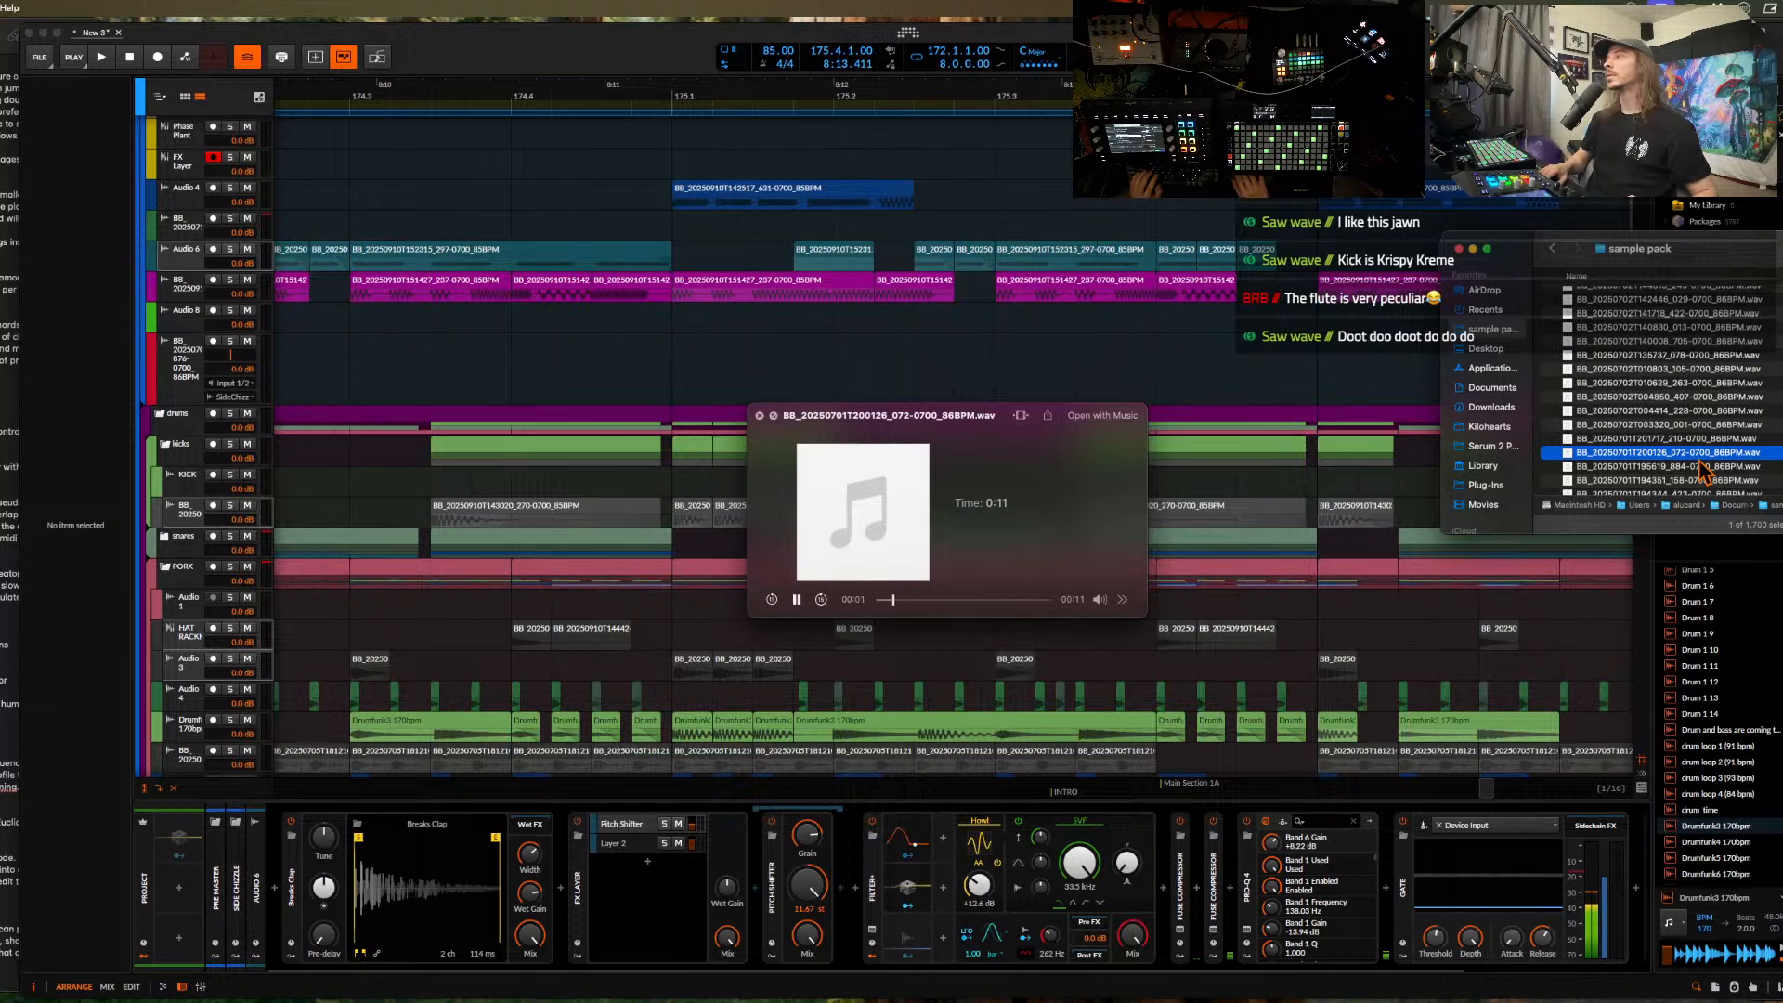
pyautogui.press('Down')
pyautogui.press('Down')
pyautogui.press('Down')
pyautogui.press('Down')
pyautogui.press('Down')
pyautogui.press('Down')
pyautogui.press('Down')
pyautogui.press('Down')
pyautogui.press('Down')
pyautogui.press('Down')
pyautogui.press('Down')
pyautogui.press('Down')
pyautogui.press('Down')
pyautogui.press('Down')
pyautogui.press('Down')
pyautogui.press('Down')
pyautogui.press('Down')
pyautogui.press('Down')
pyautogui.press('Down')
pyautogui.press('Down')
pyautogui.press('Down')
pyautogui.press('Down')
pyautogui.press('Down')
pyautogui.press('Down')
pyautogui.press('Down')
pyautogui.press('Down')
pyautogui.press('Down')
pyautogui.press('Down')
pyautogui.press('Down')
pyautogui.press('Down')
pyautogui.press('Down')
pyautogui.press('Down')
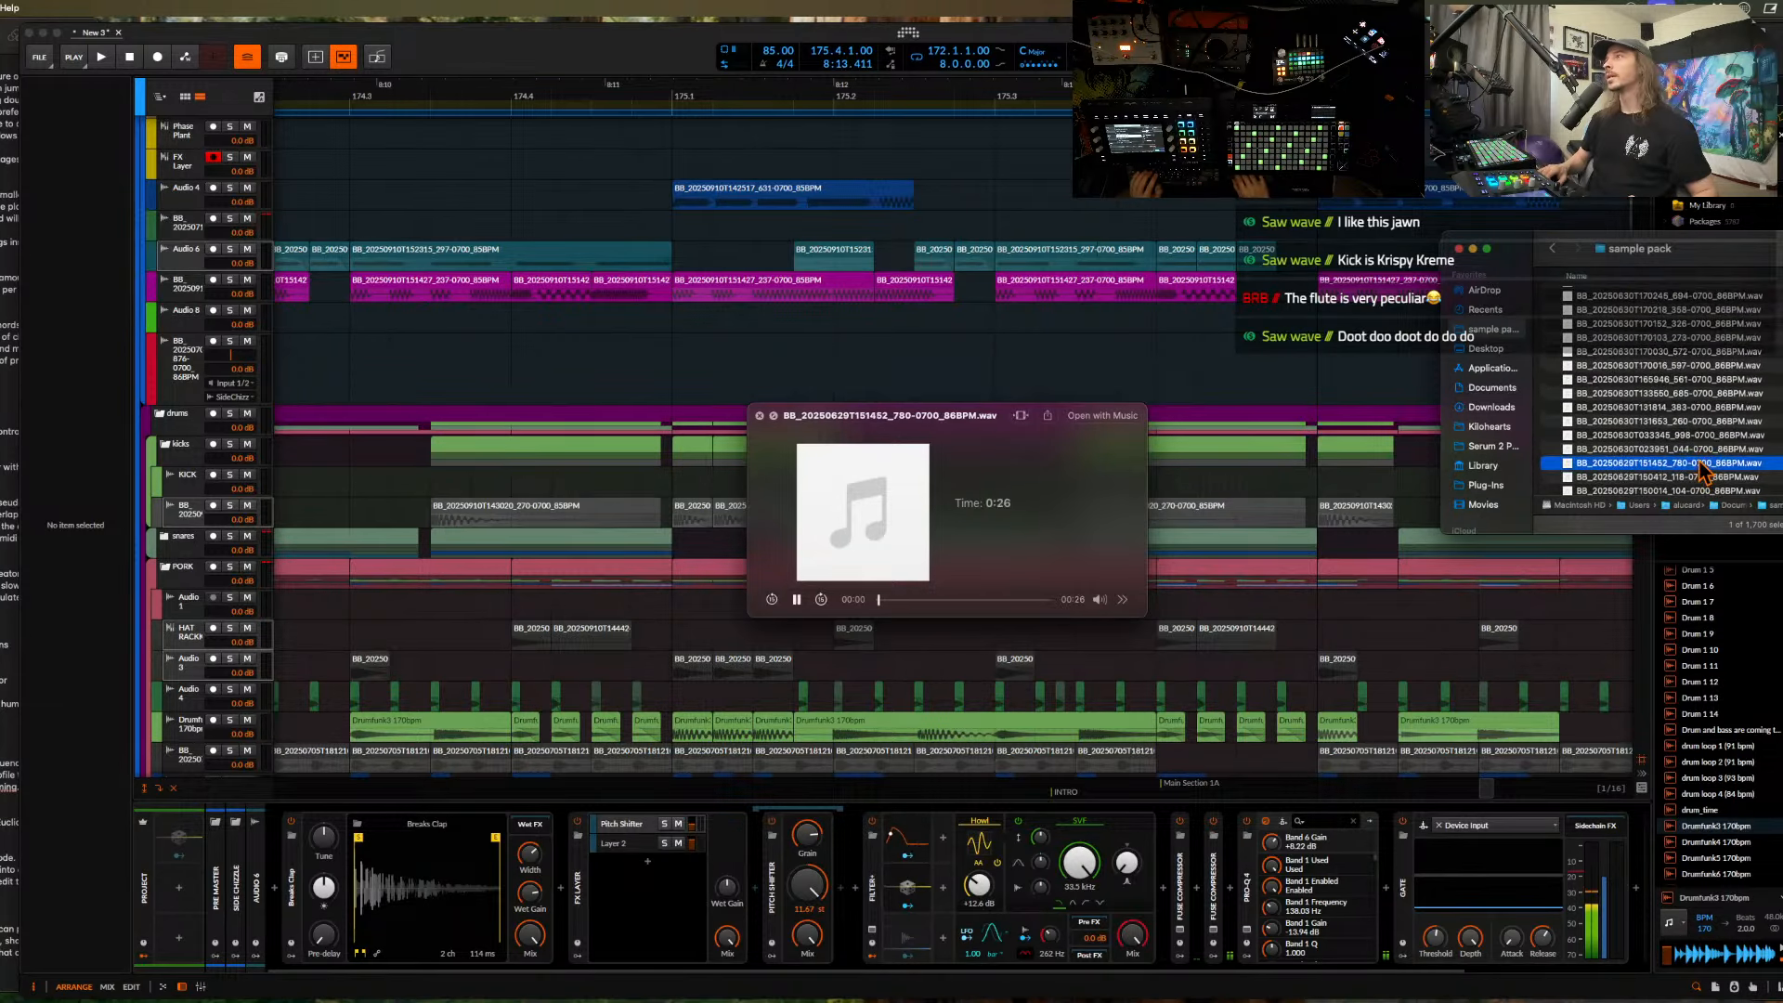
pyautogui.scroll(-5, 1704, 471)
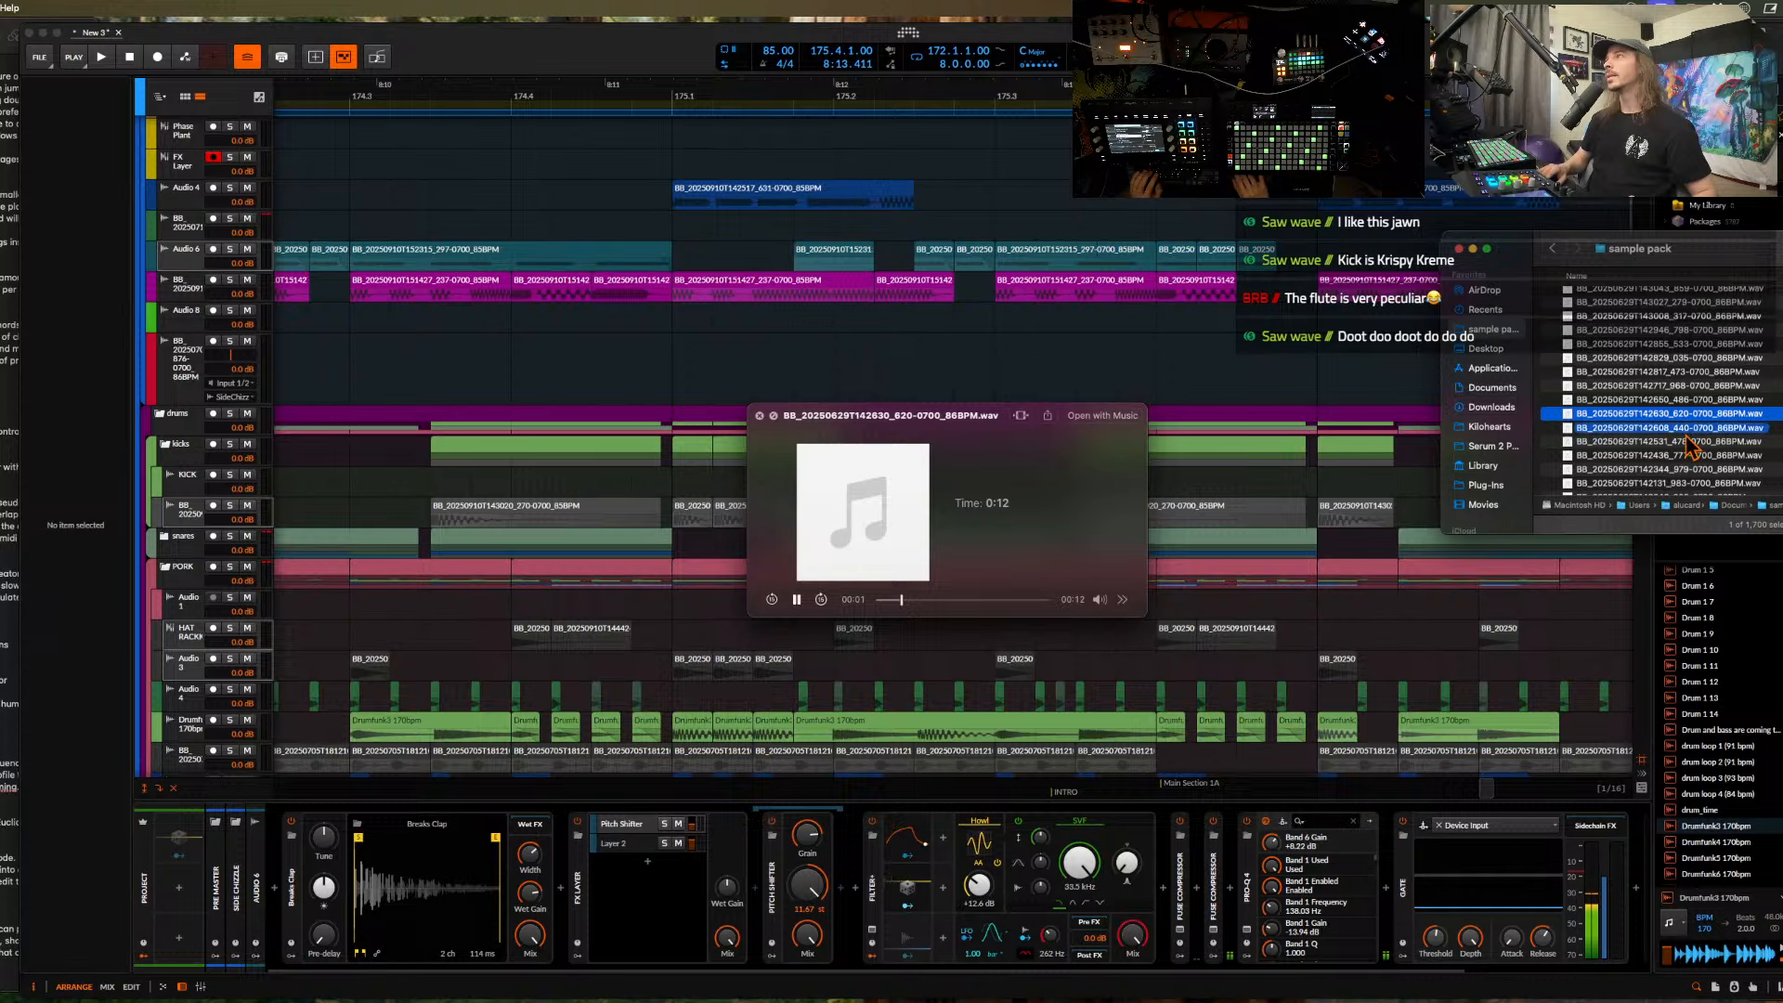
pyautogui.press('Down')
pyautogui.press('Down')
pyautogui.press('Down')
pyautogui.press('Down')
pyautogui.press('Down')
pyautogui.press('Down')
pyautogui.press('Down')
pyautogui.press('Down')
pyautogui.press('Down')
pyautogui.press('Down')
pyautogui.press('Down')
pyautogui.press('Down')
pyautogui.press('Down')
pyautogui.press('Down')
pyautogui.press('Down')
pyautogui.press('Down')
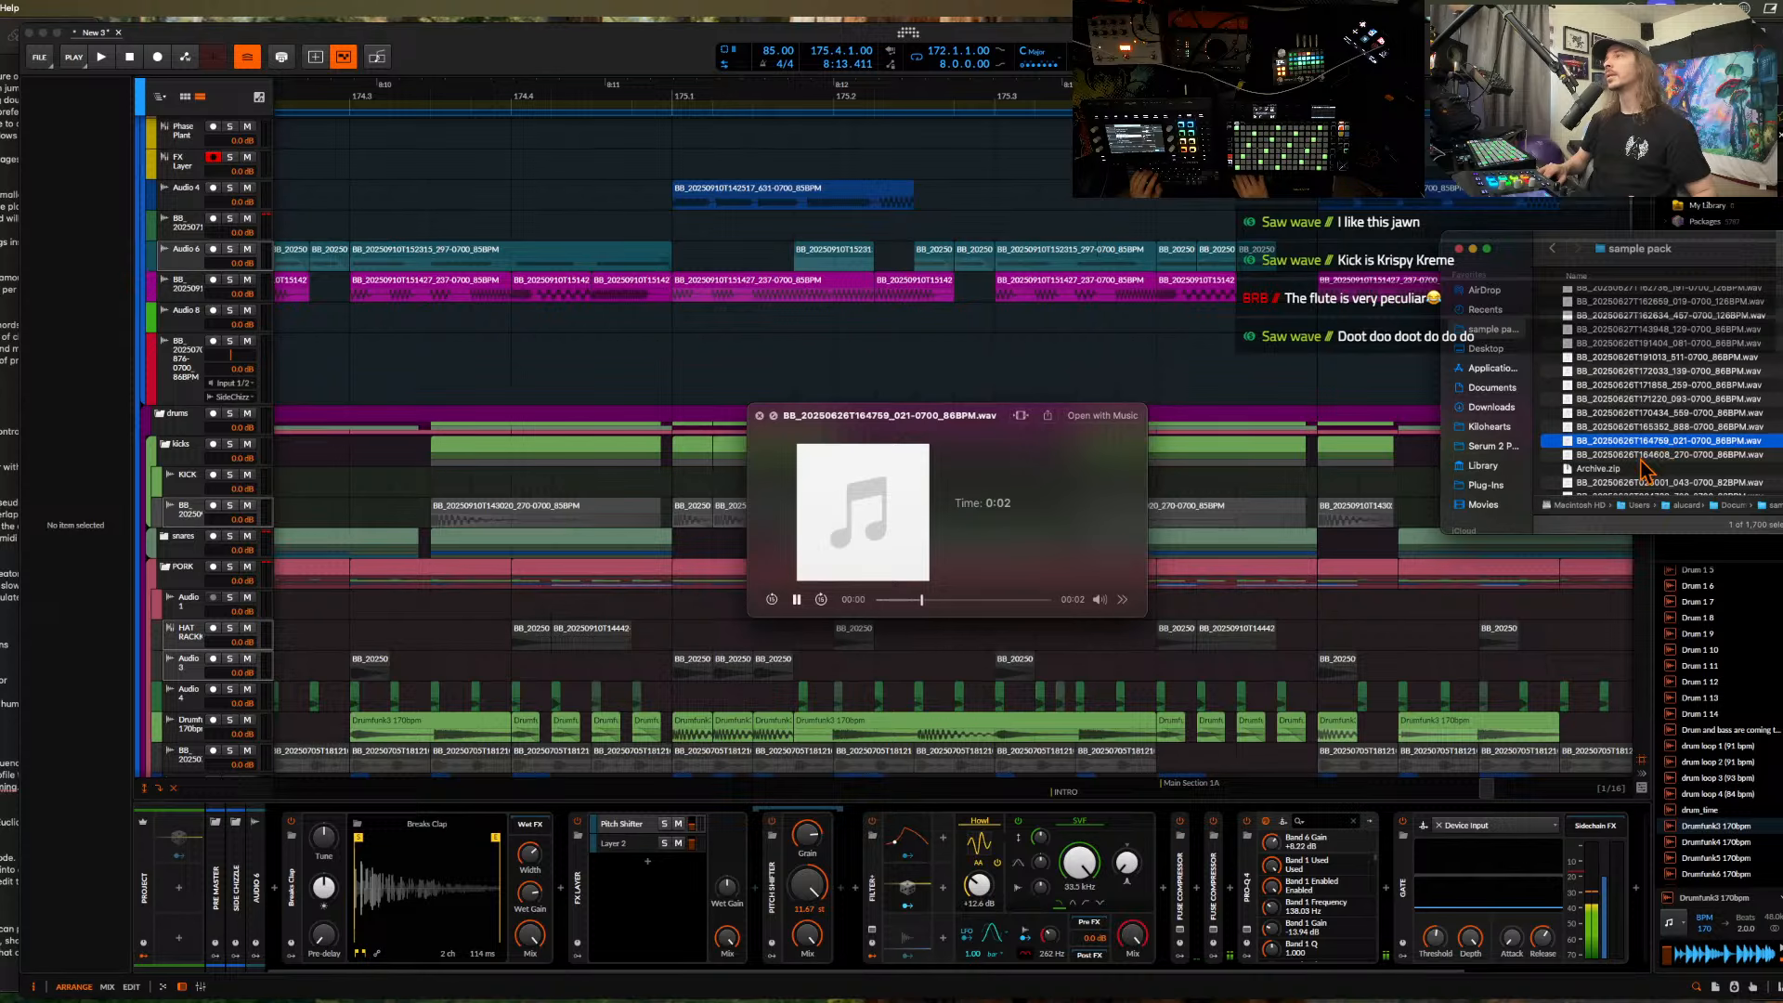
pyautogui.scroll(-3, 1643, 468)
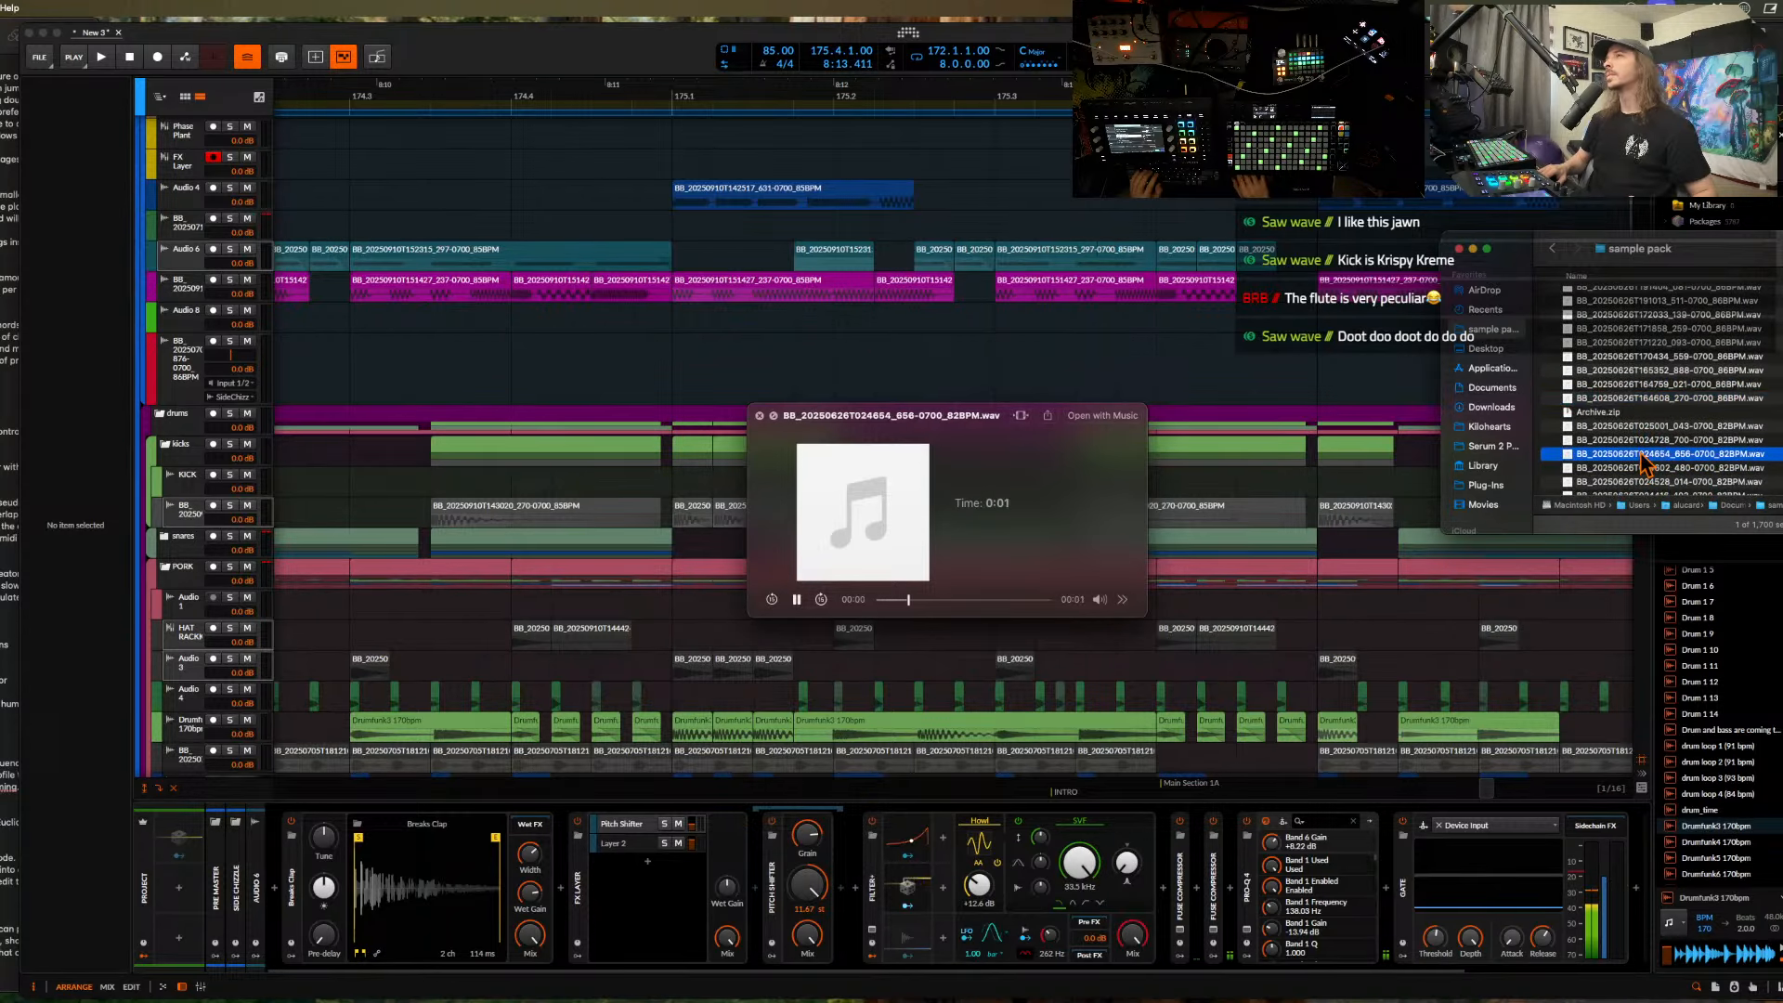
pyautogui.press('Down')
pyautogui.press('Down')
pyautogui.press('Down')
pyautogui.press('Down')
pyautogui.press('Down')
pyautogui.press('Down')
pyautogui.press('Down')
pyautogui.press('Down')
pyautogui.press('Down')
pyautogui.press('Down')
pyautogui.press('Down')
pyautogui.press('Down')
pyautogui.press('Down')
pyautogui.press('Down')
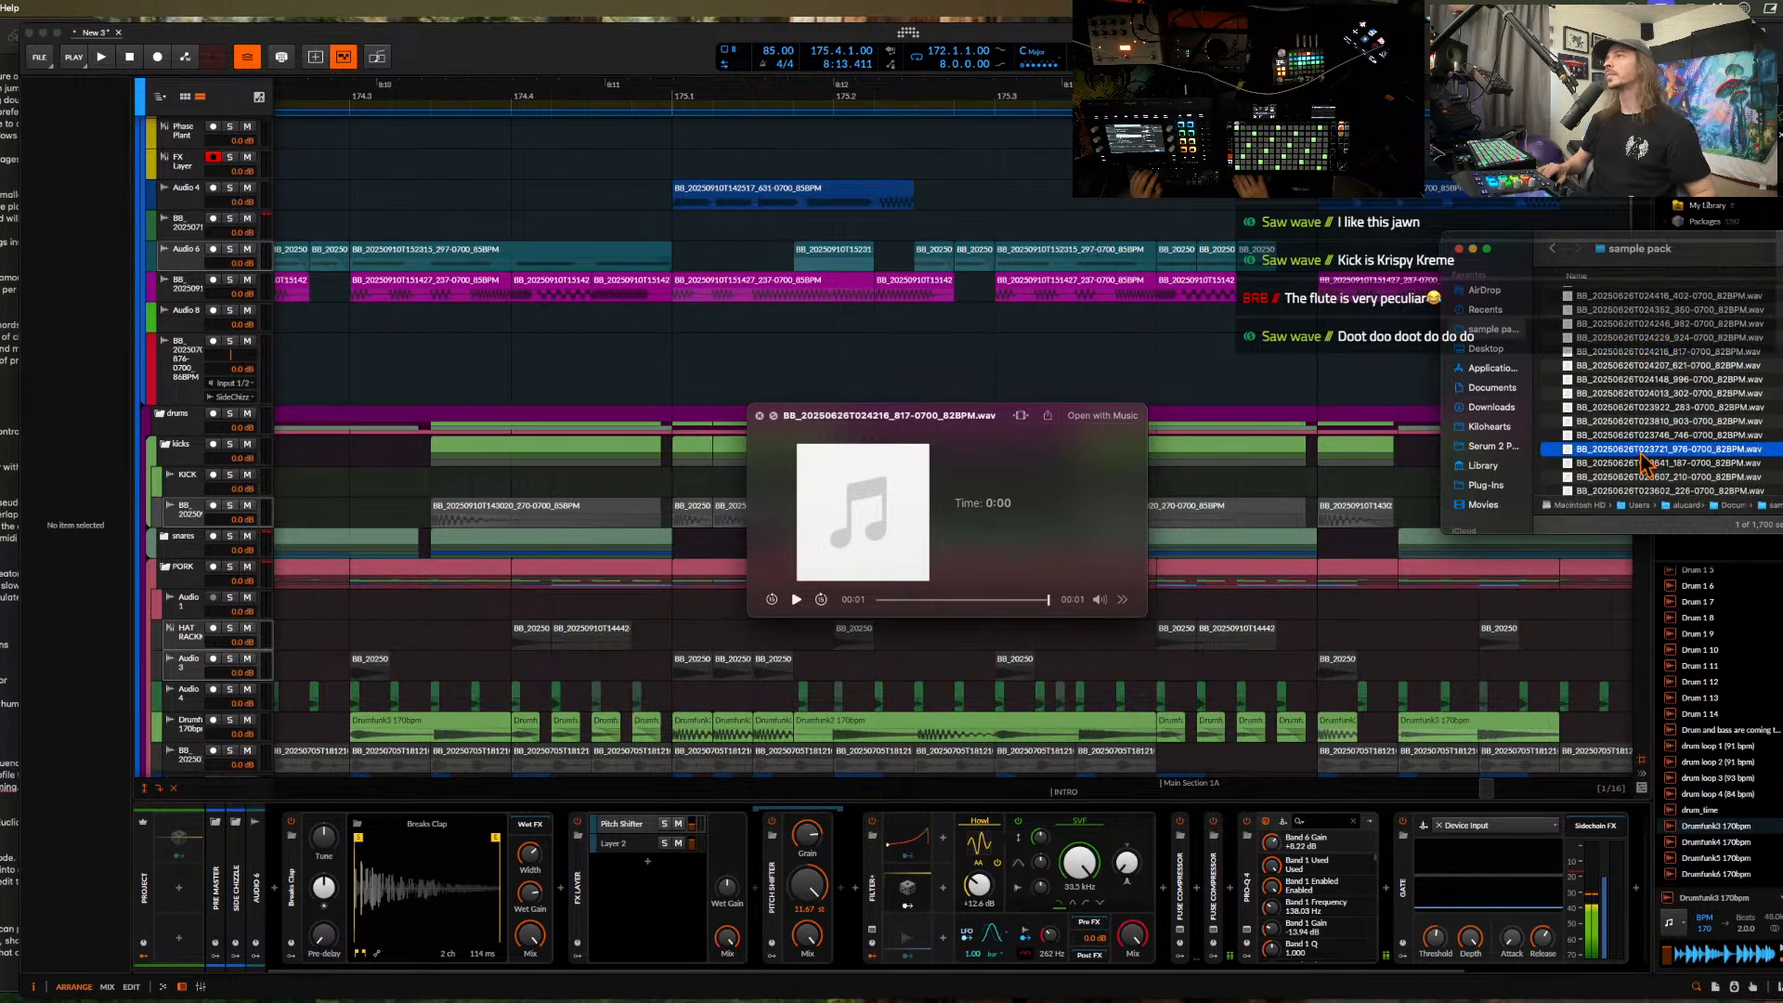
pyautogui.press('Down')
pyautogui.press('Down')
pyautogui.press('Down')
pyautogui.press('Down')
pyautogui.press('Down')
pyautogui.press('Down')
pyautogui.press('Down')
pyautogui.press('Down')
pyautogui.press('Down')
pyautogui.press('Down')
pyautogui.press('Down')
pyautogui.press('Down')
pyautogui.press('Down')
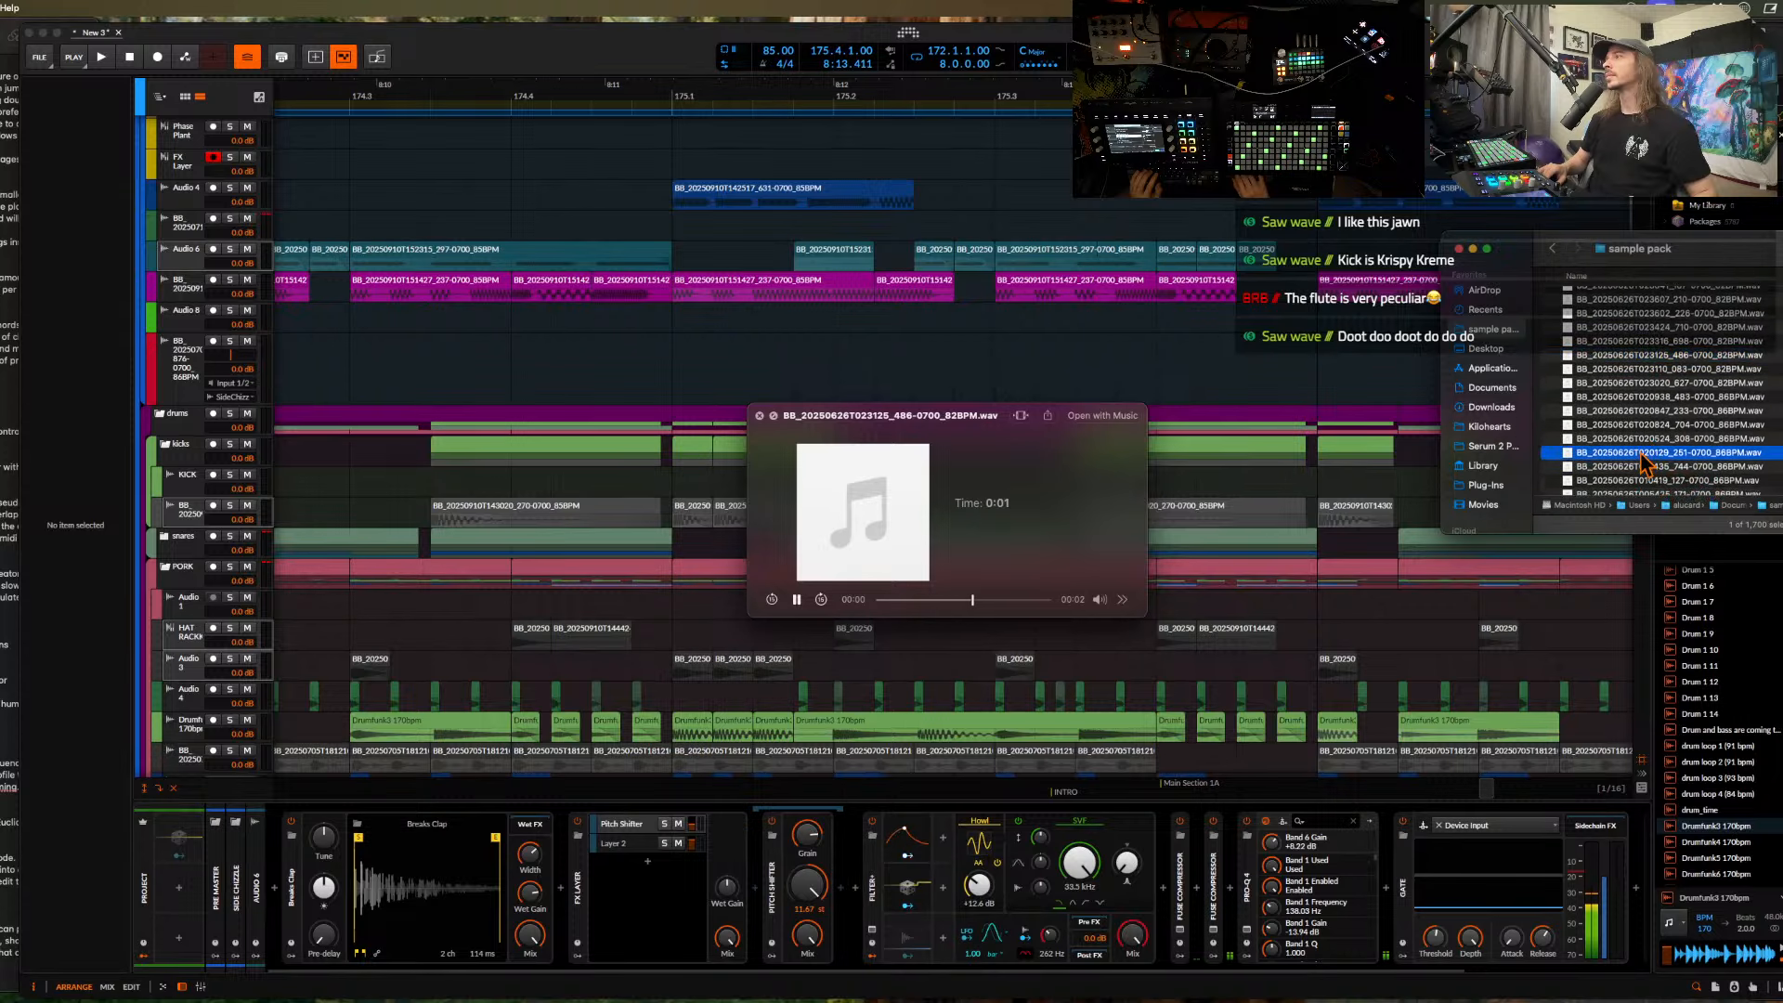
pyautogui.press('Down')
pyautogui.press('Down')
pyautogui.press('Down')
pyautogui.press('Down')
pyautogui.press('Down')
pyautogui.press('Down')
pyautogui.press('Down')
pyautogui.press('Down')
pyautogui.press('Down')
pyautogui.press('Down')
pyautogui.press('Down')
pyautogui.press('Down')
pyautogui.press('Down')
pyautogui.press('Down')
pyautogui.press('Down')
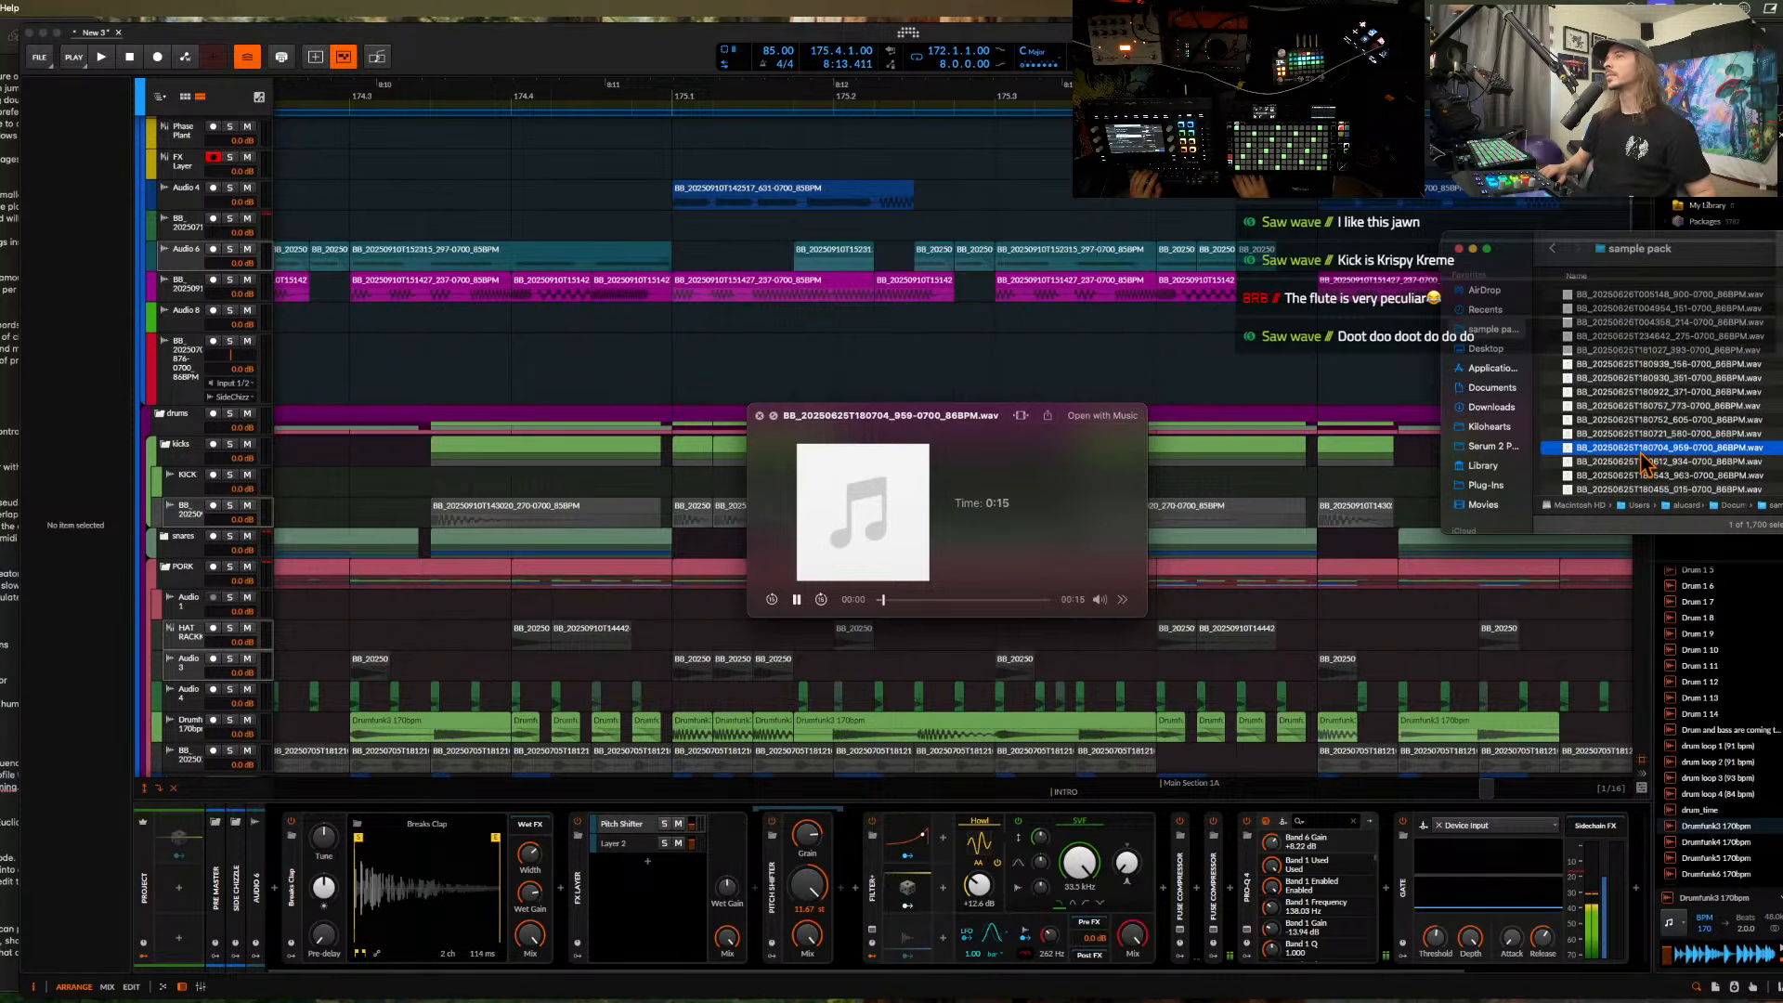
pyautogui.scroll(-3, 1642, 455)
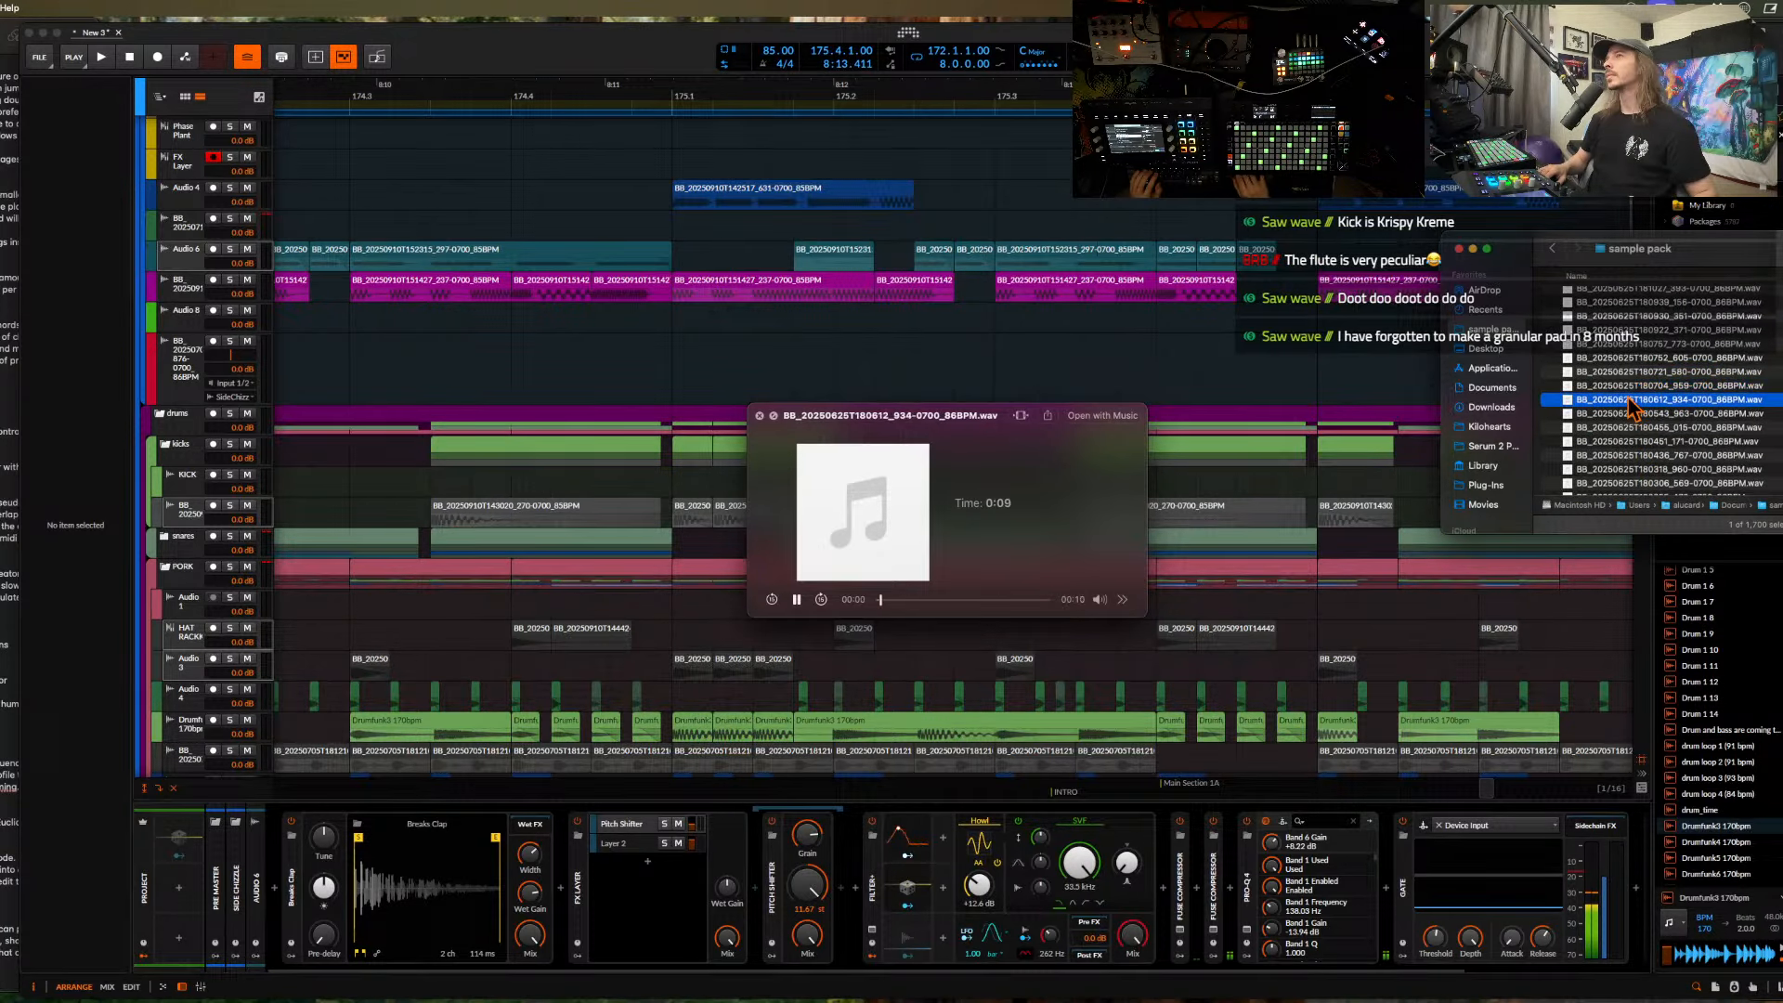
pyautogui.scroll(-2, 1628, 397)
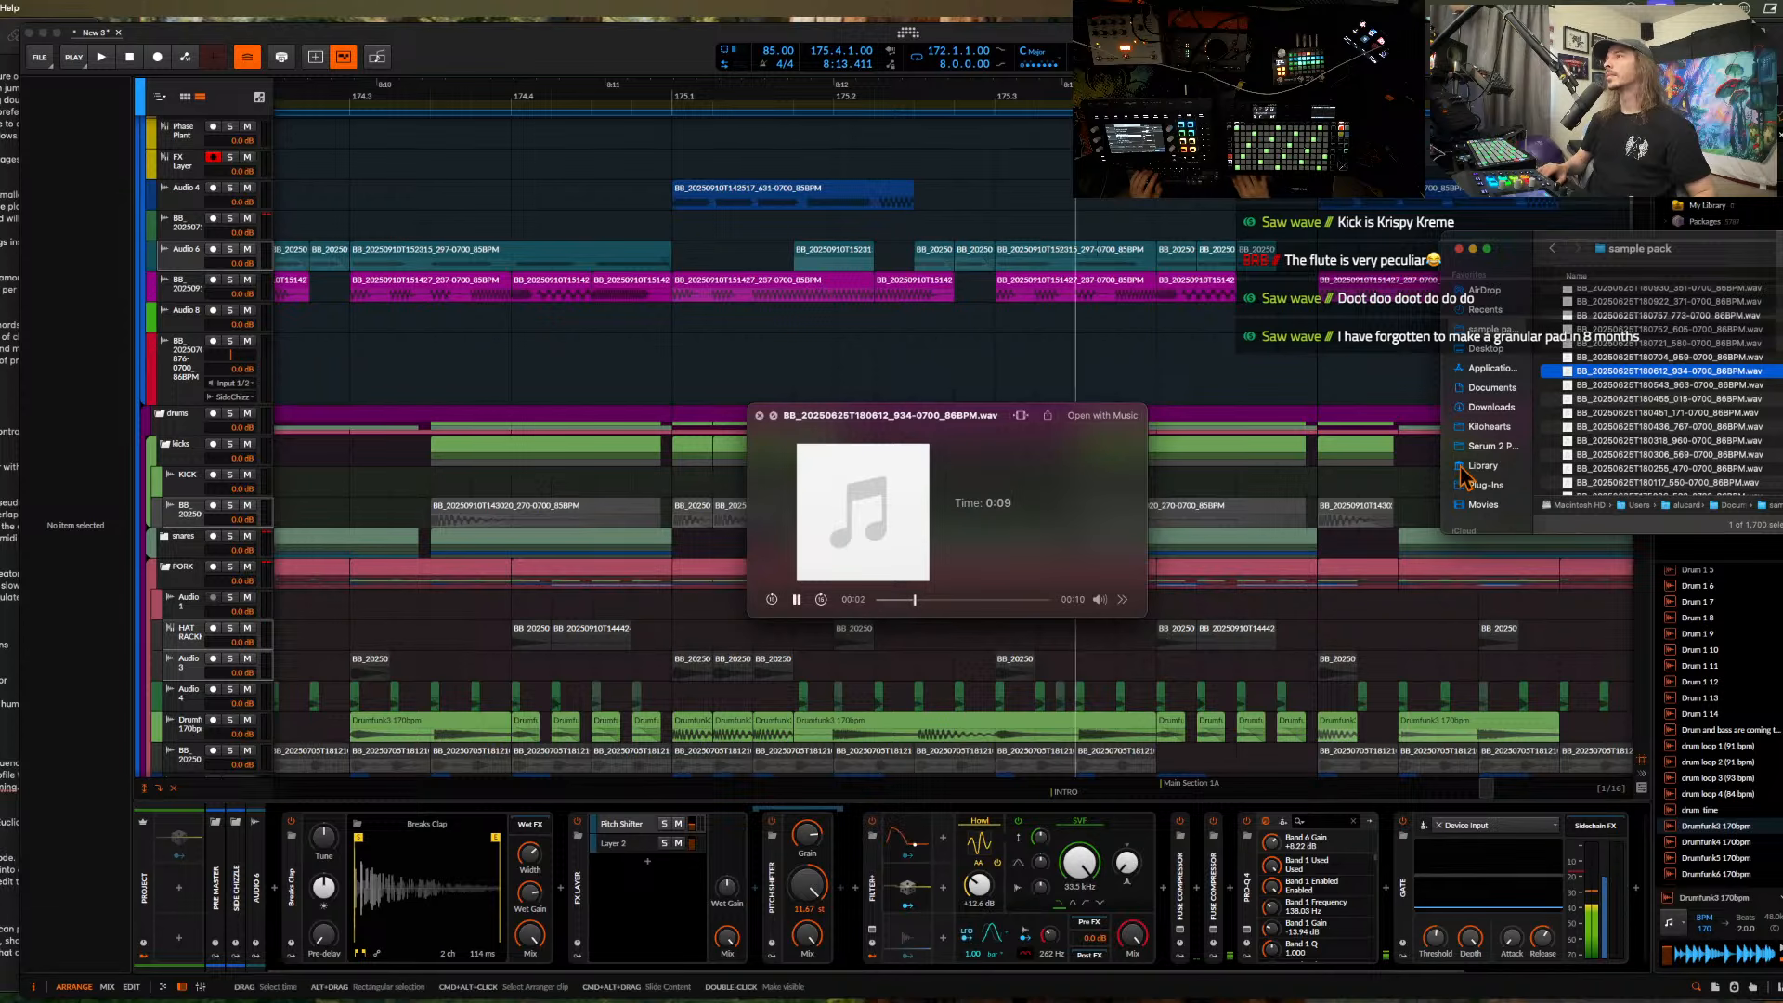
pyautogui.press('Down')
pyautogui.press('Down')
pyautogui.press('Down')
pyautogui.press('Down')
pyautogui.press('Down')
pyautogui.press('Down')
pyautogui.press('Down')
pyautogui.press('Down')
pyautogui.press('Down')
pyautogui.press('Down')
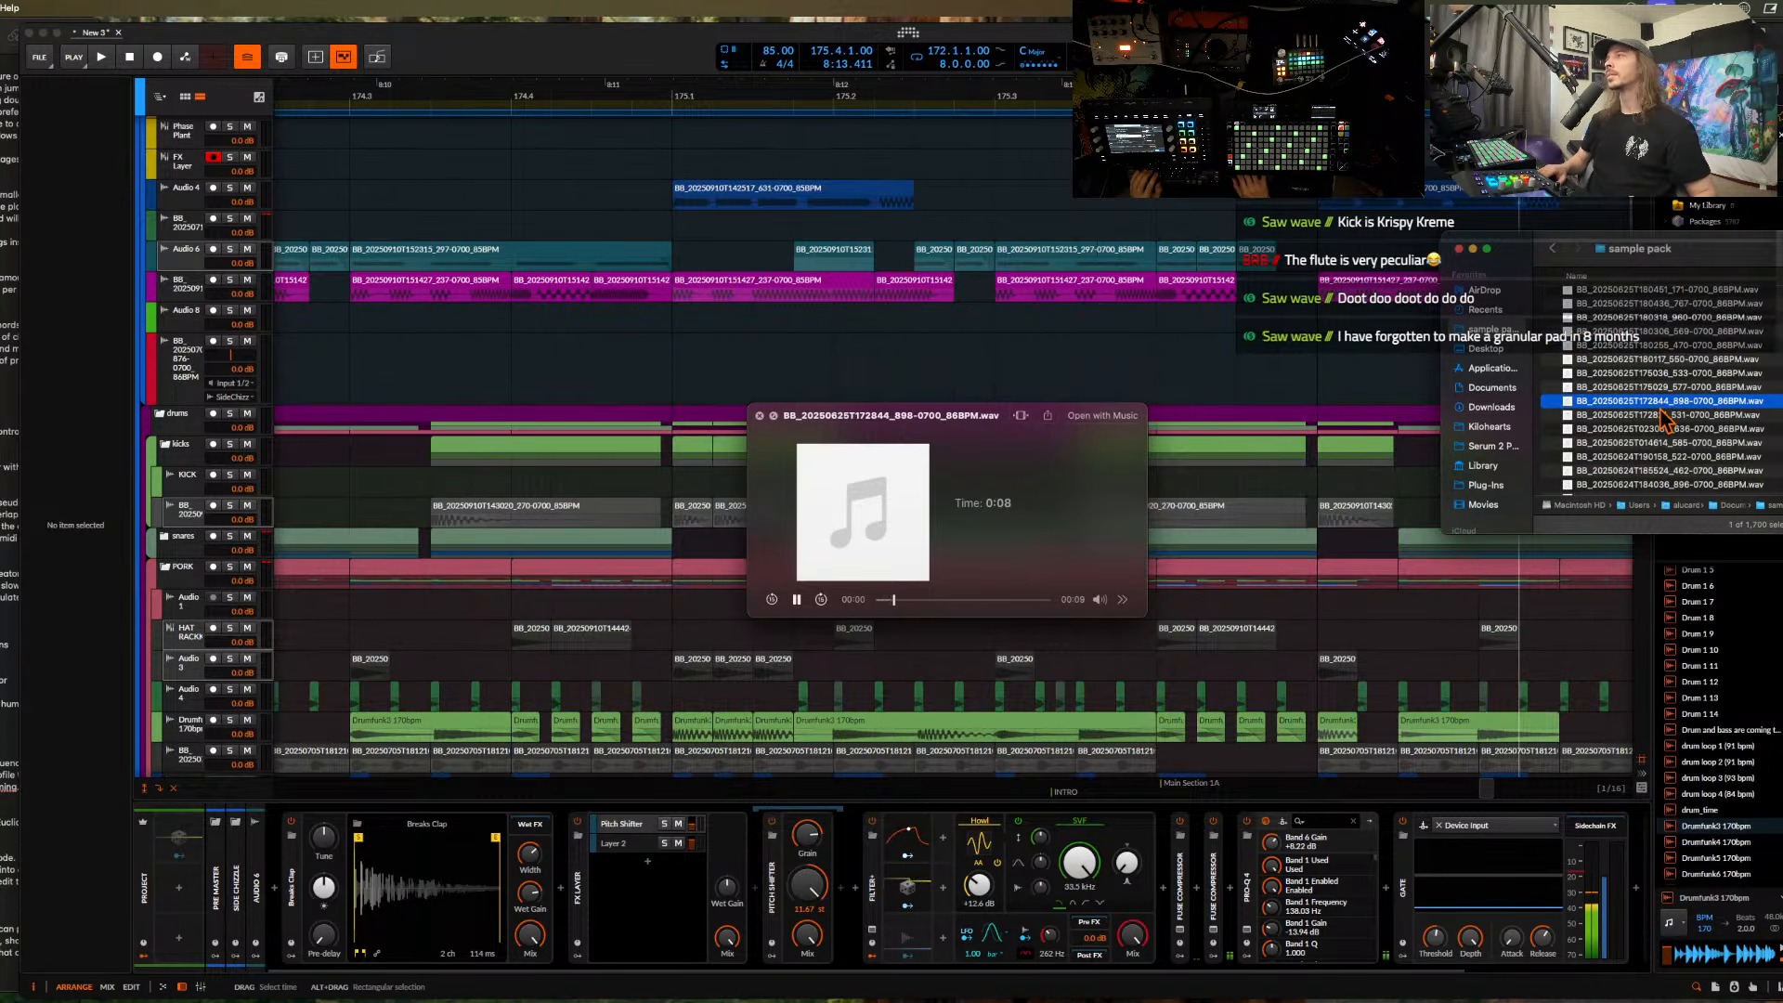
pyautogui.scroll(-4, 1660, 414)
pyautogui.click(1647, 370)
pyautogui.scroll(-6, 1649, 376)
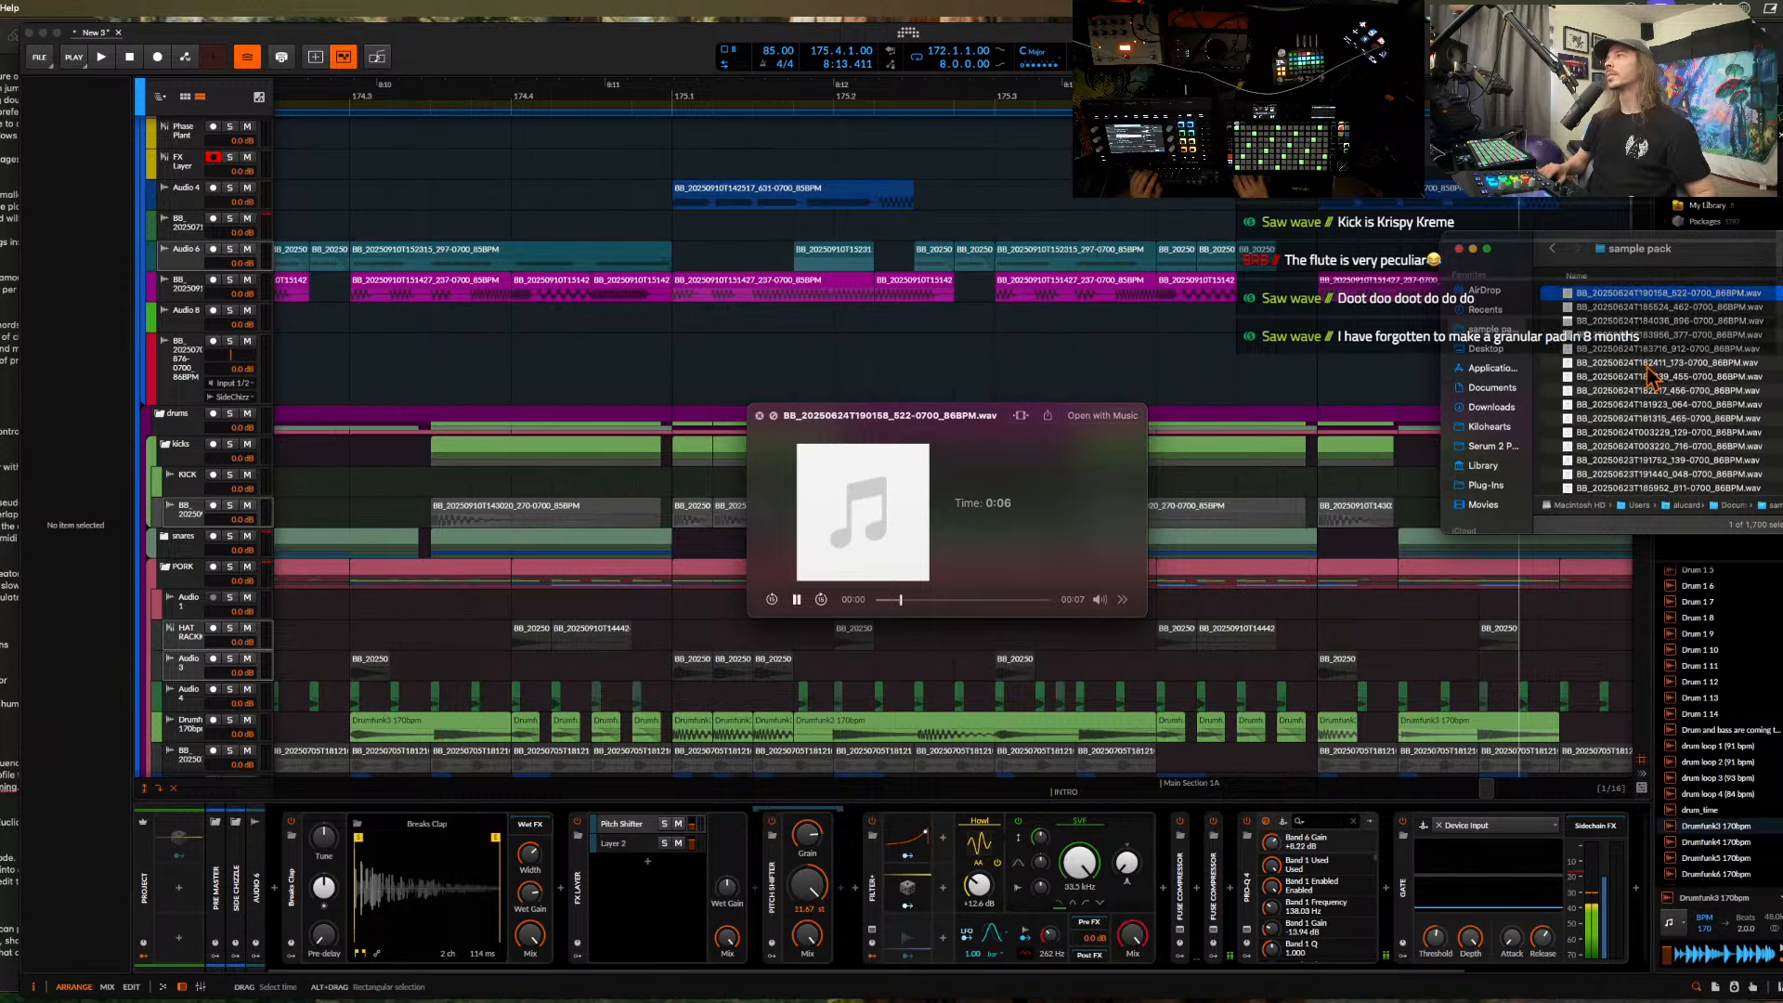
pyautogui.click(1649, 369)
pyautogui.scroll(-6, 1649, 369)
pyautogui.click(1648, 368)
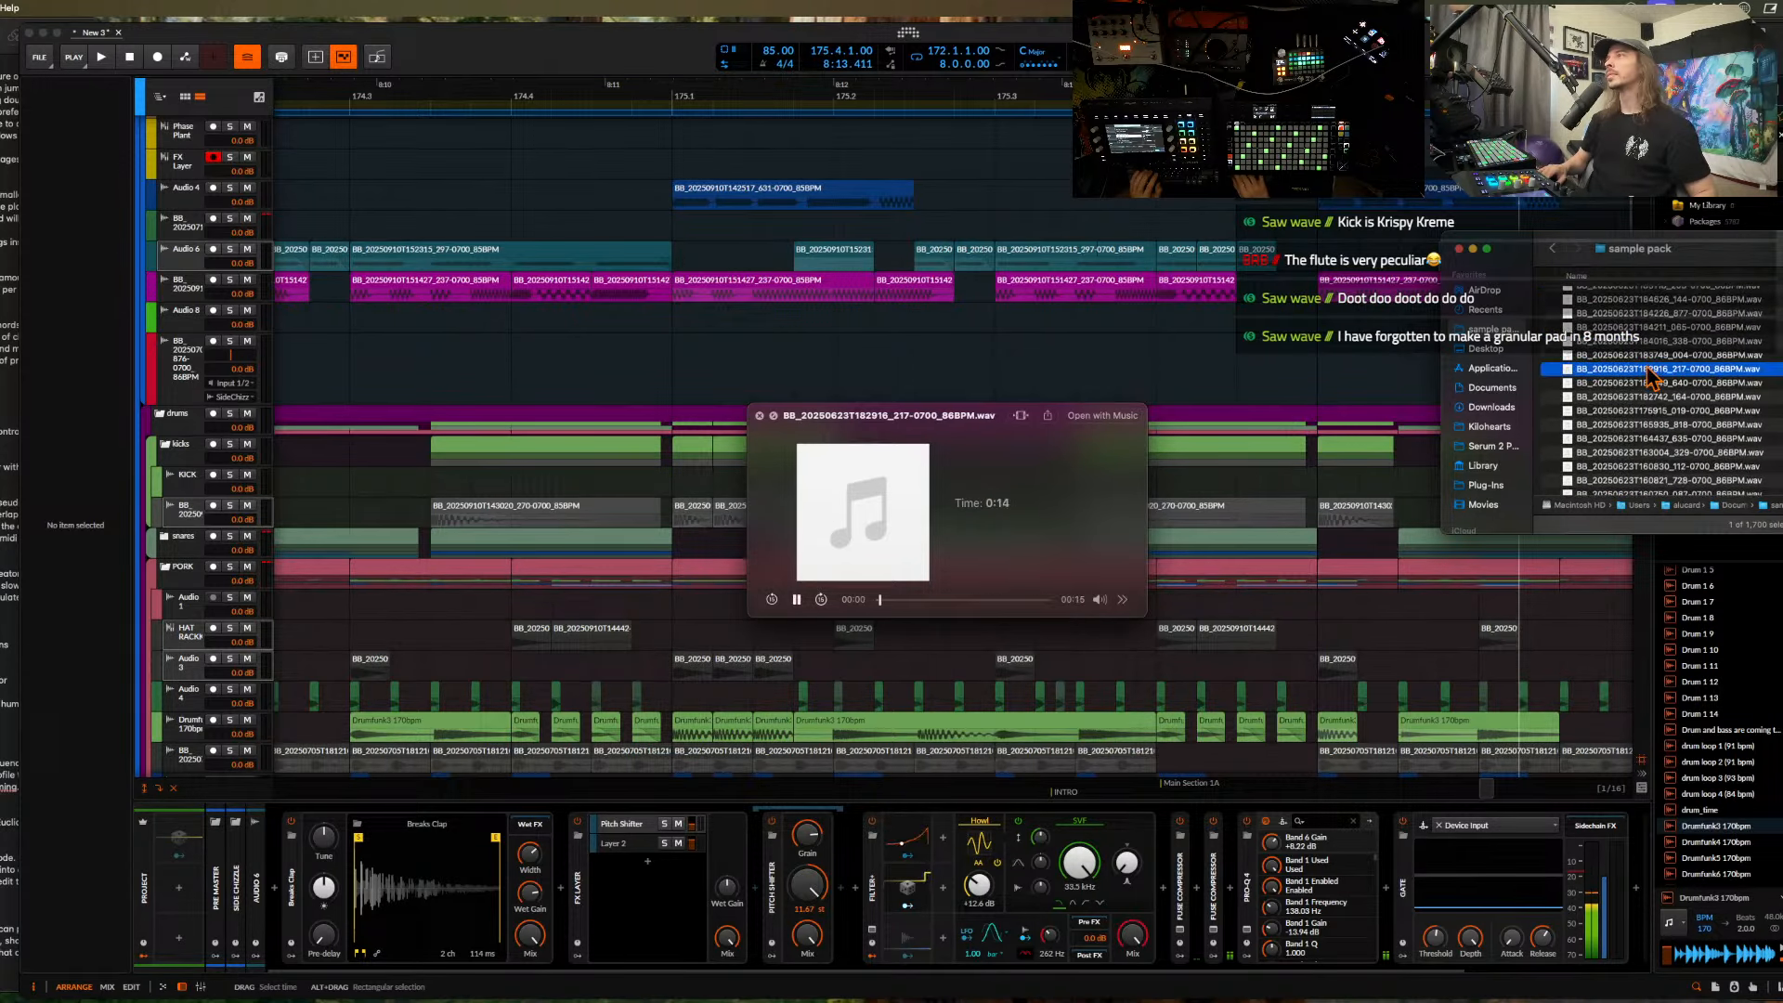
# - Place the sample BB_20250623T160750_087-0700_86BPM.wav on the Audio 8 track at 175.4.3
pyautogui.scroll(-6, 1649, 370)
pyautogui.click(1648, 366)
pyautogui.scroll(-2, 1649, 376)
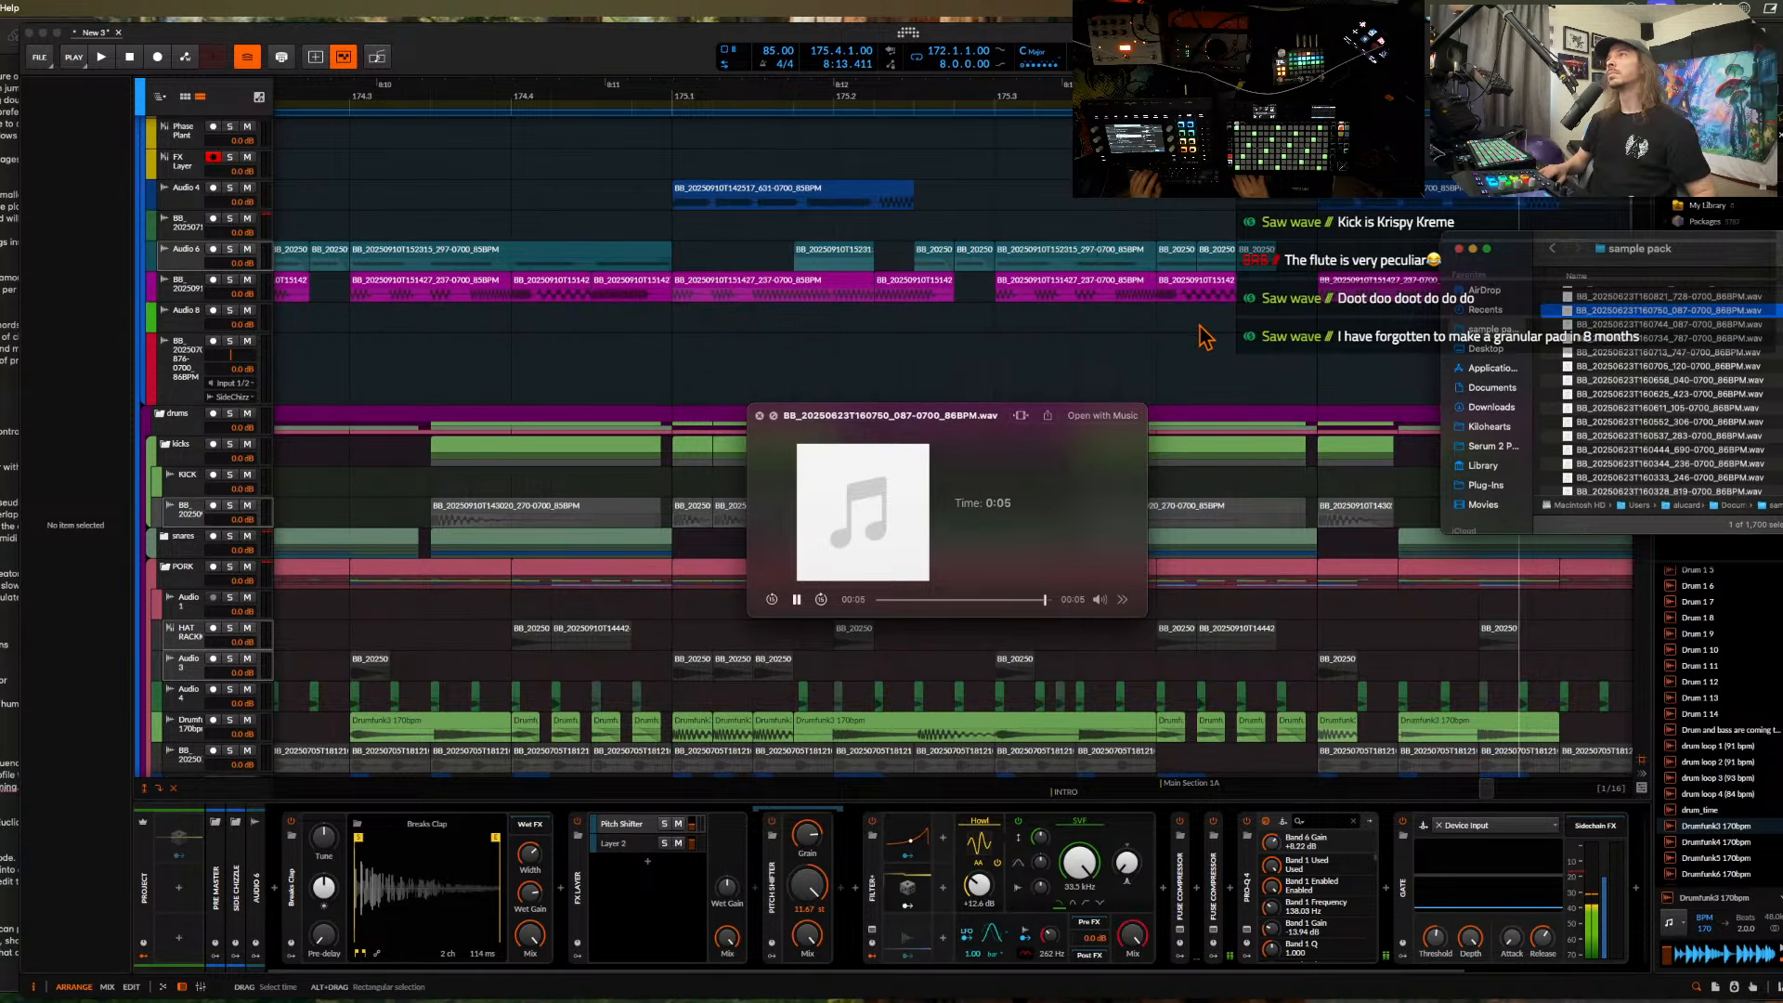
pyautogui.moveTo(1222, 344); pyautogui.dragTo(1226, 345)
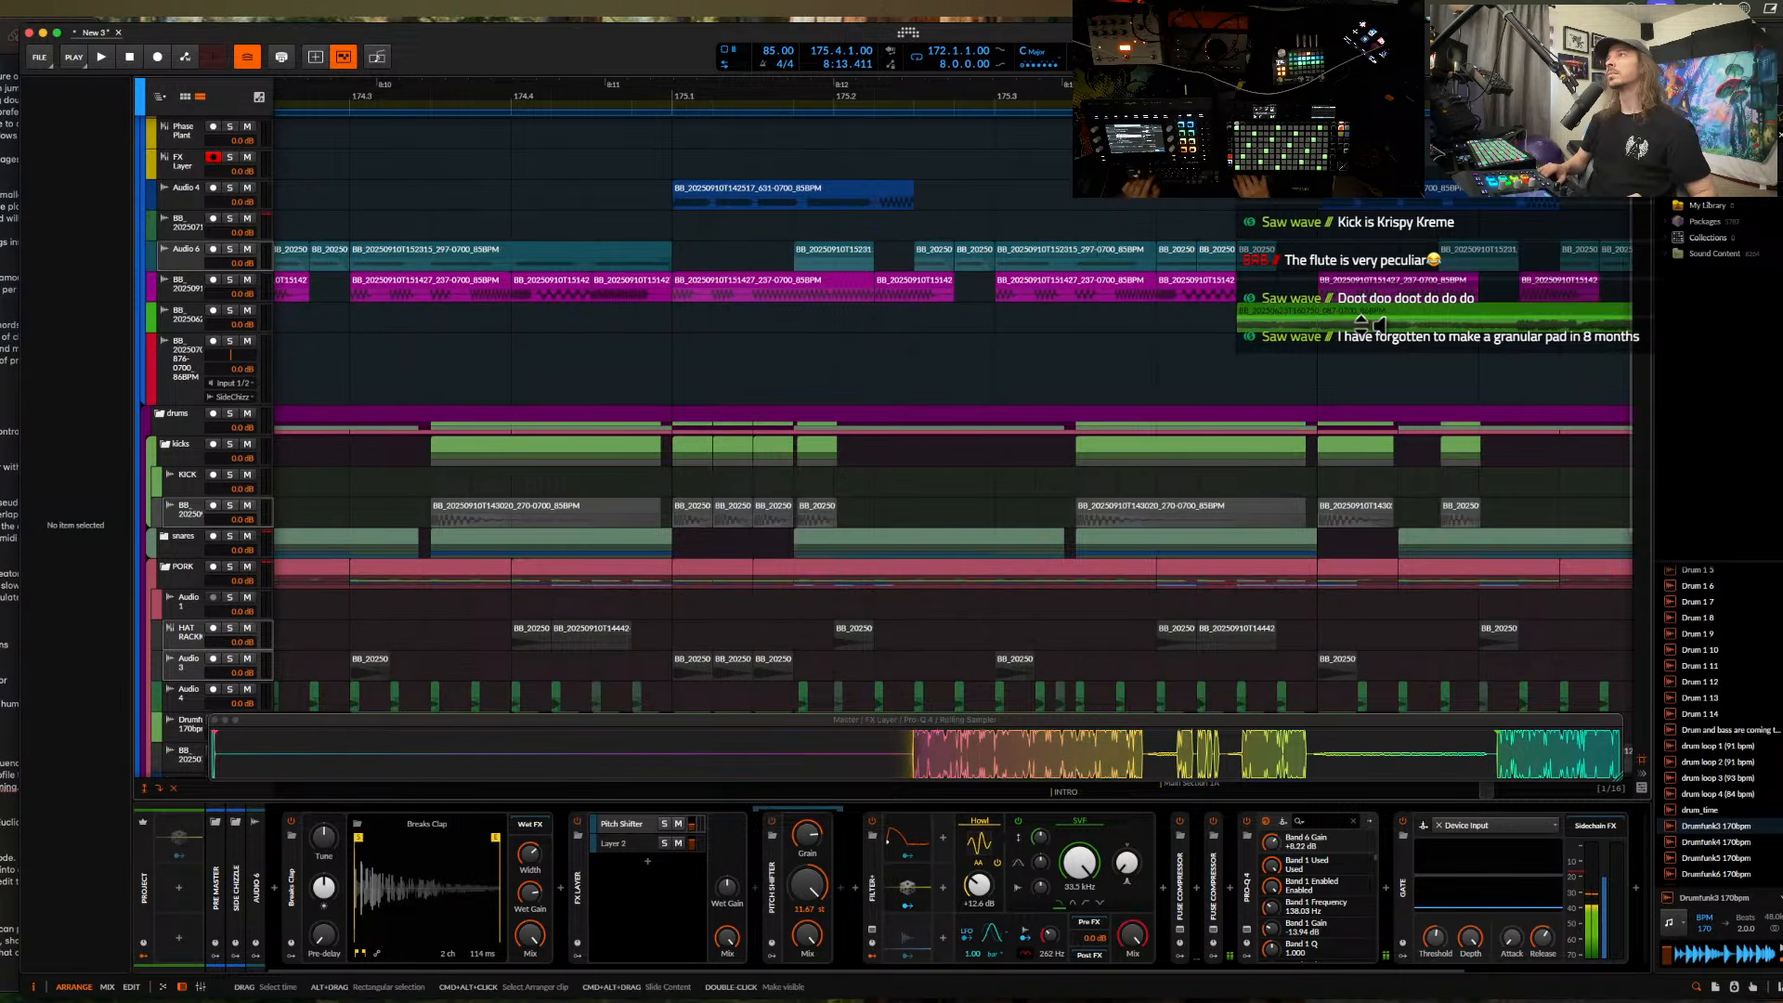
pyautogui.moveTo(1361, 322); pyautogui.dragTo(1359, 324)
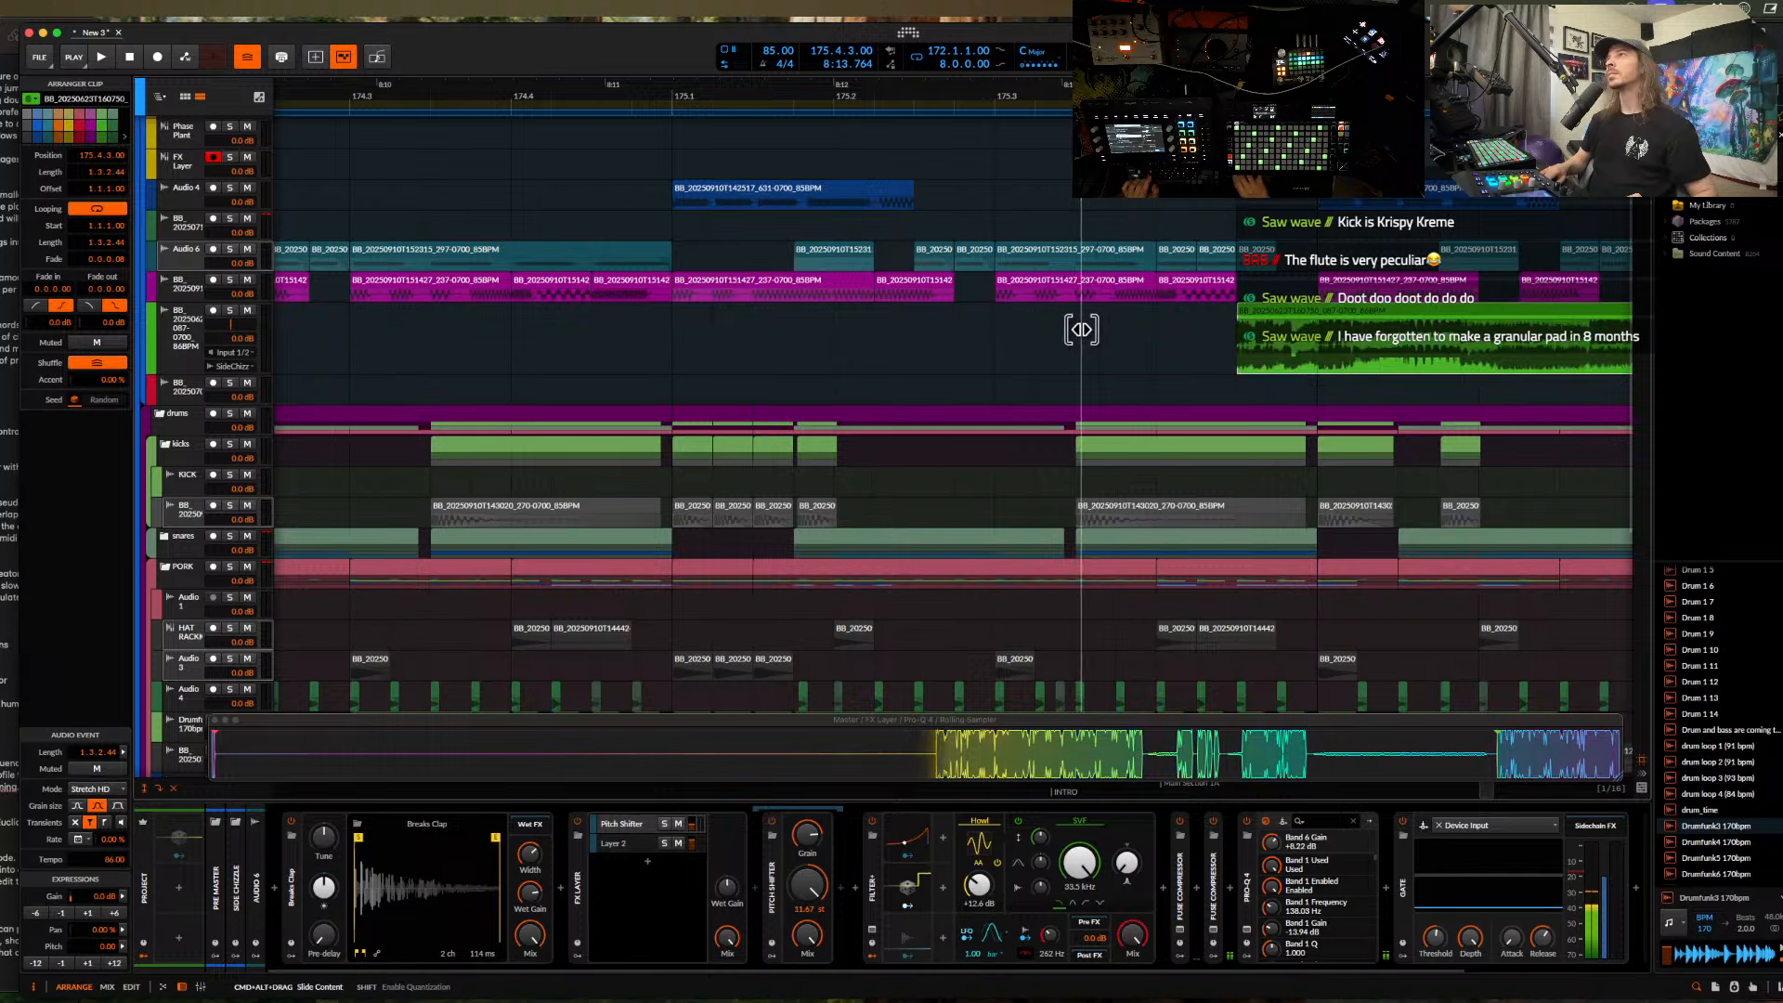
# - Split the new green sample clip at 176.1.1 and delete the part after that point
pyautogui.click(1311, 370)
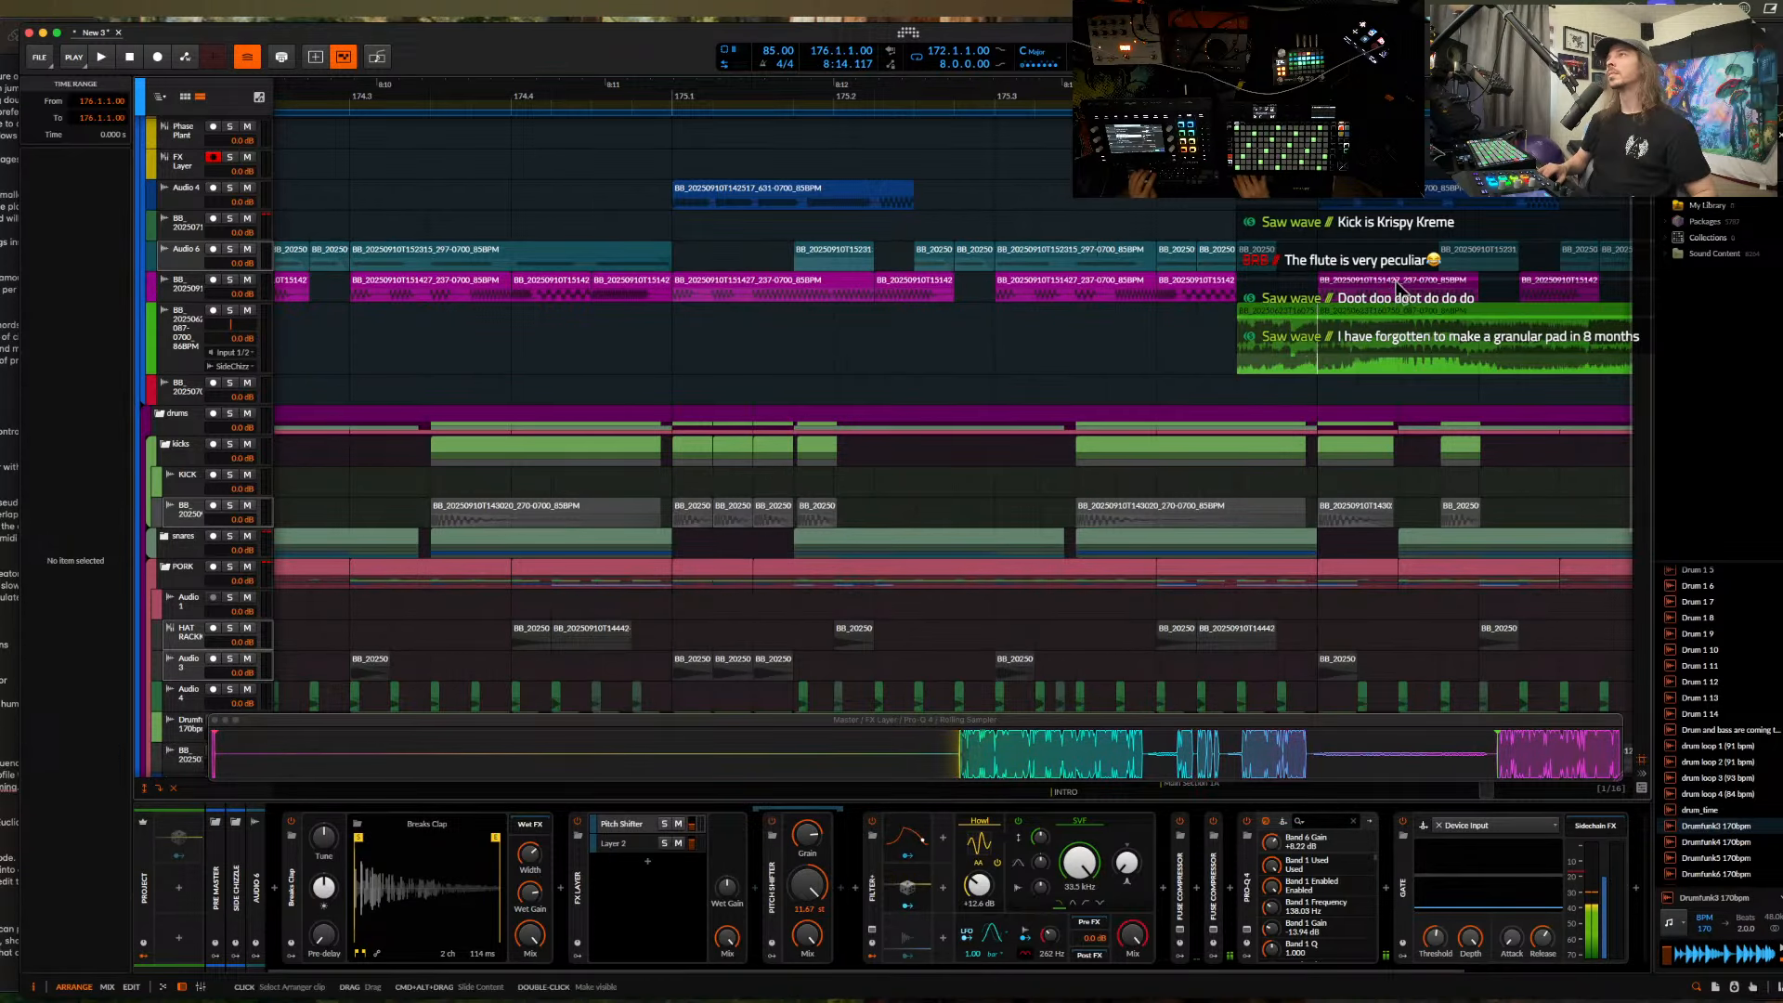
pyautogui.click(1393, 325)
pyautogui.press('Delete')
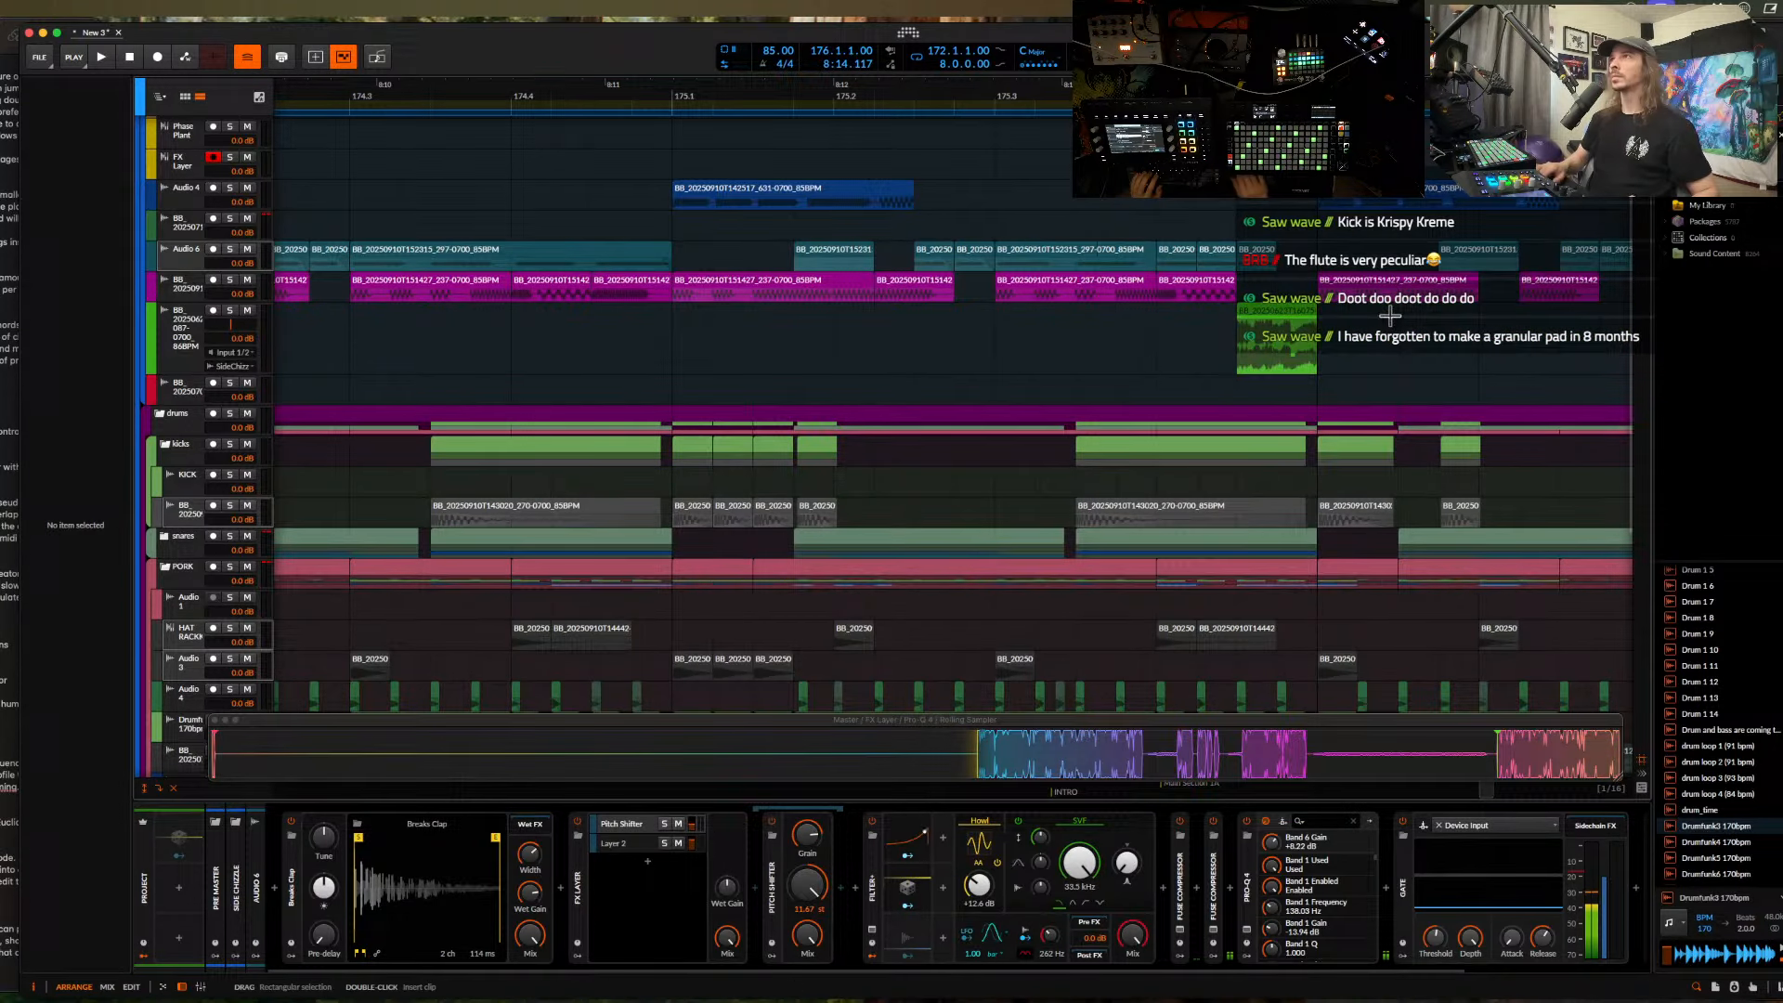
# - Play from 175.3.1 to check the new sample, and delete the Audio 6 slice at 175.4.3
pyautogui.click(1114, 290)
pyautogui.press('space')
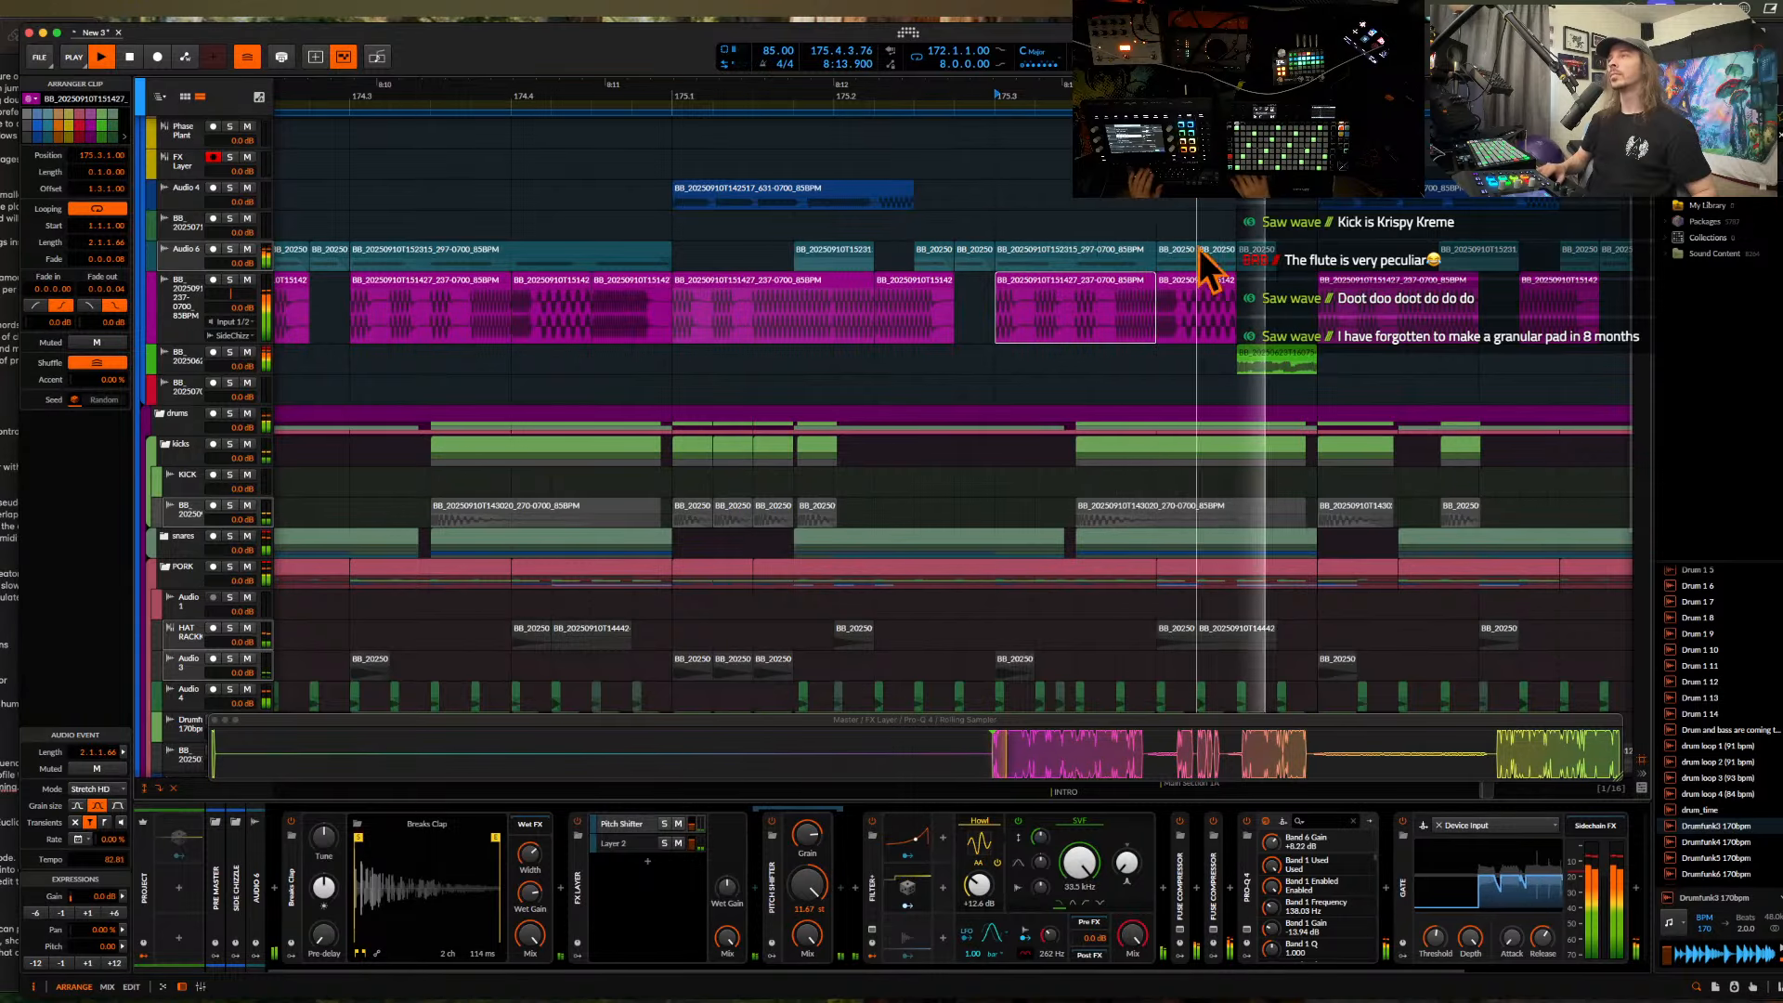
pyautogui.scroll(-3, 1207, 269)
pyautogui.click(1256, 260)
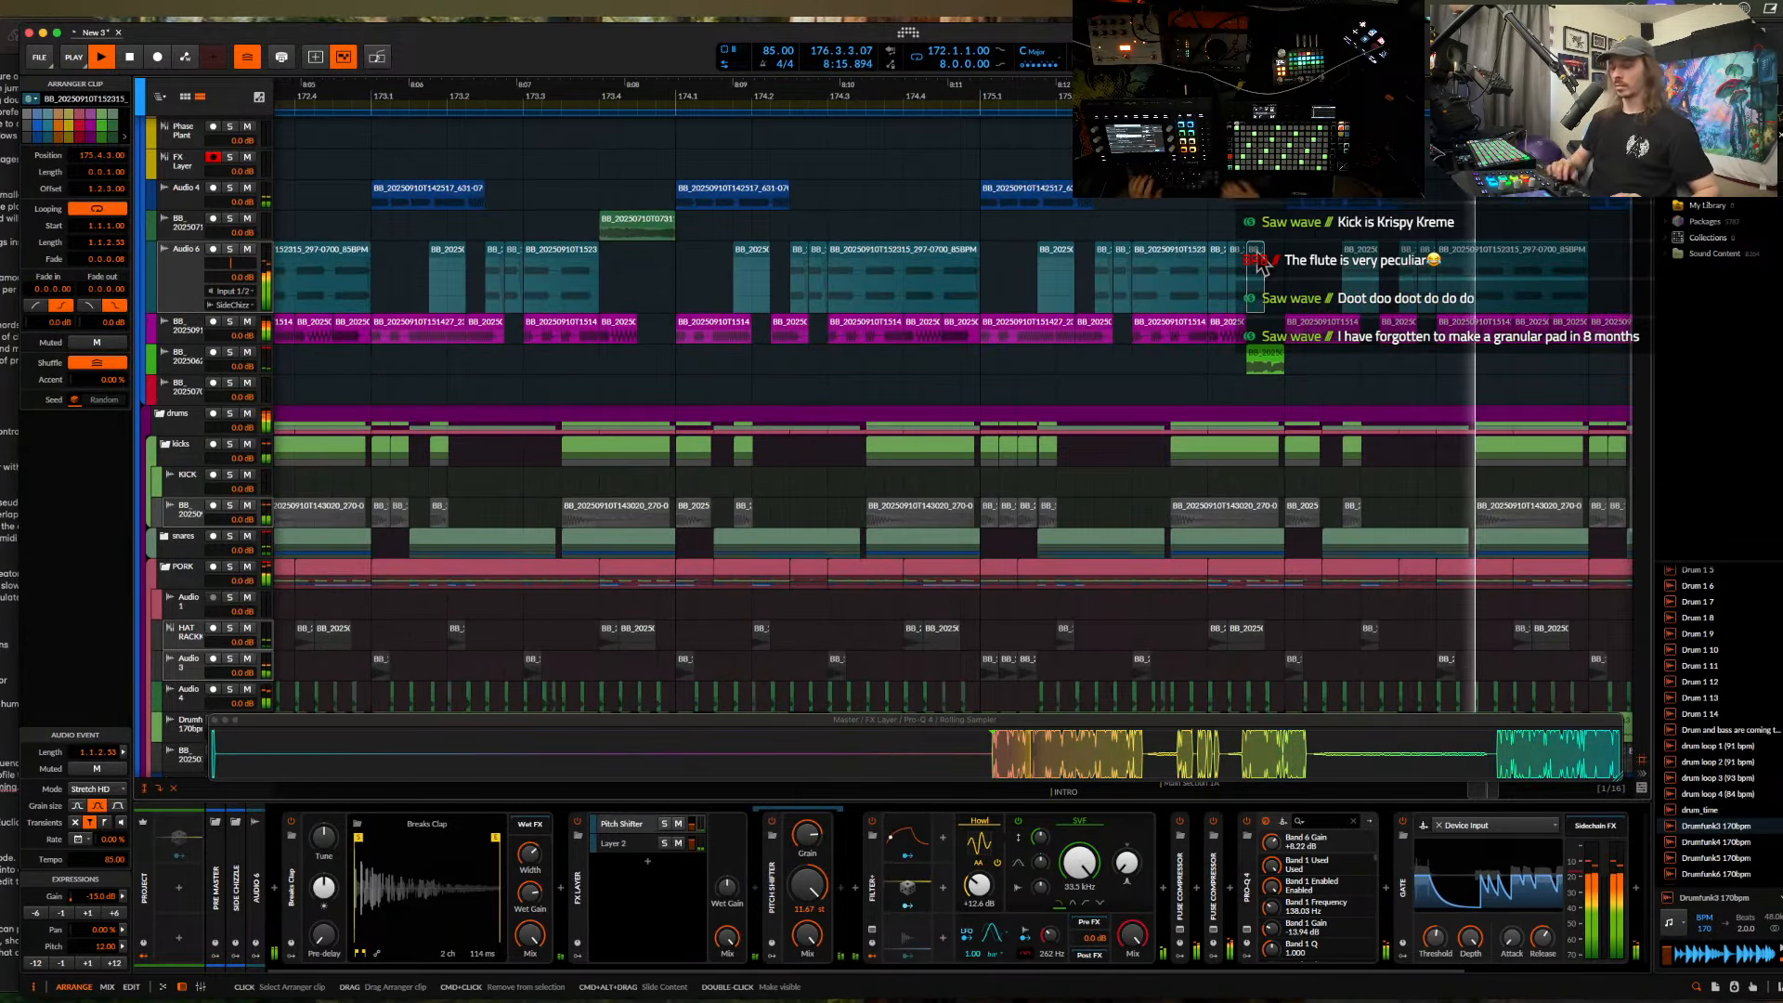
pyautogui.press('Delete')
# - Listen to the variation up to bar 178 with the surrounding sections of the arrangement in view
pyautogui.scroll(-5, 1256, 249)
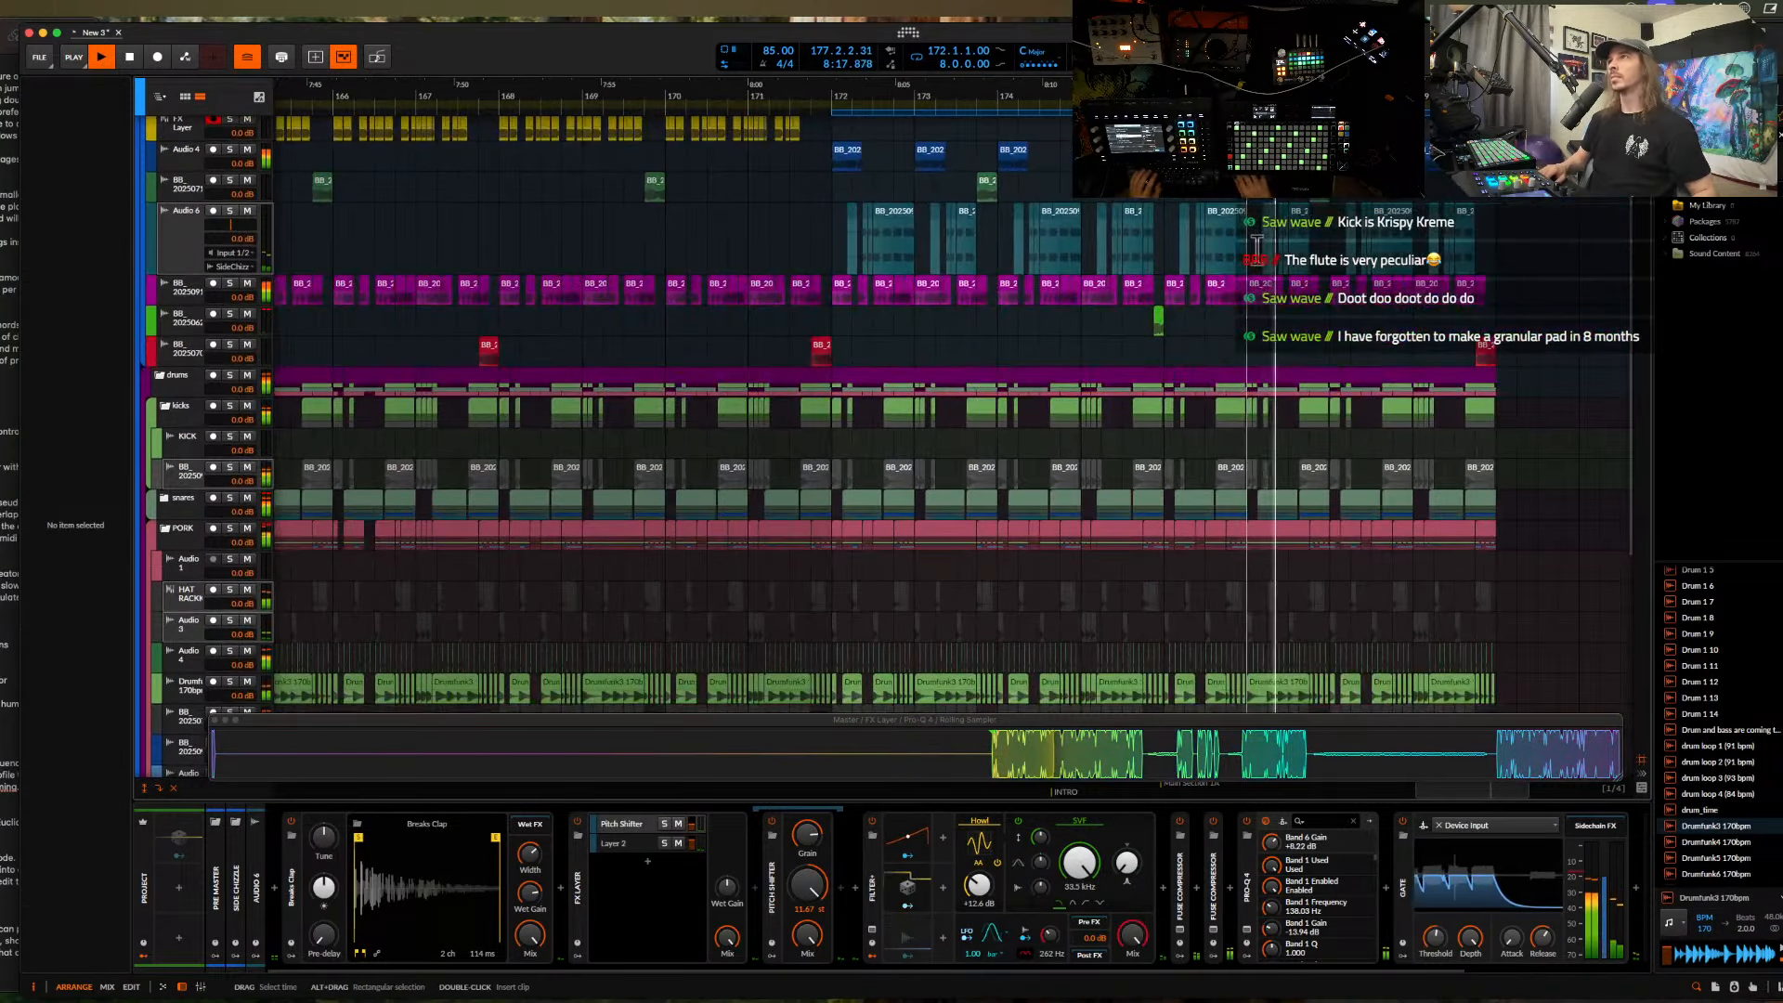
pyautogui.scroll(3, 1256, 249)
pyautogui.scroll(-6, 1253, 248)
pyautogui.scroll(2, 1250, 247)
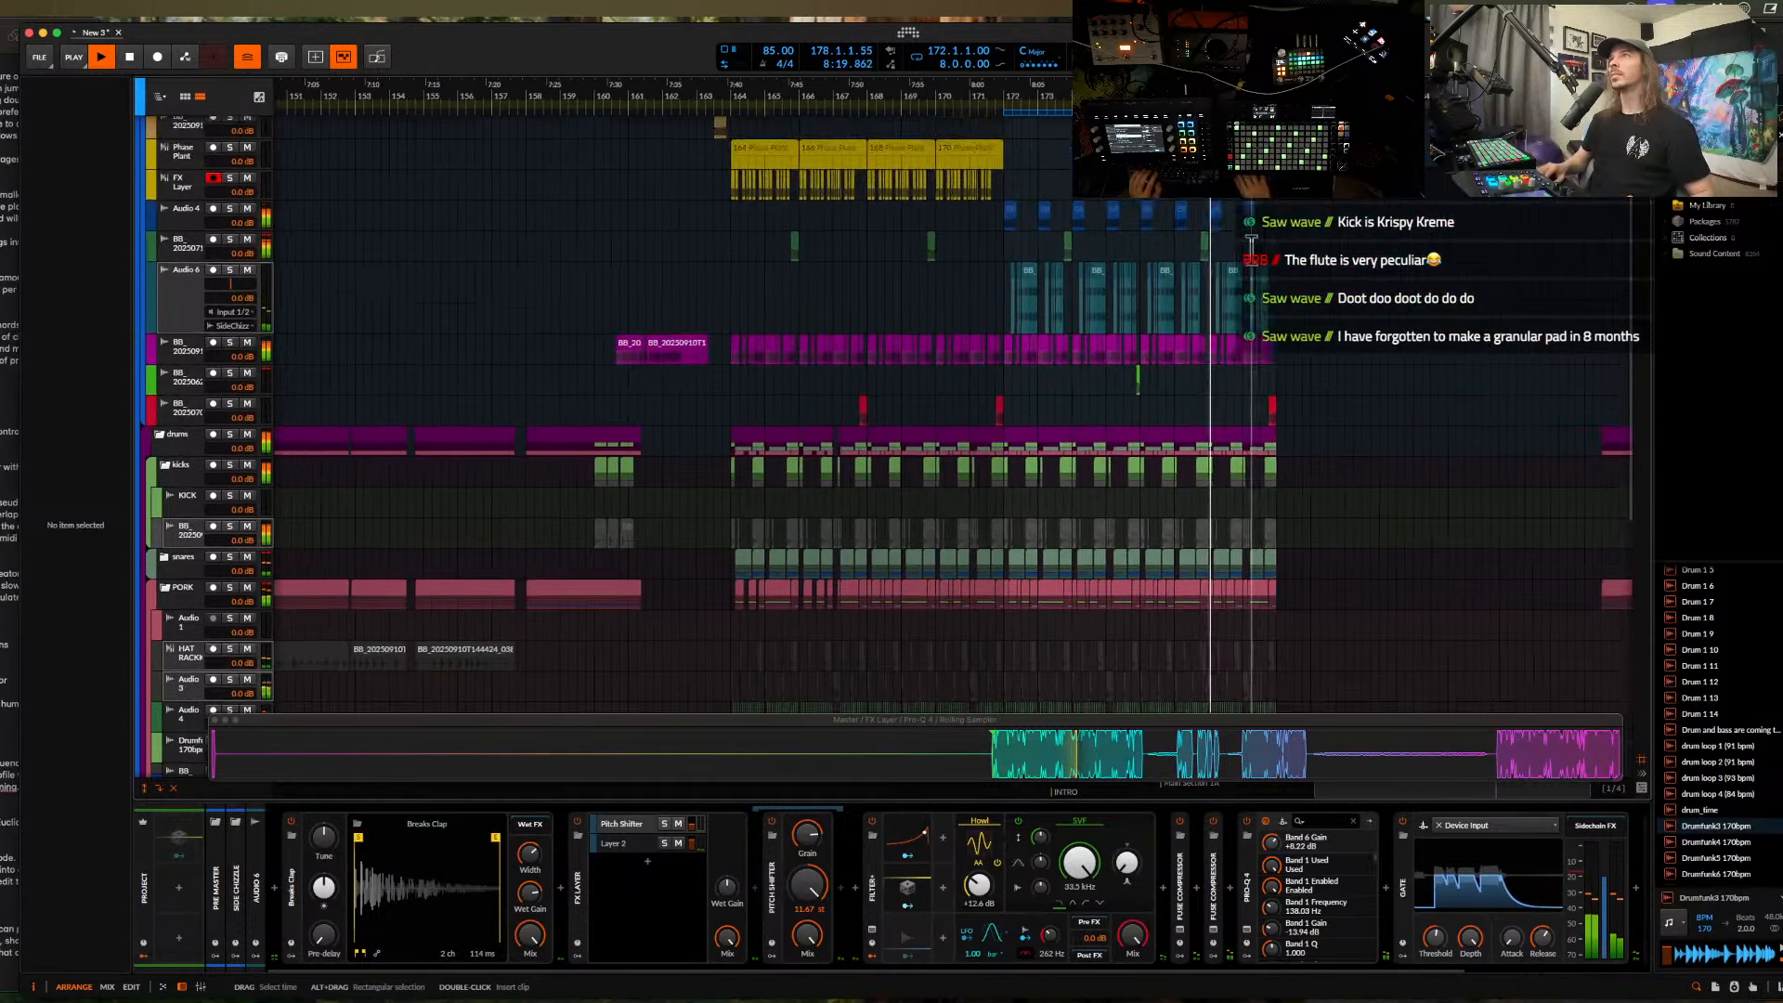
# - Set the loop region to start at 164.1.1 with a length of 16 bars, and close the sample preview window
pyautogui.scroll(3, 1250, 247)
pyautogui.moveTo(1055, 112); pyautogui.dragTo(798, 115)
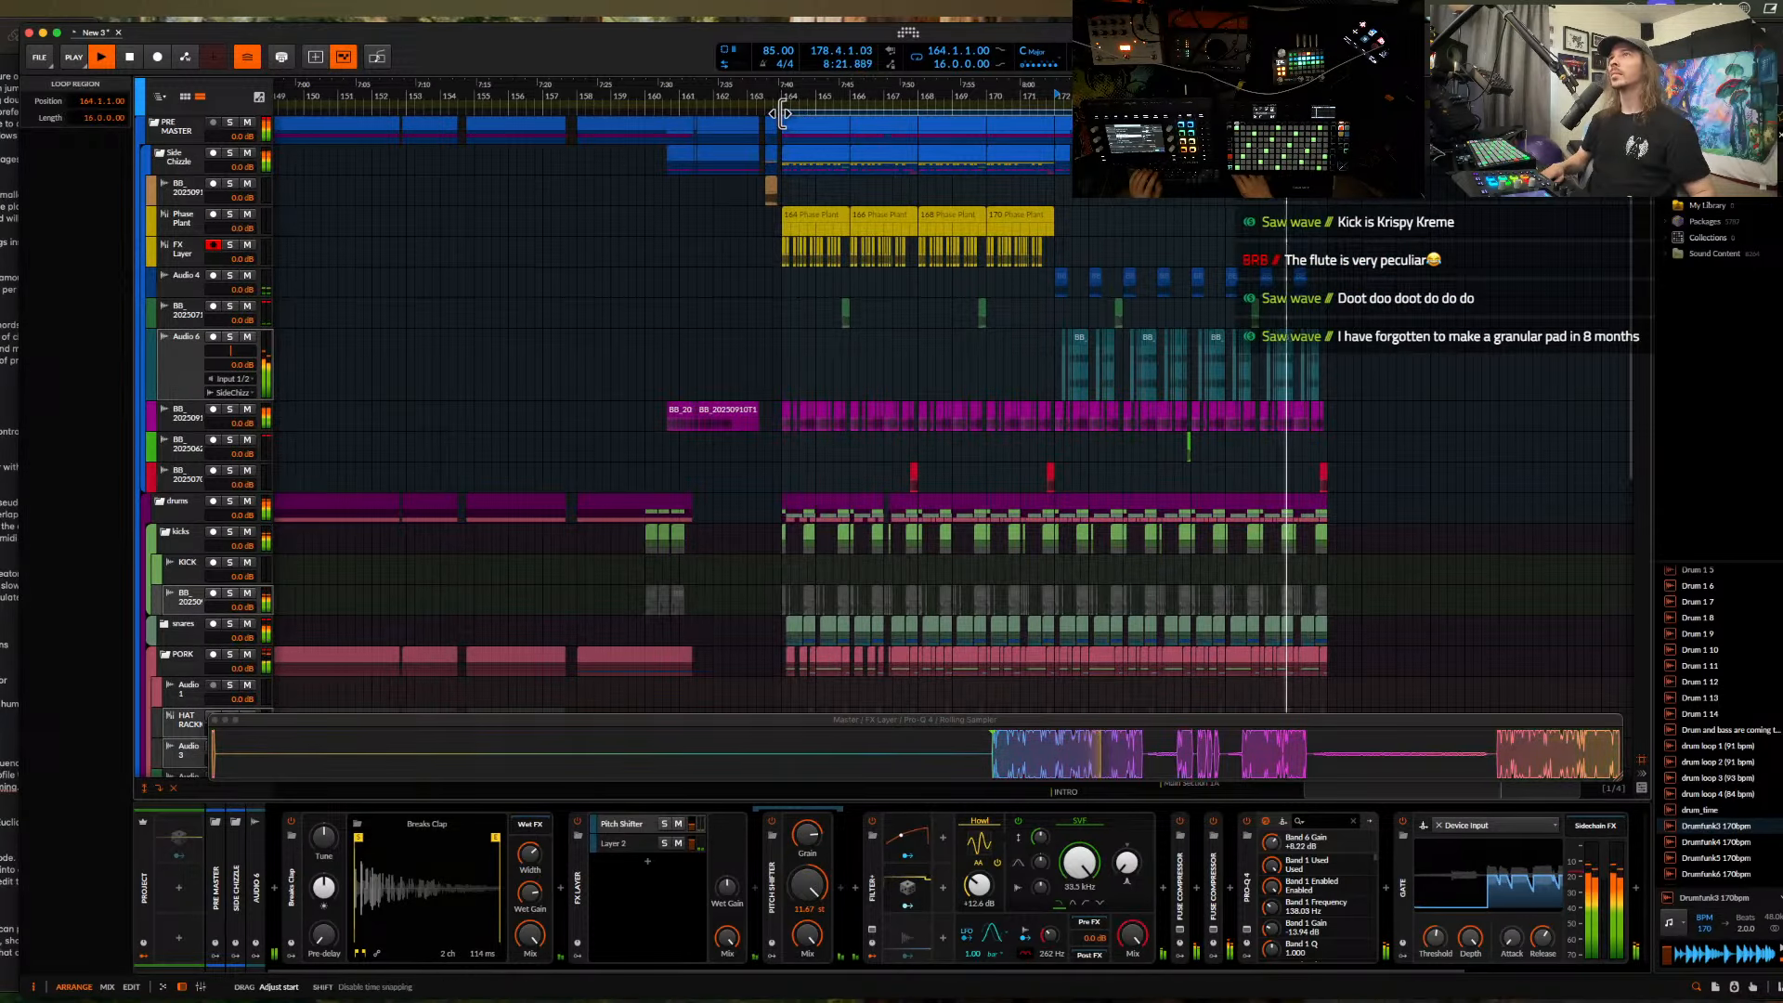
pyautogui.scroll(2, 1156, 337)
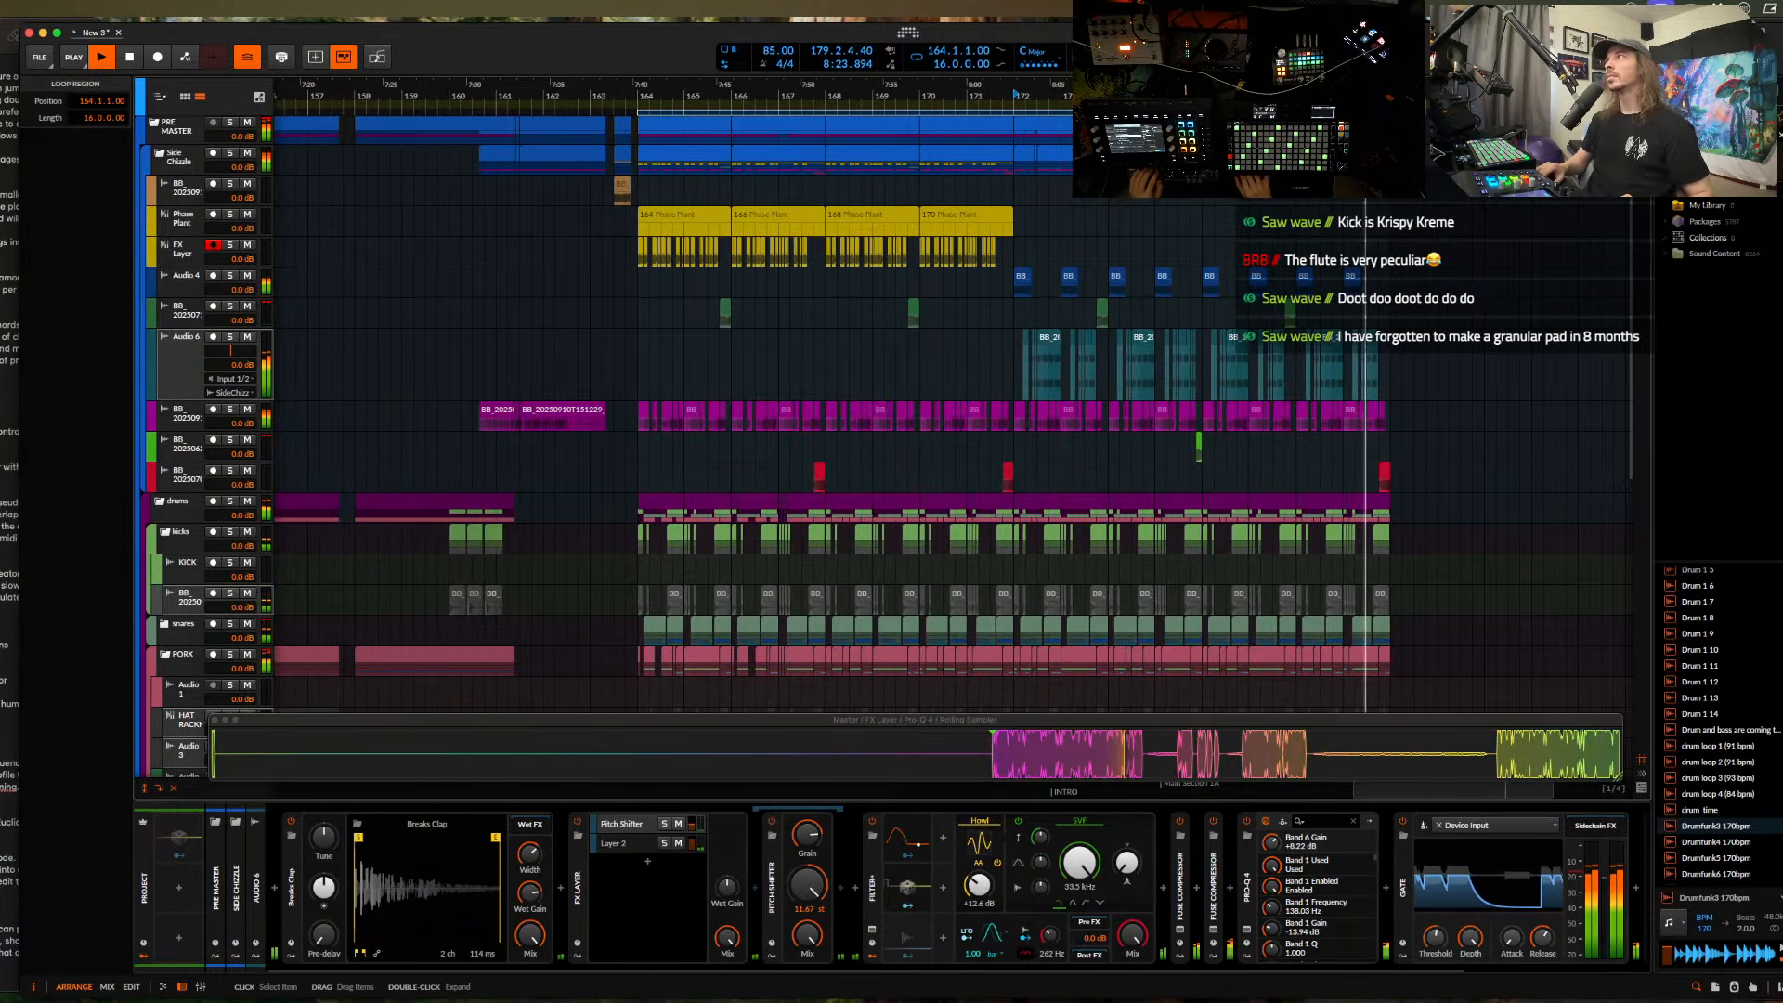
pyautogui.press('super+Tab')
pyautogui.click(1458, 249)
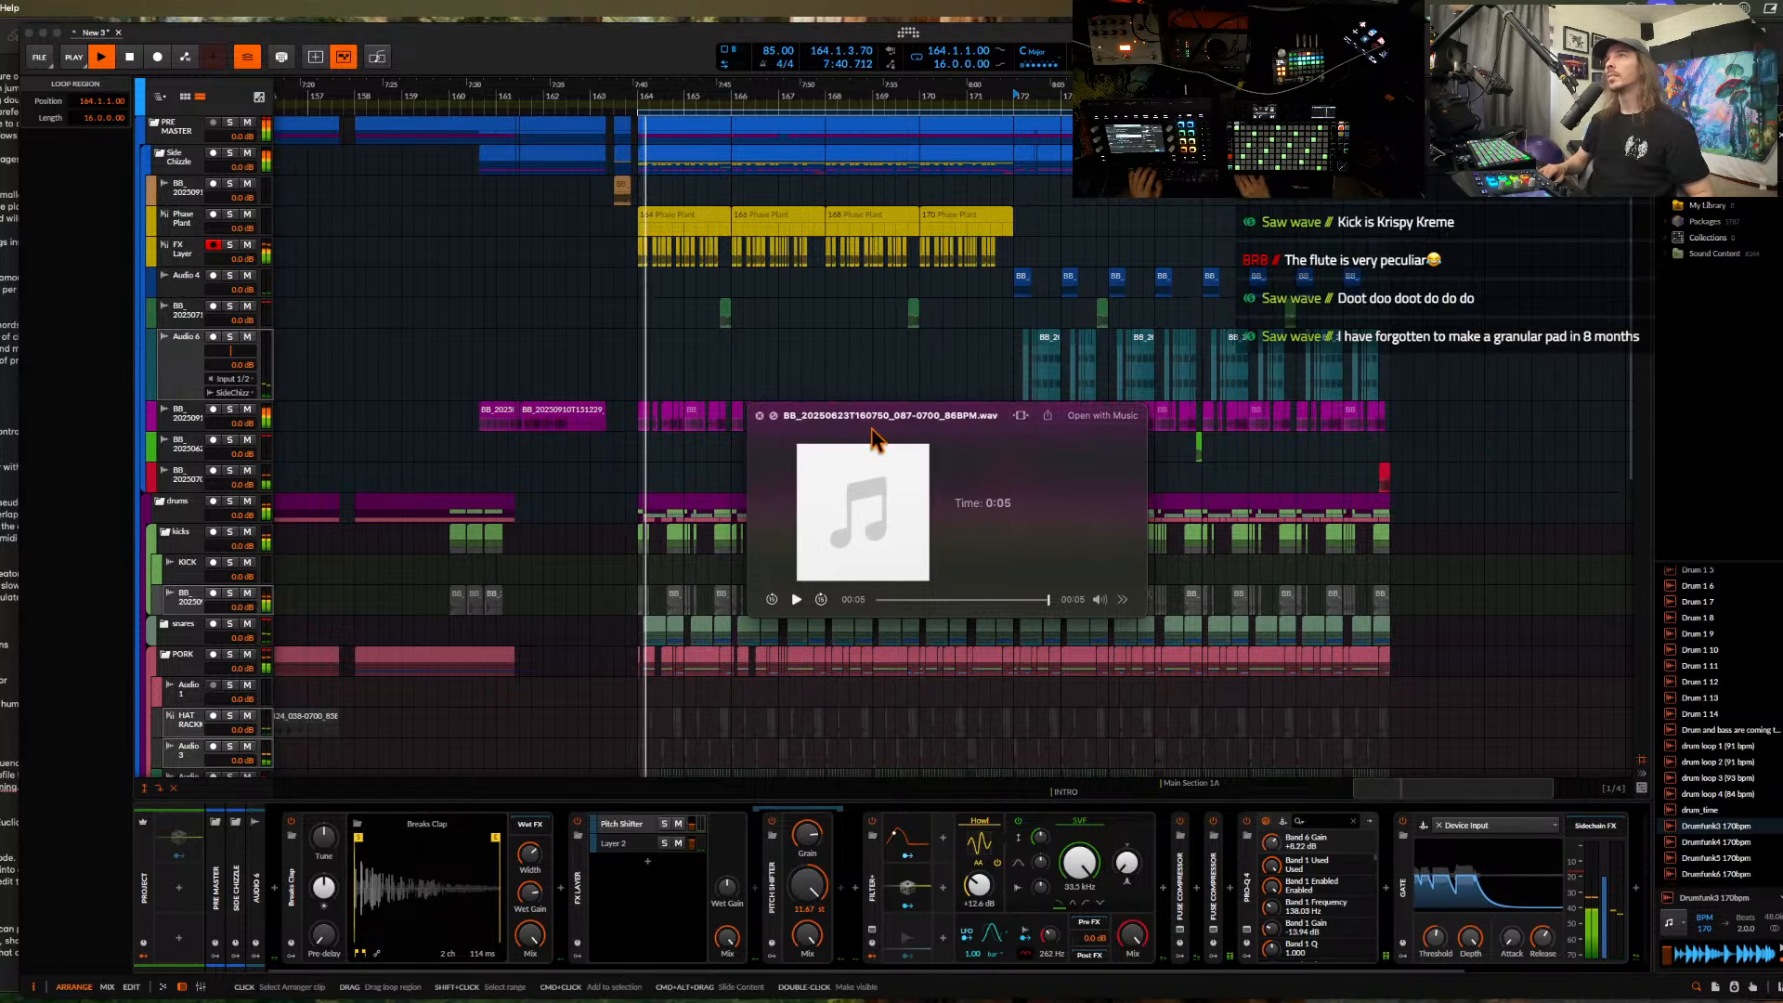
pyautogui.click(758, 409)
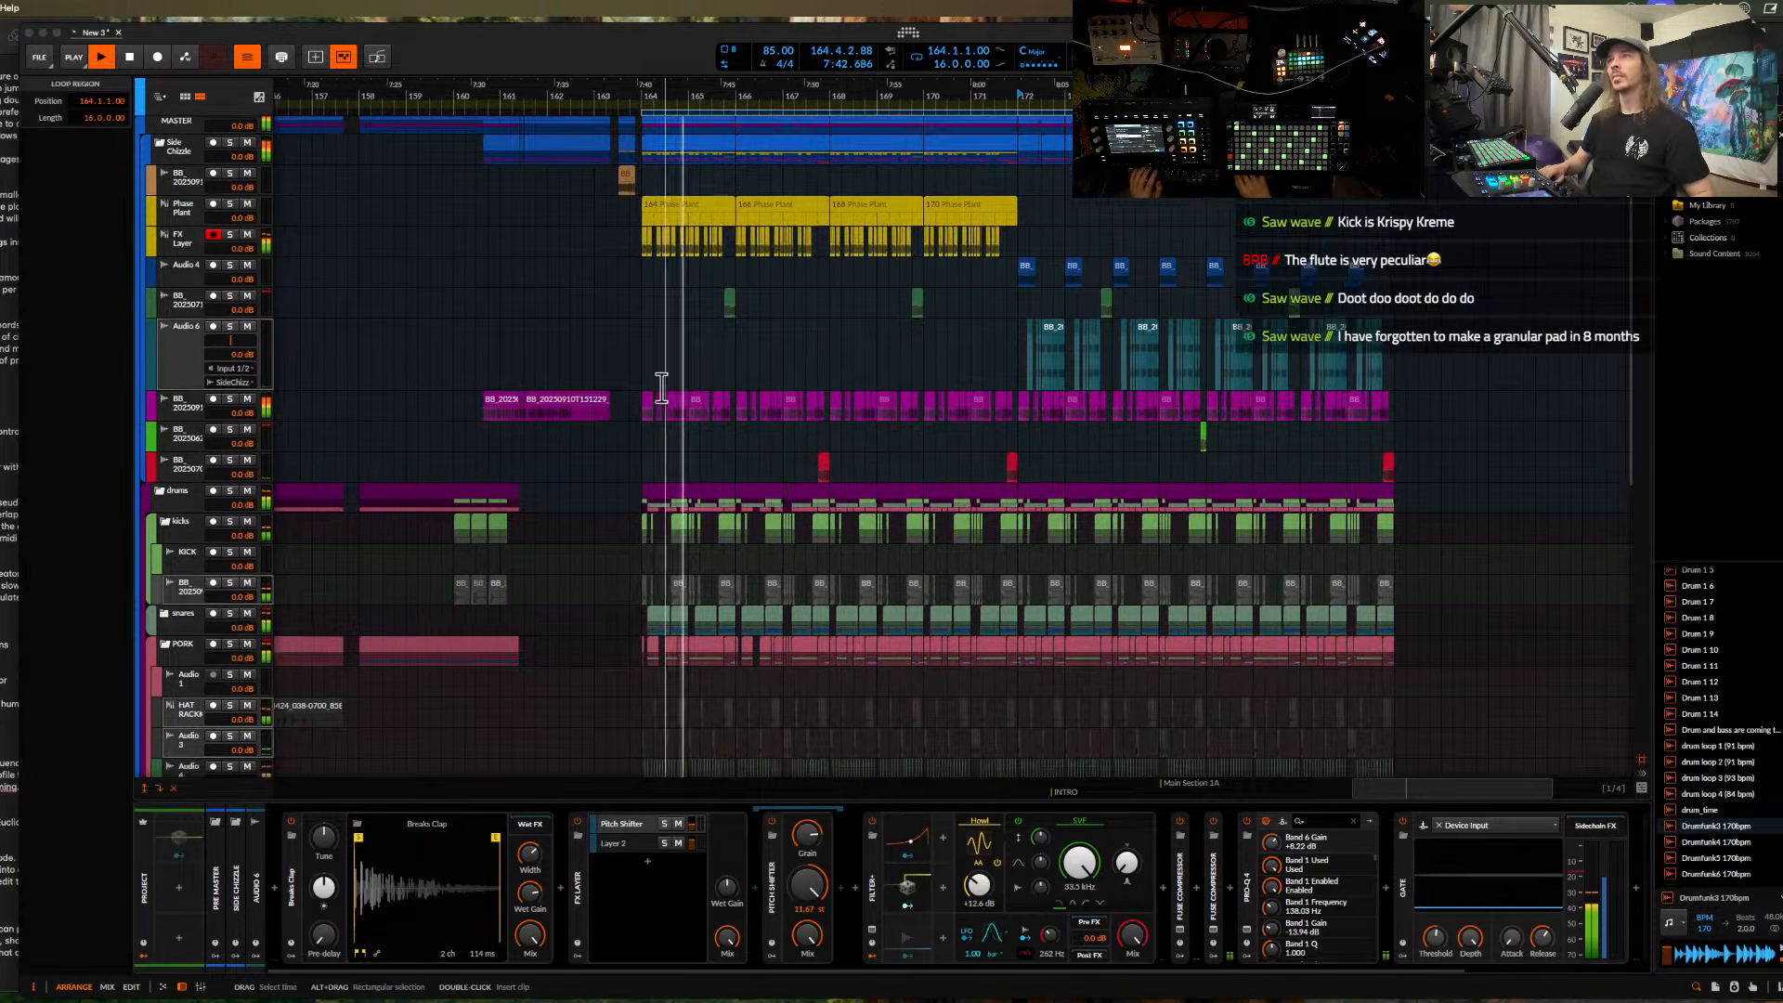
# - Select the Audio 4 track inside the PORK group and set the level of its Over distortion to -10.7 dB
pyautogui.scroll(-5, 666, 401)
pyautogui.click(676, 433)
pyautogui.scroll(2, 677, 439)
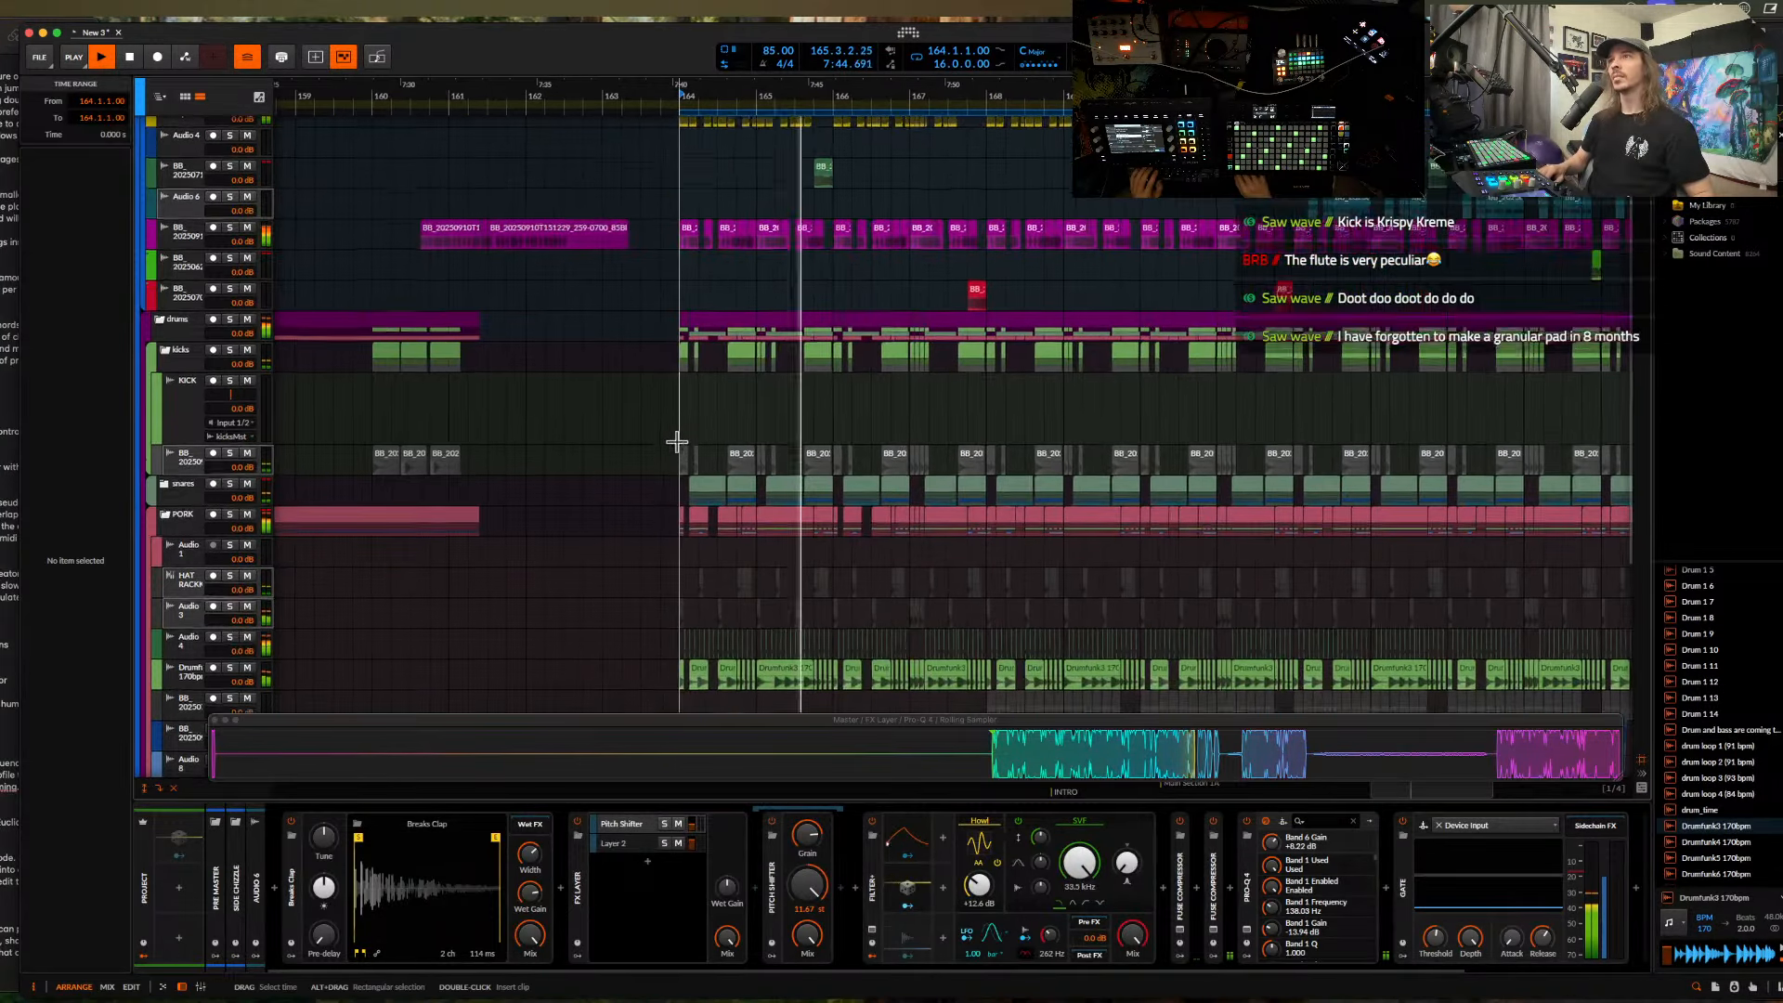
pyautogui.scroll(-5, 676, 441)
pyautogui.scroll(4, 677, 442)
pyautogui.scroll(-2, 677, 442)
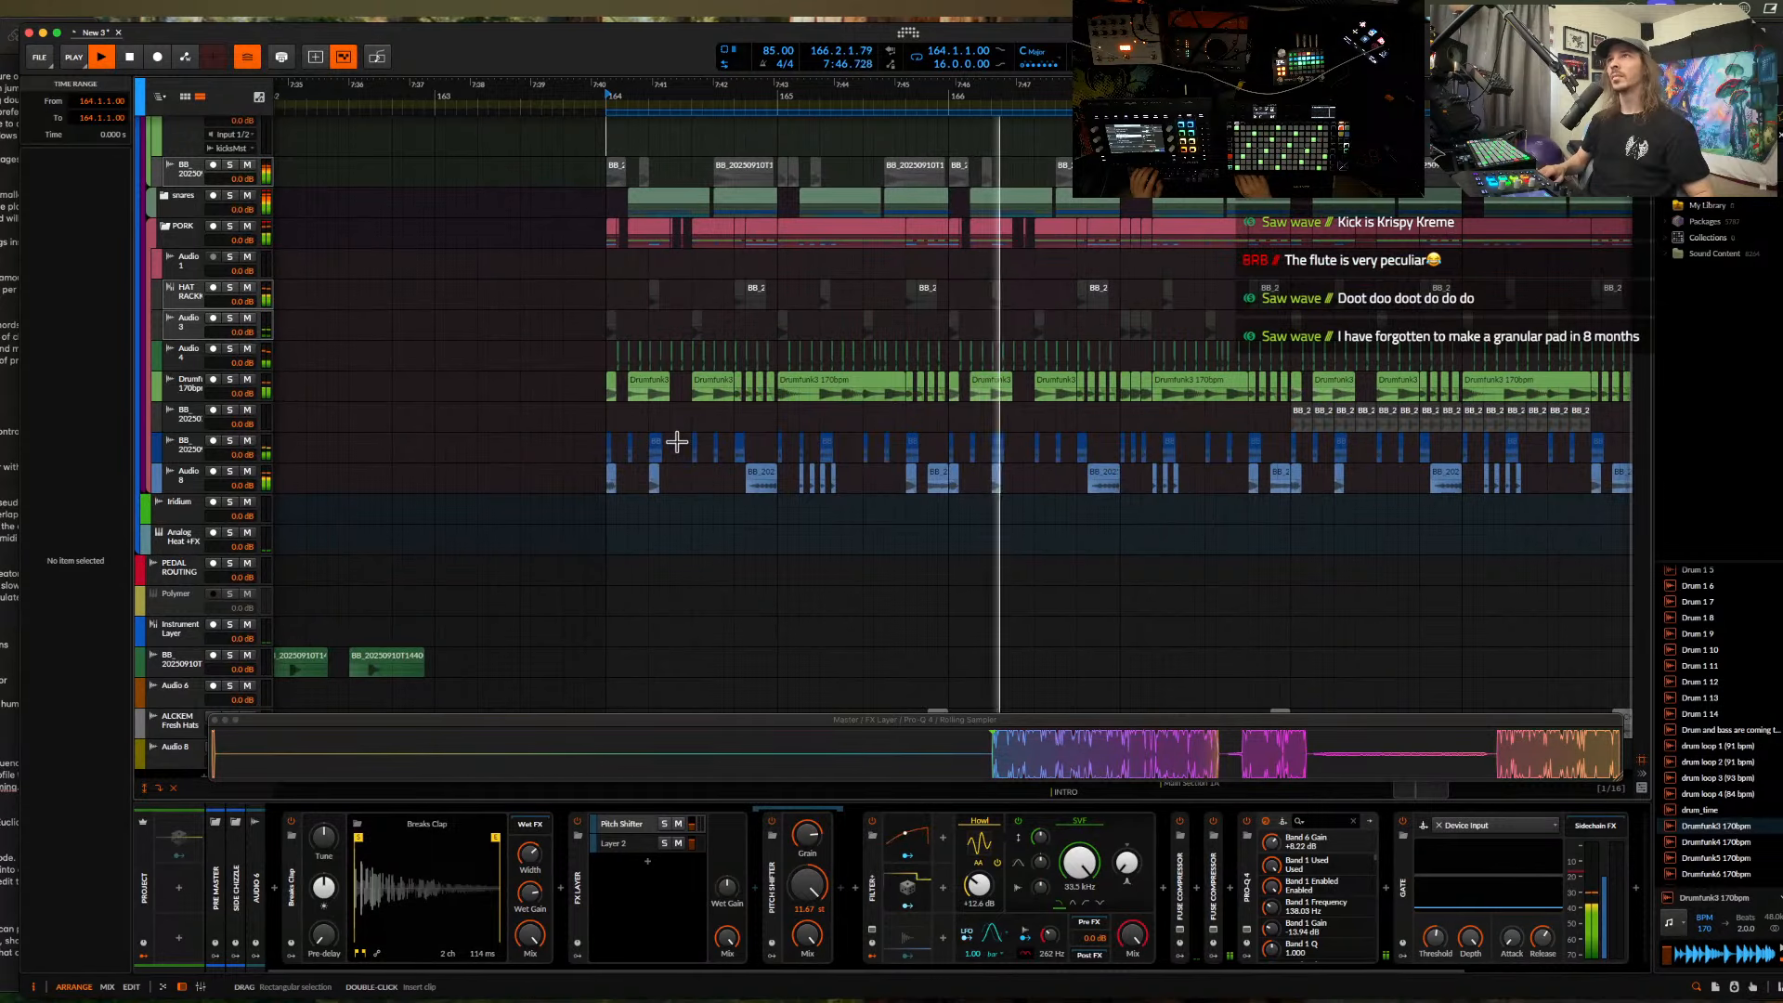
pyautogui.click(238, 355)
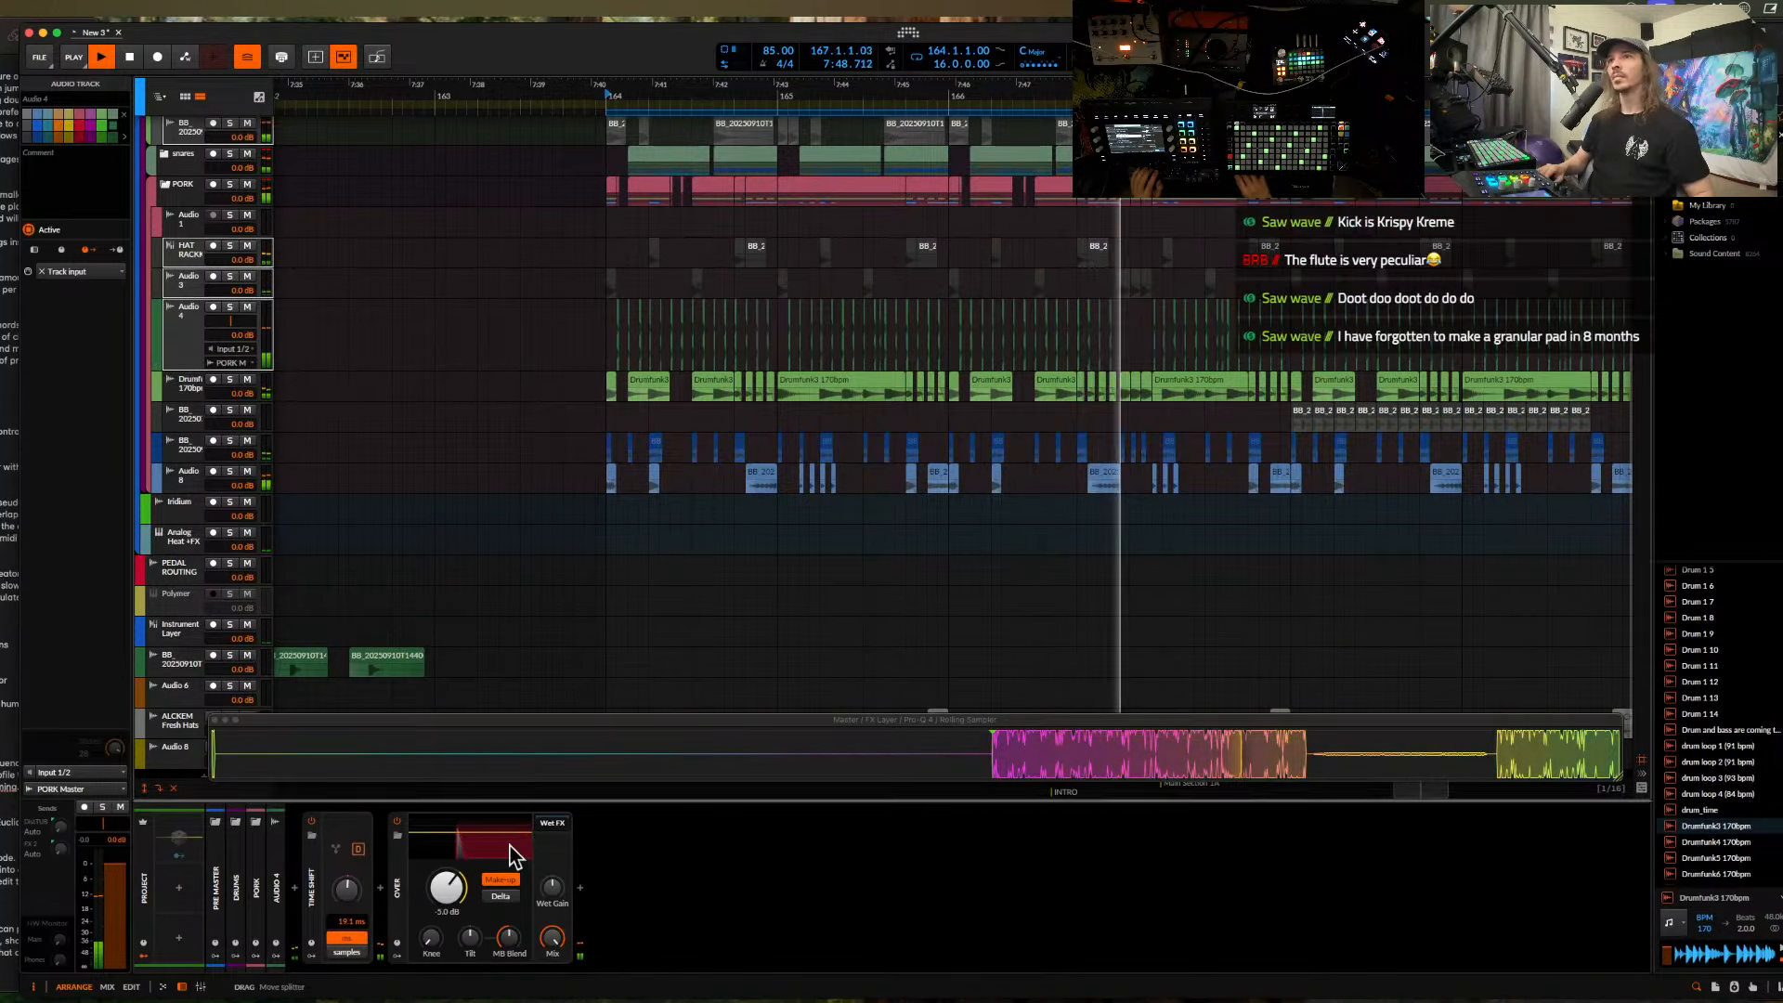
pyautogui.moveTo(445, 895); pyautogui.dragTo(445, 915)
# - Insert a kHs Haas effect before Time Shift on the PORK group's Audio 4 track and set its delayed channel to Left
pyautogui.click(294, 886)
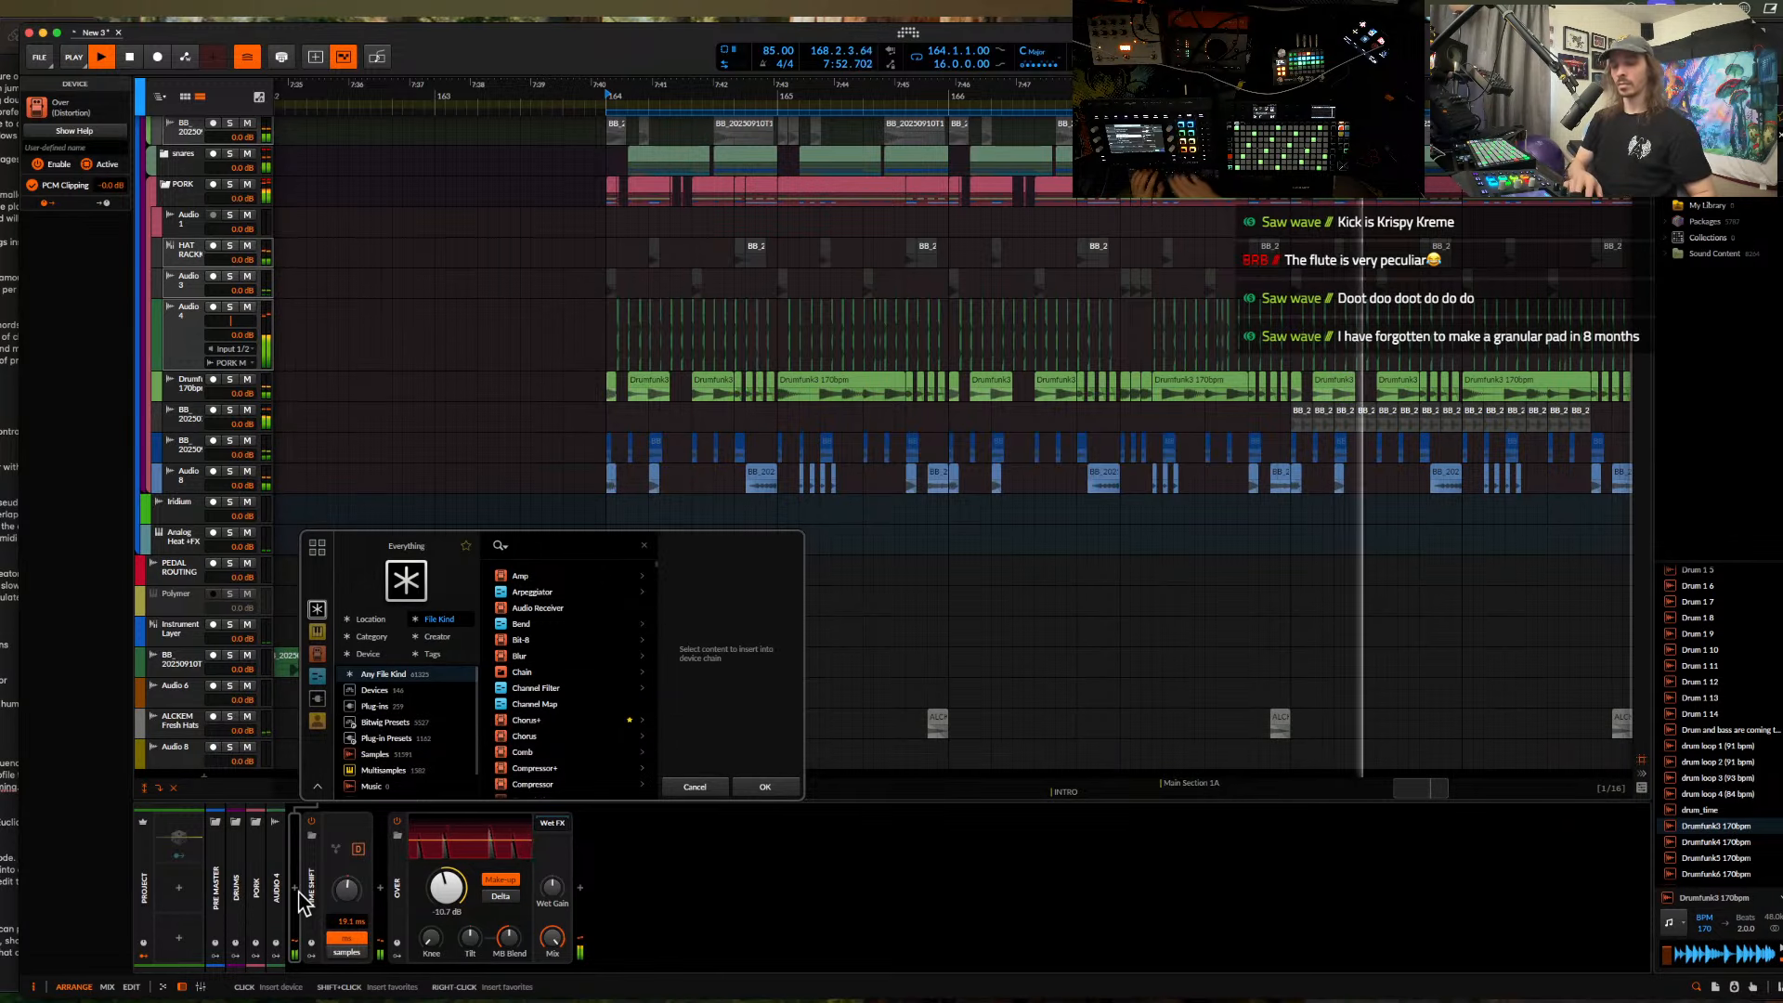
pyautogui.write('hat')
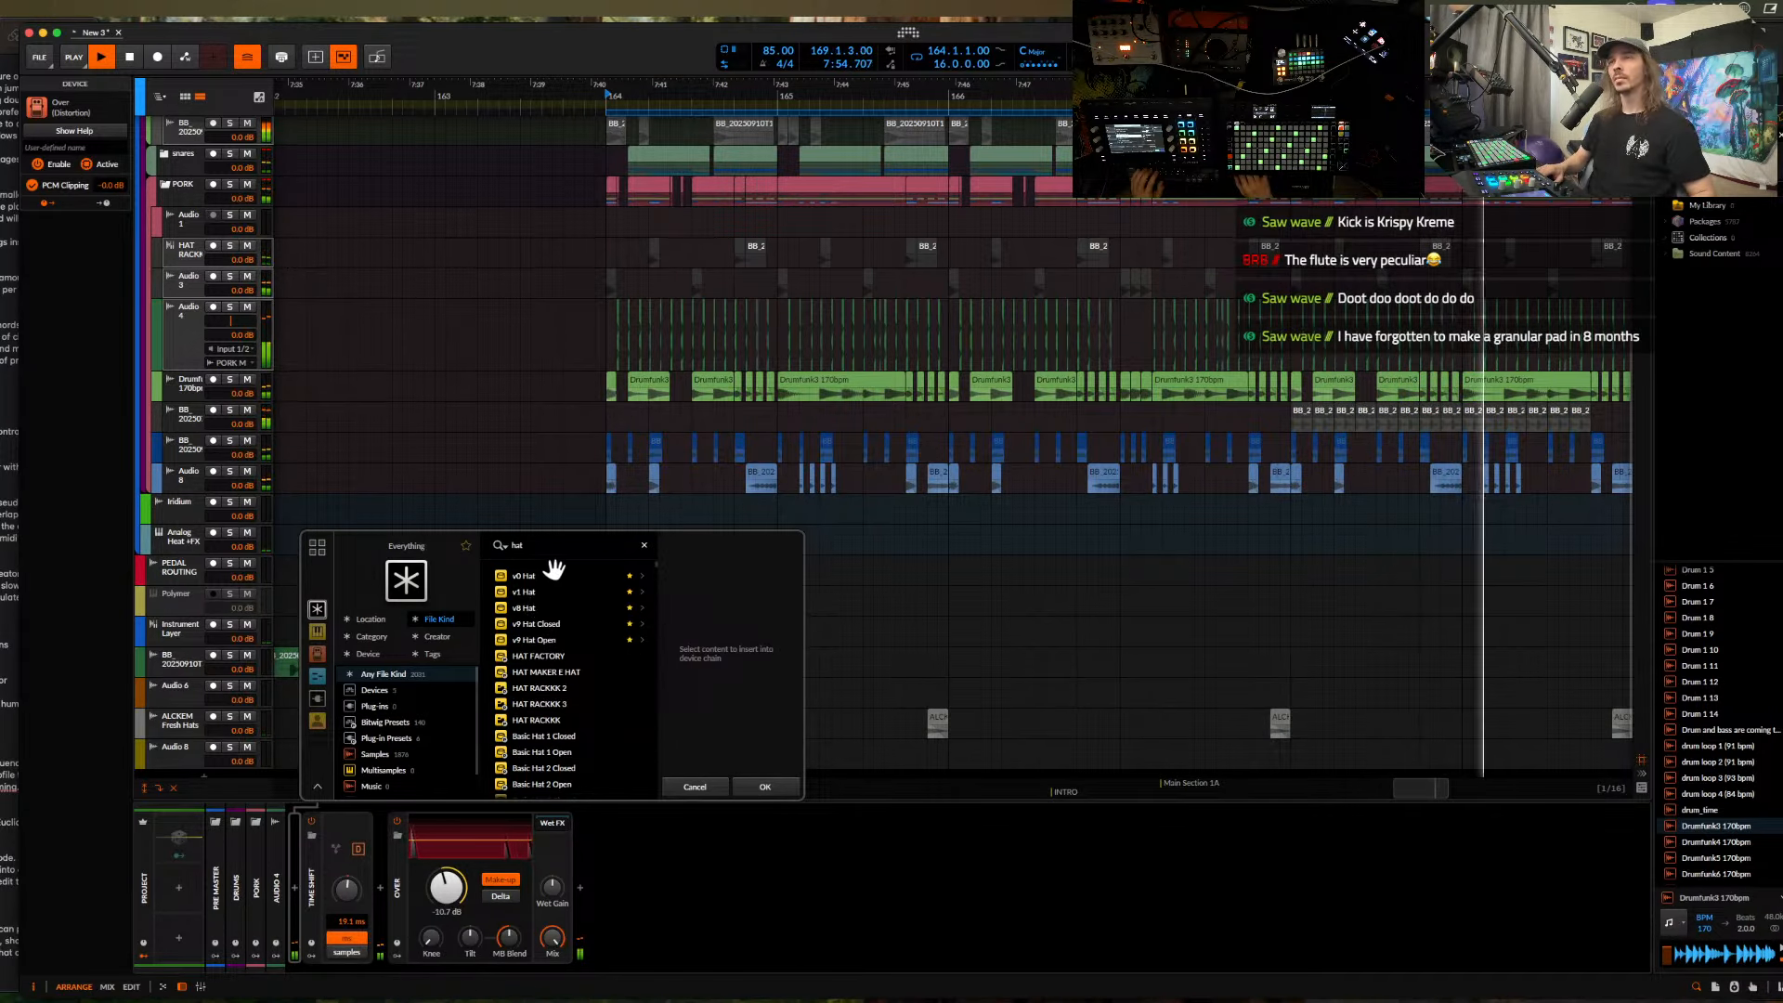
pyautogui.press('BackSpace')
pyautogui.write('as')
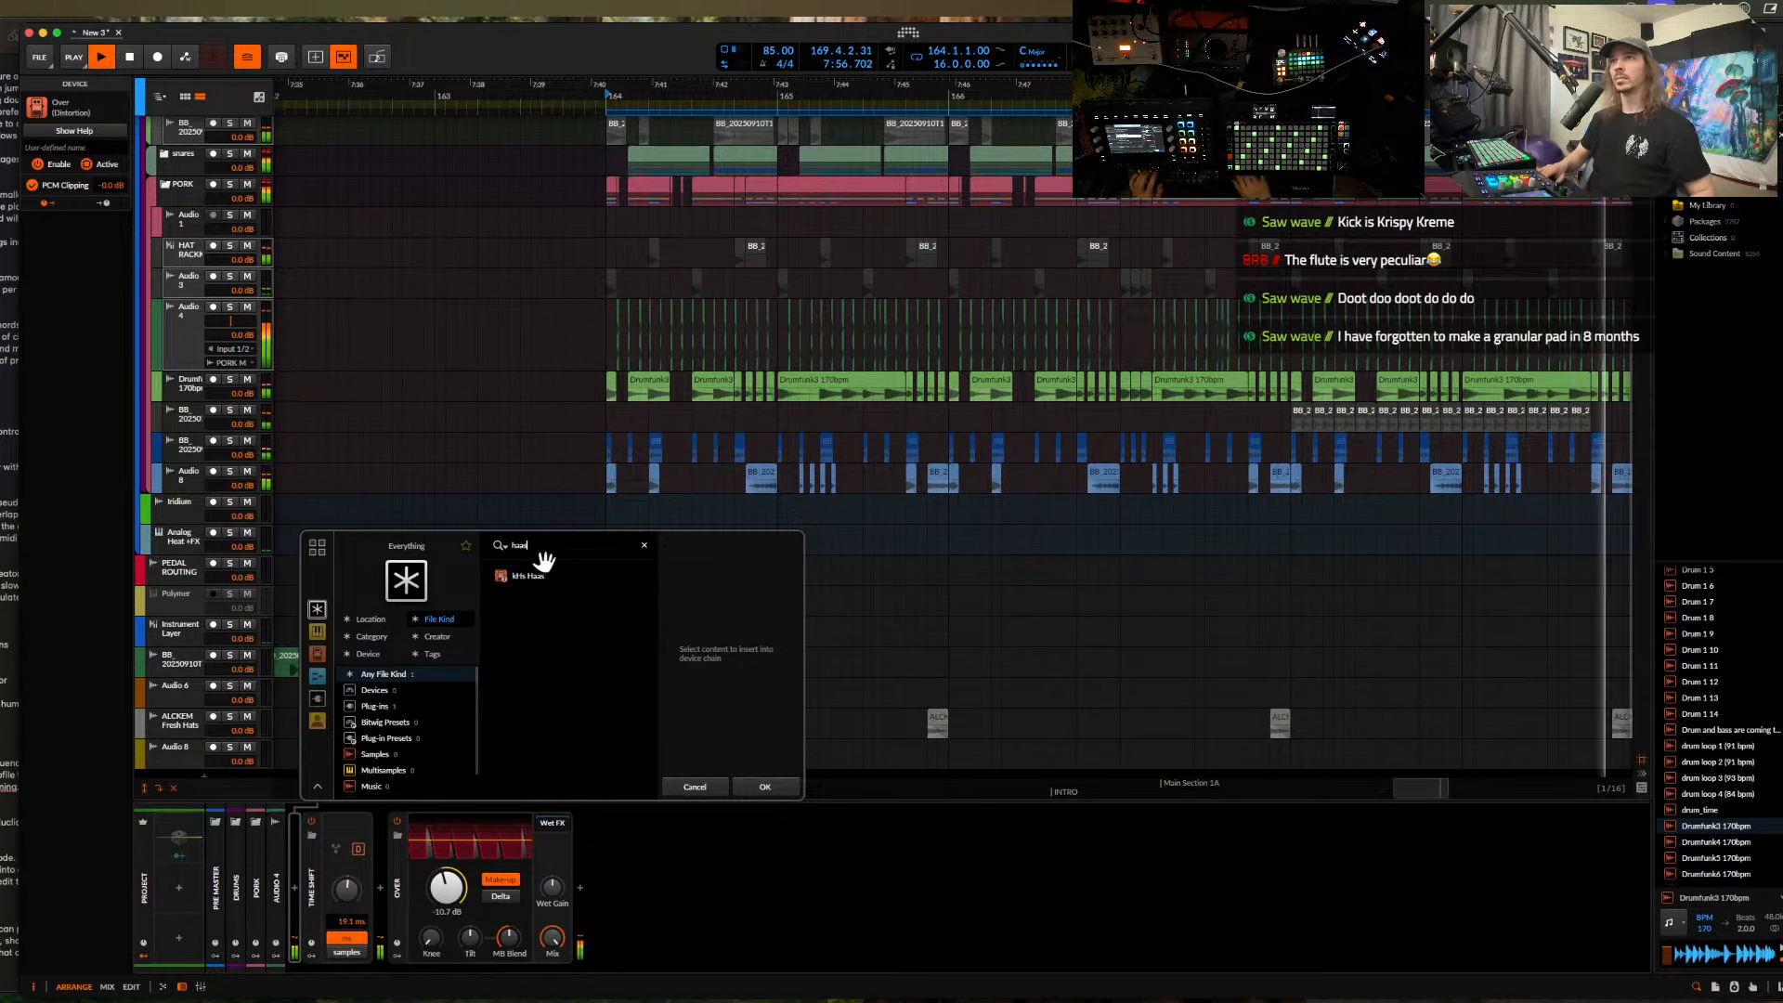
pyautogui.click(529, 577)
pyautogui.click(762, 786)
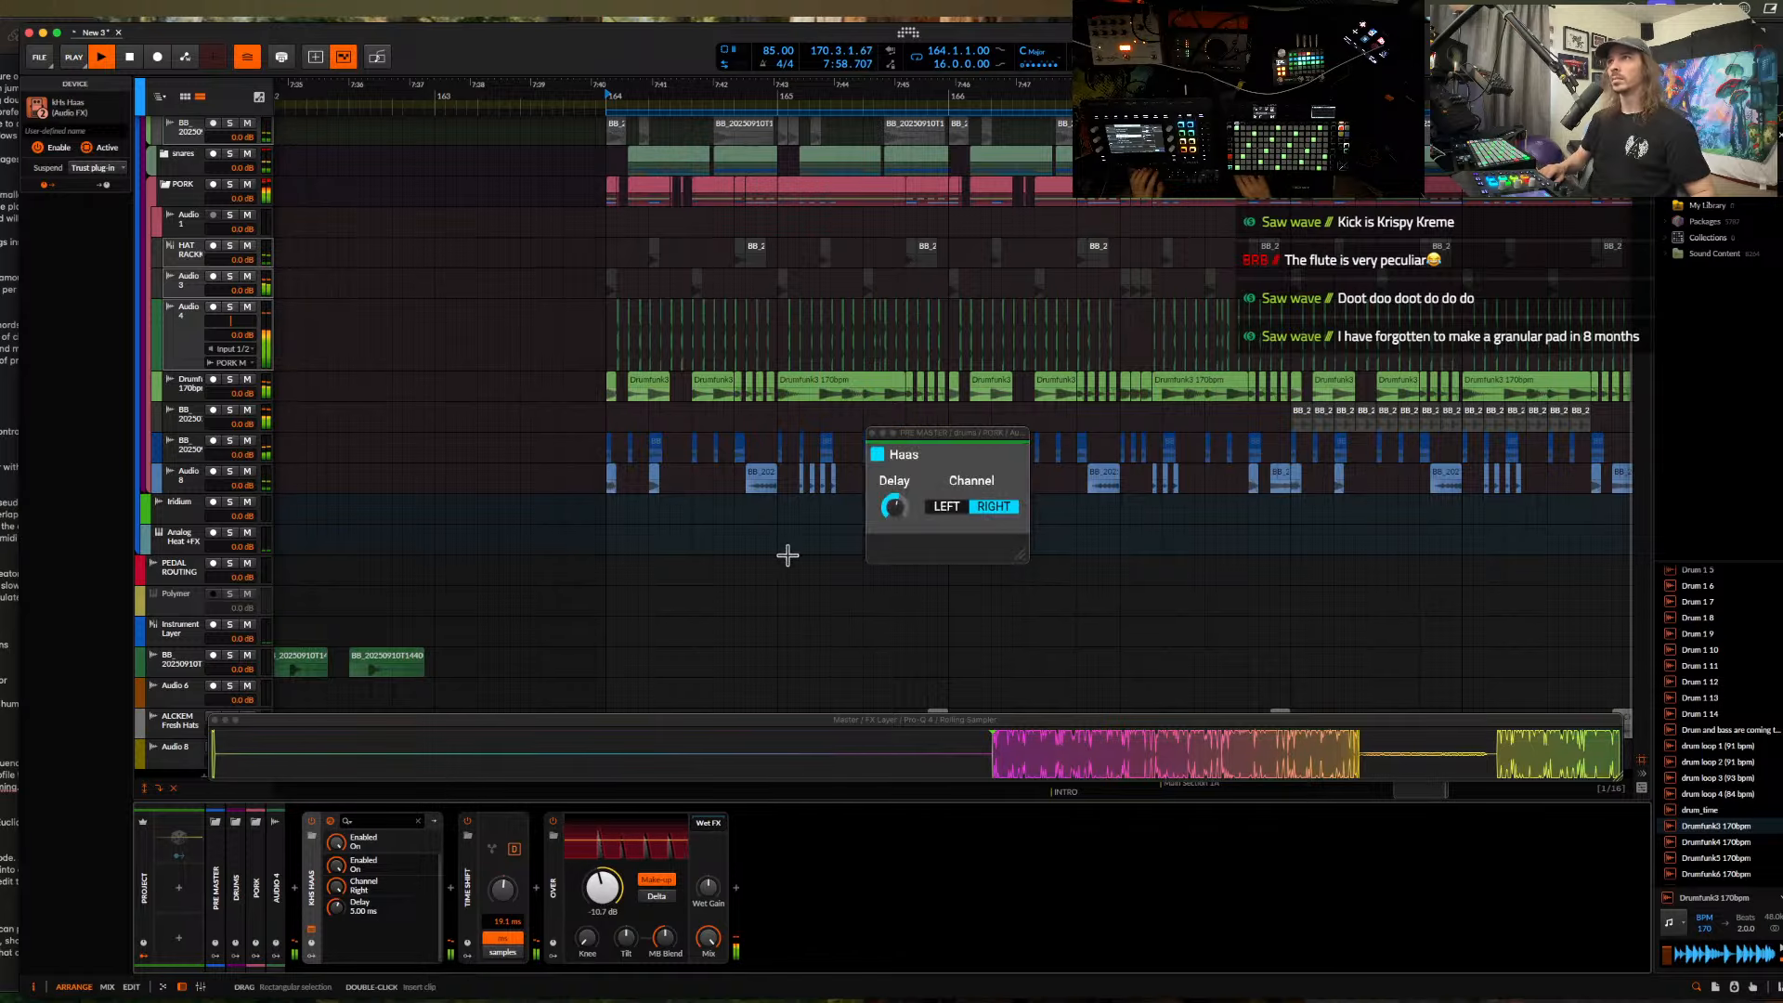
pyautogui.click(947, 507)
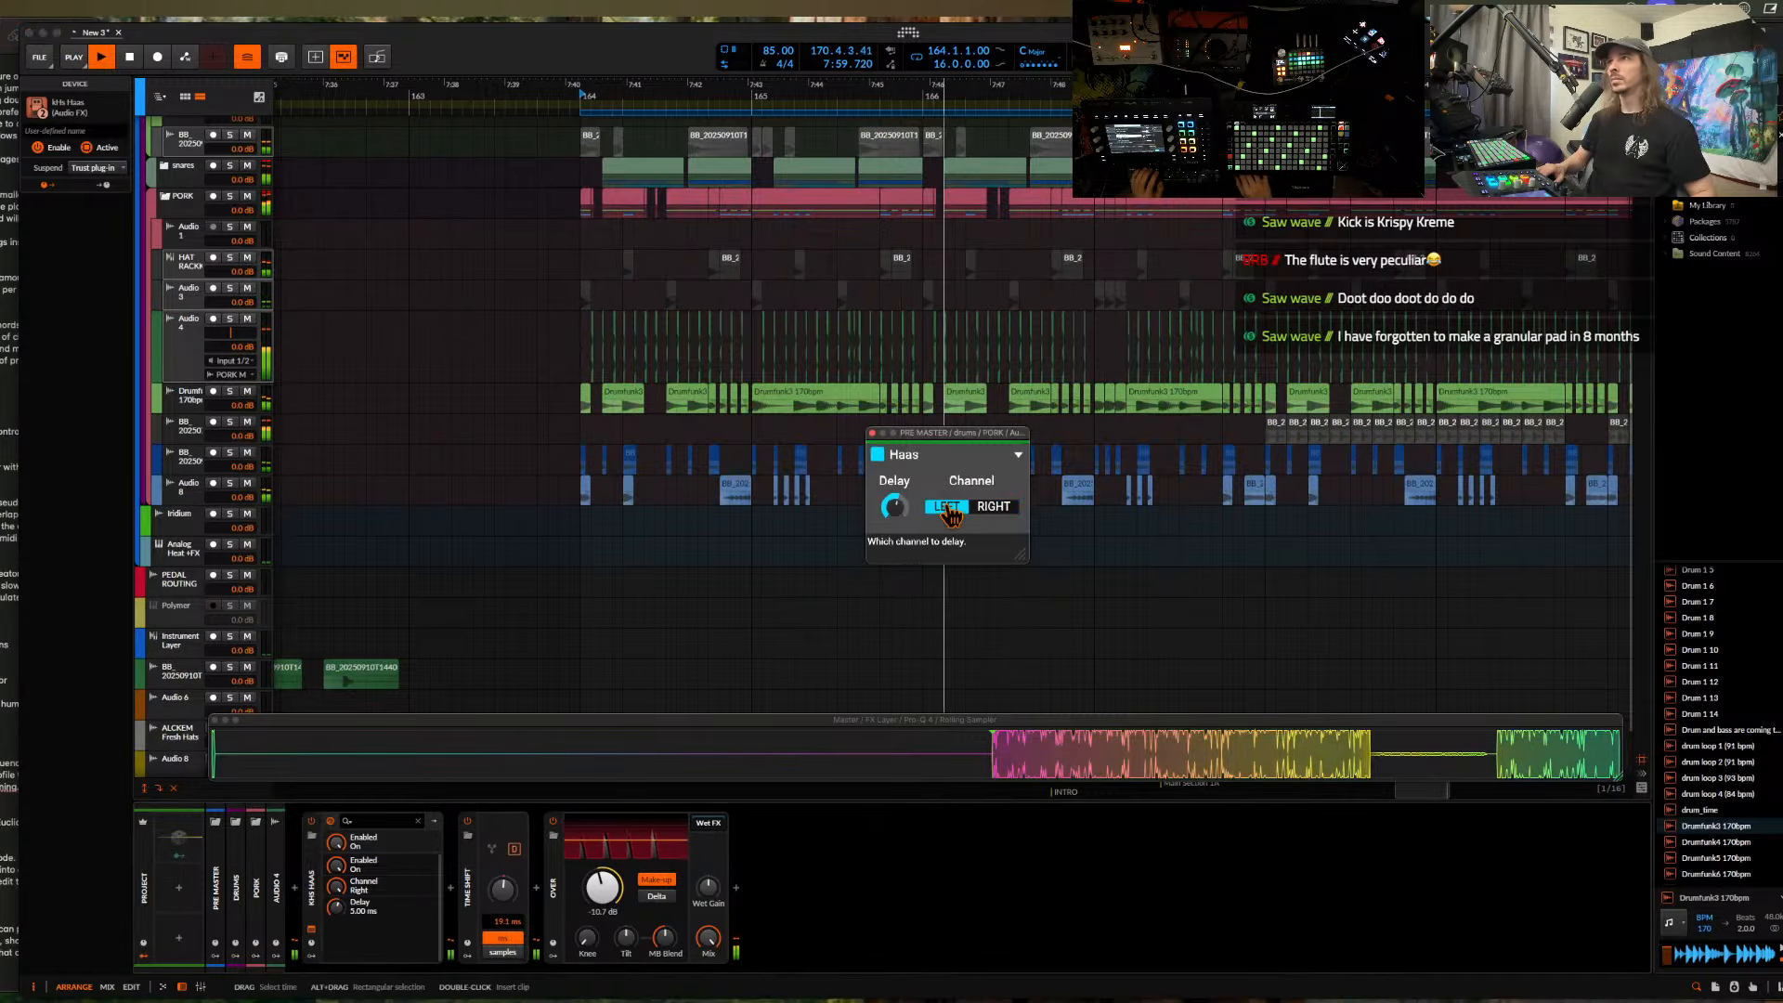
pyautogui.click(872, 434)
# - Listen through bars 171 to 175 while examining the blue Audio 4 clips and the surrounding tracks of the variation
pyautogui.scroll(-4, 801, 307)
pyautogui.scroll(5, 800, 307)
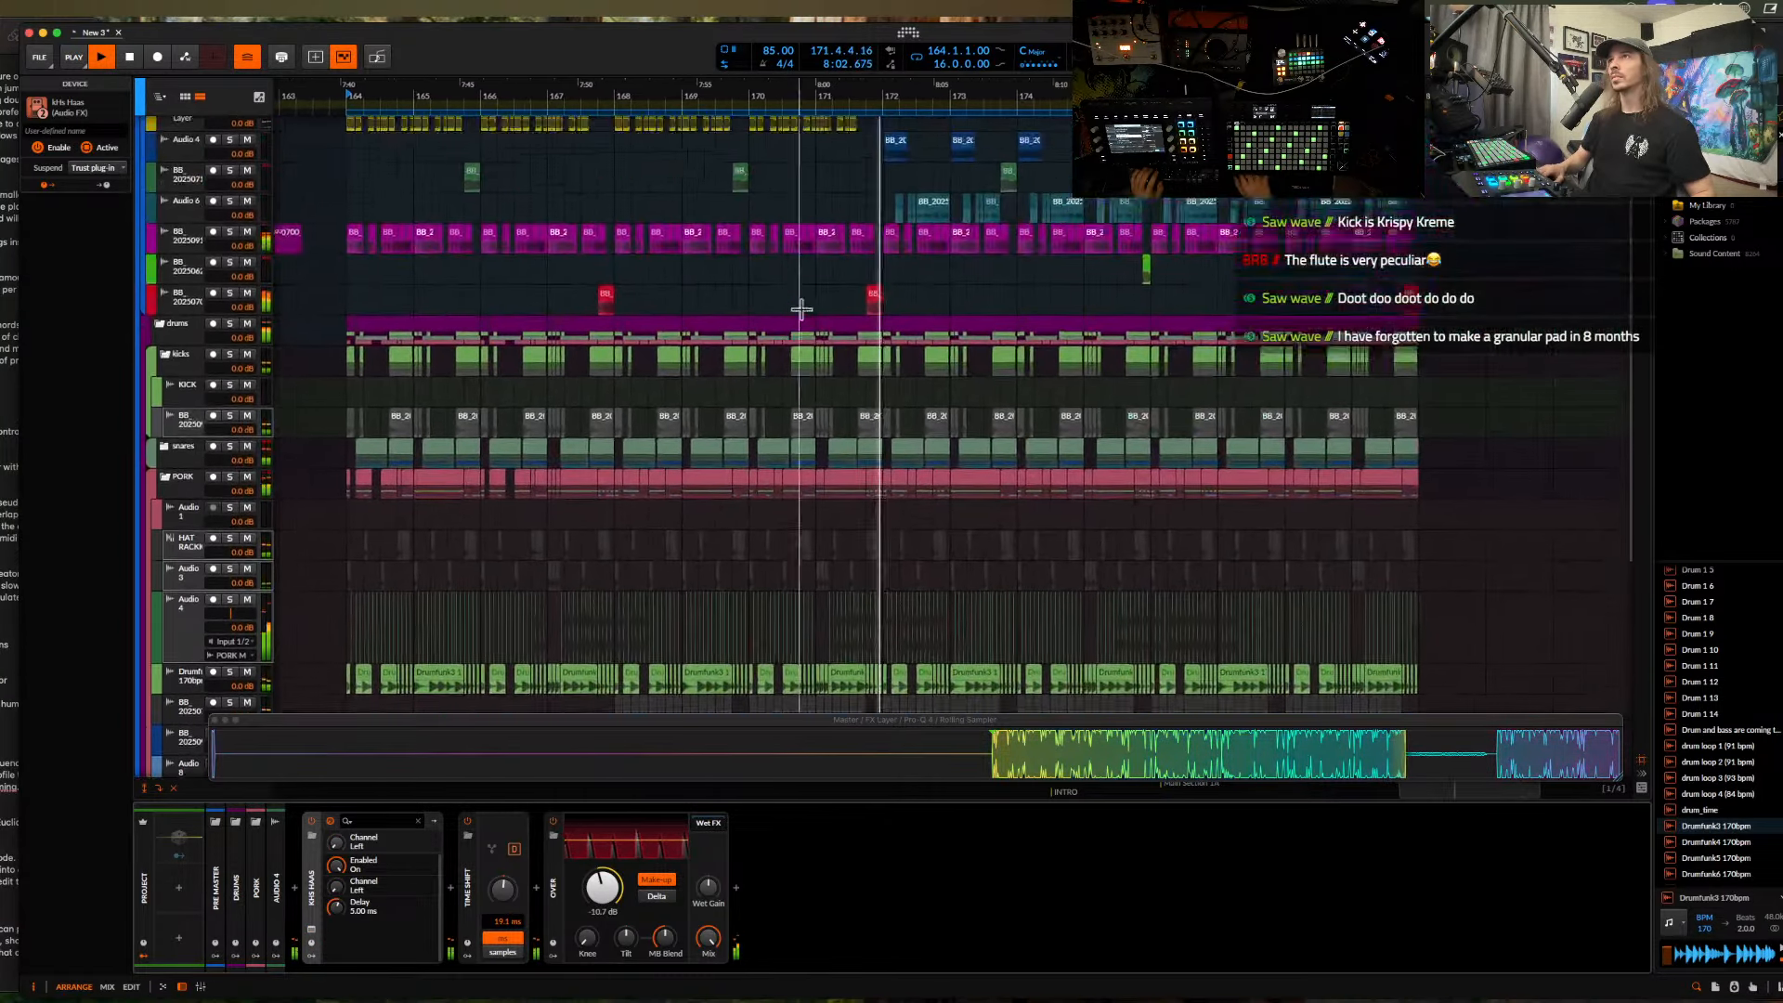
pyautogui.scroll(4, 801, 307)
pyautogui.scroll(5, 803, 305)
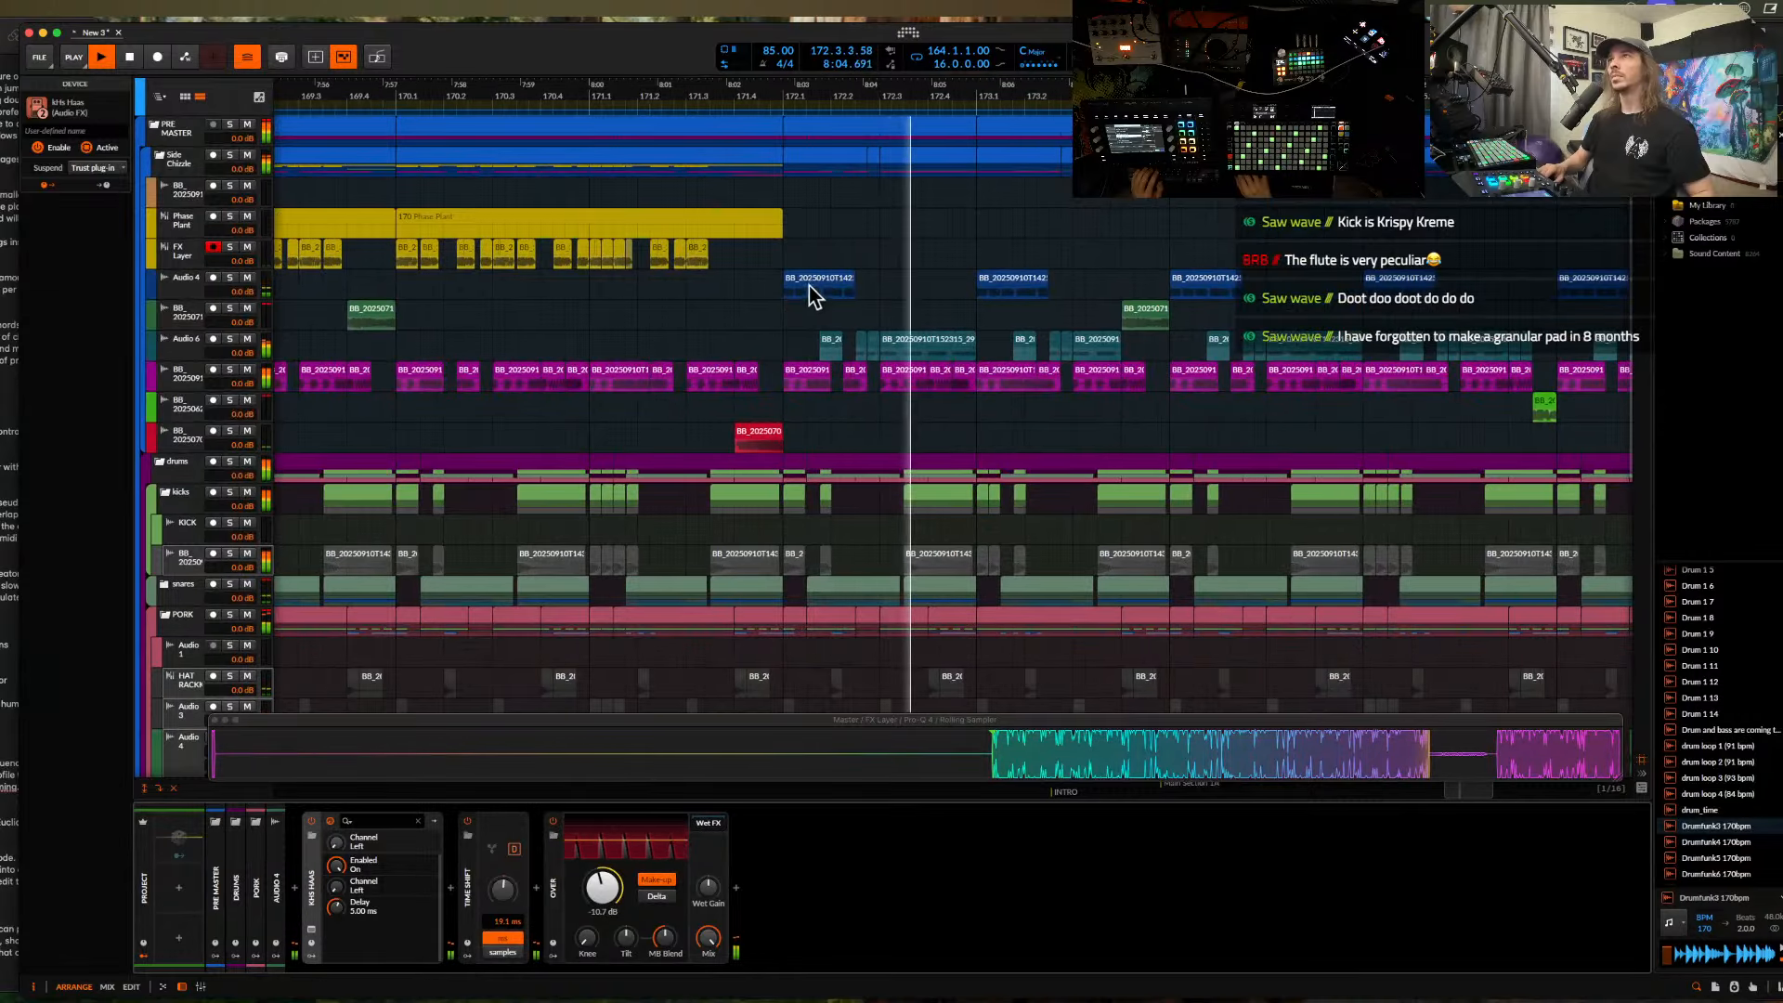
pyautogui.click(810, 289)
pyautogui.scroll(-5, 810, 289)
pyautogui.click(195, 312)
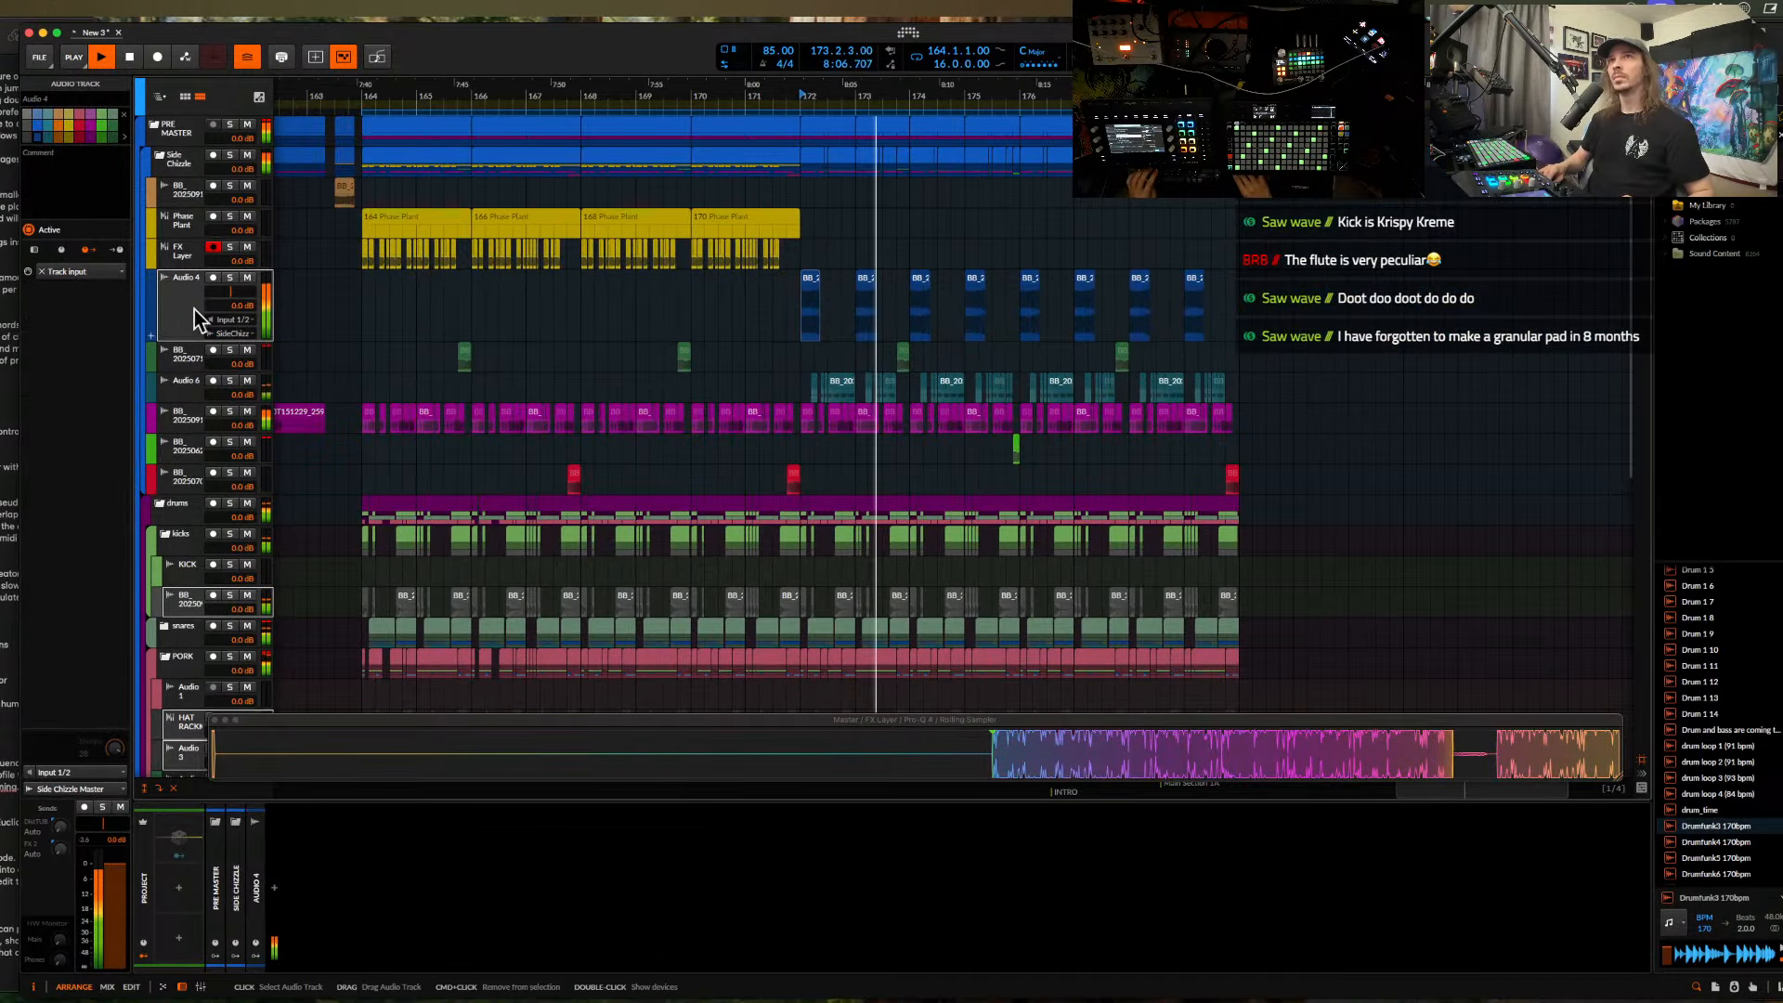
pyautogui.scroll(5, 851, 305)
pyautogui.scroll(-4, 850, 304)
pyautogui.scroll(4, 850, 305)
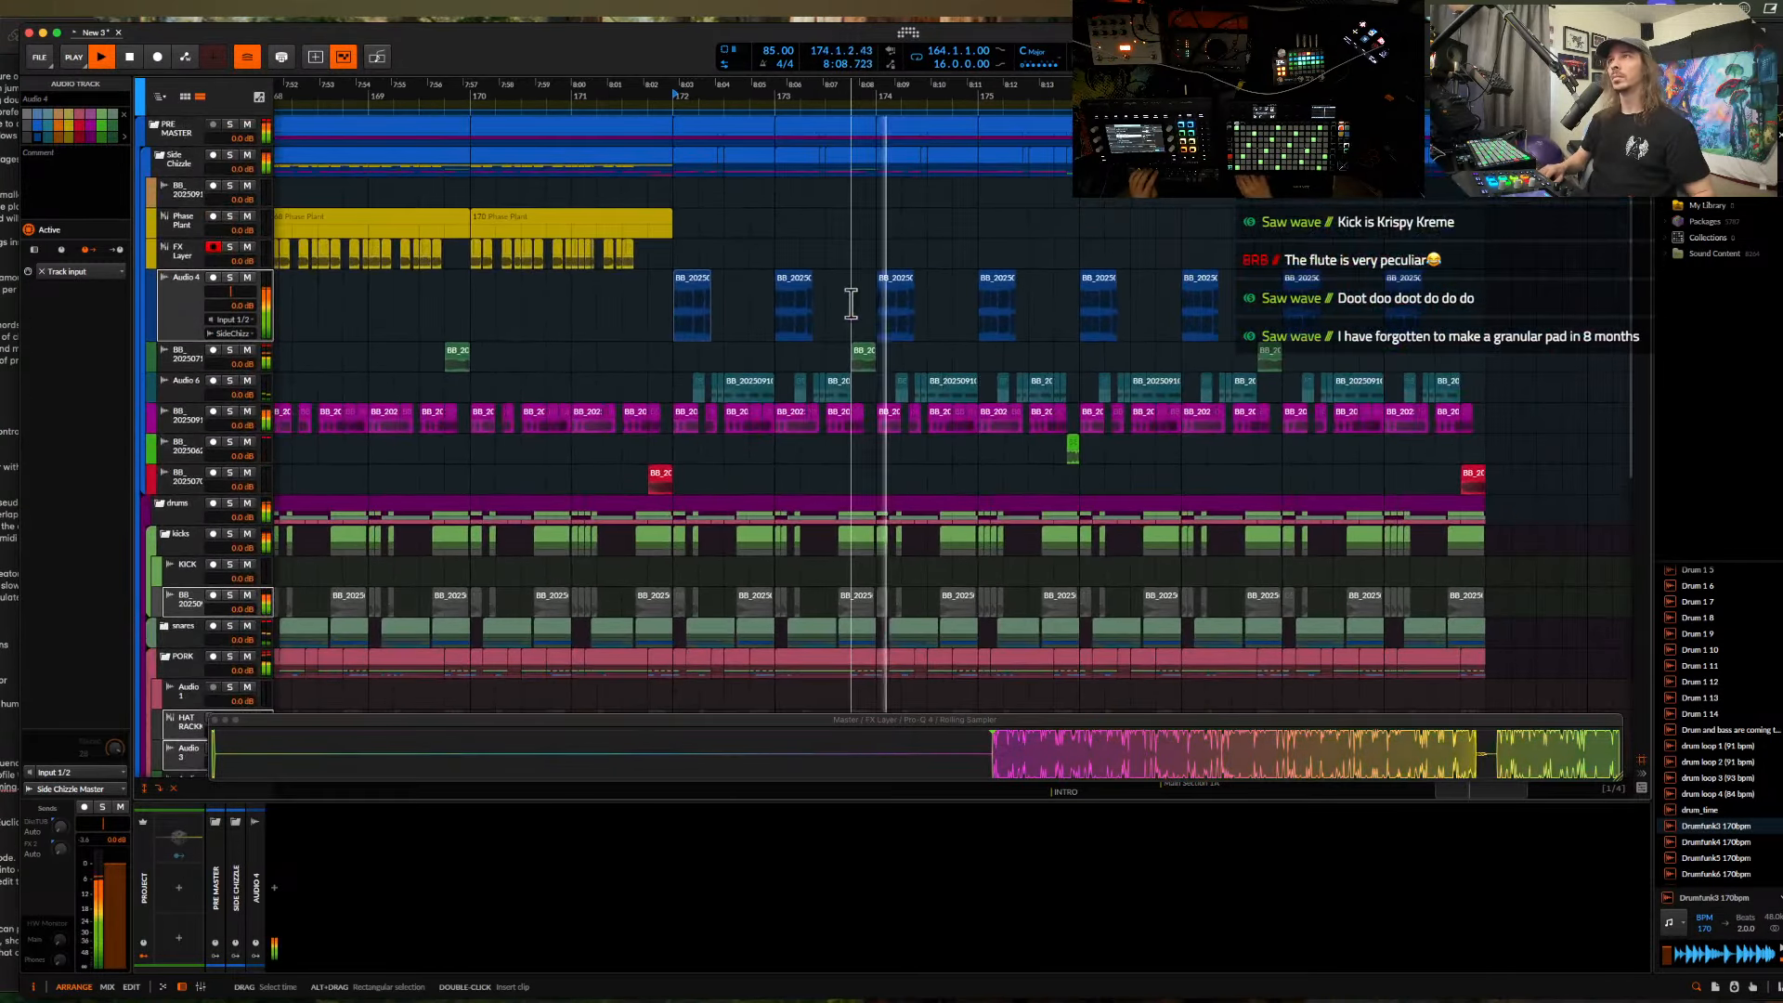
pyautogui.scroll(-2, 850, 302)
pyautogui.scroll(-4, 850, 301)
pyautogui.scroll(-2, 849, 302)
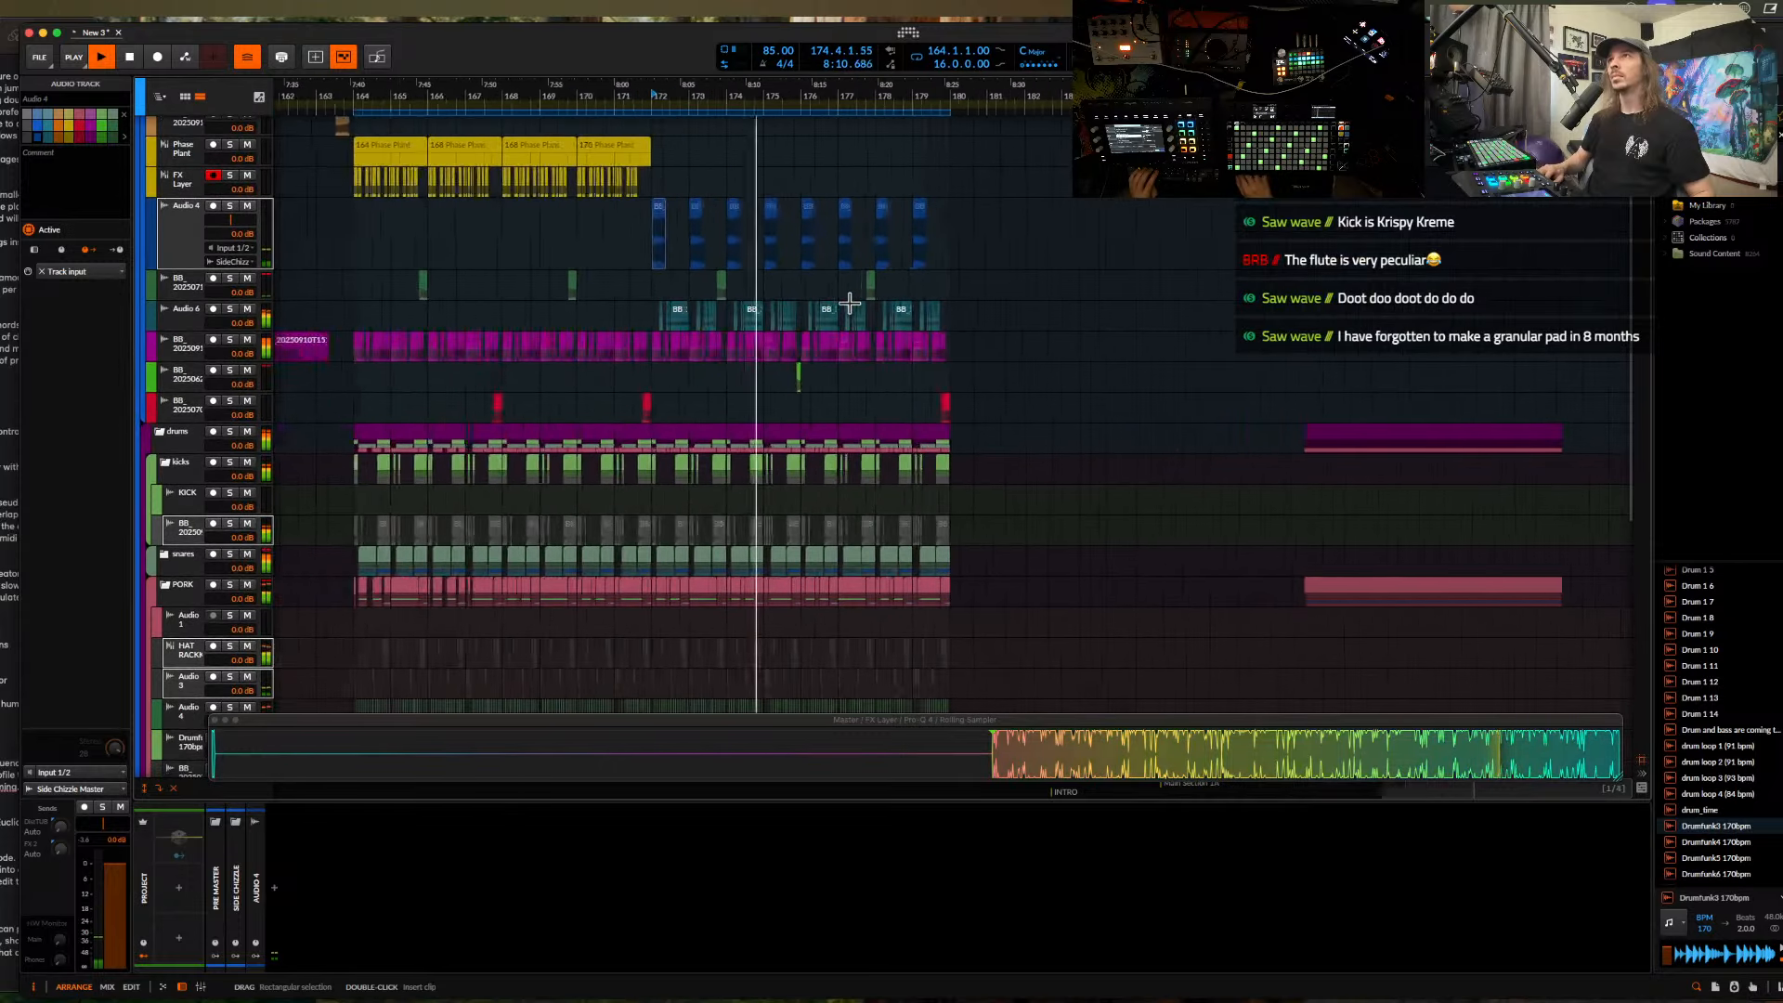
pyautogui.scroll(8, 847, 301)
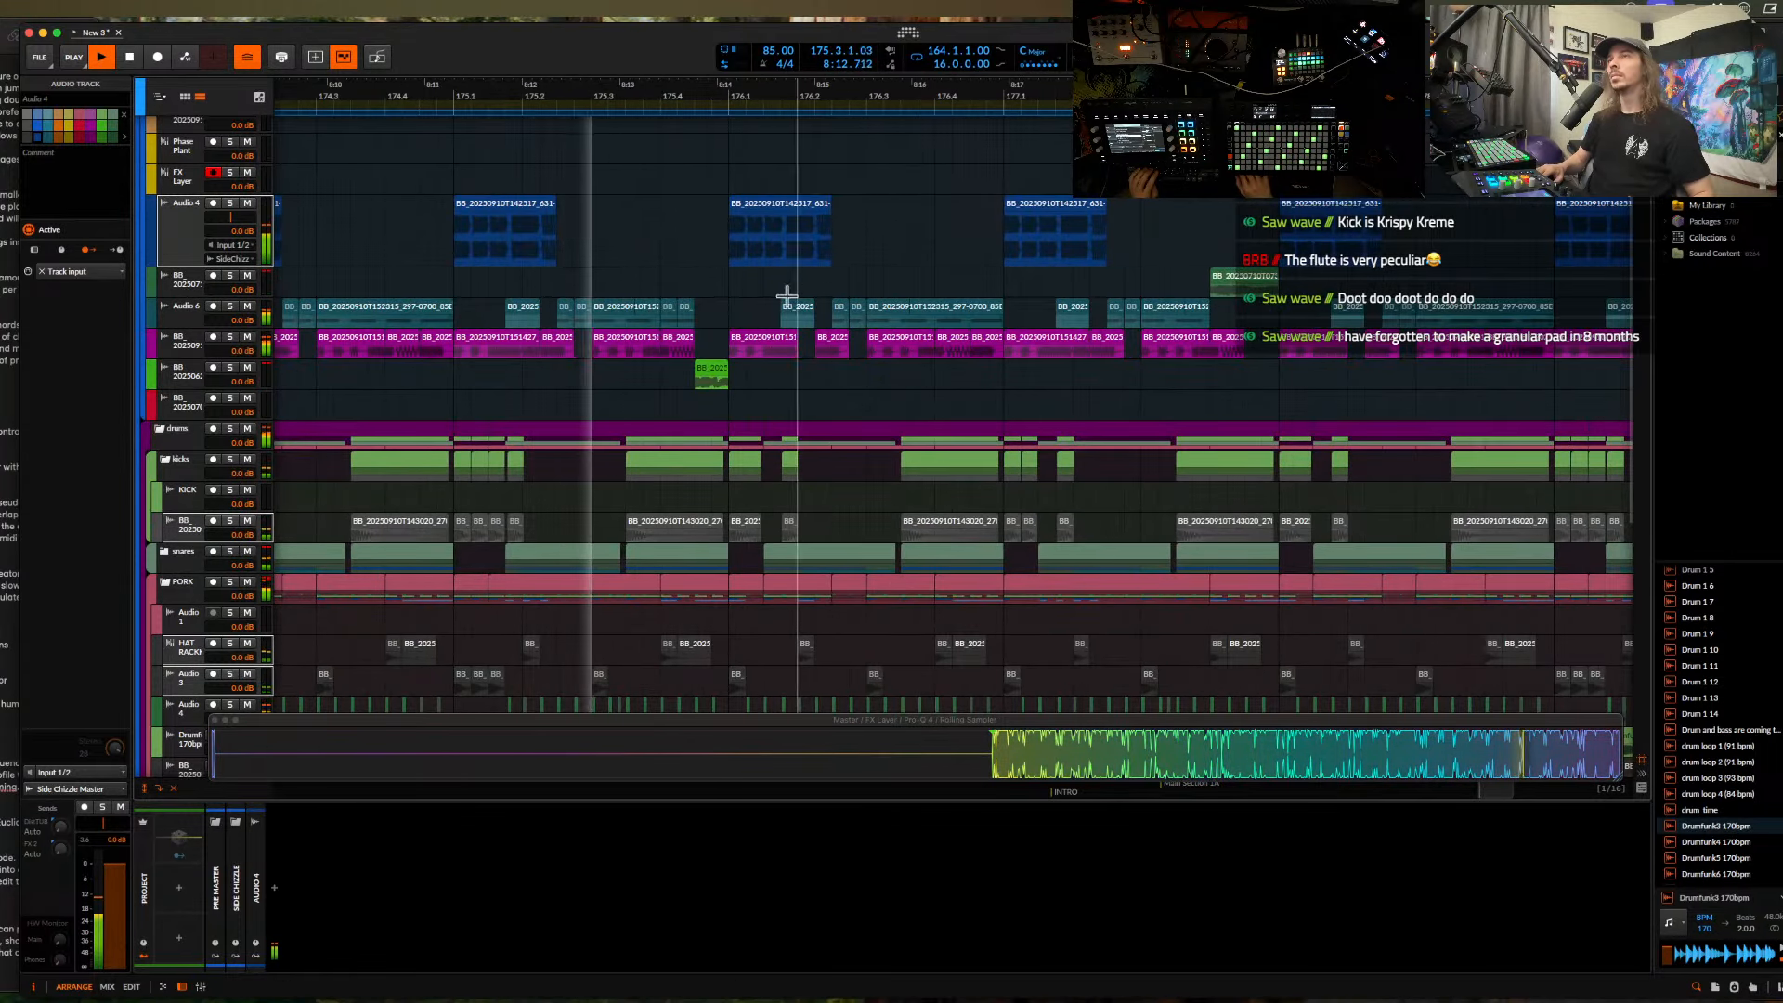
# - Stop playback and delete the Audio 4, Drumfunk3 and Audio 8 drum clips between 175.4.3 and 176.1.1, beneath the green sample
pyautogui.press('space')
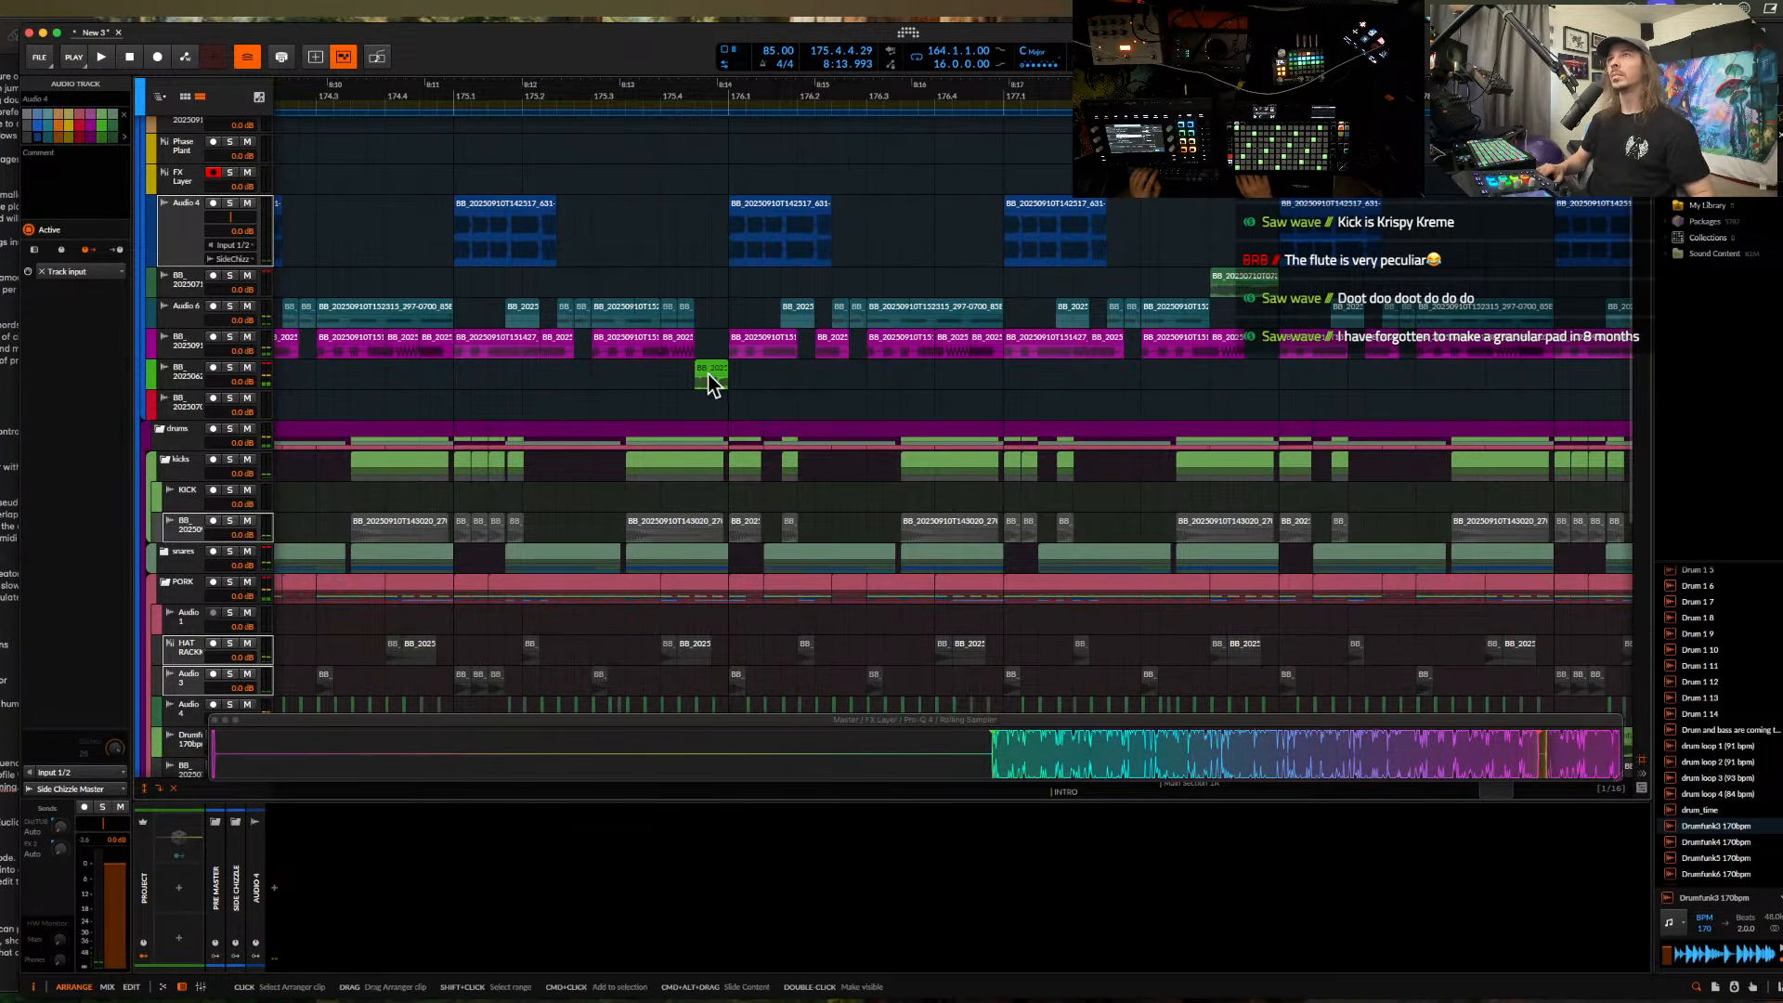
pyautogui.scroll(-4, 708, 373)
pyautogui.scroll(5, 707, 374)
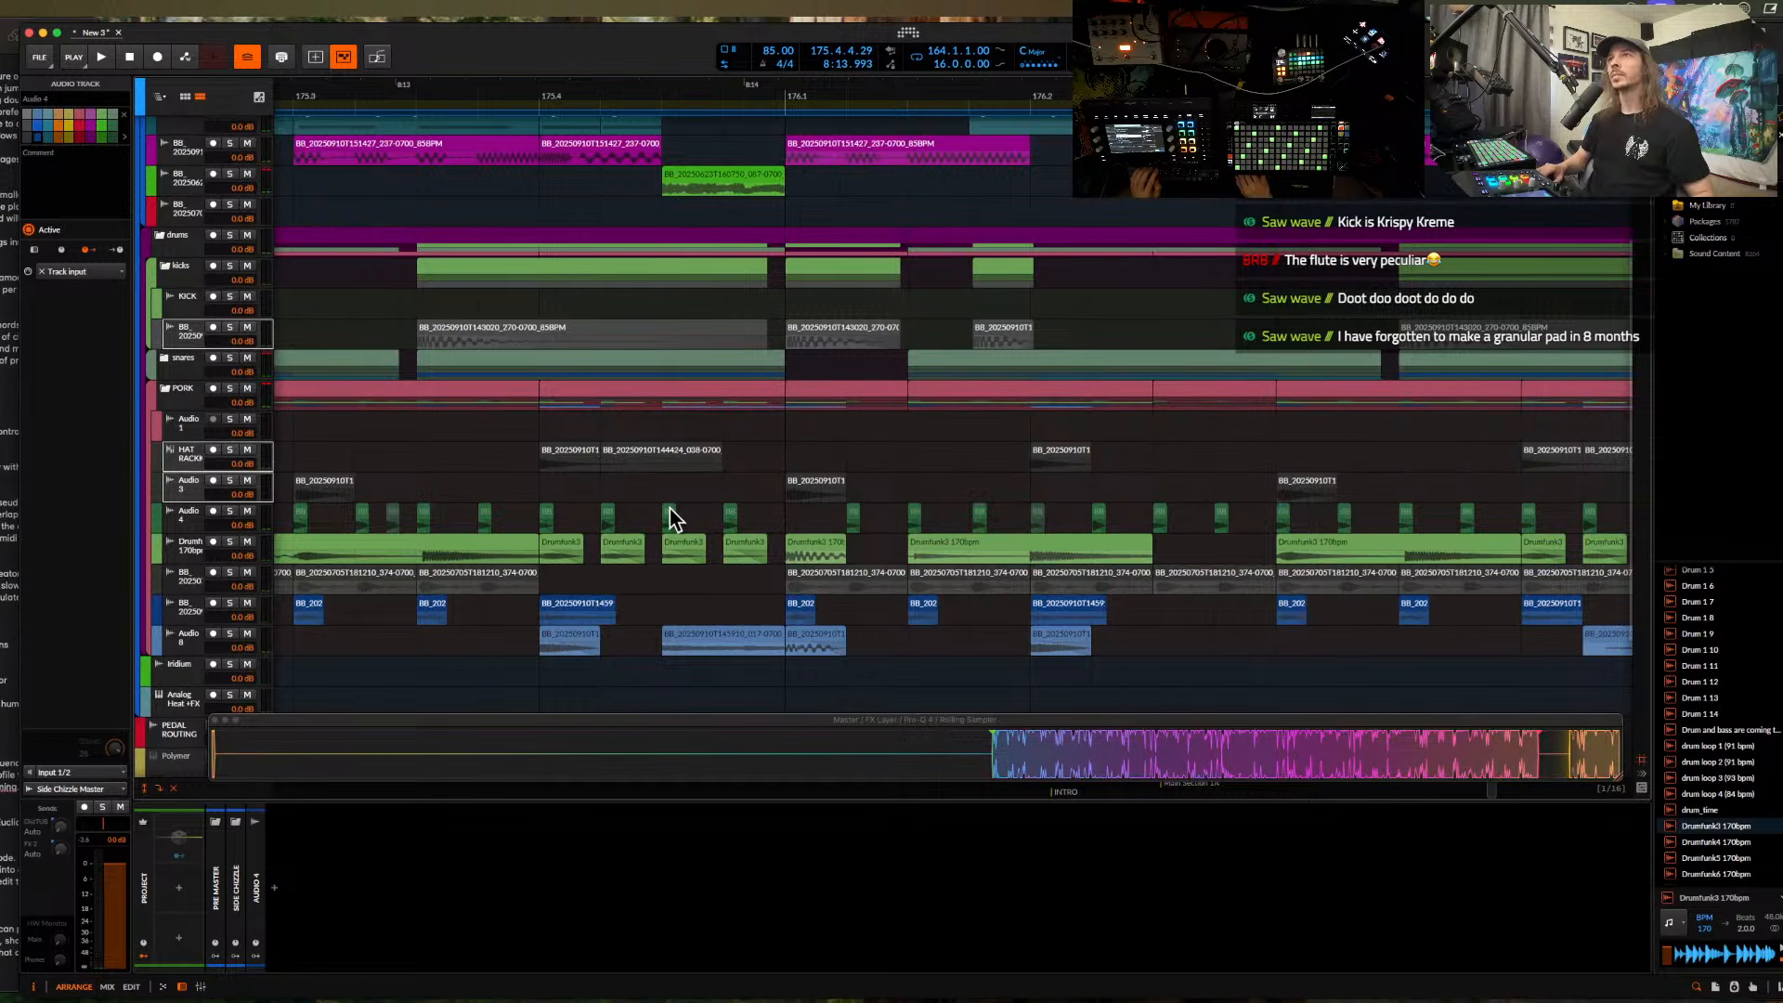
pyautogui.click(670, 508)
pyautogui.keyDown('shift'); pyautogui.click(748, 641); pyautogui.keyUp('shift')
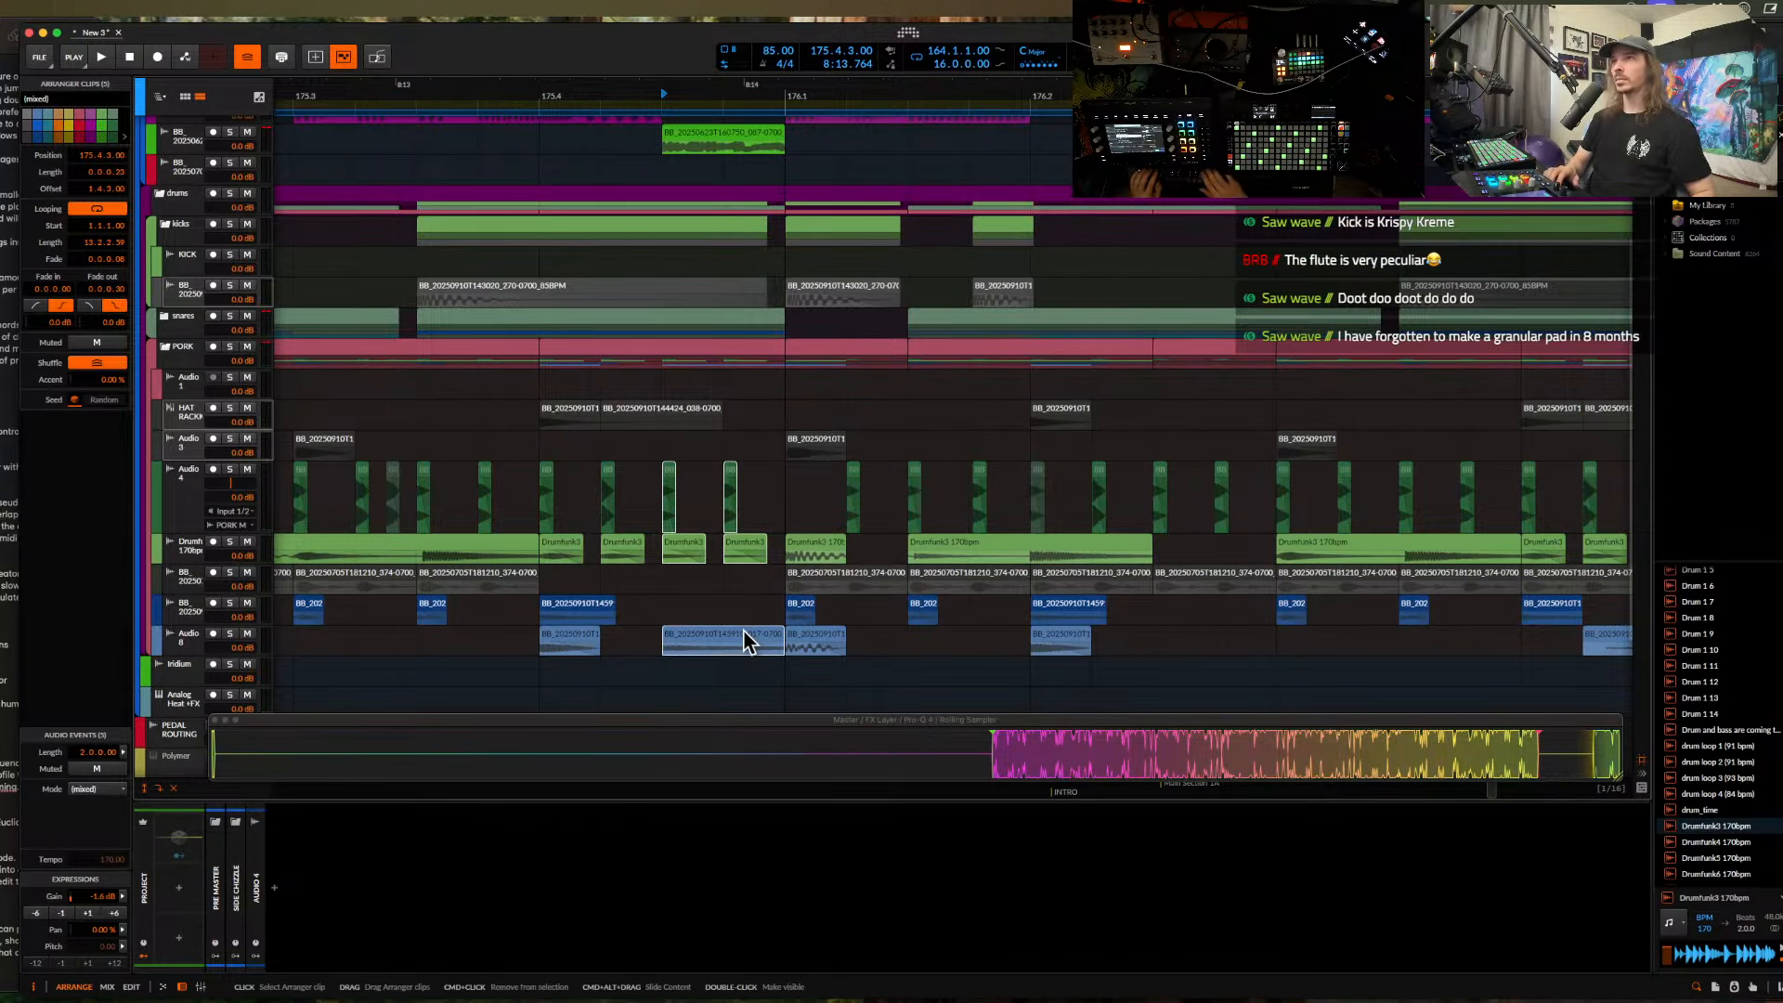
pyautogui.press('Delete')
# - Play the transition into bar 176 from 175.4.2 and again from 175.3.3 to check the thinned-out drums
pyautogui.click(605, 475)
pyautogui.press('space')
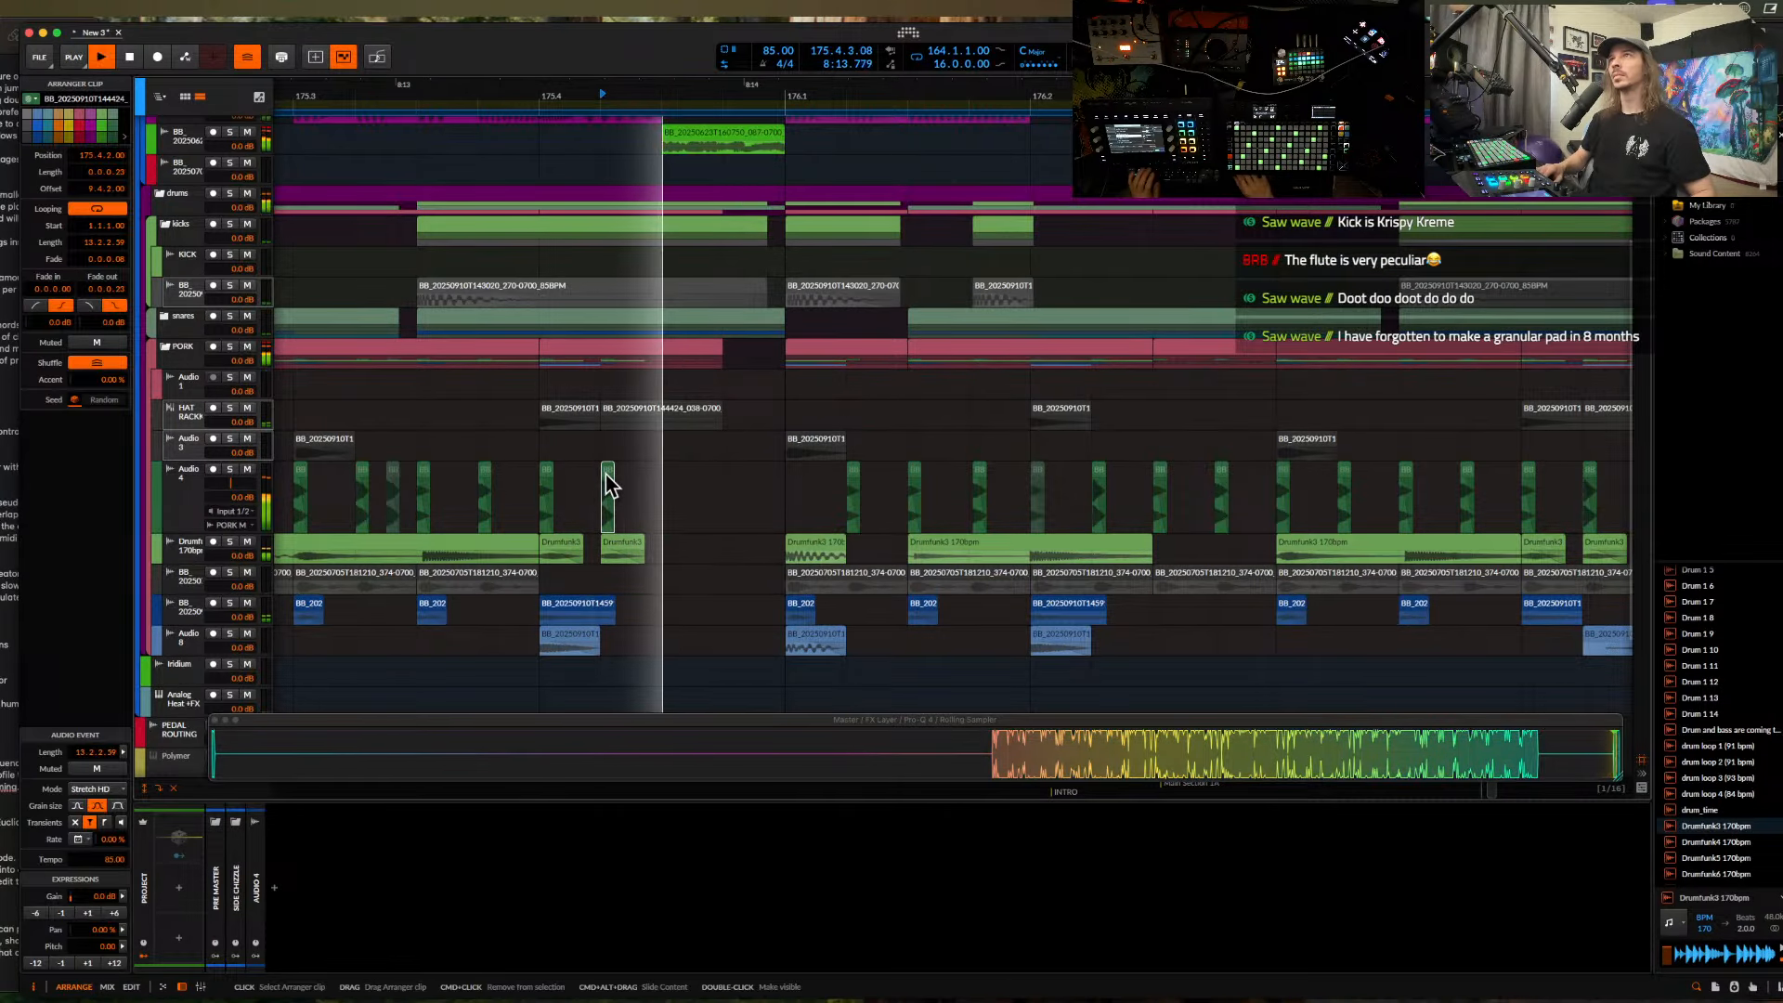
pyautogui.scroll(-3, 604, 474)
pyautogui.hotkey('alt', 'space')
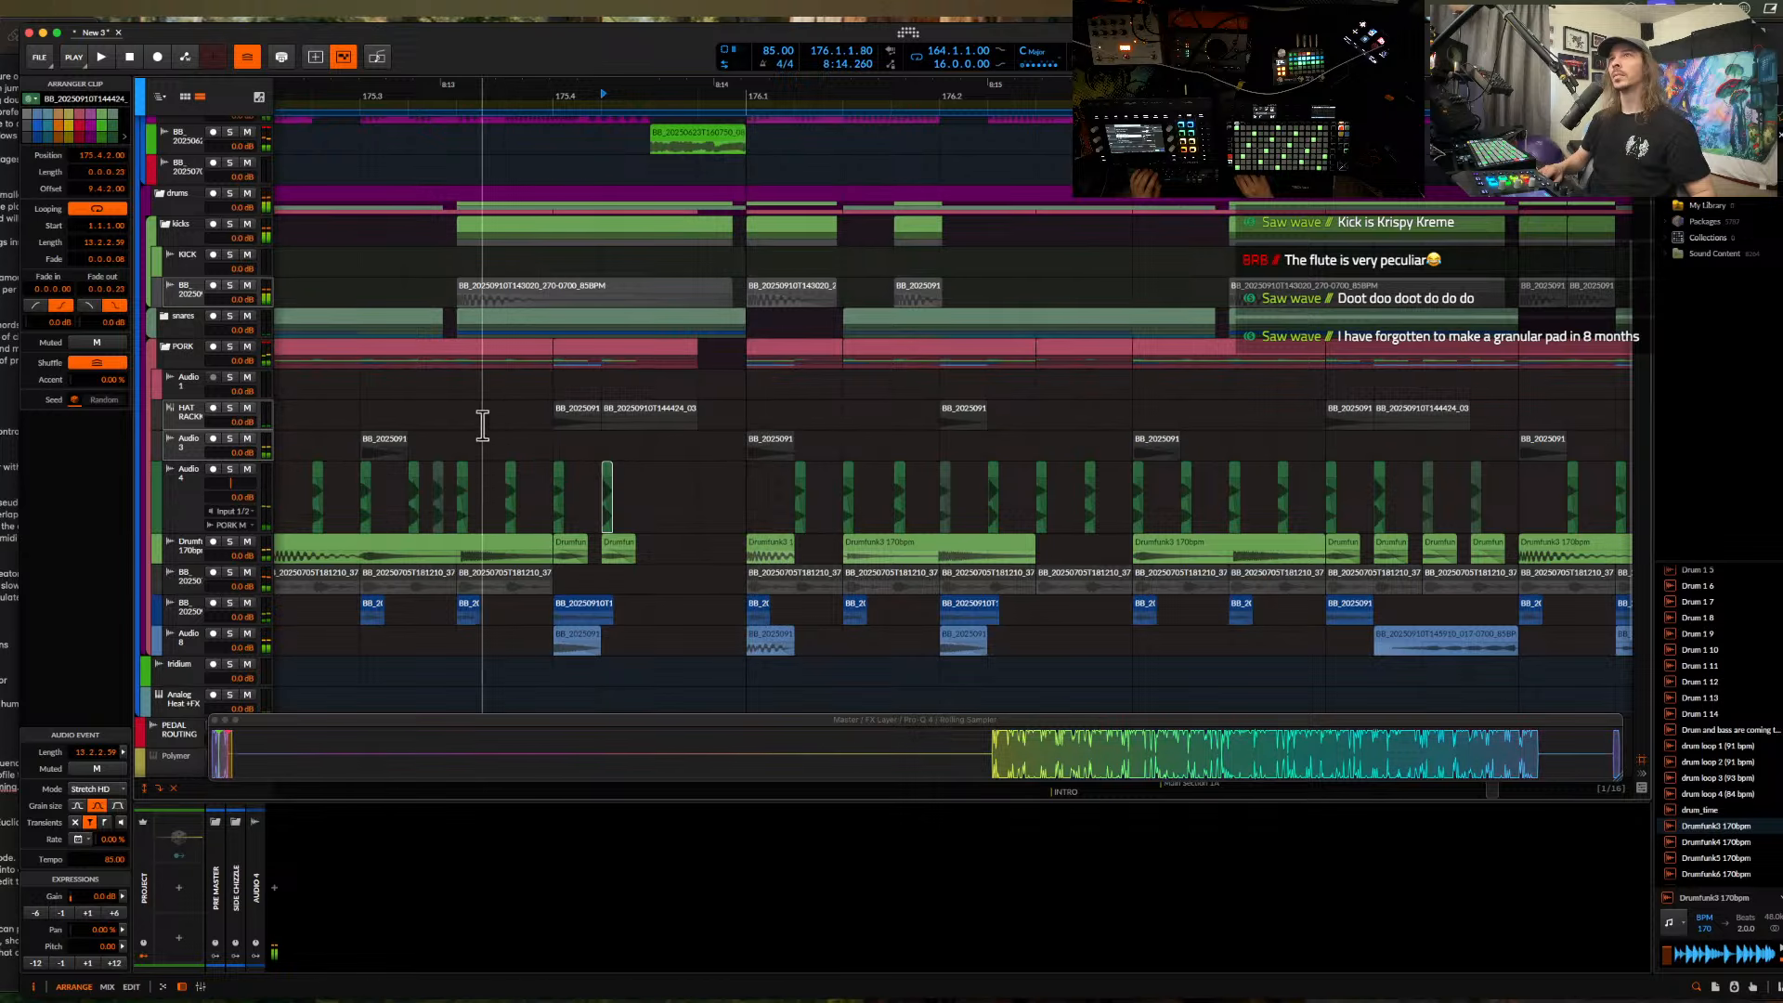
pyautogui.click(457, 427)
pyautogui.scroll(-2, 469, 446)
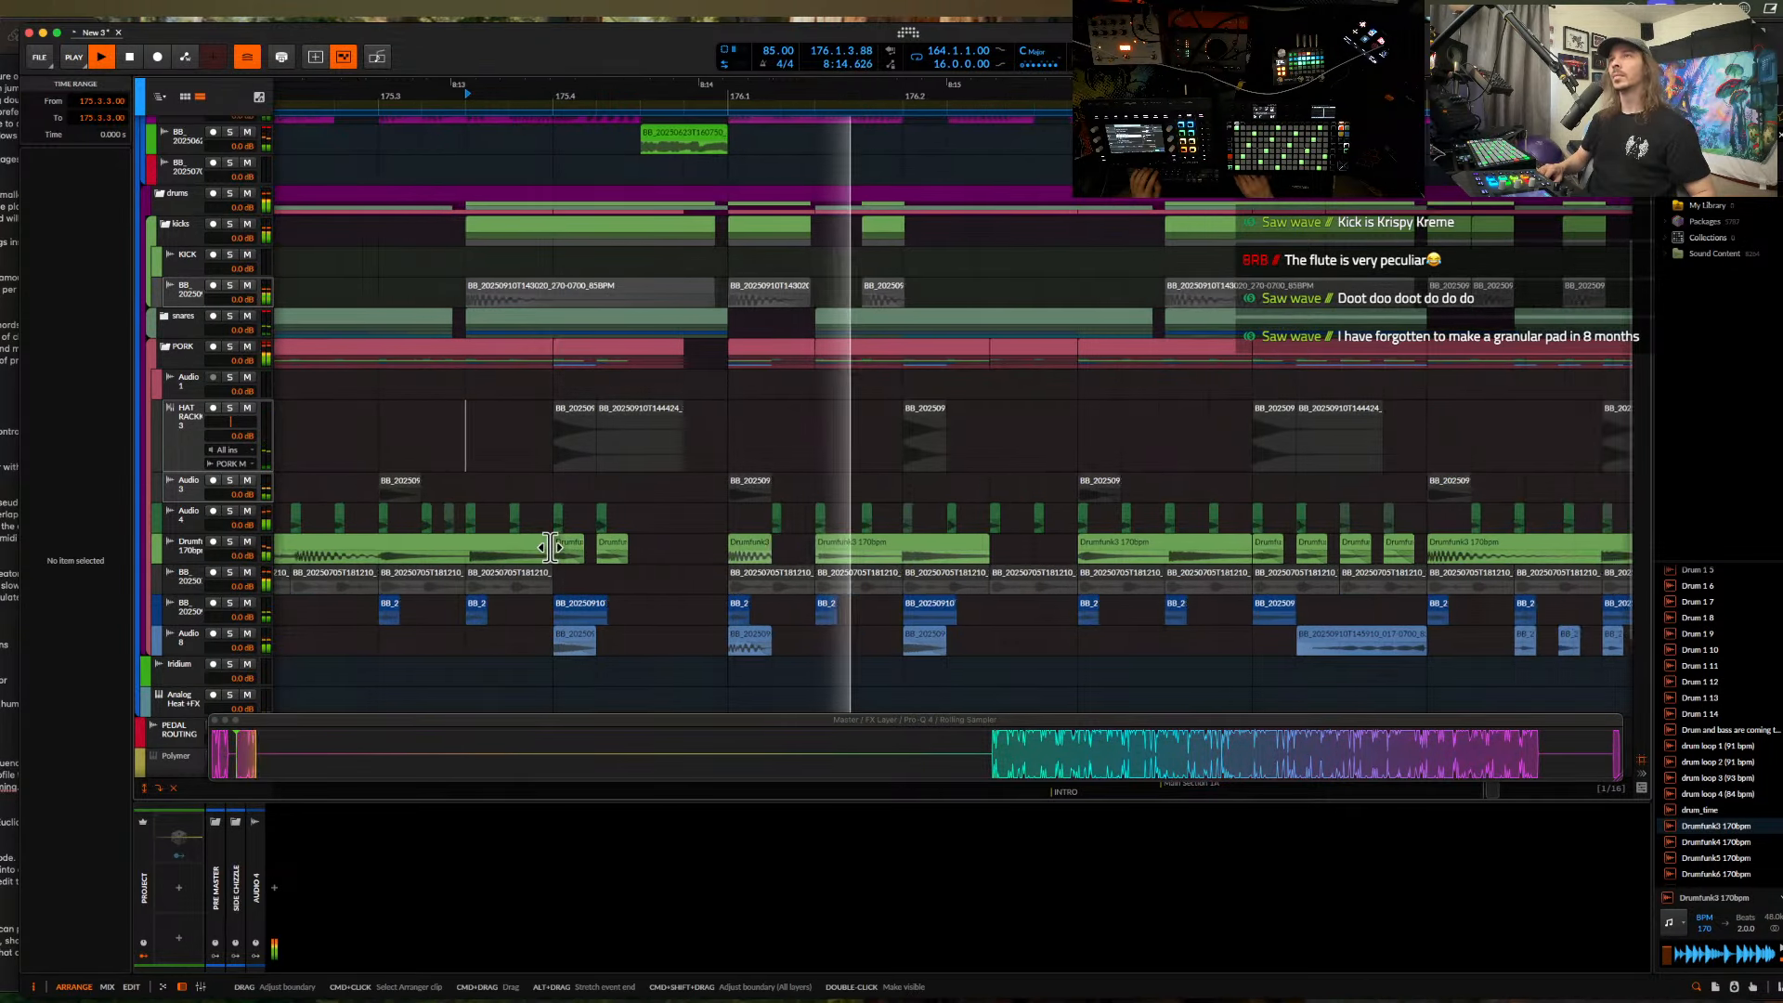
# - Place a copy of a hat clip on the HAT RACKKK 3 track at 175.4.4, just before bar 176
pyautogui.scroll(3, 510, 539)
pyautogui.moveTo(562, 547); pyautogui.dragTo(664, 530)
pyautogui.scroll(2, 664, 529)
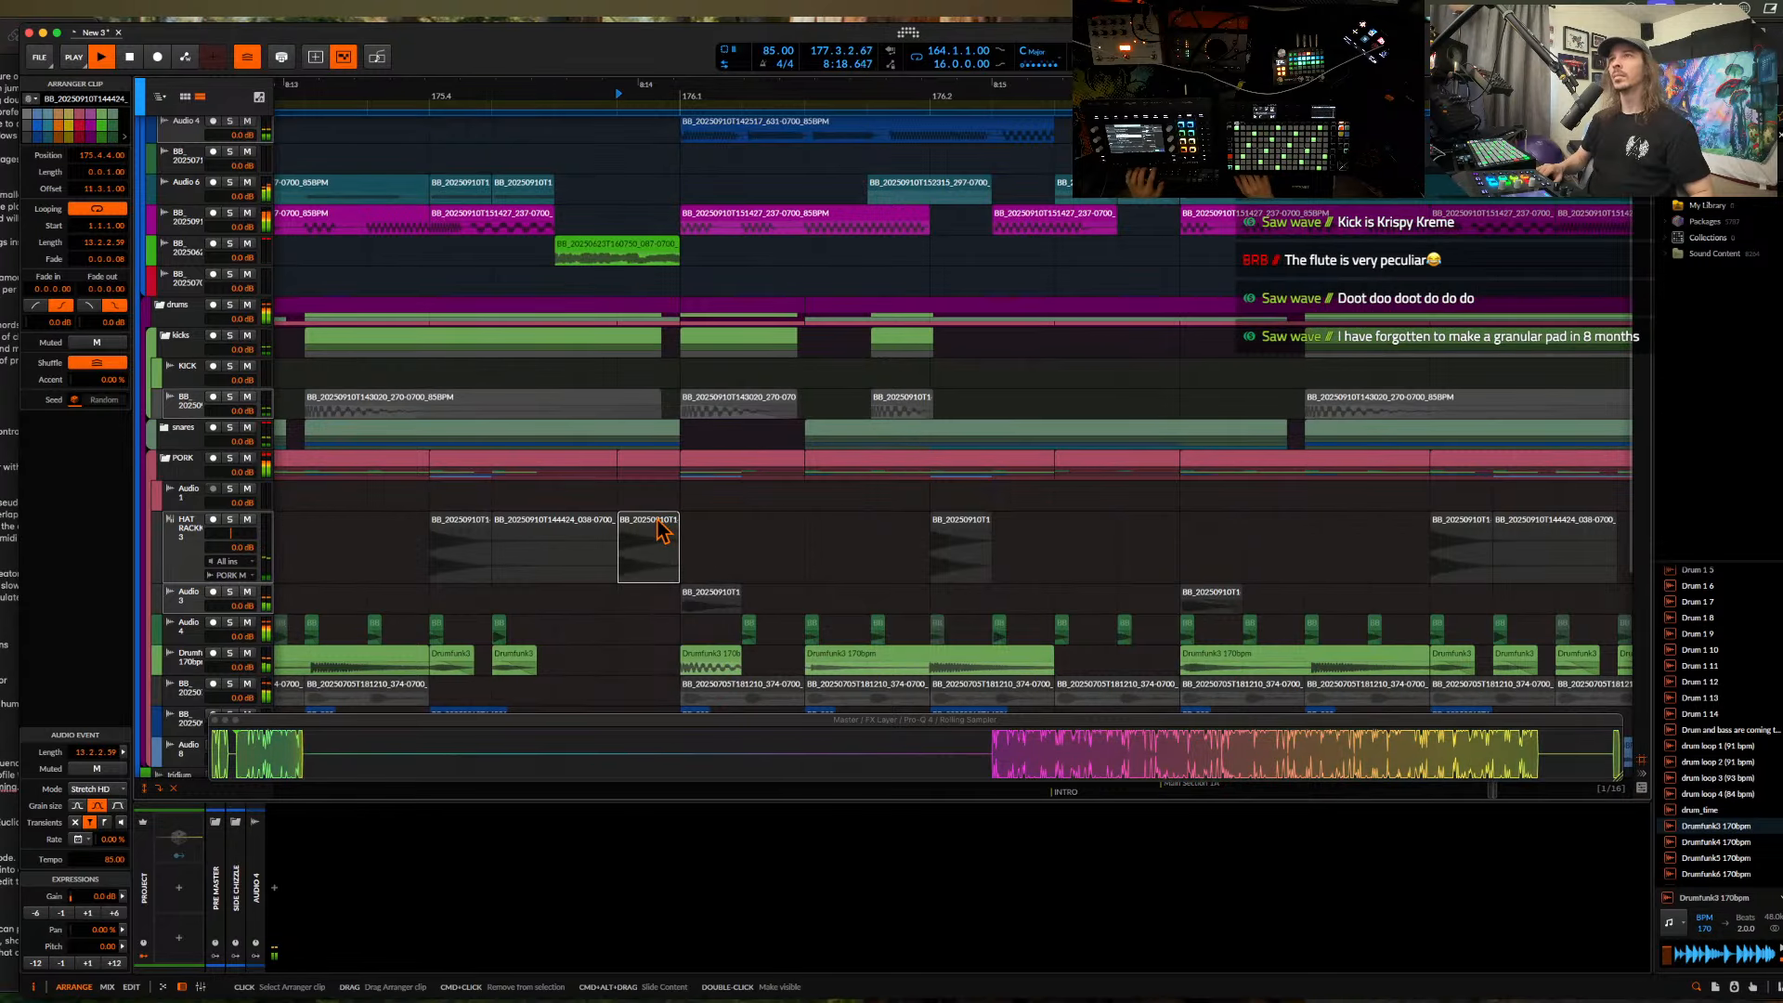
# - Play on to the end of the variation, stop, and delete the red sample clip at 179.4.1
pyautogui.scroll(-5, 660, 527)
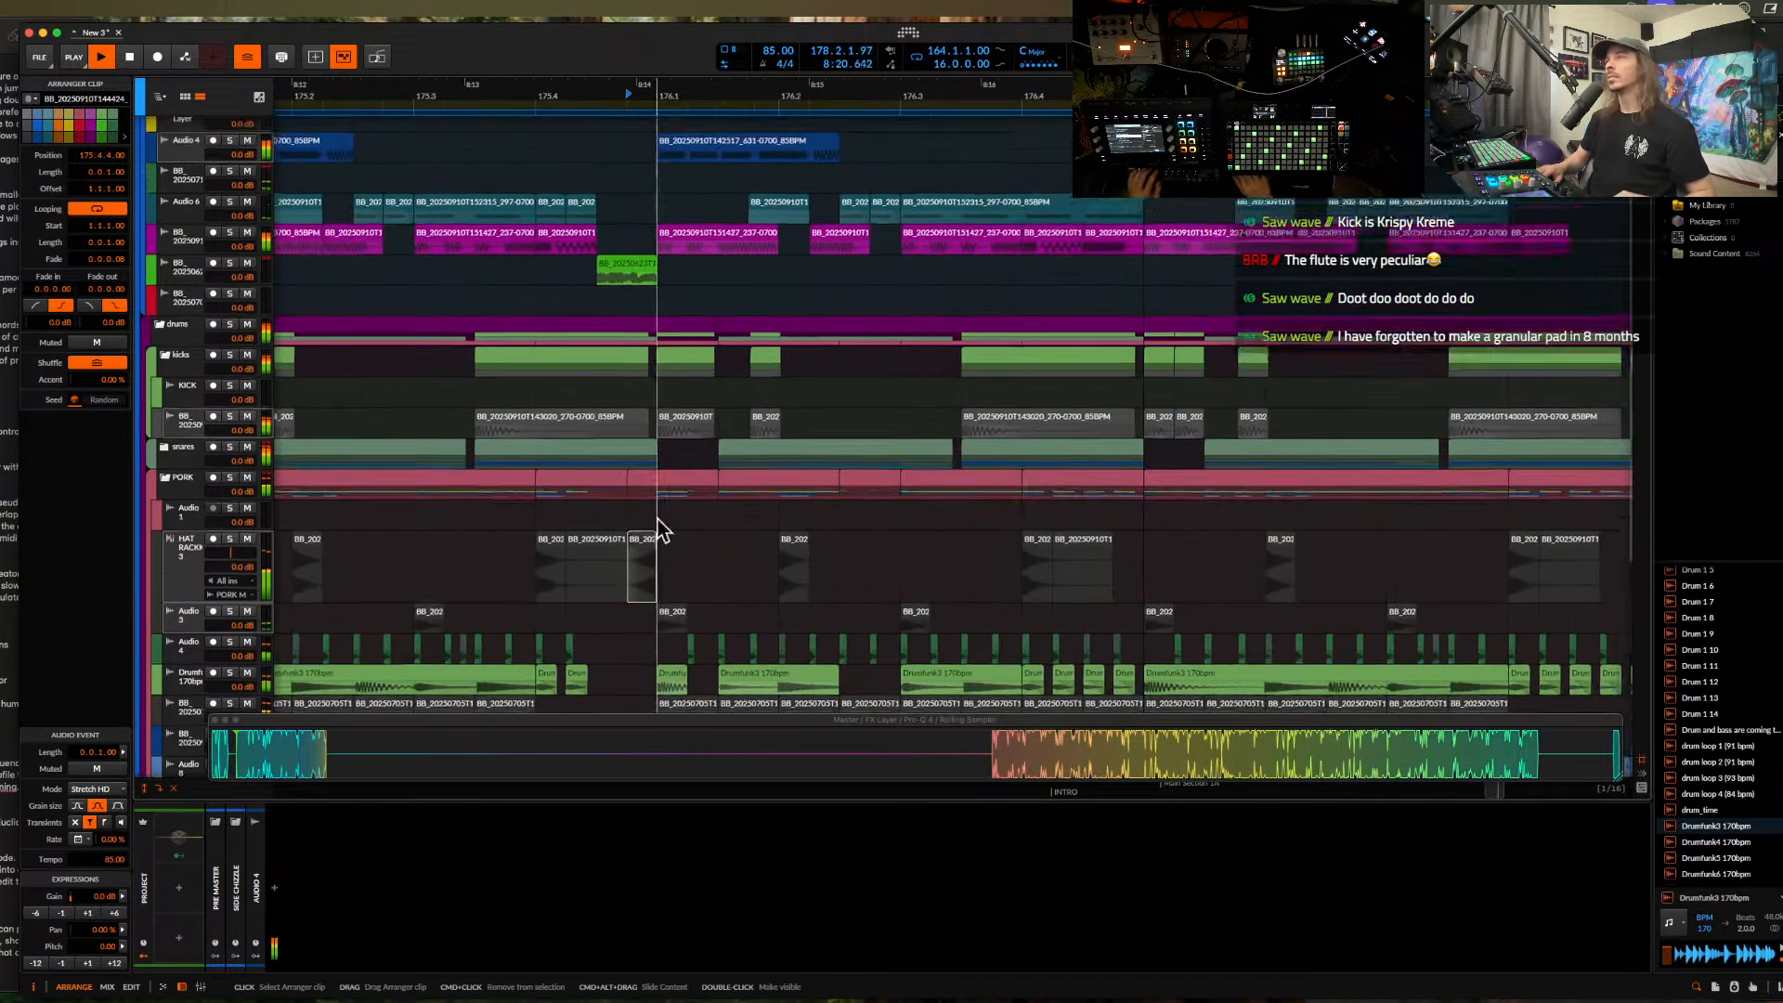
pyautogui.scroll(3, 657, 515)
pyautogui.scroll(-5, 658, 517)
pyautogui.scroll(-6, 658, 517)
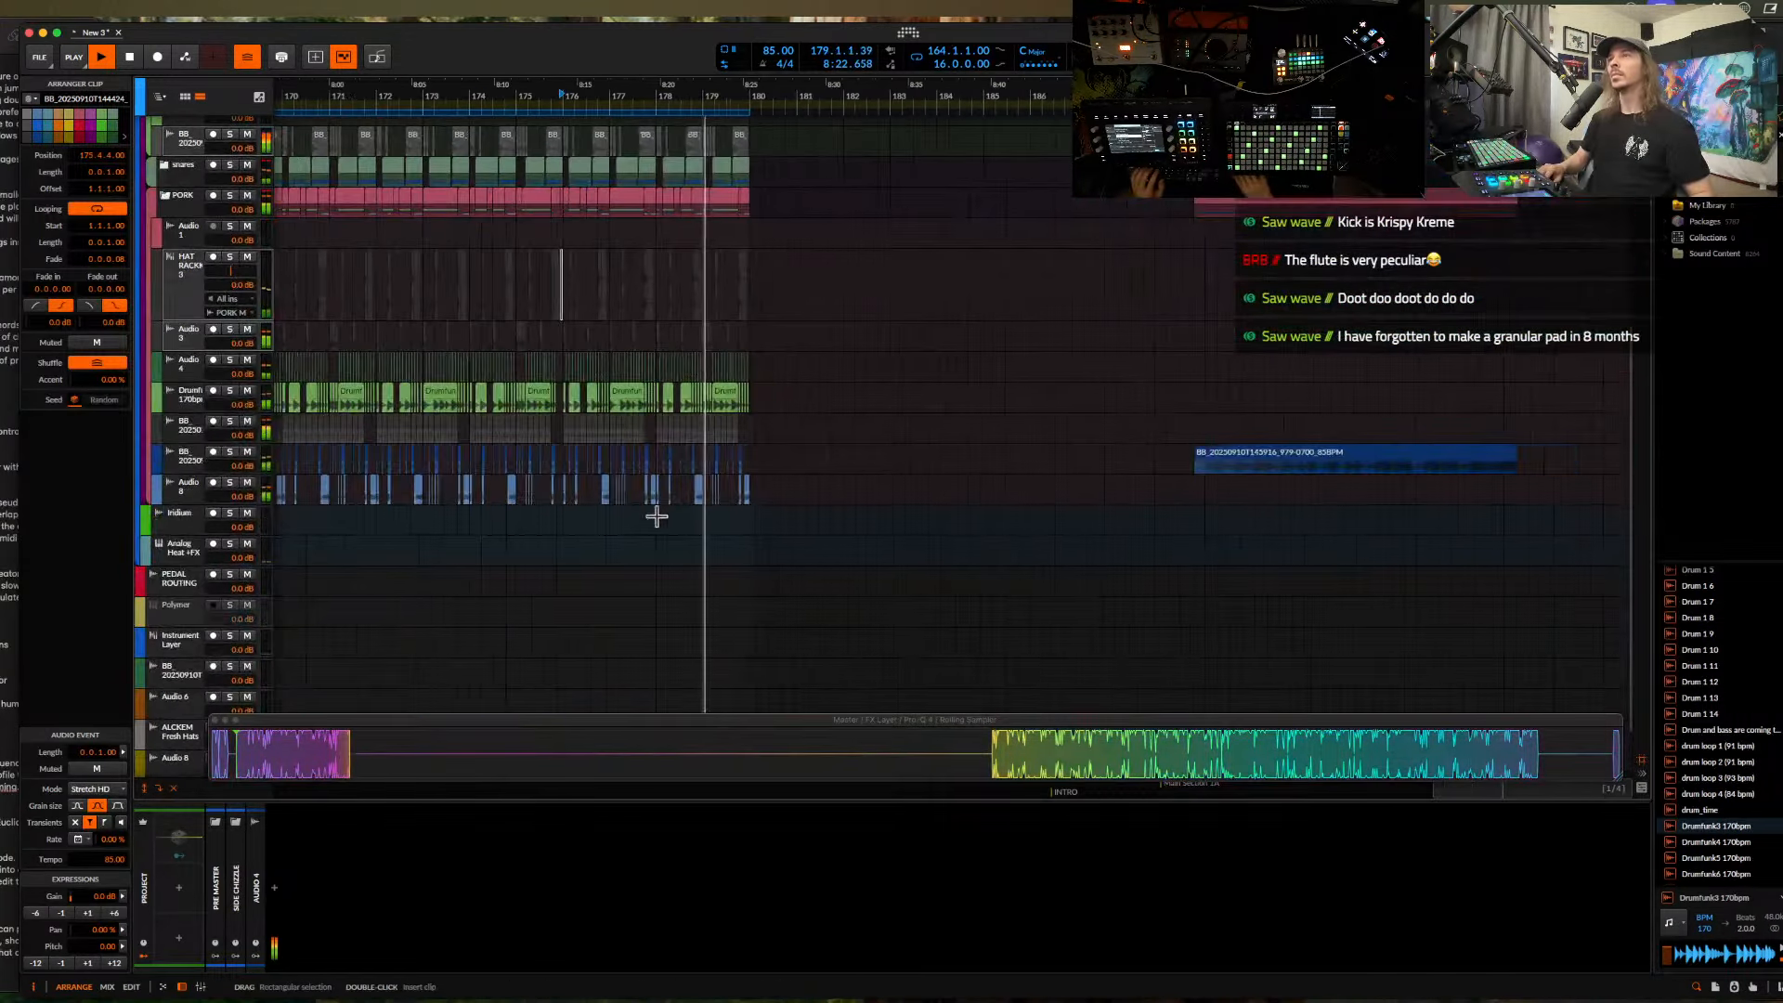
pyautogui.scroll(5, 657, 516)
pyautogui.scroll(-5, 657, 516)
pyautogui.scroll(3, 840, 325)
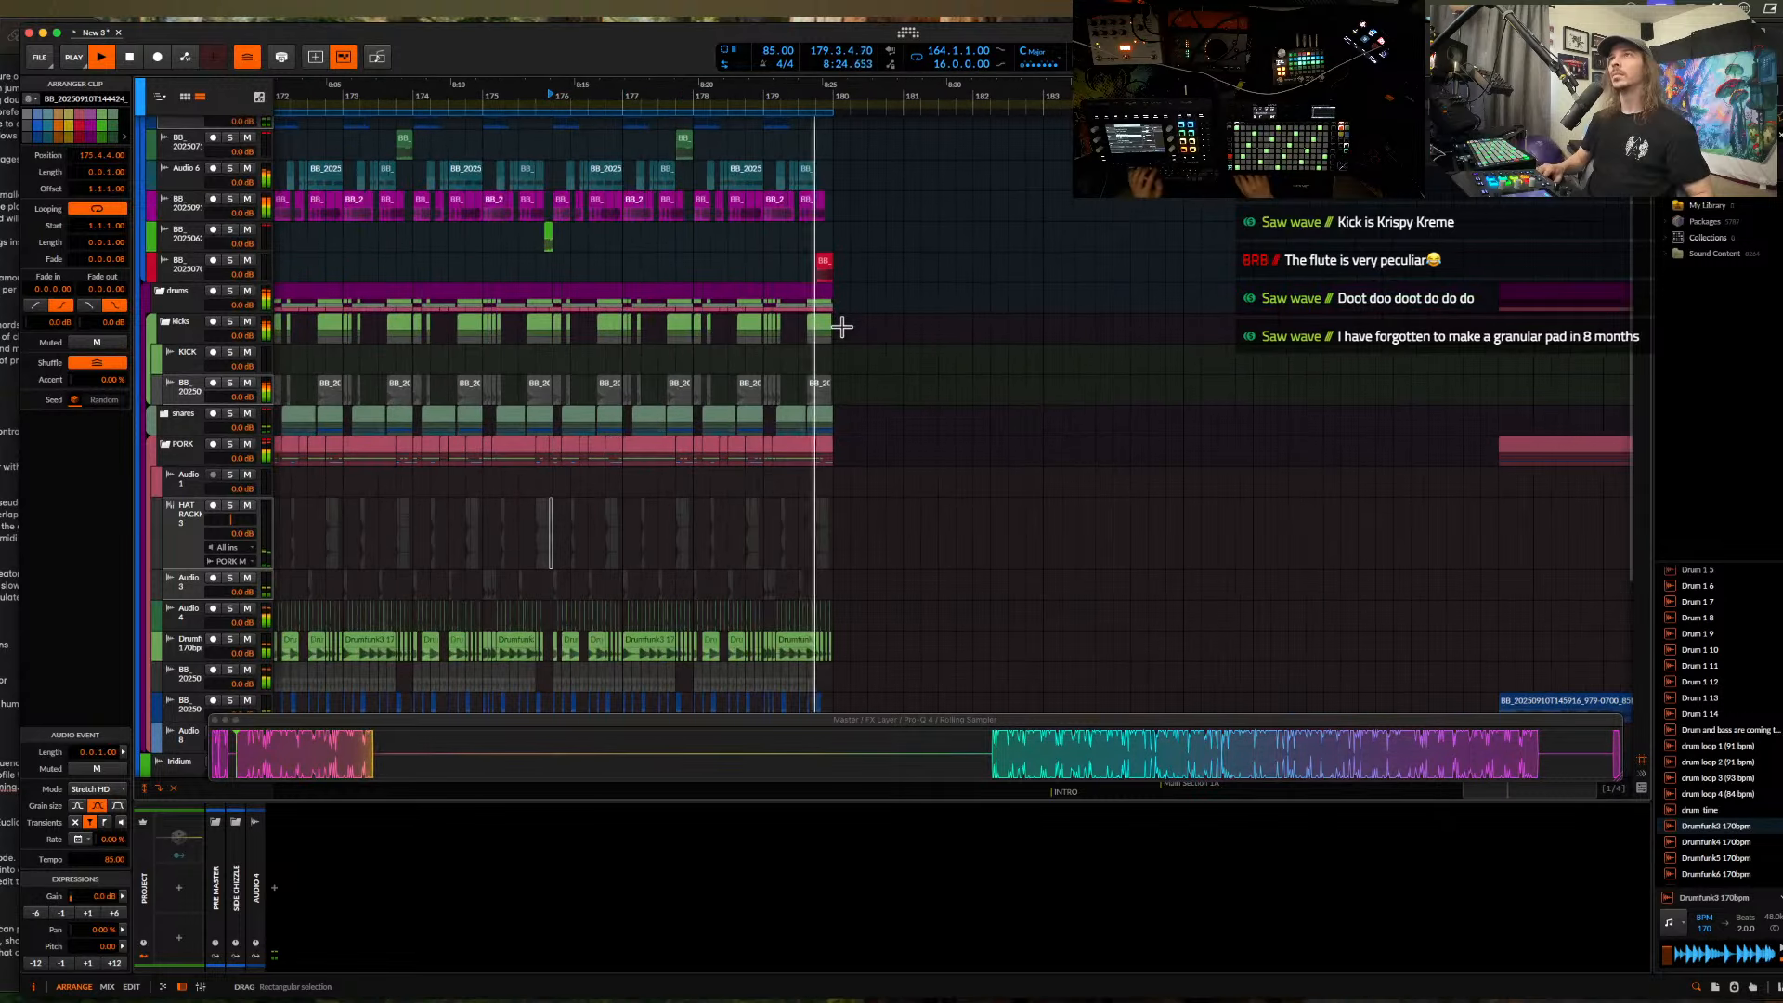
pyautogui.press('space')
pyautogui.click(826, 260)
pyautogui.press('Delete')
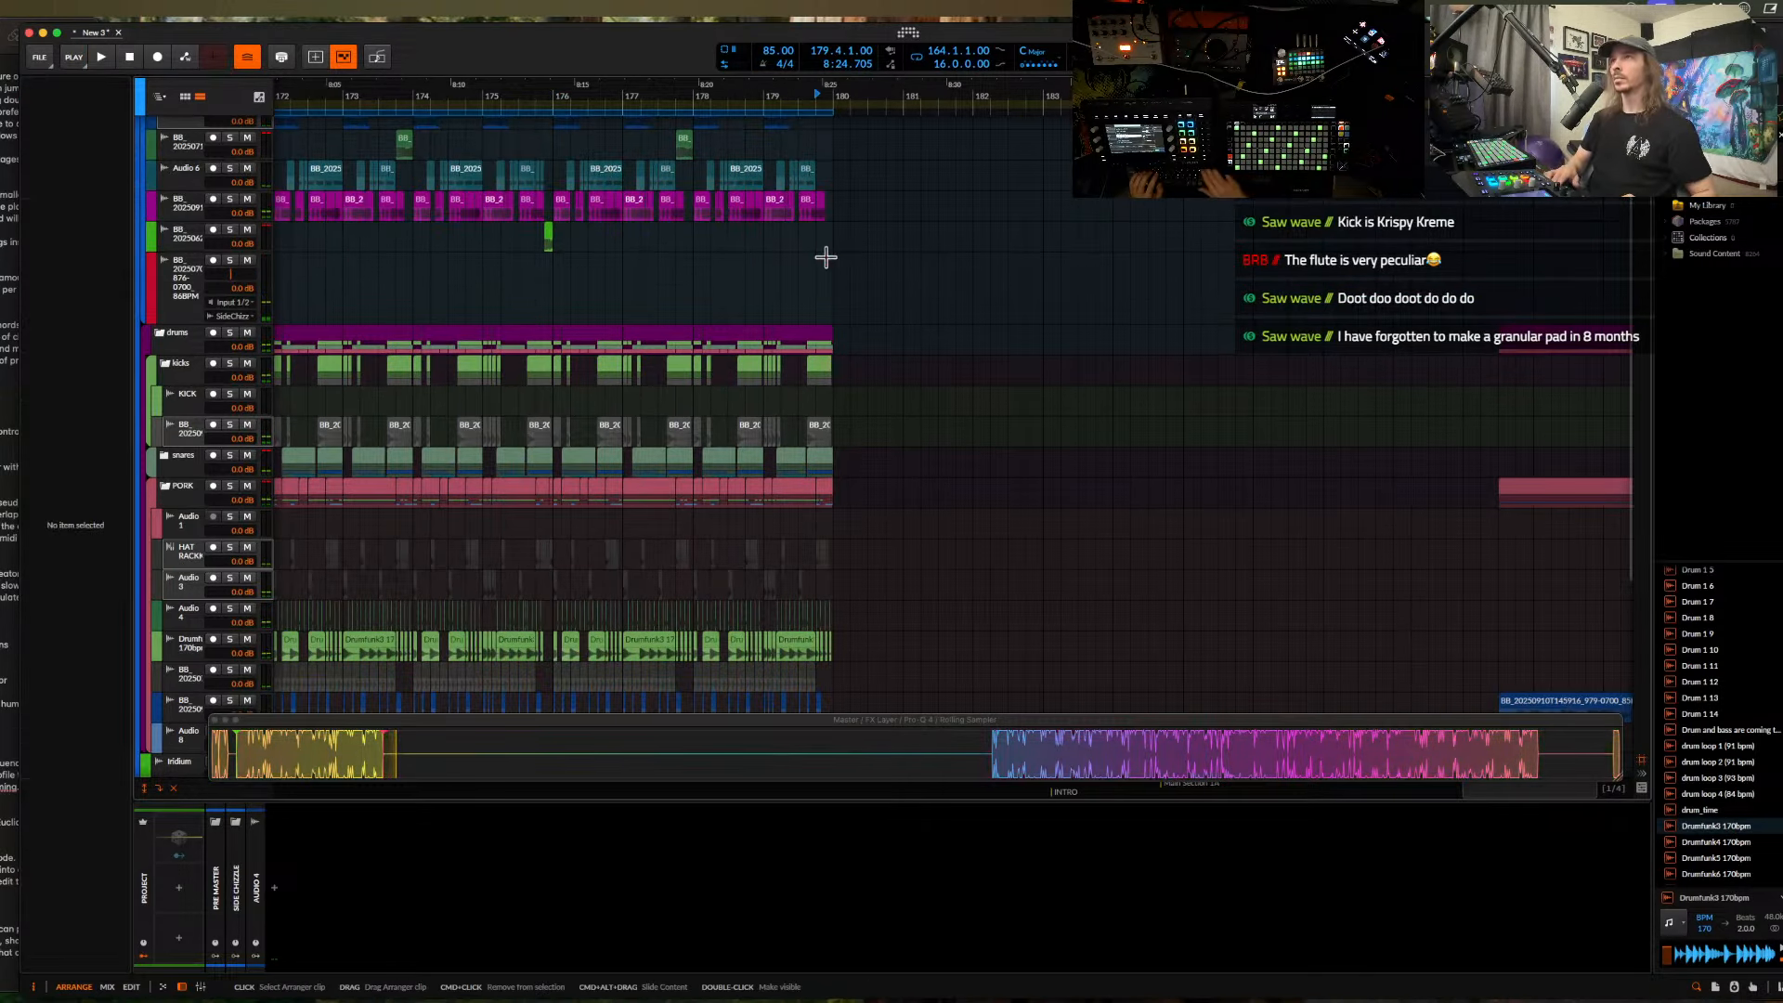
# - Switch to Finder, open the sample pack folder and preview BB_20250623T155253_509-0700_86BPM.wav
pyautogui.hotkey('ctrl', 'Up')
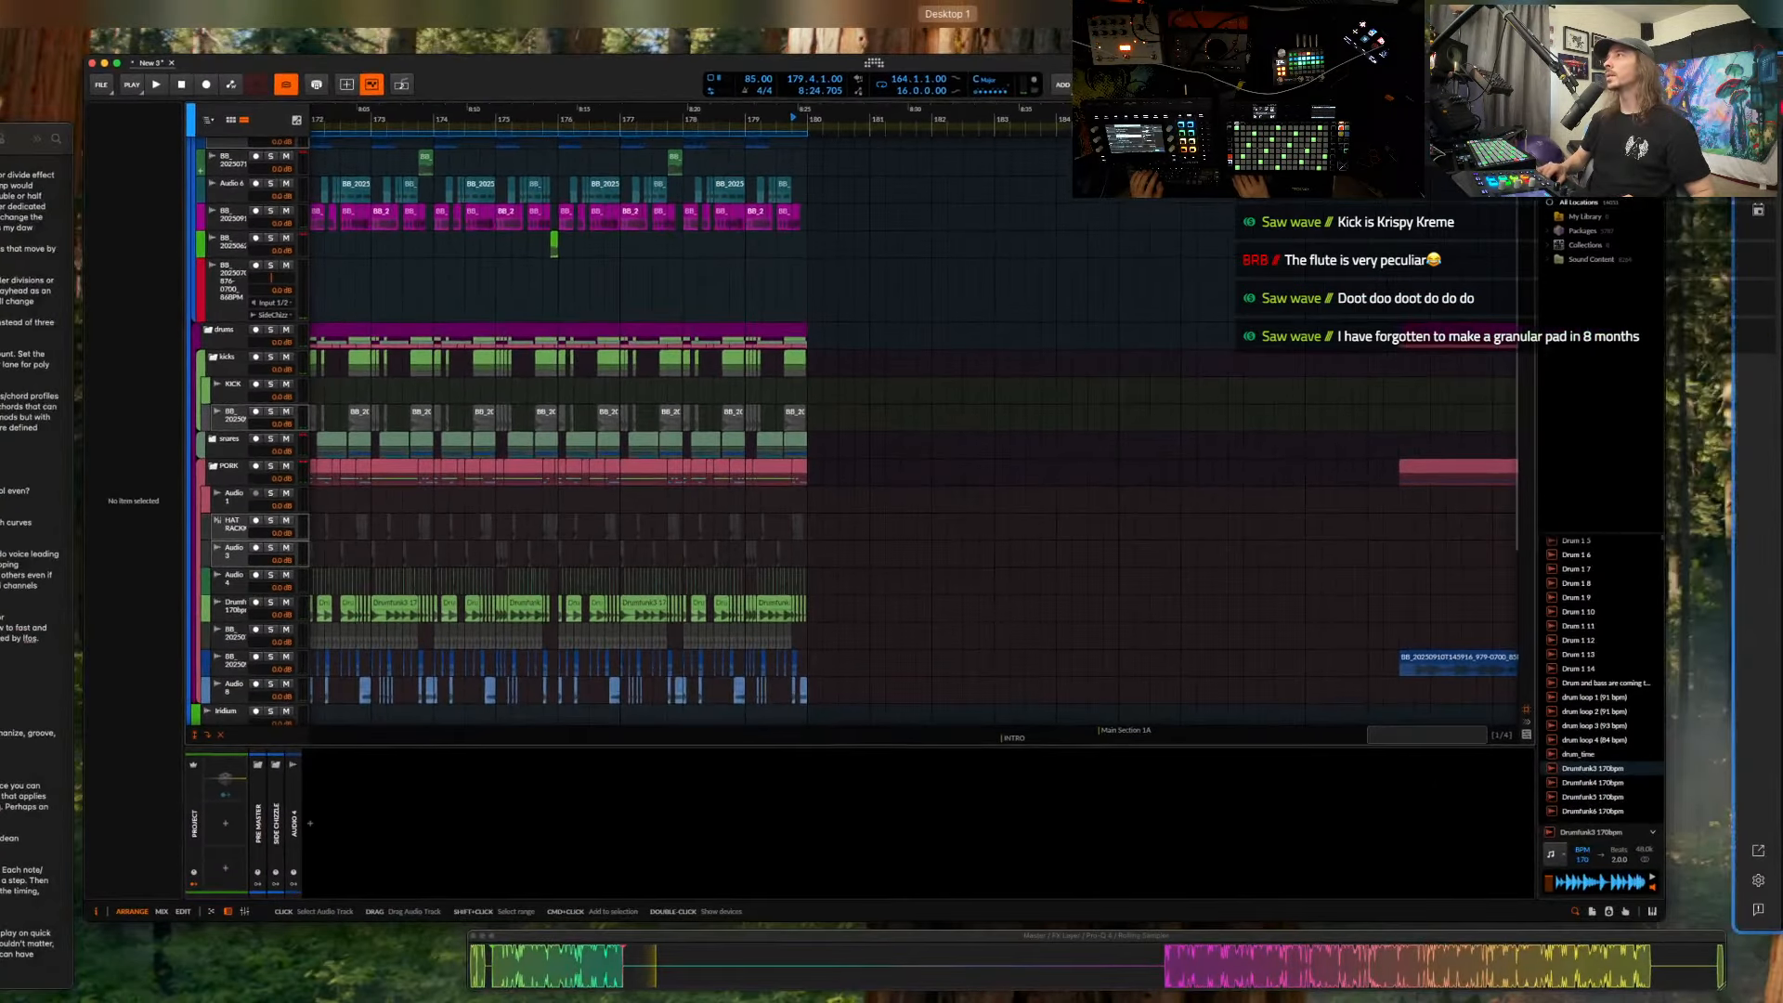
pyautogui.hotkey('ctrl', 'Up')
pyautogui.press('super+Tab')
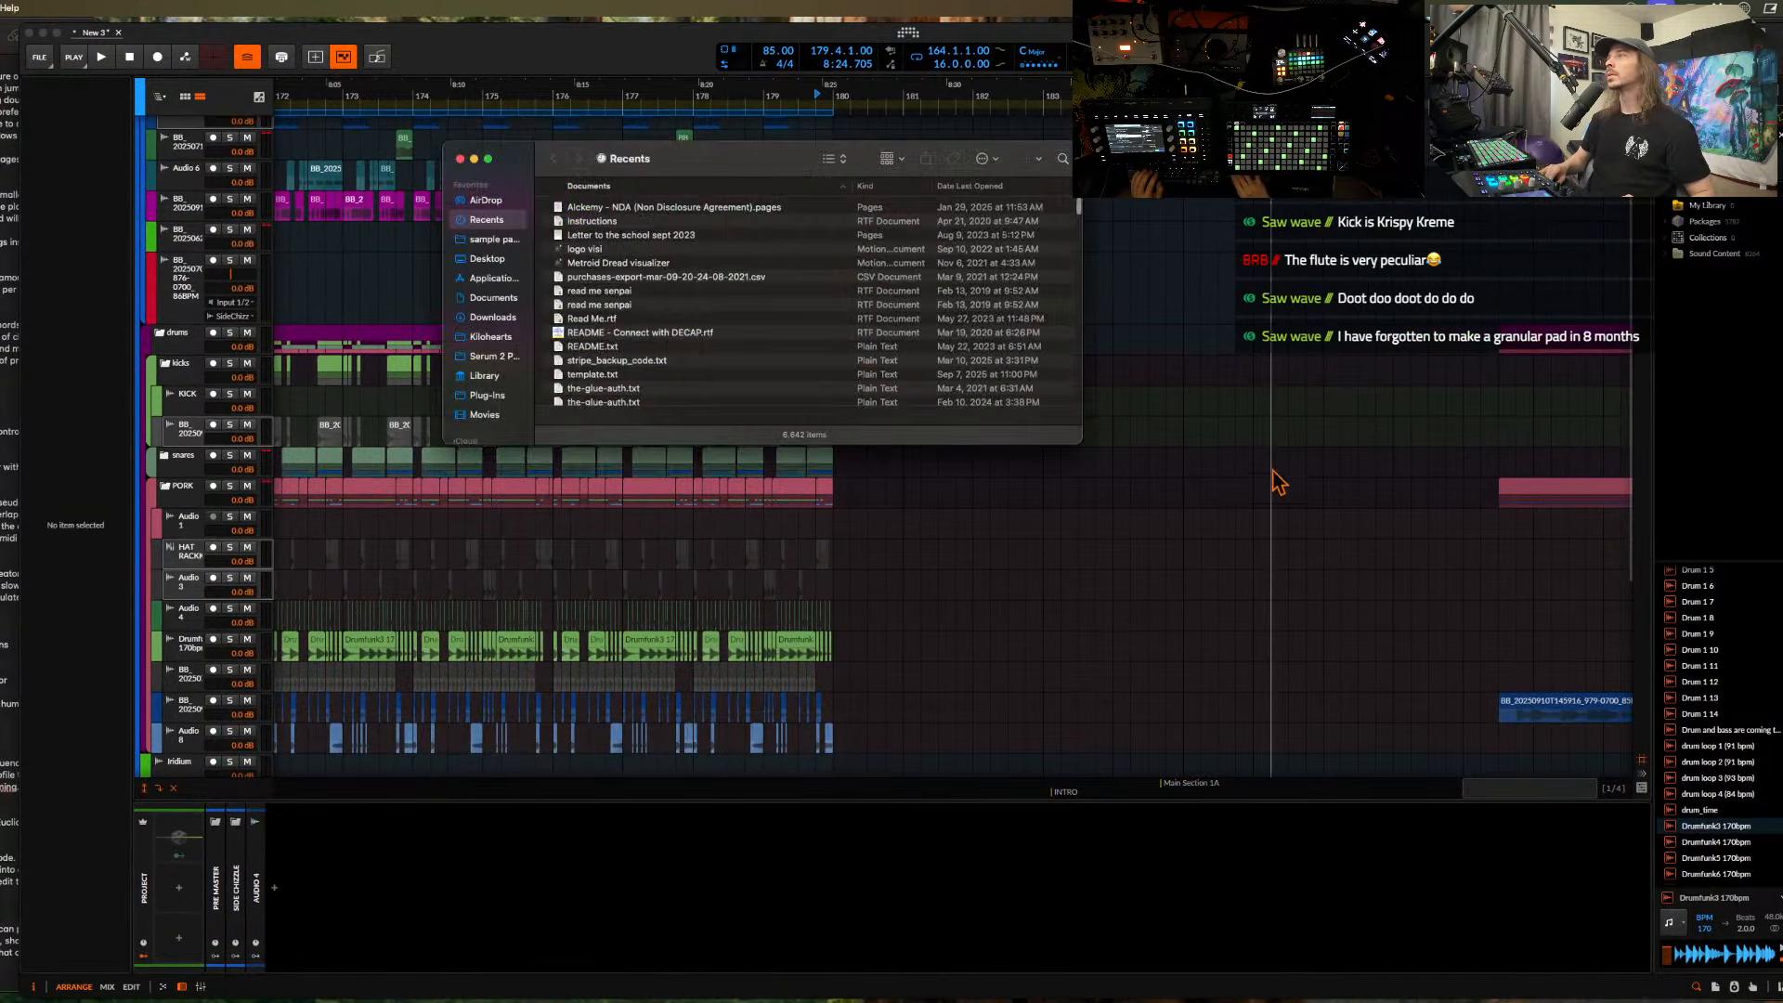
pyautogui.click(485, 240)
pyautogui.scroll(-10, 608, 293)
pyautogui.press('space')
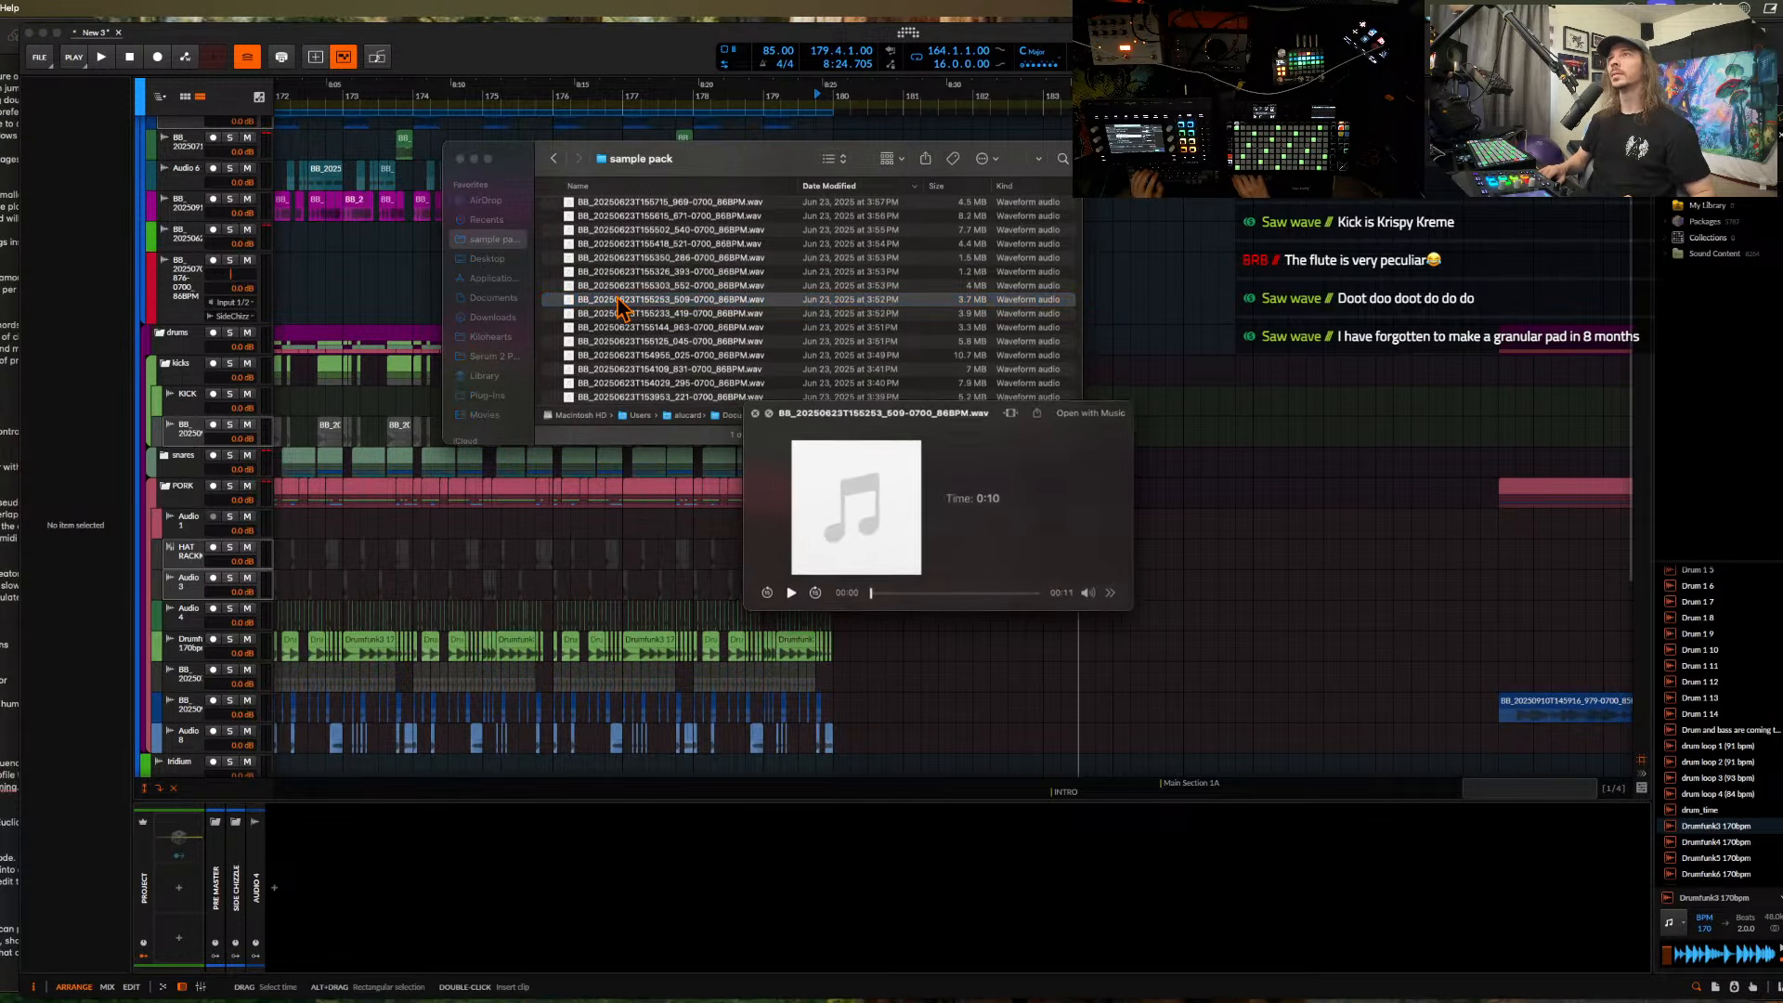
# - Audition the older samples down the list, from the June 23 recordings to BB_20250618T153820_415
pyautogui.scroll(-5, 620, 308)
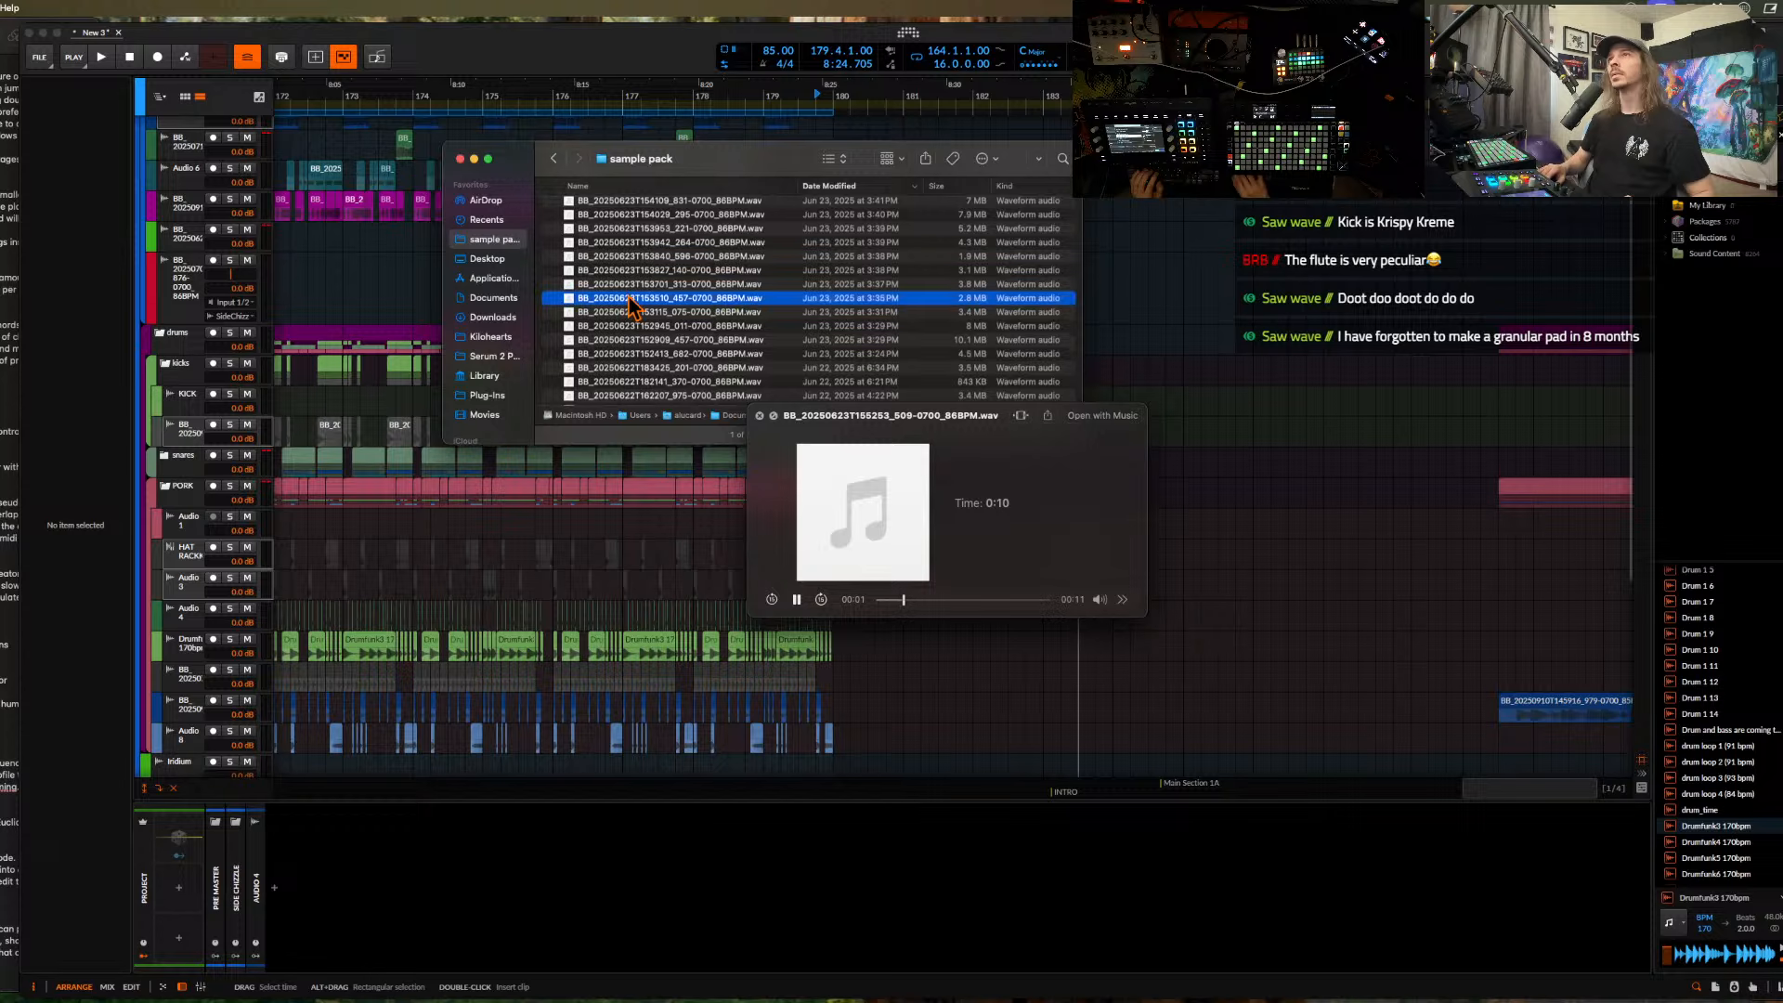
pyautogui.press('Down')
pyautogui.press('Down')
pyautogui.press('Down')
pyautogui.press('Down')
pyautogui.press('Down')
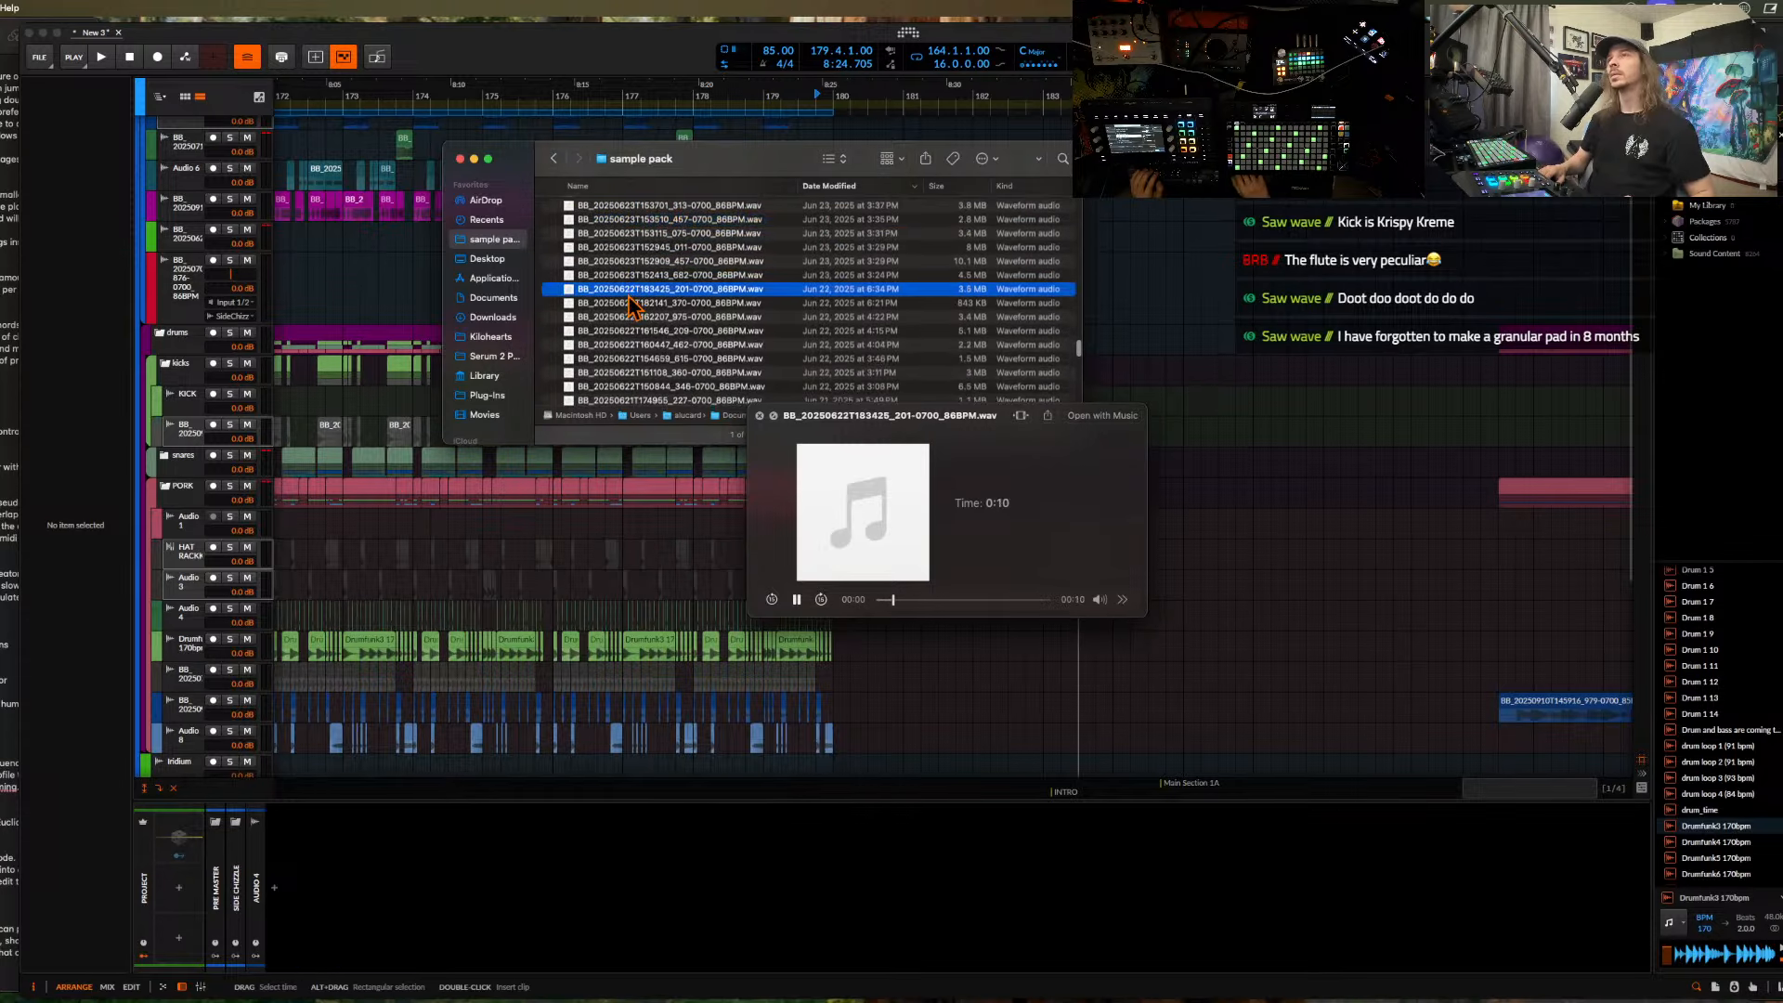
pyautogui.scroll(-5, 631, 306)
pyautogui.press('Down')
pyautogui.press('Down')
pyautogui.press('Down')
pyautogui.press('Down')
pyautogui.press('Down')
pyautogui.press('Down')
pyautogui.press('Down')
pyautogui.press('Down')
pyautogui.press('Down')
pyautogui.press('Down')
pyautogui.press('Down')
pyautogui.press('Down')
pyautogui.press('Down')
pyautogui.press('Down')
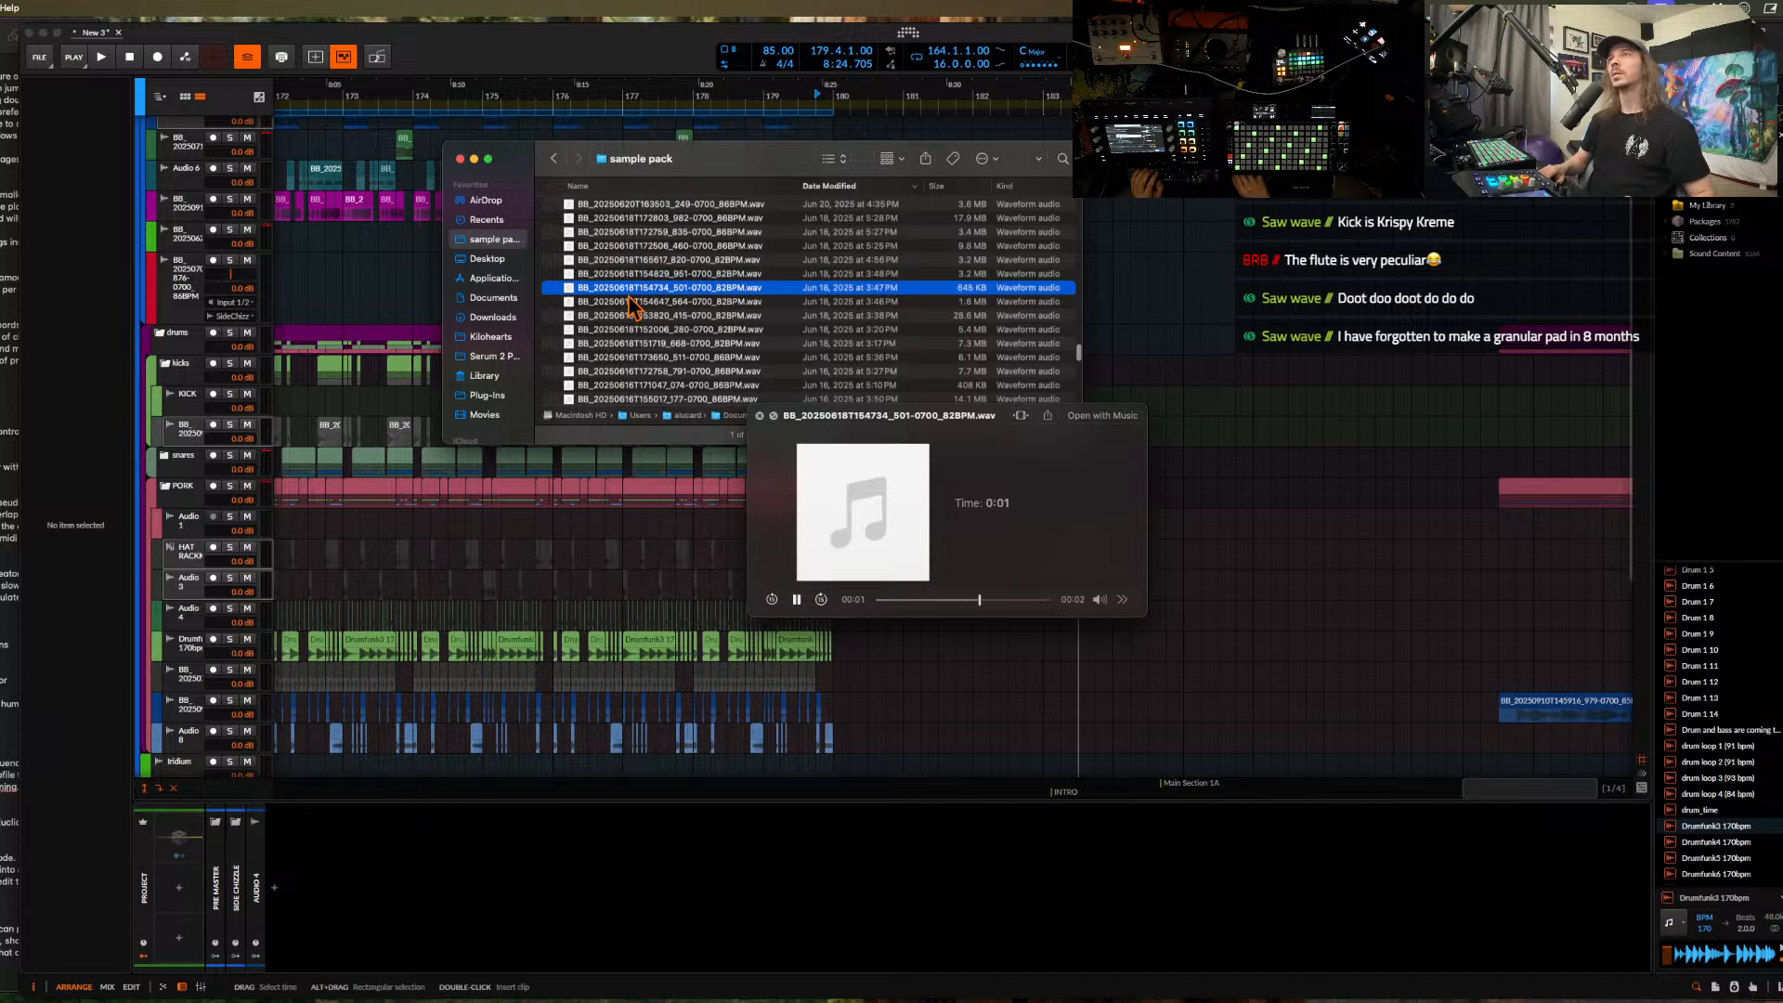
pyautogui.click(645, 314)
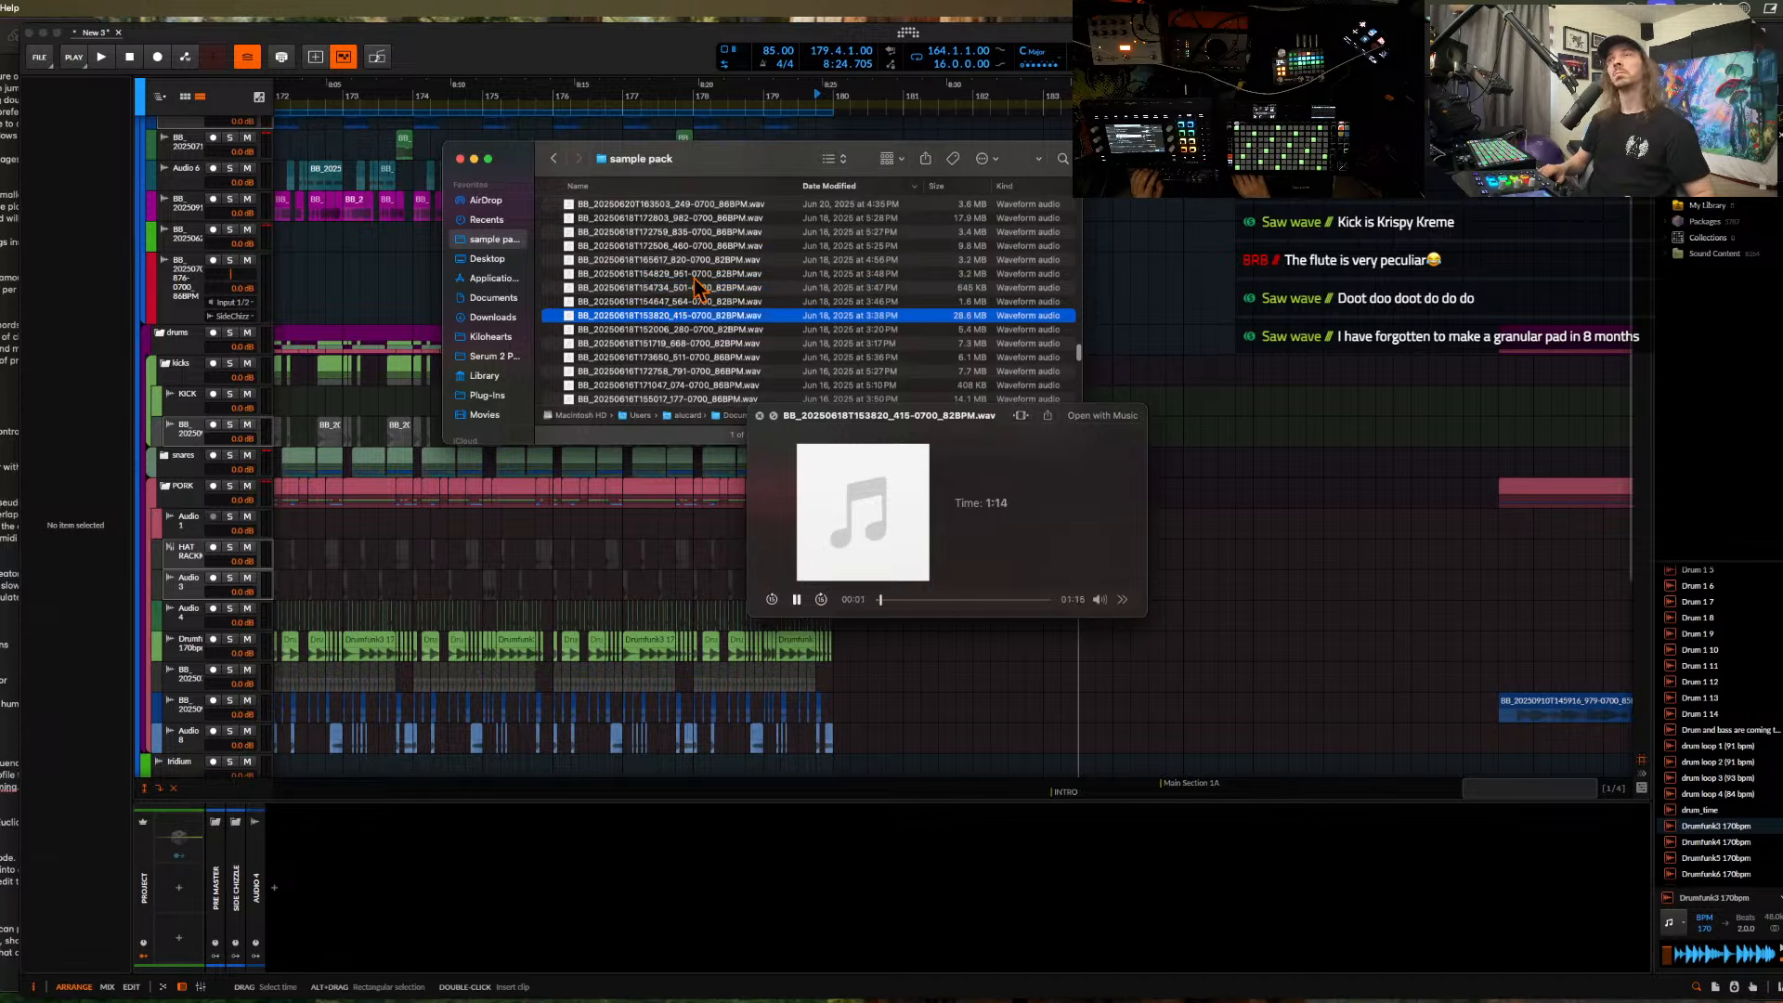
# - Move the Finder window clear of the arrangement and preview the June 18 samples 152006_280, 151719_668 and 154734_501
pyautogui.moveTo(756, 172); pyautogui.dragTo(1475, 316)
pyautogui.click(1365, 474)
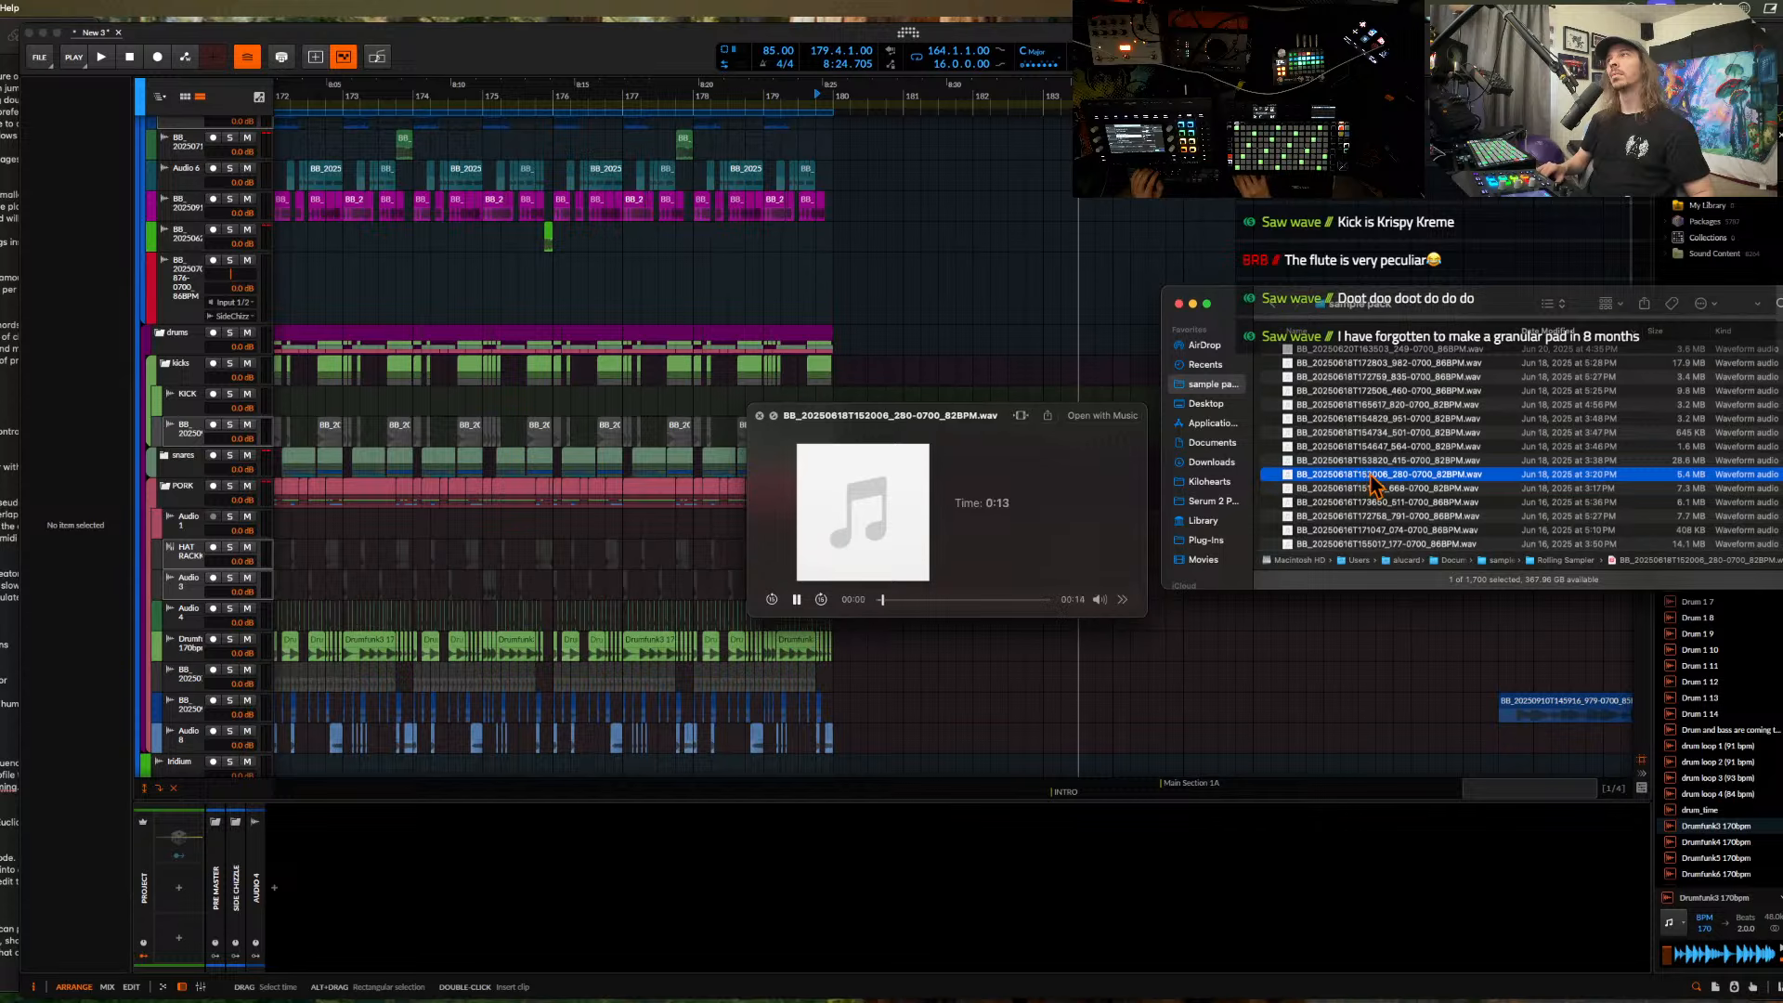
pyautogui.click(1370, 488)
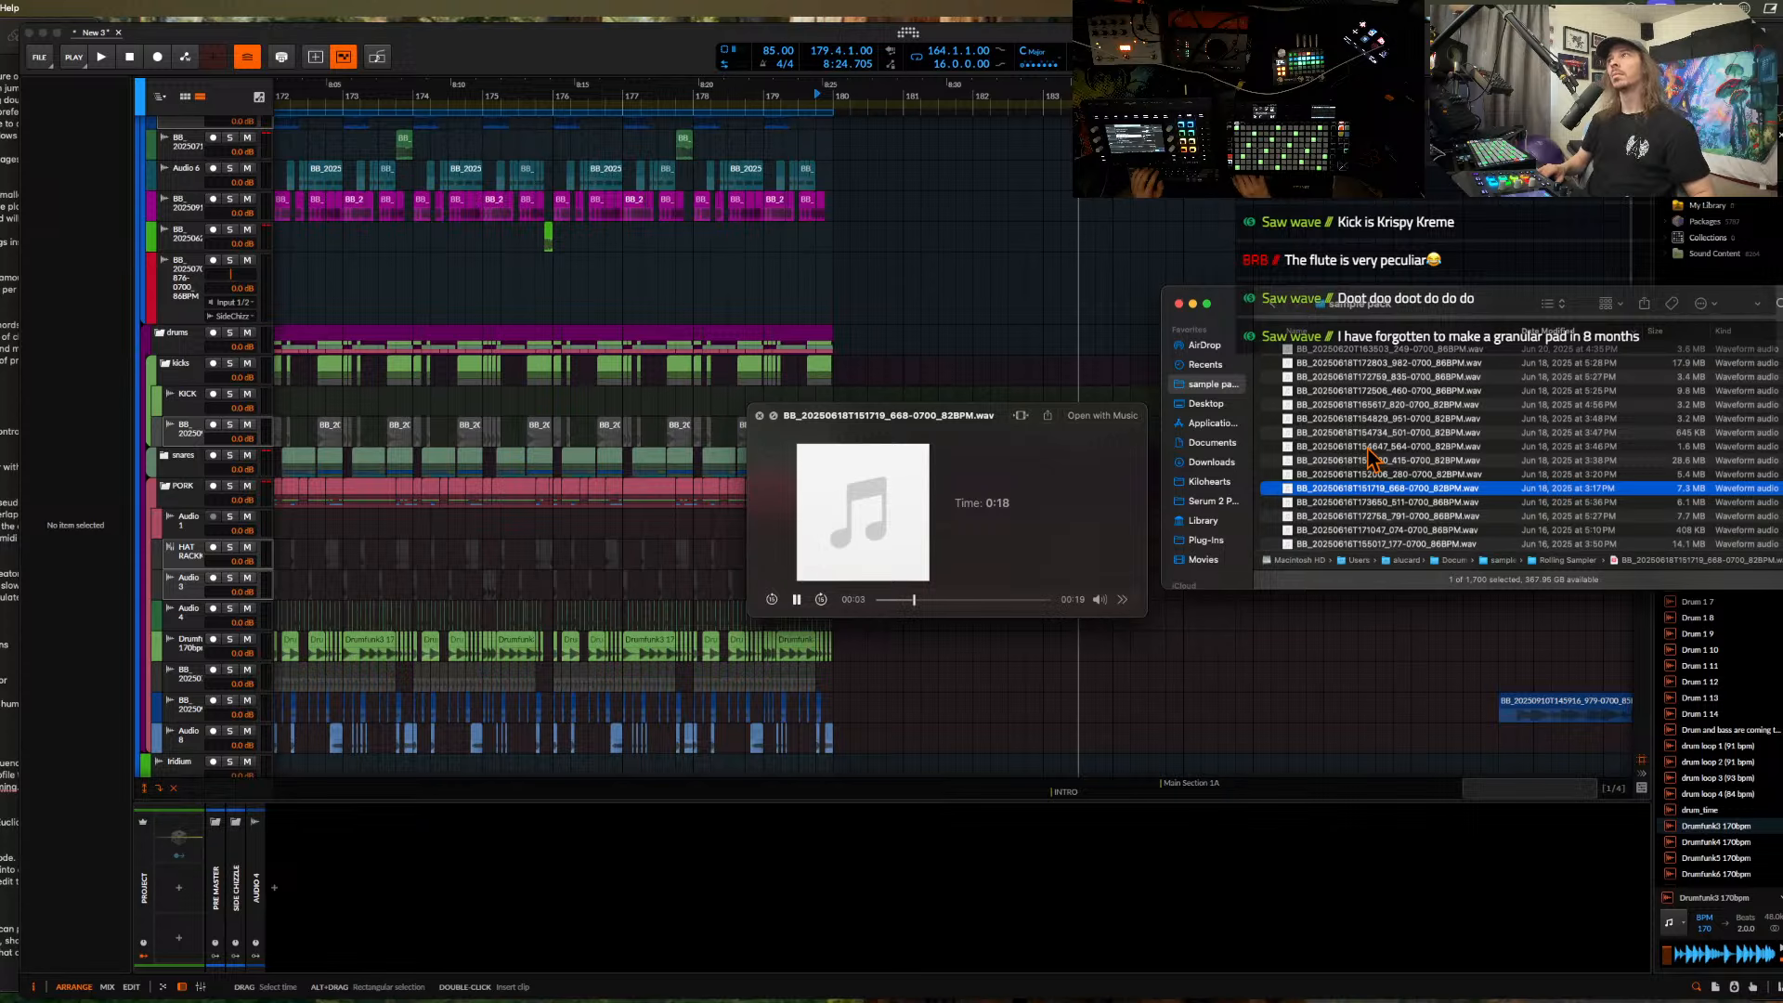
pyautogui.click(1383, 446)
pyautogui.click(1382, 433)
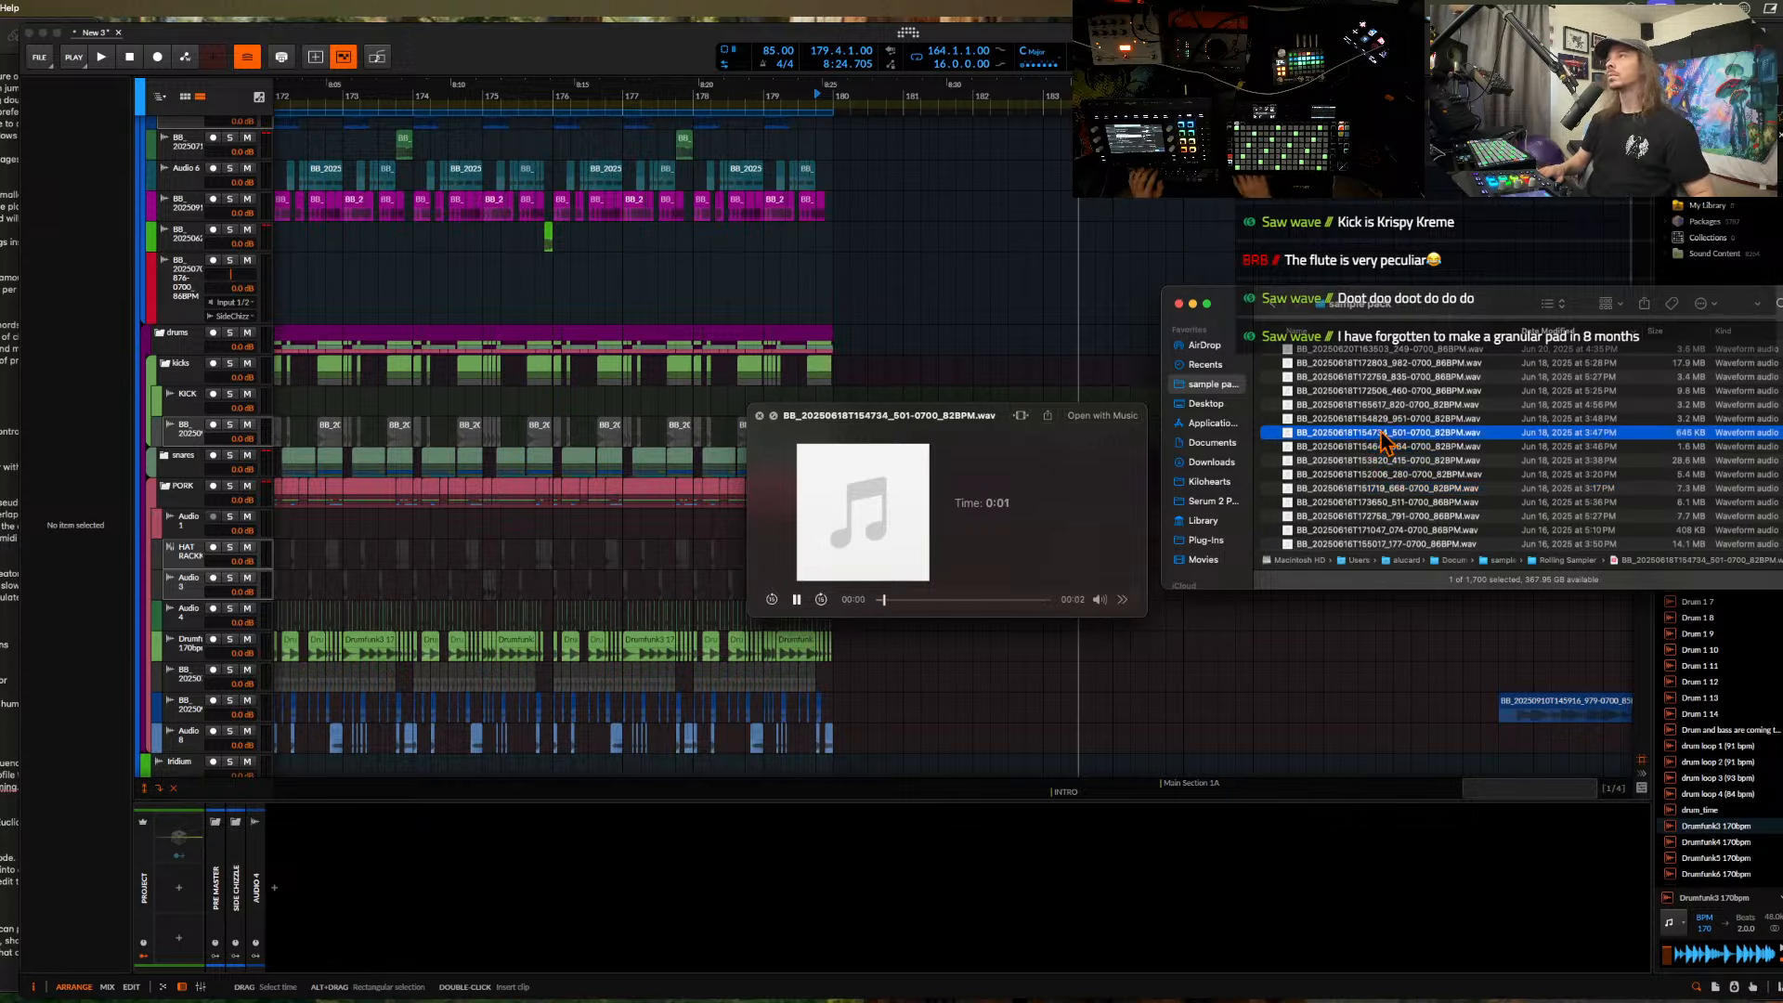
# - Preview the June 16 samples 151334_070, 151248_126, 151131_811 and 144343_422
pyautogui.scroll(-4, 1384, 437)
pyautogui.click(1383, 430)
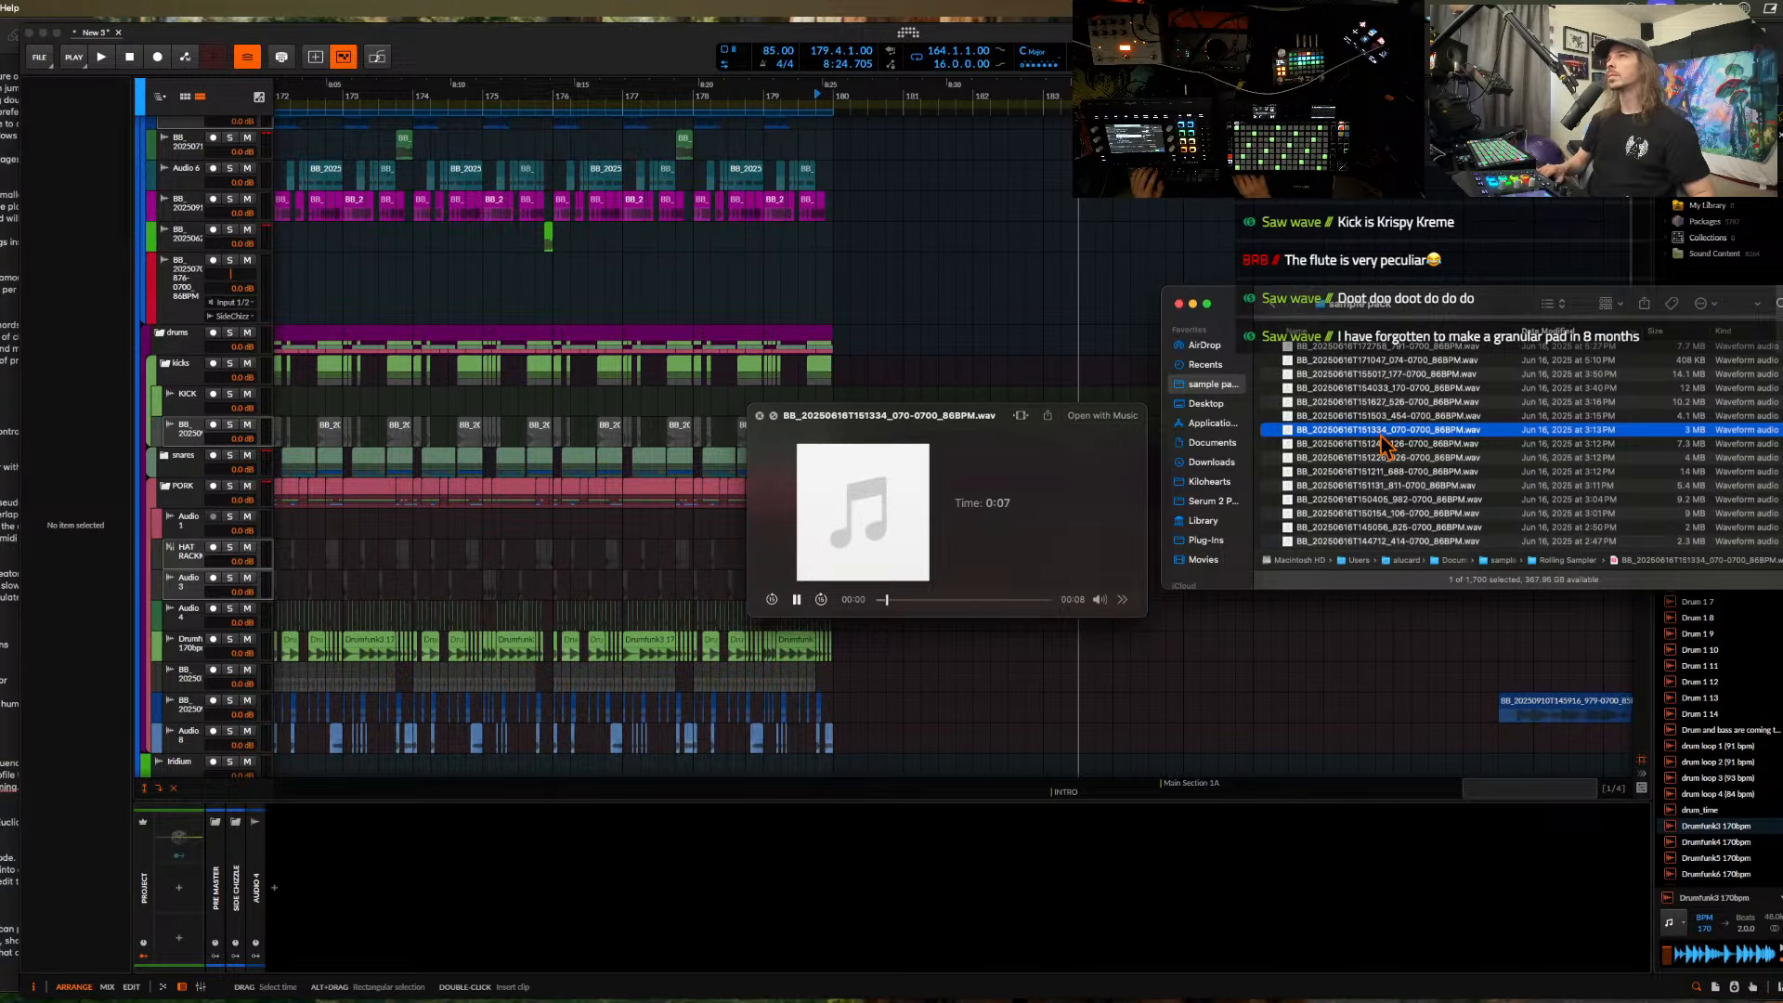
pyautogui.click(1378, 445)
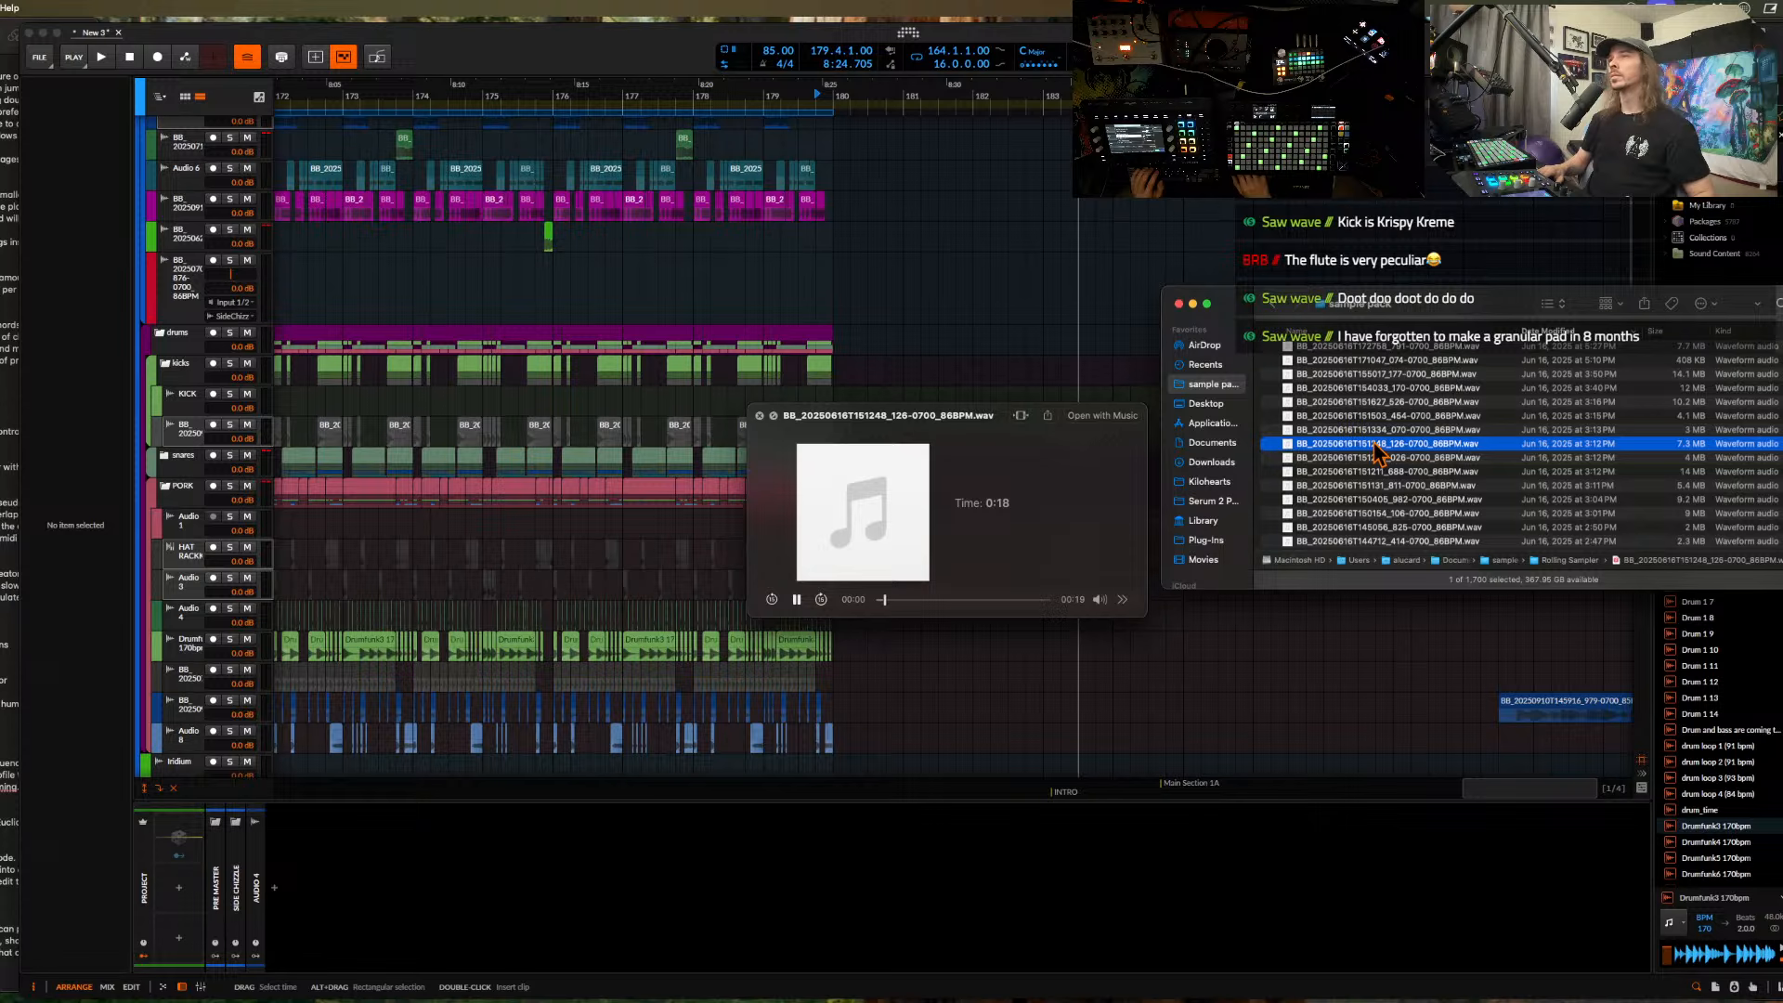
pyautogui.scroll(-3, 1378, 447)
pyautogui.click(1378, 440)
pyautogui.scroll(-3, 1377, 447)
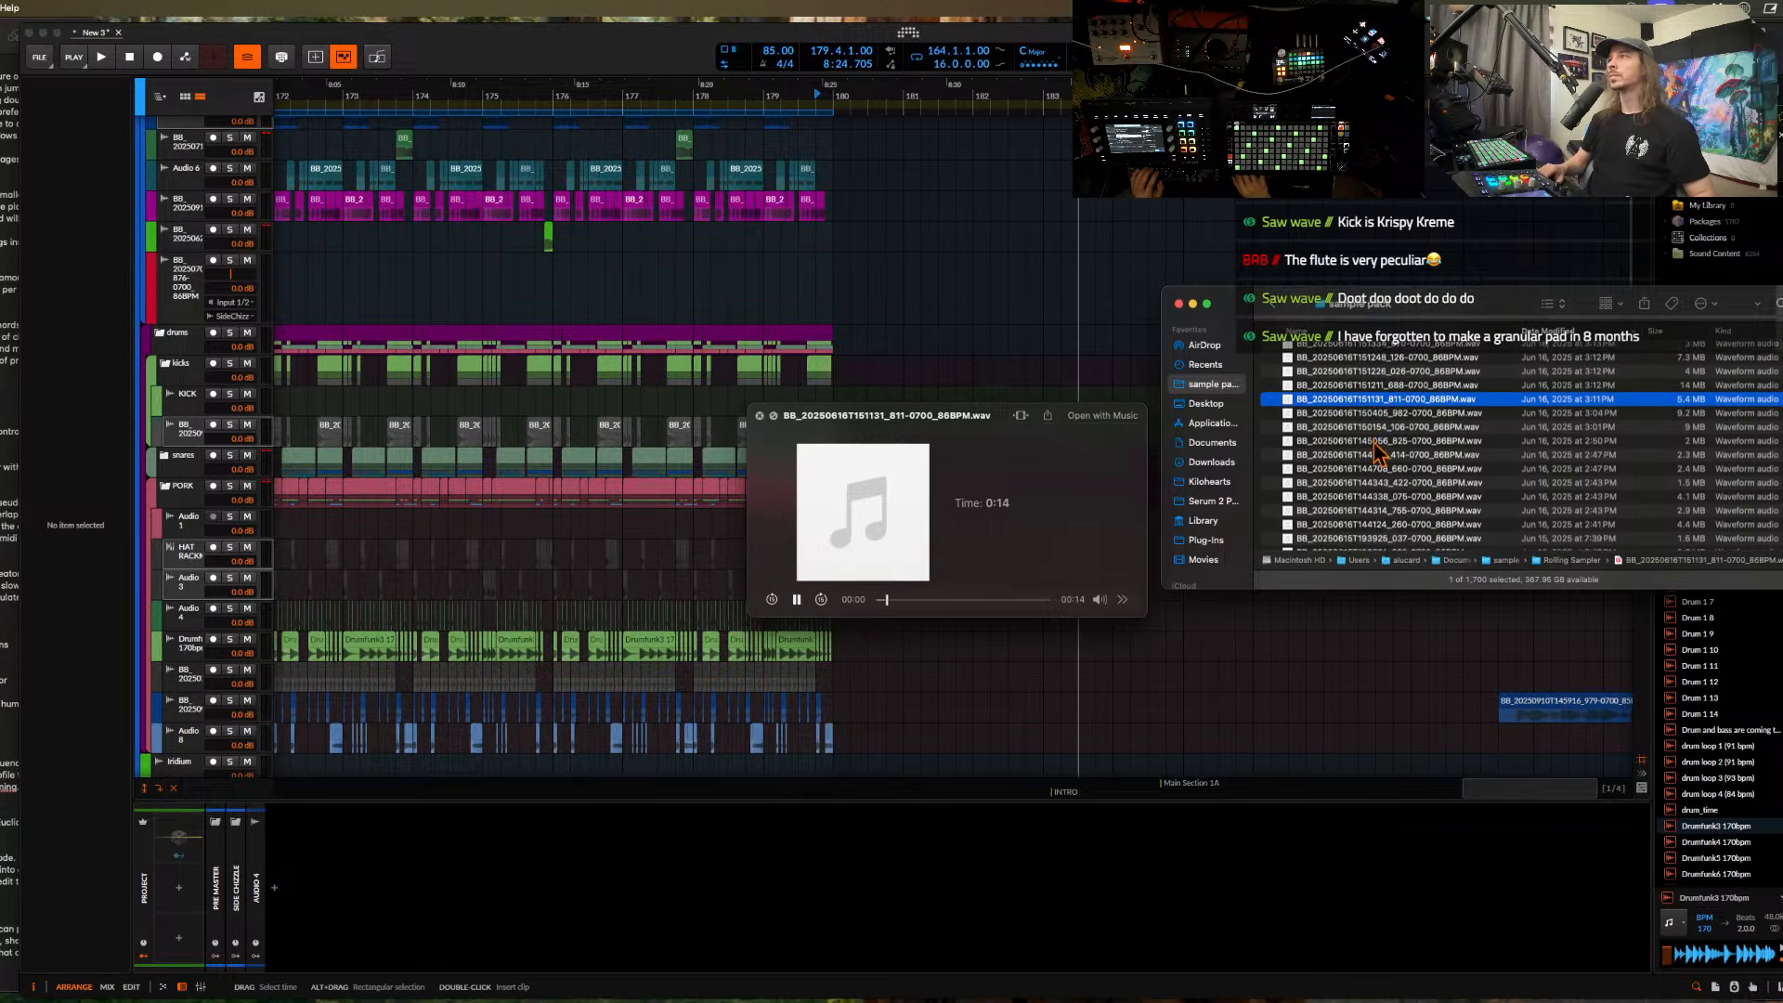
pyautogui.scroll(-3, 1375, 444)
pyautogui.click(1375, 440)
pyautogui.scroll(-5, 1378, 453)
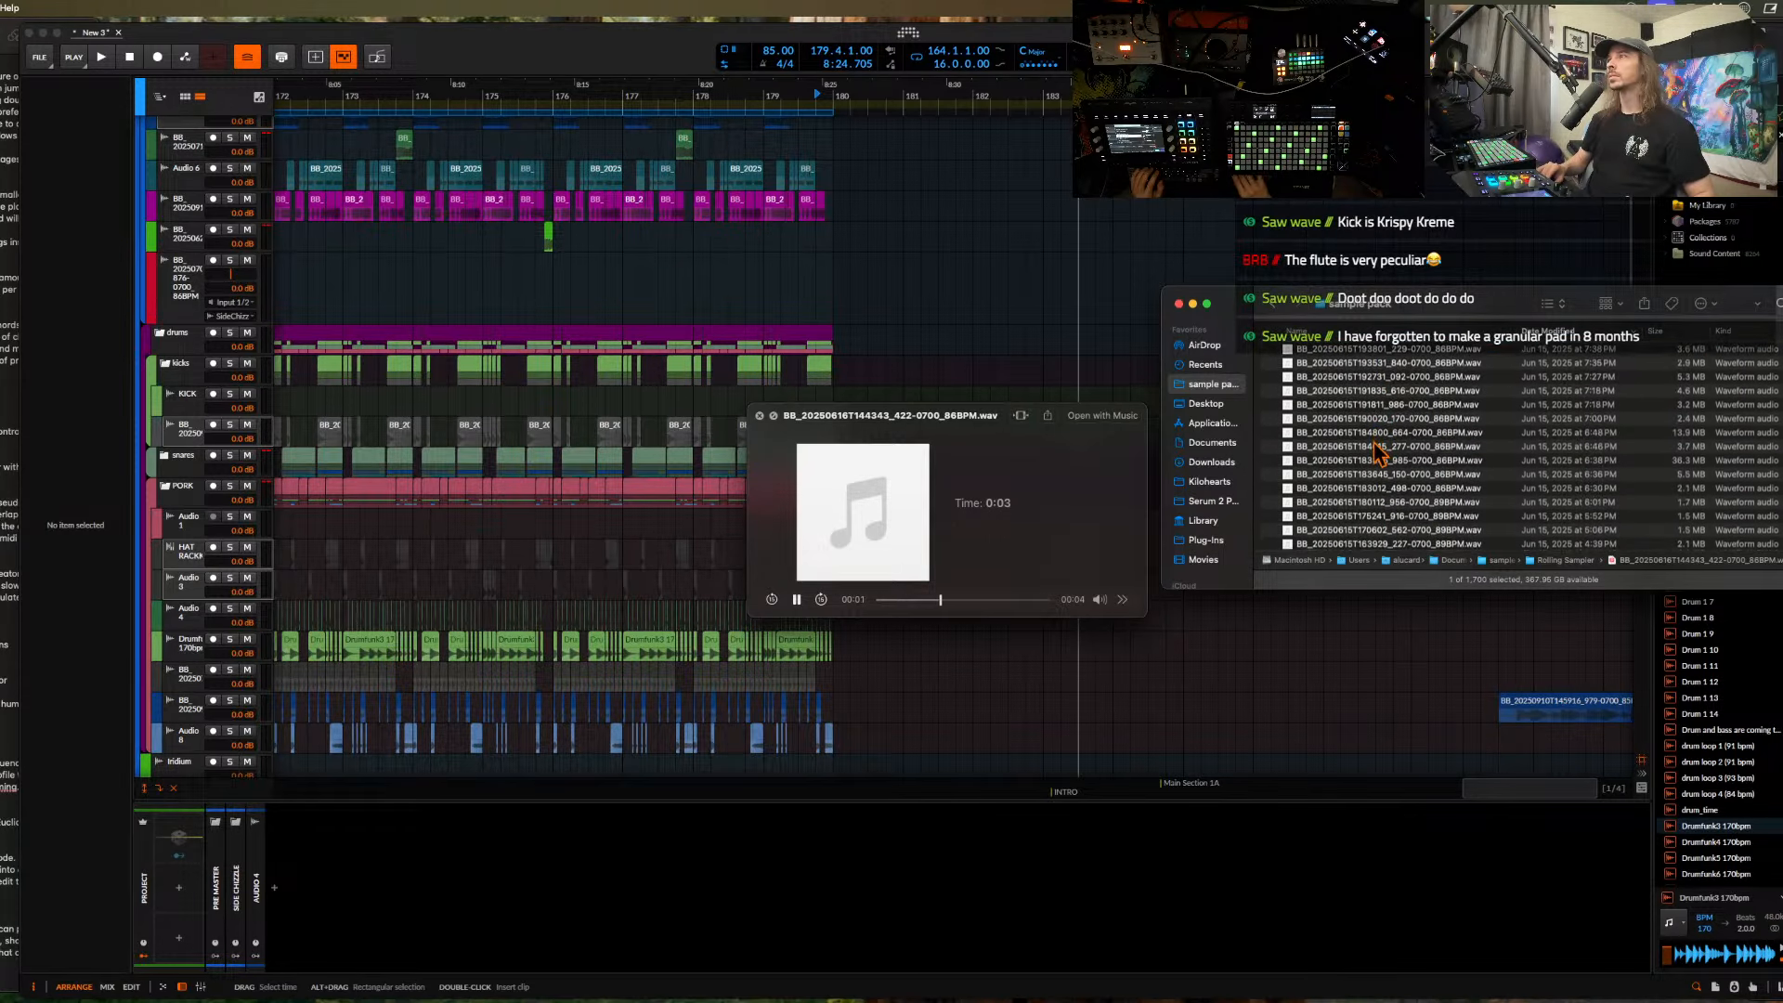
# - Preview the June 15 samples 184615_277, 183805_985, 163421_676, 153656_662 and 153129_434
pyautogui.click(1377, 446)
pyautogui.scroll(-2, 1377, 452)
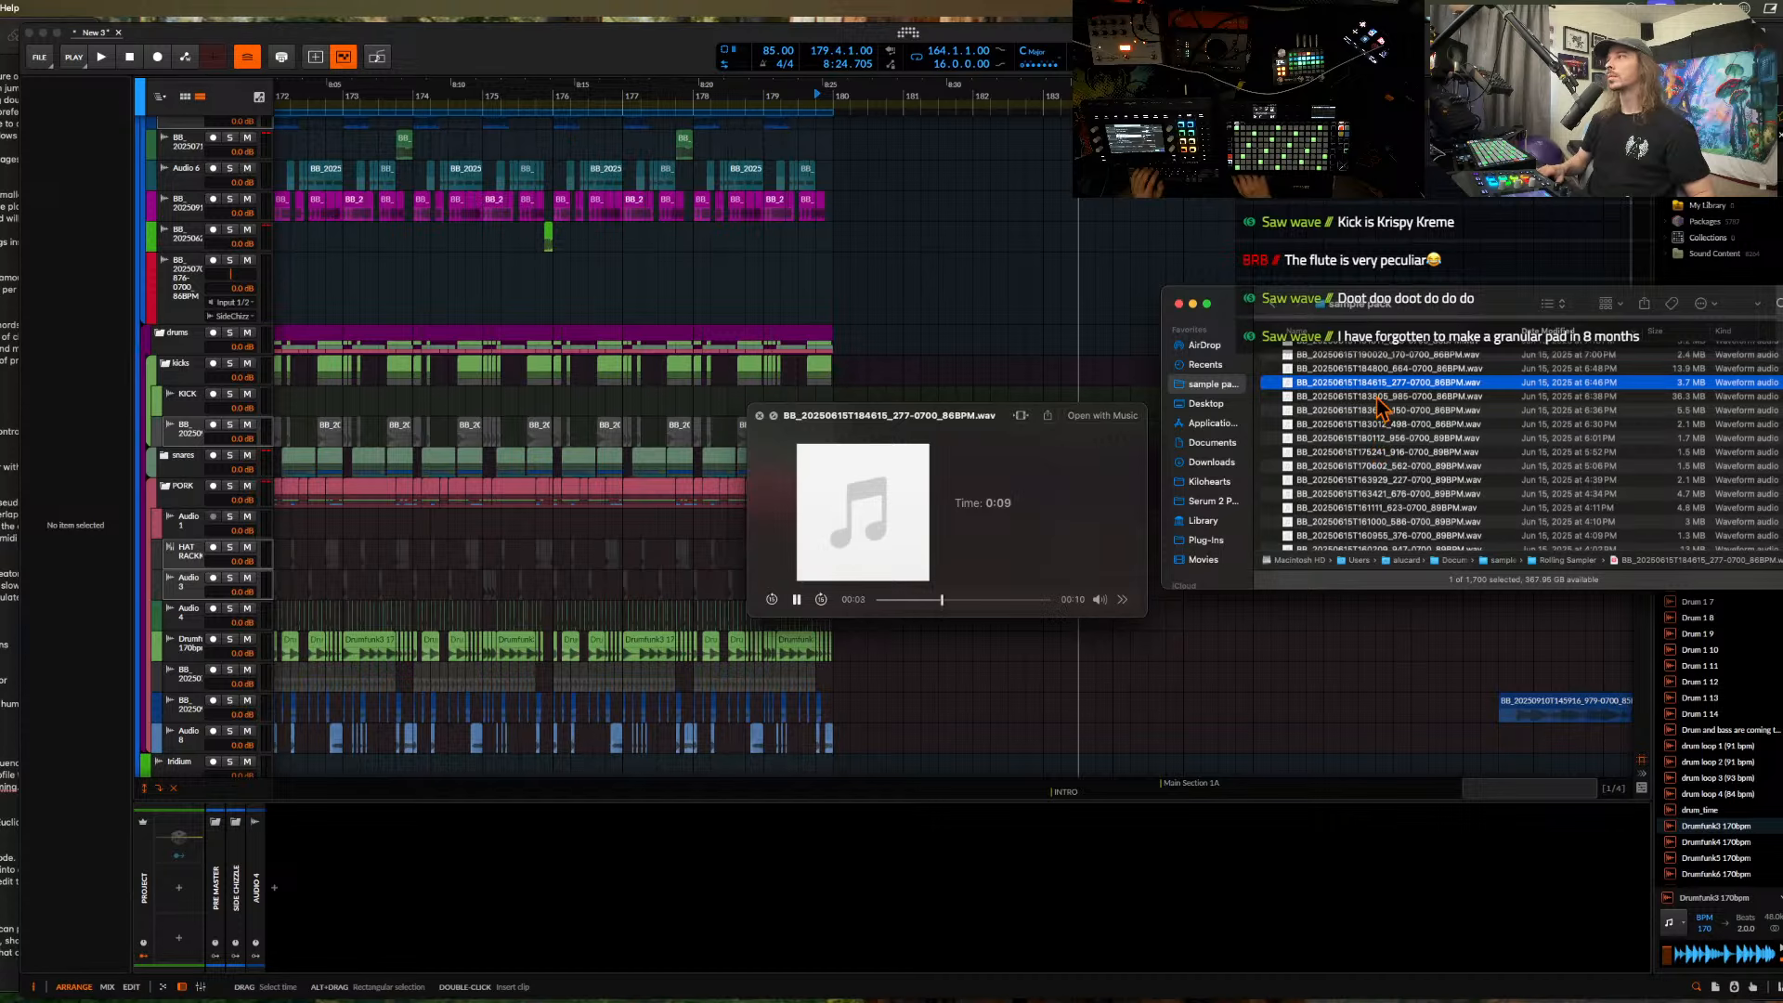
pyautogui.click(1376, 397)
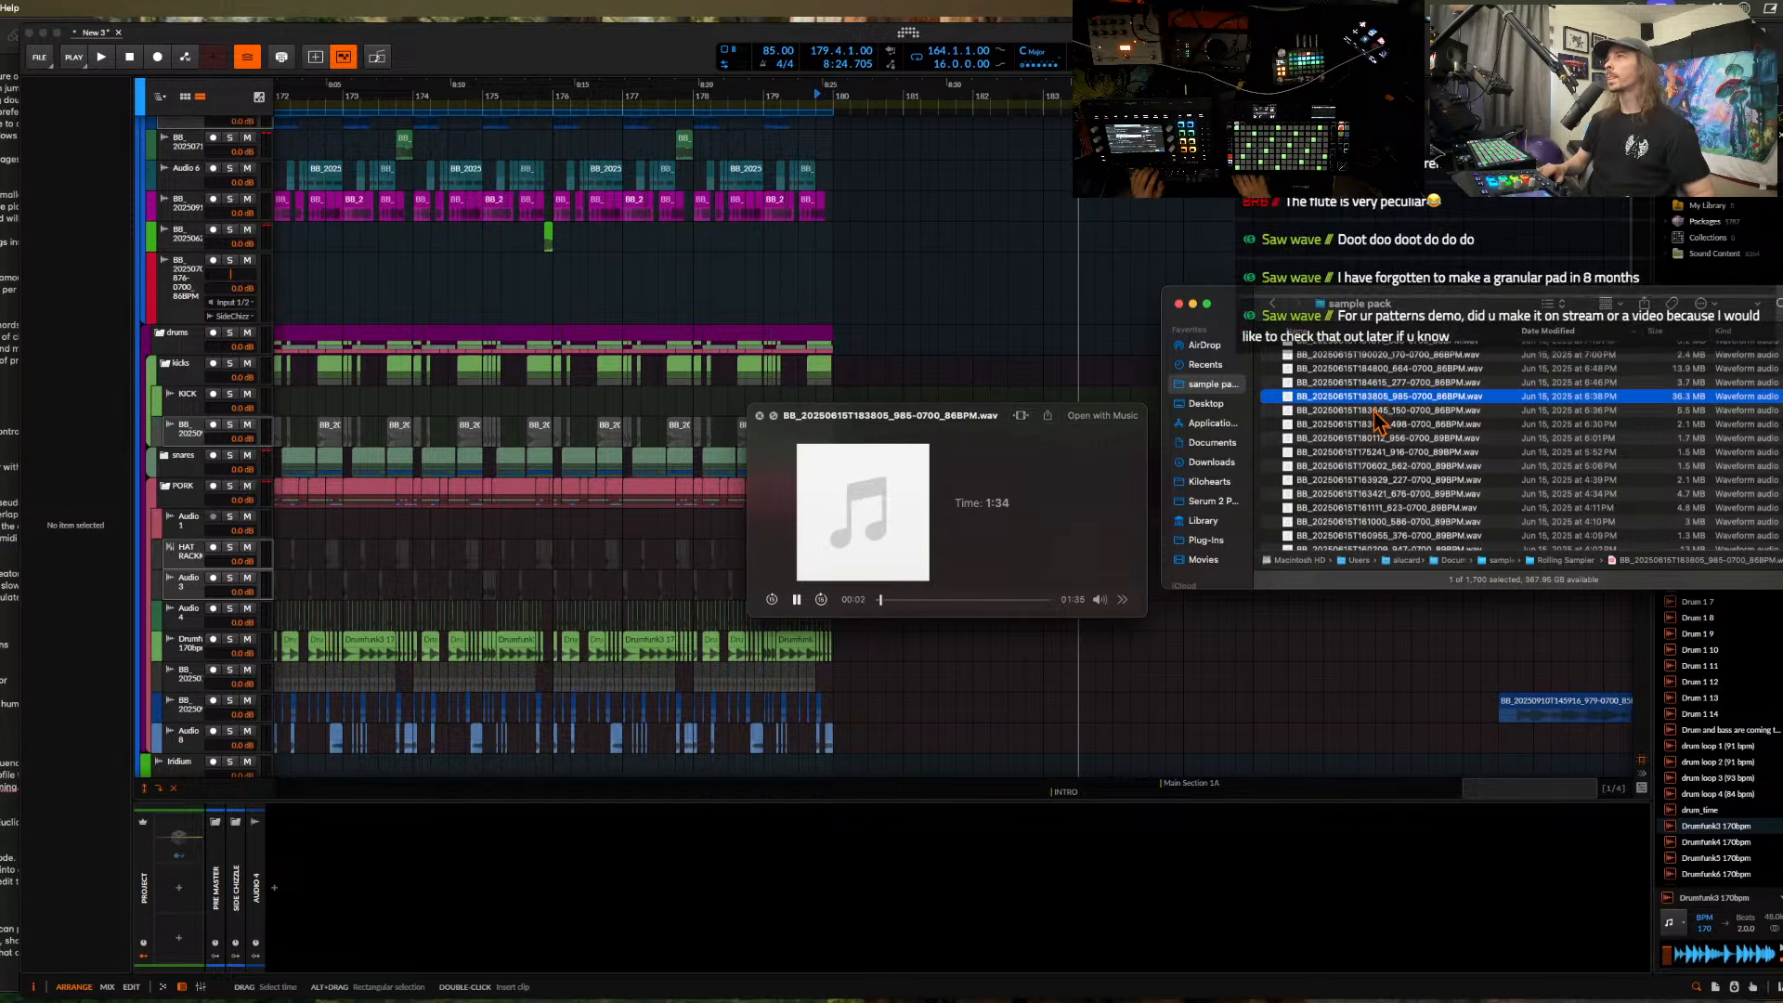
pyautogui.scroll(-2, 1377, 432)
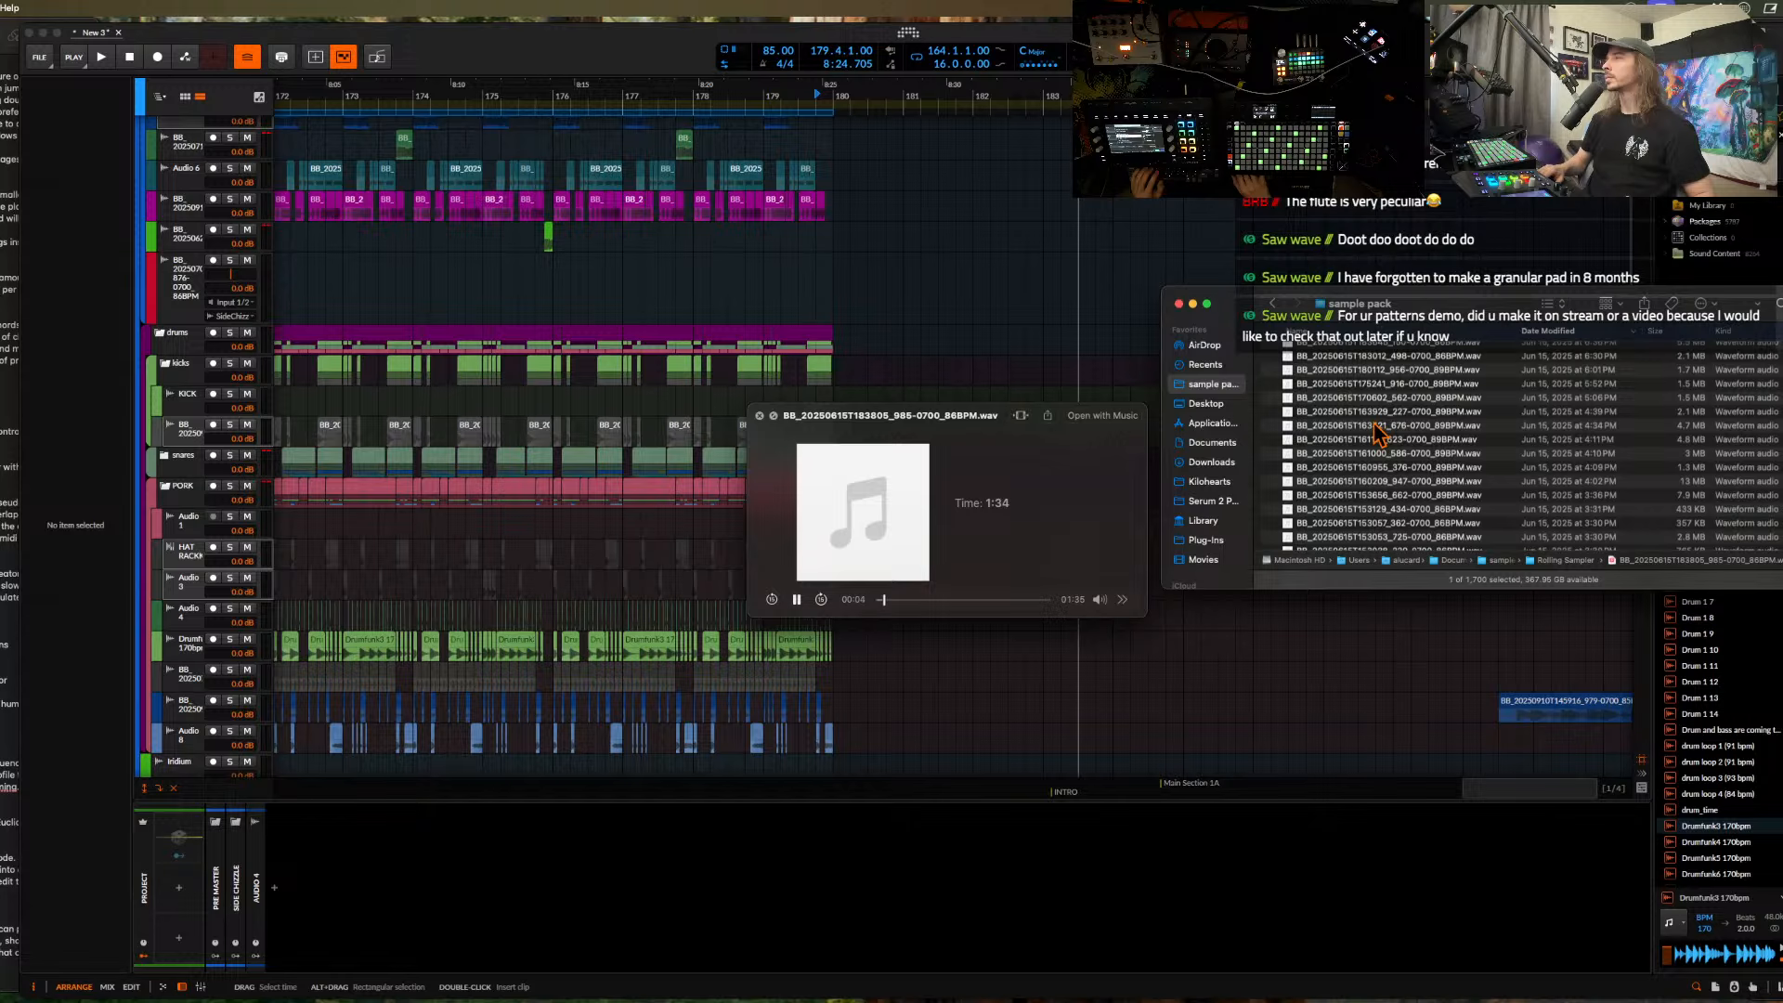
pyautogui.click(1371, 427)
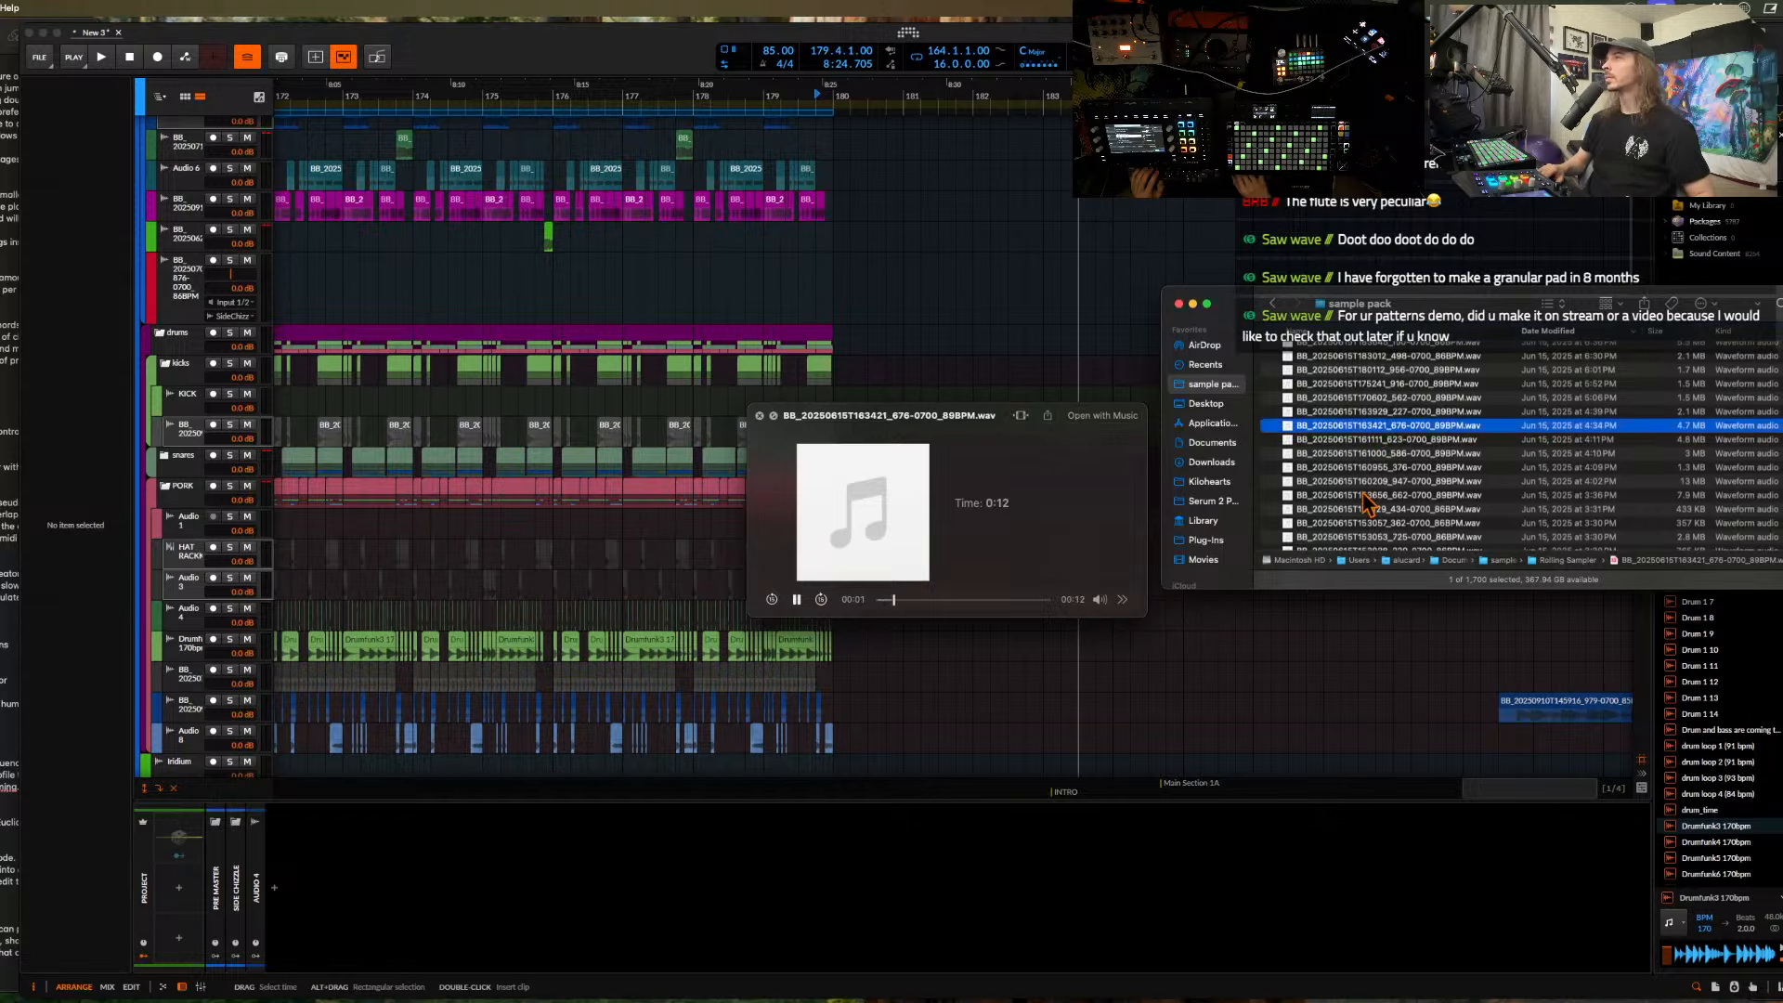
pyautogui.click(1363, 495)
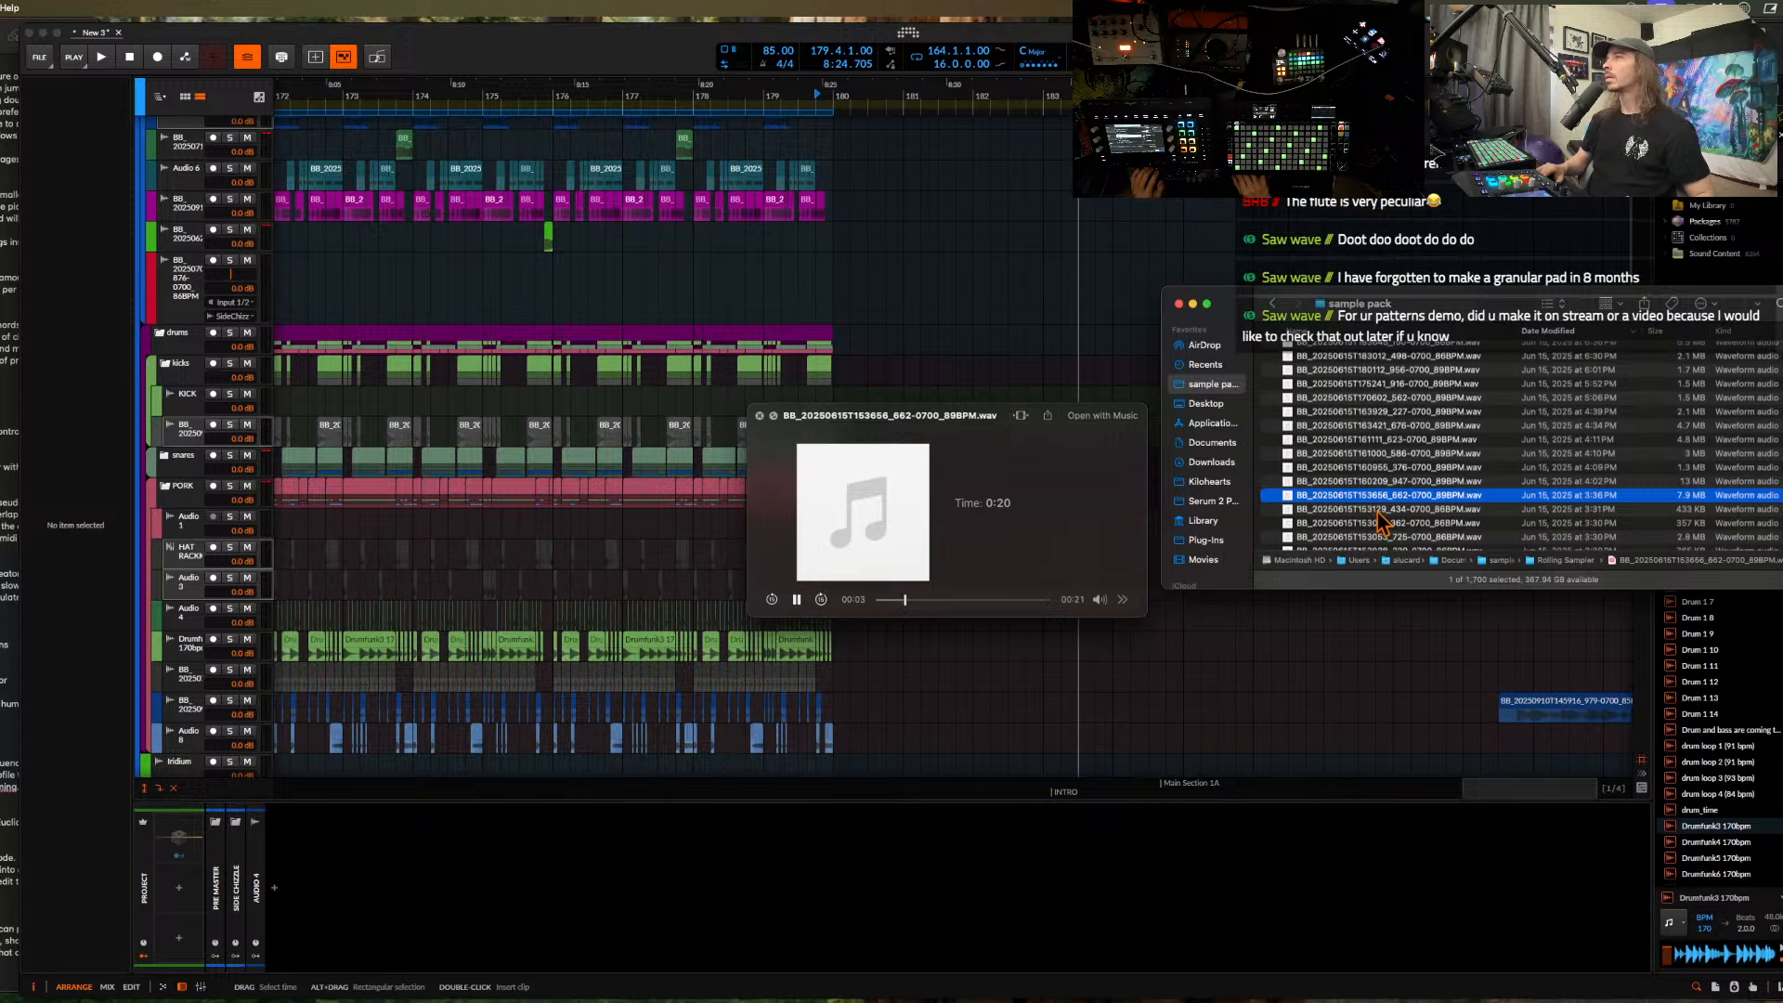
pyautogui.click(1378, 510)
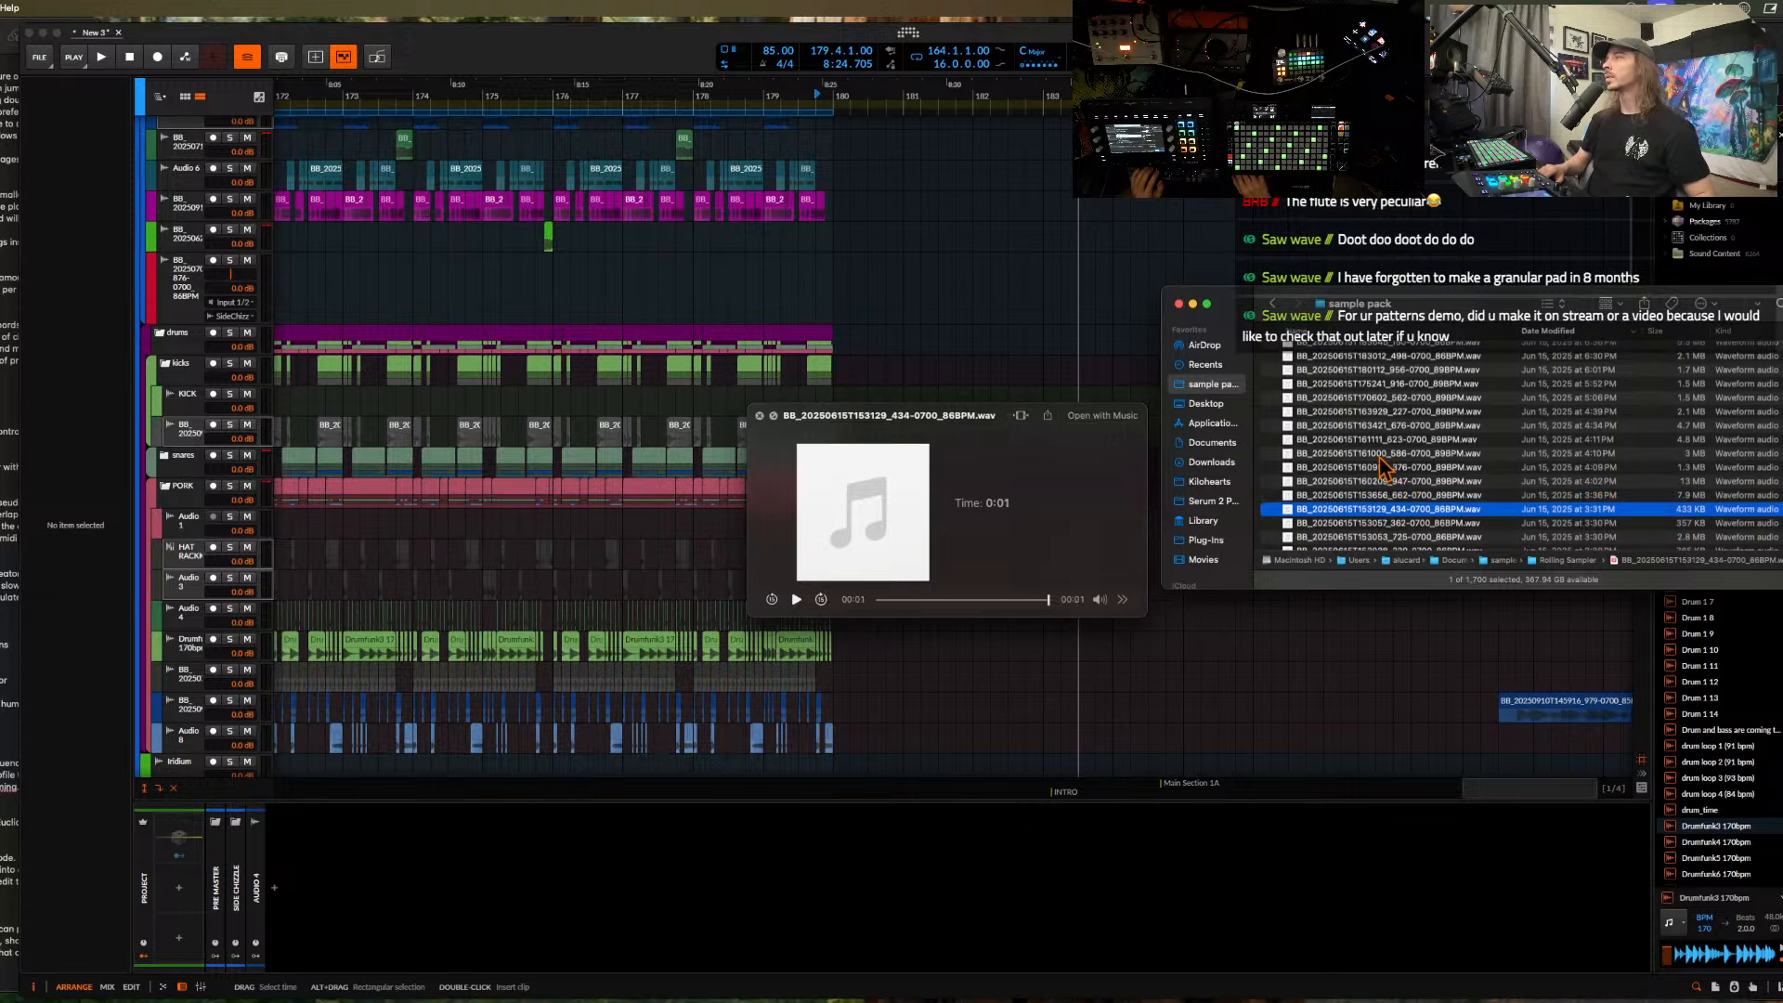
# - Go back up the June 15 samples to preview 183012_498 and replay 184615_277
pyautogui.scroll(3, 1383, 434)
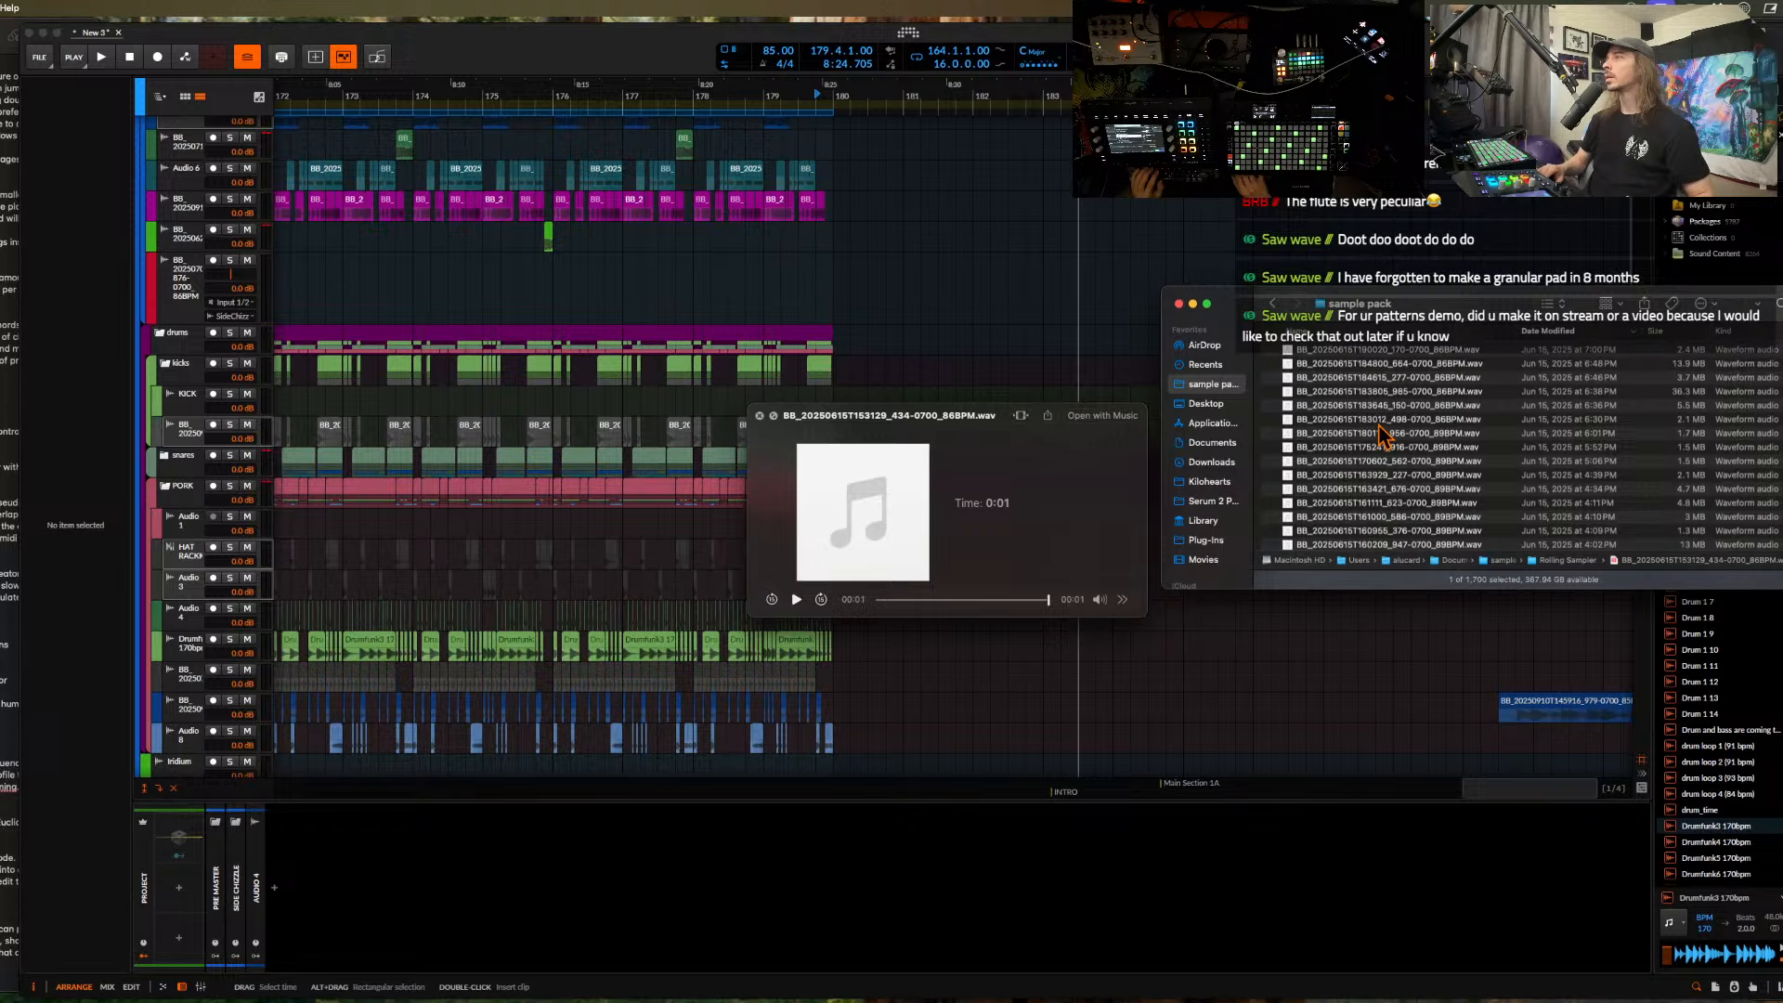
pyautogui.click(1371, 418)
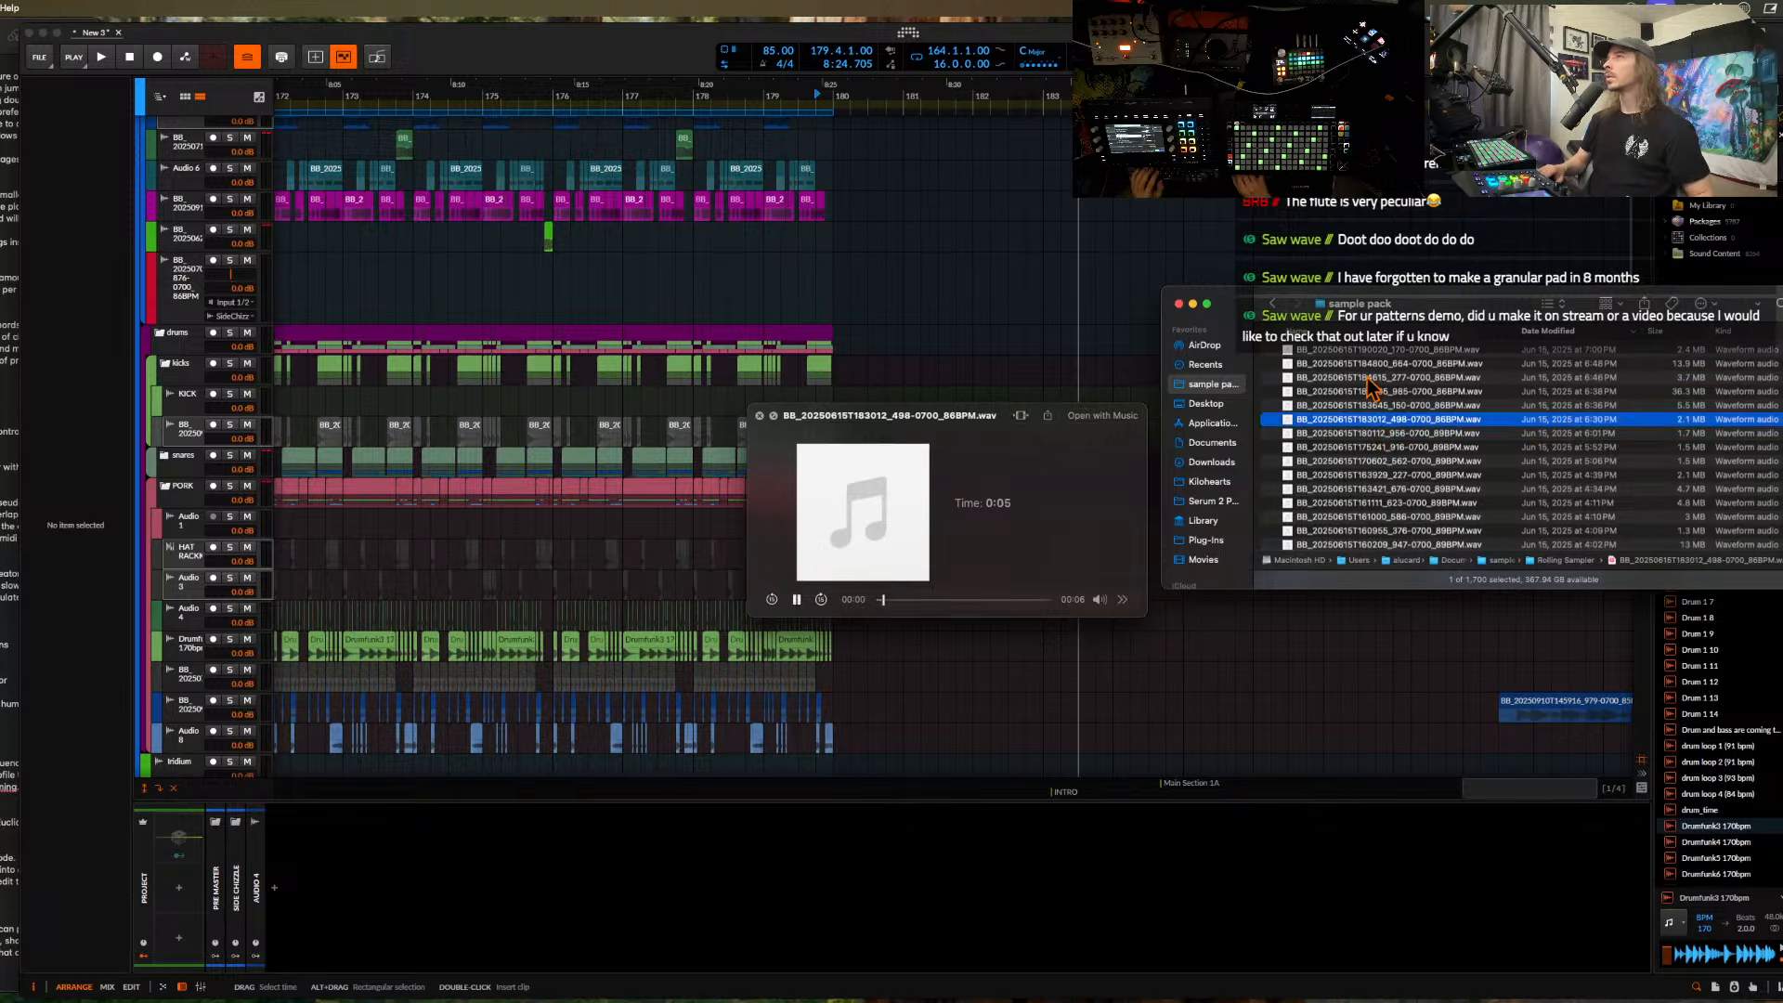
pyautogui.click(1372, 378)
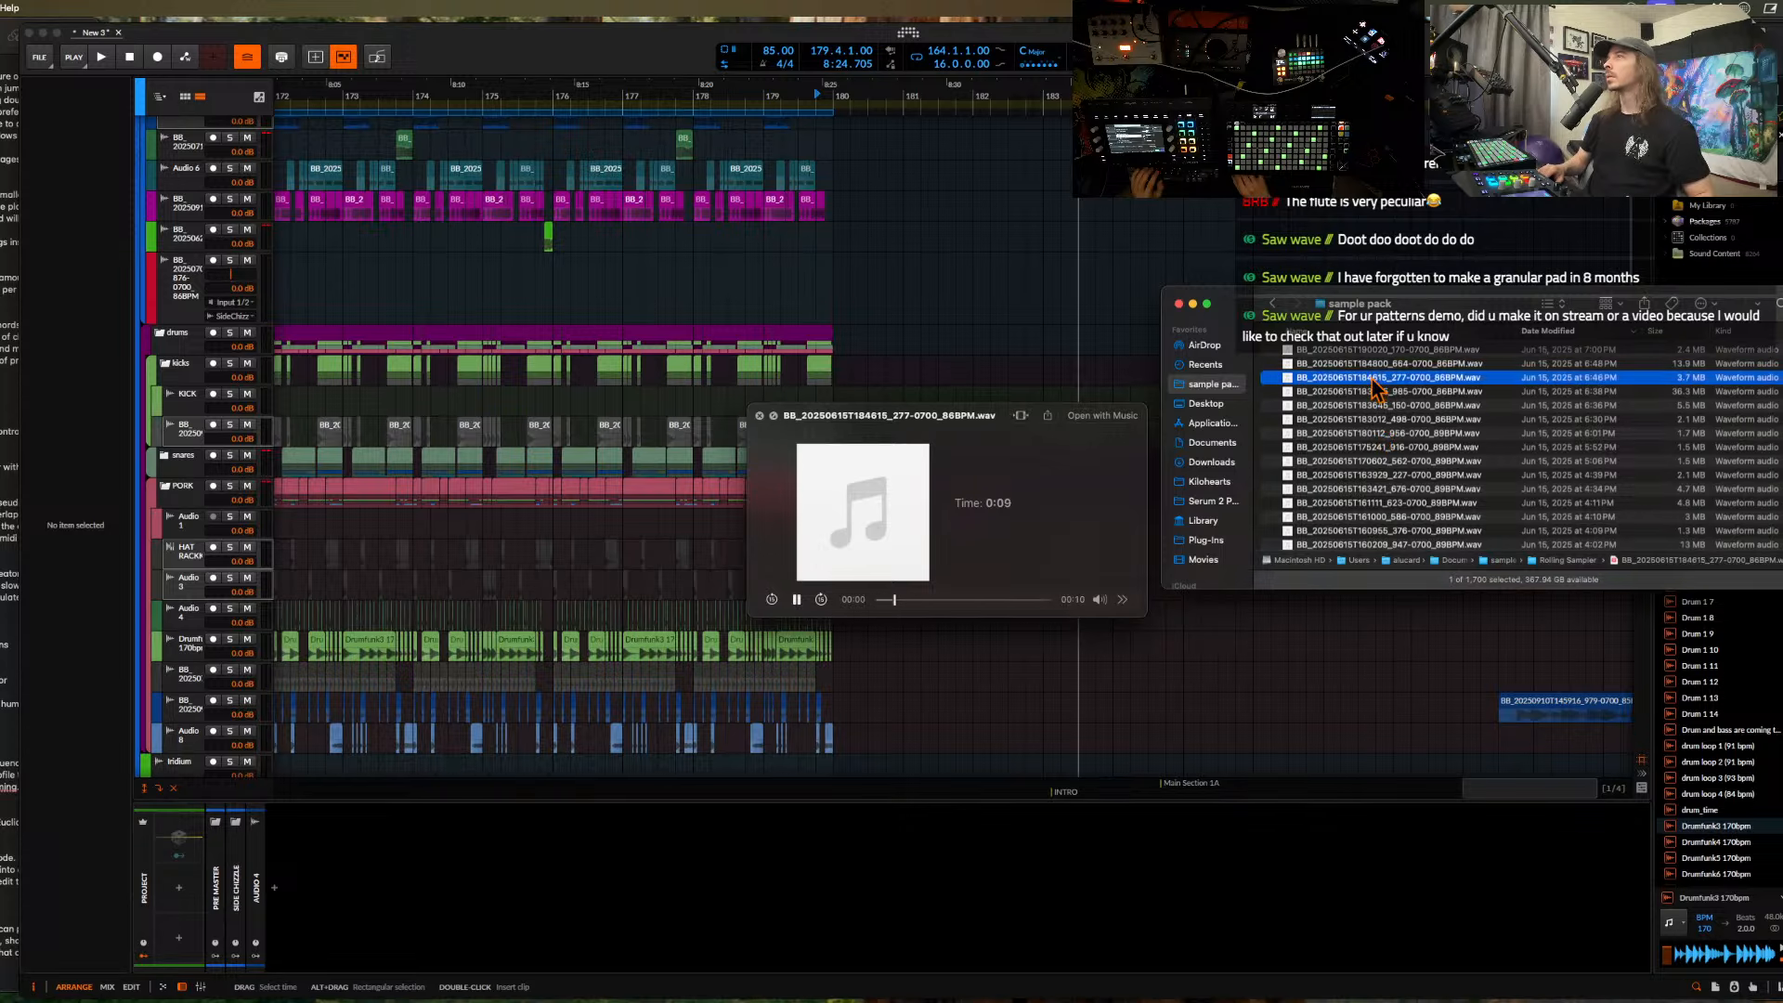
# - Preview the newer samples BB_20250621T172836_379, BB_20250623T182742_164 and BB_20250626T191404_081
pyautogui.scroll(10, 1370, 444)
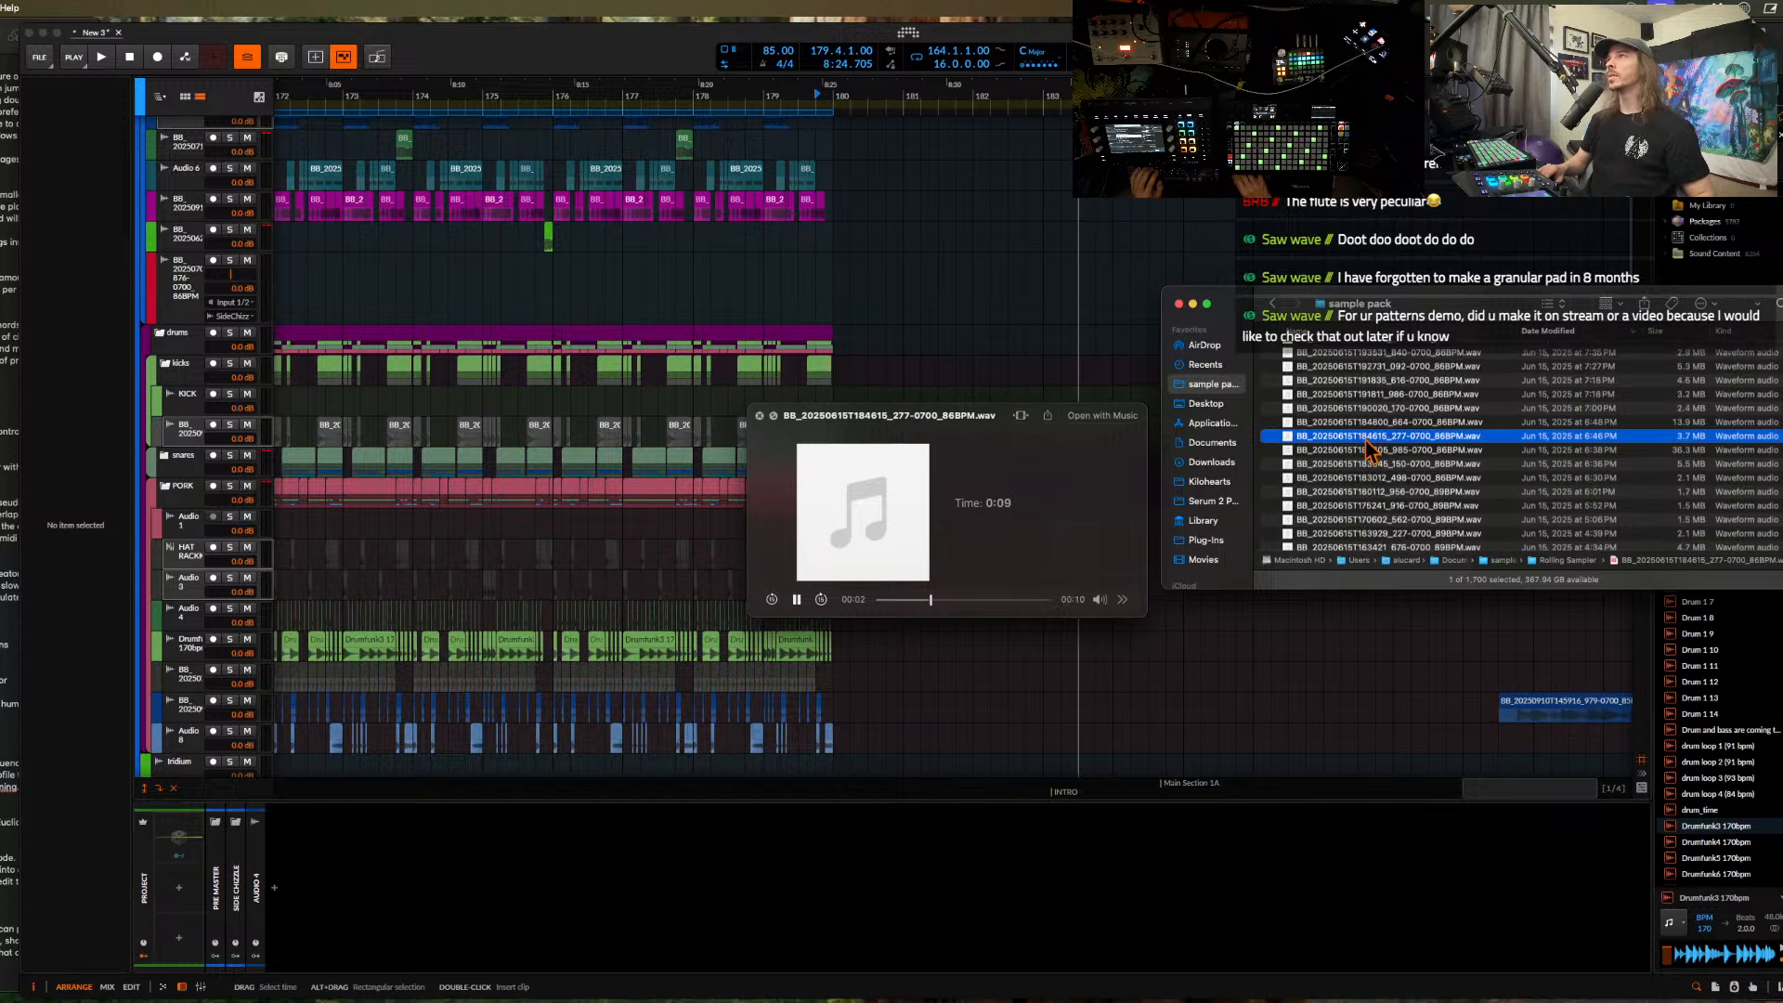
pyautogui.scroll(5, 1367, 442)
pyautogui.click(1367, 436)
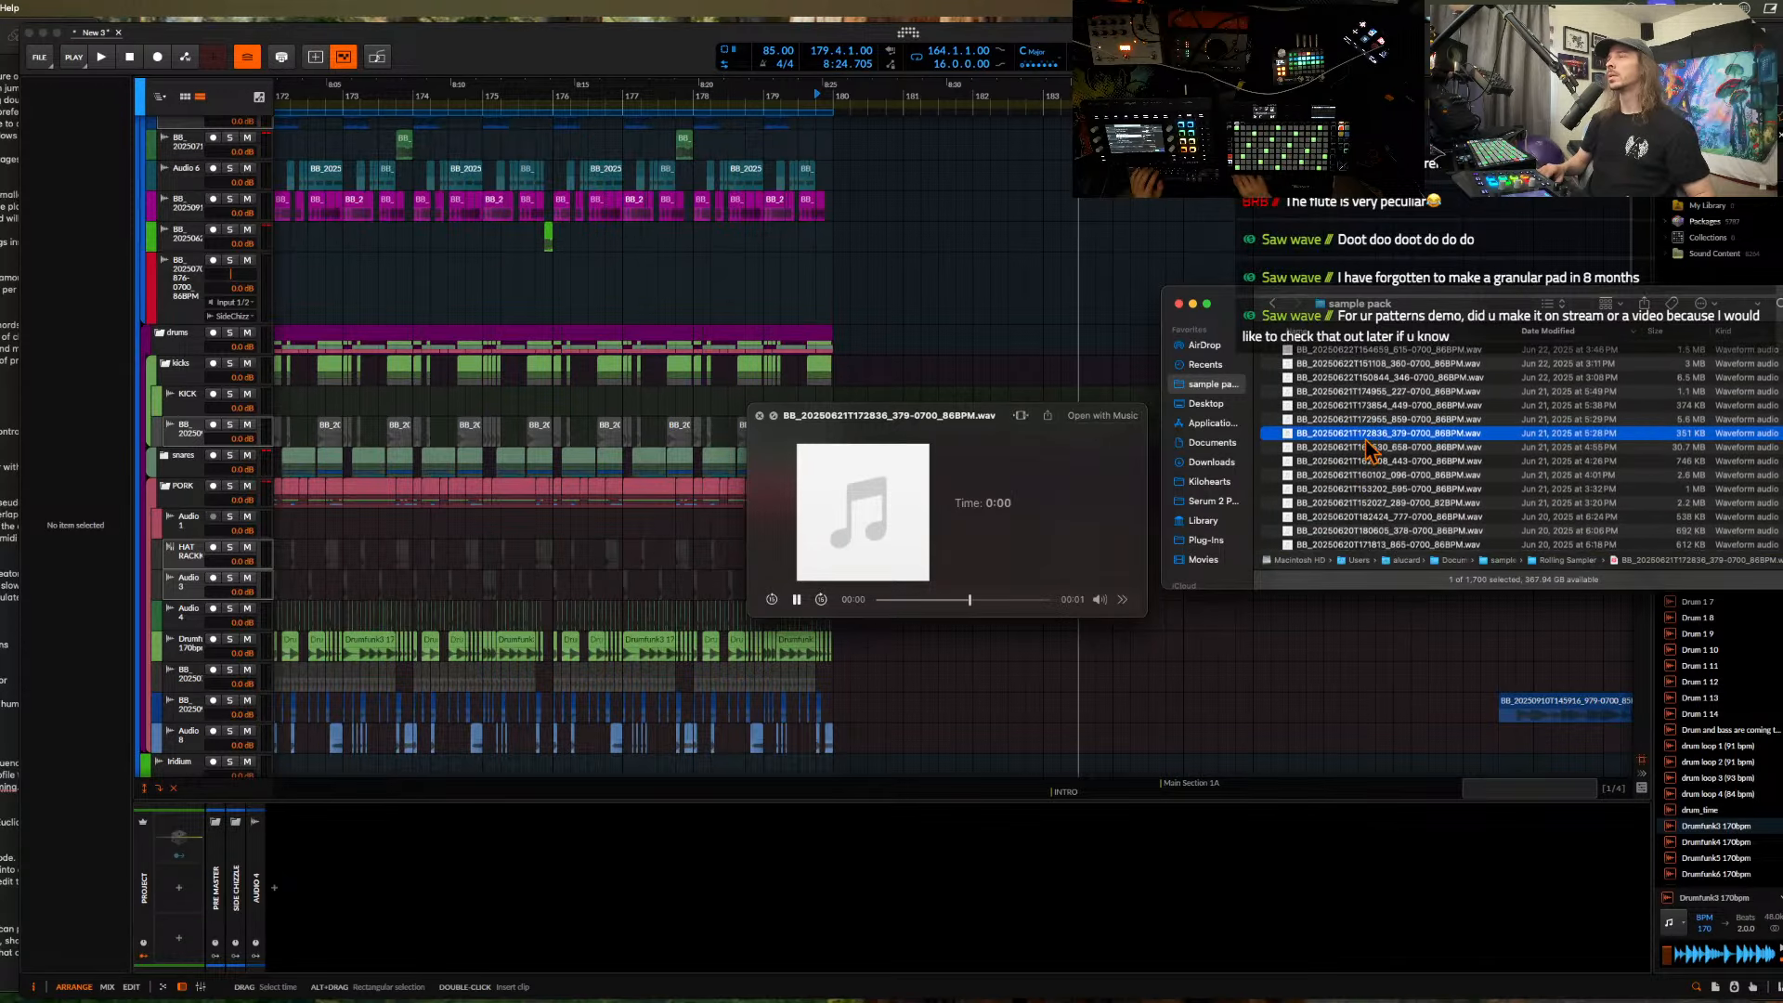
pyautogui.scroll(5, 1367, 443)
pyautogui.click(1367, 438)
pyautogui.scroll(8, 1368, 446)
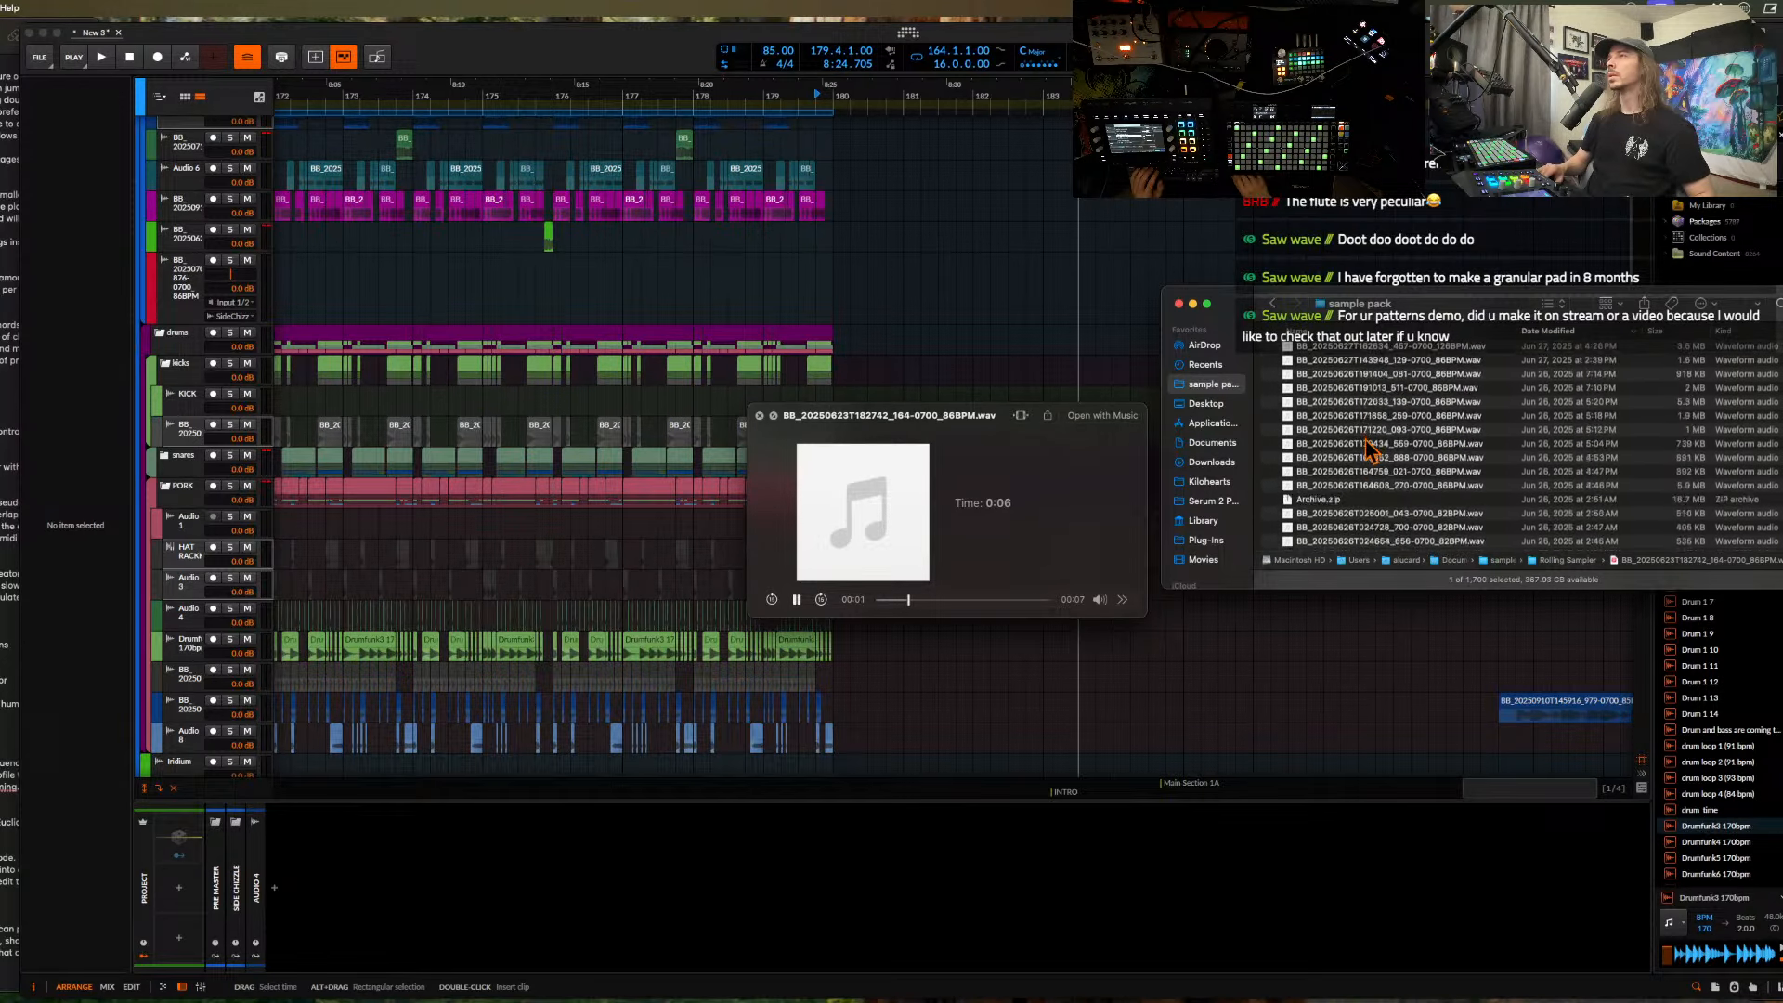
pyautogui.scroll(3, 1368, 446)
pyautogui.click(1369, 435)
pyautogui.scroll(1, 1368, 452)
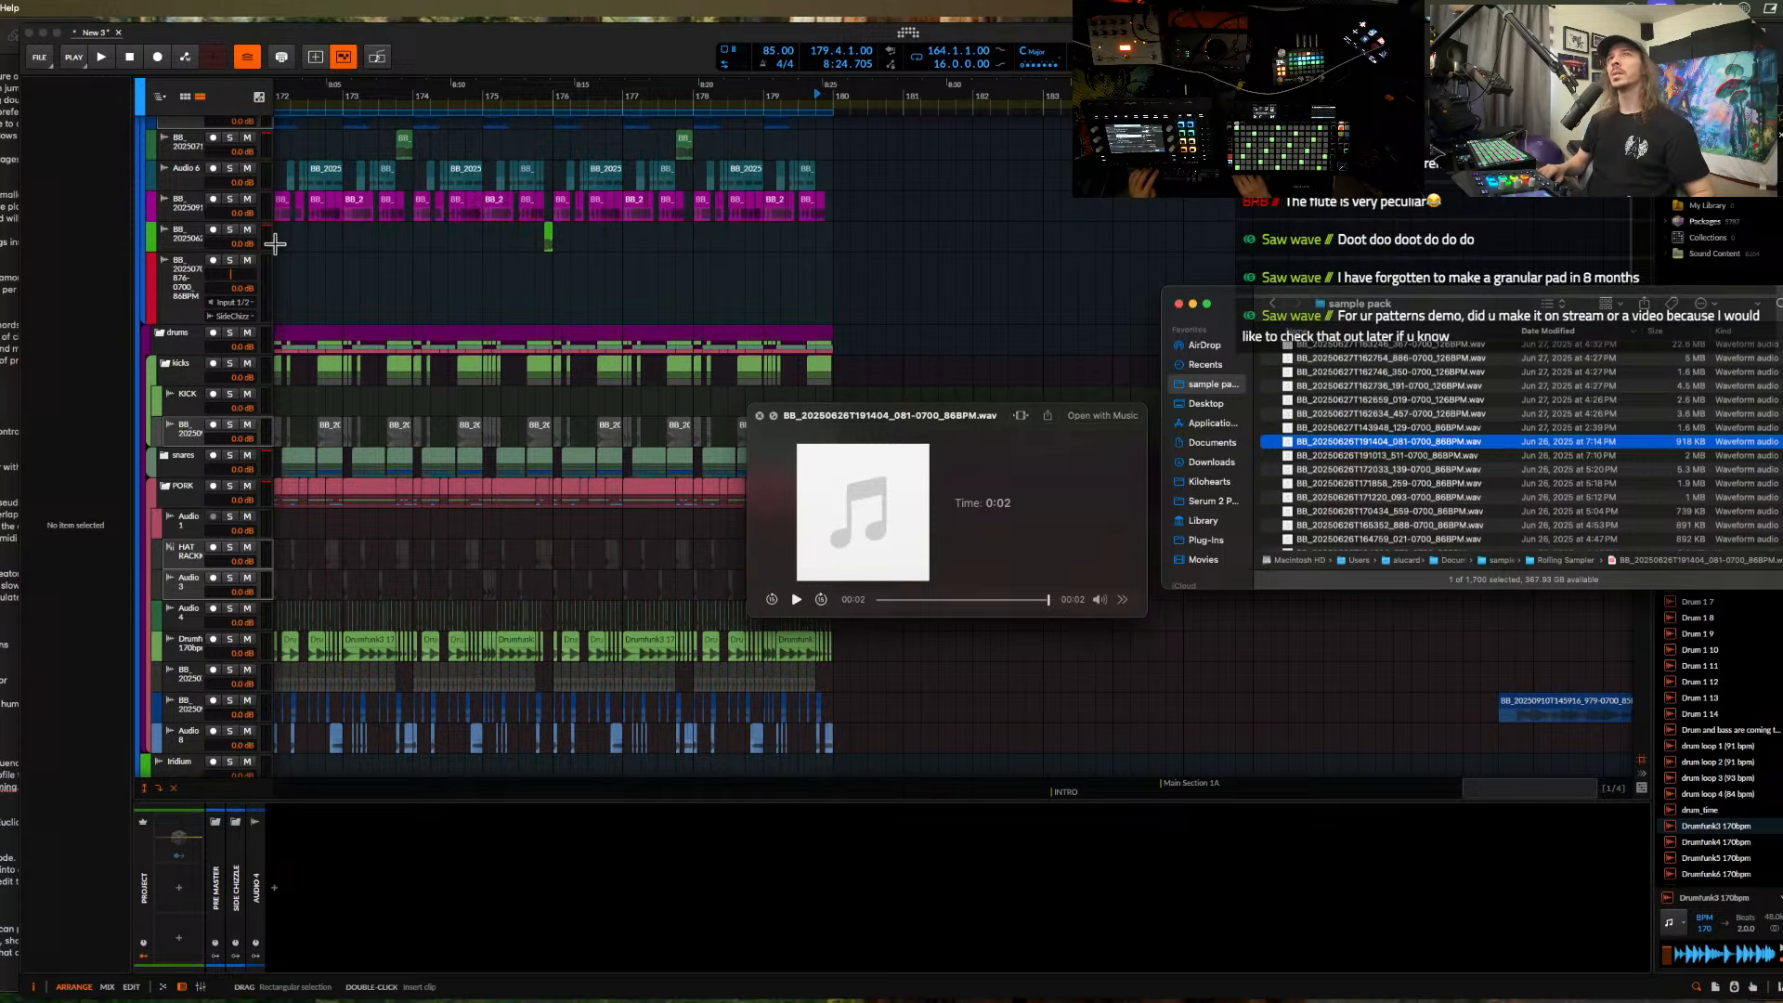
# - Add an audio track below the red sample track and place BB_20250626T191404_081 from Finder on it at bar 177
pyautogui.click(176, 289)
pyautogui.press('super+t')
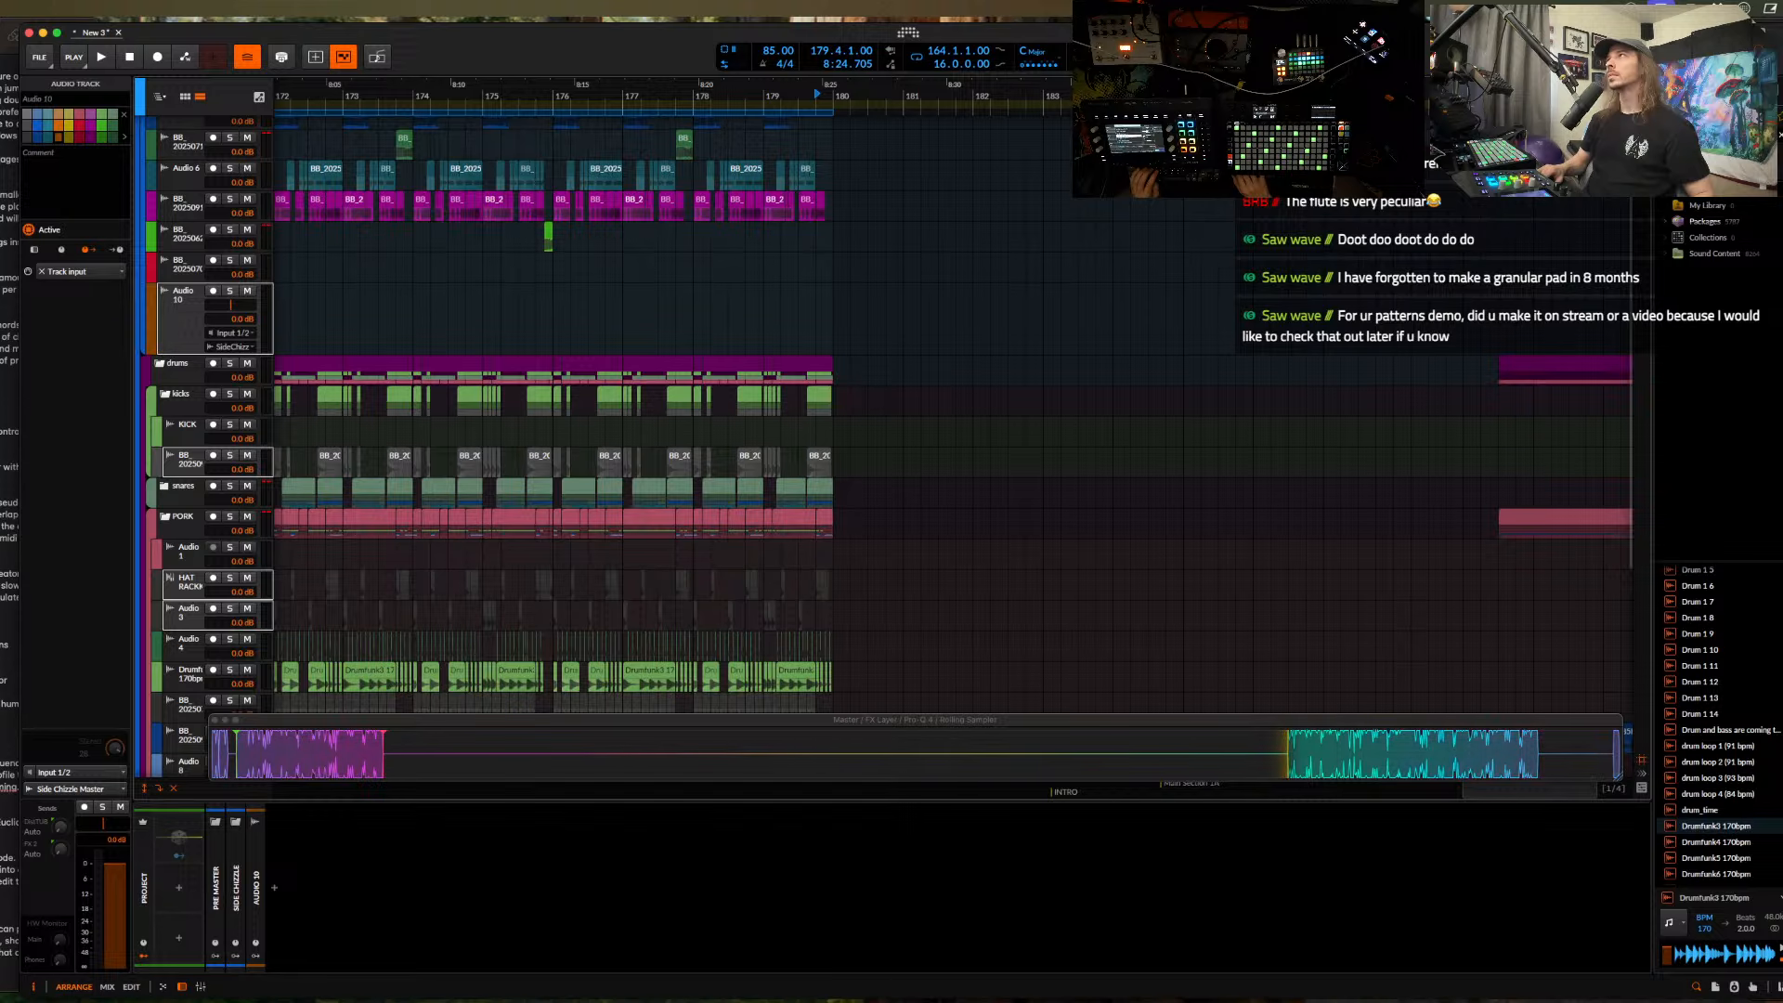
pyautogui.press('super+Tab')
pyautogui.moveTo(1362, 445); pyautogui.dragTo(594, 327)
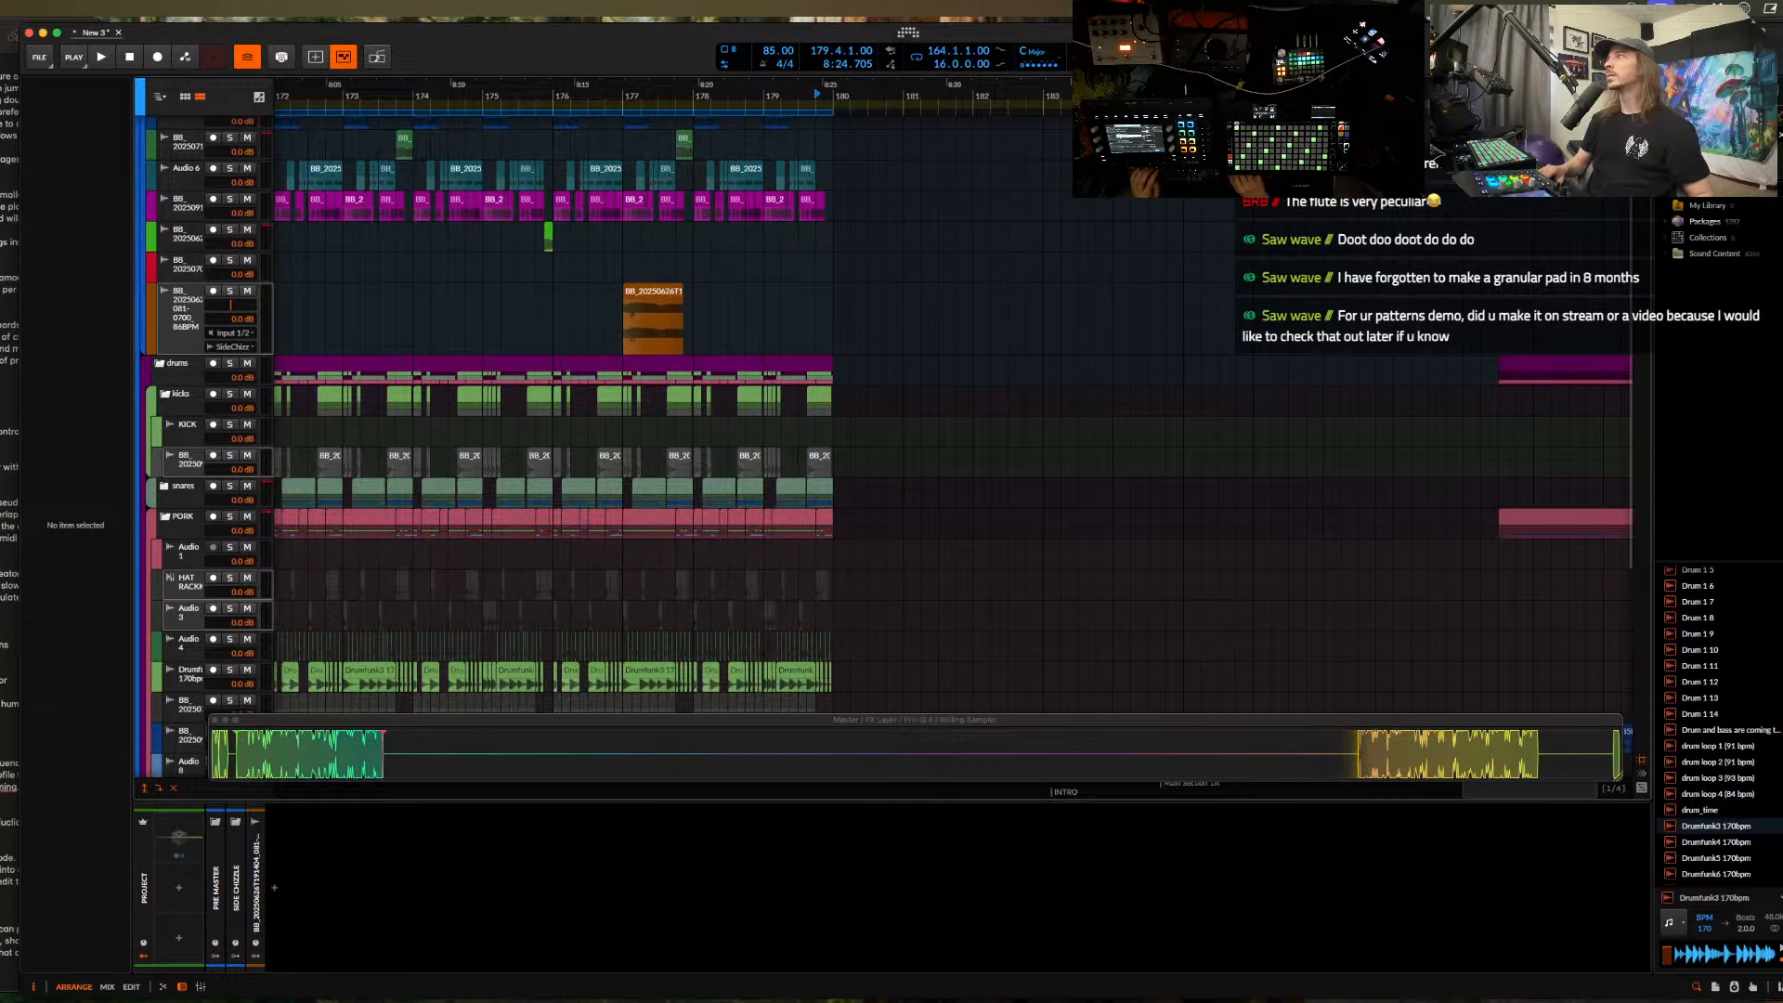
# - Switch to Music, look through the Songs library, and close its window
pyautogui.press('super+Tab')
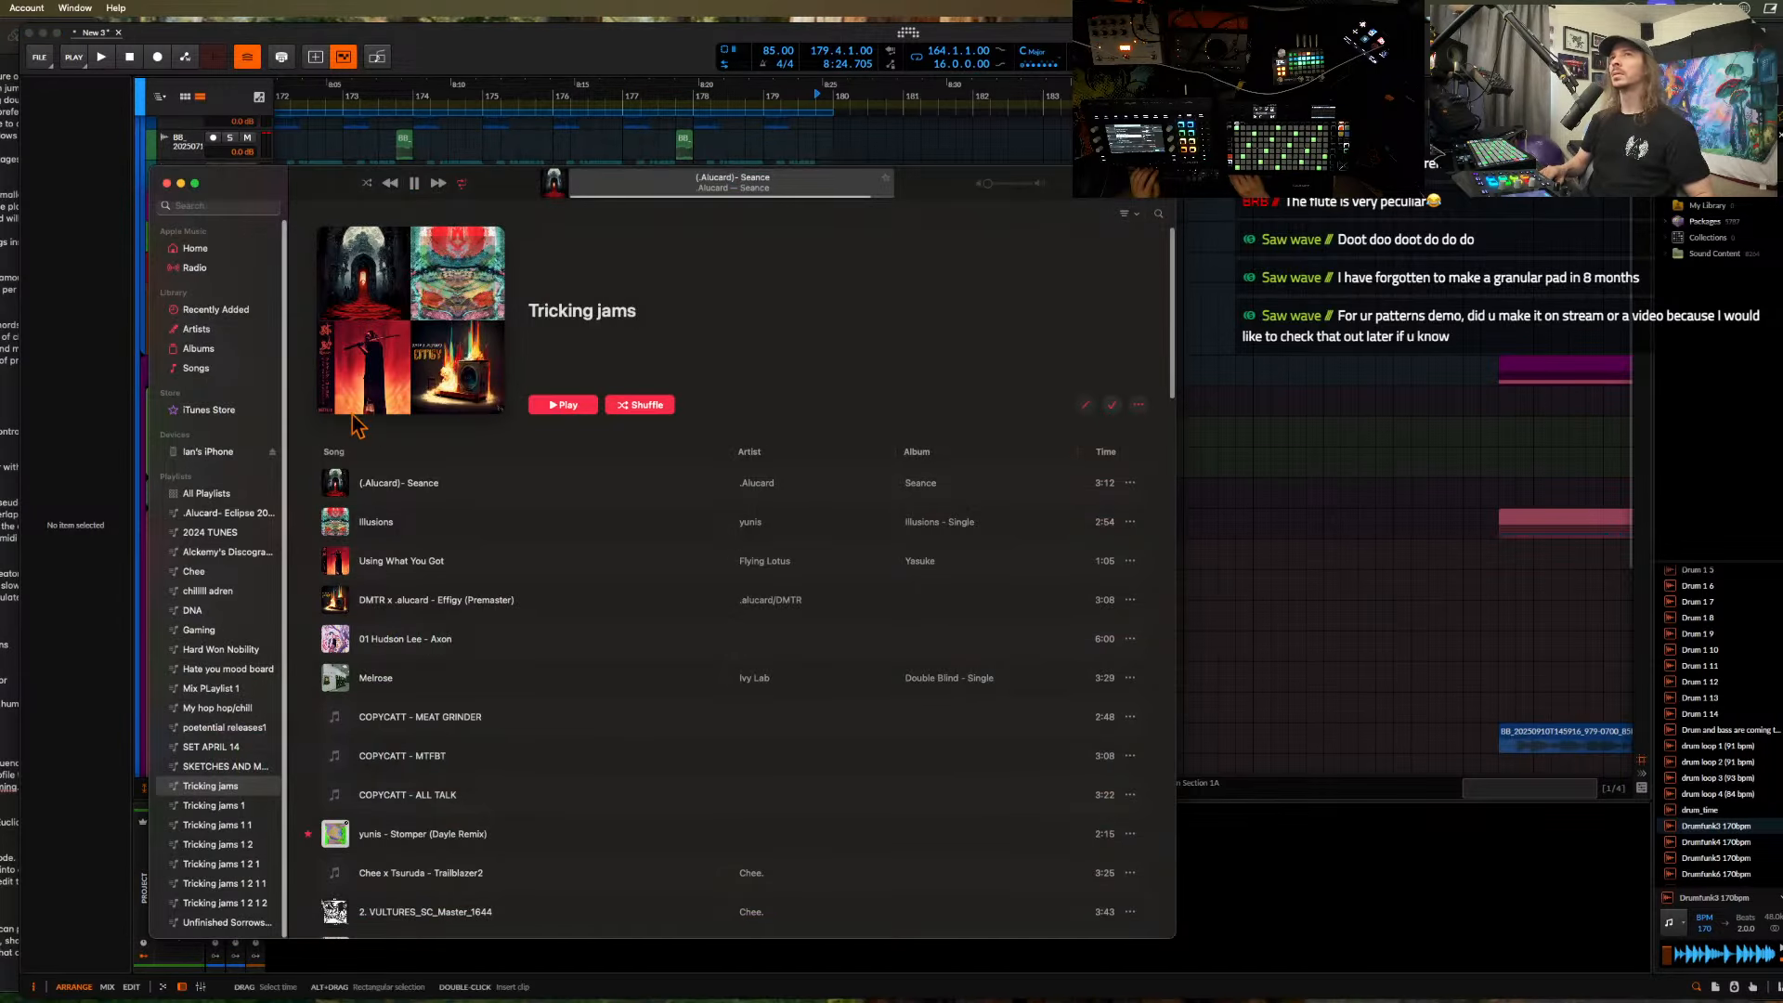
pyautogui.click(196, 367)
pyautogui.scroll(-10, 295, 388)
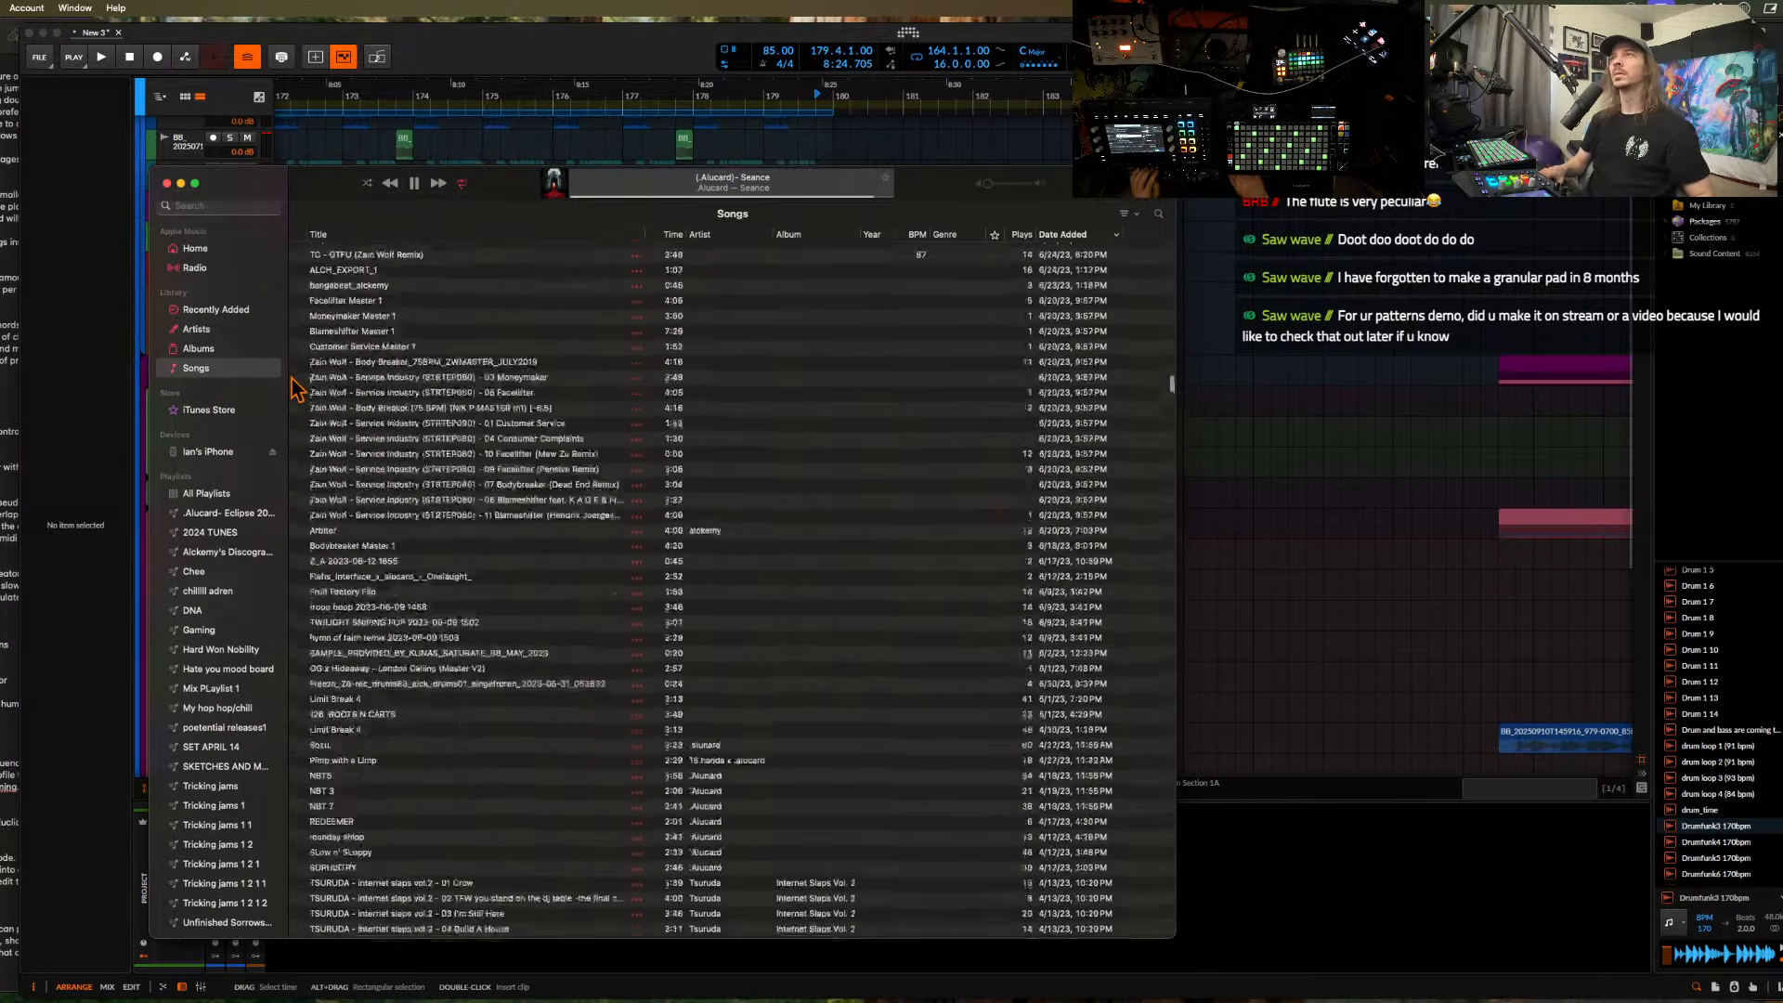
pyautogui.scroll(15, 296, 388)
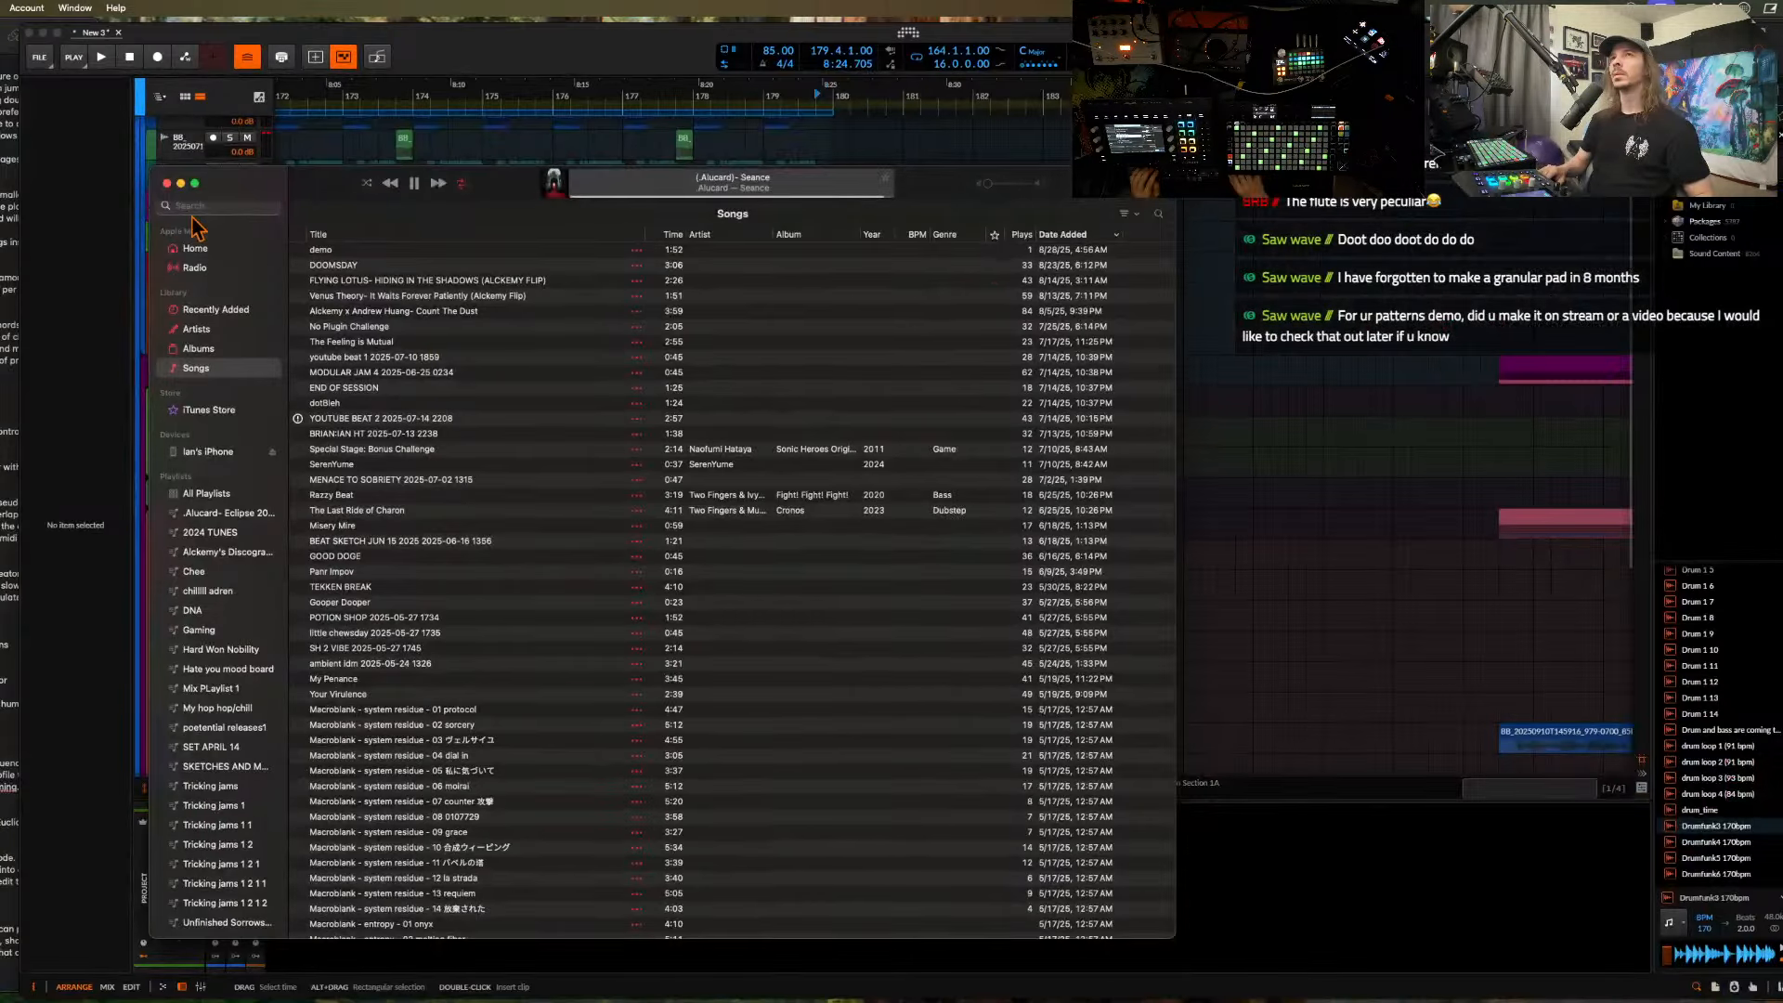
pyautogui.click(167, 184)
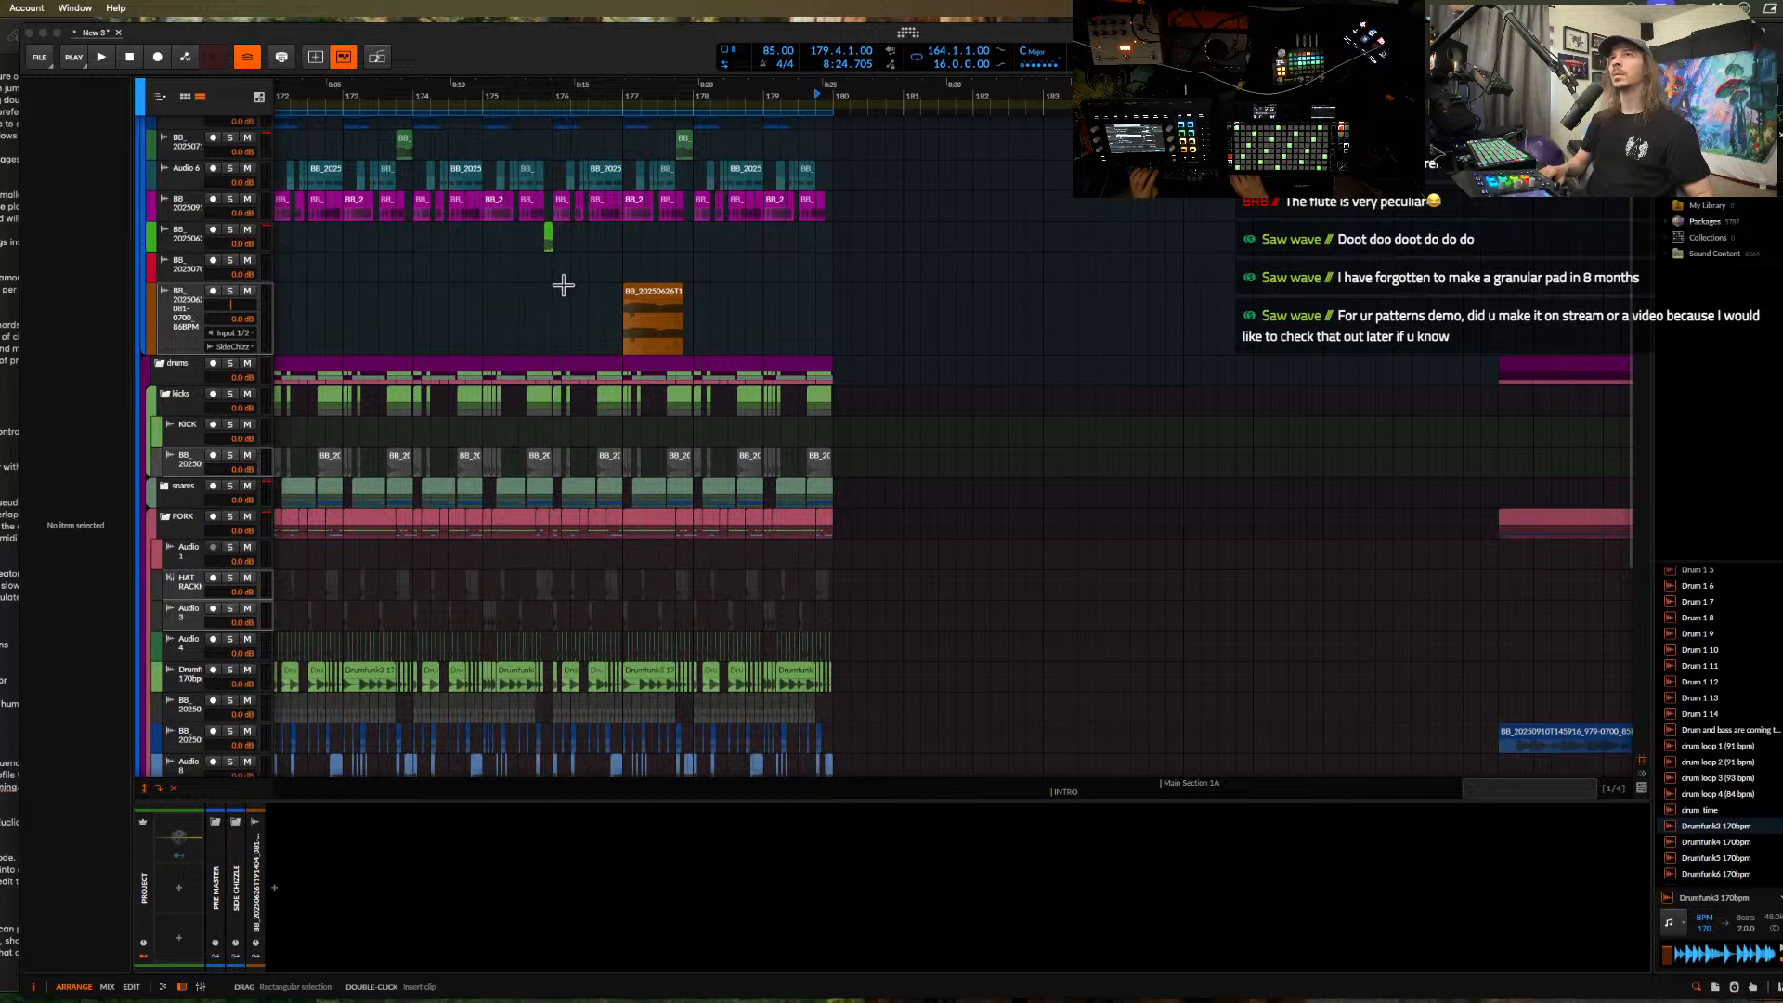
# - Save the project as "sep 10 2025" in the Projects folder, collecting files outside the project folder
pyautogui.click(651, 298)
pyautogui.press('super+s')
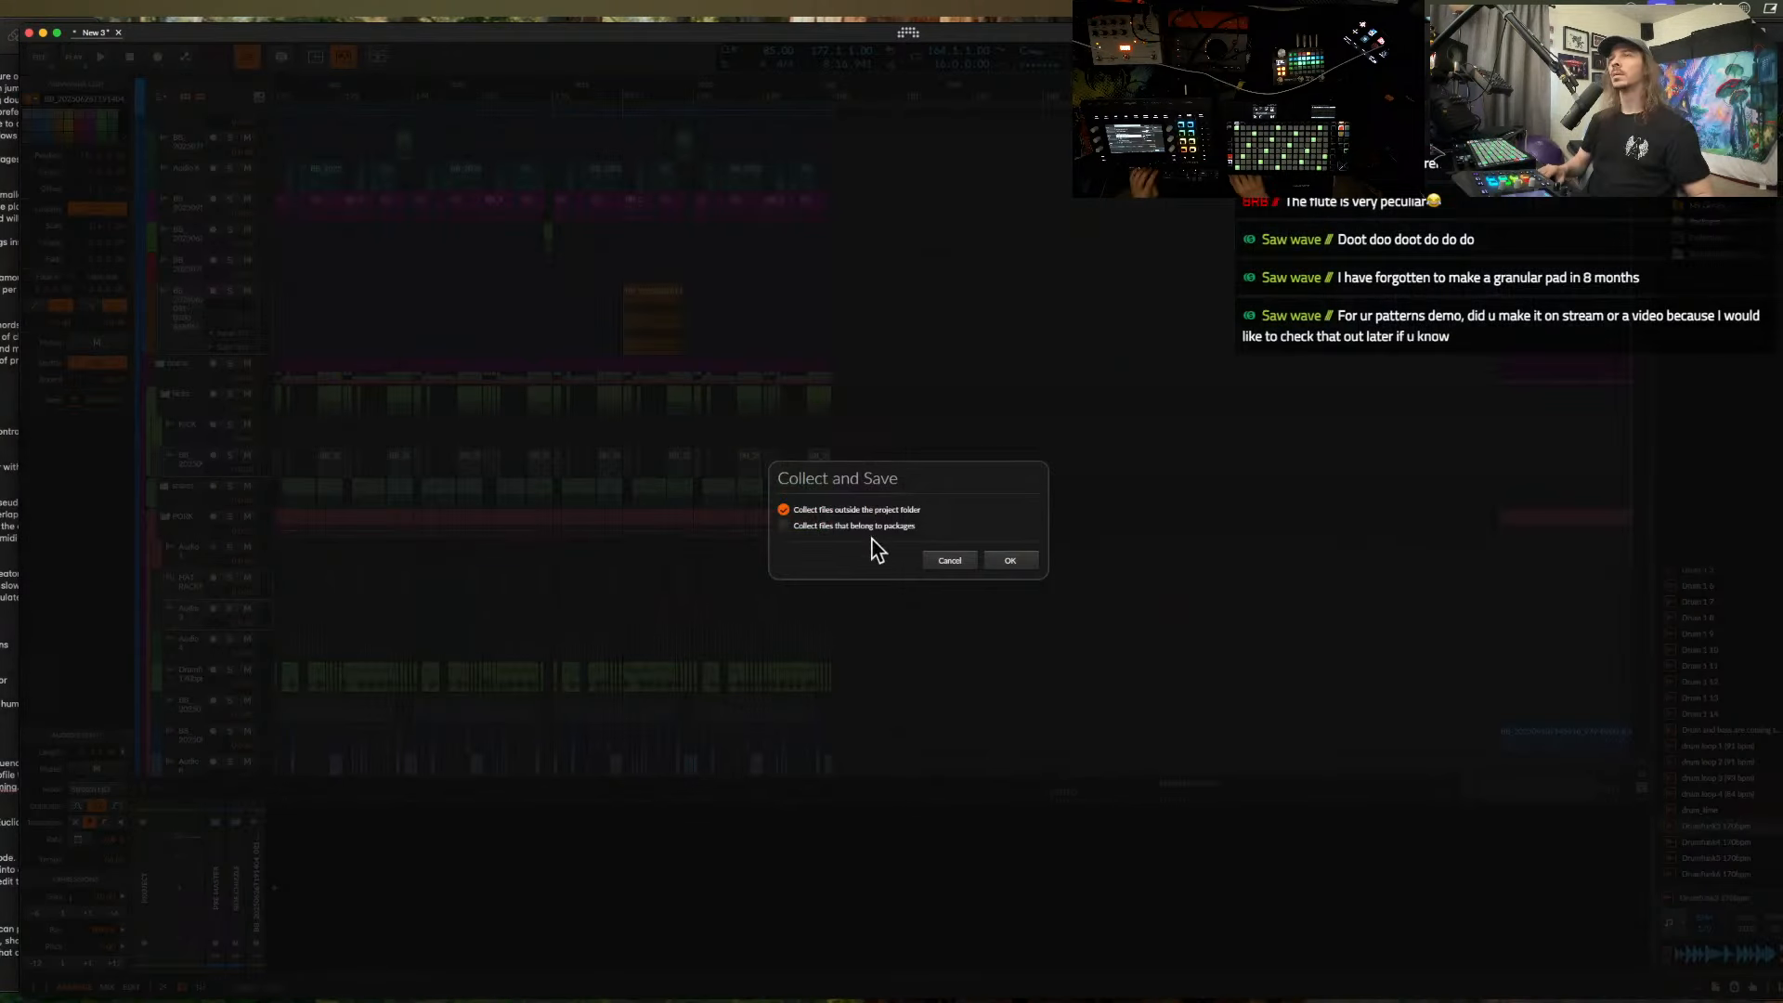
pyautogui.click(1011, 563)
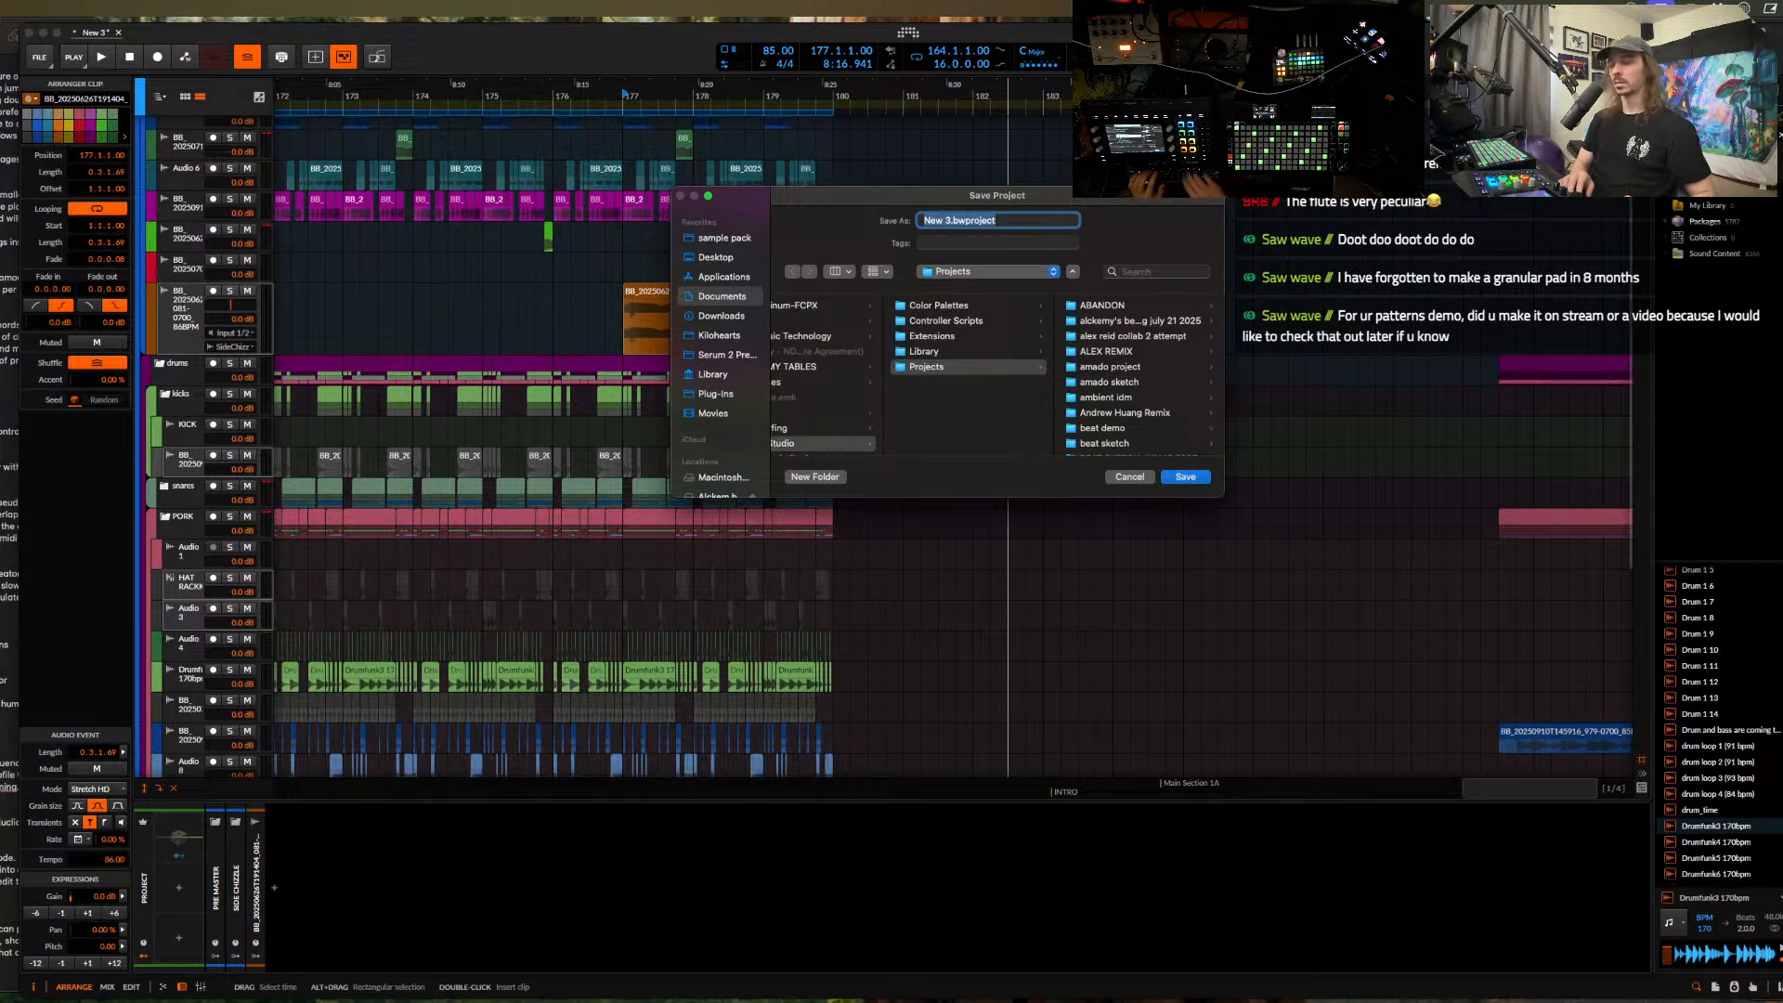
pyautogui.write('sep 10 2025')
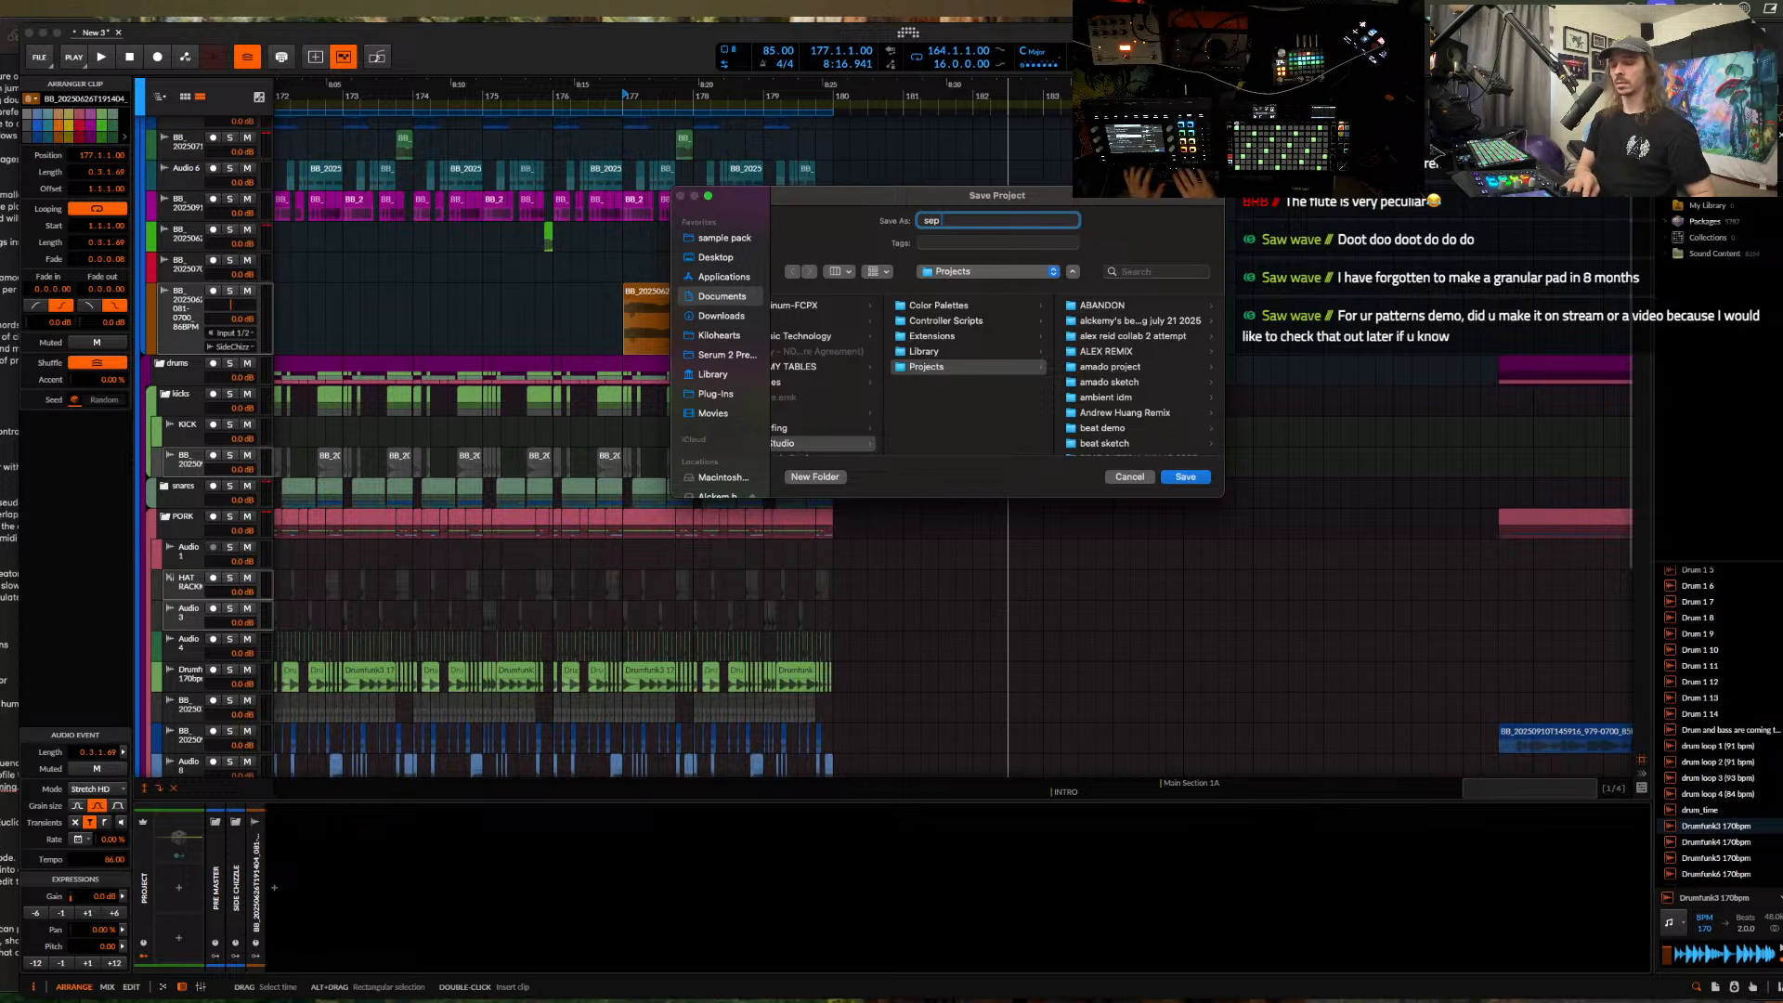
pyautogui.press('Return')
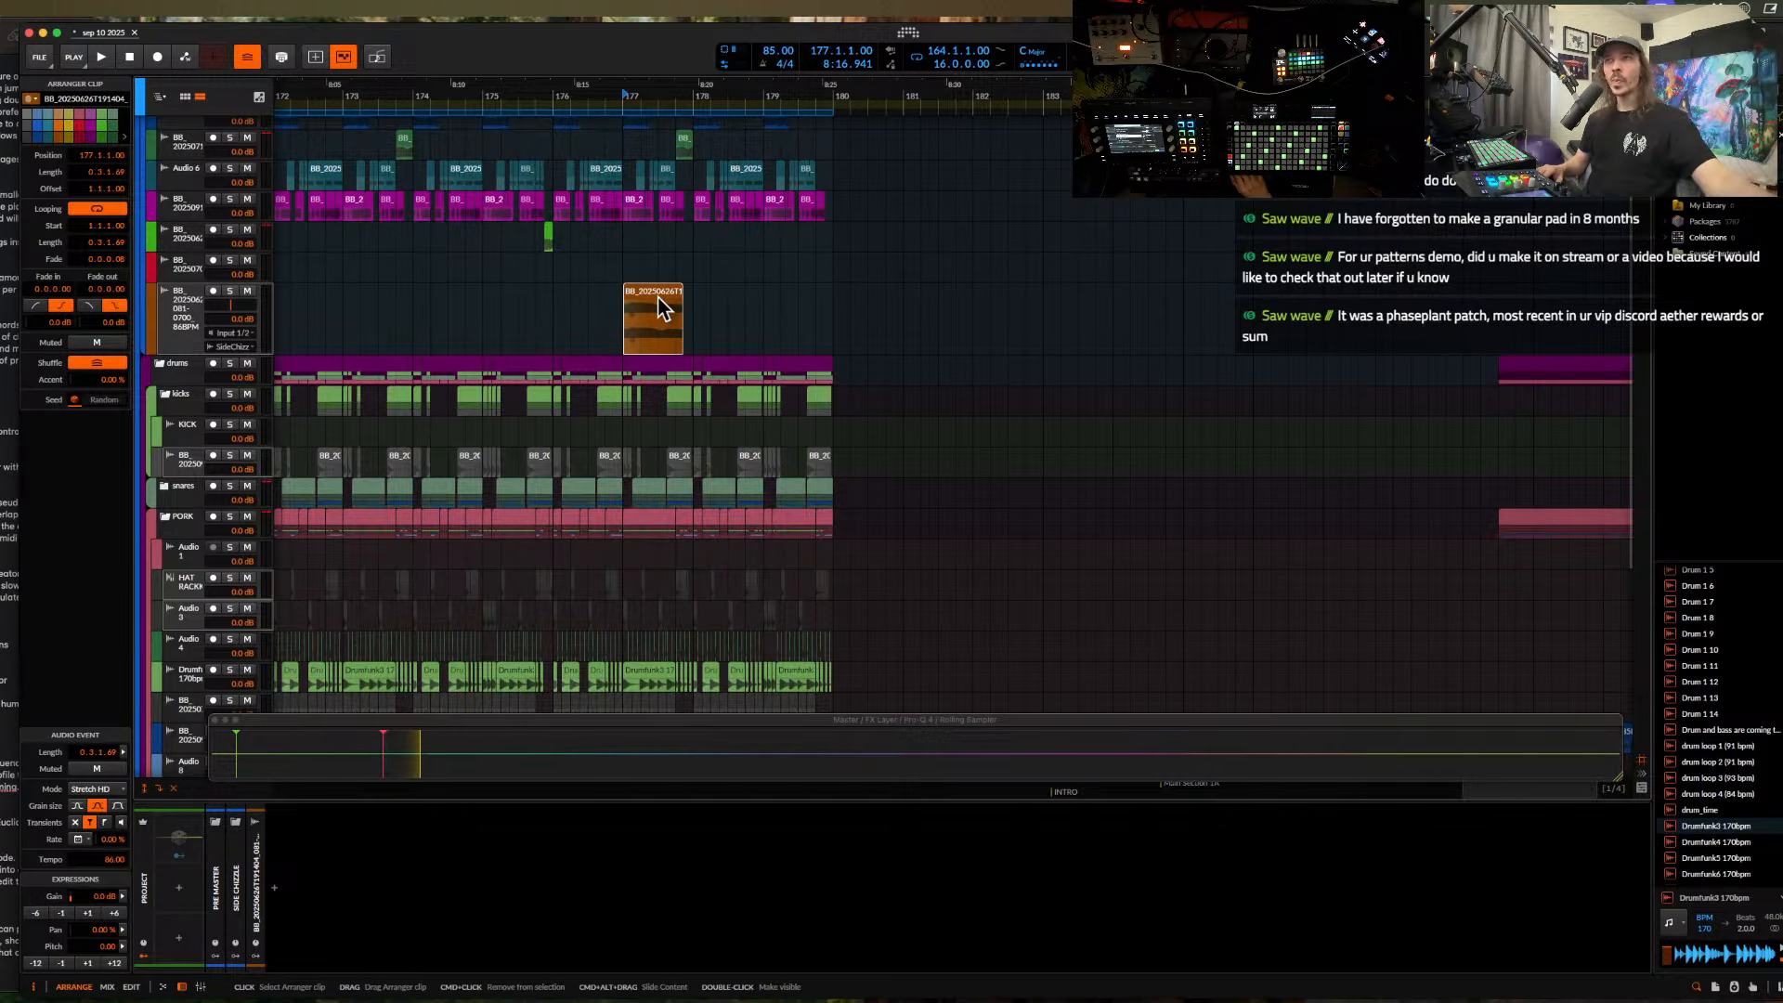
# - Audition the orange BB_20250626T191404_081 clip from bar 177 and trim its end to a length of 0.3.0.00
pyautogui.click(190, 310)
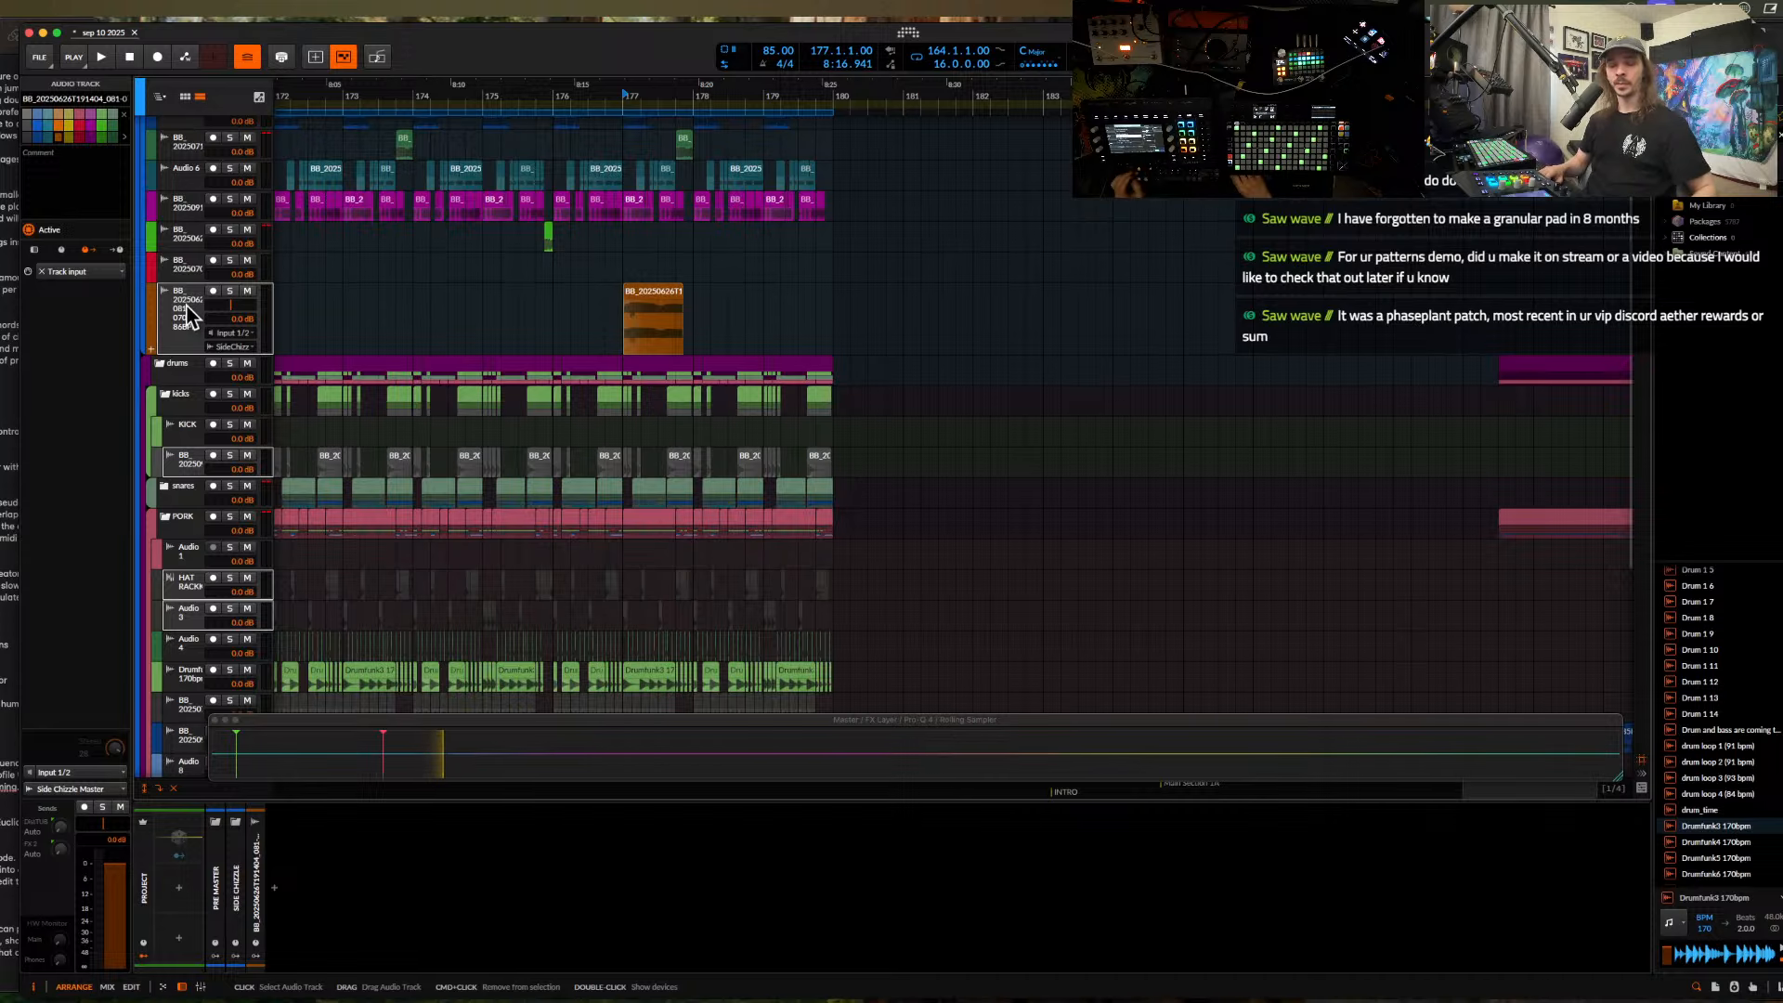
pyautogui.click(643, 296)
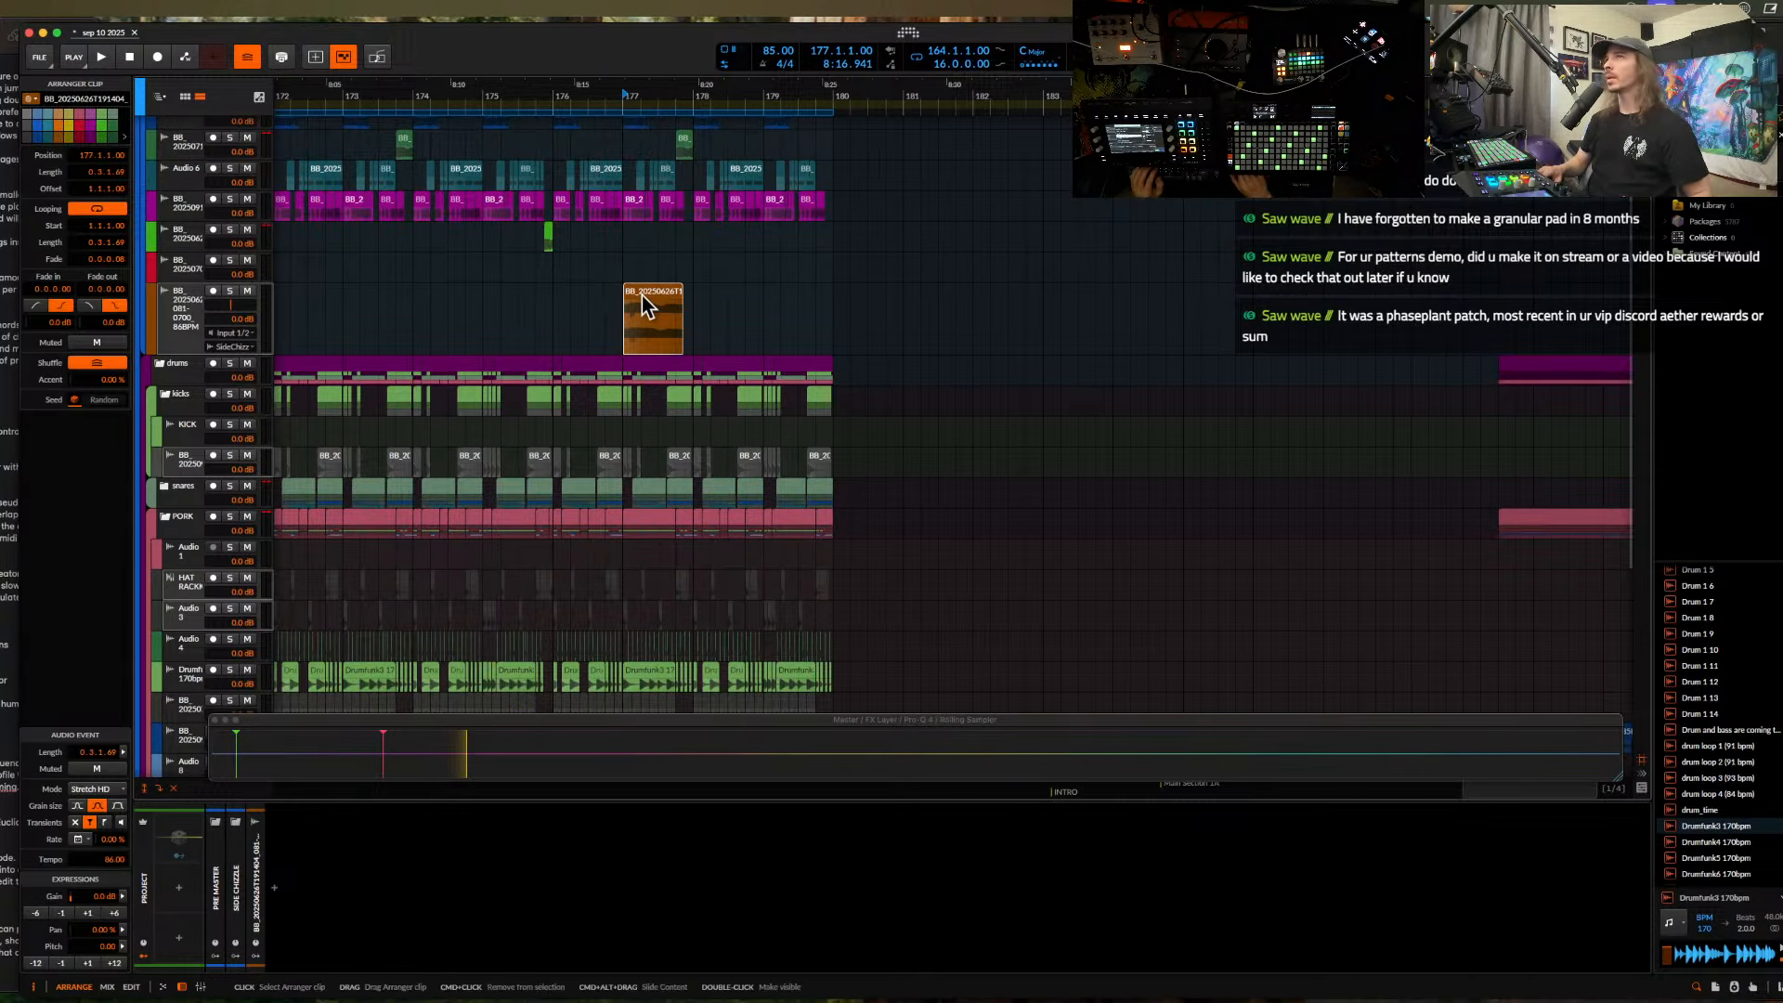
pyautogui.scroll(3, 643, 295)
pyautogui.press('space')
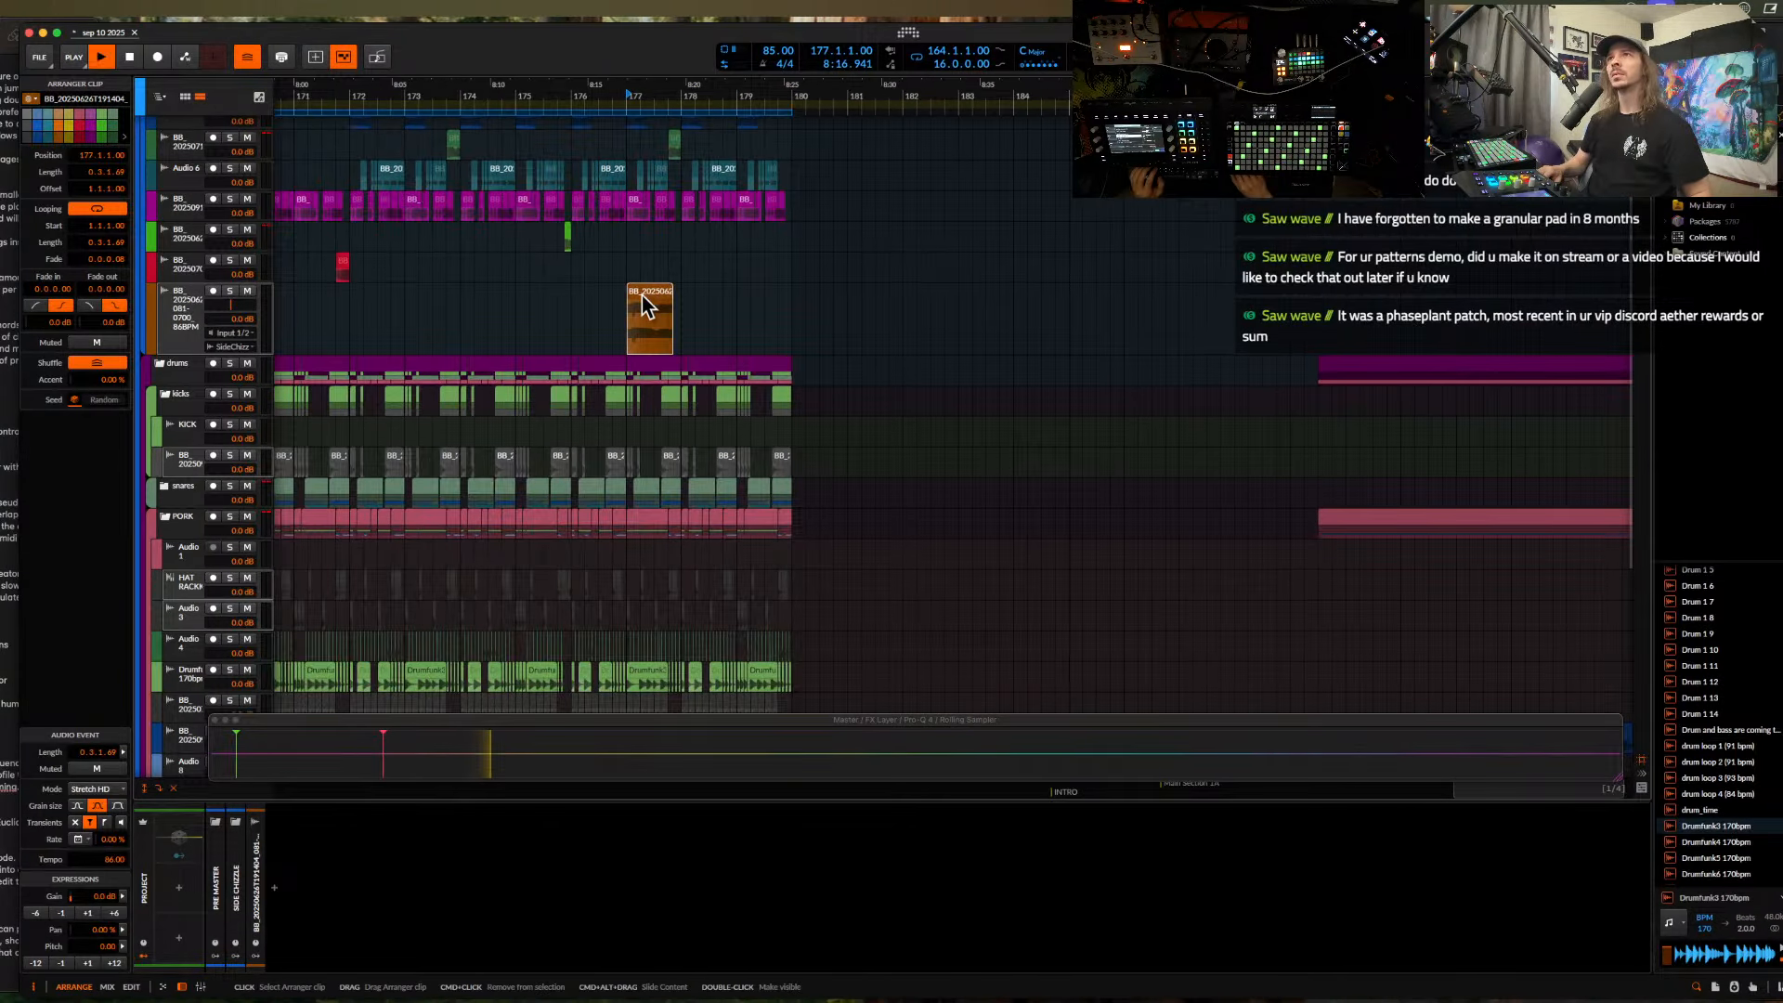
pyautogui.scroll(2, 639, 294)
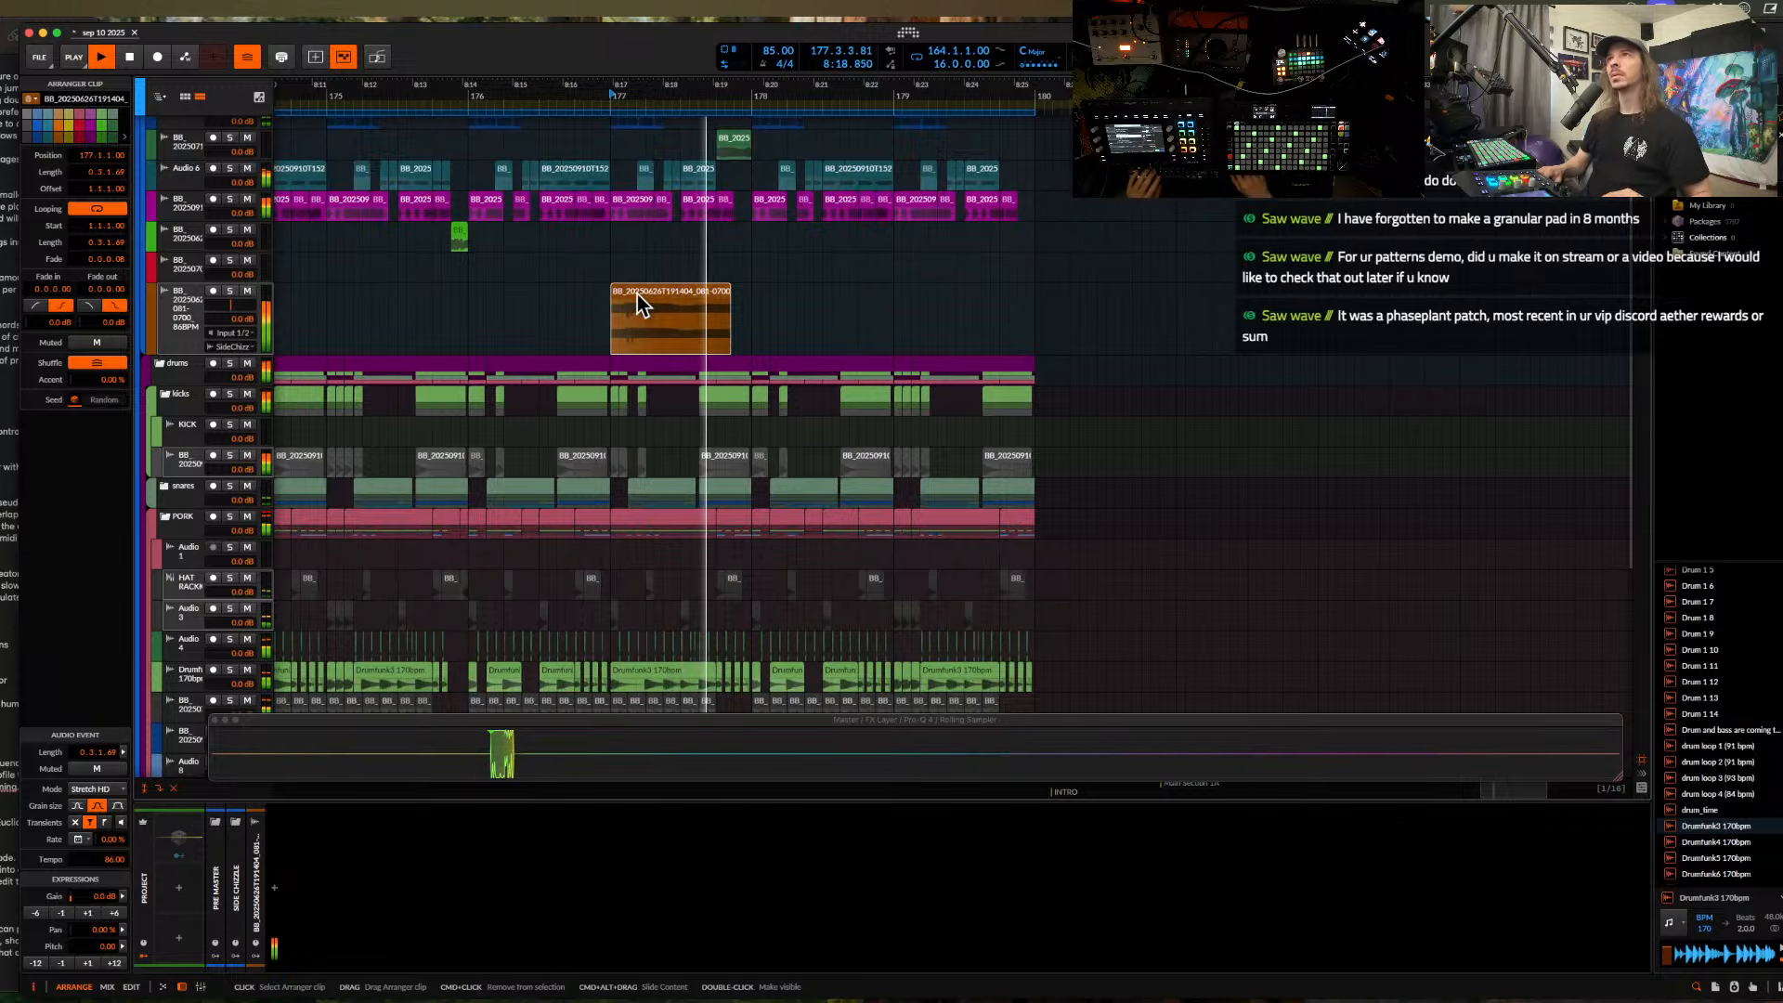
pyautogui.scroll(-4, 637, 293)
pyautogui.scroll(5, 676, 291)
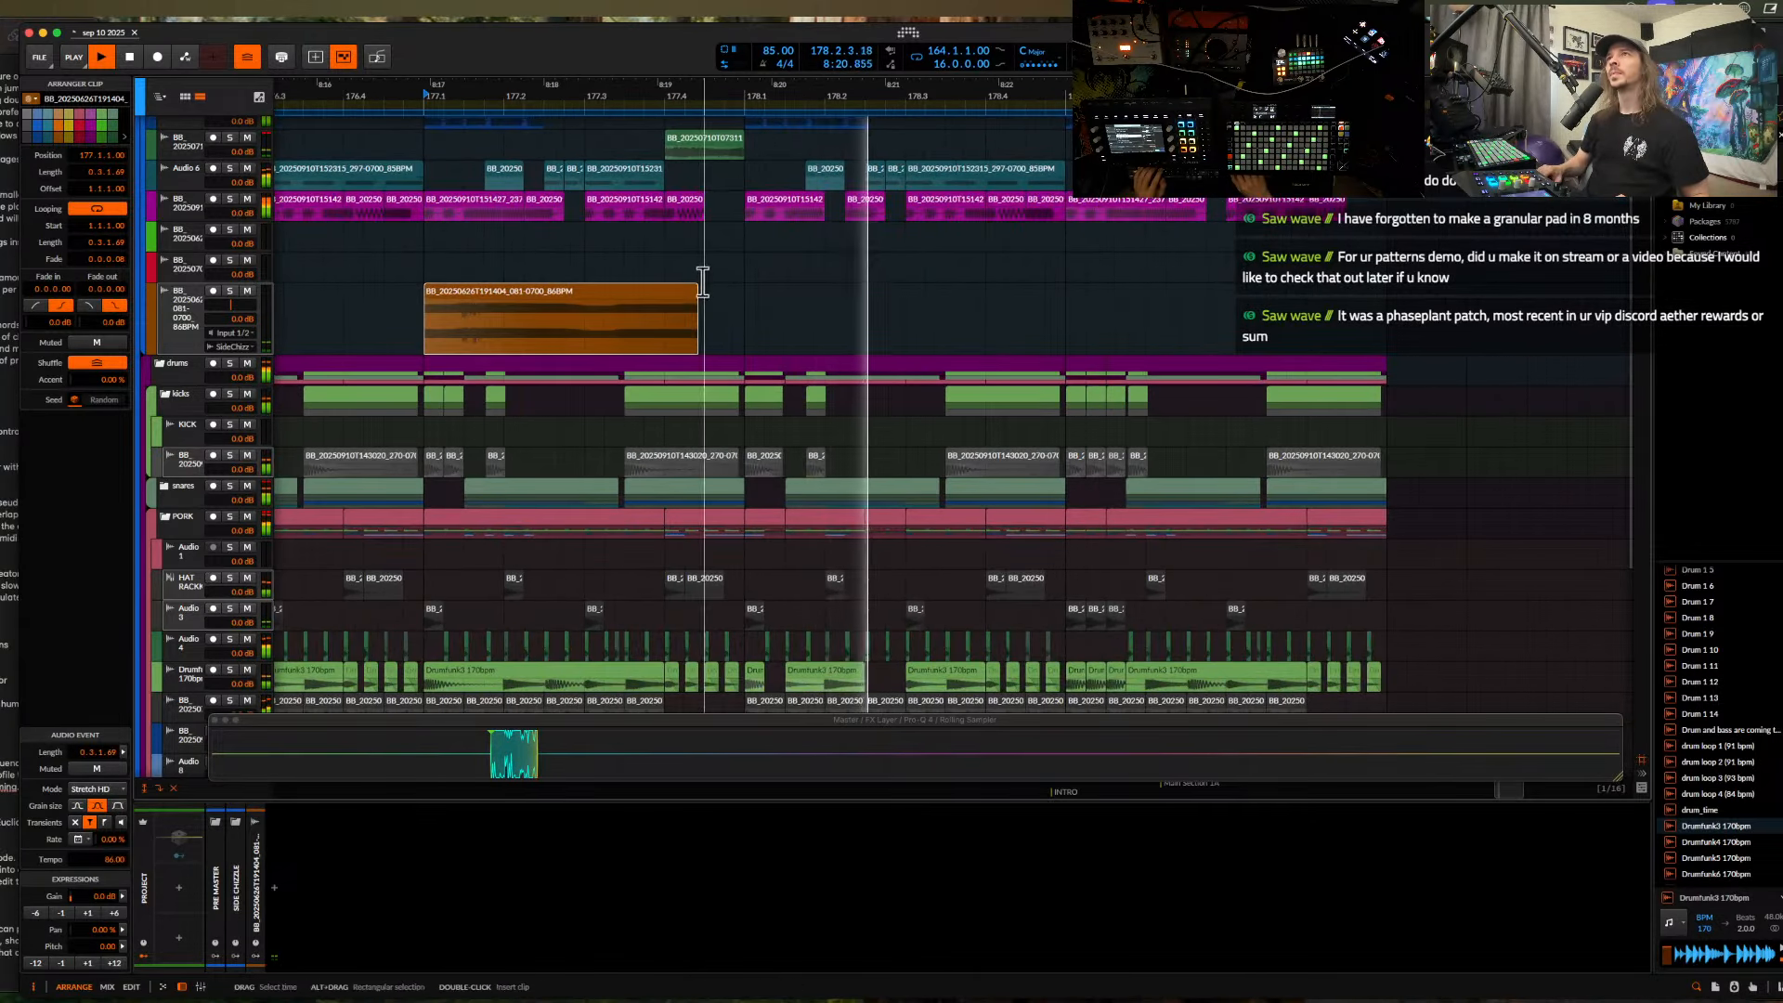
pyautogui.scroll(-8, 667, 289)
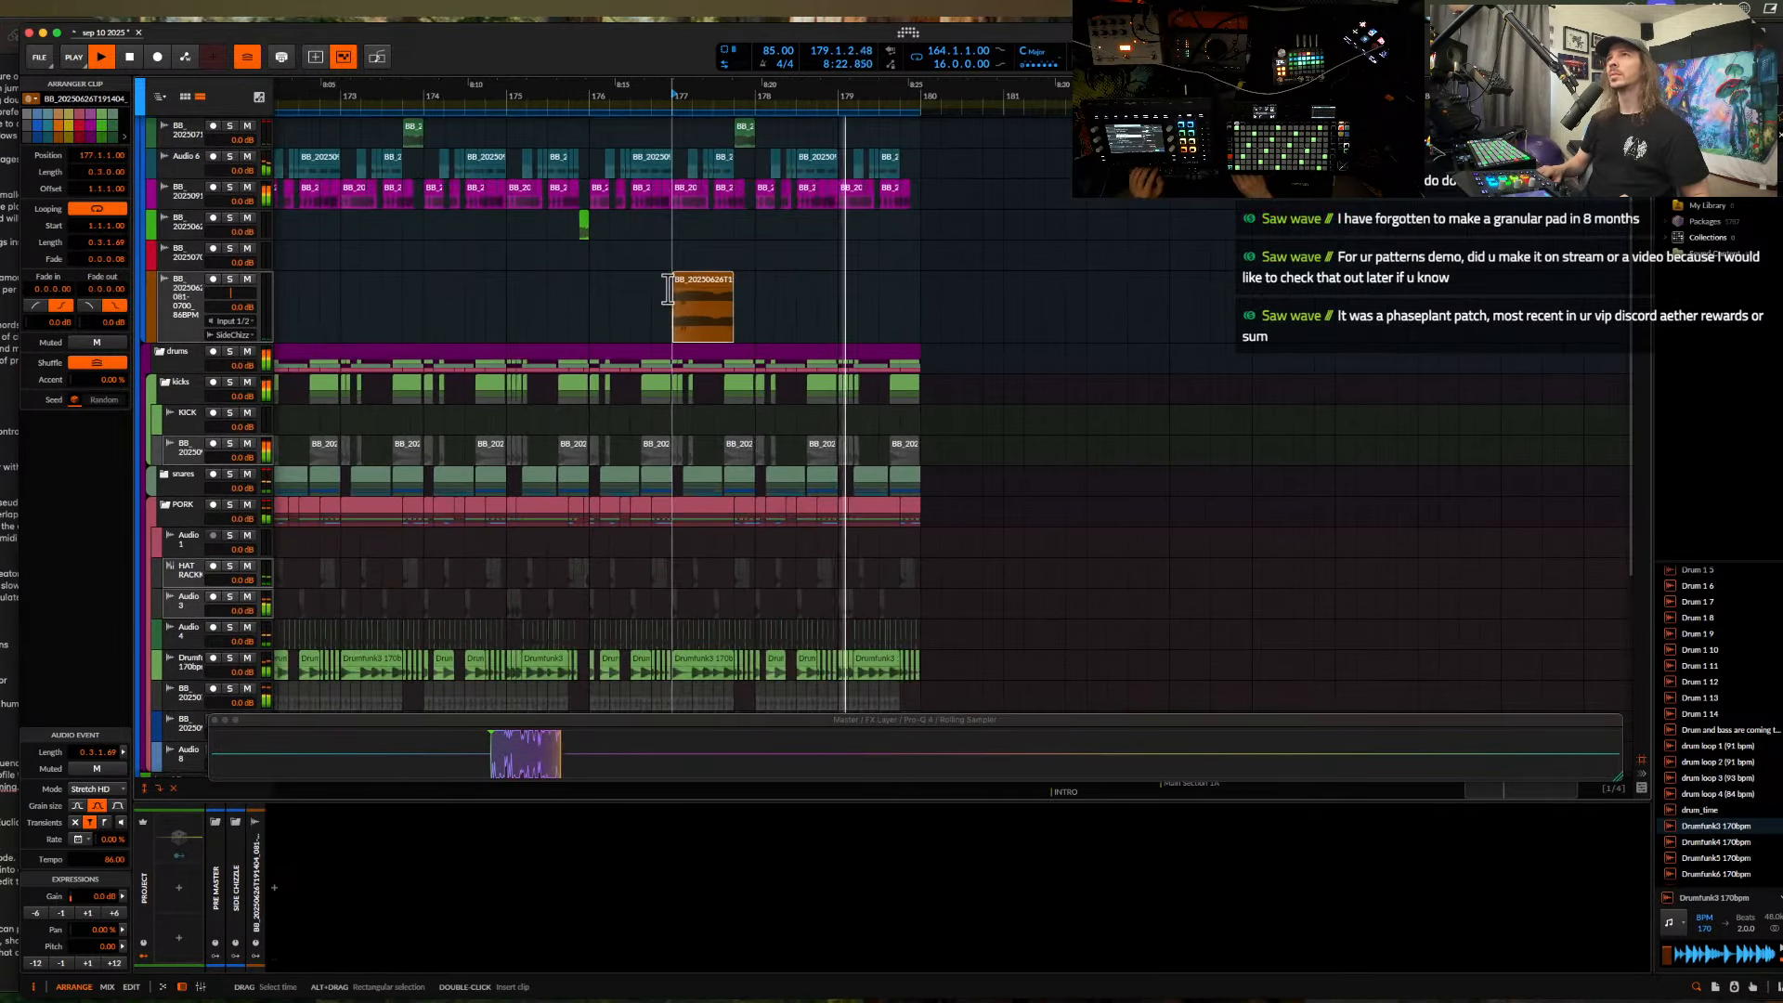
# - Play the 16-bar section from bar 164 through bar 169 and review its track layers up to the dark green clip
pyautogui.scroll(1, 666, 288)
pyautogui.scroll(2, 667, 289)
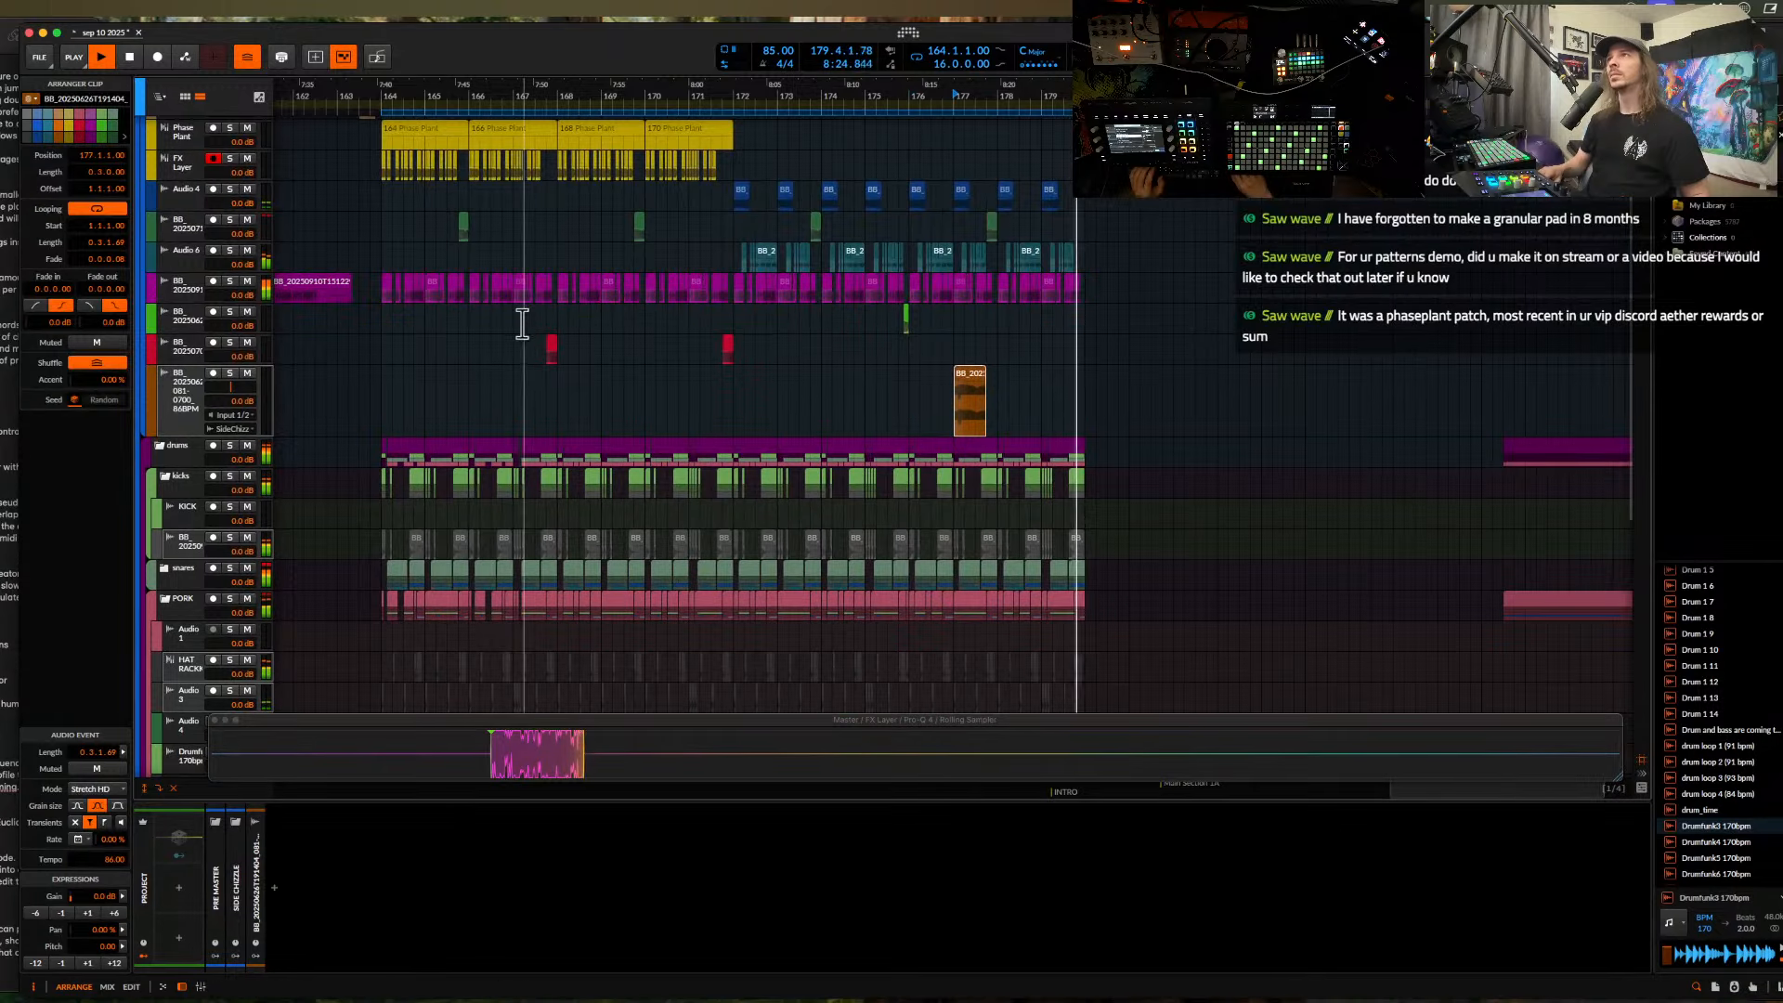
pyautogui.scroll(2, 457, 362)
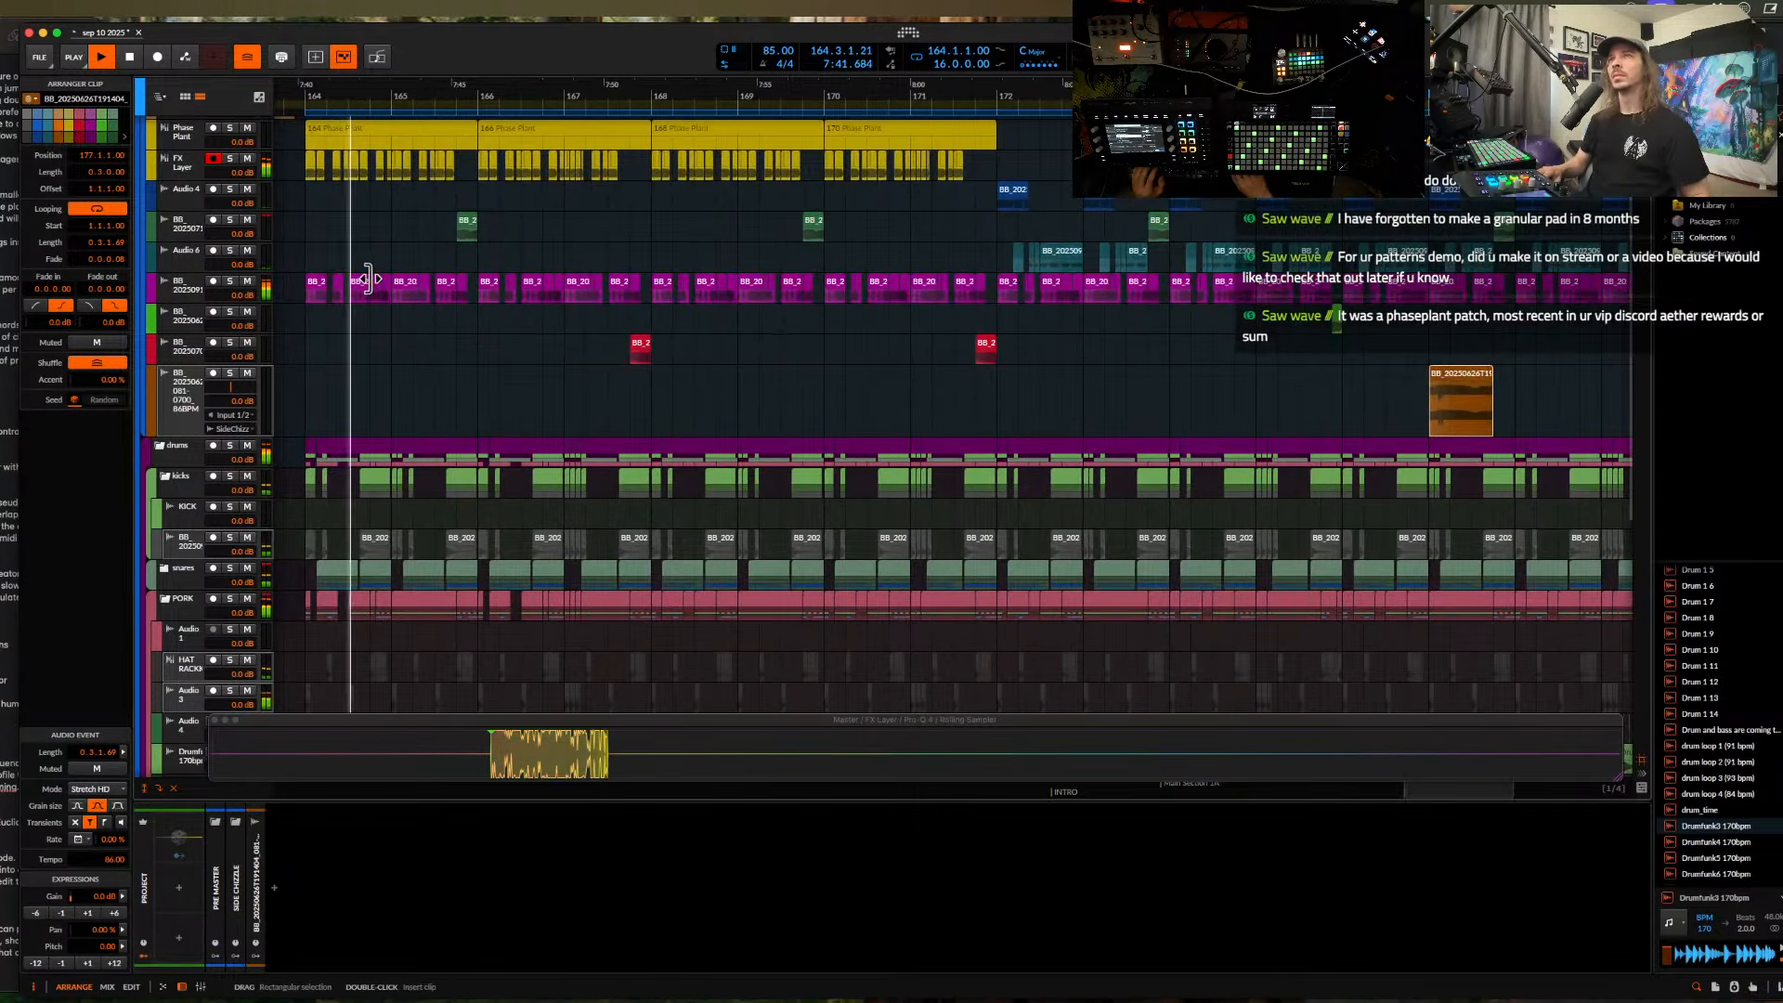
pyautogui.click(380, 136)
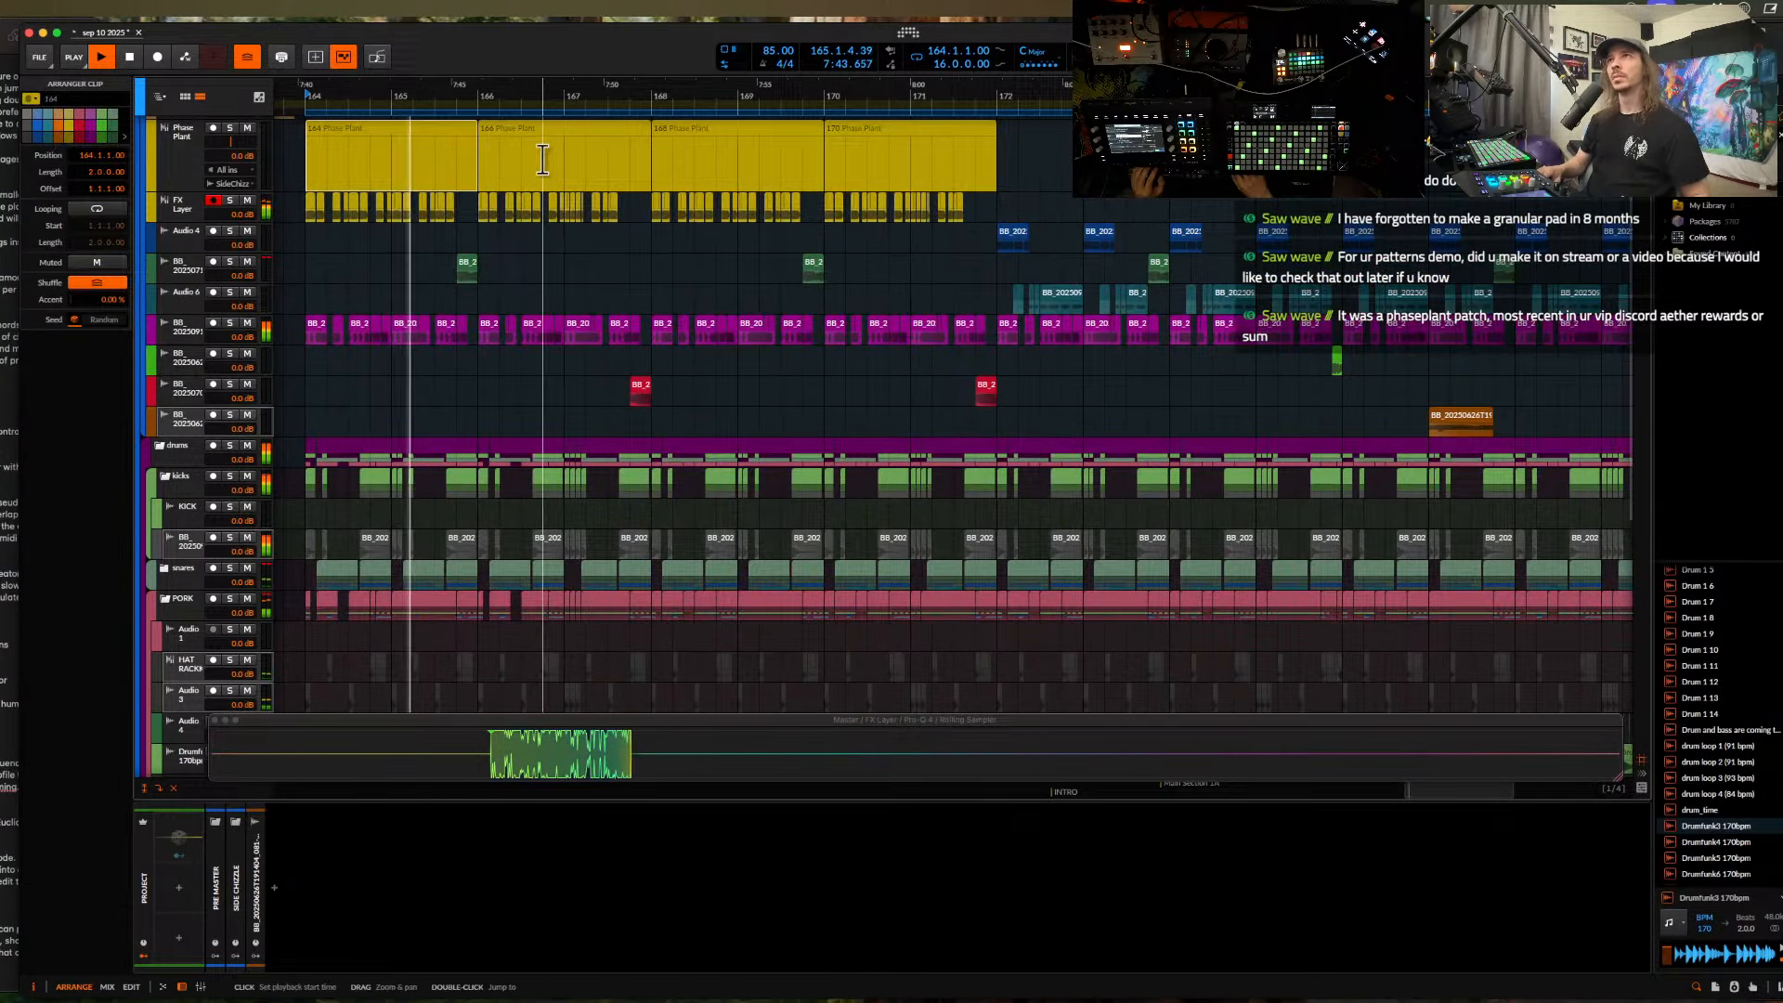
pyautogui.scroll(-2, 541, 159)
pyautogui.scroll(-3, 541, 158)
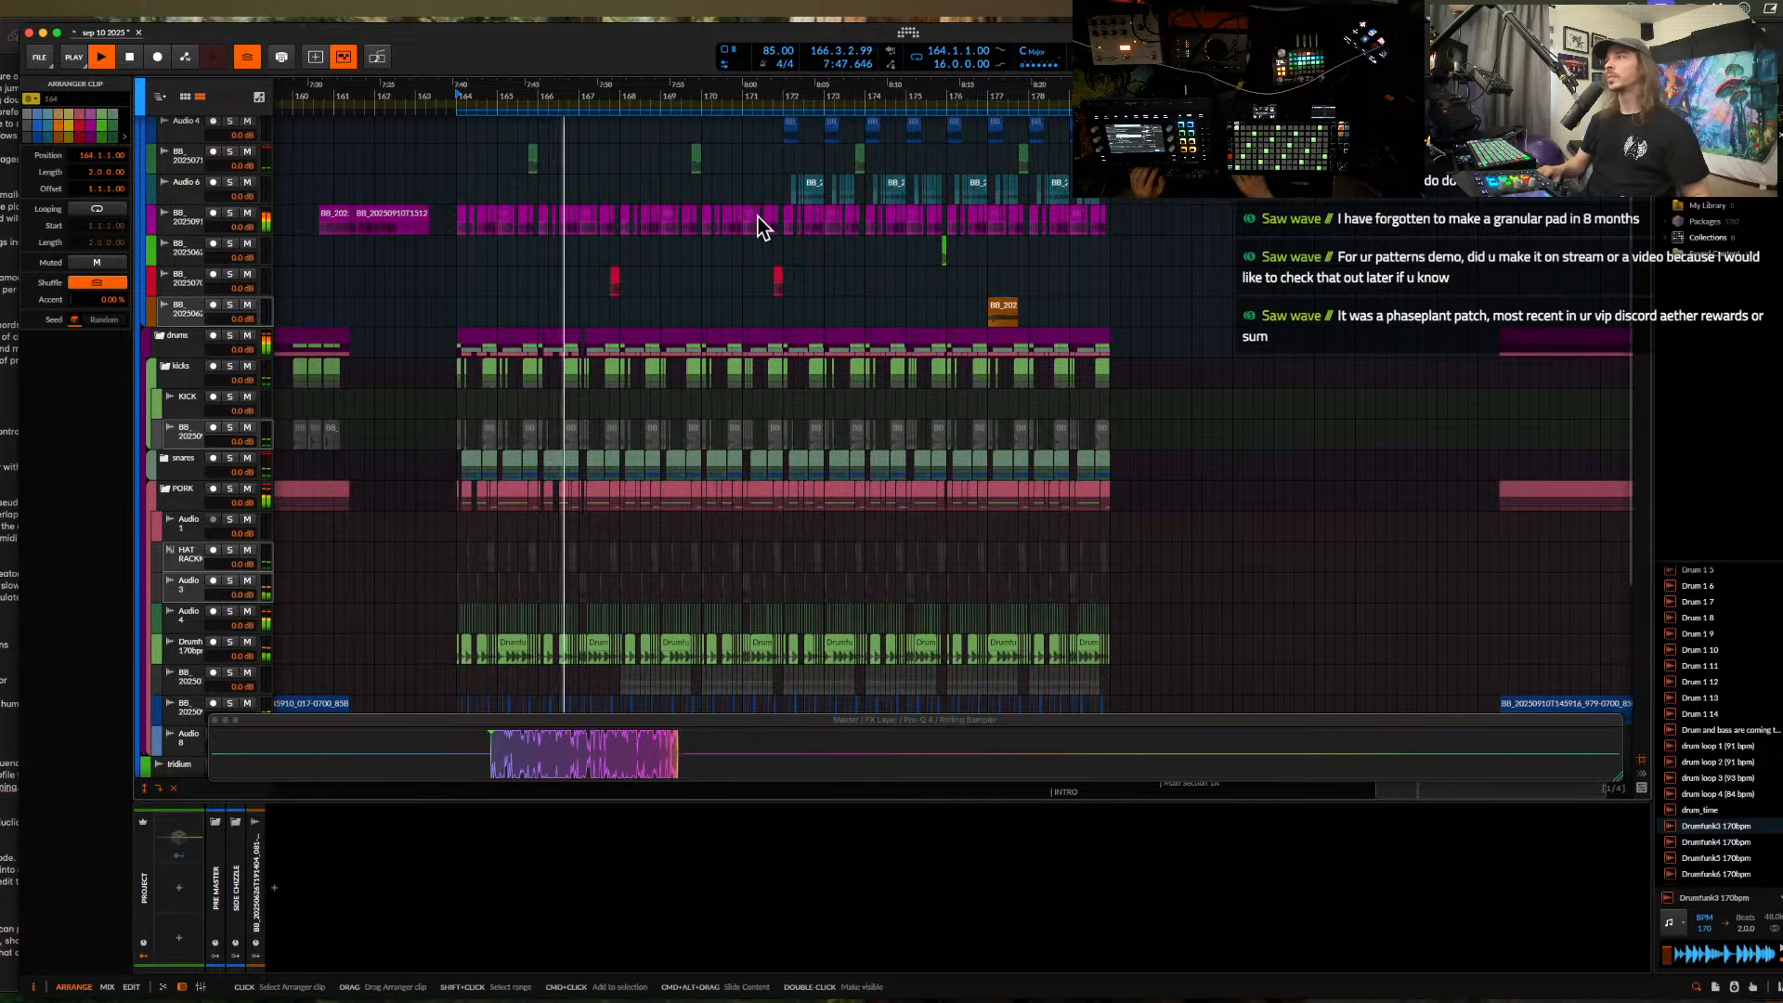
pyautogui.scroll(2, 757, 216)
pyautogui.scroll(-3, 756, 214)
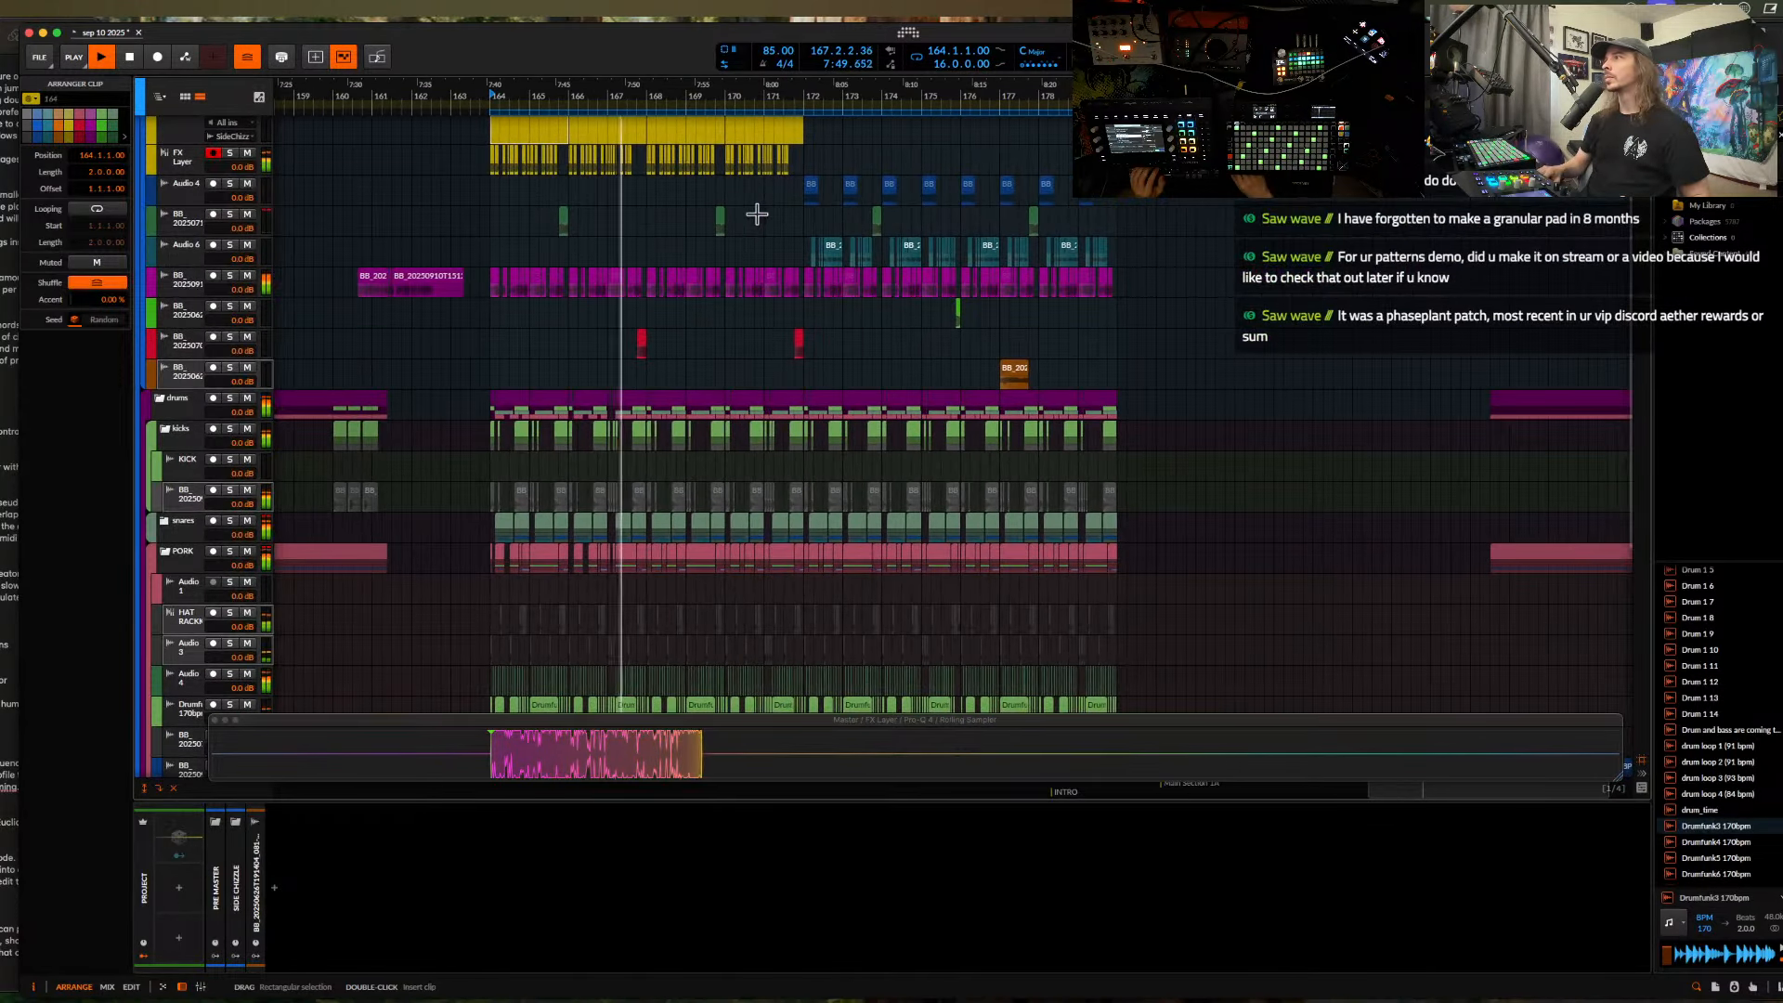
pyautogui.scroll(2, 757, 212)
pyautogui.scroll(2, 615, 225)
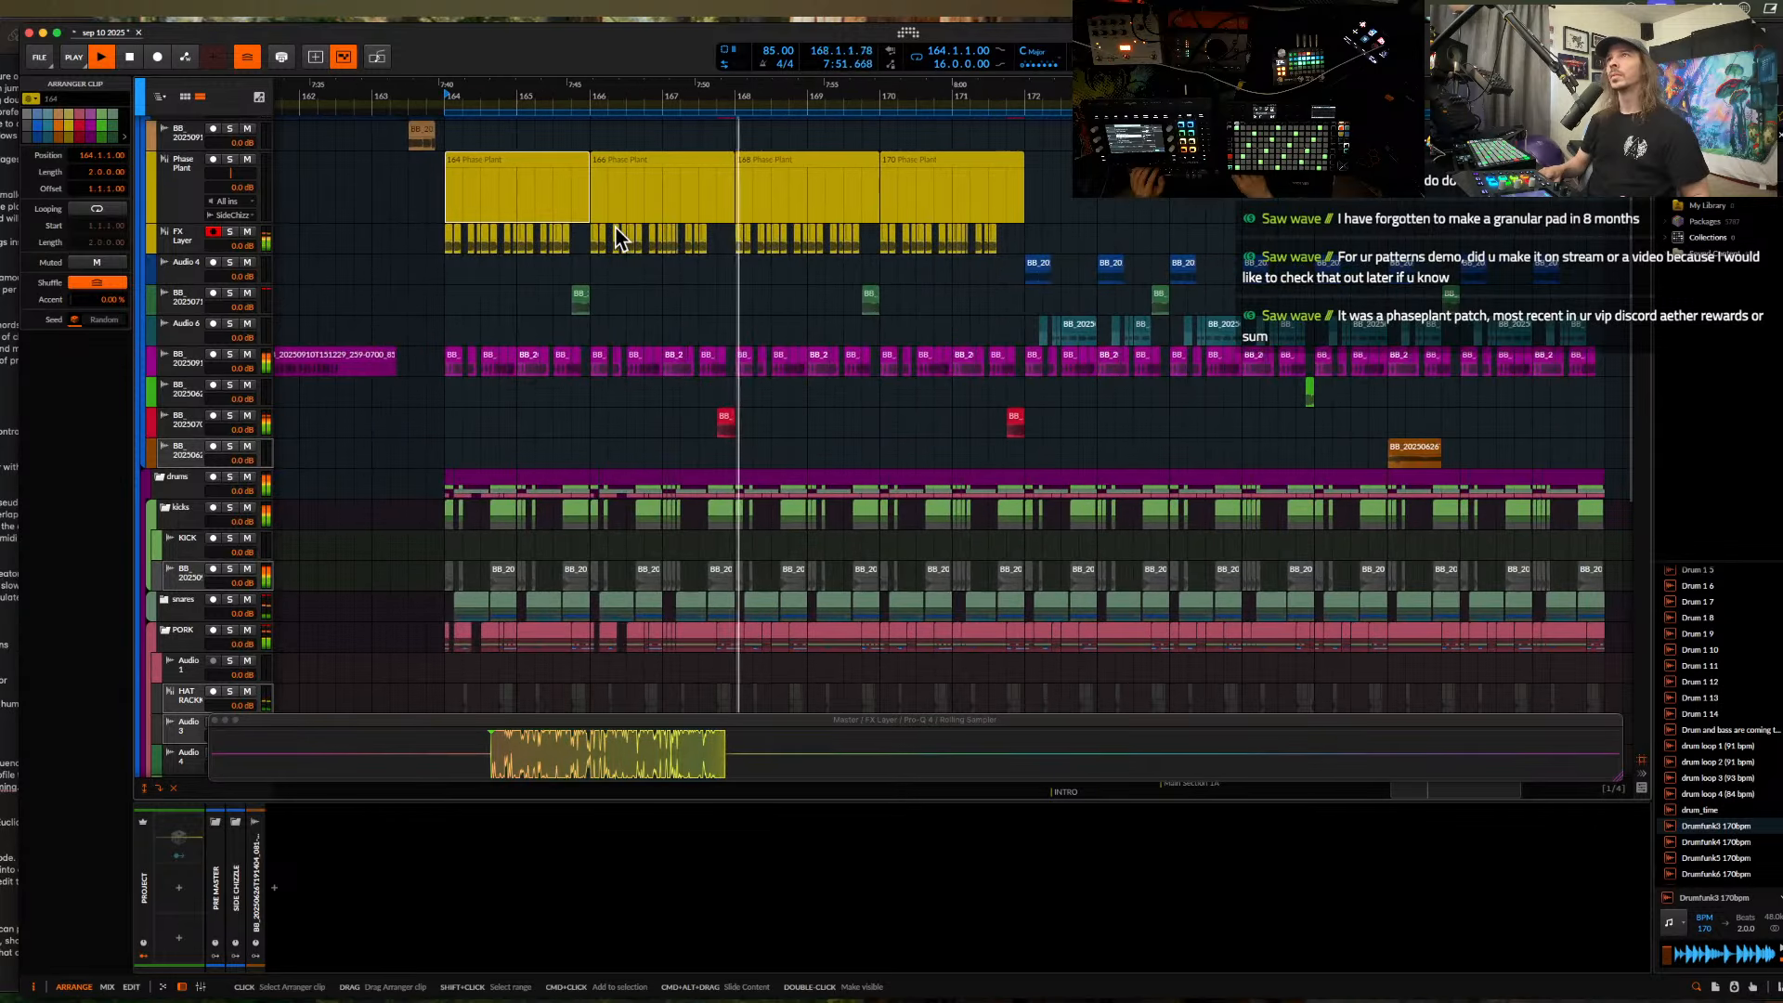
pyautogui.scroll(1, 614, 226)
pyautogui.hscroll(3, 616, 226)
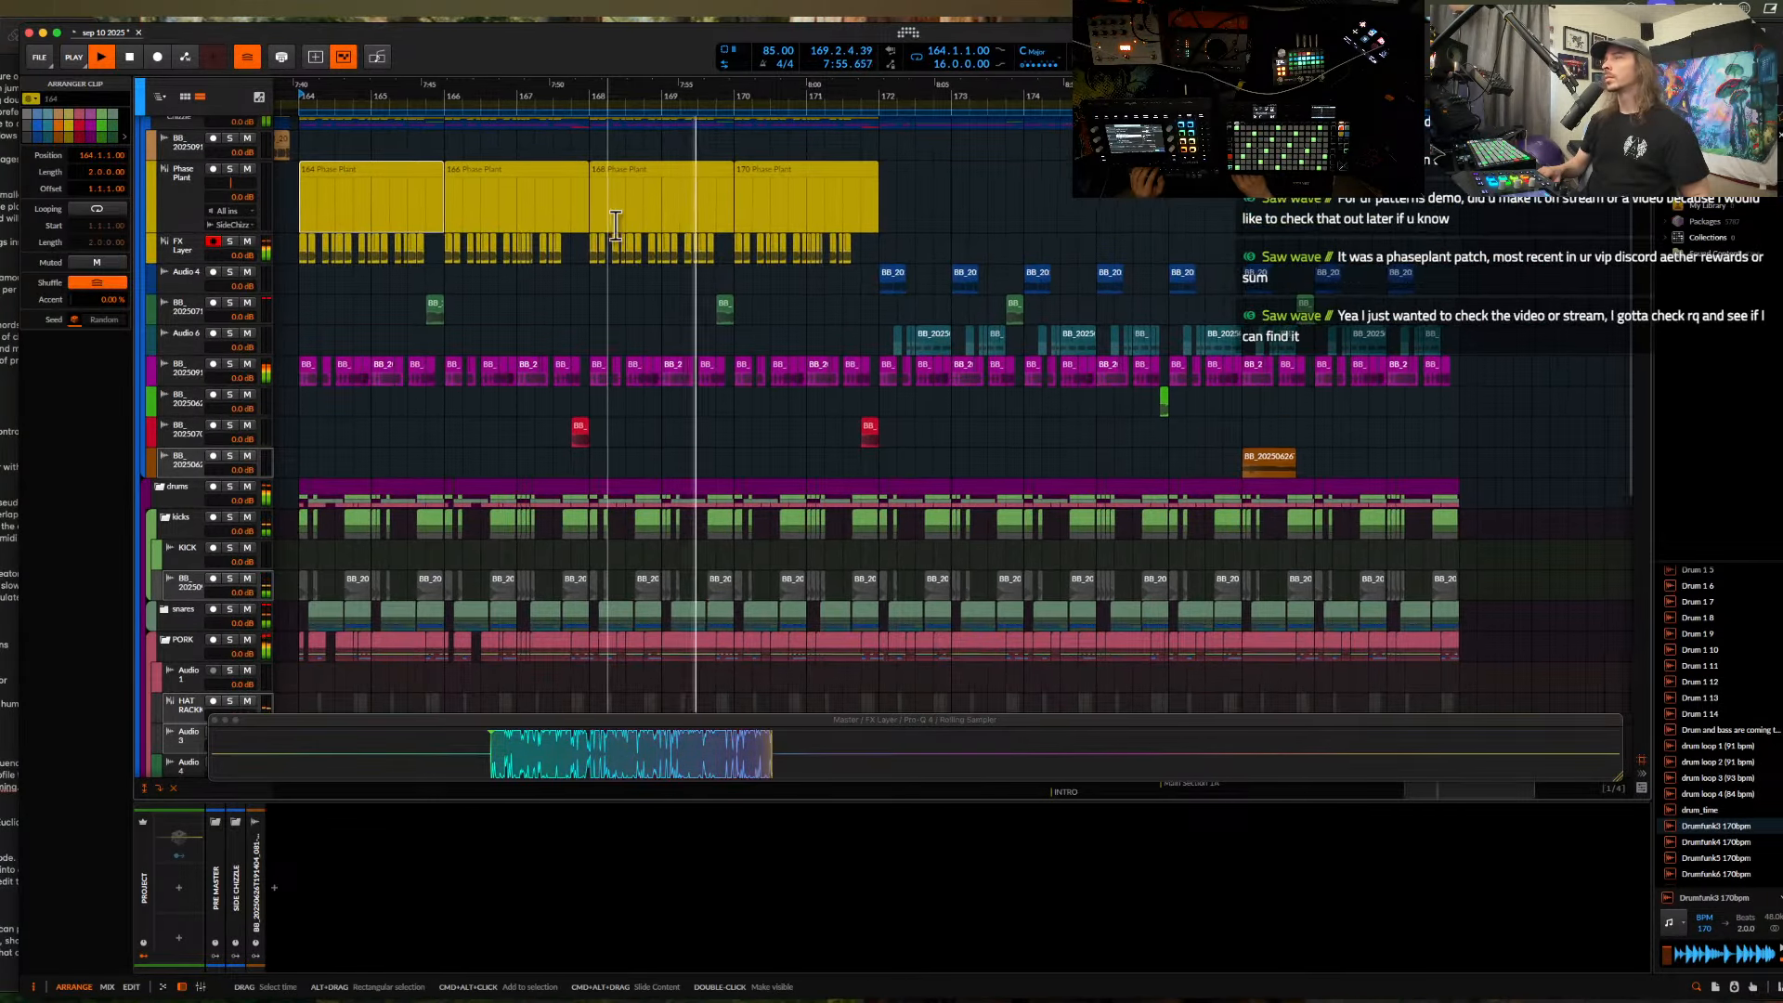
pyautogui.scroll(3, 614, 226)
pyautogui.scroll(2, 613, 226)
pyautogui.press('space')
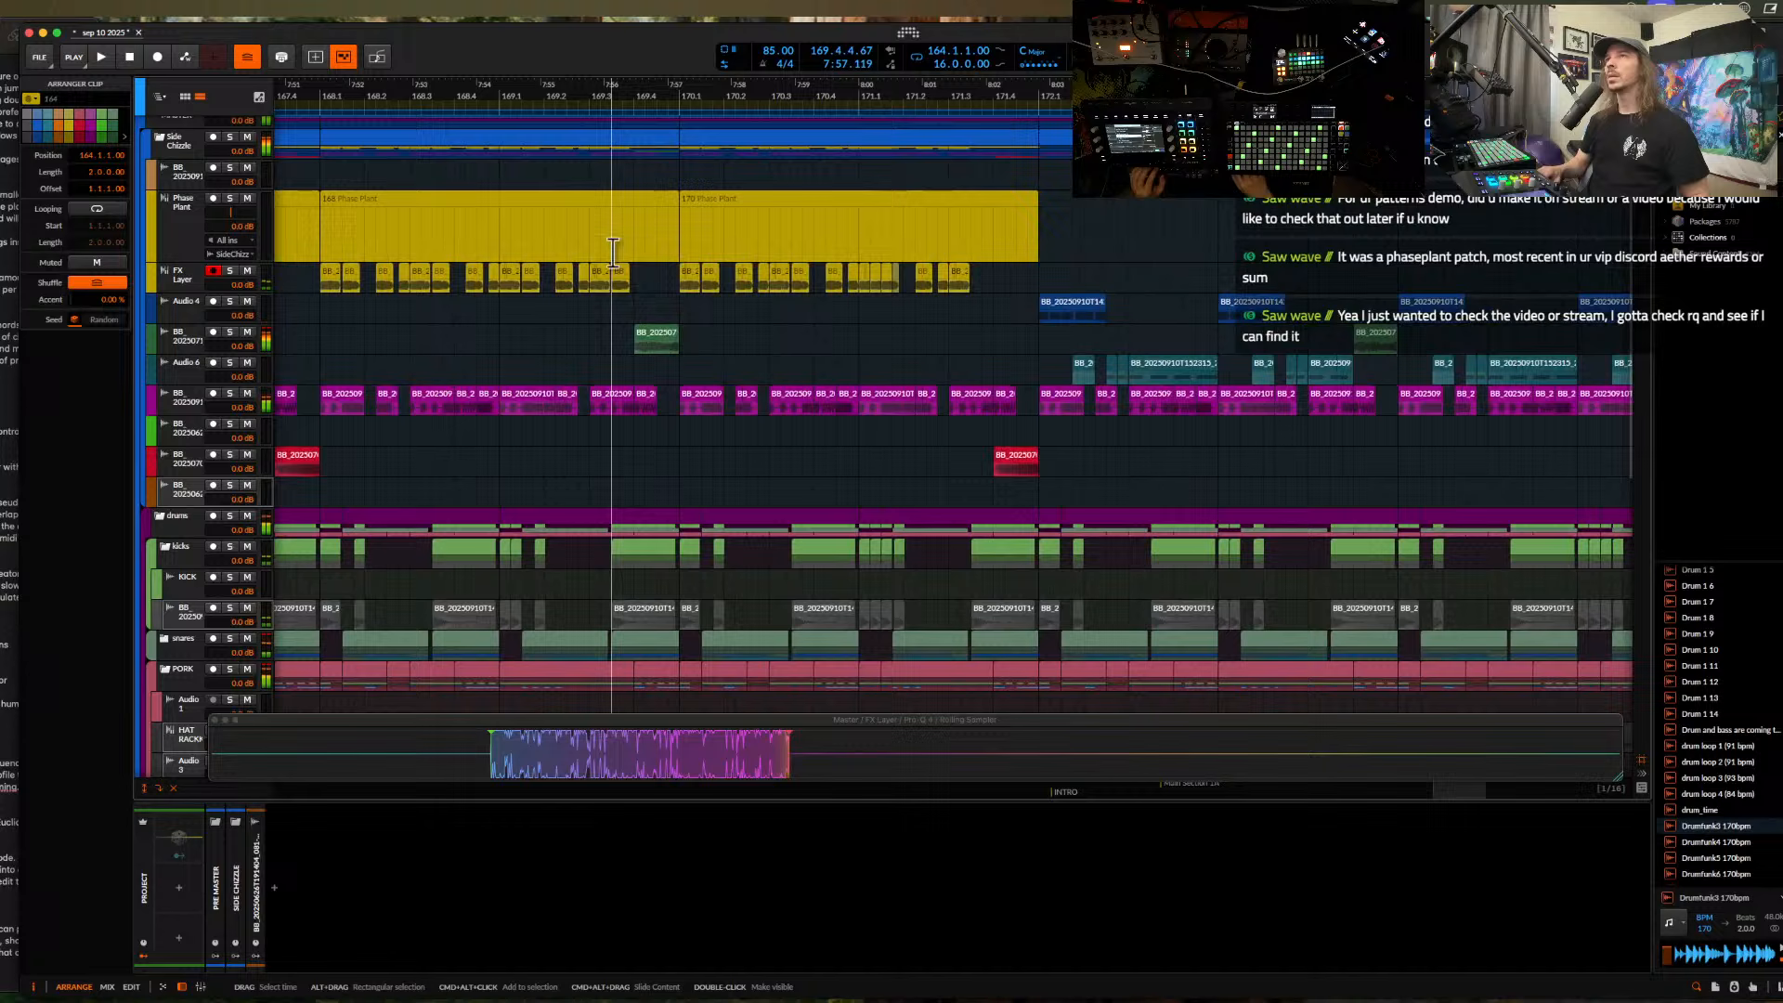
# - Examine the dark green clip at bar 169.4 and audition the bright green clip at bar 175.4
pyautogui.click(658, 332)
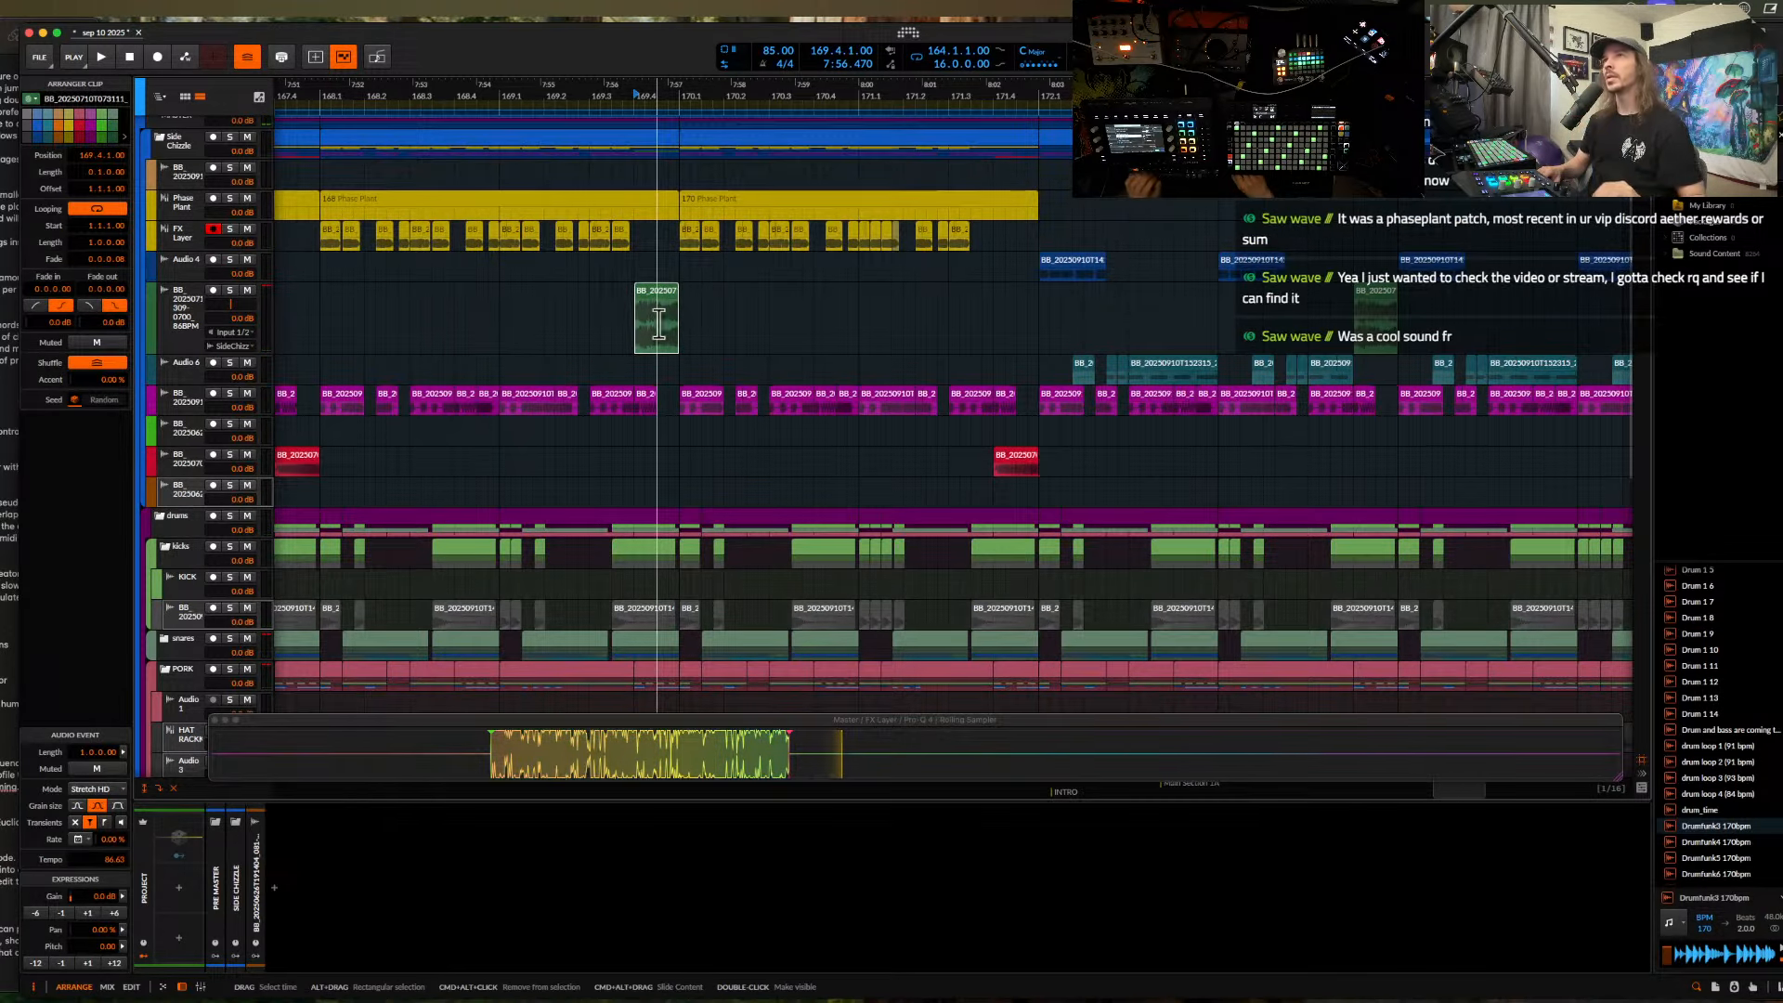
pyautogui.scroll(-6, 1170, 350)
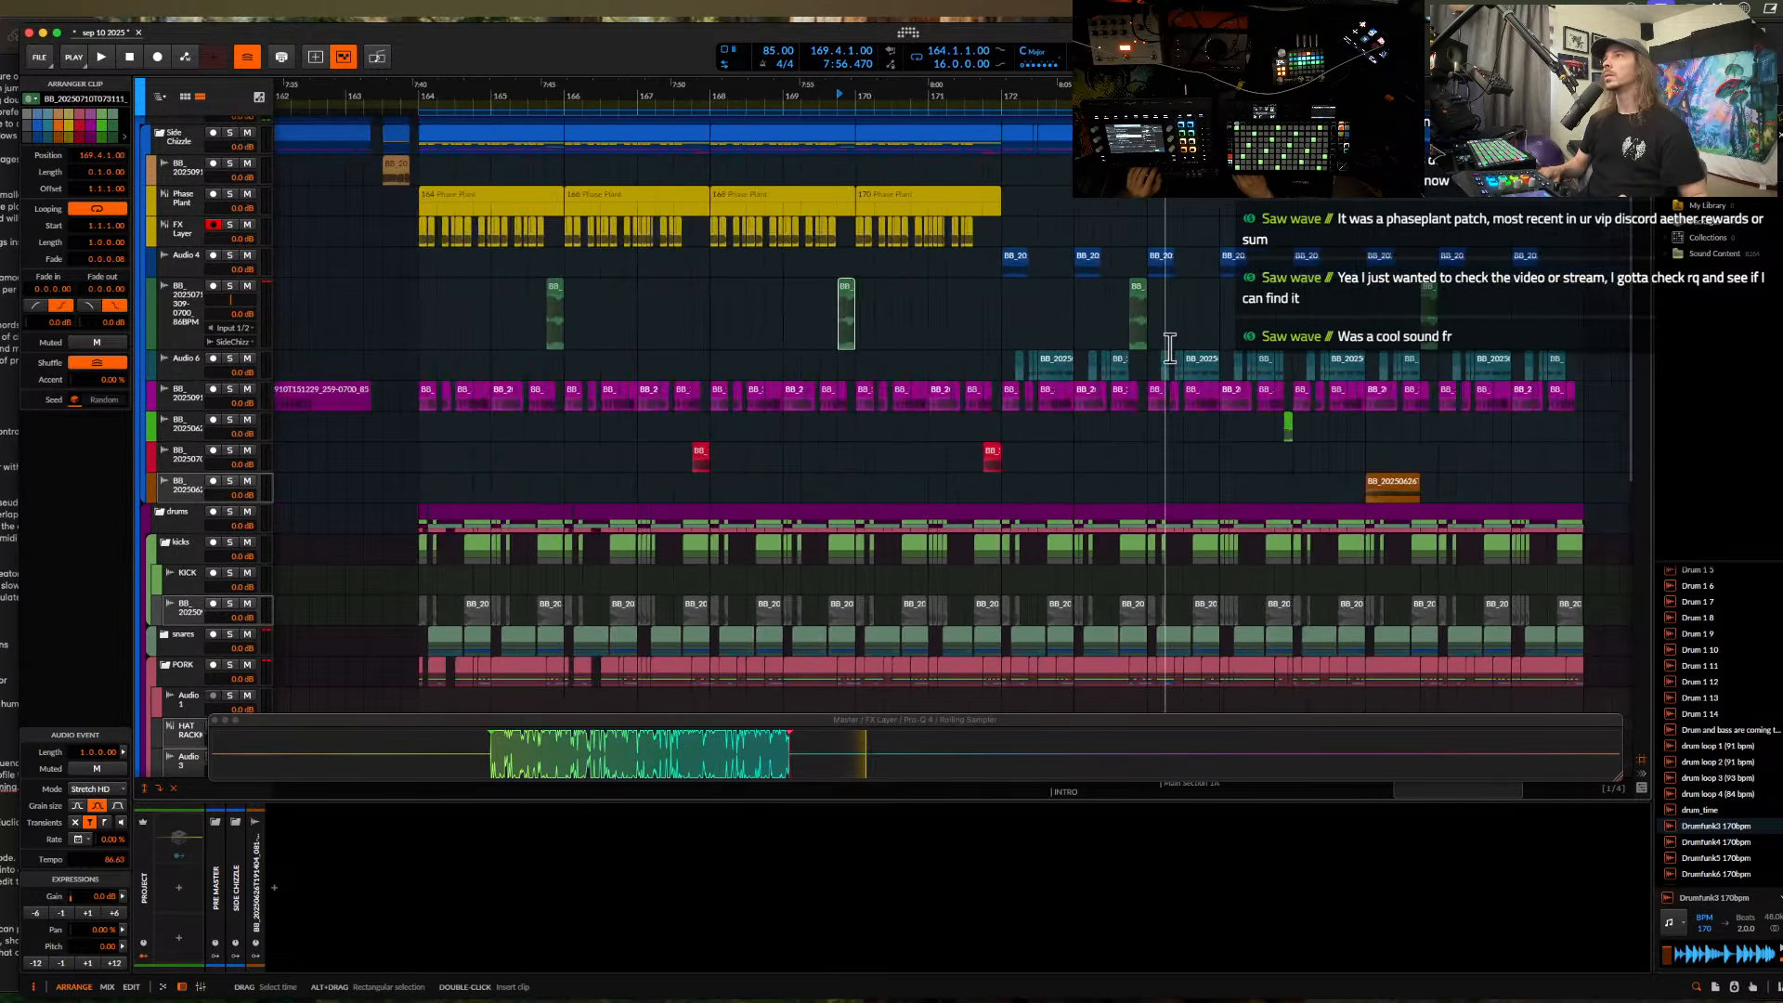
pyautogui.scroll(5, 1168, 349)
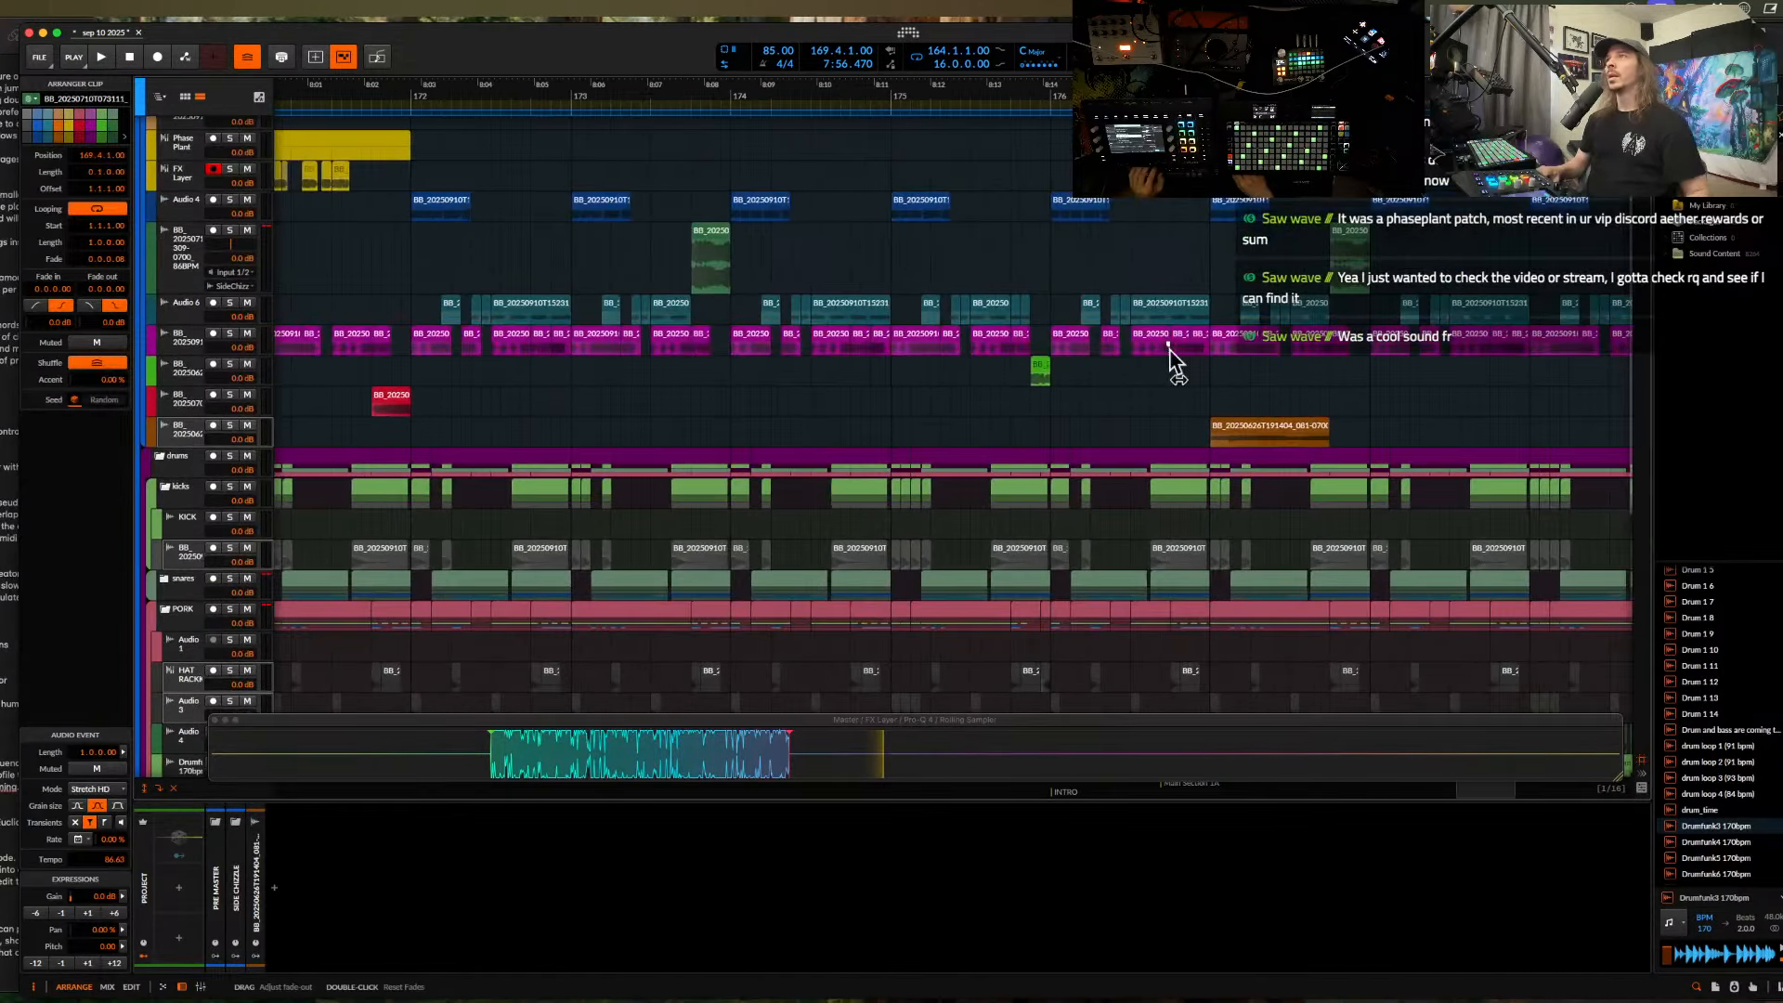
pyautogui.click(1039, 370)
pyautogui.press('space')
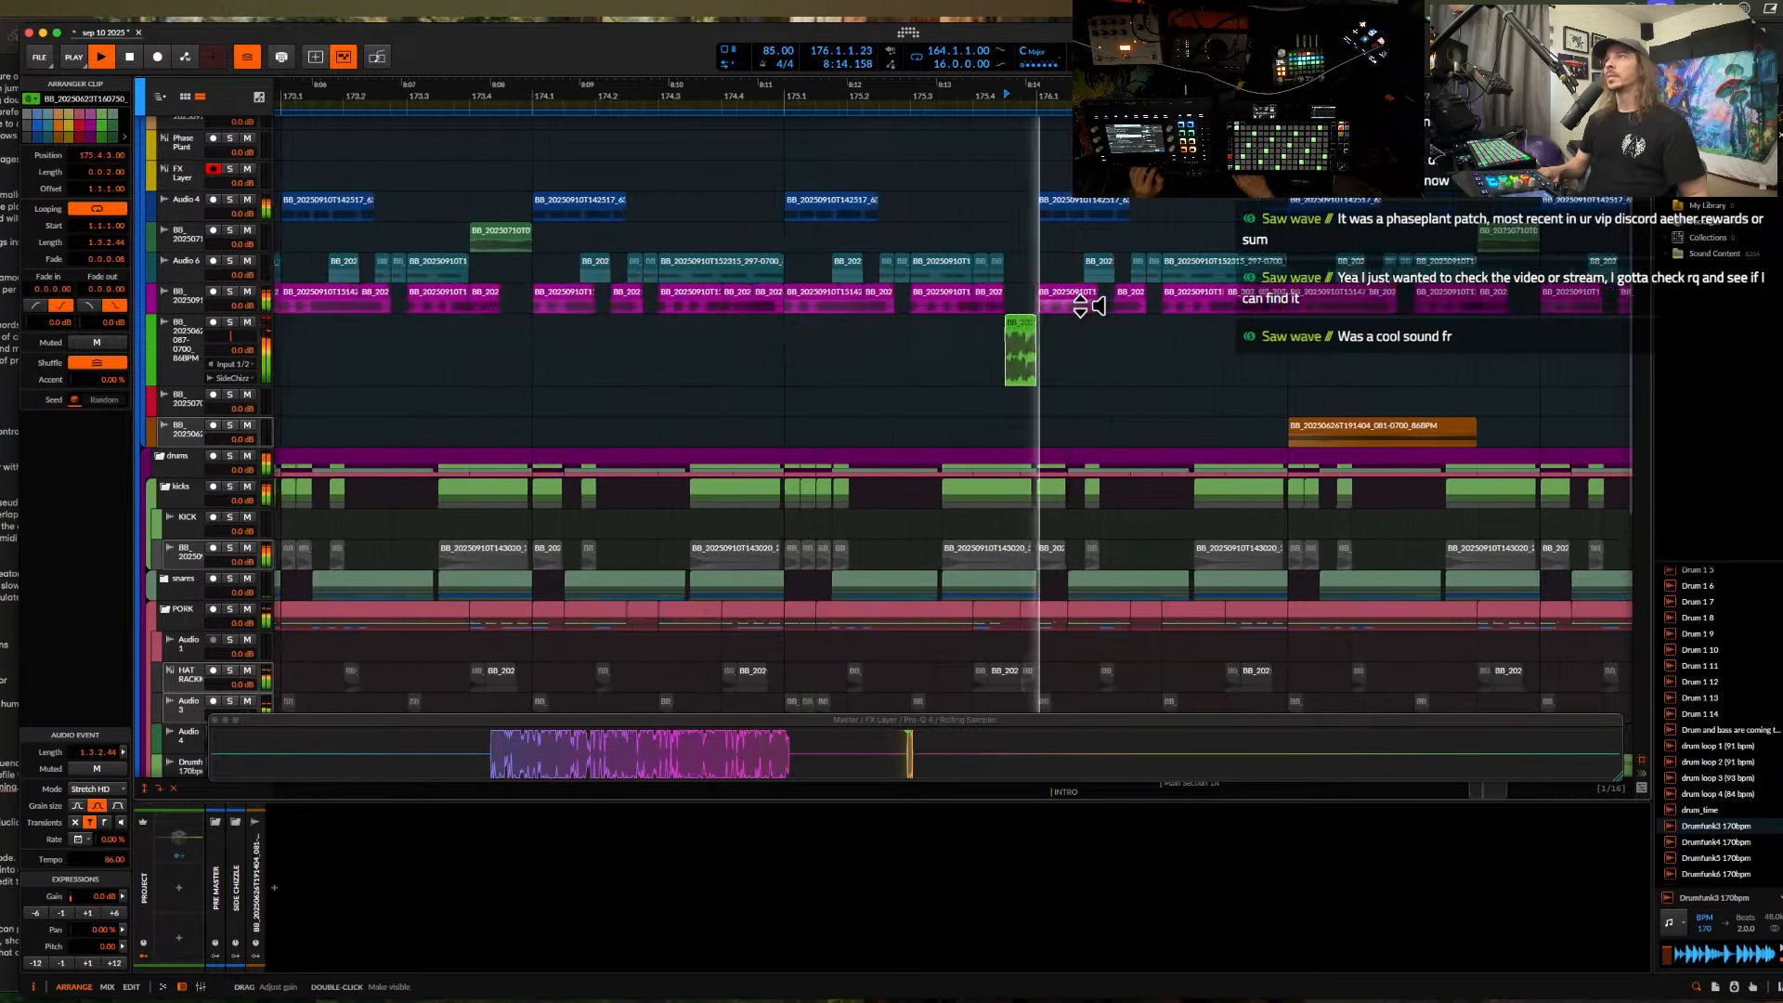
pyautogui.scroll(-5, 1127, 311)
pyautogui.press('space')
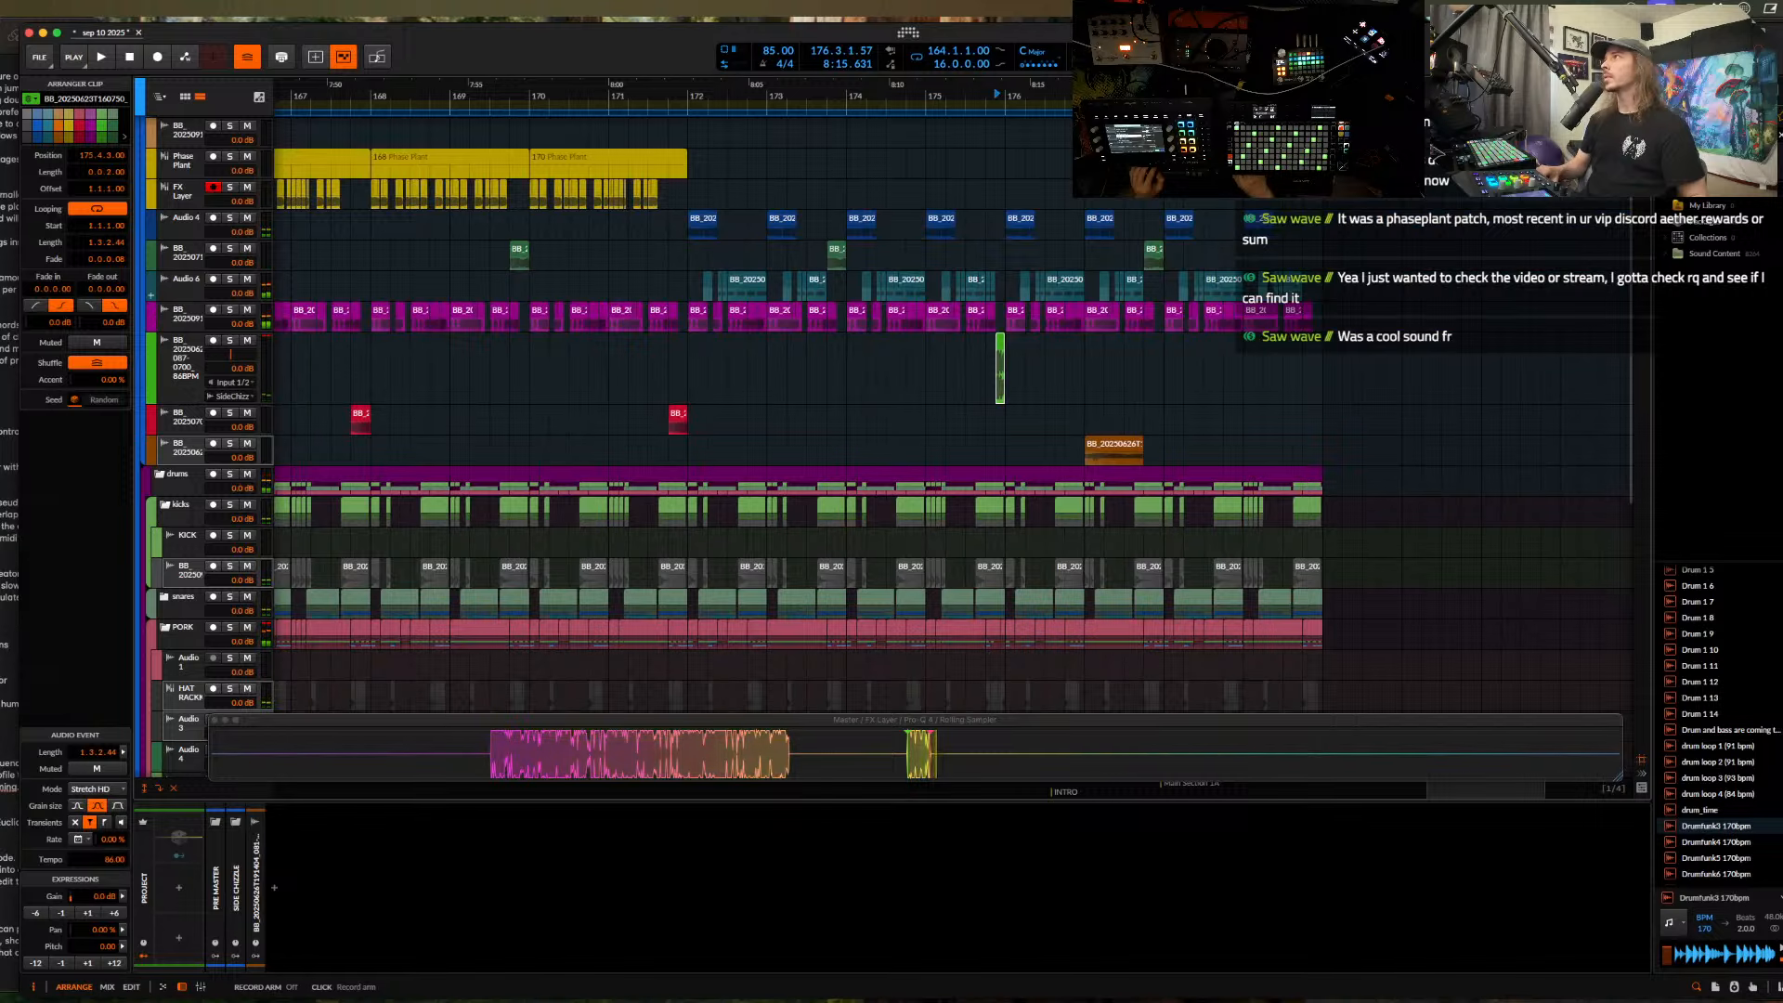
# - Switch to the sample pack in Finder and preview samples from BB_20250626T172033_139 to BB_20250626T024602_480
pyautogui.press('super+Tab')
pyautogui.click(1407, 472)
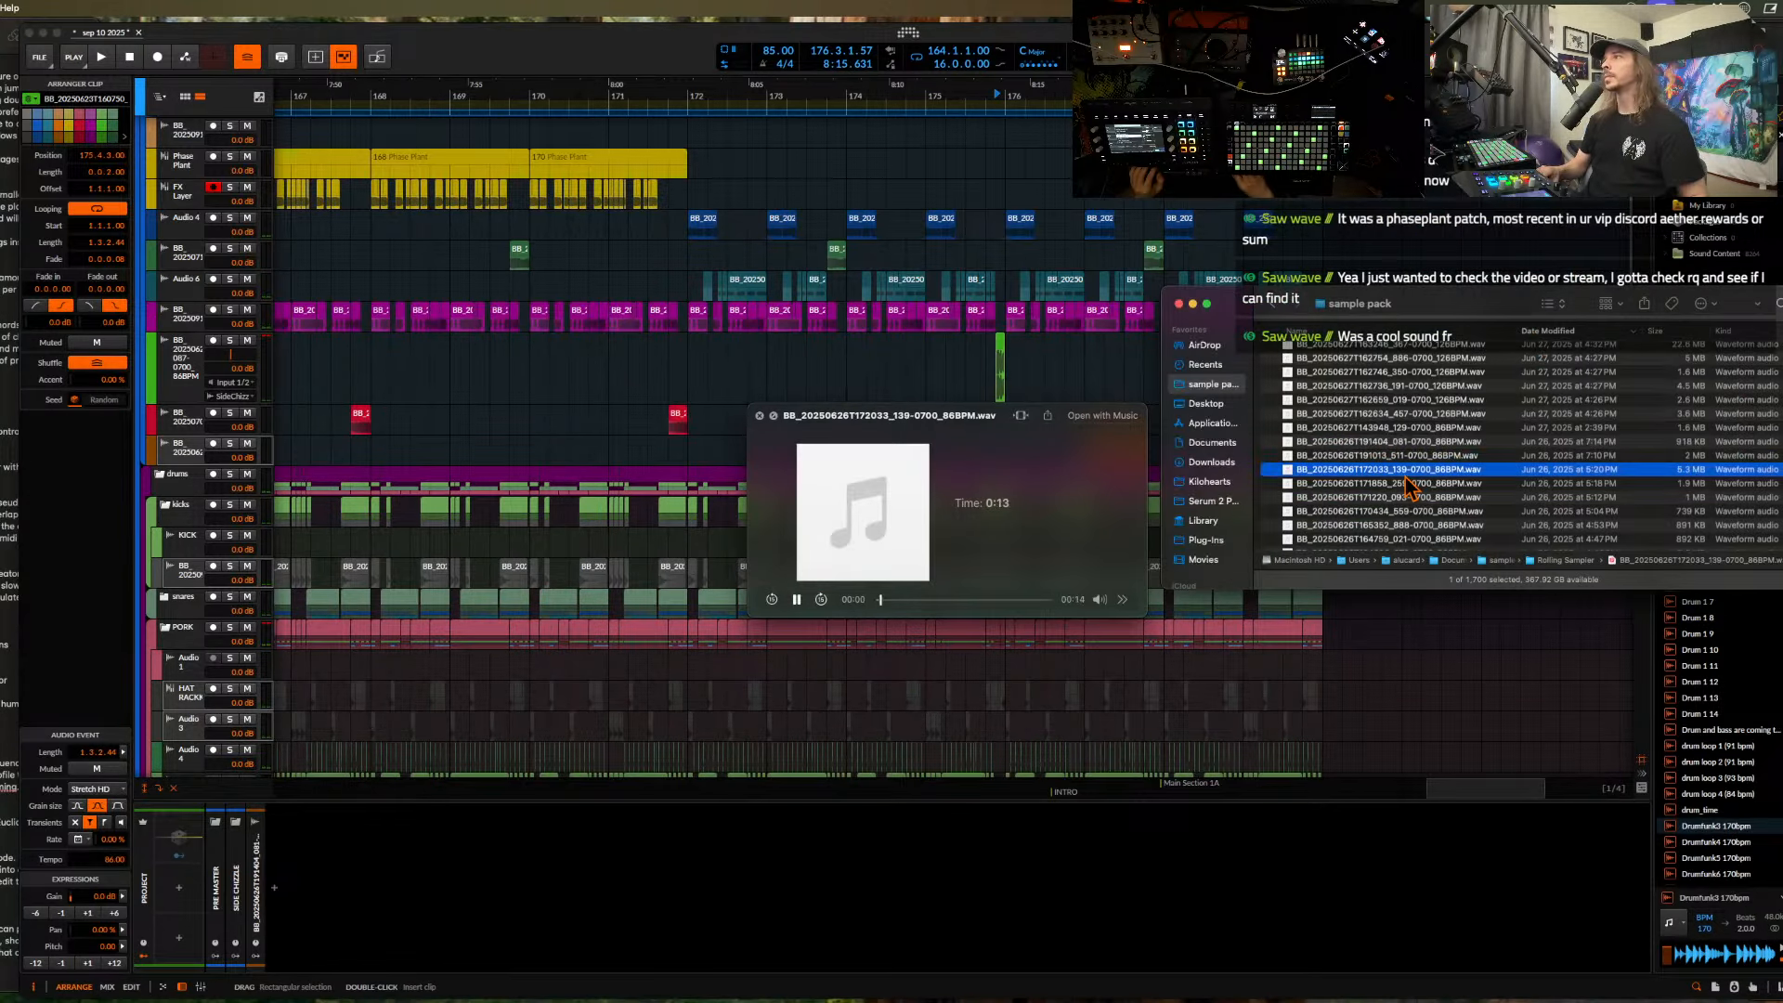
pyautogui.scroll(-3, 1408, 473)
pyautogui.click(1406, 474)
pyautogui.scroll(-2, 1405, 478)
pyautogui.click(1406, 478)
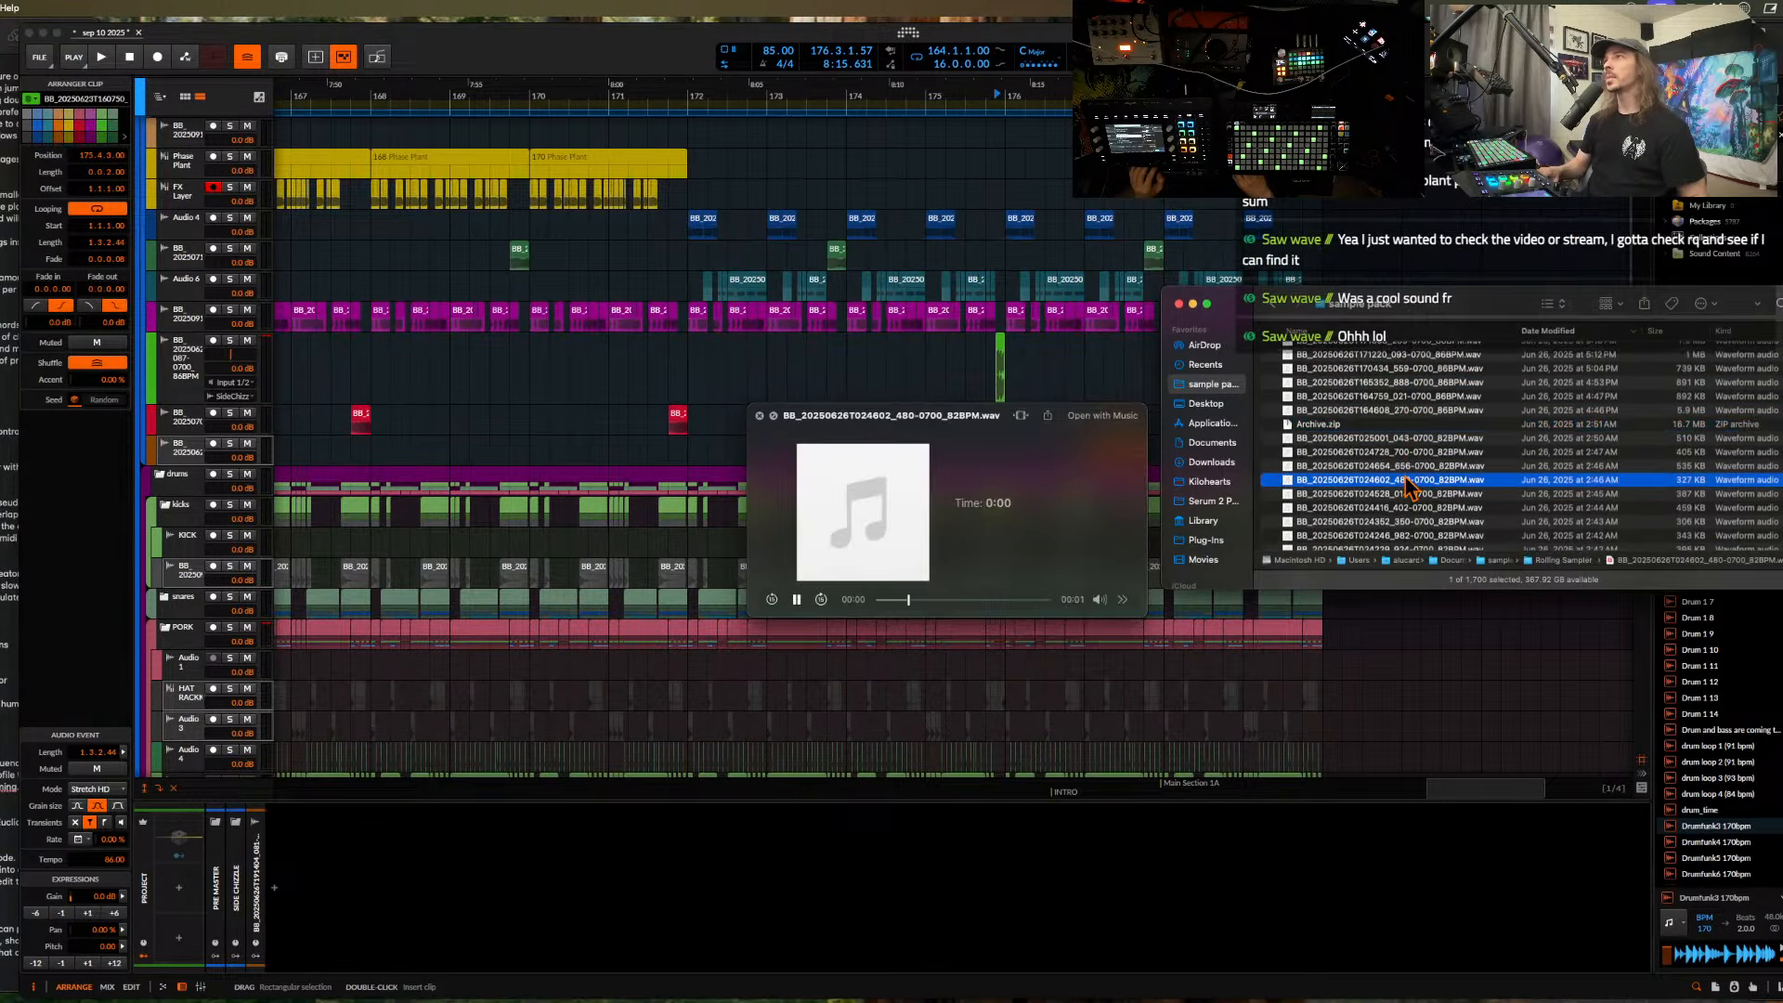
# - Preview older samples in the sample pack, including BB_20250626T023020_627, BB_20250625T180752_605 and BB_20250624T182411_173
pyautogui.scroll(-3, 1406, 478)
pyautogui.click(1406, 478)
pyautogui.scroll(-3, 1405, 483)
pyautogui.click(1405, 479)
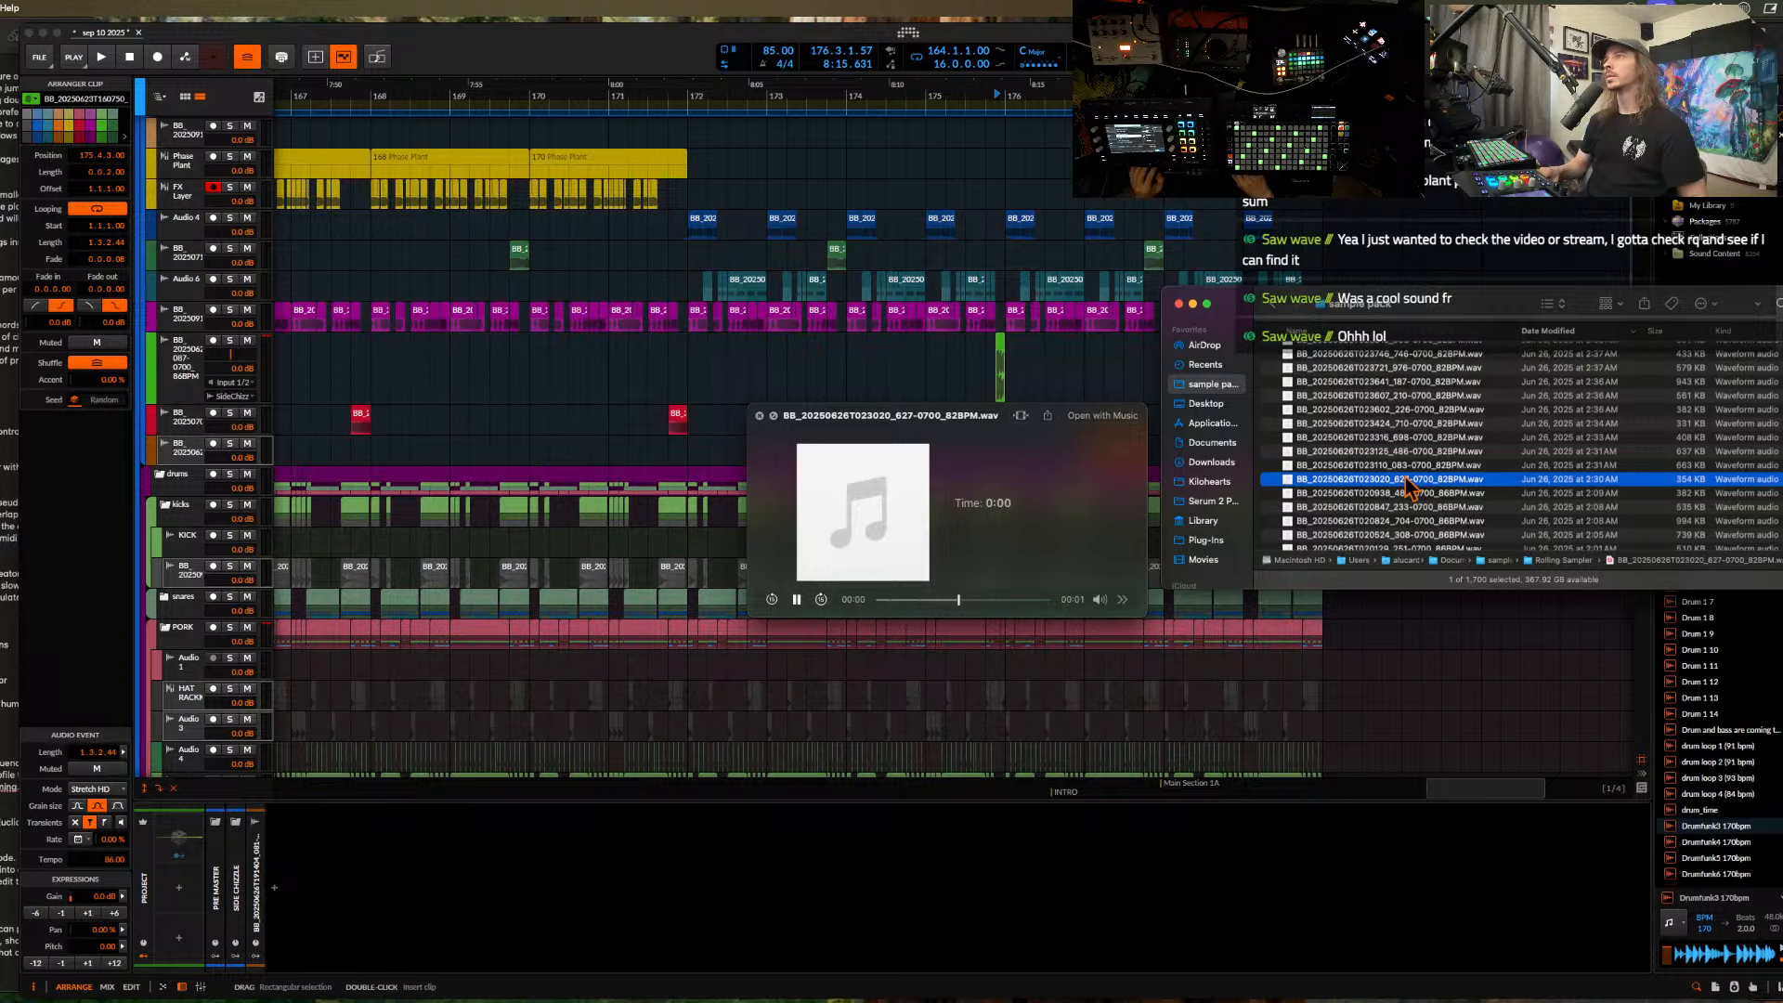
pyautogui.scroll(-3, 1406, 479)
pyautogui.click(1406, 480)
pyautogui.scroll(-3, 1406, 479)
pyautogui.click(1407, 474)
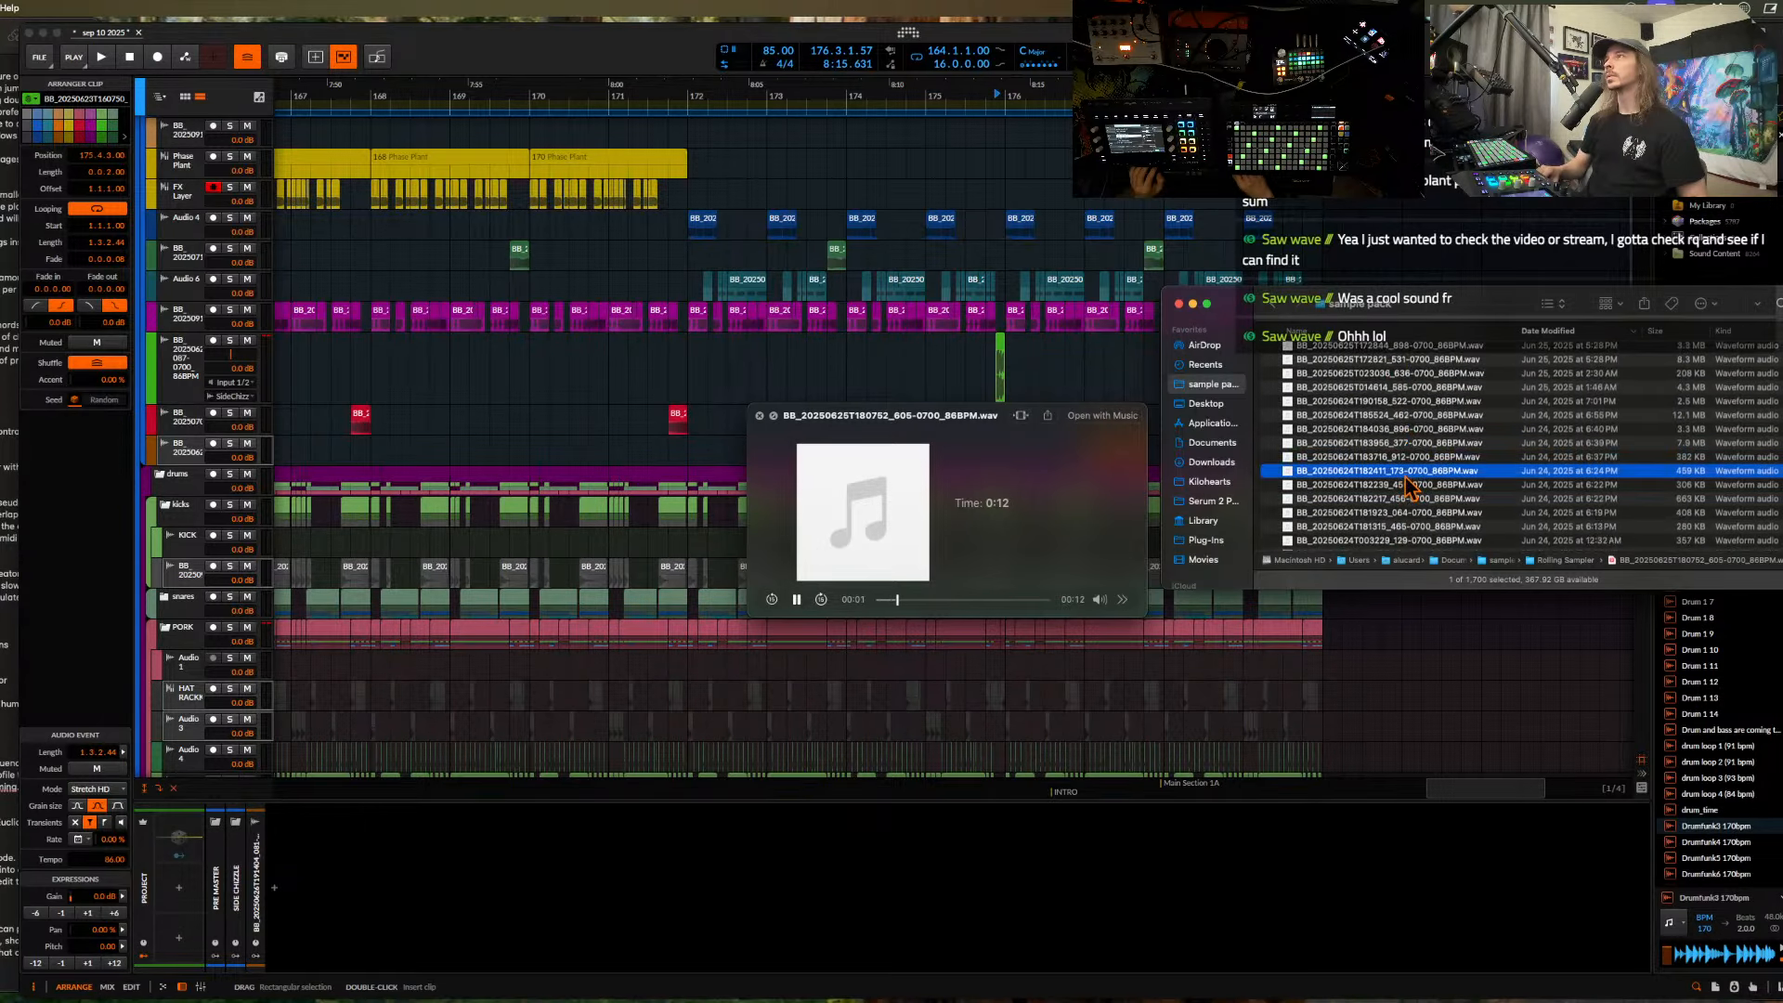
# - Preview the June 23 samples BB_20250623T185722_859, BB_20250623T164437_635, BB_20250623T160713_747 and BB_20250623T155906_348
pyautogui.scroll(-3, 1408, 481)
pyautogui.click(1407, 475)
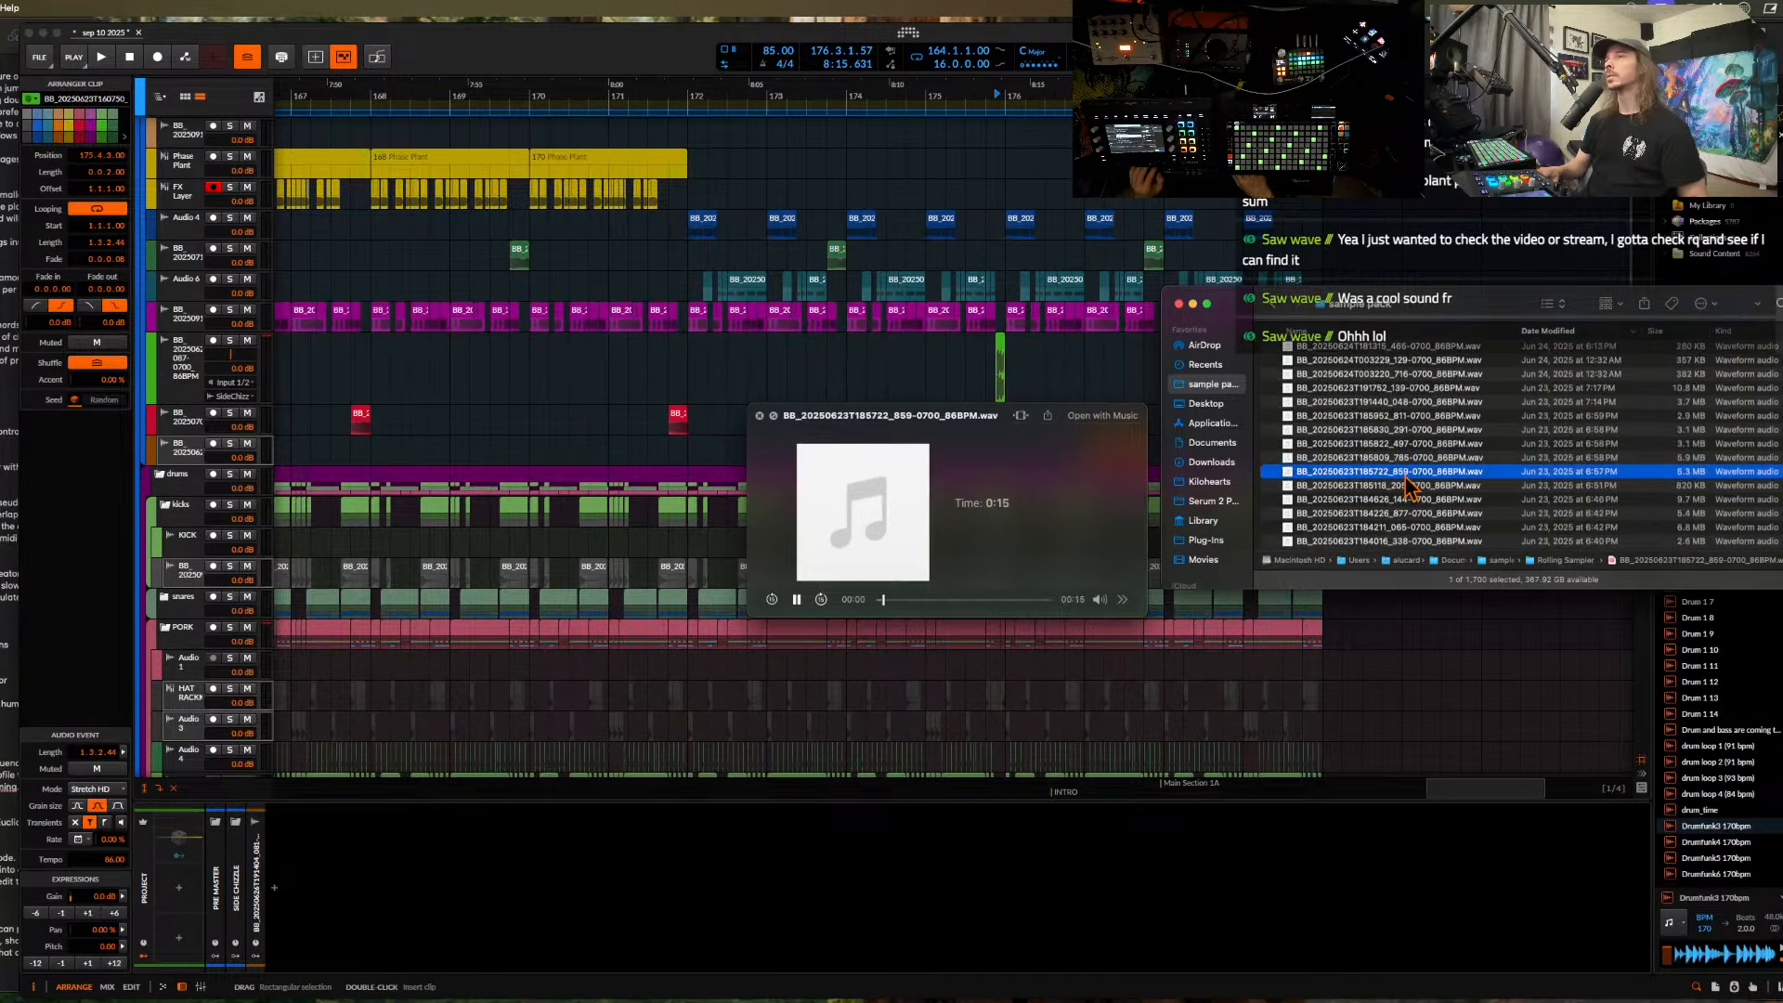
pyautogui.scroll(-3, 1407, 478)
pyautogui.click(1407, 471)
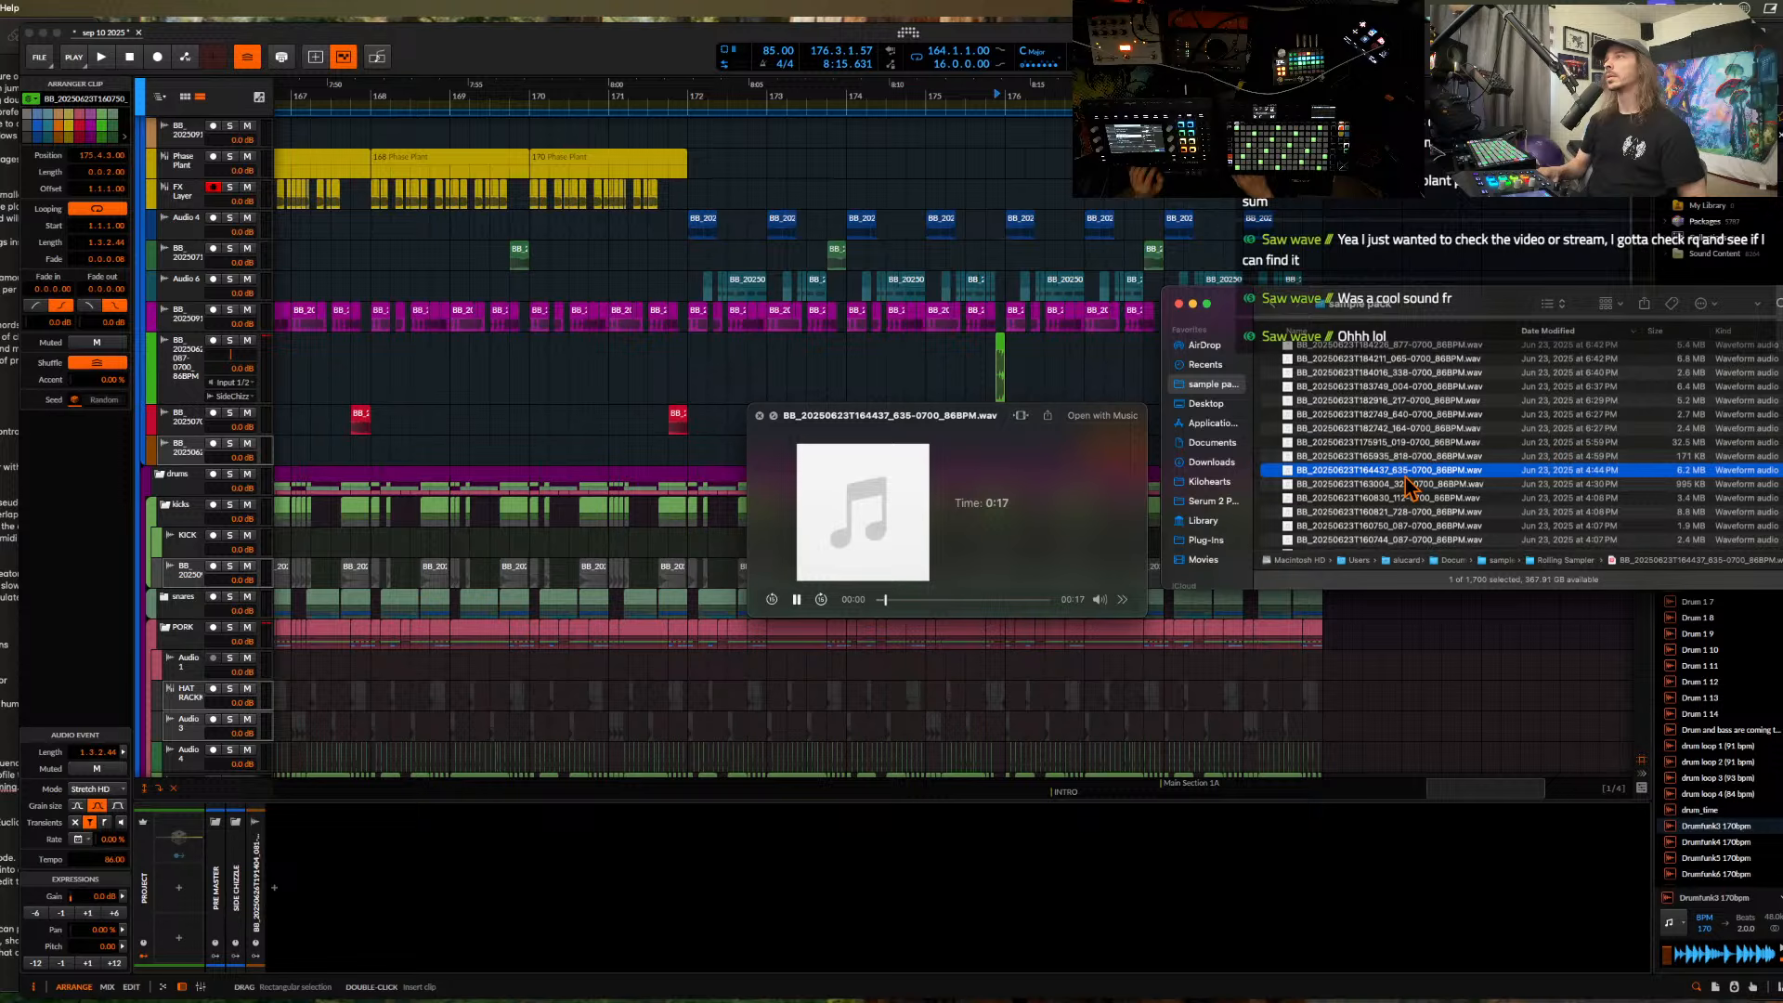
pyautogui.scroll(-2, 1407, 482)
pyautogui.click(1407, 475)
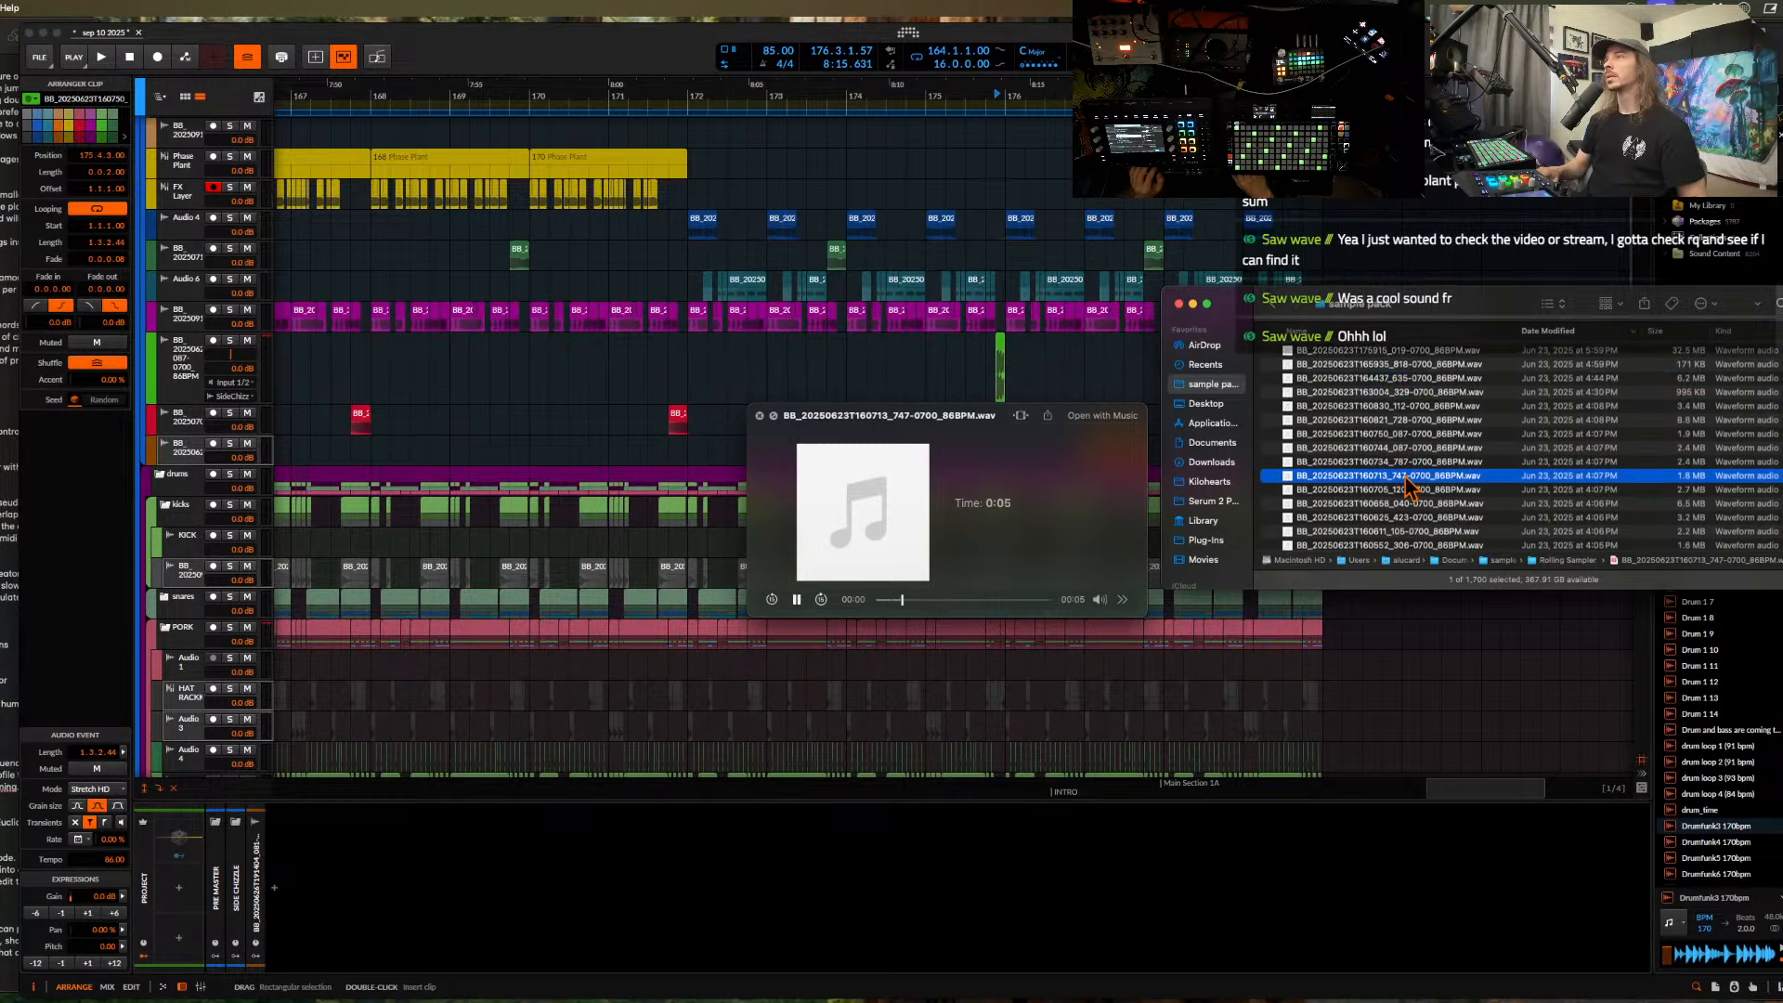
pyautogui.scroll(-3, 1407, 483)
pyautogui.click(1407, 477)
# - Preview samples further down the list: BB_20250623T153510_457, BB_20250621T165530_658 and BB_20250618T172759_835
pyautogui.scroll(-2, 1408, 483)
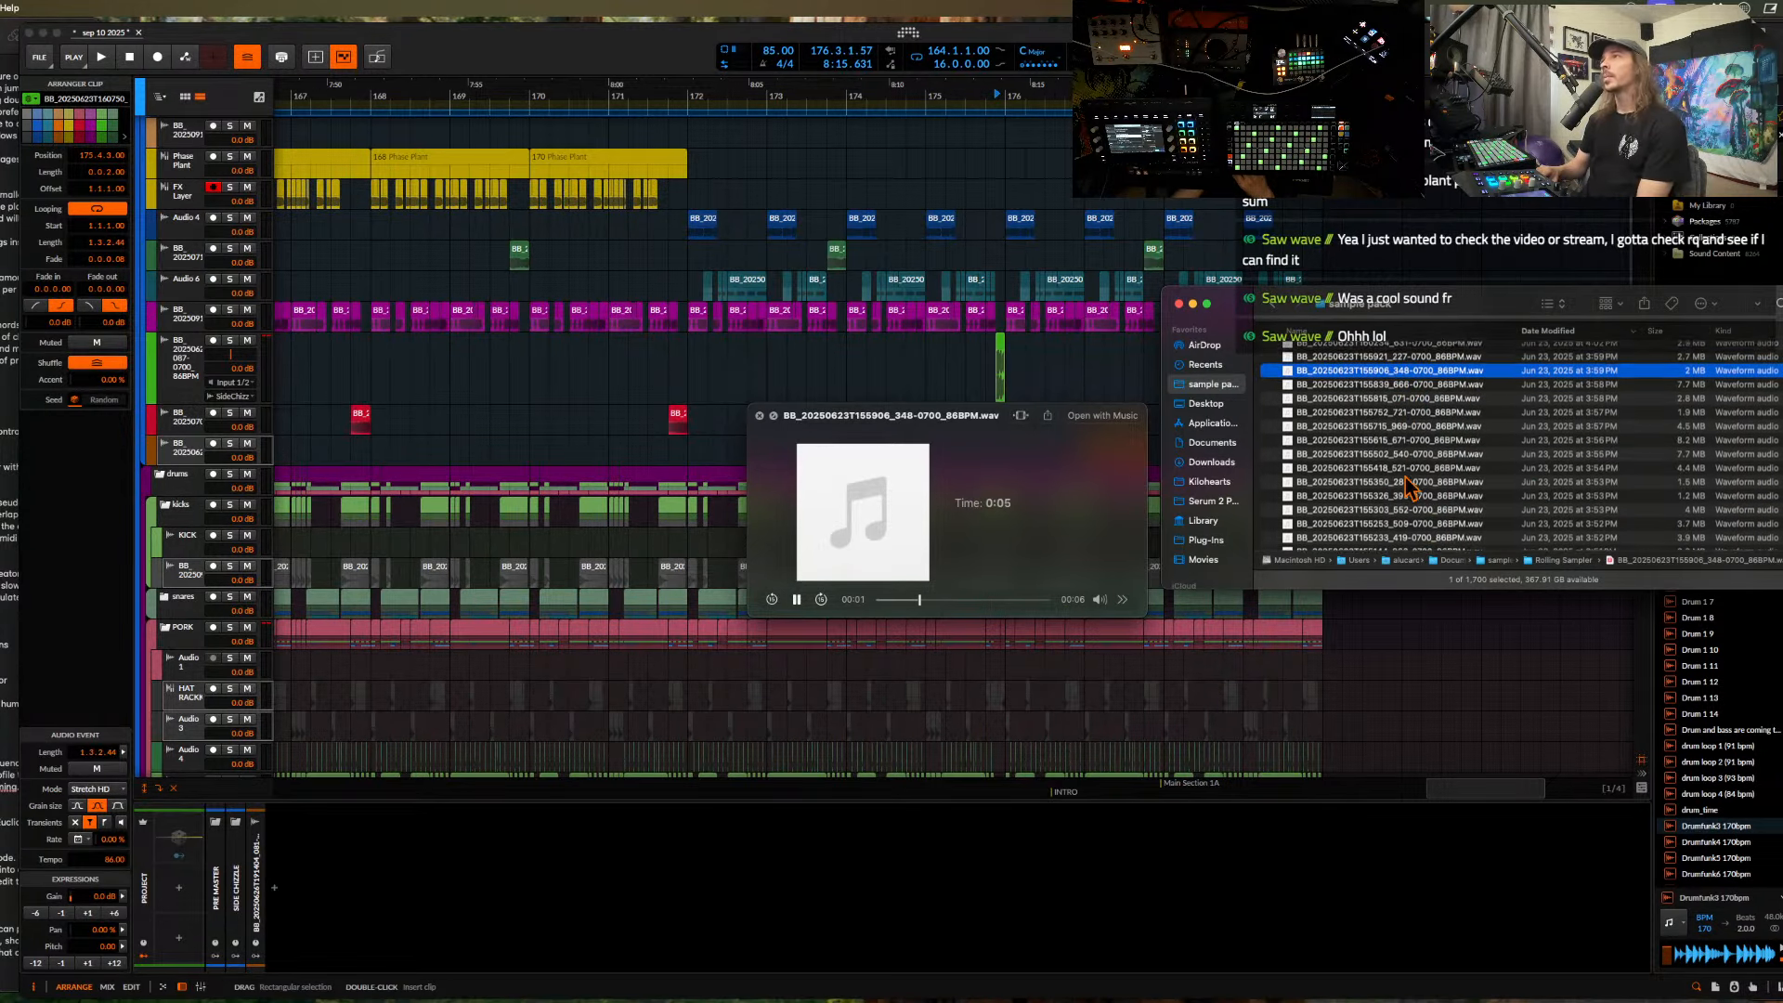
pyautogui.scroll(-3, 1408, 485)
pyautogui.scroll(-3, 1408, 485)
pyautogui.click(1409, 479)
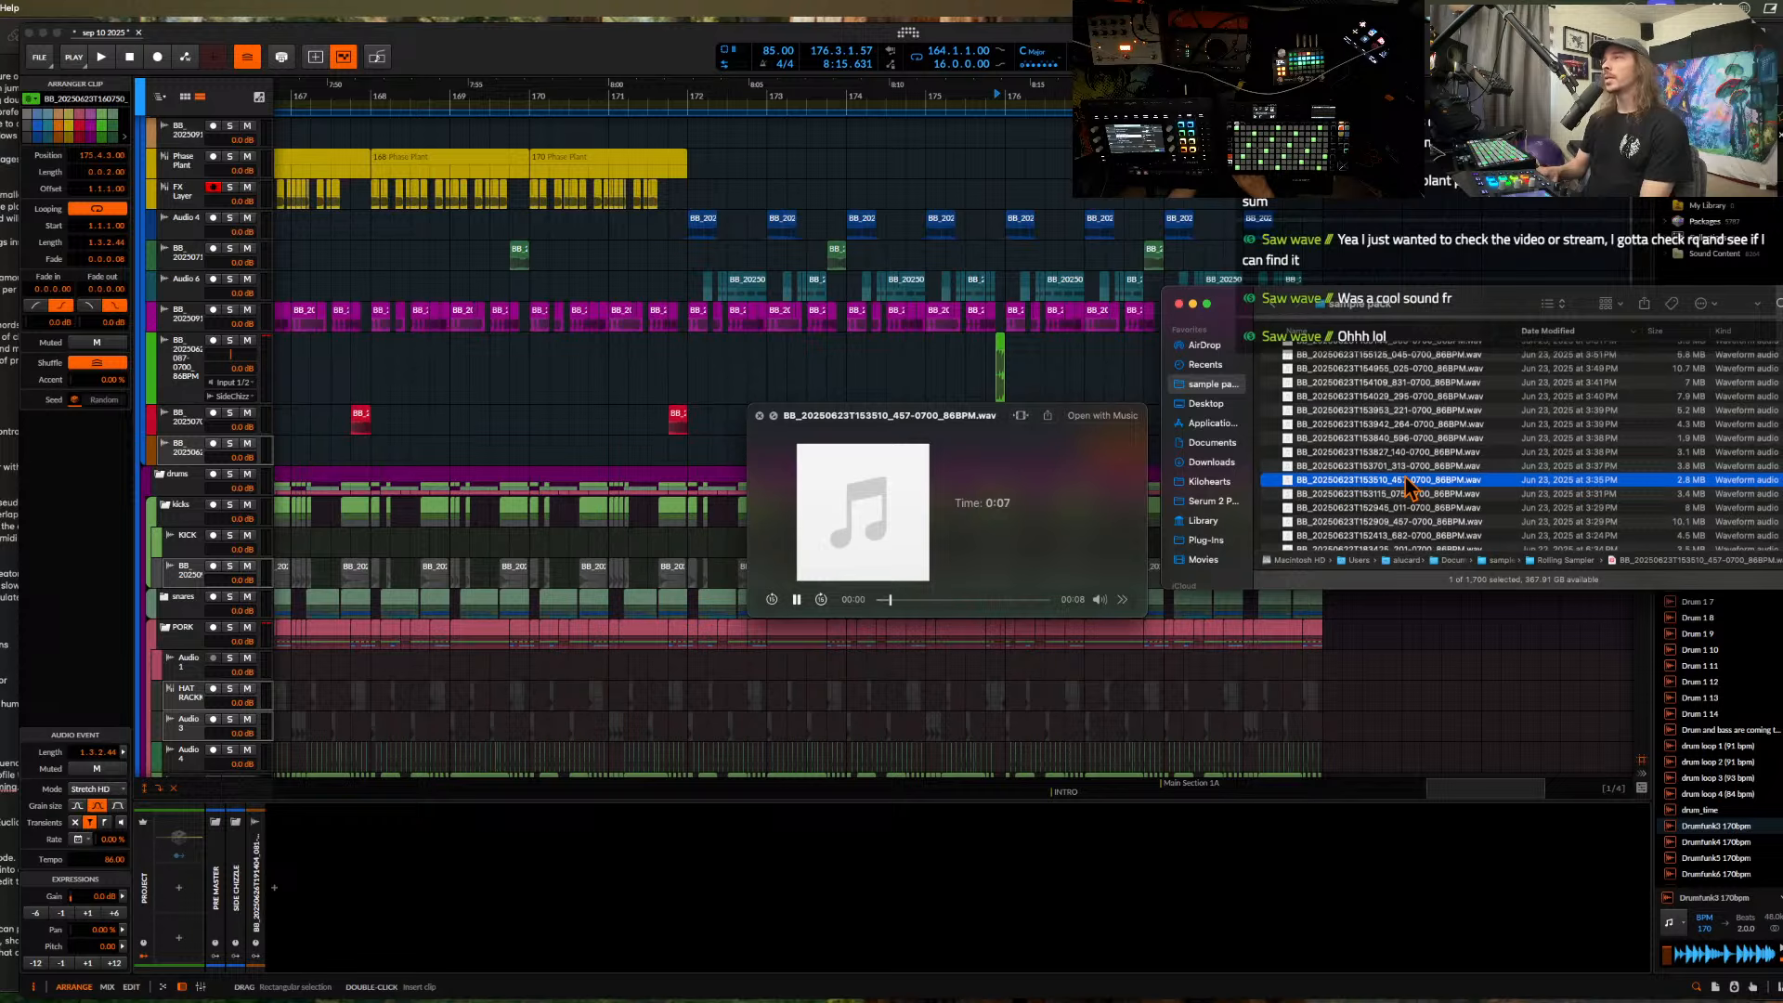
pyautogui.scroll(-5, 1408, 485)
pyautogui.click(1408, 476)
pyautogui.scroll(-5, 1409, 483)
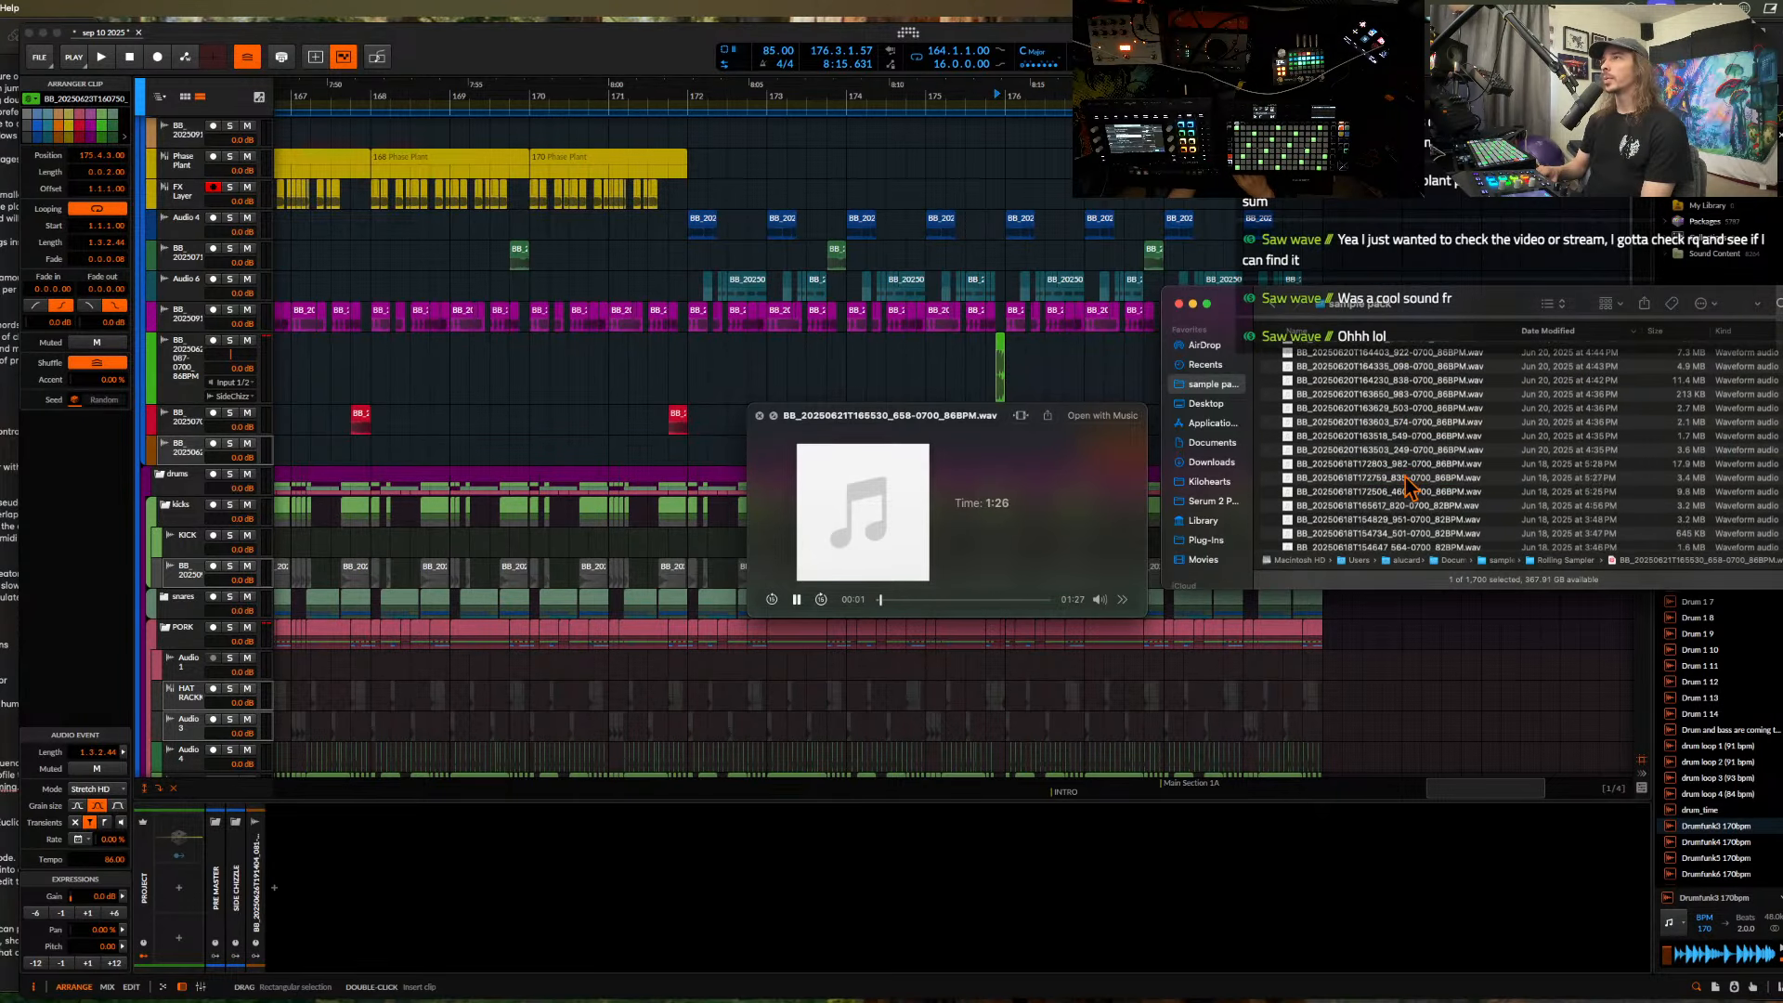
pyautogui.click(1409, 478)
pyautogui.scroll(-3, 1407, 477)
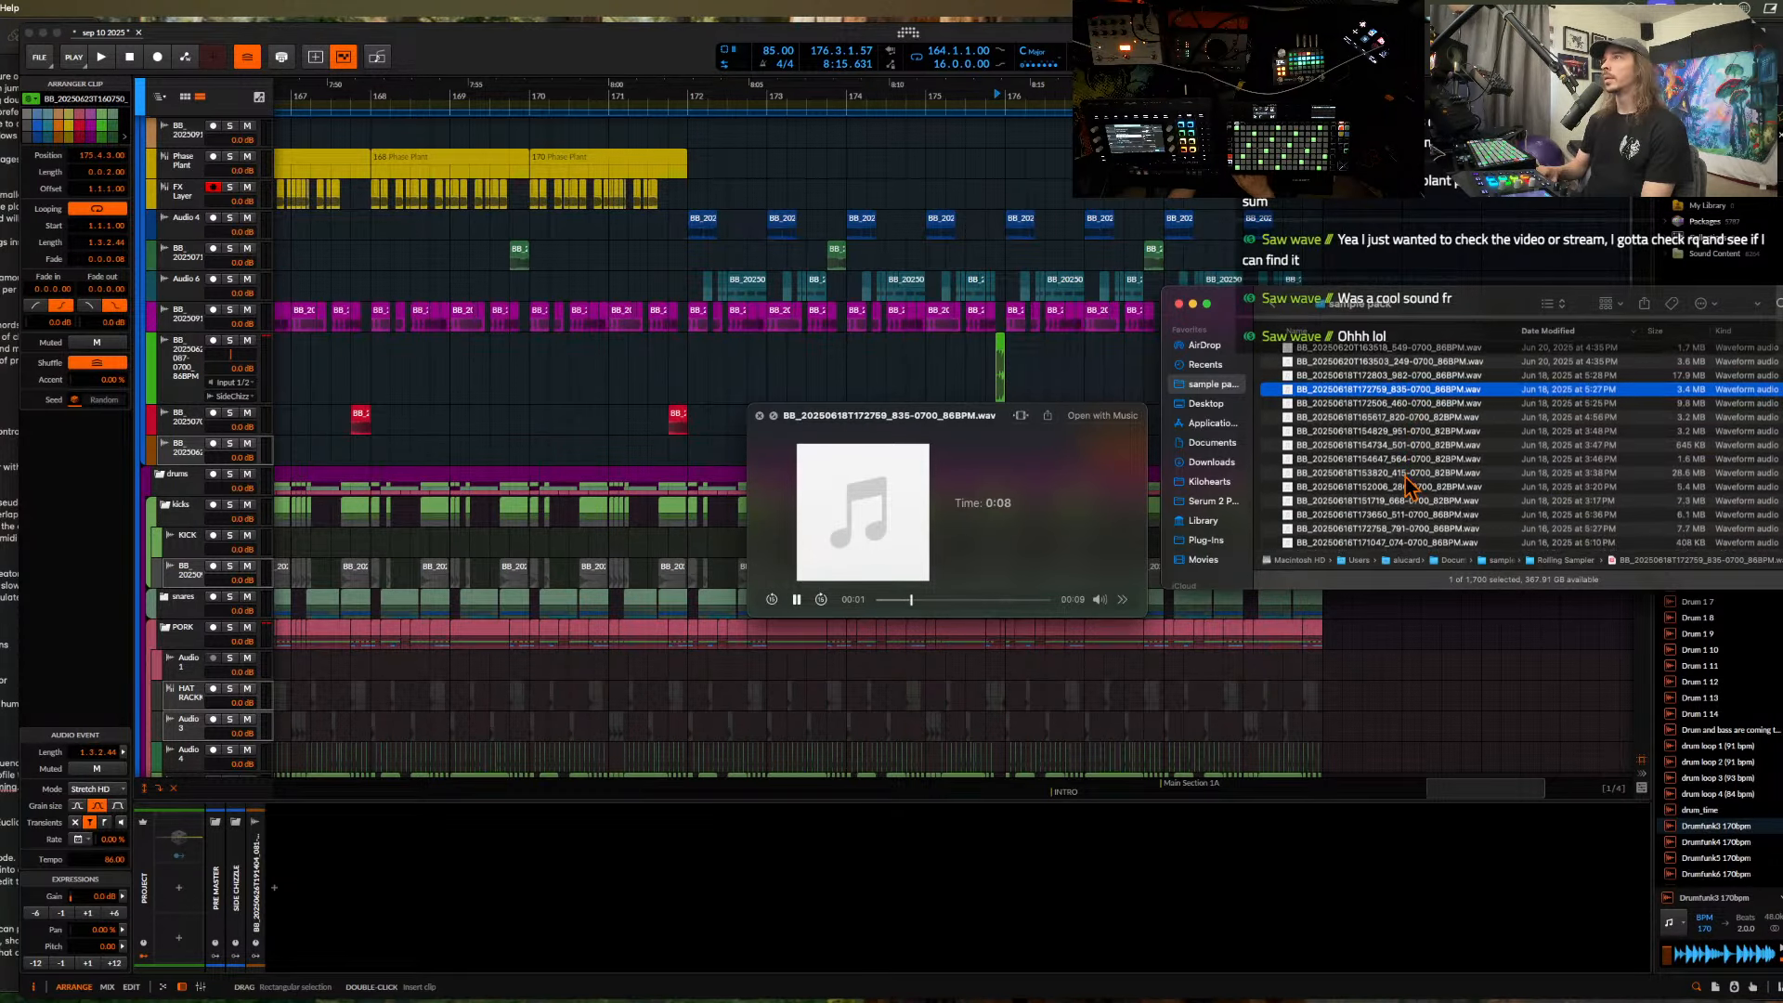
# - Preview the sample BB_20250618T153820_415, skipping ahead to its middle and ending
pyautogui.click(1406, 472)
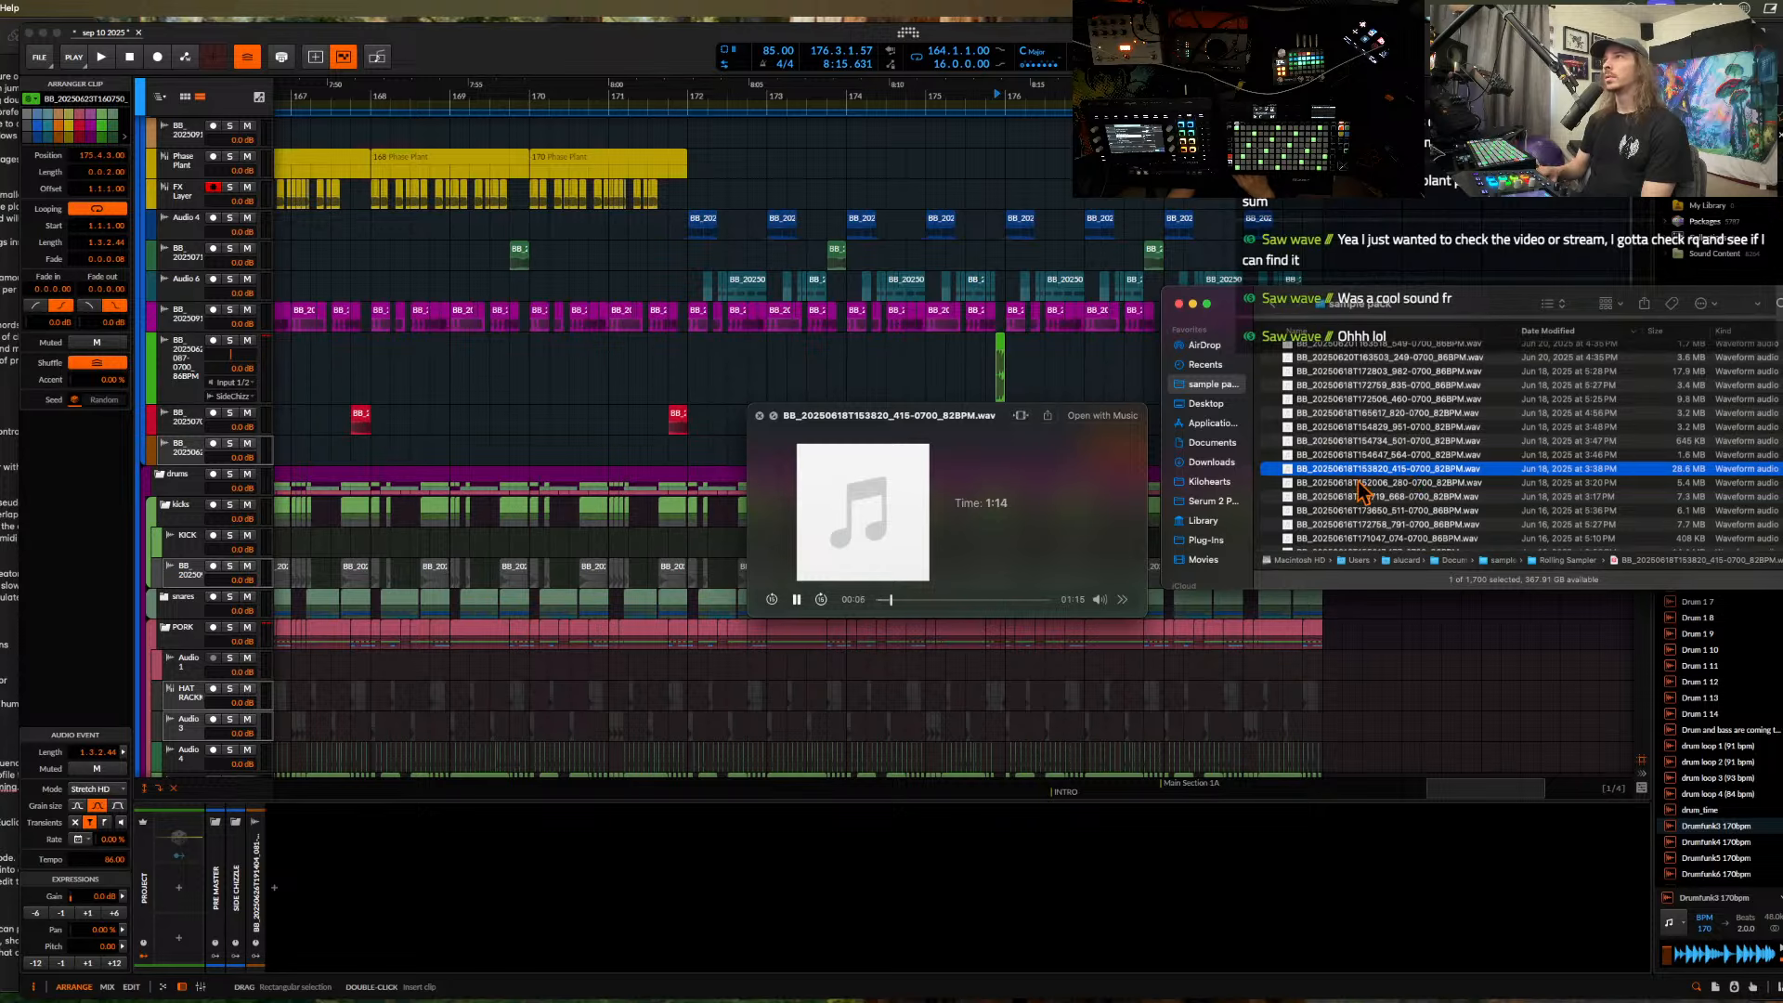
pyautogui.click(935, 604)
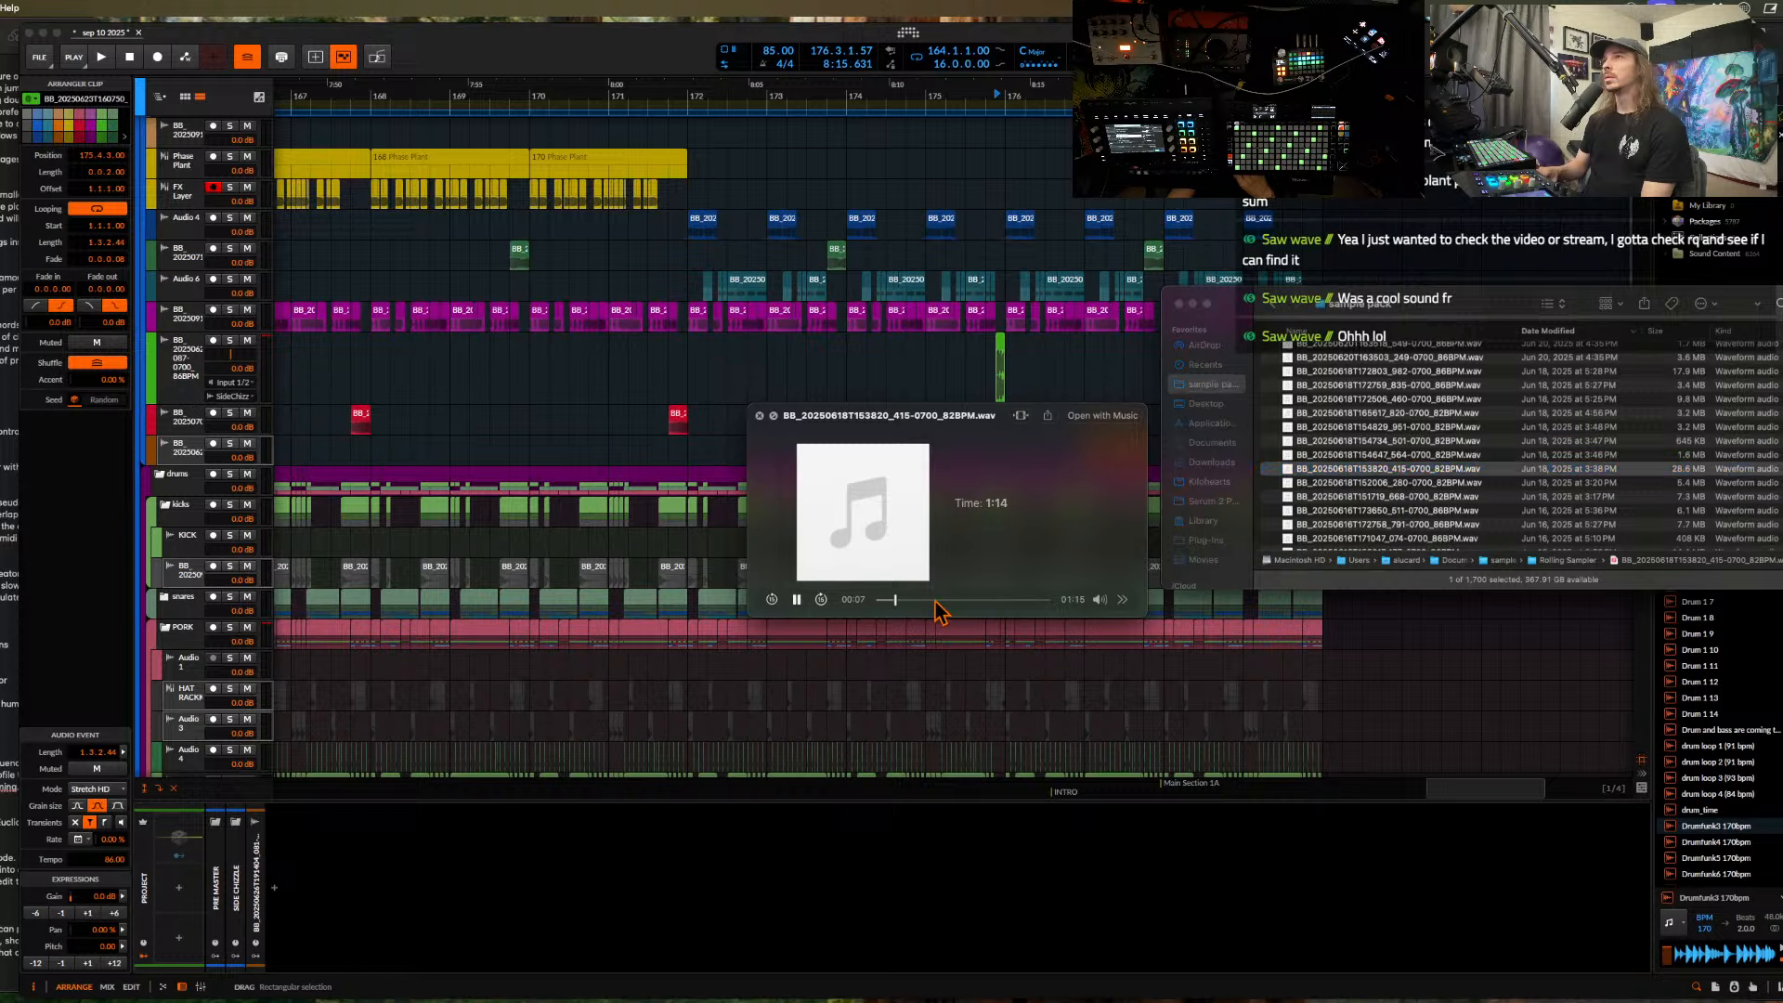
pyautogui.click(1021, 600)
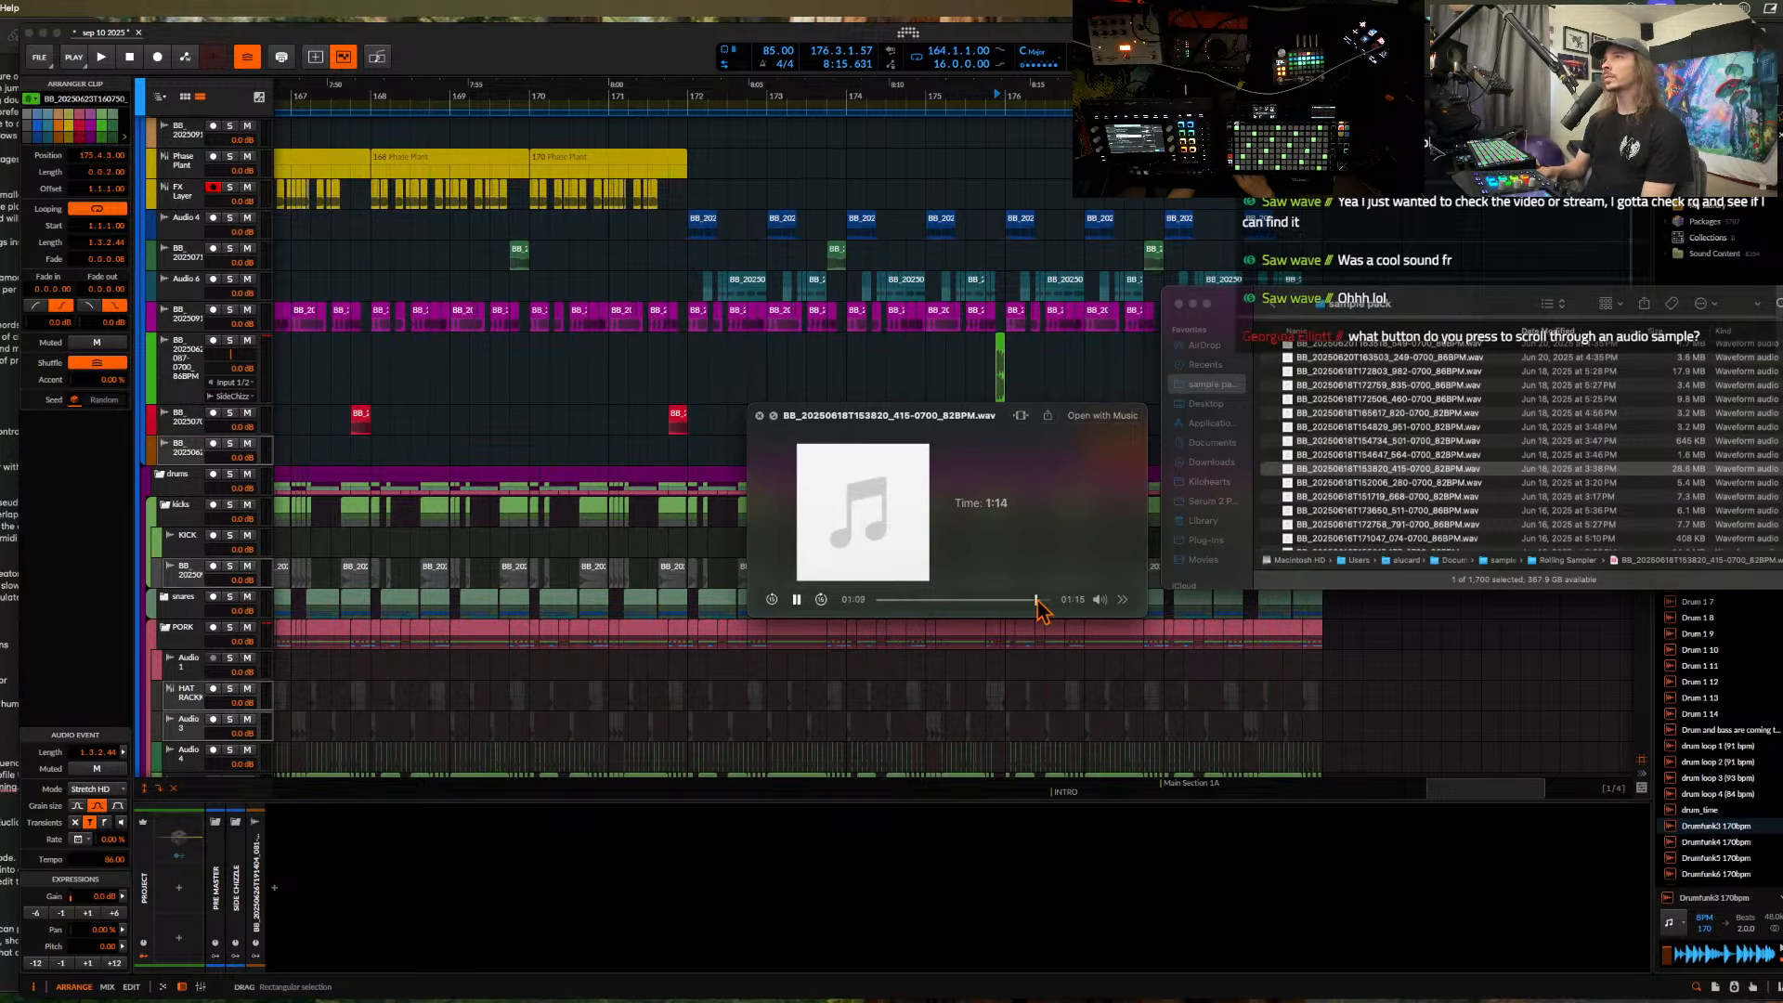
# - Preview BB_20250618T152006_280 and BB_20250616T172758_791 in the sample pack
pyautogui.click(1371, 483)
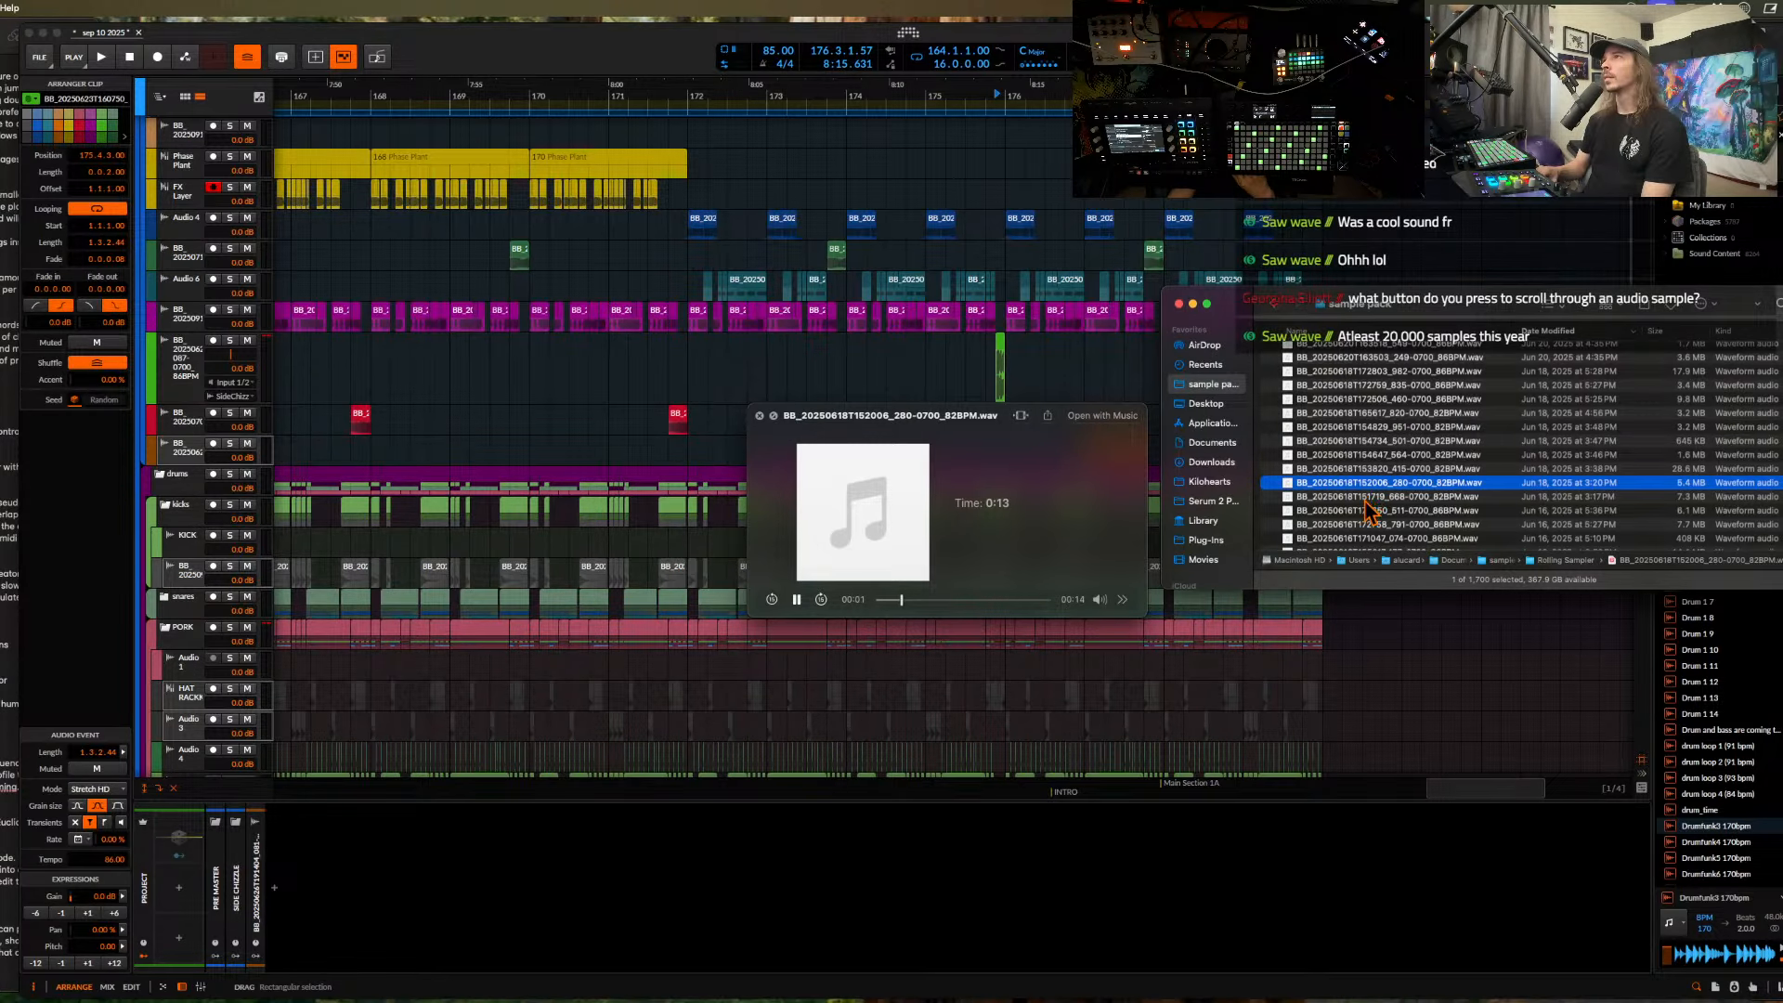
pyautogui.moveTo(1364, 498); pyautogui.dragTo(1365, 502)
pyautogui.scroll(-1, 1364, 502)
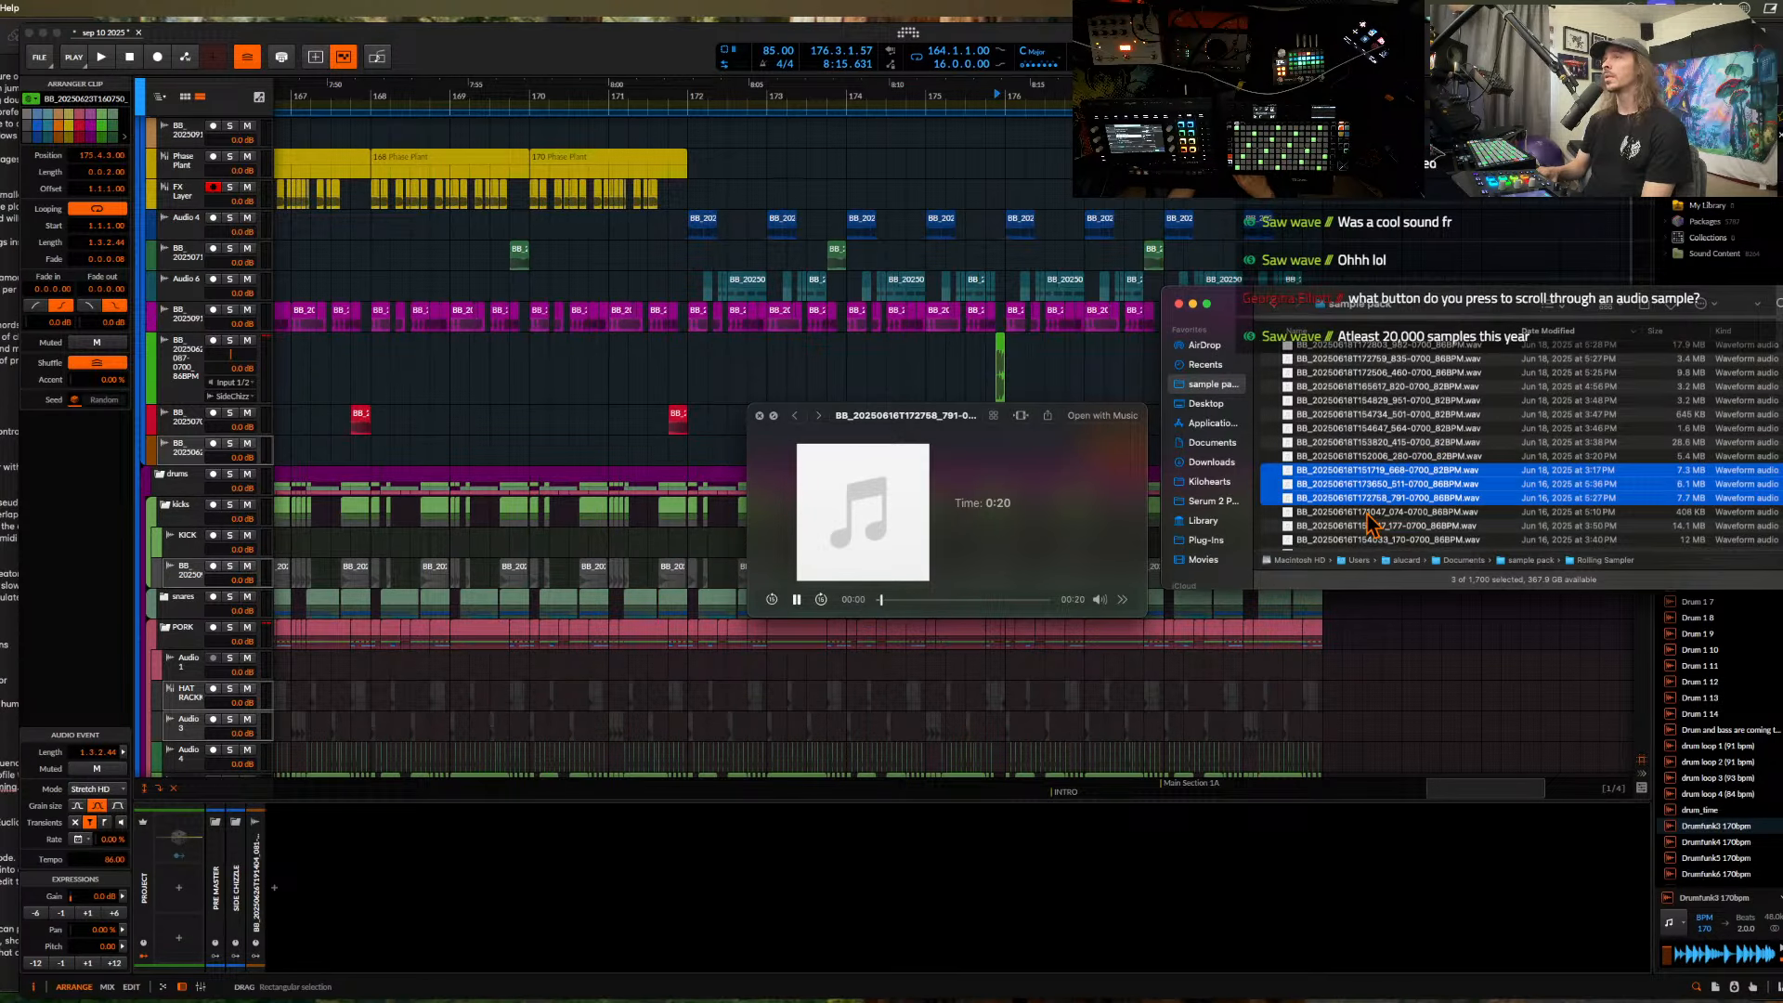
# - Preview the June 16 samples BB_20250616T171047_074 and BB_20250616T165017_177, then reposition the sample pack window
pyautogui.click(1382, 513)
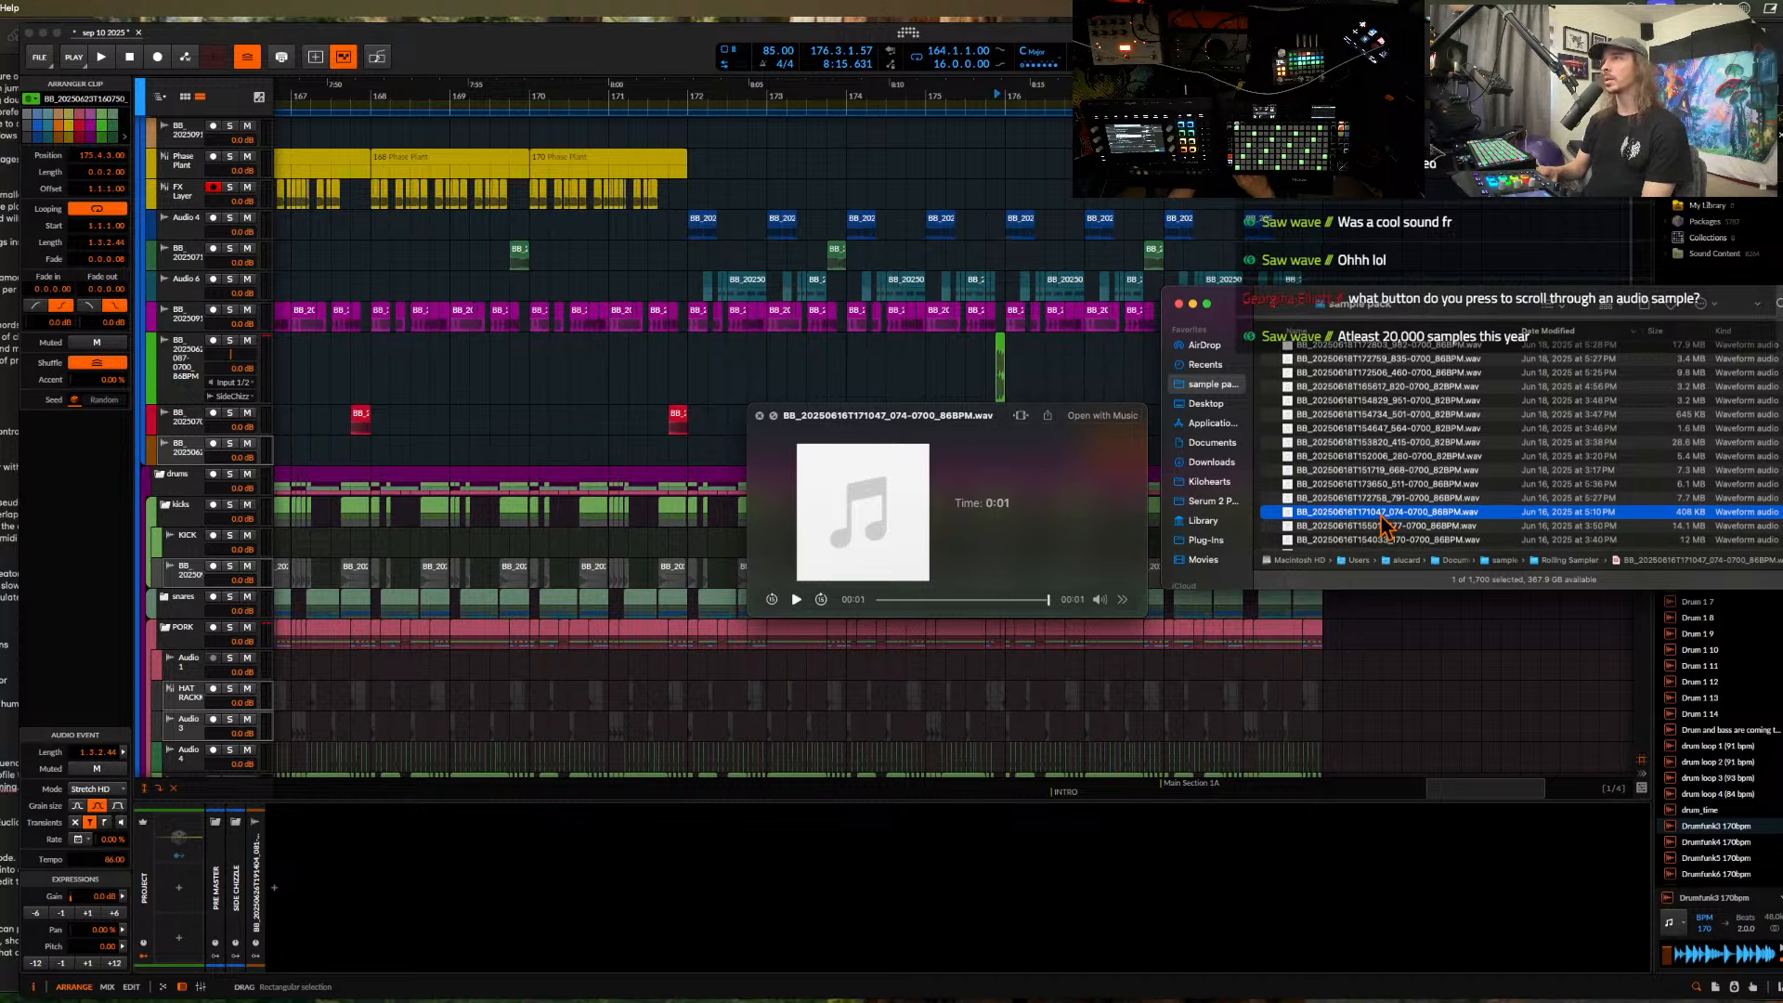
pyautogui.press('Return')
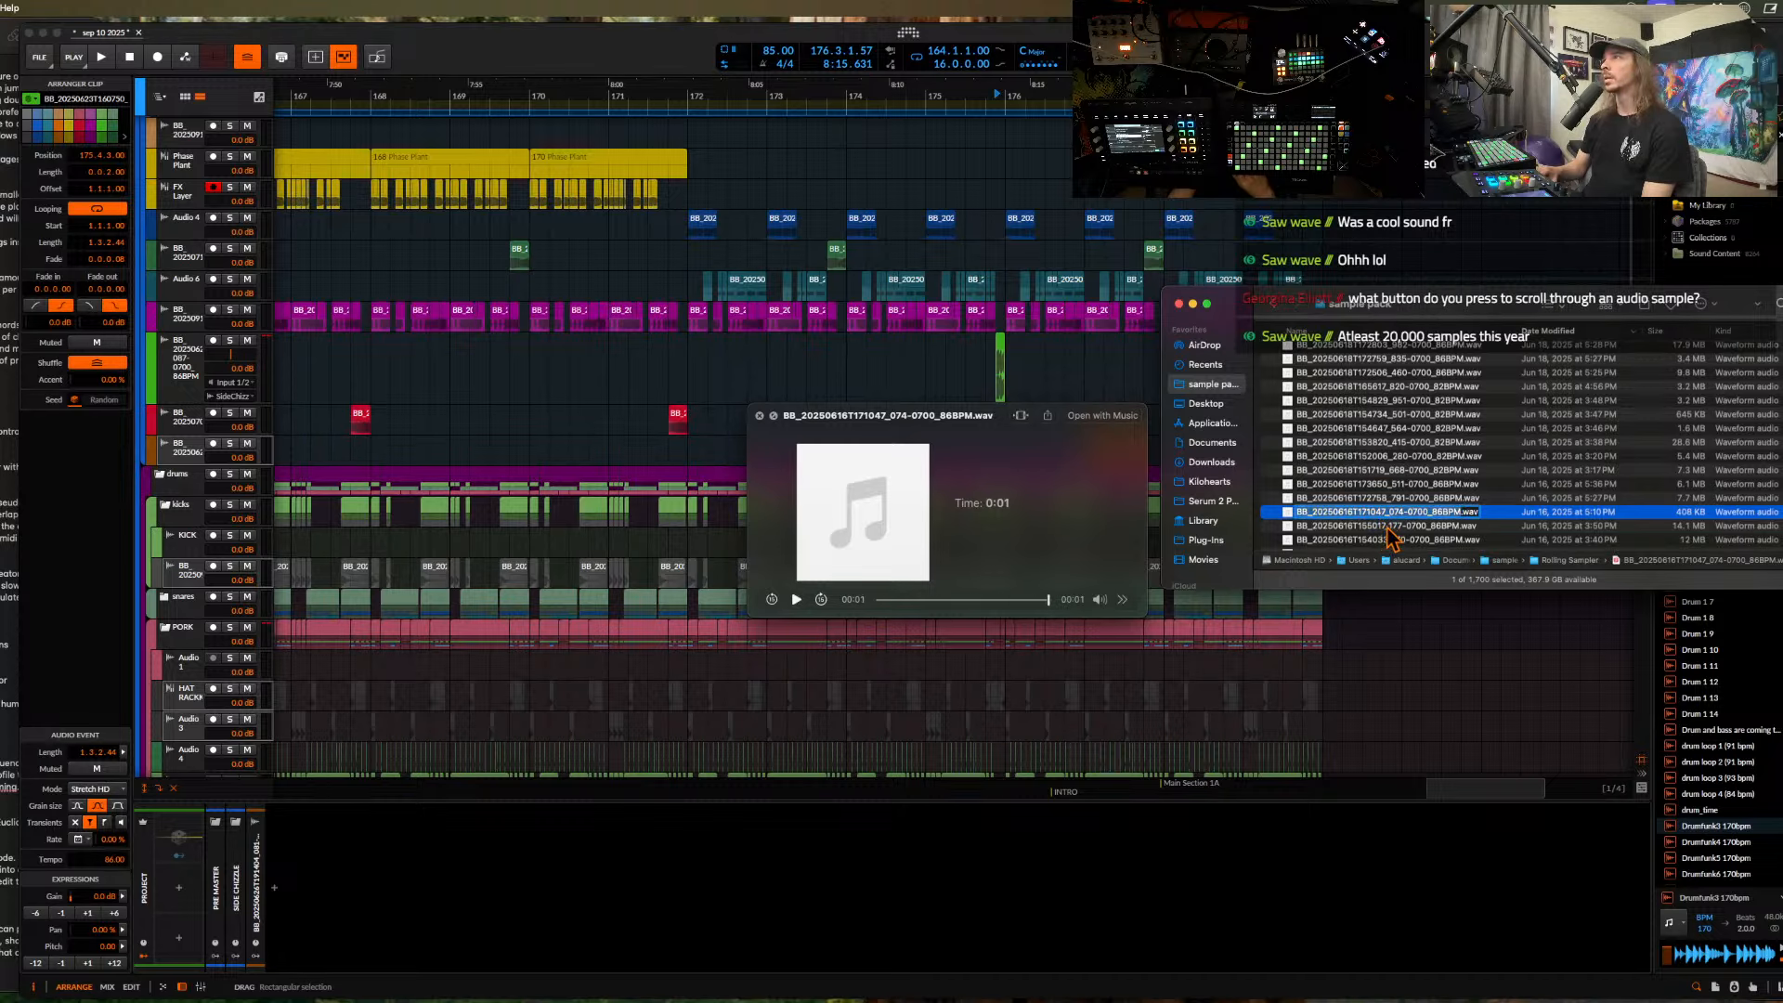
pyautogui.click(1397, 528)
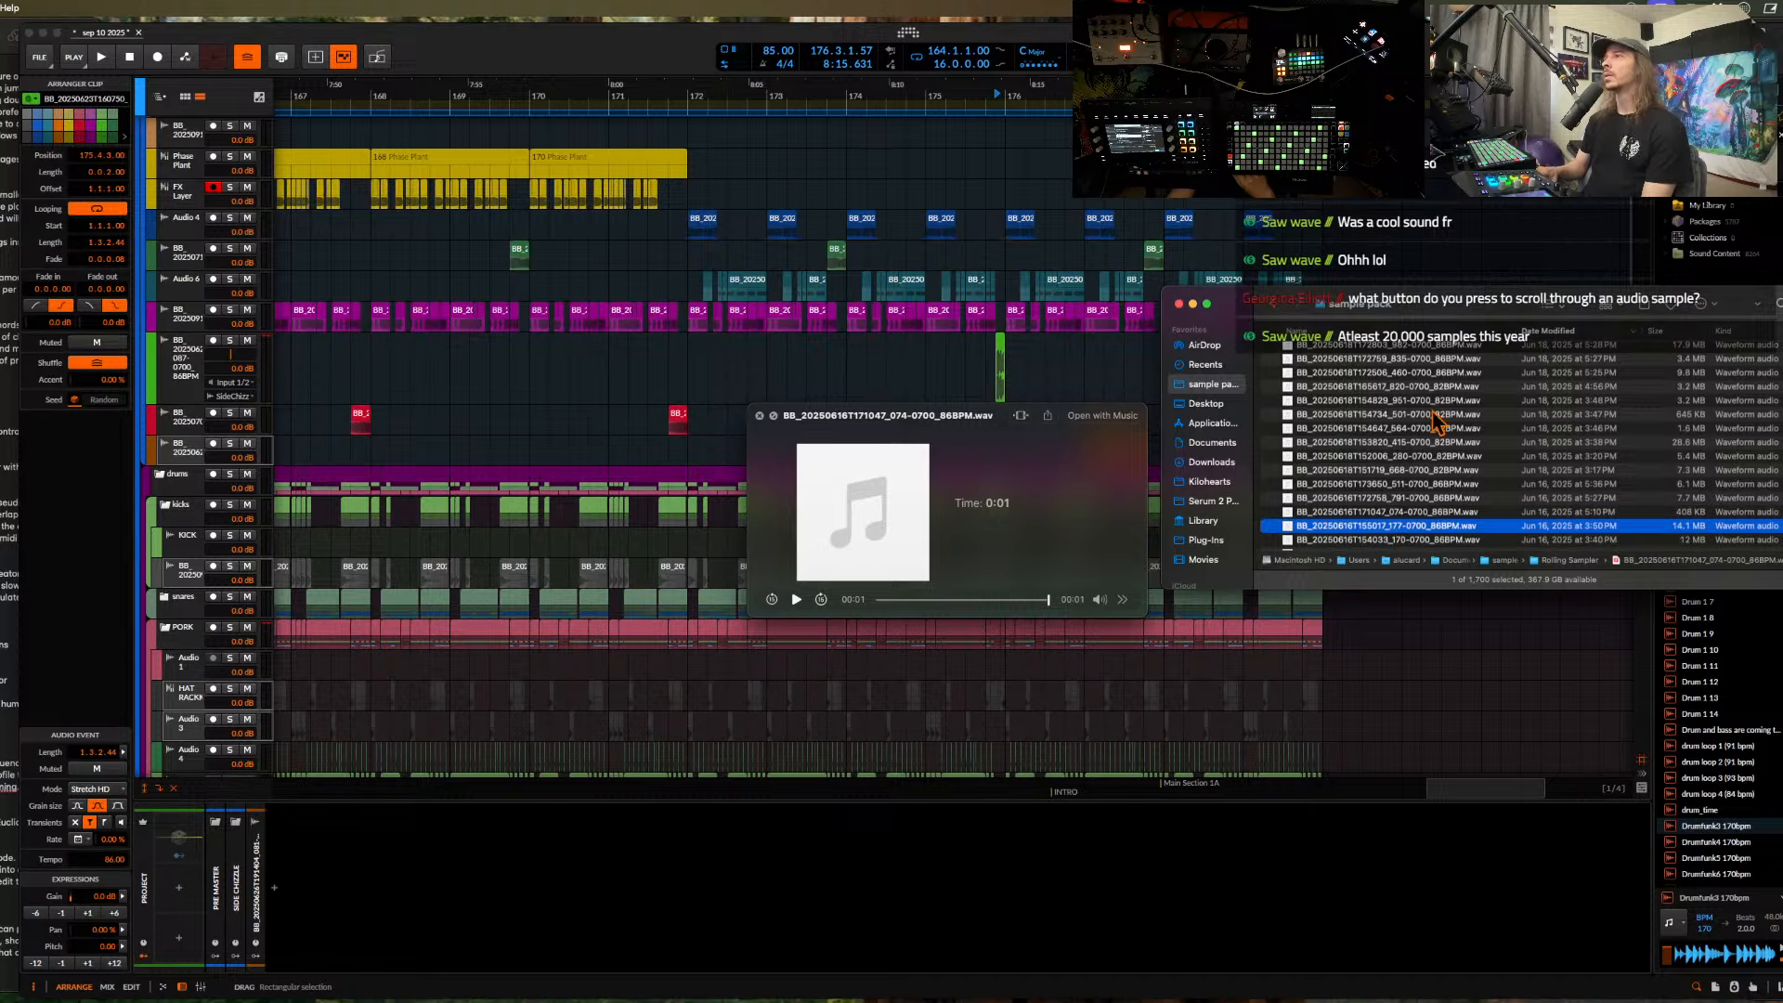
pyautogui.moveTo(1448, 351); pyautogui.dragTo(1346, 296)
# - Preview further samples down the list, including BB_20250623T184018_338, BB_20250623T160713_747 and BB_20250622T183425_201
pyautogui.click(1297, 450)
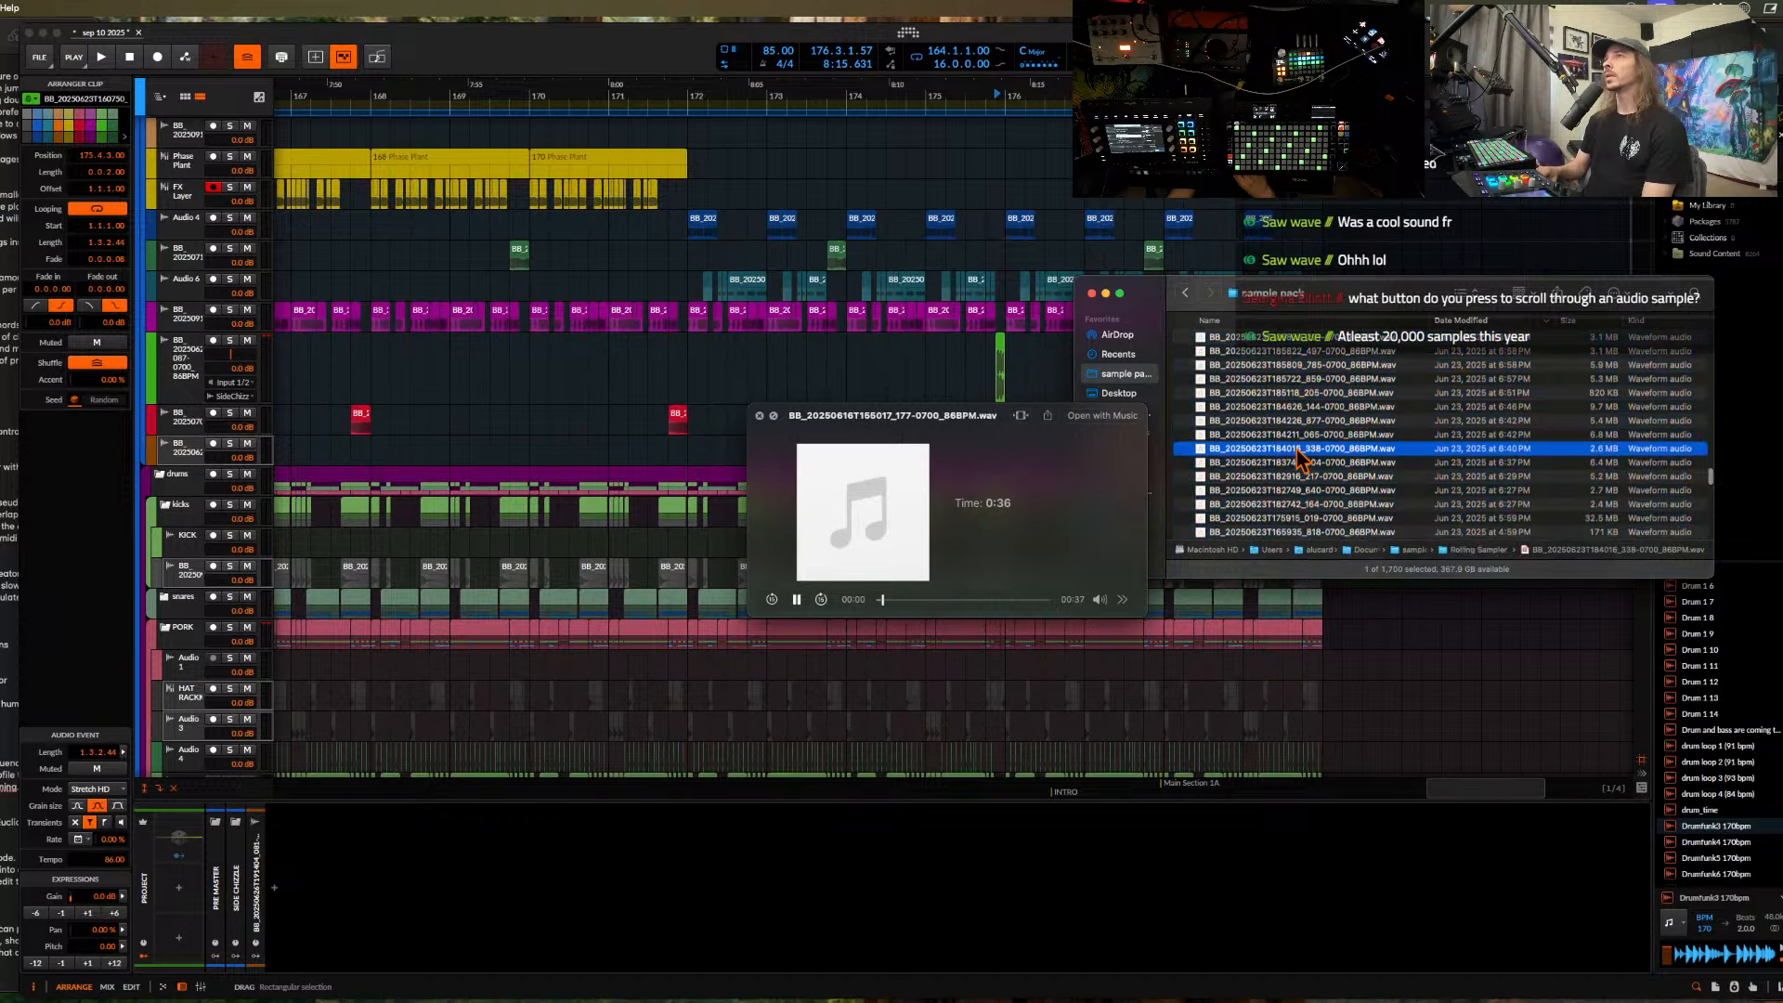
pyautogui.scroll(-5, 1297, 449)
pyautogui.click(1297, 449)
pyautogui.scroll(-5, 1298, 448)
pyautogui.click(1298, 444)
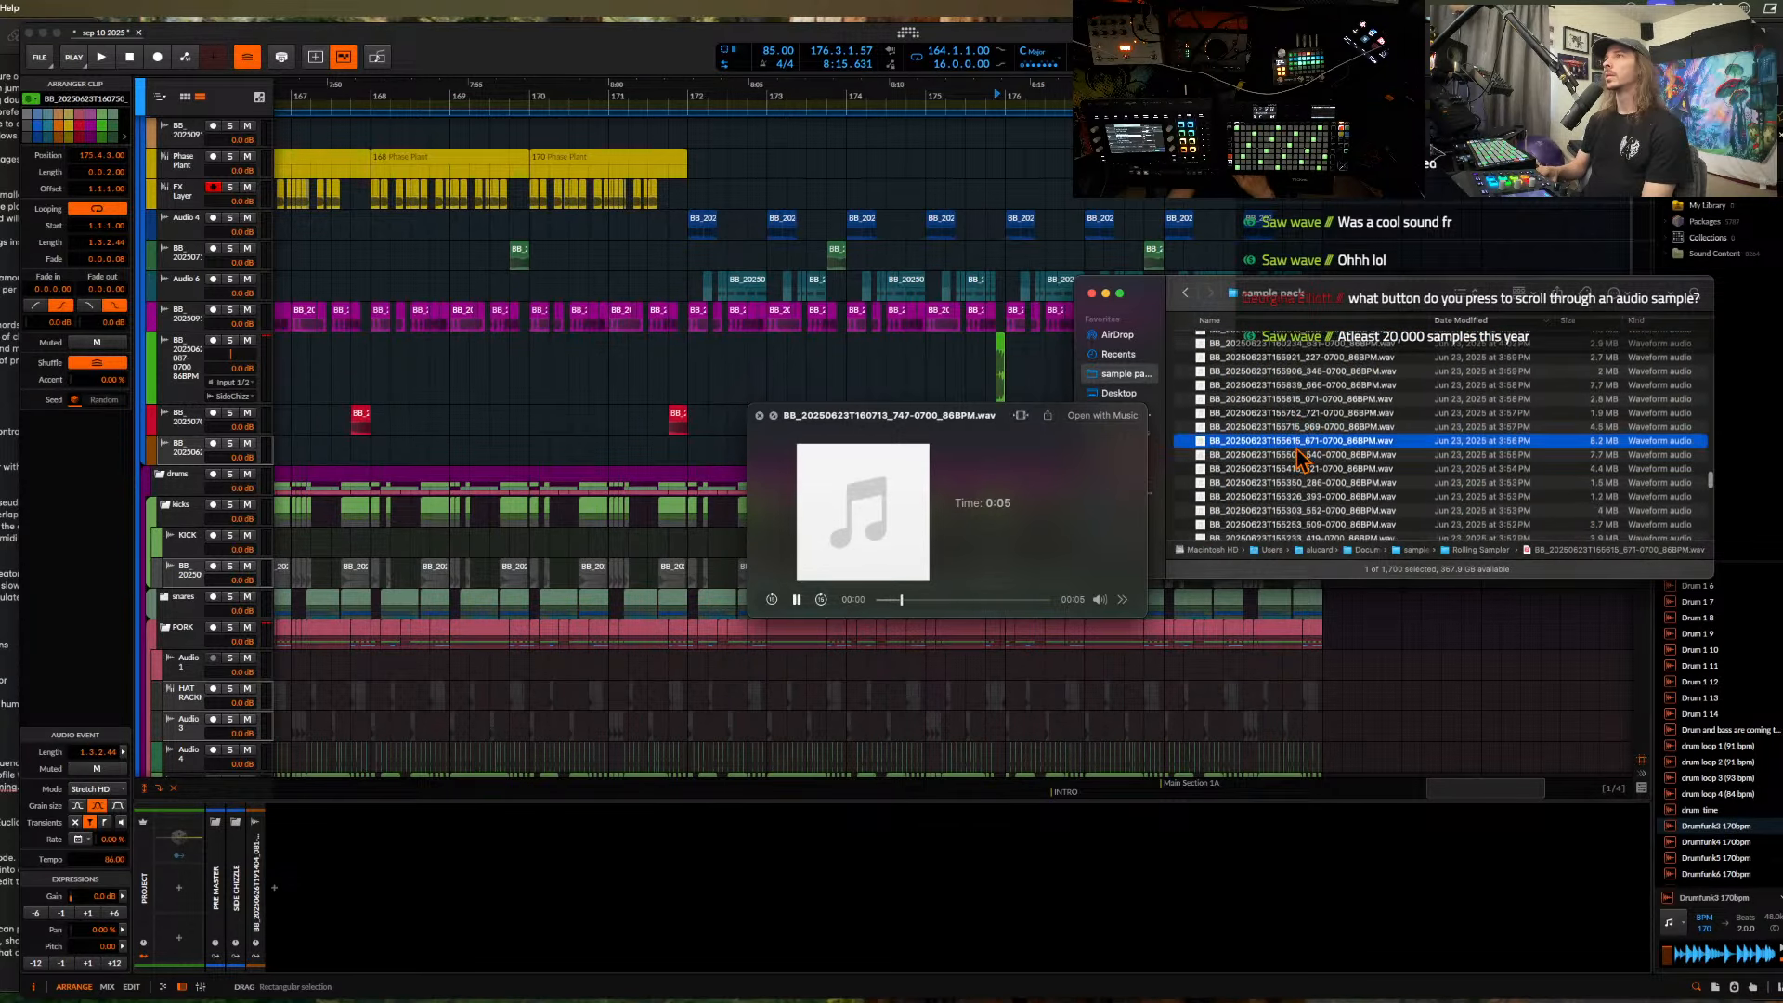
pyautogui.scroll(-5, 1298, 449)
pyautogui.click(1297, 444)
pyautogui.scroll(-5, 1298, 449)
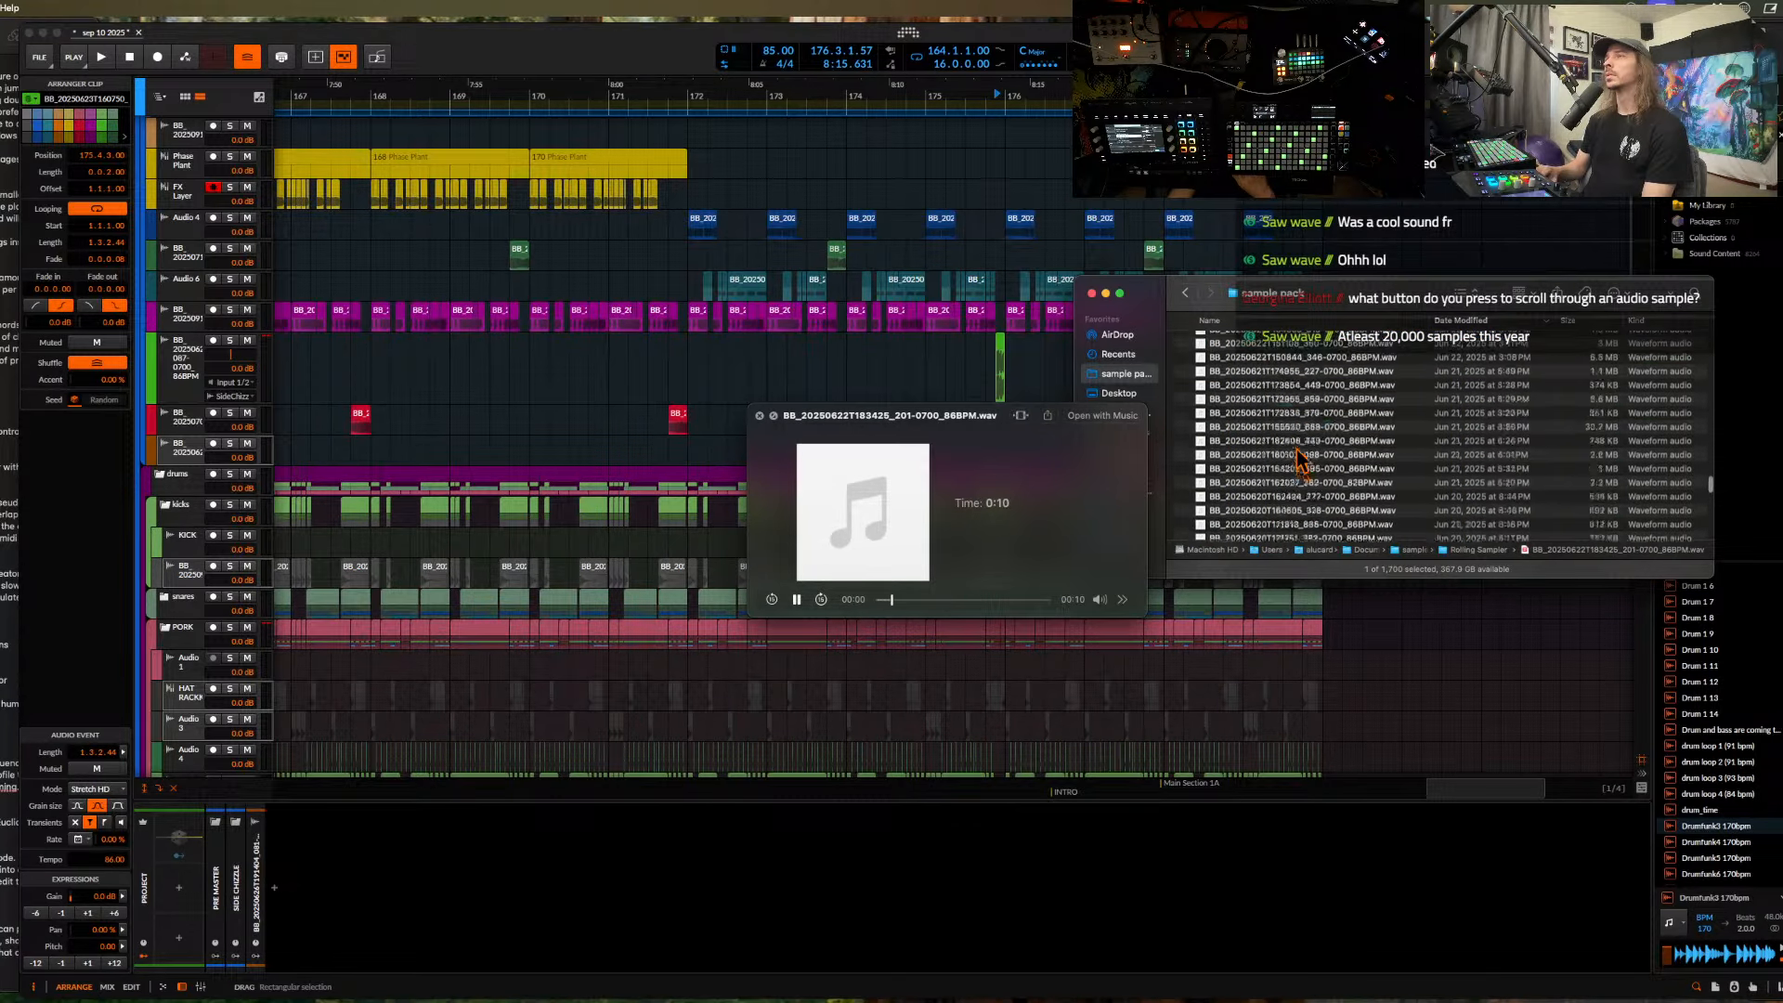
# - Preview the mid-June samples BB_20250615T193531_840 and BB_20250611T173101_382
pyautogui.click(1298, 444)
pyautogui.scroll(-5, 1297, 453)
pyautogui.click(1298, 453)
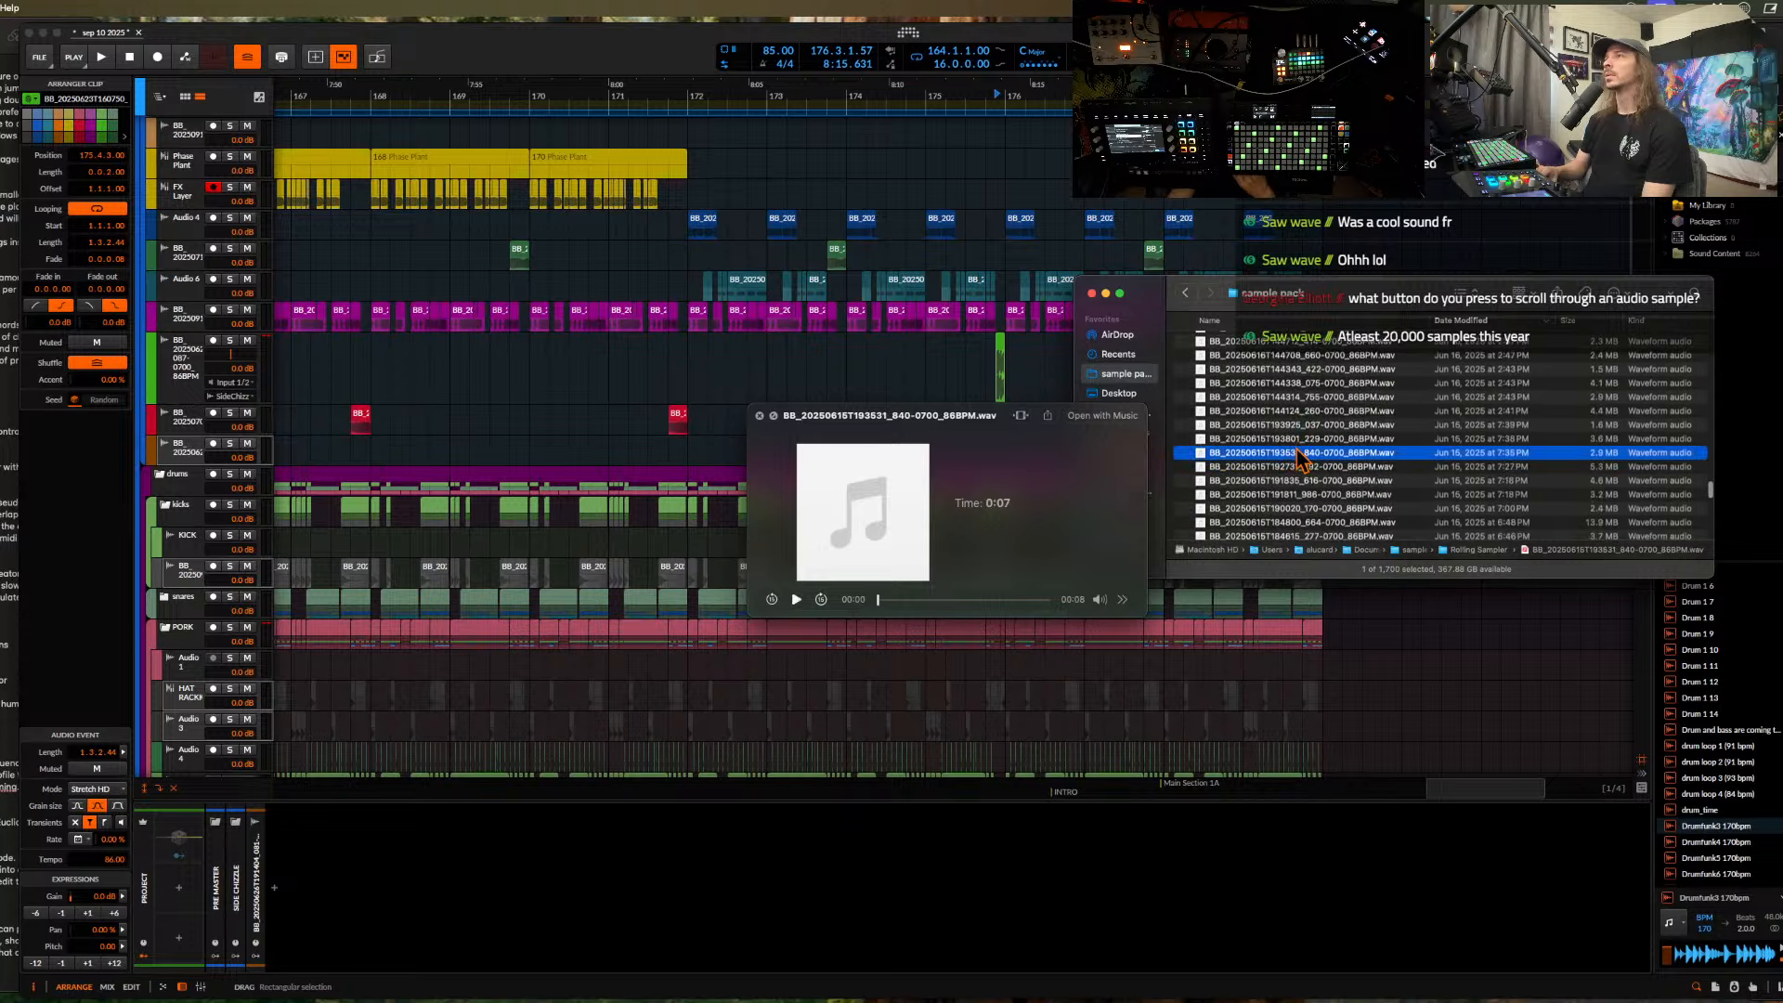
pyautogui.scroll(-5, 1298, 453)
pyautogui.click(1298, 453)
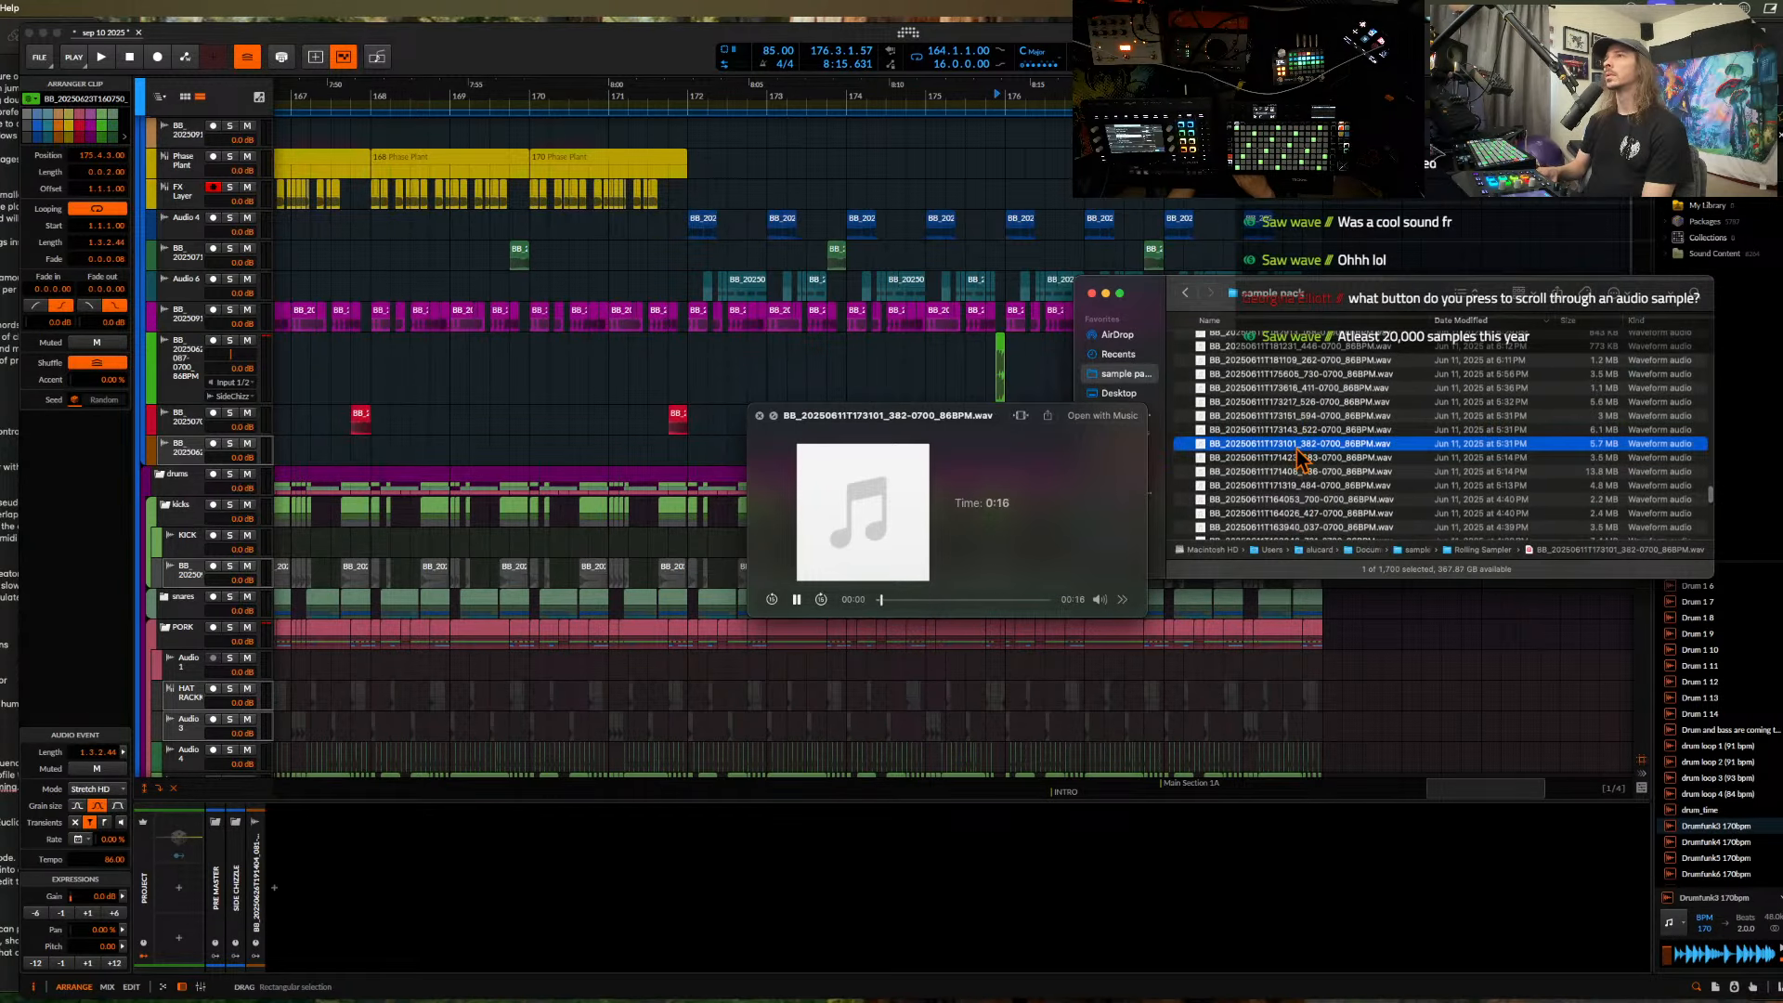
# - Preview the samples BB_20250609T165950_903 and BB_20250607T181437_343
pyautogui.scroll(-5, 1298, 453)
pyautogui.click(1298, 453)
pyautogui.scroll(-5, 1298, 453)
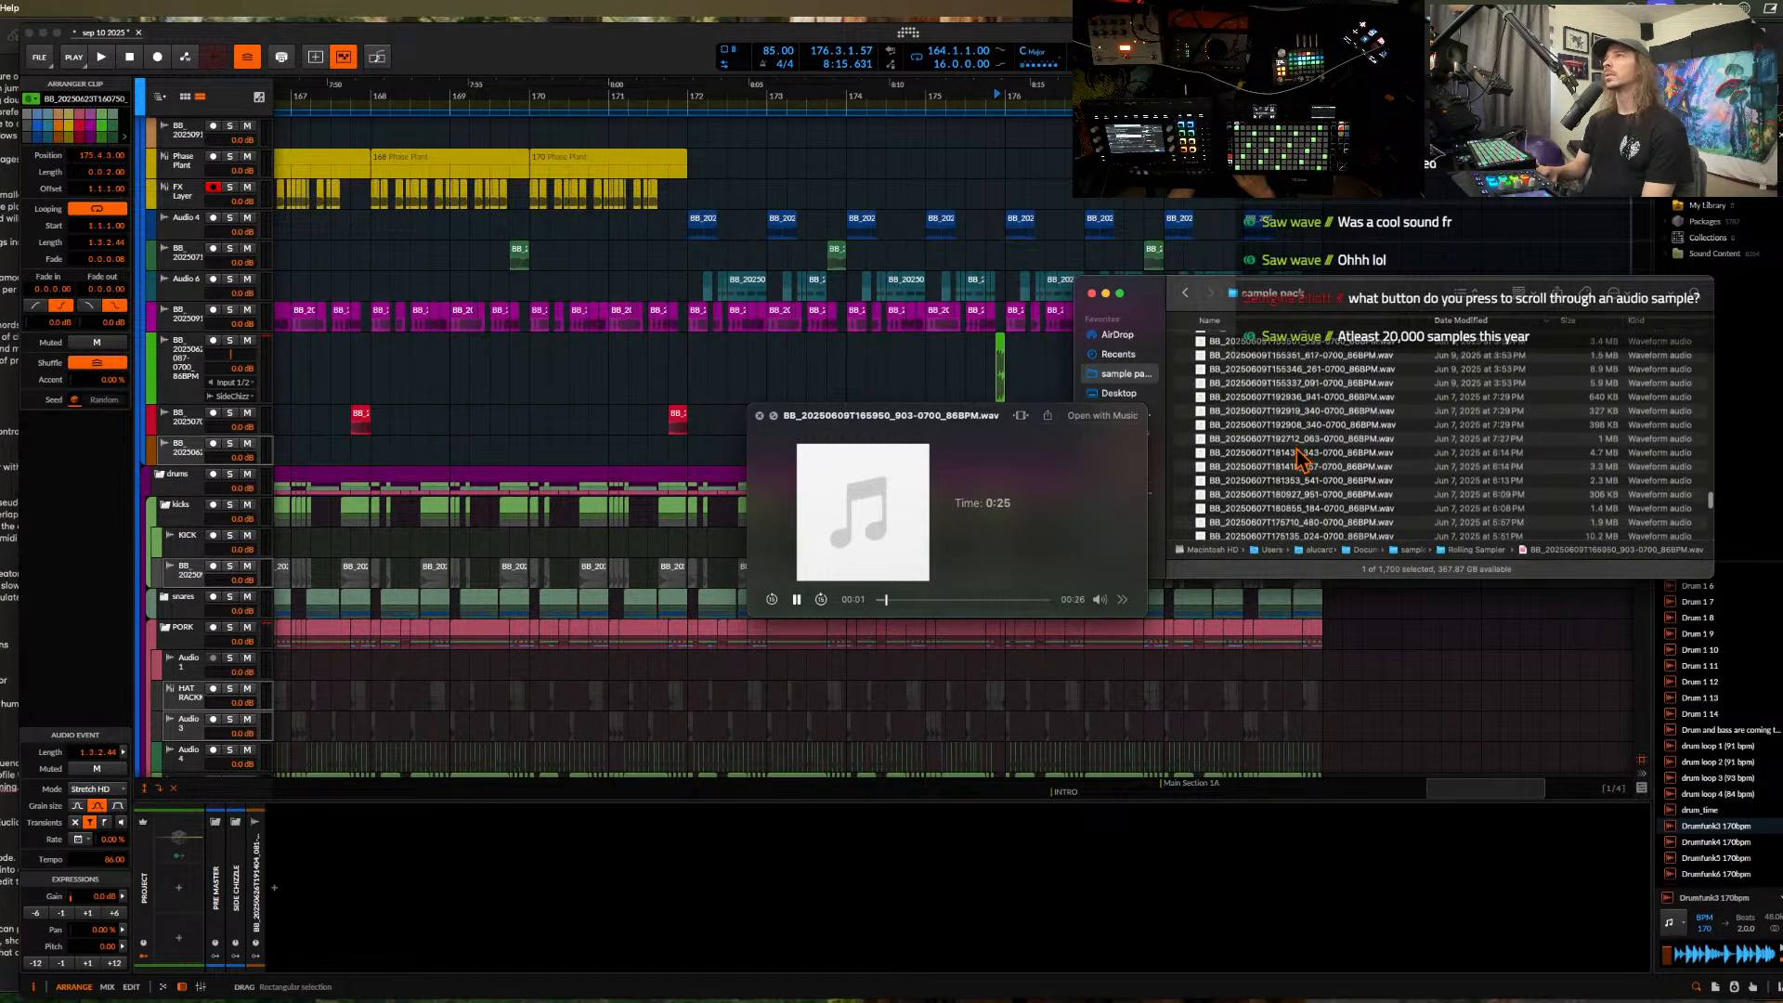
pyautogui.click(1300, 453)
pyautogui.scroll(-5, 1301, 454)
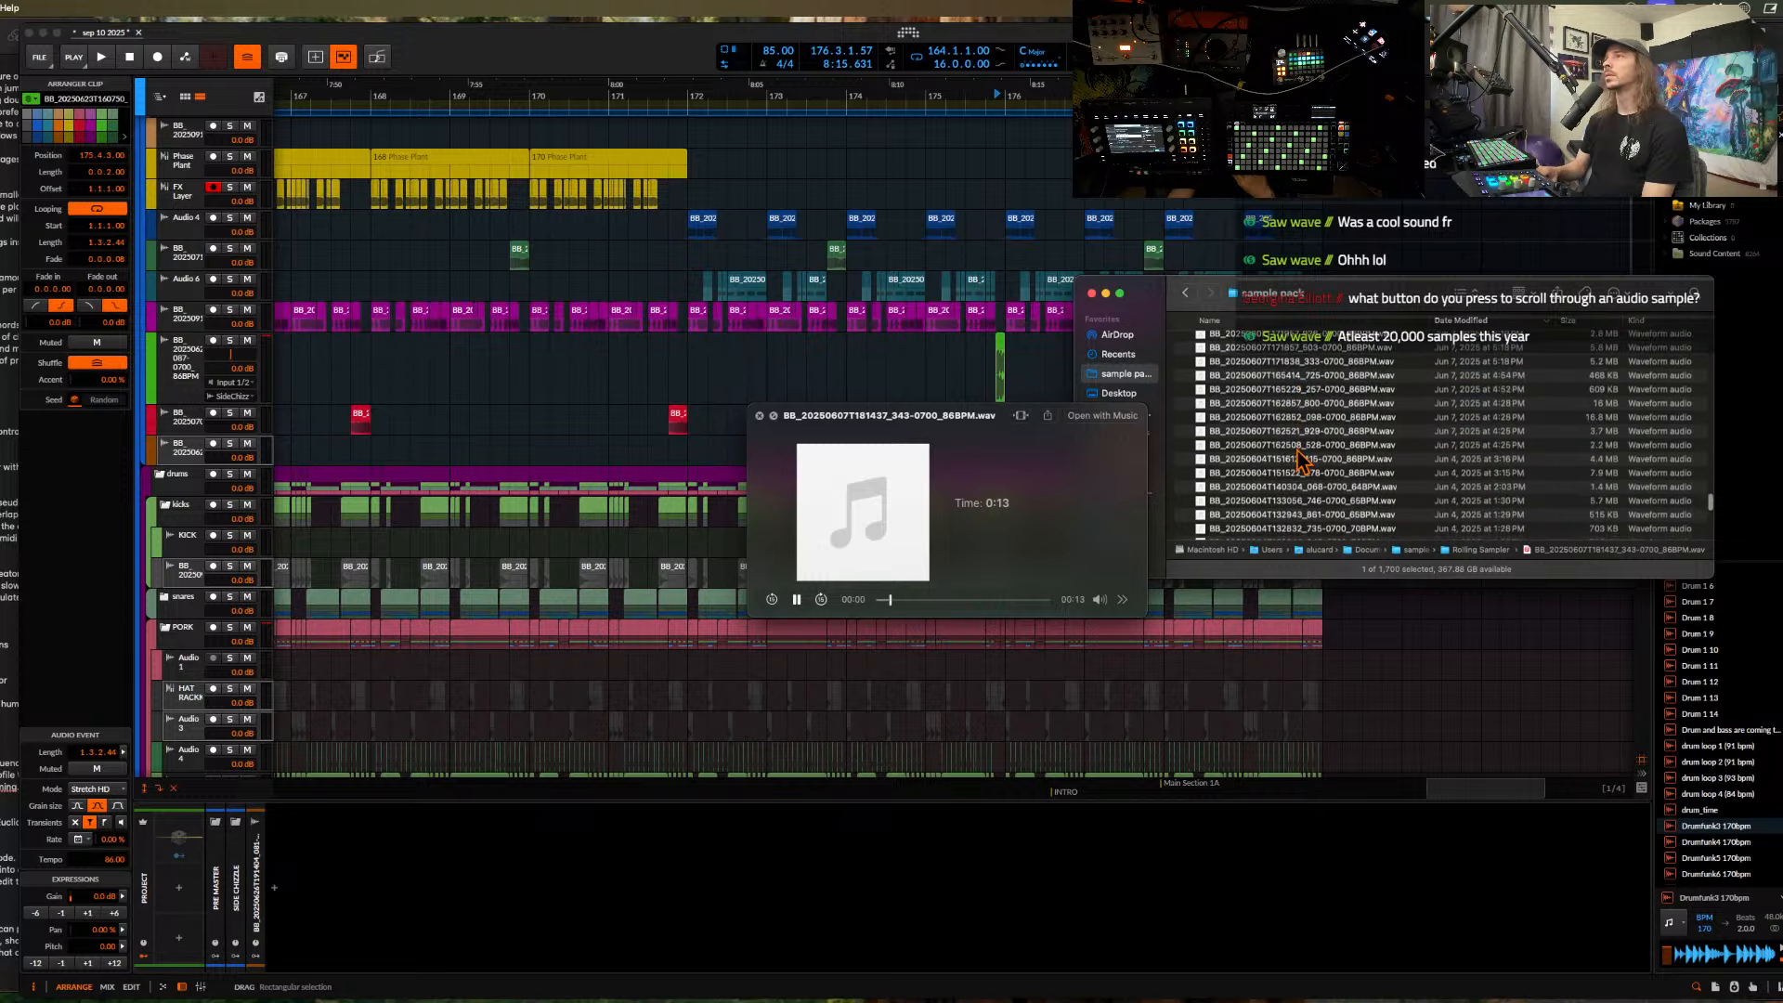
# - Preview BB_20250607T162508_528 and place it on the green audio track just before bar 170
pyautogui.click(1300, 453)
pyautogui.scroll(-5, 1301, 454)
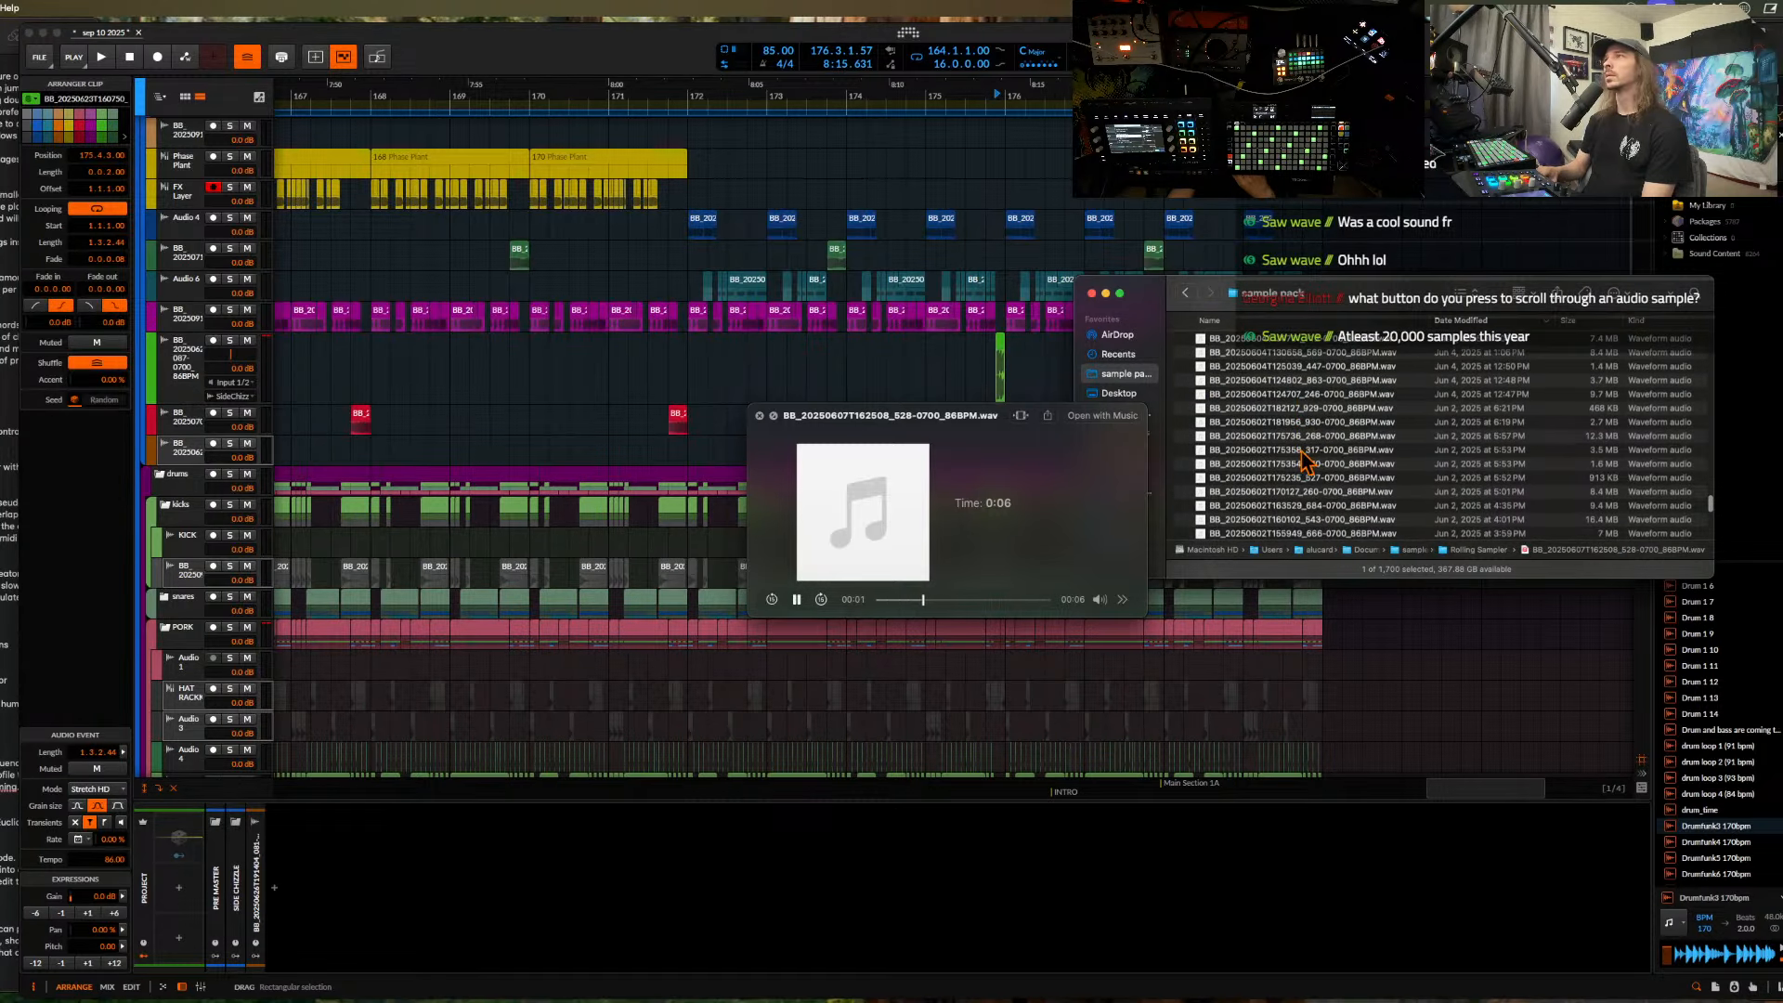
pyautogui.scroll(5, 1304, 459)
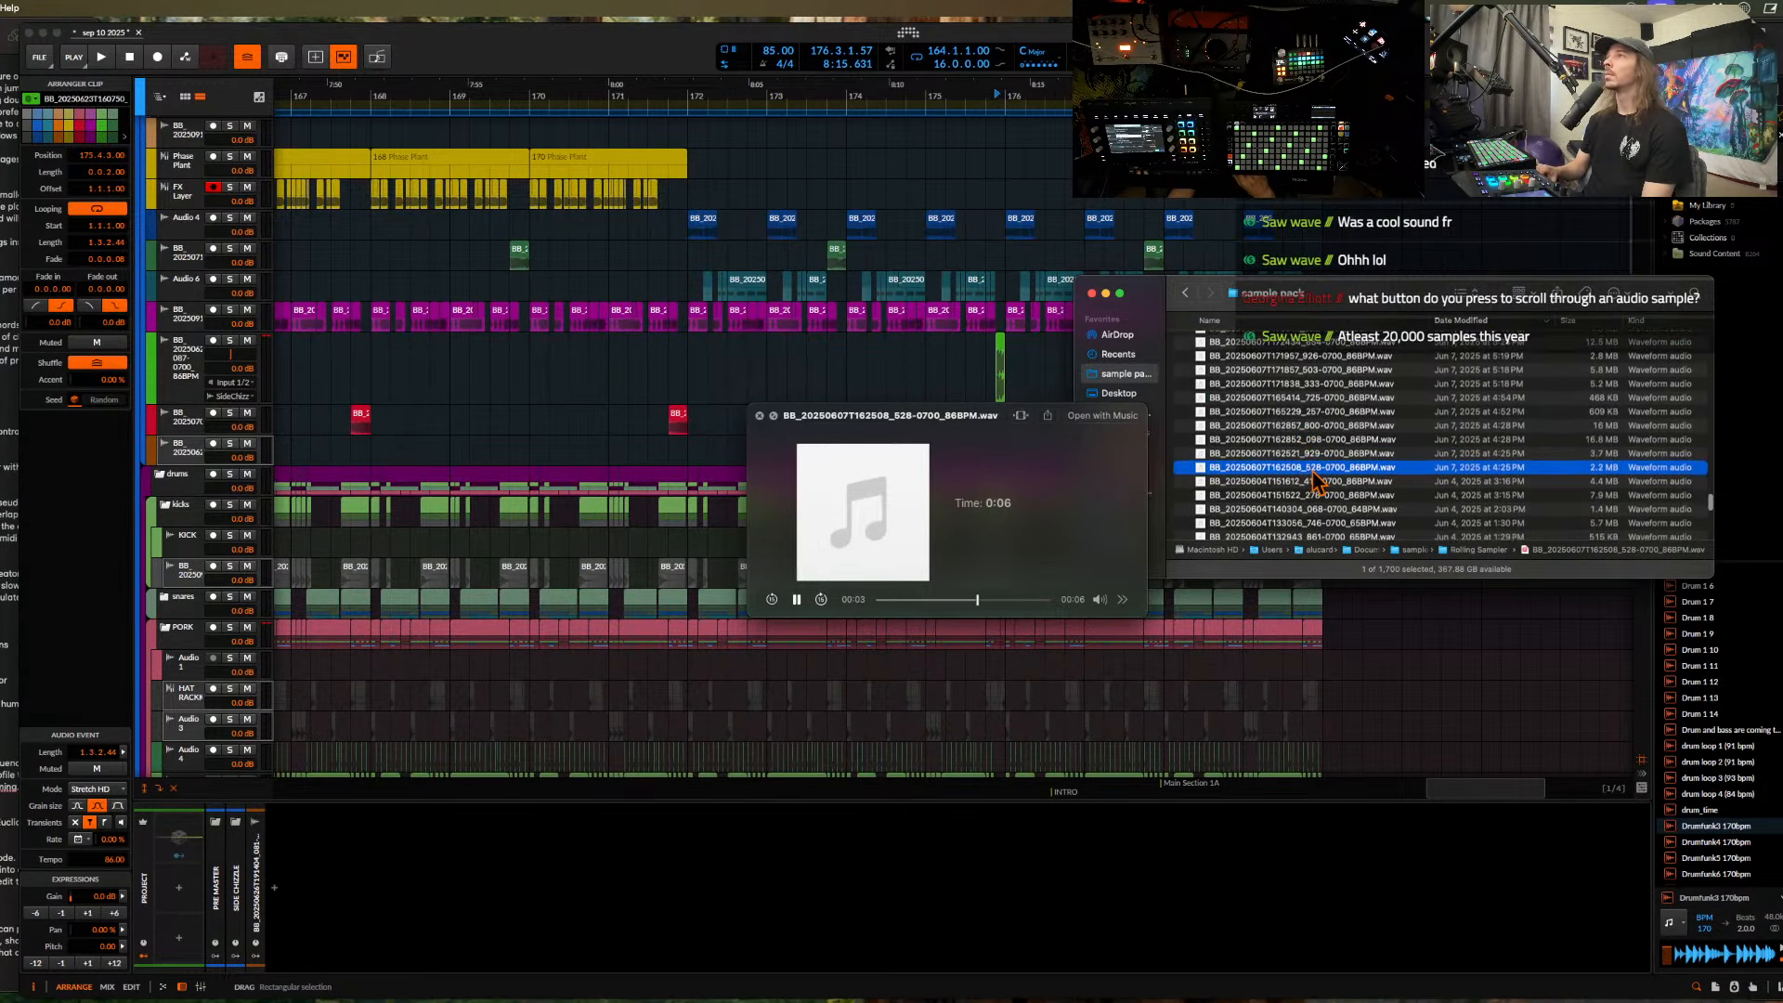
pyautogui.moveTo(948, 481); pyautogui.dragTo(515, 399)
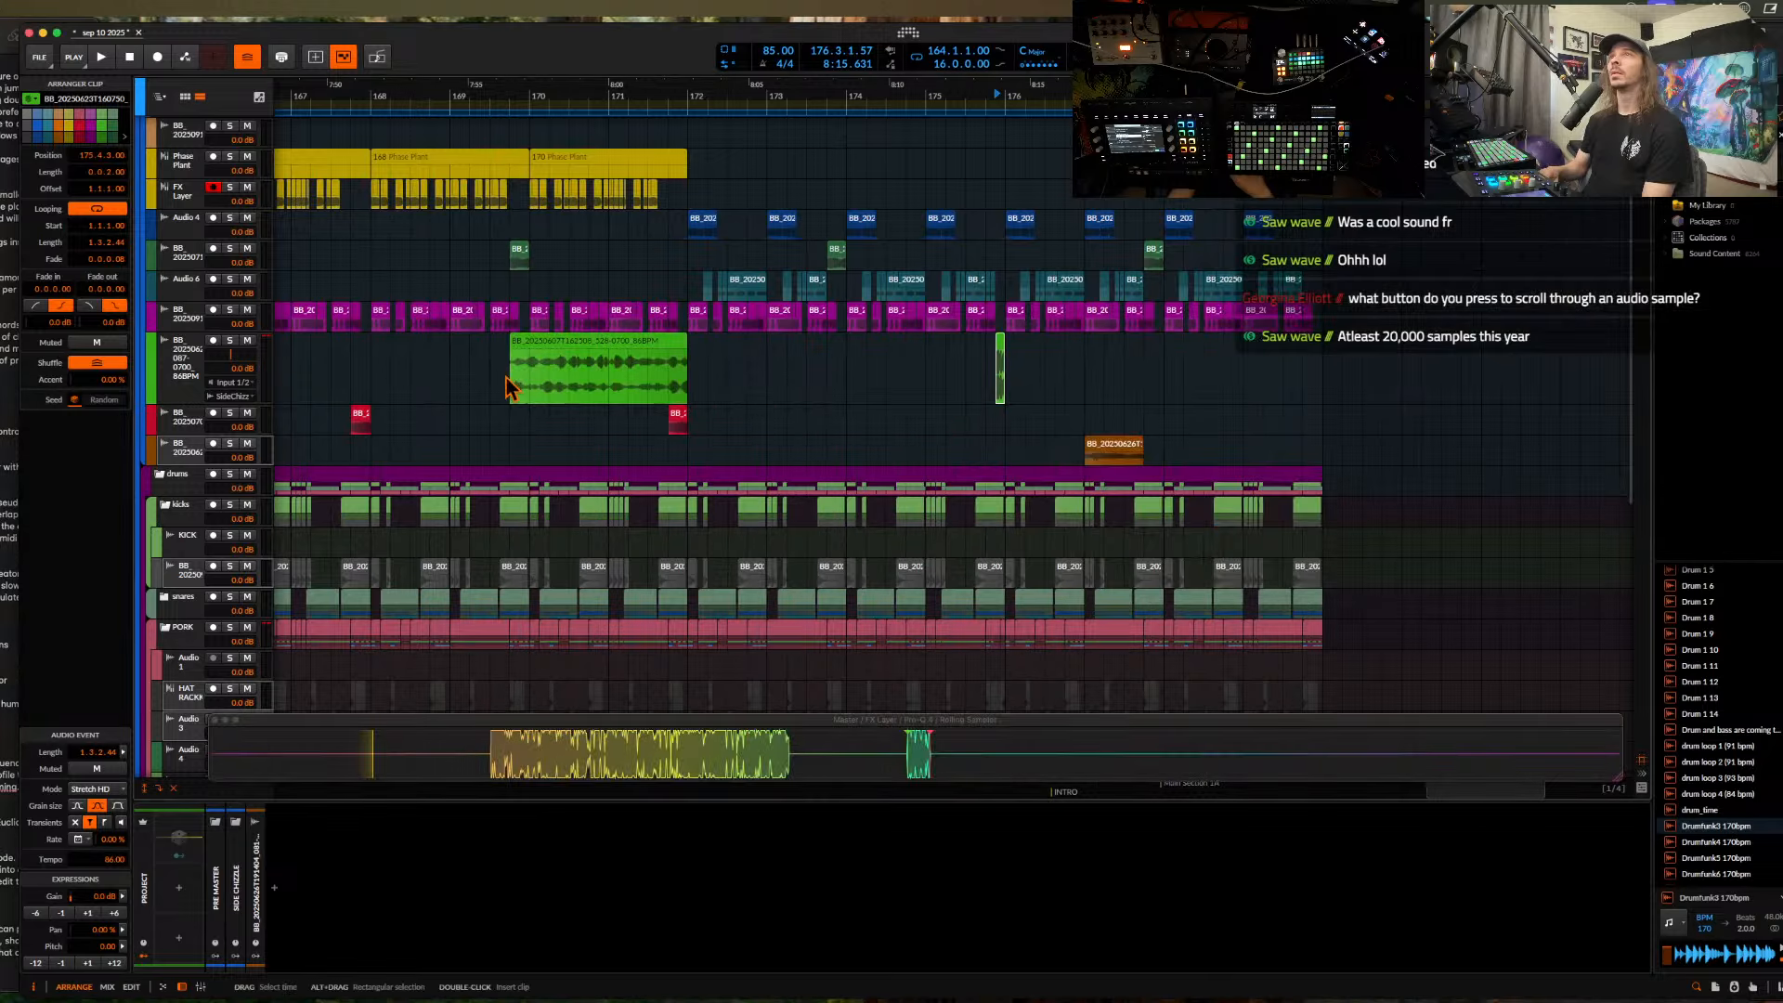
# - Return to the sample pack and step through the early June samples to preview BB_20250604T130658_569
pyautogui.hotkey('ctrl', 'Up')
pyautogui.click(1523, 520)
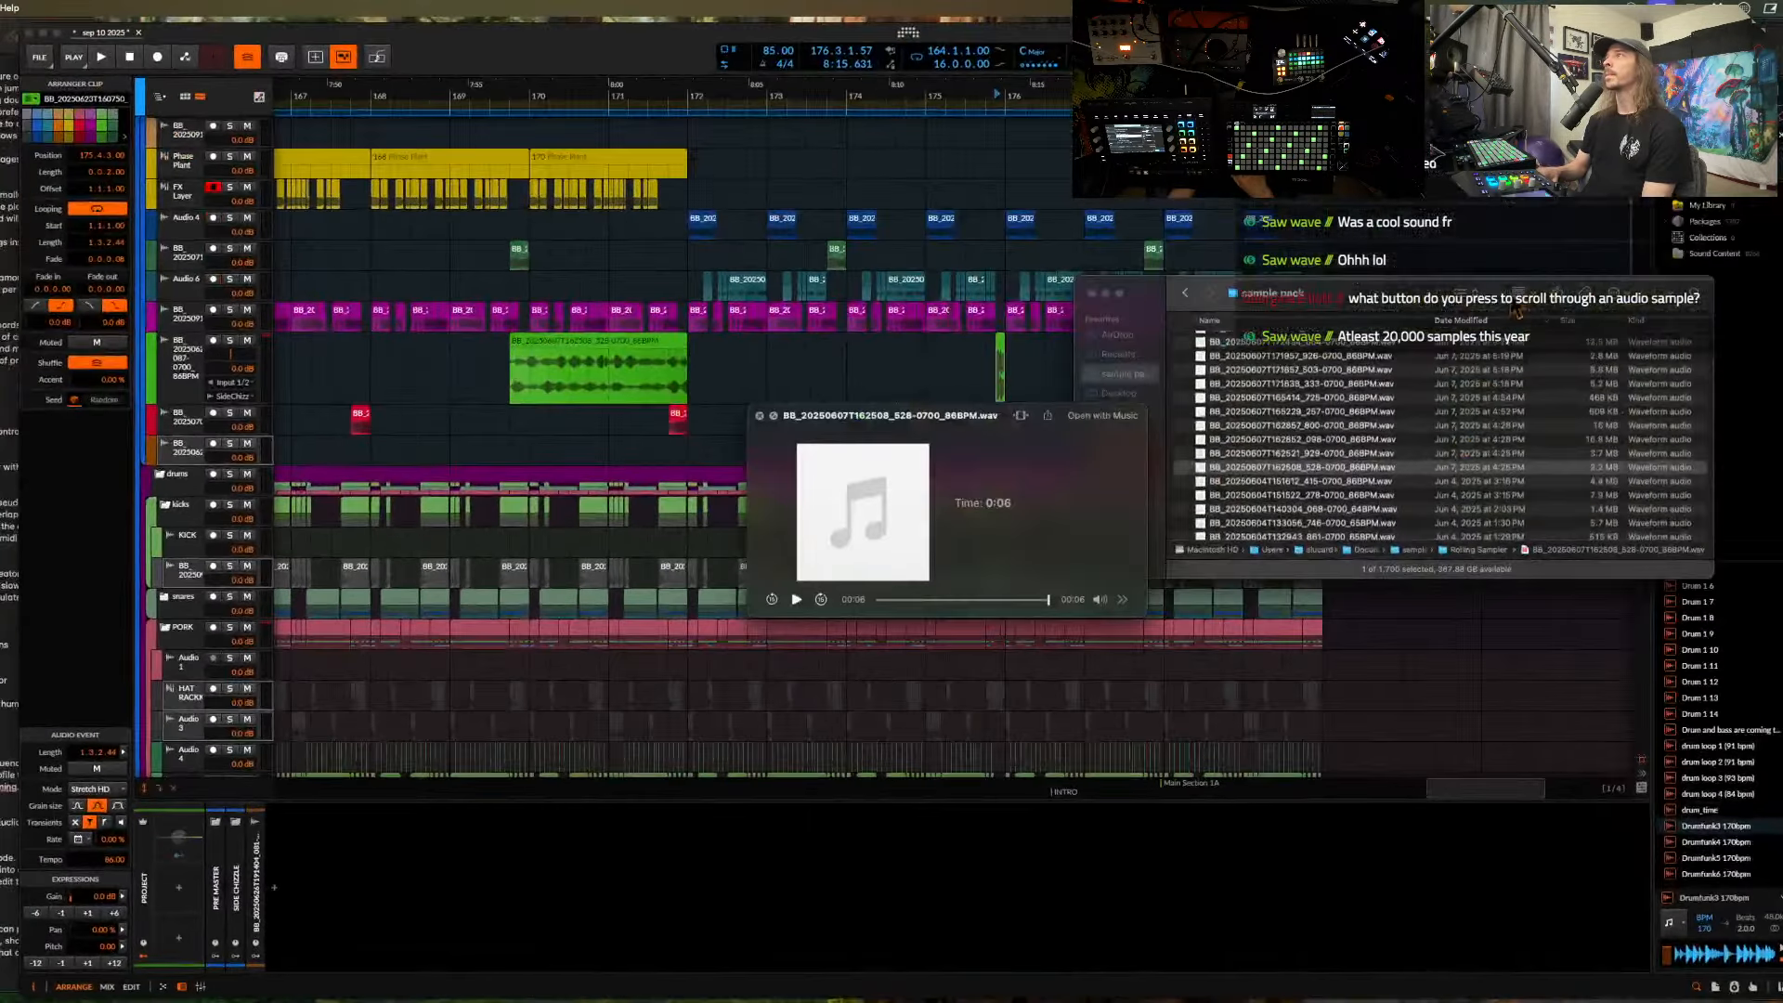
pyautogui.press('Down')
pyautogui.press('Down')
pyautogui.press('Down')
pyautogui.press('Down')
pyautogui.press('Down')
pyautogui.press('Down')
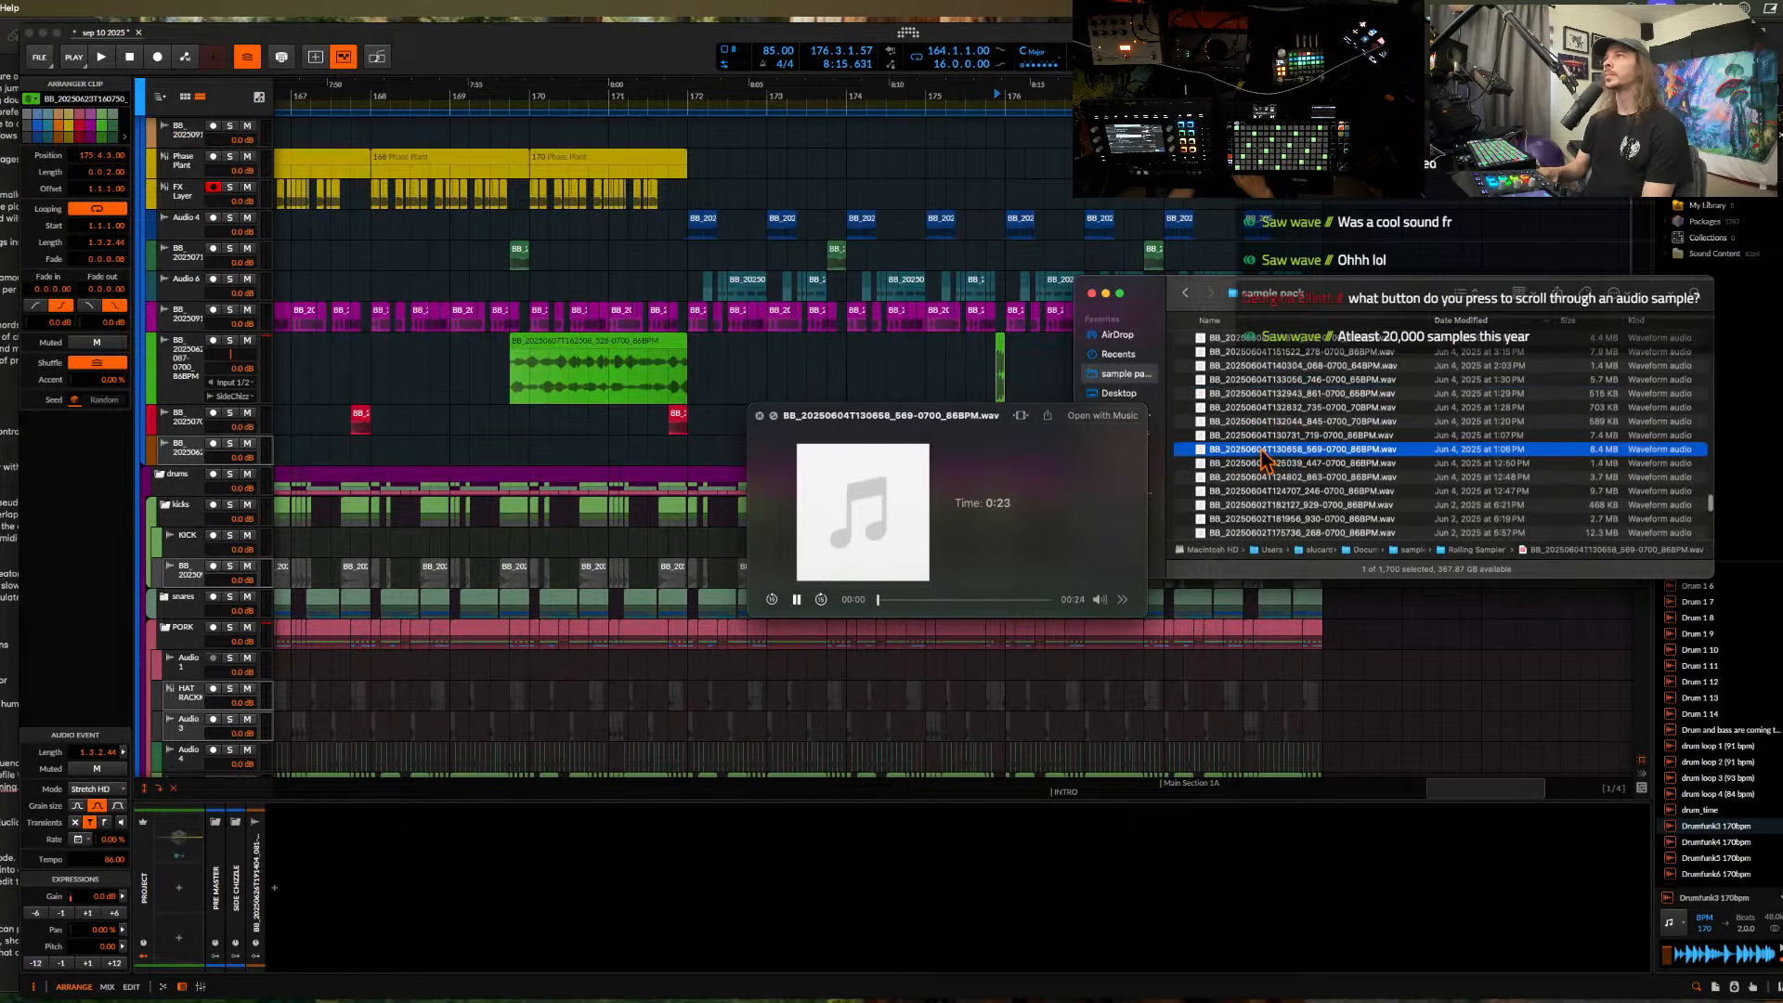
# - Preview the samples BB_20250602T155949_666, BB_20250530T193809_569 and BB_20250530T134828_788
pyautogui.scroll(-5, 1264, 483)
pyautogui.click(1267, 443)
pyautogui.scroll(-5, 1272, 452)
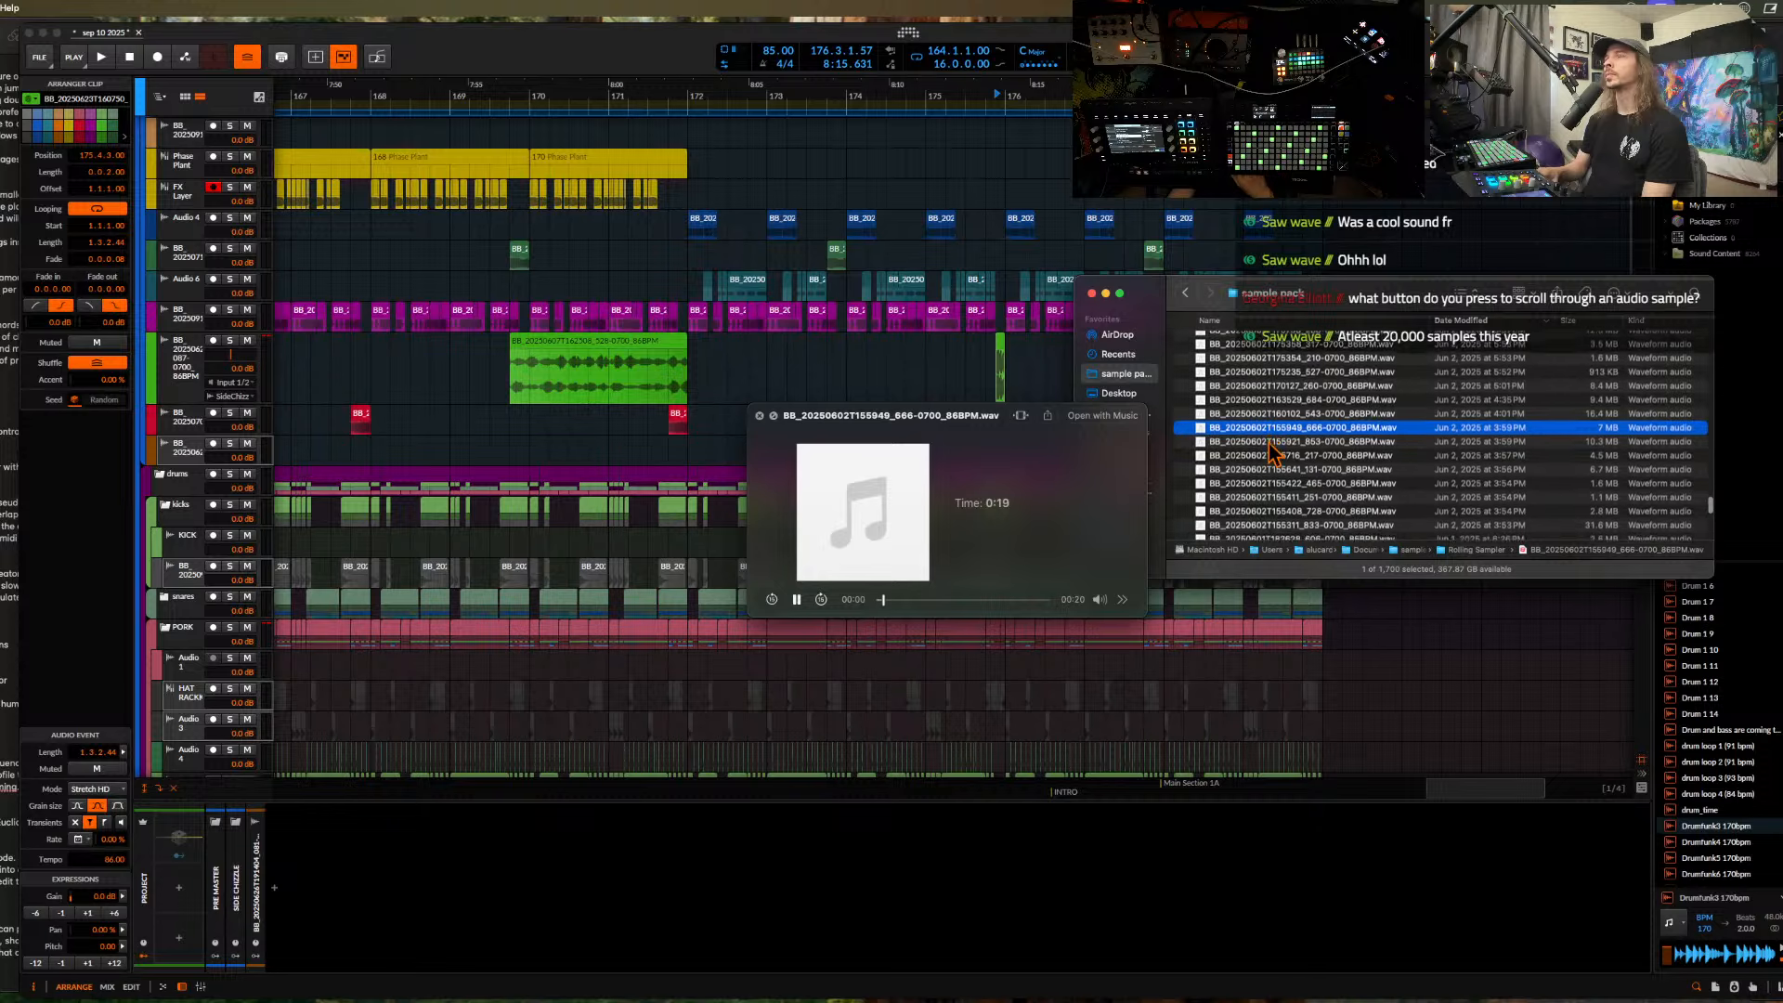
pyautogui.click(1273, 442)
pyautogui.scroll(-5, 1273, 442)
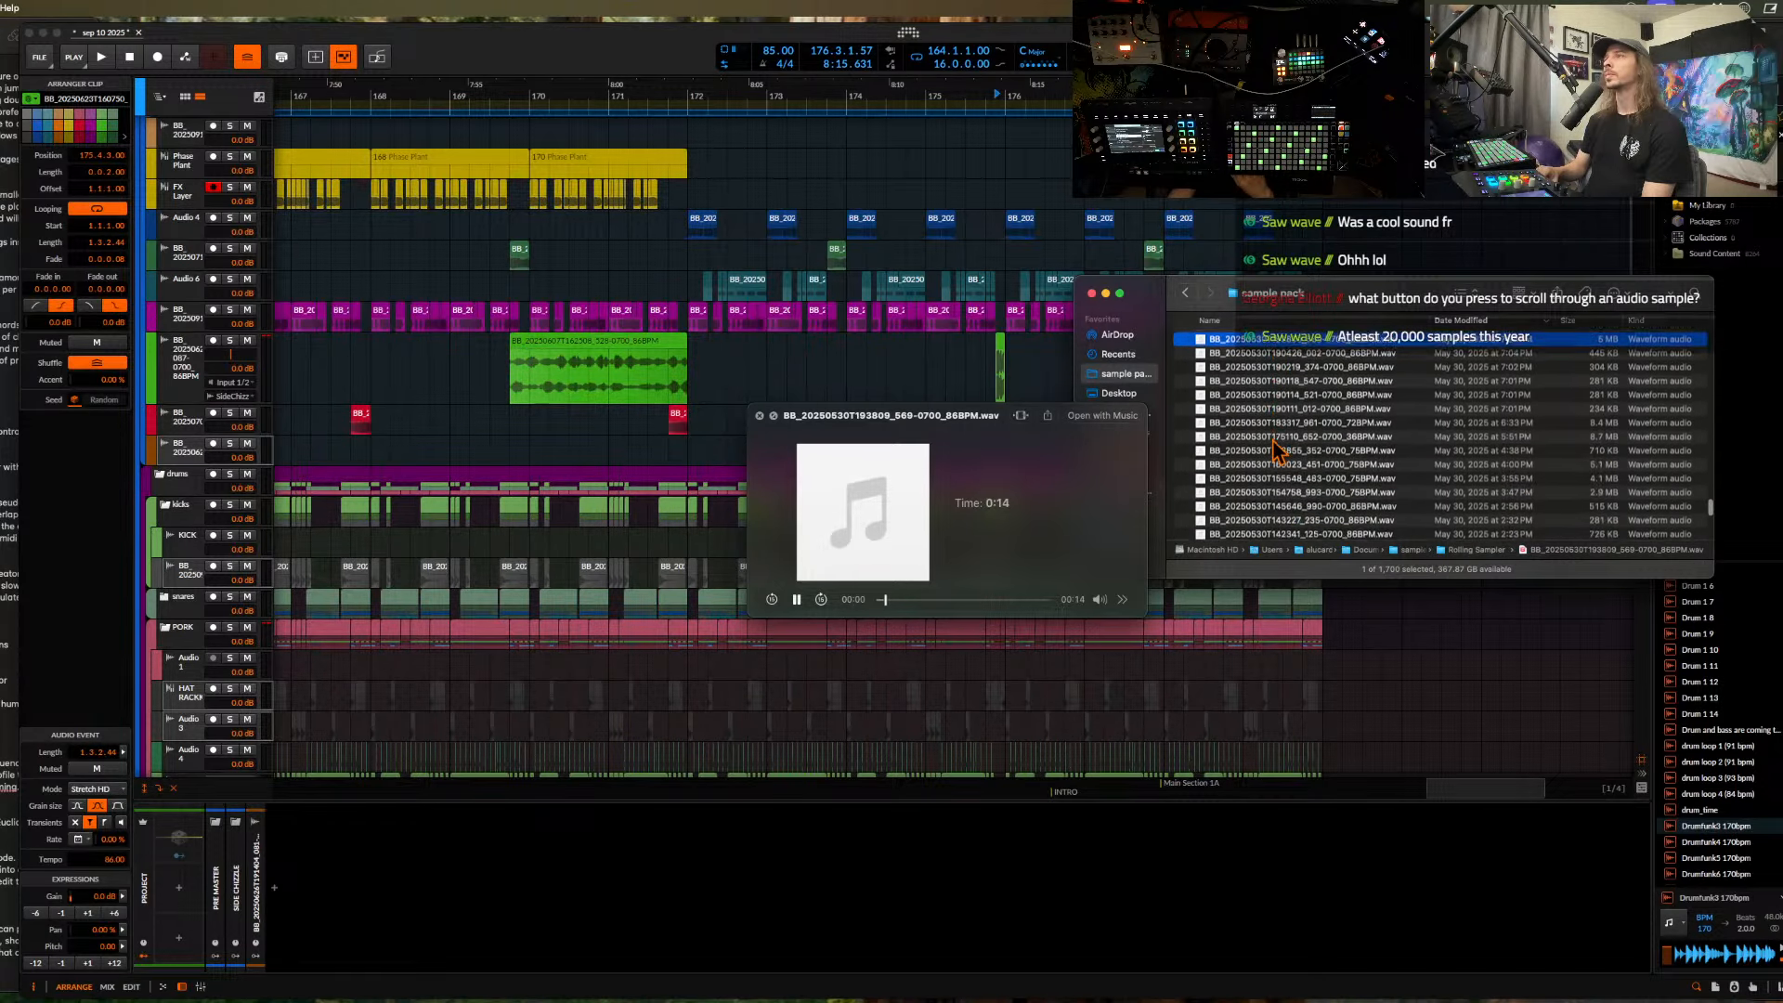
pyautogui.click(1273, 442)
pyautogui.scroll(-5, 1273, 442)
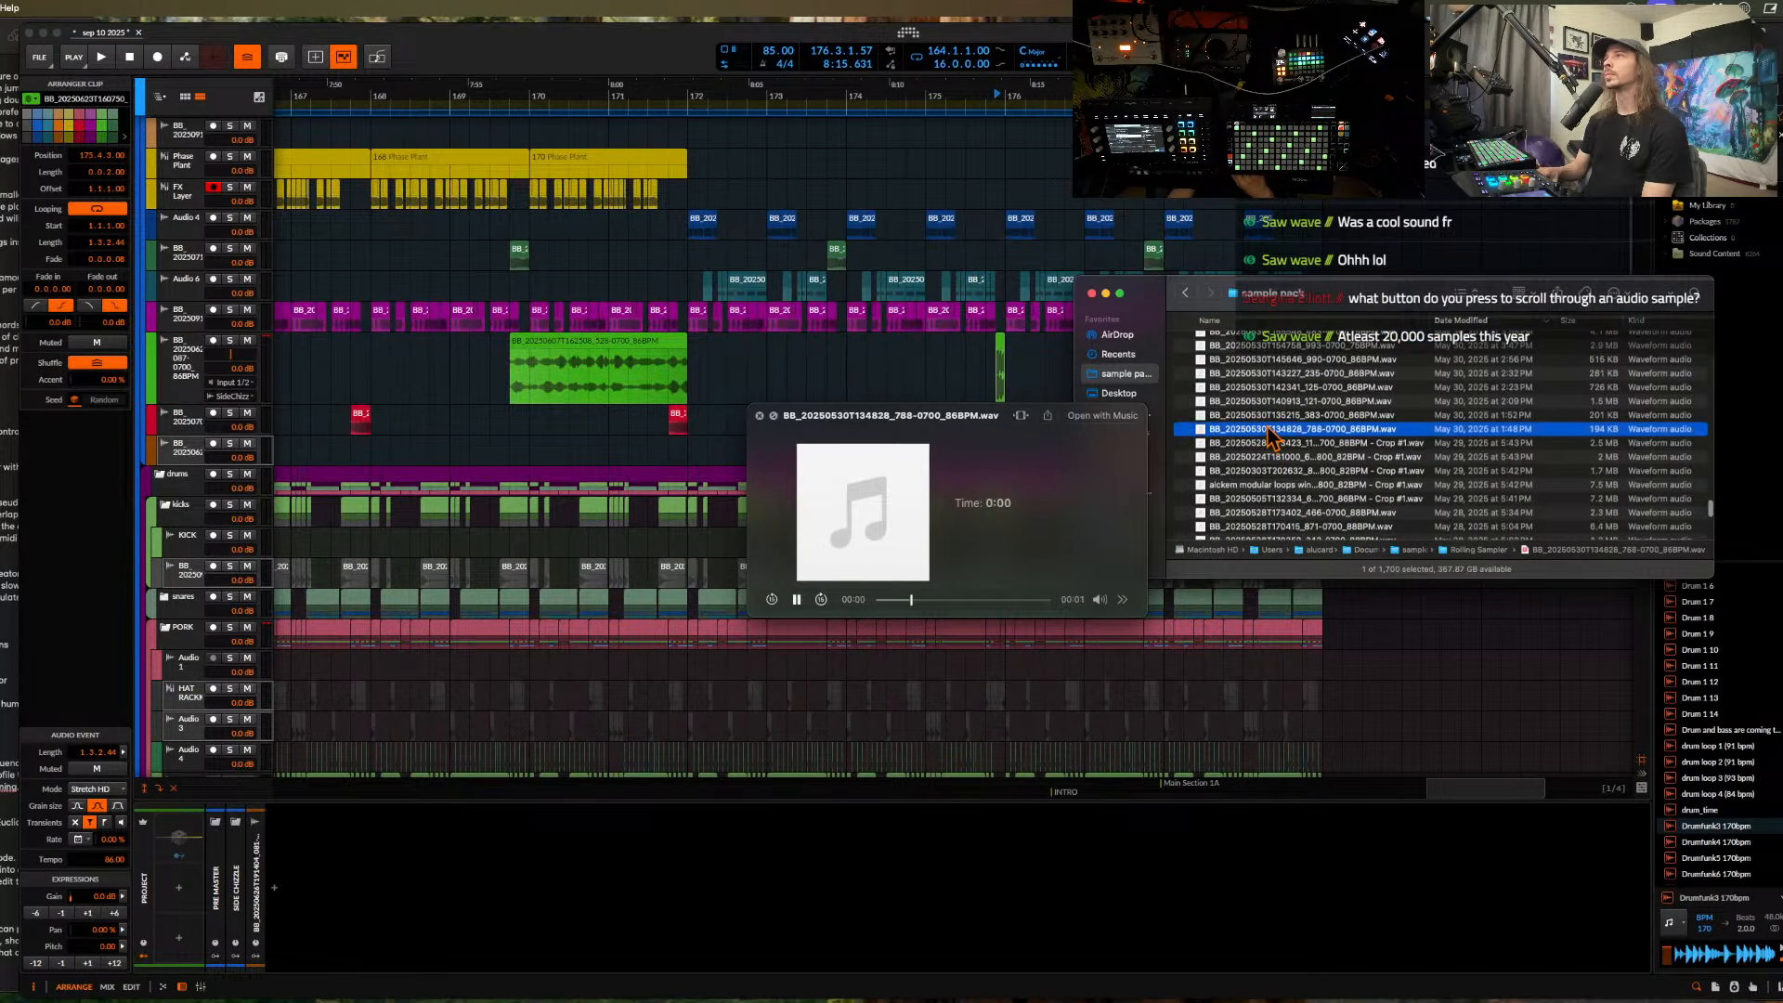
# - Preview the crop of BB_20250303T202632_899, the modular loops sample below it, and BB_20250528T170352_342
pyautogui.click(1274, 471)
pyautogui.scroll(-5, 1275, 474)
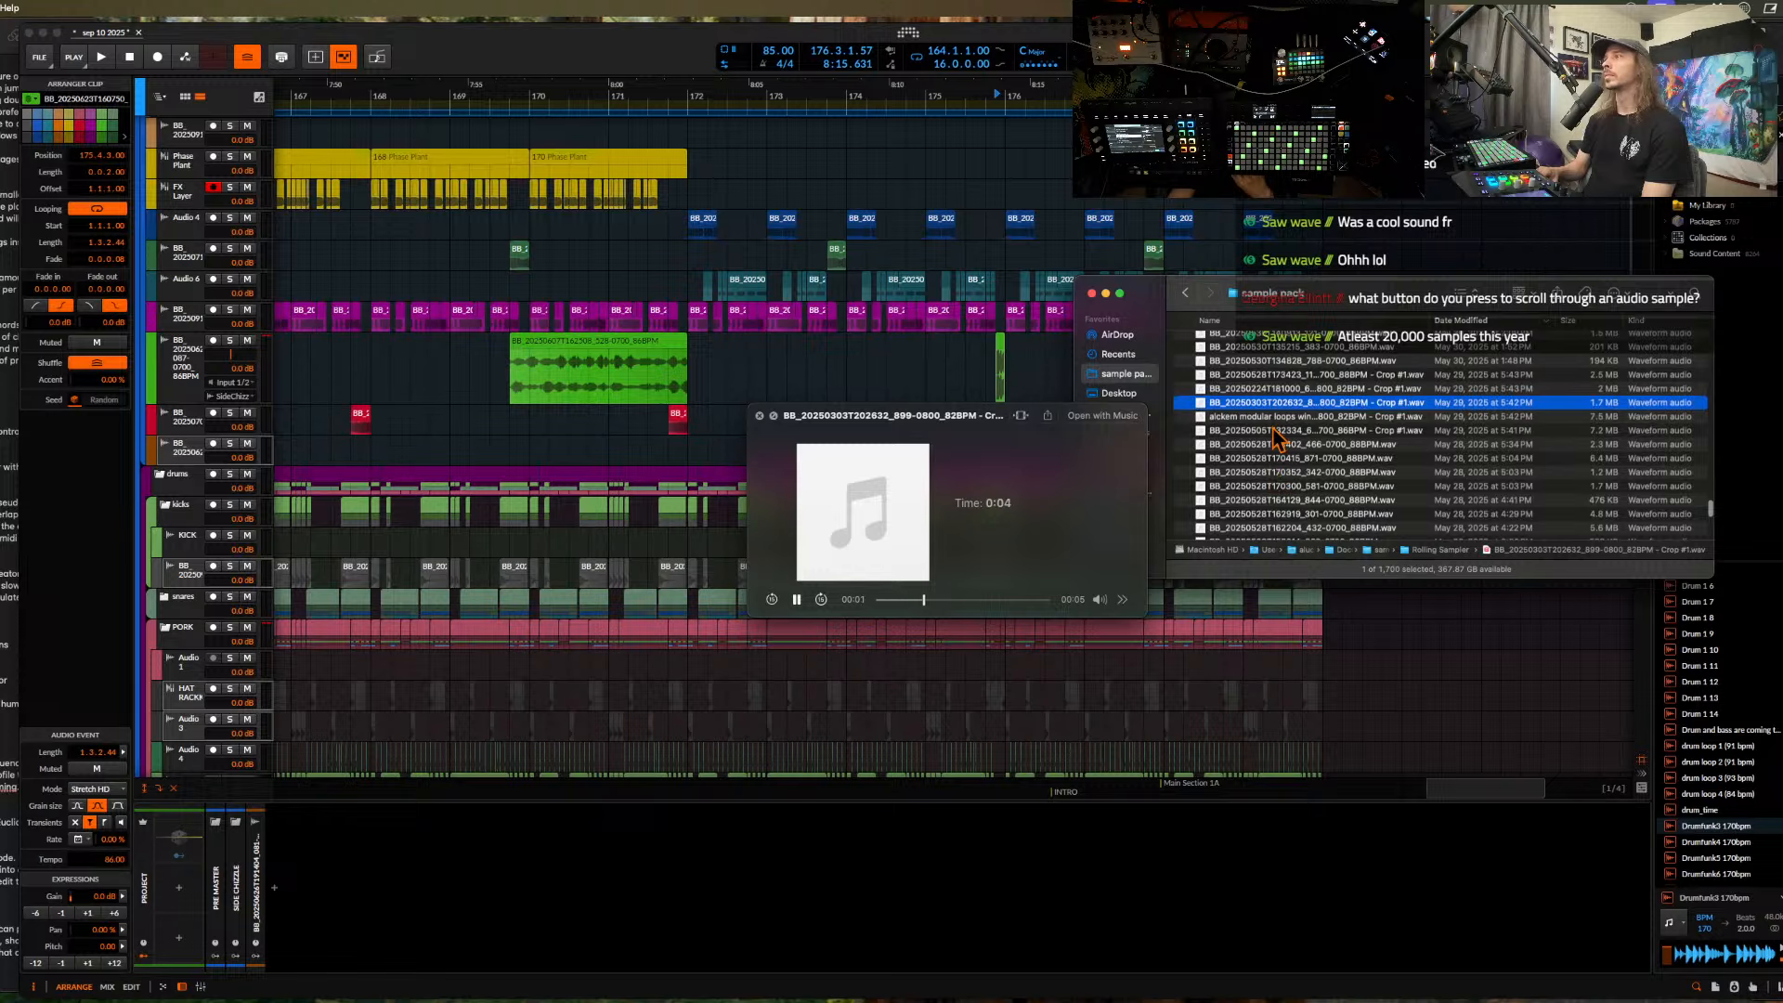
pyautogui.press('Down')
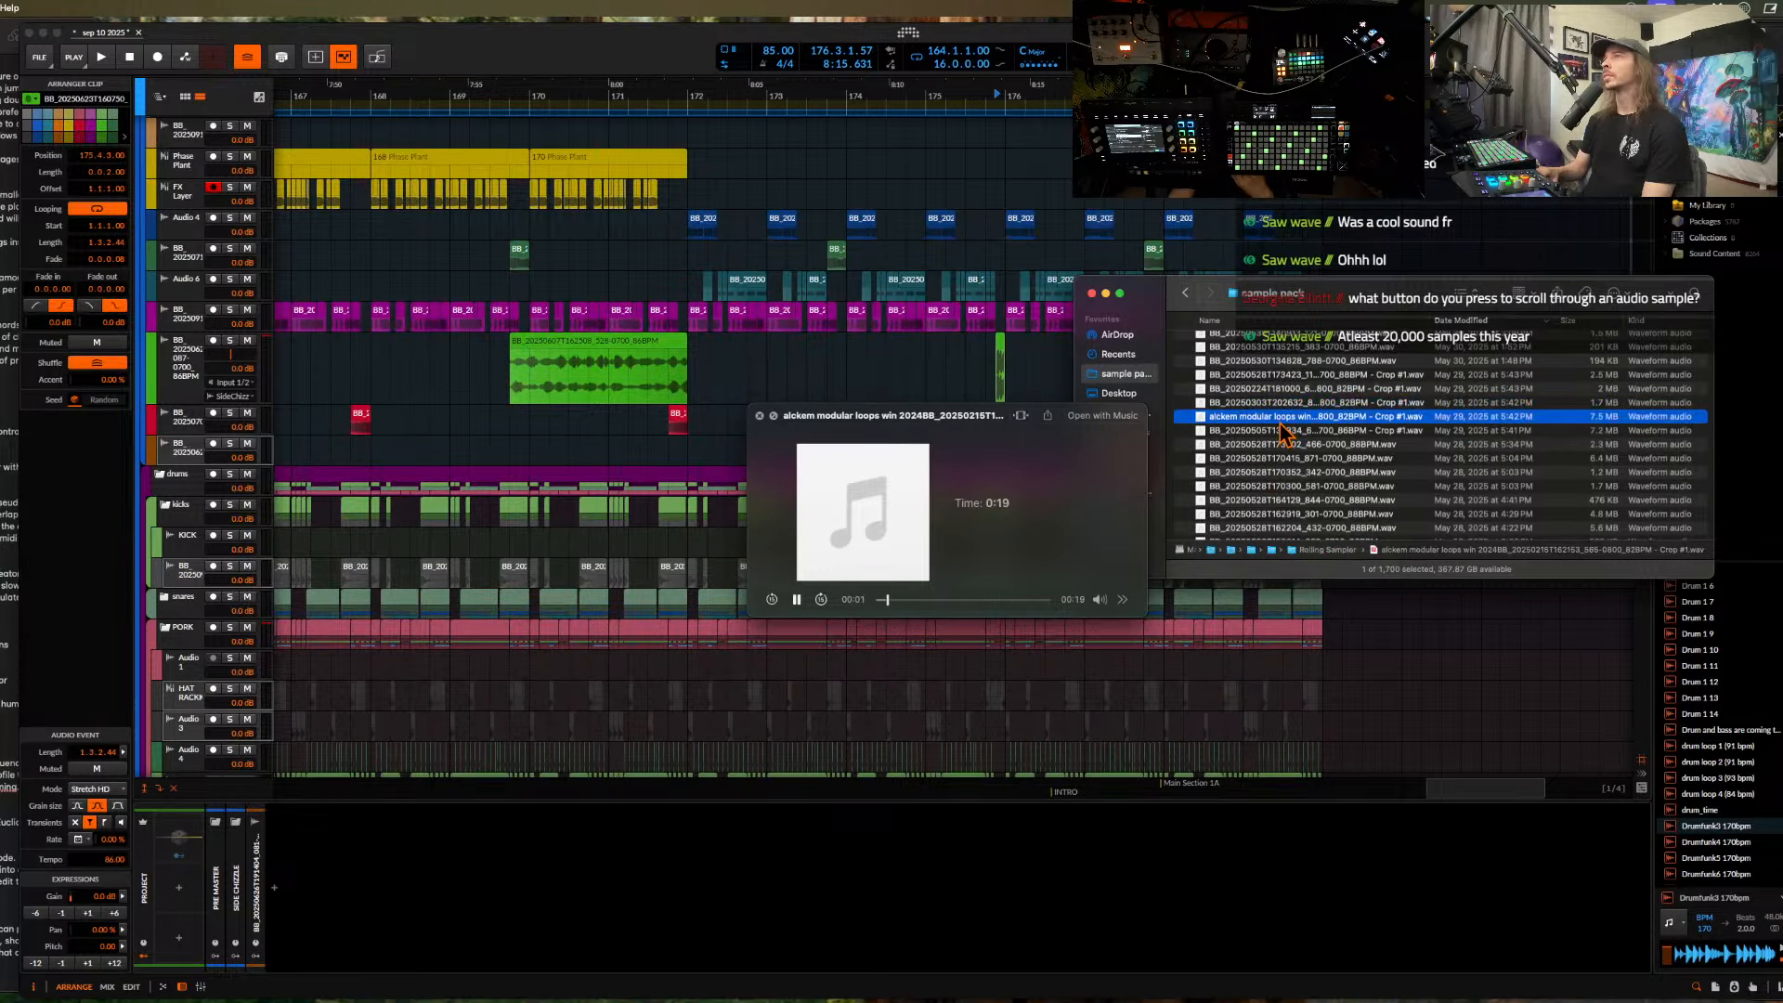
pyautogui.scroll(-2, 1284, 434)
pyautogui.click(1284, 433)
pyautogui.scroll(-5, 1284, 433)
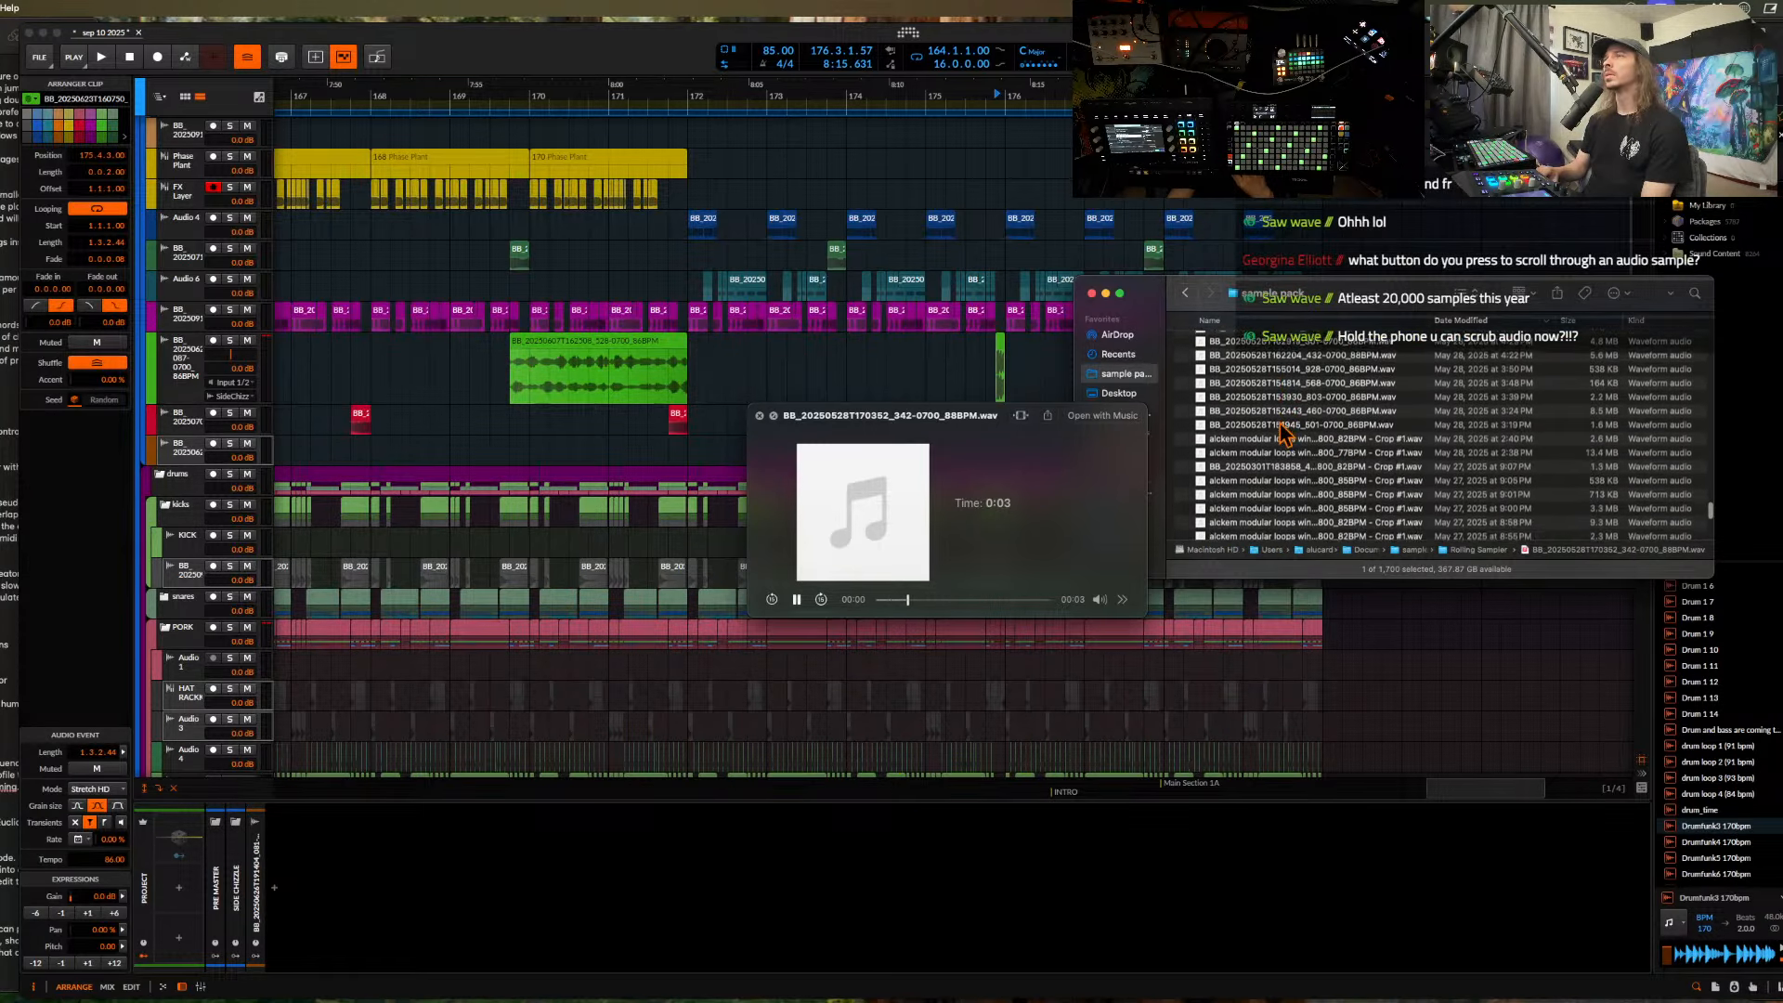
# - Preview BB_20250528T151945_501 and the modular loops win 2024 crop among the May 27 files
pyautogui.click(1280, 421)
pyautogui.scroll(-5, 1280, 420)
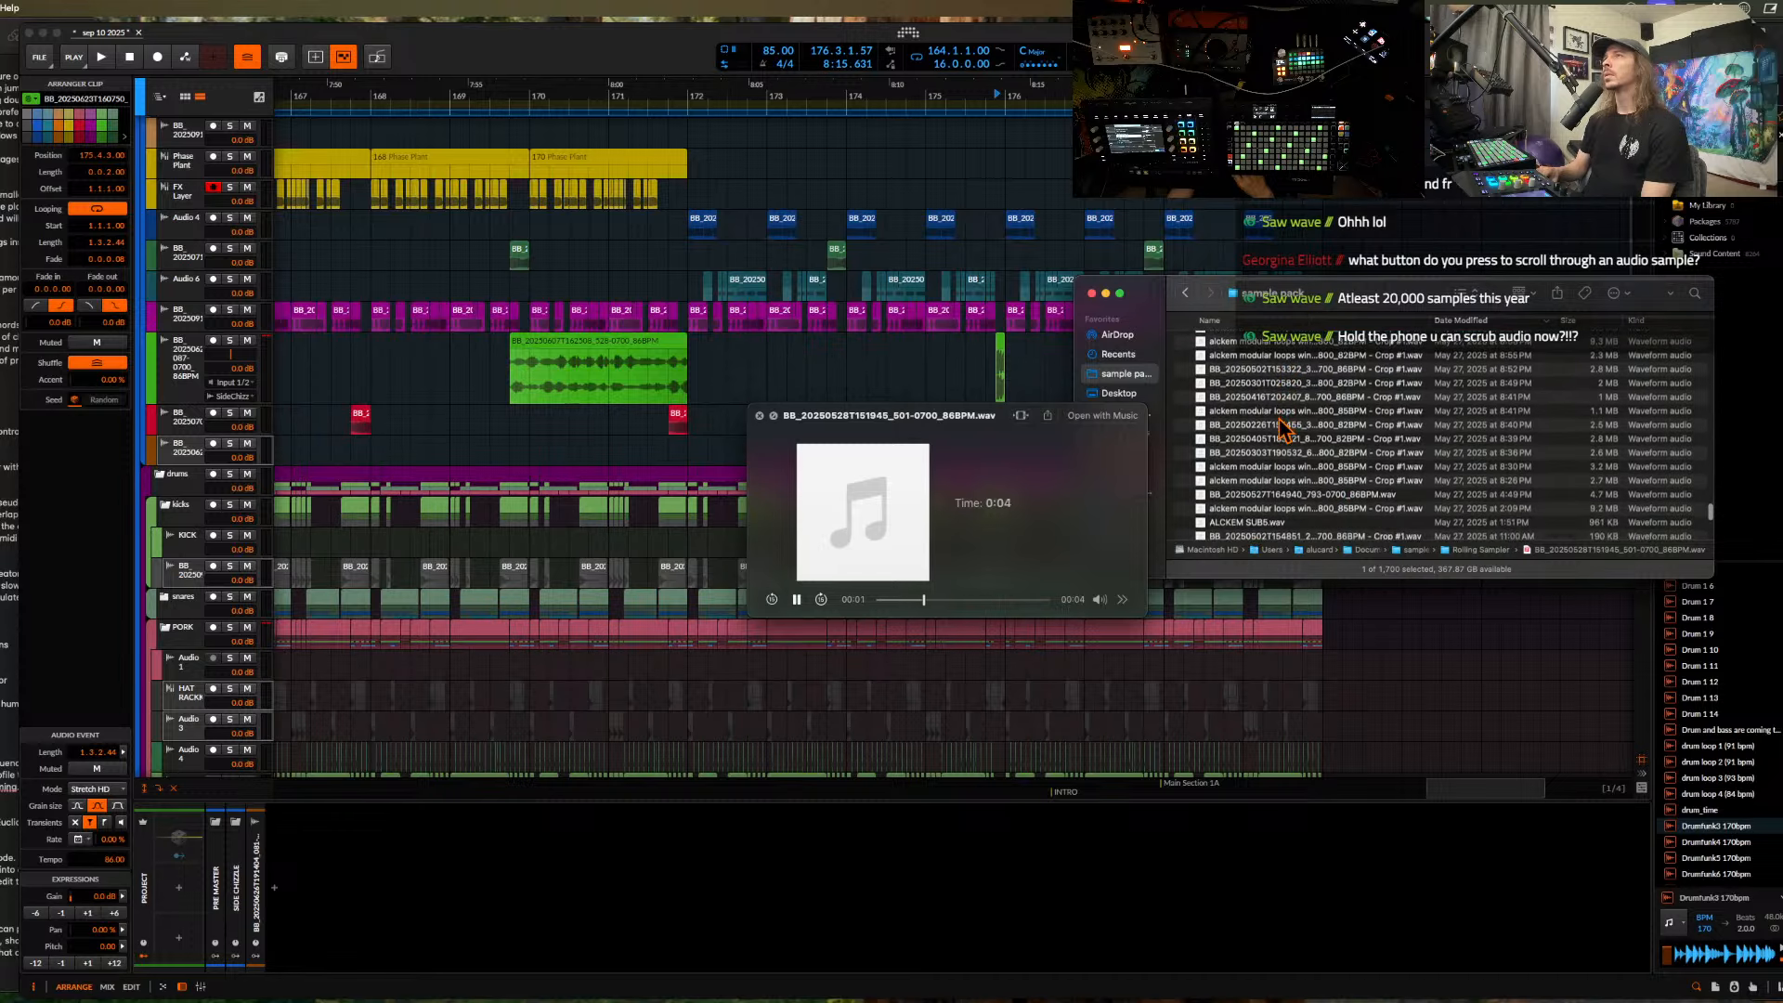
pyautogui.click(1279, 418)
pyautogui.scroll(-5, 1280, 418)
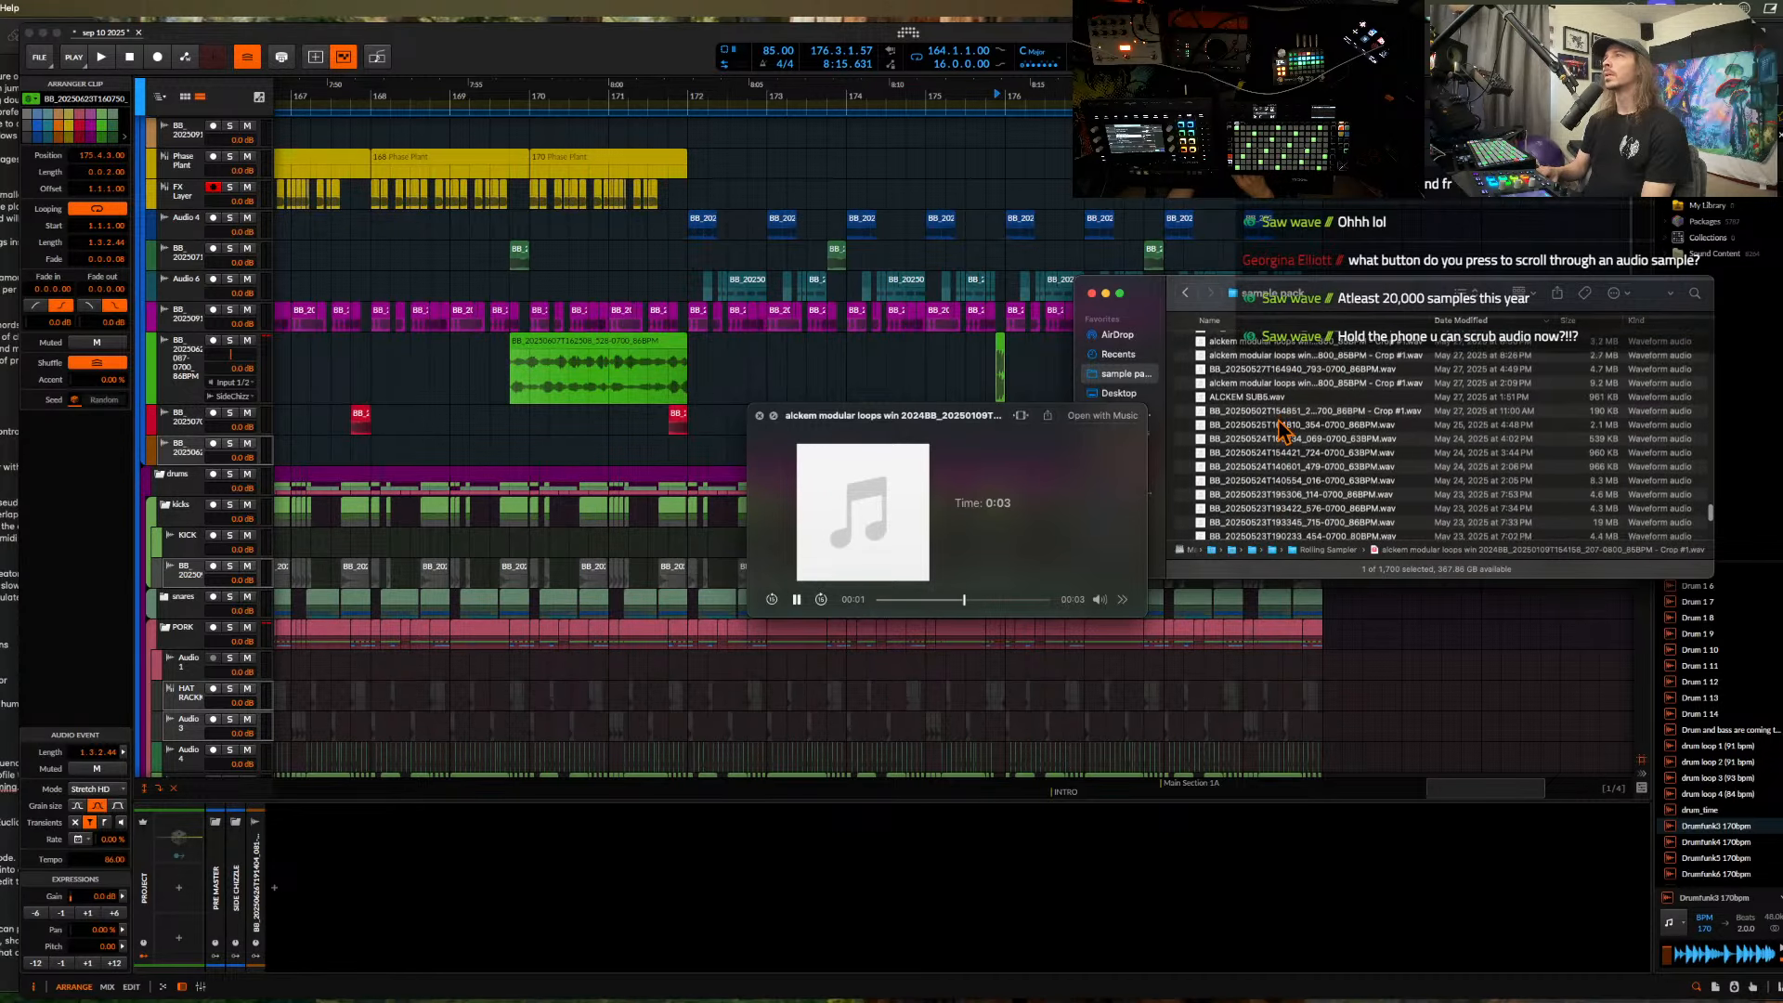
pyautogui.click(1279, 417)
pyautogui.scroll(-4, 1282, 430)
# - Preview BB_20250523T190233_454 and the crops of BB_20250509T172236_880 and BB_20250305T171319_706
pyautogui.click(1282, 430)
pyautogui.scroll(-5, 1282, 430)
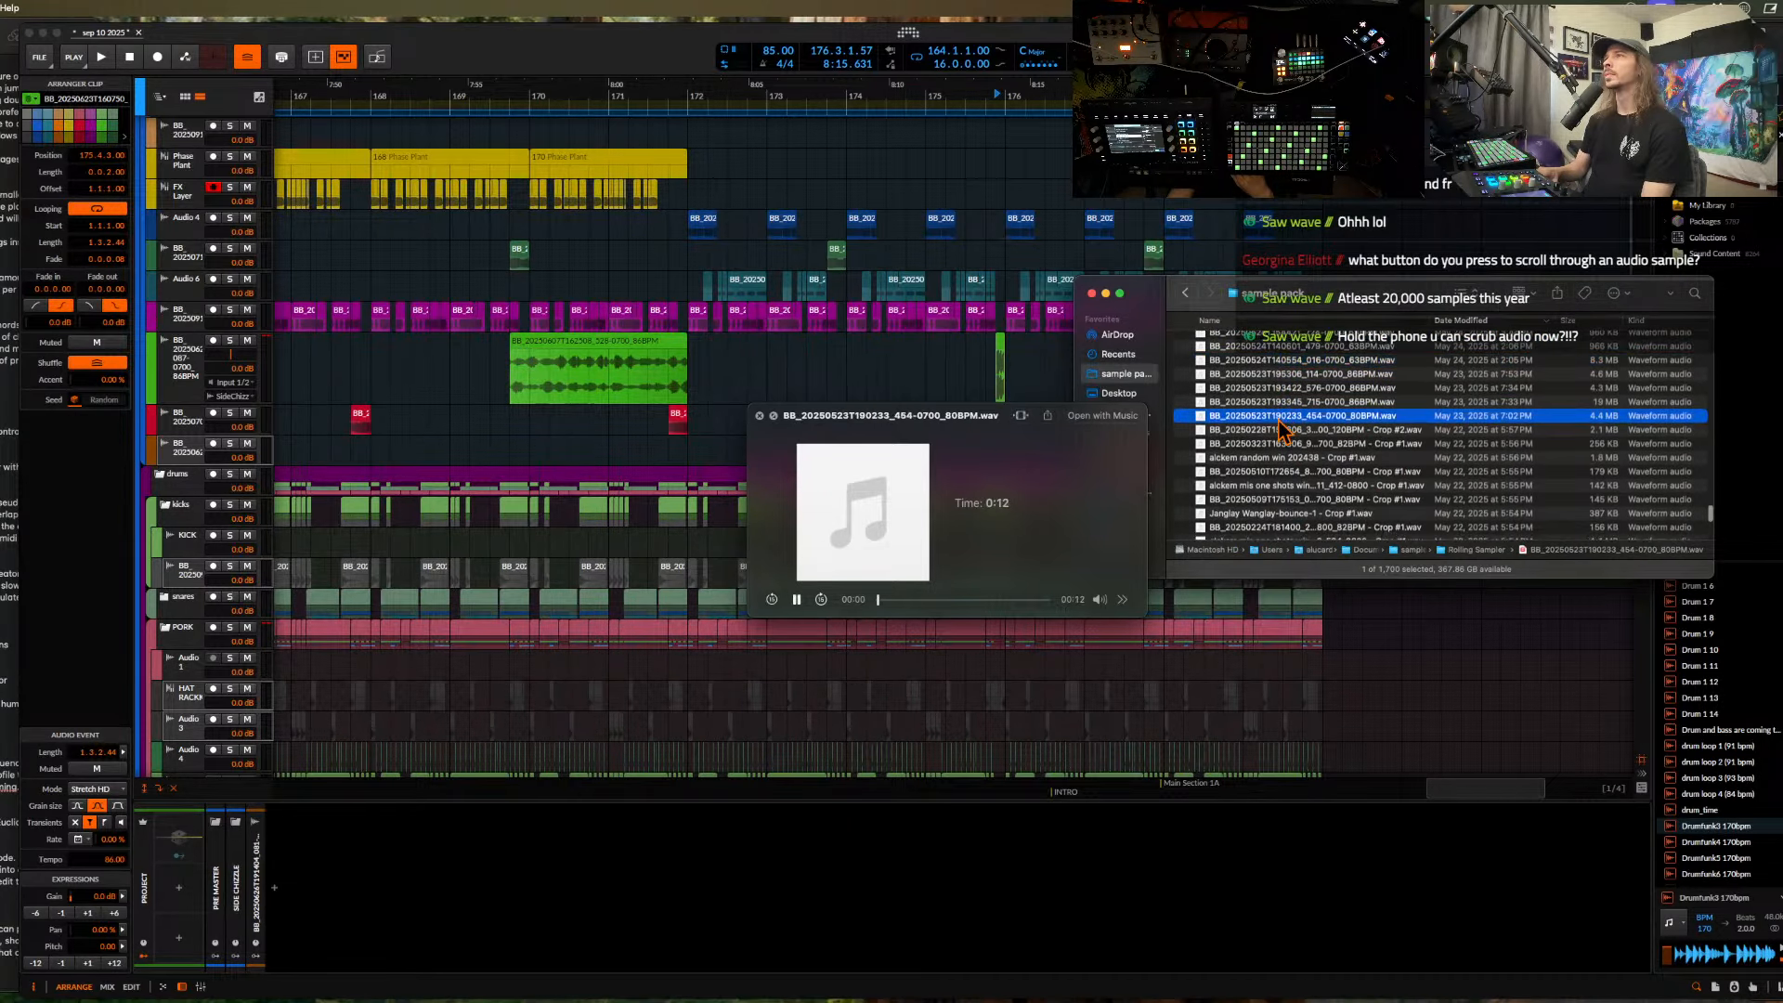
pyautogui.scroll(-2, 1282, 430)
pyautogui.click(1282, 430)
pyautogui.scroll(-5, 1282, 430)
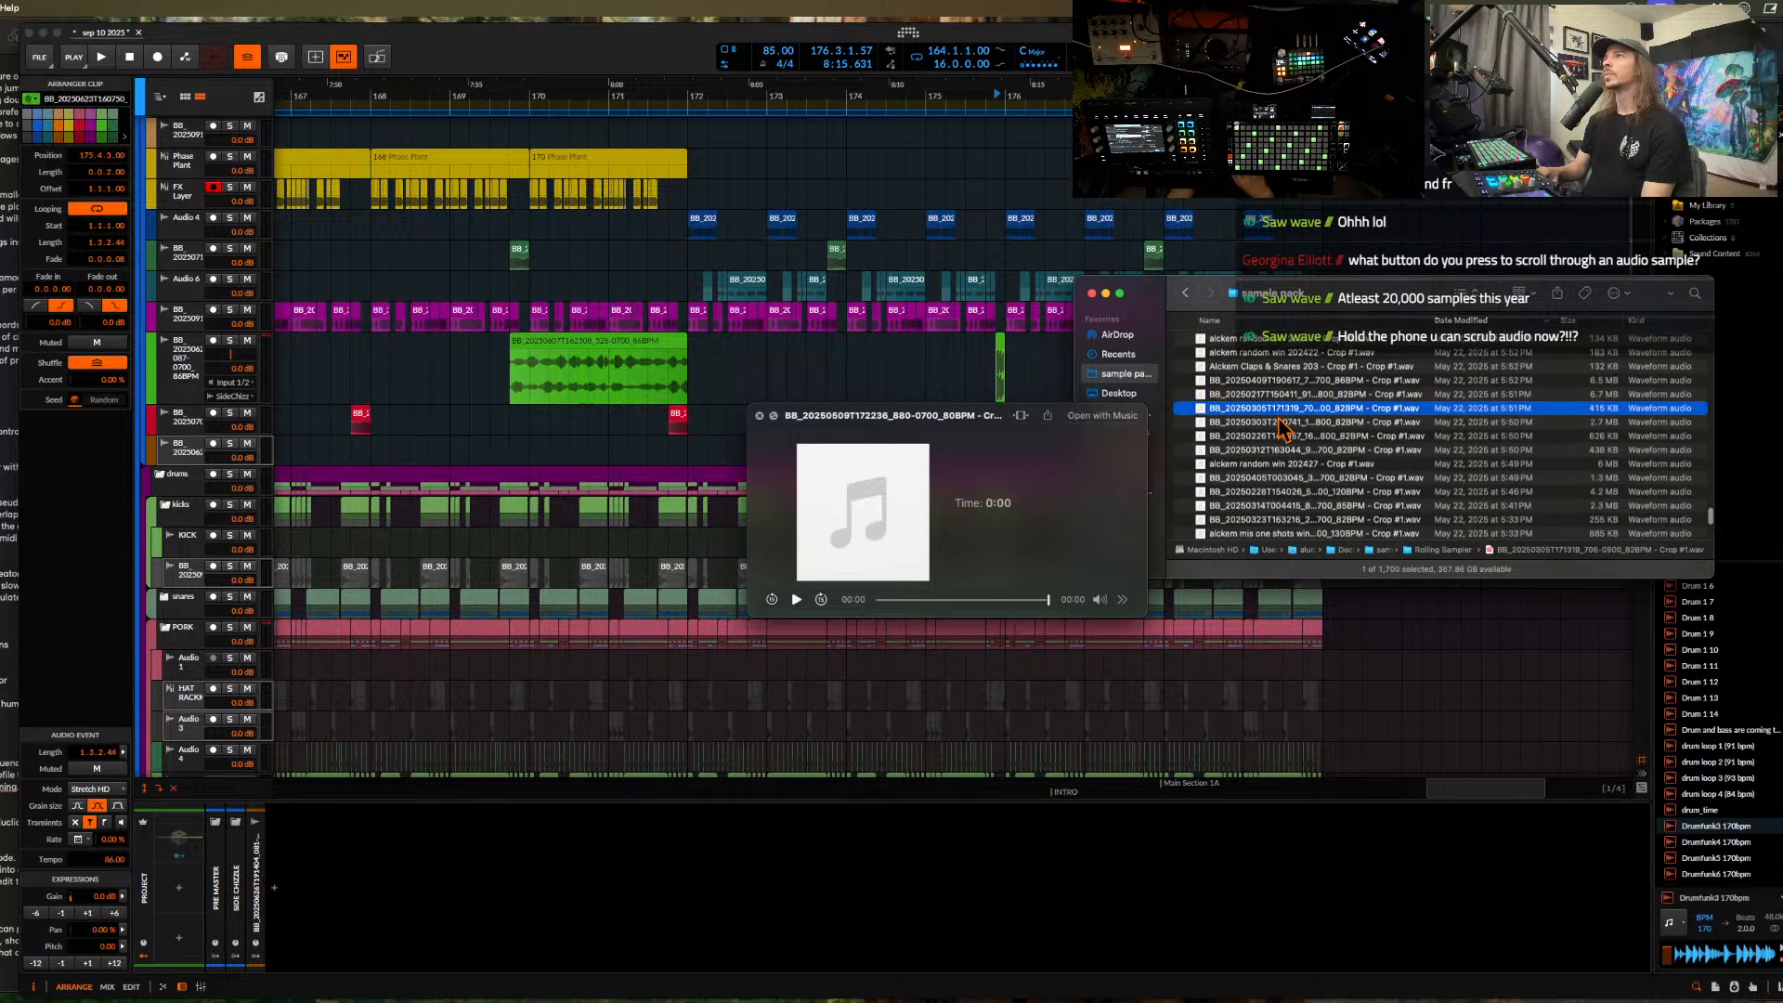
pyautogui.click(1282, 428)
# - Go back up to the newer samples and preview BB_20250730T140839_731 and BB_20250804T041711_020
pyautogui.scroll(10, 1282, 430)
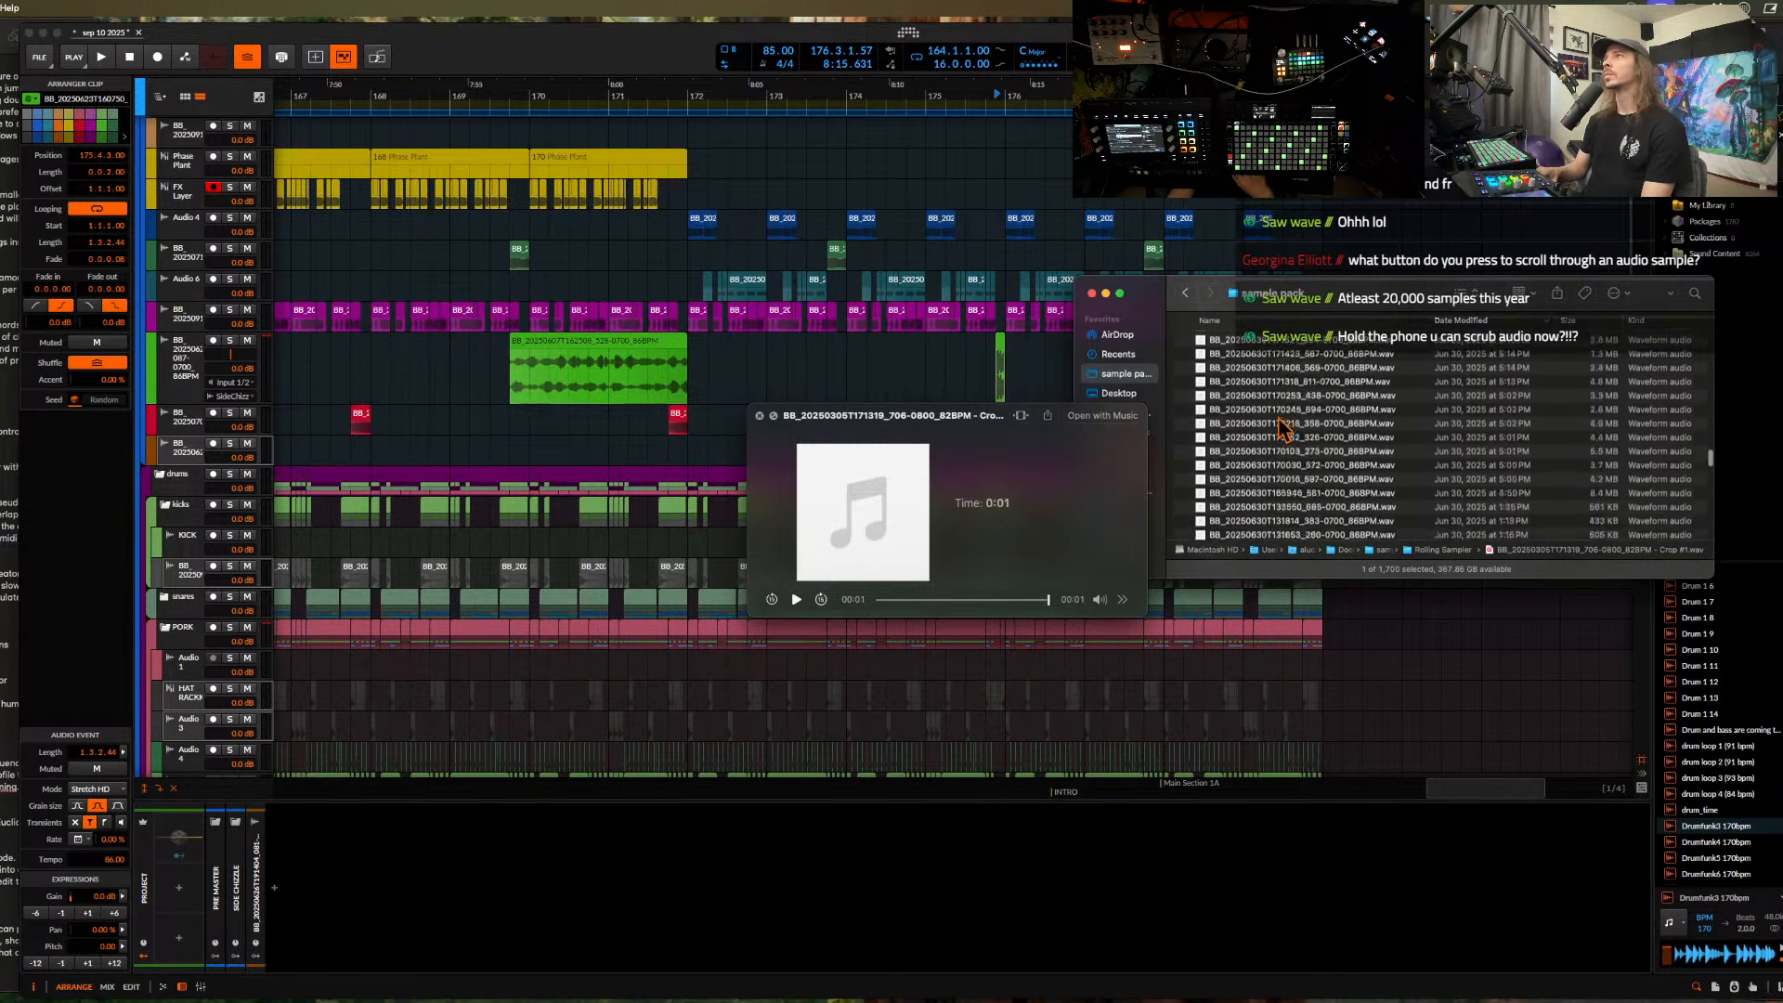
pyautogui.scroll(6, 1280, 427)
pyautogui.click(1281, 417)
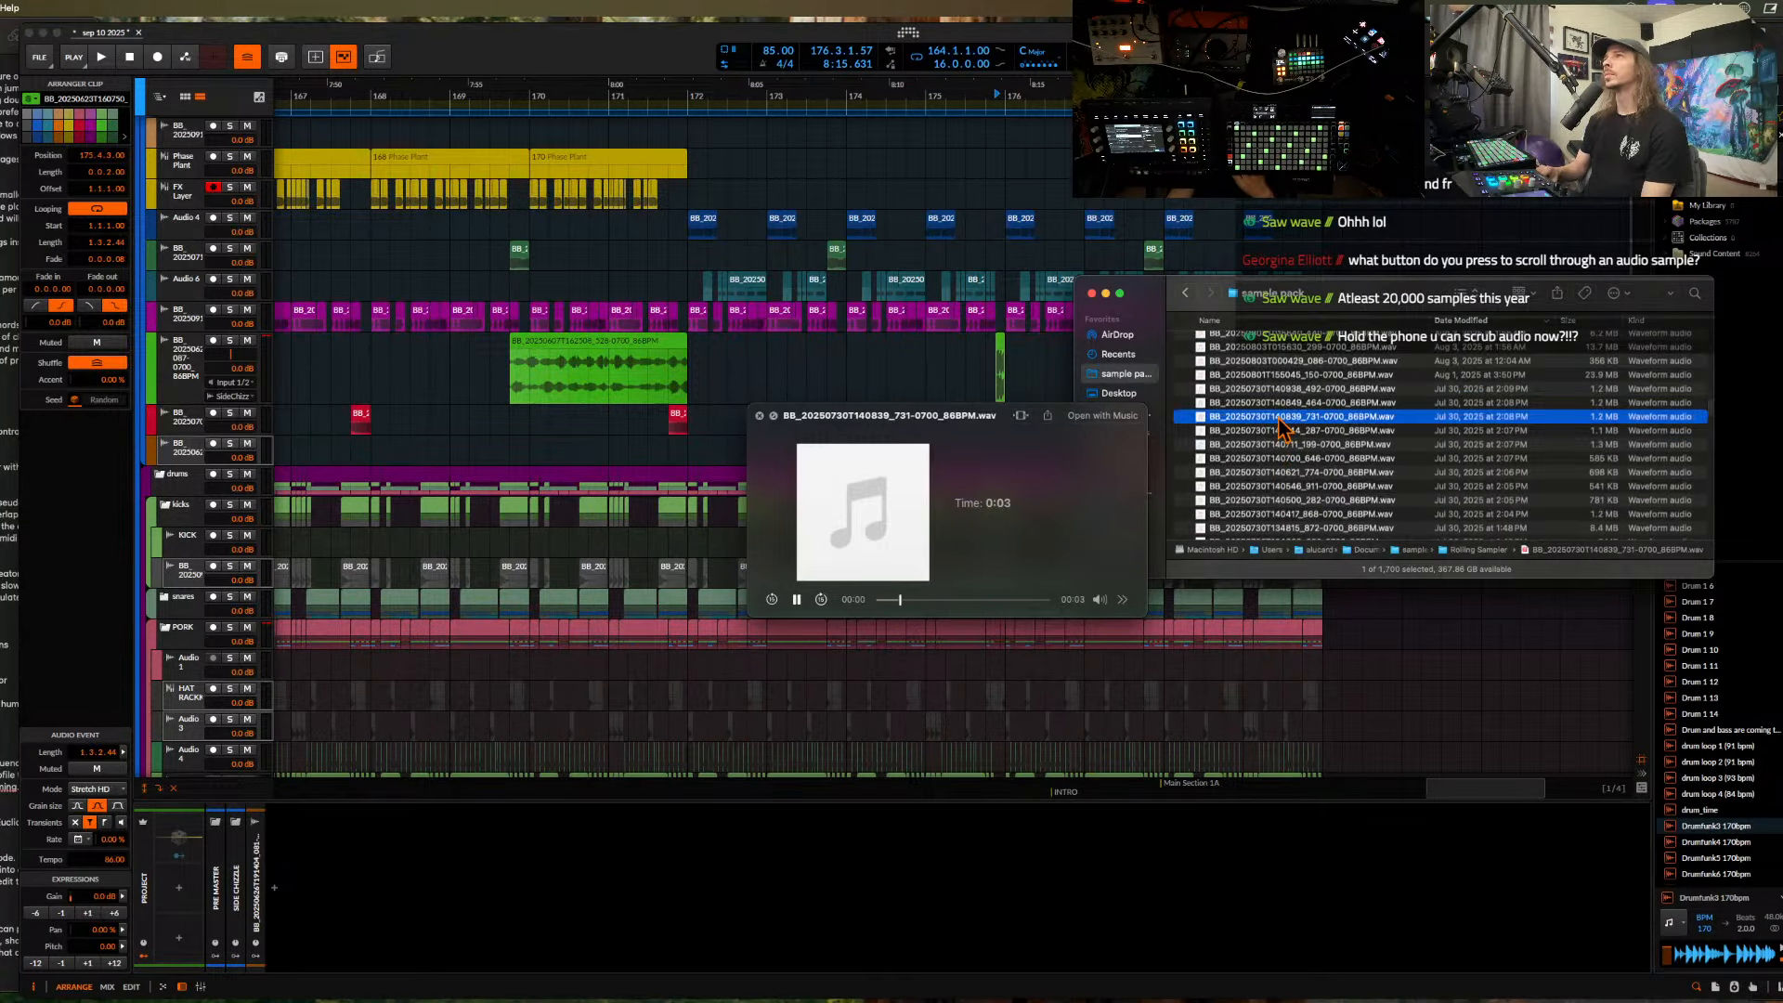
pyautogui.scroll(3, 1280, 425)
pyautogui.click(1280, 416)
pyautogui.scroll(4, 1280, 425)
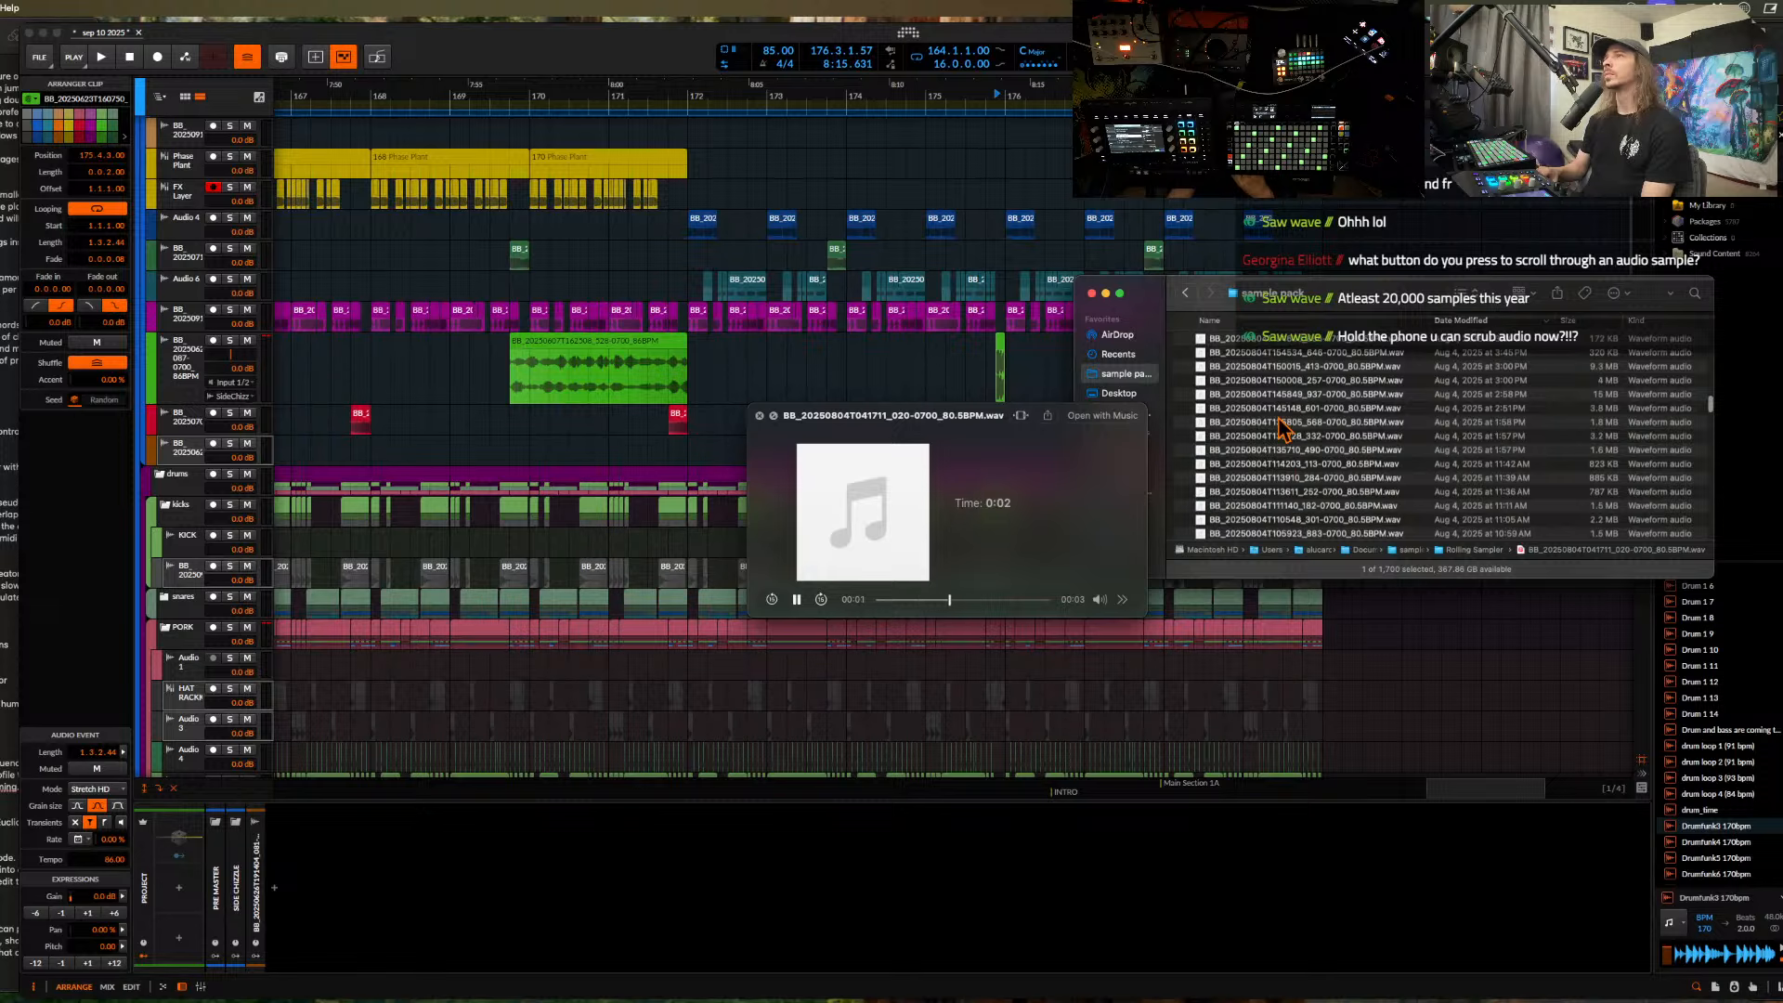
# - Preview the August samples further up the list, ending with BB_20250806T160917_725
pyautogui.scroll(3, 1283, 430)
pyautogui.click(1283, 428)
pyautogui.scroll(3, 1284, 432)
pyautogui.click(1284, 428)
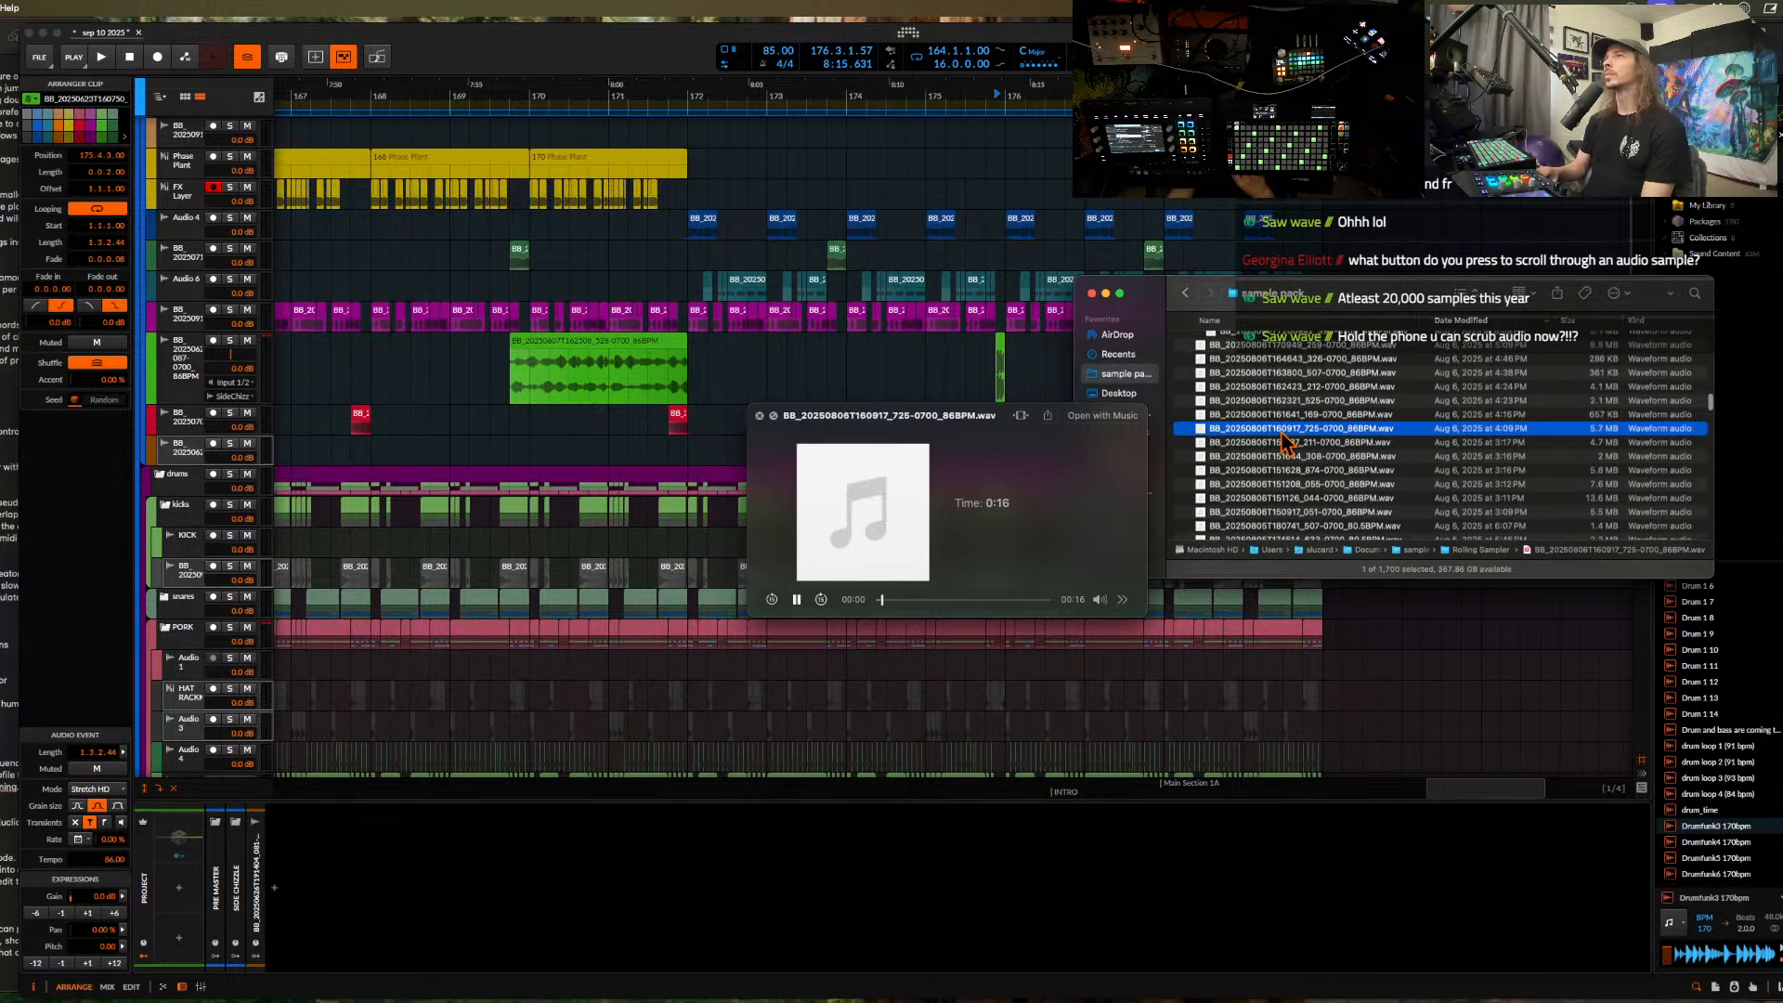
# - Move the sample pack window aside, then close the audio preview and the sample pack window
pyautogui.moveTo(1310, 312); pyautogui.dragTo(1538, 294)
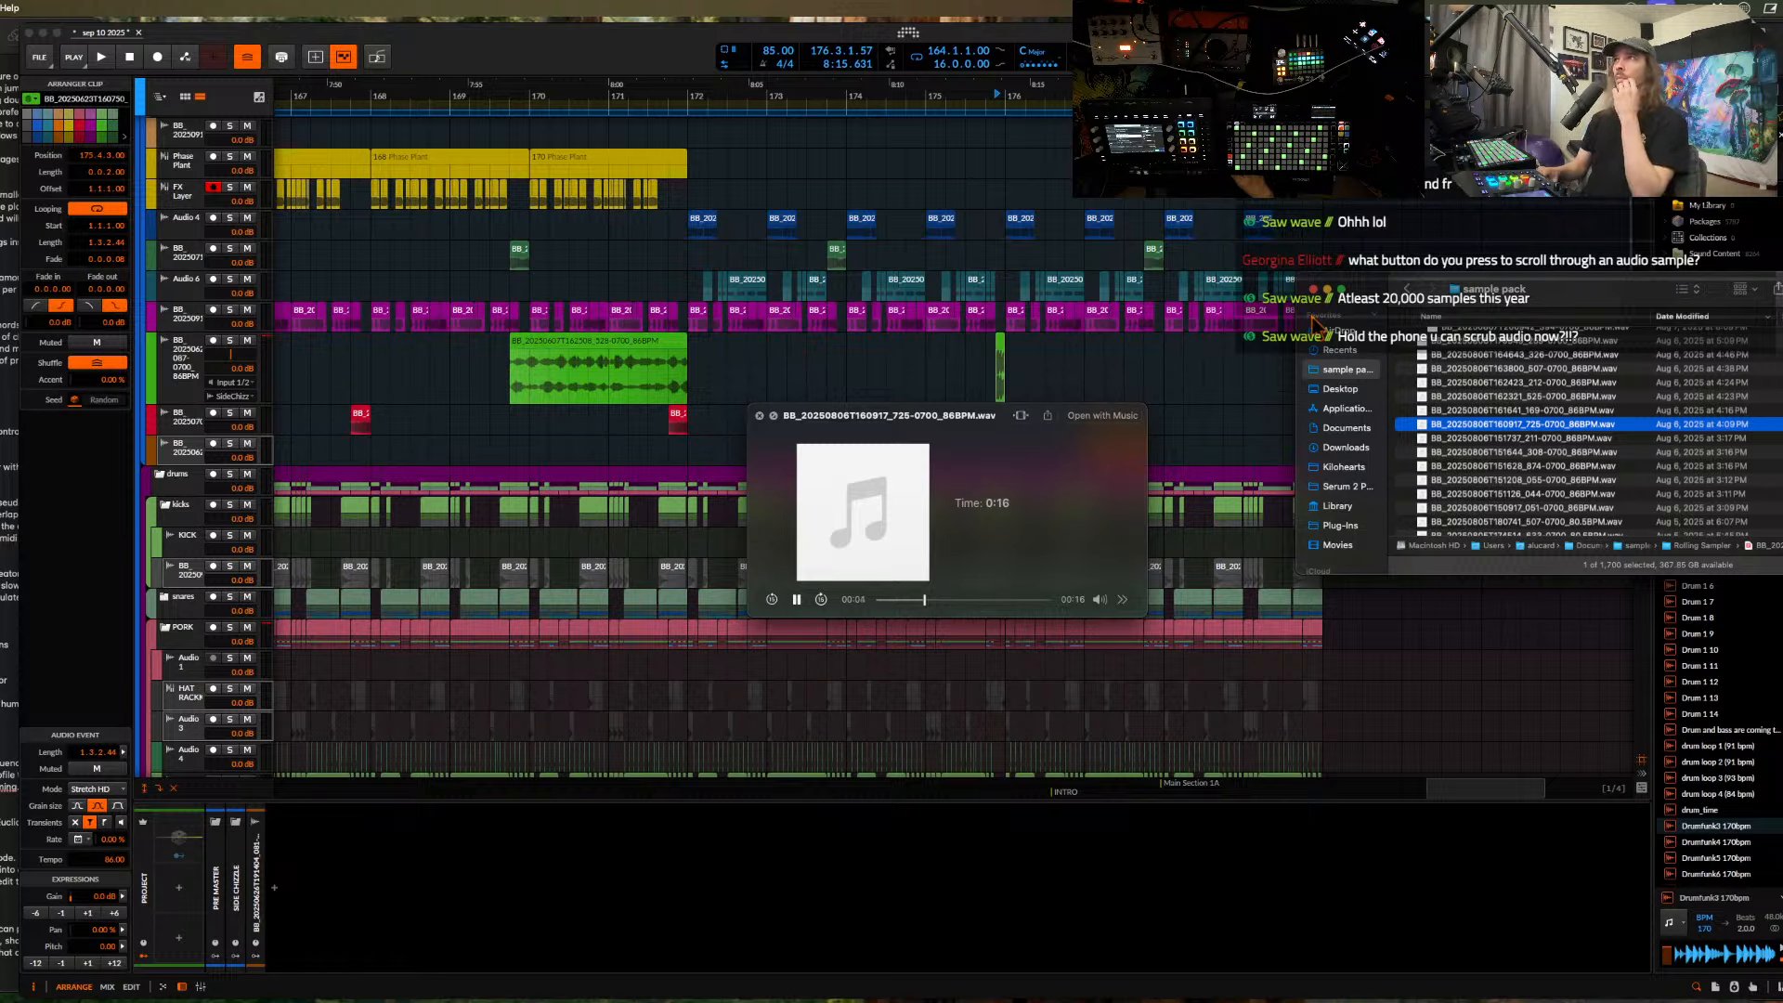
pyautogui.click(760, 416)
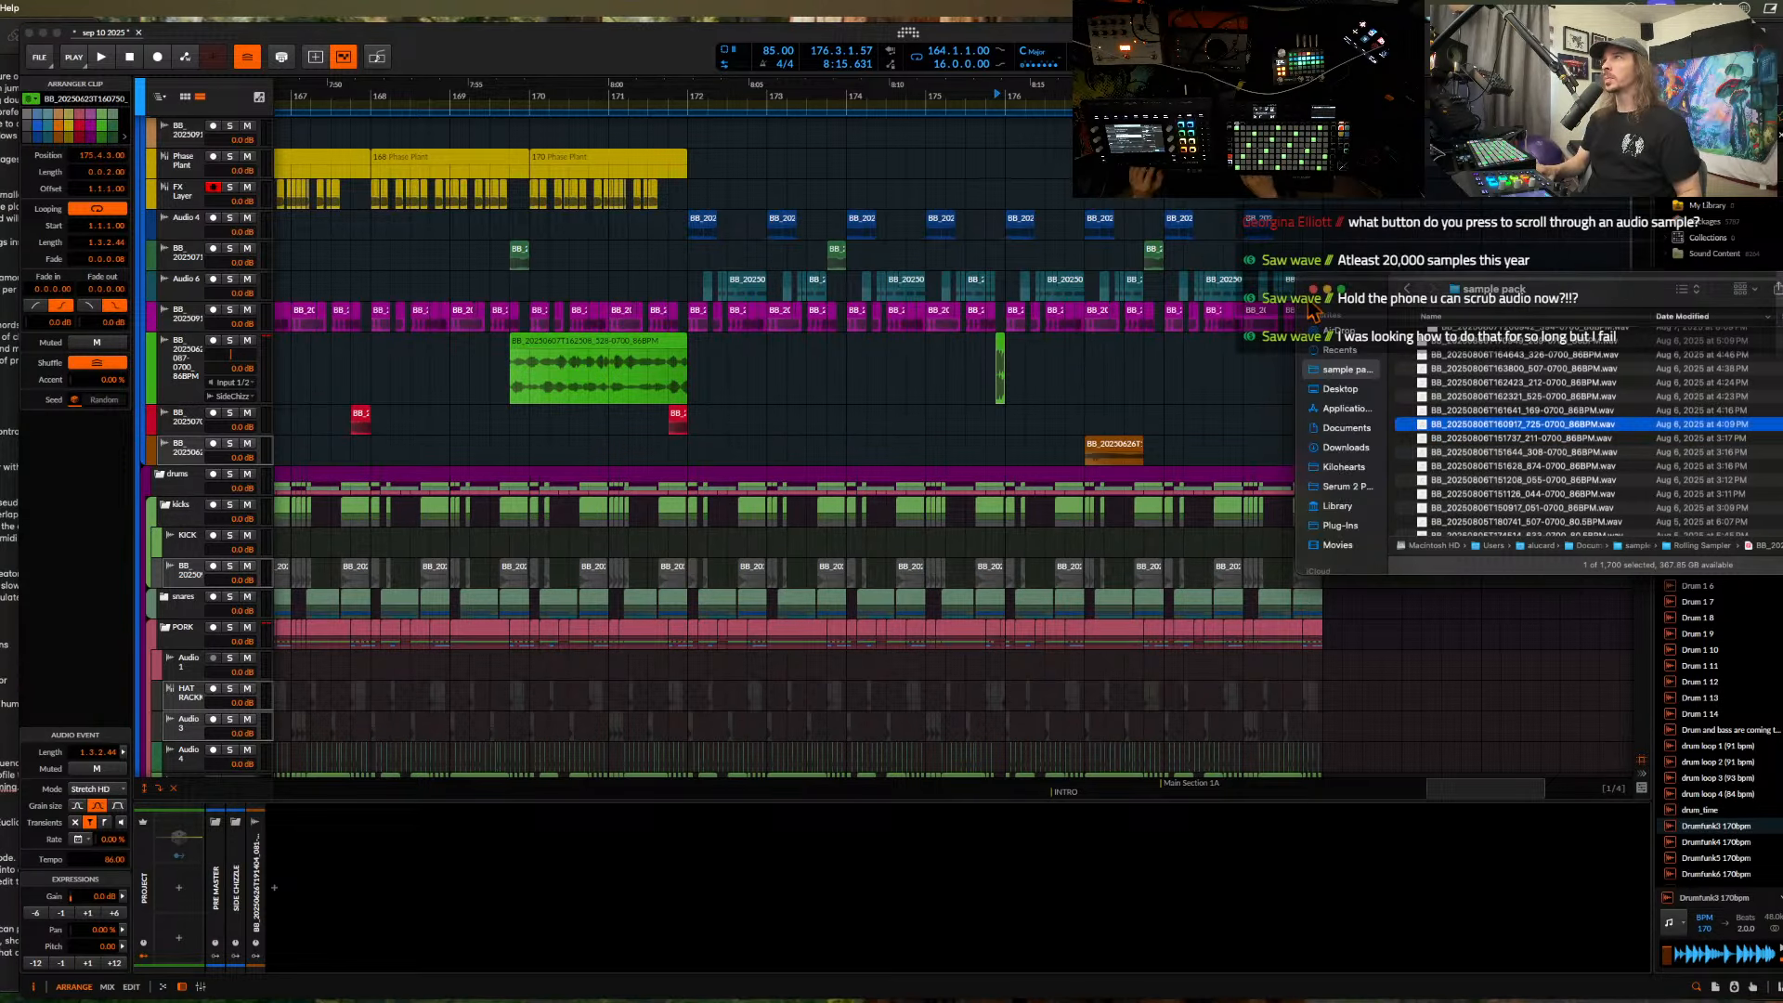
pyautogui.click(1313, 294)
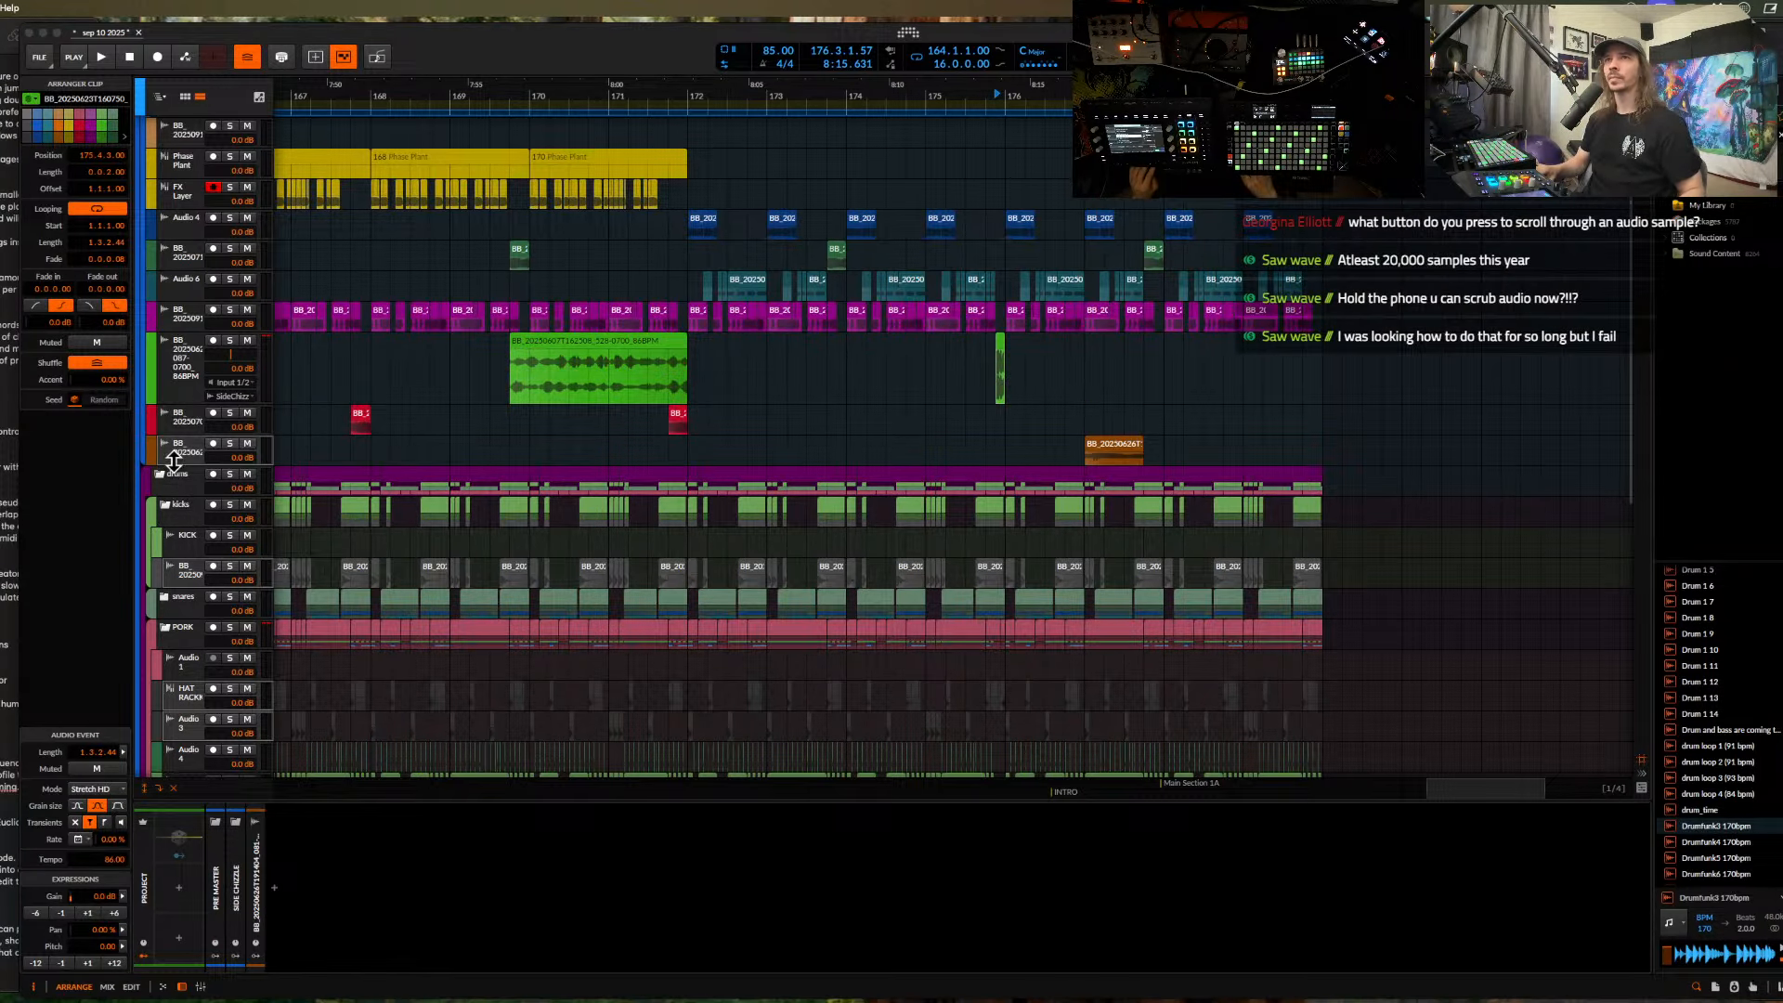
# - Add an instrument track below the orange sample track, try finding a device for it with the search "phase", and cancel the insertion
pyautogui.click(172, 460)
pyautogui.press('super+t')
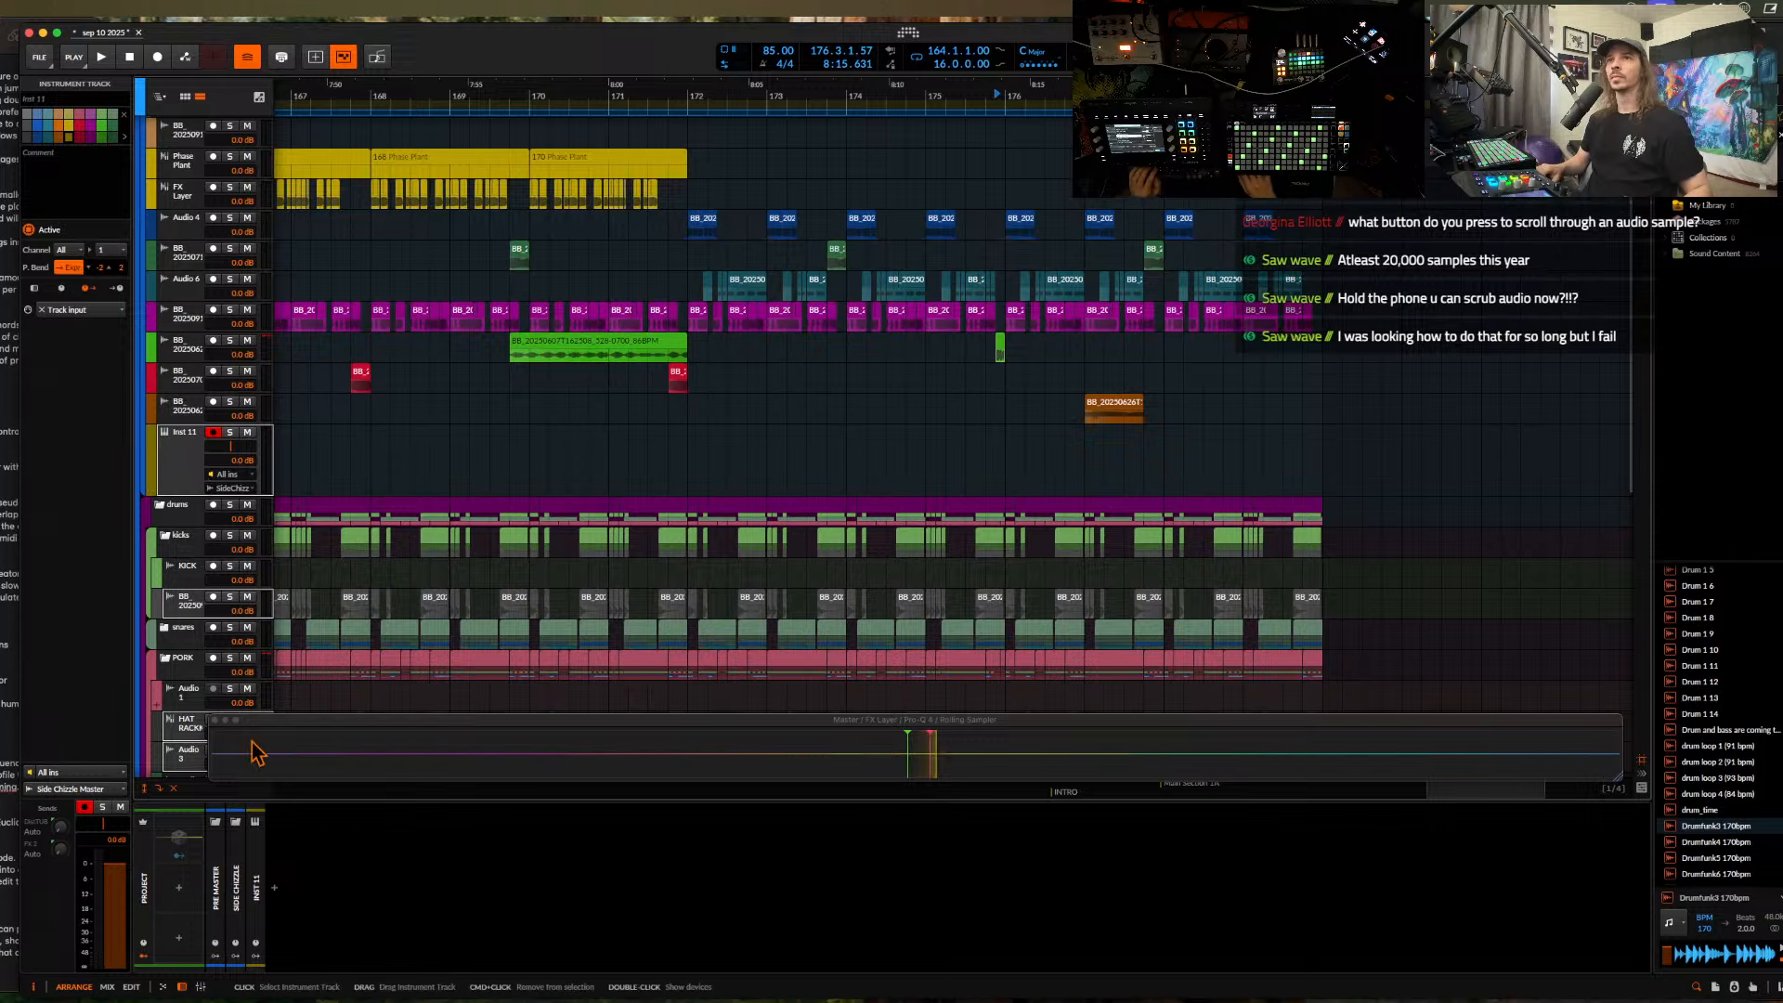
pyautogui.click(277, 890)
pyautogui.write('p')
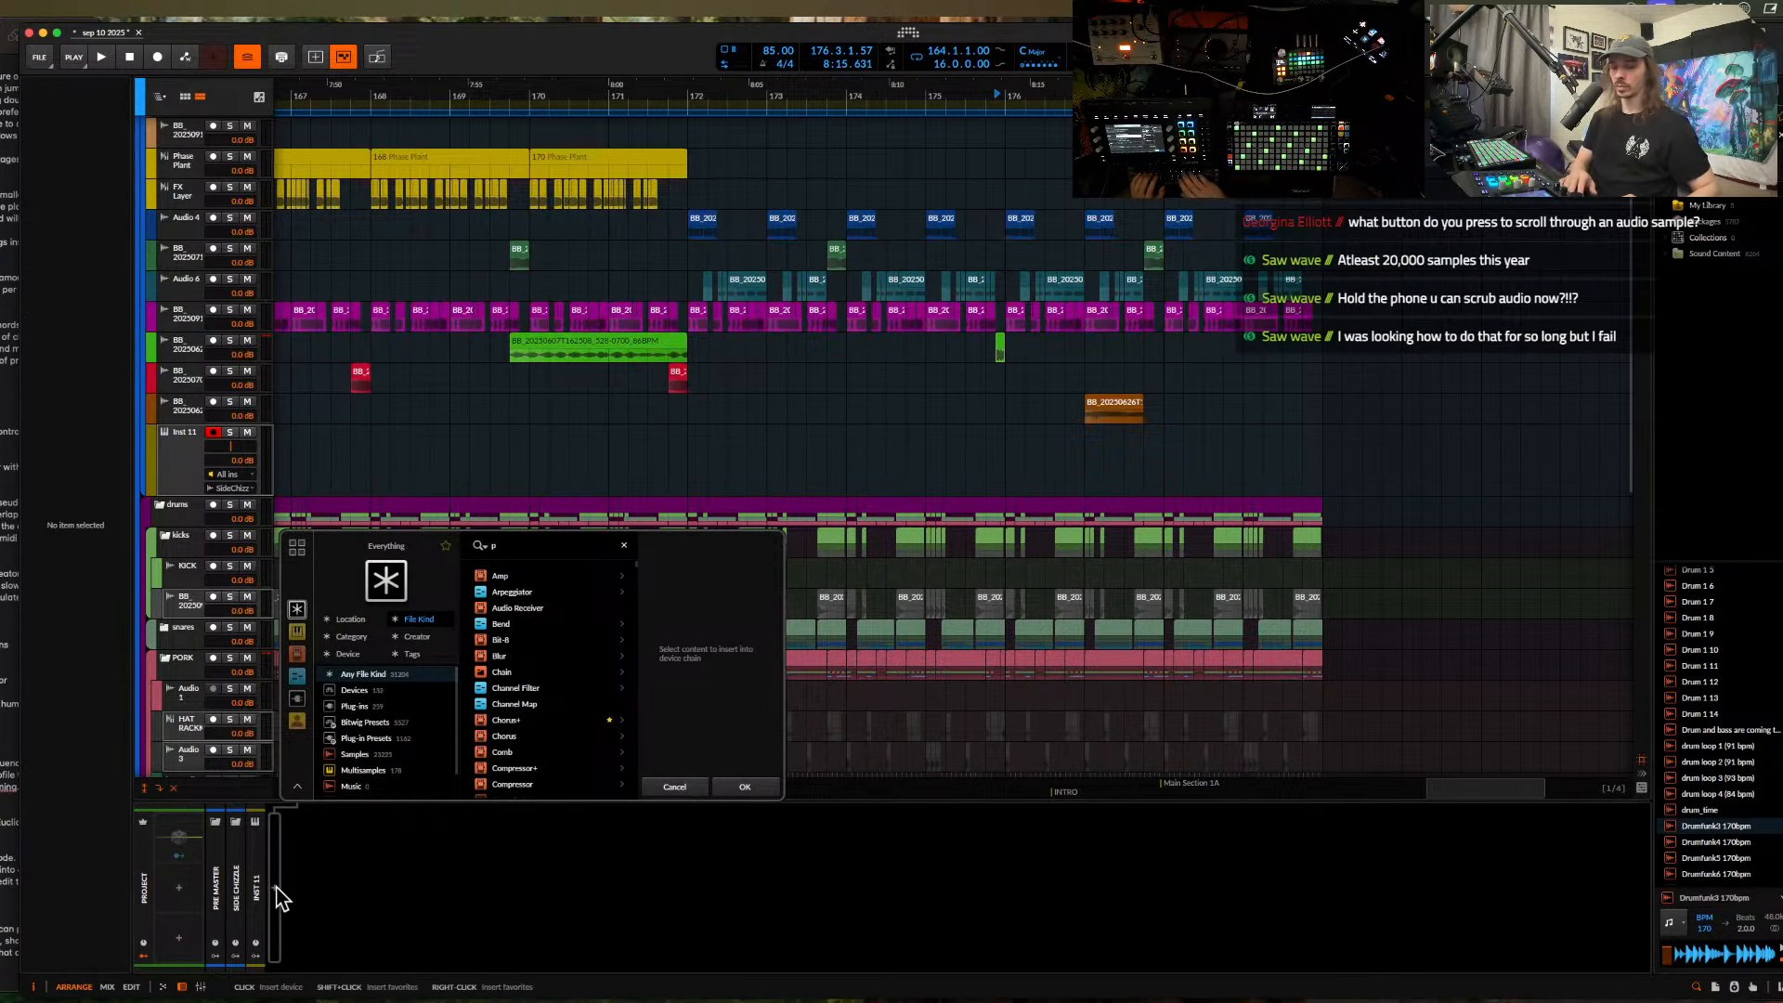
pyautogui.write('hase')
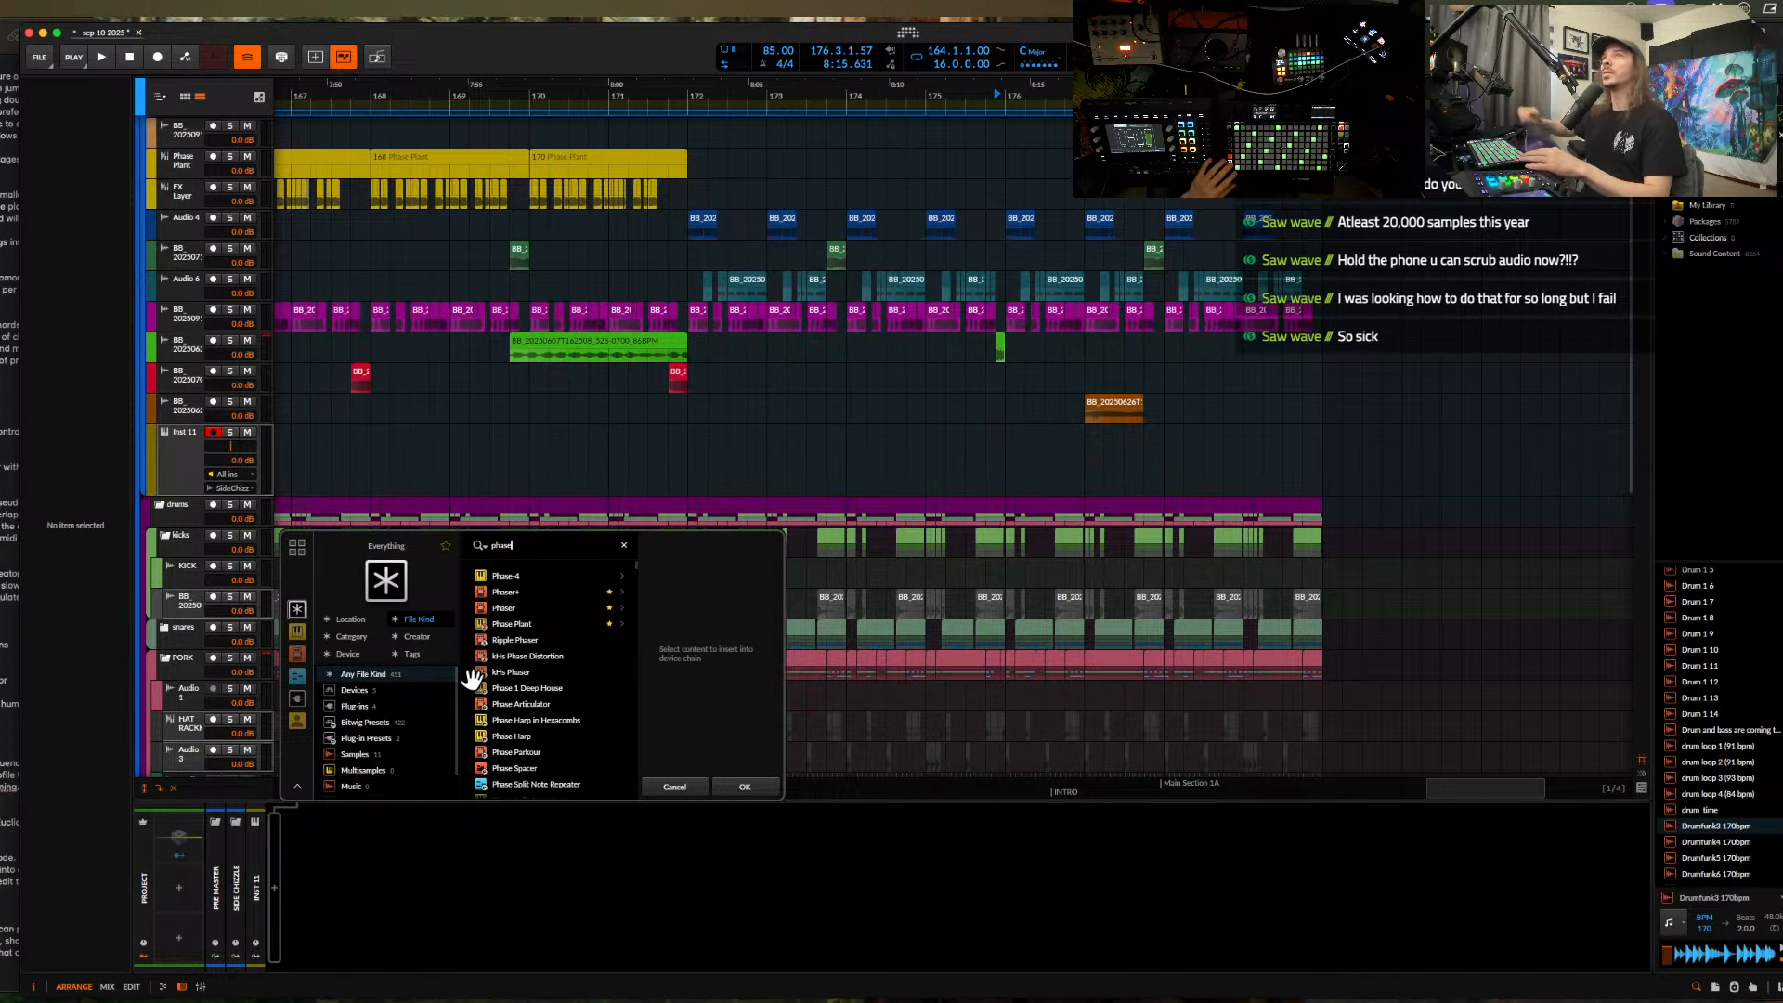
pyautogui.click(175, 448)
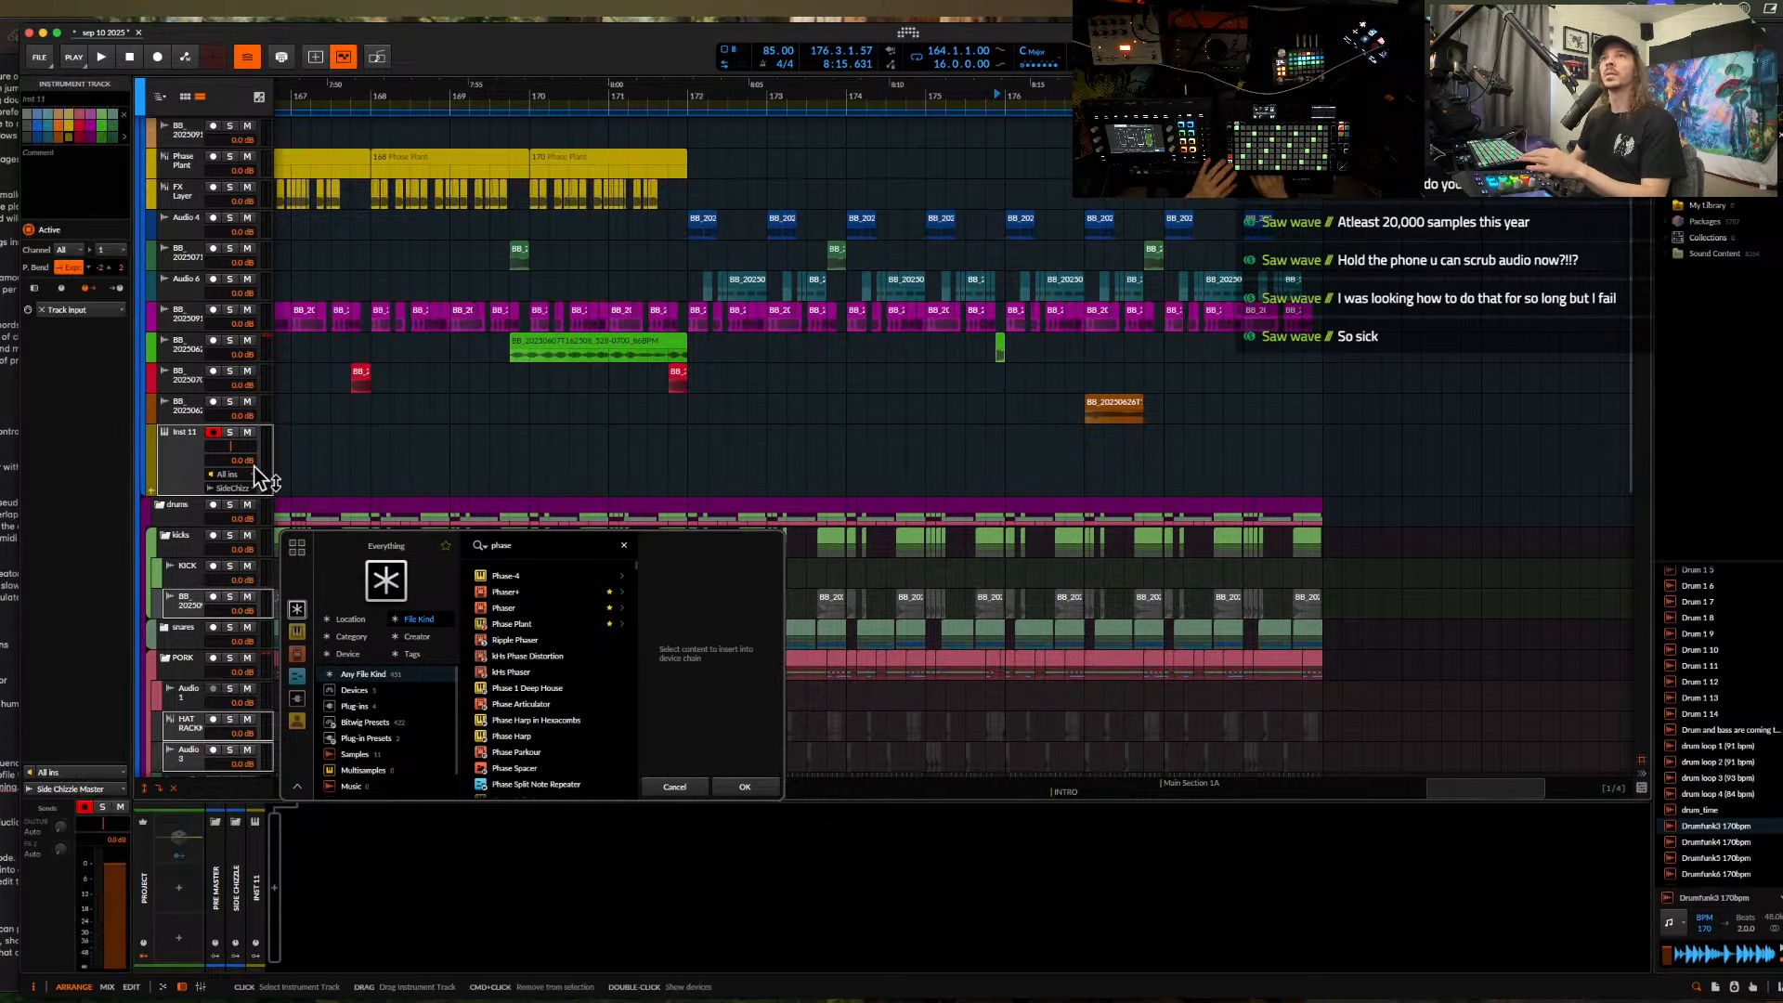
pyautogui.click(675, 787)
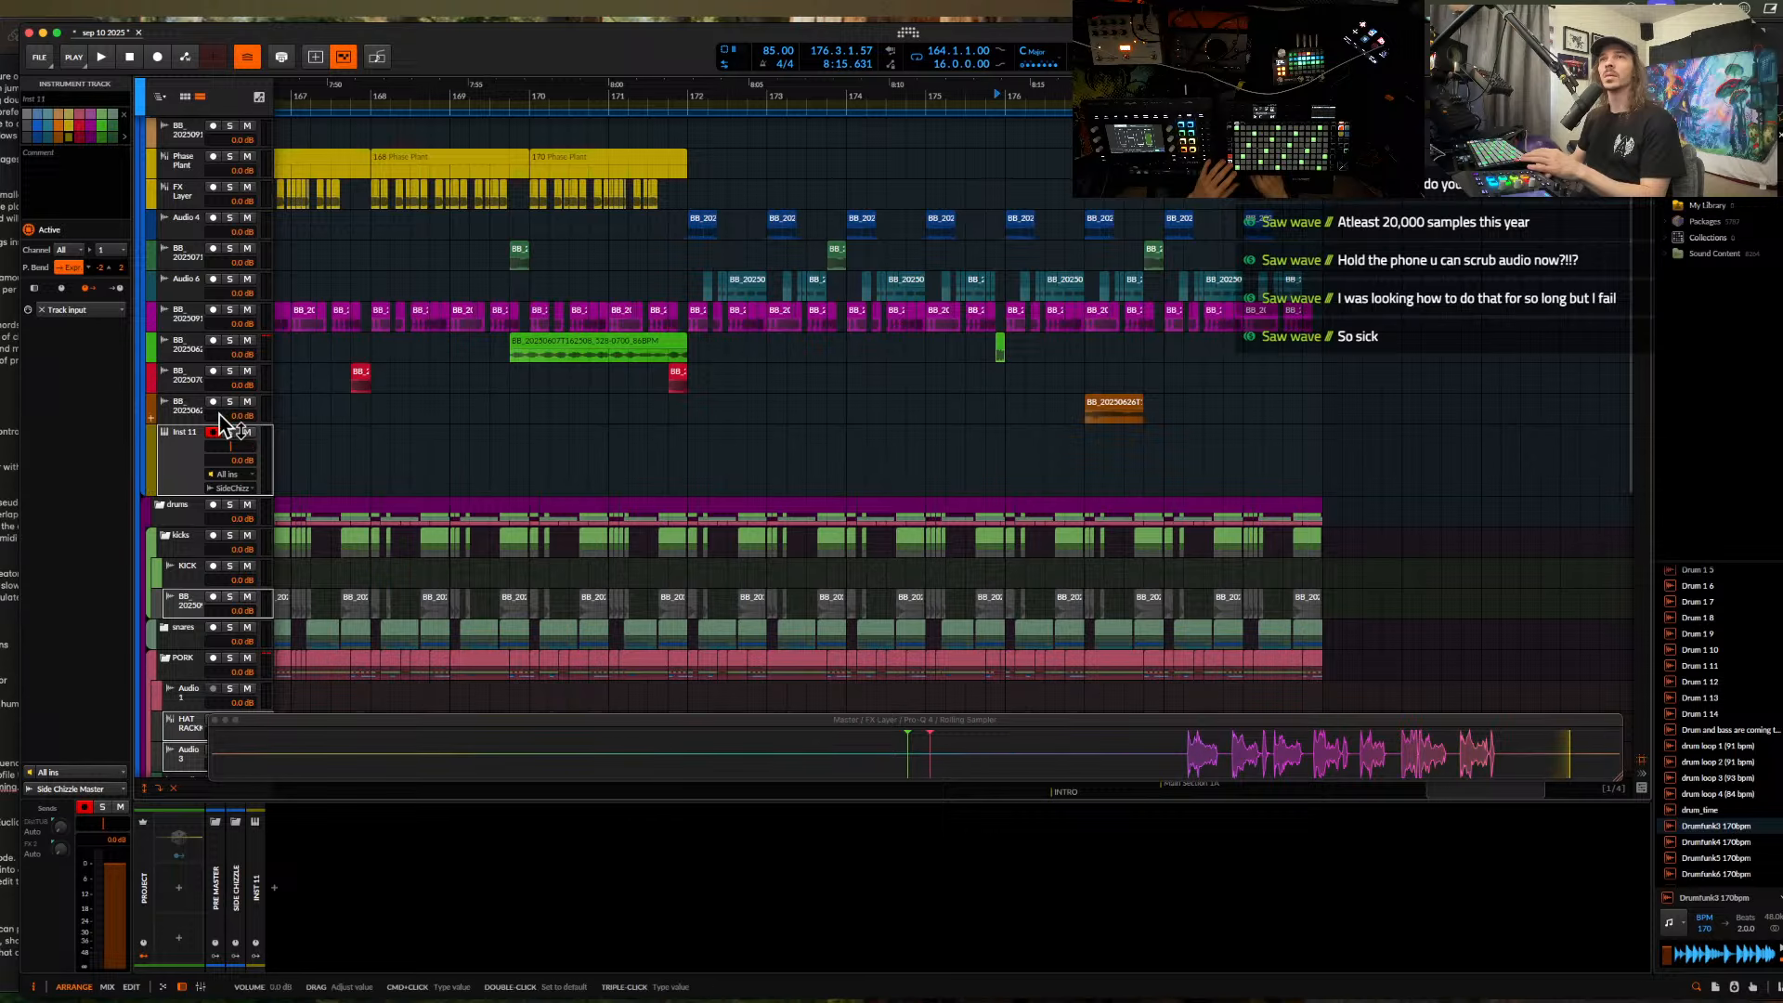
# - Insert the Over distortion after the Analog Heat +FX device on the Analog Heat +FX track
pyautogui.scroll(2, 214, 251)
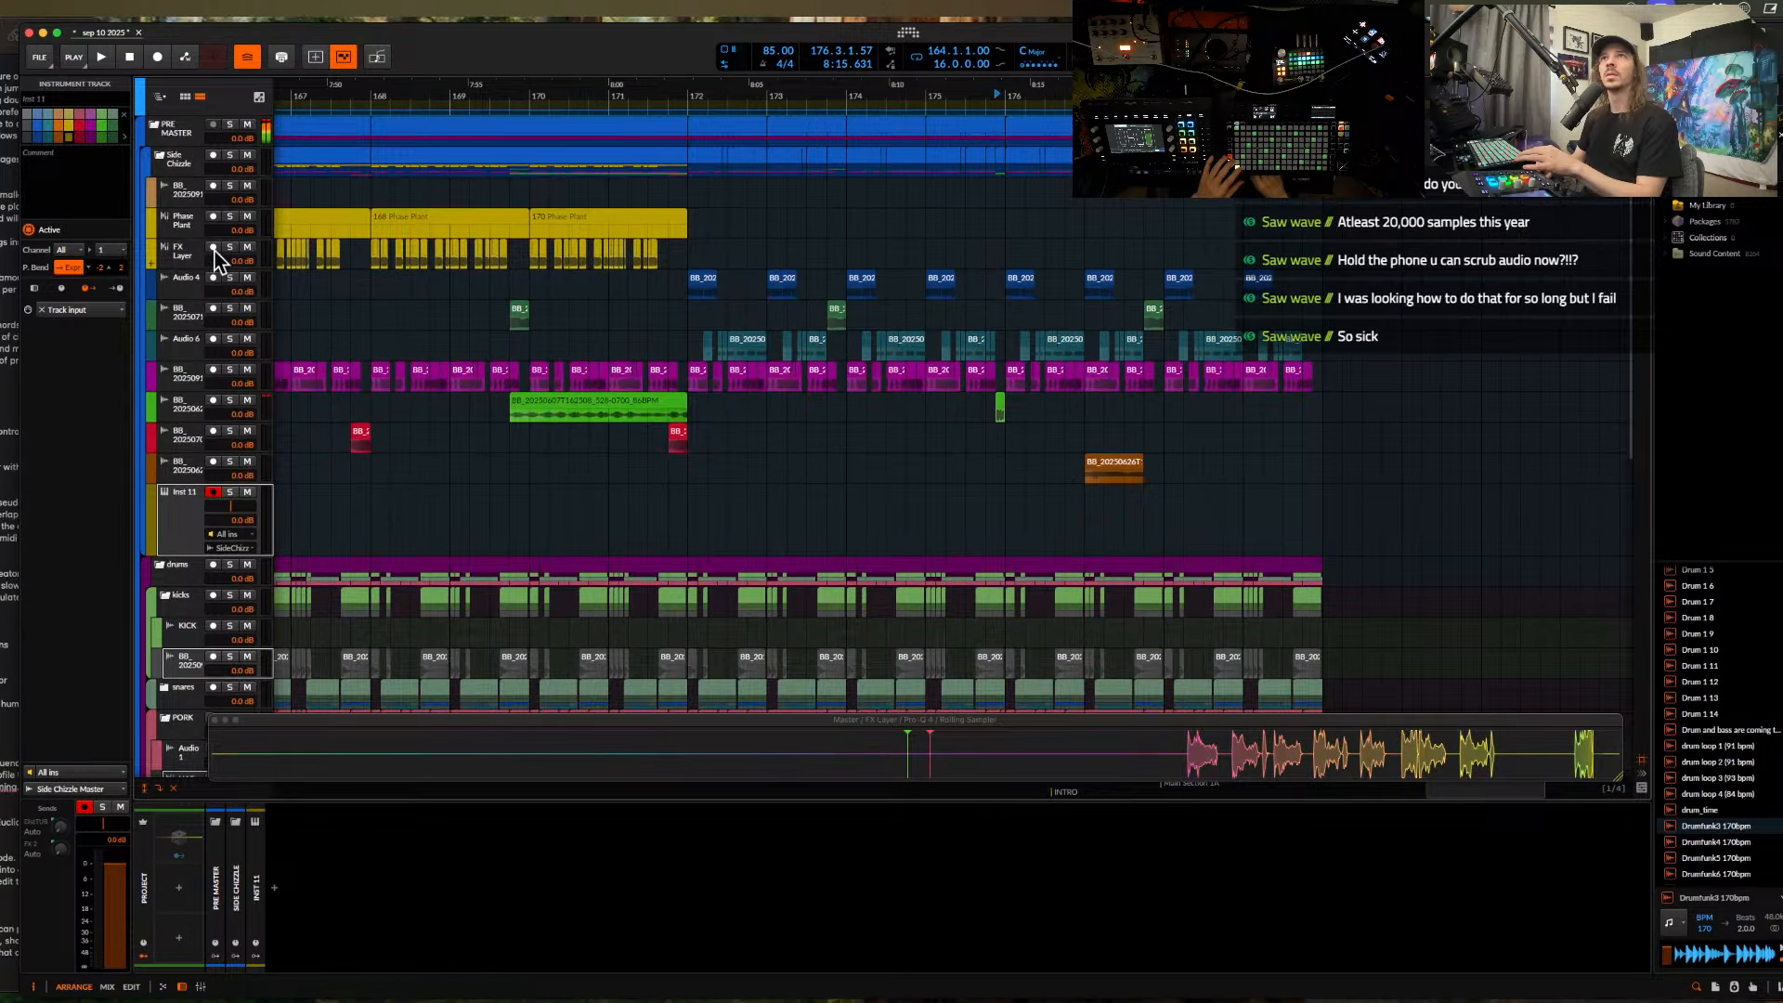
pyautogui.scroll(-15, 214, 251)
pyautogui.click(186, 437)
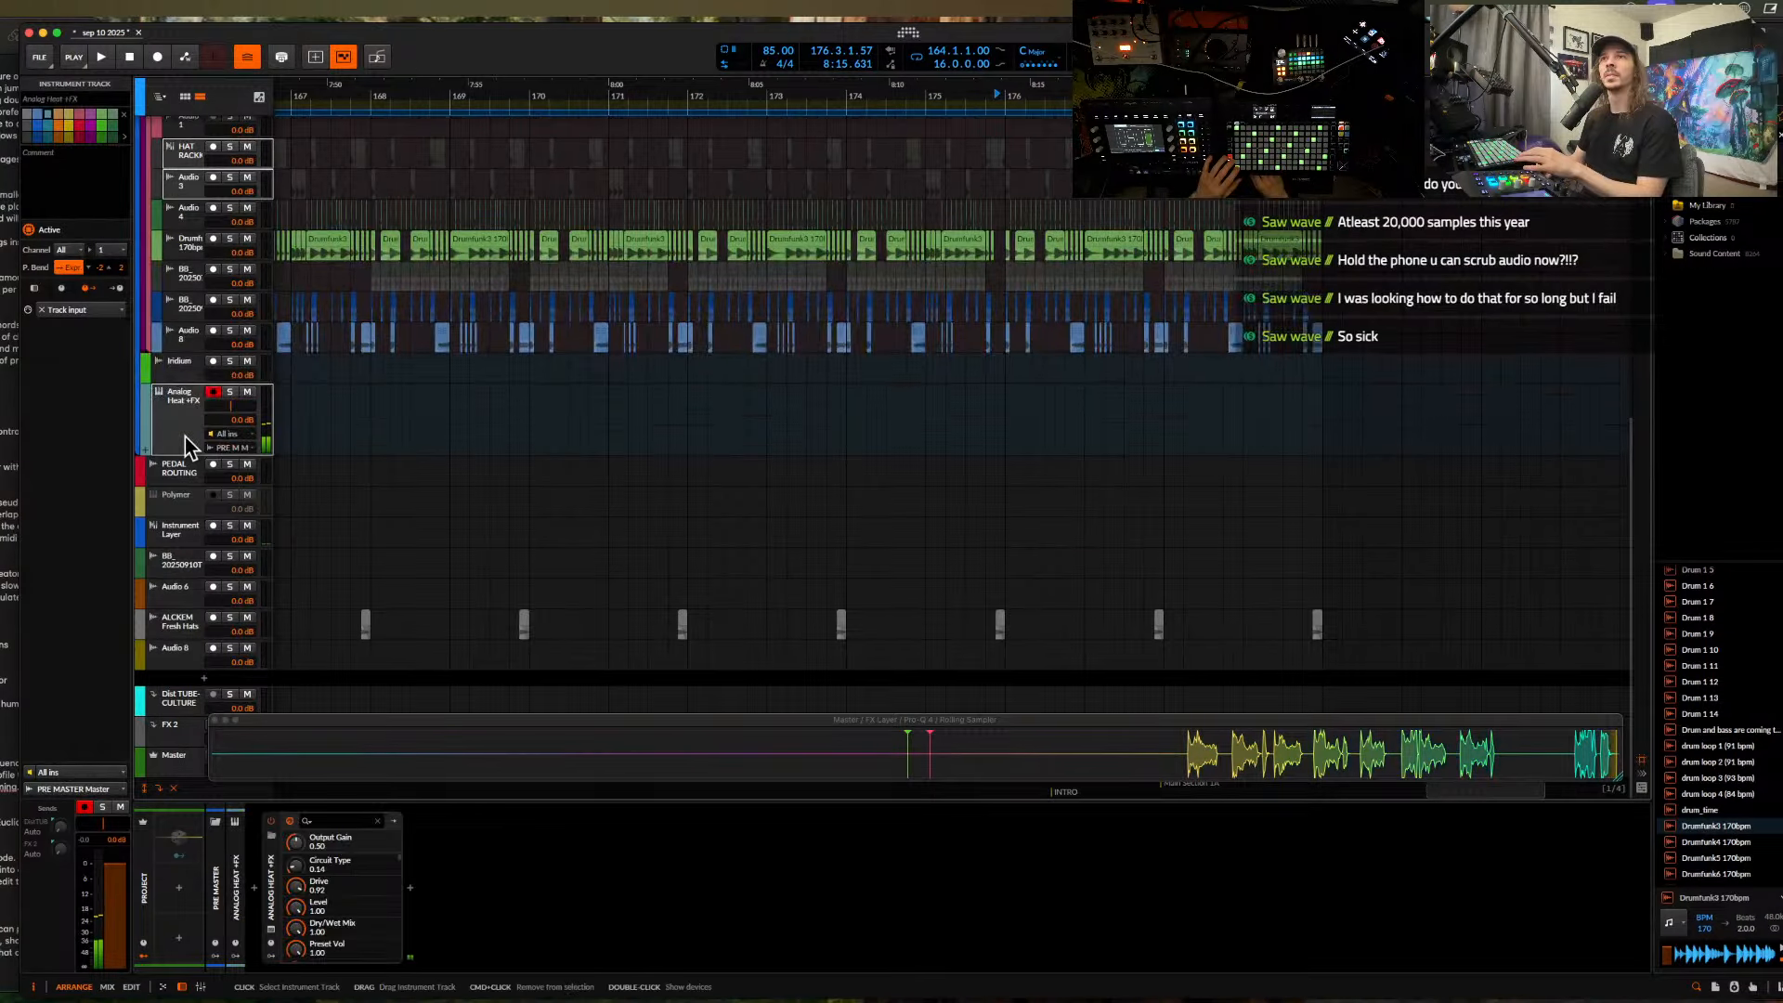
pyautogui.click(410, 889)
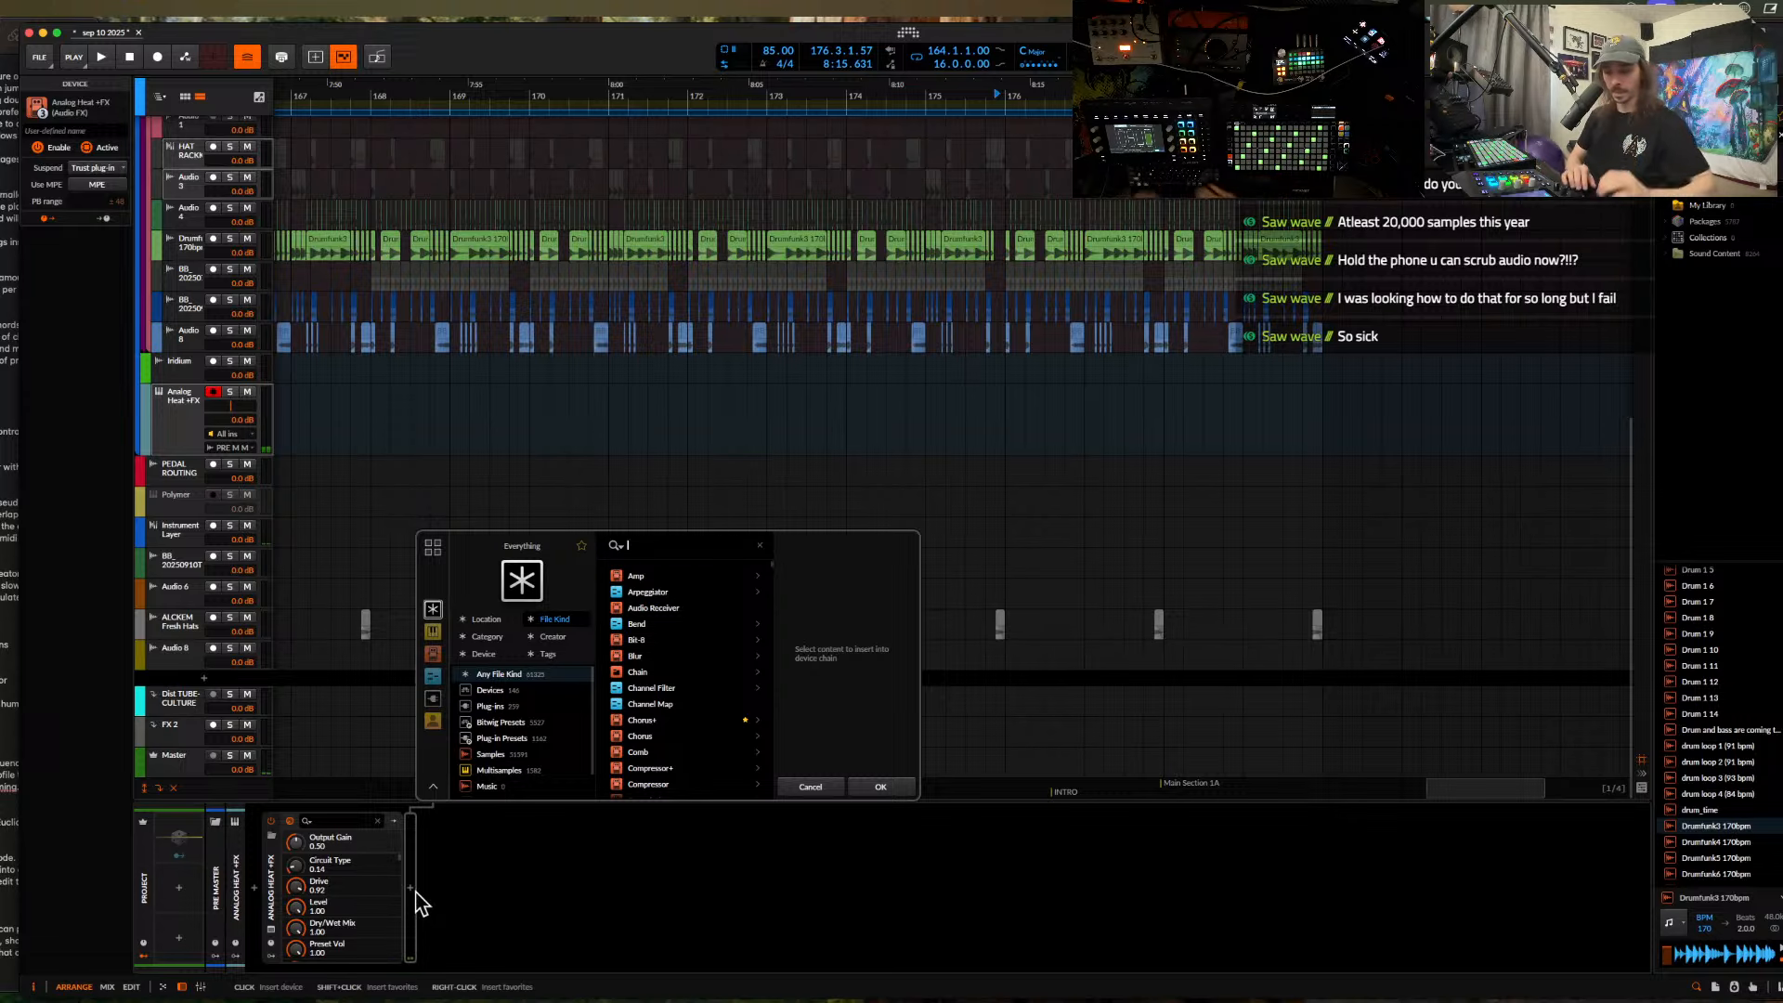
pyautogui.write('over')
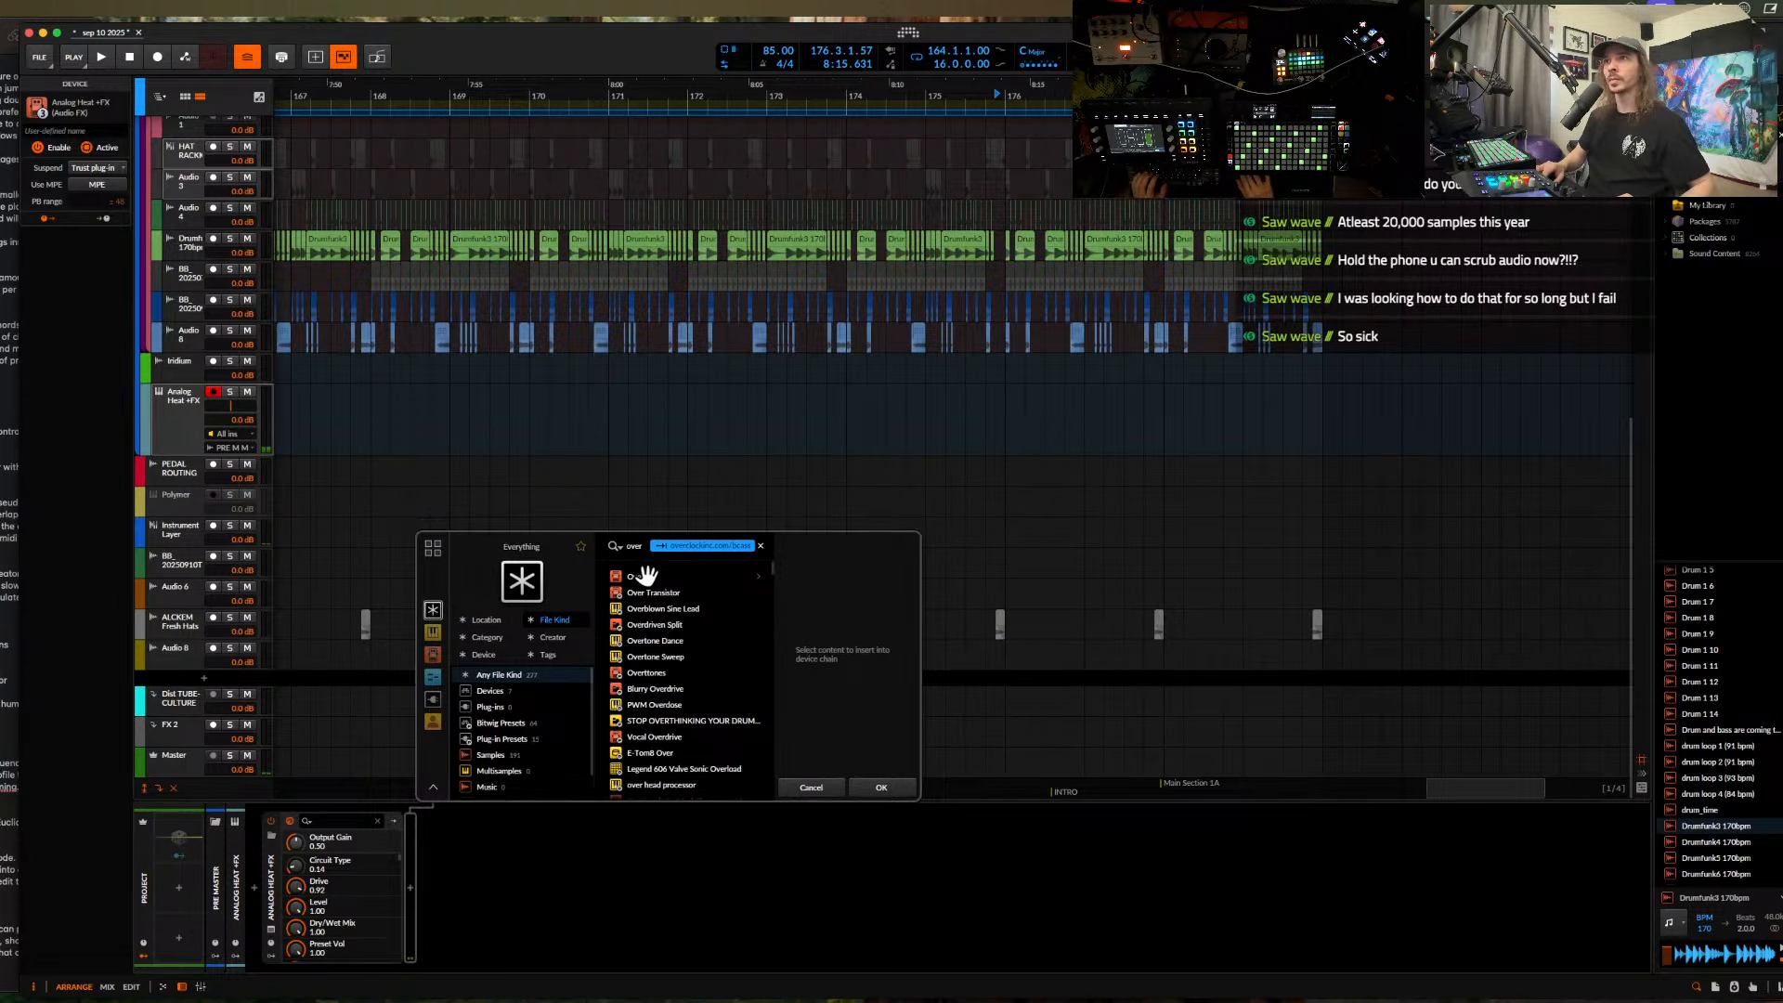
pyautogui.click(643, 578)
pyautogui.click(884, 788)
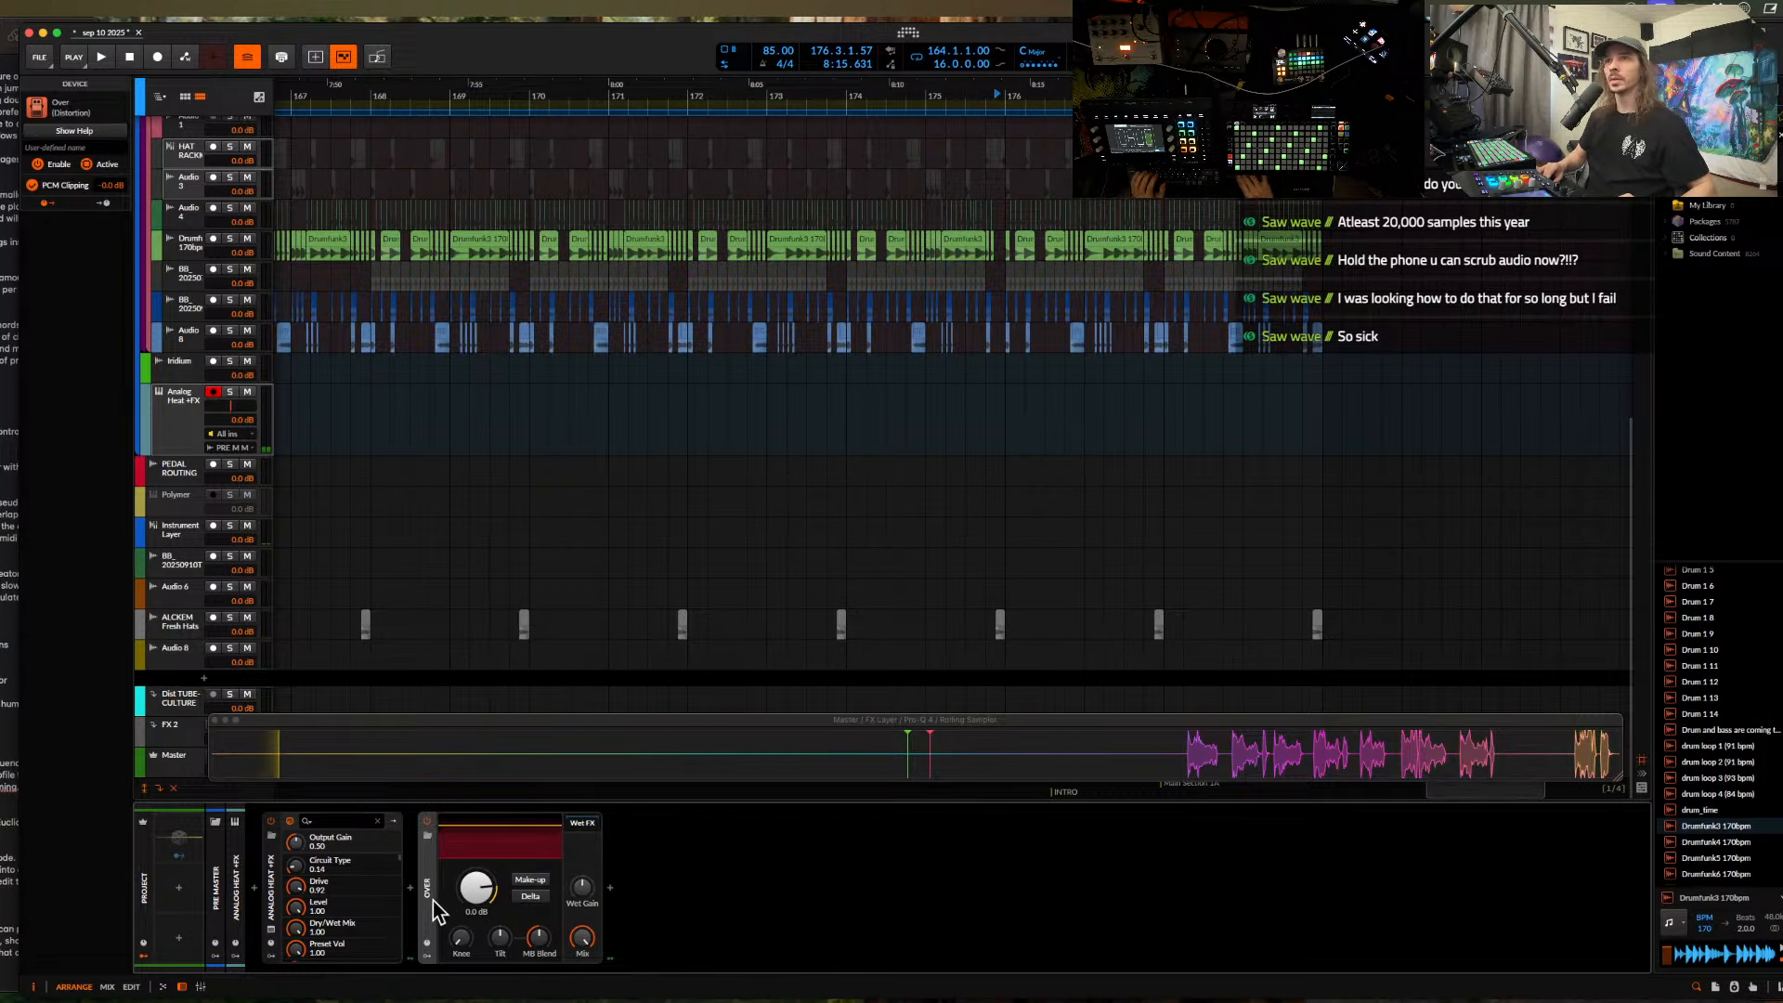
# - Insert Fuse Compressor between Analog Heat +FX and Over, adjust its thresholds, and set the downward ratio to 125% and the upward ratio to 127%
pyautogui.click(411, 888)
pyautogui.write('fuse')
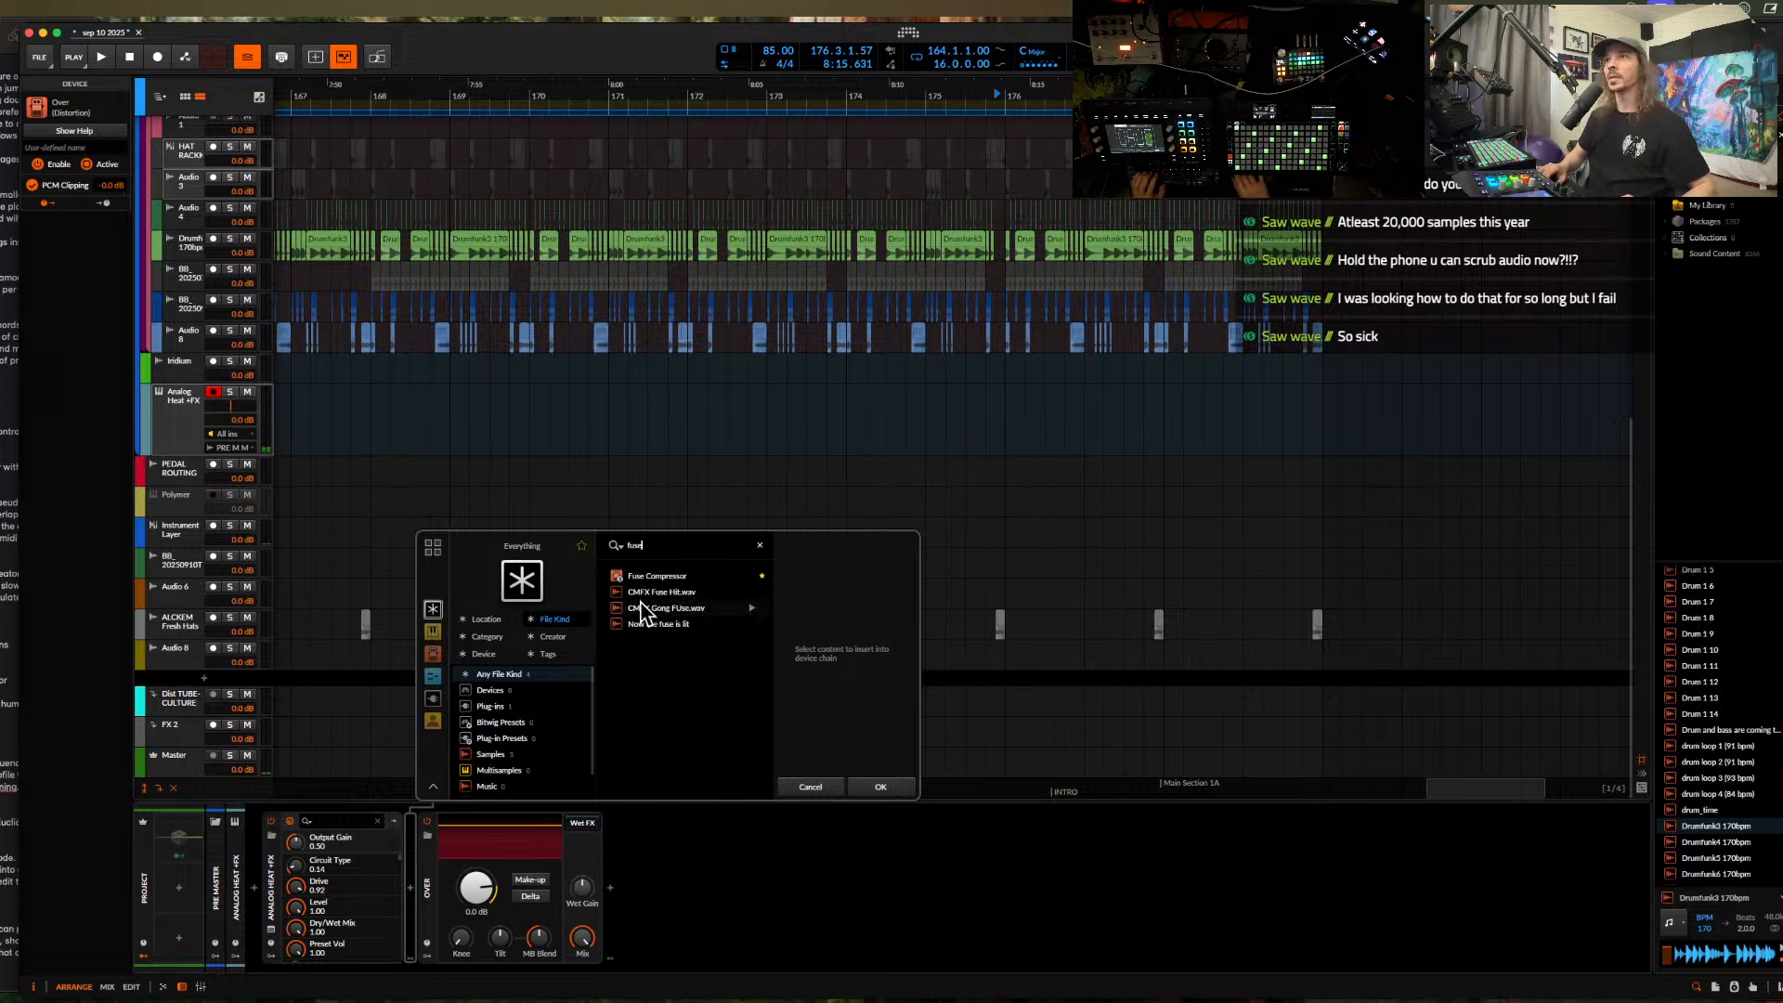
pyautogui.click(650, 575)
pyautogui.click(877, 783)
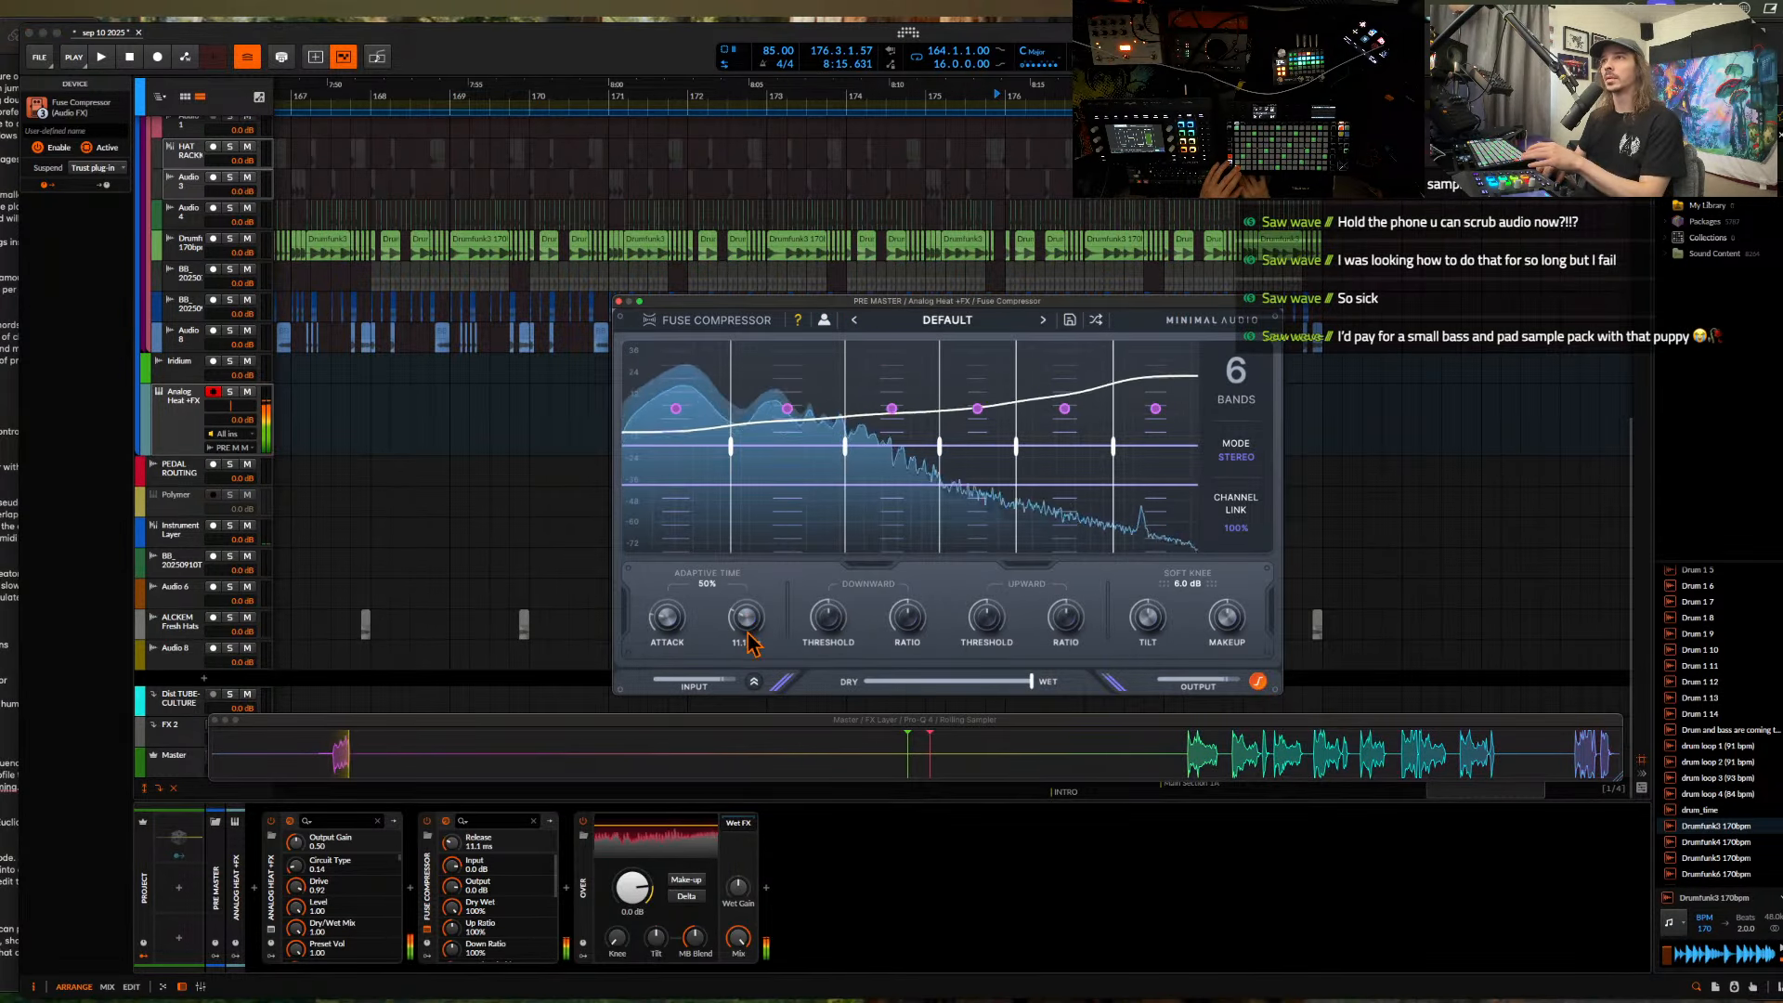
pyautogui.moveTo(827, 618); pyautogui.dragTo(804, 580)
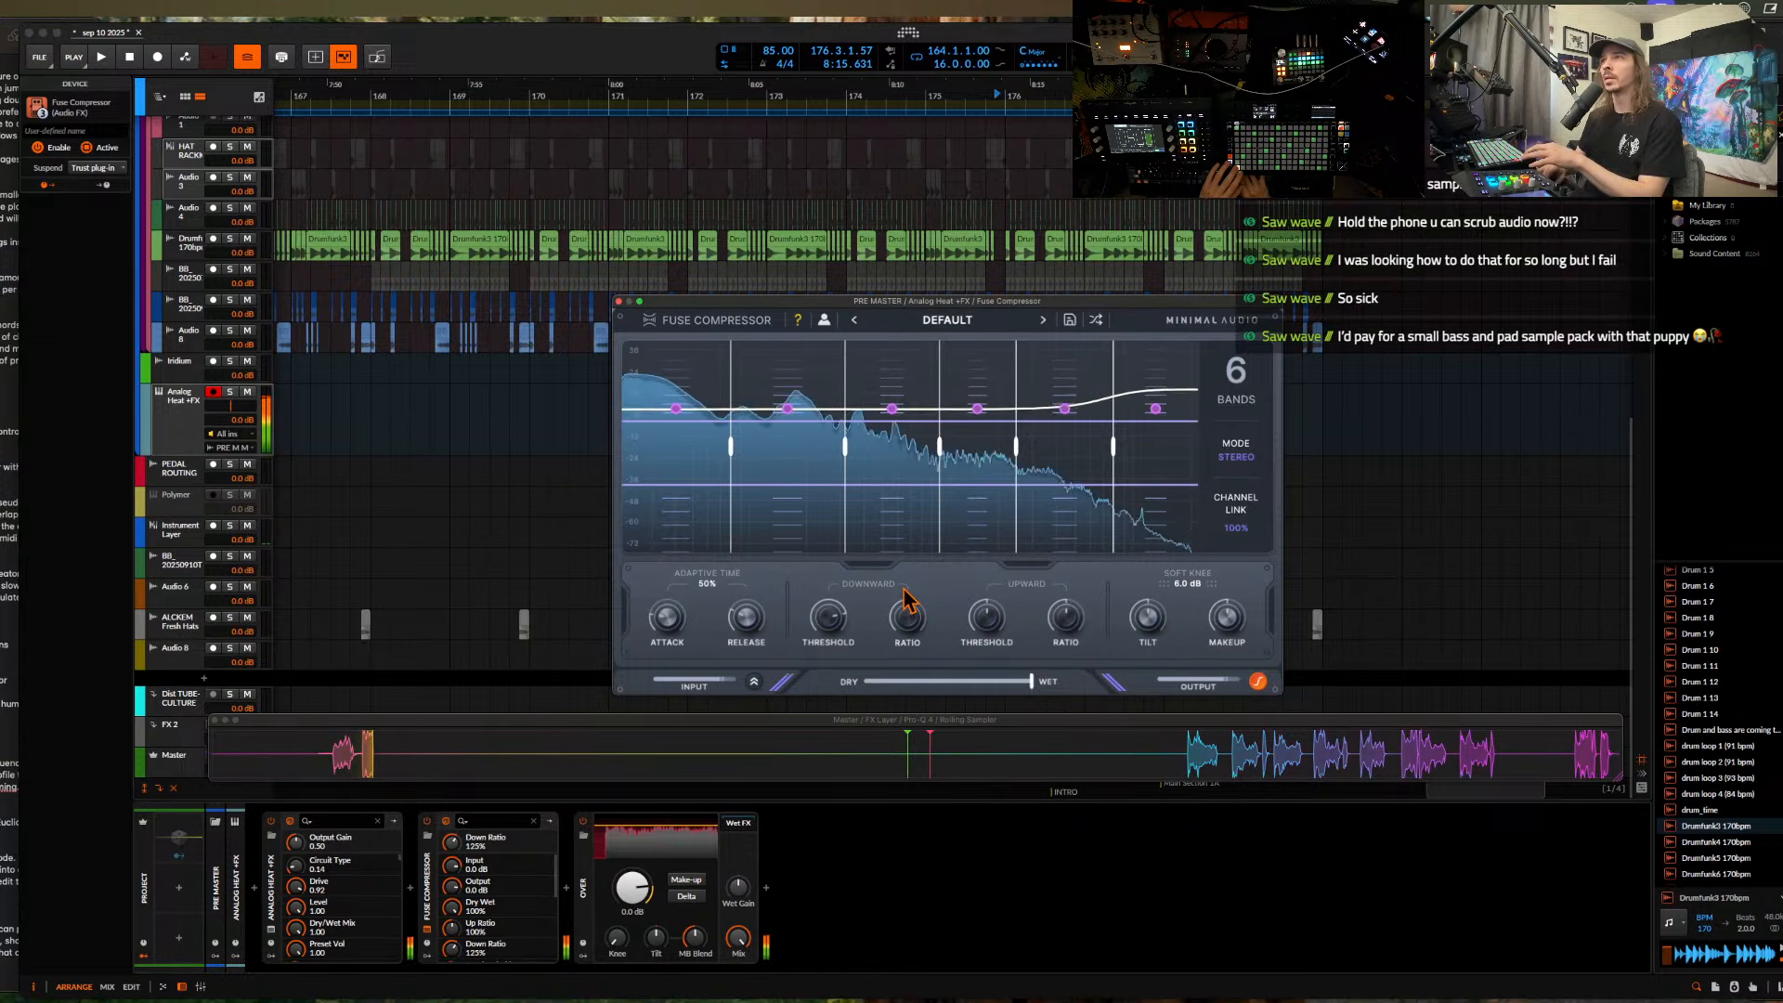
pyautogui.moveTo(986, 618); pyautogui.dragTo(1062, 605)
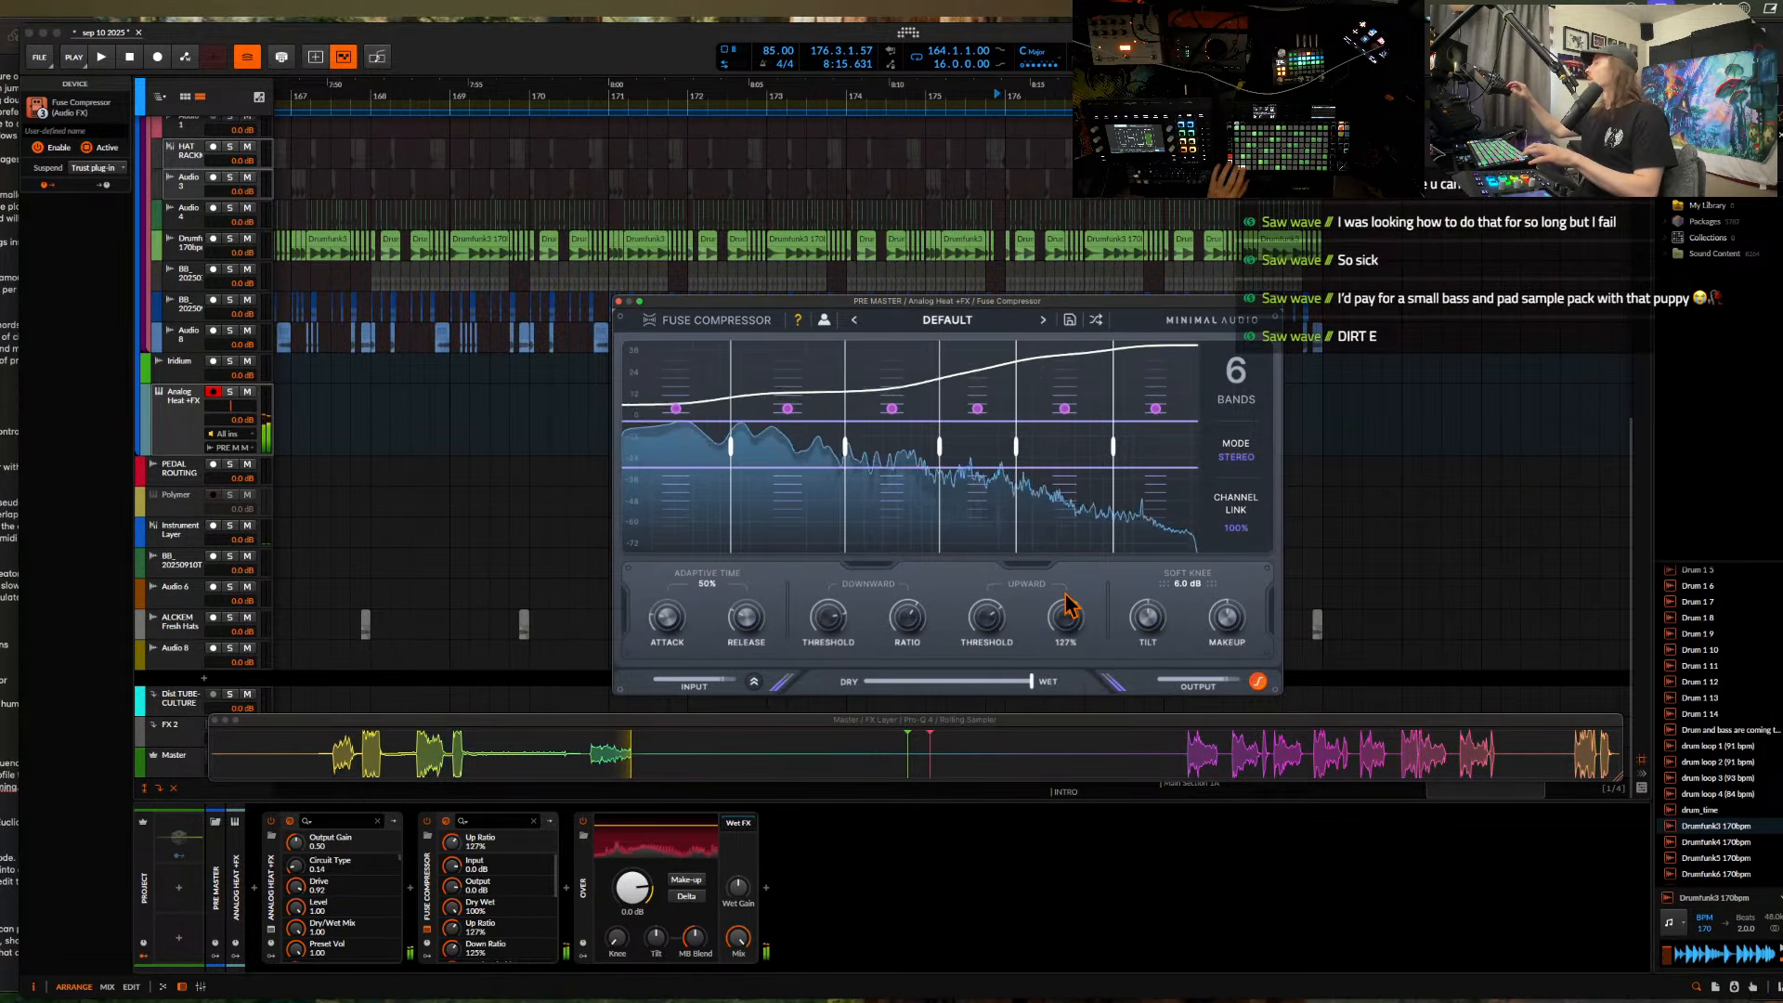
# - Set the output gain of Analog Heat +FX to +12 dB
pyautogui.click(272, 929)
pyautogui.click(768, 312)
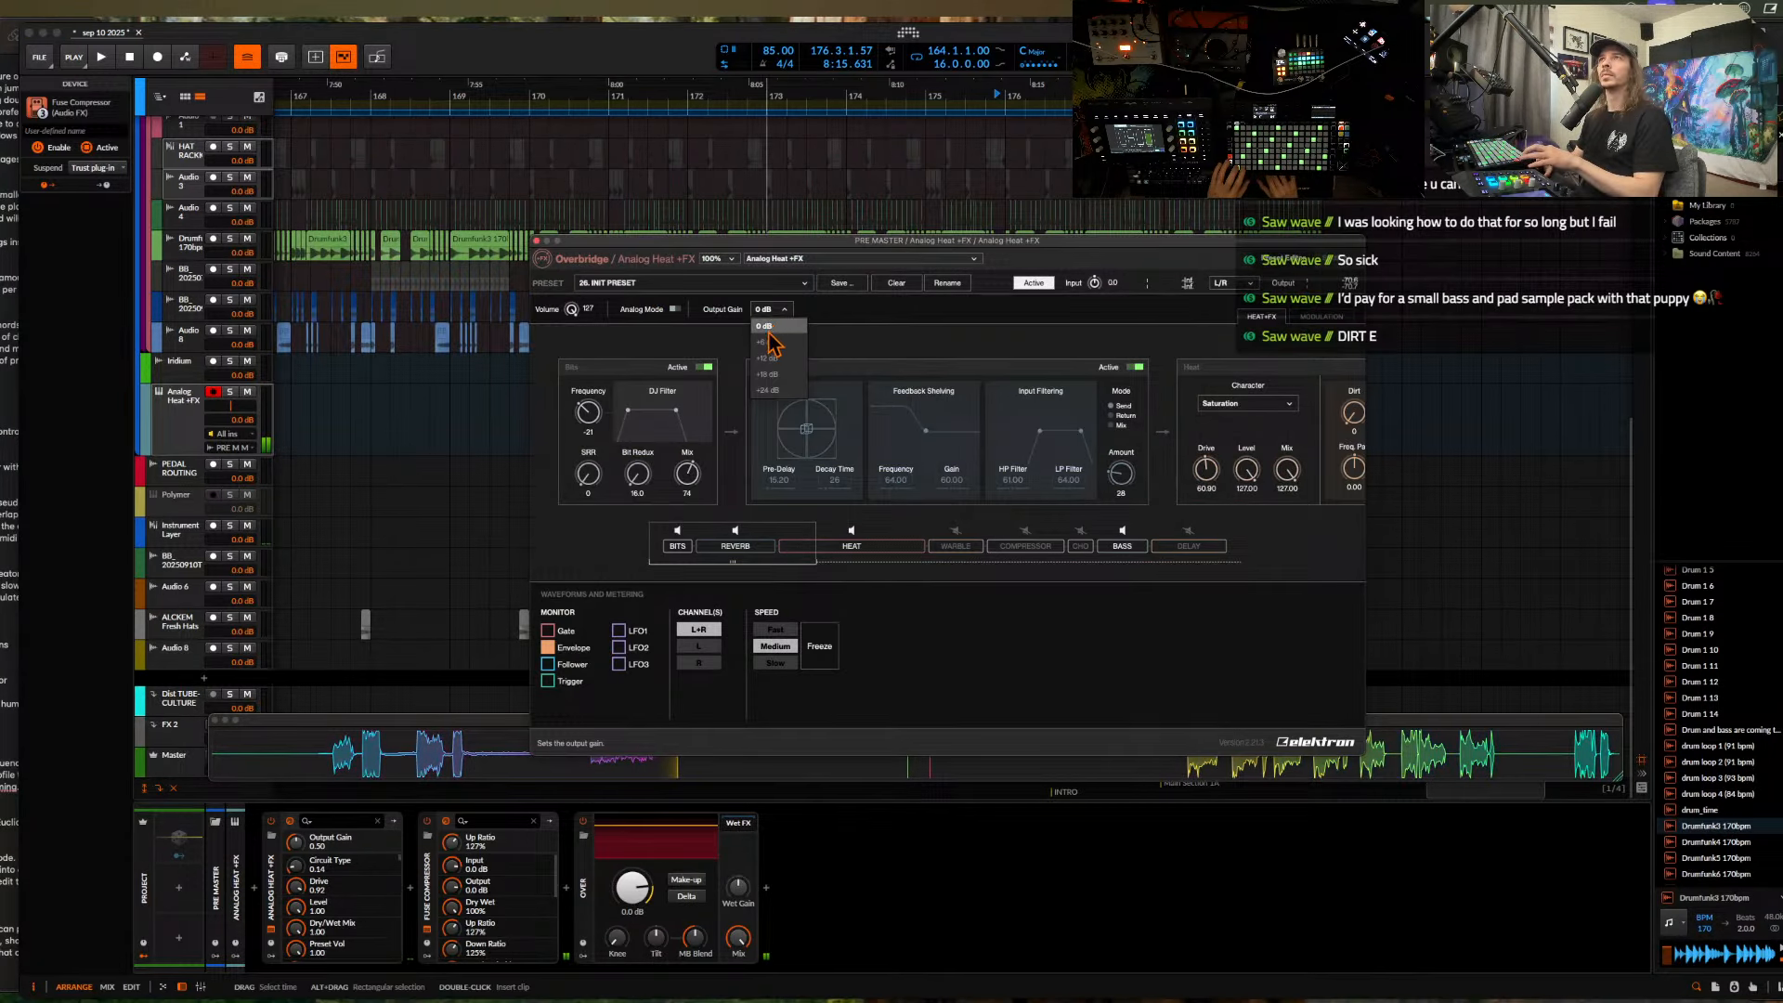
pyautogui.click(769, 359)
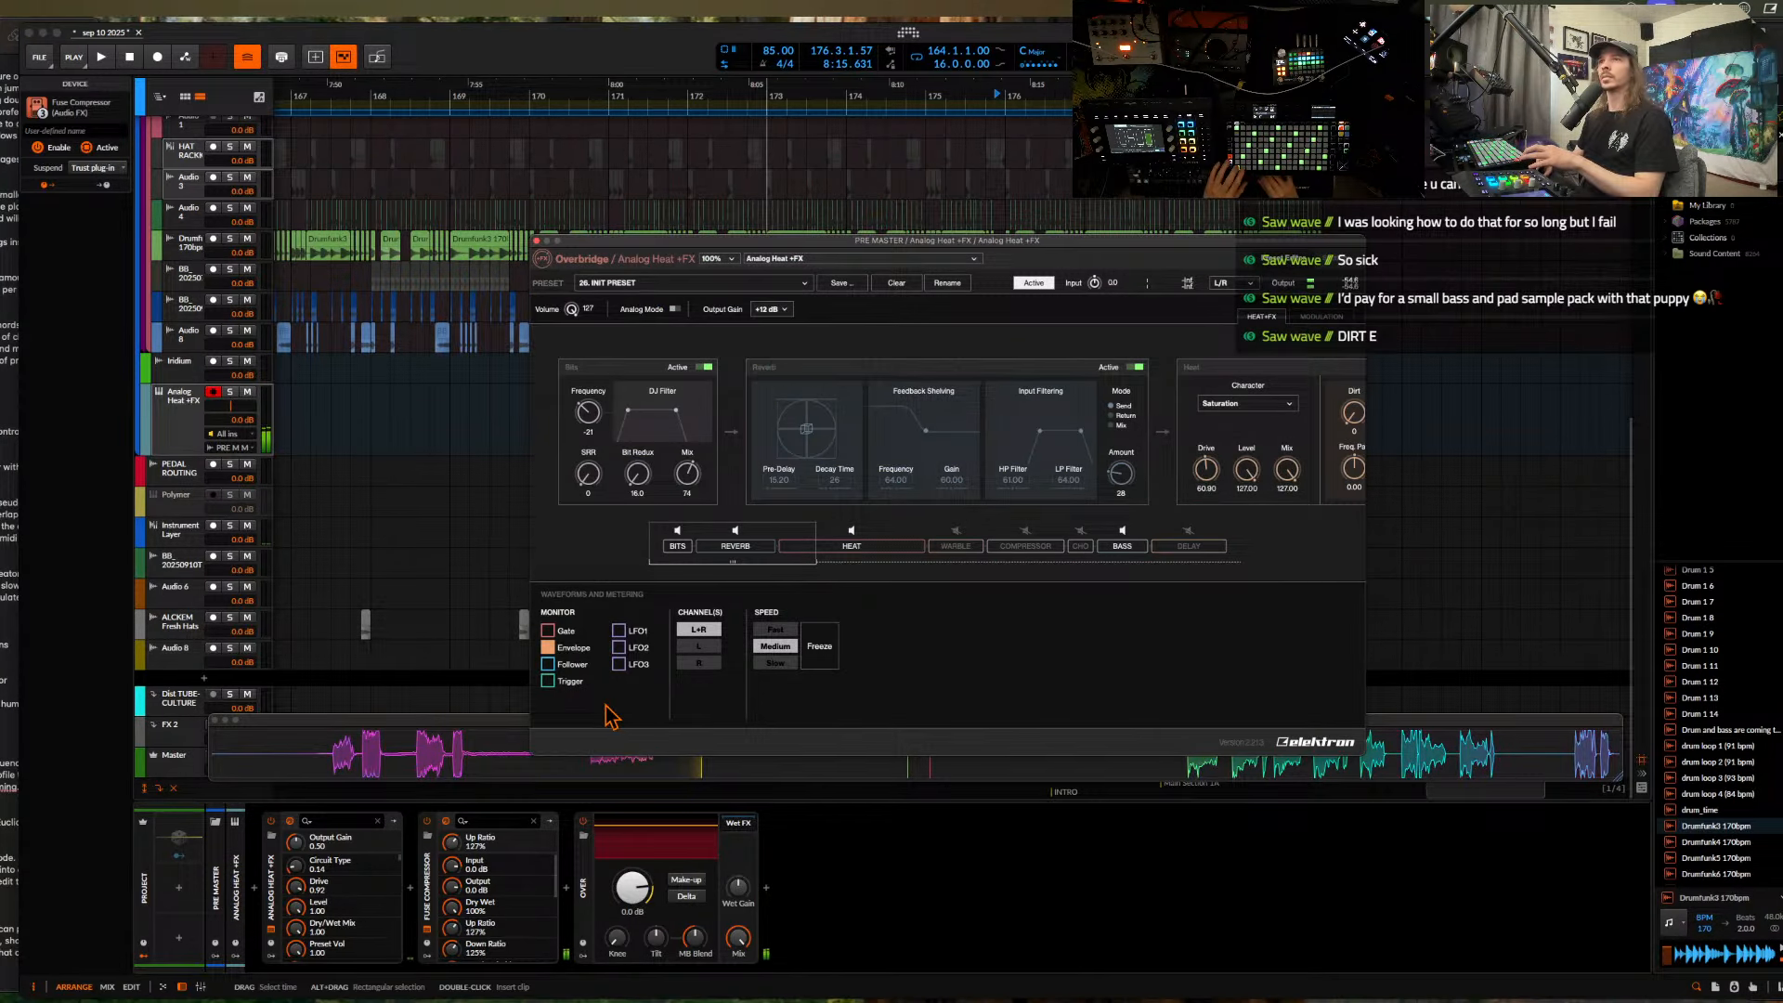
# - Insert a Gate between Fuse Compressor and Over, and adjust its threshold
pyautogui.click(567, 884)
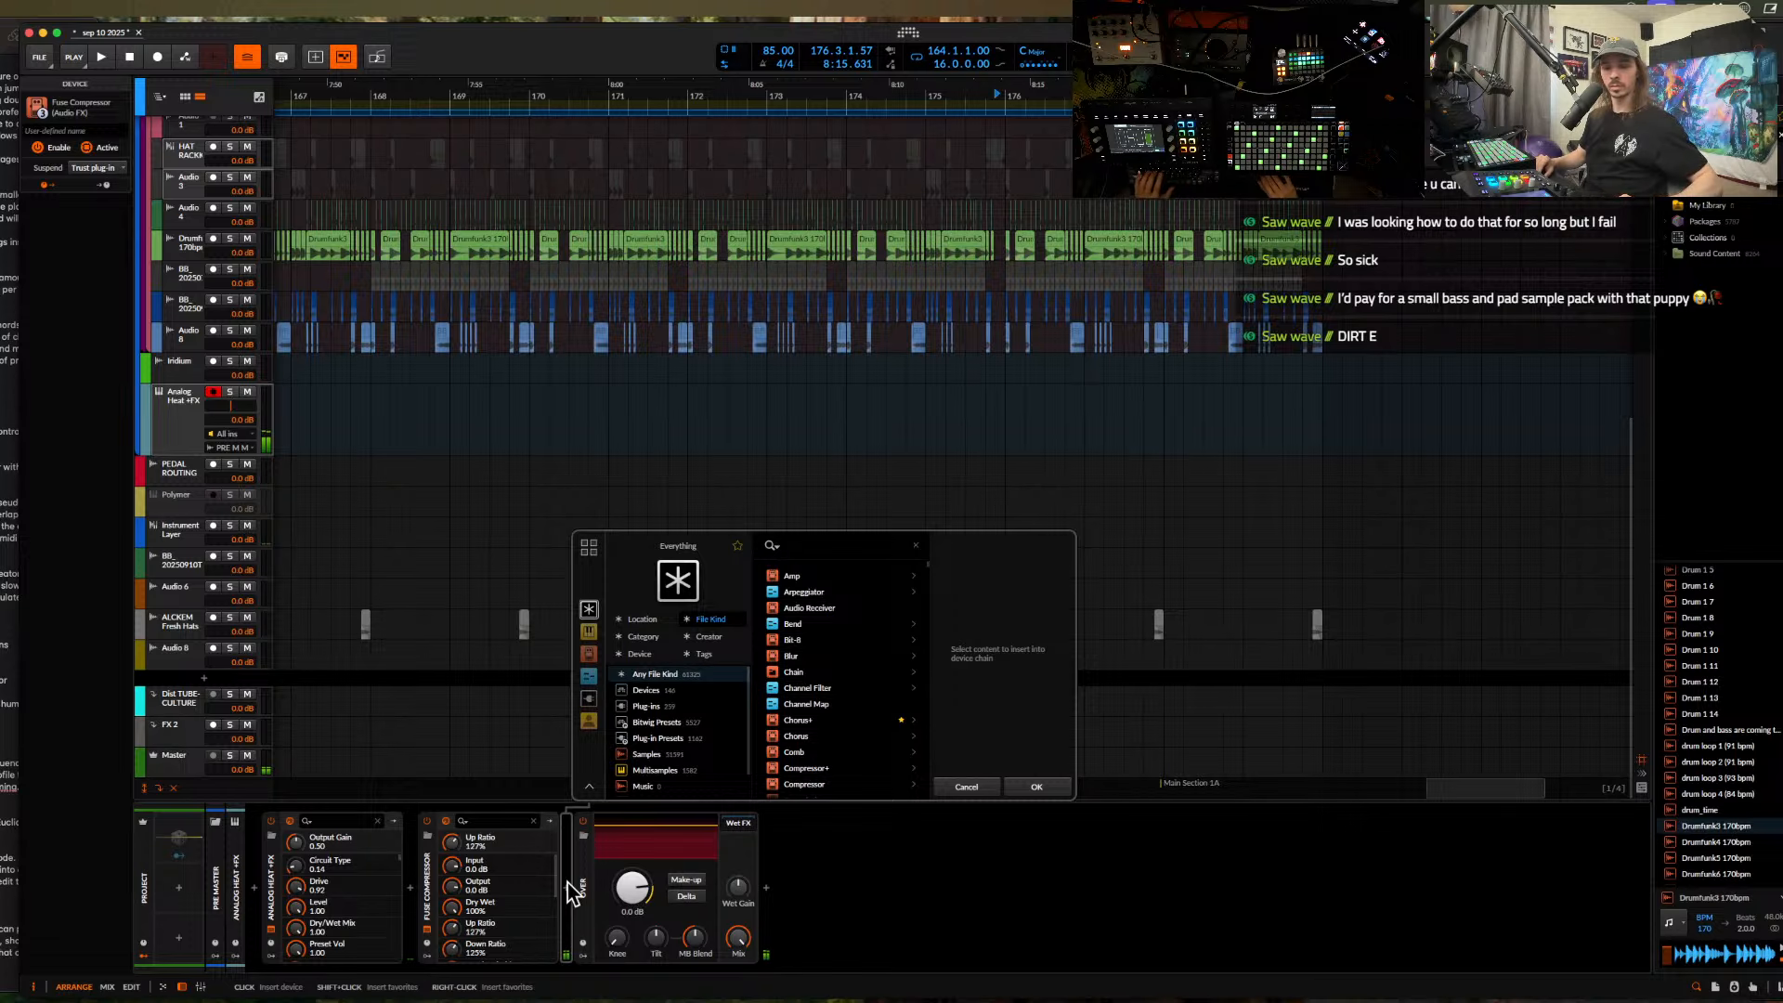
pyautogui.write('gate')
pyautogui.click(789, 574)
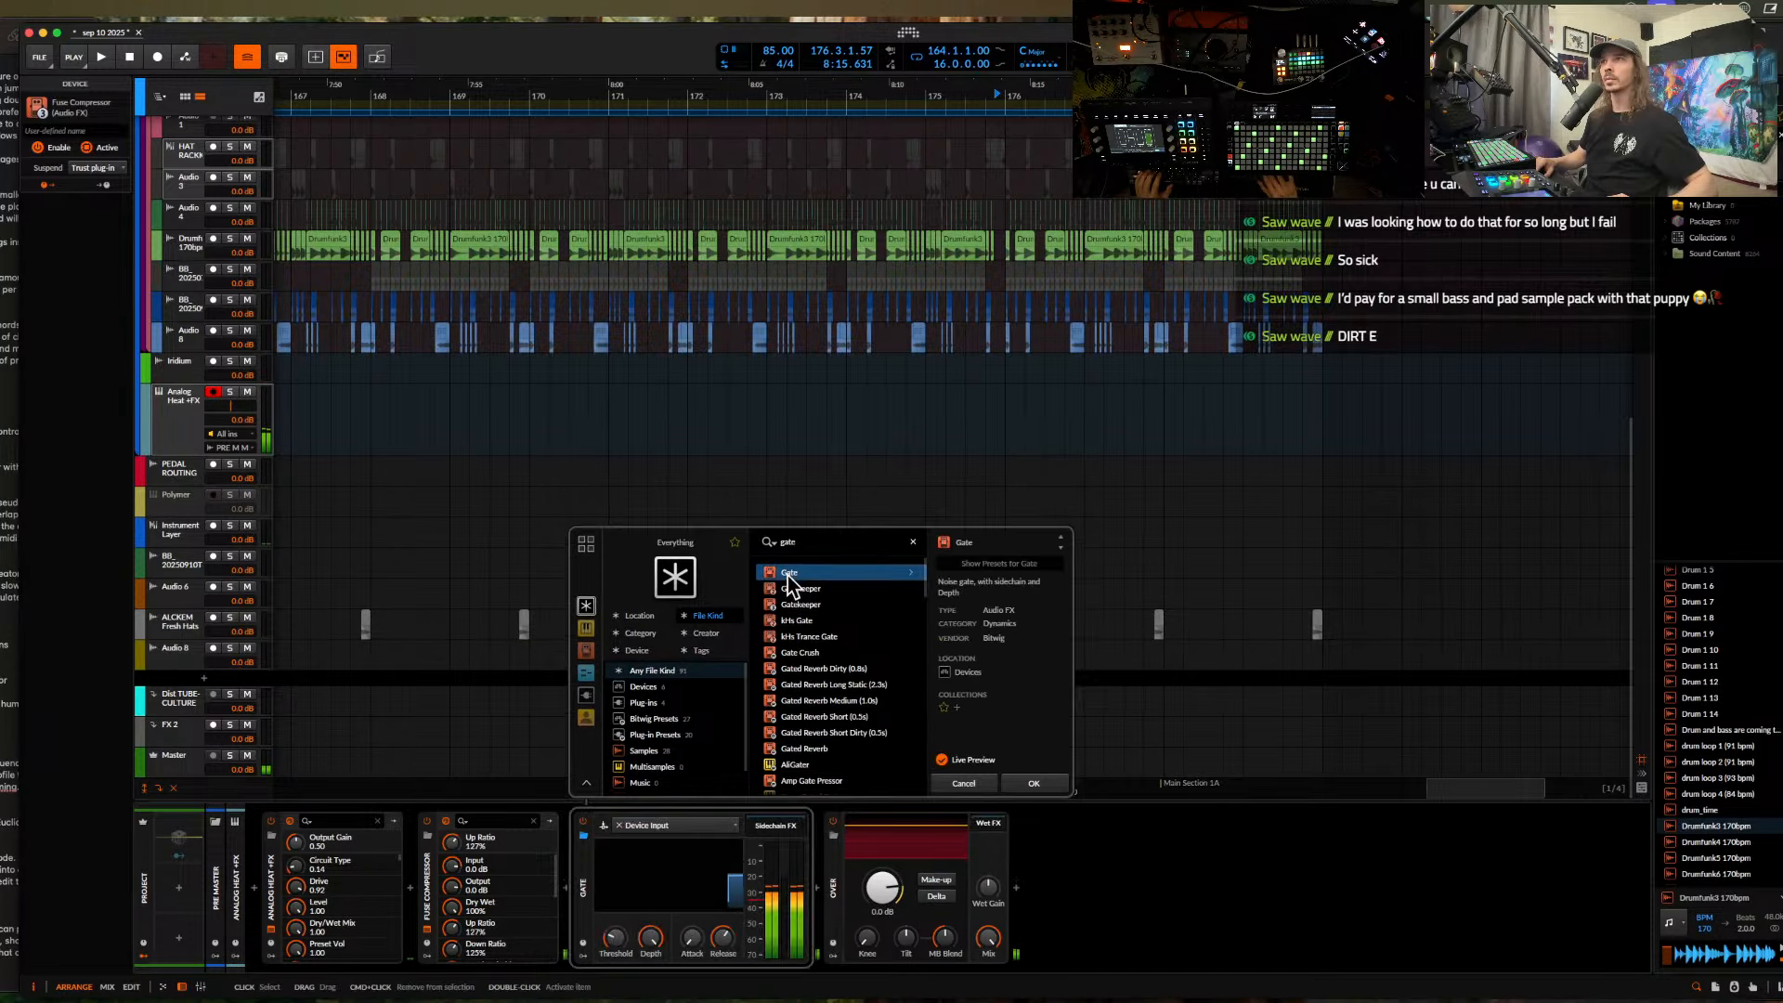
pyautogui.click(1032, 782)
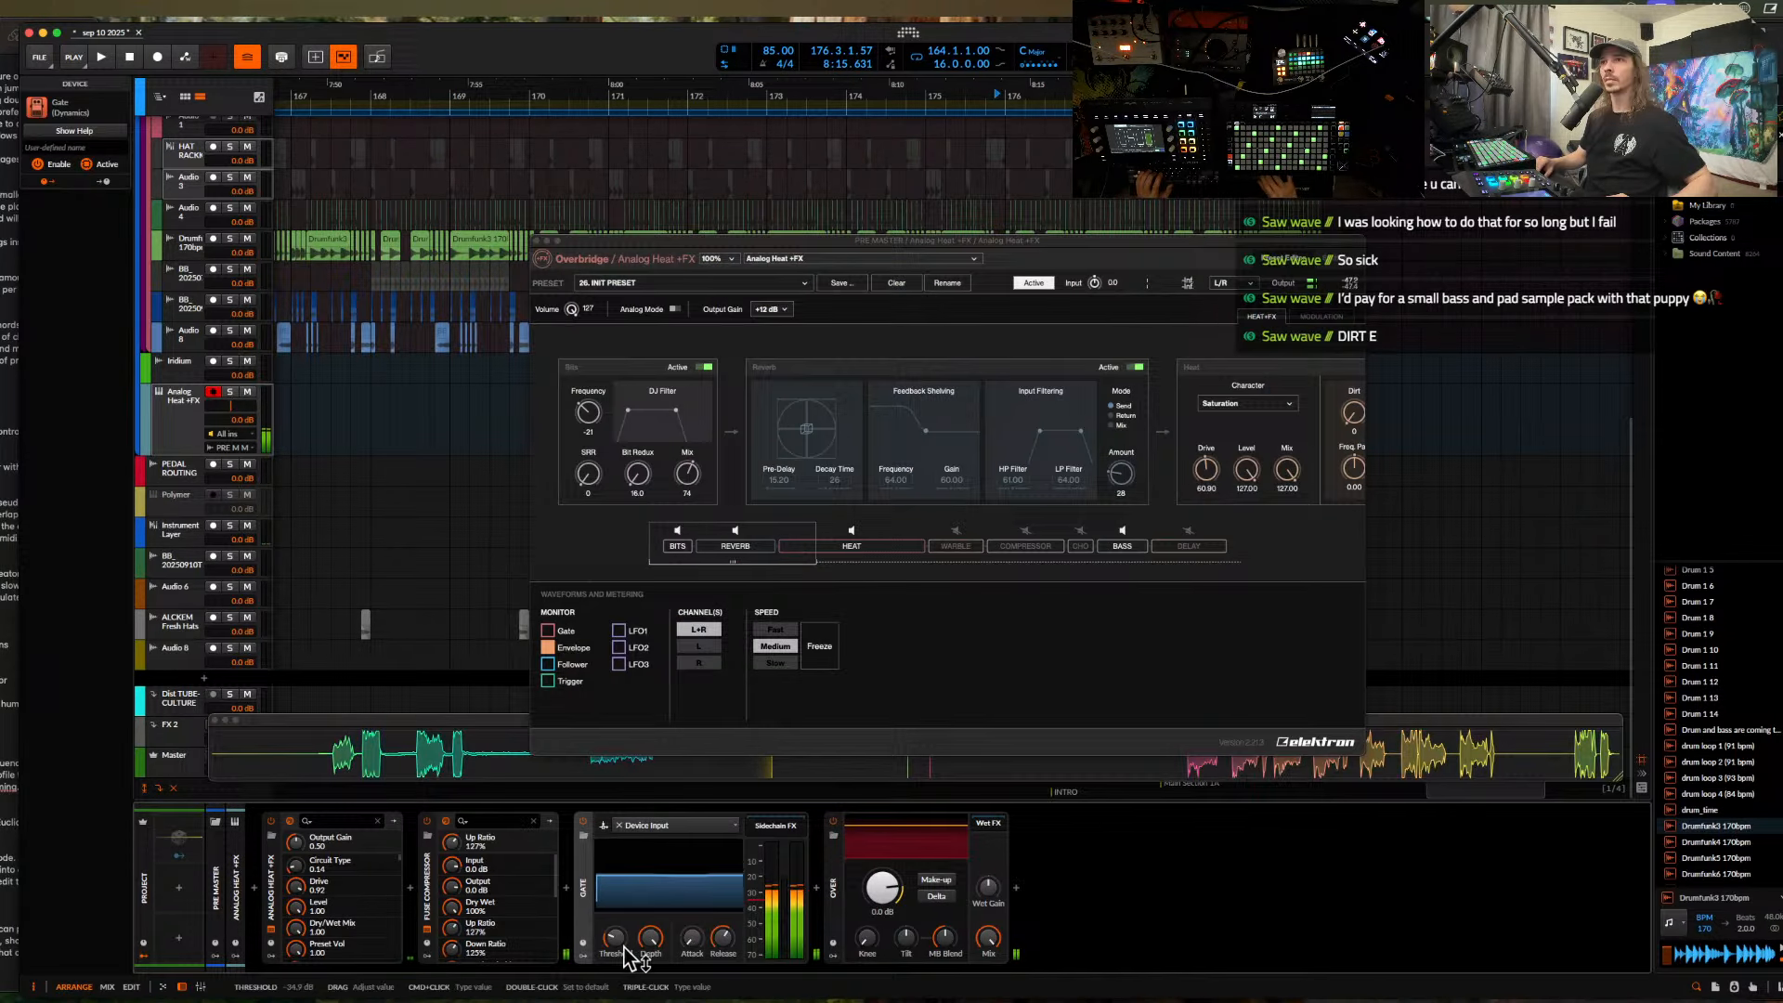
pyautogui.moveTo(625, 946); pyautogui.dragTo(625, 929)
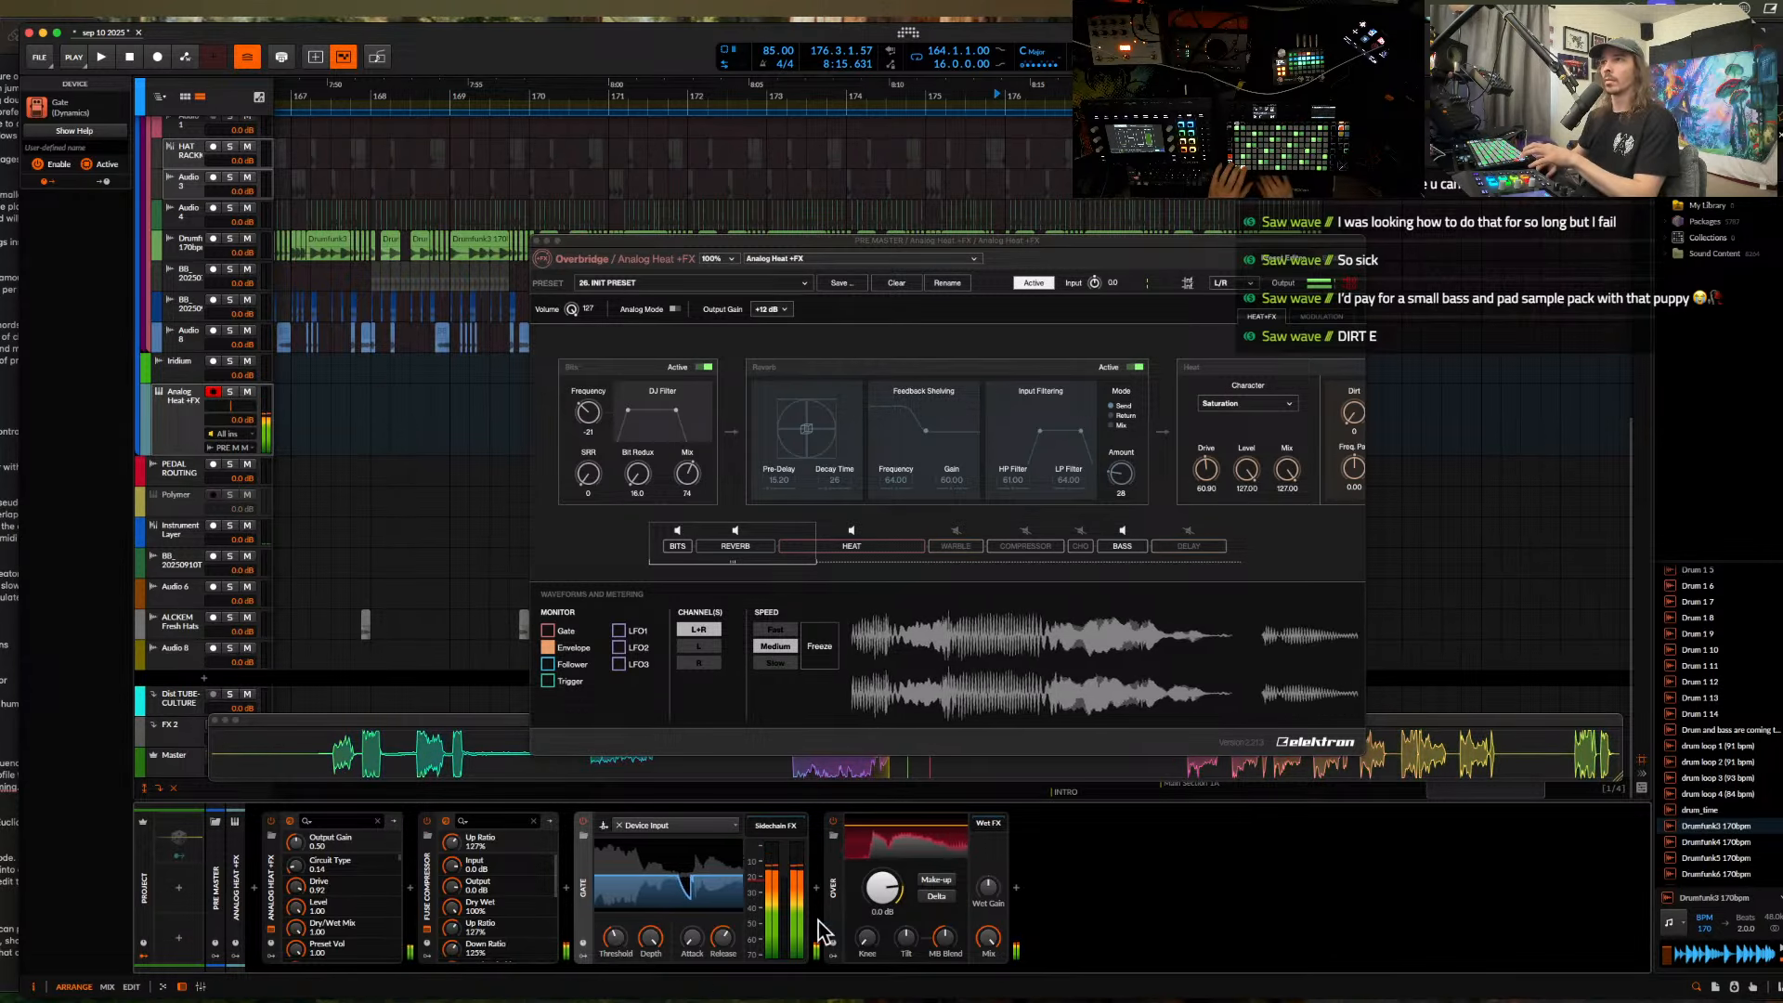
# - Turn on make-up in Over, set its clipping threshold to -2.8 dB, and briefly play the arrangement
pyautogui.click(929, 880)
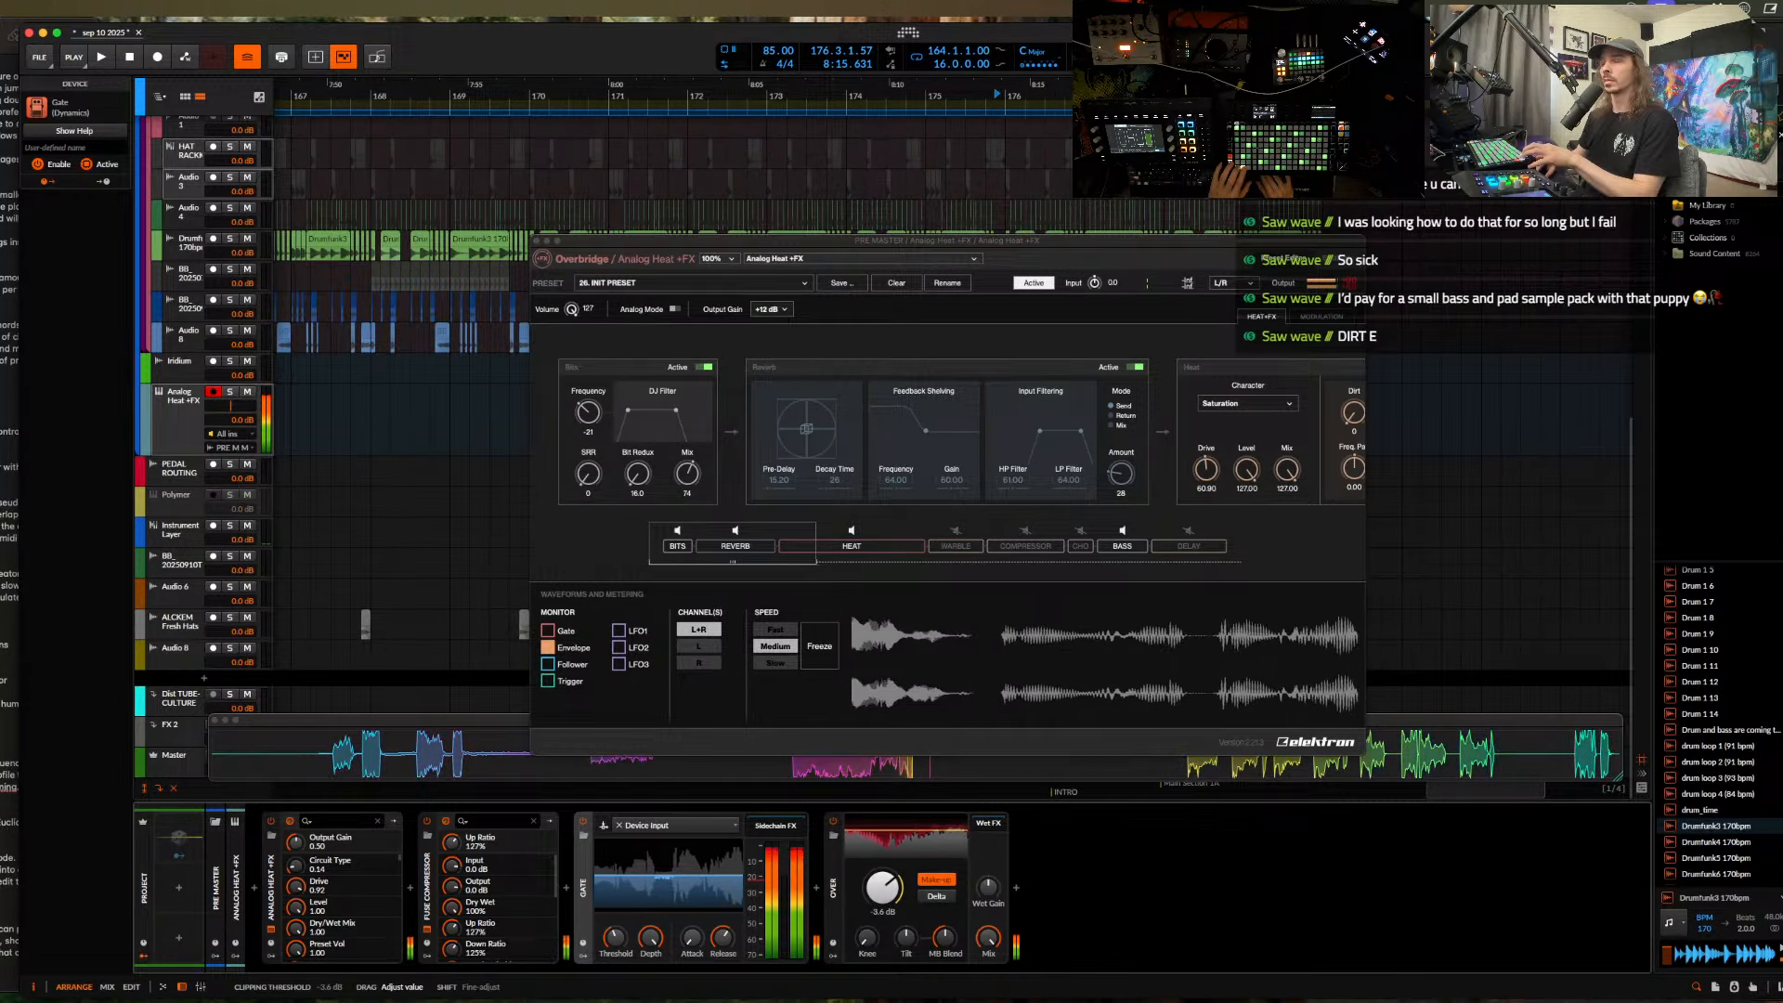
pyautogui.moveTo(886, 873); pyautogui.dragTo(885, 883)
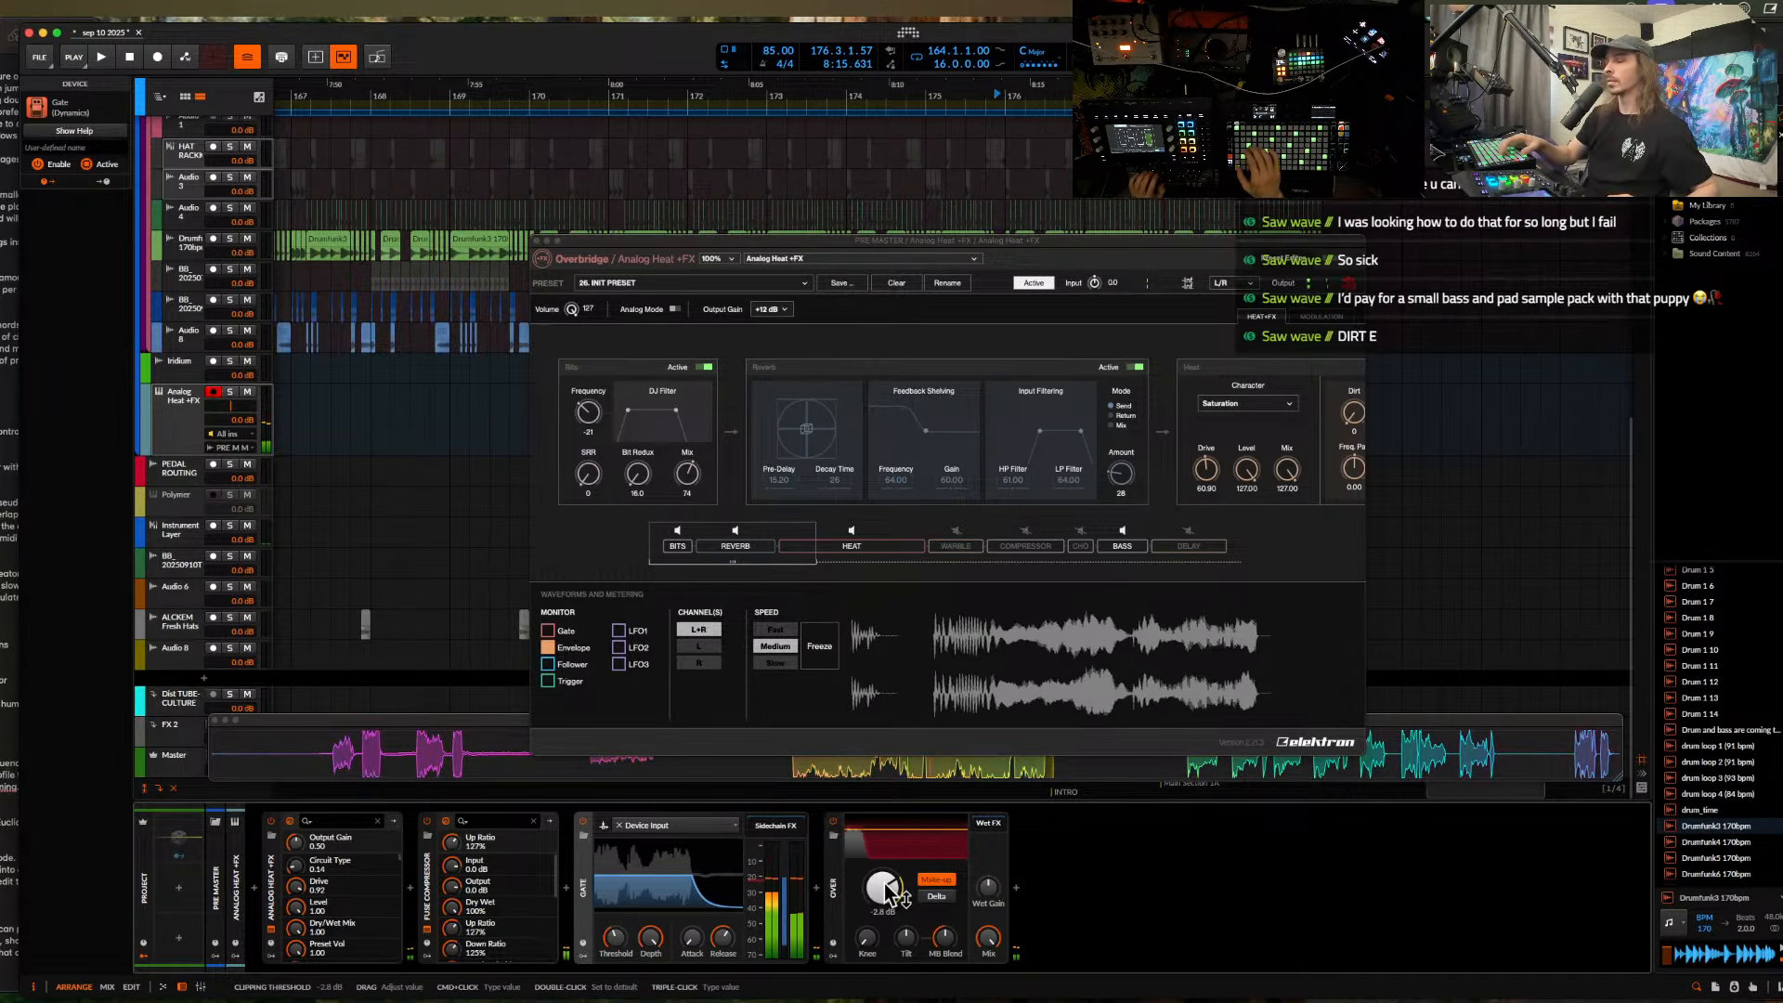
pyautogui.press('space')
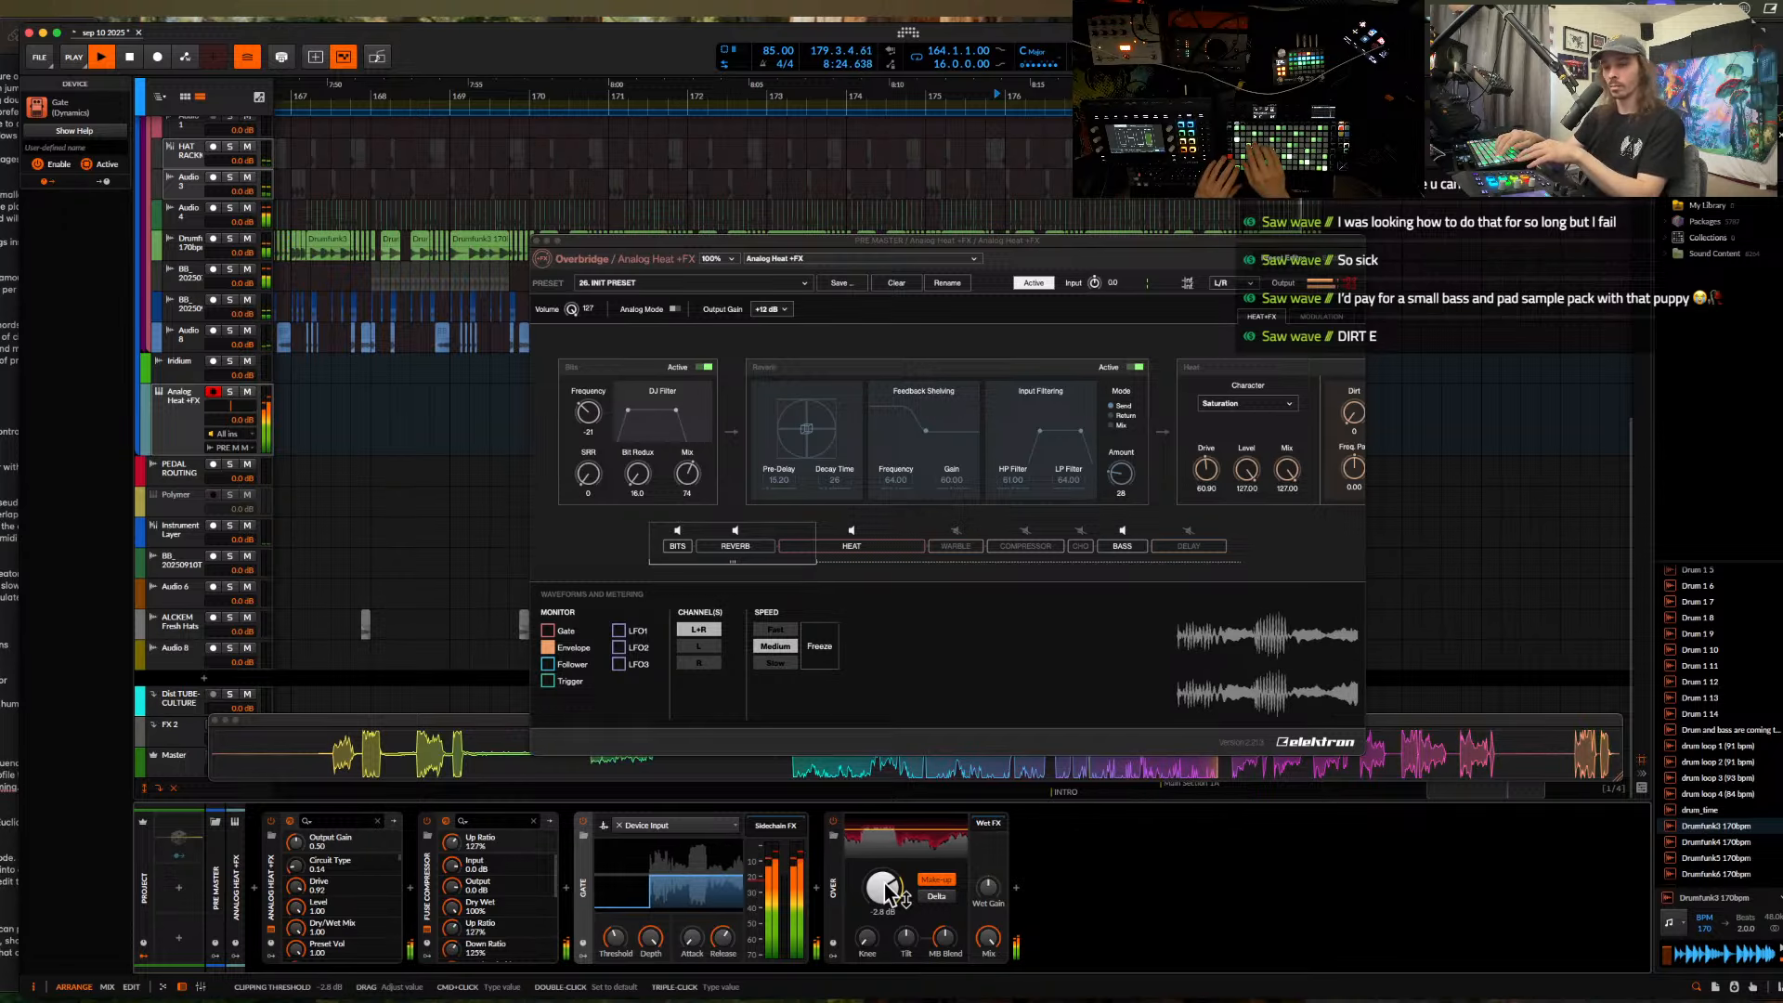
pyautogui.press('space')
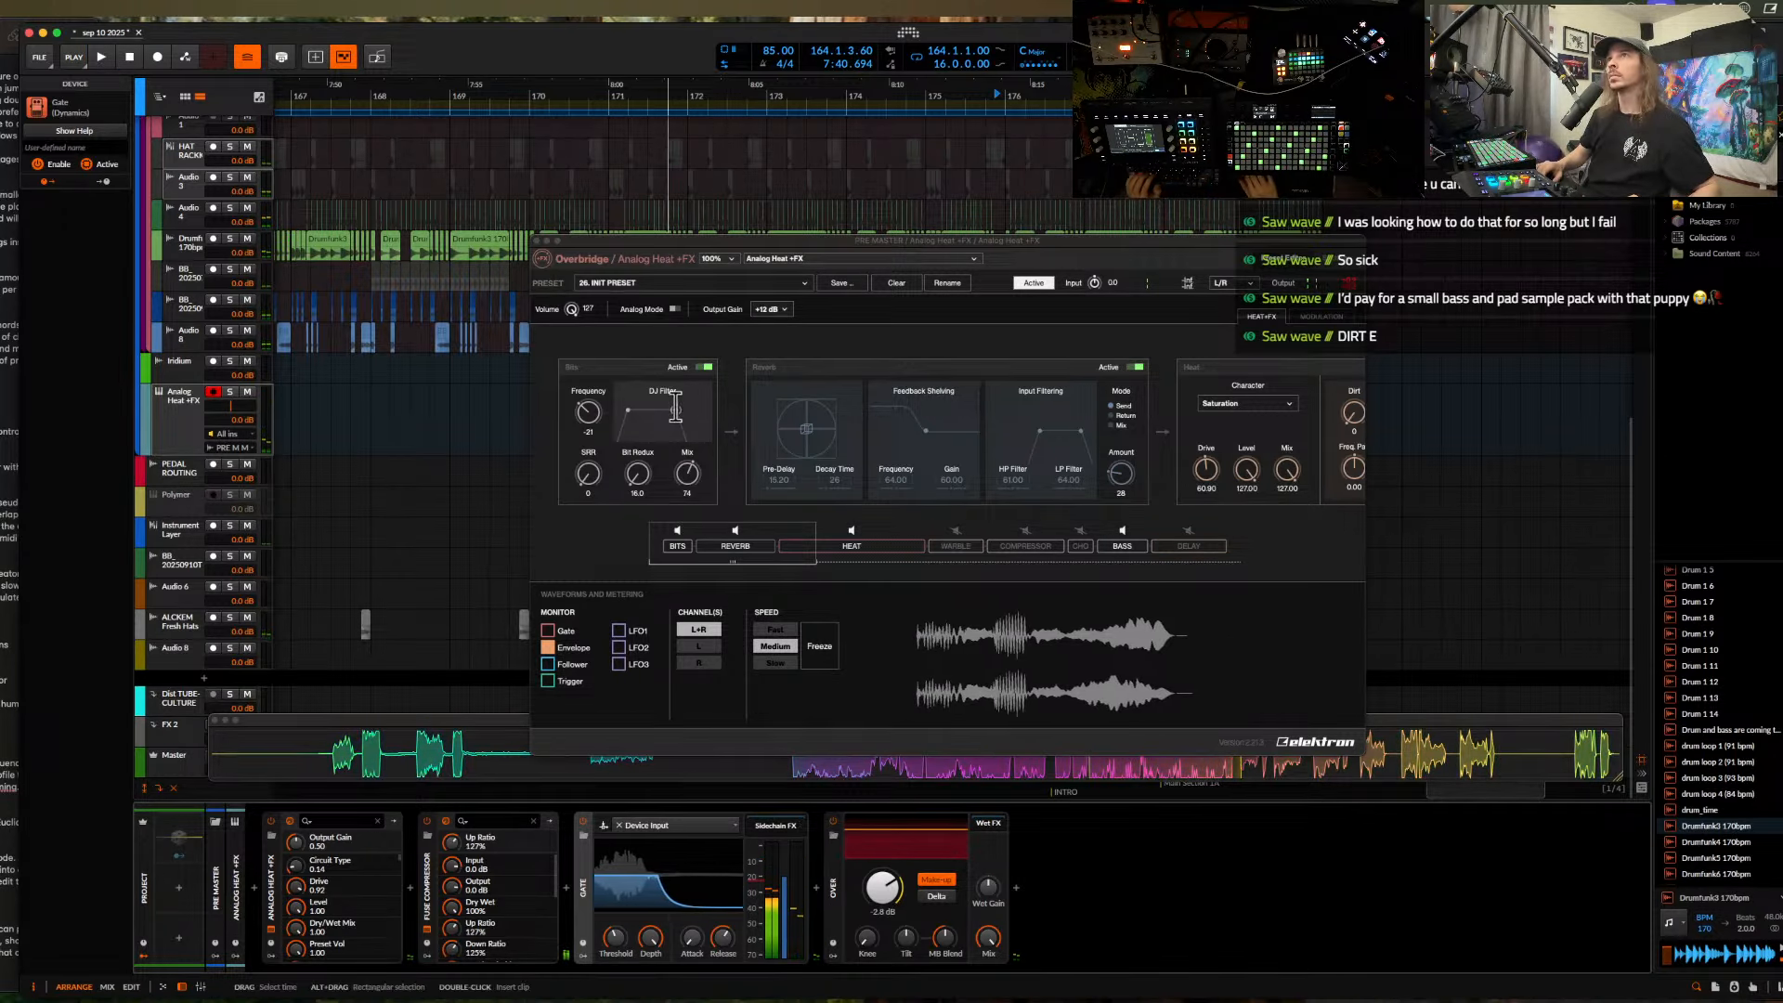
# - Close the Analog Heat +FX and Fuse Compressor windows, reopening the Analog Heat +FX editor once to check its settings
pyautogui.click(536, 241)
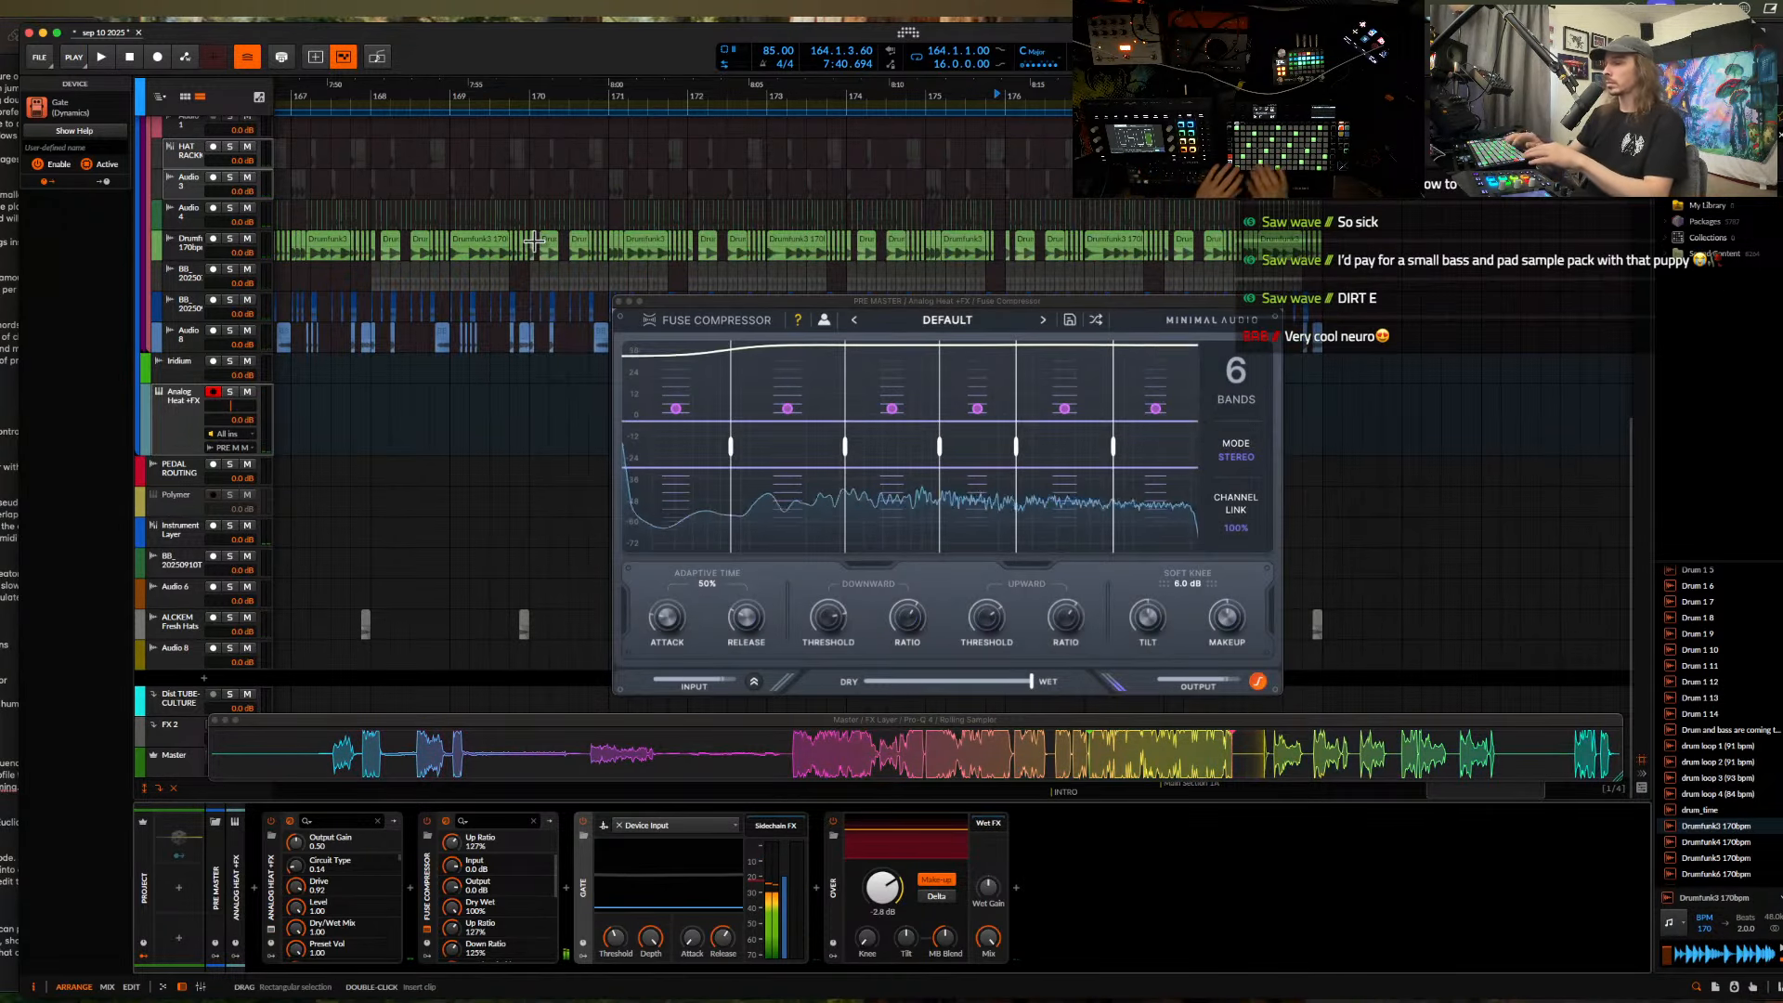
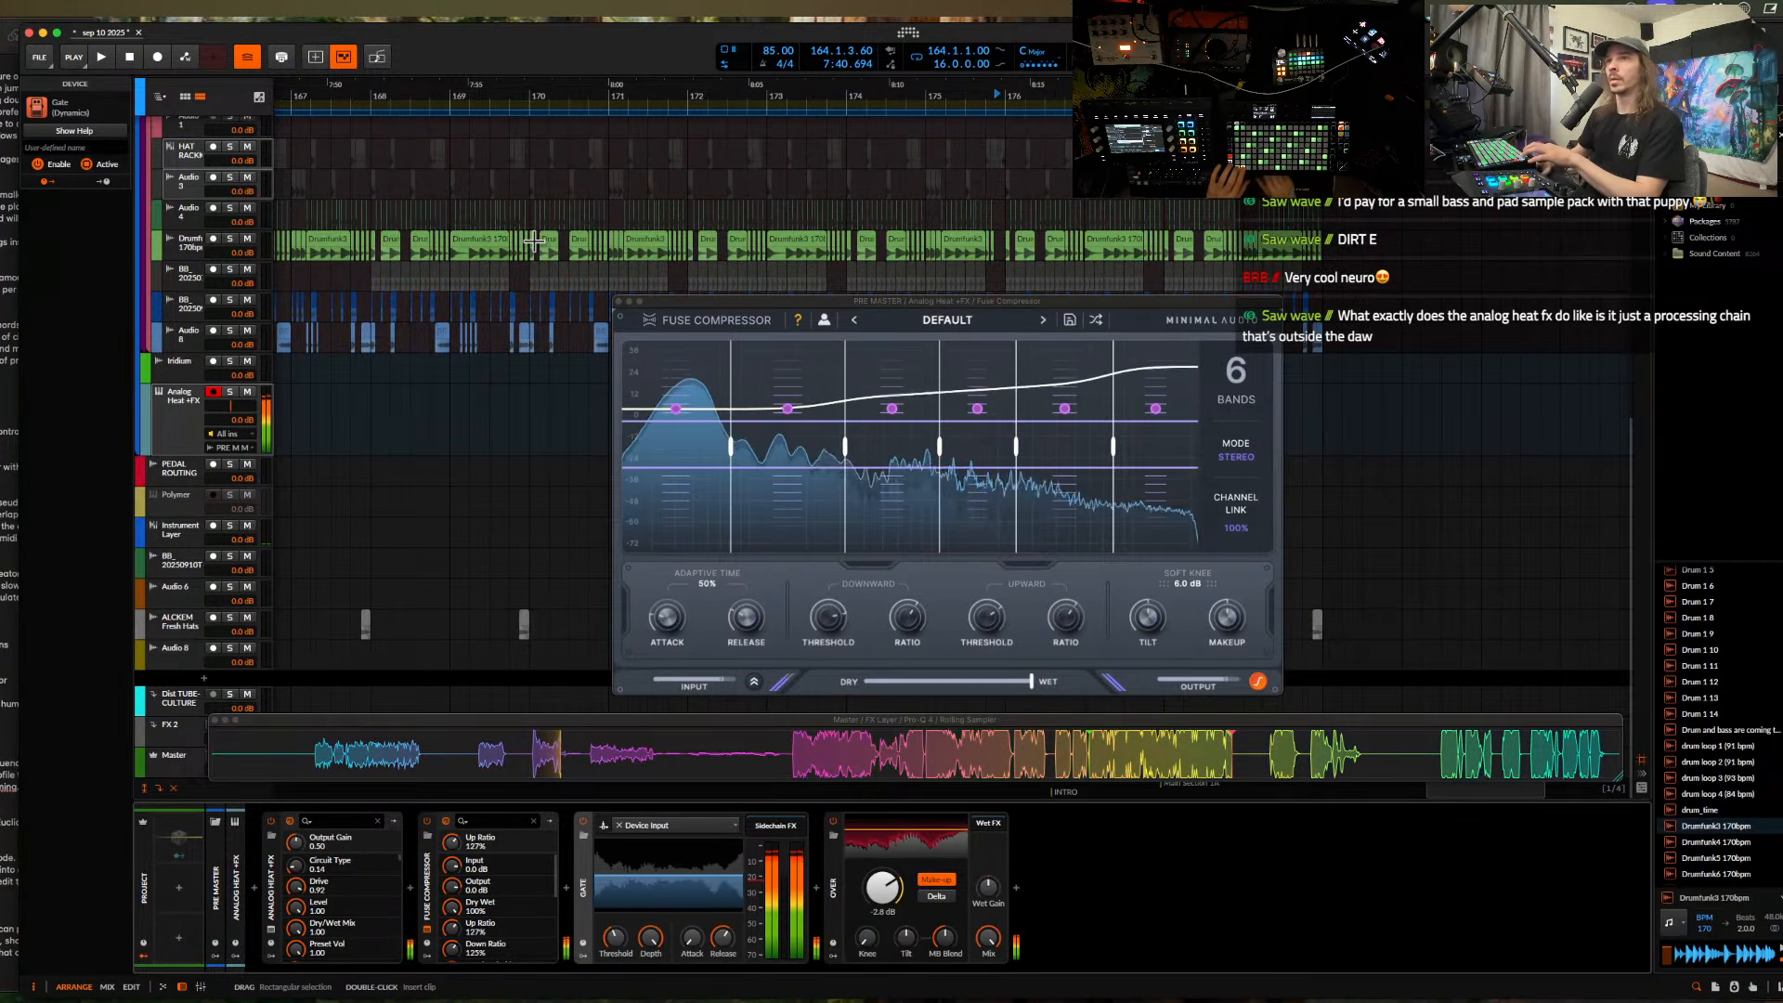
pyautogui.click(425, 929)
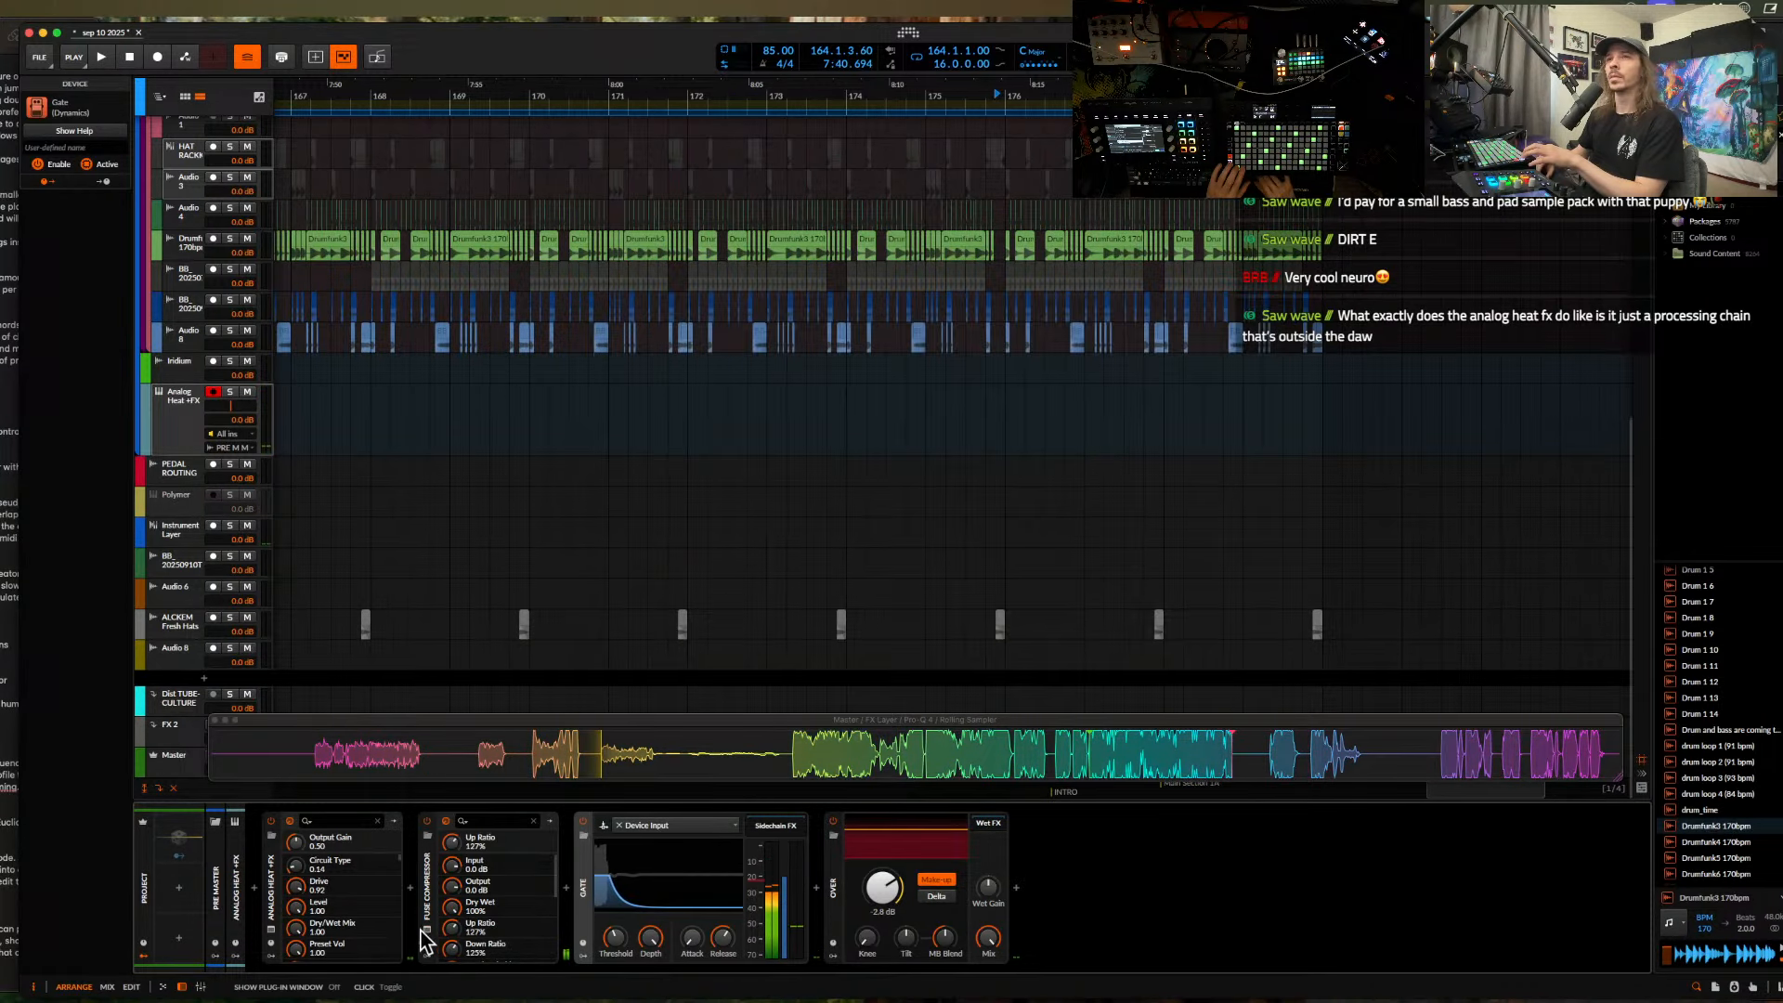
pyautogui.click(270, 929)
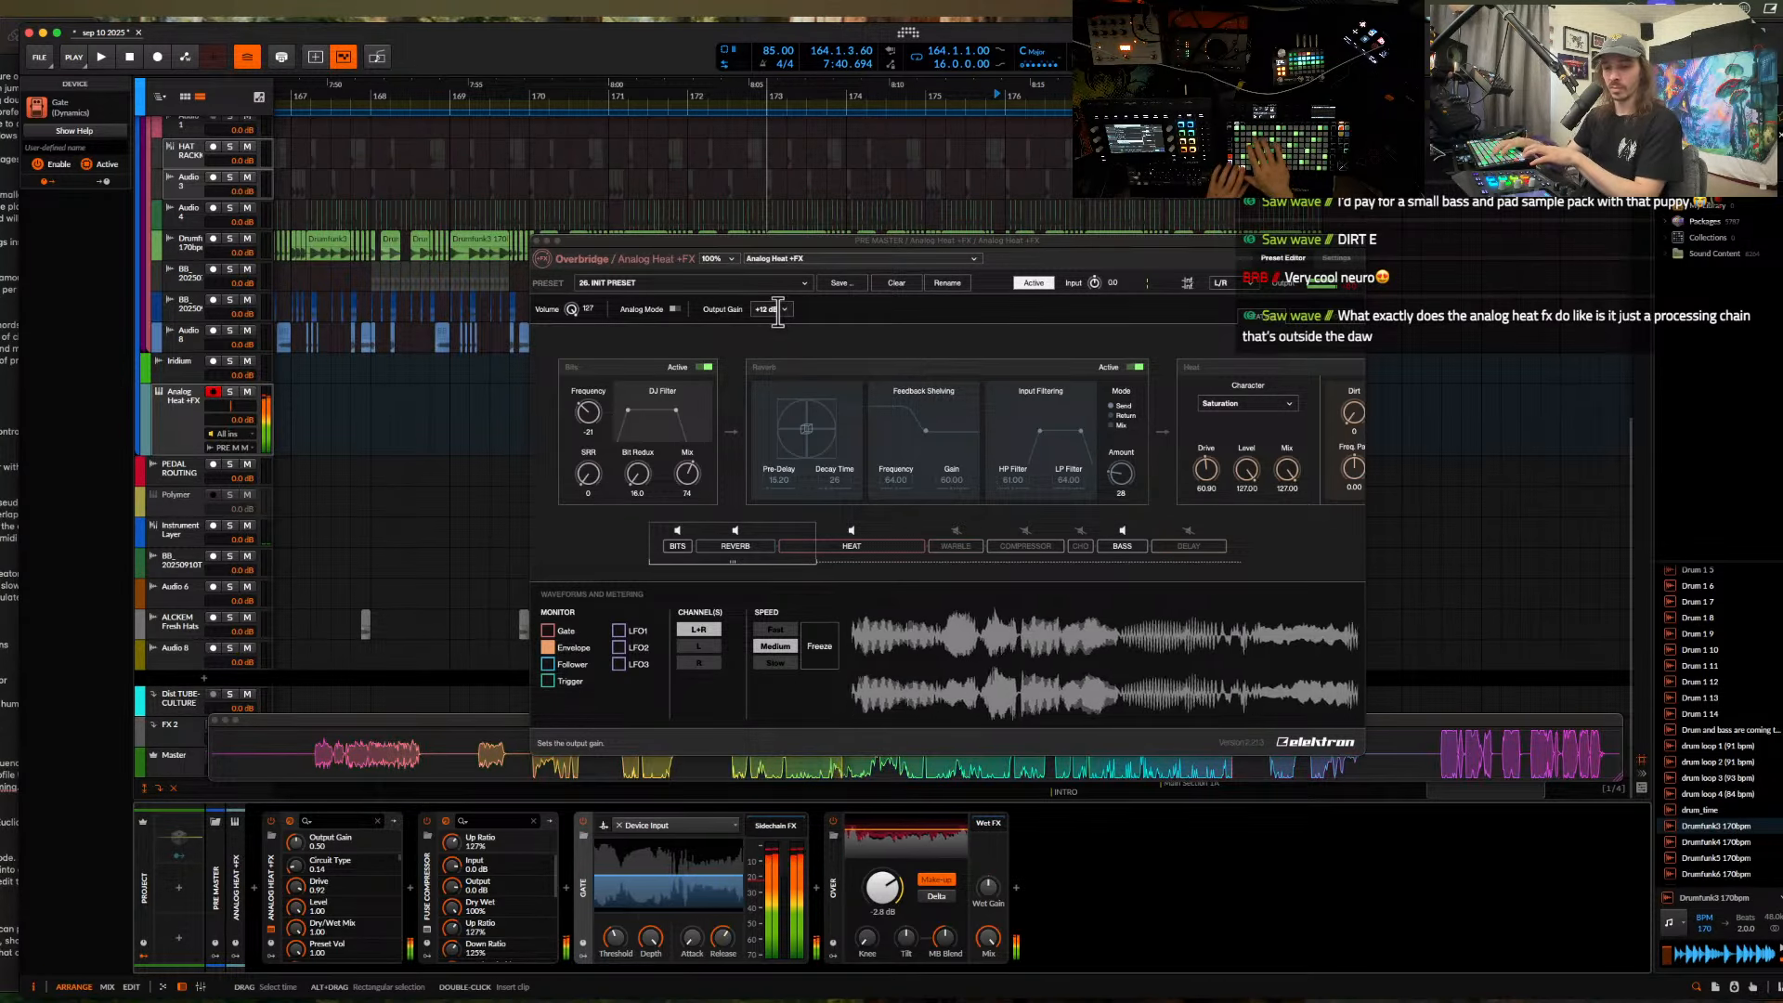
pyautogui.click(536, 241)
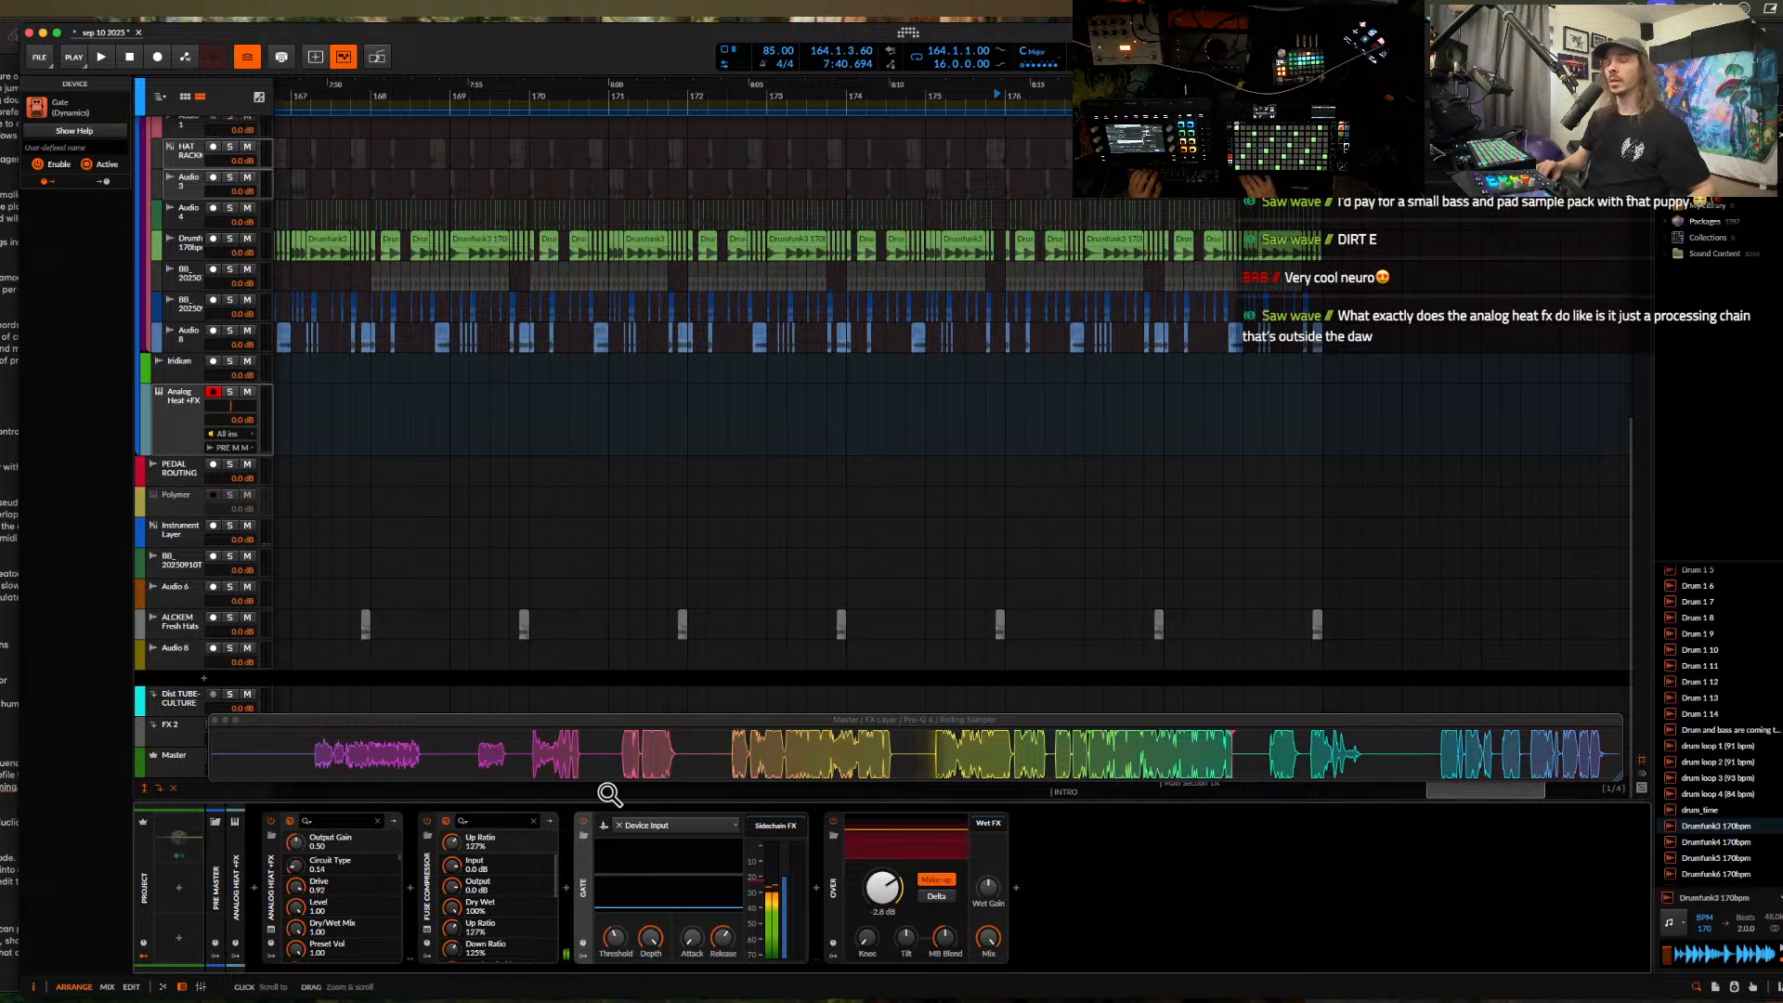
pyautogui.press('super+w')
pyautogui.press('super+alt+p')
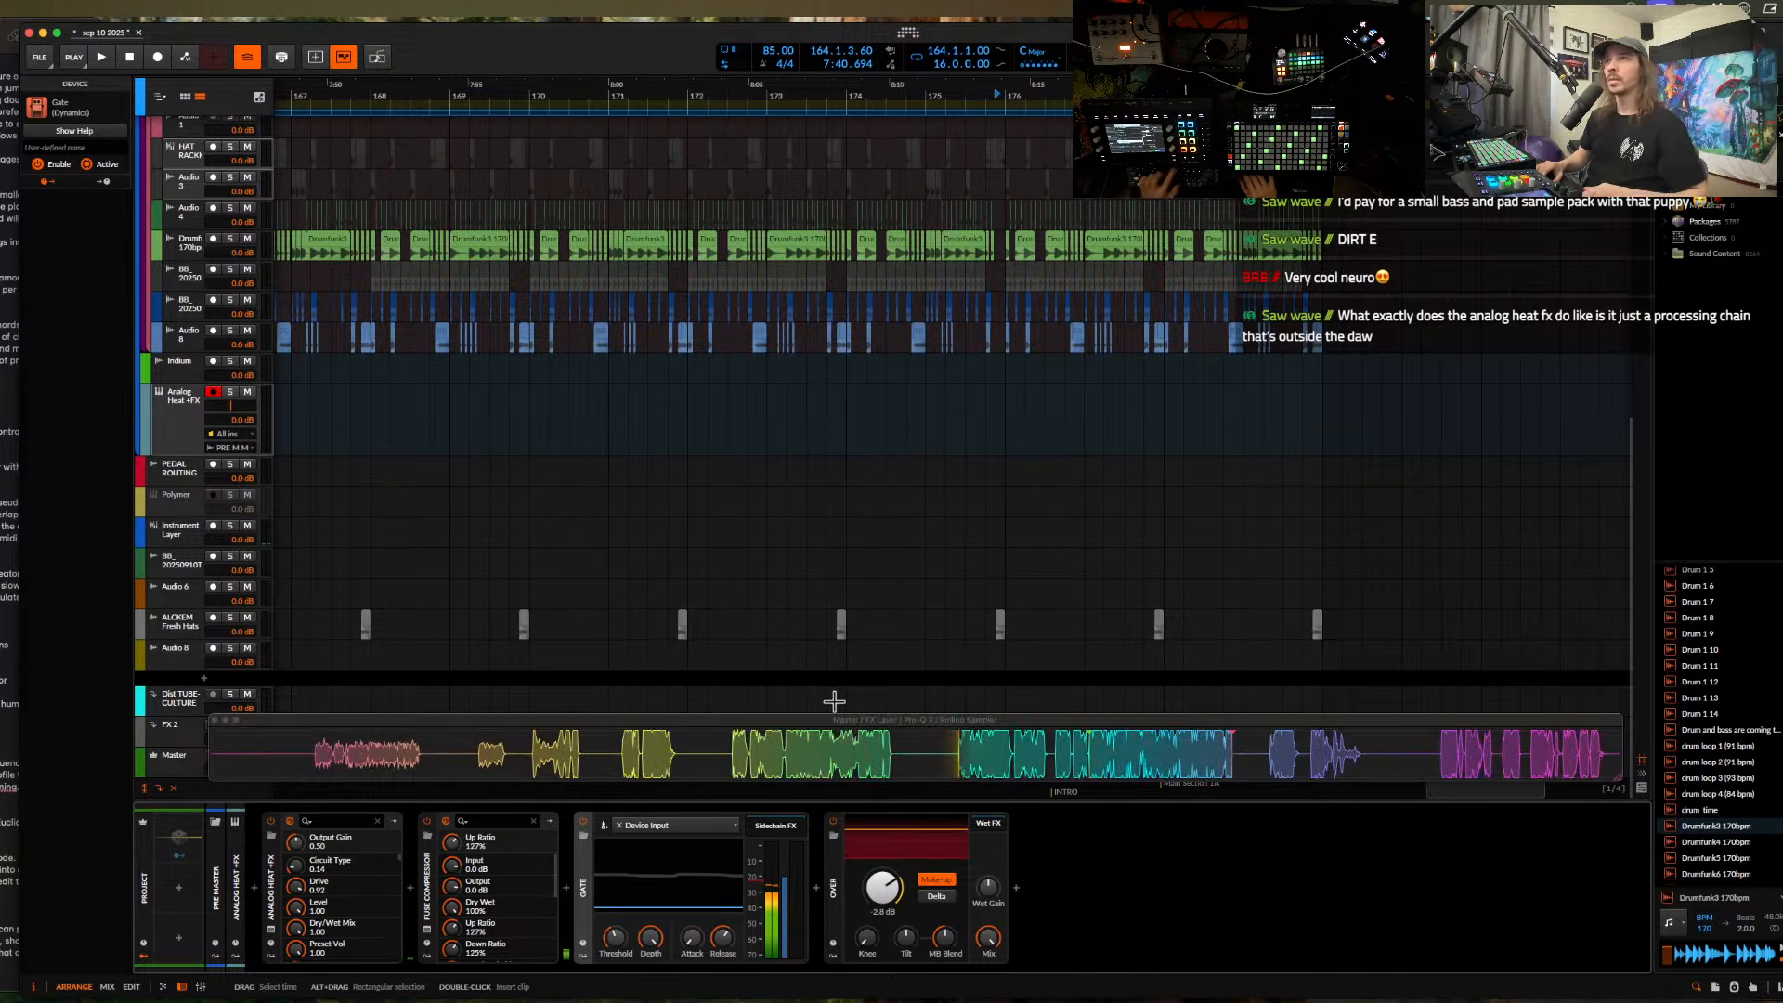
# - Select the captured passage in Rolling Sampler and place it as an audio clip on the Analog Heat +FX track at about bar 181
pyautogui.click(896, 771)
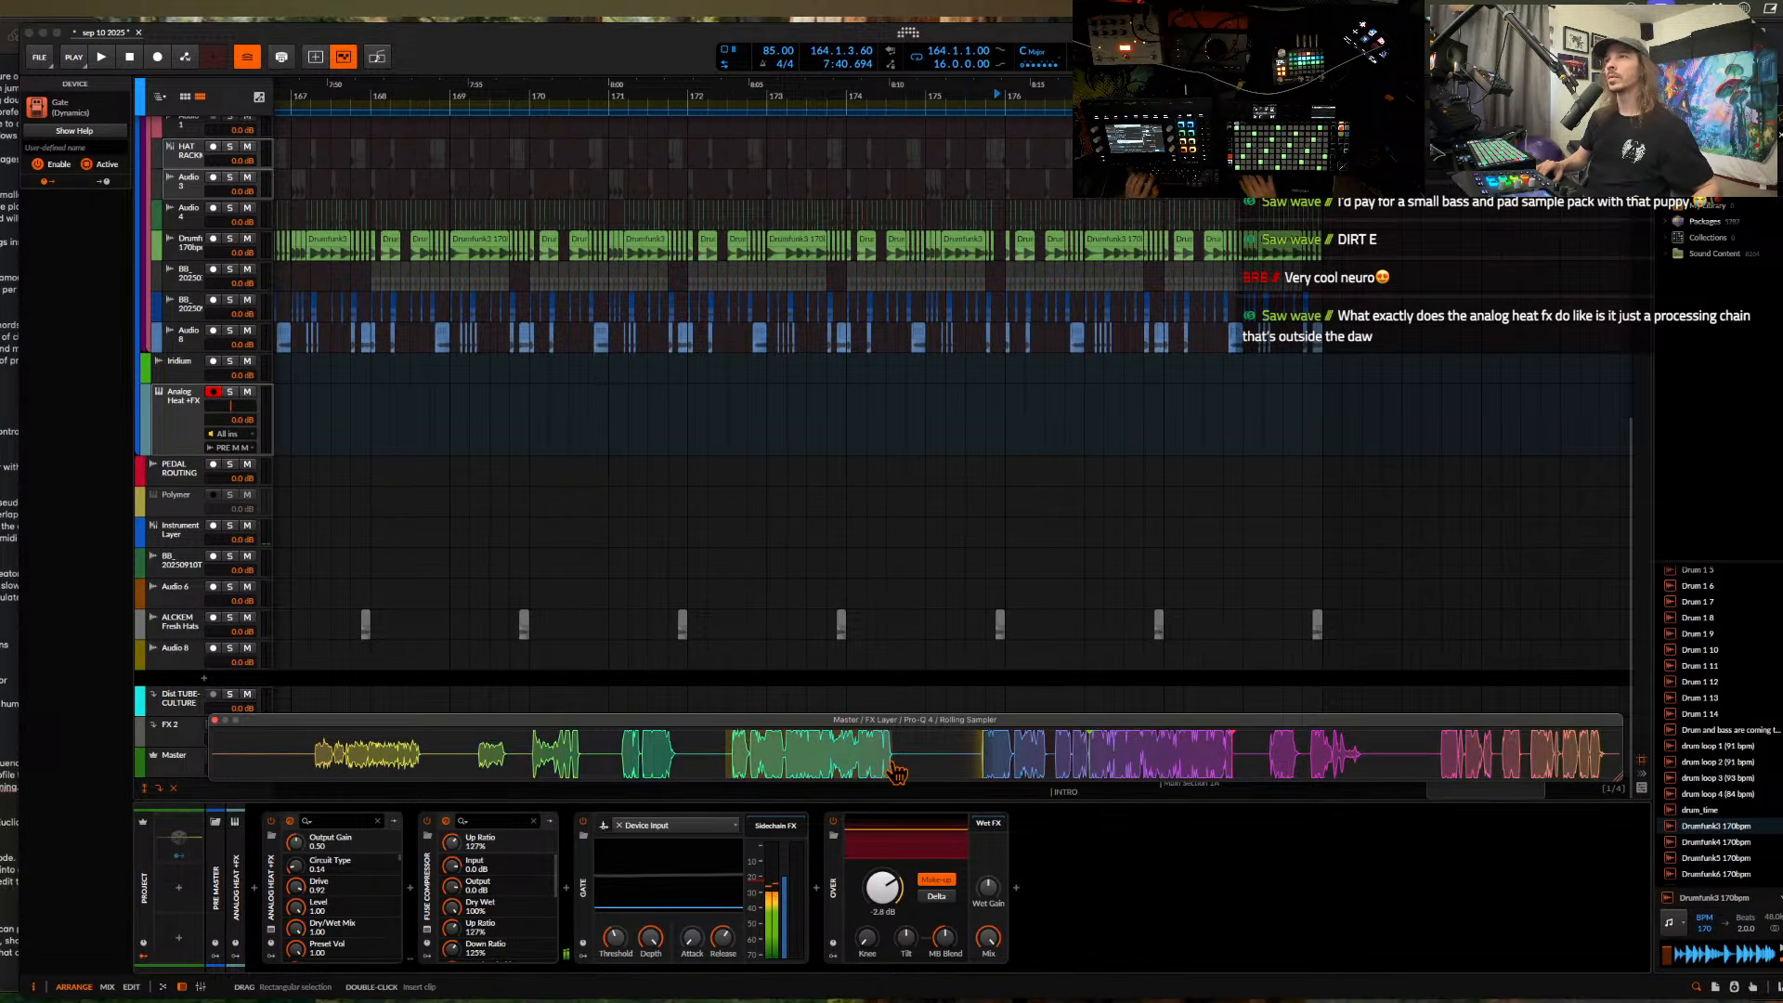
pyautogui.moveTo(705, 764); pyautogui.dragTo(880, 757)
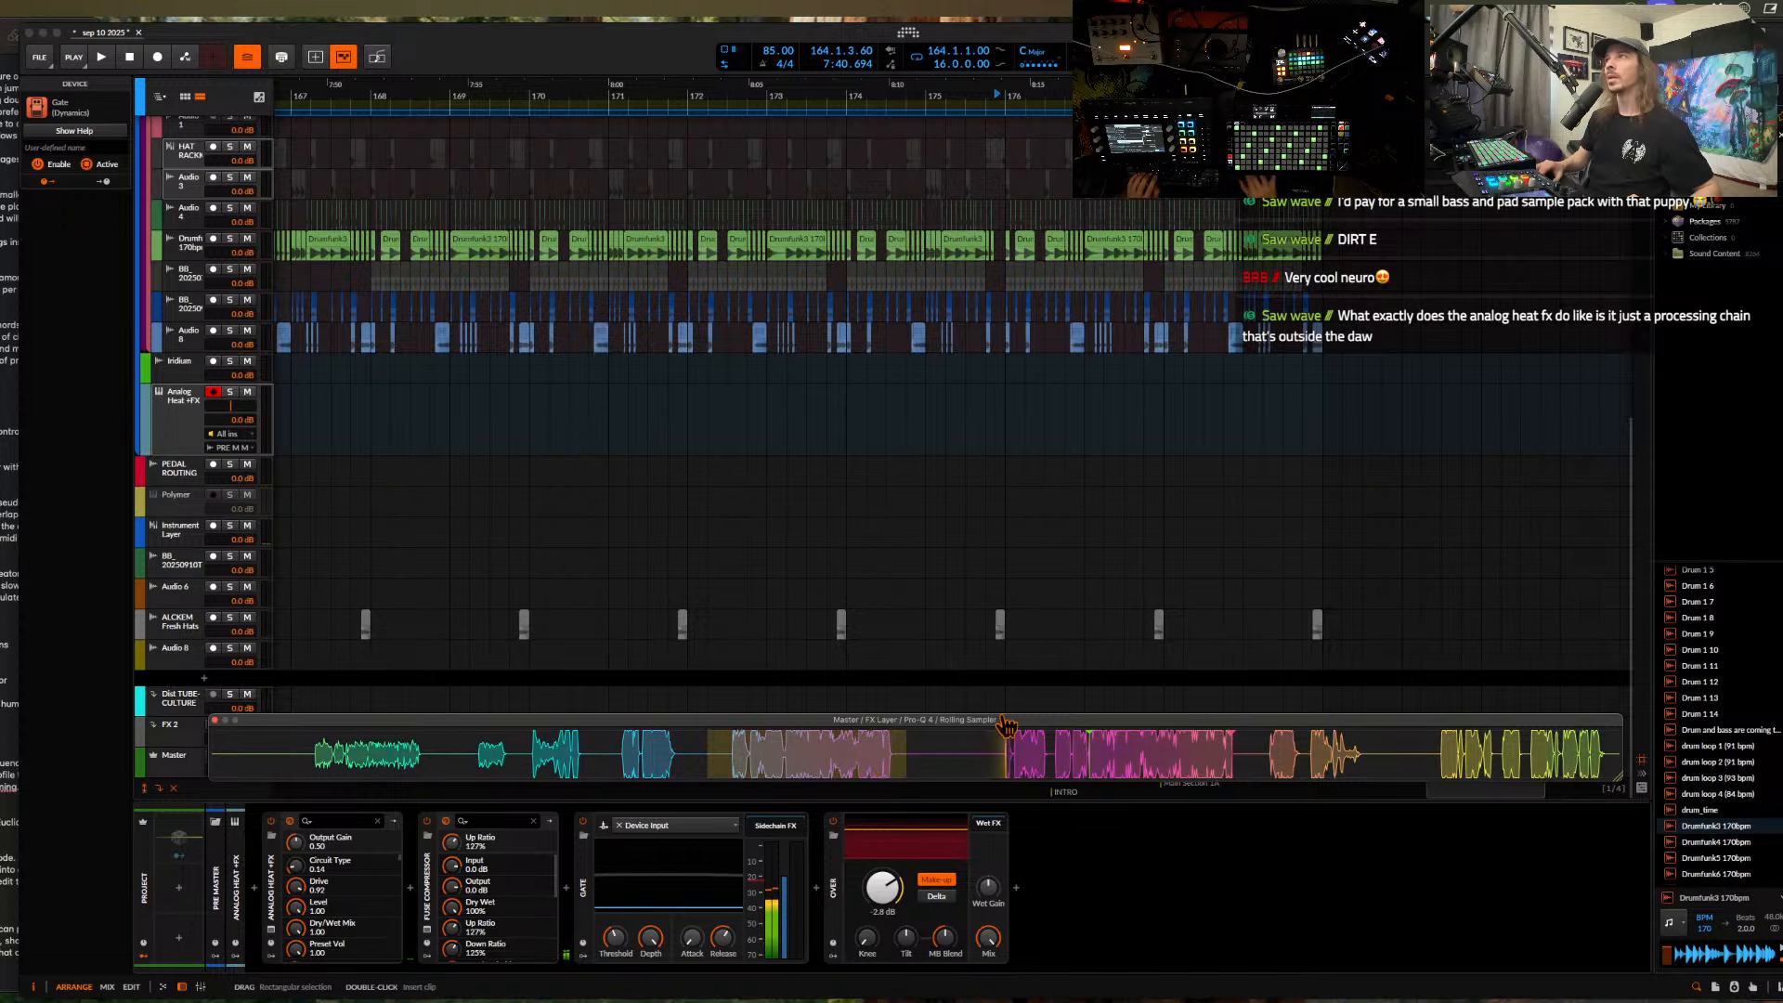
pyautogui.moveTo(1006, 724); pyautogui.dragTo(1423, 430)
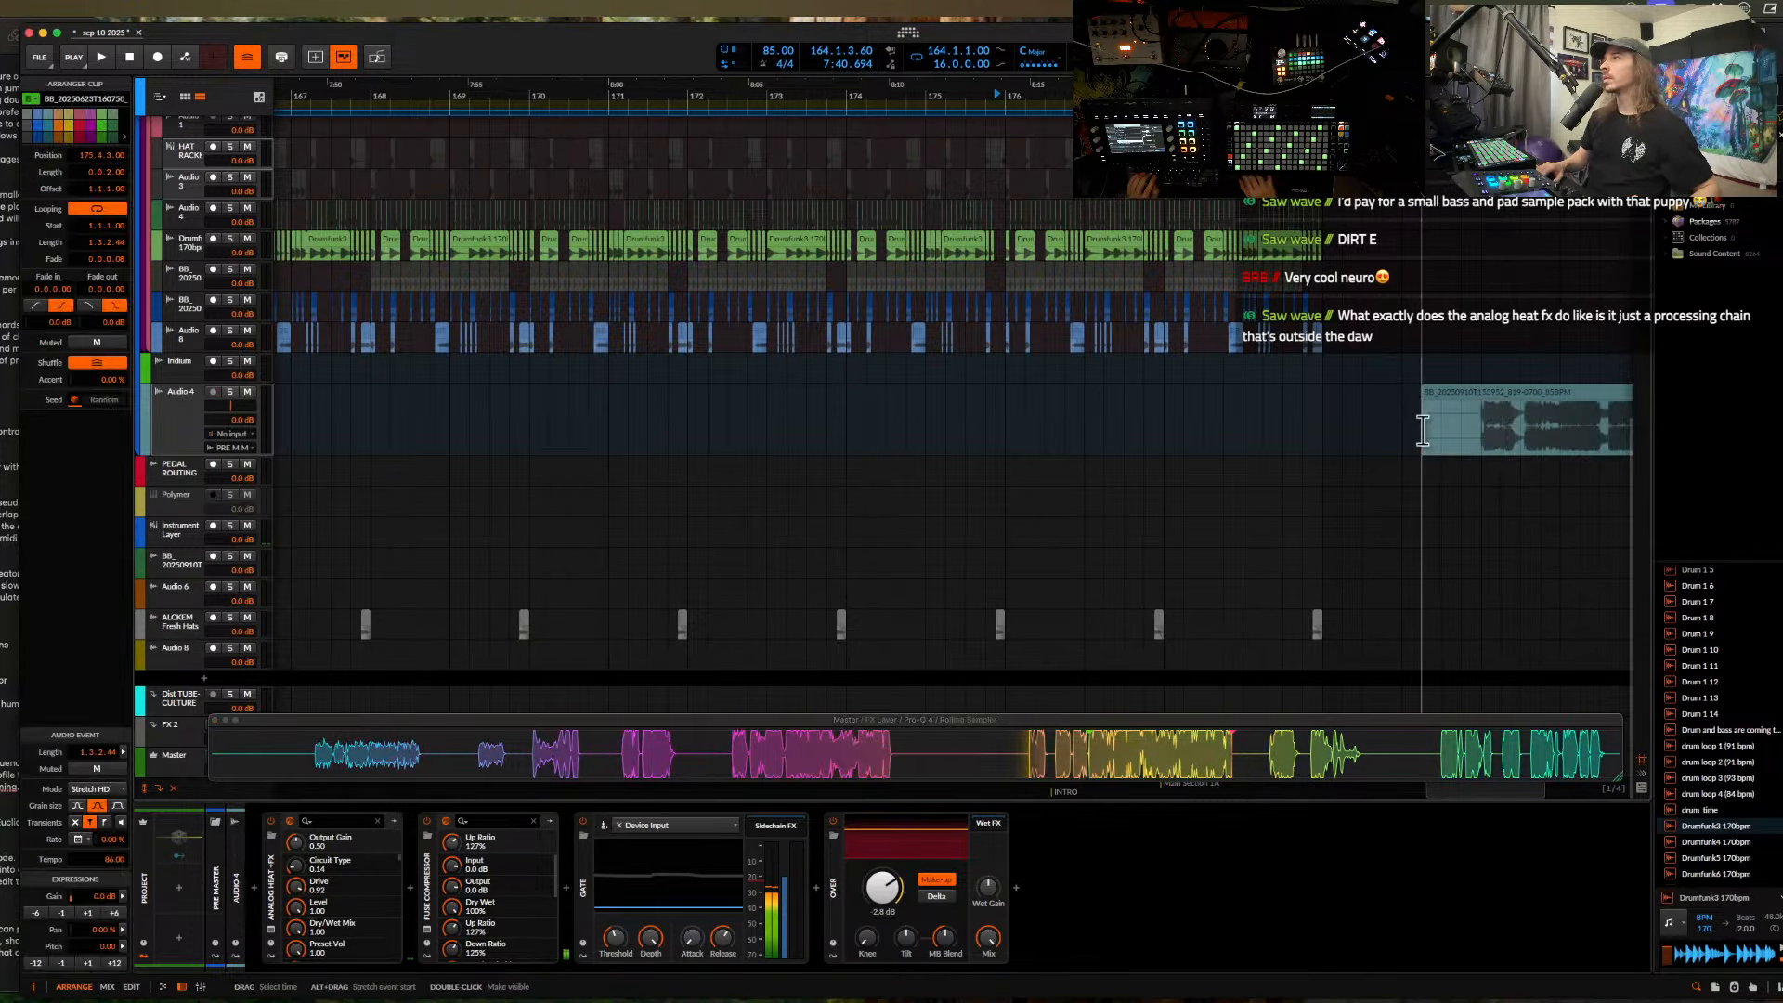
# - Play the newly placed audio clip from position 186.2.1
pyautogui.hscroll(8, 1422, 431)
pyautogui.scroll(3, 1421, 430)
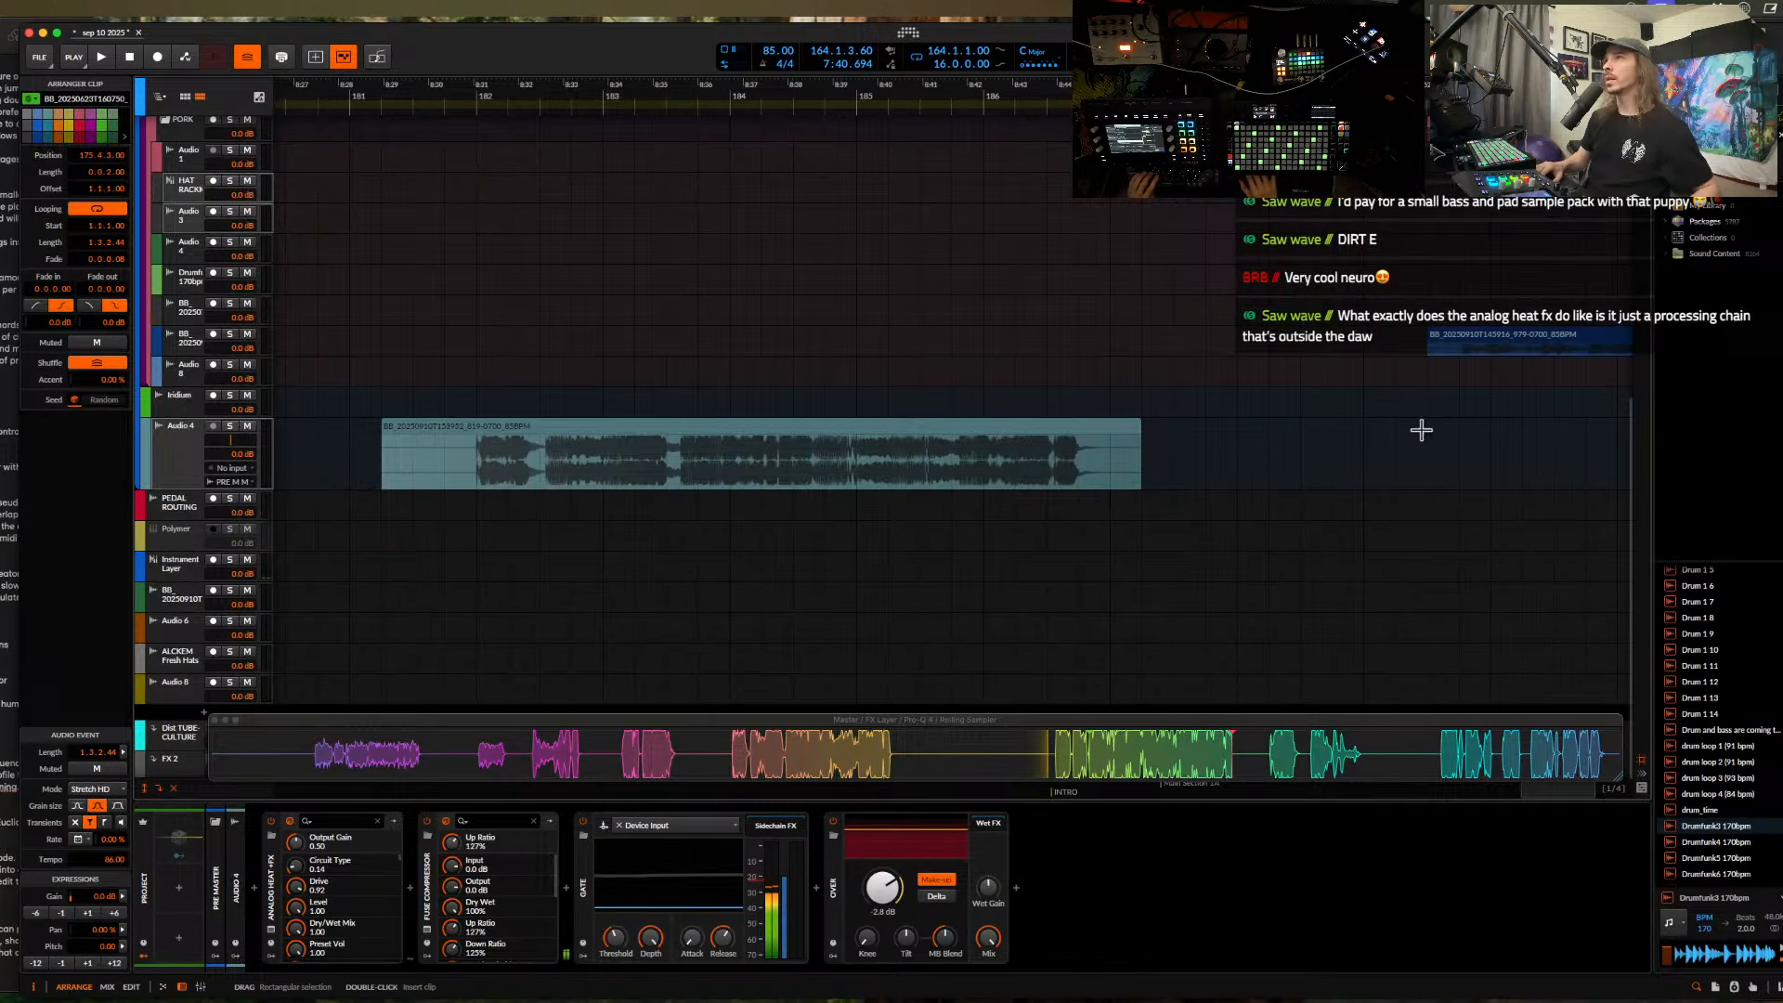
pyautogui.click(1017, 481)
pyautogui.press('space')
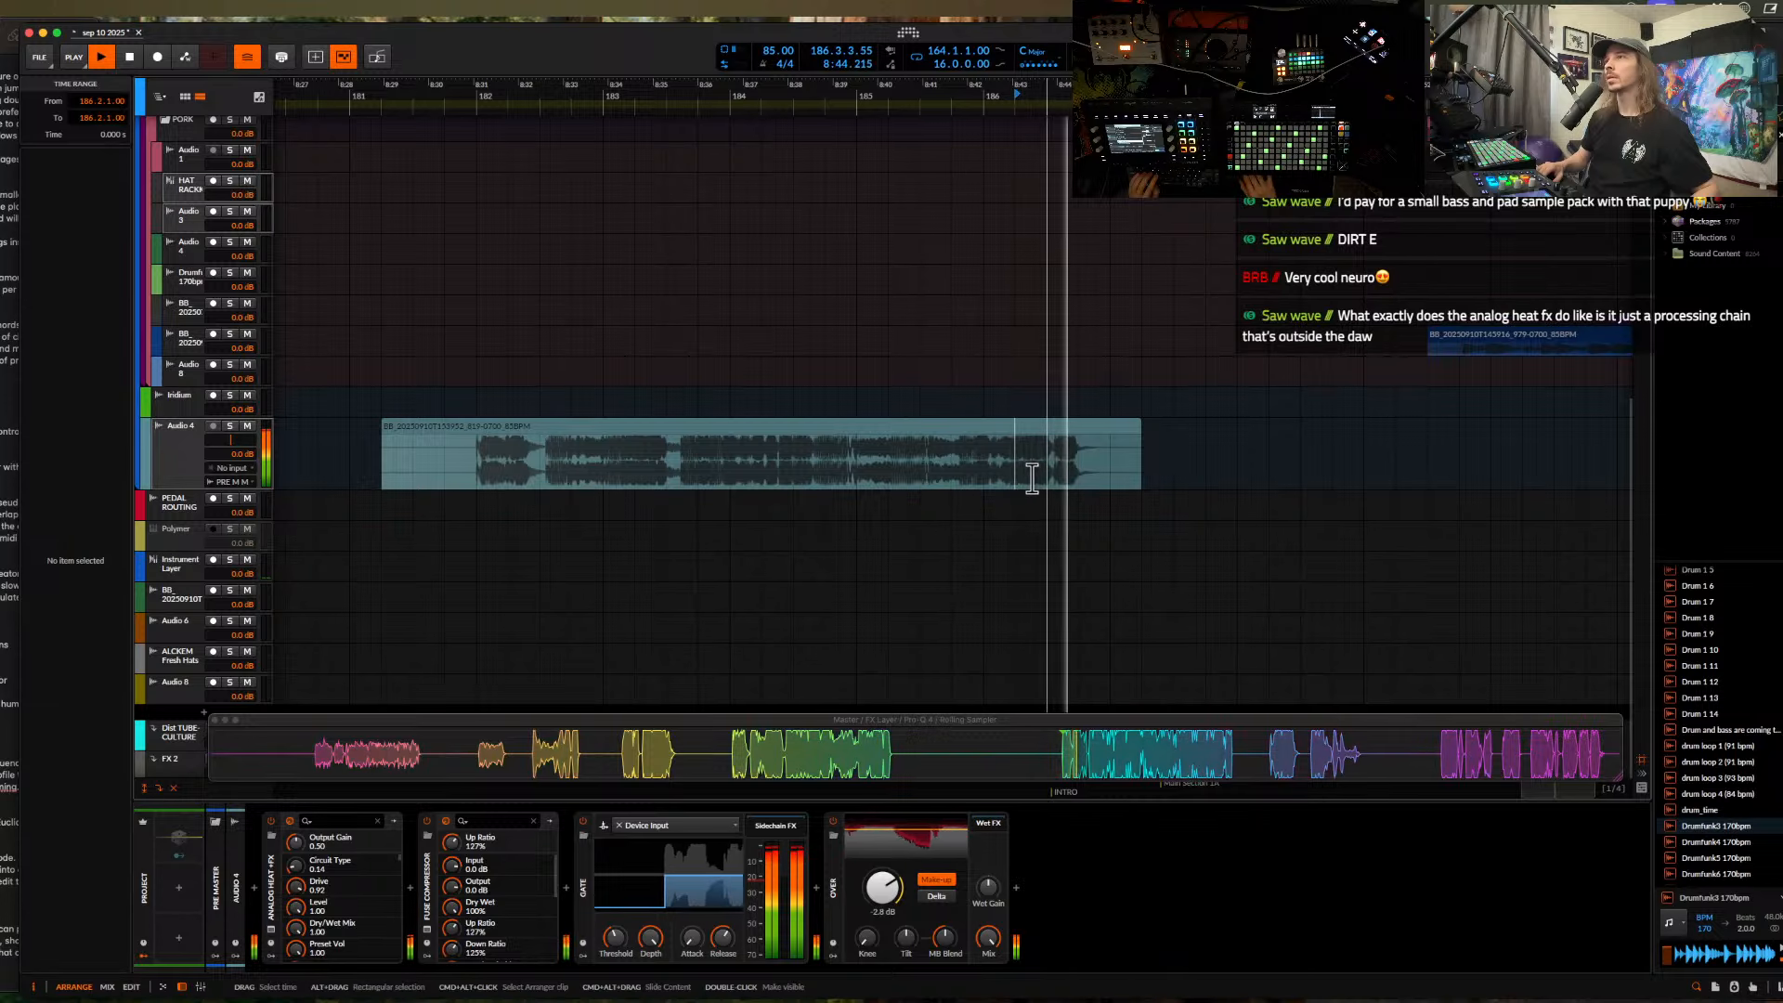
# - Audition the newly placed audio clip from position 185.3.1
pyautogui.press('space')
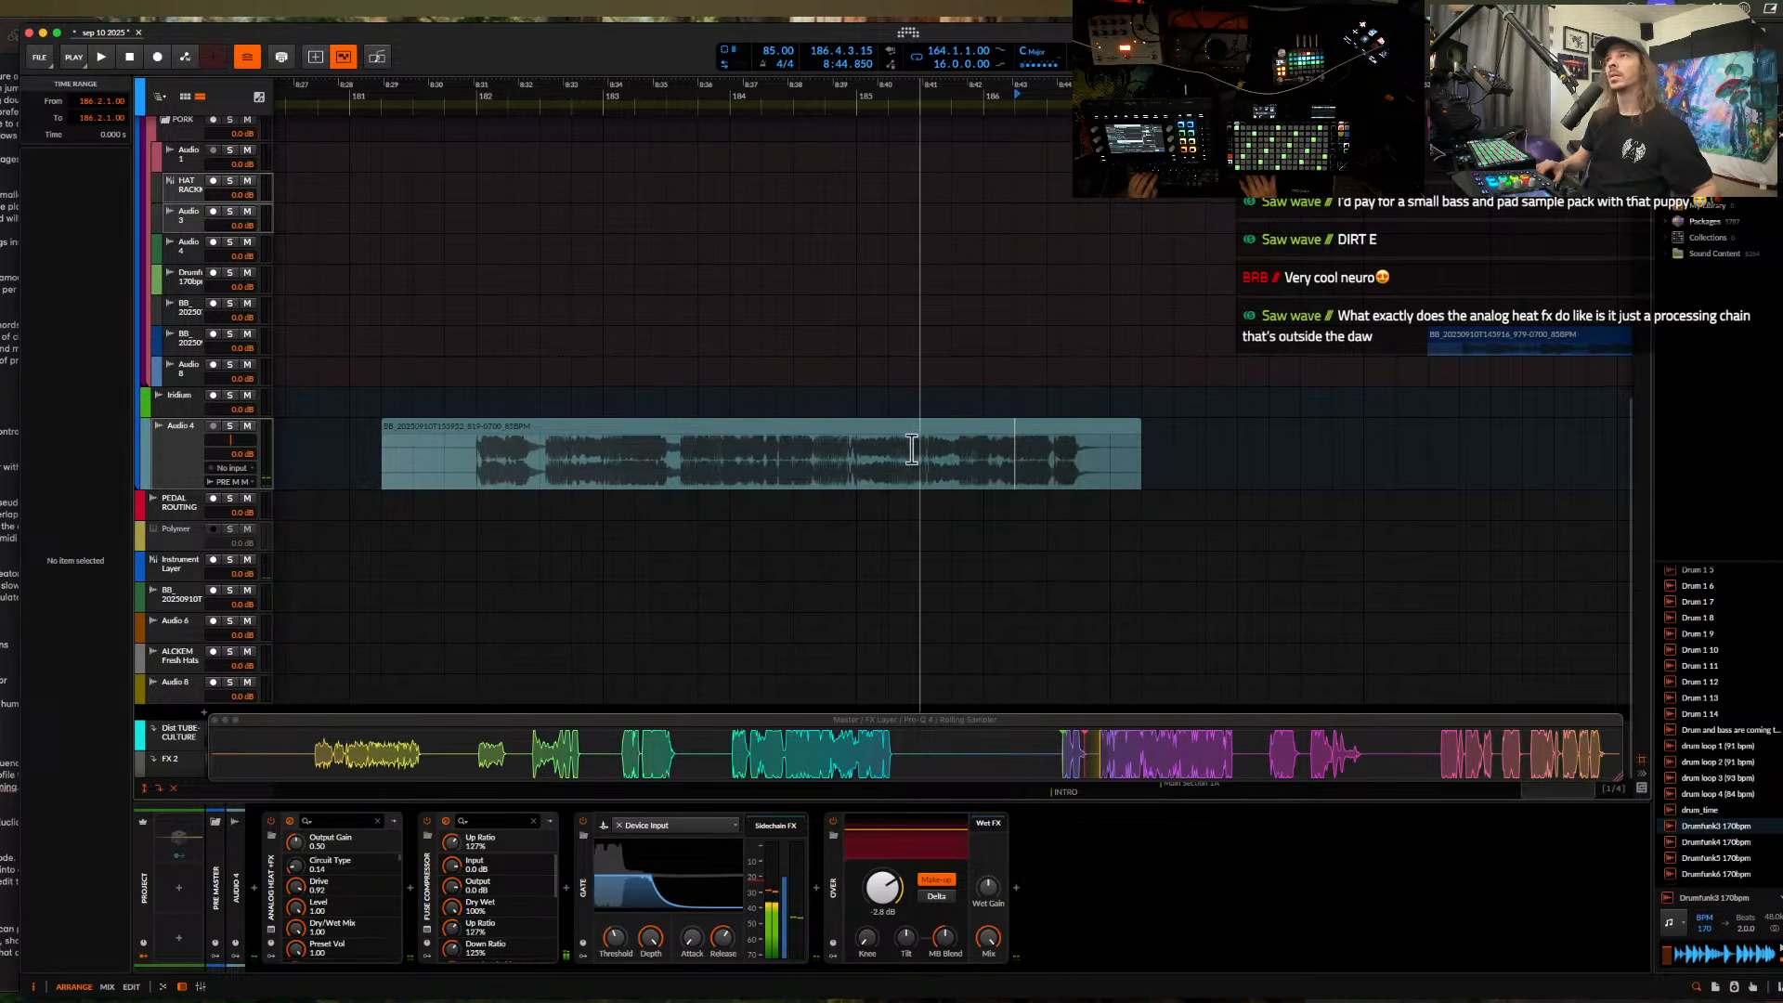
pyautogui.click(920, 455)
pyautogui.press('space')
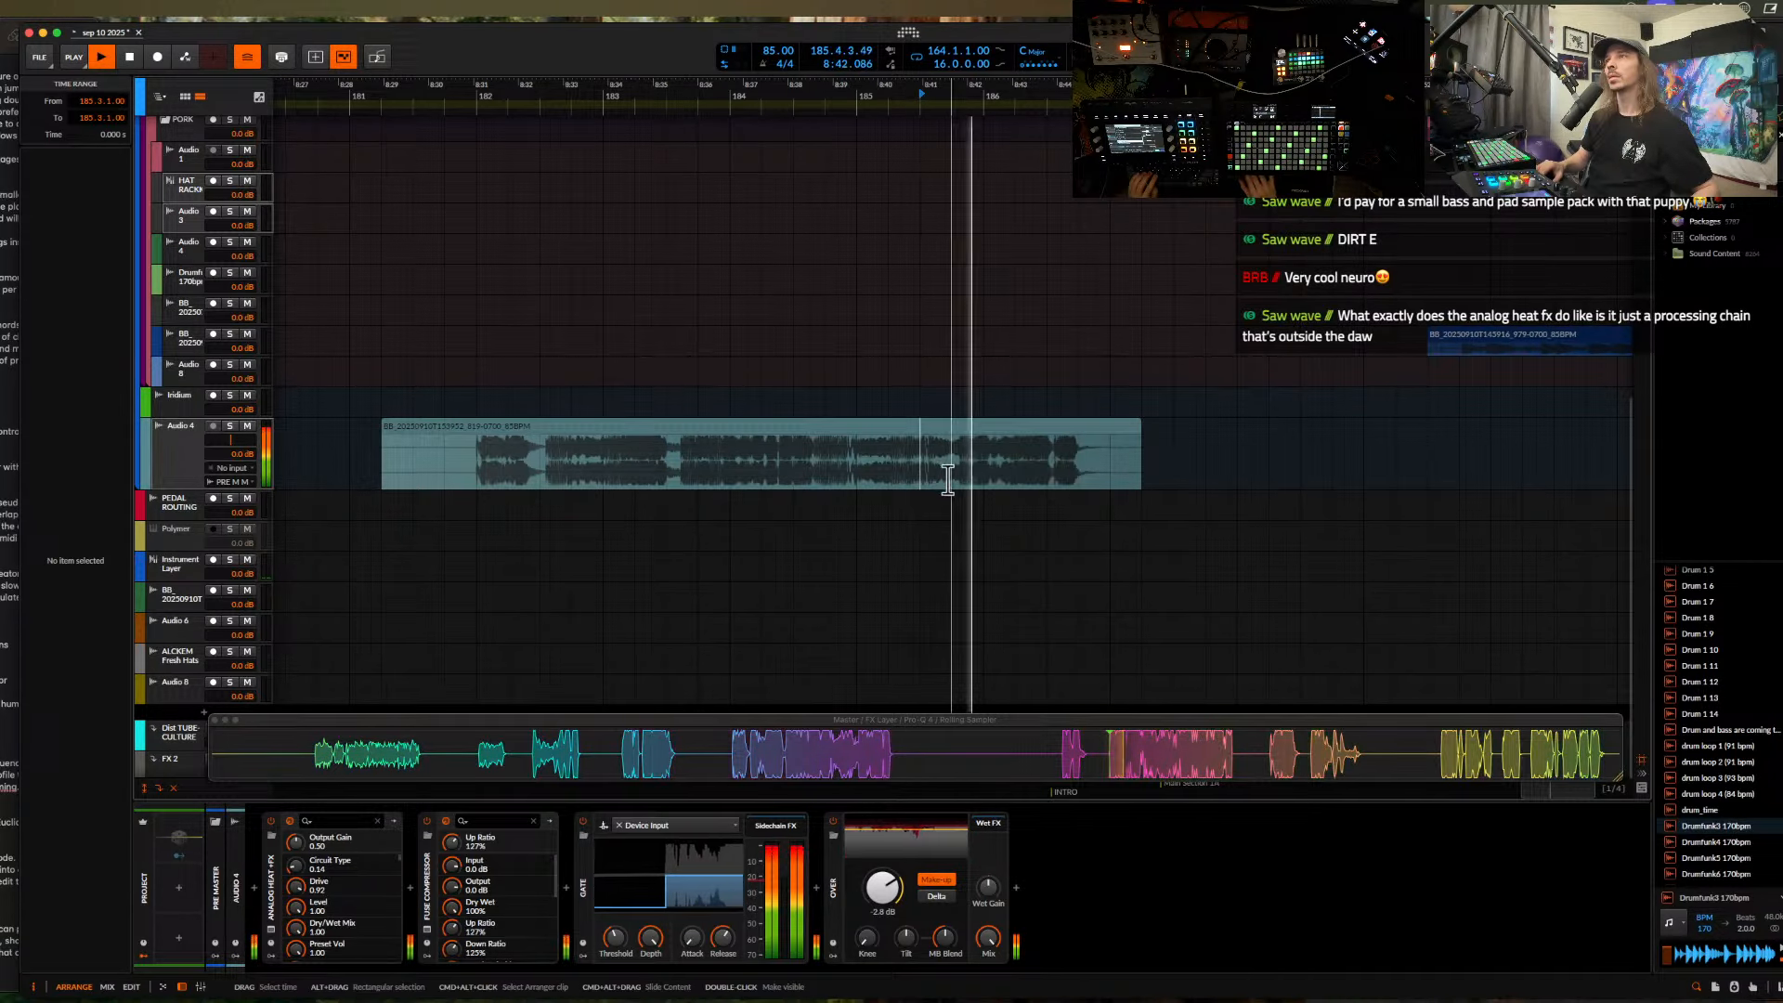
pyautogui.press('space')
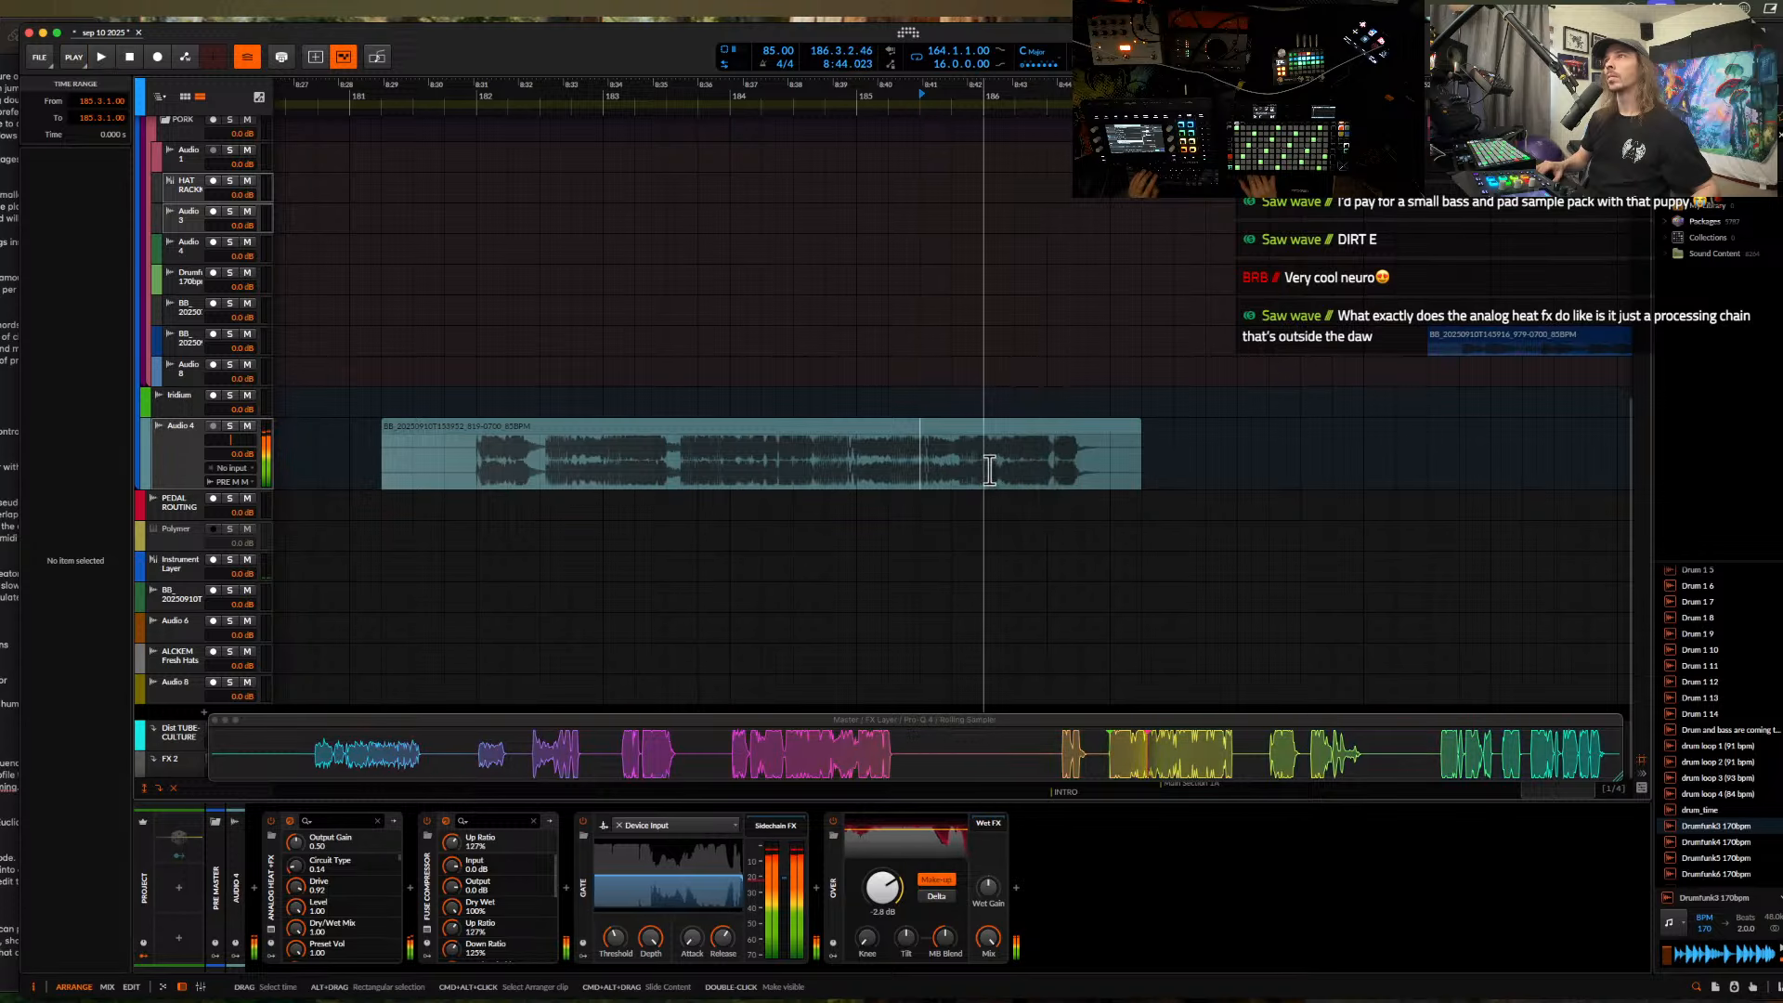
# - Split off the two-beat section starting at 186.1.1 in the Audio 4 clip and move it to 179.3.1 on the same track
pyautogui.moveTo(989, 470); pyautogui.dragTo(1050, 472)
pyautogui.press('super+e')
pyautogui.click(1021, 428)
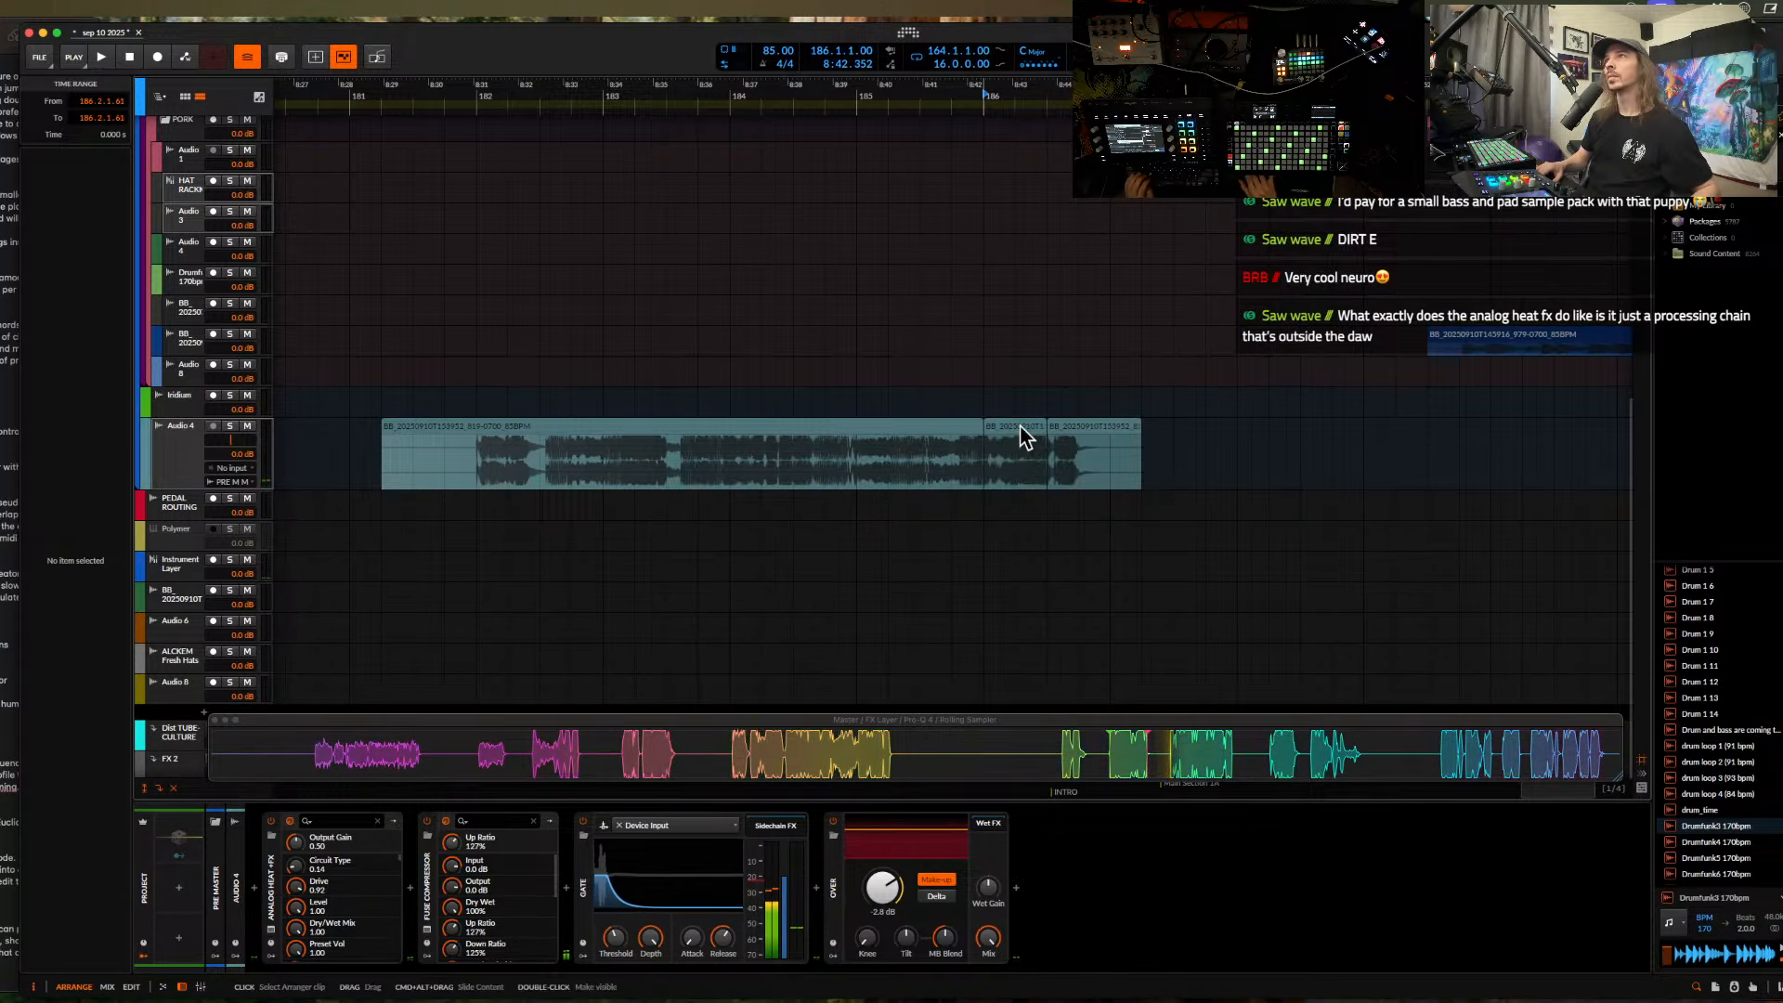
pyautogui.press('Delete')
pyautogui.hscroll(-5, 1019, 415)
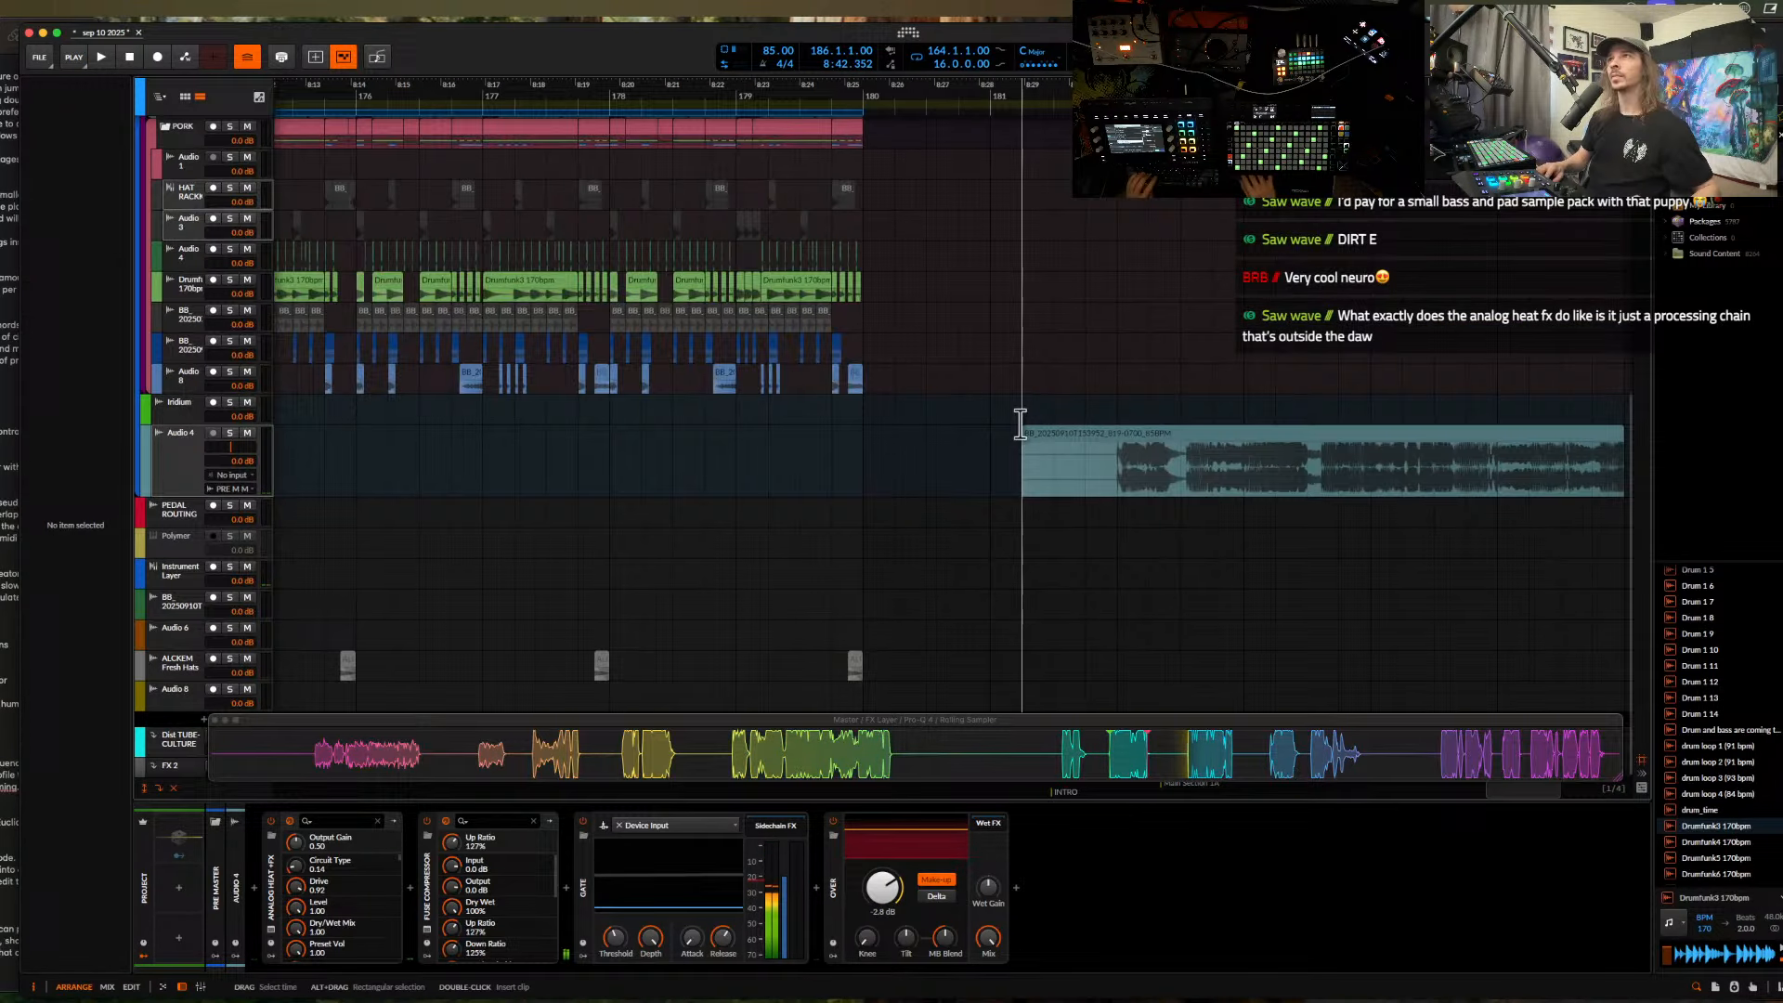
pyautogui.click(808, 477)
pyautogui.press('super+v')
# - Split the Drumfunk3 clip at 179.3.1 and mute the PORK group's hat, drum and Audio 8 clips within beat 179.4
pyautogui.scroll(5, 824, 372)
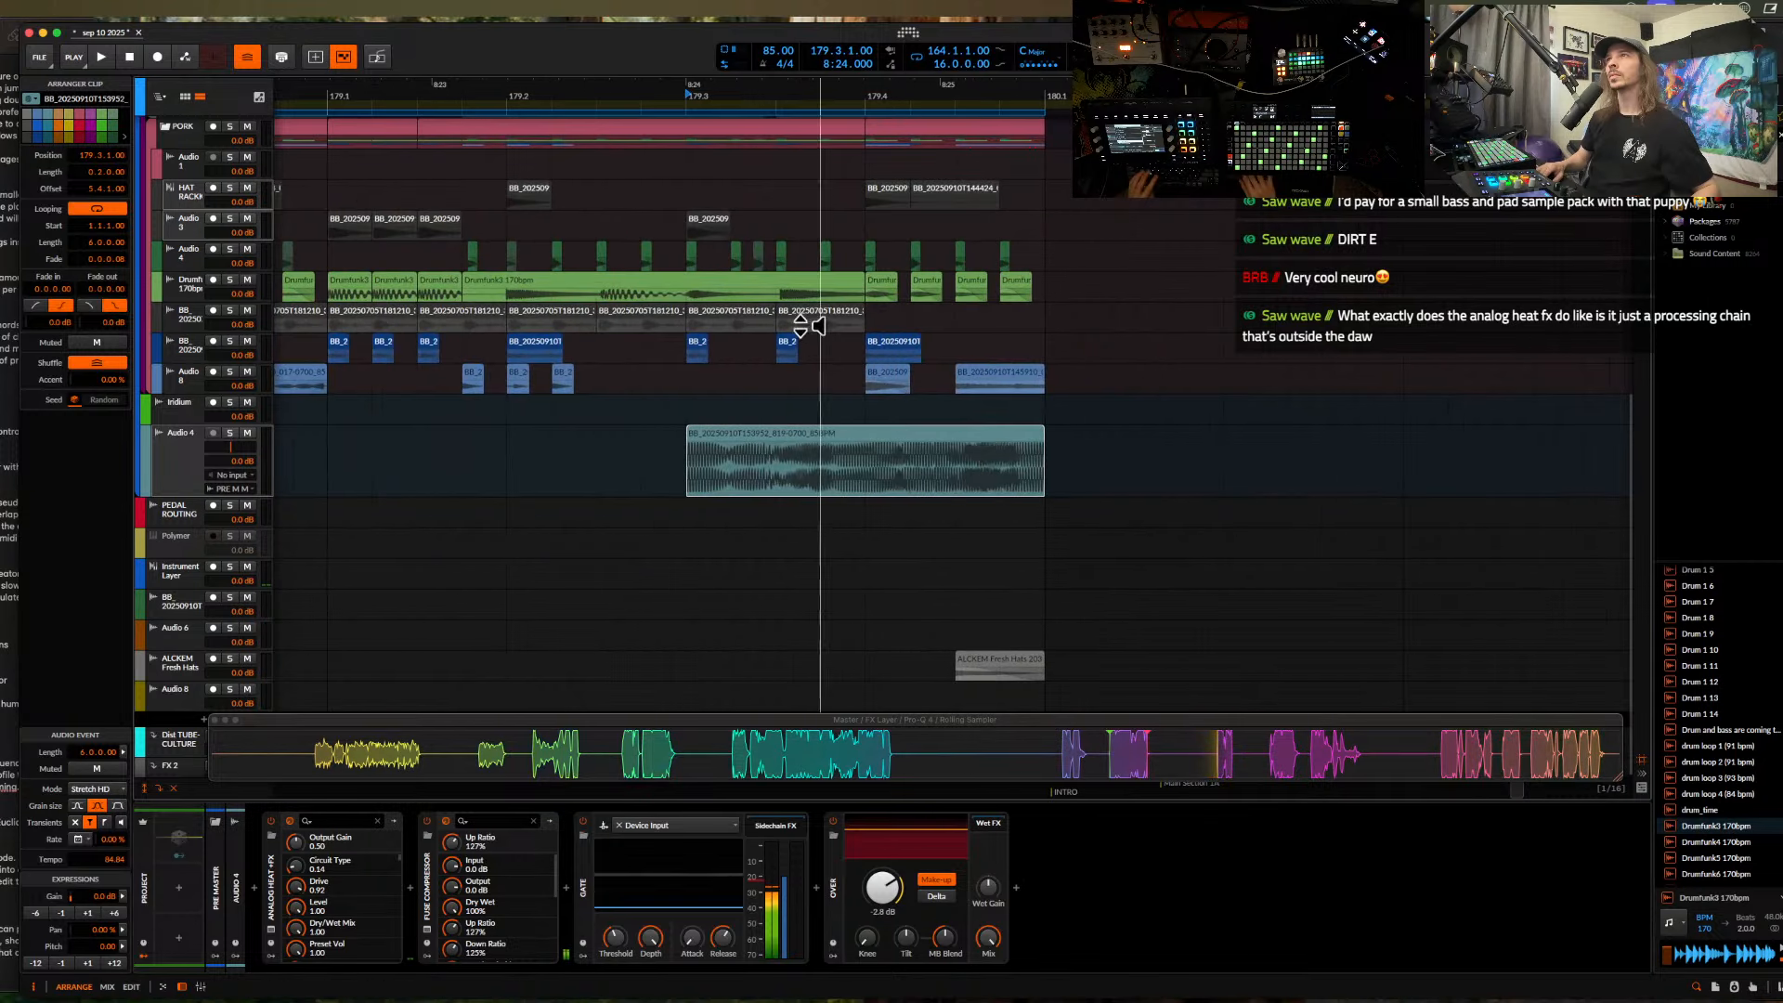
pyautogui.click(692, 299)
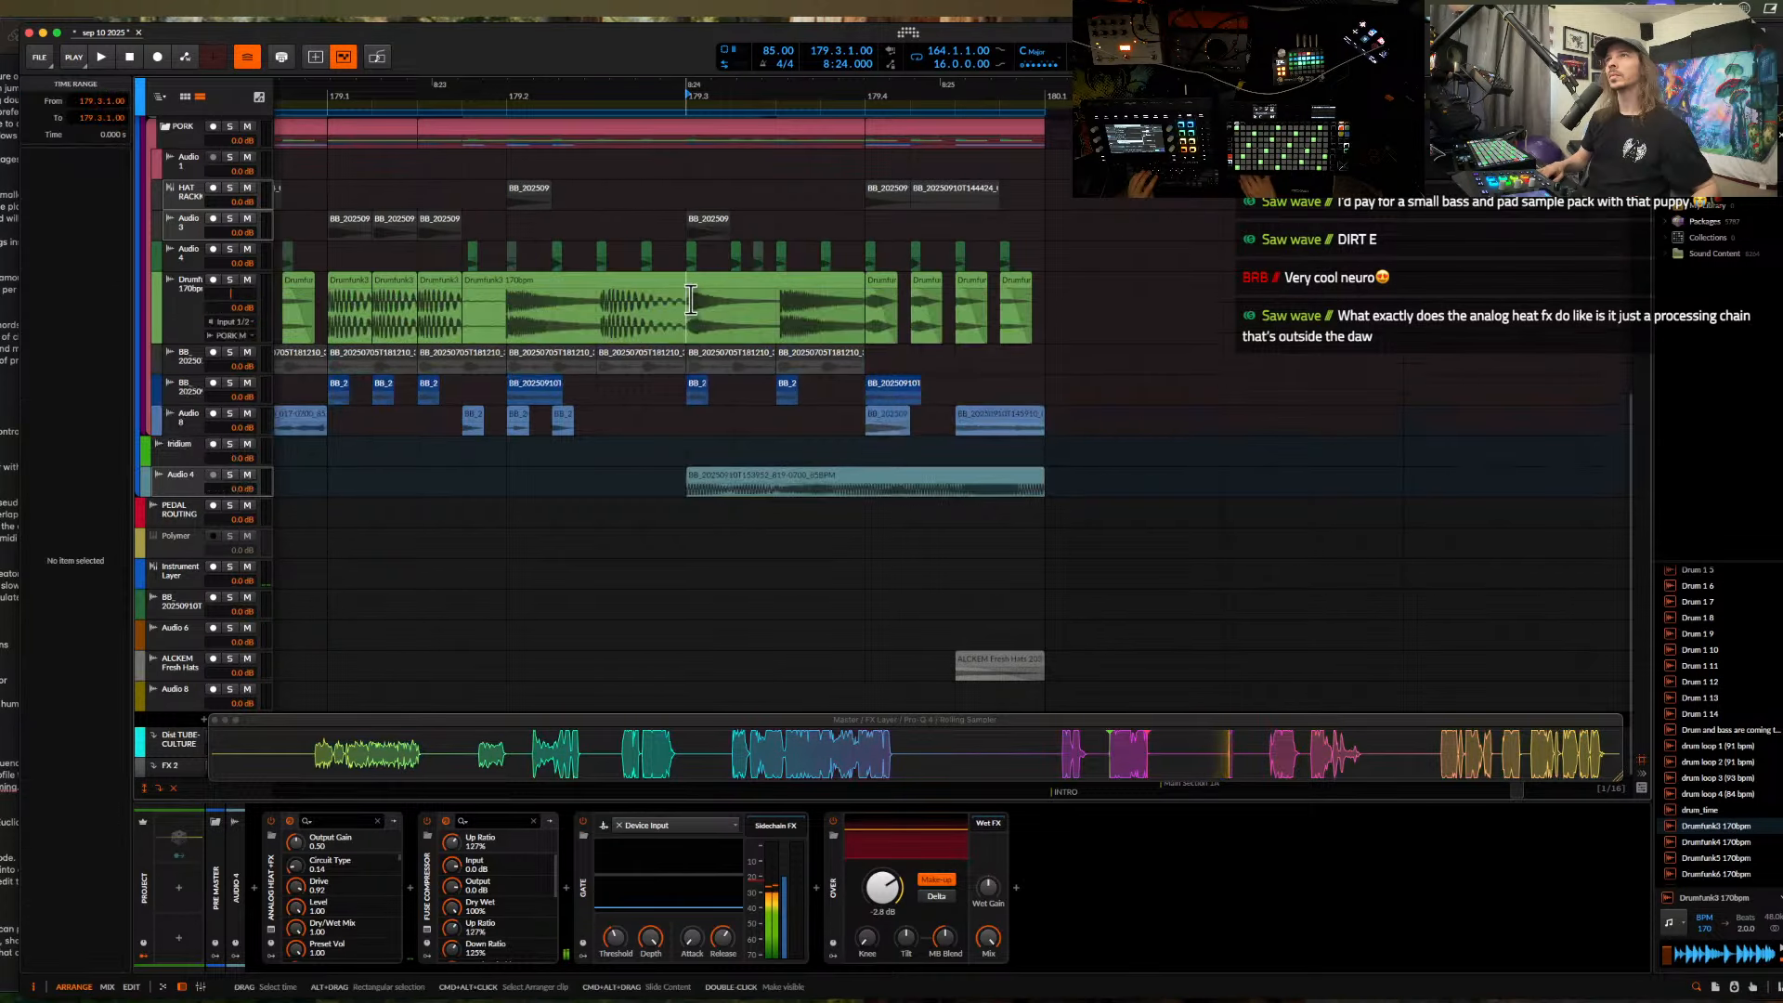
pyautogui.click(913, 190)
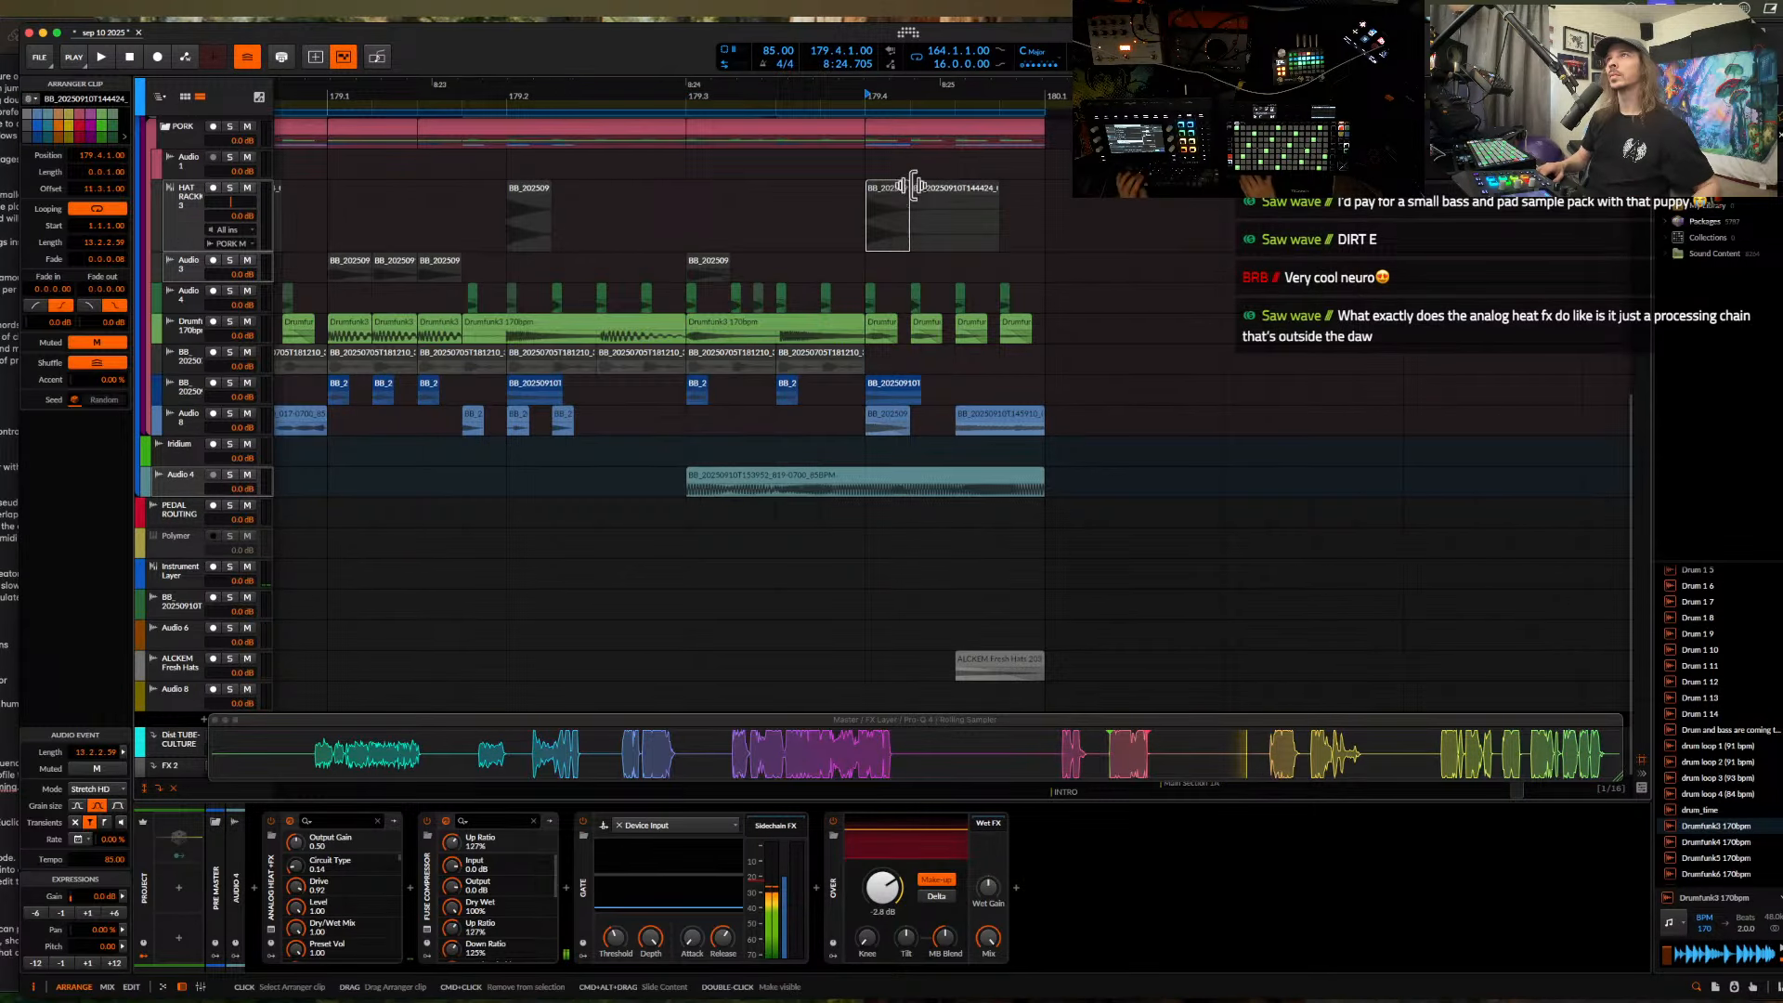
pyautogui.click(1021, 326)
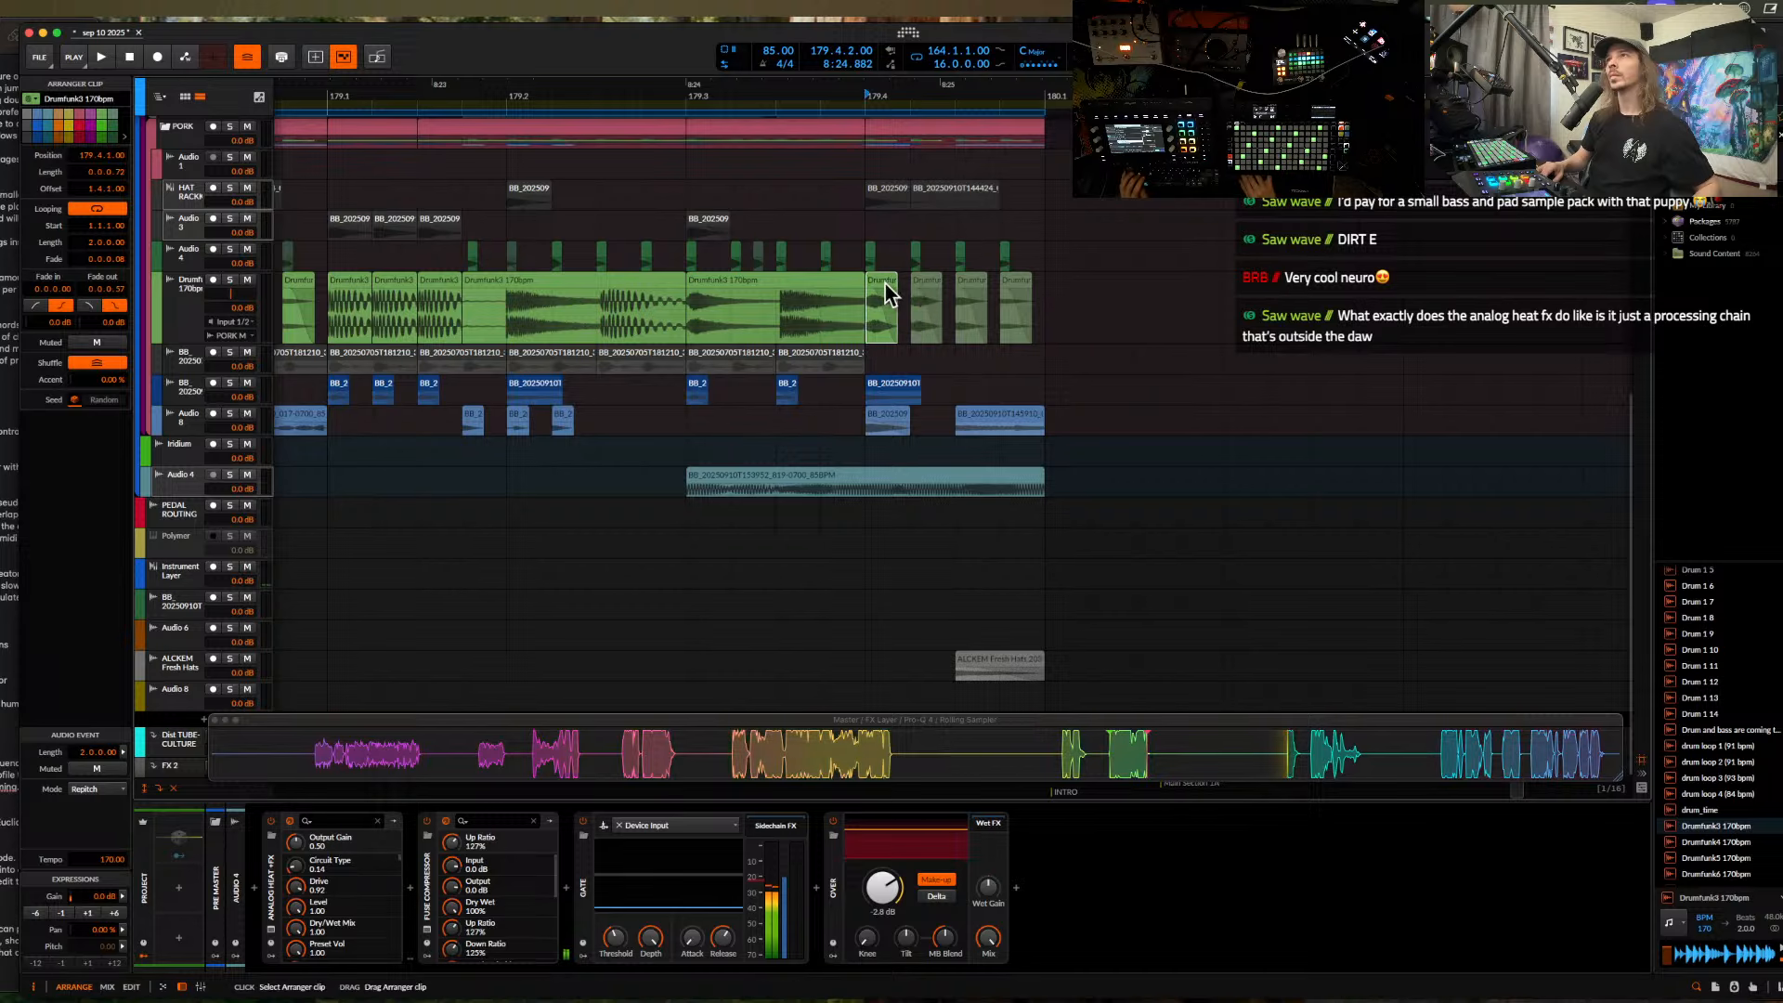
pyautogui.click(870, 252)
pyautogui.keyDown('shift'); pyautogui.click(1004, 253); pyautogui.keyUp('shift')
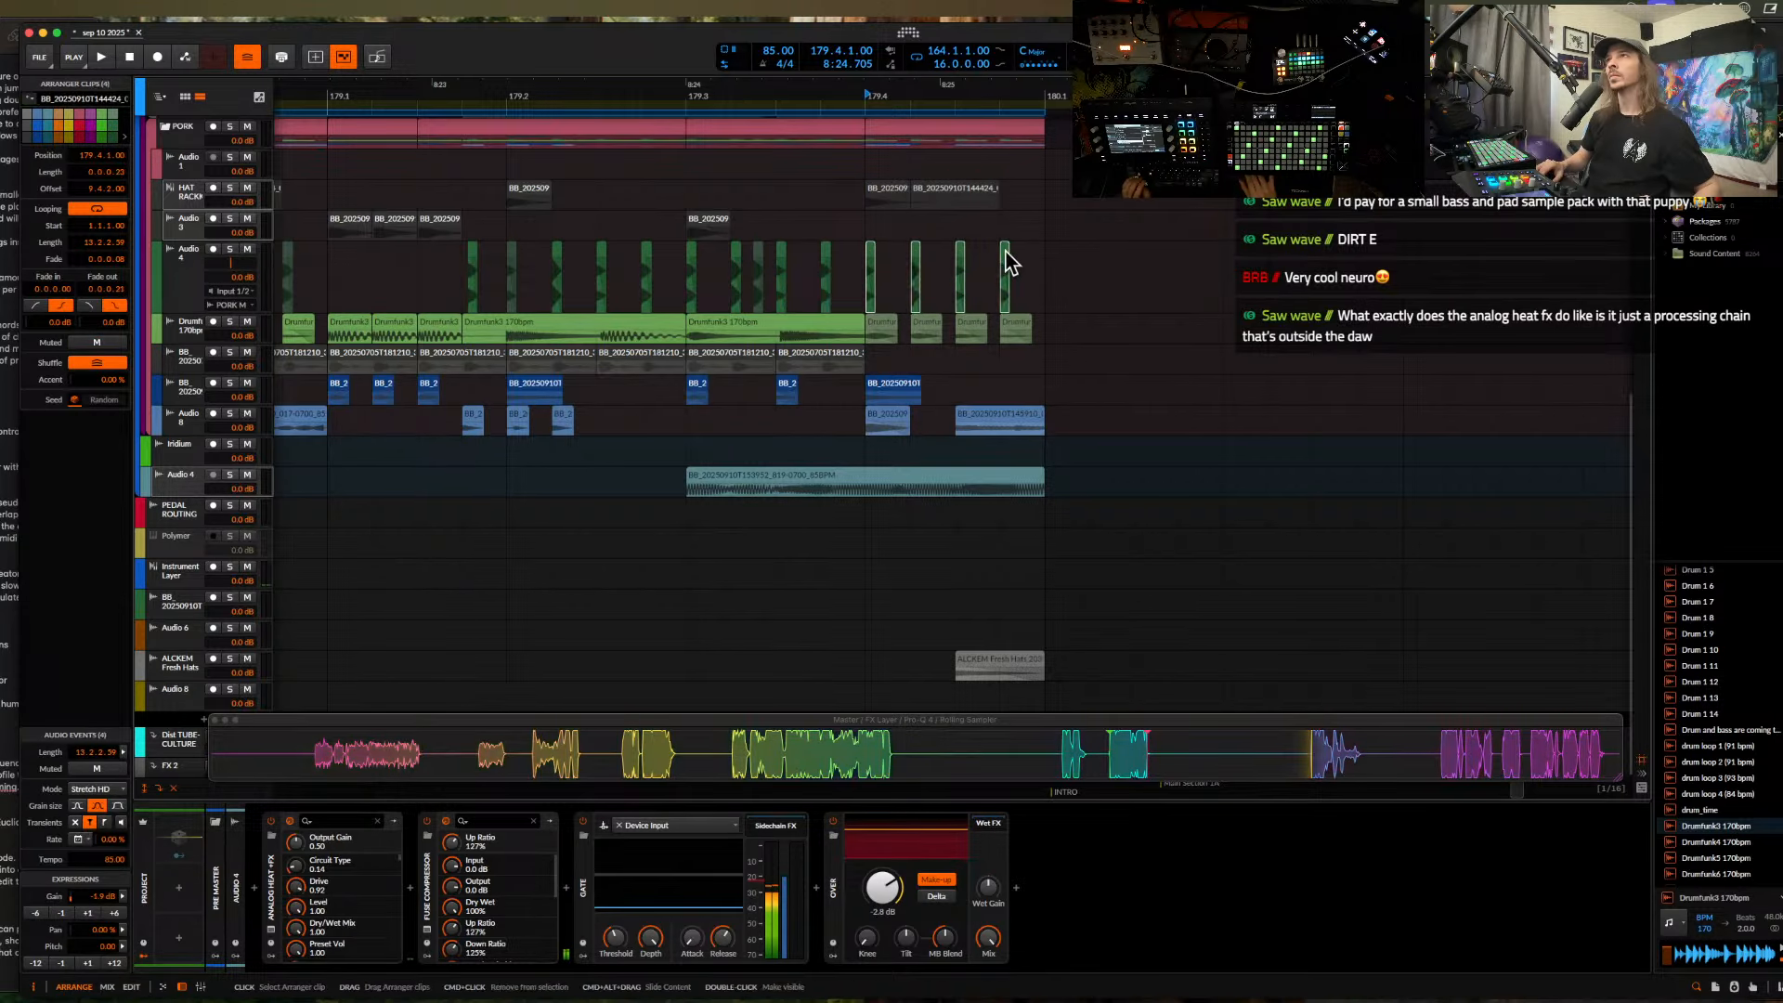
pyautogui.click(989, 417)
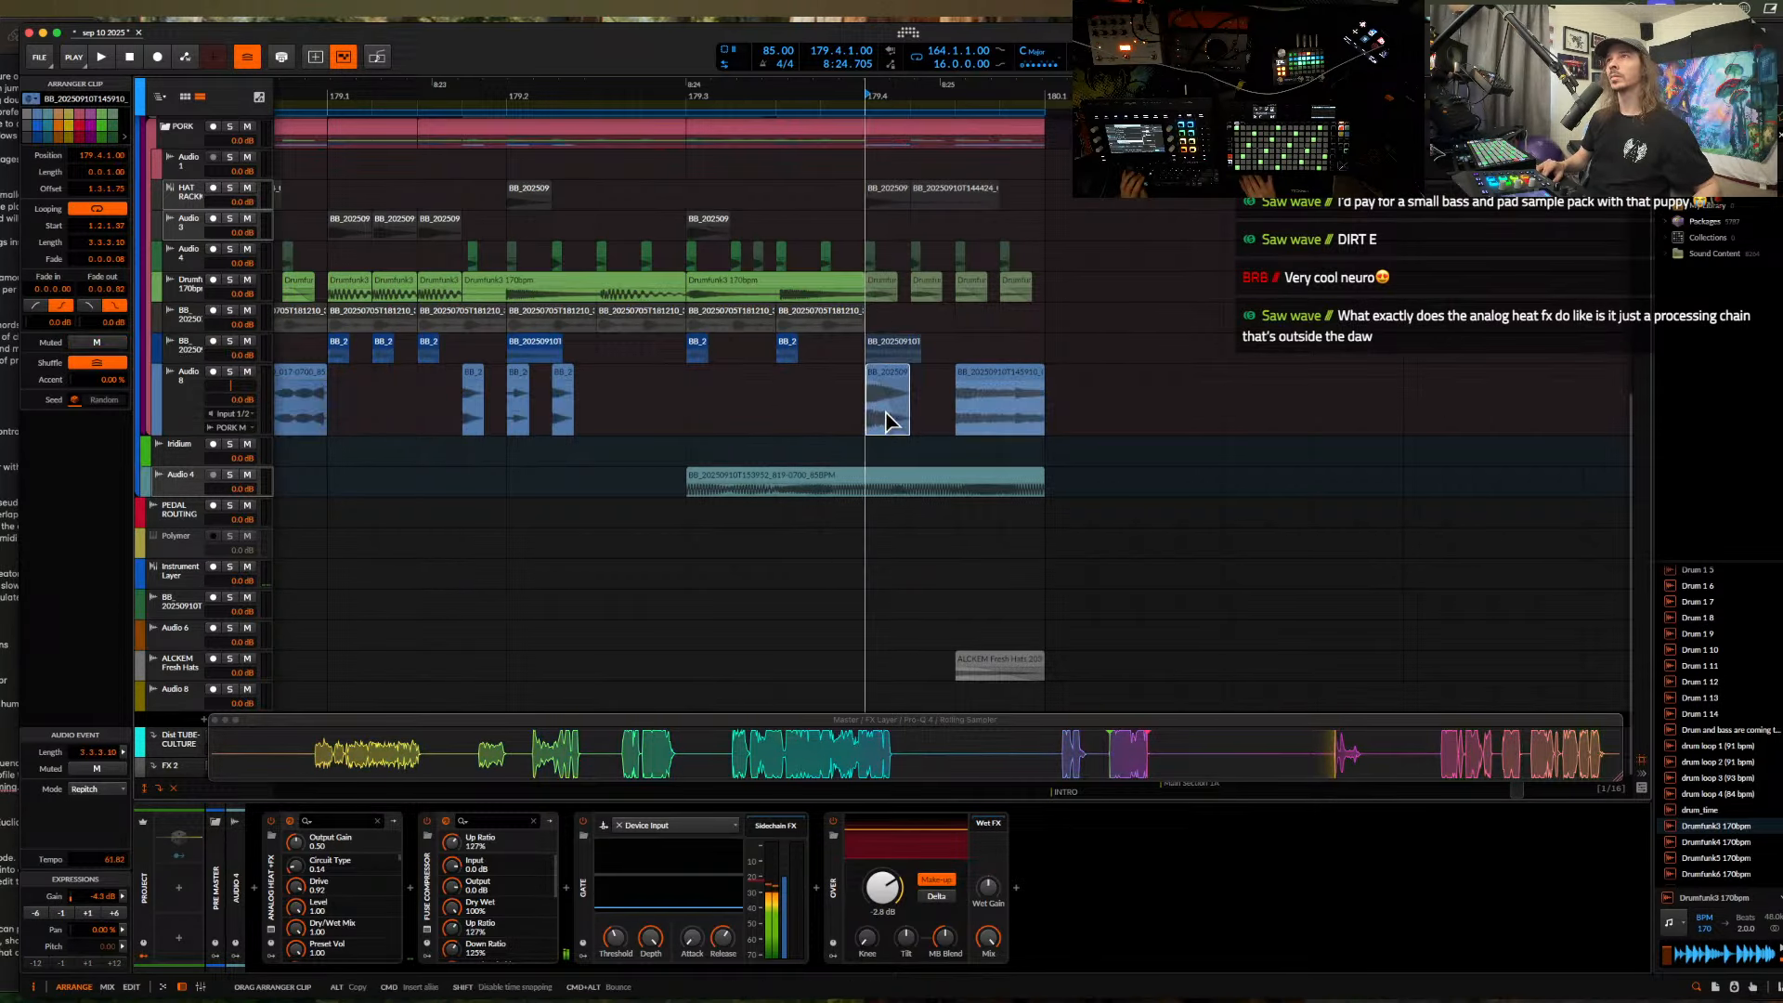
# - Split the Drumfunk3 clip at 179.3.3 and mute the PORK group's drum and percussion clips across beat 179.3
pyautogui.click(835, 316)
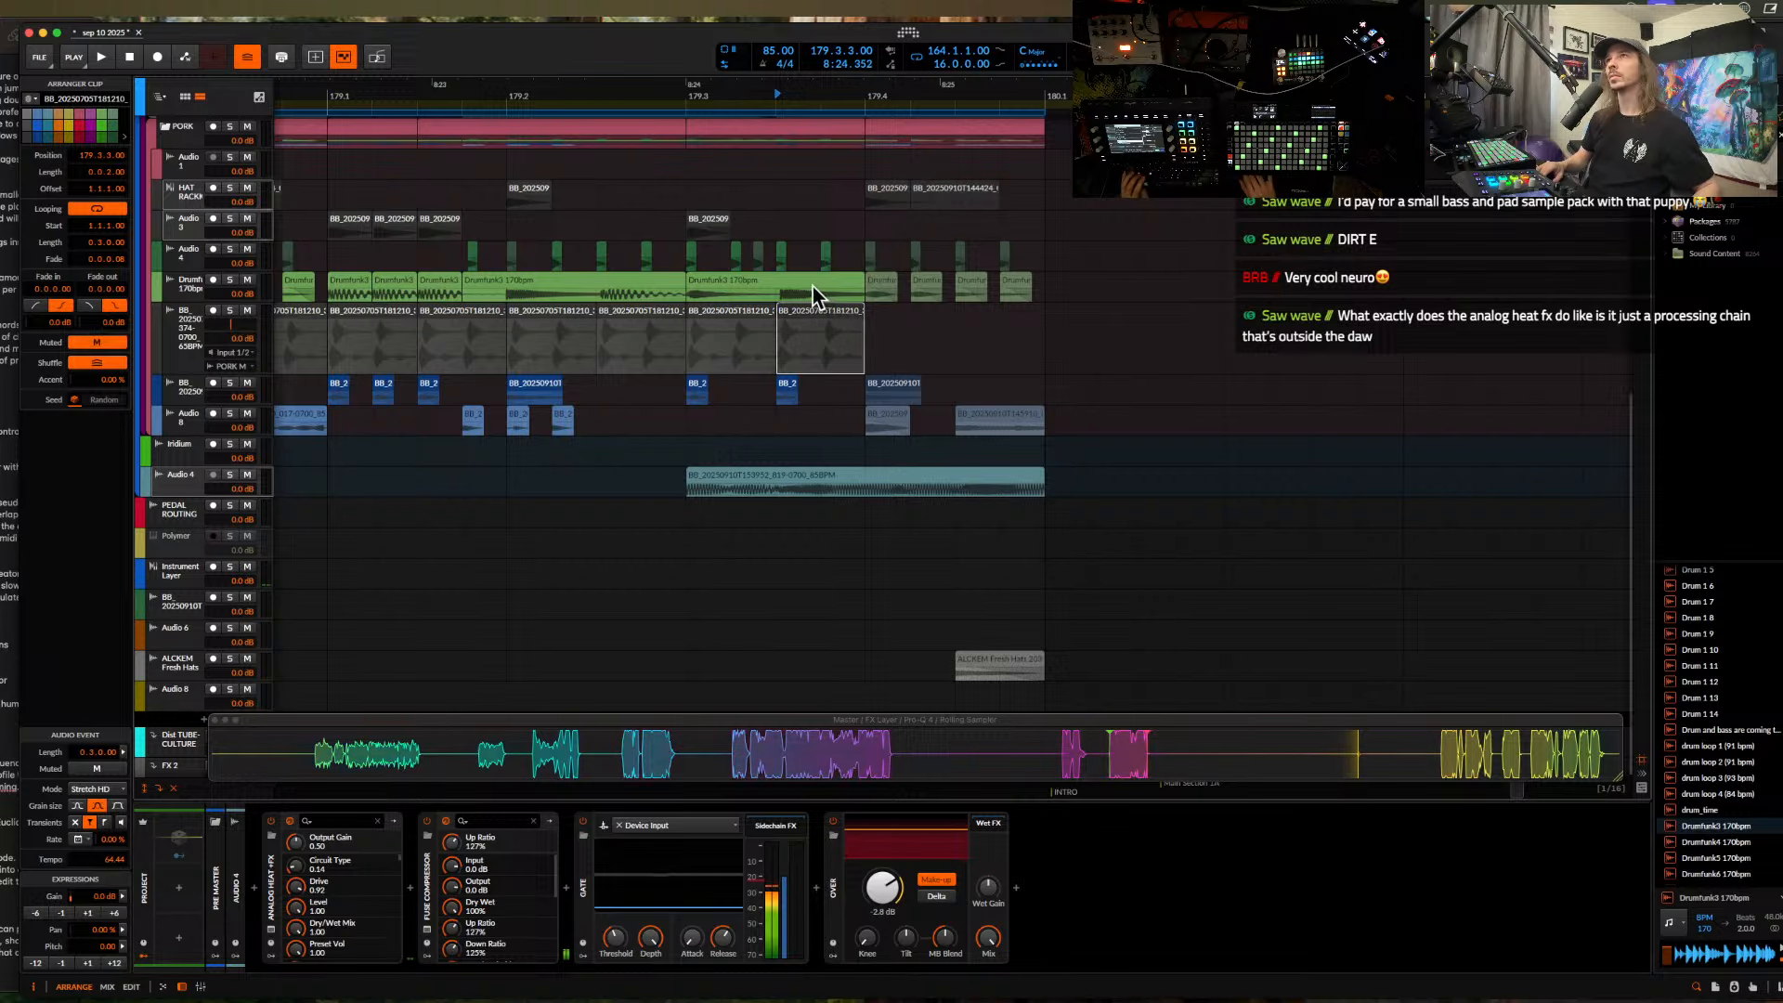
pyautogui.click(775, 295)
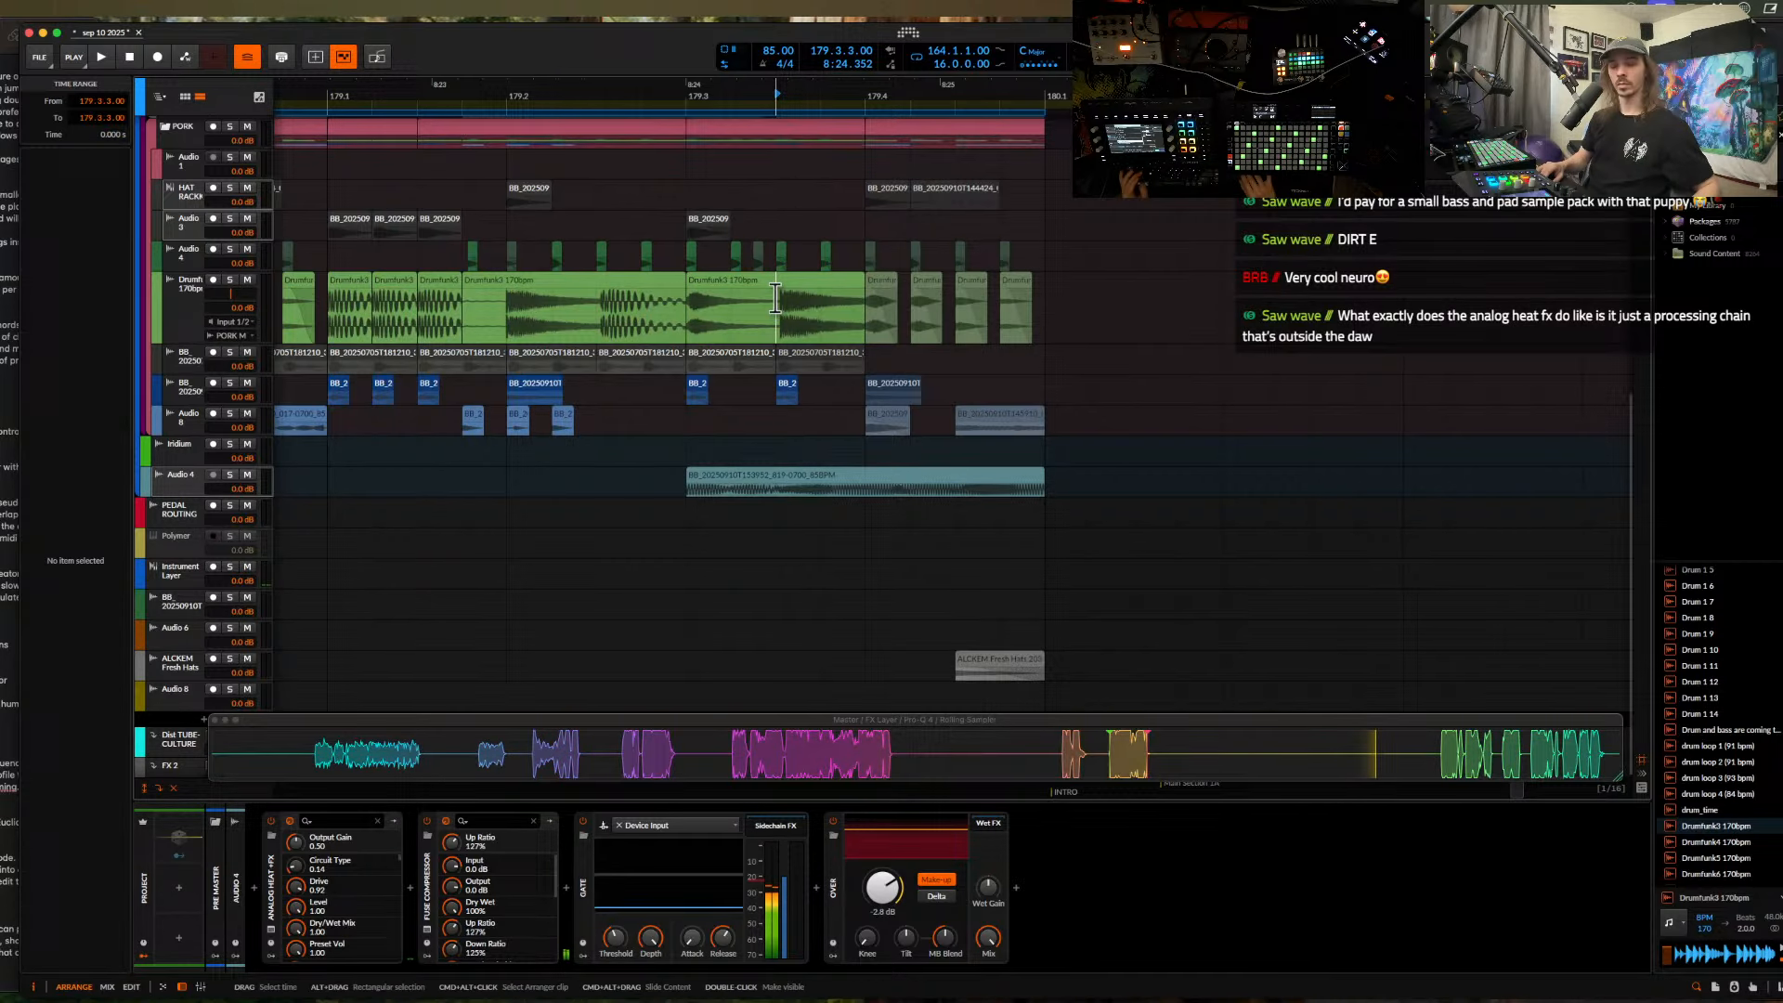
pyautogui.click(838, 264)
pyautogui.click(827, 264)
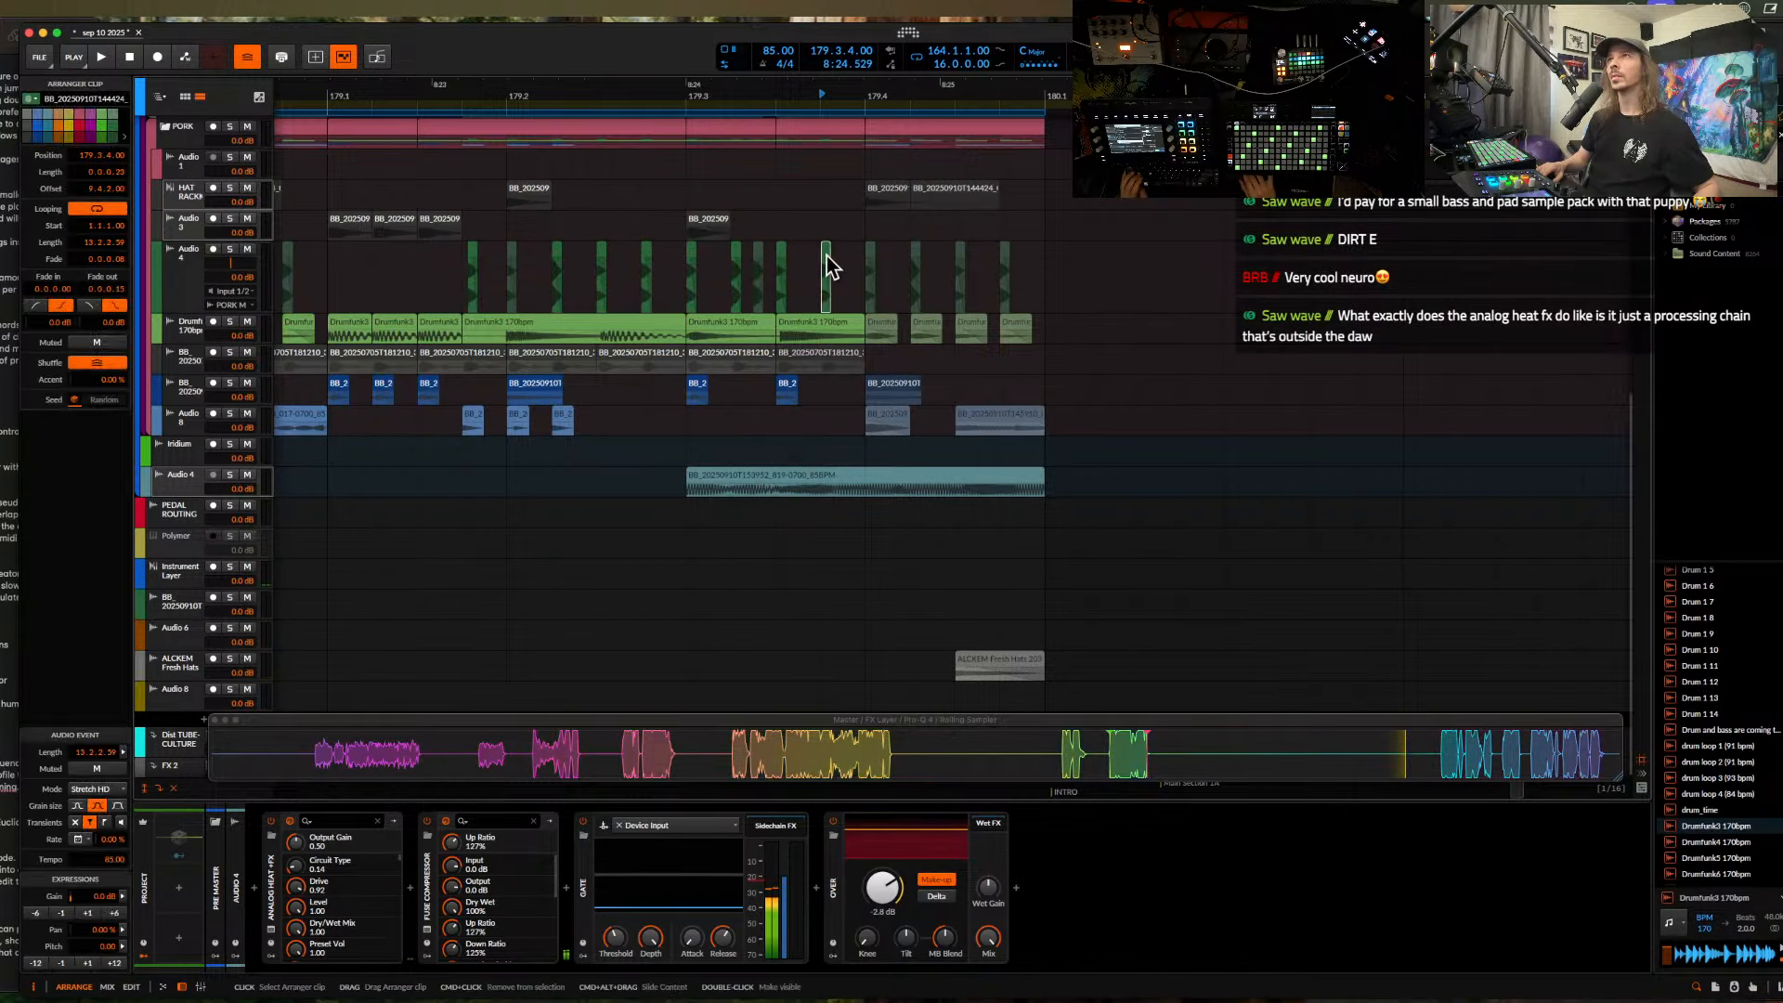
pyautogui.click(798, 330)
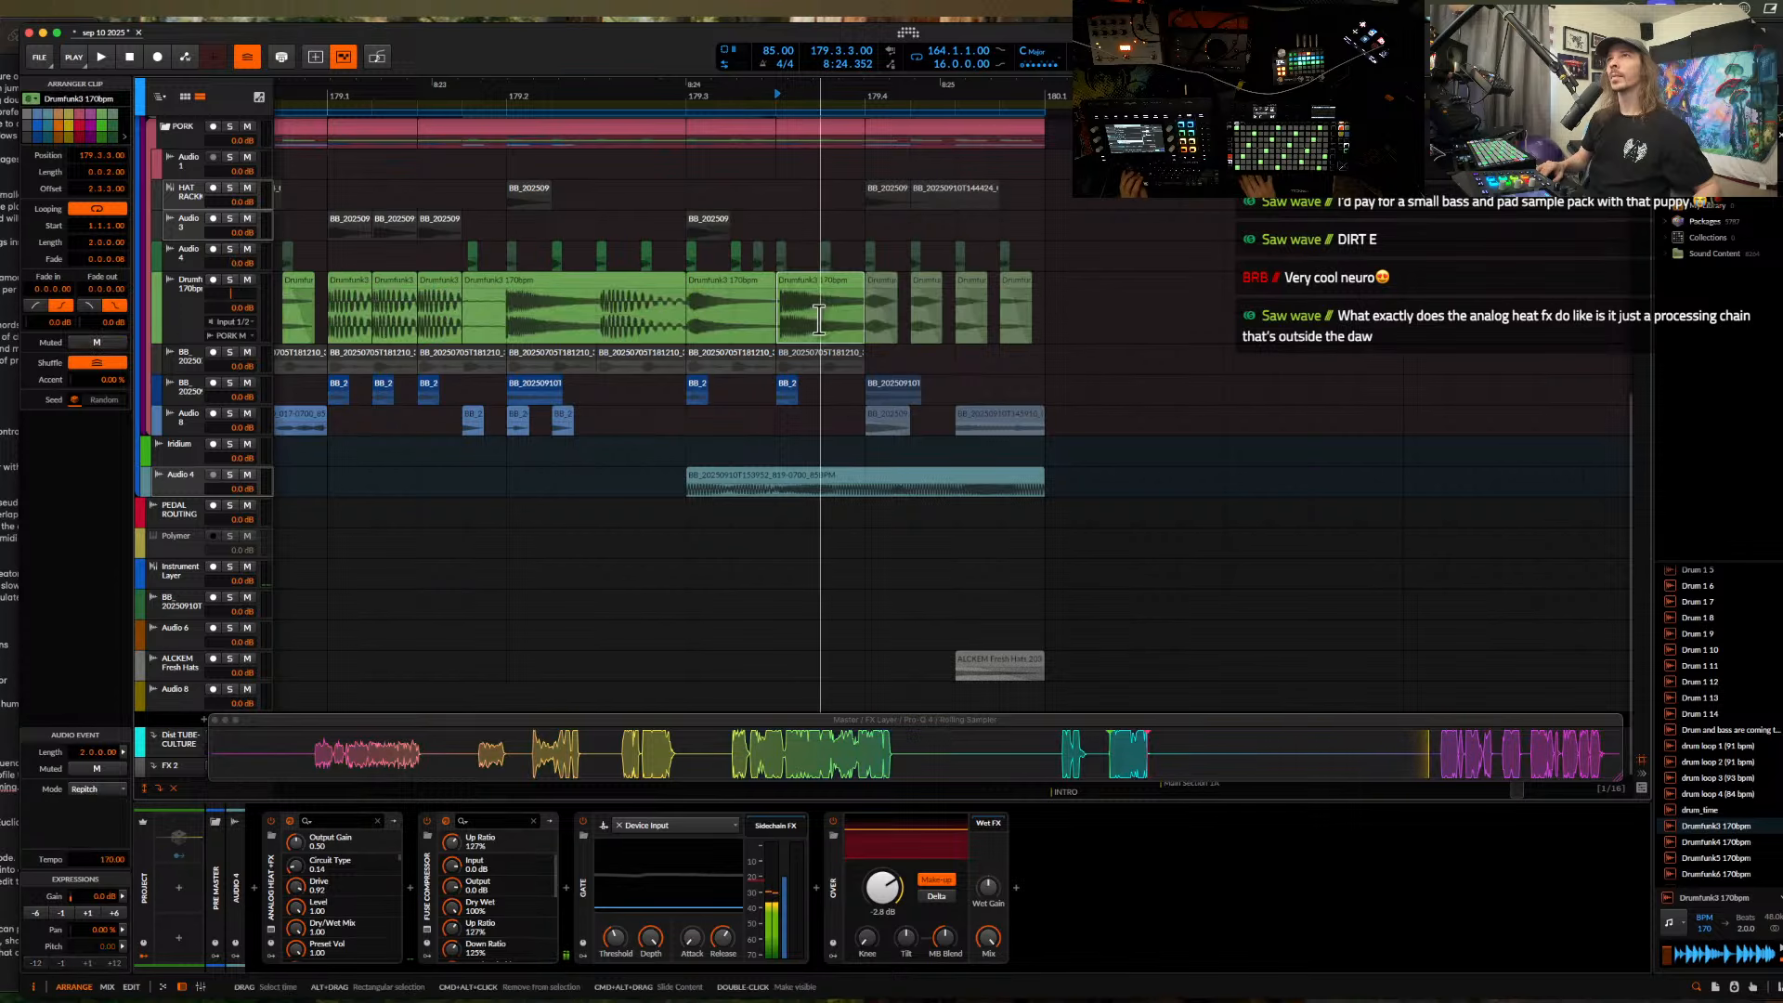
pyautogui.click(791, 399)
pyautogui.click(696, 359)
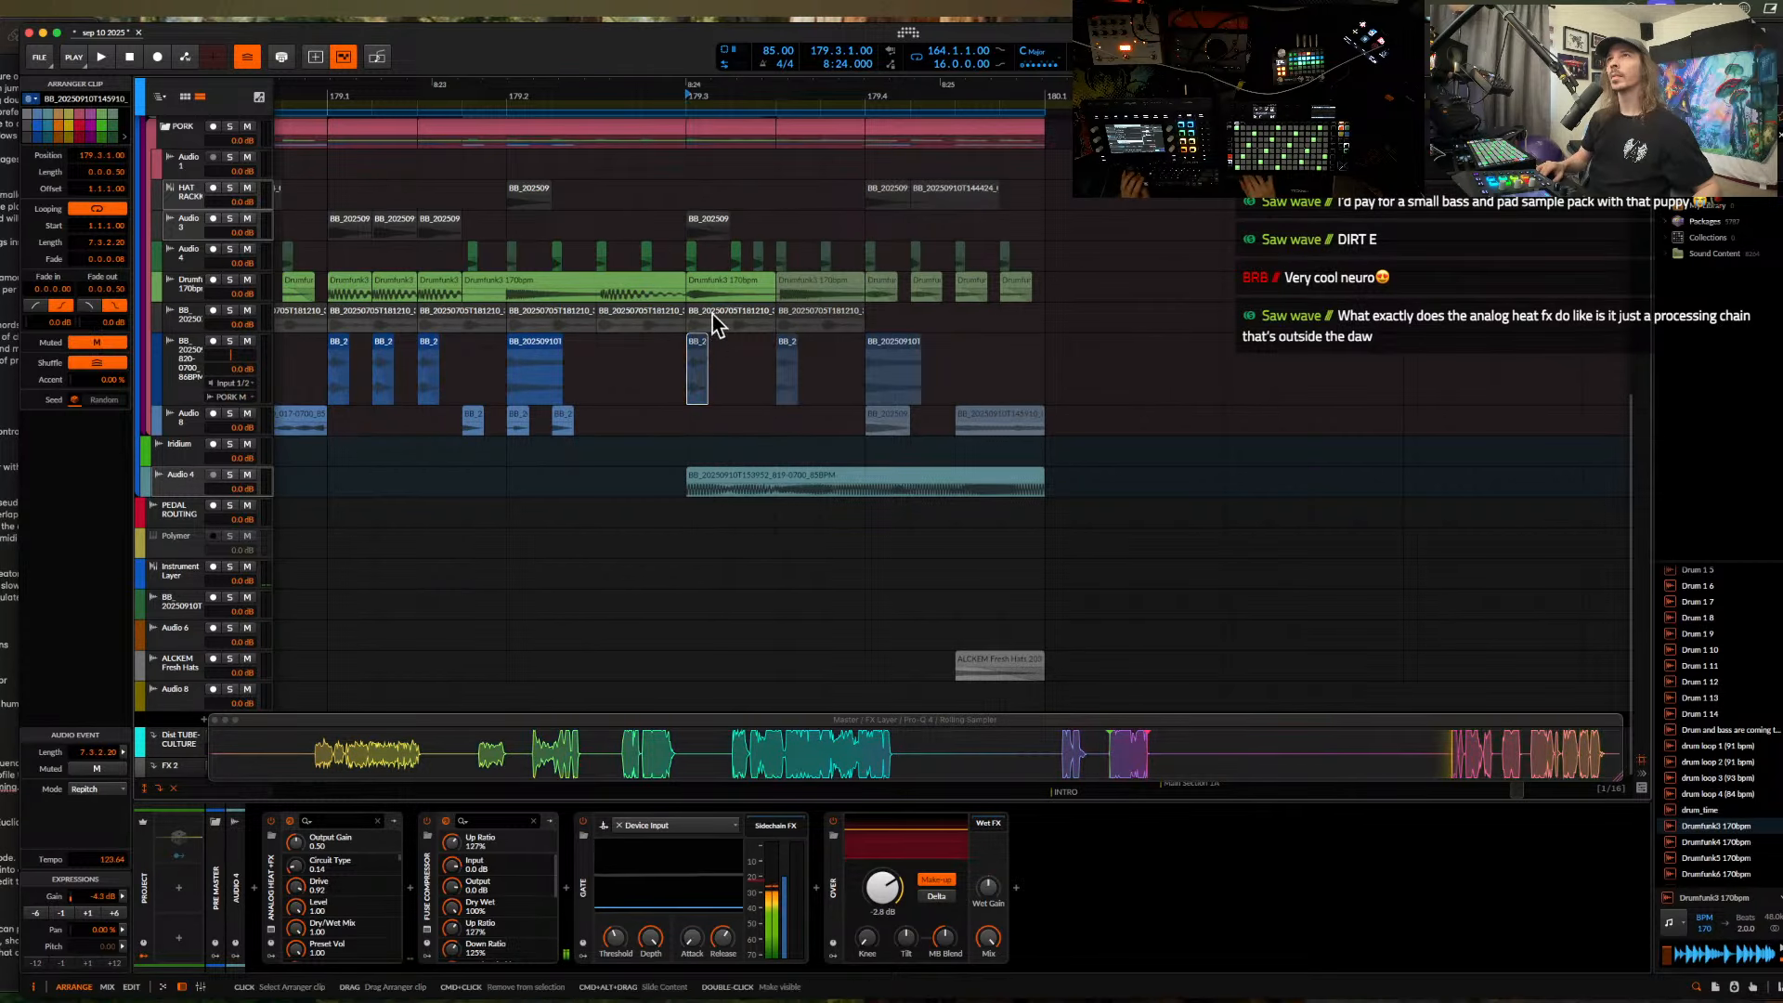
pyautogui.click(703, 295)
pyautogui.click(698, 256)
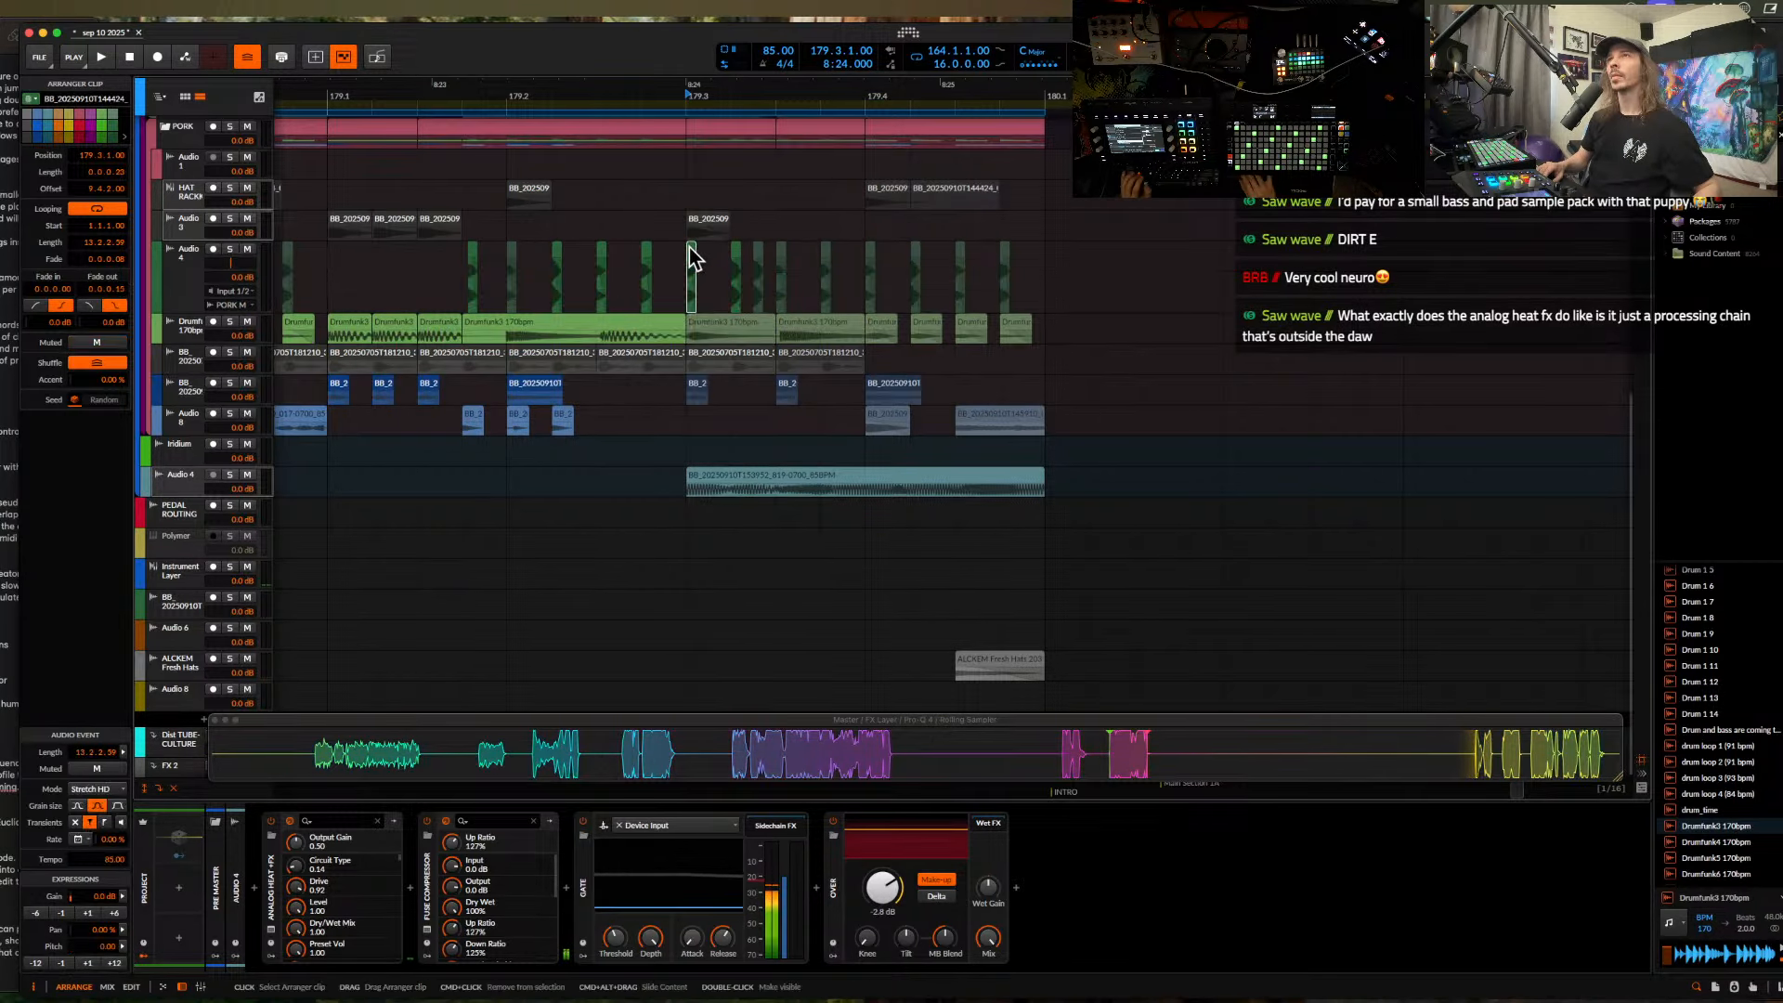
# - Mute the last two magenta clips, starting at 179.3.1, and play the arrangement from 179.1.2
pyautogui.press('space')
pyautogui.scroll(-1, 713, 381)
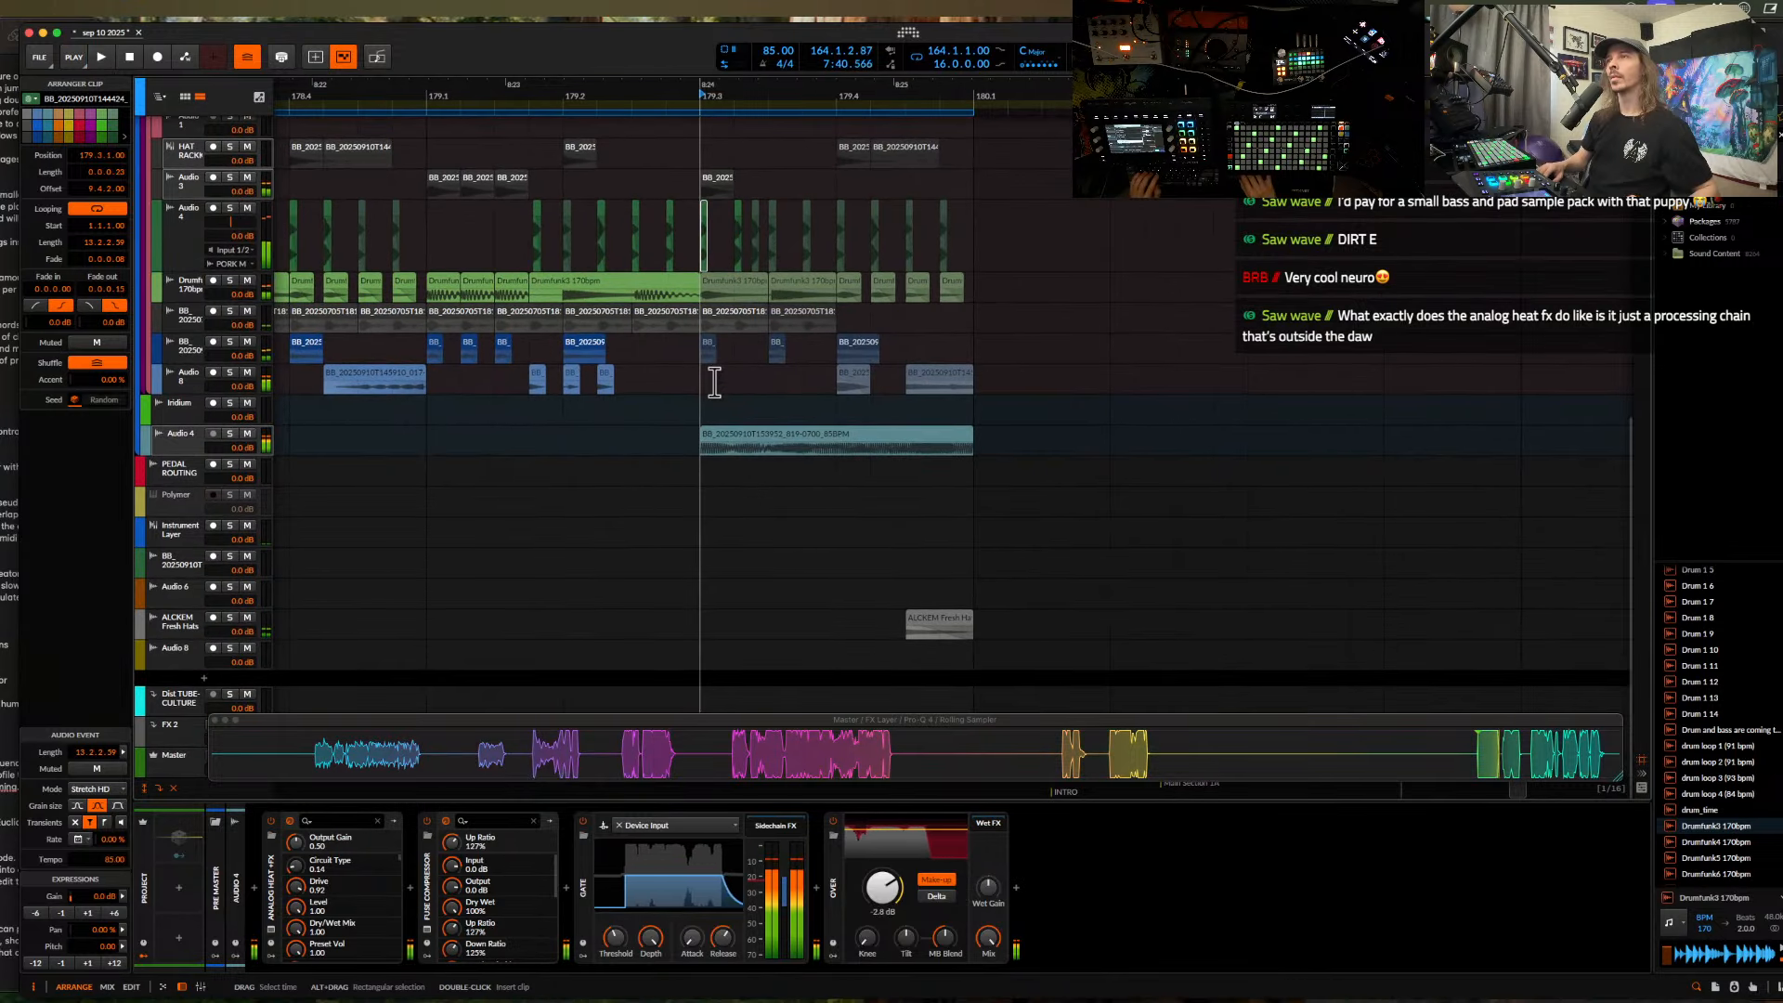
pyautogui.scroll(5, 713, 382)
pyautogui.press('space')
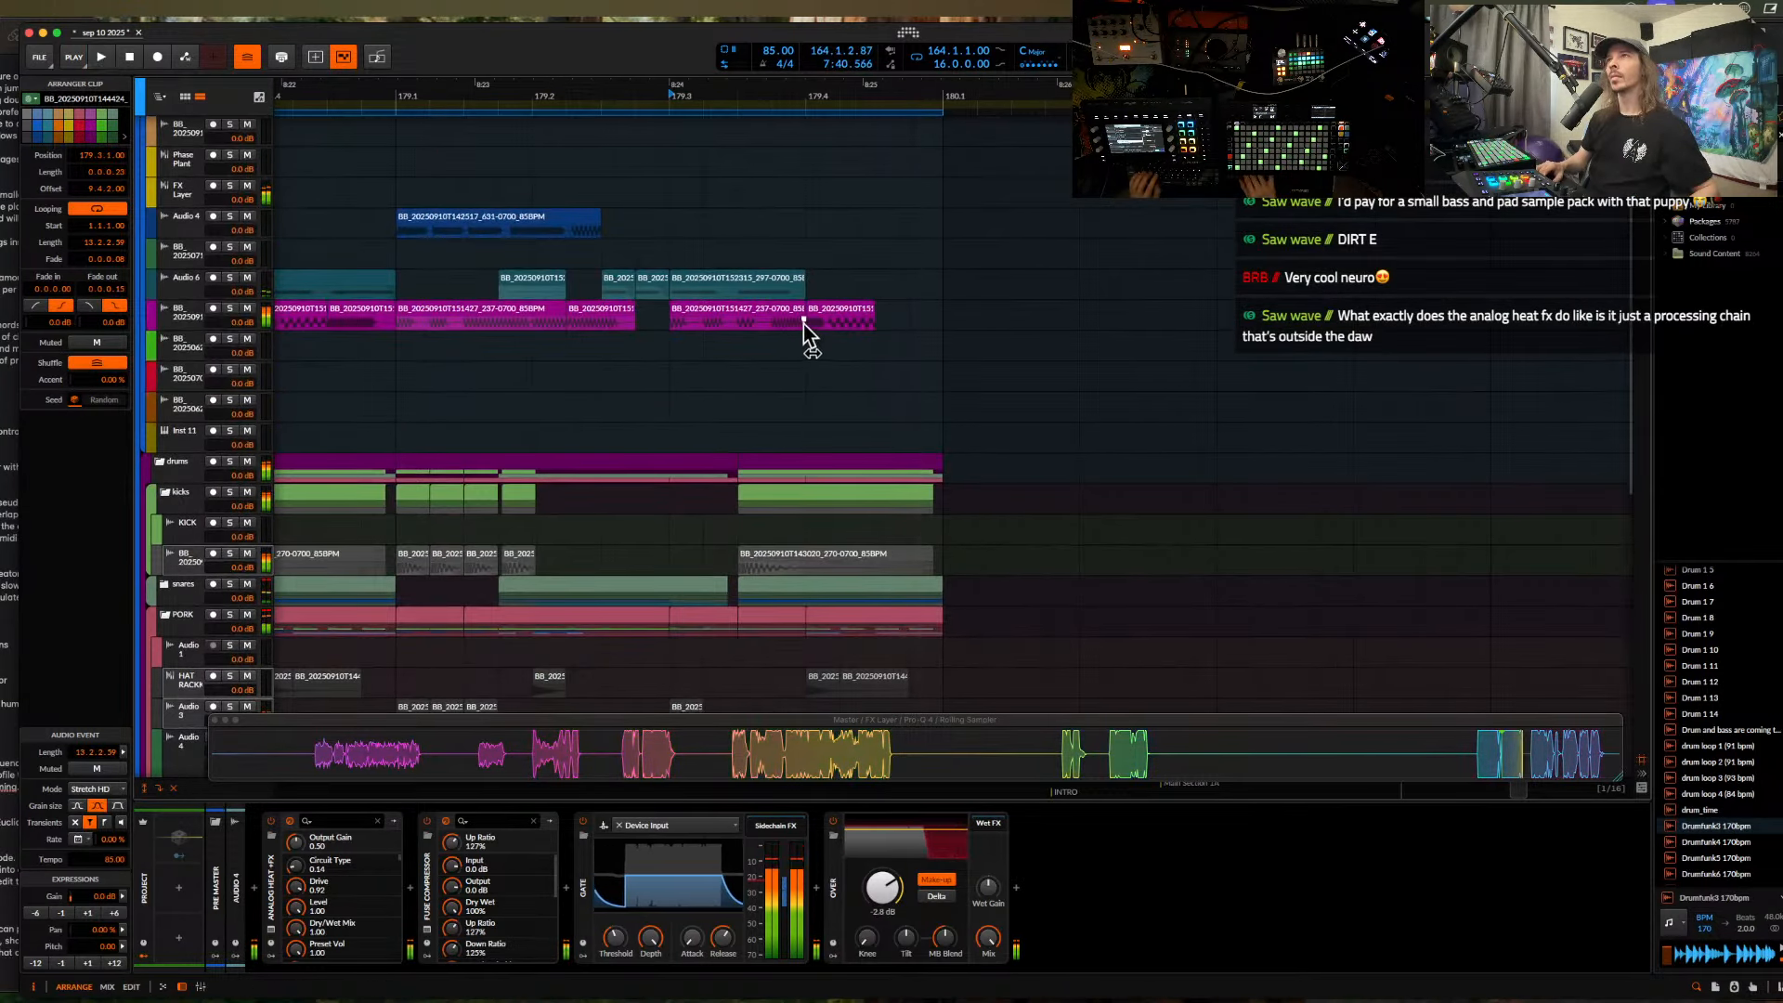
pyautogui.click(770, 312)
pyautogui.hotkey('alt', 'm')
pyautogui.click(823, 311)
pyautogui.hotkey('alt', 'm')
pyautogui.click(428, 290)
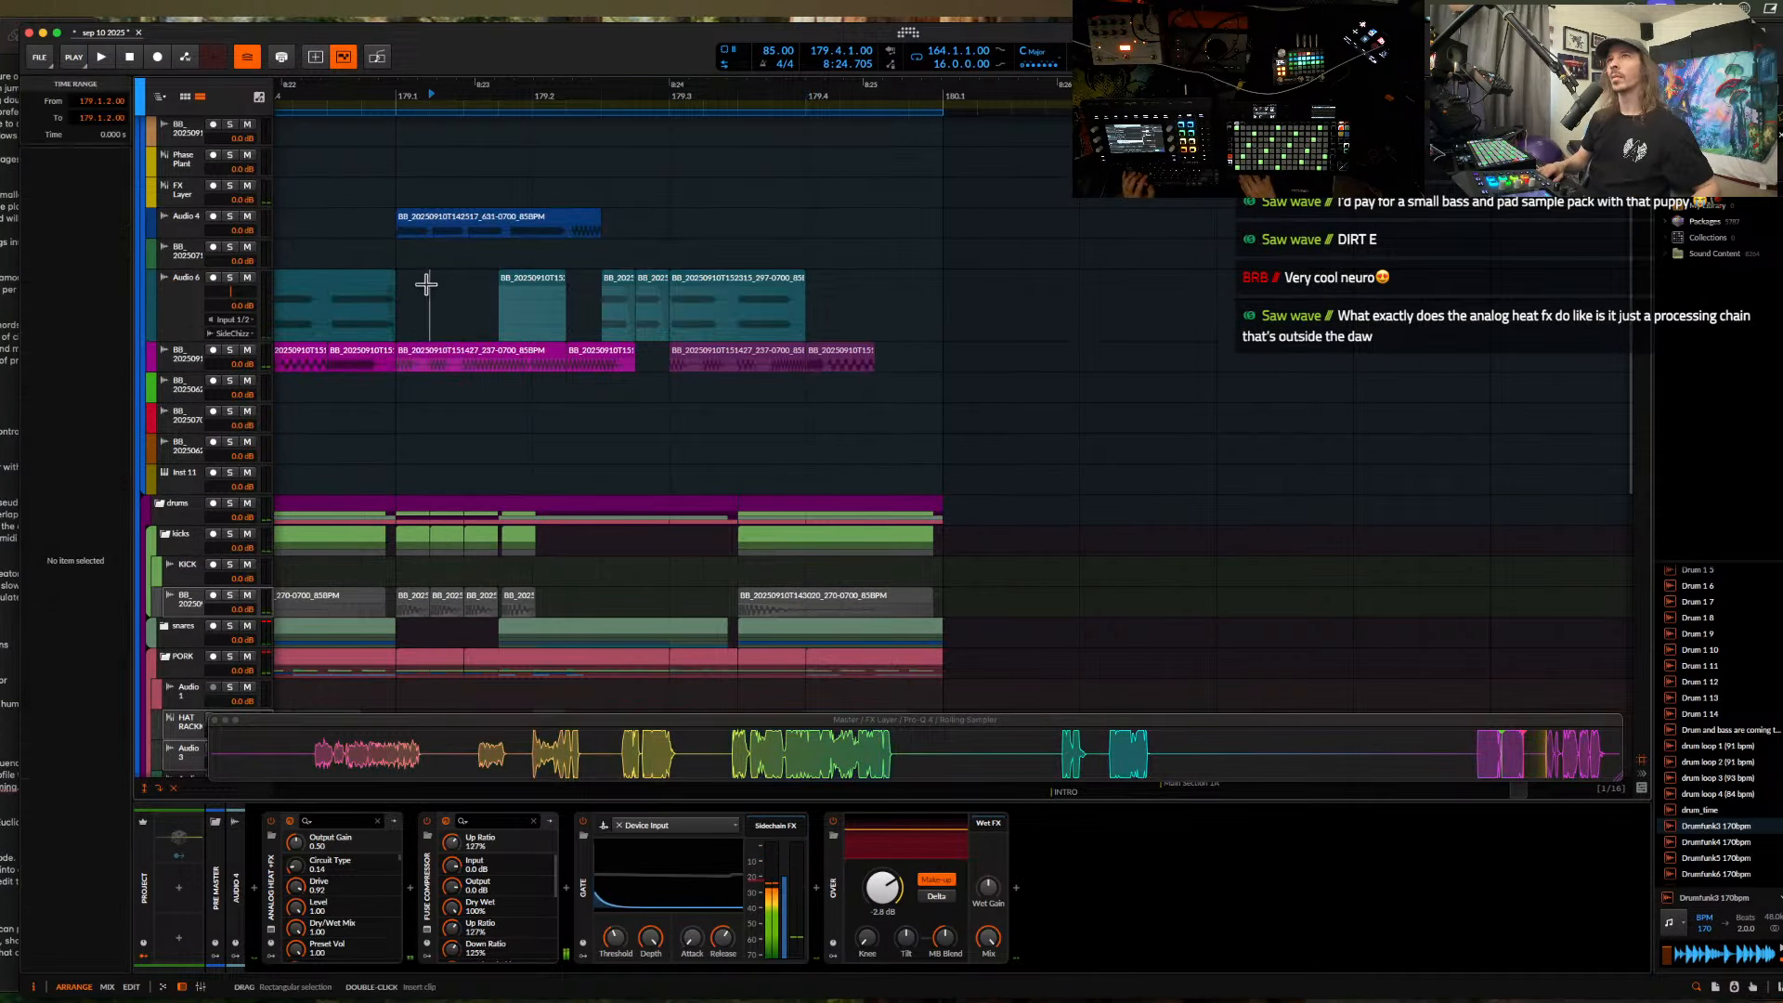
pyautogui.press('space')
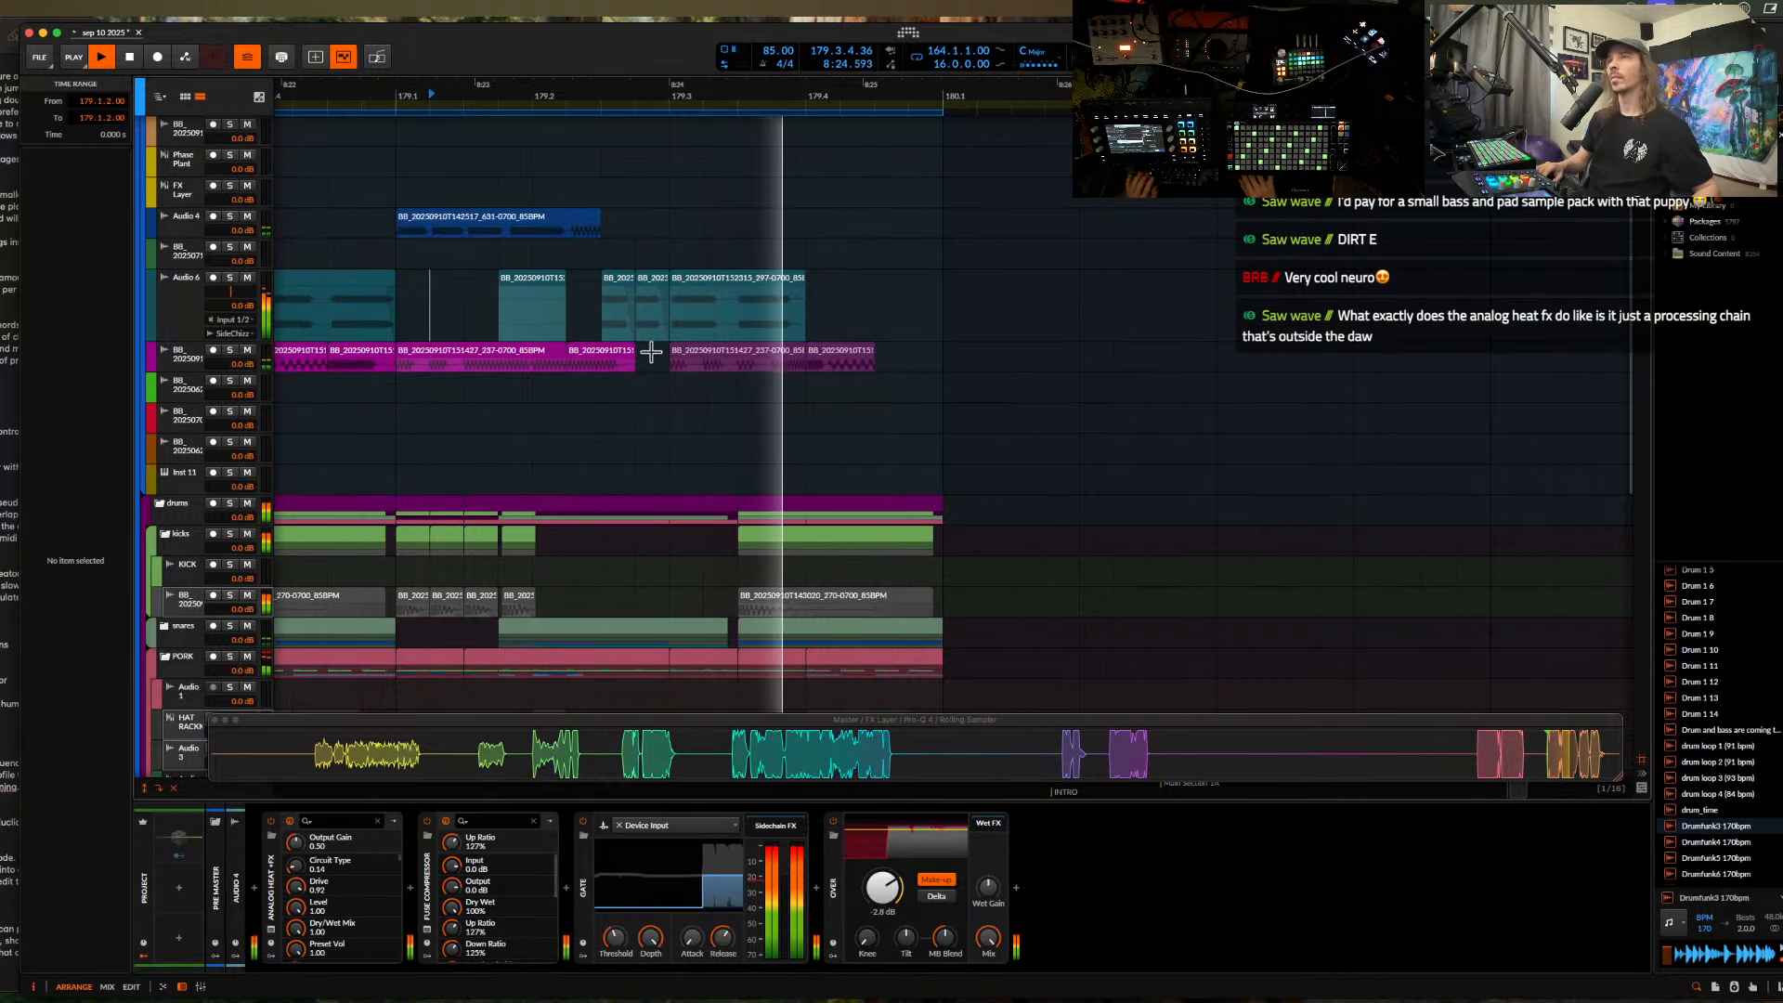
# - Move the audio track holding the captured clip into the Side Chizzle group, directly below its Audio 4 track, and select the clip at 179.3.1
pyautogui.scroll(-2, 650, 350)
pyautogui.scroll(-4, 660, 331)
pyautogui.scroll(4, 659, 332)
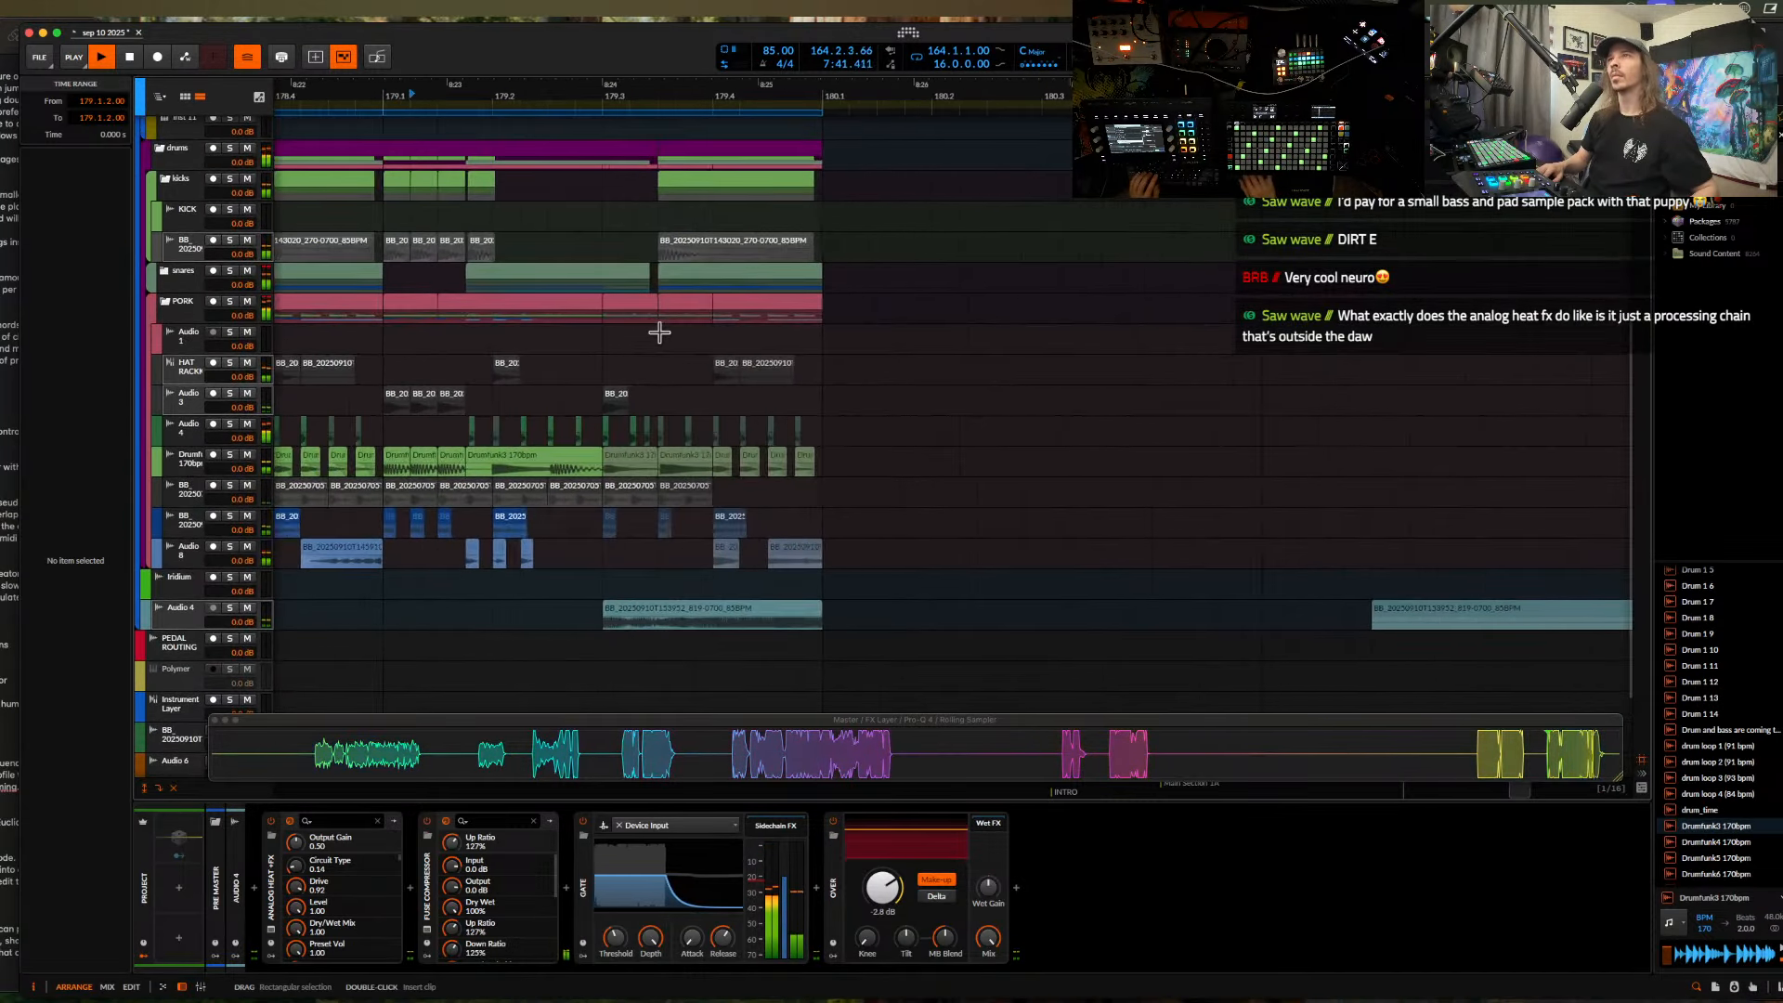
pyautogui.scroll(-5, 662, 340)
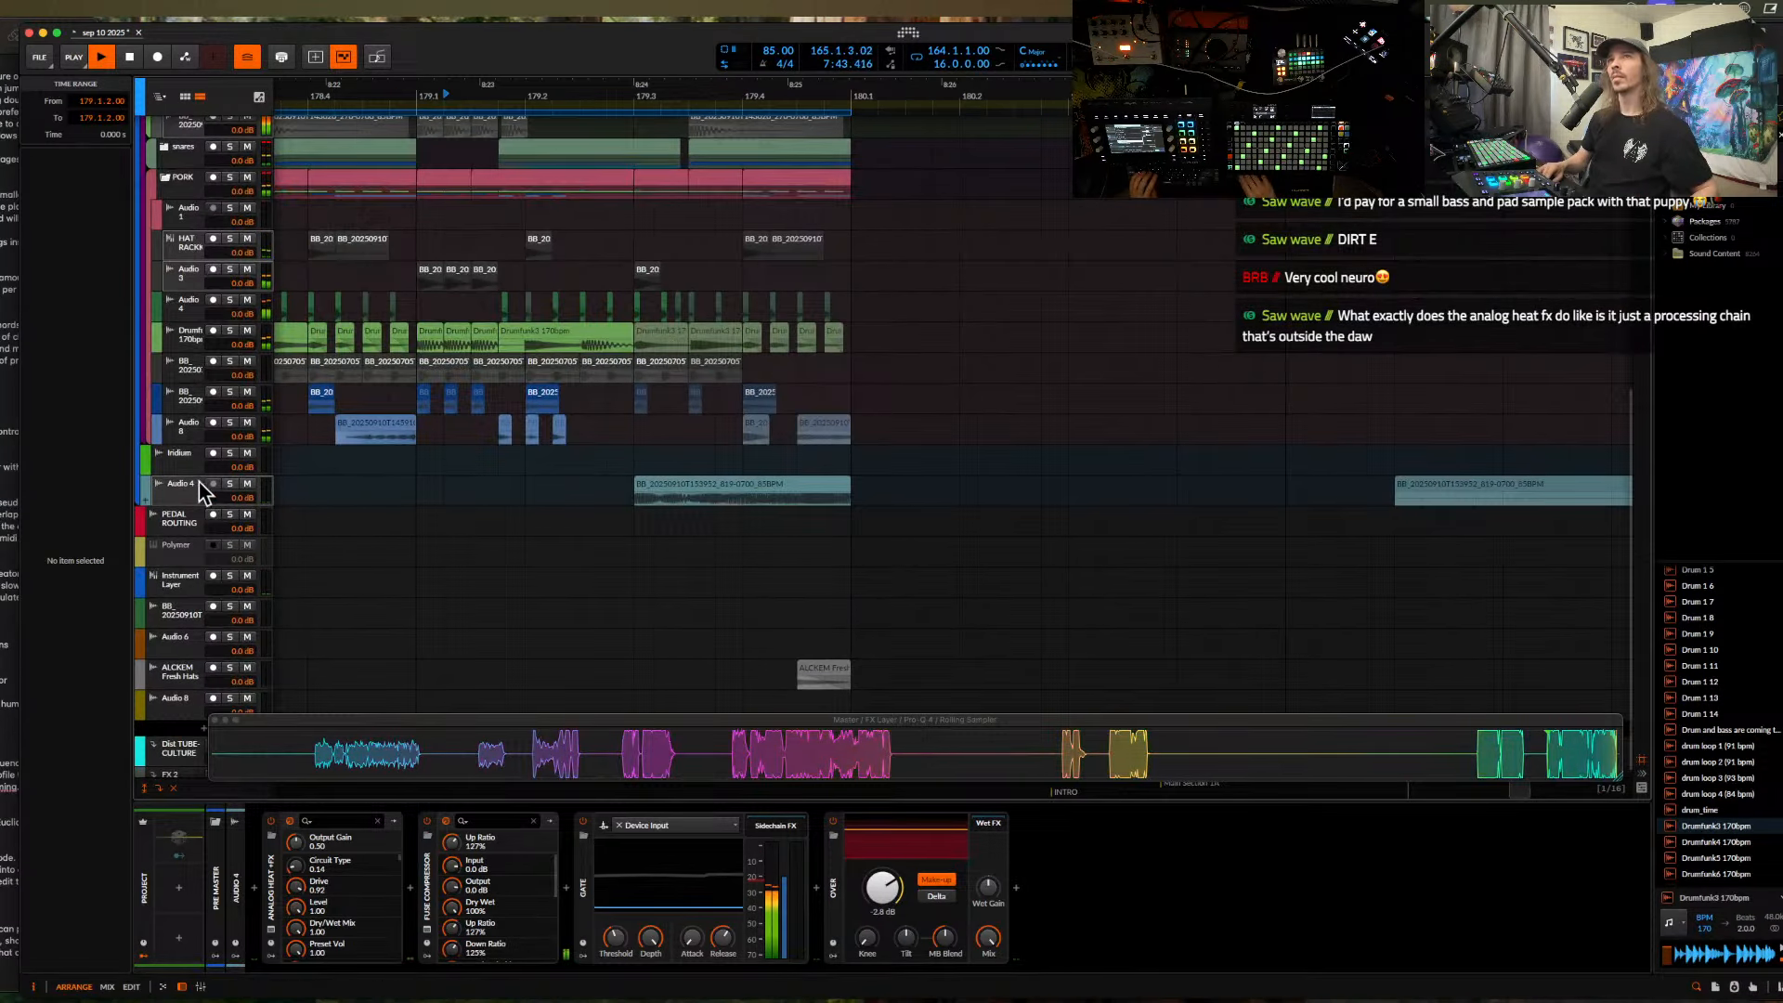
pyautogui.scroll(2, 188, 483)
pyautogui.scroll(-1, 187, 483)
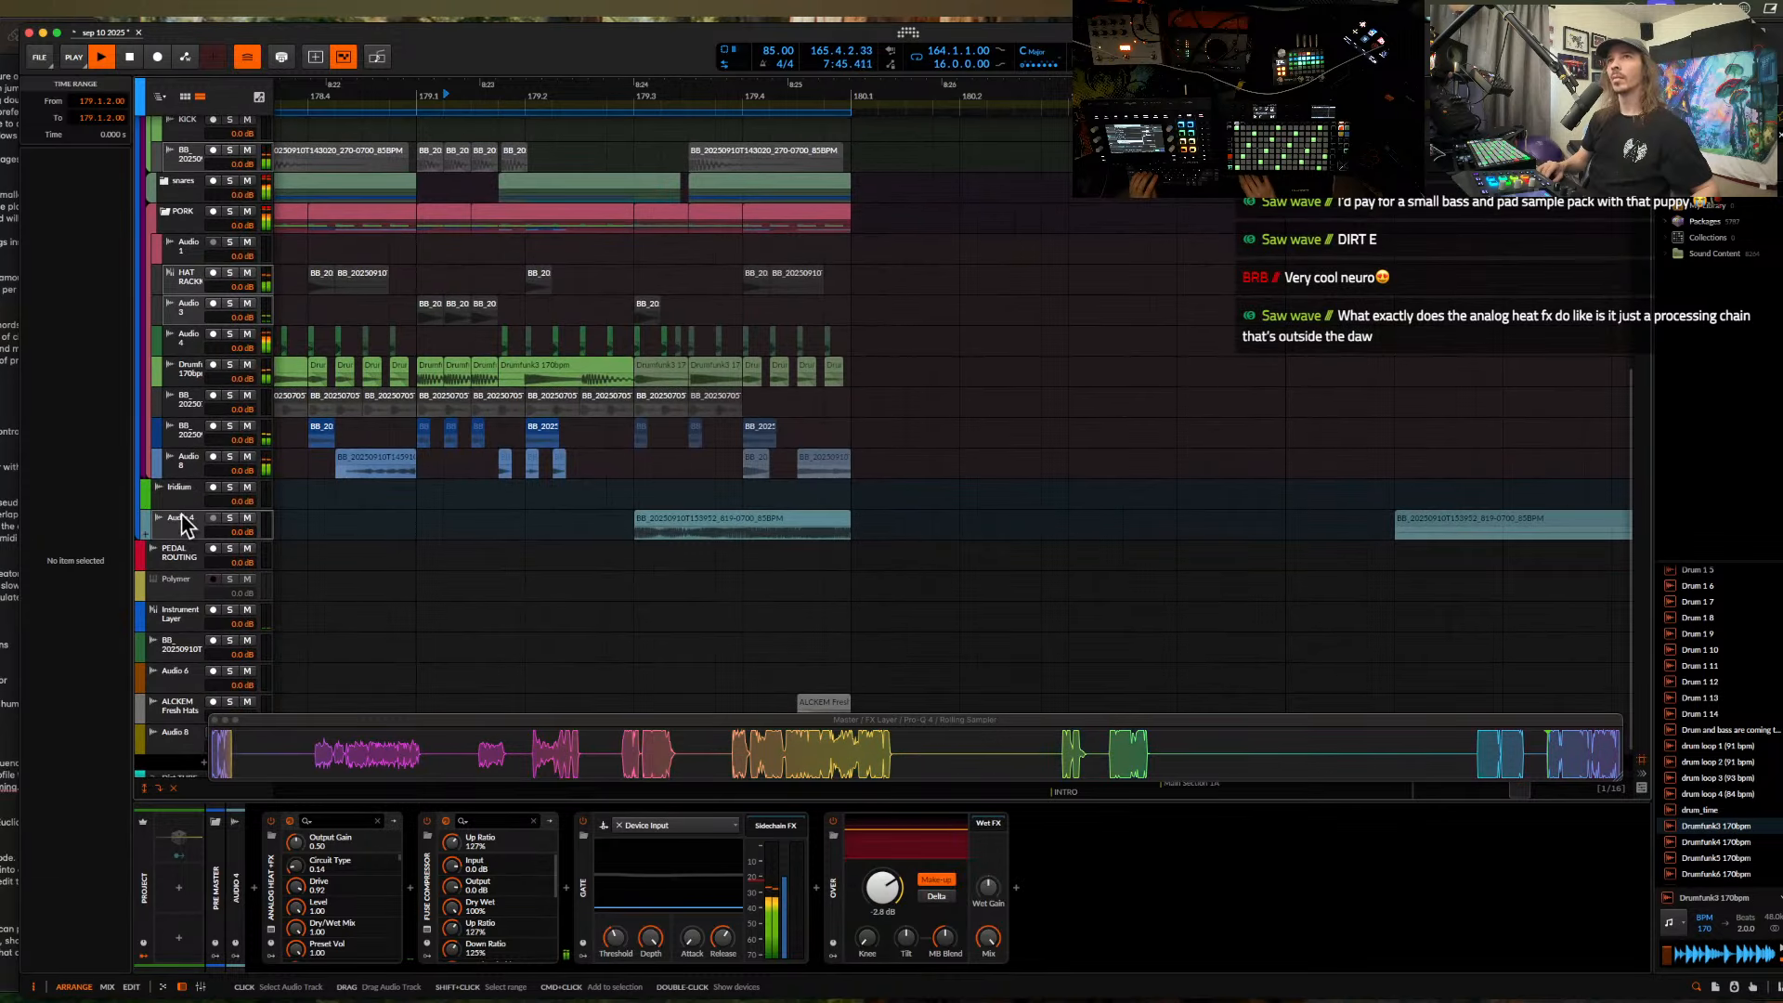
pyautogui.moveTo(182, 520); pyautogui.dragTo(221, 313)
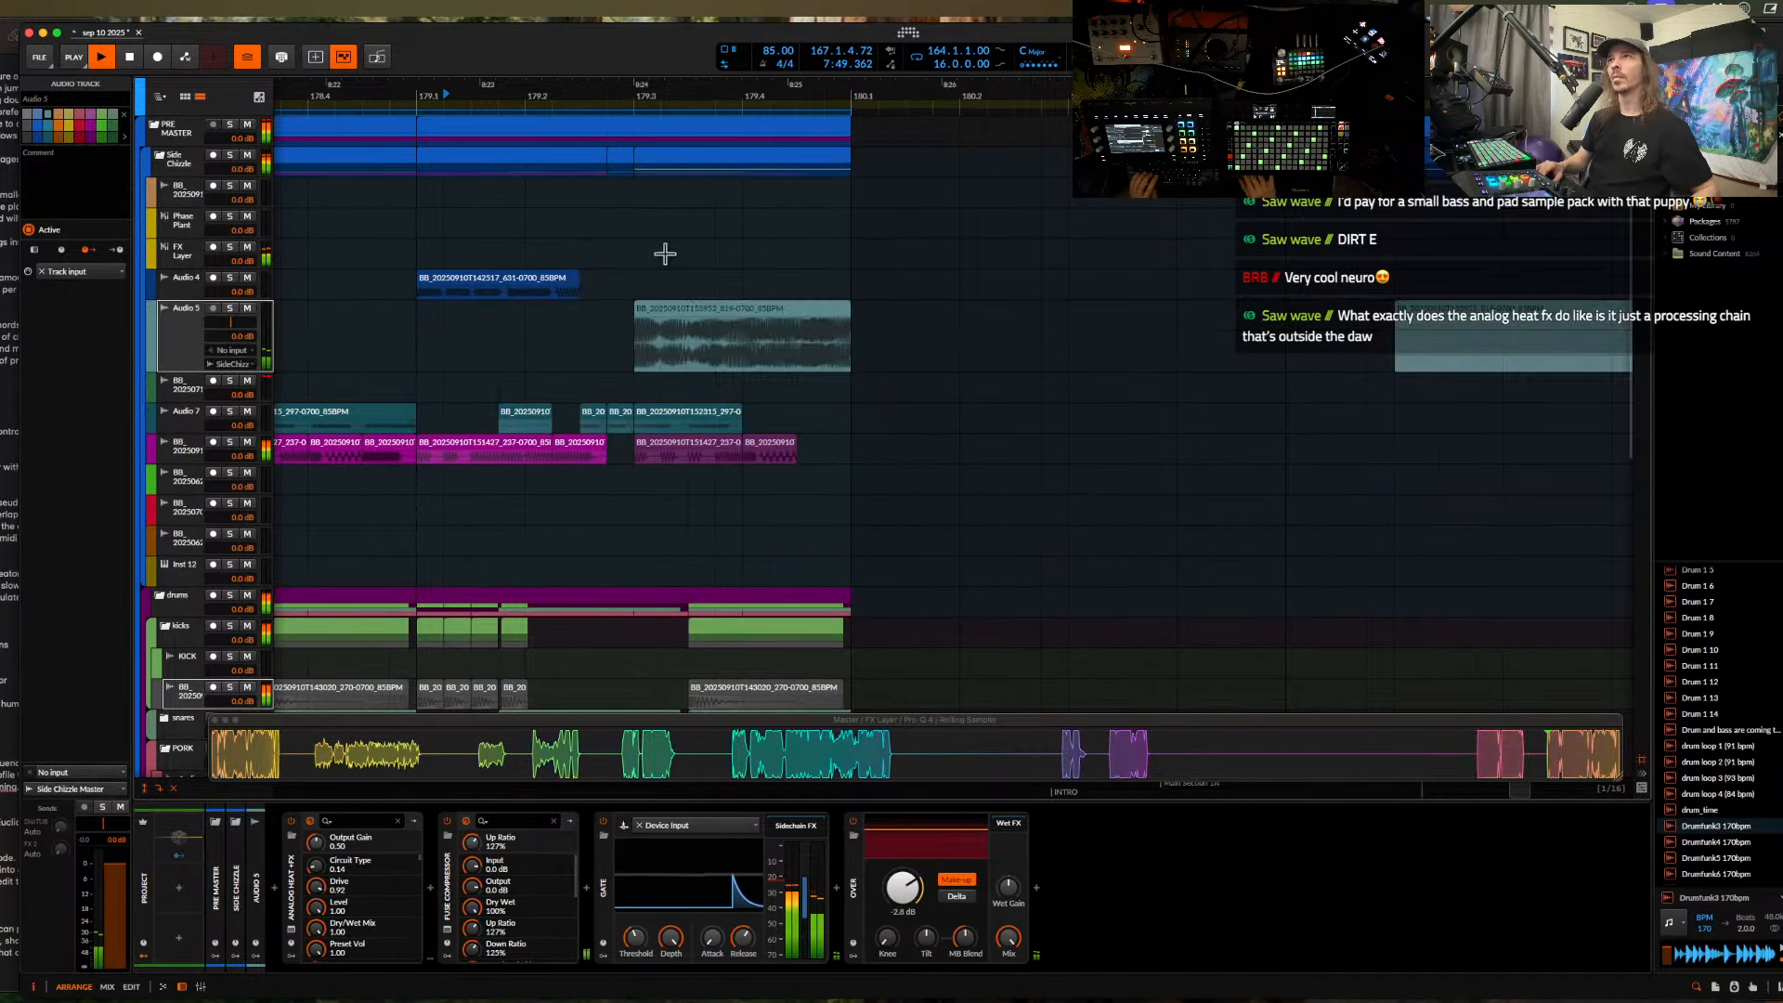
pyautogui.click(670, 310)
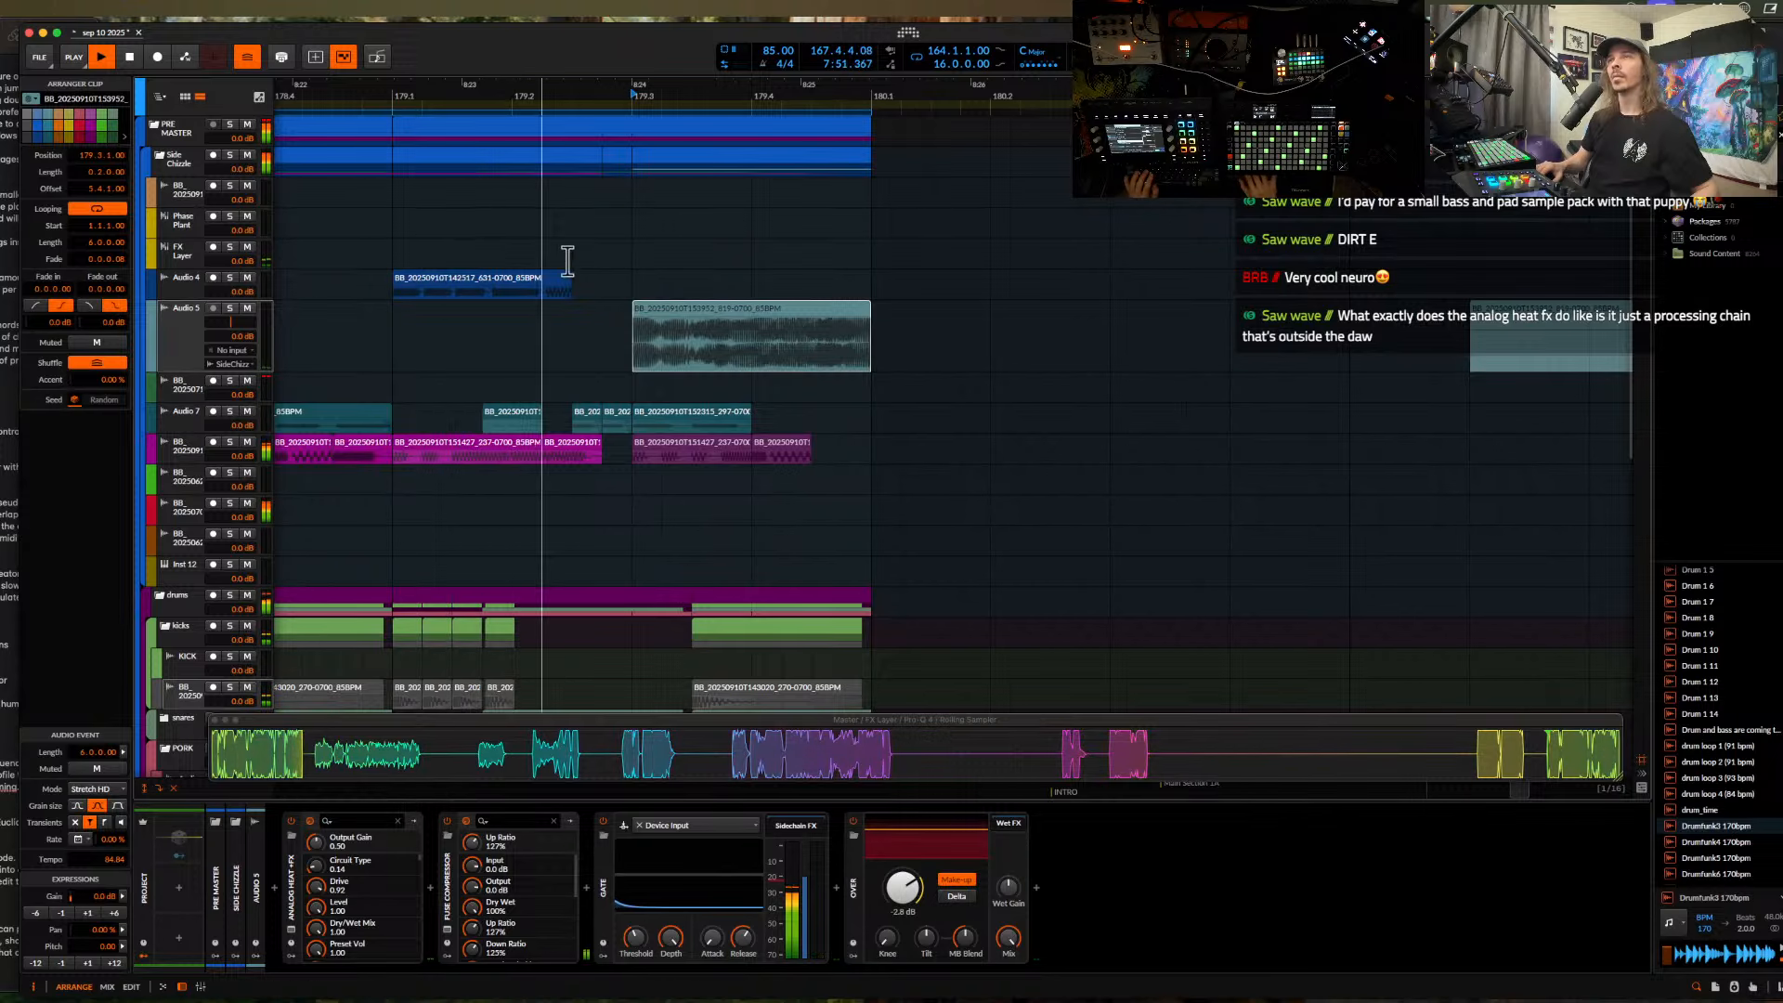
# - Split the long bright green audio clip at 171.1.1 and delete the part after the split
pyautogui.scroll(1, 654, 316)
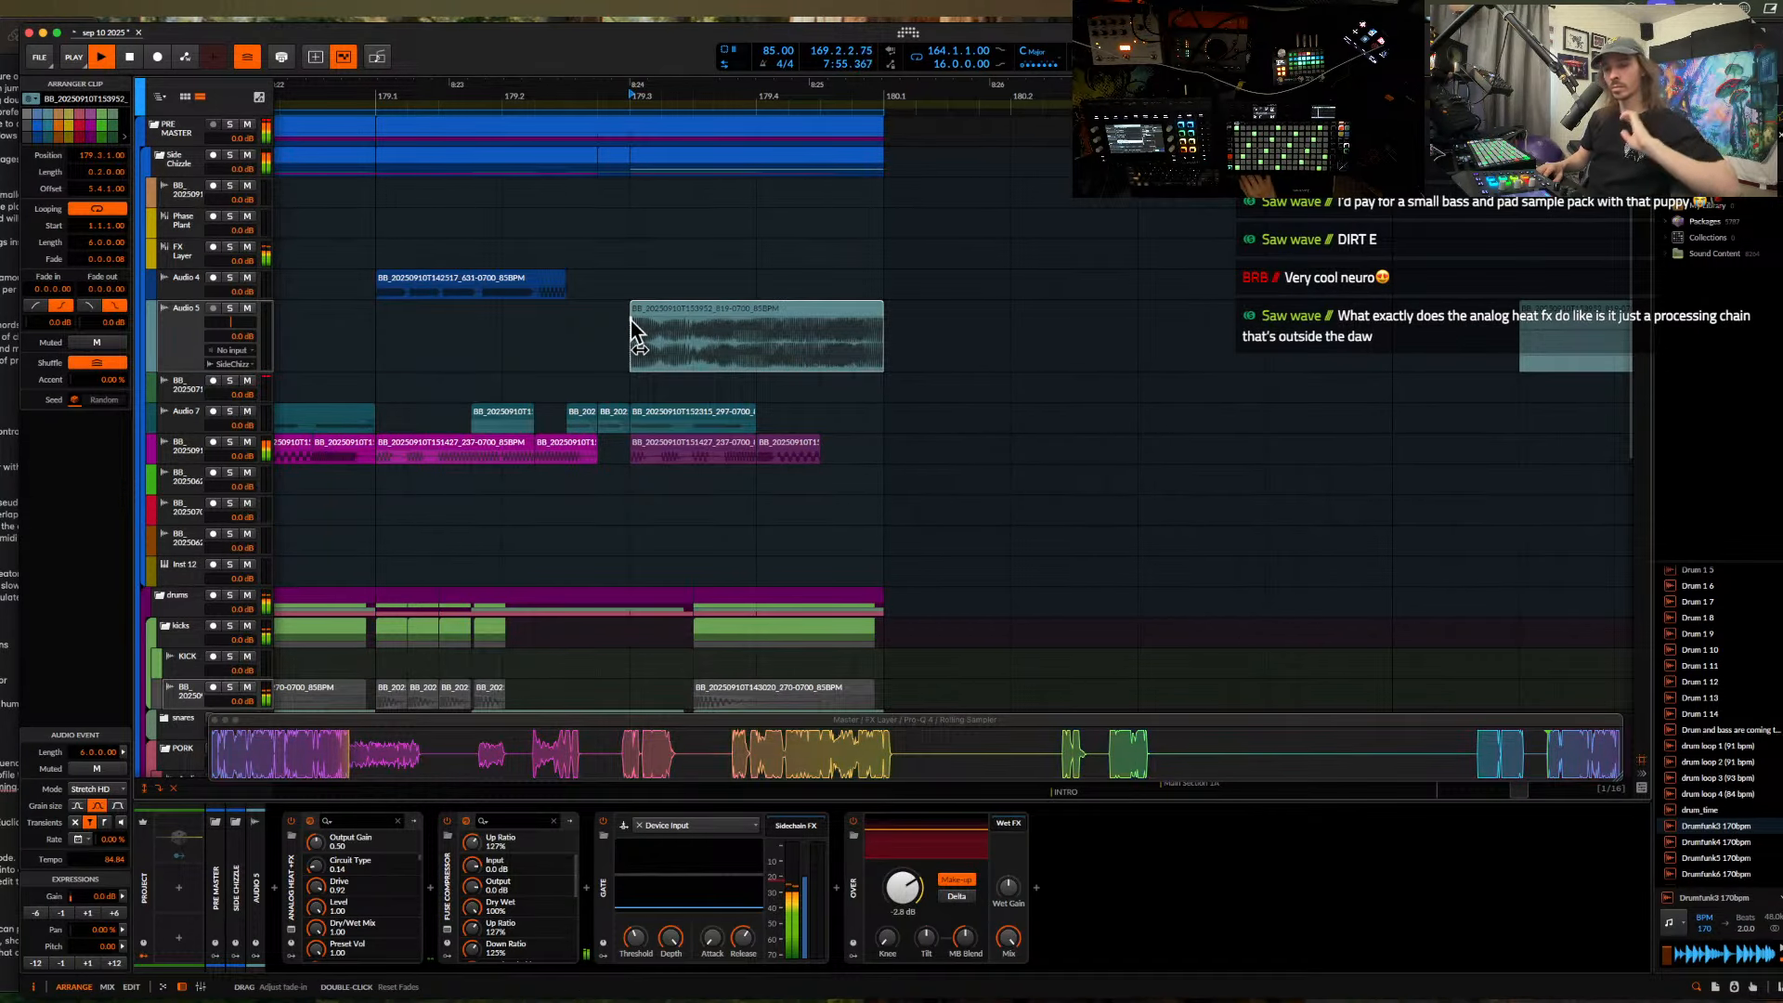
pyautogui.hscroll(-3, 624, 322)
pyautogui.scroll(-10, 616, 324)
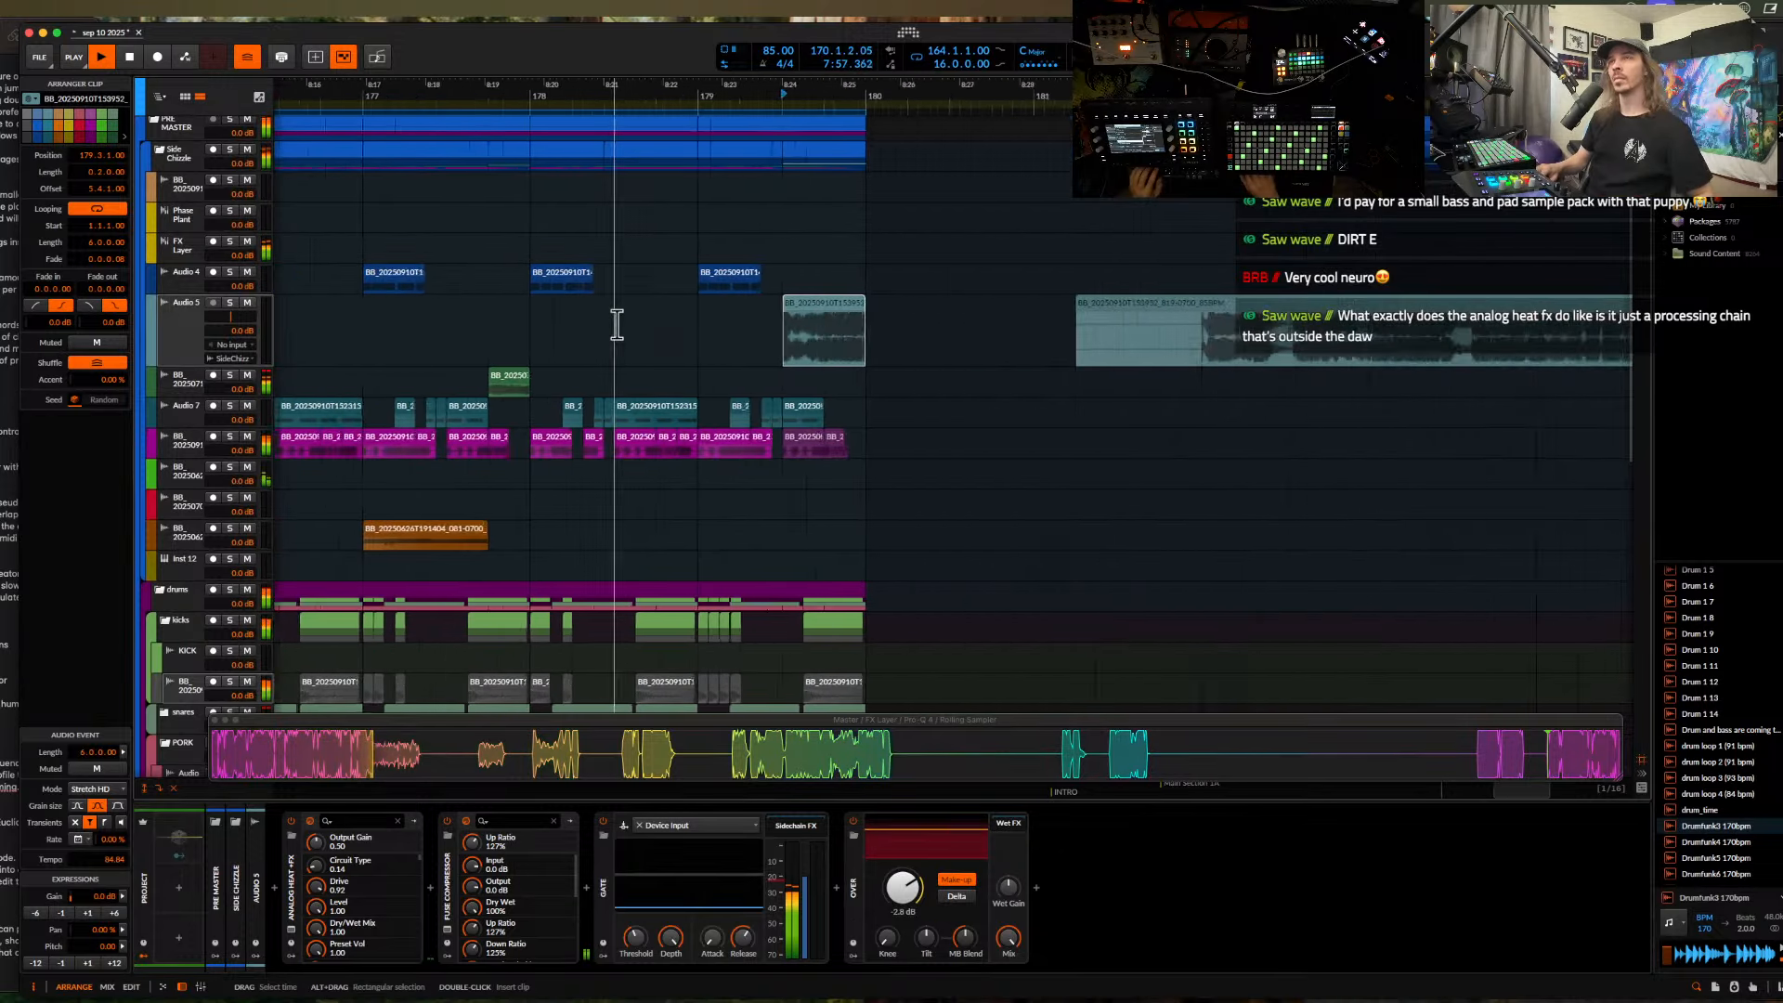
pyautogui.scroll(5, 616, 324)
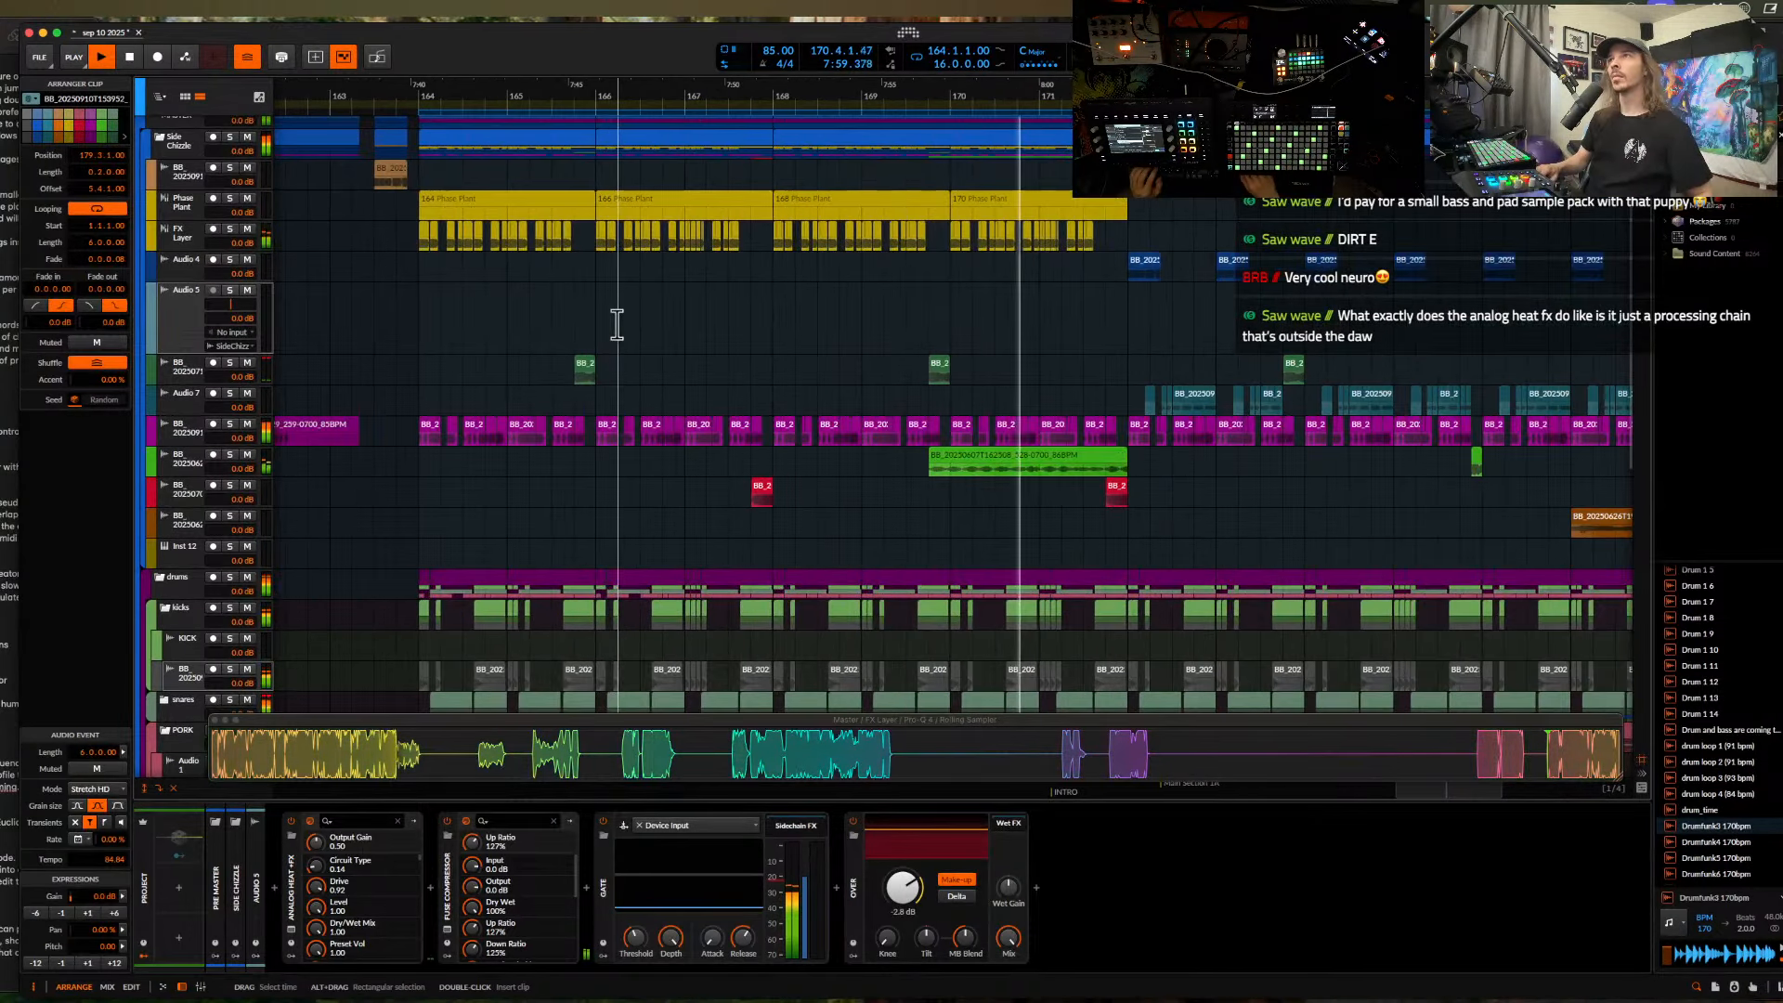
pyautogui.click(1042, 474)
pyautogui.press('super+e')
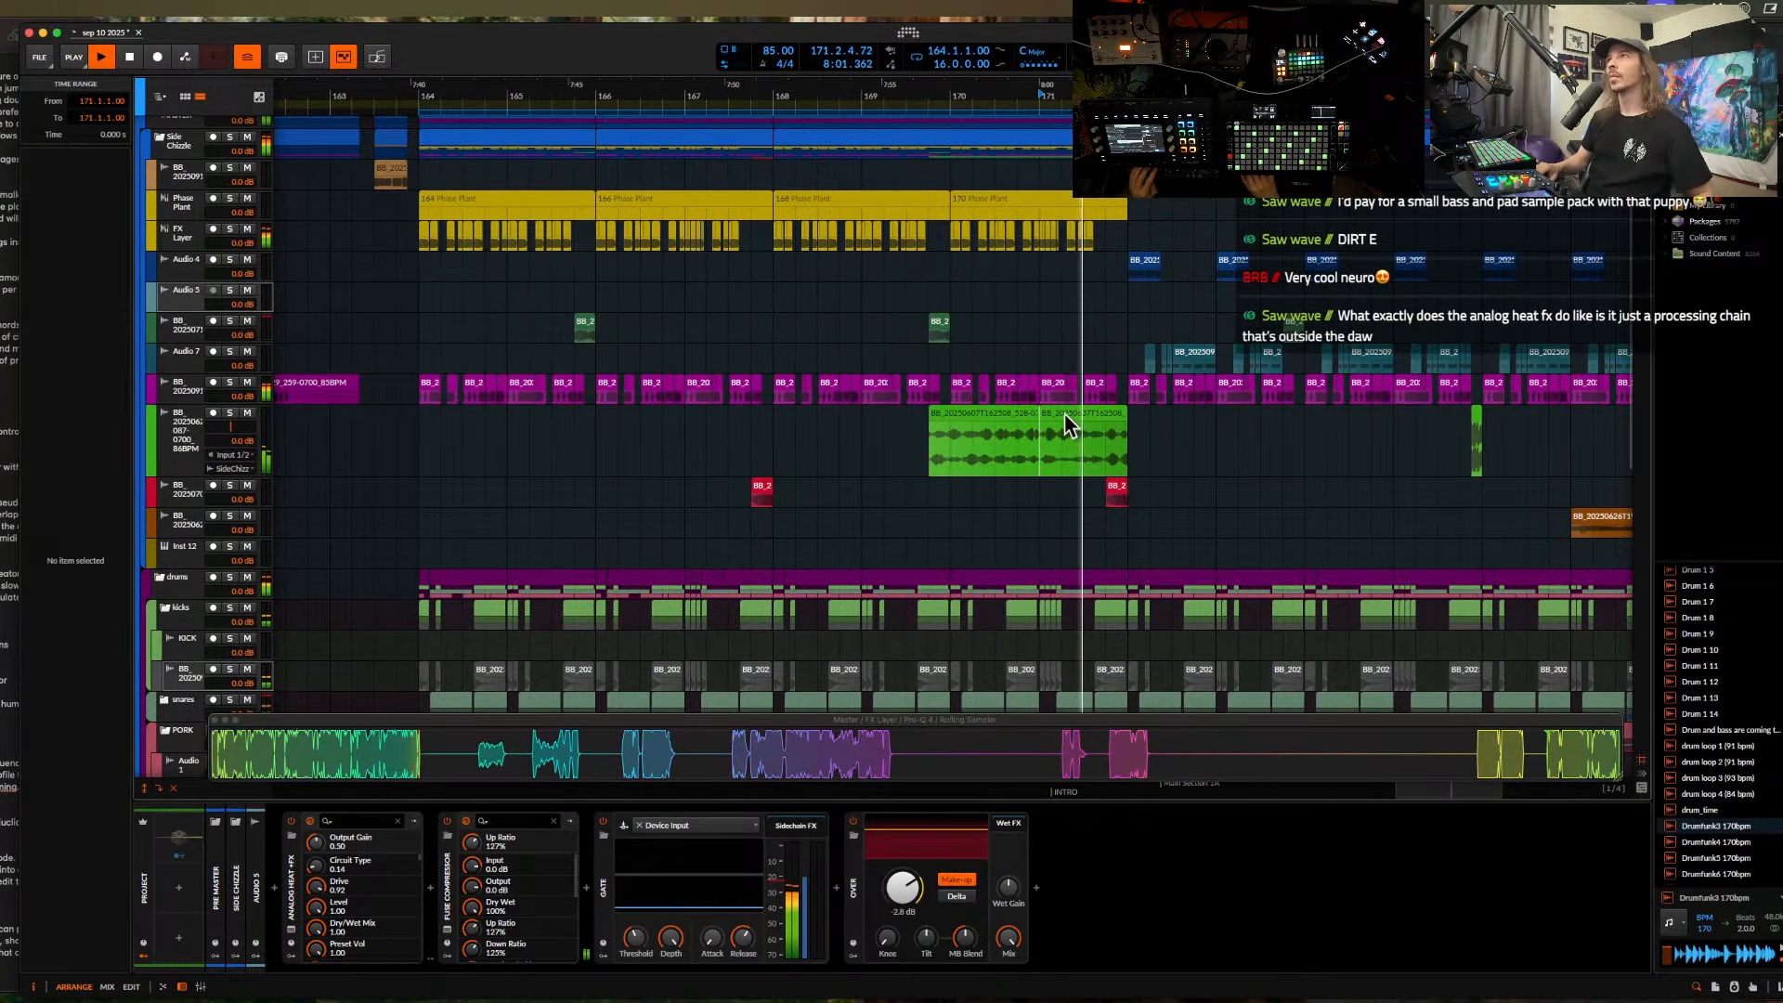
pyautogui.click(1062, 412)
pyautogui.press('Delete')
# - Mute the short magenta clip and the red clip that both start at 171.4.1
pyautogui.scroll(8, 1062, 413)
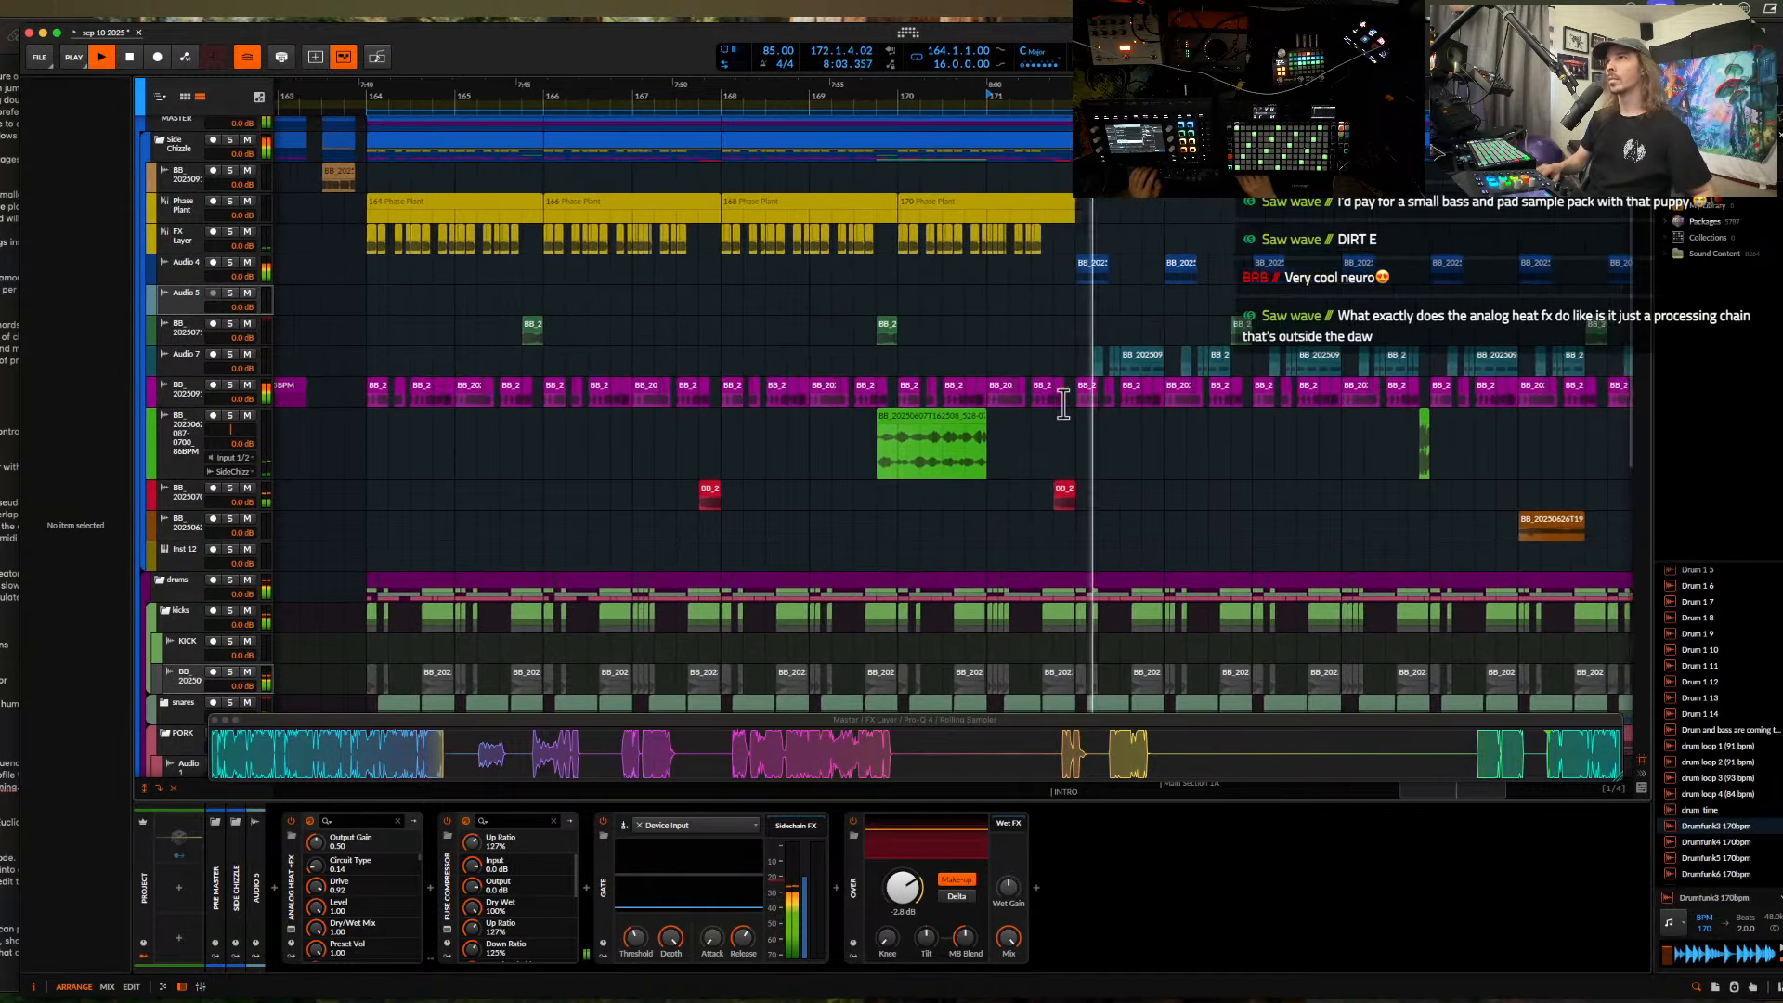
pyautogui.click(978, 392)
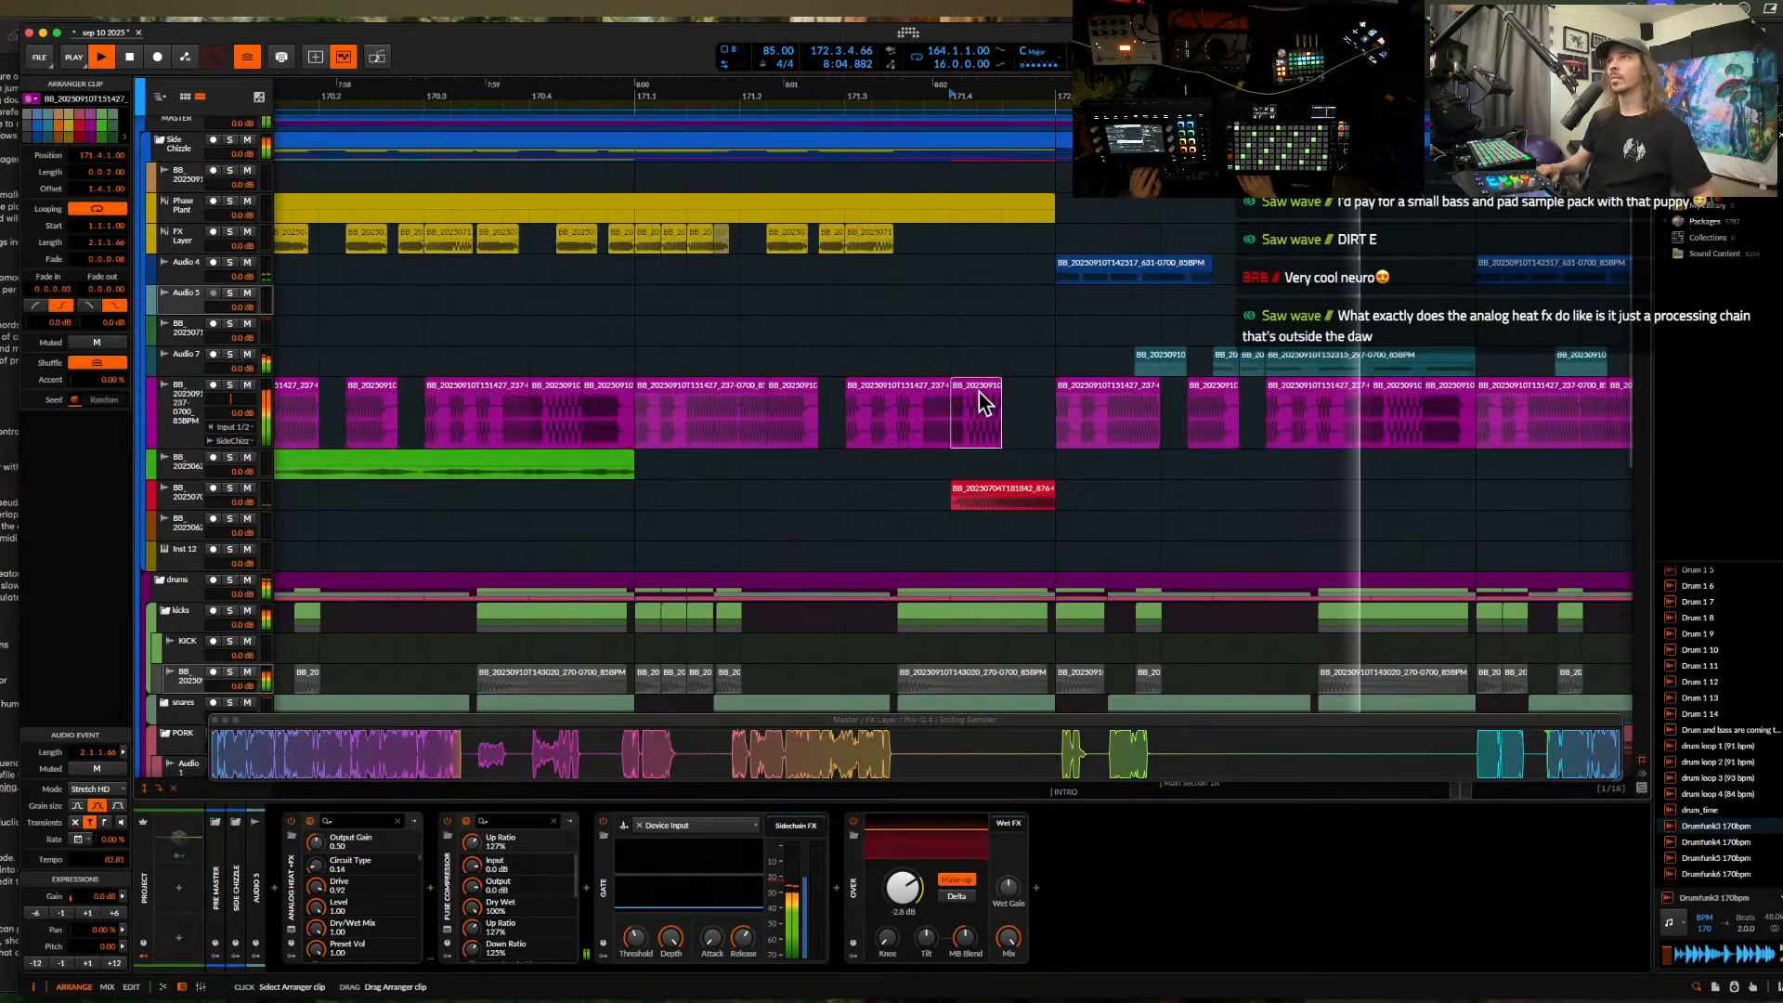
pyautogui.keyDown('shift'); pyautogui.click(1001, 490); pyautogui.keyUp('shift')
pyautogui.scroll(-5, 1003, 494)
pyautogui.scroll(-5, 1001, 490)
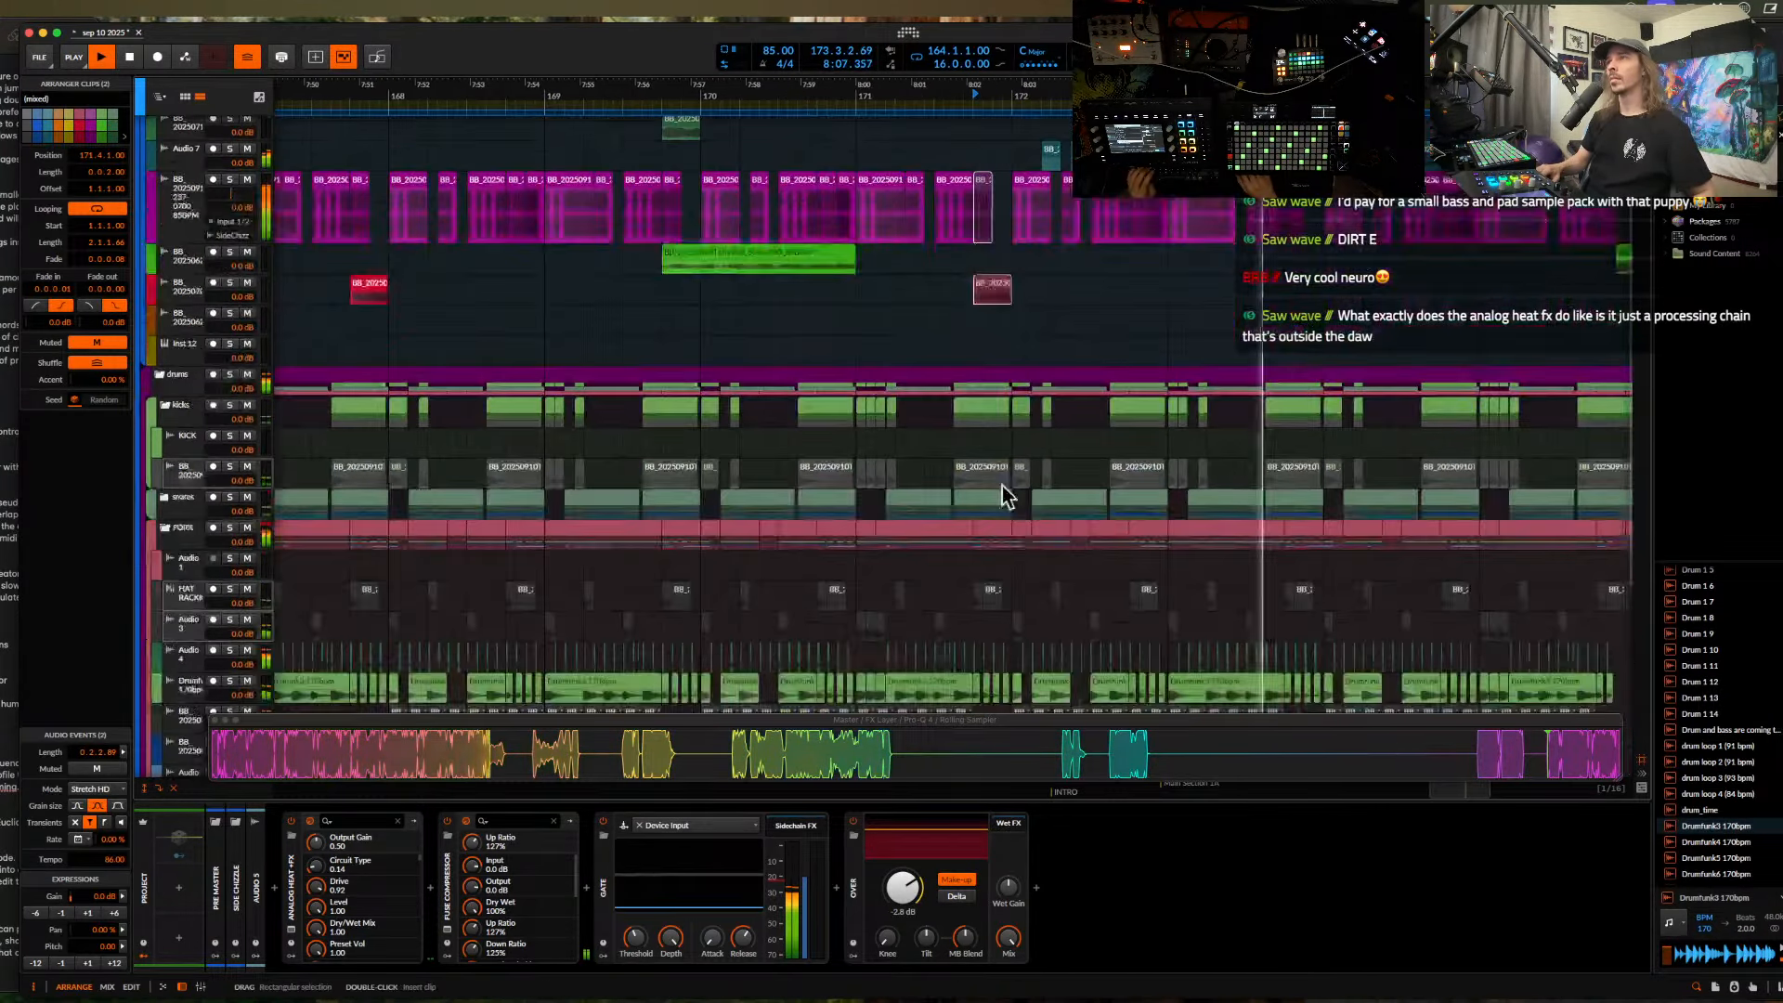
pyautogui.scroll(3, 950, 452)
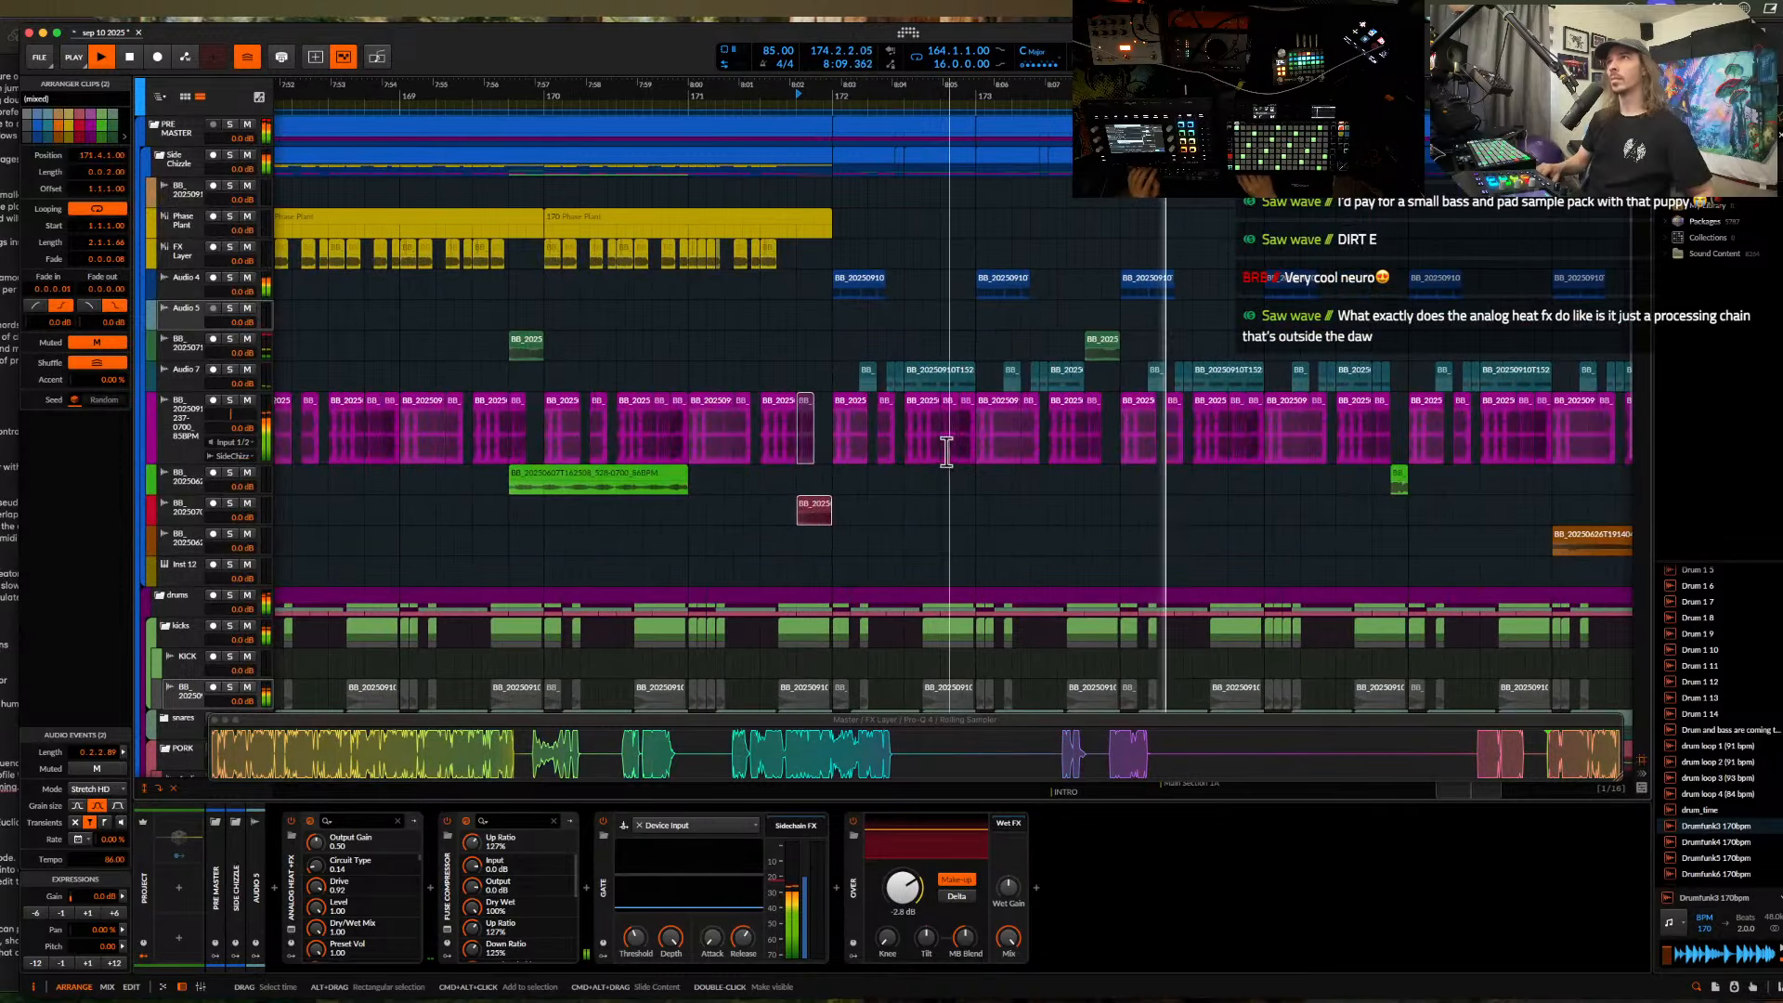
# - Move the orange audio clip from 177.1.1 to 178.1.1 on its own track
pyautogui.click(831, 356)
pyautogui.hscroll(3, 832, 357)
pyautogui.scroll(2, 834, 364)
pyautogui.scroll(4, 831, 359)
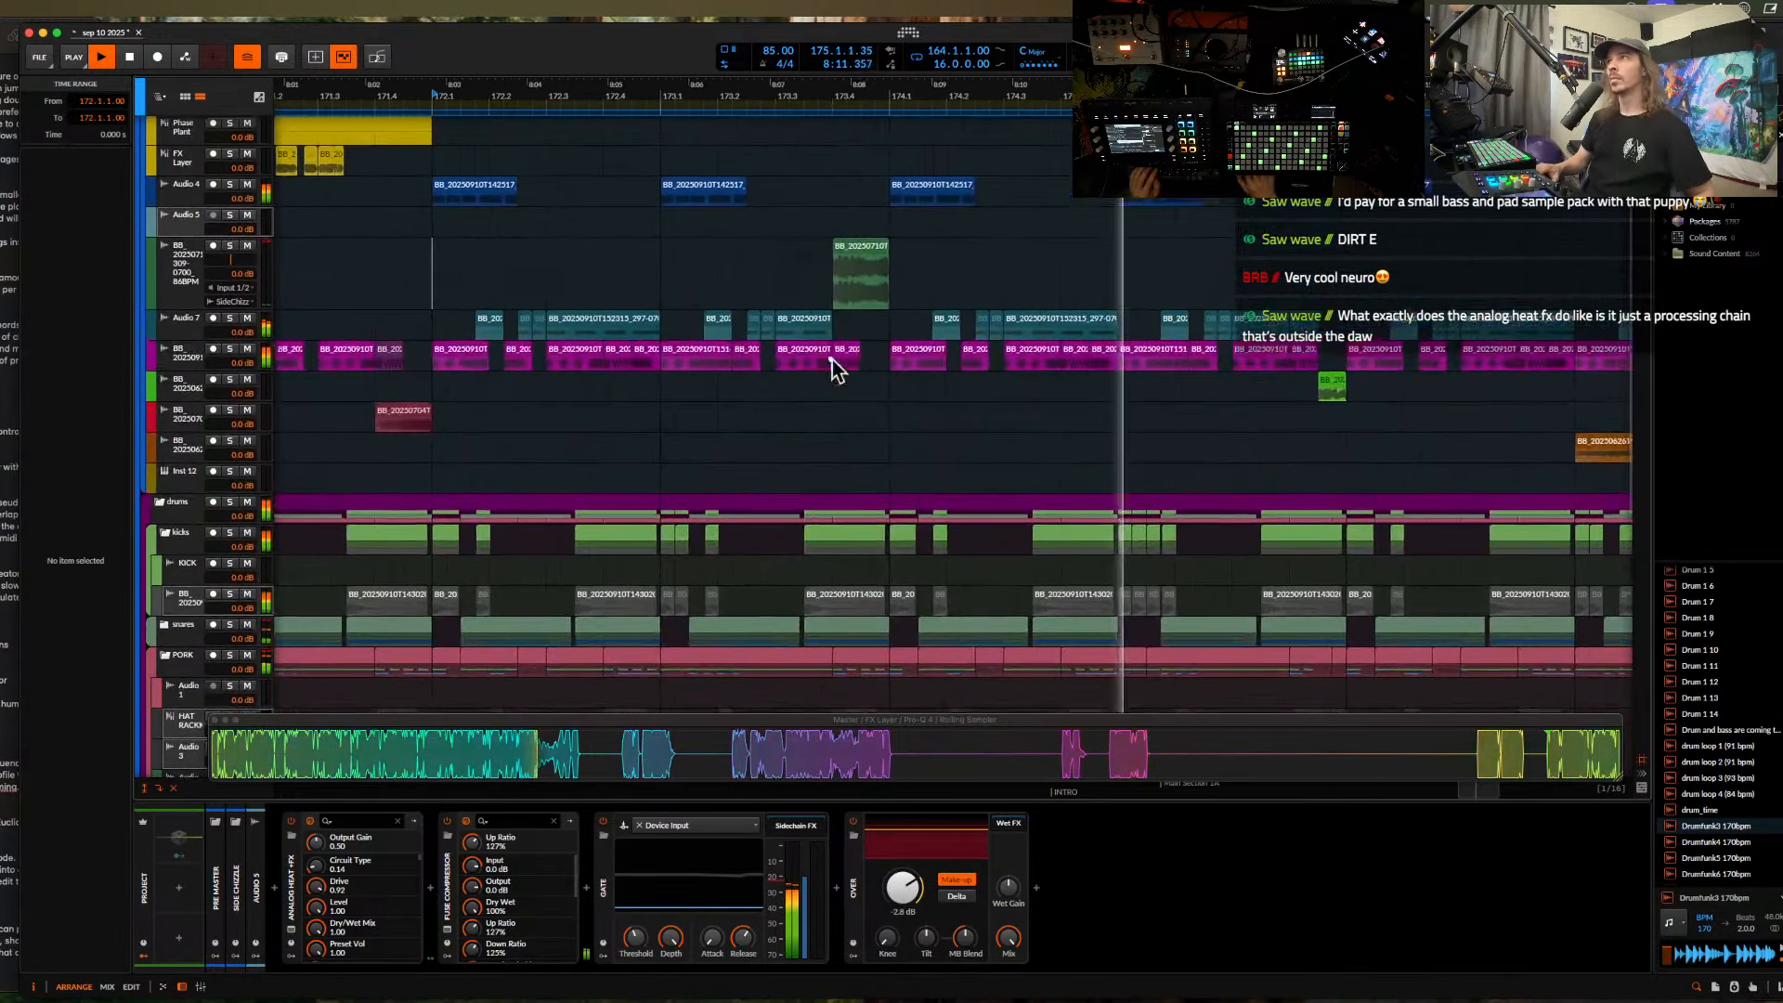
pyautogui.scroll(-3, 831, 359)
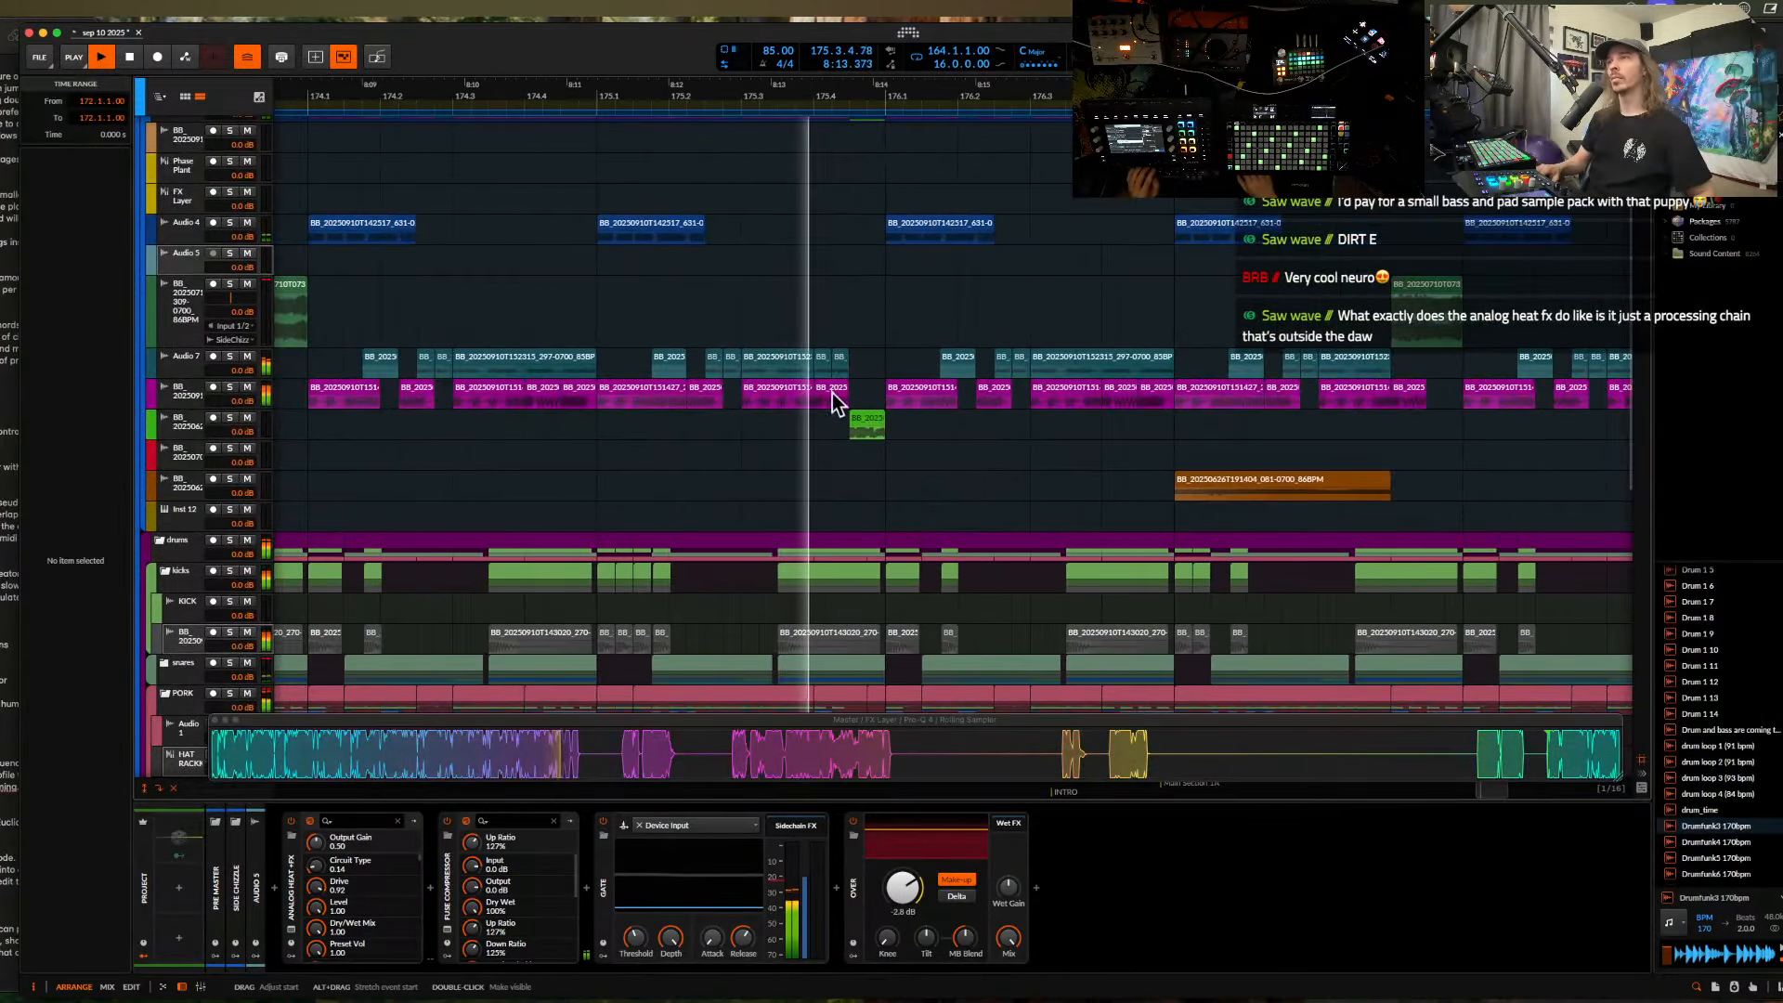
pyautogui.scroll(-1, 830, 343)
pyautogui.scroll(5, 832, 354)
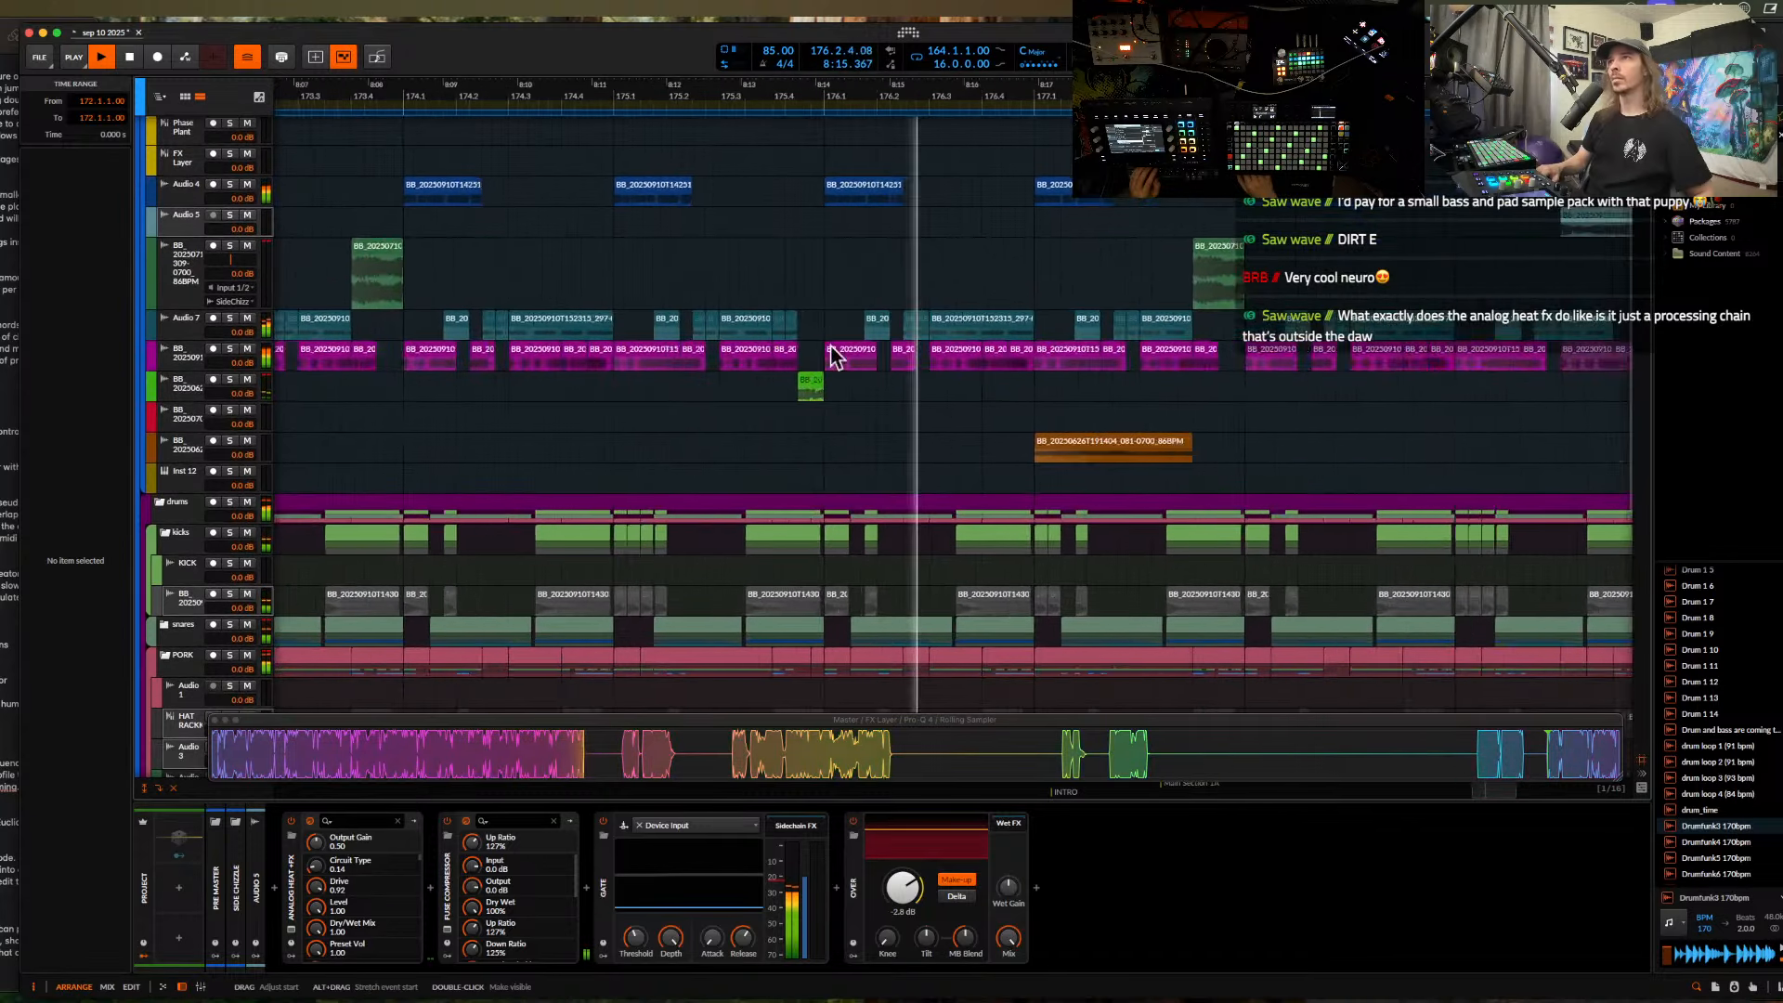
pyautogui.scroll(-5, 739, 392)
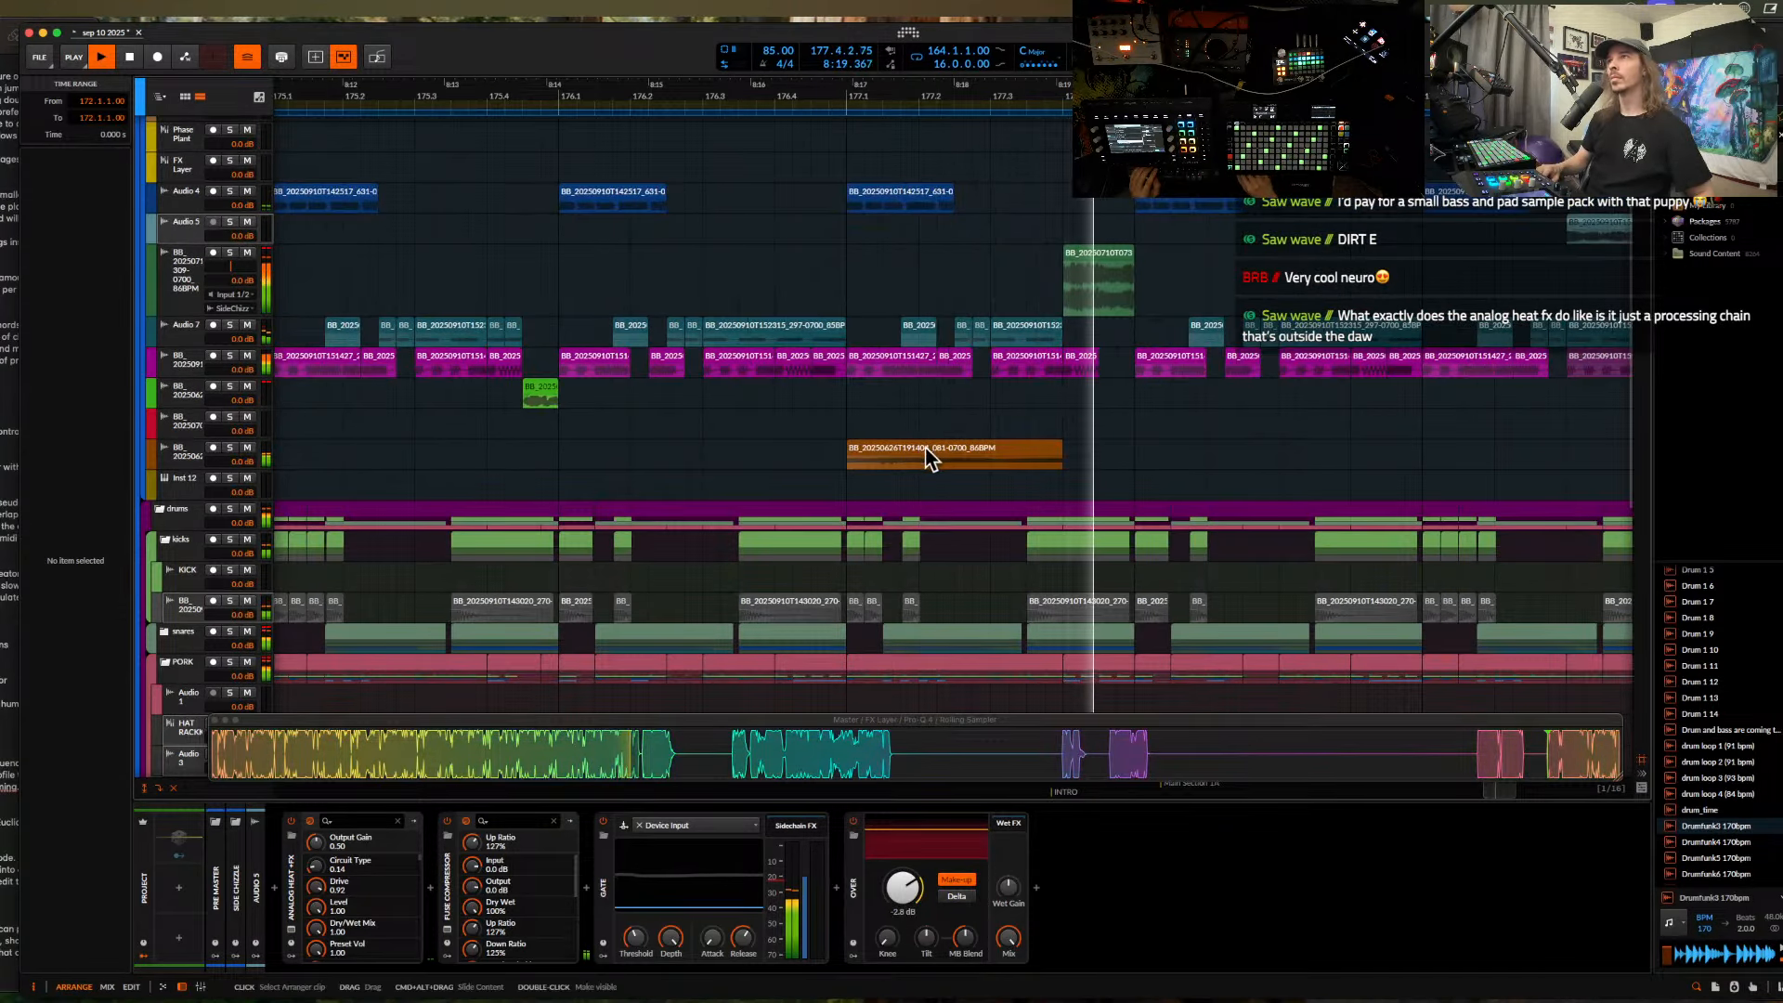
pyautogui.moveTo(928, 454); pyautogui.dragTo(1207, 446)
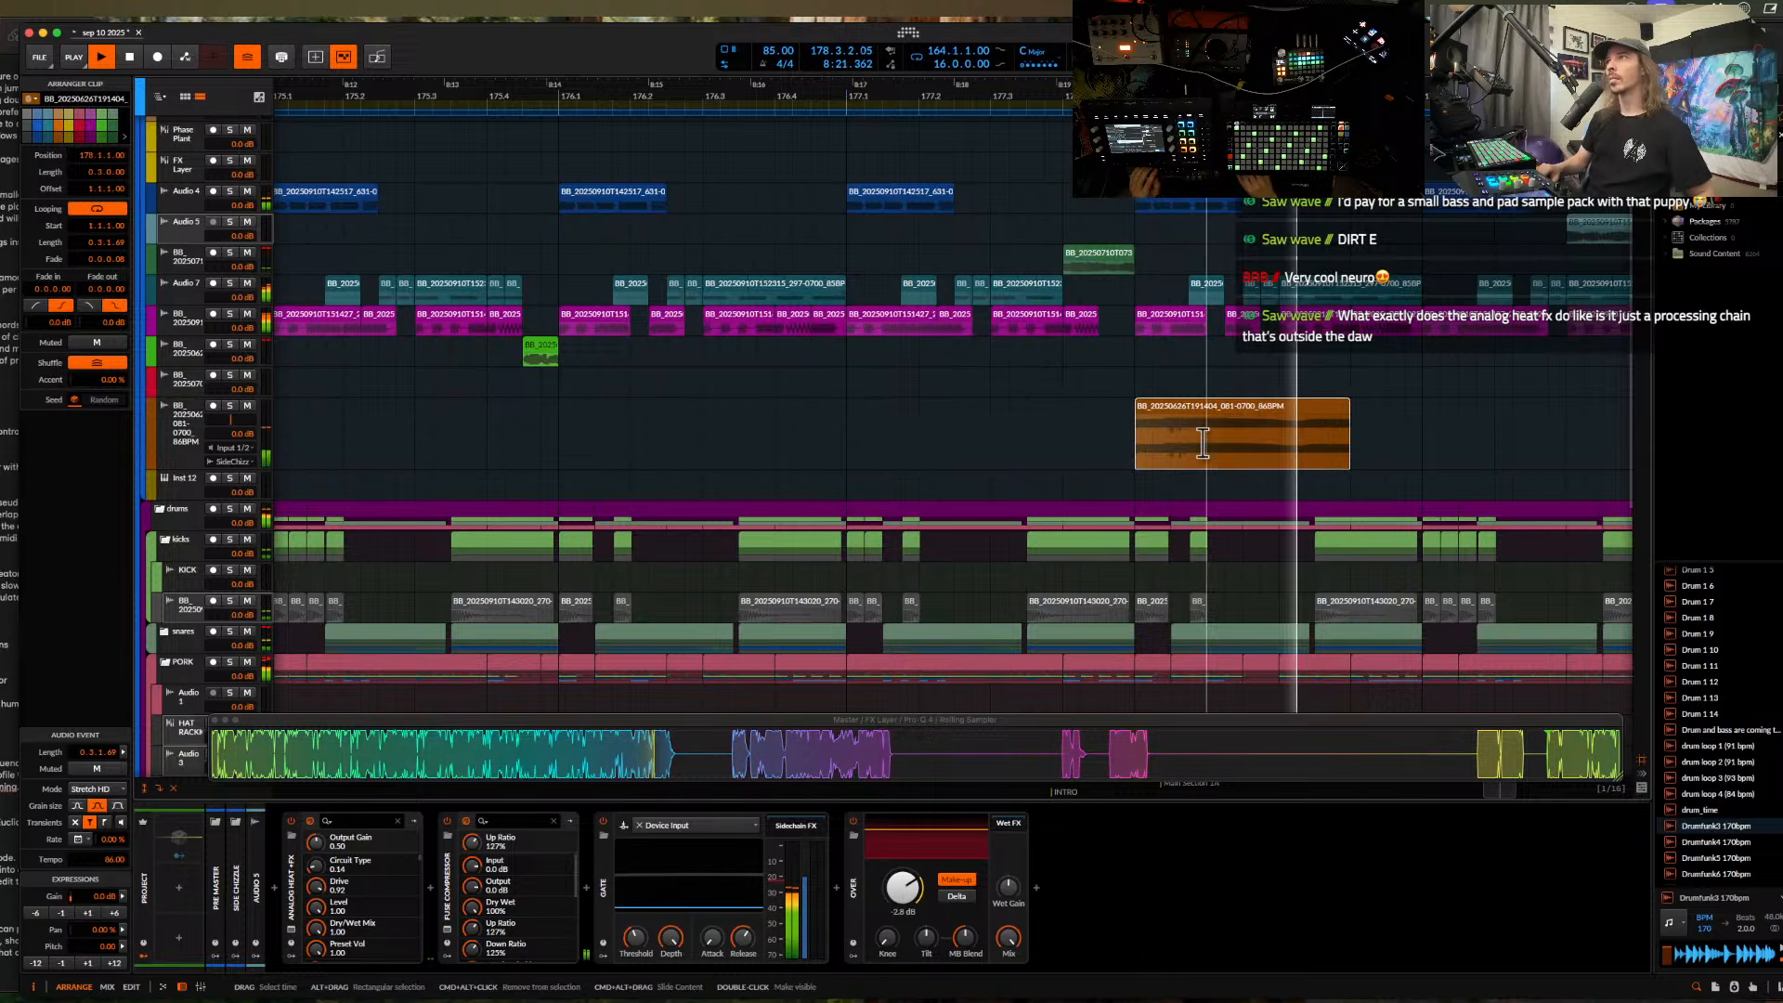
# - Try the captured clip at 179.3.1, directly below the Audio 4 track, one semitone lower, audition it, and restore its pitch
pyautogui.hscroll(5, 1187, 442)
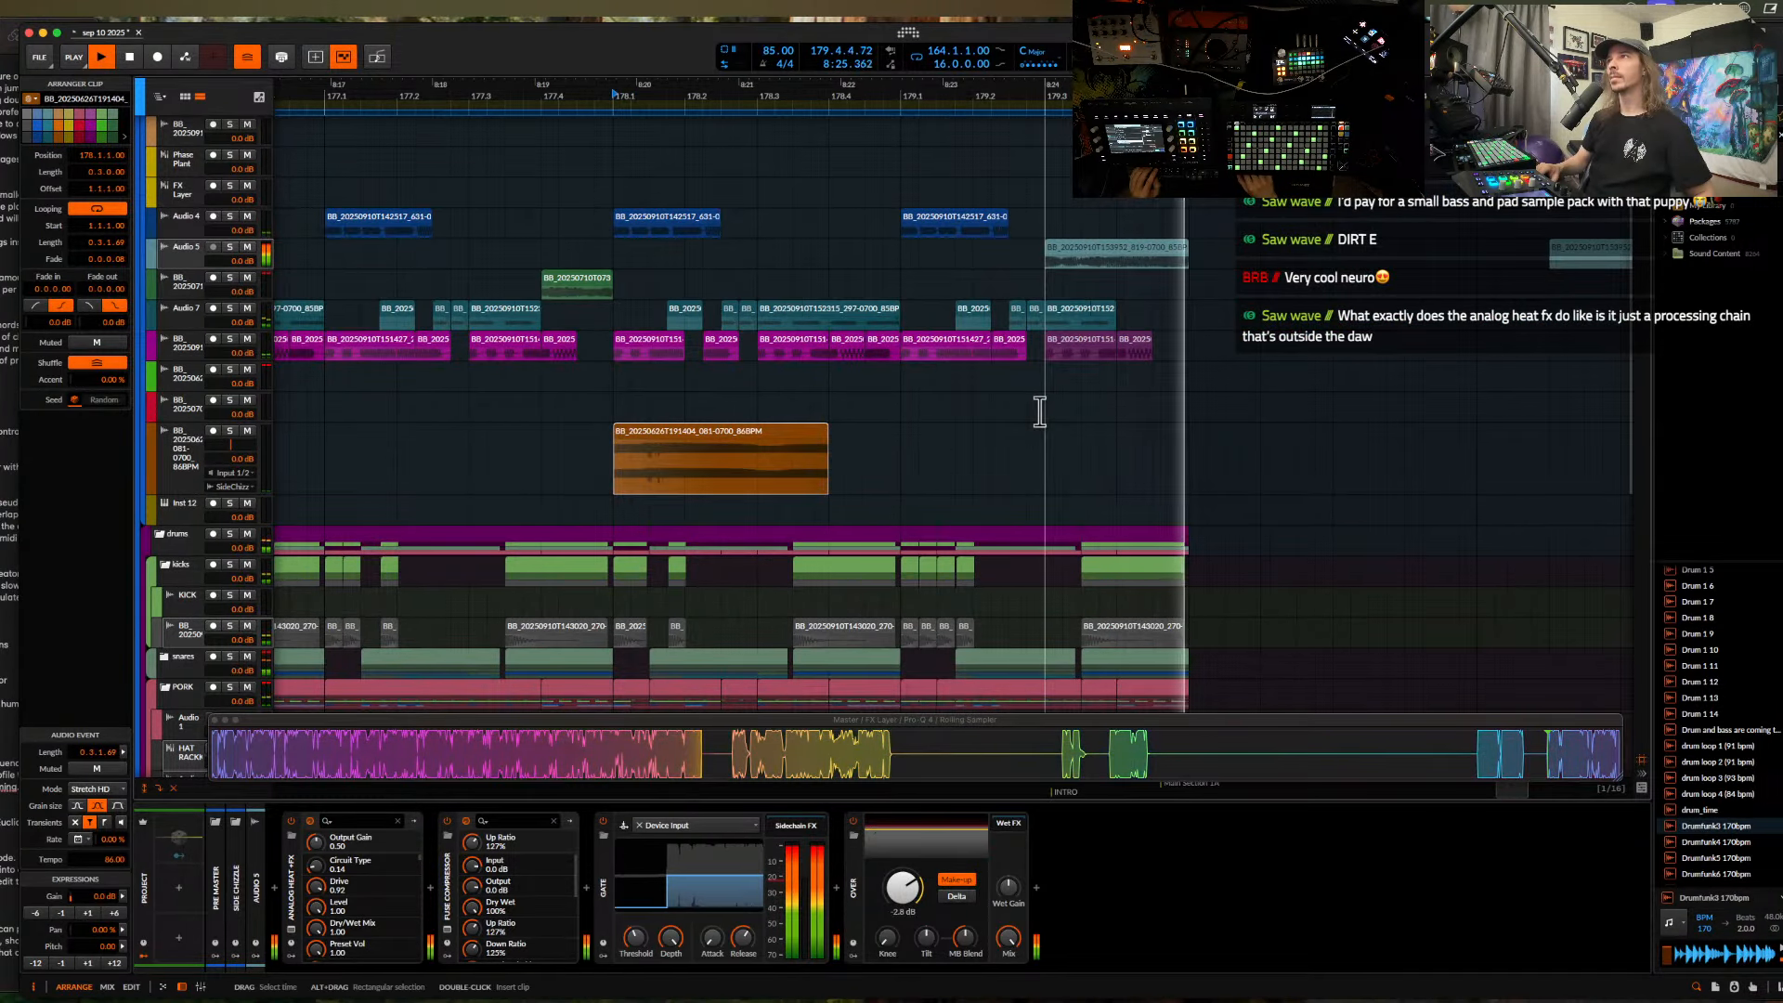
pyautogui.hscroll(1, 1039, 411)
pyautogui.scroll(-1, 1039, 412)
pyautogui.scroll(5, 1055, 206)
pyautogui.press('space')
pyautogui.click(1047, 249)
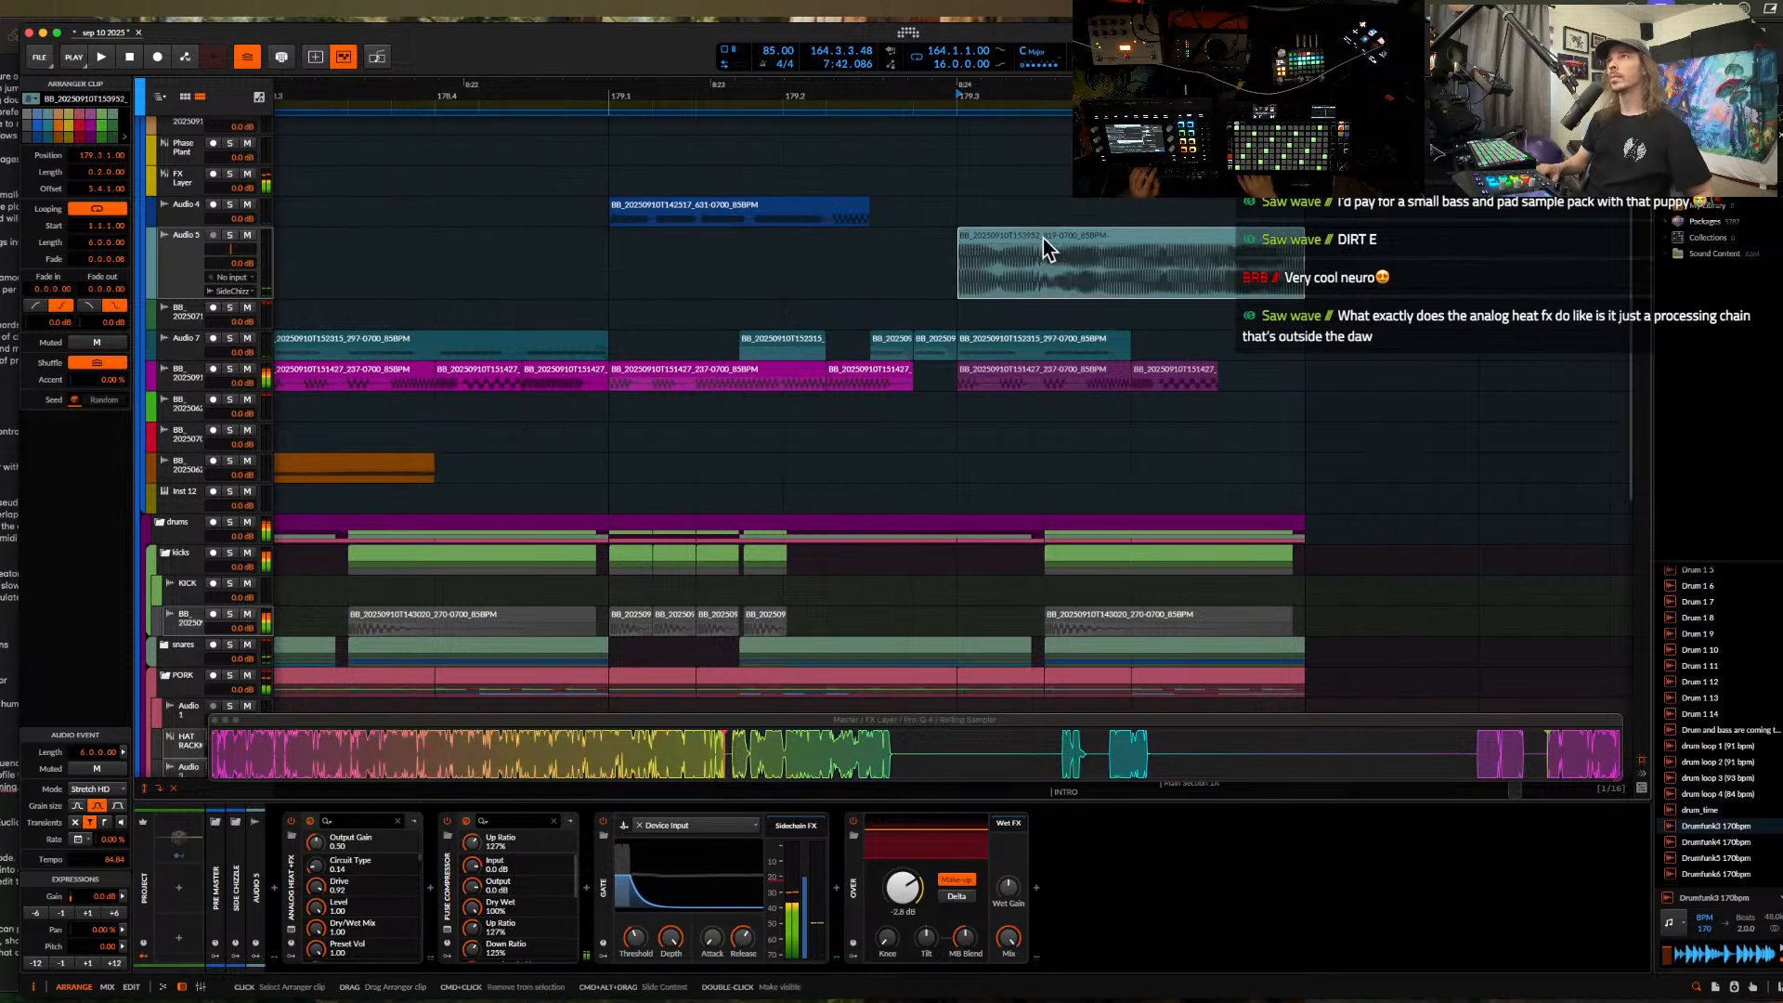
pyautogui.press('space')
pyautogui.click(64, 964)
pyautogui.press('space')
pyautogui.press('space')
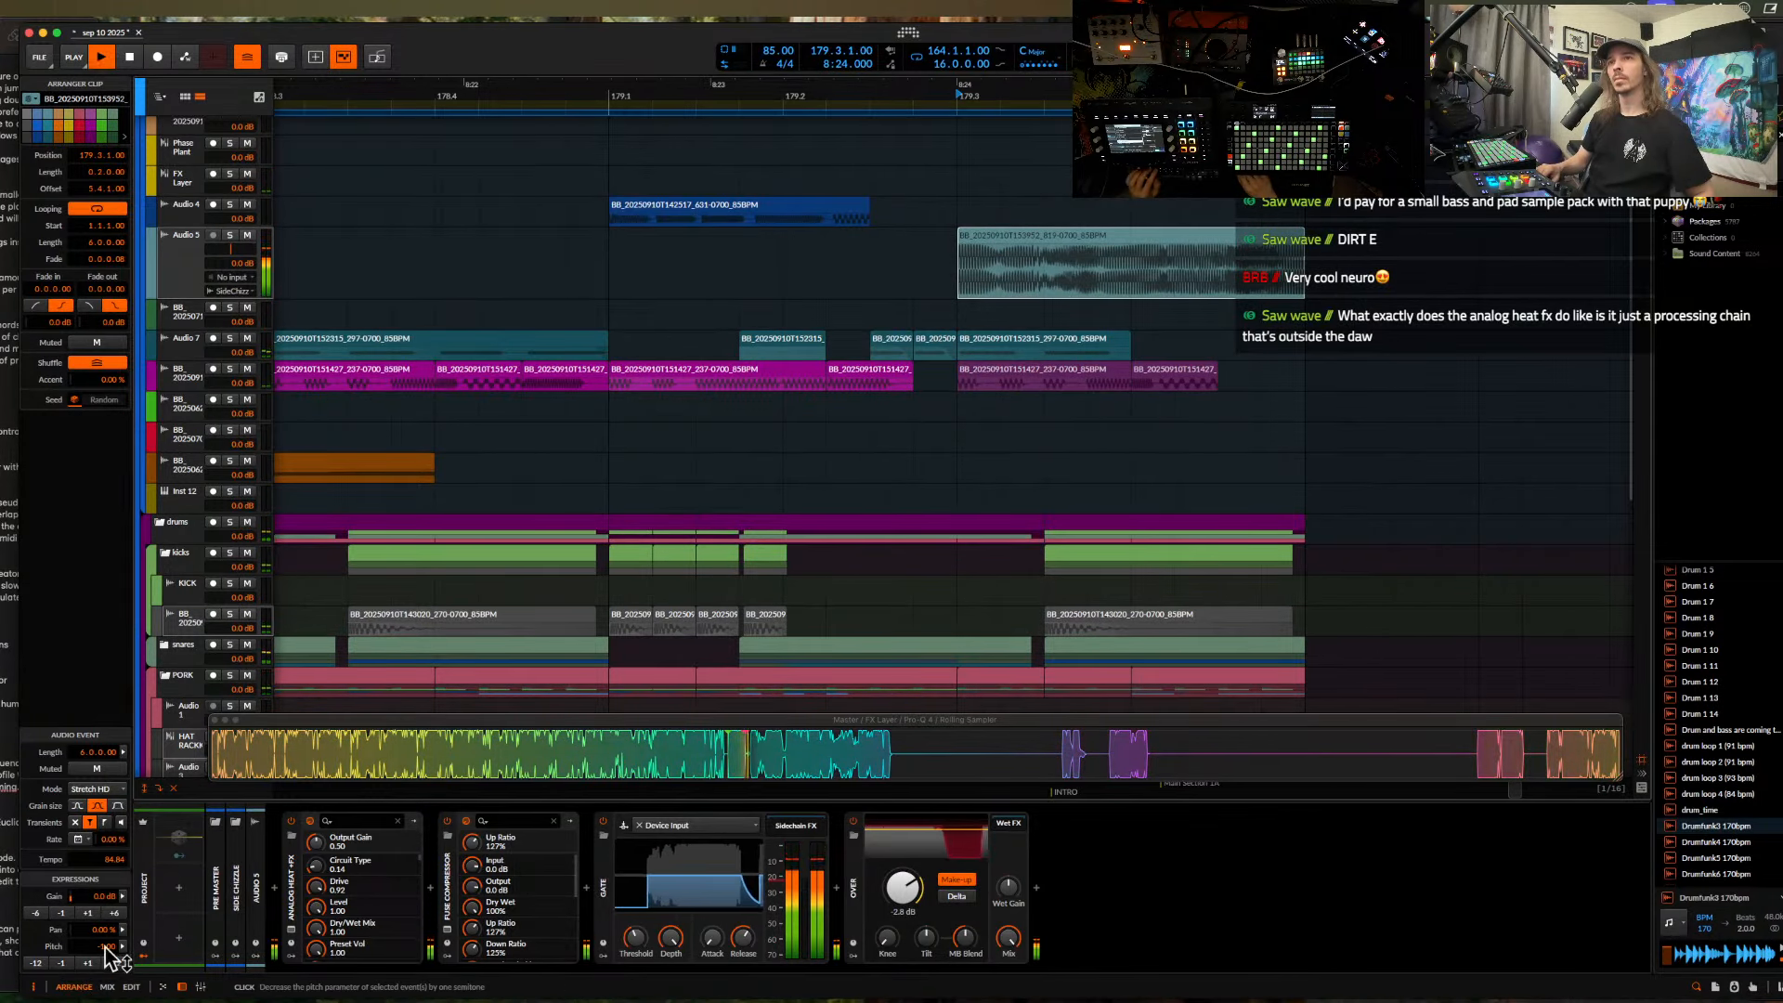
pyautogui.press('space')
pyautogui.press('space')
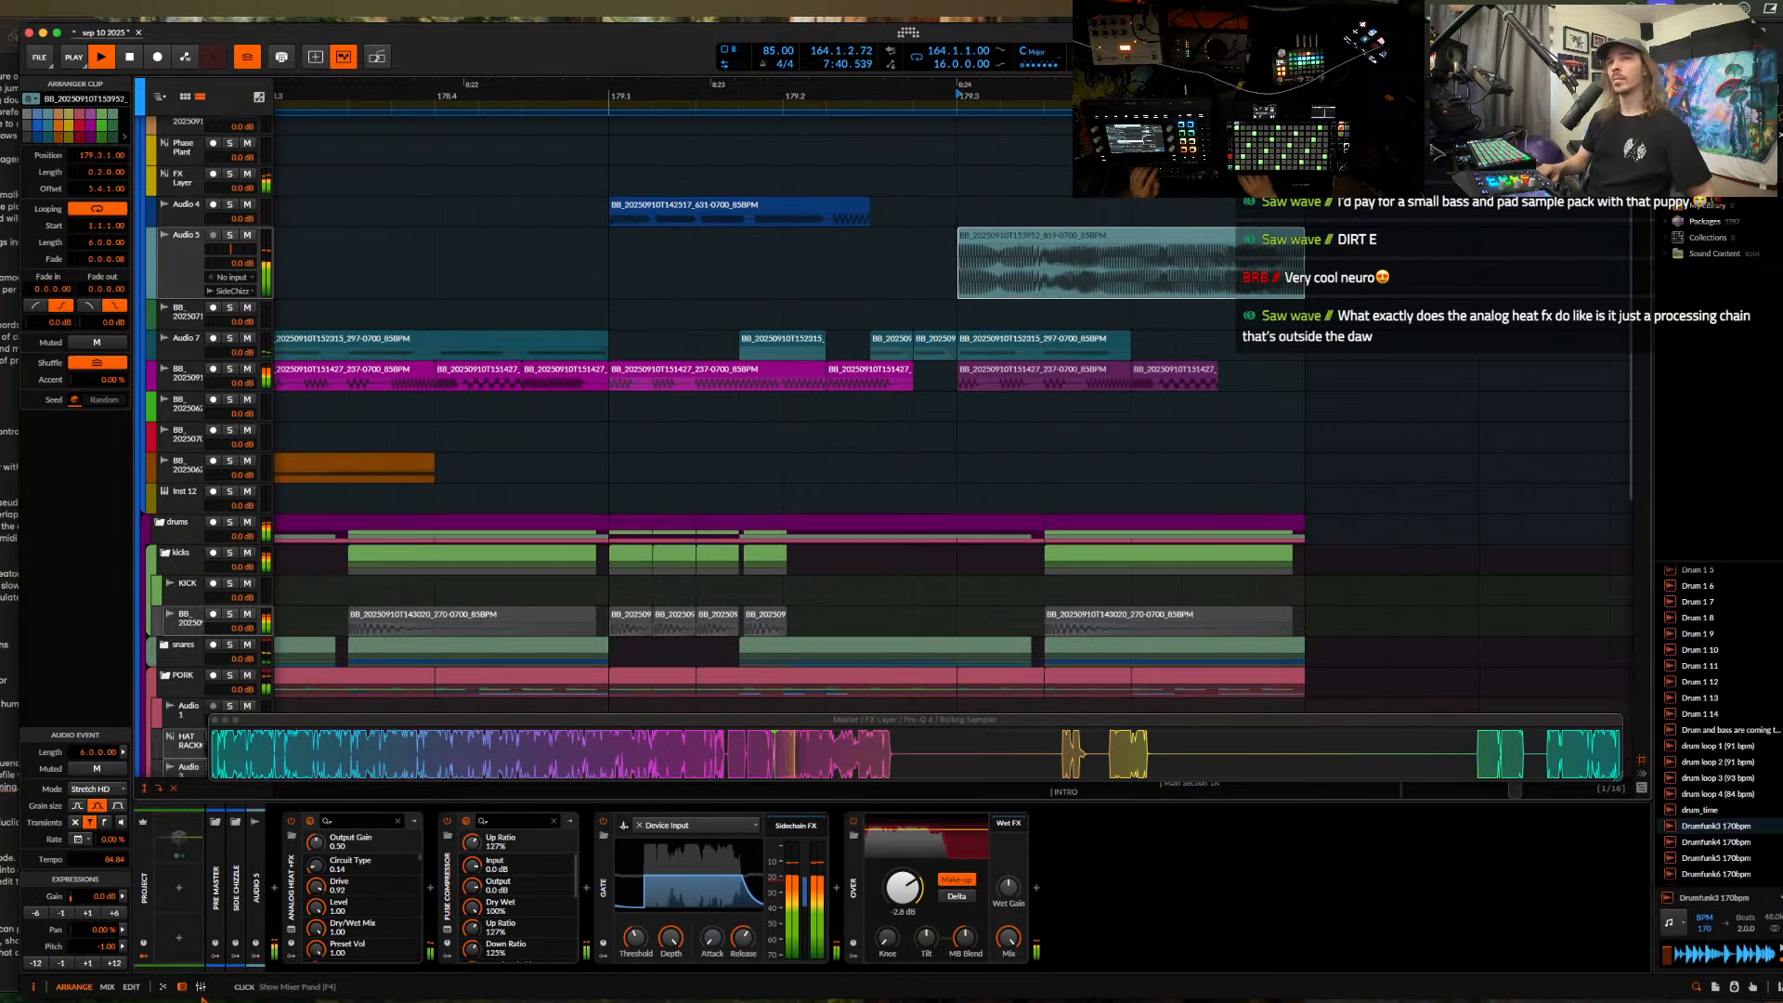
pyautogui.click(91, 966)
pyautogui.press('space')
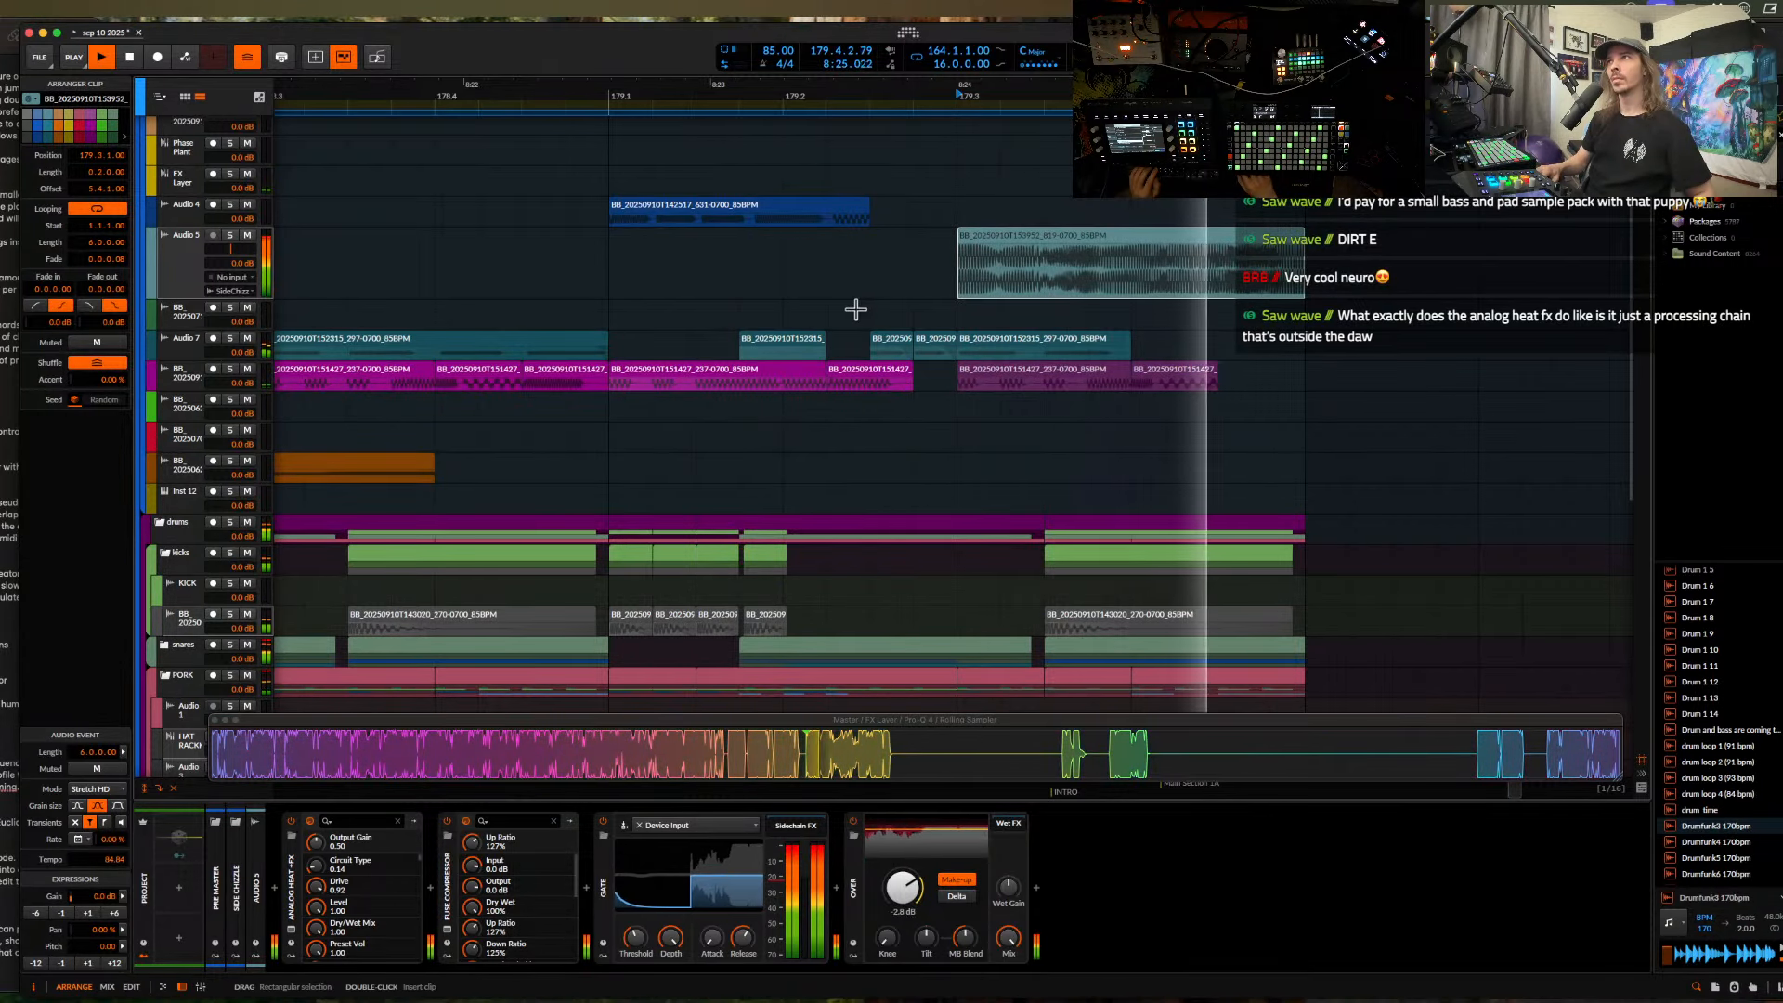
pyautogui.scroll(-2, 858, 309)
pyautogui.scroll(-4, 904, 278)
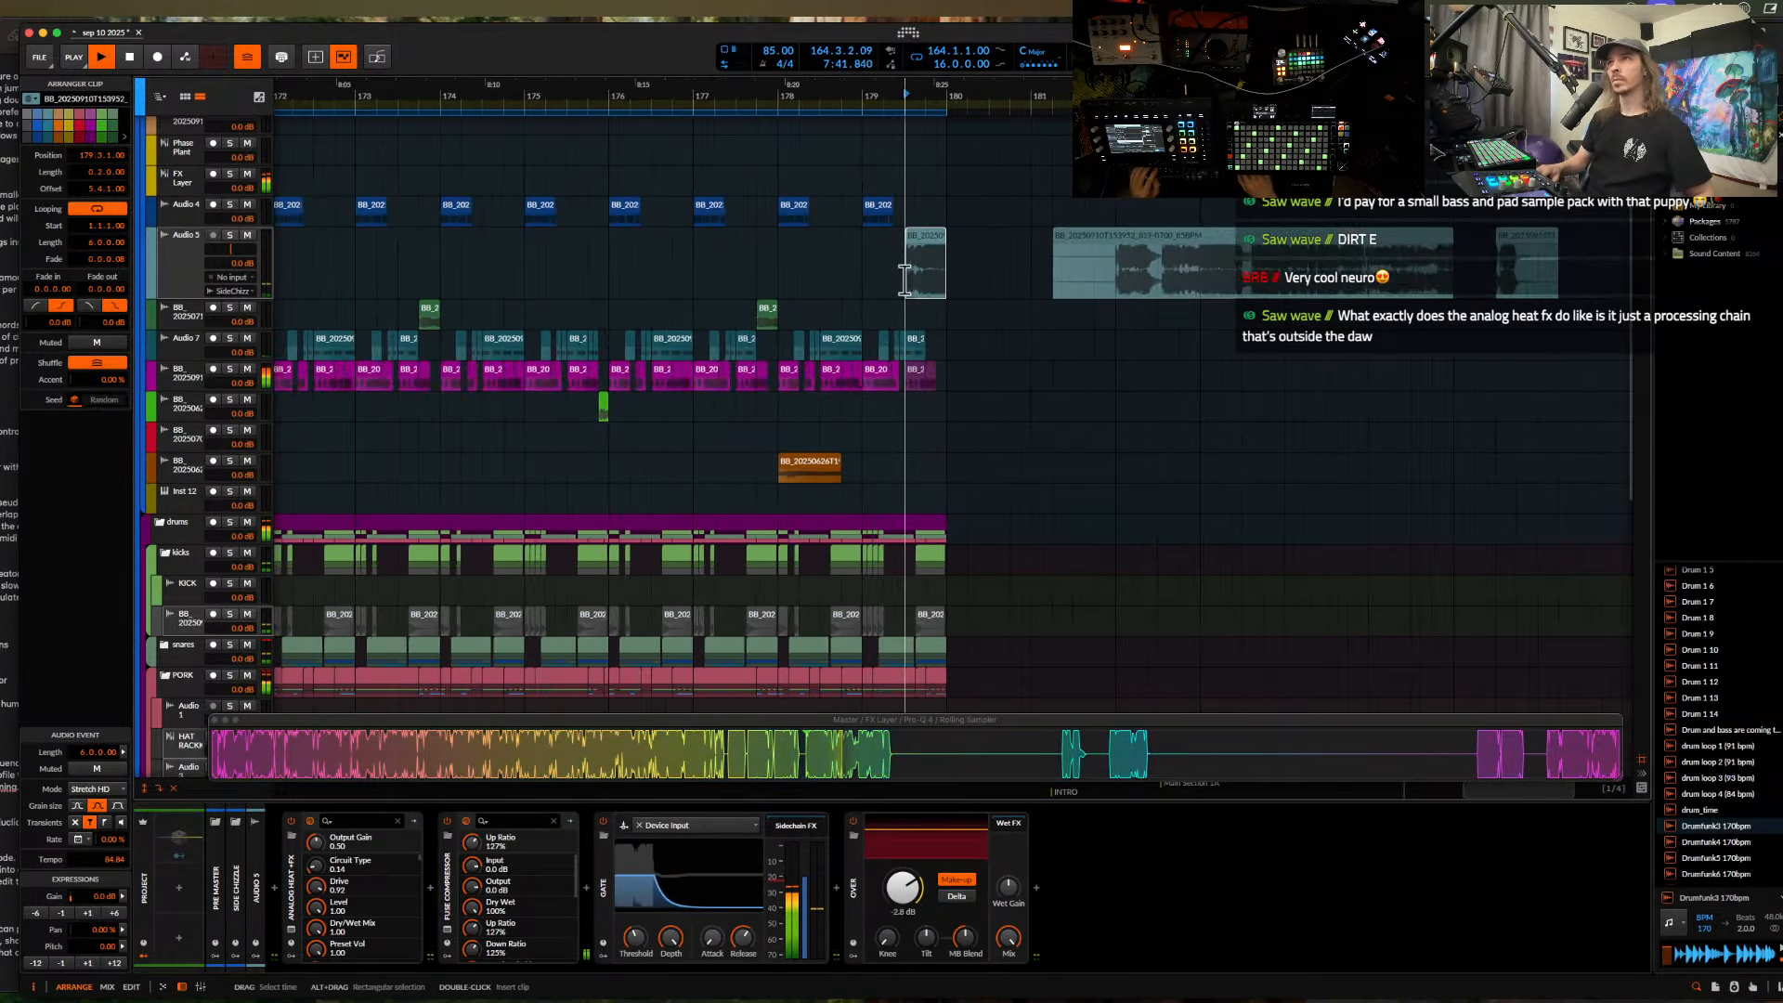
pyautogui.hscroll(-4, 905, 279)
pyautogui.scroll(-3, 904, 279)
pyautogui.scroll(2, 905, 280)
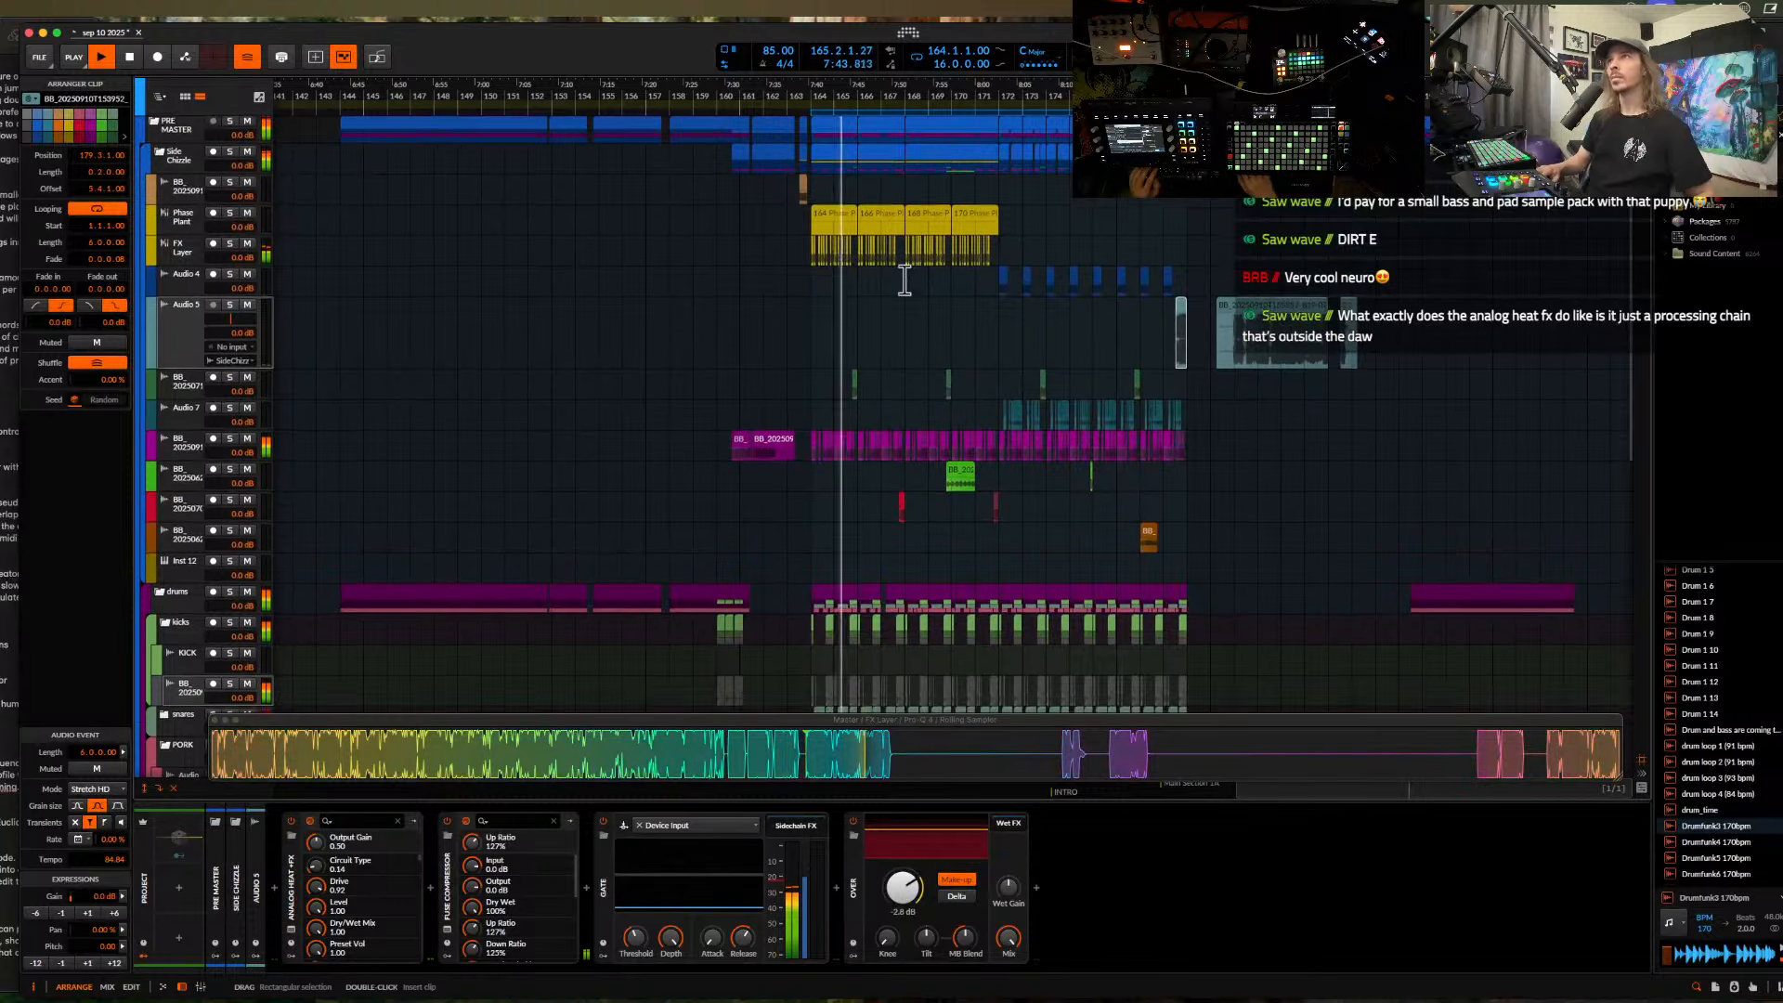
# - Stop playback, search the sample library for "rain" and audition the matching samples
pyautogui.click(813, 228)
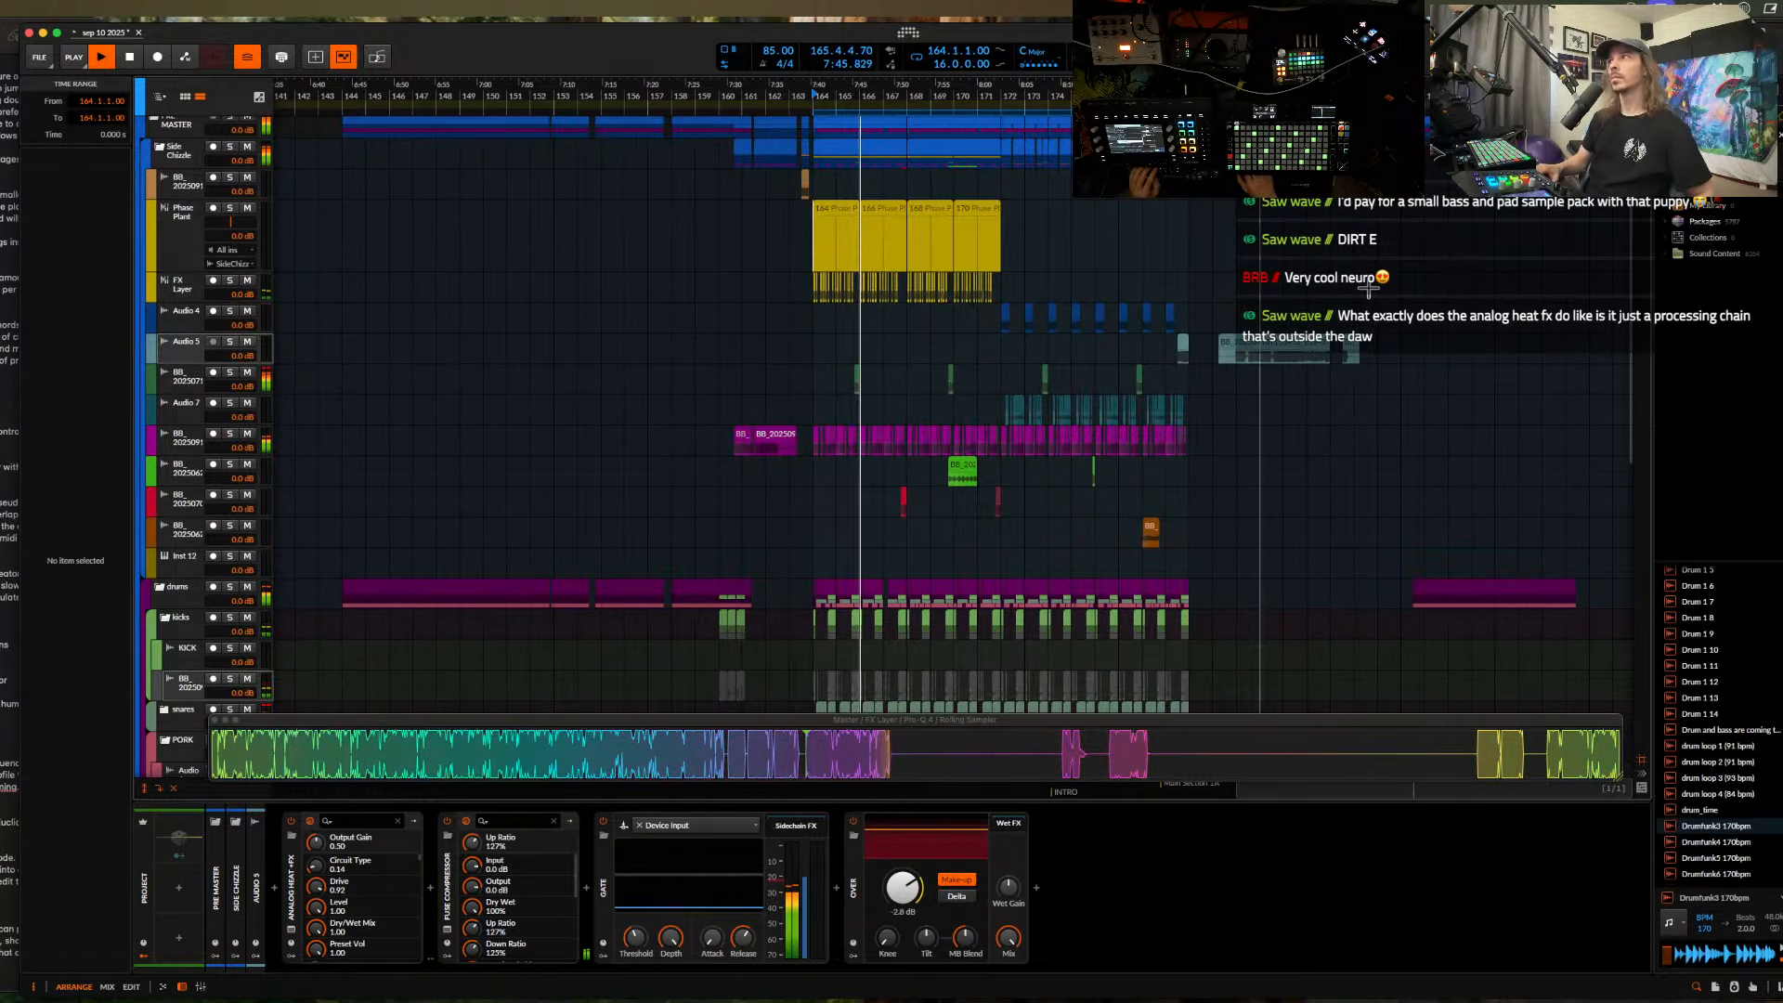
pyautogui.press('space')
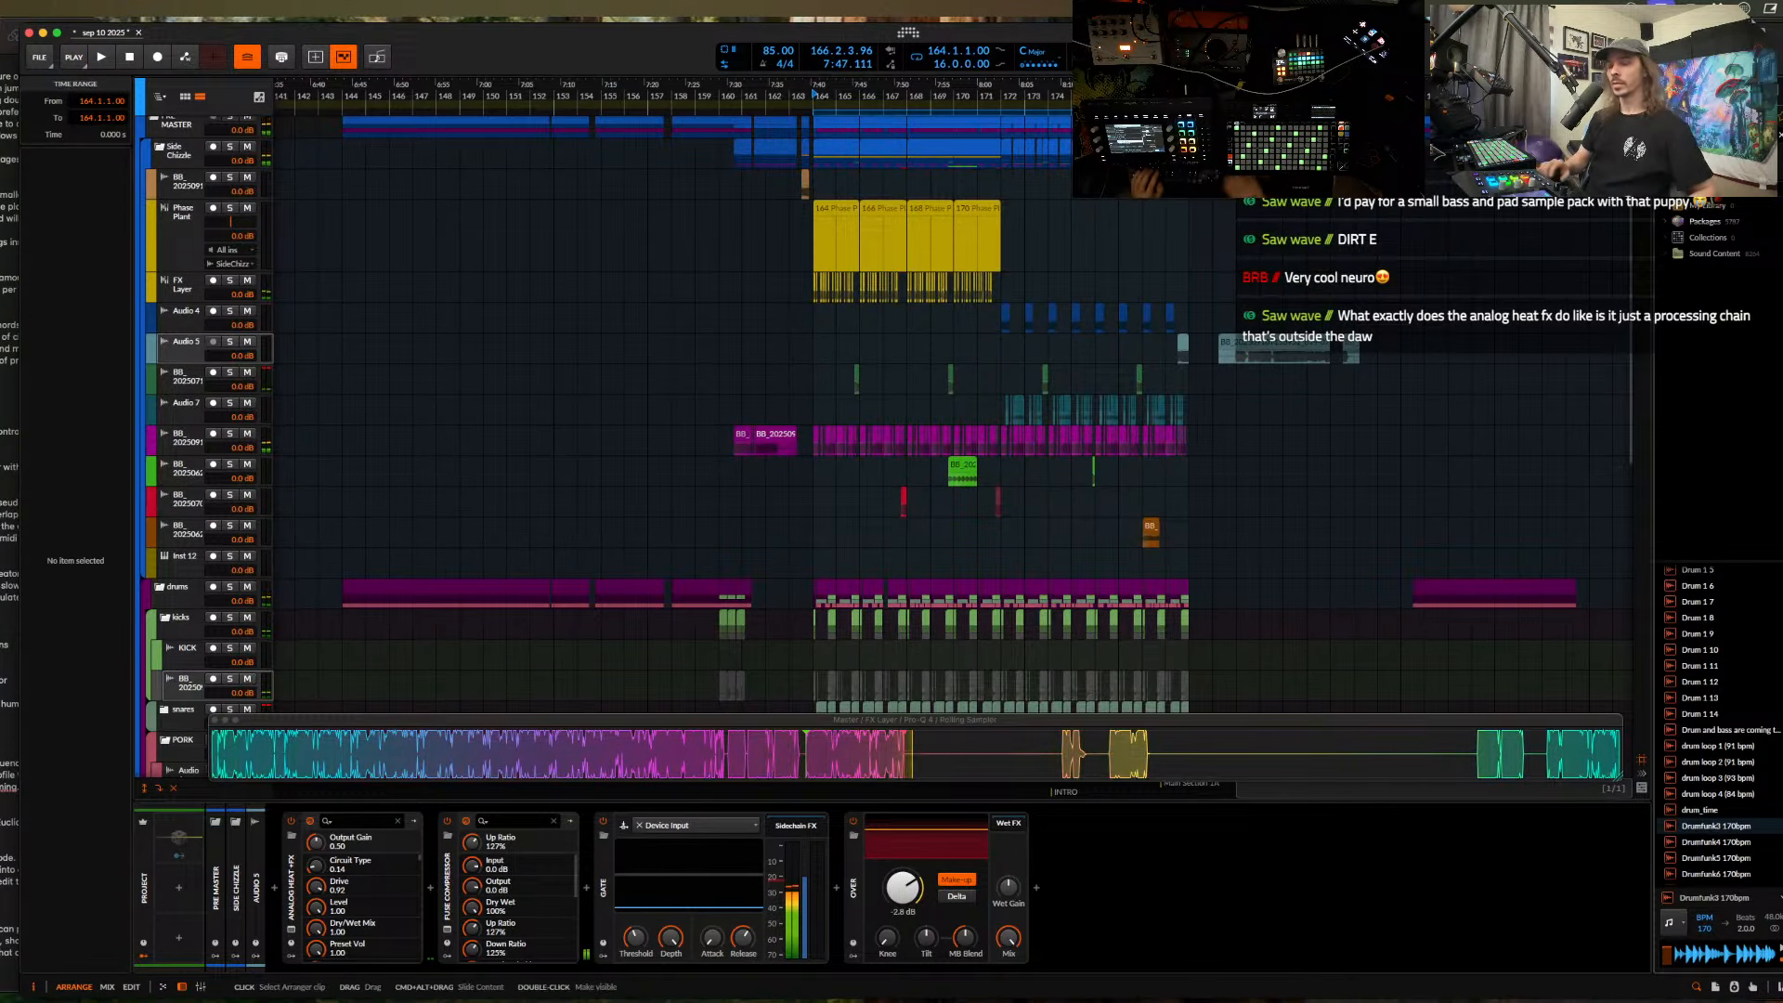
pyautogui.write('rain')
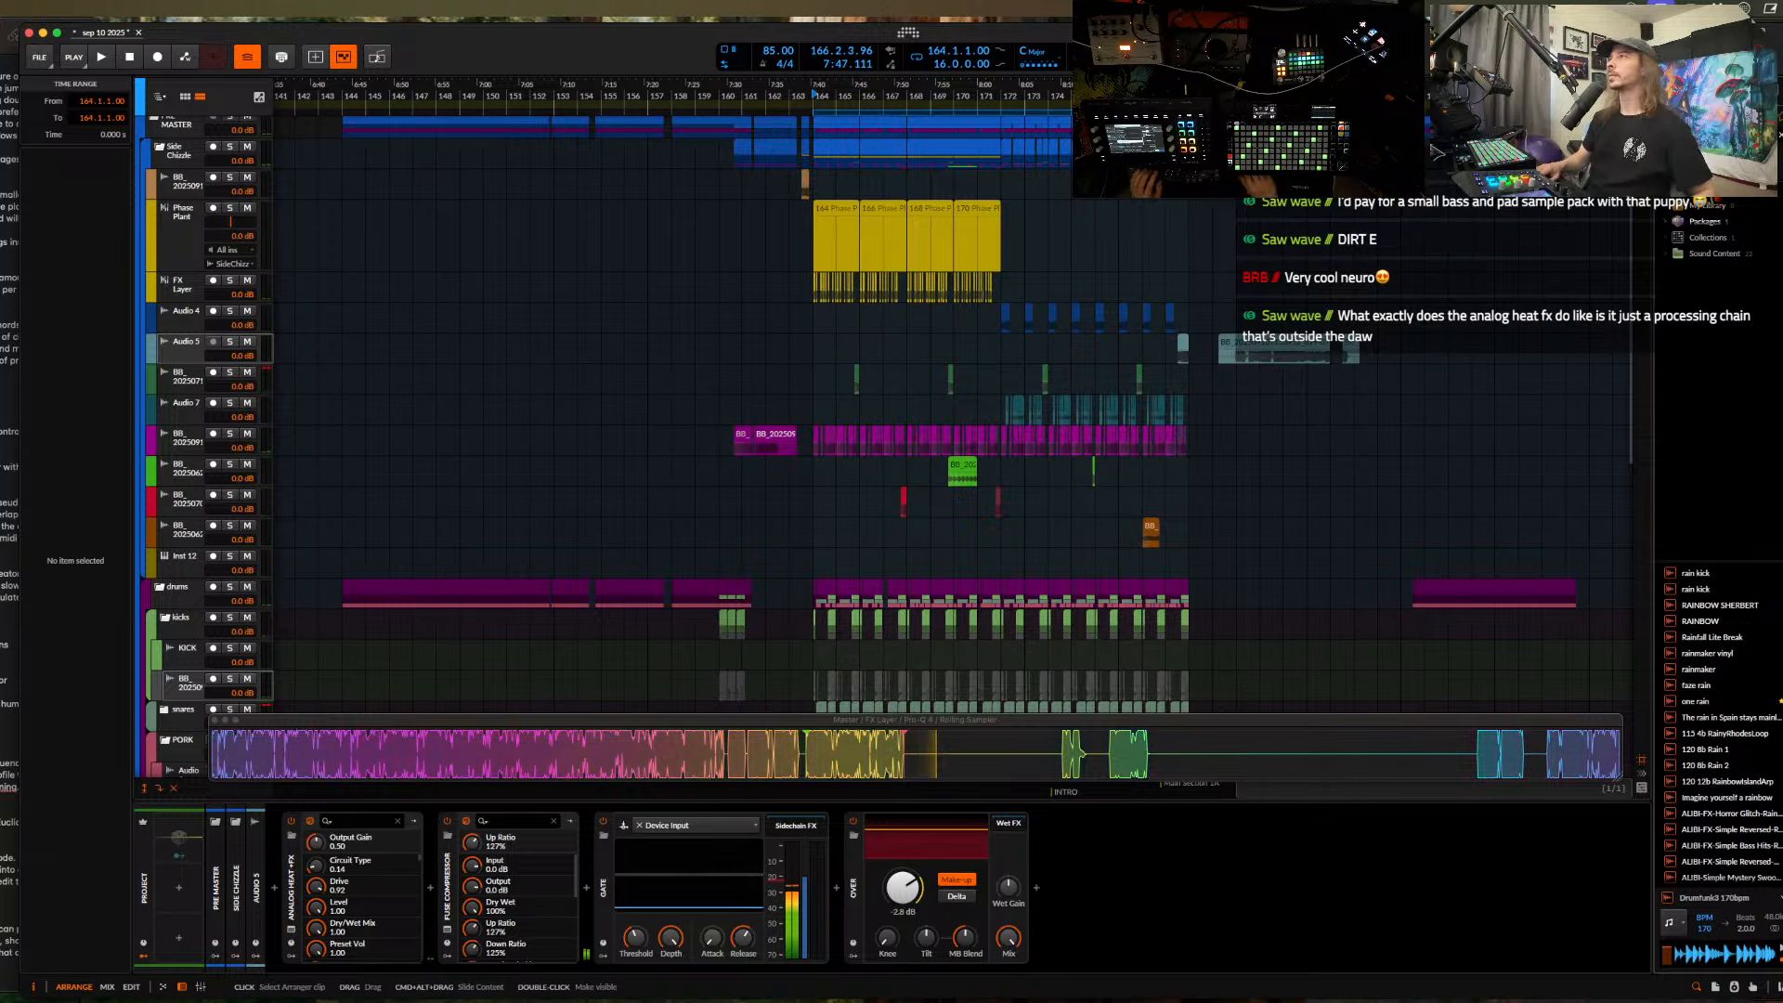
pyautogui.write('t')
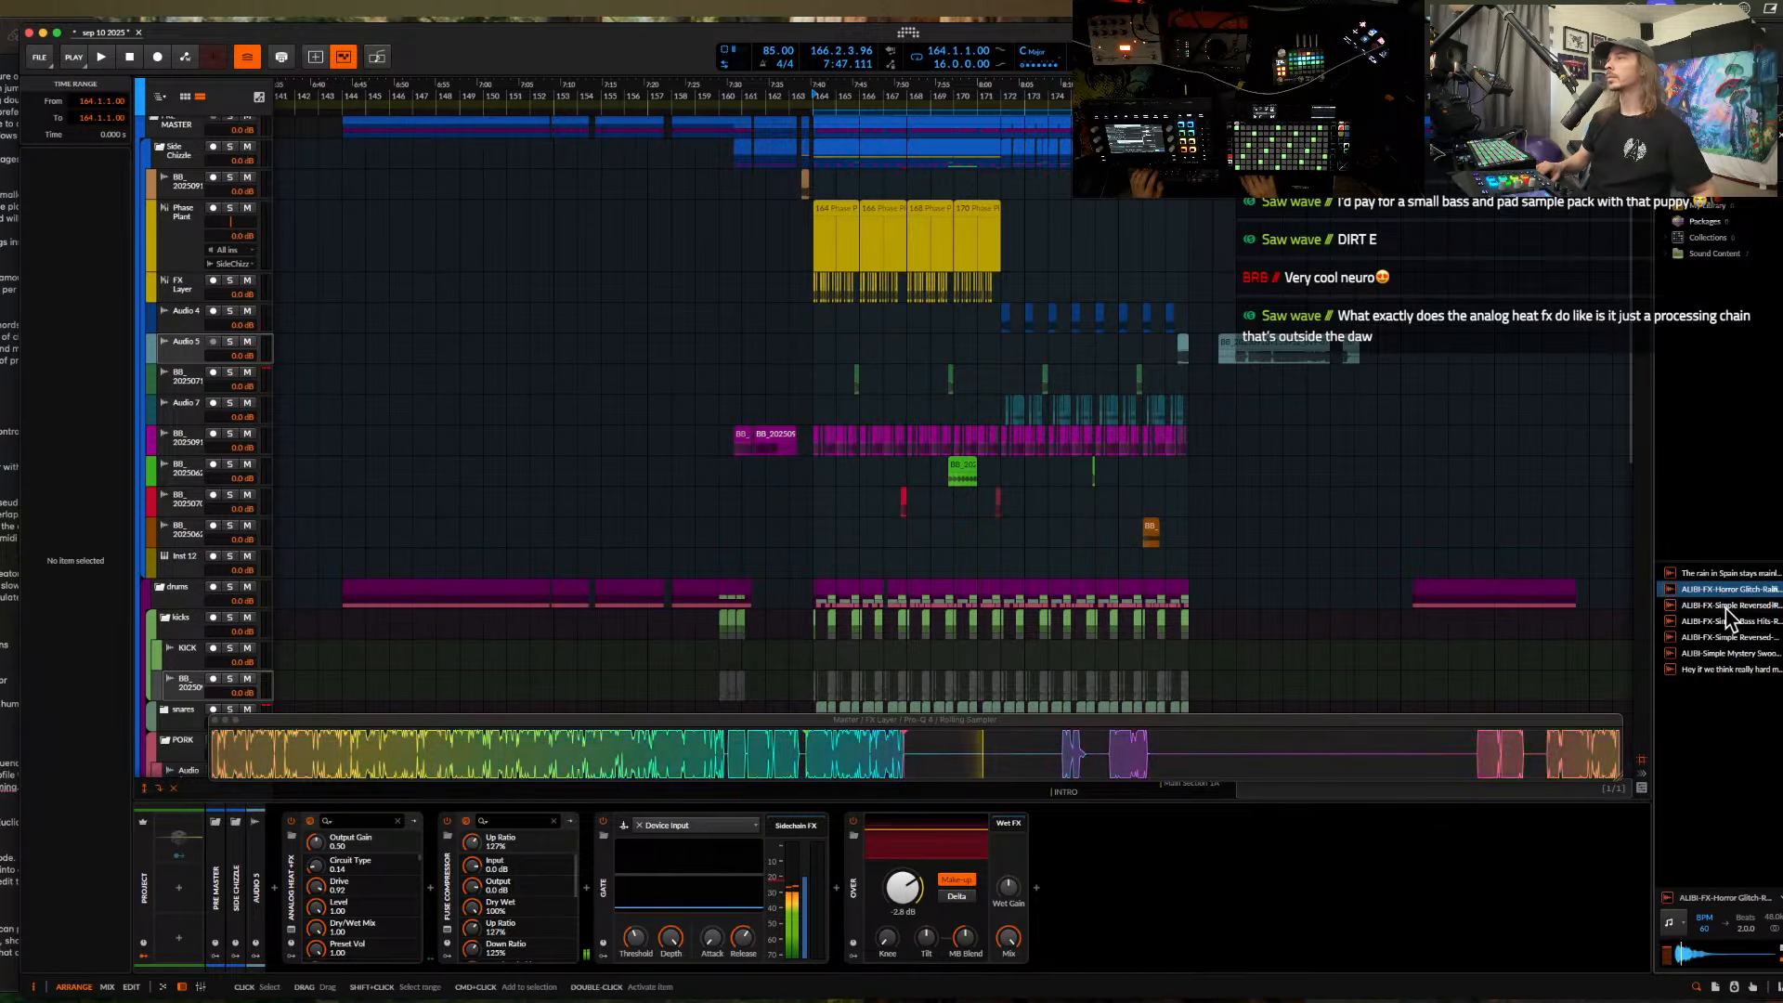
pyautogui.click(1725, 605)
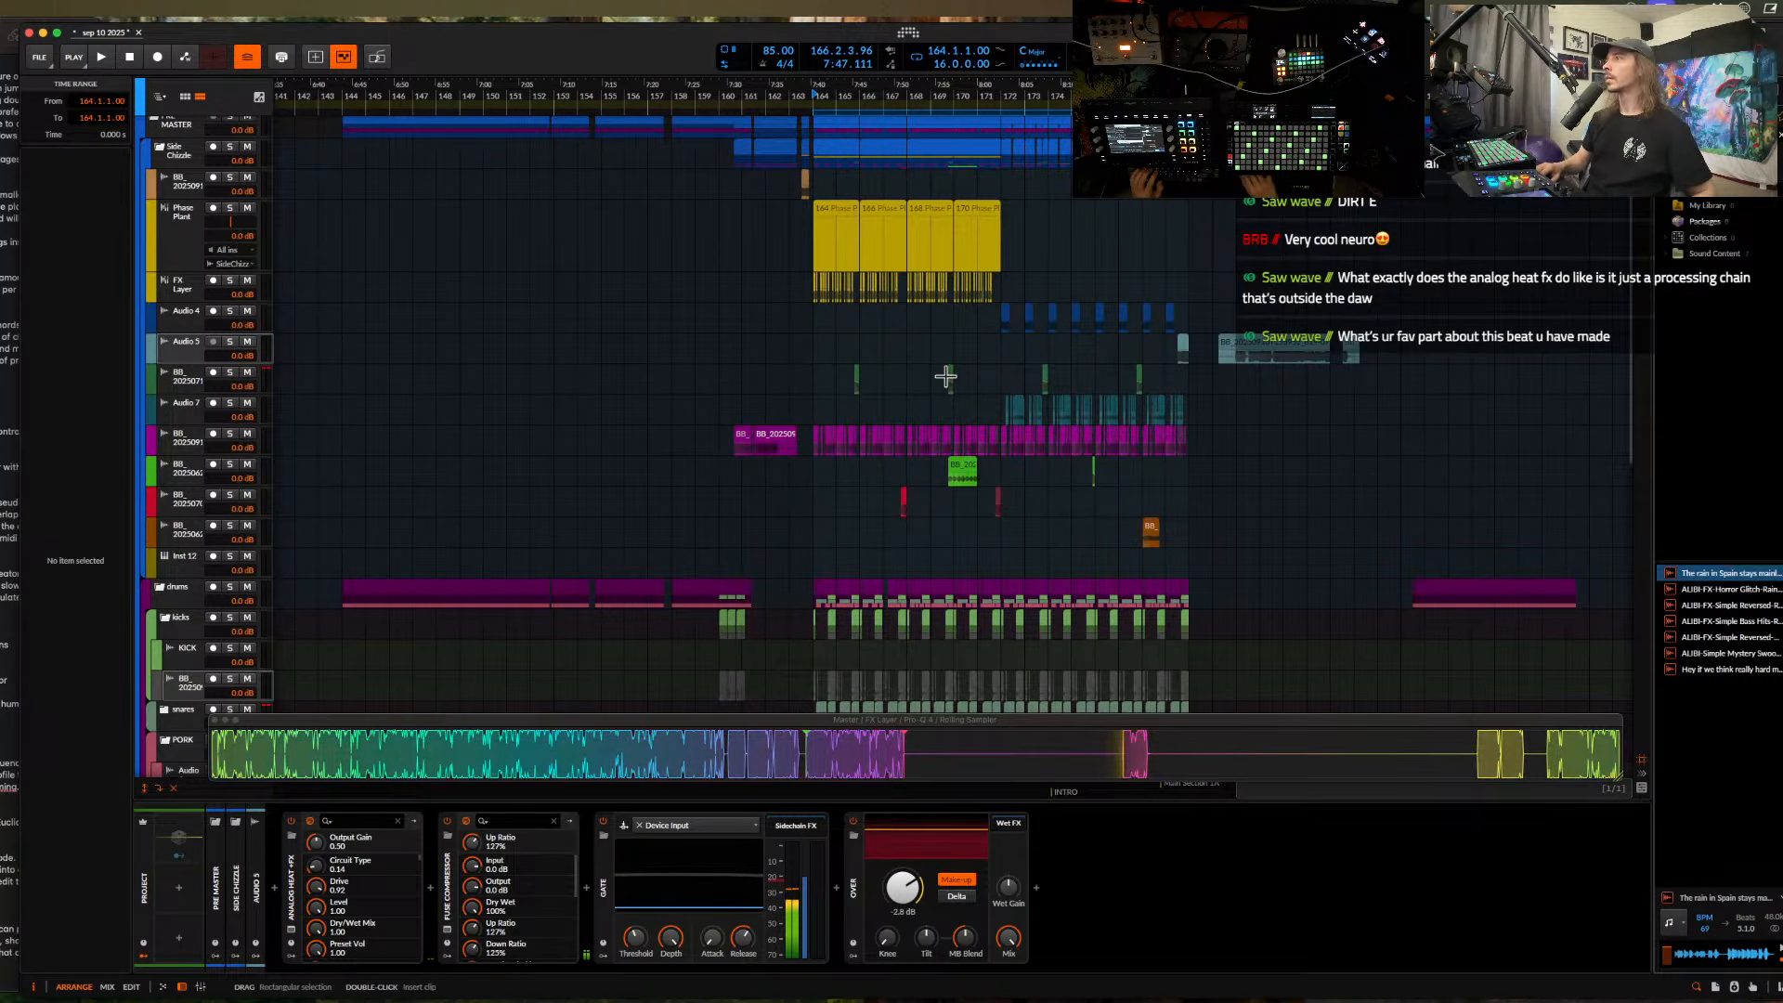
# - Delete the note clips on the Phase Plant track starting at bar 164
pyautogui.hscroll(3, 896, 207)
pyautogui.scroll(-3, 897, 207)
pyautogui.click(778, 219)
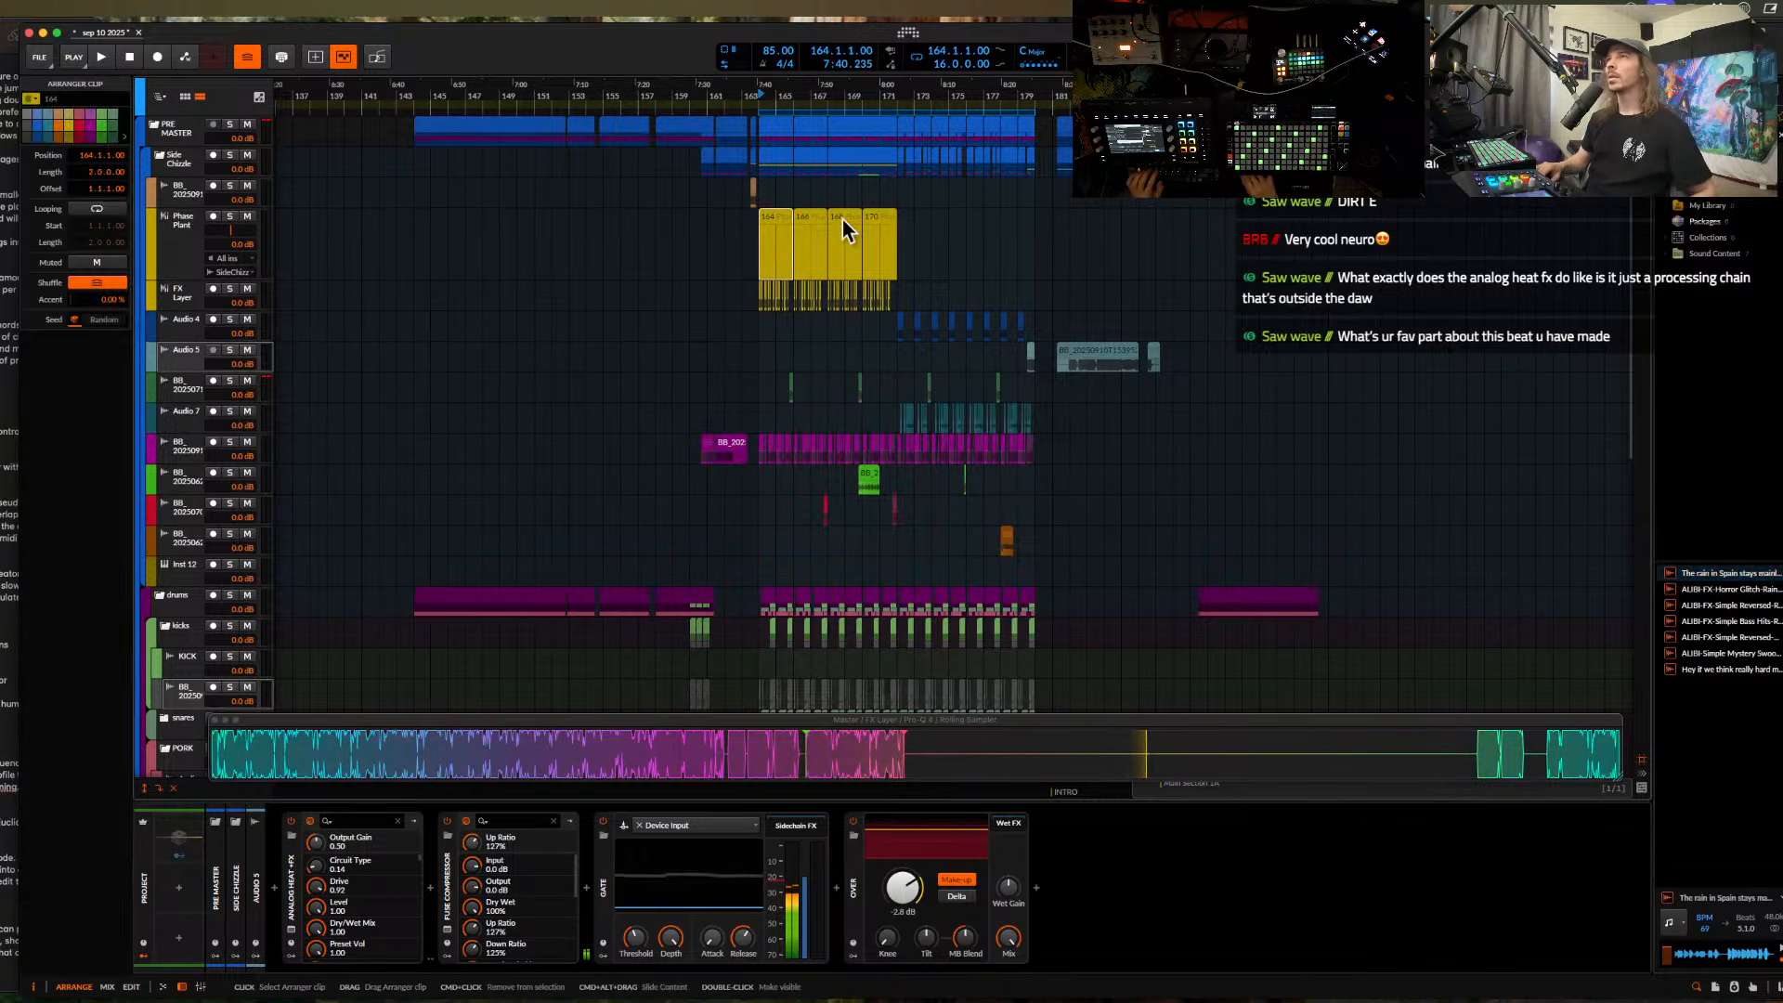
pyautogui.press('Delete')
pyautogui.click(787, 232)
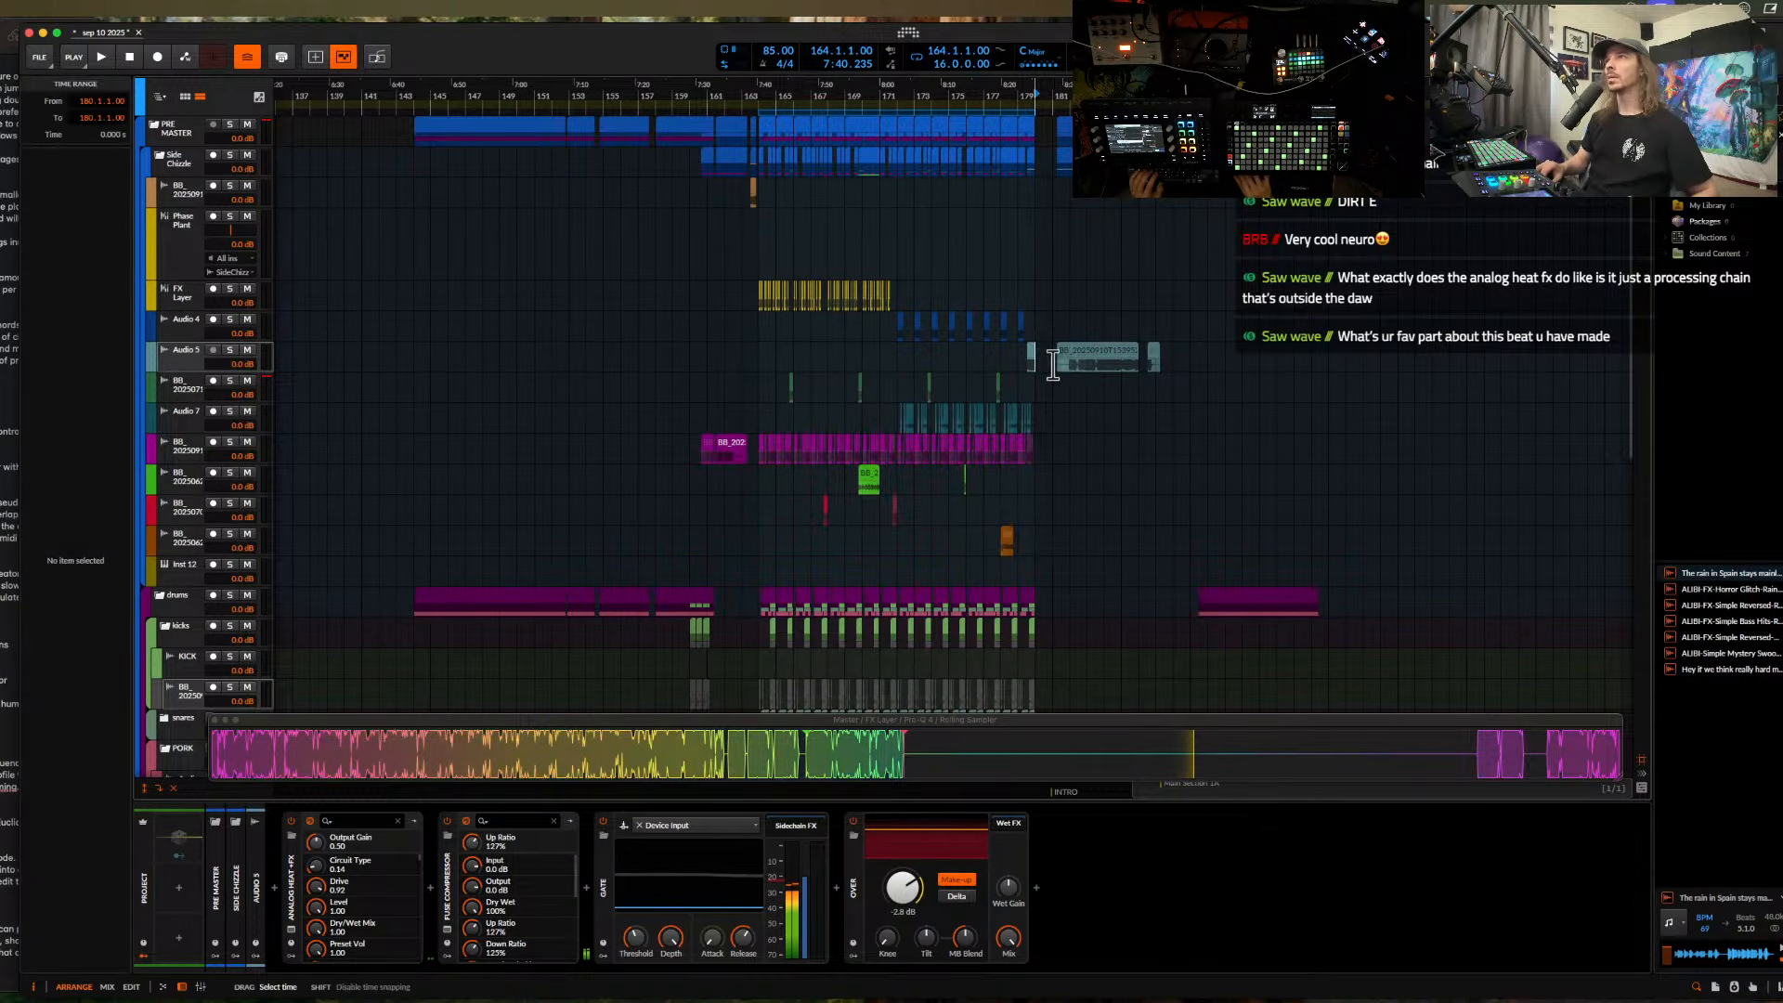
# - Move the Audio 5 time range holding the clips after the main section so that it starts at bar 137
pyautogui.moveTo(1052, 364); pyautogui.dragTo(1212, 371)
pyautogui.moveTo(1104, 334); pyautogui.dragTo(370, 336)
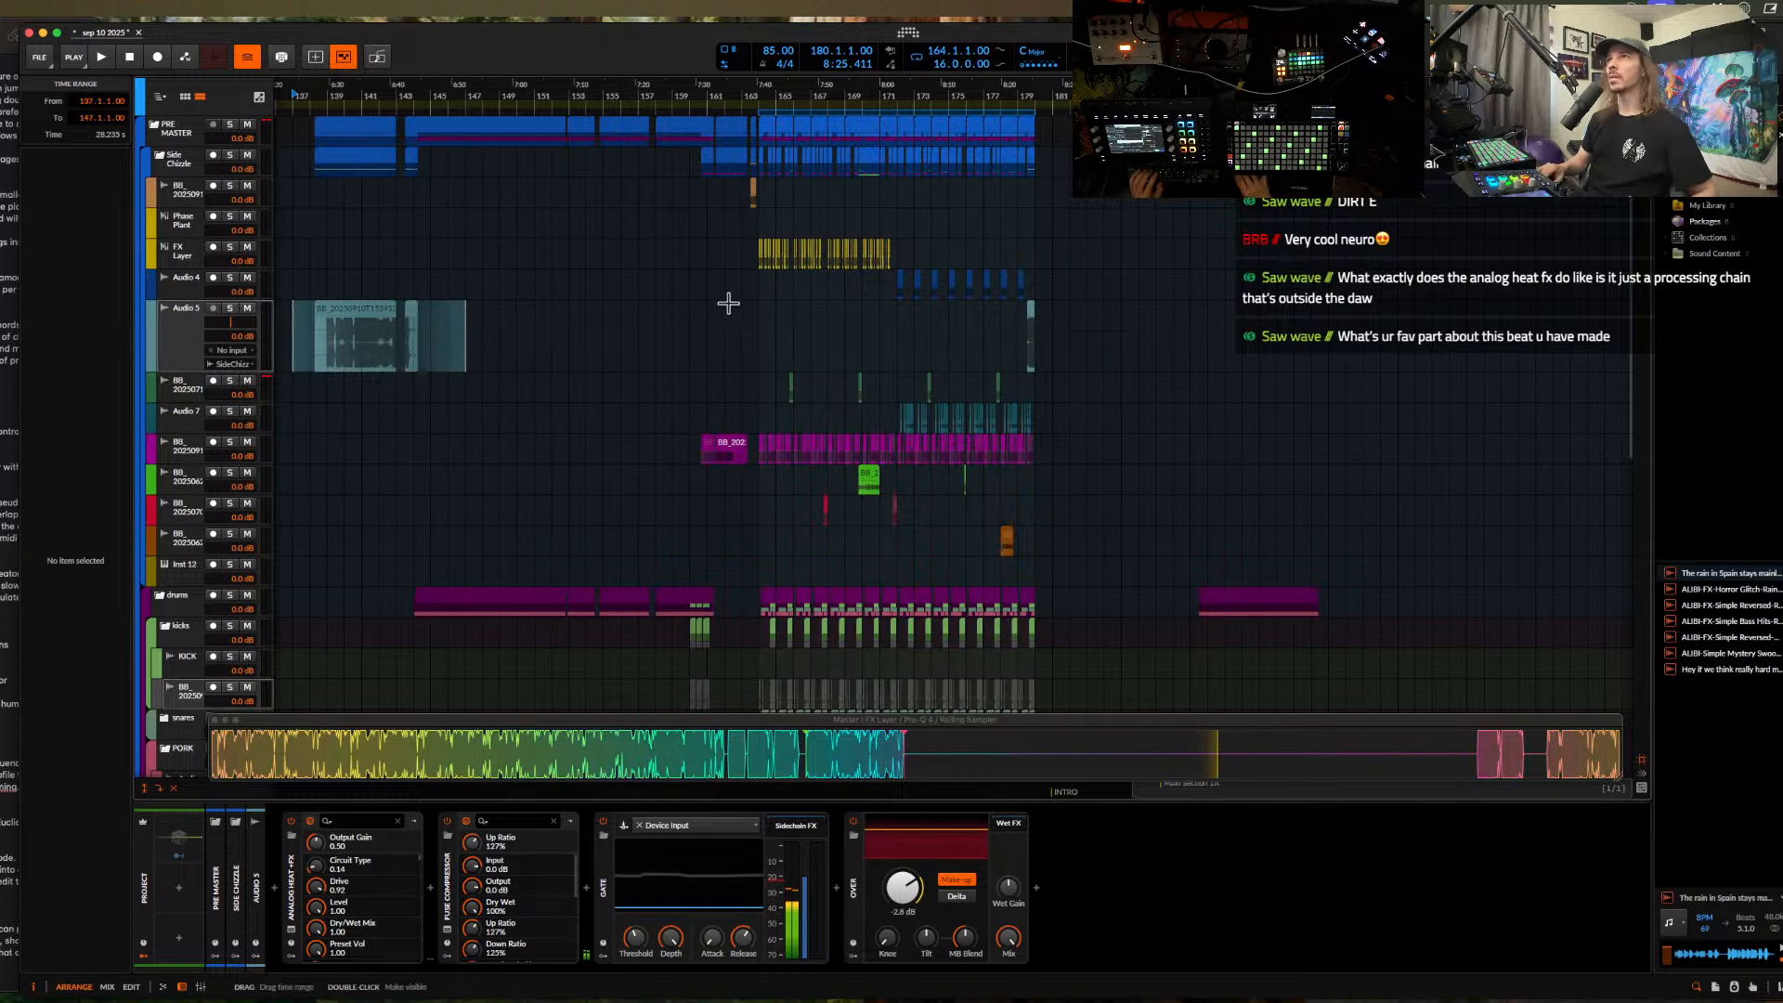
pyautogui.moveTo(757, 144); pyautogui.dragTo(1038, 771)
pyautogui.click(1174, 589)
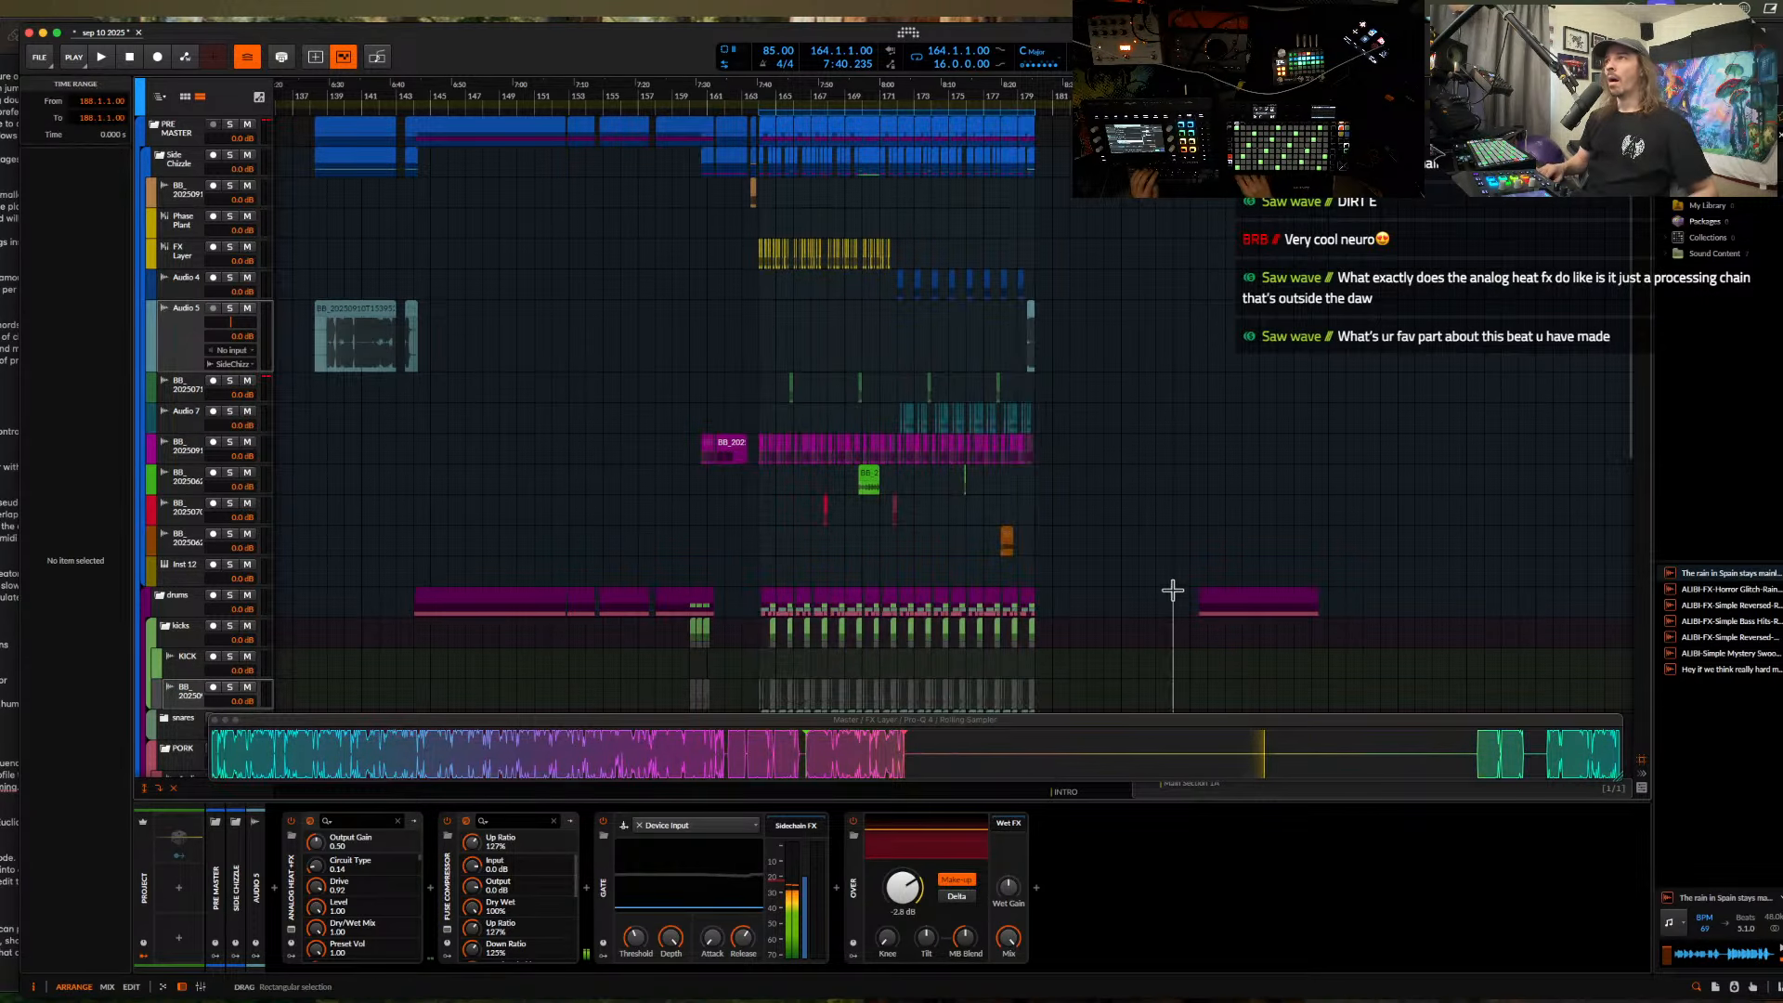
# - Move the isolated drums section from beyond the end of the arrangement to bar 134, ahead of the earlier drums
pyautogui.hscroll(2, 1198, 586)
pyautogui.moveTo(1215, 584); pyautogui.dragTo(467, 594)
pyautogui.scroll(-2, 1198, 587)
pyautogui.scroll(5, 856, 269)
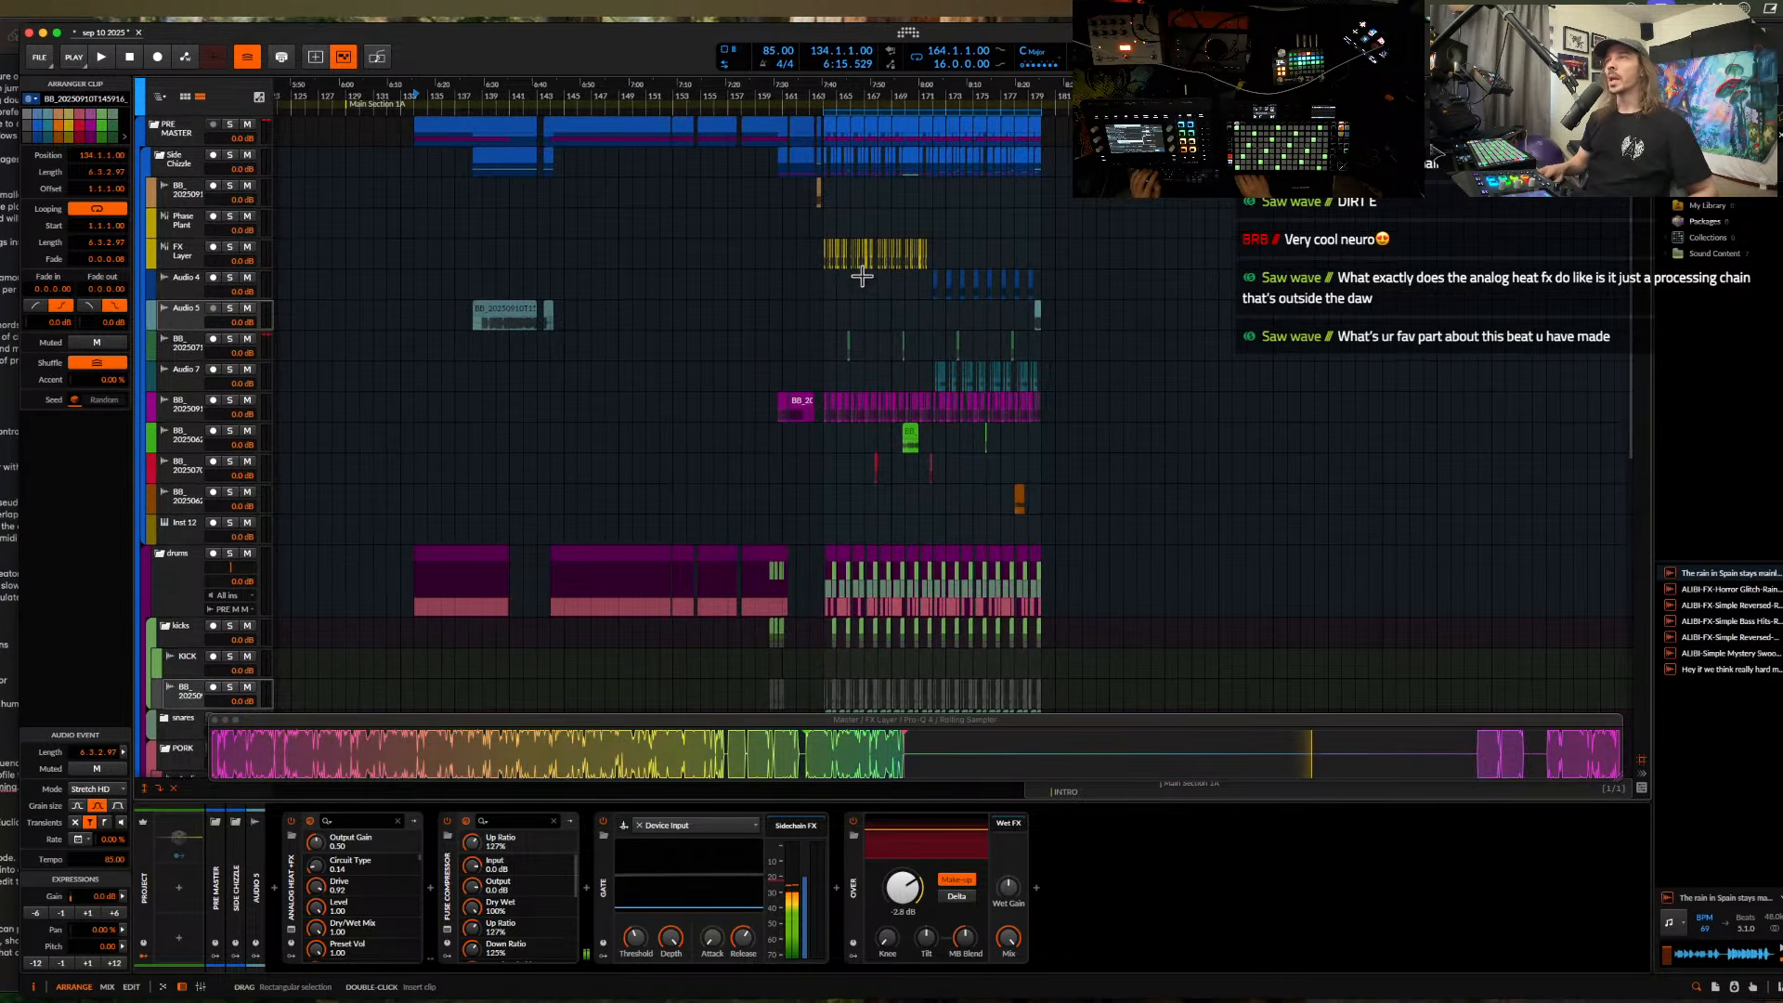
# - Play from bar 164, enable Make-up on the FX Layer track's Over device and set its level to -2.3 dB
pyautogui.scroll(5, 757, 206)
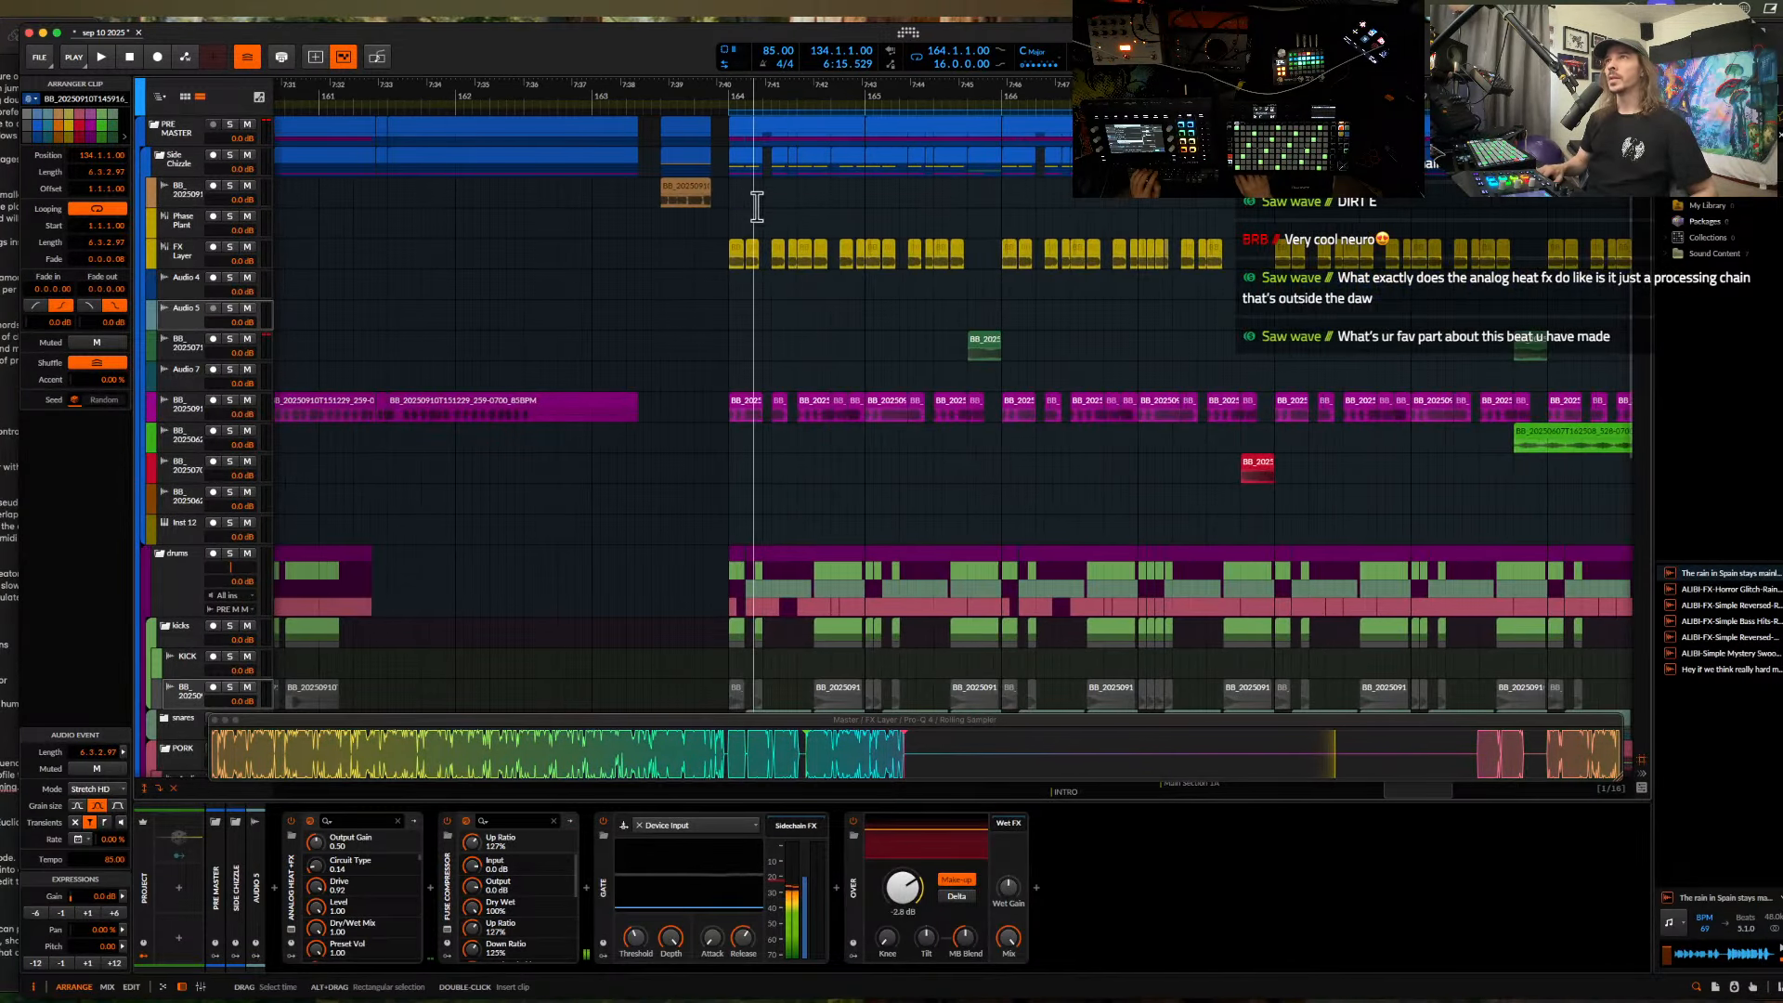
pyautogui.click(730, 208)
pyautogui.scroll(-5, 729, 201)
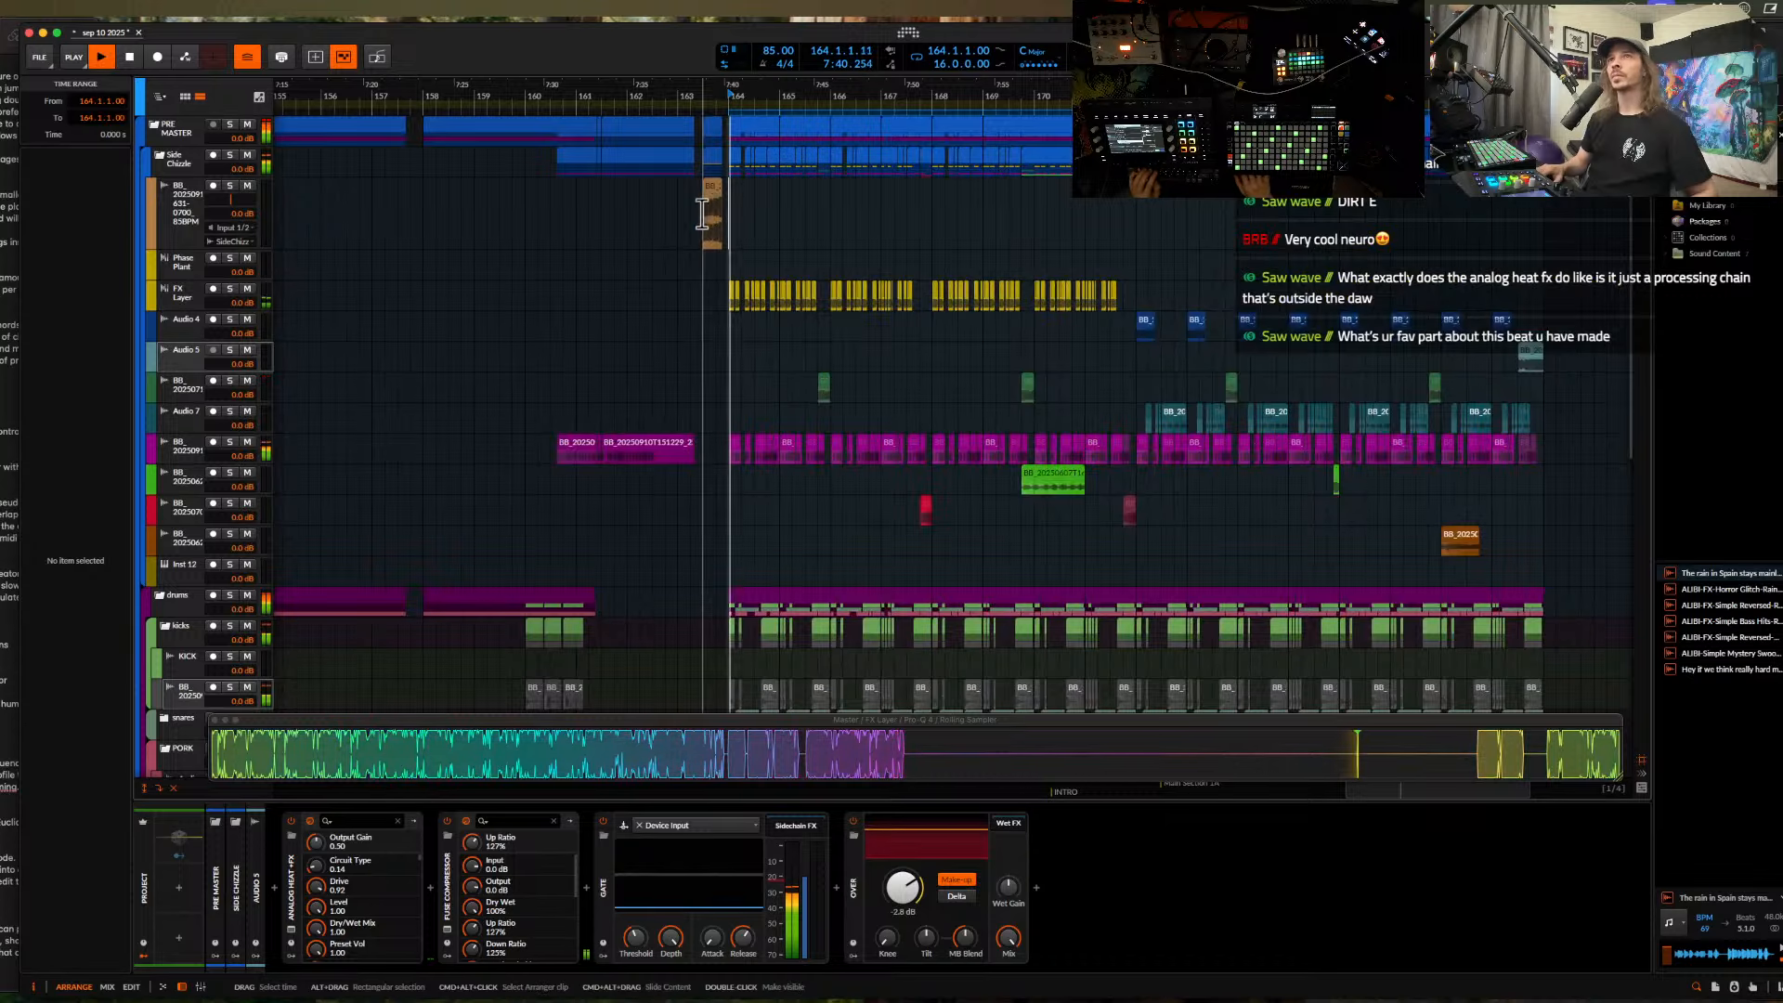
pyautogui.click(170, 292)
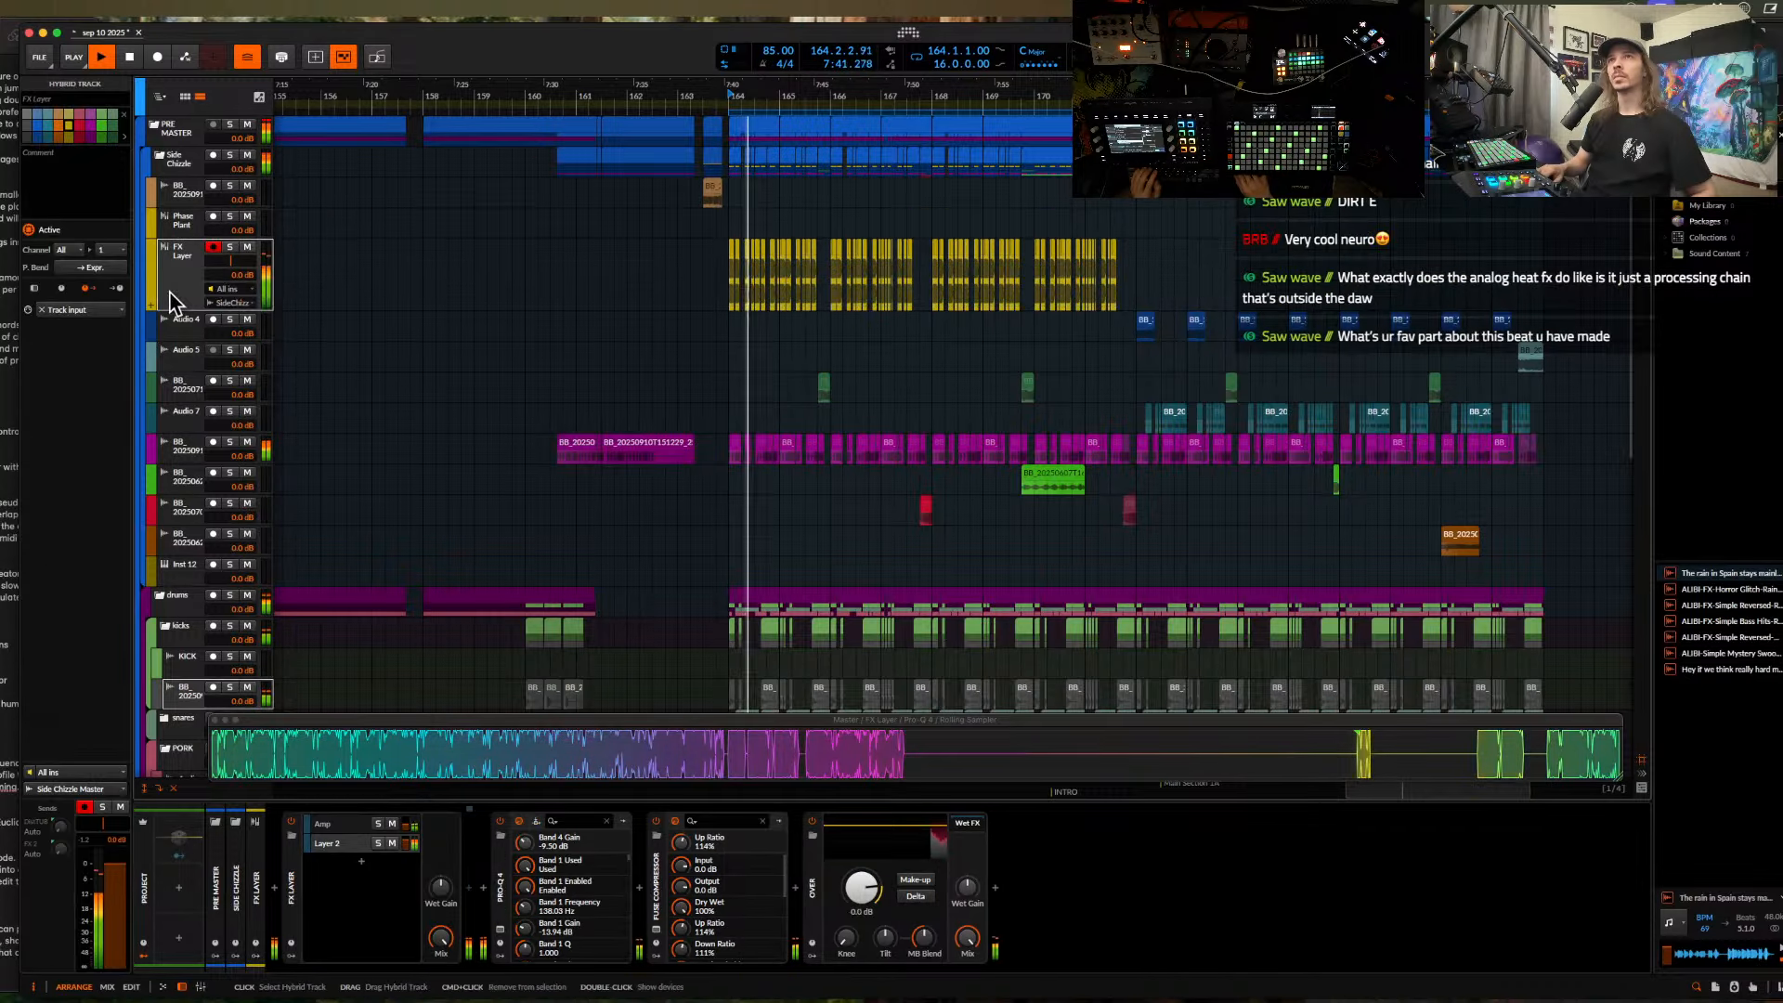
pyautogui.click(916, 882)
pyautogui.moveTo(864, 895); pyautogui.dragTo(864, 900)
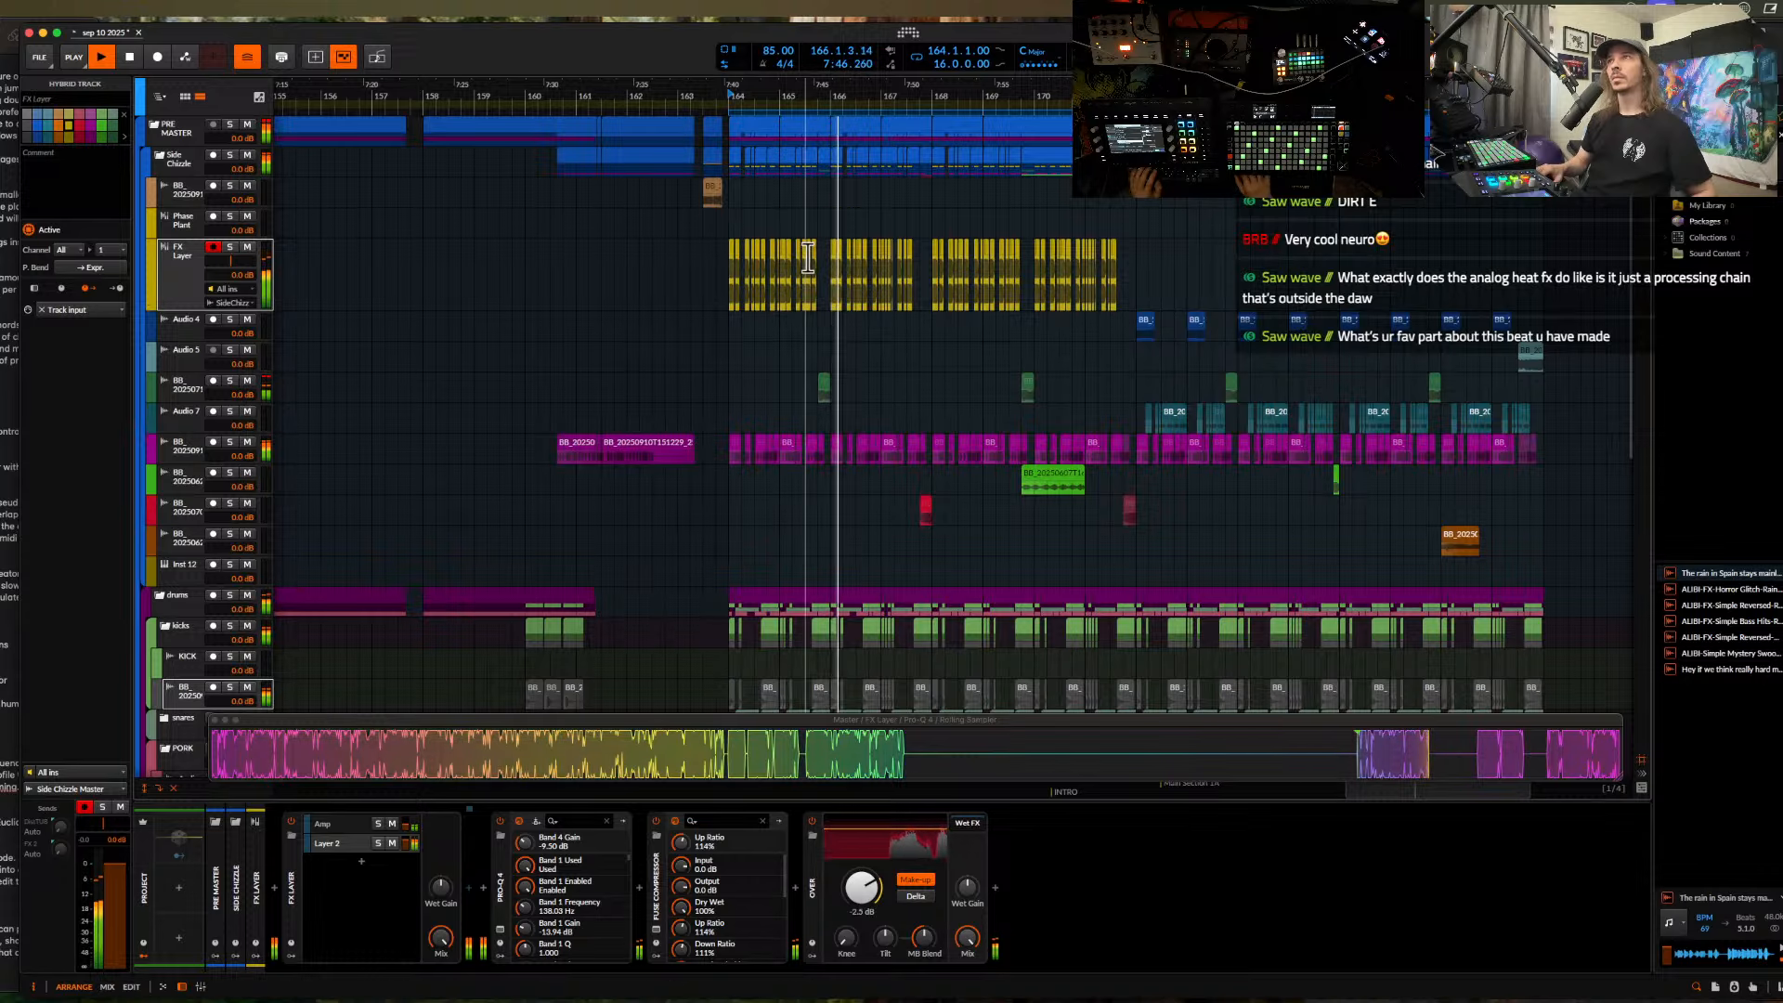
# - Add an instrument track below Audio 8 in the PORK group, insert Phase Plant on it and close the plug-in window
pyautogui.scroll(-5, 804, 295)
pyautogui.scroll(-5, 805, 257)
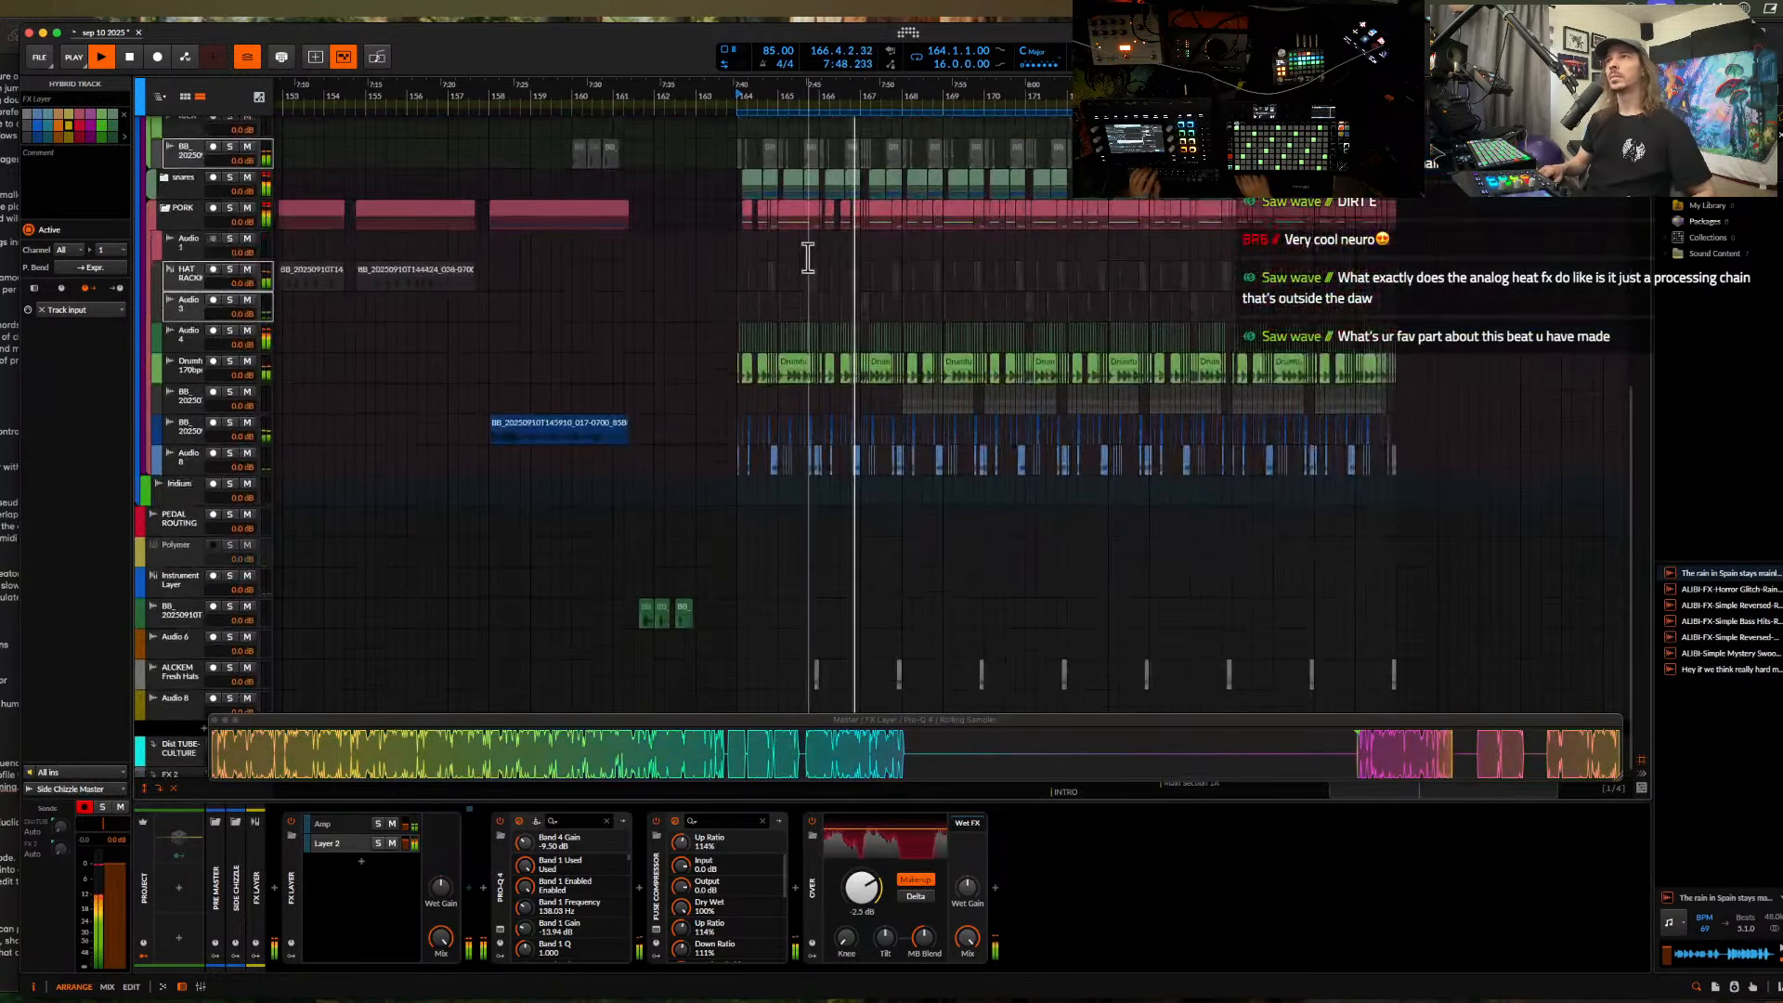
pyautogui.scroll(2, 806, 257)
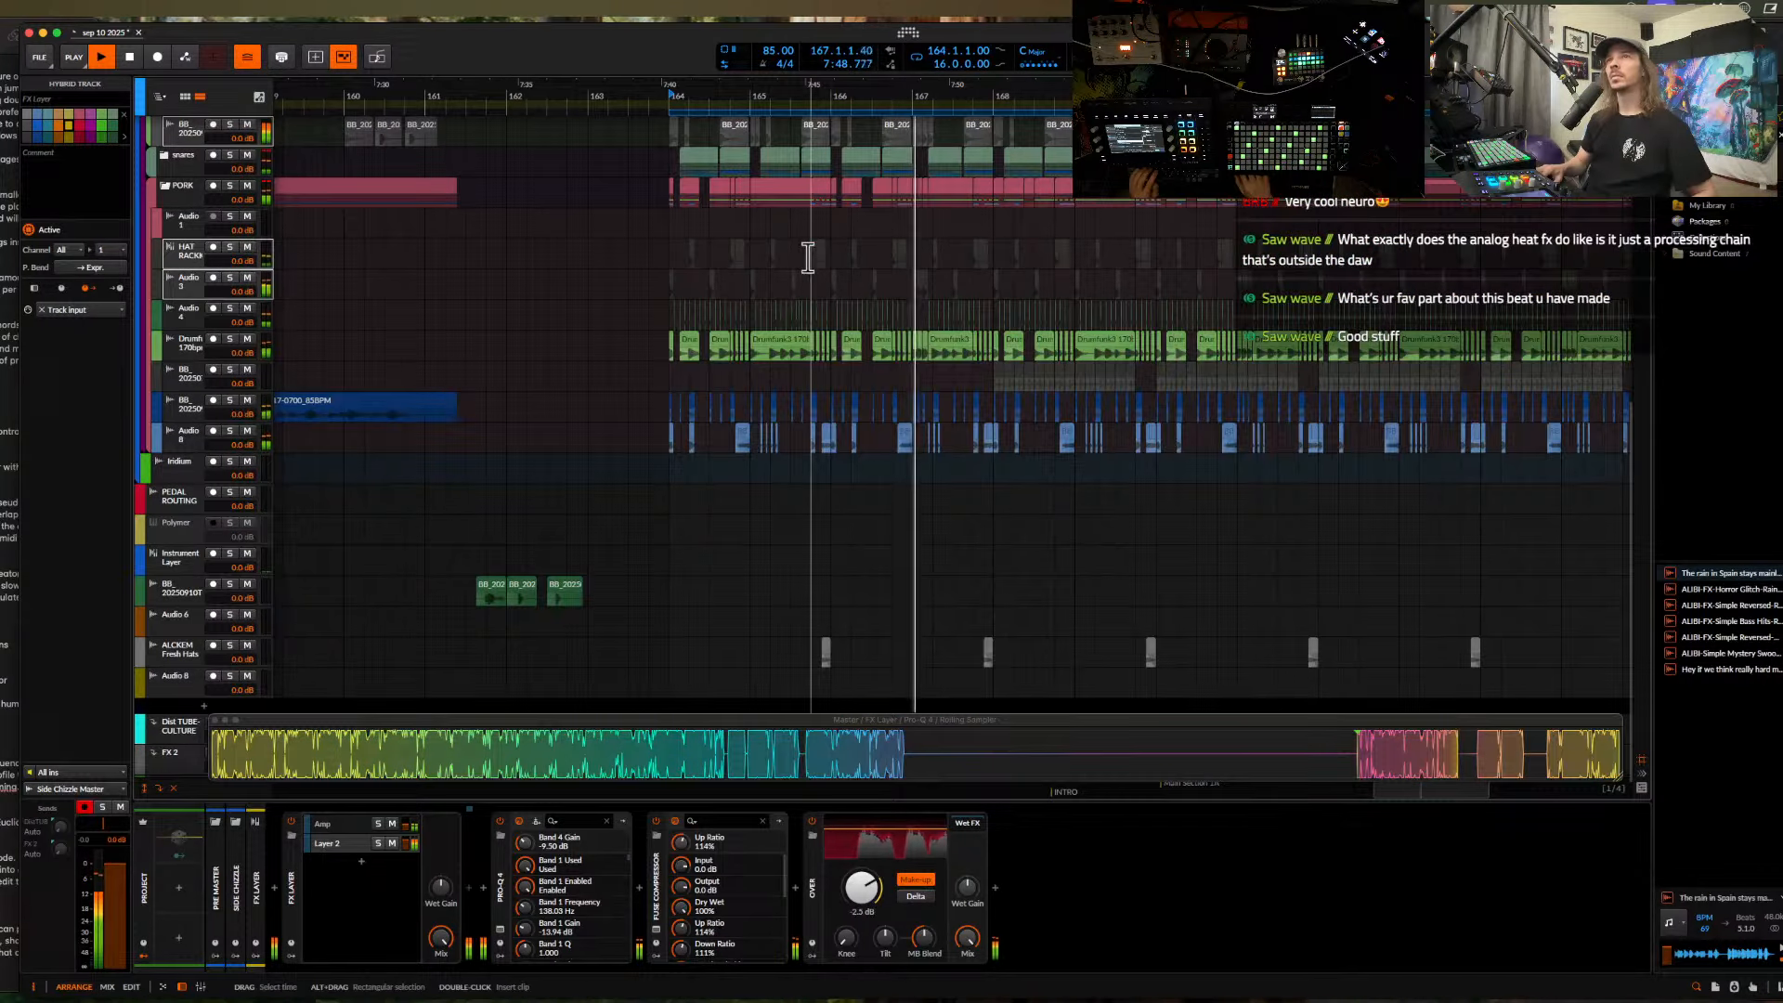
pyautogui.click(186, 438)
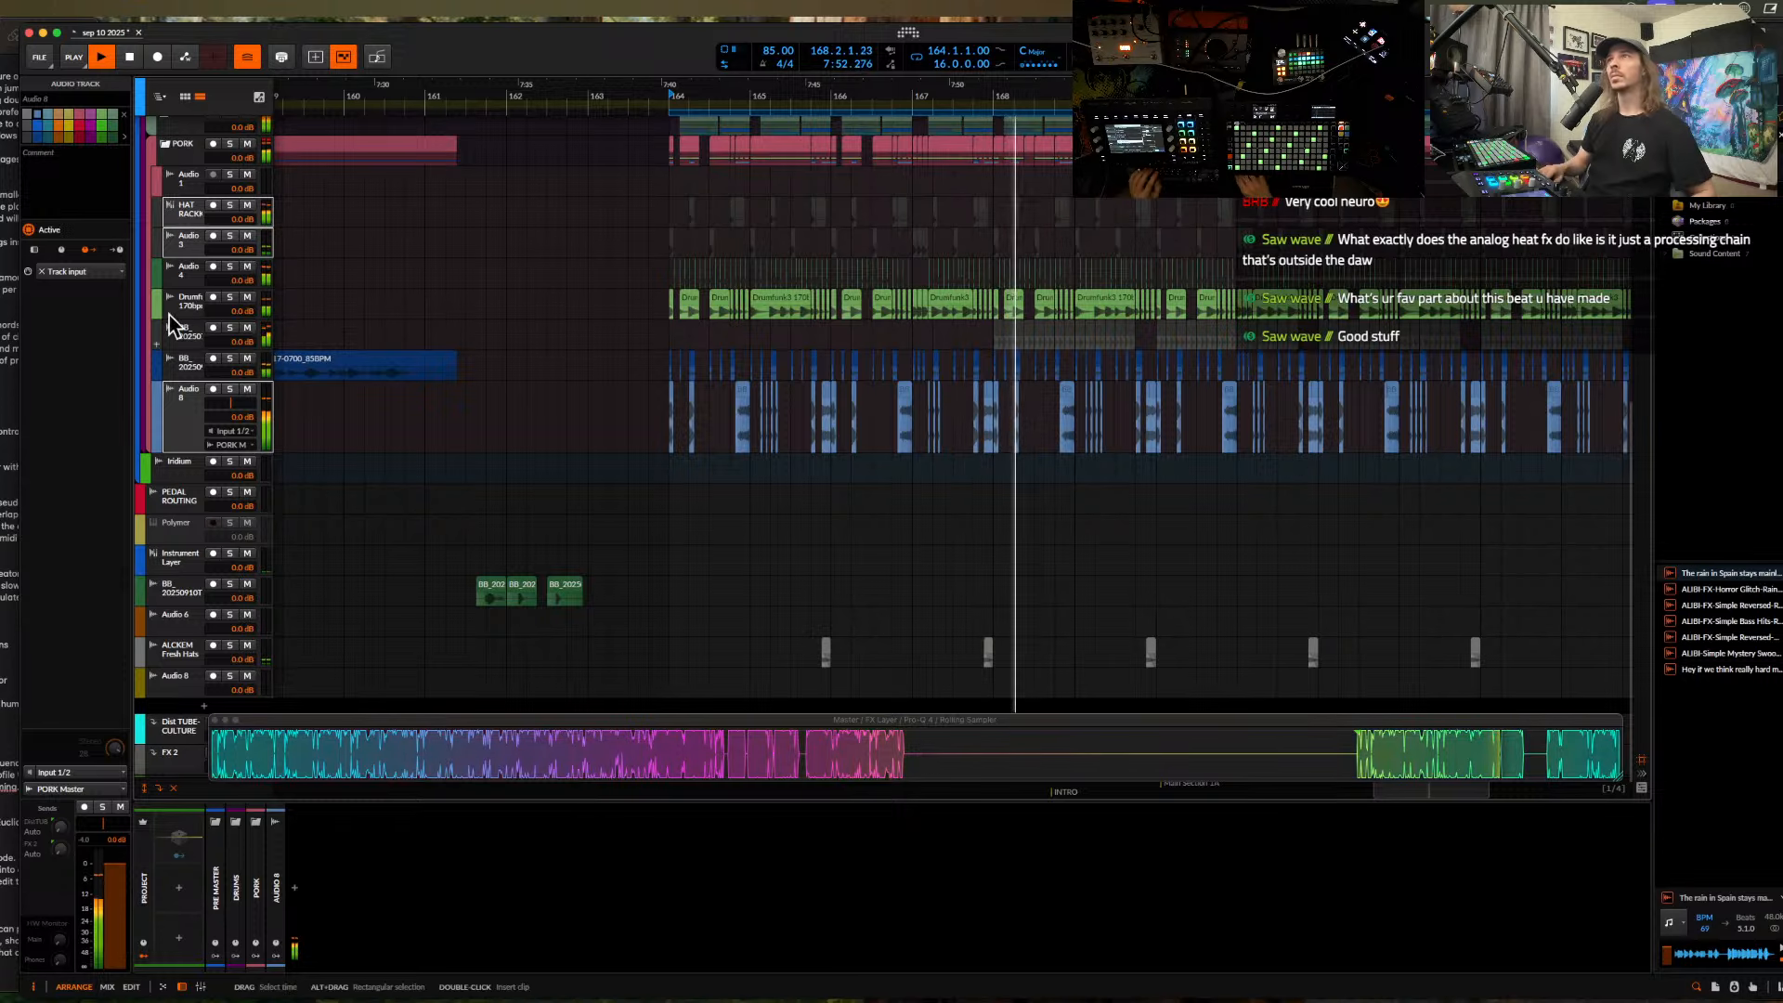
pyautogui.hotkey('ctrl', 't')
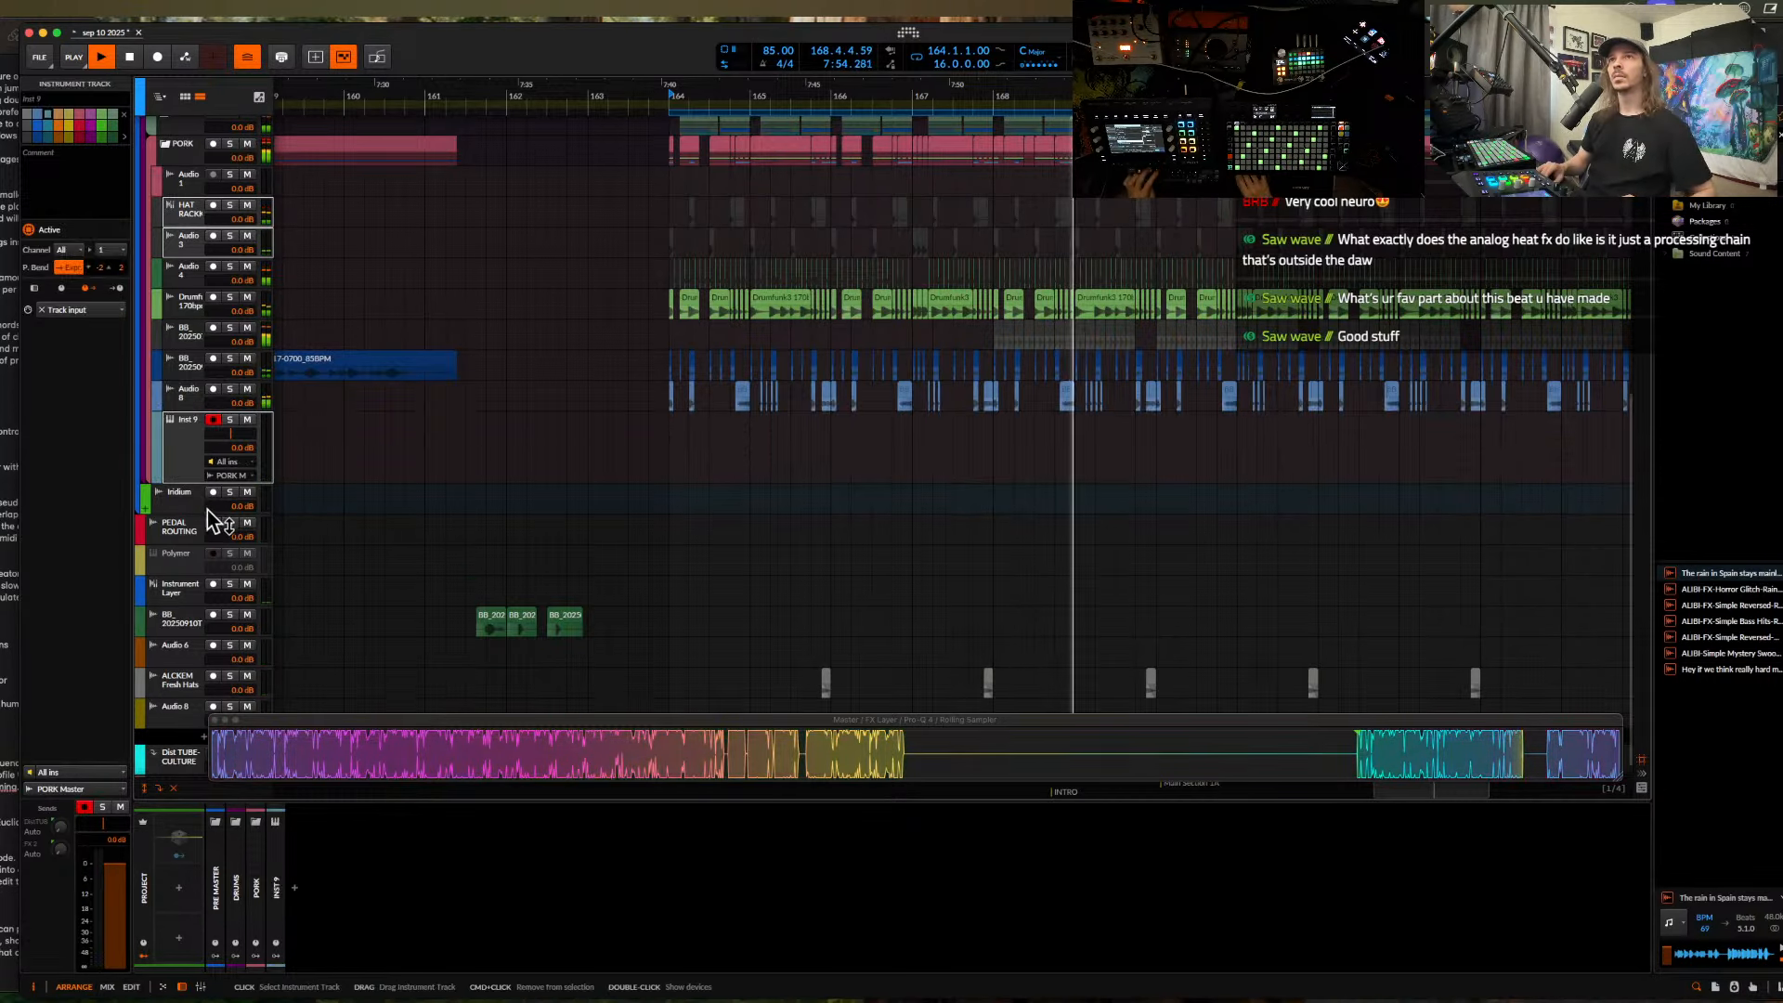
pyautogui.click(296, 891)
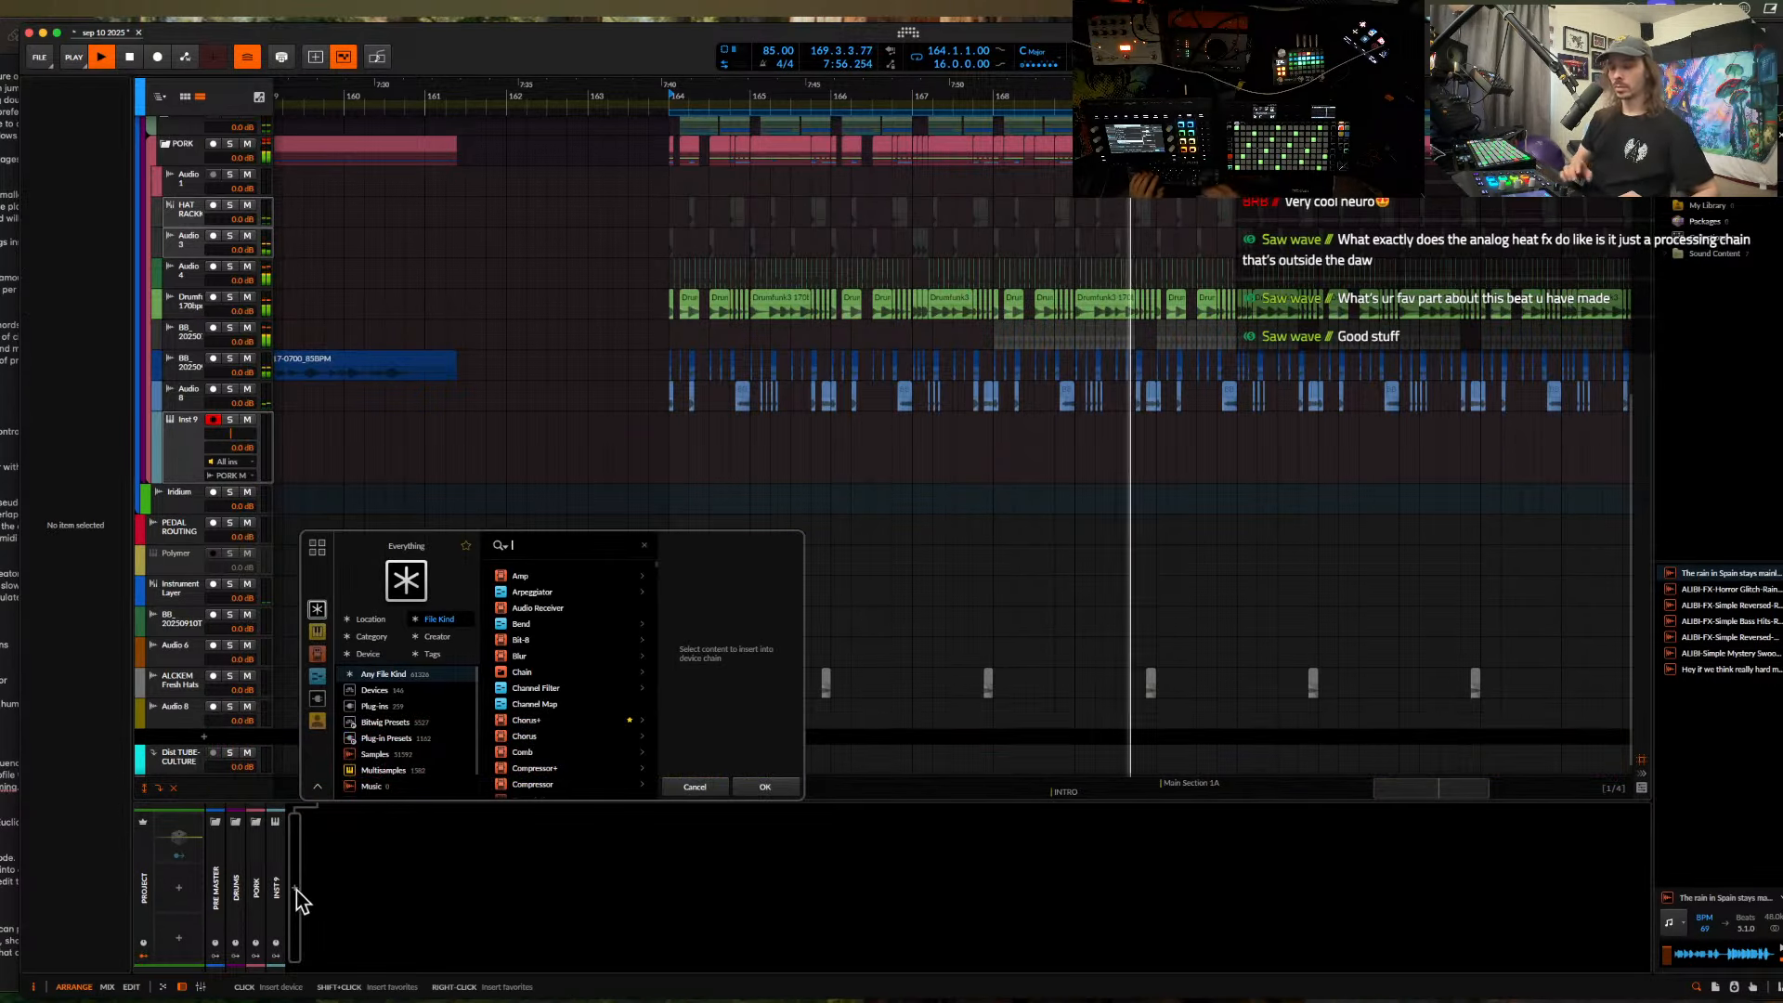
pyautogui.write('phase')
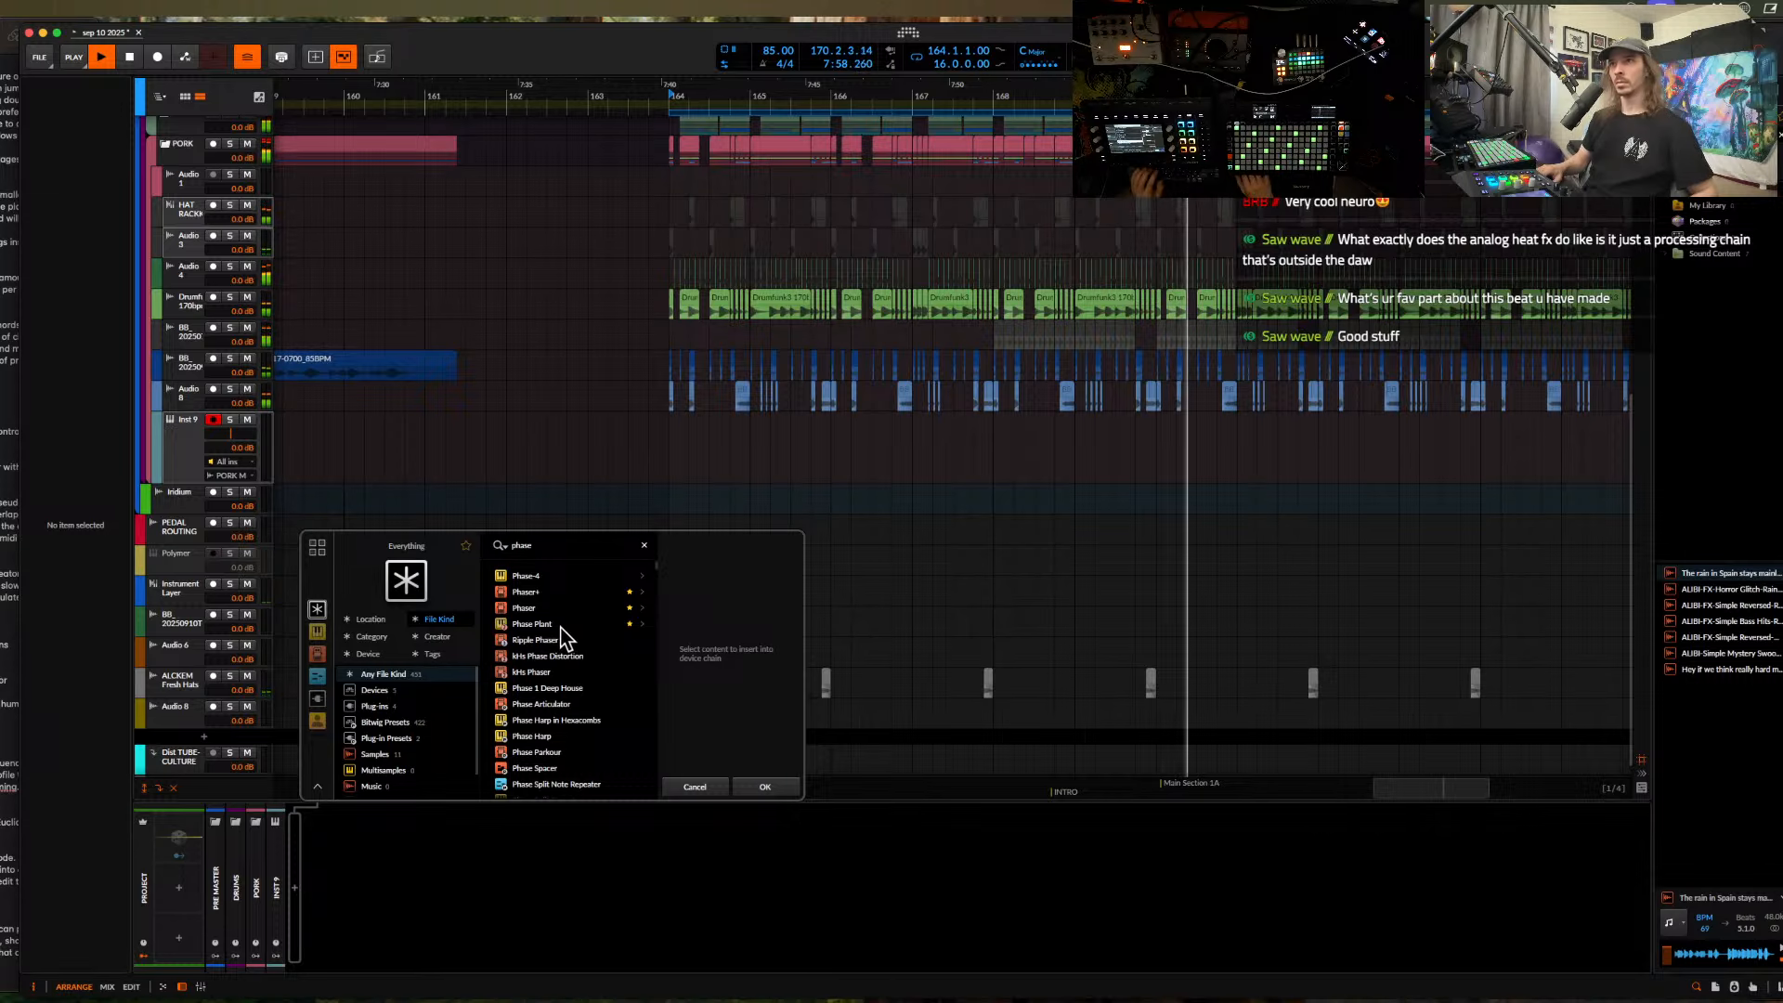
pyautogui.click(560, 626)
pyautogui.click(763, 783)
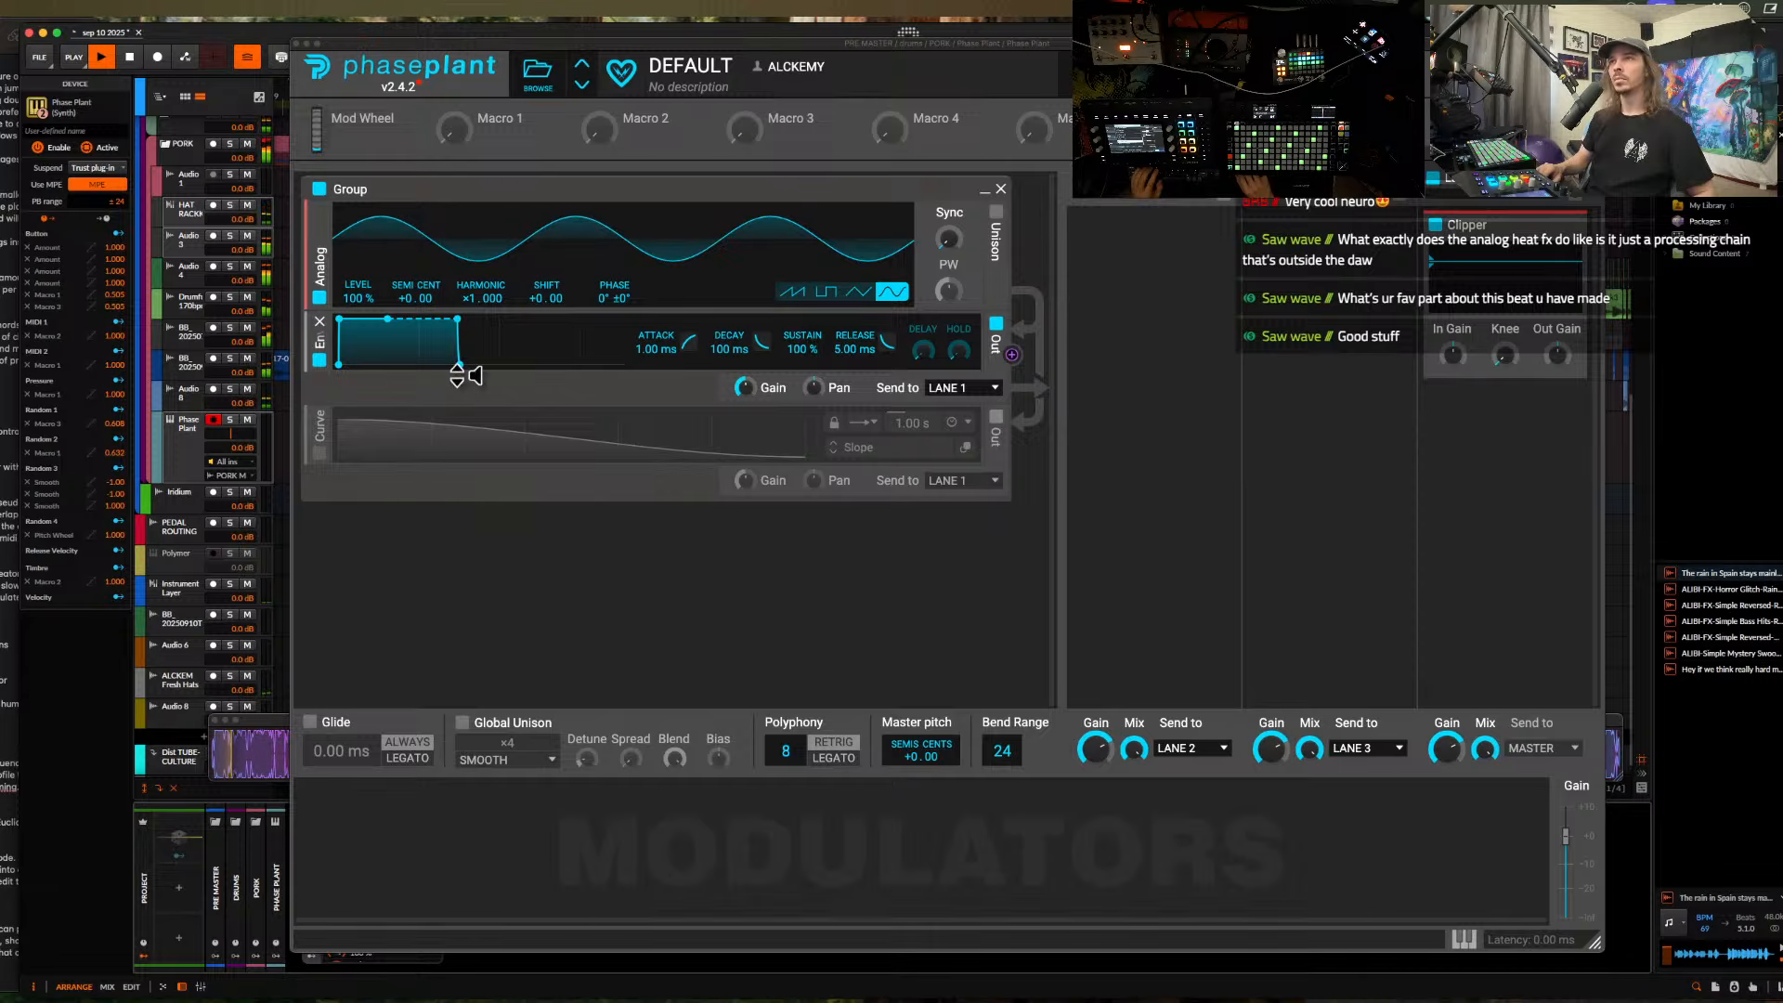
pyautogui.click(296, 44)
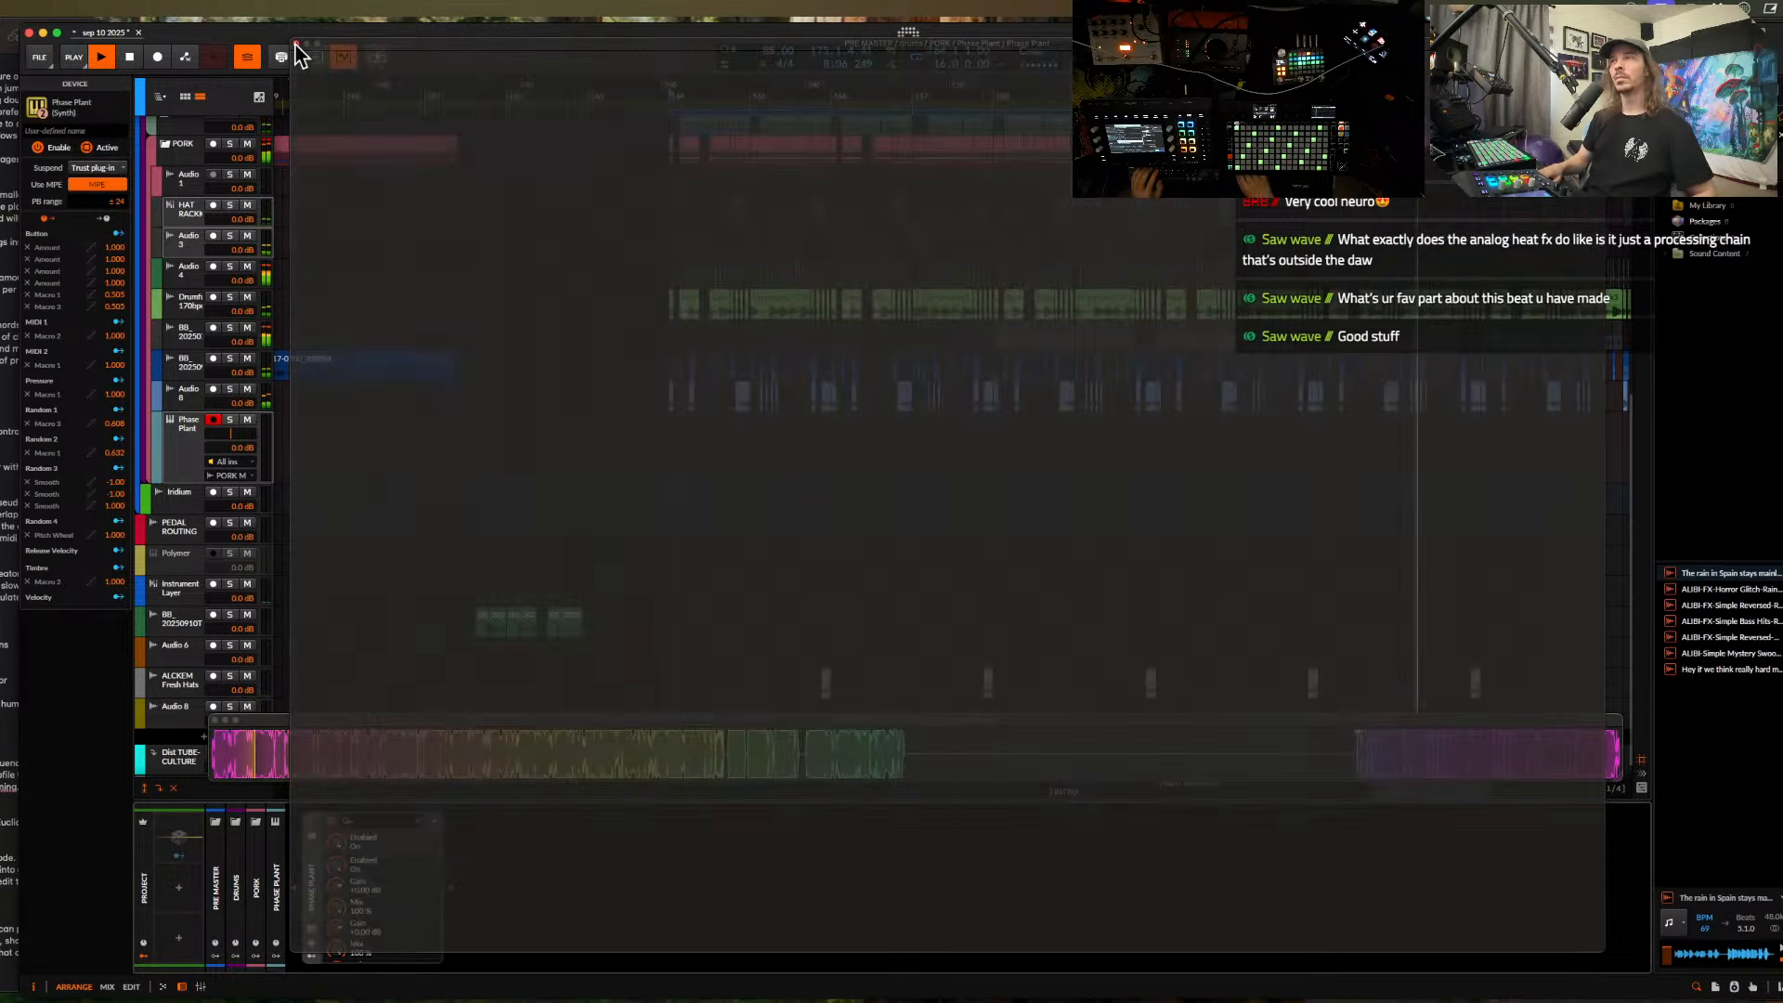
# - Stop playback and mute the two Drumfunk3 170bpm clips at 176.1.1 and 176.1.3
pyautogui.scroll(5, 861, 257)
pyautogui.scroll(-5, 861, 257)
pyautogui.scroll(5, 862, 258)
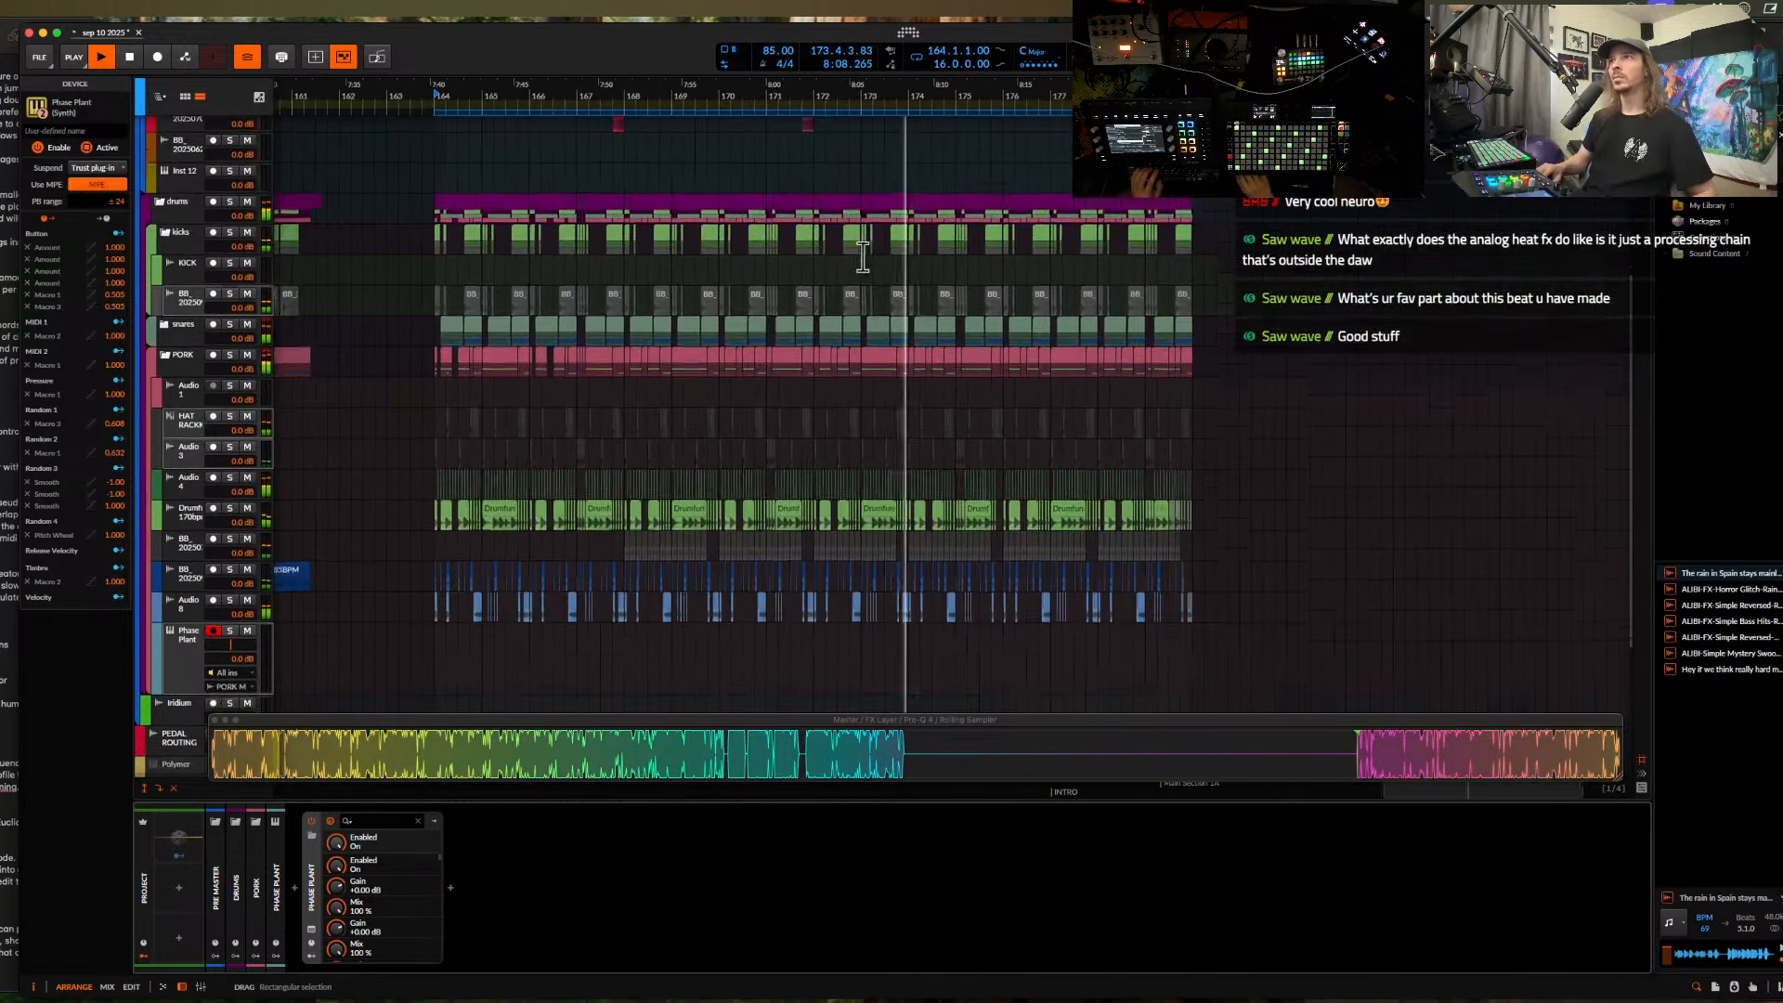
pyautogui.scroll(-3, 861, 258)
pyautogui.scroll(10, 761, 451)
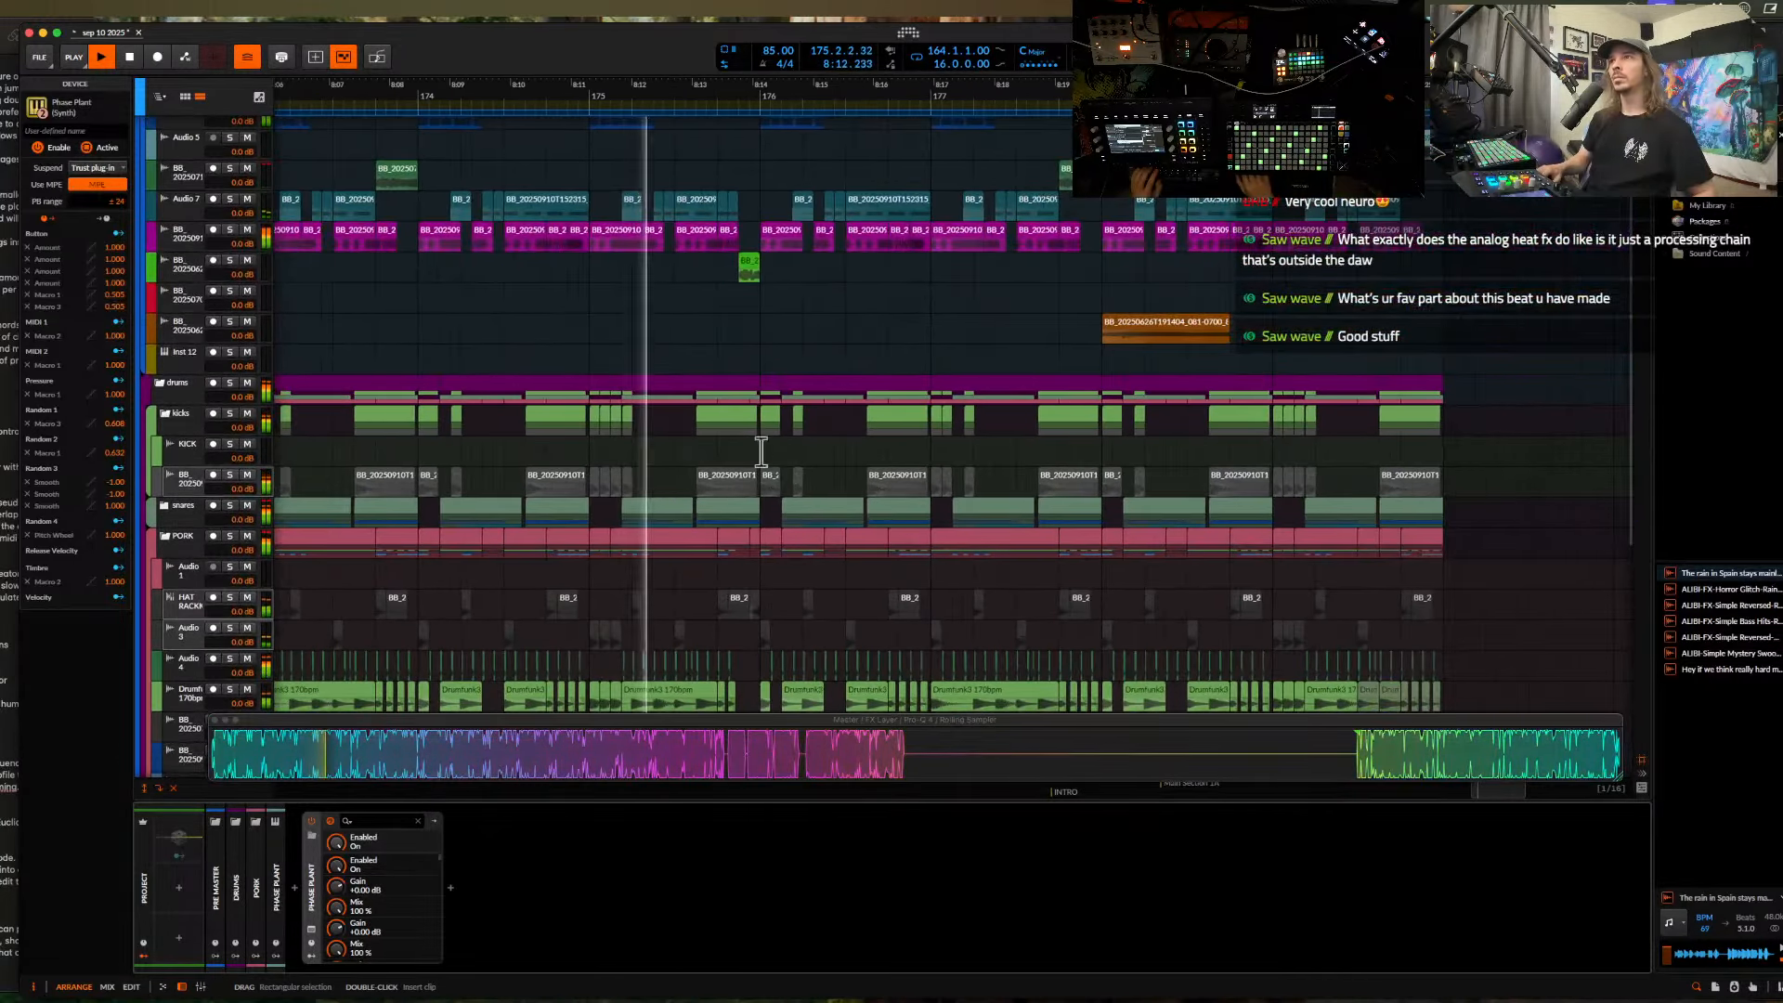
pyautogui.scroll(-5, 760, 451)
pyautogui.press('space')
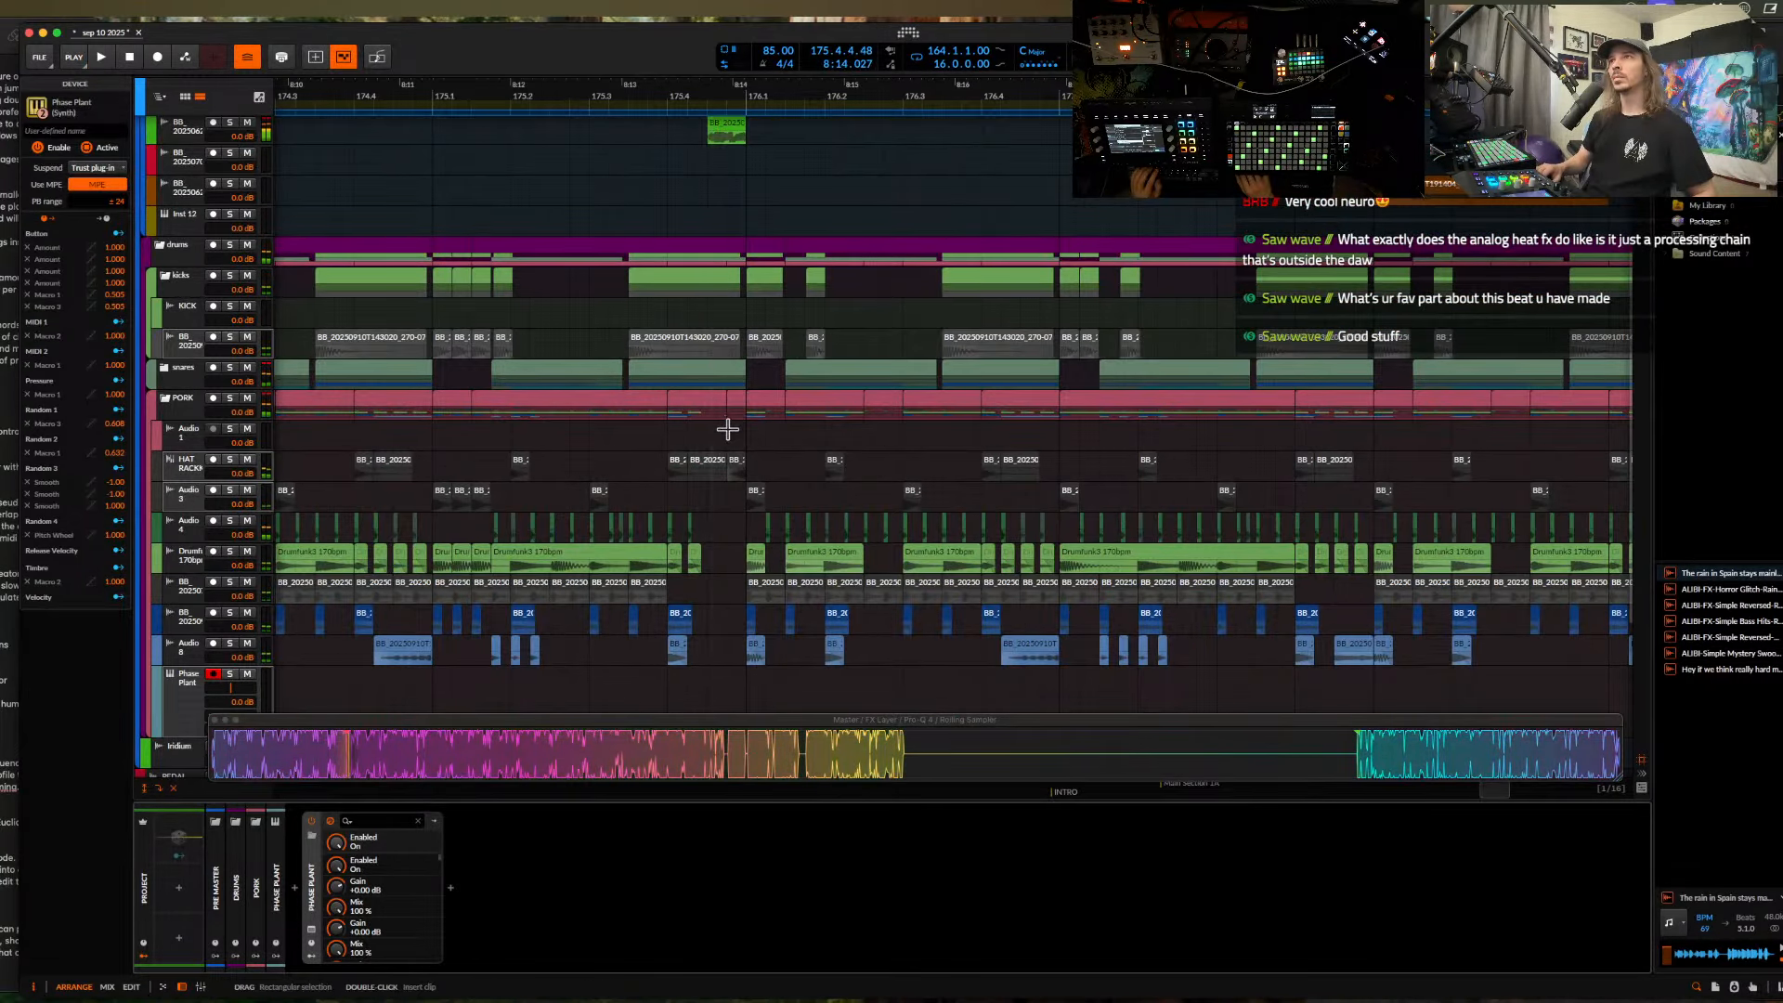
pyautogui.scroll(3, 727, 429)
pyautogui.click(801, 555)
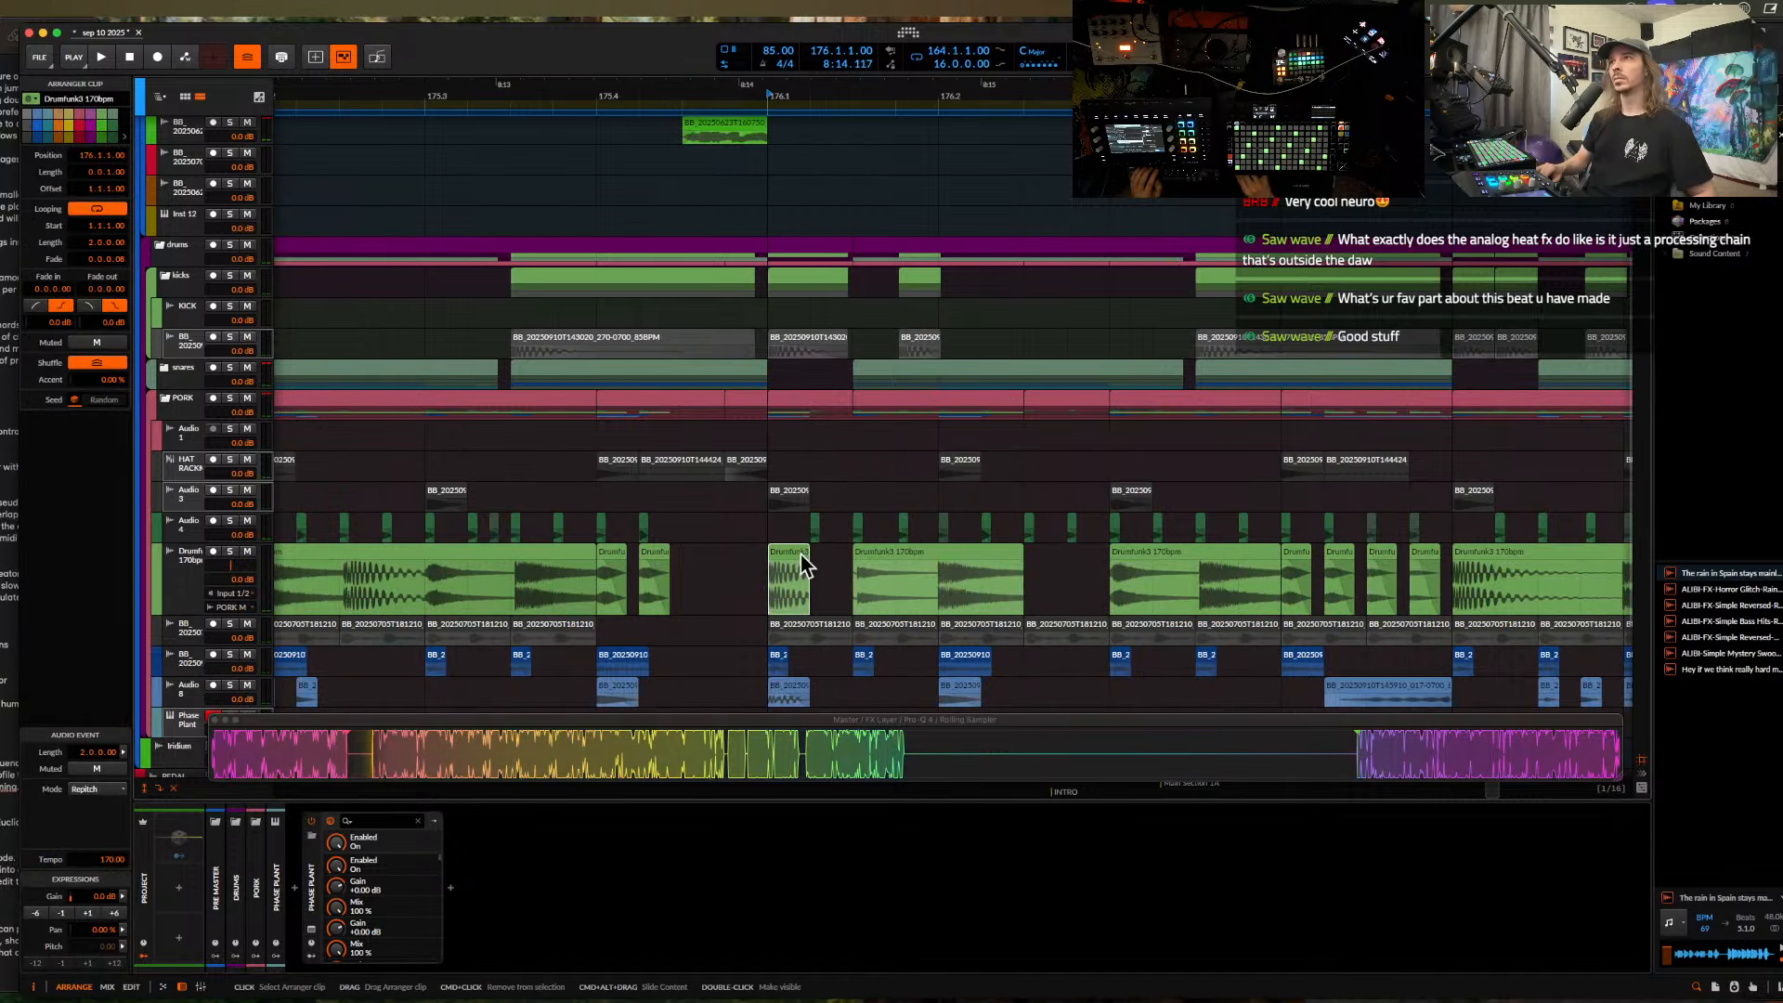
pyautogui.keyDown('shift'); pyautogui.click(891, 557); pyautogui.keyUp('shift')
pyautogui.hotkey('alt', 'm')
# - Check the Audio 3 and Audio 4 clips at bar 176 and audition the passage from 175.4.3
pyautogui.click(785, 496)
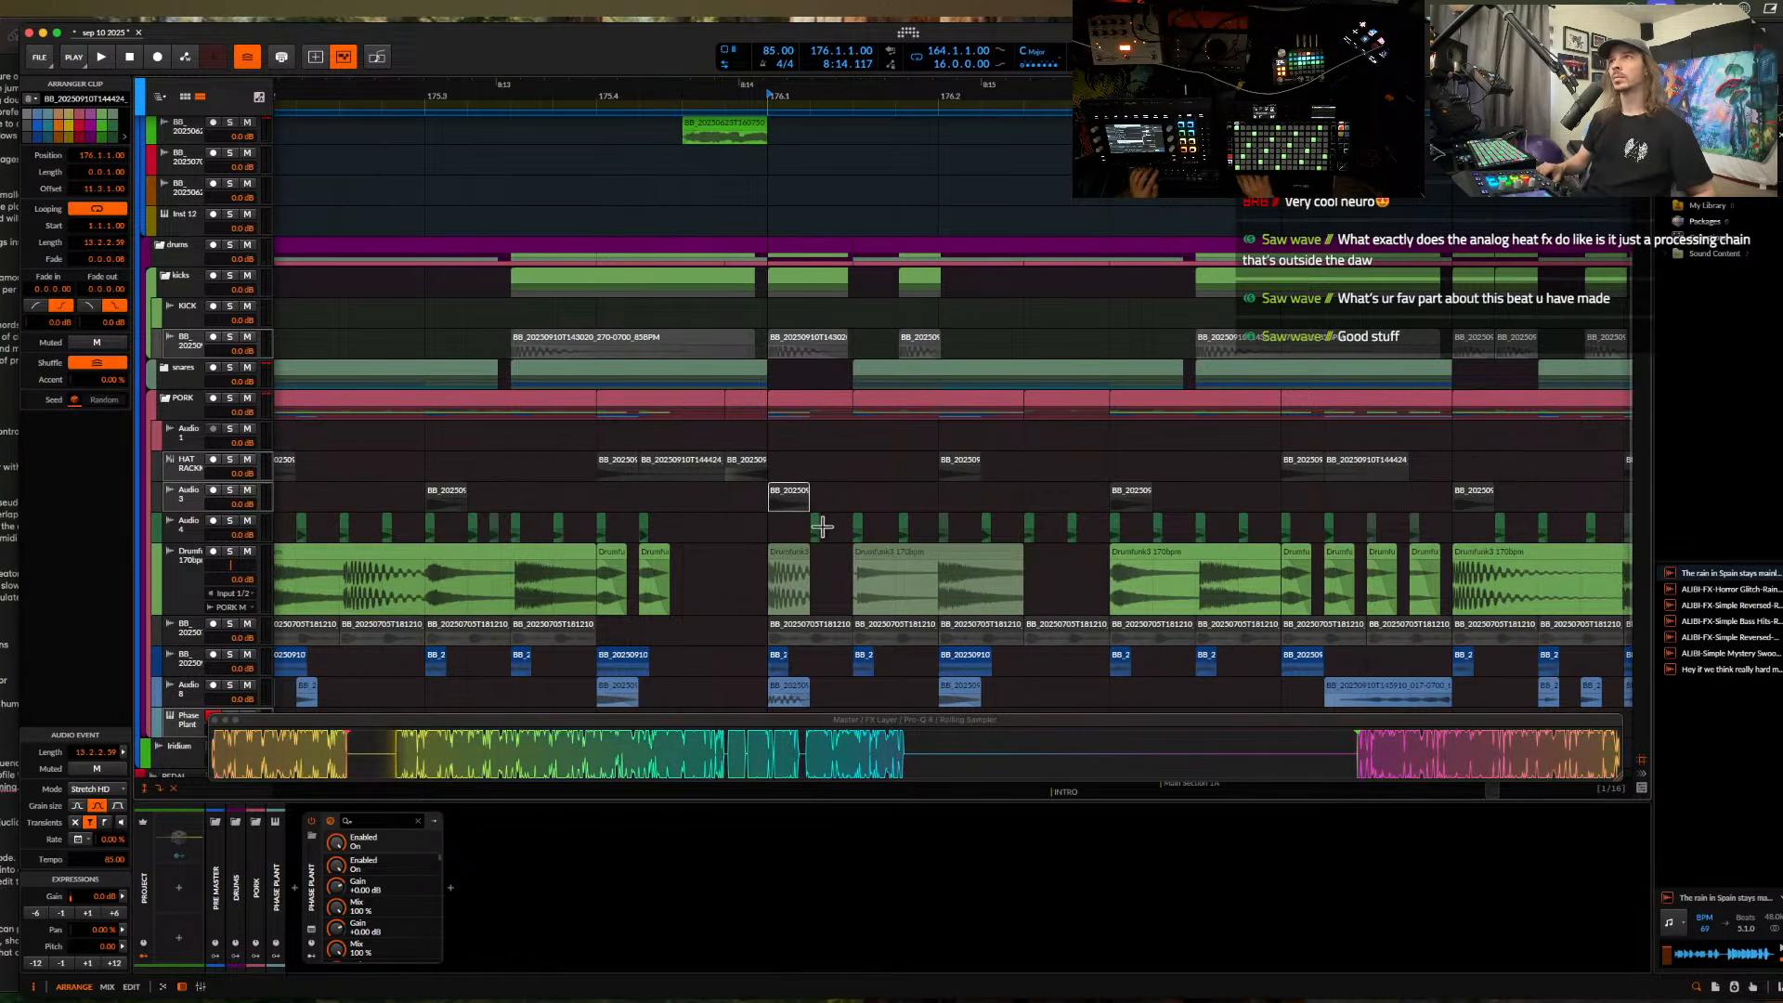
pyautogui.click(815, 524)
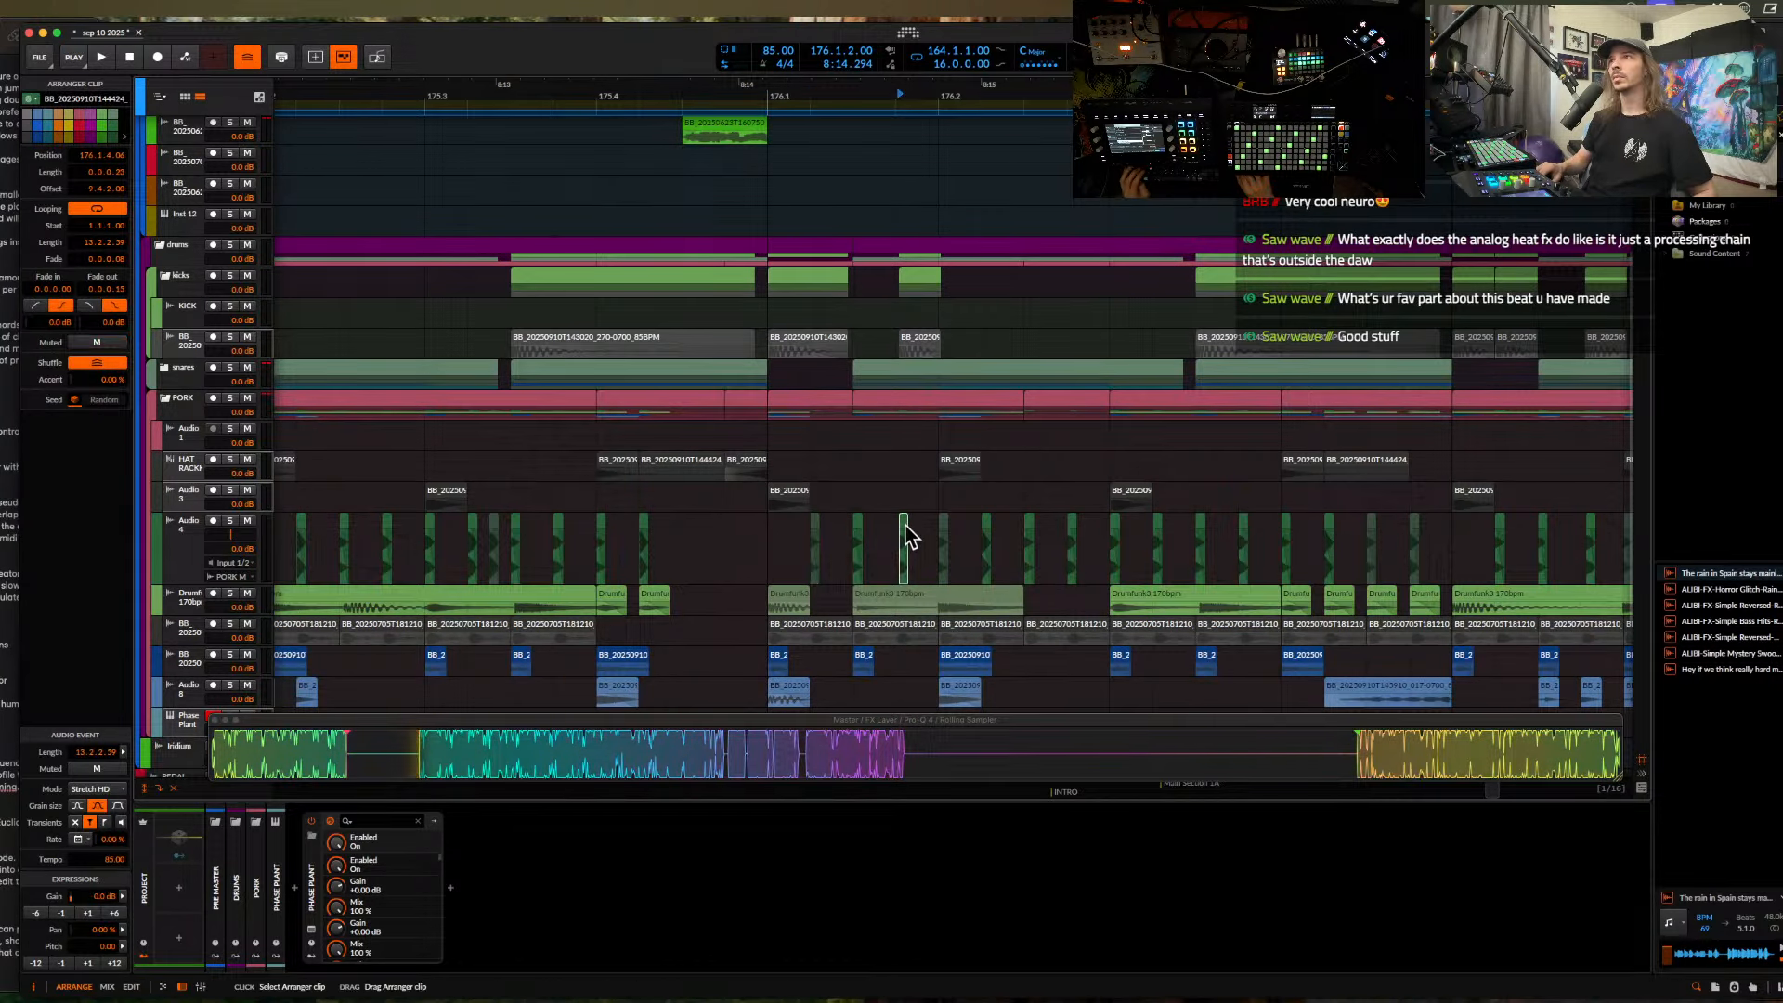
pyautogui.click(683, 520)
pyautogui.press('space')
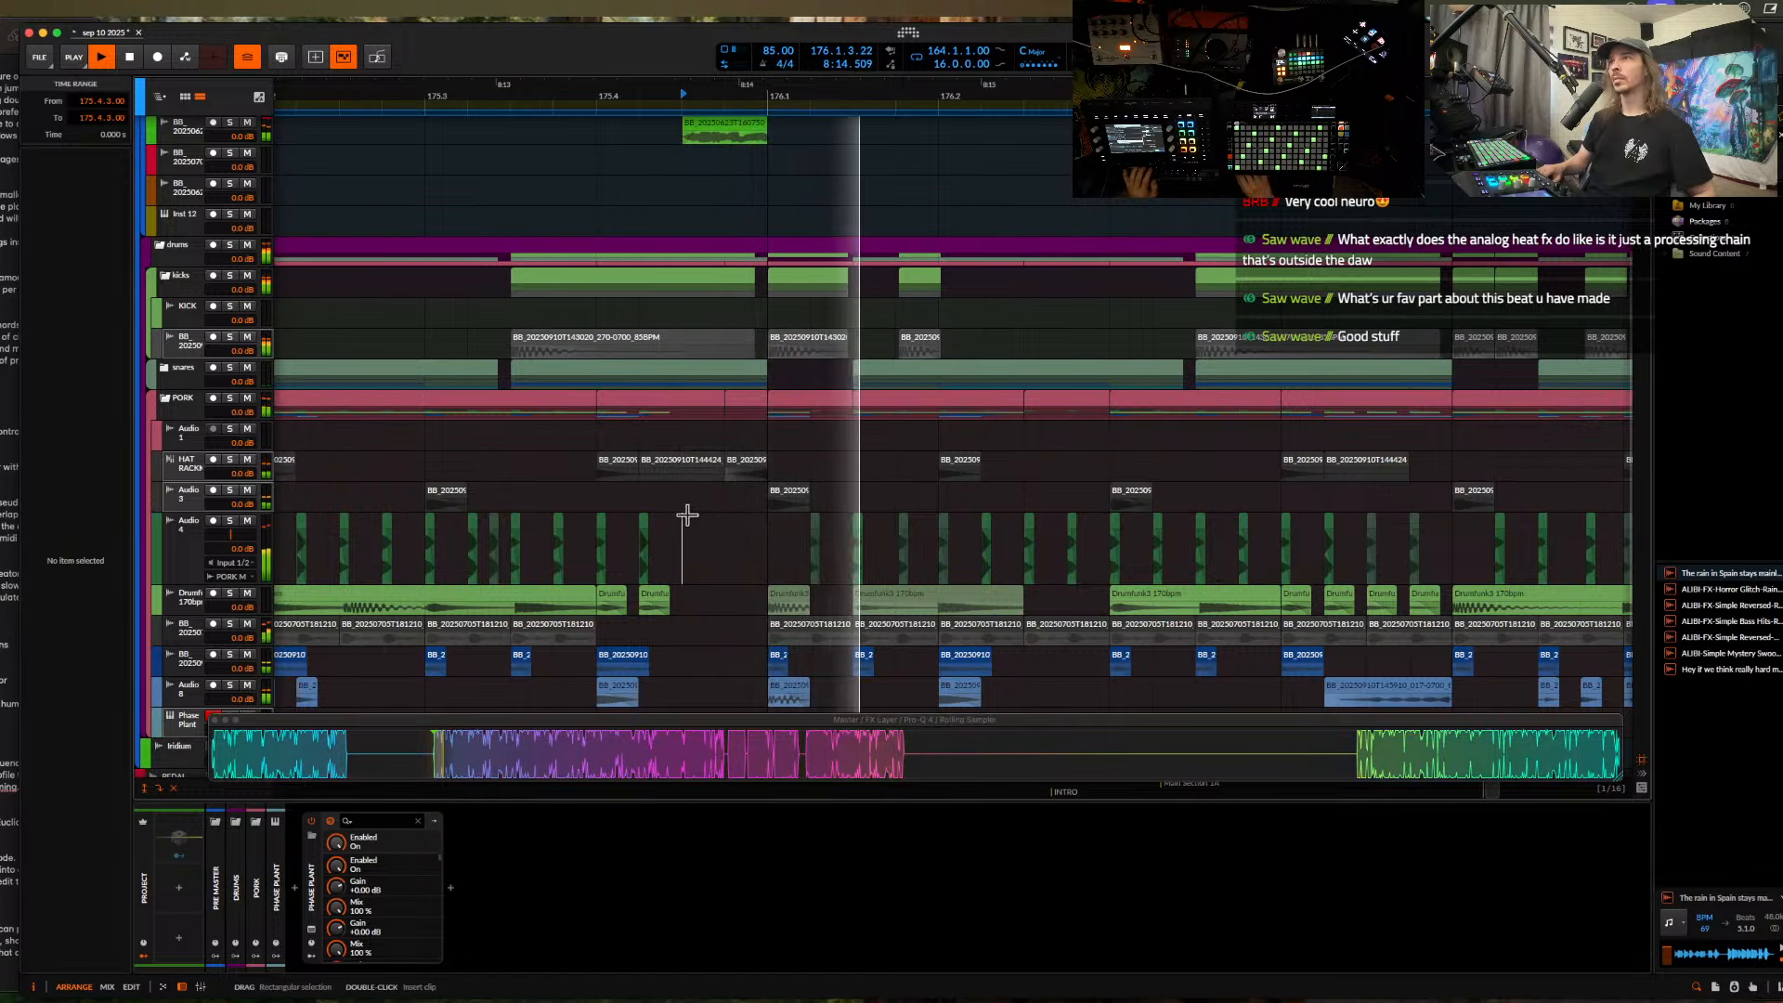
pyautogui.press('space')
# - Split the BB_20250703T181210 clip at 176.1.2 and delete its second half
pyautogui.click(774, 629)
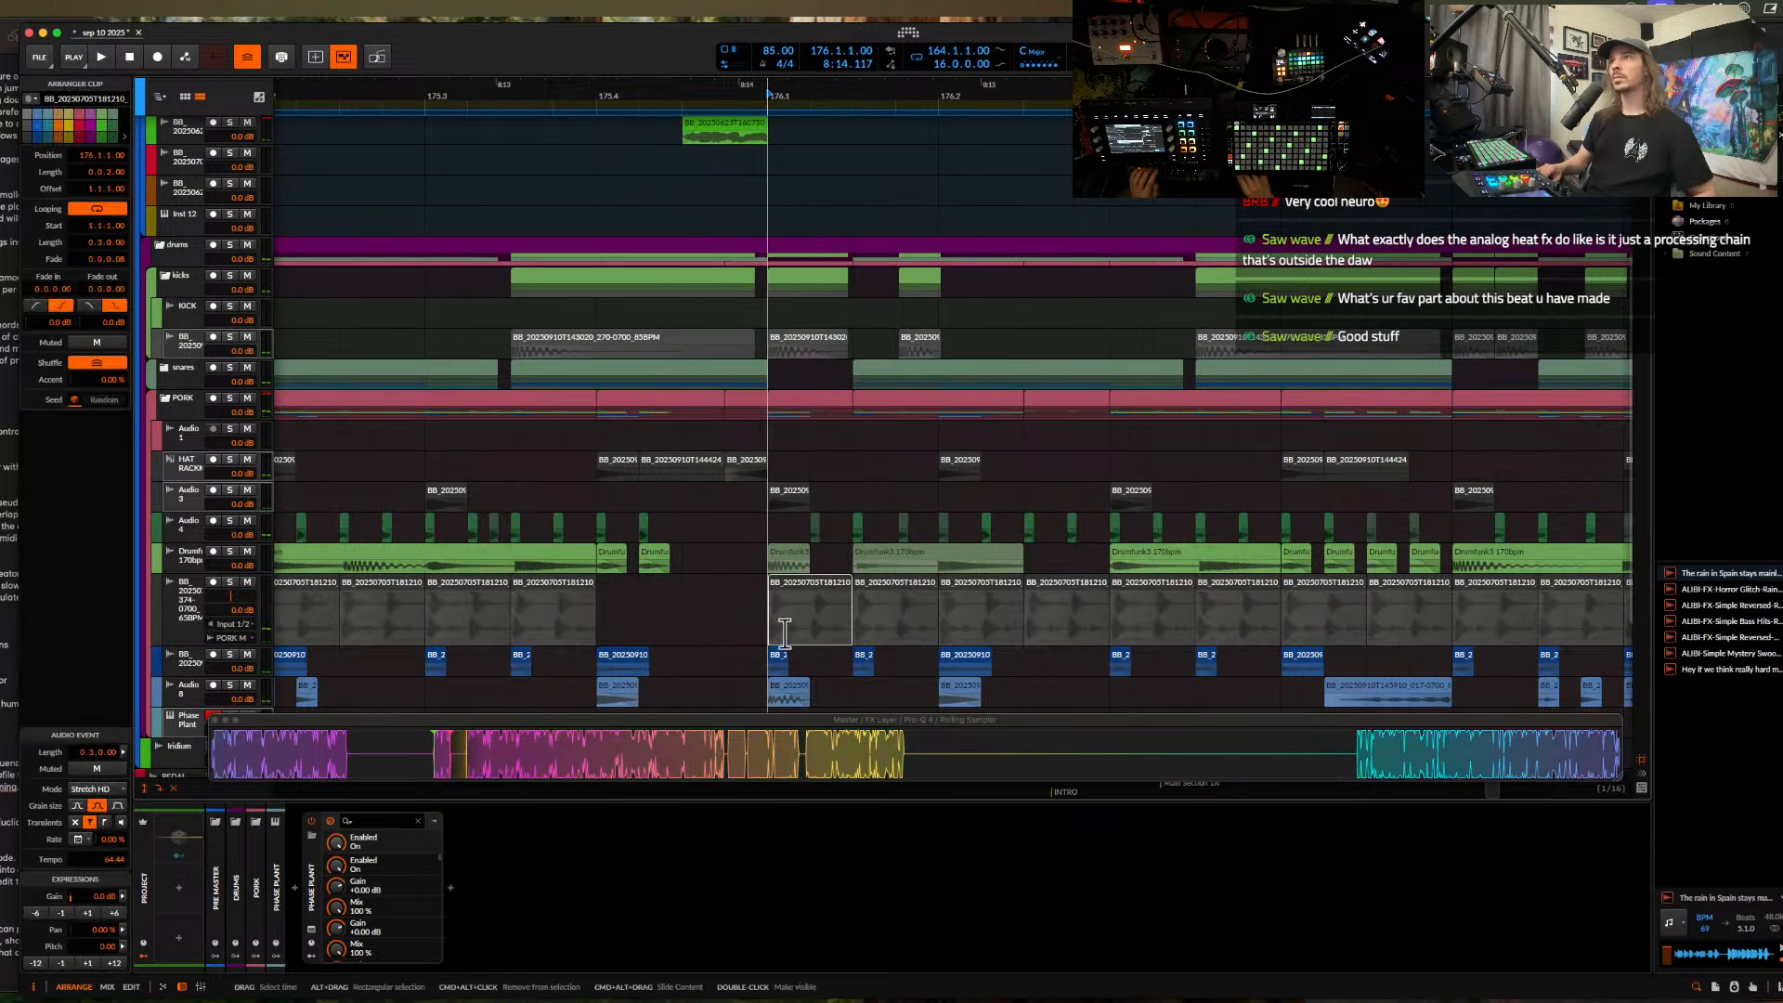
pyautogui.click(832, 597)
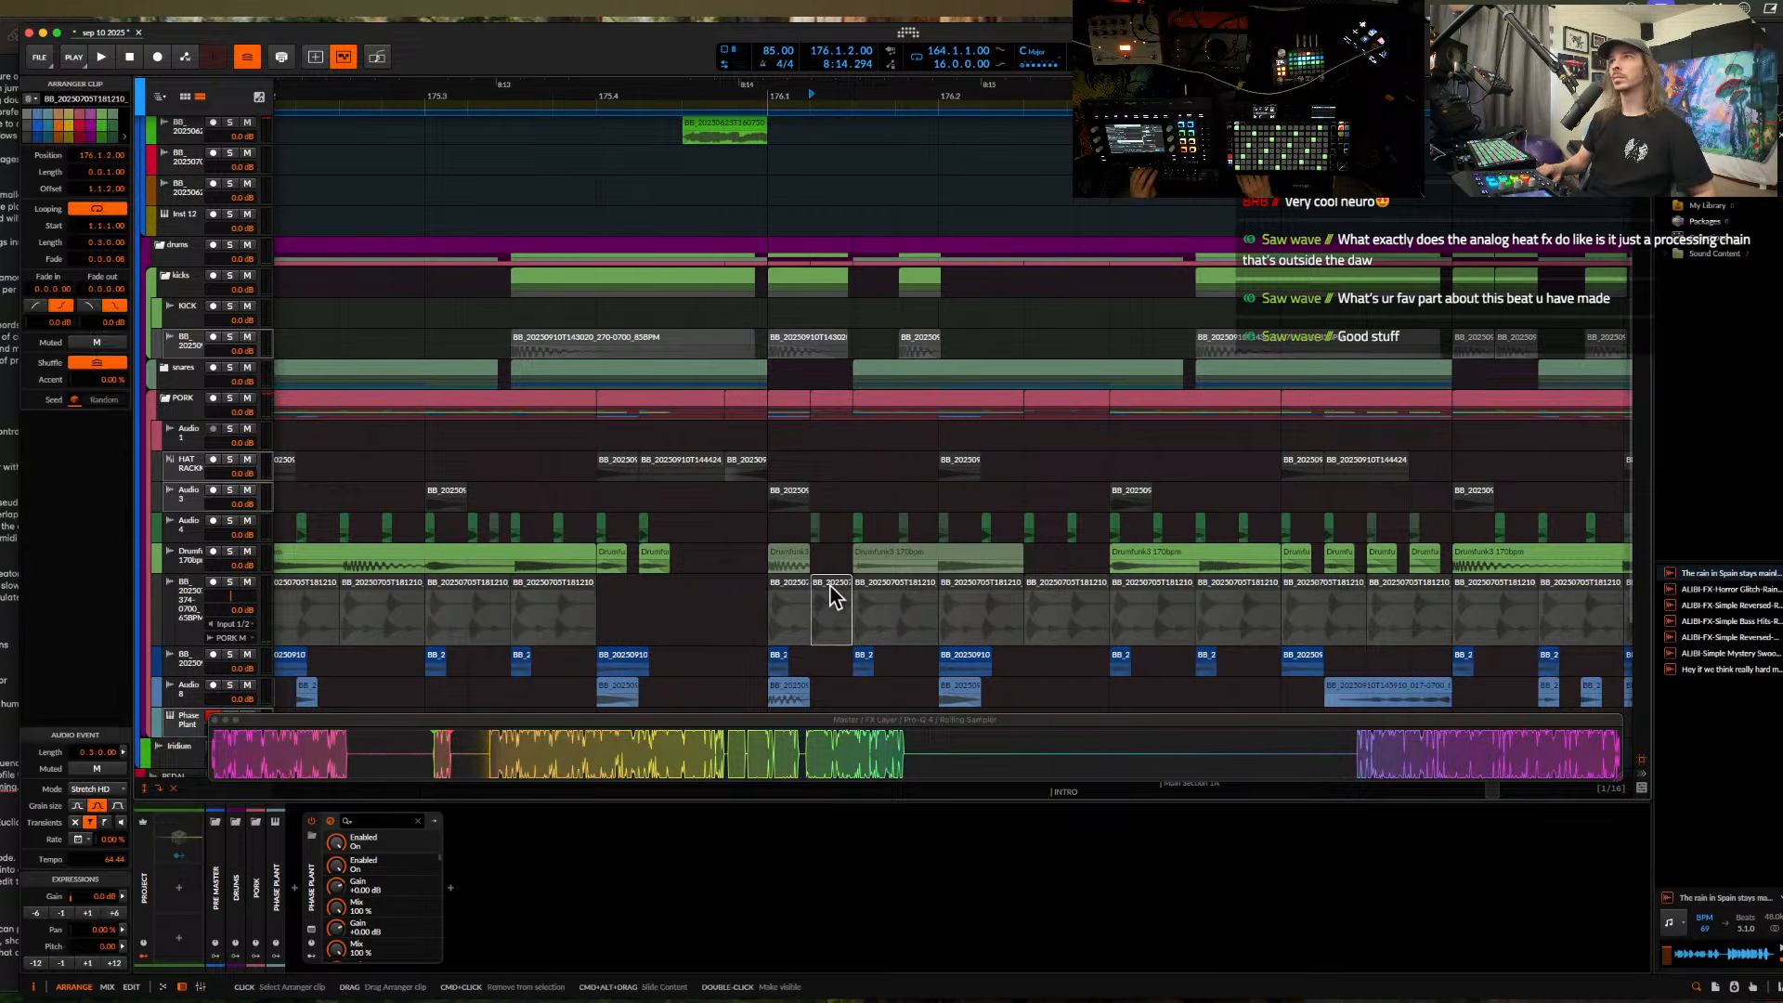
pyautogui.press('Delete')
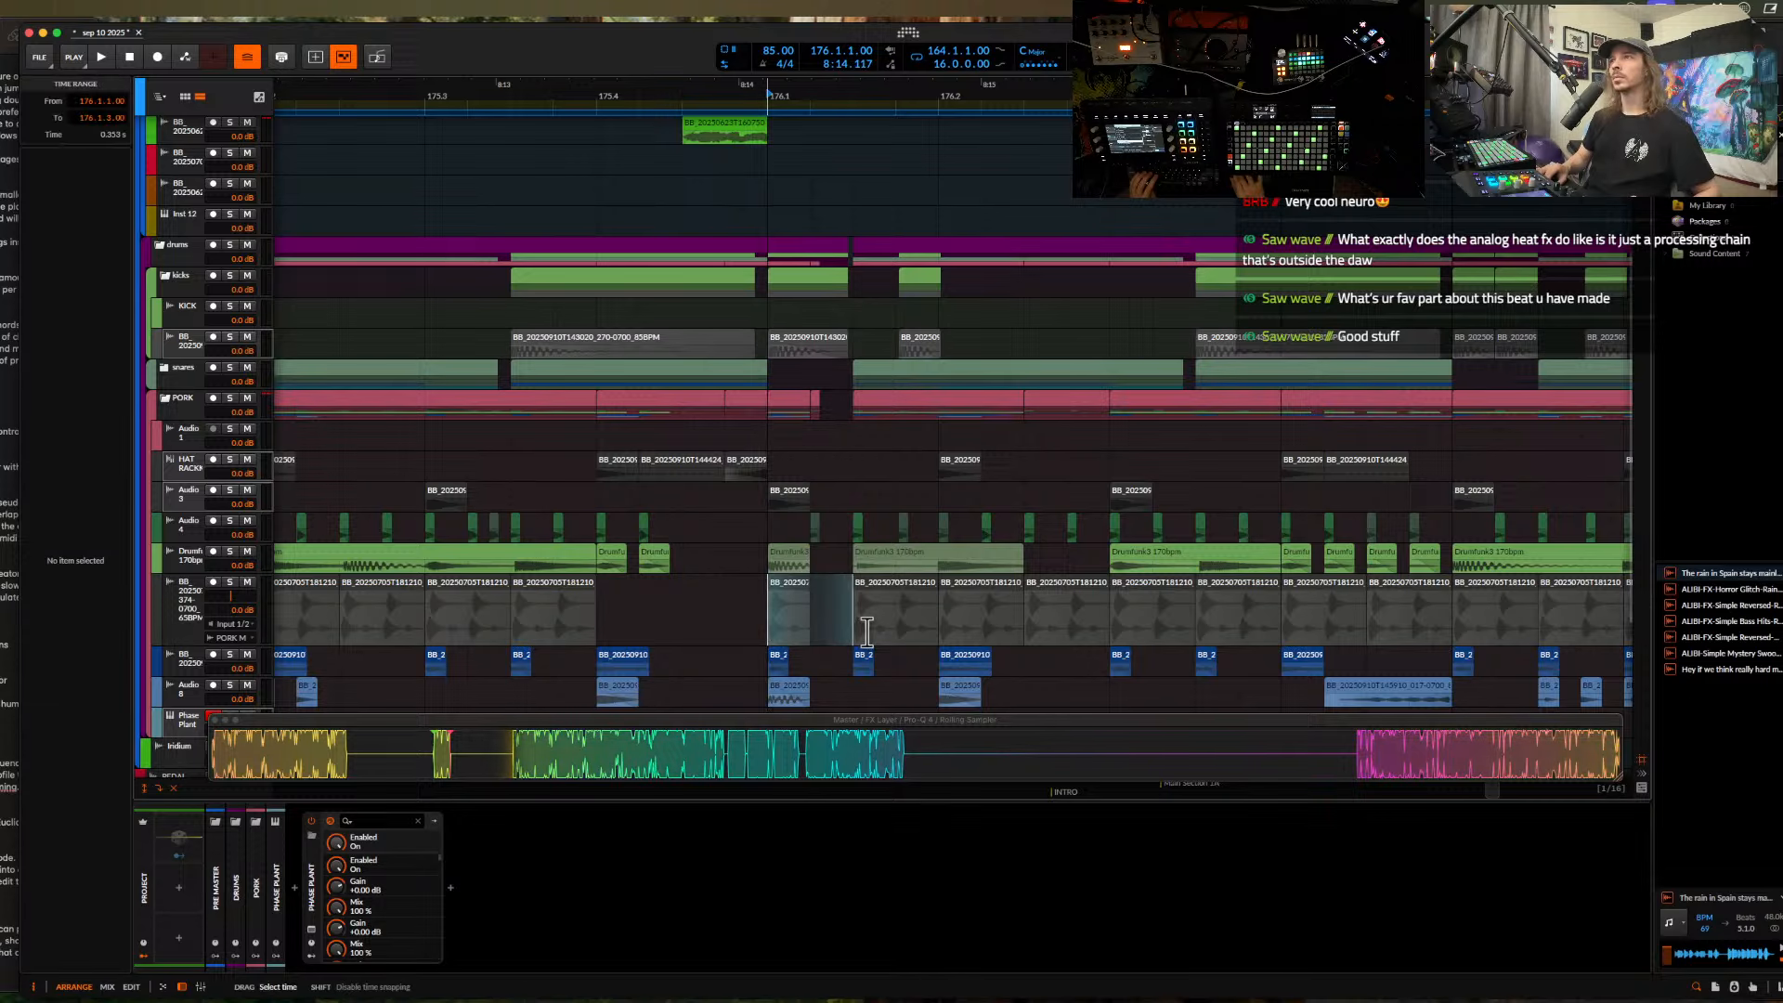
# - Duplicate the shortened clip and its gap from 176.1.1 to 176.1.3 repeatedly through bar 177, and play back from 175.4.2
pyautogui.scroll(-5, 866, 632)
pyautogui.press('super+d')
pyautogui.press('super+d')
pyautogui.press('super+d')
pyautogui.press('super+d')
pyautogui.press('super+d')
pyautogui.press('super+d')
pyautogui.press('super+d')
pyautogui.press('super+d')
pyautogui.press('super+d')
pyautogui.press('super+d')
pyautogui.press('super+d')
pyautogui.press('super+d')
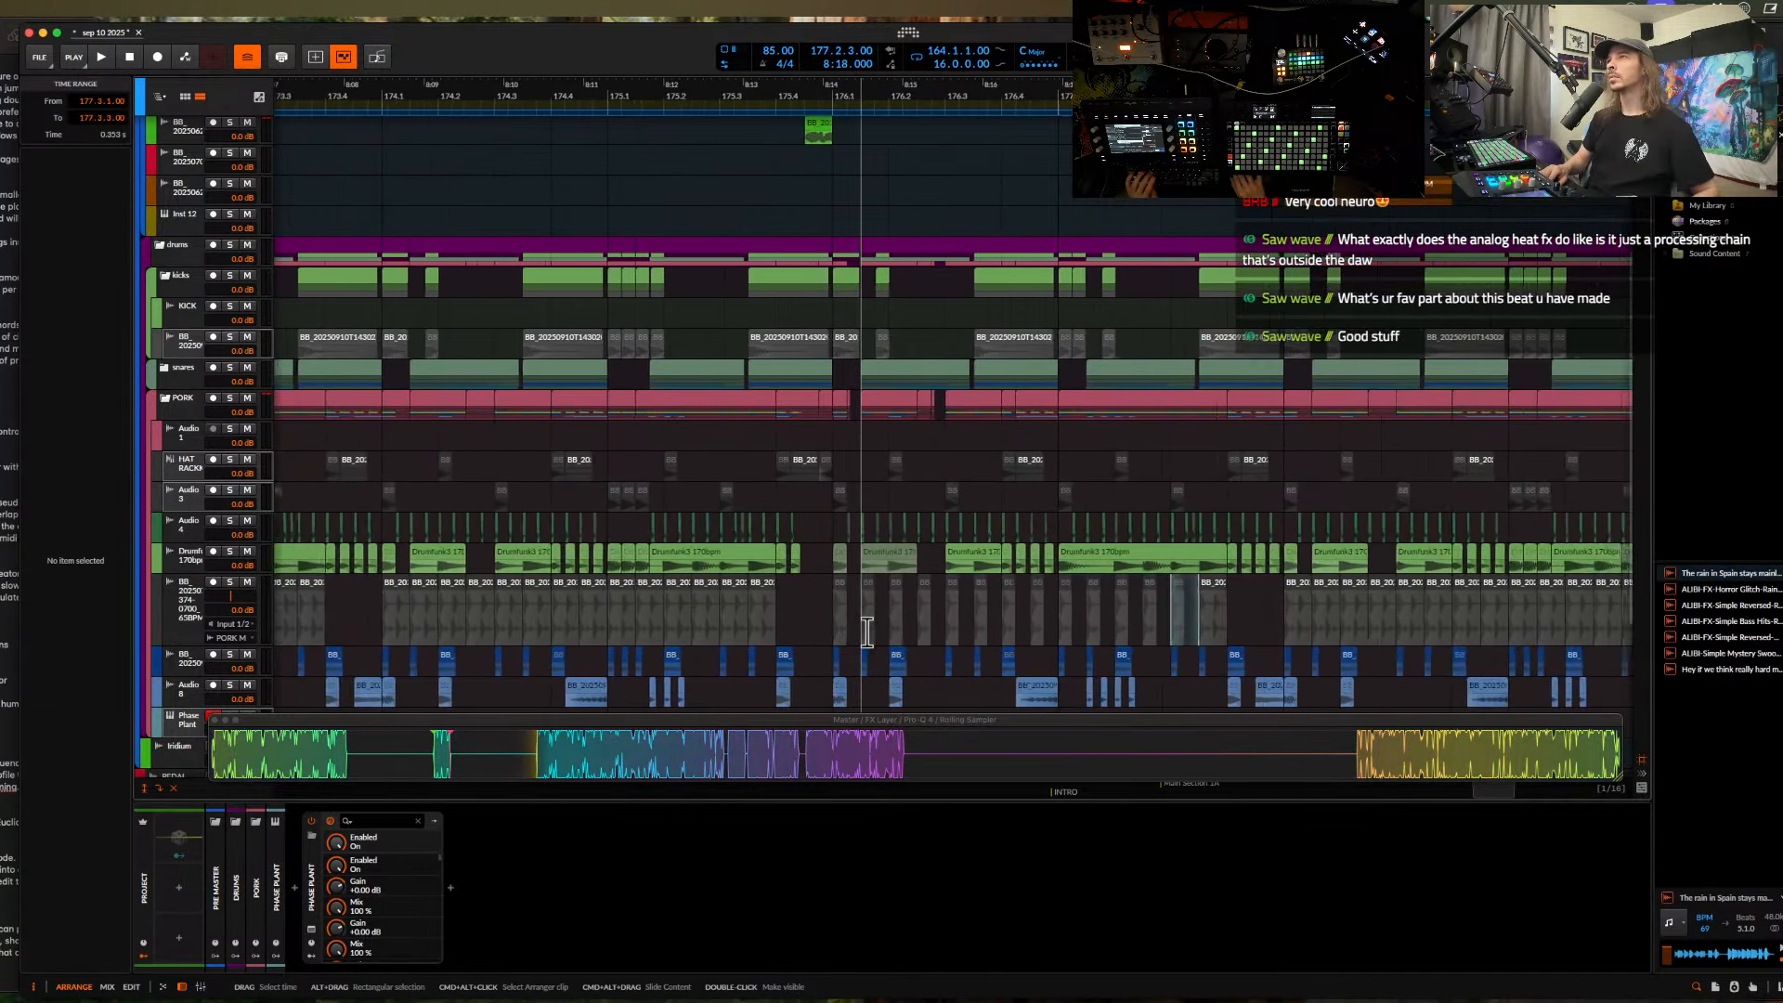
pyautogui.press('super+d')
pyautogui.press('super+d')
pyautogui.press('space')
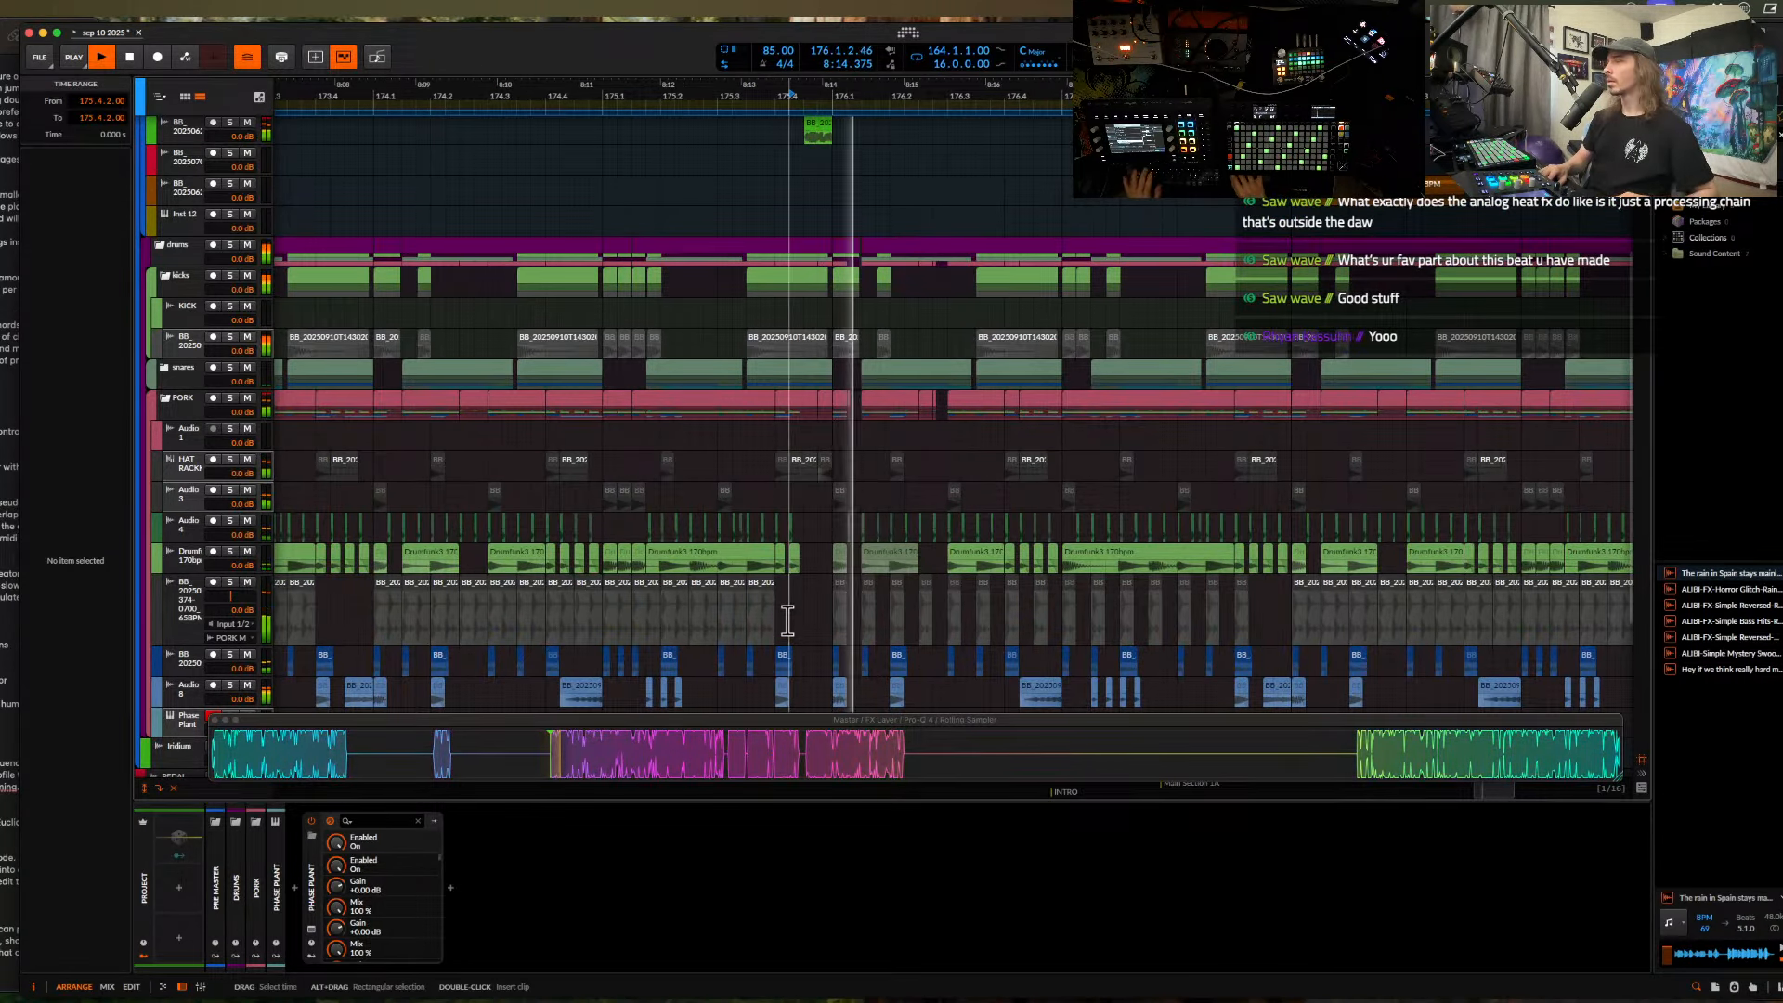
pyautogui.scroll(3, 901, 608)
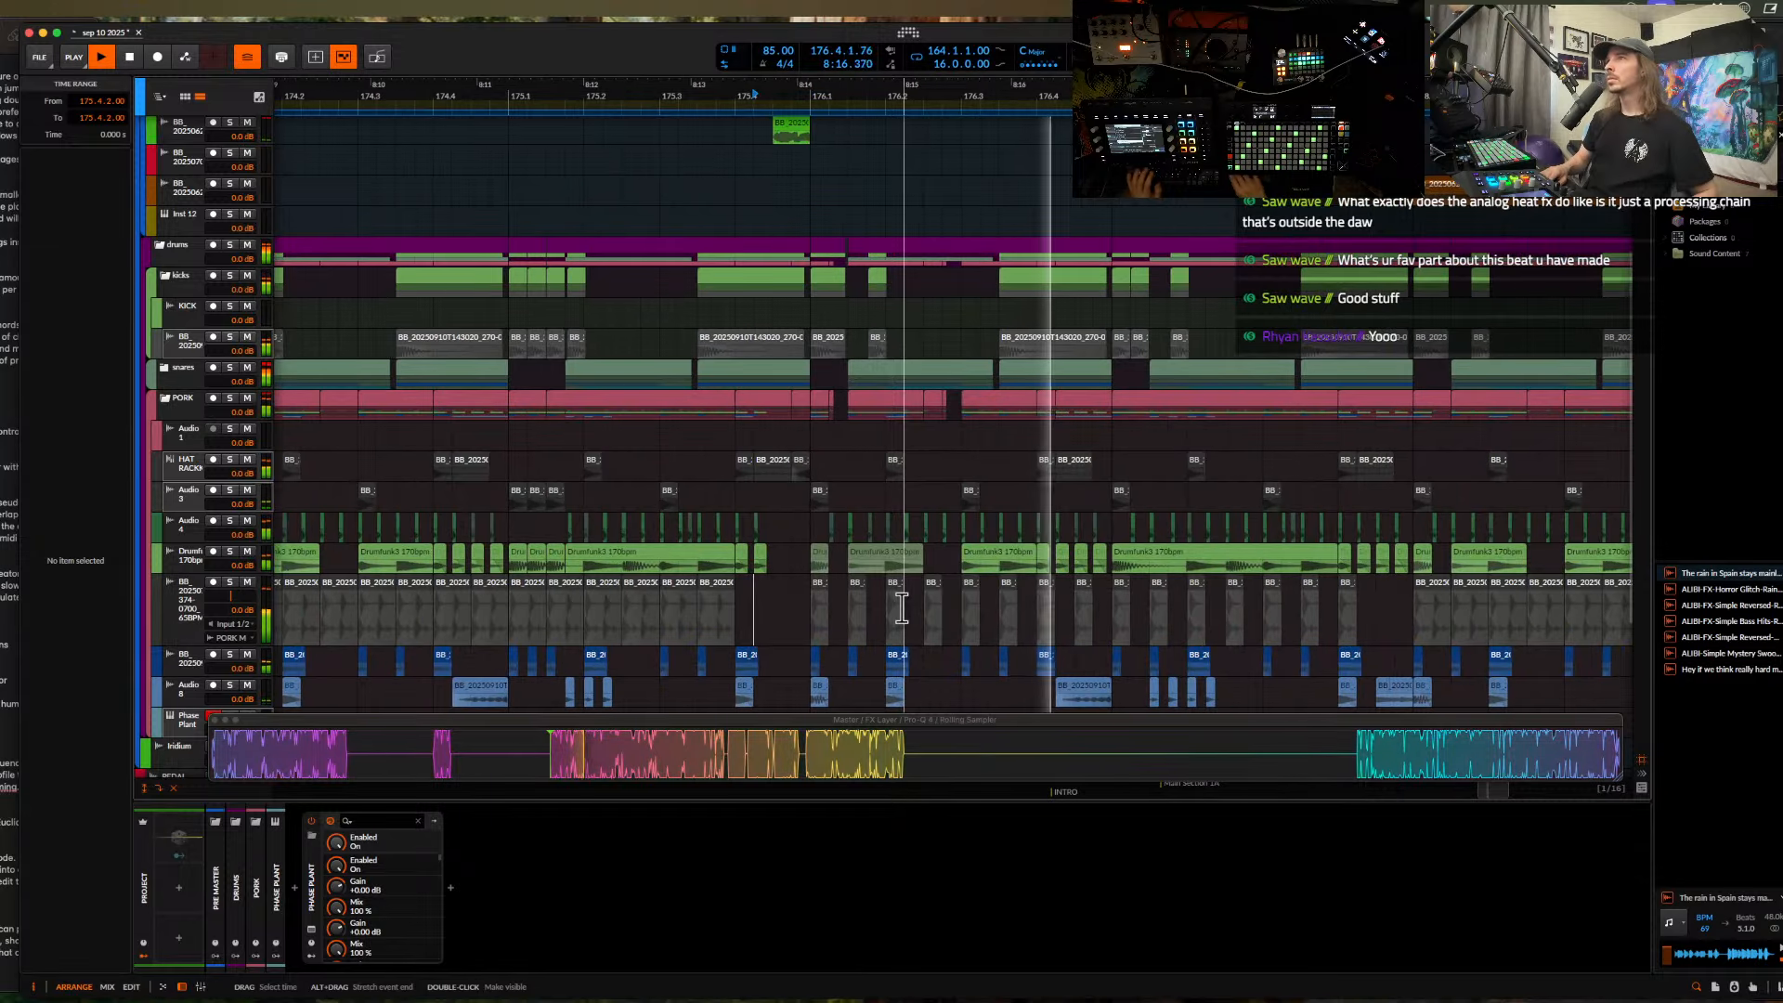
# - Delete all BB_20250703T181210 clips from 178.1.1 to the end of the section
pyautogui.hscroll(3, 902, 608)
pyautogui.scroll(-5, 901, 608)
pyautogui.scroll(3, 901, 608)
pyautogui.scroll(2, 901, 608)
pyautogui.hscroll(3, 903, 609)
pyautogui.scroll(1, 903, 609)
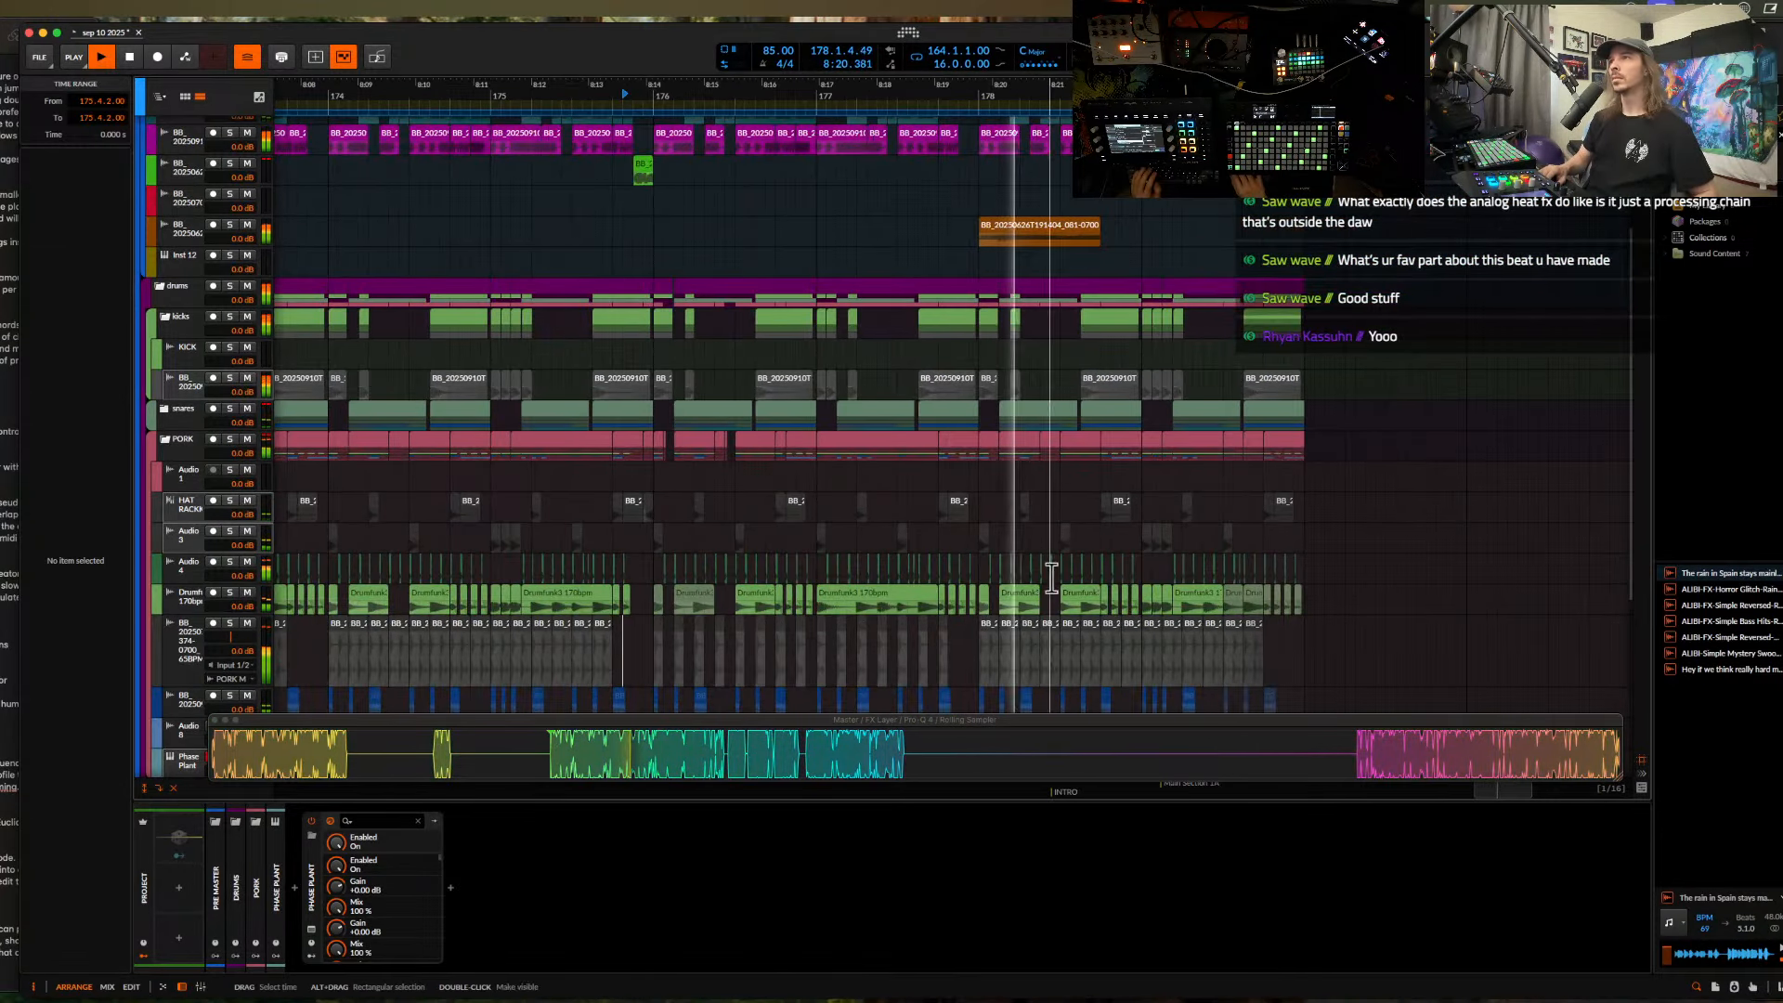
pyautogui.scroll(2, 898, 638)
pyautogui.hscroll(3, 898, 639)
pyautogui.scroll(-5, 897, 638)
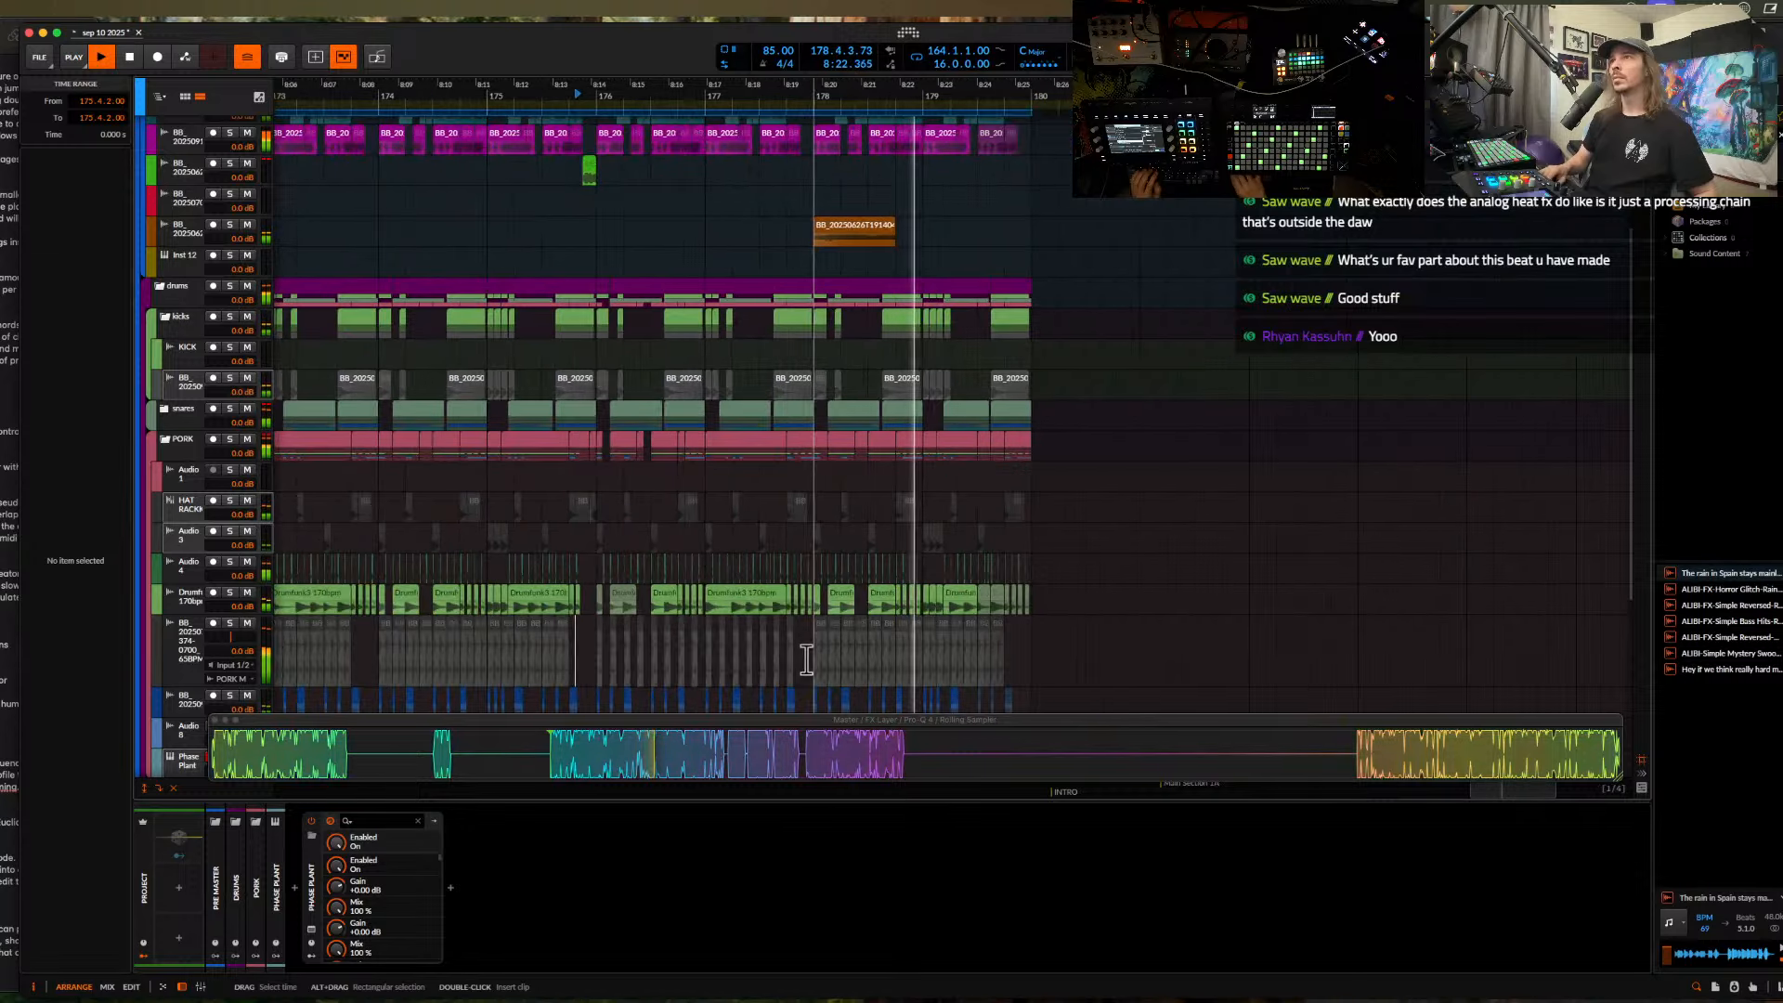
pyautogui.click(821, 633)
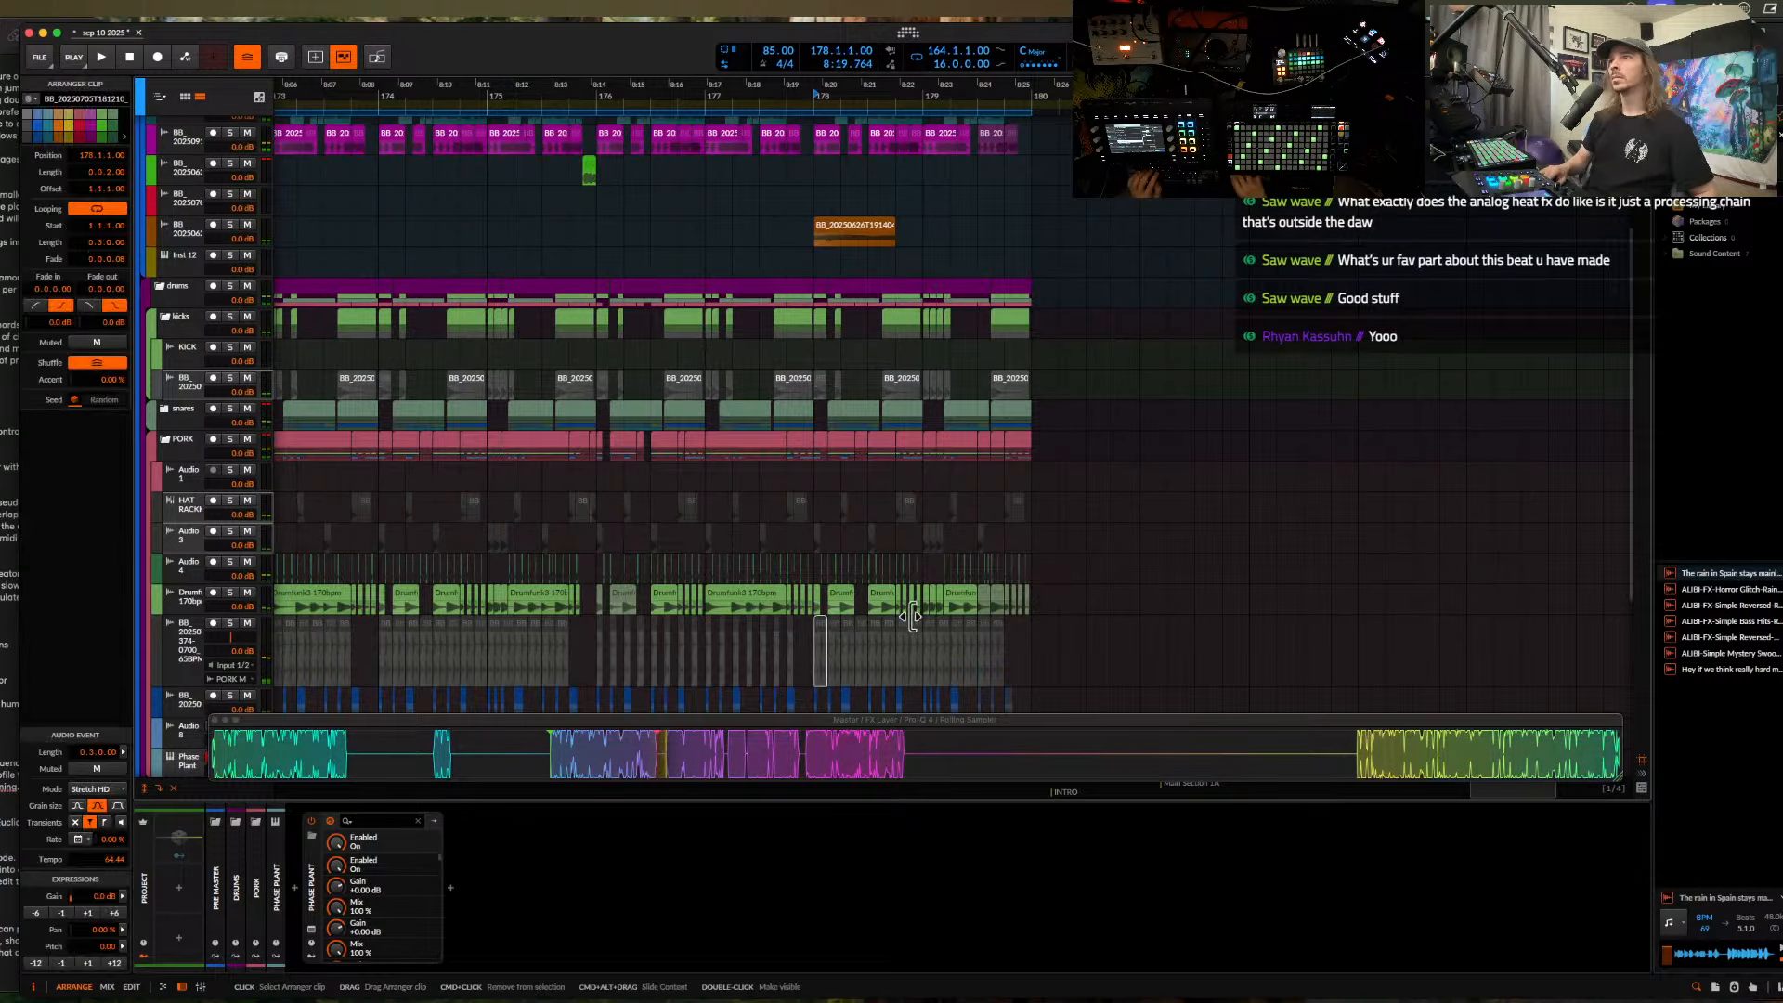
pyautogui.keyDown('shift'); pyautogui.click(999, 625); pyautogui.keyUp('shift')
pyautogui.press('Delete')
pyautogui.scroll(5, 873, 587)
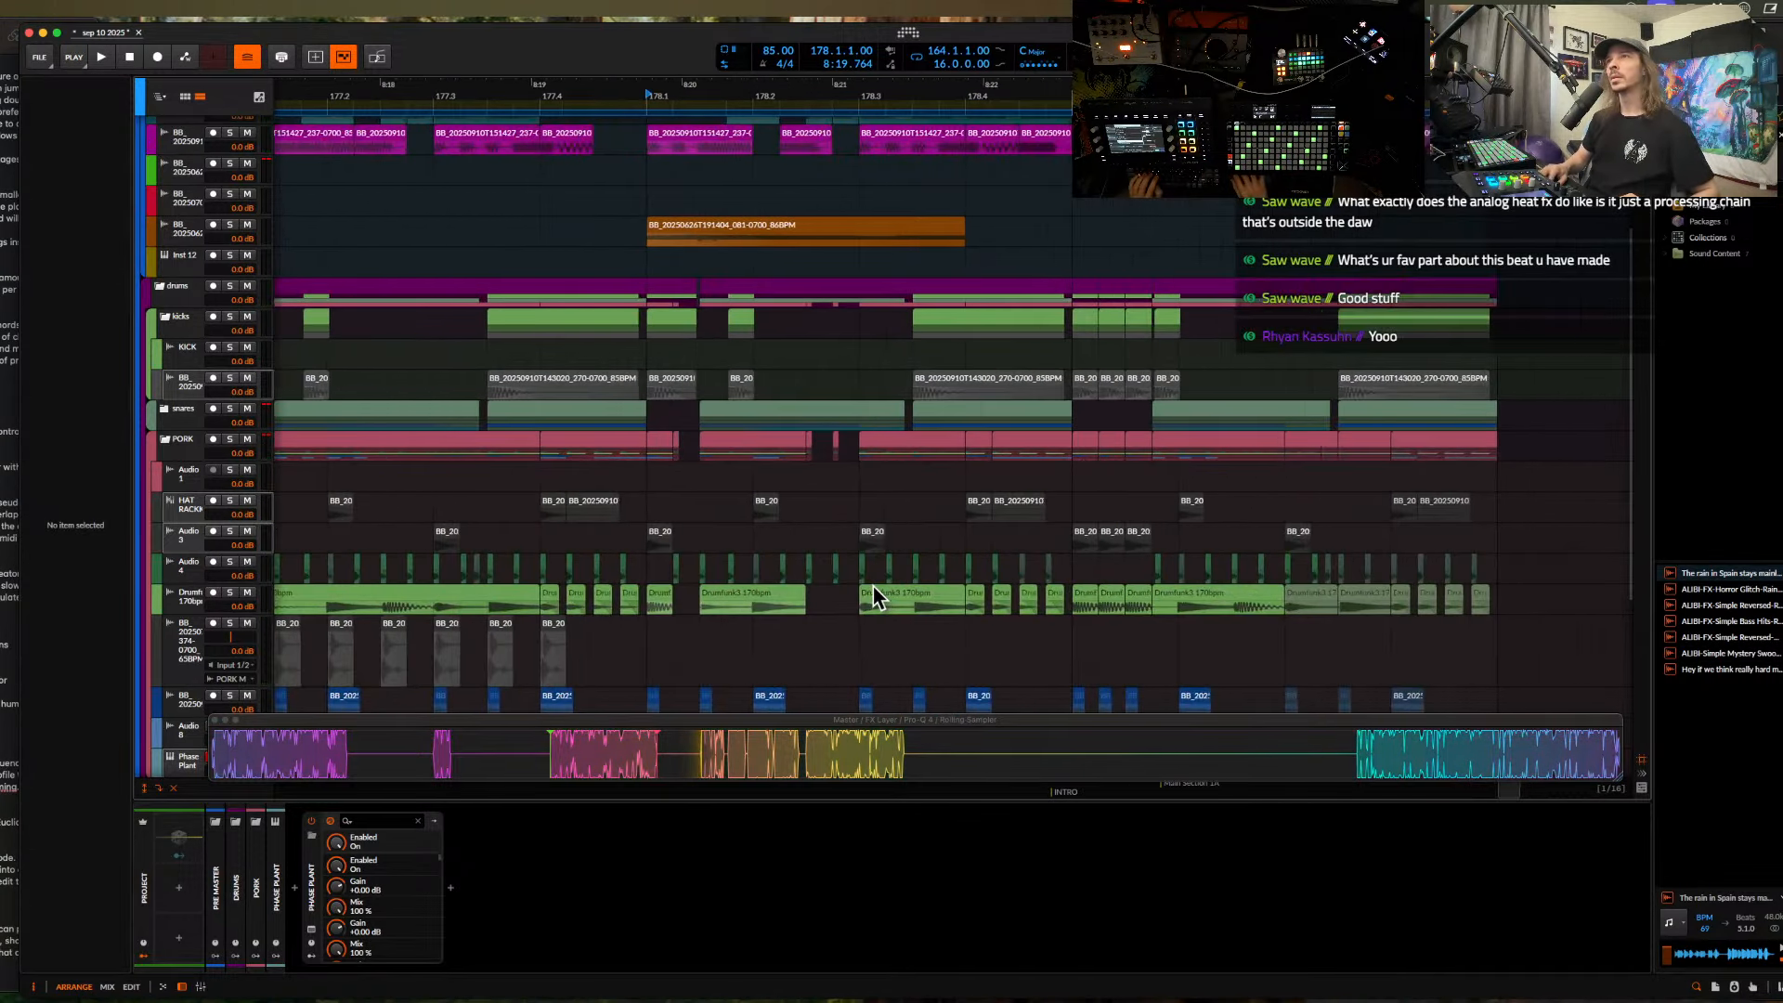
# - Audition the Drumfunk3 170bpm clips from 177.4.1 and 178.1.1, and select the one at 178.1.3
pyautogui.click(549, 593)
pyautogui.press('space')
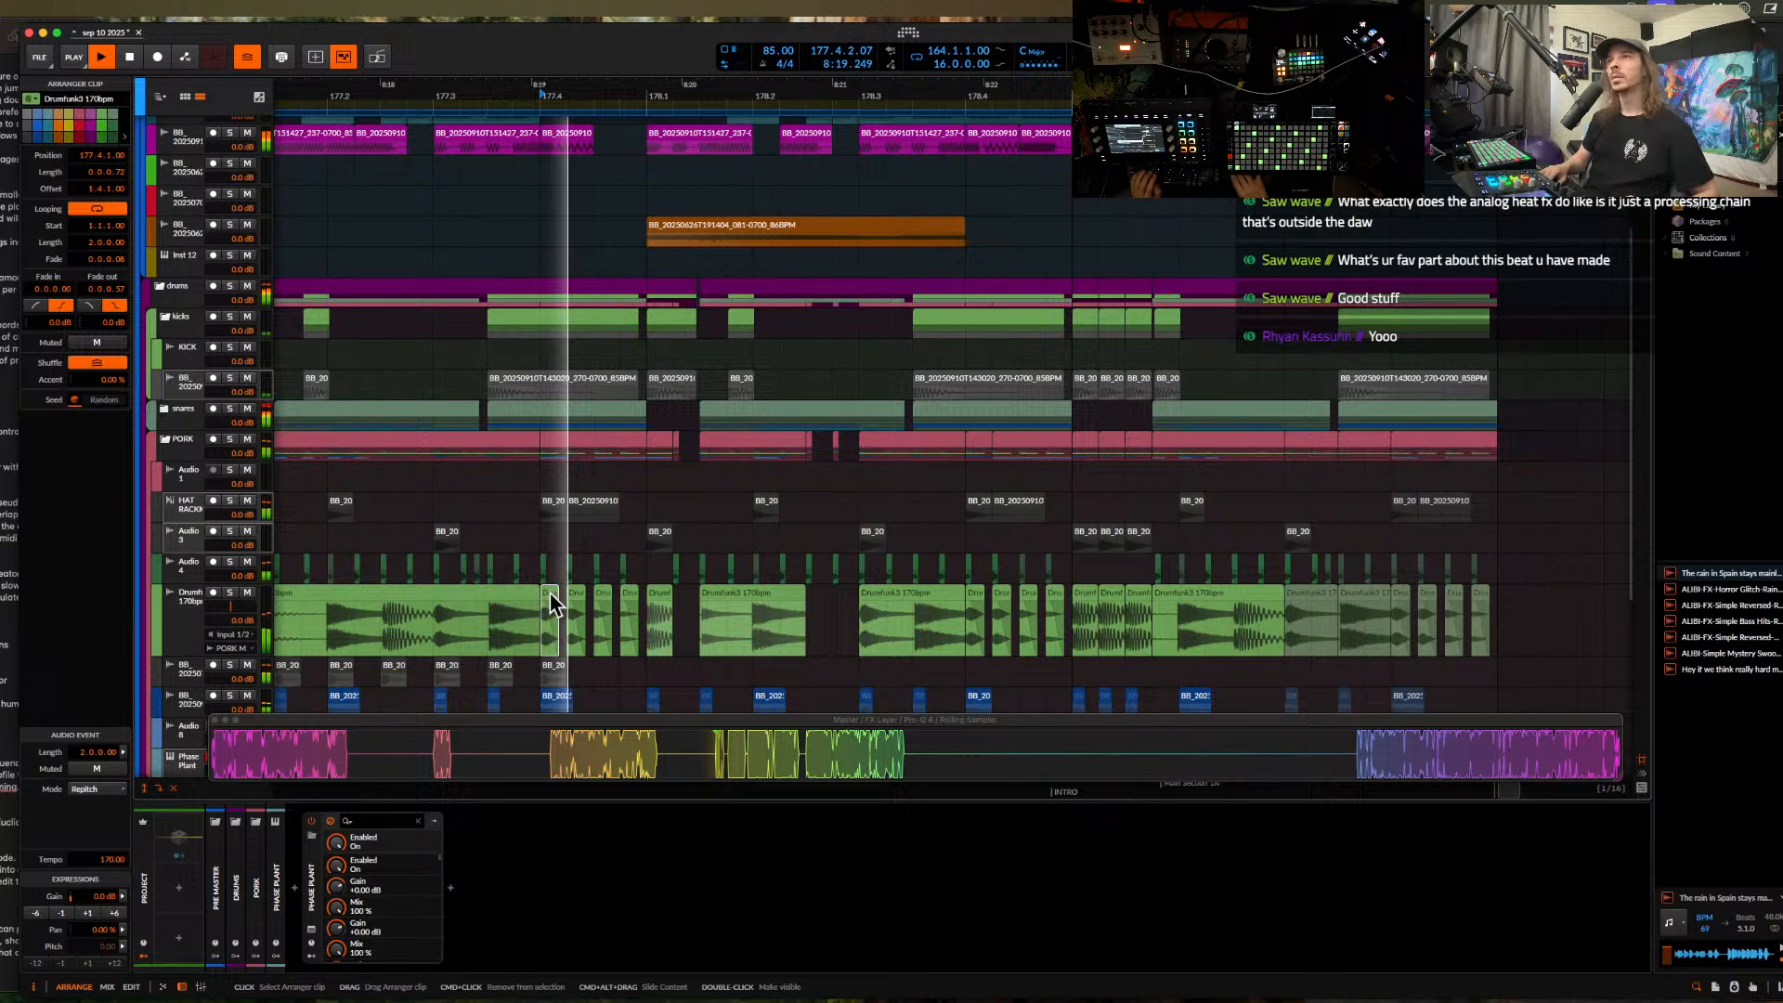
pyautogui.click(655, 599)
pyautogui.press('space')
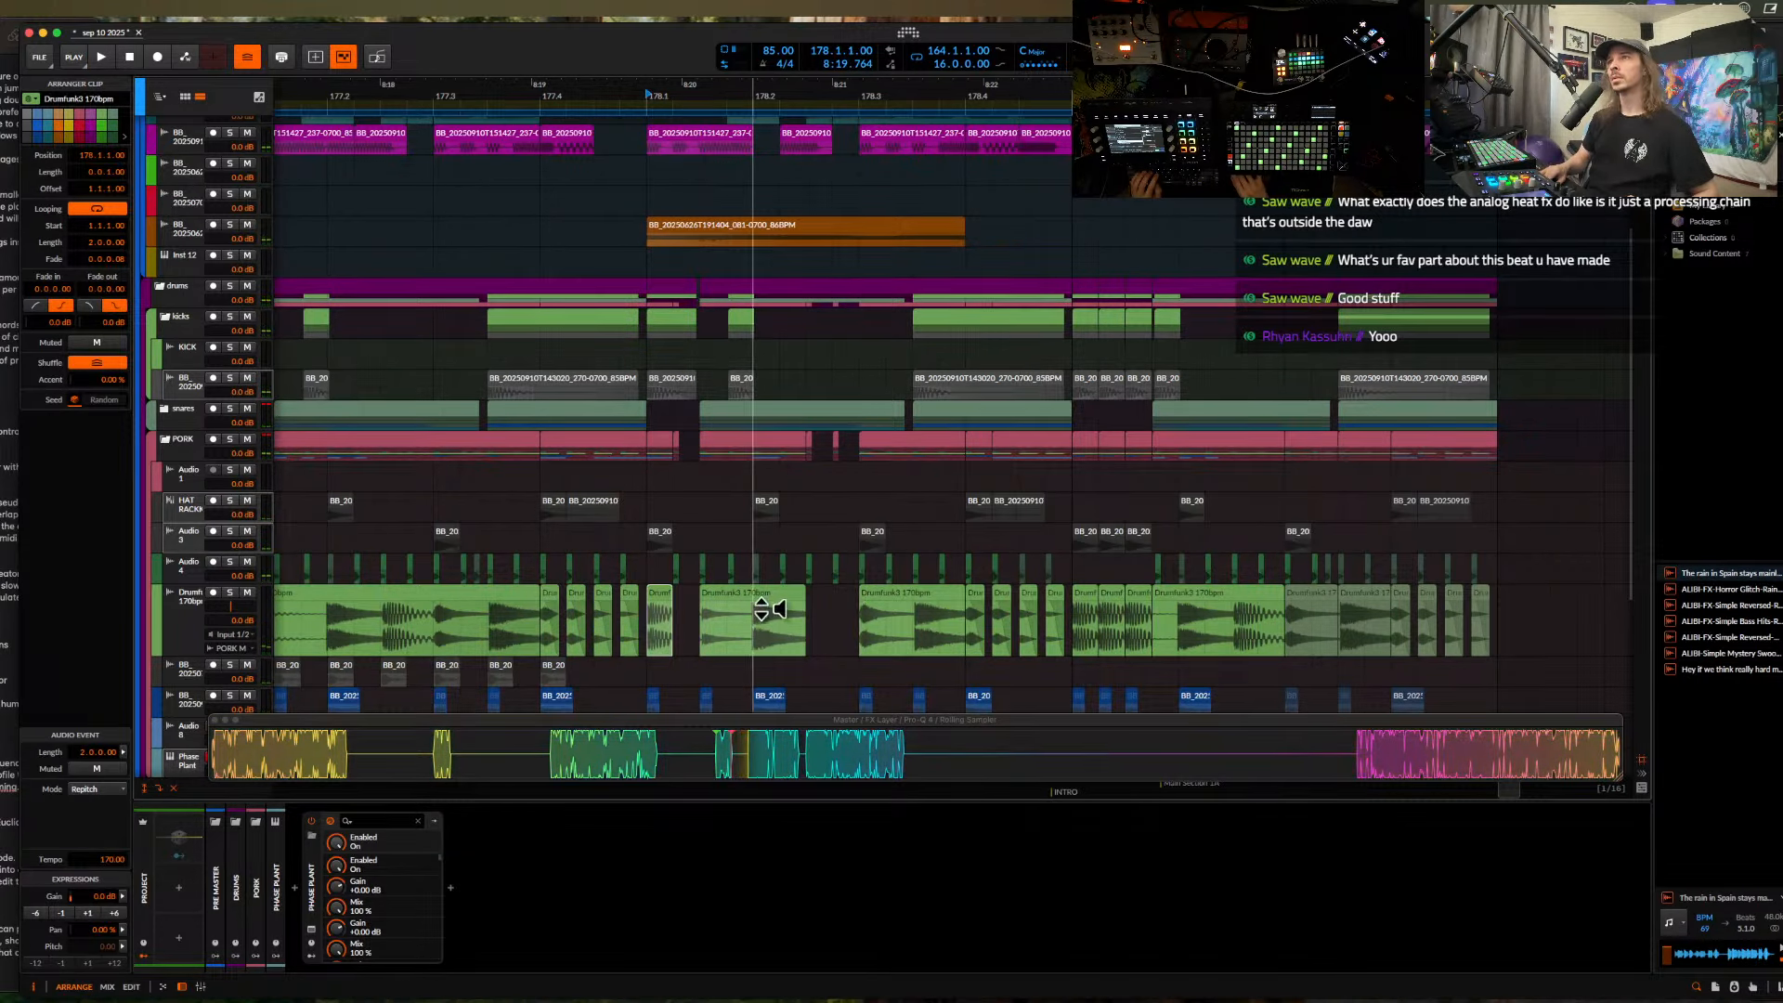
pyautogui.press('space')
pyautogui.click(743, 594)
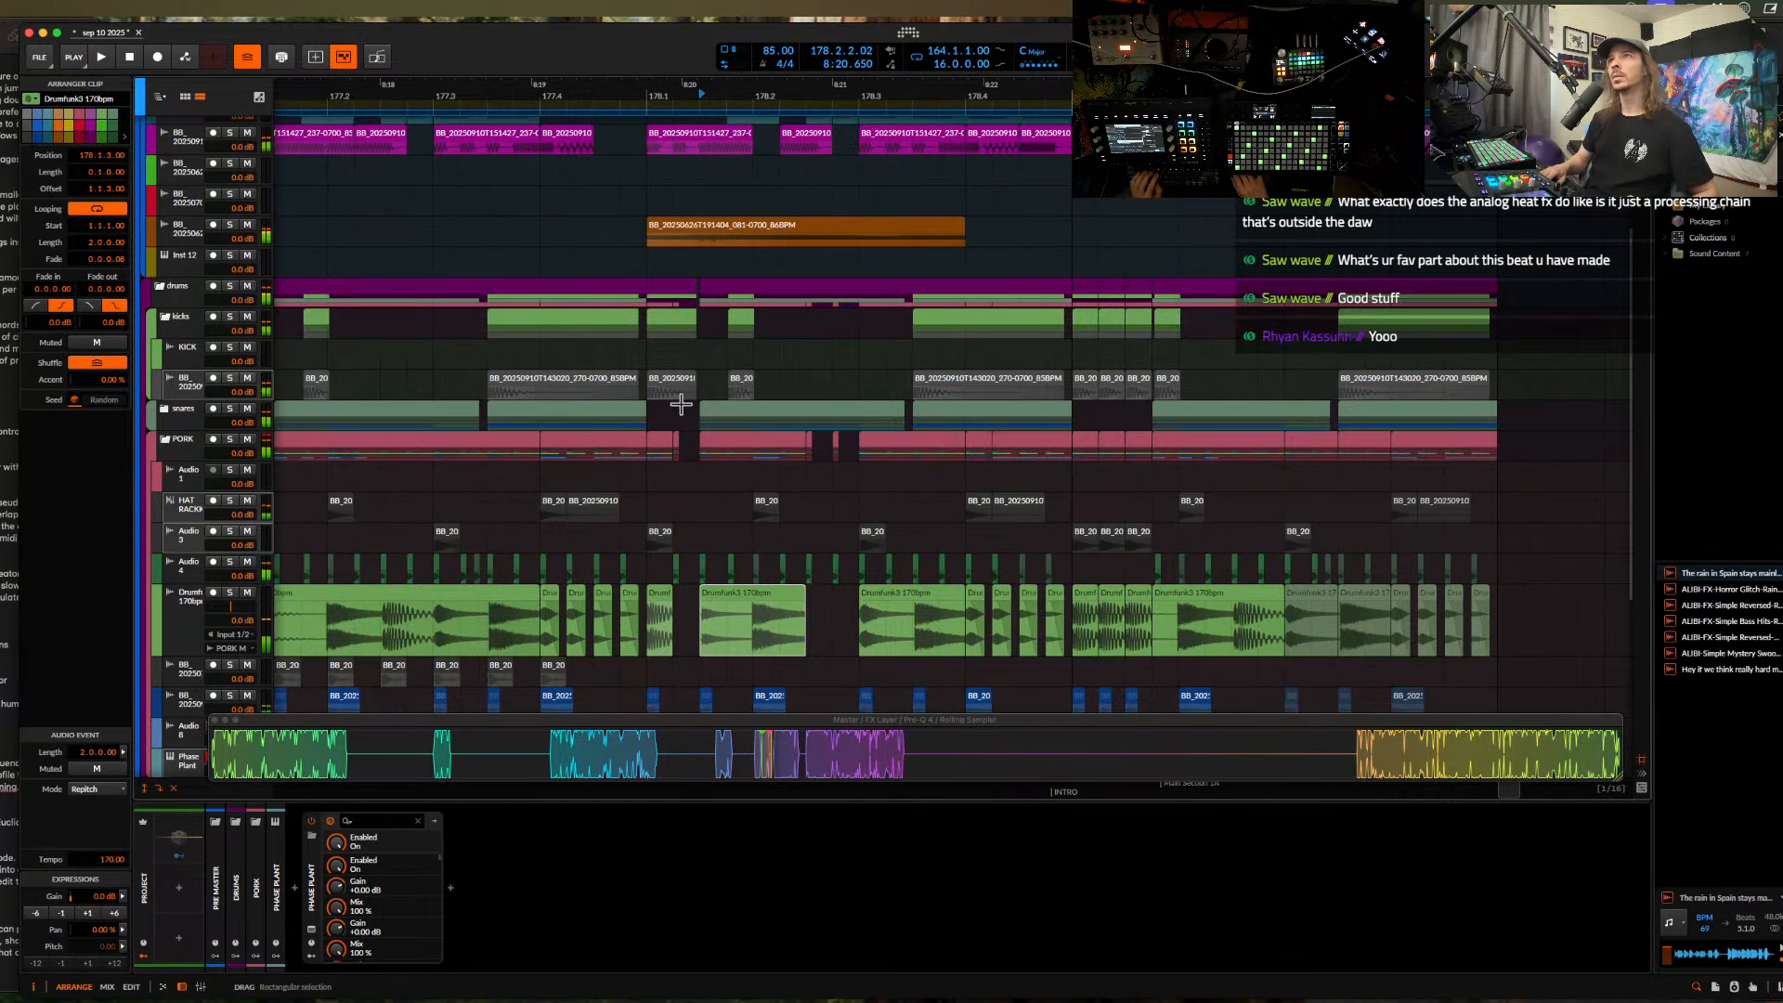
# - Audition bar 178 from 178.1.1, checking the kick clip and the orange BB_20250626T191404 clip
pyautogui.click(666, 382)
pyautogui.scroll(5, 666, 382)
pyautogui.press('space')
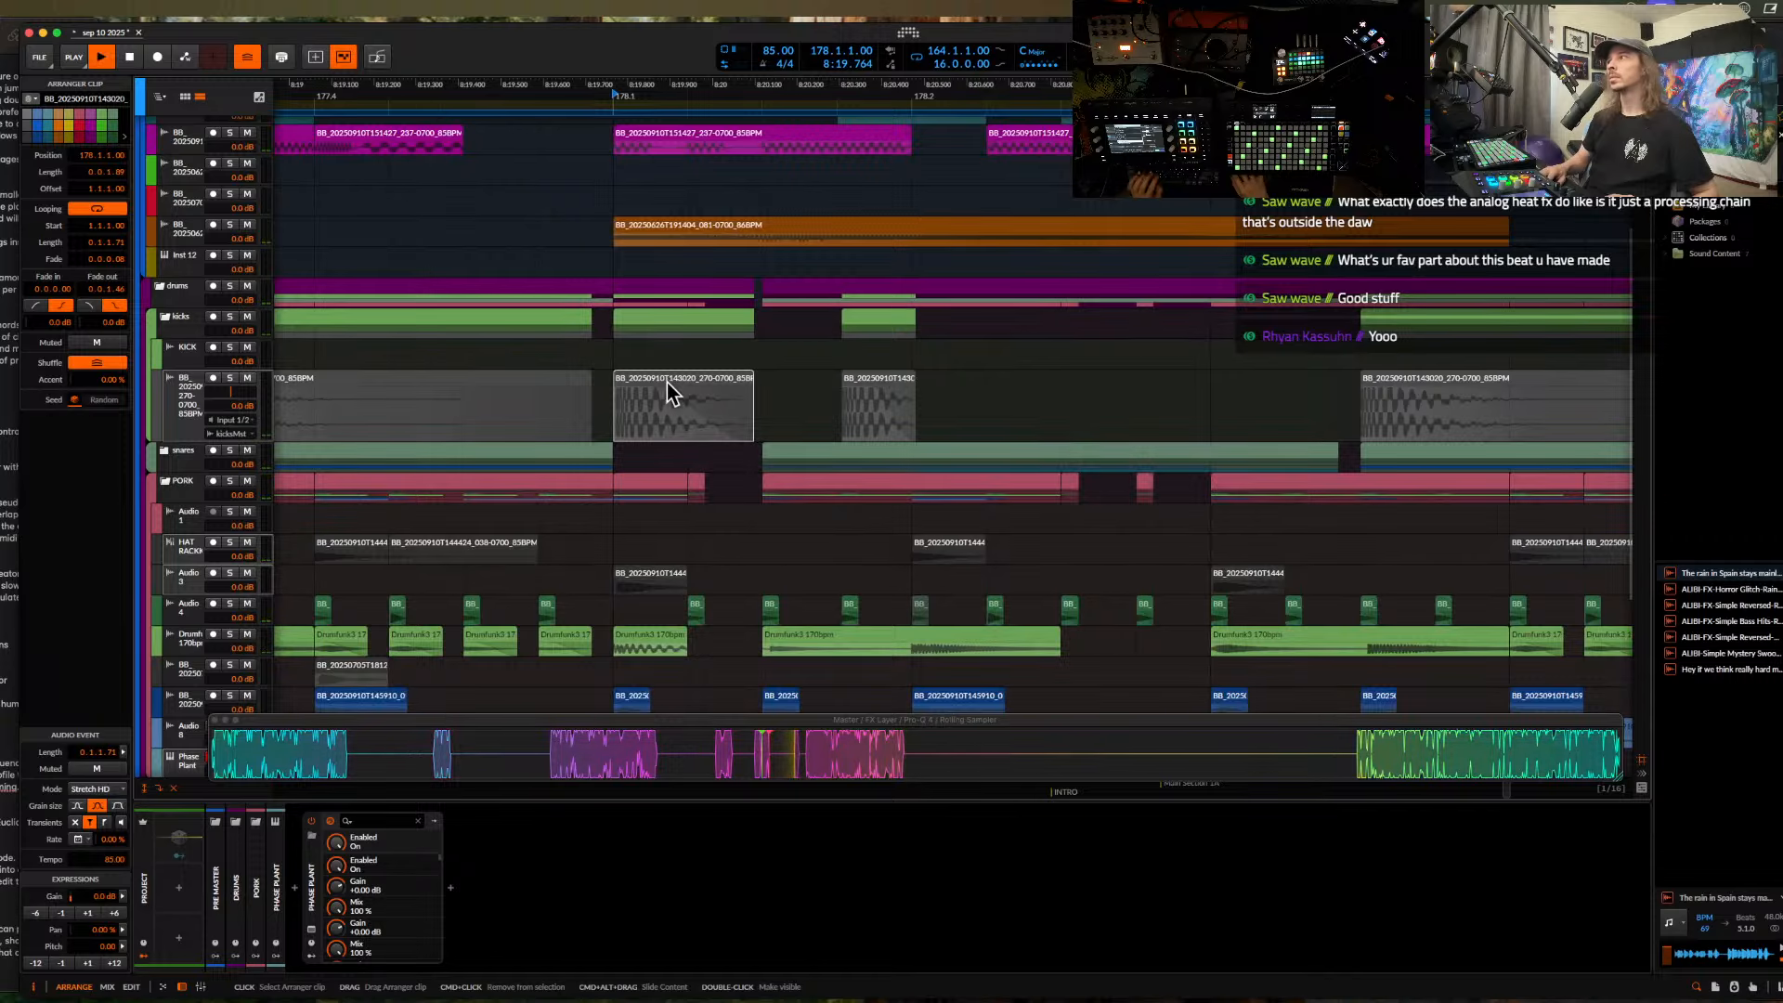
pyautogui.scroll(-4, 666, 383)
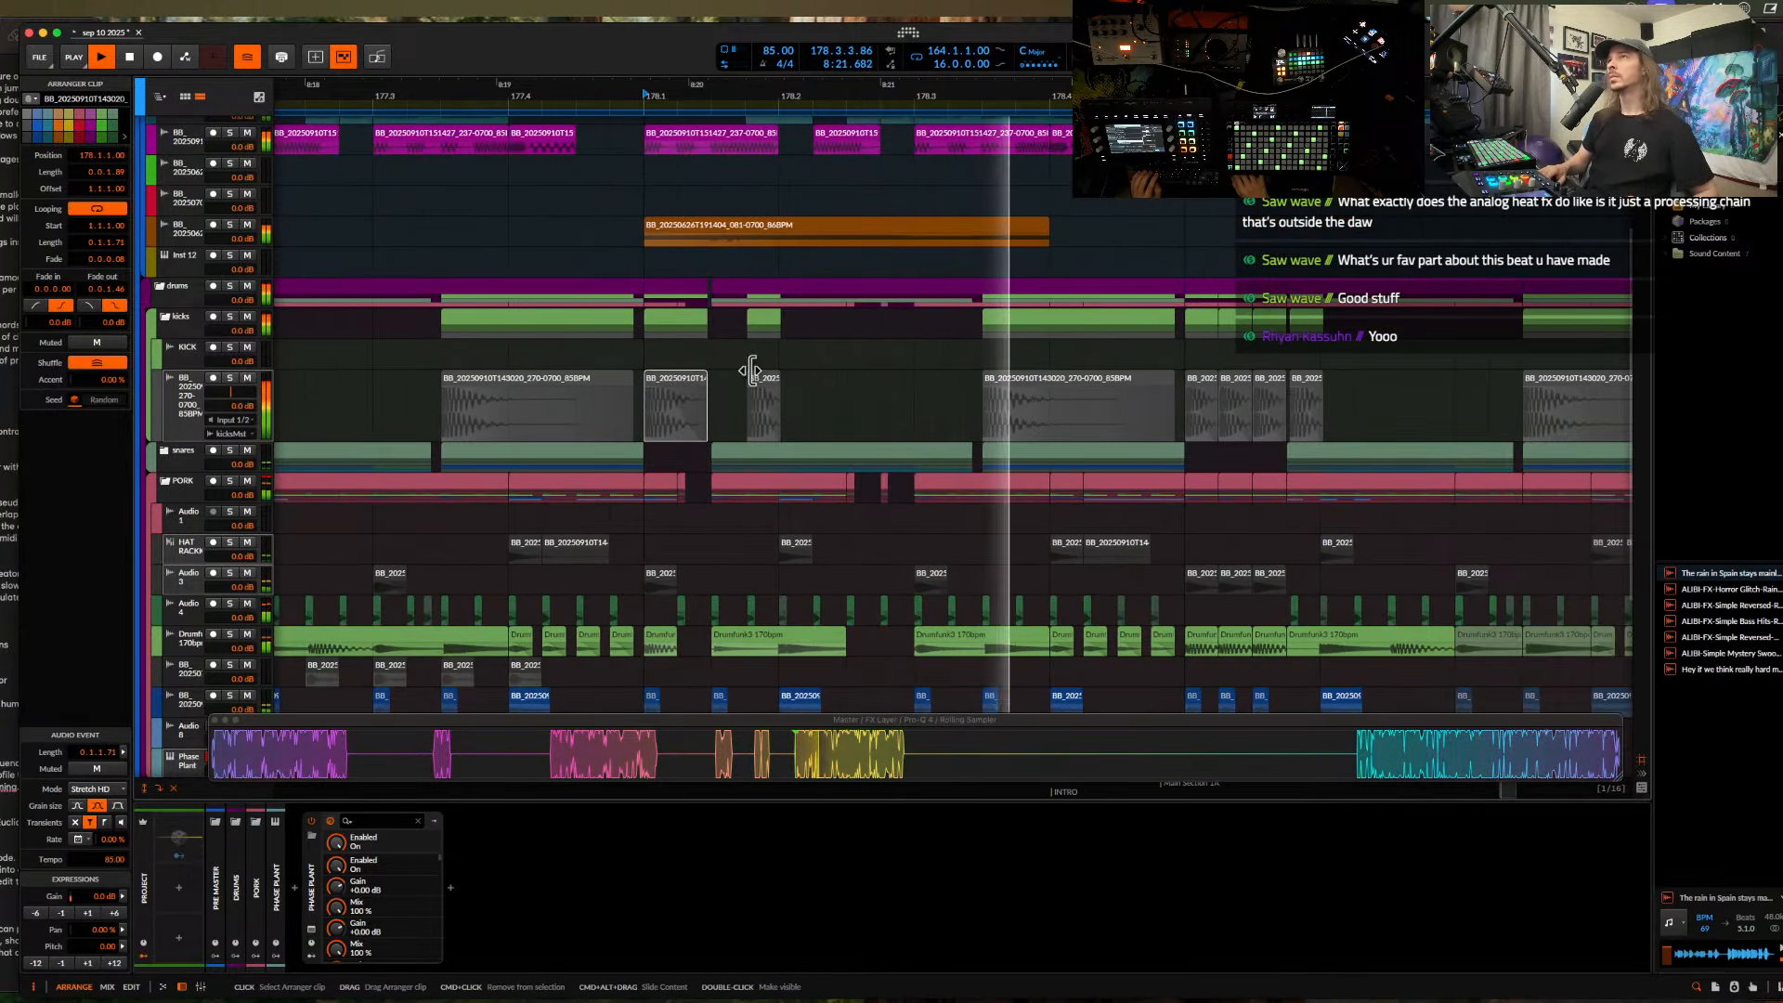
pyautogui.press('space')
pyautogui.scroll(-2, 753, 371)
pyautogui.click(709, 225)
pyautogui.scroll(4, 710, 225)
pyautogui.press('space')
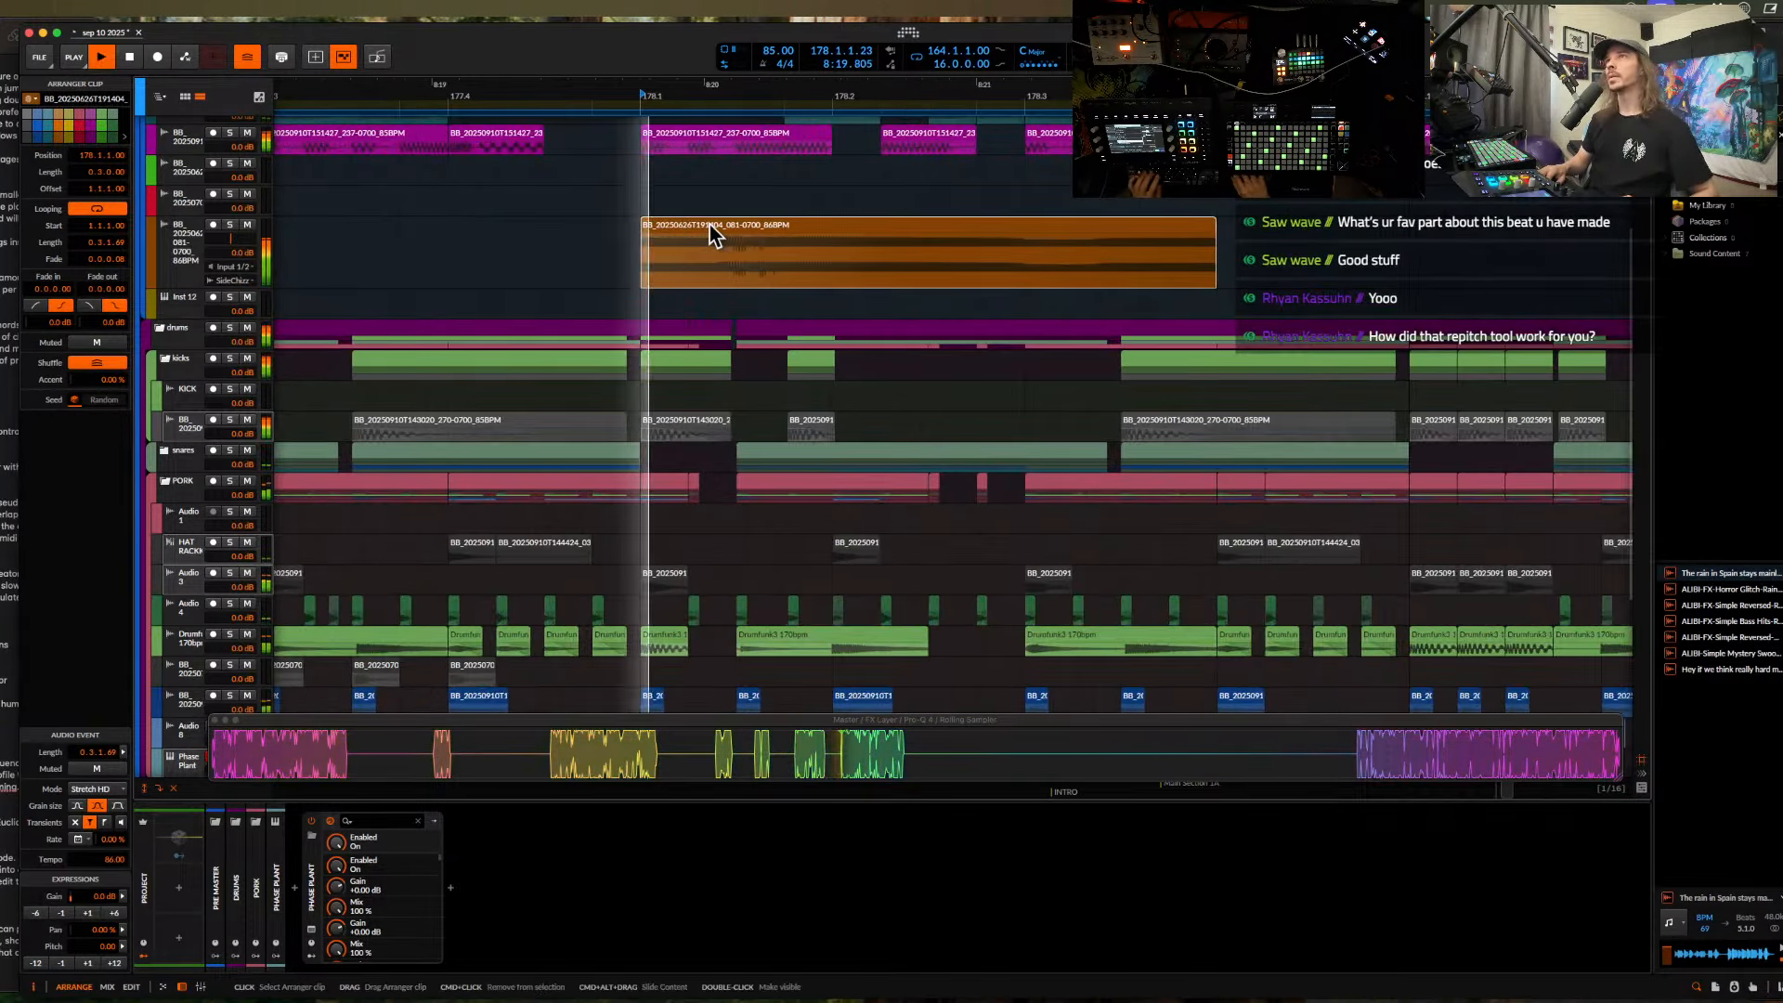
# - Check the Audio 4 clip at 179.1.1 and play the passage from its start
pyautogui.scroll(-4, 709, 224)
pyautogui.scroll(3, 709, 225)
pyautogui.scroll(-2, 710, 223)
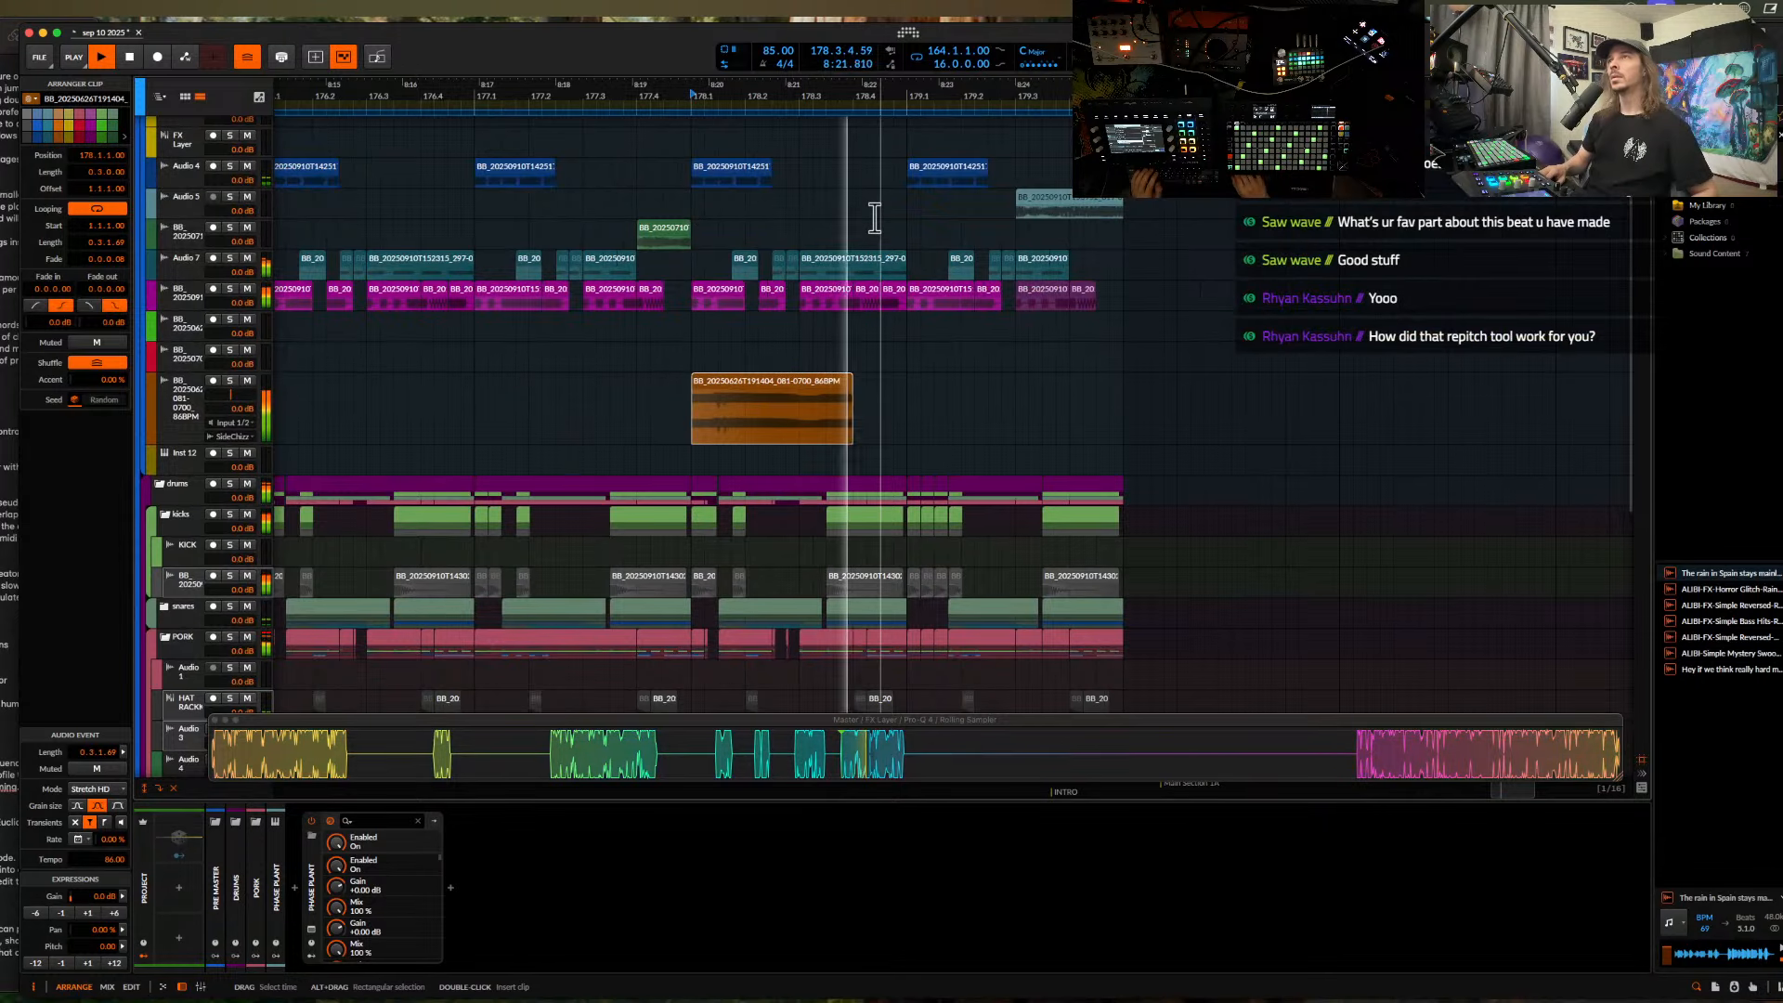
pyautogui.scroll(3, 763, 197)
pyautogui.click(763, 190)
pyautogui.press('space')
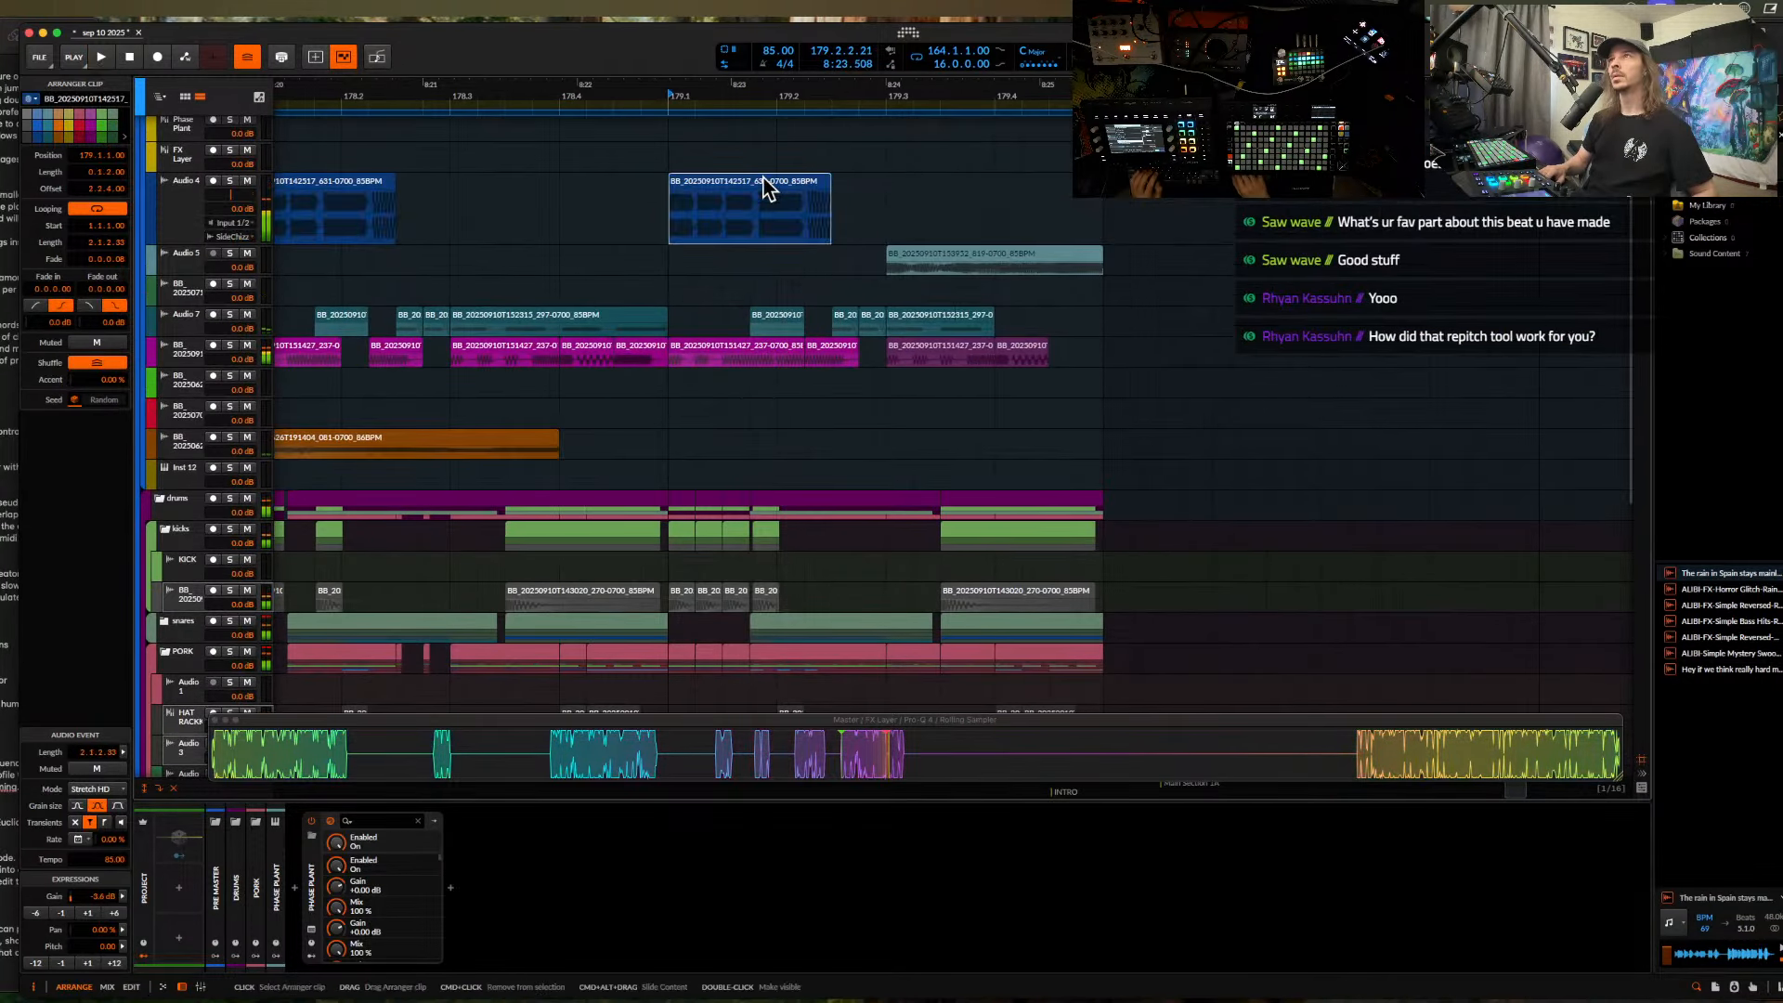
pyautogui.scroll(3, 763, 197)
pyautogui.press('space')
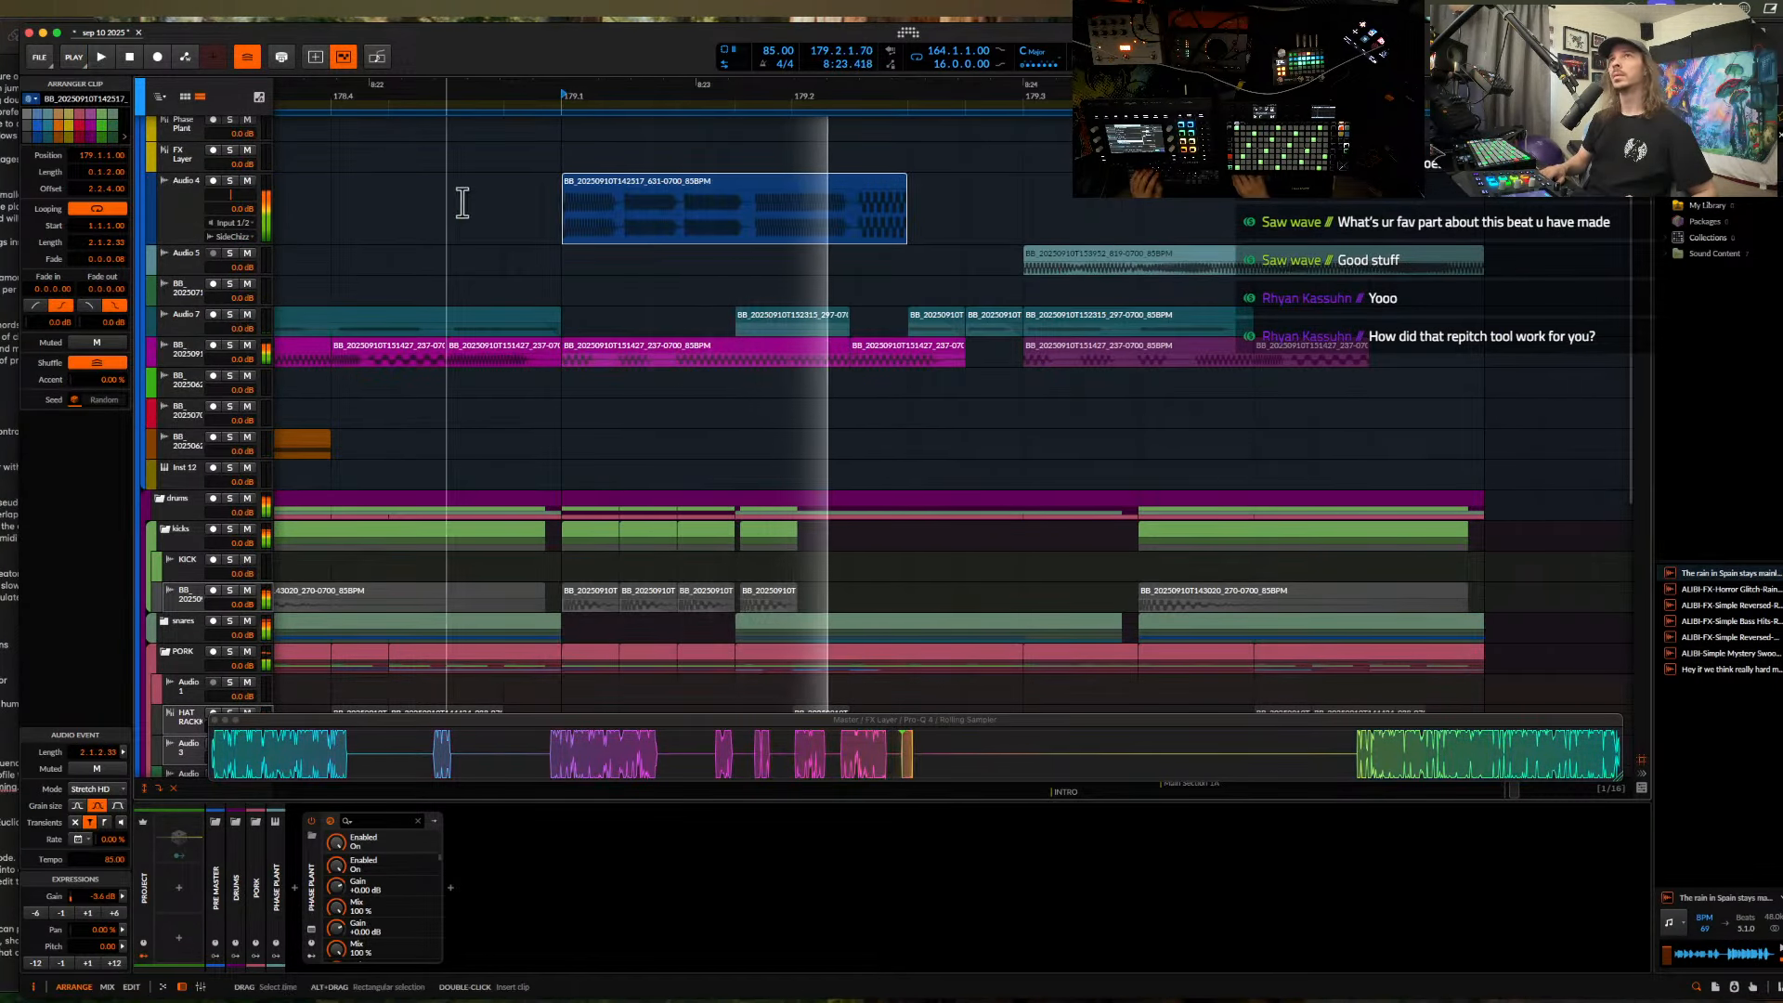
pyautogui.press('space')
pyautogui.press('space')
pyautogui.press('space')
# - Mute the kick clip at 179.1.2 and audition the passage from 179.1.1
pyautogui.scroll(-4, 557, 316)
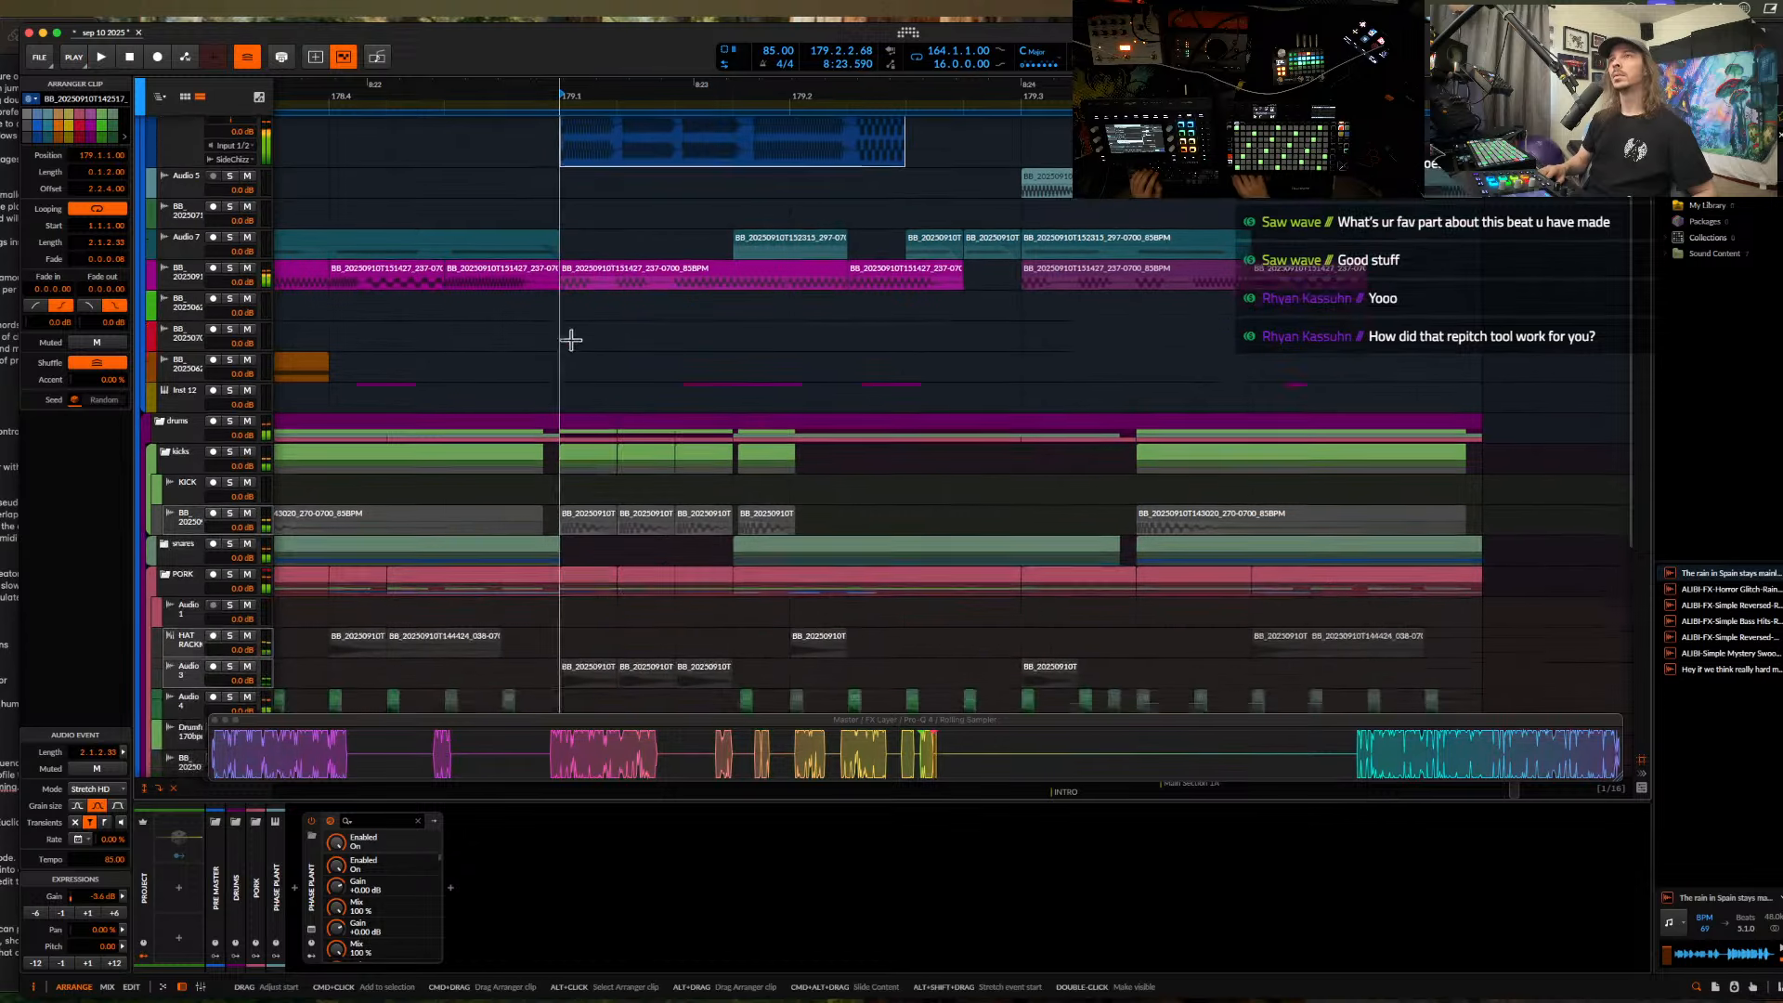
pyautogui.click(641, 475)
pyautogui.click(702, 469)
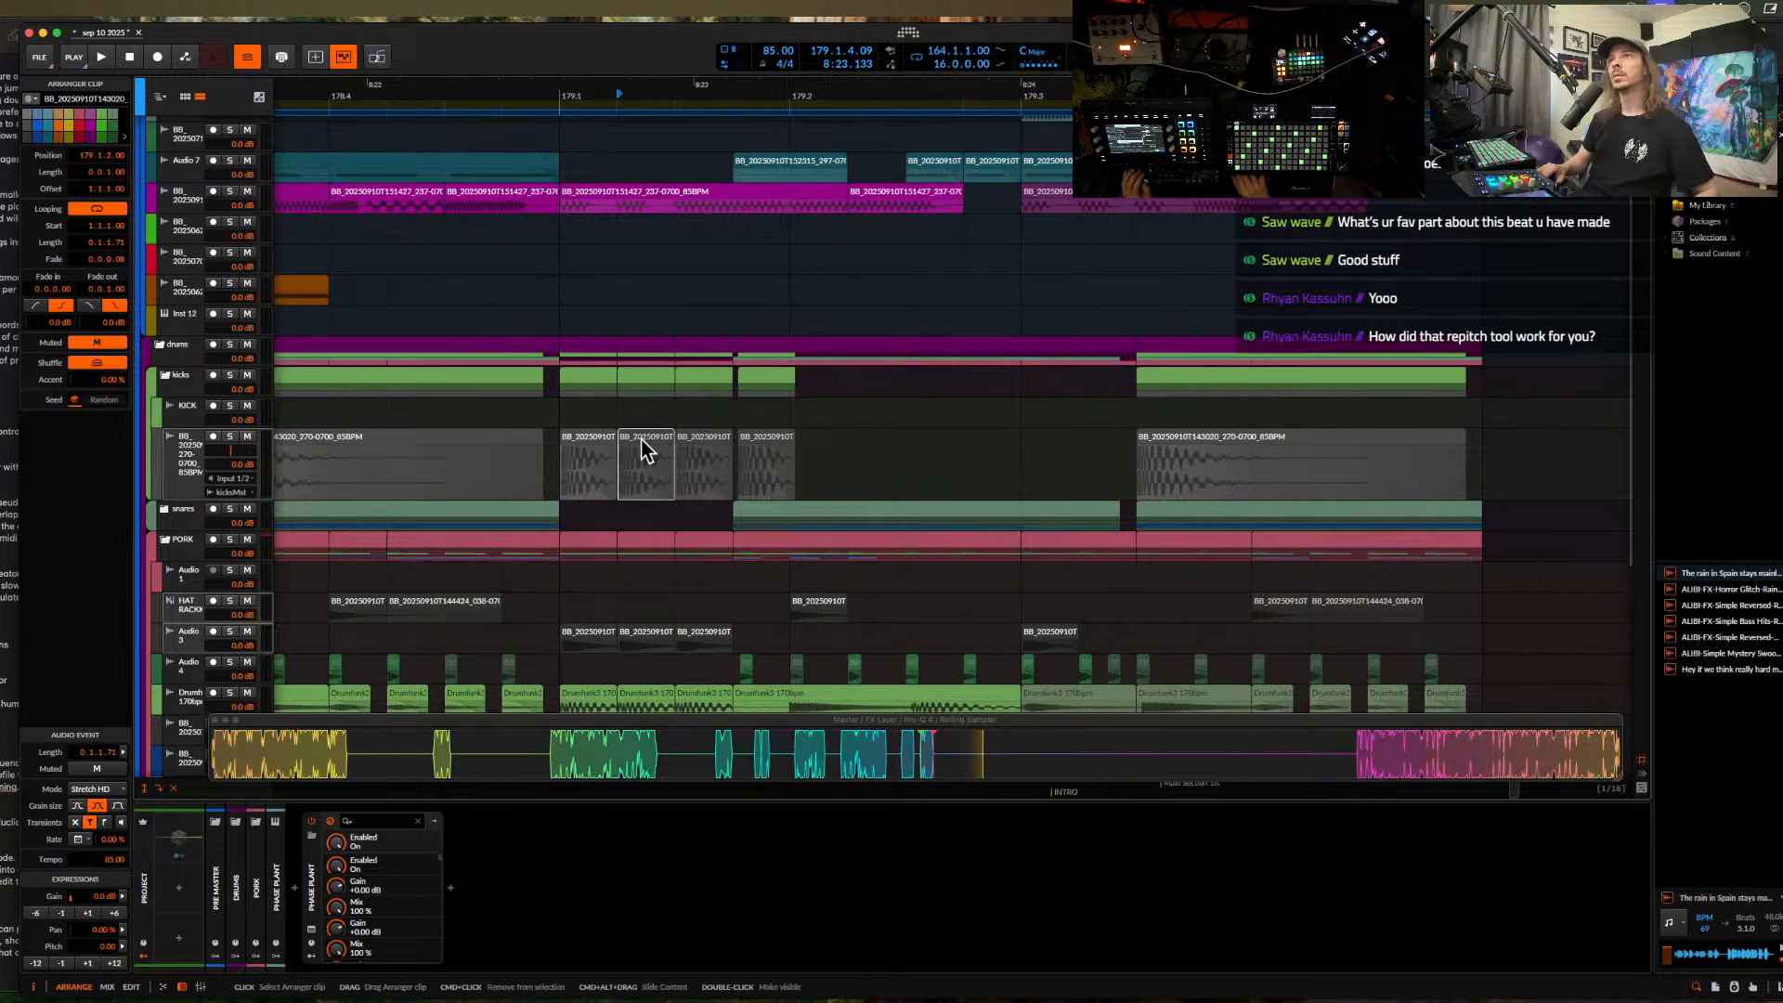
pyautogui.click(592, 446)
pyautogui.press('space')
pyautogui.press('space')
# - Shorten the PORK group's Audio 3 clip at 179.1.1 to 0.0.0.50, repeat it up to 179.1.3, and play back from 179.1.1
pyautogui.scroll(-4, 577, 454)
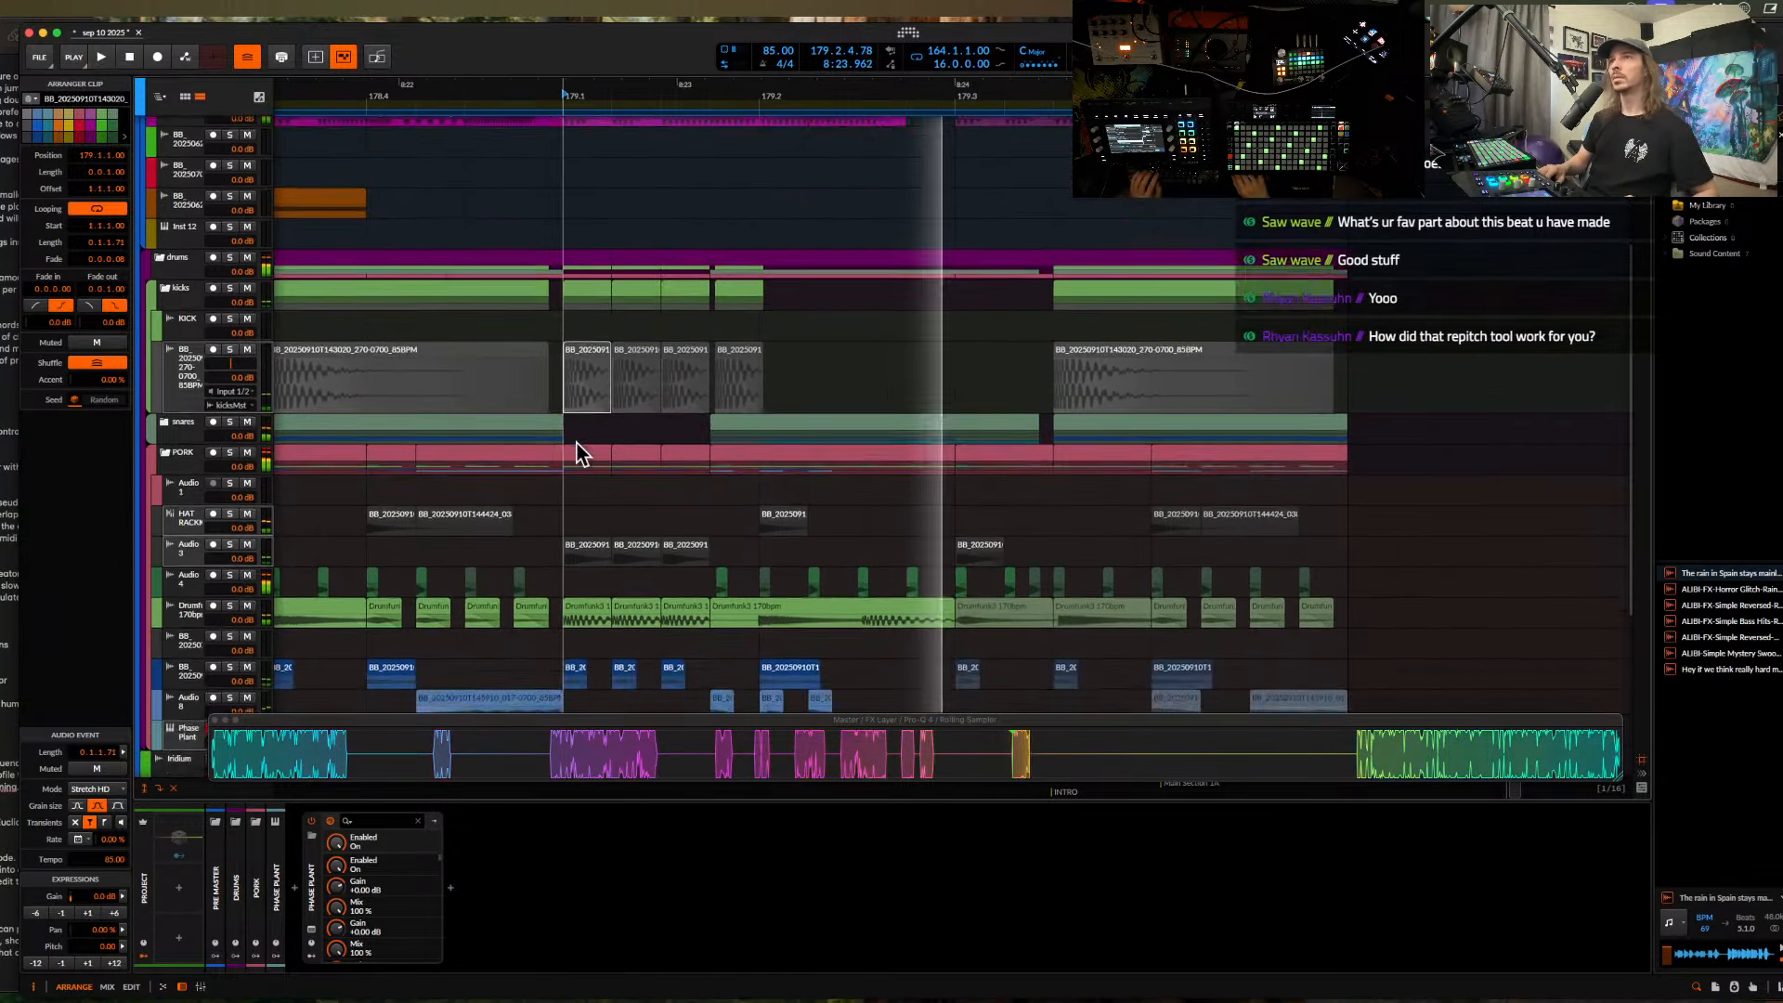
pyautogui.click(581, 513)
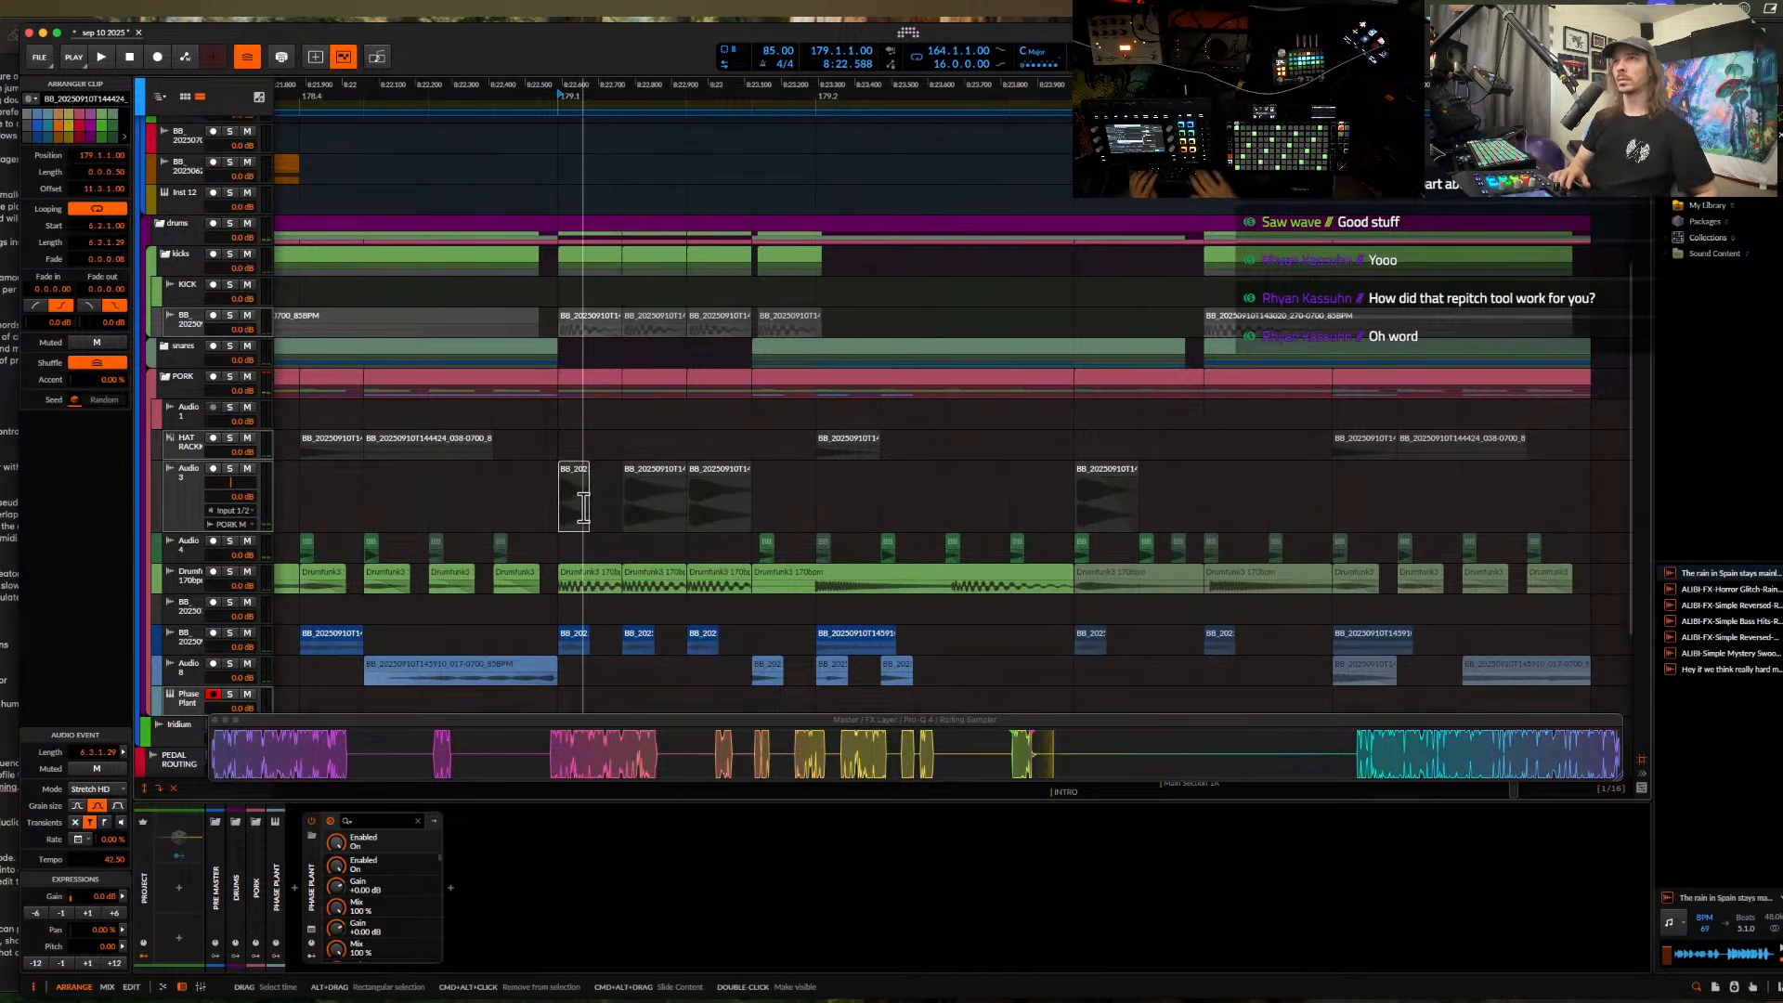
pyautogui.click(562, 503)
pyautogui.press('space')
pyautogui.scroll(3, 565, 502)
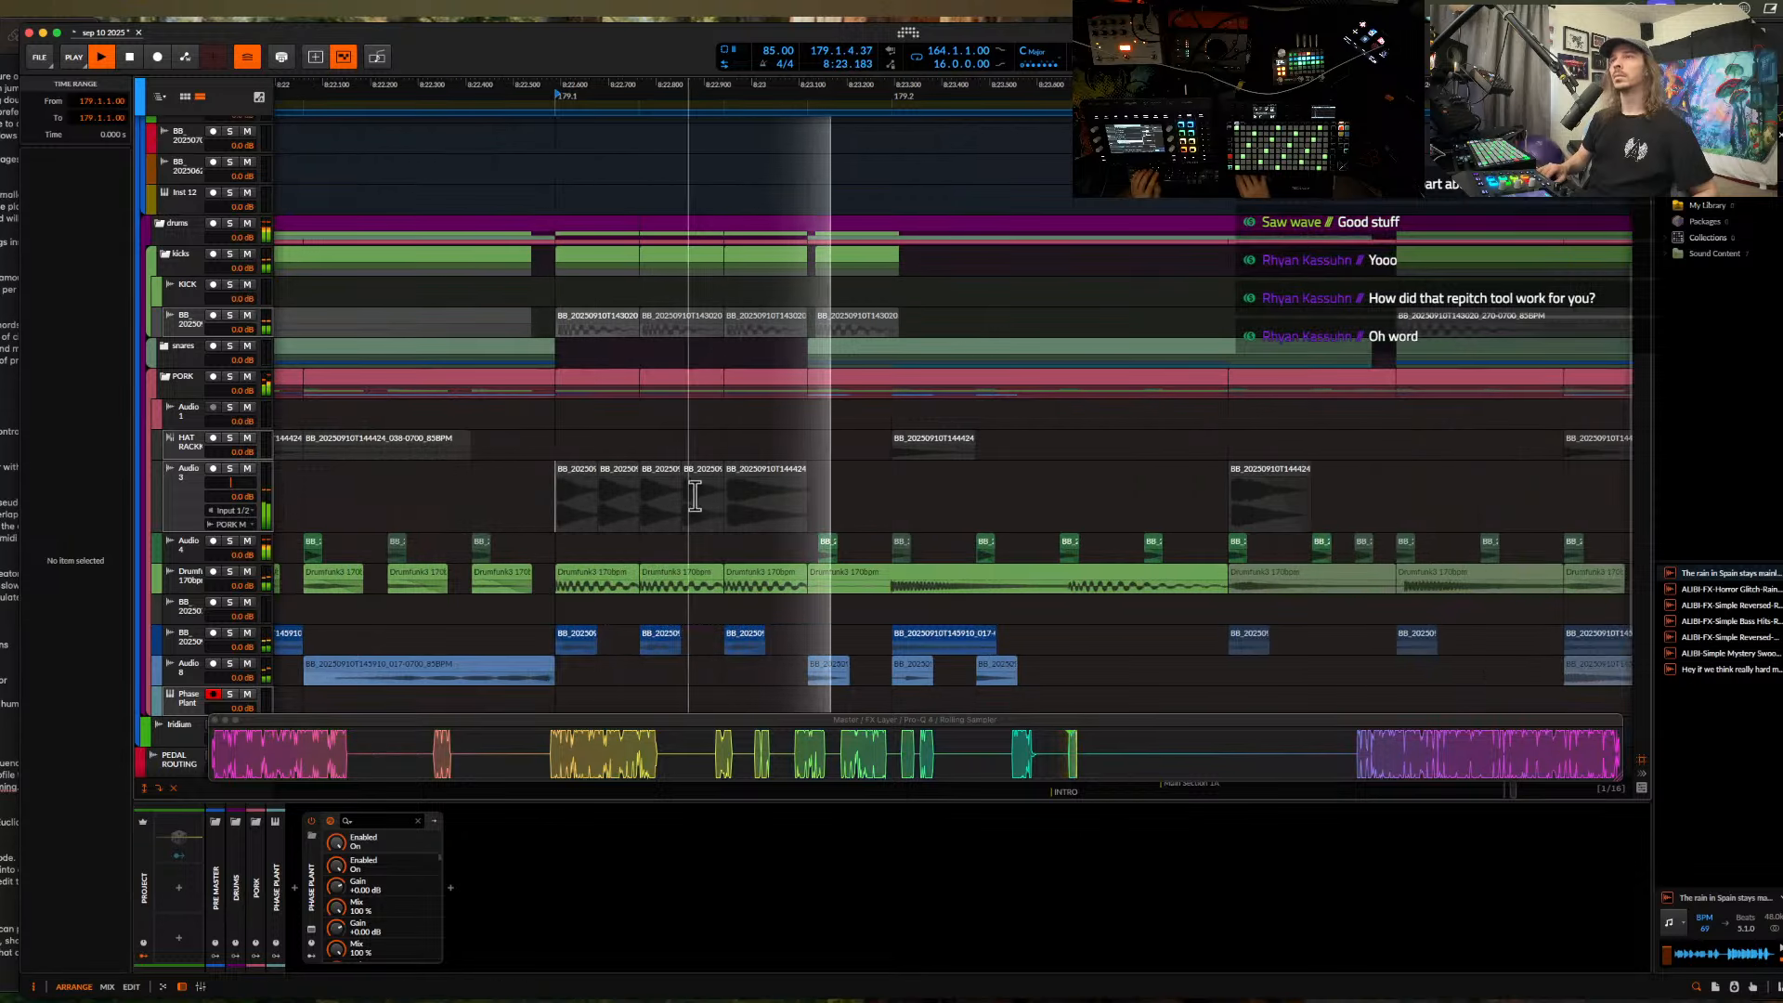
# - Check the Audio 3 clip at 179.1.3 and audition the hat clip at 179.2.1
pyautogui.click(756, 478)
pyautogui.press('space')
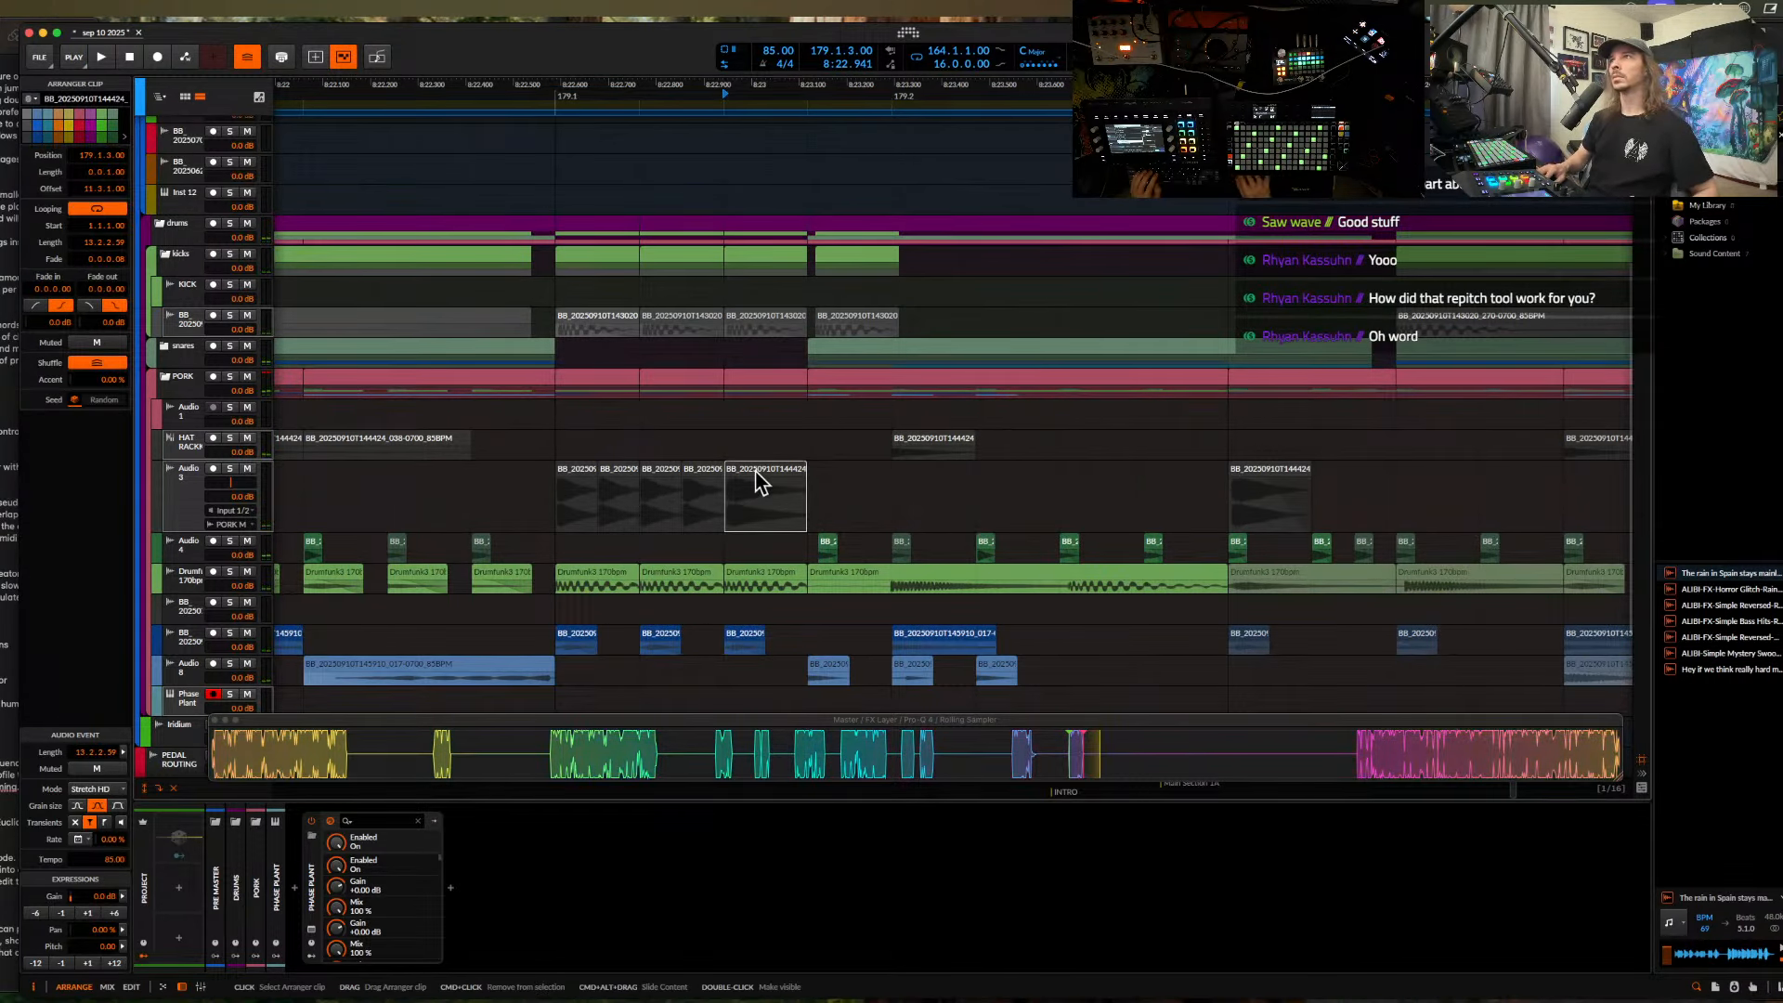
pyautogui.scroll(-2, 756, 472)
pyautogui.click(877, 440)
pyautogui.press('space')
pyautogui.press('space')
pyautogui.press('space')
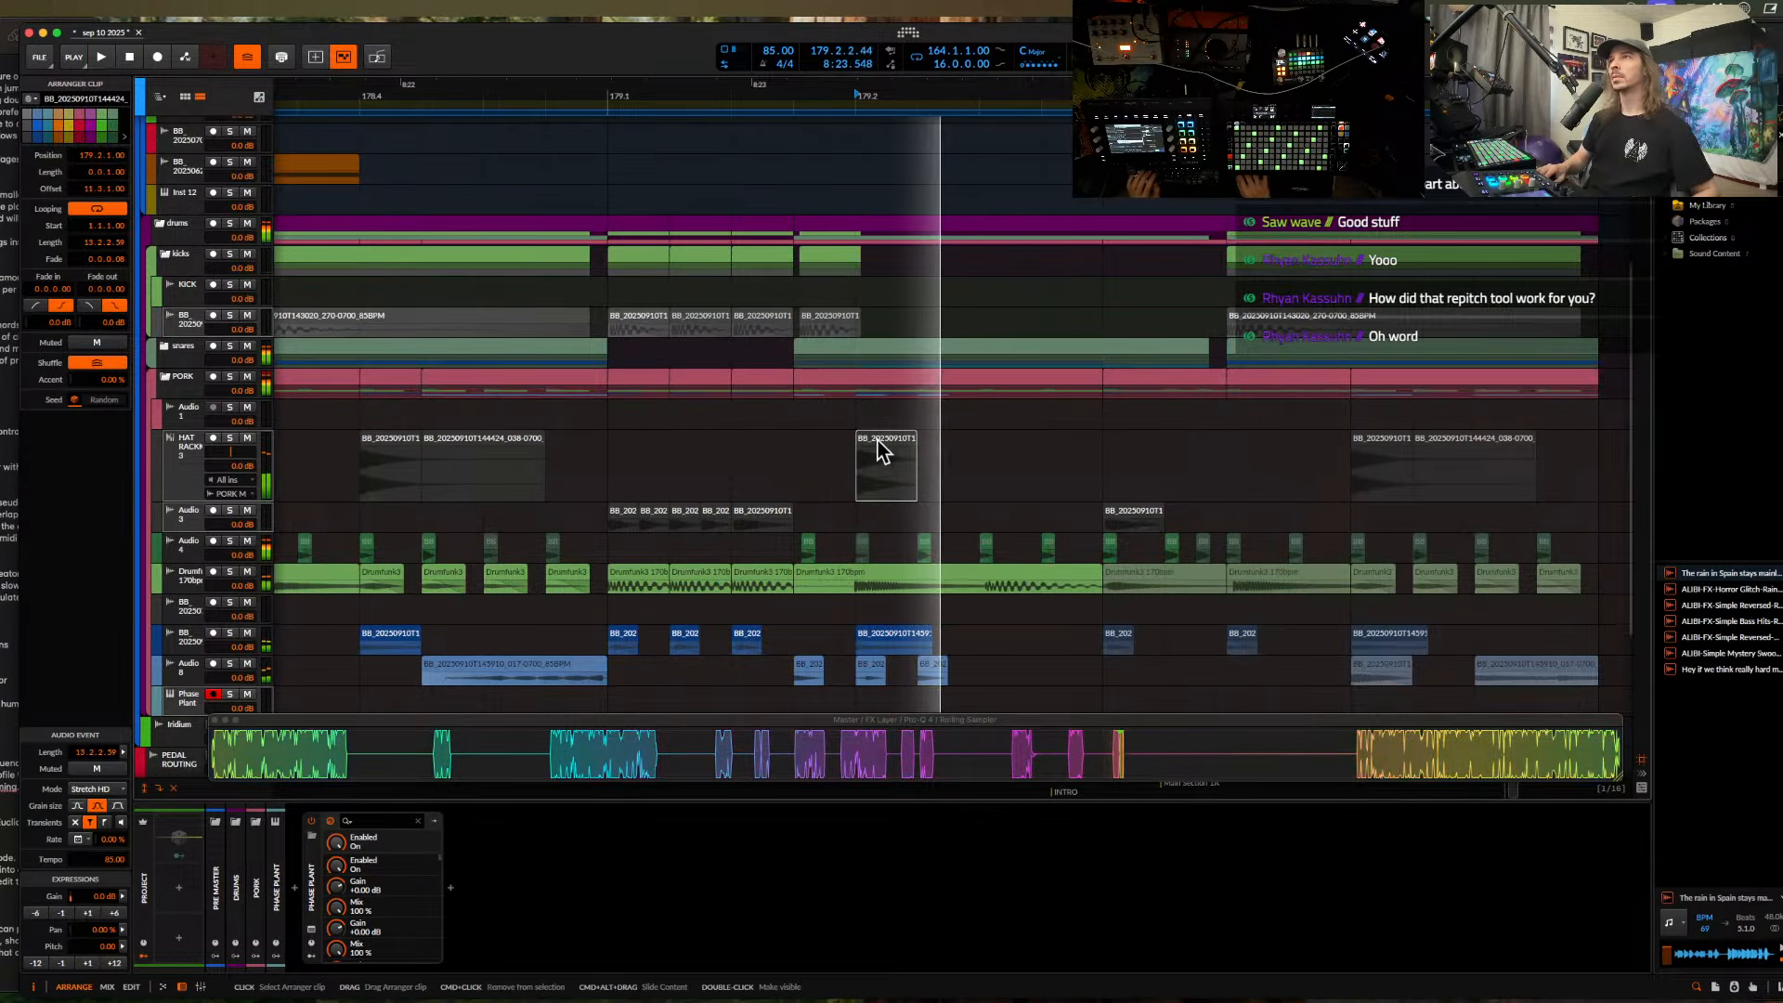
# - Expand the snares group, copy the 179.2.1 to 179.2.2 part of its Audio 4 clip to 179.2.4, and play back from 179.1.2
pyautogui.click(167, 349)
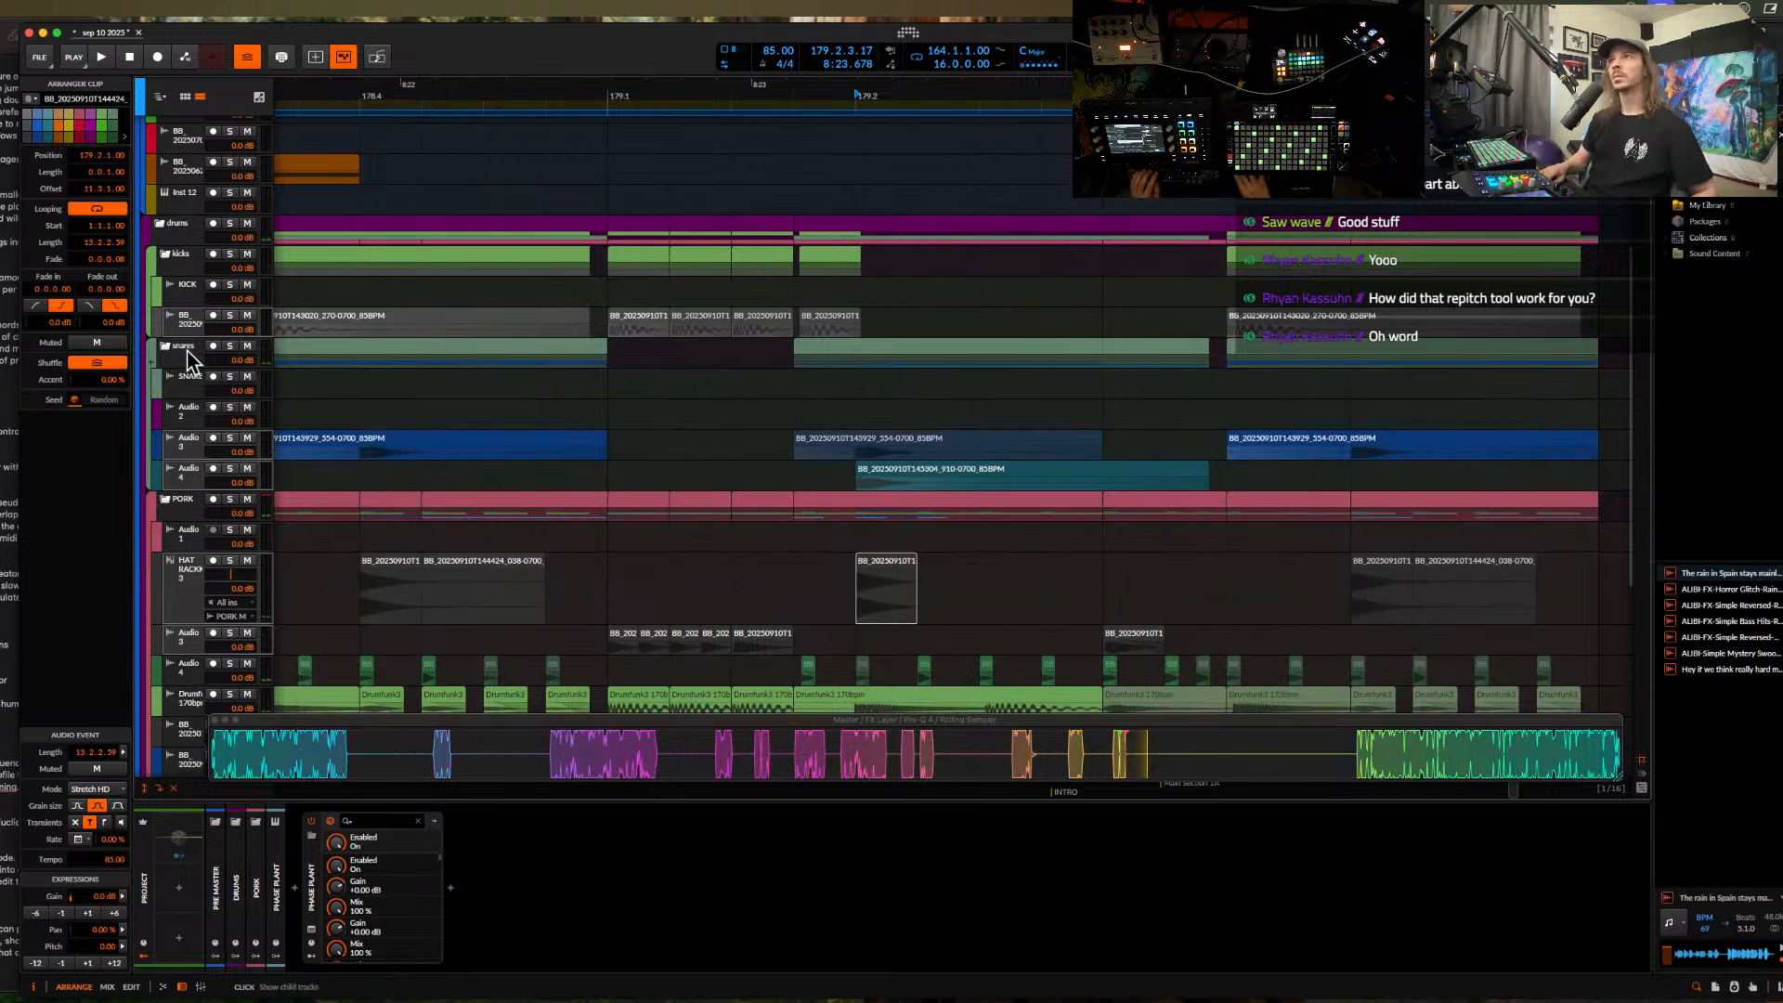
pyautogui.moveTo(851, 455); pyautogui.dragTo(914, 456)
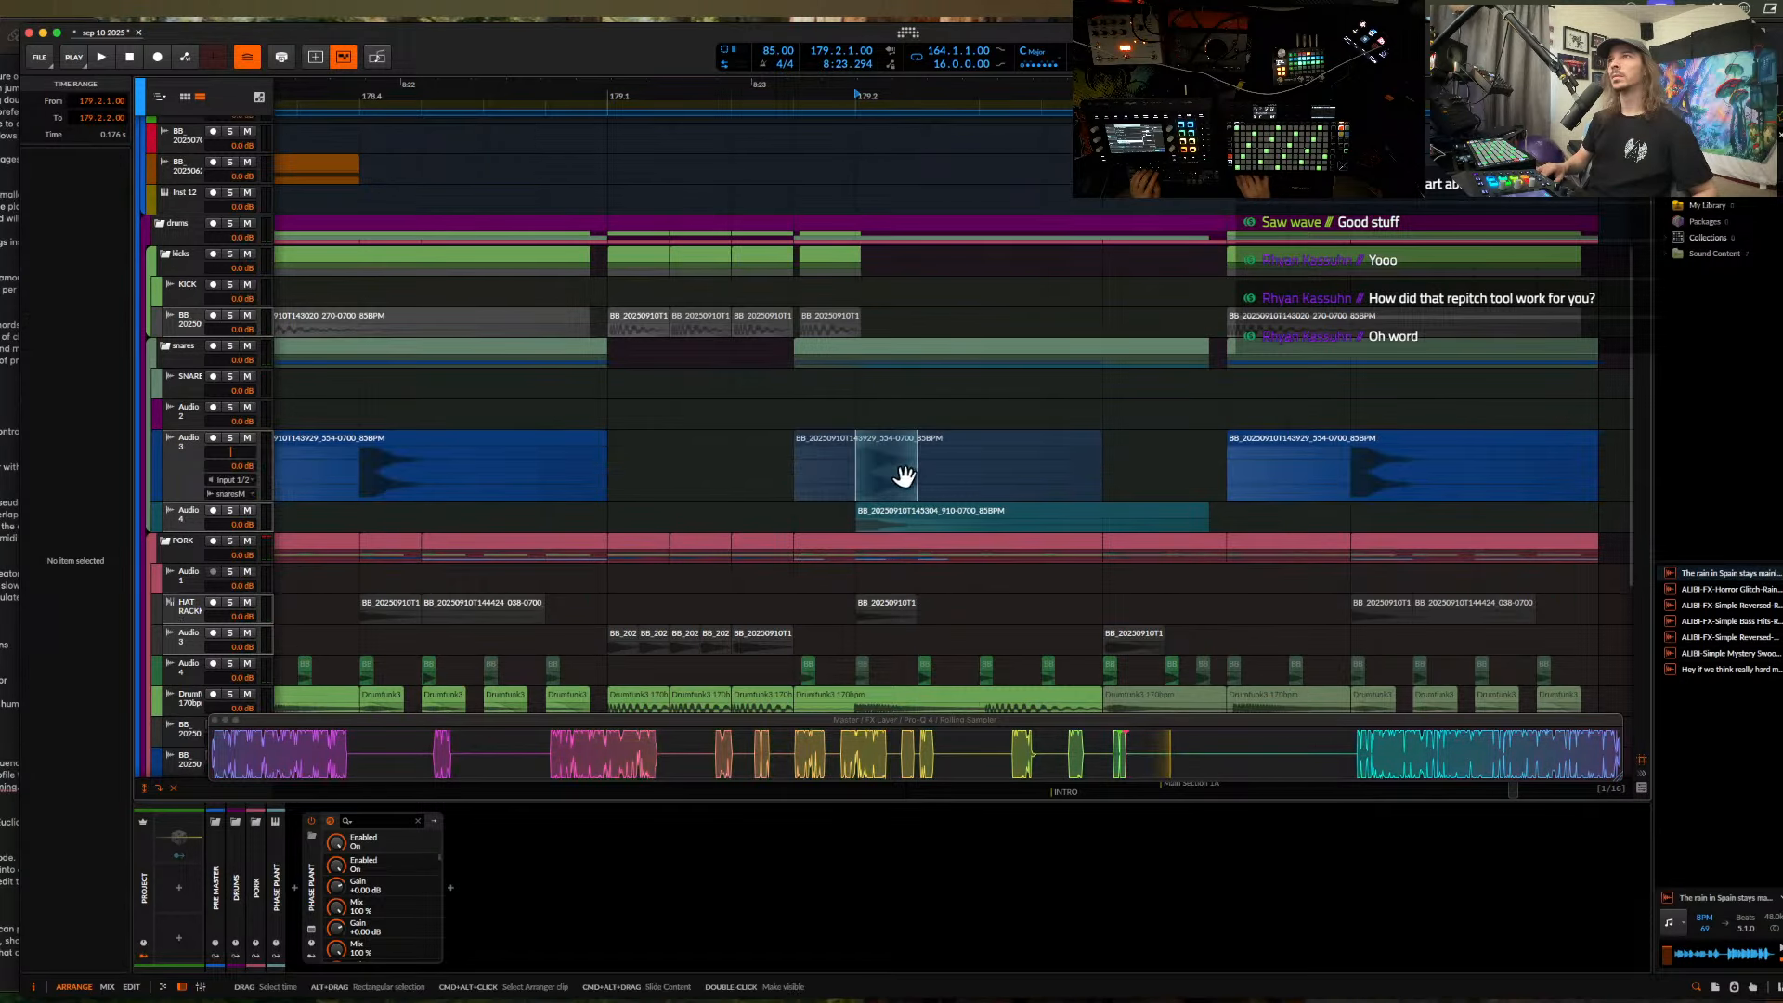
pyautogui.click(907, 527)
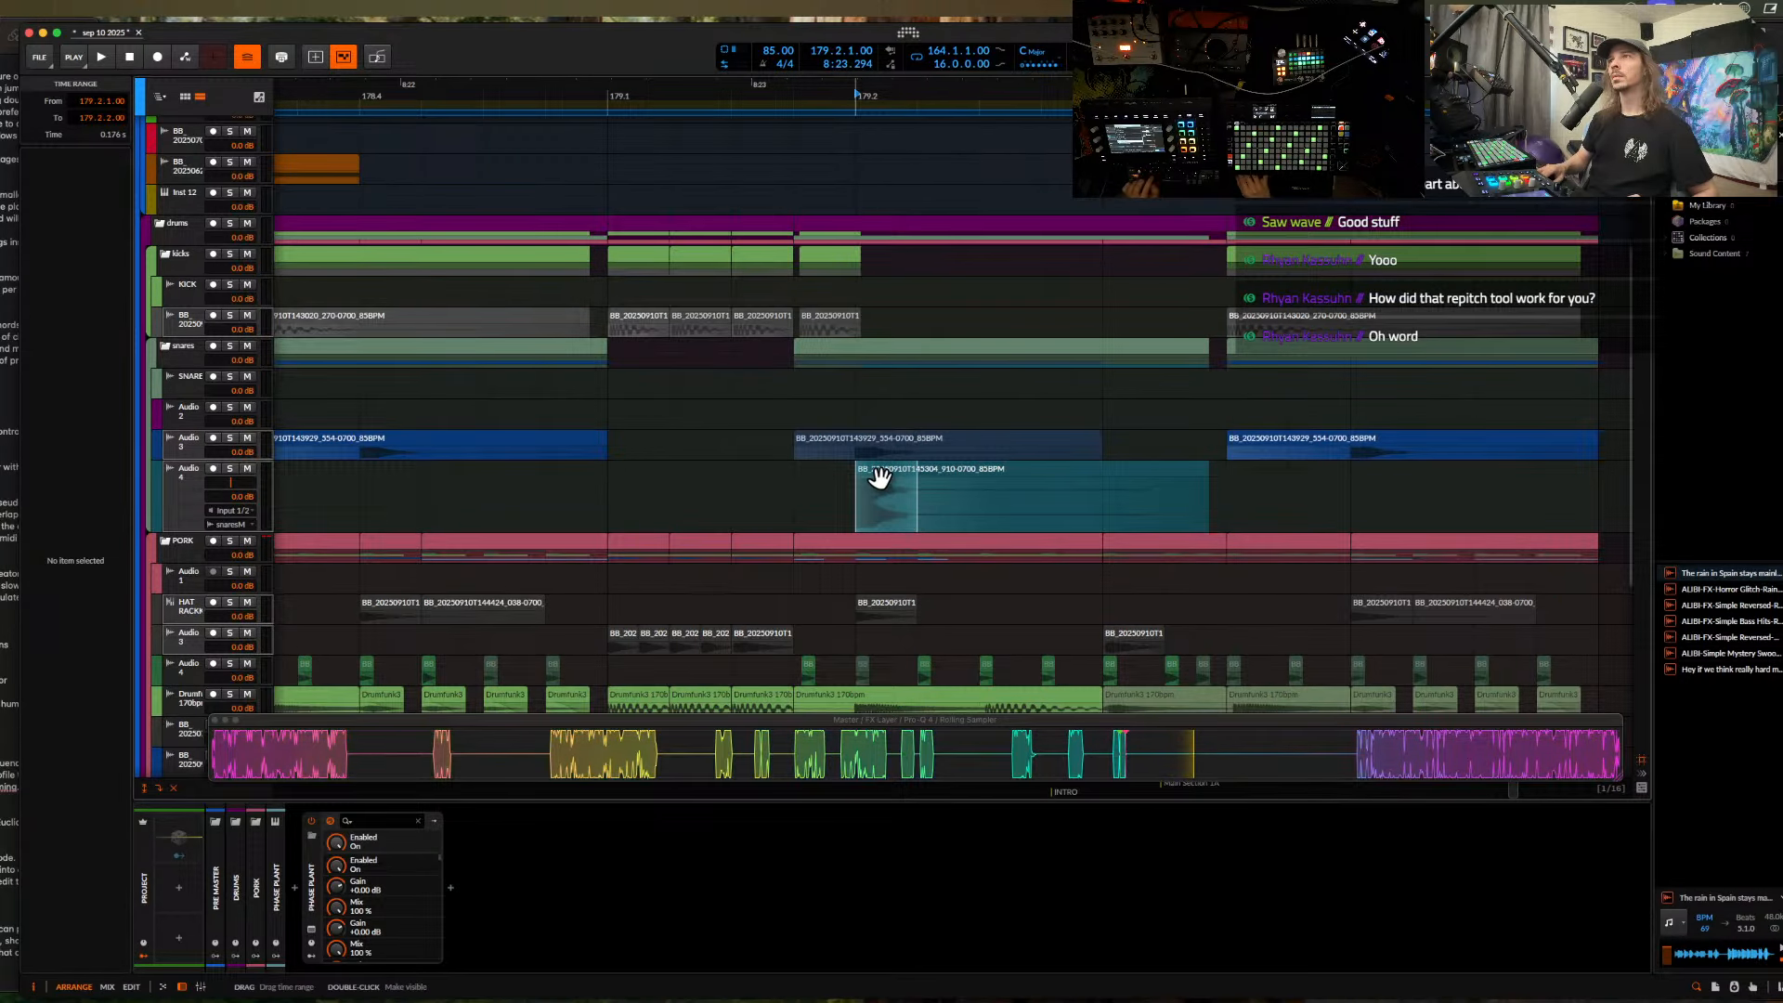
pyautogui.moveTo(1056, 482); pyautogui.dragTo(1086, 482)
pyautogui.click(668, 506)
pyautogui.press('space')
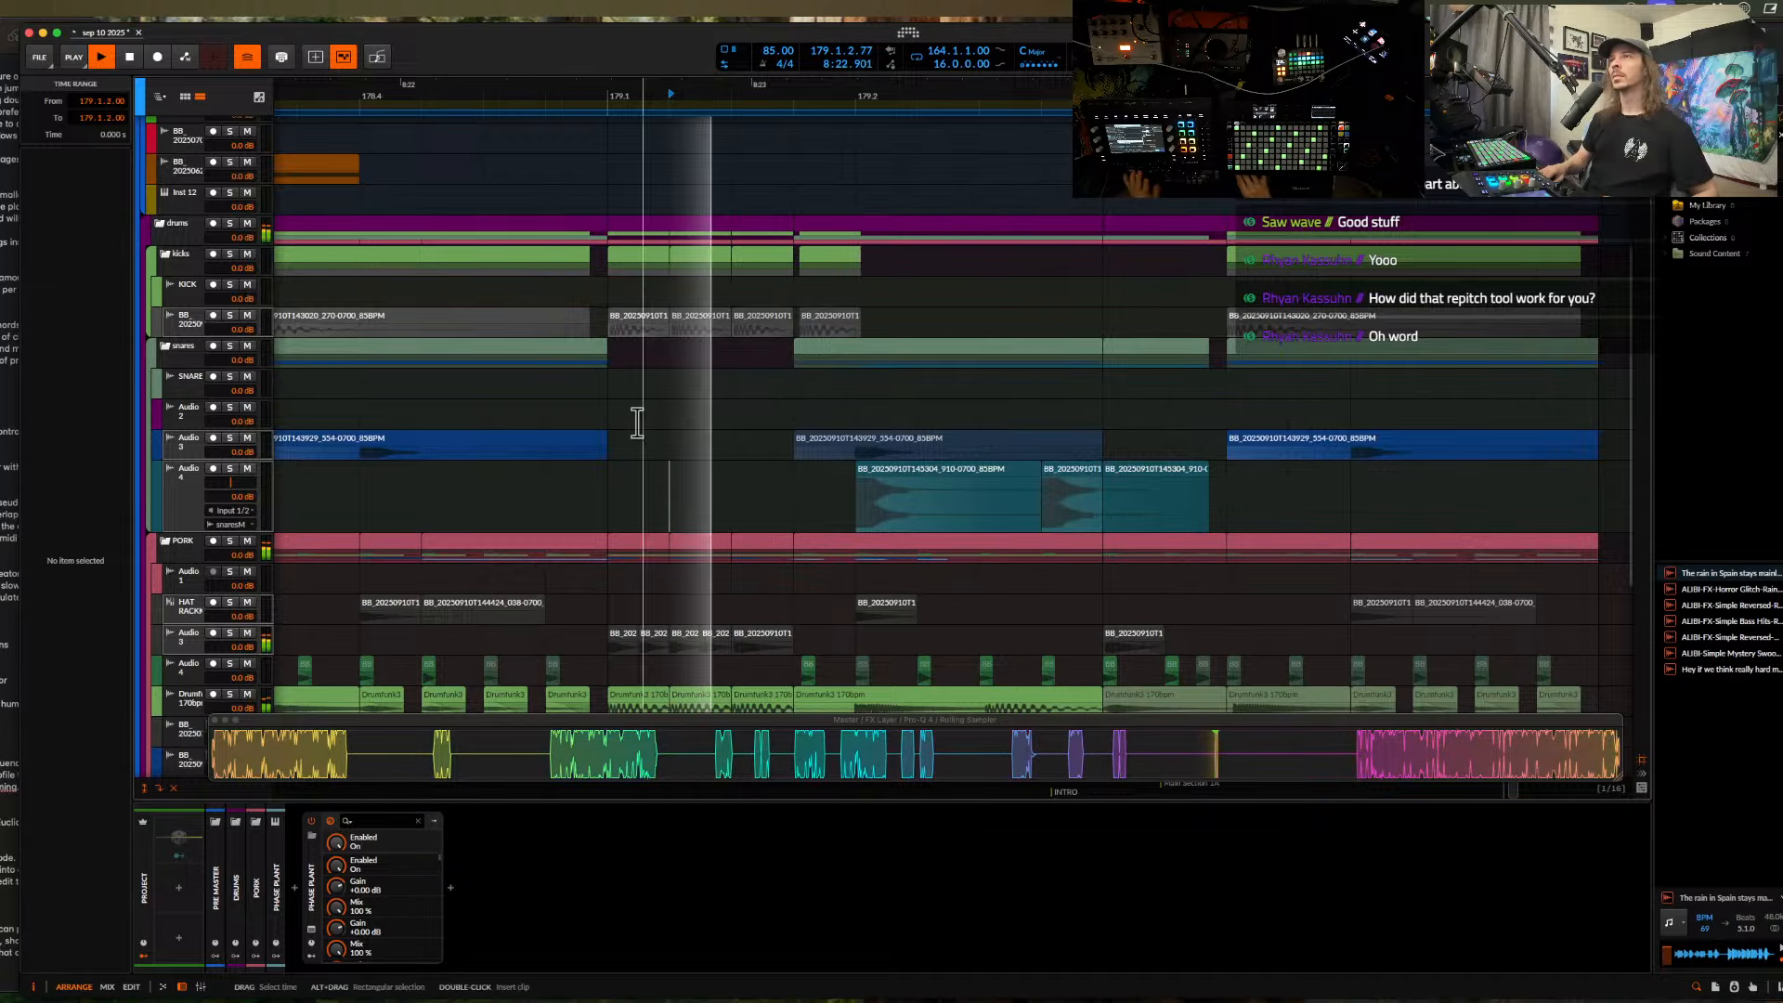
# - Delete the short Audio 7 clip at 179.2.4
pyautogui.scroll(-3, 632, 434)
pyautogui.hscroll(1, 908, 460)
pyautogui.scroll(-3, 906, 460)
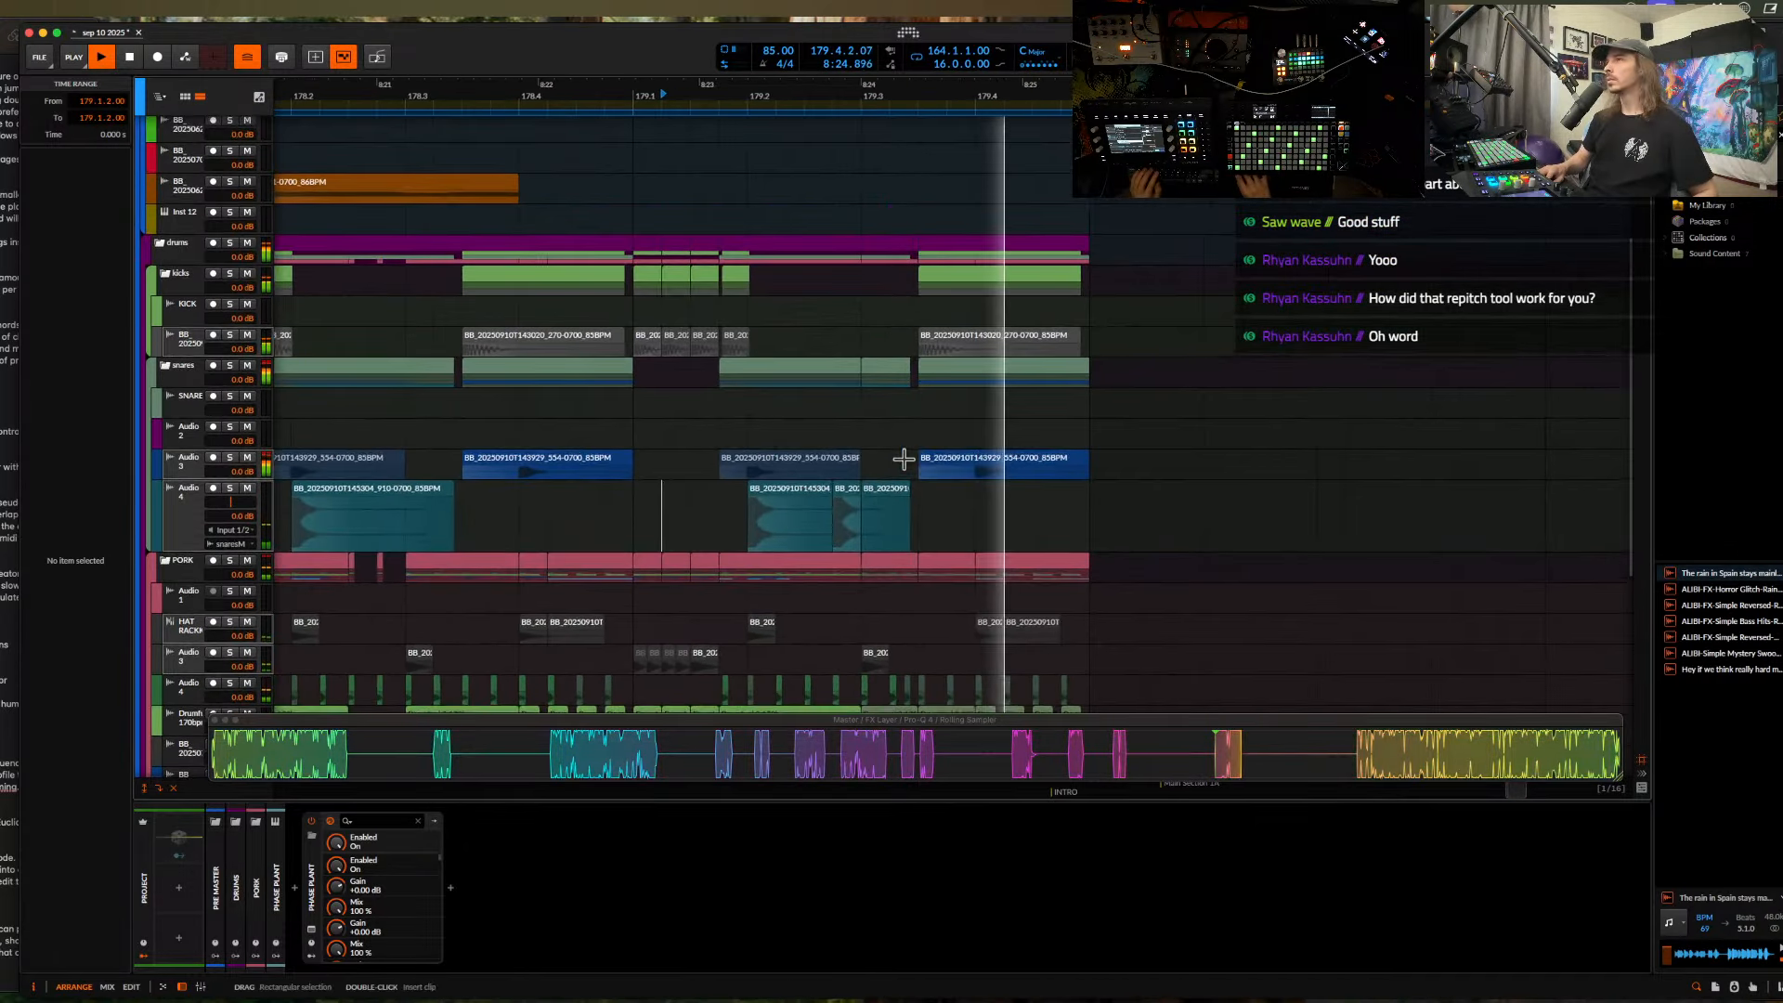
pyautogui.scroll(-3, 902, 459)
pyautogui.scroll(3, 902, 459)
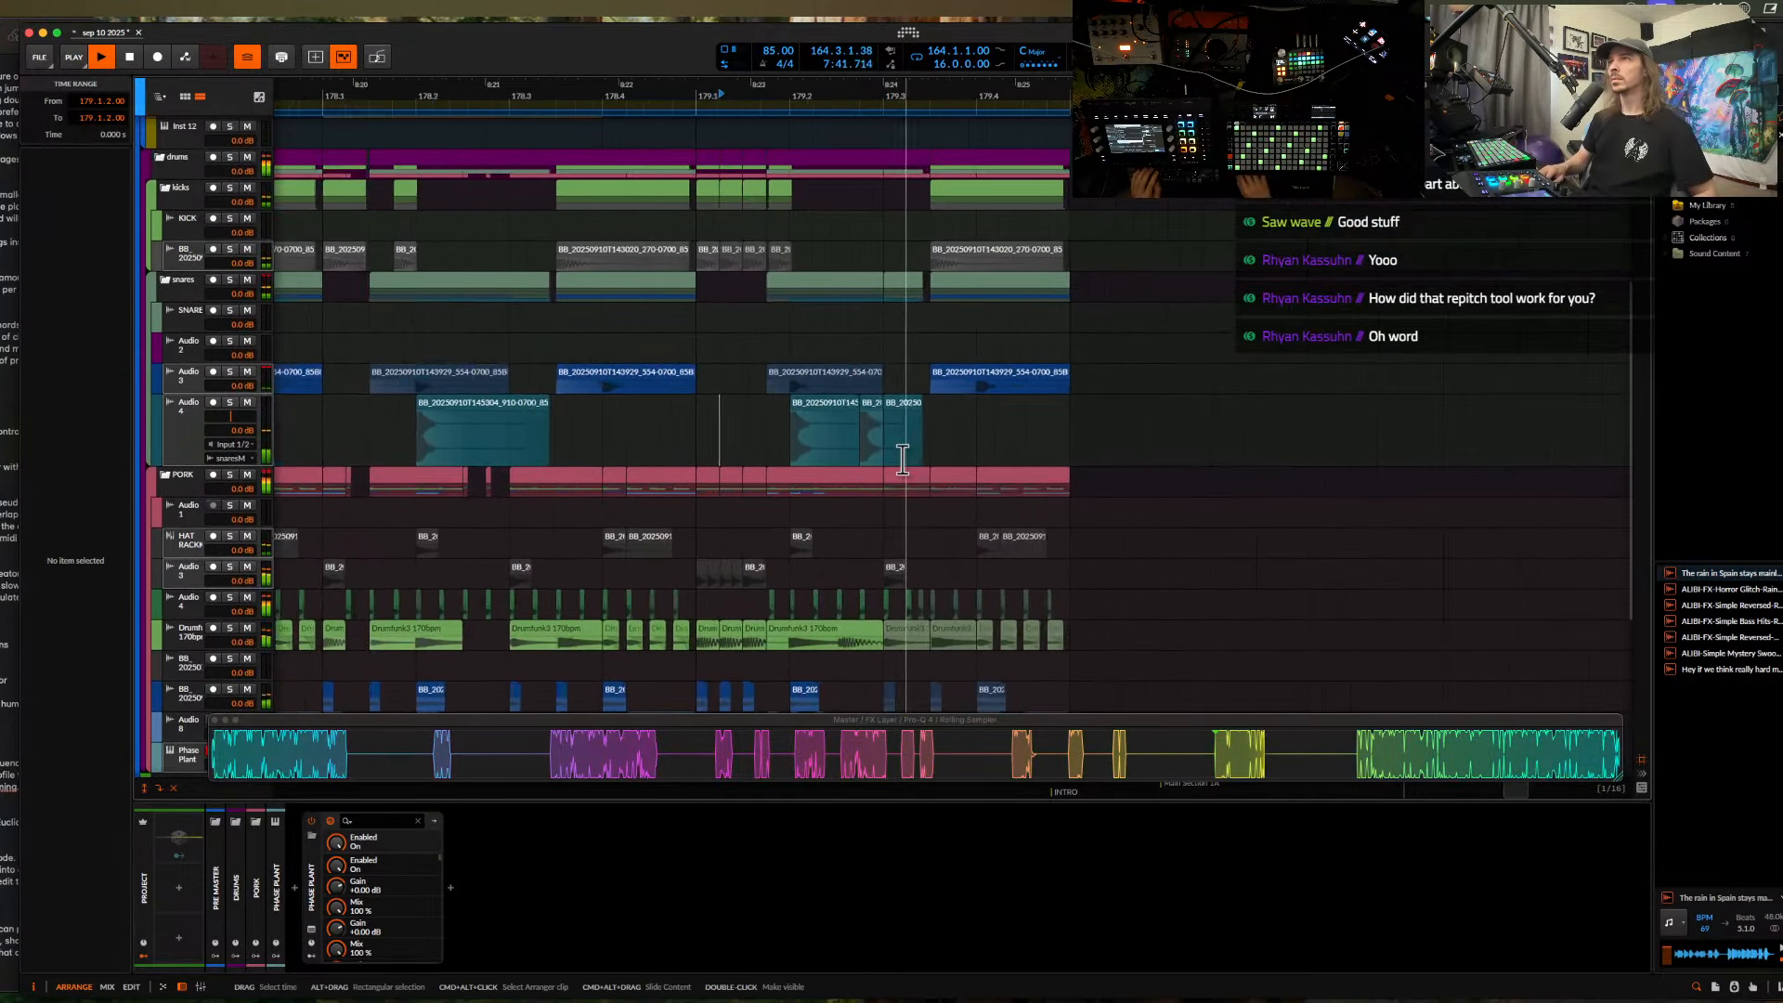
pyautogui.scroll(5, 901, 460)
pyautogui.scroll(2, 901, 458)
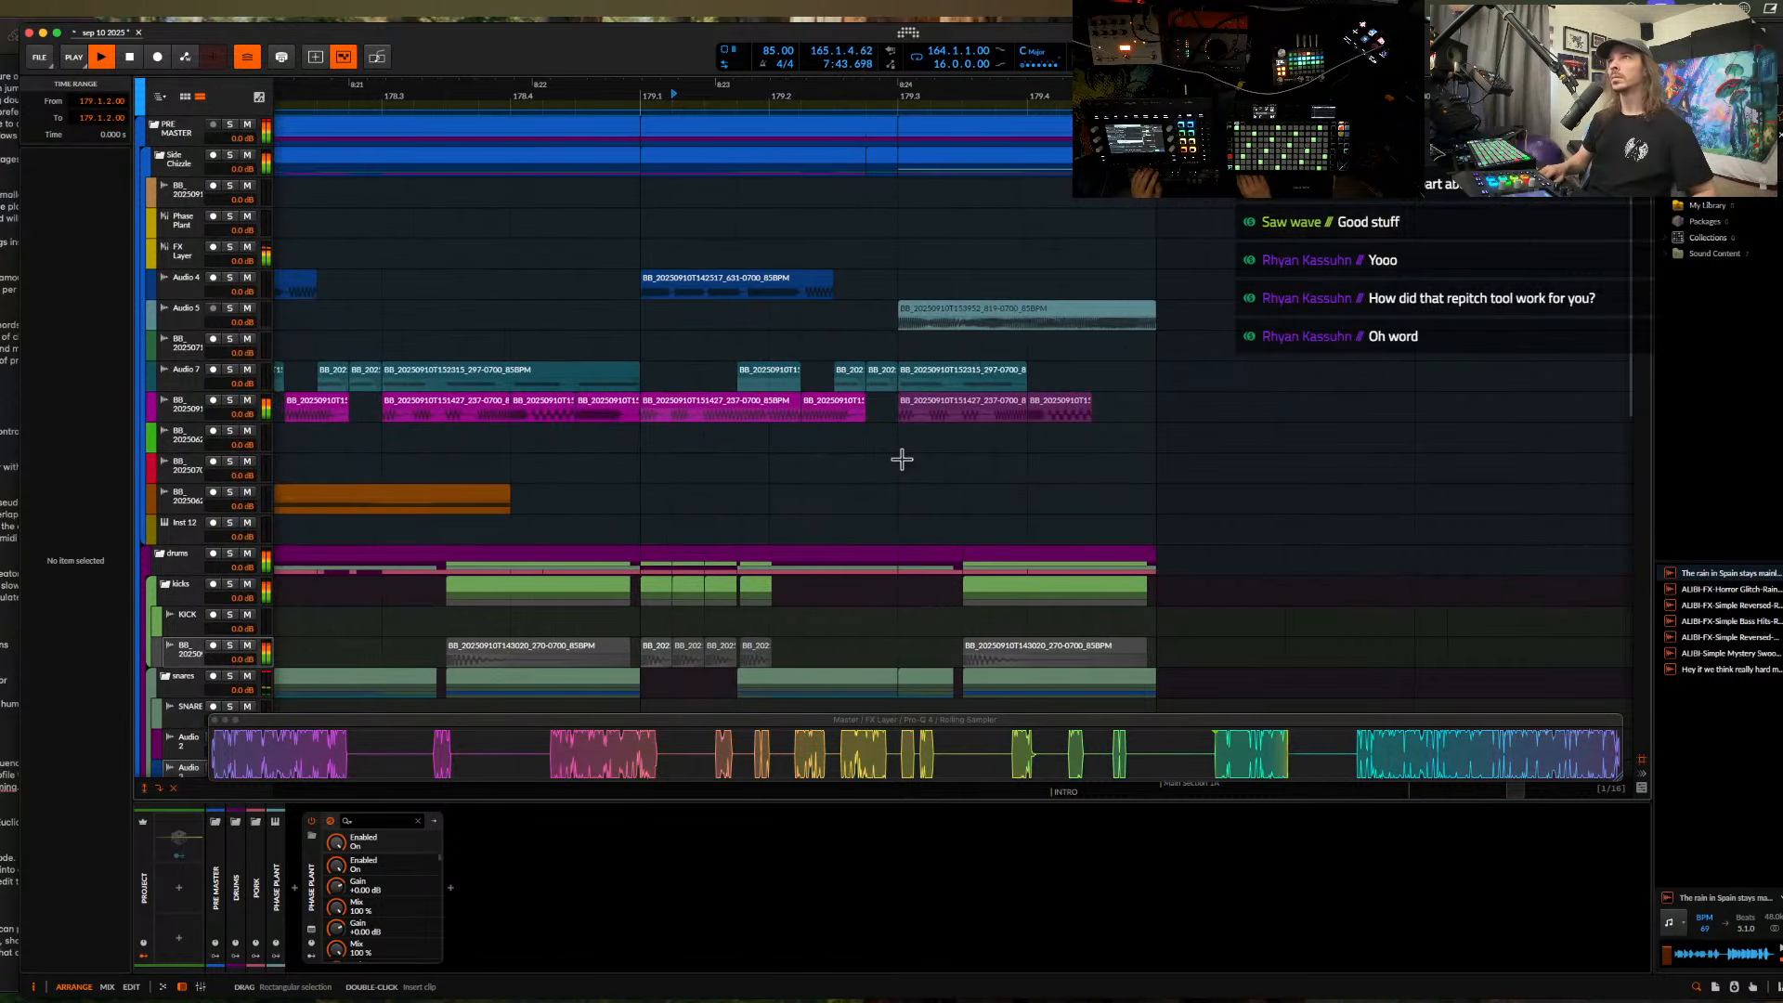
pyautogui.click(876, 371)
pyautogui.press('Delete')
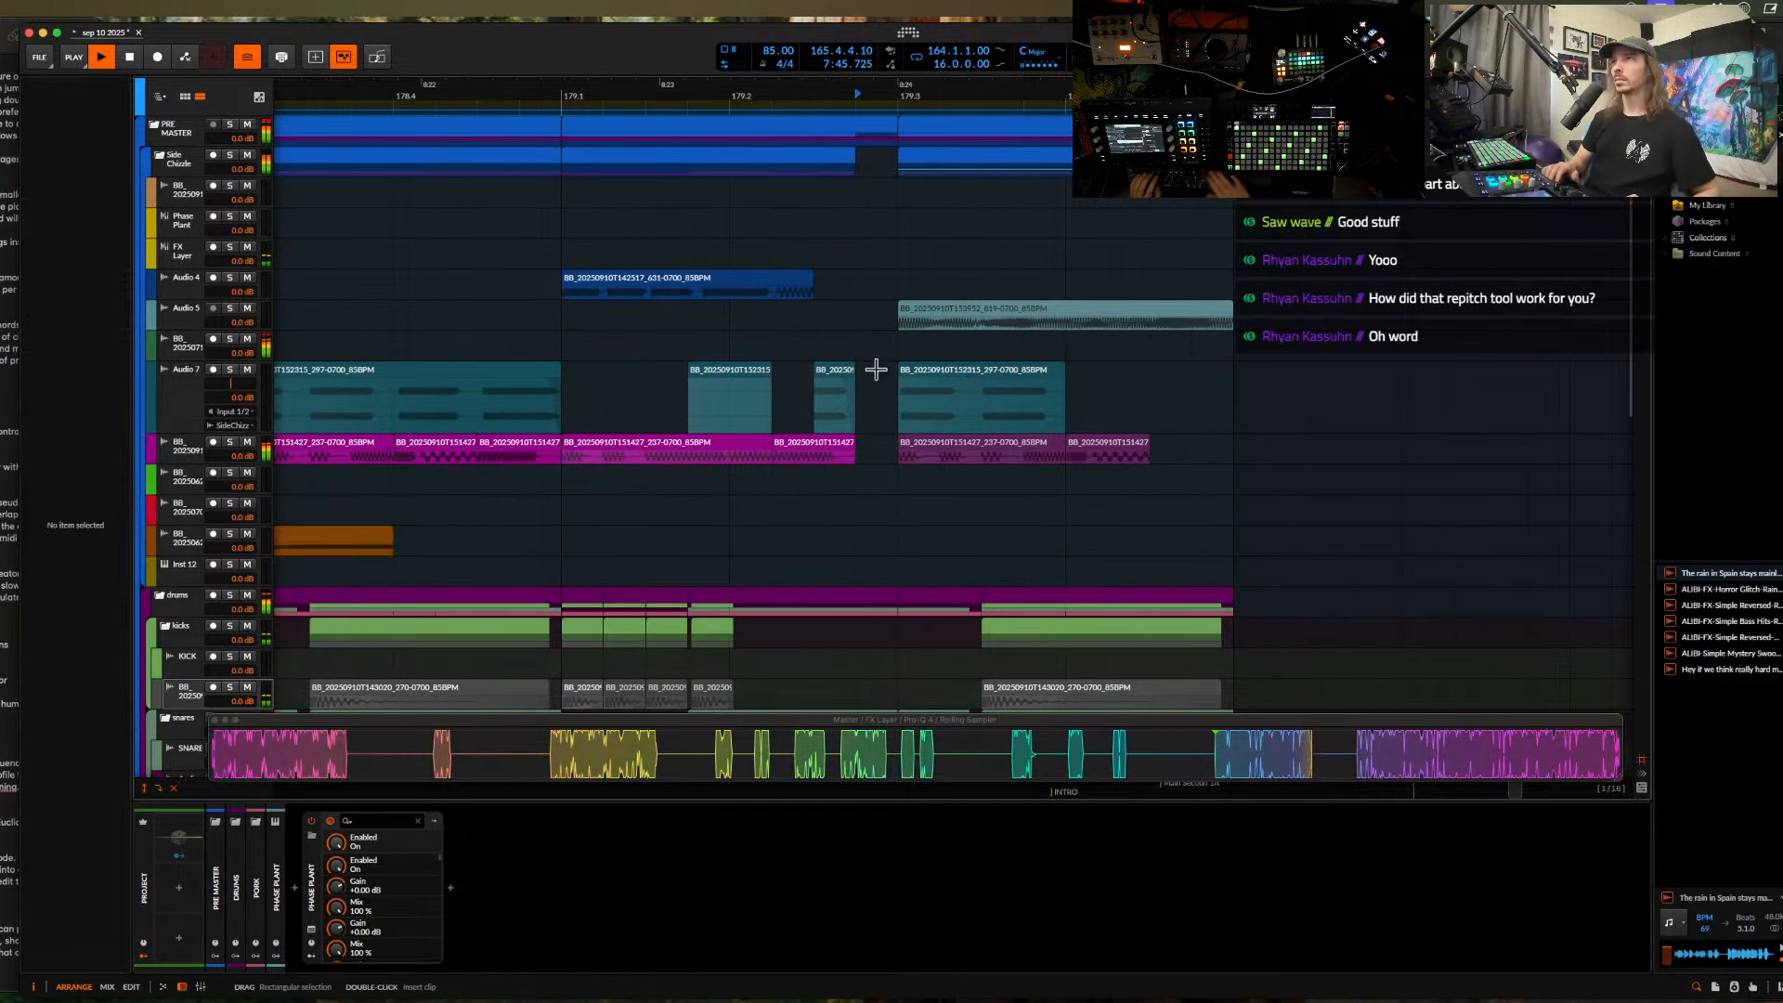
# - Play the passage from the Audio 4 clip at 179.1.1 and review the layers across bars 178 and 179
pyautogui.click(604, 269)
pyautogui.press('space')
pyautogui.click(621, 320)
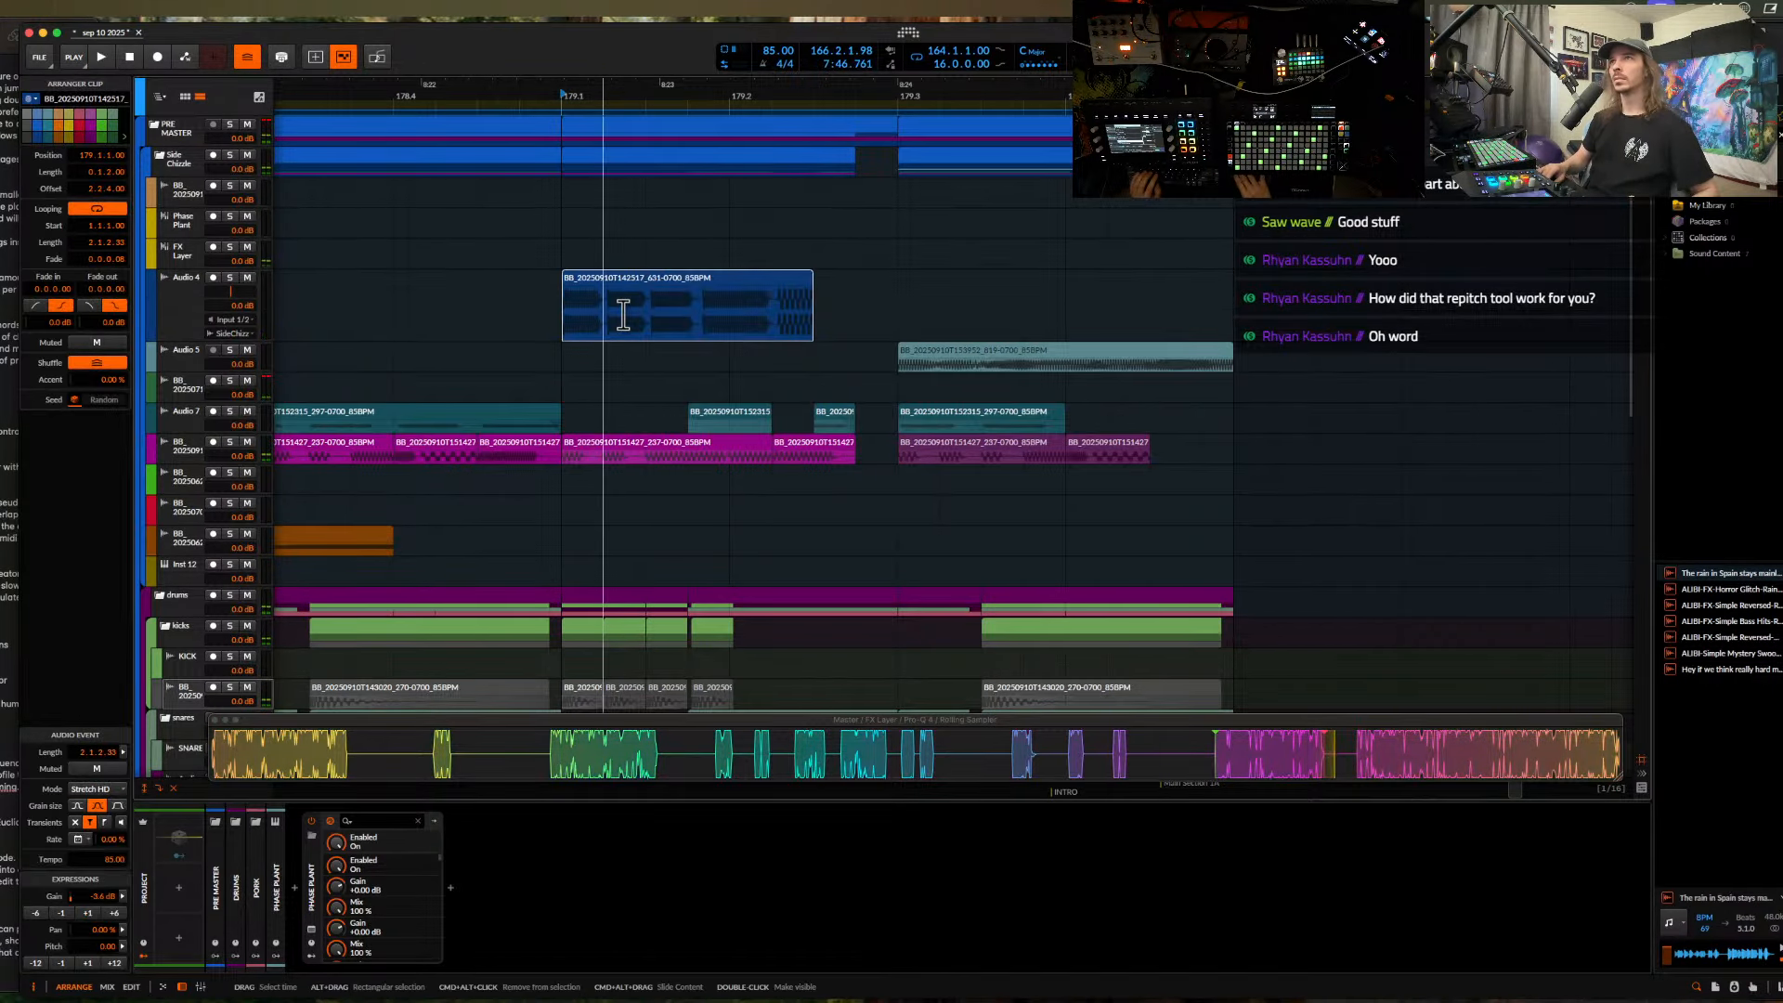
pyautogui.press('space')
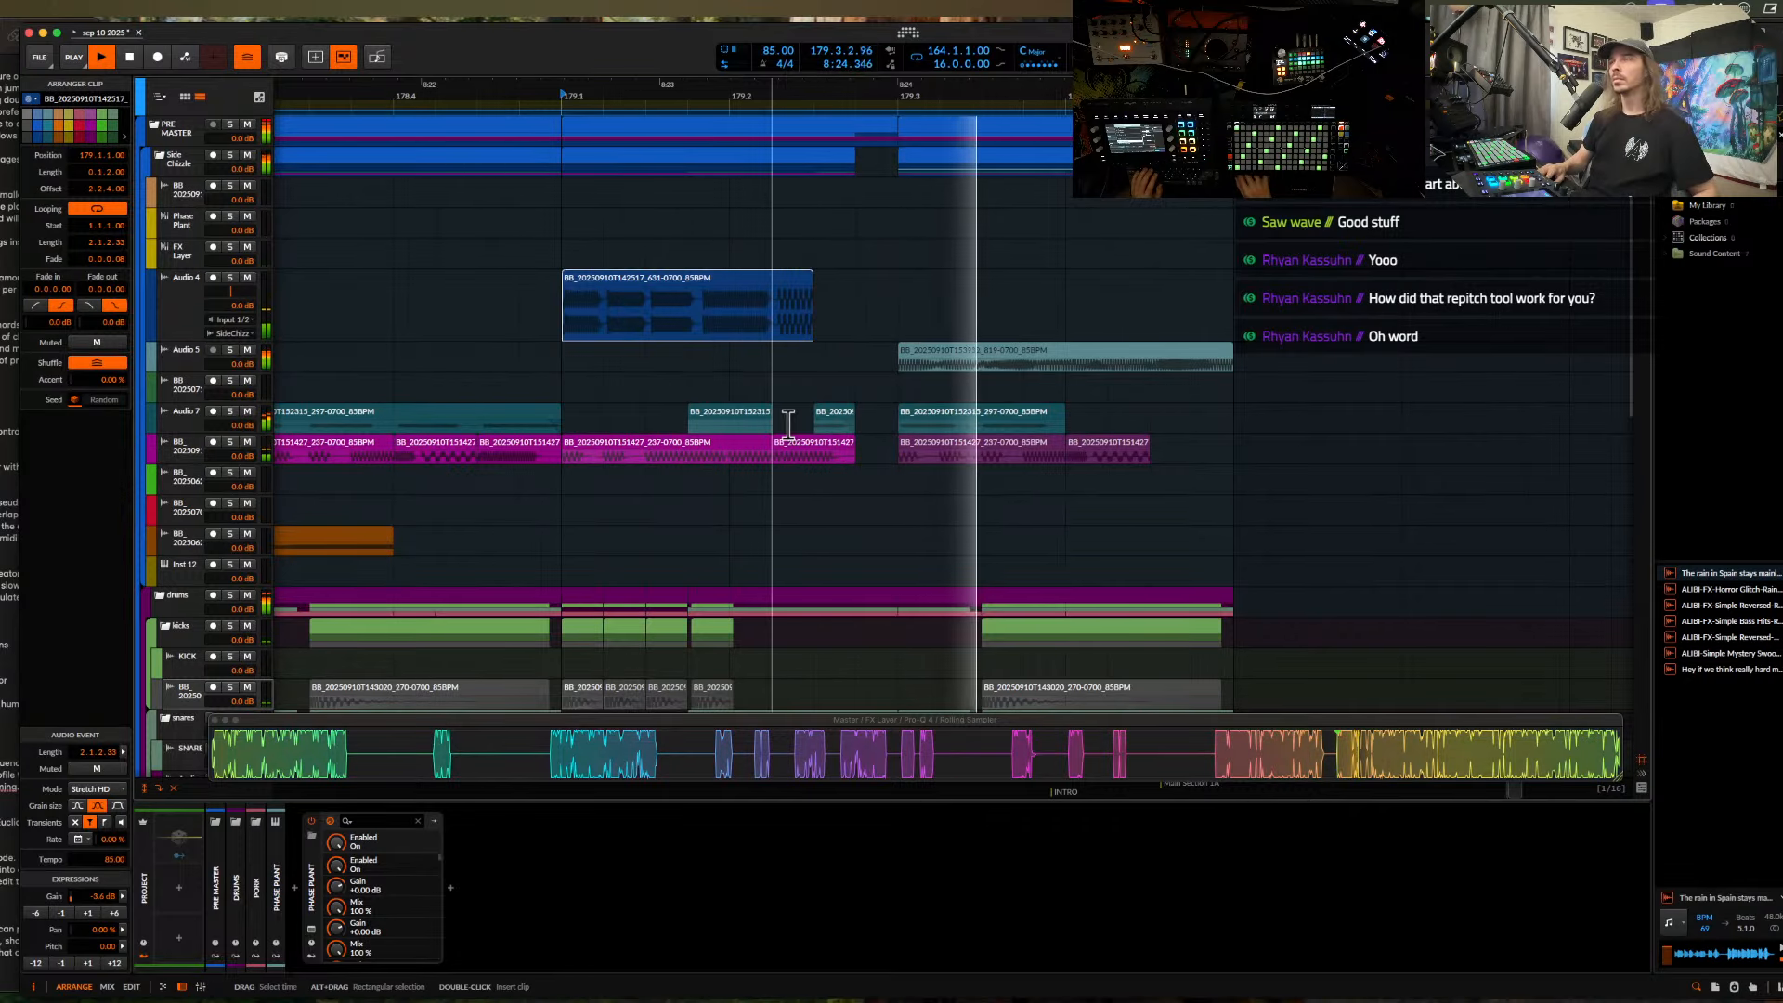
pyautogui.scroll(-6, 787, 426)
pyautogui.scroll(-7, 788, 426)
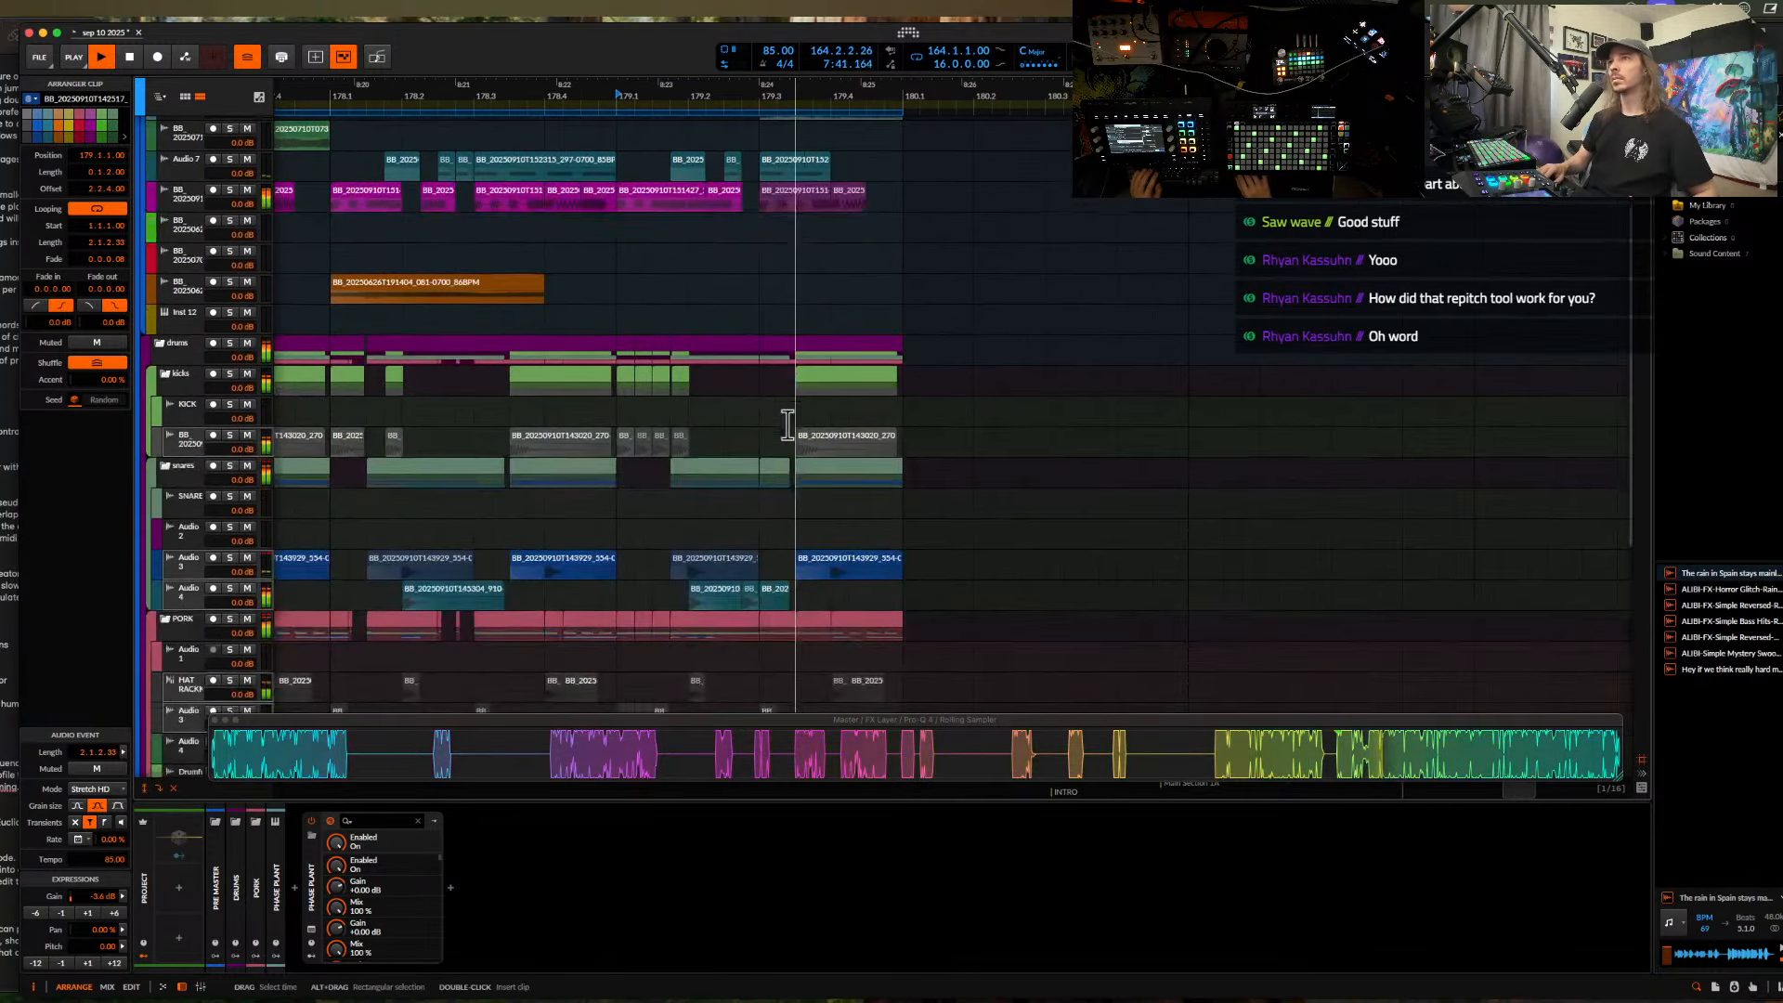
pyautogui.scroll(6, 788, 426)
pyautogui.scroll(2, 790, 420)
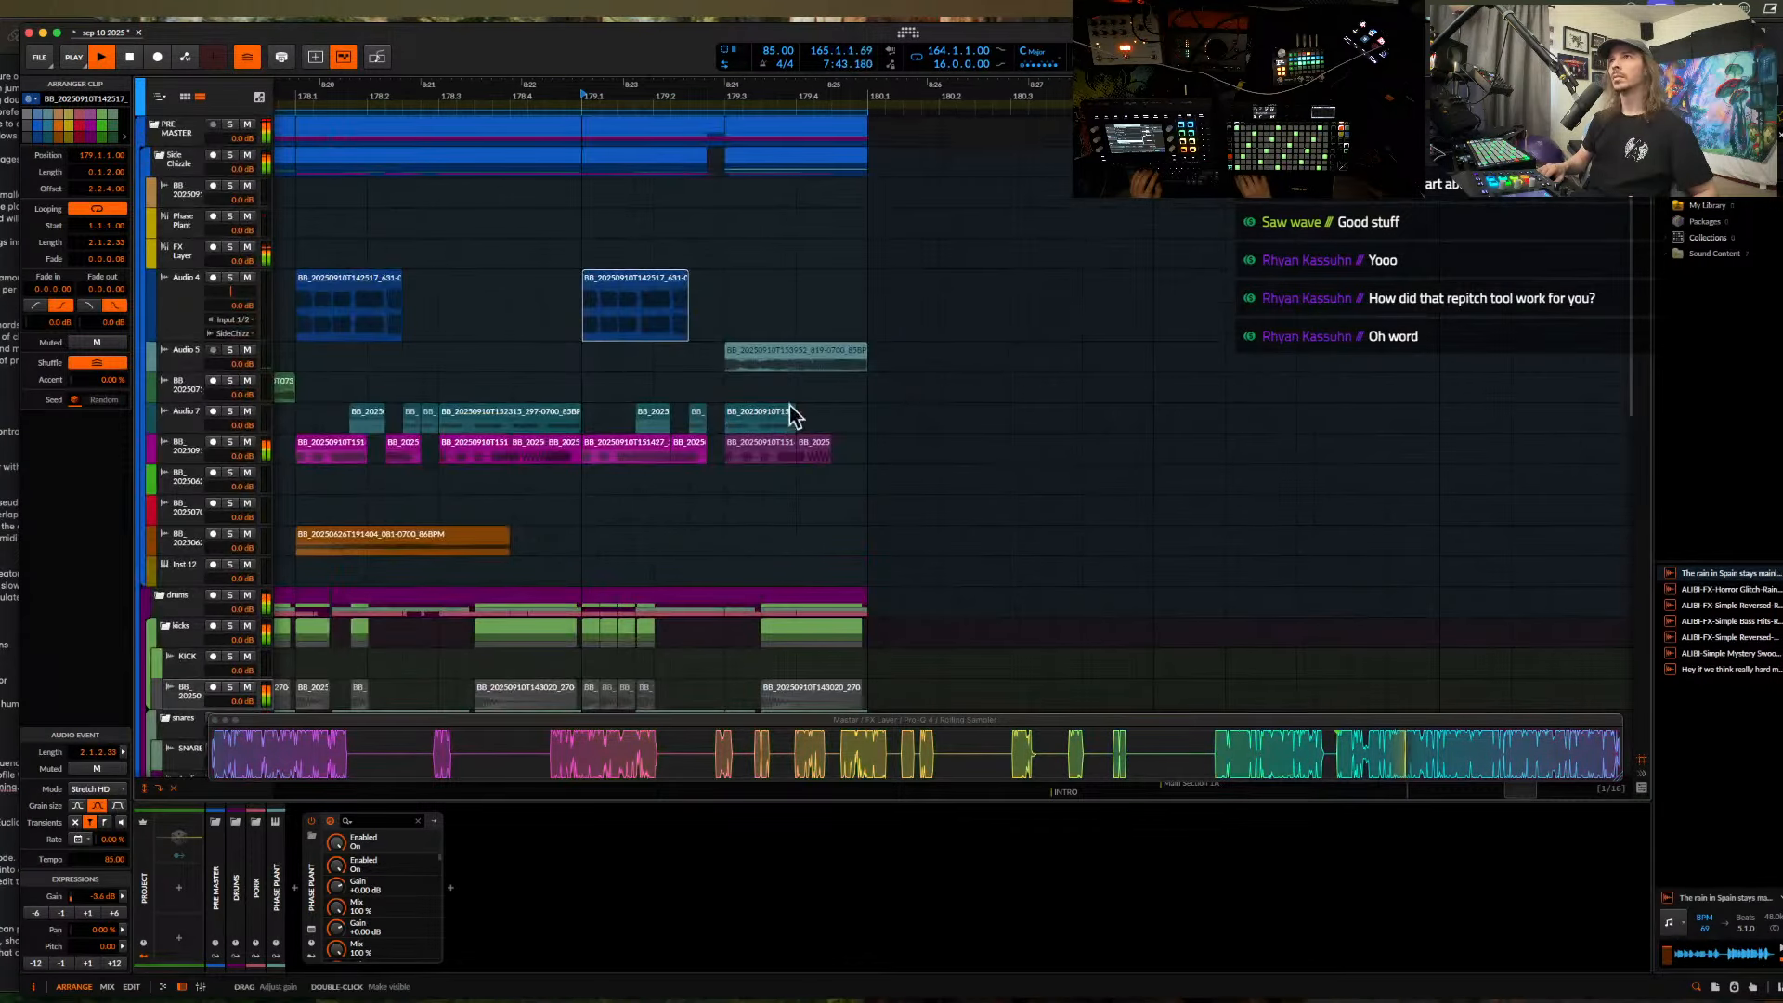
# - Audition from 178.4.4, mute the Audio 7 clip at 179.3.1, and replay from 179.1.1
pyautogui.click(568, 358)
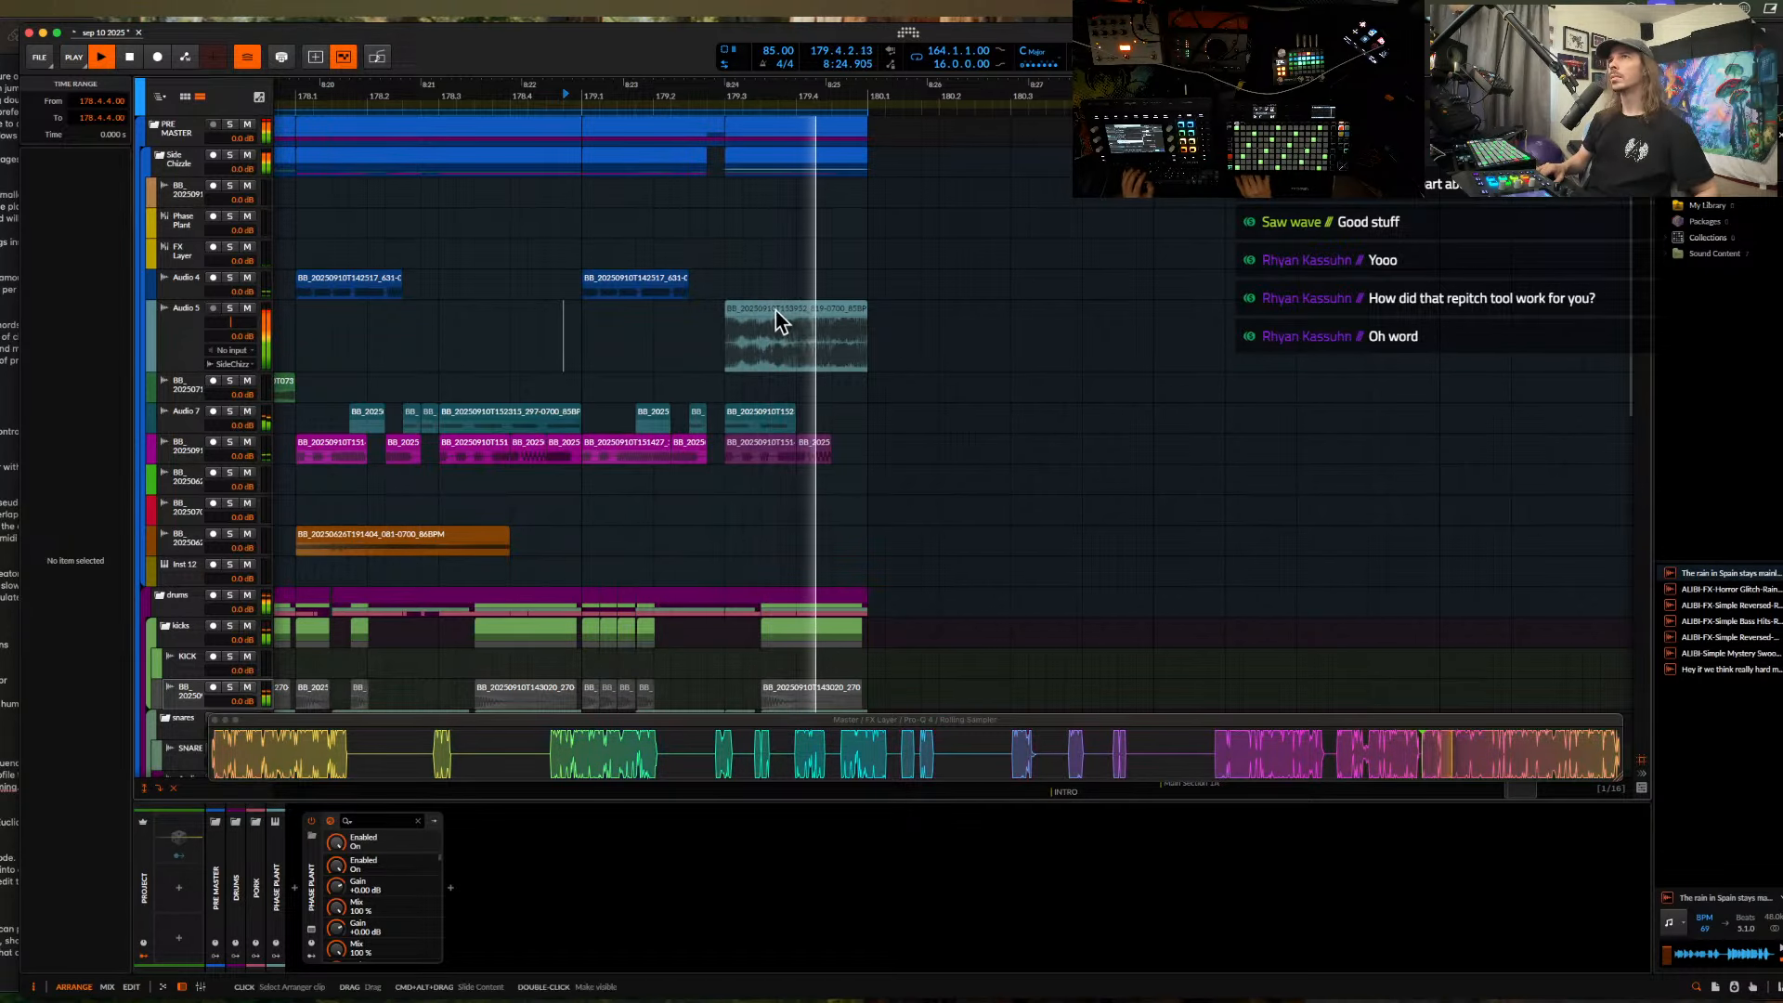
pyautogui.scroll(3, 740, 333)
pyautogui.press('space')
pyautogui.click(748, 414)
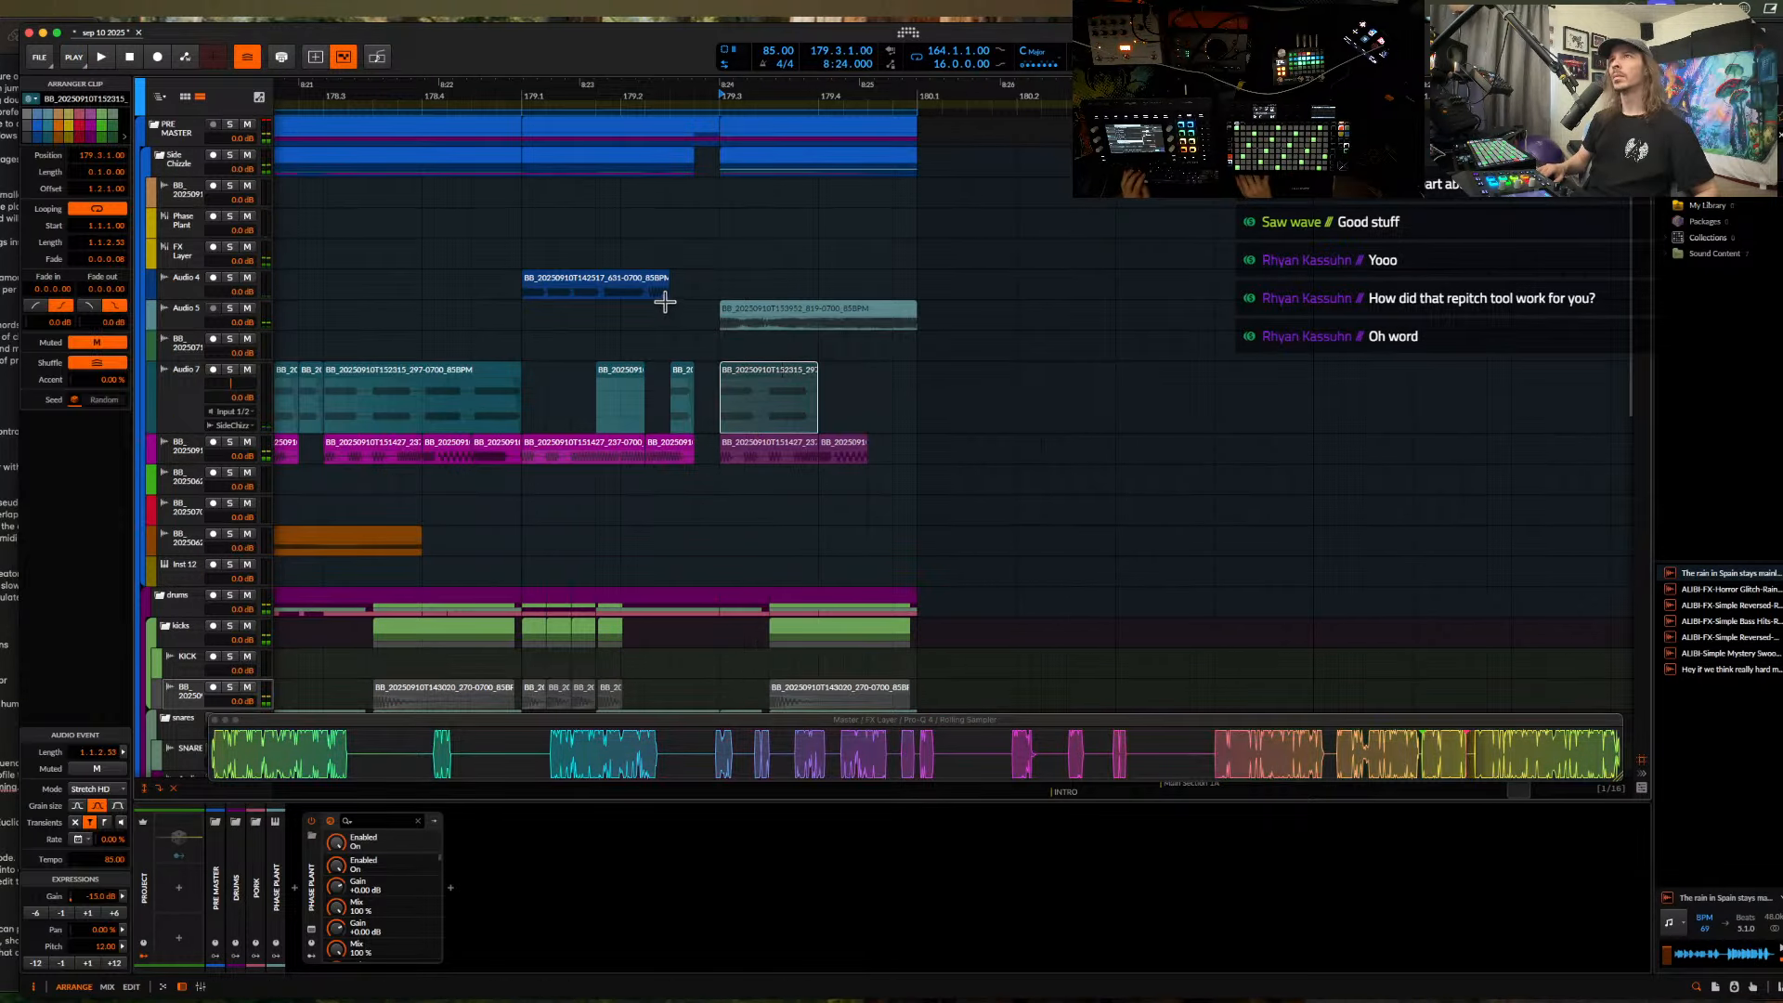
pyautogui.click(631, 283)
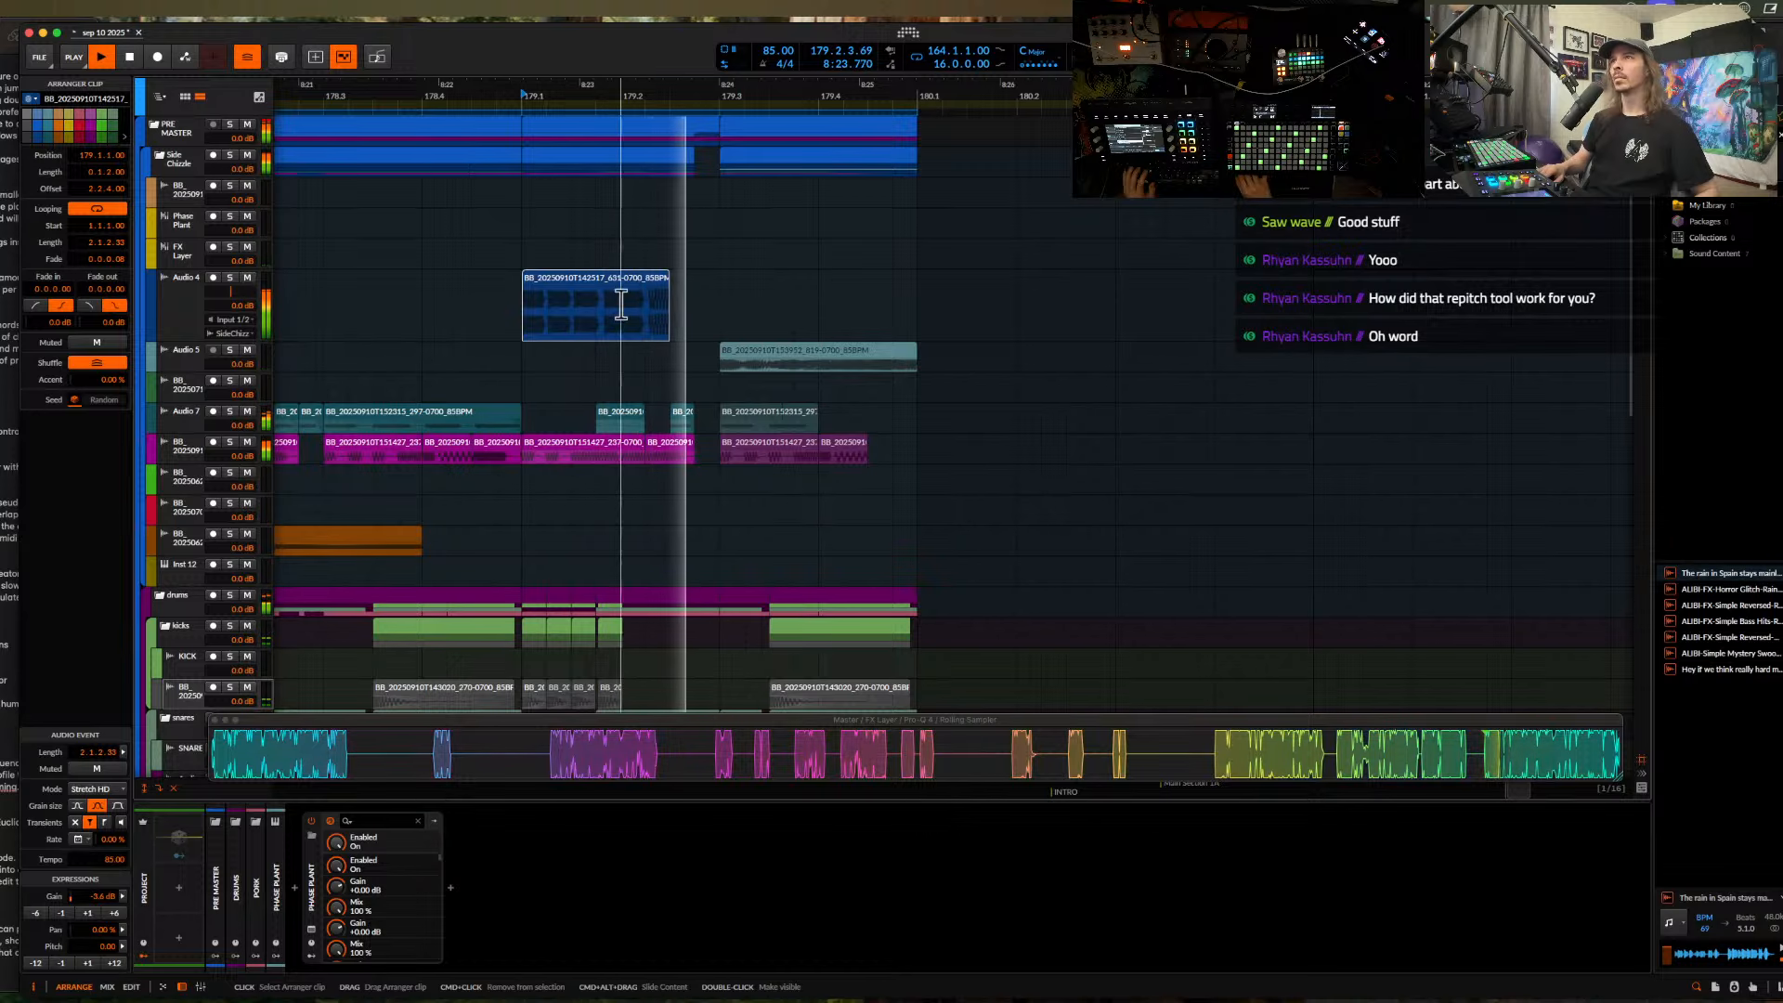
# - Copy the short kick clip at 179.1.4 to 179.3.1 on the kick audio track and play back from 179.1.4
pyautogui.scroll(-1, 624, 412)
pyautogui.scroll(-5, 624, 412)
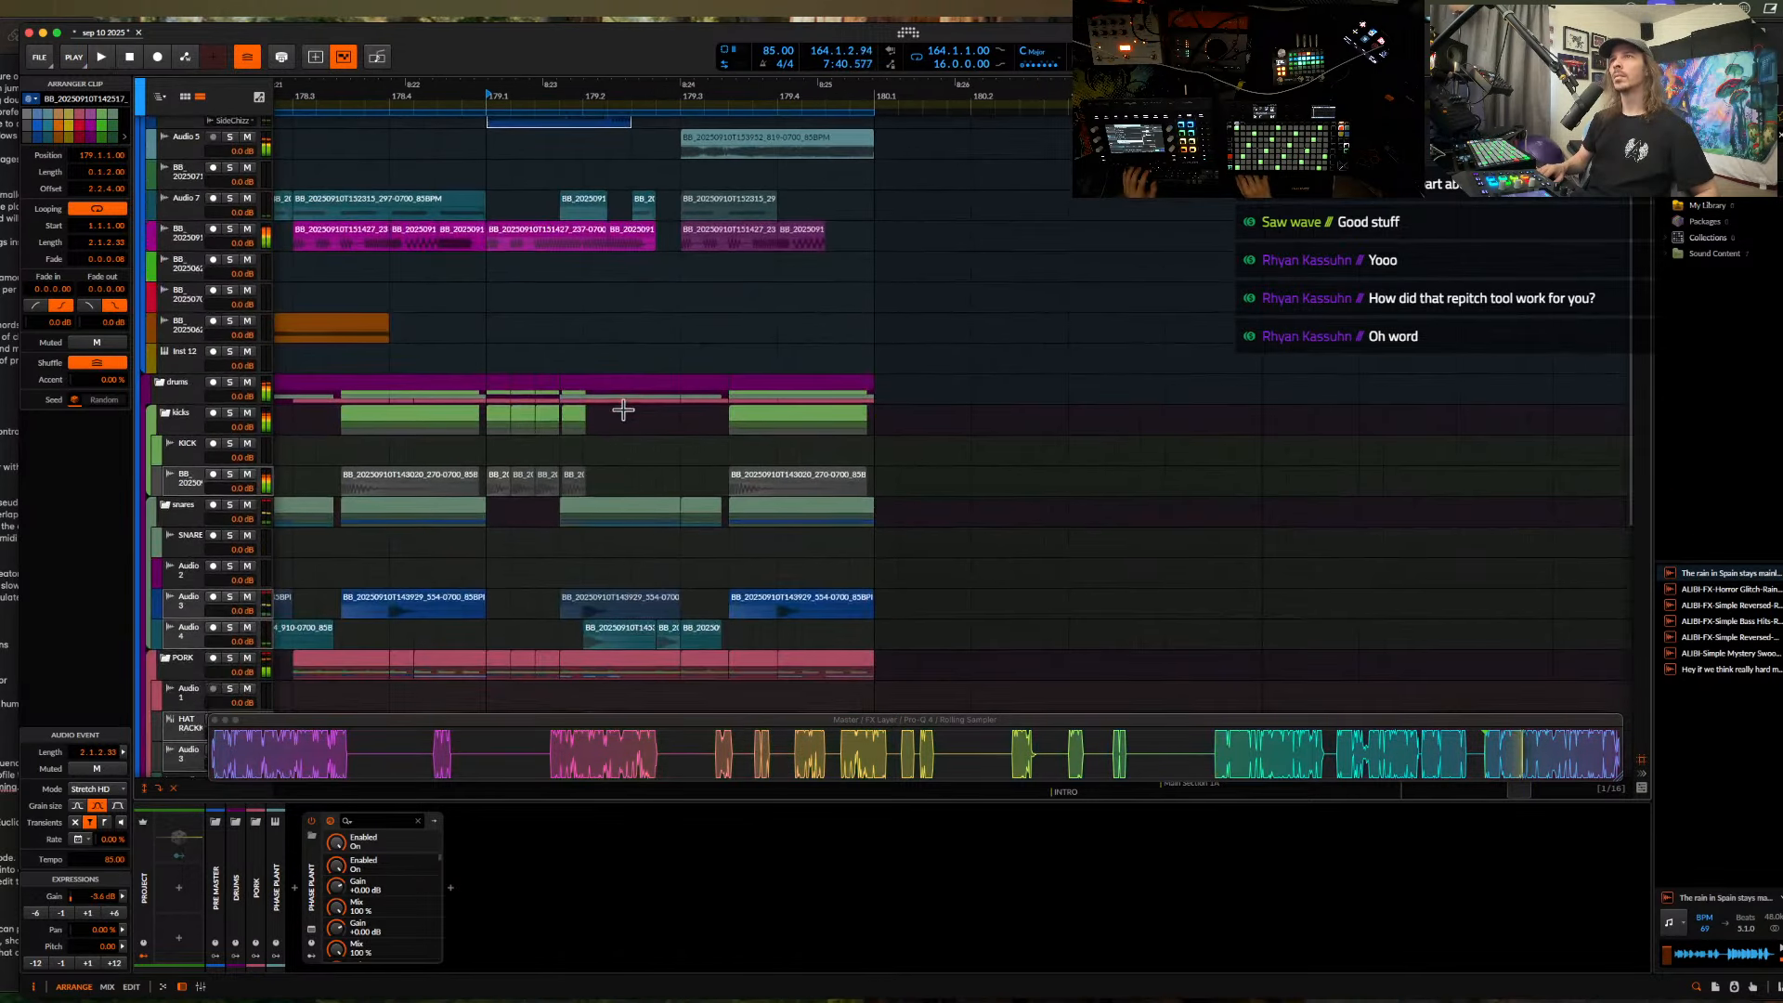
pyautogui.scroll(4, 622, 409)
pyautogui.press('space')
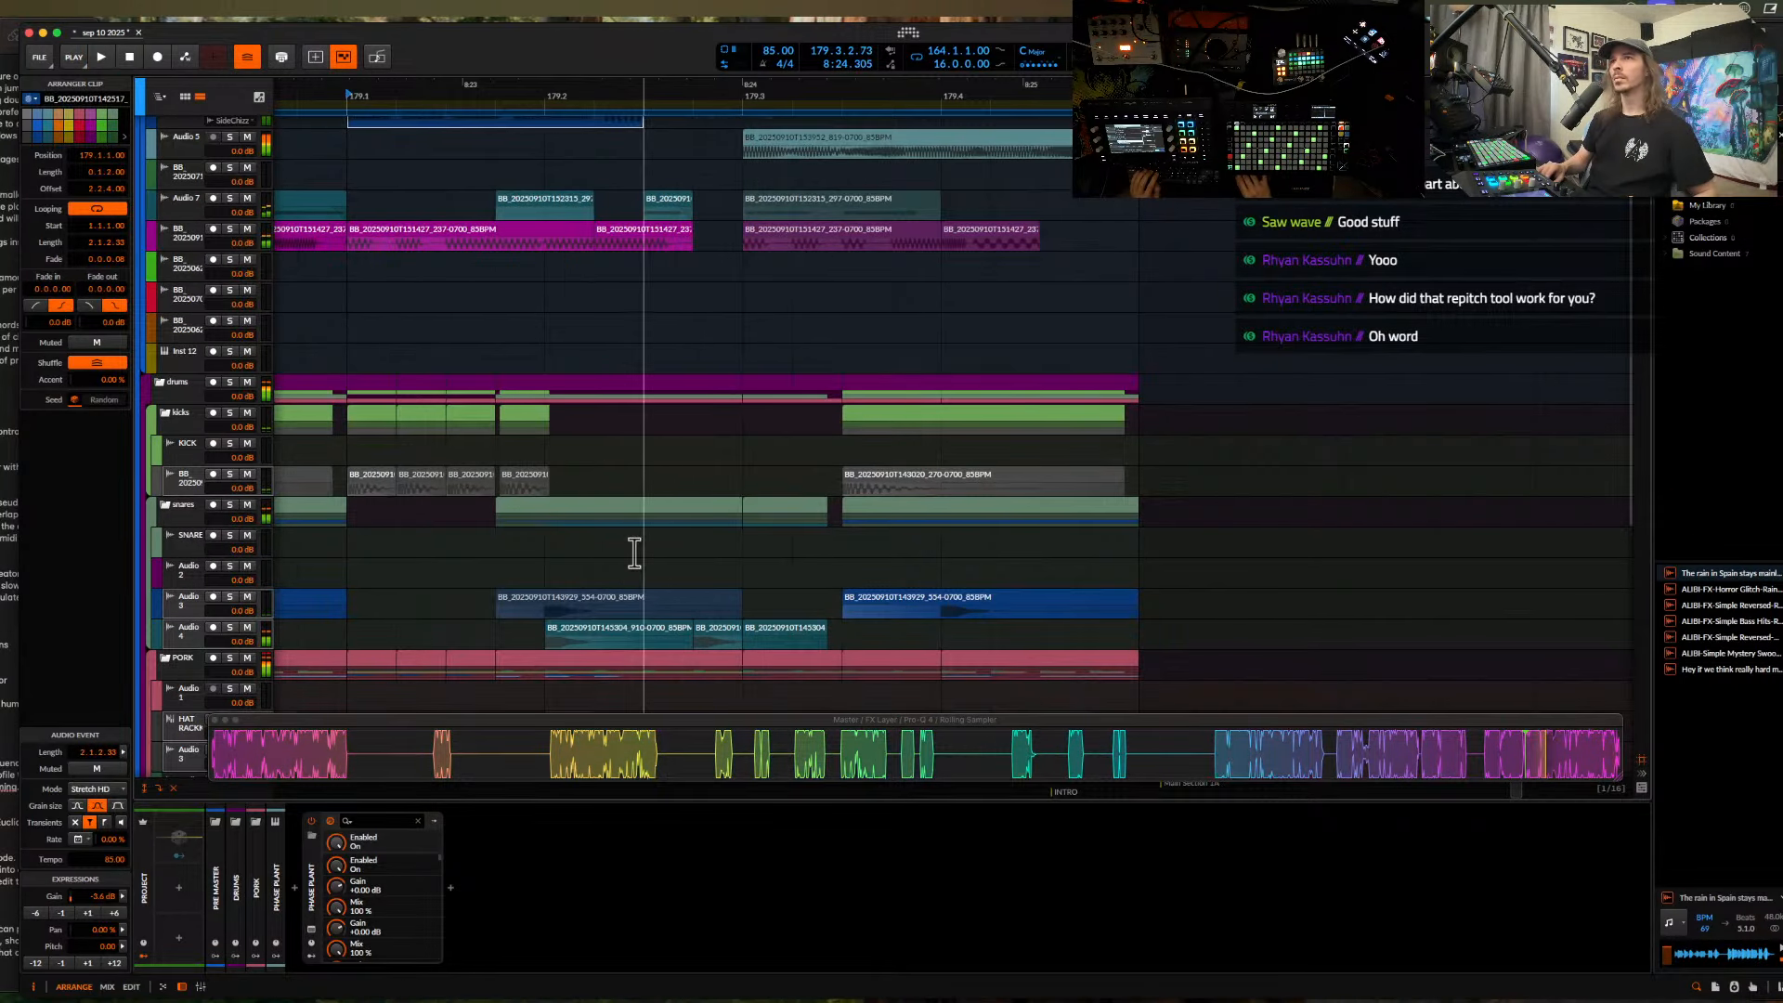
pyautogui.moveTo(538, 483); pyautogui.dragTo(772, 464)
pyautogui.press('space')
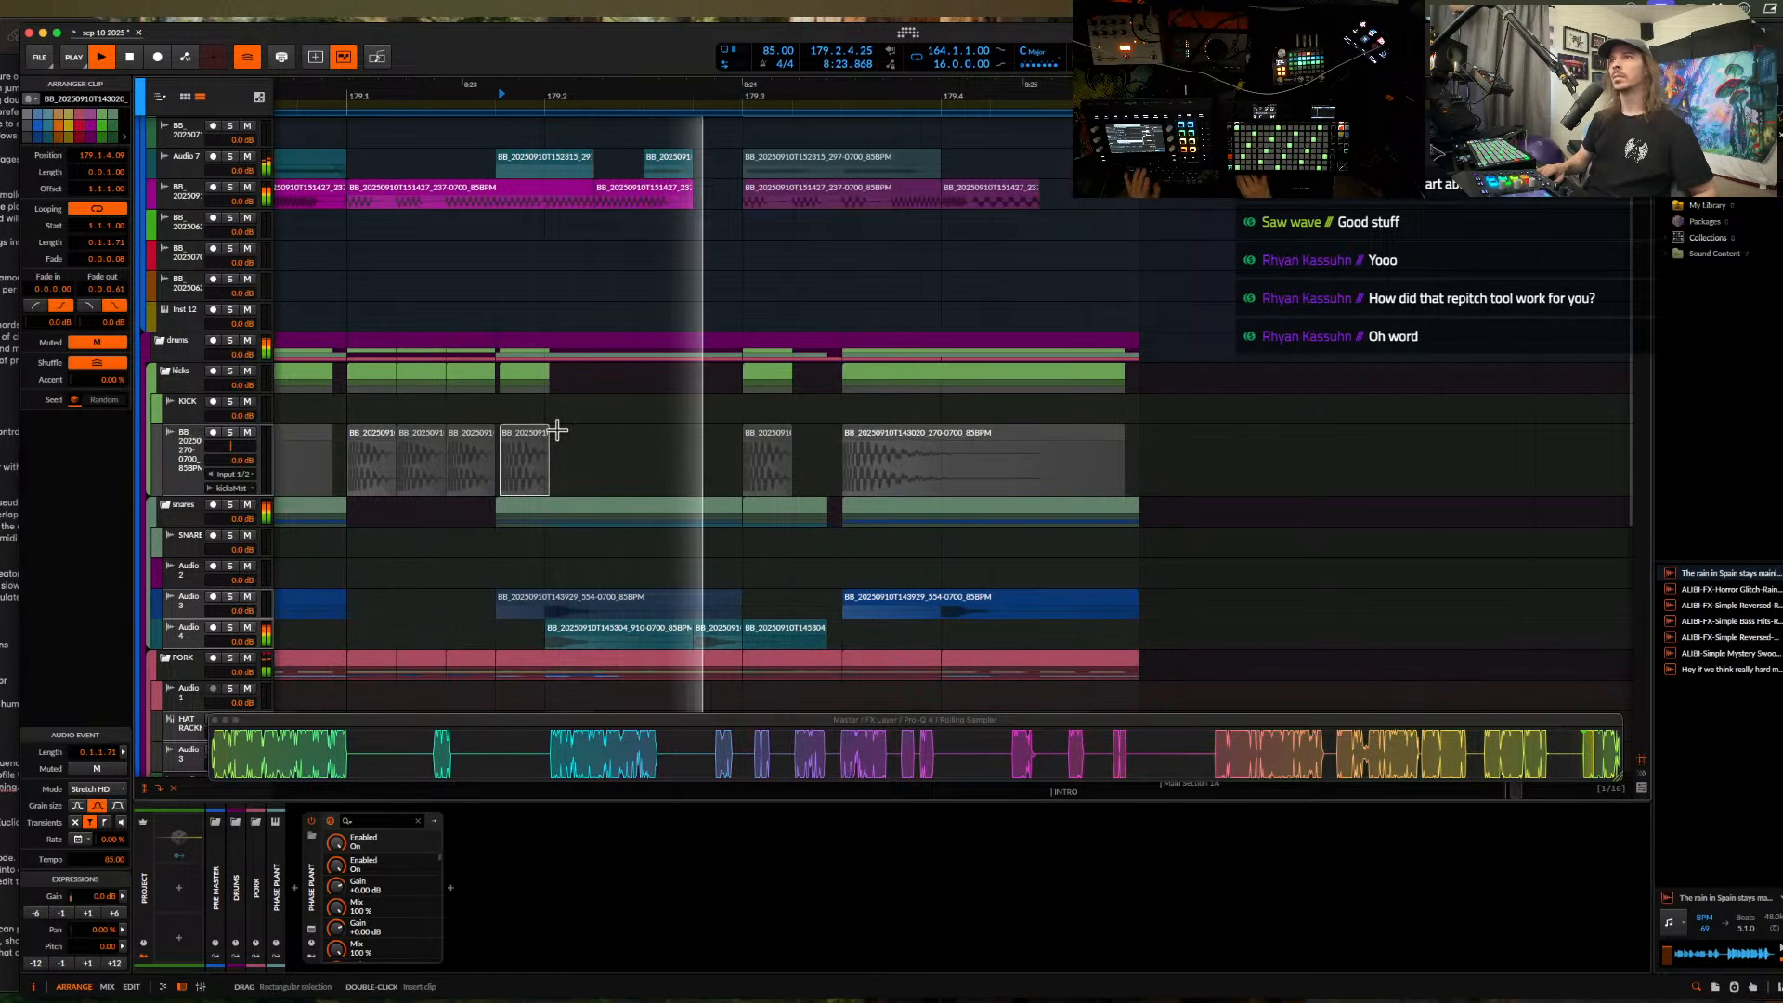
pyautogui.scroll(-3, 773, 432)
pyautogui.press('space')
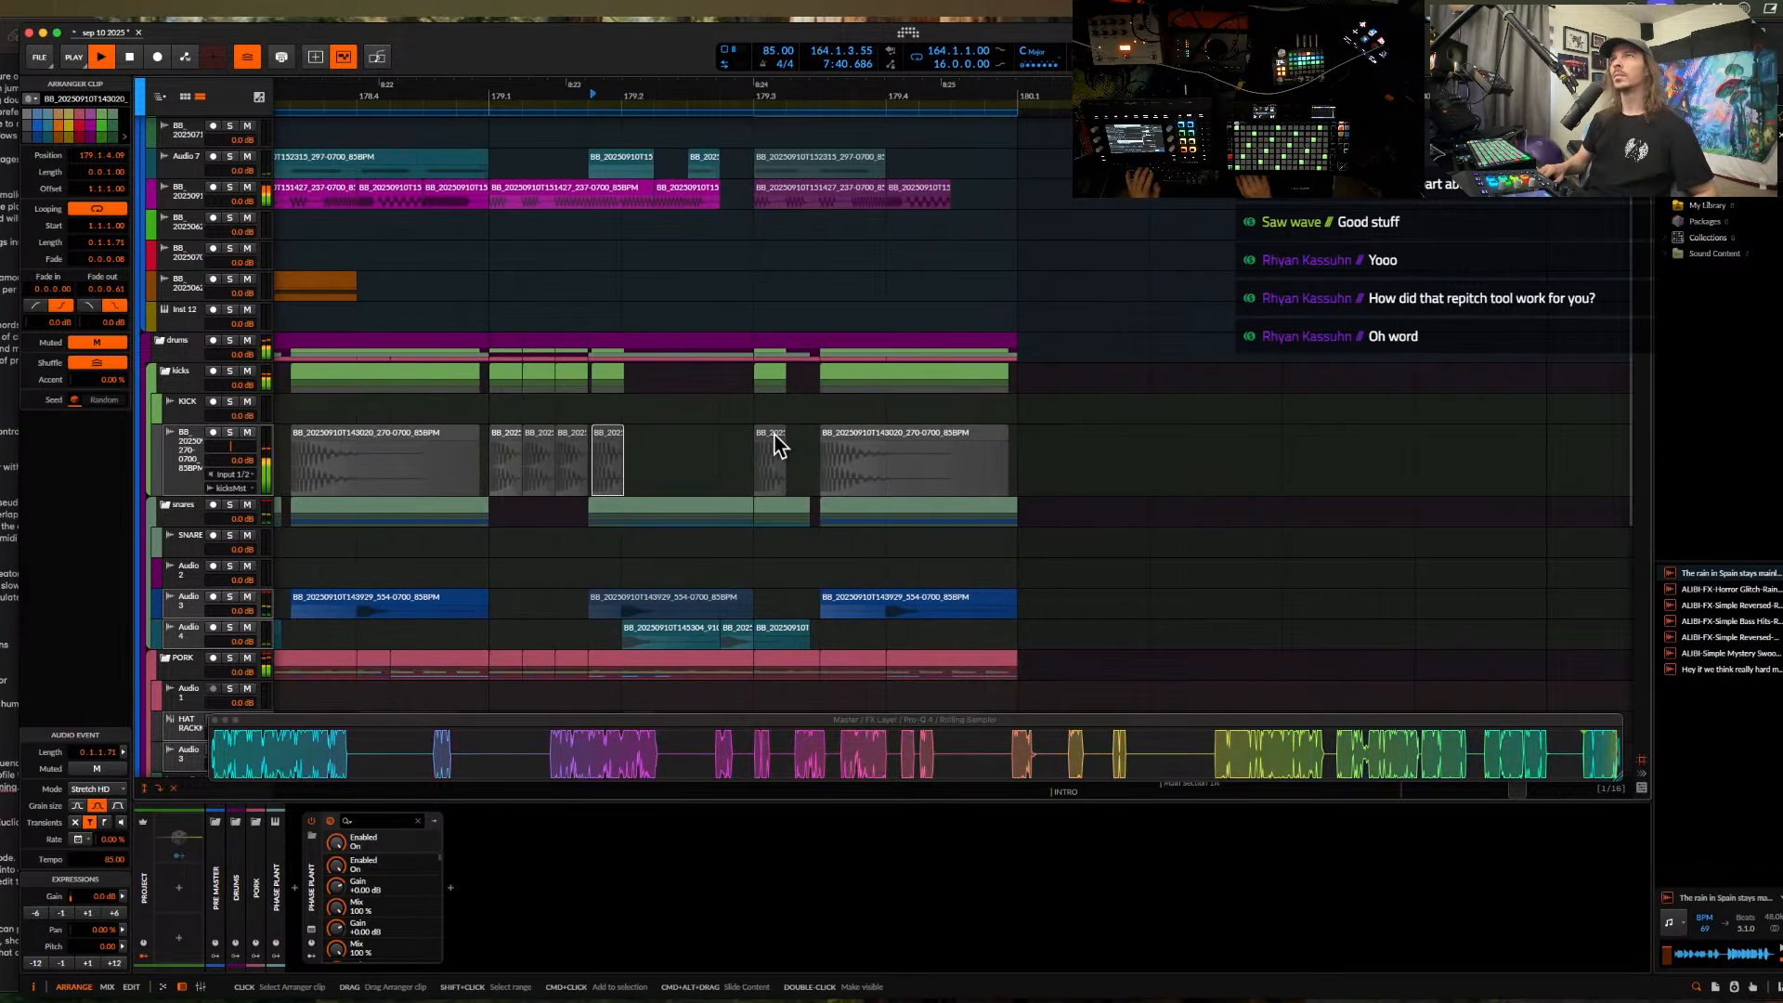
# - Audition the kick clip at 179.3.1, and replay the kick pattern from 179.1.4
pyautogui.scroll(5, 773, 433)
pyautogui.click(773, 433)
pyautogui.press('space')
pyautogui.press('space')
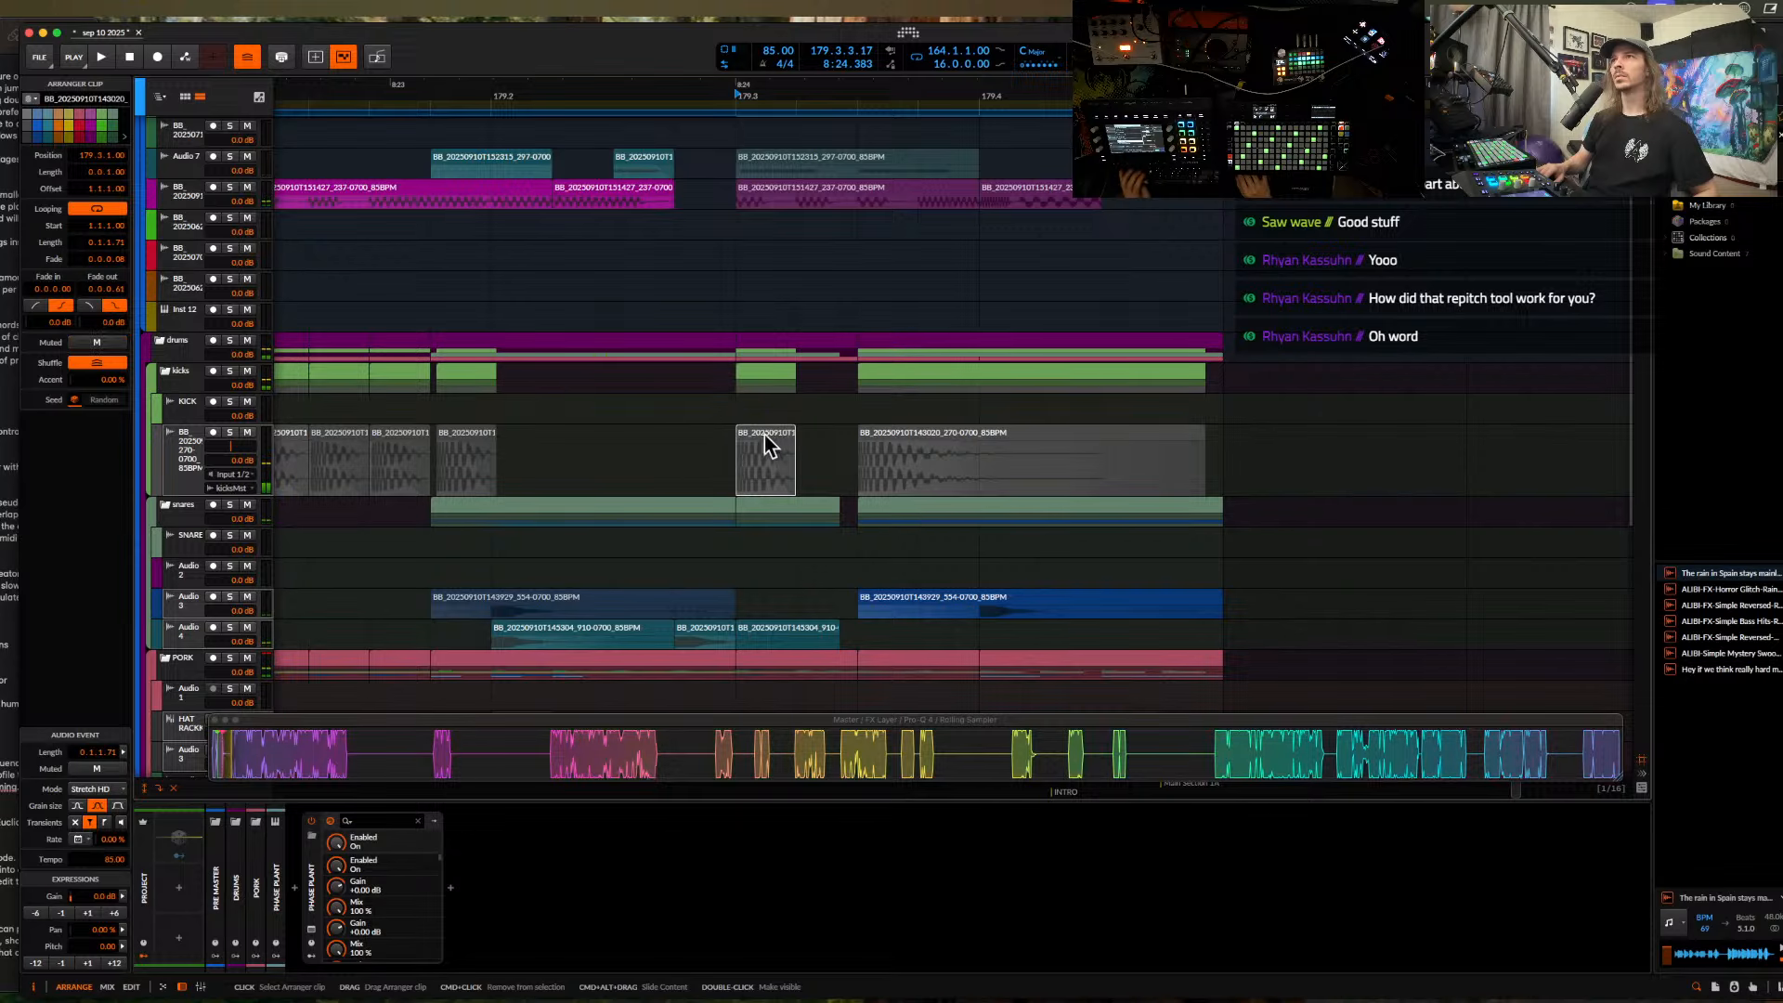
pyautogui.press('space')
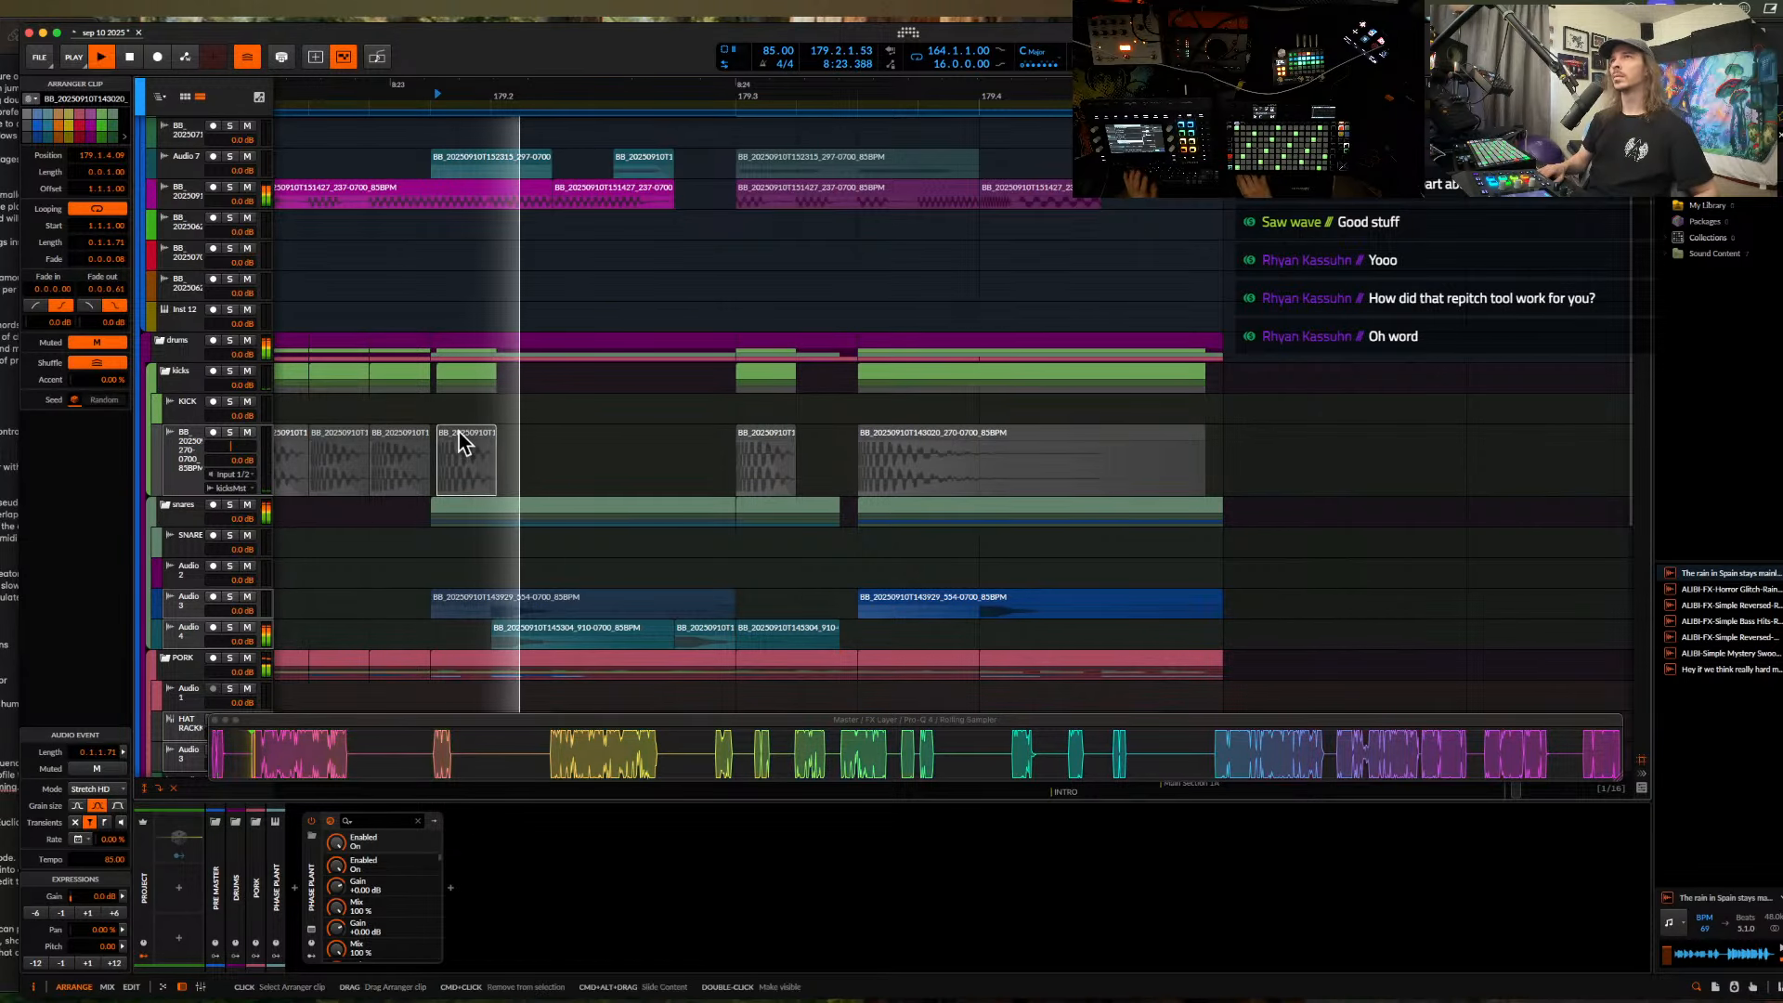
pyautogui.scroll(-2, 705, 458)
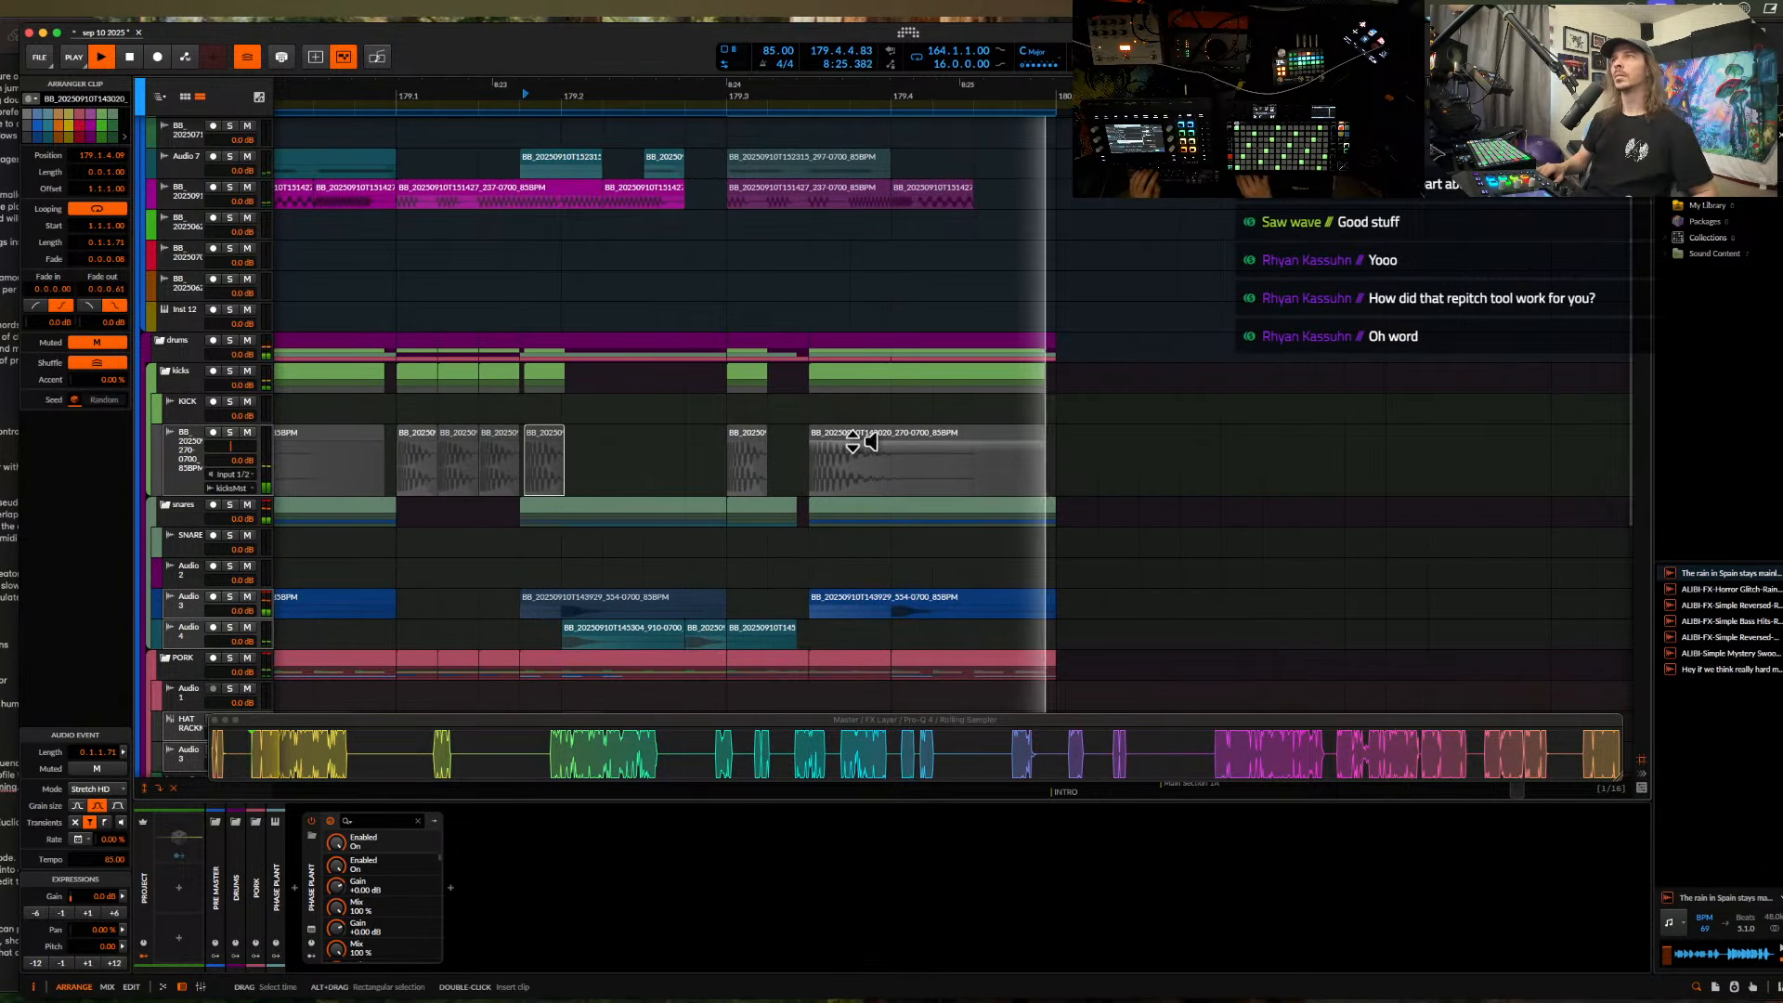
# - Play from the kick at 179.3.1, mute the Audio 3 snare clip at 179.3.3, and replay from 179.1.3
pyautogui.press('space')
pyautogui.click(756, 442)
pyautogui.press('space')
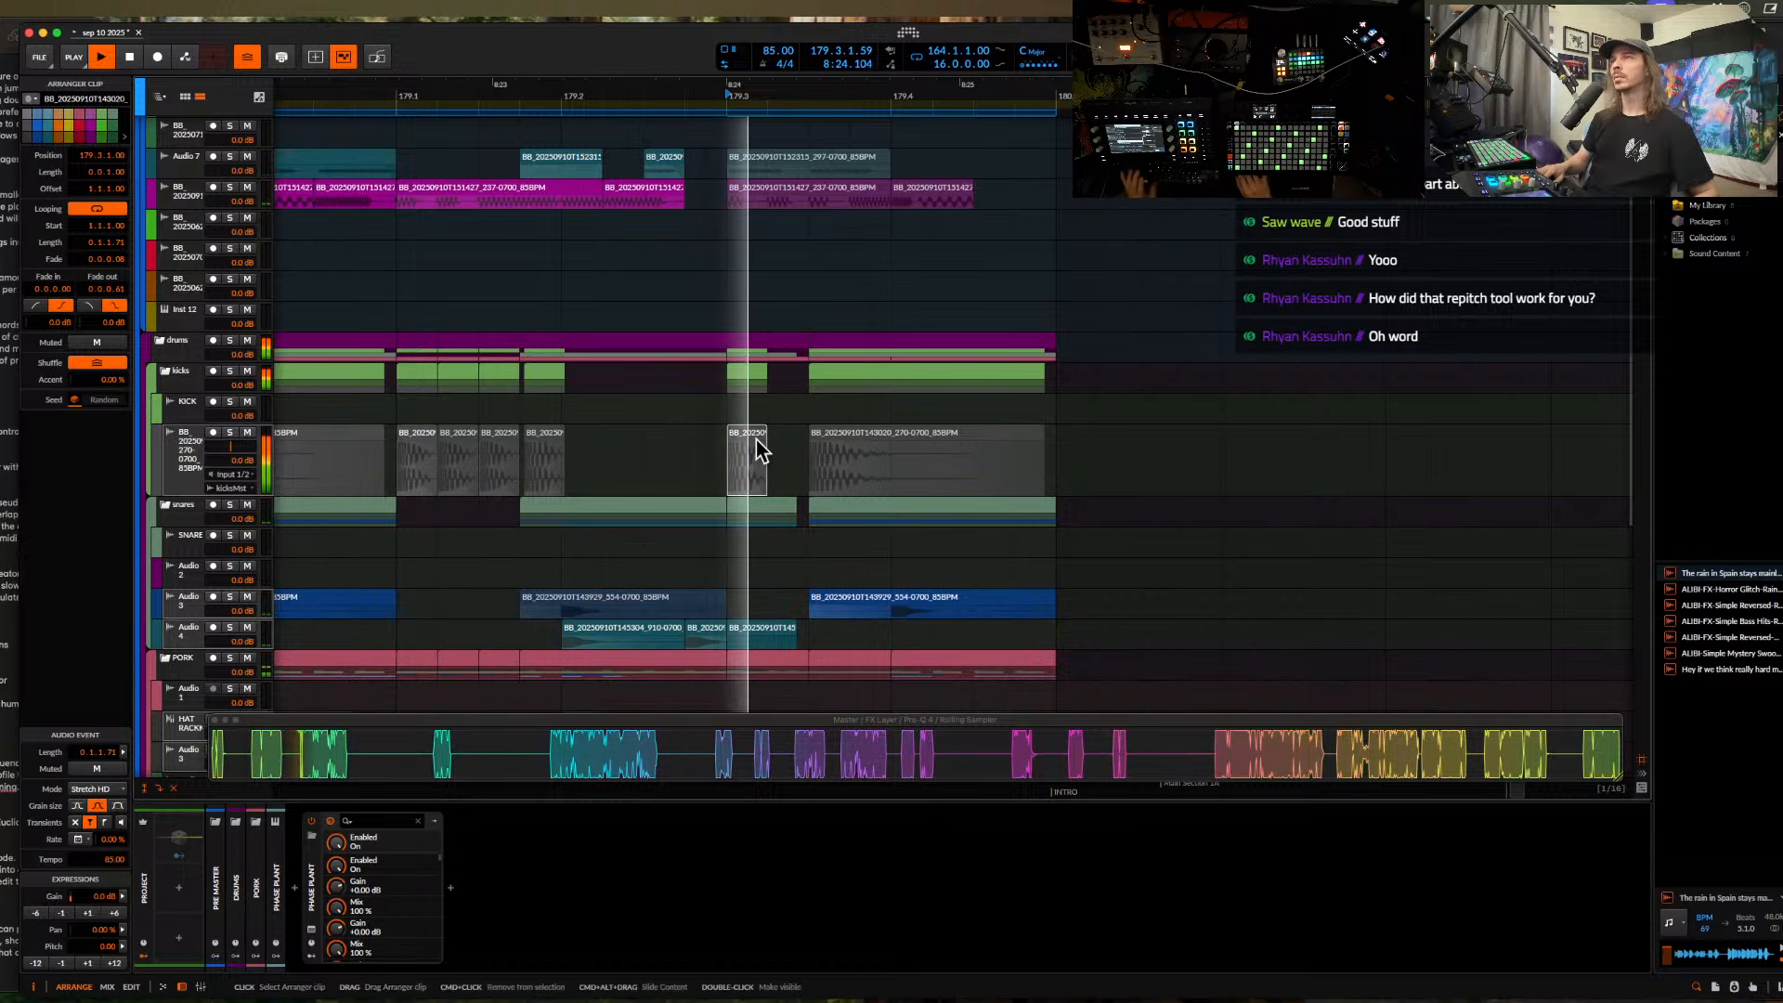
pyautogui.click(893, 599)
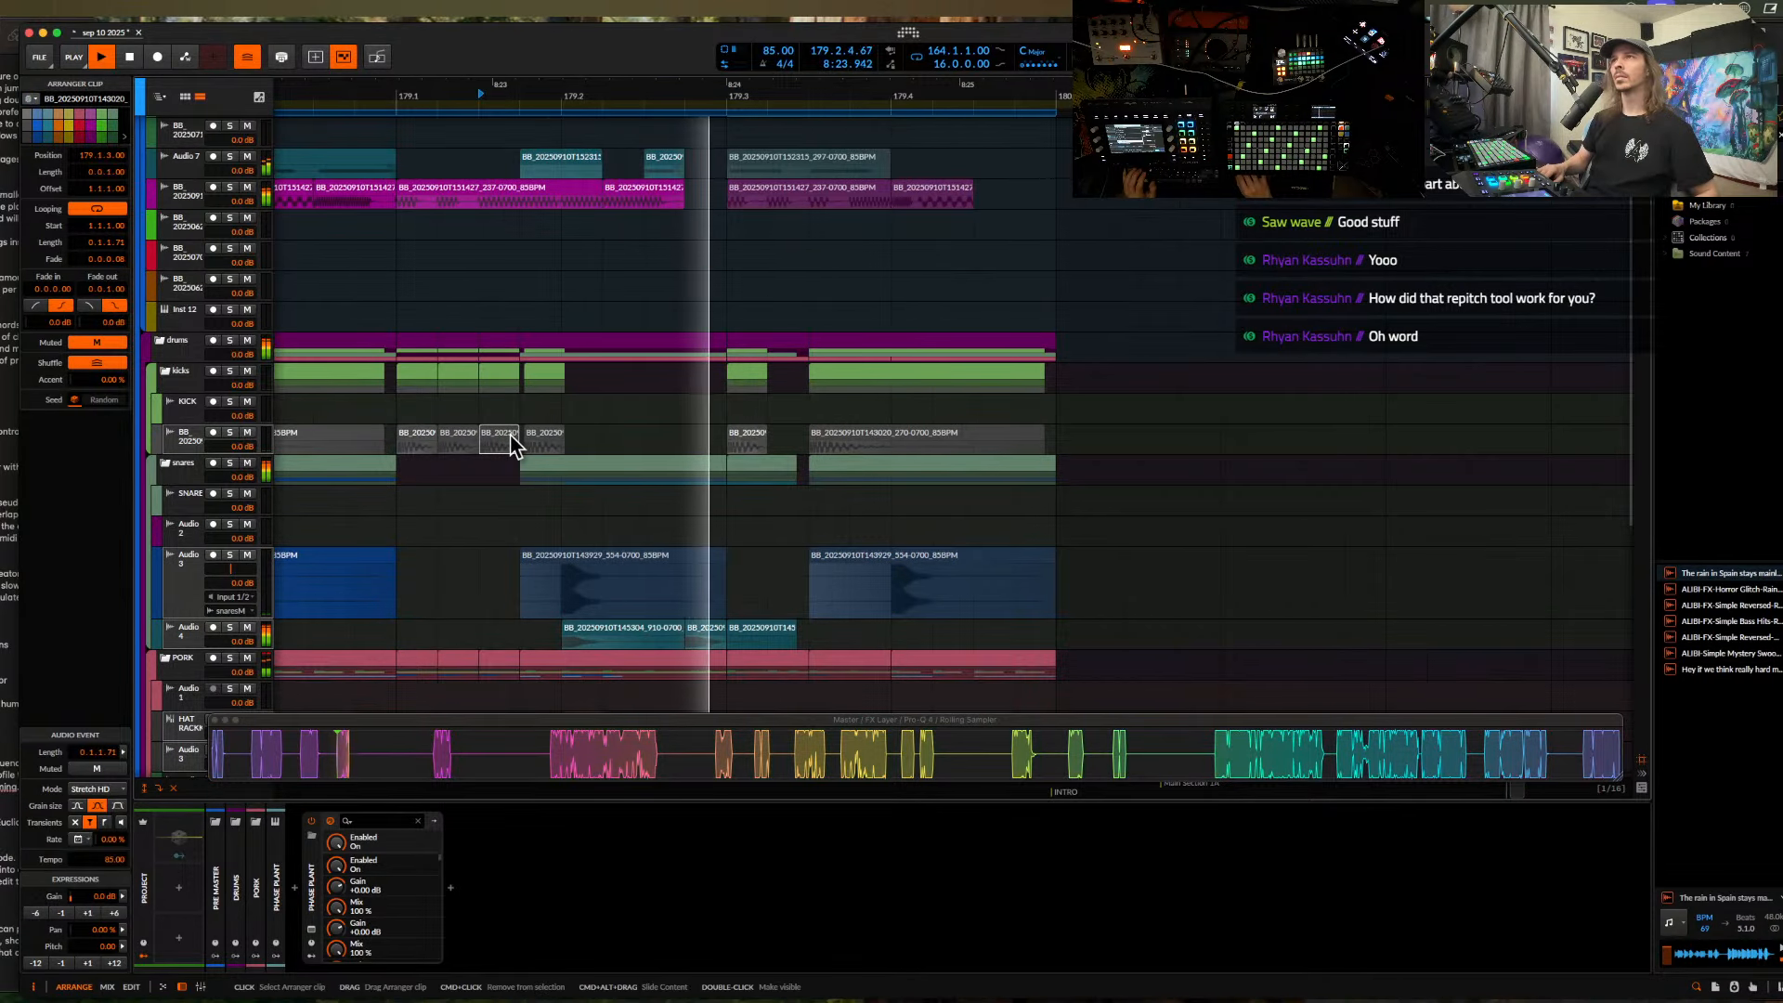
pyautogui.press('space')
# - Review the short Audio 4 percussion clips in the PORK group around 179.3.2 and audition from 179.3.1
pyautogui.scroll(-5, 761, 503)
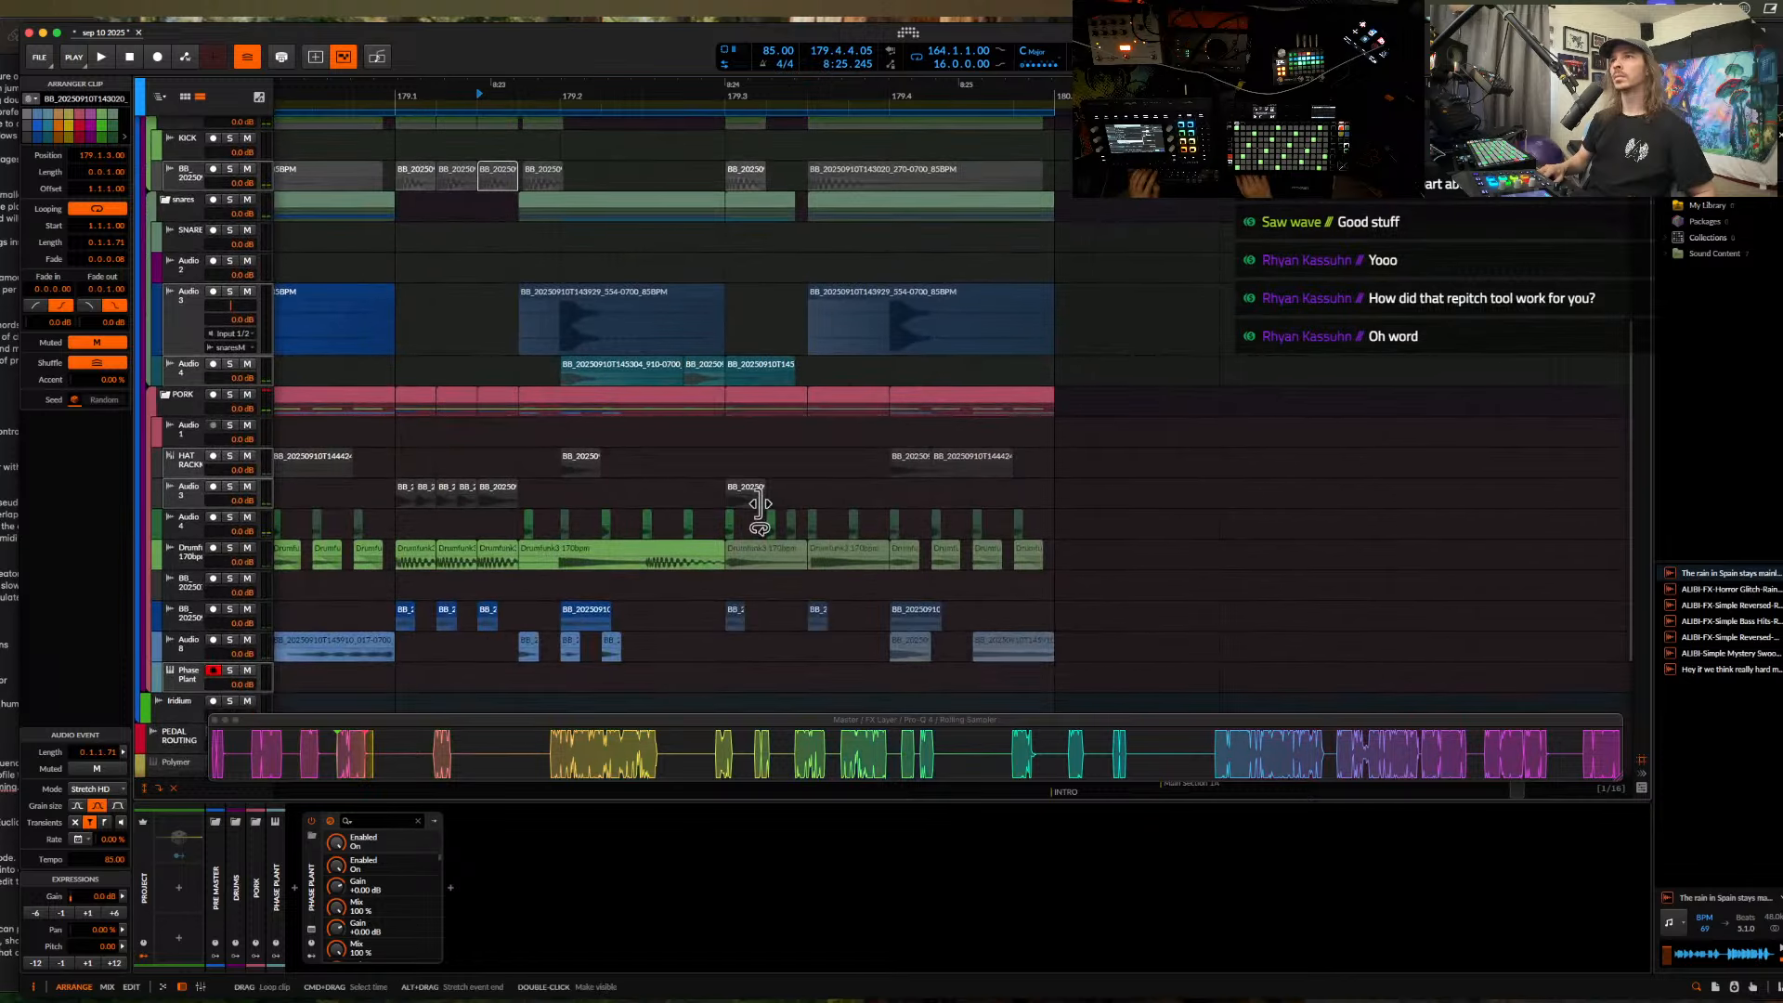
pyautogui.scroll(3, 757, 510)
pyautogui.click(785, 527)
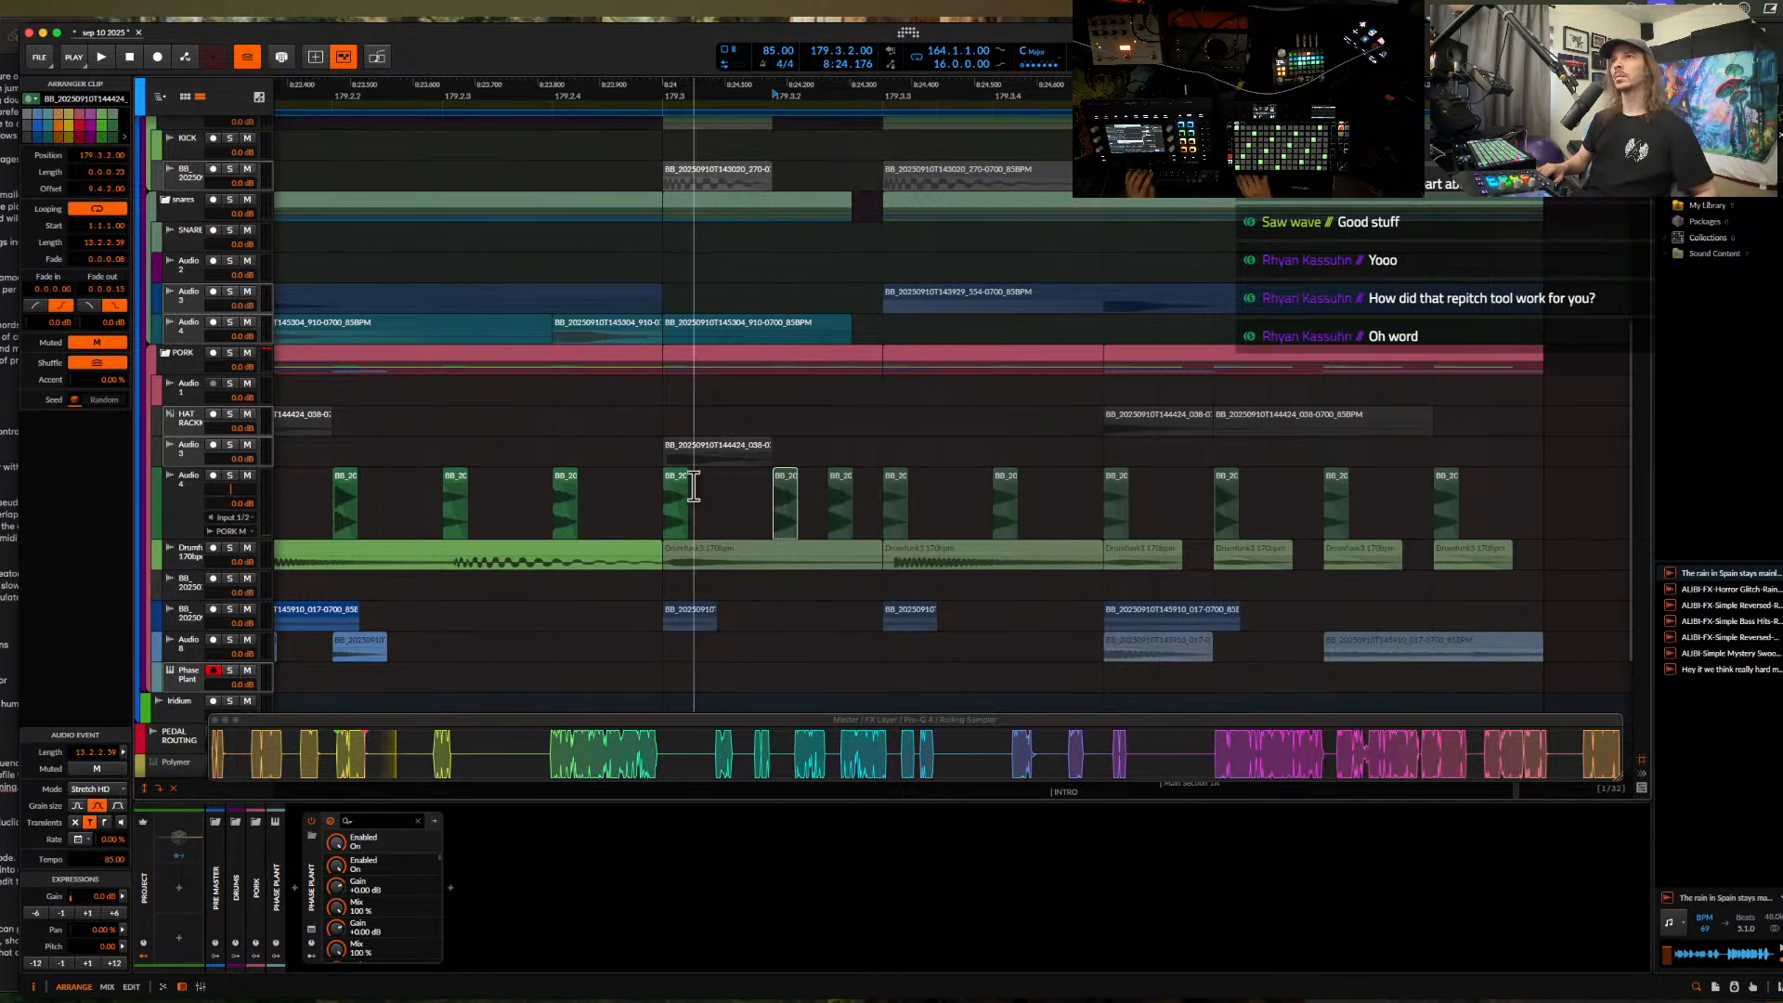
pyautogui.press('space')
pyautogui.scroll(-2, 676, 490)
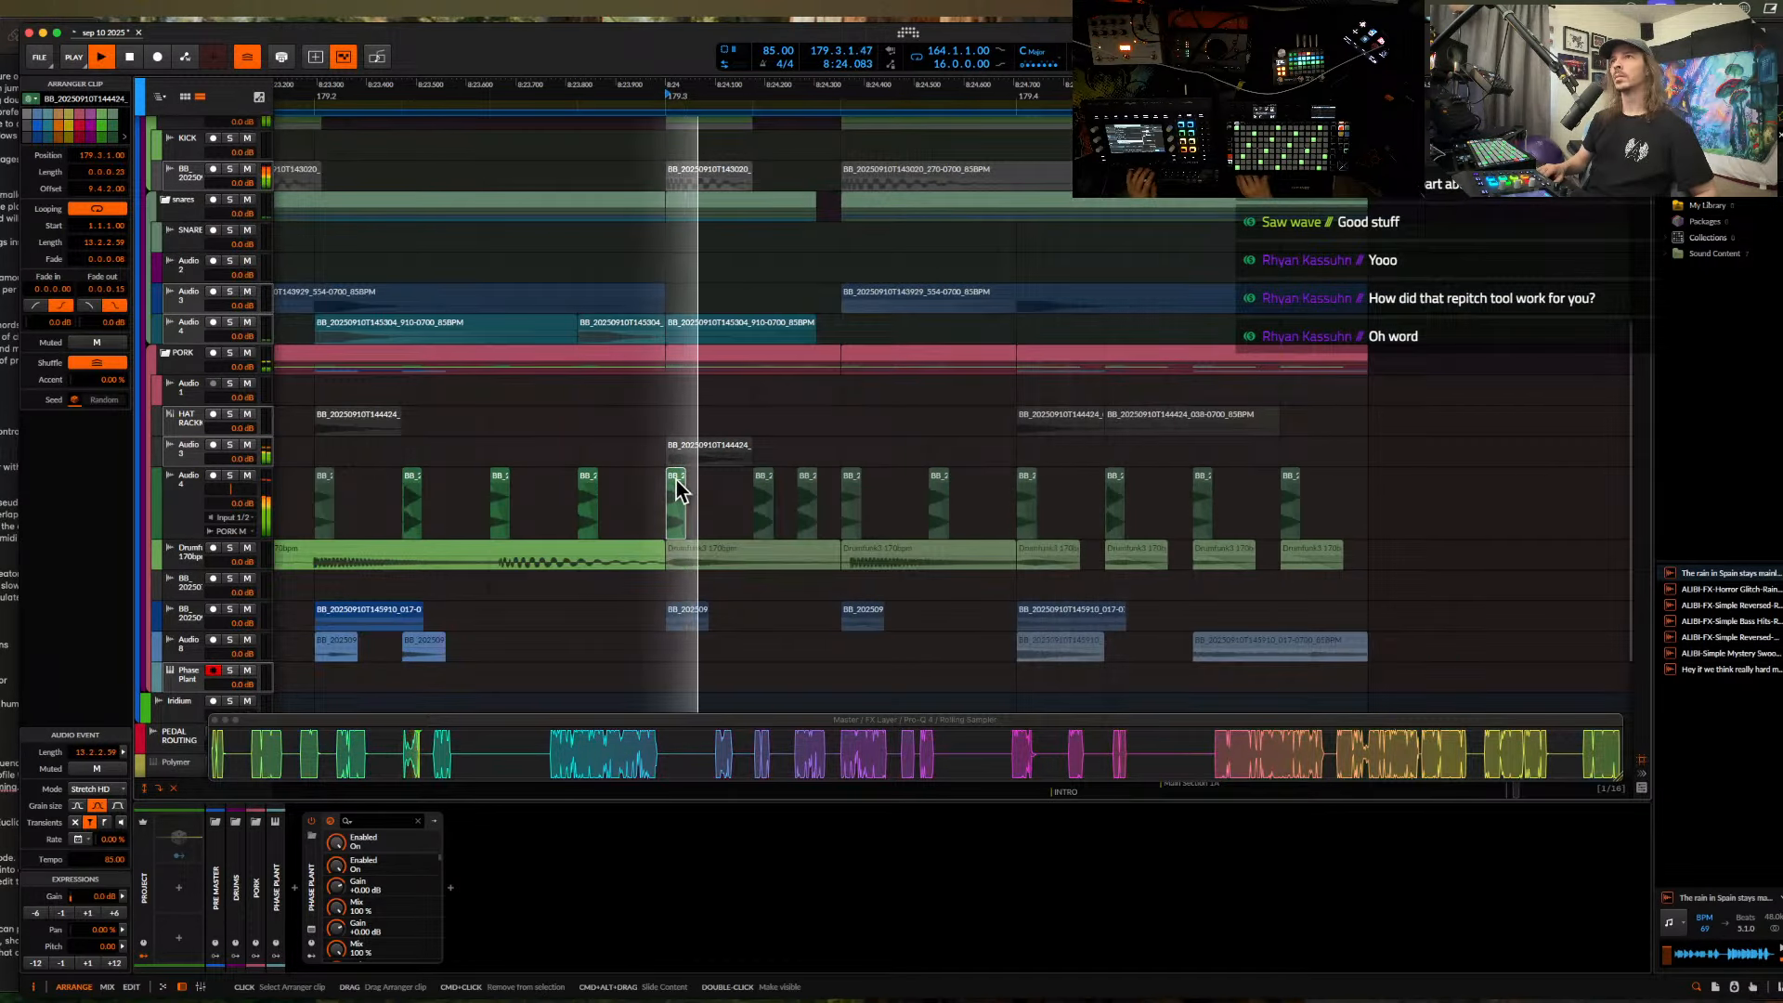
pyautogui.scroll(5, 676, 479)
pyautogui.scroll(-3, 675, 477)
pyautogui.press('space')
pyautogui.press('space')
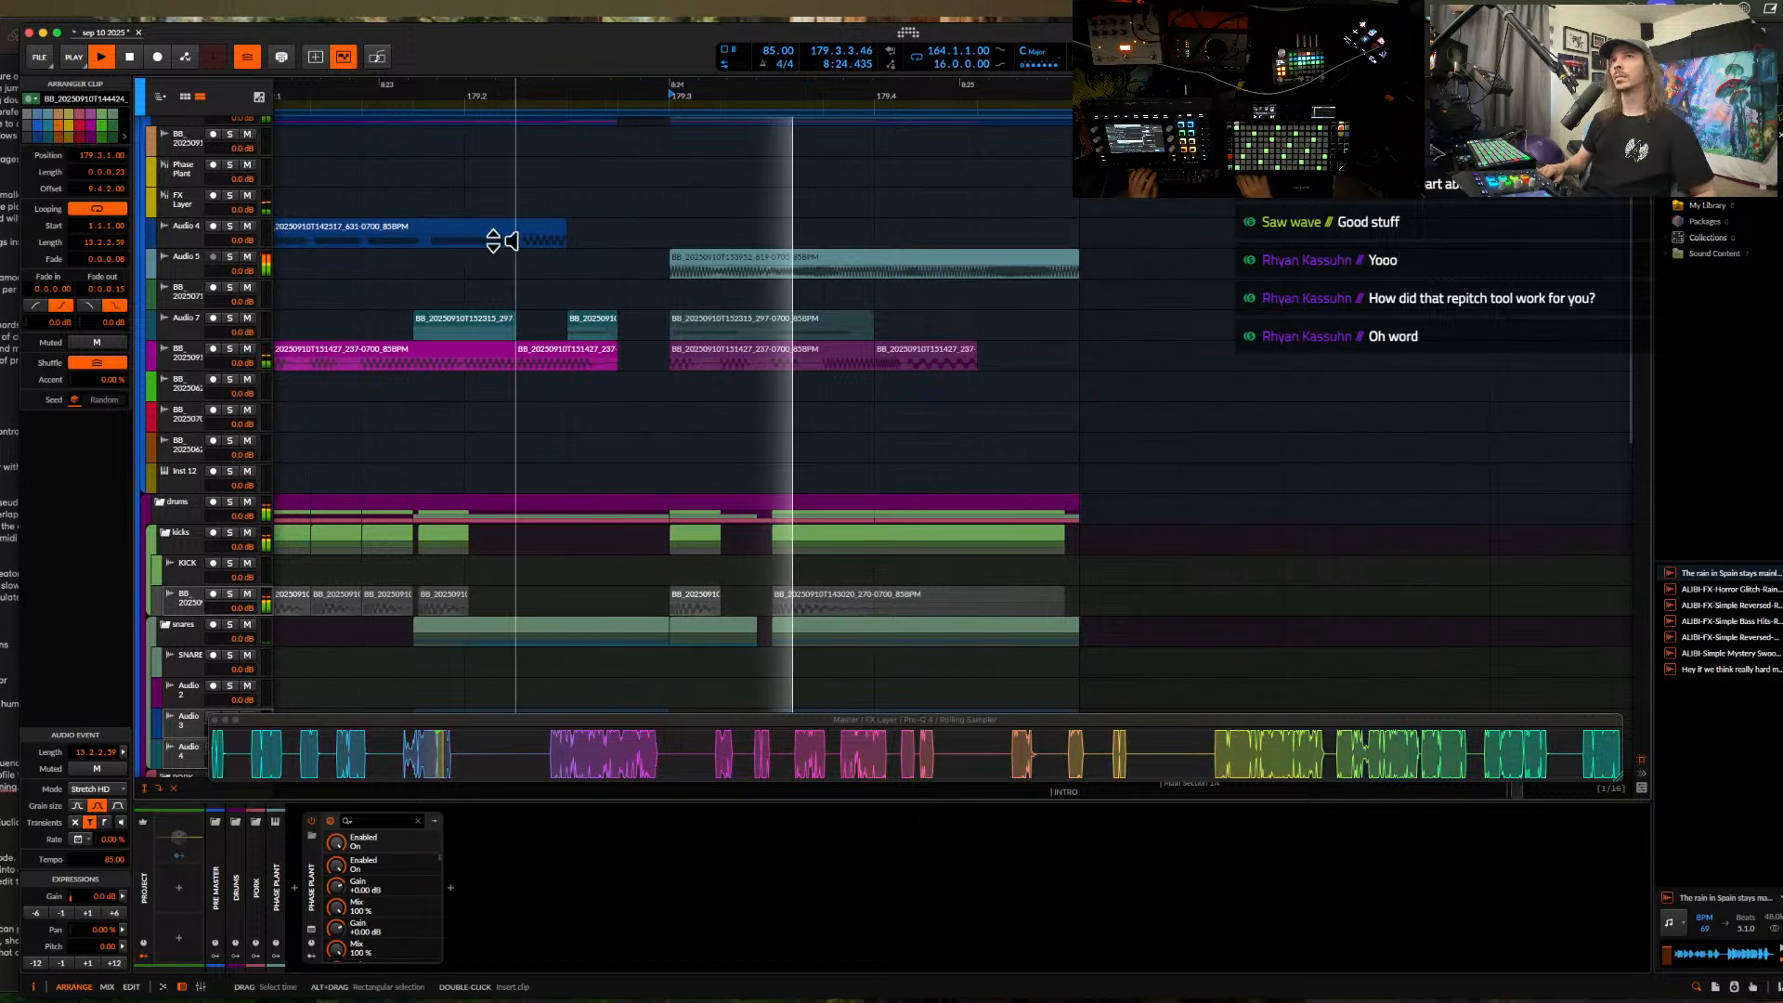
# - Add an audio track below Audio 5, move the Audio 5 clip at 179.3.1 onto it, and play from 179.2.3
pyautogui.press('space')
pyautogui.moveTo(174, 275); pyautogui.dragTo(215, 349)
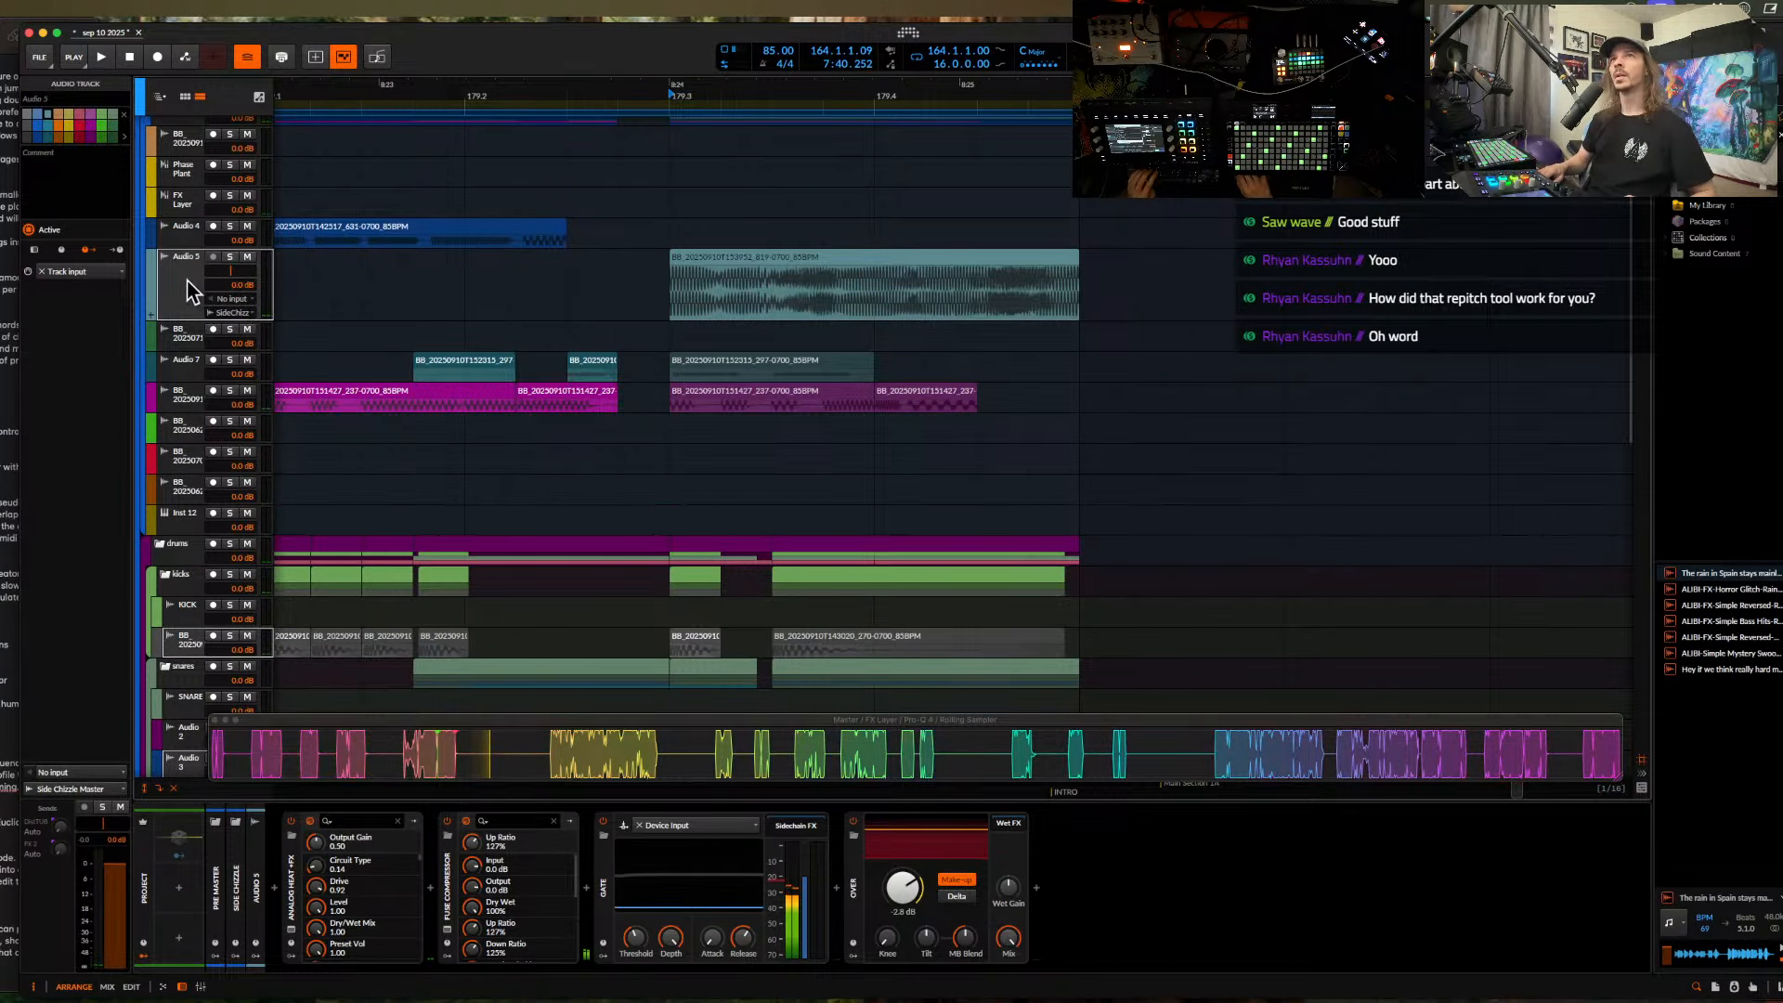
pyautogui.press('super+t')
pyautogui.moveTo(701, 259); pyautogui.dragTo(700, 338)
pyautogui.click(568, 336)
pyautogui.press('space')
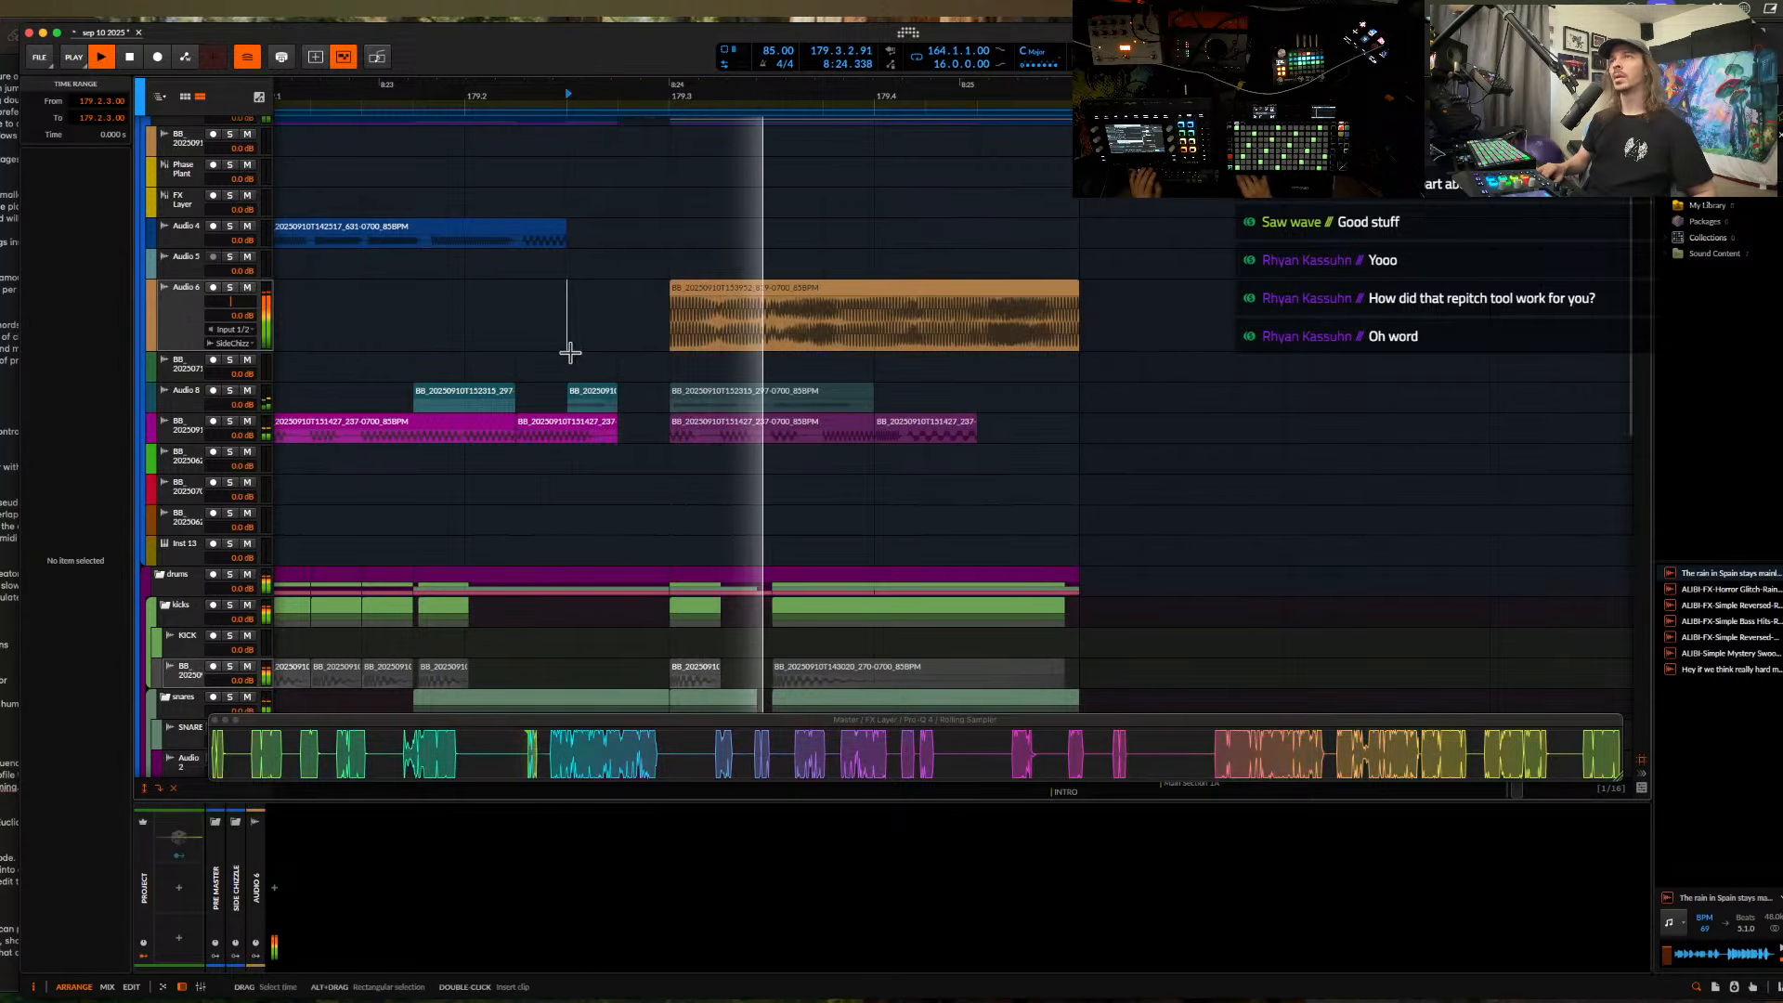
# - Insert the NEURO BASS RACK on the Audio 6 track
pyautogui.click(192, 304)
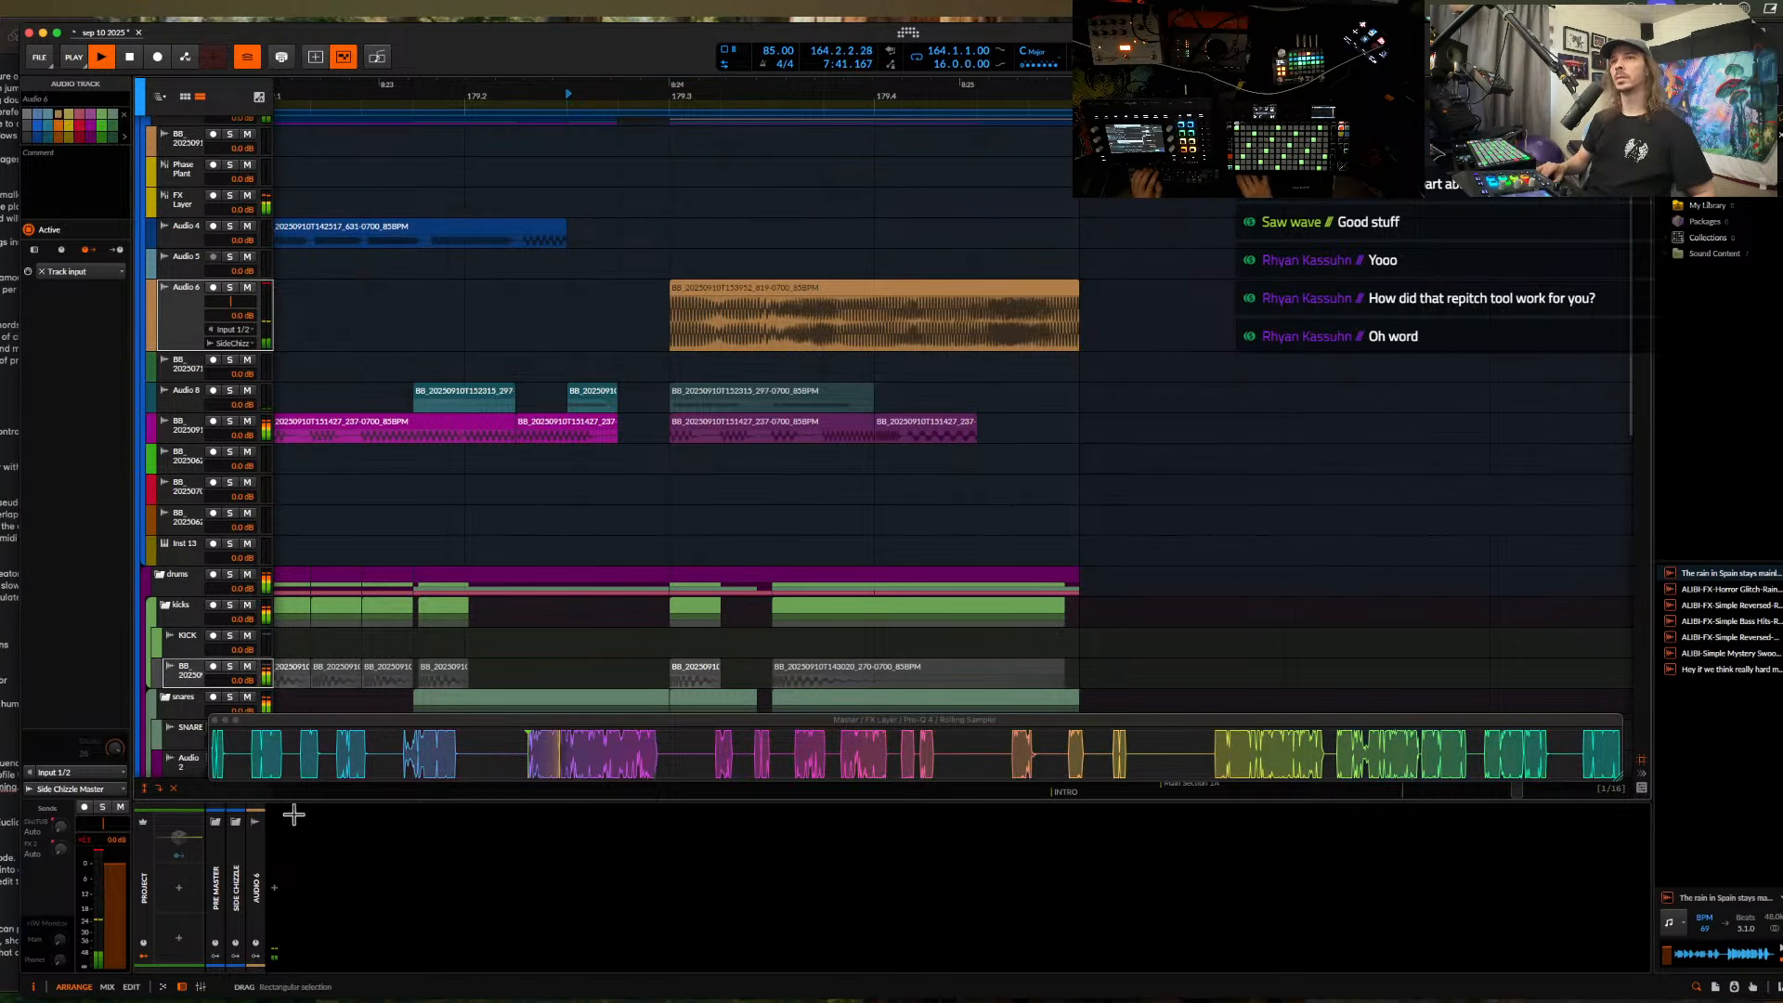
pyautogui.doubleClick(279, 895)
pyautogui.write('ne')
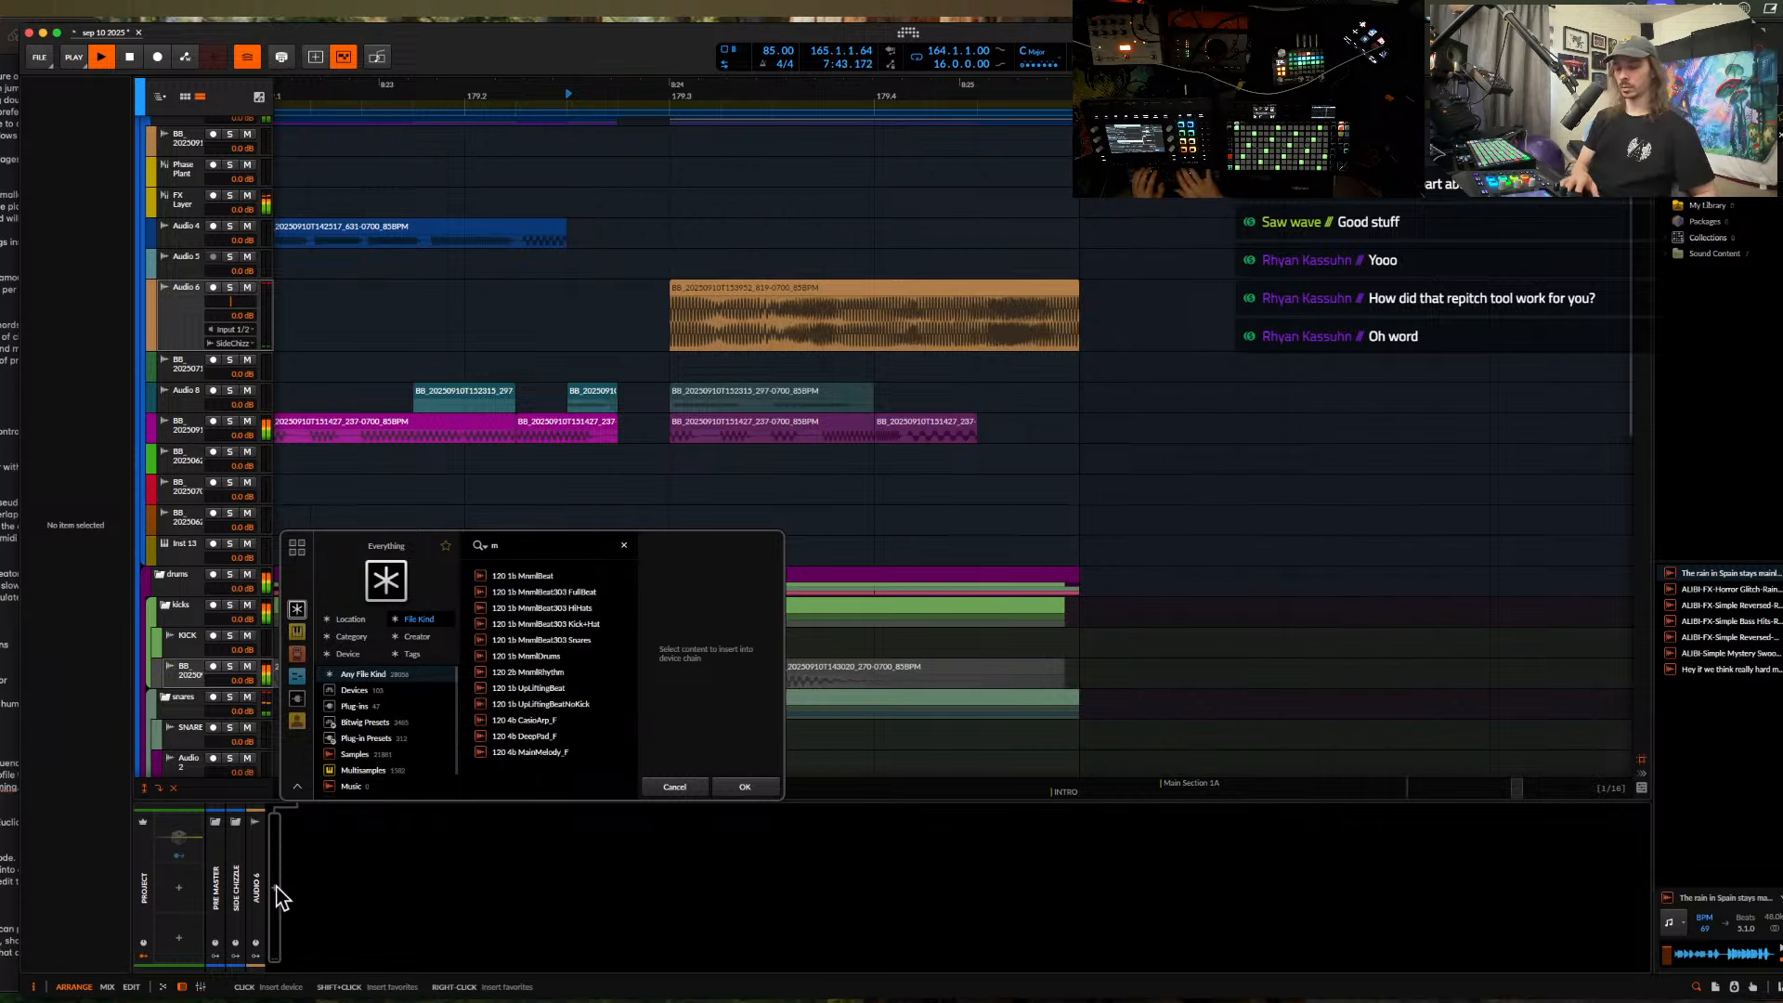
pyautogui.write('uro')
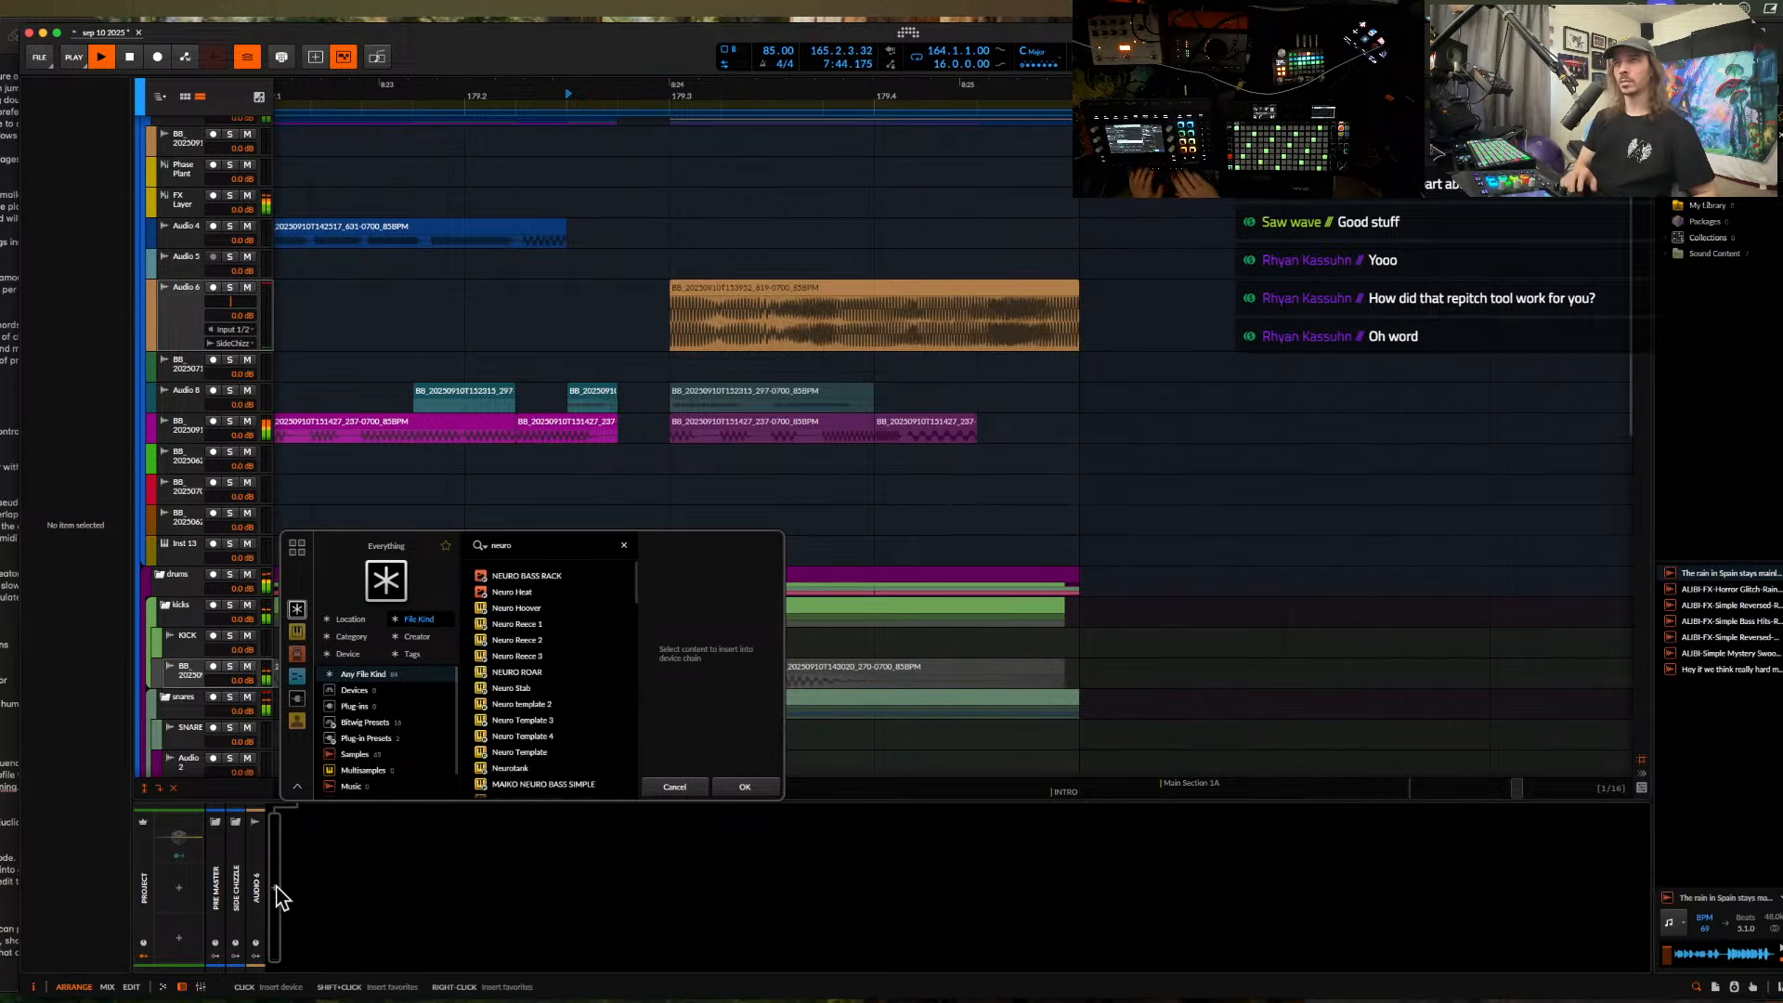
pyautogui.click(527, 577)
pyautogui.click(743, 785)
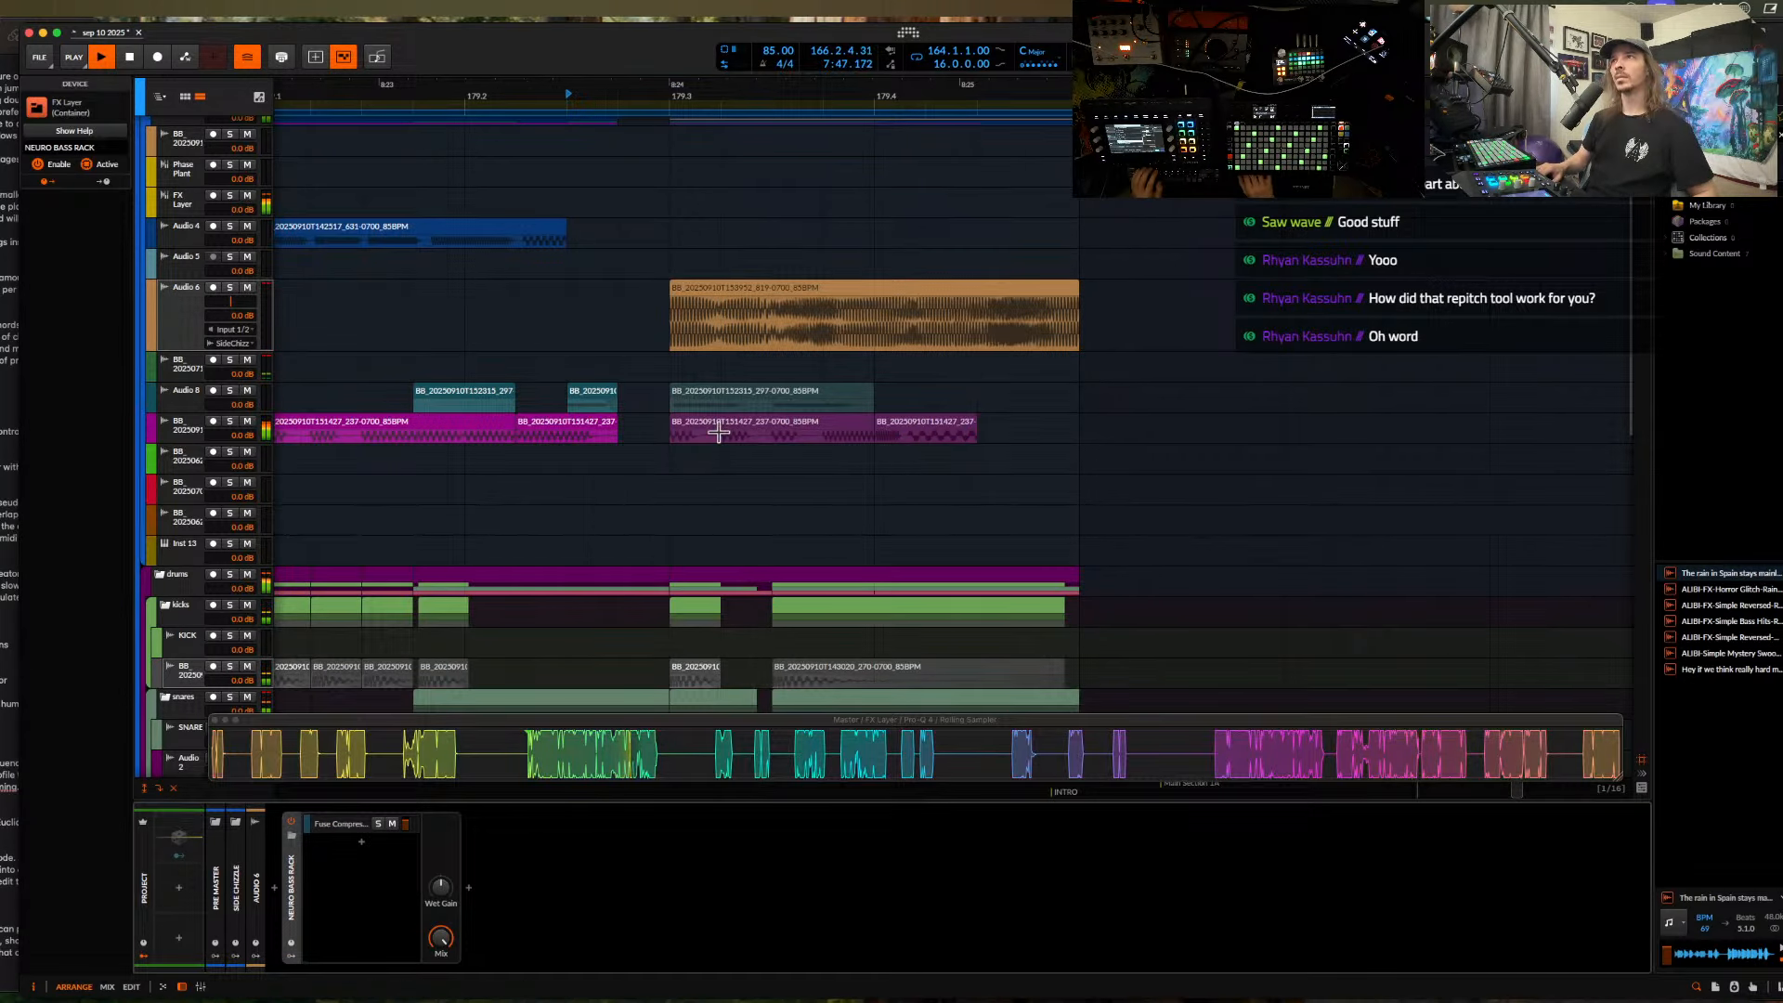
# - Open the Fuse Compressor layer of the NEURO BASS RACK and lower the main knob of its Over device while playing from 179.3.1
pyautogui.click(724, 316)
pyautogui.scroll(3, 709, 301)
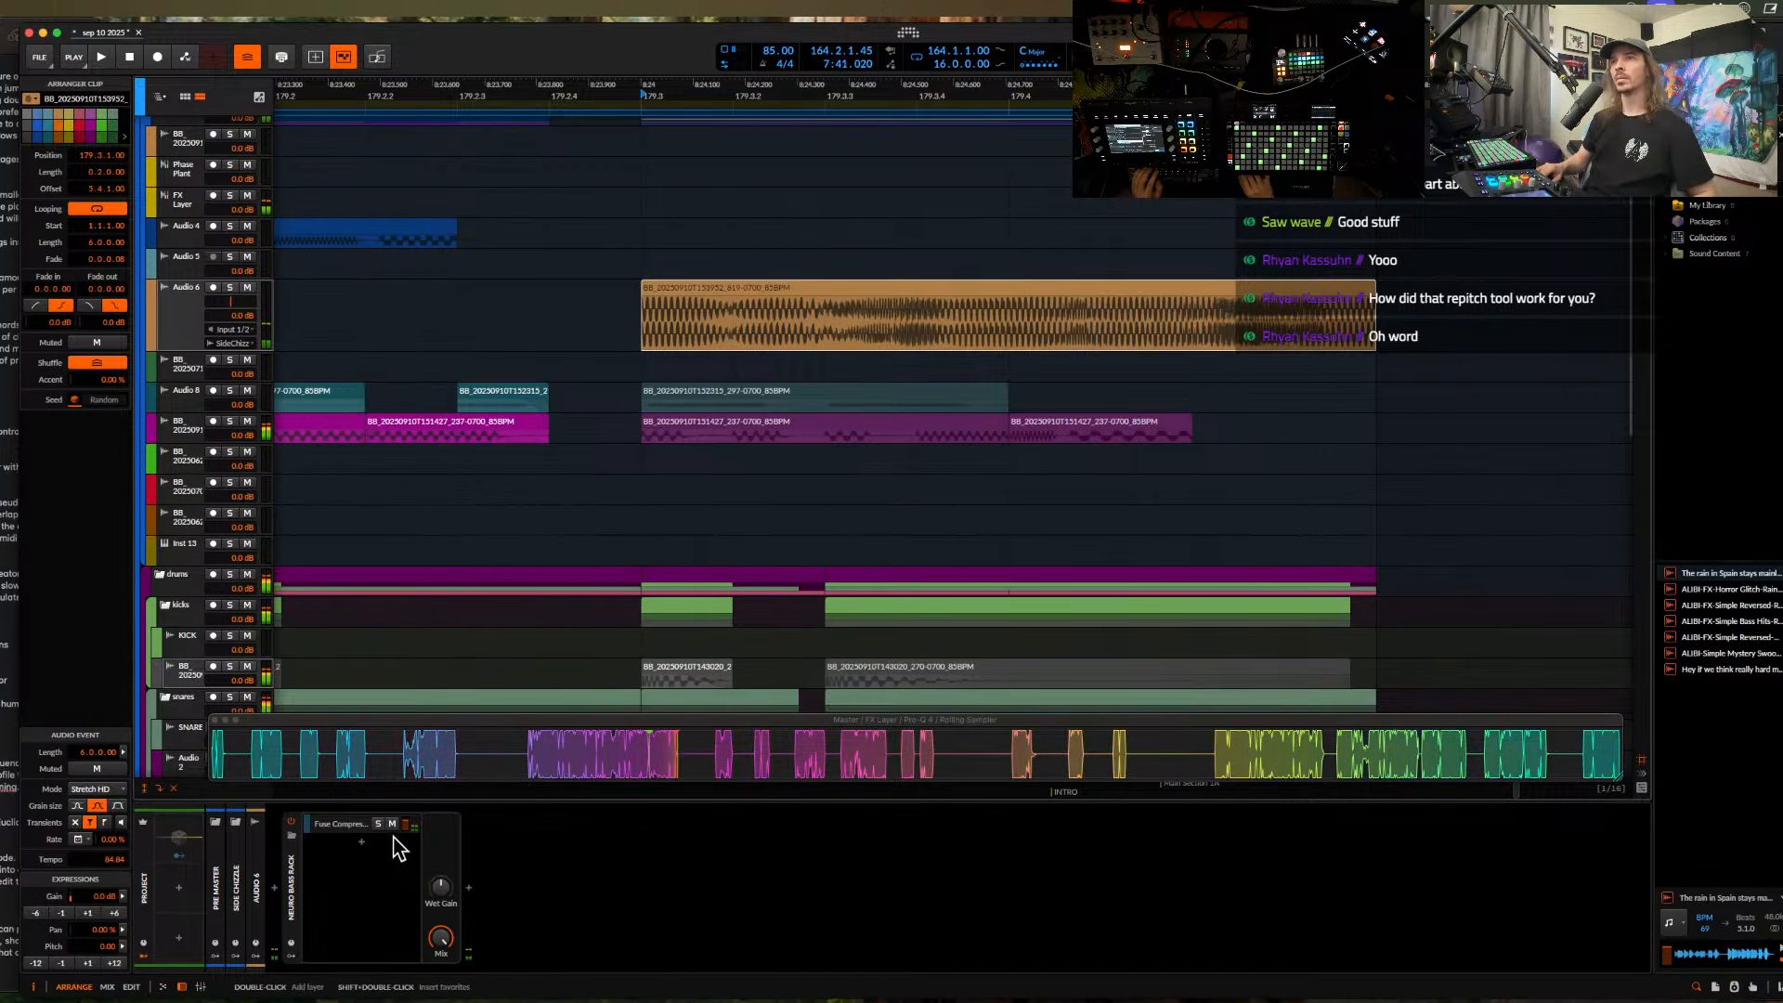
pyautogui.click(376, 830)
pyautogui.moveTo(623, 889); pyautogui.dragTo(620, 906)
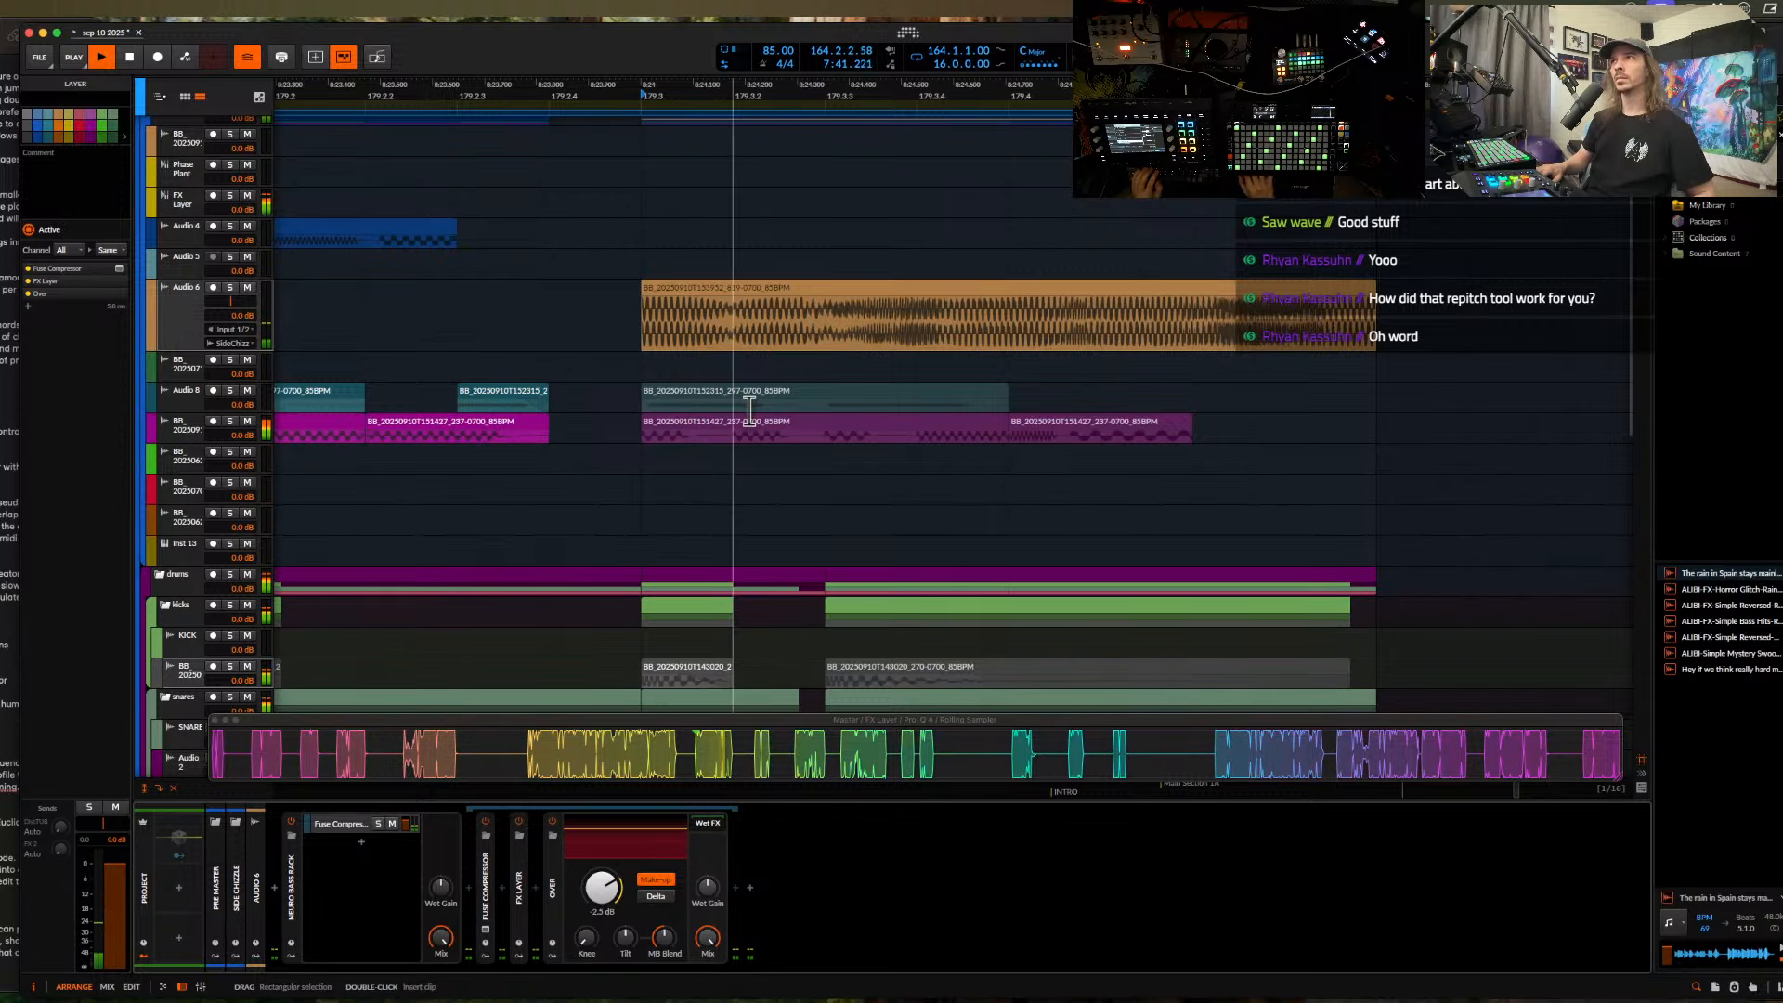
pyautogui.scroll(-3, 749, 408)
# - Insert a Comb filter before the NEURO BASS RACK on the Audio 6 track
pyautogui.click(275, 889)
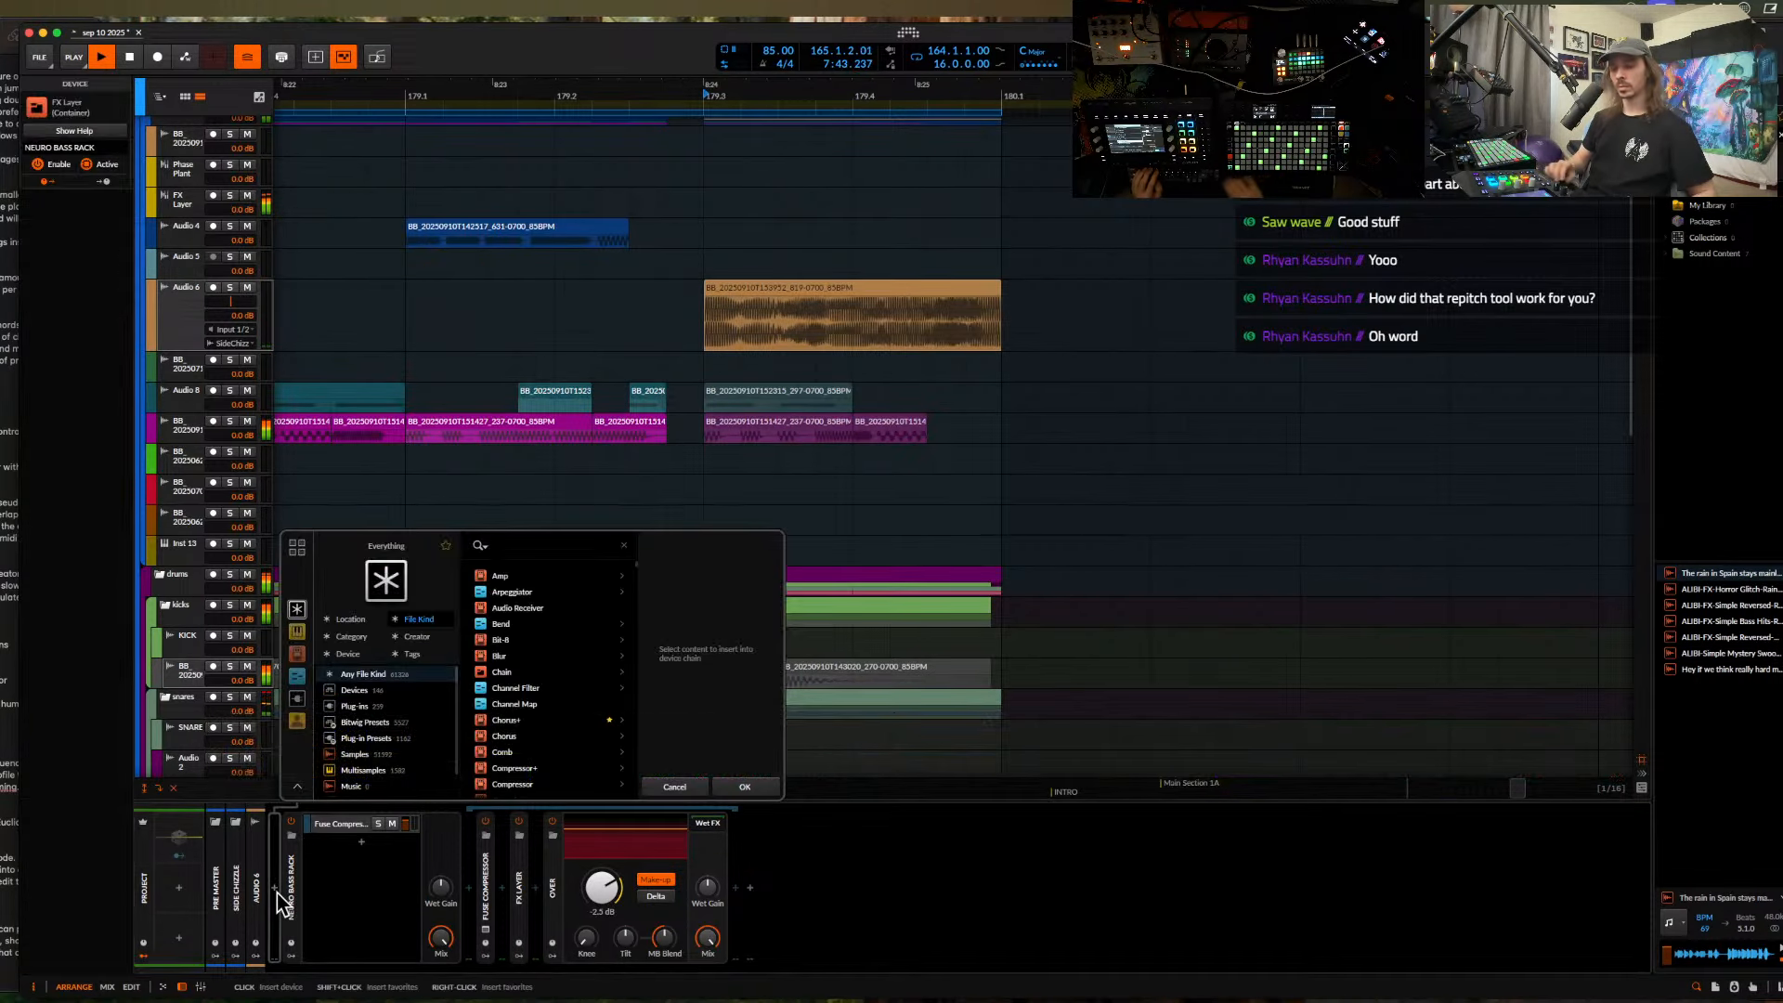
pyautogui.write('coimb')
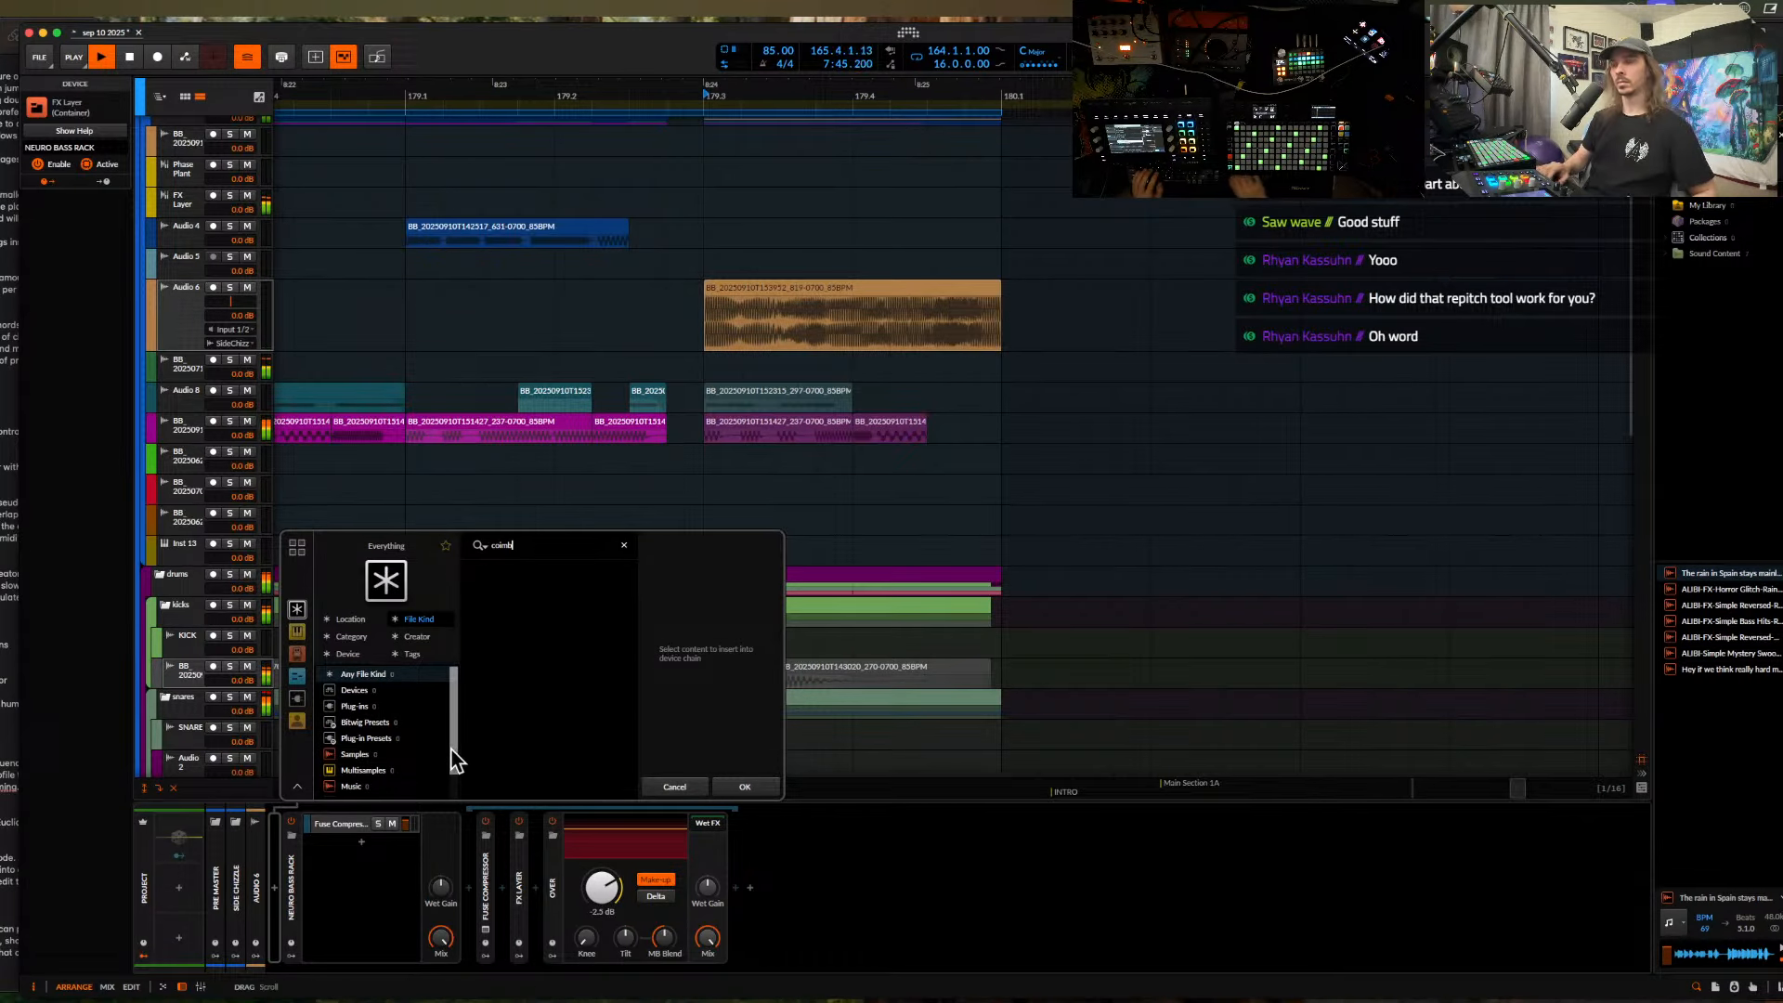
pyautogui.press('BackSpace')
pyautogui.press('BackSpace')
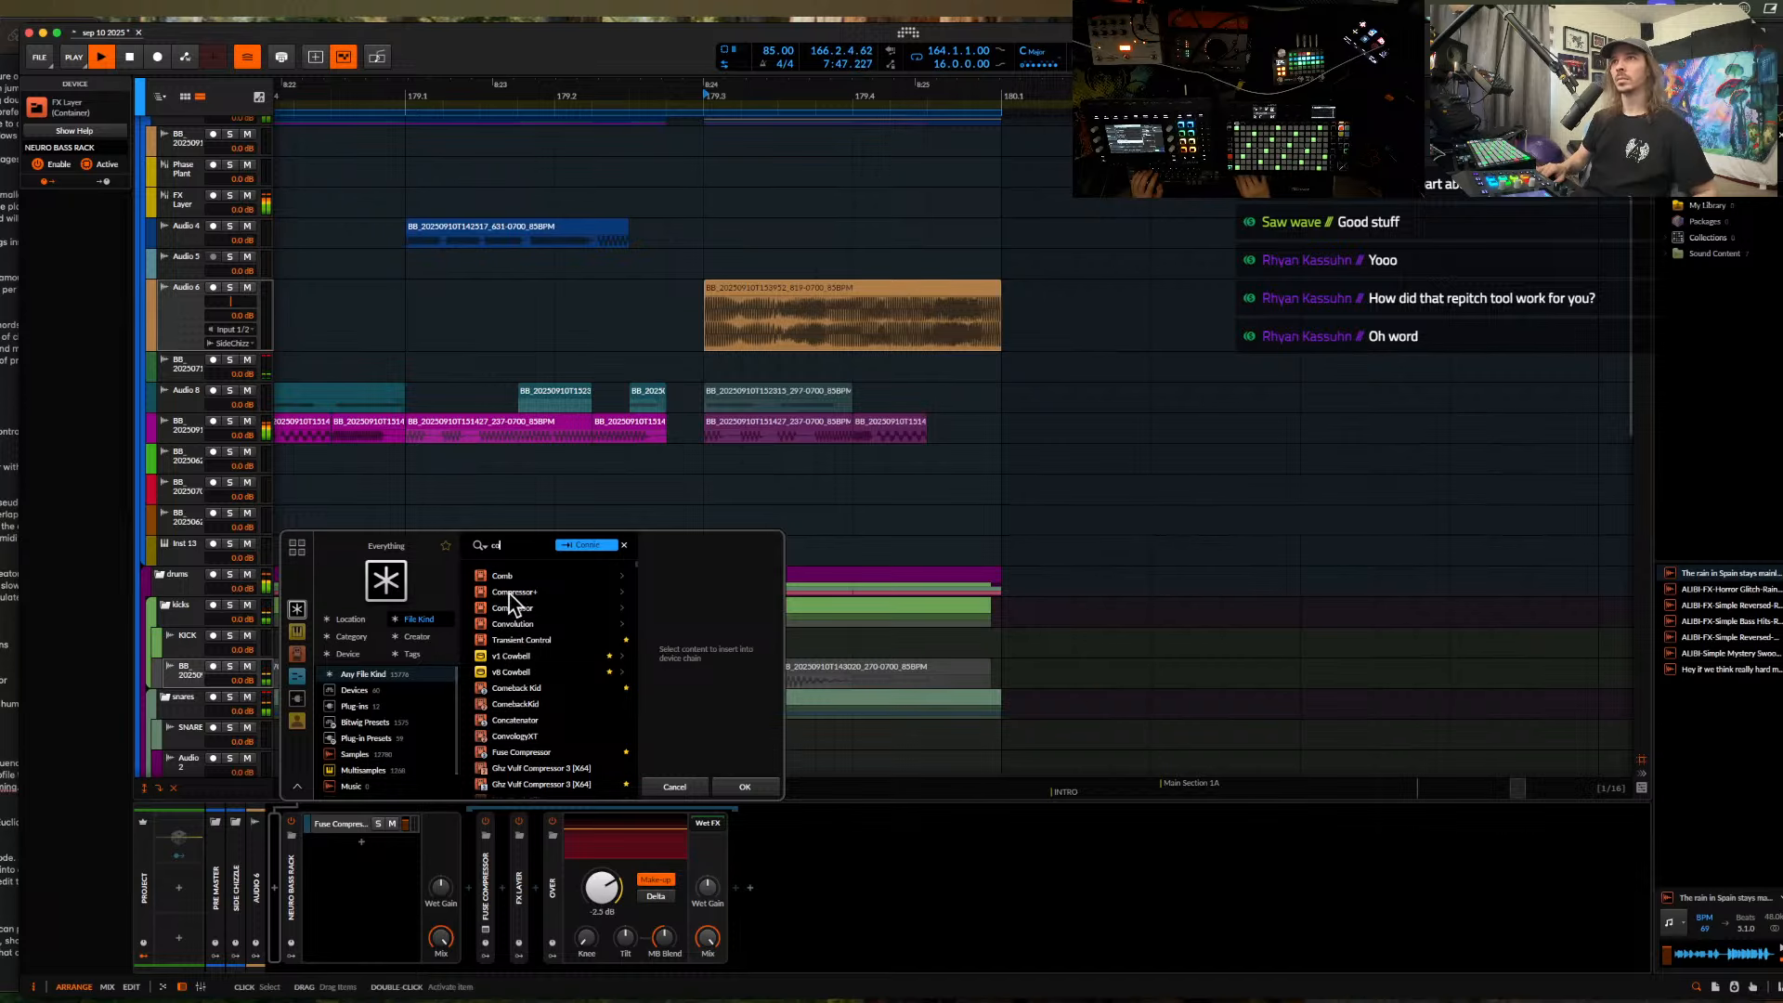
pyautogui.click(741, 783)
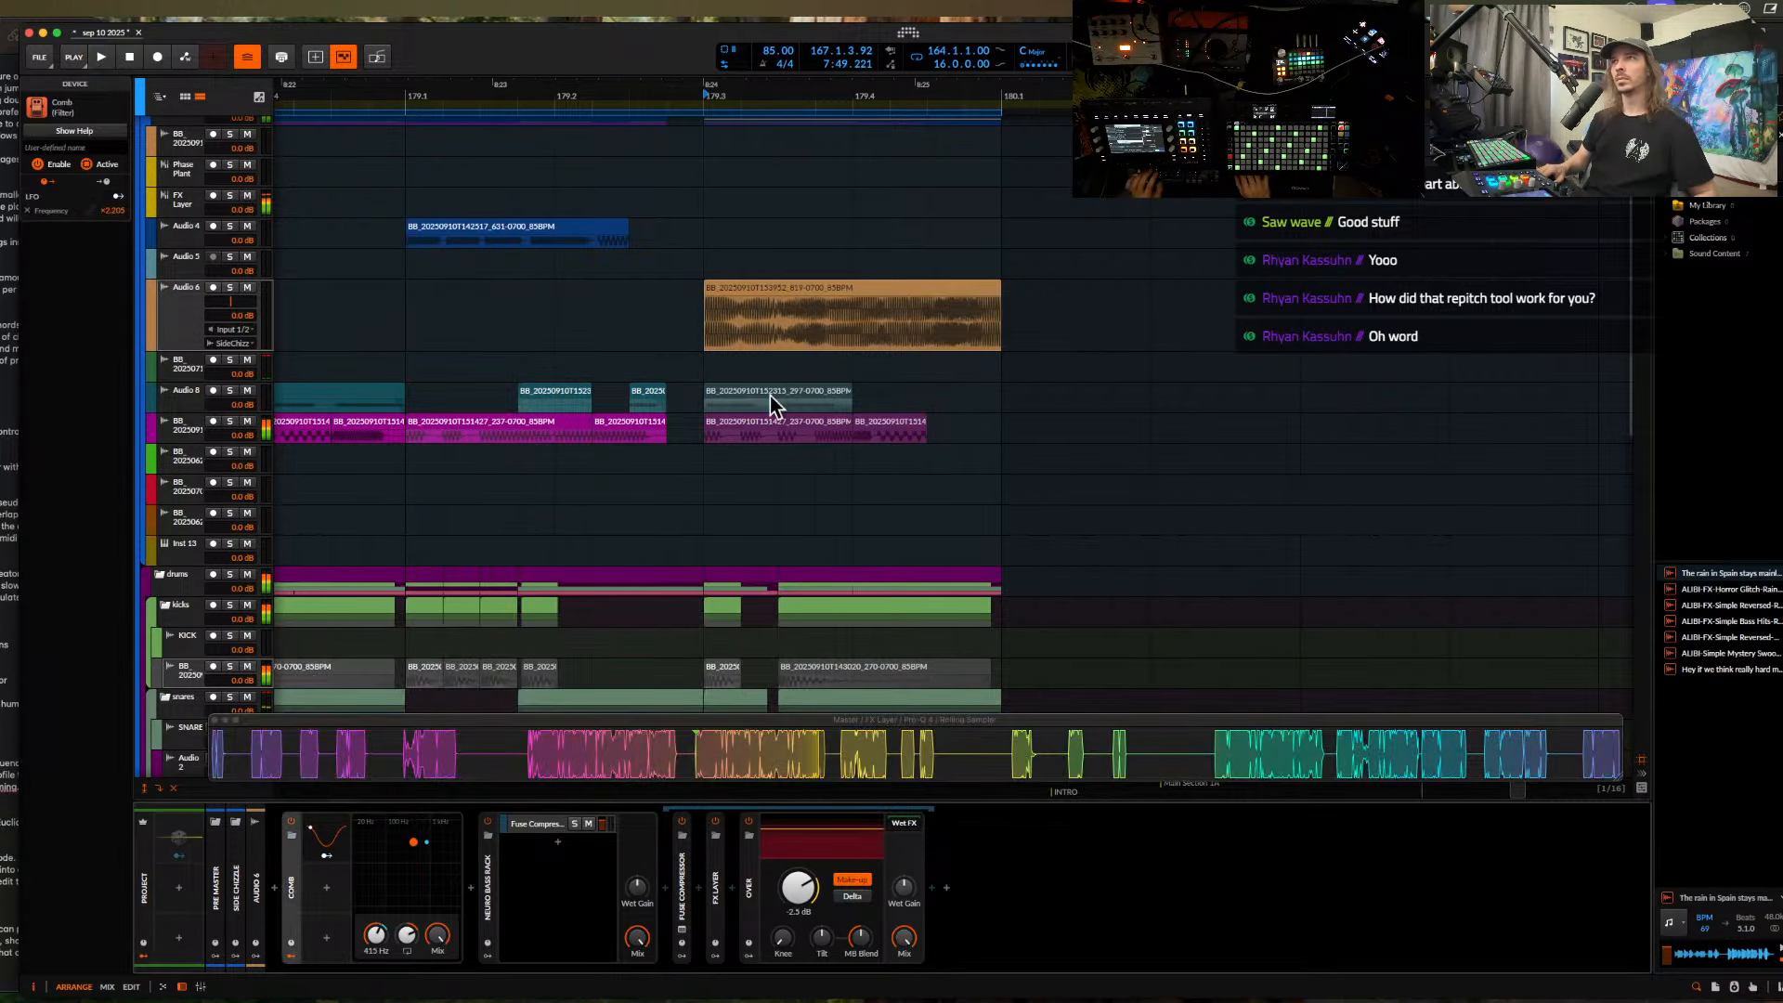
# - Play the main section from 164.1.1 and review how the layers progress from bar 164 to bar 179
pyautogui.scroll(-8, 536, 551)
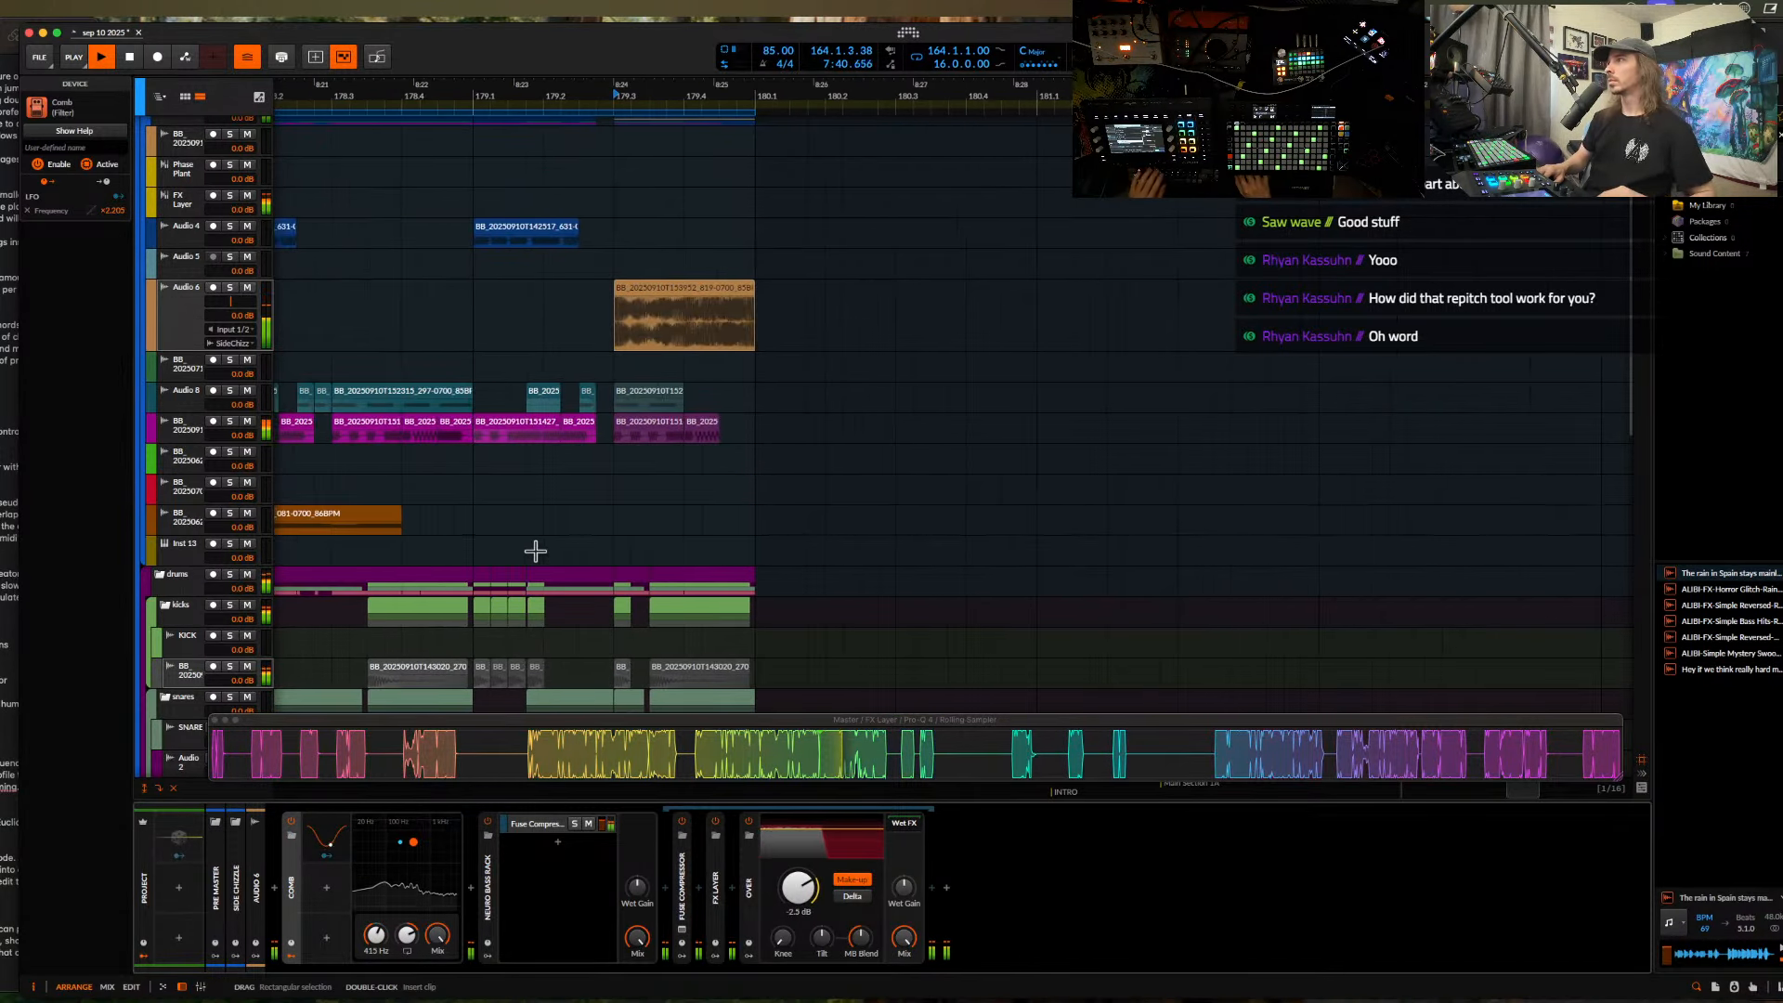
pyautogui.hscroll(-6, 536, 550)
pyautogui.scroll(-5, 536, 550)
pyautogui.hscroll(-6, 535, 550)
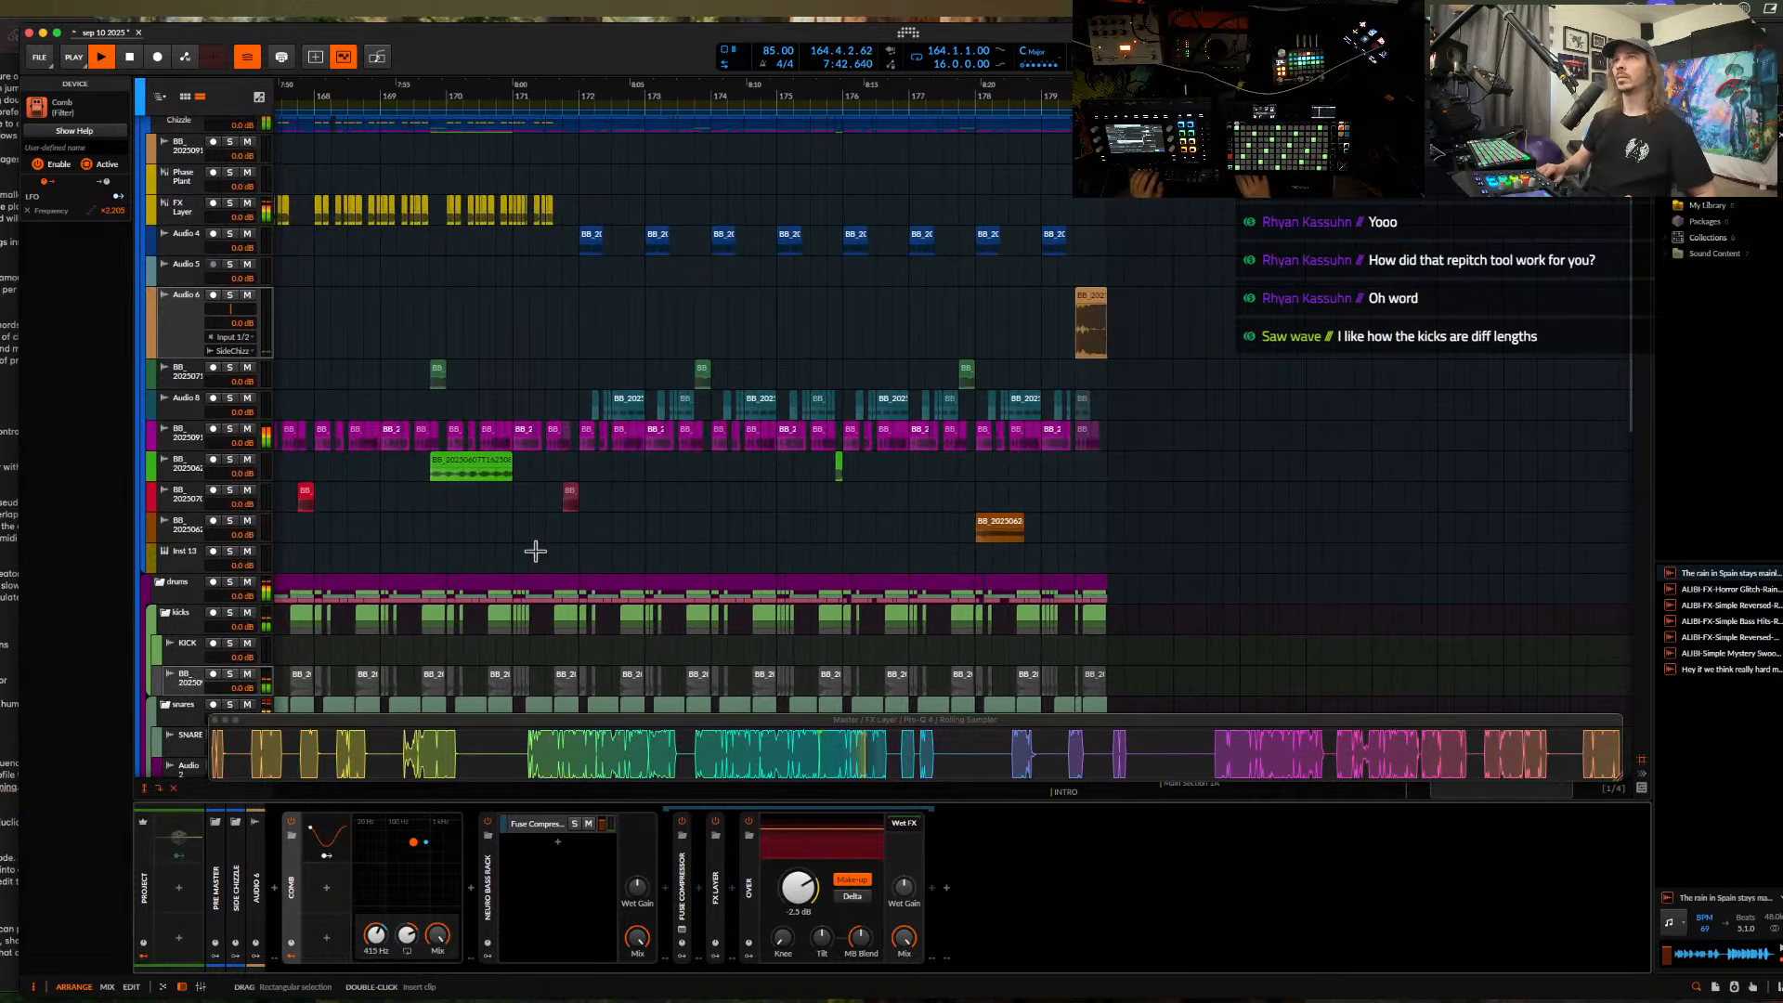
pyautogui.scroll(2, 534, 548)
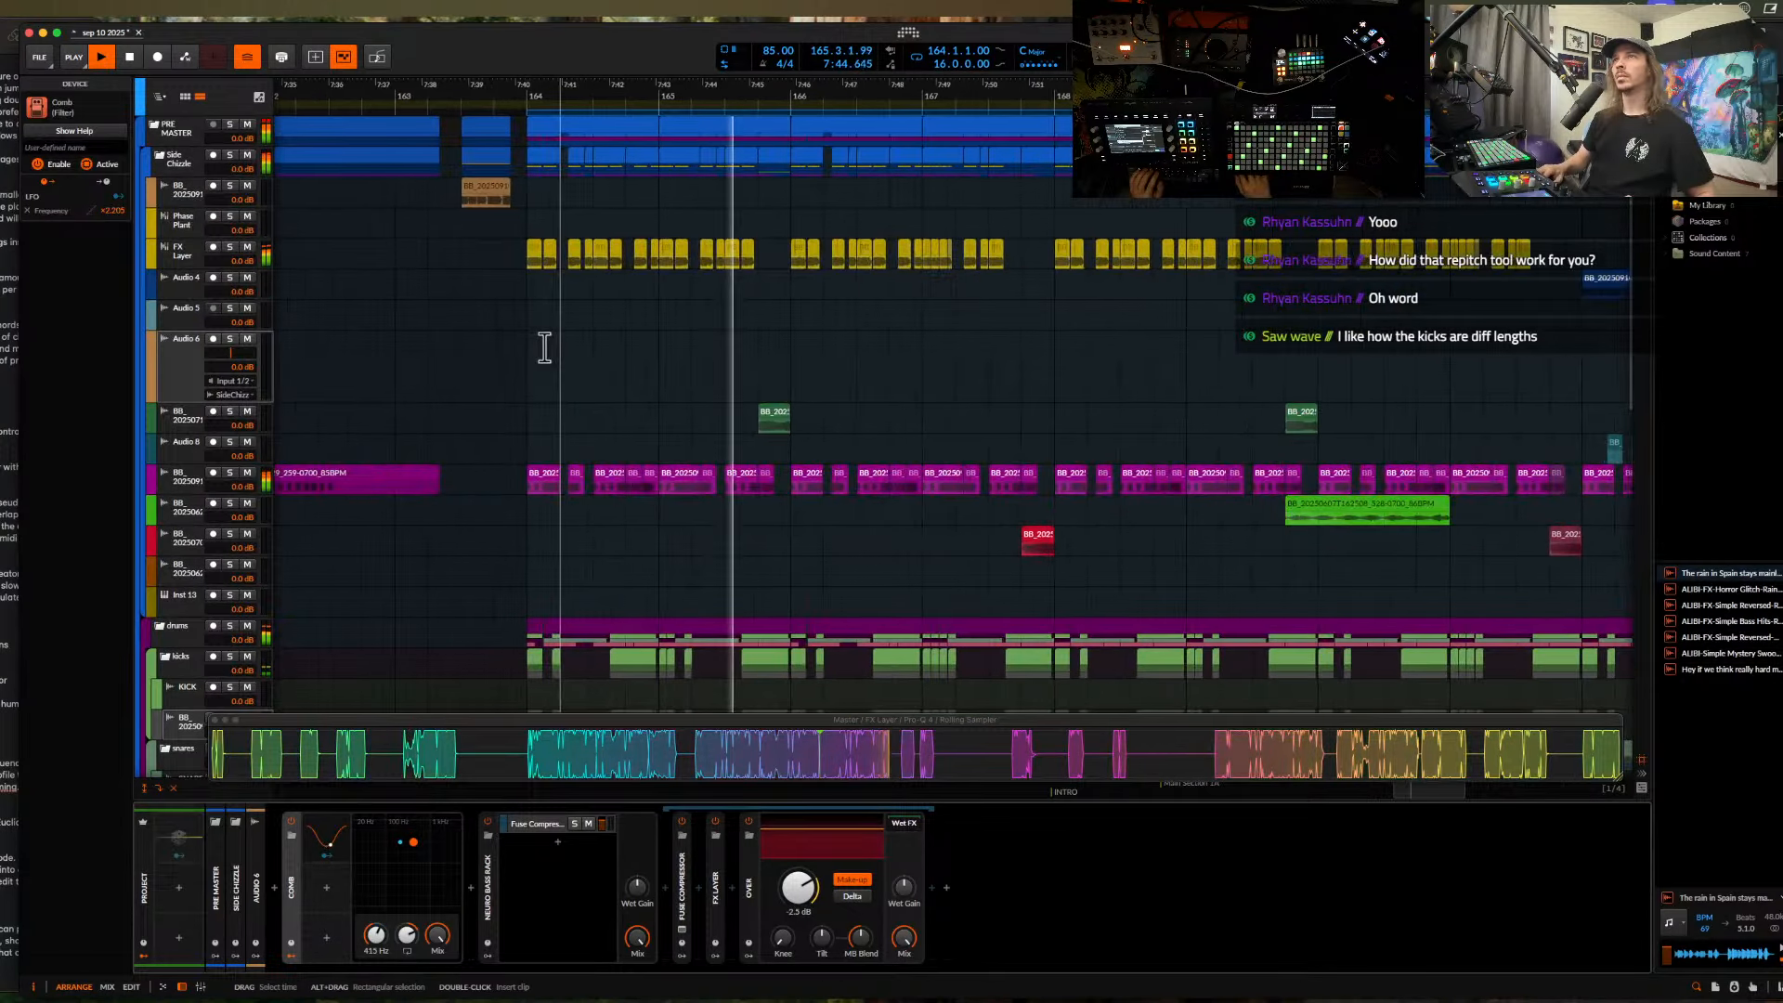
pyautogui.click(533, 283)
pyautogui.scroll(3, 532, 287)
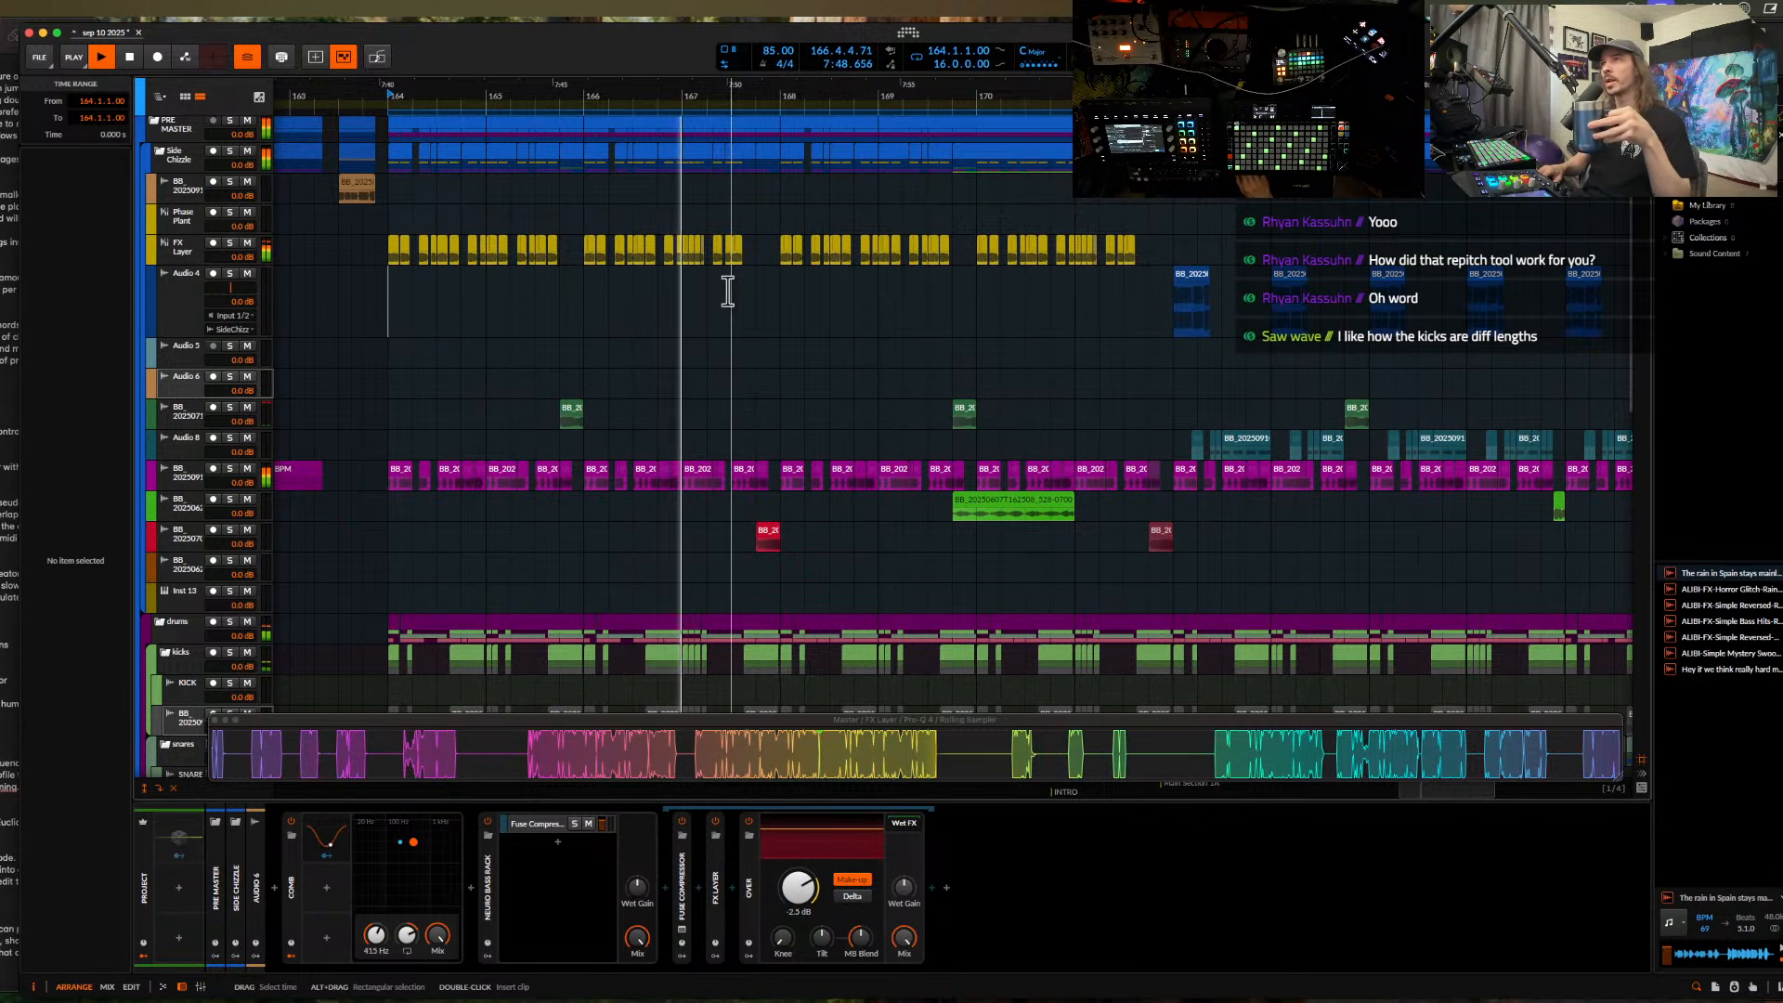
pyautogui.scroll(3, 728, 292)
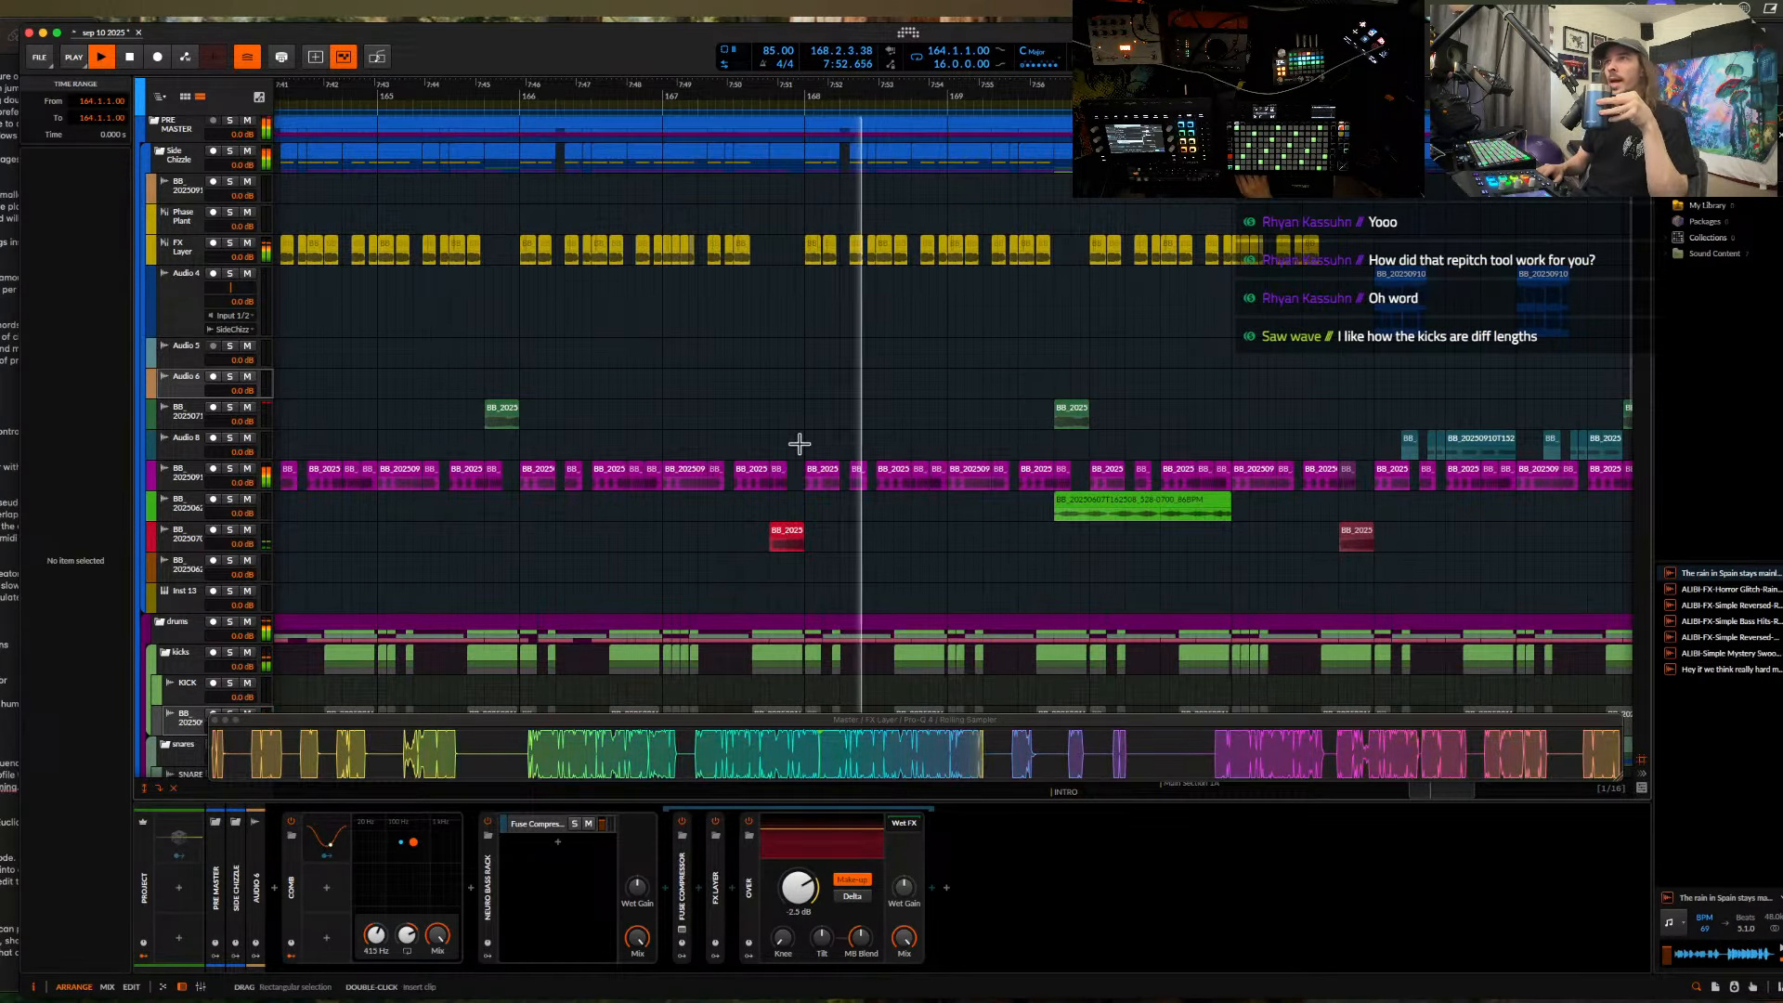
pyautogui.scroll(-3, 799, 444)
pyautogui.scroll(-1, 799, 444)
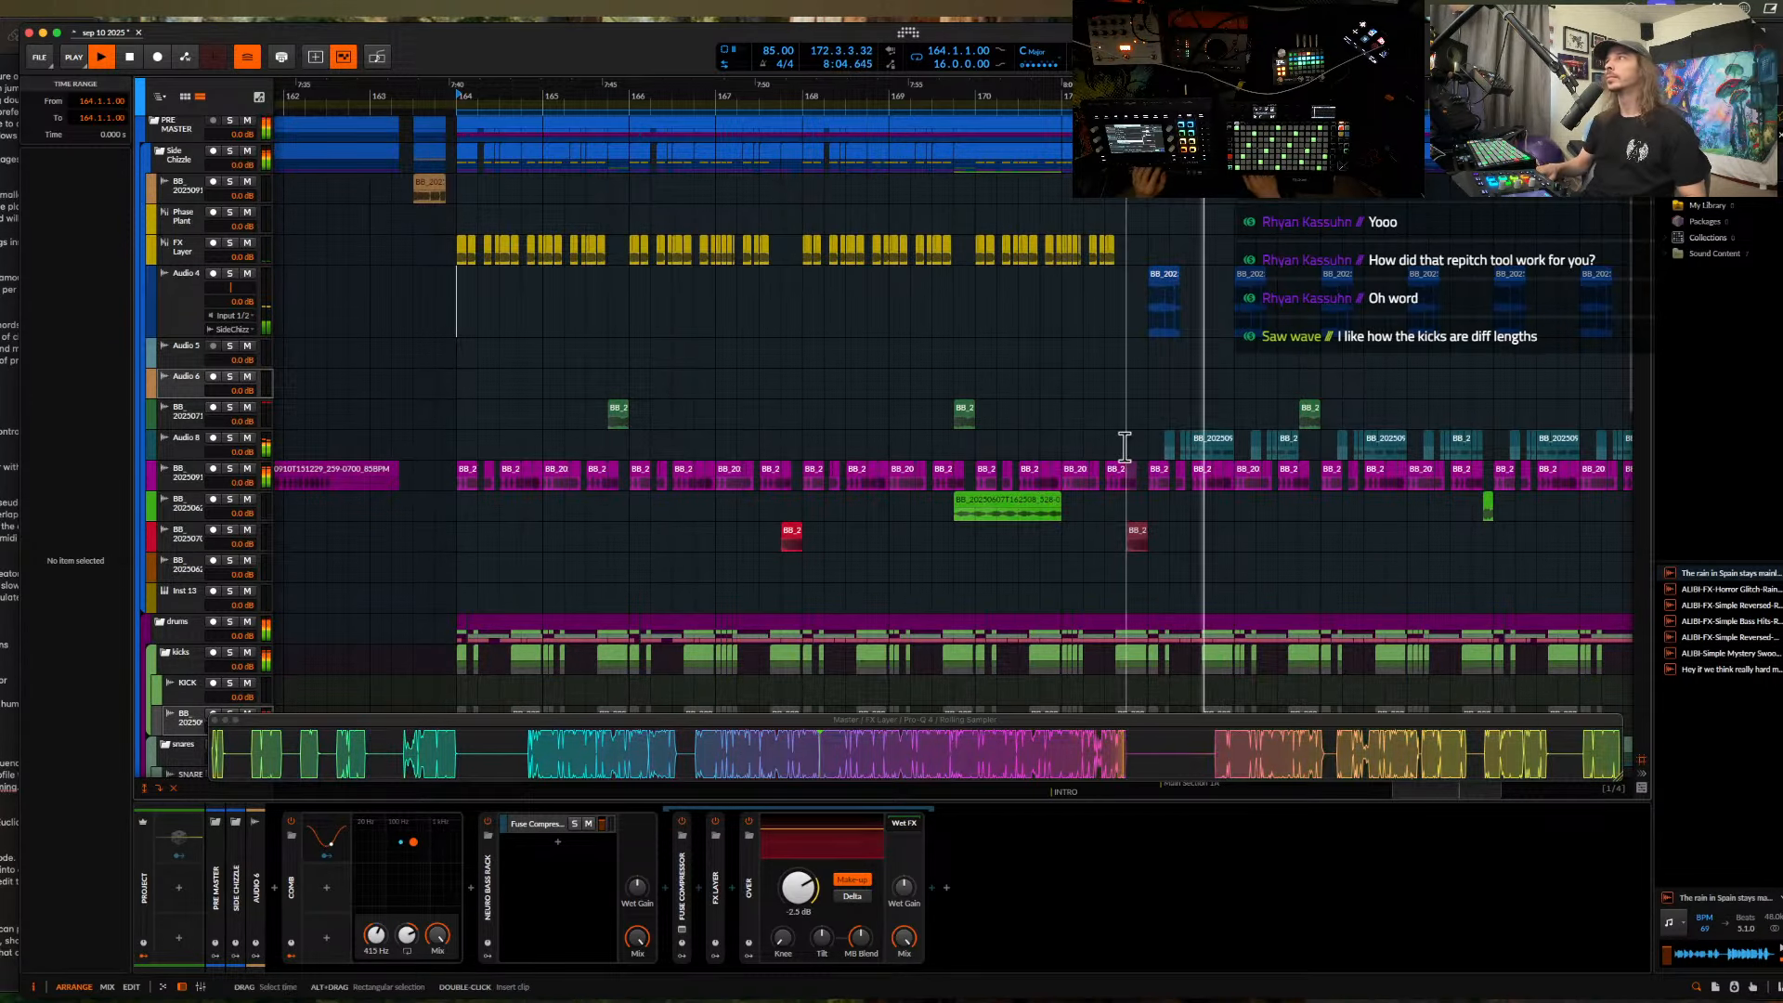
pyautogui.hscroll(5, 1125, 453)
# - Select the Audio 4 track and add an instrument track directly below it
pyautogui.click(892, 302)
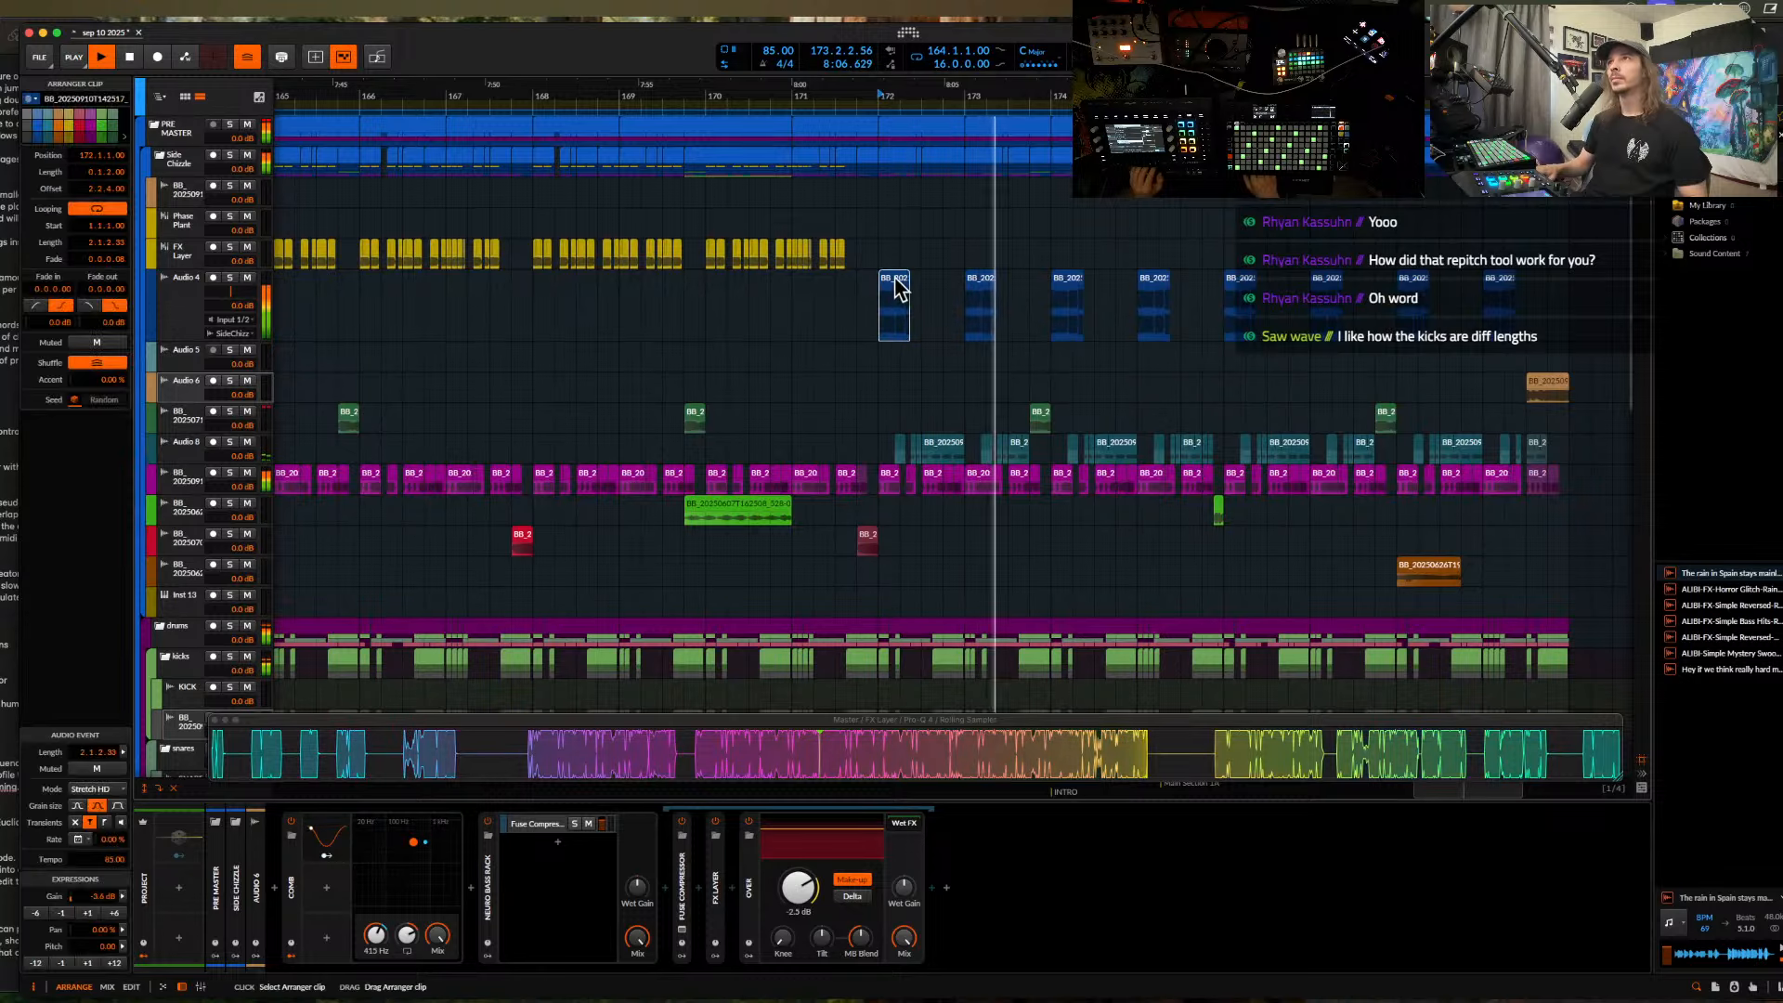
pyautogui.click(181, 301)
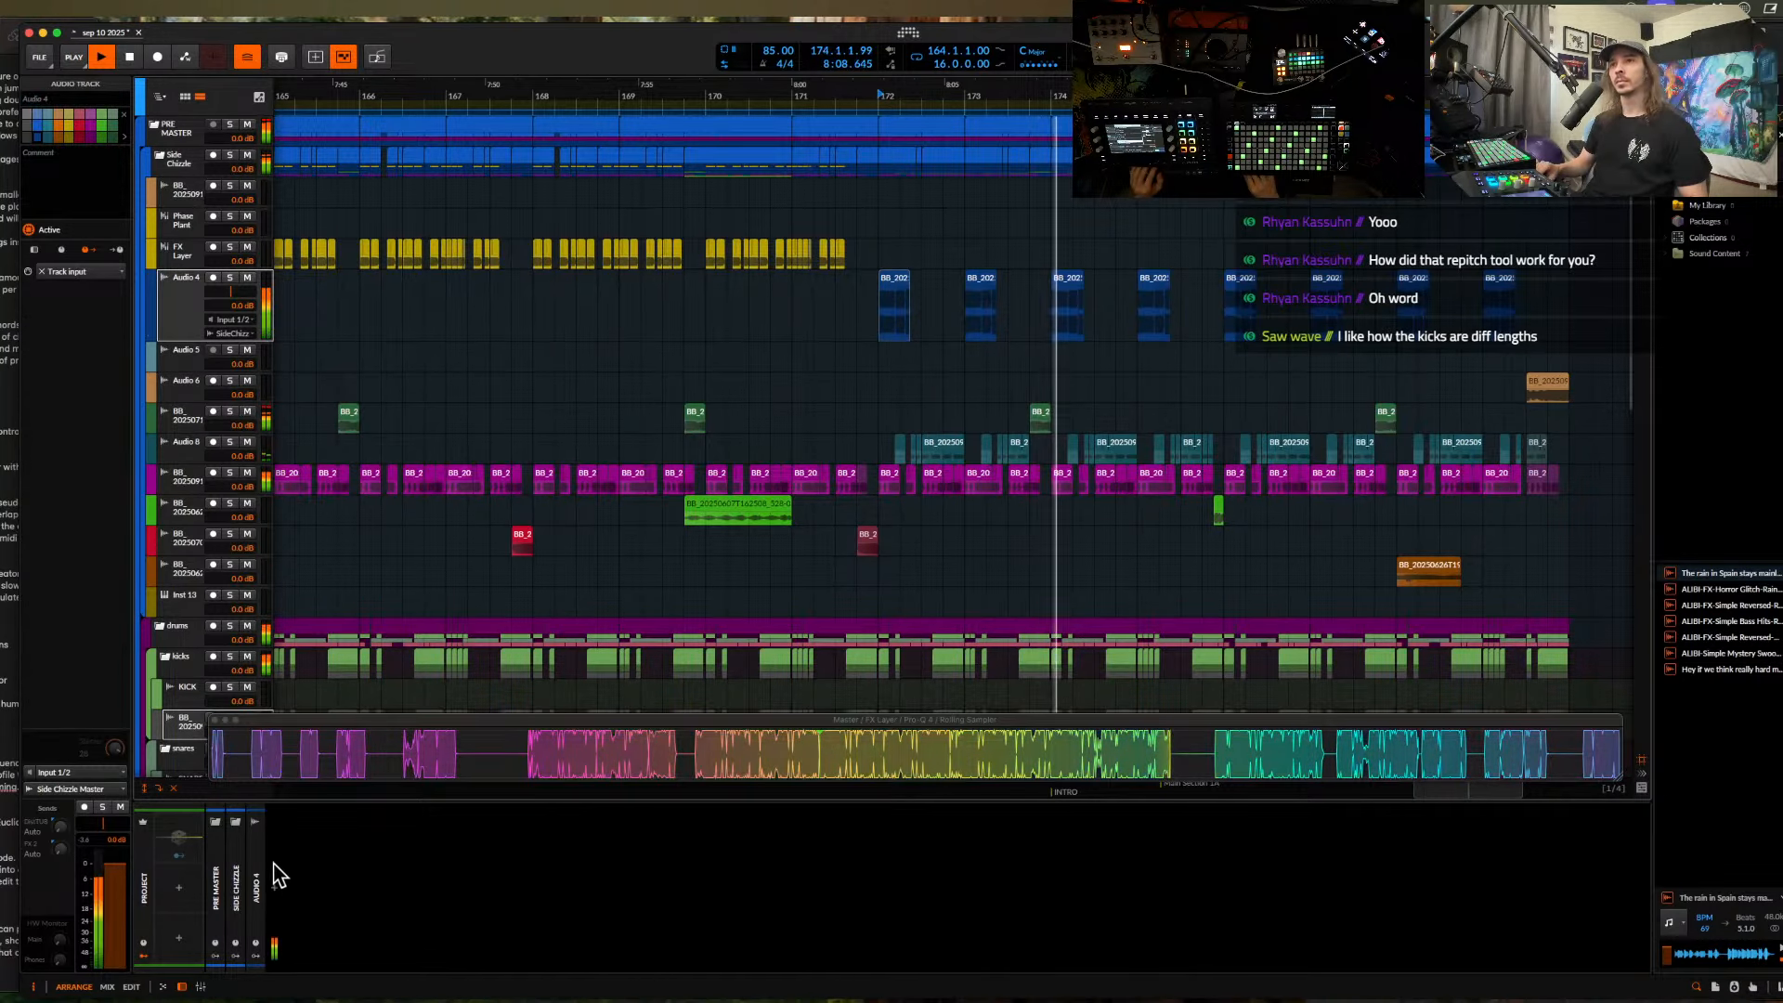
pyautogui.scroll(2, 920, 240)
pyautogui.scroll(-4, 920, 240)
pyautogui.scroll(-2, 920, 240)
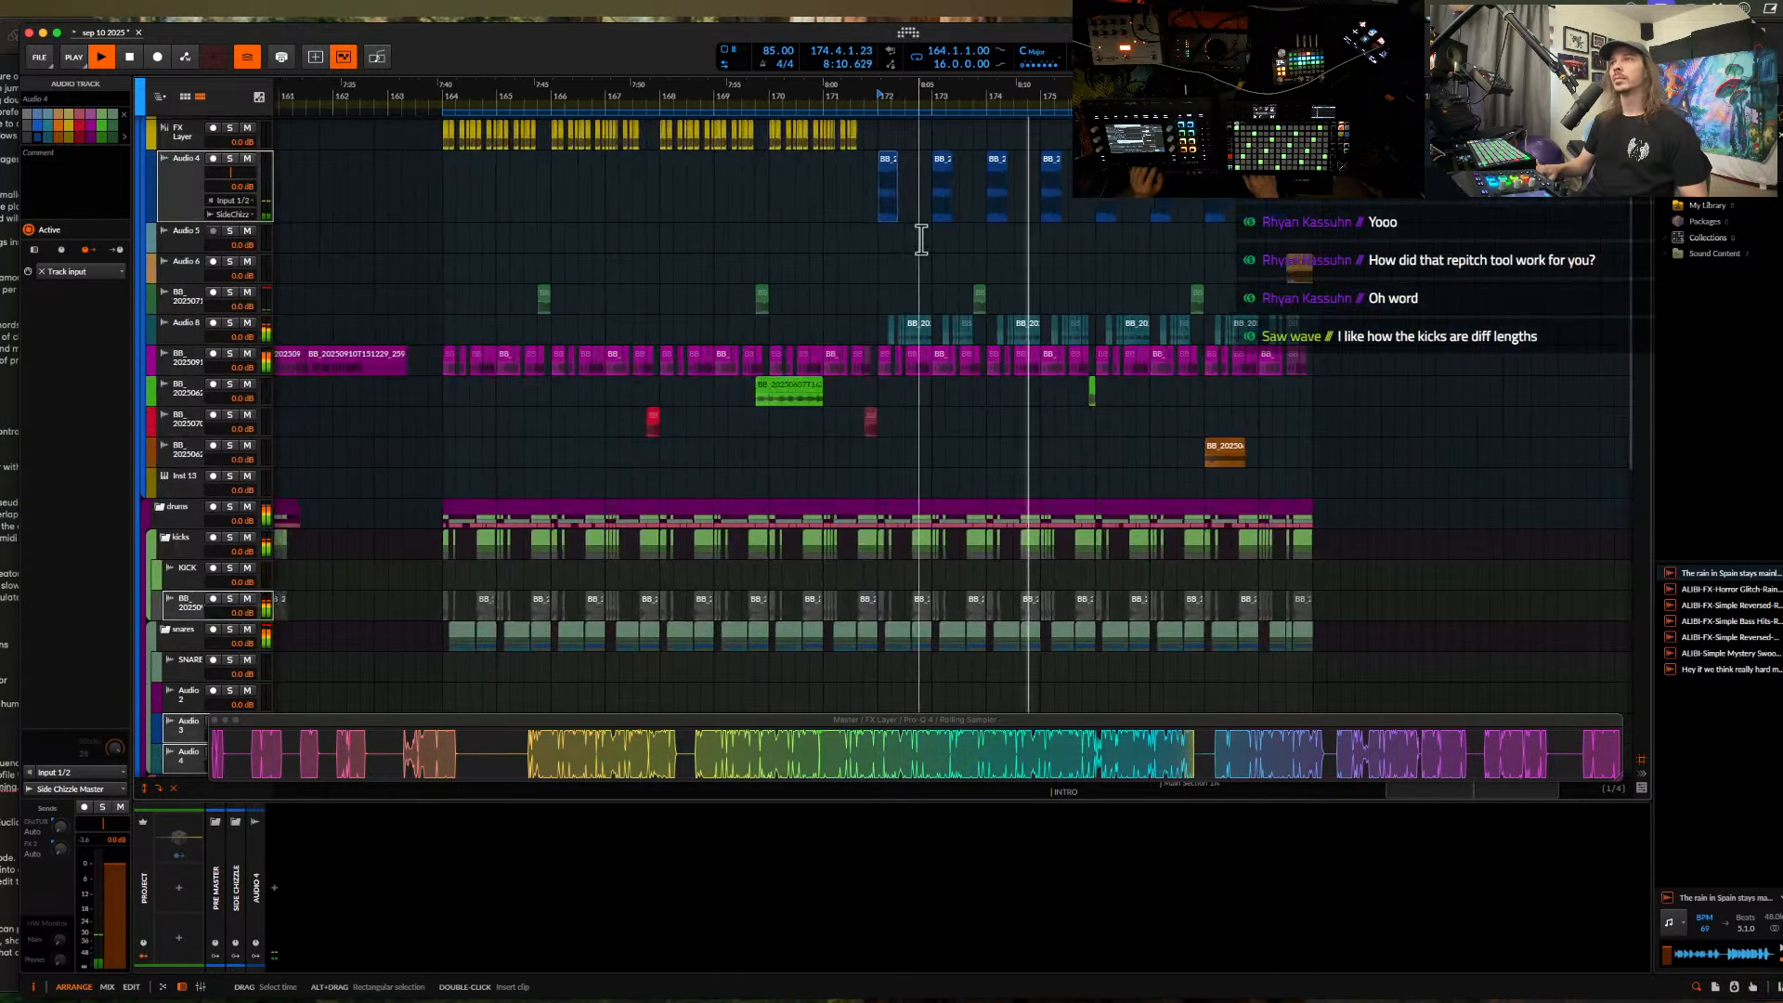
pyautogui.hotkey('ctrl', 't')
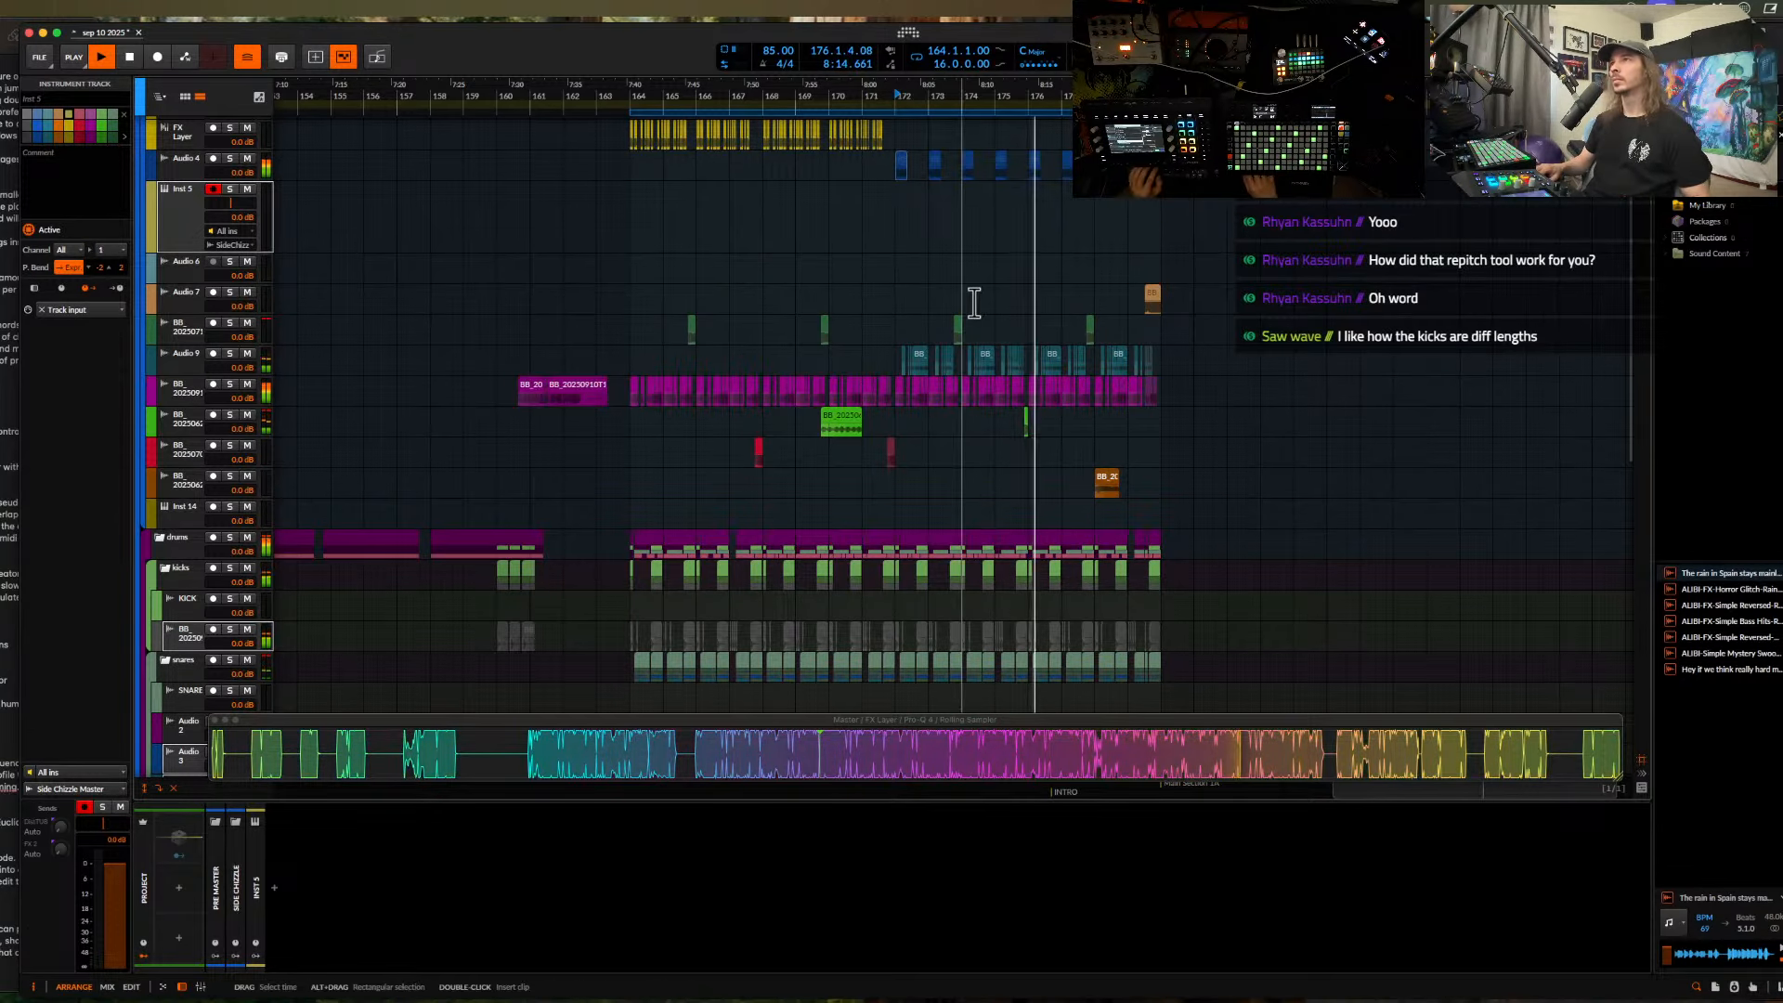
# - Play bars 174 to 177 and examine how the layers line up around the Audio 4 clip at bar 176
pyautogui.scroll(4, 923, 231)
pyautogui.scroll(2, 925, 237)
pyautogui.scroll(-3, 924, 237)
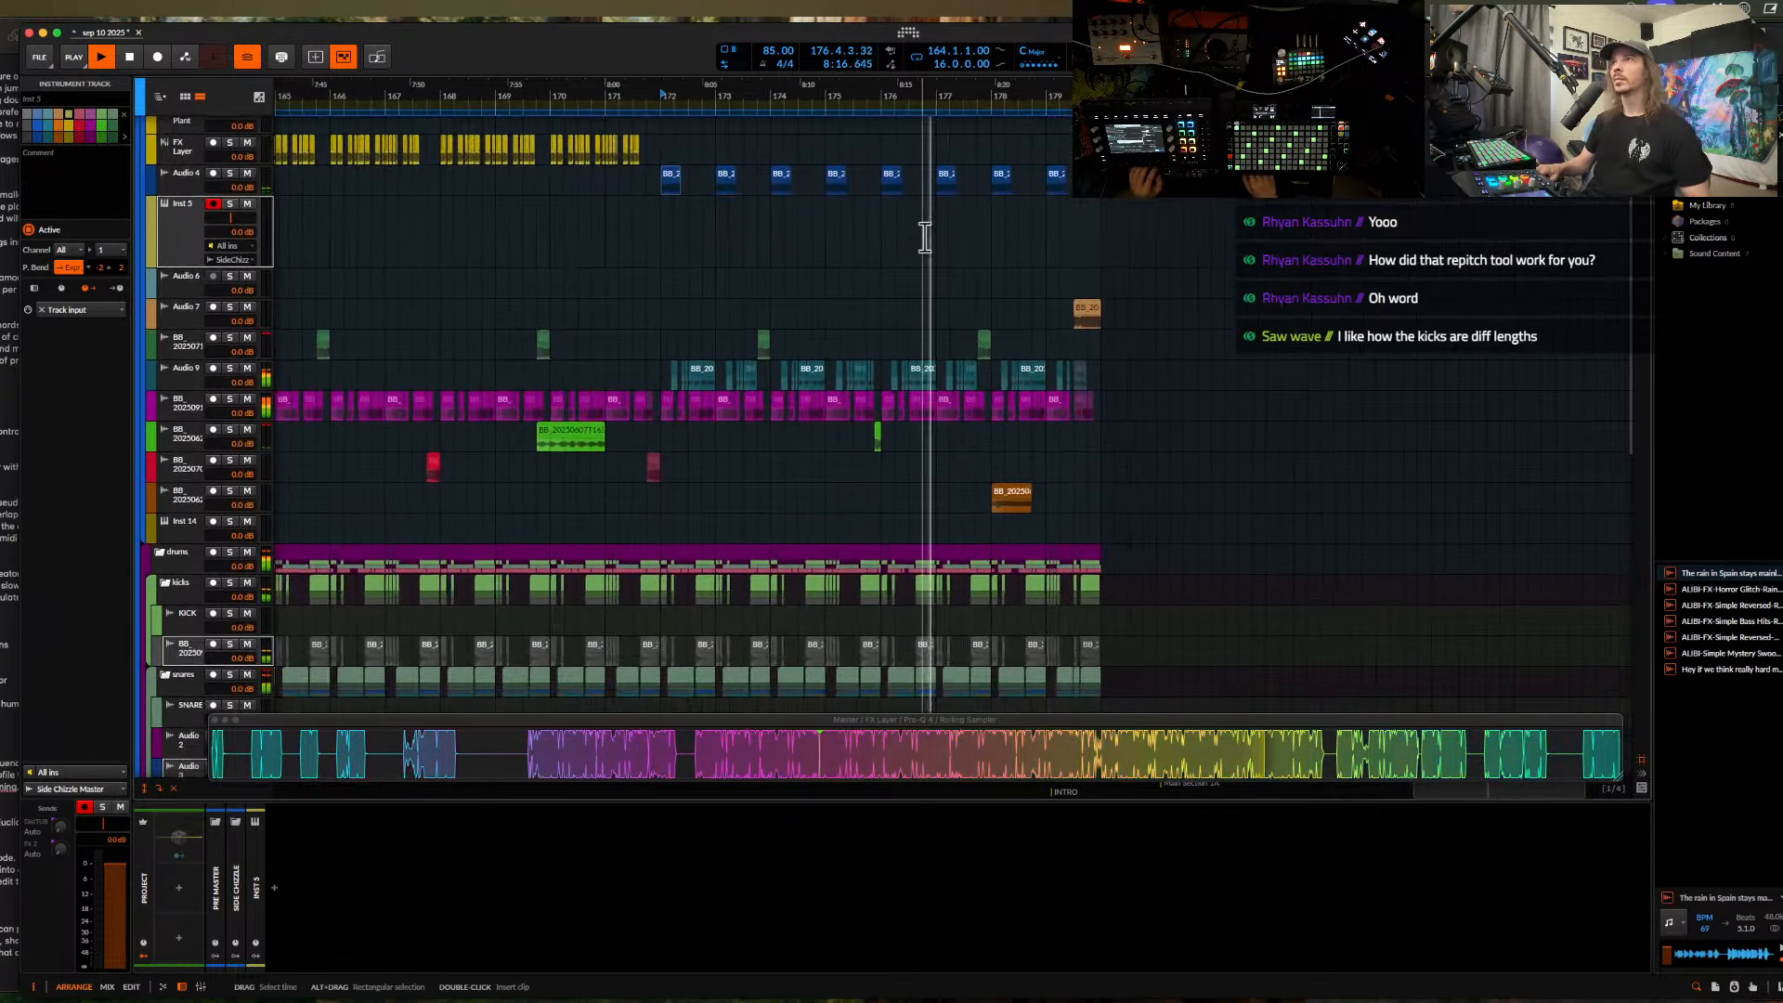
pyautogui.scroll(2, 924, 237)
pyautogui.scroll(1, 925, 238)
pyautogui.scroll(1, 925, 238)
pyautogui.scroll(4, 924, 238)
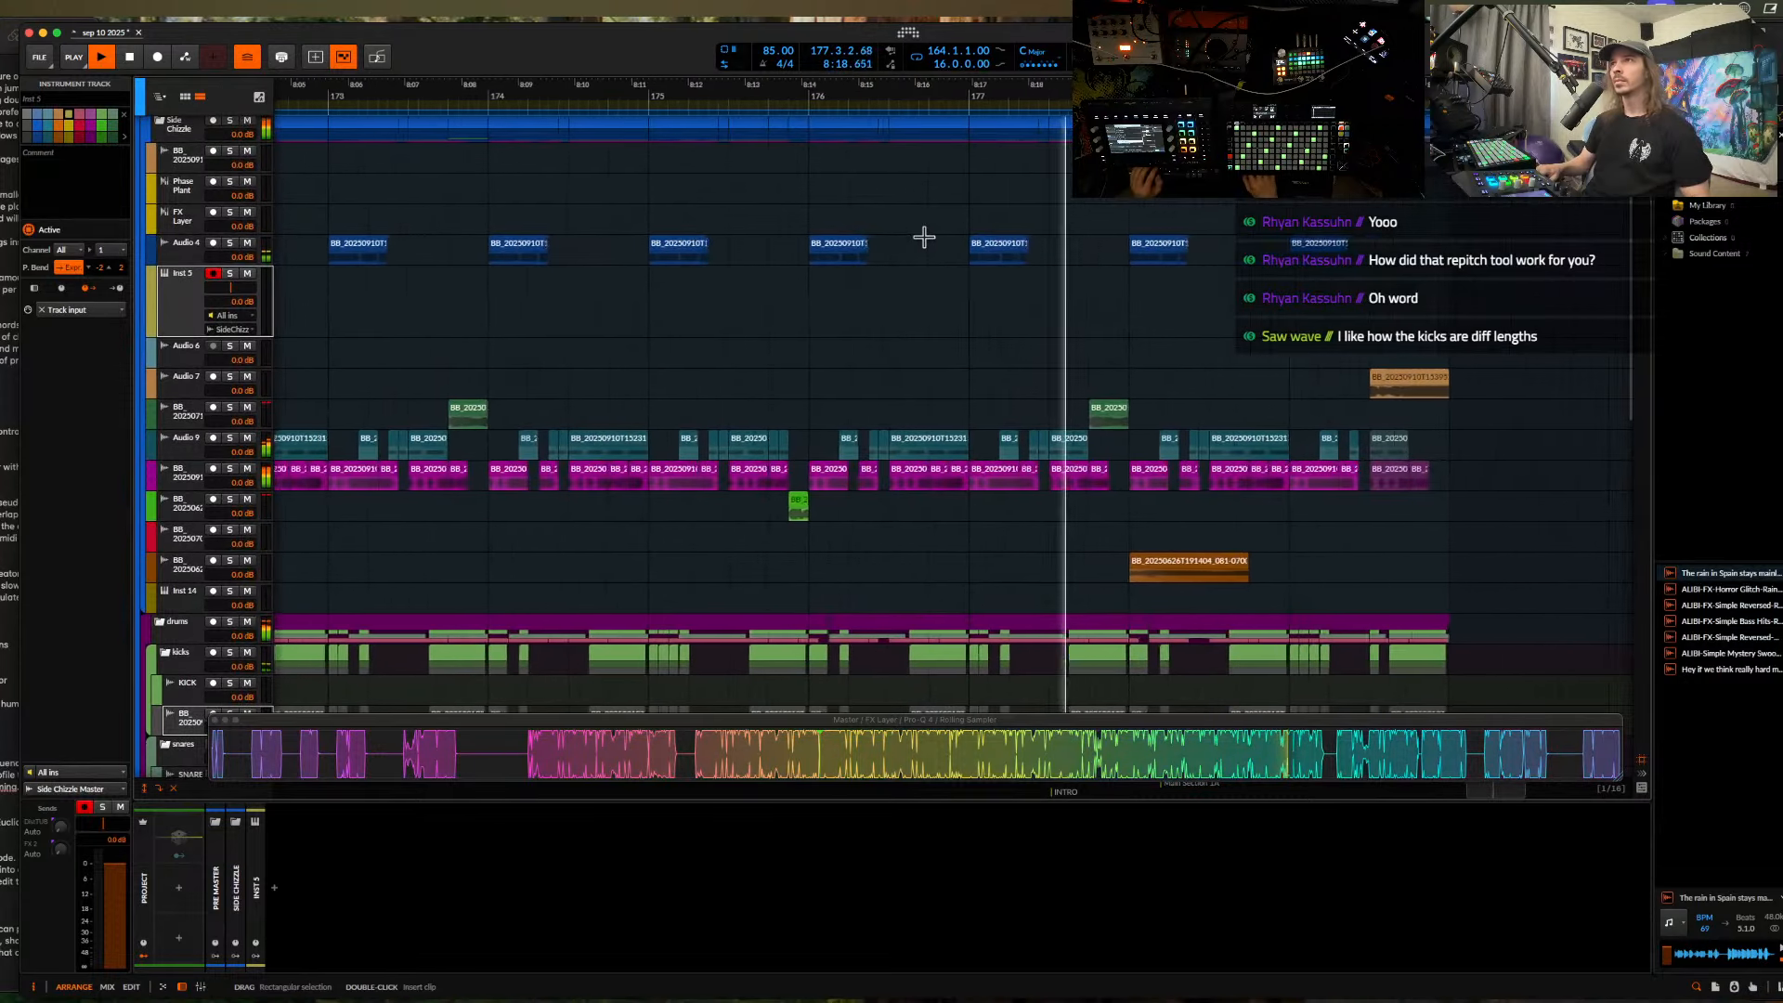
pyautogui.click(823, 260)
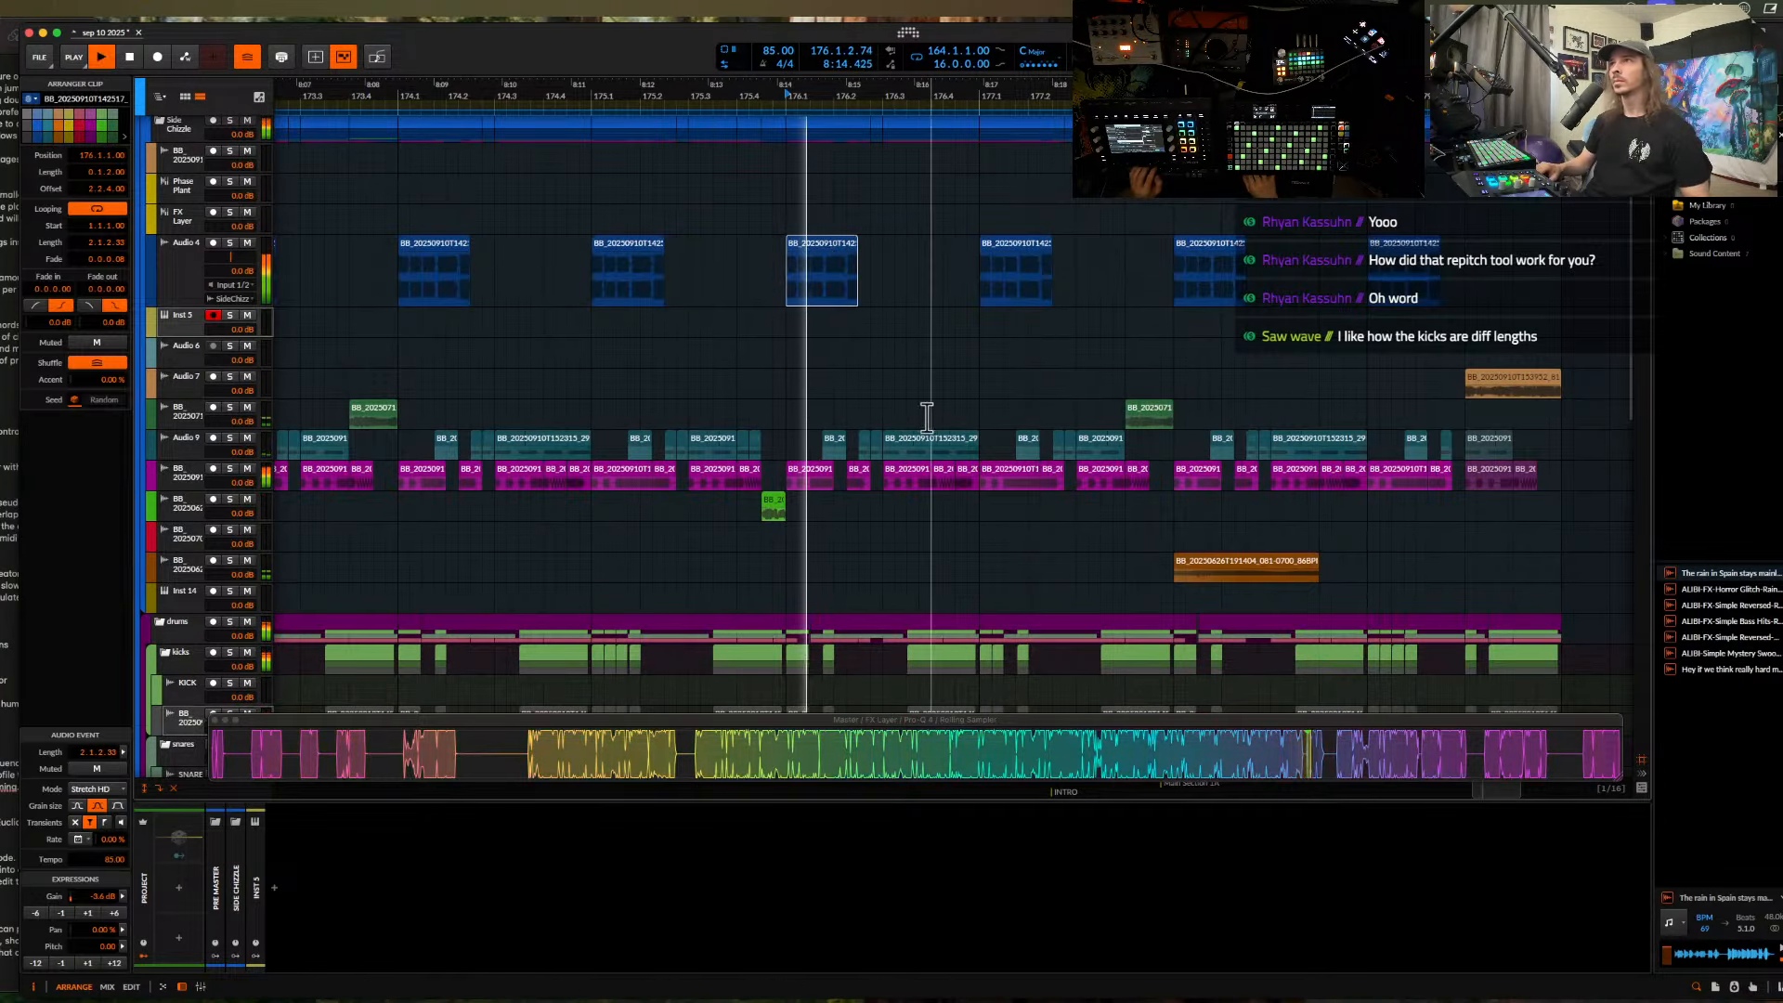
# - Play from 175.4.3 and listen to the Audio 9 clips that follow
pyautogui.click(864, 434)
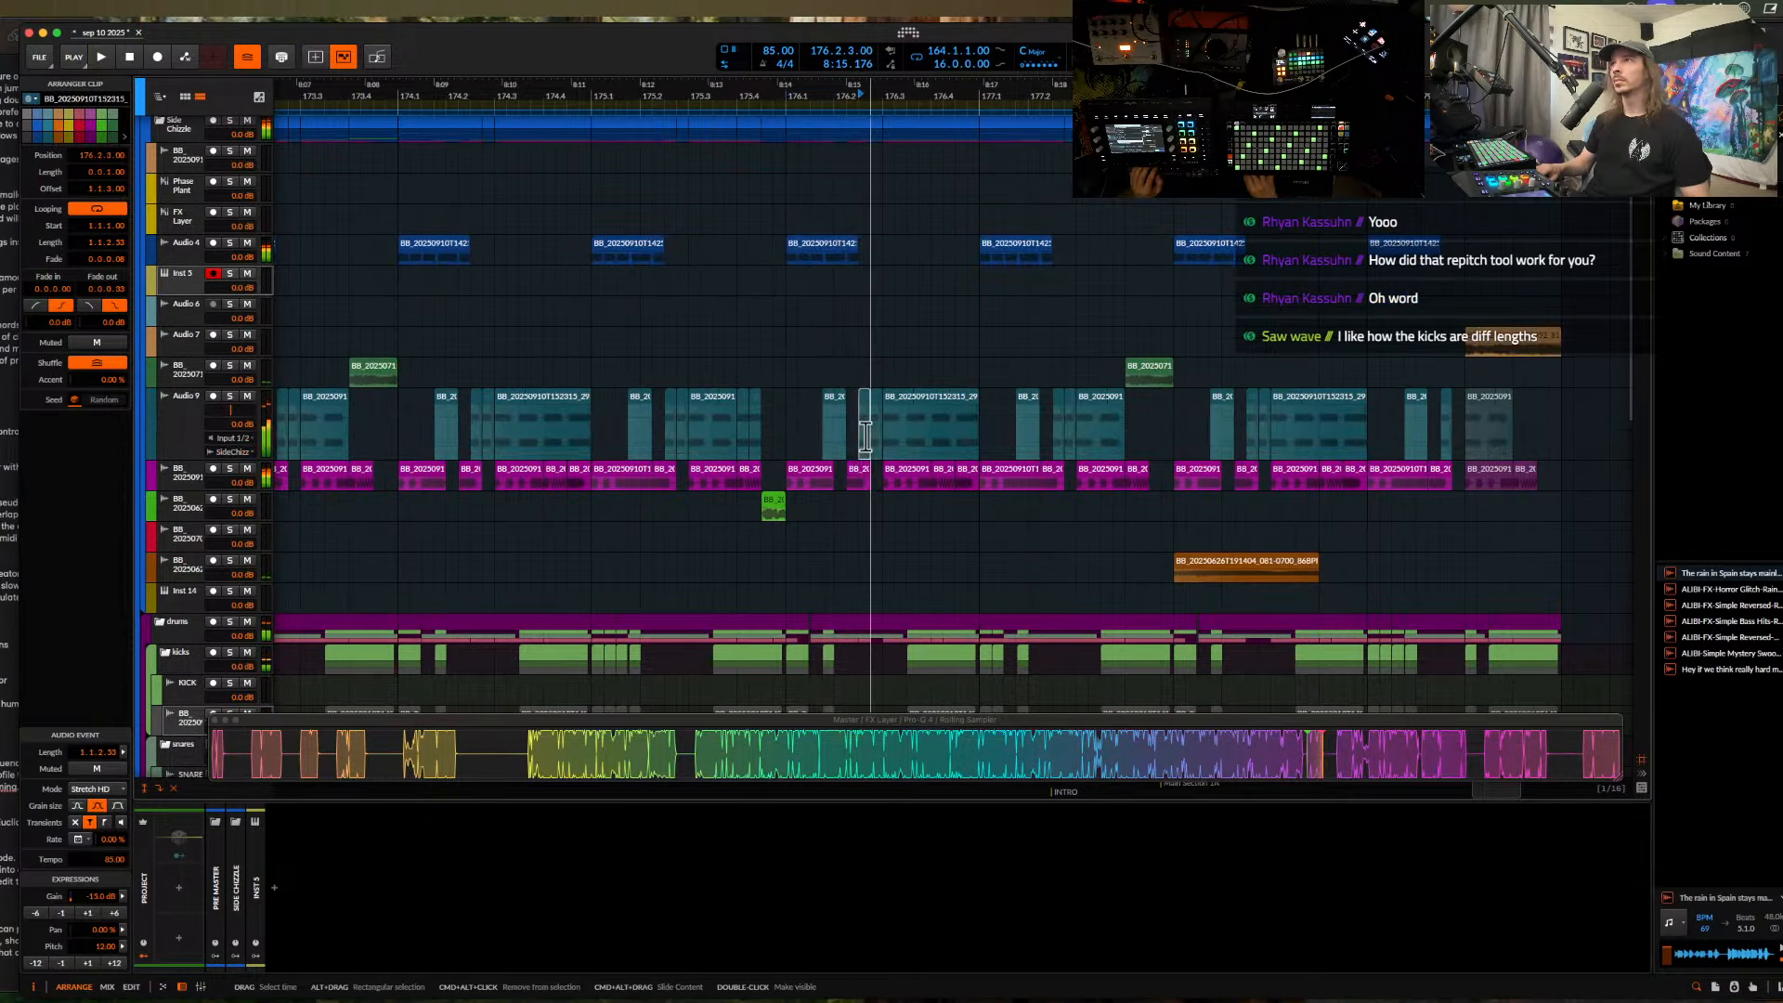
pyautogui.keyDown('shift'); pyautogui.click(1335, 406); pyautogui.keyUp('shift')
pyautogui.click(755, 326)
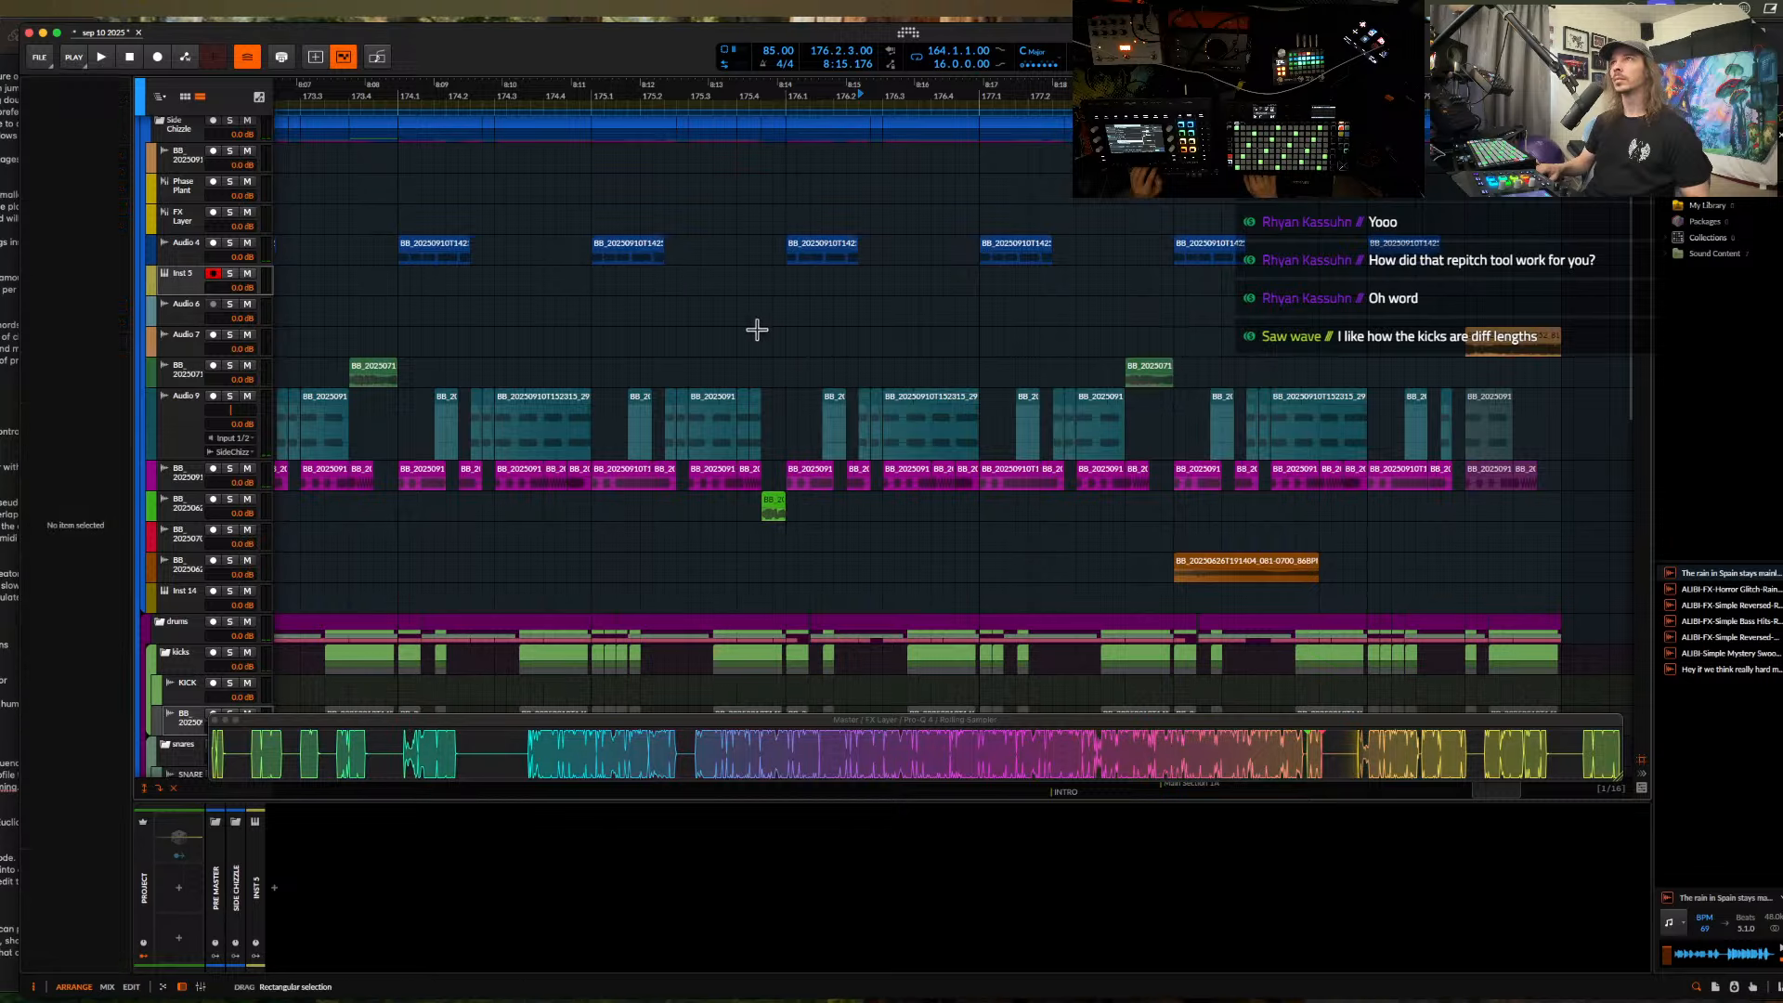
pyautogui.press('space')
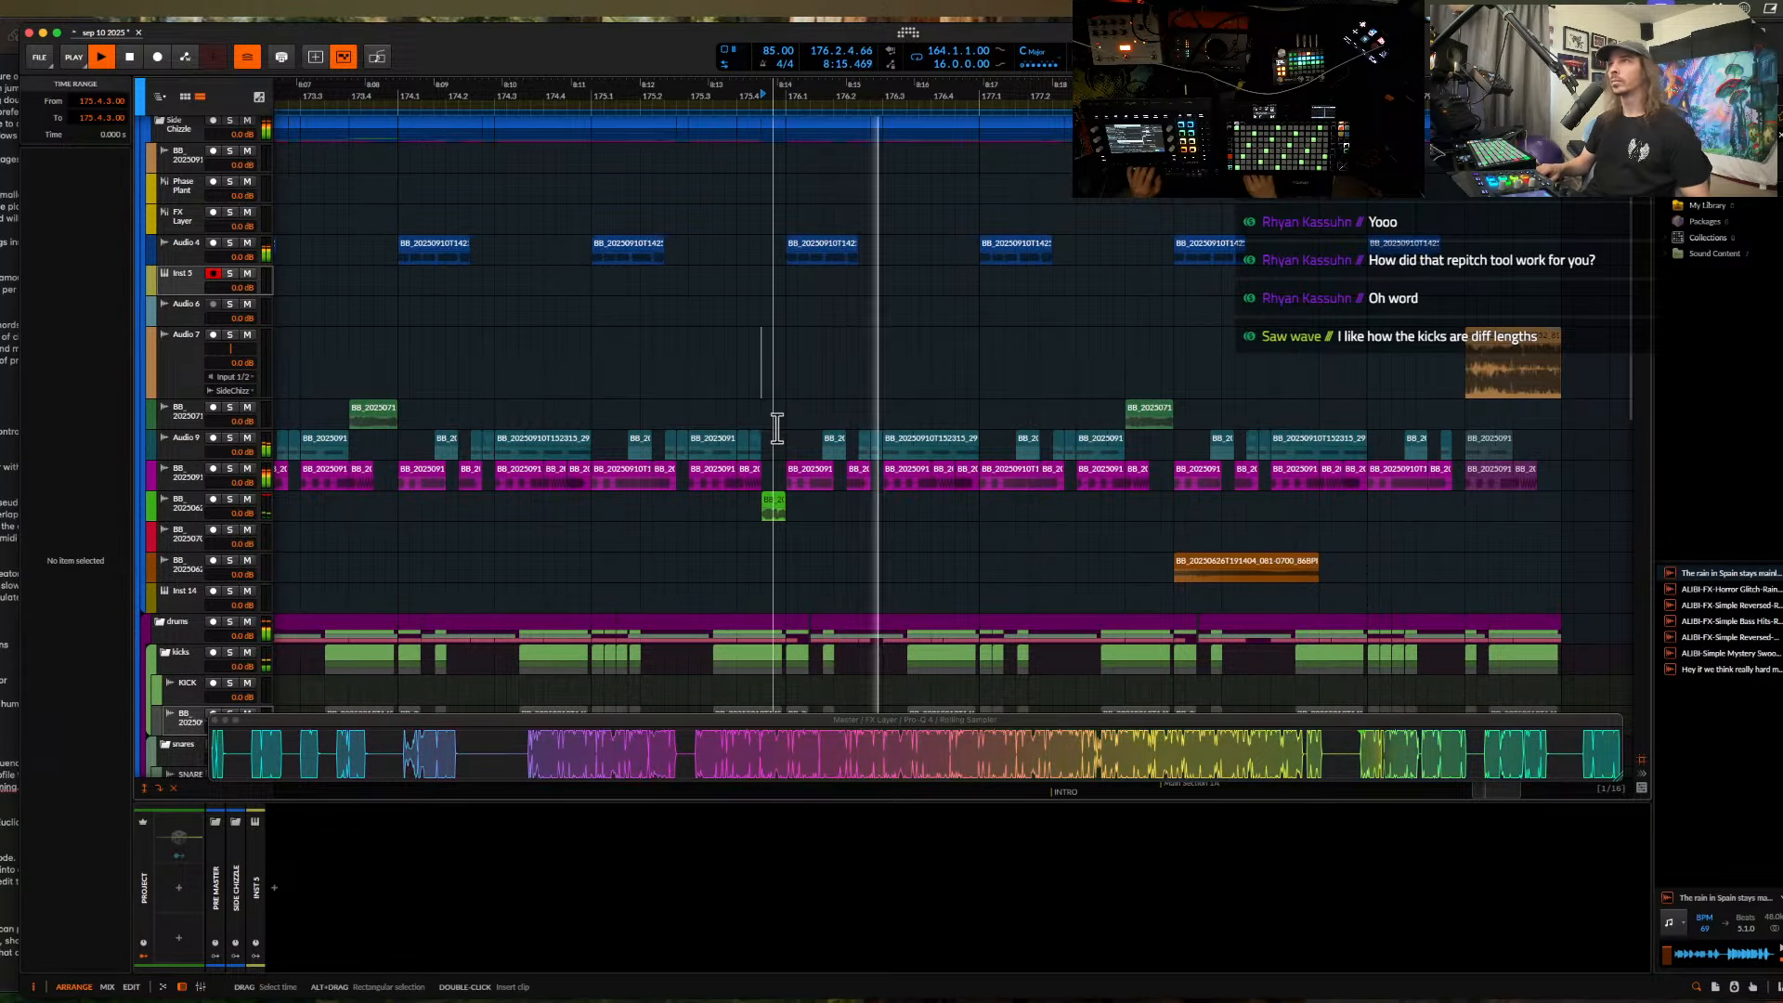
pyautogui.scroll(2, 873, 418)
pyautogui.scroll(-3, 872, 419)
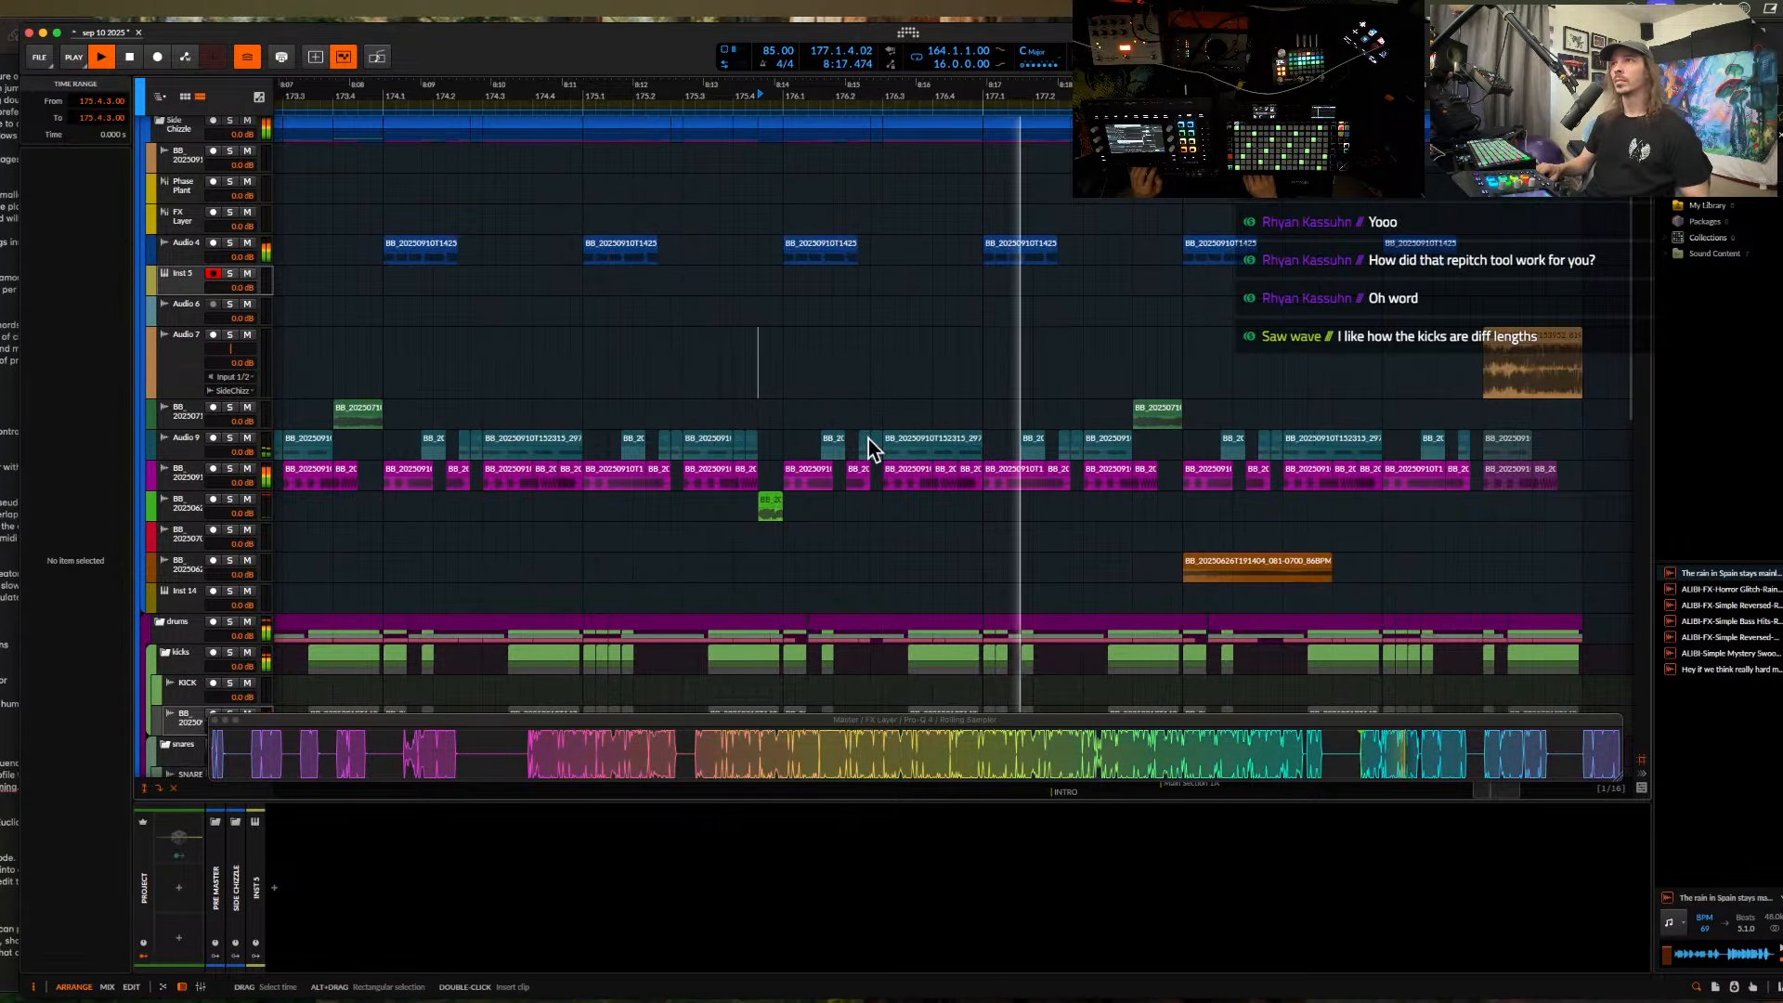
# - Select the Audio 9 clips from 176.2.3 through bar 178 and raise their pitch by one octave
pyautogui.click(867, 439)
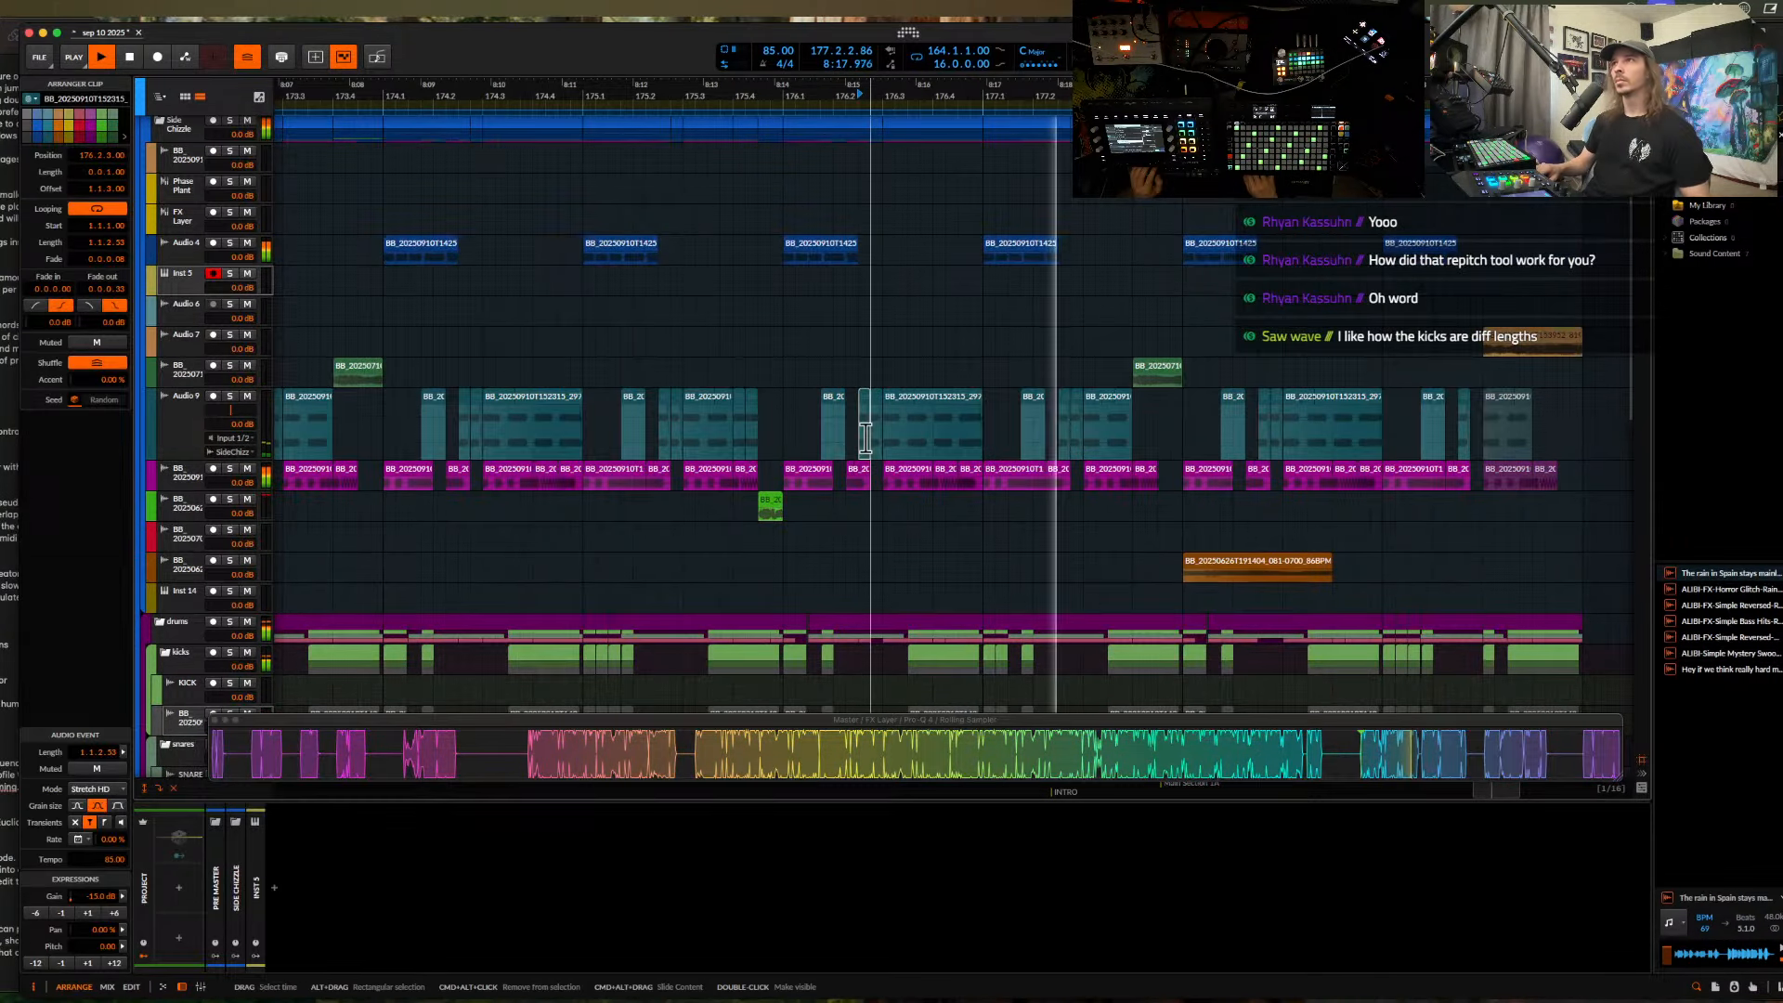
pyautogui.keyDown('shift'); pyautogui.click(1340, 414); pyautogui.keyUp('shift')
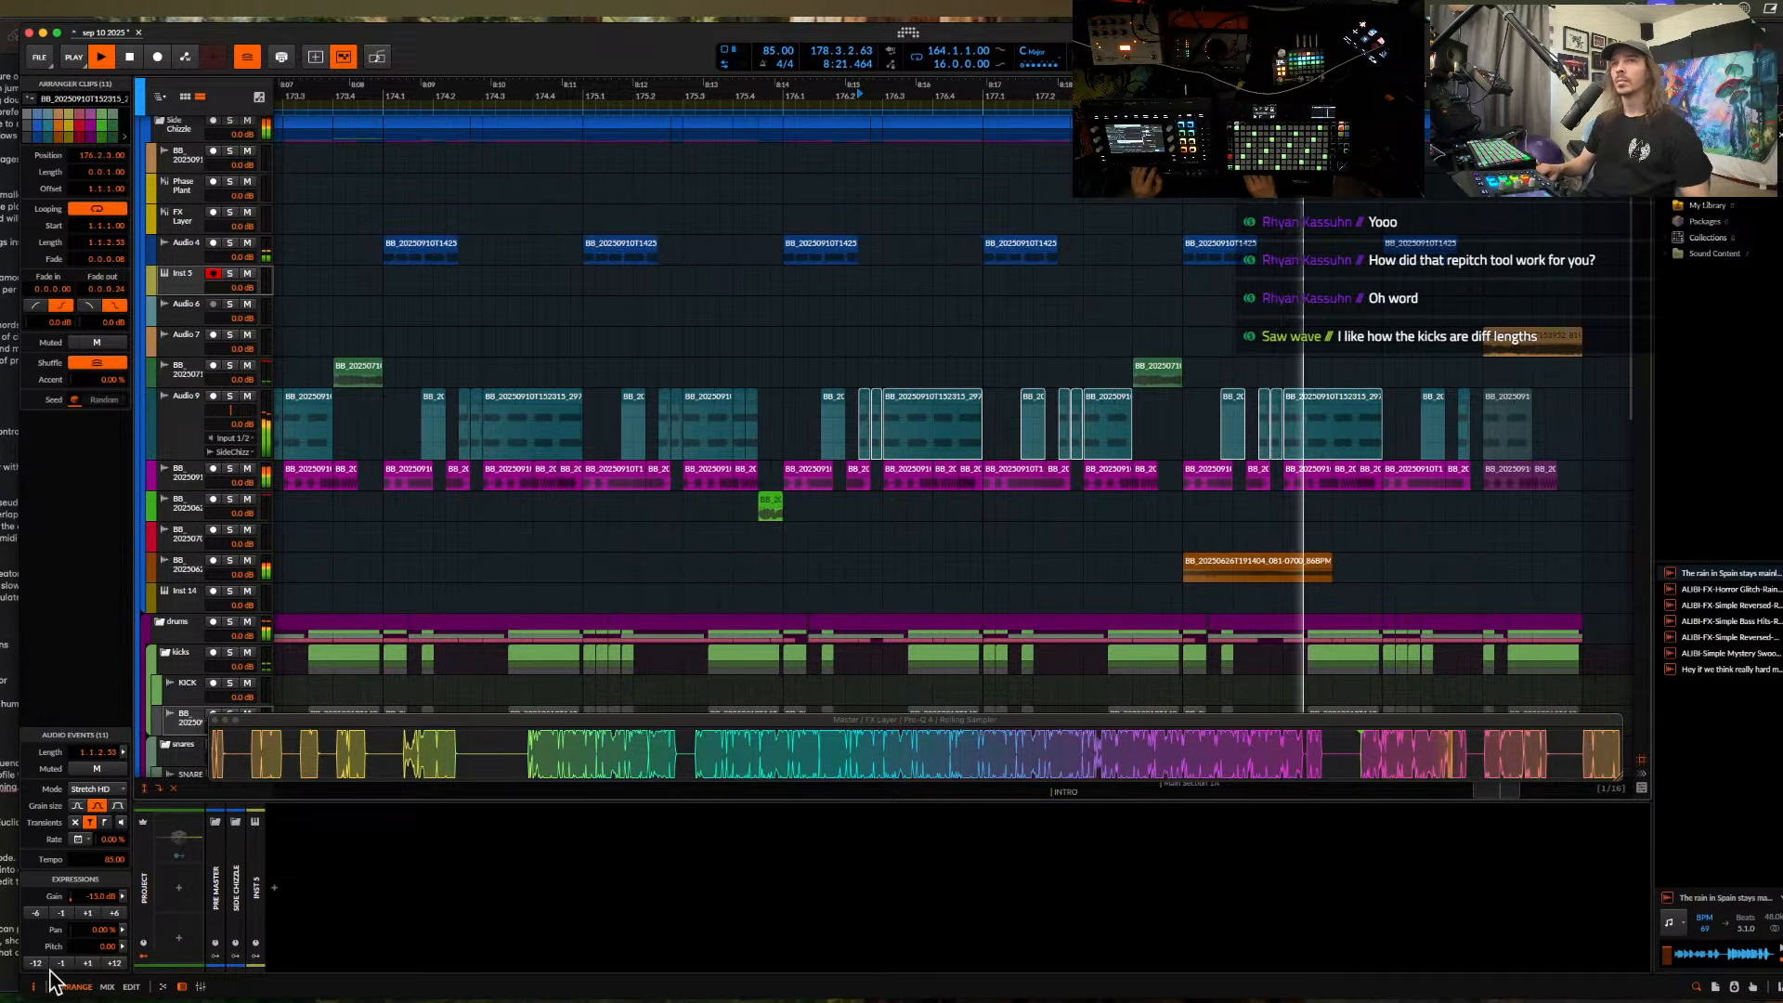
pyautogui.click(114, 963)
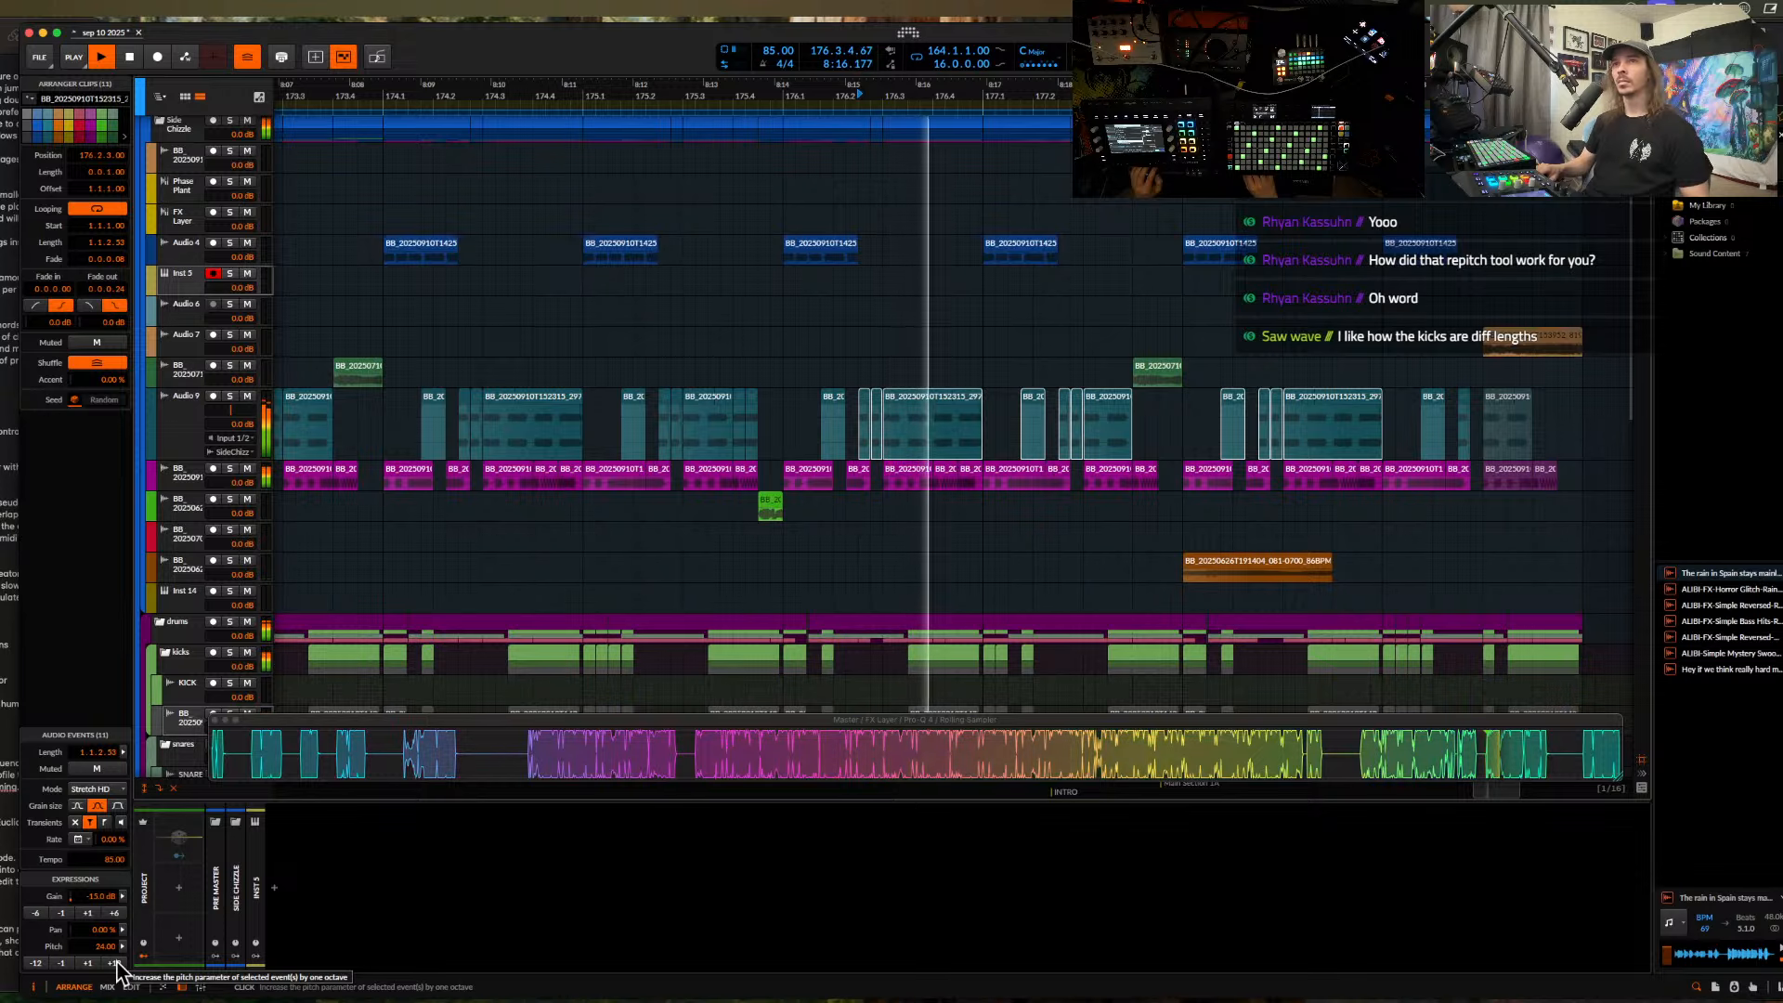
# - Try the Elastique Pro stretch mode on the selected Audio 9 clips and play them back
pyautogui.press('space')
pyautogui.click(108, 786)
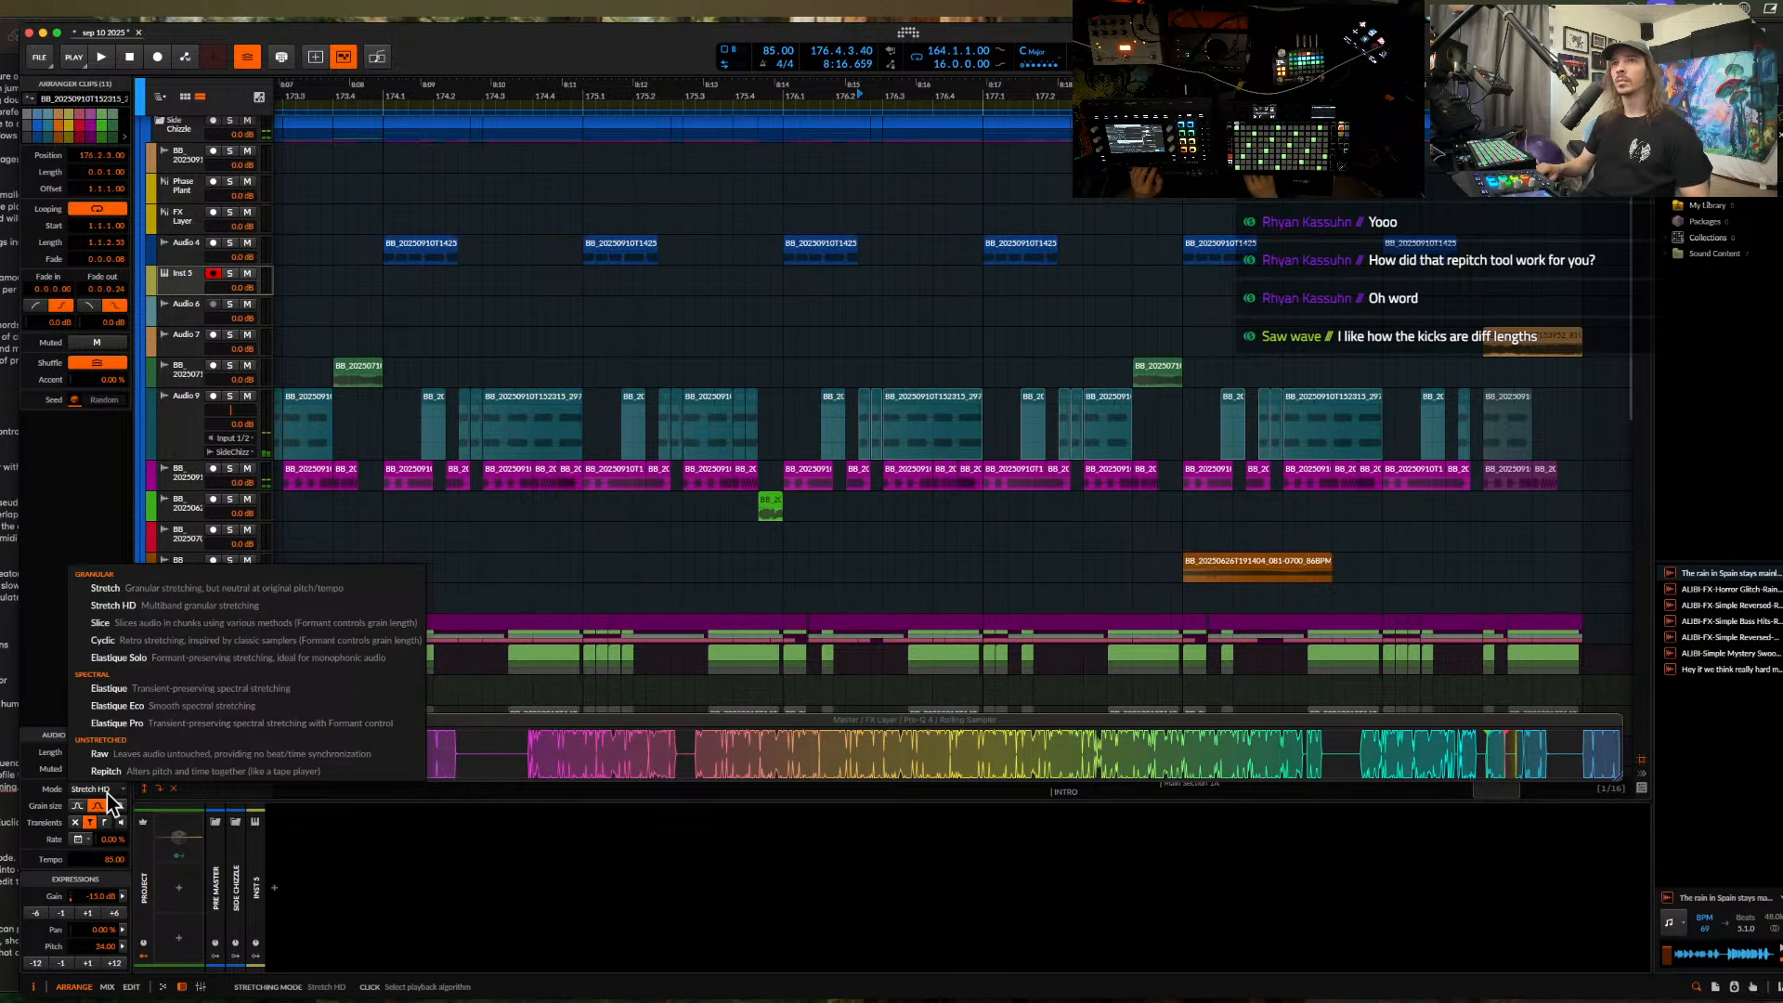
pyautogui.click(130, 741)
pyautogui.press('space')
pyautogui.press('space')
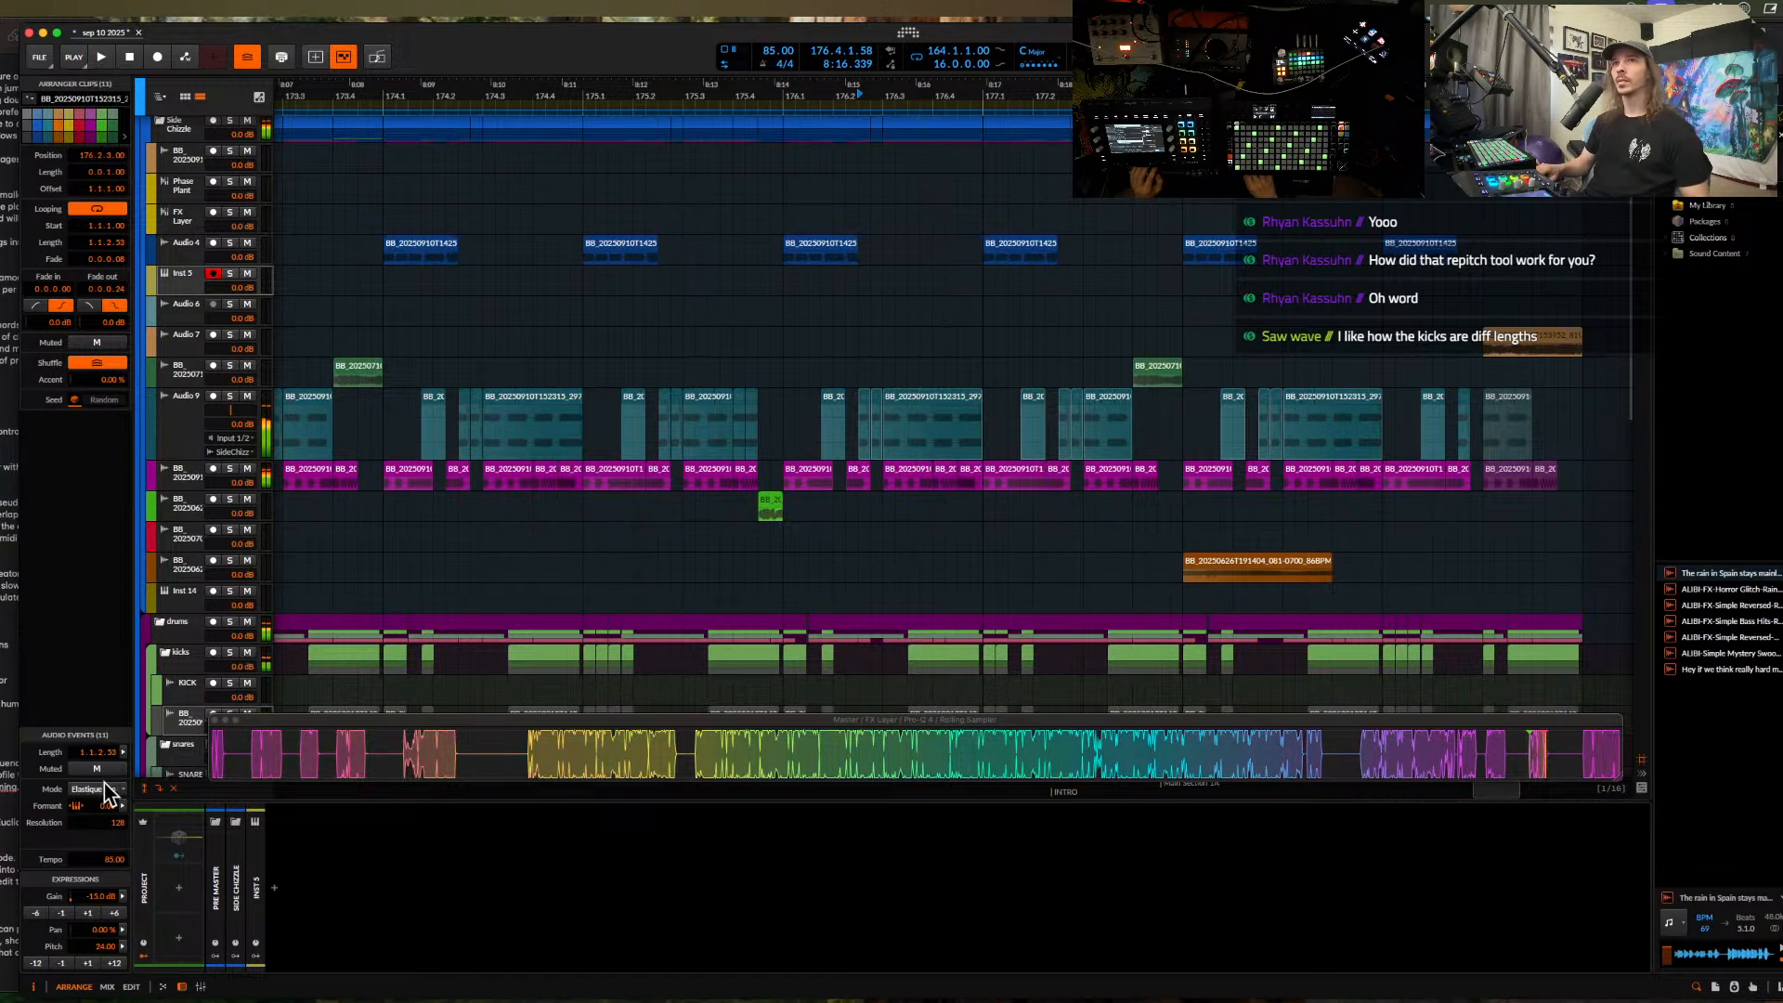
# - Set the selected Audio 9 clips to Slice stretch mode with the tail set to None, and play them
pyautogui.click(108, 788)
pyautogui.click(141, 622)
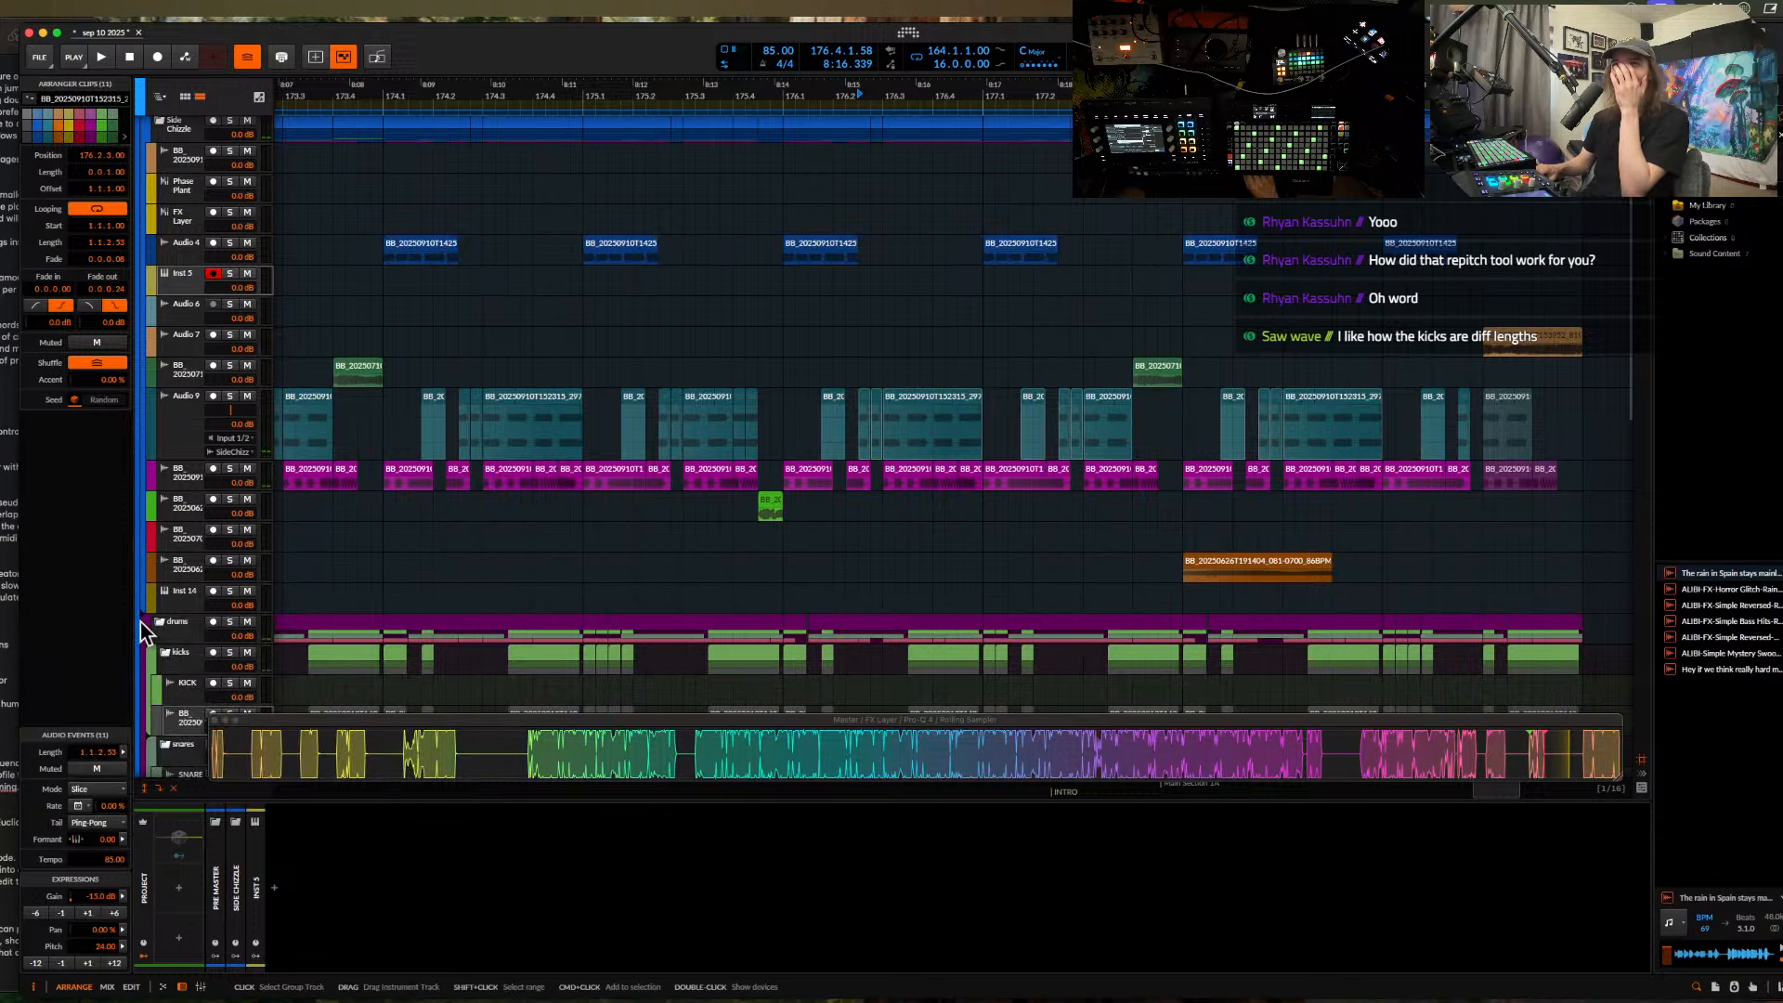
pyautogui.click(97, 825)
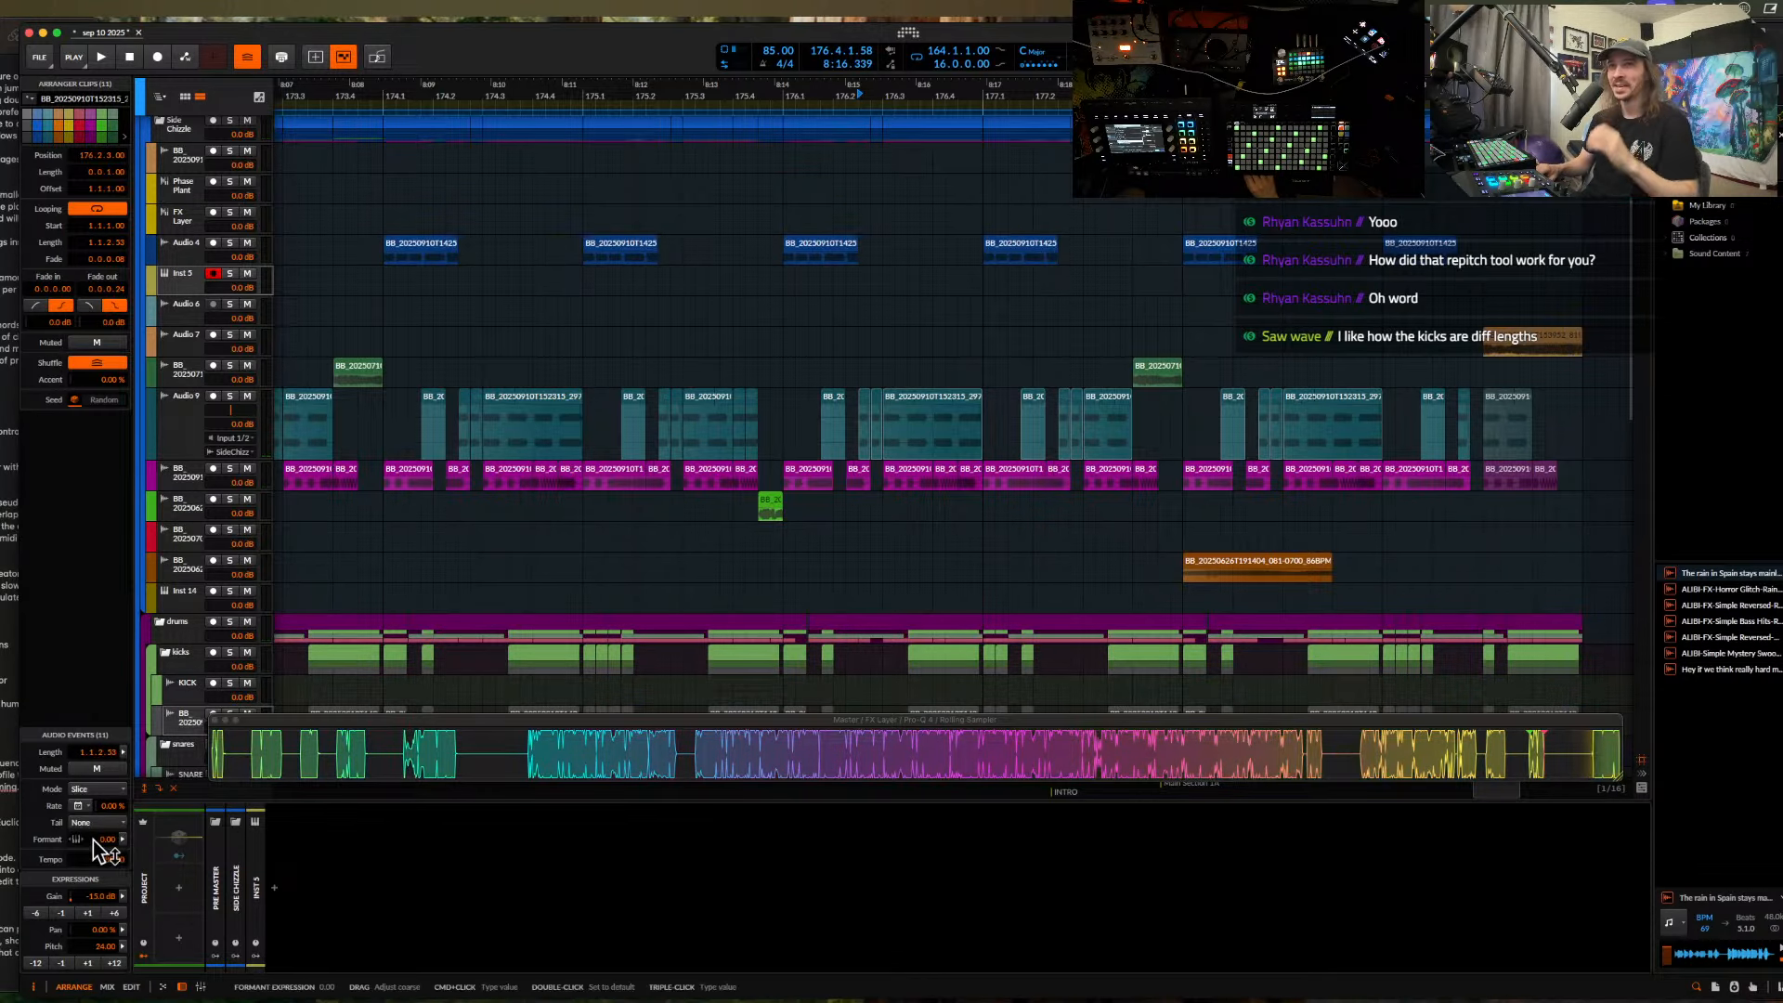
pyautogui.press('space')
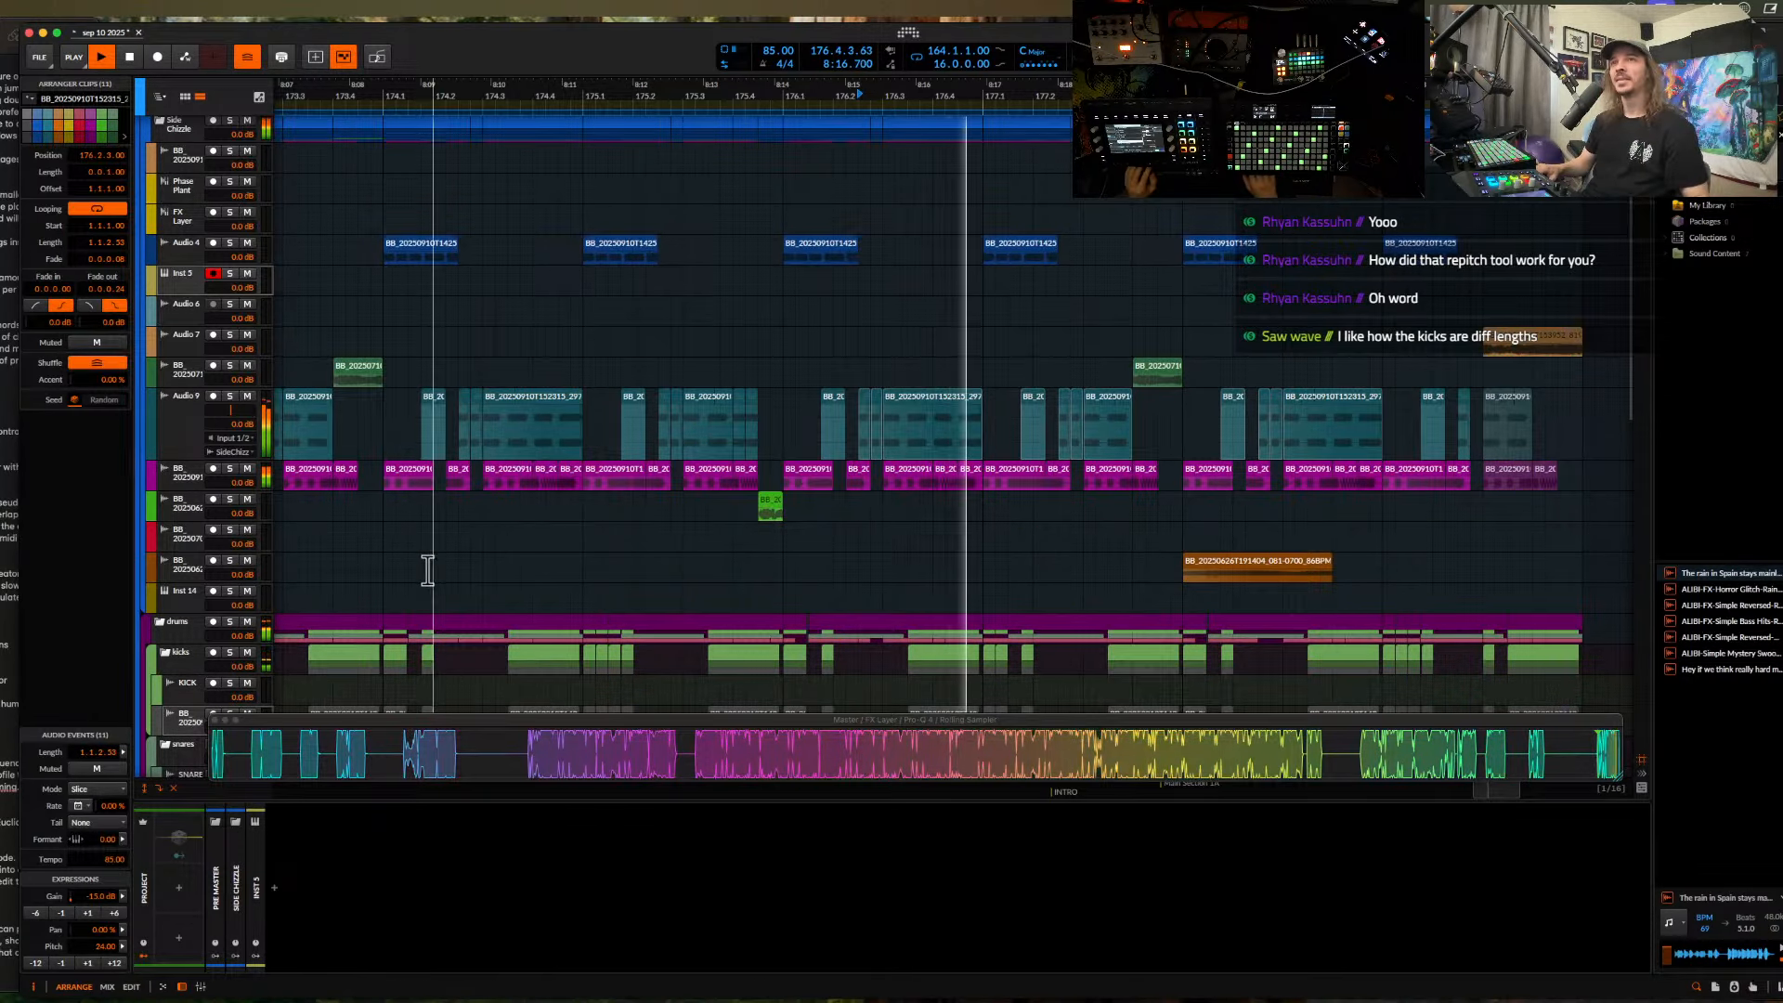
# - Lower the selected Audio 9 clips by one octave to a pitch of 12.00 and replay the passage
pyautogui.click(36, 963)
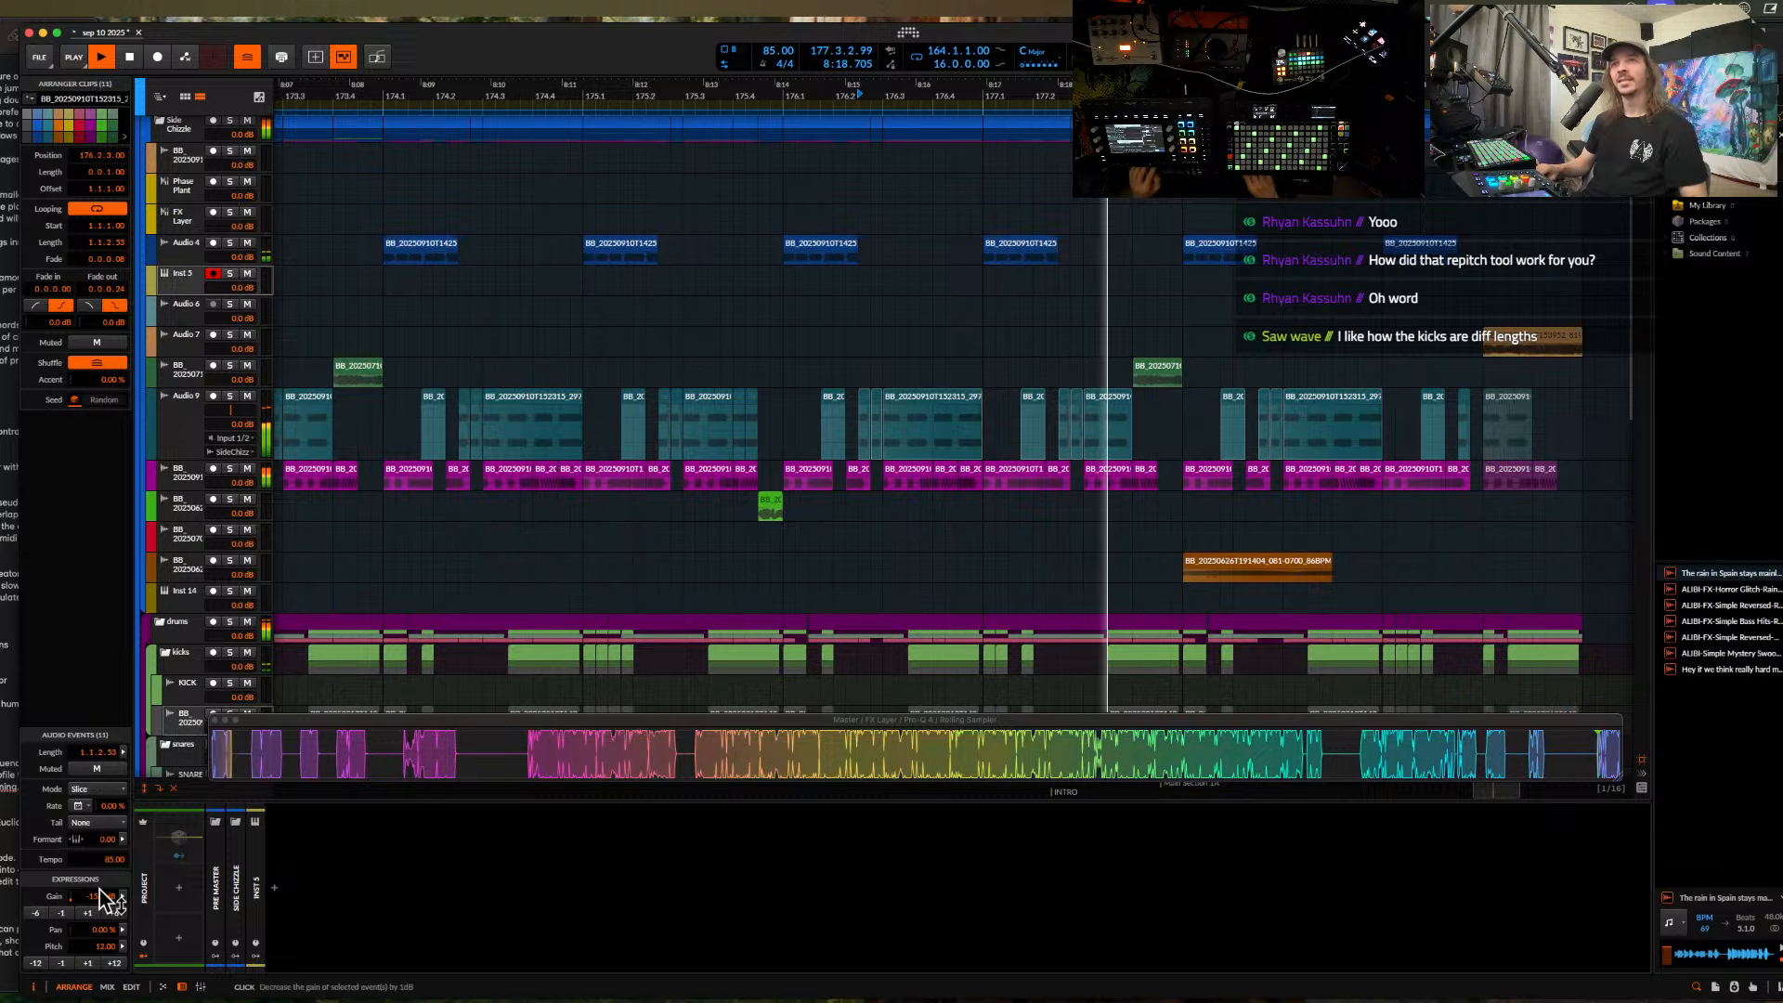
pyautogui.press('space')
pyautogui.press('space')
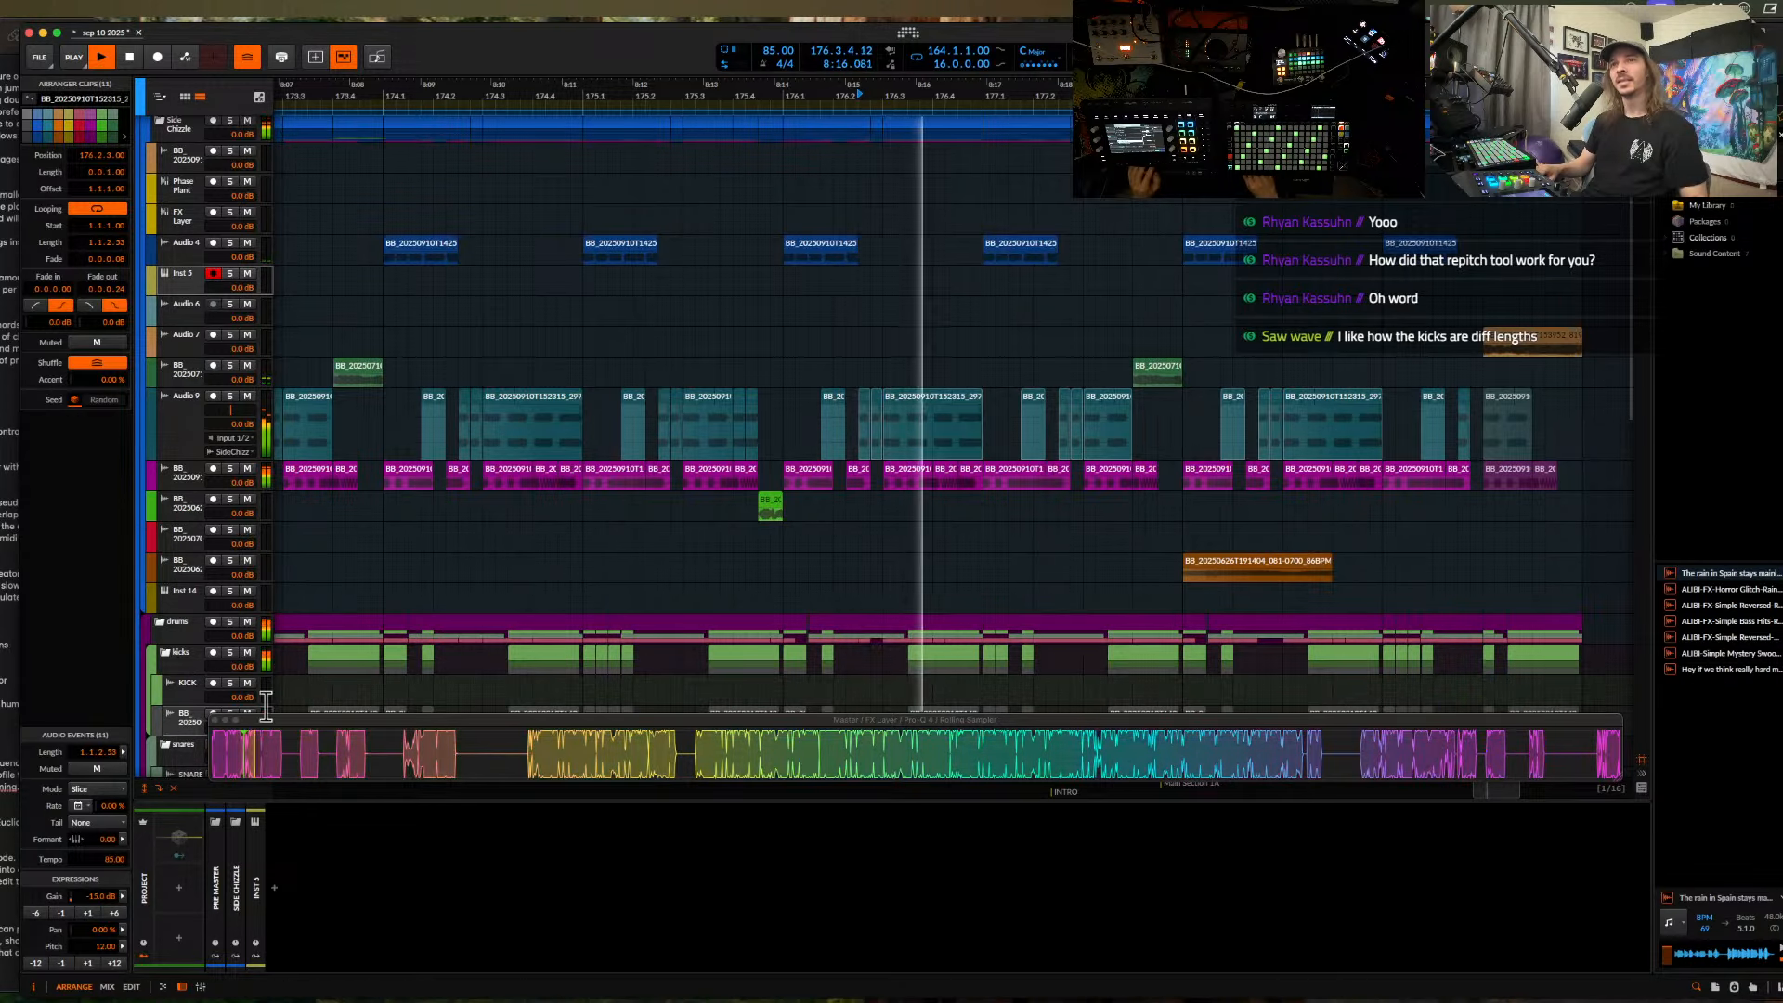
pyautogui.scroll(-2, 941, 409)
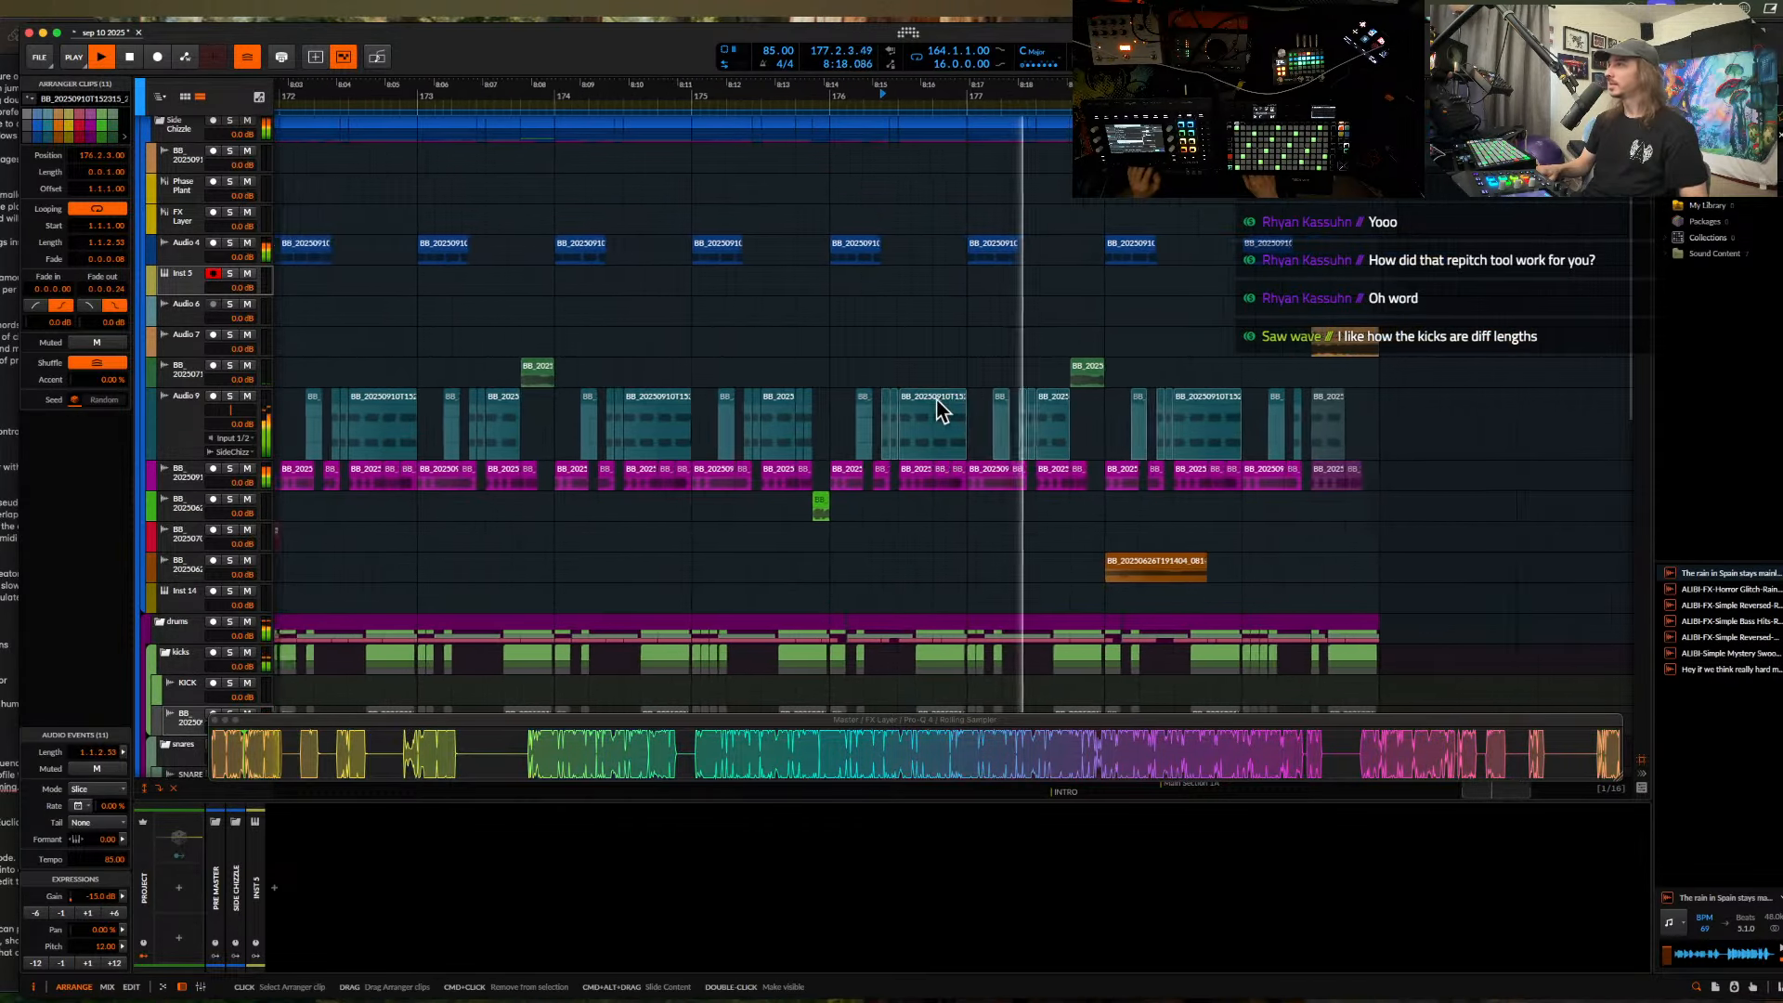
# - Copy the drum group's content from 164.1.1 to 171.1.1 so that the copy starts at 180.1.1
pyautogui.click(170, 419)
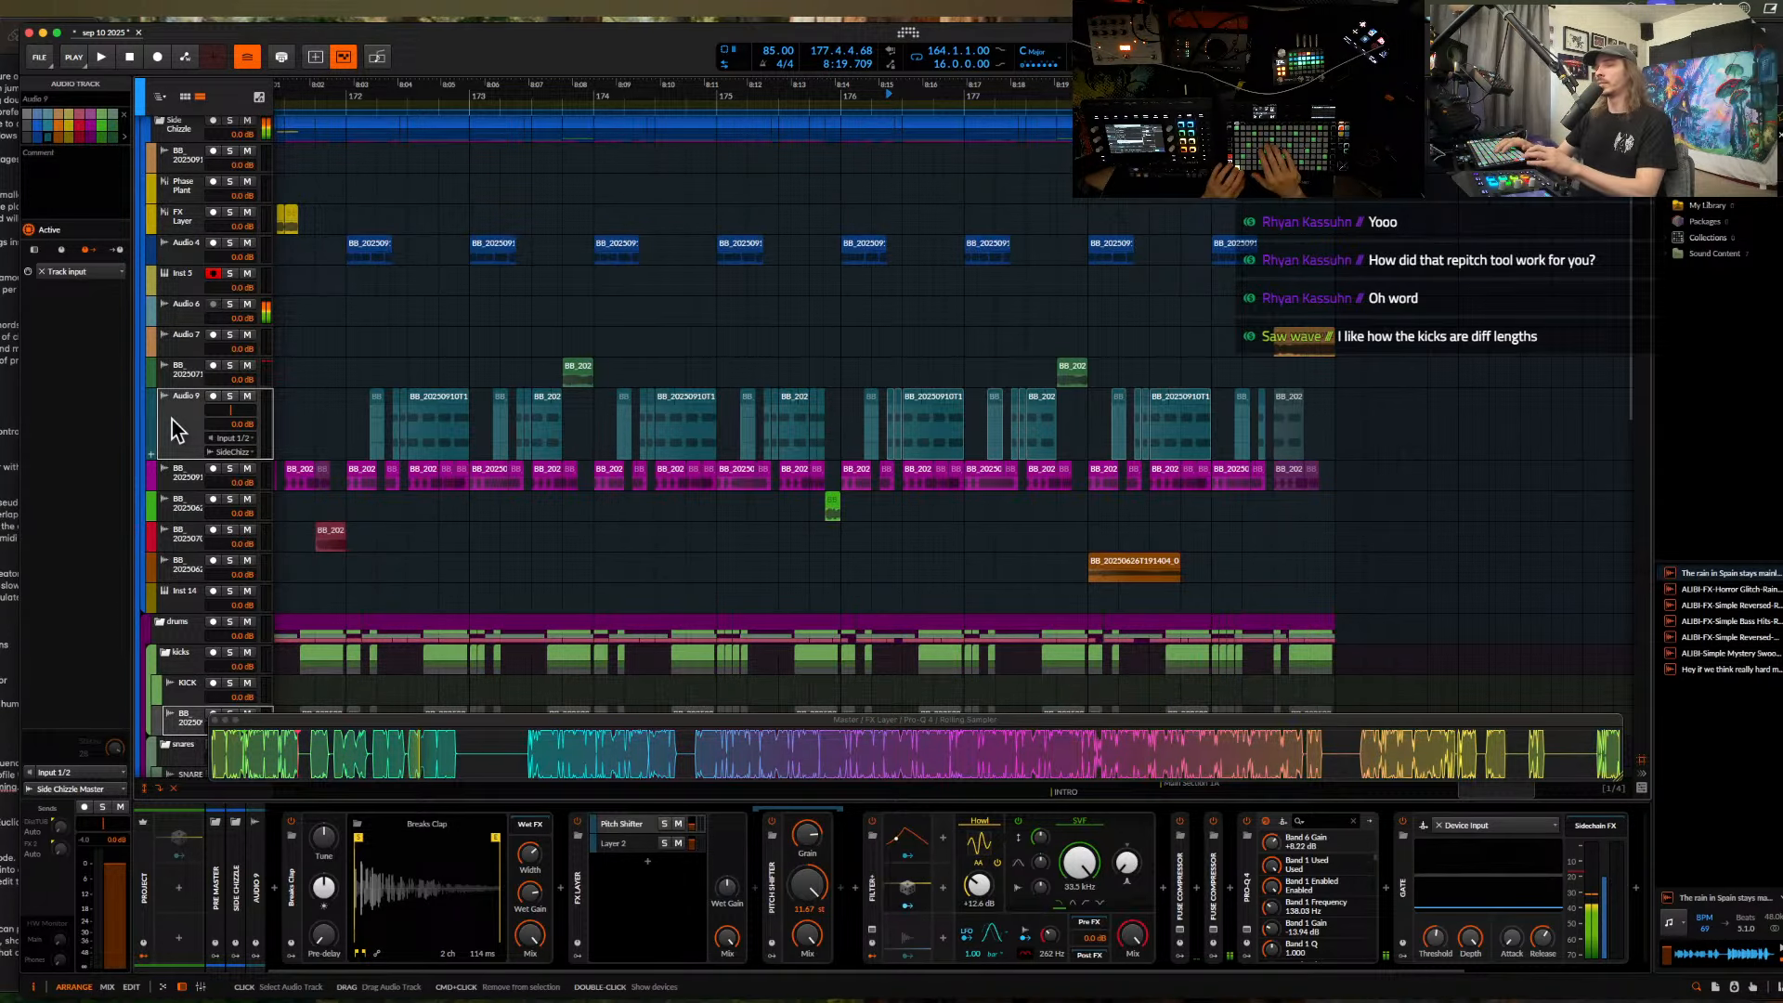
pyautogui.click(457, 207)
pyautogui.scroll(-6, 582, 152)
pyautogui.scroll(-1, 592, 158)
pyautogui.hscroll(-2, 534, 289)
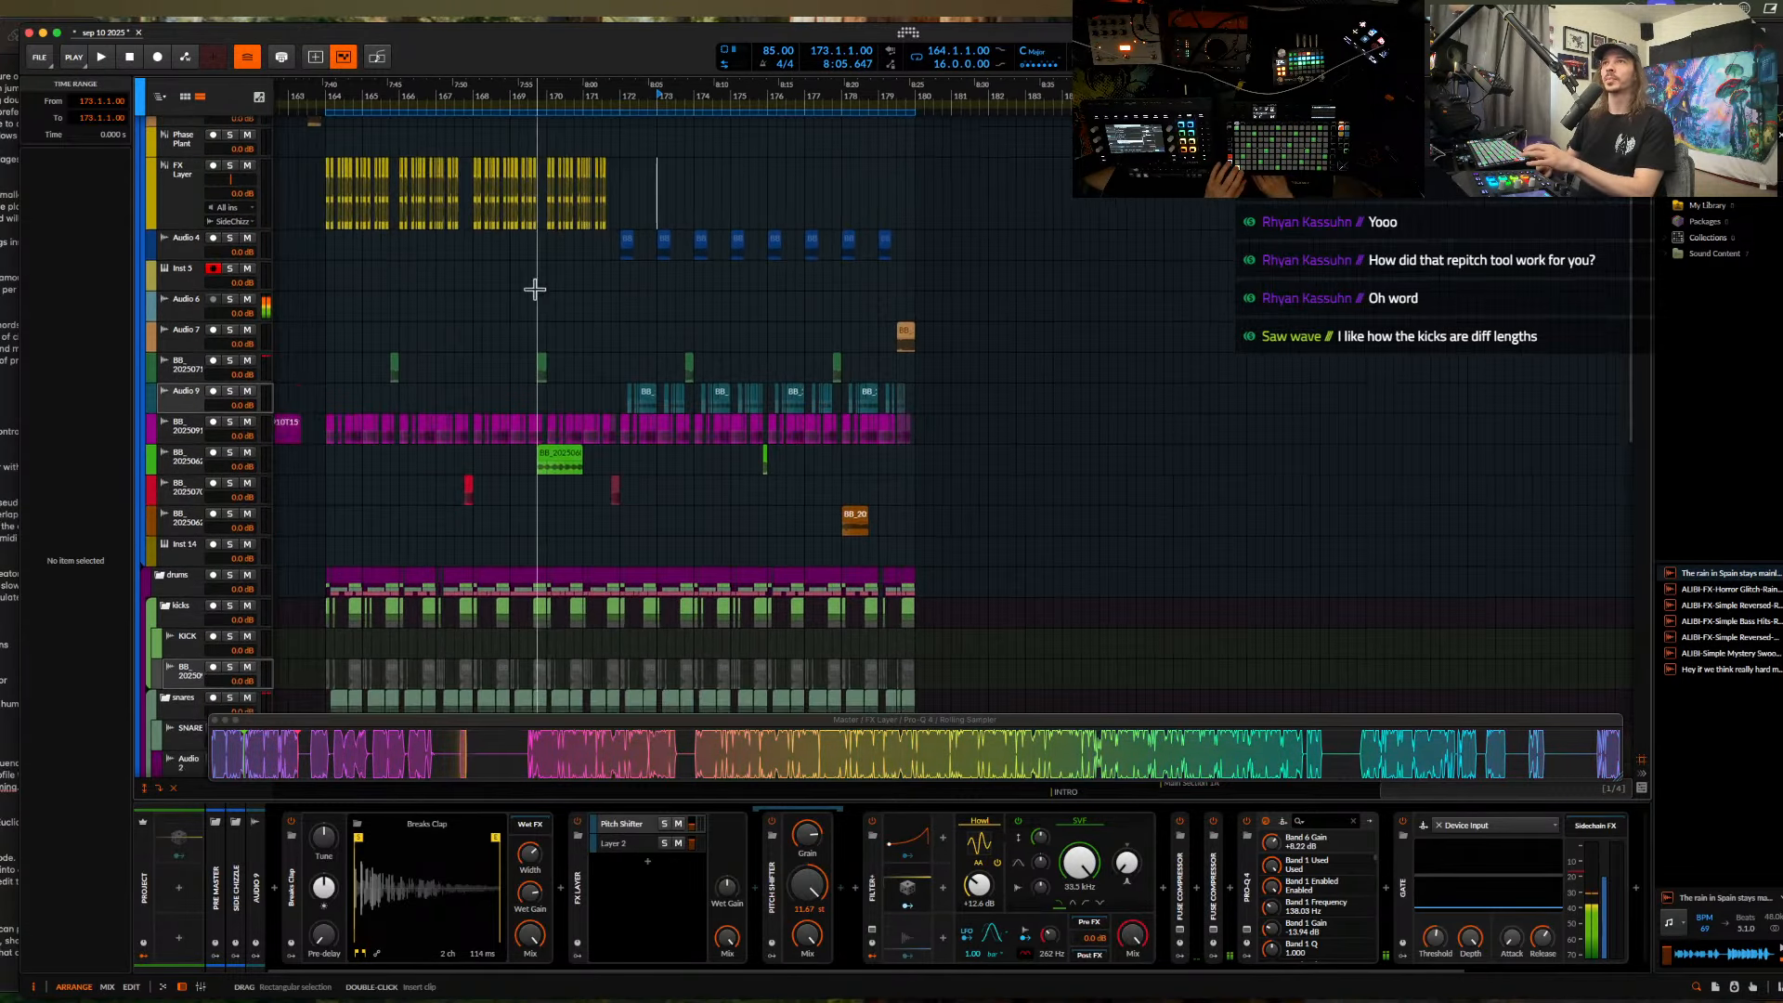
pyautogui.scroll(-10, 534, 289)
pyautogui.hscroll(-3, 539, 284)
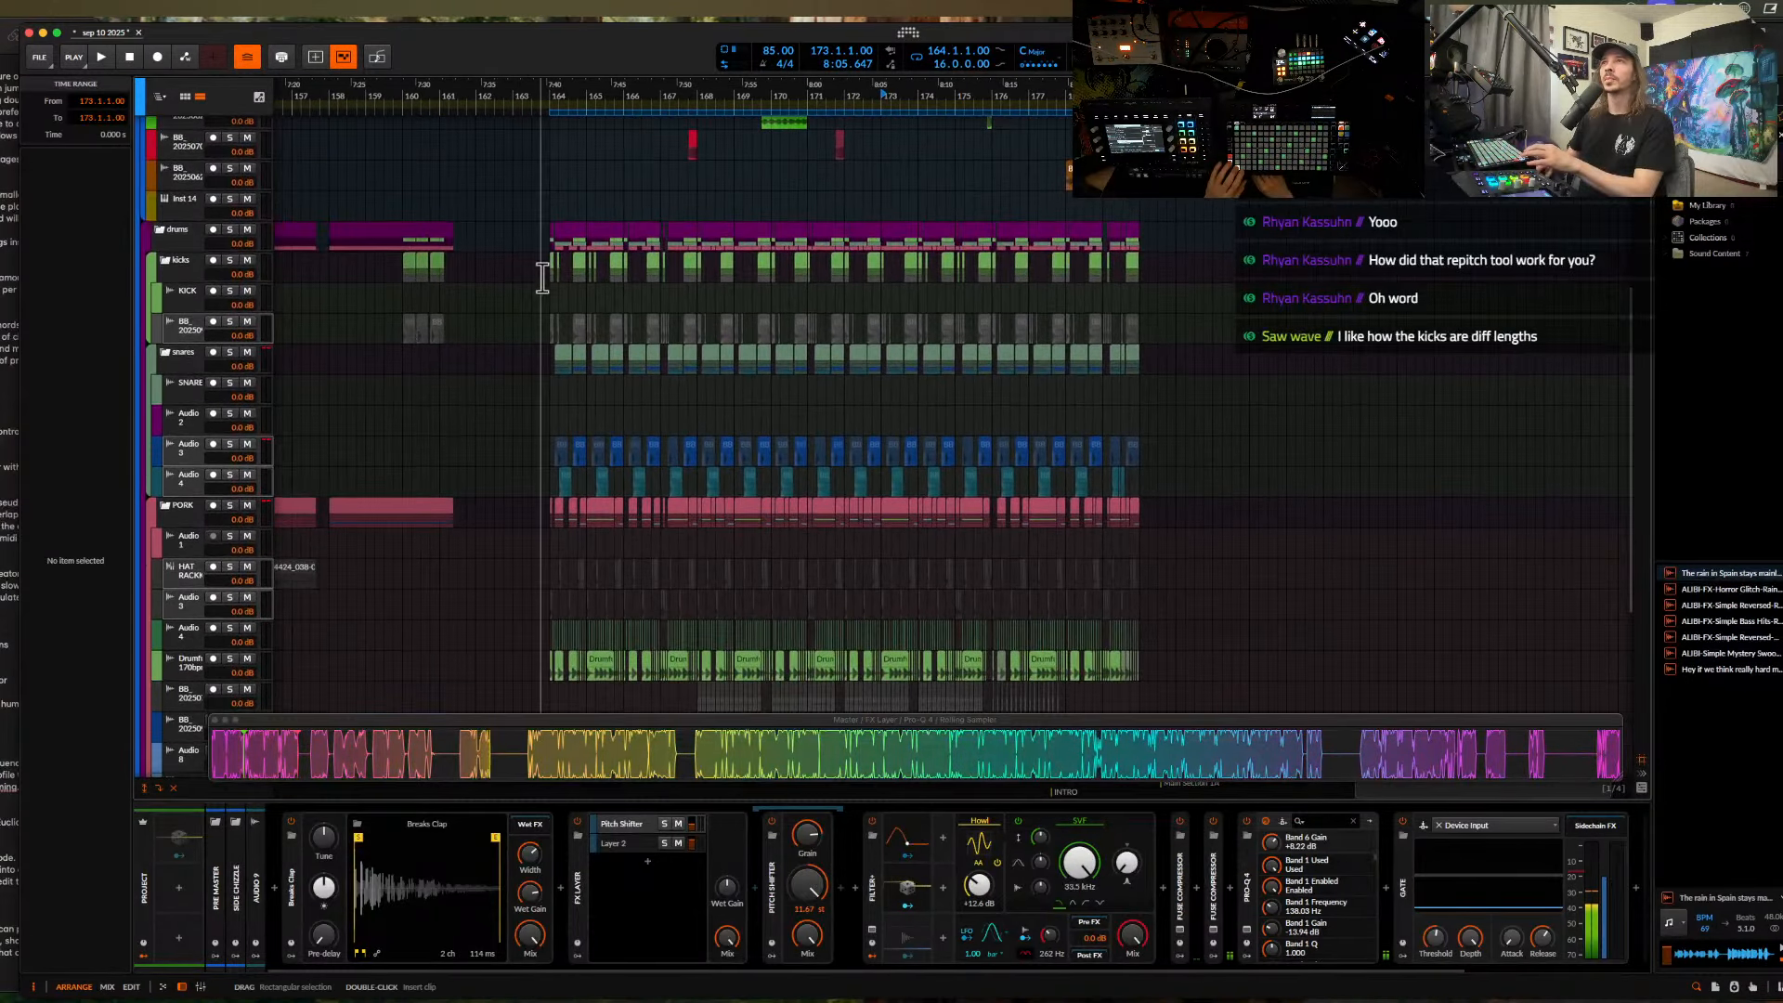
pyautogui.moveTo(547, 248); pyautogui.dragTo(763, 703)
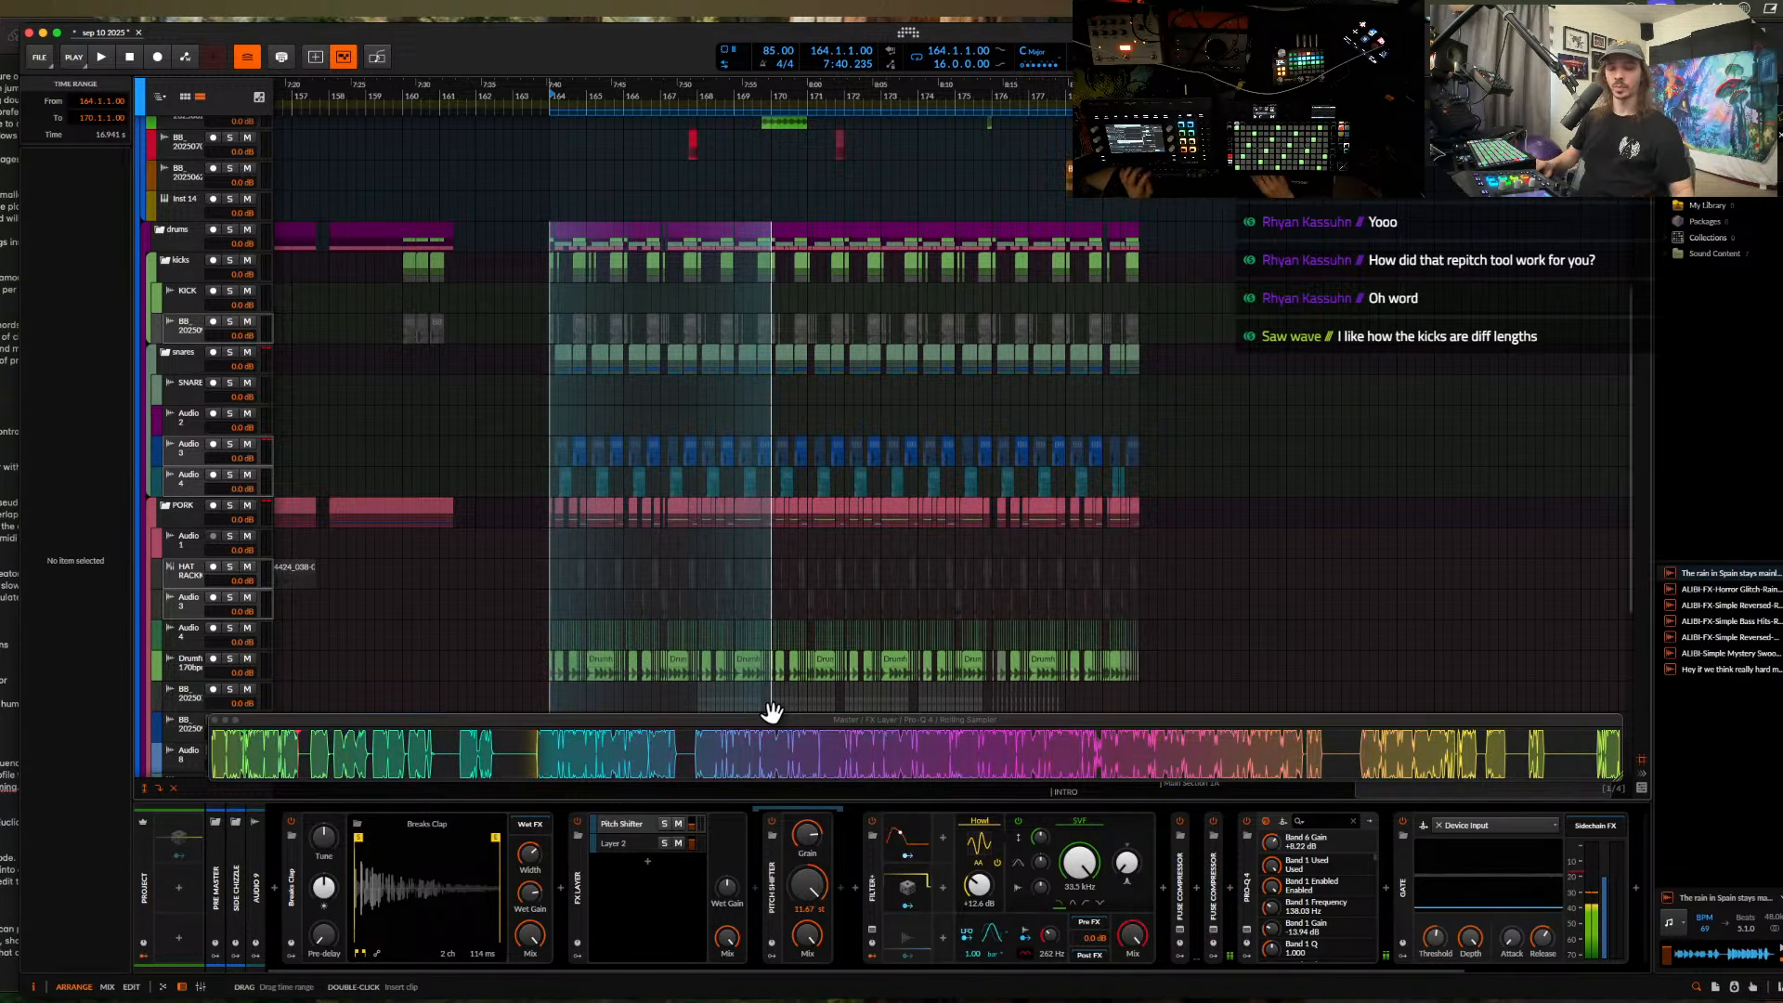
pyautogui.click(710, 610)
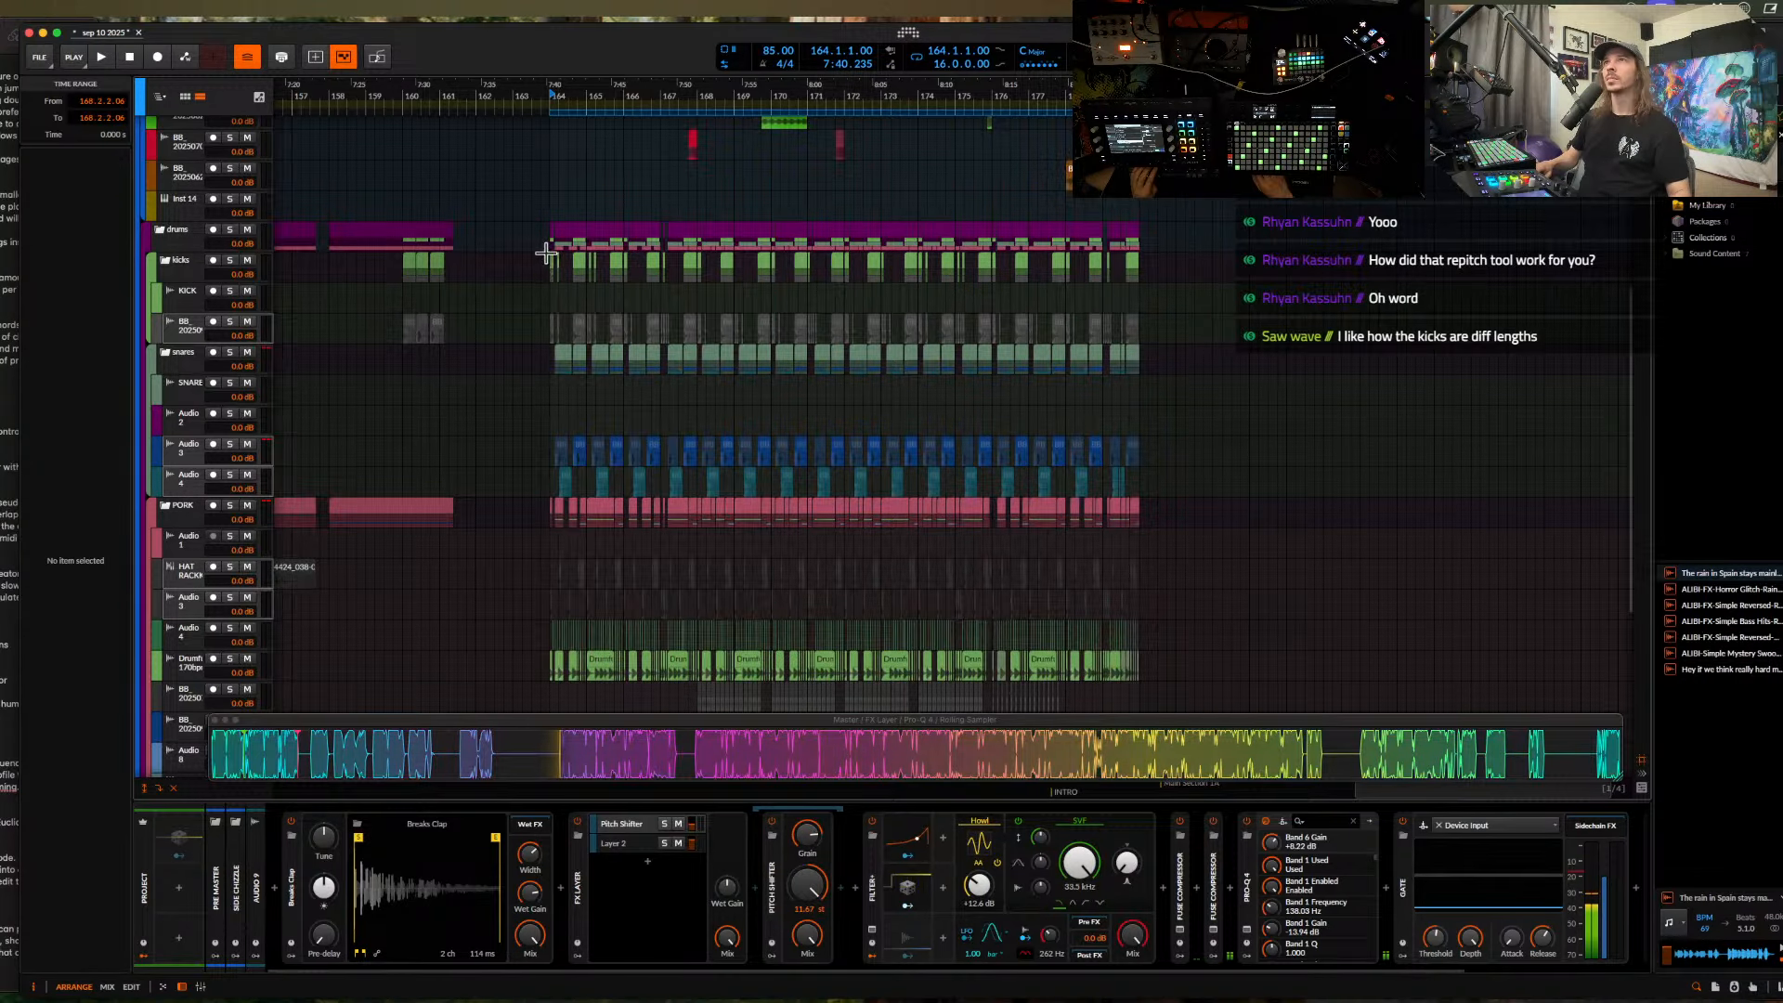
pyautogui.moveTo(550, 262); pyautogui.dragTo(829, 389)
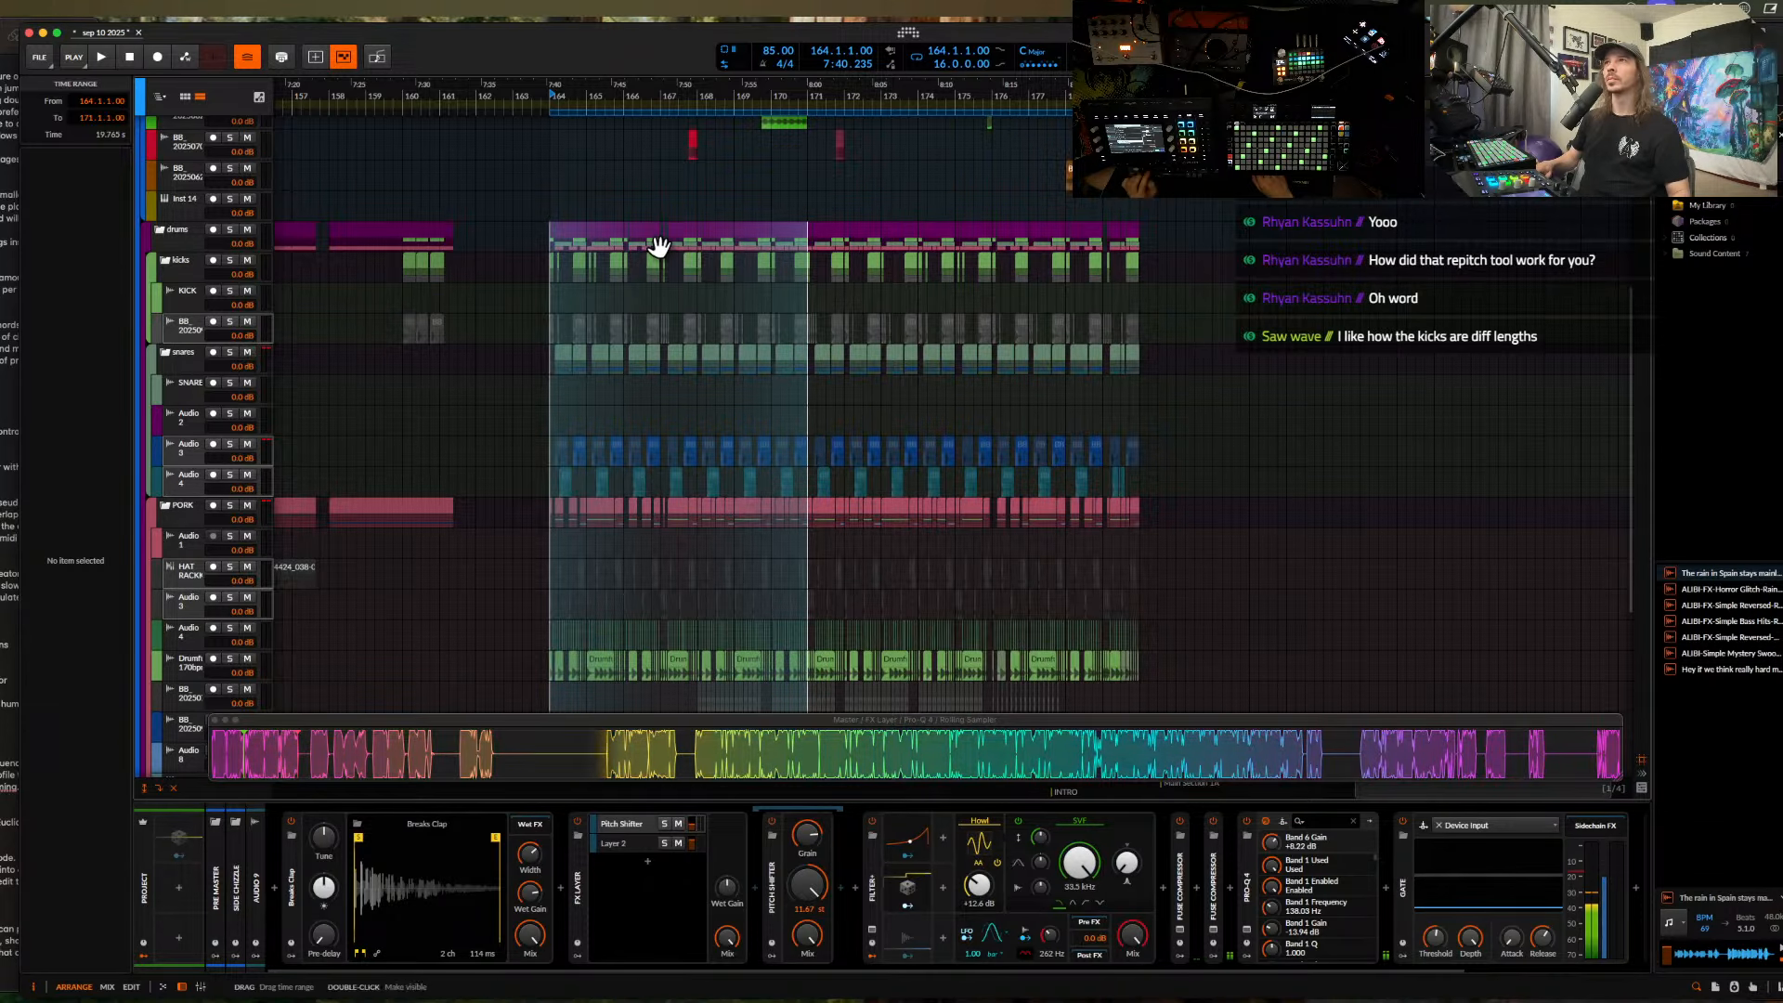
pyautogui.moveTo(658, 246)
pyautogui.mouseDown()
pyautogui.moveTo(1195, 288)
pyautogui.moveTo(1245, 267)
pyautogui.mouseUp()
# - Select the range from 180.1.1 to 187.1.1 and set the seven-bar loop region to it
pyautogui.scroll(5, 1244, 264)
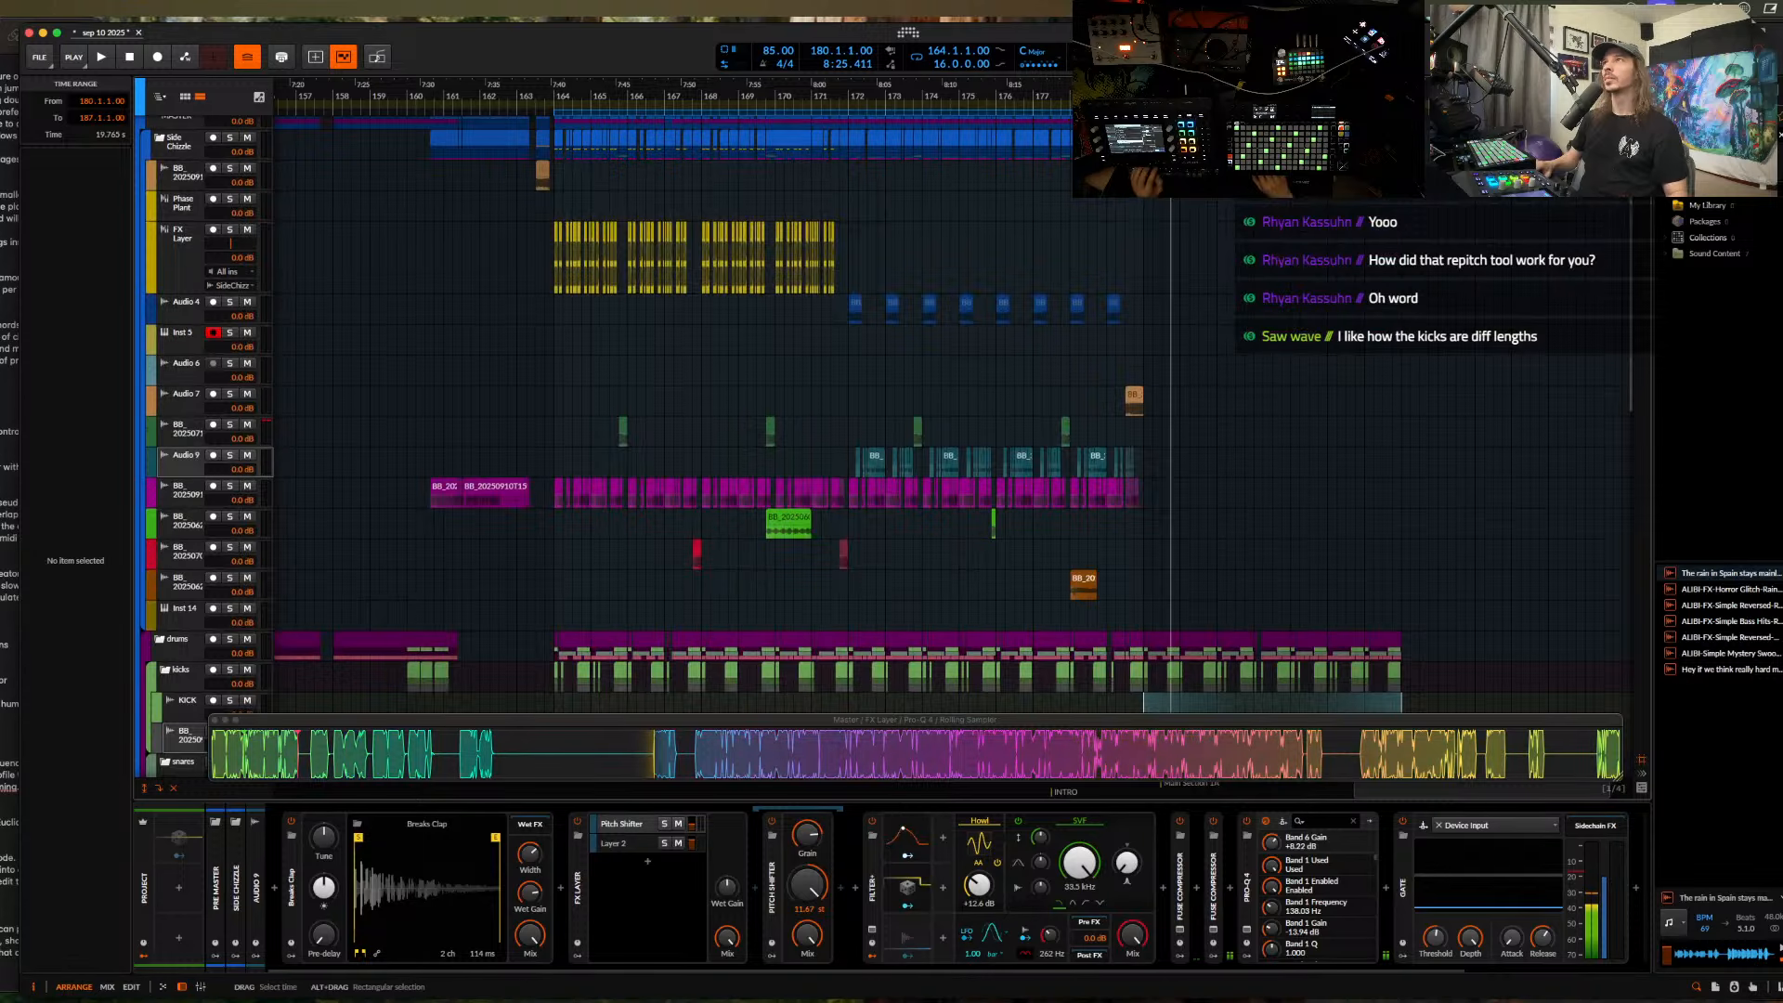
pyautogui.hscroll(2, 1170, 372)
pyautogui.scroll(1, 1169, 372)
pyautogui.moveTo(1092, 111); pyautogui.dragTo(1102, 111)
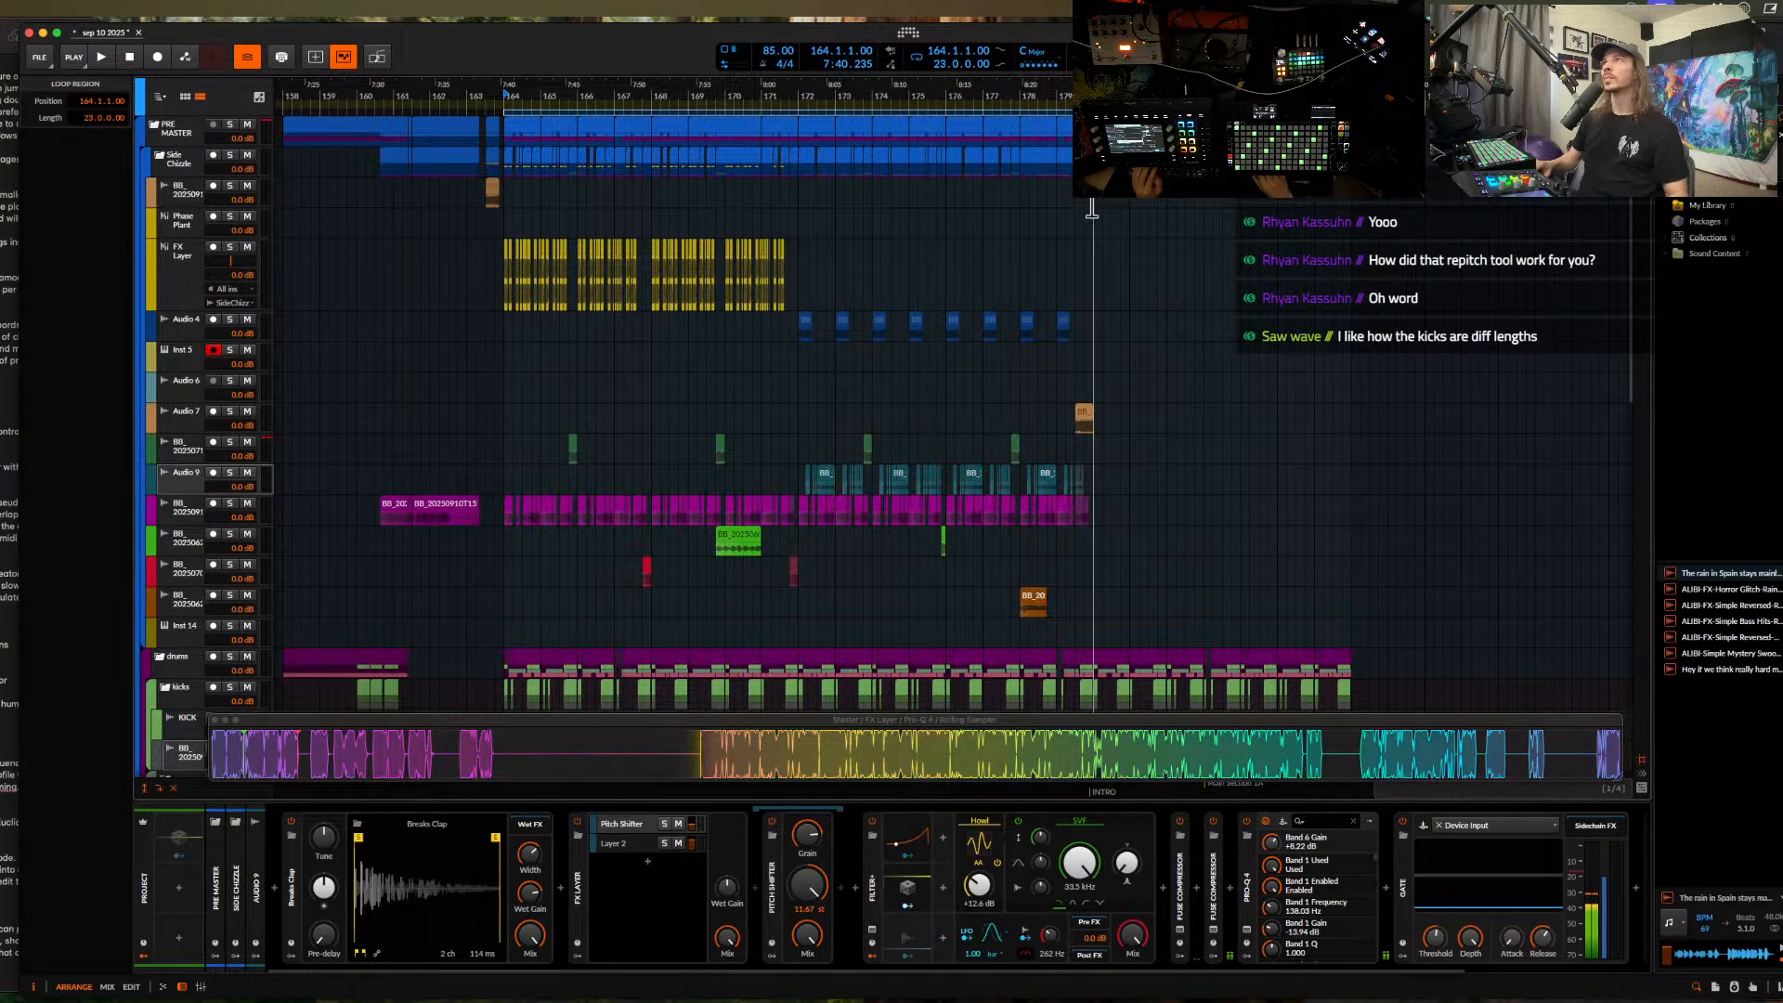
pyautogui.moveTo(1091, 206); pyautogui.dragTo(1350, 206)
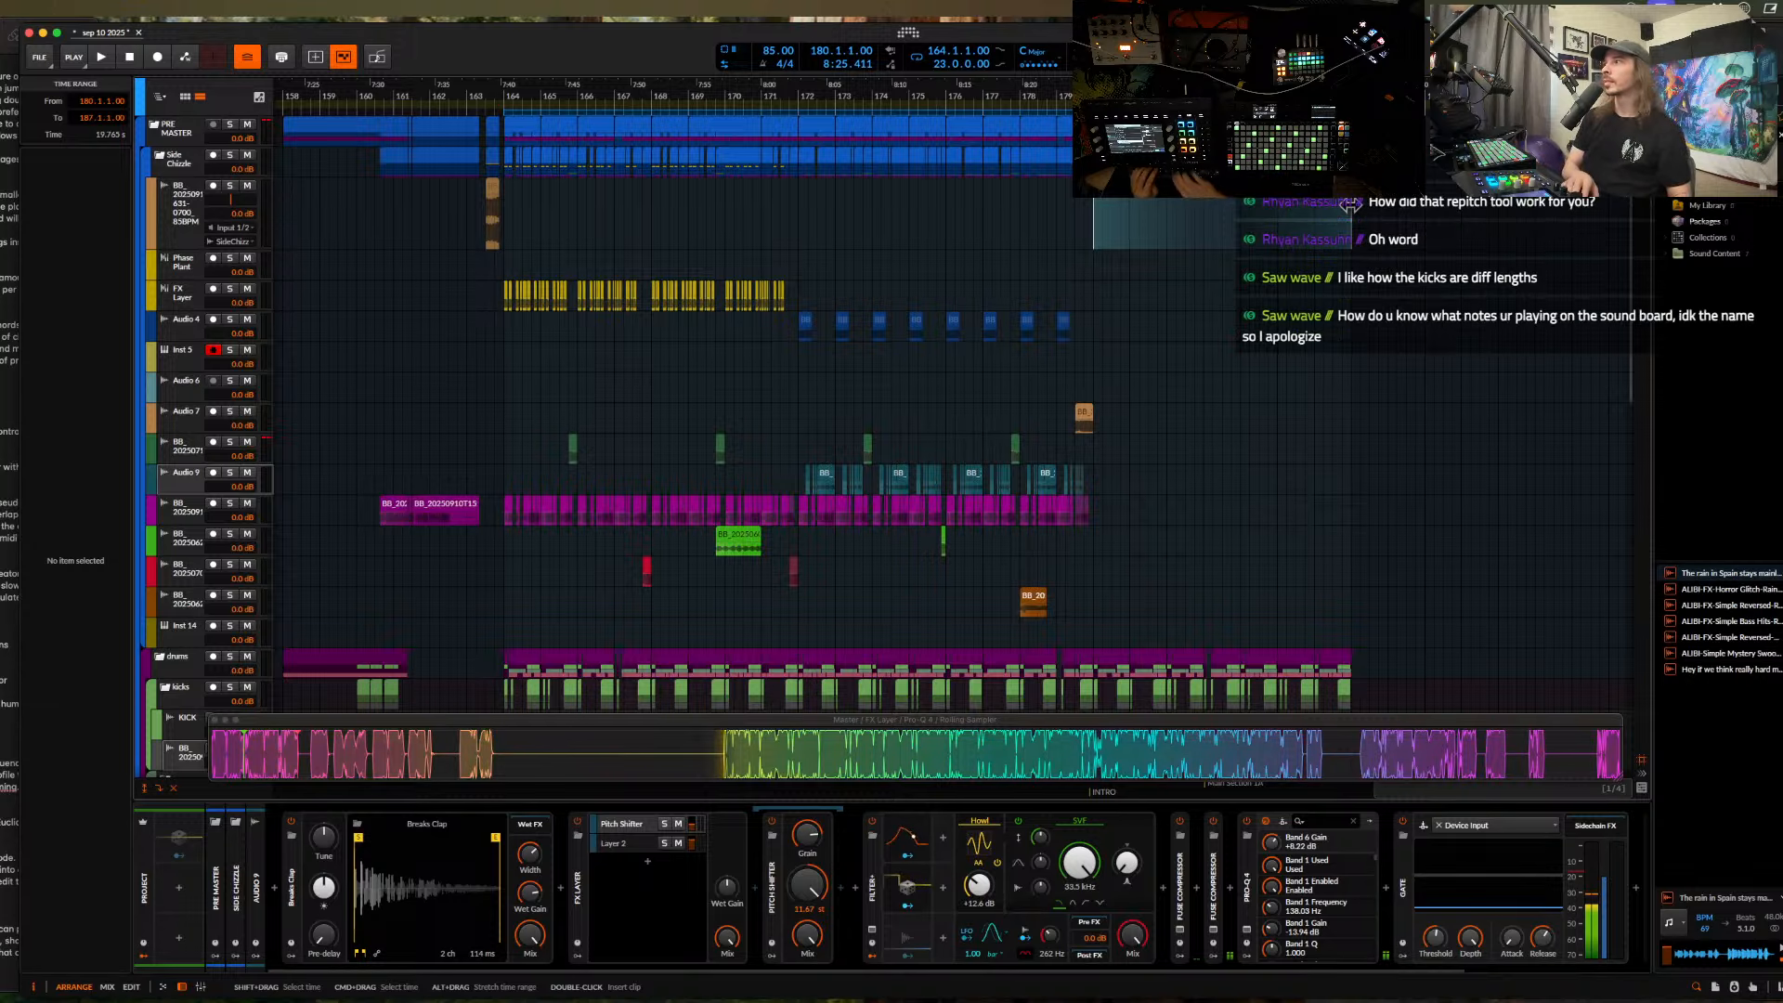
pyautogui.press('super+l')
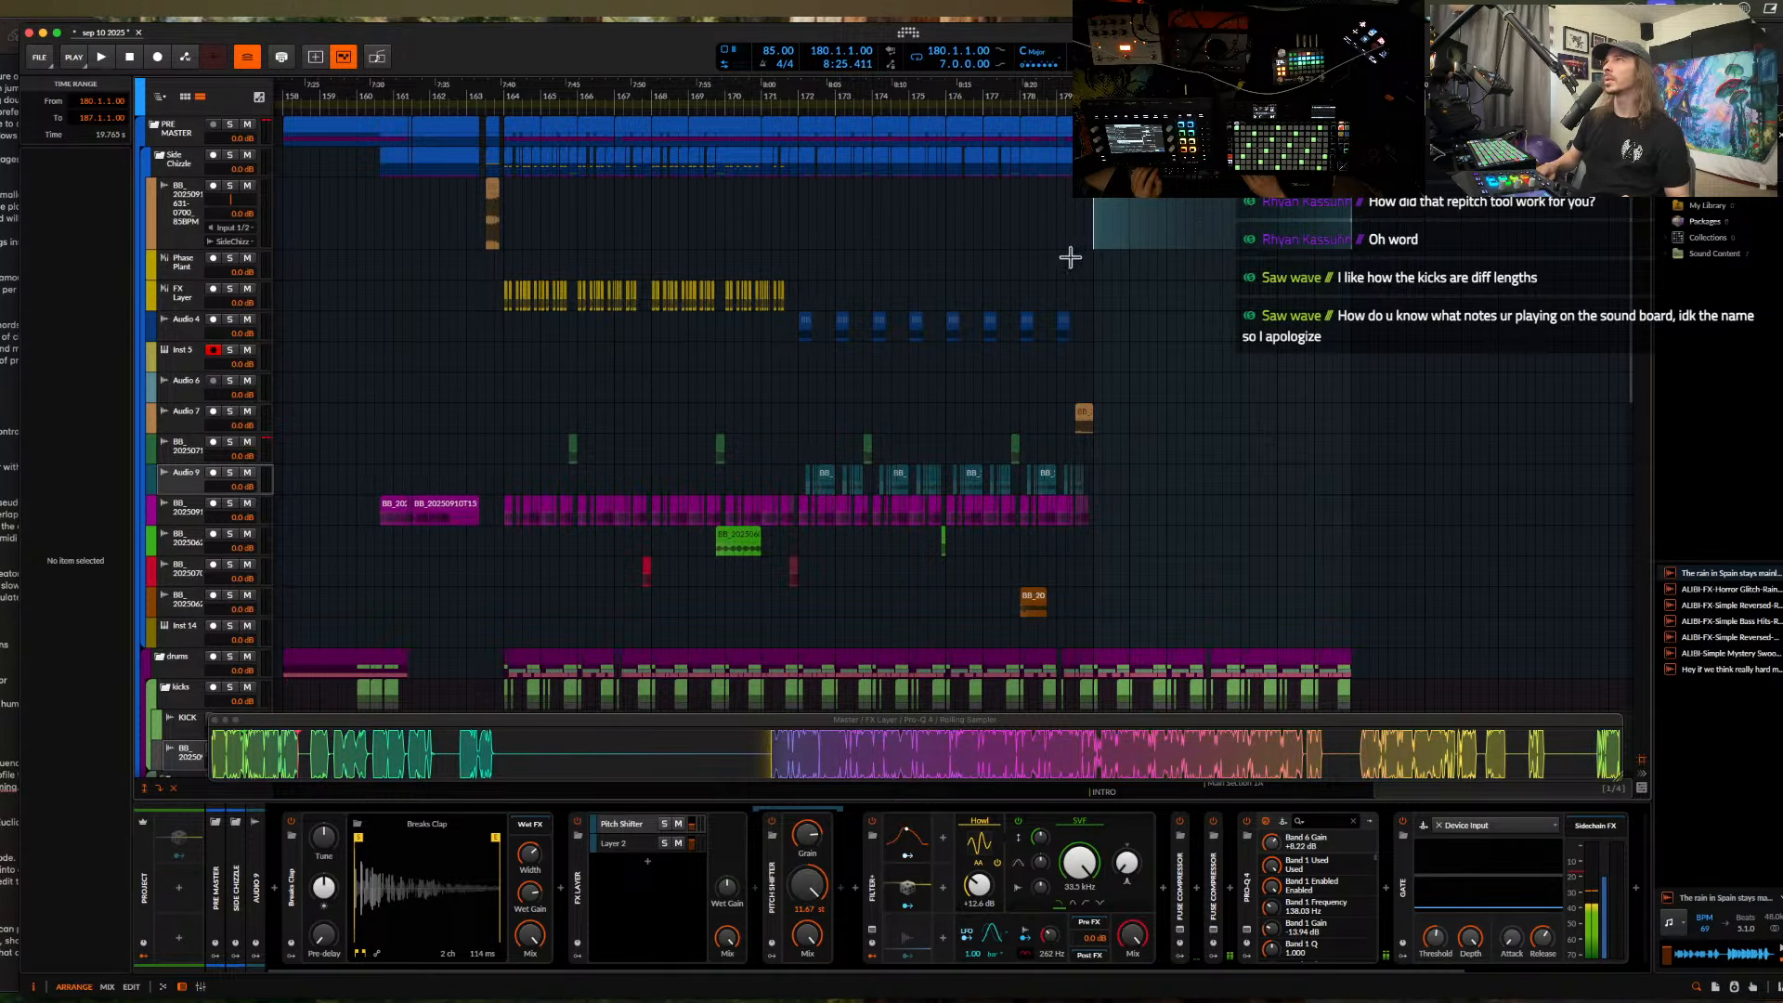
pyautogui.click(1057, 232)
pyautogui.scroll(3, 1092, 230)
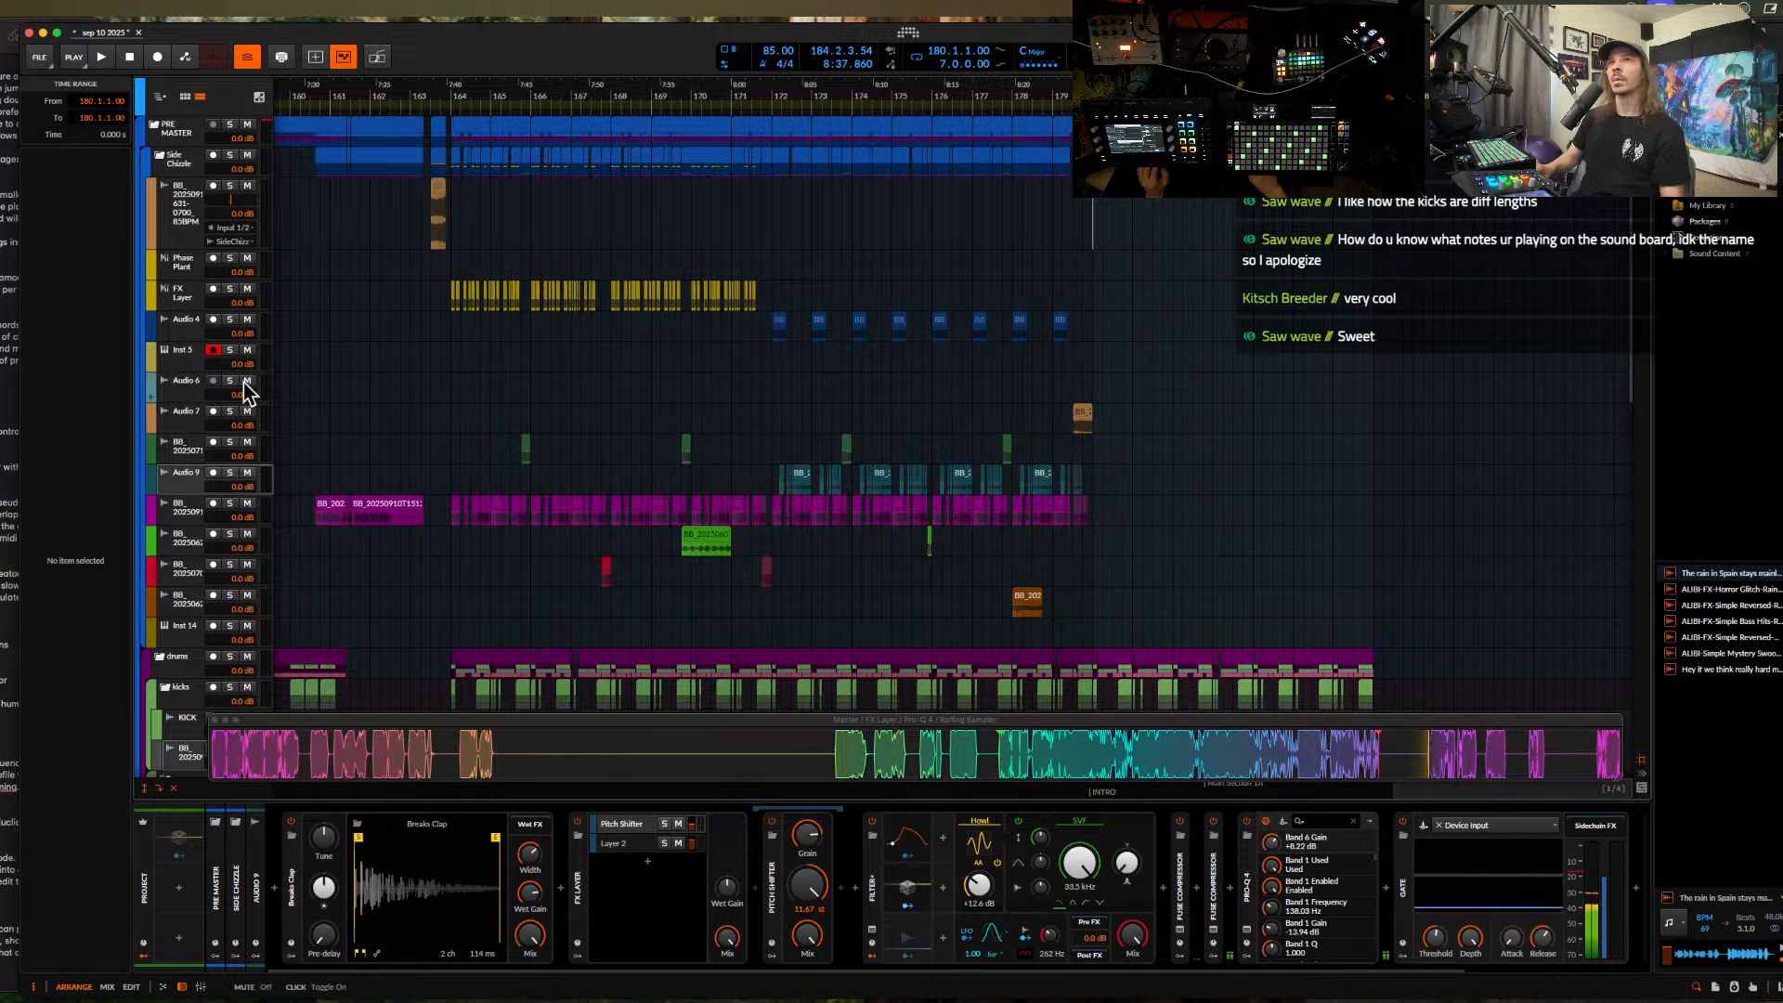
# - Solo the Audio 6 track and record a take over the loop starting at 180.1.1
pyautogui.press('space')
pyautogui.press('space')
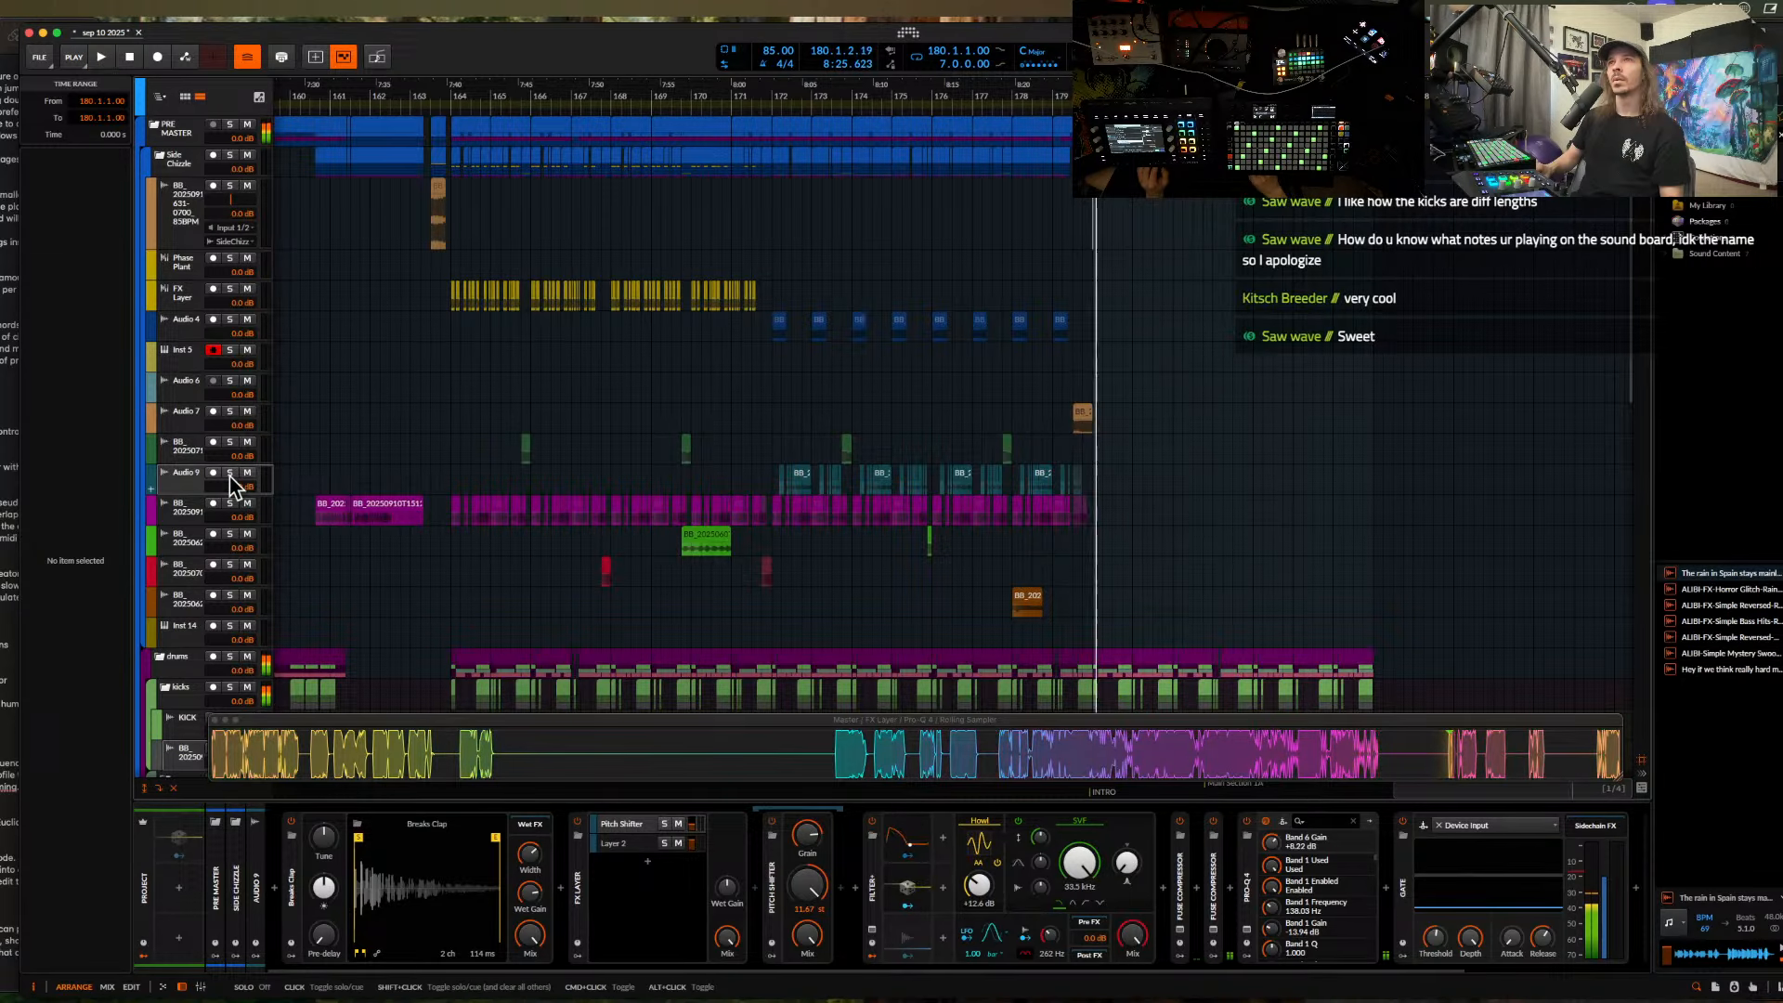
pyautogui.click(231, 381)
pyautogui.click(159, 60)
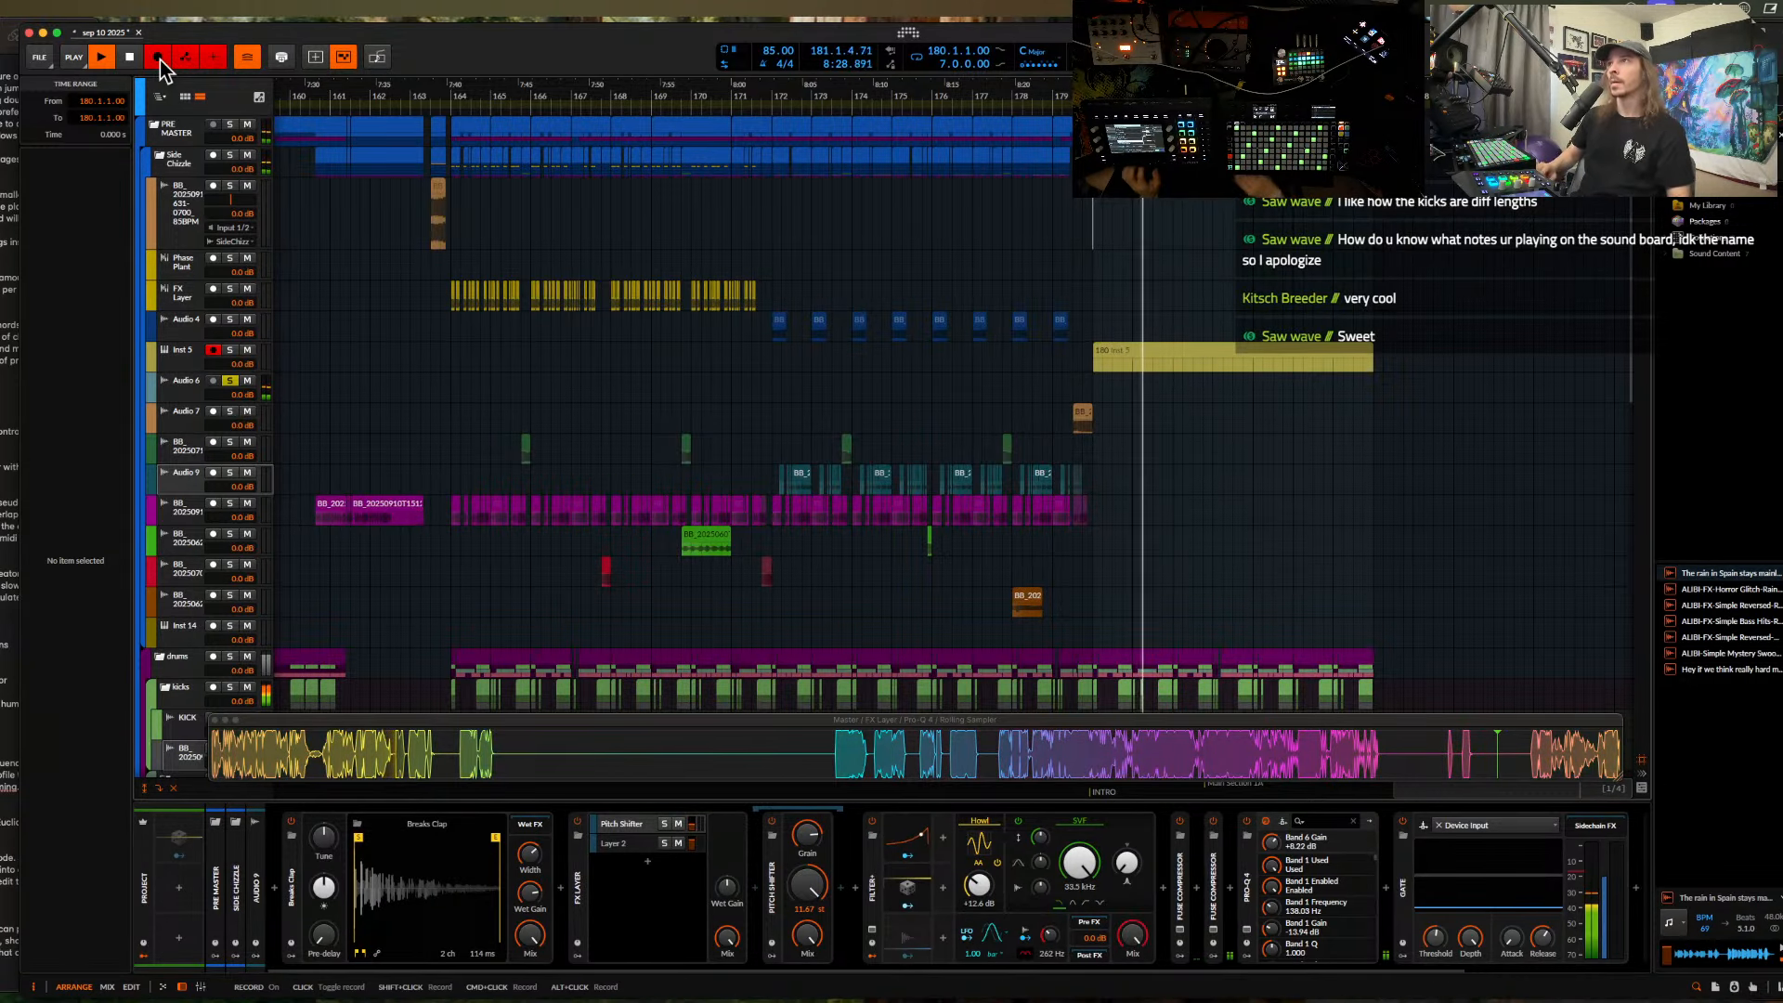
pyautogui.press('space')
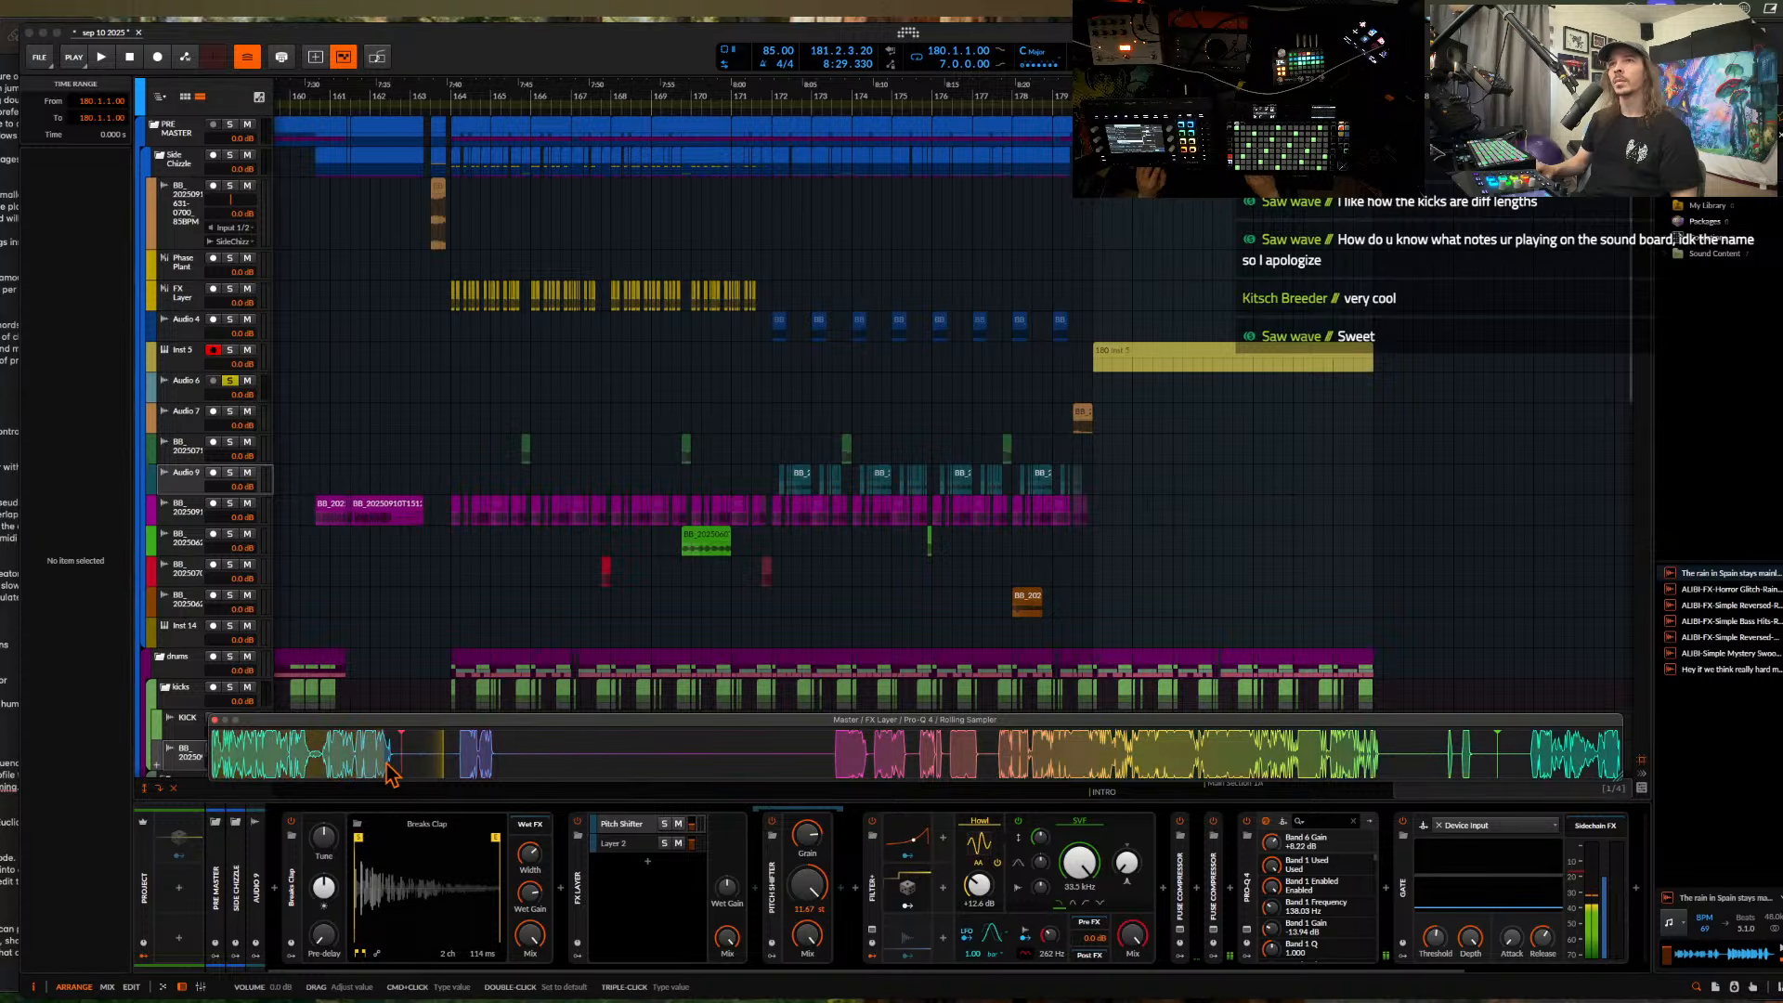
# - Place the audio captured in Rolling Sampler on the Inst 5 track at 180.1.1 and play from 179.2.1
pyautogui.moveTo(1259, 455); pyautogui.dragTo(1091, 358)
pyautogui.click(1062, 360)
pyautogui.scroll(3, 1063, 362)
pyautogui.press('space')
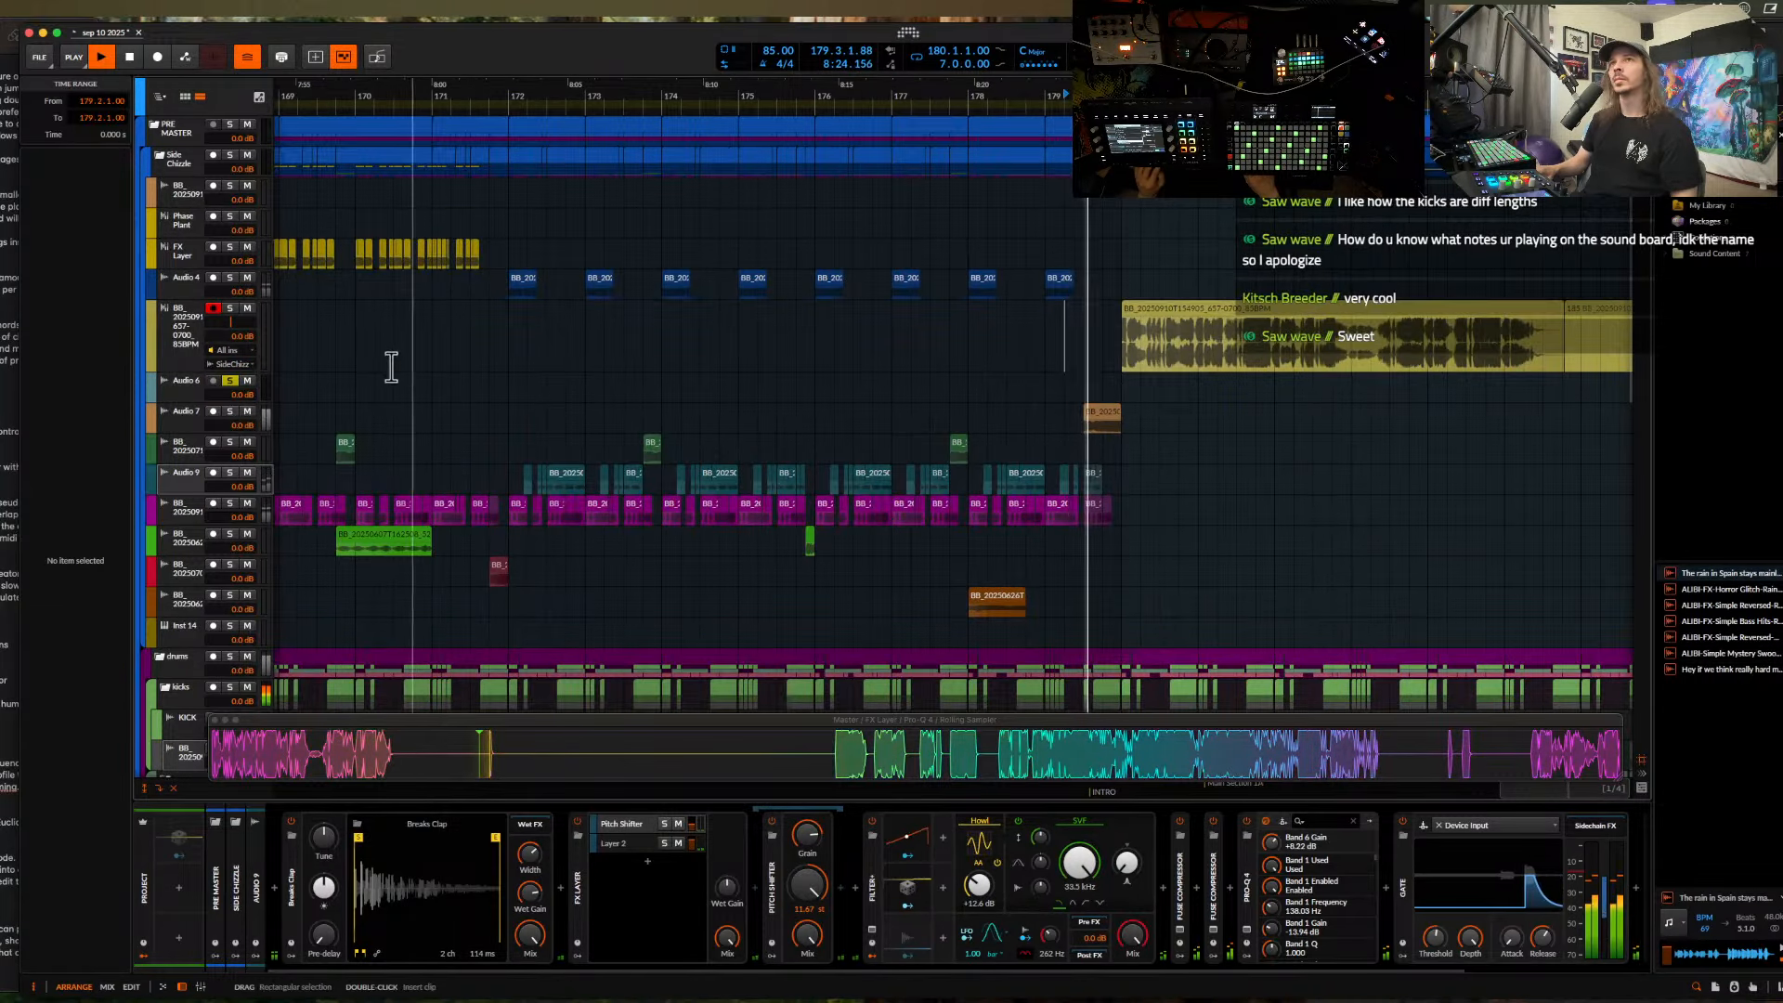
# - Turn off solo on the Audio 6 track and select the captured audio clip at 180.1.1
pyautogui.click(230, 381)
pyautogui.scroll(5, 1142, 351)
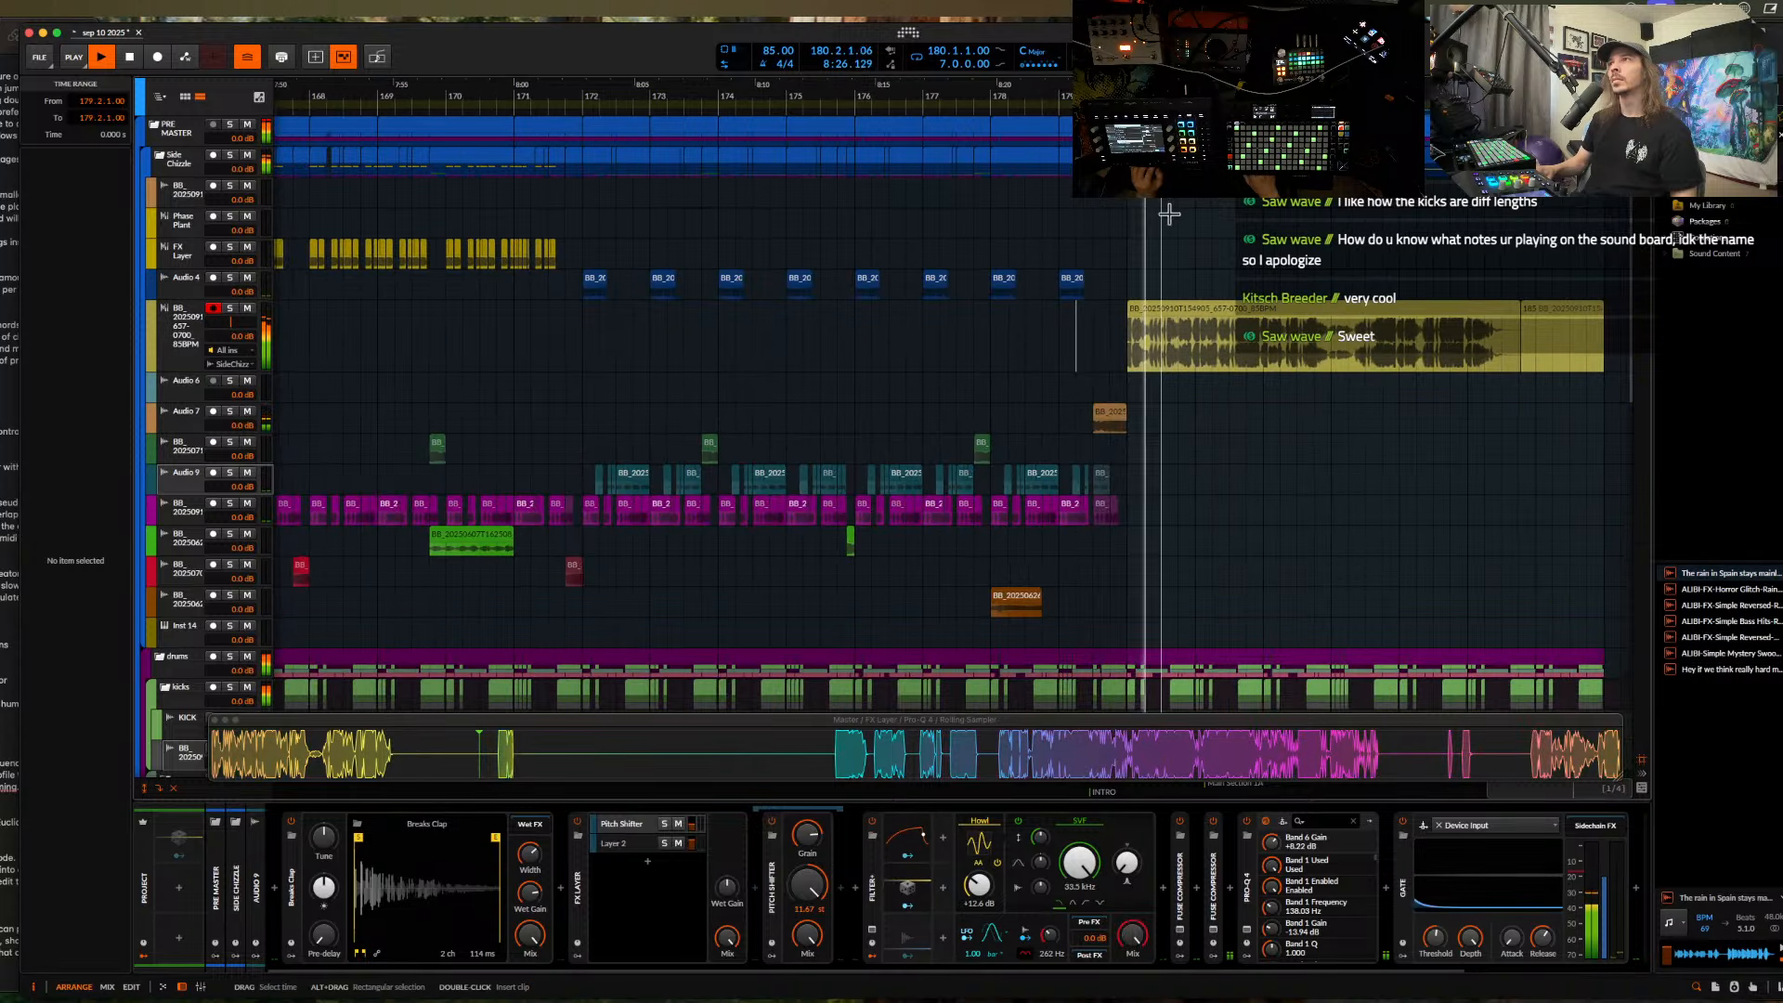
pyautogui.click(1141, 350)
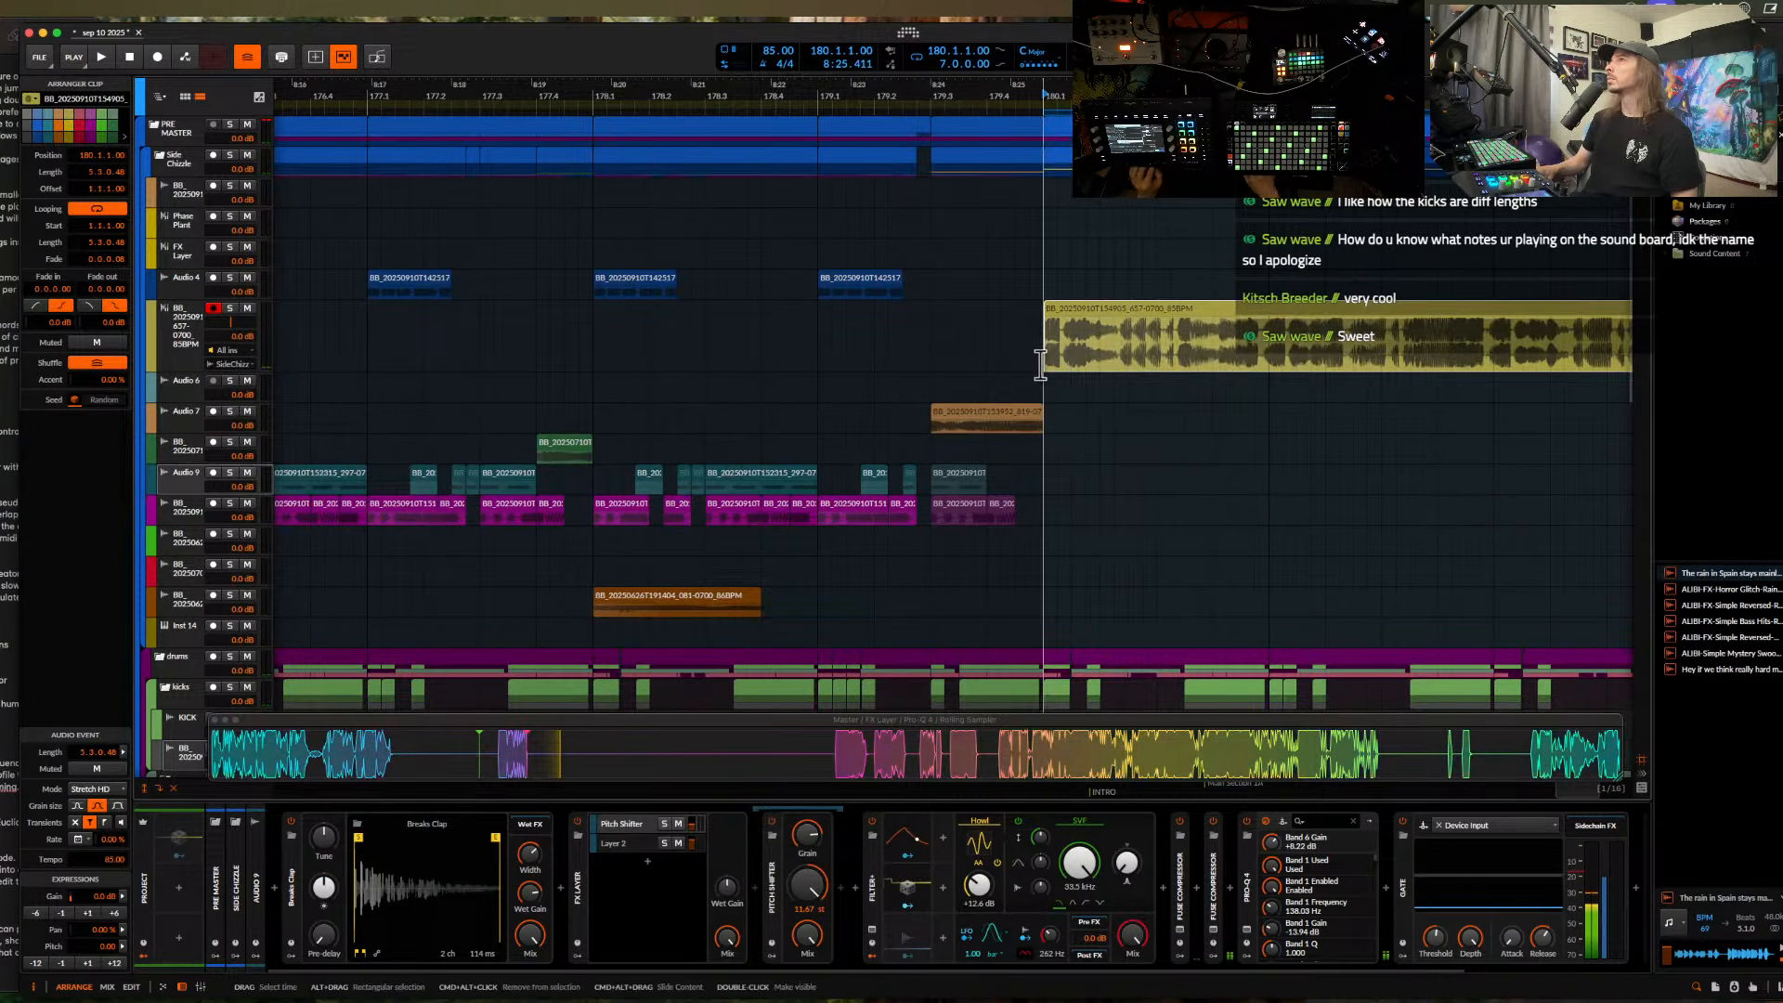
# - Play the captured audio clip from 180.1.1 a few times to review its opening bars
pyautogui.click(1043, 362)
pyautogui.press('space')
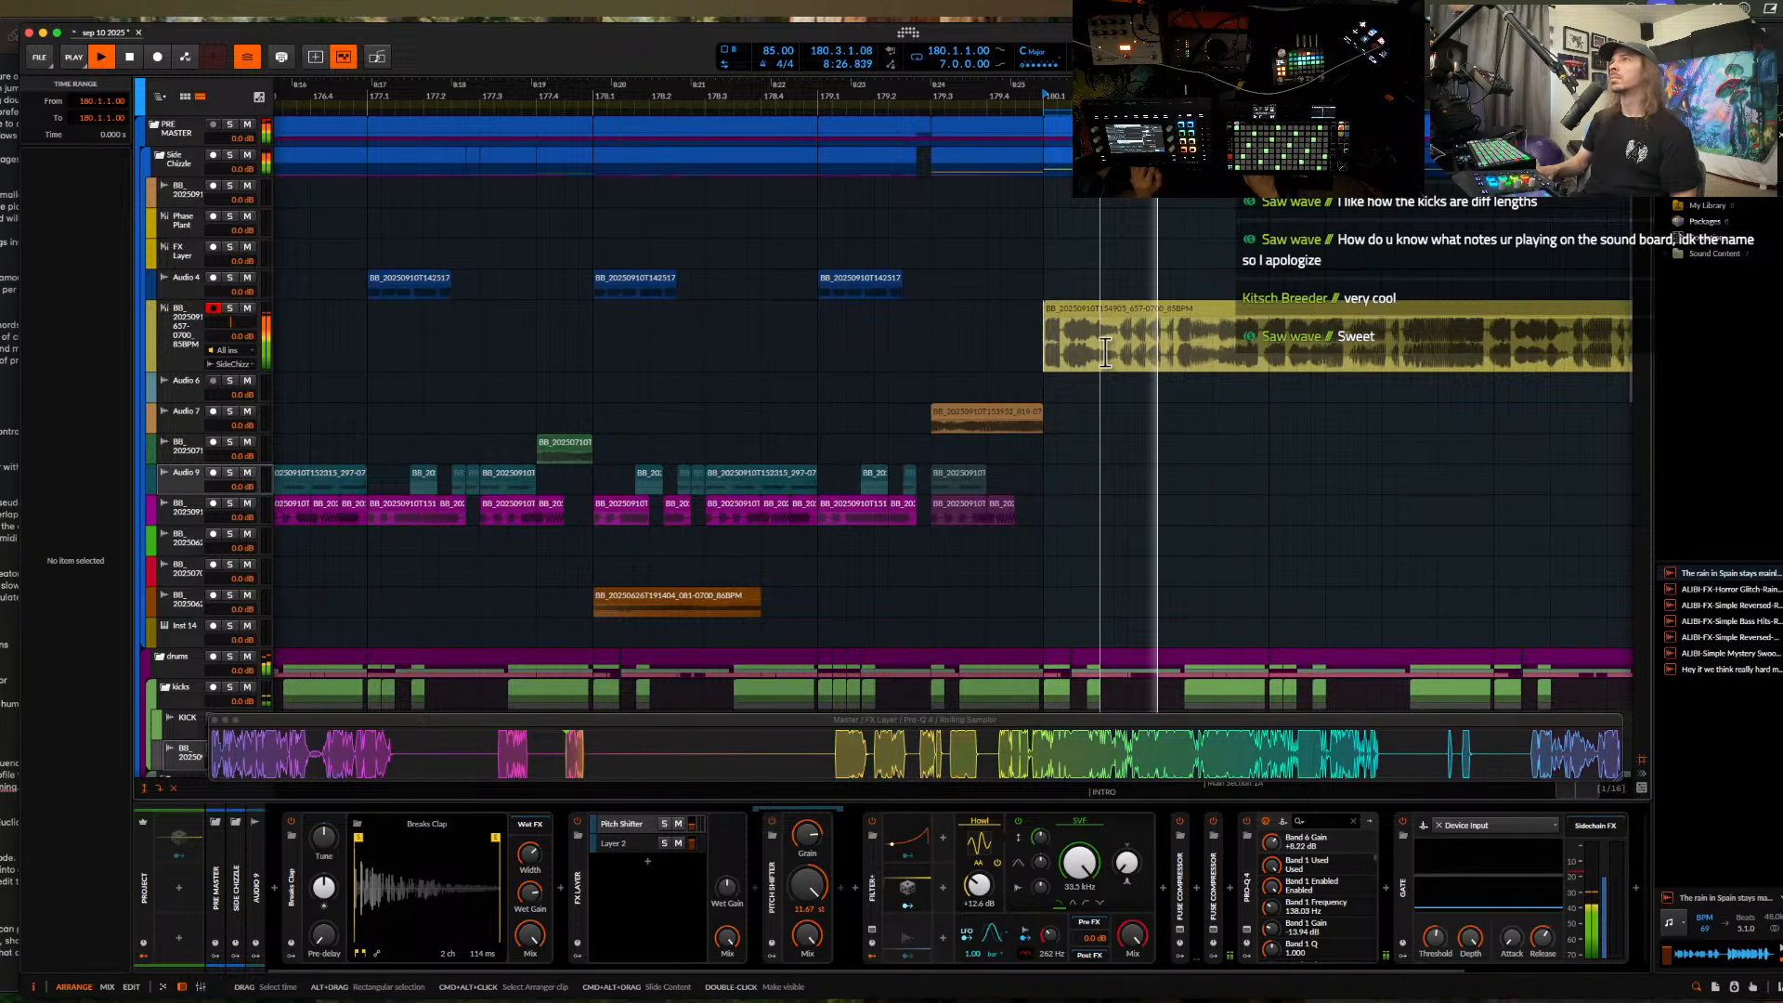
pyautogui.scroll(2, 1105, 351)
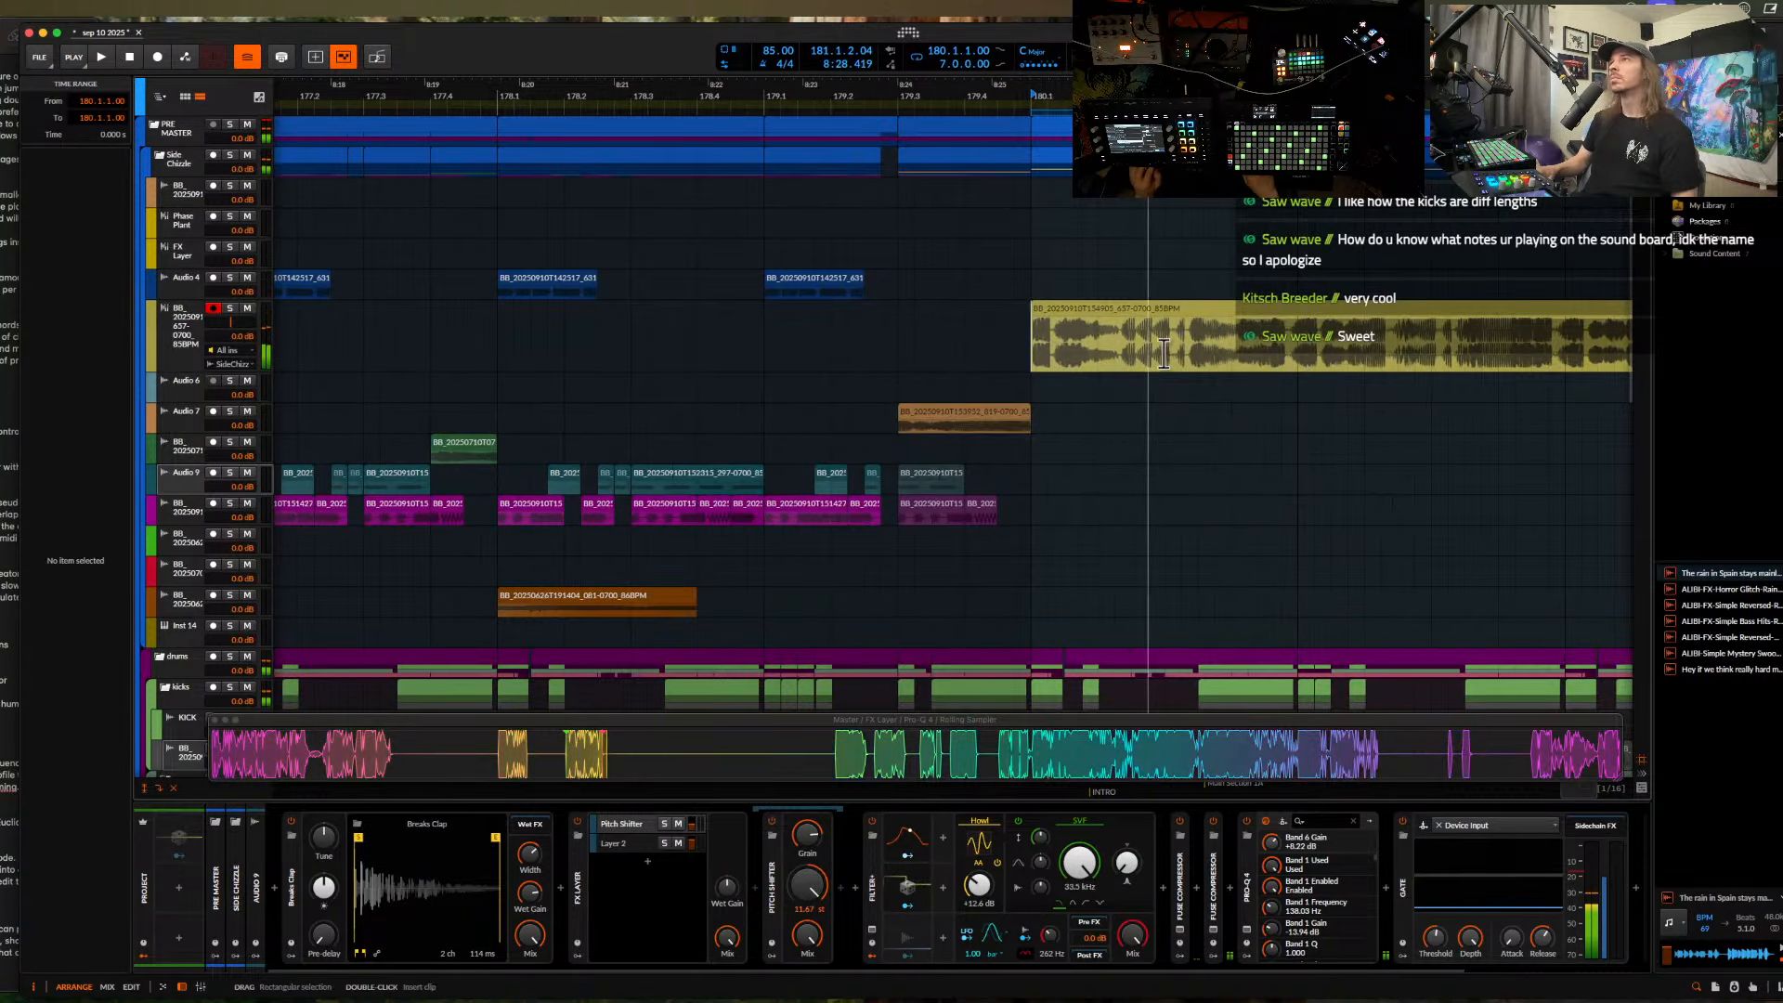
pyautogui.click(1285, 368)
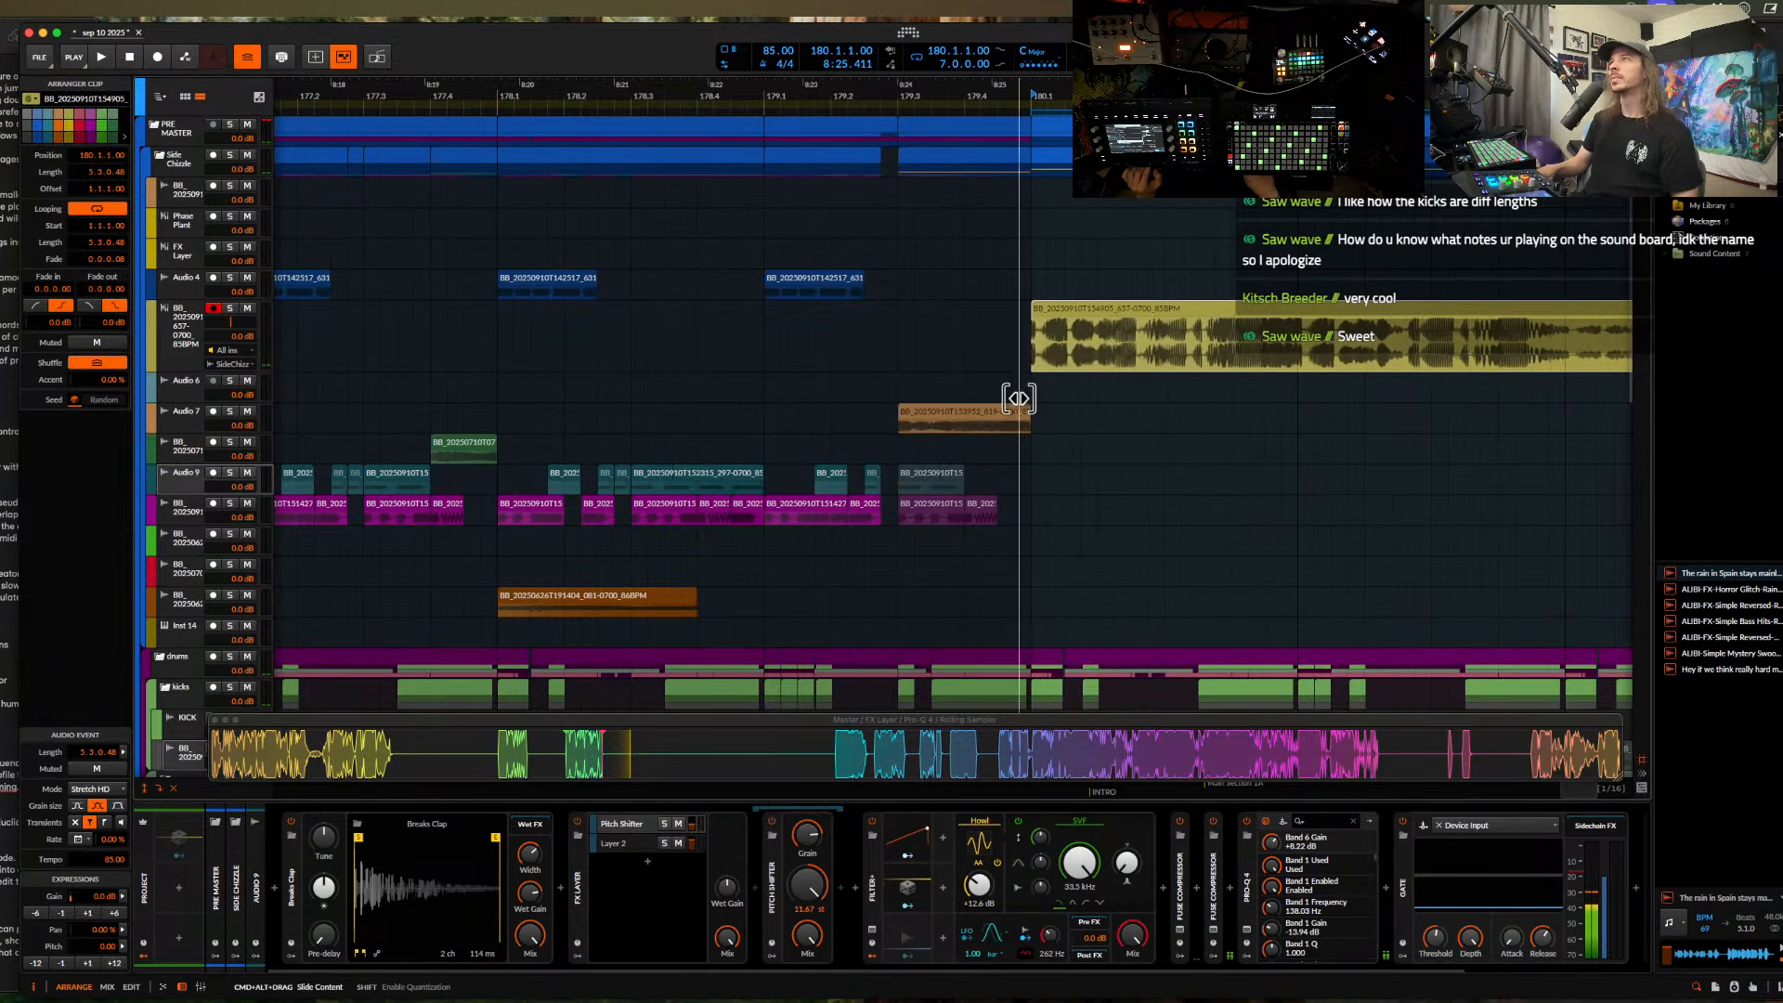
pyautogui.press('space')
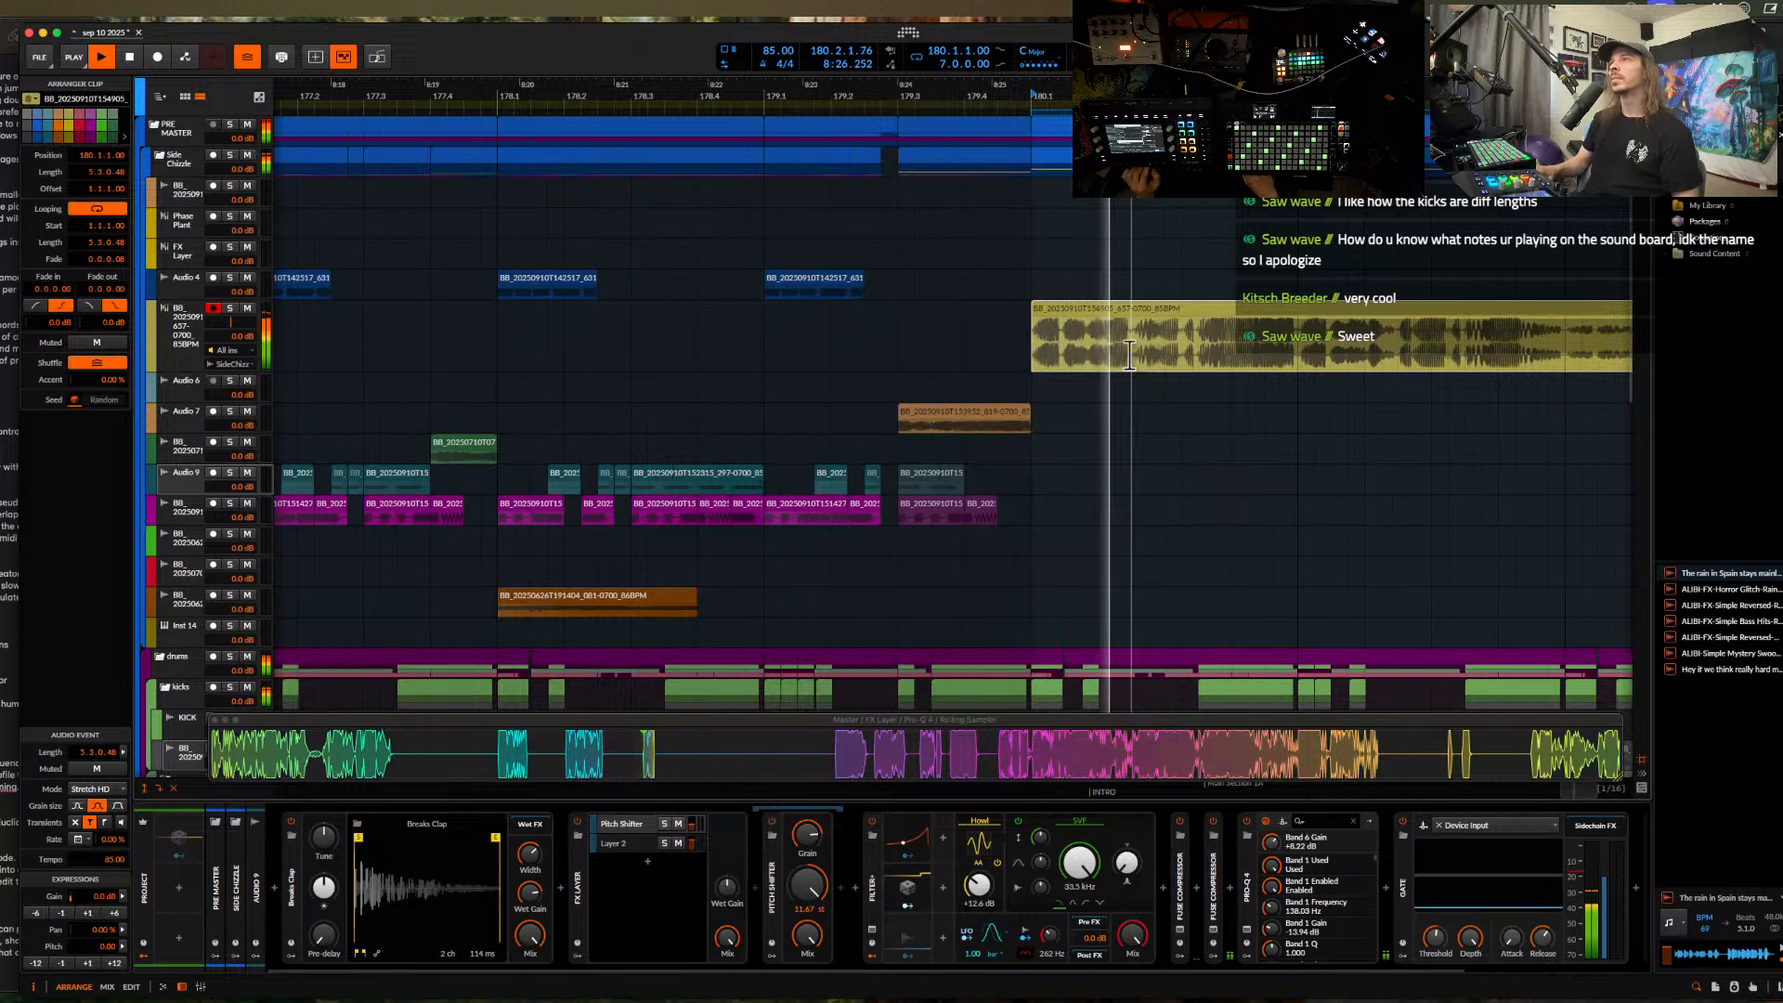
pyautogui.press('space')
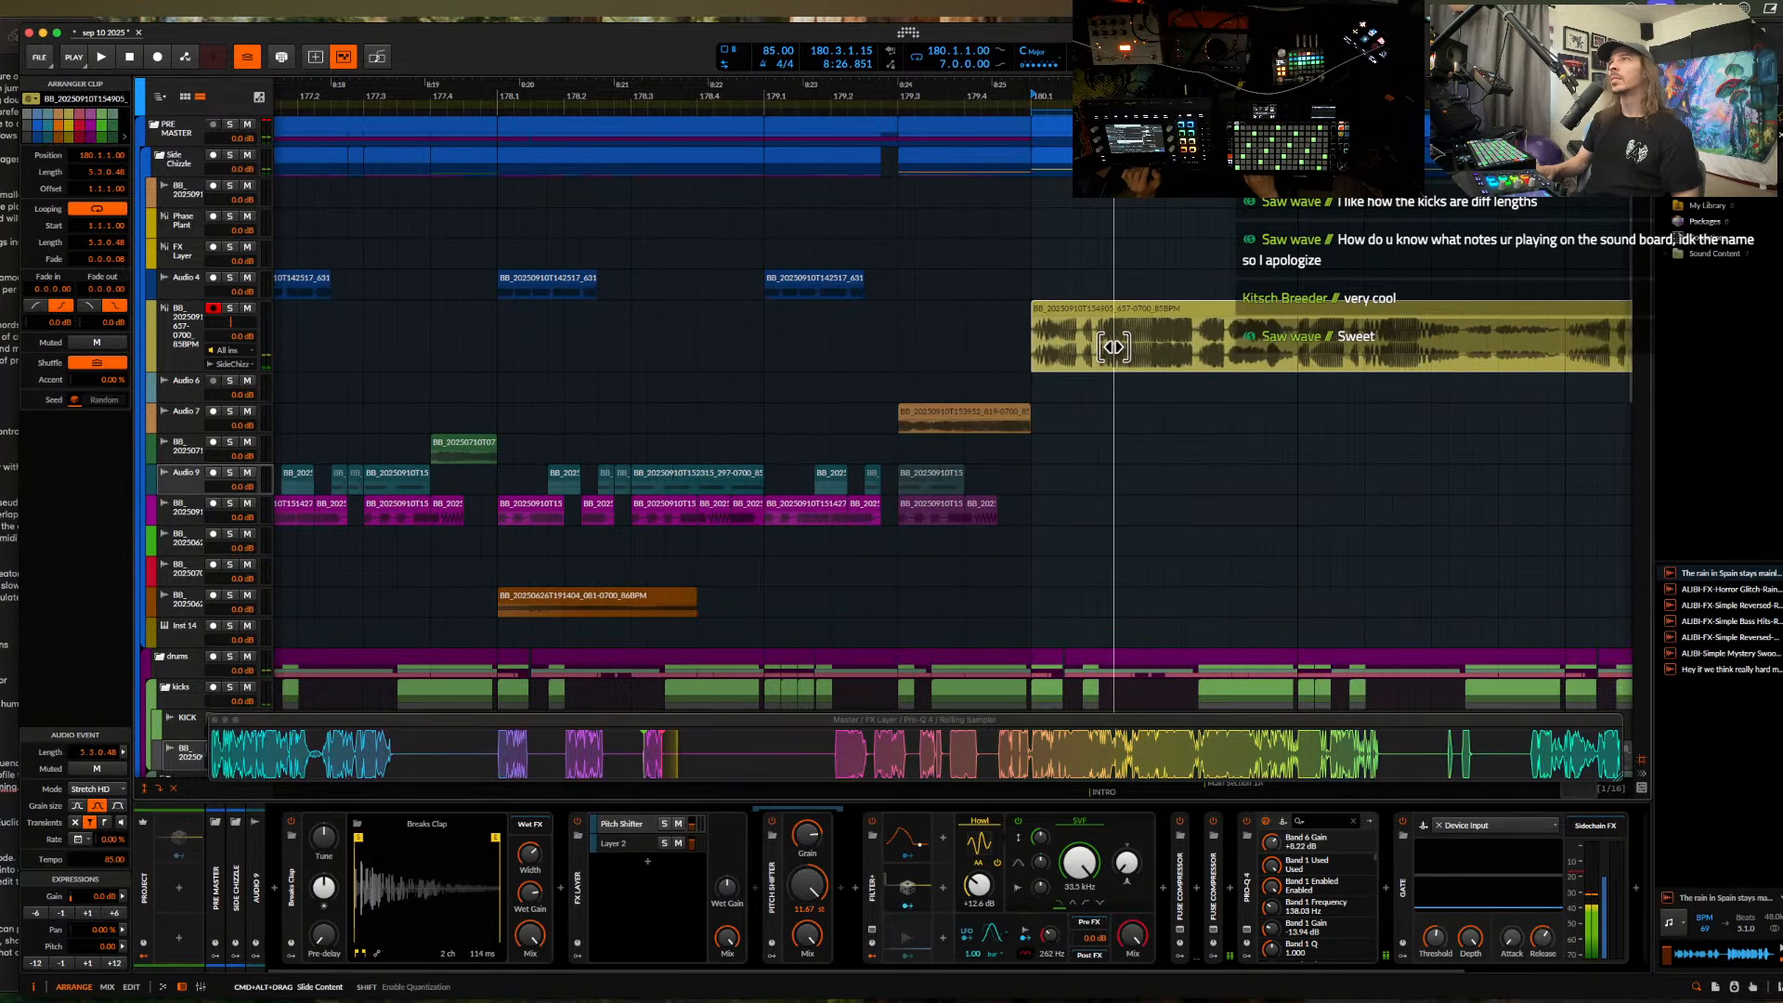
pyautogui.press('space')
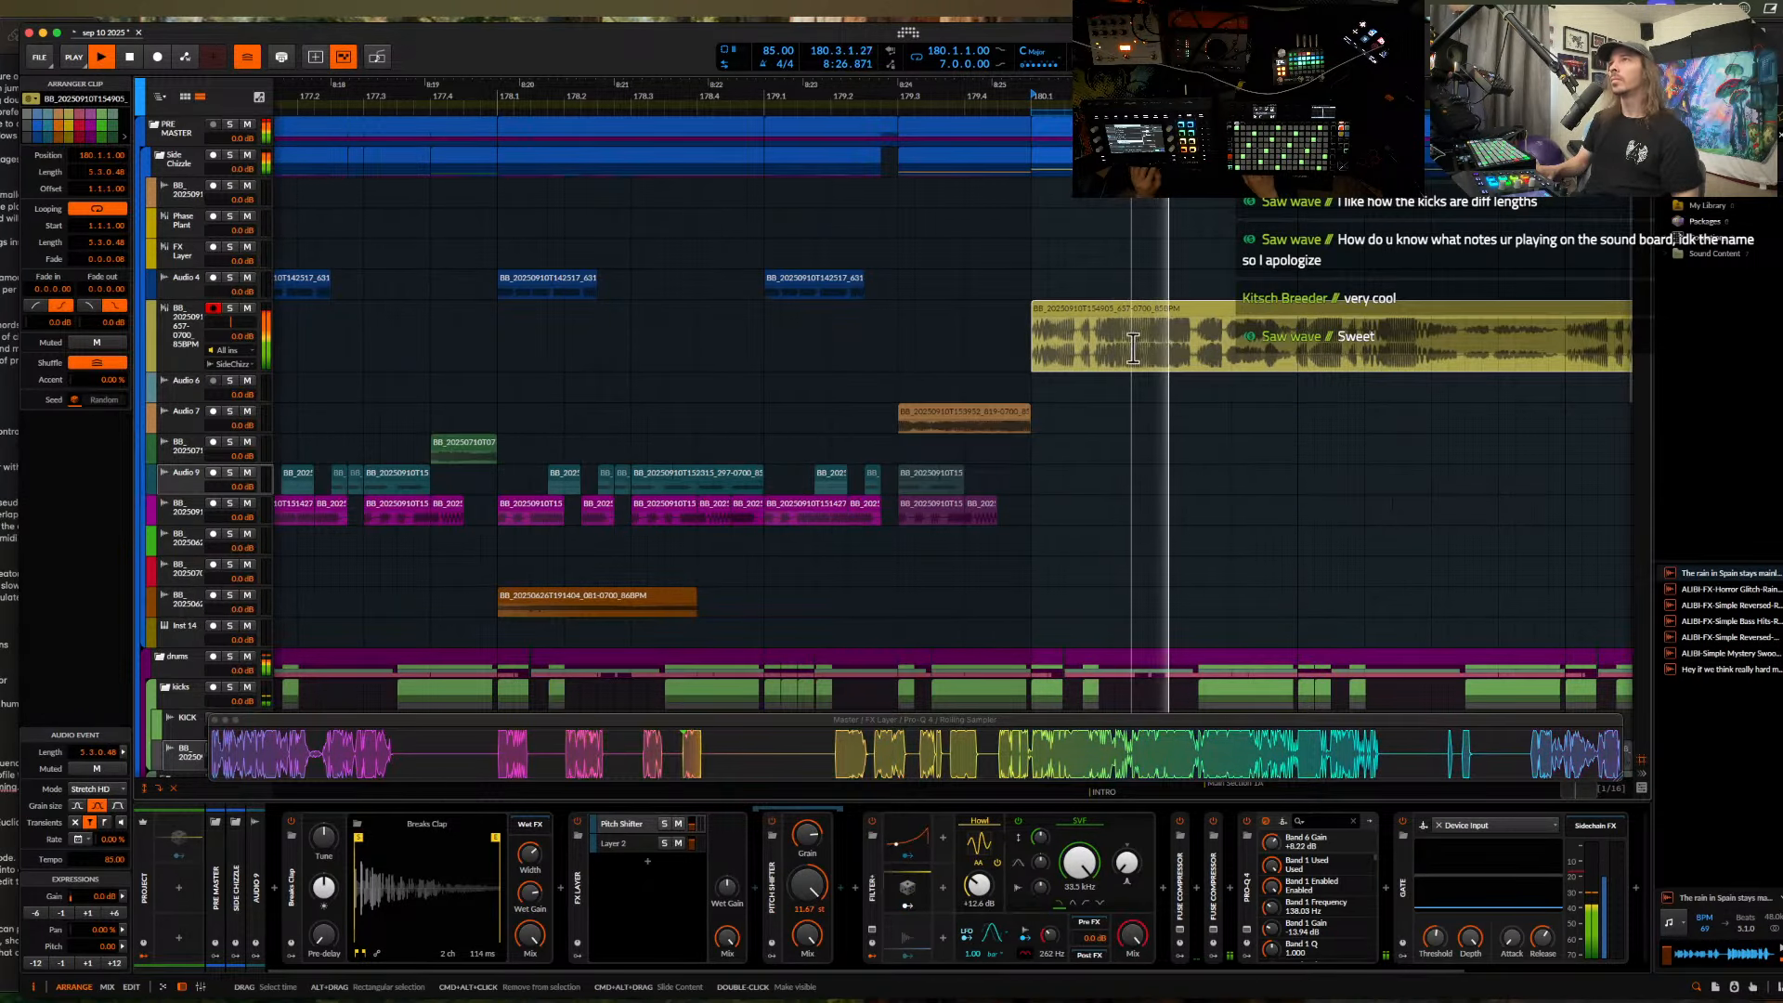
pyautogui.scroll(-2, 1133, 351)
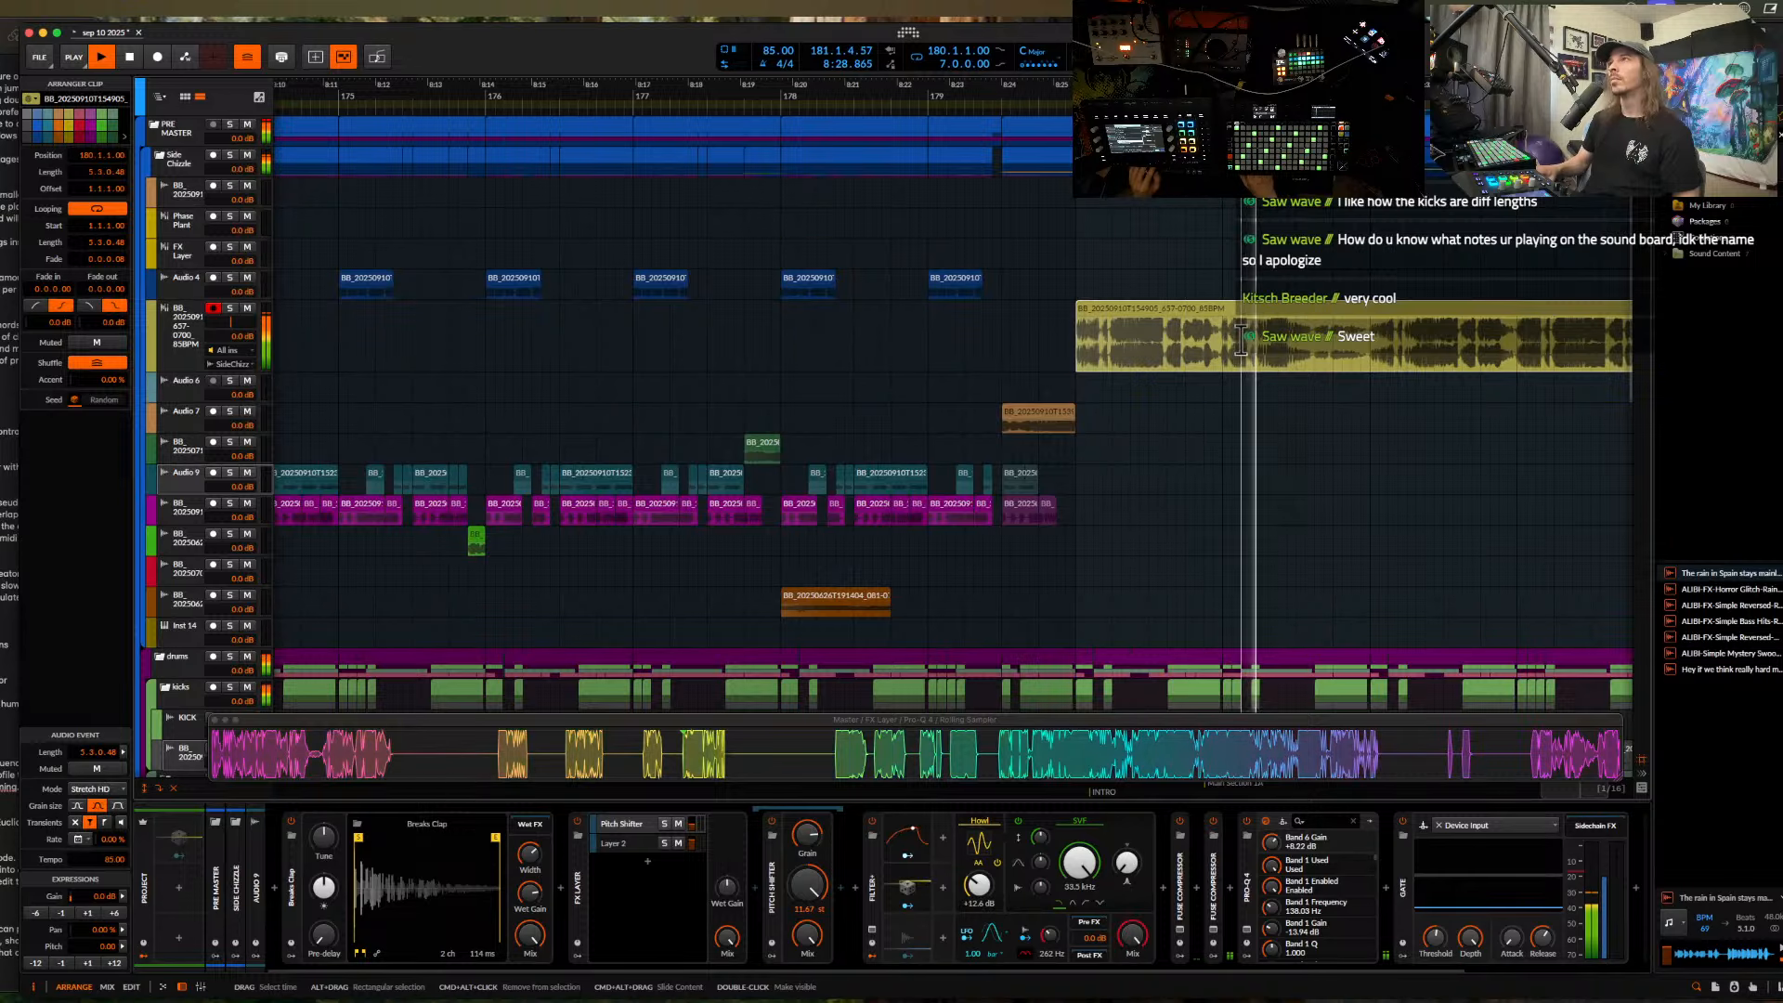
pyautogui.scroll(2, 1241, 339)
pyautogui.scroll(-2, 1241, 338)
# - Play the captured clip from 182.1.1 and from 183.1.1 to review its middle part
pyautogui.click(1135, 351)
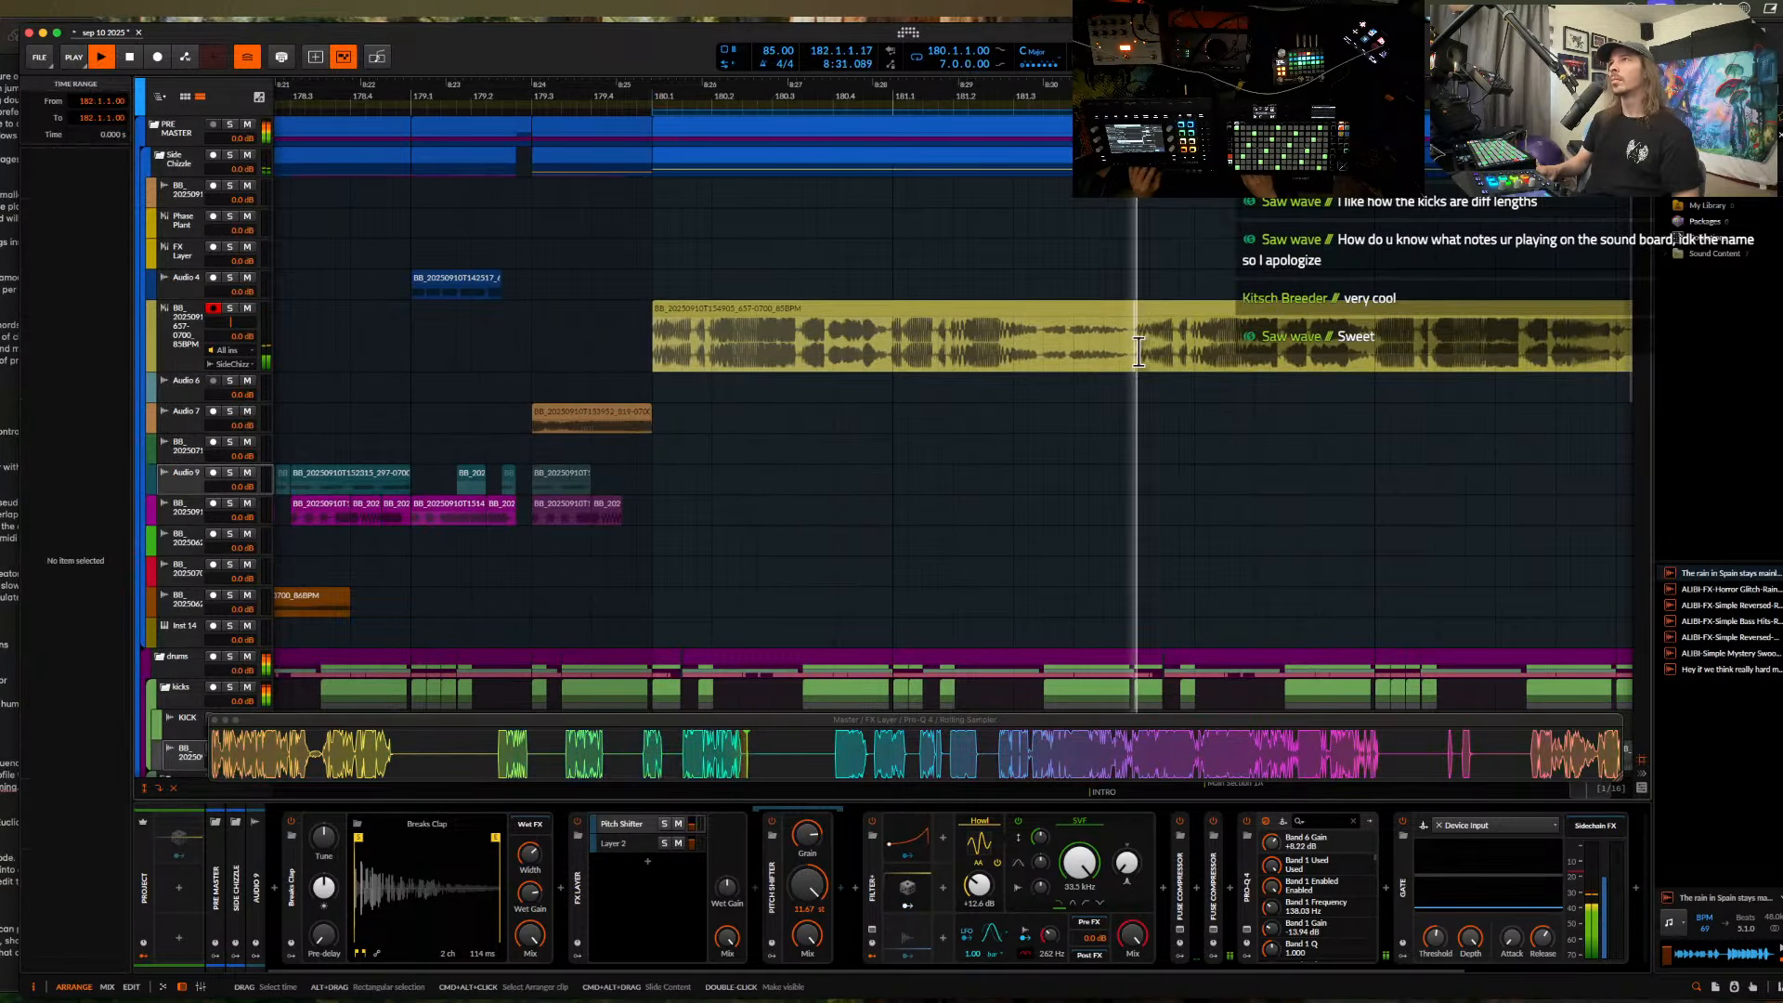
pyautogui.hscroll(3, 1139, 352)
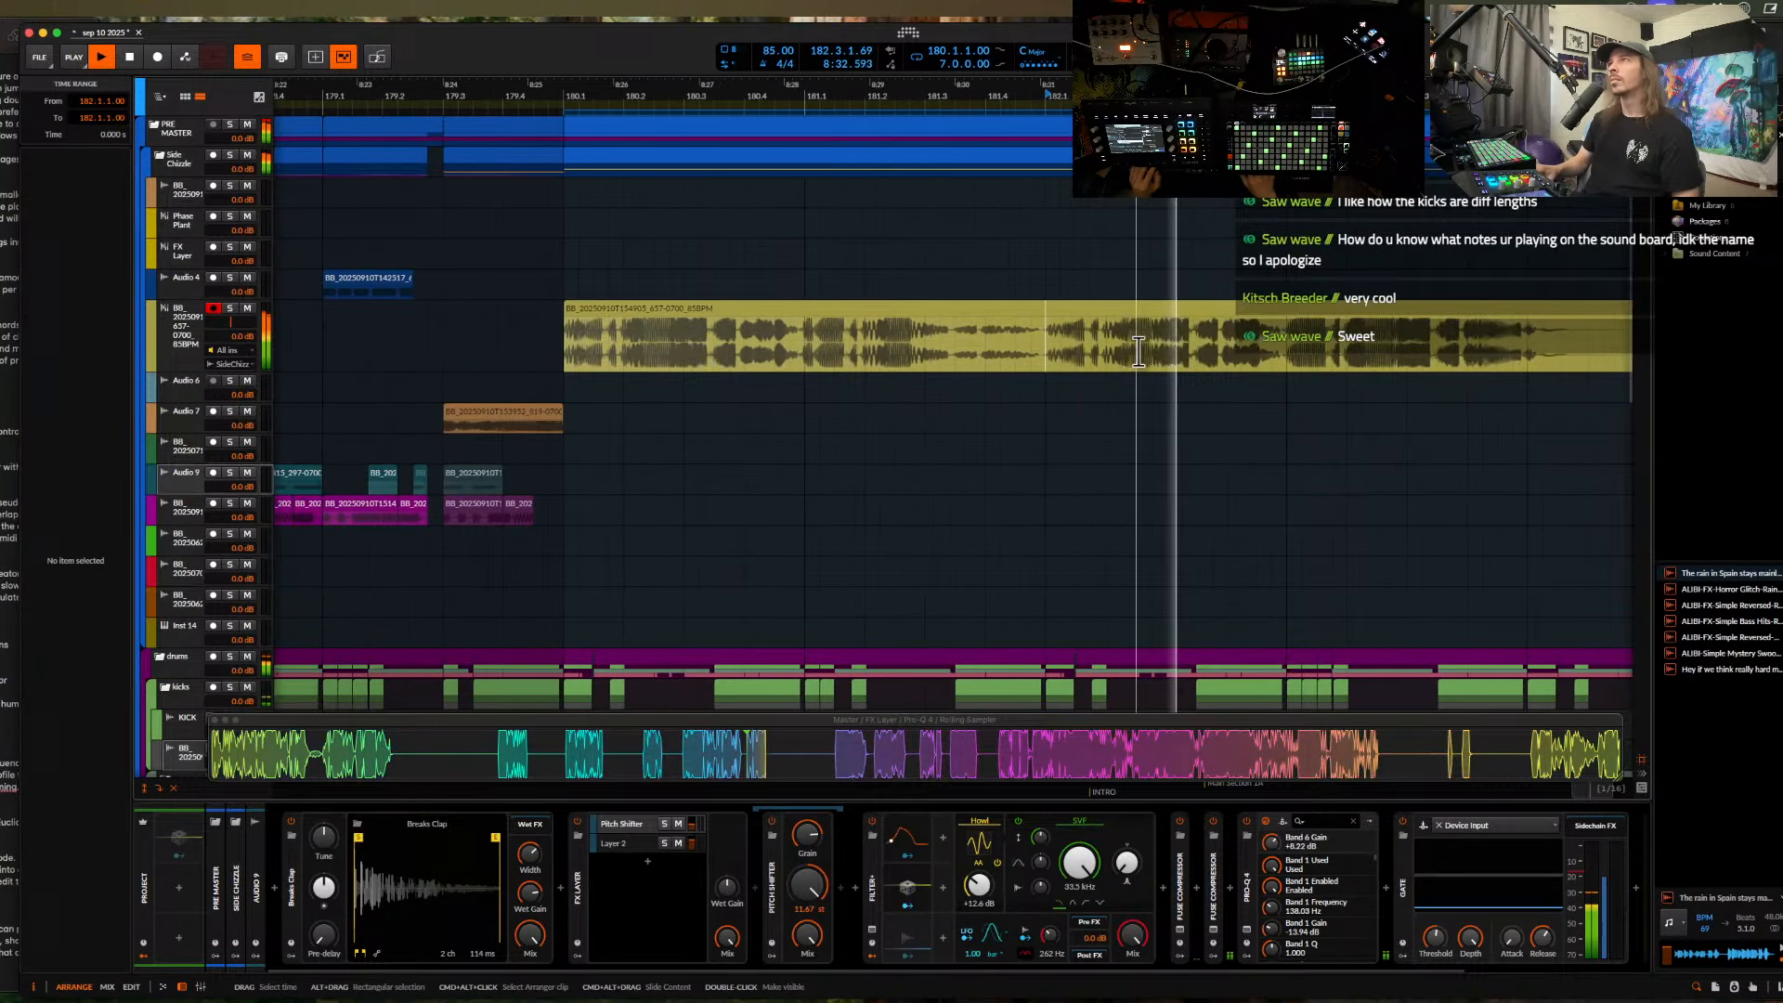
pyautogui.press('space')
pyautogui.click(1186, 353)
pyautogui.press('space')
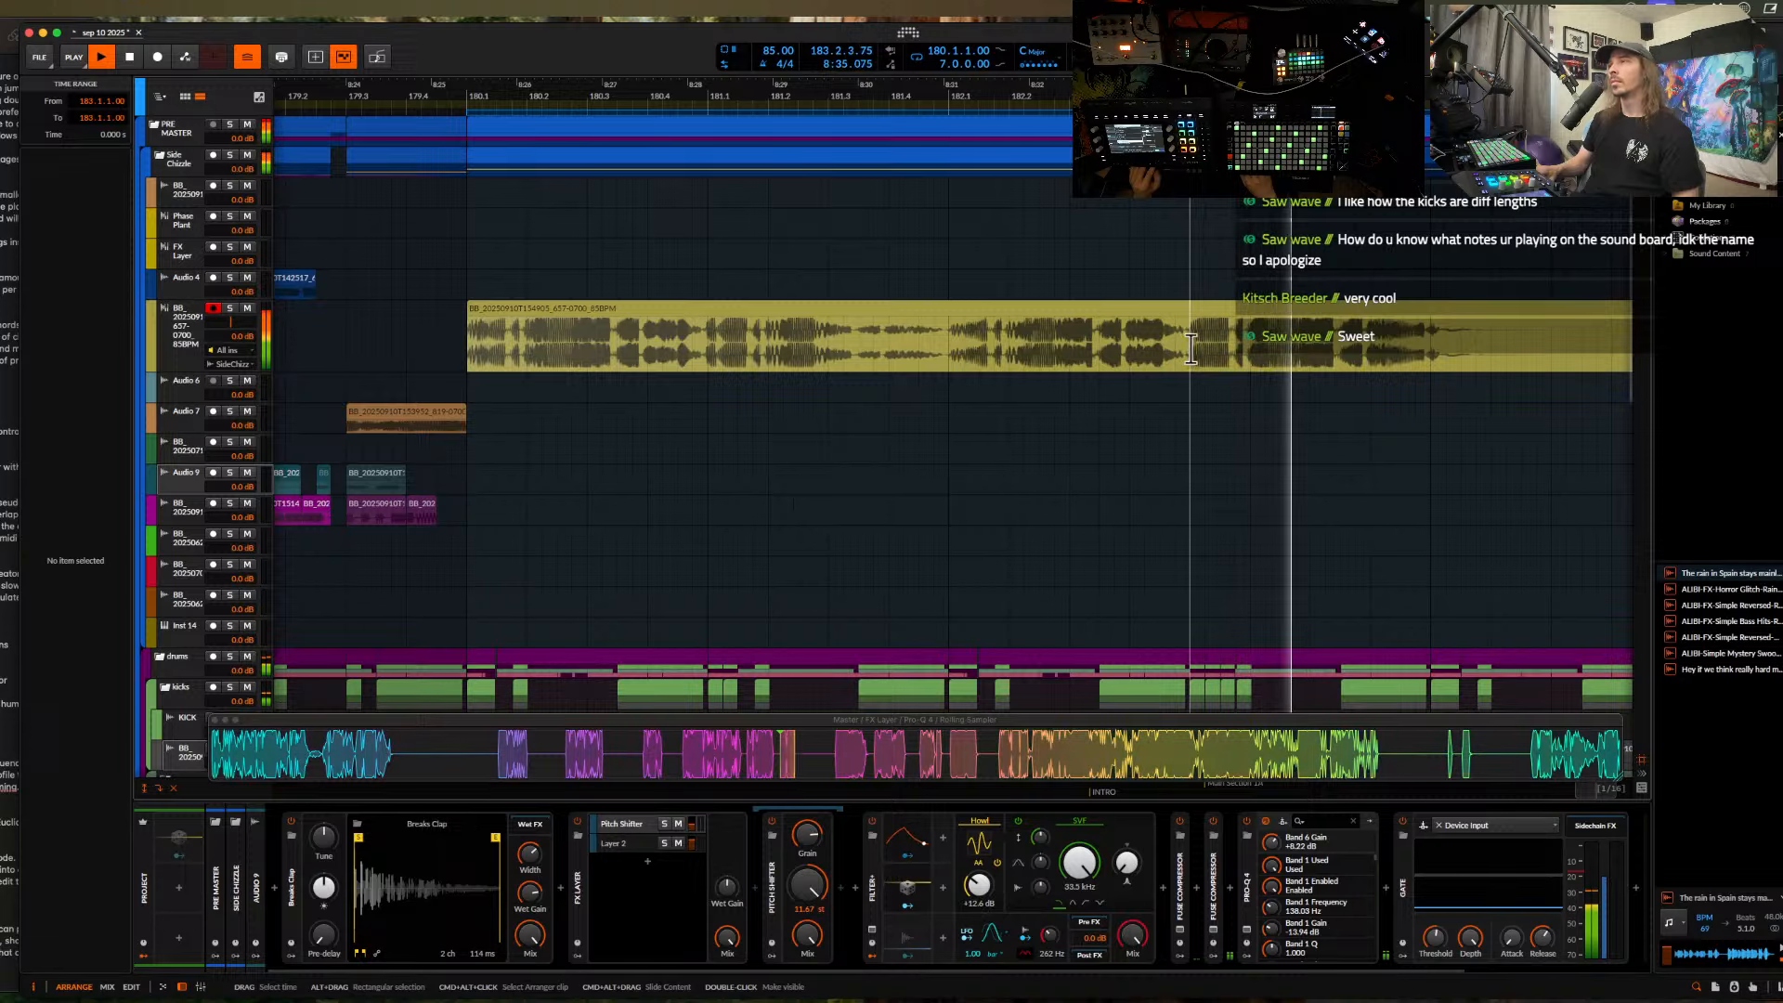
pyautogui.scroll(-2, 1188, 351)
pyautogui.scroll(-2, 1190, 349)
# - Select the captured audio clip and listen to it once more from 180.1.1
pyautogui.press('space')
pyautogui.moveTo(1117, 352); pyautogui.dragTo(1230, 349)
pyautogui.press('space')
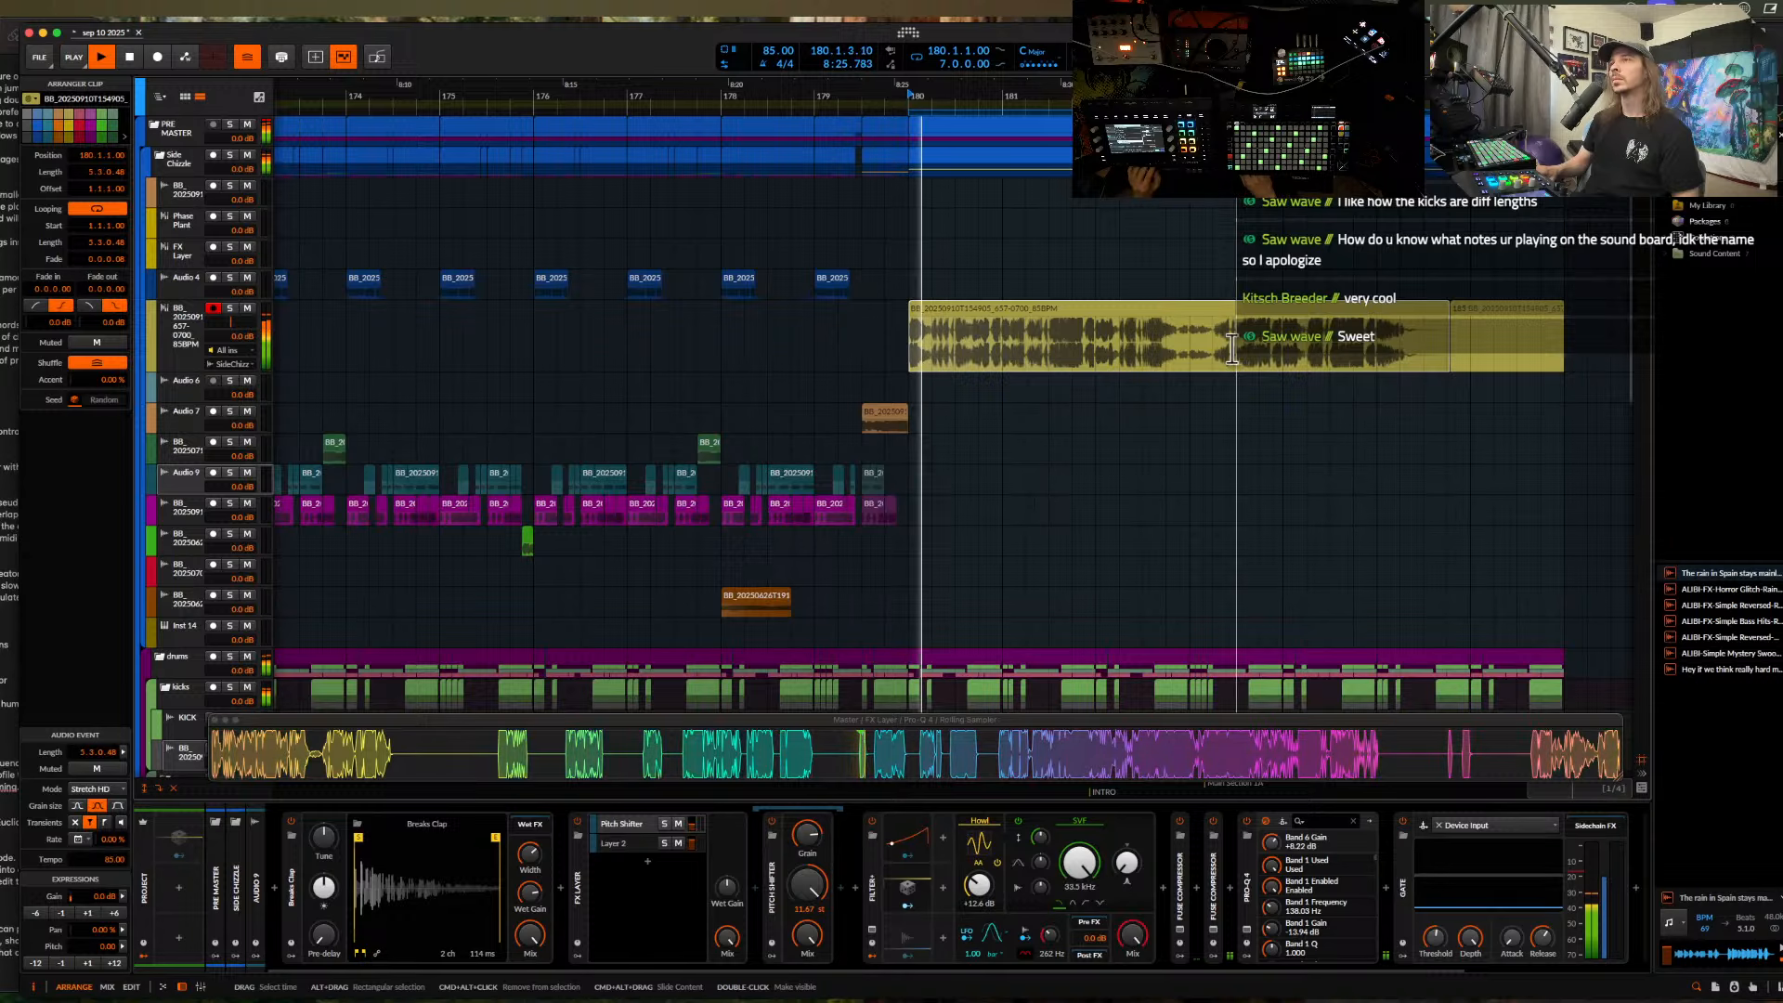
pyautogui.scroll(3, 1084, 357)
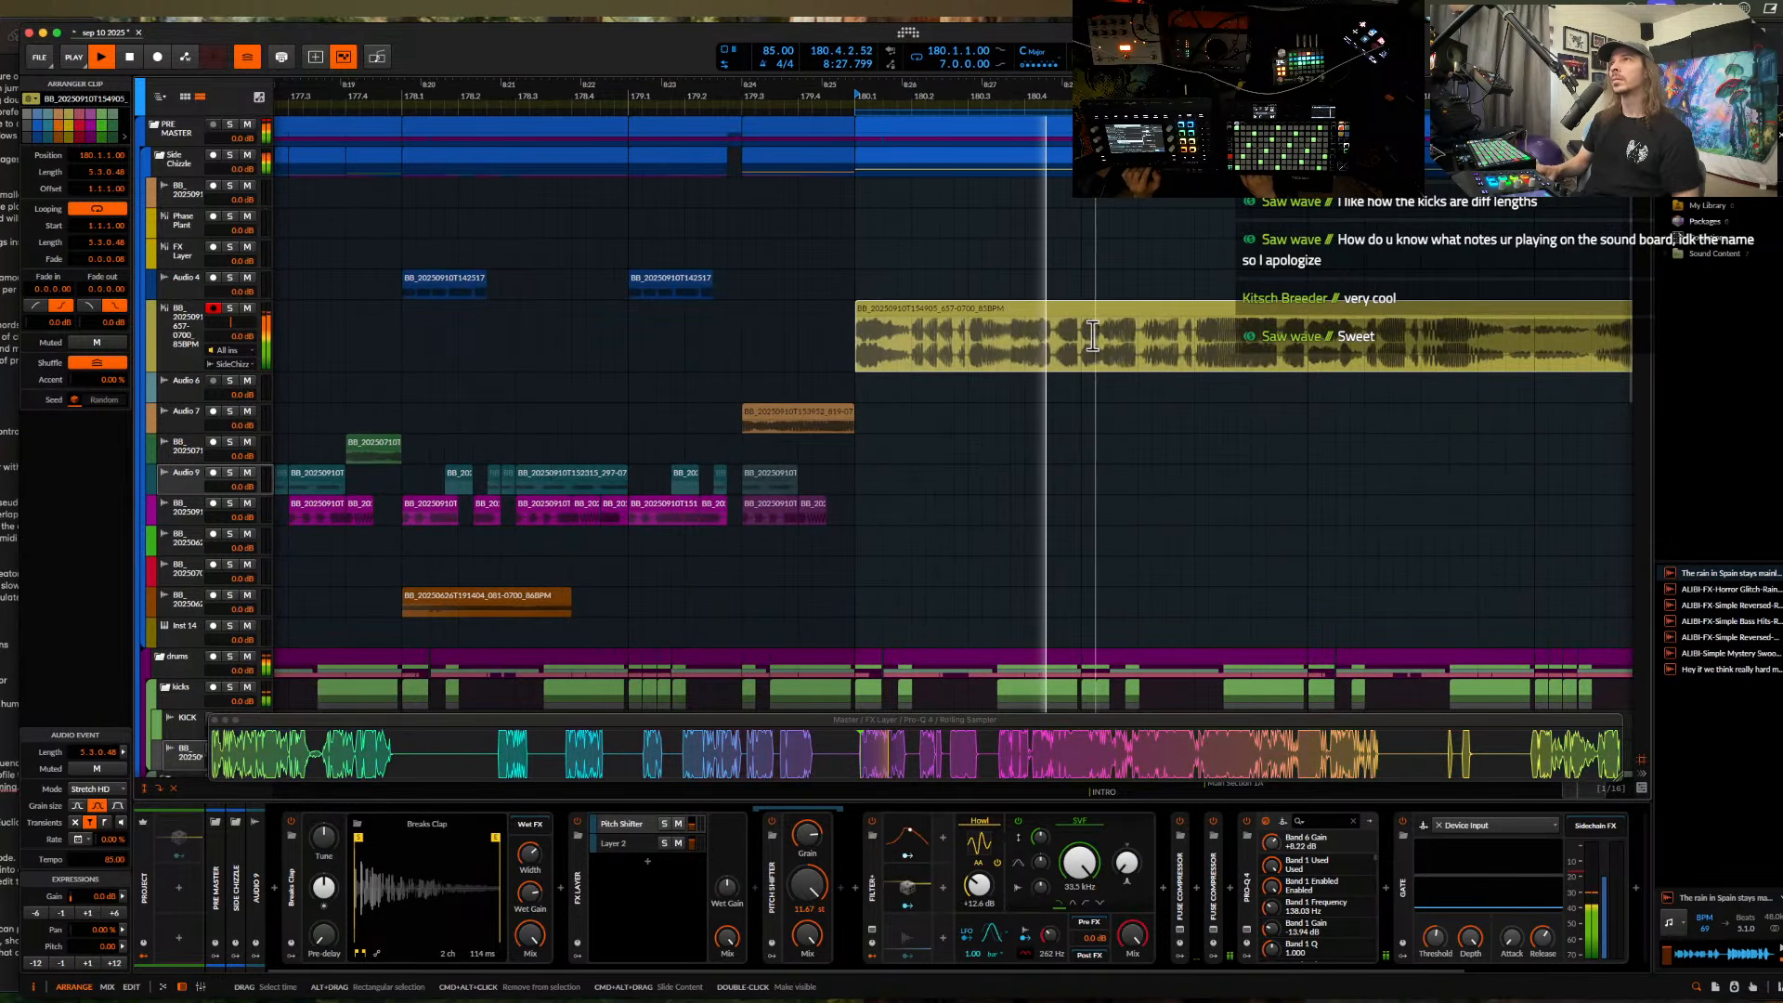
pyautogui.scroll(-4, 1207, 336)
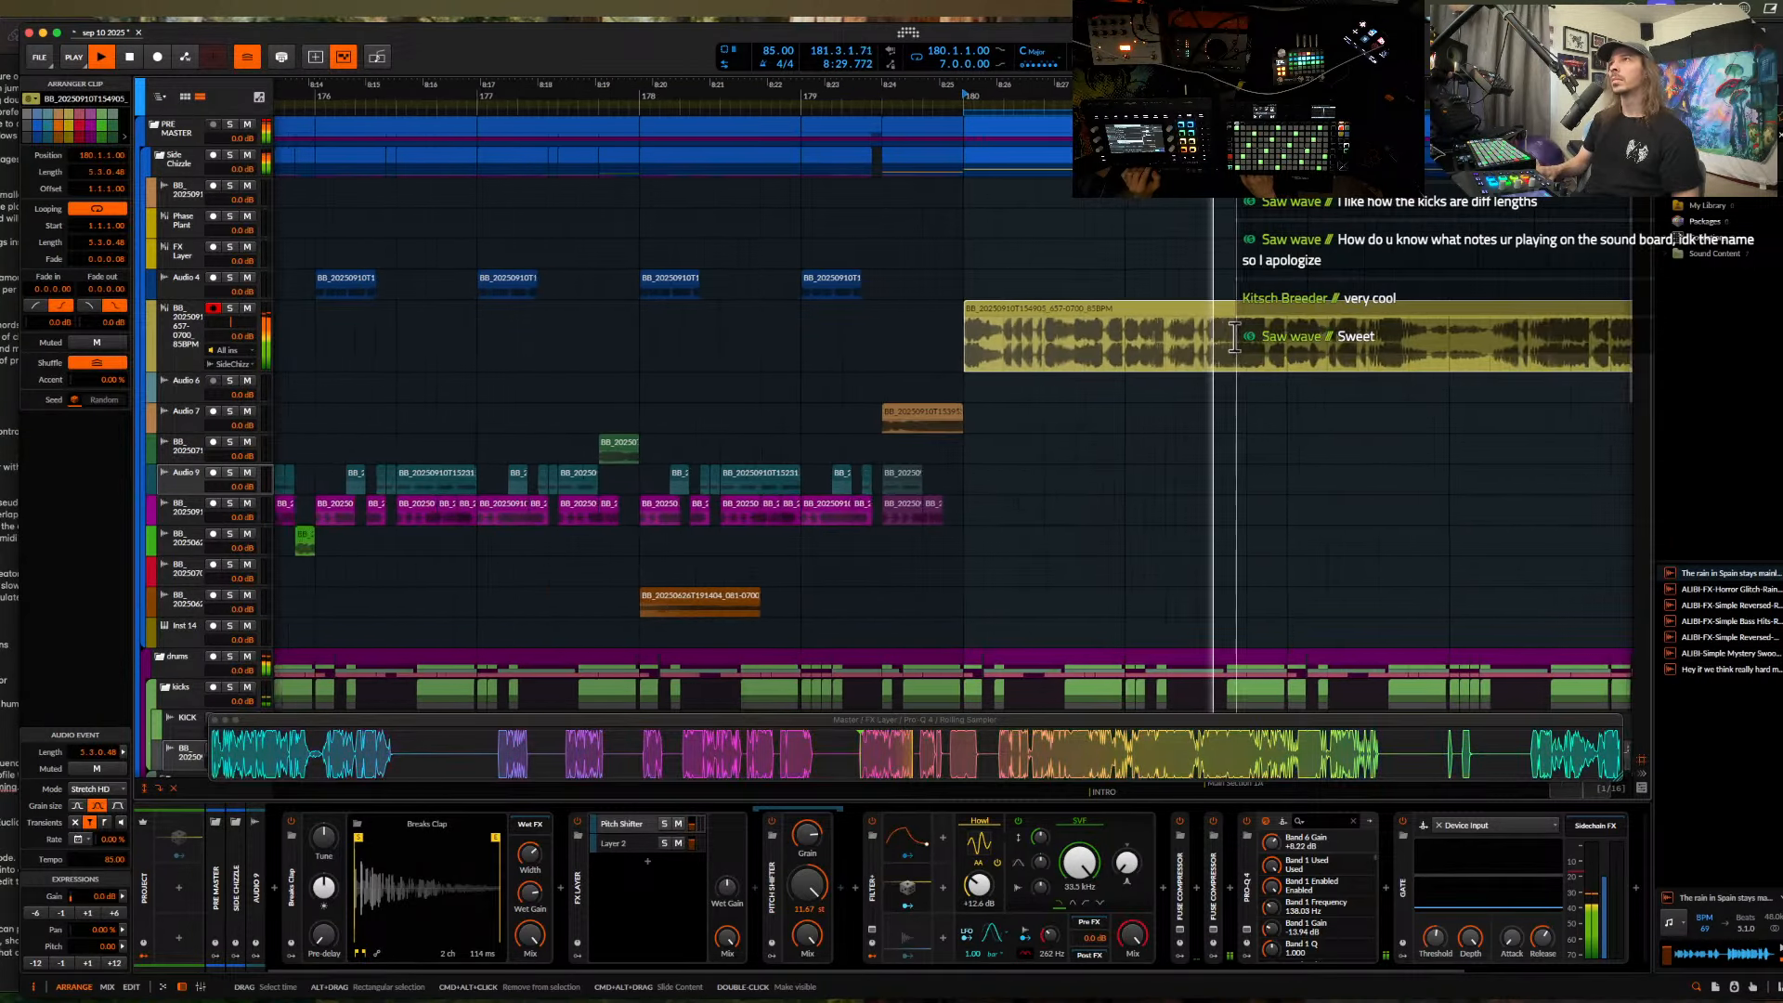
pyautogui.scroll(-5, 1198, 330)
pyautogui.press('space')
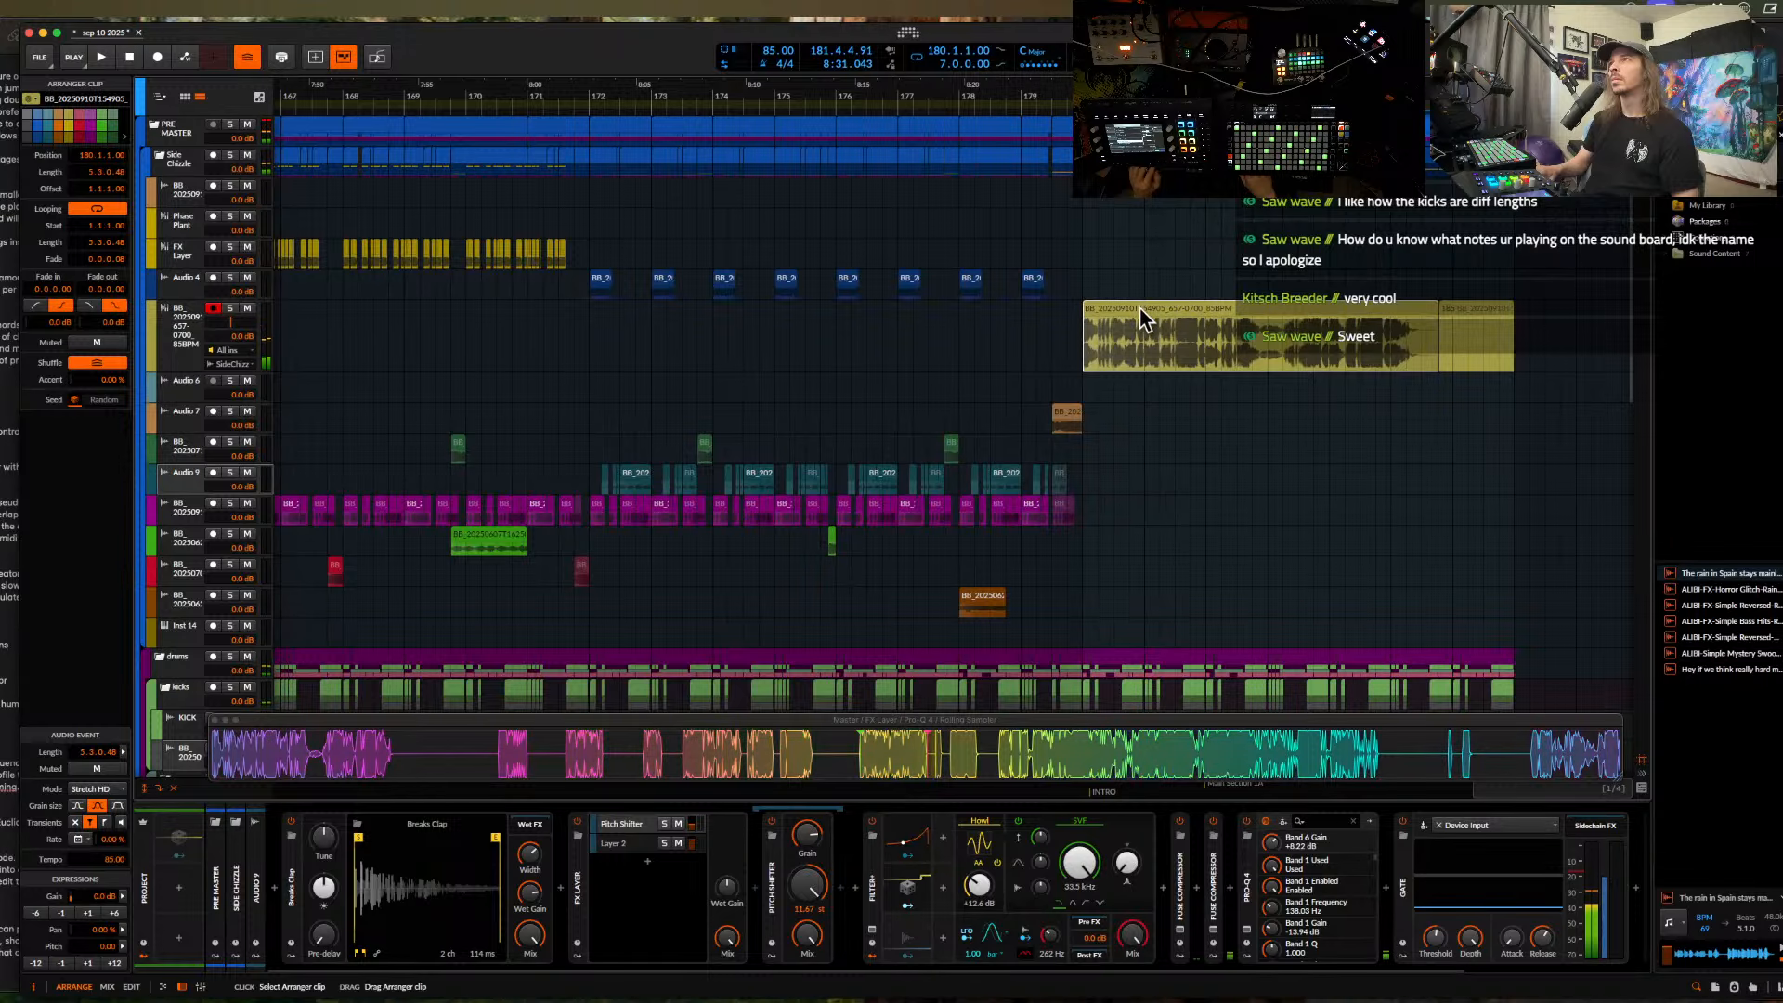
# - Move the captured audio clip about six bars later and play the section from 180.1.1 without it
pyautogui.scroll(-5, 1140, 311)
pyautogui.moveTo(1141, 311); pyautogui.dragTo(1323, 312)
pyautogui.click(1138, 336)
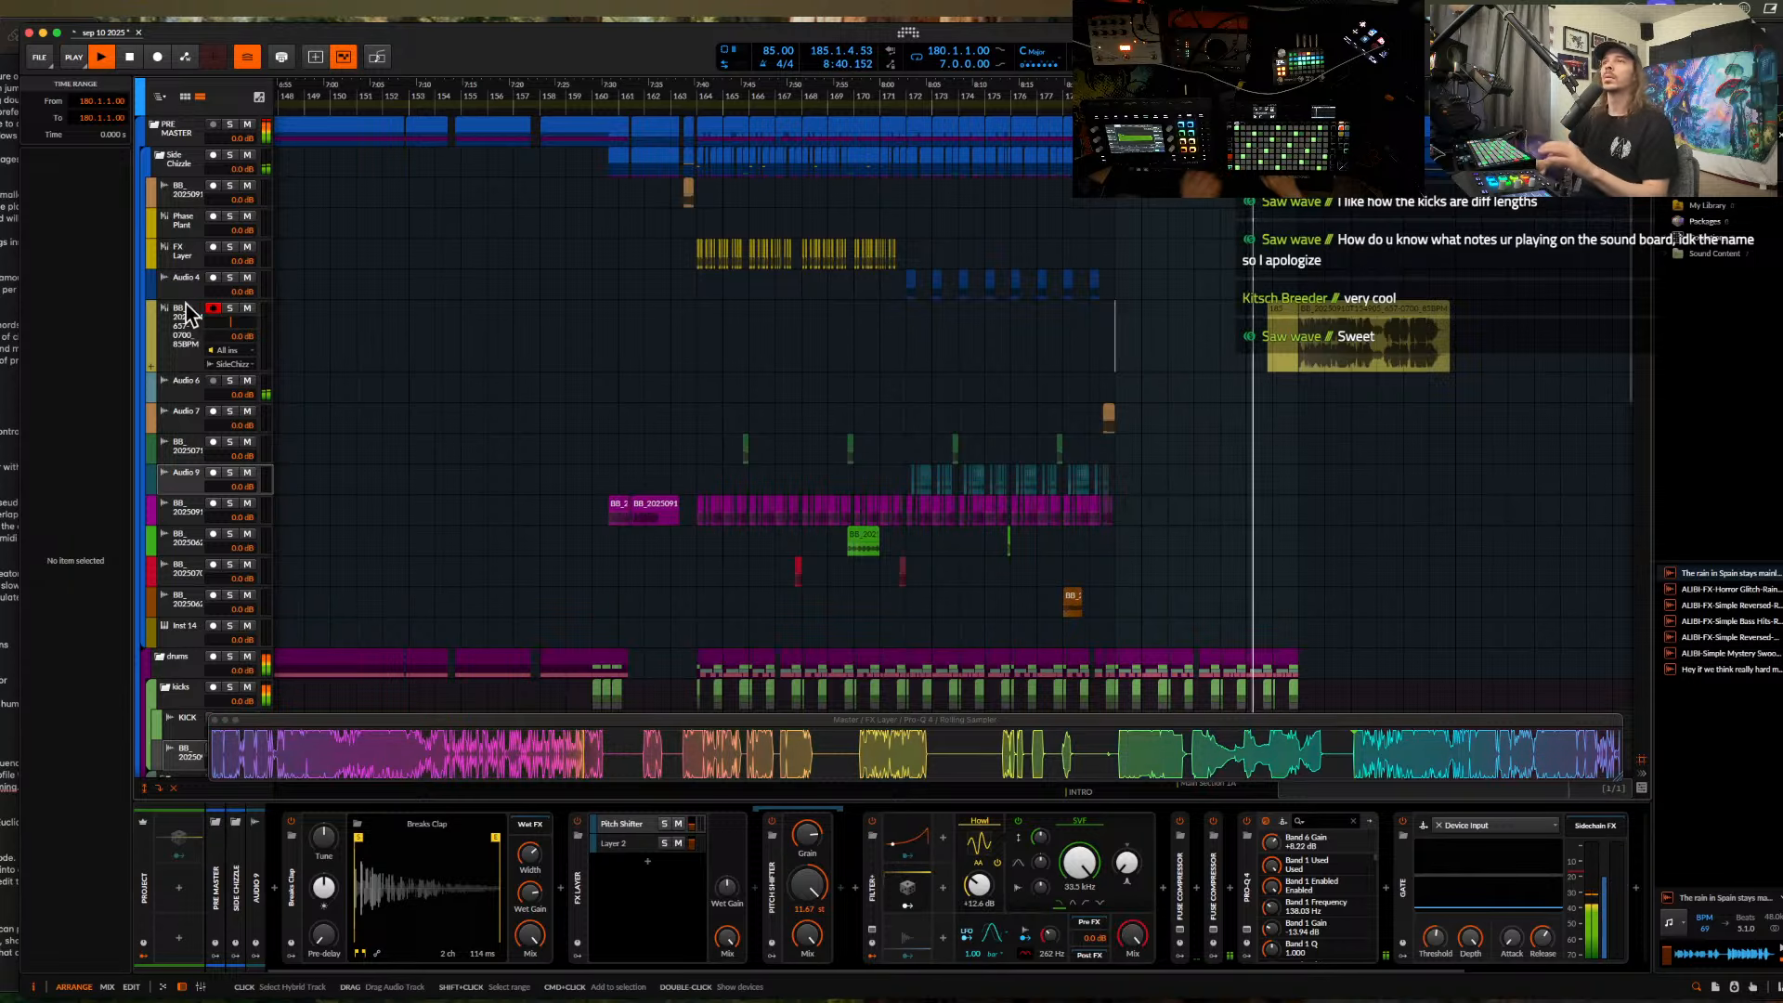
pyautogui.press('space')
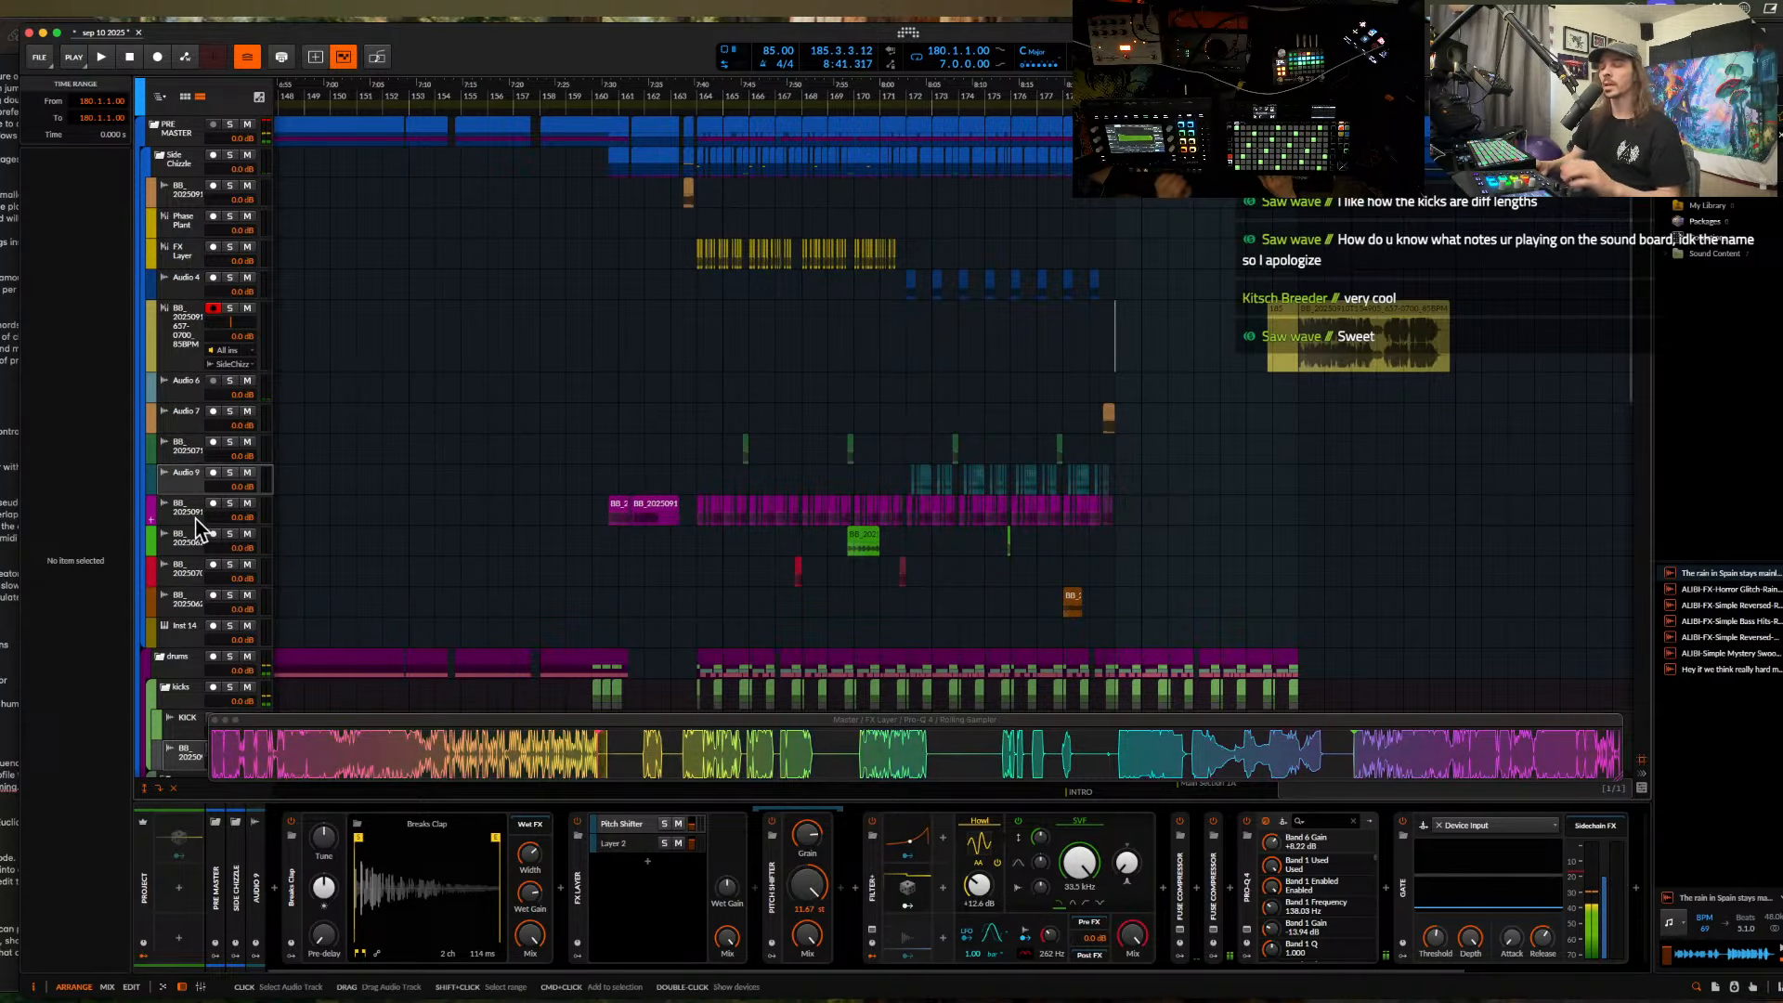
# - Set the output gain of Analog Heat +FX on the Audio 6 track to +12 dB, leaving only Fuse Compressor's window open
pyautogui.click(180, 384)
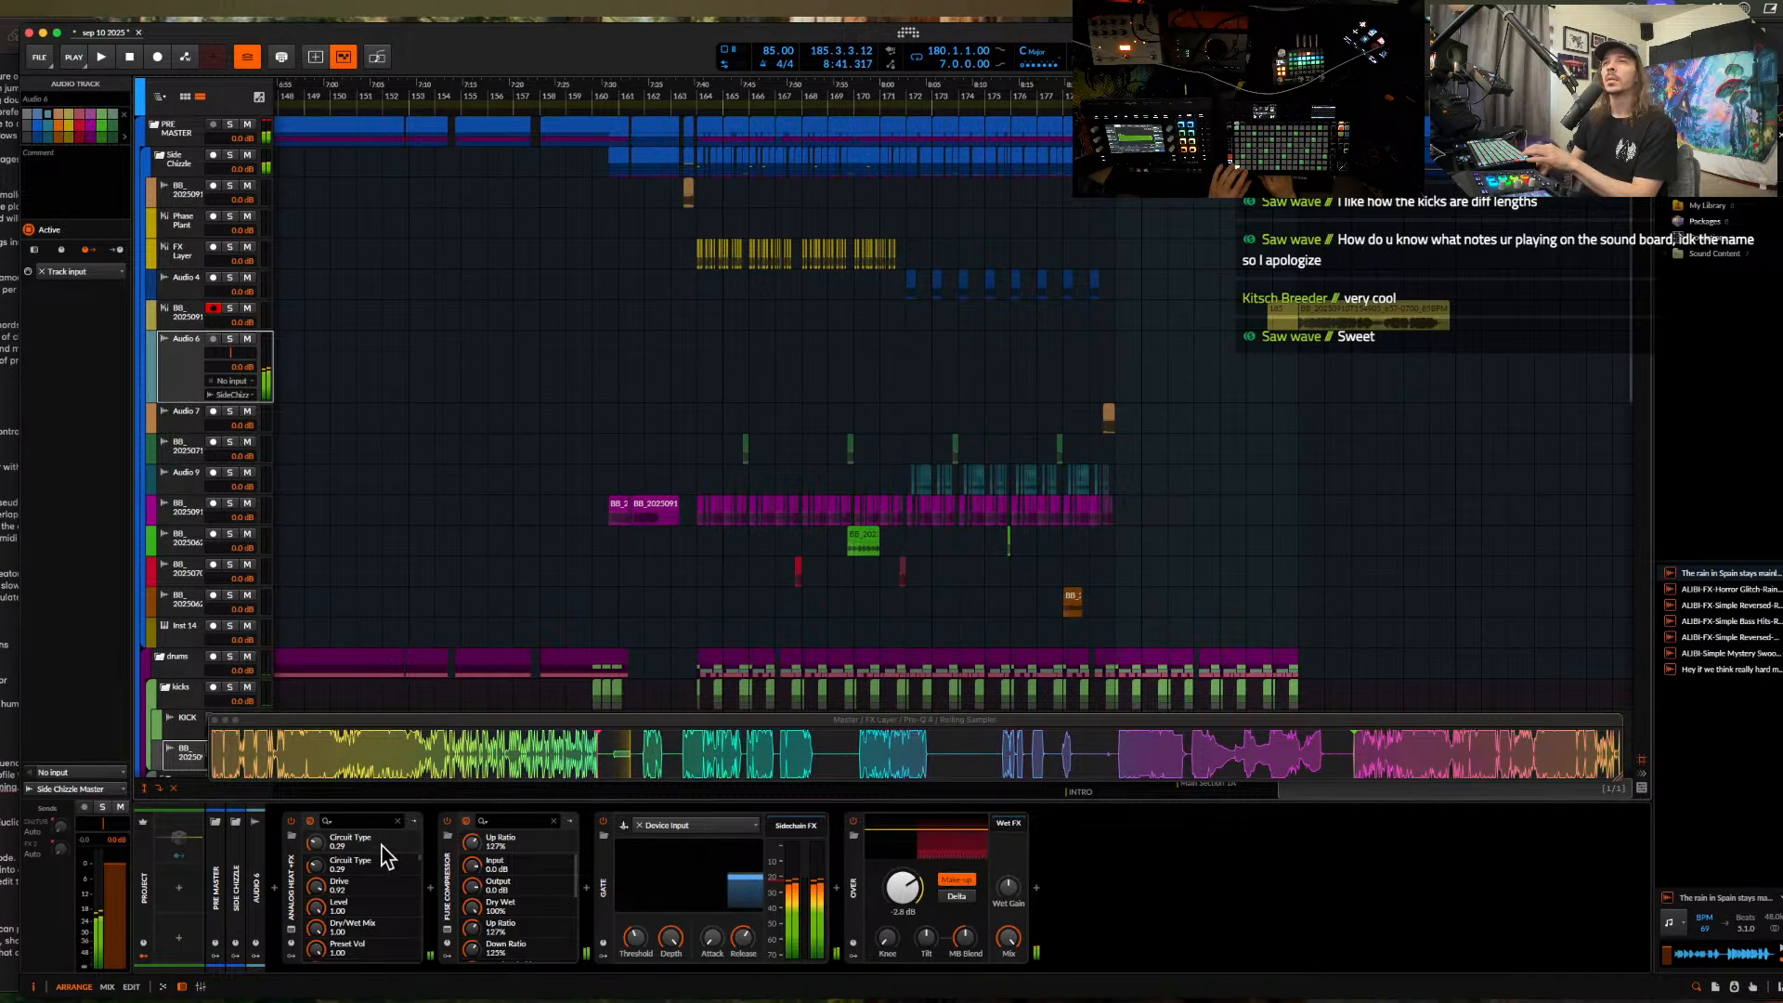
pyautogui.click(447, 930)
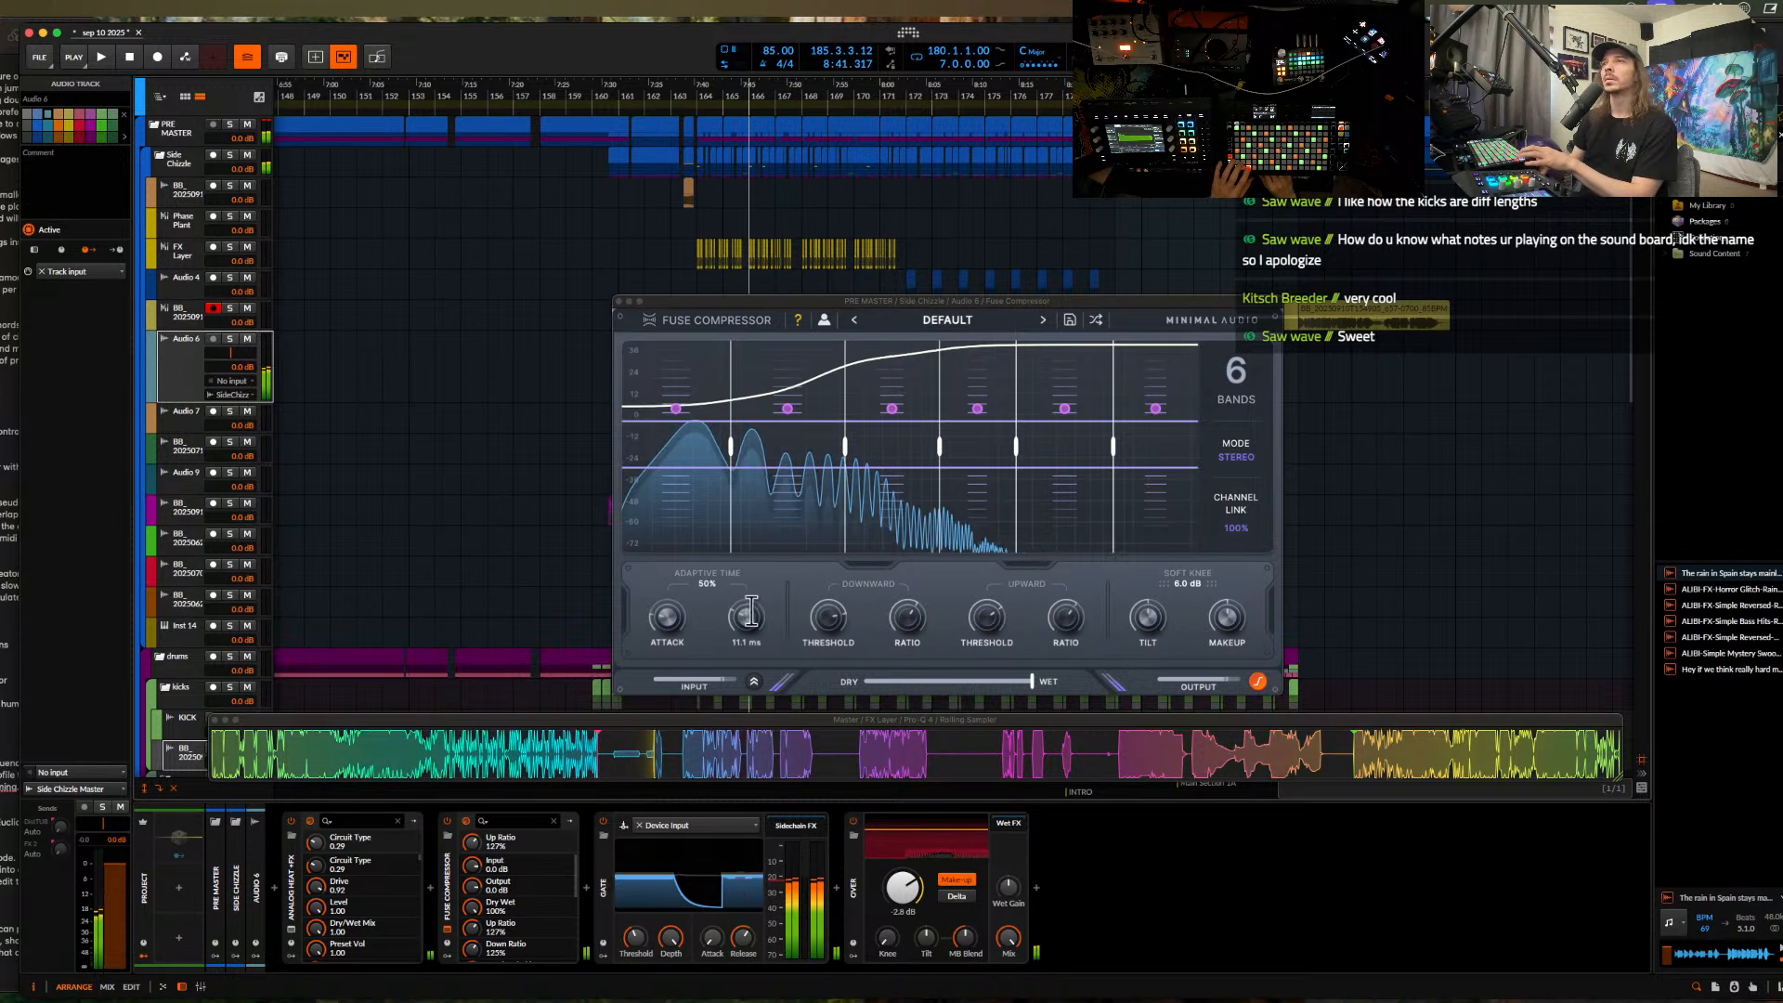
pyautogui.click(292, 929)
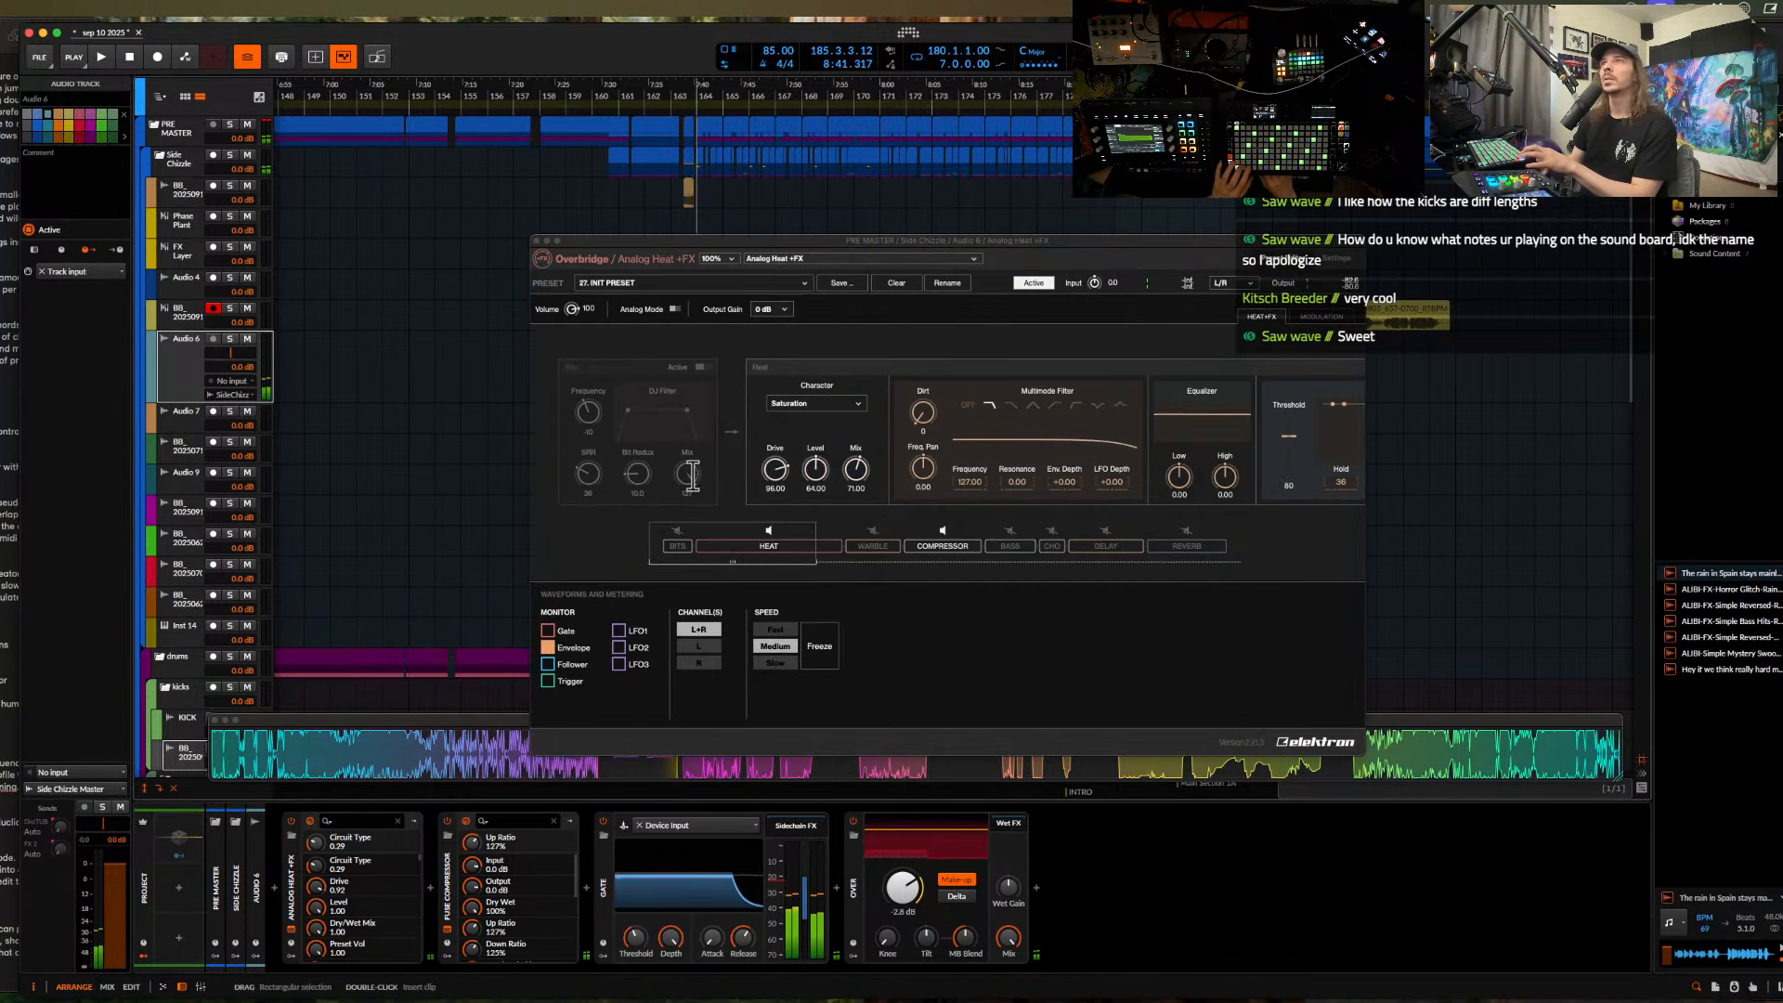
pyautogui.click(771, 309)
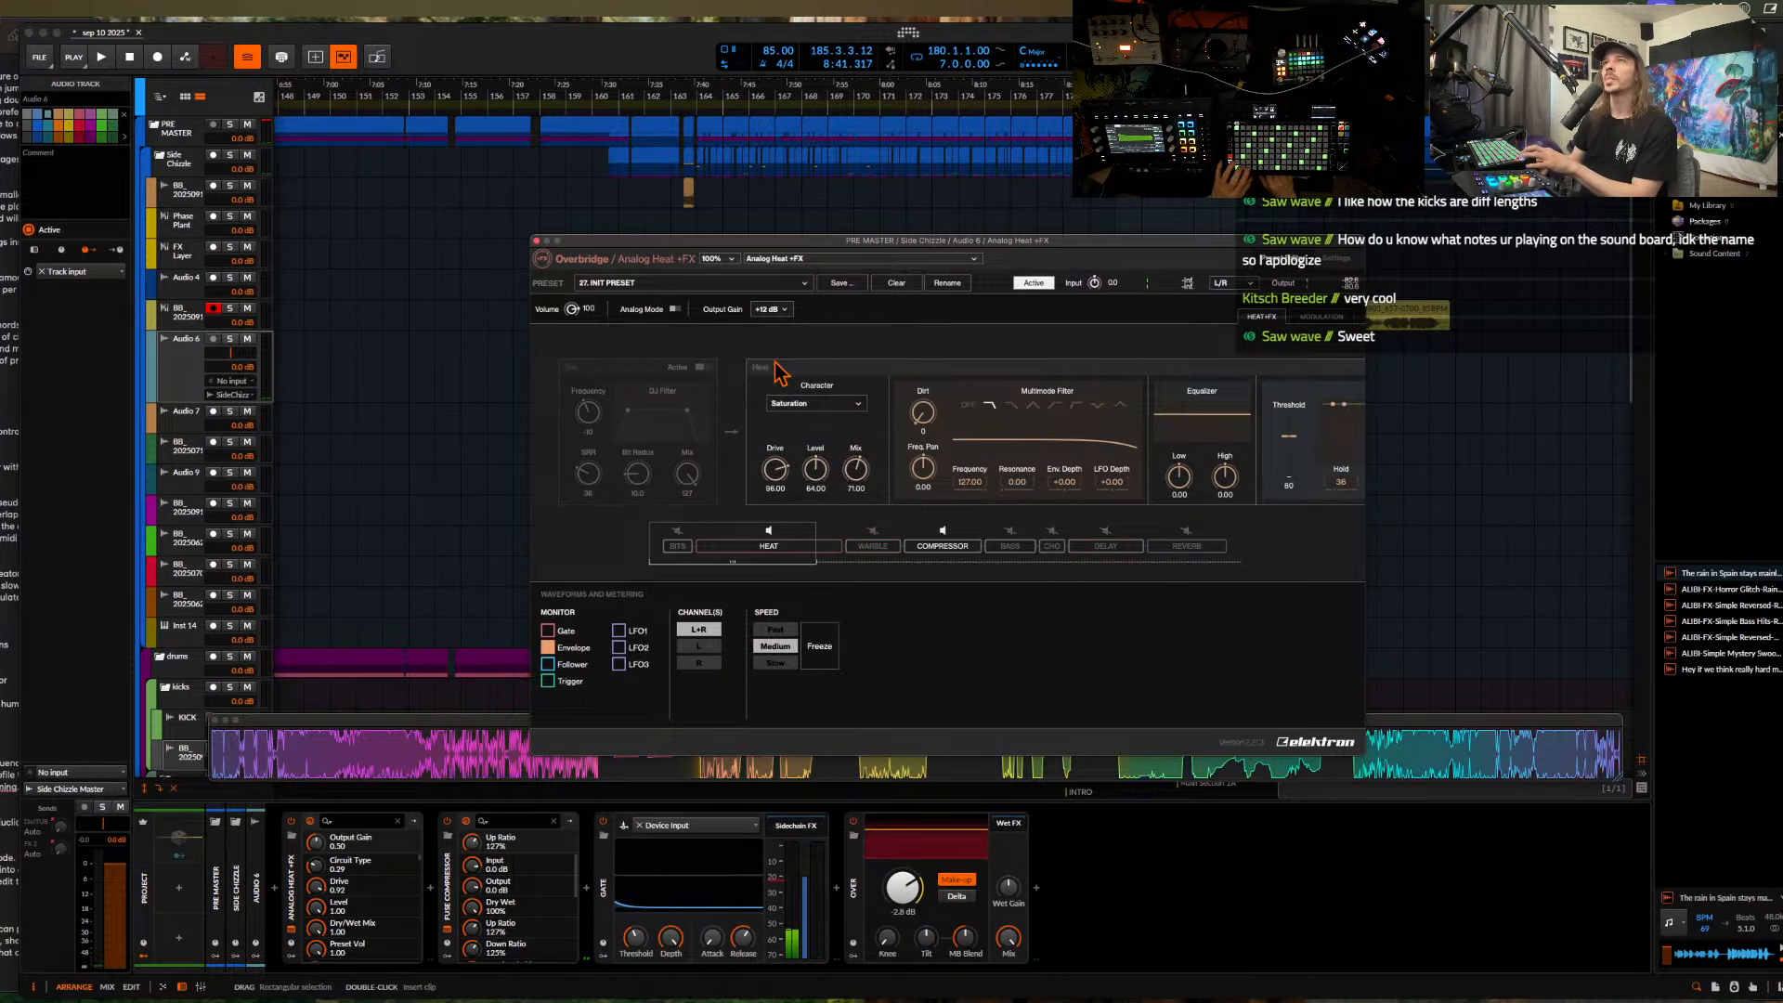
pyautogui.click(535, 241)
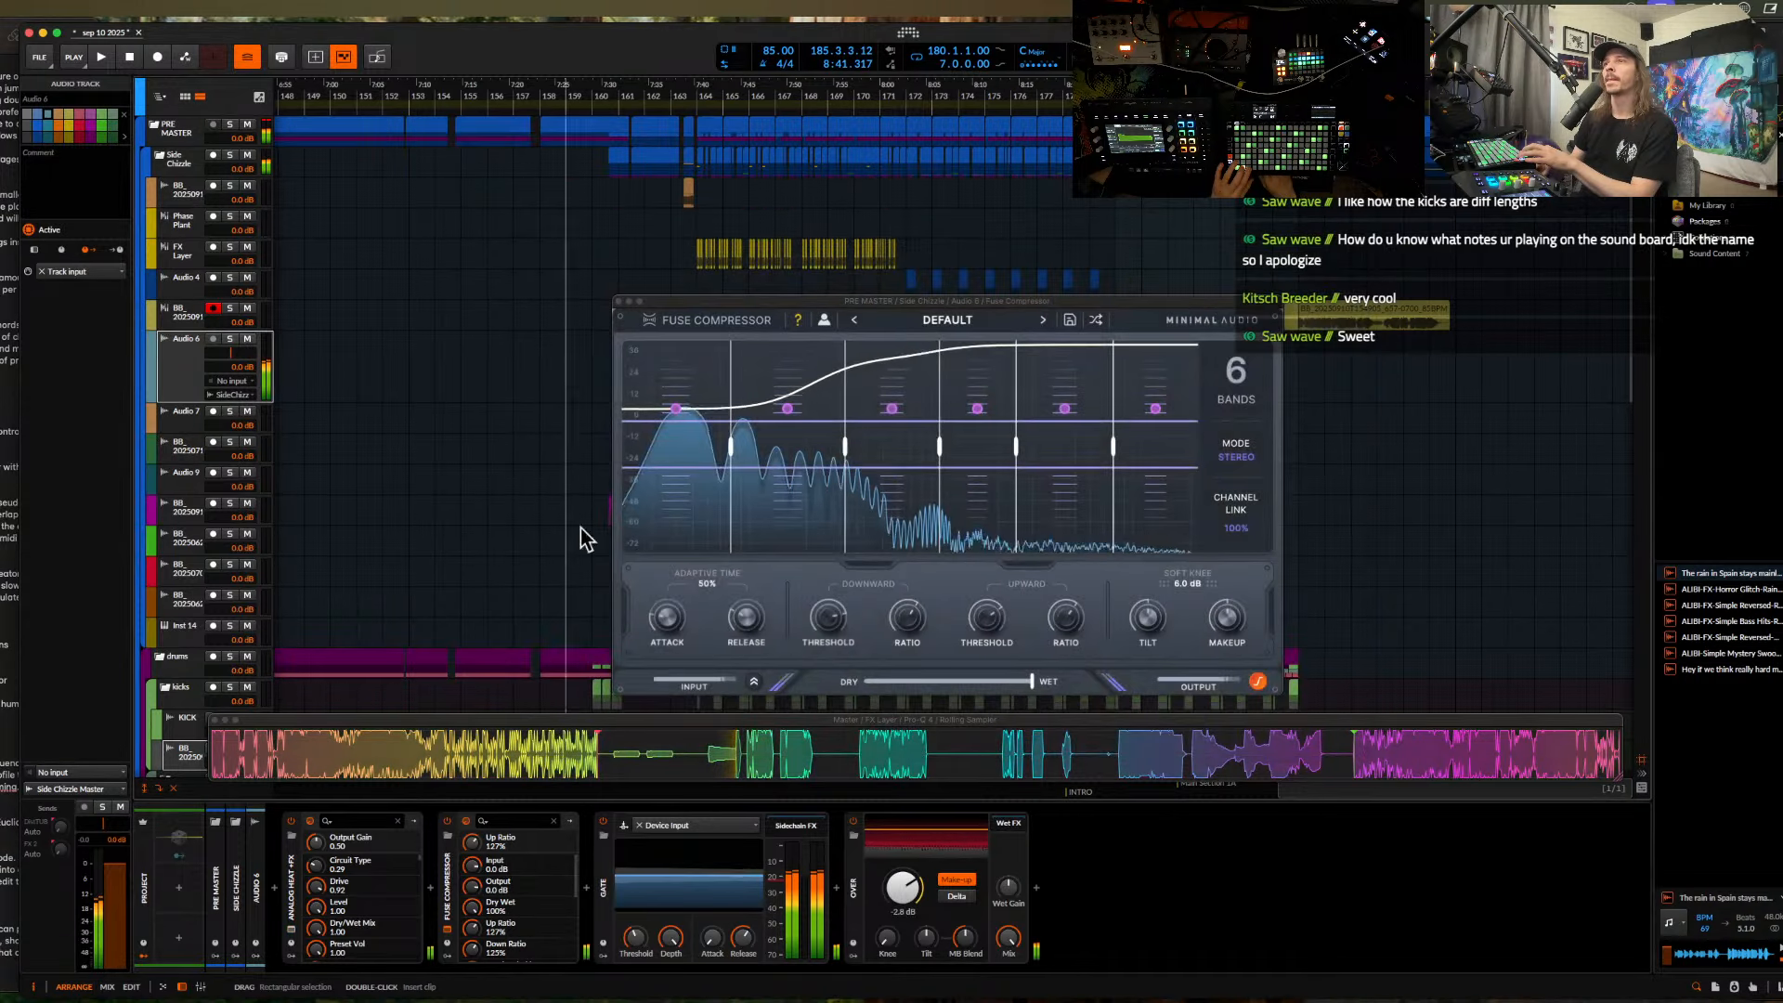
# - Disable the Gate device on Audio 6 and set the Over device's clipping threshold to -6.8 dB
pyautogui.click(605, 824)
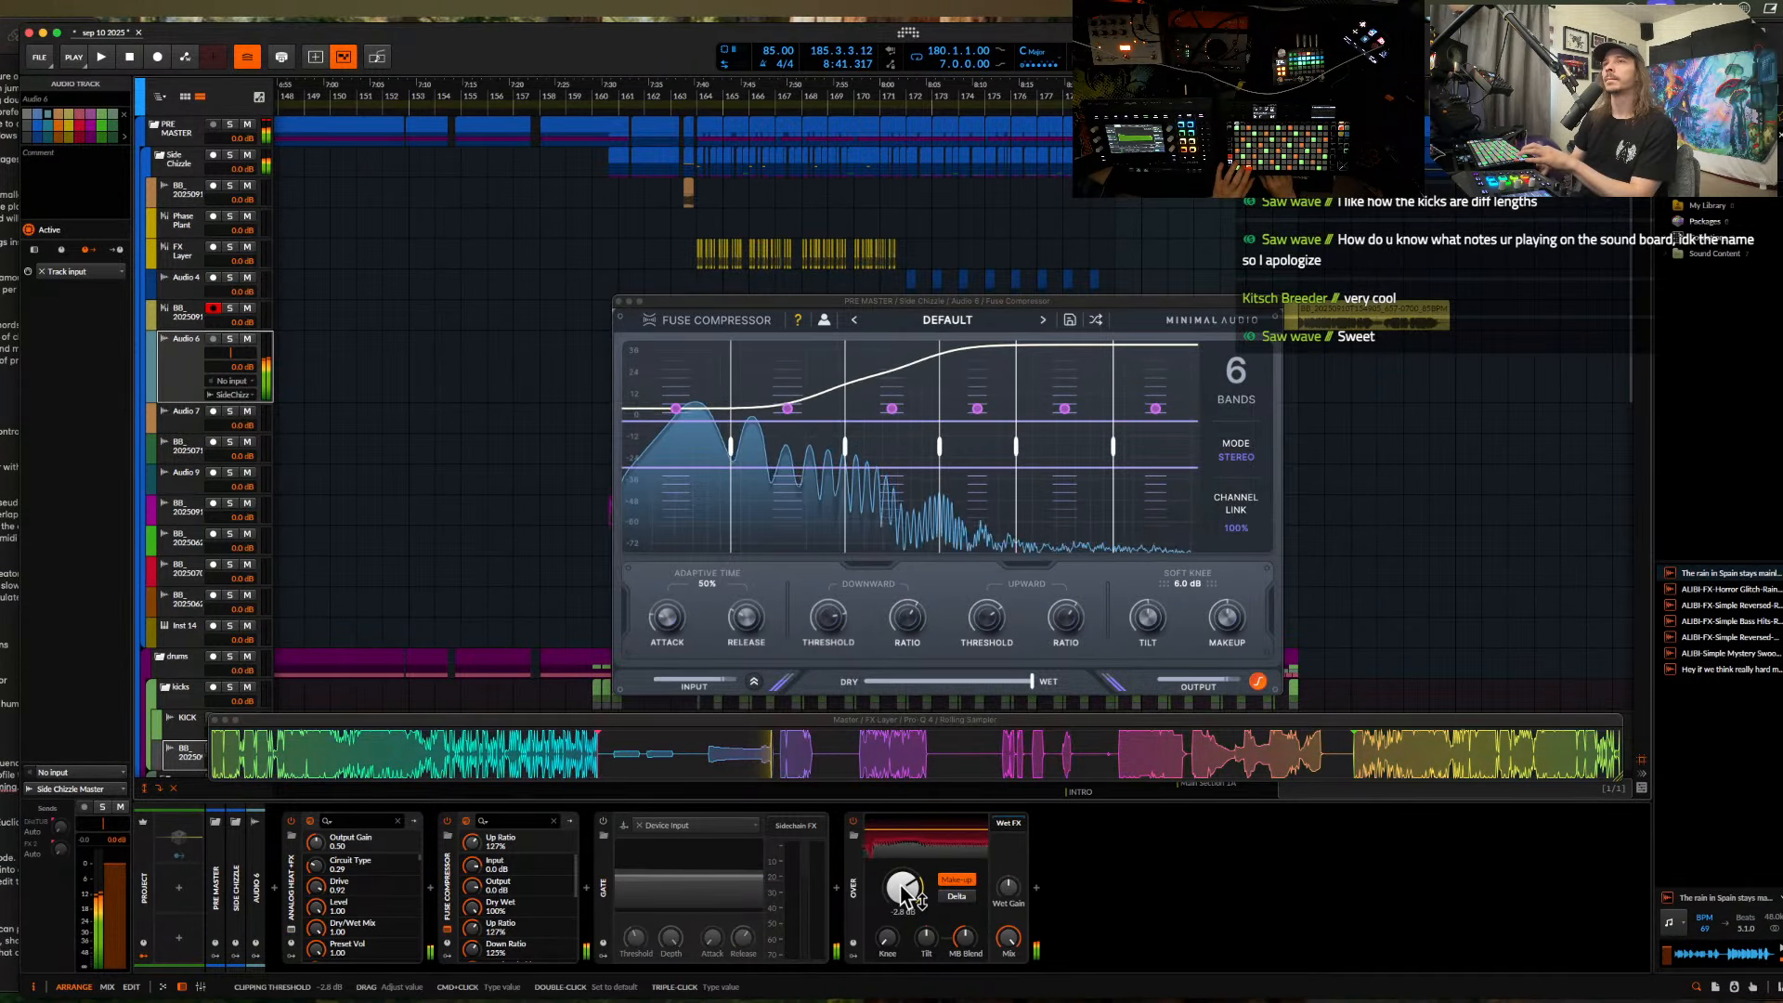
pyautogui.moveTo(903, 891); pyautogui.dragTo(902, 938)
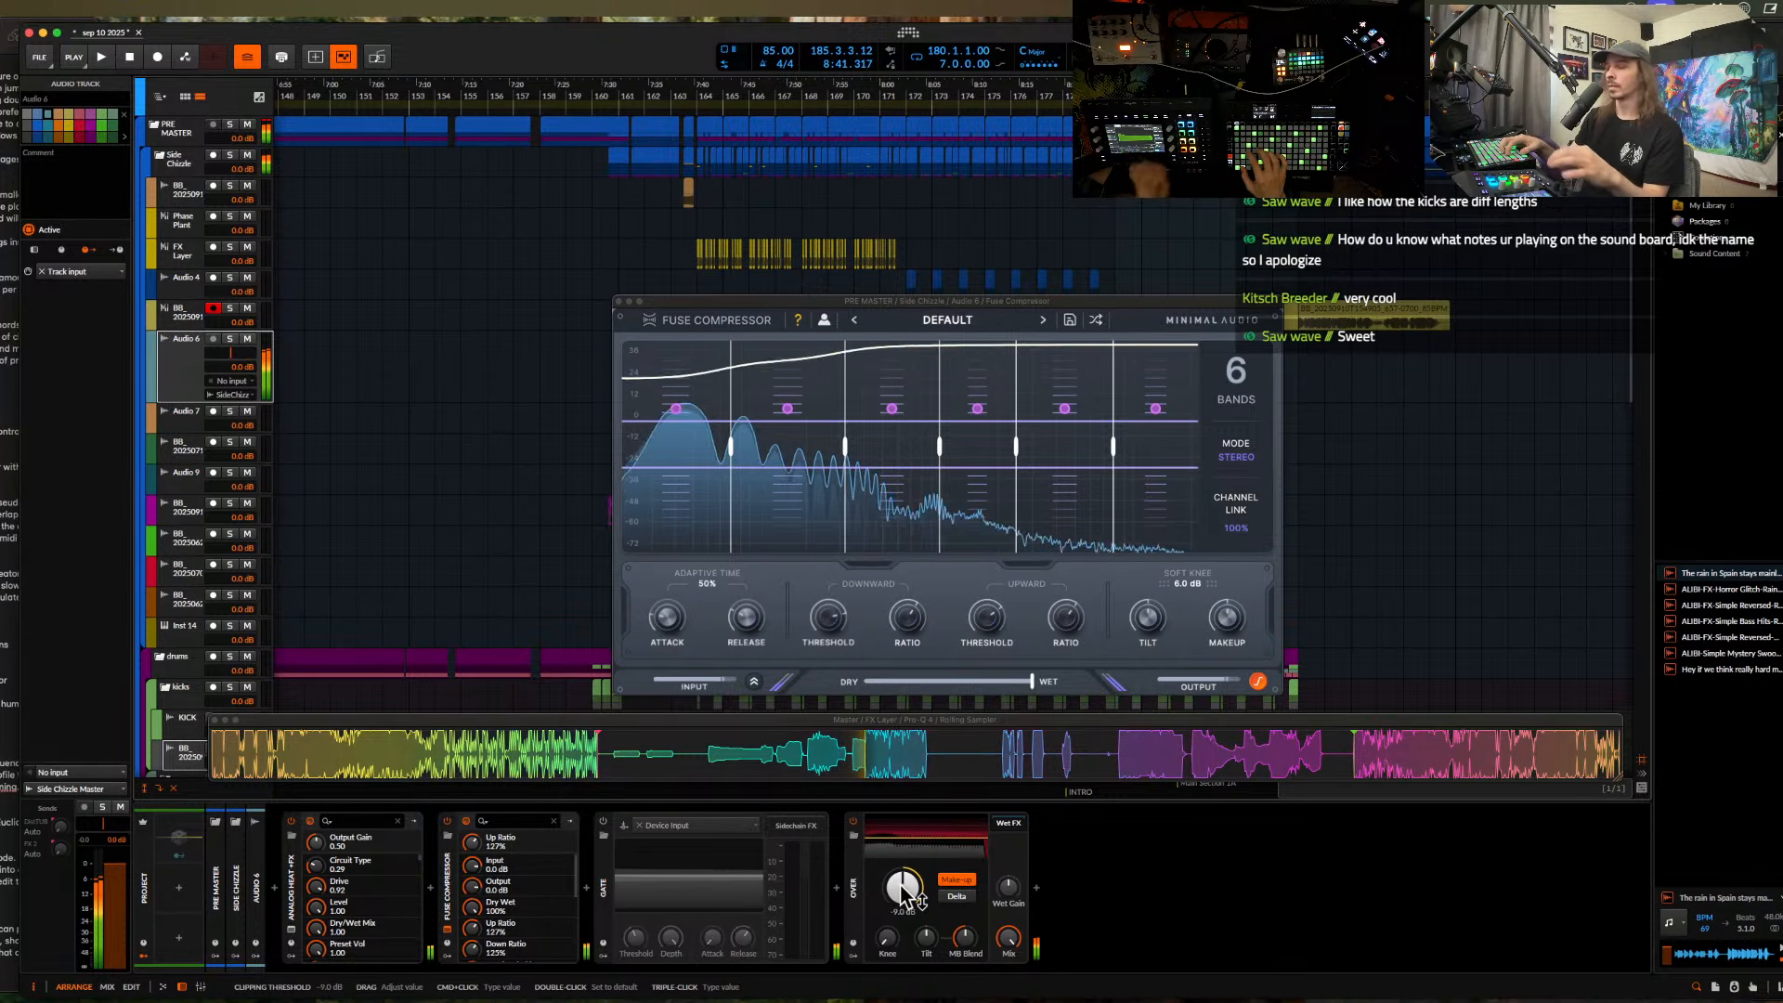
pyautogui.moveTo(905, 891); pyautogui.dragTo(903, 894)
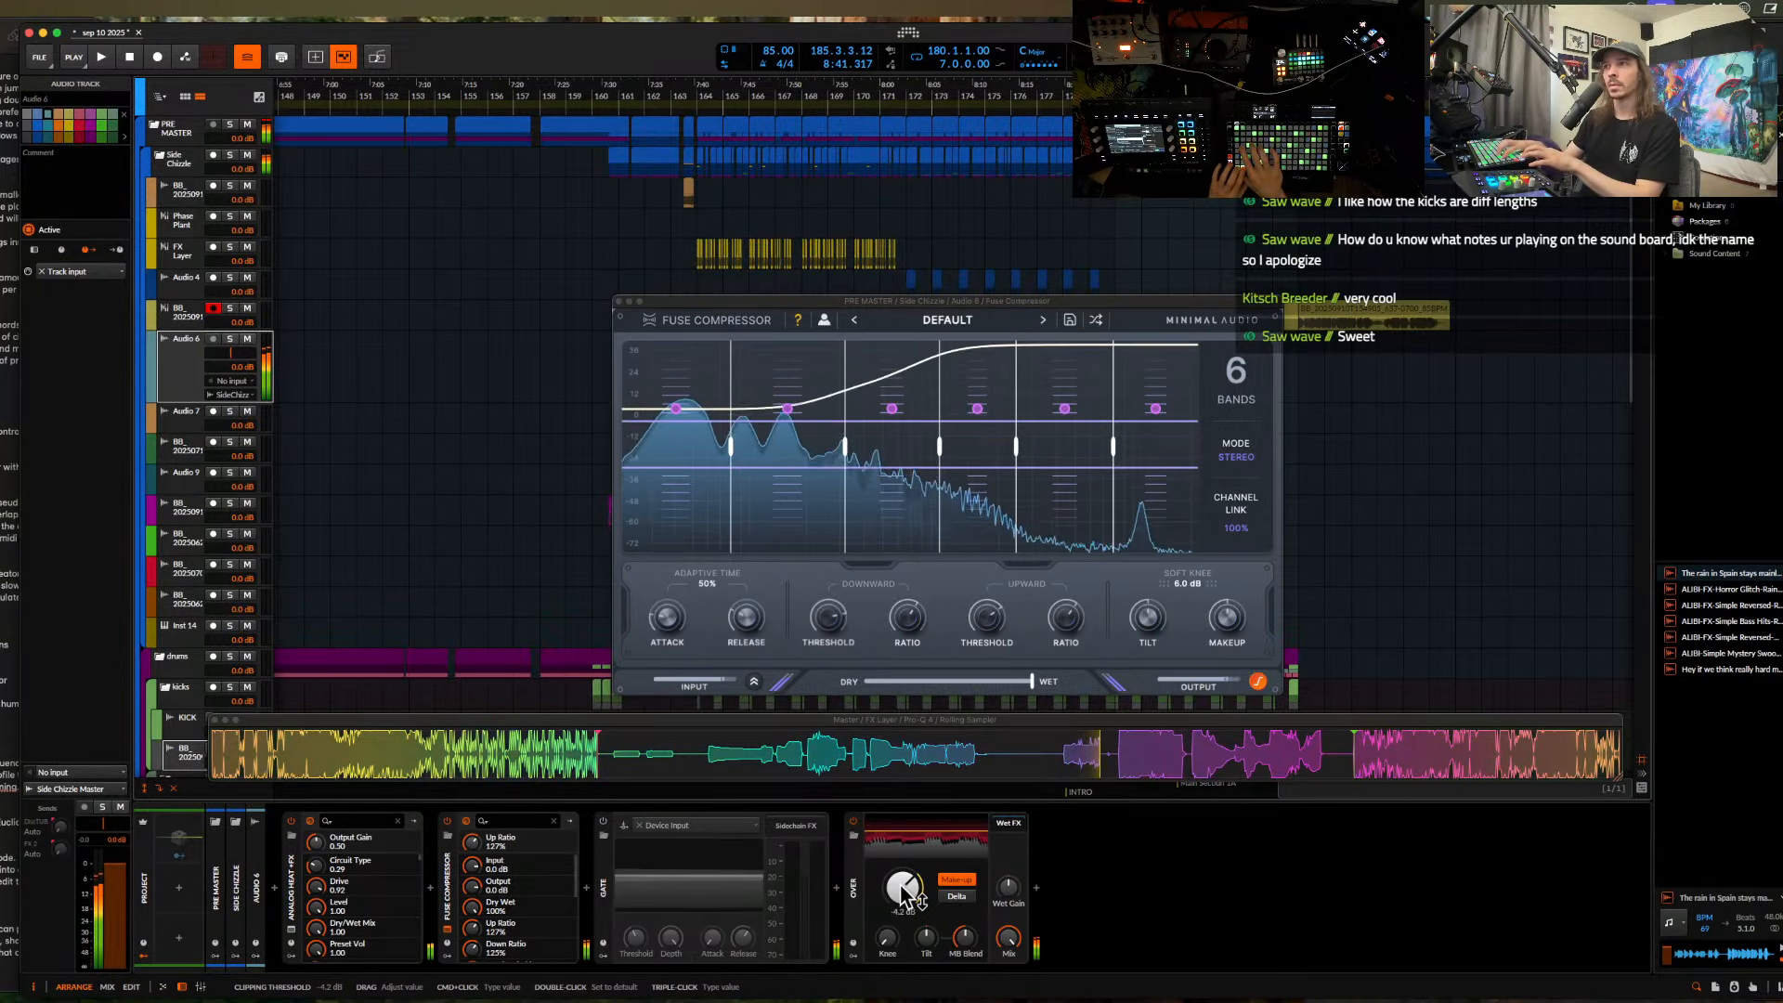
pyautogui.moveTo(903, 893); pyautogui.dragTo(903, 915)
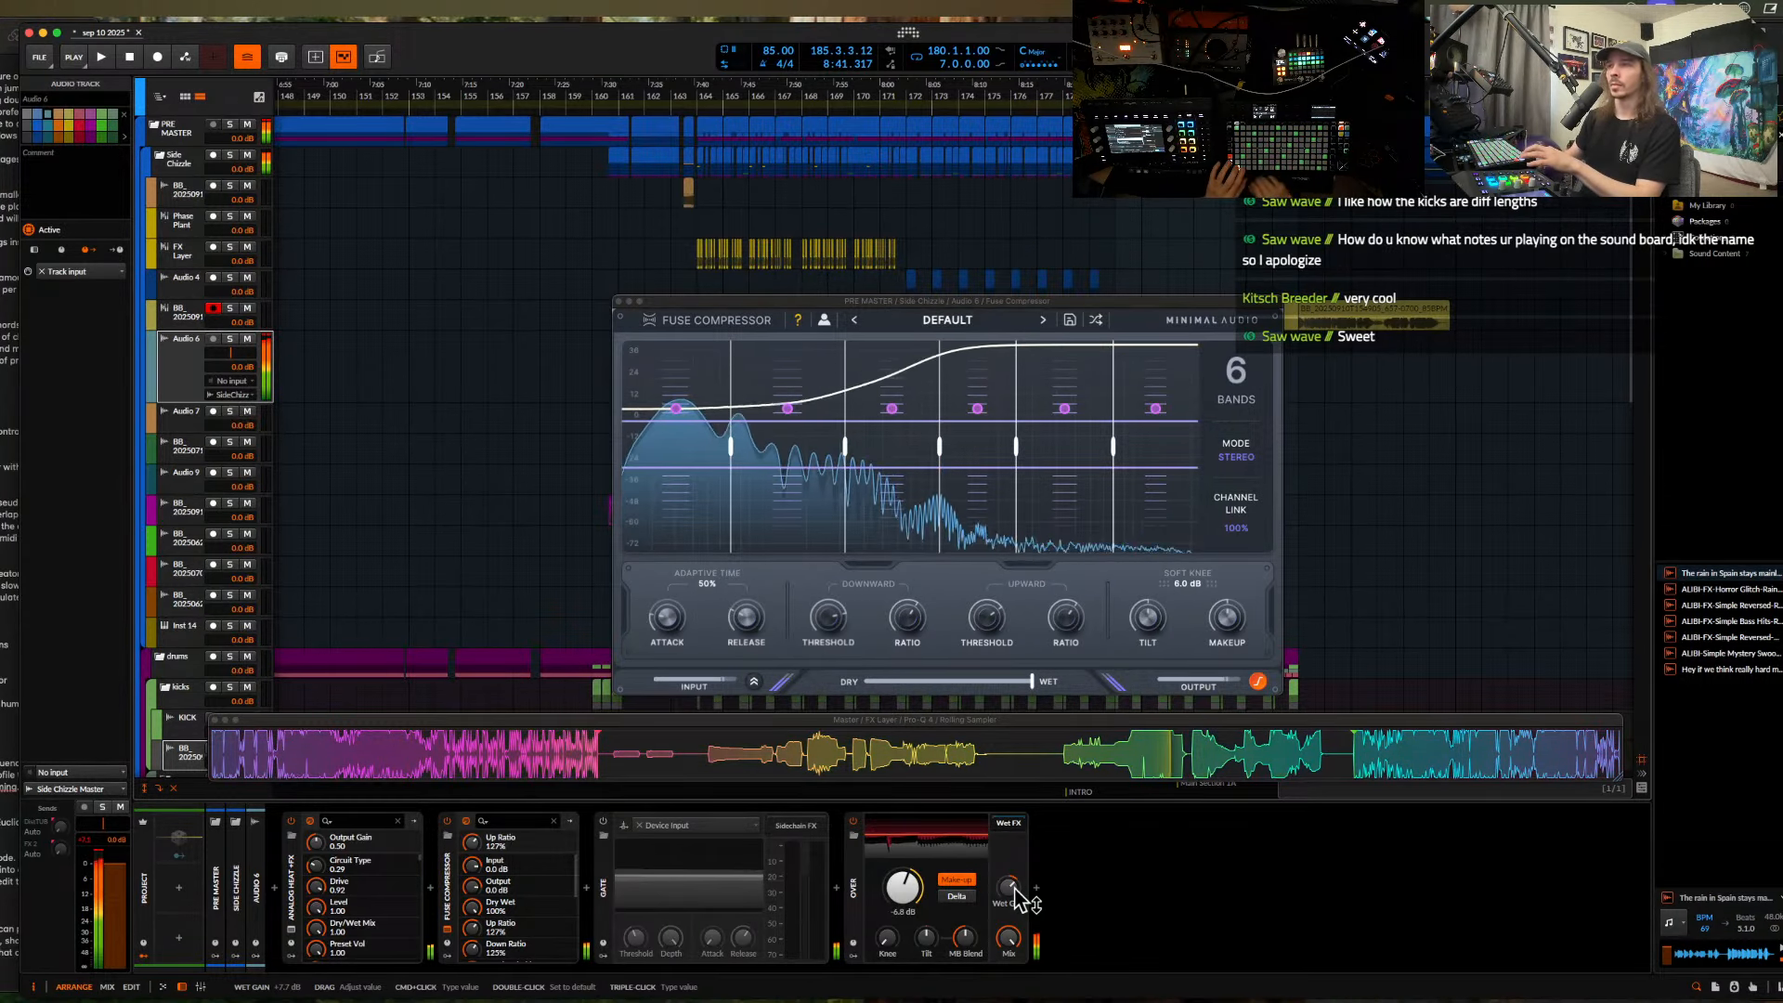
pyautogui.click(720, 956)
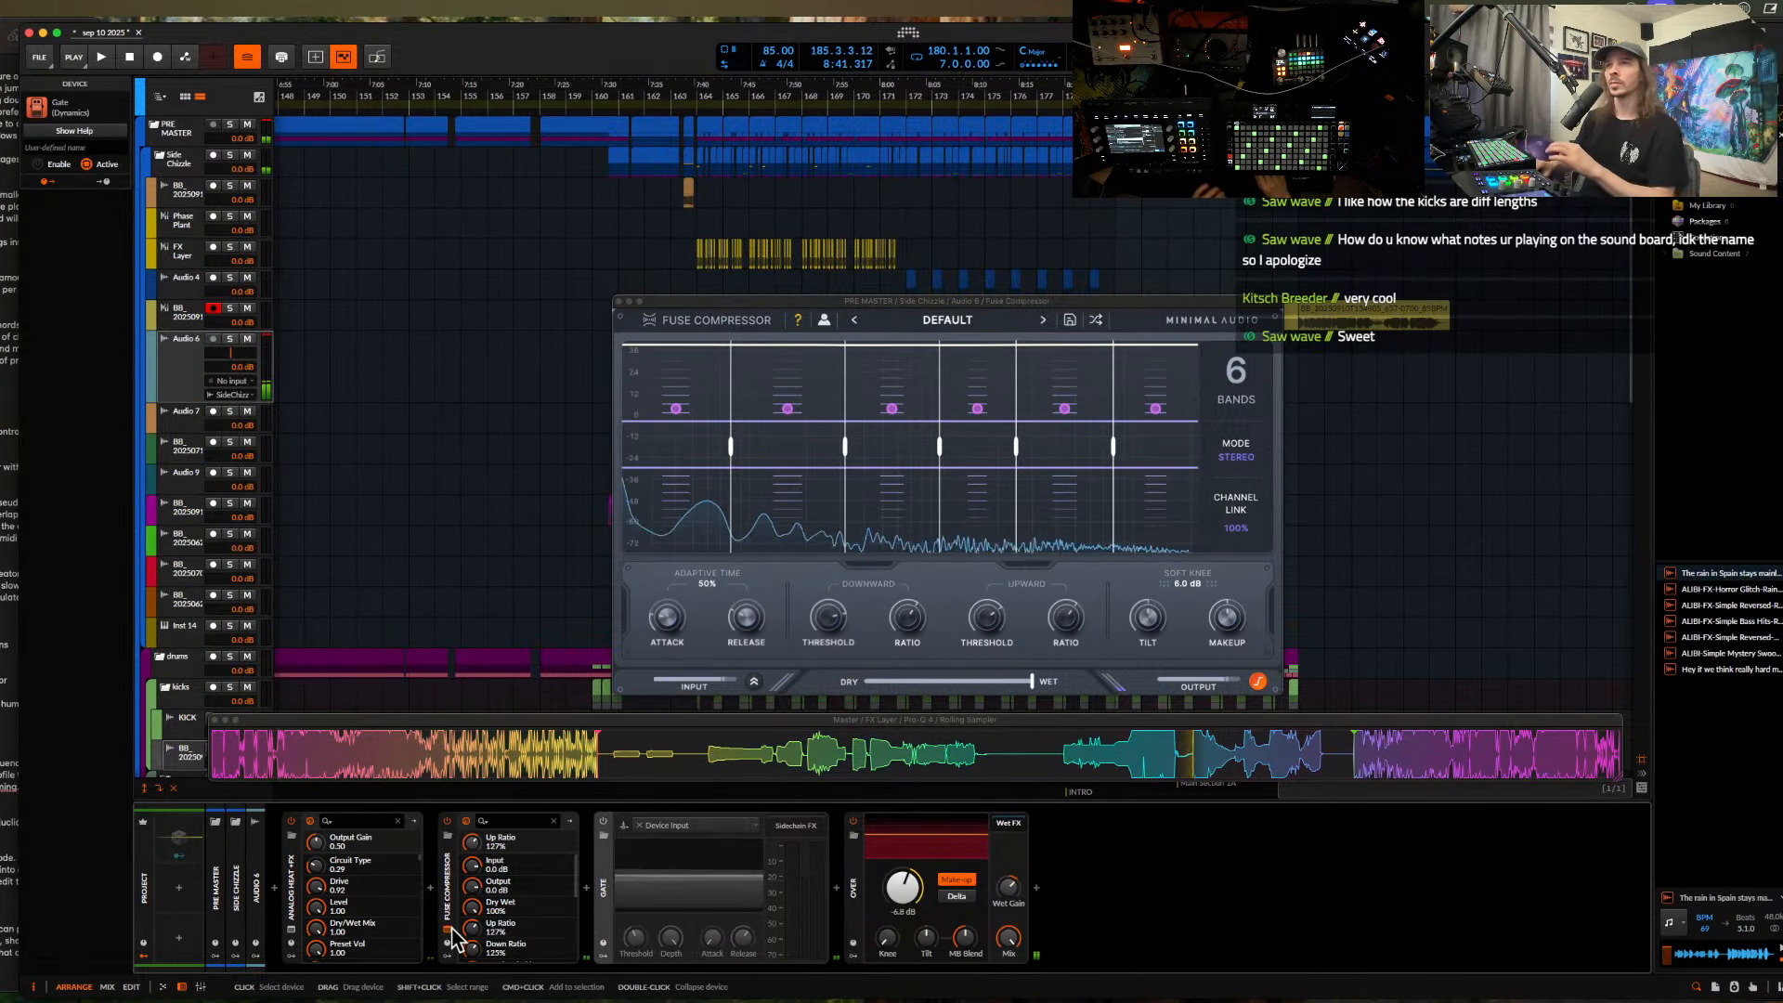
# - Adjust the band 2 compression thresholds in Fuse Compressor and set Over's clipping threshold to -4.7 dB
pyautogui.click(449, 930)
pyautogui.click(449, 930)
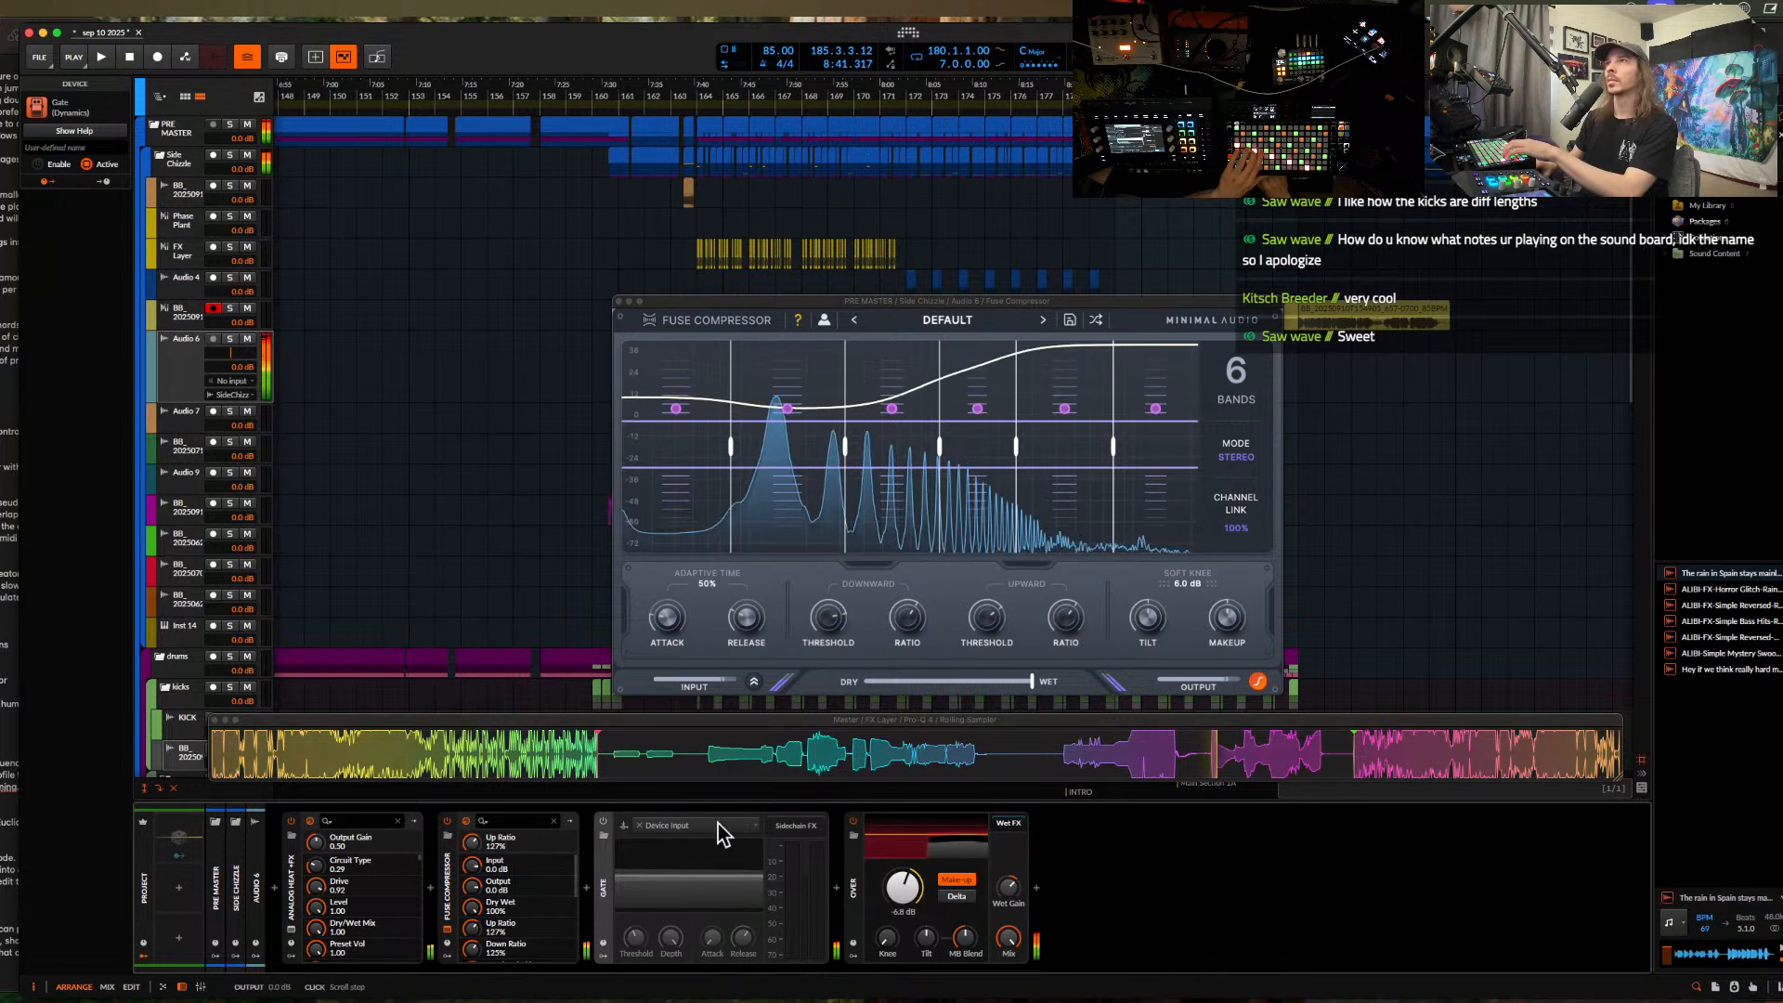
pyautogui.moveTo(799, 509); pyautogui.dragTo(784, 372)
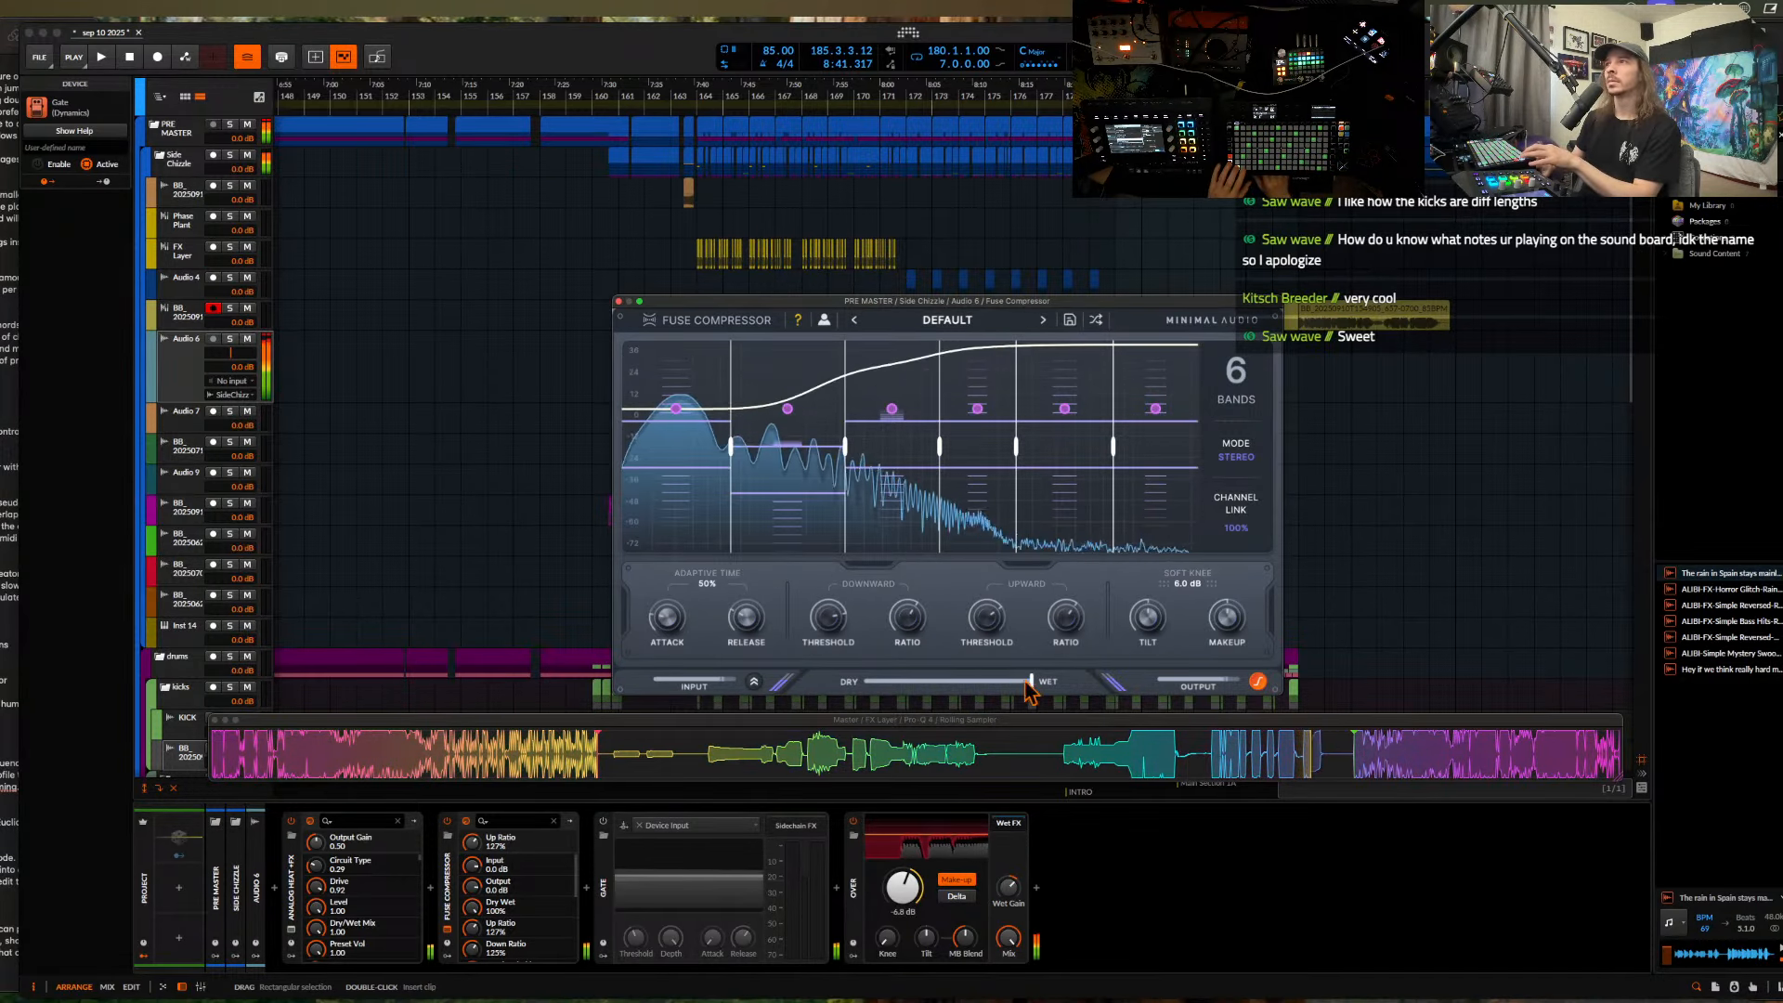
pyautogui.moveTo(906, 900)
pyautogui.mouseDown()
pyautogui.moveTo(906, 873)
pyautogui.moveTo(905, 905)
pyautogui.mouseUp()
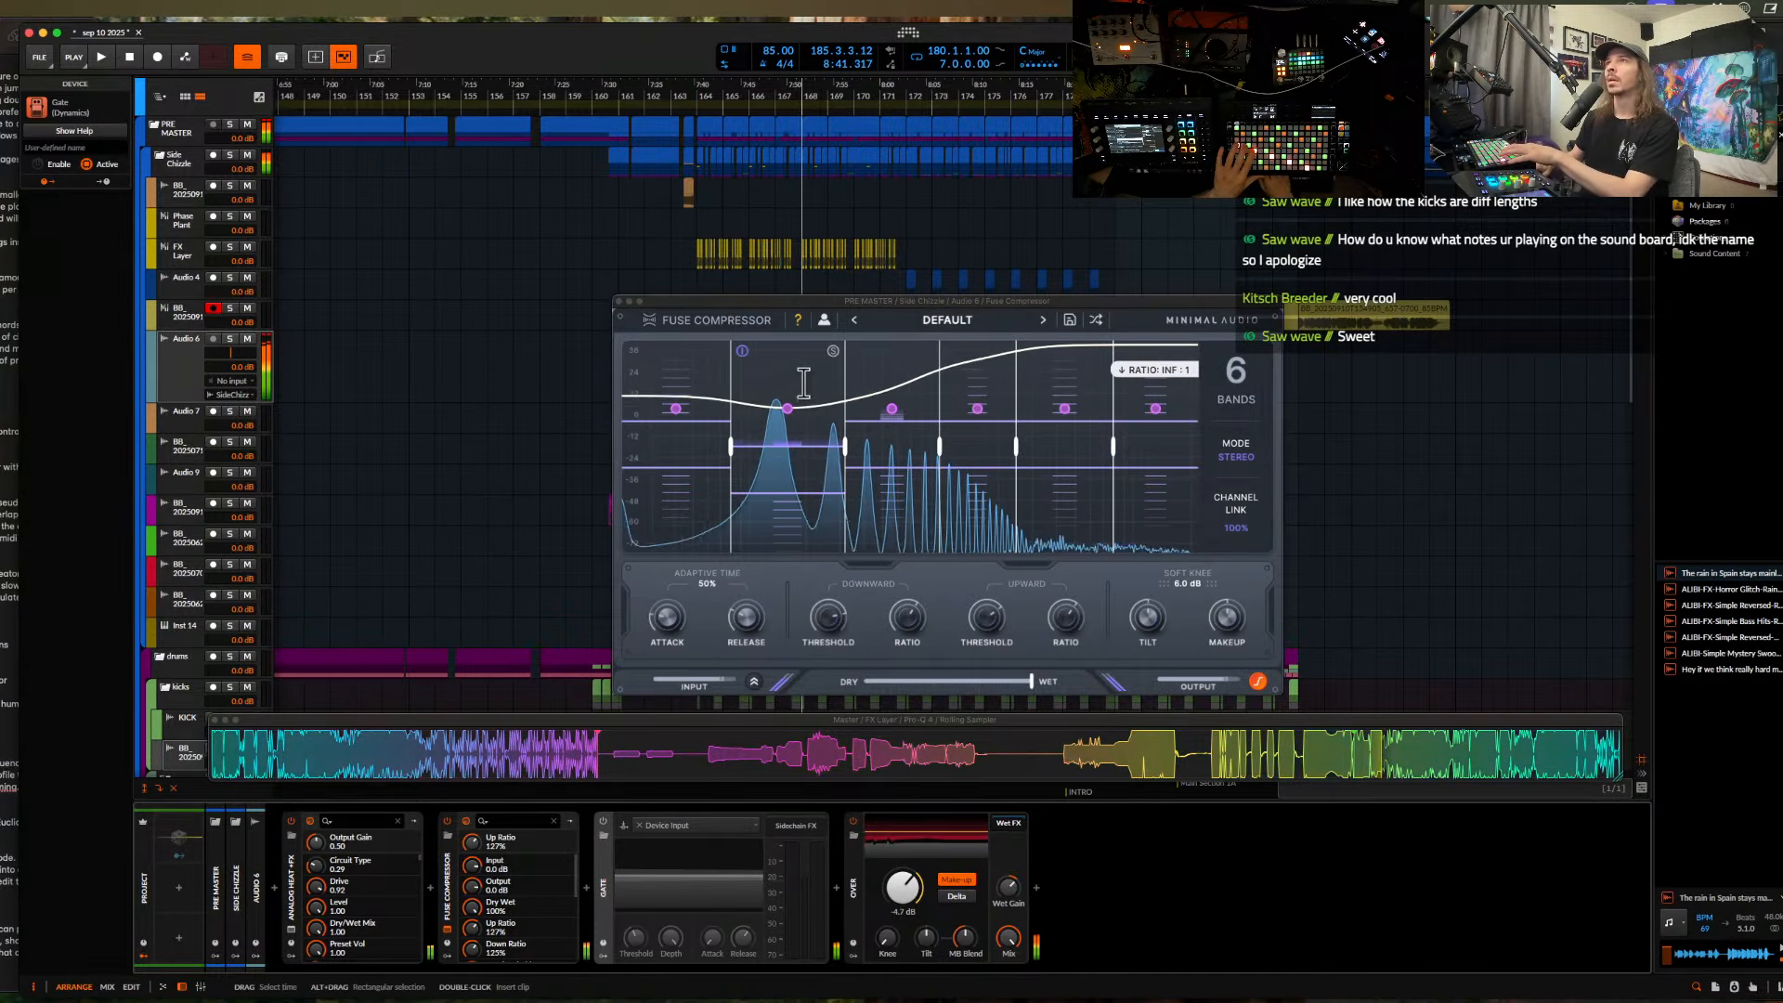
pyautogui.moveTo(803, 384); pyautogui.dragTo(805, 428)
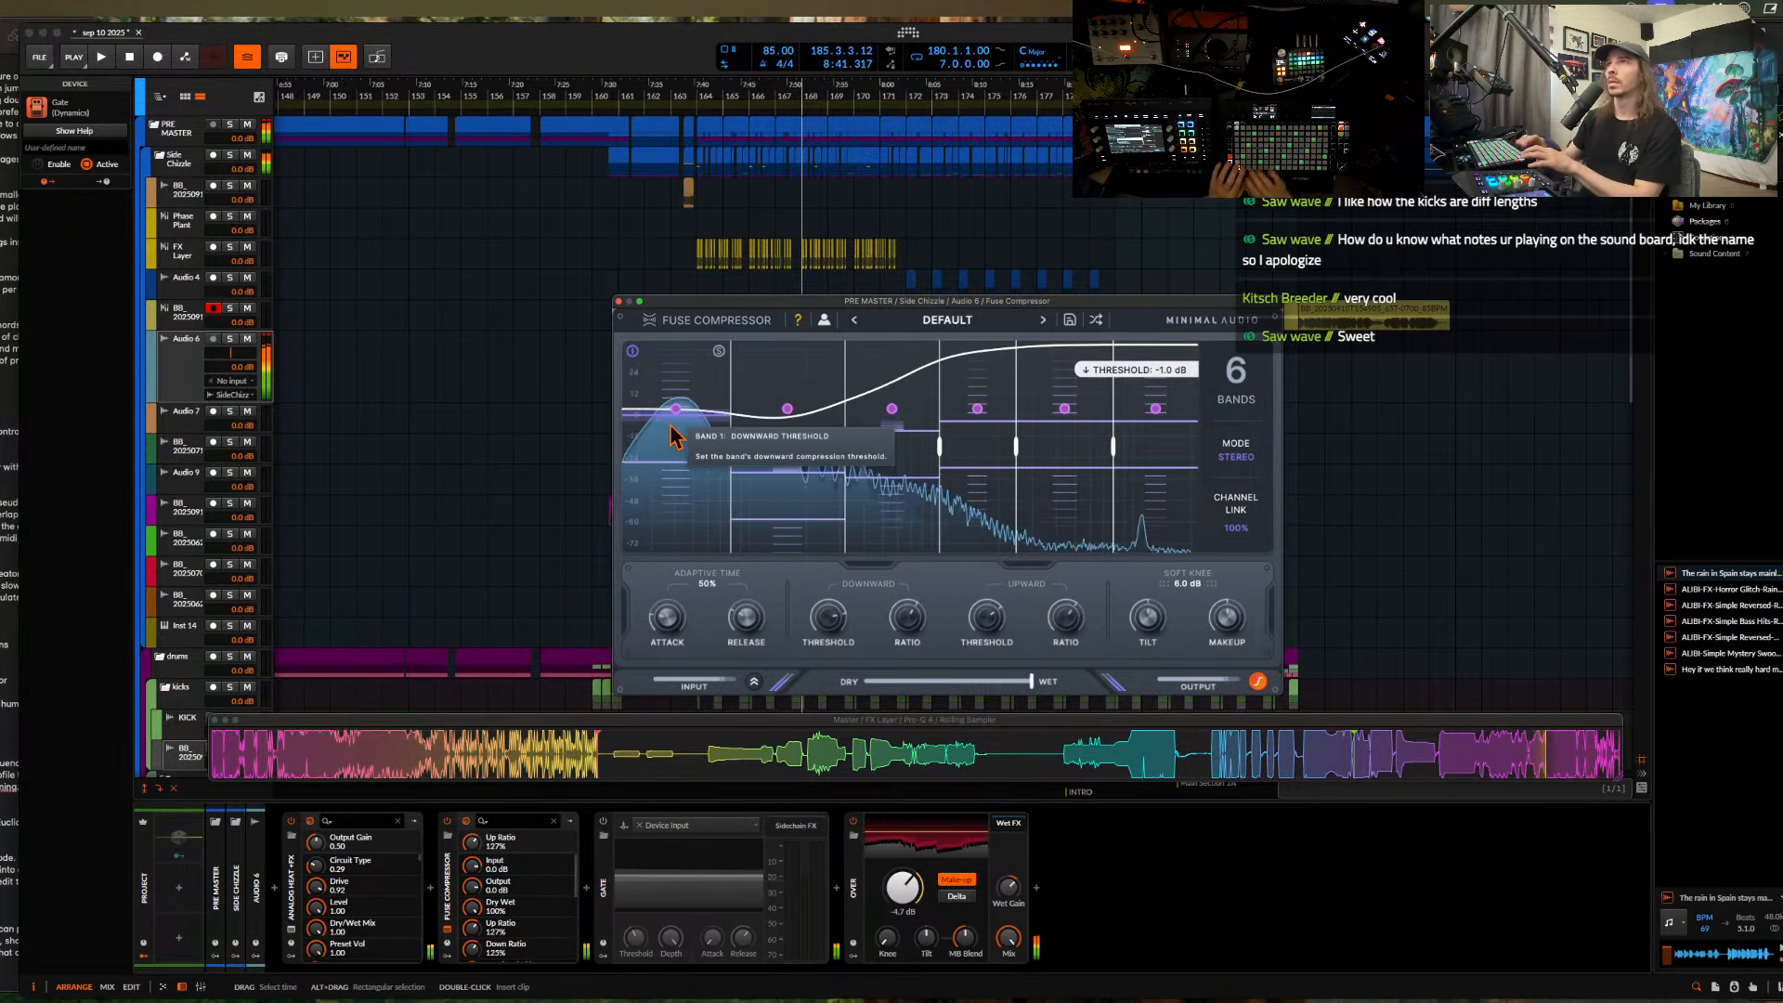
pyautogui.moveTo(778, 491); pyautogui.dragTo(778, 470)
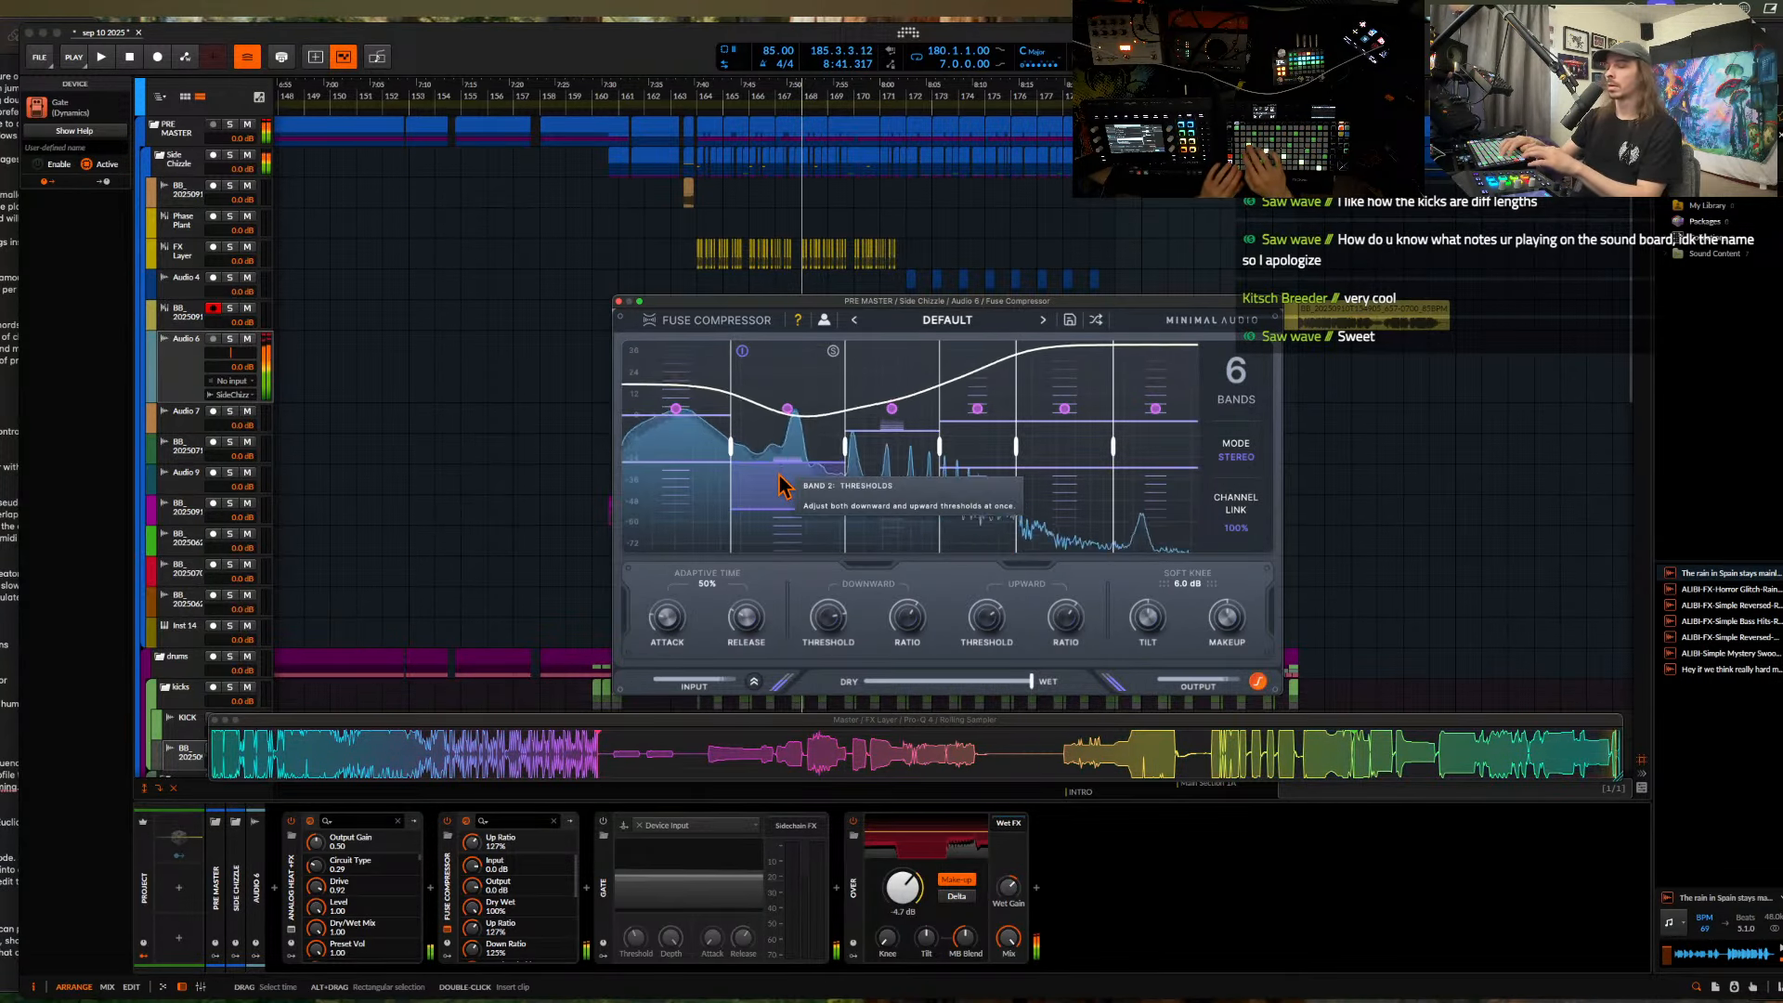
# - Capture a new bass take during playback, place it from Rolling Sampler on Audio 6 at 180.1.1 and add an audio track below
pyautogui.press('space')
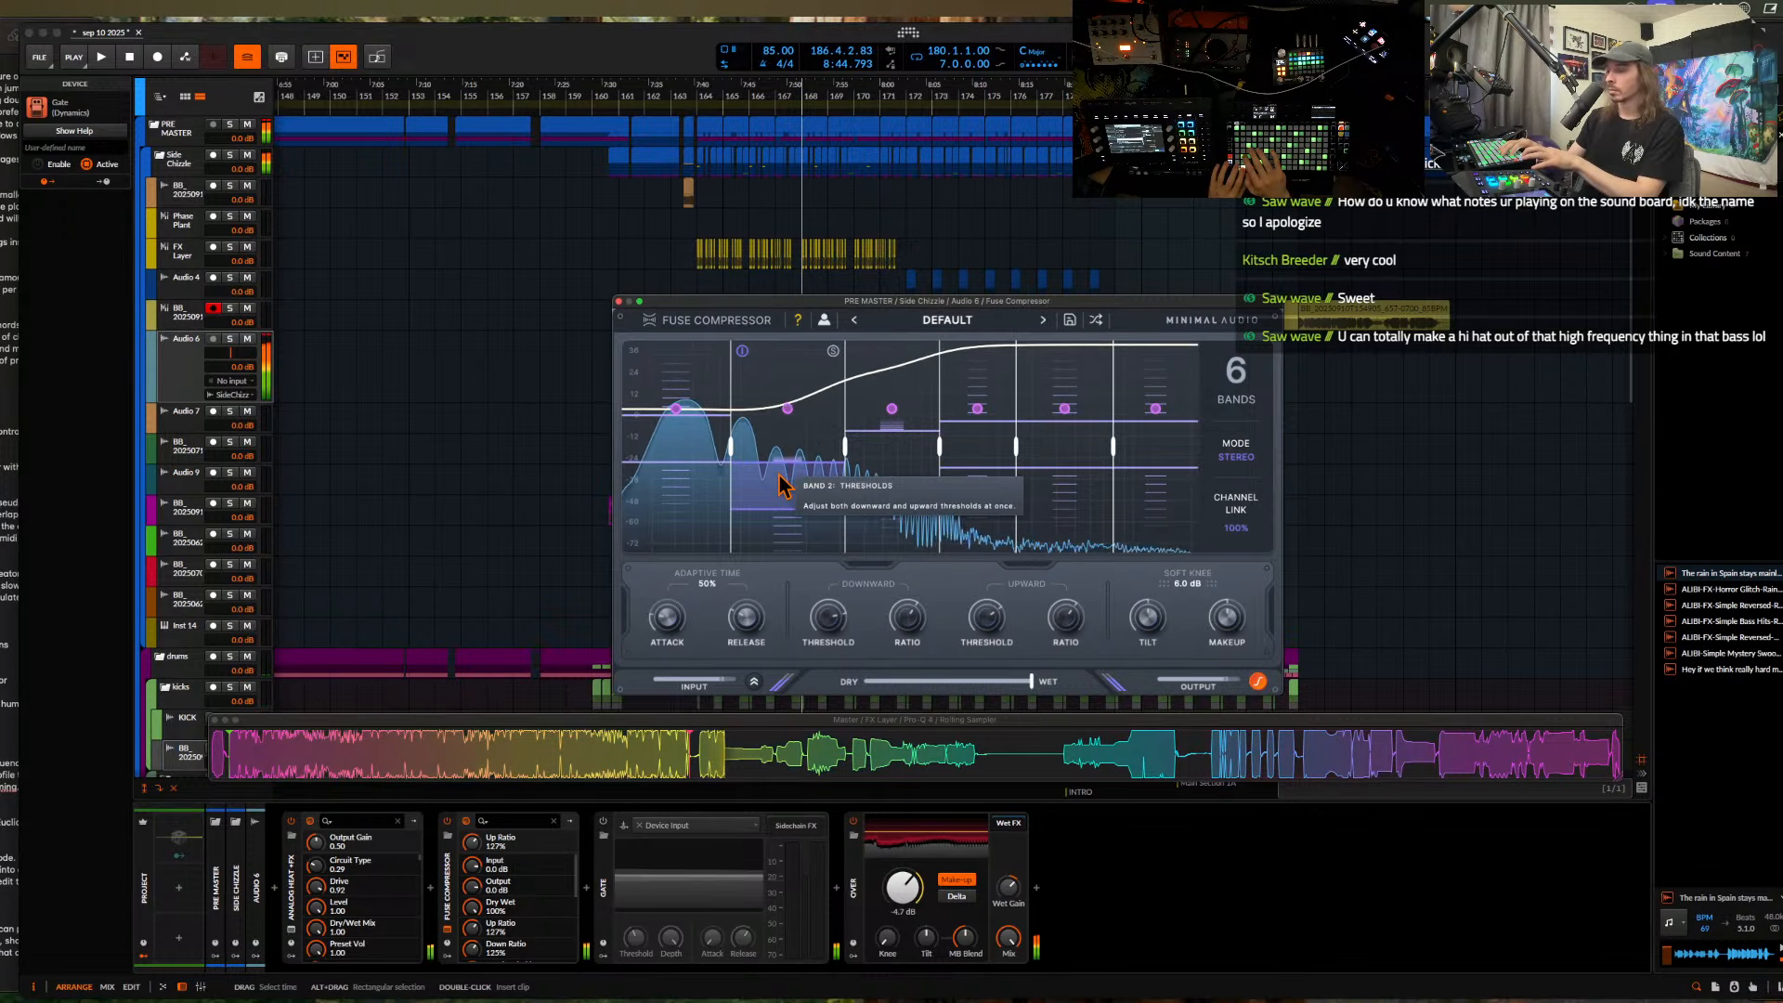
pyautogui.click(618, 300)
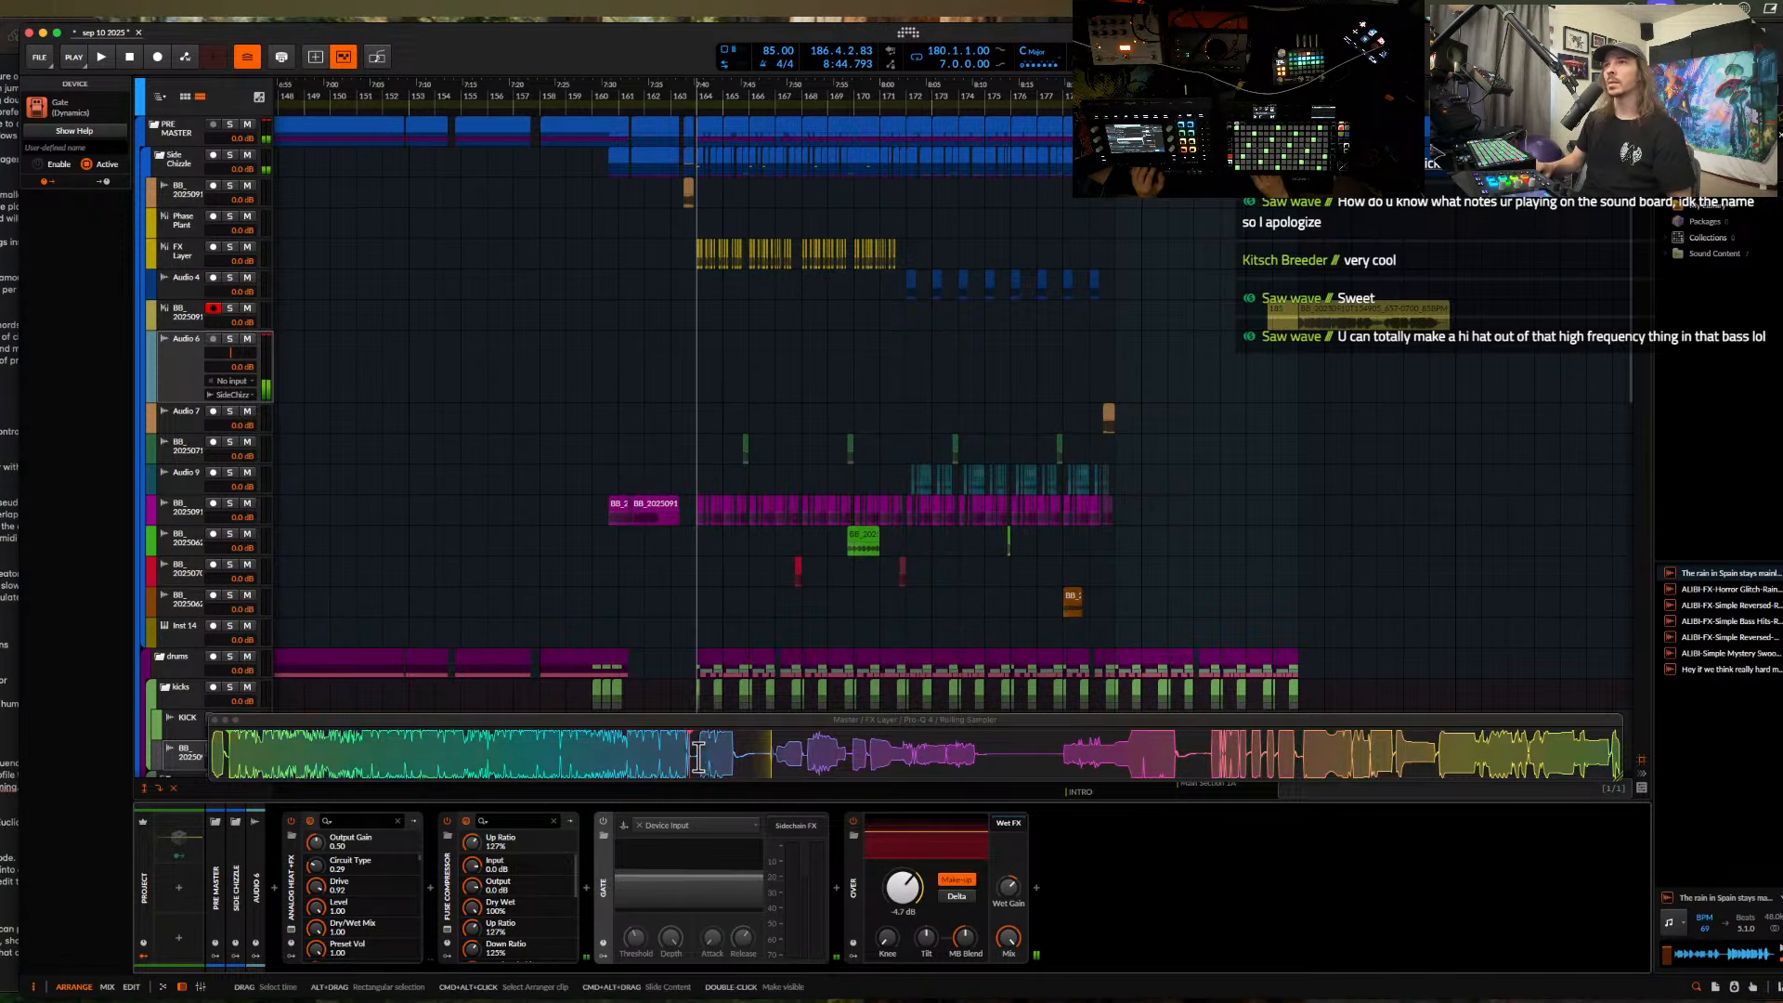
pyautogui.moveTo(729, 750); pyautogui.dragTo(1145, 338)
pyautogui.scroll(8, 1155, 340)
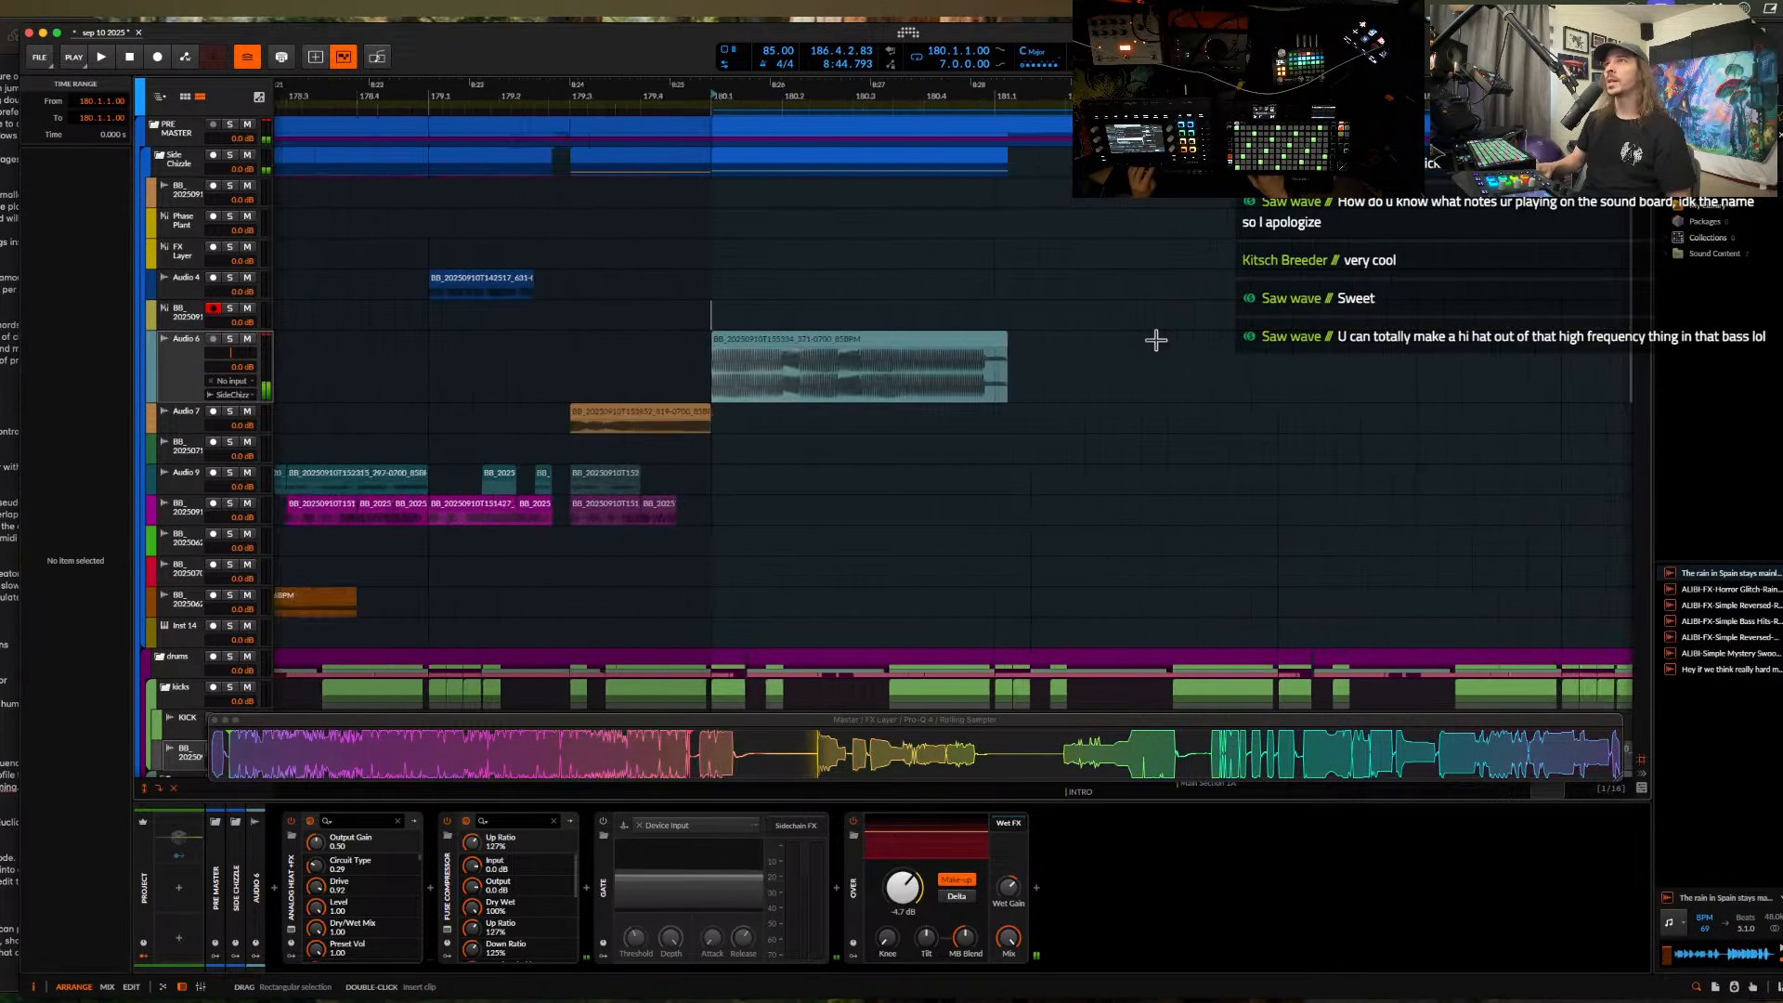
pyautogui.click(172, 366)
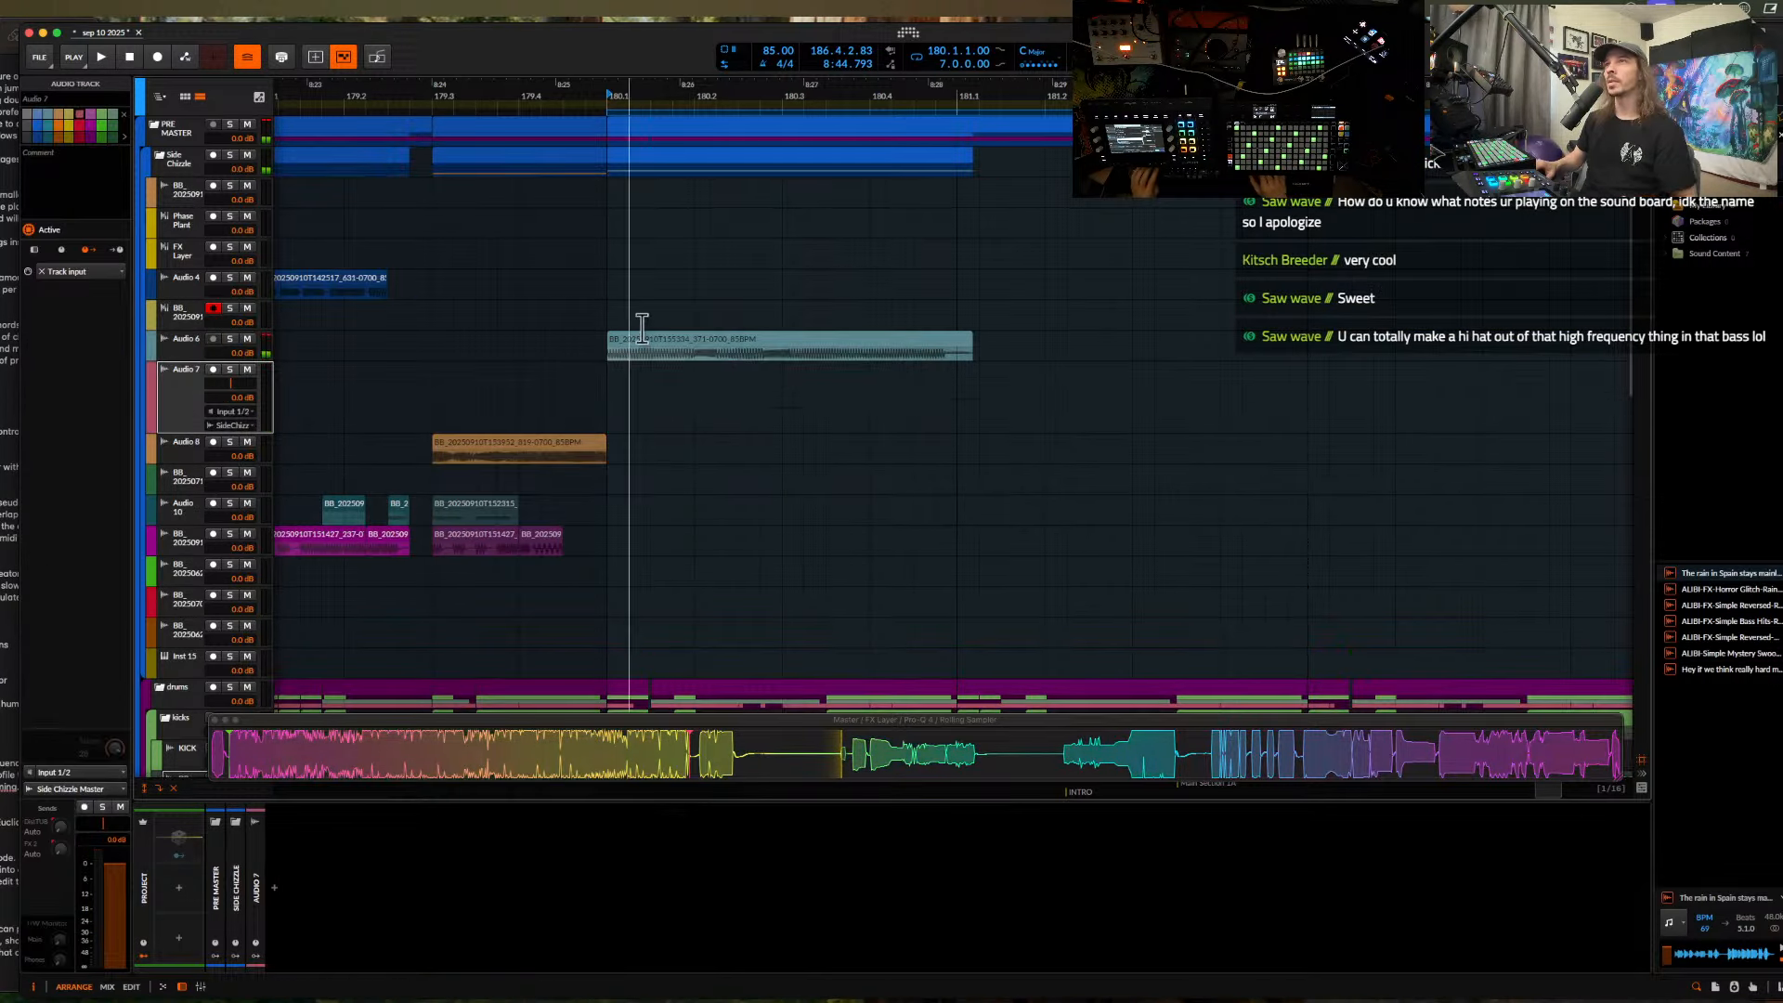
# - Move the captured bass clip from Audio 6 down to Audio 7 at 180.1.1 and audition it
pyautogui.moveTo(660, 342); pyautogui.dragTo(664, 420)
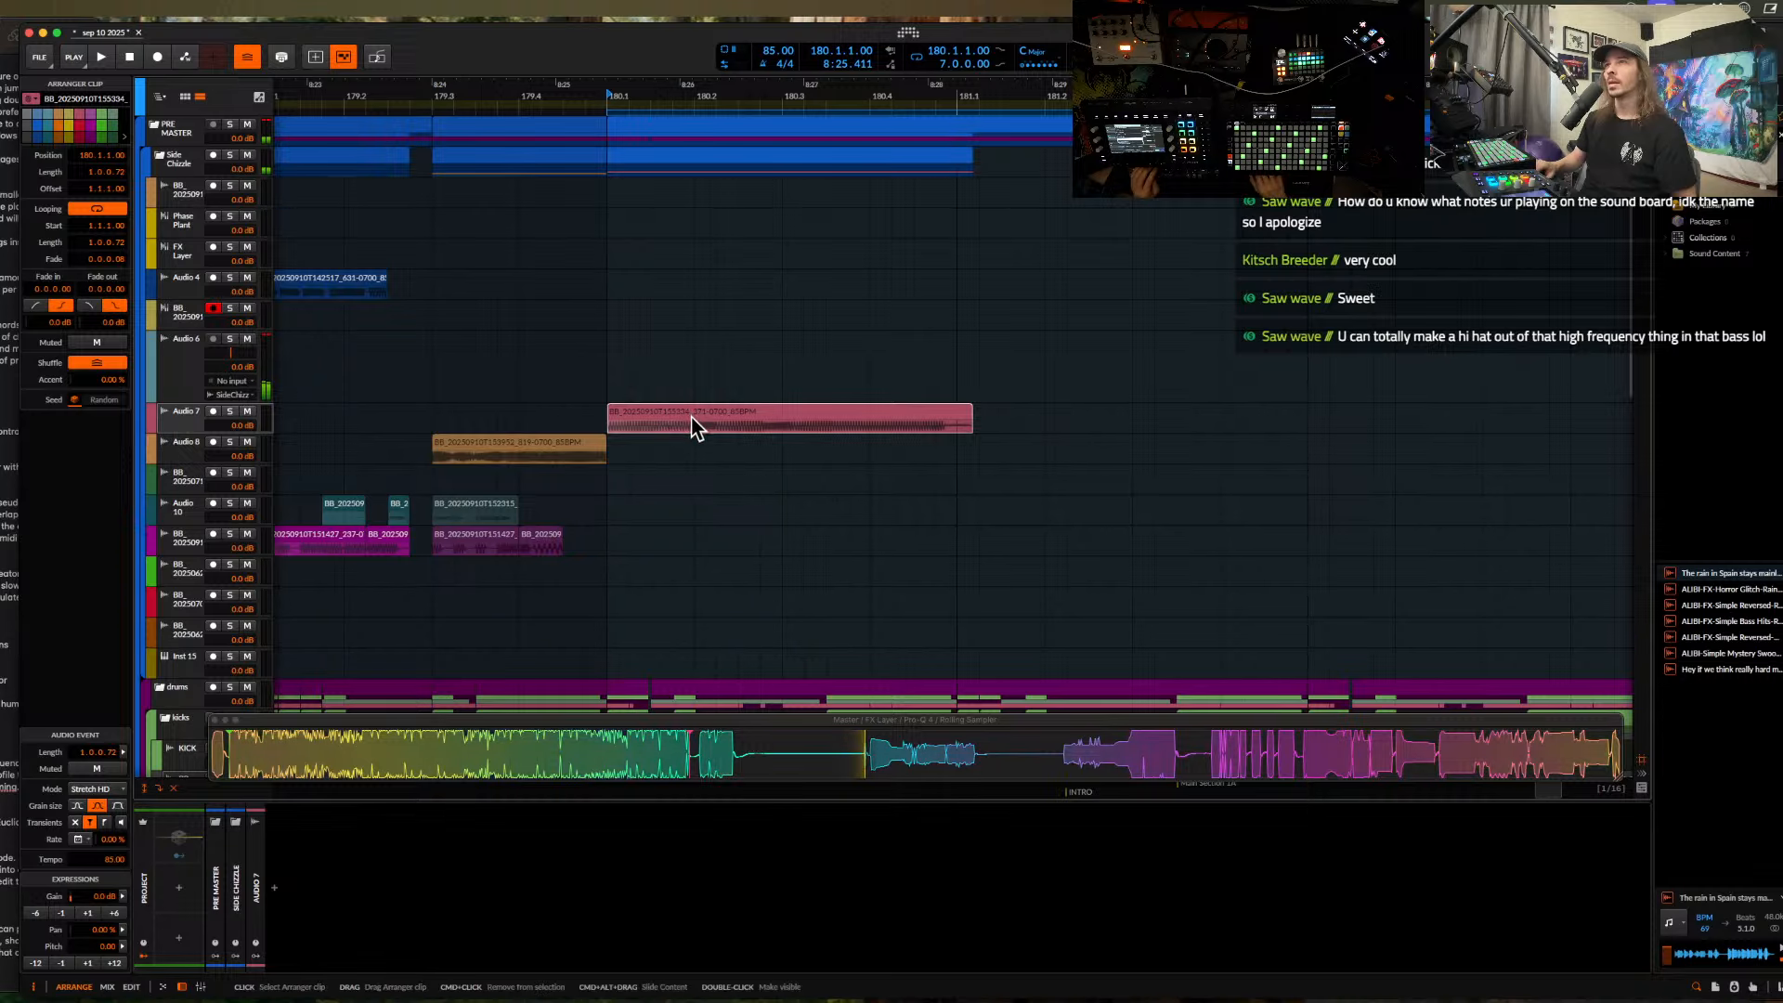
pyautogui.scroll(4, 697, 425)
pyautogui.scroll(-1, 673, 385)
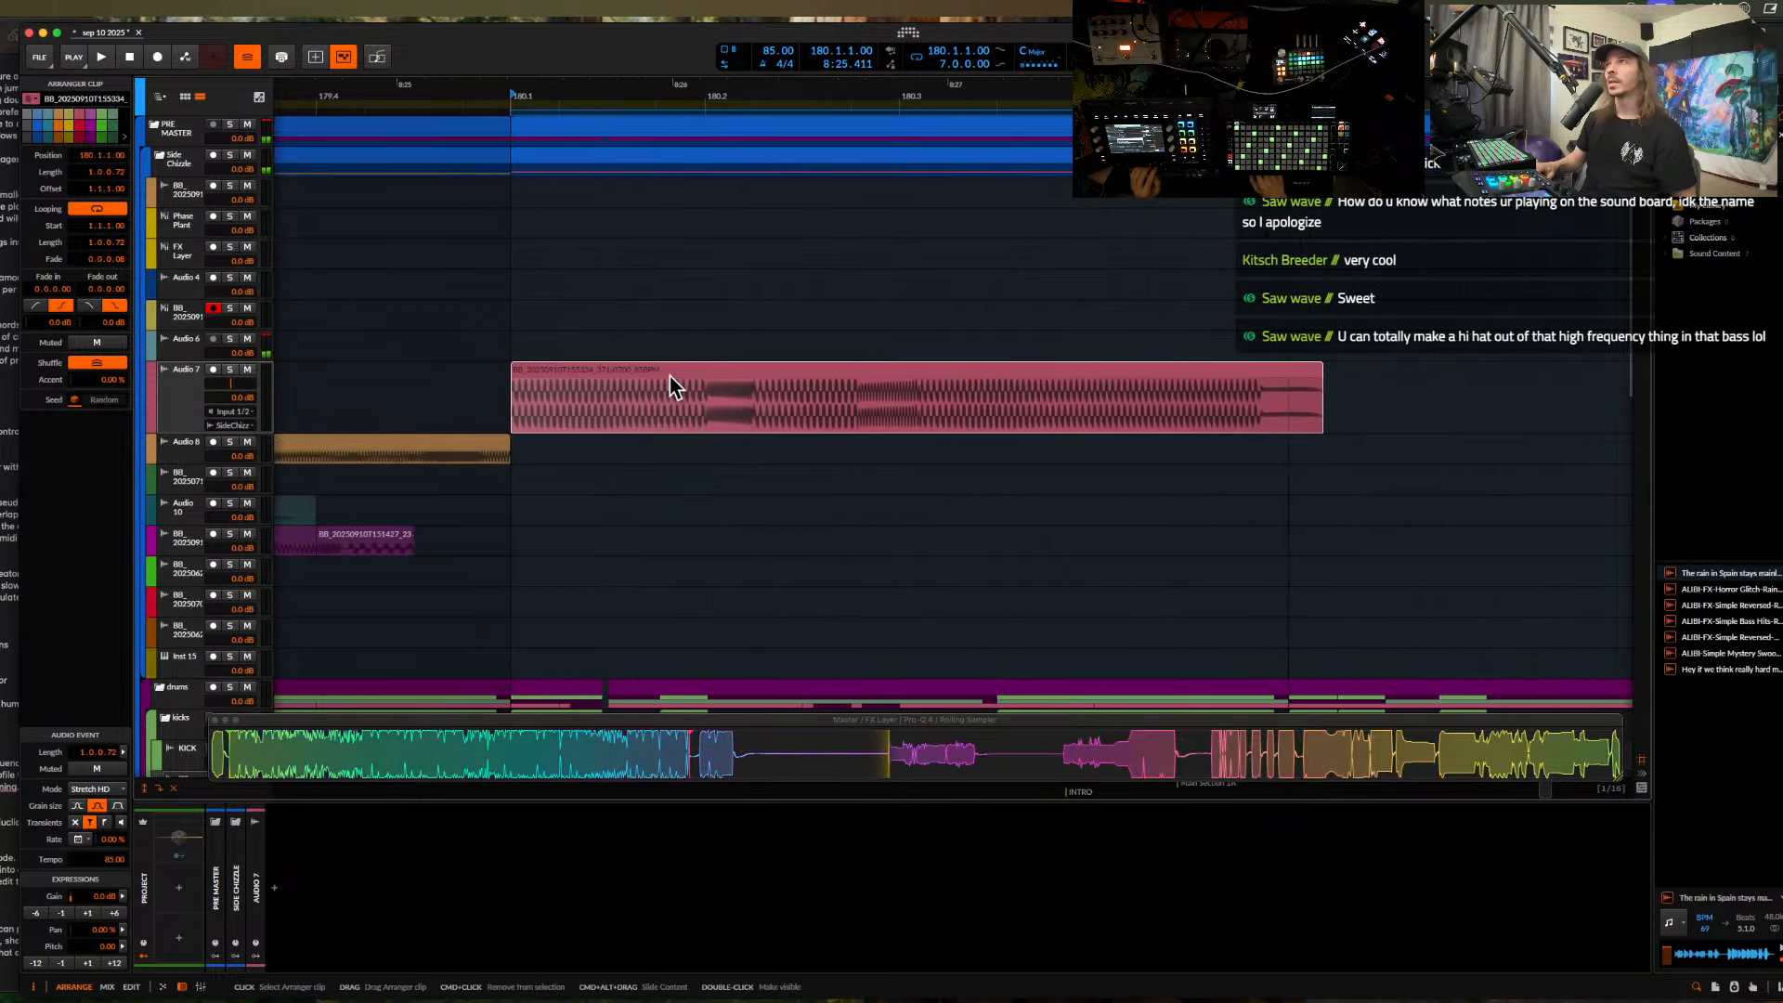
pyautogui.scroll(2, 673, 385)
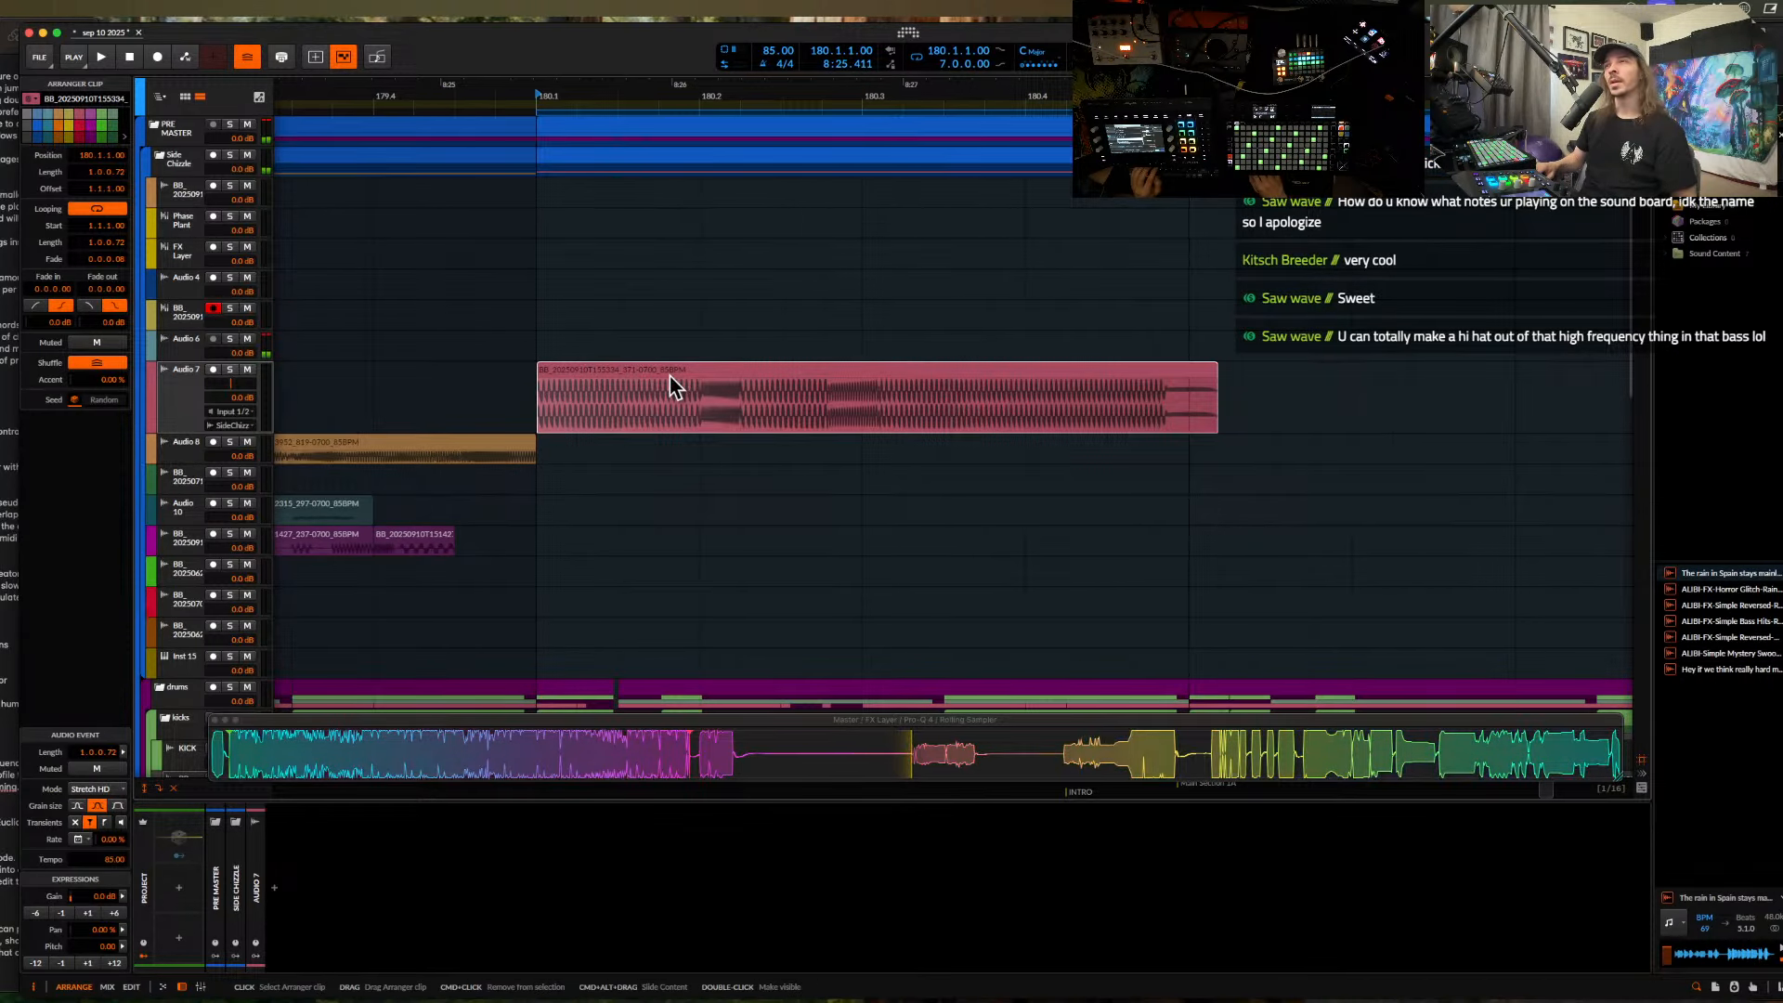
pyautogui.press('space')
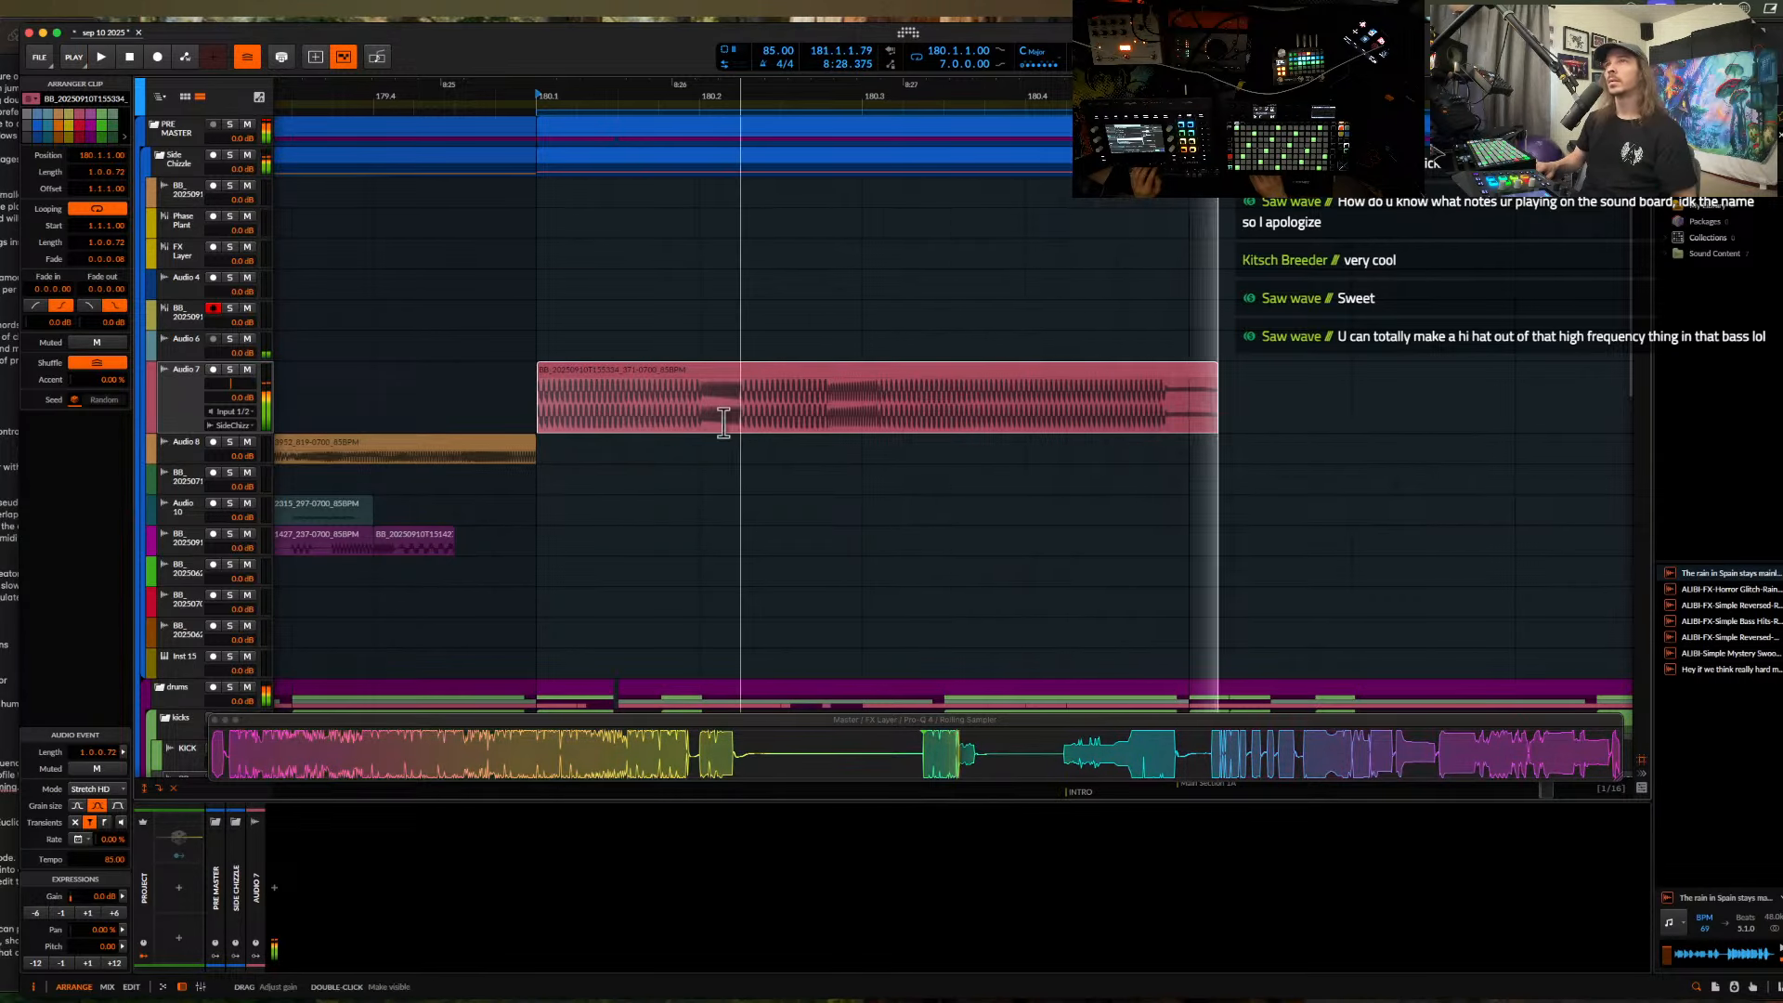
pyautogui.press('space')
# - Duplicate bar 180 of the Audio 7 bass clip three times and play the range from 180.1.1 to 184.1.1
pyautogui.moveTo(550, 410); pyautogui.dragTo(1191, 412)
pyautogui.scroll(-3, 1193, 414)
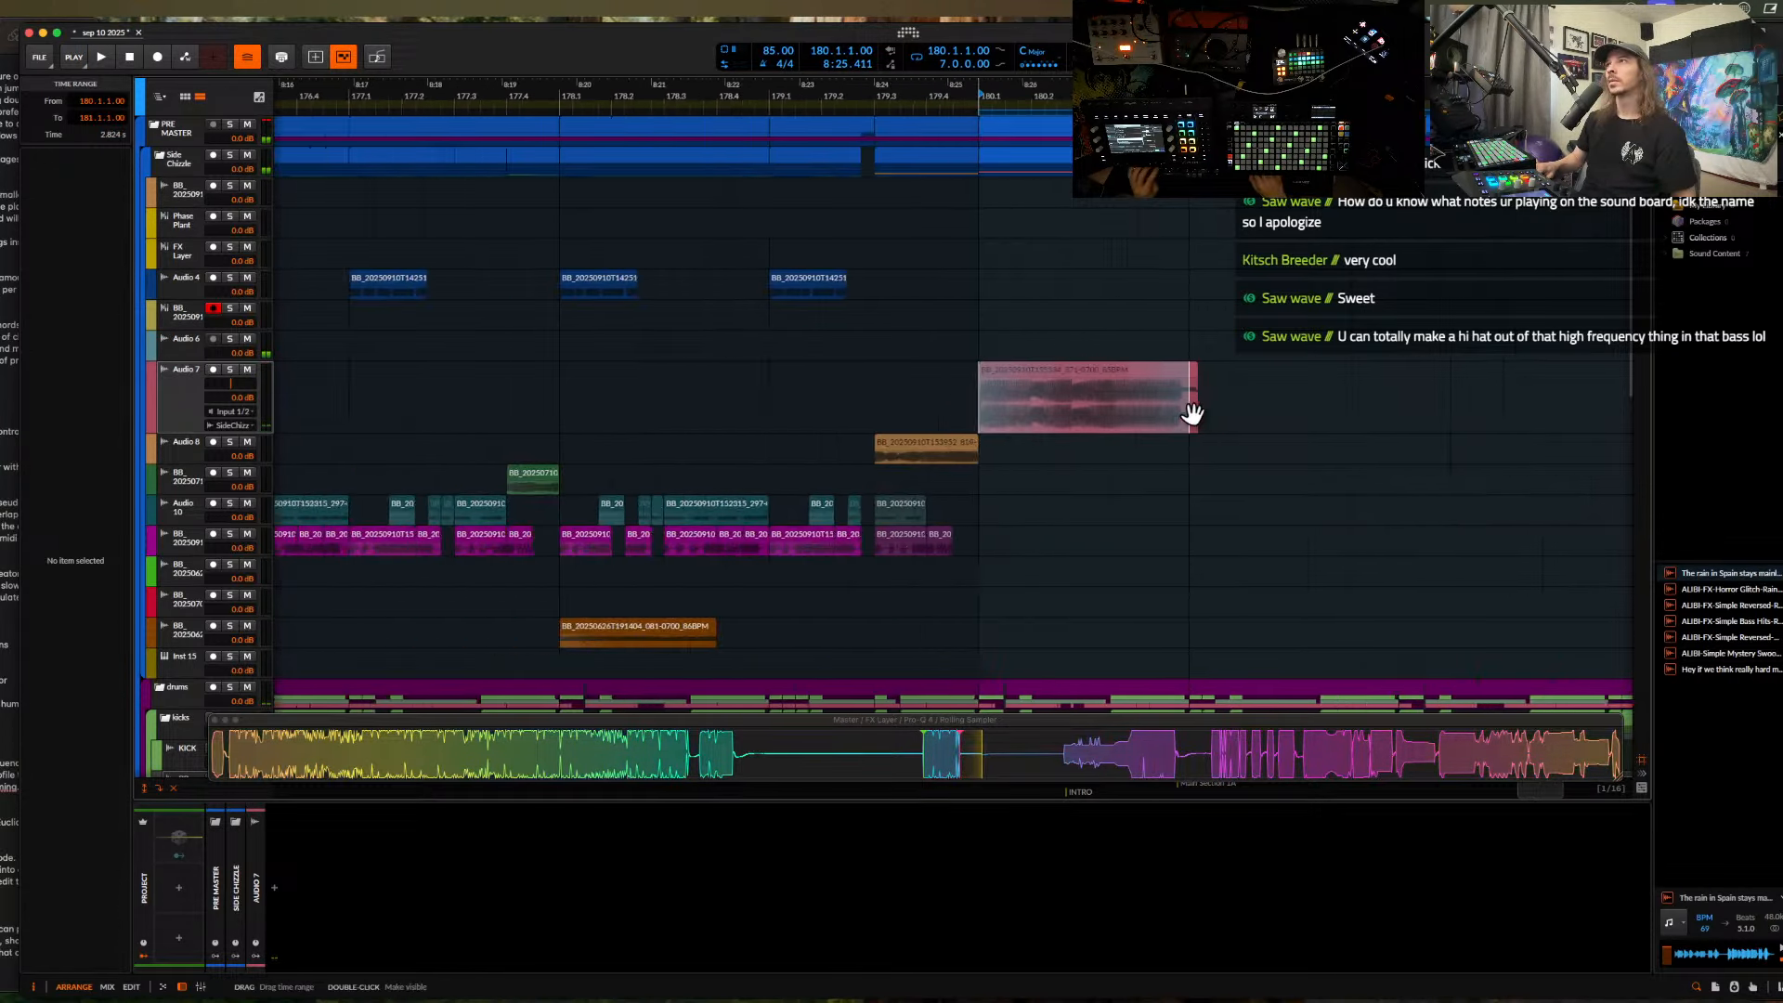
pyautogui.scroll(-4, 1193, 414)
pyautogui.press('super+d')
pyautogui.hscroll(3, 1188, 405)
pyautogui.press('super+d')
pyautogui.press('super+d')
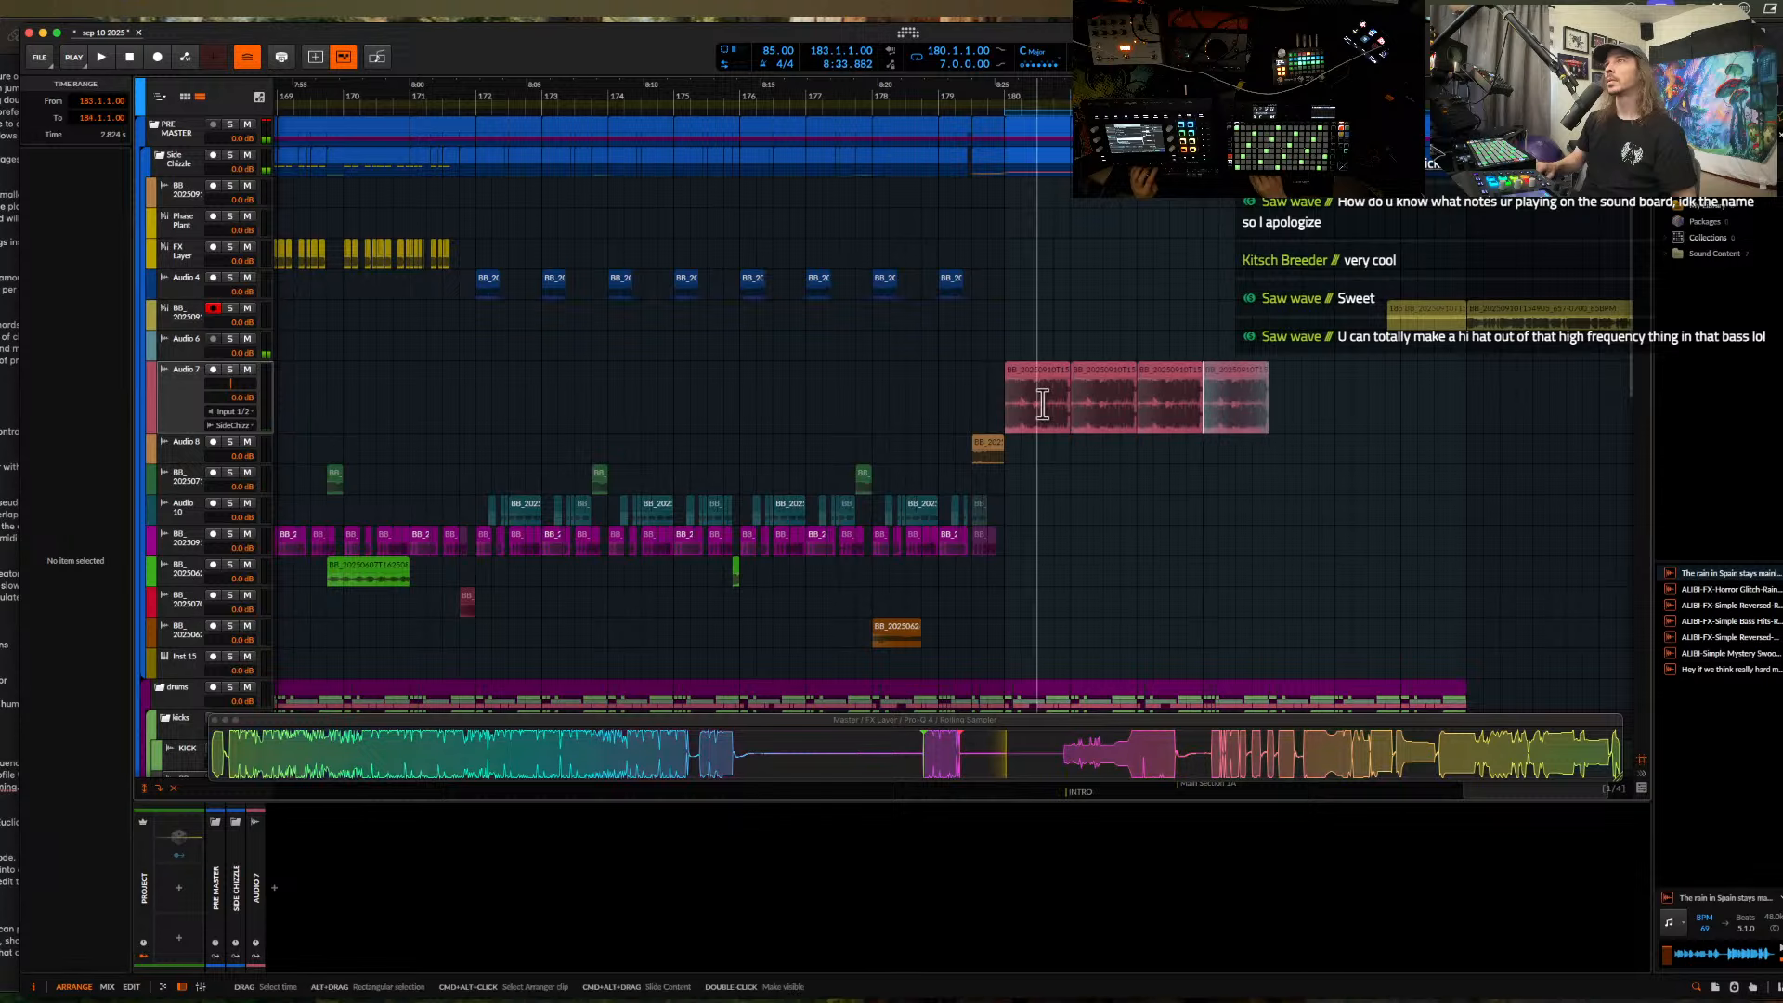
pyautogui.moveTo(1007, 403); pyautogui.dragTo(1269, 403)
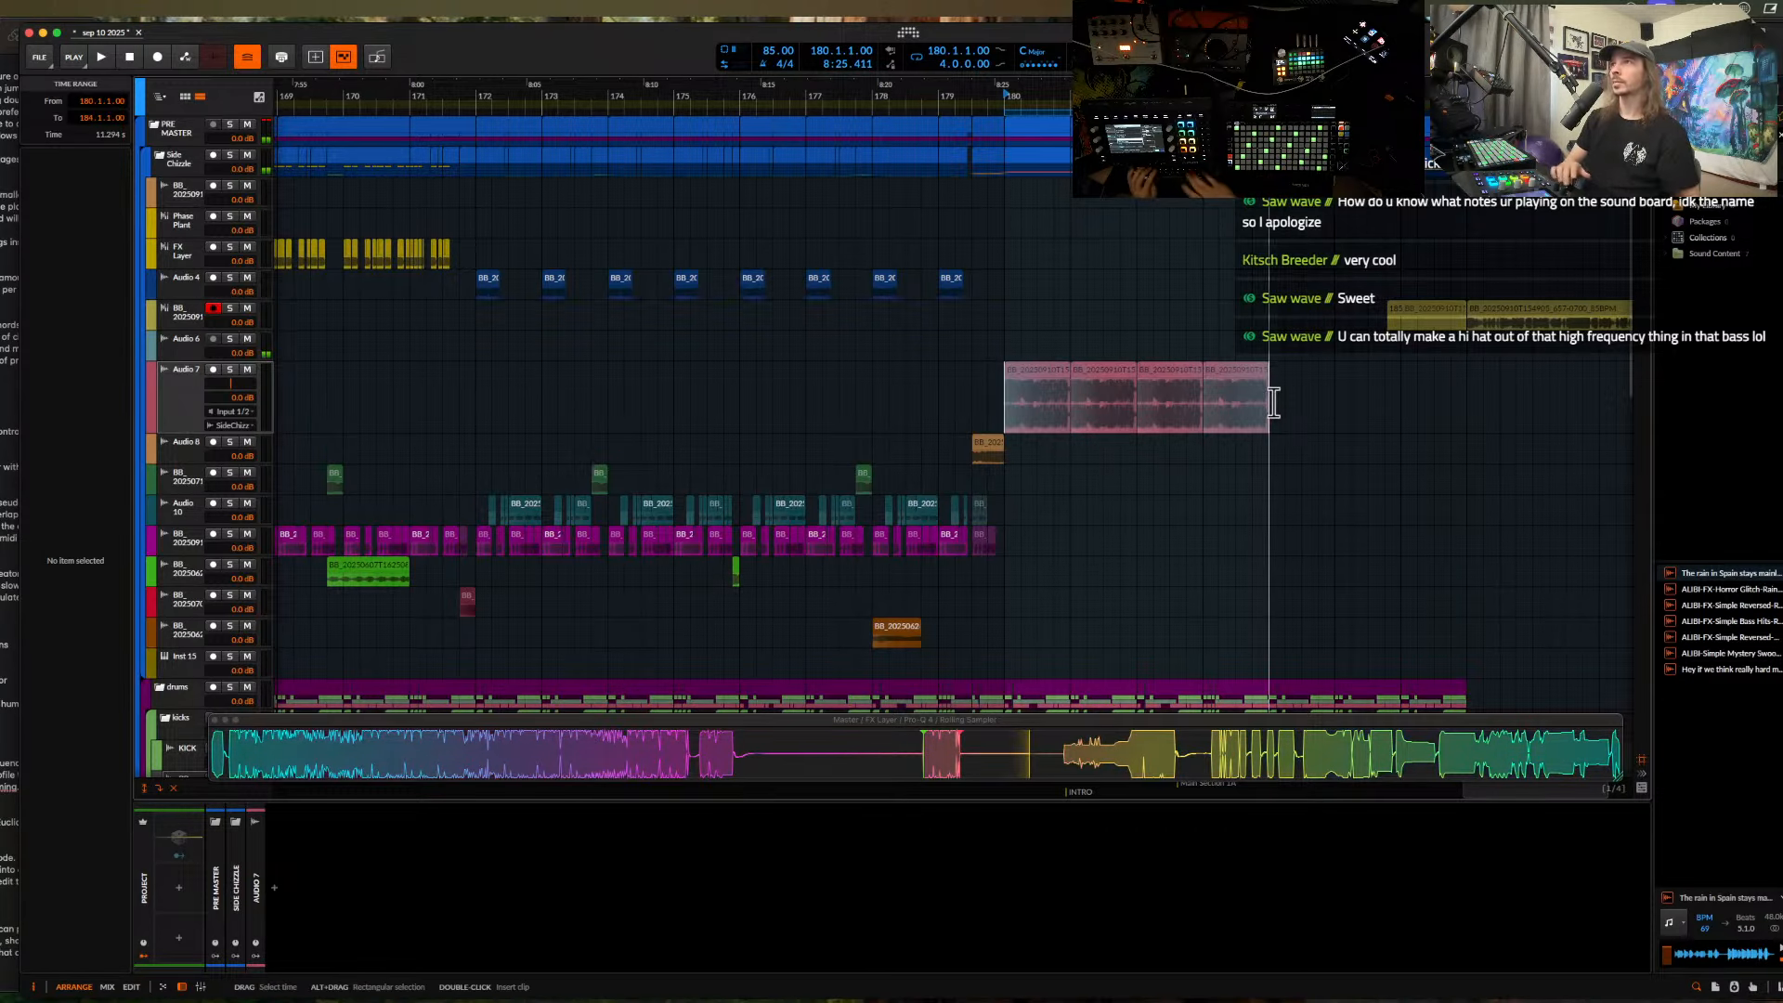
pyautogui.press('space')
# - Insert Fuse Compressor as the first device on the Audio 7 track
pyautogui.click(183, 393)
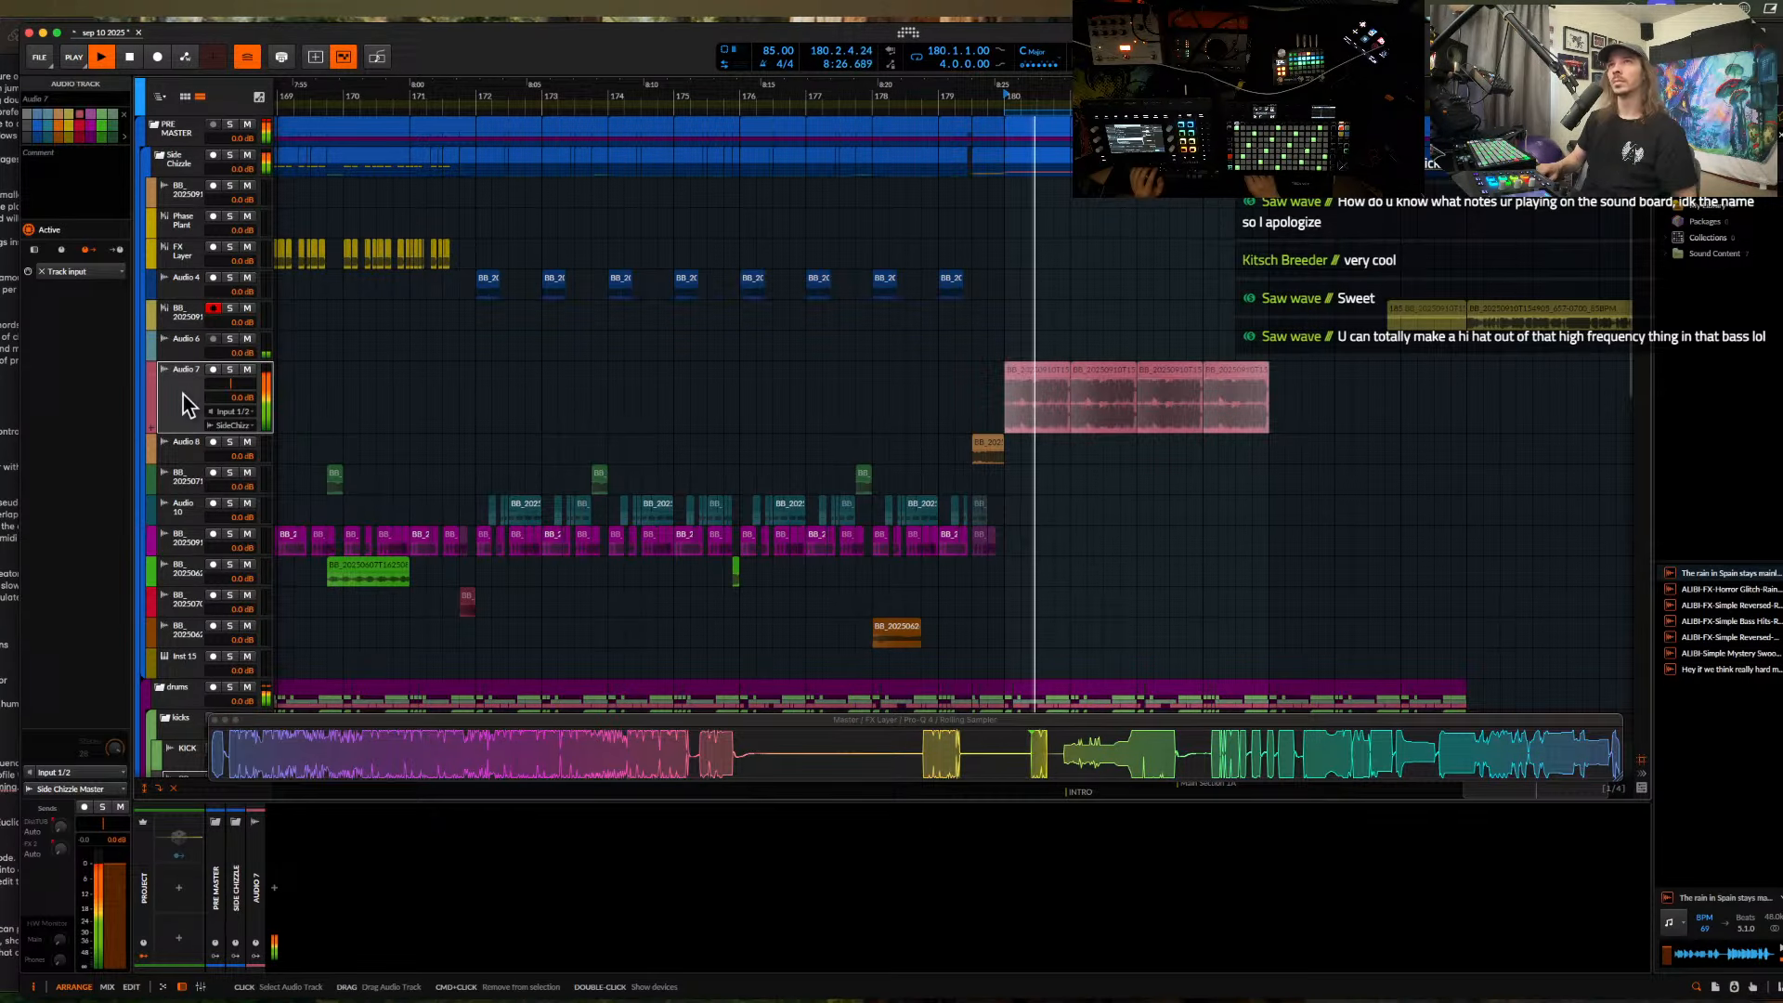
pyautogui.click(273, 888)
pyautogui.write('fuse')
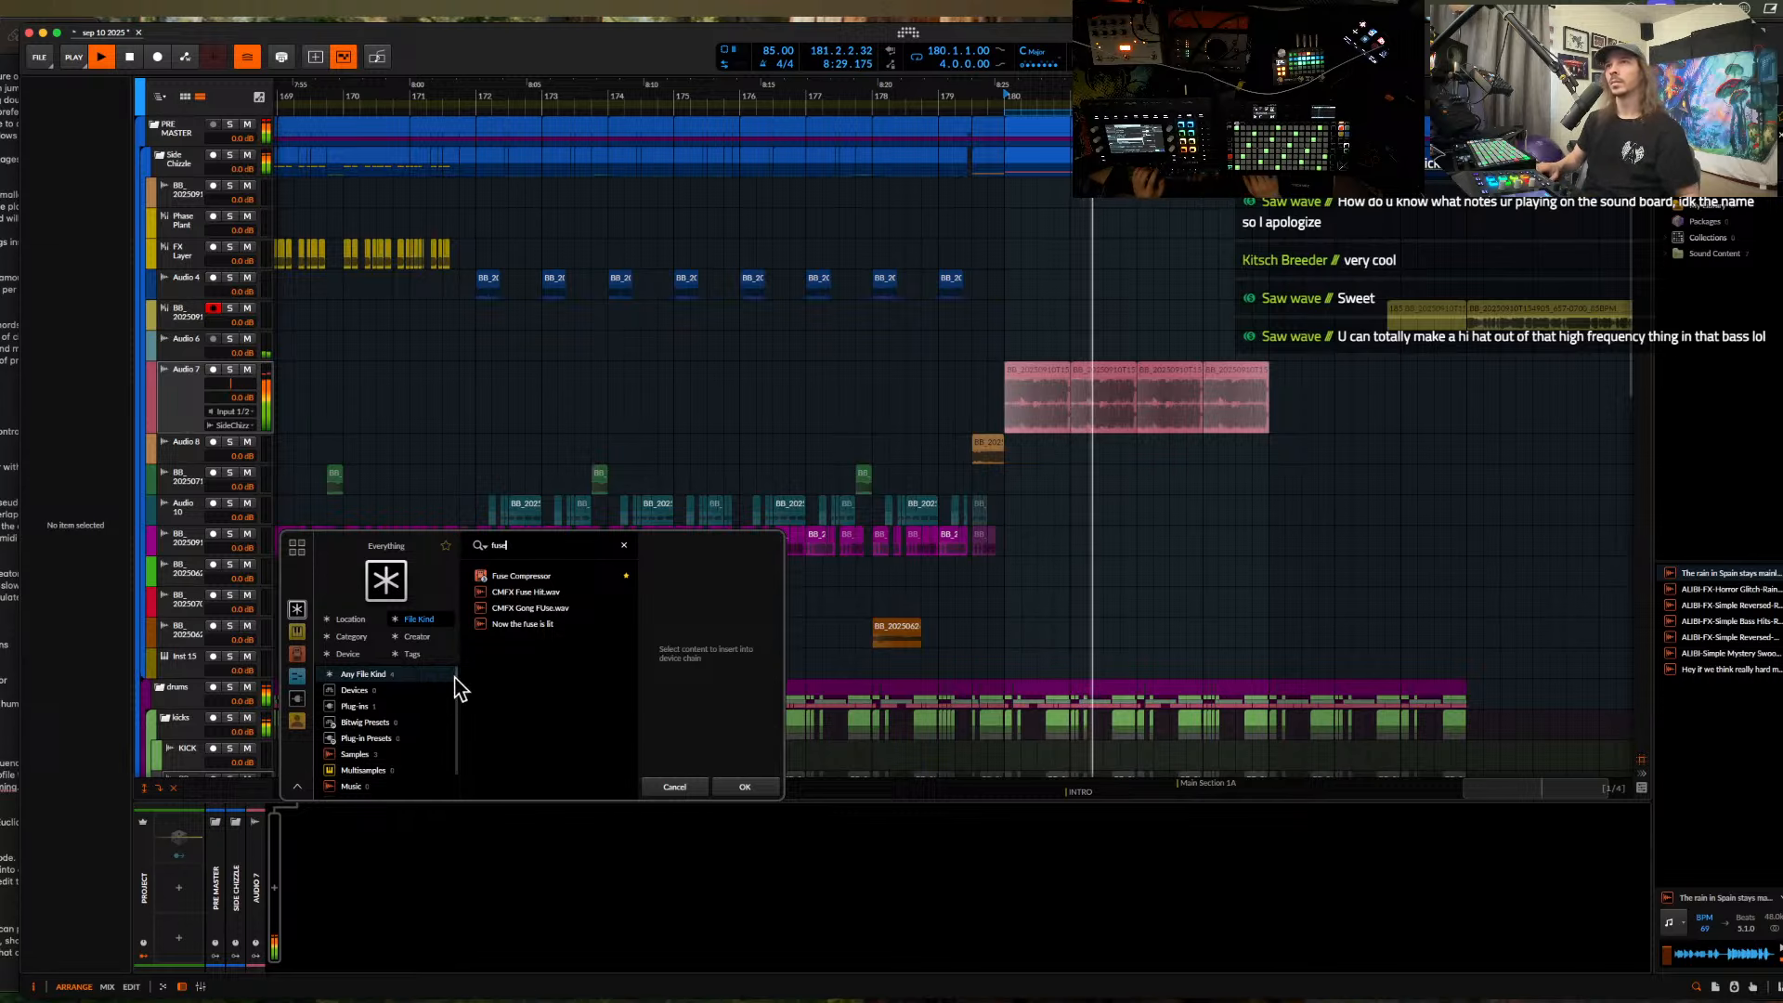
pyautogui.click(522, 577)
pyautogui.click(745, 786)
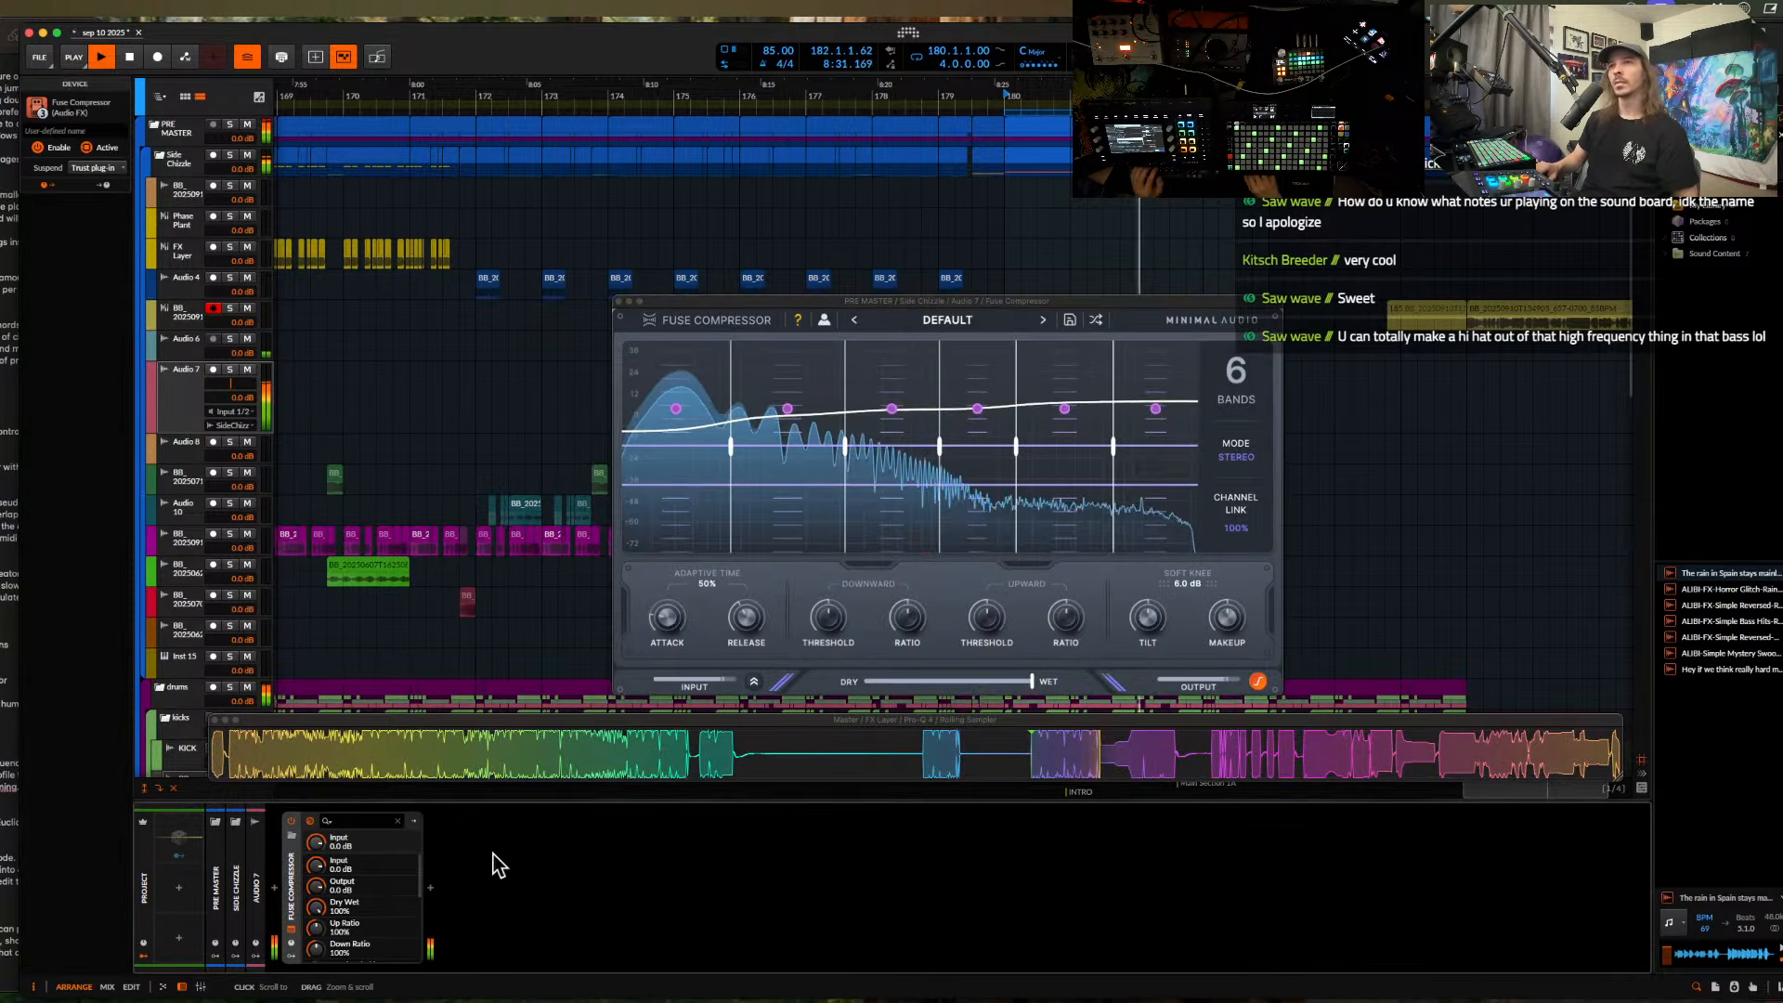
# - Add an Over device after Fuse Compressor, with make-up enabled and the clipping threshold at -4.3 dB
pyautogui.click(432, 888)
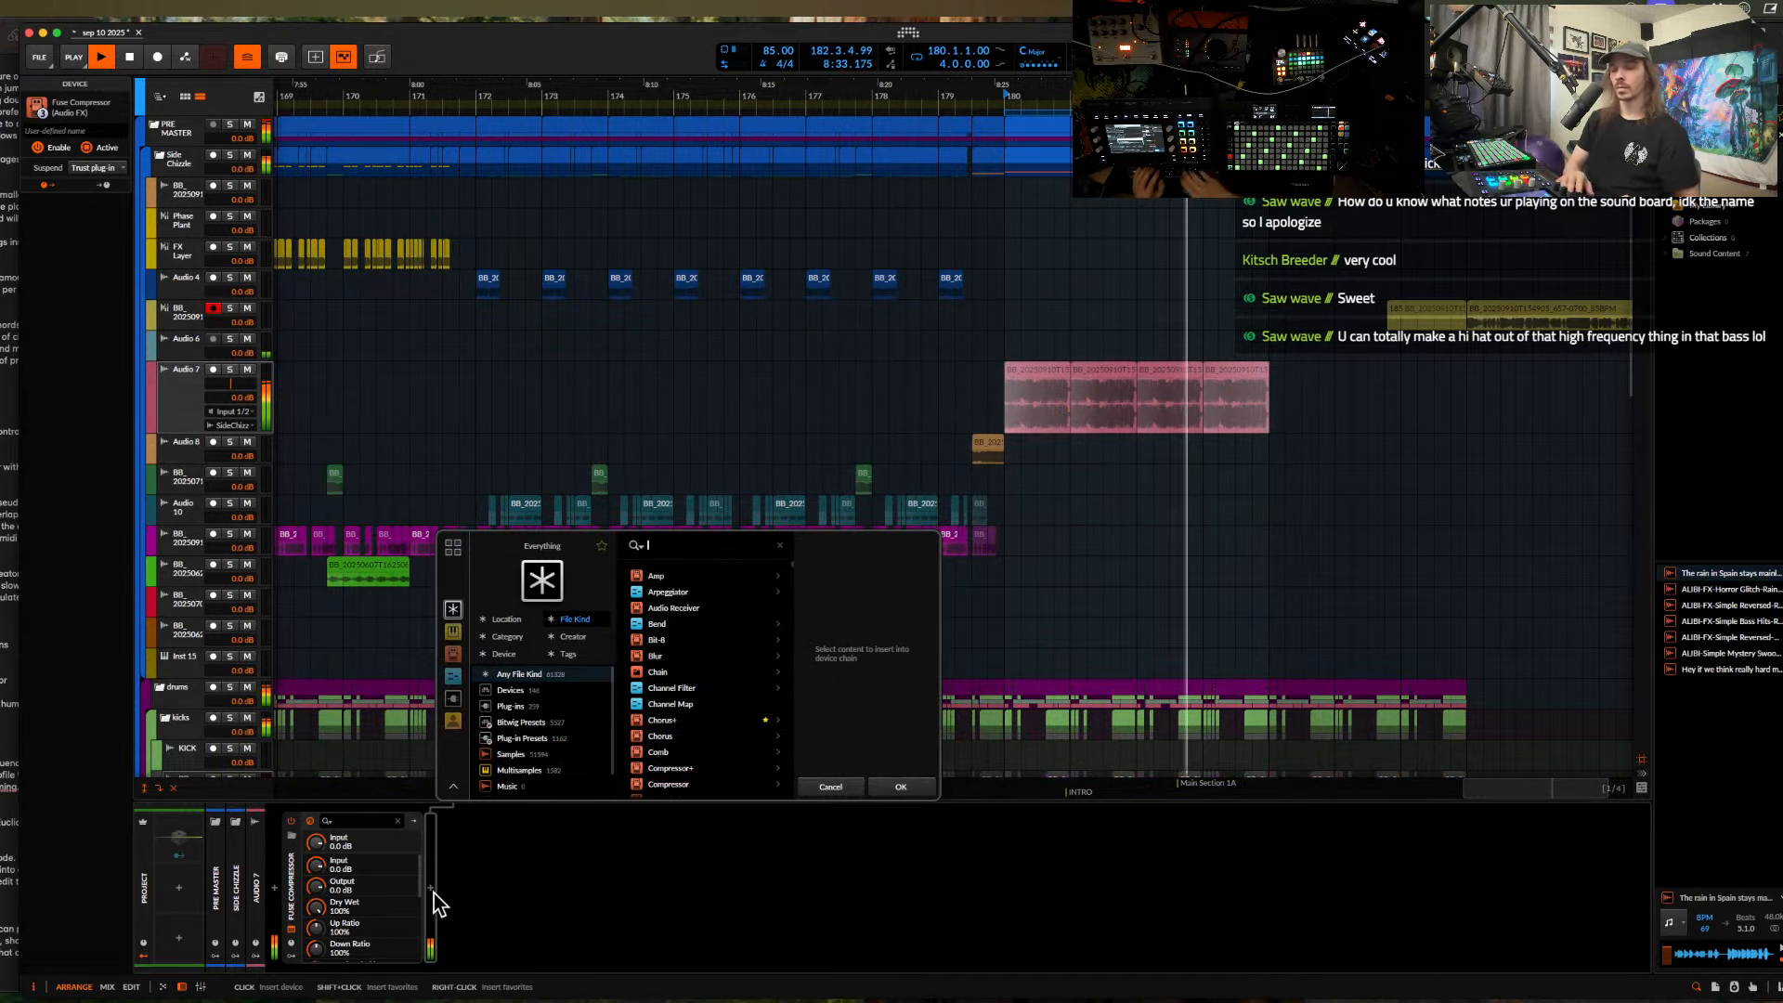
pyautogui.write('over')
pyautogui.click(670, 575)
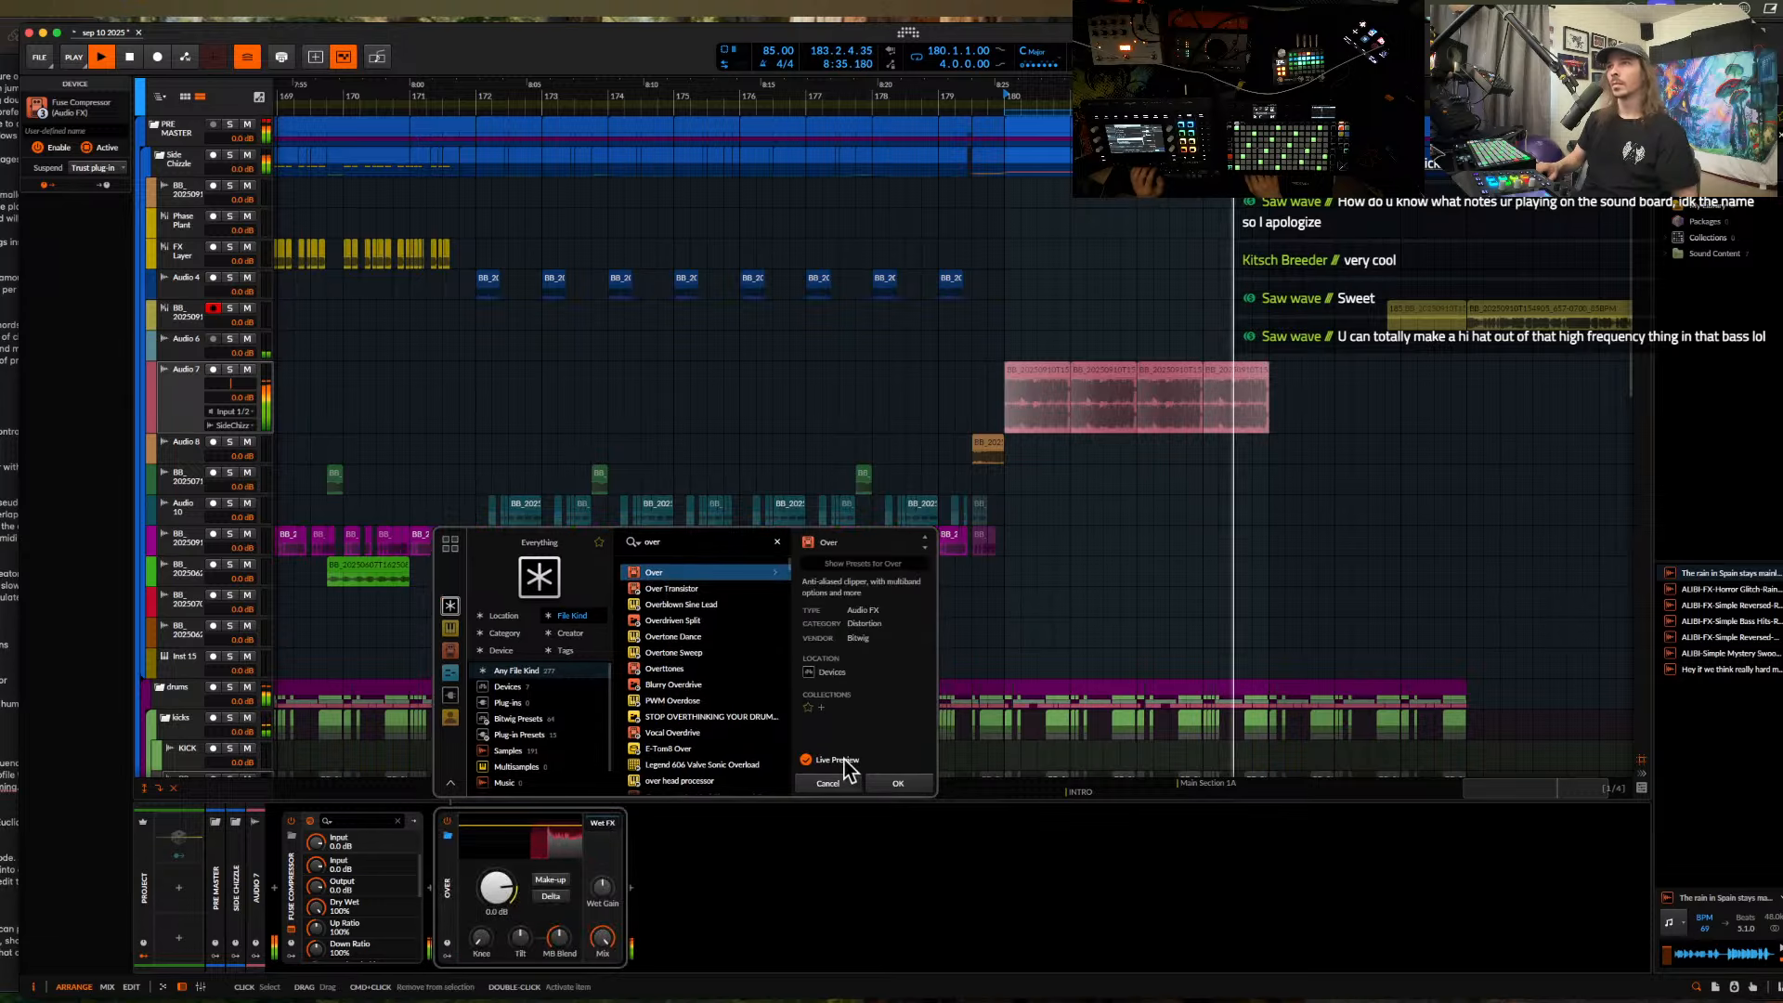
pyautogui.click(897, 783)
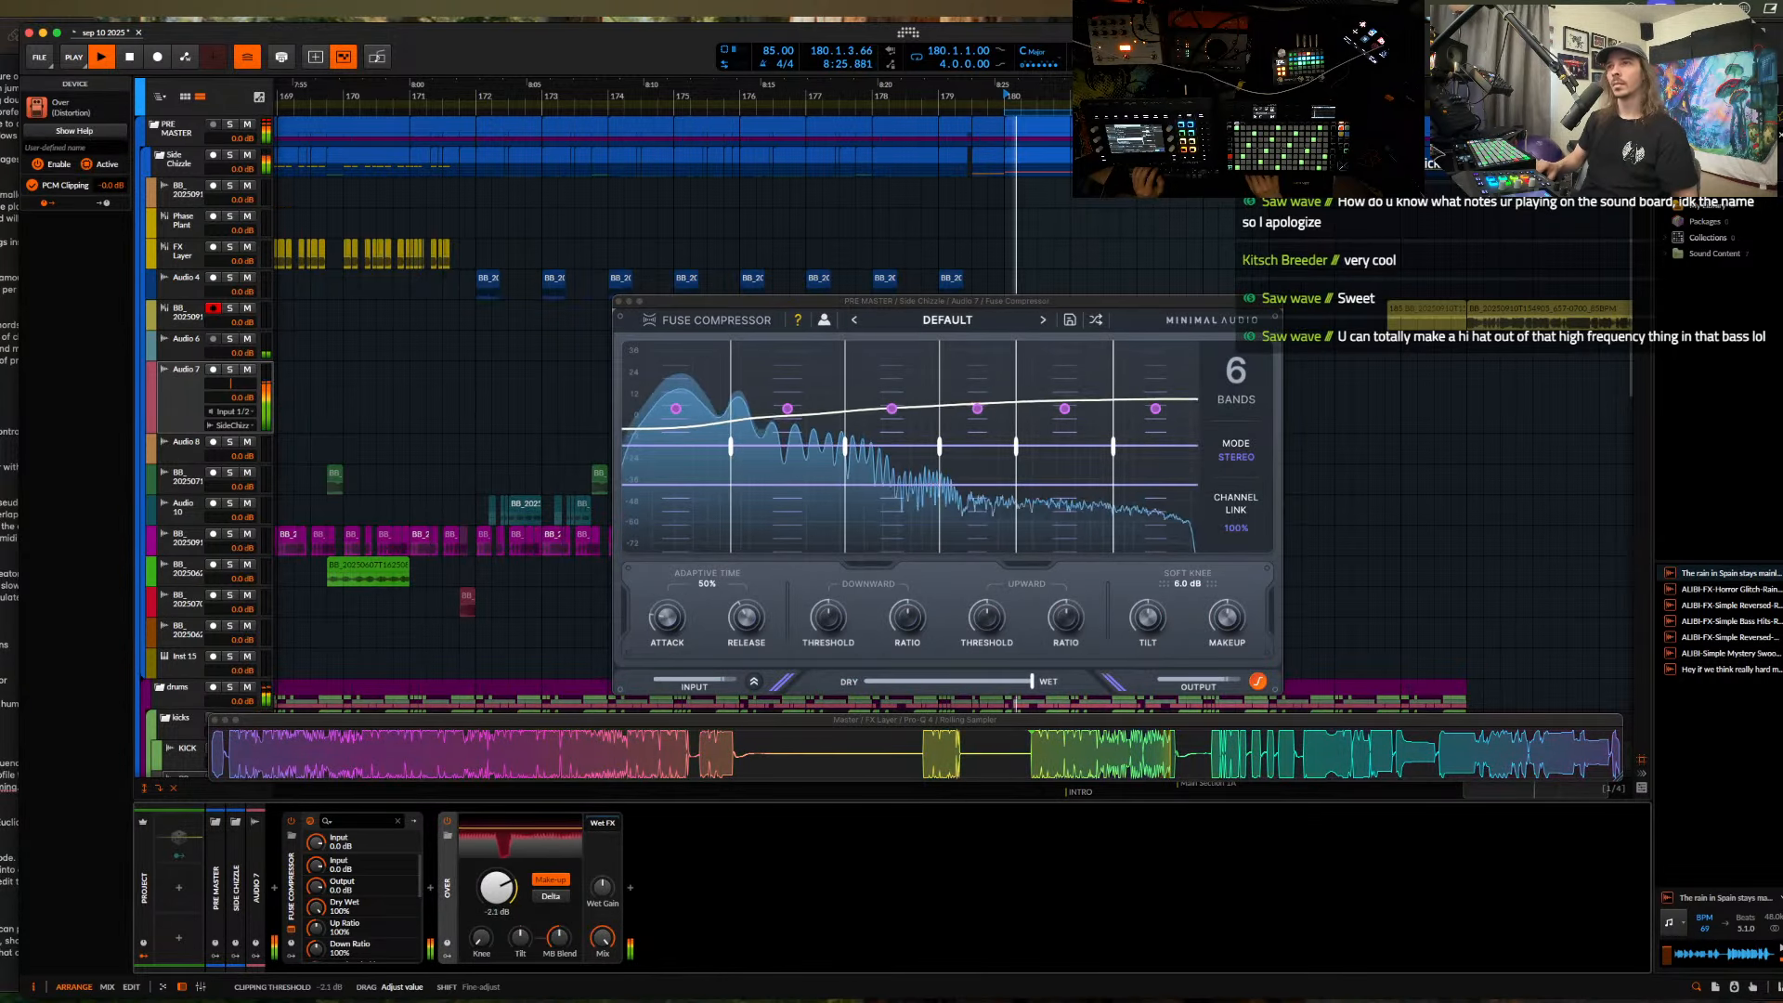
pyautogui.moveTo(497, 889); pyautogui.dragTo(497, 908)
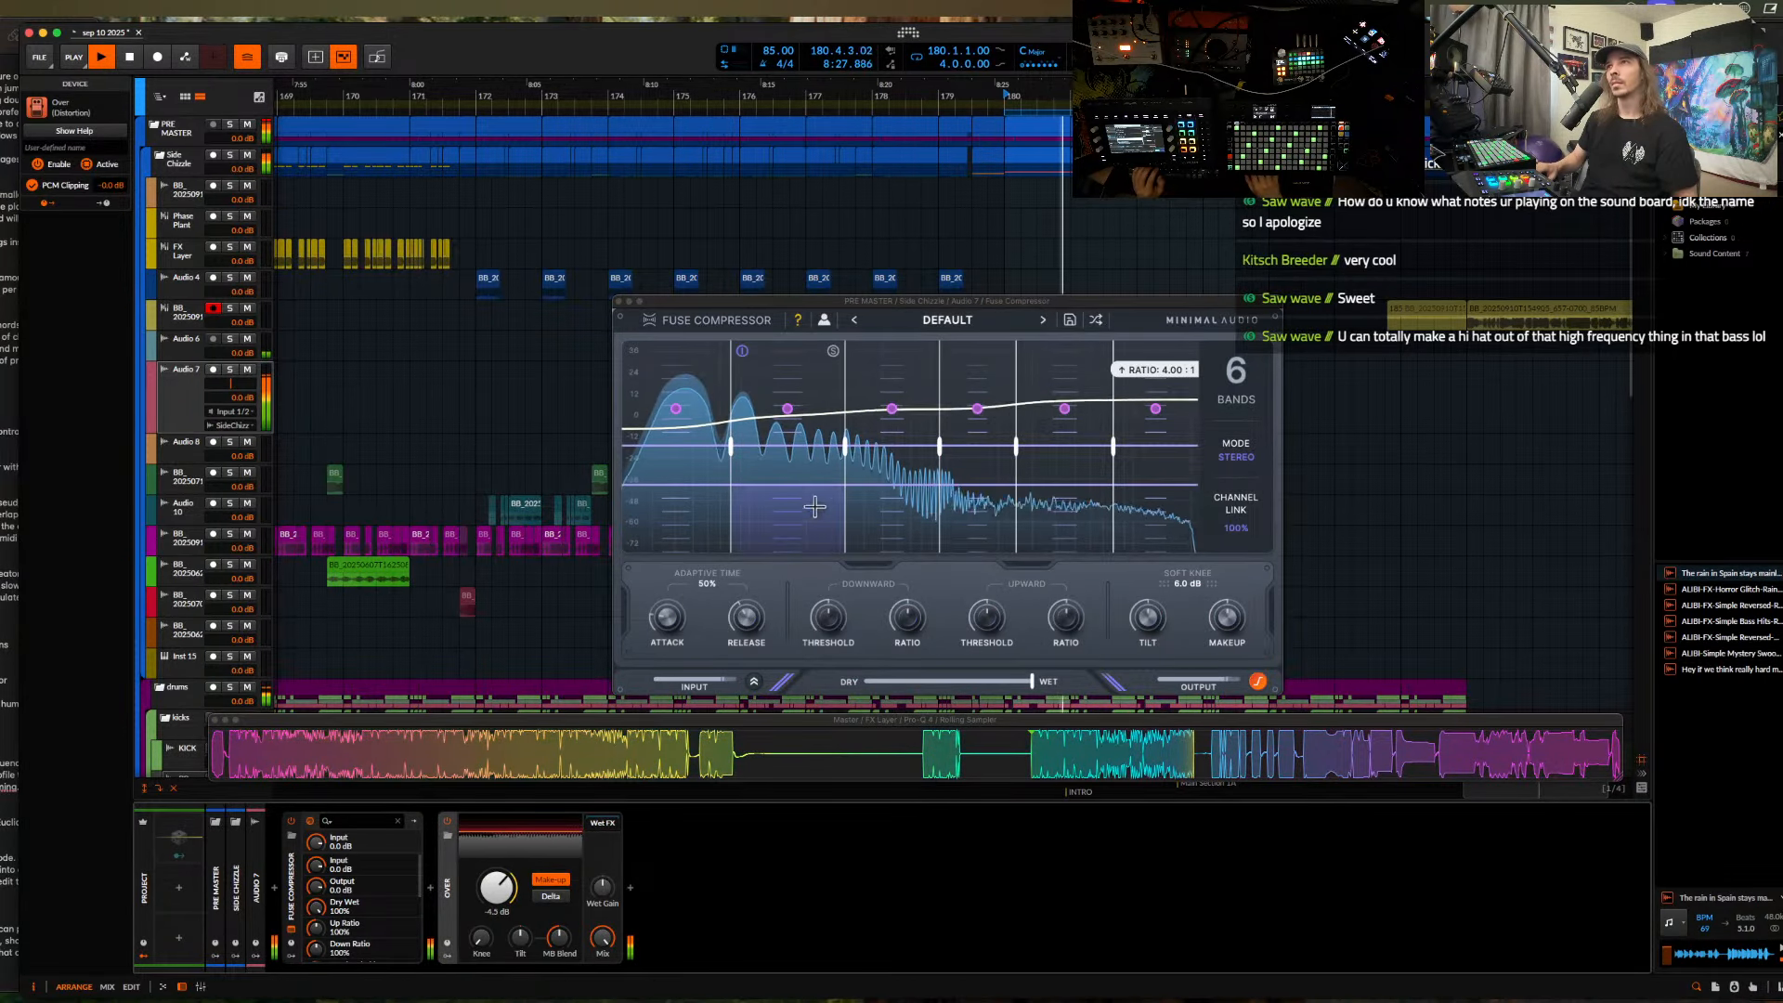
# - Lower the band 2 thresholds in Fuse Compressor, adjust the thresholds of the higher bands and close its window
pyautogui.moveTo(792, 467); pyautogui.dragTo(797, 503)
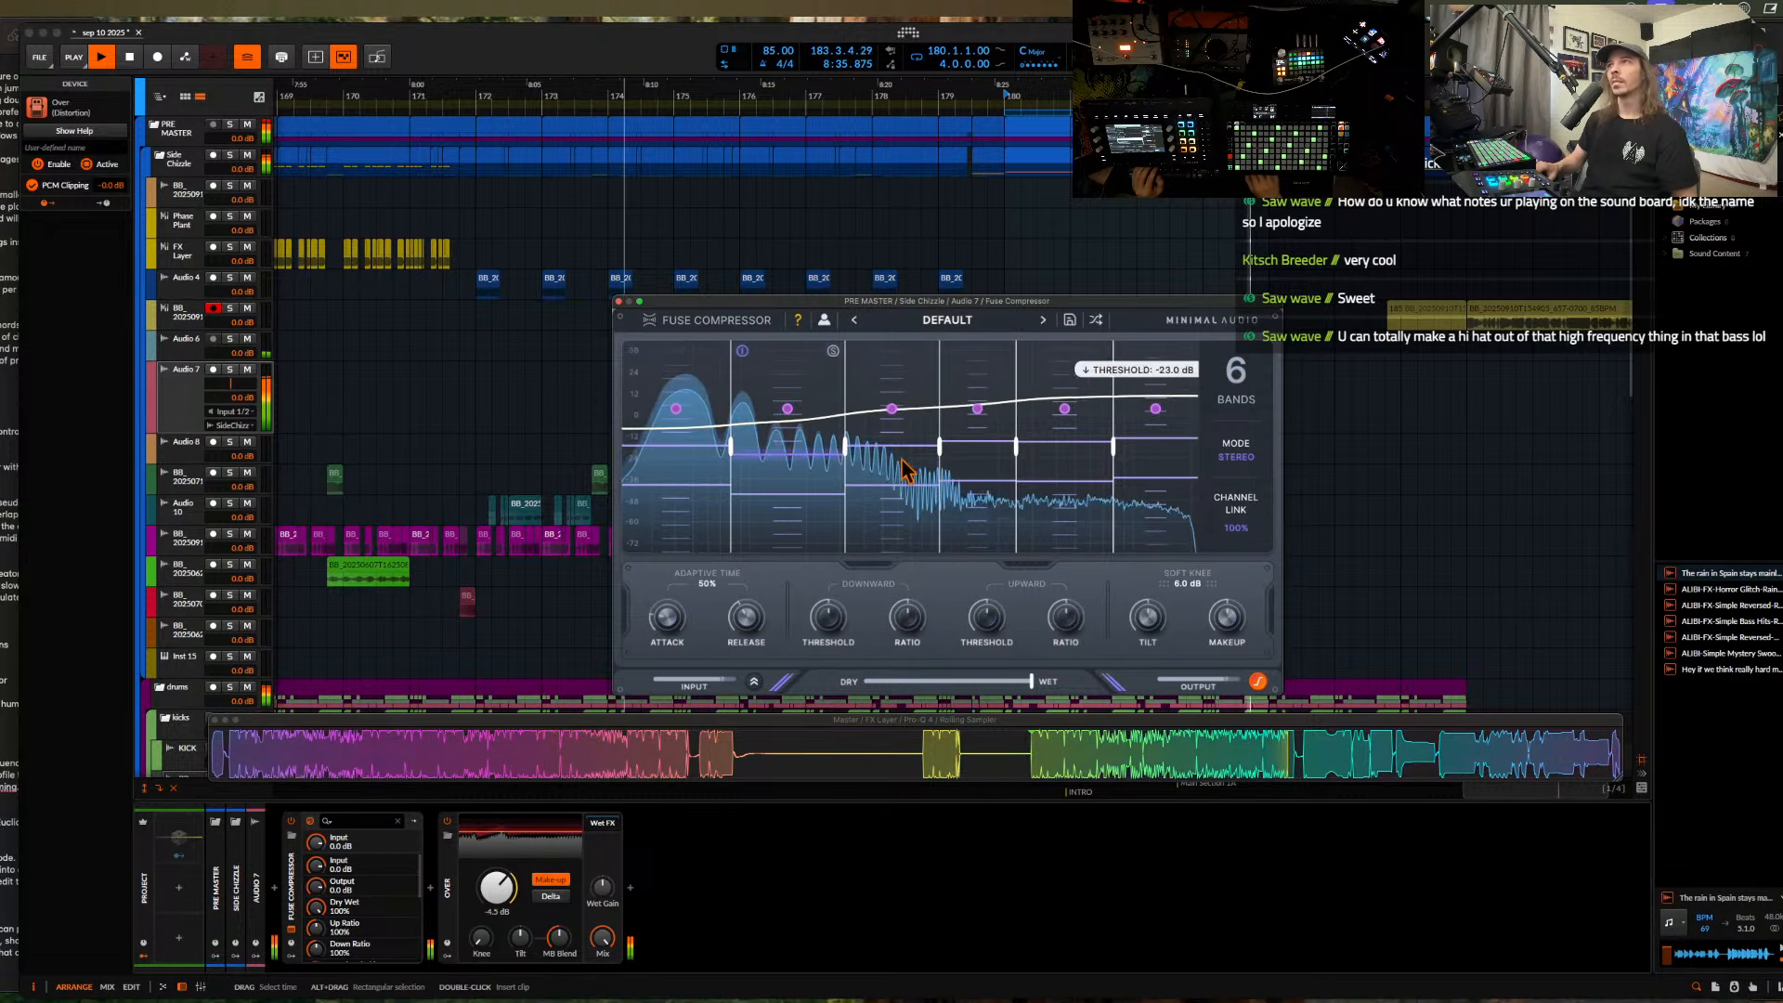
pyautogui.moveTo(1052, 452)
pyautogui.mouseDown()
pyautogui.moveTo(1046, 425)
pyautogui.moveTo(1065, 420)
pyautogui.mouseUp()
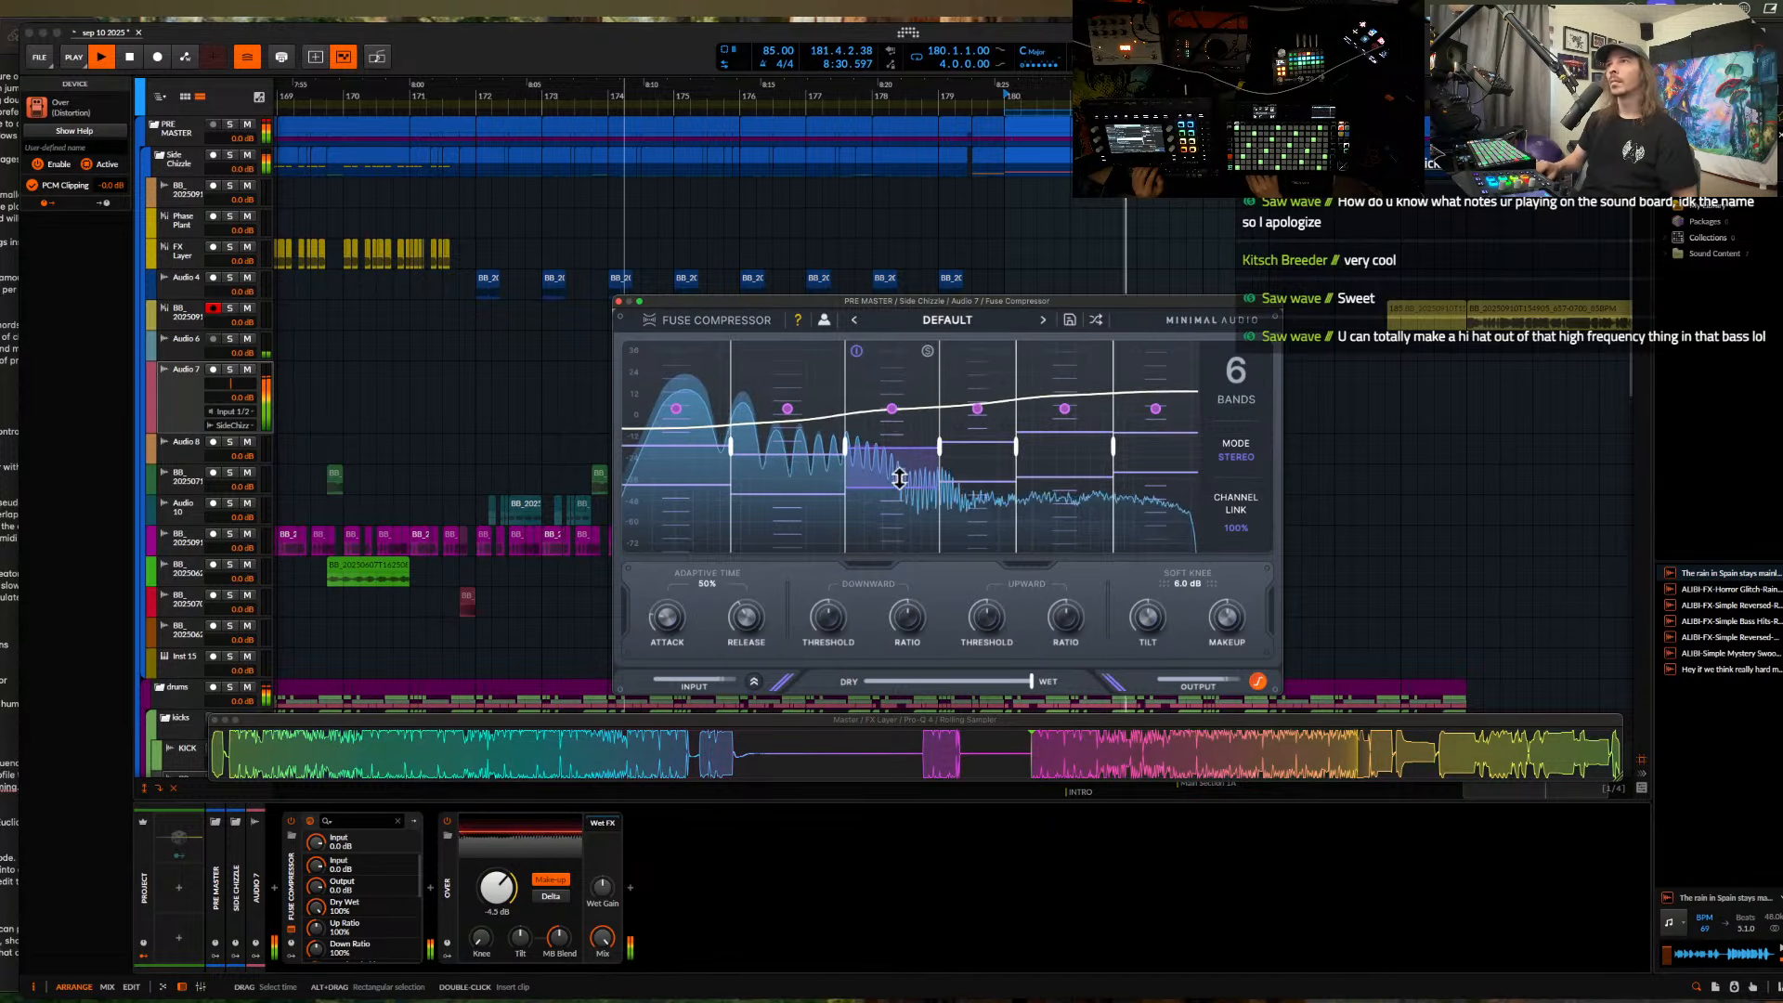
pyautogui.click(619, 302)
# - Add a new audio track below Audio 7 and stop playback
pyautogui.click(186, 382)
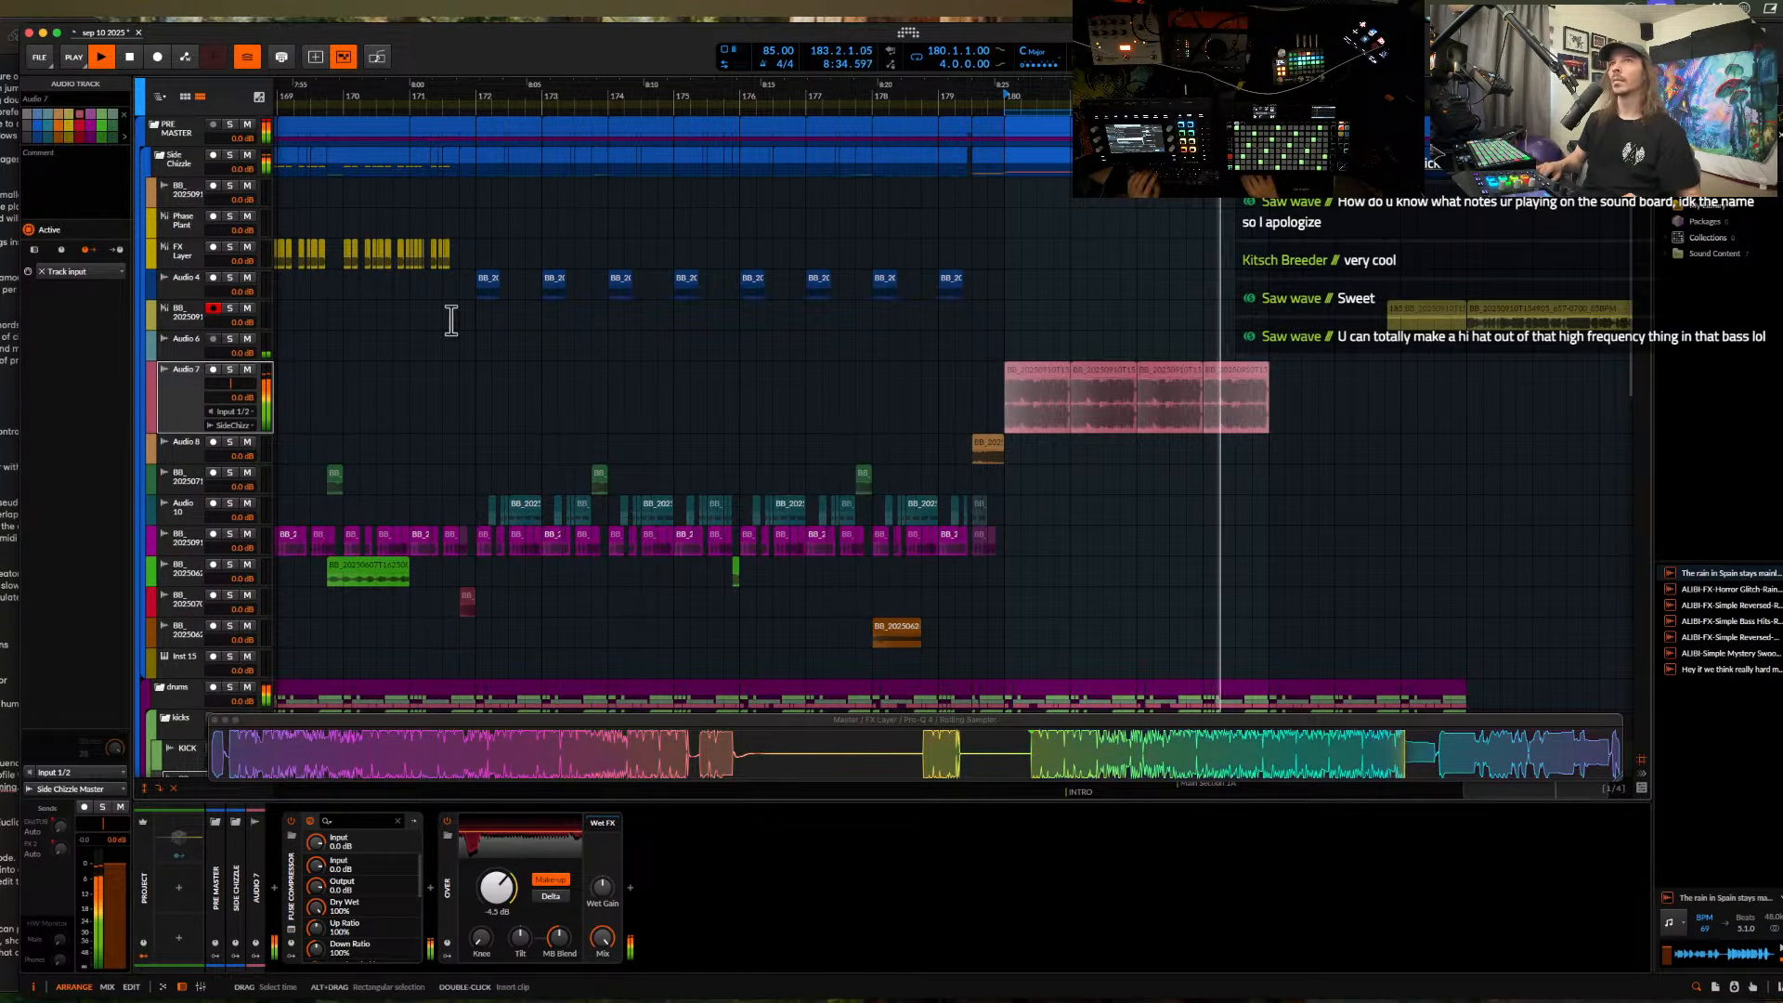
pyautogui.press('super+t')
pyautogui.press('space')
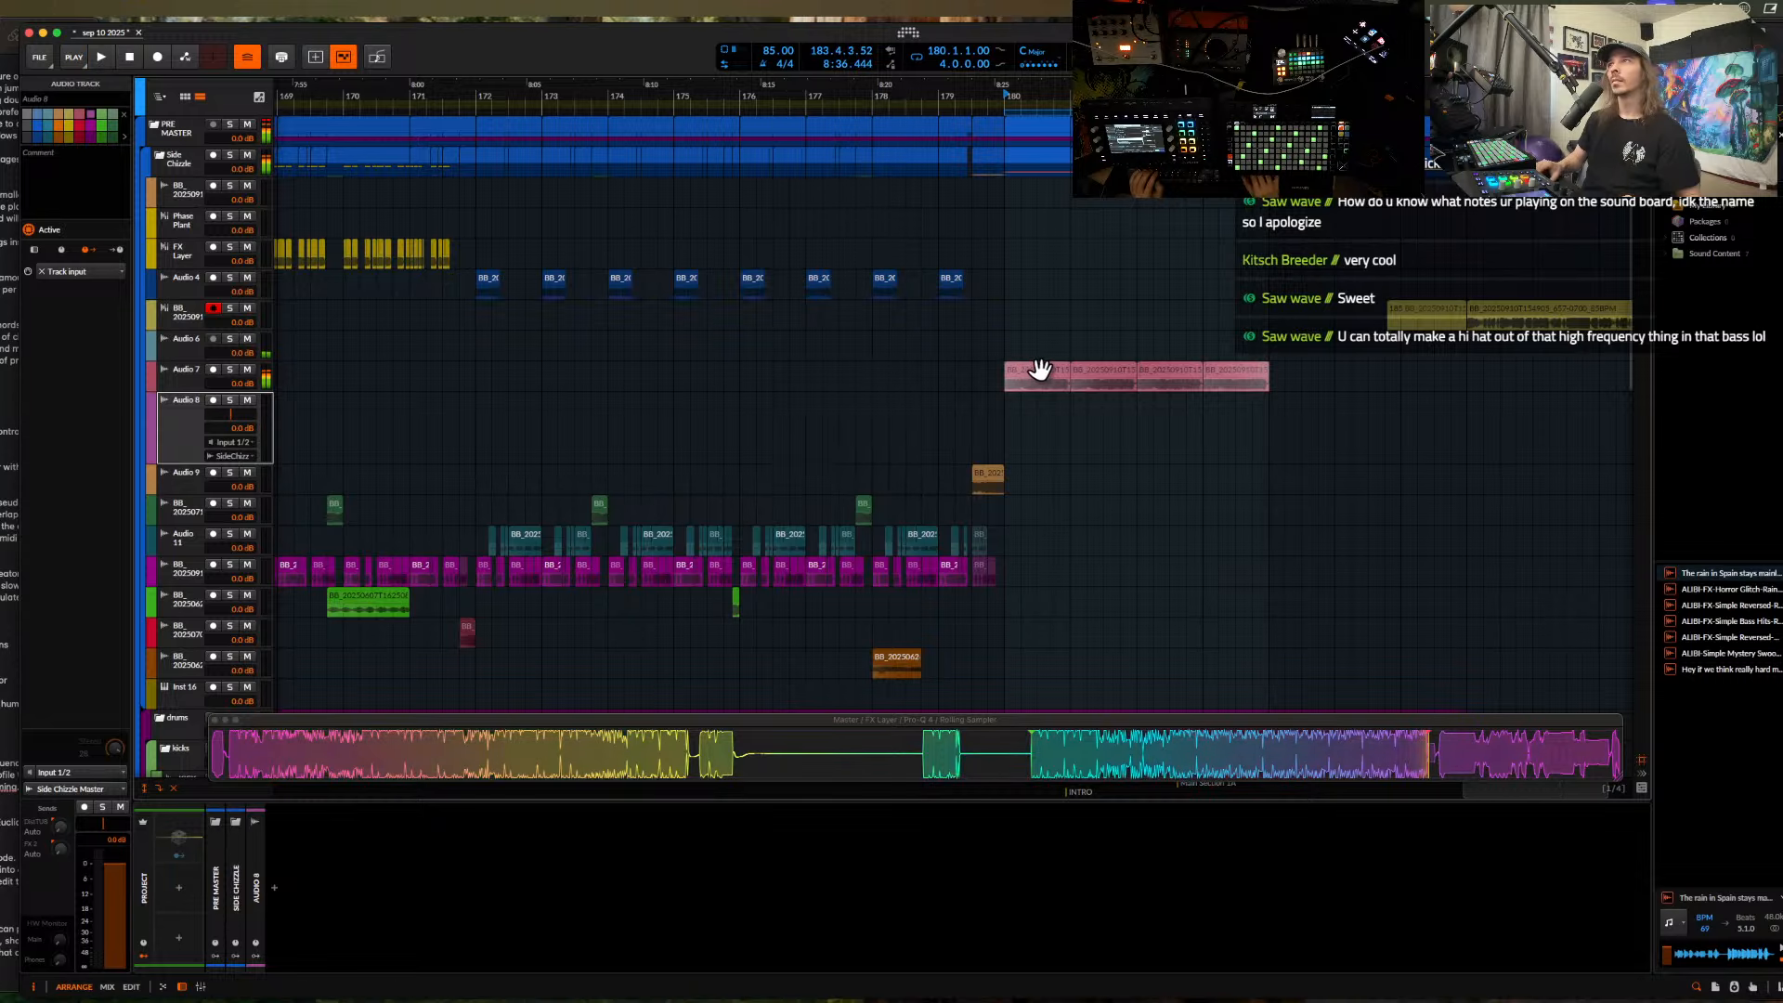
# - Split the first bass clip on Audio 7 at about 180.3.1.46
pyautogui.click(1040, 371)
pyautogui.scroll(5, 1040, 371)
pyautogui.click(1049, 370)
pyautogui.scroll(4, 1049, 370)
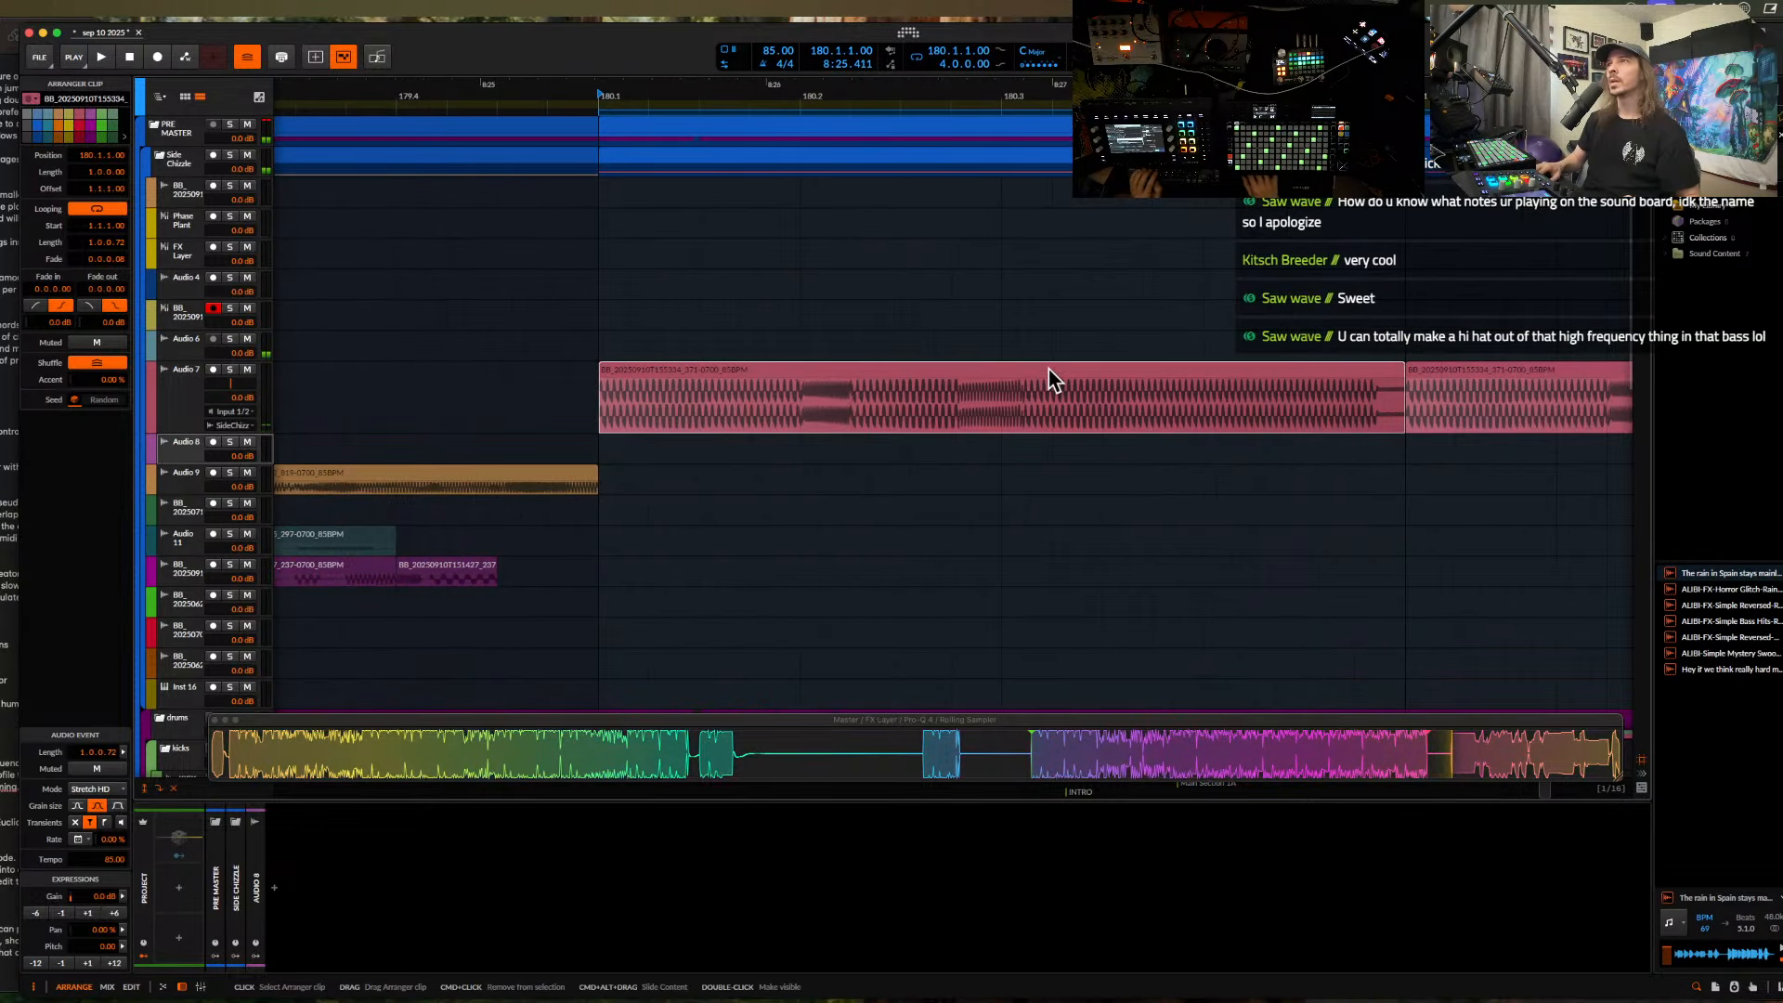
pyautogui.click(1025, 389)
pyautogui.press('super+e')
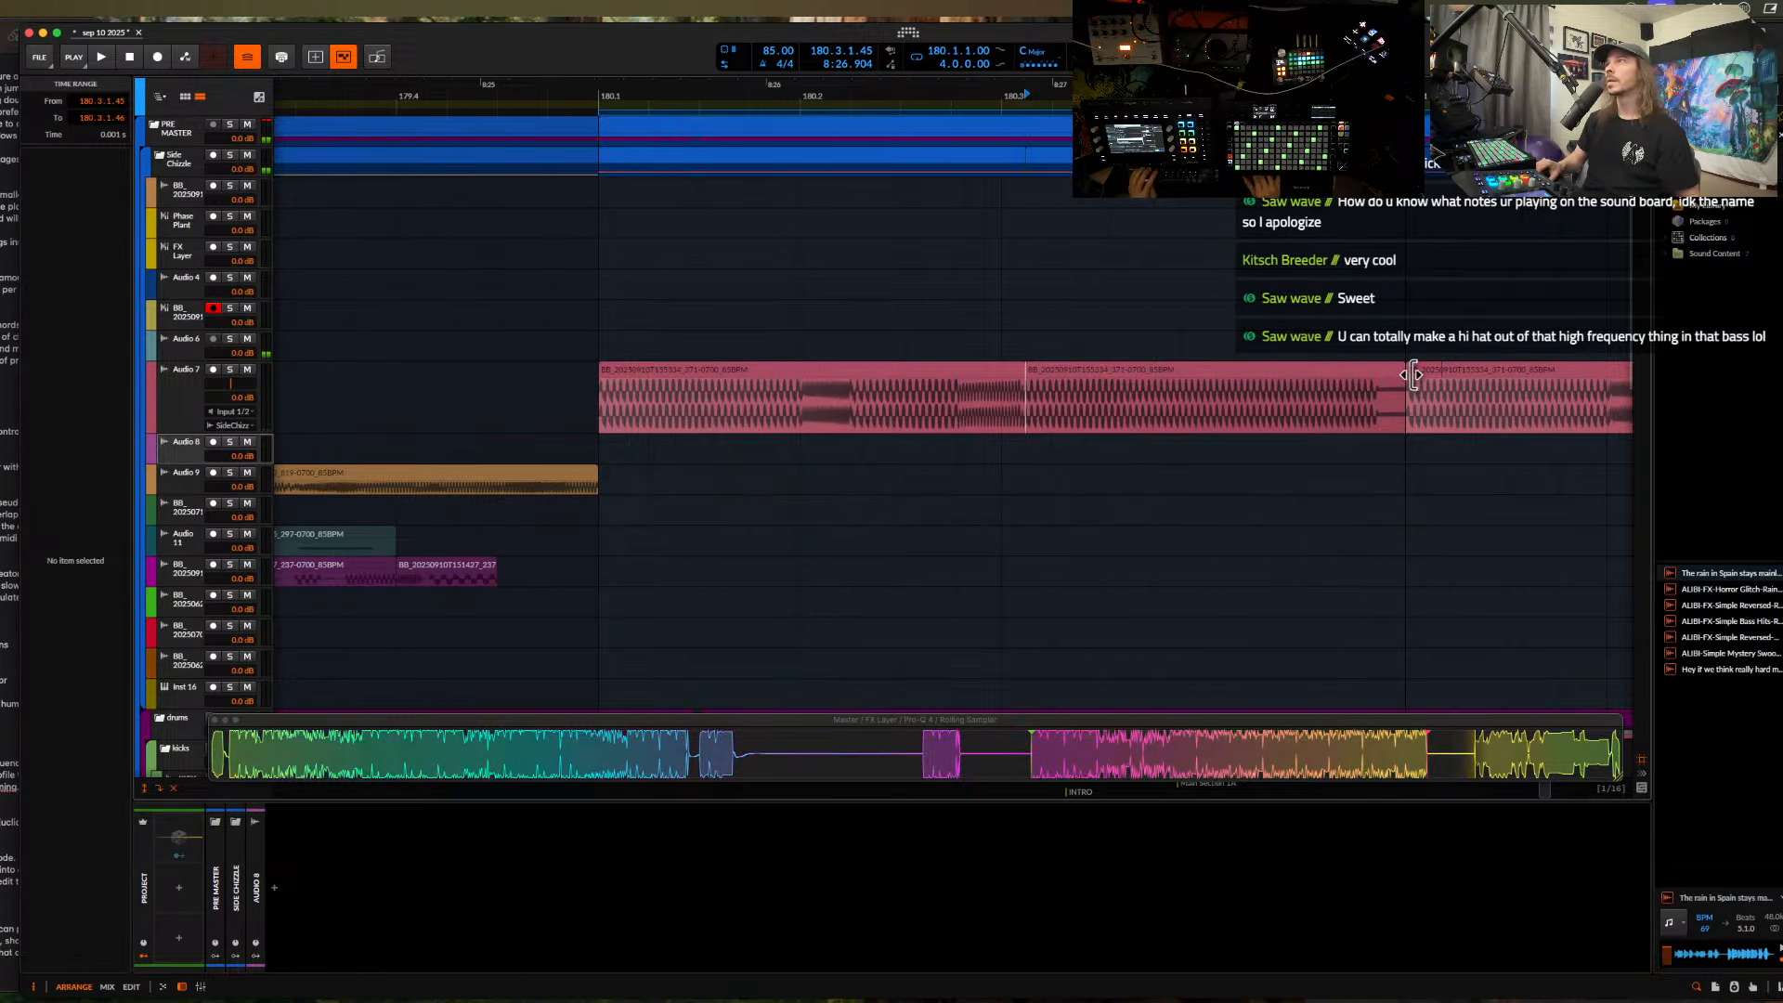
# - Try a fade-out on the second piece of the split bass clip and duplicate bar 180 onto bar 181
pyautogui.click(1401, 374)
pyautogui.press('super+z')
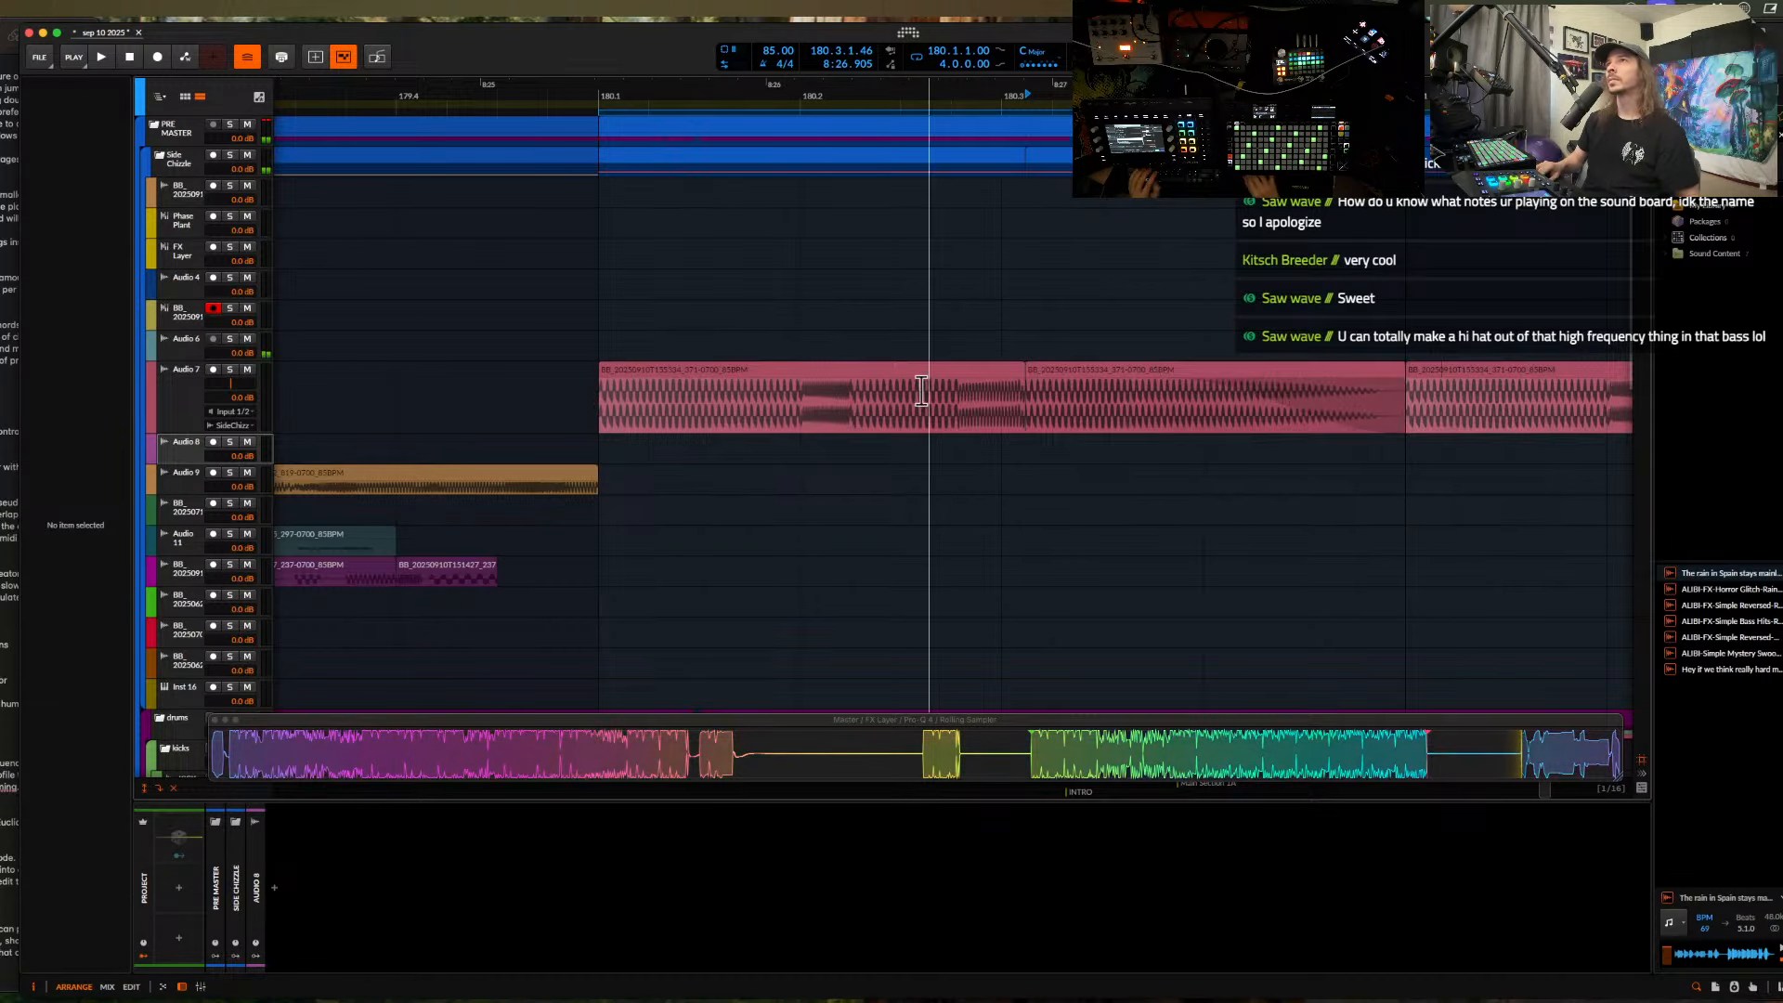
pyautogui.click(704, 371)
pyautogui.scroll(-3, 703, 371)
pyautogui.press('space')
pyautogui.moveTo(650, 415); pyautogui.dragTo(1092, 417)
pyautogui.scroll(-3, 1091, 417)
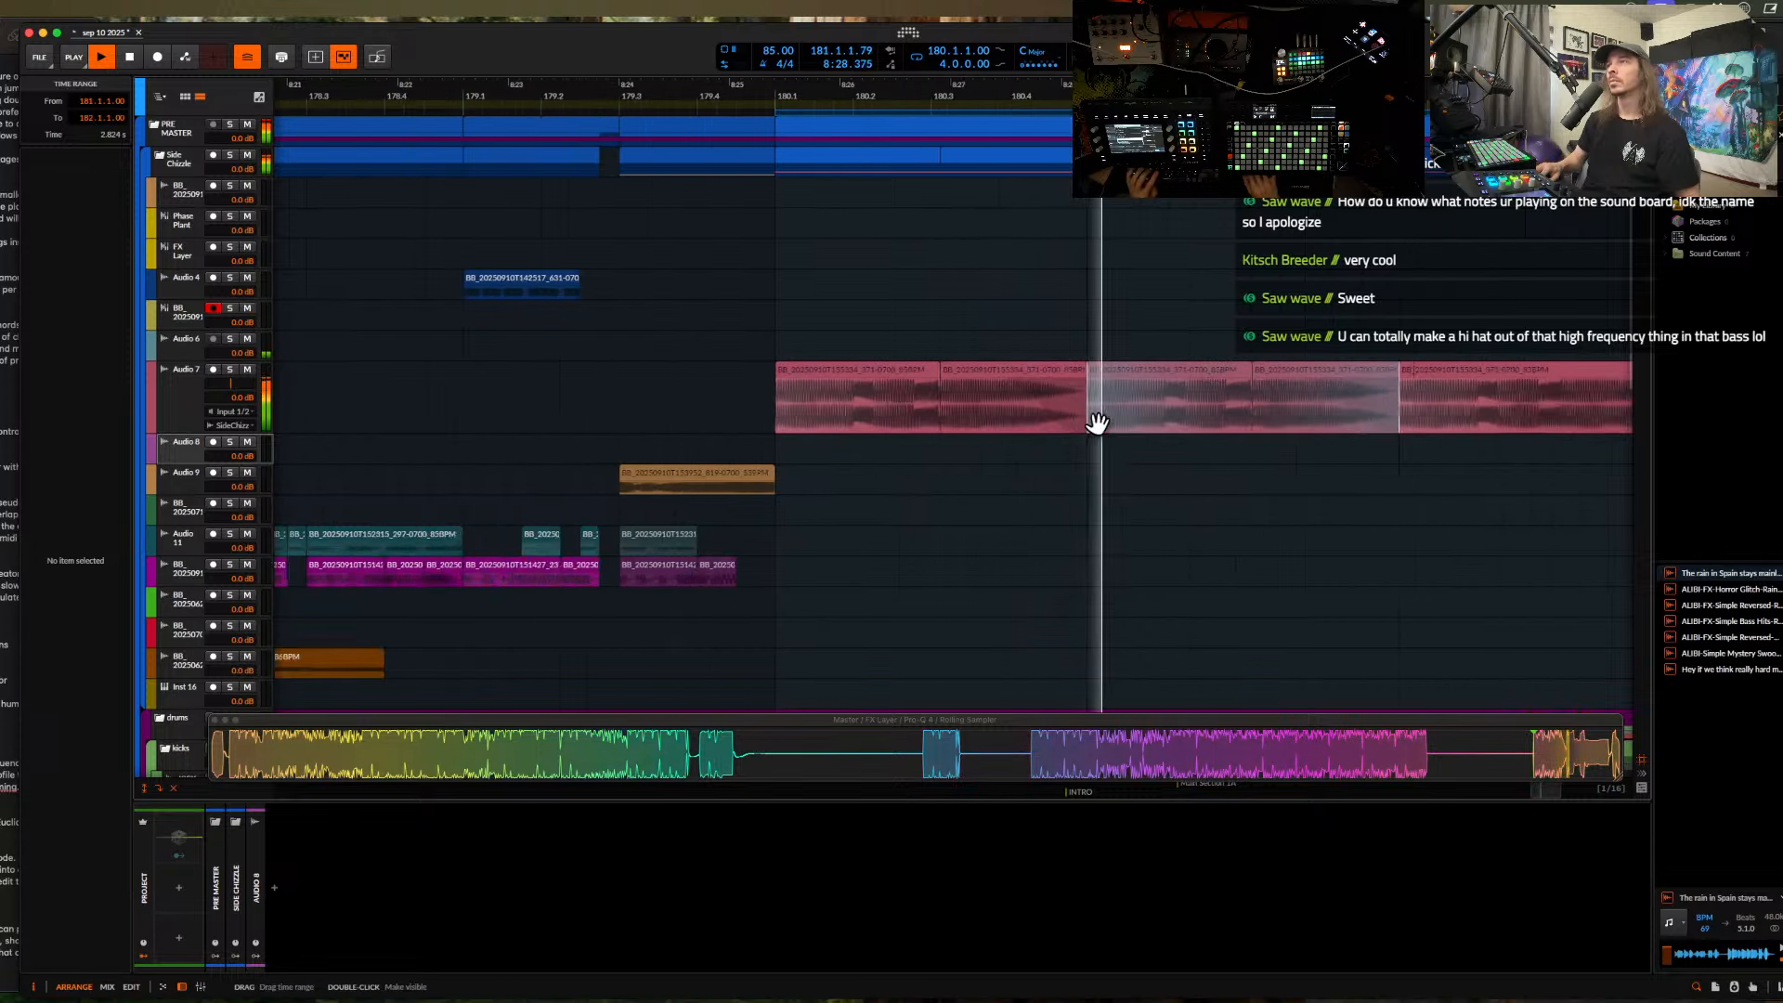
# - Shorten the fade-out on the clip piece ending bar 180 and play it from 180.1.1
pyautogui.click(1038, 370)
pyautogui.scroll(3, 1038, 369)
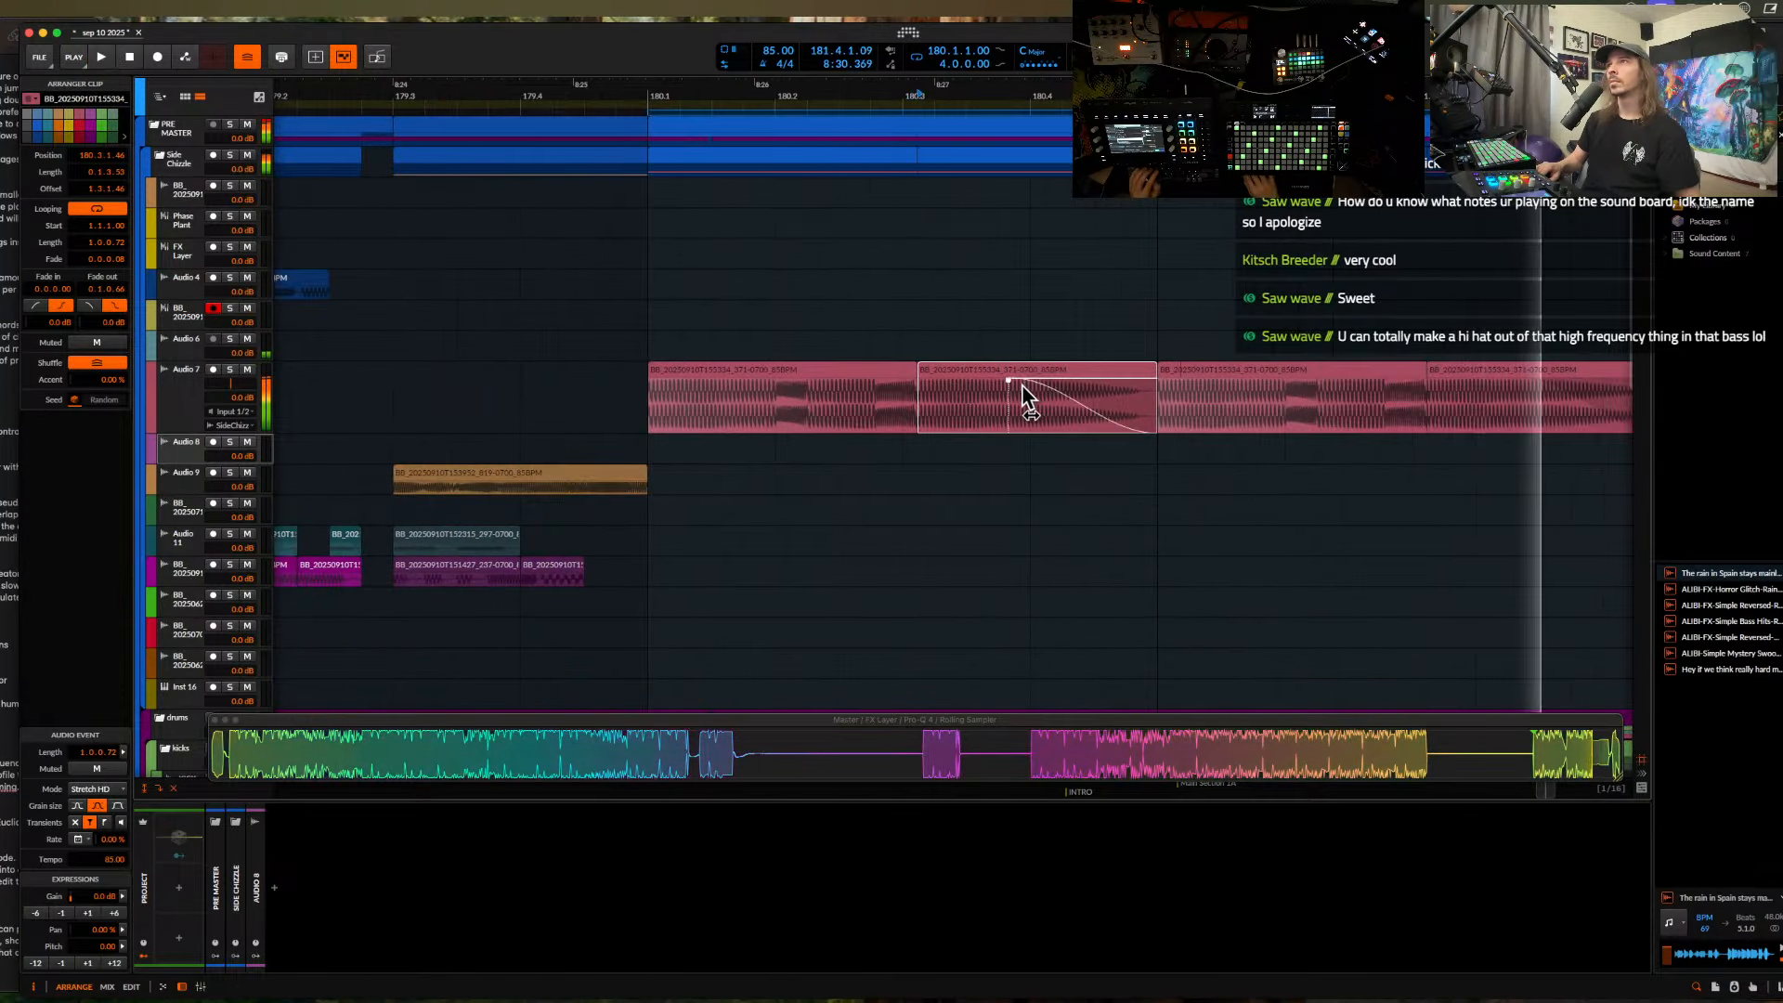
pyautogui.press('space')
pyautogui.moveTo(1012, 376); pyautogui.dragTo(1079, 376)
pyautogui.click(738, 376)
pyautogui.press('space')
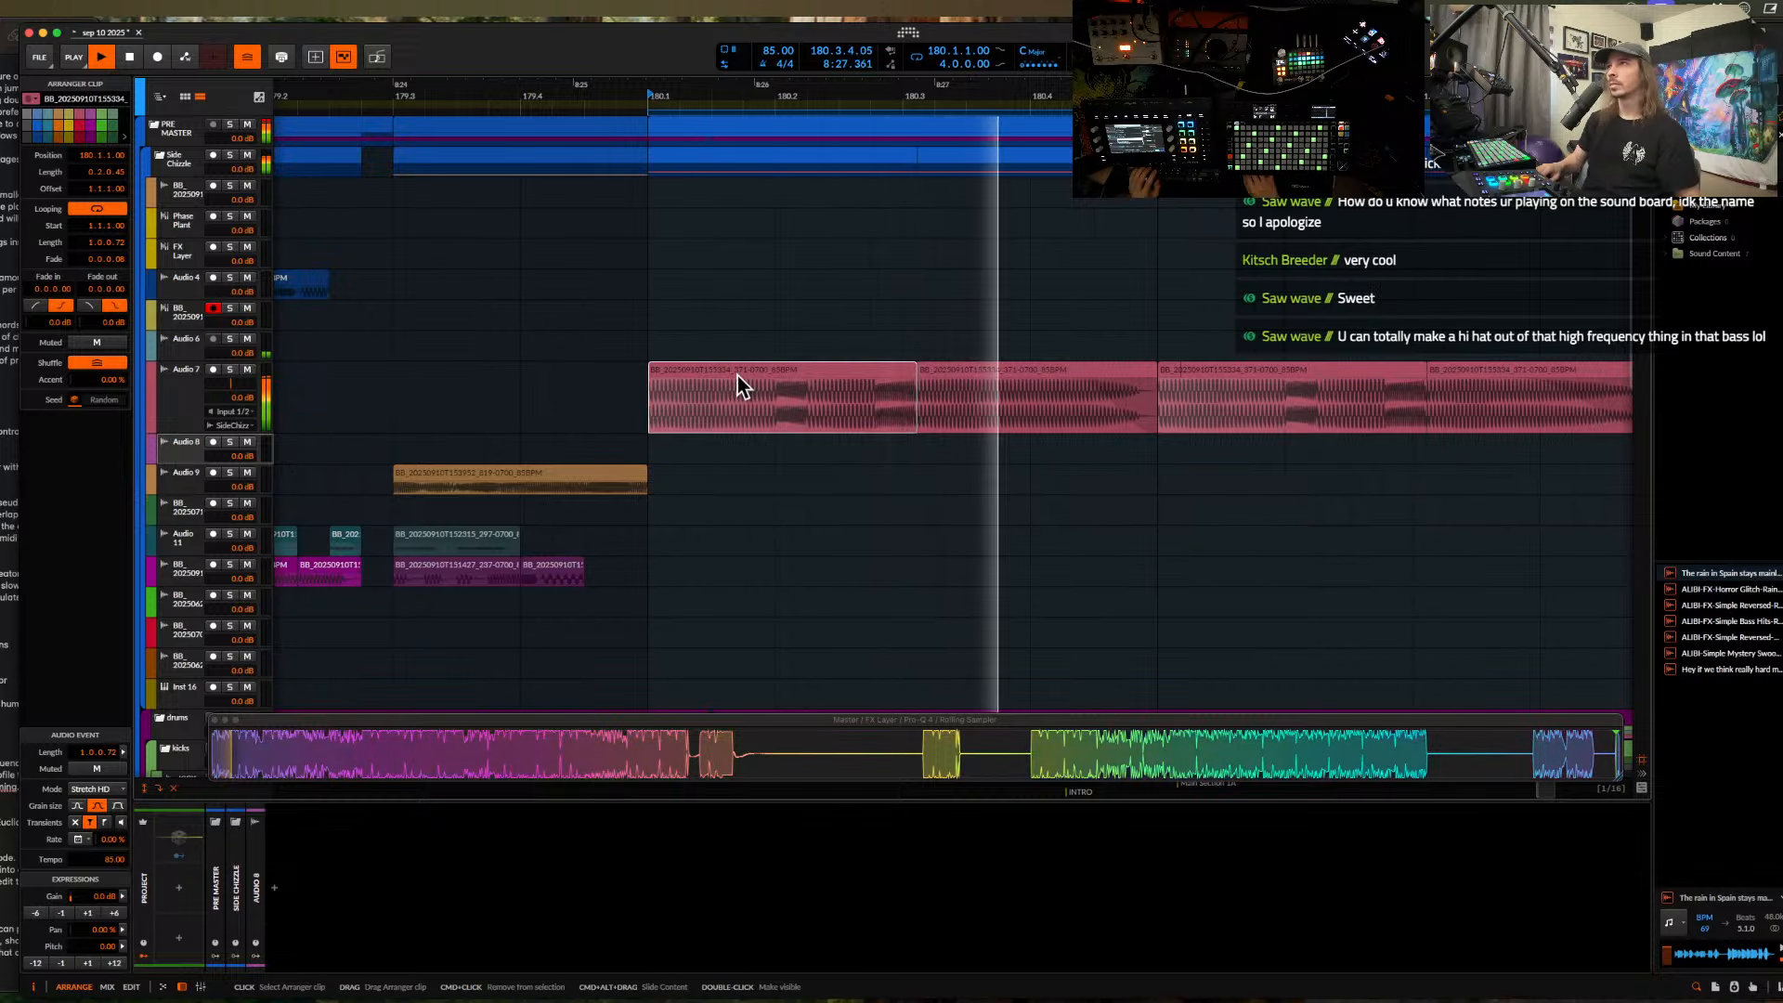
# - Stop playback and undo the fade-out and duplication edits while keeping the split in bar 180
pyautogui.press('space')
pyautogui.press('super+z')
pyautogui.press('super+z')
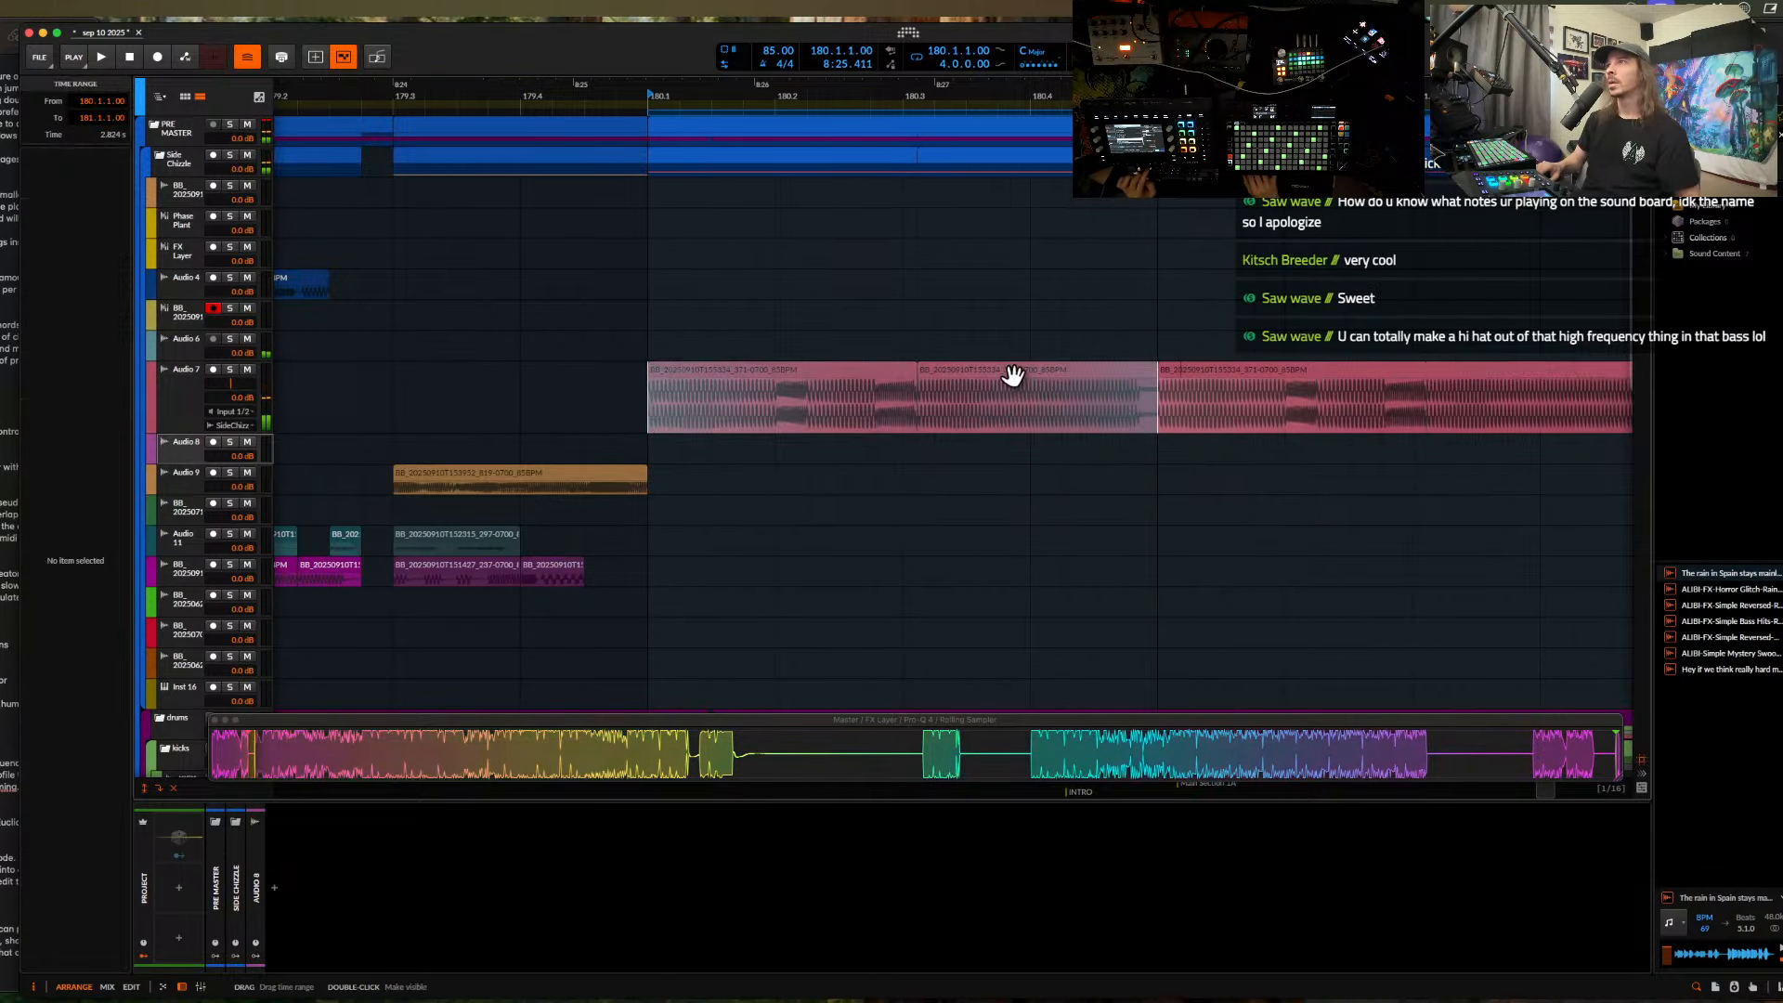
# - Show the gain expression of the second clip piece in bar 180, slope it down to -8.7 dB near the end and audition it
pyautogui.doubleClick(1039, 365)
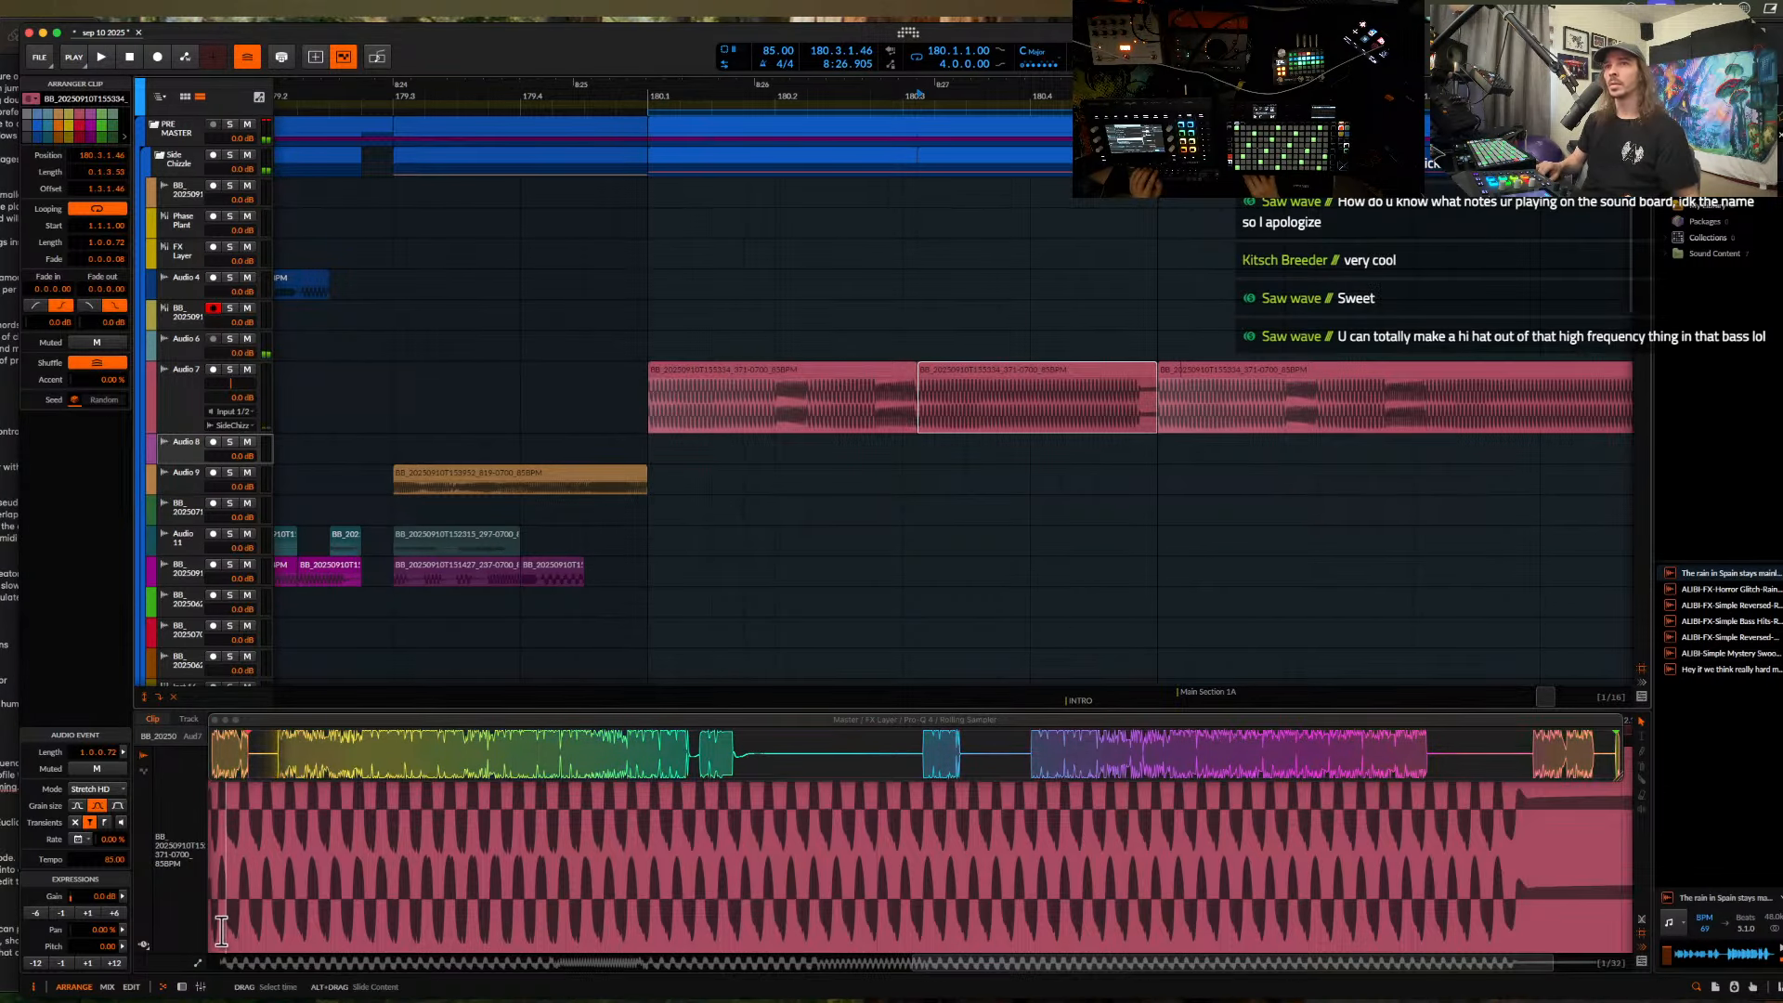
pyautogui.click(144, 947)
pyautogui.click(144, 947)
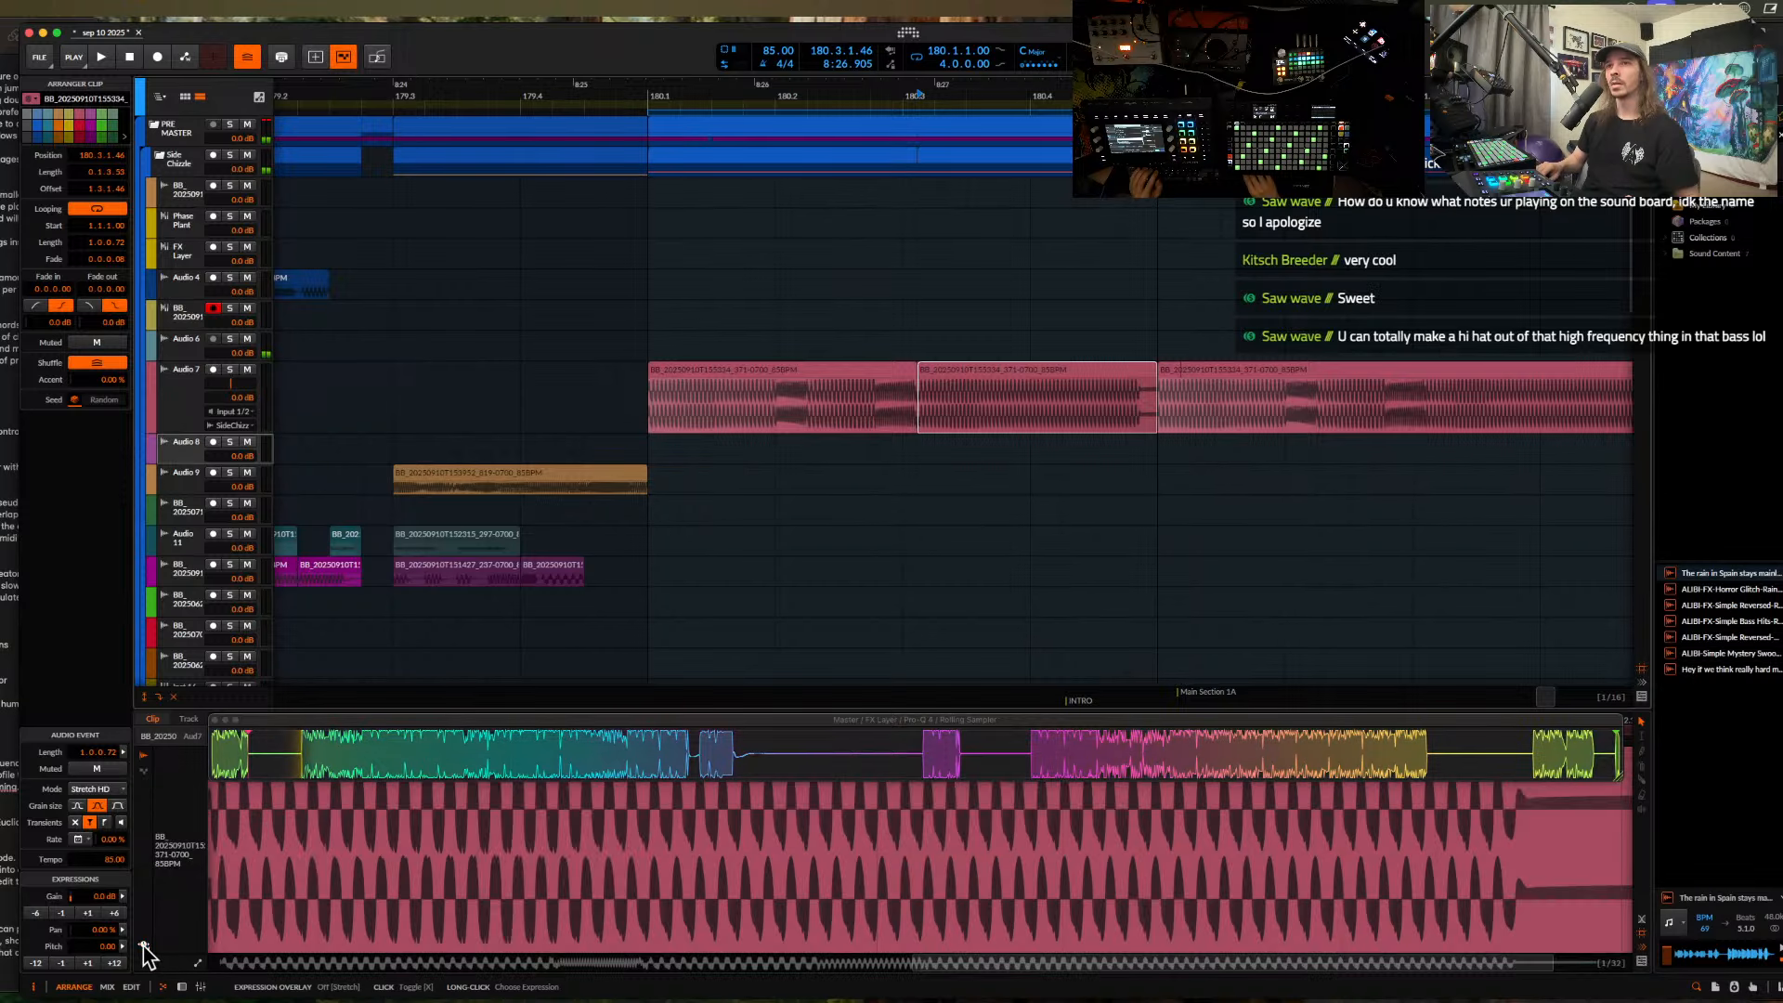
pyautogui.click(144, 947)
pyautogui.click(189, 924)
pyautogui.scroll(-5, 591, 870)
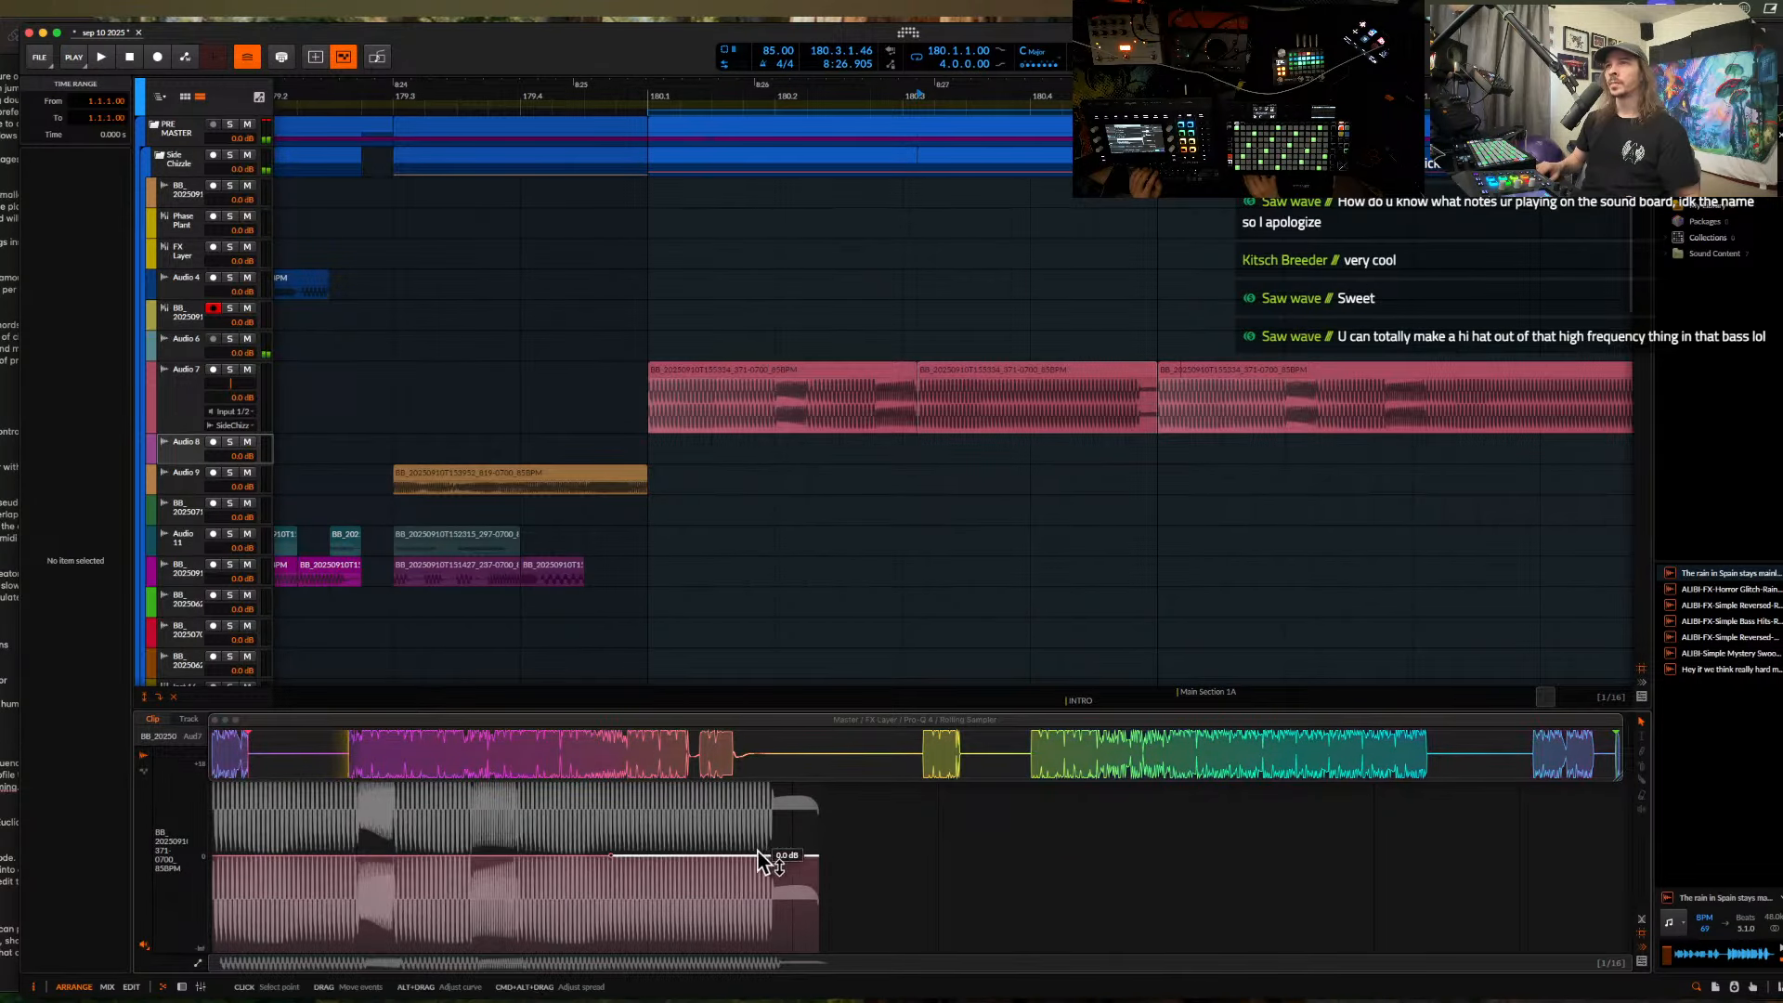
pyautogui.moveTo(767, 855); pyautogui.dragTo(766, 870)
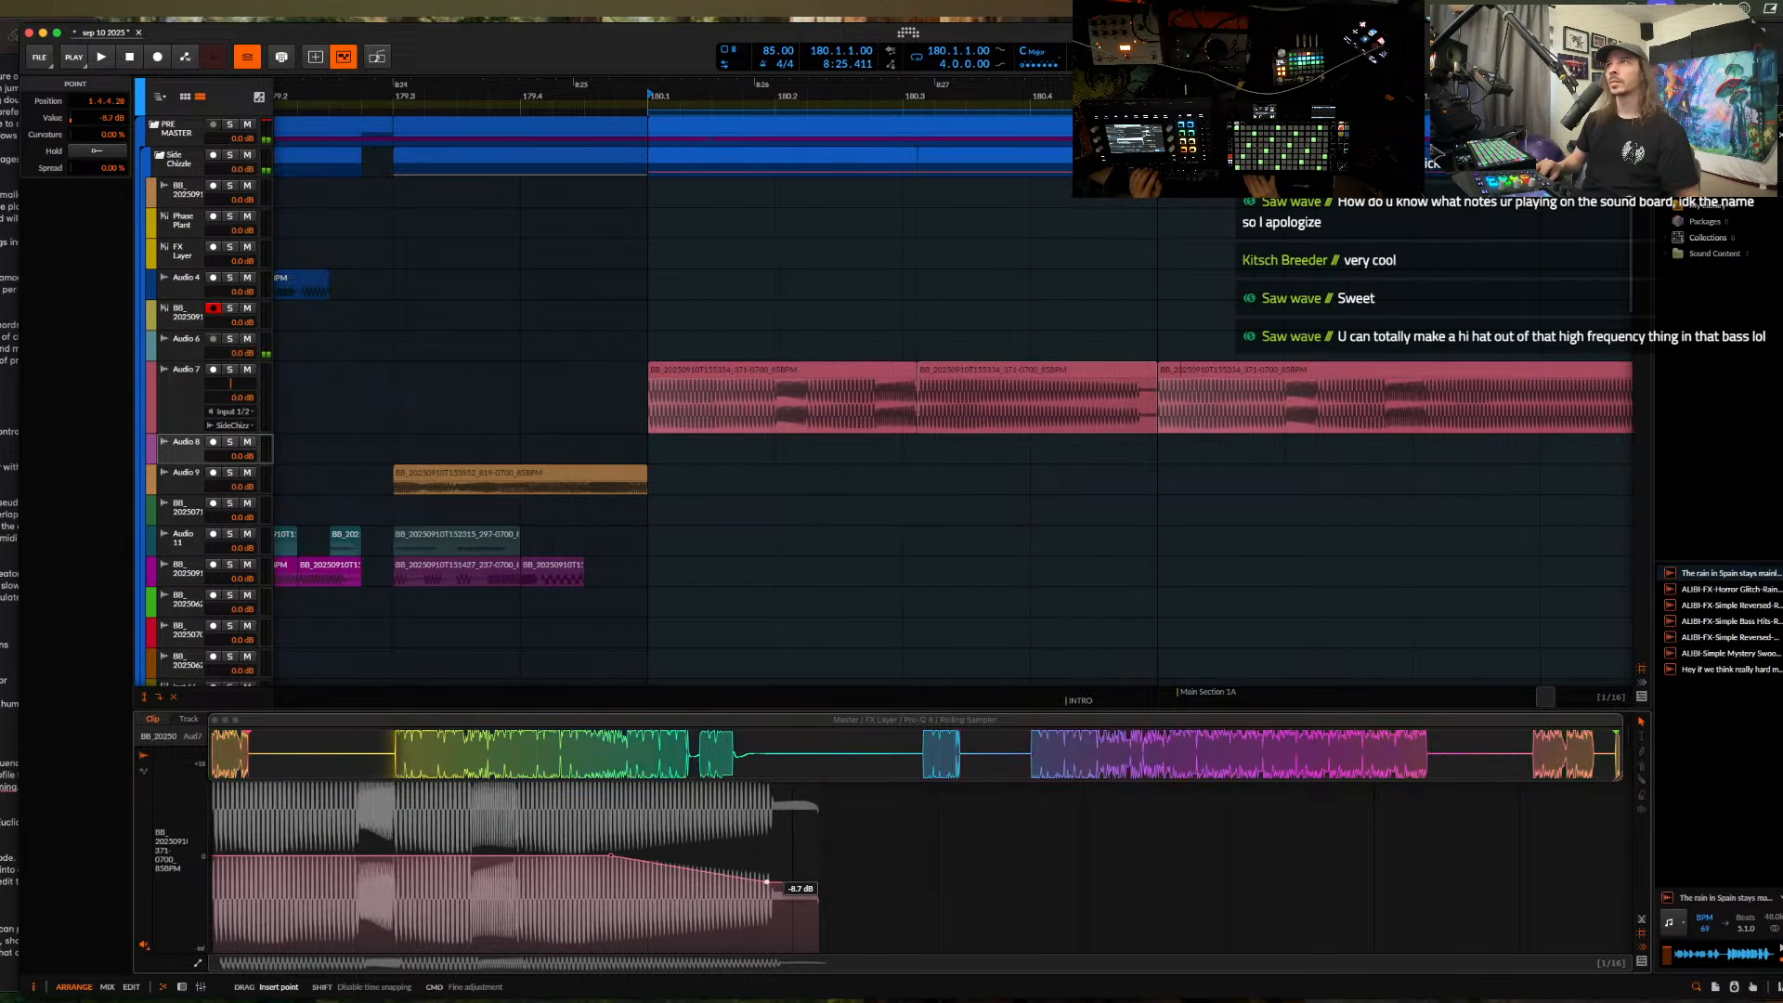
pyautogui.click(733, 369)
pyautogui.press('space')
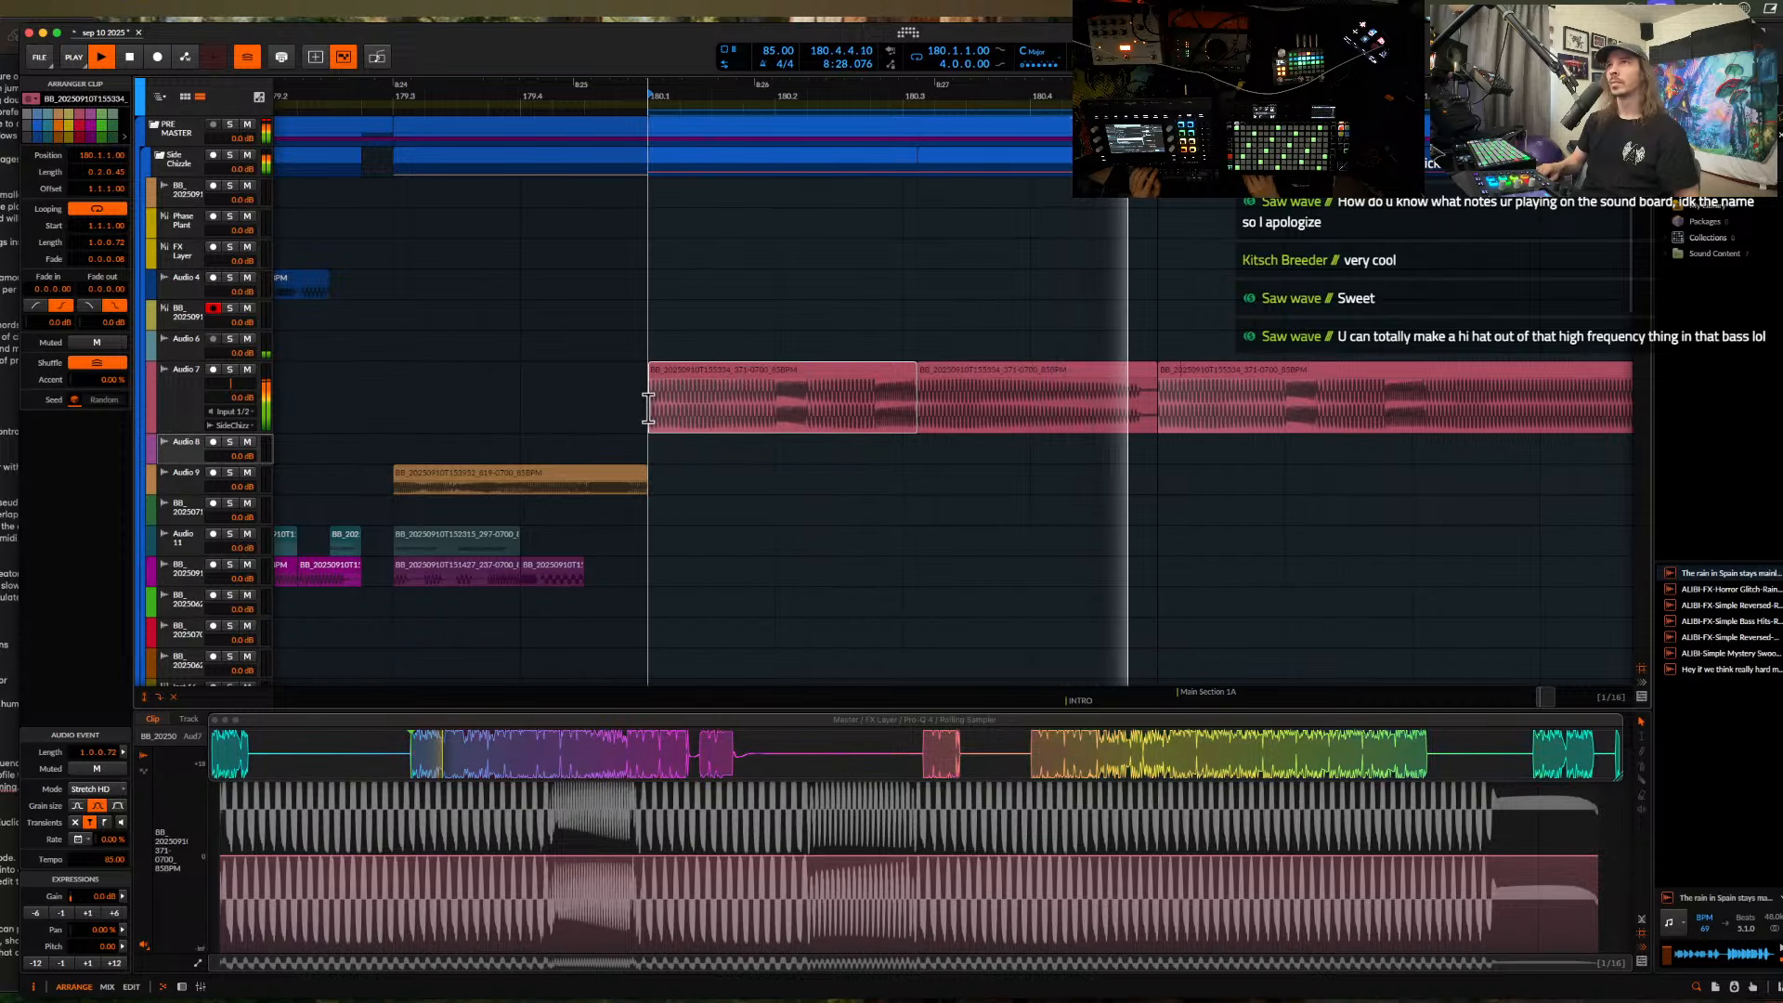
# - Duplicate the edited bar 180 bass section on Audio 7 three times to fill up to 184.1.1
pyautogui.moveTo(650, 408); pyautogui.dragTo(1153, 411)
pyautogui.scroll(-10, 1150, 410)
pyautogui.press('super+d')
pyautogui.press('super+d')
pyautogui.press('super+d')
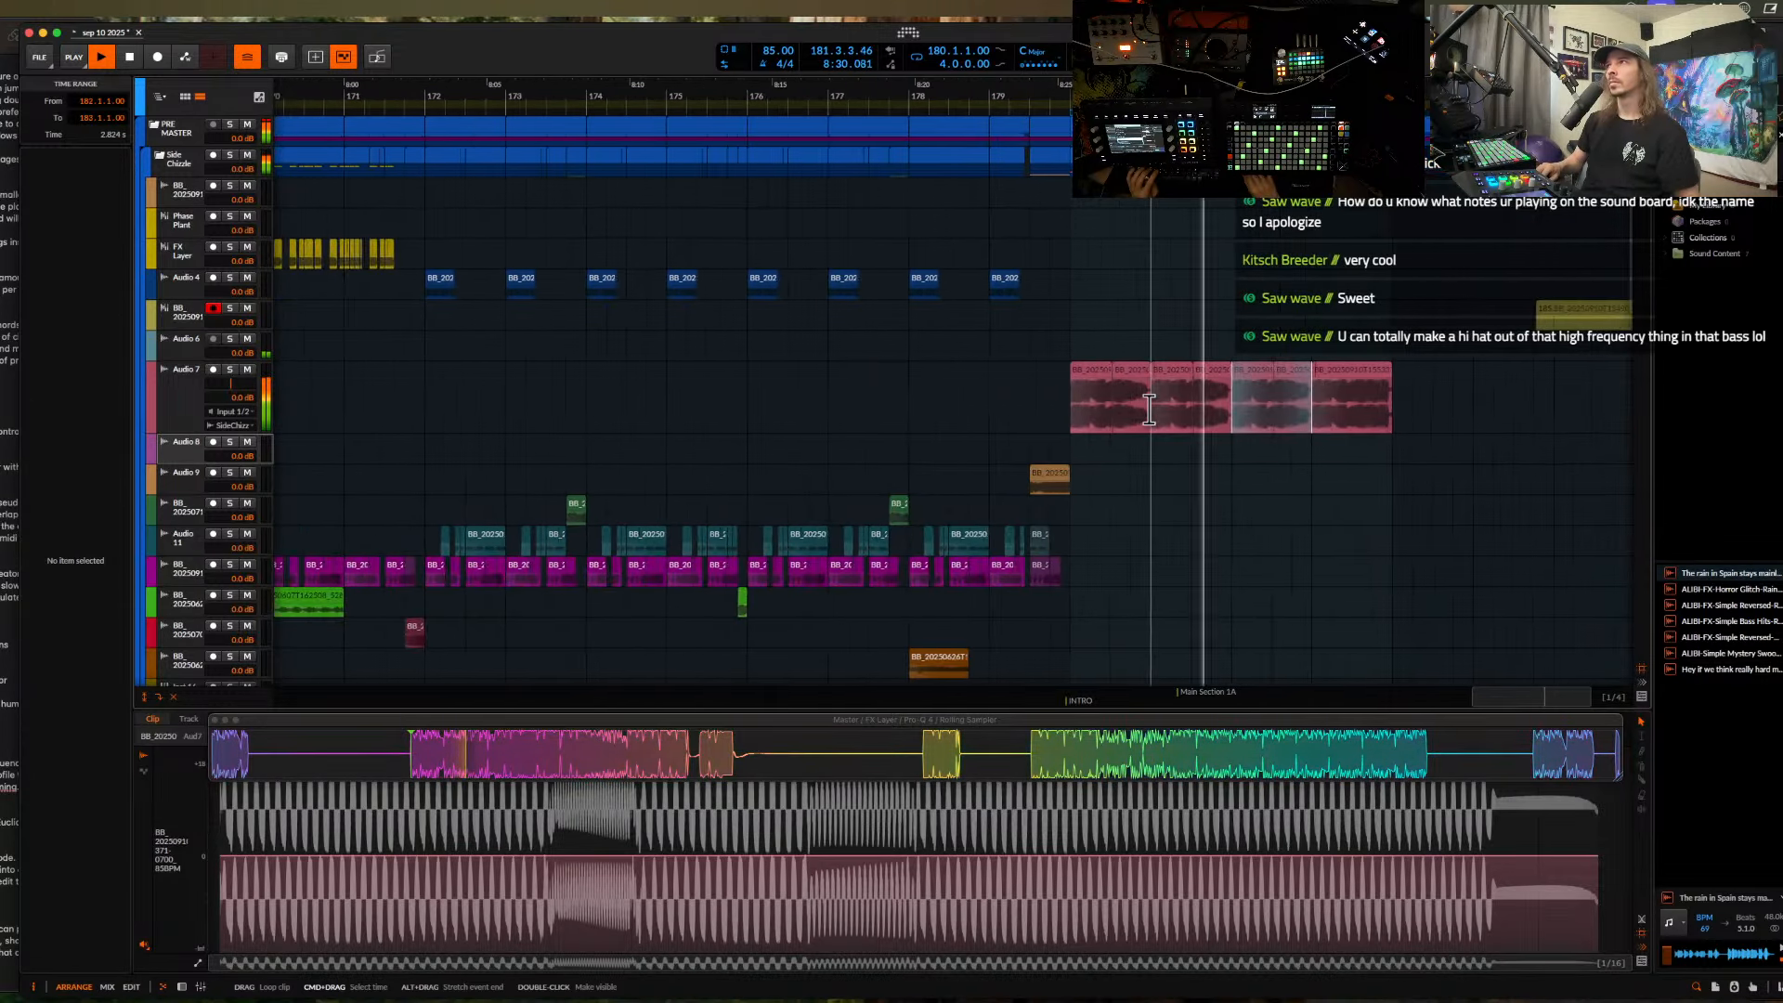
pyautogui.click(1102, 373)
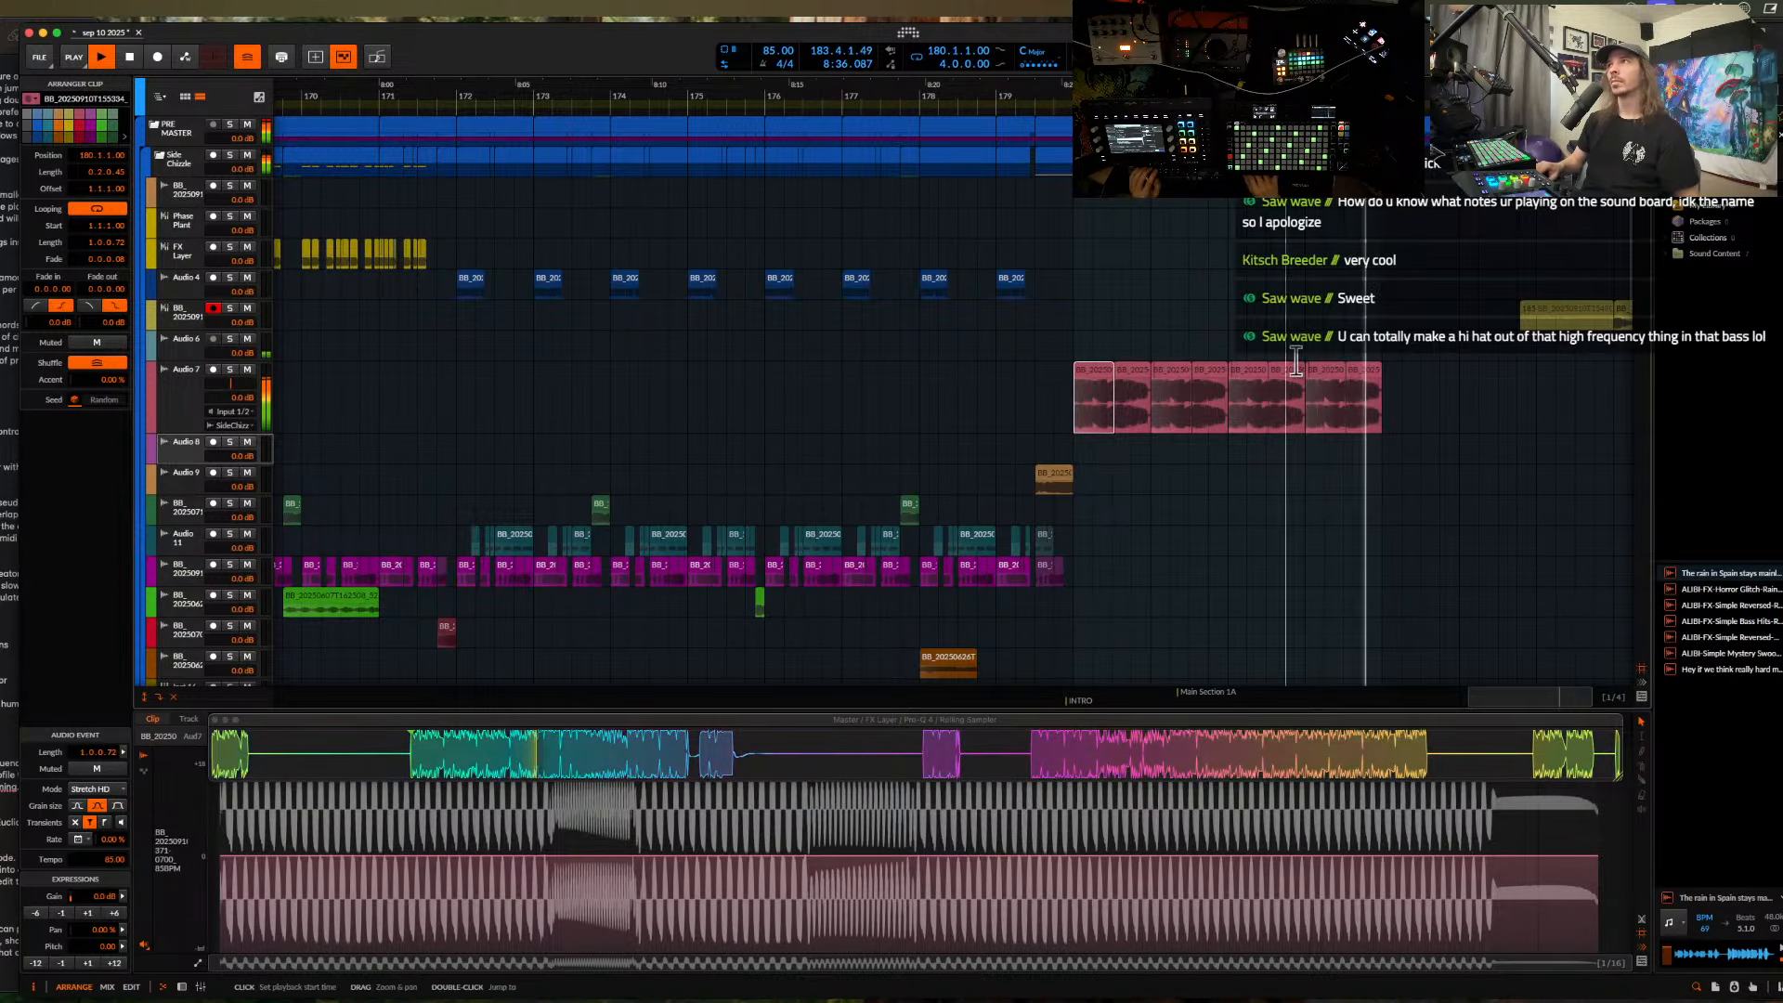
# - Try splitting the last bass clip on Audio 7 at 183.3.3, and undo the edit
pyautogui.scroll(5, 1344, 398)
pyautogui.click(1381, 402)
pyautogui.press('super+e')
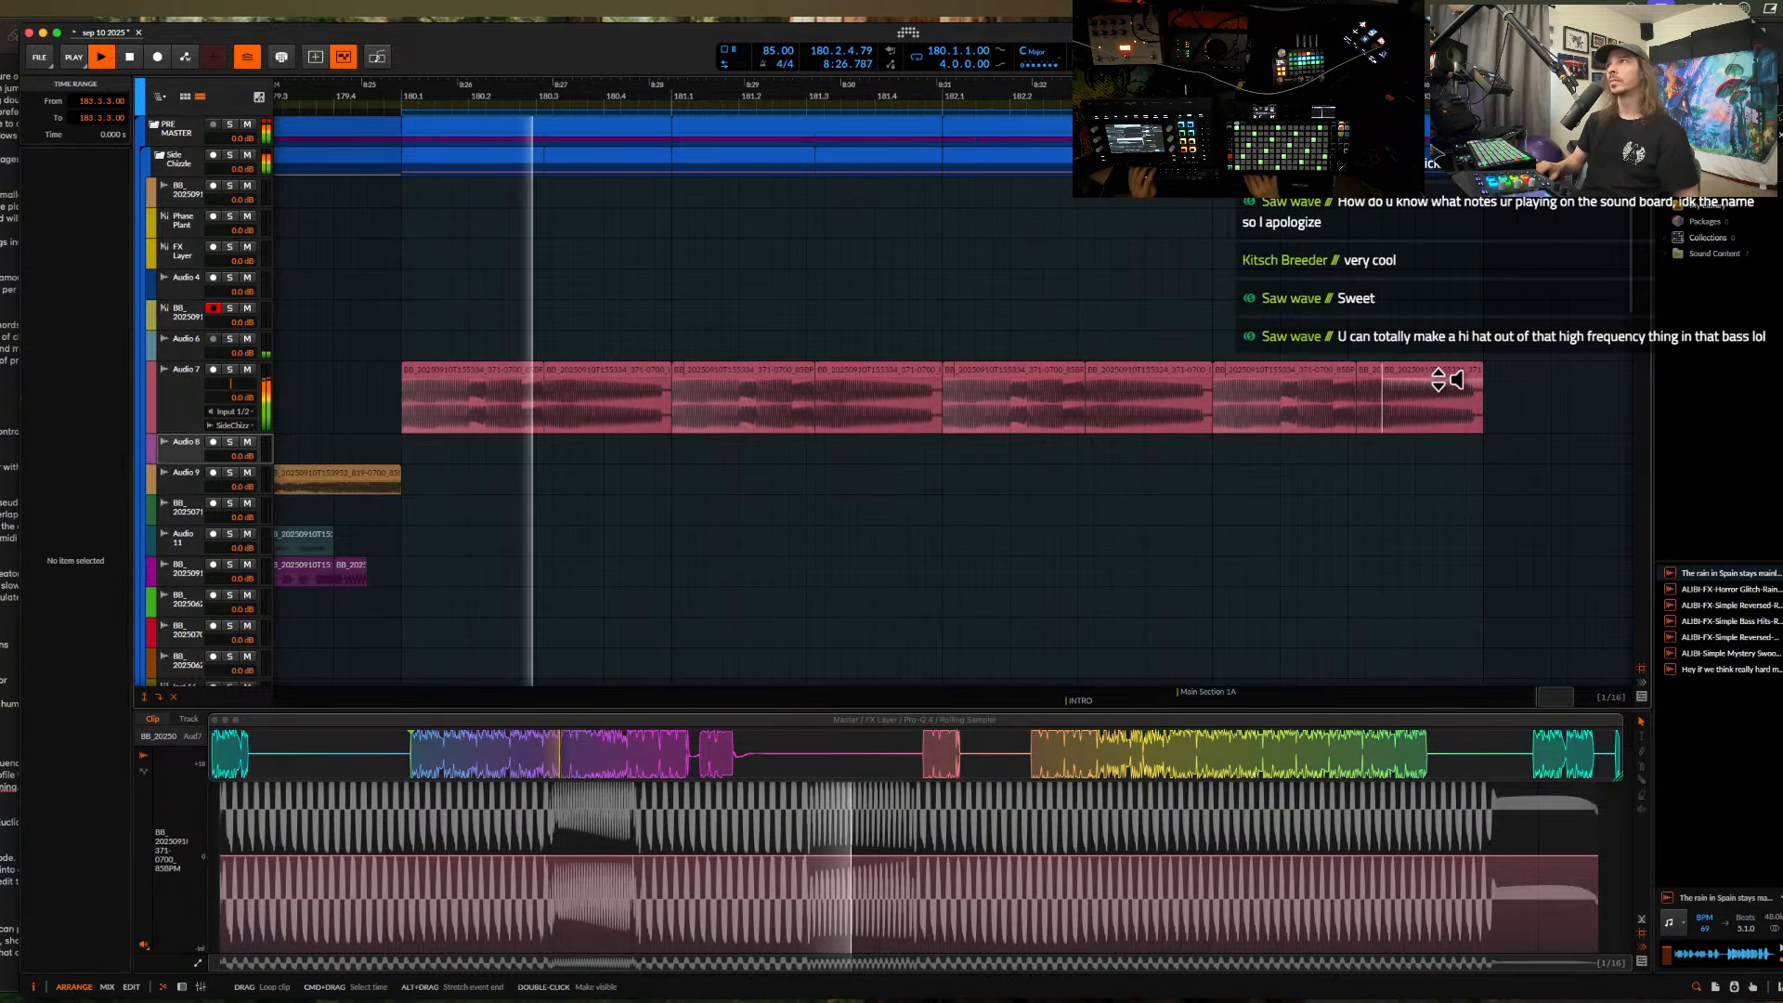
pyautogui.click(1426, 374)
pyautogui.press('super+z')
# - Split the last bass clip on Audio 7 at 183.4.1 and select the final one-beat piece
pyautogui.click(1412, 402)
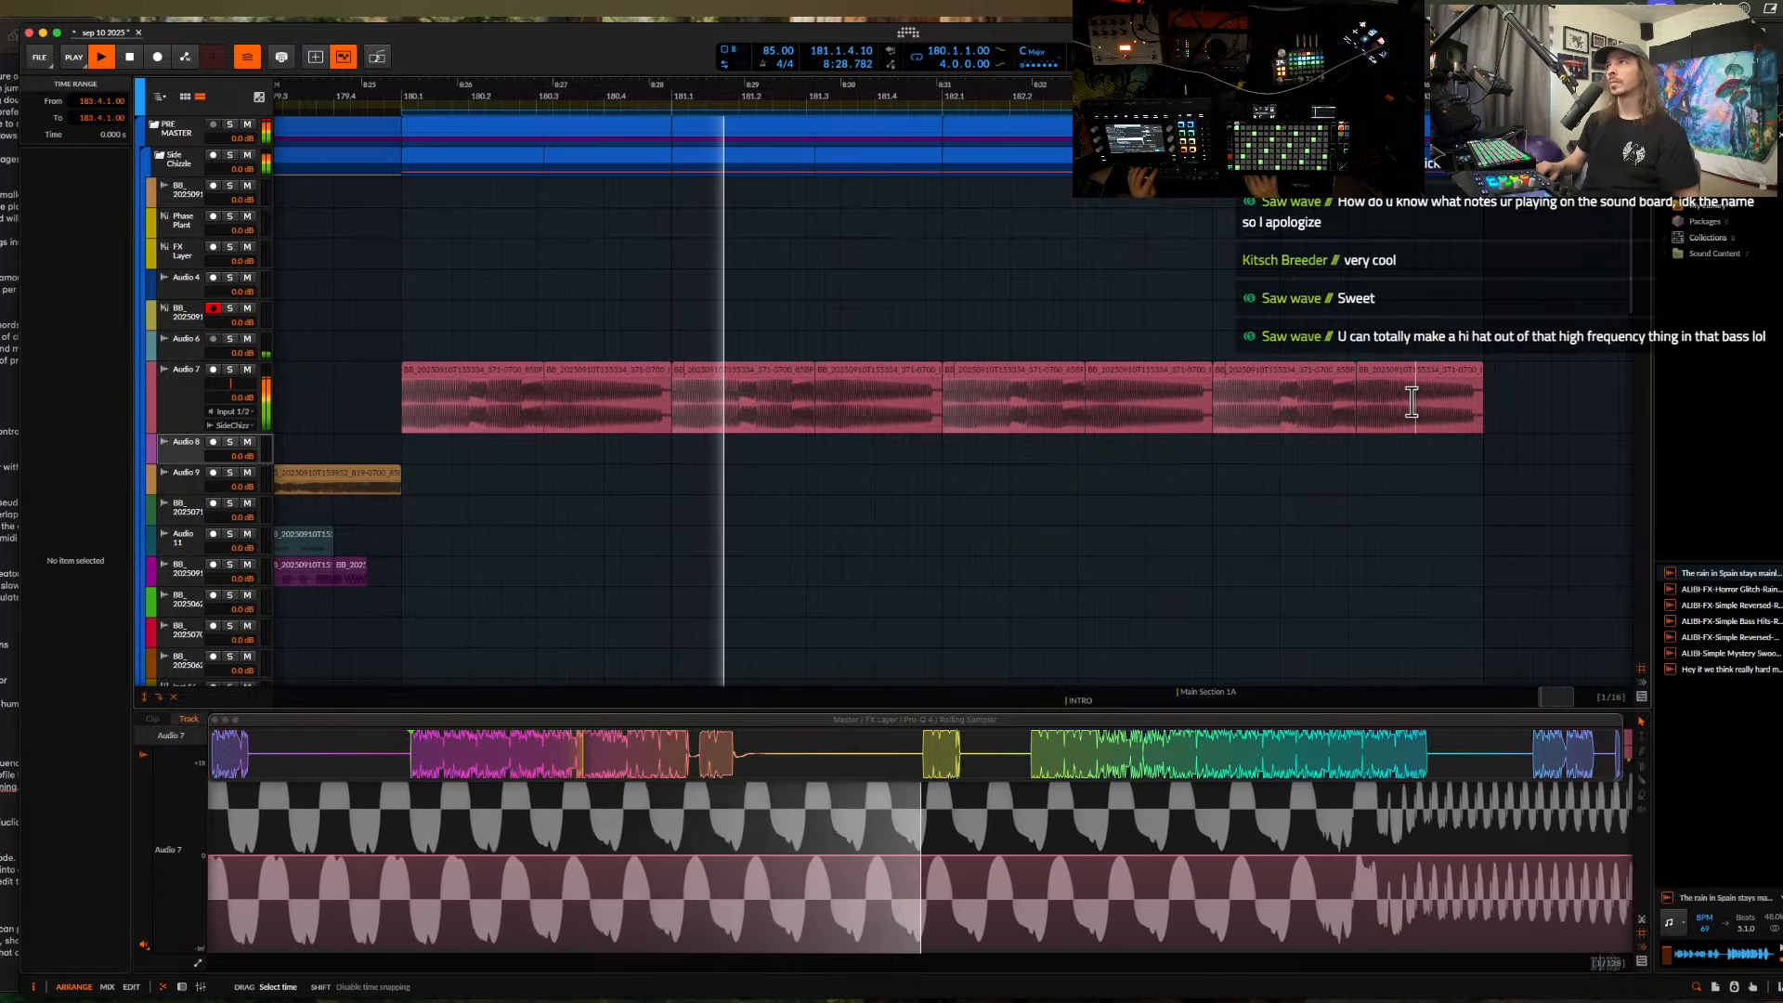
pyautogui.press('super+e')
pyautogui.click(1469, 374)
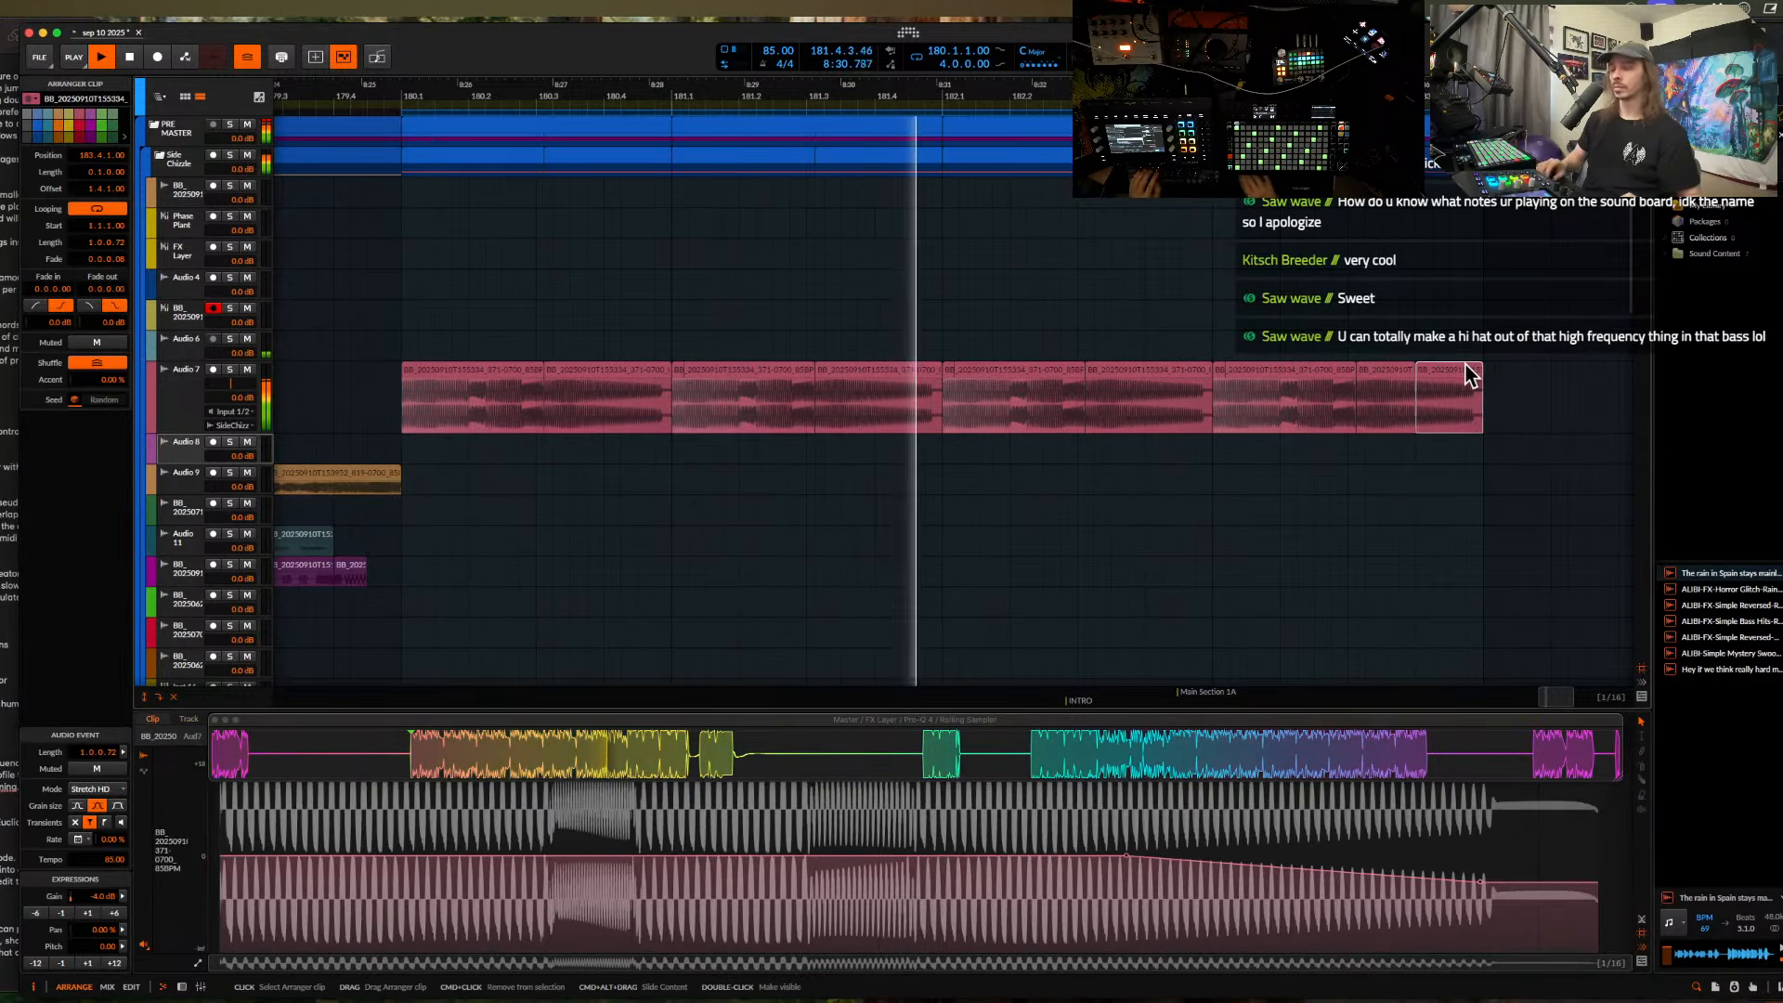
# - Delete the final one-beat bass piece on Audio 7 and audition the shortened section
pyautogui.press('Delete')
pyautogui.click(182, 388)
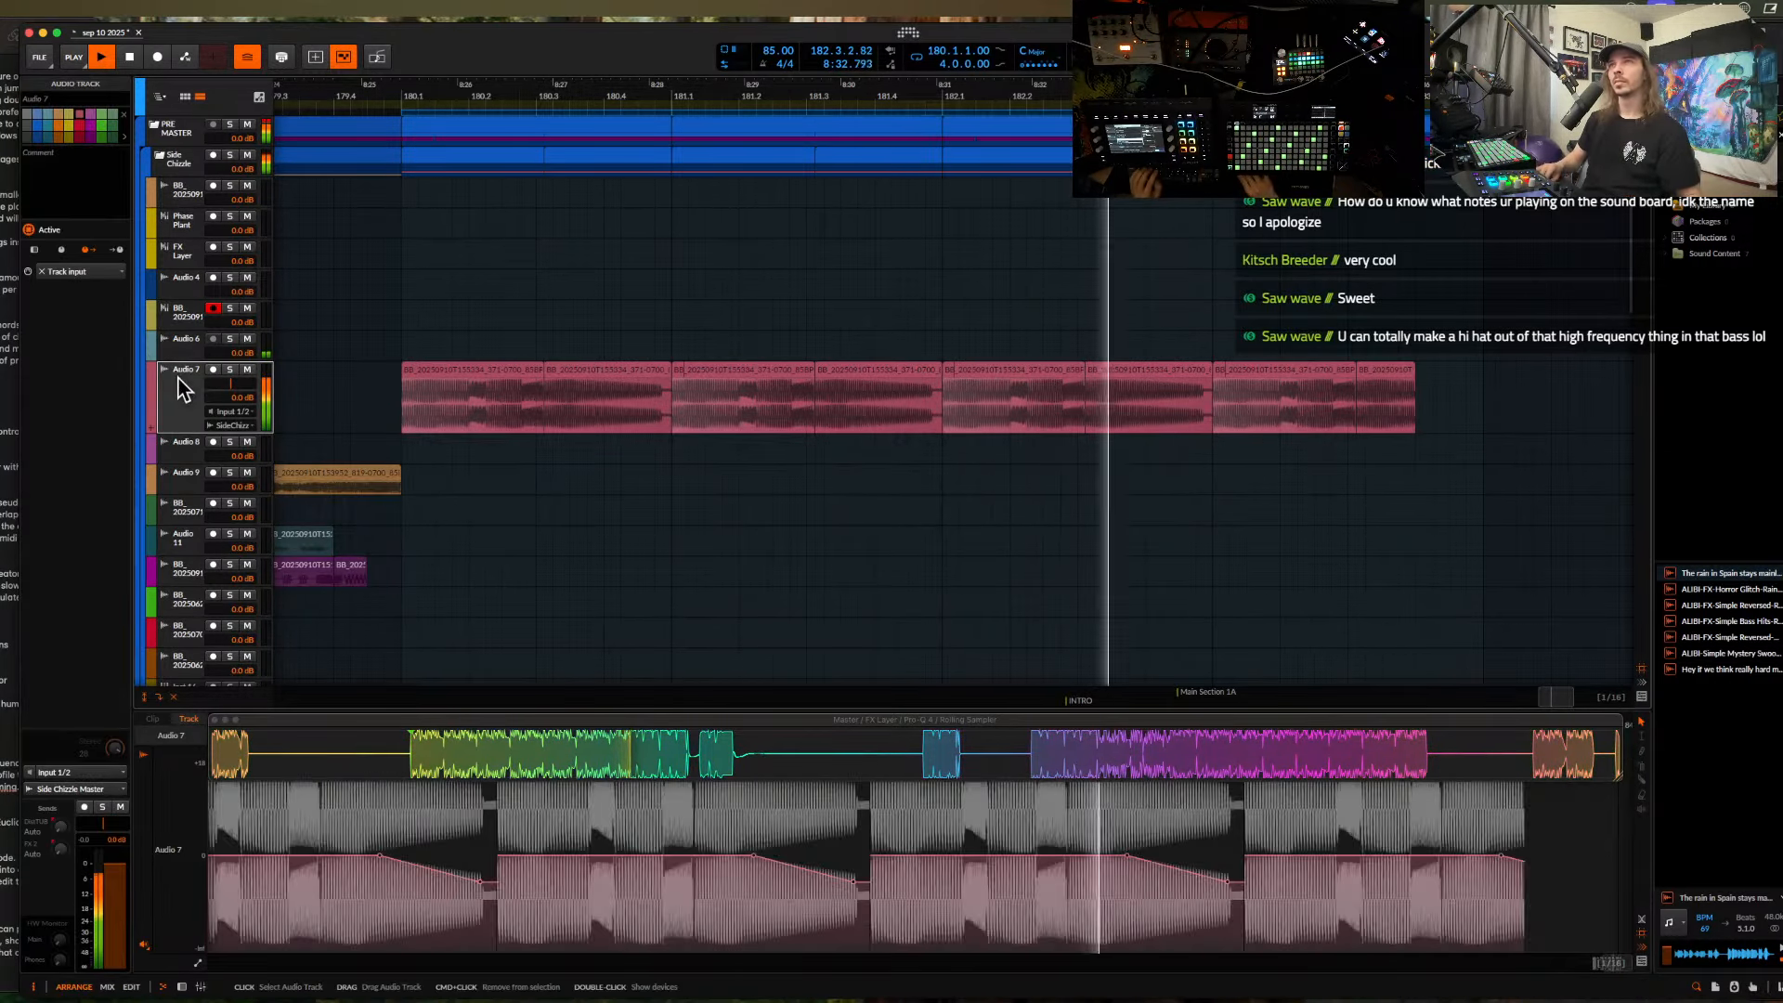
pyautogui.scroll(-4, 856, 347)
pyautogui.press('space')
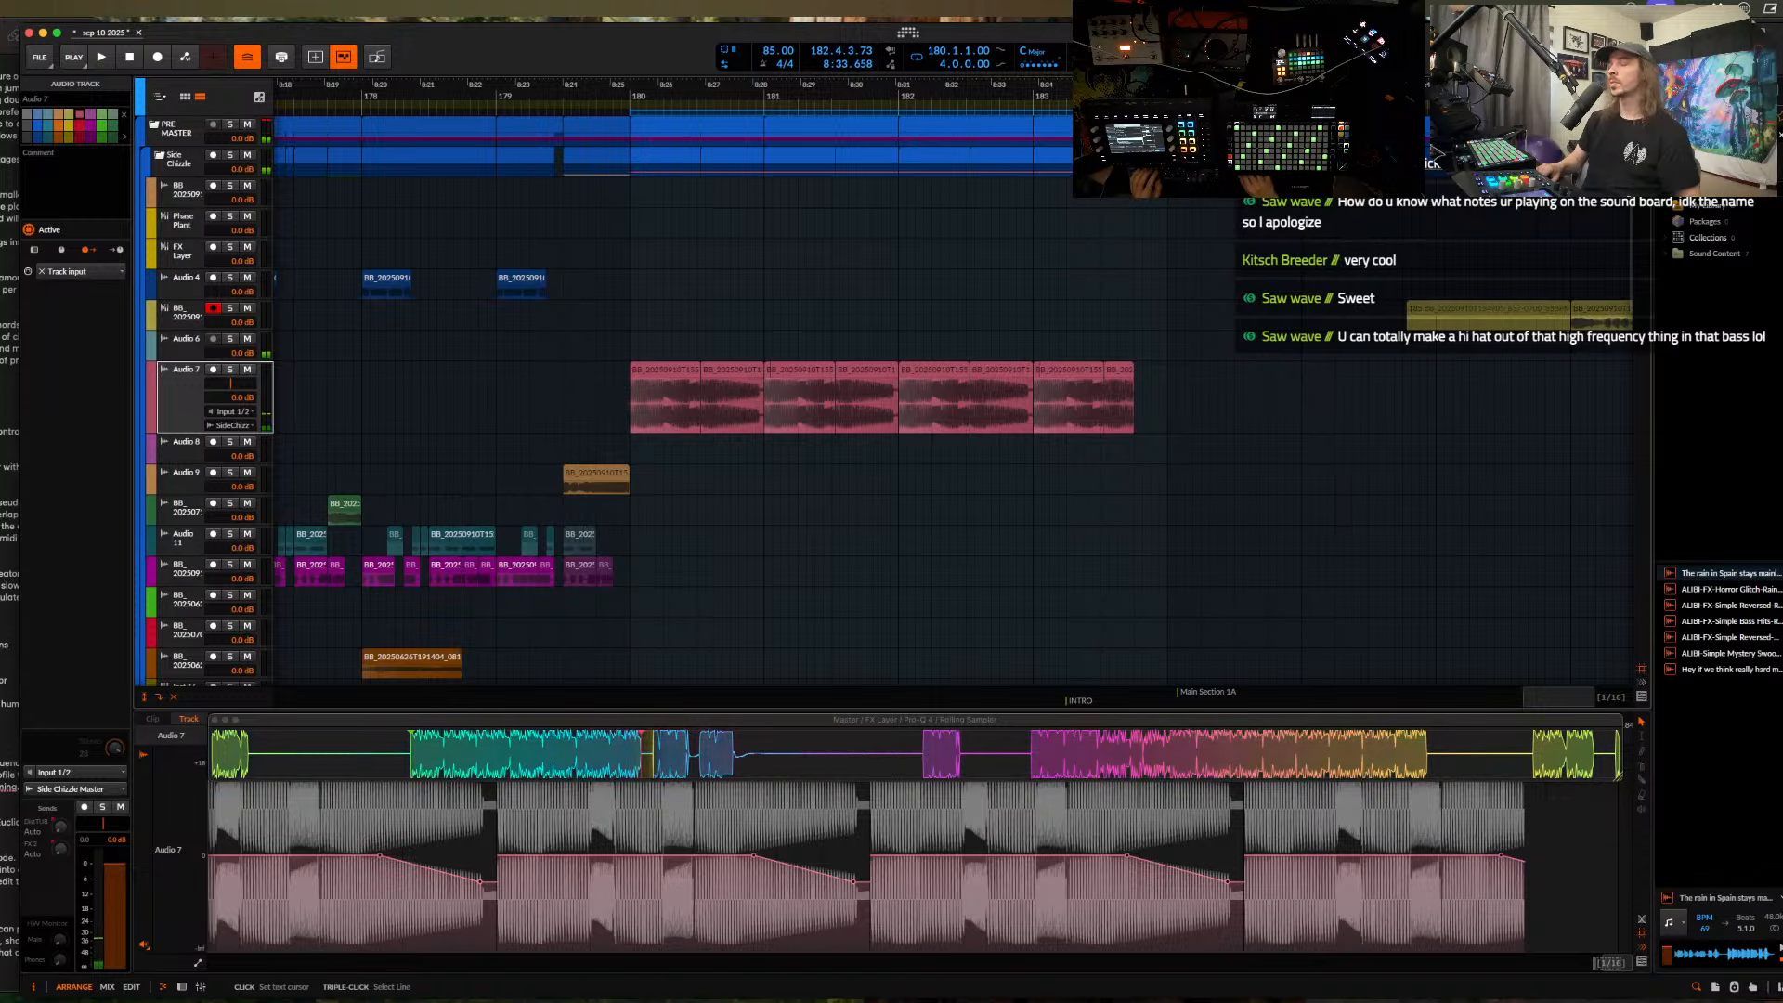
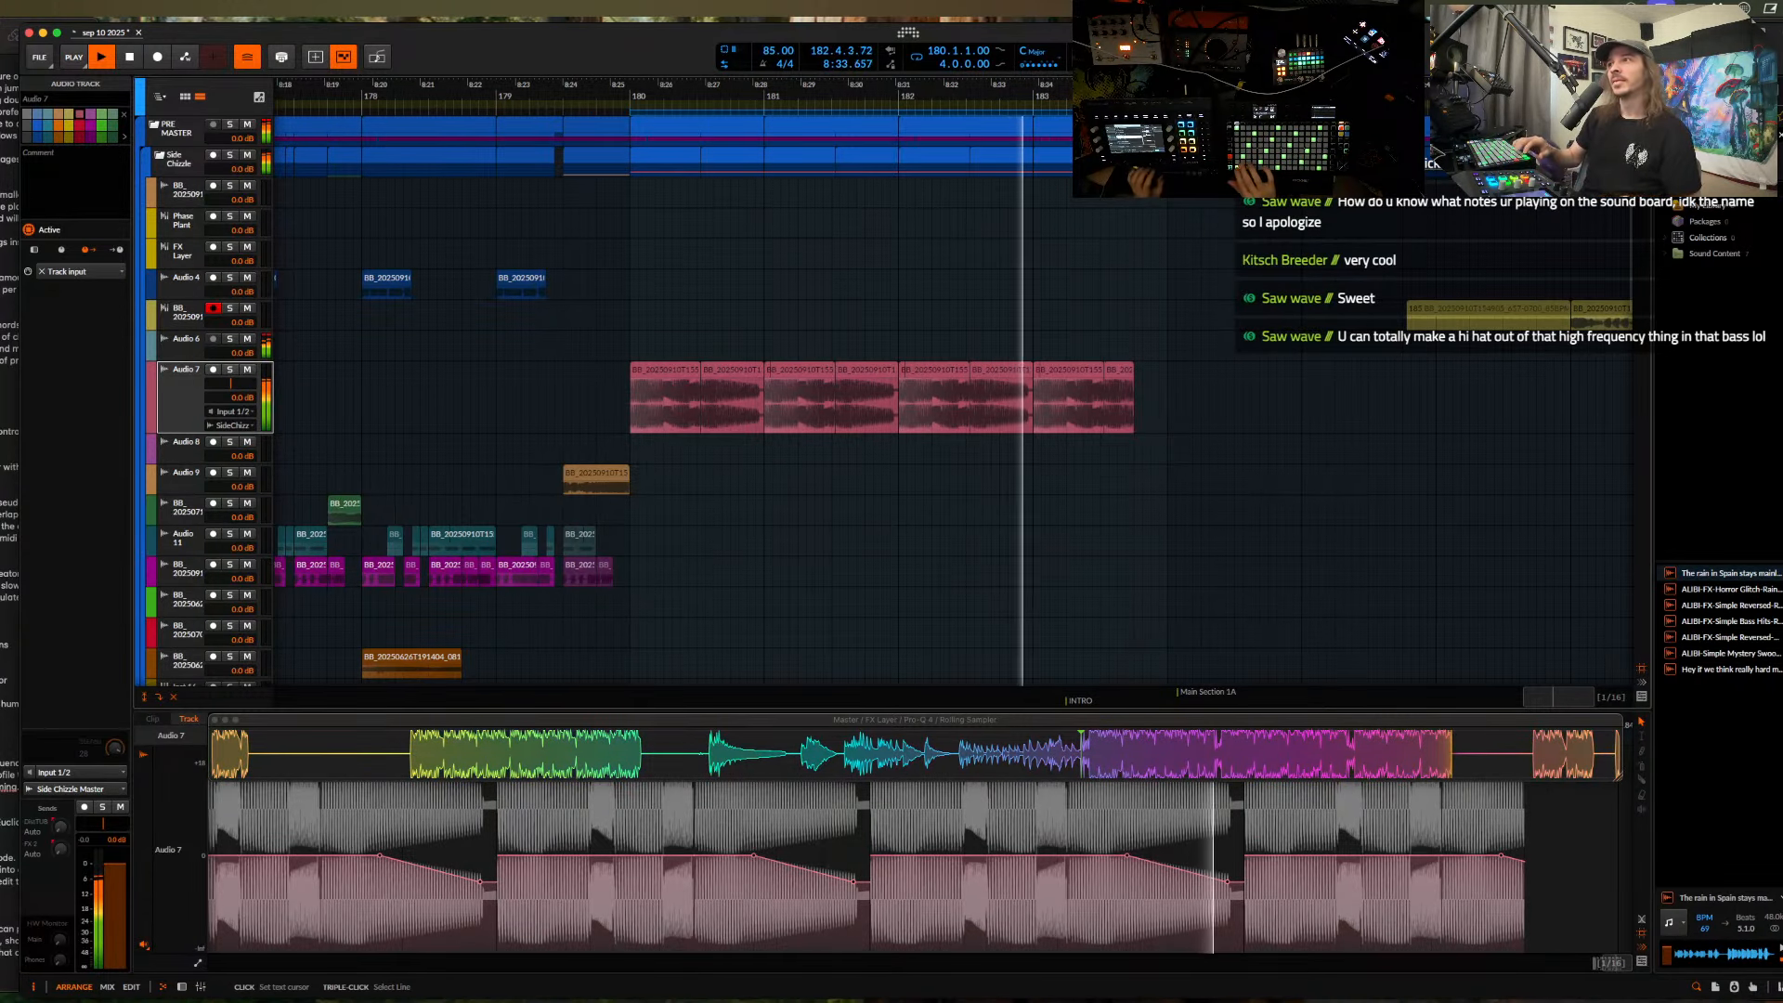
pyautogui.press('space')
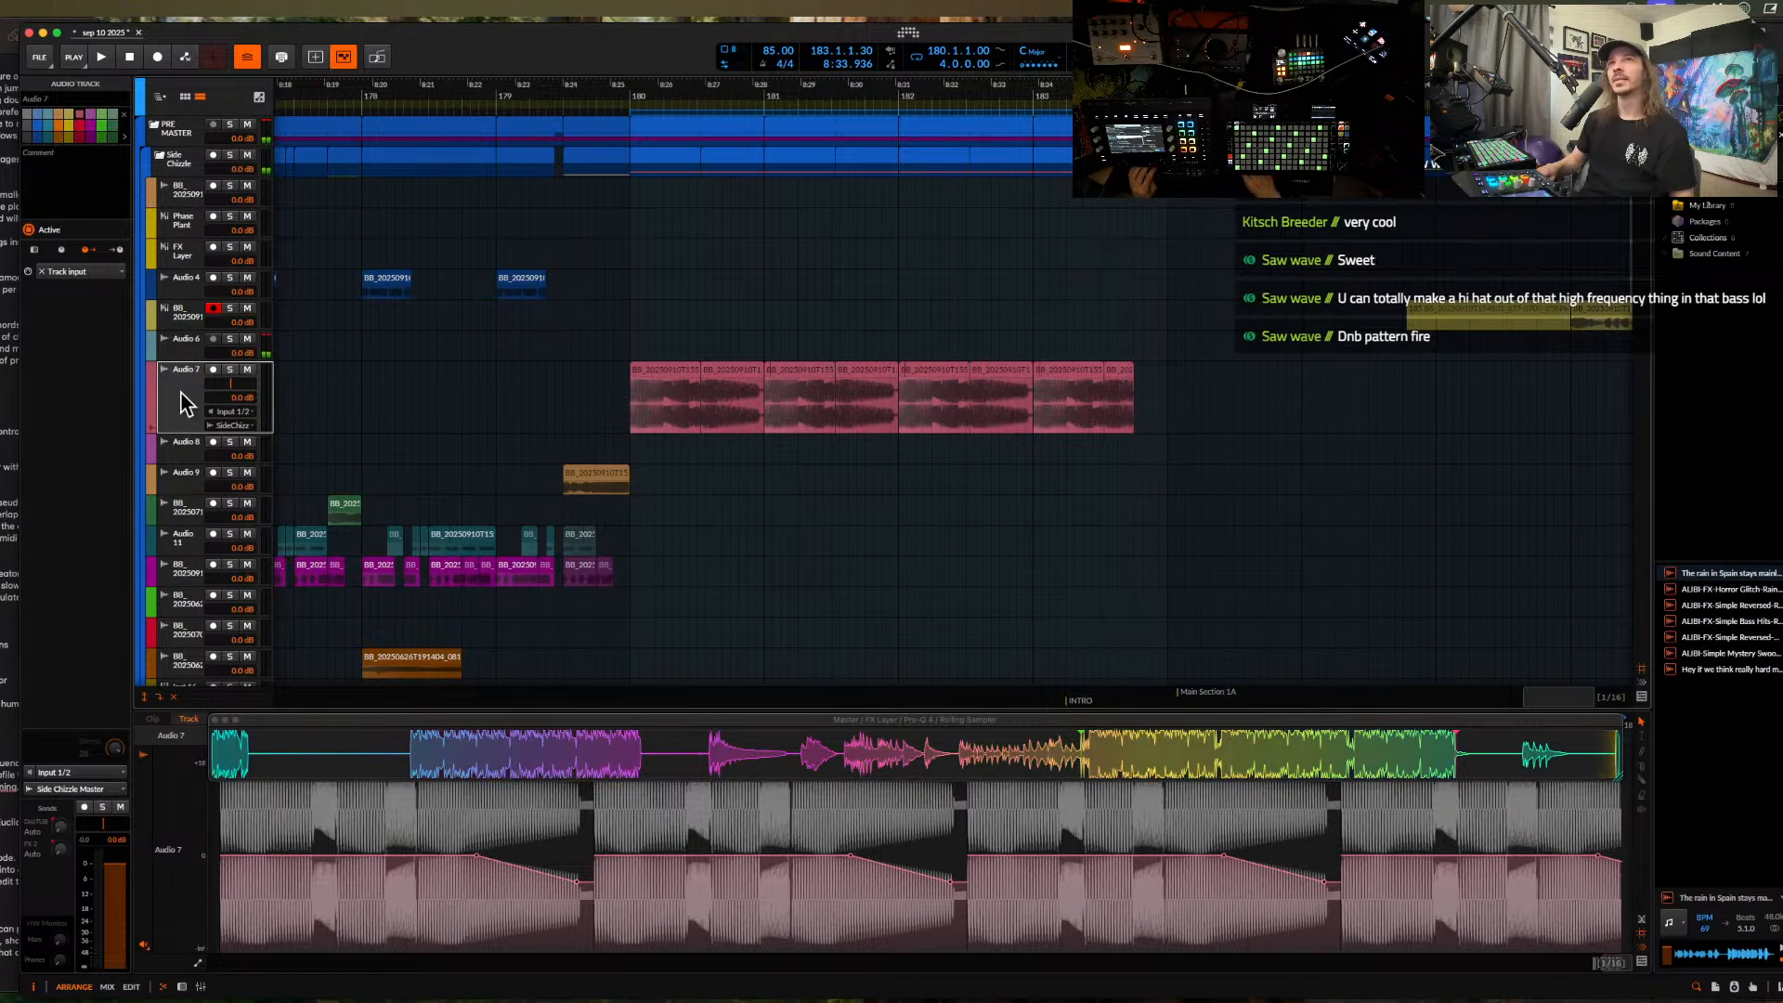
# - Add an audio track below Audio 7, place the latest captured hits from the rolling sampler at 182.1.1, and audition the clip
pyautogui.press('Down')
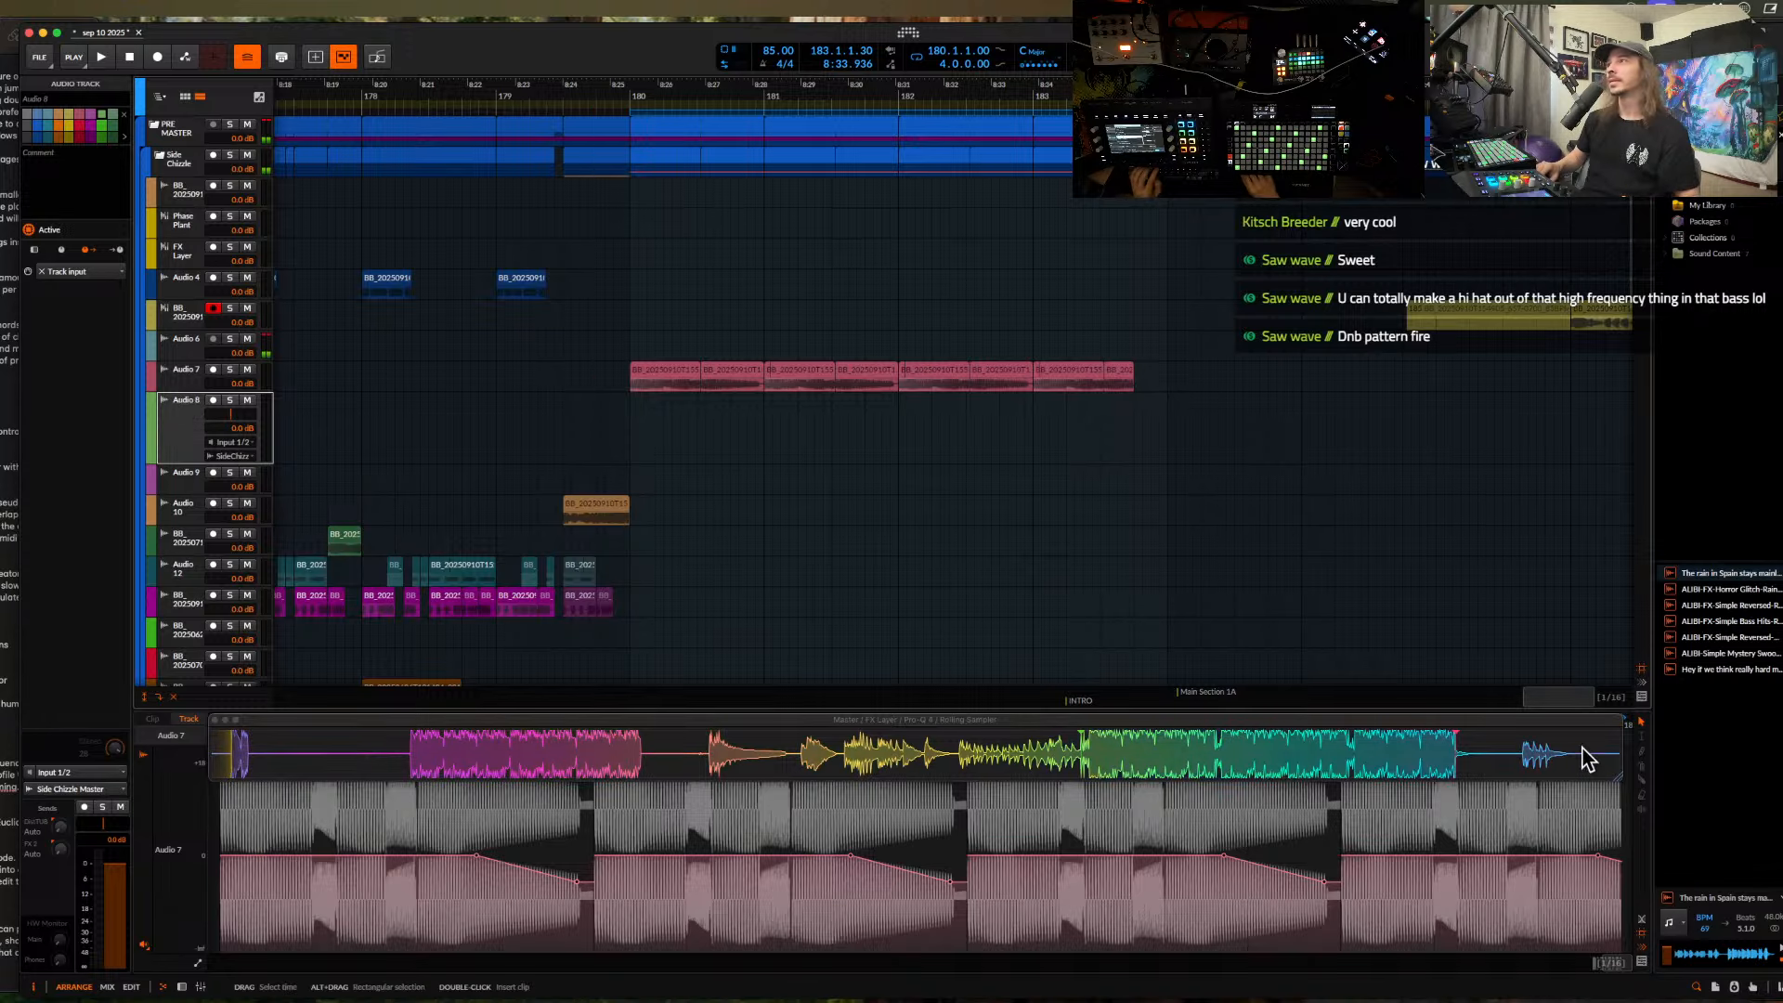
pyautogui.click(1538, 773)
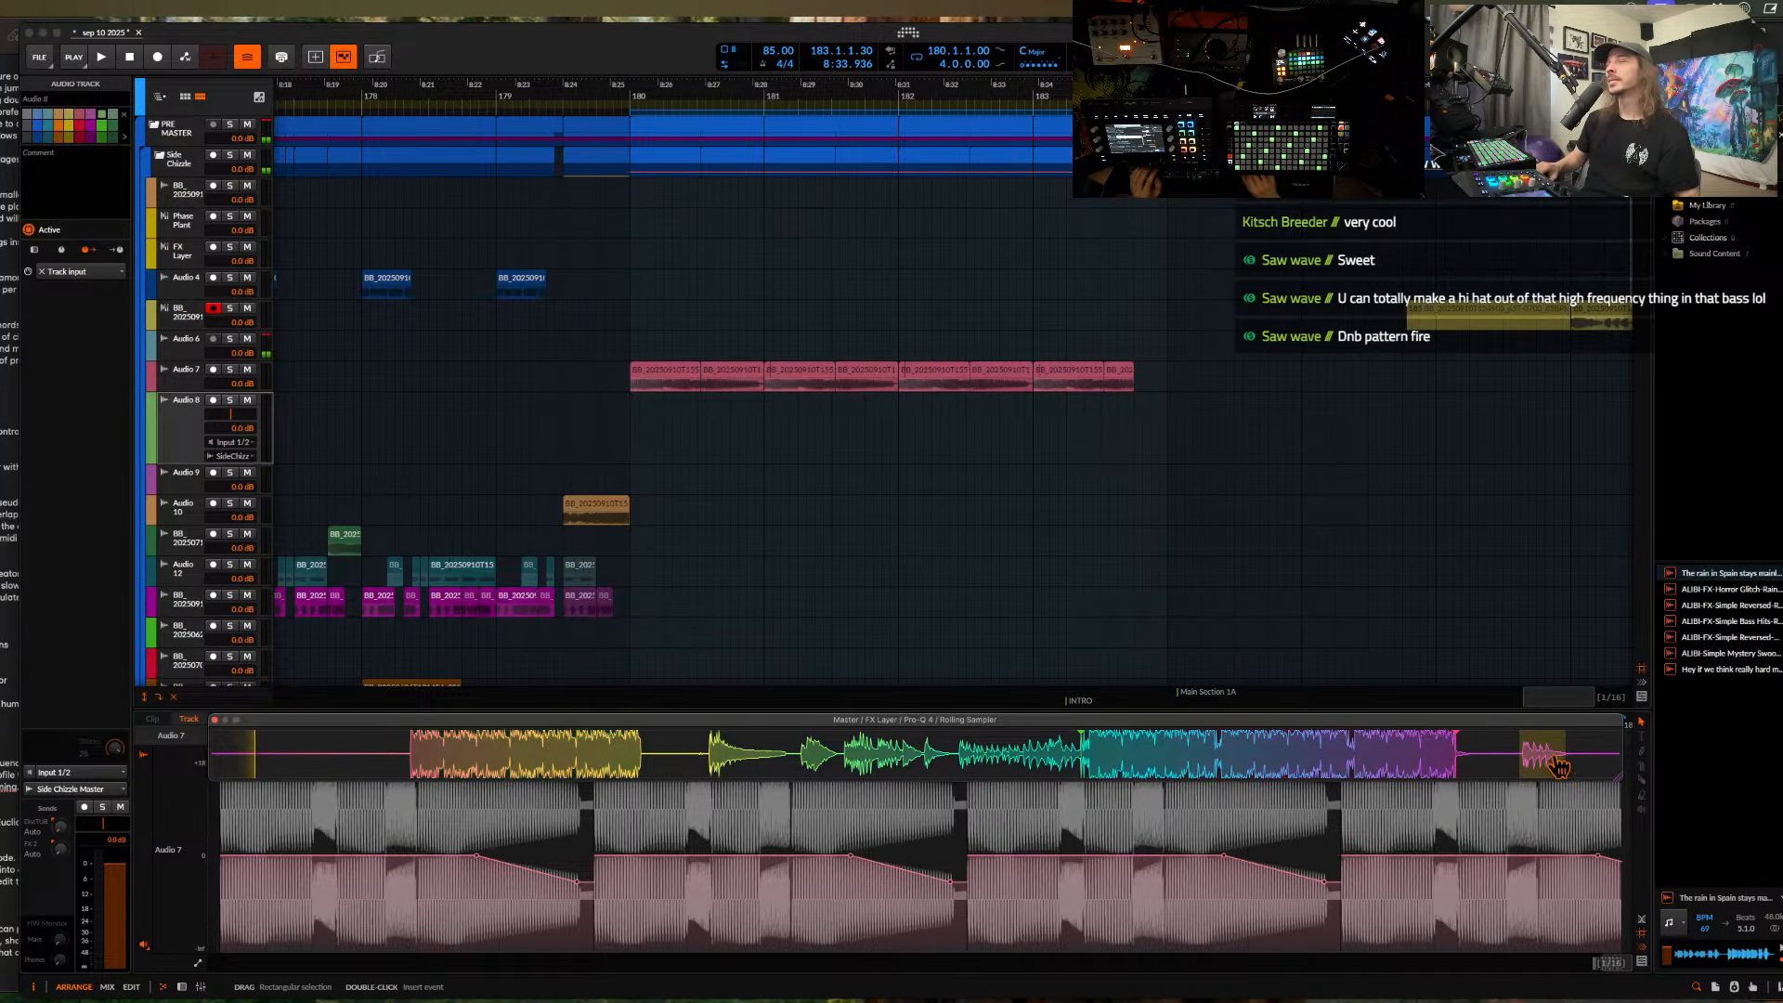
pyautogui.moveTo(886, 507); pyautogui.dragTo(905, 441)
pyautogui.scroll(3, 929, 422)
pyautogui.scroll(2, 897, 410)
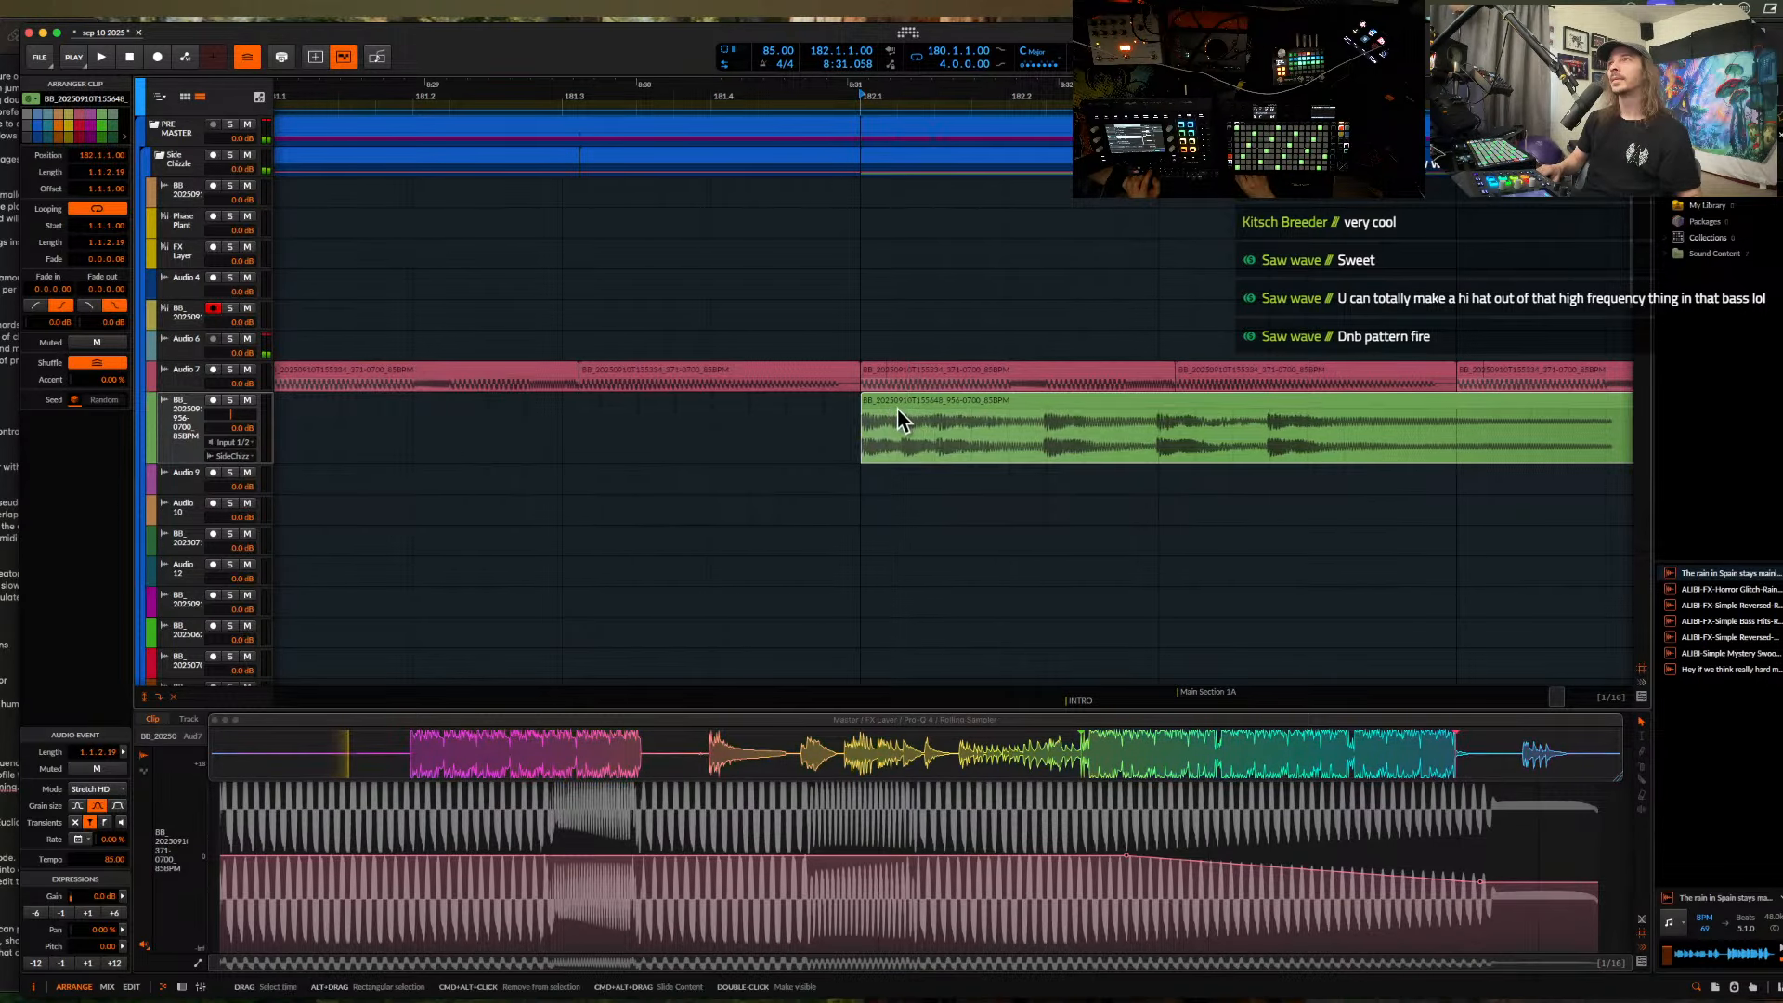
pyautogui.click(897, 399)
pyautogui.scroll(-3, 897, 400)
pyautogui.press('space')
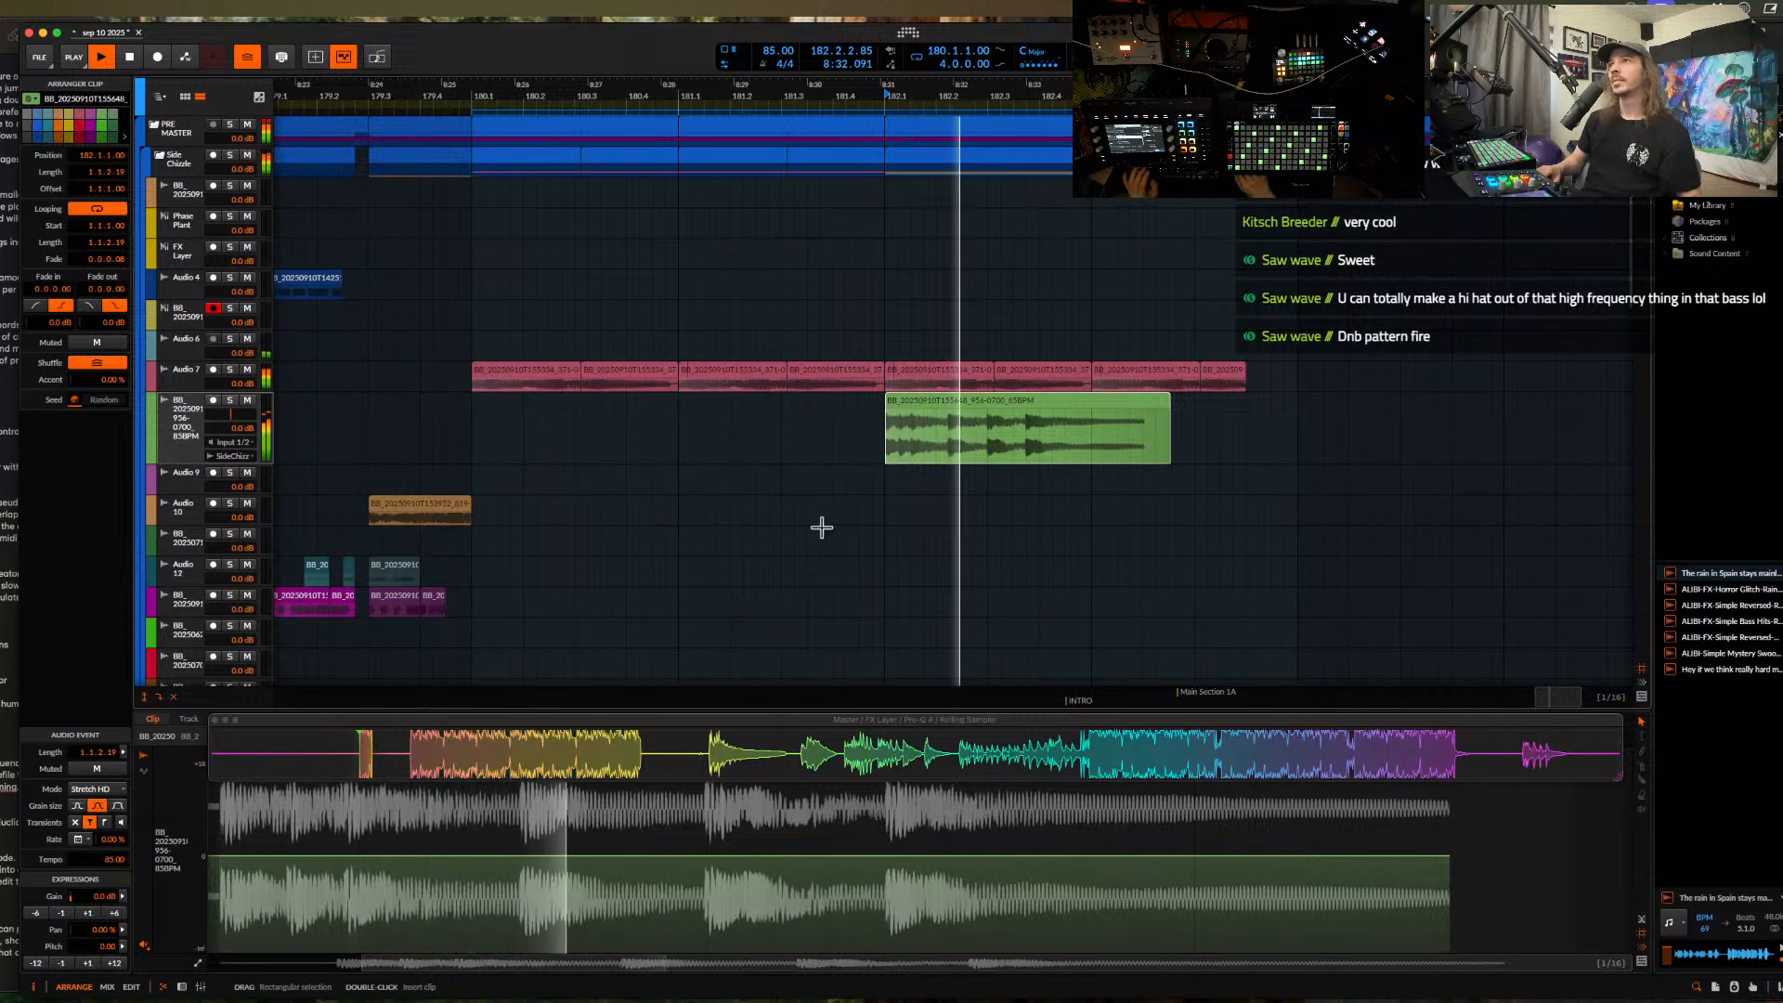
pyautogui.scroll(-2, 964, 408)
pyautogui.press('space')
# - Split the new captured clip at 182.3.3.89, just before its last hit, and slide the second piece's content slightly later
pyautogui.scroll(10, 1017, 409)
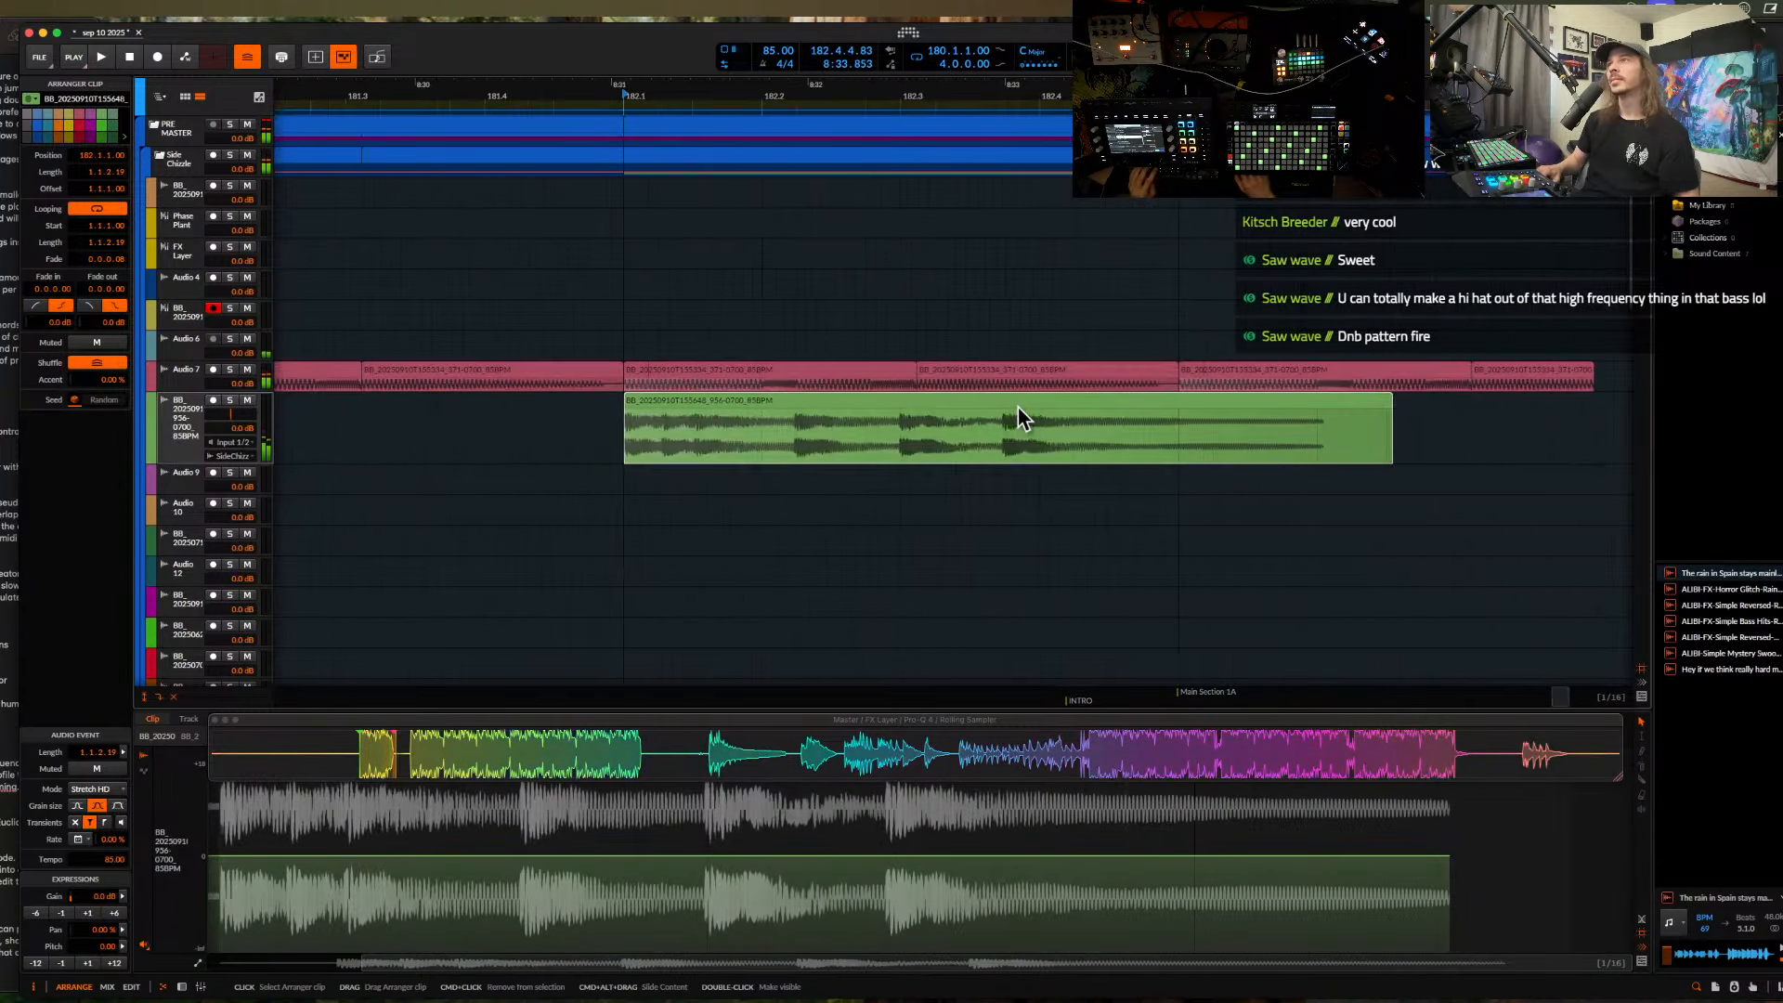
pyautogui.scroll(-6, 1021, 422)
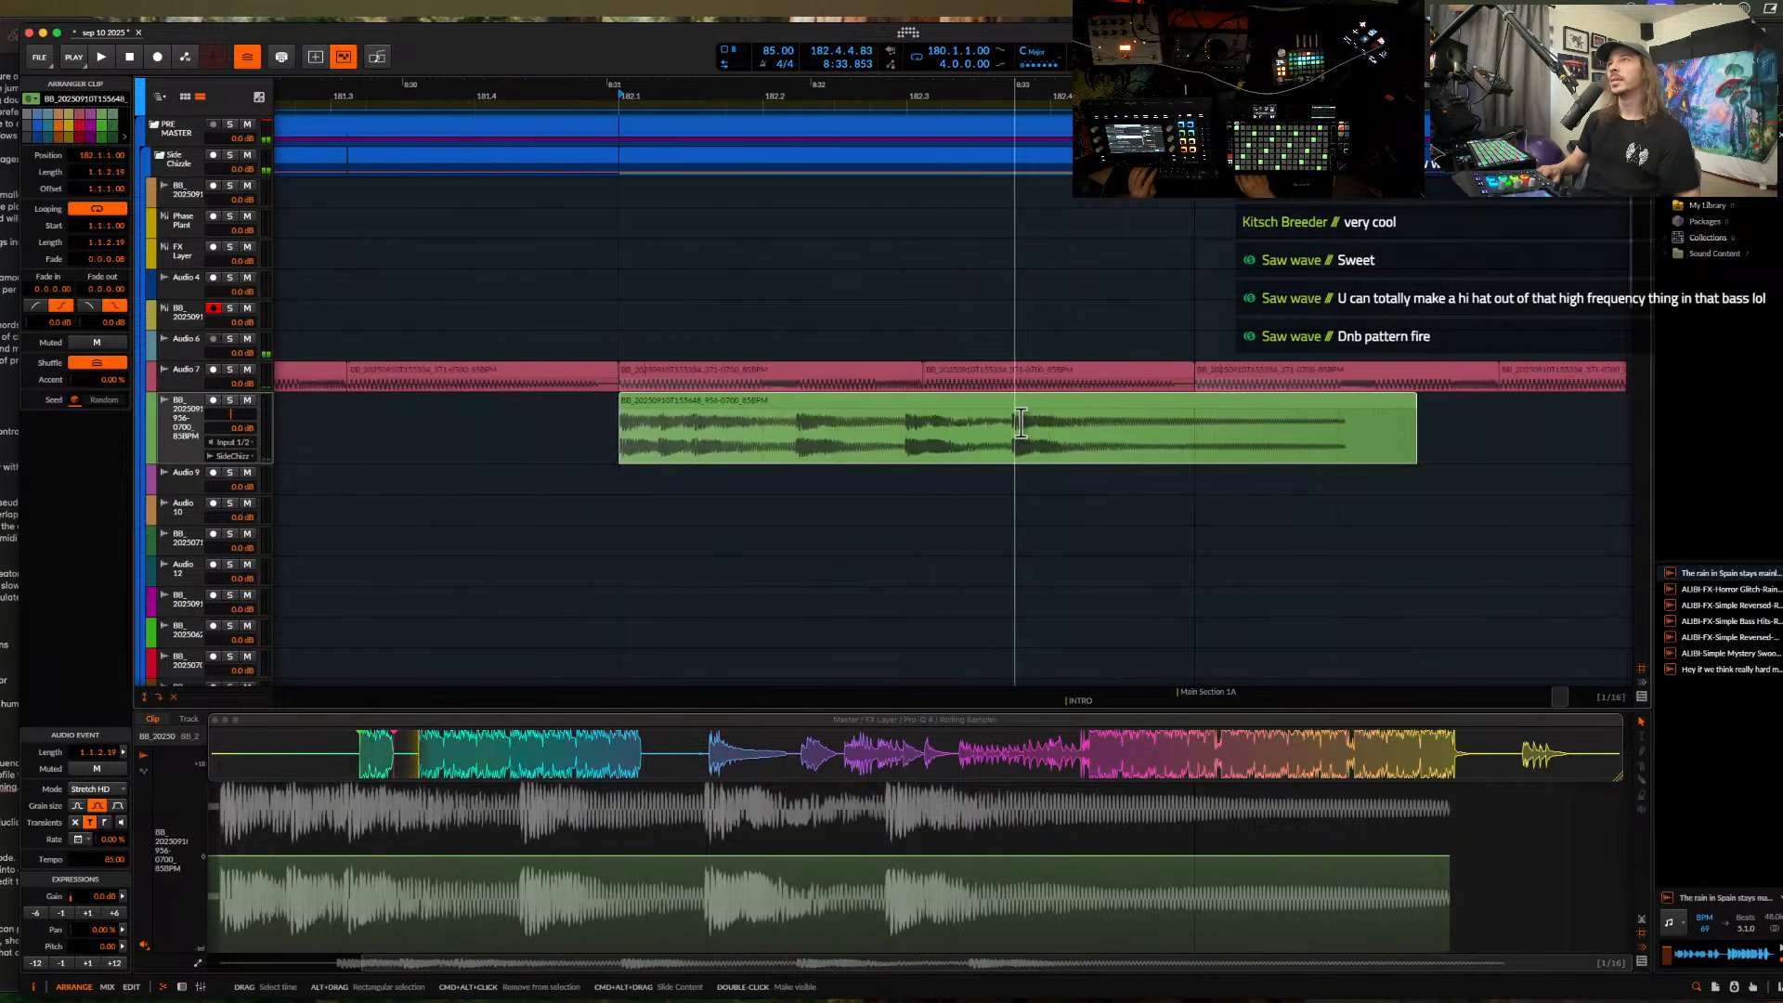
pyautogui.scroll(3, 997, 446)
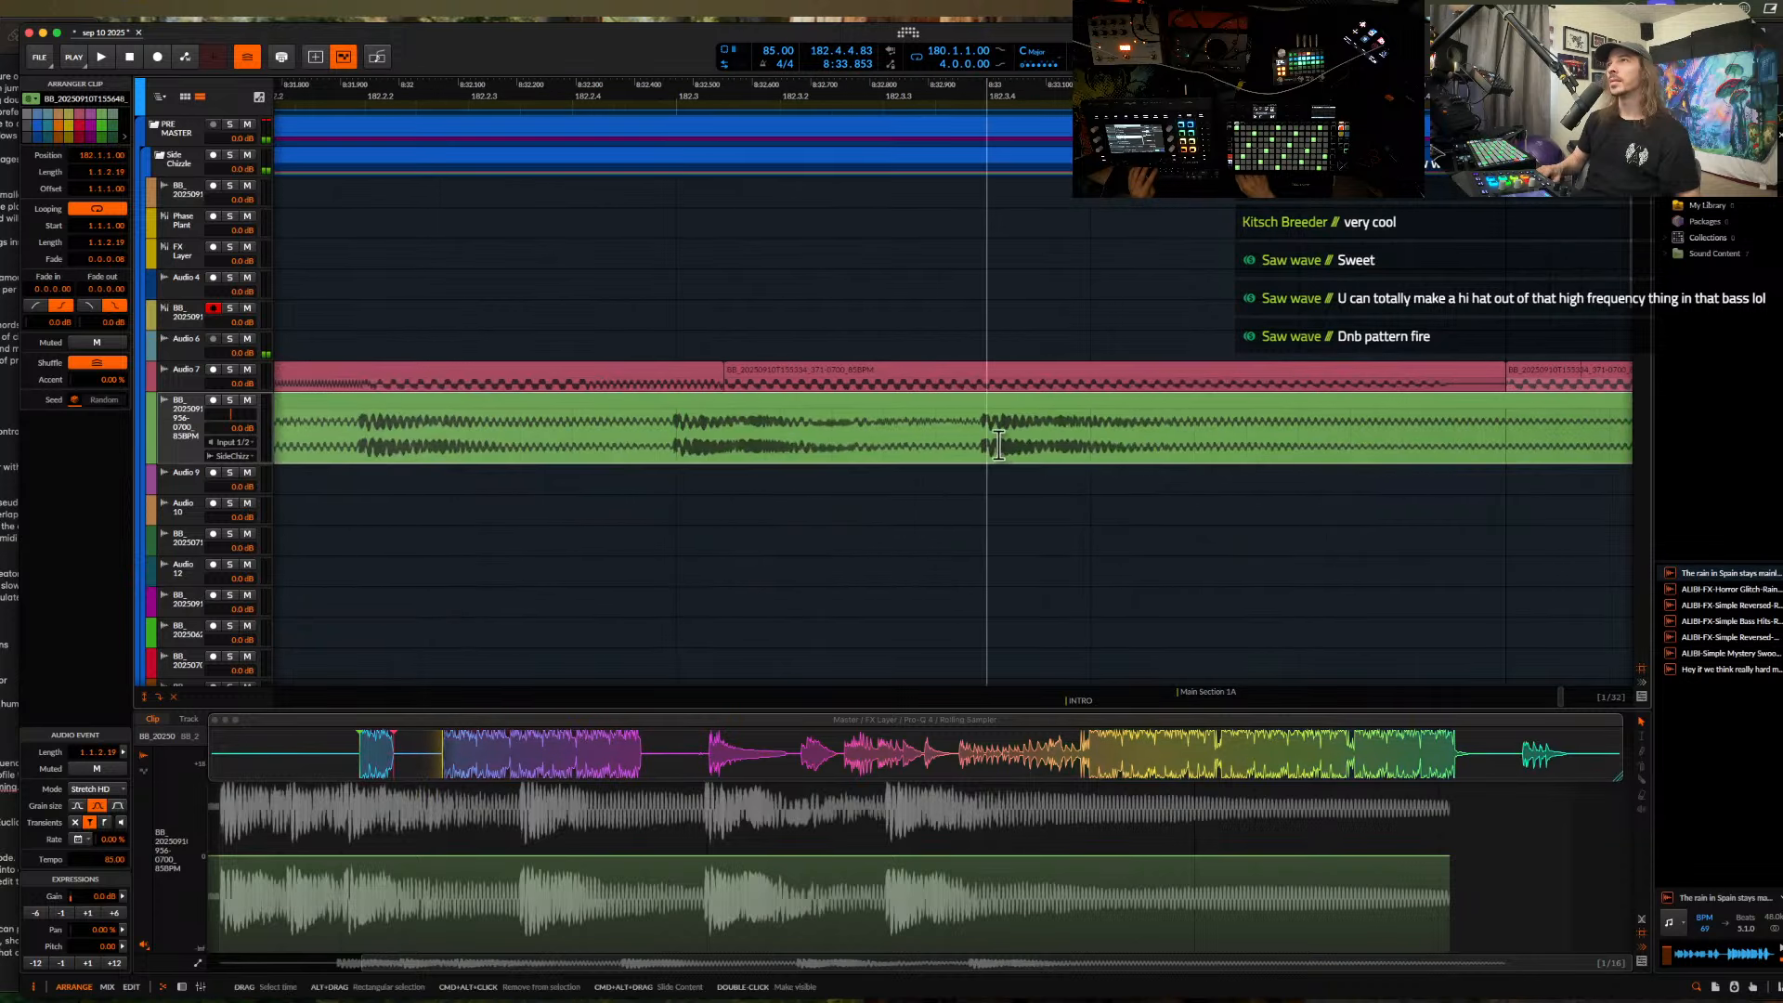
pyautogui.scroll(3, 971, 443)
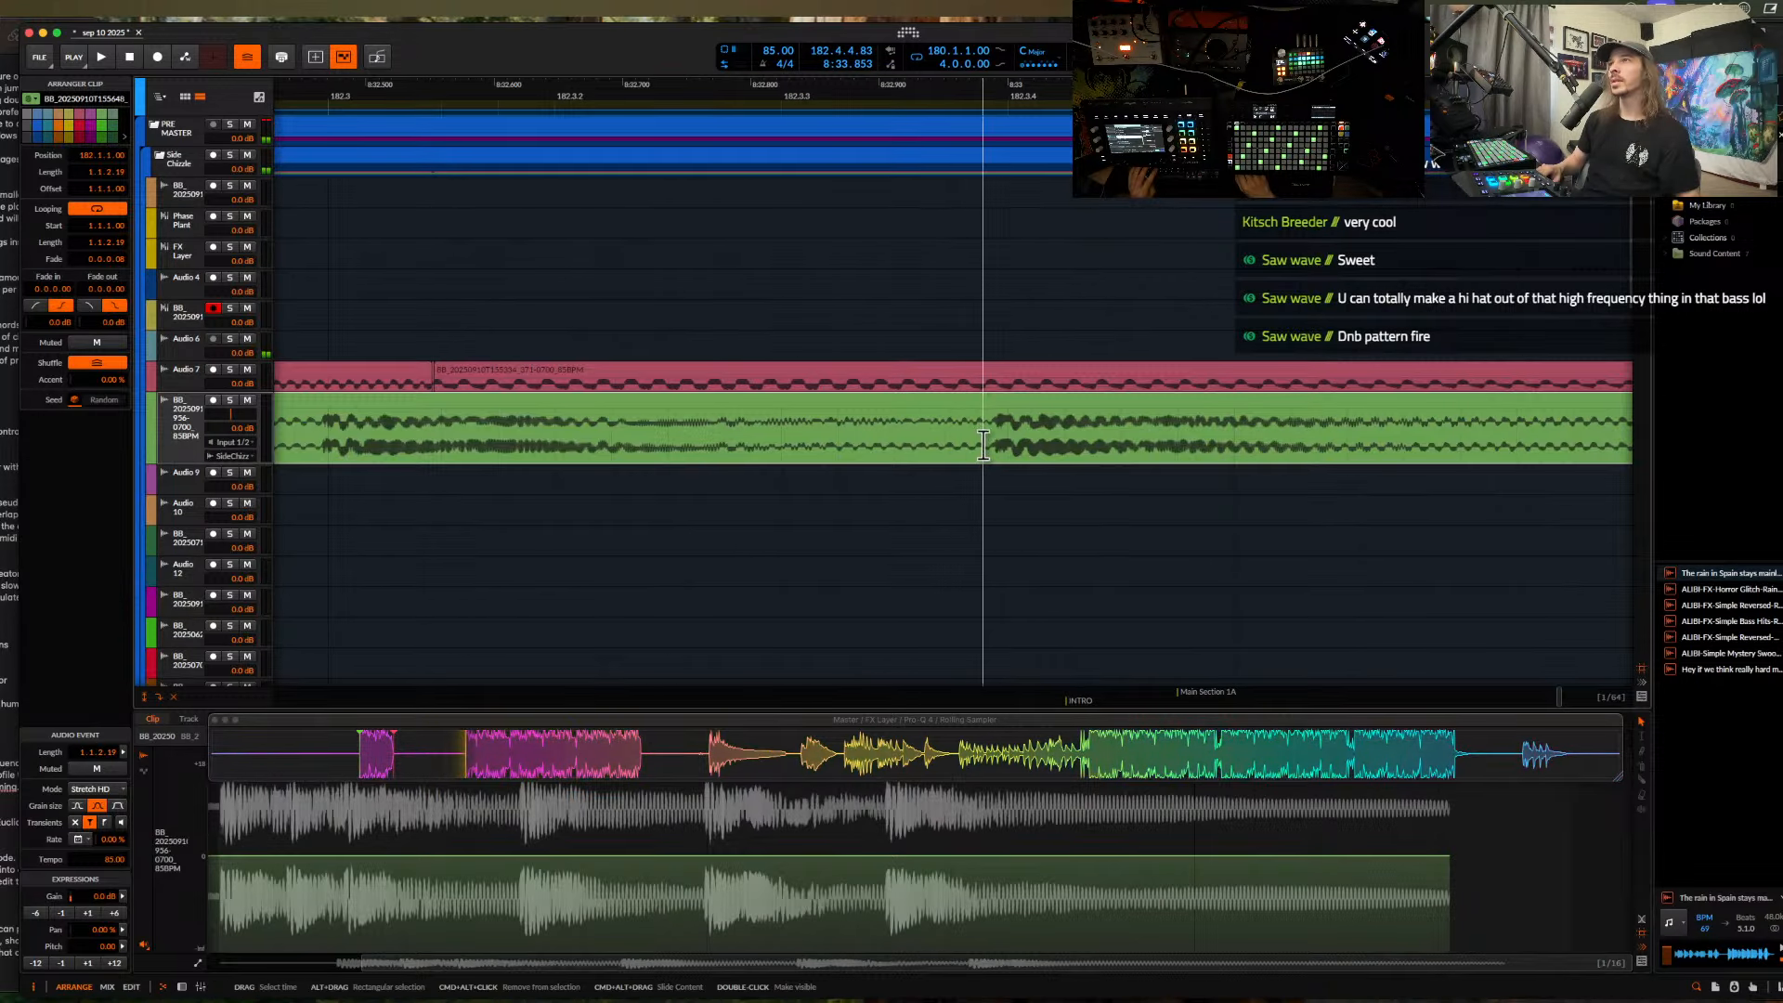
pyautogui.click(984, 446)
pyautogui.press('super+e')
pyautogui.moveTo(1032, 431); pyautogui.dragTo(1051, 431)
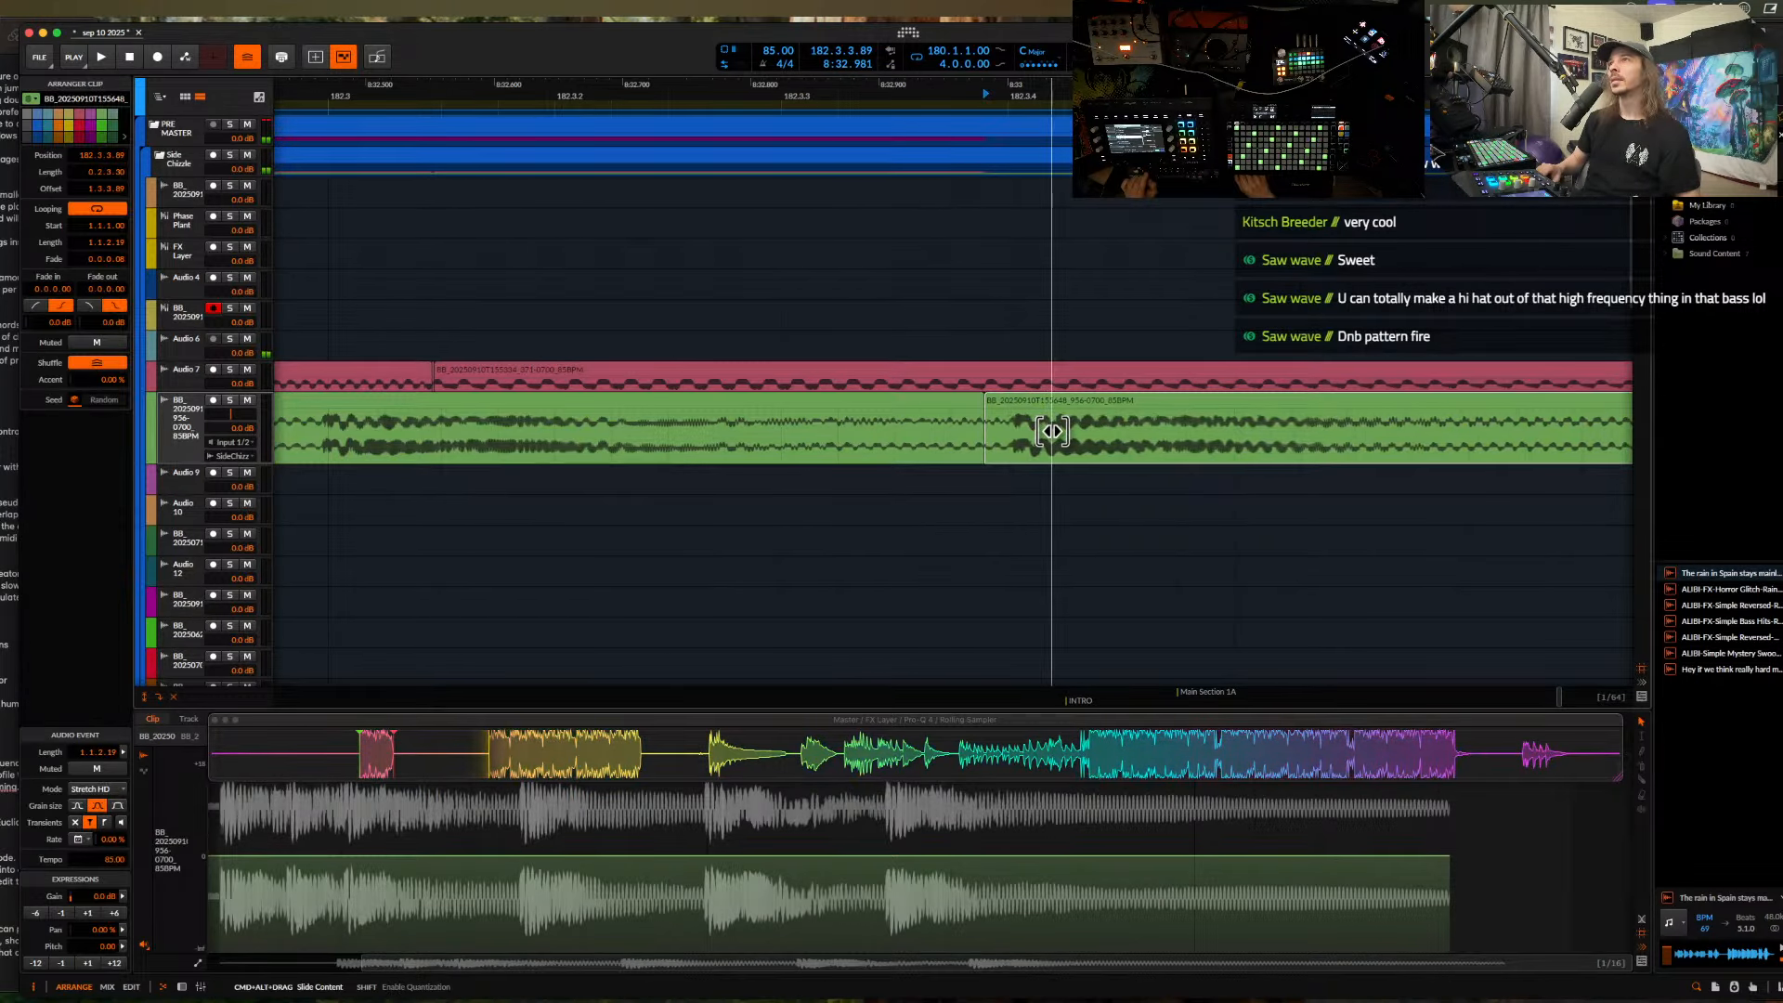
# - Split the captured clip again at 182.2.4.95 and slide the first piece's content slightly later
pyautogui.scroll(-3, 1051, 431)
pyautogui.hscroll(-3, 780, 471)
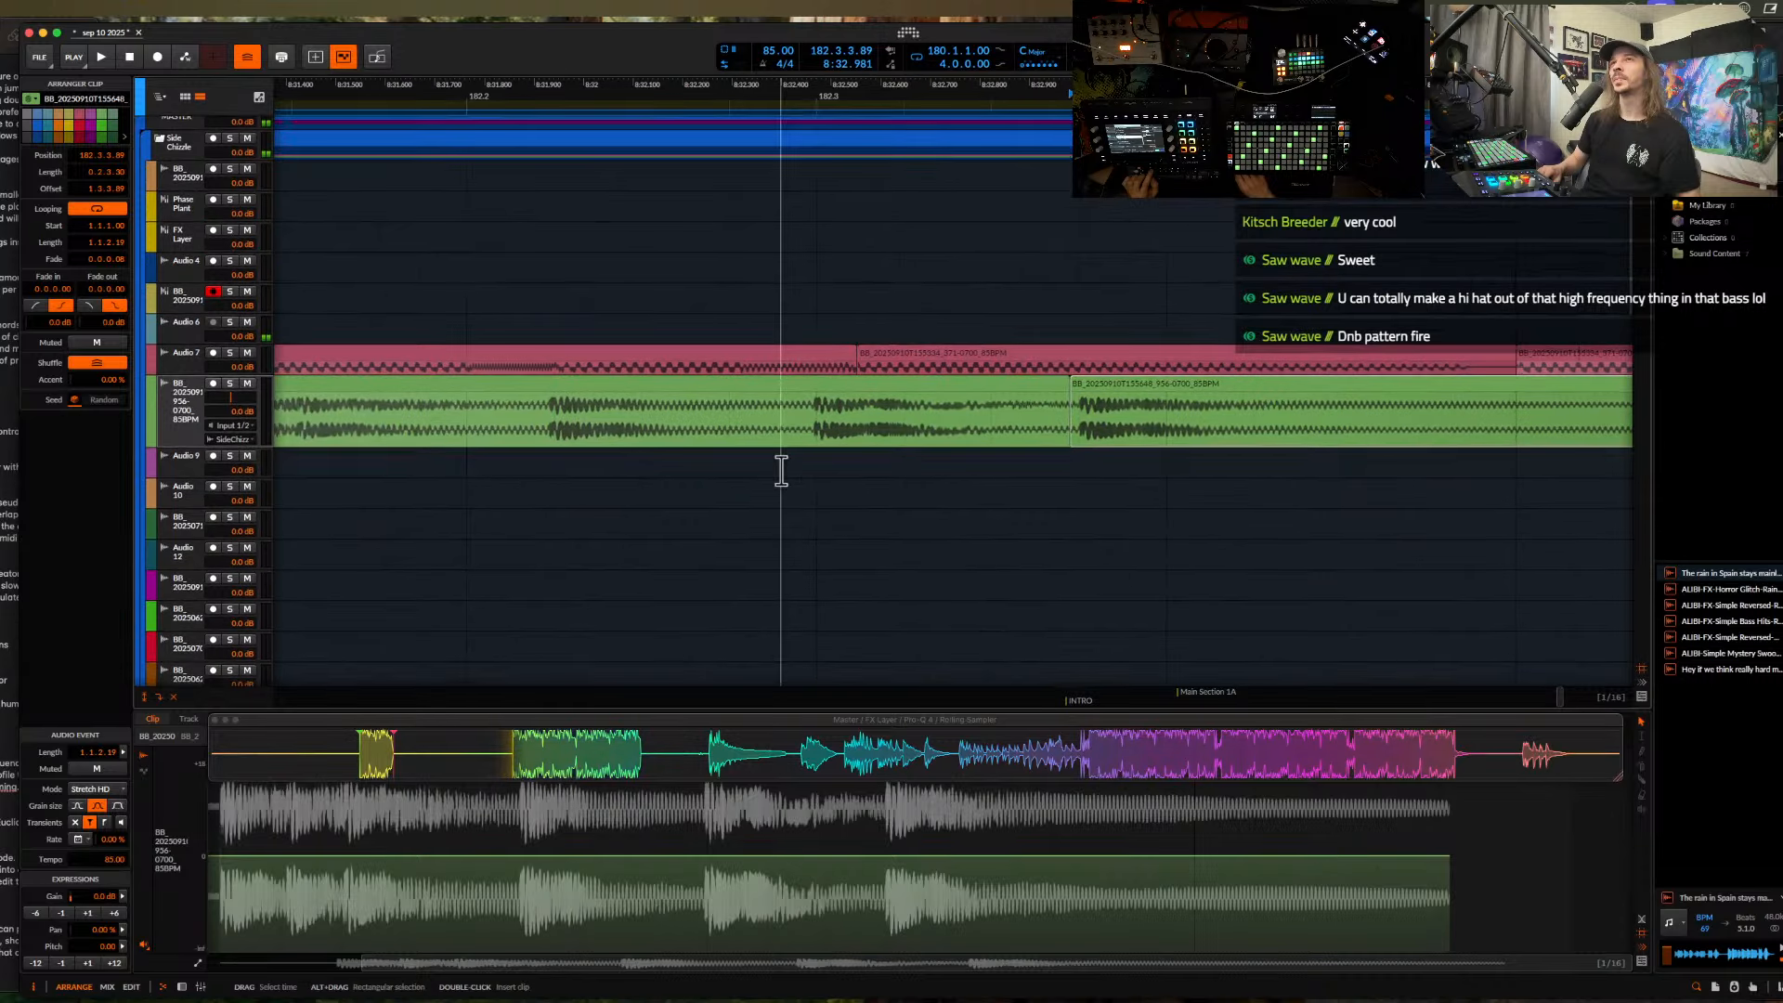
pyautogui.scroll(4, 1006, 434)
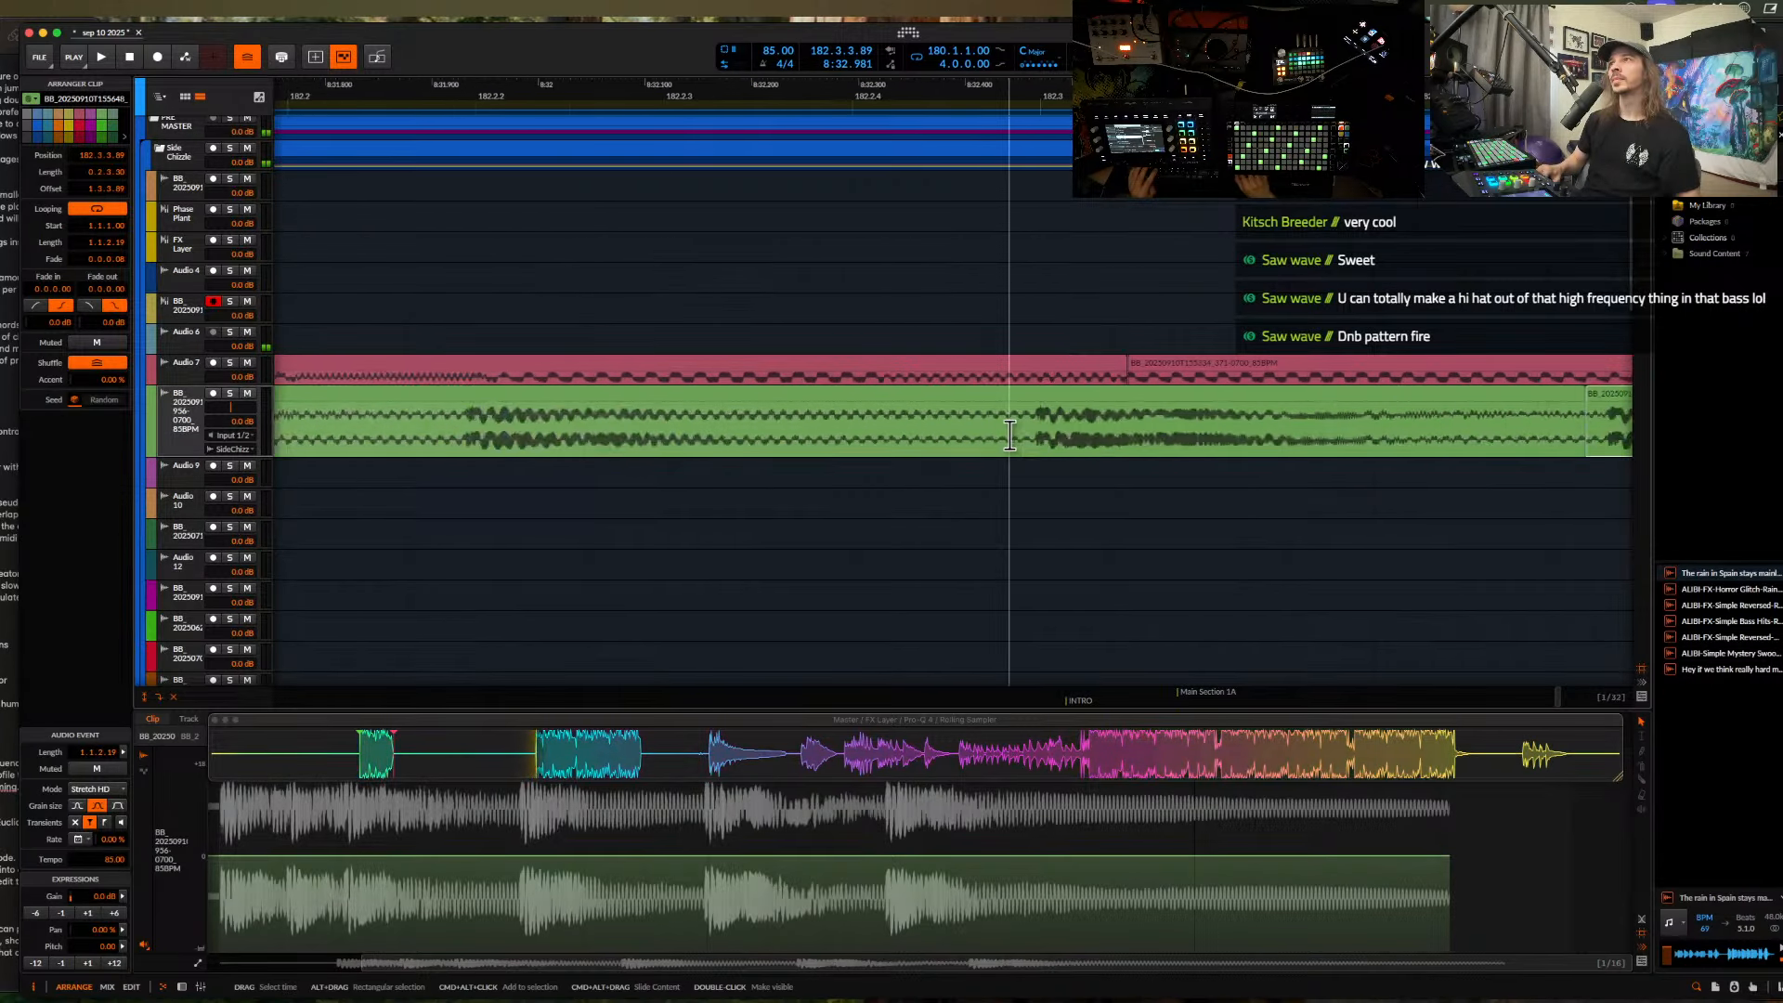
pyautogui.click(1052, 433)
pyautogui.scroll(3, 1042, 434)
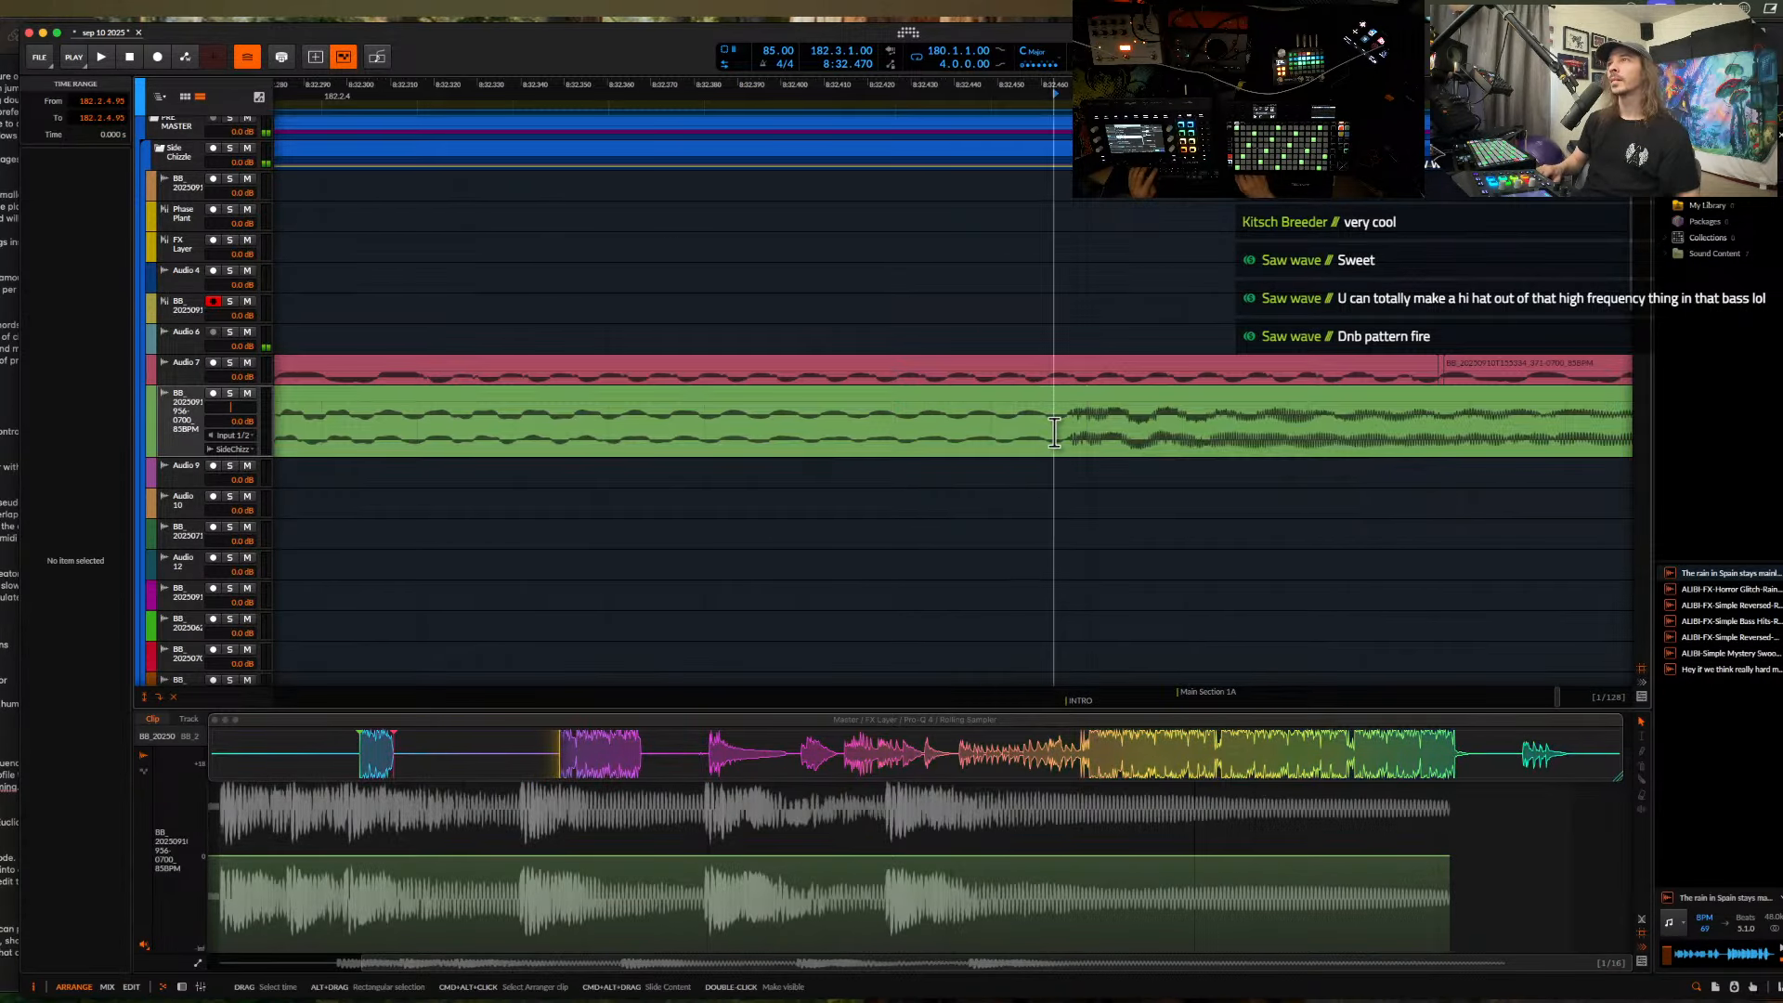
pyautogui.scroll(-3, 1049, 430)
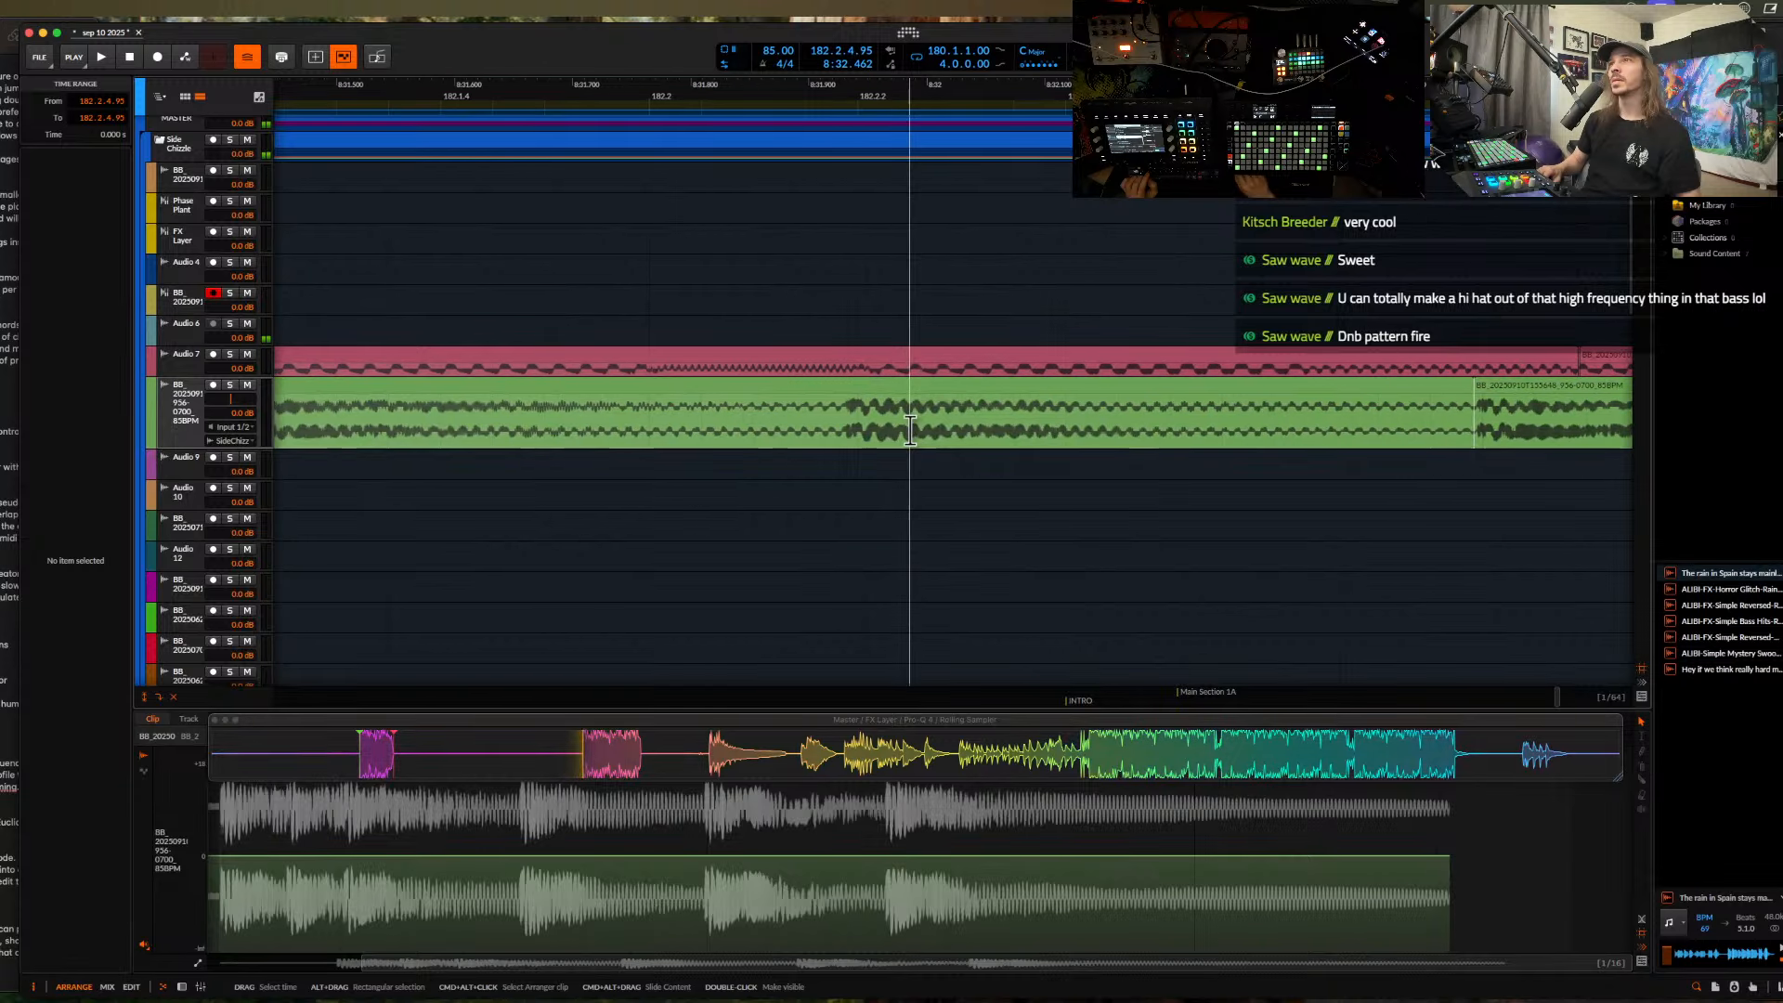
pyautogui.moveTo(910, 431); pyautogui.dragTo(914, 432)
pyautogui.hscroll(-4, 915, 431)
pyautogui.scroll(-3, 914, 431)
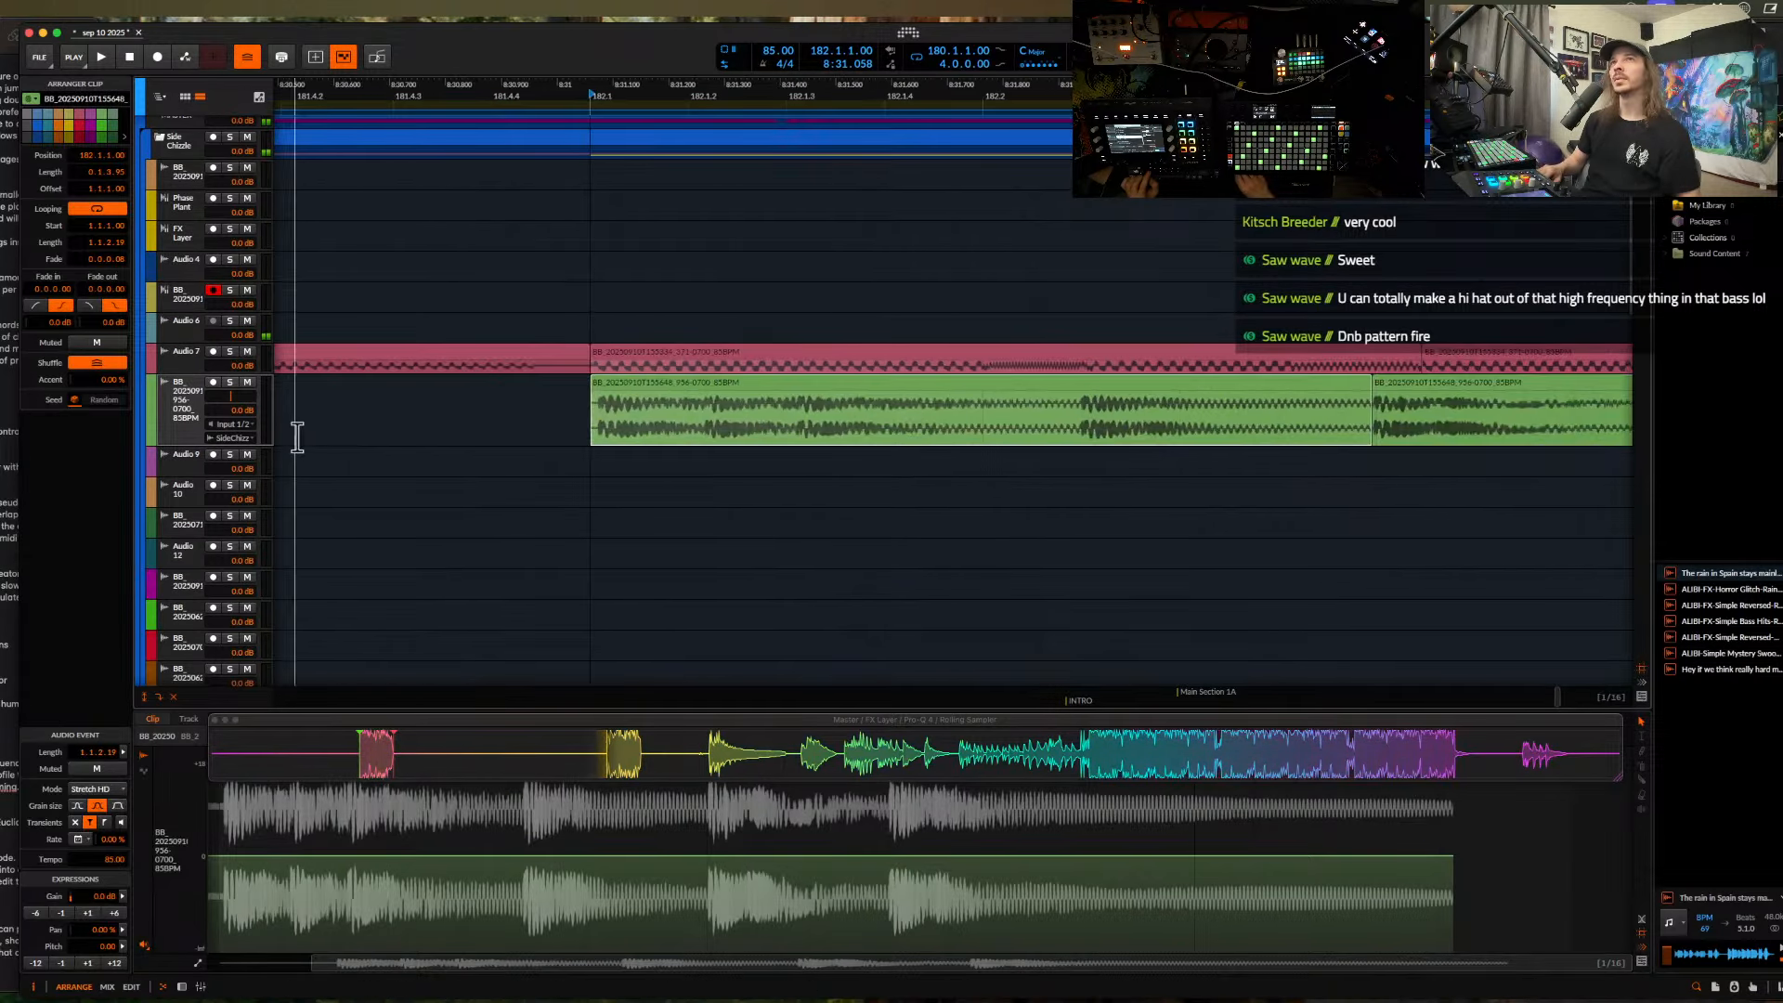
# - Show the device chain of Audio 6 and audition the edited clip pieces from 182.1.1
pyautogui.doubleClick(181, 340)
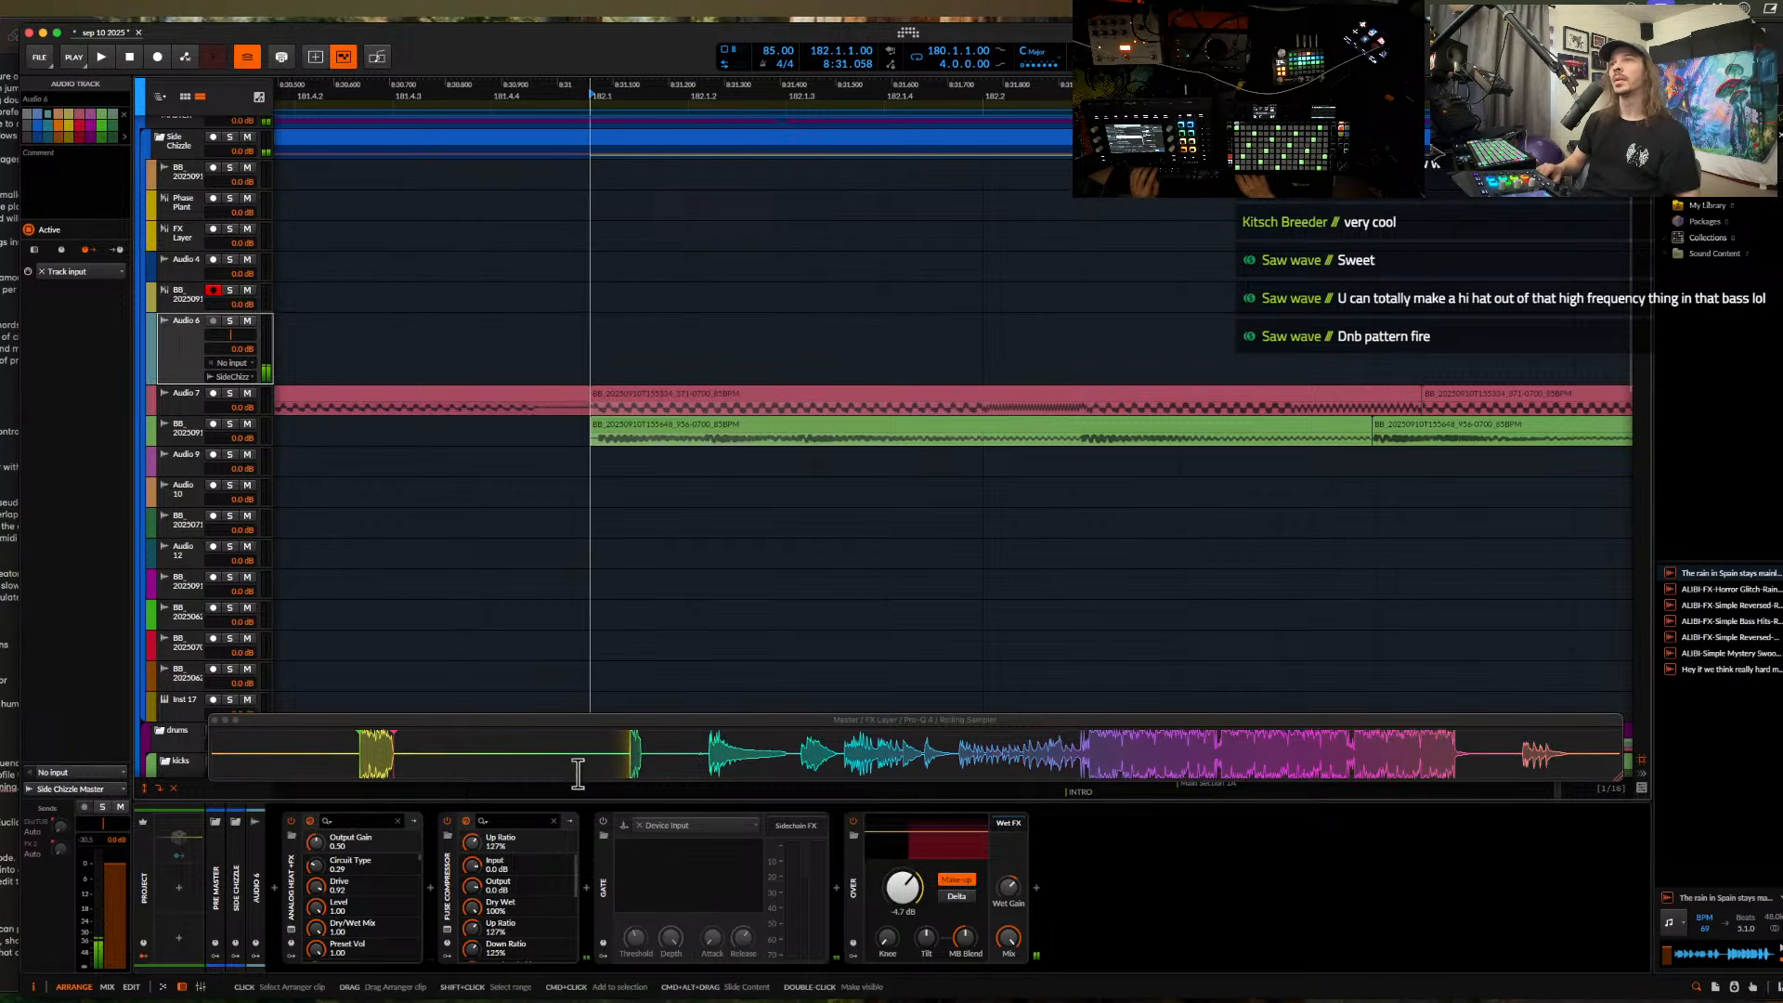
pyautogui.click(568, 275)
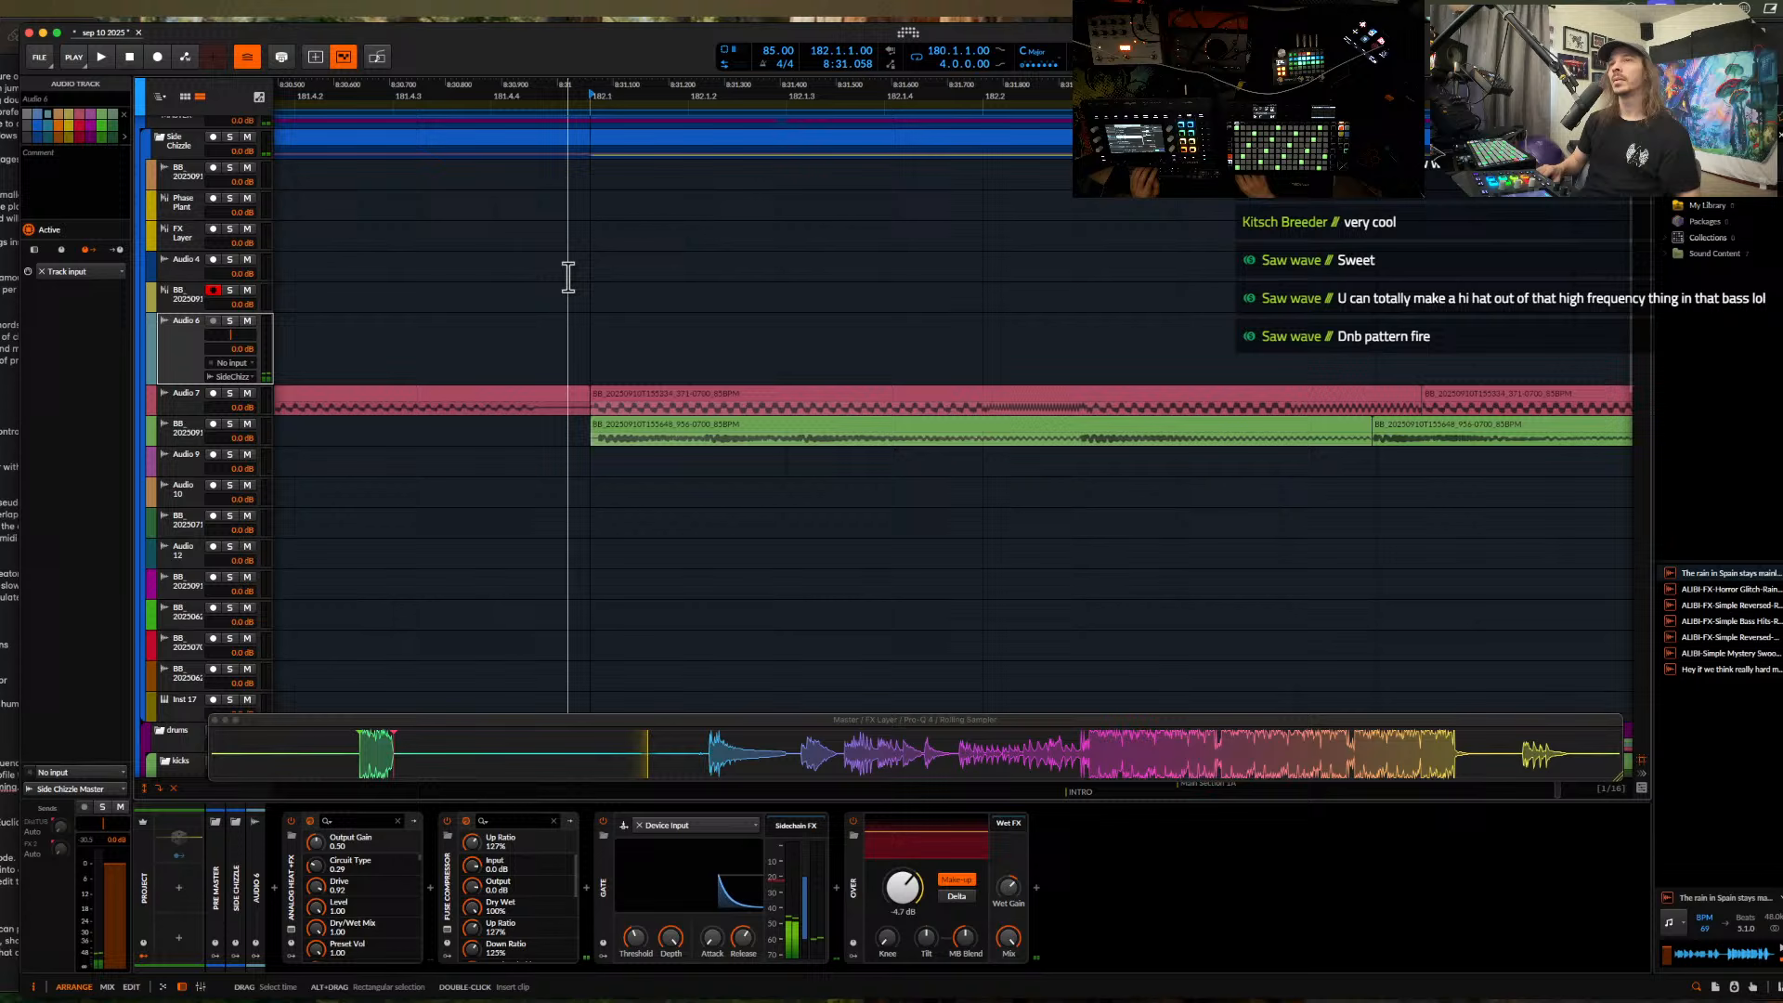
pyautogui.click(647, 424)
pyautogui.press('space')
pyautogui.scroll(-4, 647, 423)
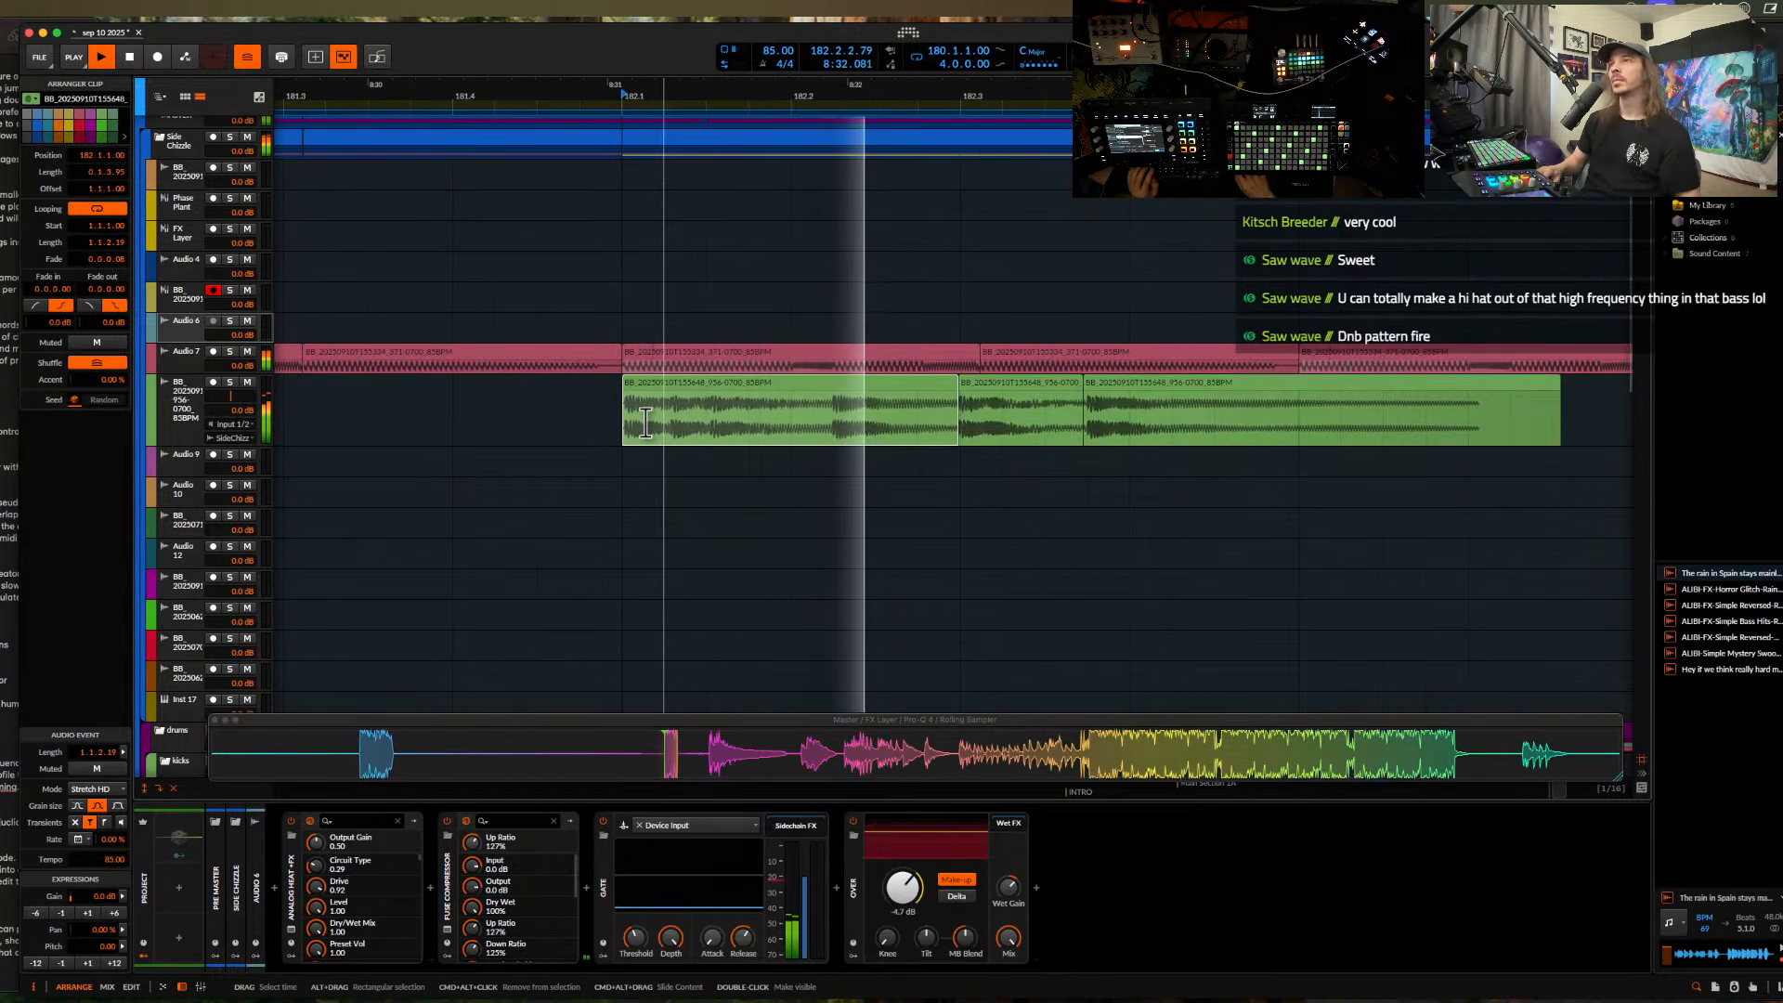
pyautogui.scroll(-3, 603, 437)
pyautogui.press('space')
# - Duplicate the bar from 182.1.1 to 183.1.1 on the captured-hits track so the copy fills bar 183
pyautogui.moveTo(607, 437); pyautogui.dragTo(721, 418)
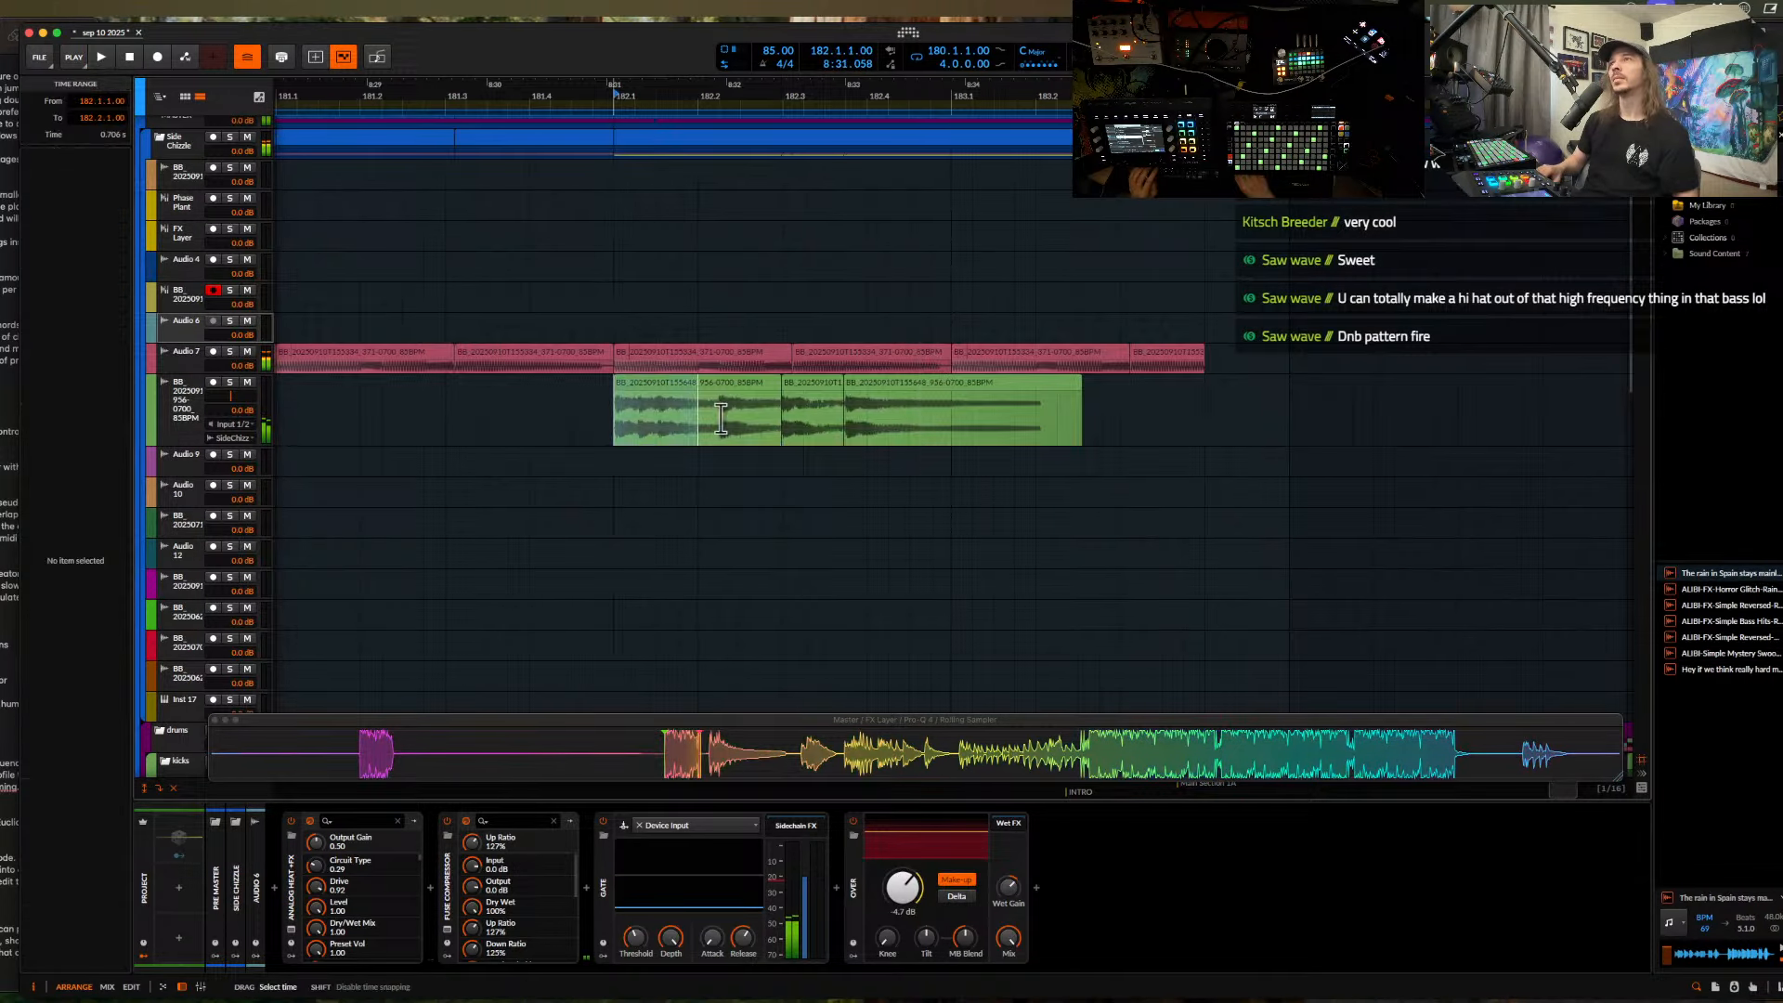
pyautogui.press('super+d')
pyautogui.hscroll(-3, 947, 417)
pyautogui.scroll(-4, 945, 414)
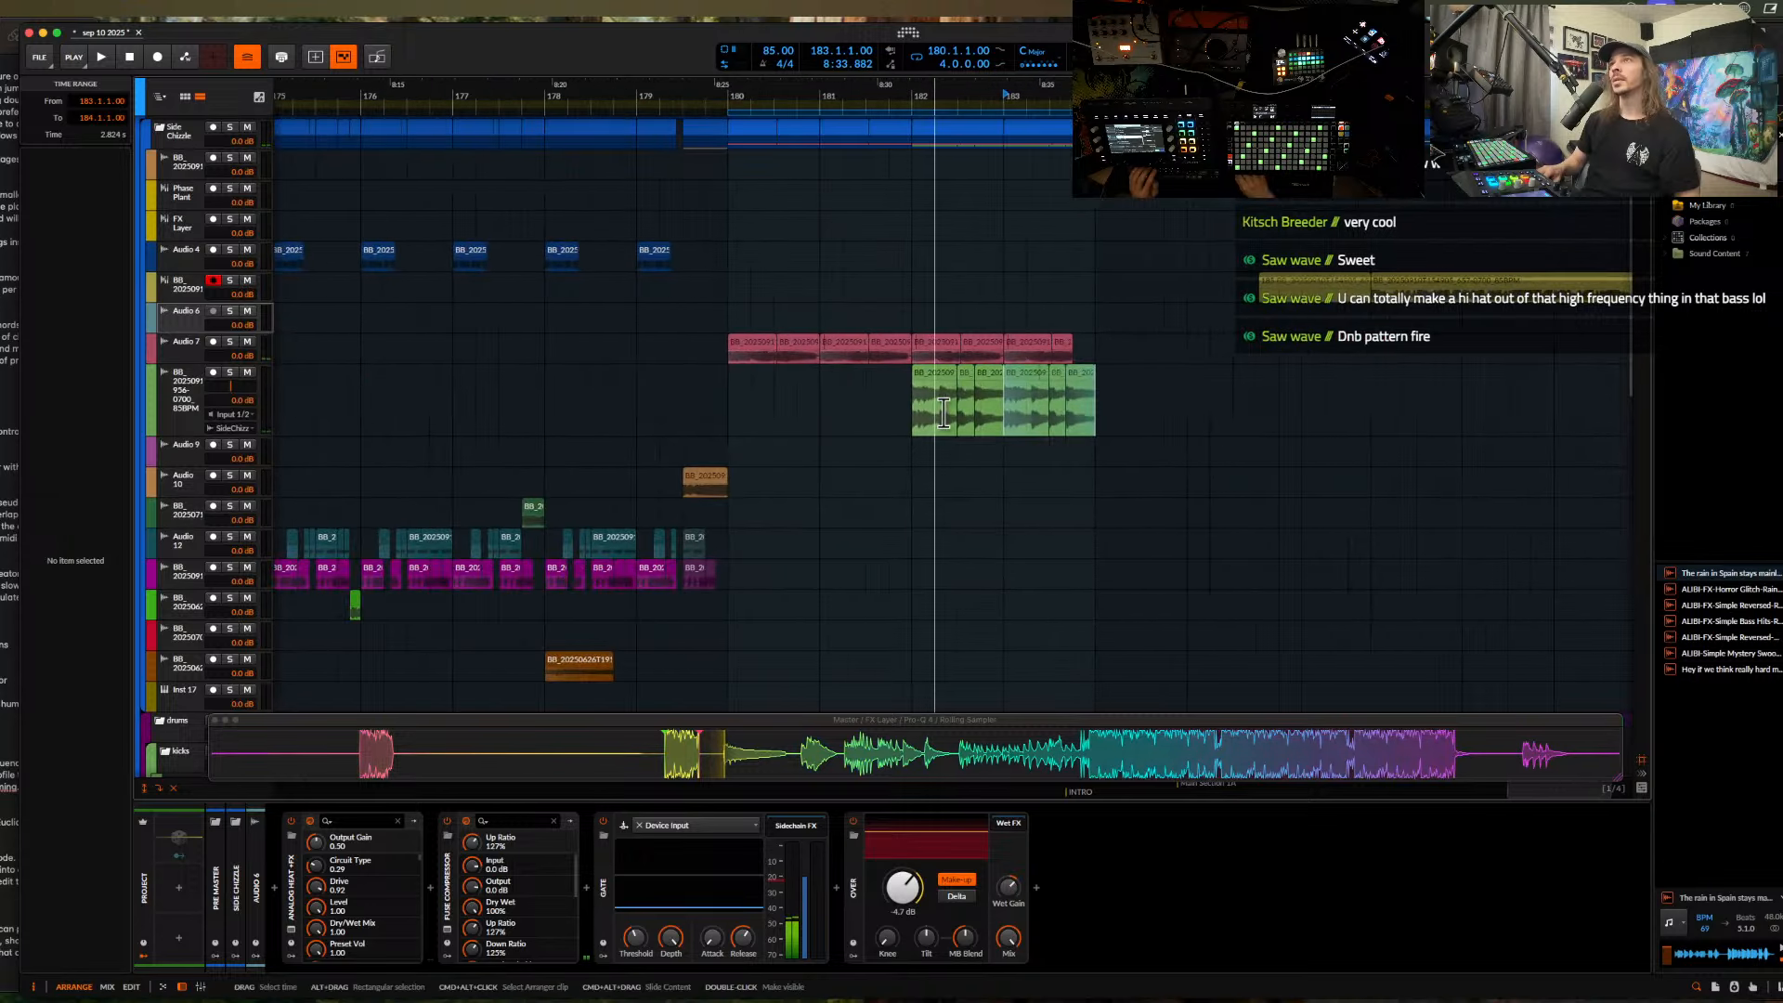
# - Try trimming the ends of all captured-hit clips together, then undo it and restore the duplicated bar
pyautogui.click(945, 390)
pyautogui.moveTo(1093, 369); pyautogui.dragTo(1080, 369)
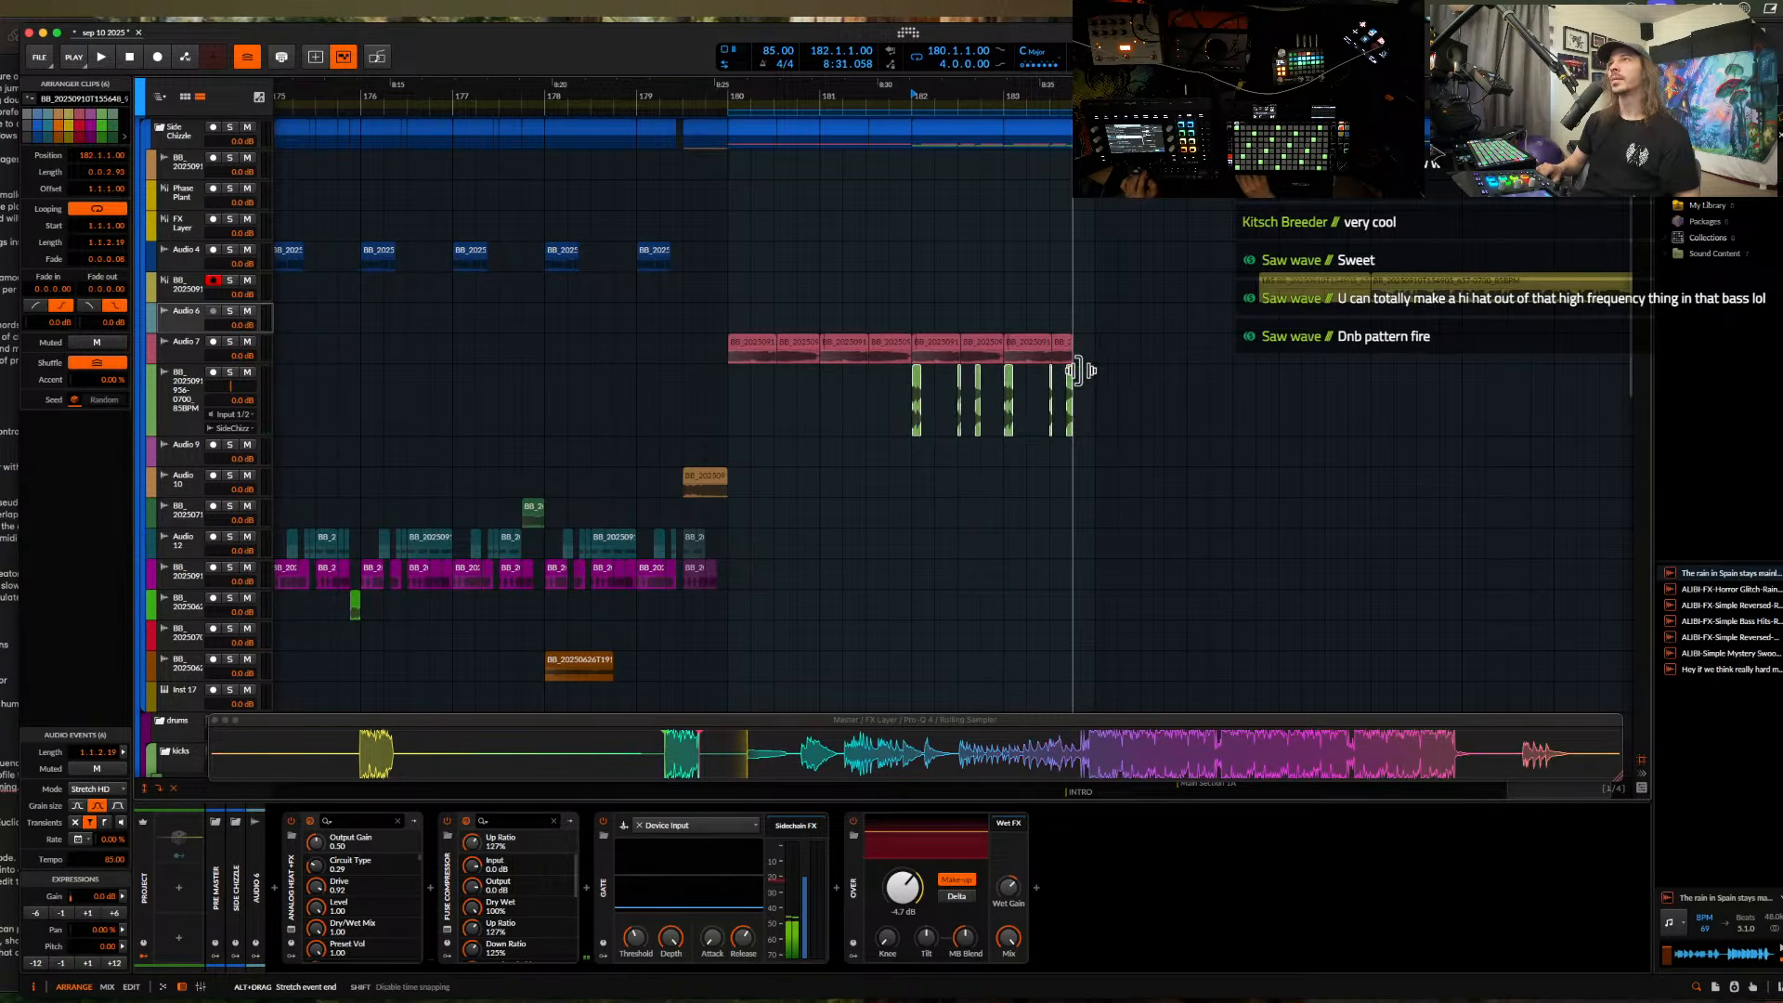
pyautogui.press('super+z')
pyautogui.press('super+z')
pyautogui.press('super+d')
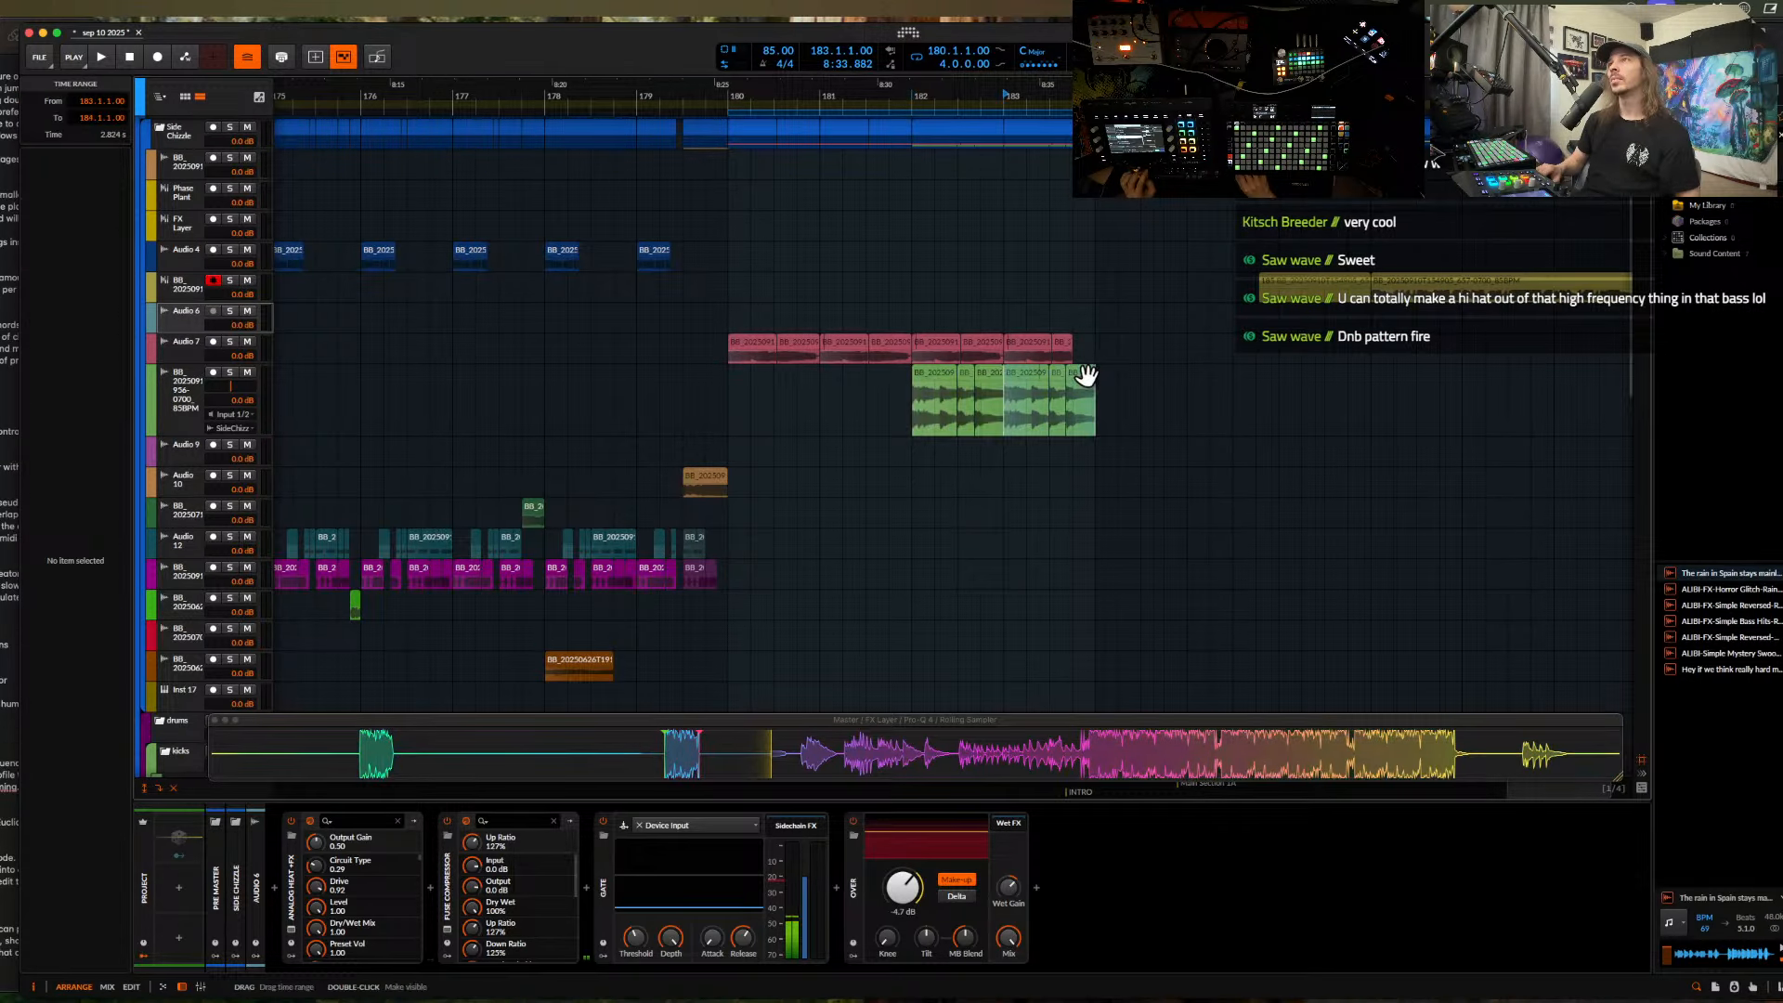
# - Copy the two-bar group of captured-hit clips from 182.1.1 to 180.1.1 and audition it
pyautogui.click(931, 384)
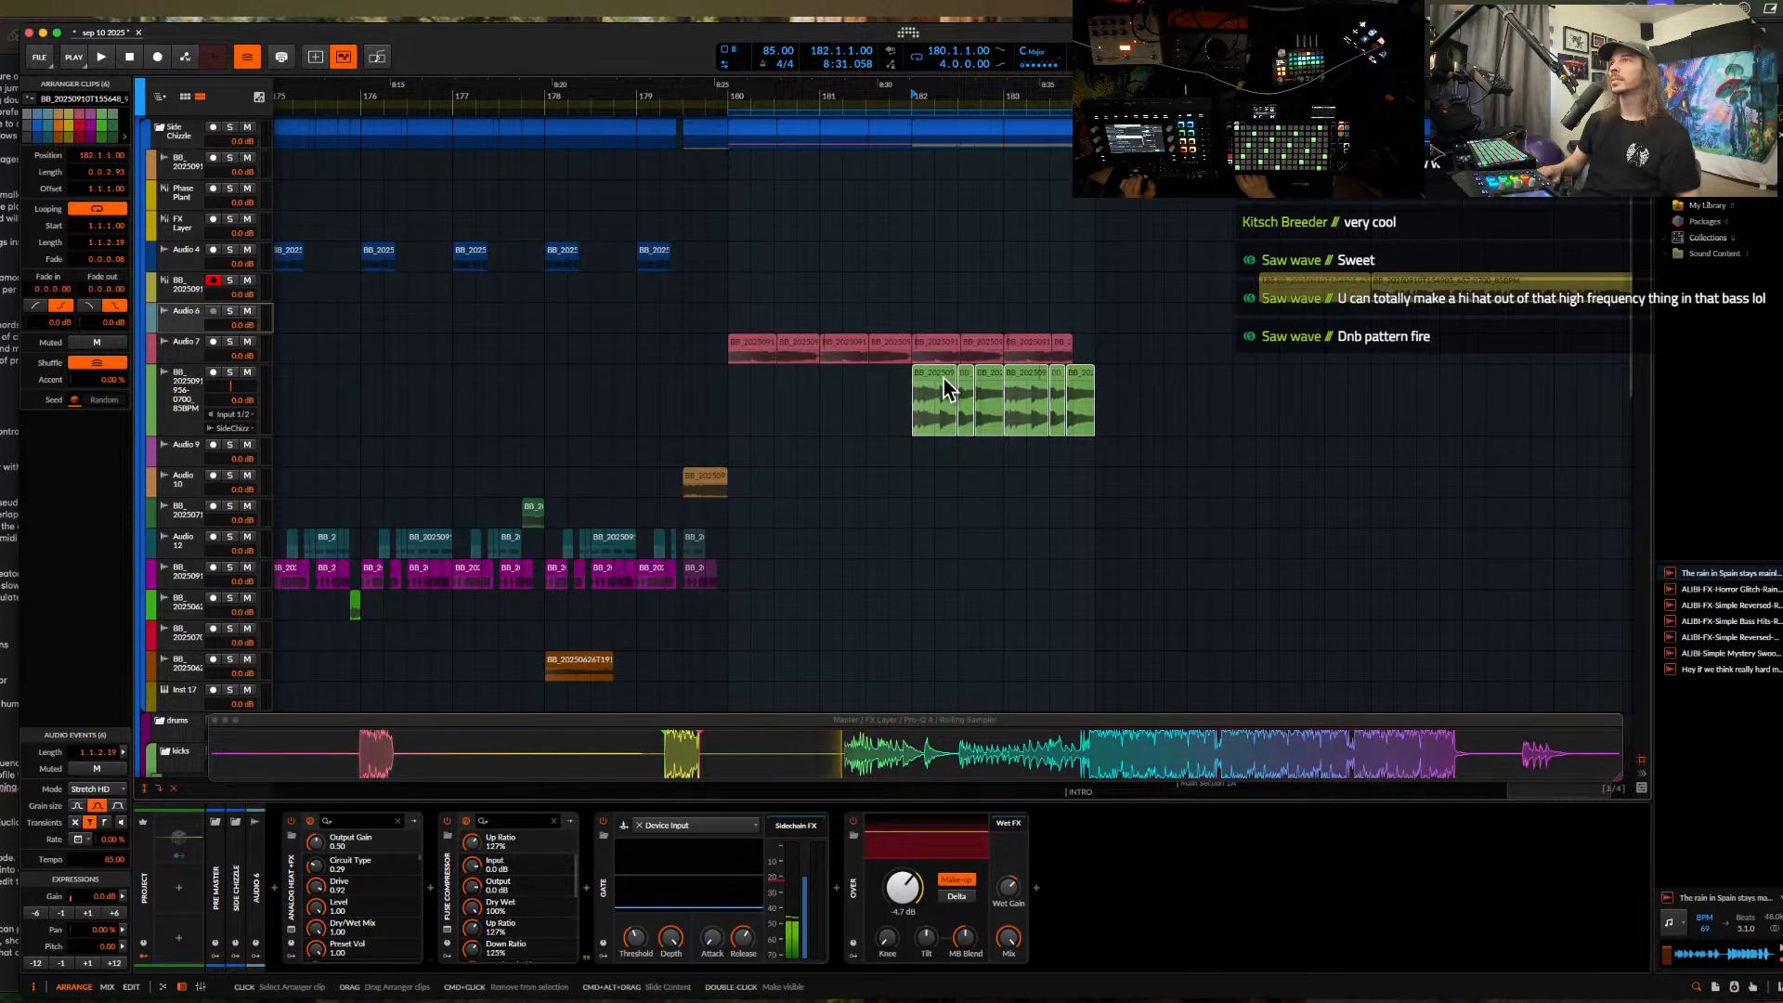
pyautogui.moveTo(947, 388); pyautogui.dragTo(752, 388)
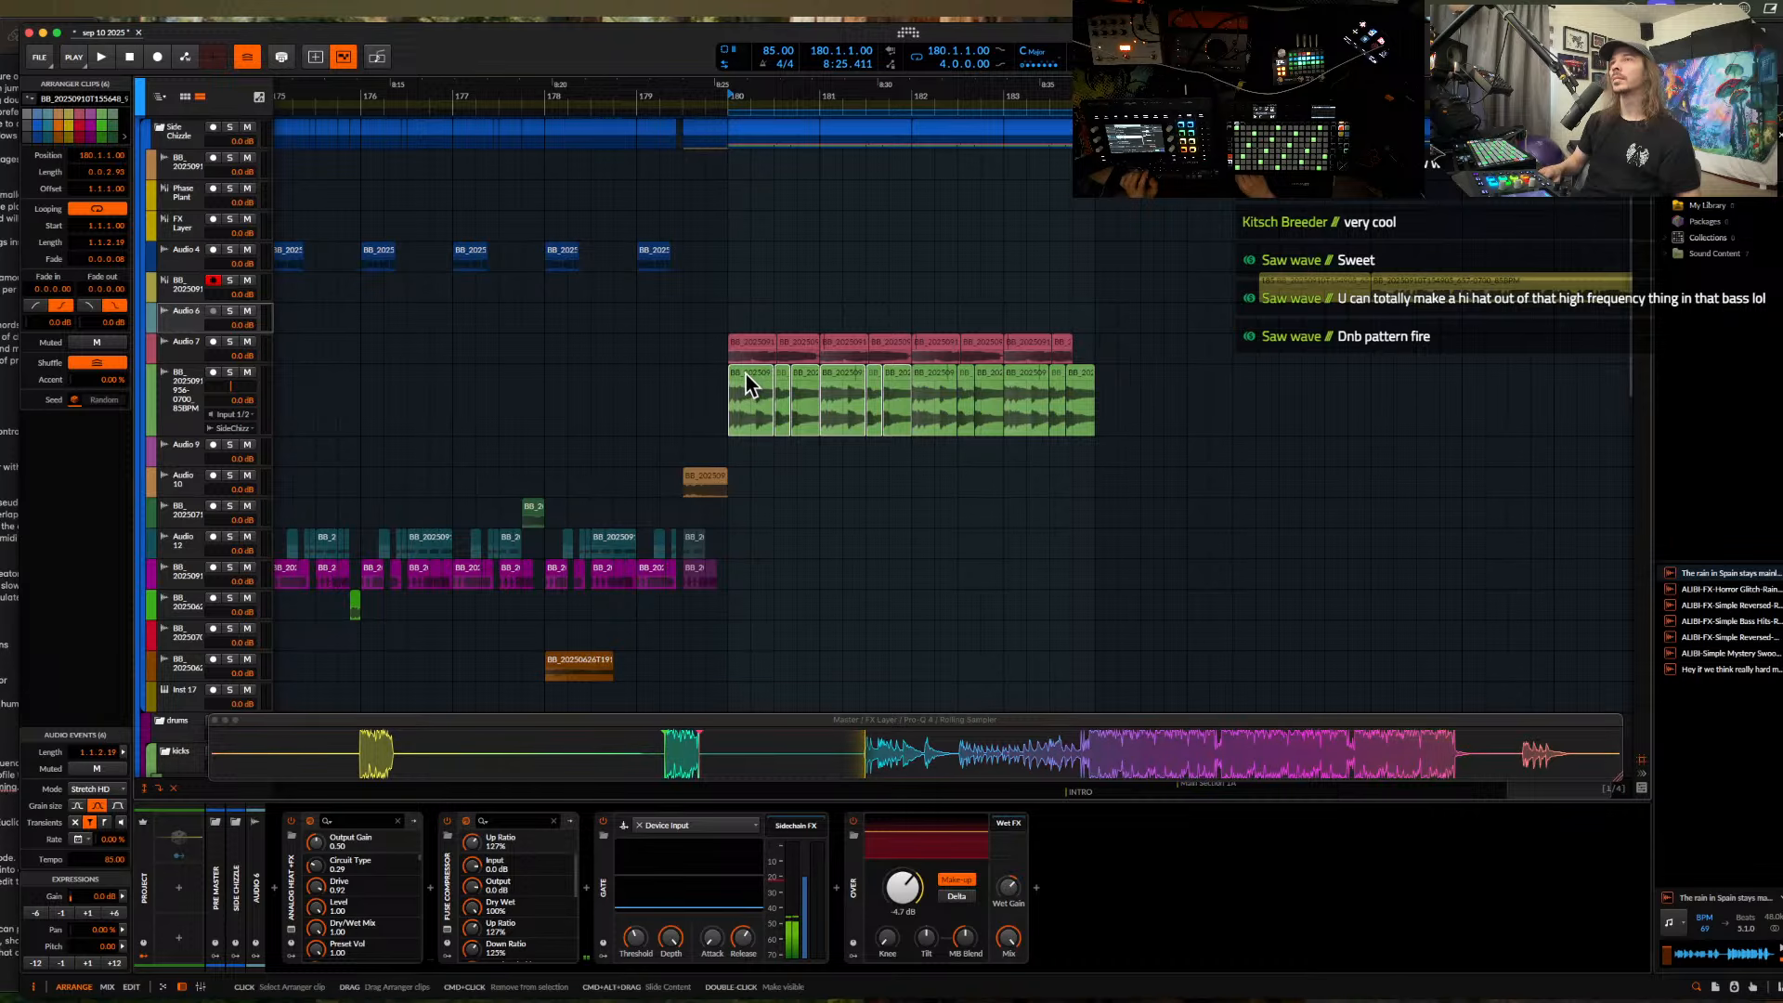
pyautogui.scroll(2, 746, 384)
pyautogui.press('space')
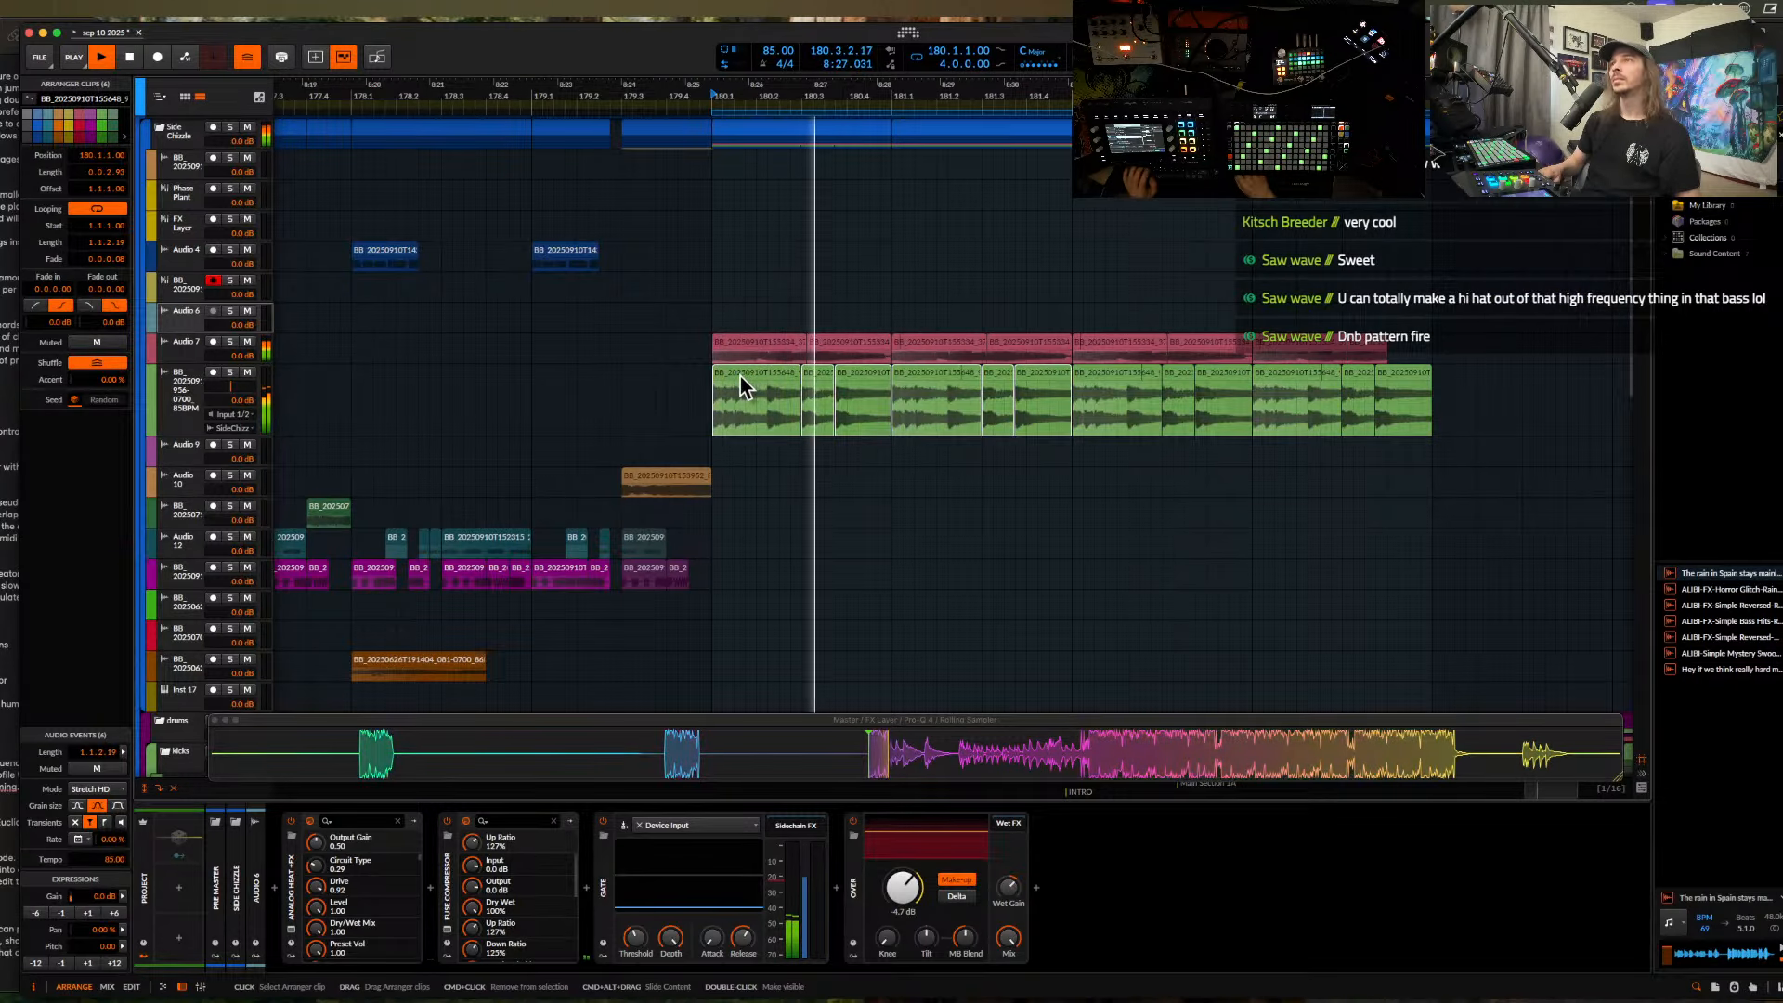
# - Duplicate the three-sixteenth hit from 181.3.4 to 181.4.3 on the captured-hits track and trim the copy's end to 182.1.1
pyautogui.click(186, 396)
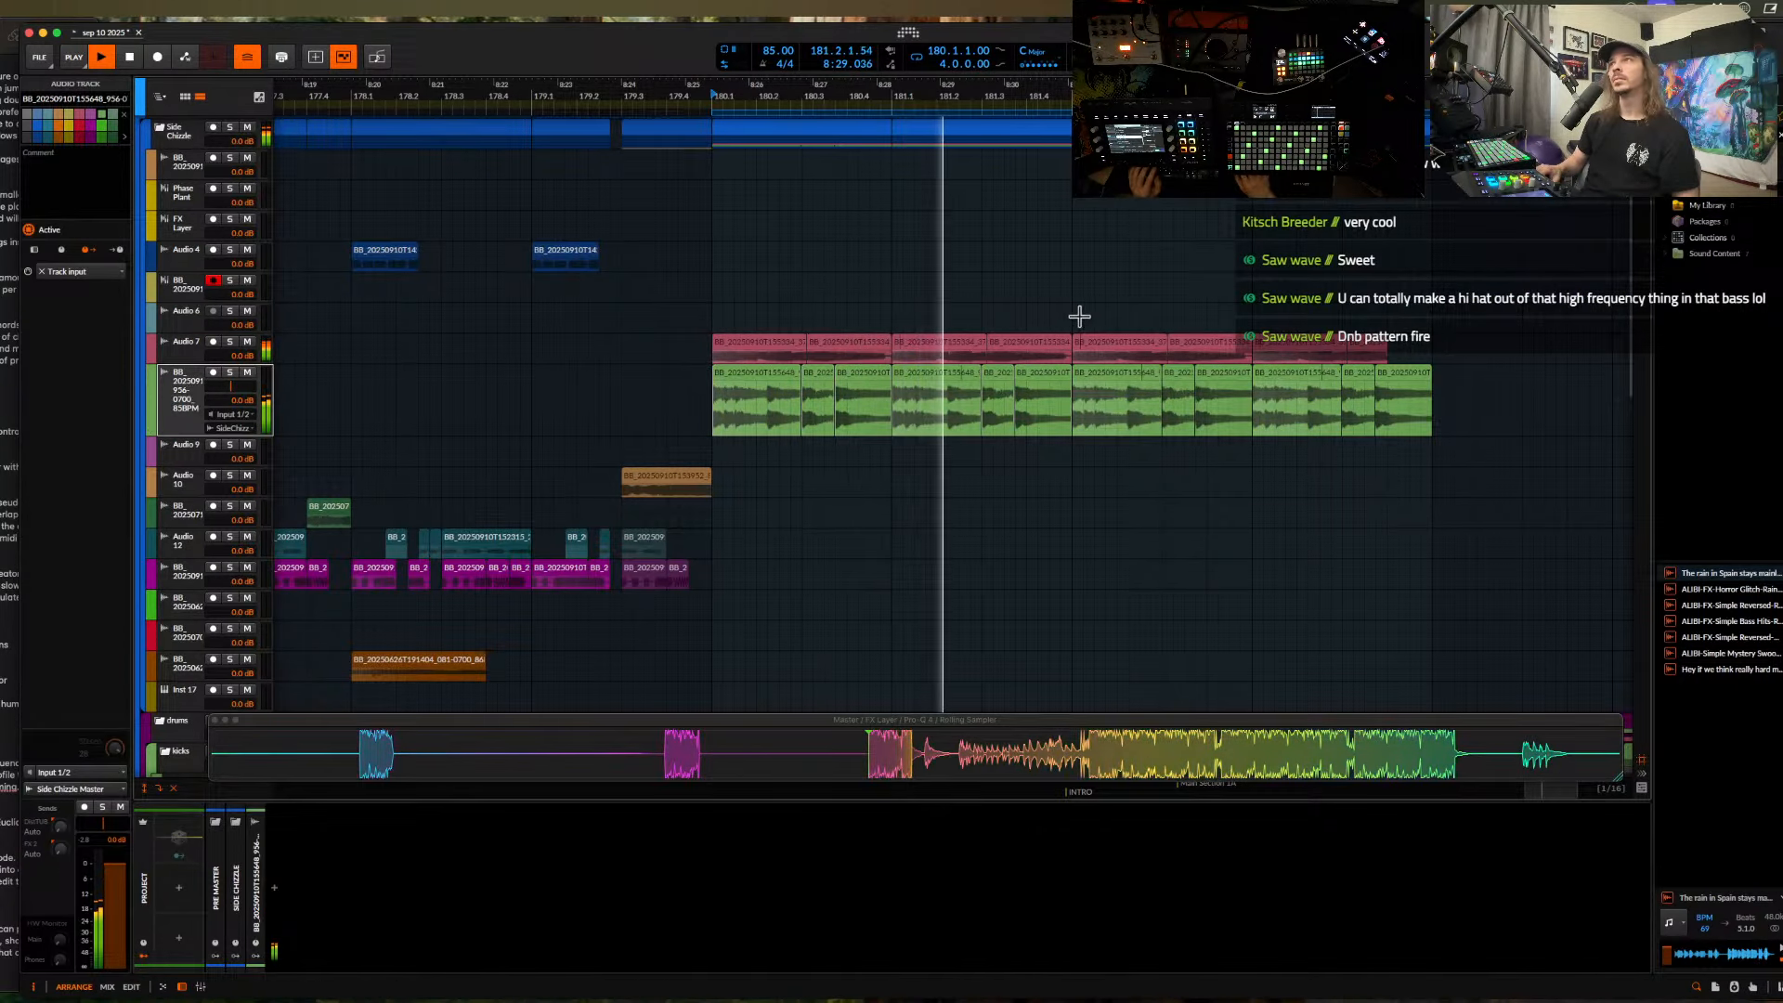
pyautogui.scroll(2, 1078, 317)
pyautogui.moveTo(891, 409); pyautogui.dragTo(986, 429)
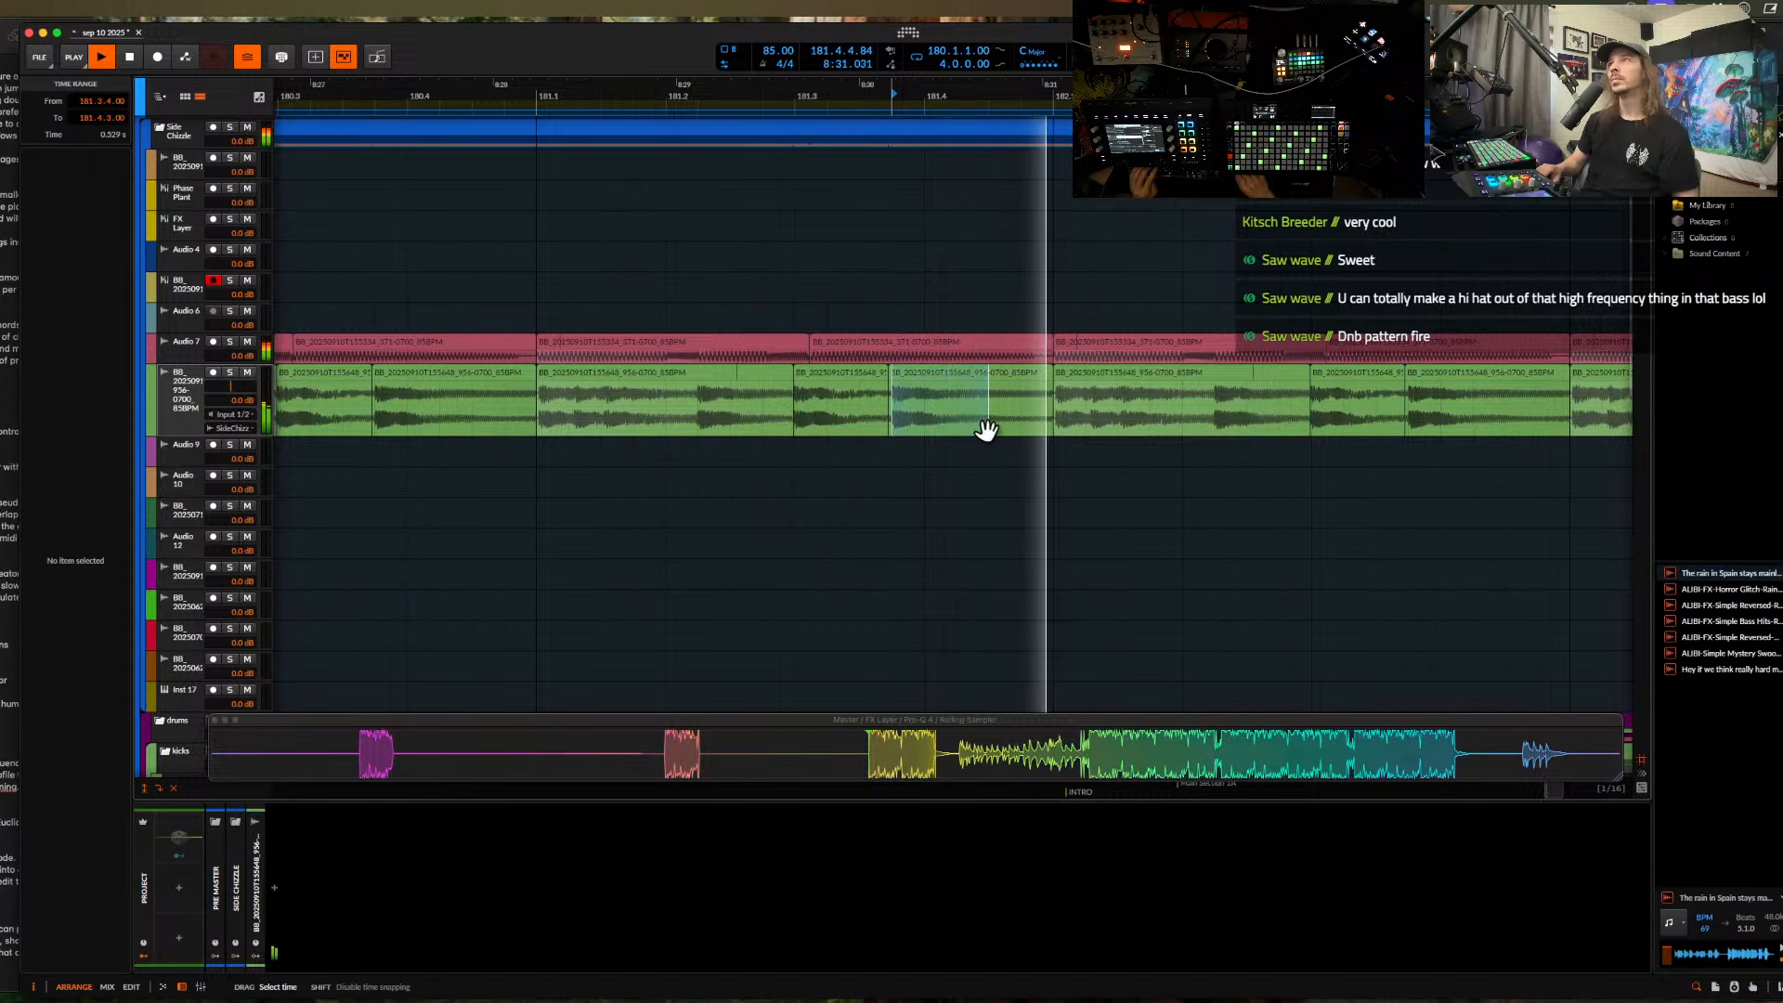
pyautogui.scroll(-4, 986, 429)
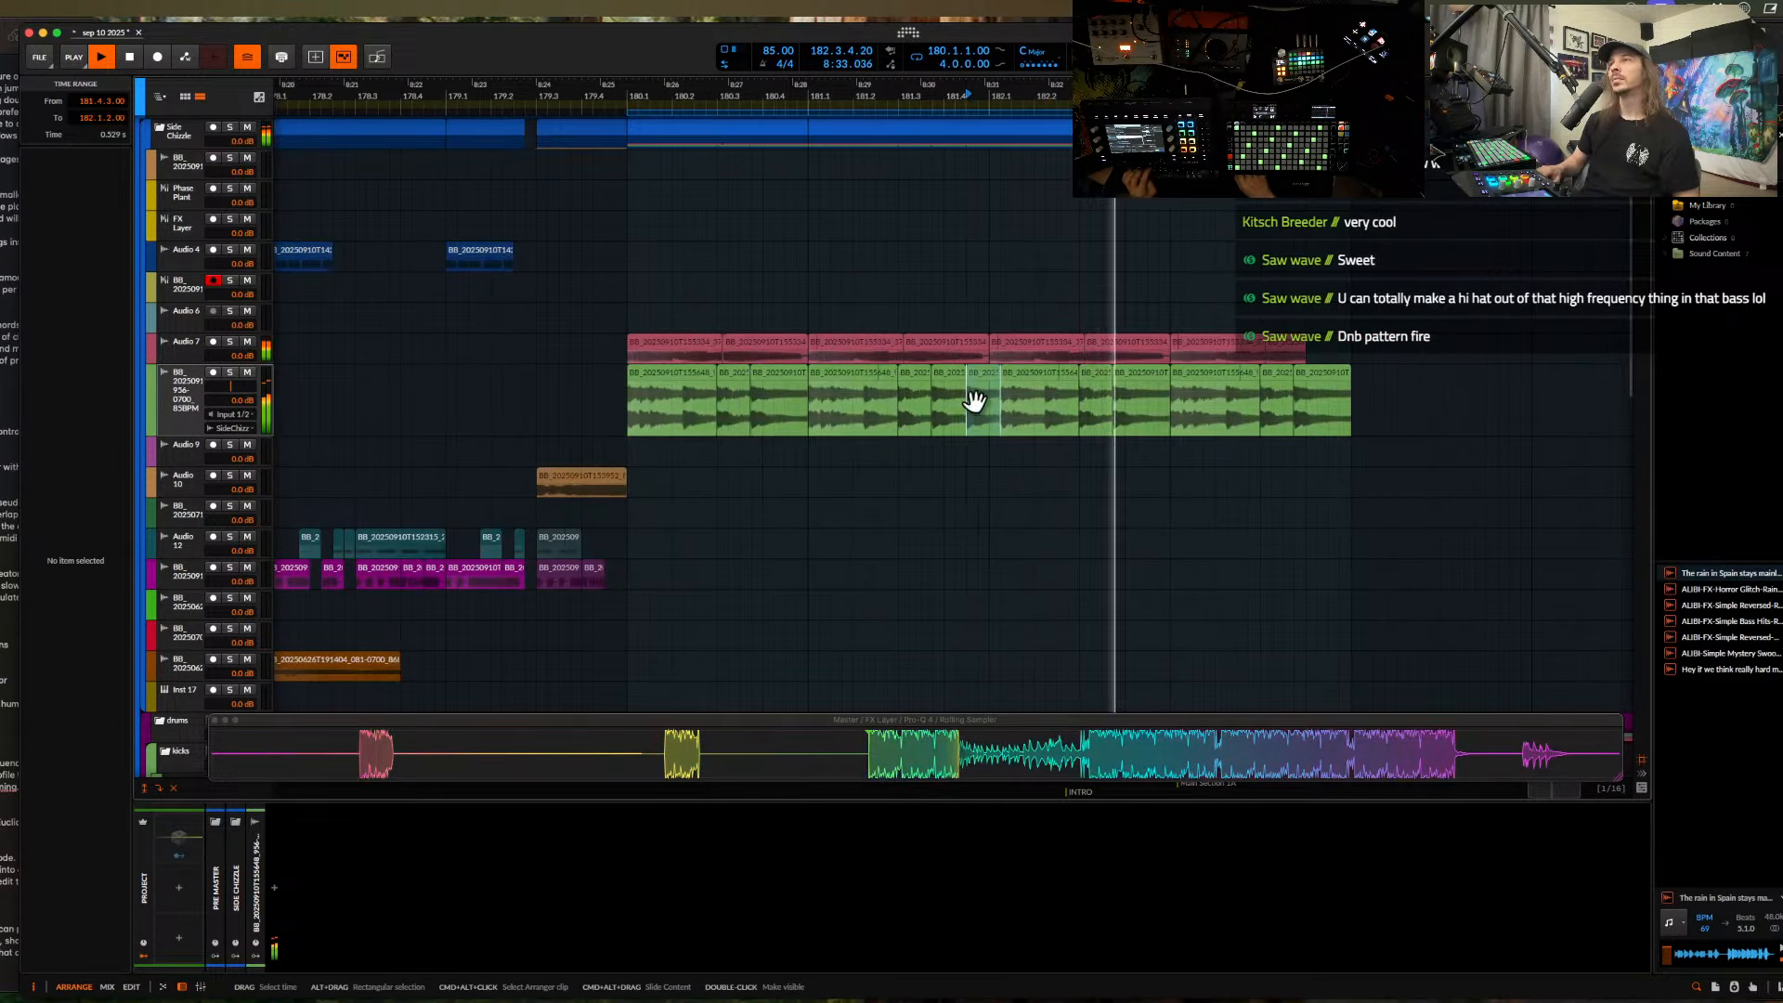
pyautogui.moveTo(997, 370); pyautogui.dragTo(988, 383)
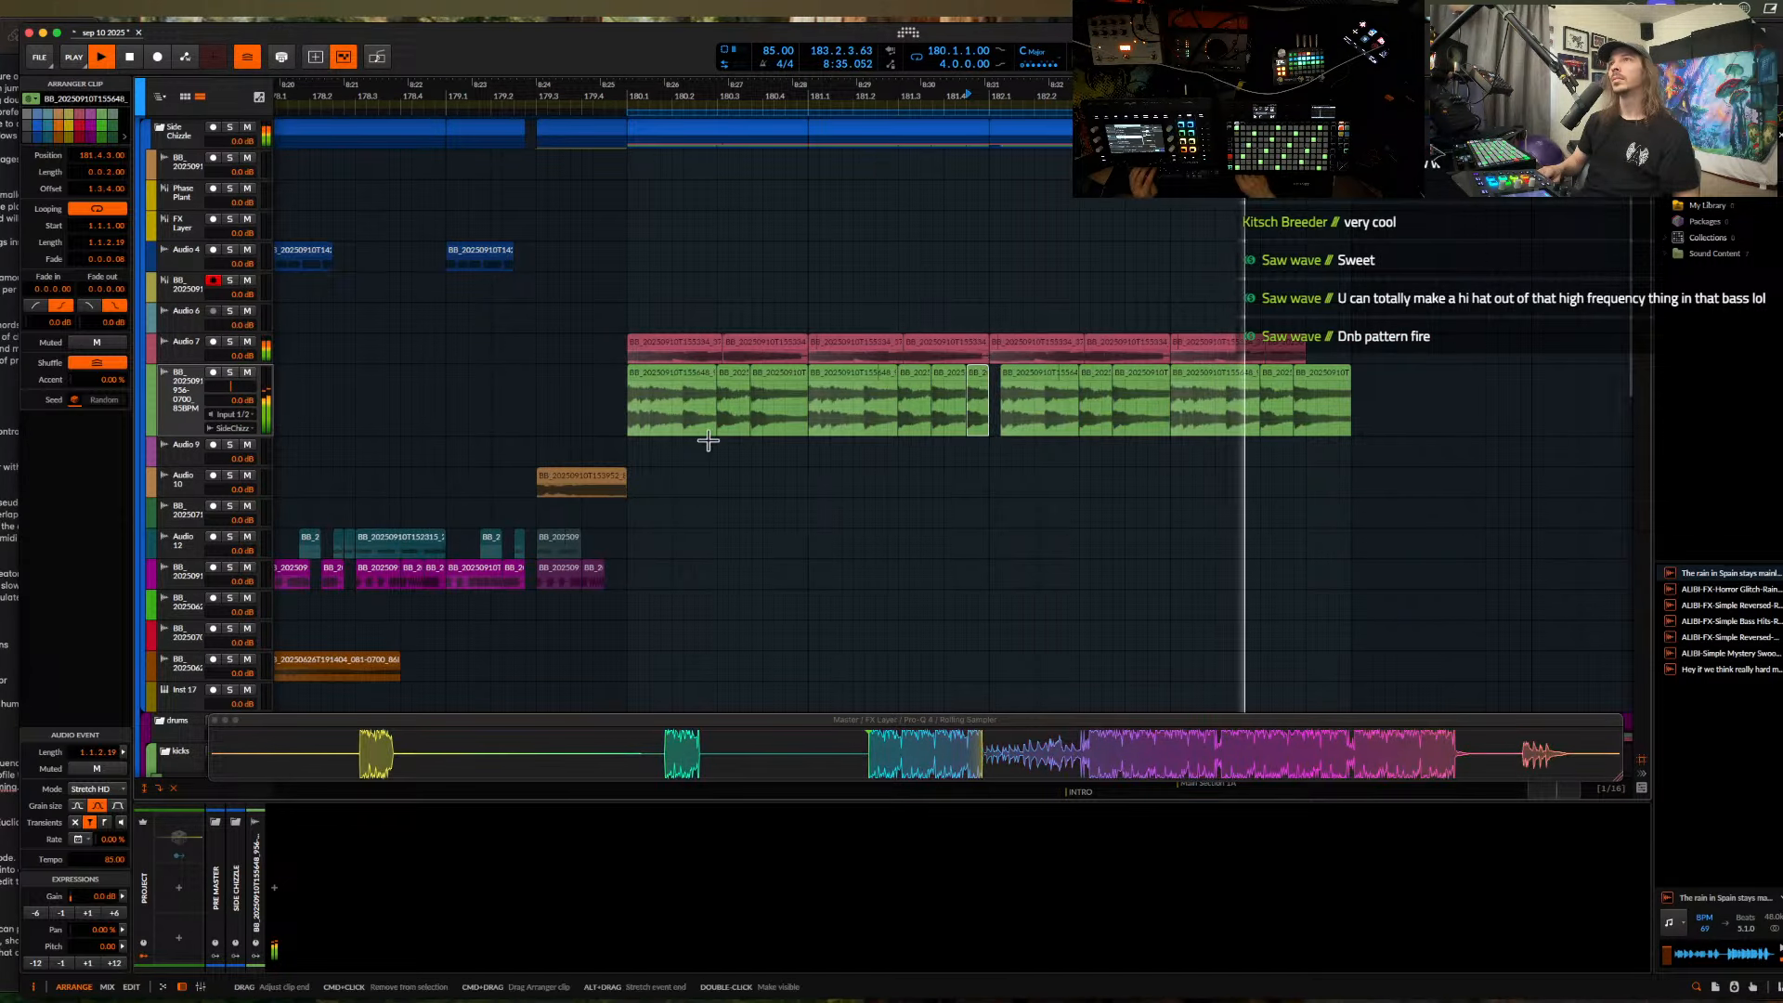
# - Duplicate the revised two-bar section from 180.1.1 to 182.1.1 over bars 182 and 183, and audition it
pyautogui.moveTo(629, 420); pyautogui.dragTo(991, 426)
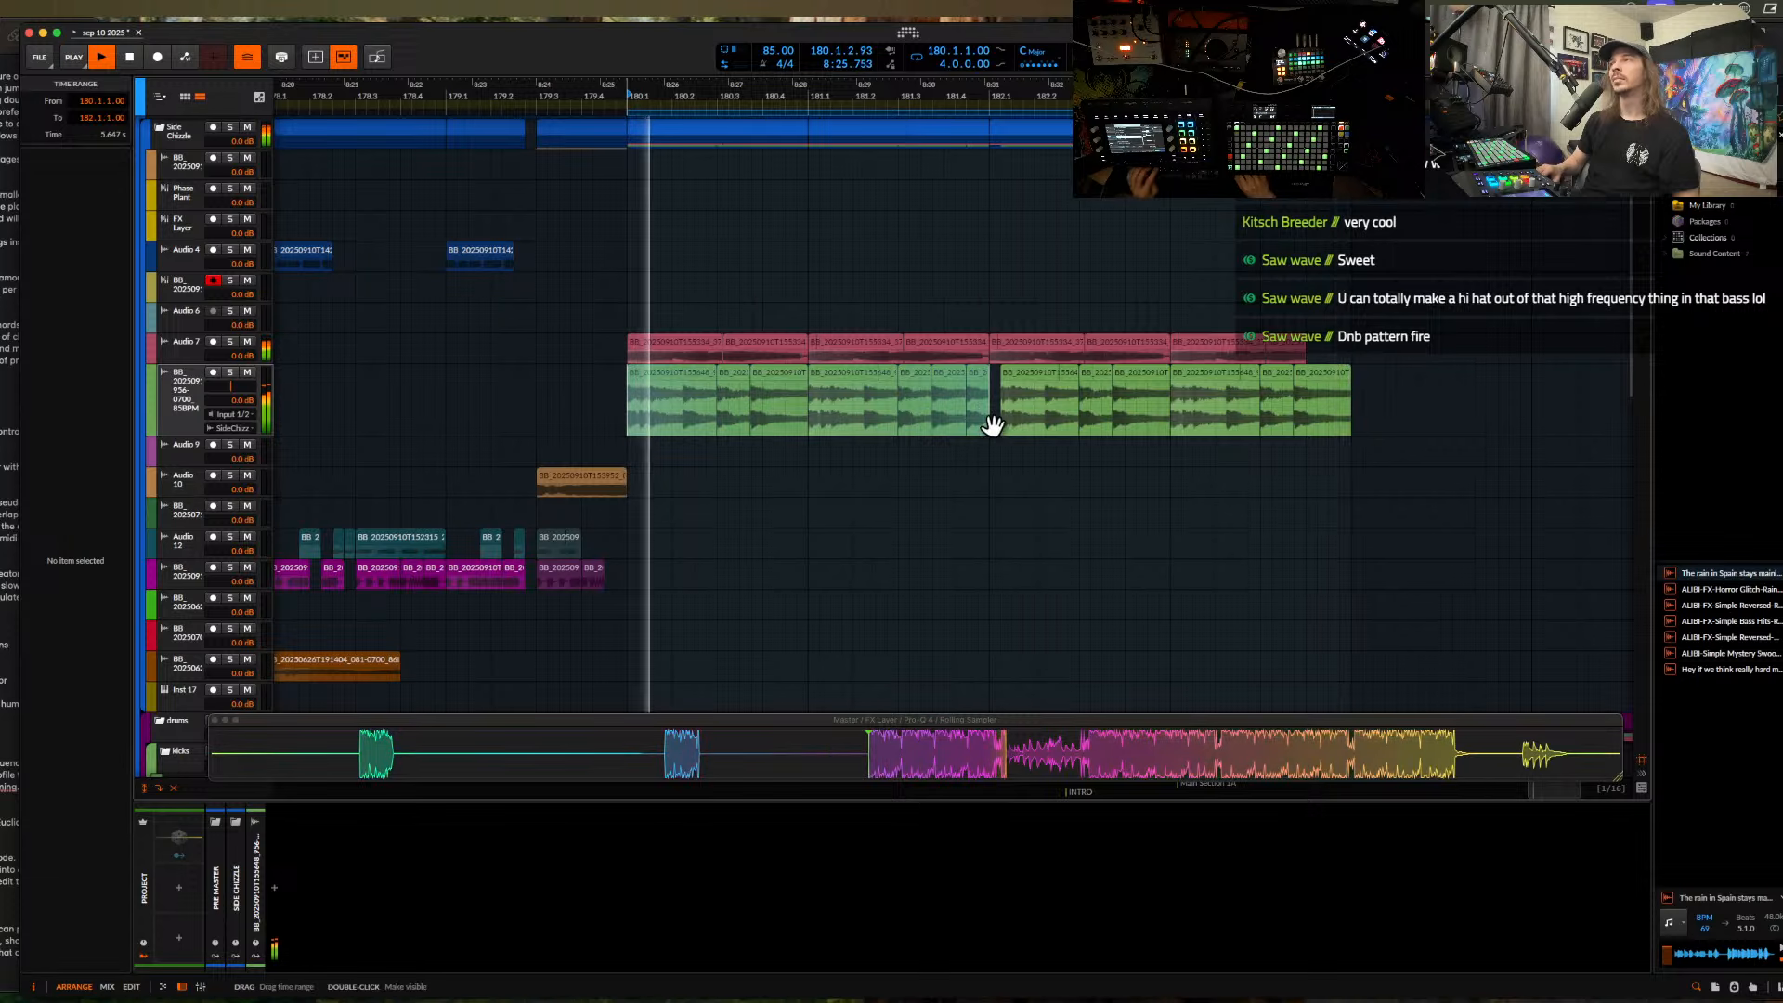
pyautogui.hotkey('ctrl', 'd')
pyautogui.click(668, 386)
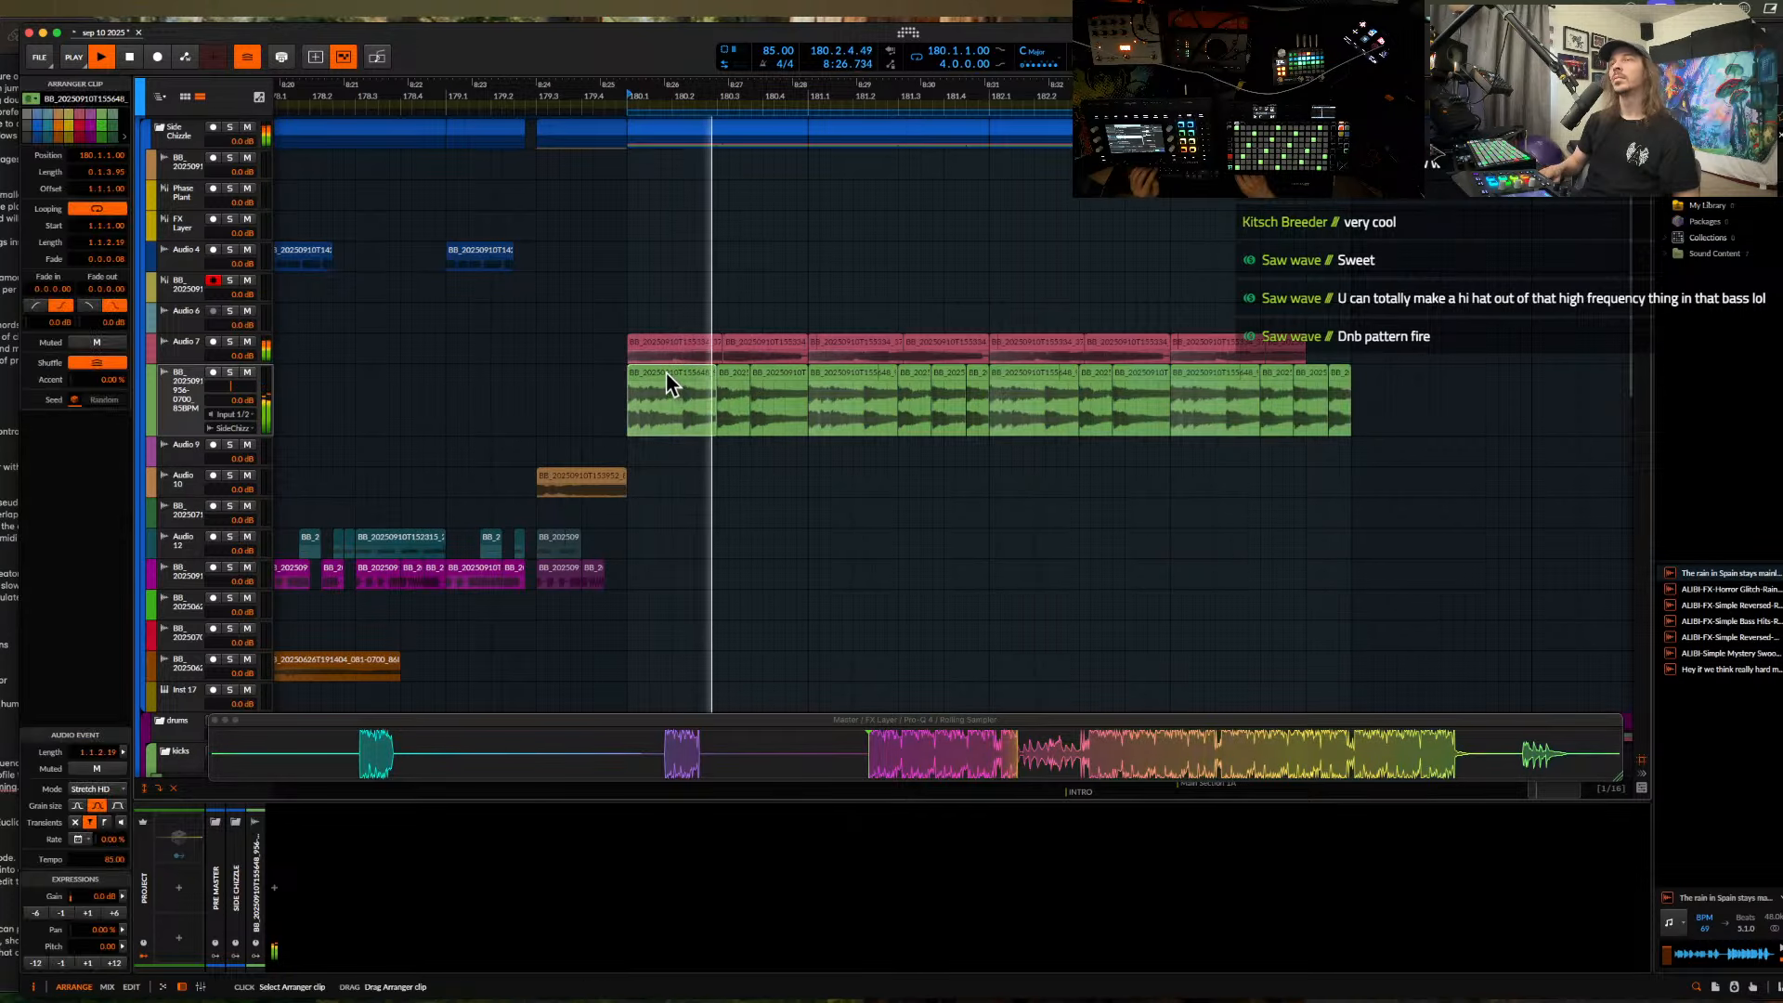
pyautogui.click(174, 399)
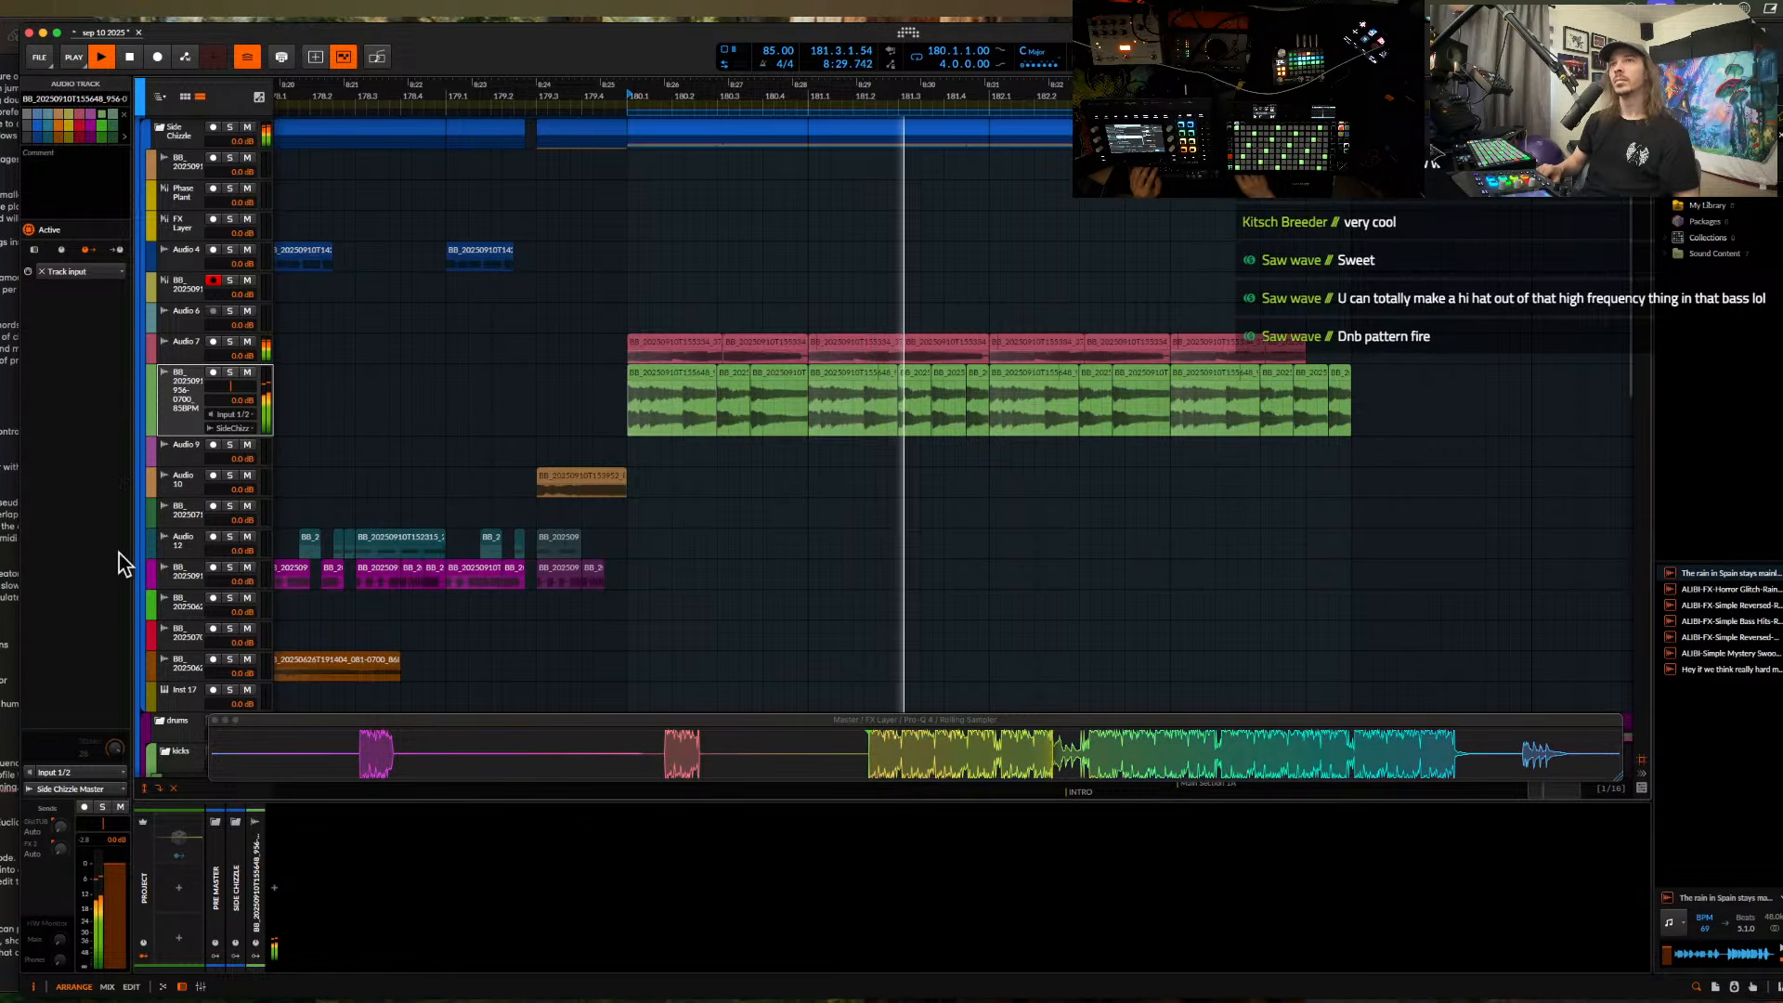
# - Insert Pro-Q 4 on the captured-hits track and add a low cut at about 468 Hz
pyautogui.click(273, 885)
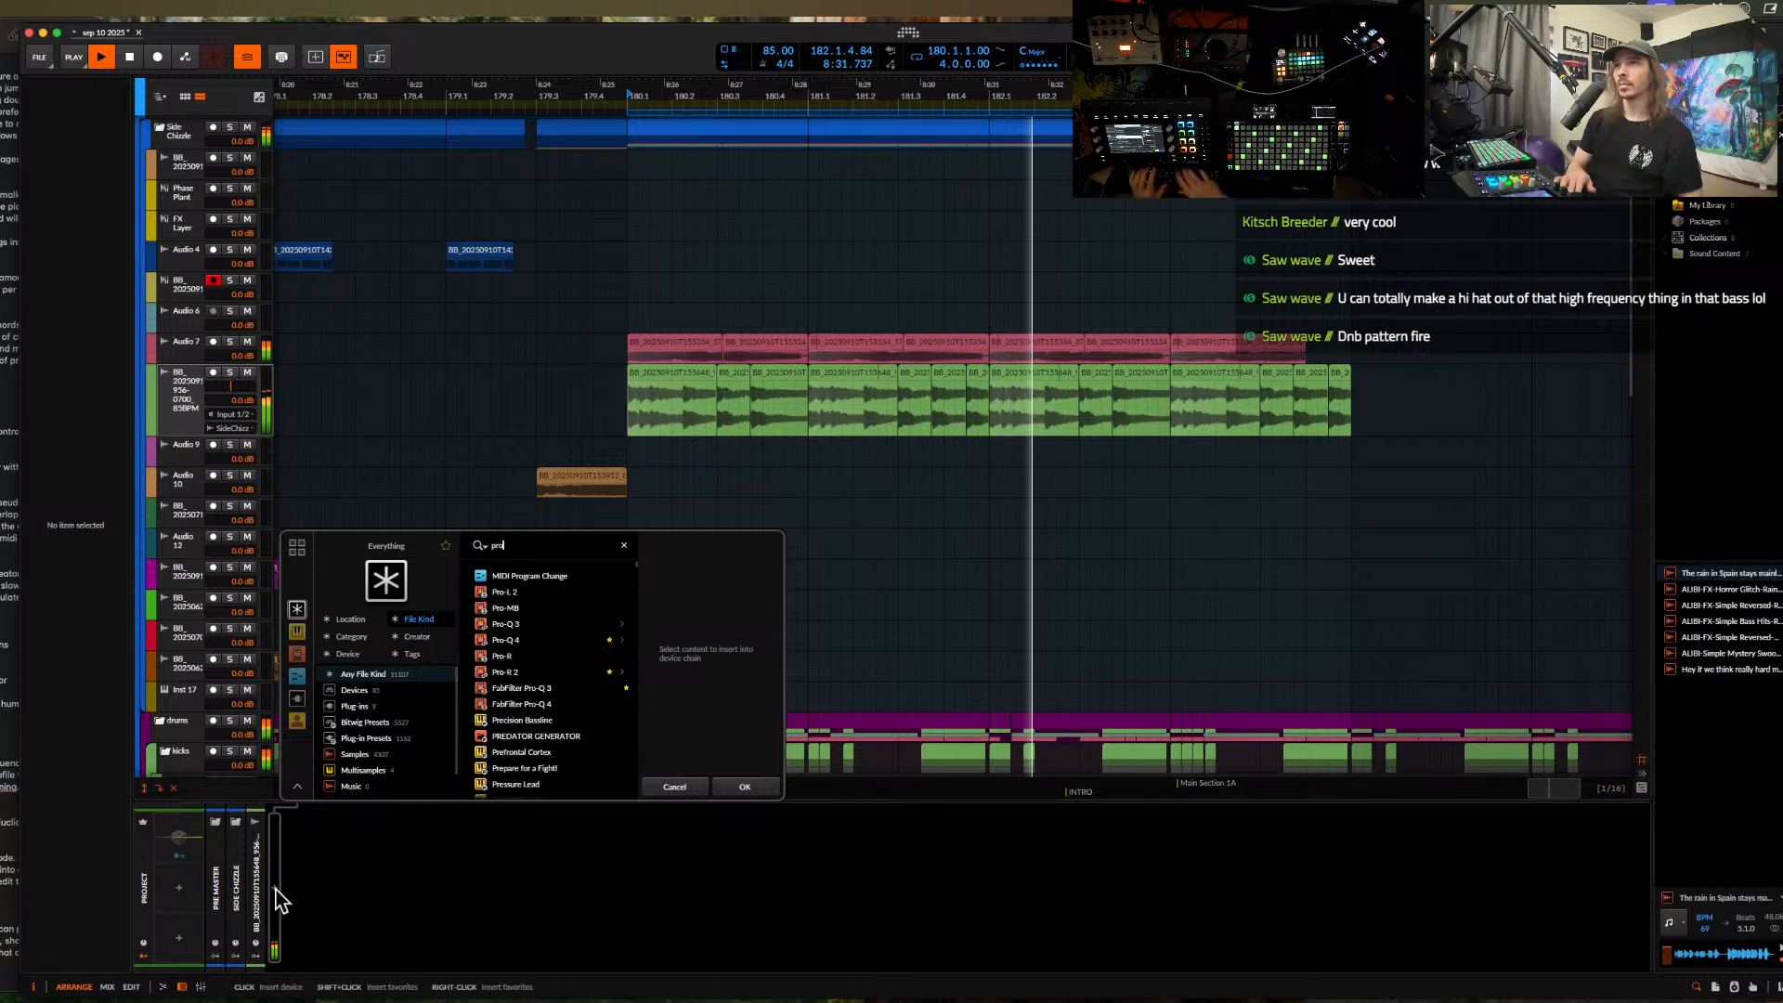
pyautogui.write('pro')
pyautogui.click(516, 637)
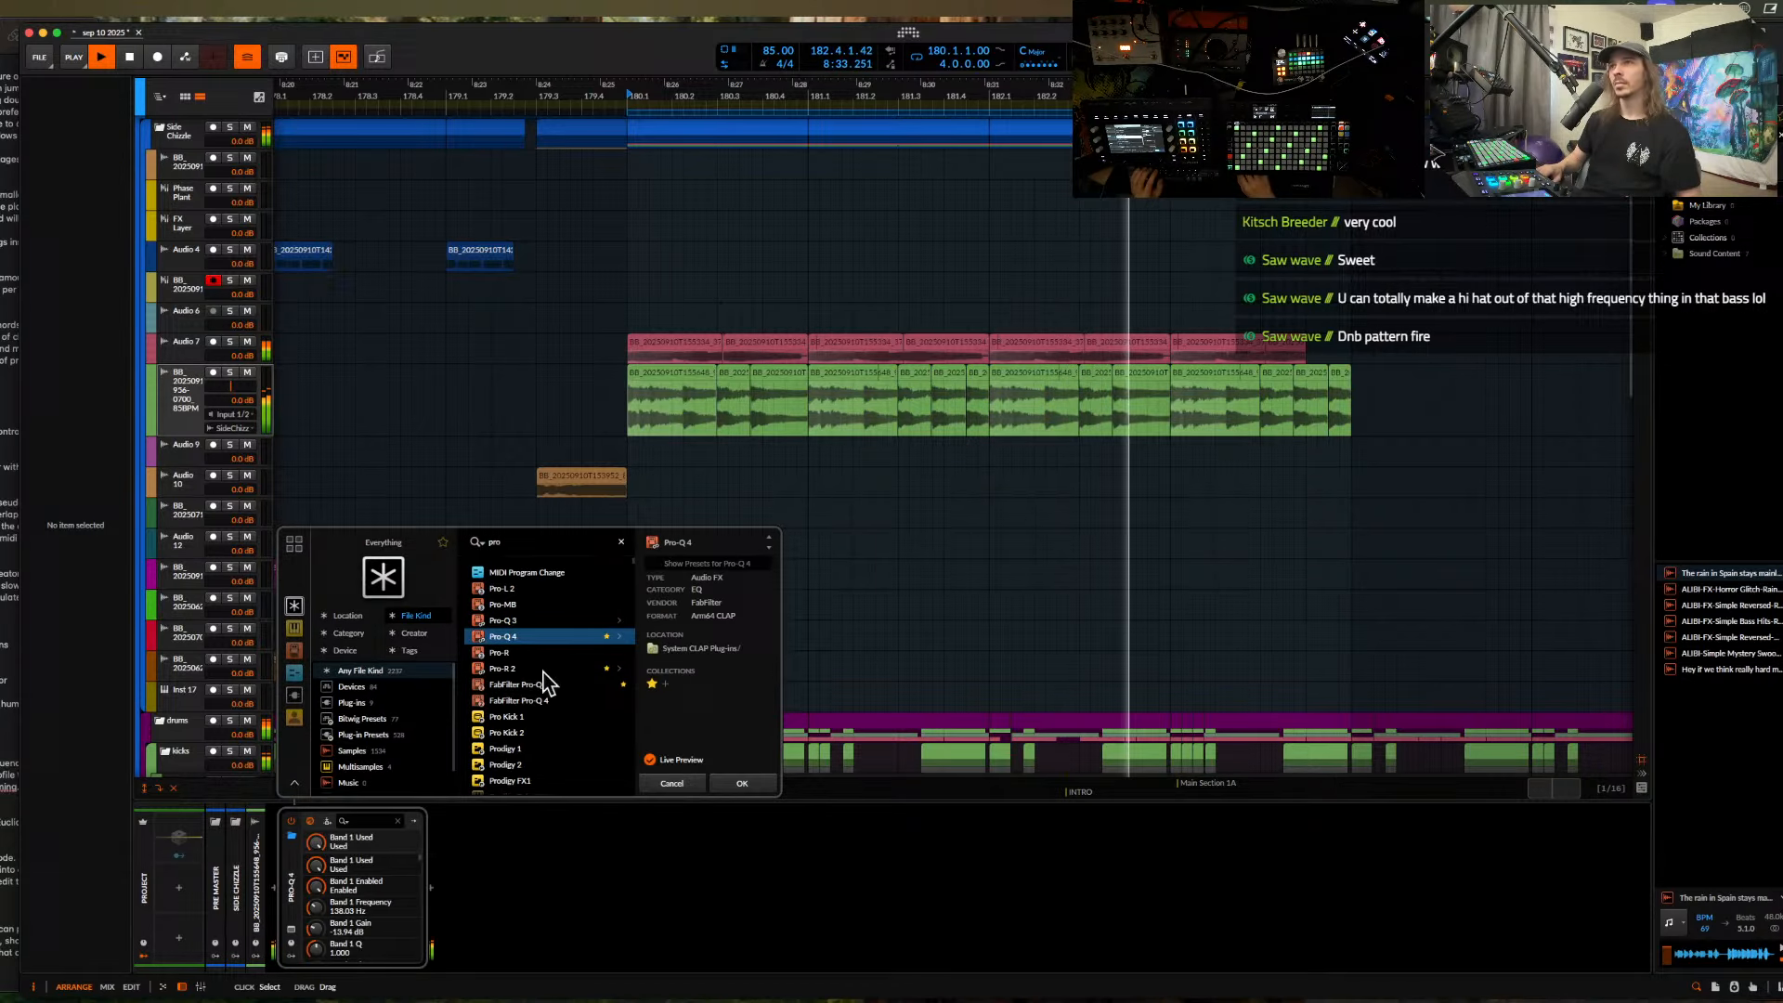
pyautogui.click(719, 783)
pyautogui.click(321, 446)
pyautogui.moveTo(321, 445); pyautogui.dragTo(912, 488)
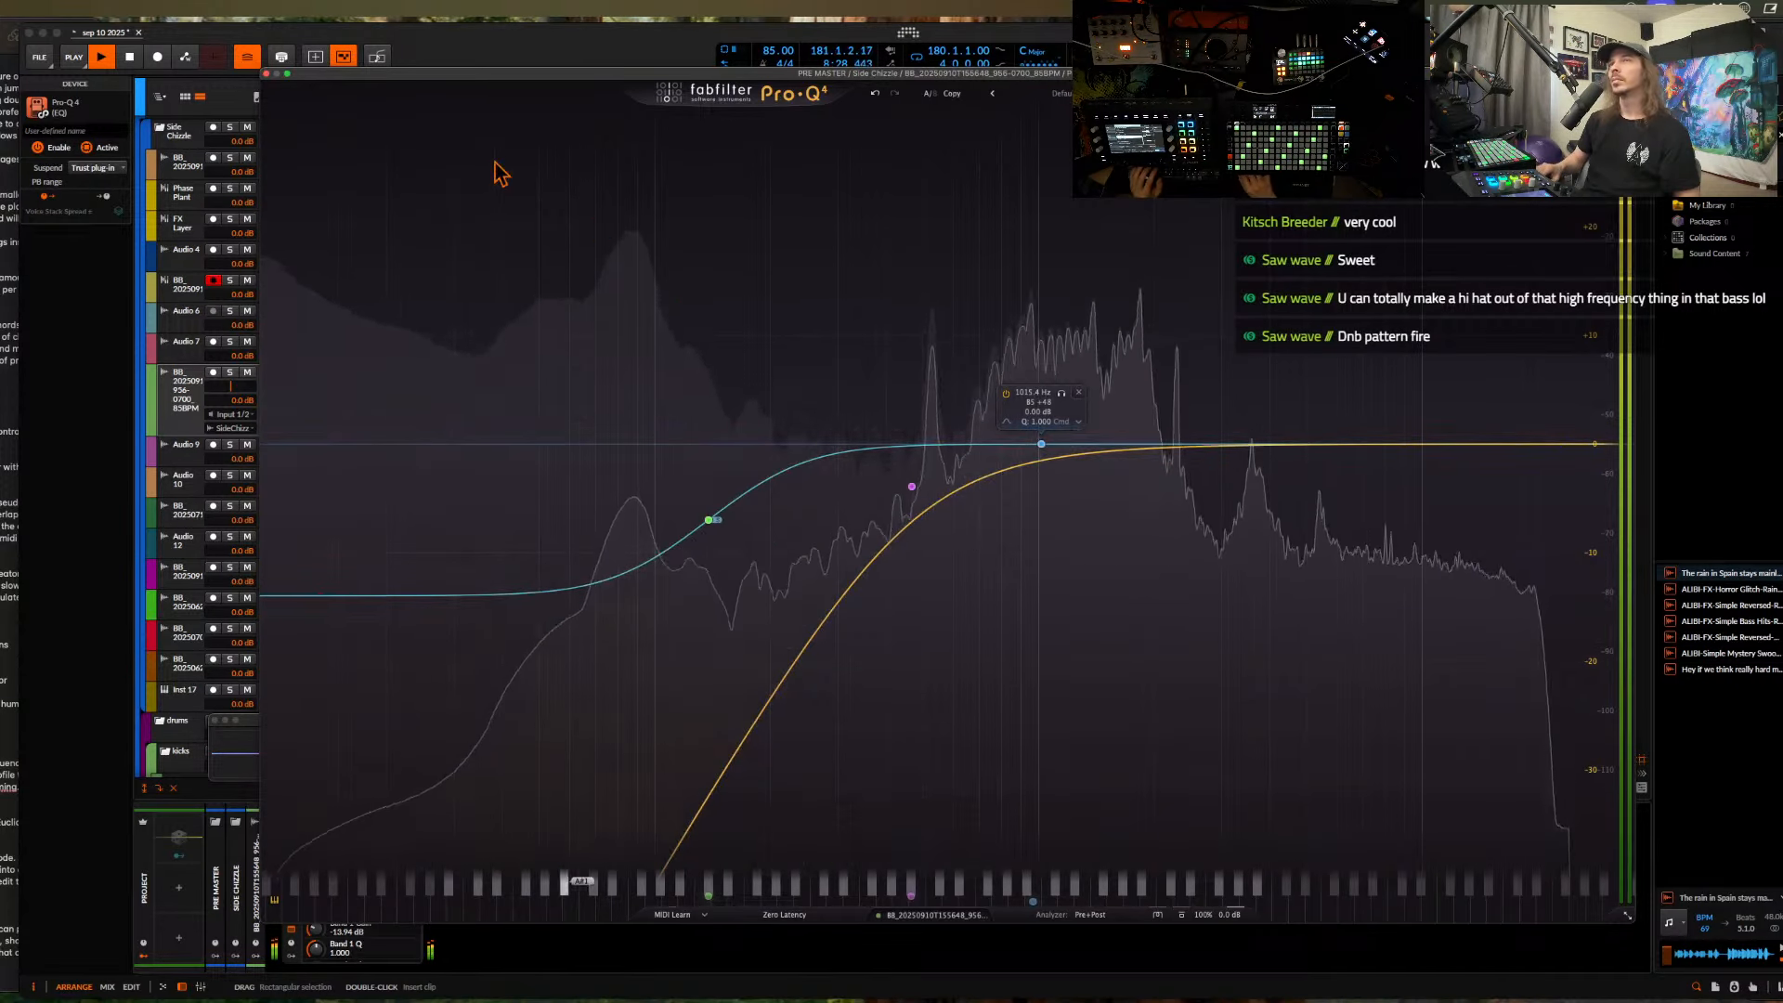
pyautogui.click(265, 74)
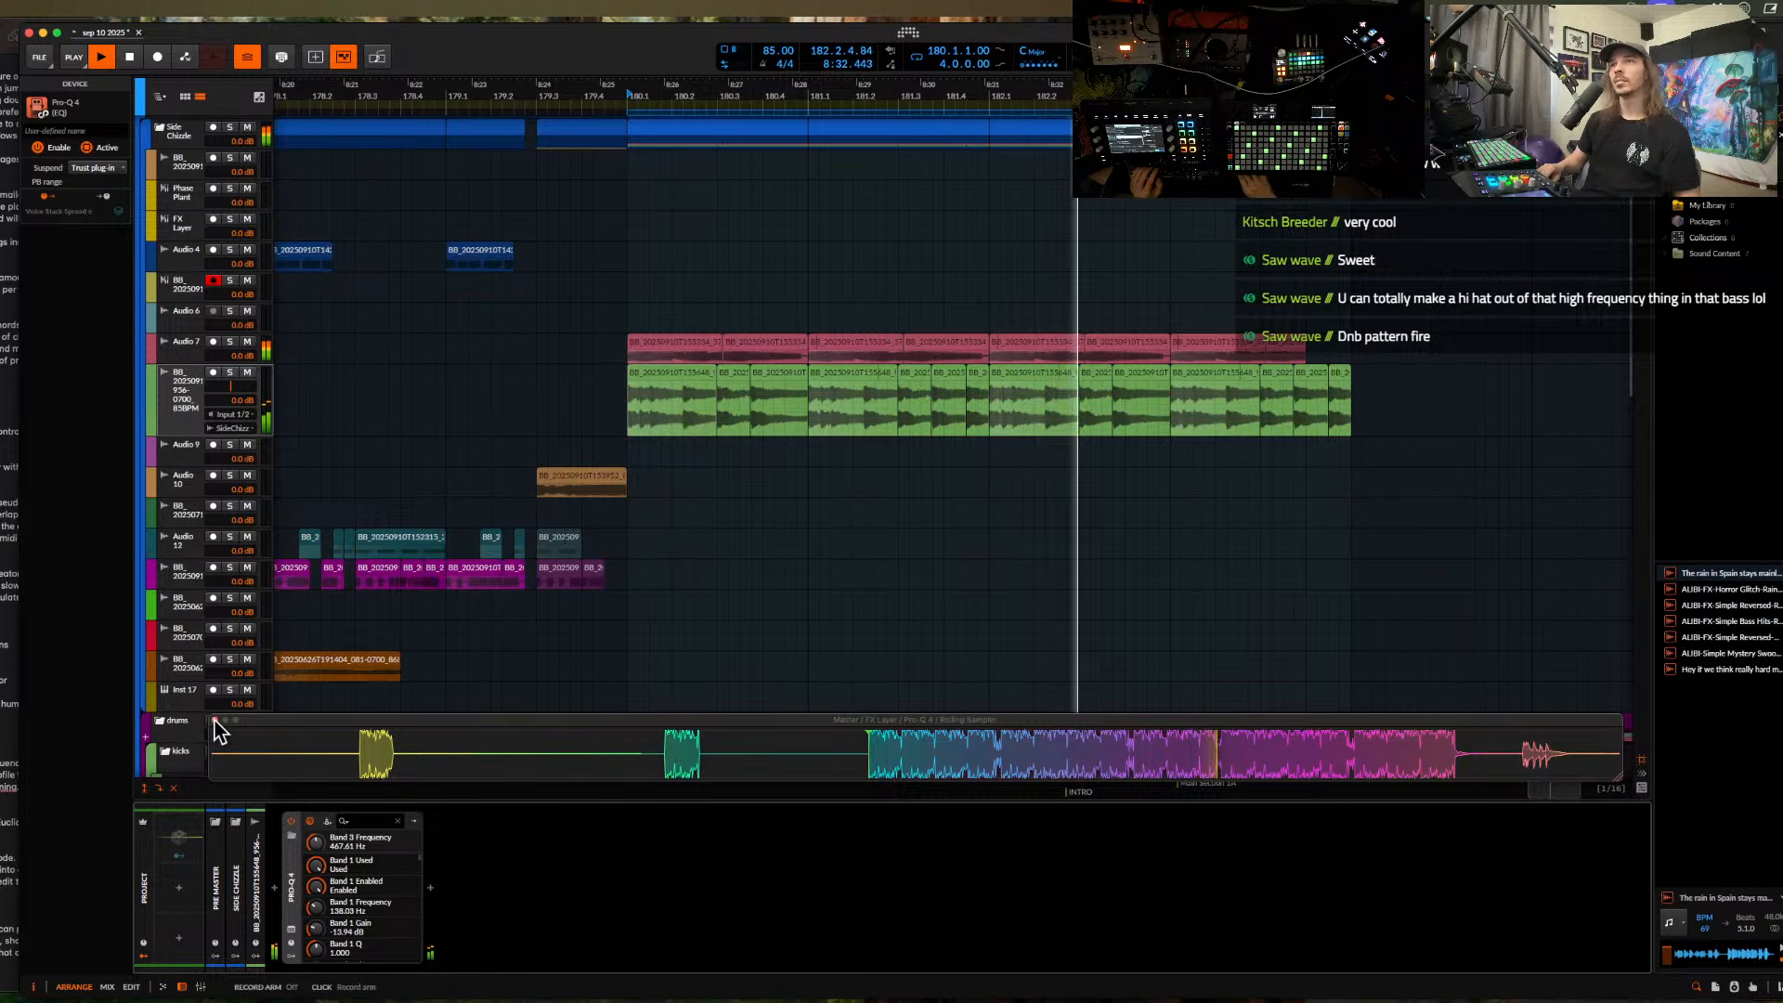
# - Add the kHs Haas effect after Pro-Q 4 and set the delayed channel to Left
pyautogui.click(433, 899)
pyautogui.write('haa')
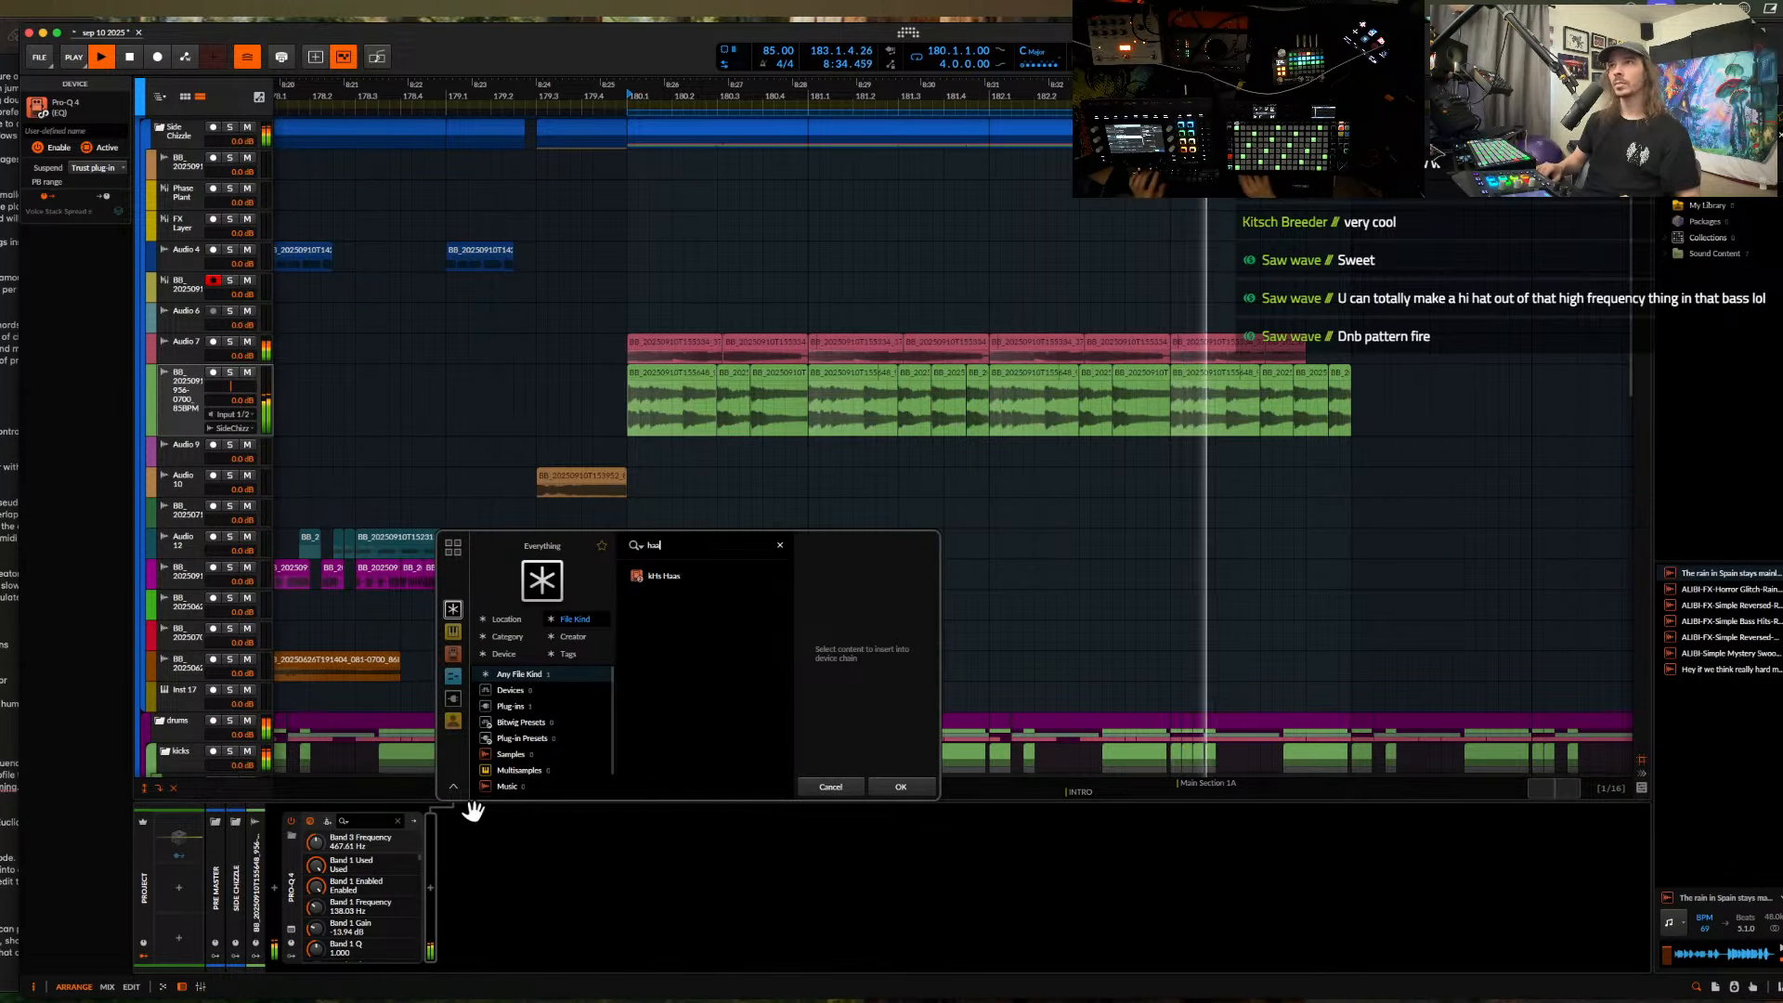
pyautogui.click(682, 574)
pyautogui.click(915, 789)
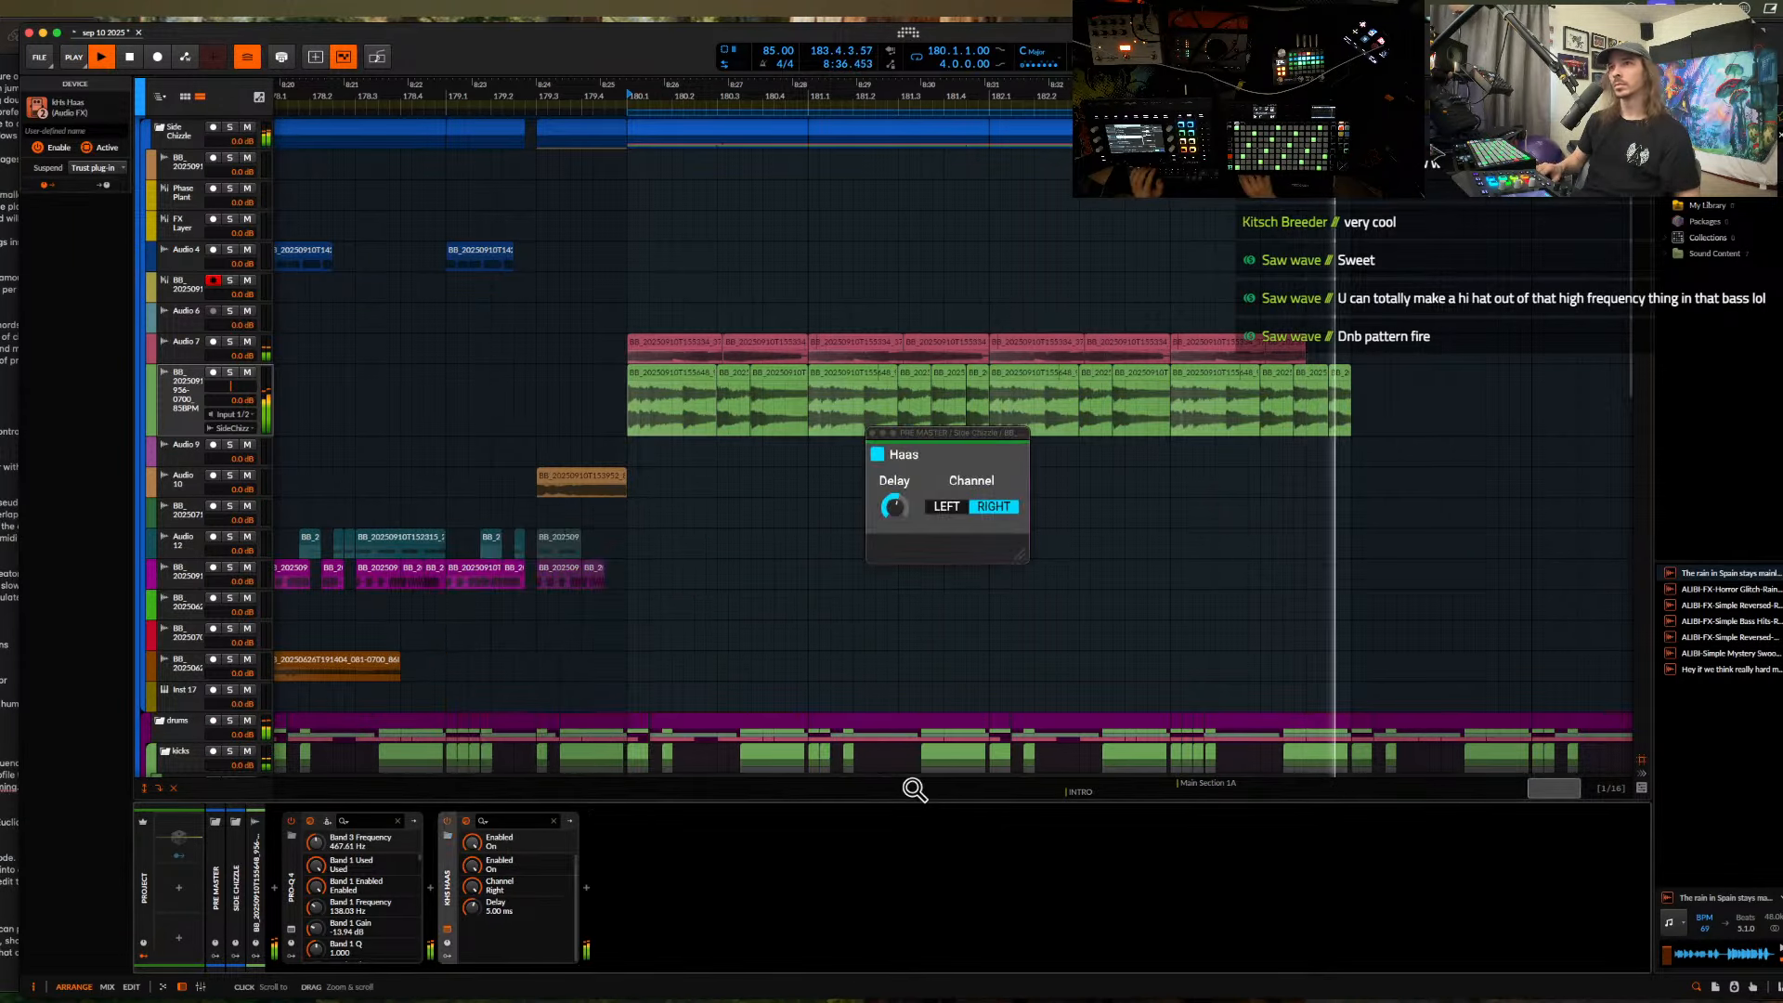
pyautogui.click(944, 509)
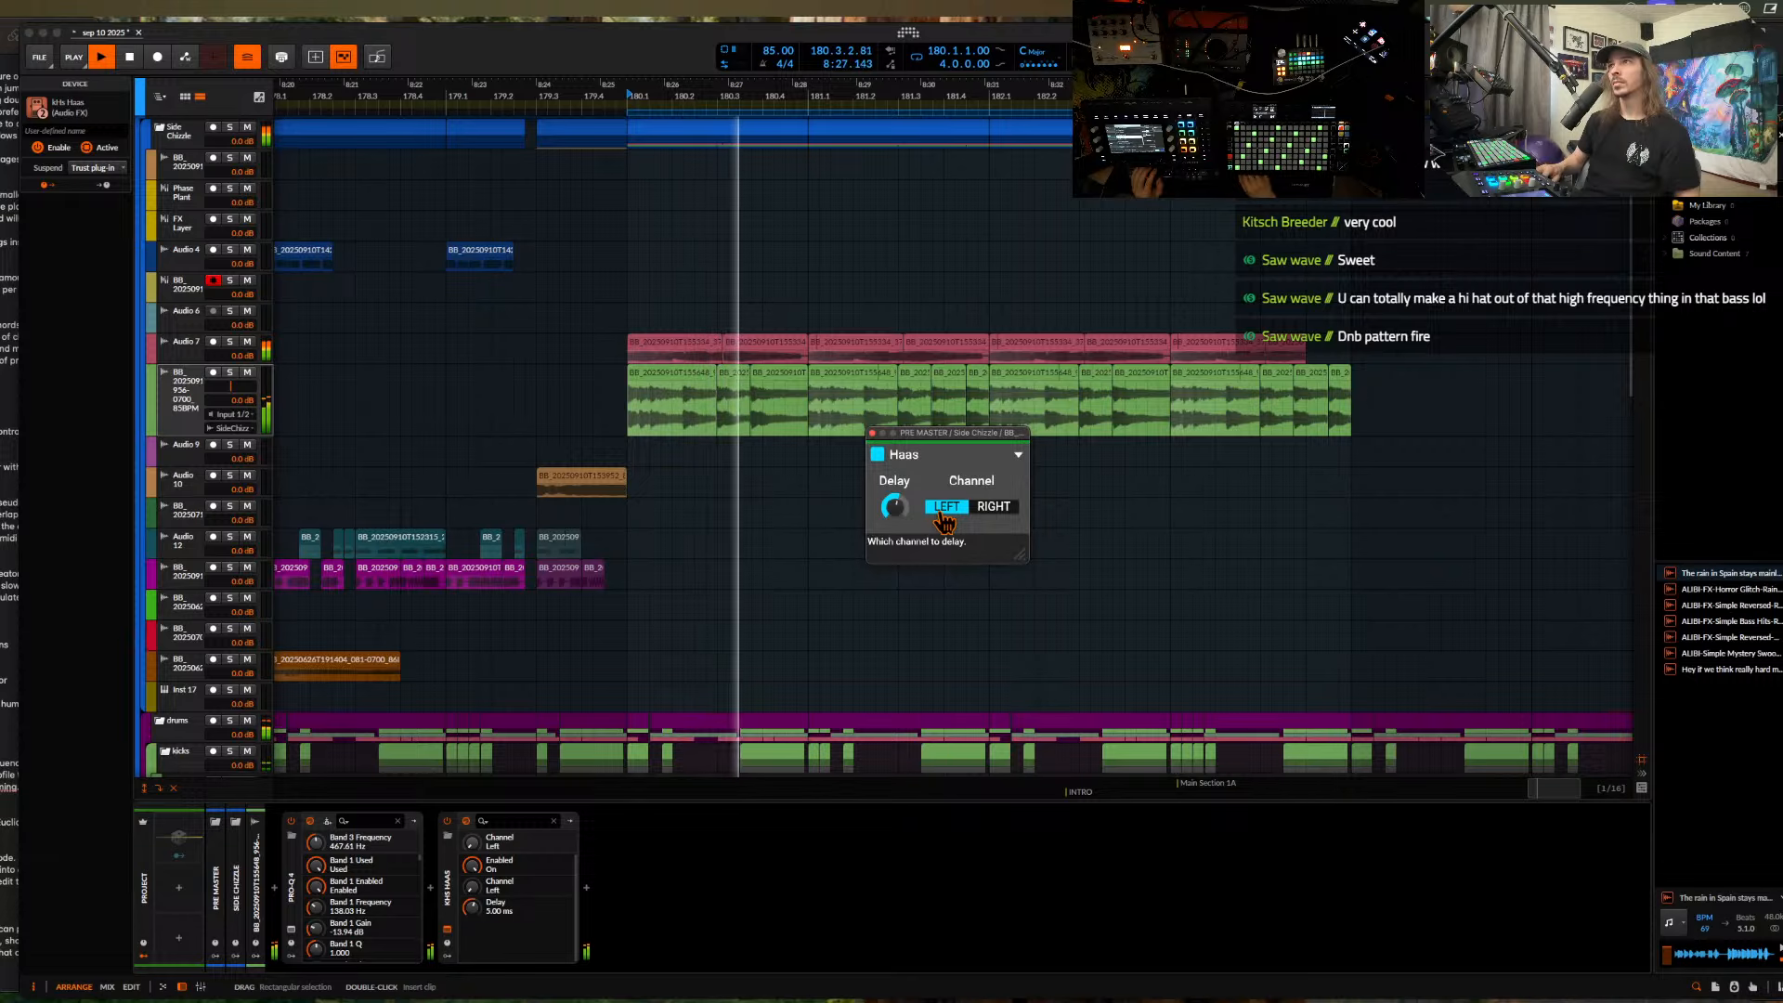
# - Move the loop start back to 164.1.1, making the loop 20 bars long
pyautogui.click(796, 457)
pyautogui.scroll(-5, 797, 457)
pyautogui.hscroll(-1, 796, 455)
pyautogui.scroll(1, 795, 455)
pyautogui.hscroll(-4, 790, 432)
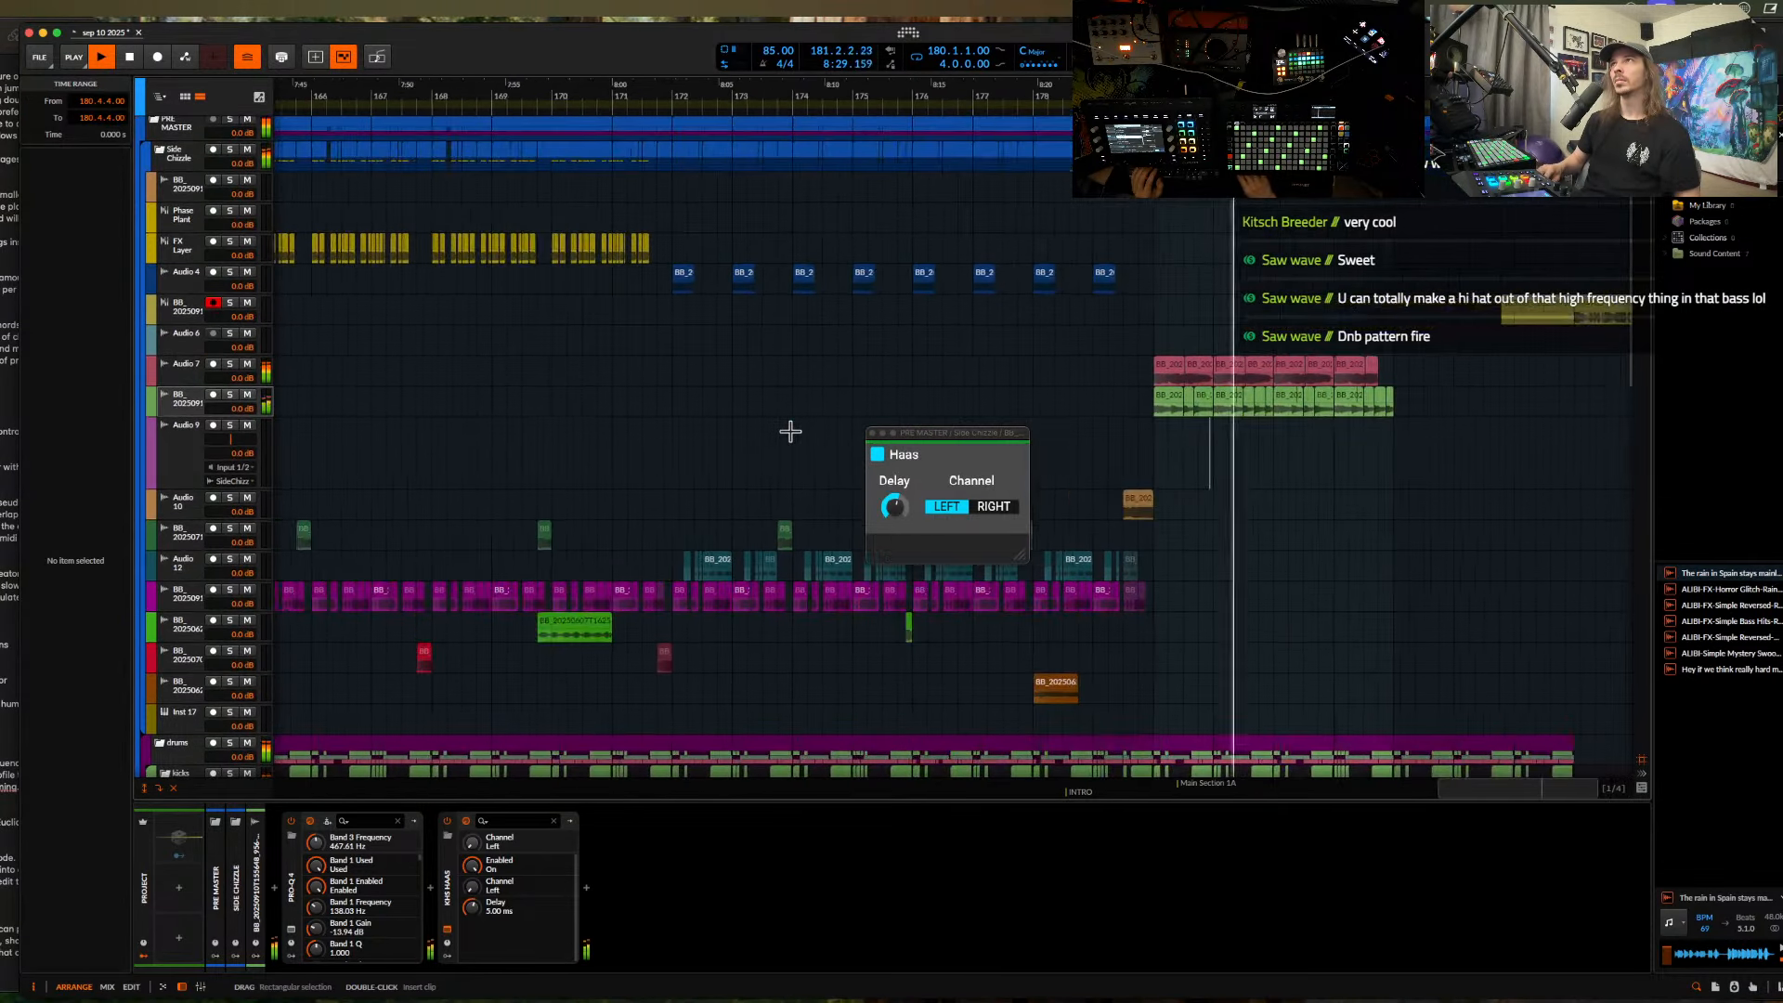
pyautogui.scroll(-3, 789, 431)
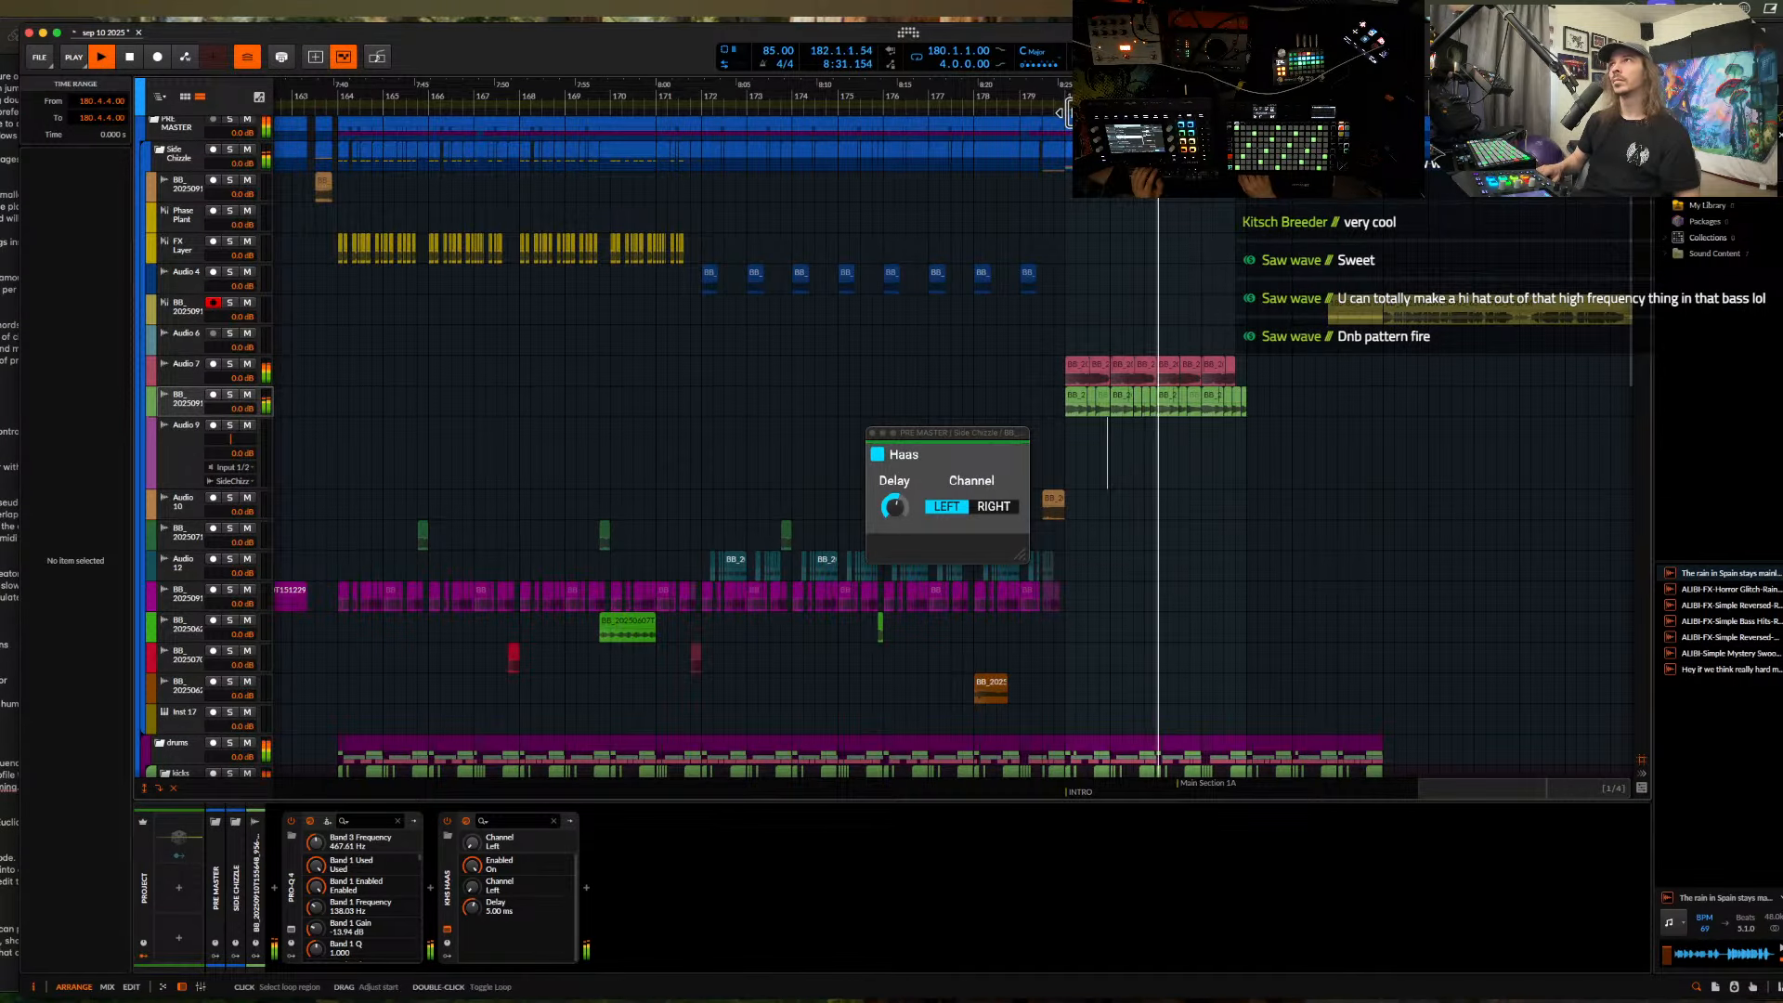
pyautogui.moveTo(1064, 110); pyautogui.dragTo(342, 149)
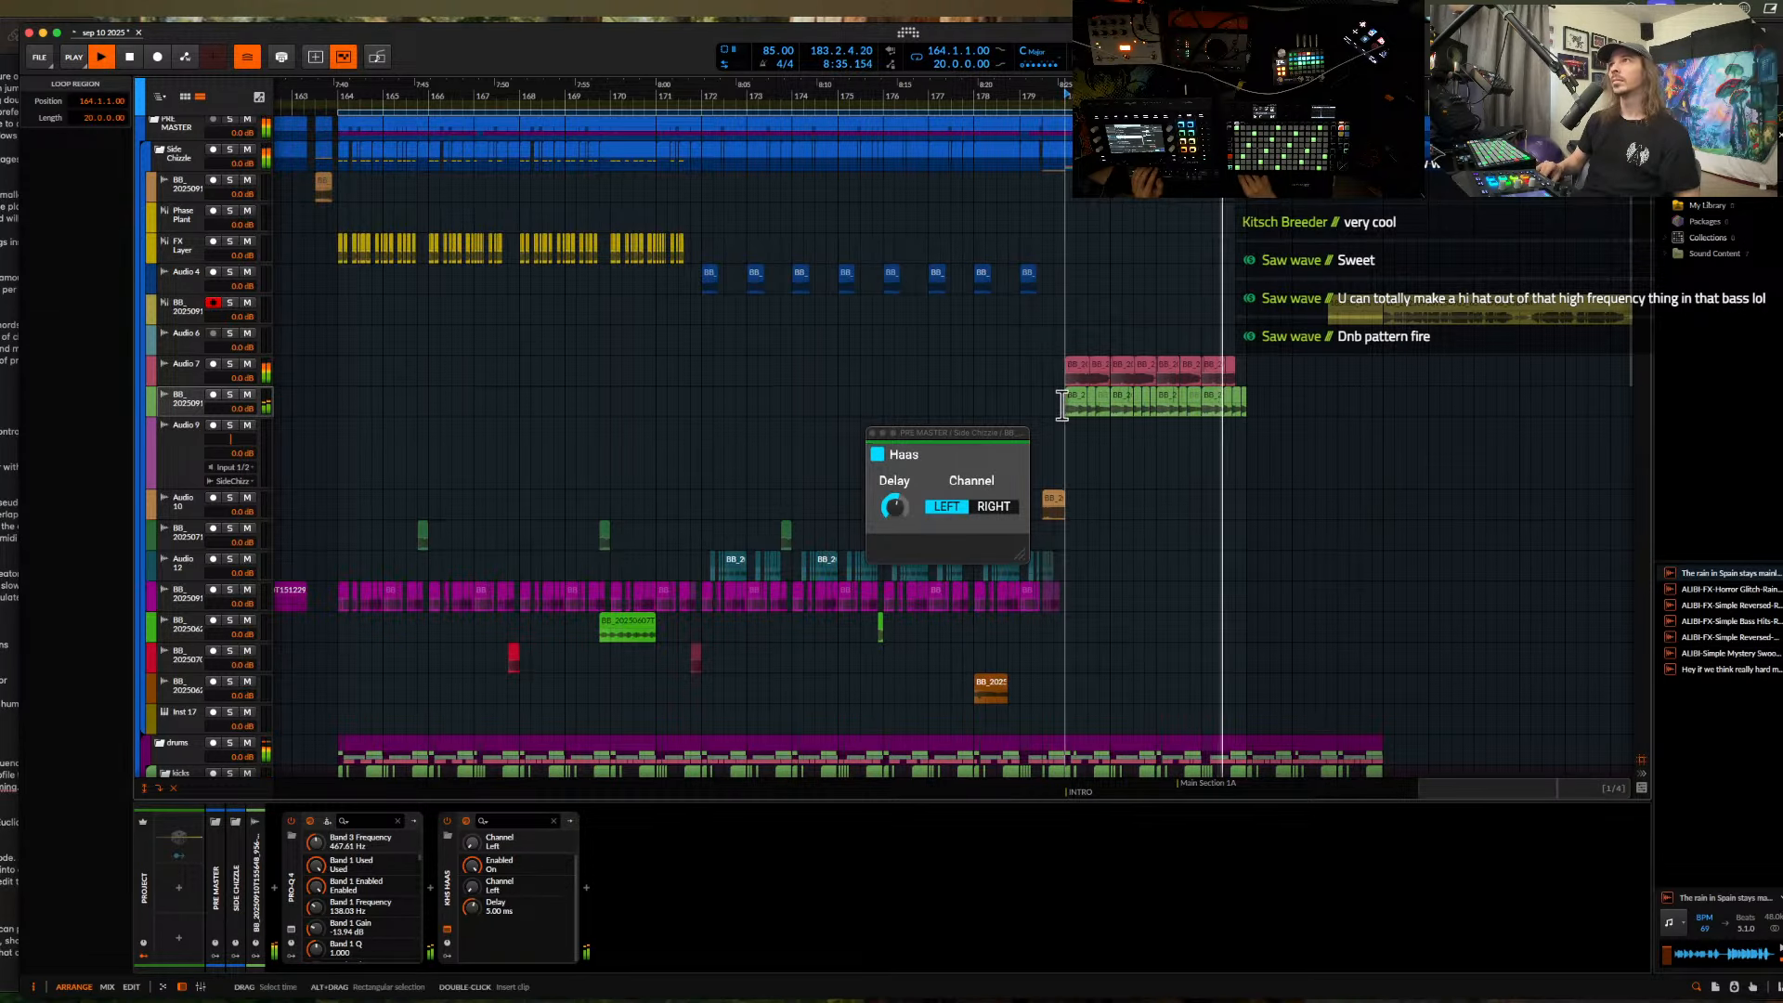
# - Duplicate the Audio 7 and captured-hits clips of bars 180 to 183 so that the copy starts at 184.1.1
pyautogui.moveTo(1065, 388); pyautogui.dragTo(1246, 397)
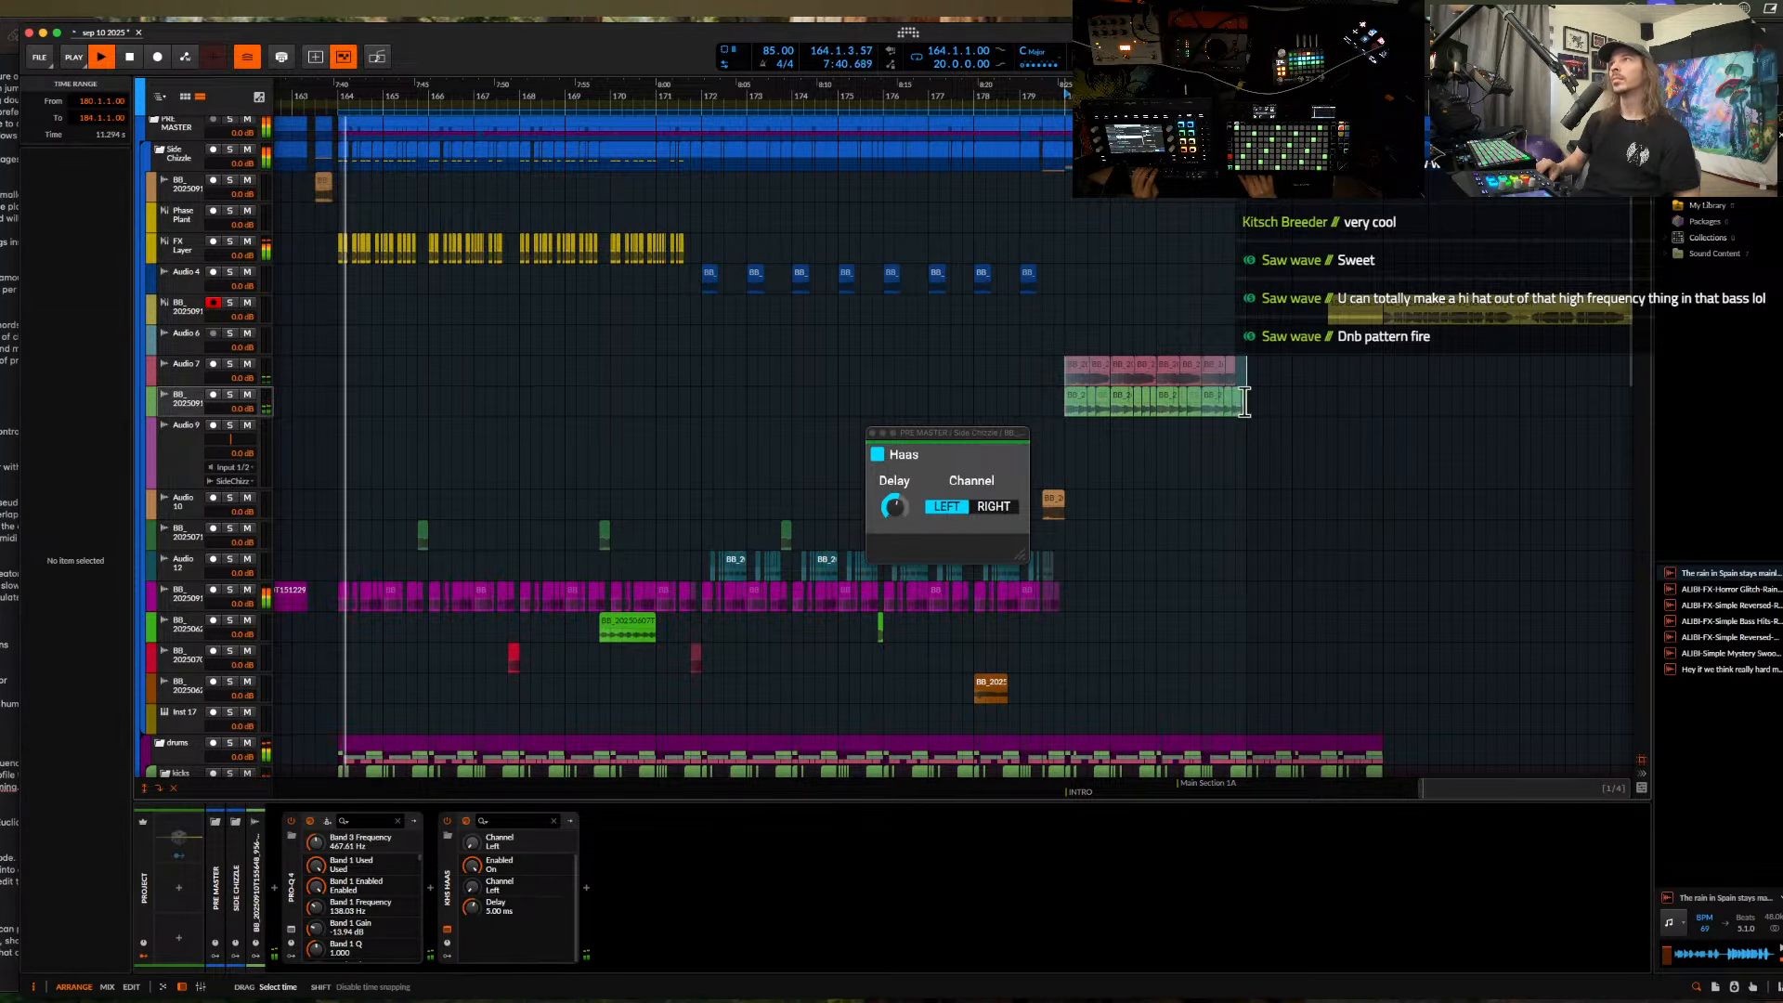
pyautogui.press('super+d')
pyautogui.hscroll(6, 1242, 395)
pyautogui.scroll(-2, 1242, 395)
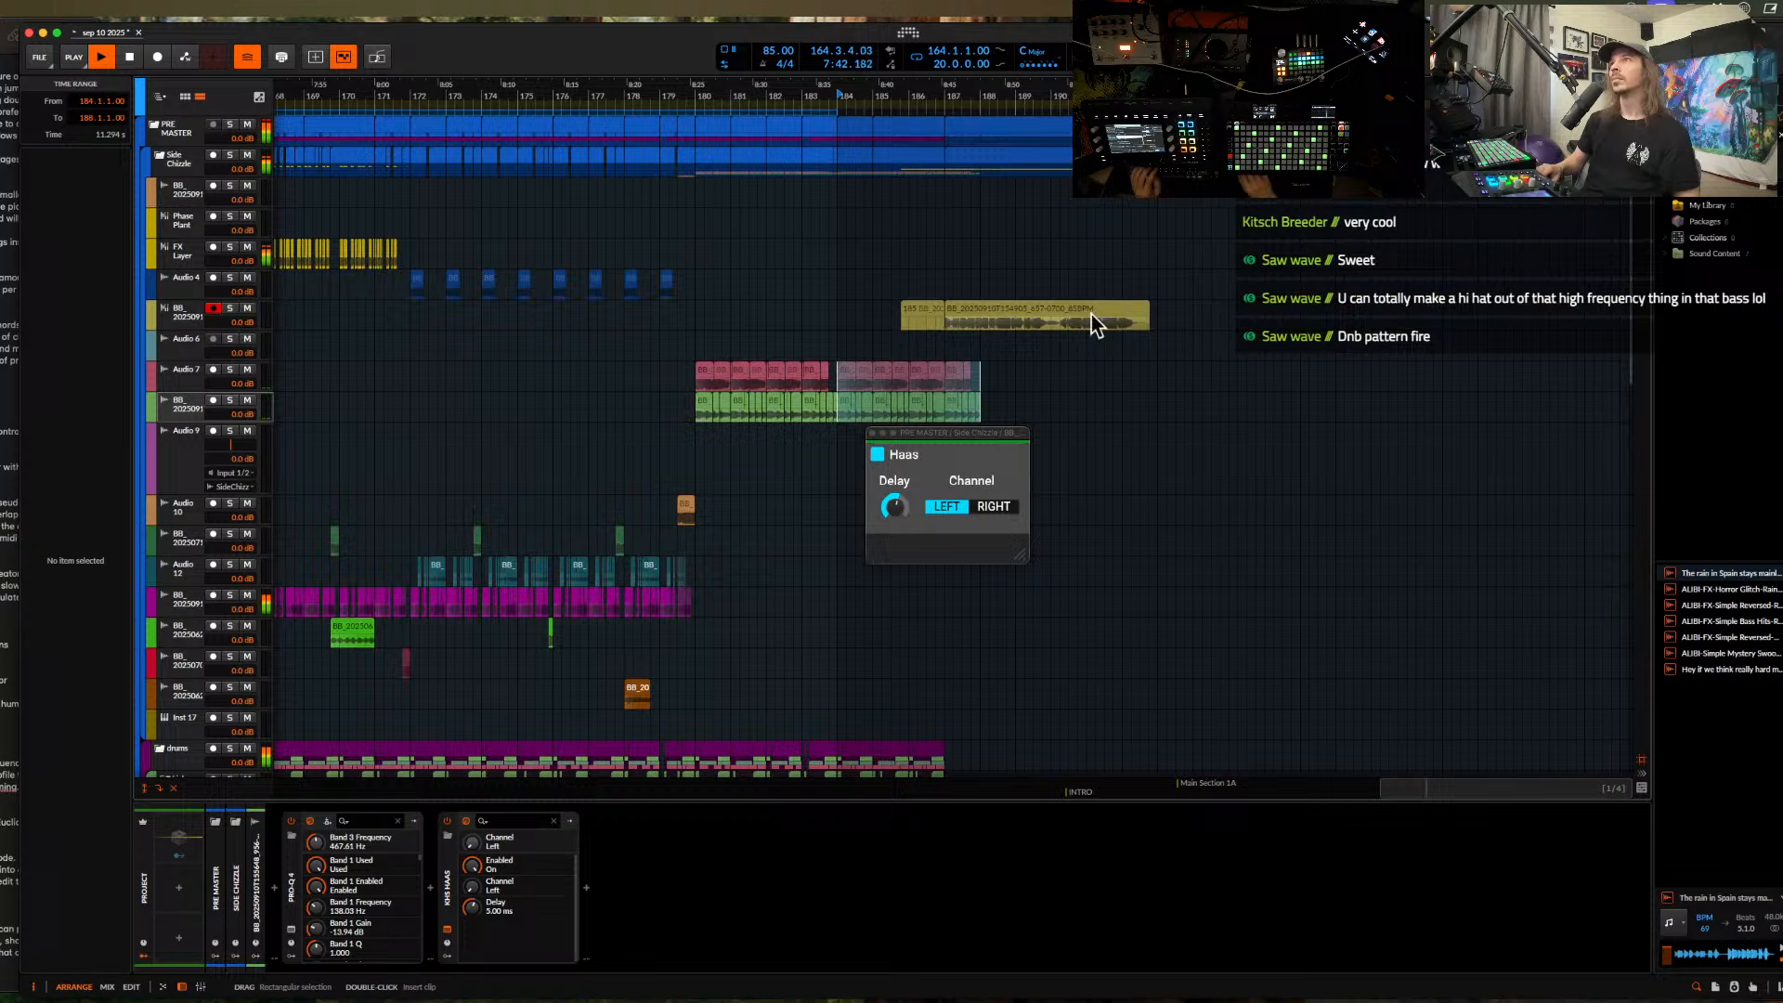
# - Shift the yellow recorded clips further along the timeline, past bar 188, and extend the loop to 24 bars
pyautogui.click(1018, 314)
pyautogui.moveTo(921, 310); pyautogui.dragTo(1294, 310)
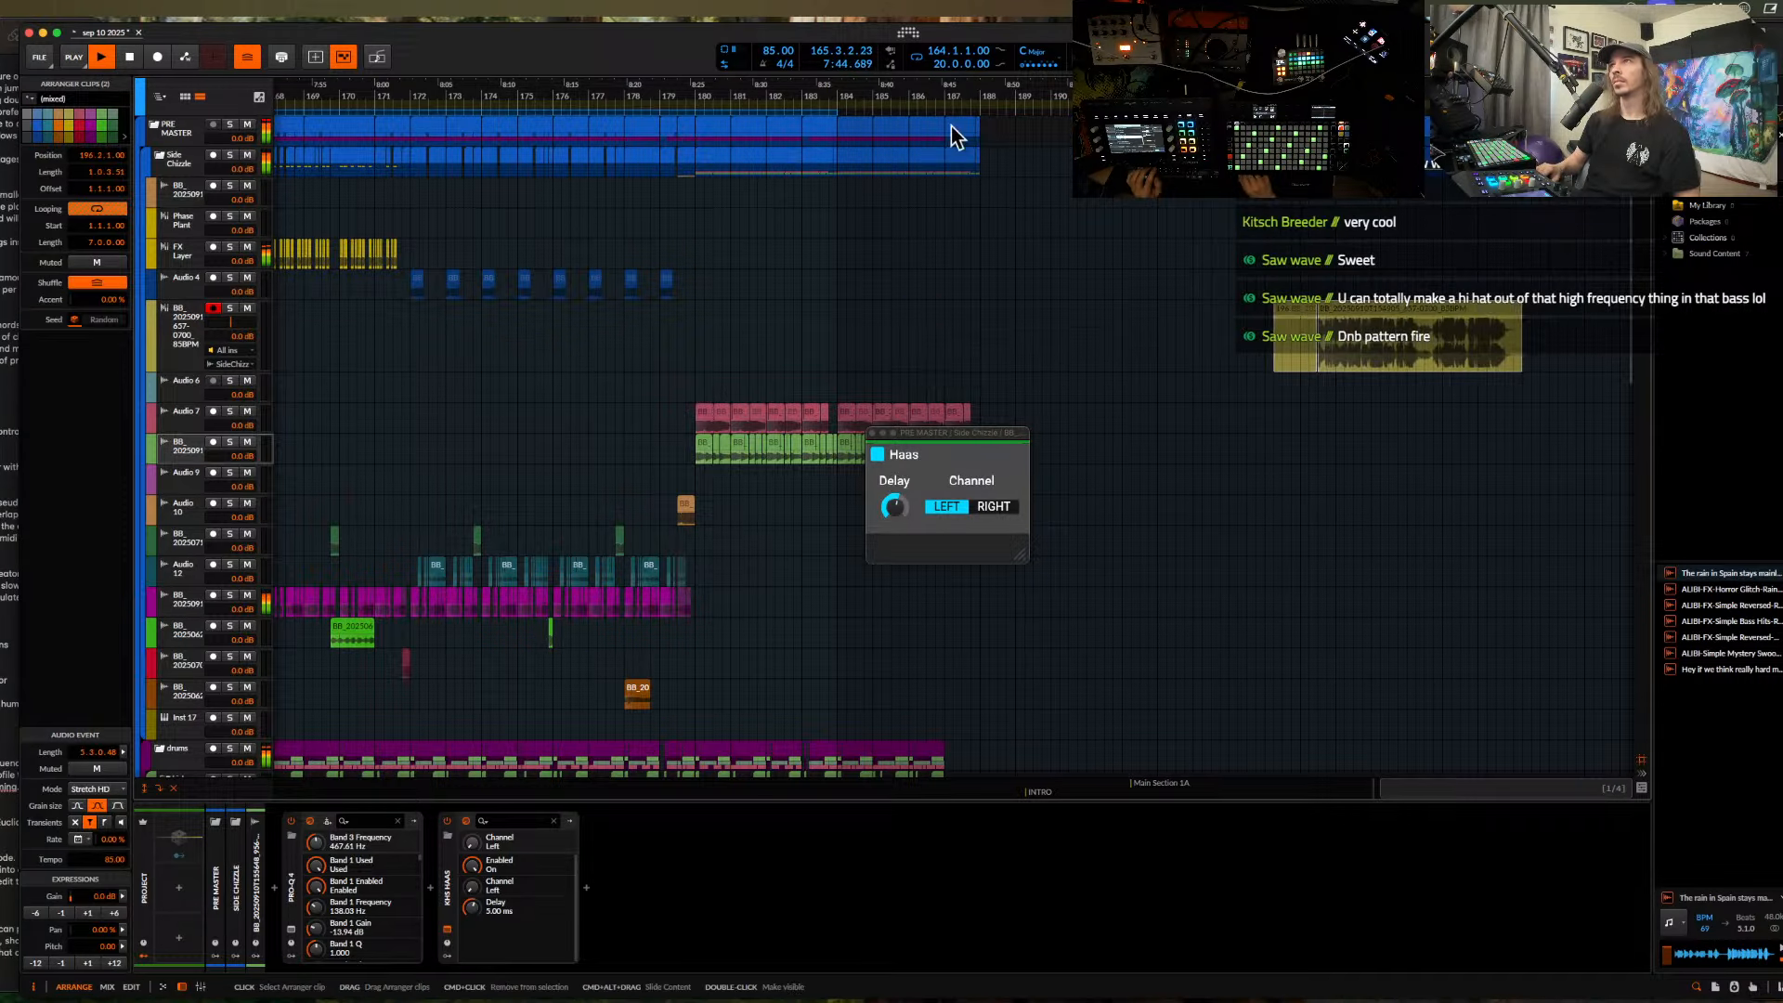
pyautogui.moveTo(833, 110); pyautogui.dragTo(959, 98)
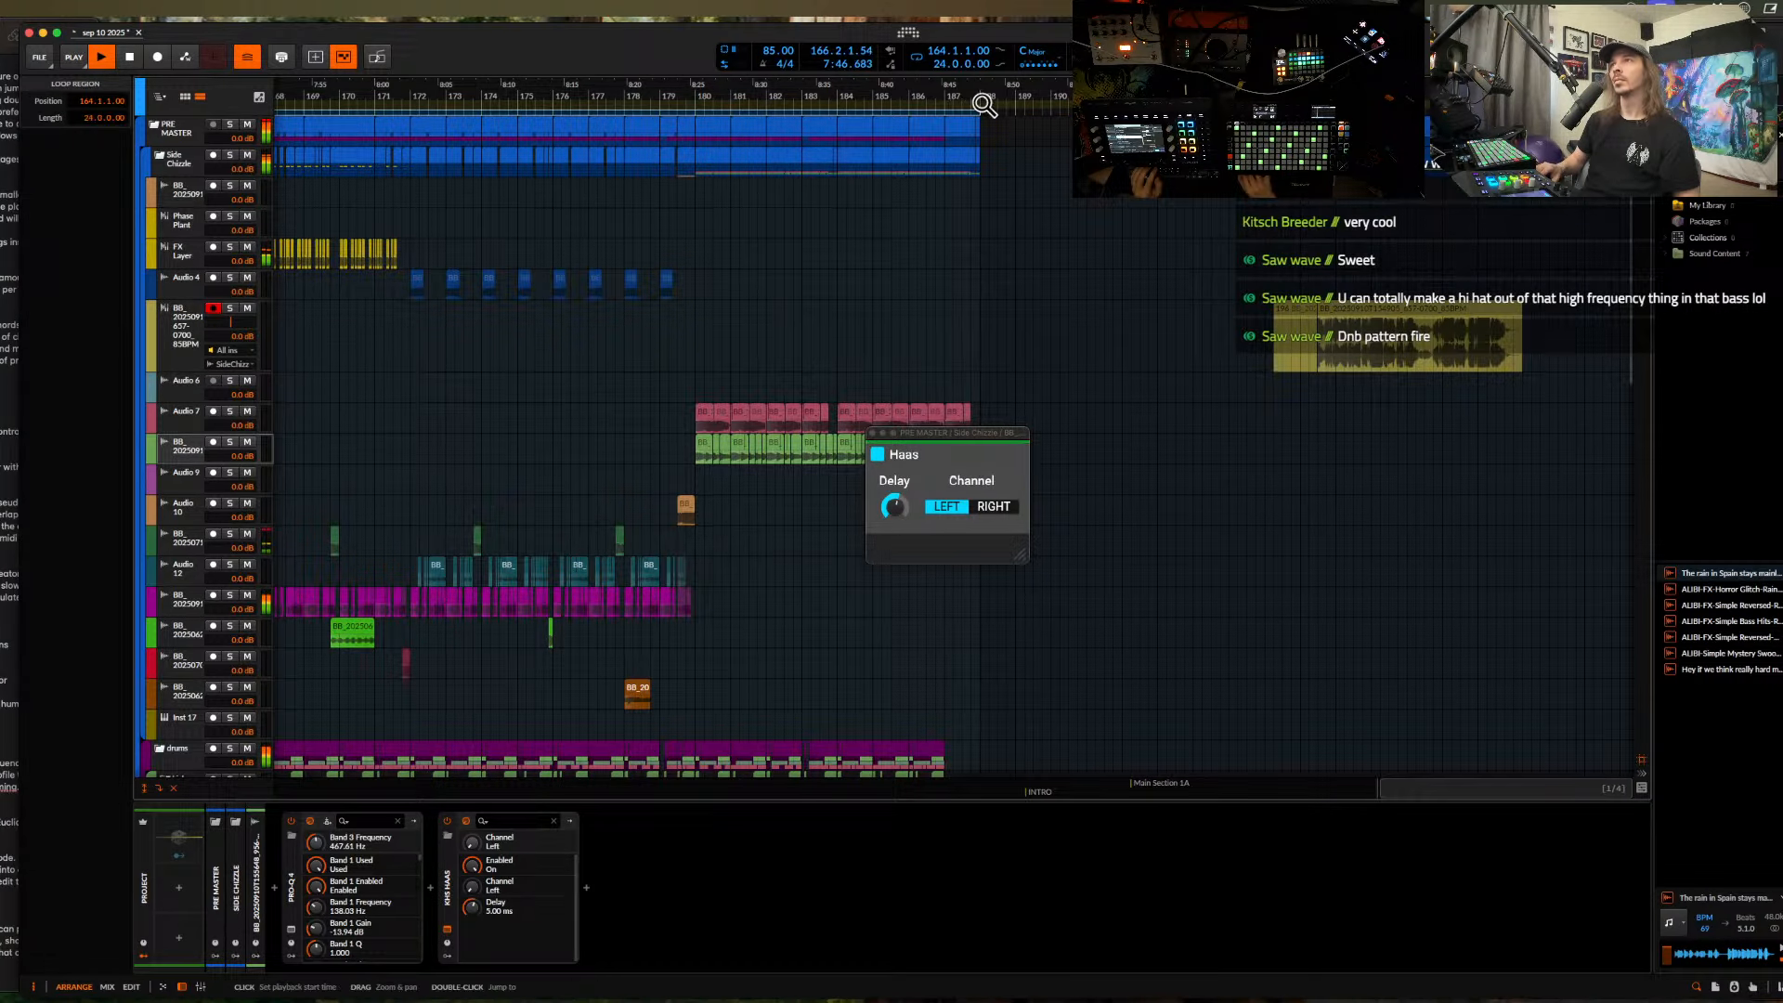
pyautogui.click(874, 434)
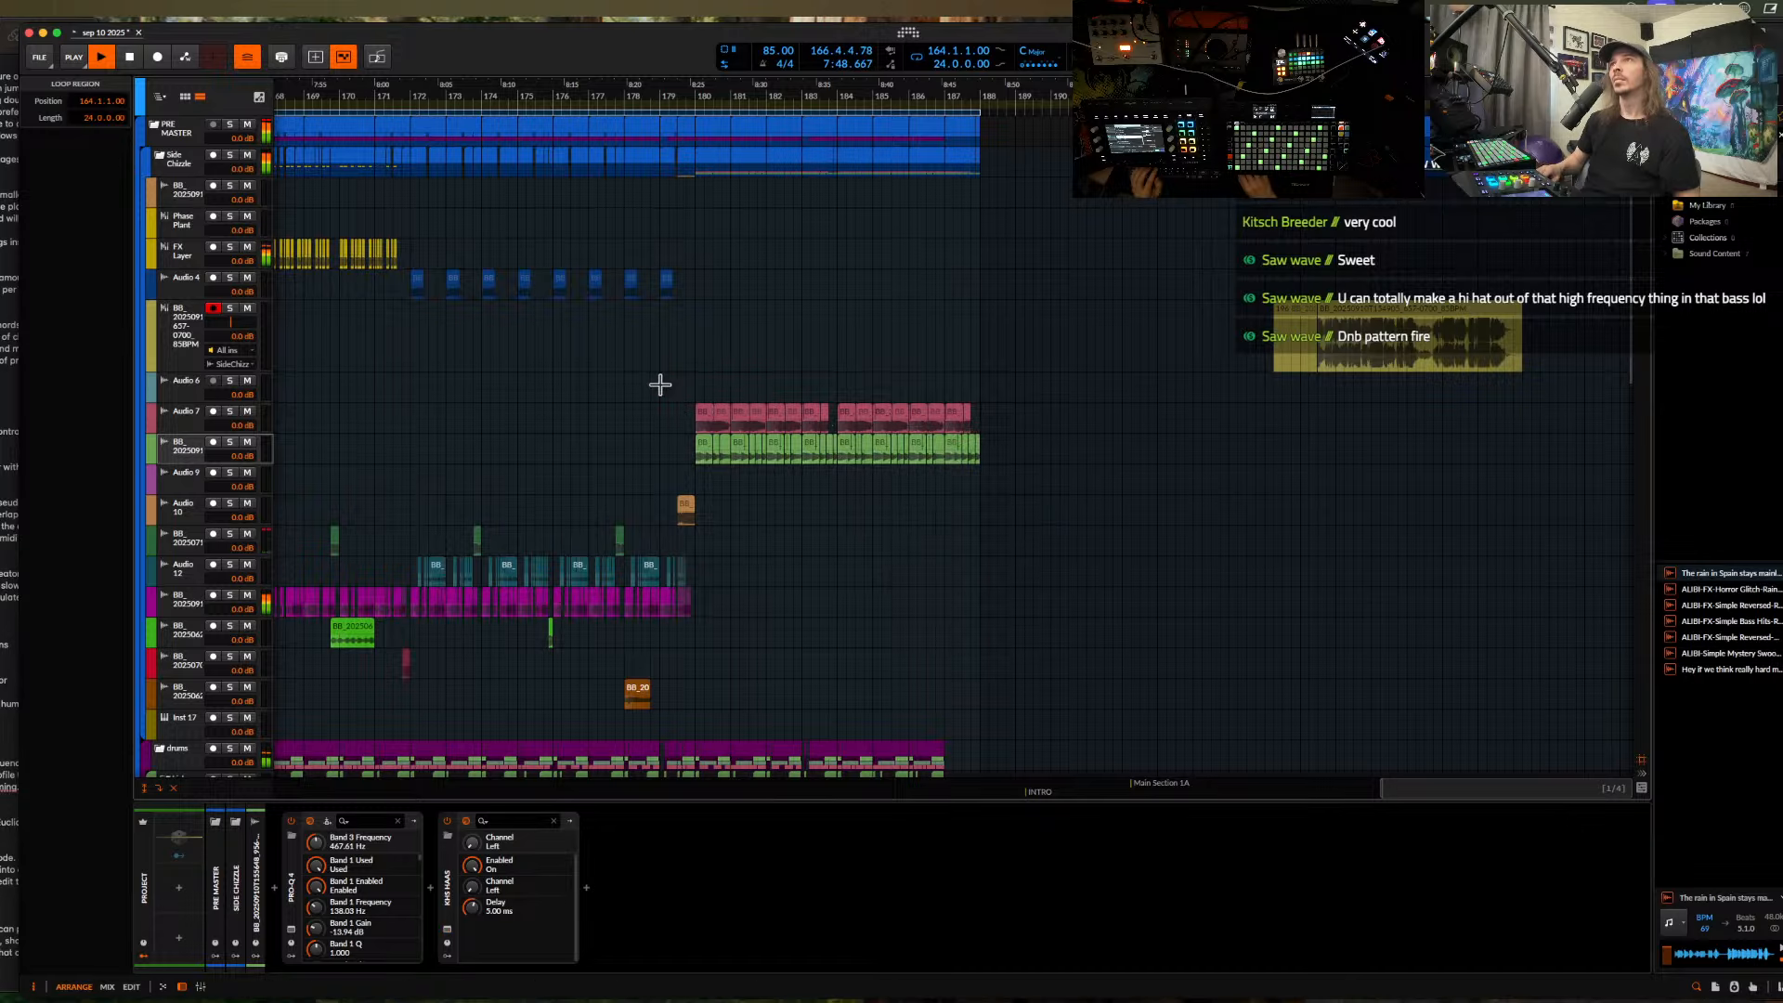
# - Listen through the looped section from bar 164 and look over the whole arrangement
pyautogui.scroll(4, 660, 385)
pyautogui.scroll(-5, 659, 386)
pyautogui.hscroll(-3, 654, 385)
pyautogui.scroll(-2, 654, 385)
pyautogui.scroll(-3, 653, 386)
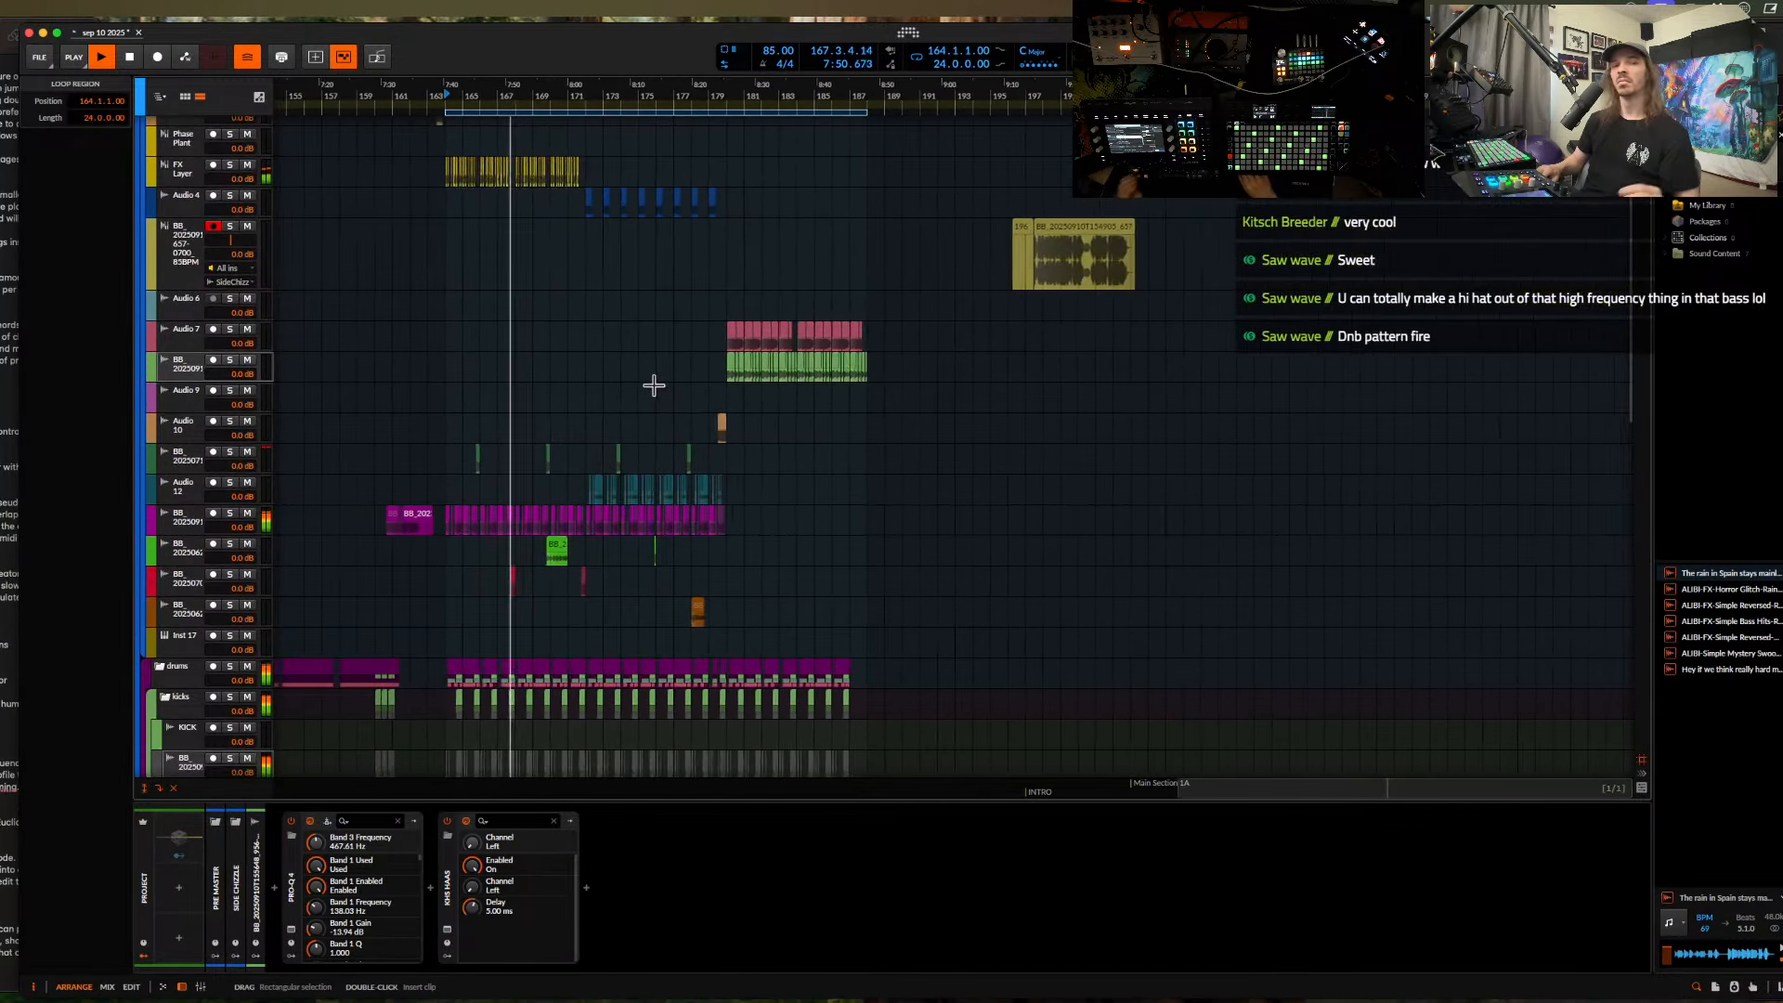
pyautogui.scroll(2, 640, 386)
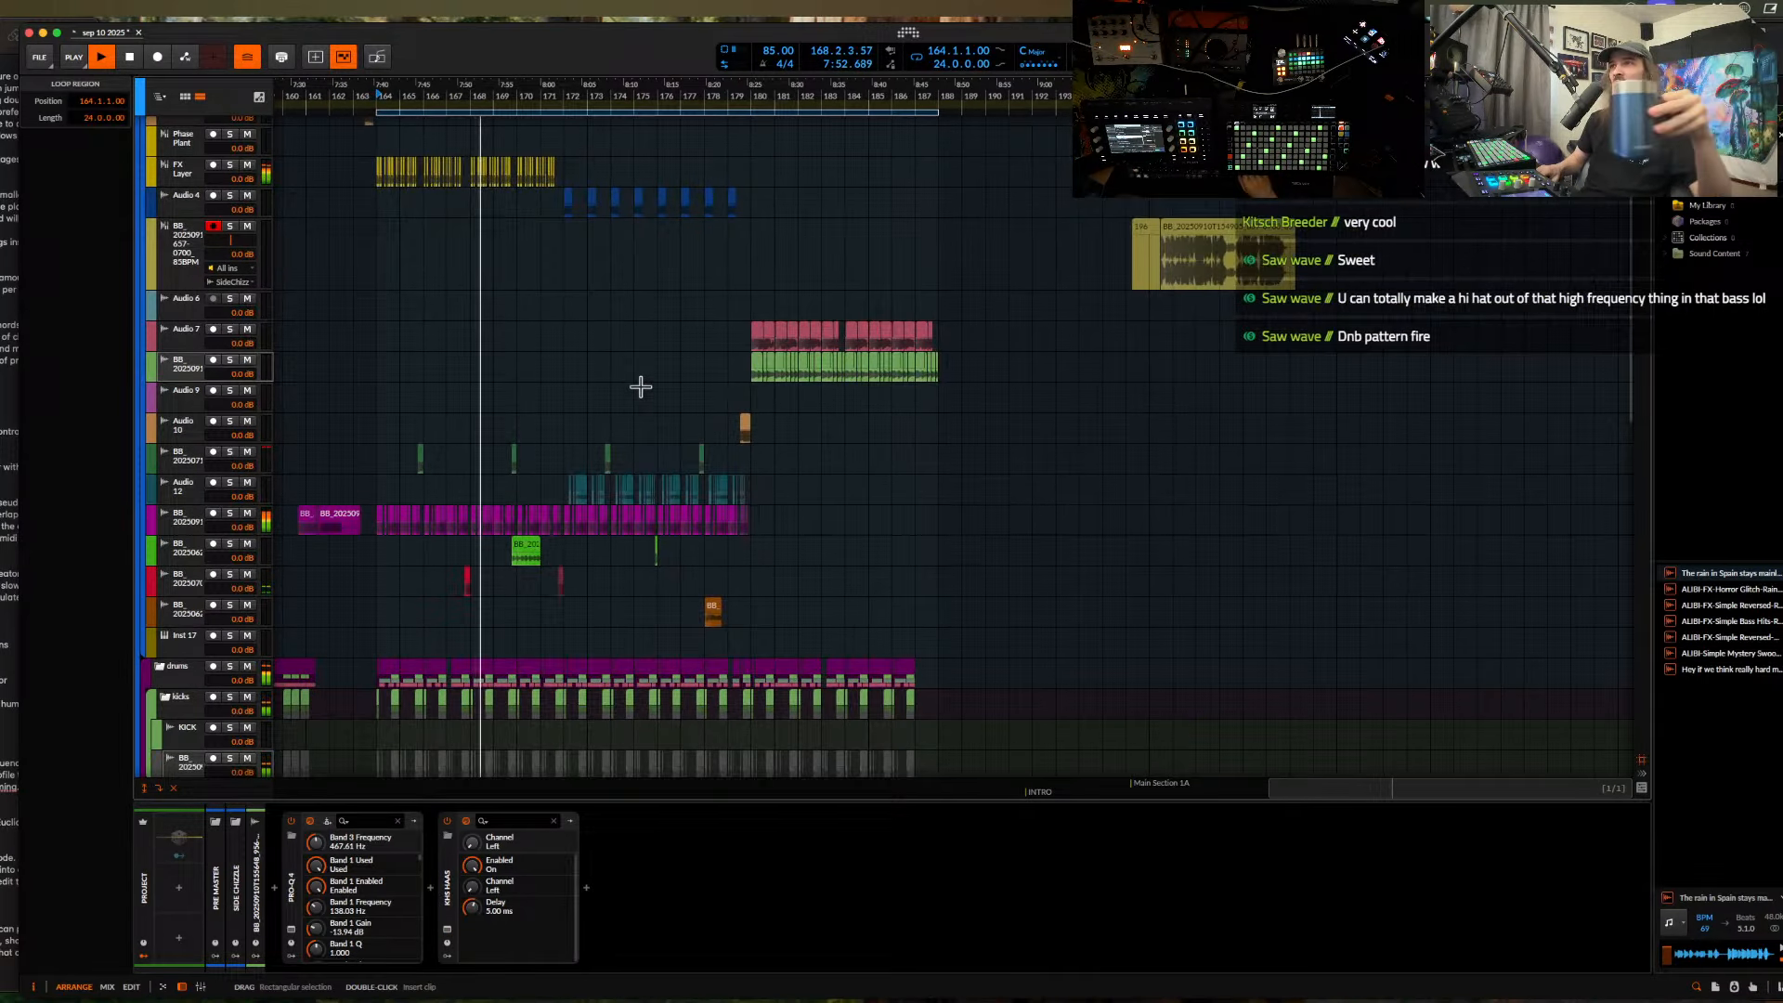
pyautogui.scroll(1, 640, 387)
pyautogui.scroll(-1, 640, 386)
pyautogui.scroll(-2, 640, 386)
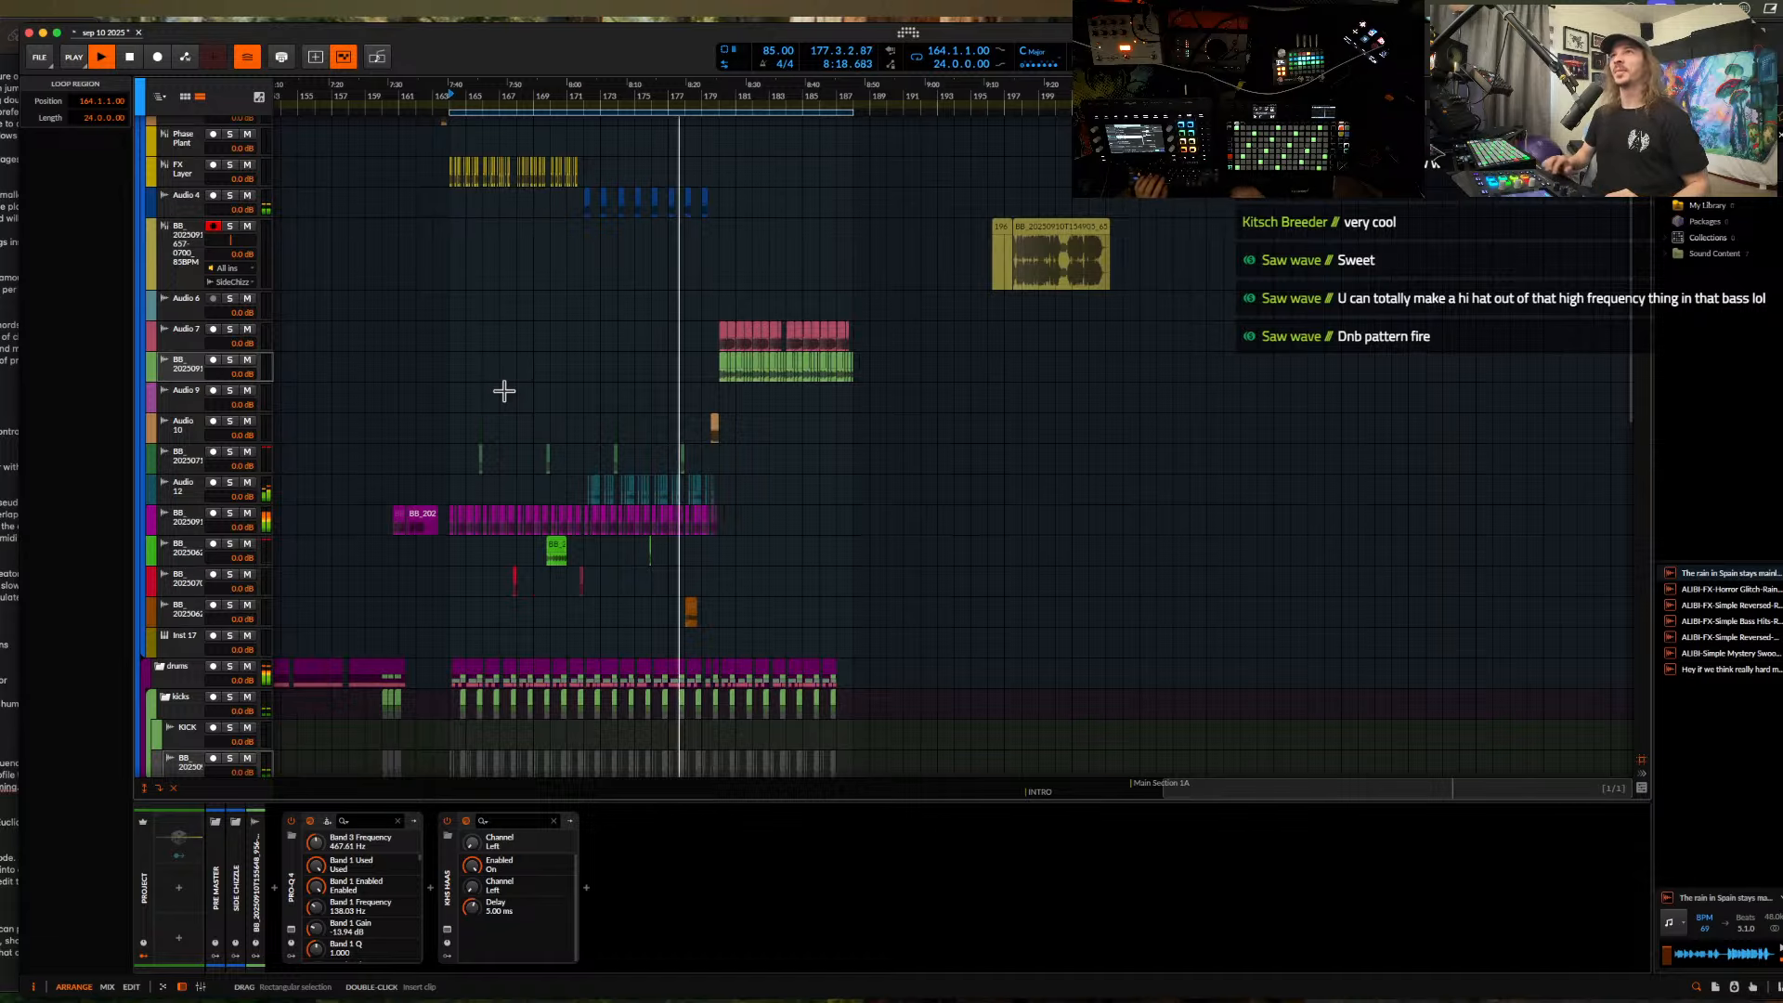
# - Examine the transition from bar 179 into 180, including the Audio 7 and captured-hits clips at 180.1.1
pyautogui.scroll(5, 505, 390)
pyautogui.scroll(5, 734, 330)
pyautogui.hscroll(8, 734, 330)
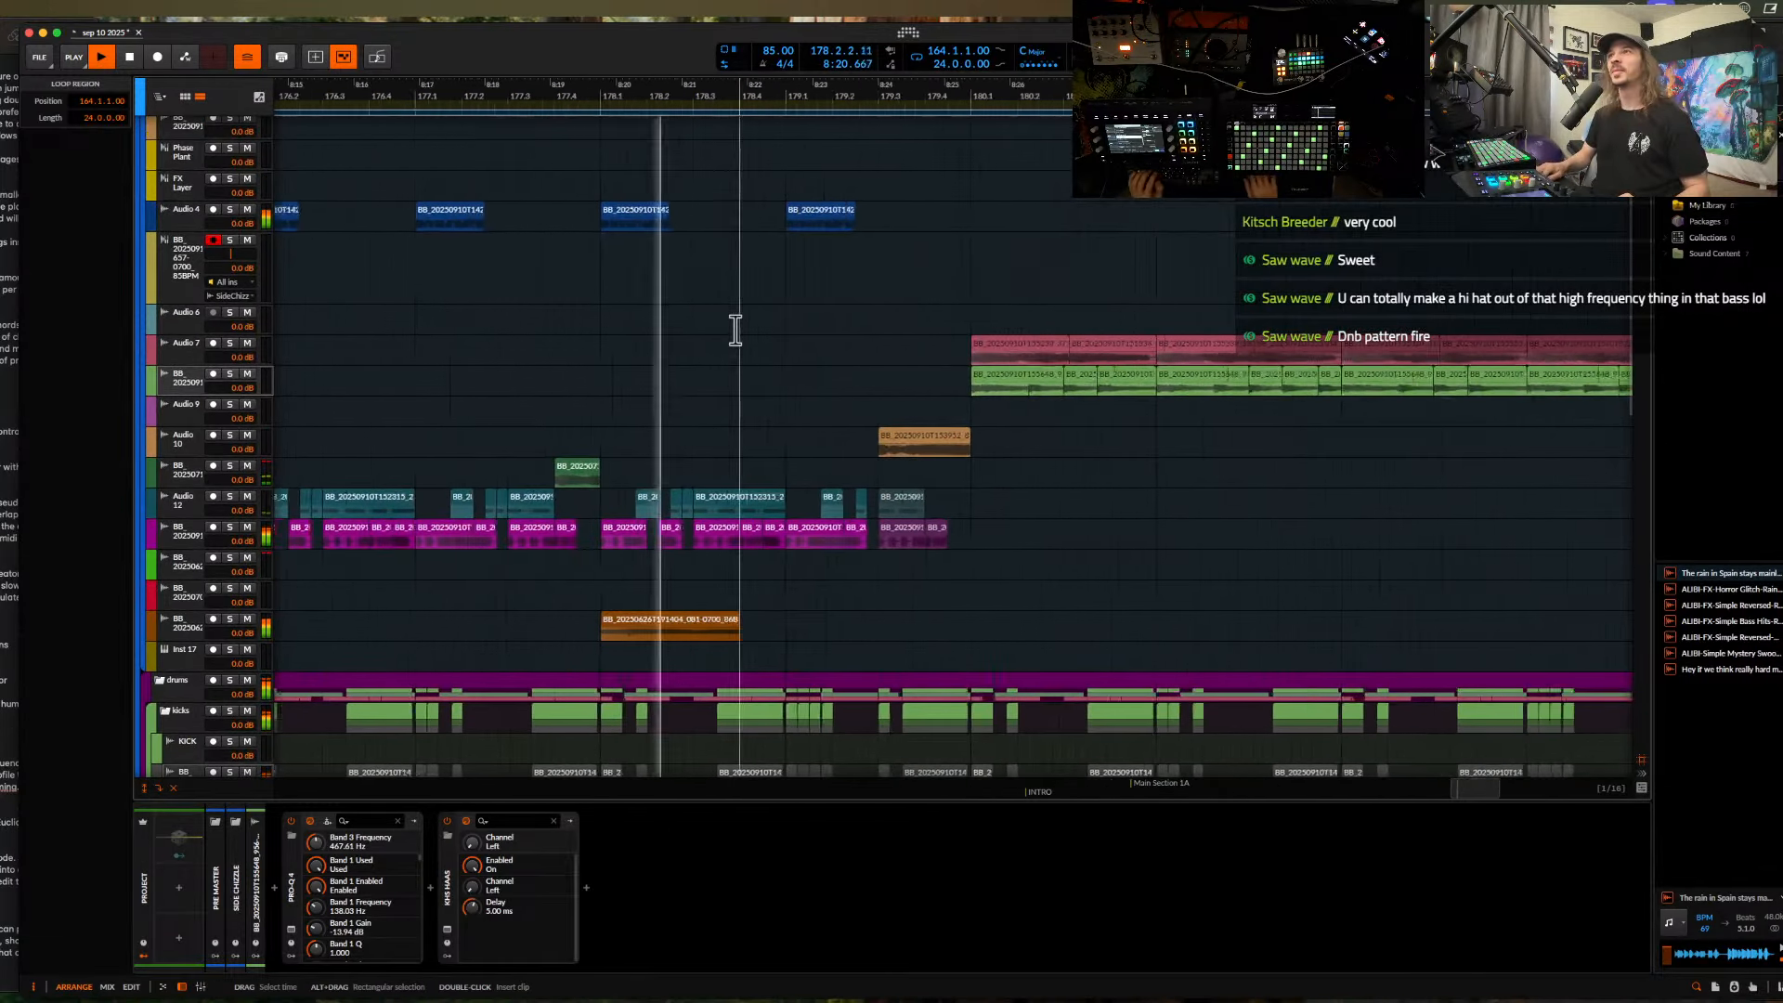
pyautogui.scroll(4, 734, 330)
pyautogui.scroll(5, 620, 386)
pyautogui.hscroll(4, 620, 385)
pyautogui.scroll(-2, 659, 496)
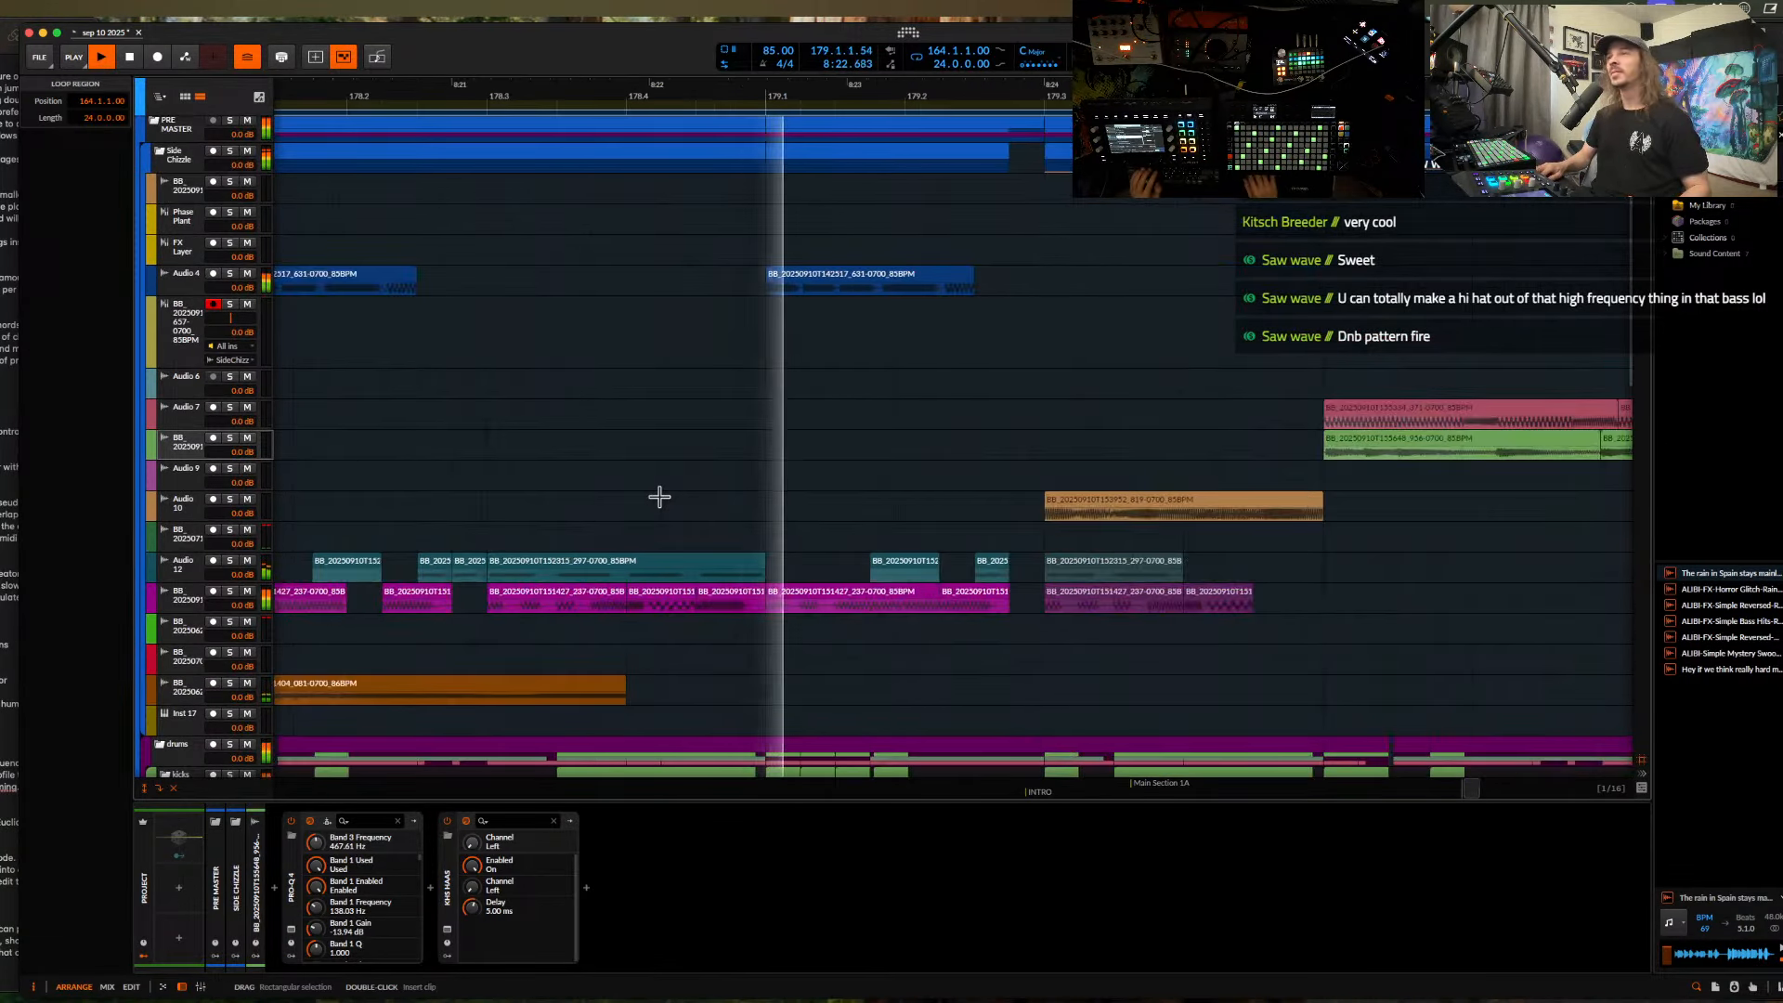
pyautogui.scroll(-4, 784, 454)
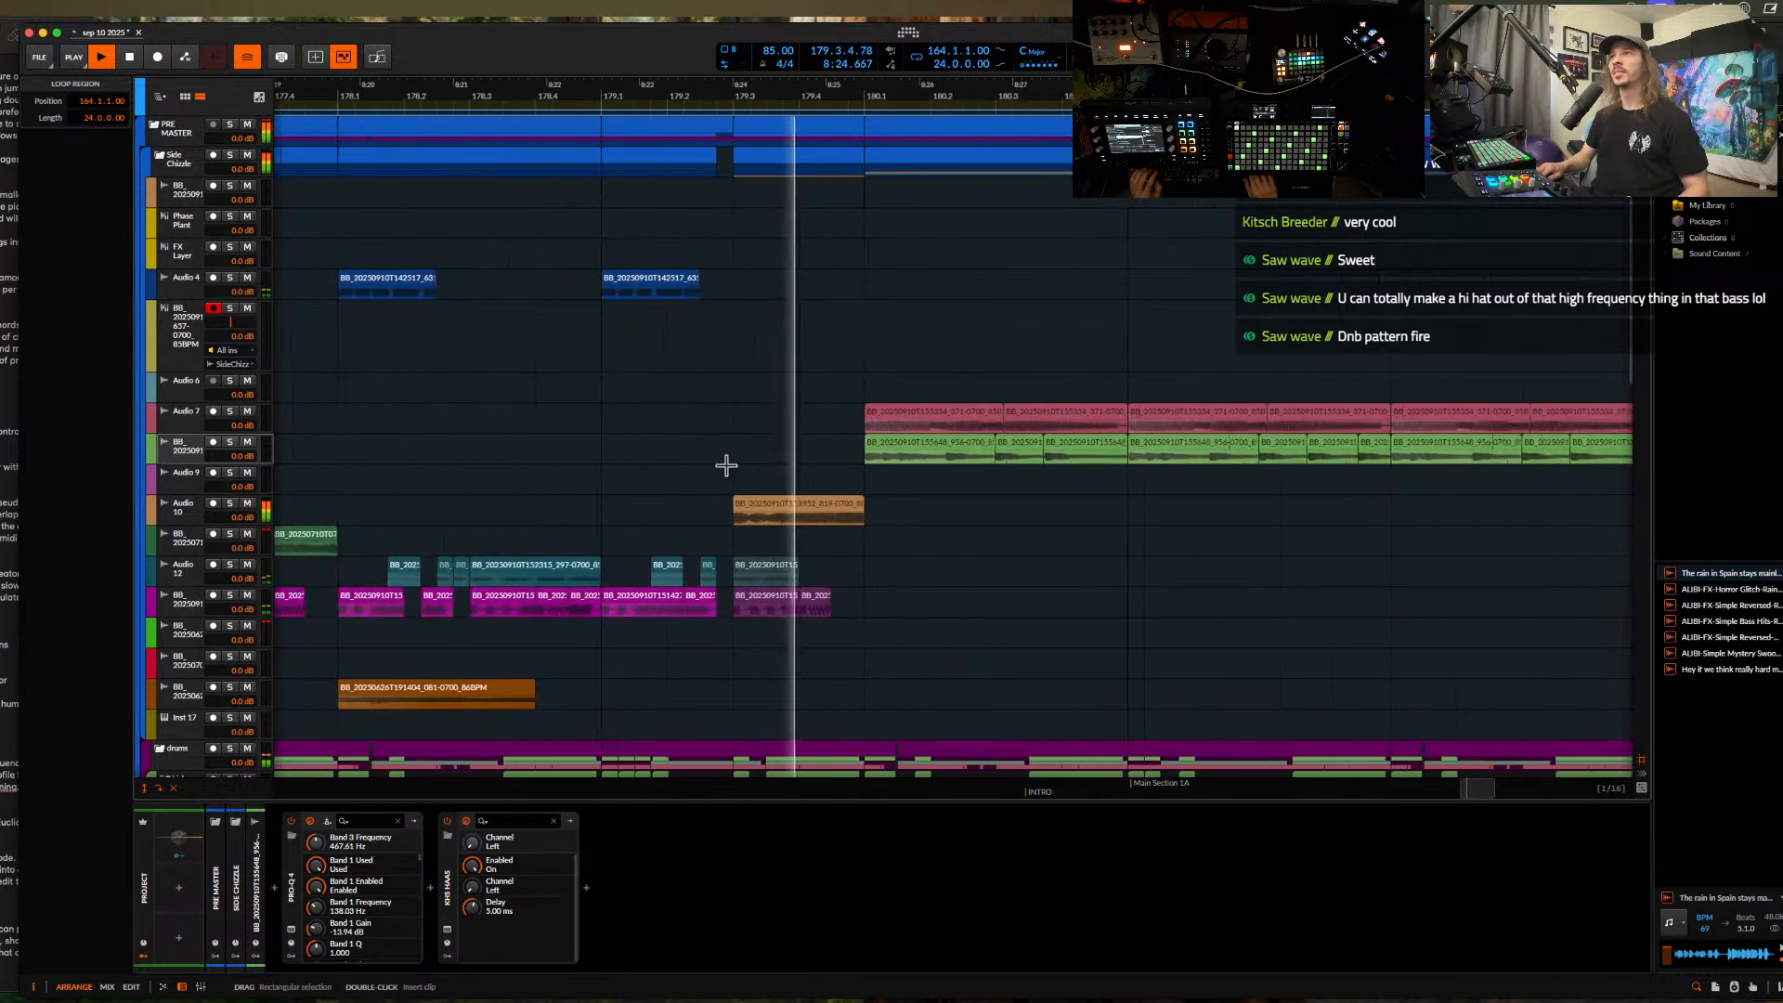
pyautogui.scroll(-4, 727, 465)
pyautogui.click(776, 409)
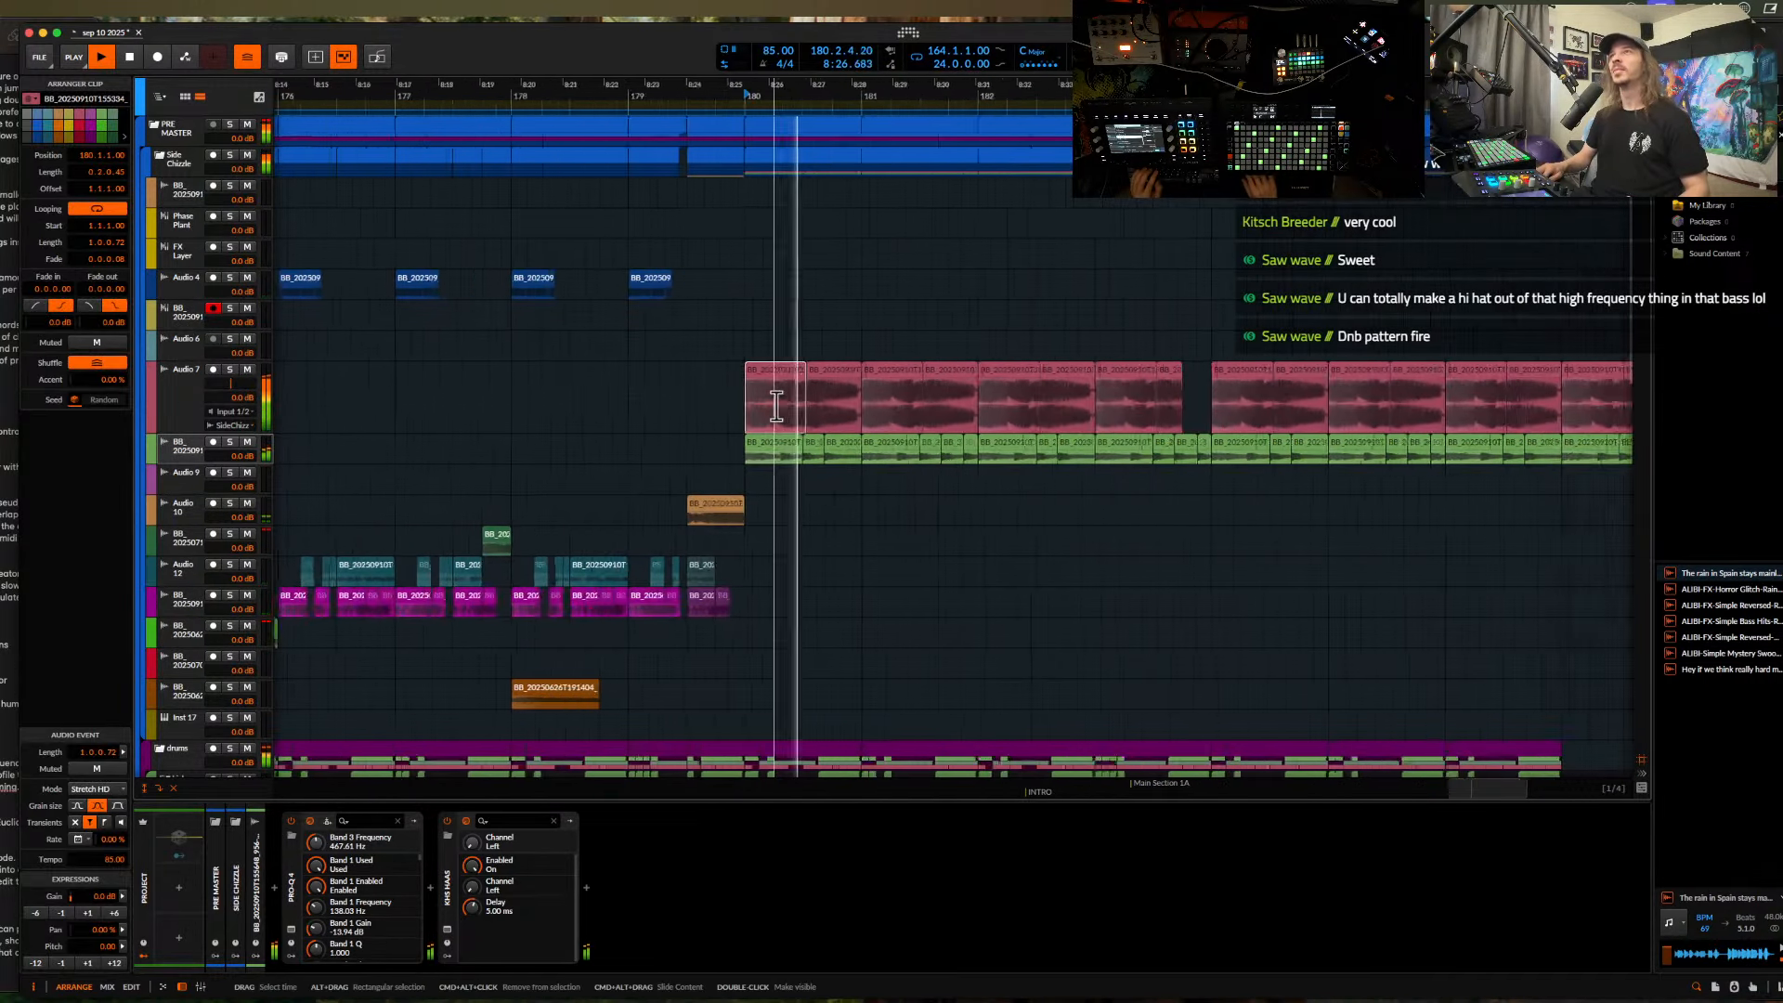
pyautogui.scroll(-2, 783, 449)
pyautogui.click(780, 449)
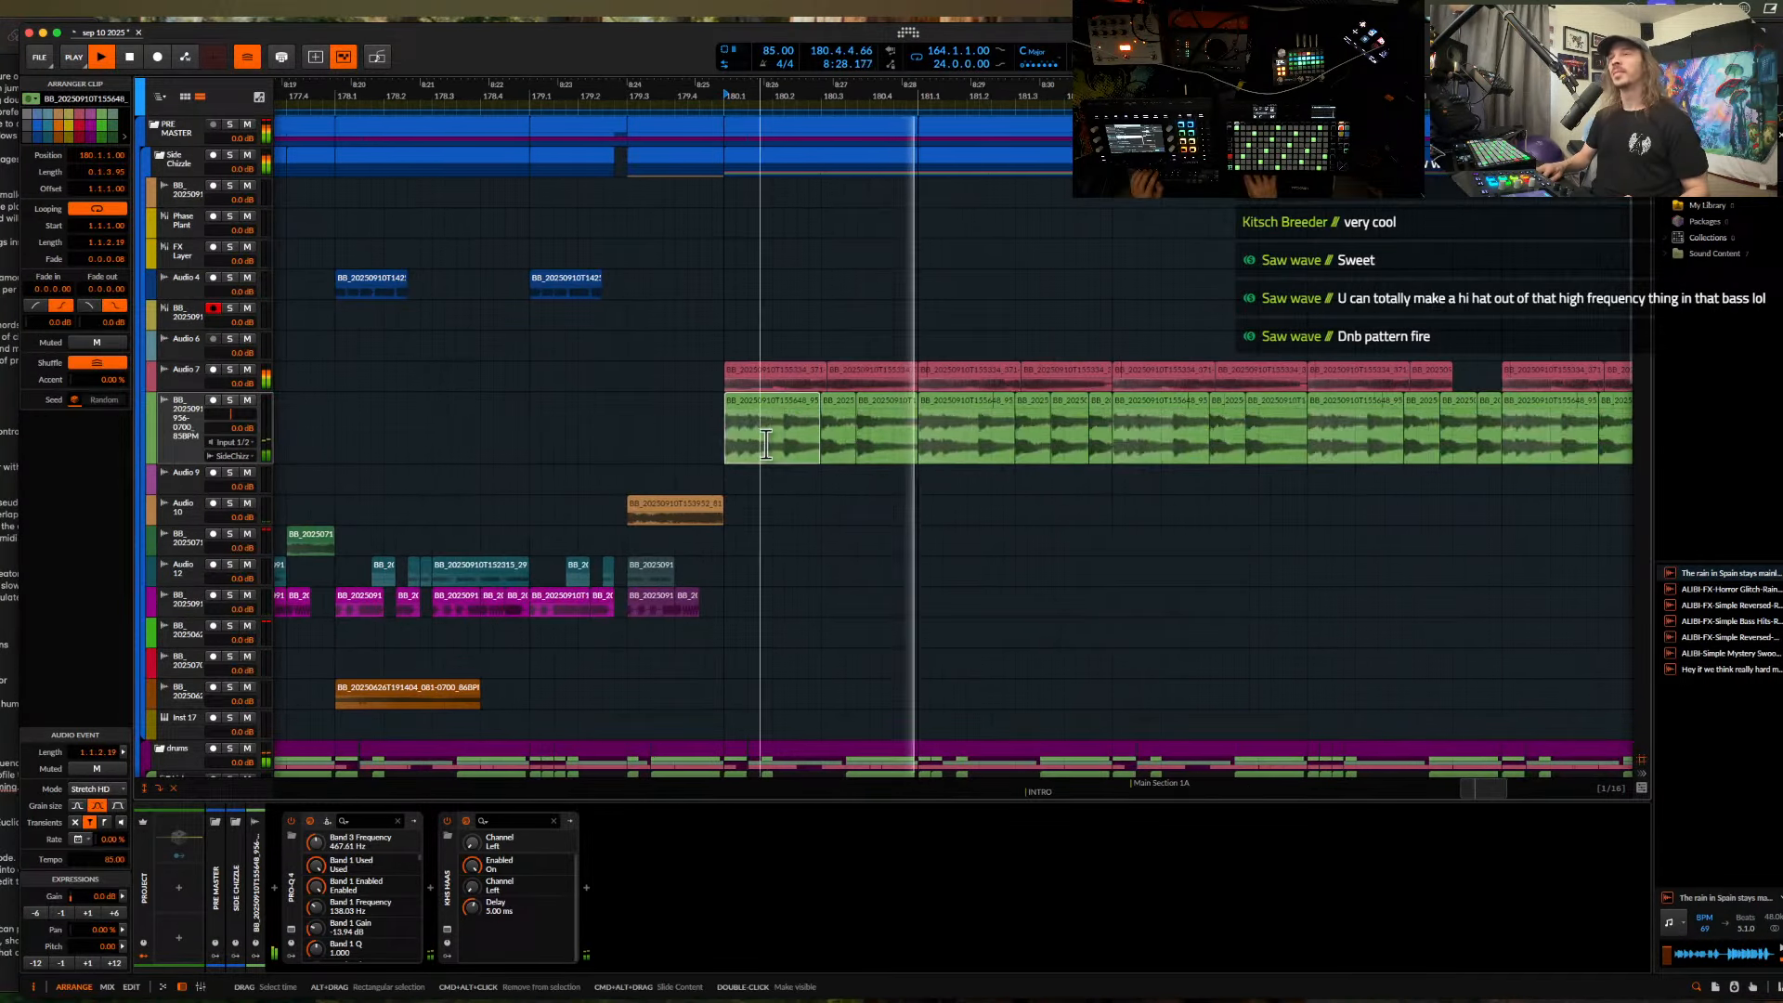
pyautogui.click(746, 386)
# - Examine the drum clips around bar 180, including the Drumfunk3 170bpm slice at 180.1.1, and stop playback
pyautogui.scroll(-5, 742, 390)
pyautogui.scroll(4, 742, 390)
pyautogui.scroll(-5, 741, 390)
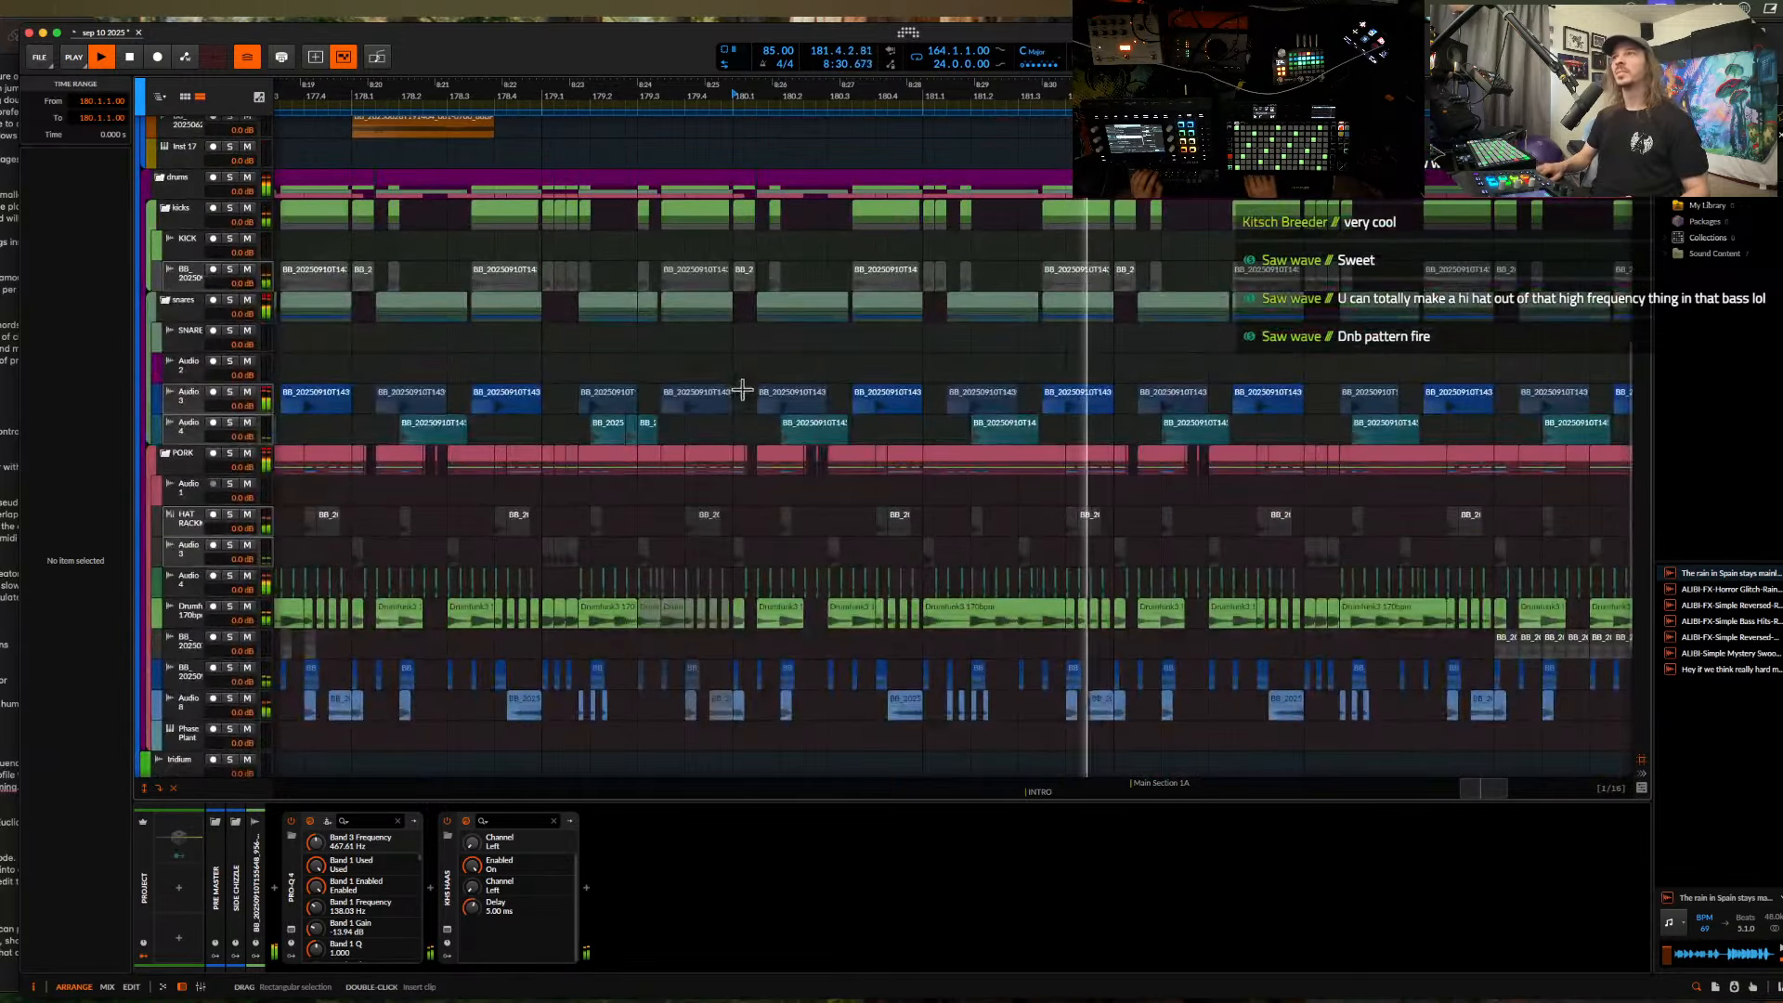
pyautogui.scroll(3, 762, 418)
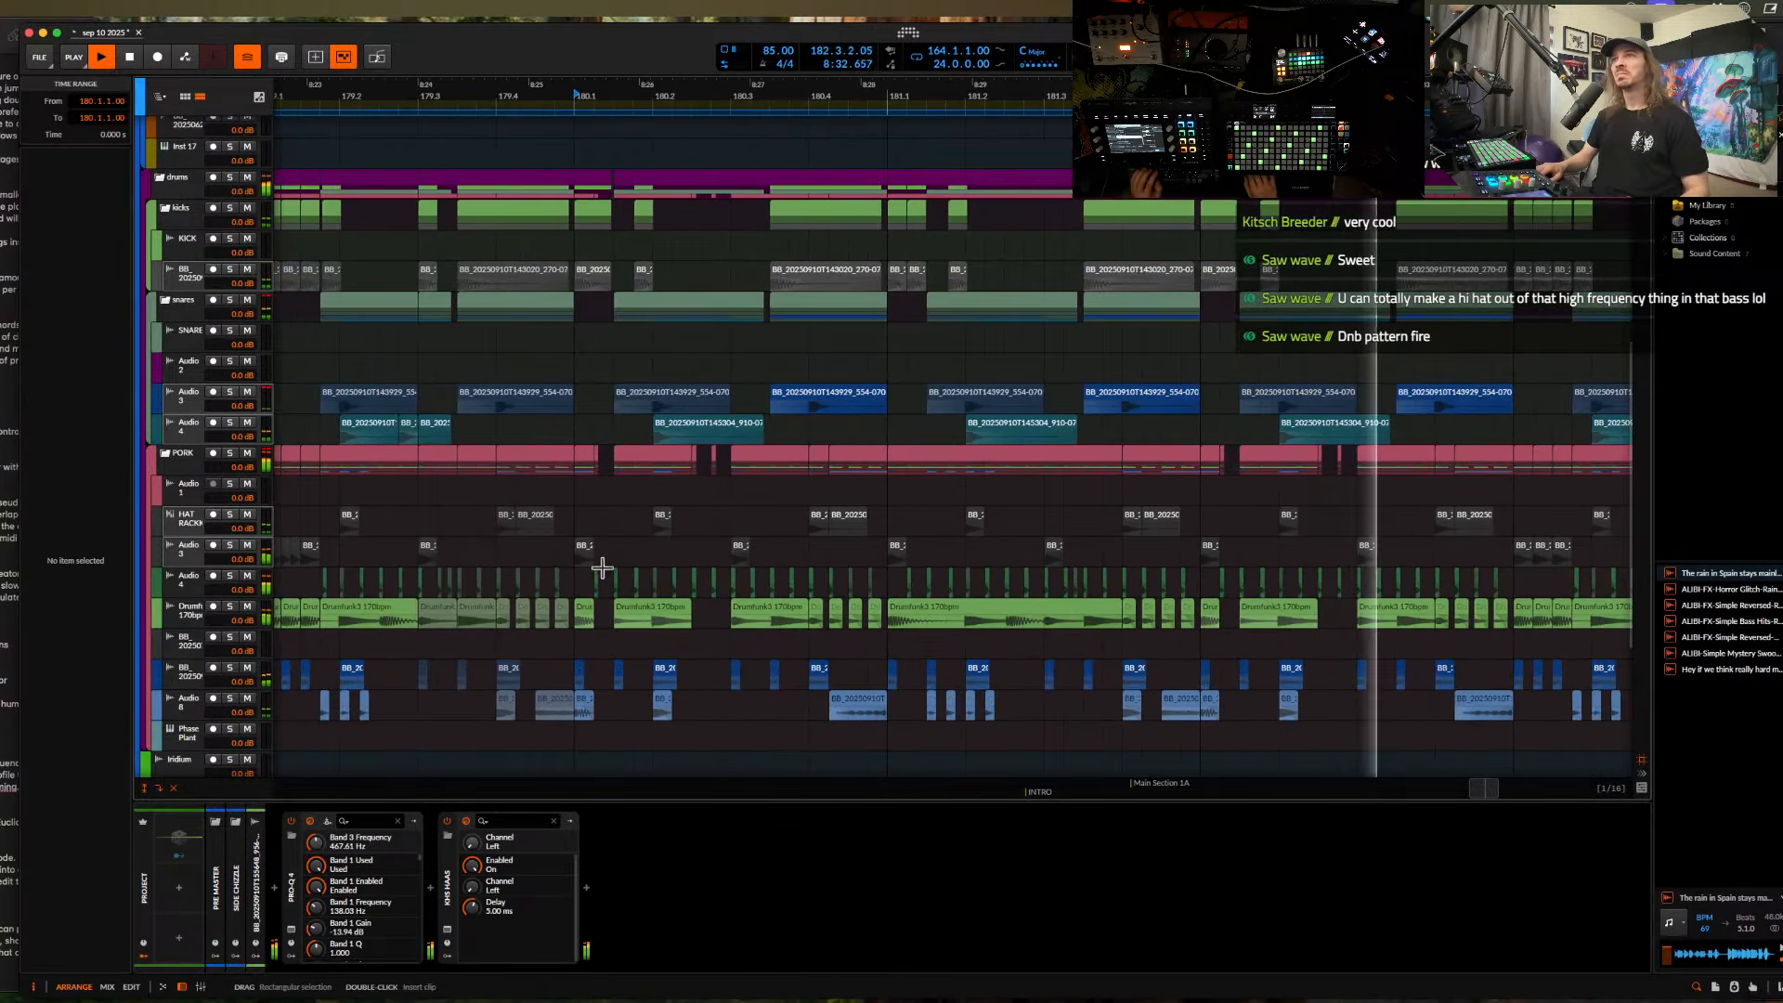
pyautogui.click(585, 612)
pyautogui.scroll(1, 591, 605)
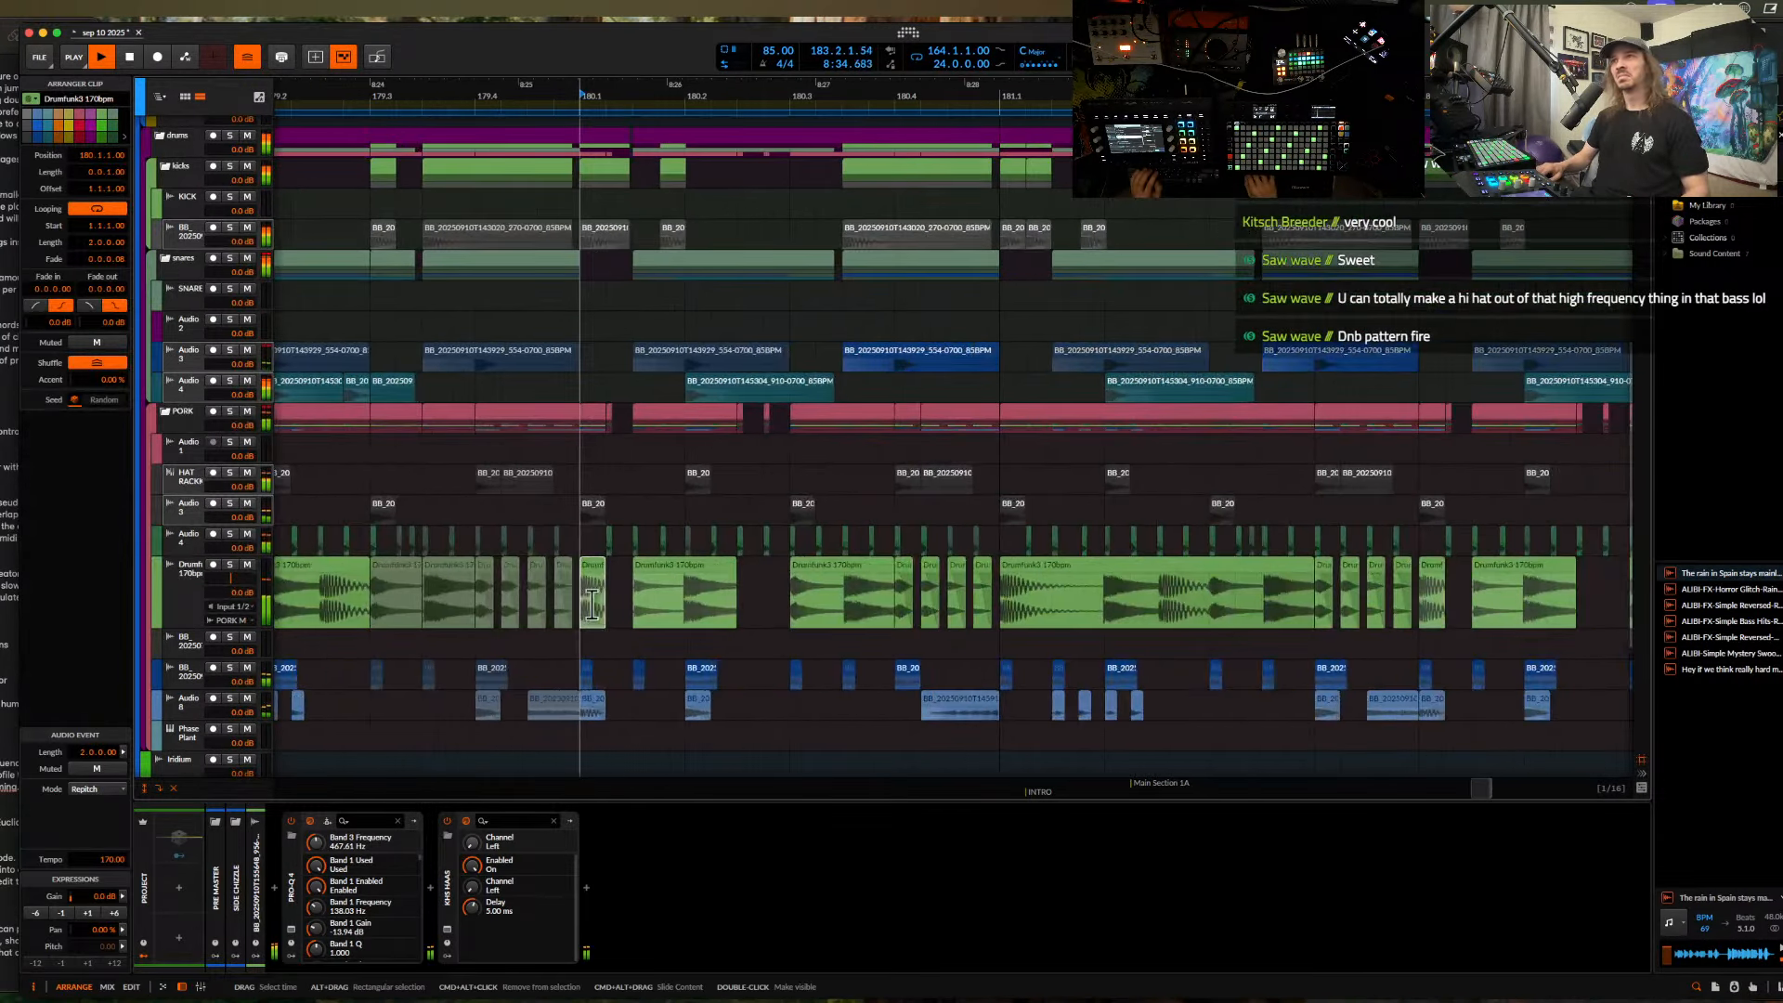
pyautogui.scroll(-3, 591, 606)
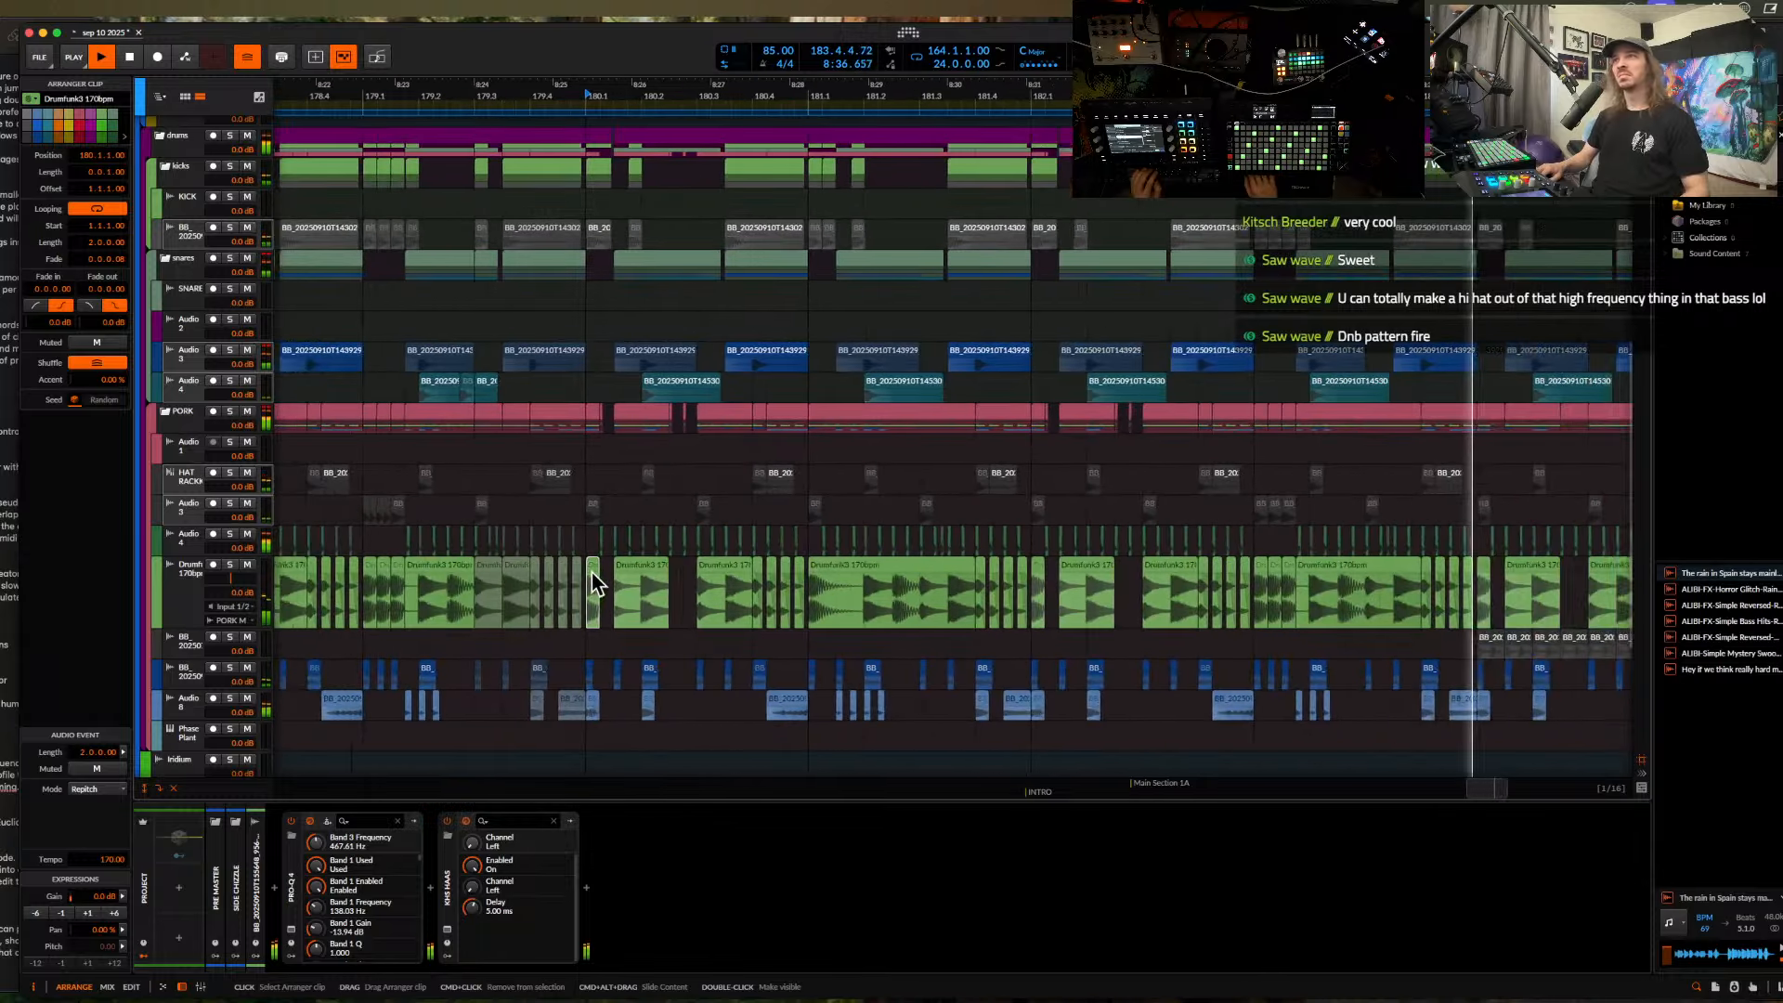
pyautogui.scroll(2, 592, 583)
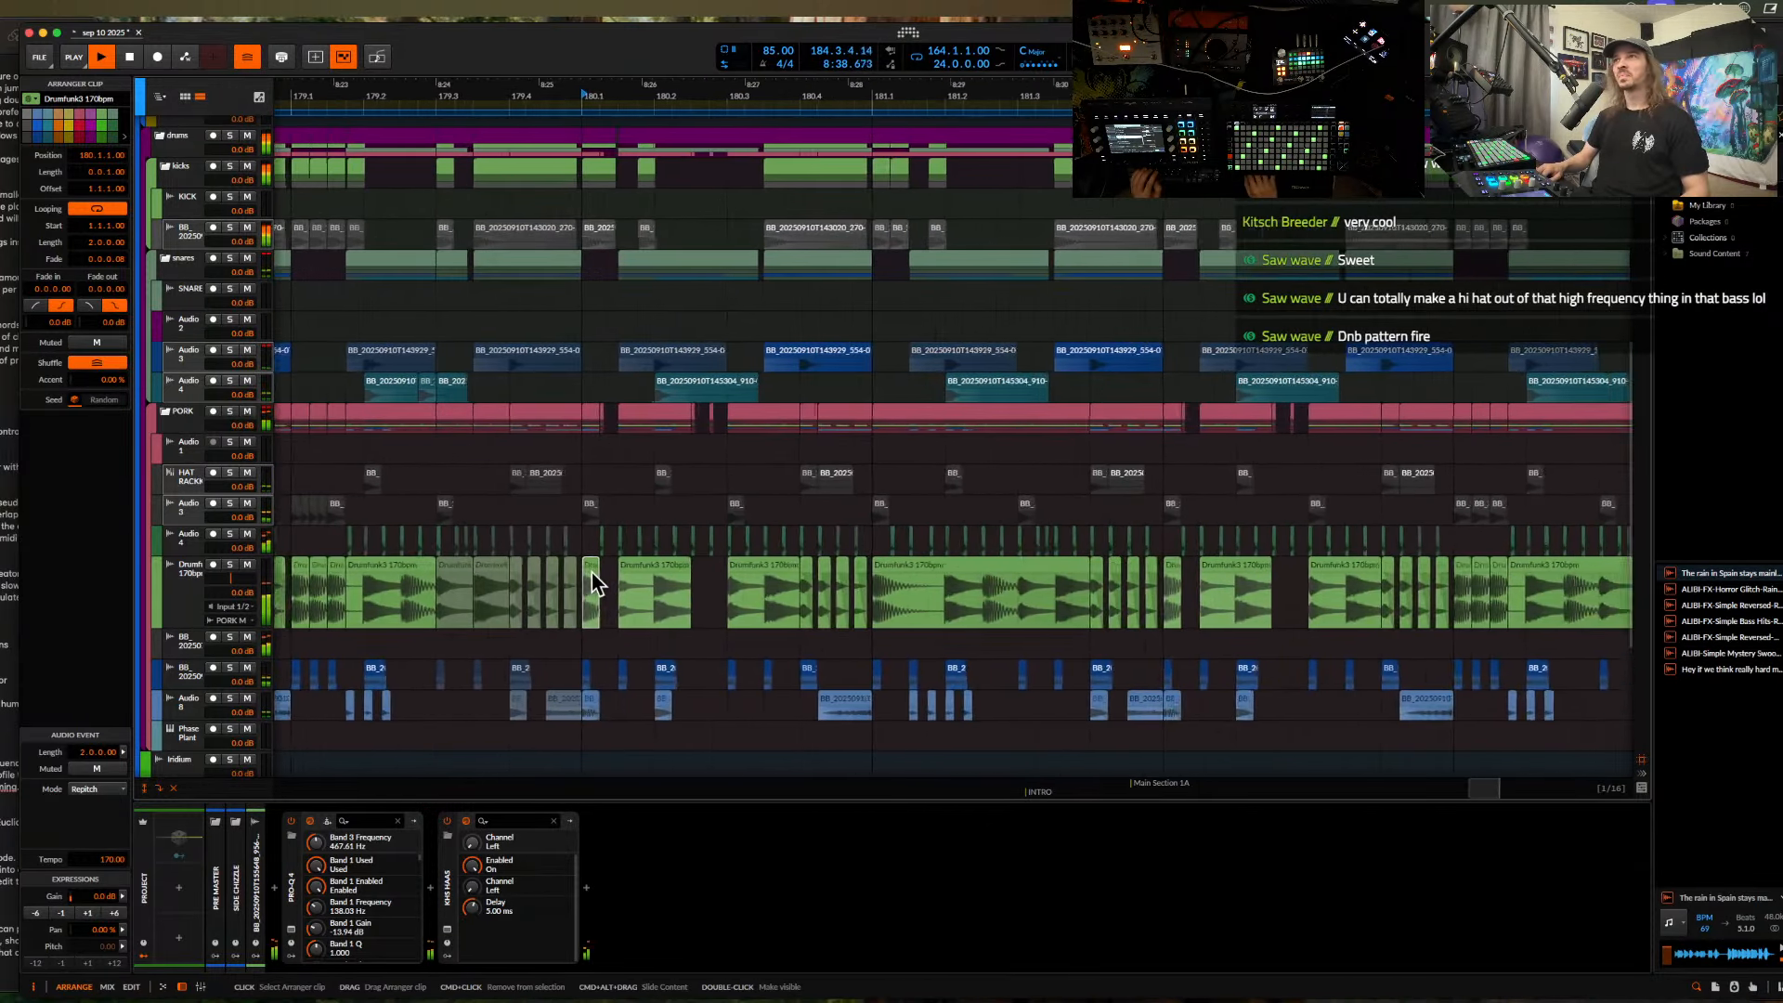
pyautogui.scroll(1, 592, 572)
pyautogui.press('space')
pyautogui.scroll(-1, 595, 570)
pyautogui.scroll(2, 667, 414)
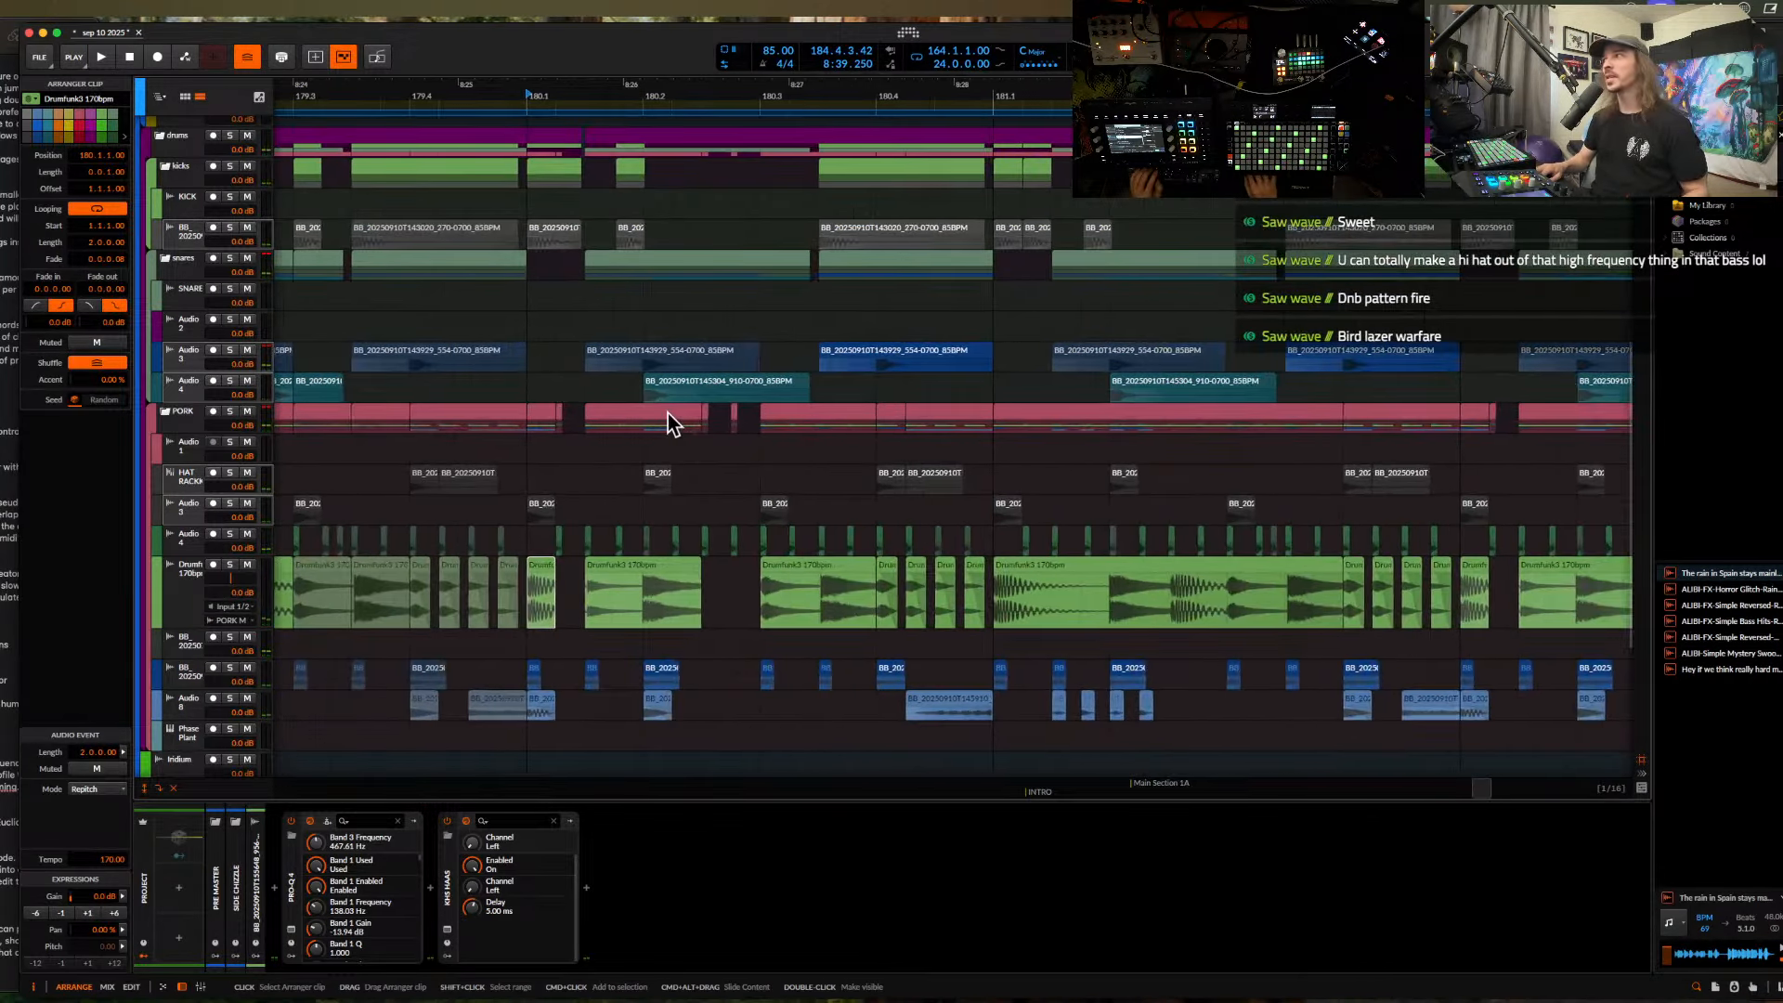
pyautogui.scroll(-2, 666, 414)
# - Audition the passage from the muted Audio 3 snare clip in bar 179 into bar 180
pyautogui.click(687, 392)
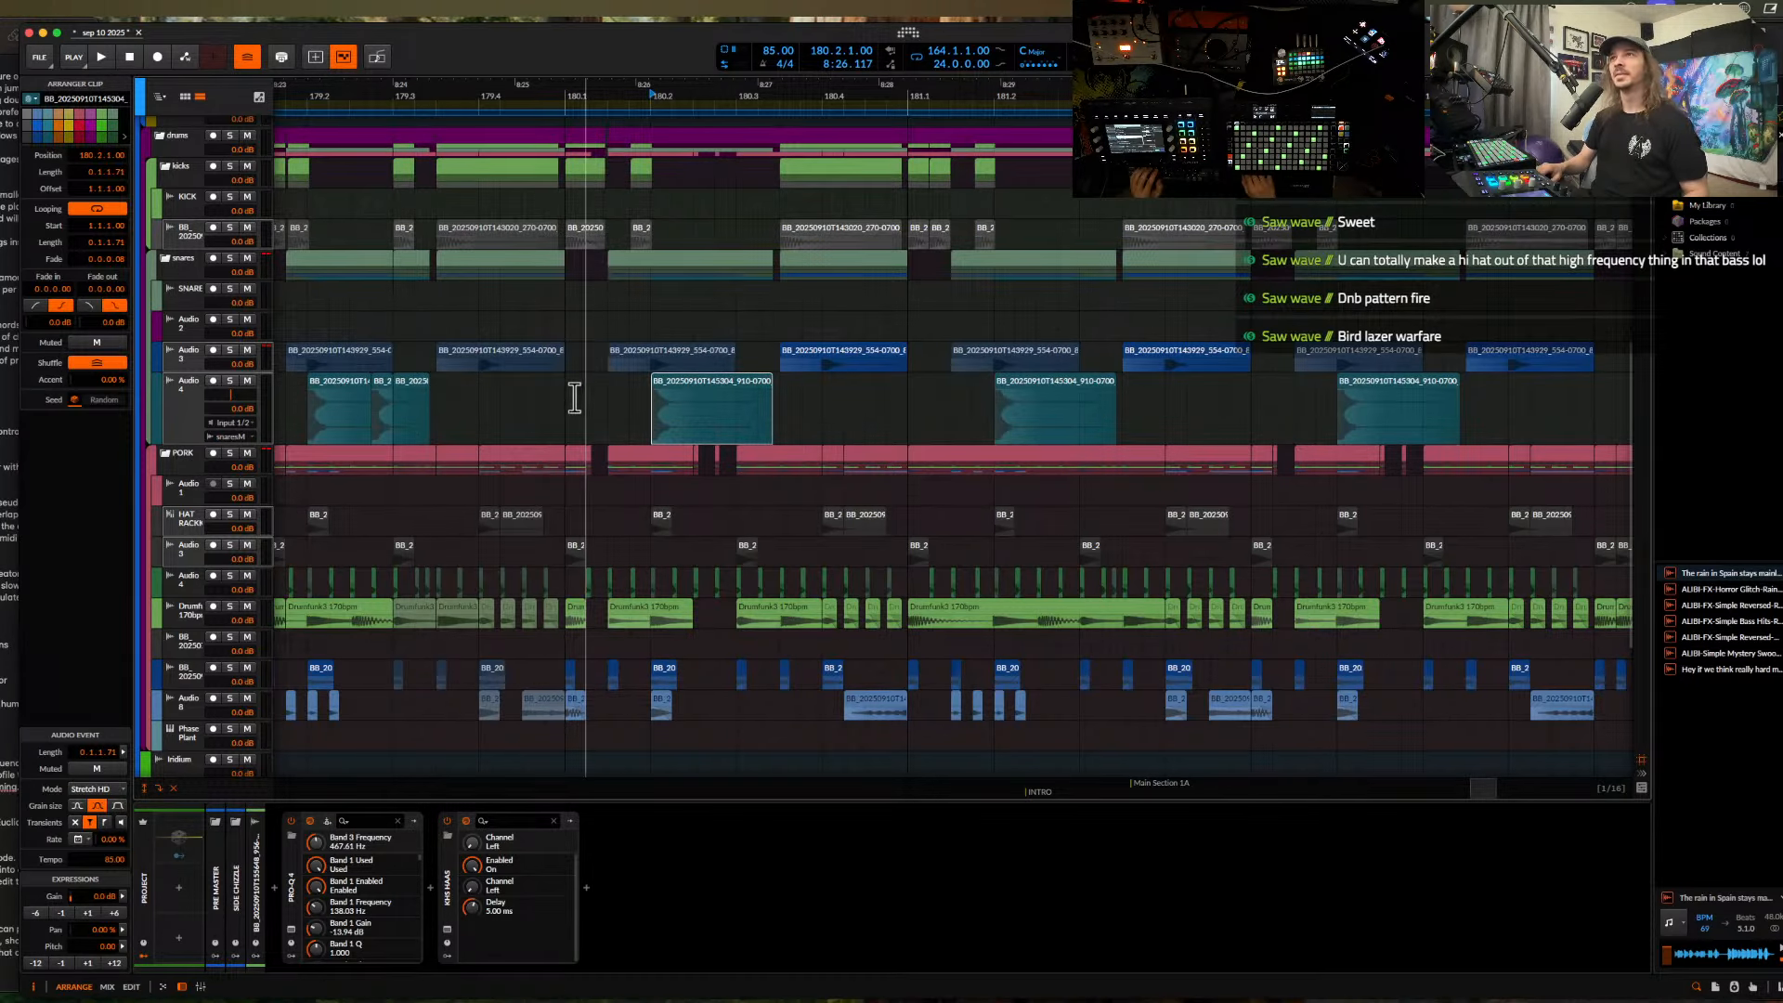
pyautogui.click(477, 353)
pyautogui.press('space')
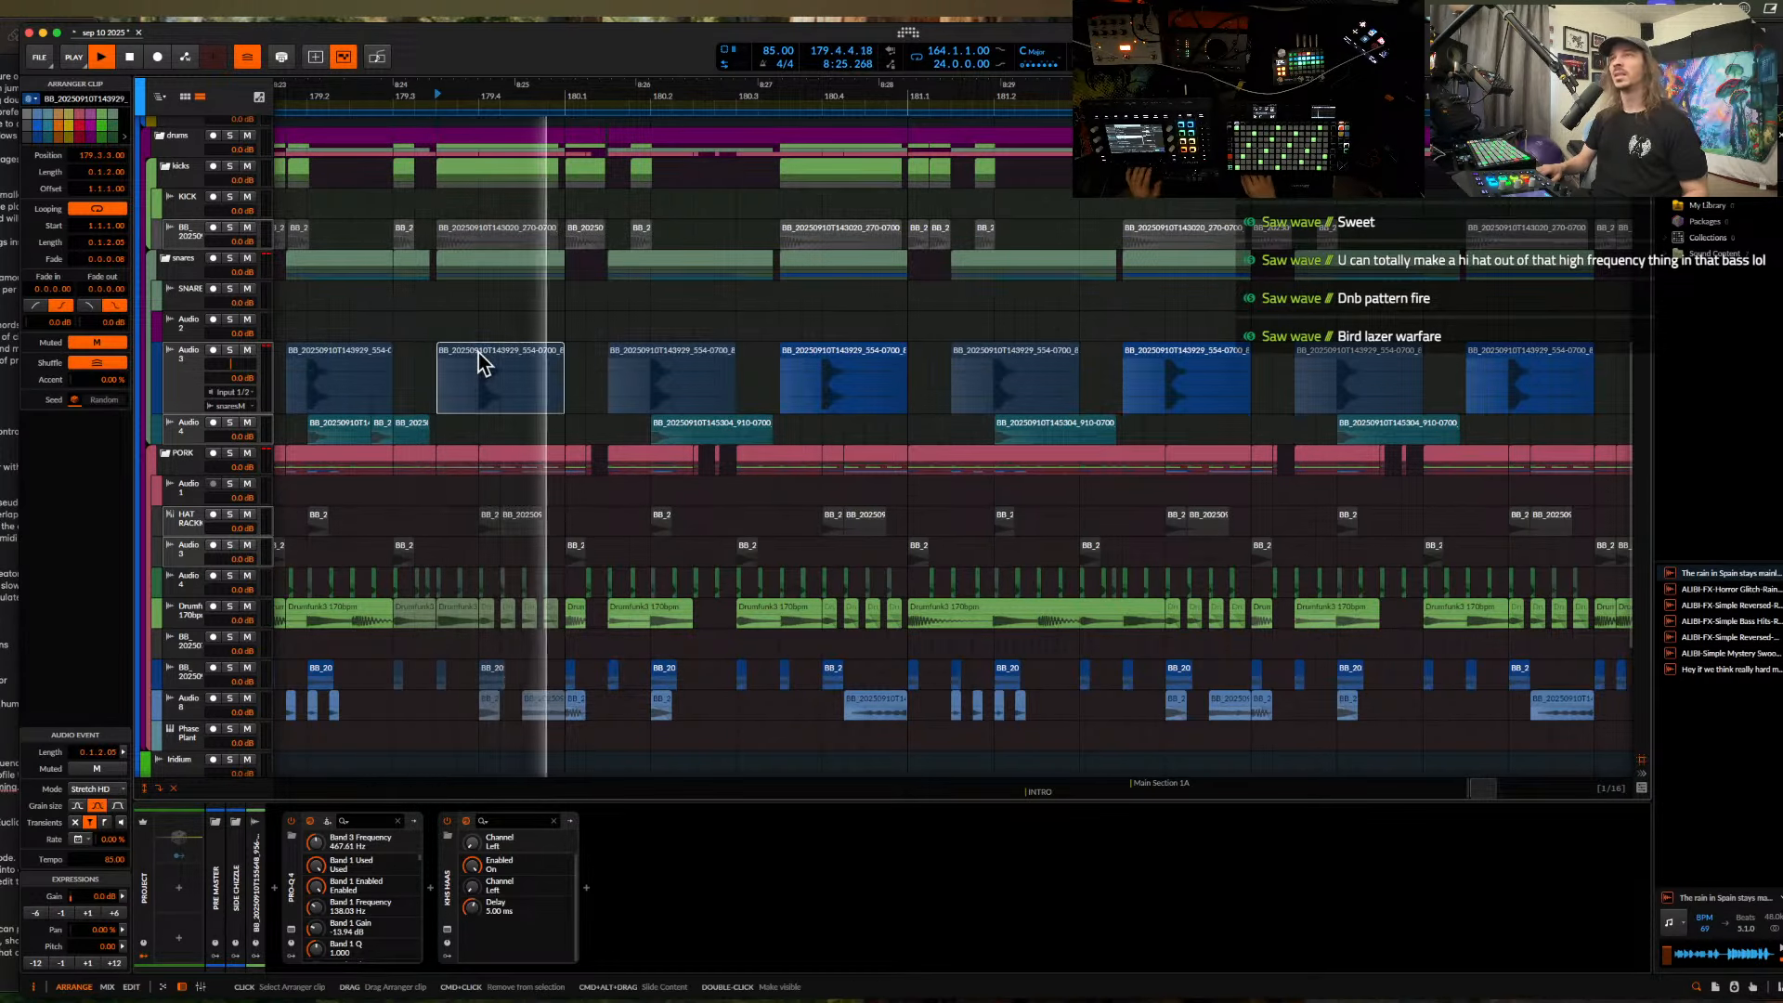
pyautogui.scroll(3, 478, 353)
pyautogui.press('space')
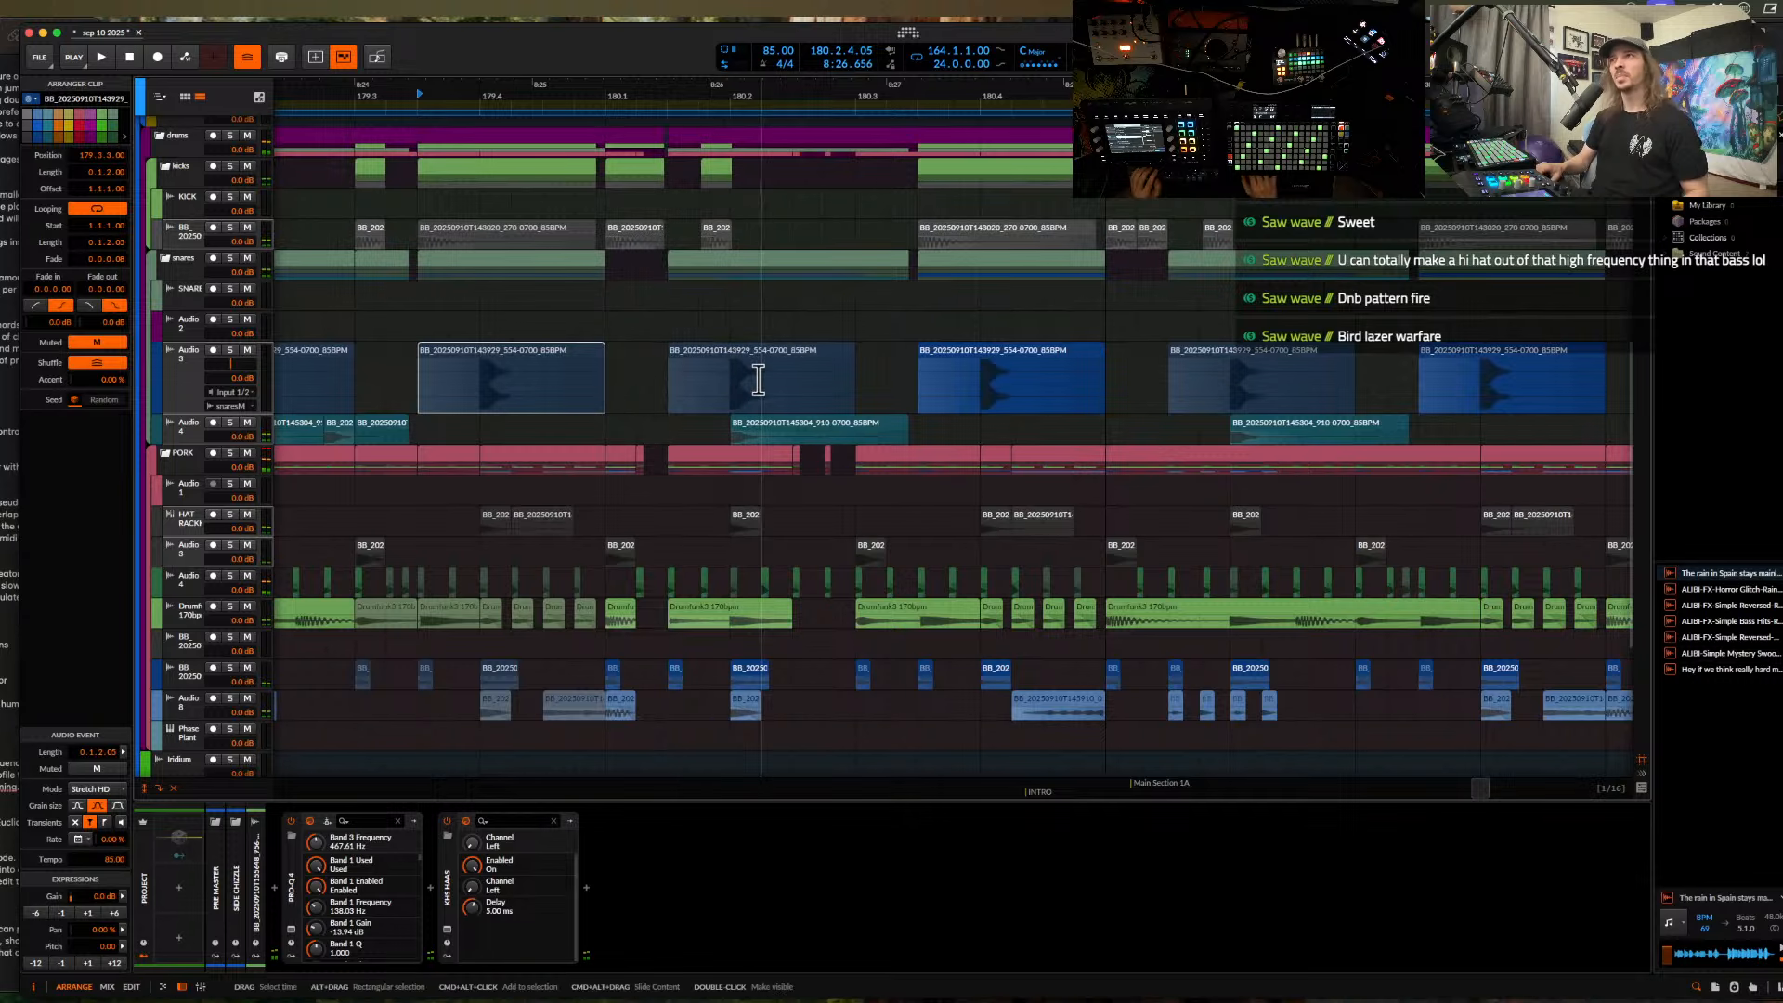
# - Add a new audio track directly below Audio 4 in the snares group
pyautogui.scroll(2, 758, 379)
pyautogui.click(754, 427)
pyautogui.scroll(-5, 755, 418)
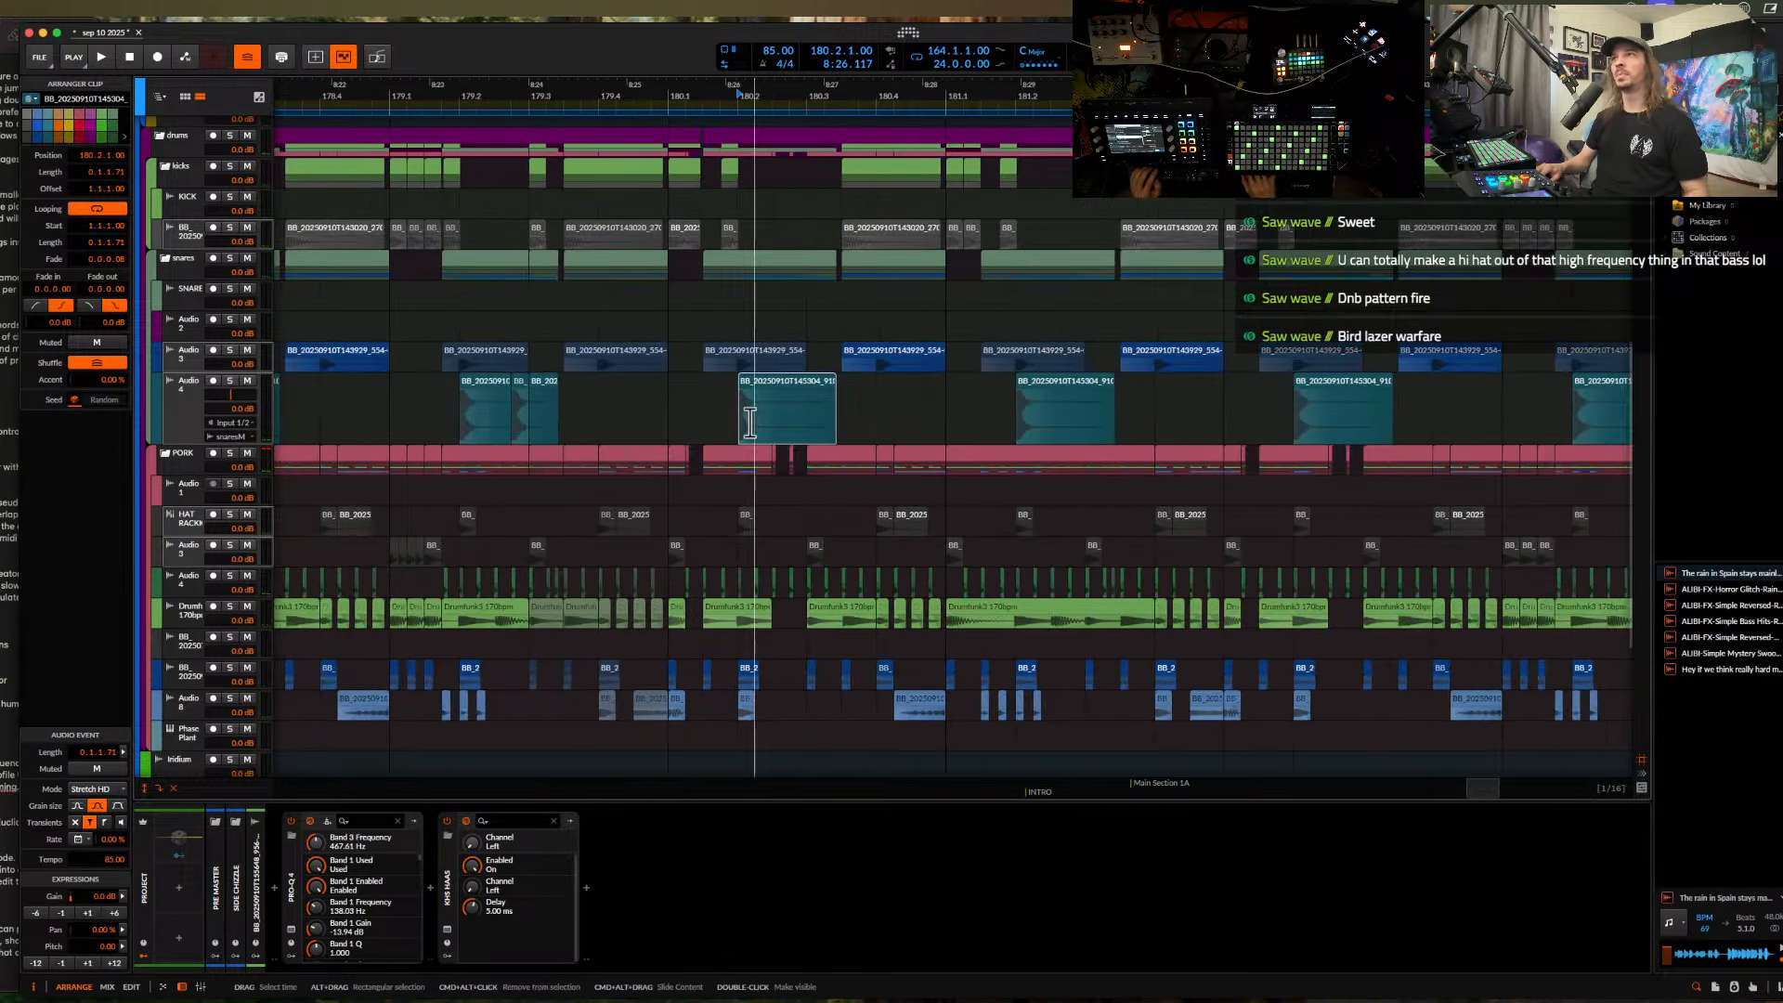
pyautogui.click(173, 406)
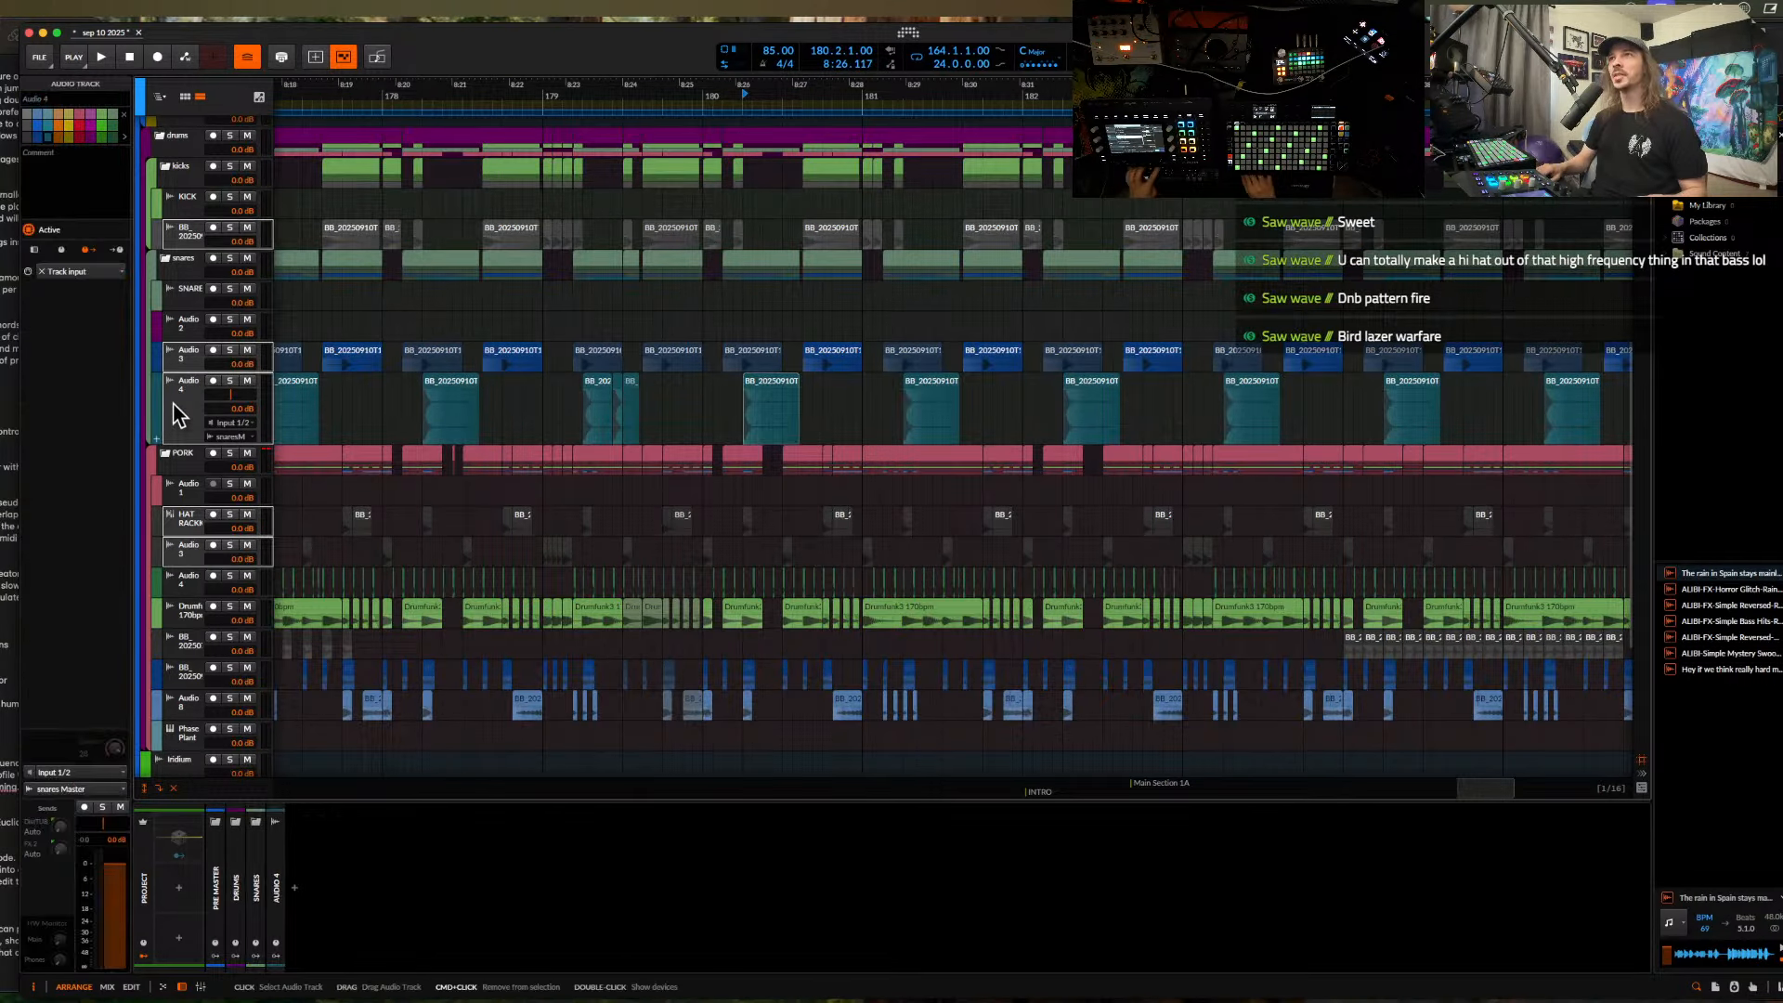
pyautogui.press('super+t')
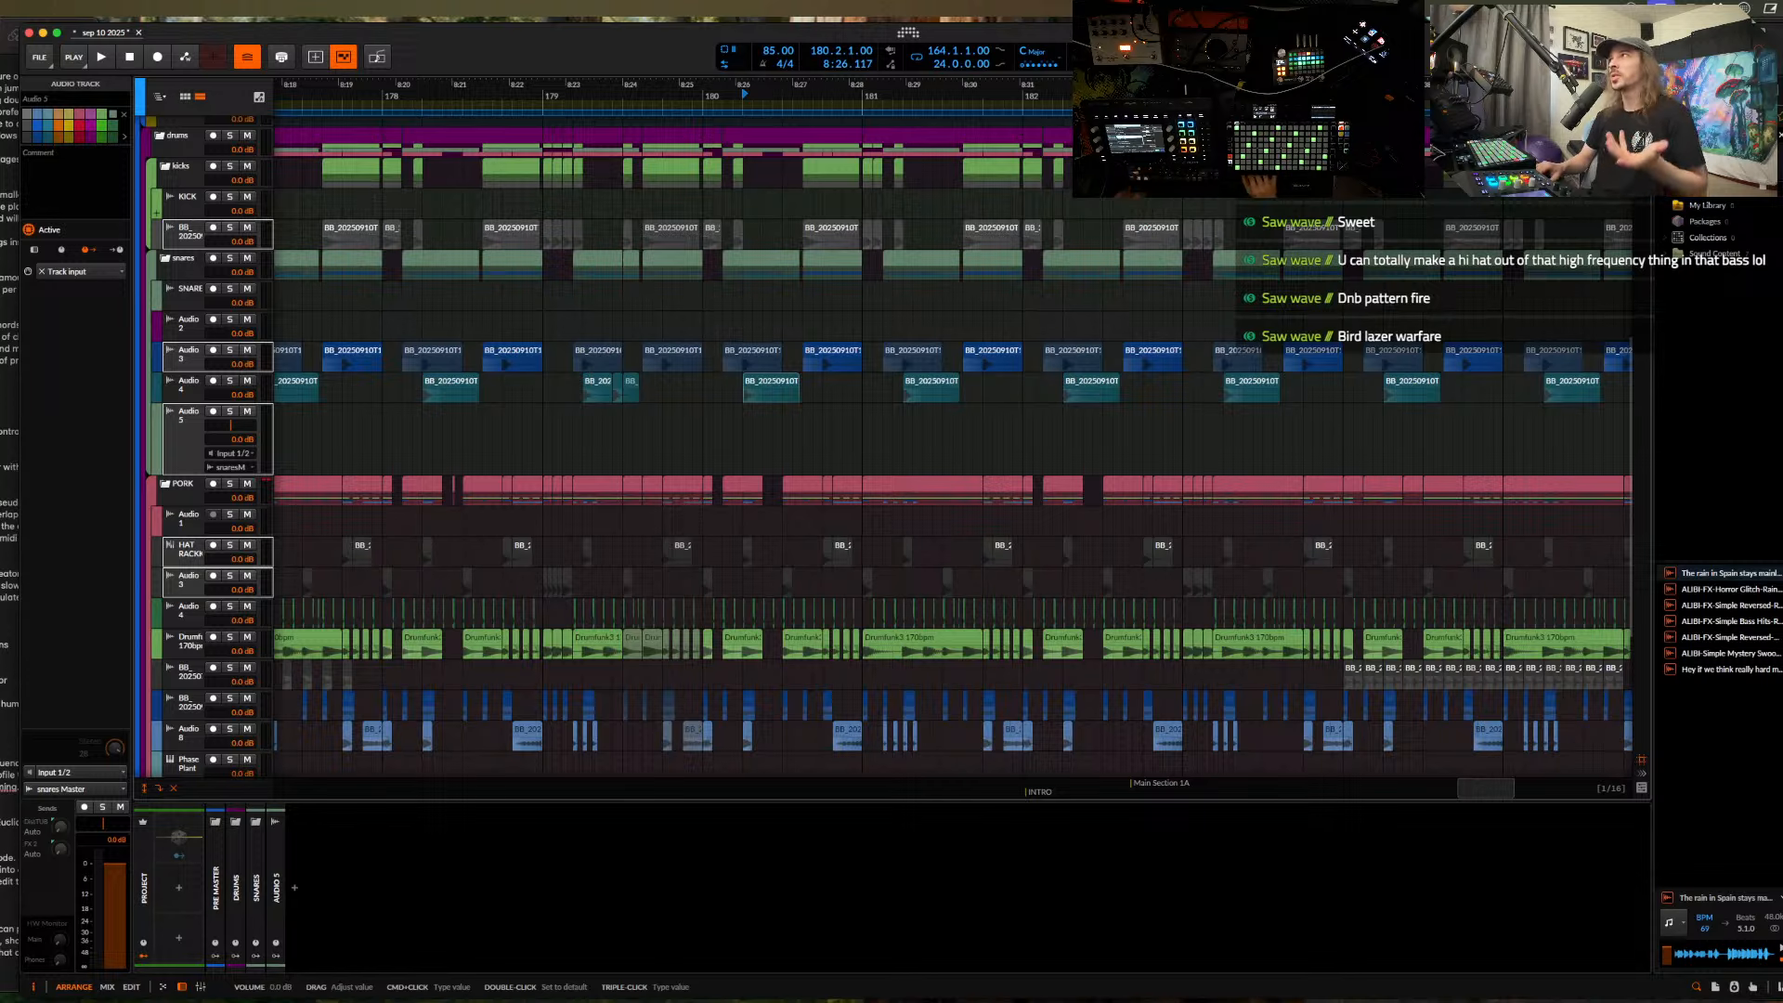
# - Switch to Finder, open the sample pack folder and audition the captures dated August 6, 2025, from 5:09 PM back to 4:09 PM
pyautogui.click(336, 1000)
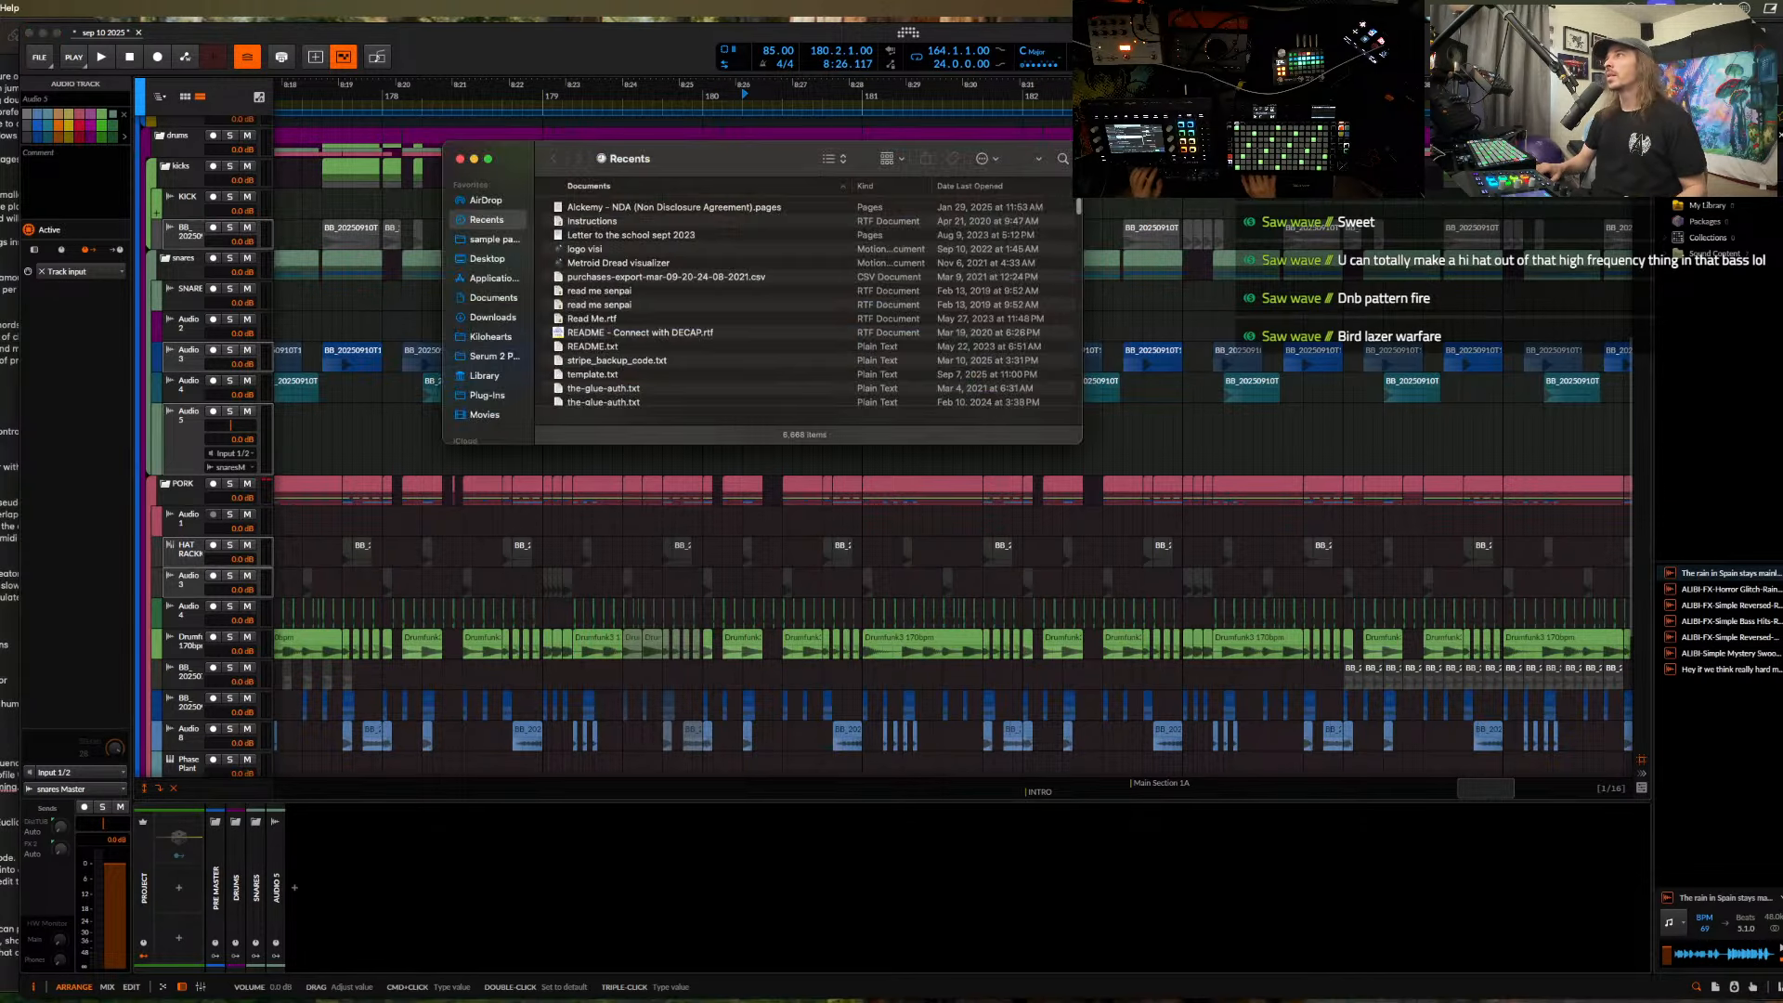
pyautogui.click(477, 239)
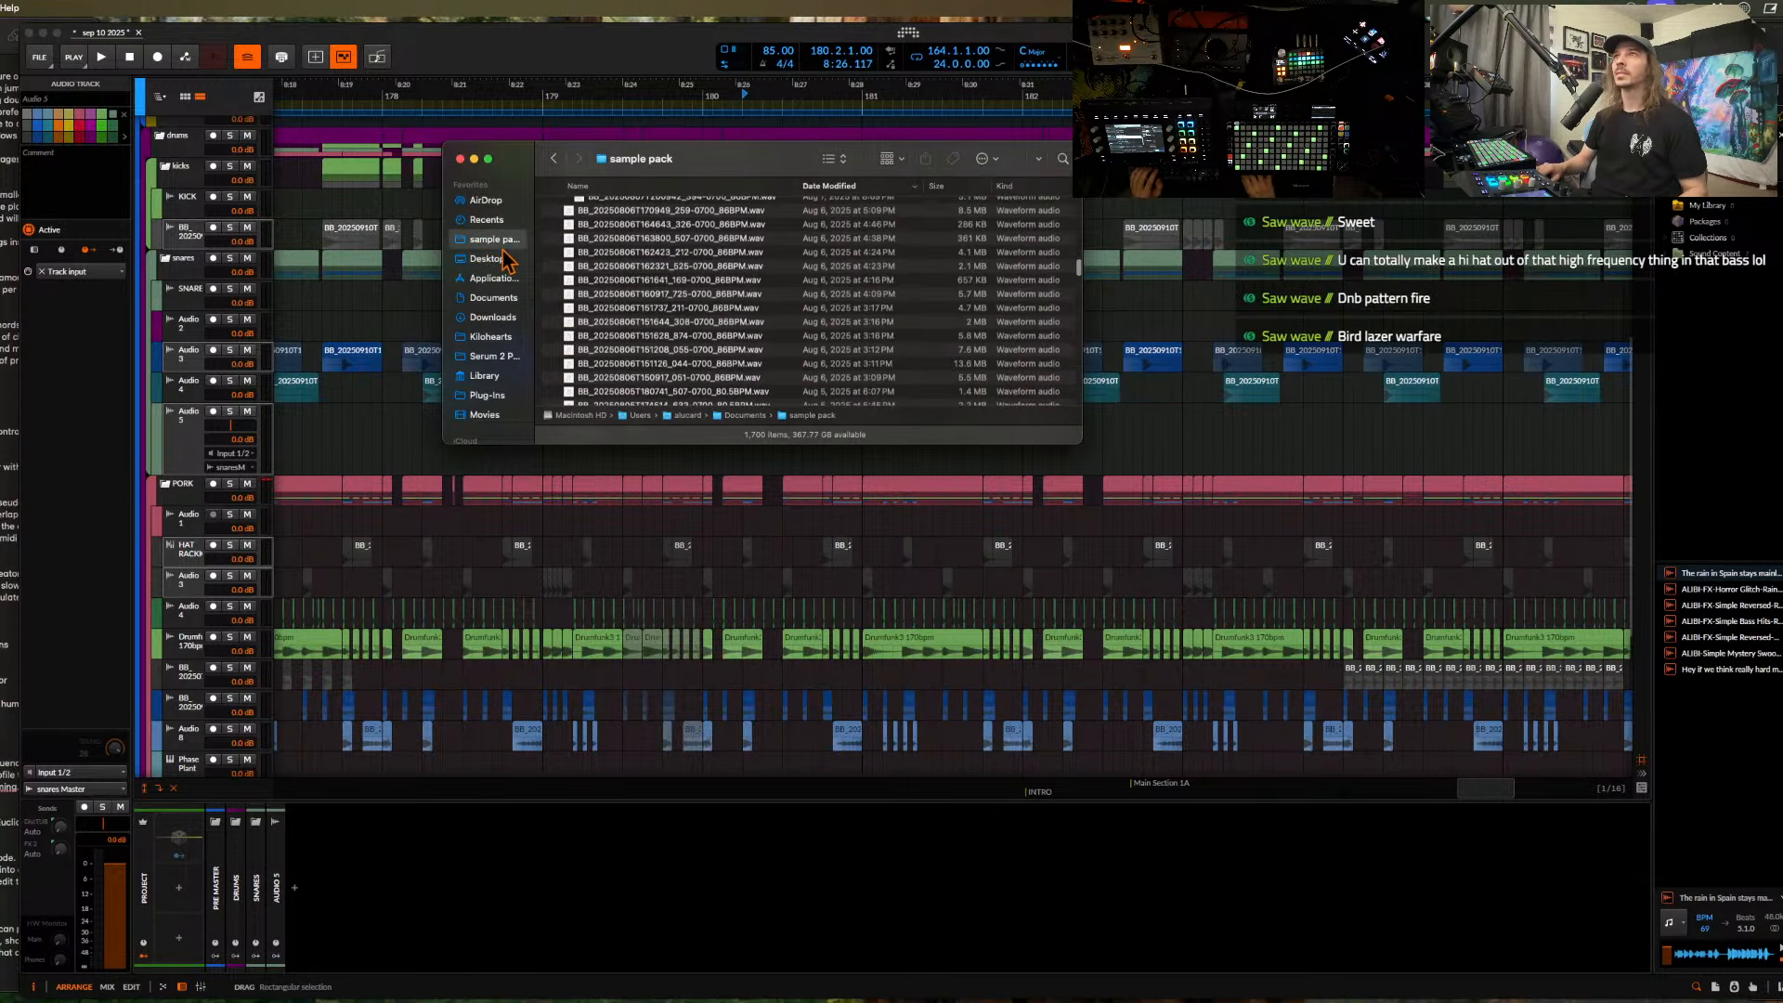
pyautogui.click(636, 272)
pyautogui.press('space')
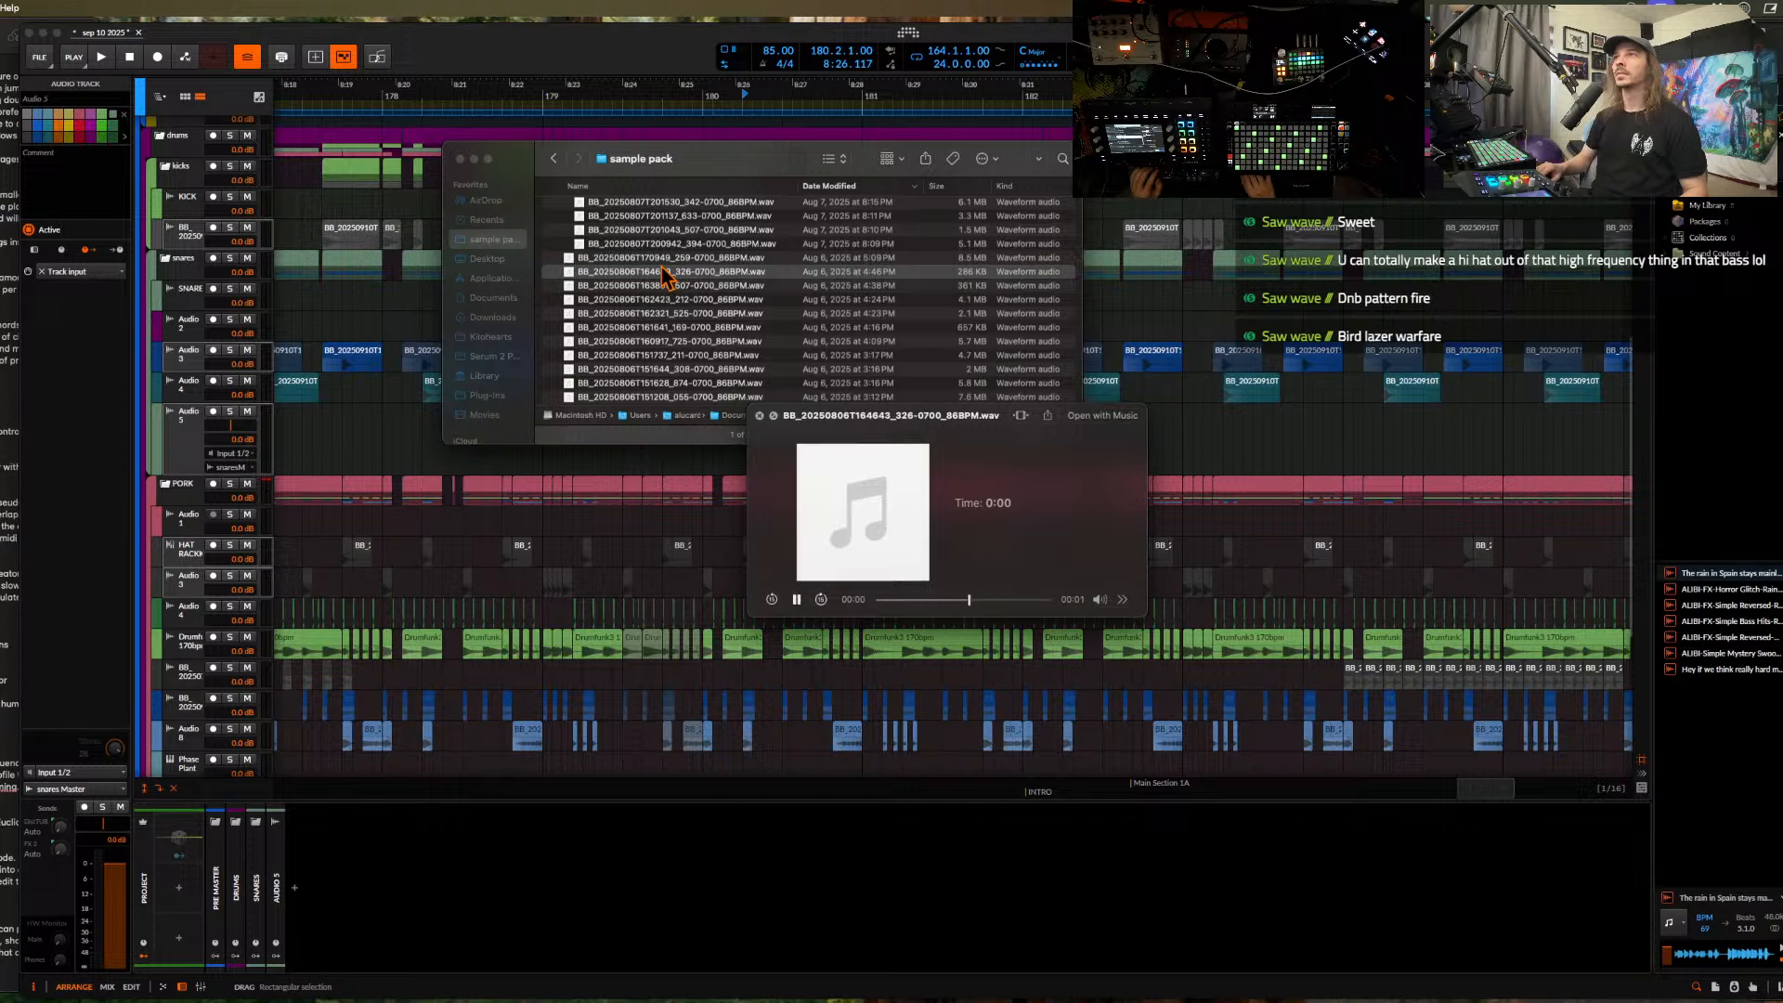
pyautogui.click(663, 269)
pyautogui.scroll(1, 662, 269)
pyautogui.click(662, 278)
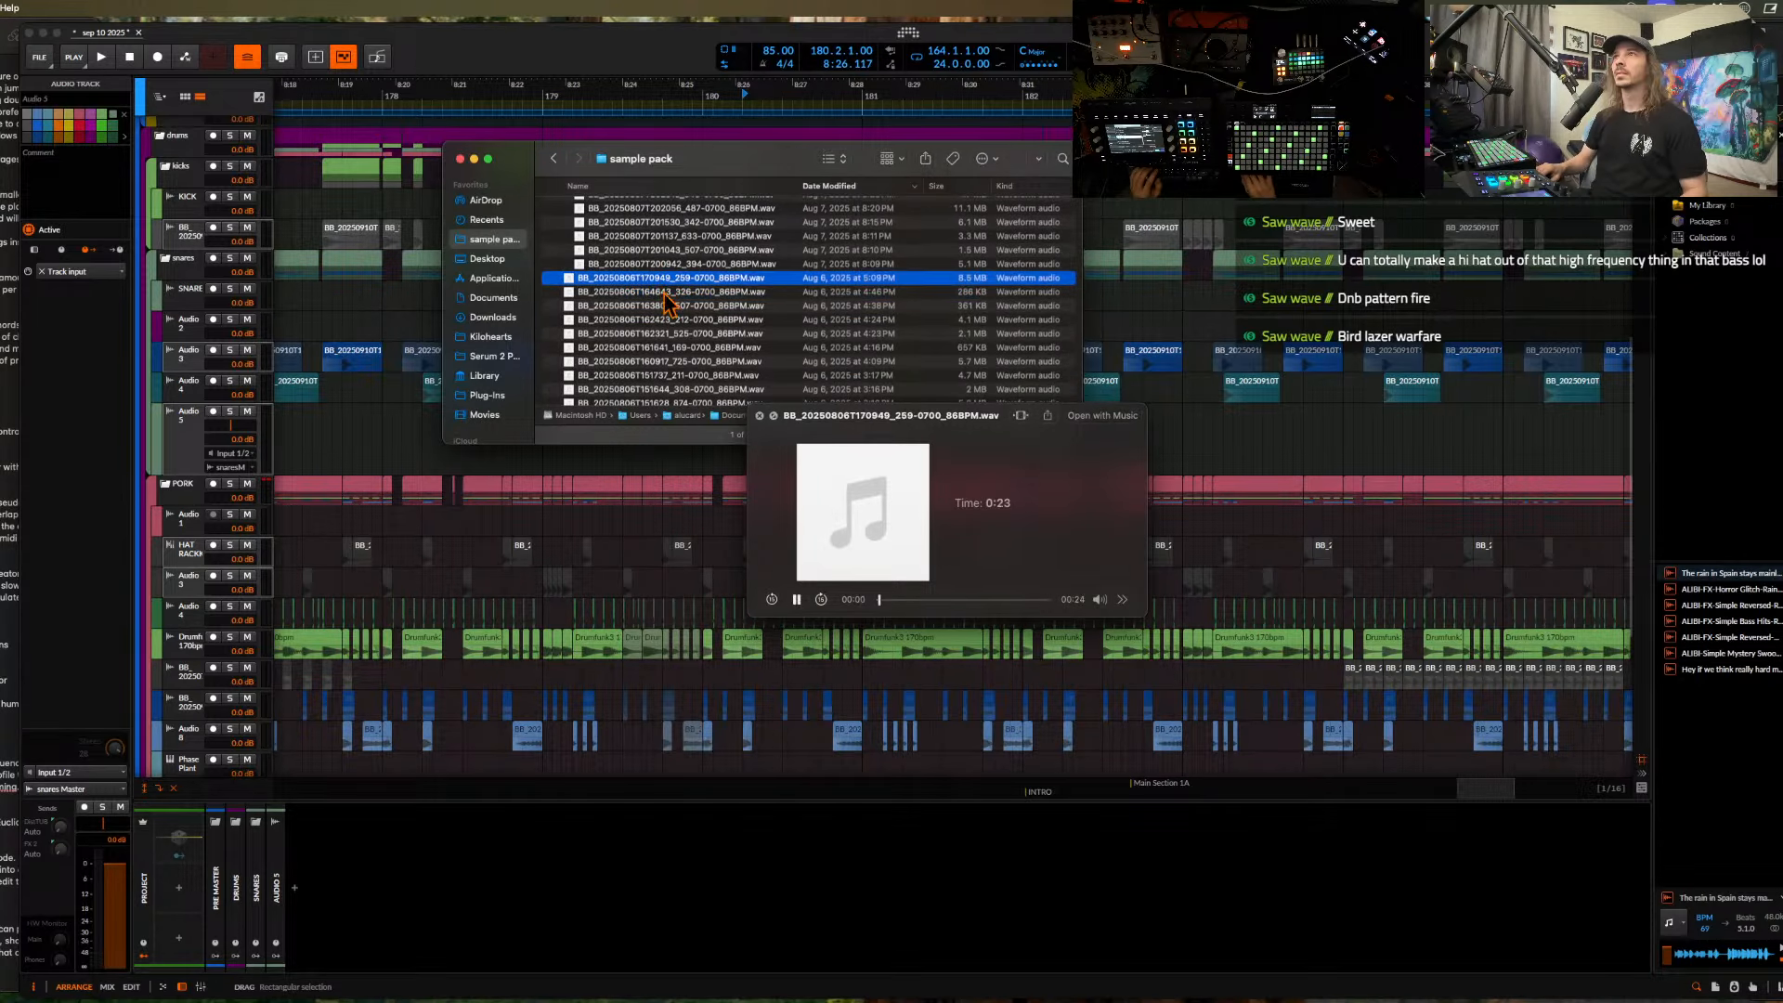
pyautogui.click(667, 306)
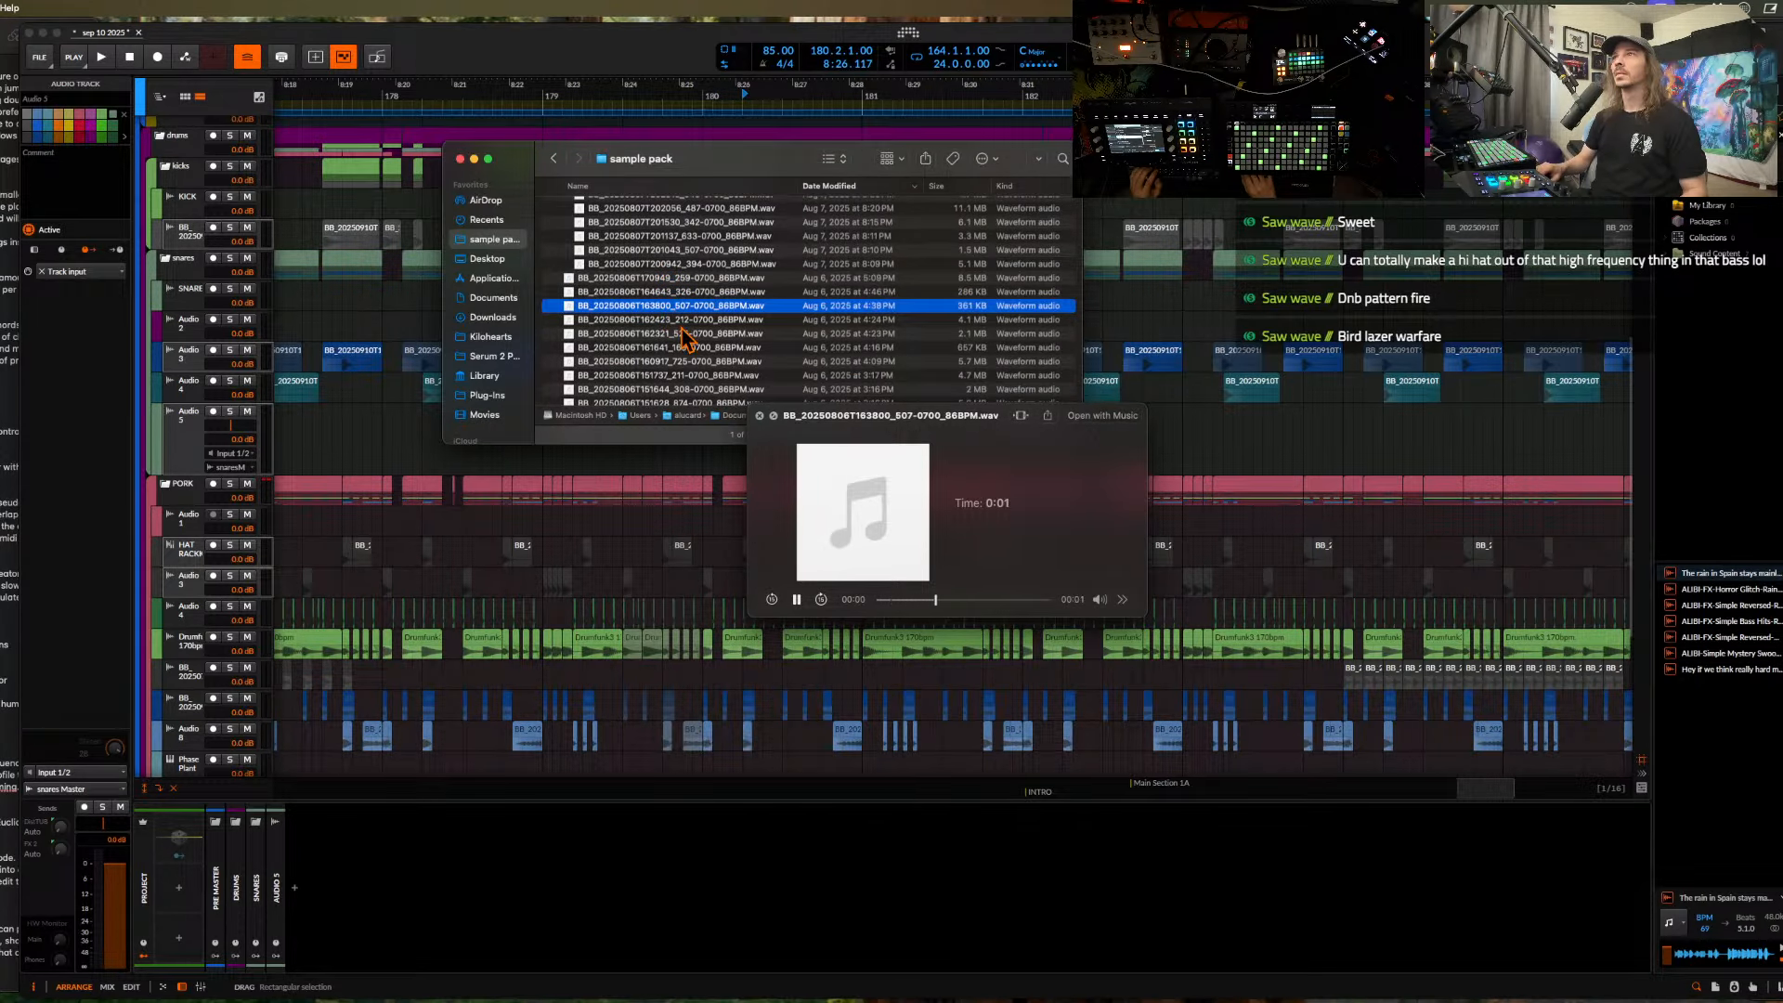
pyautogui.press('Down')
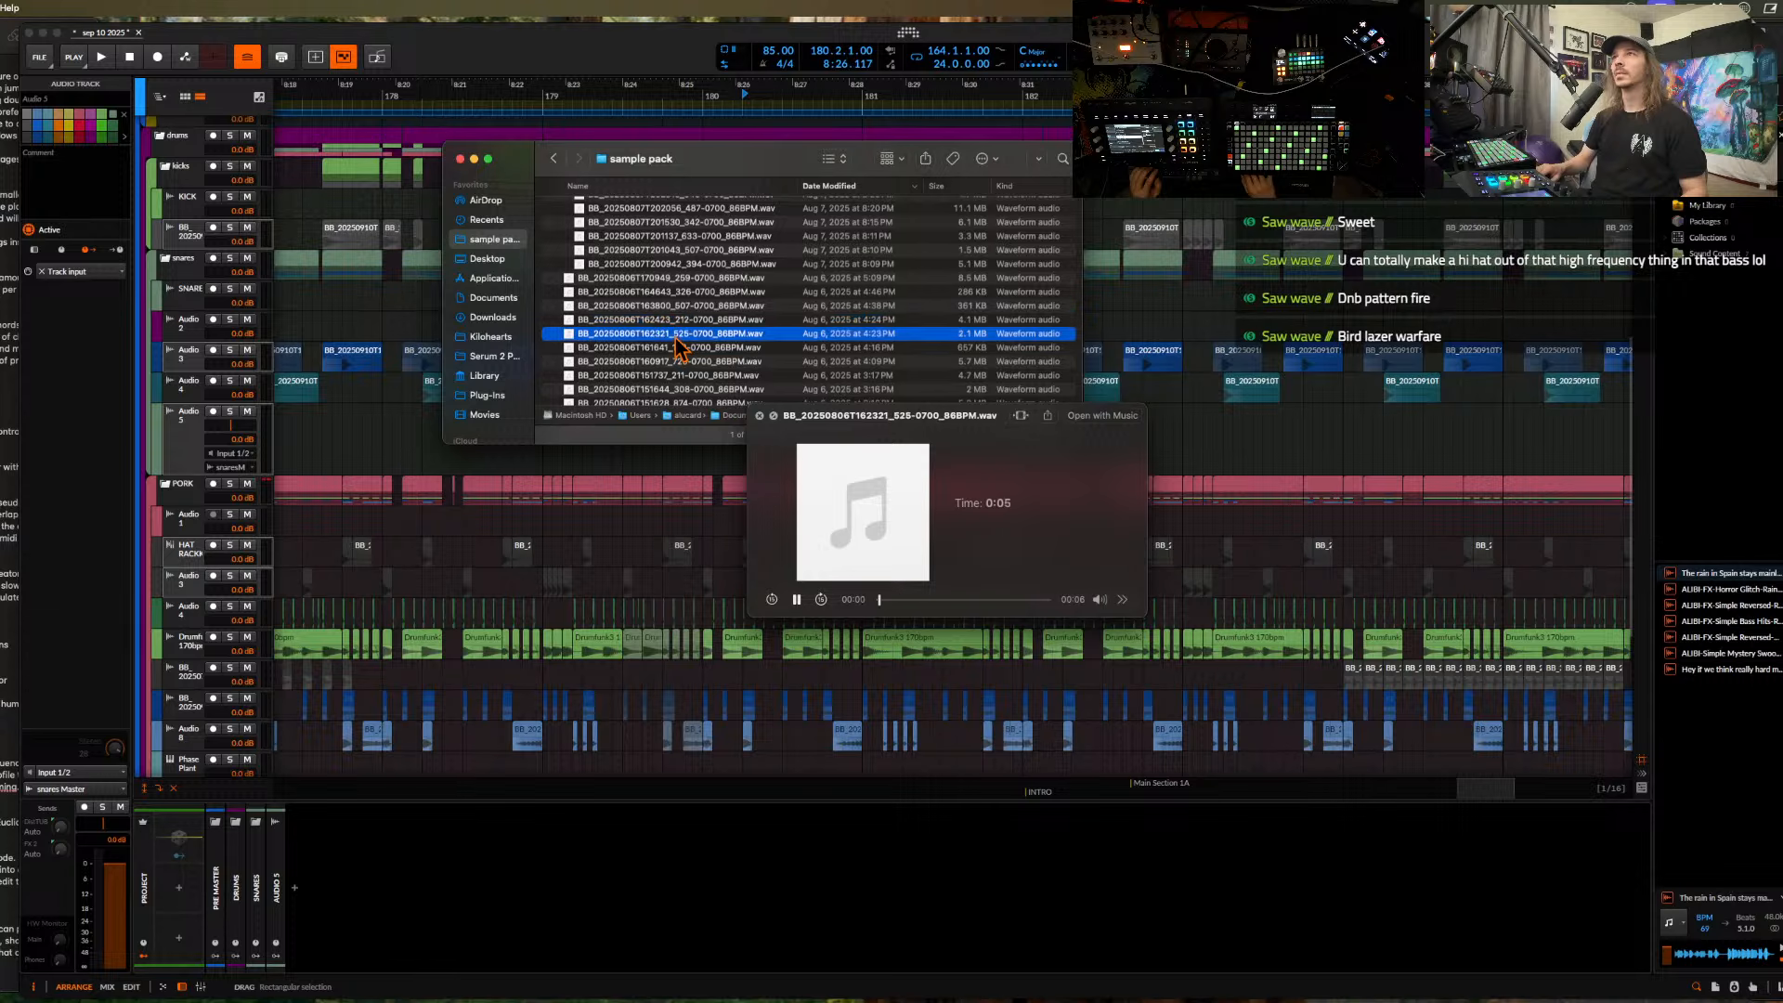
pyautogui.press('Down')
pyautogui.press('Down')
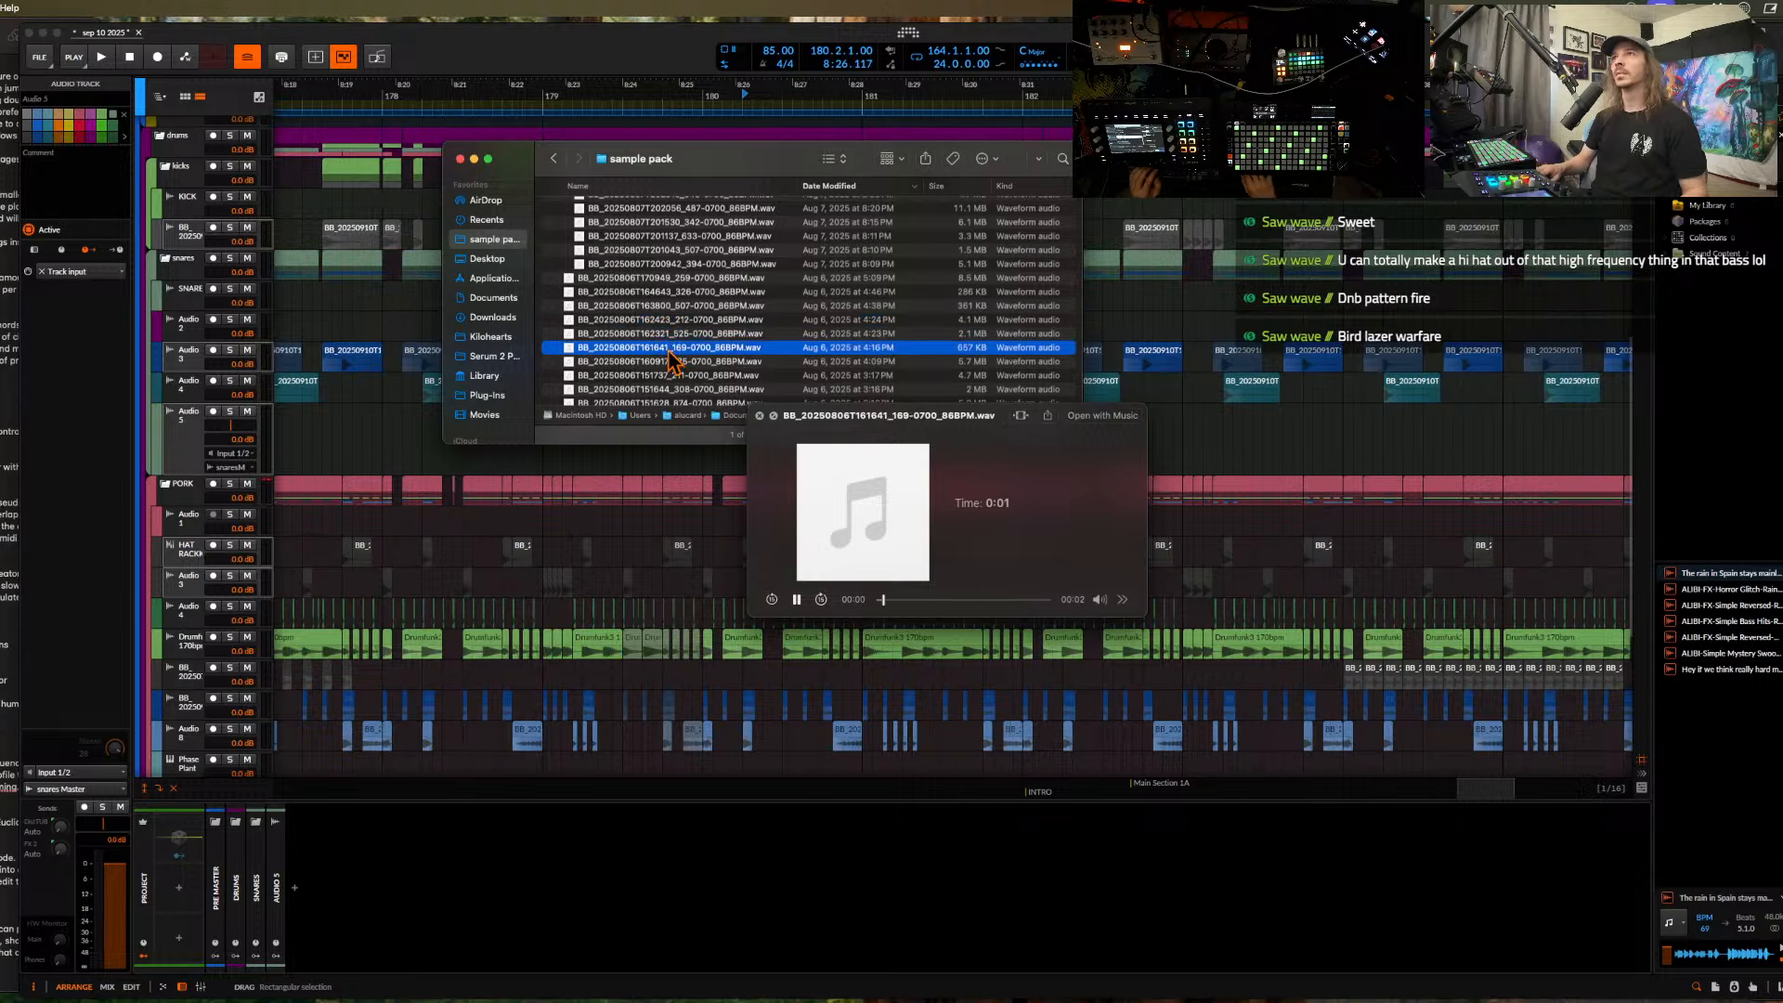
pyautogui.scroll(-1, 671, 362)
pyautogui.press('Down')
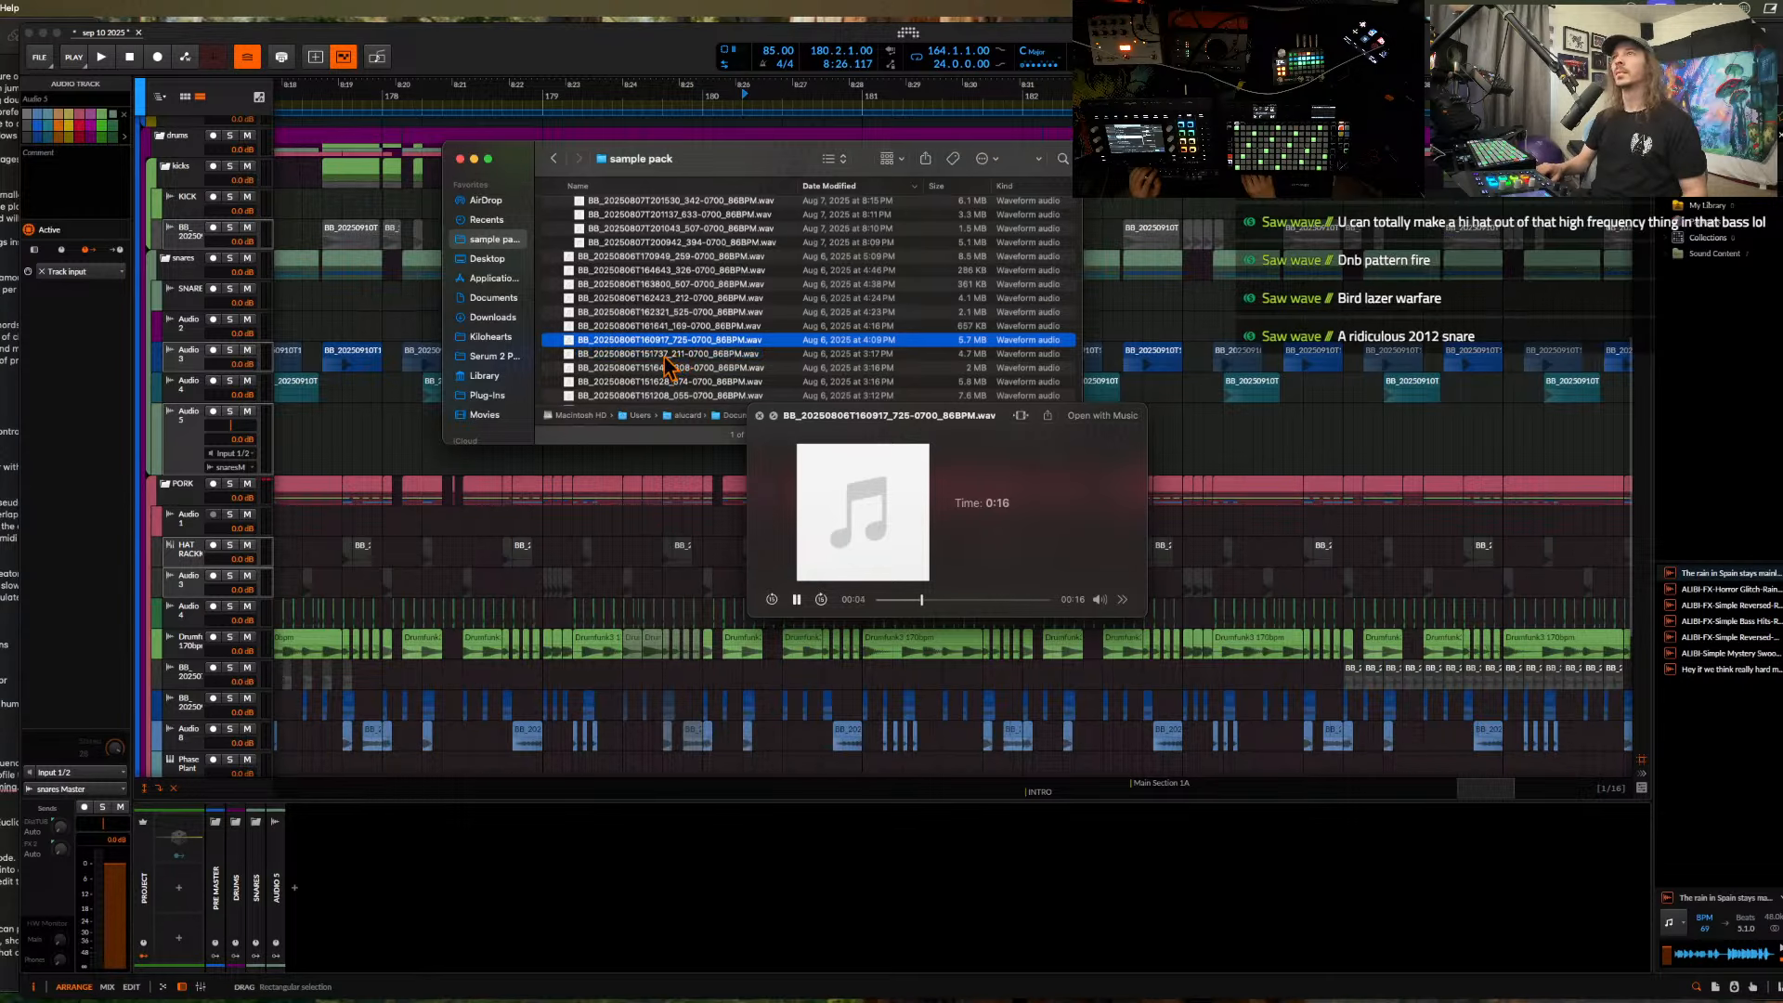
# - Skim the older sample pack captures by ear, from August 6 back to the 80.5BPM takes of August 4, 3:46 PM
pyautogui.press('Down')
pyautogui.press('Down')
pyautogui.press('Down')
pyautogui.press('Down')
pyautogui.press('Down')
pyautogui.press('Down')
pyautogui.press('Down')
pyautogui.press('Down')
pyautogui.press('Down')
pyautogui.press('Down')
pyautogui.press('Down')
pyautogui.press('Down')
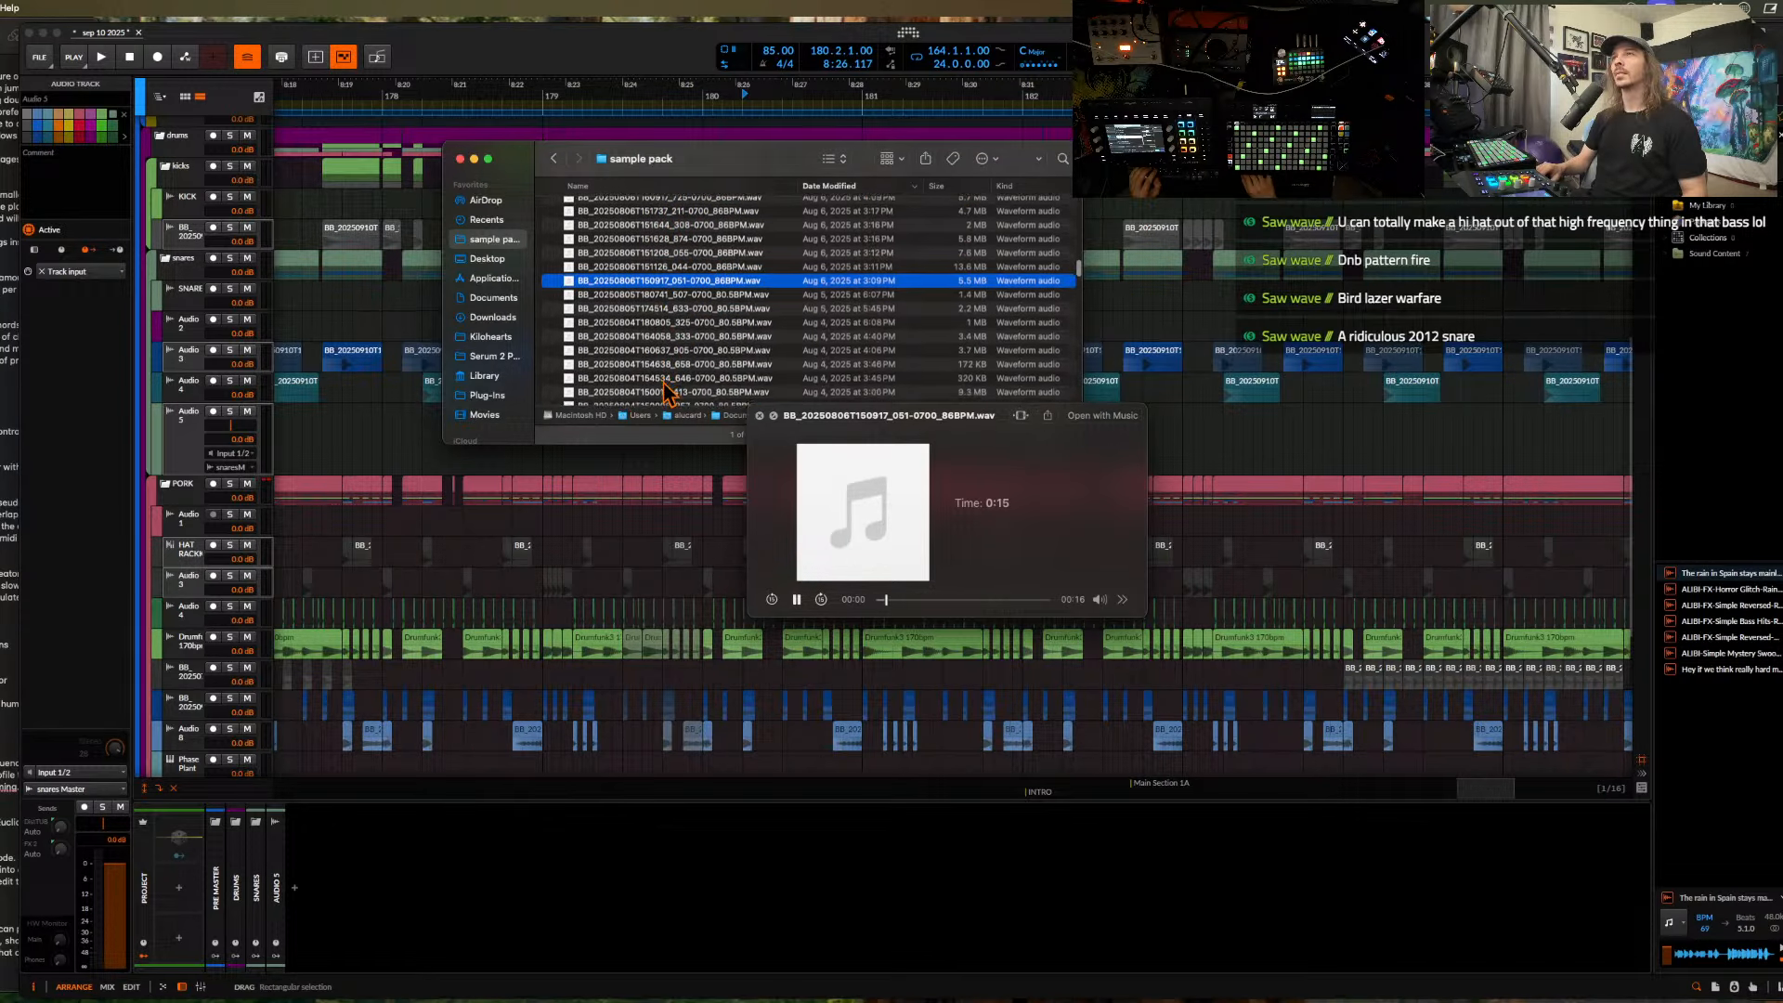
pyautogui.scroll(-3, 656, 365)
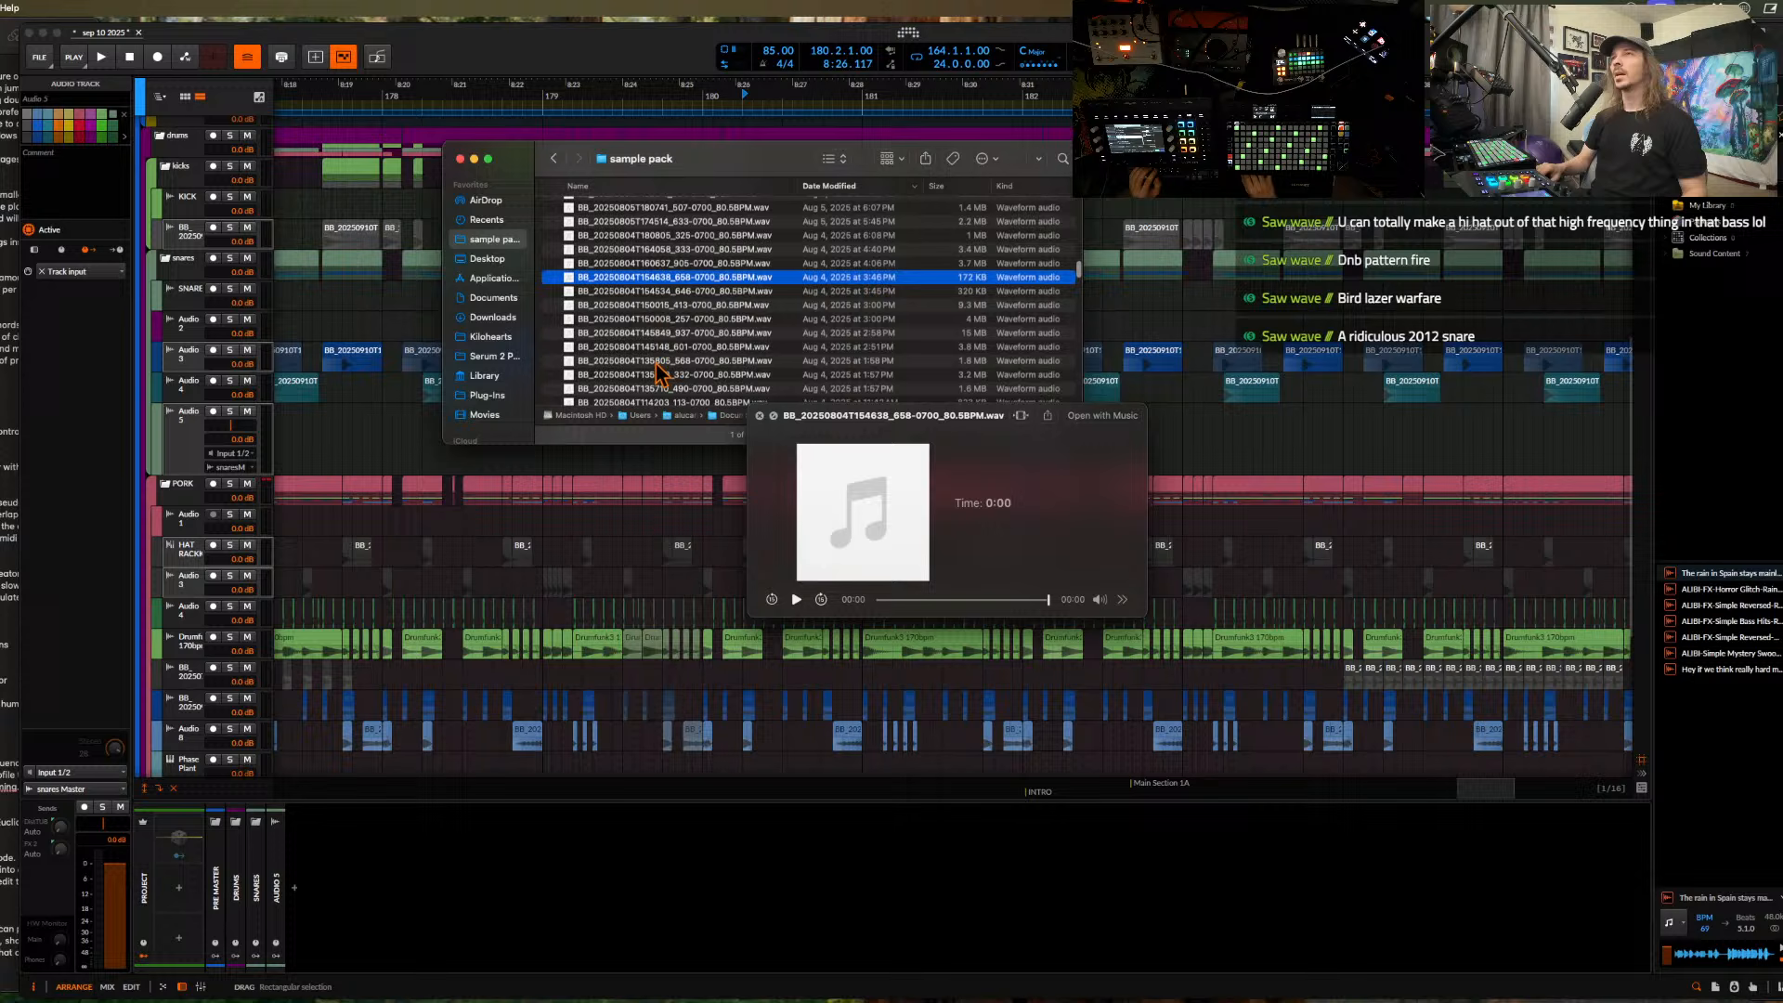
# - Audition the August 4 80.5BPM captures between 3:00 PM and 10:57 AM for a usable snare sound
pyautogui.click(650, 310)
pyautogui.scroll(-2, 650, 313)
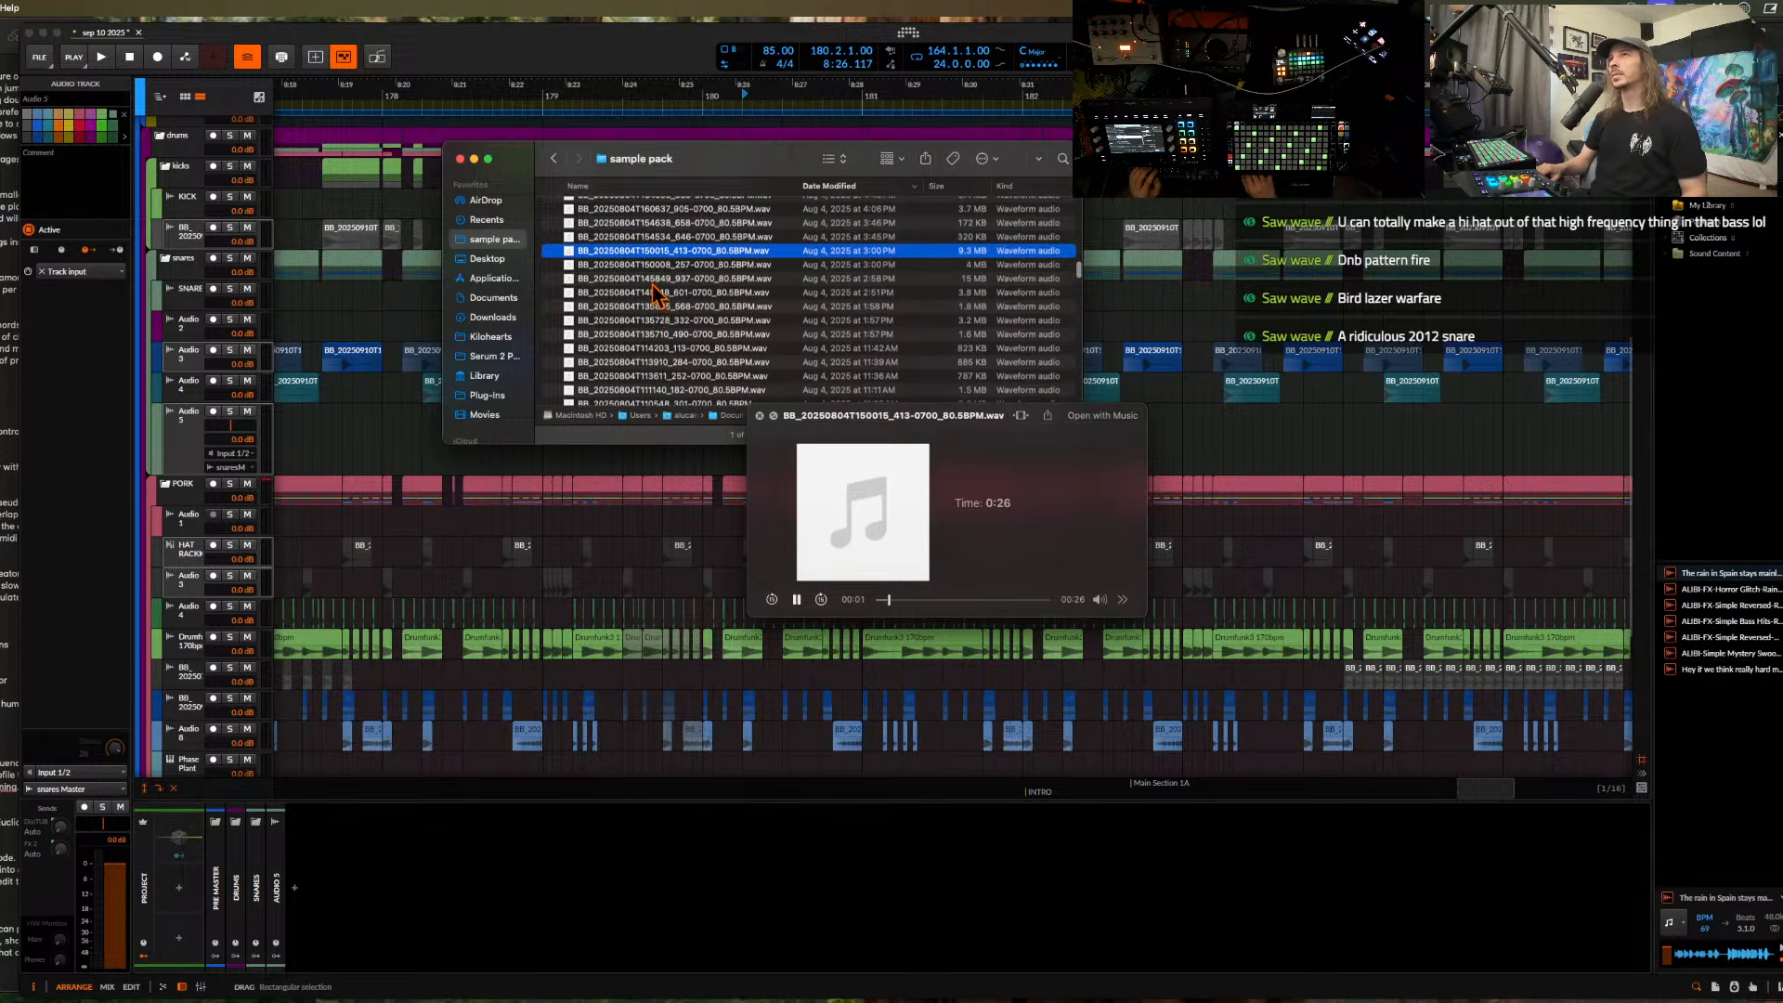
pyautogui.click(670, 279)
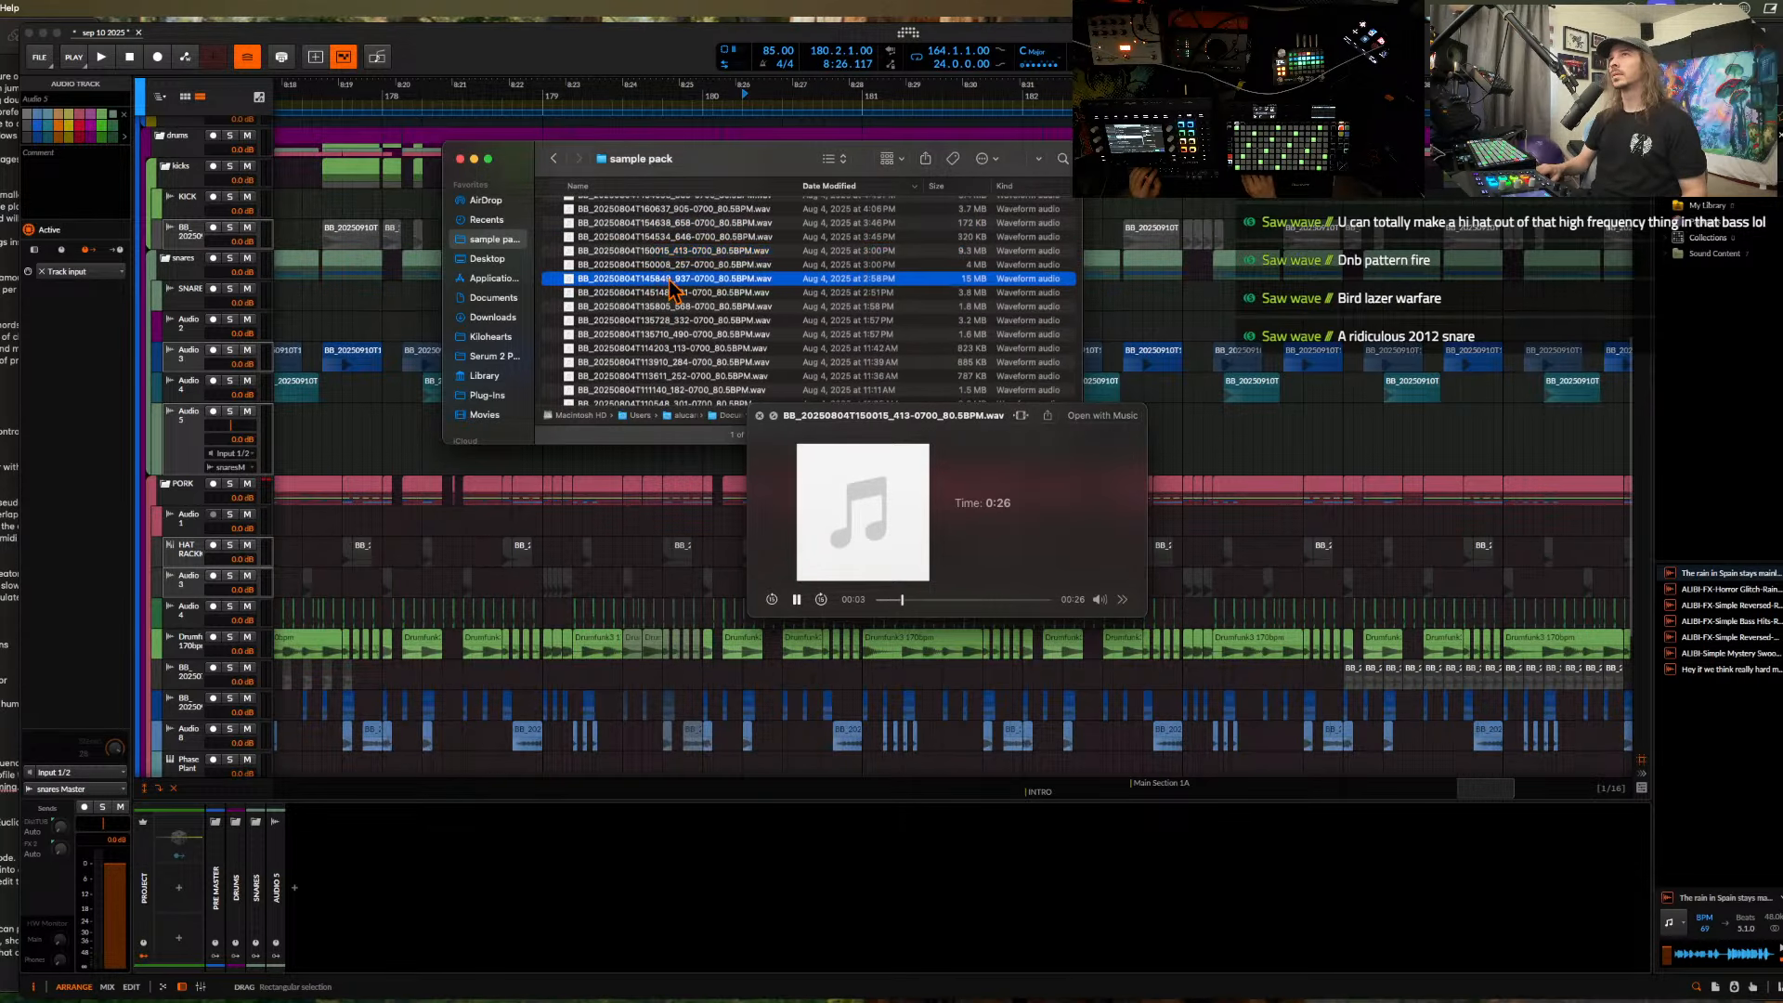
pyautogui.scroll(-1, 686, 291)
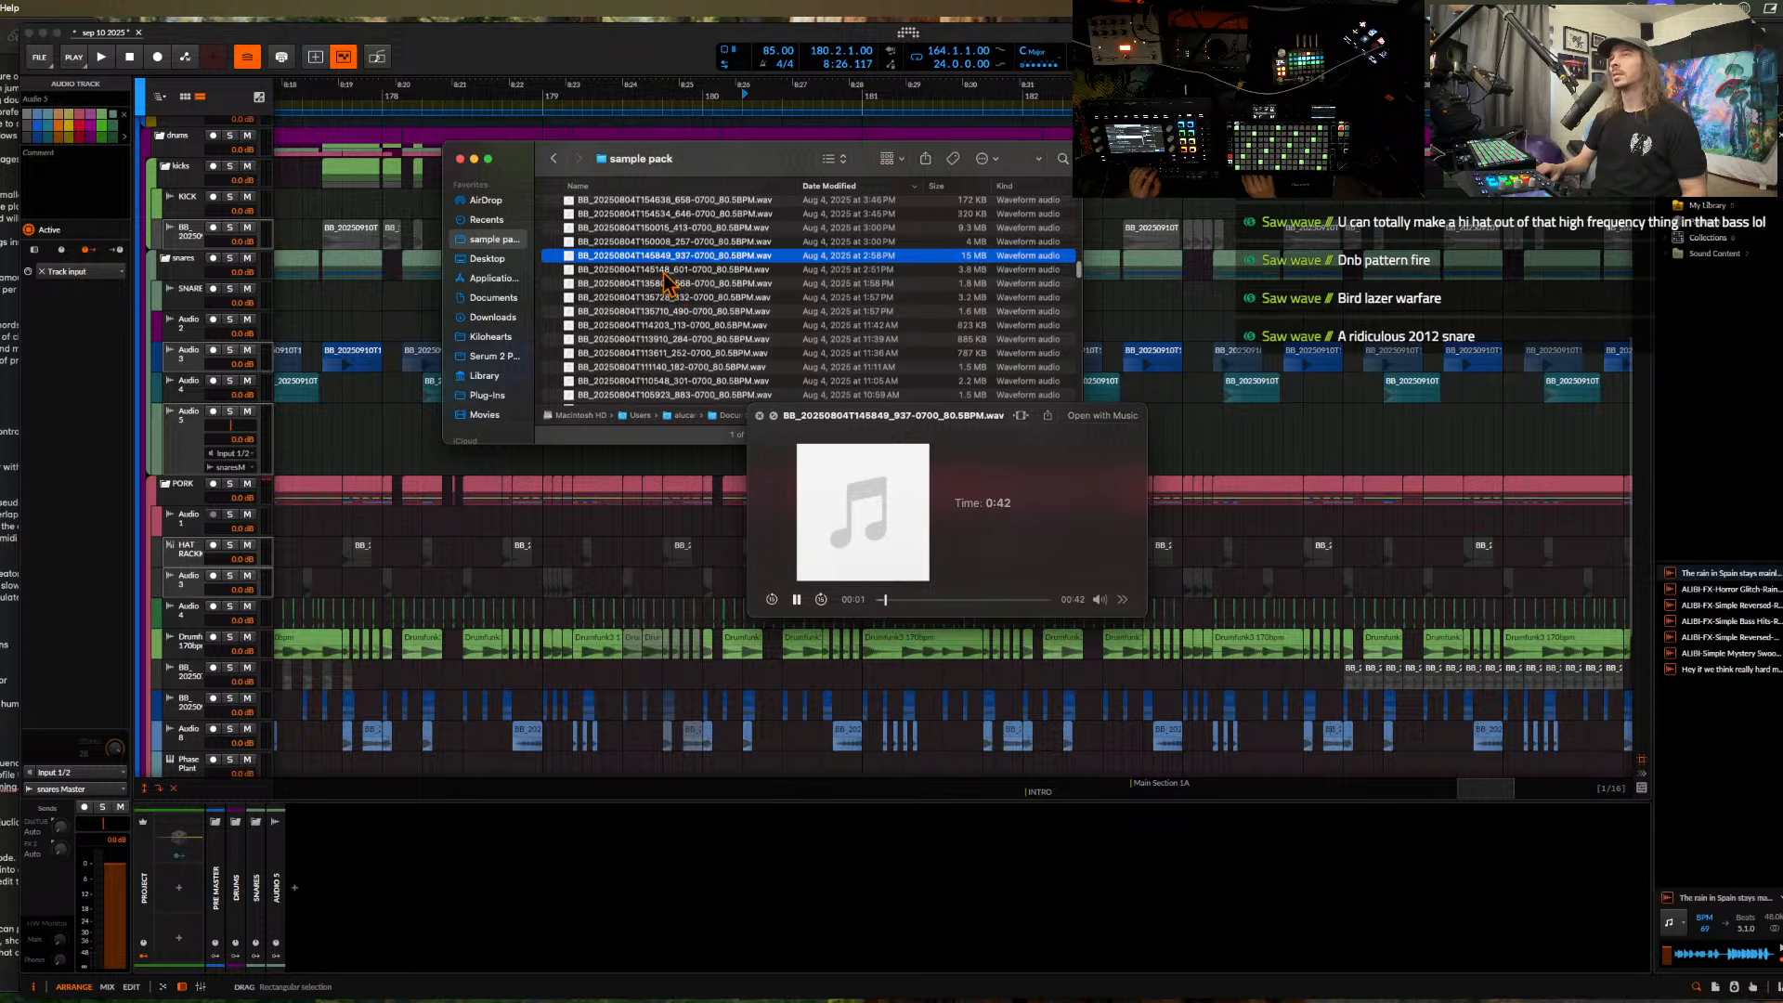
pyautogui.scroll(-3, 665, 278)
pyautogui.click(665, 272)
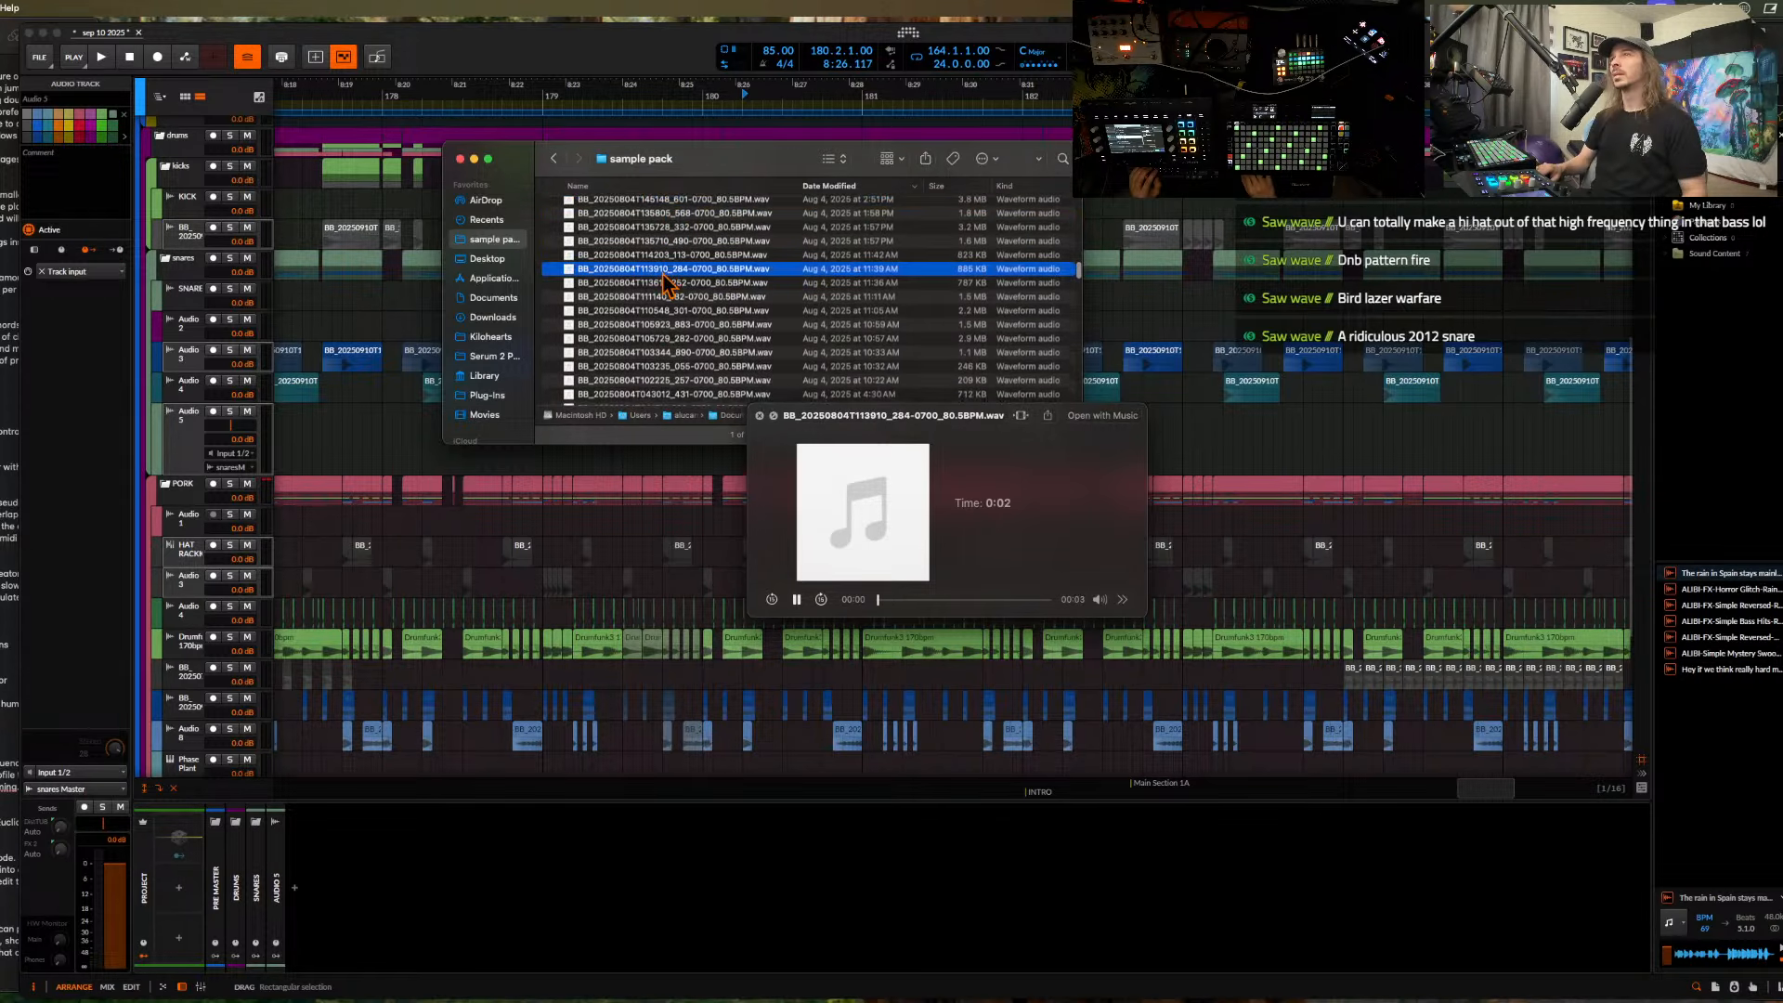
pyautogui.scroll(-1, 662, 275)
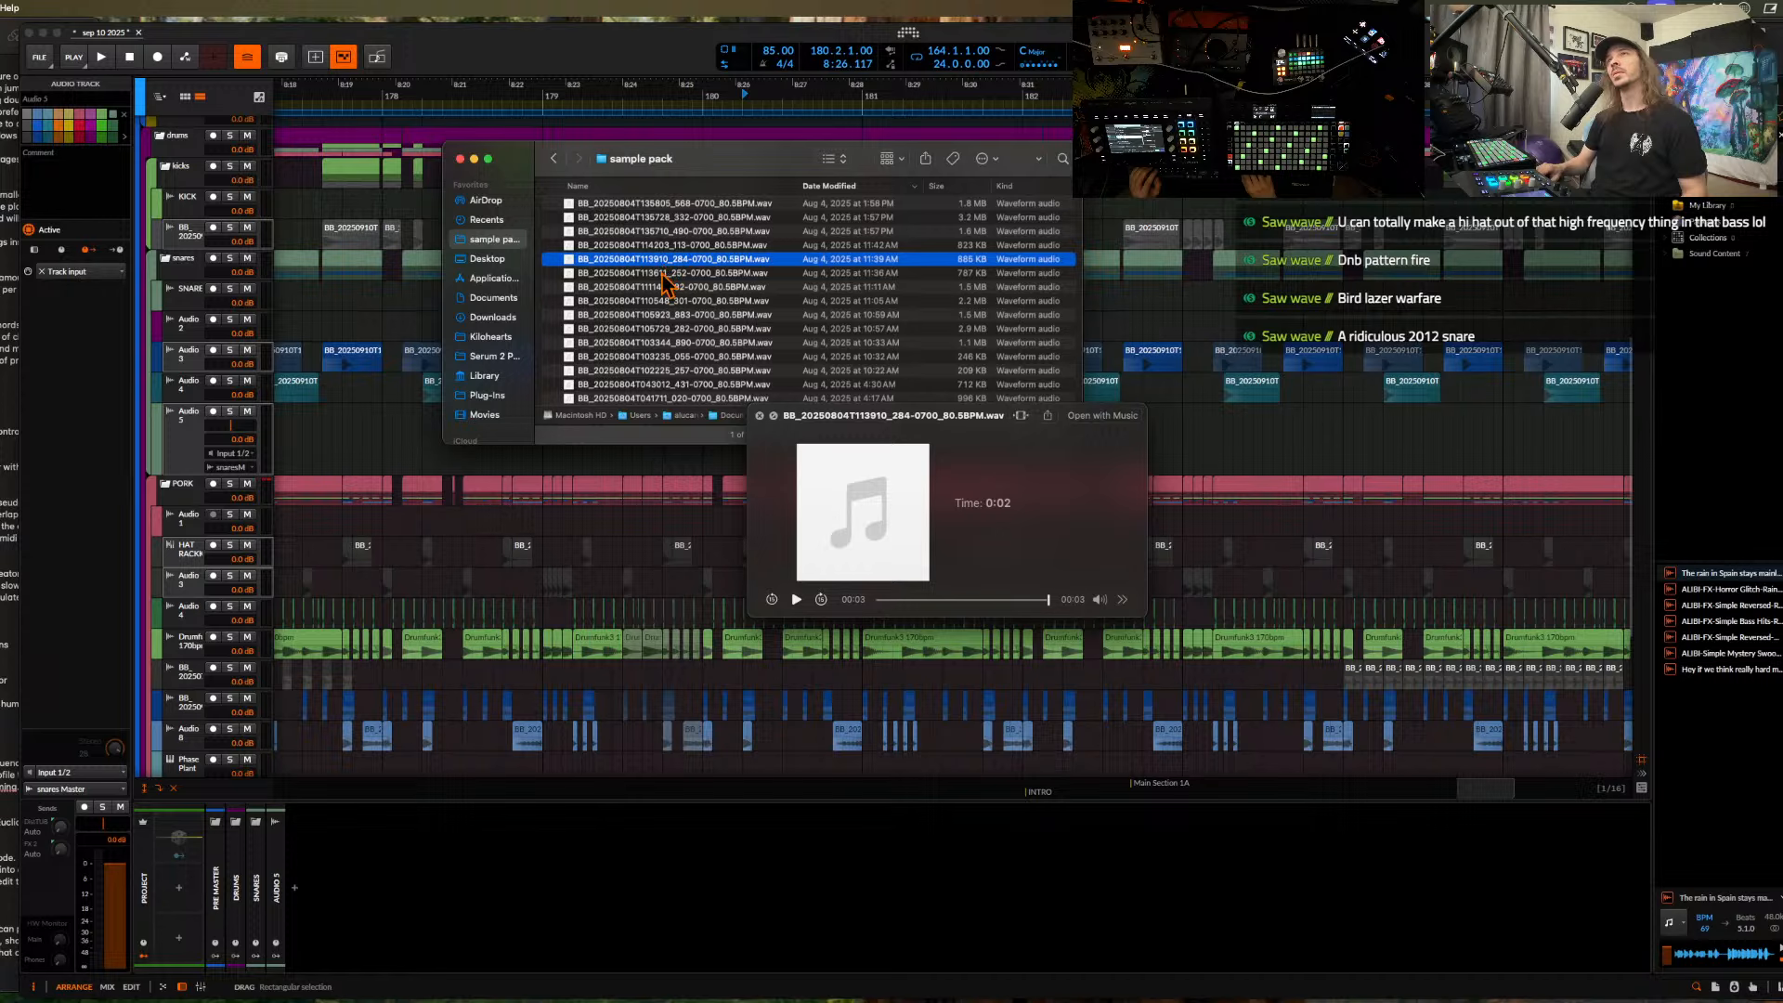
pyautogui.click(663, 275)
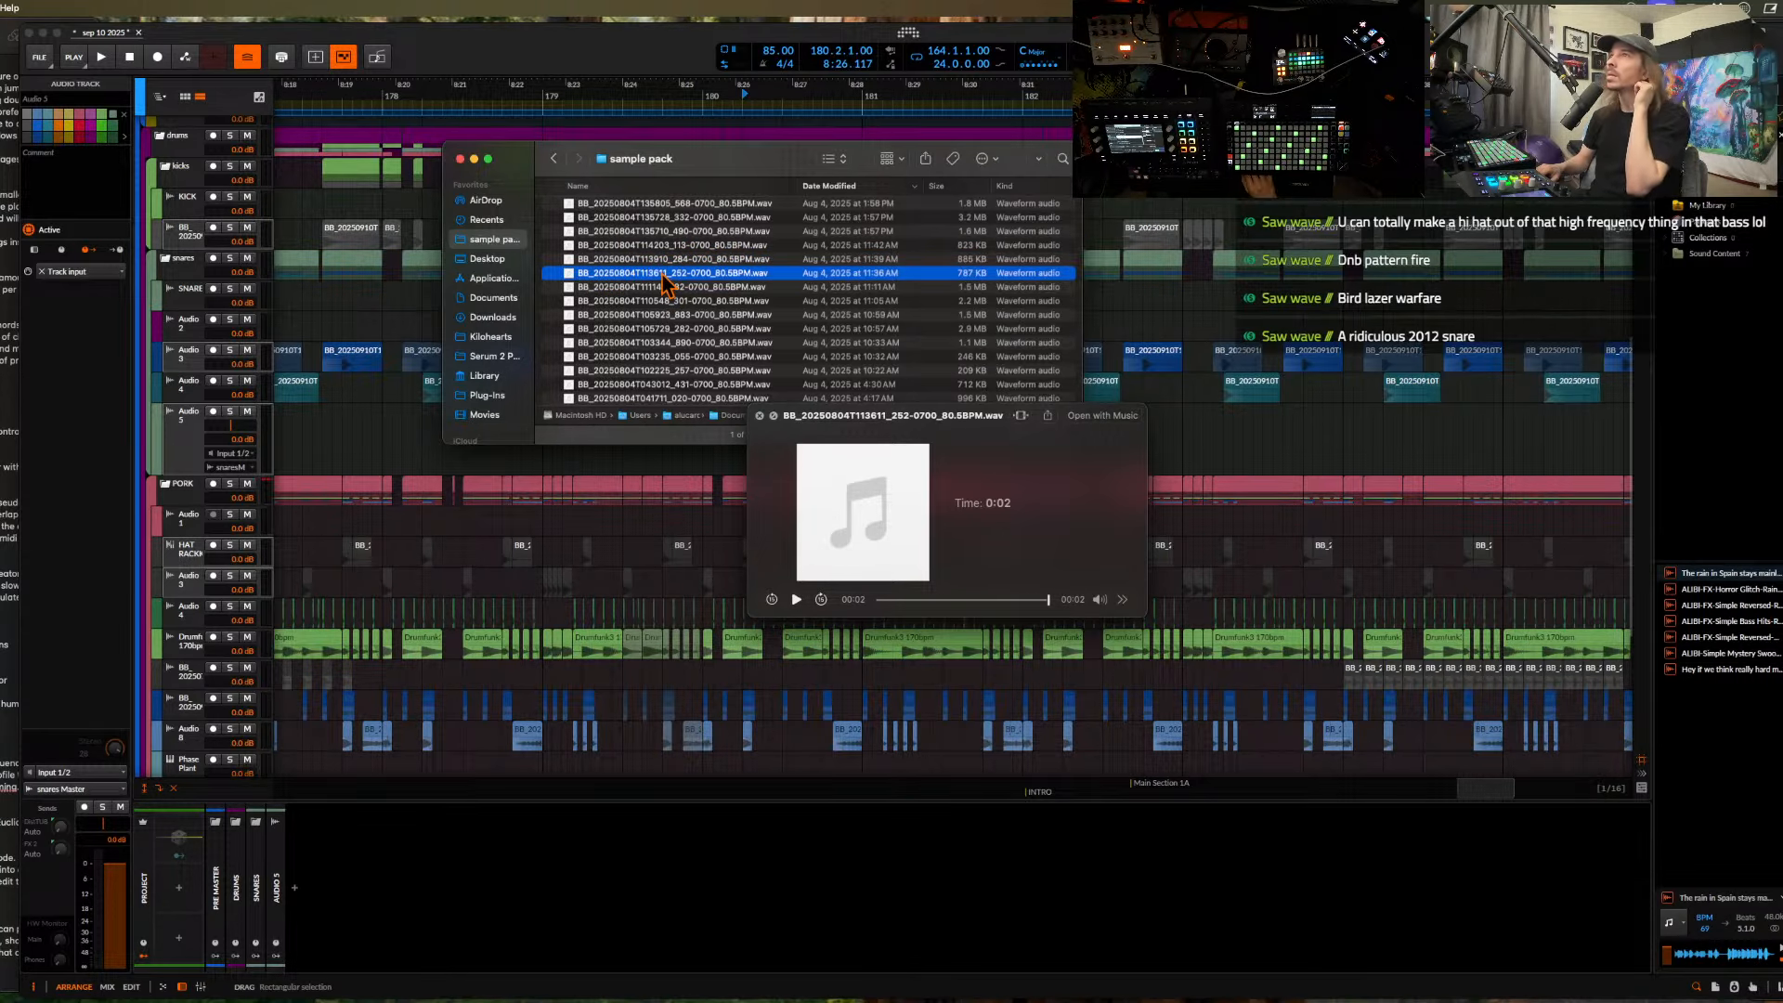
pyautogui.click(680, 331)
pyautogui.scroll(-3, 681, 332)
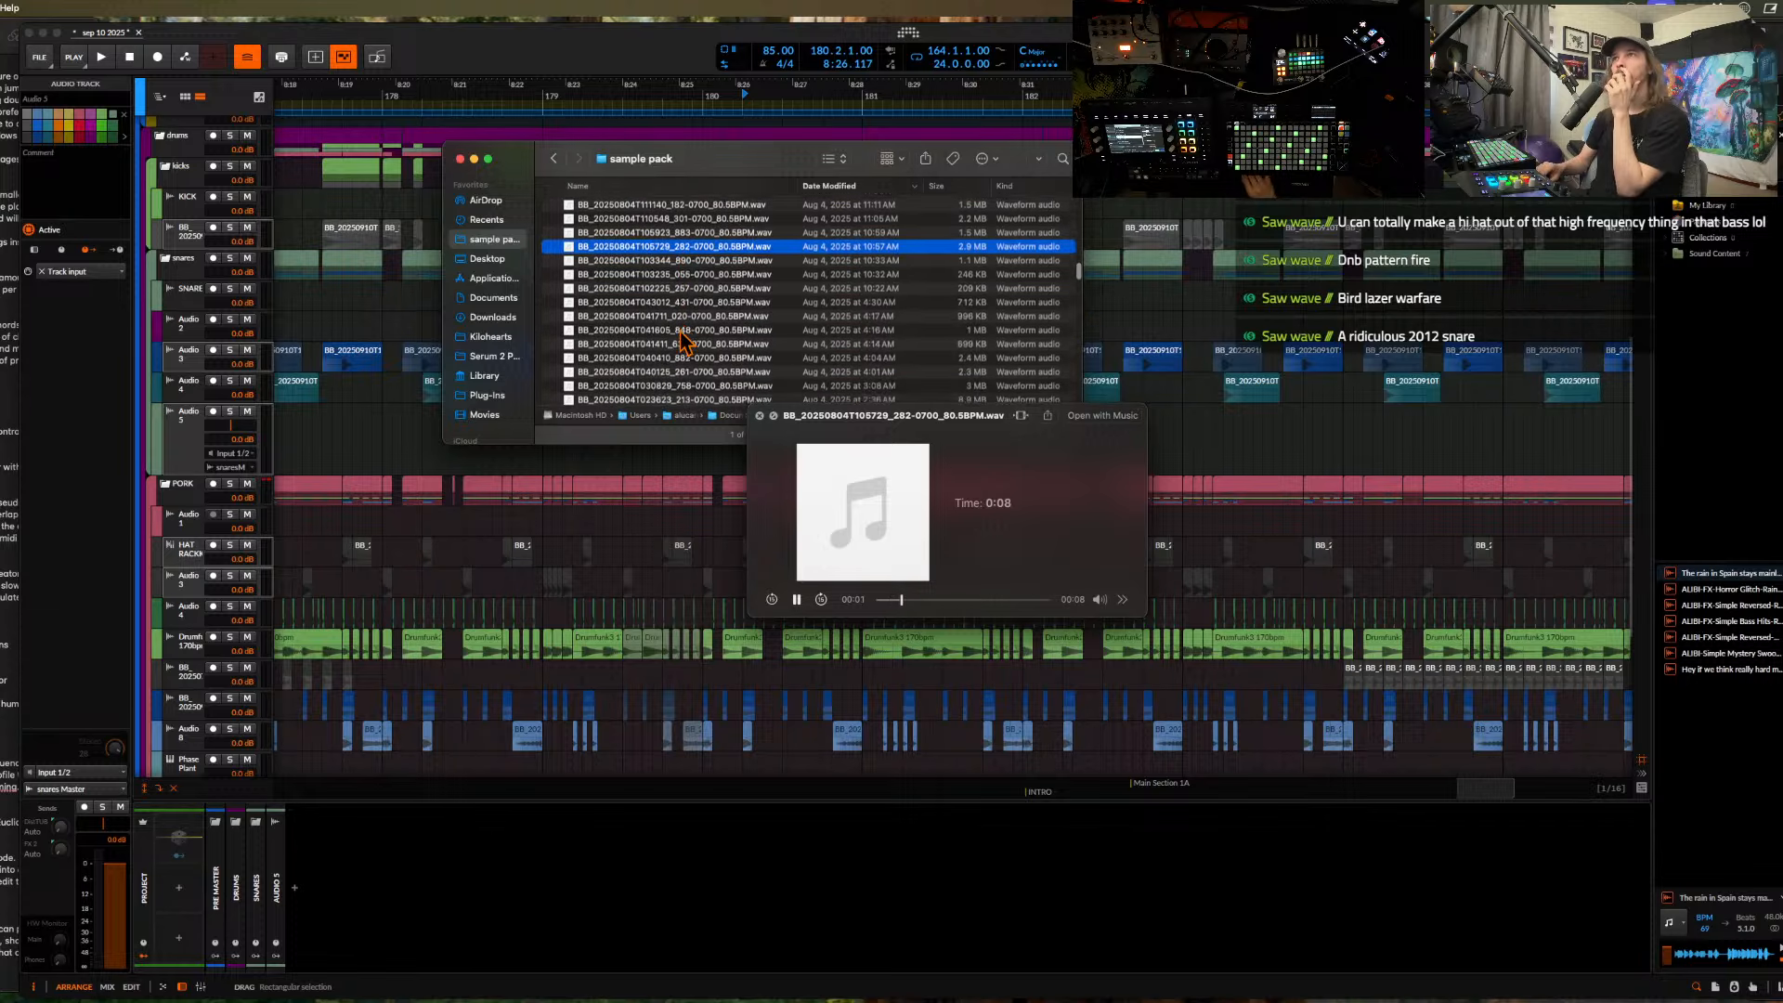
# - Audition the captures from the early morning of August 4 back to August 3, 1:56 AM
pyautogui.click(680, 329)
pyautogui.click(671, 353)
pyautogui.scroll(-2, 672, 353)
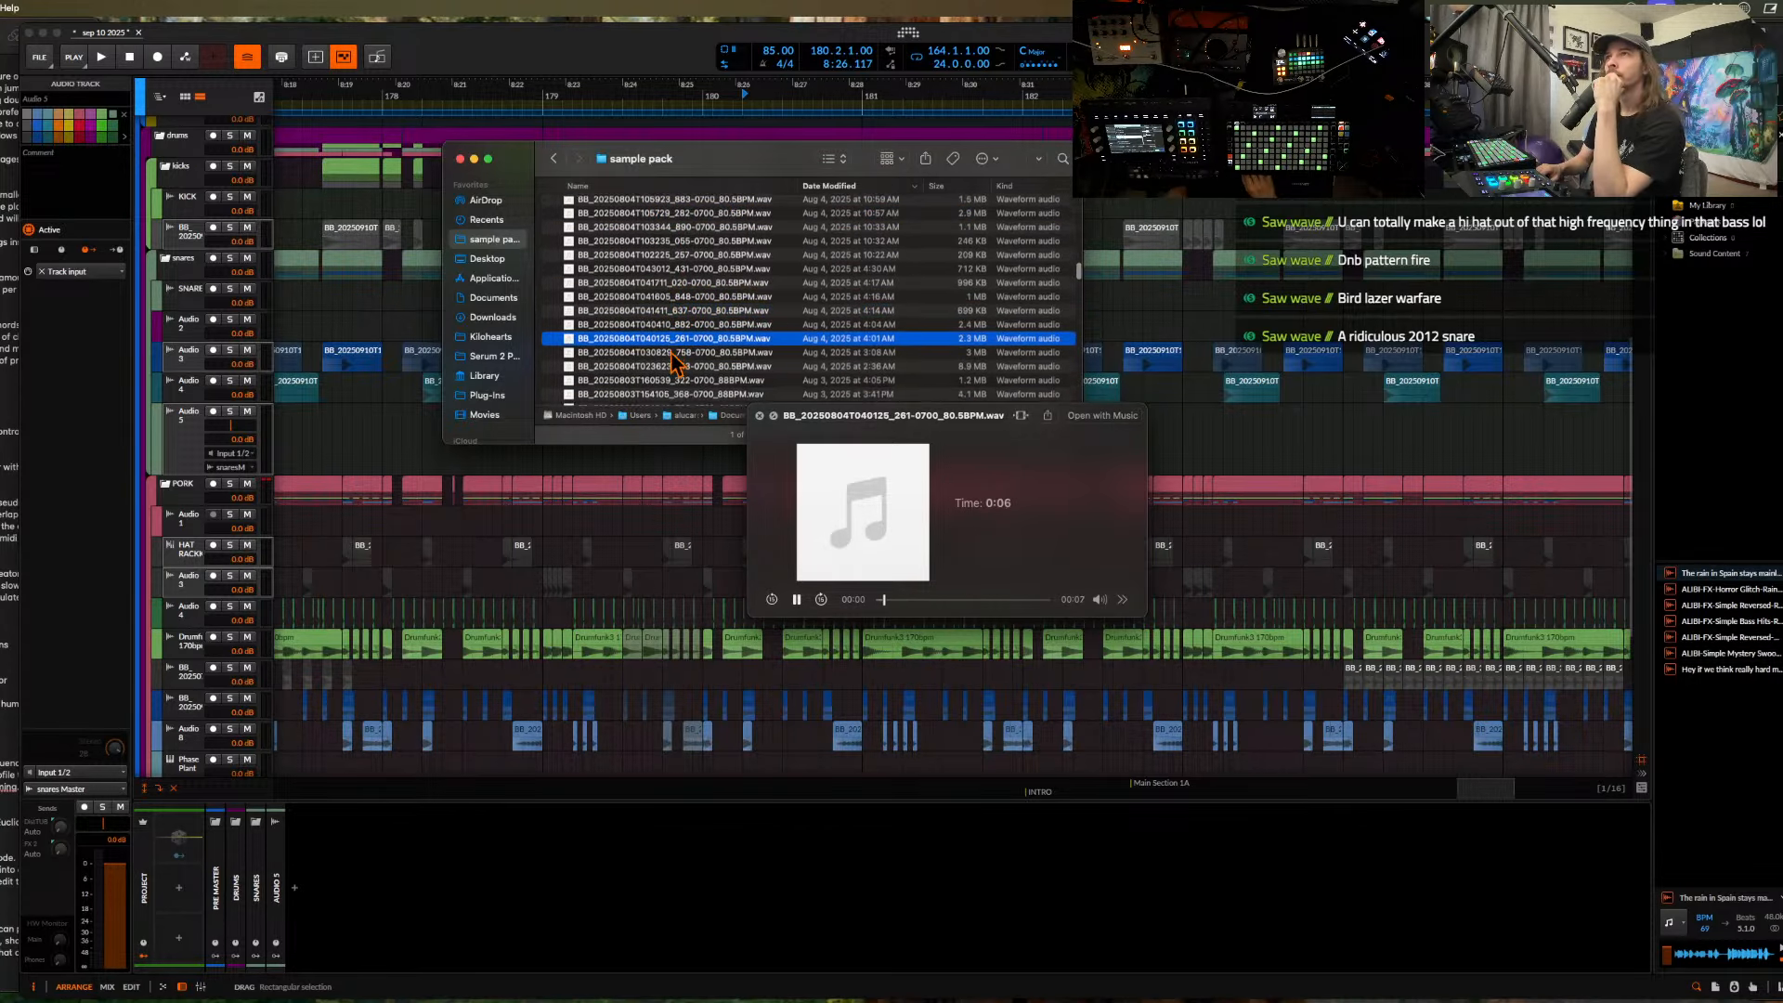
pyautogui.click(670, 351)
pyautogui.scroll(-2, 670, 352)
pyautogui.scroll(-1, 673, 360)
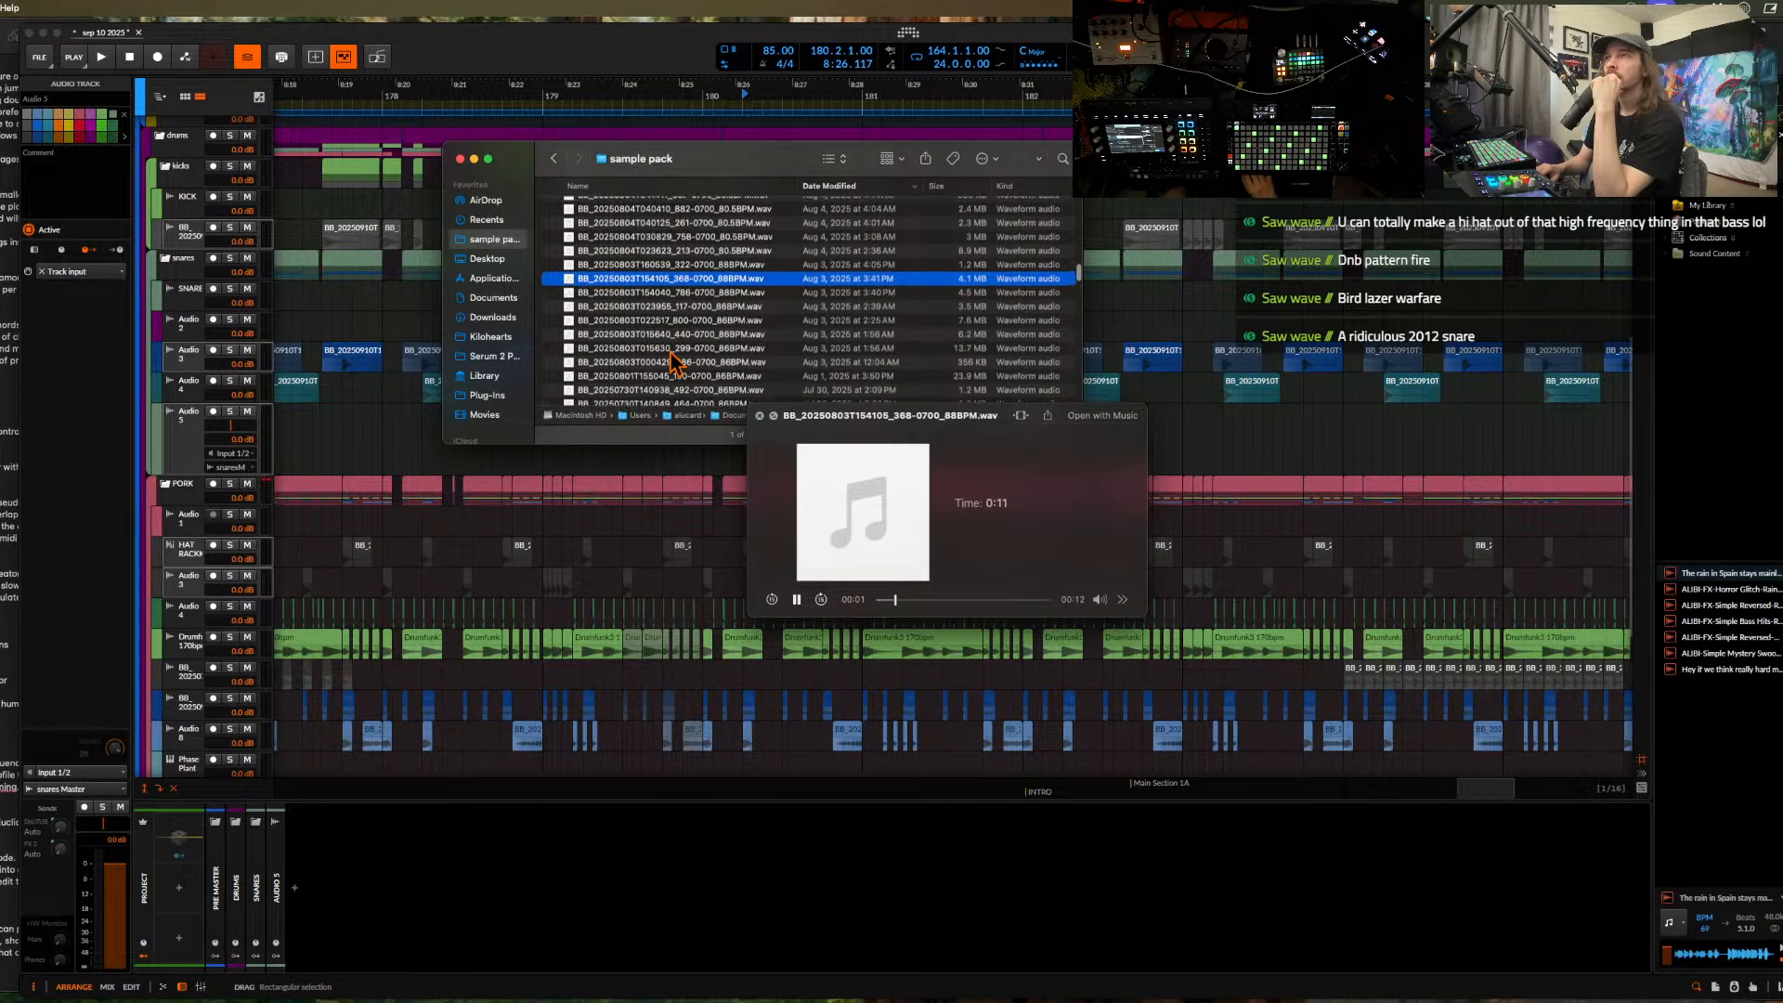
pyautogui.click(654, 293)
pyautogui.scroll(-1, 653, 295)
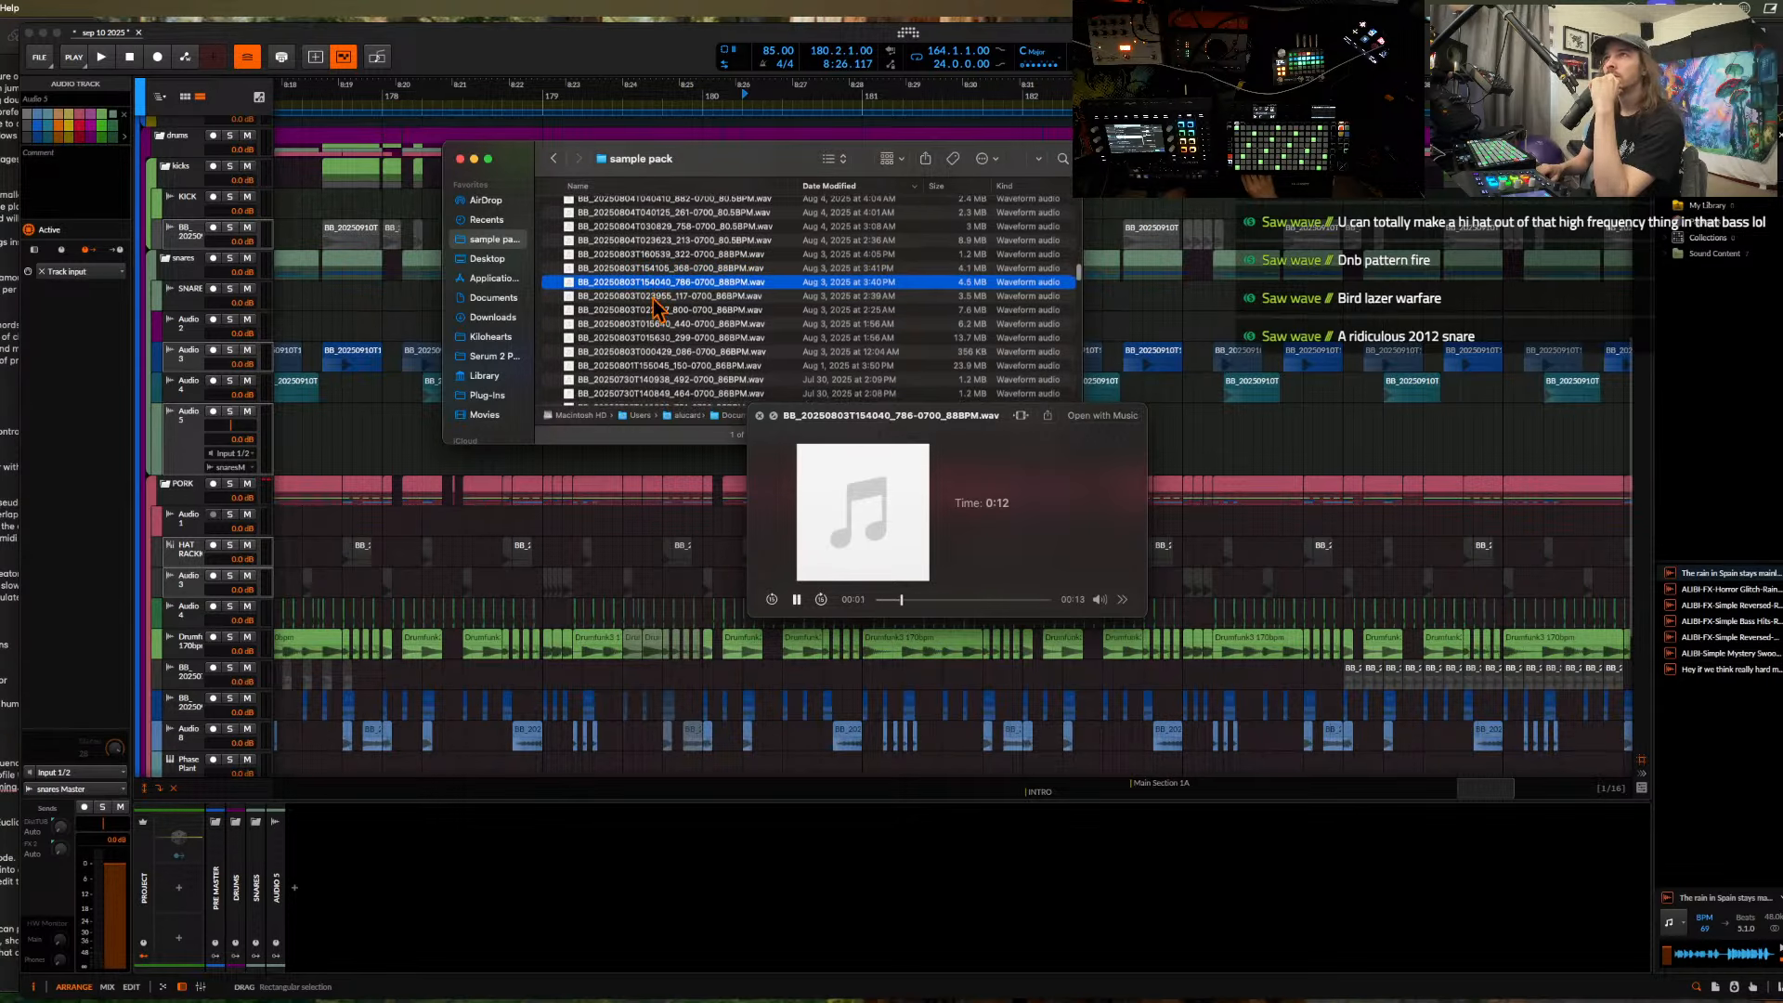
pyautogui.click(653, 297)
pyautogui.scroll(-2, 652, 297)
pyautogui.click(653, 297)
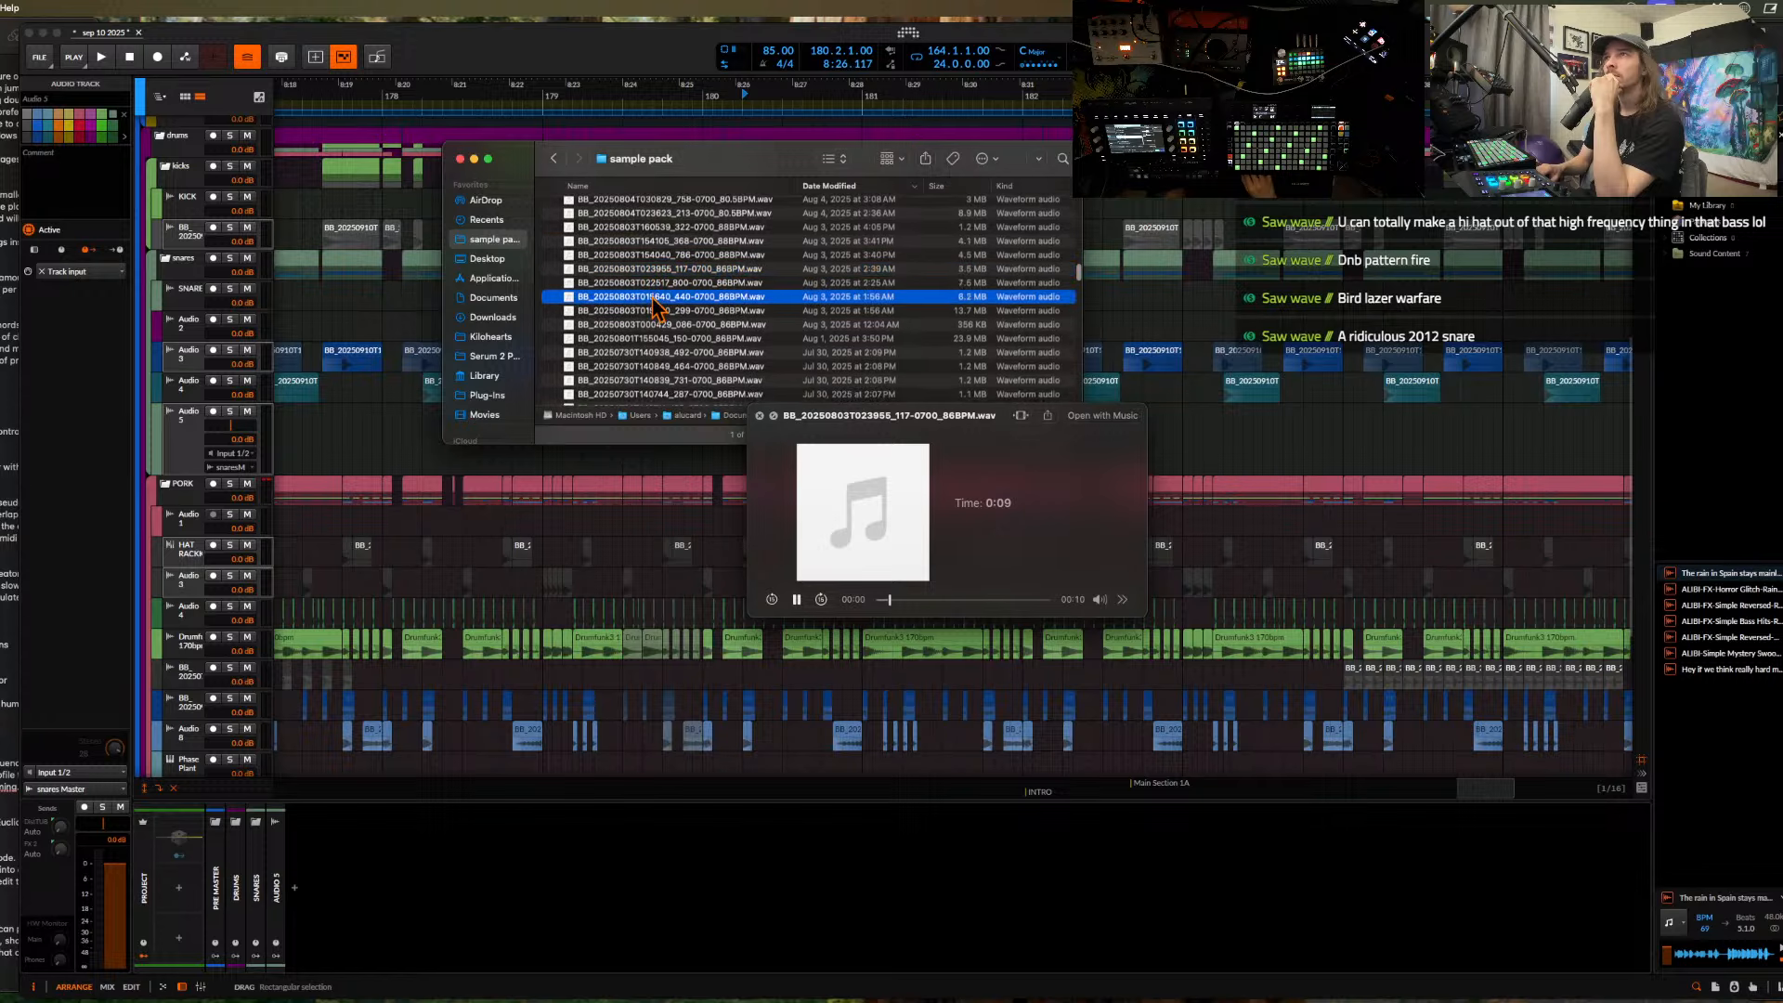
pyautogui.scroll(-2, 652, 297)
# - Audition BB_20250803T000429_086-0700_86BPM.wav and place it on the new audio track in the snares group, in bar 183
pyautogui.click(652, 296)
pyautogui.scroll(-2, 655, 302)
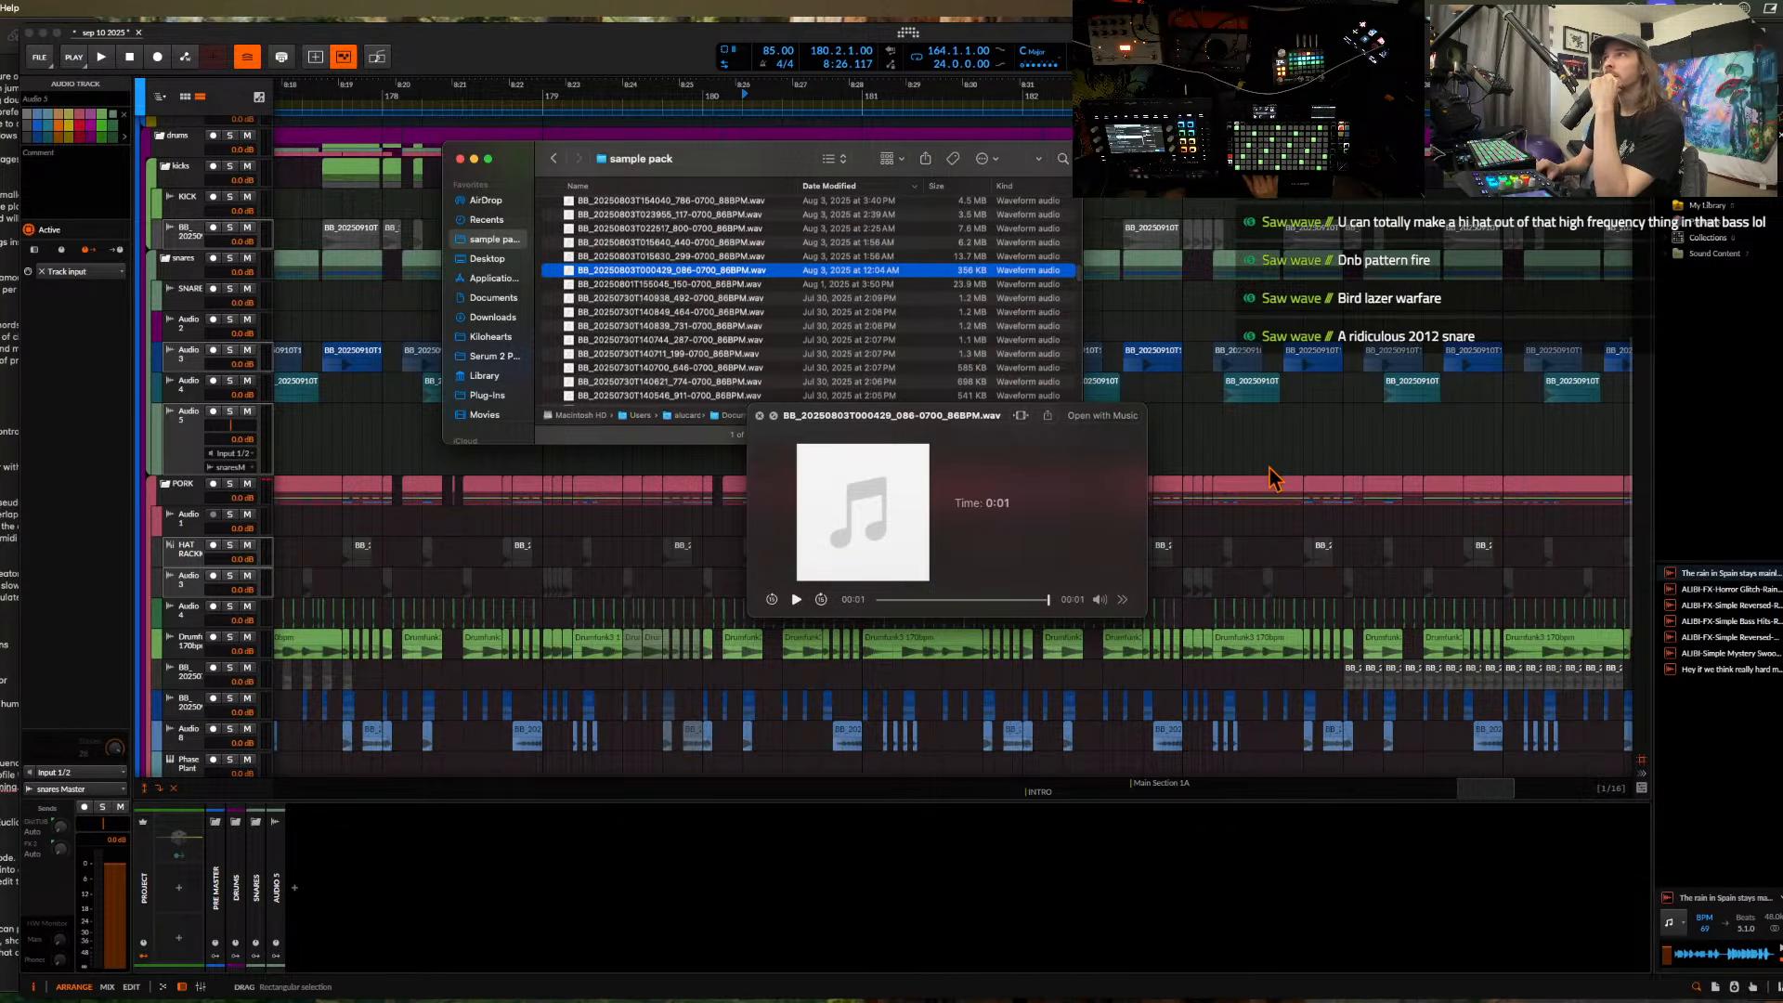
pyautogui.moveTo(1269, 477); pyautogui.dragTo(1278, 446)
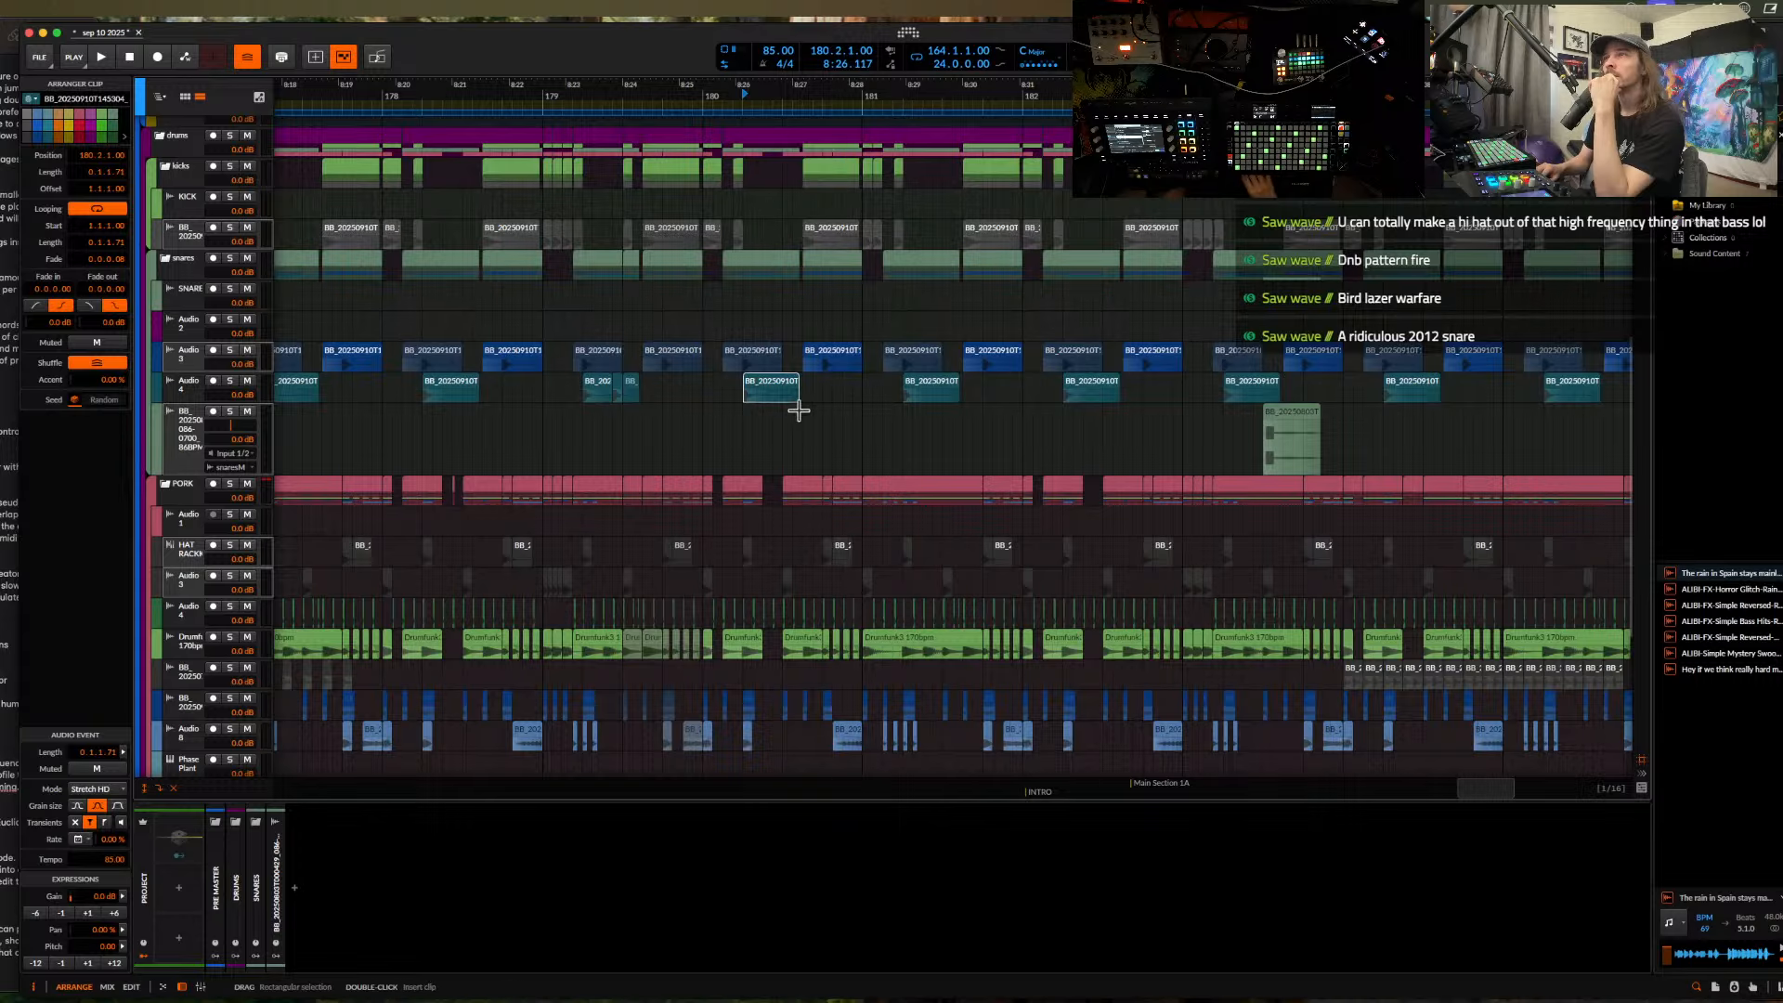
# - Return to the sample pack folder in Finder and audition the captures dated July 30, 2025
pyautogui.hotkey('ctrl', 'Up')
pyautogui.click(451, 223)
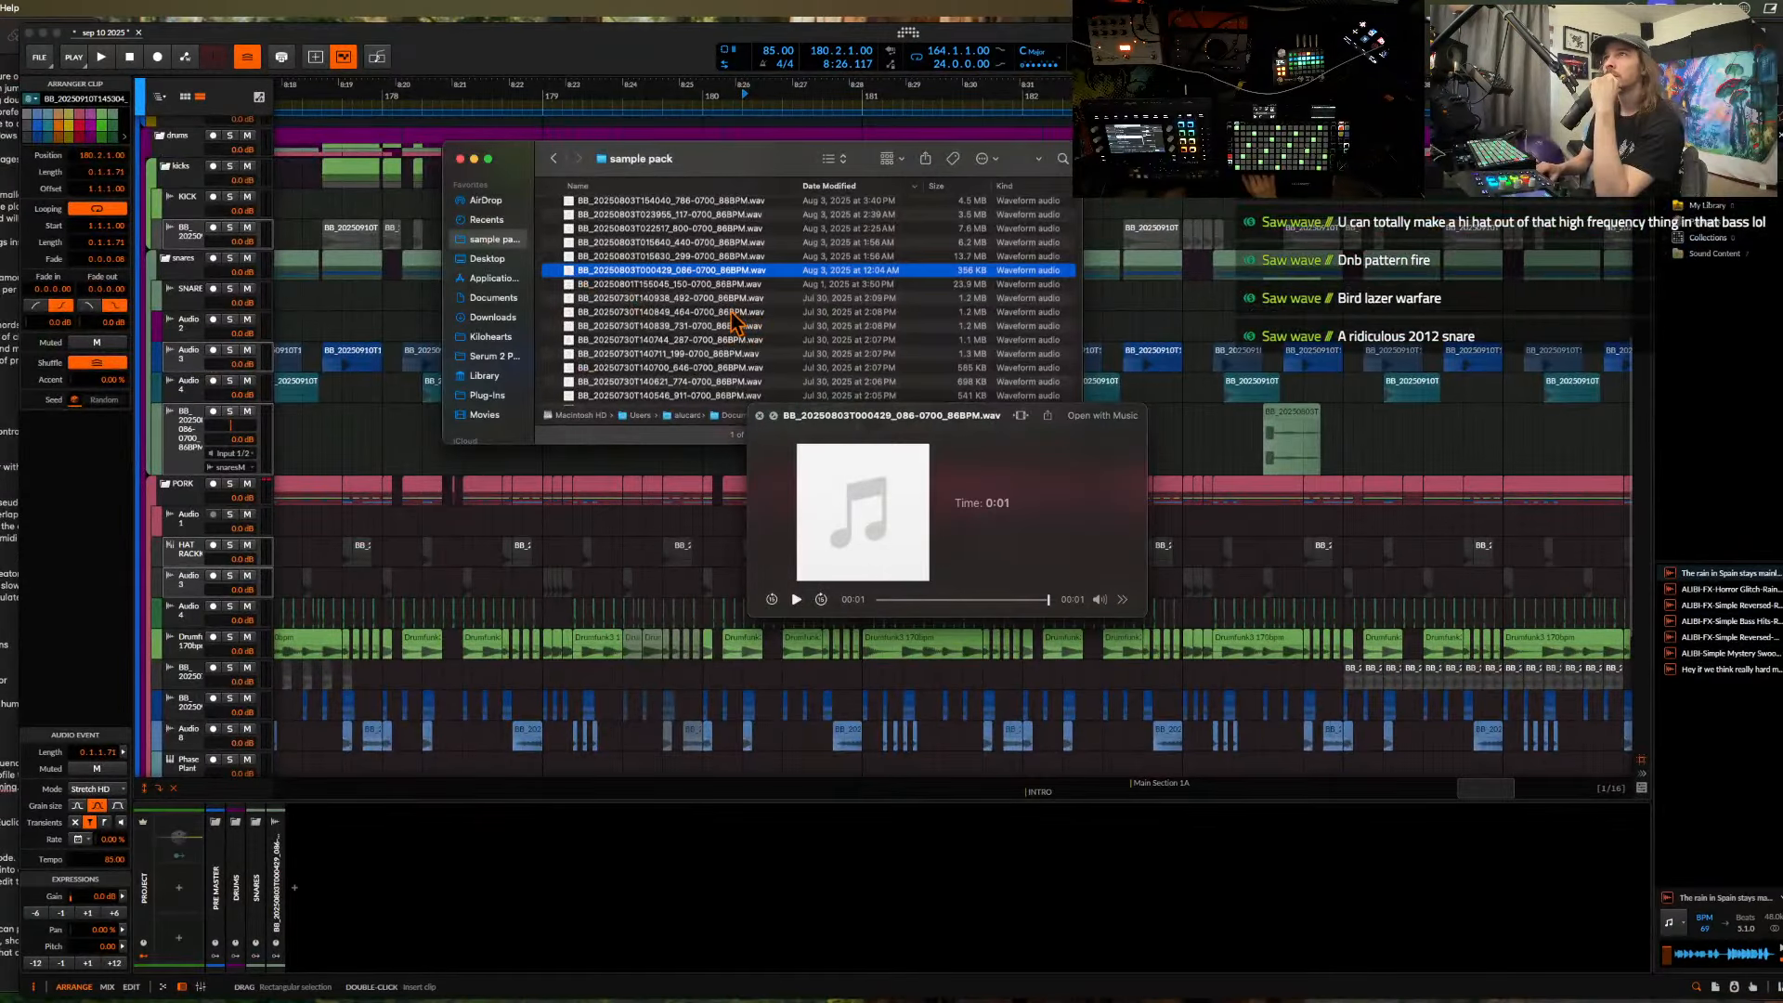
pyautogui.click(732, 314)
pyautogui.scroll(-5, 715, 301)
pyautogui.click(698, 288)
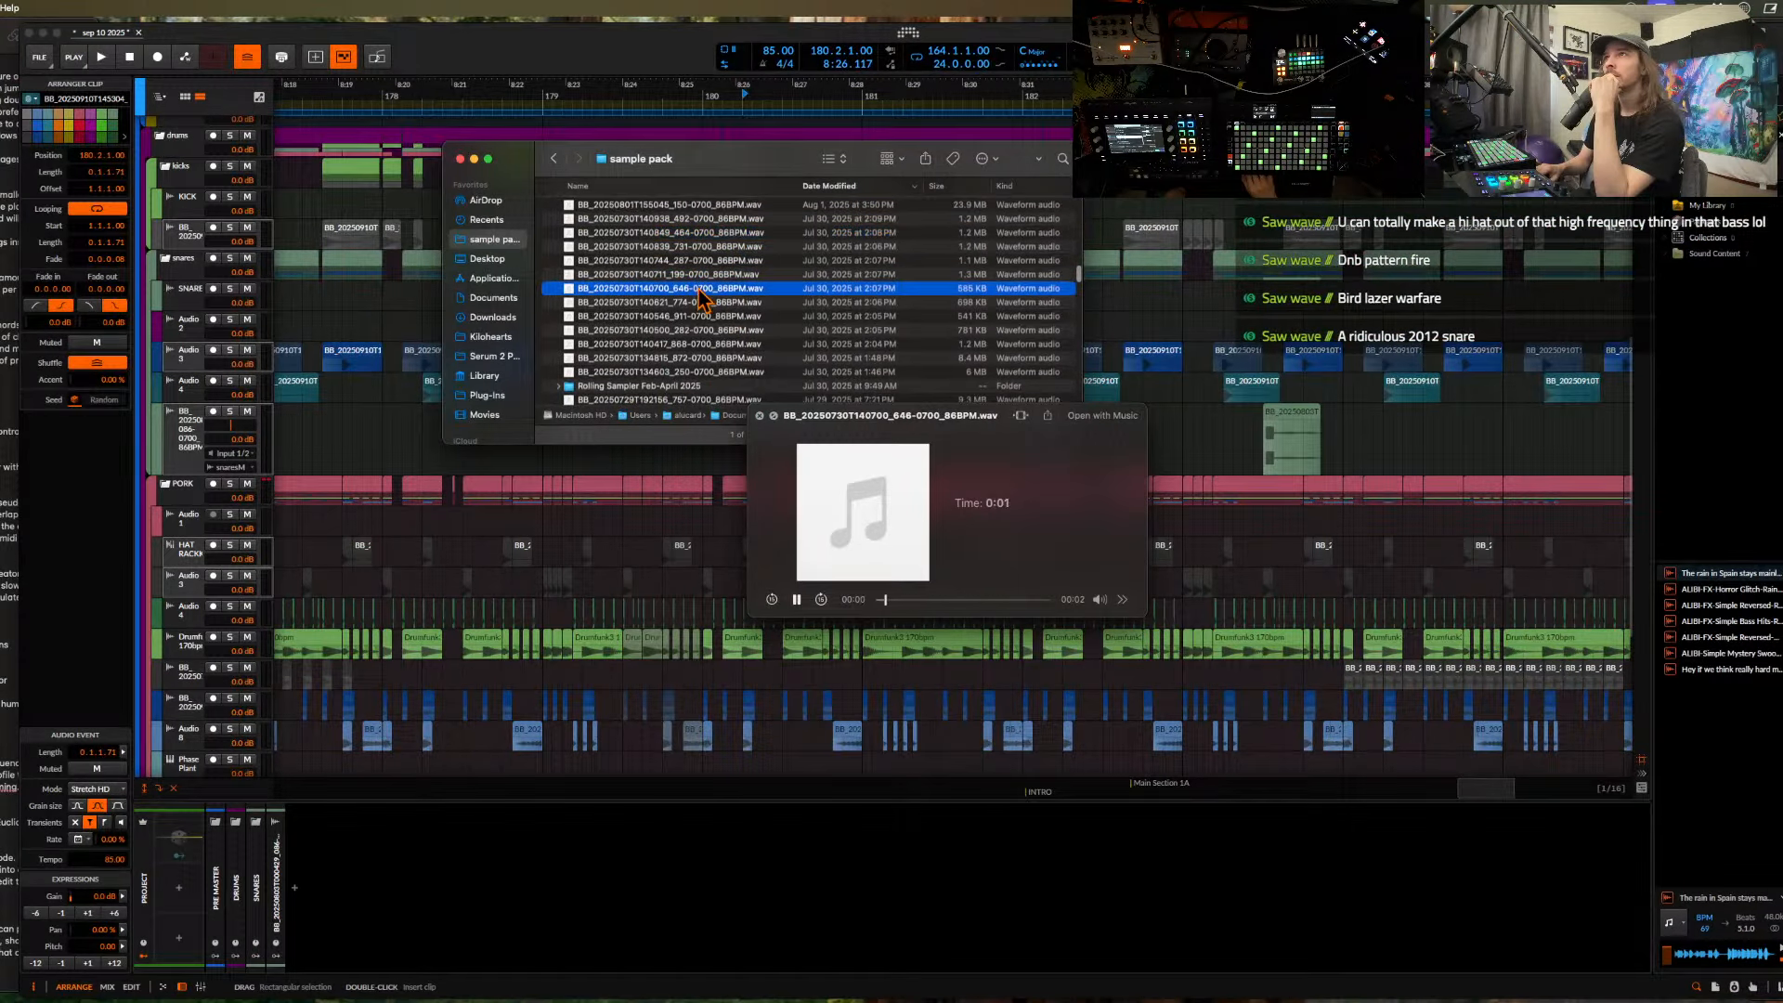
pyautogui.scroll(-3, 699, 291)
pyautogui.click(699, 290)
pyautogui.scroll(-2, 698, 290)
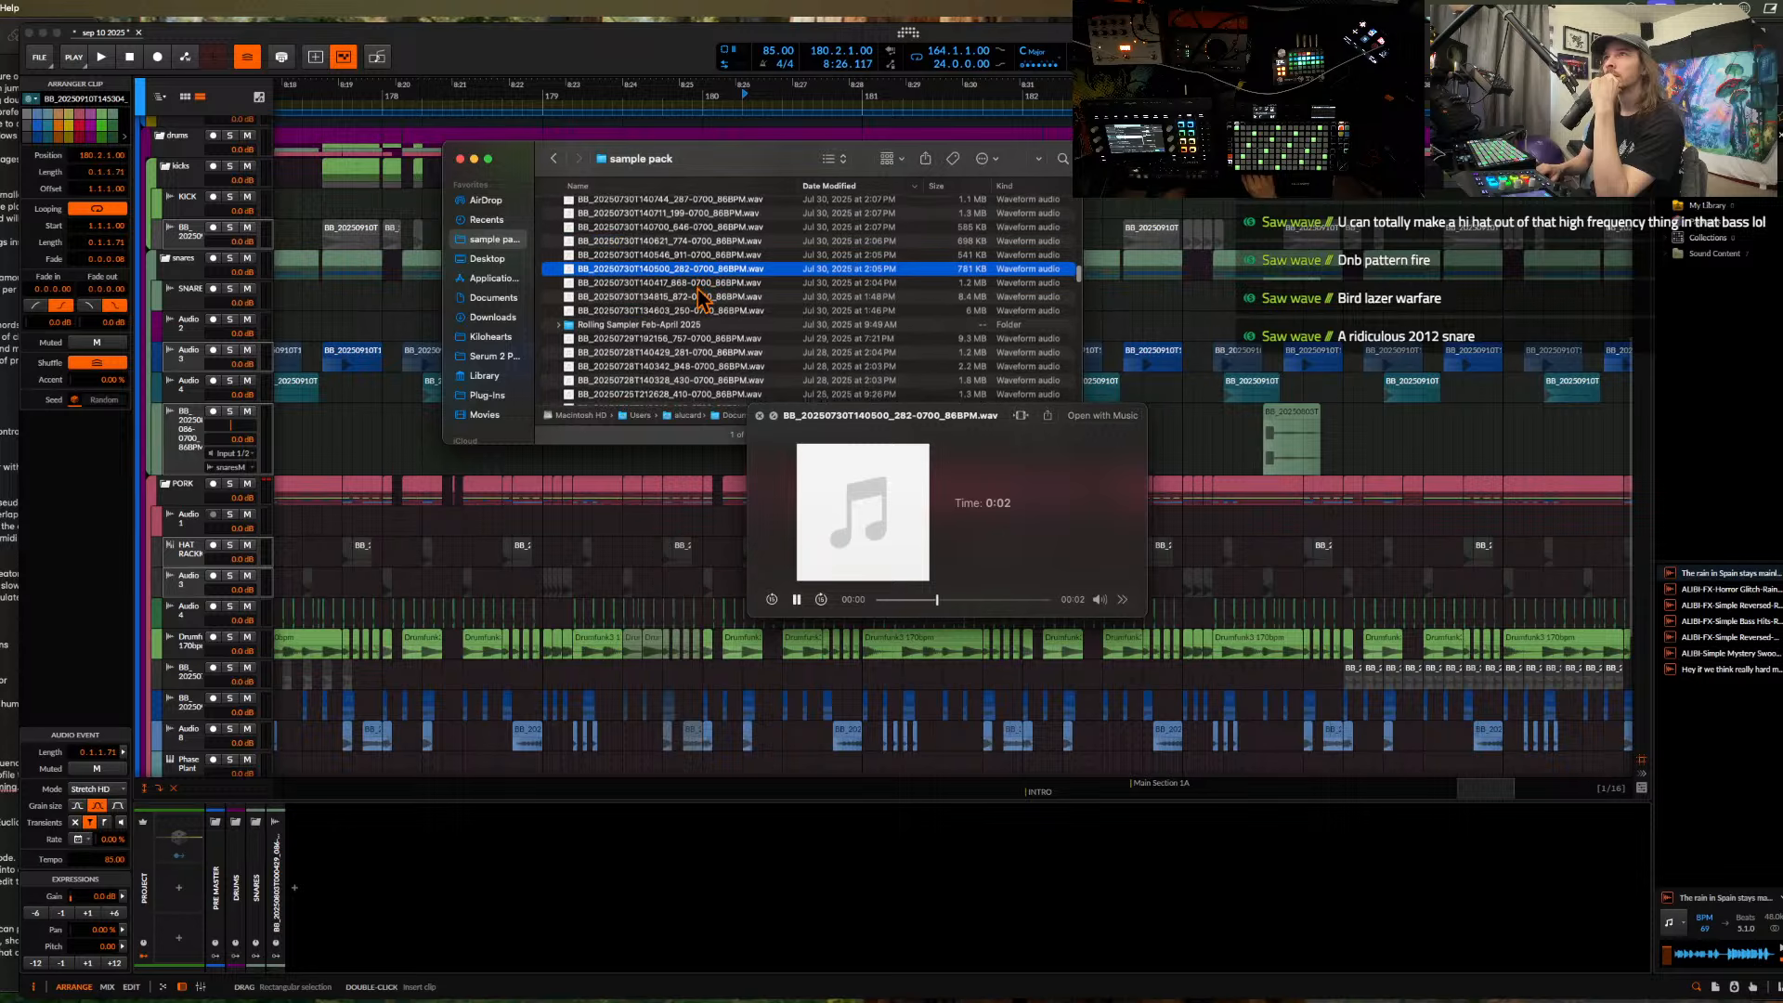
pyautogui.click(693, 297)
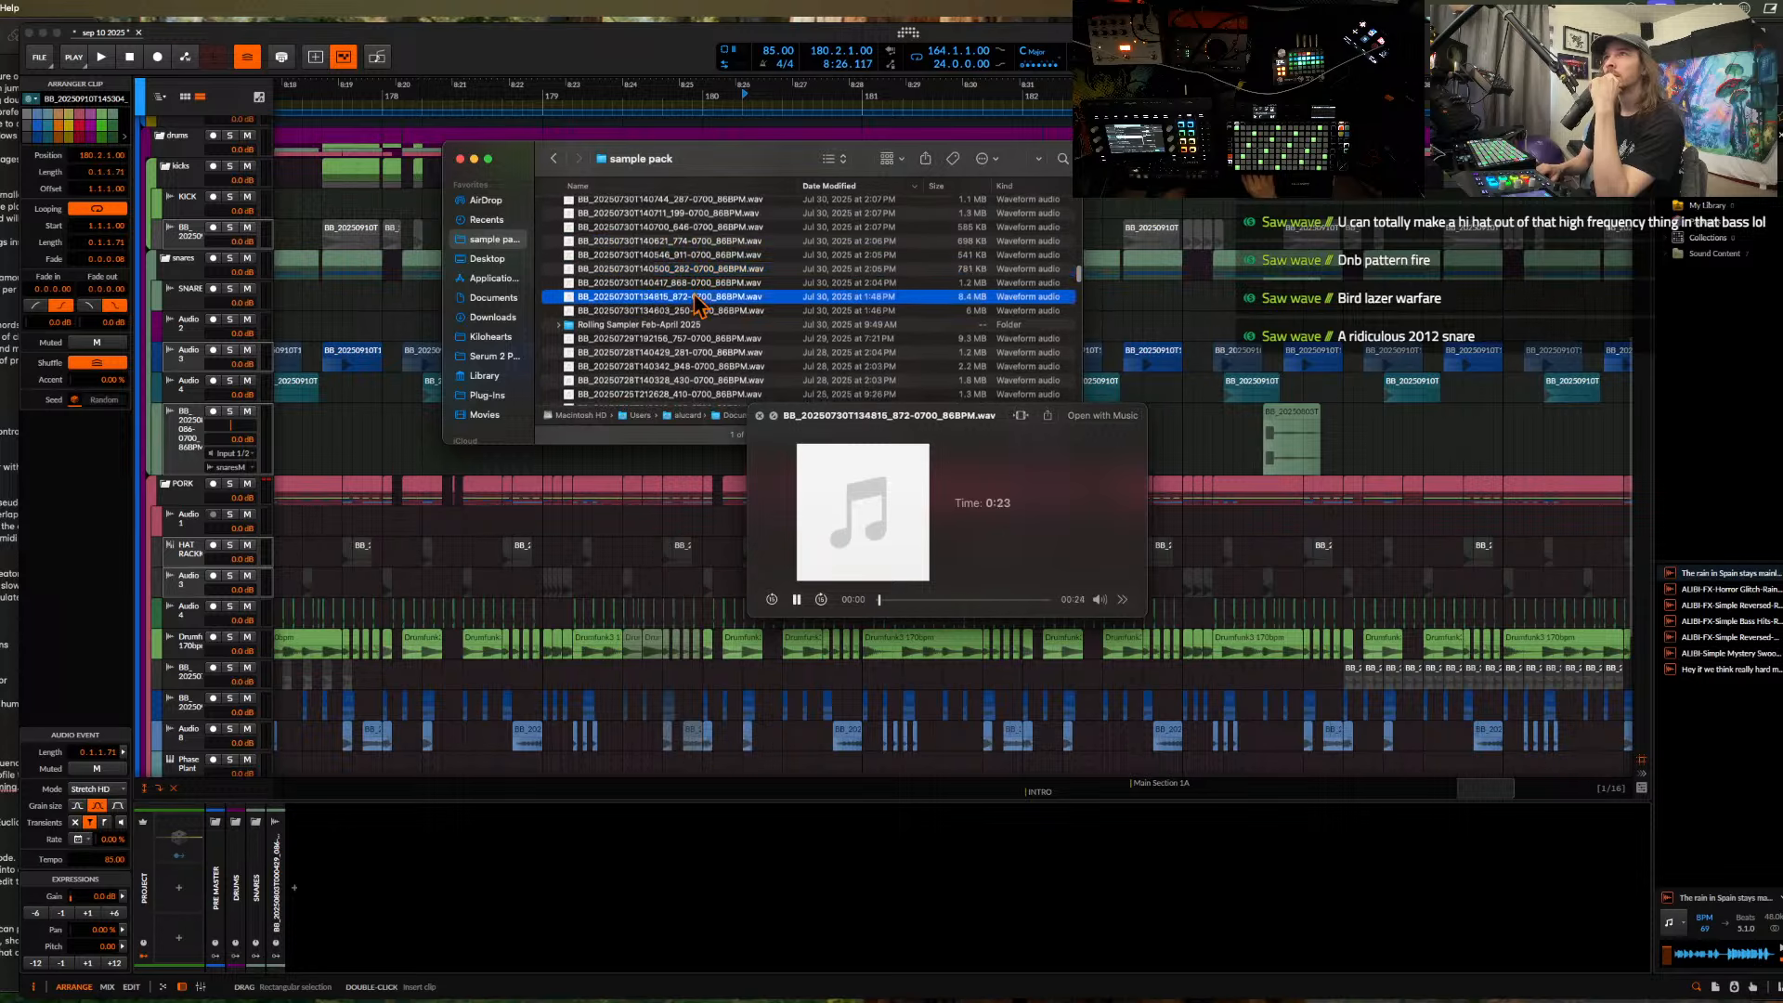
# - Audition the 86BPM captures from July 28 back to July 23, 2025, for more snare material
pyautogui.click(691, 352)
pyautogui.scroll(-5, 691, 351)
pyautogui.click(691, 350)
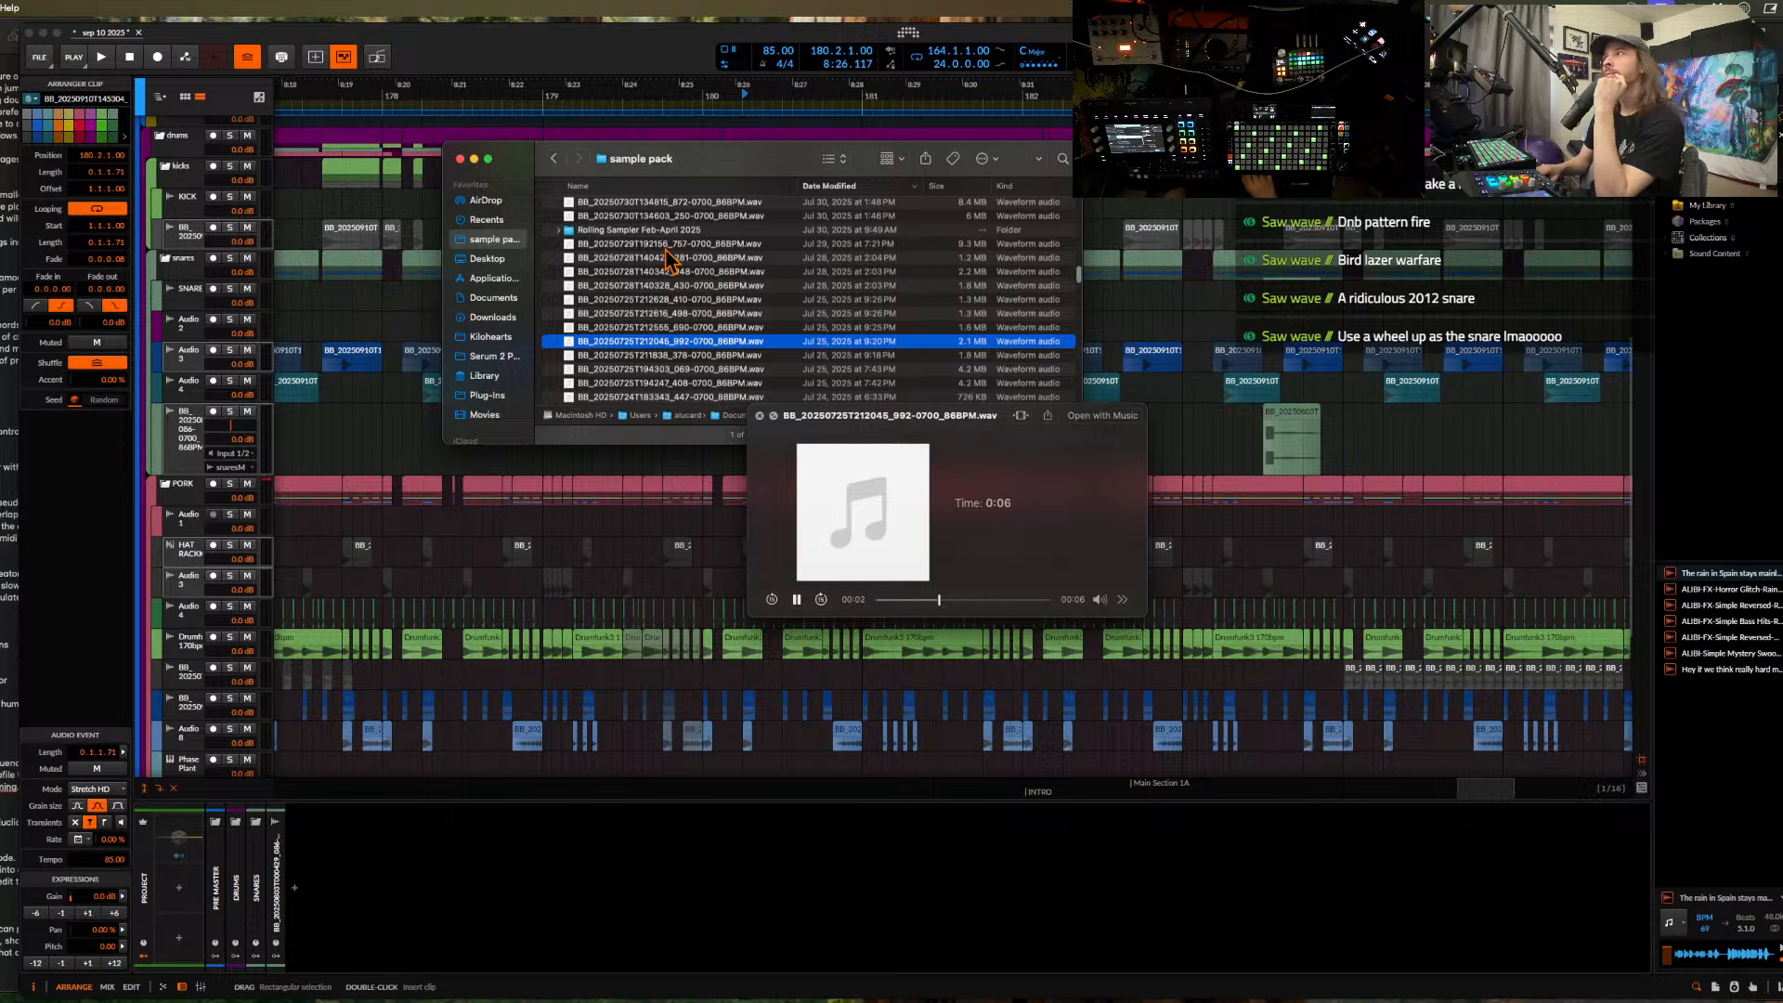
pyautogui.click(671, 259)
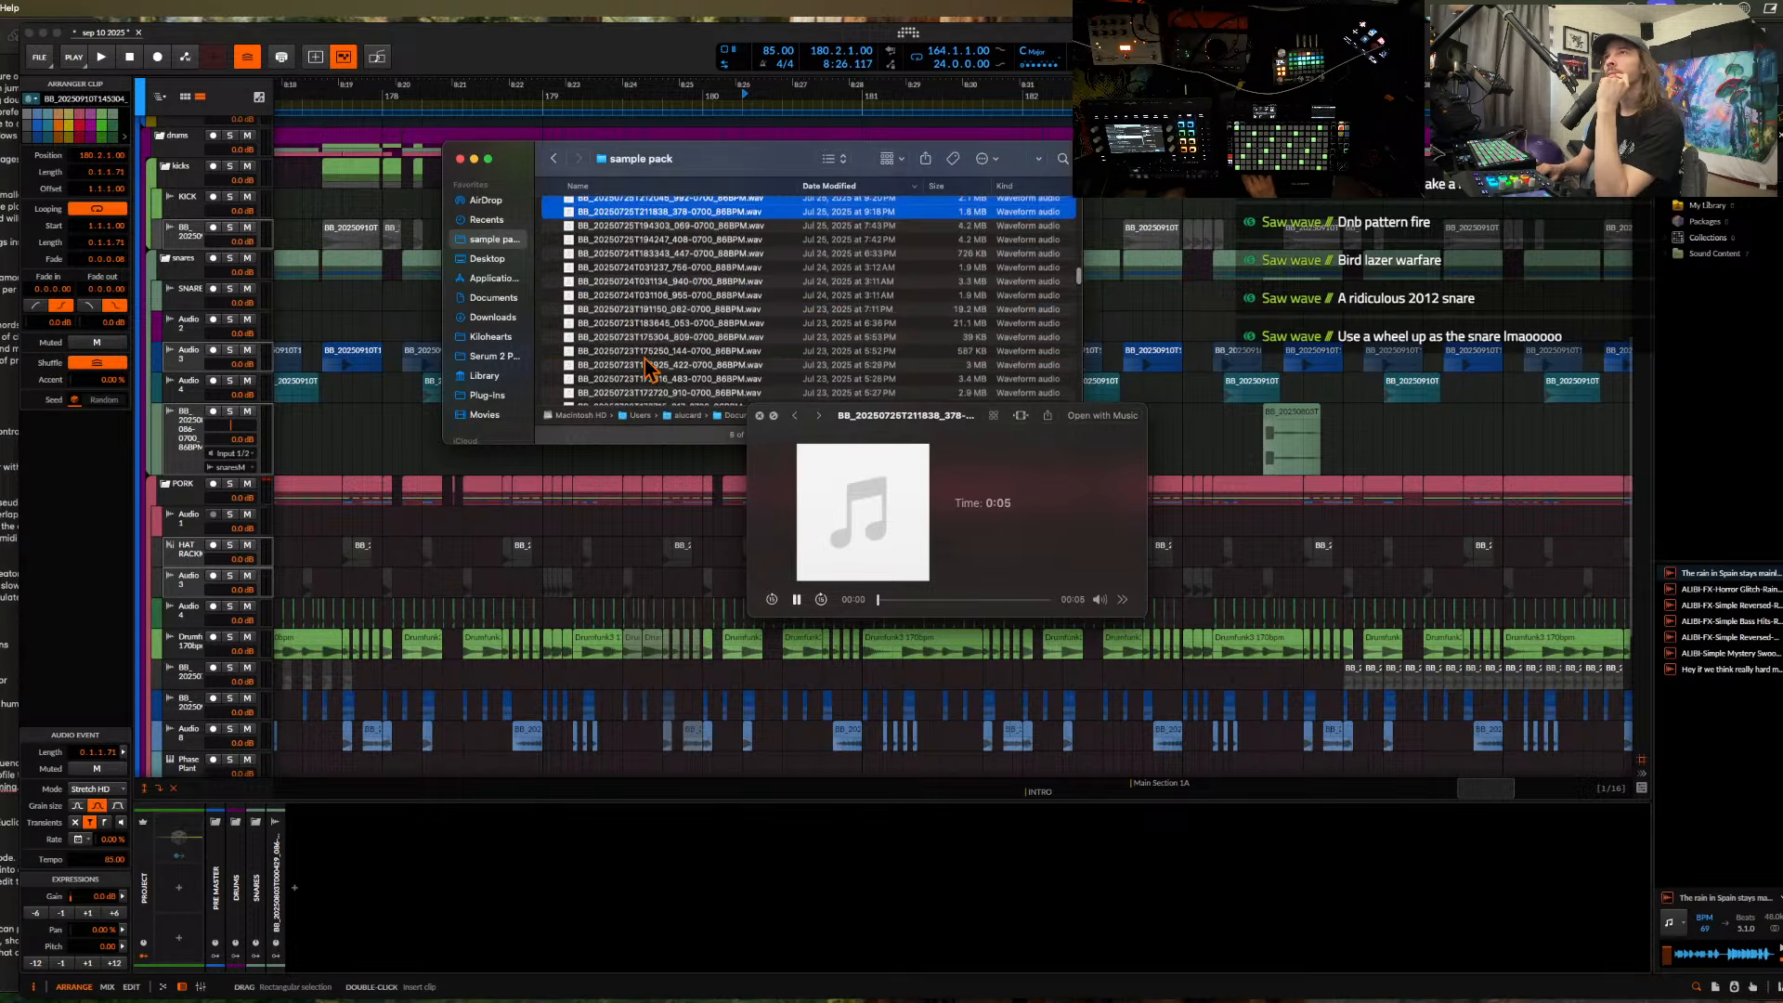
pyautogui.scroll(-5, 655, 363)
pyautogui.click(666, 366)
pyautogui.scroll(-3, 666, 371)
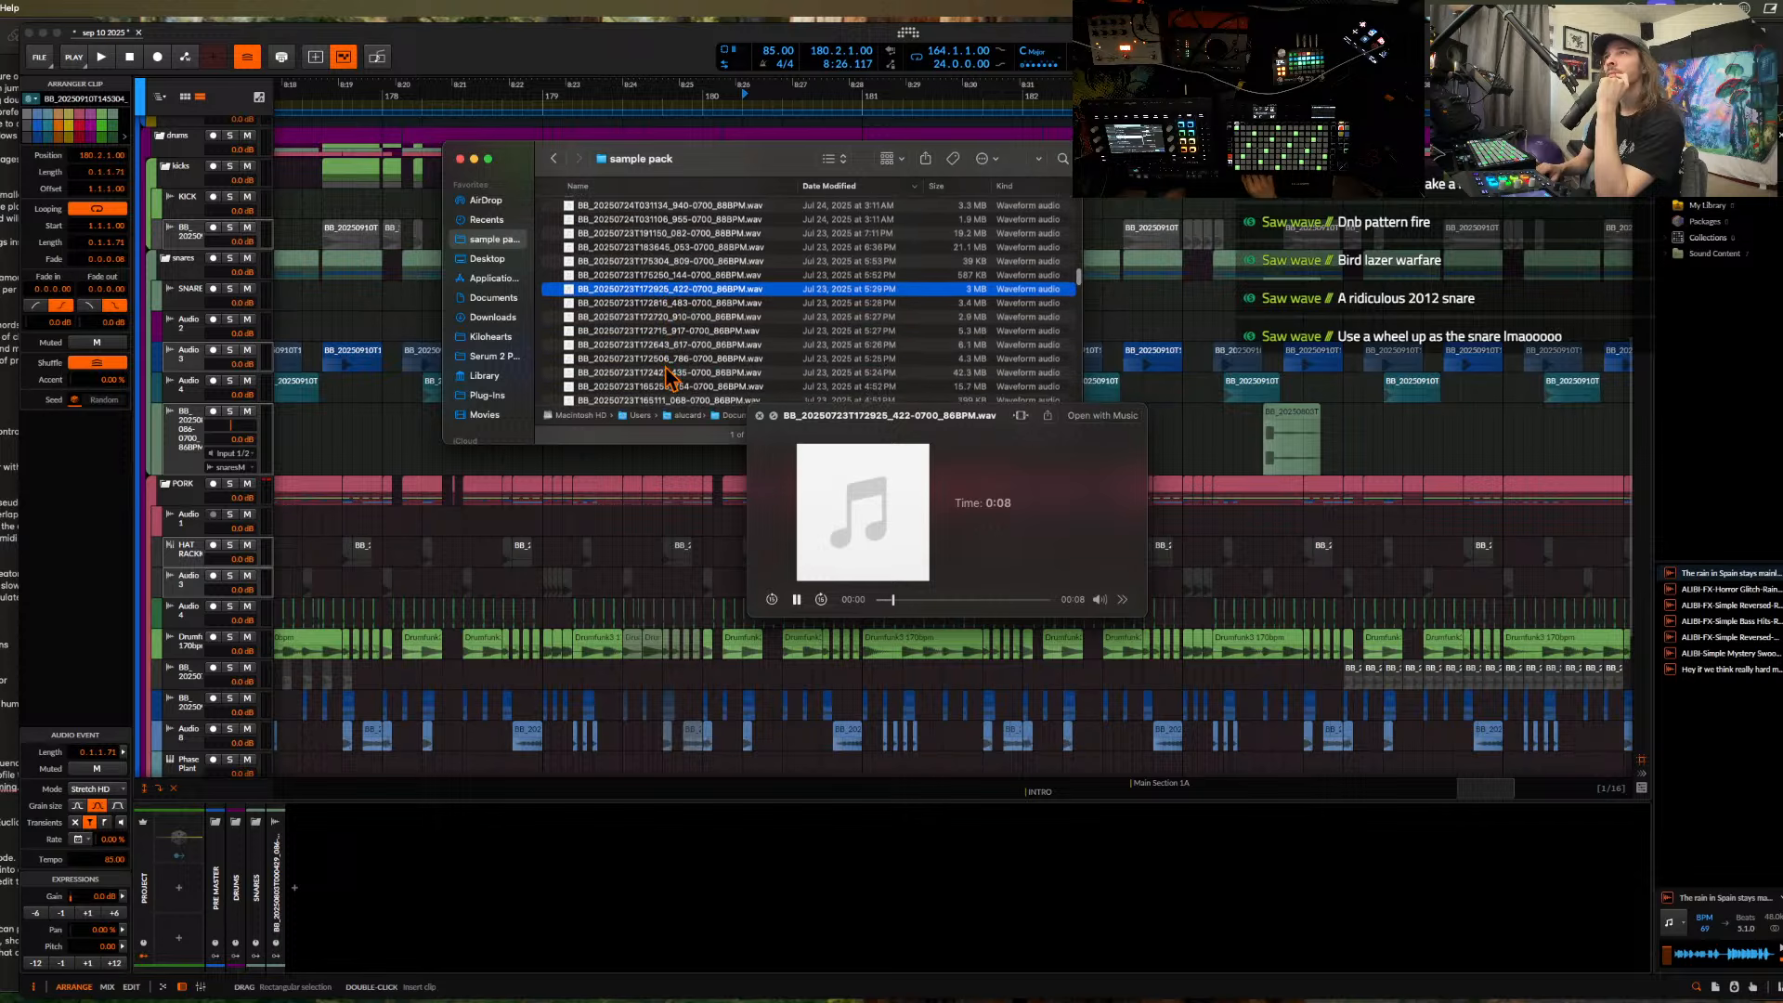
pyautogui.click(678, 306)
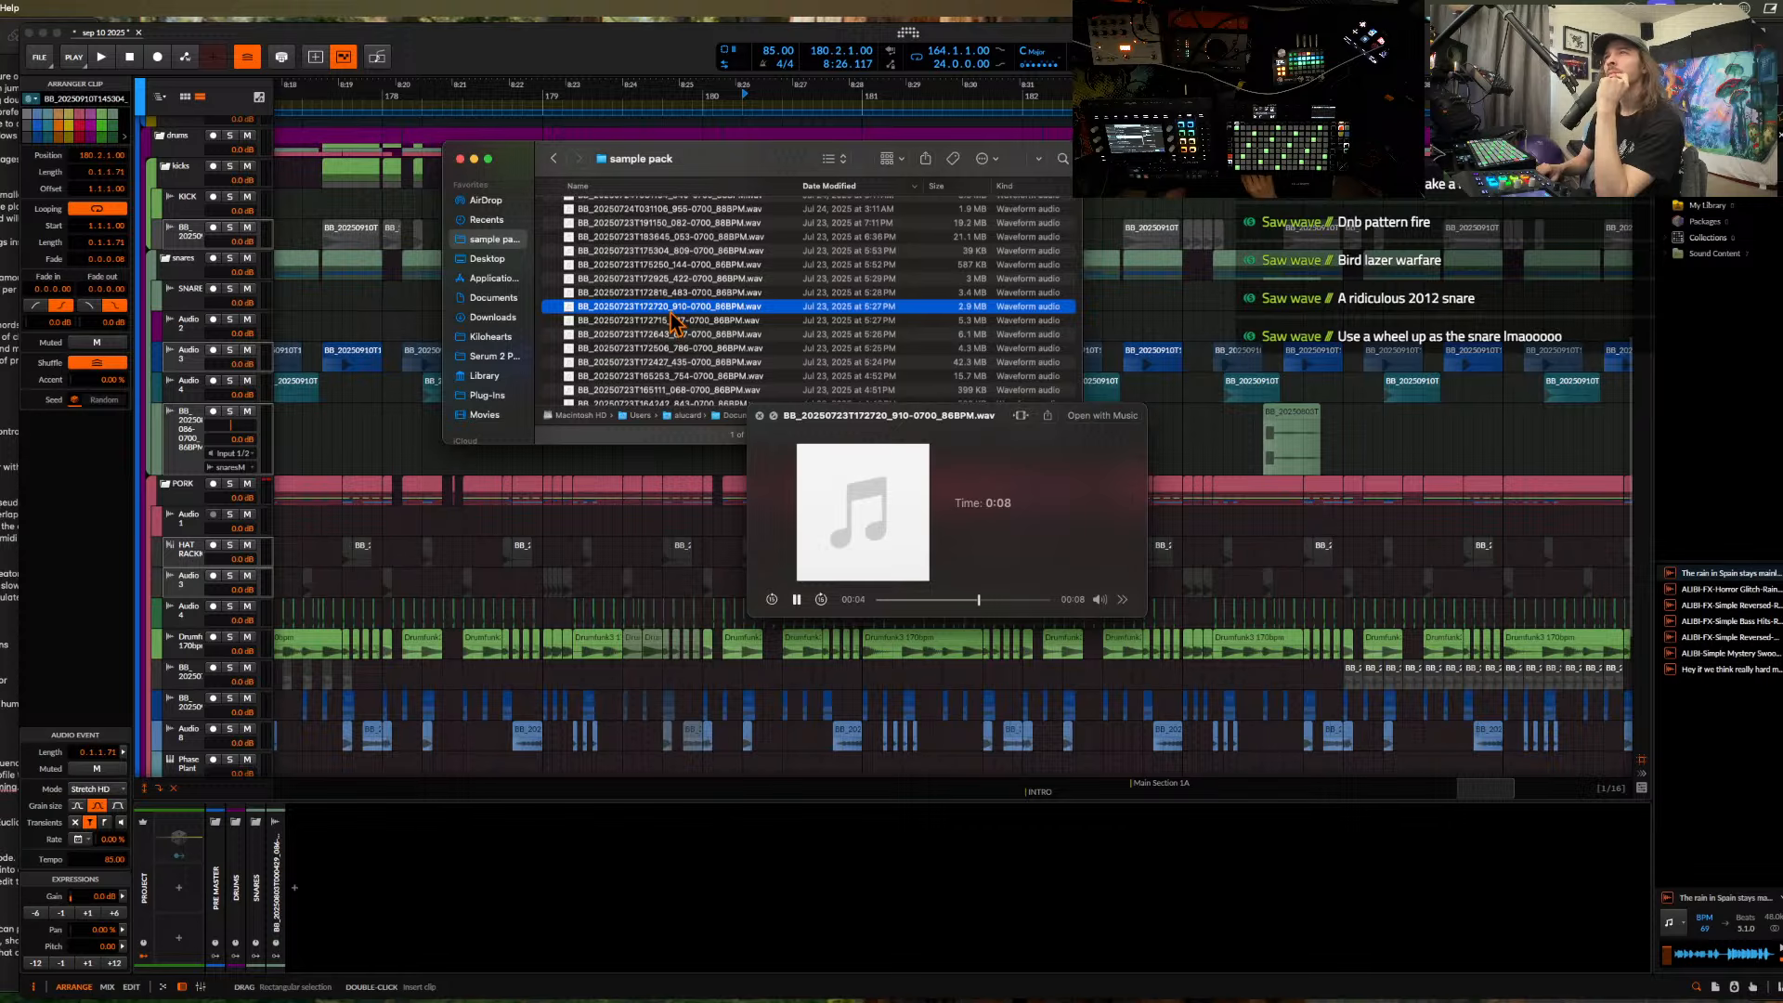
# - Audition BB_20250723T172715_917-0700_86BPM.wav and place it on the new snares track, two bars past the end of the drum arrangement
pyautogui.click(668, 322)
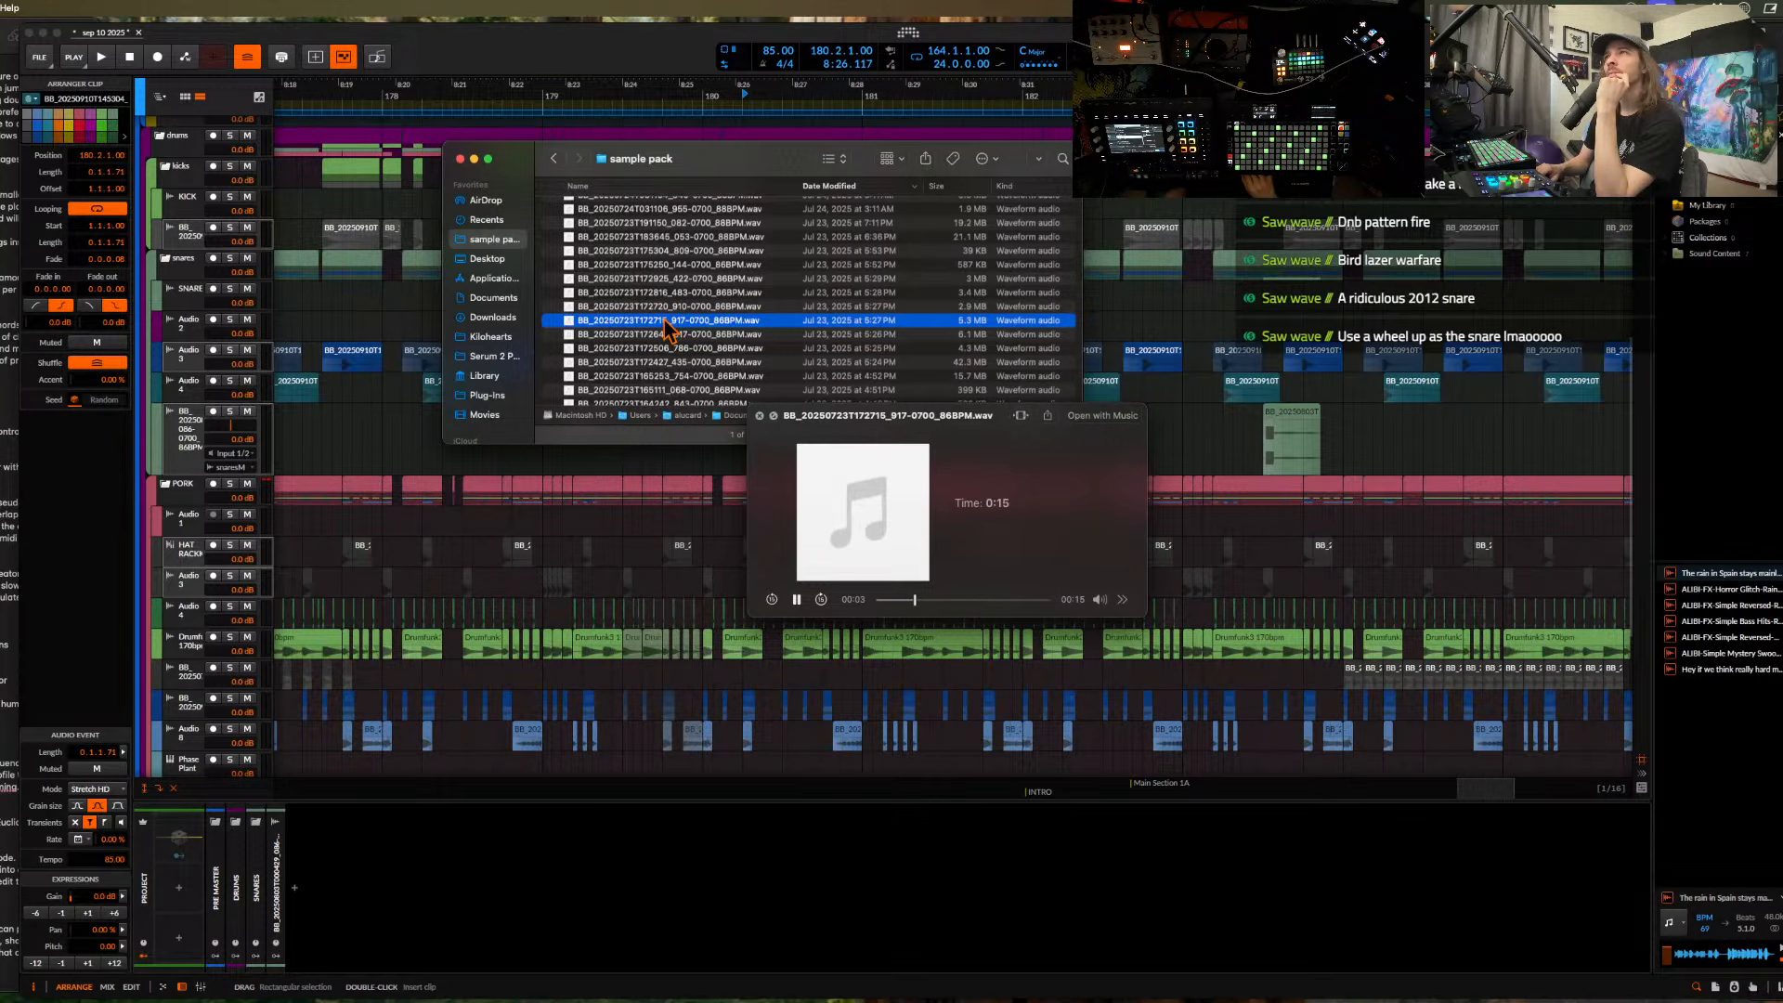
pyautogui.hscroll(5, 1377, 381)
pyautogui.scroll(1, 1377, 380)
pyautogui.hscroll(4, 1377, 380)
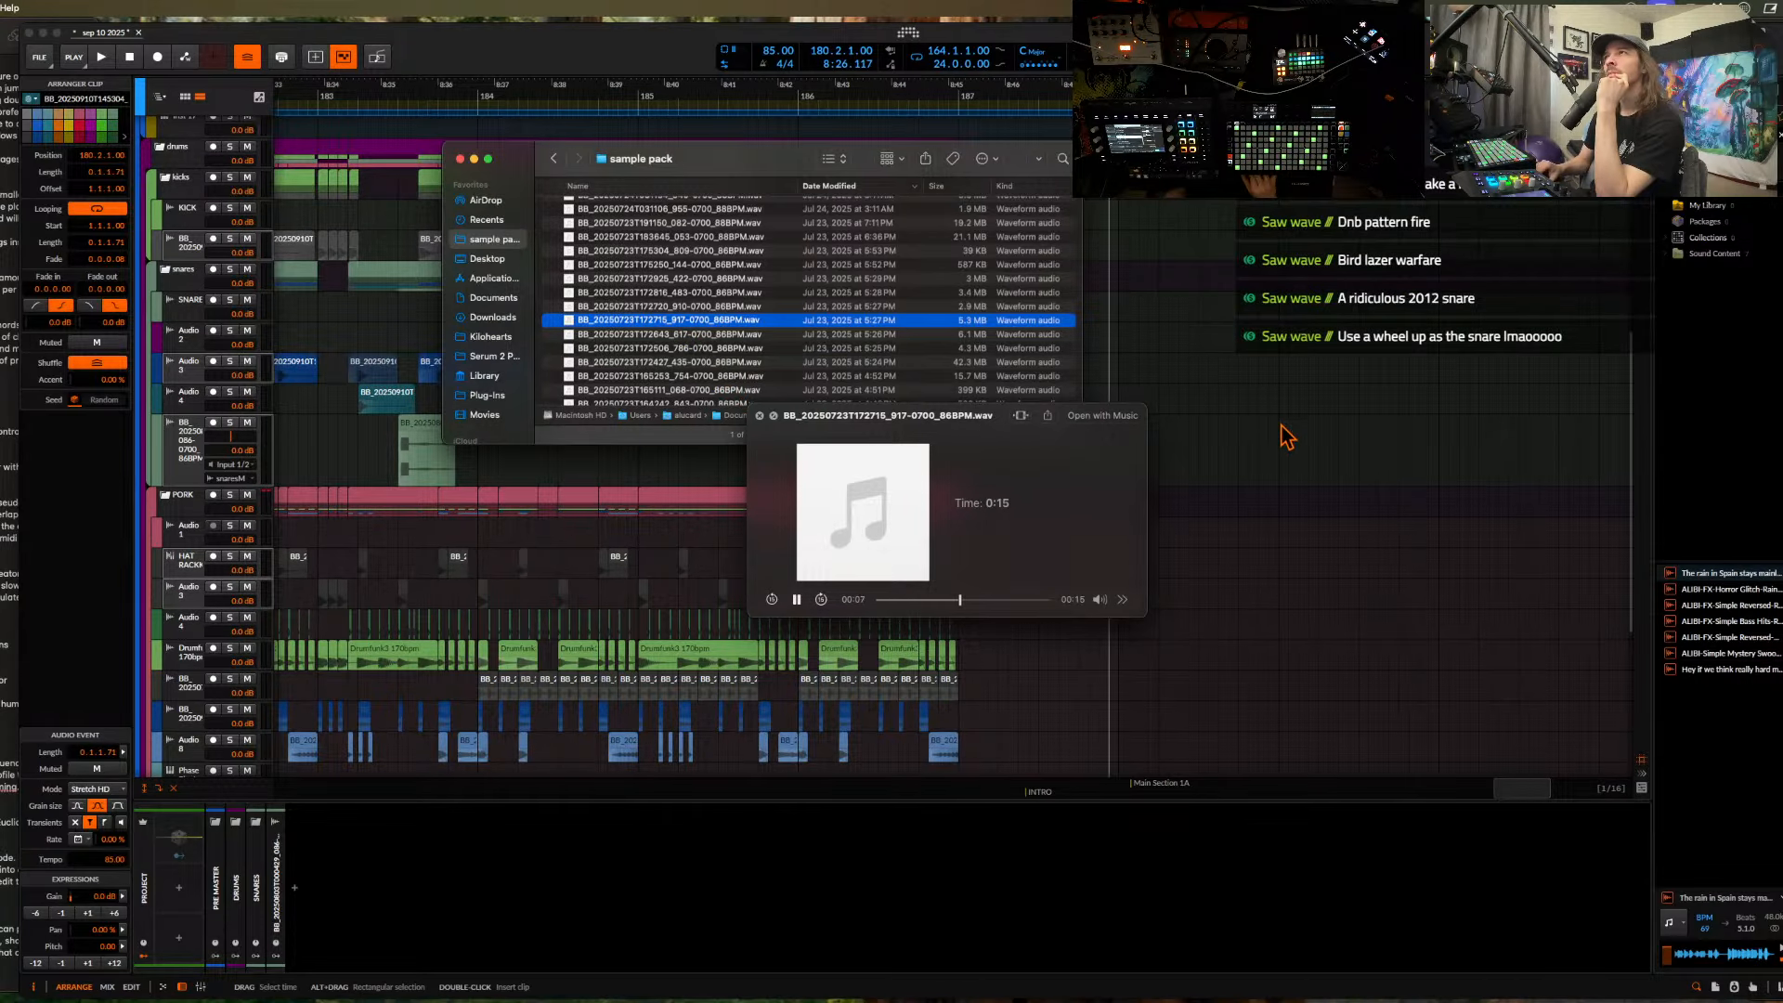
pyautogui.moveTo(1287, 436); pyautogui.dragTo(1286, 439)
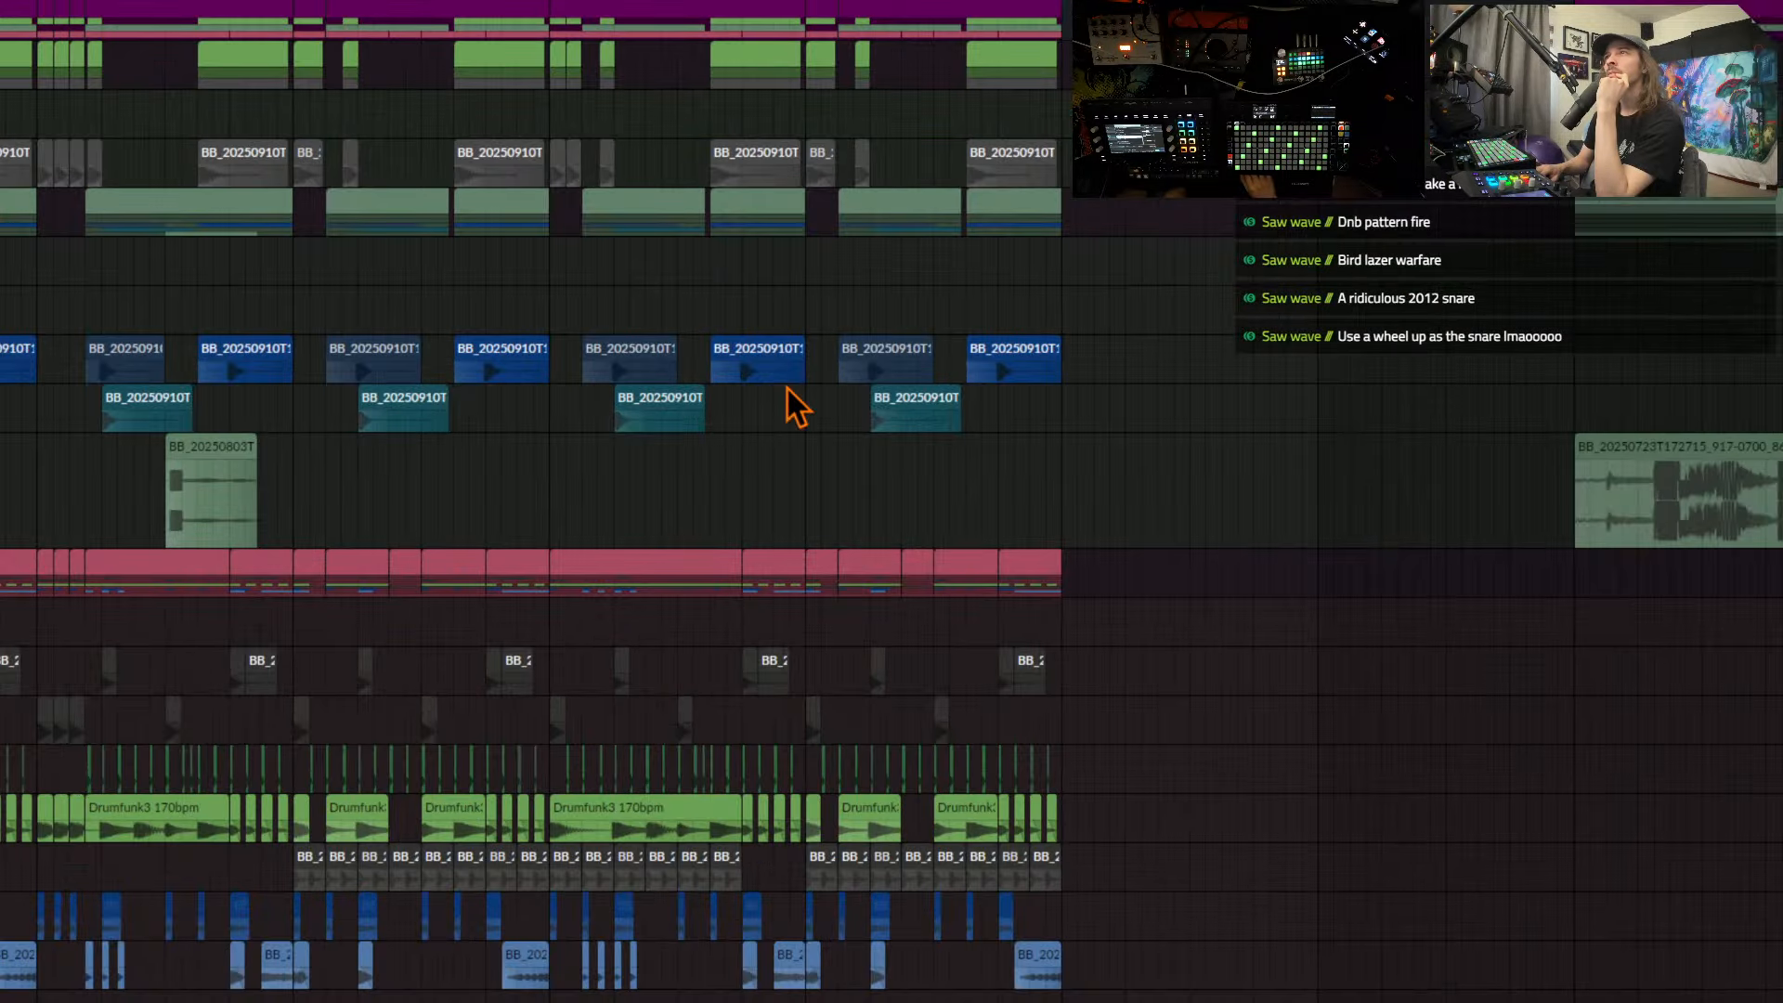
# - Return to the sample pack folder in Finder and audition the July 23, 2025 captures from T172643_617 down to T164242_843
pyautogui.hotkey('ctrl', 'Up')
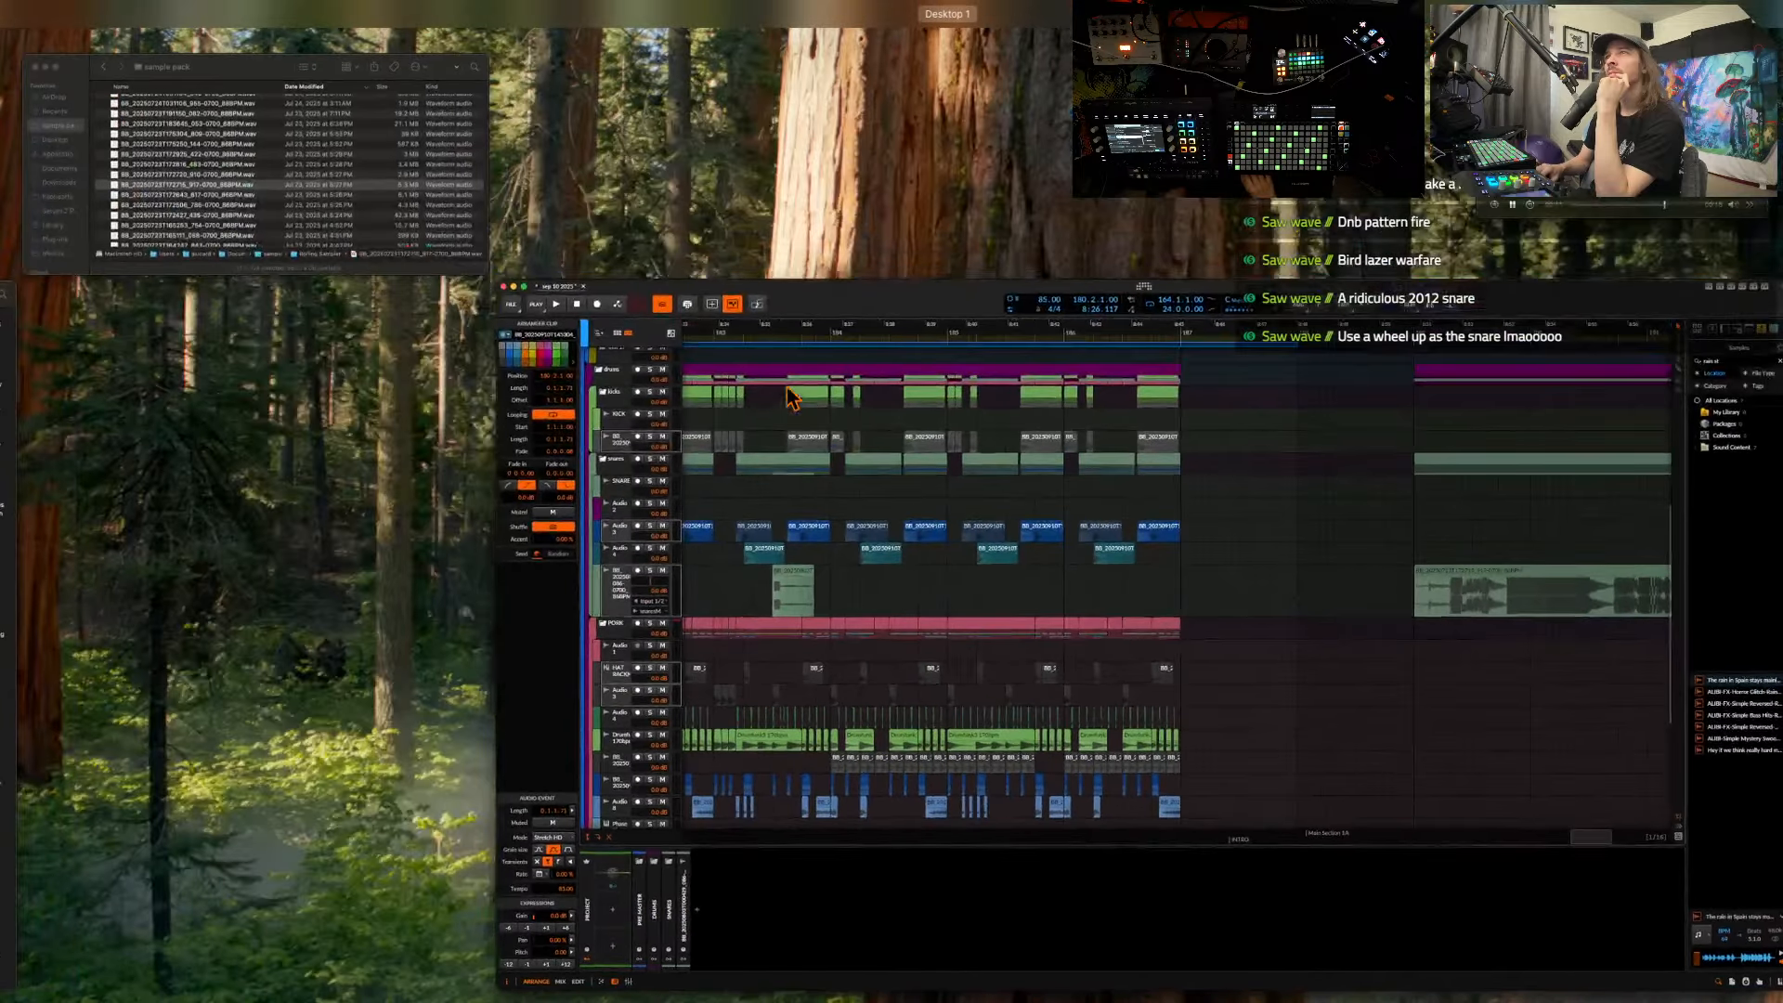
pyautogui.click(405, 208)
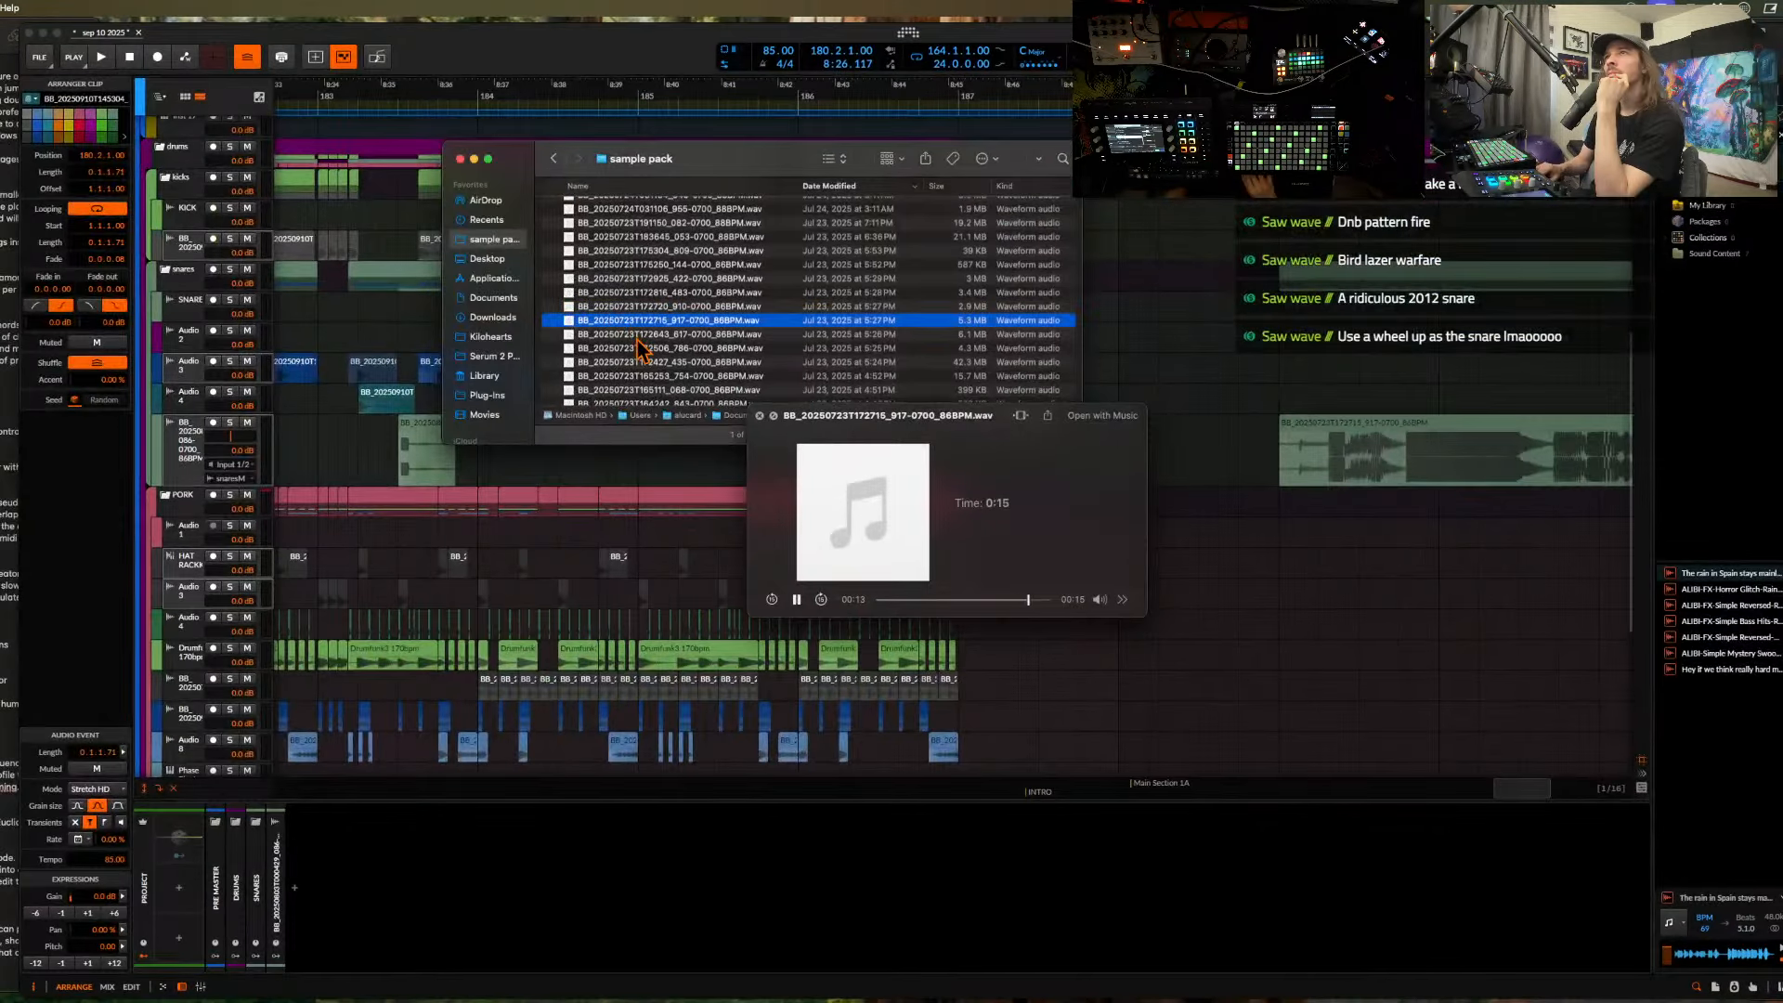
pyautogui.click(648, 334)
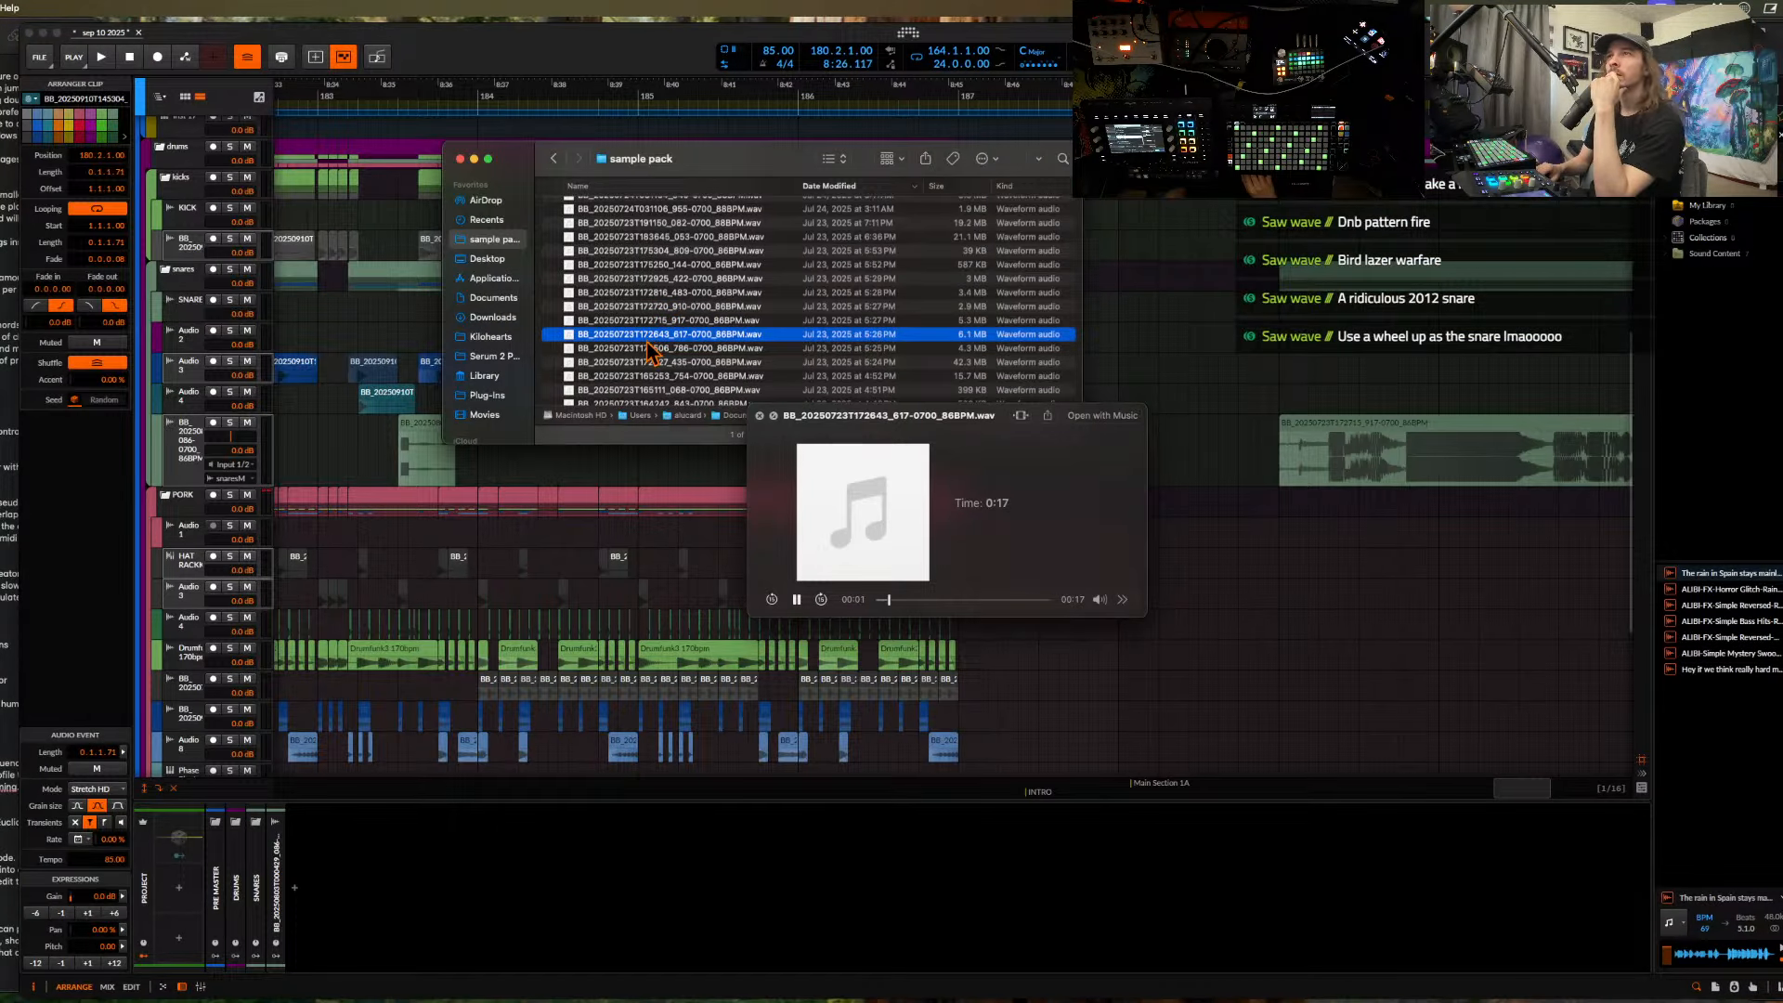
pyautogui.click(647, 348)
pyautogui.scroll(-2, 647, 350)
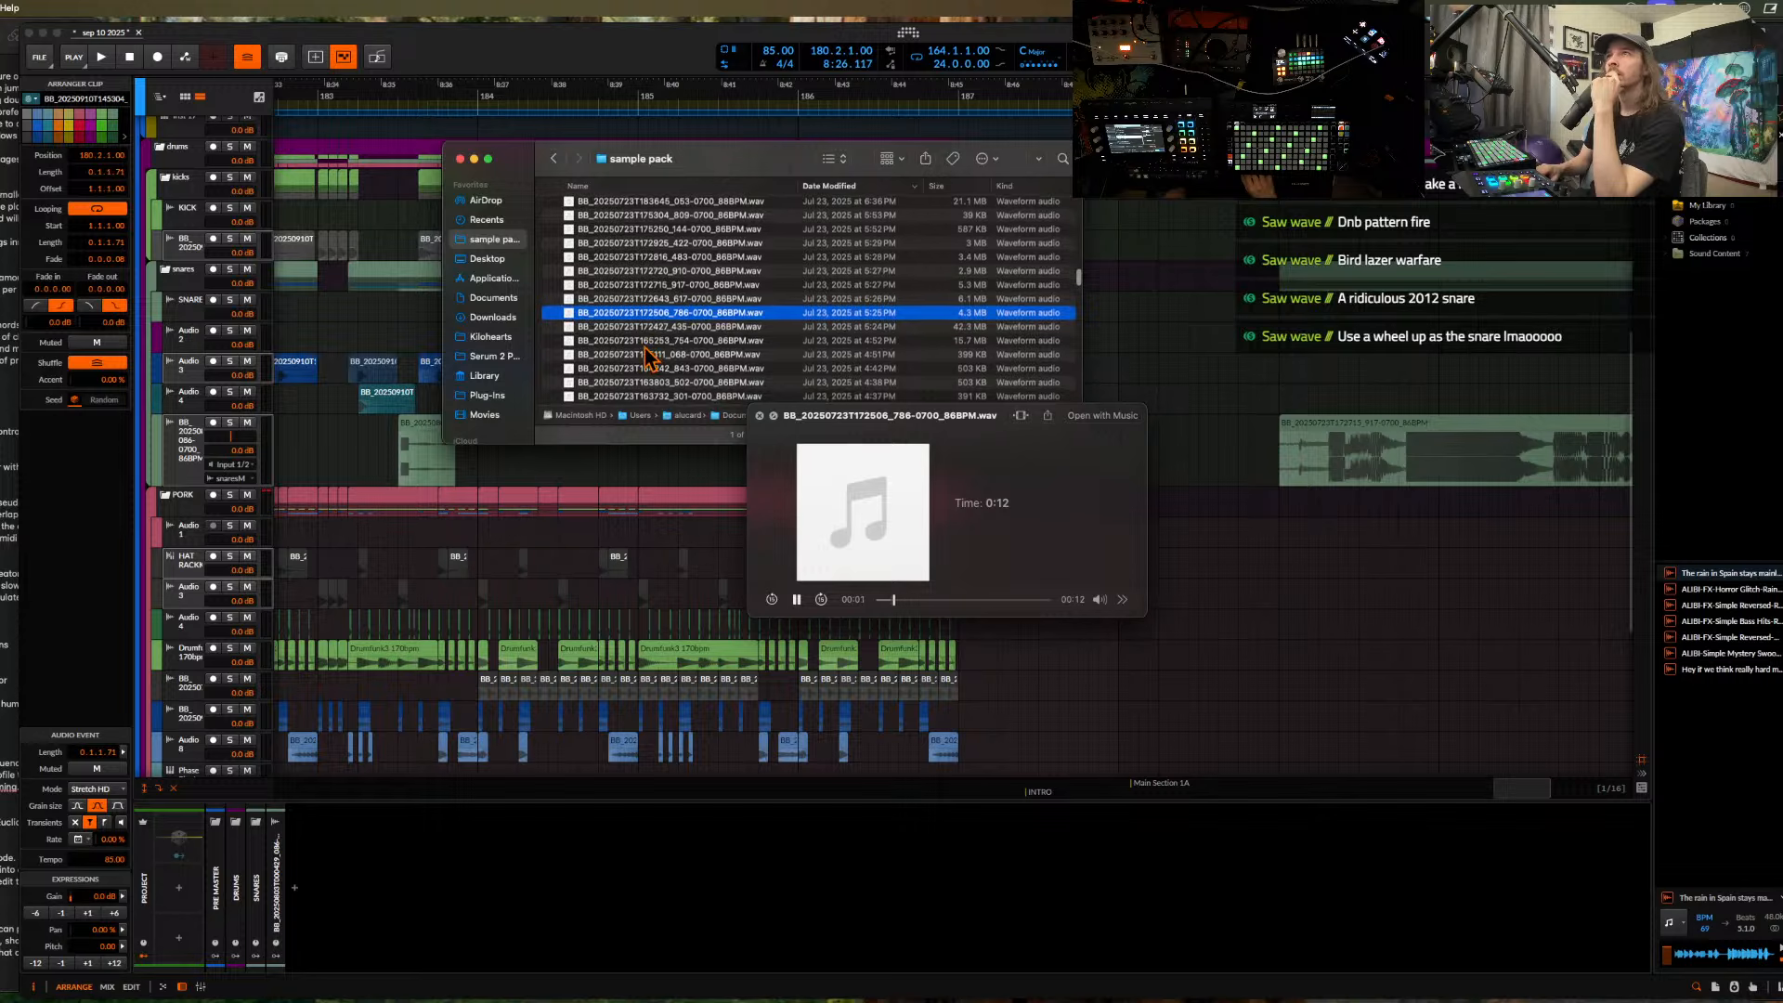
pyautogui.click(647, 344)
pyautogui.scroll(-2, 646, 343)
pyautogui.click(646, 343)
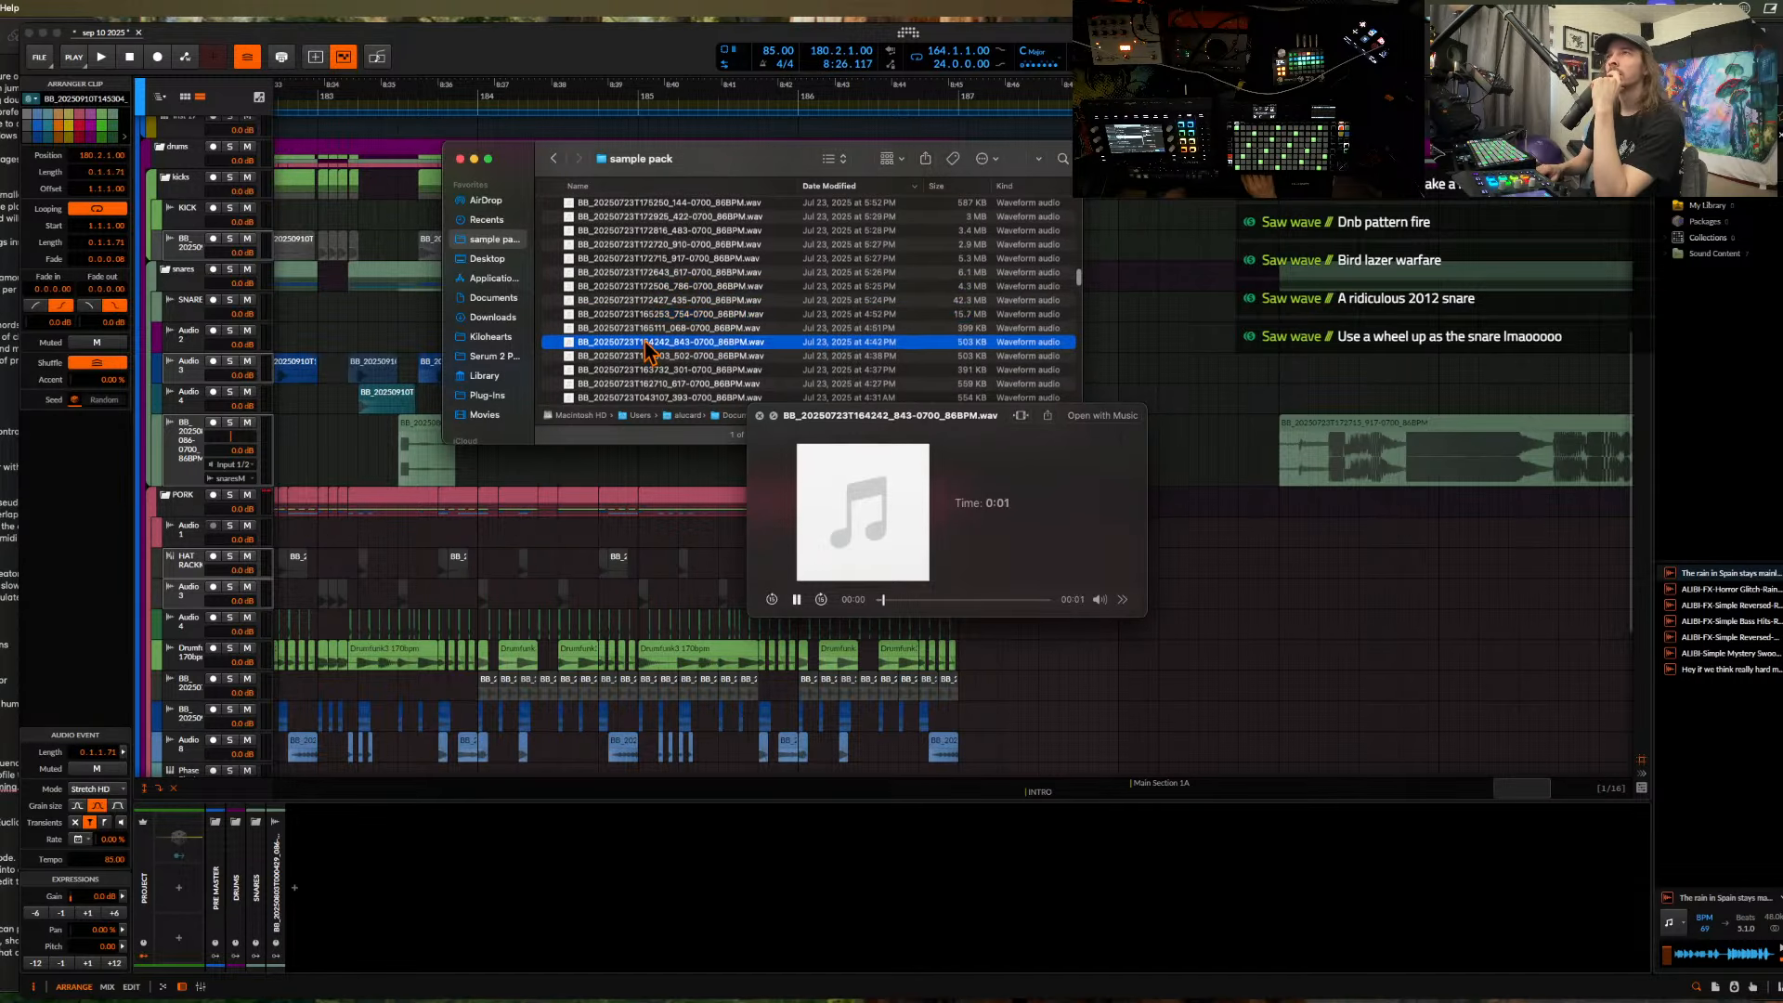
# - Audition the next older captures and place BB_20250723T043107_393-0700_86BPM.wav on the new snares track, just before the T172715_917 clip
pyautogui.scroll(-1, 646, 344)
pyautogui.scroll(-2, 644, 343)
pyautogui.click(643, 320)
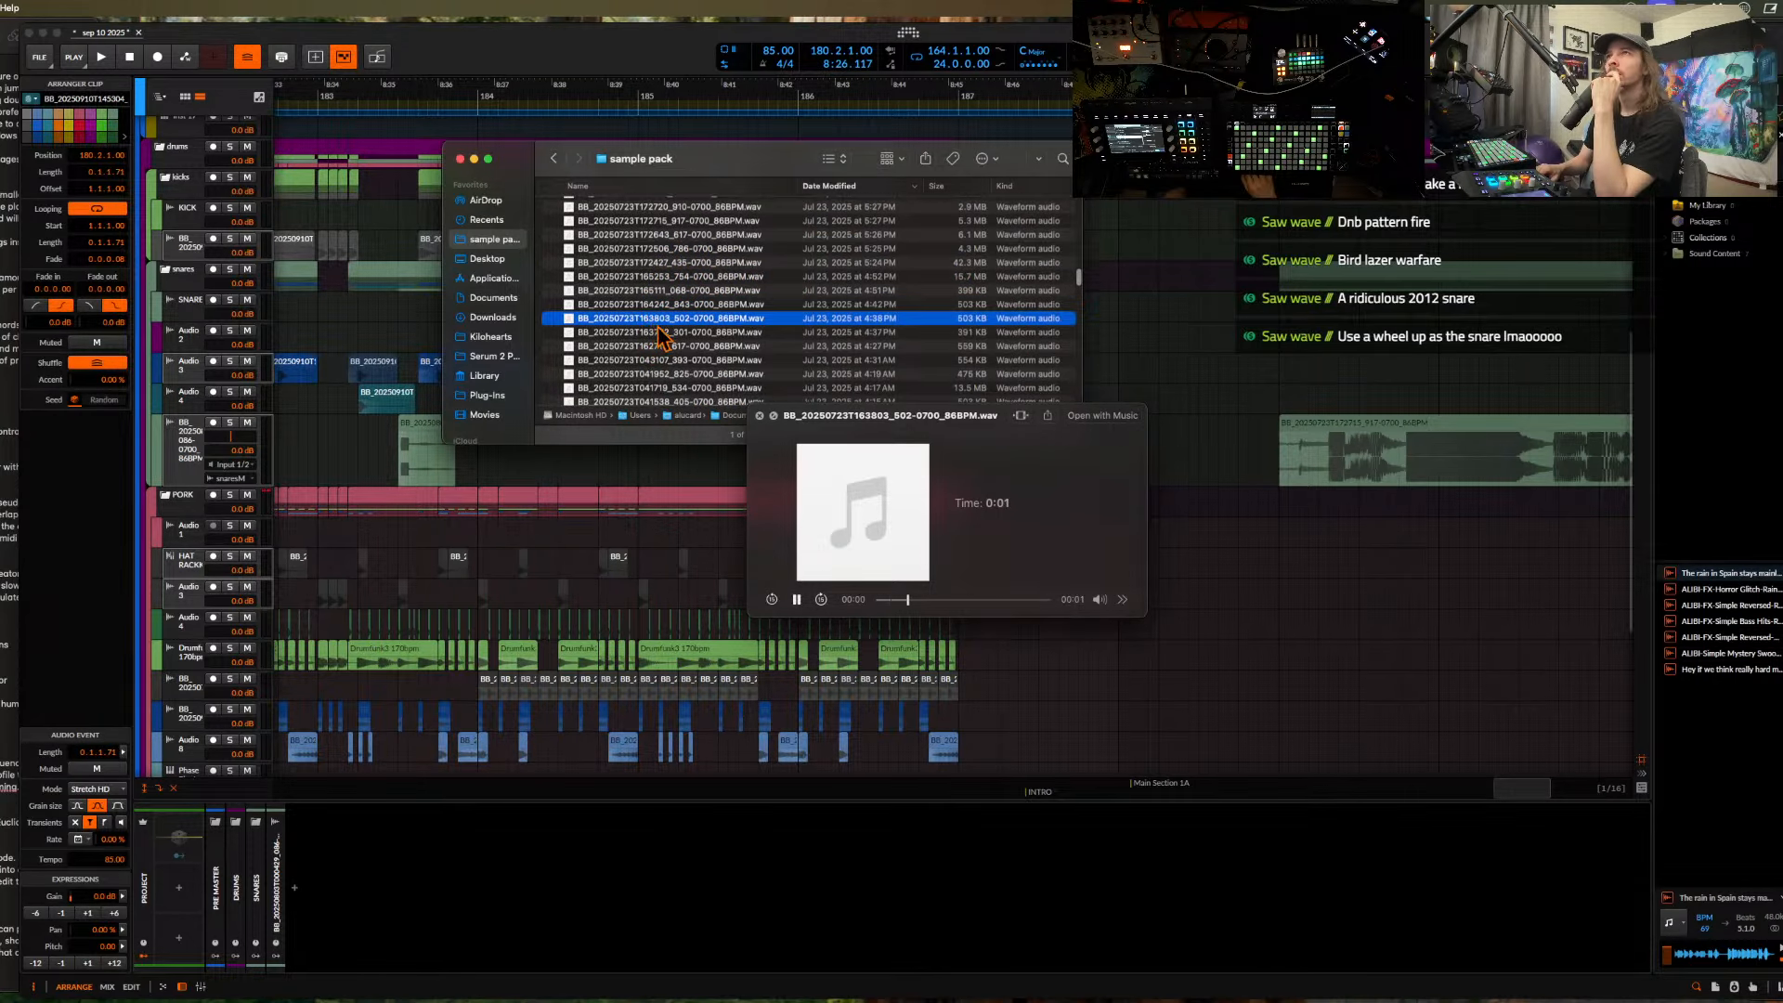
pyautogui.click(660, 336)
pyautogui.click(660, 347)
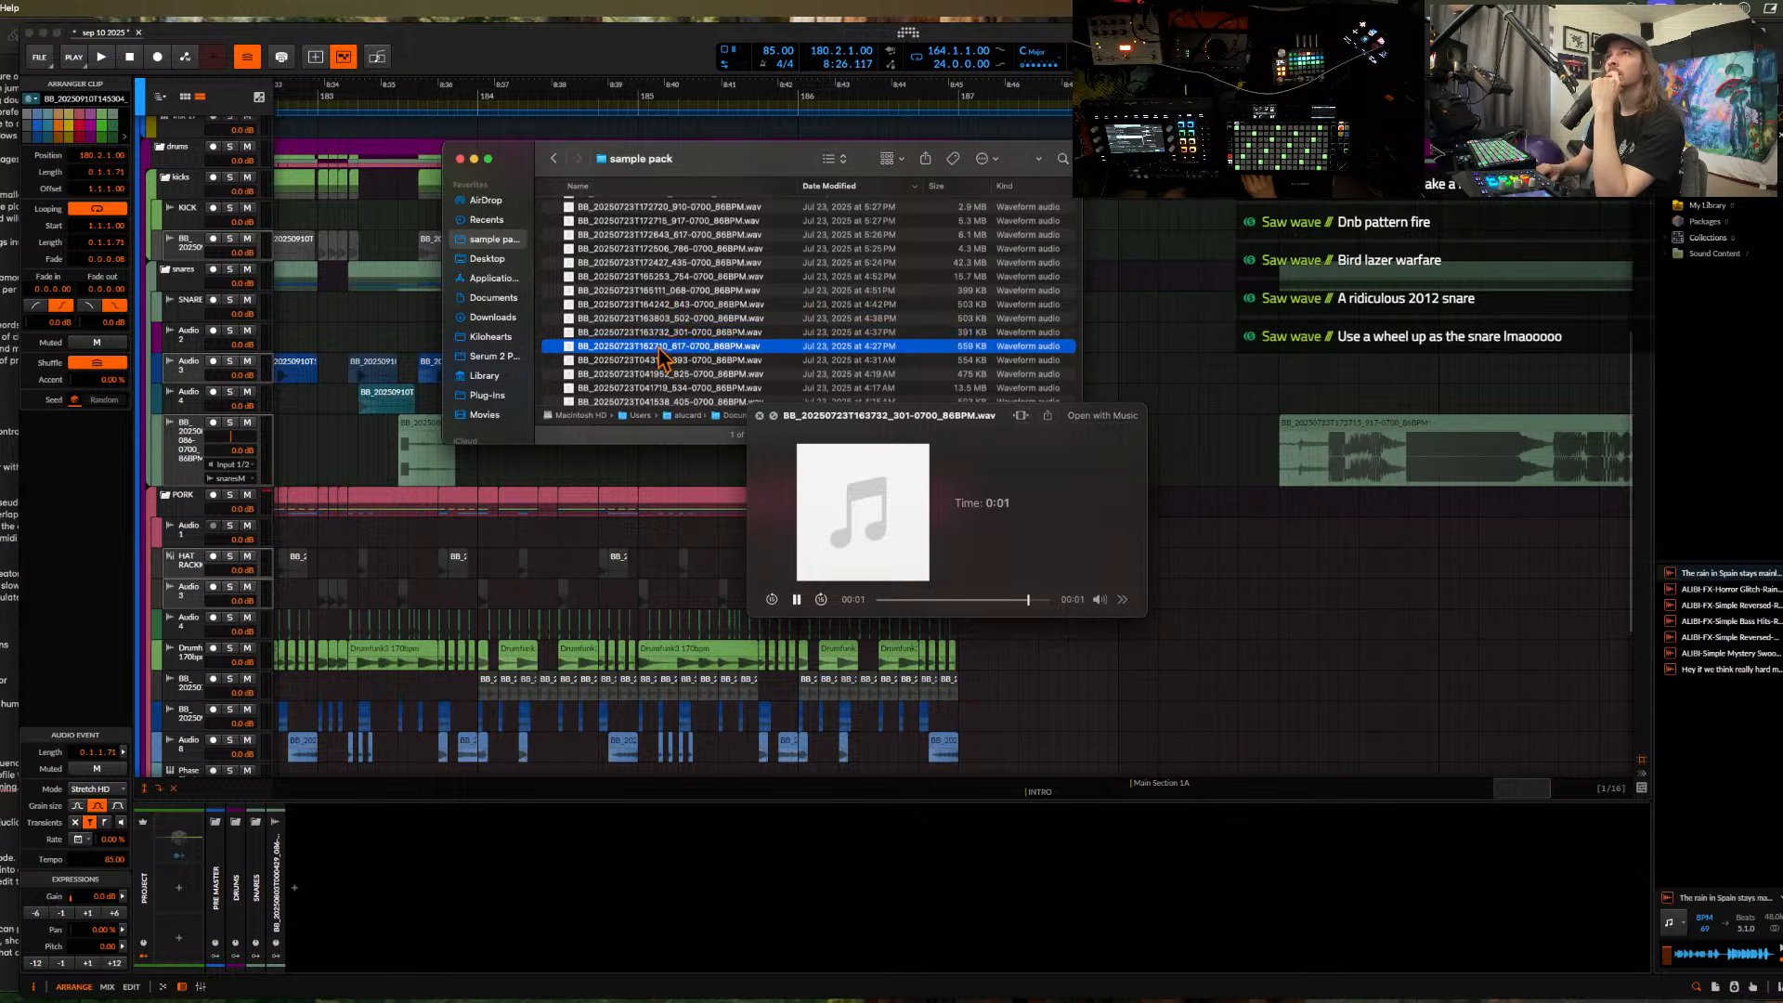
pyautogui.click(661, 361)
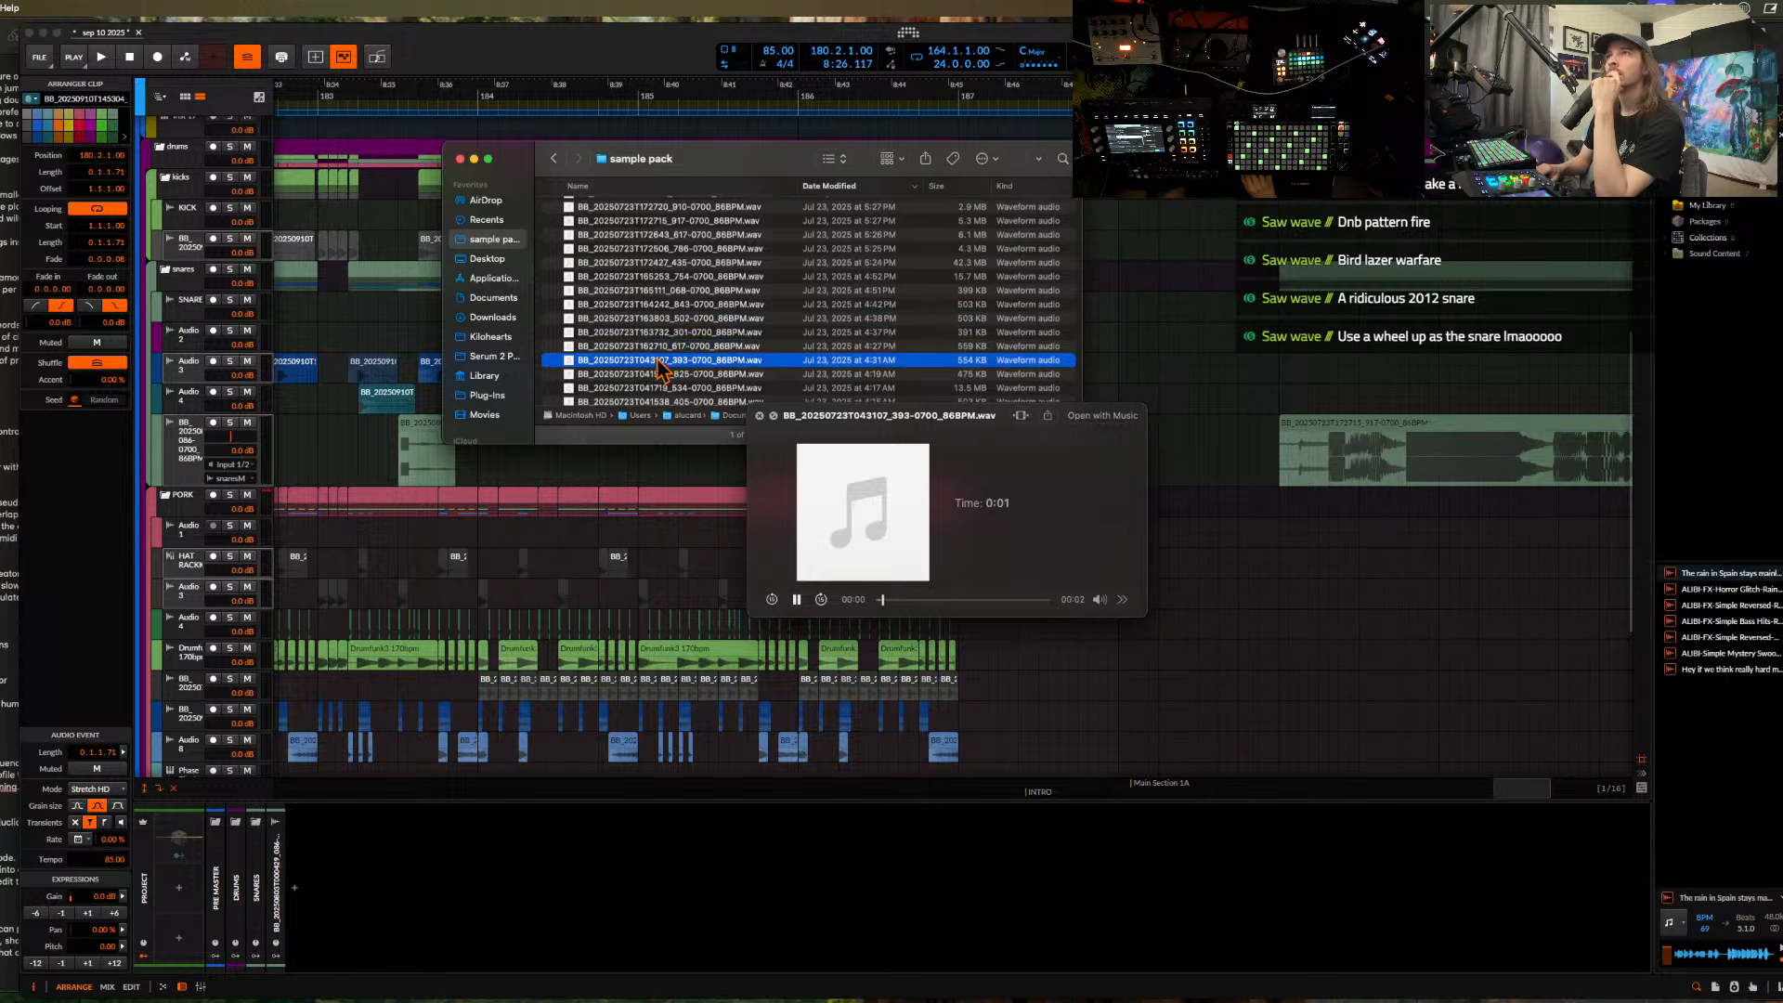
pyautogui.scroll(-1, 661, 369)
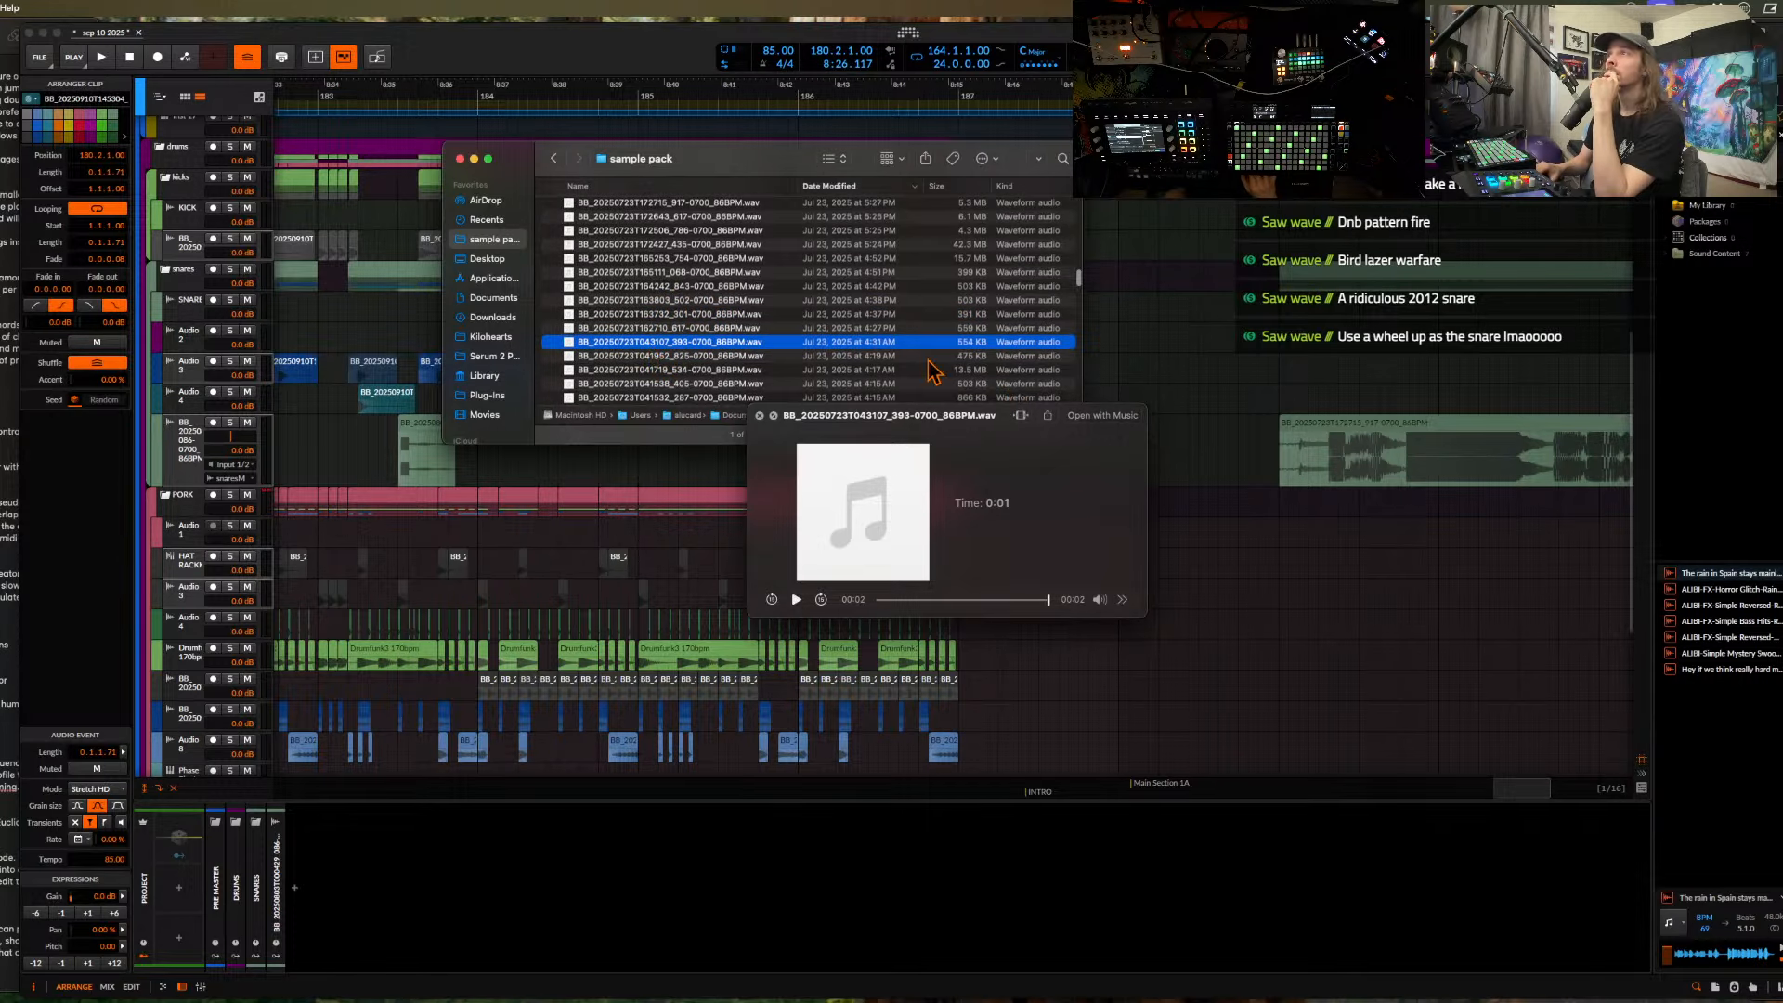
pyautogui.moveTo(1154, 470); pyautogui.dragTo(1159, 470)
# - Audition the following July 23 captures and place BB_20250723T041538_405-0700_86BPM.wav on the new snares track, in bar 184
pyautogui.hotkey('ctrl', 'Up')
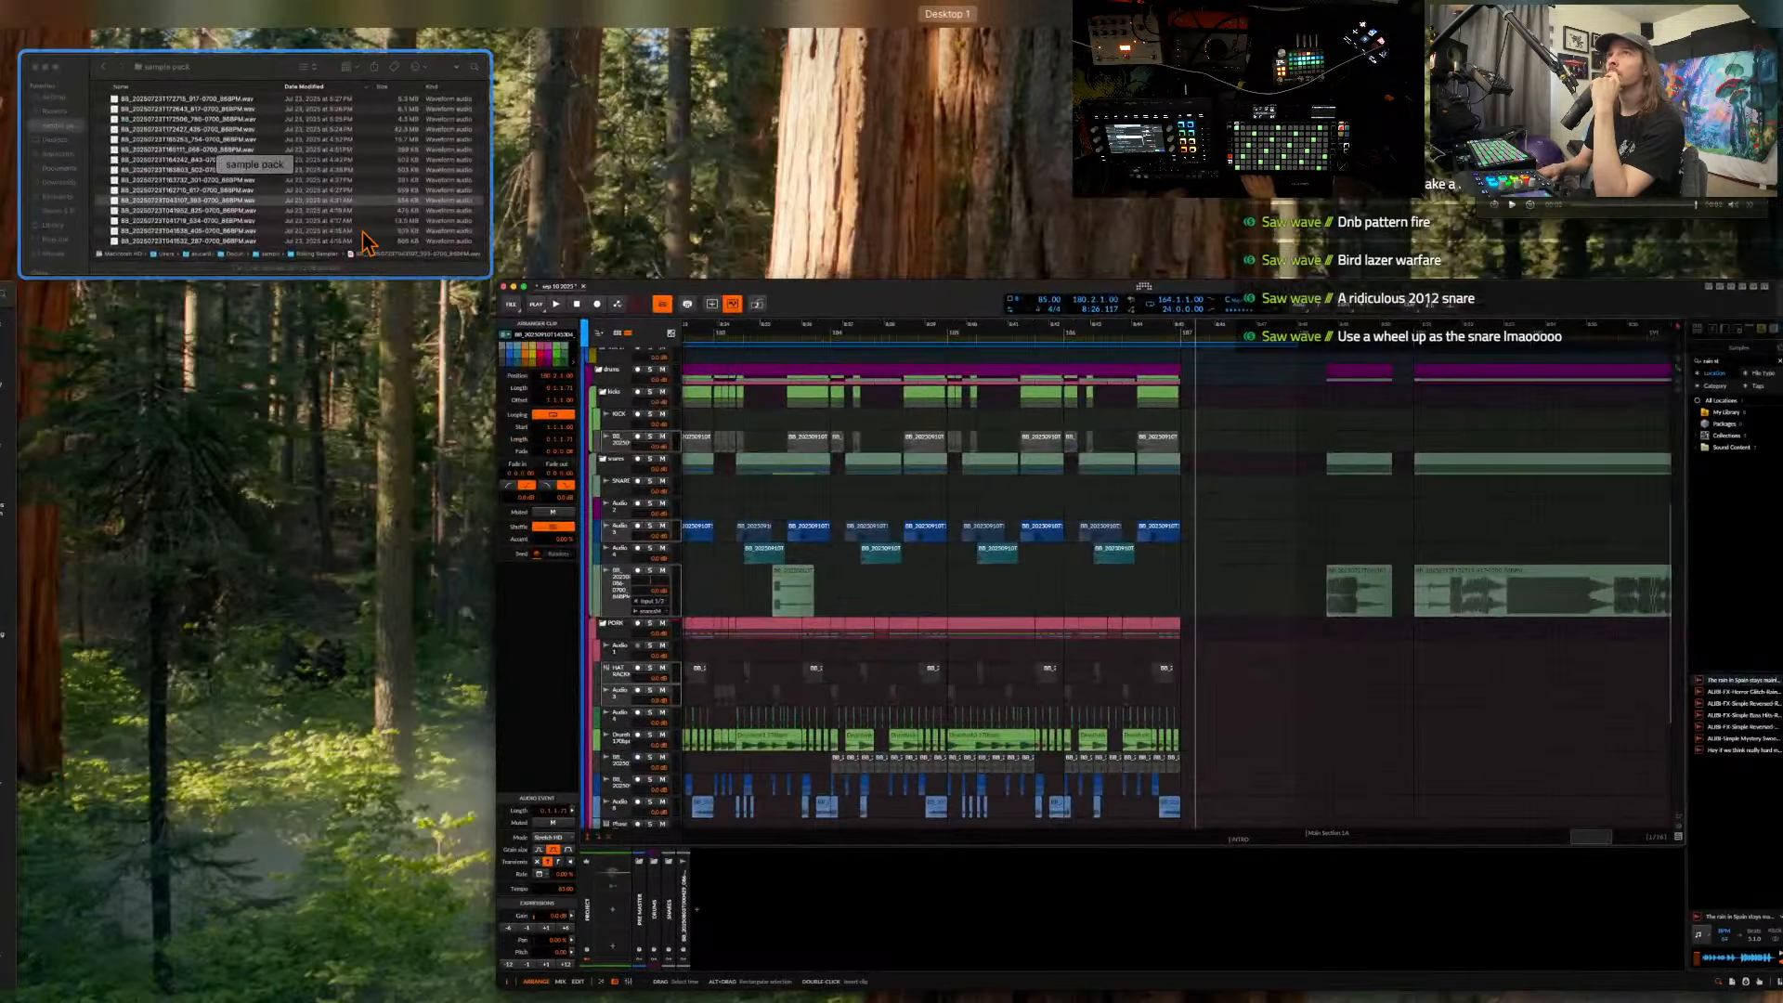
pyautogui.click(363, 236)
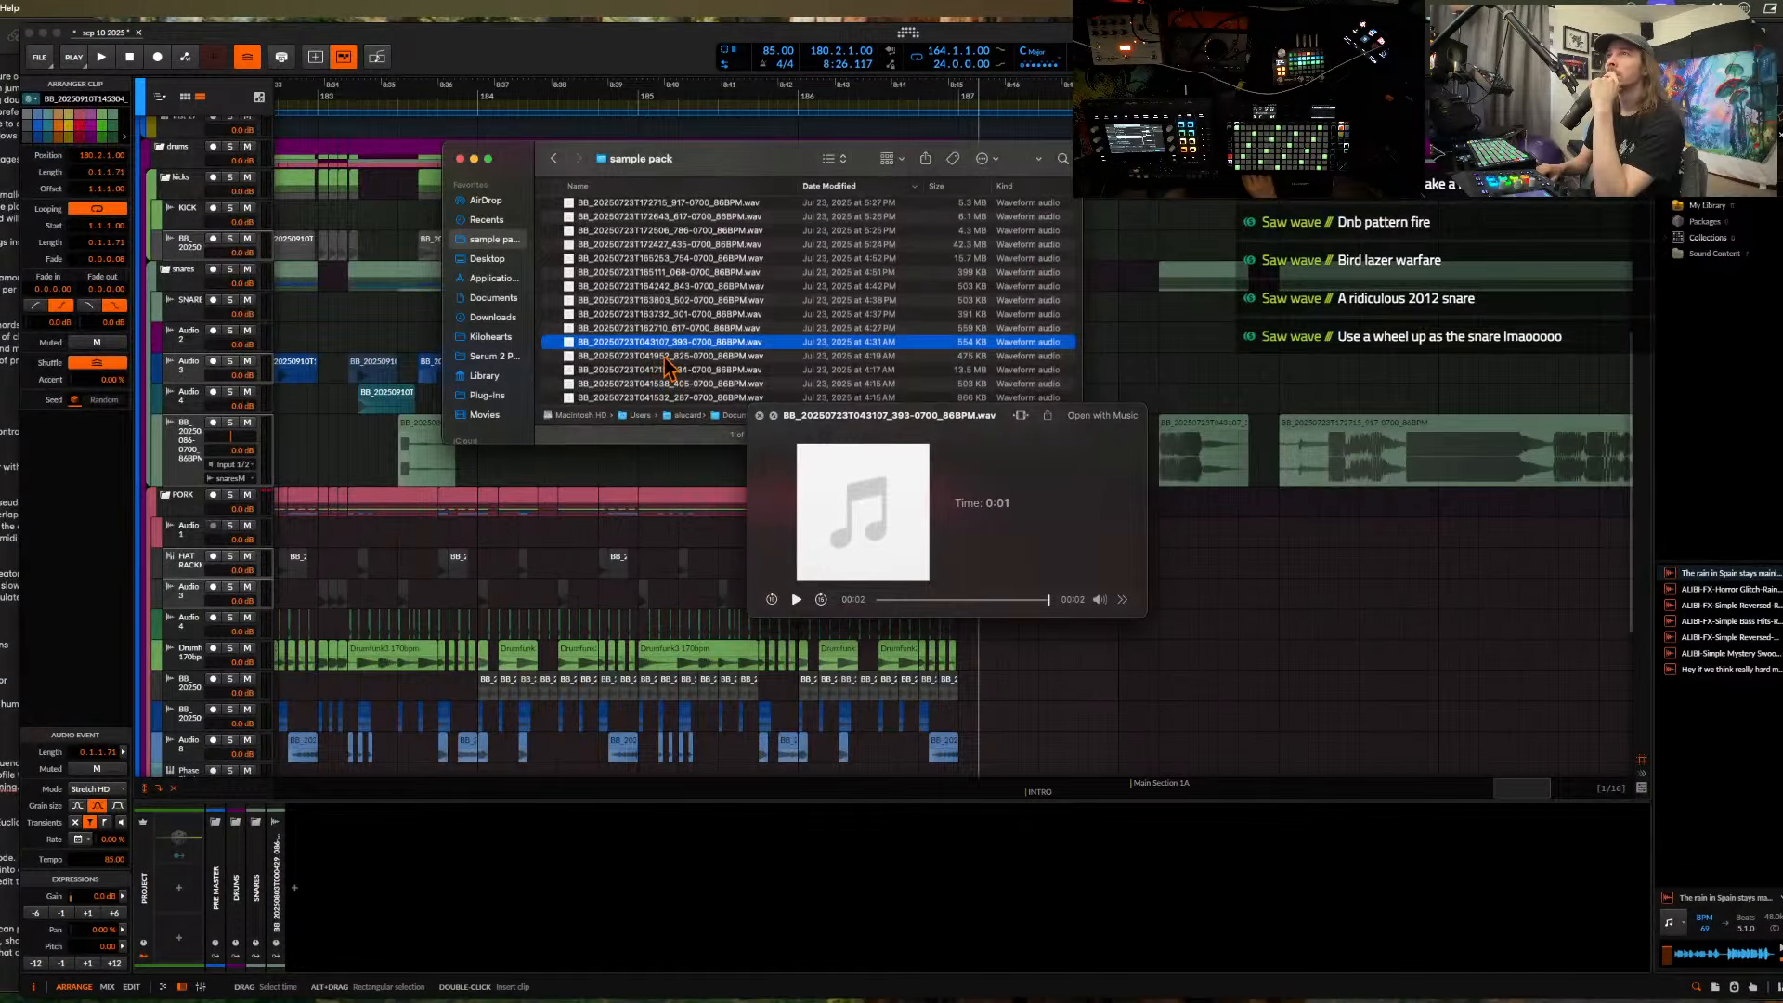
pyautogui.press('Down')
pyautogui.press('Down')
pyautogui.press('Down')
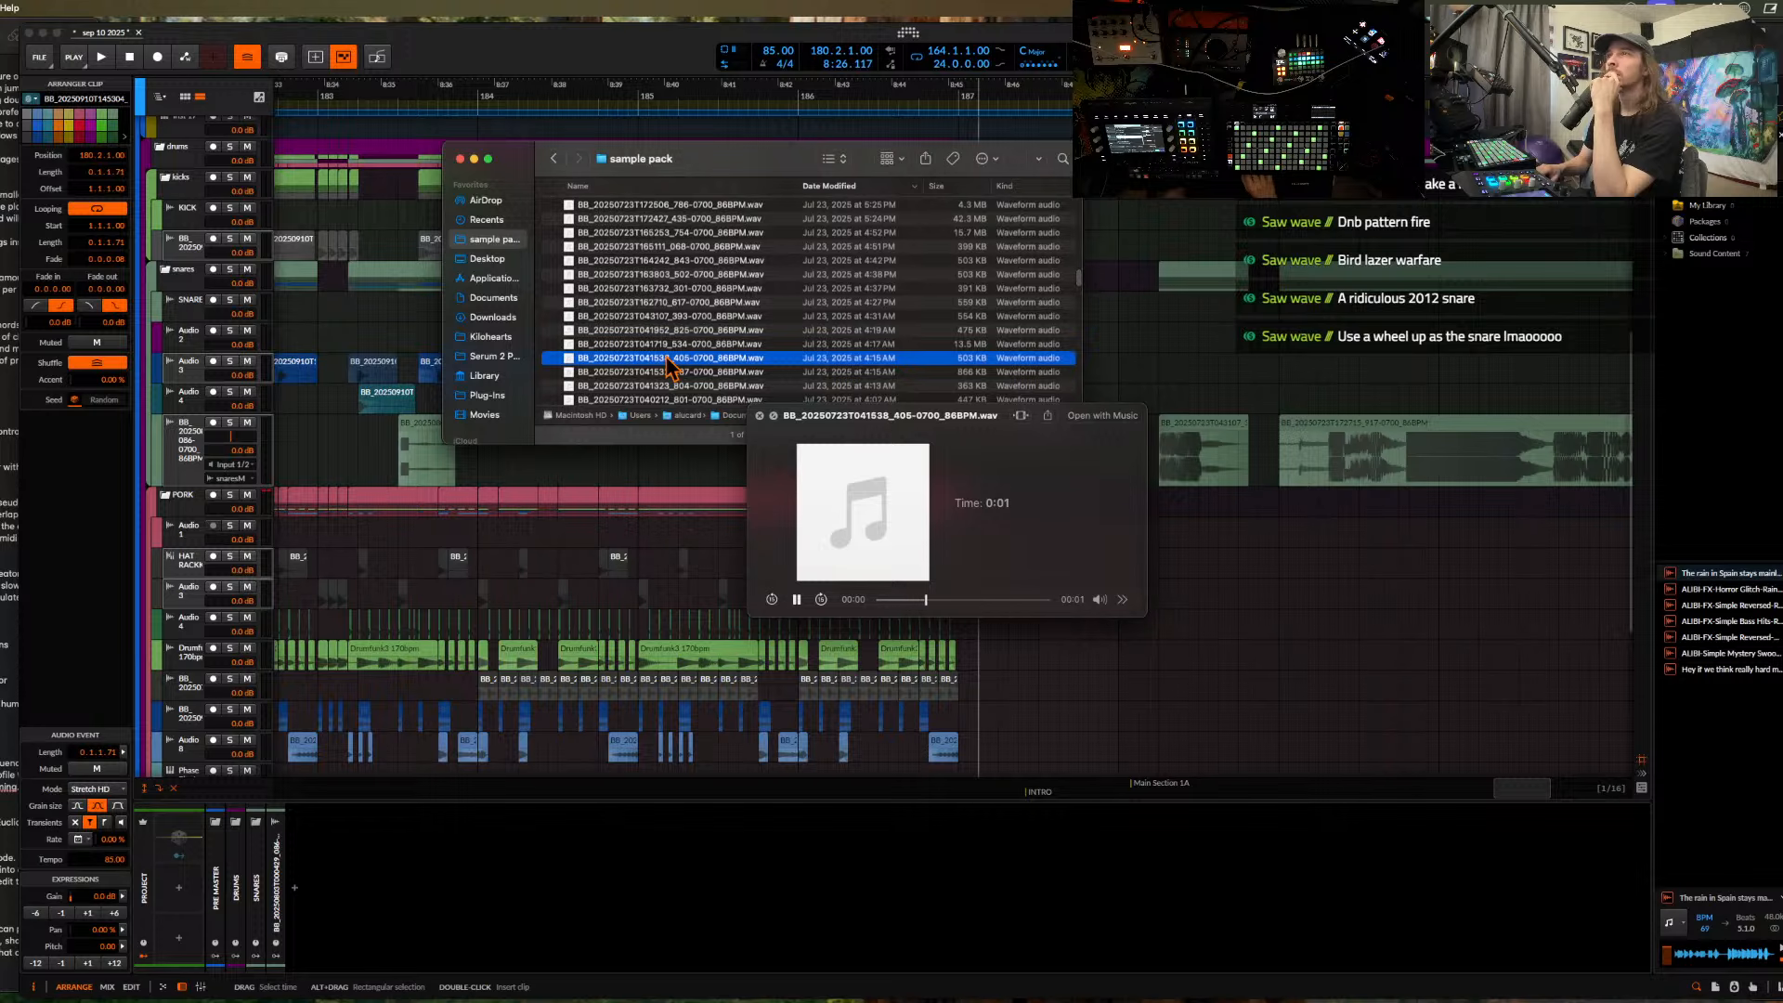
pyautogui.press('Down')
pyautogui.press('Down')
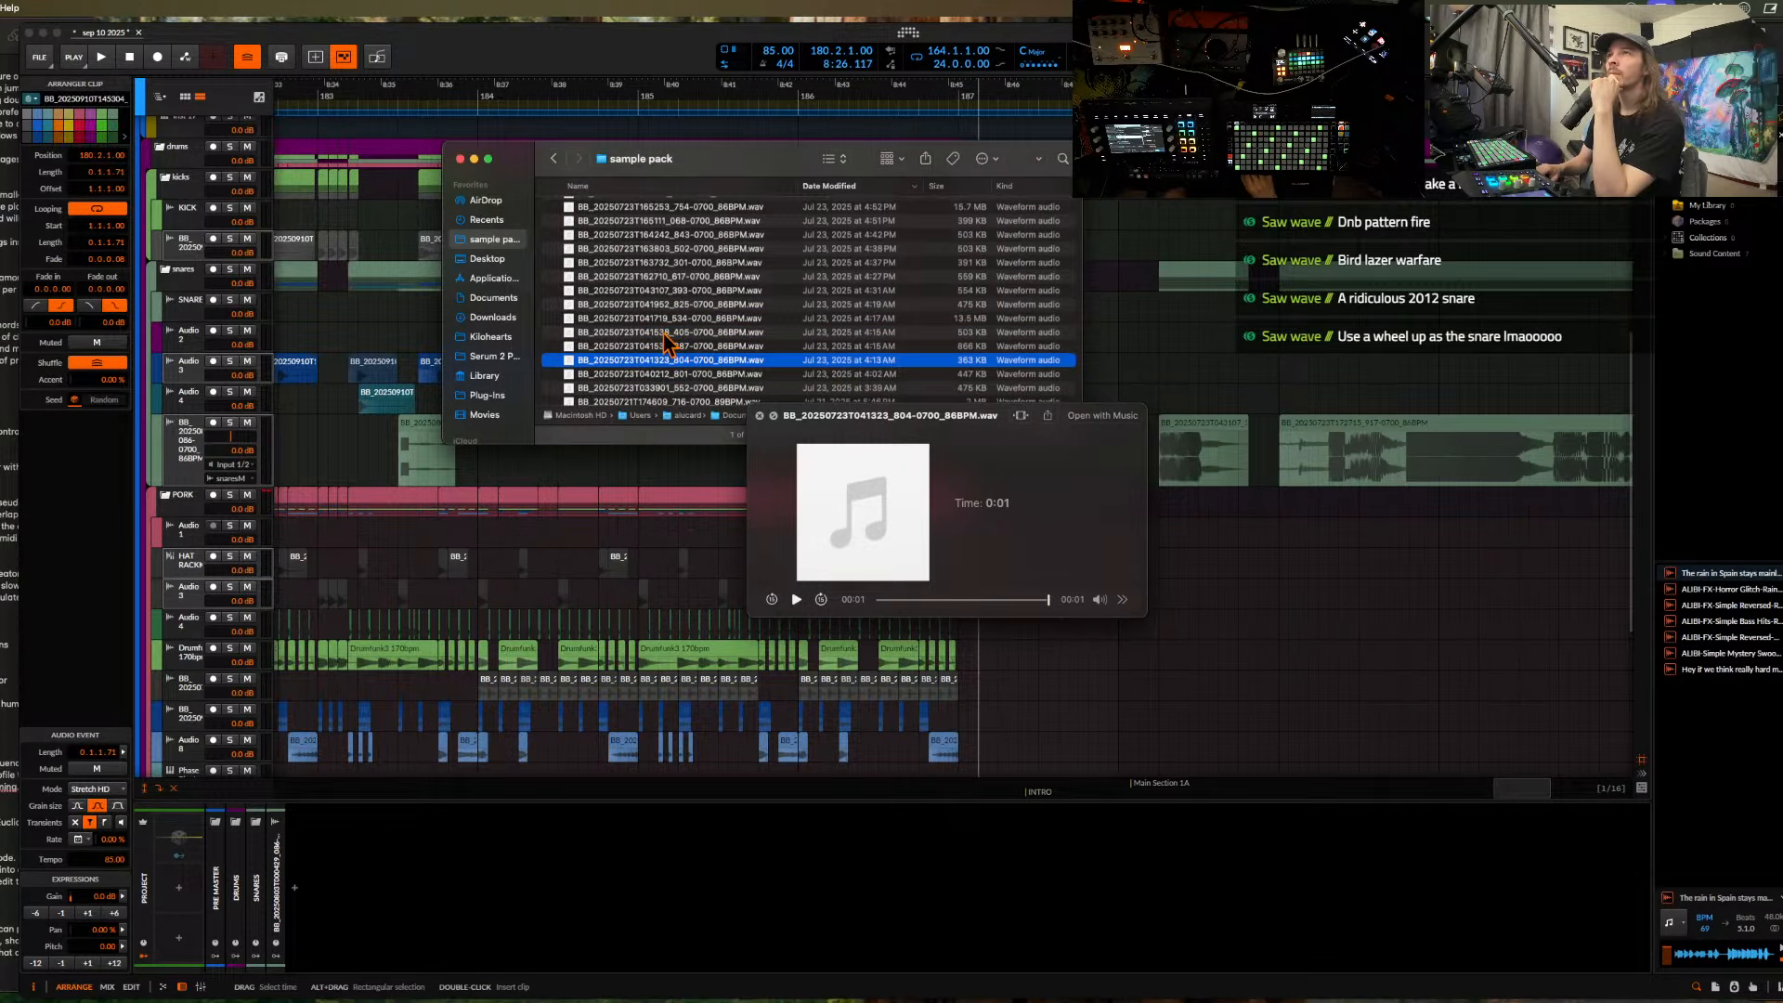
pyautogui.click(668, 333)
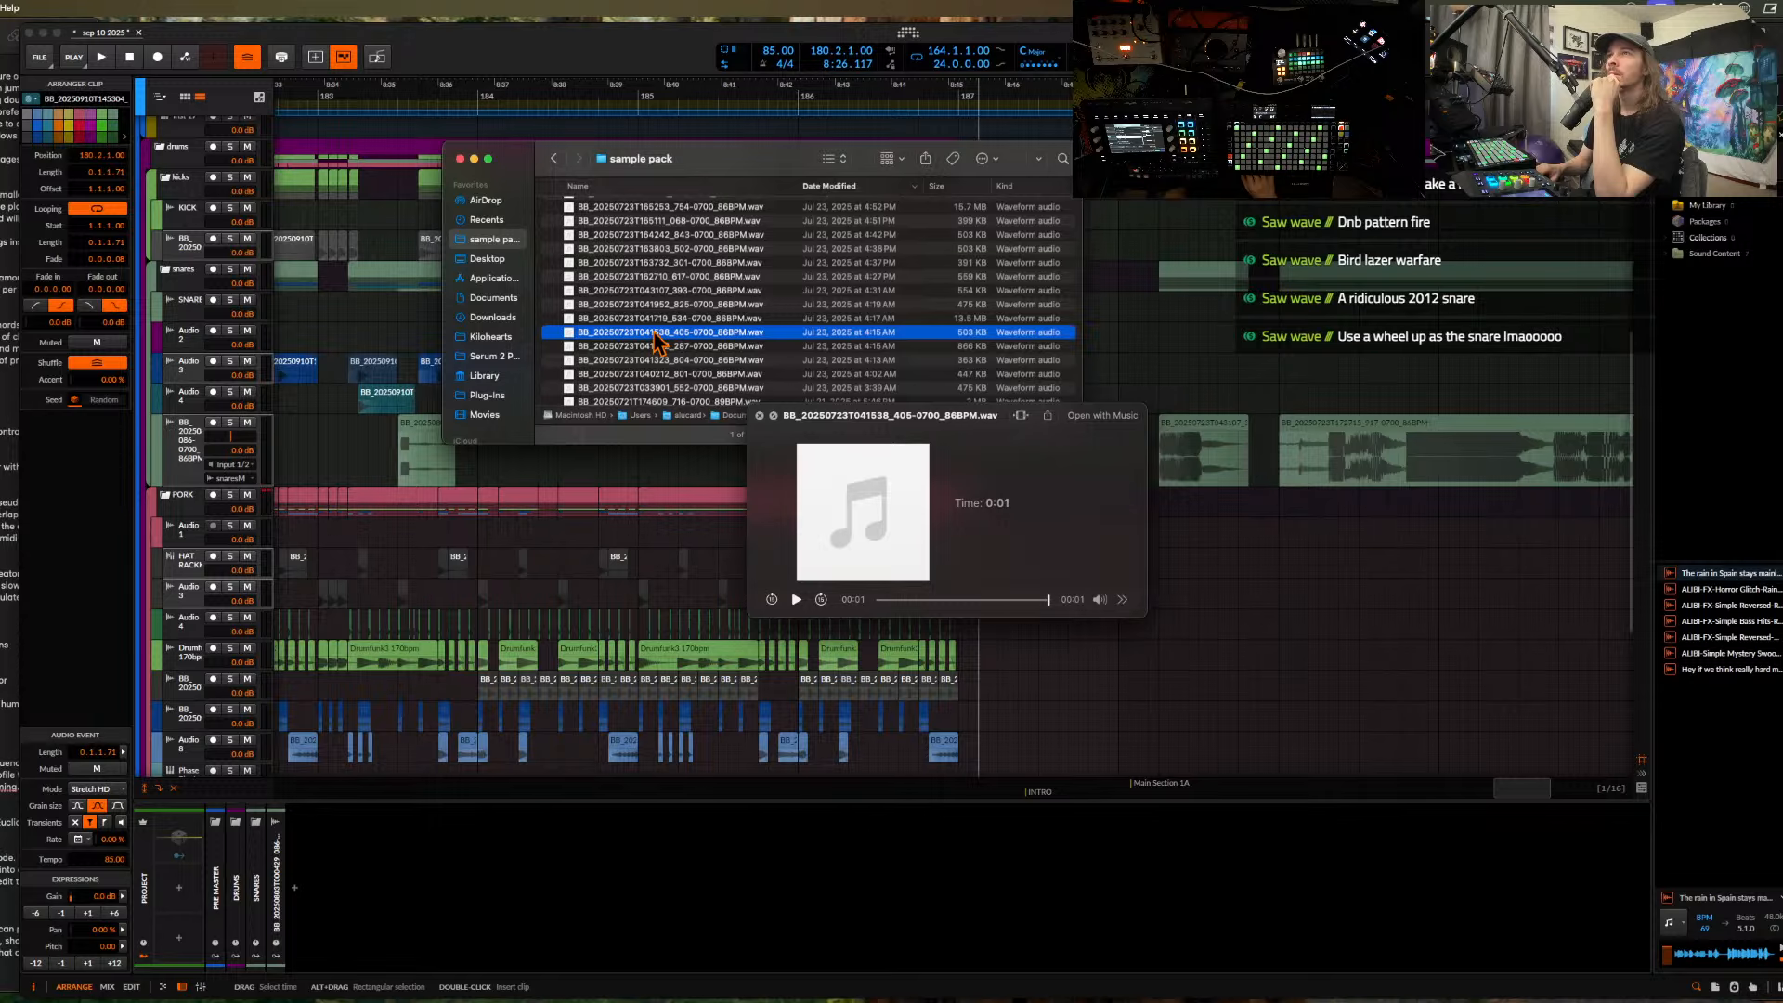
pyautogui.moveTo(574, 463); pyautogui.dragTo(583, 465)
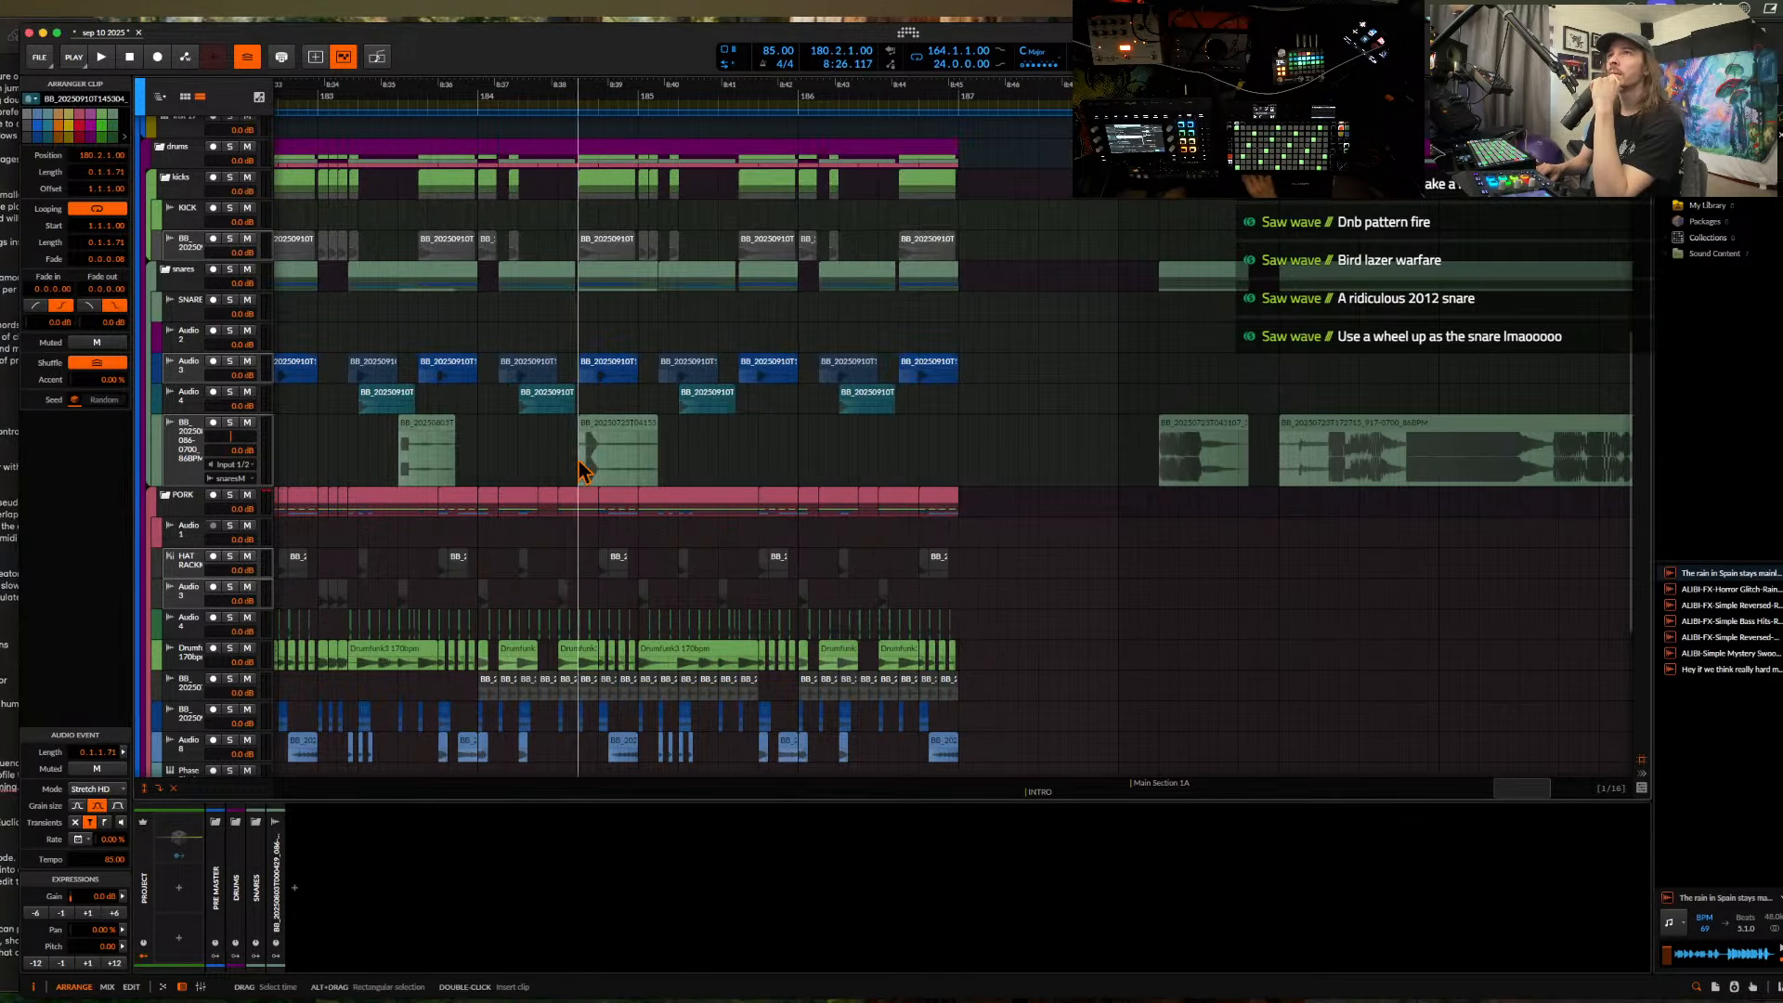
# - Audition captures back to July 21, 2025, and place BB_20250721T163534_791-0700_86BPM.wav on the teal snare track, above the T172715_917 clip
pyautogui.hotkey('ctrl', 'Up')
pyautogui.click(455, 121)
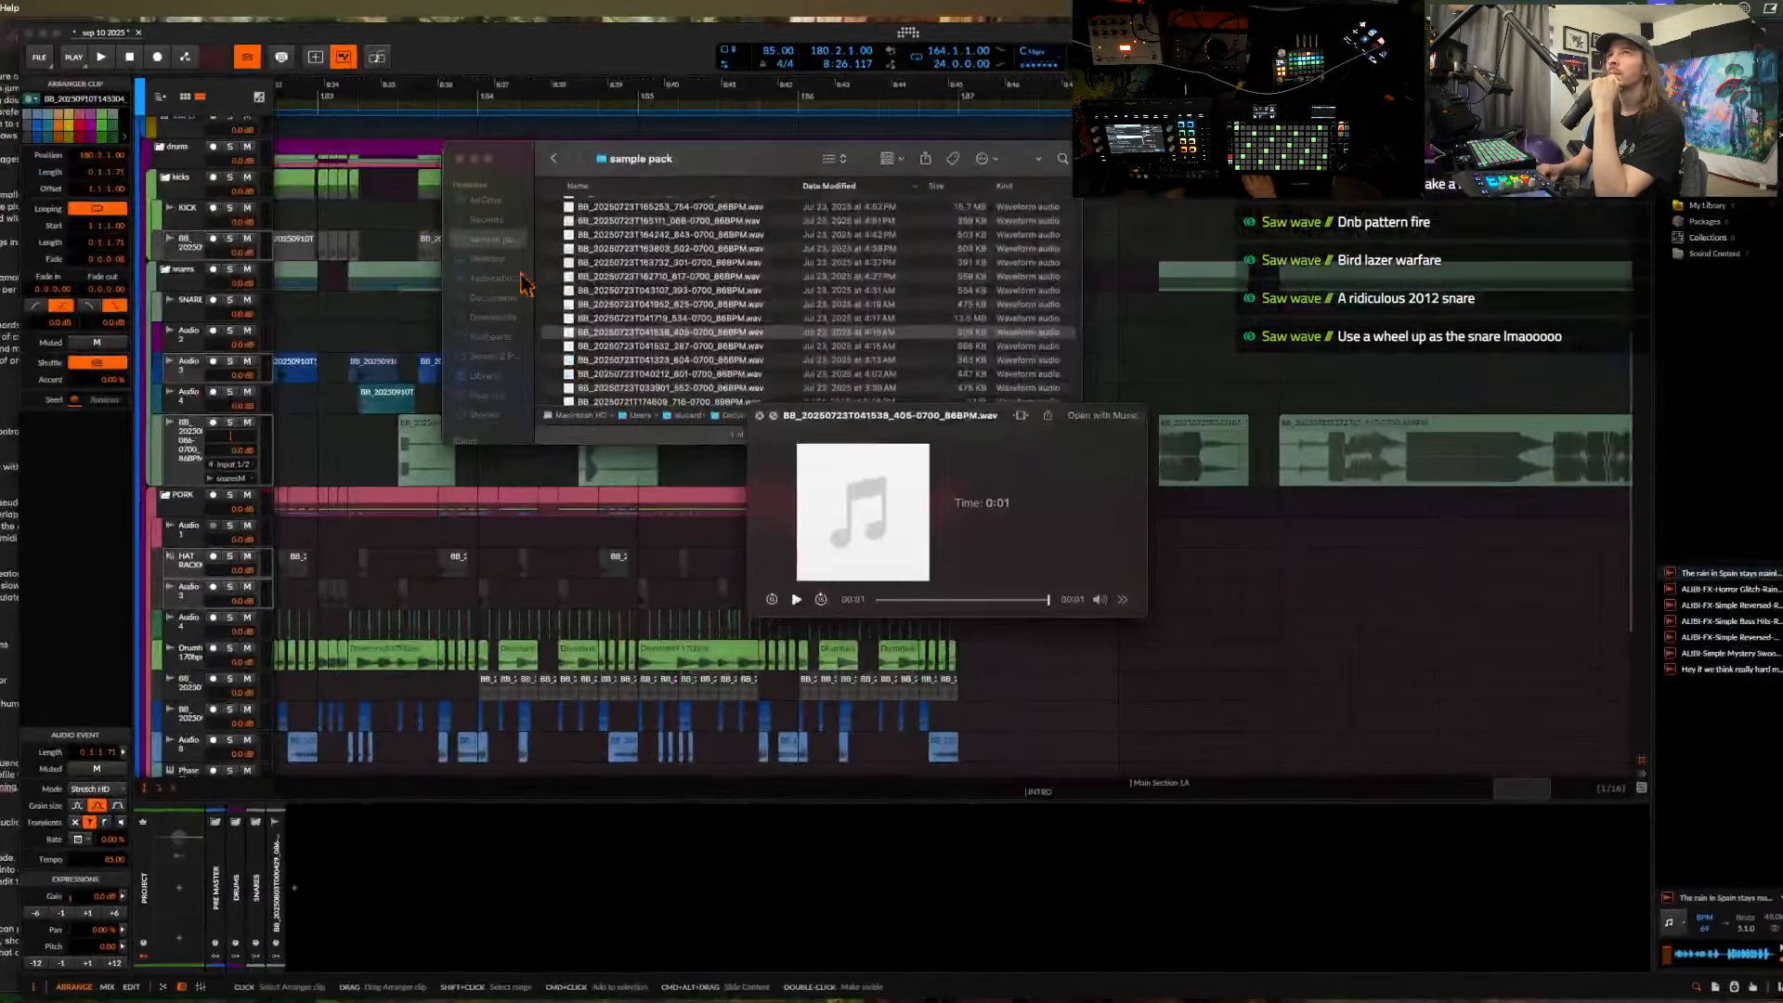
pyautogui.press('Down')
pyautogui.press('Down')
pyautogui.press('Down')
pyautogui.press('Down')
pyautogui.press('Down')
pyautogui.press('Down')
pyautogui.press('Down')
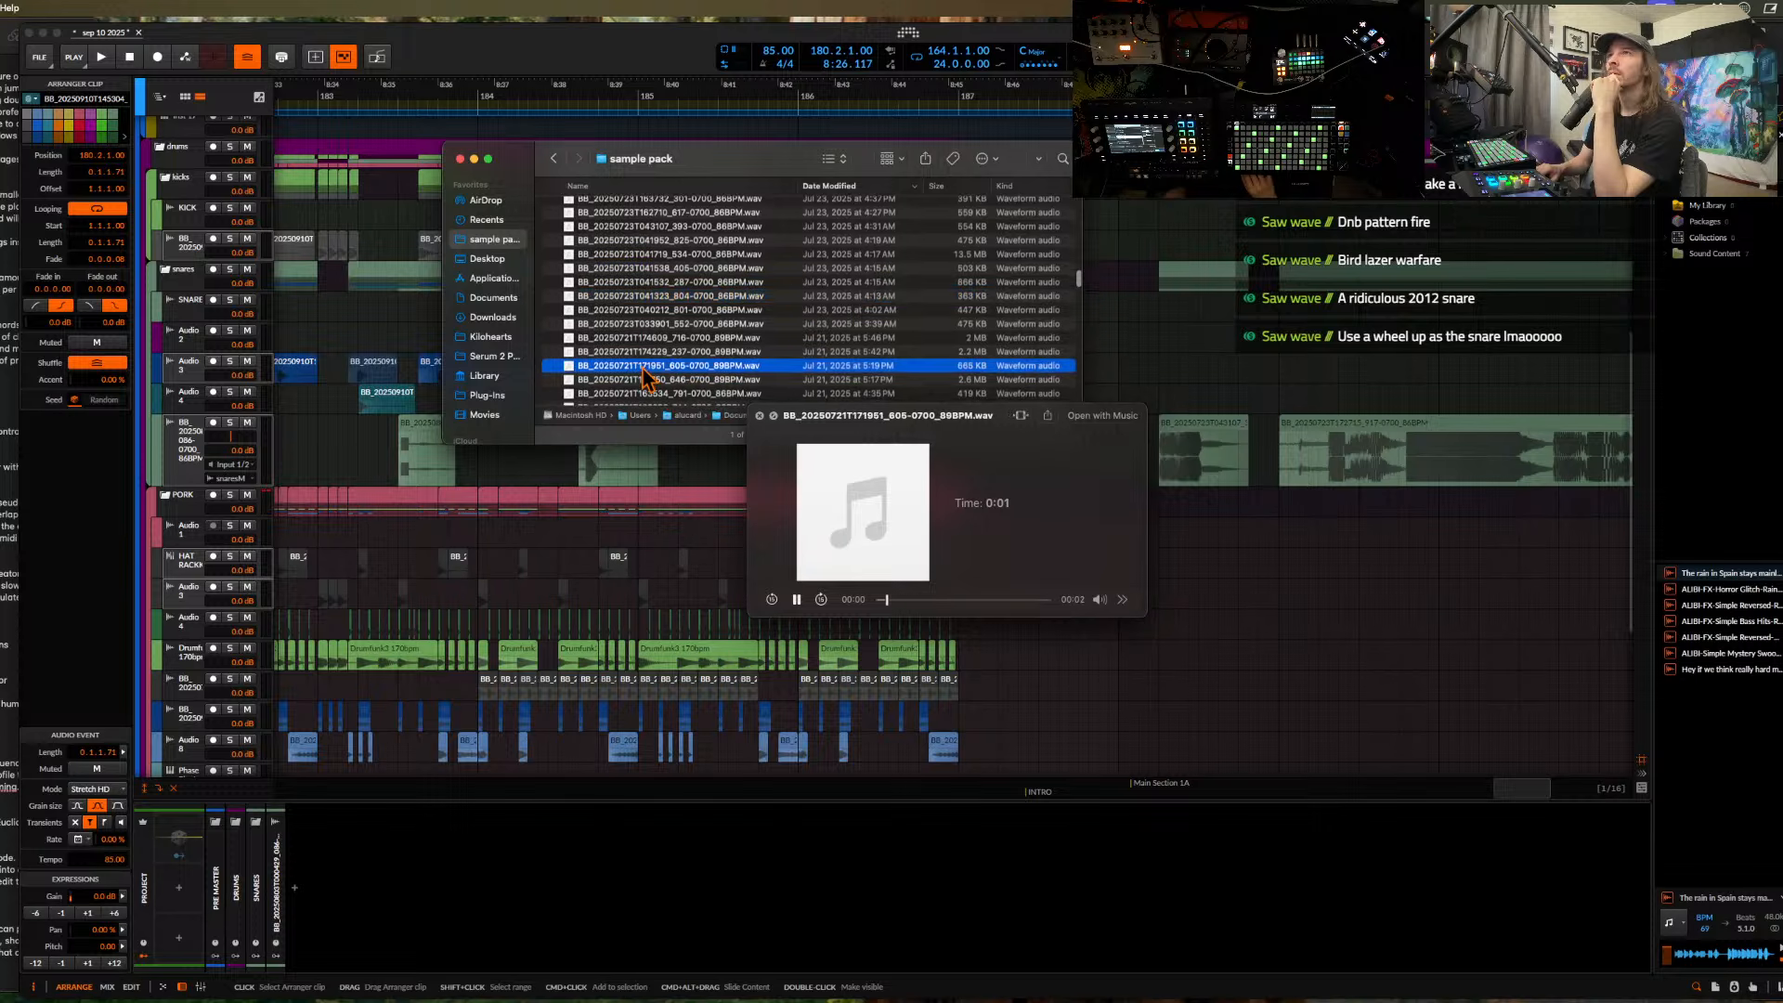
pyautogui.press('Down')
pyautogui.press('Down')
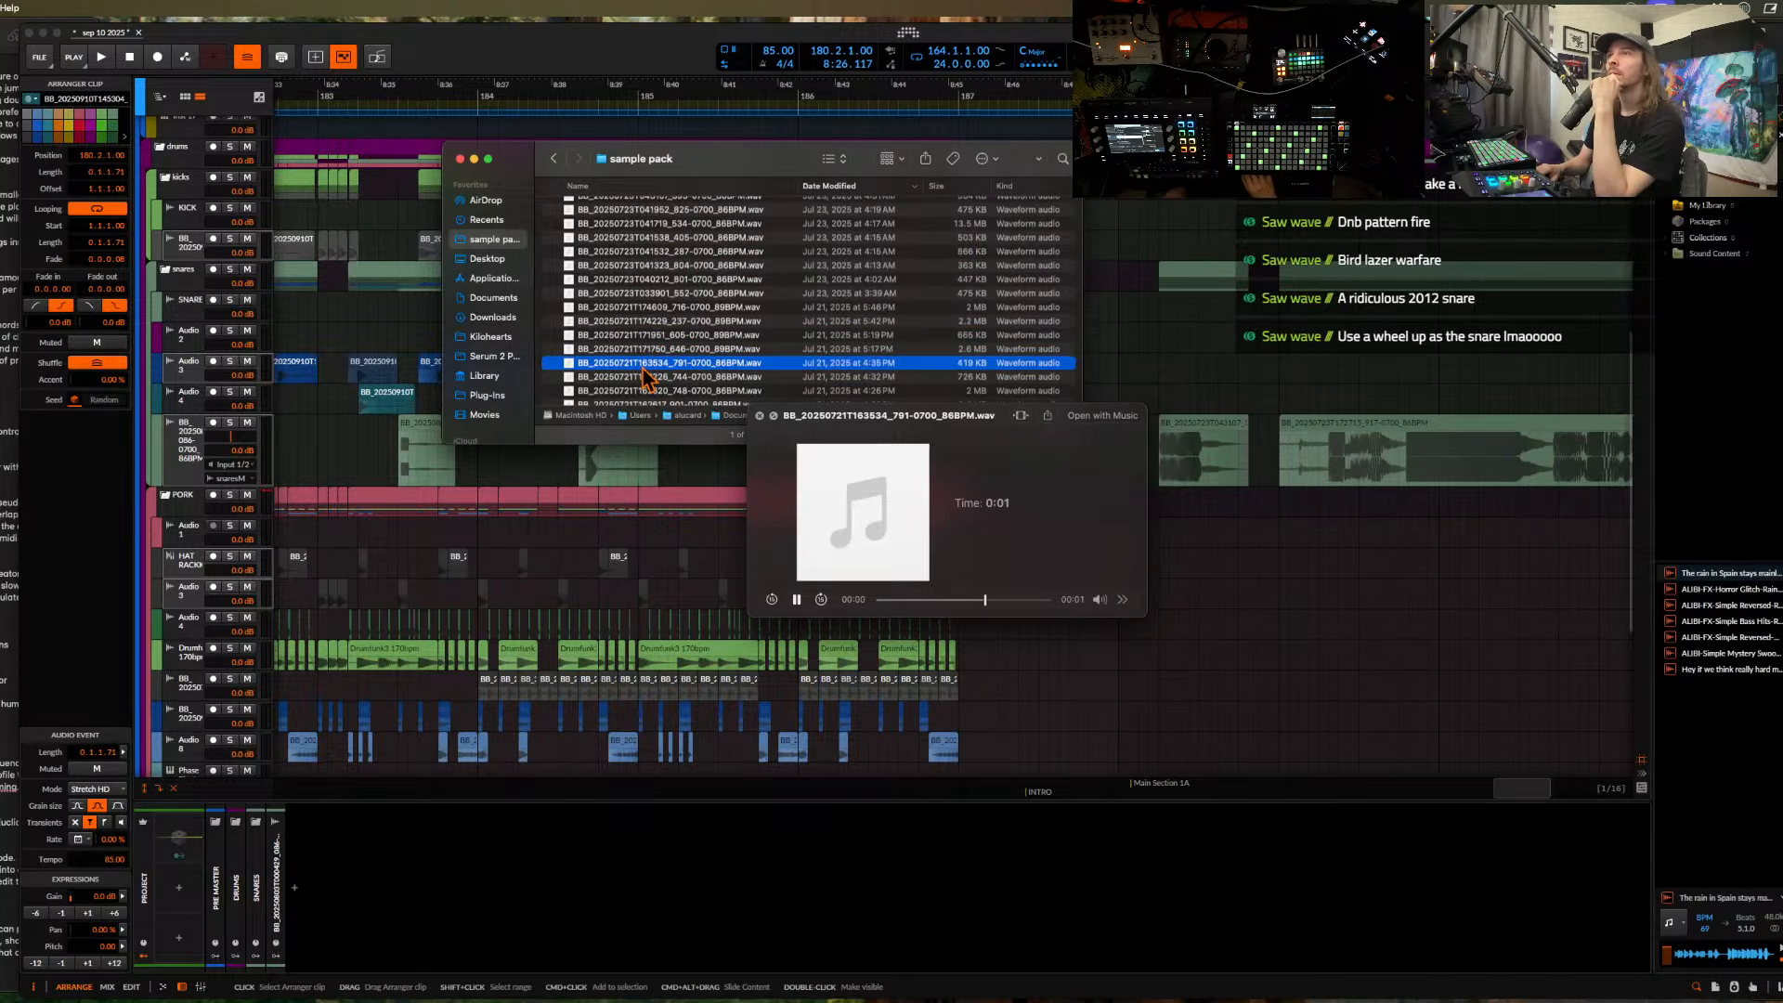
pyautogui.scroll(-2, 645, 376)
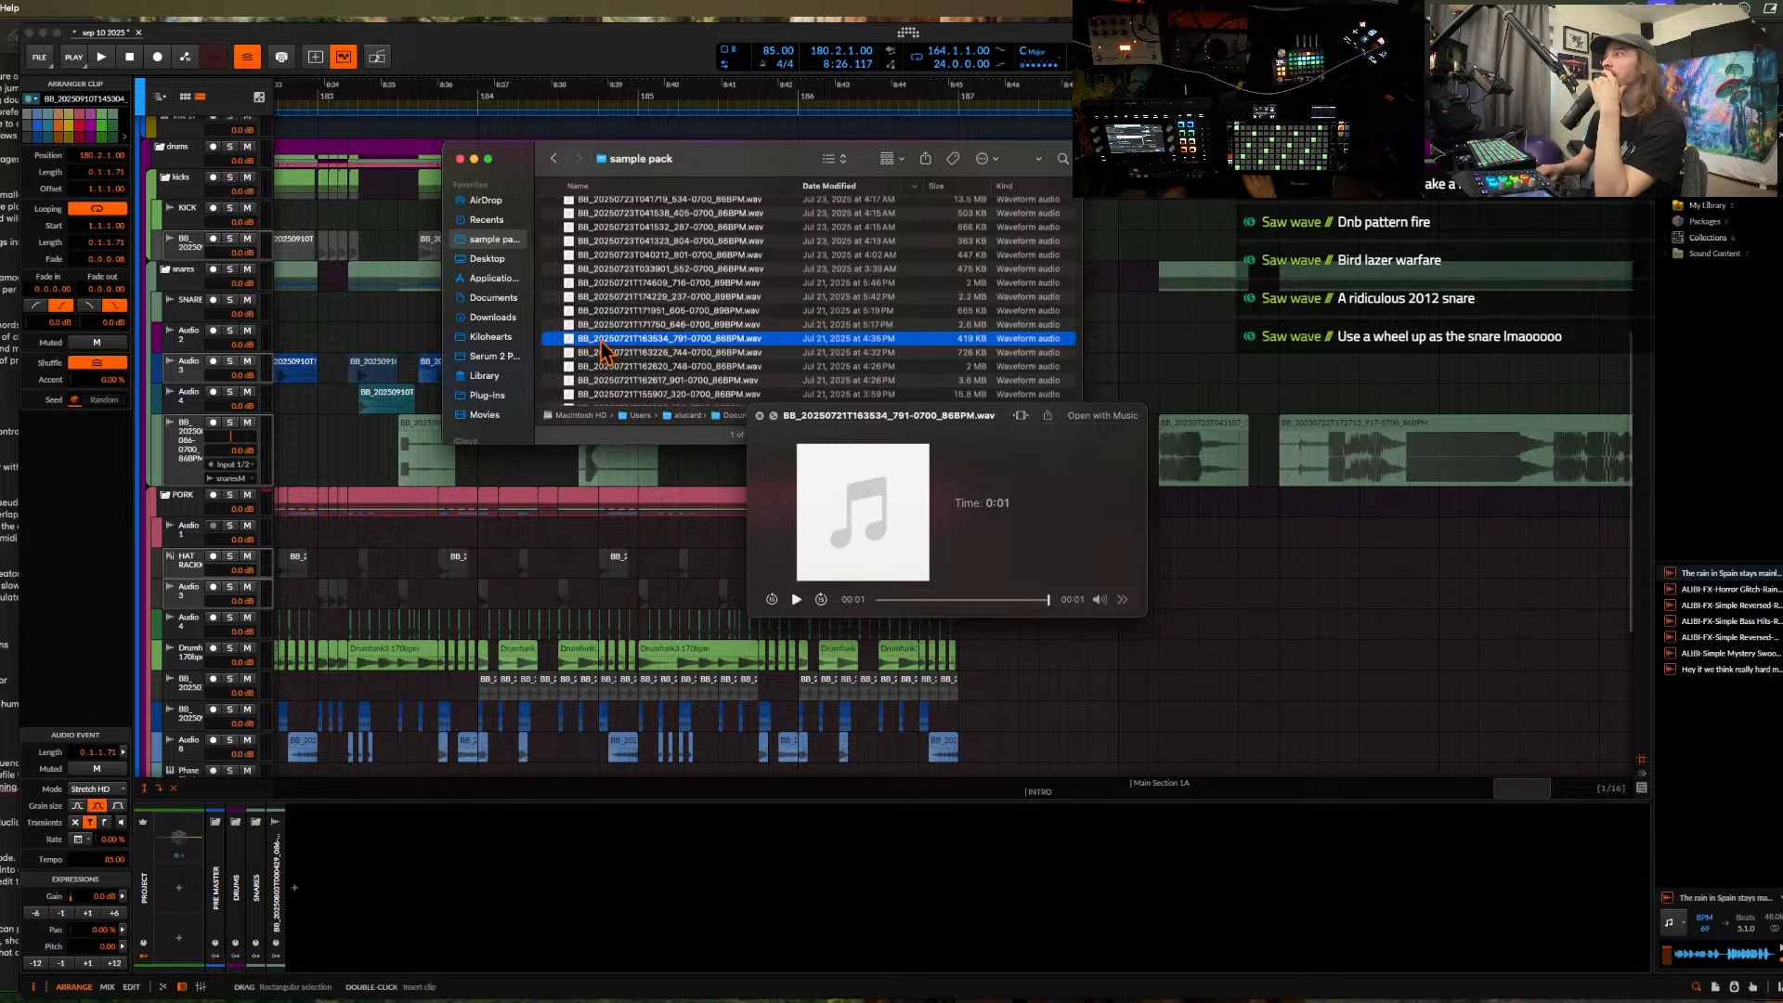
pyautogui.moveTo(1270, 360); pyautogui.dragTo(1295, 403)
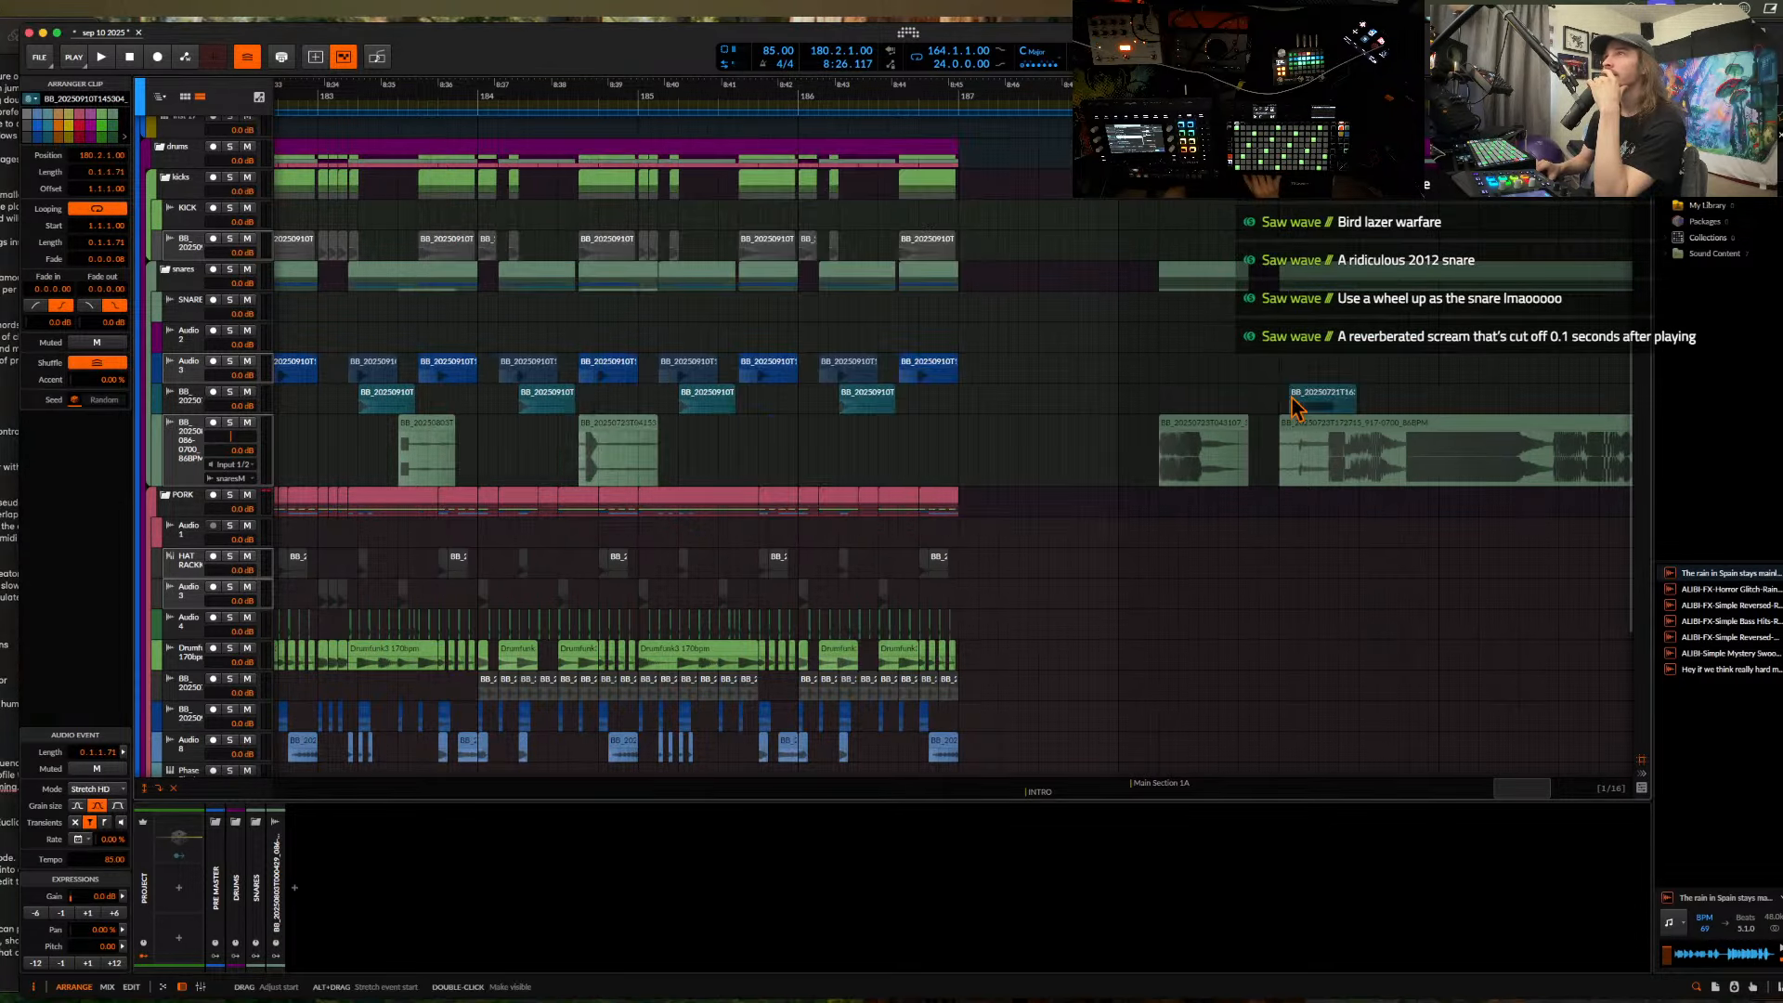
# - Return to the sample pack folder and audition the July 21 captures from T163226_744 down to T155907_320
pyautogui.hotkey('ctrl', 'Up')
pyautogui.click(379, 268)
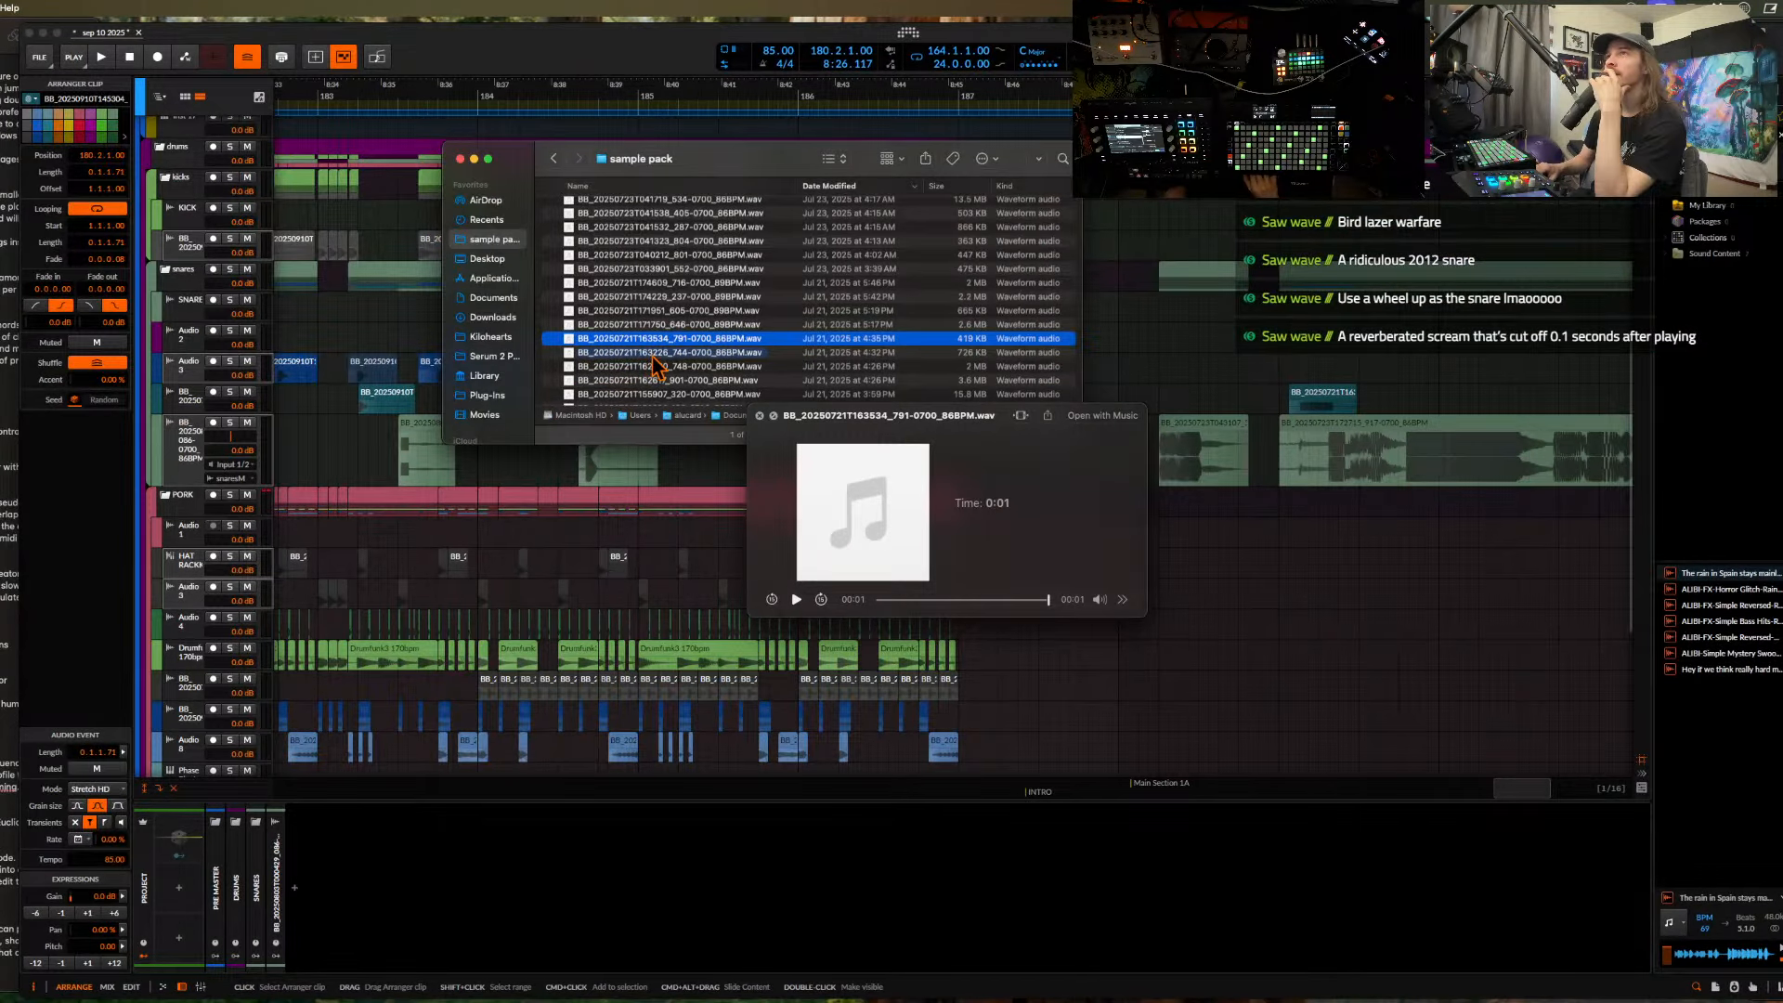
pyautogui.click(679, 357)
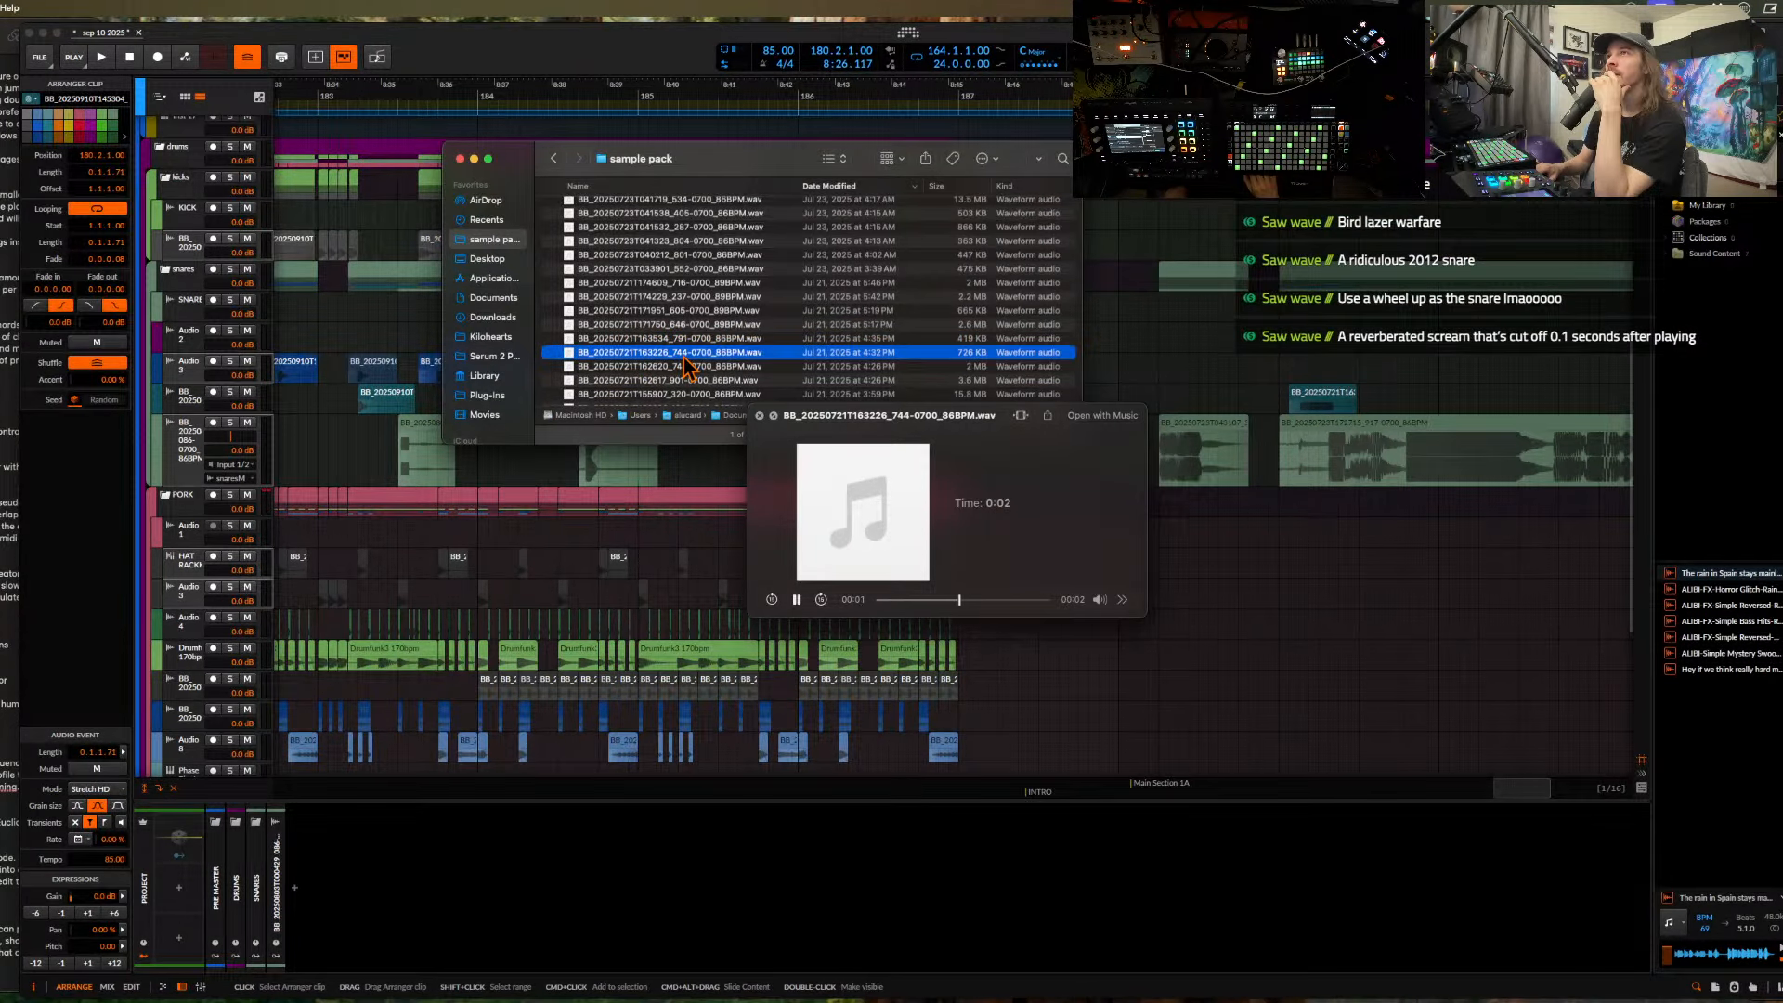
pyautogui.press('Return')
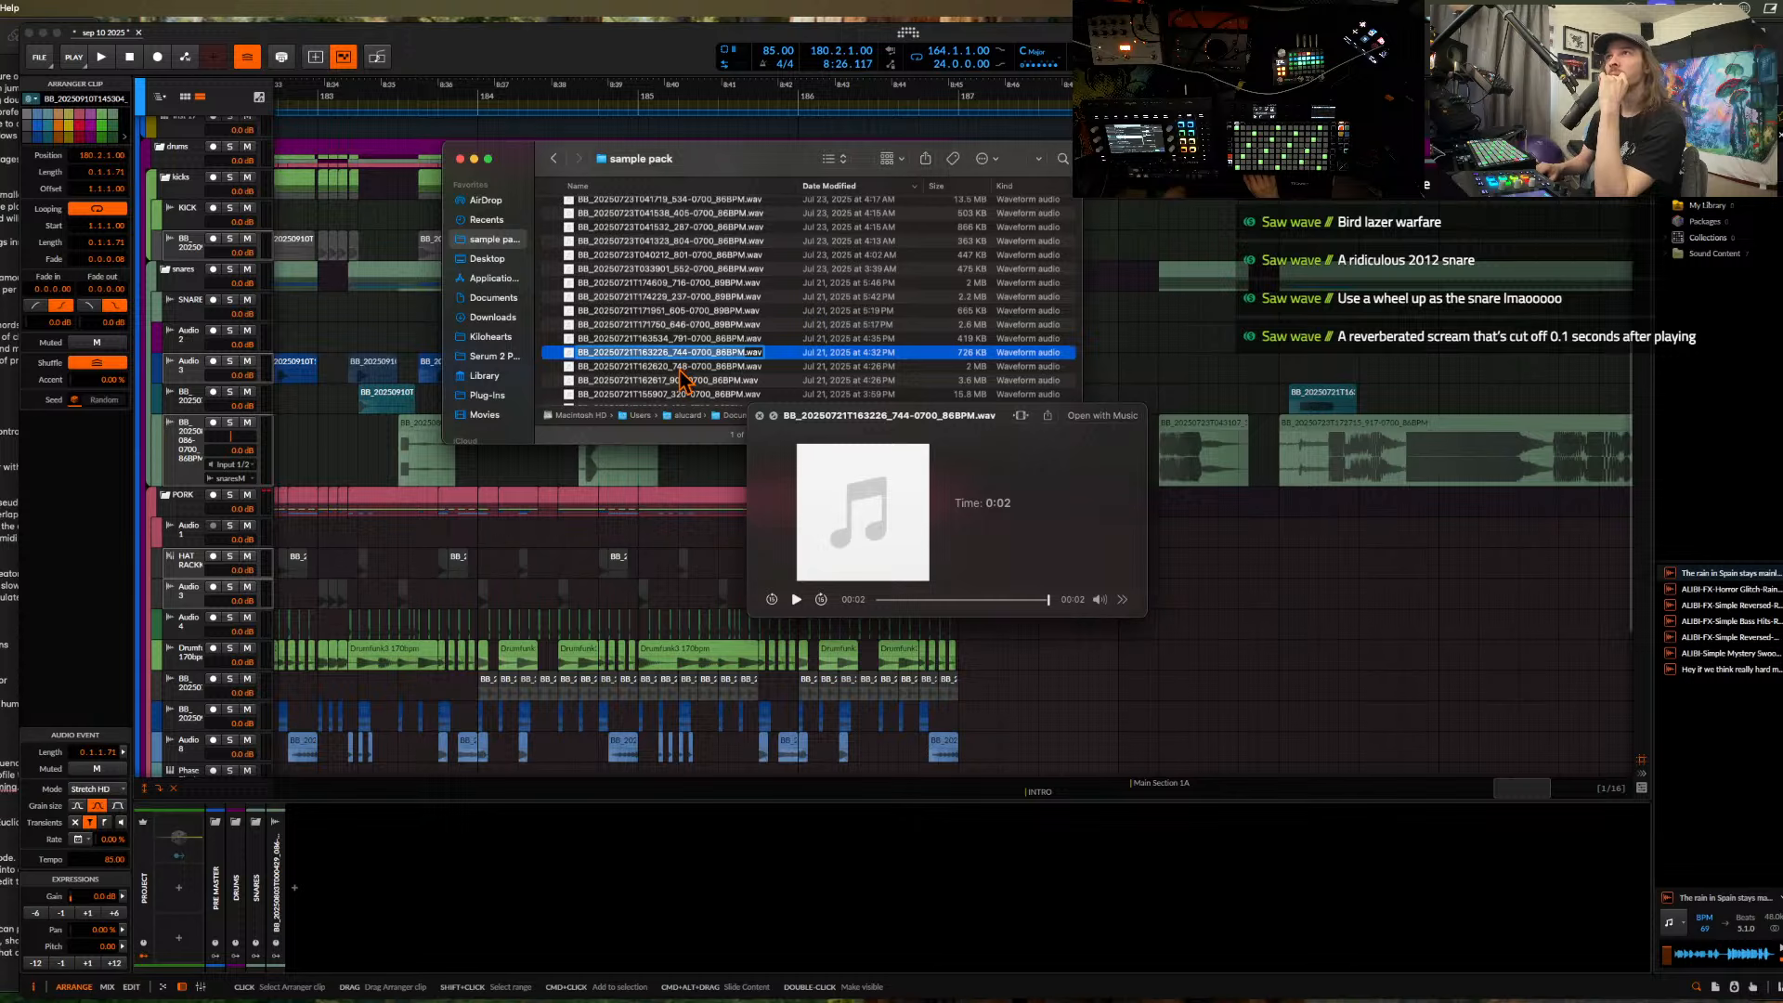
pyautogui.click(681, 367)
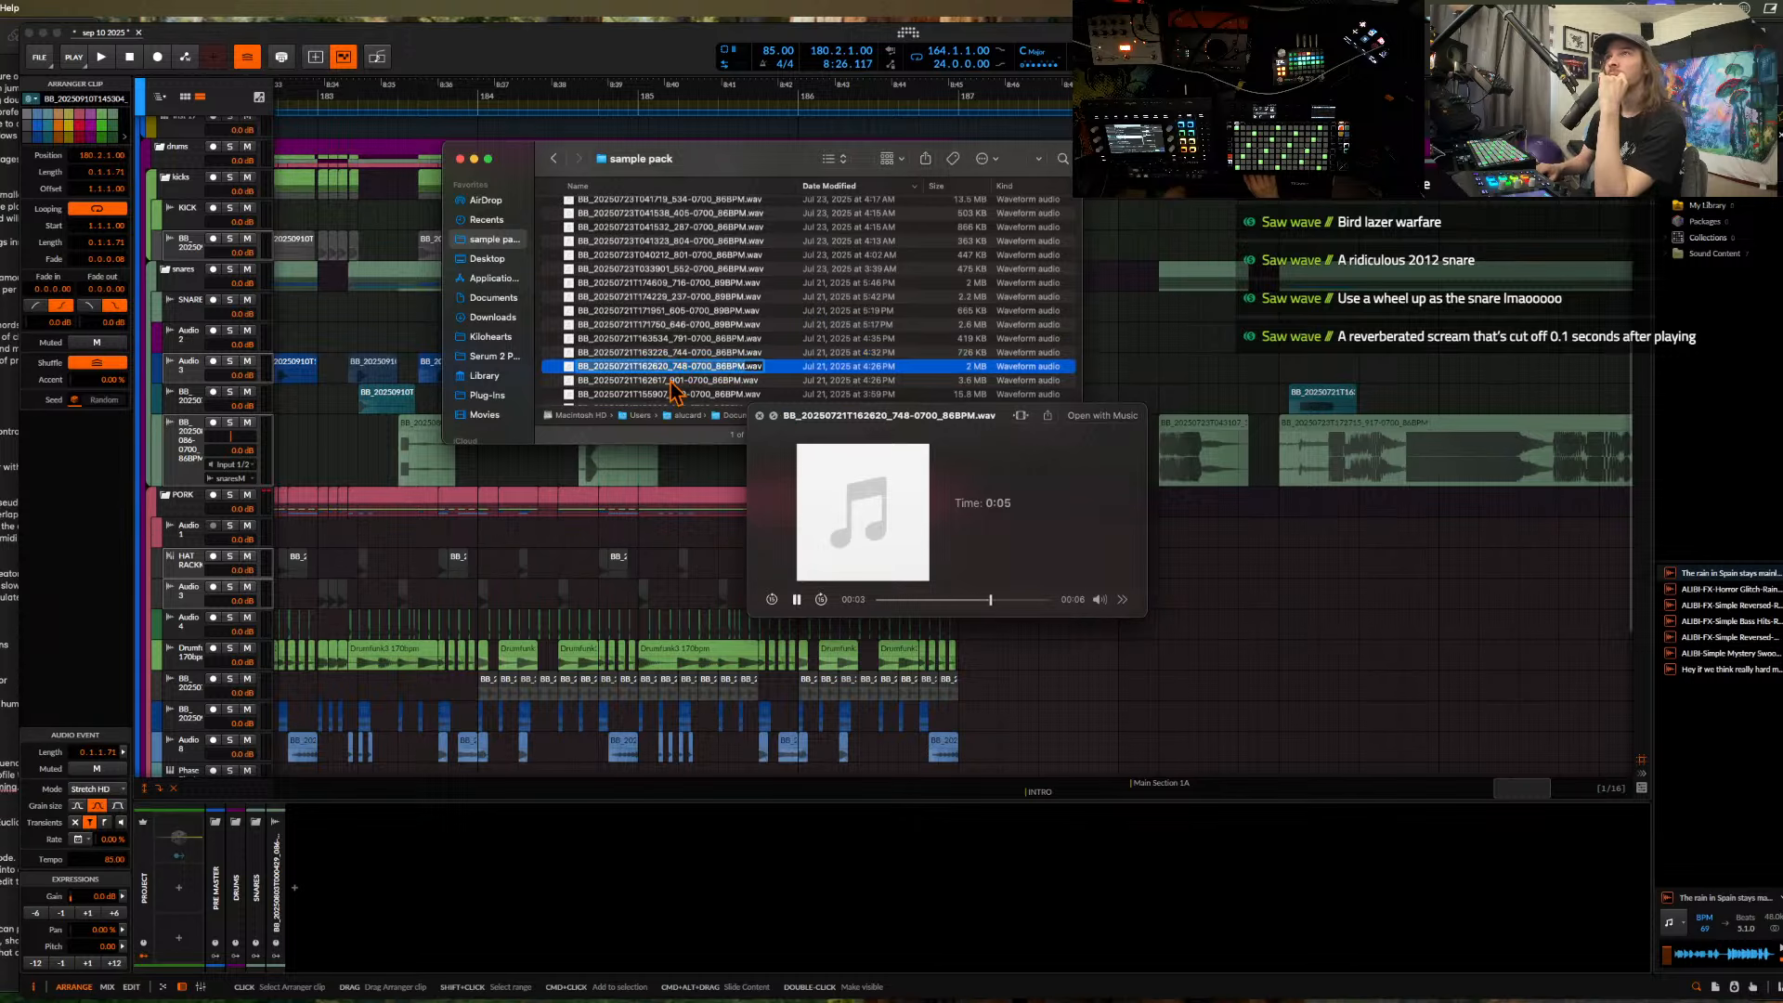
pyautogui.press('Down')
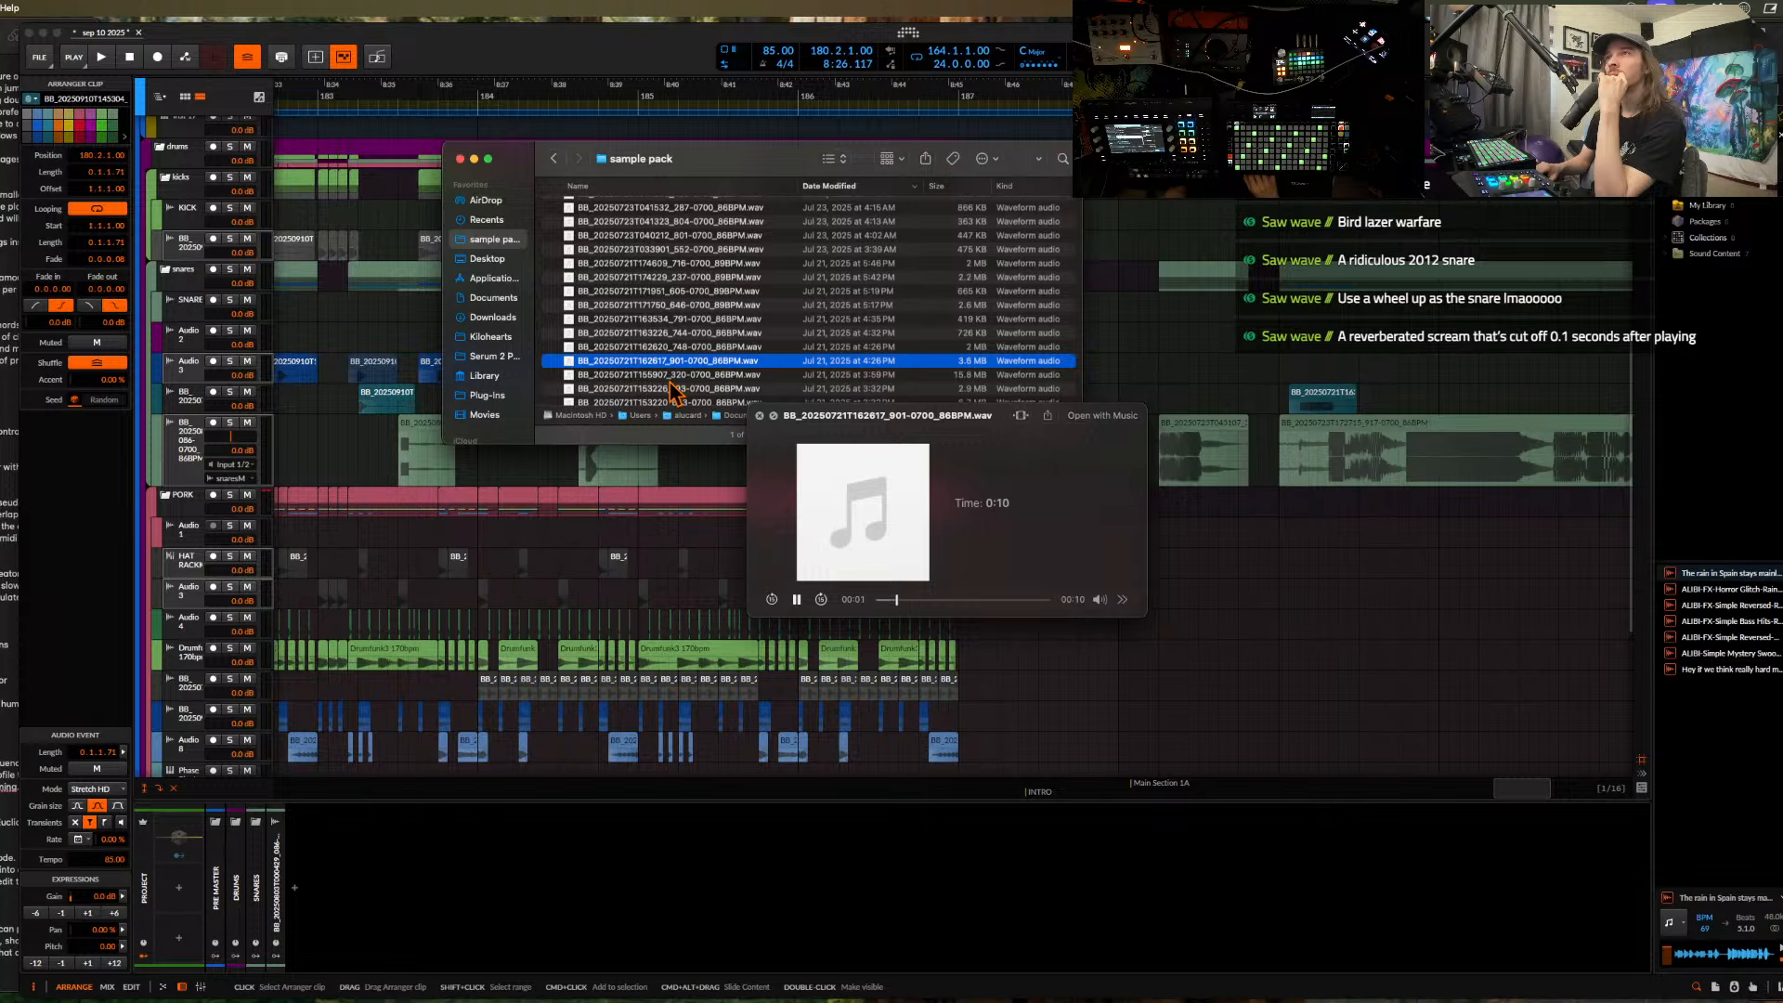
pyautogui.press('Down')
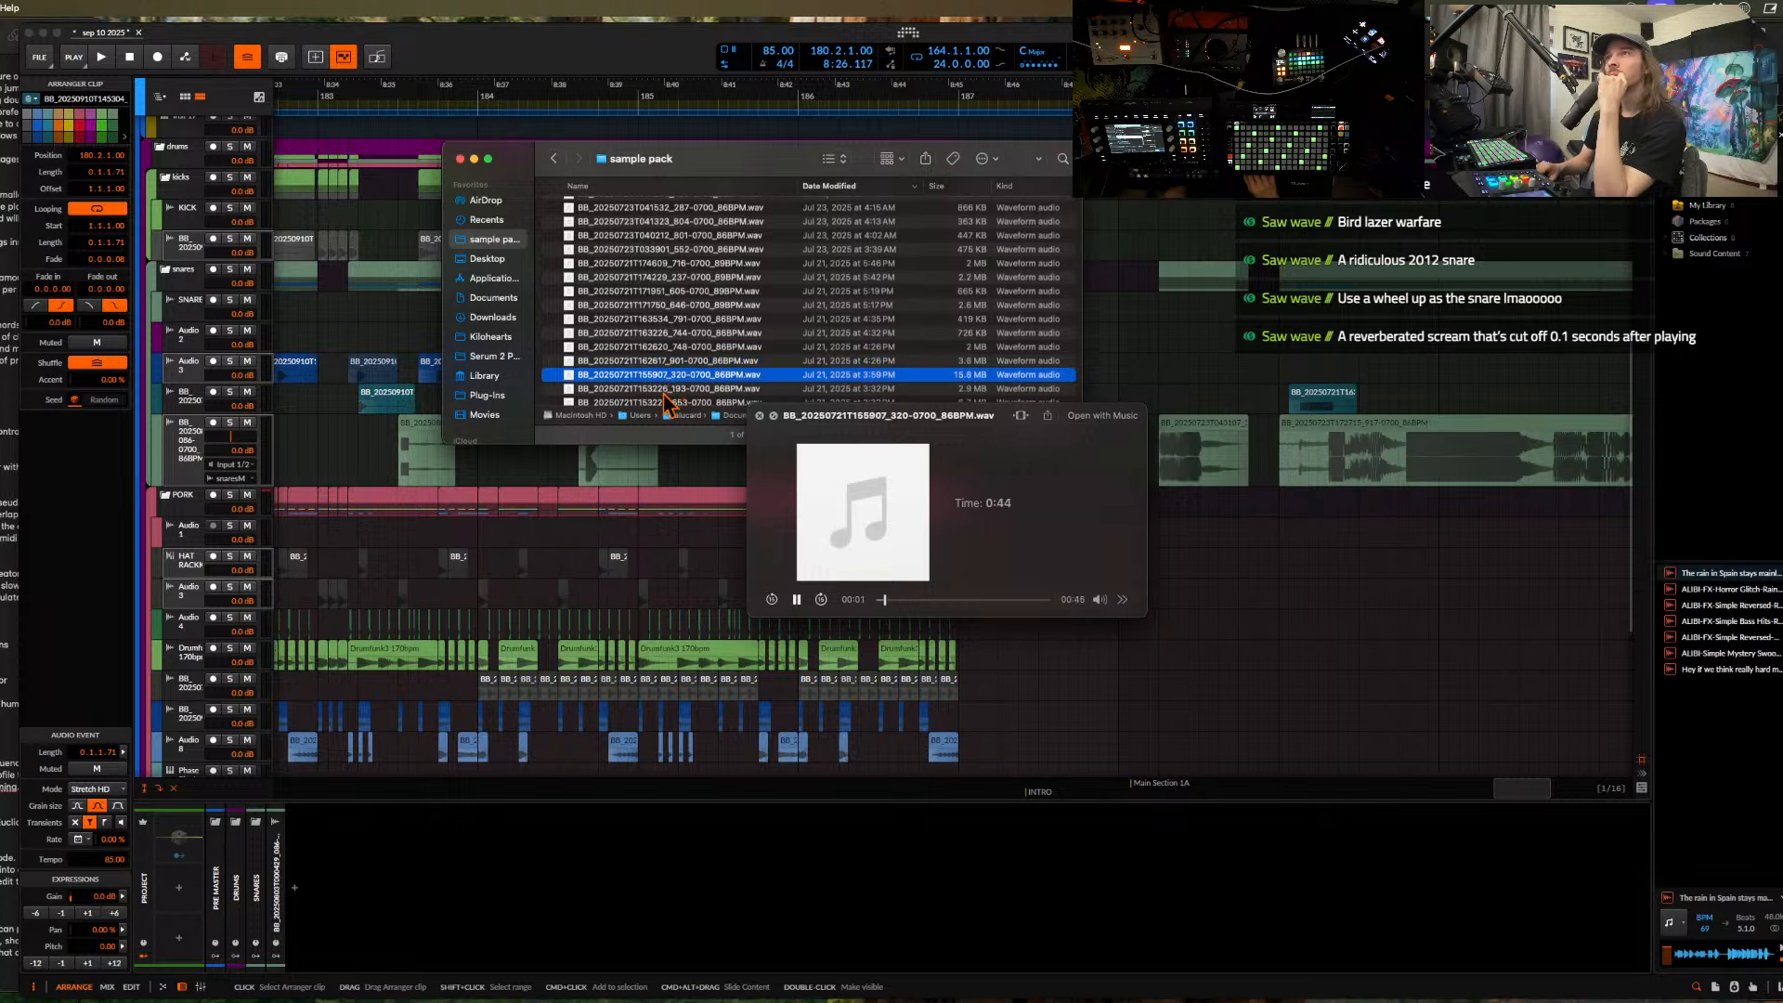
pyautogui.scroll(-2, 664, 402)
# - Audition more July 21 captures and place BB_20250721T152845_824-0700_86BPM.wav on the hat rack track in the PORK group, past the arrangement's end
pyautogui.click(659, 388)
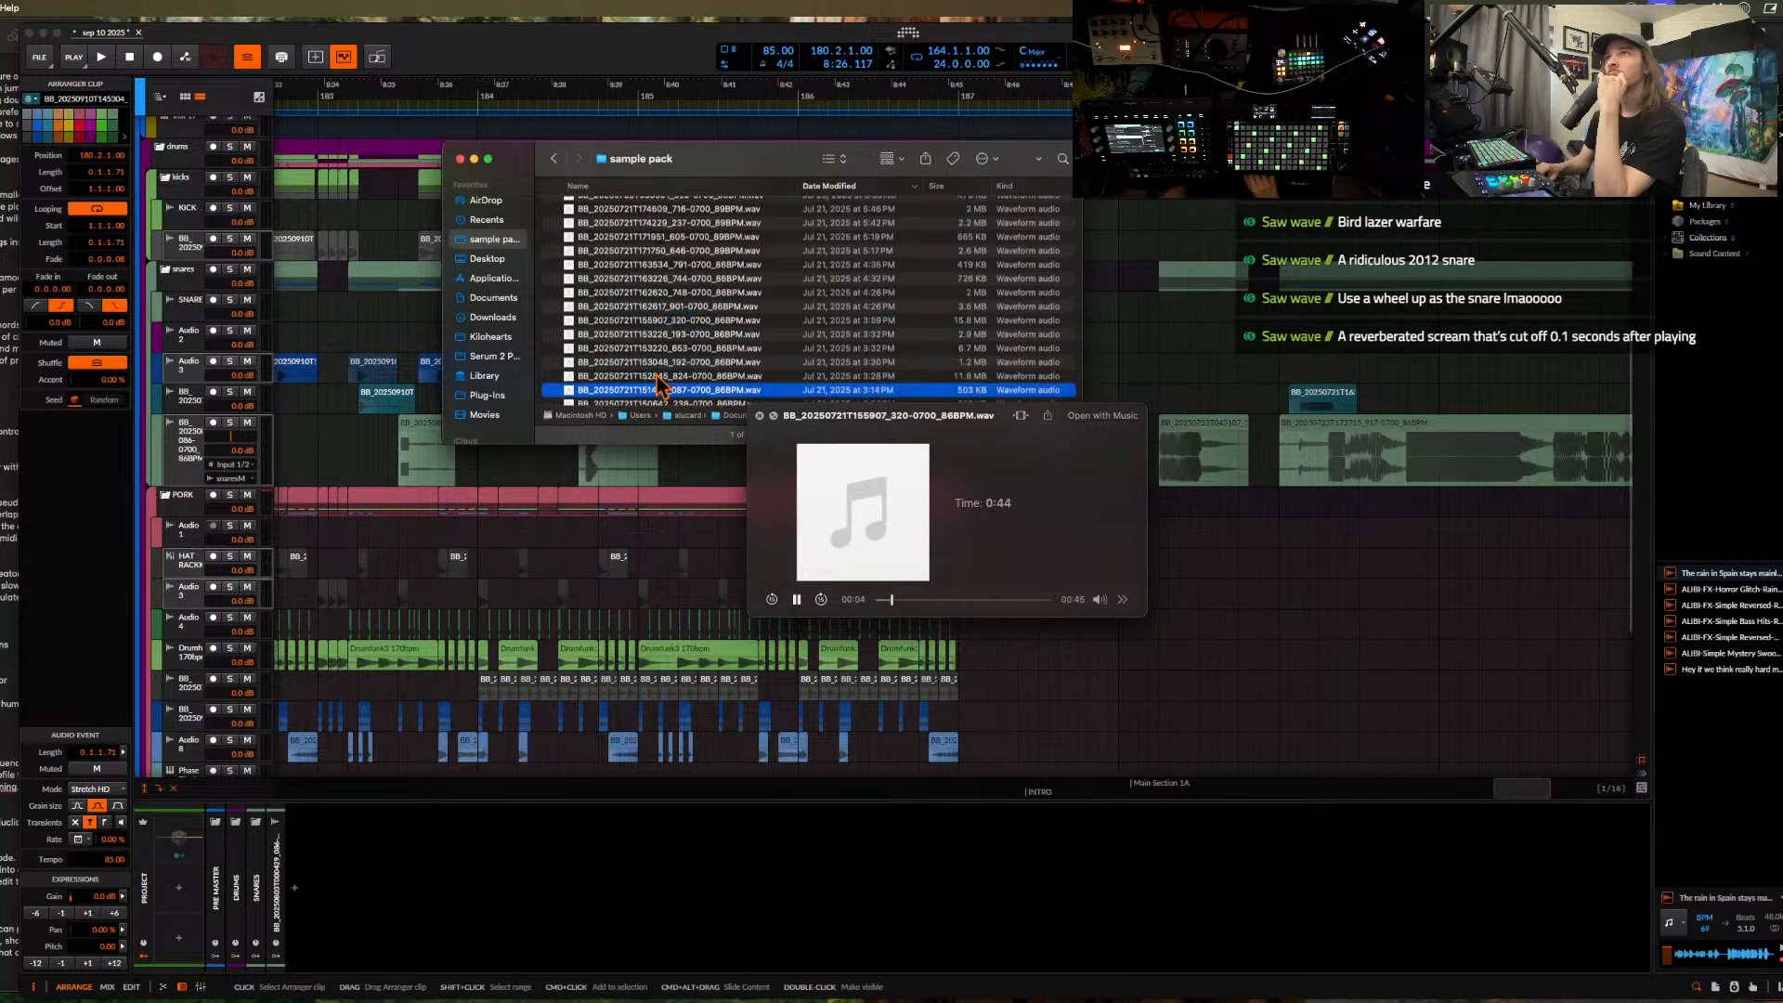
pyautogui.press('Up')
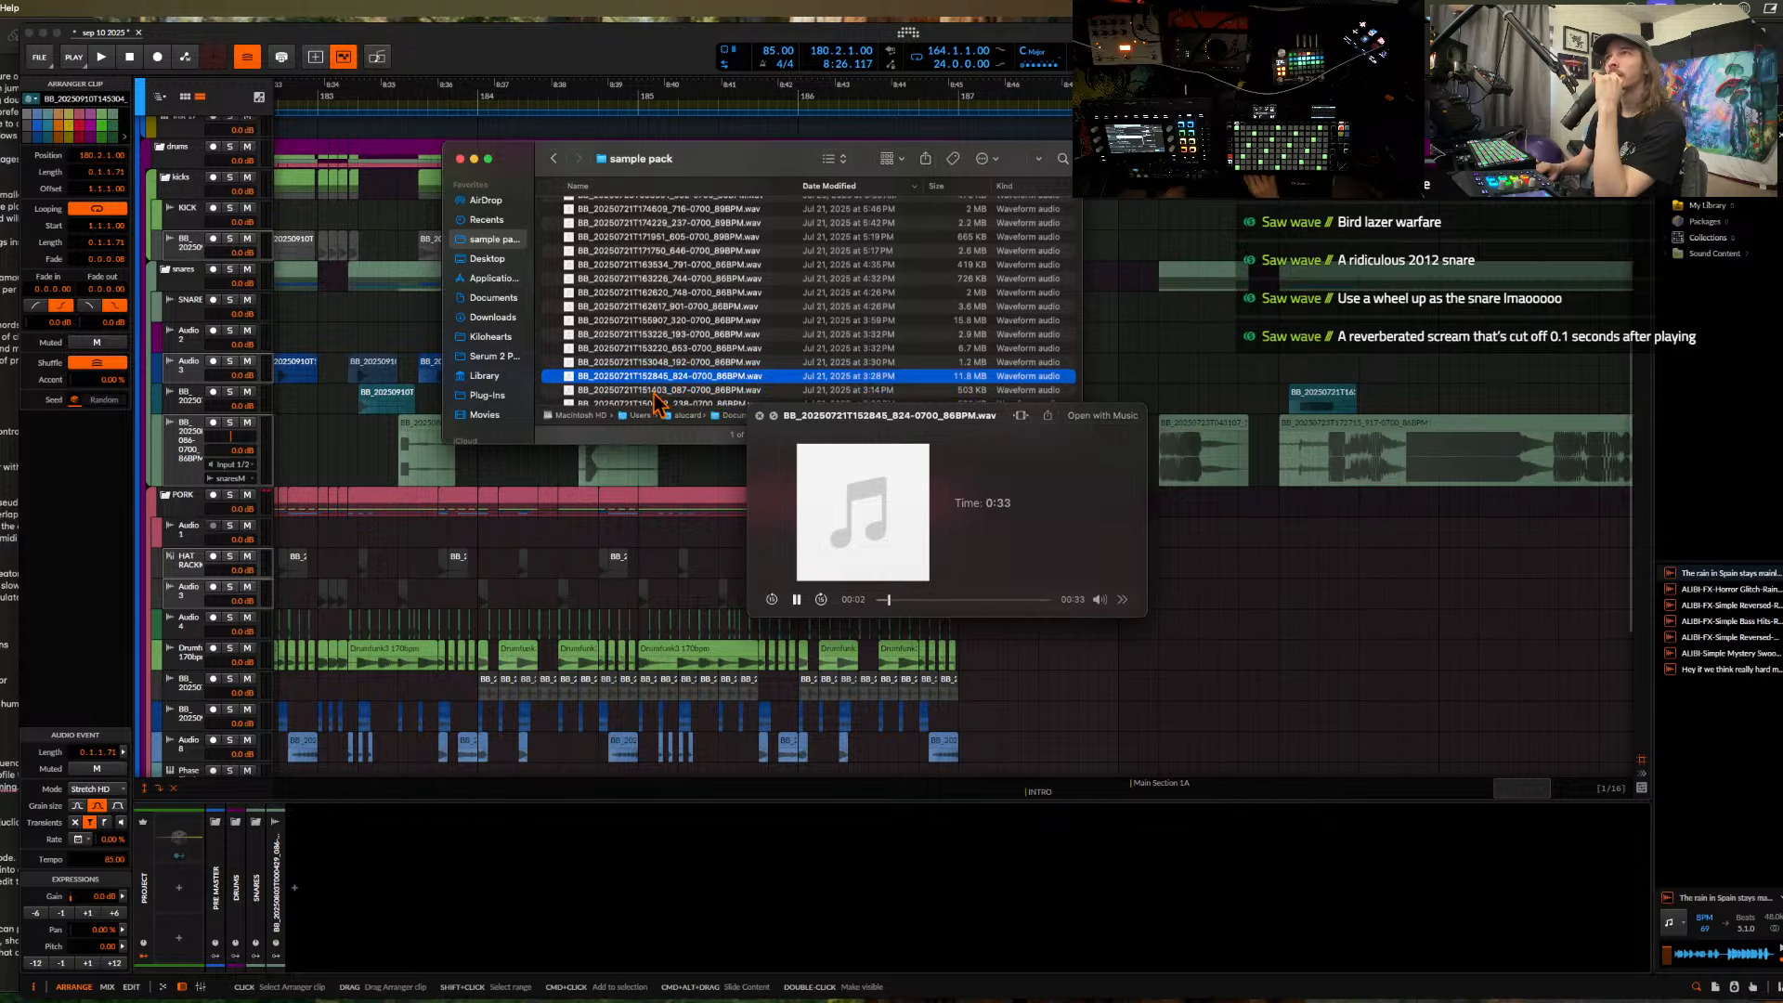
pyautogui.press('Down')
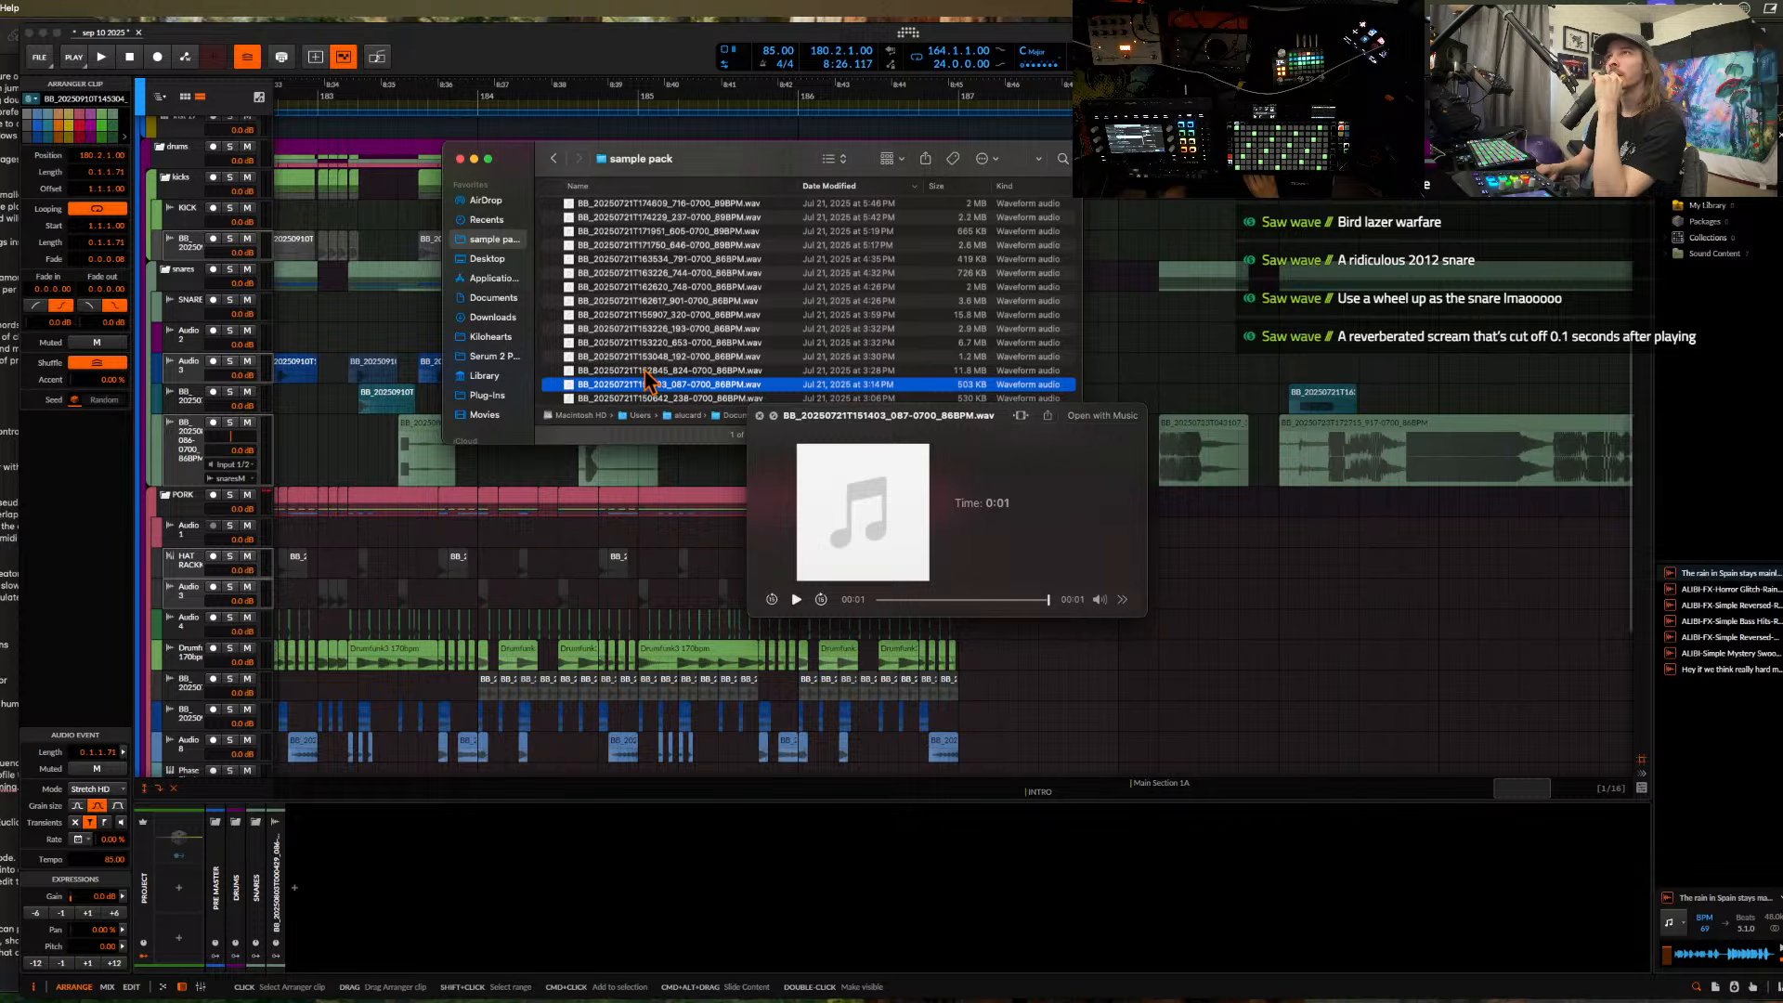
pyautogui.click(659, 370)
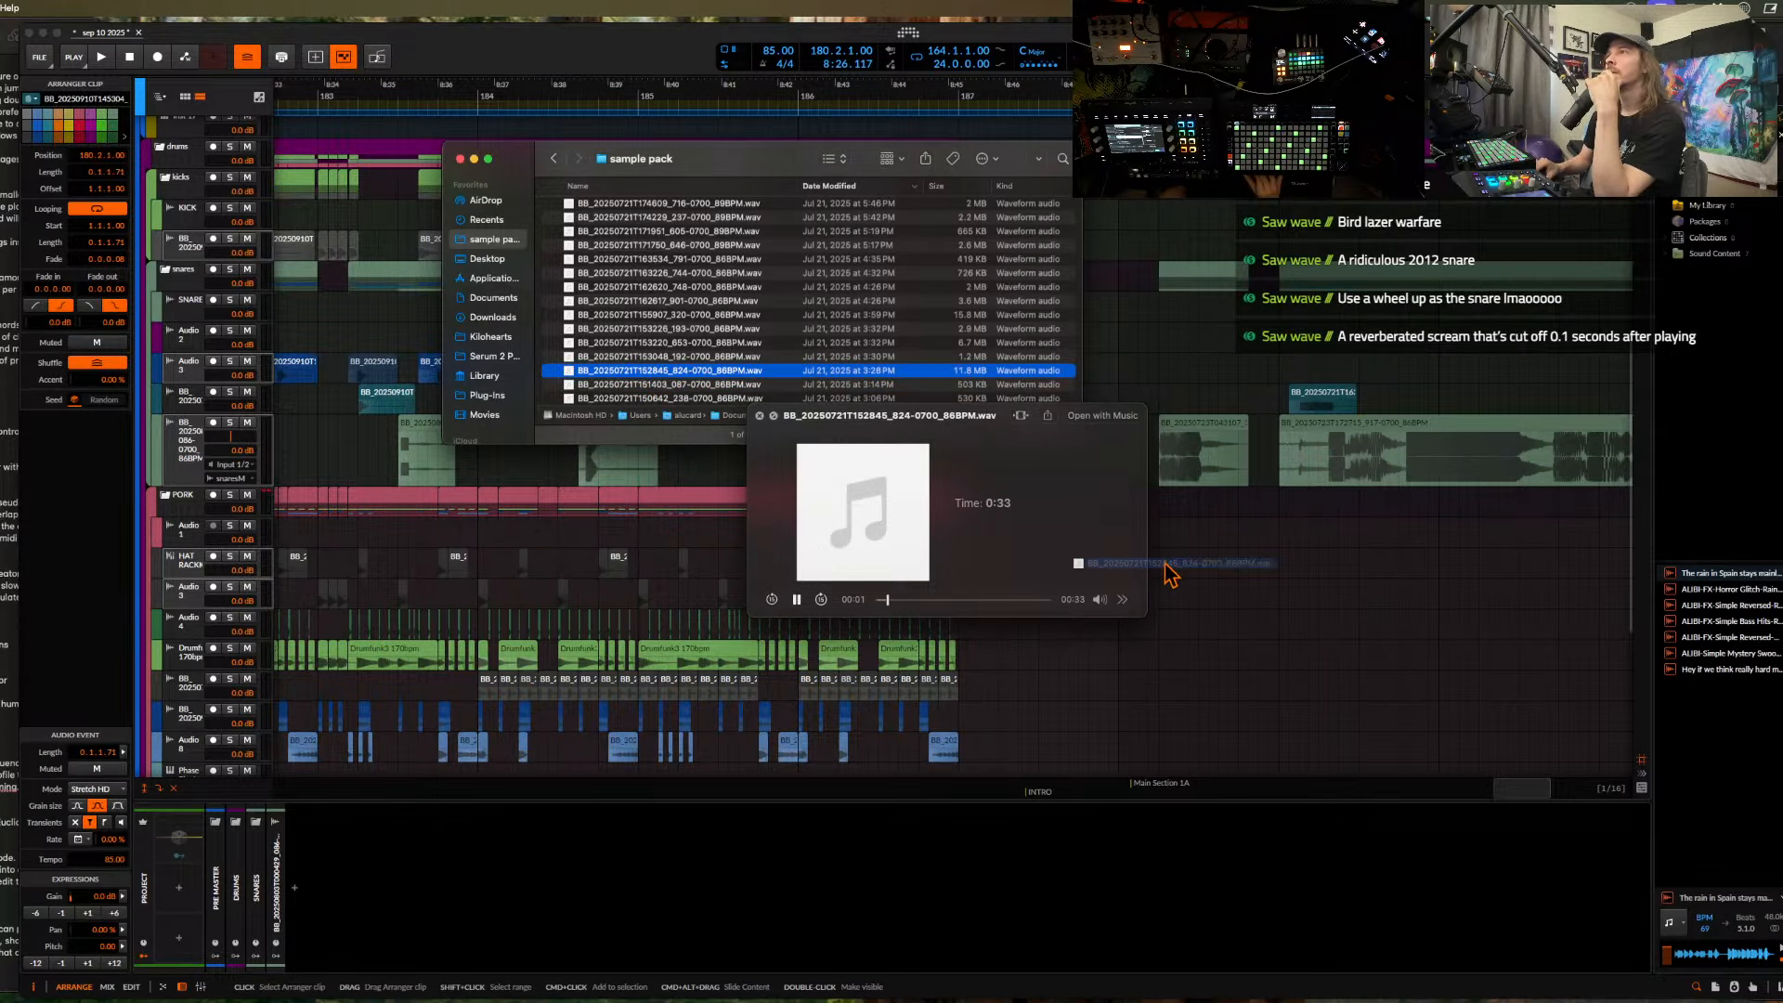
pyautogui.moveTo(1168, 568); pyautogui.dragTo(1179, 568)
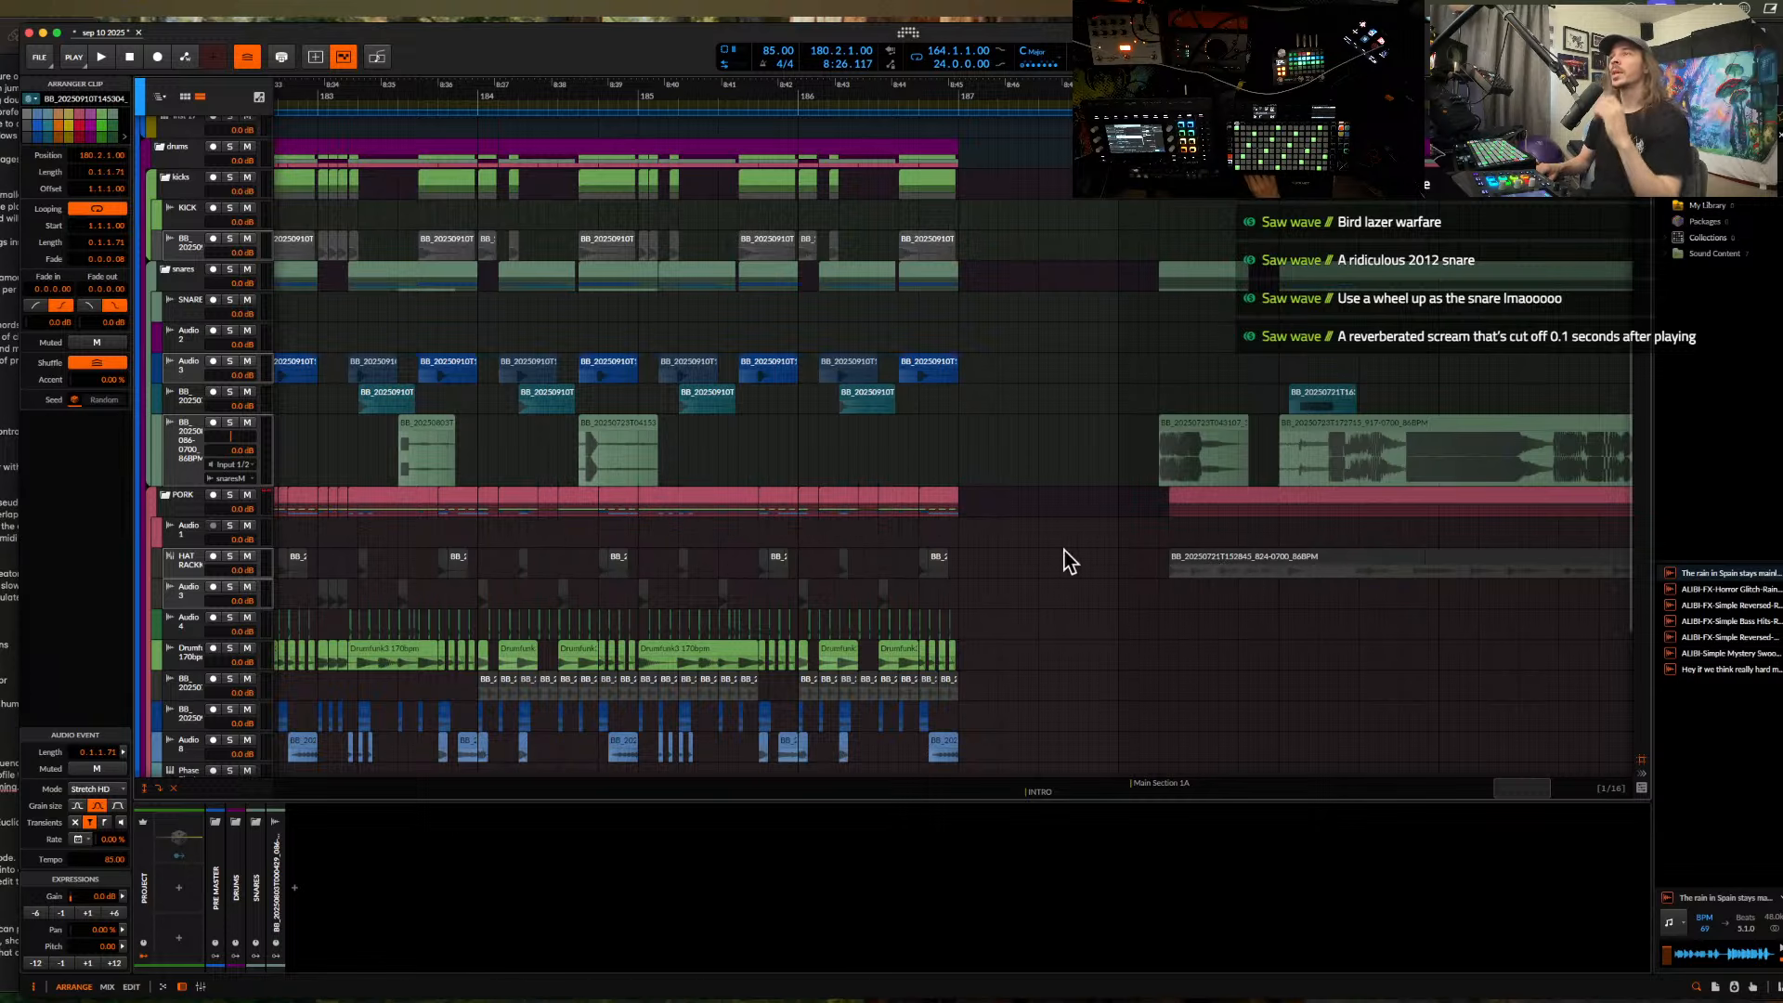
# - Add an audio track below HAT RACKXX 3 and copy the hat capture's opening slice from 188.2.2 to 188.2.4
pyautogui.click(192, 563)
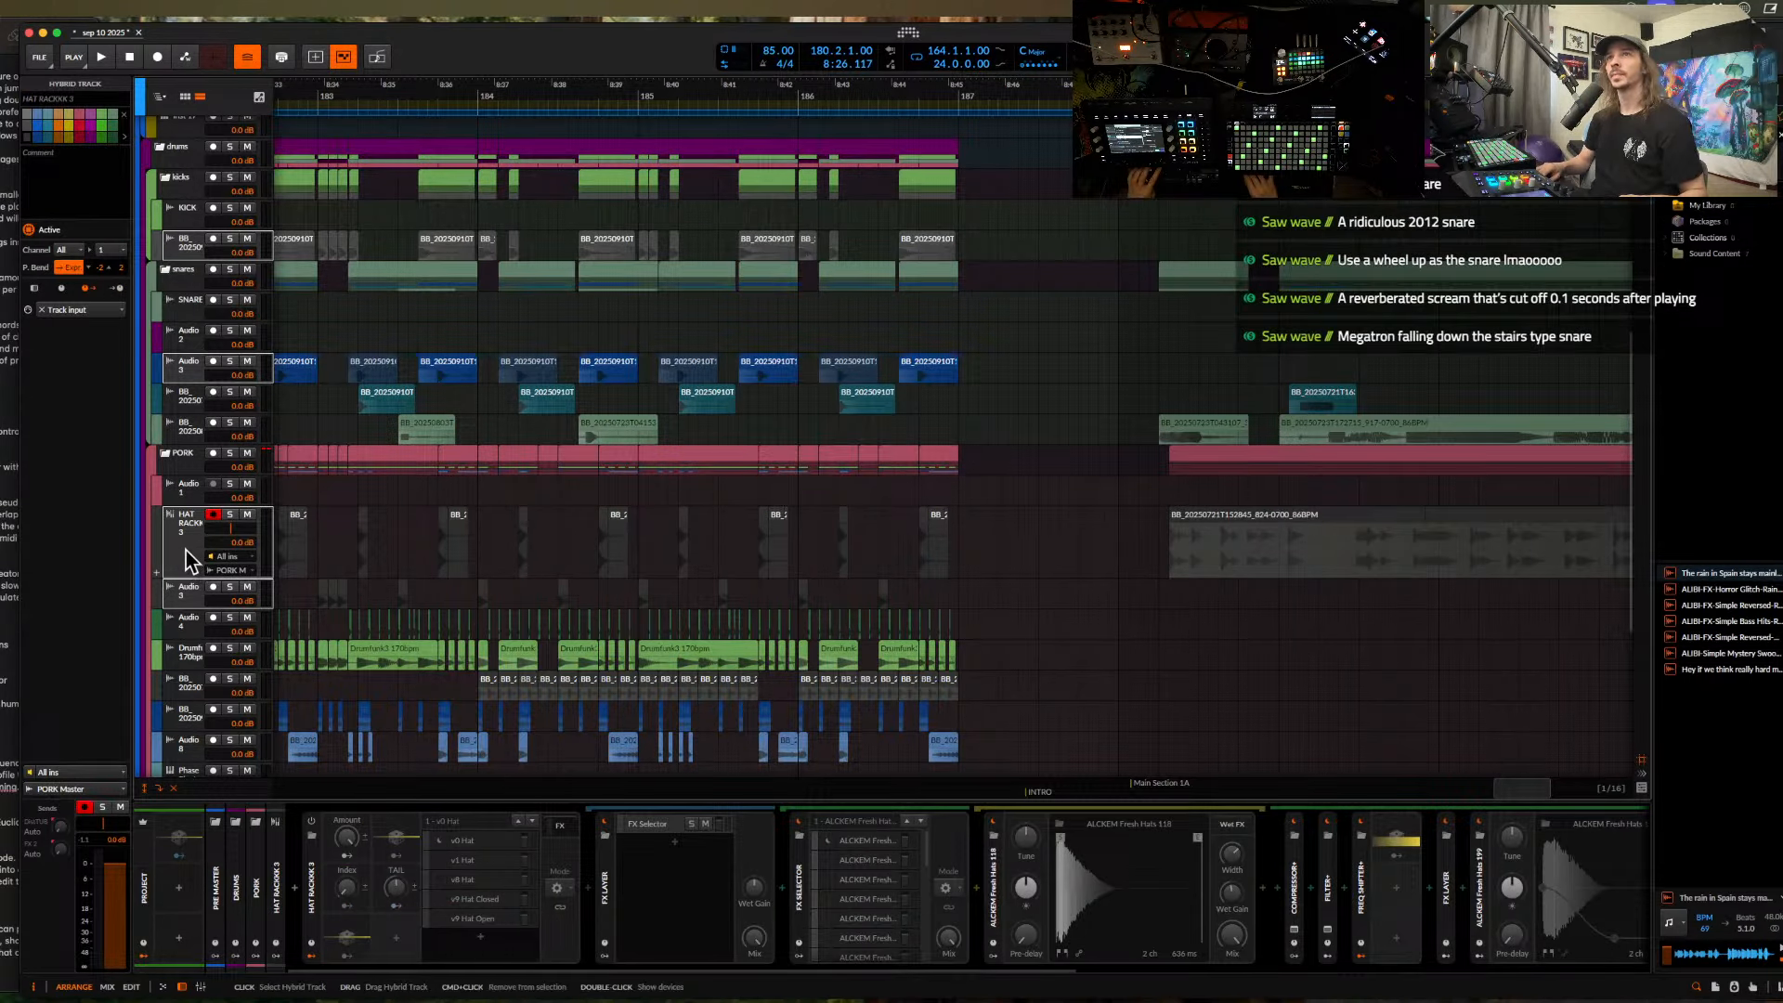
pyautogui.press('Down')
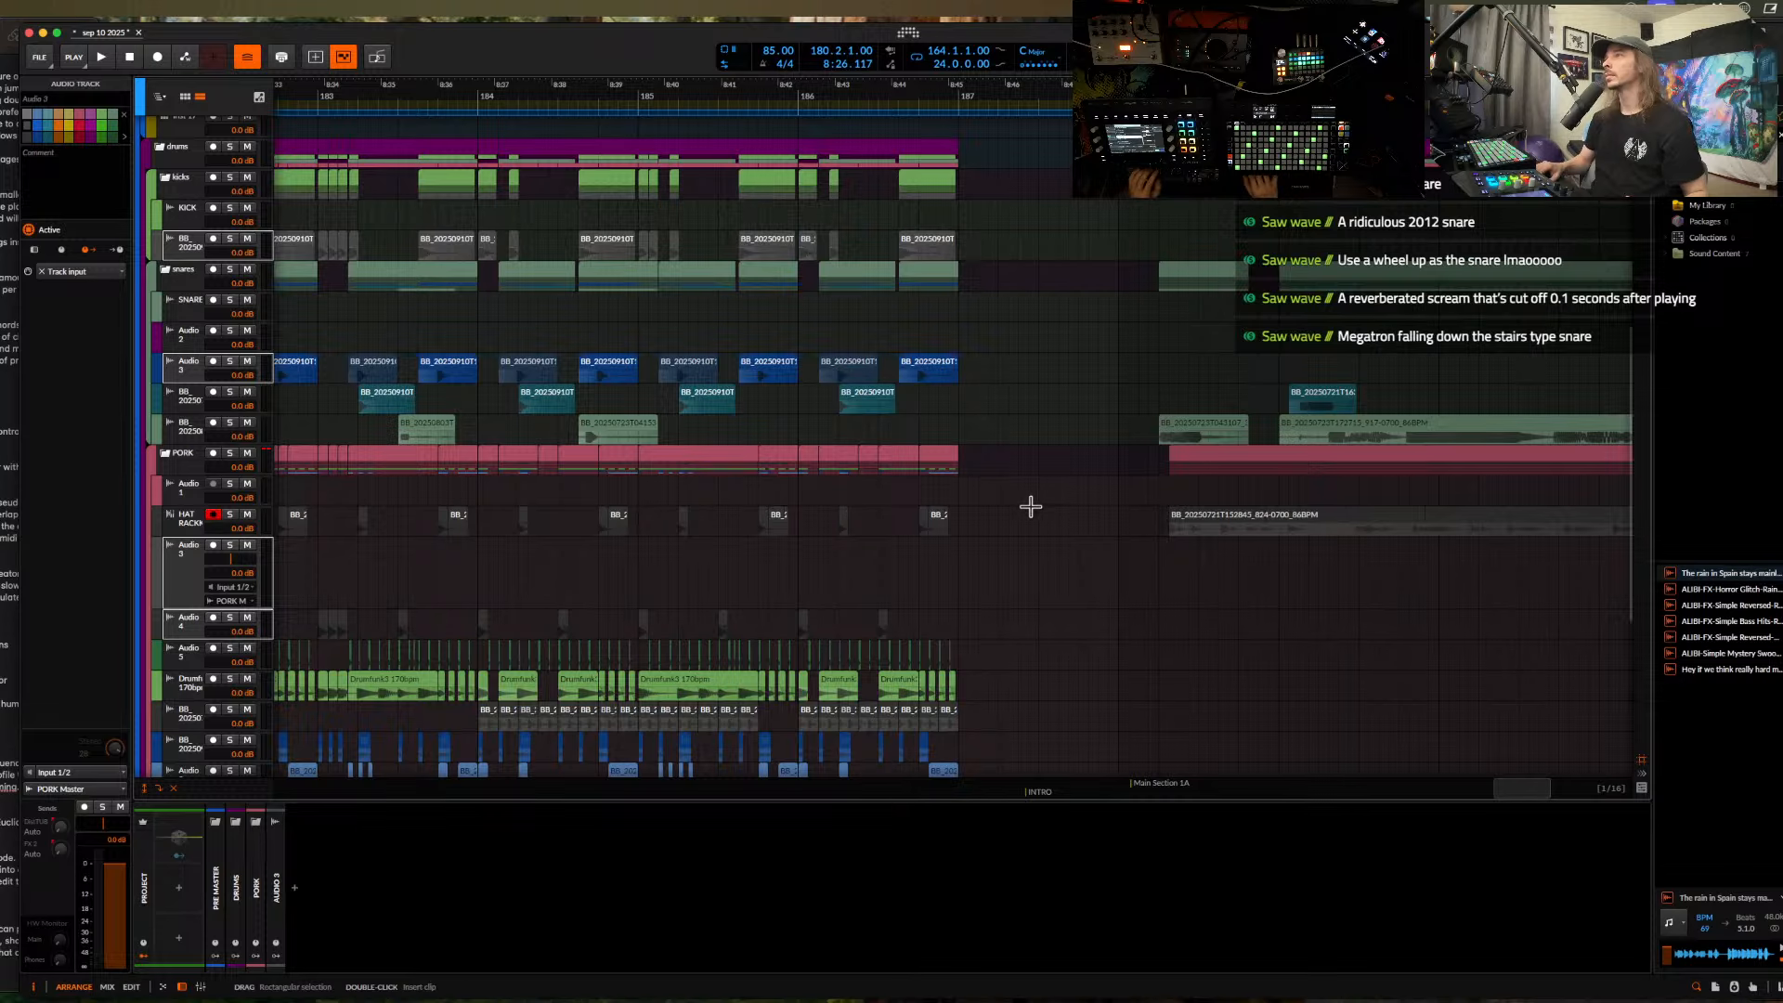
pyautogui.scroll(4, 1188, 527)
pyautogui.moveTo(1230, 534); pyautogui.dragTo(1191, 532)
pyautogui.scroll(3, 1186, 534)
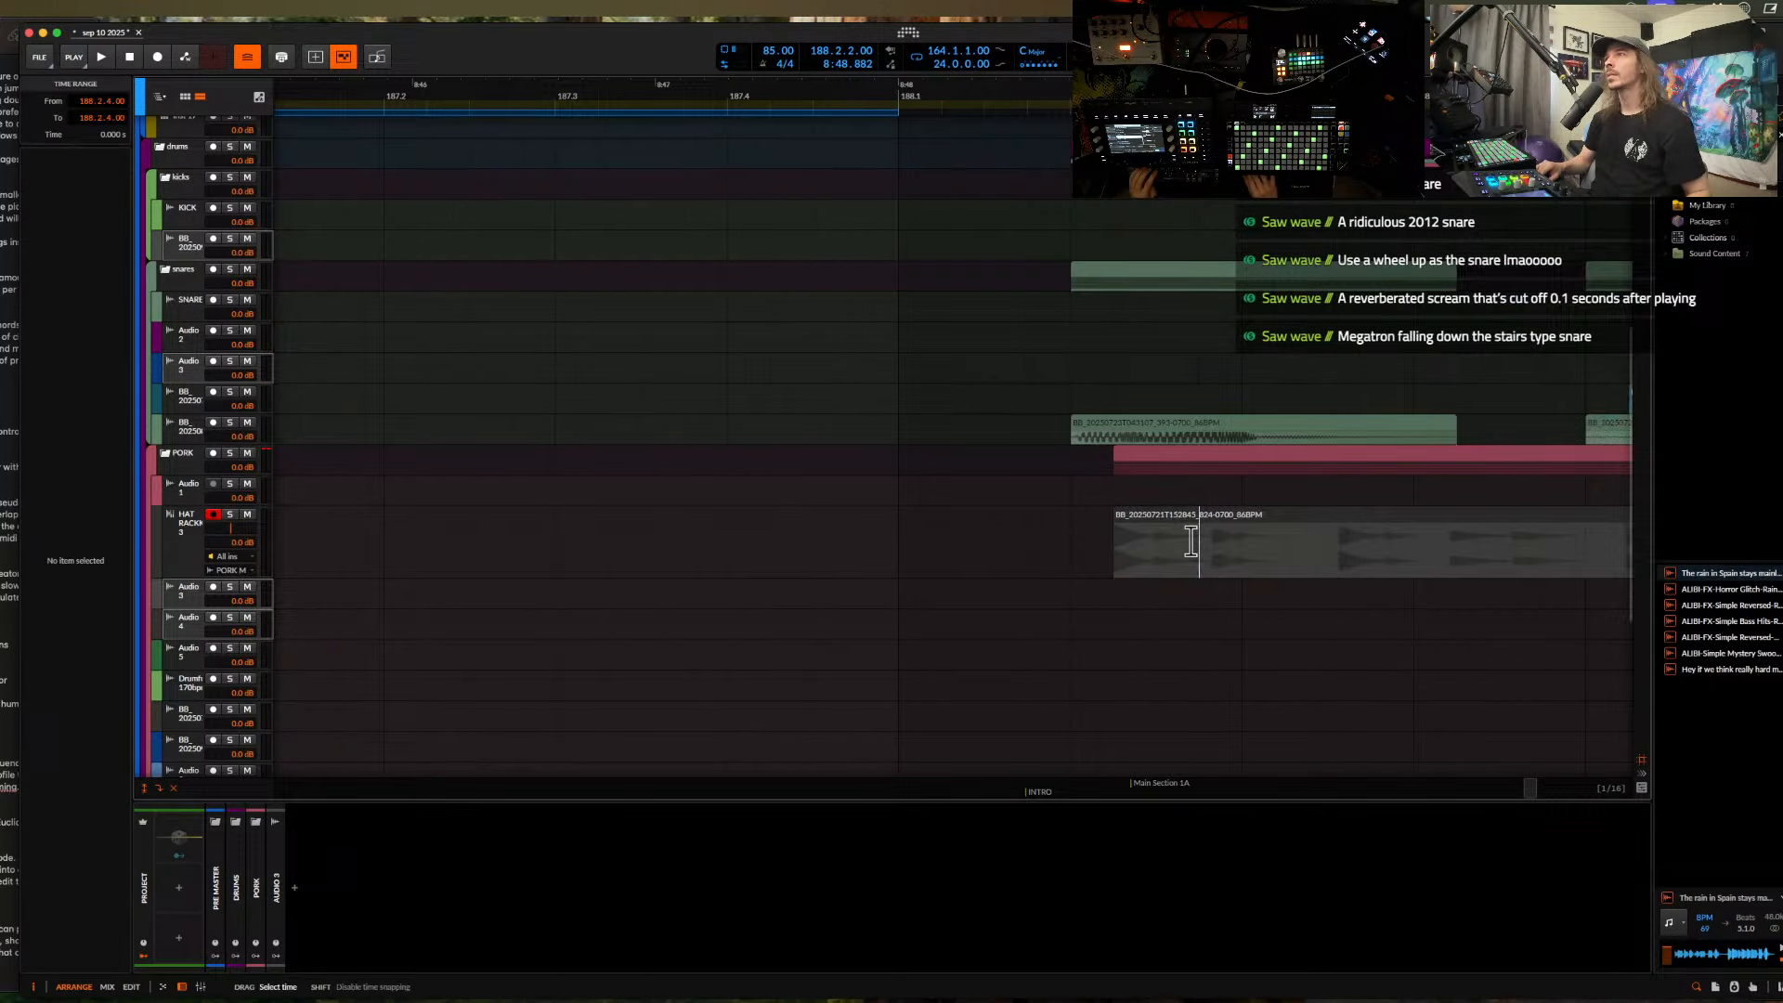
pyautogui.scroll(-10, 1128, 548)
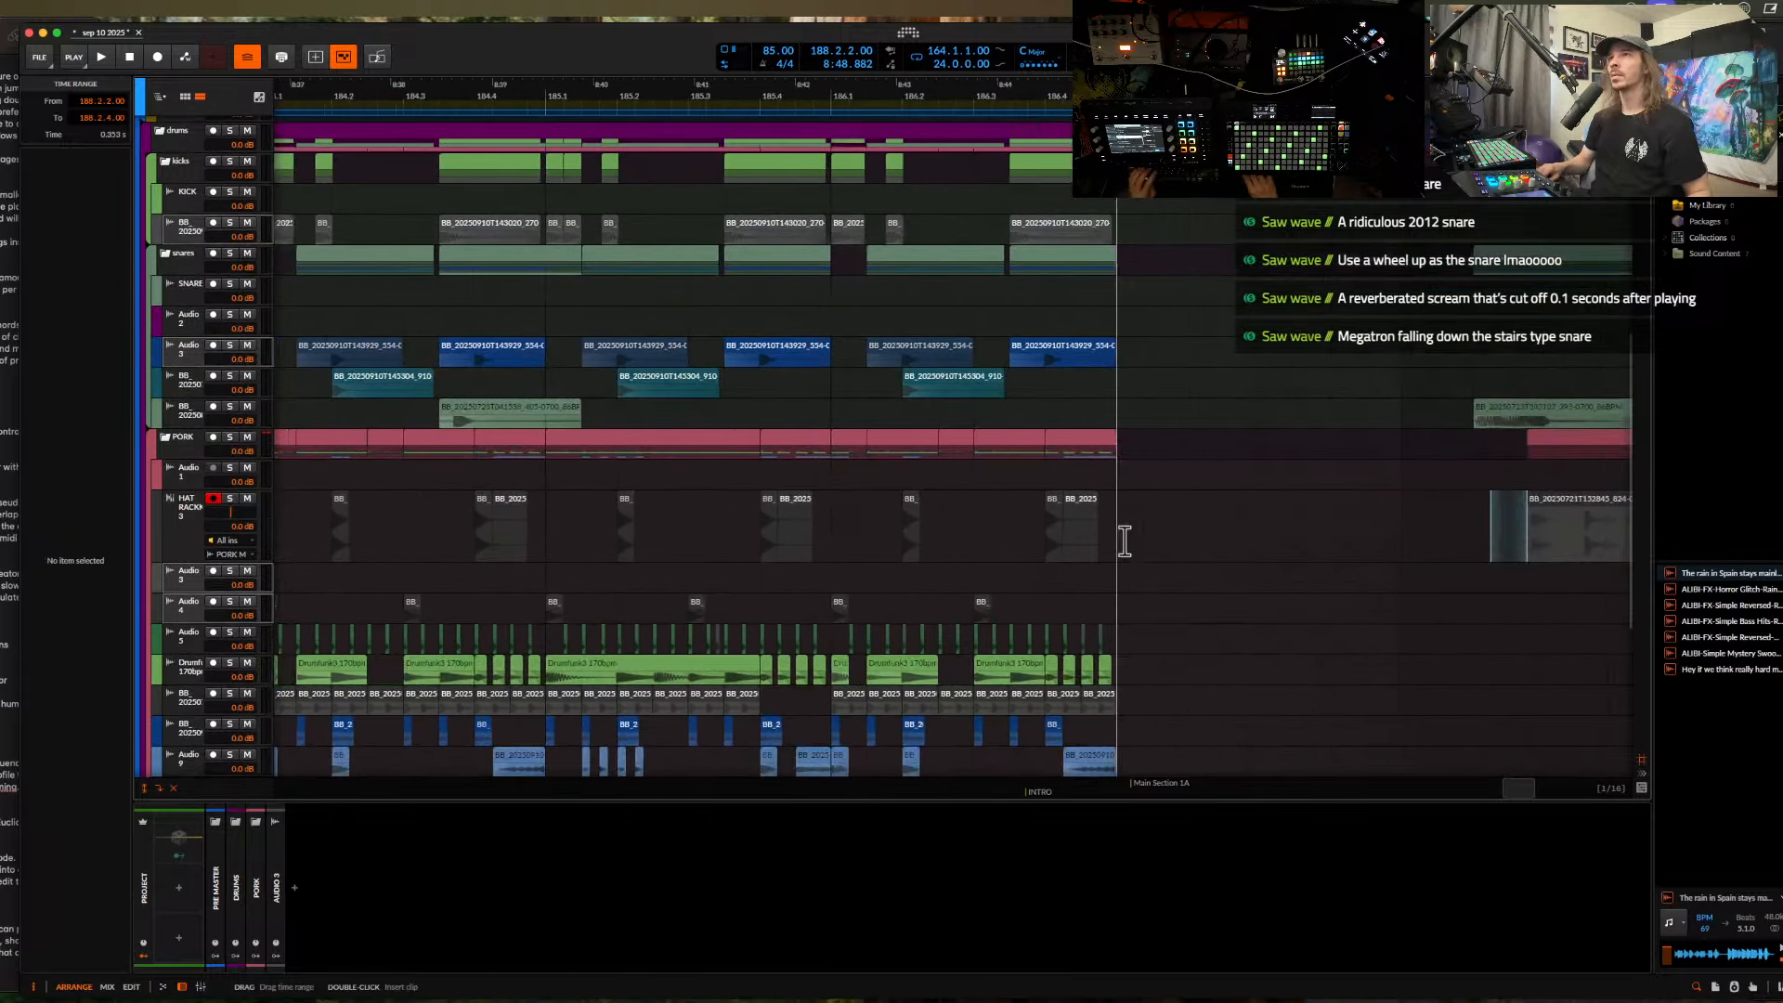
pyautogui.scroll(-1, 1122, 542)
# - Bring up the sample pack folder's window and close both the capture preview and the folder
pyautogui.hotkey('ctrl', 'Up')
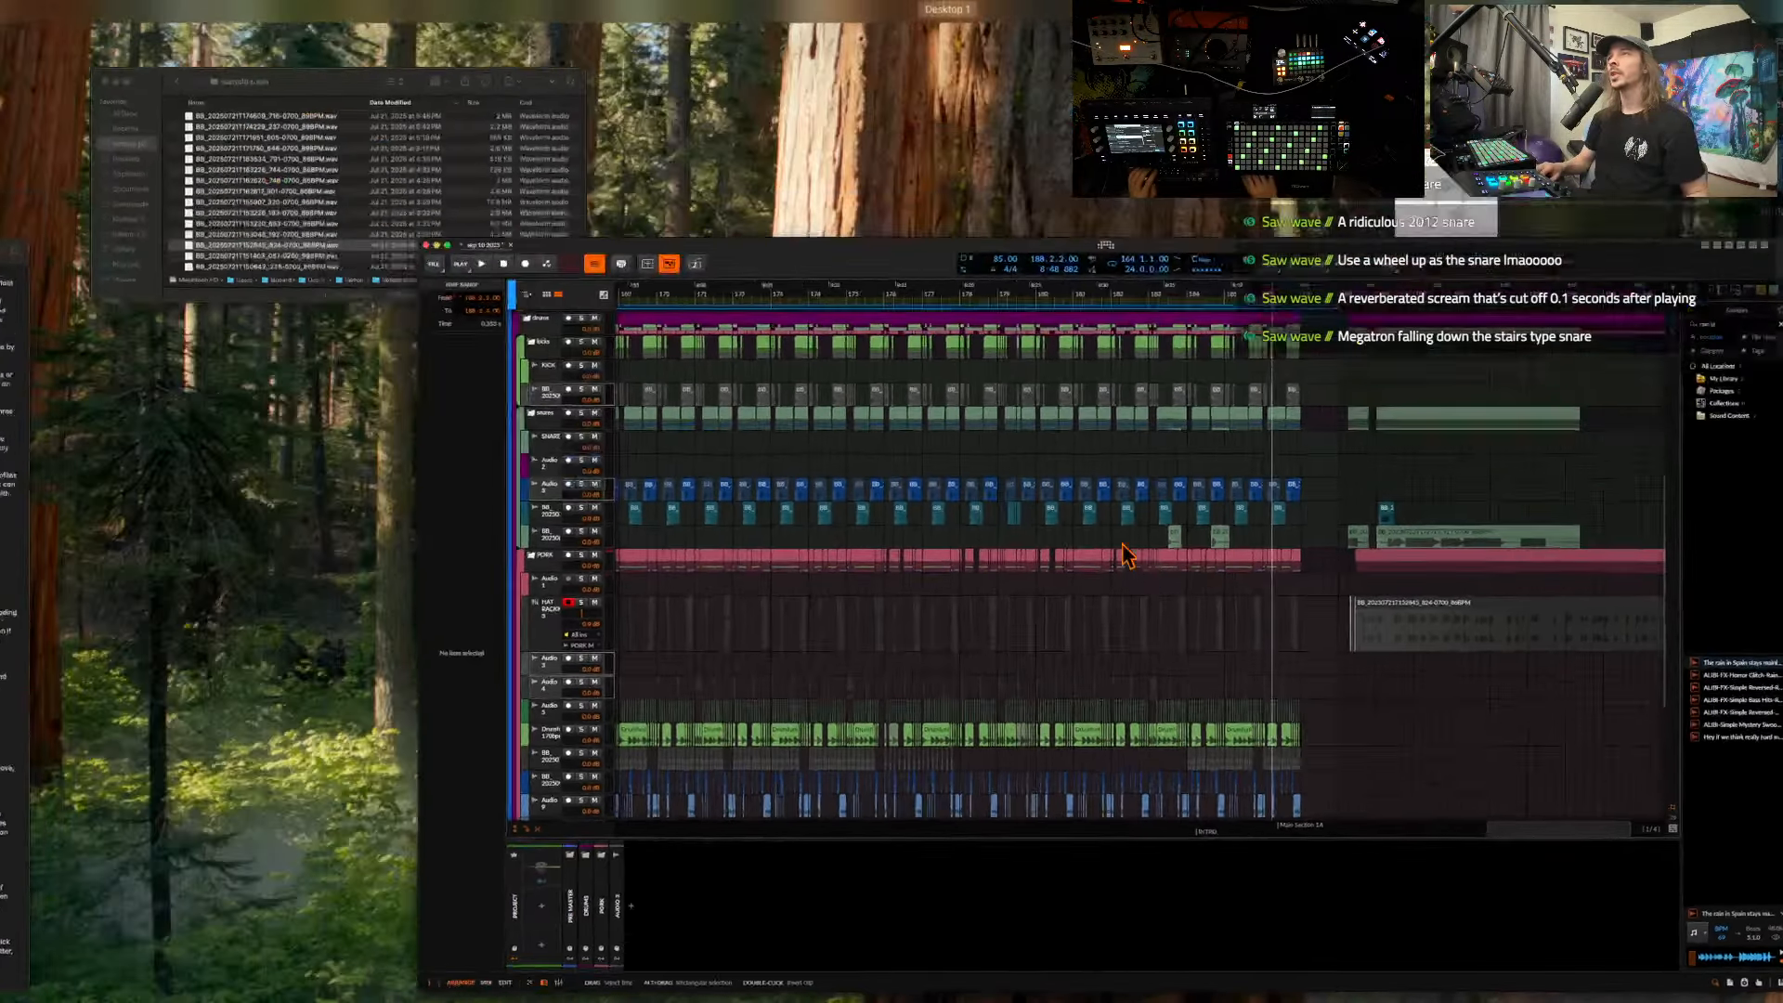
pyautogui.click(310, 171)
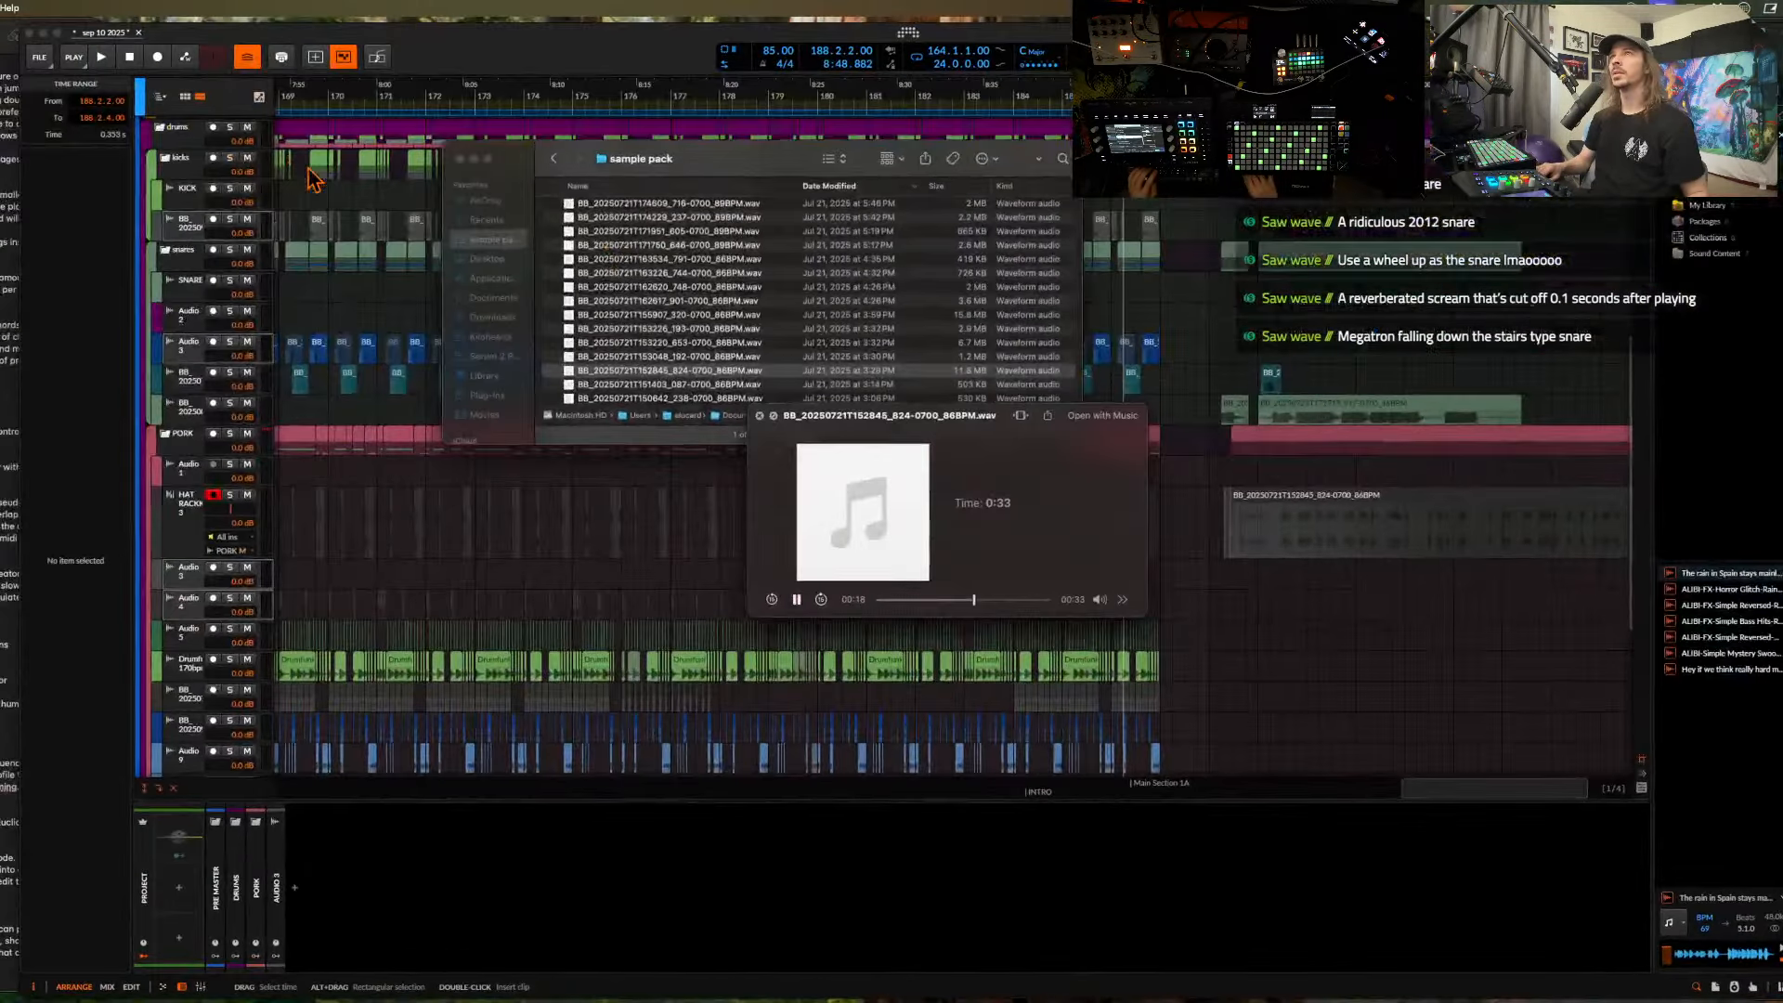
pyautogui.click(759, 416)
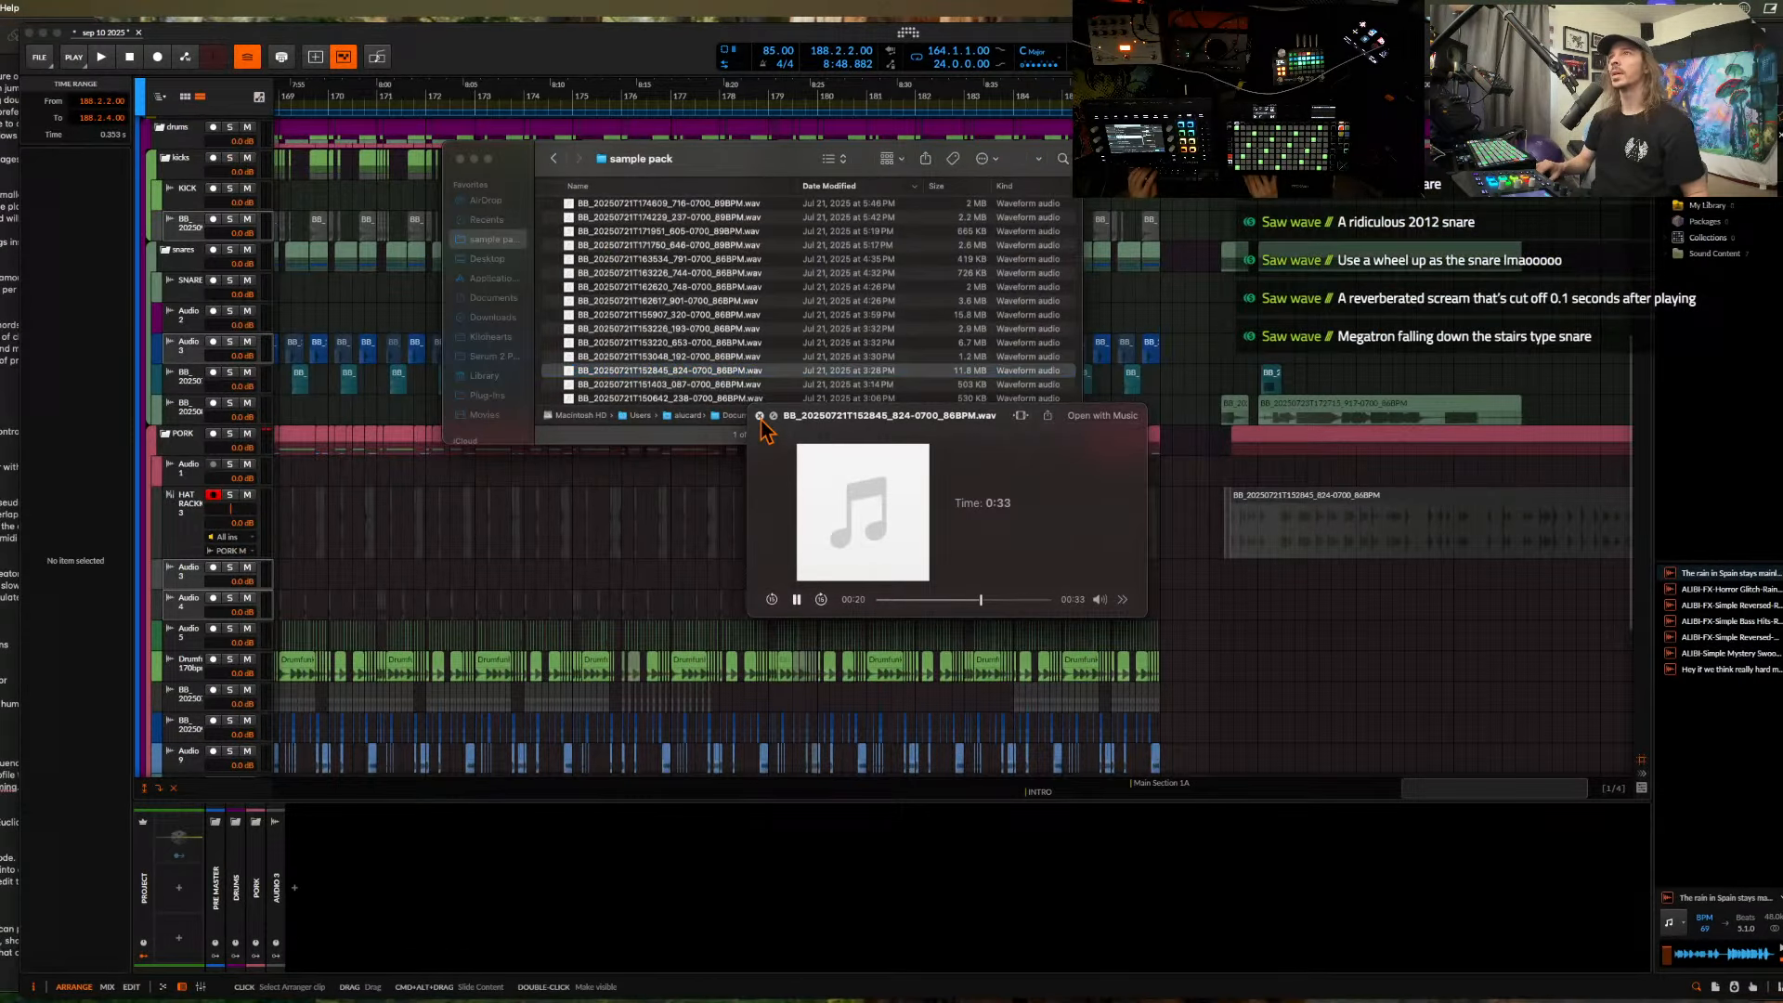
pyautogui.click(473, 159)
pyautogui.scroll(-1, 828, 525)
pyautogui.hscroll(-3, 828, 525)
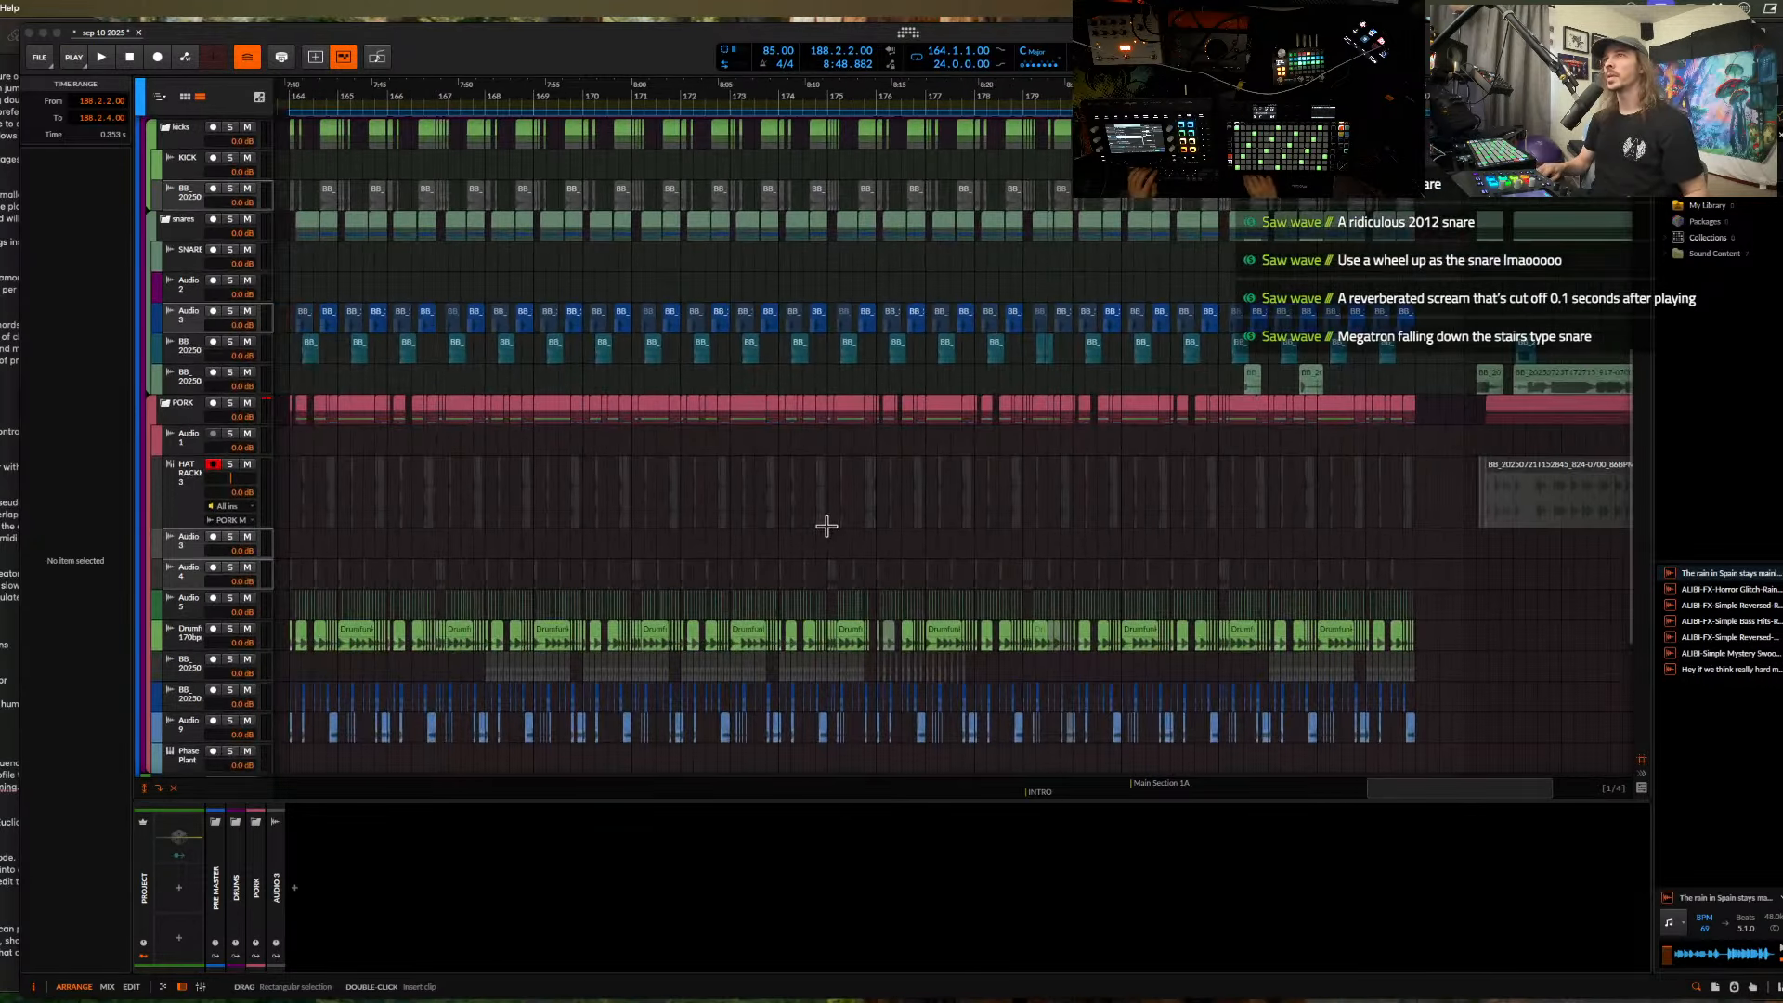
# - Paste the copied hat slice at 180.1.1 on the new Audio 3 track in the PORK group and play it briefly
pyautogui.click(789, 539)
pyautogui.scroll(-5, 788, 539)
pyautogui.hscroll(-1, 807, 533)
pyautogui.scroll(3, 886, 516)
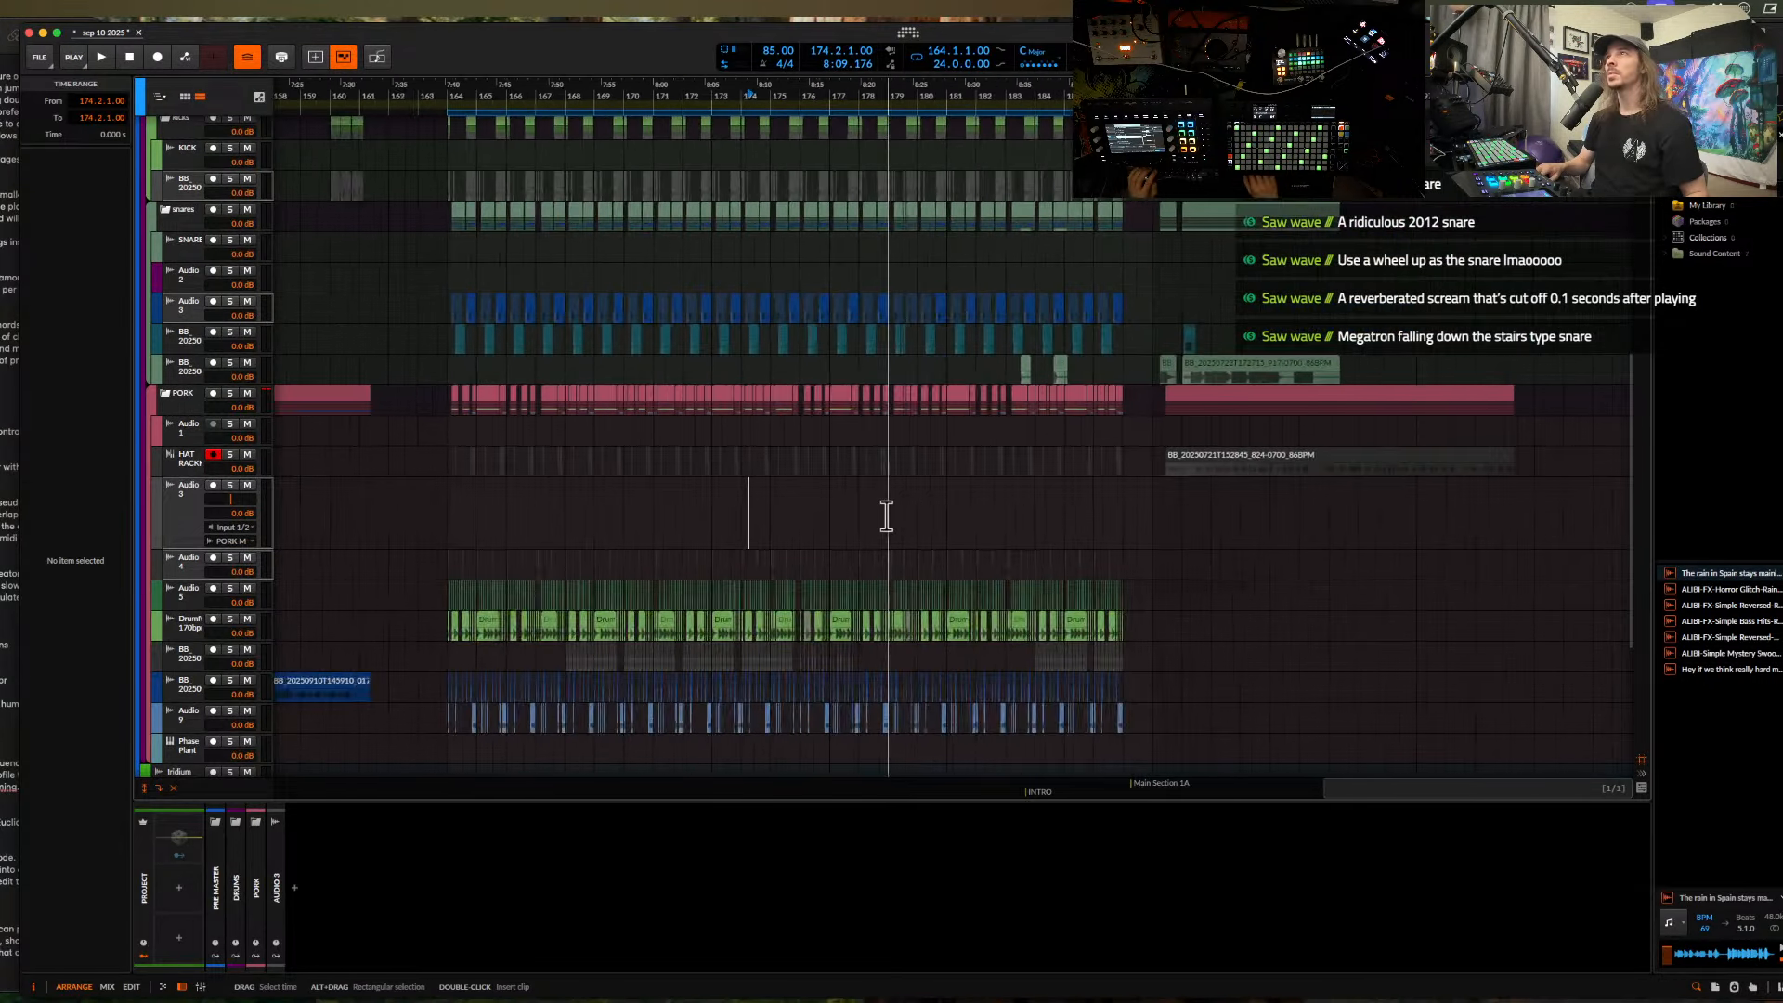
pyautogui.scroll(3, 887, 516)
pyautogui.scroll(10, 886, 516)
pyautogui.hscroll(2, 887, 516)
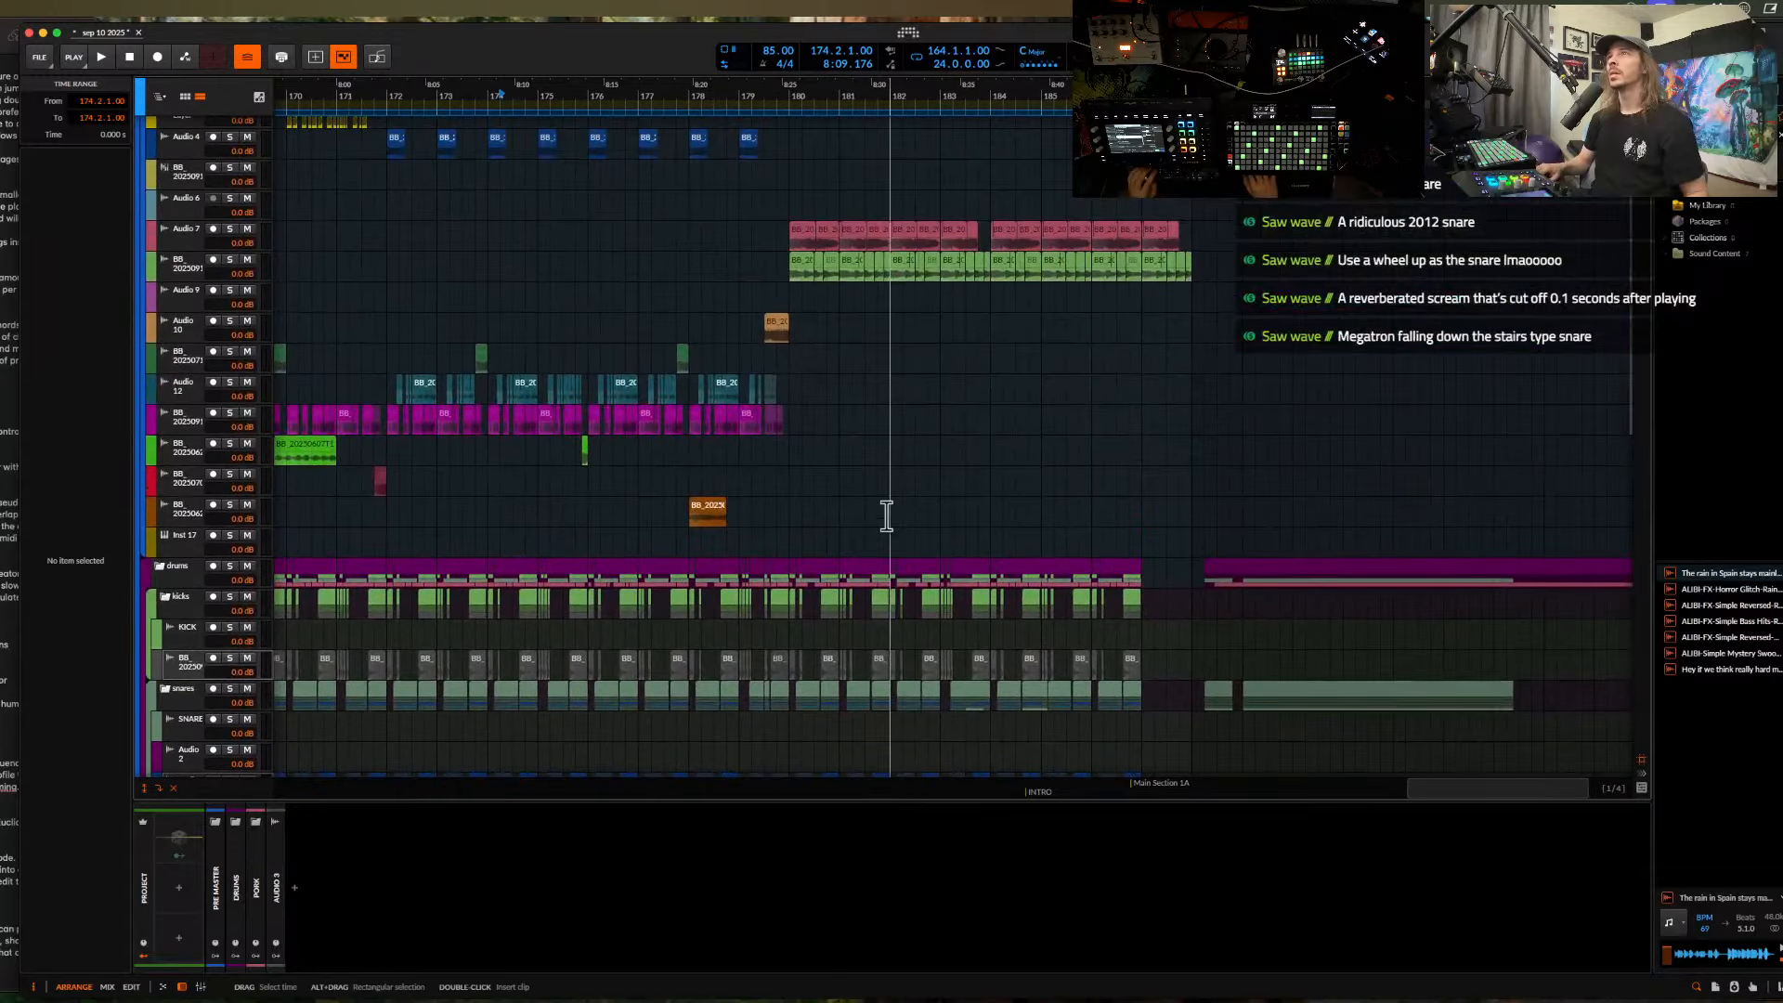
pyautogui.scroll(-10, 887, 516)
pyautogui.hscroll(-1, 887, 516)
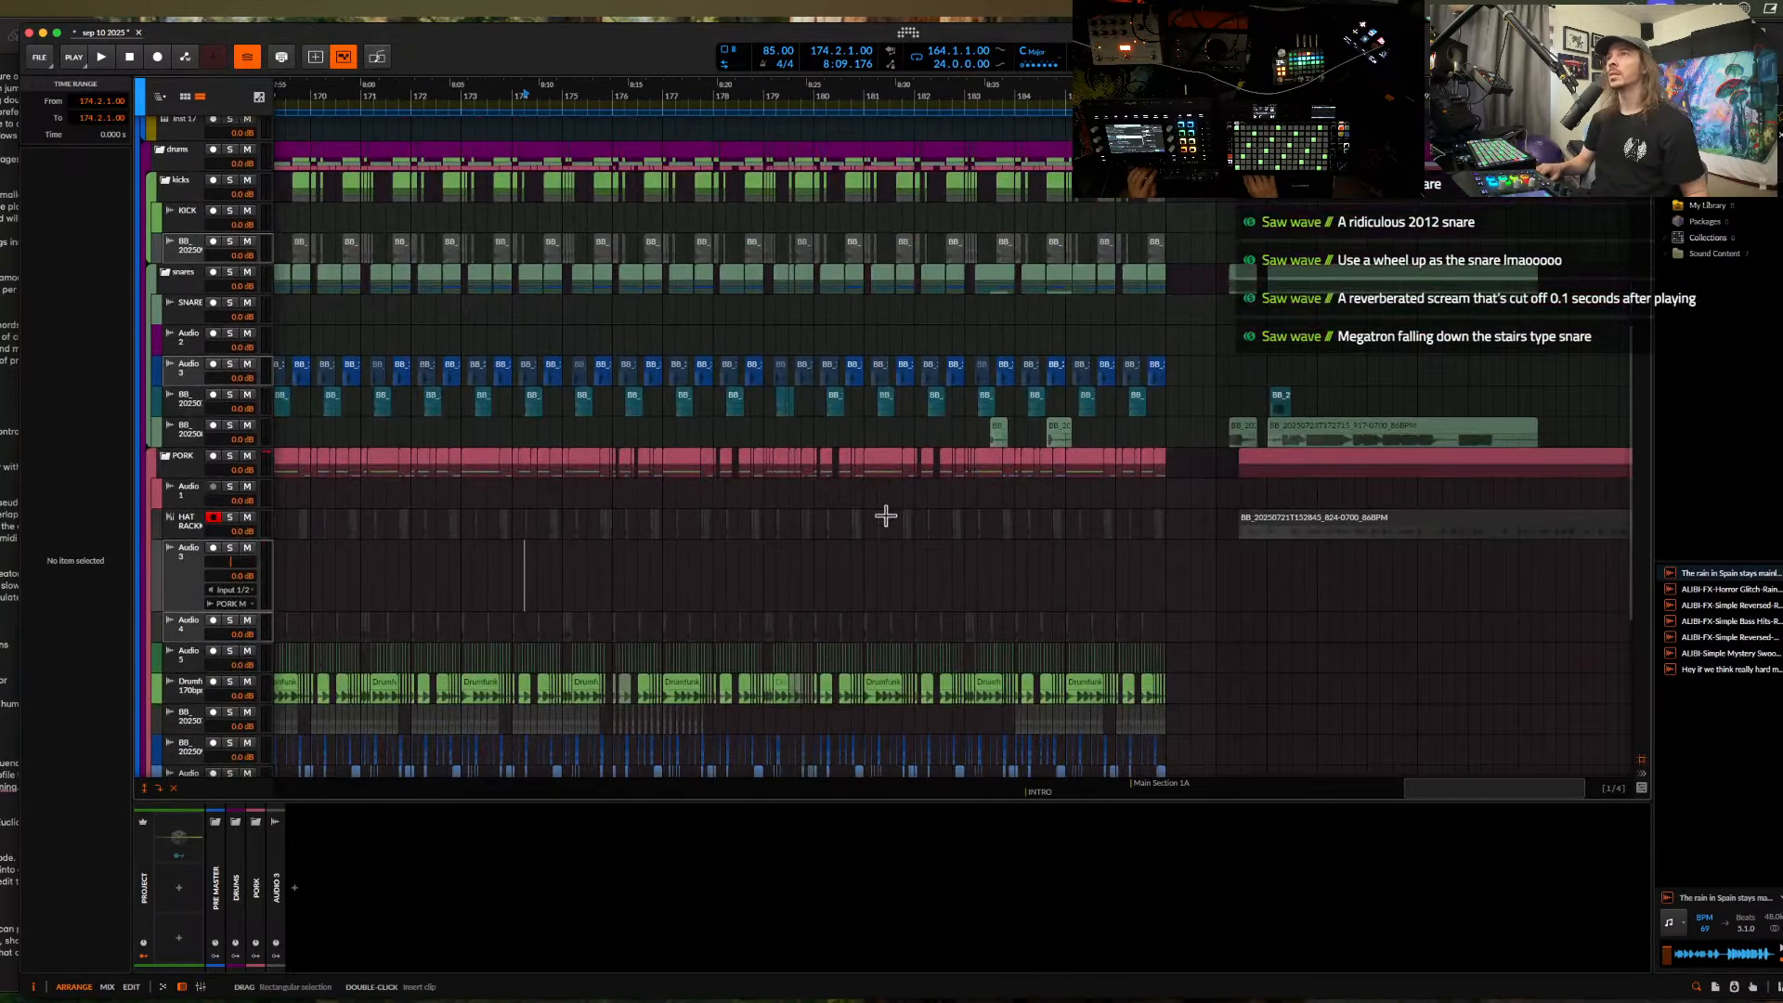
pyautogui.click(826, 585)
pyautogui.scroll(5, 815, 585)
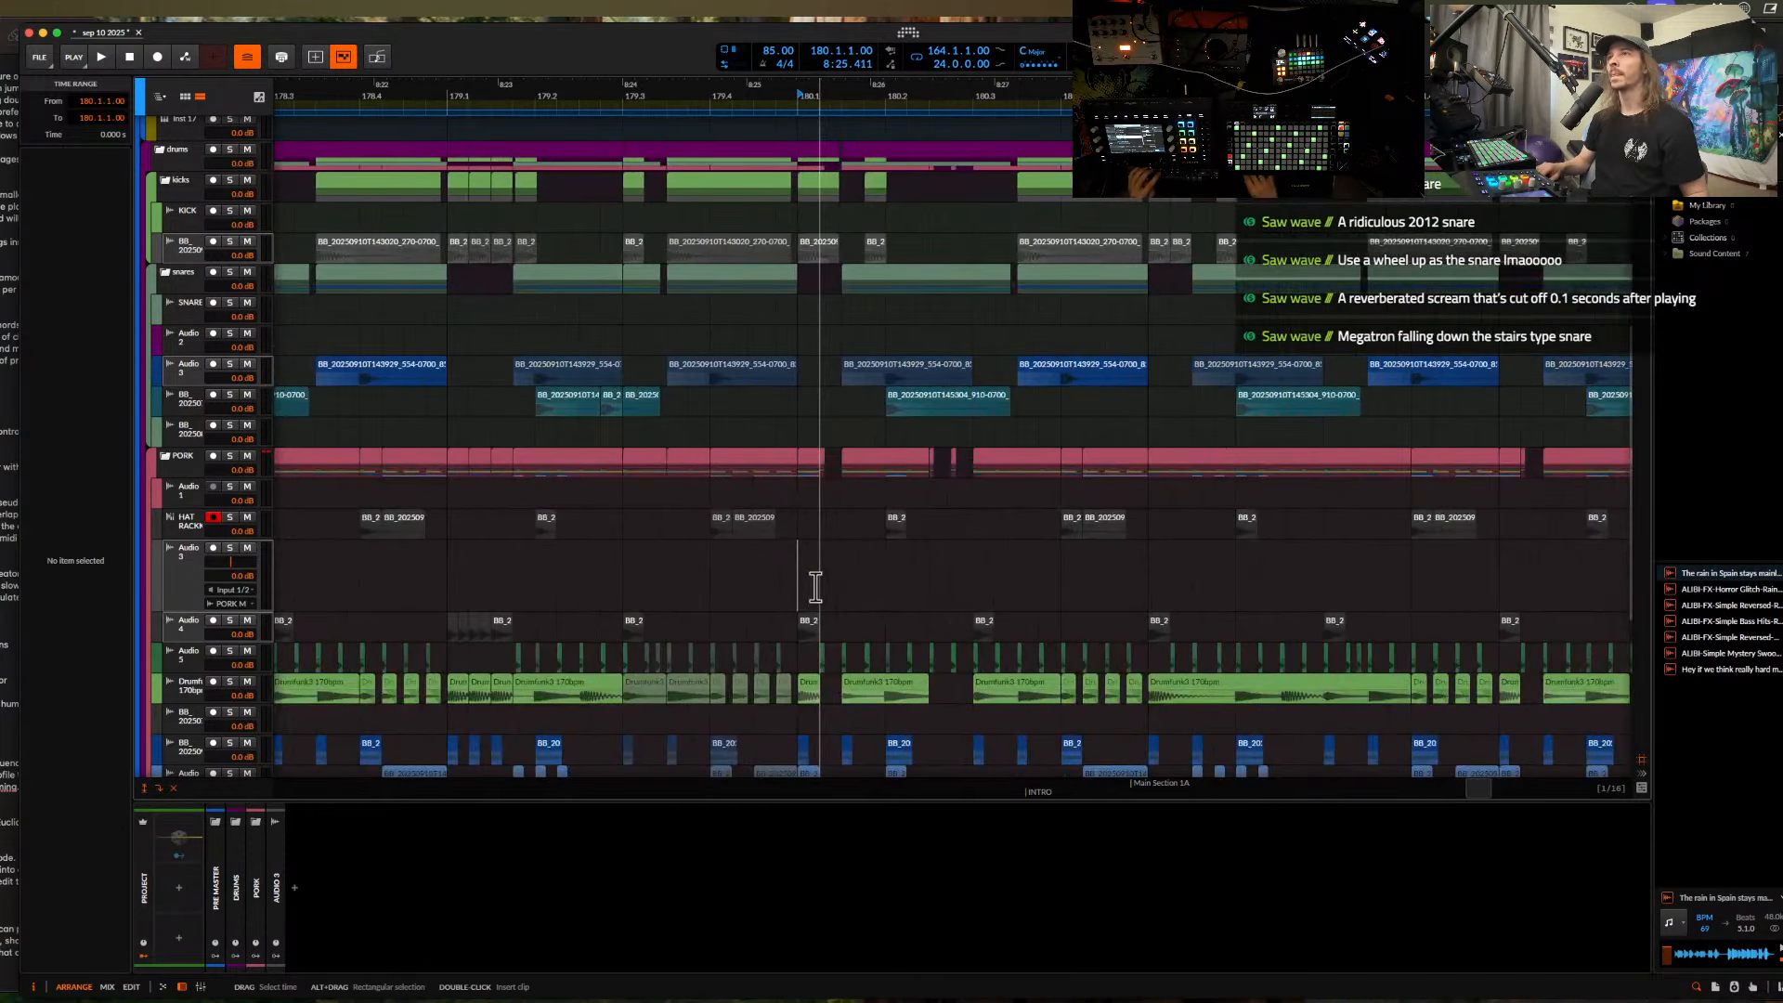
pyautogui.doubleClick(820, 585)
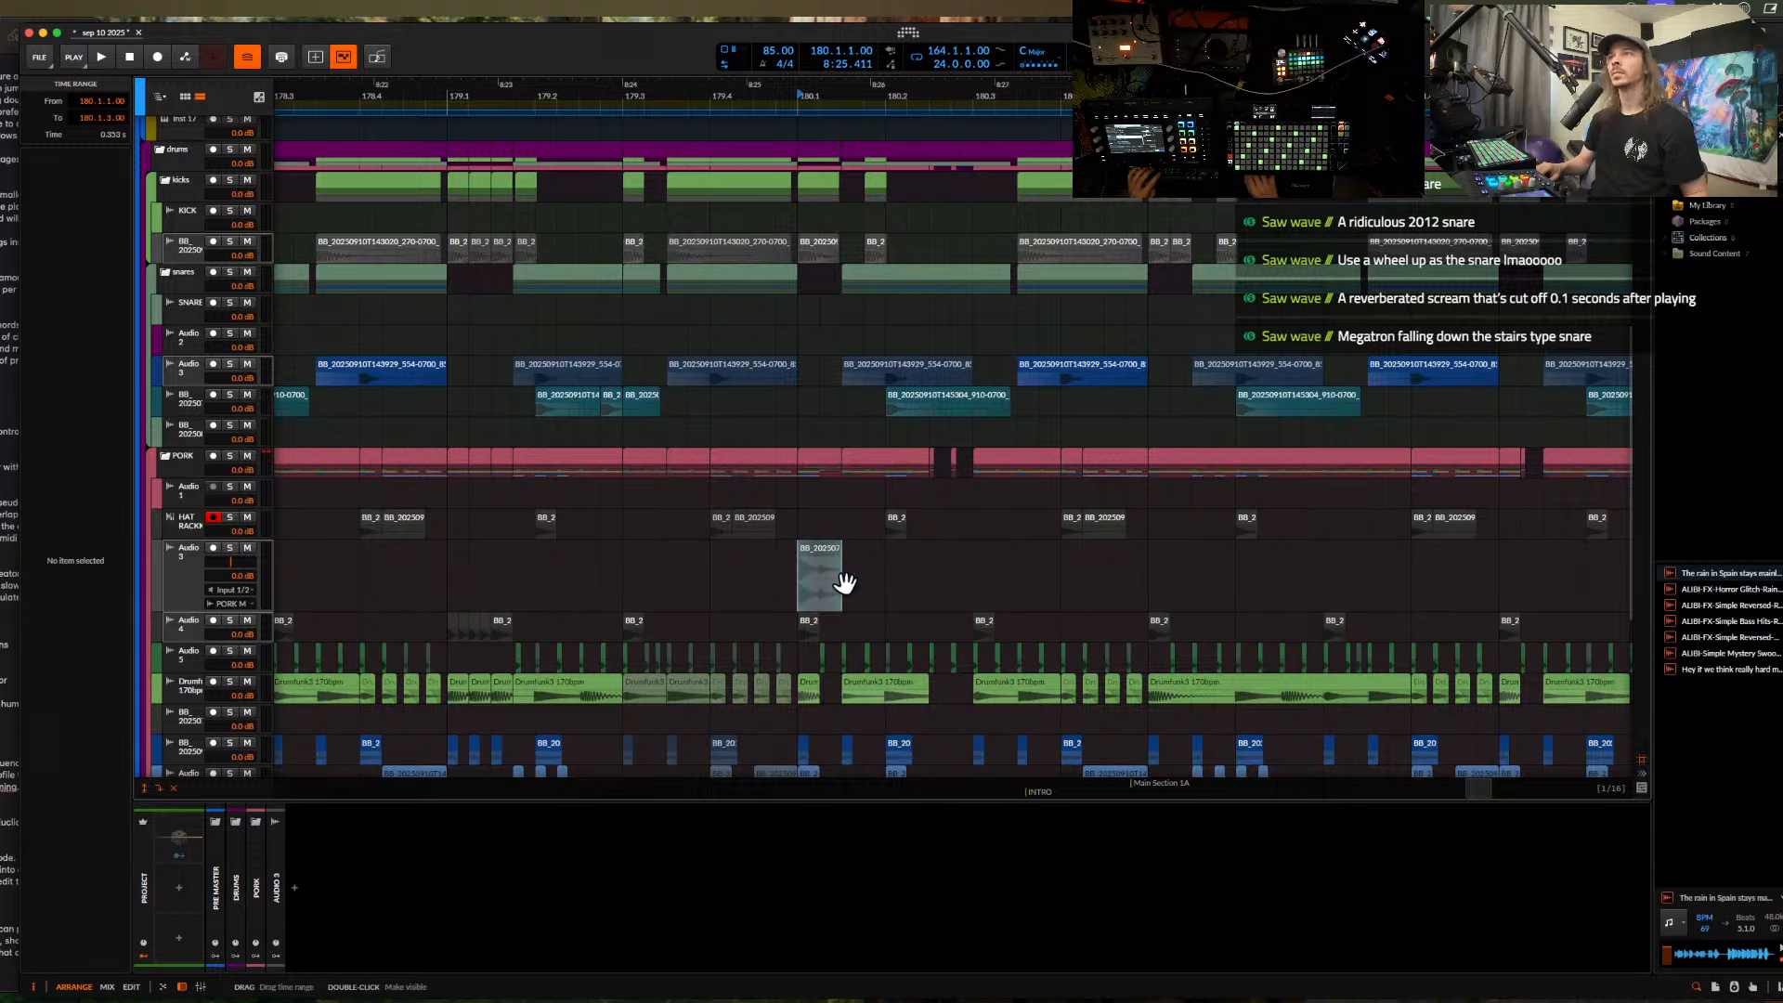
pyautogui.scroll(4, 935, 517)
pyautogui.scroll(2, 555, 568)
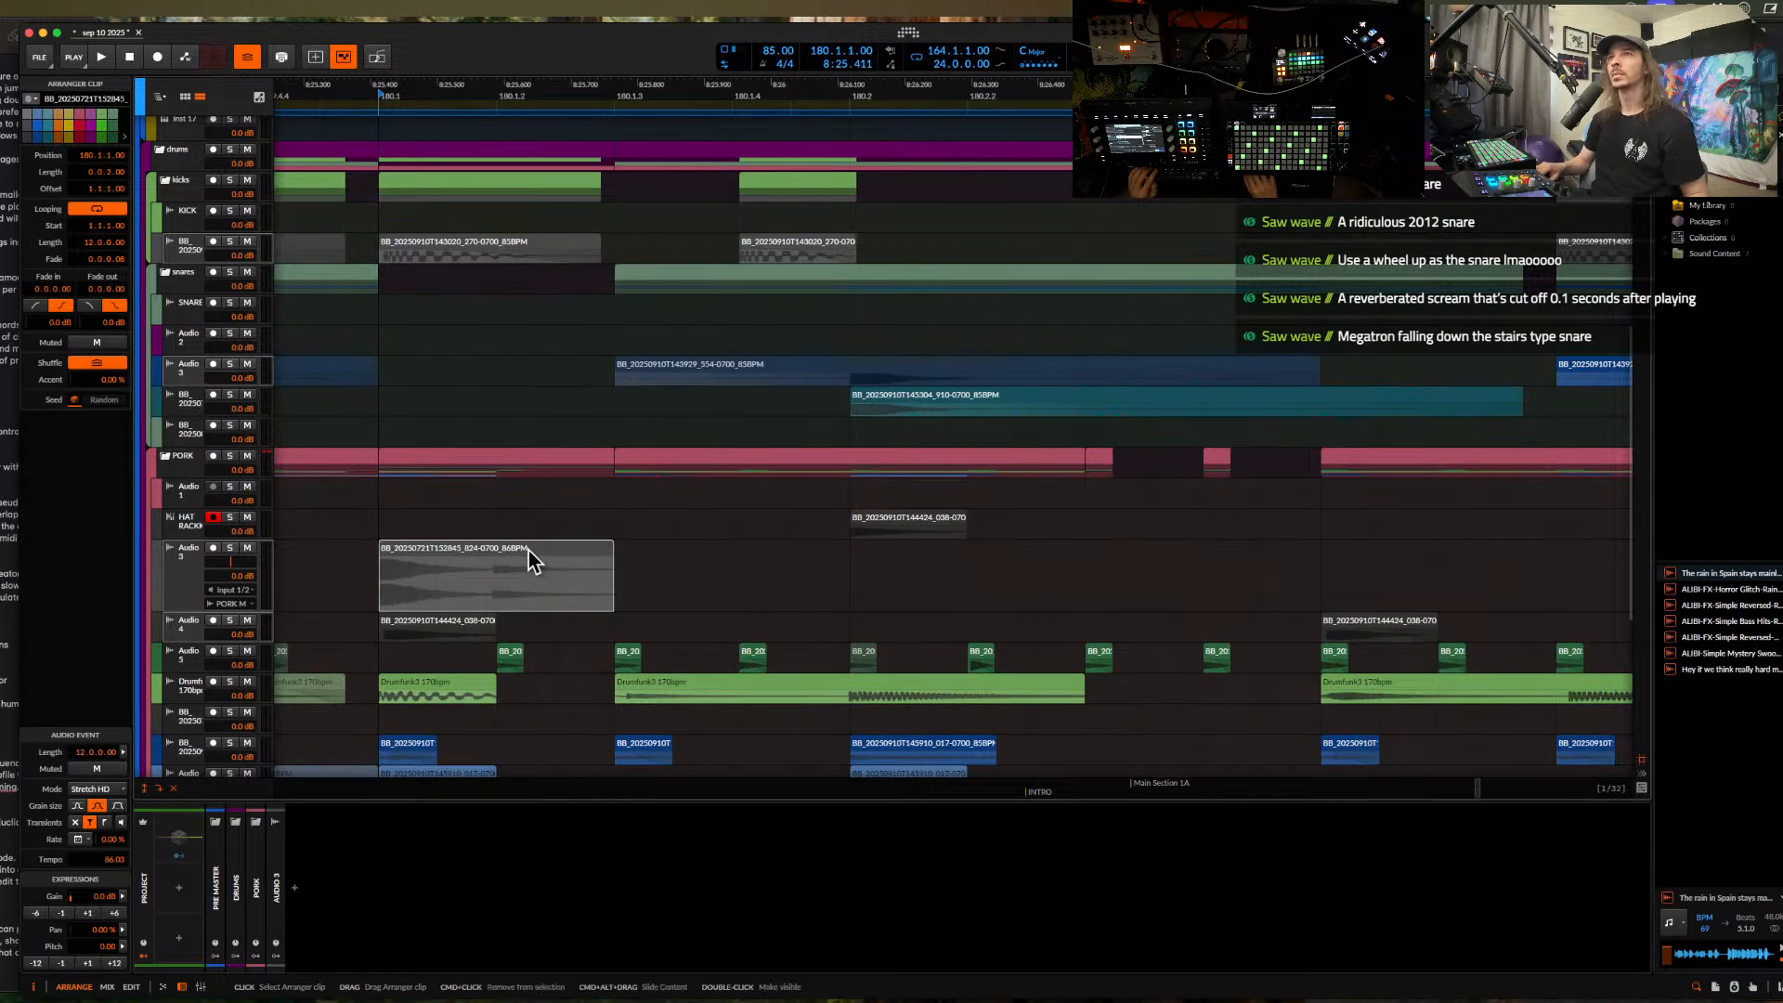
pyautogui.scroll(-3, 493, 550)
pyautogui.click(375, 590)
pyautogui.press('space')
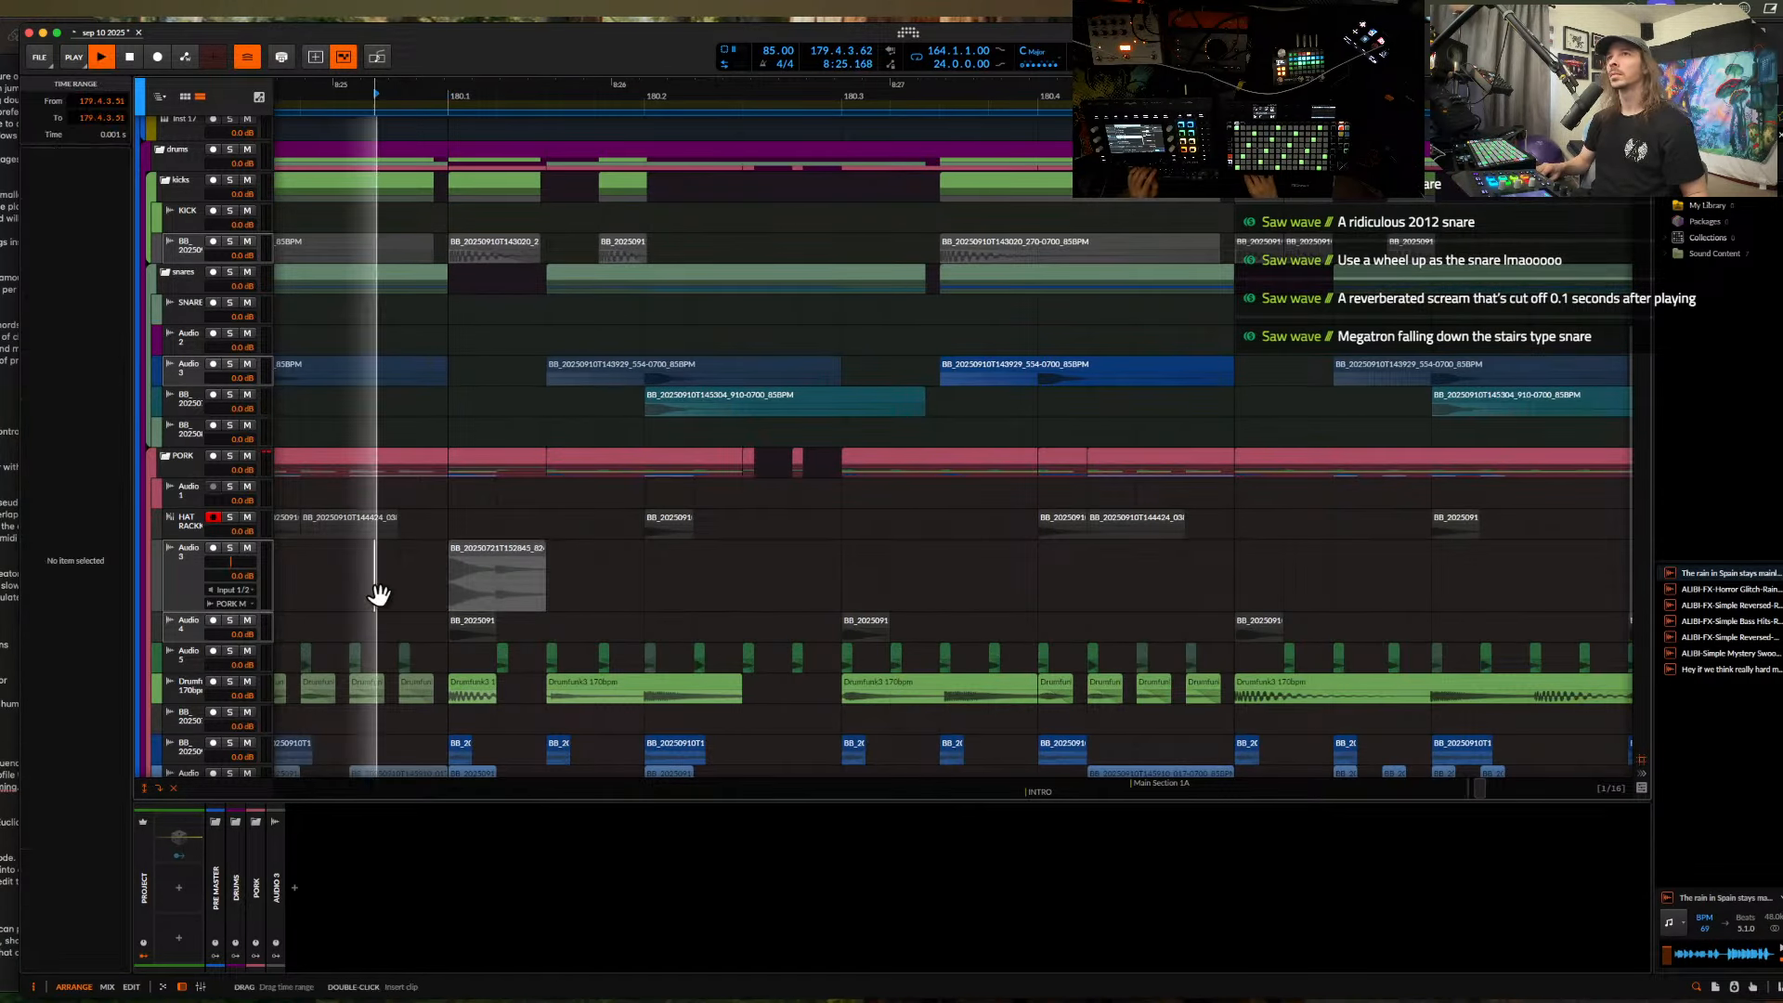
pyautogui.press('space')
# - Repeat the hat slice every eighth note across bars 180 and 181 on Audio 3 and play from bar 179
pyautogui.doubleClick(554, 581)
pyautogui.scroll(-1, 555, 585)
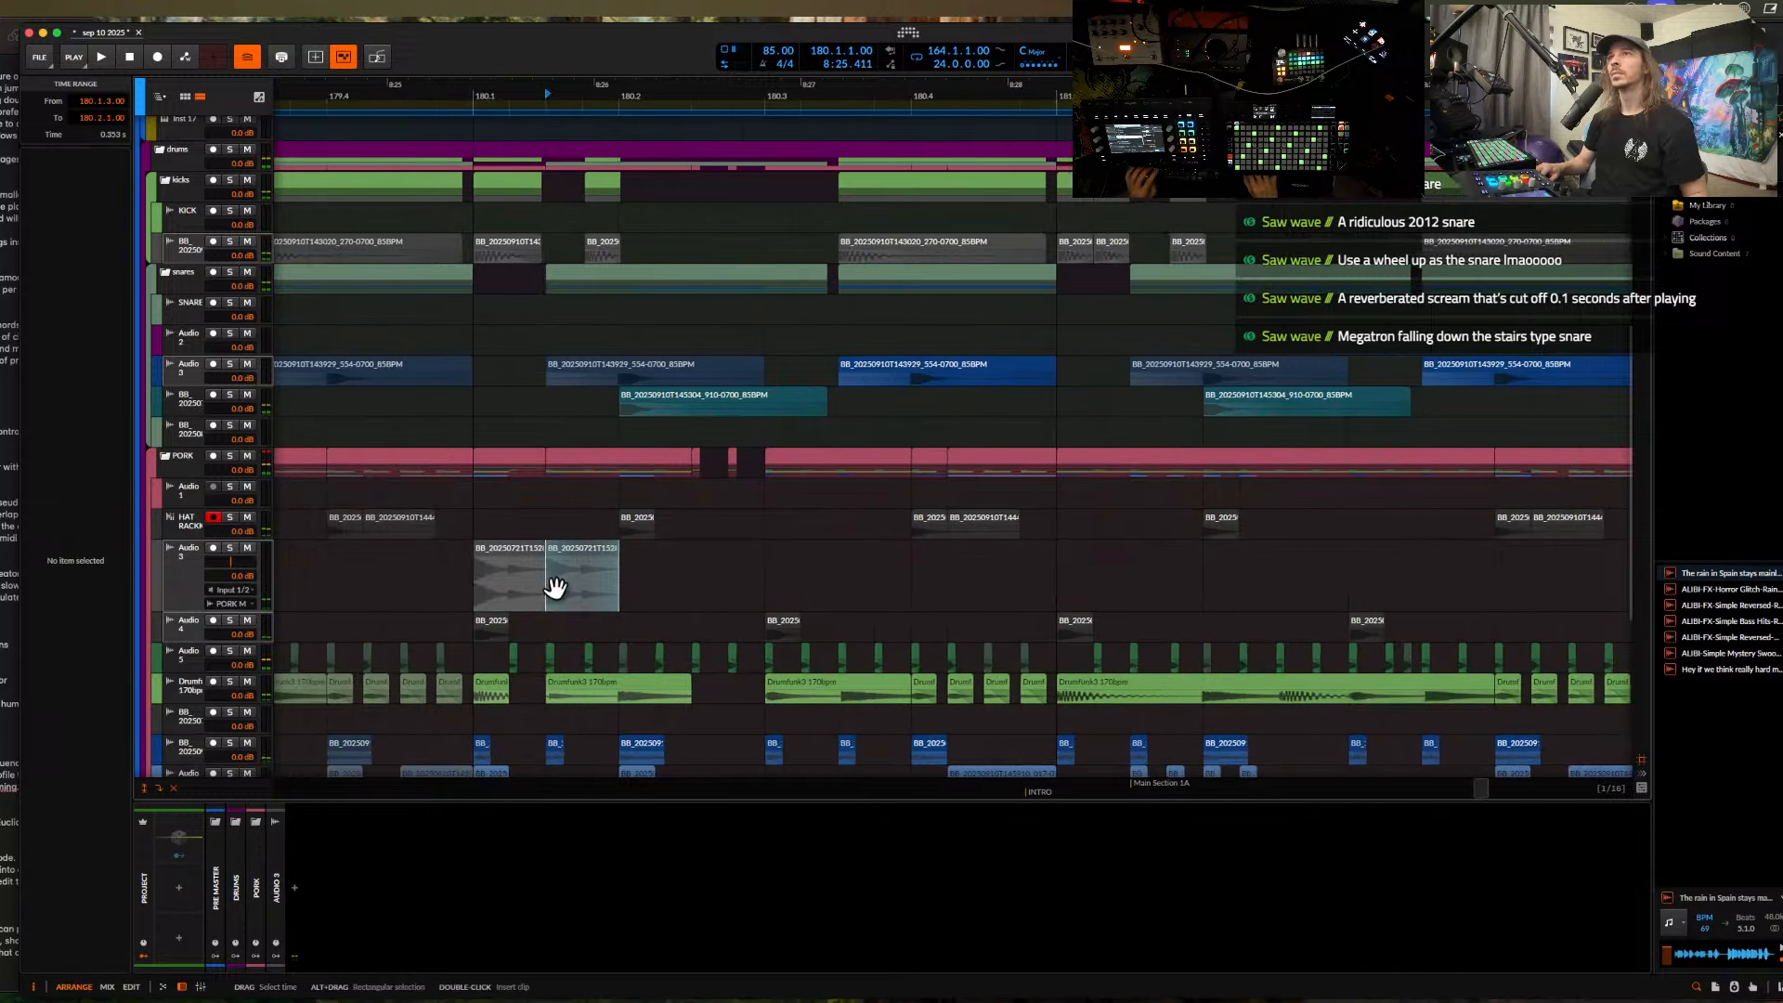
pyautogui.hotkey('ctrl', 'd')
pyautogui.hotkey('ctrl', 'd')
pyautogui.hotkey('ctrl', 'd')
pyautogui.hotkey('ctrl', 'd')
pyautogui.hotkey('ctrl', 'd')
pyautogui.hotkey('ctrl', 'd')
pyautogui.hotkey('ctrl', 'd')
pyautogui.hotkey('ctrl', 'd')
pyautogui.hotkey('ctrl', 'd')
pyautogui.hotkey('ctrl', 'd')
pyautogui.hotkey('ctrl', 'd')
pyautogui.hotkey('ctrl', 'd')
pyautogui.hotkey('ctrl', 'd')
pyautogui.scroll(-5, 554, 583)
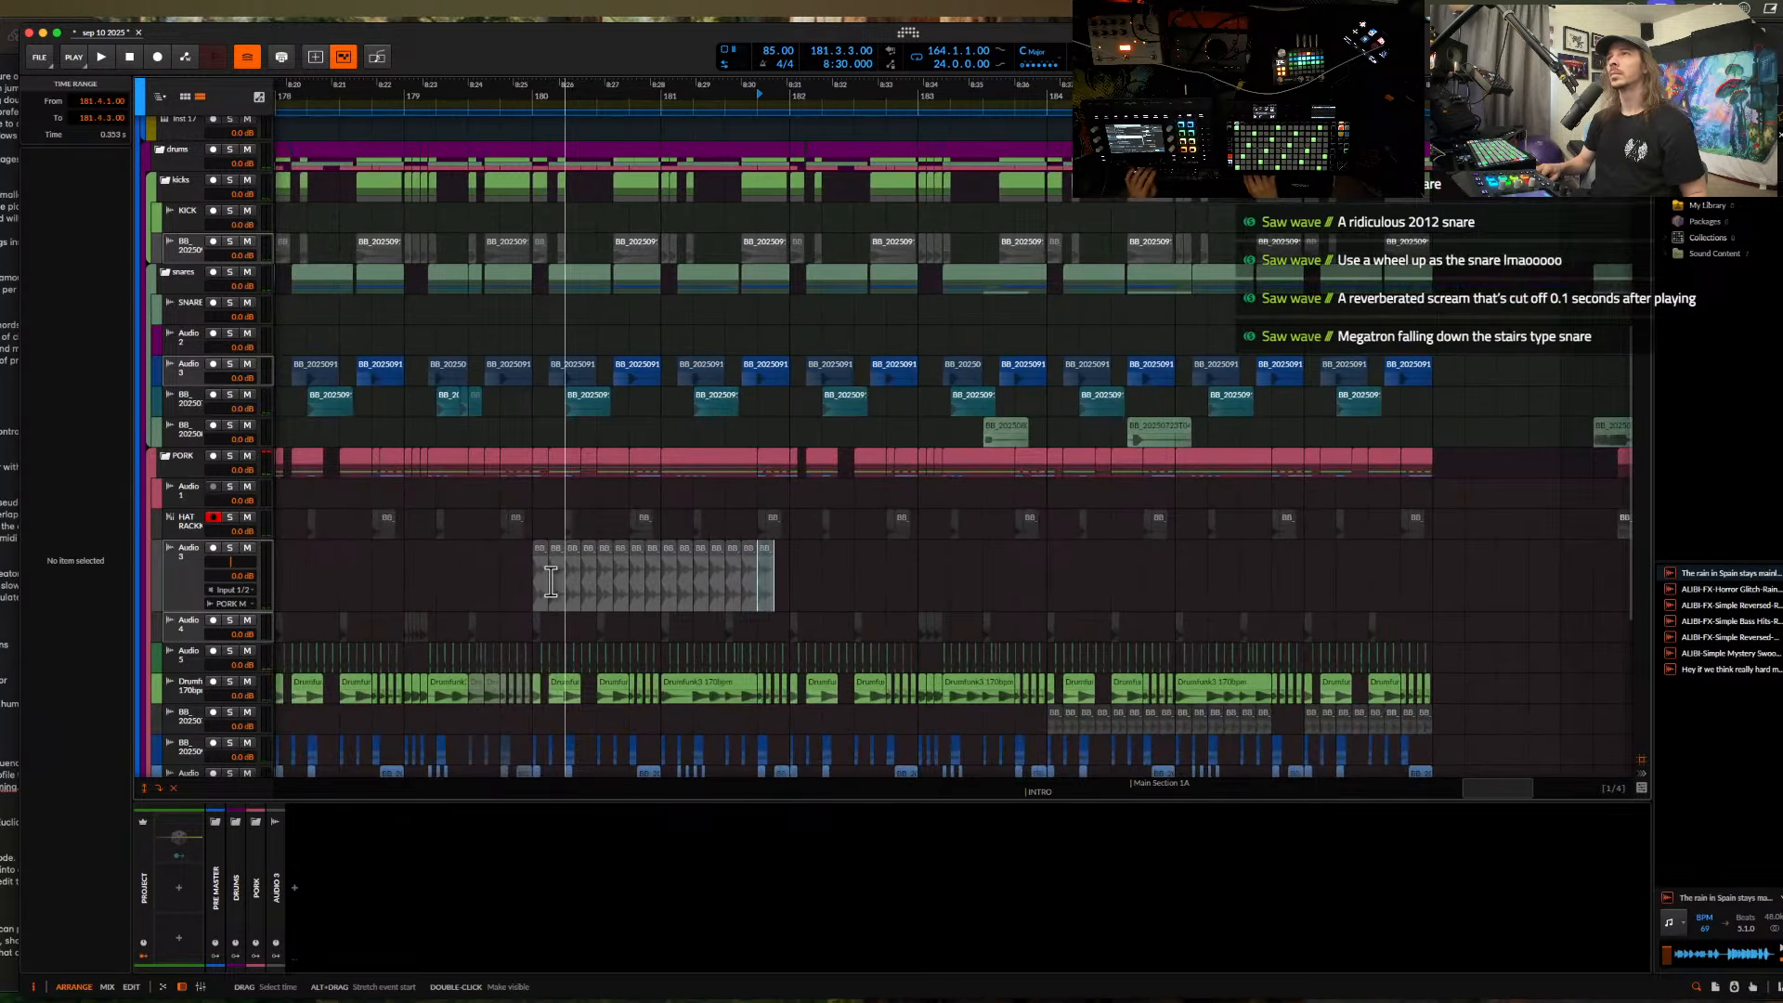
pyautogui.hotkey('ctrl', 'd')
pyautogui.click(435, 581)
pyautogui.press('space')
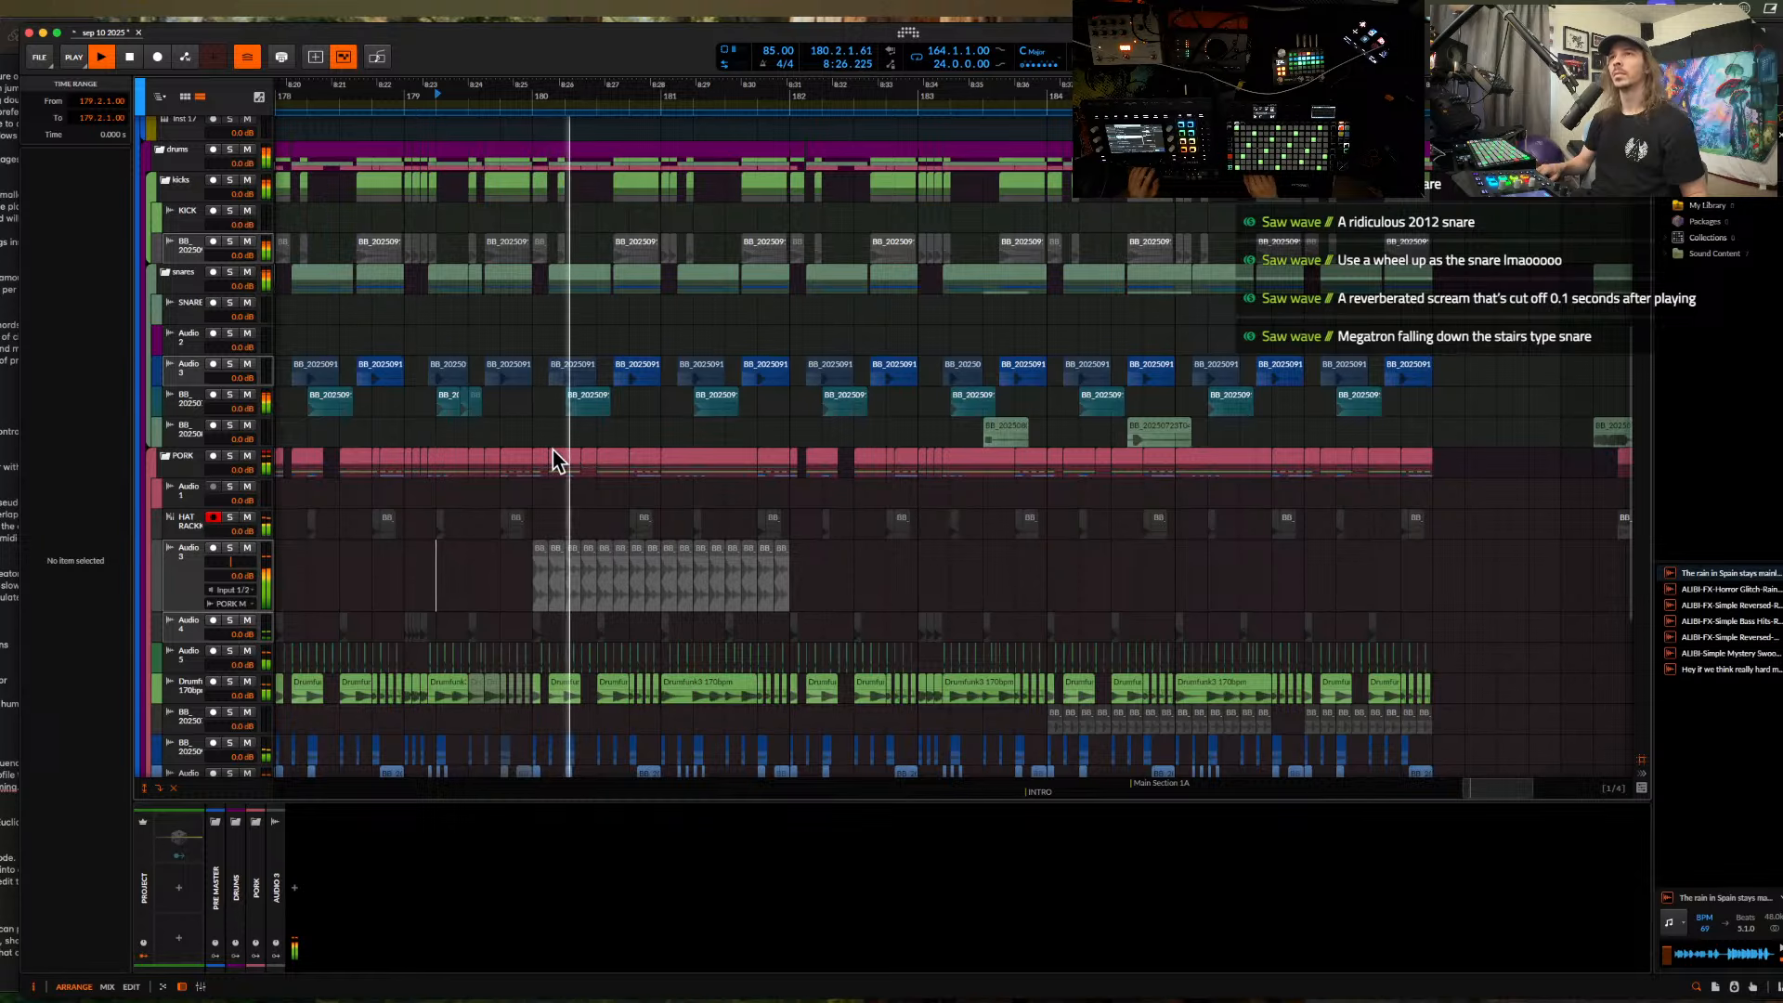
# - Duplicate the two-bar run of hat slices three times and delete the copies from bar 187 onward
pyautogui.moveTo(537, 576); pyautogui.dragTo(792, 573)
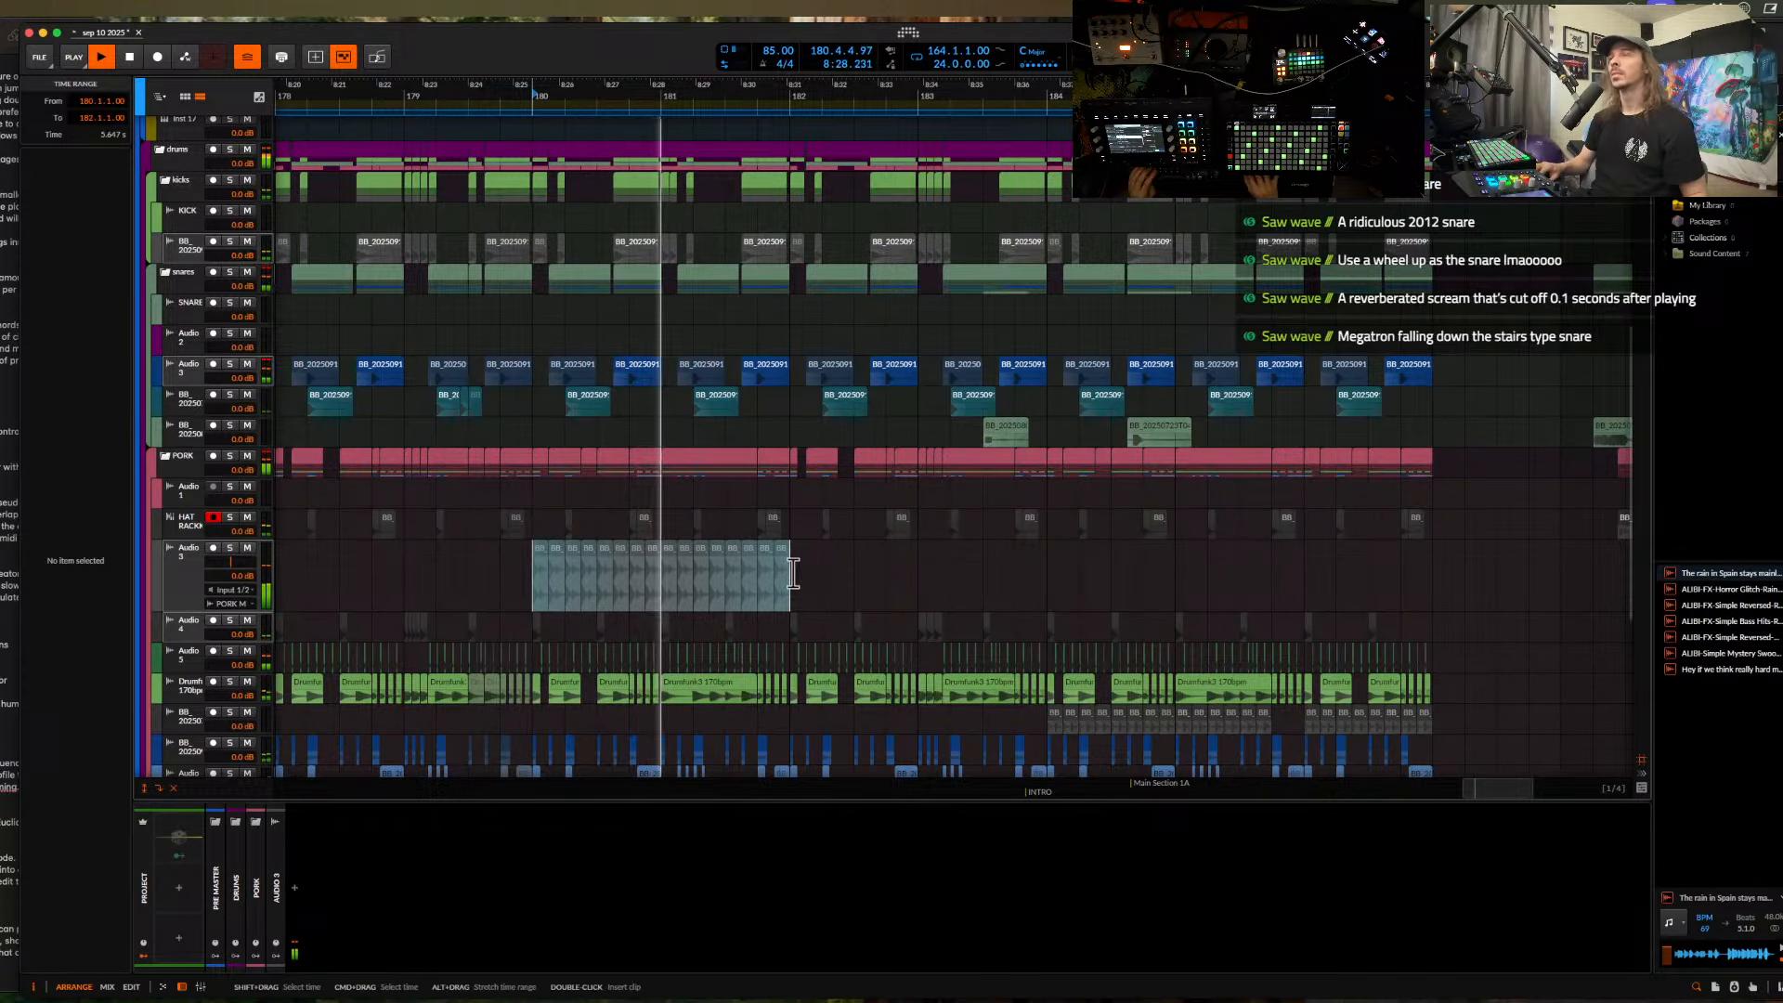
pyautogui.press('super+d')
pyautogui.press('super+d')
pyautogui.press('super+d')
pyautogui.scroll(-4, 792, 572)
pyautogui.click(1269, 579)
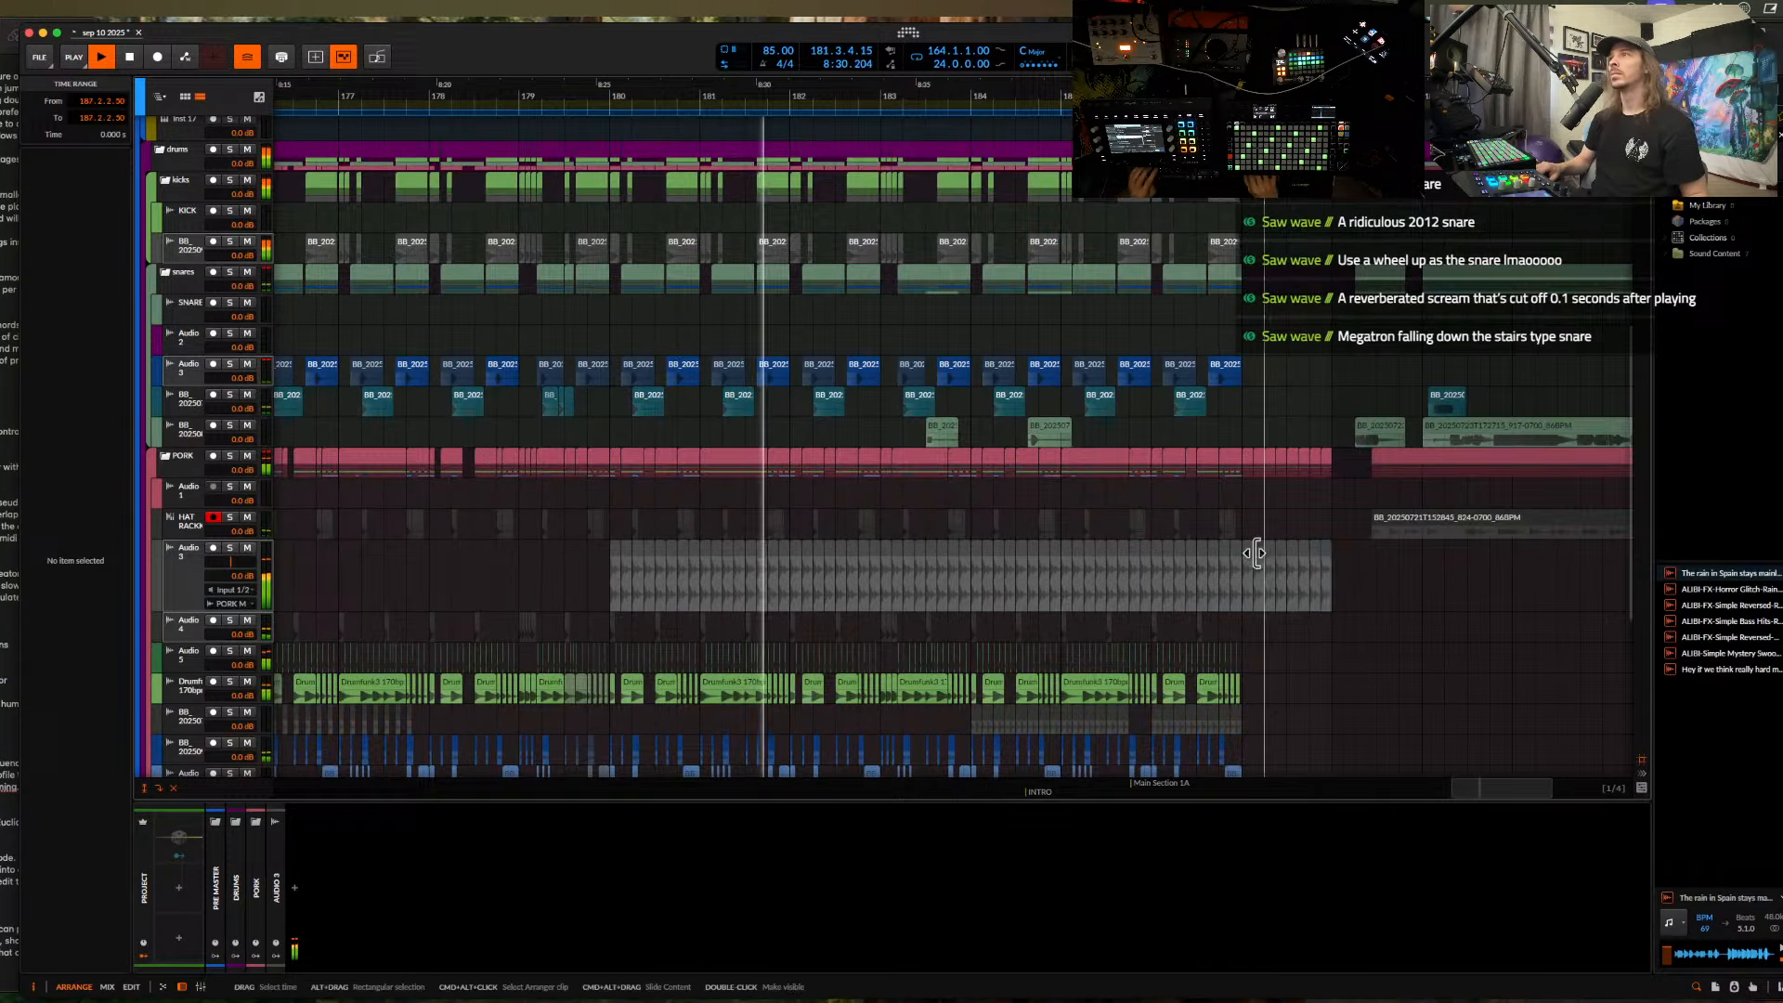
pyautogui.moveTo(1253, 553); pyautogui.dragTo(1328, 561)
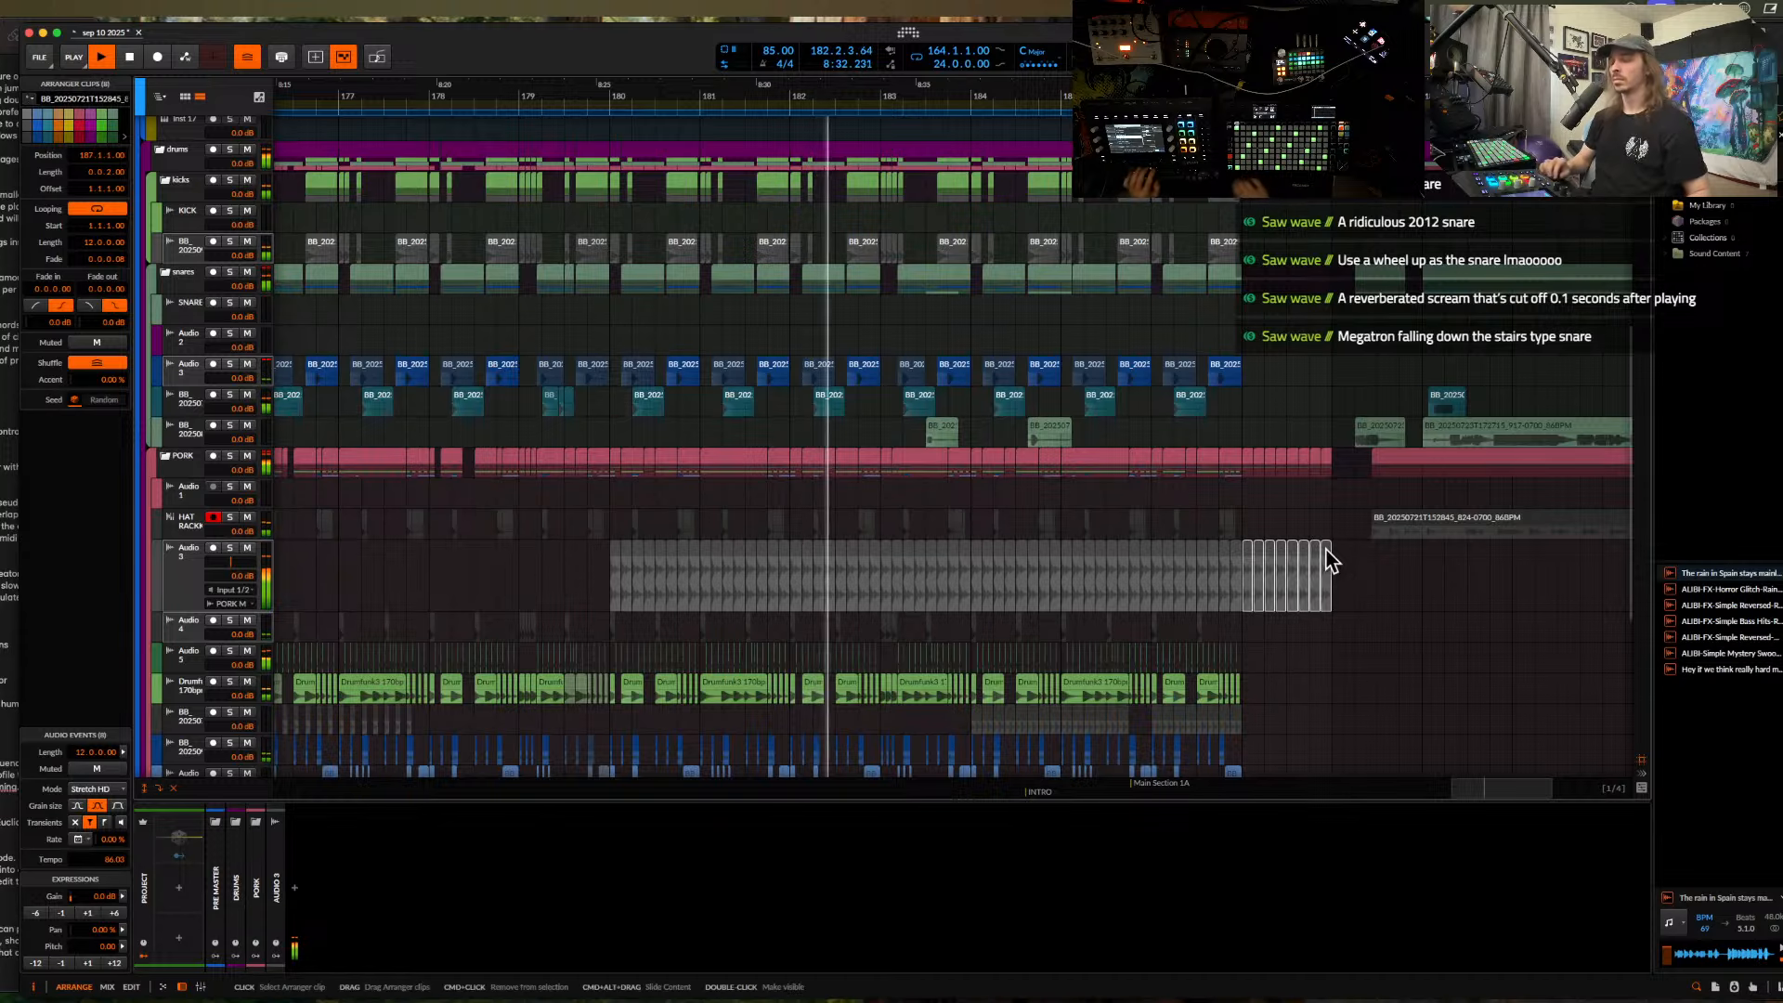
pyautogui.press('Delete')
# - Split the first hat slice at 180.1.2 and shorten its first half to a length of 0.0.0.85
pyautogui.scroll(4, 746, 676)
pyautogui.scroll(2, 544, 549)
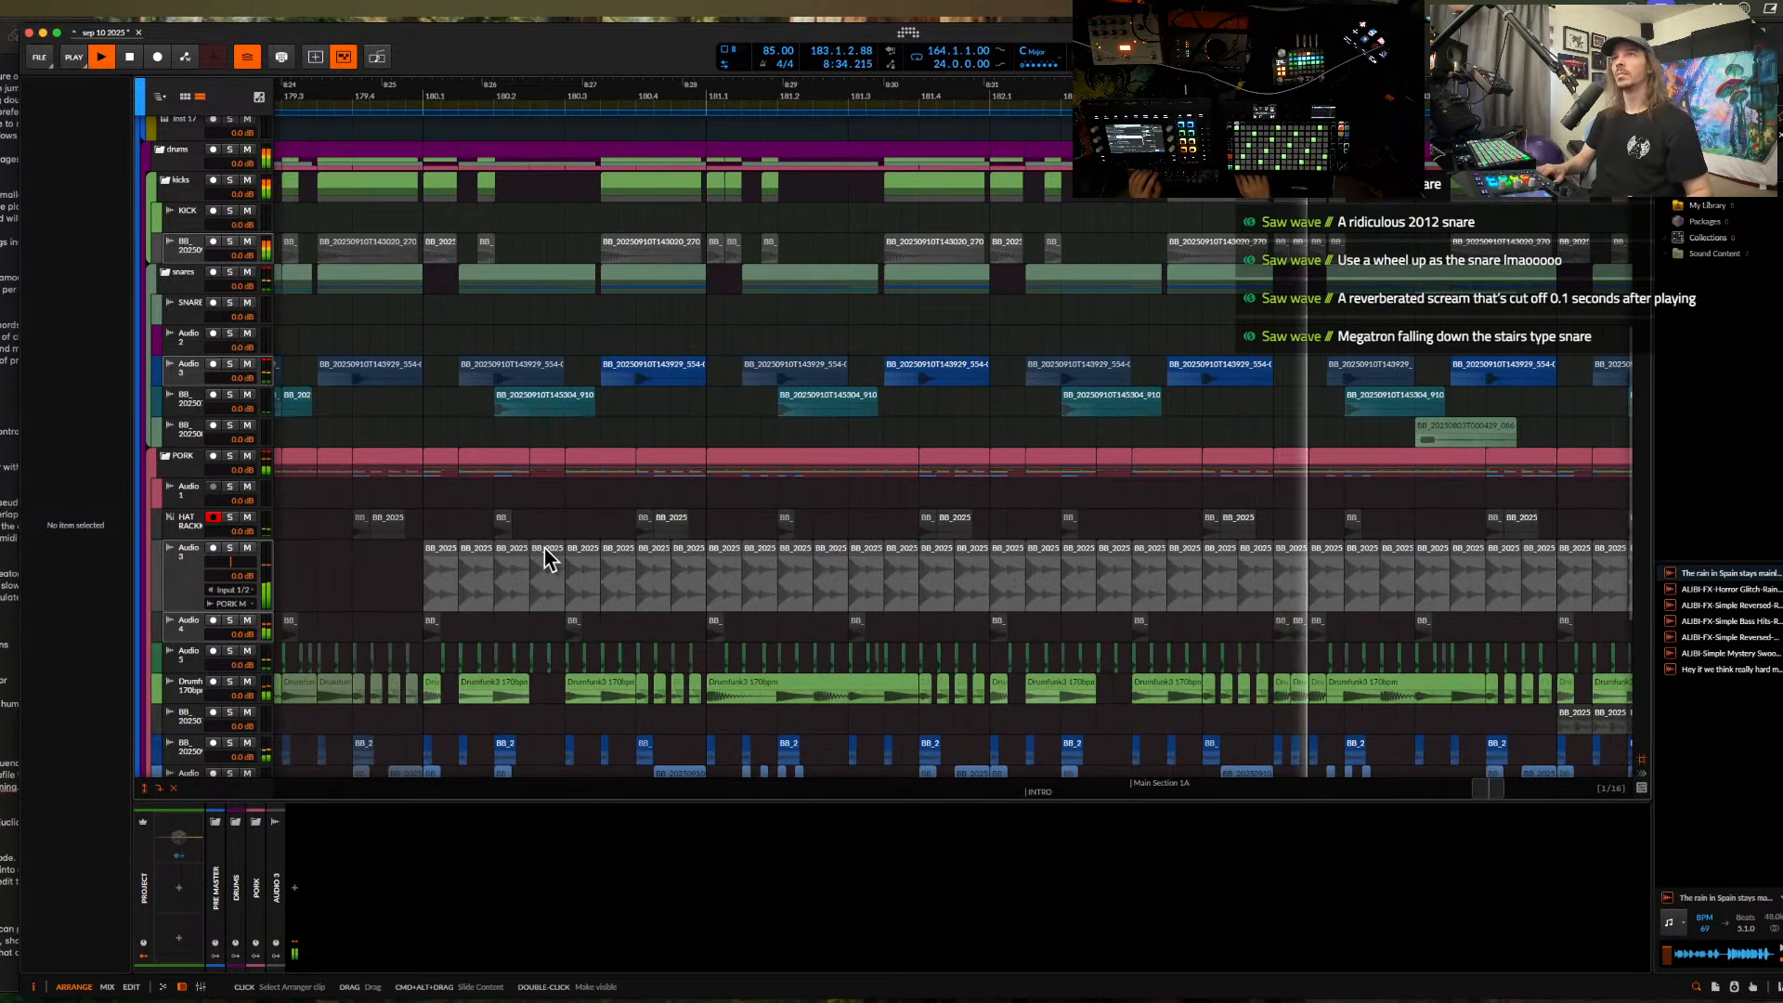
pyautogui.click(438, 555)
pyautogui.scroll(6, 438, 554)
pyautogui.click(448, 582)
pyautogui.press('space')
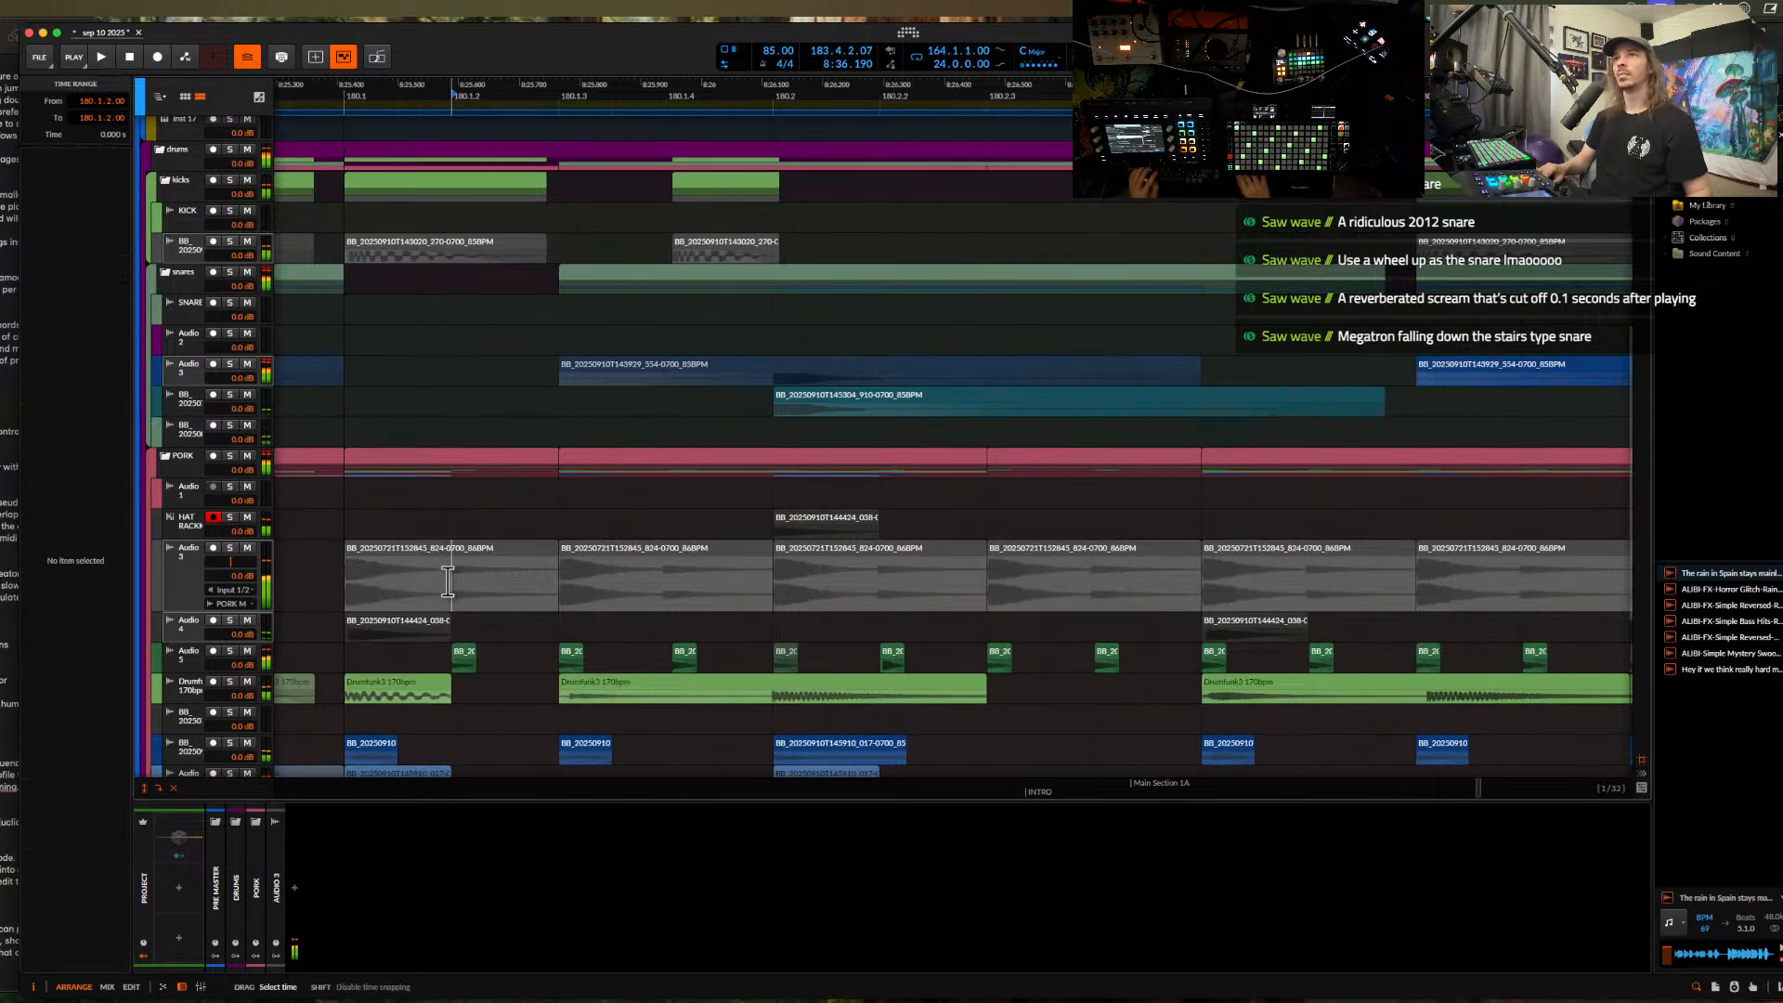
pyautogui.scroll(3, 464, 567)
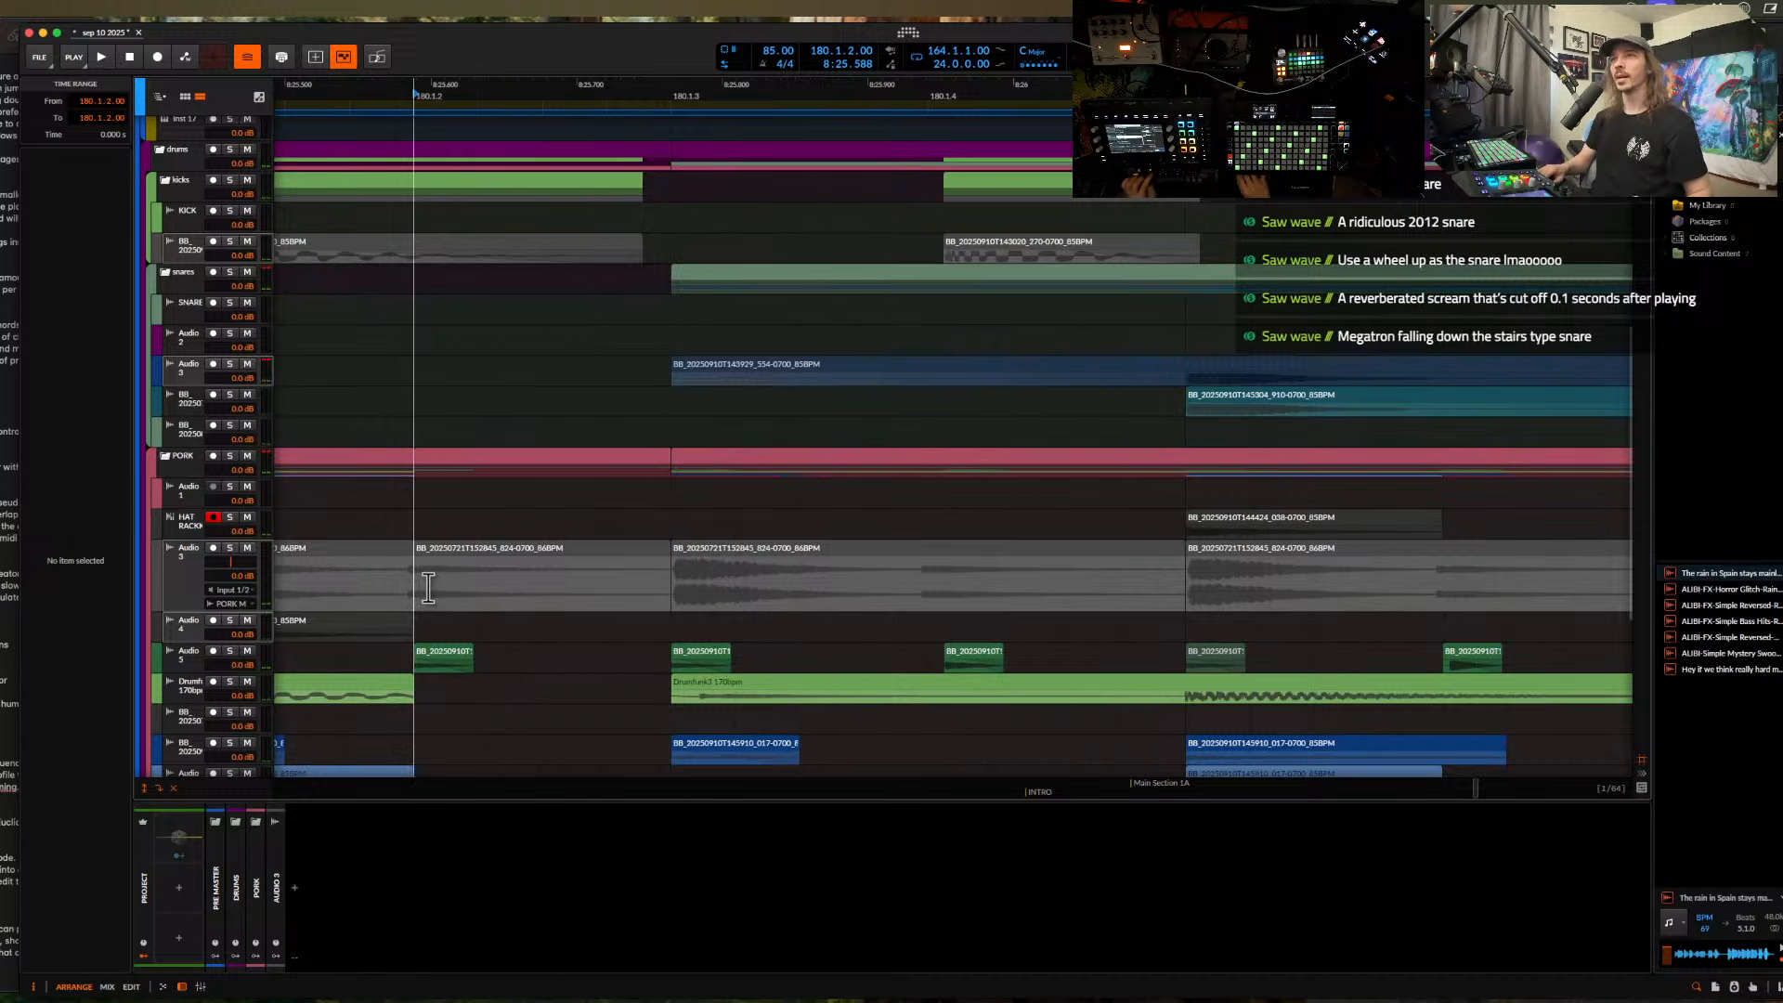
pyautogui.click(429, 579)
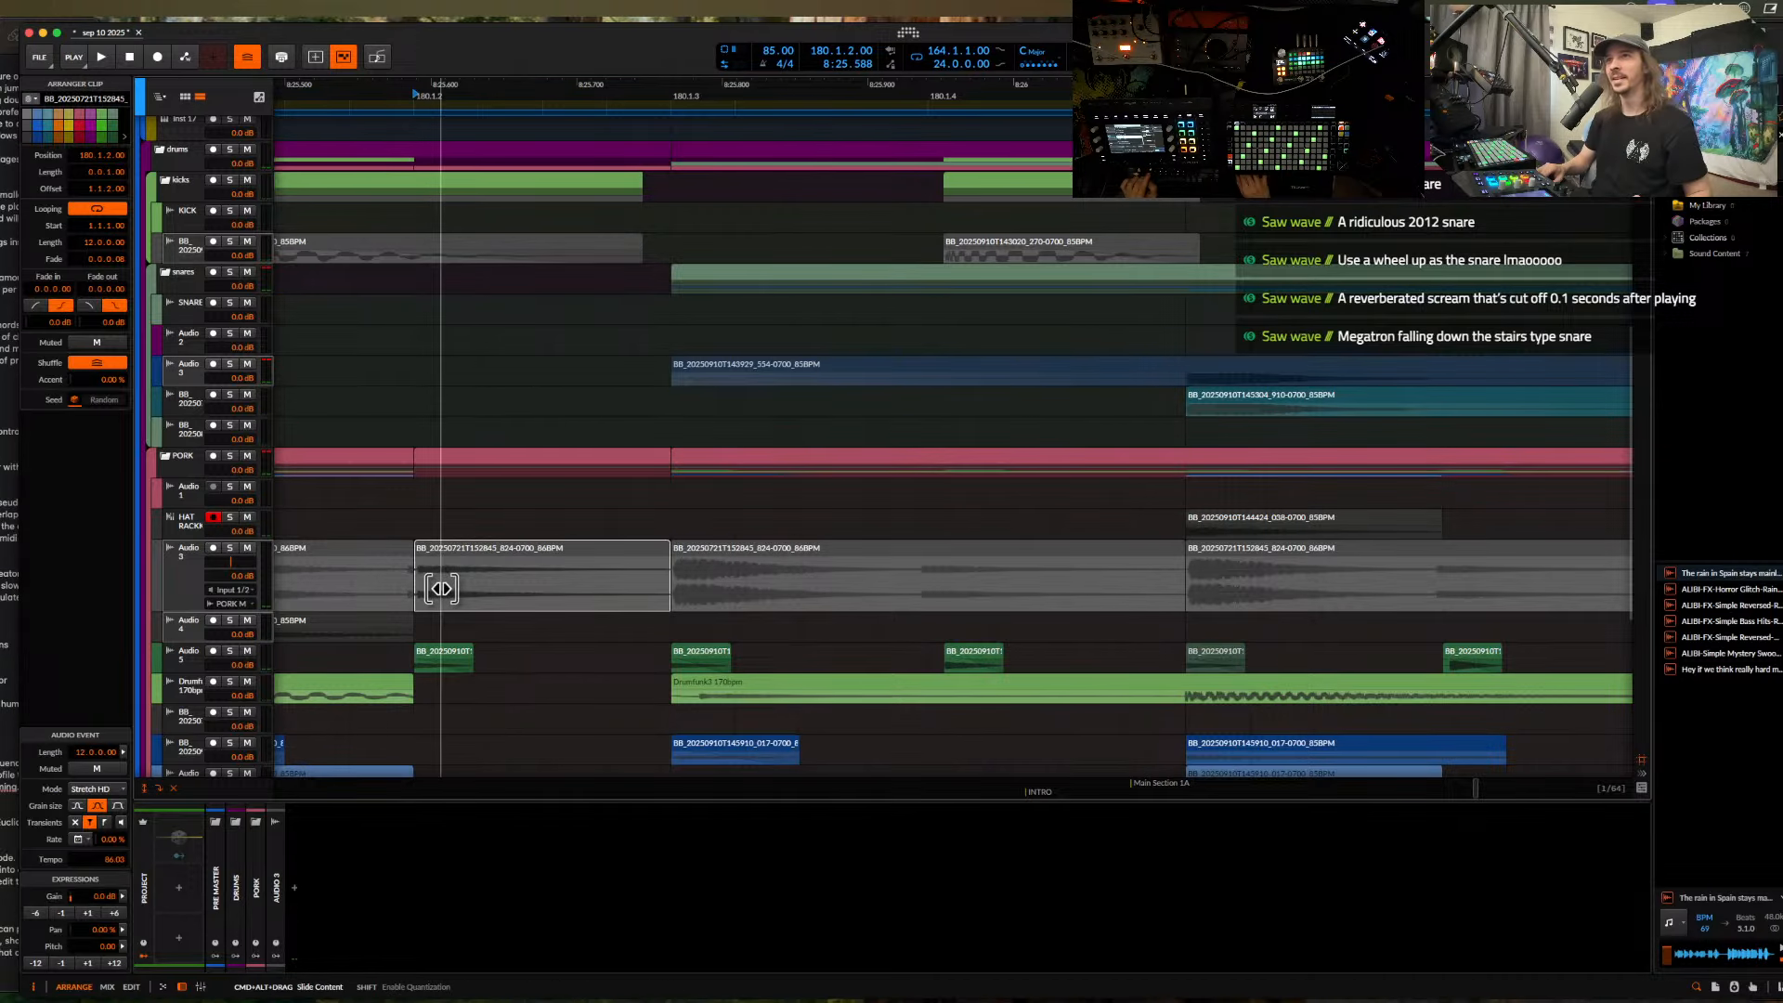
pyautogui.click(393, 557)
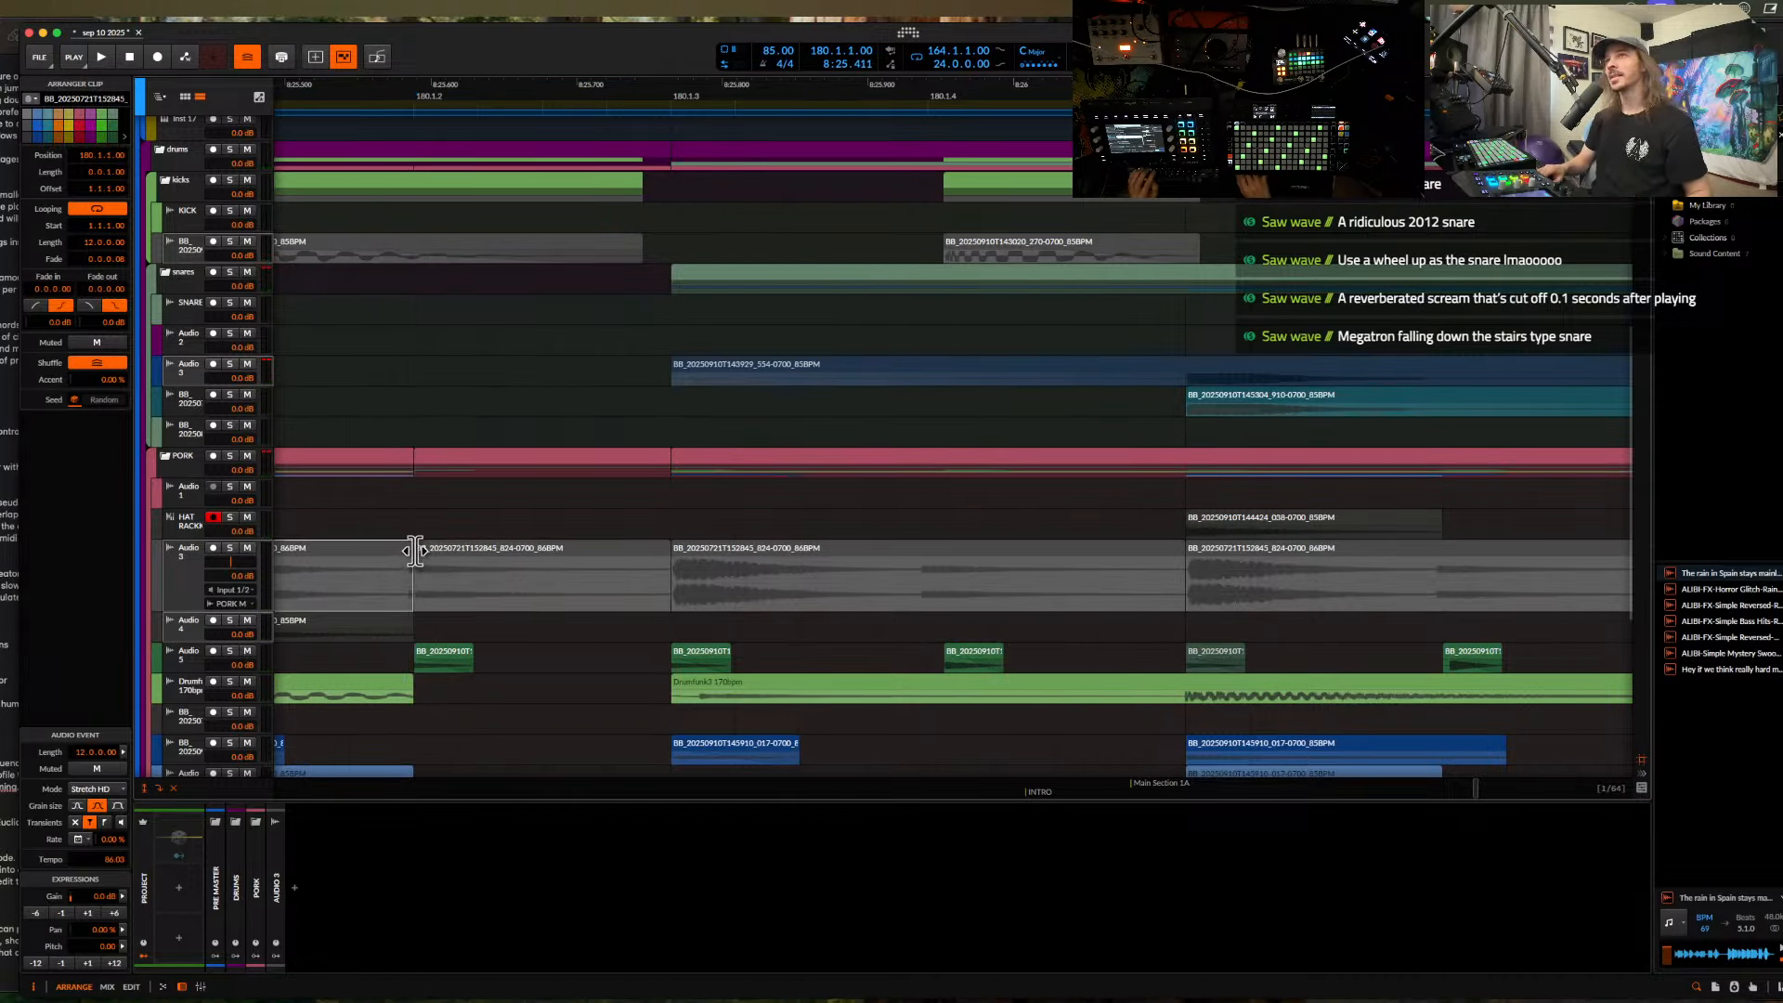
pyautogui.moveTo(406, 550); pyautogui.dragTo(368, 556)
pyautogui.scroll(-4, 368, 555)
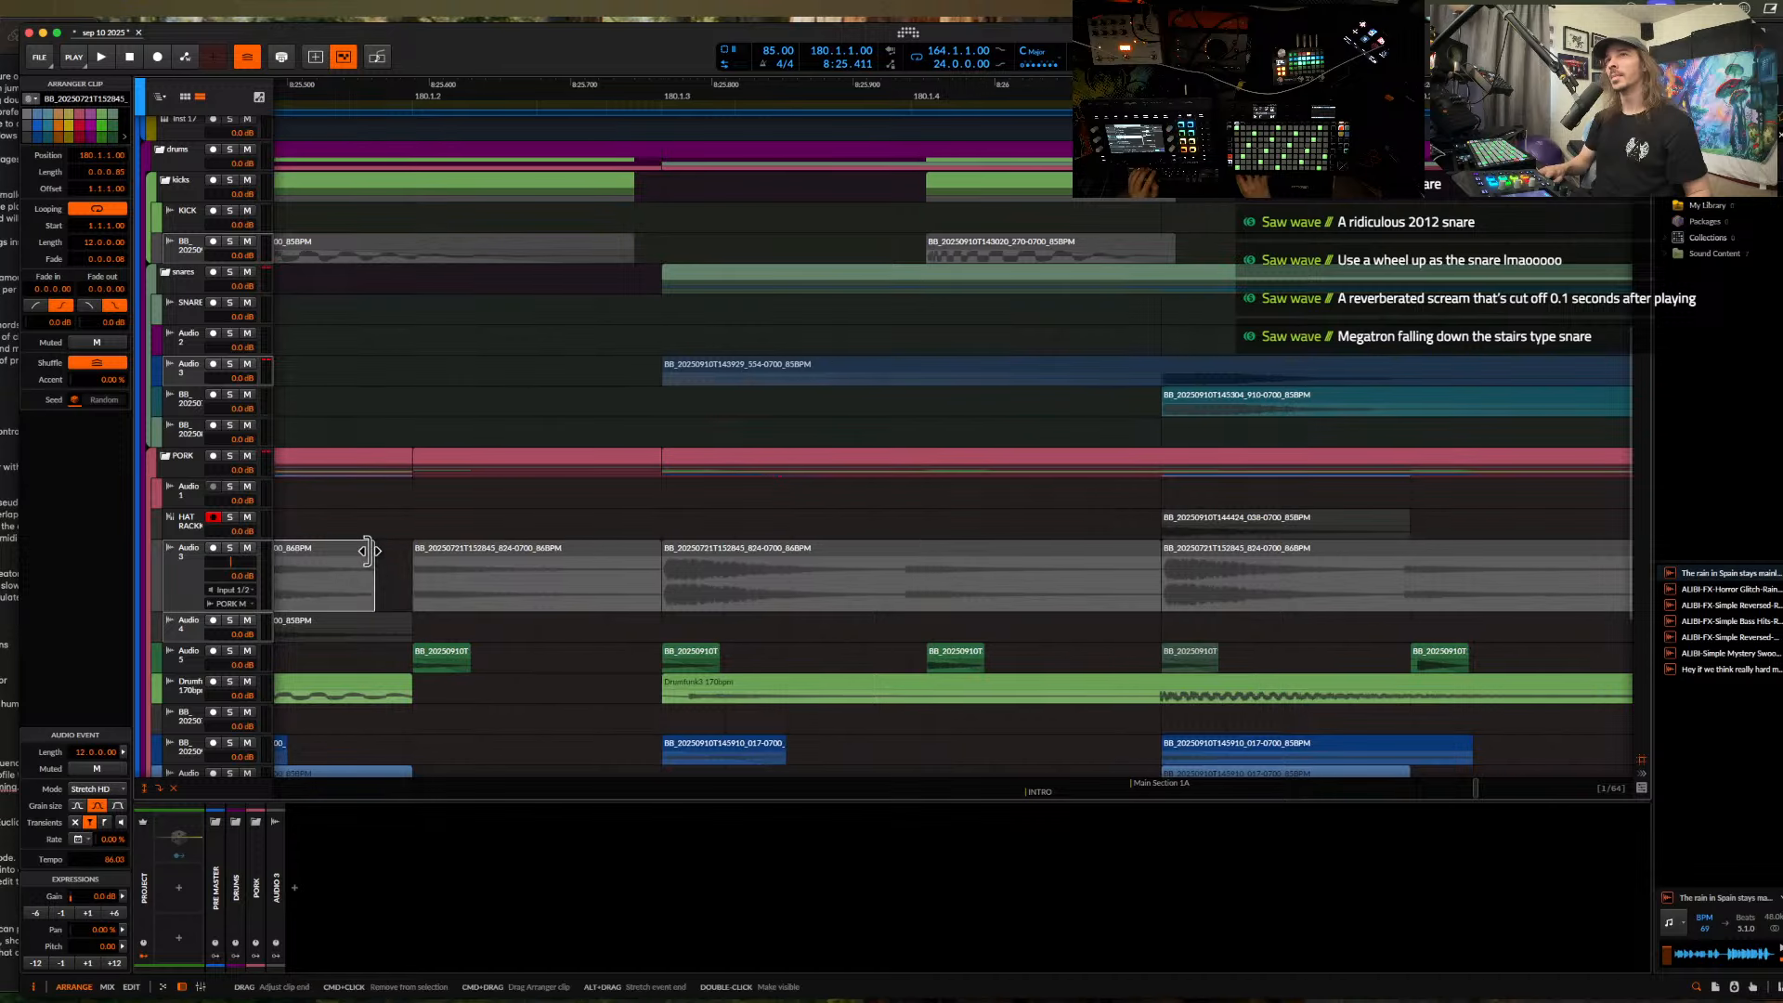
pyautogui.scroll(-3, 345, 566)
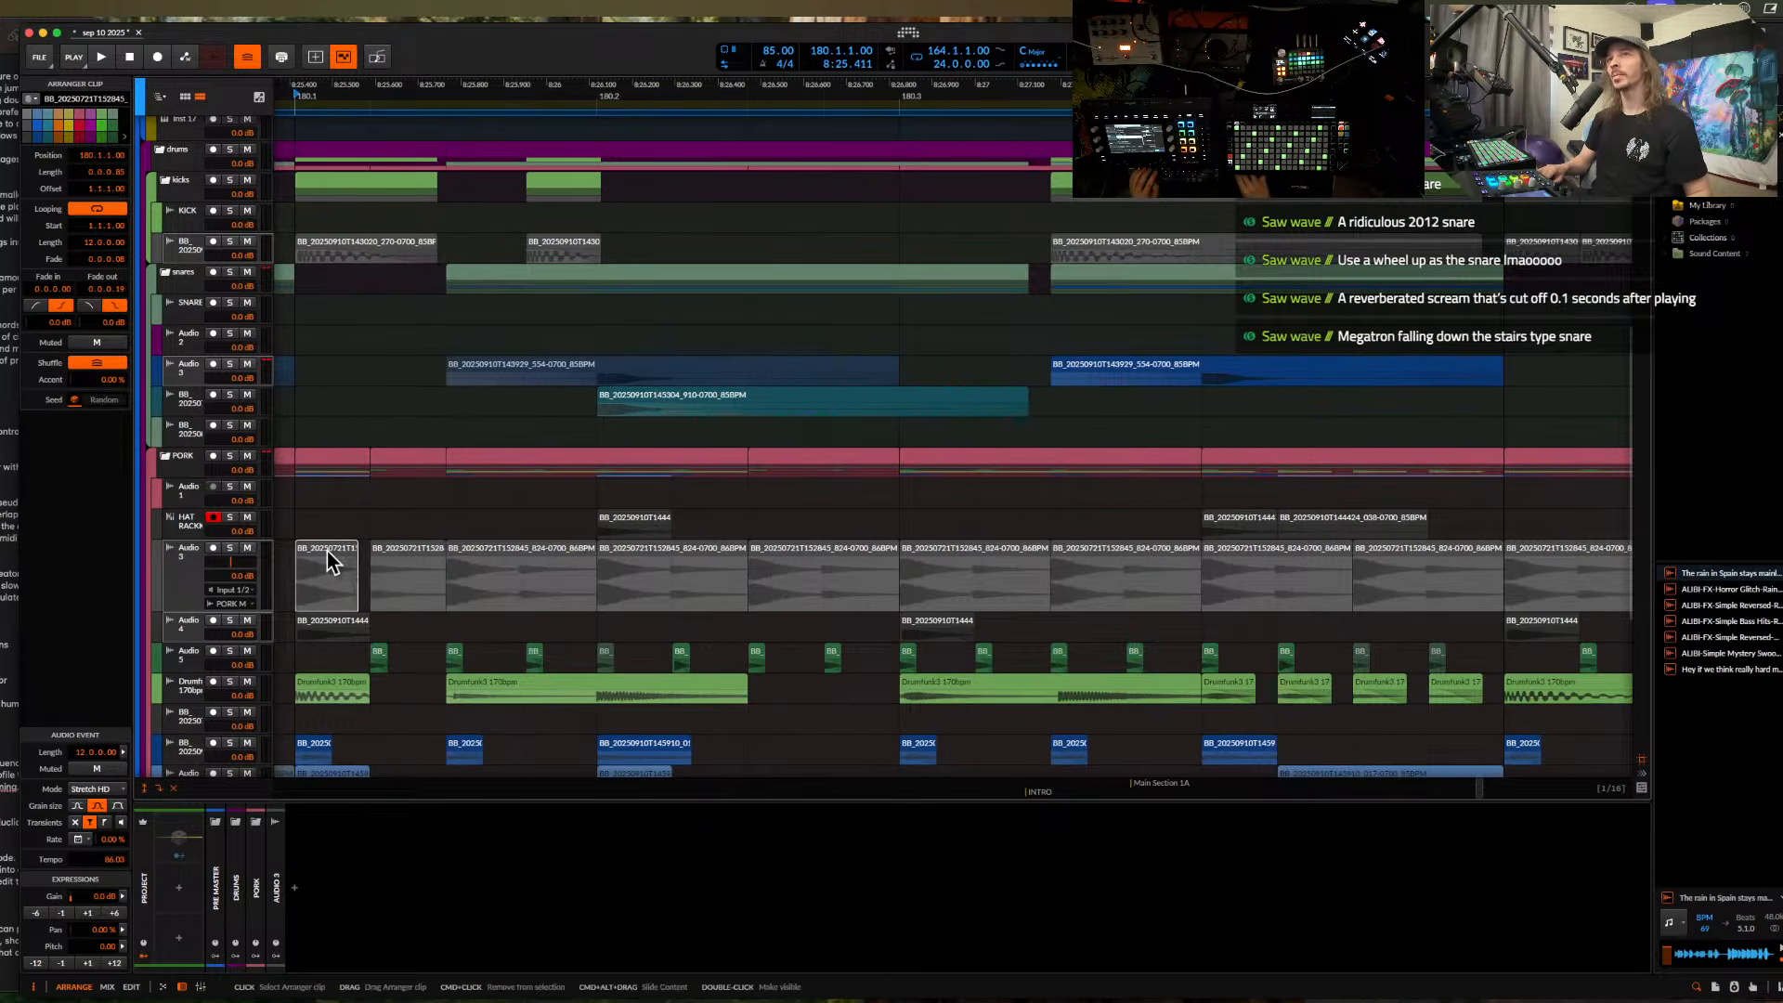
pyautogui.click(393, 550)
pyautogui.scroll(-4, 393, 550)
pyautogui.press('super+d')
pyautogui.press('super+d')
pyautogui.scroll(-2, 394, 549)
pyautogui.press('super+d')
pyautogui.press('super+d')
pyautogui.press('super+d')
pyautogui.press('super+z')
pyautogui.press('super+z')
pyautogui.press('super+z')
pyautogui.press('super+z')
pyautogui.press('super+z')
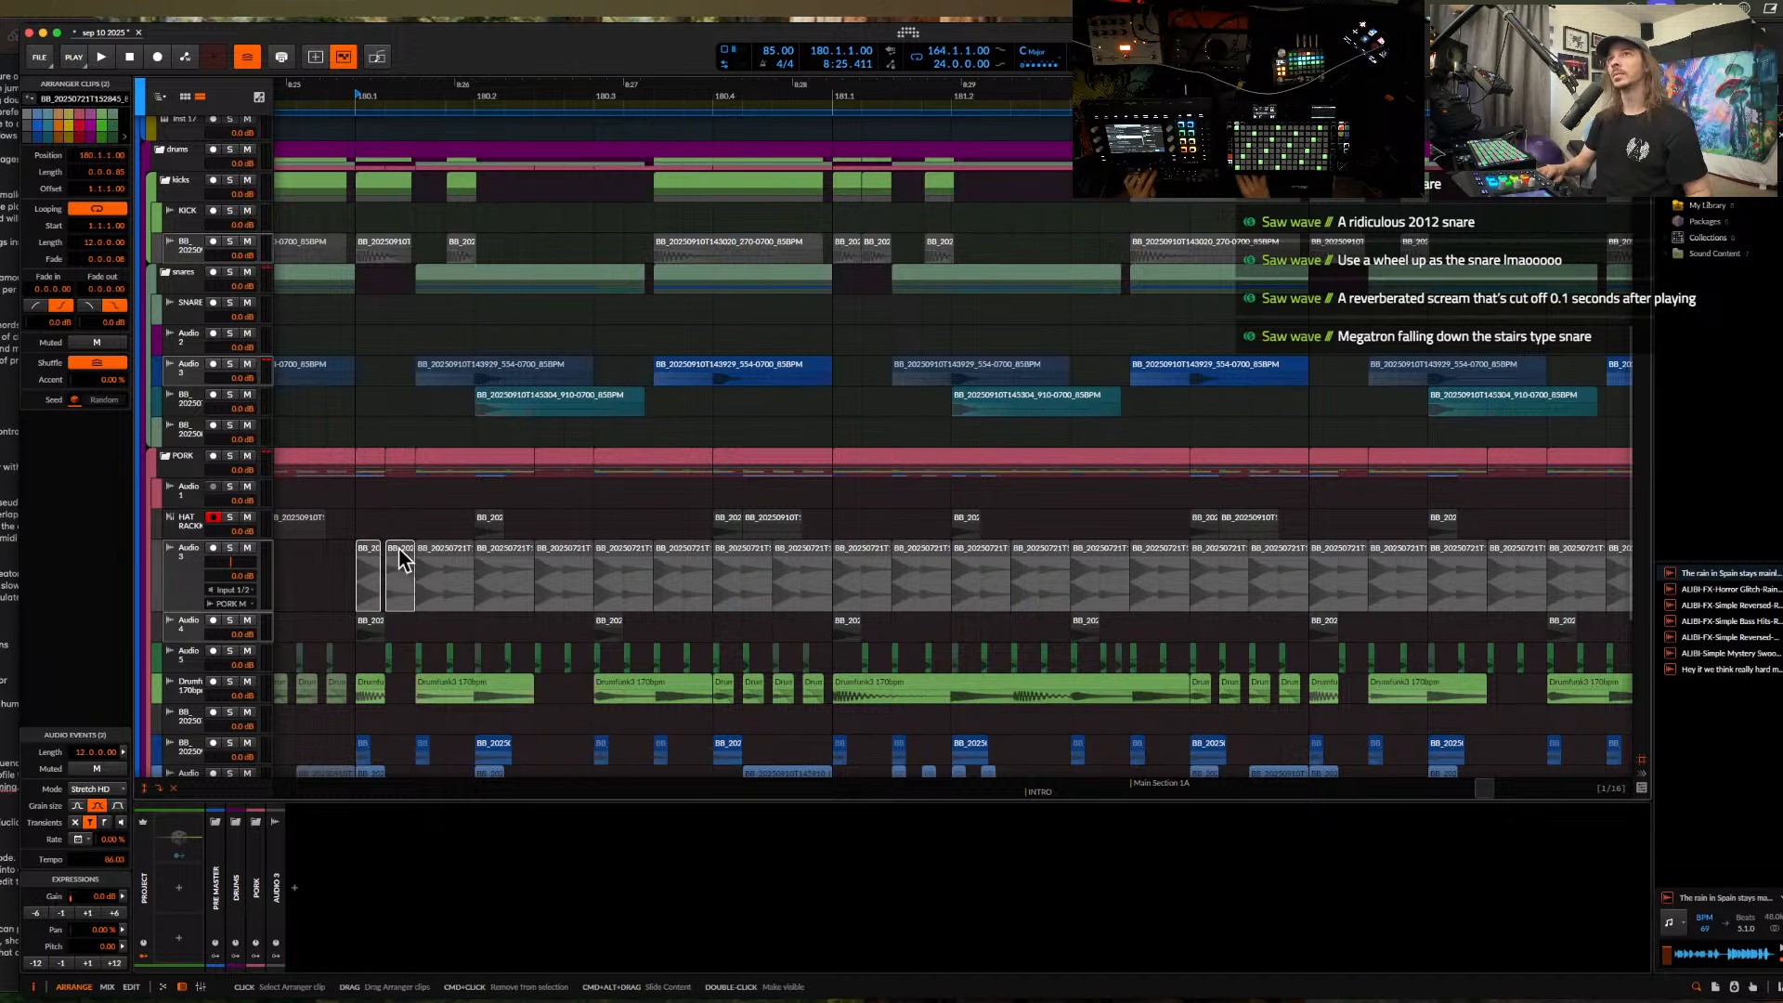
# - Duplicate the range with the two split hat slices, 180.1.1 to 180.1.3, four times over the following slices
pyautogui.scroll(-1, 400, 547)
pyautogui.moveTo(361, 575); pyautogui.dragTo(397, 577)
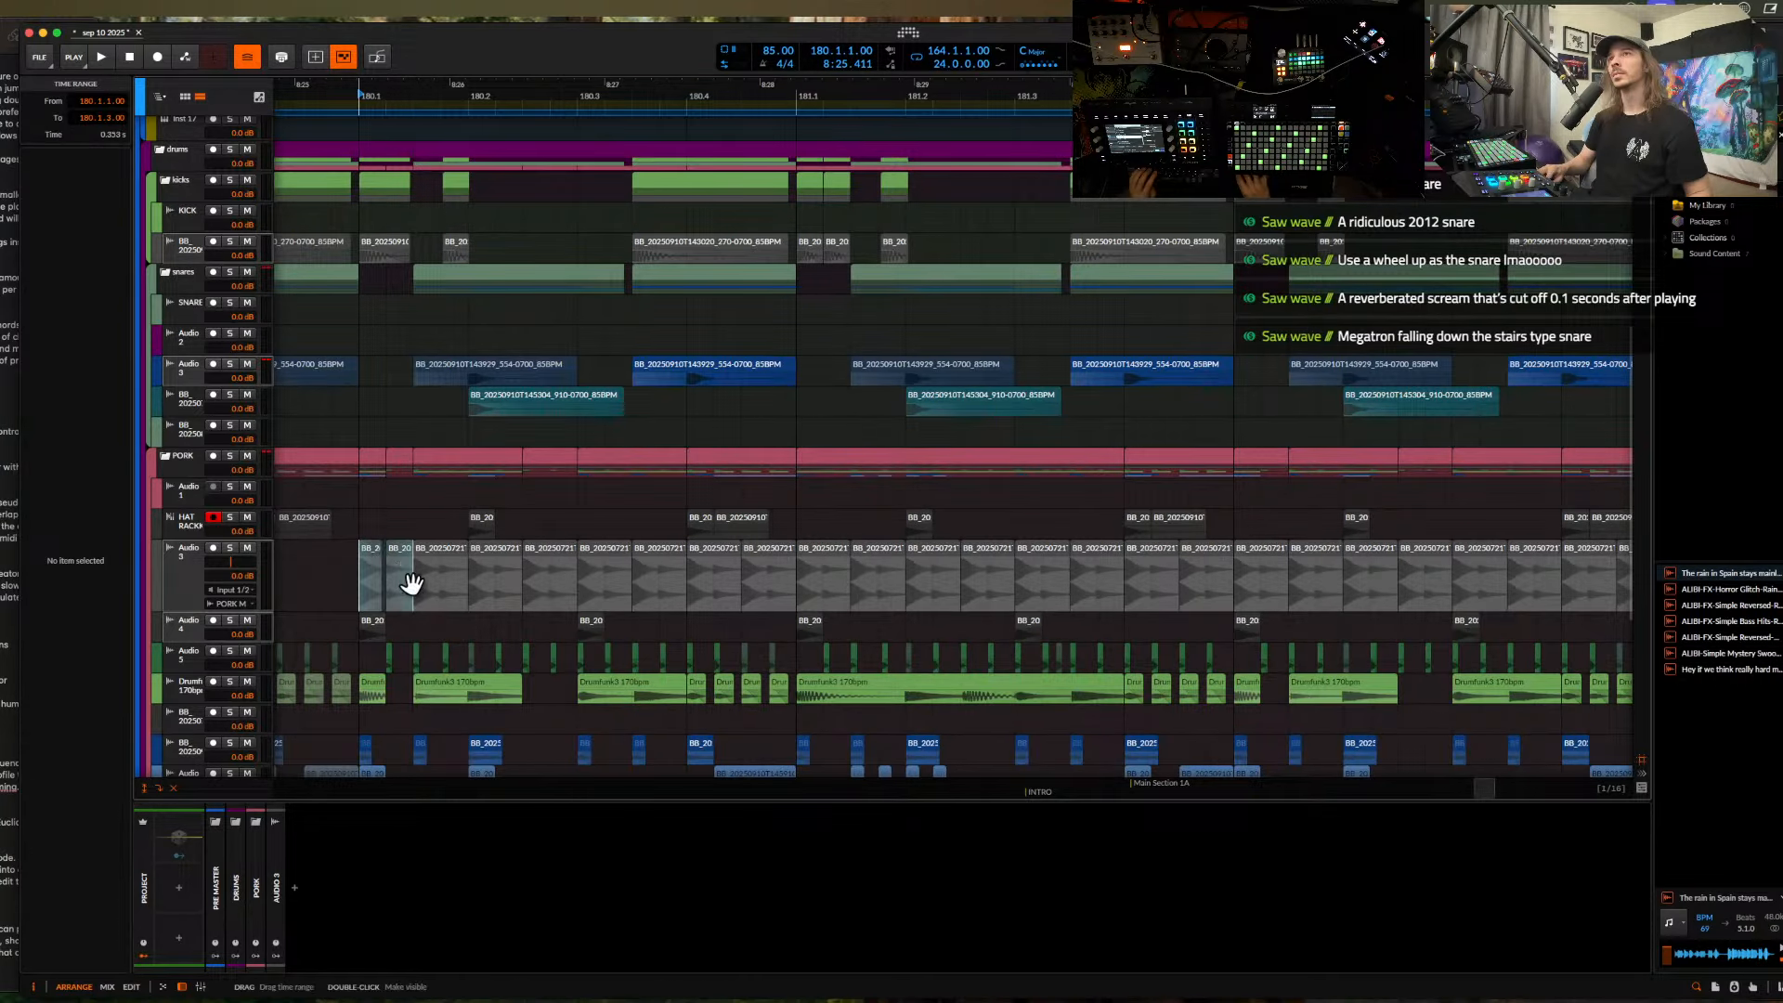
pyautogui.press('super+d')
pyautogui.press('super+d')
pyautogui.press('super+d')
pyautogui.press('super+d')
# - Solo Audio 3, play the hat pattern and raise the gain of the slice at 180.1.2
pyautogui.scroll(3, 409, 580)
pyautogui.click(389, 555)
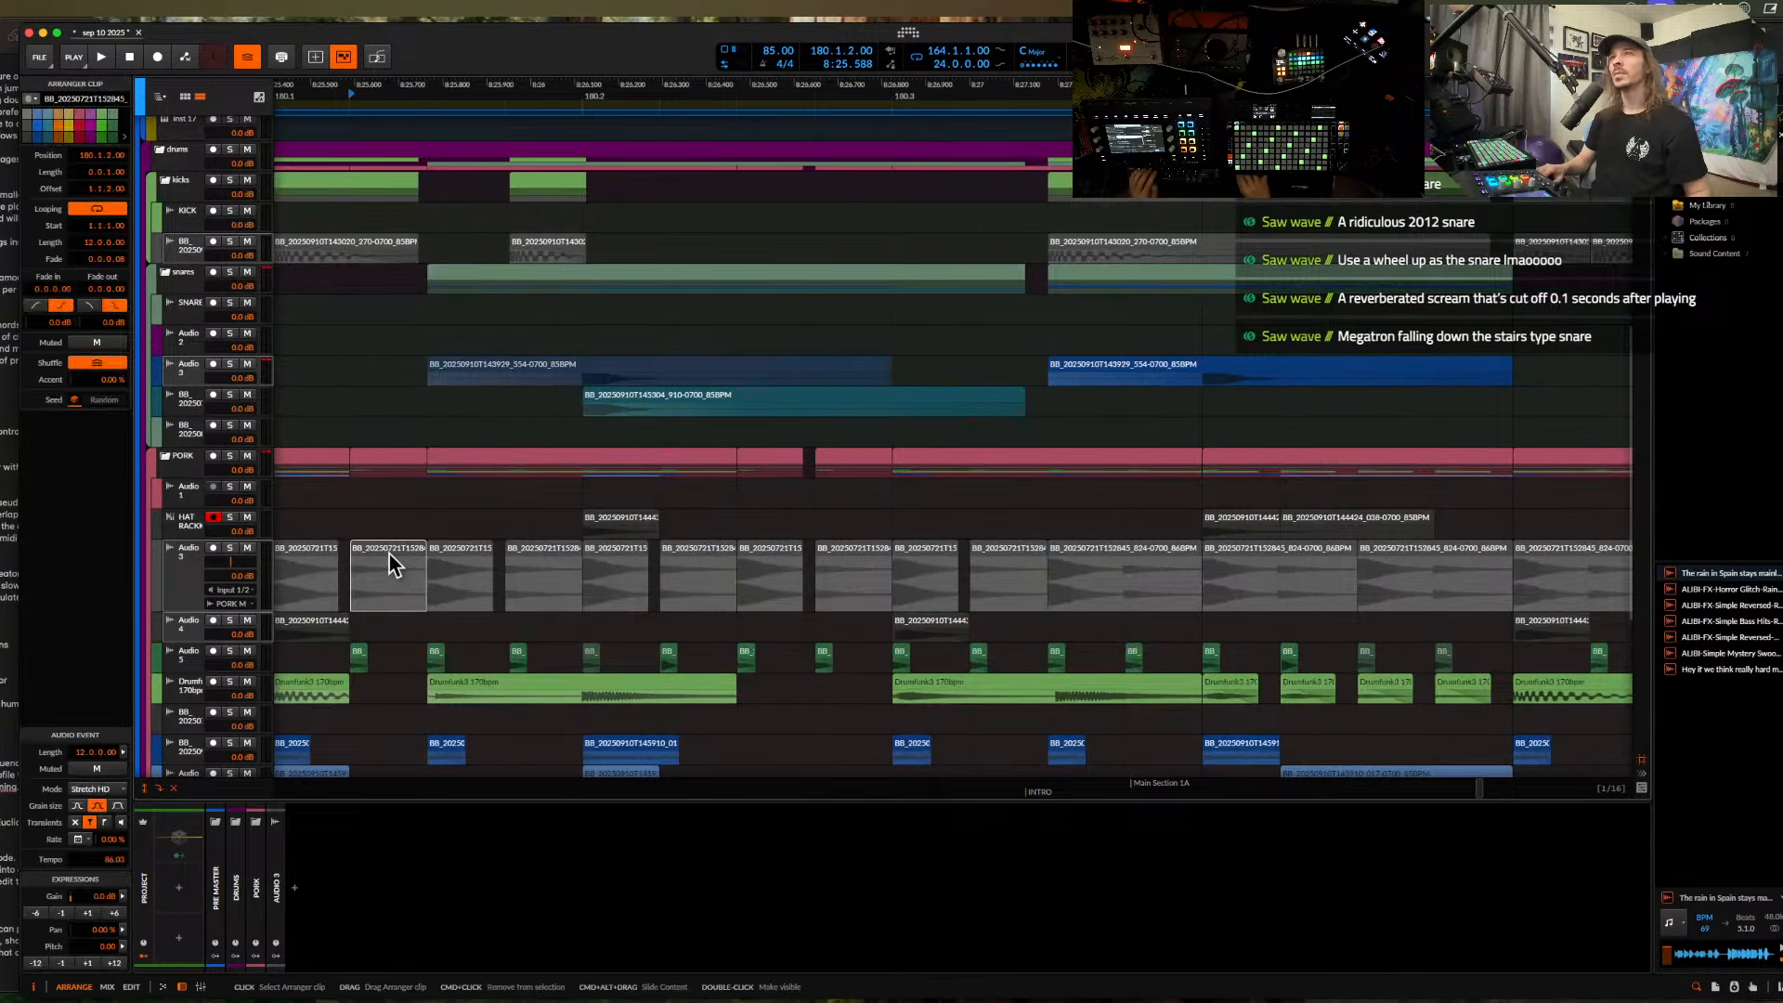
pyautogui.click(230, 547)
pyautogui.press('space')
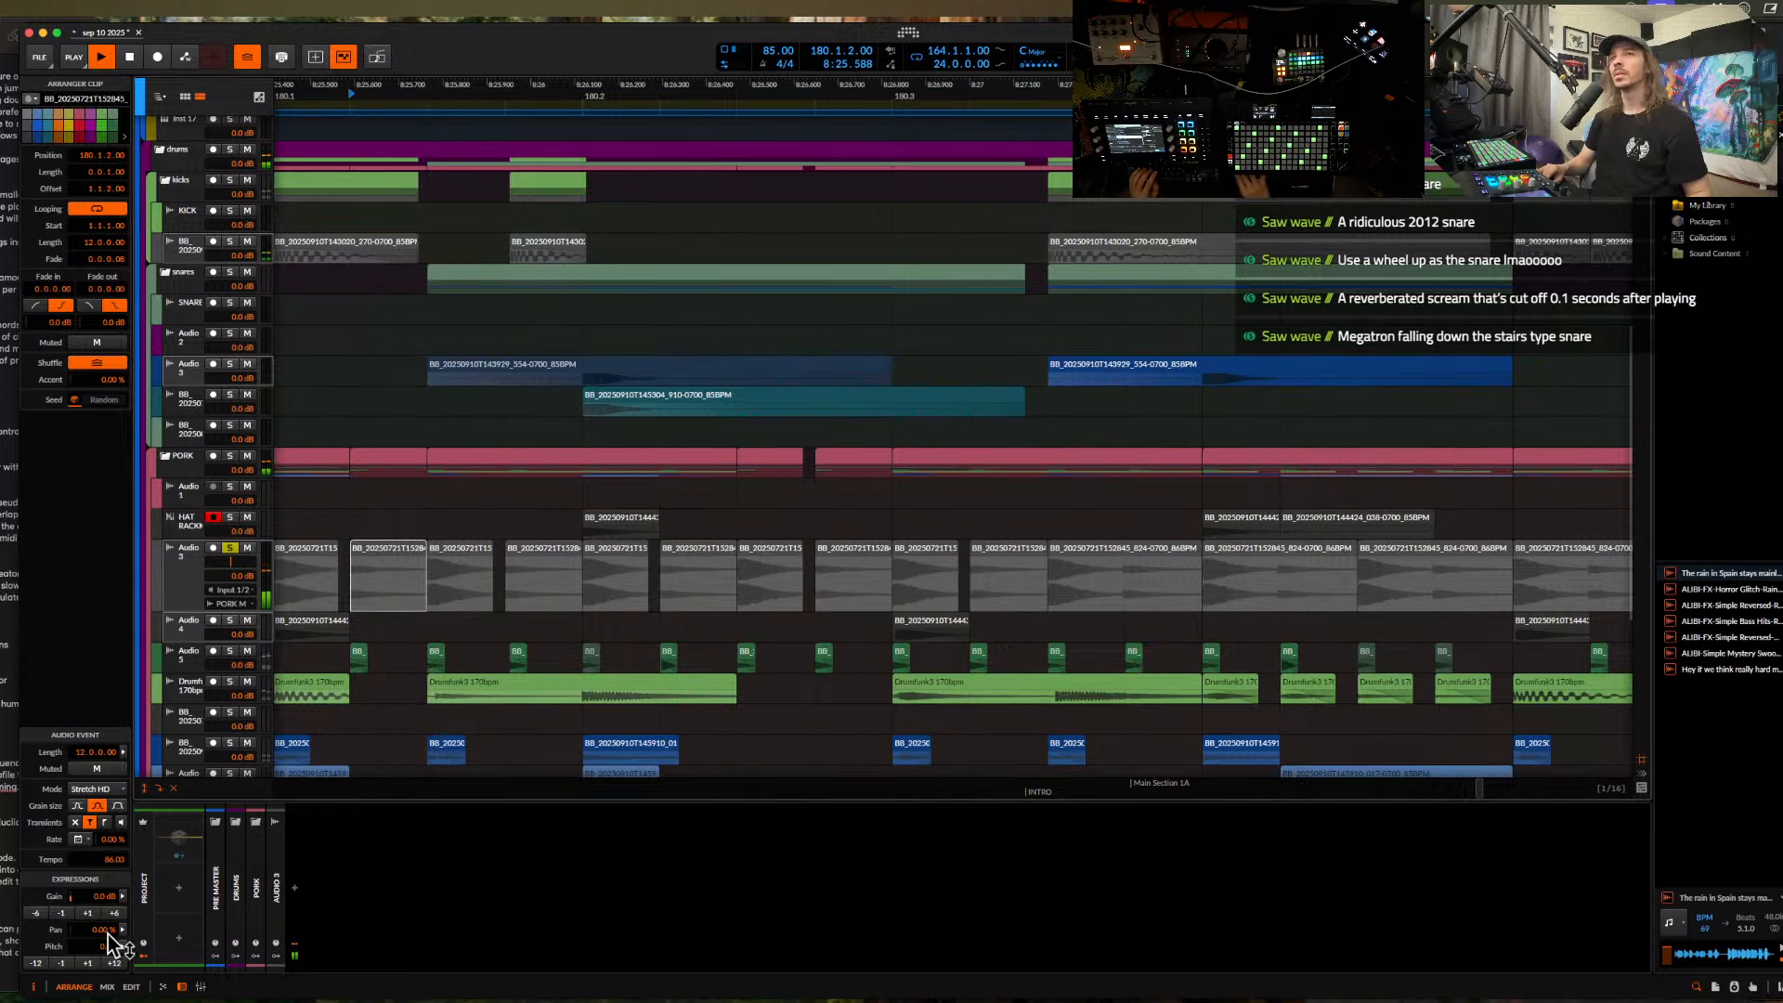
pyautogui.press('space')
pyautogui.press('space')
pyautogui.hscroll(-1, 418, 578)
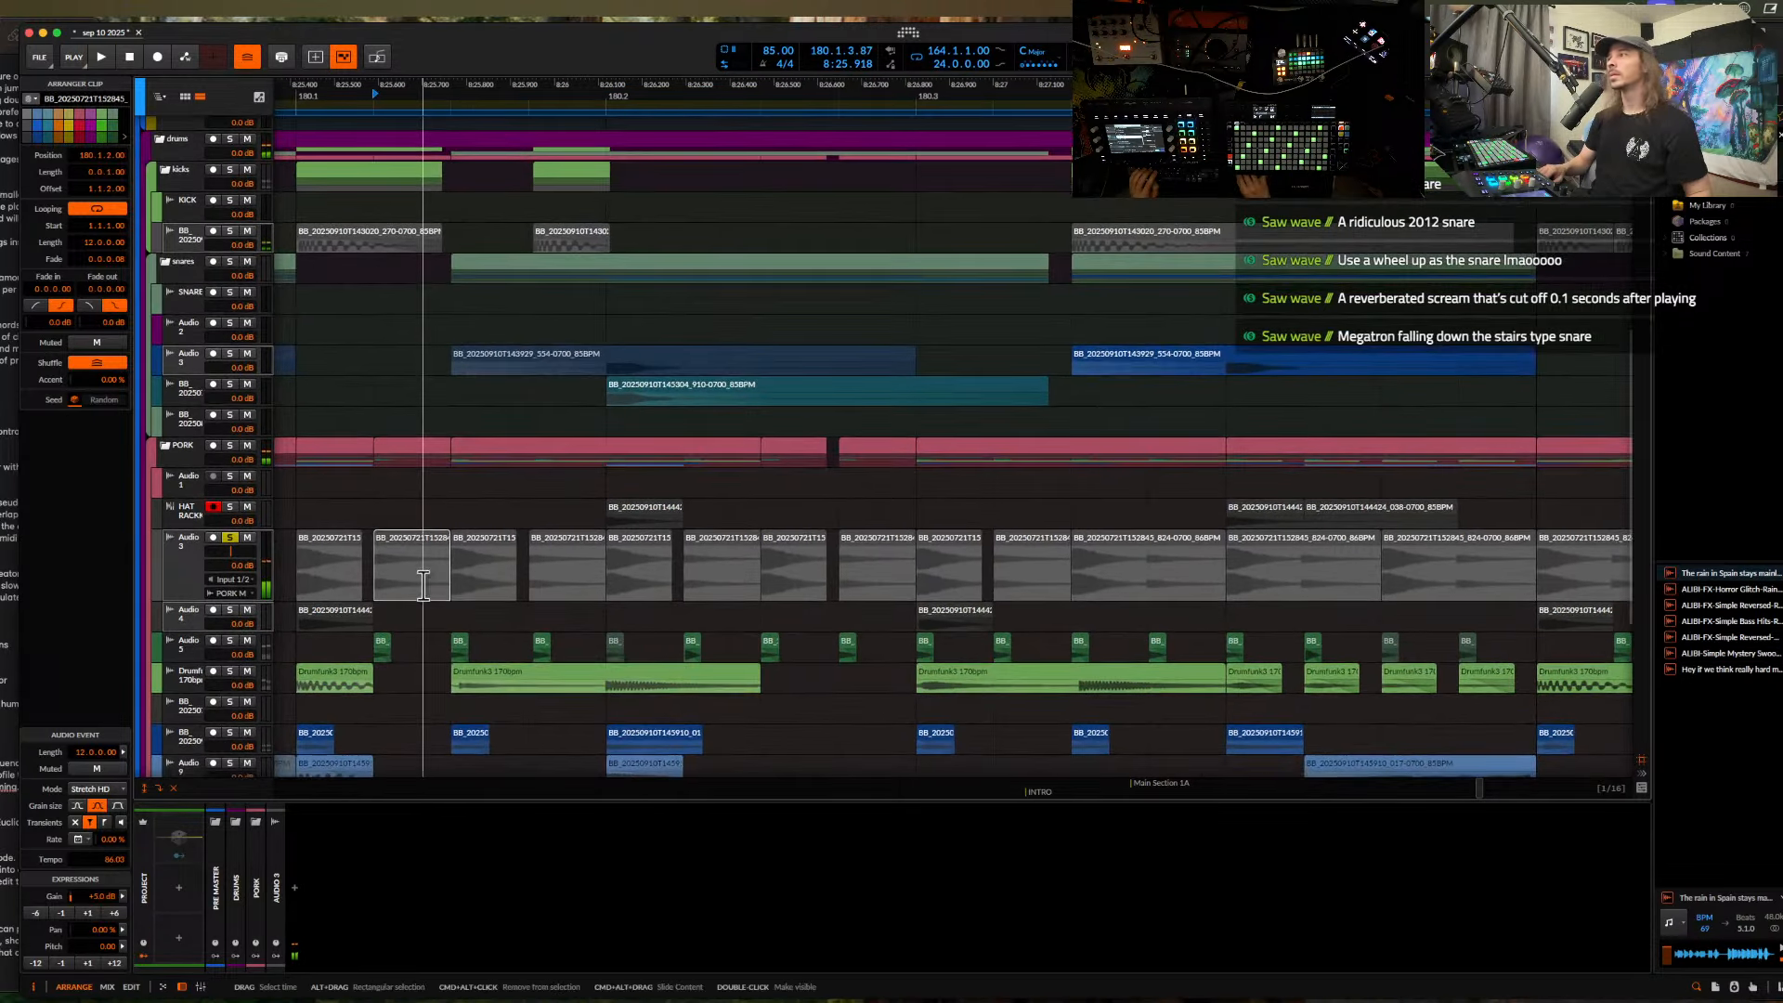
# - Select the two edited hat slices at the start of bar 180 on Audio 3
pyautogui.click(337, 544)
pyautogui.keyDown('shift'); pyautogui.click(456, 543); pyautogui.keyUp('shift')
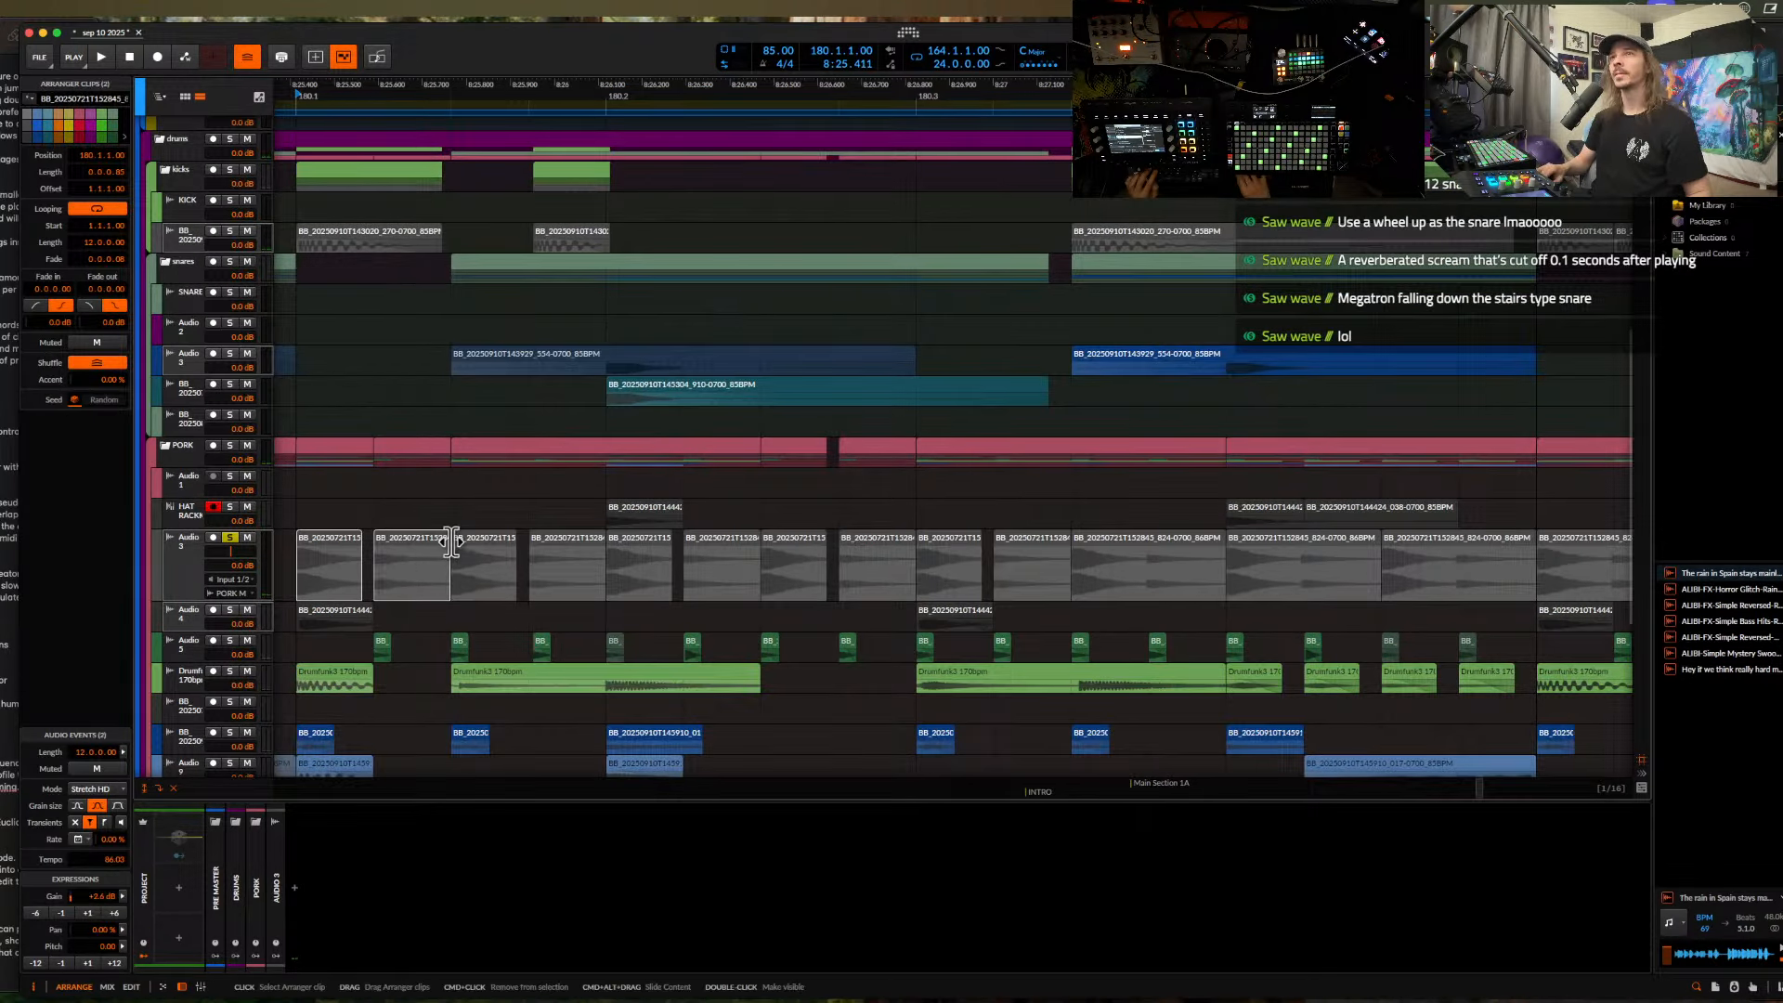
# - Repeatedly duplicate the half-beat group of clips on the PORK group's Audio 3 track, filling it from bar 180 to bar 187
pyautogui.moveTo(444, 548); pyautogui.dragTo(437, 588)
pyautogui.scroll(-2, 423, 568)
pyautogui.scroll(-5, 437, 588)
pyautogui.scroll(-3, 436, 588)
pyautogui.press('super+d')
pyautogui.press('super+d')
pyautogui.press('super+d')
pyautogui.press('super+d')
pyautogui.press('super+d')
pyautogui.press('super+d')
pyautogui.press('super+d')
pyautogui.press('super+d')
pyautogui.press('super+d')
pyautogui.press('super+d')
pyautogui.press('super+d')
pyautogui.press('super+d')
pyautogui.press('super+d')
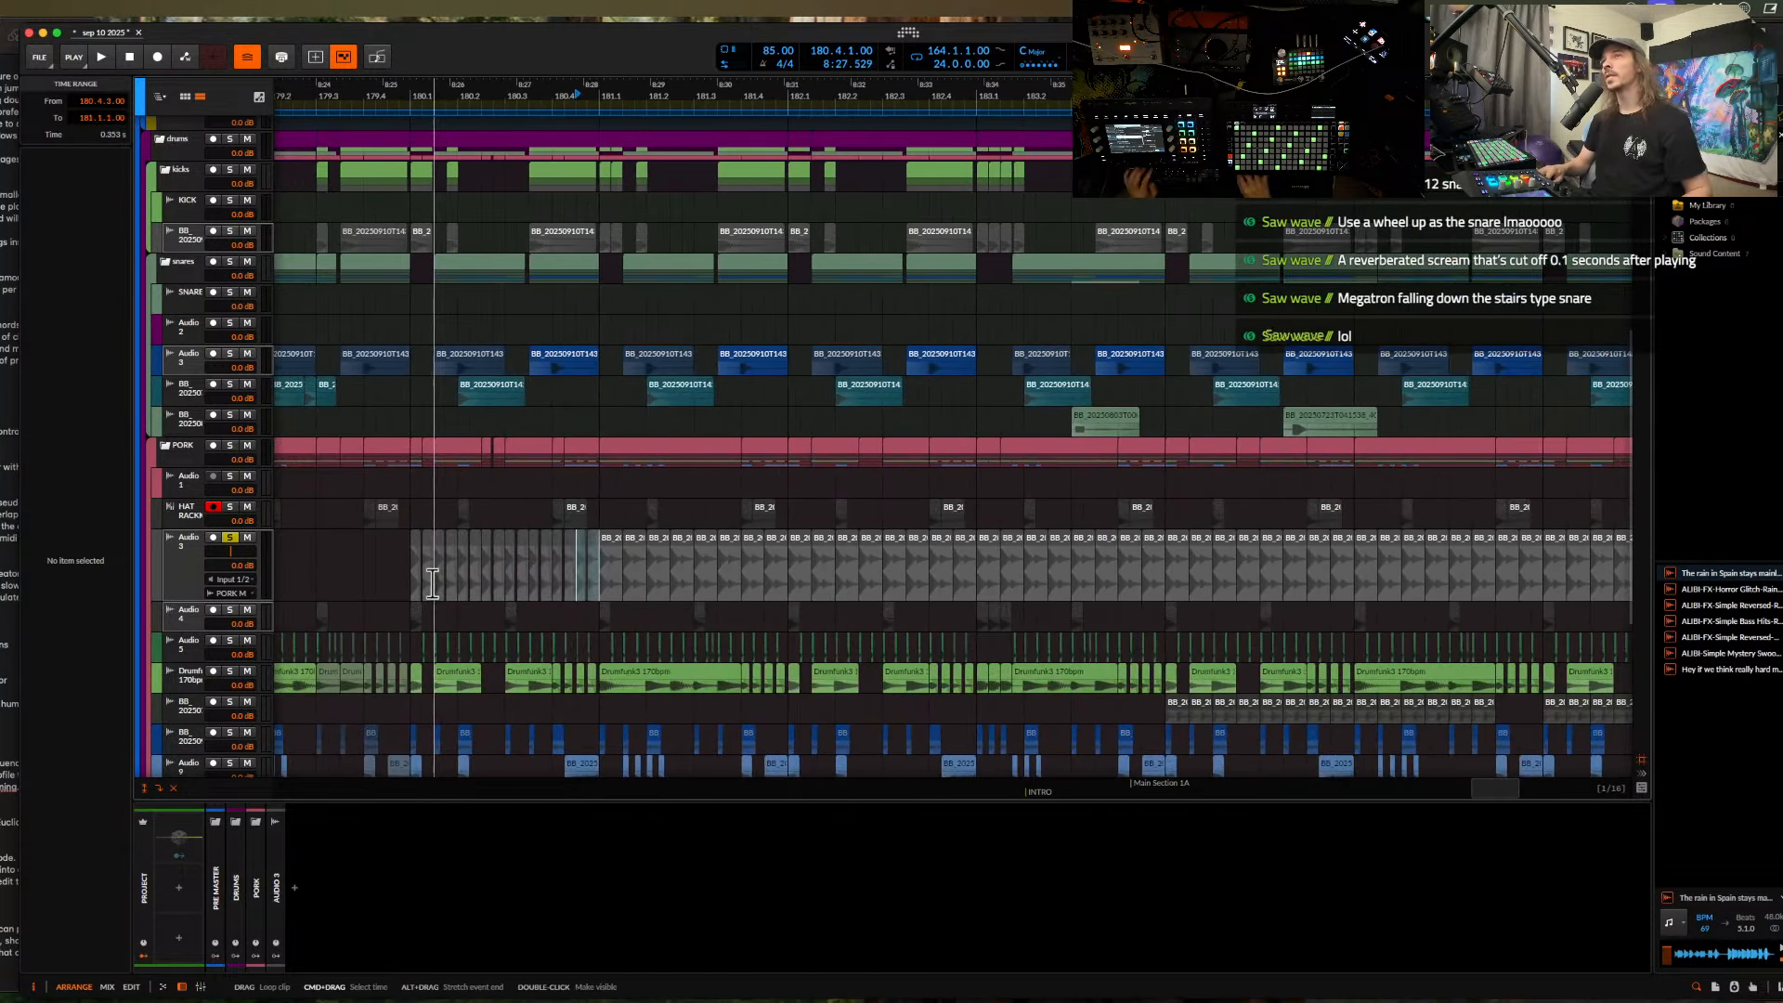
pyautogui.scroll(-2, 430, 584)
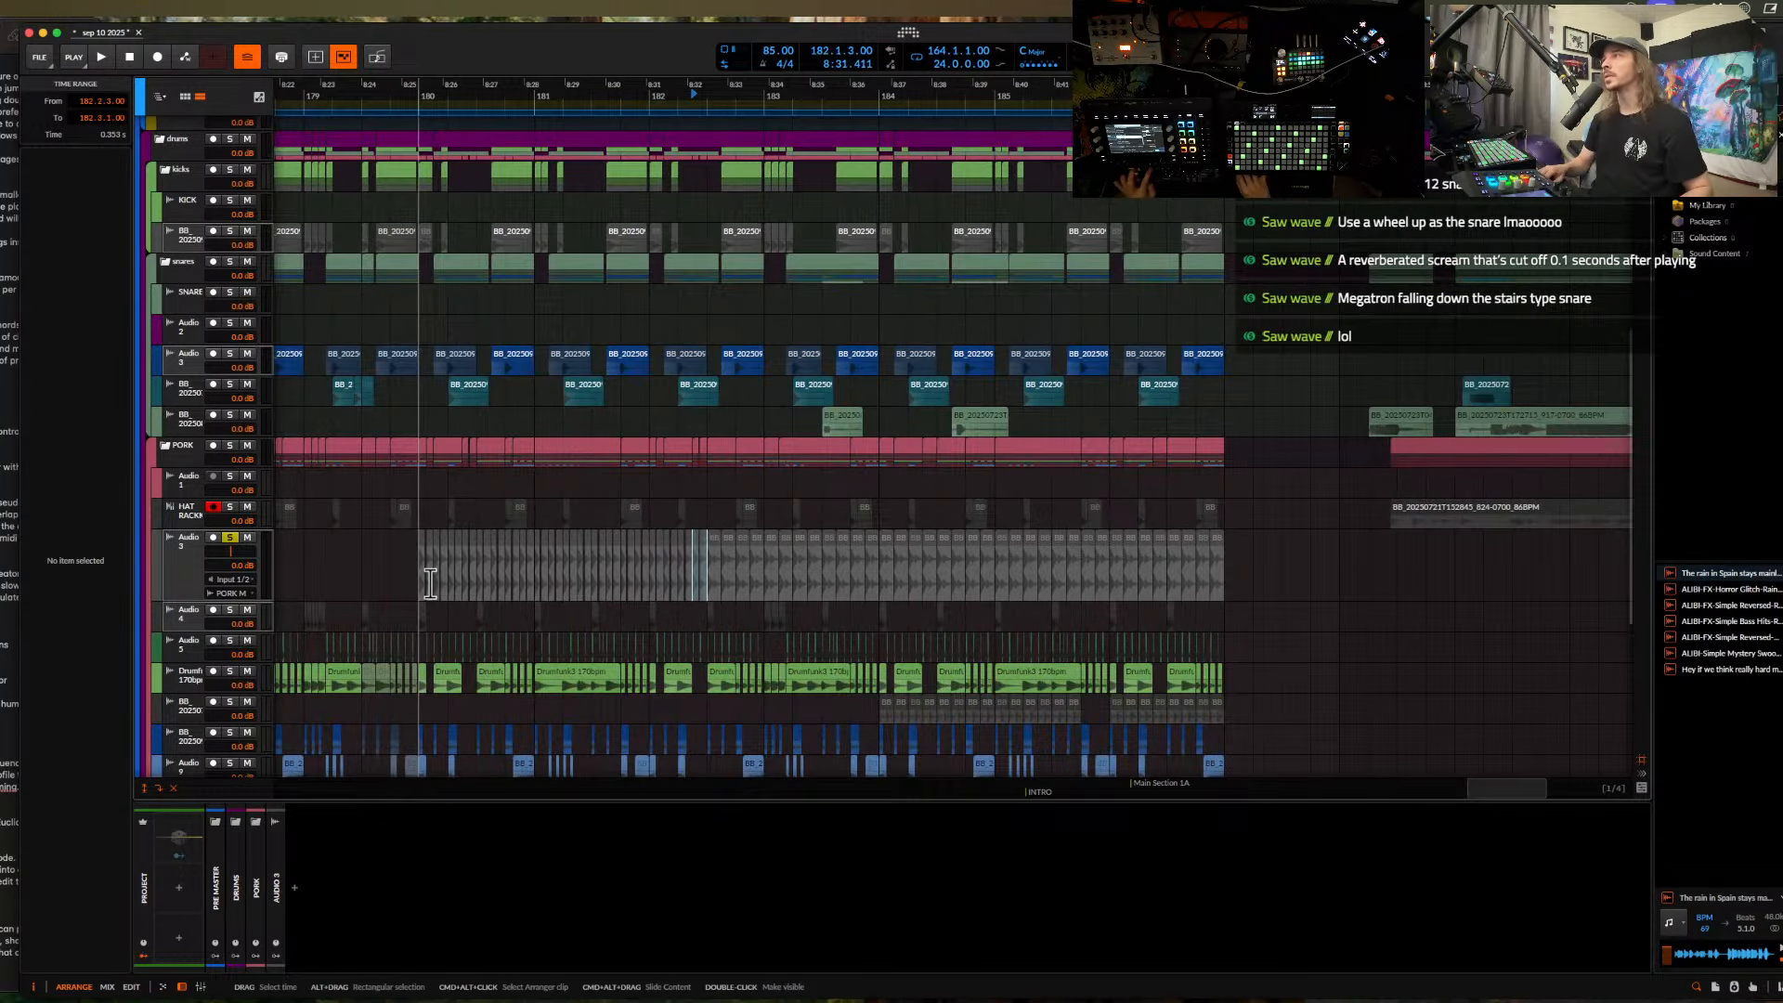
pyautogui.press('super+d')
pyautogui.press('super+d')
pyautogui.press('super+d')
pyautogui.press('super+d')
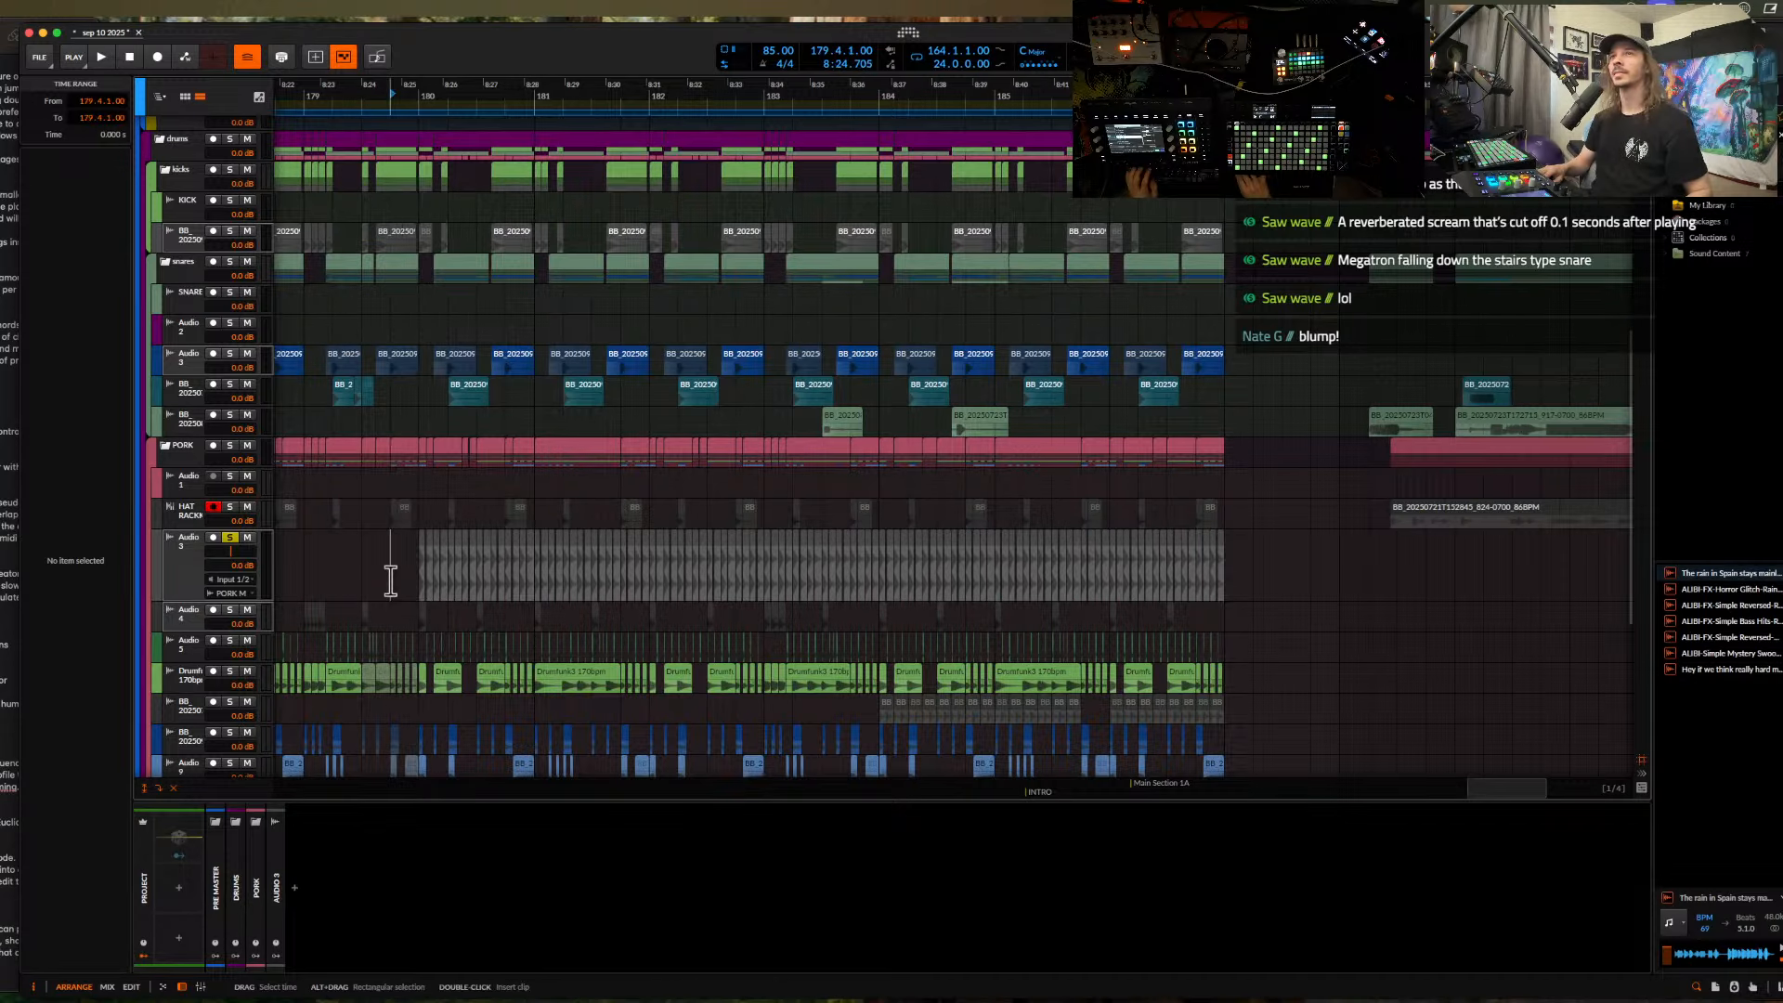
# - Start playback from 179.4 and take the PORK group's Audio 3 track out of solo
pyautogui.click(390, 577)
pyautogui.press('space')
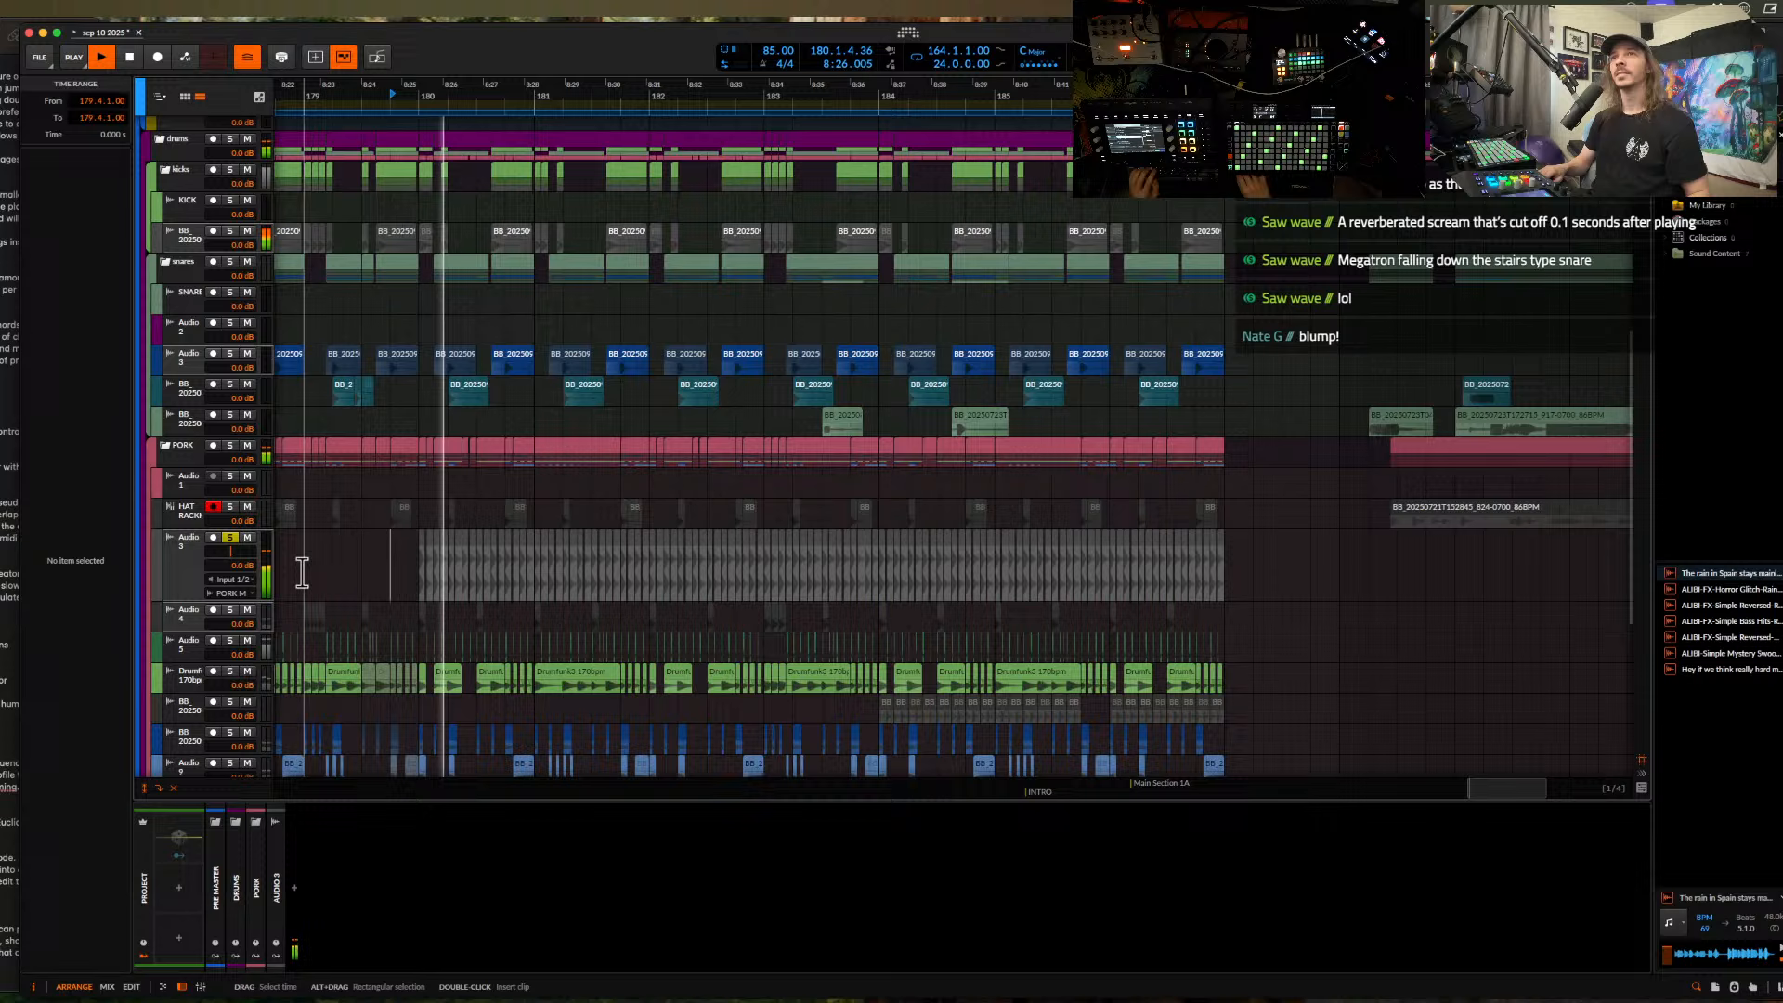
pyautogui.click(230, 538)
pyautogui.click(191, 557)
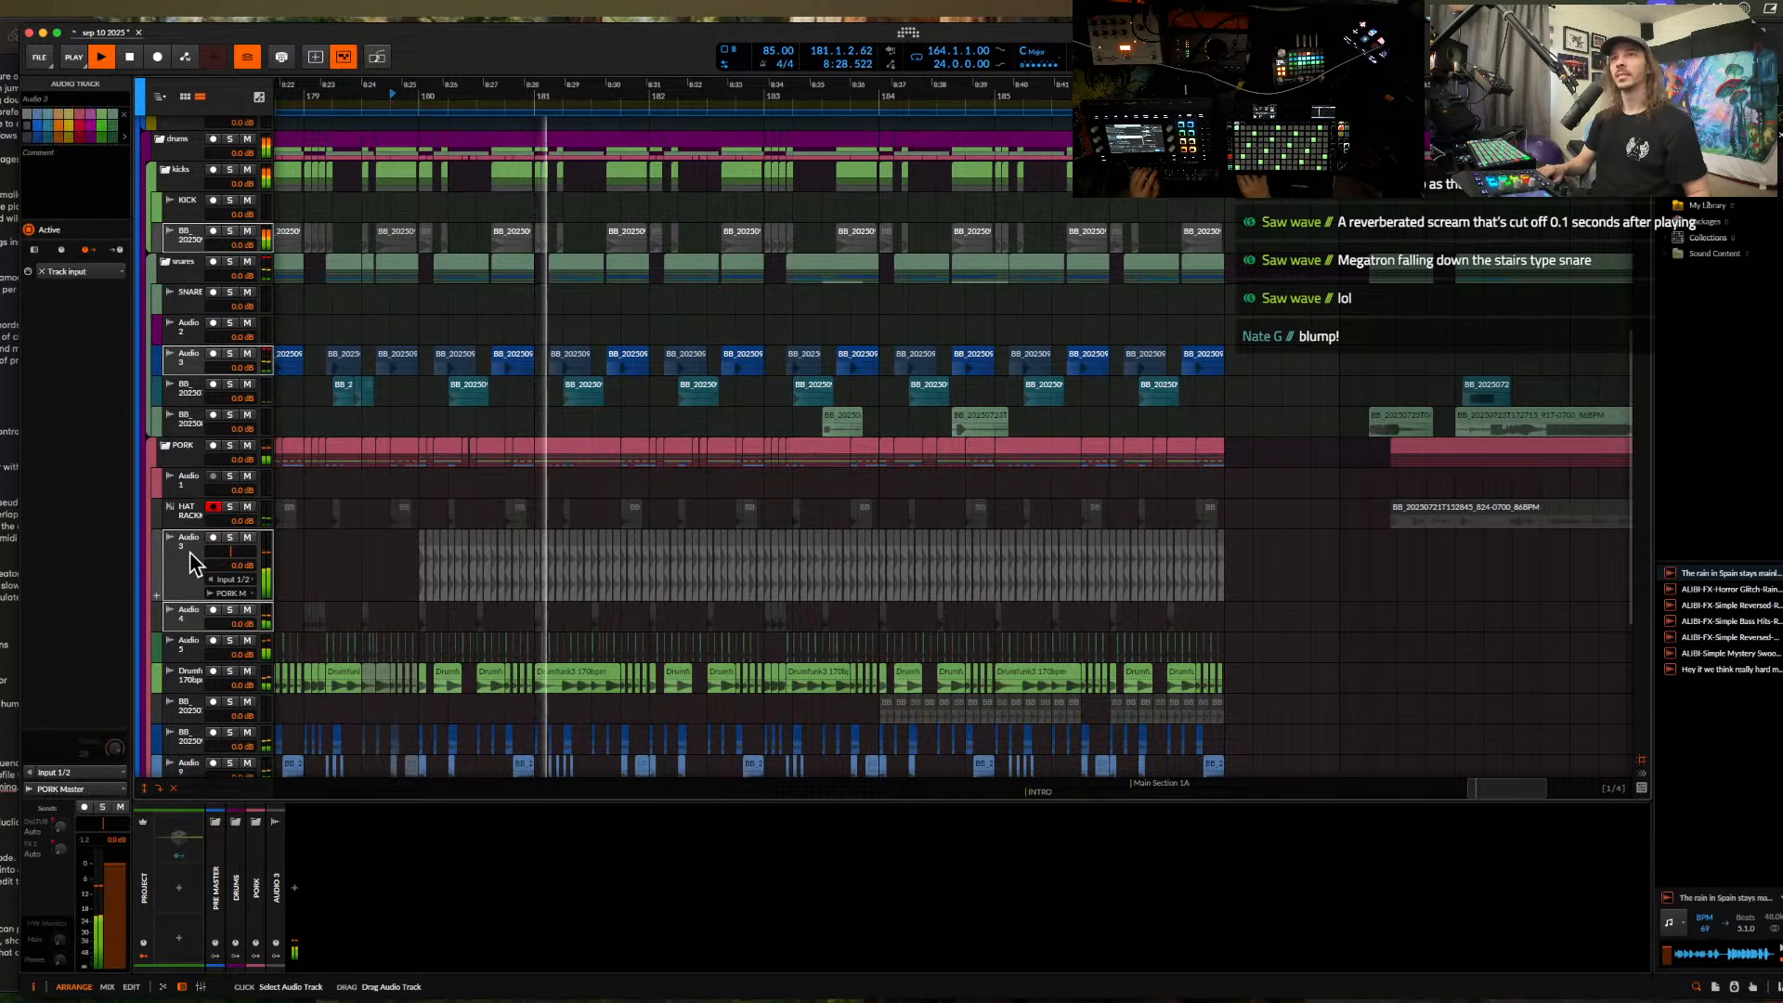
# - Listen through bars 181 to 185 while examining the drum and PORK tracks in the arrangement, then stop playback
pyautogui.scroll(-3, 546, 486)
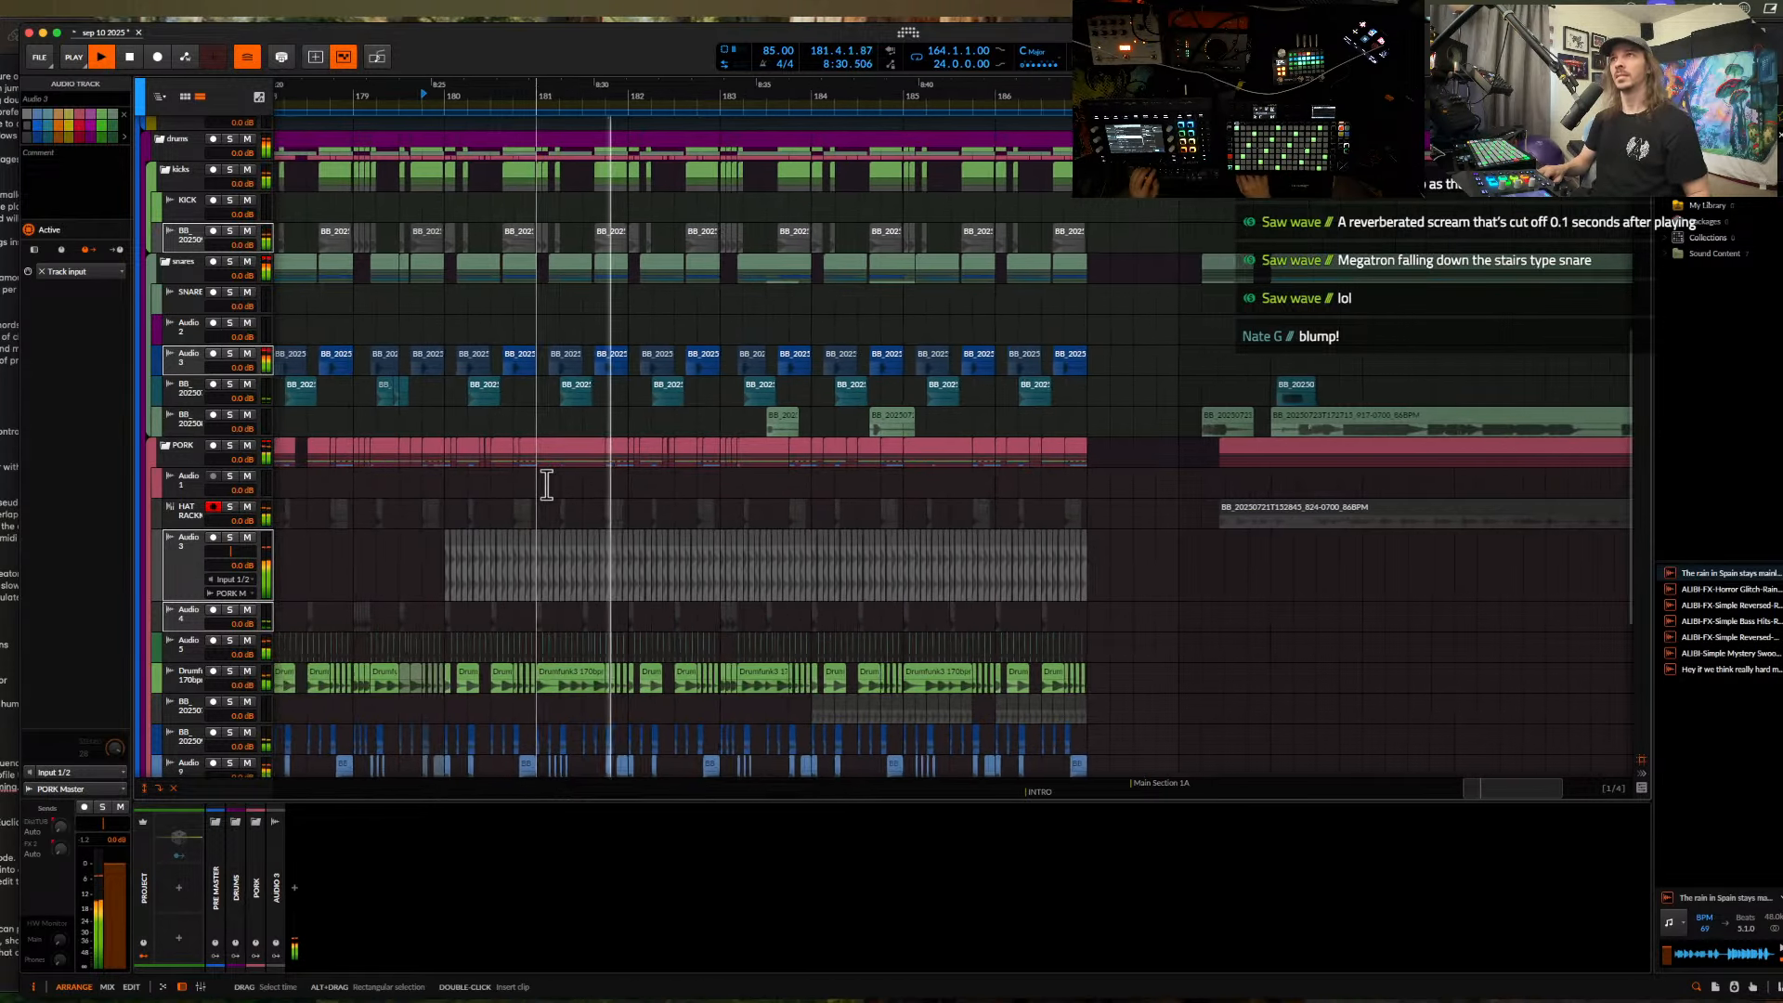
pyautogui.scroll(5, 546, 485)
pyautogui.scroll(-3, 546, 485)
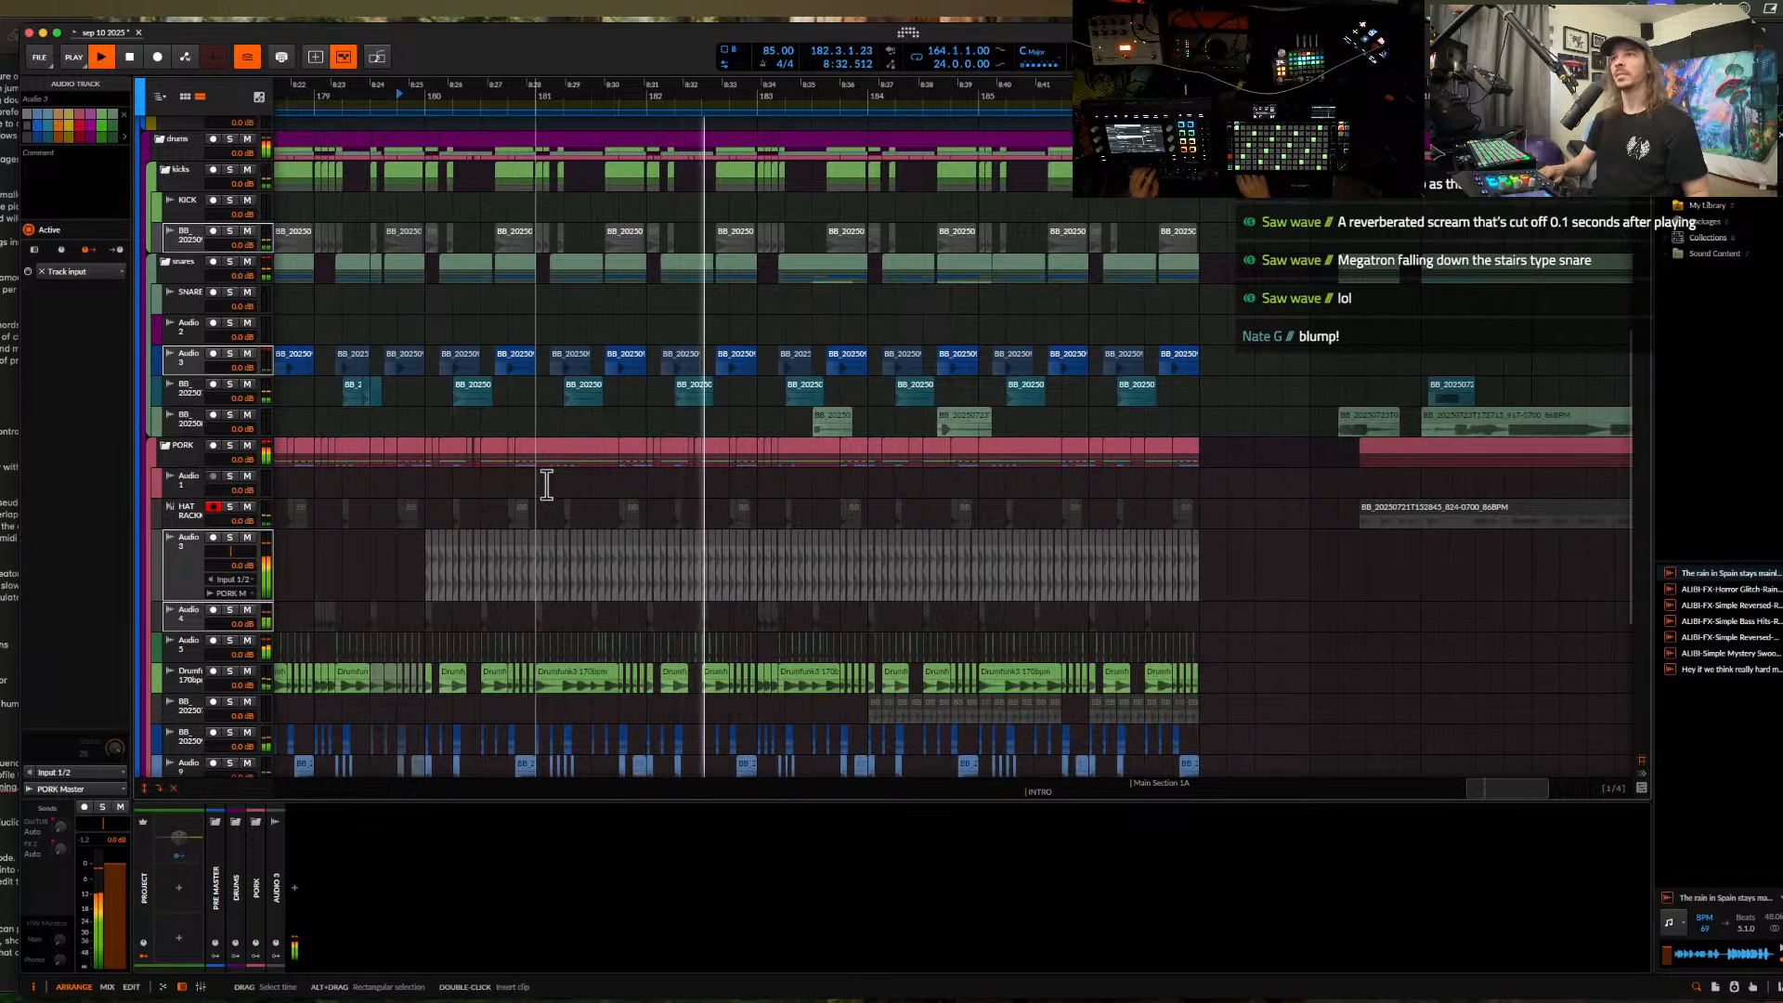
pyautogui.scroll(-5, 545, 484)
pyautogui.scroll(3, 546, 483)
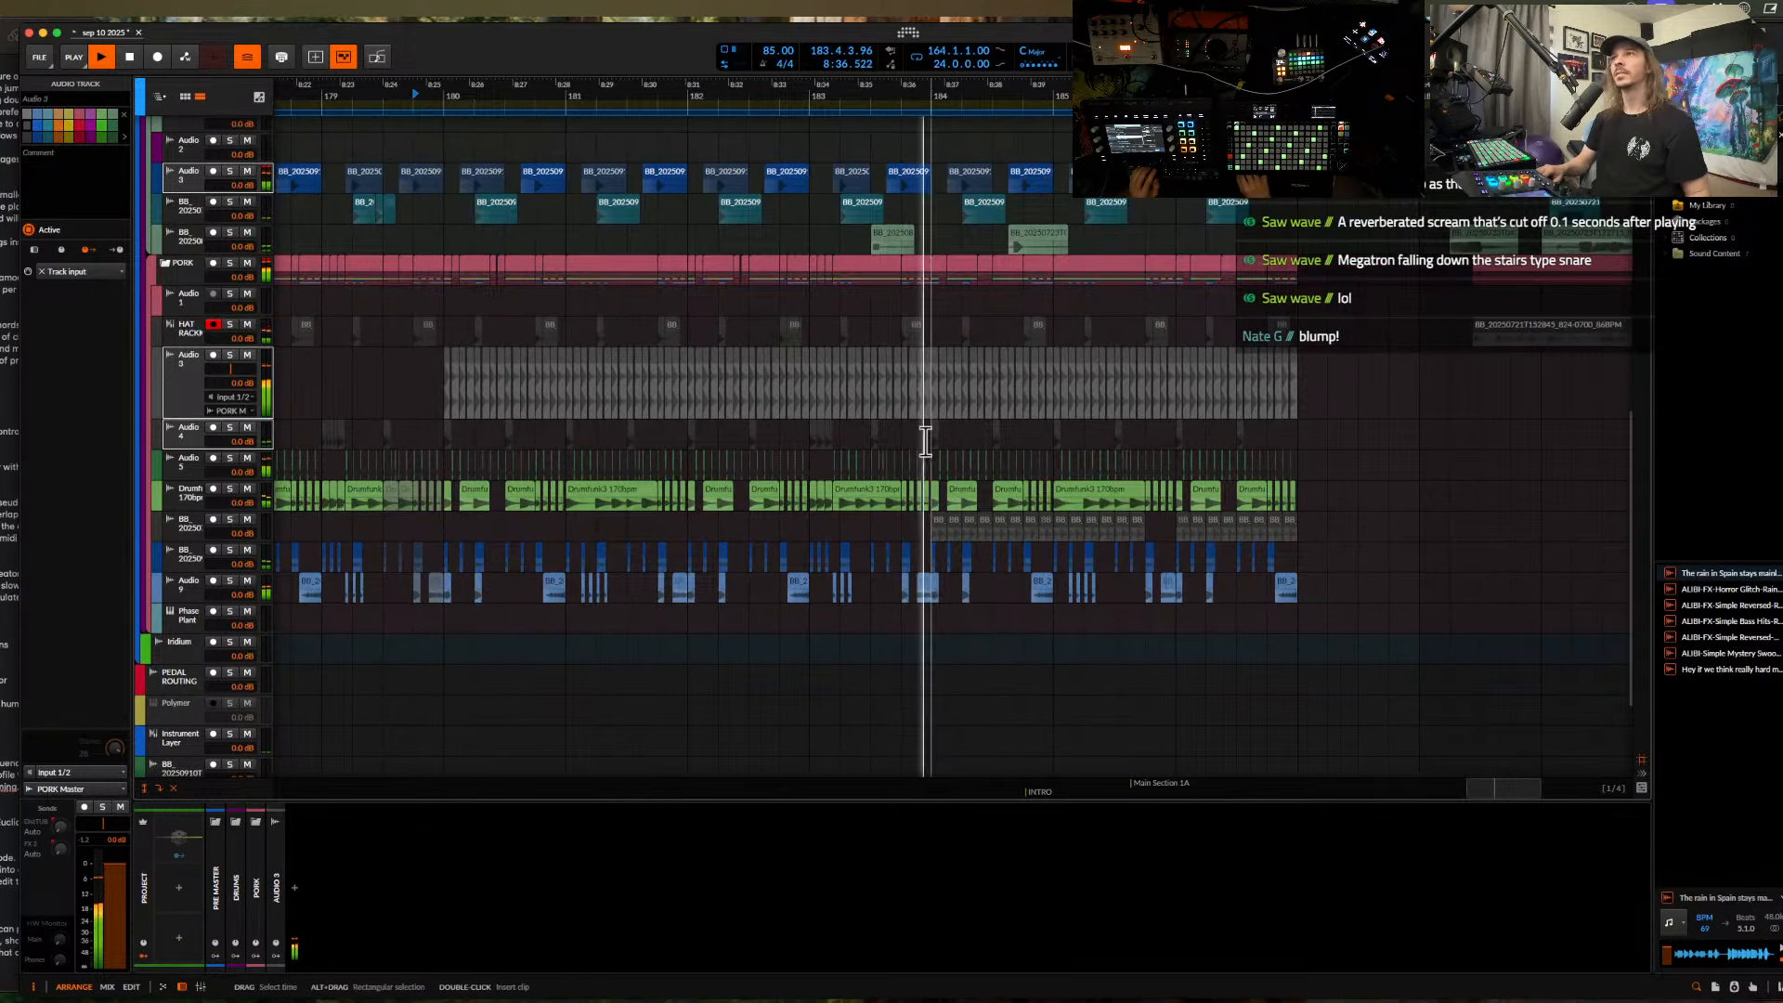
pyautogui.scroll(5, 923, 438)
pyautogui.scroll(-1, 924, 442)
pyautogui.scroll(5, 924, 442)
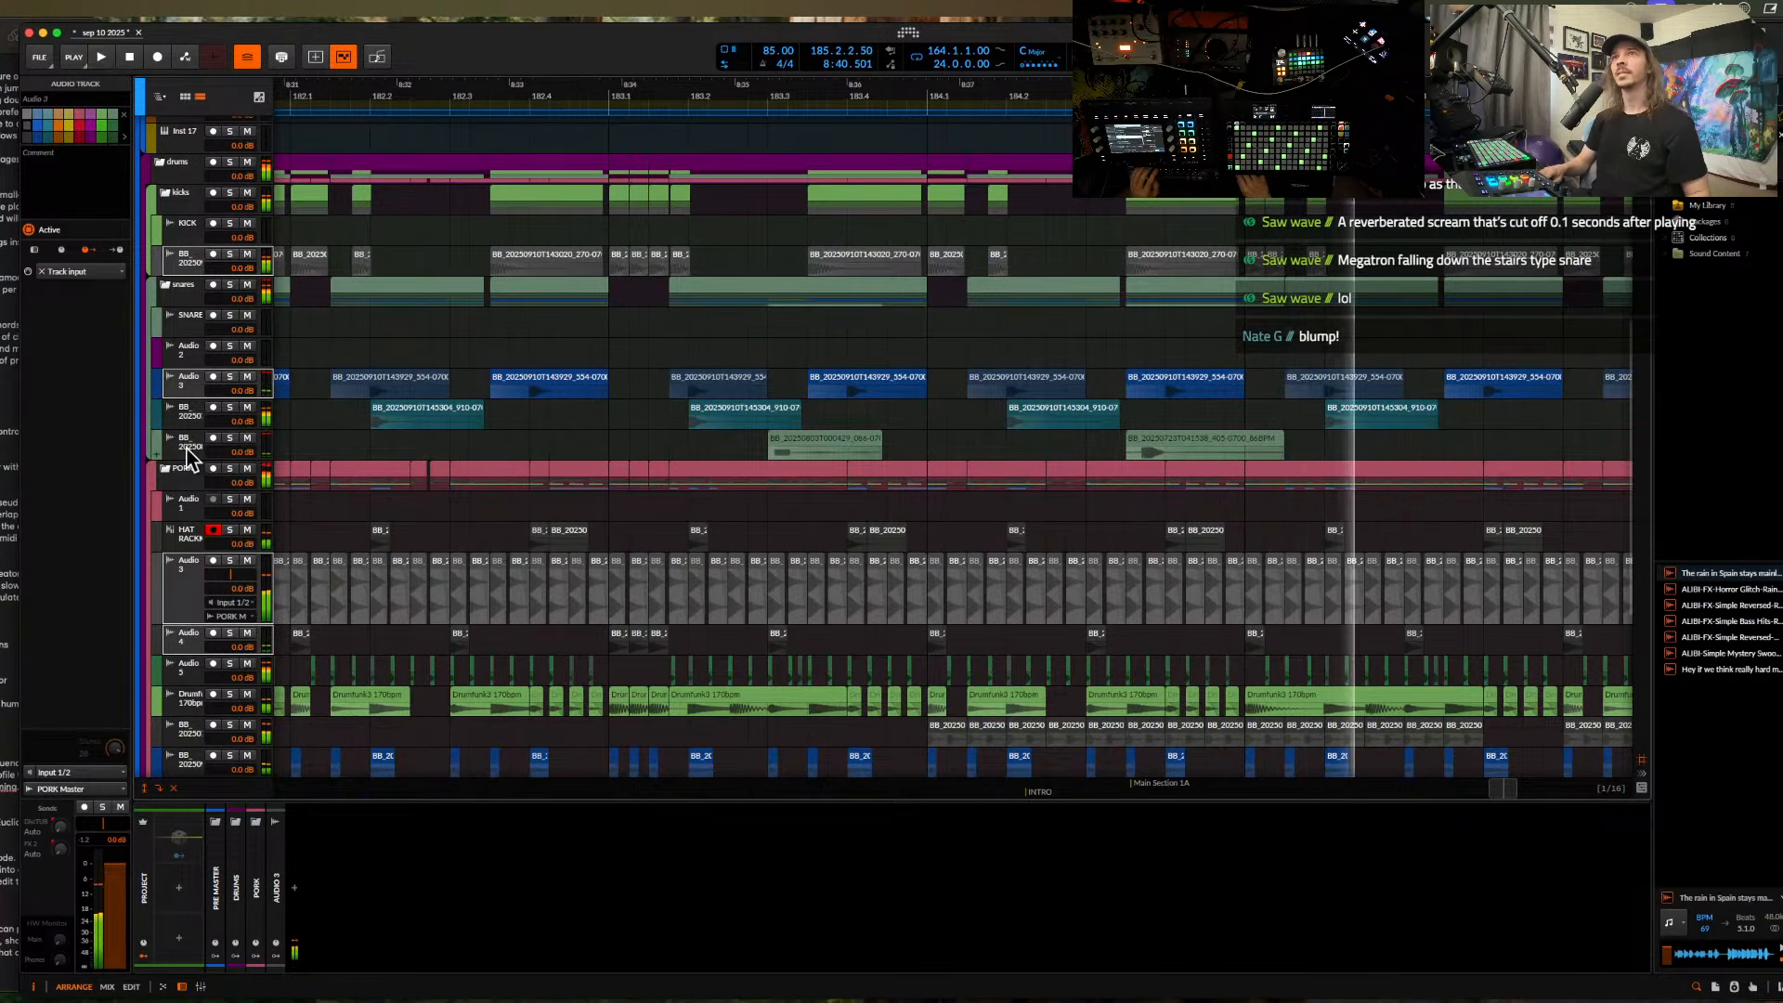
pyautogui.press('space')
# - Move the last track of the snares group to the top of the PORK group and play from 182.4.3
pyautogui.moveTo(190, 446); pyautogui.dragTo(199, 538)
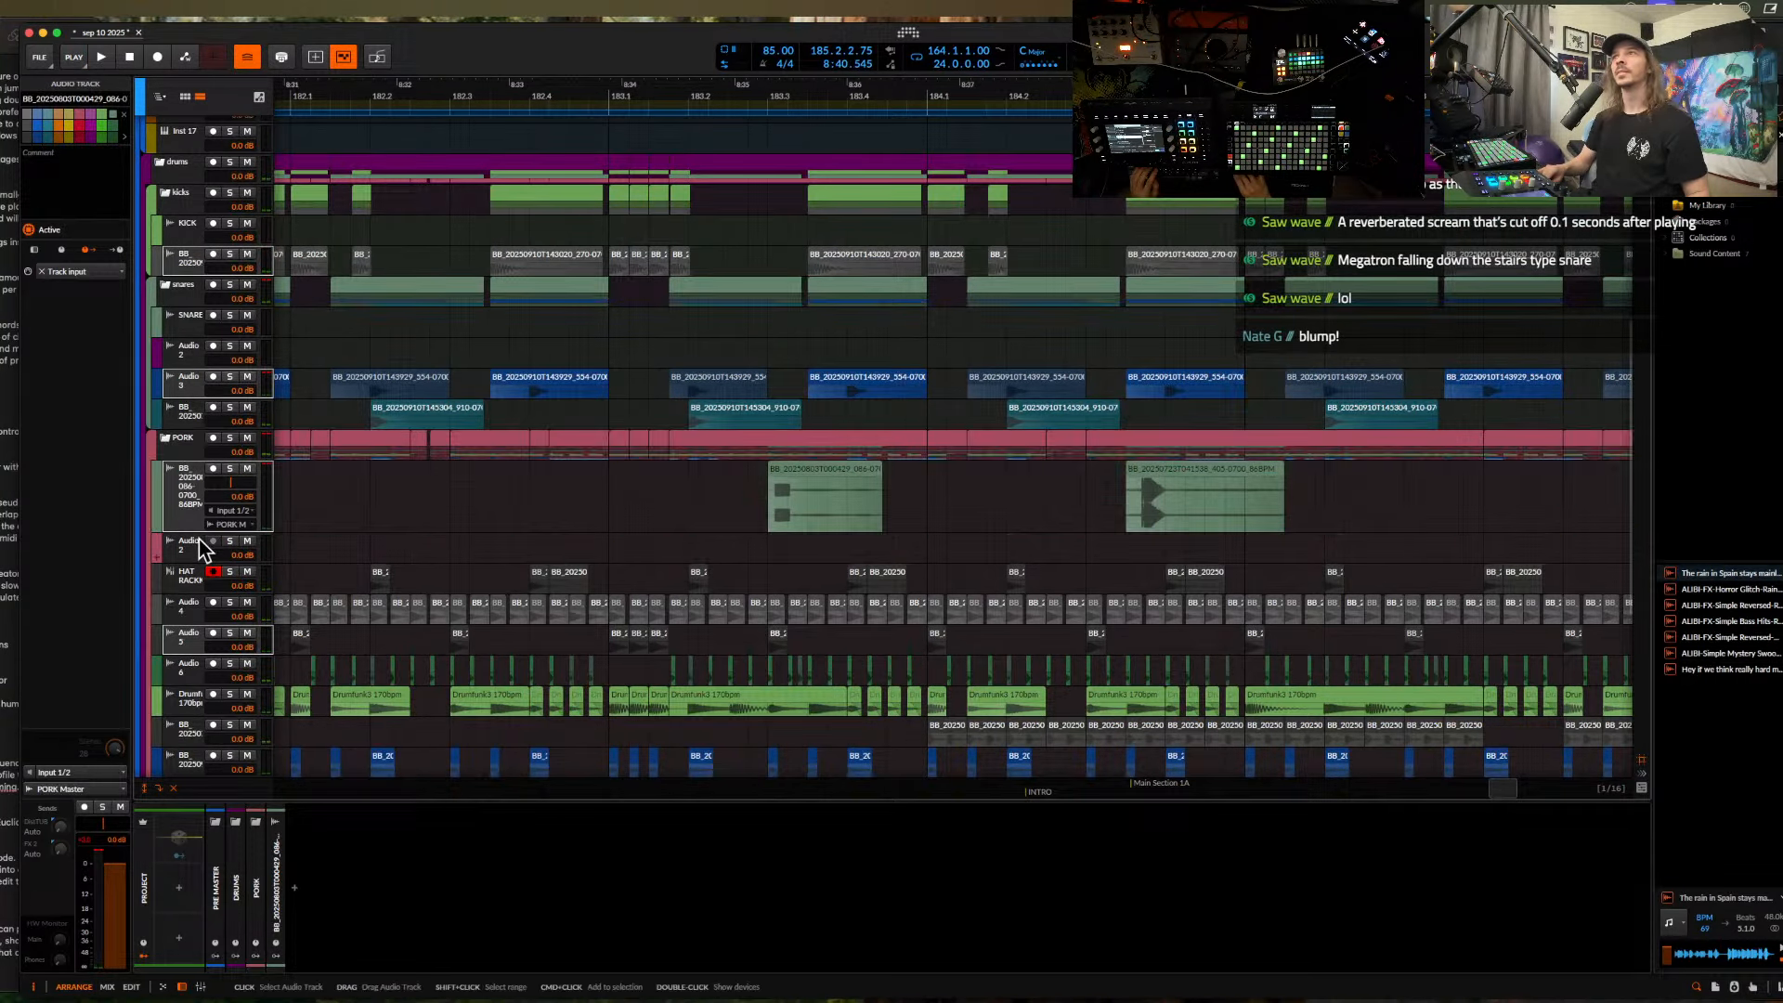
pyautogui.click(568, 496)
pyautogui.press('space')
pyautogui.scroll(3, 845, 420)
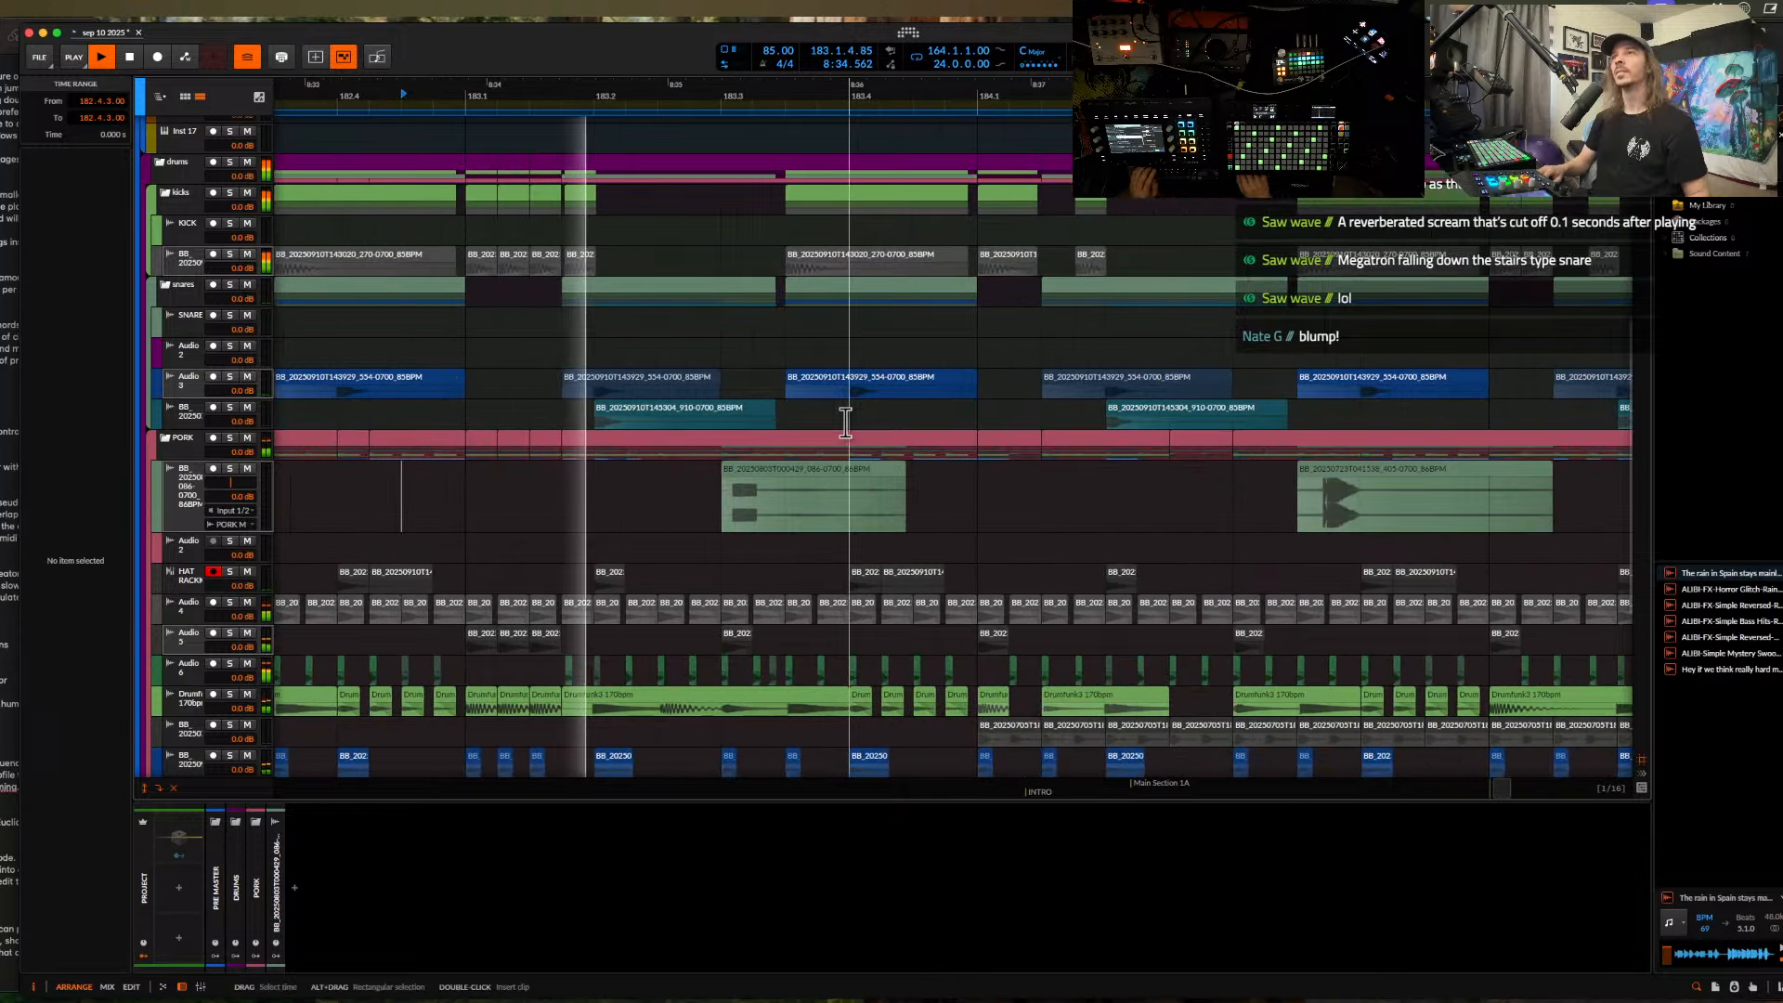
# - Duplicate the first three sixteenths of the clip at 183.3 on the moved track and play from 183.2.4
pyautogui.click(724, 506)
pyautogui.press('space')
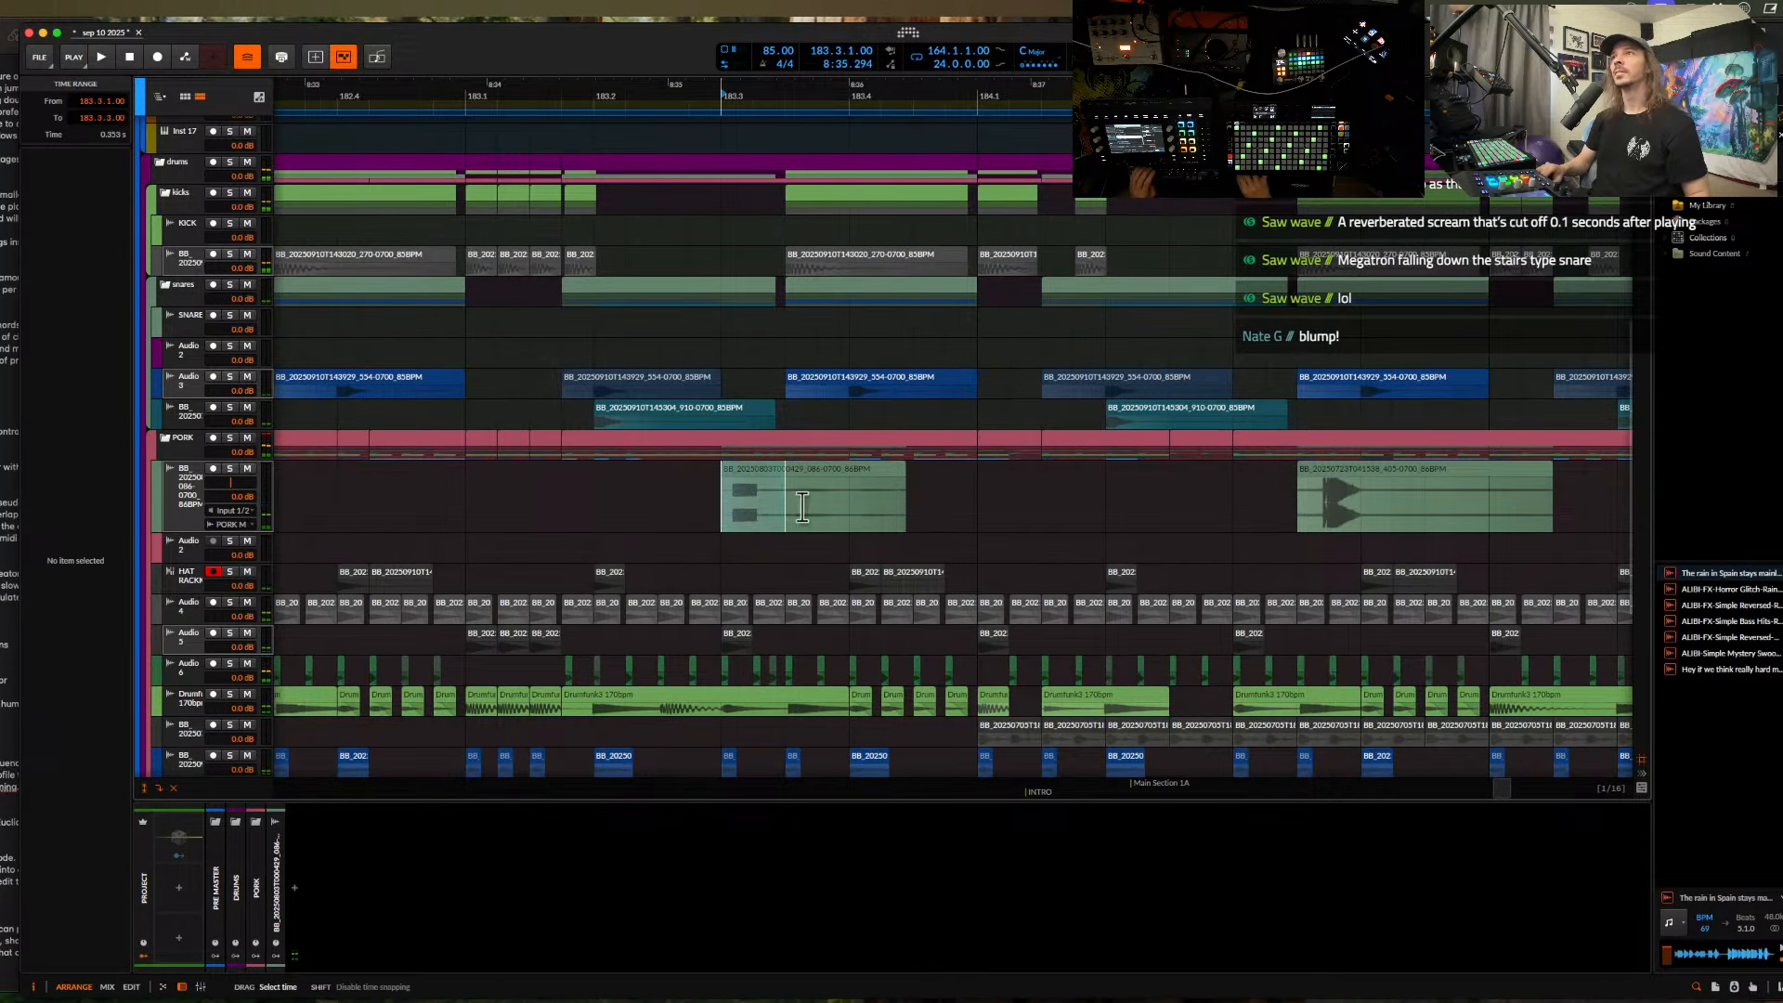
pyautogui.moveTo(803, 507); pyautogui.dragTo(811, 507)
pyautogui.press('super+d')
pyautogui.click(675, 510)
pyautogui.press('space')
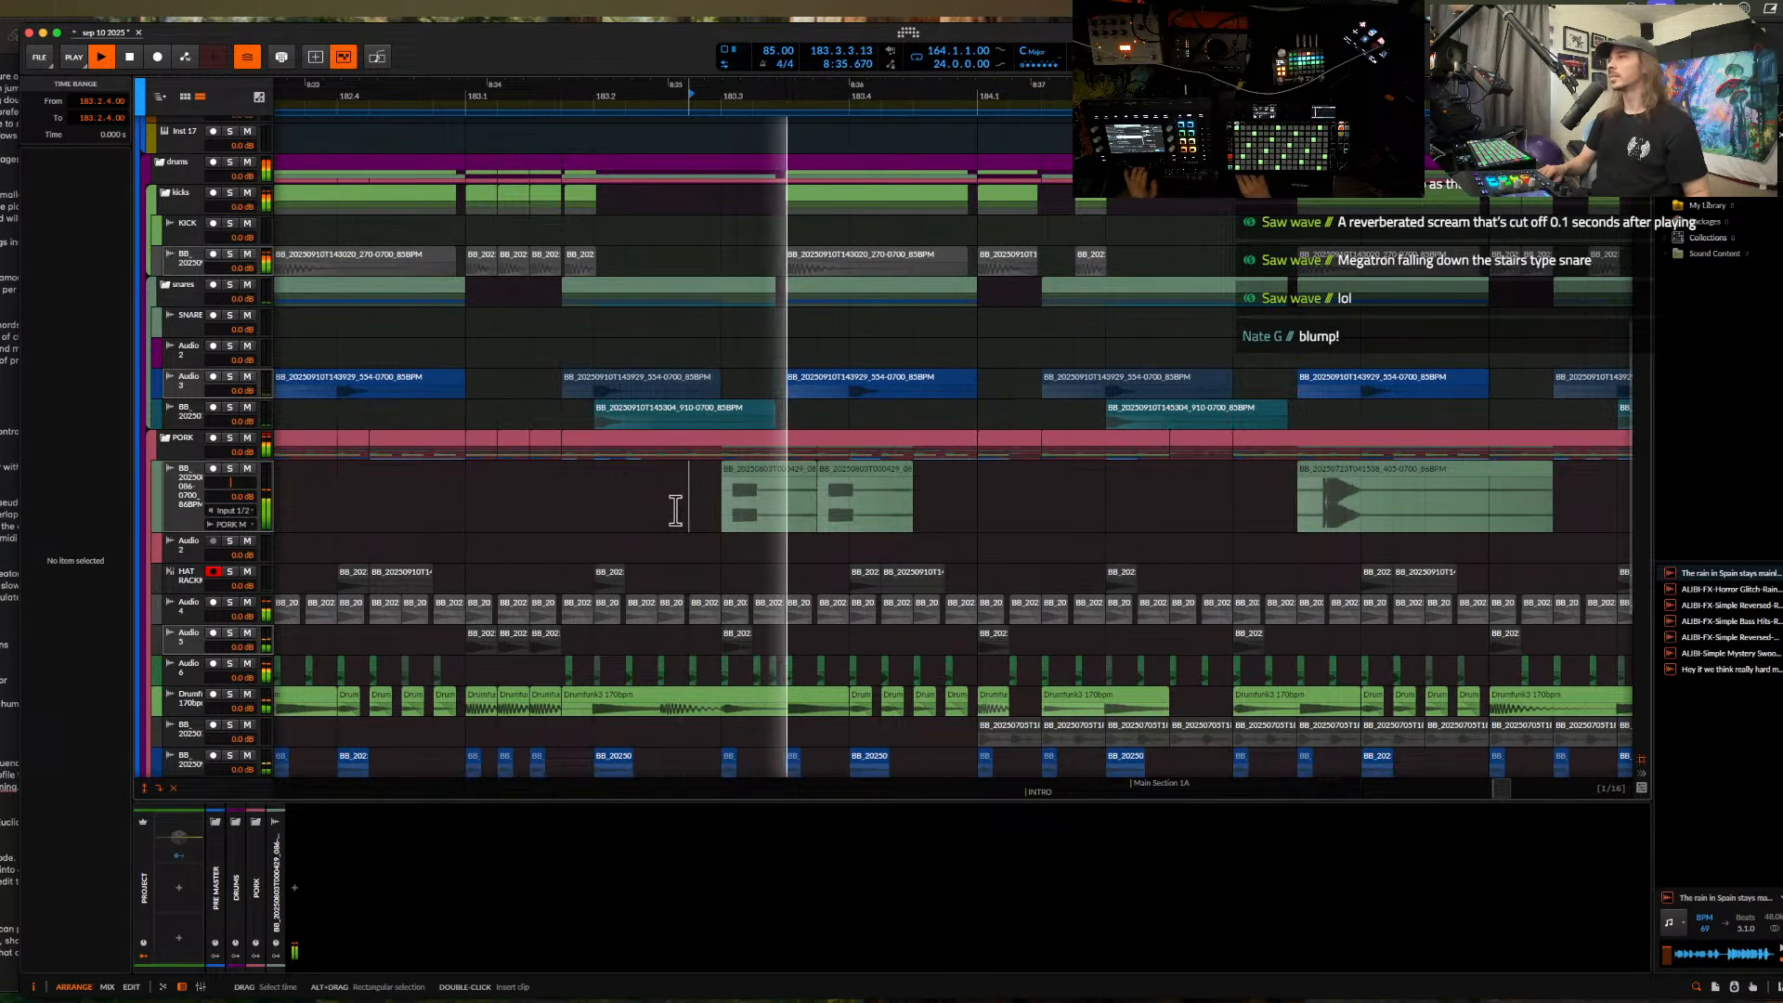
# - Shorten the duplicated clip at 183.3.4 to one sixteenth, ending at 183.4
pyautogui.scroll(-2, 675, 510)
pyautogui.scroll(4, 698, 500)
pyautogui.click(883, 473)
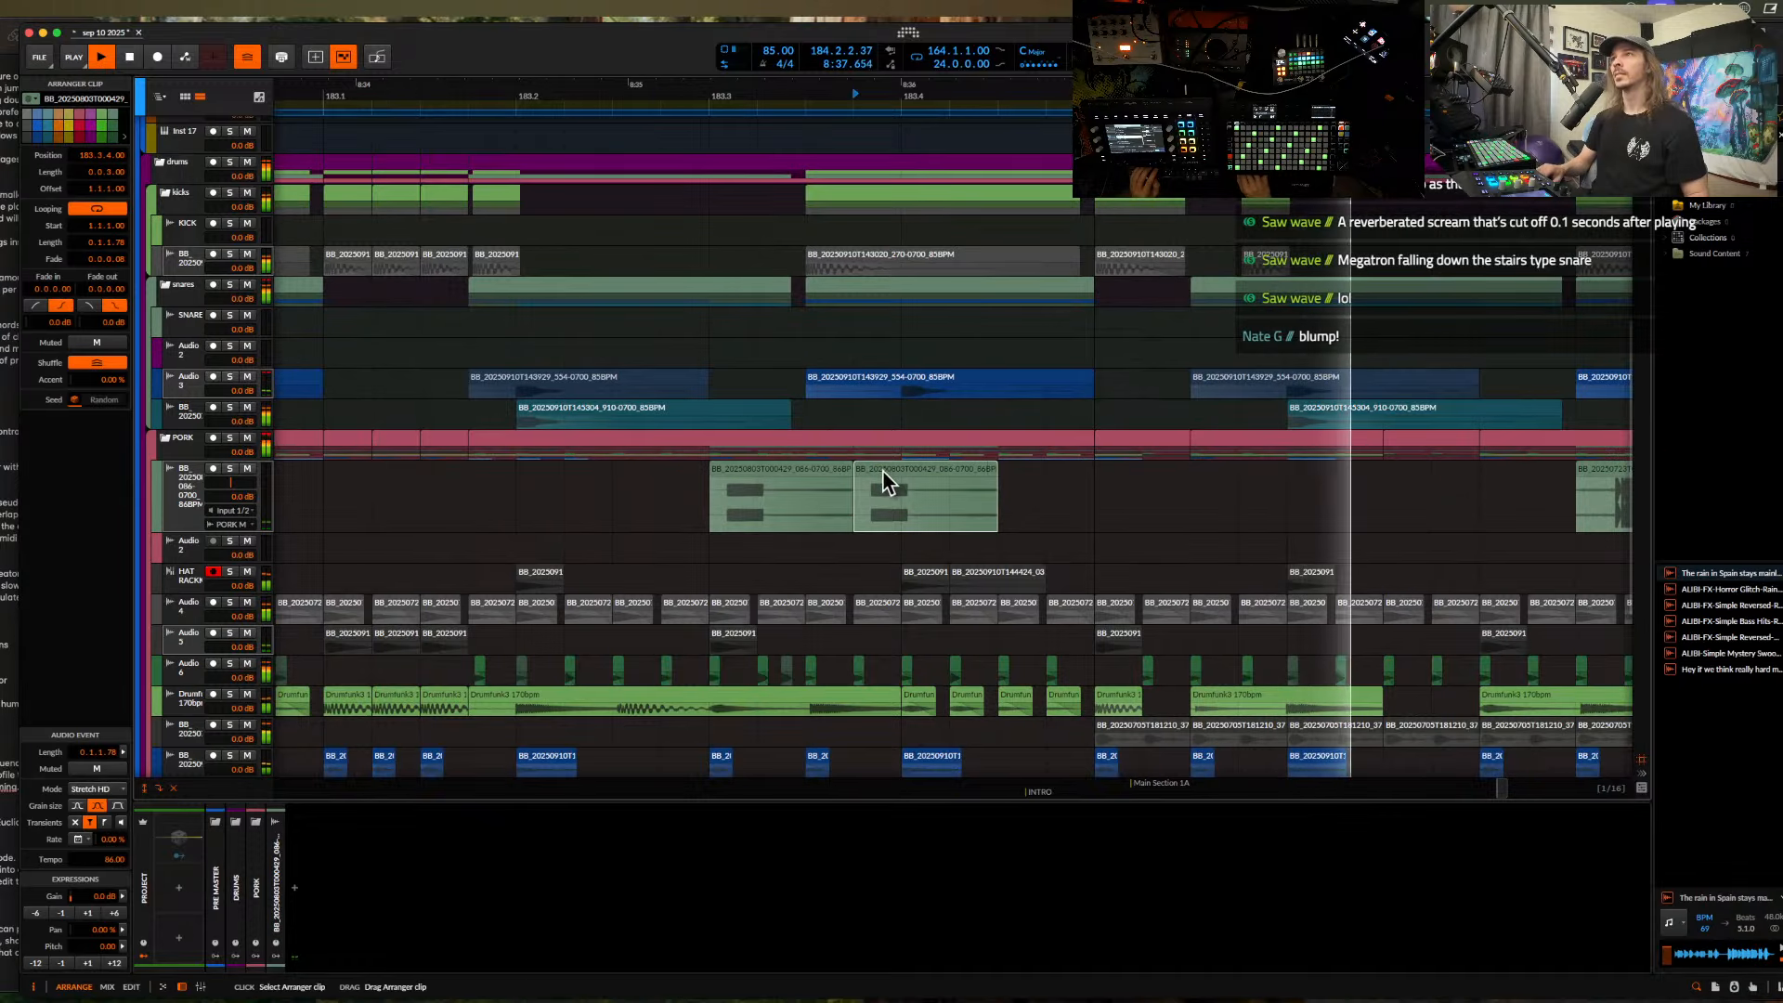
pyautogui.scroll(2, 882, 471)
pyautogui.moveTo(922, 474); pyautogui.dragTo(919, 474)
pyautogui.hscroll(2, 907, 475)
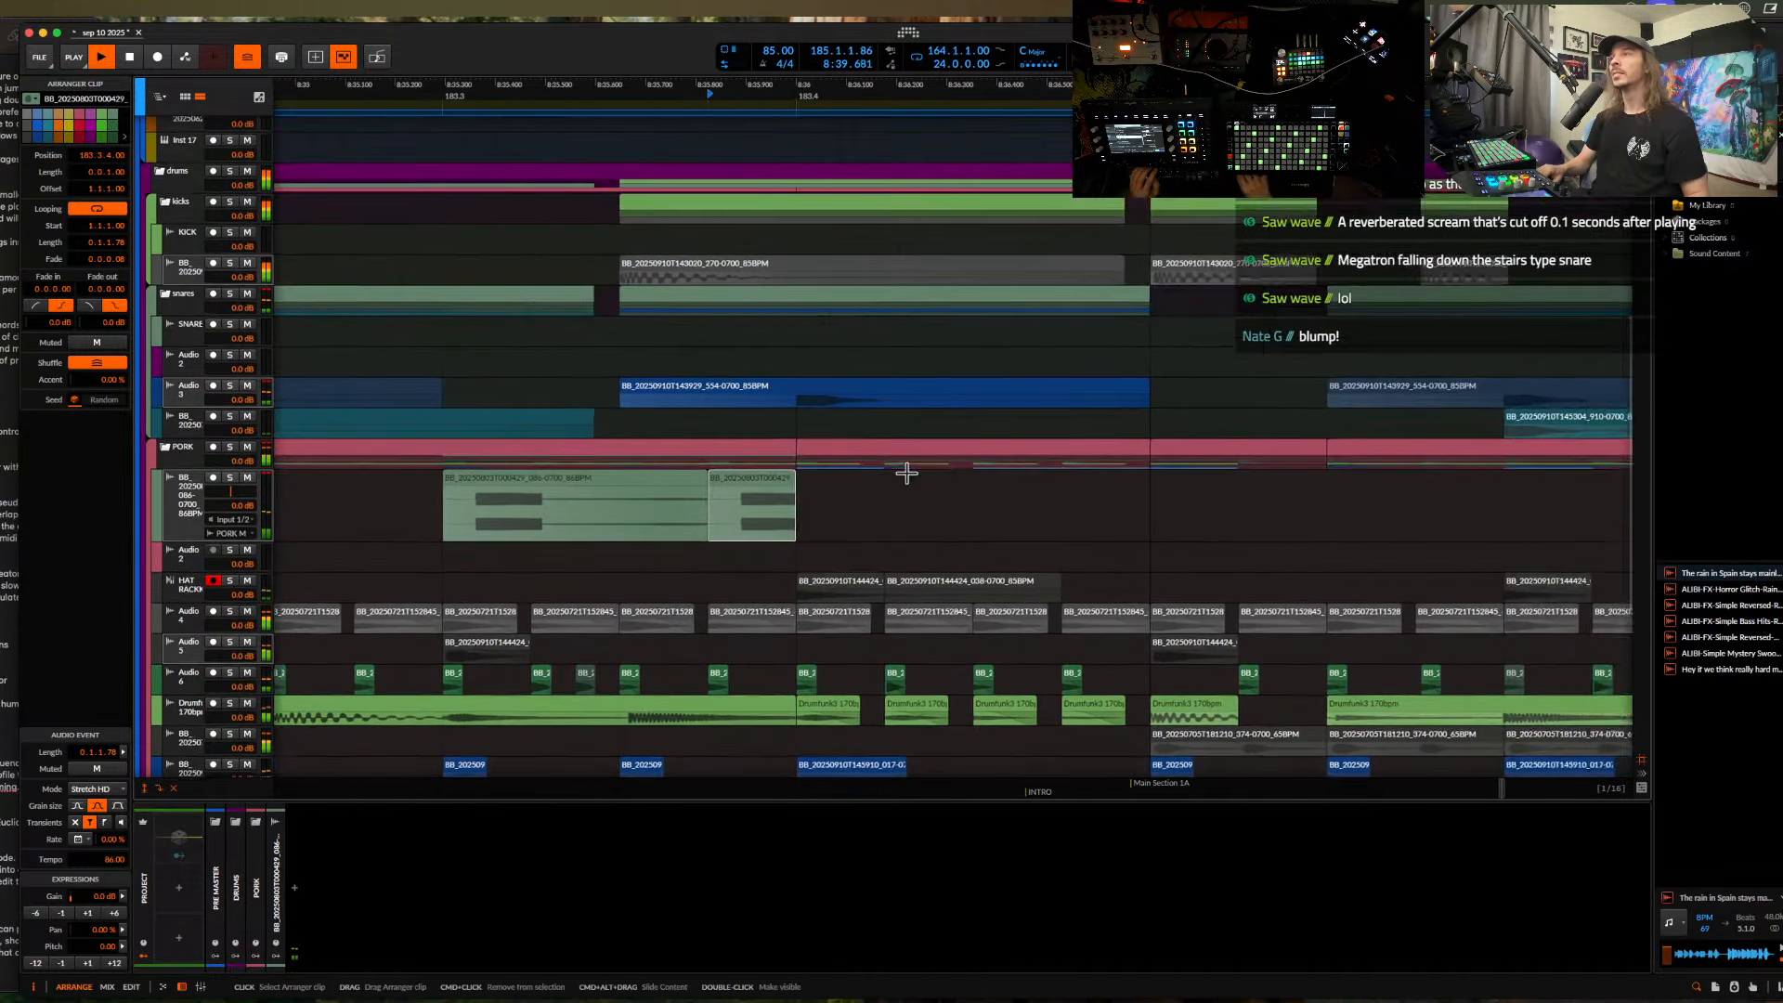
pyautogui.scroll(-8, 907, 475)
pyautogui.scroll(-5, 907, 476)
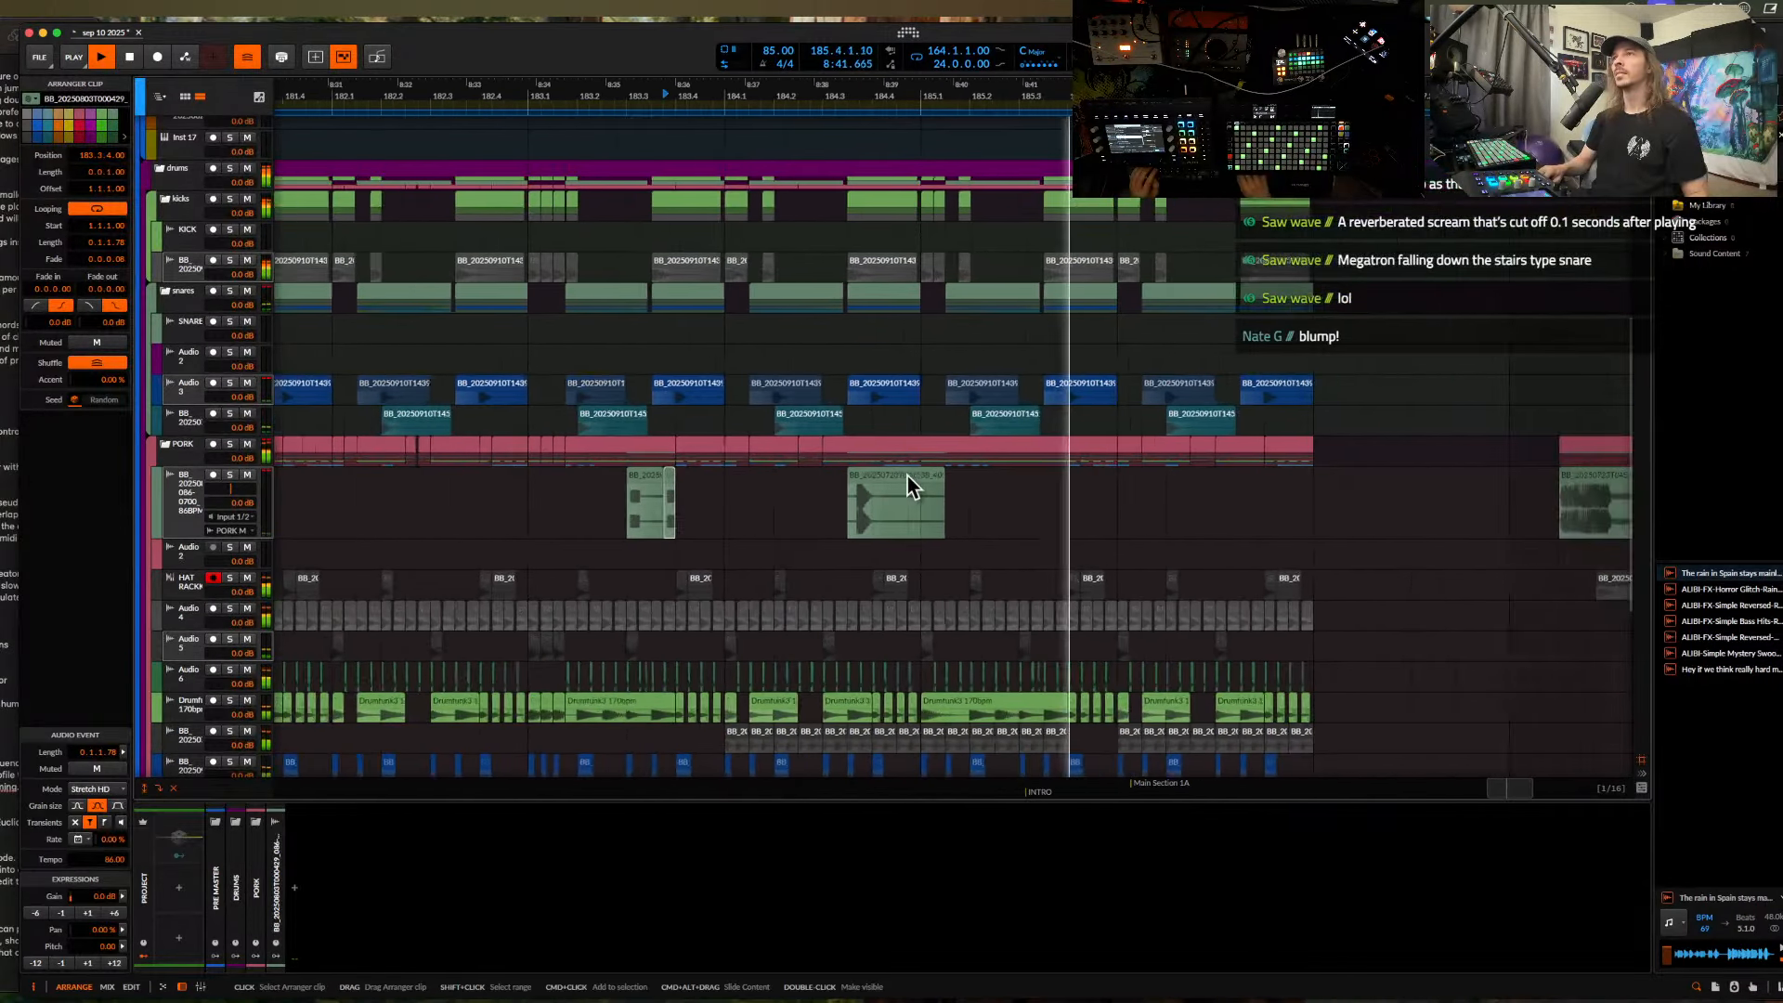
# - Add an audio track at the end of the snares group and move the remaining BB_20250723 clip from PORK onto it at 179.4
pyautogui.click(166, 417)
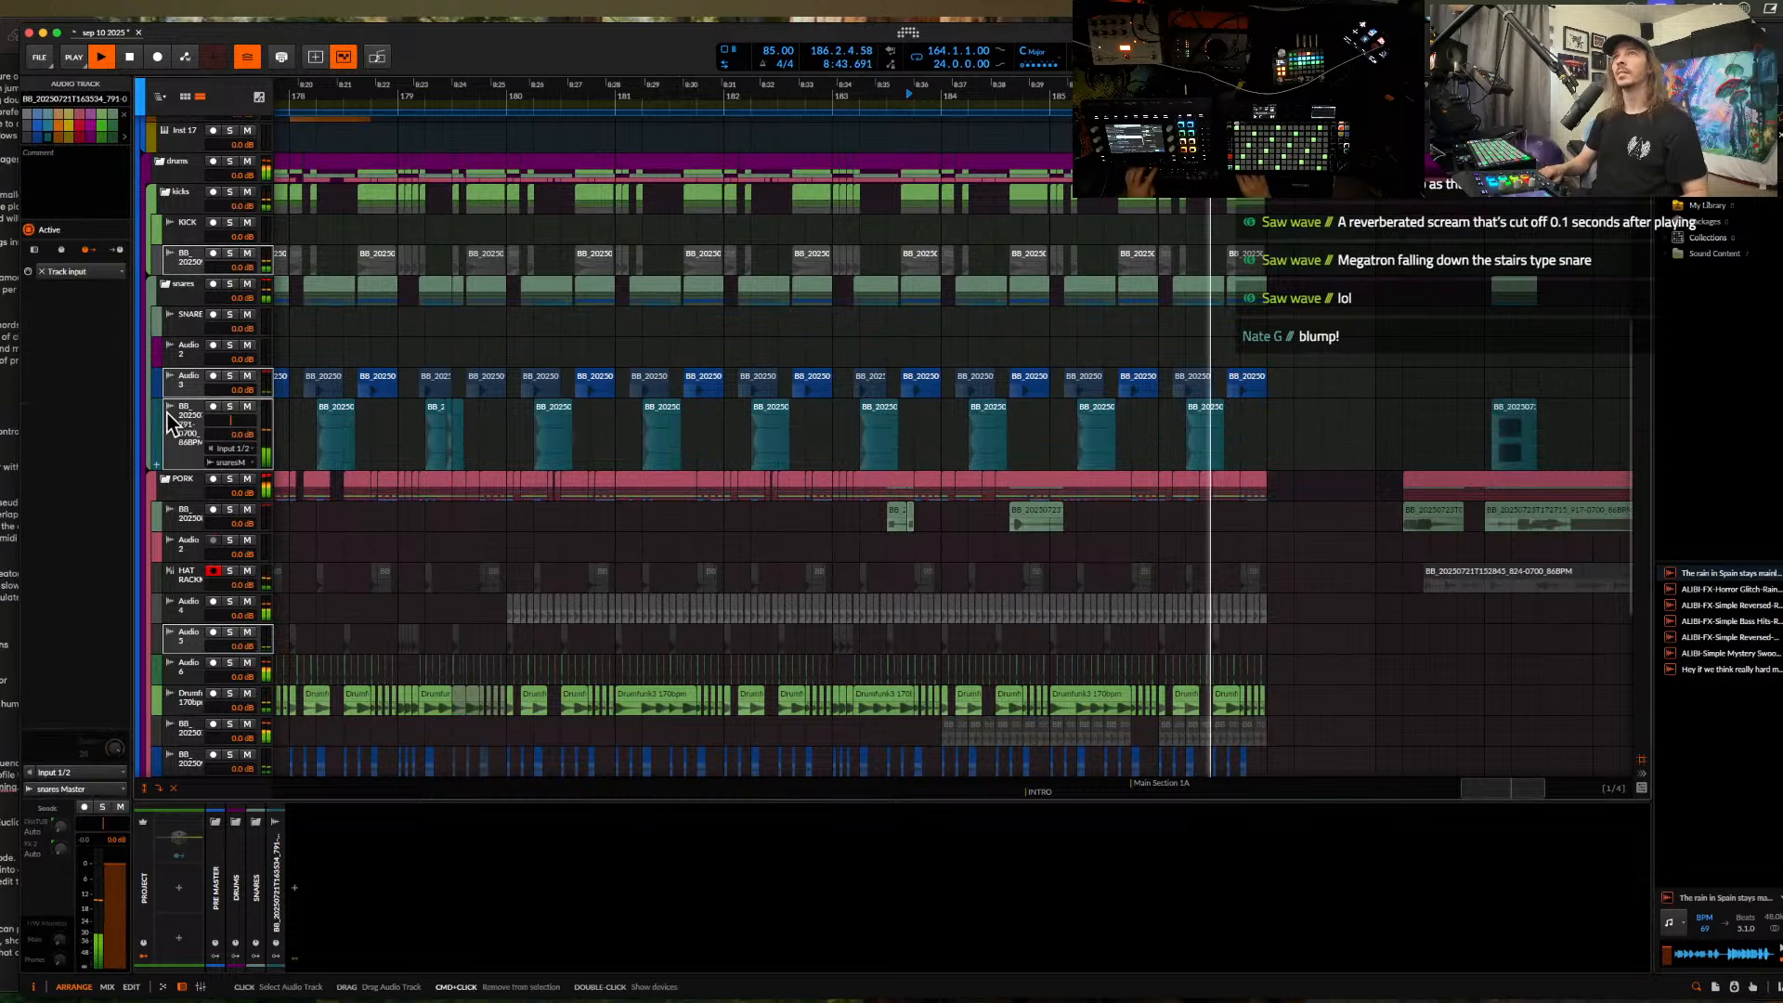
pyautogui.press('super+t')
pyautogui.press('space')
pyautogui.moveTo(1029, 543); pyautogui.dragTo(514, 440)
pyautogui.hscroll(-2, 515, 440)
pyautogui.hscroll(-3, 514, 440)
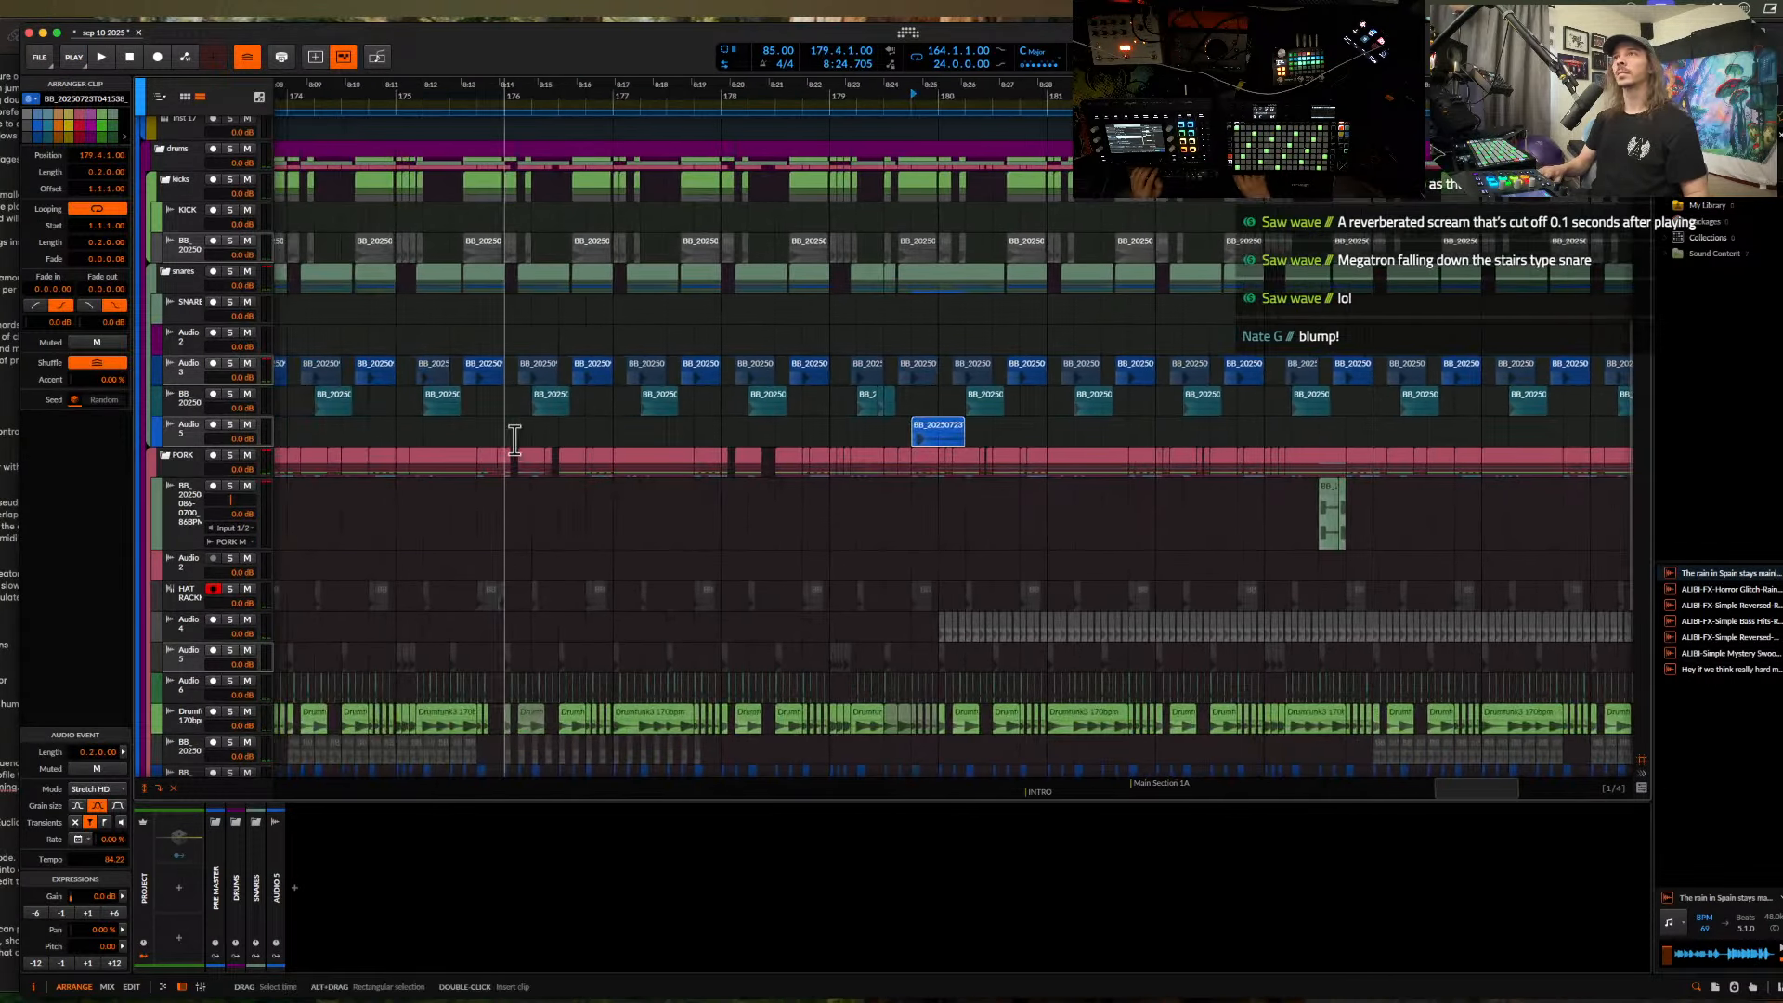
# - Play from bar 176, move the new track's clip to 180.2 and slide its content so the hit lands on the clip start
pyautogui.scroll(-4, 515, 441)
pyautogui.click(514, 441)
pyautogui.press('space')
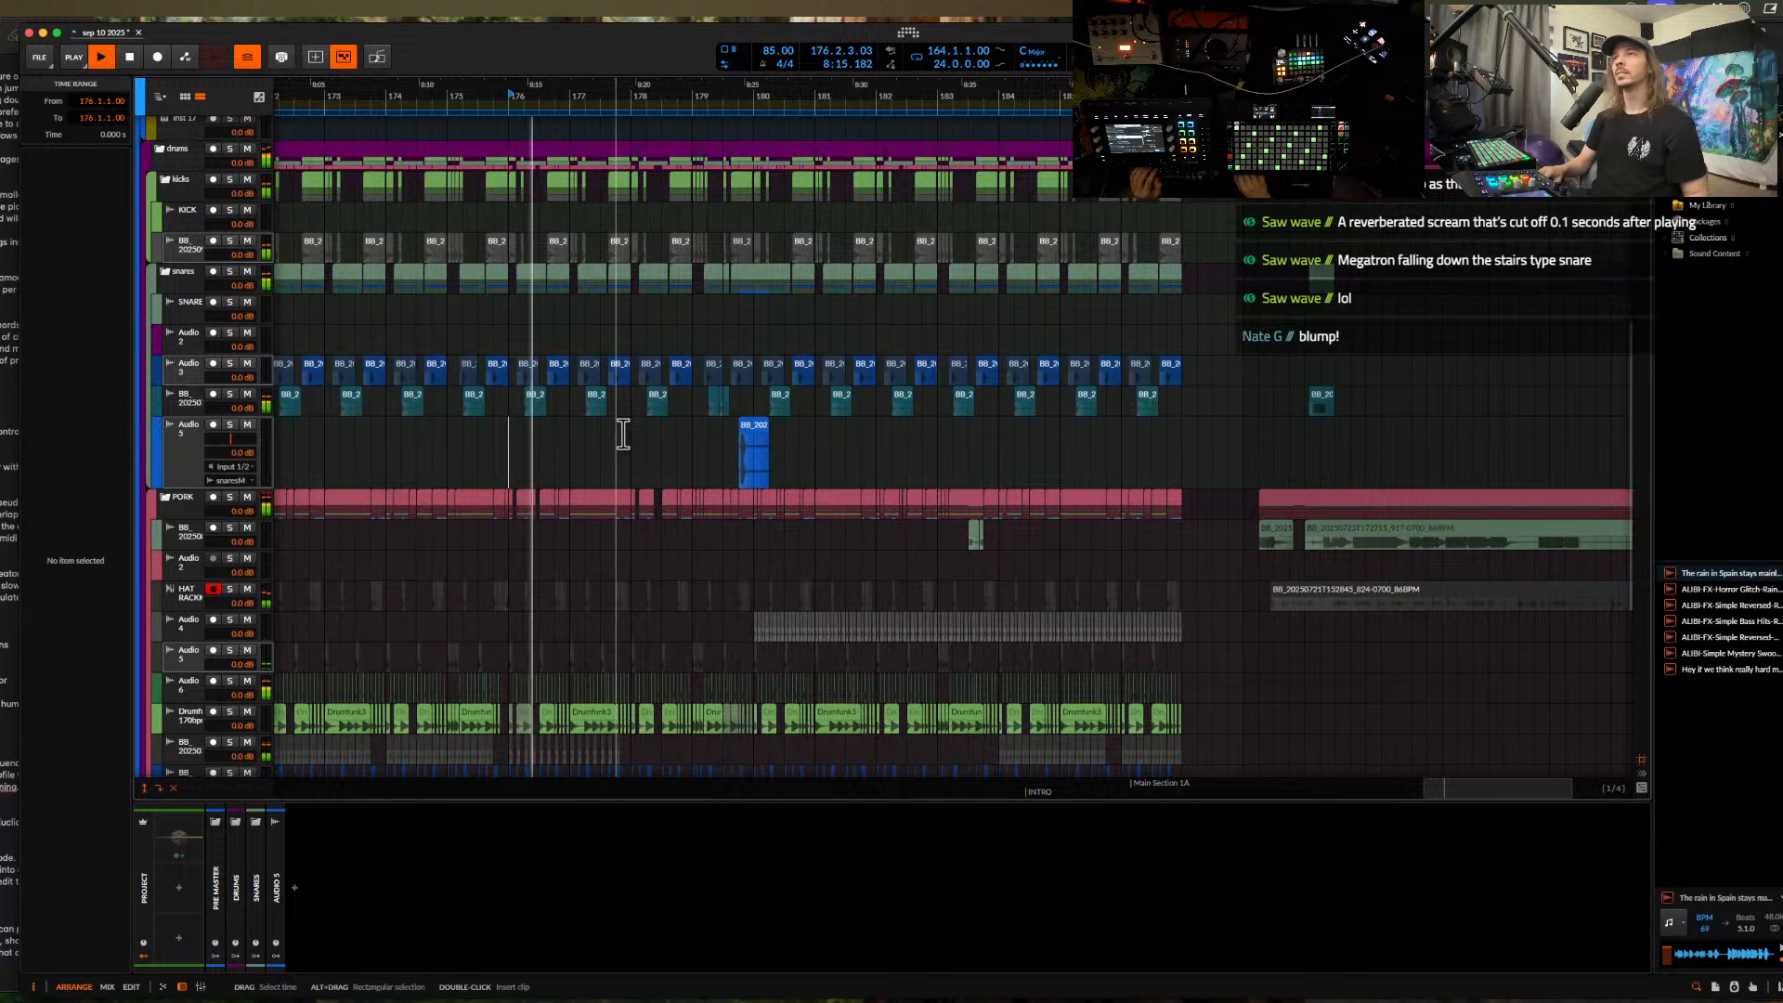
pyautogui.scroll(2, 622, 434)
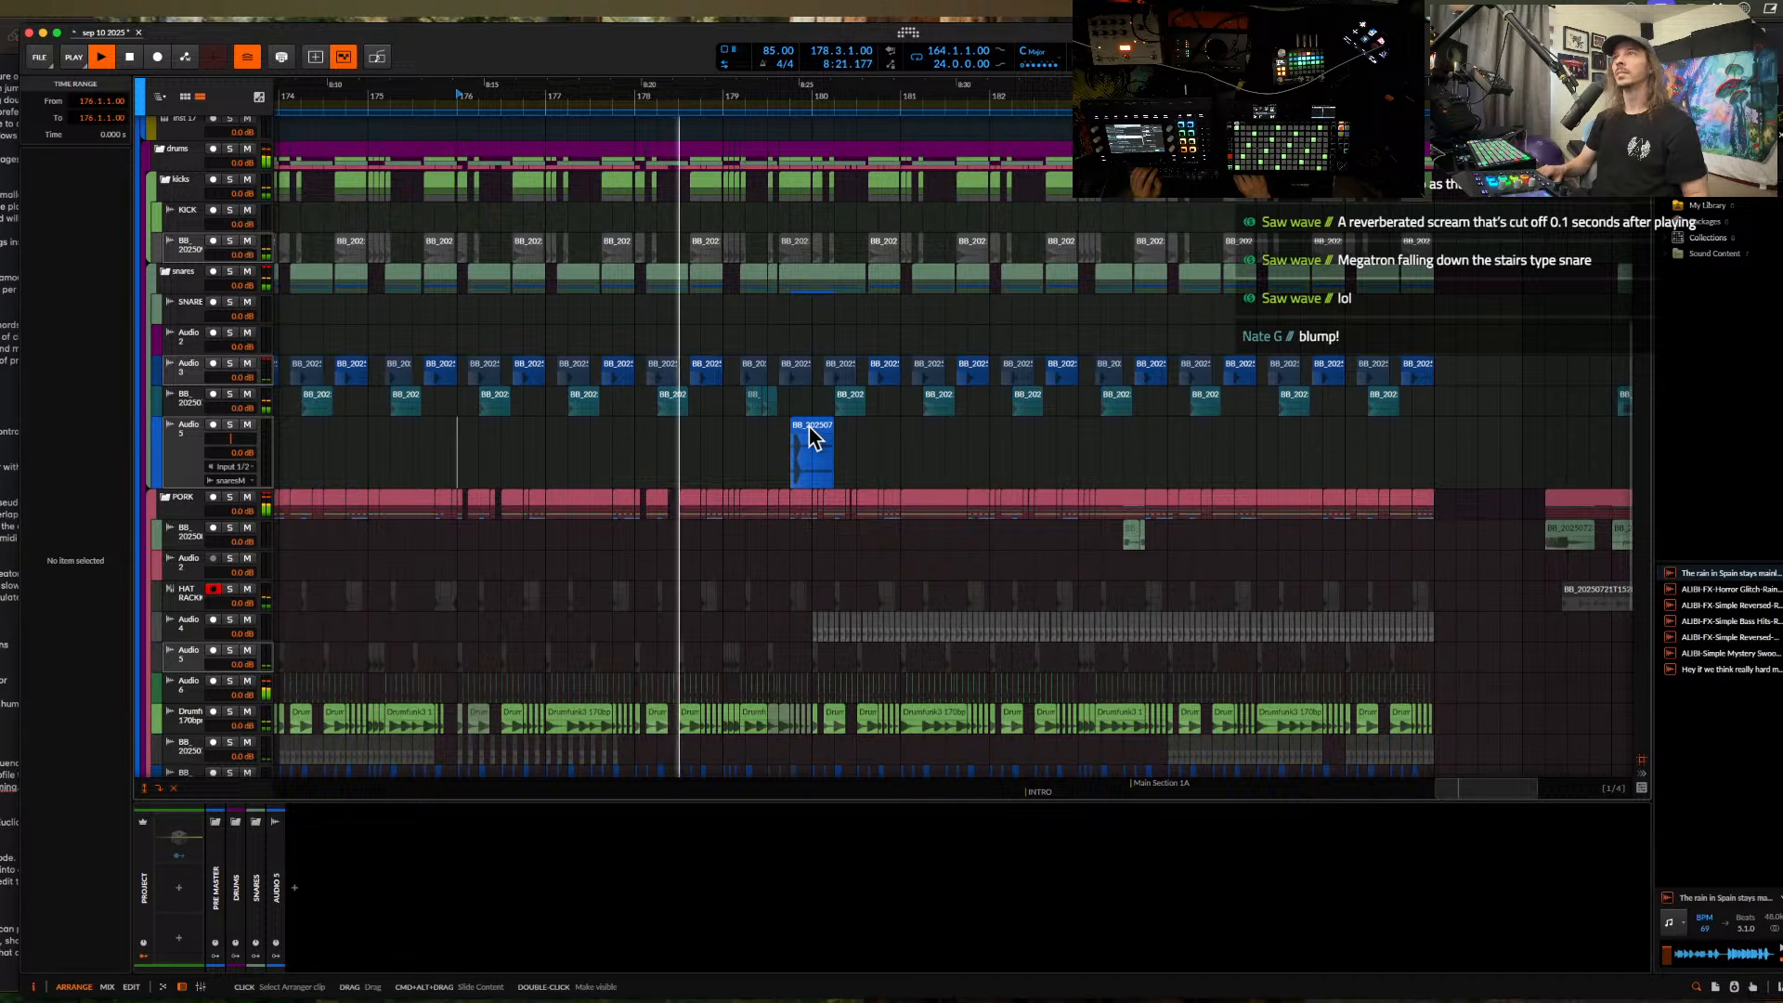
pyautogui.moveTo(811, 438); pyautogui.dragTo(855, 440)
pyautogui.scroll(8, 854, 431)
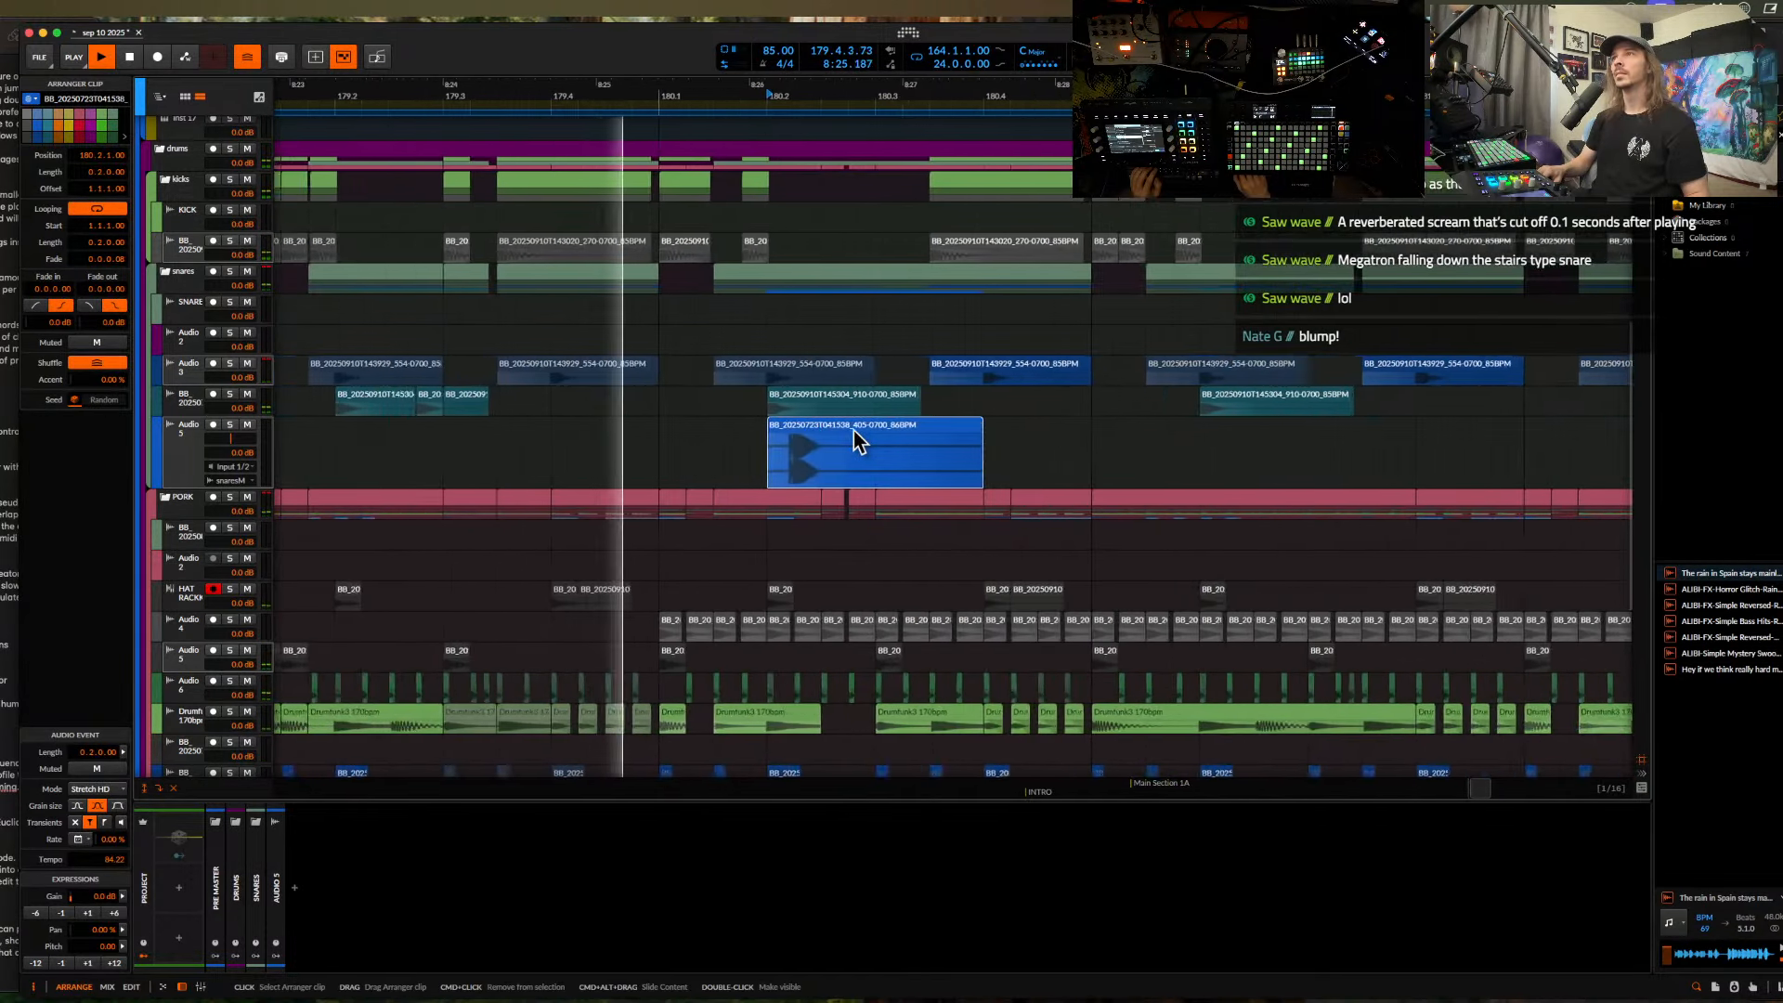
pyautogui.press('space')
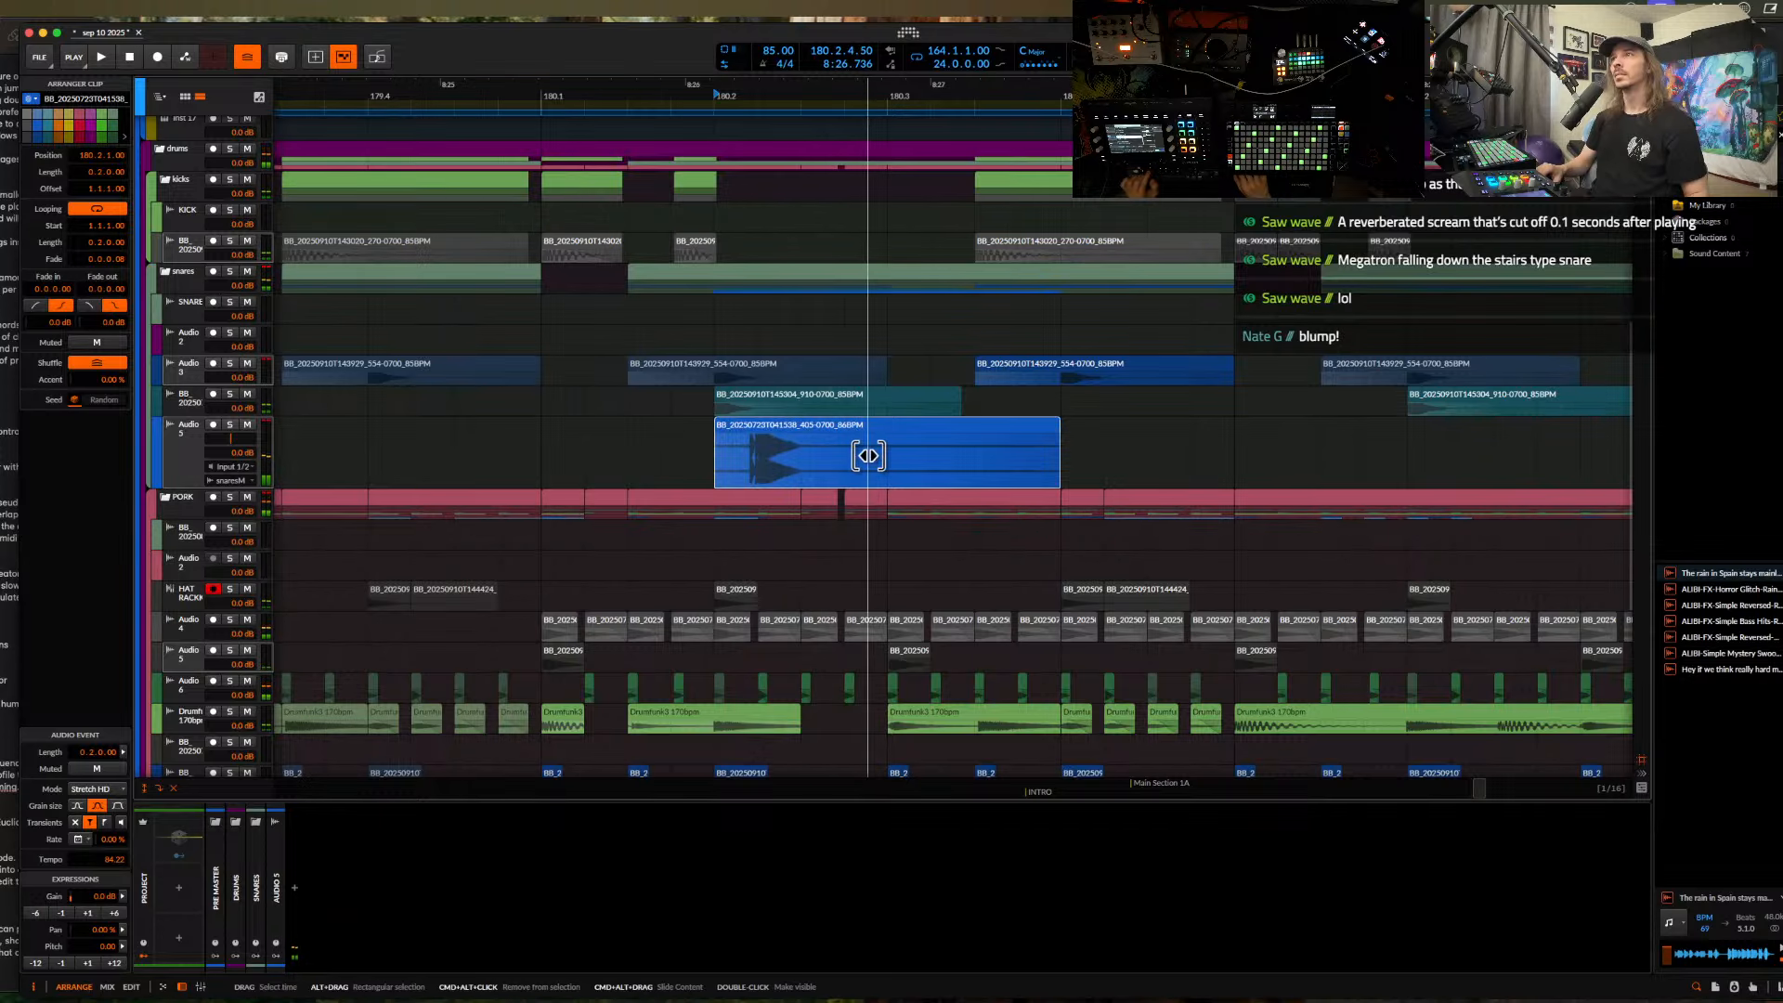
pyautogui.moveTo(870, 456); pyautogui.dragTo(847, 456)
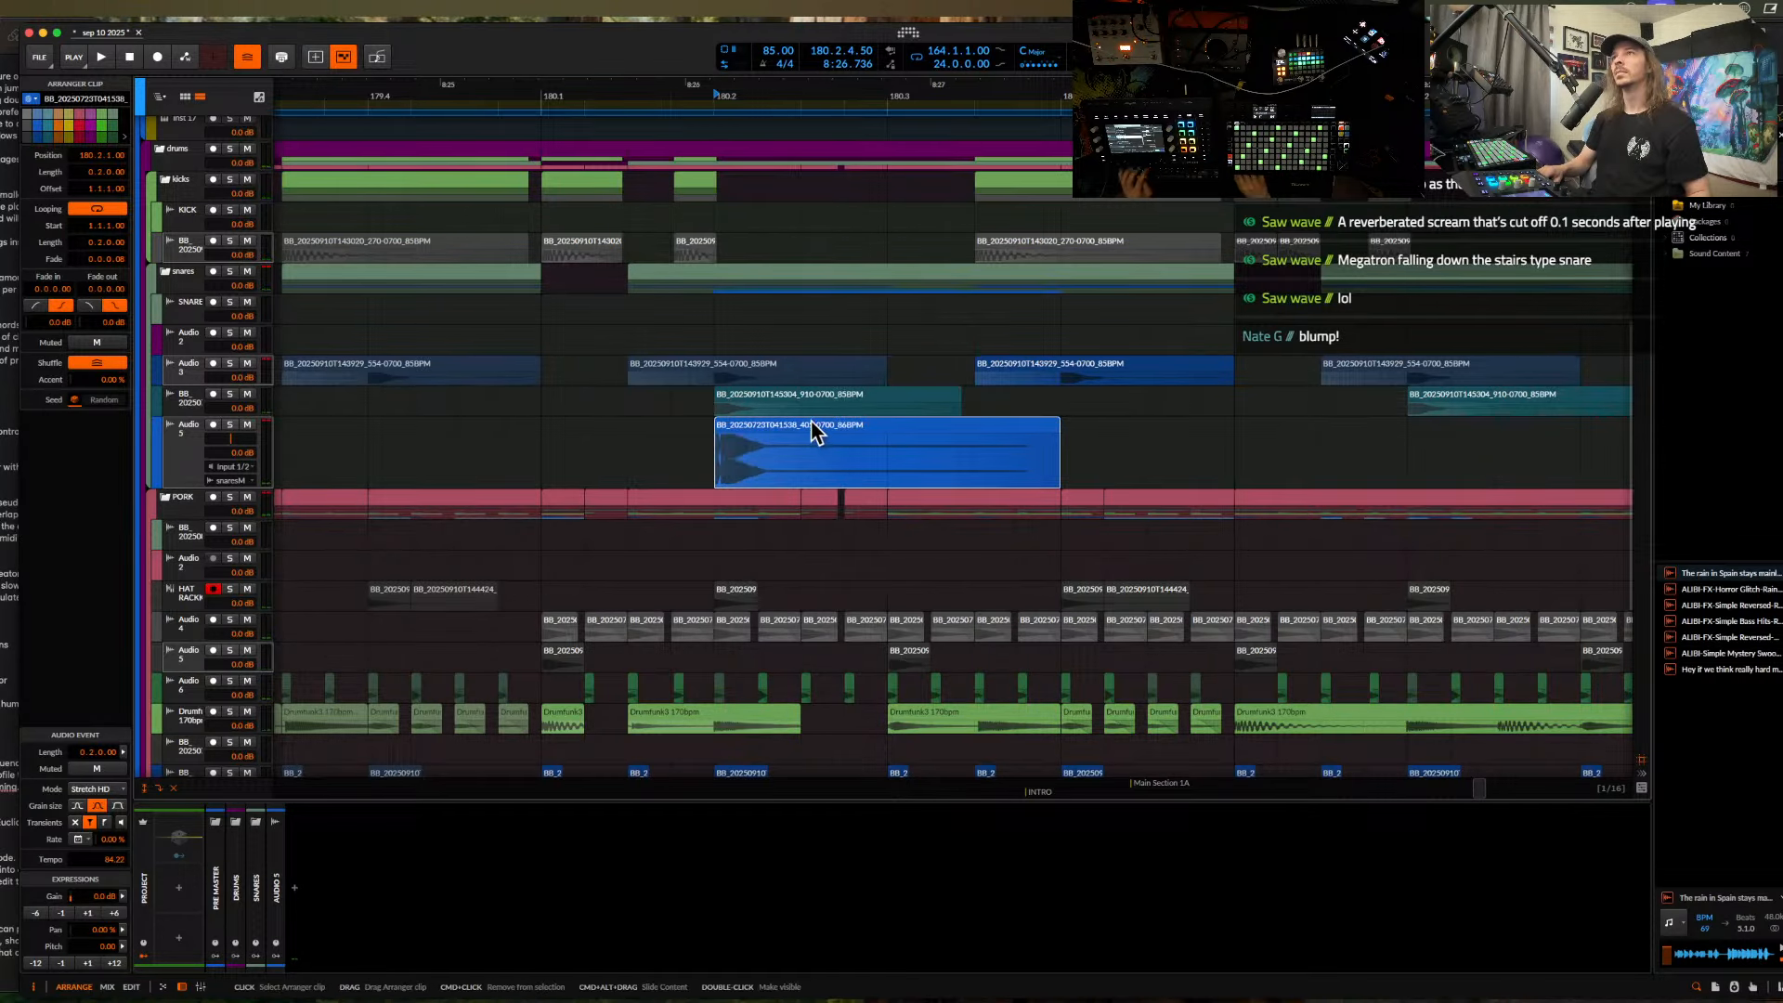
# - Mute the teal snare clip at 180.2 and duplicate bar 180 of that track and the Audio 5 track below three times
pyautogui.click(800, 404)
pyautogui.scroll(-4, 800, 405)
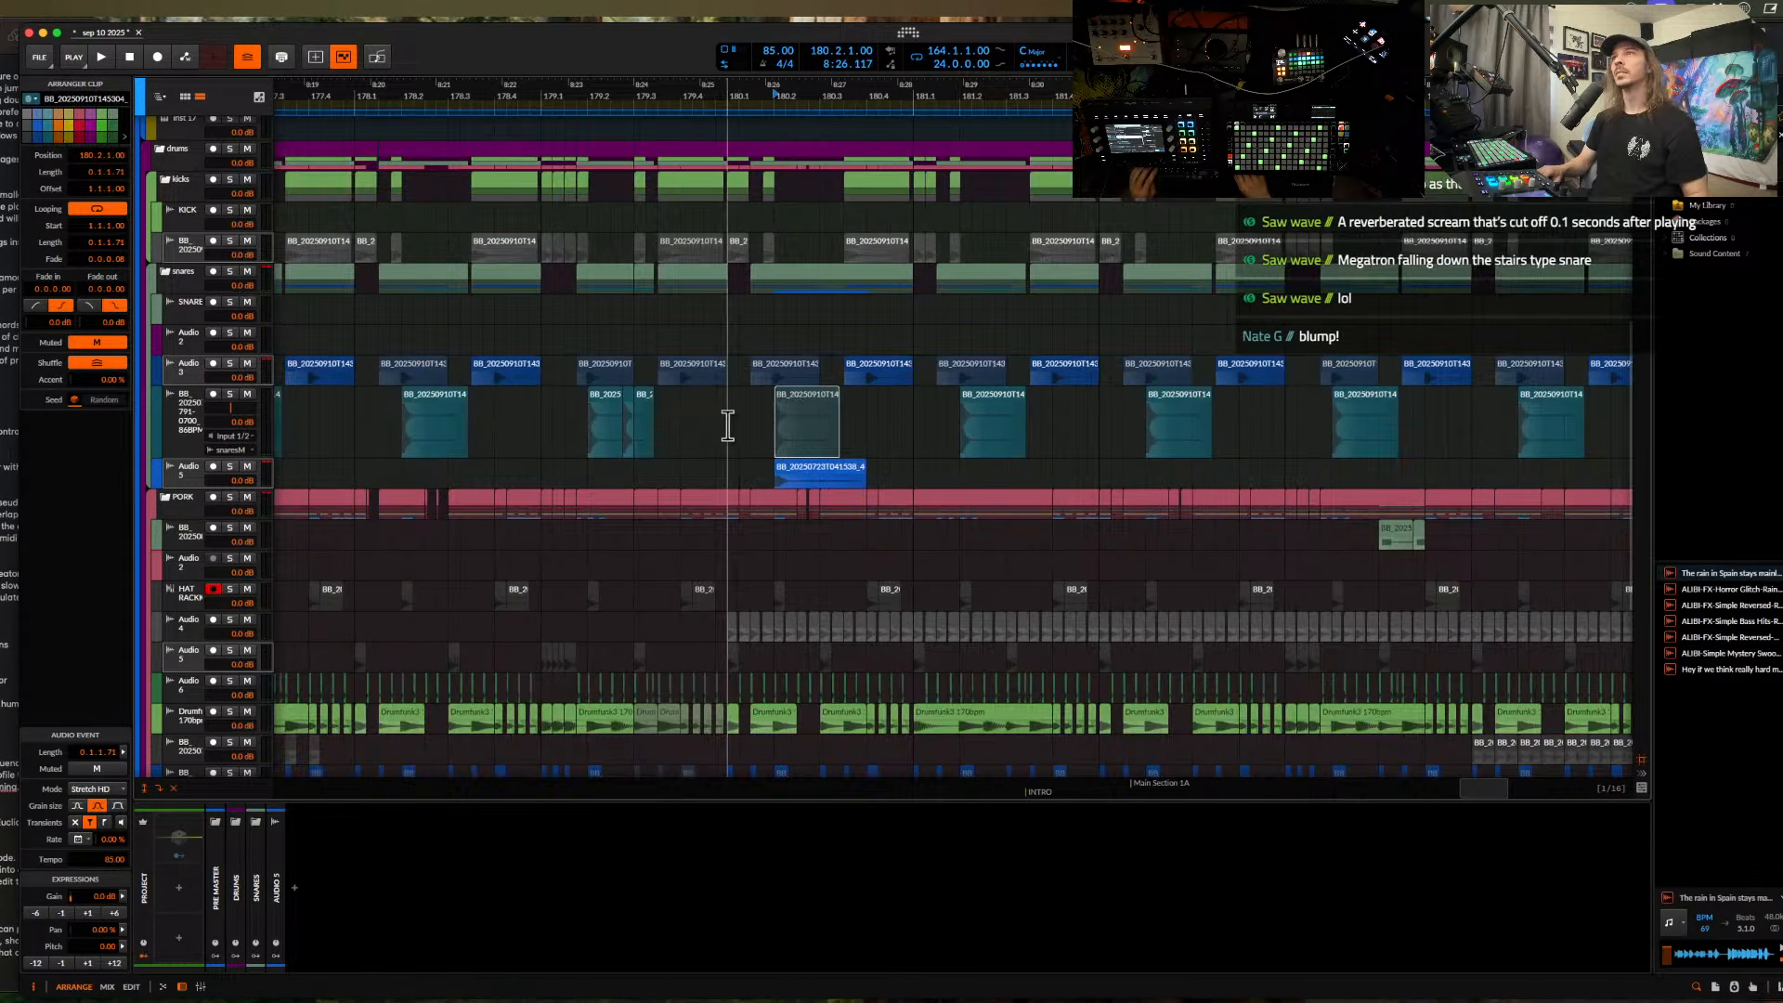
pyautogui.moveTo(728, 426); pyautogui.dragTo(863, 443)
pyautogui.scroll(-3, 909, 466)
pyautogui.hotkey('ctrl', 'd')
pyautogui.hotkey('ctrl', 'd')
pyautogui.hotkey('ctrl', 'd')
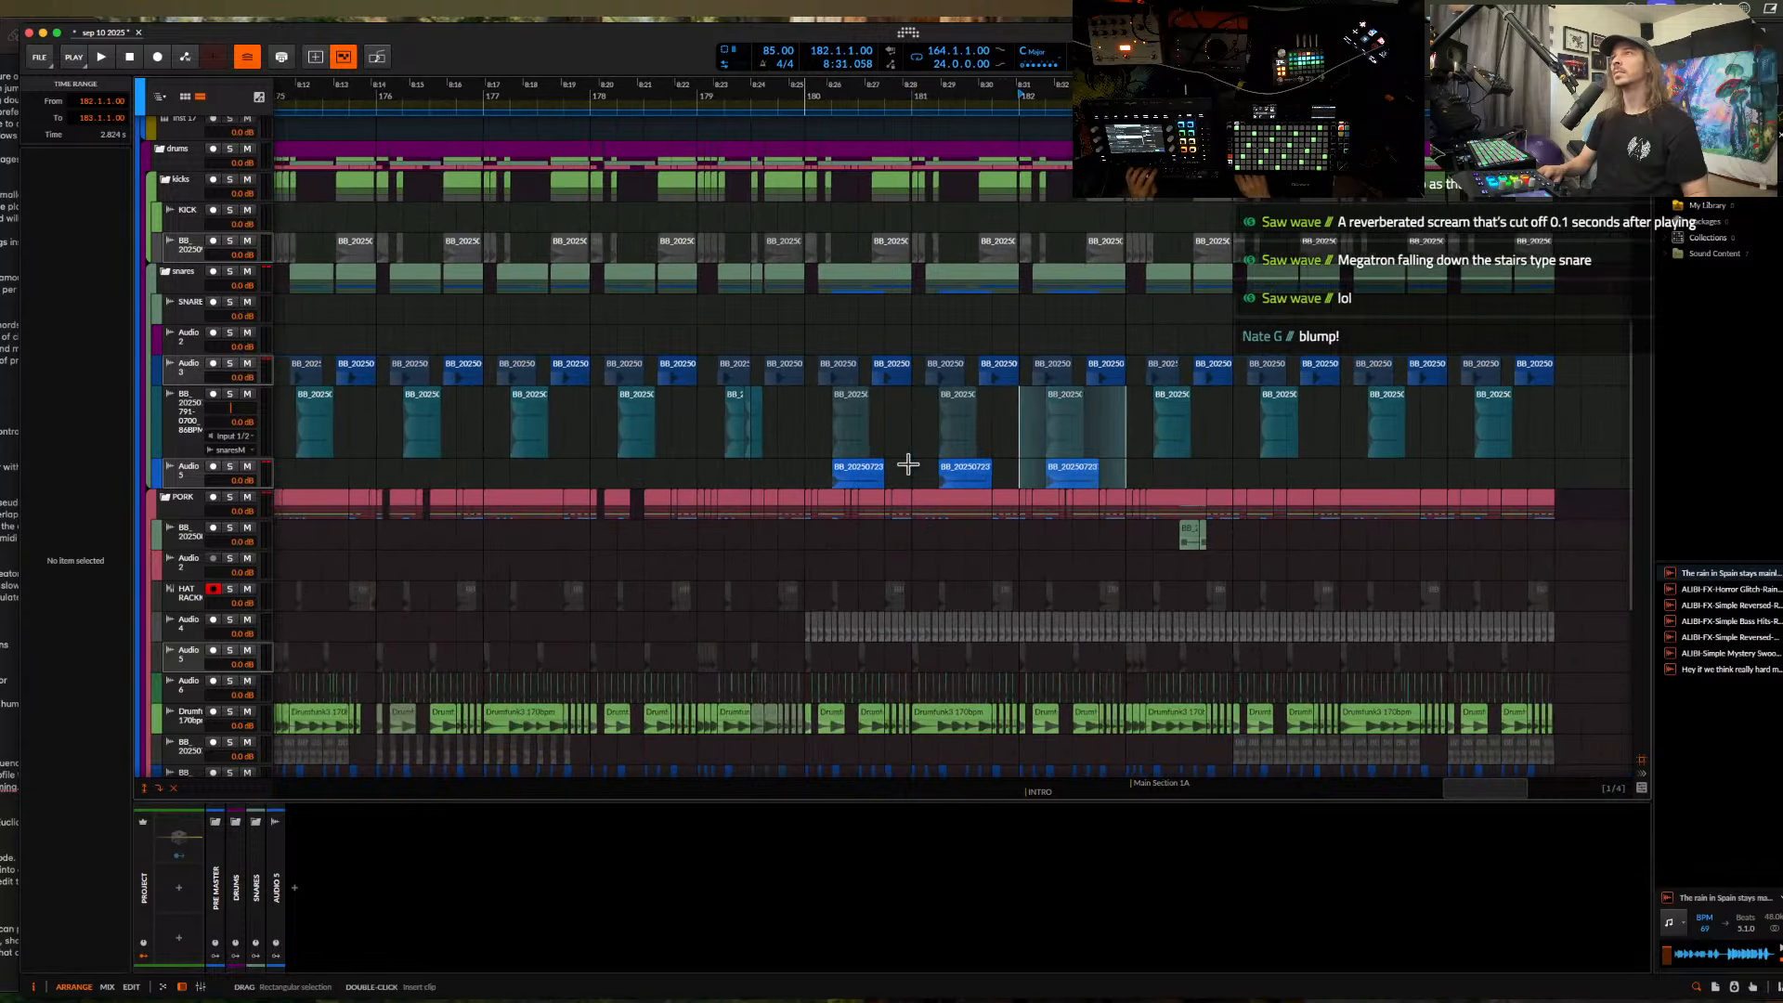
pyautogui.scroll(1, 908, 464)
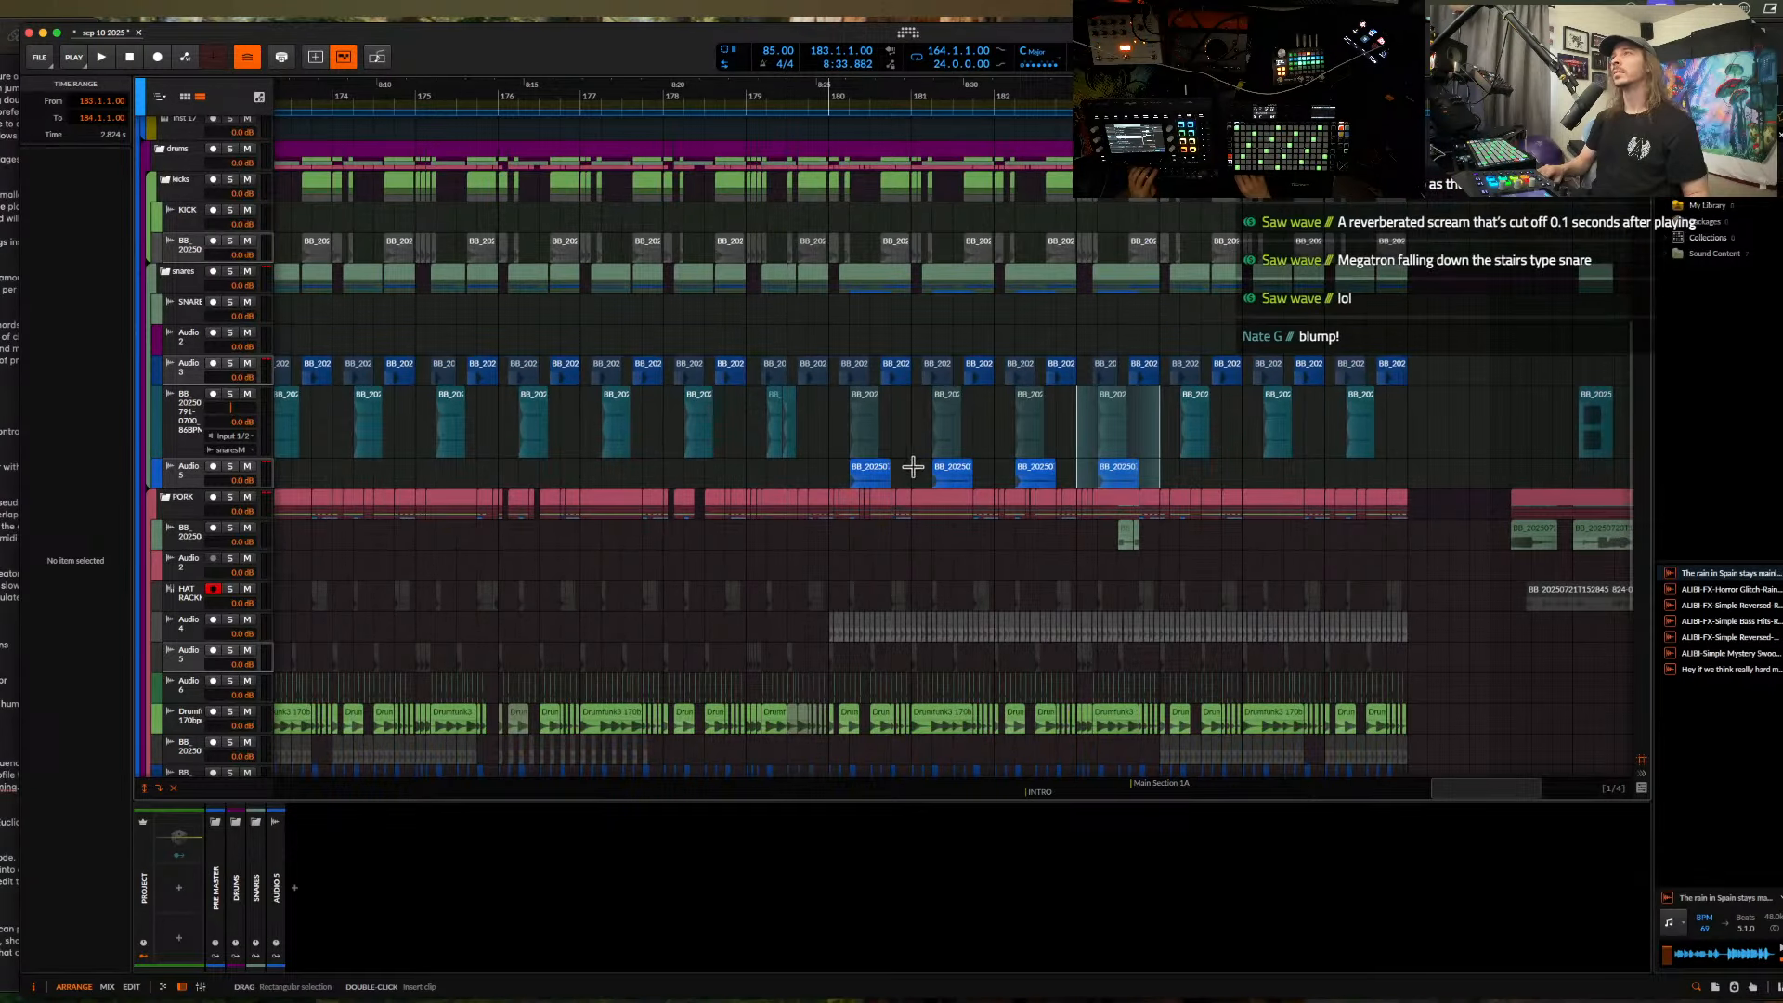
# - Duplicate the Audio 5 clips of bars 180 to 183 once and delete the extra clip past bar 187
pyautogui.click(833, 480)
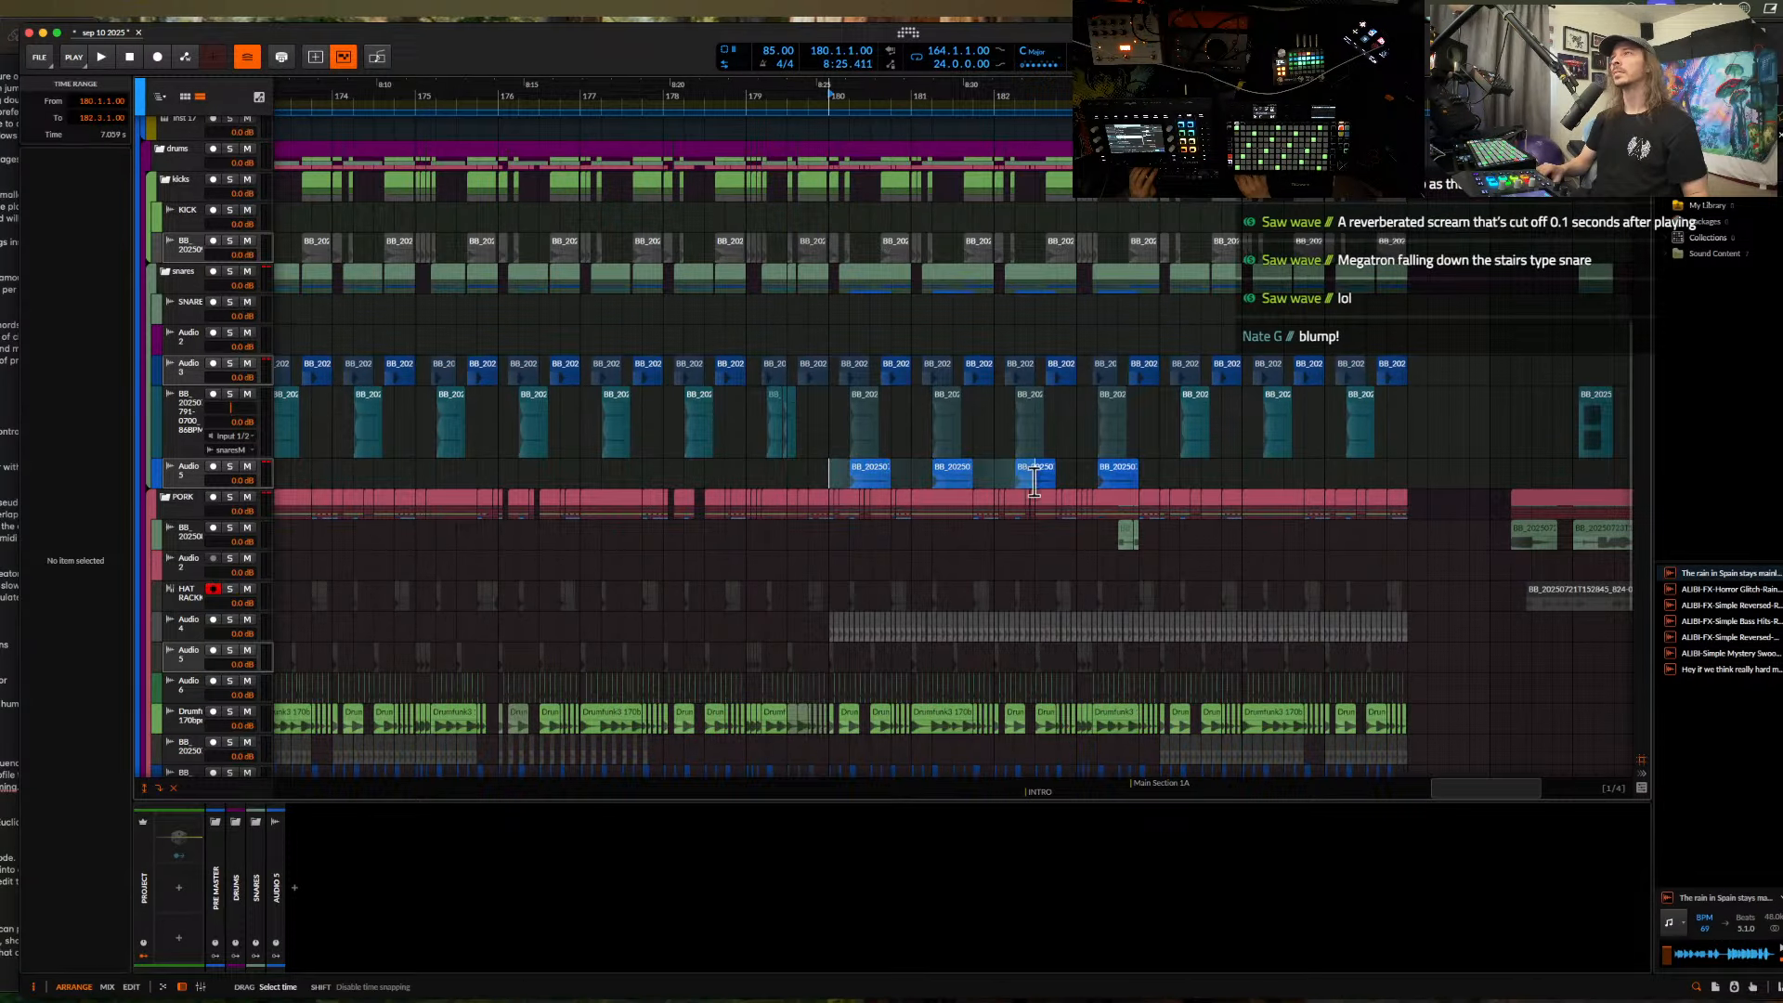
pyautogui.moveTo(1148, 481); pyautogui.dragTo(1151, 481)
pyautogui.hotkey('ctrl', 'd')
pyautogui.click(1450, 443)
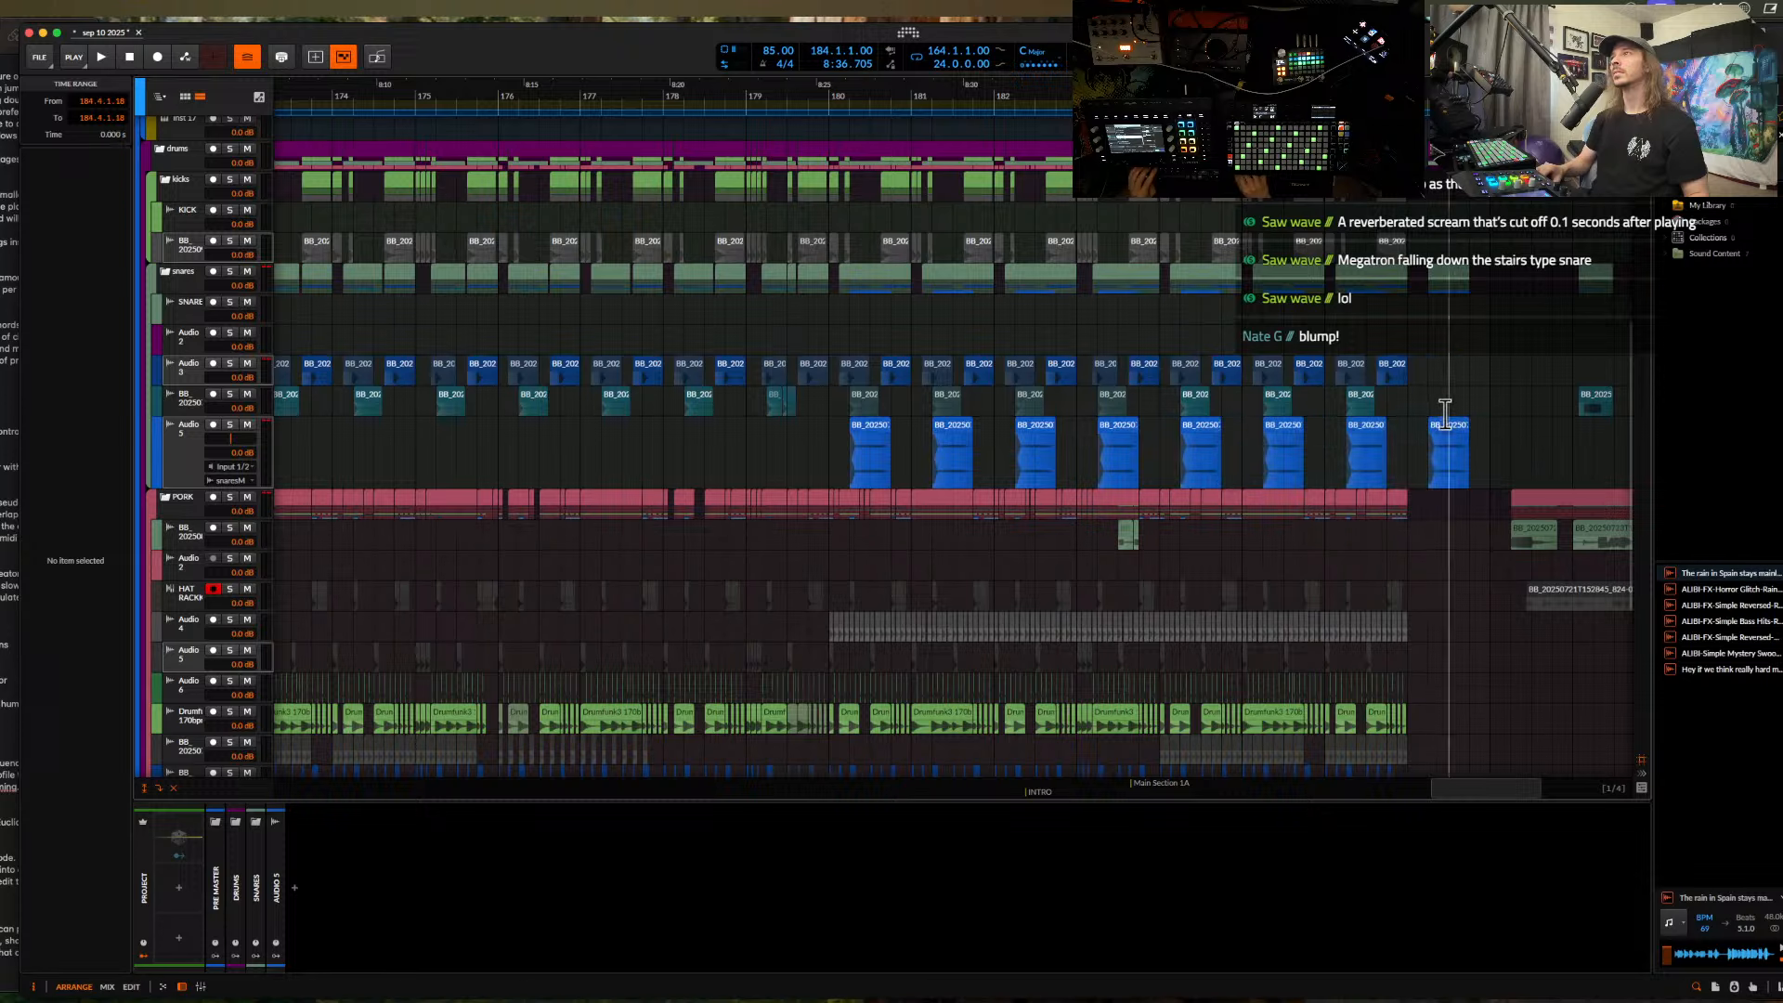
pyautogui.press('Delete')
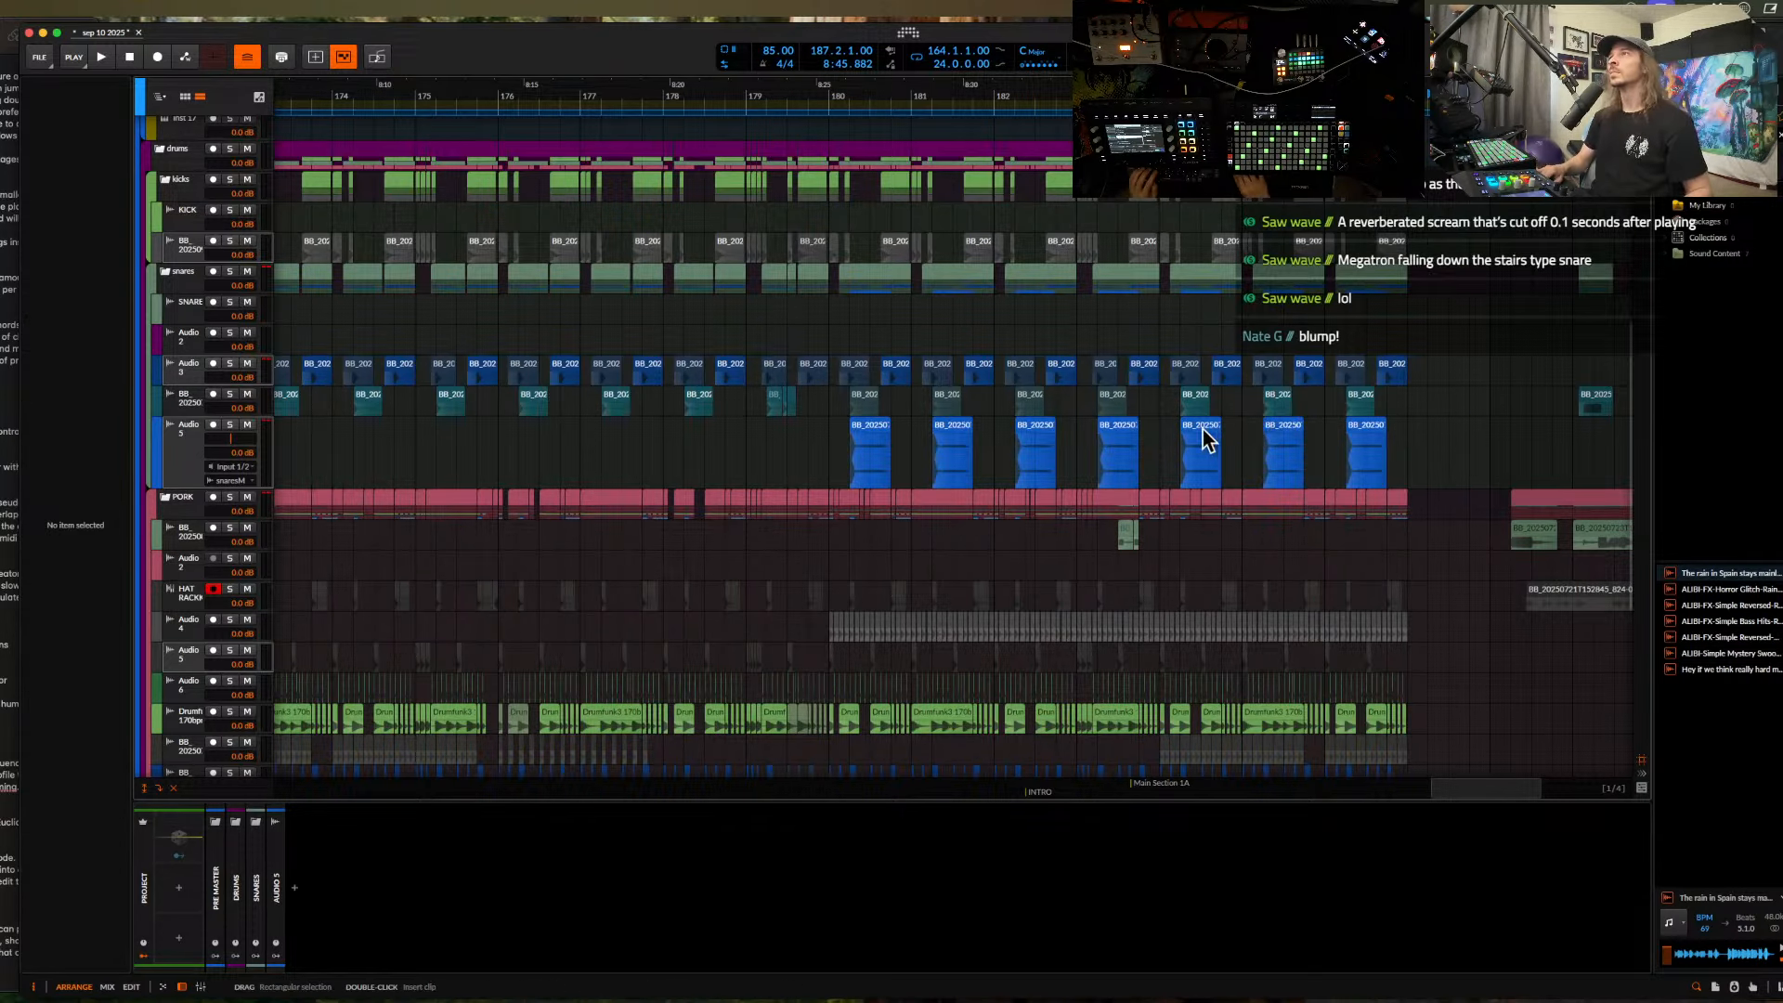
# - Mute the Audio 5 clip at 183.2, unmute the teal snare clip above it, and play from 178.4
pyautogui.click(1112, 427)
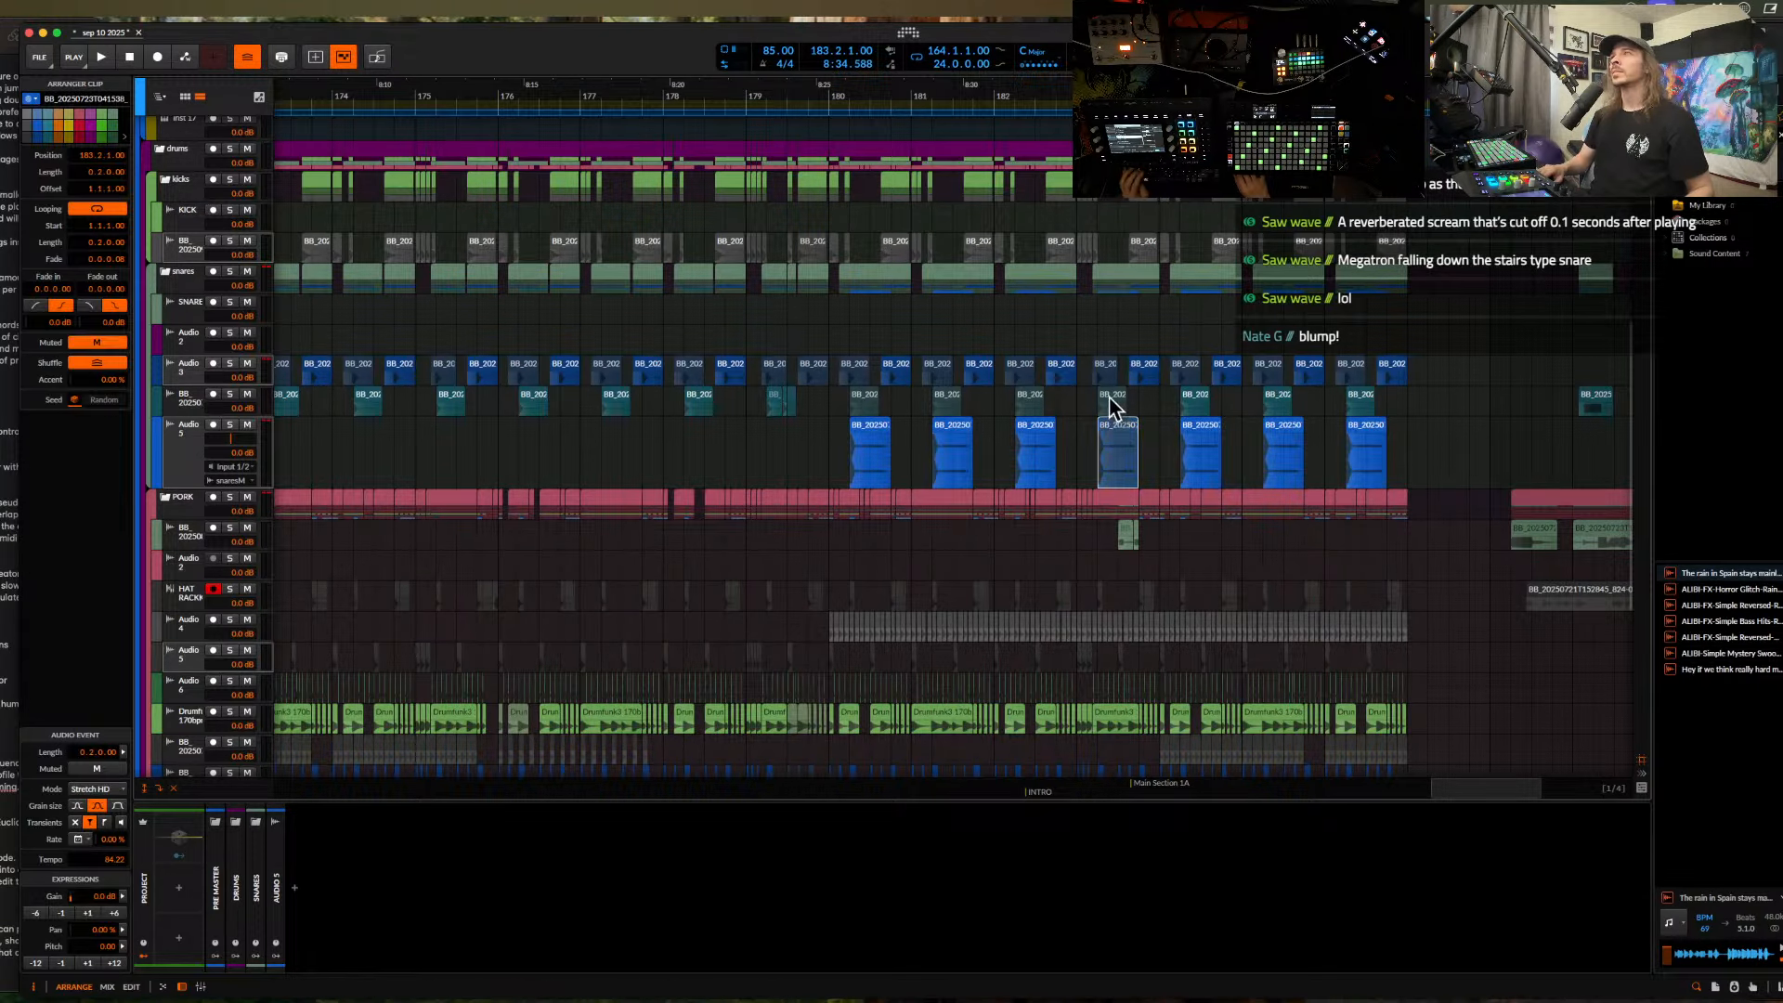
pyautogui.click(1112, 398)
pyautogui.click(730, 447)
pyautogui.press('space')
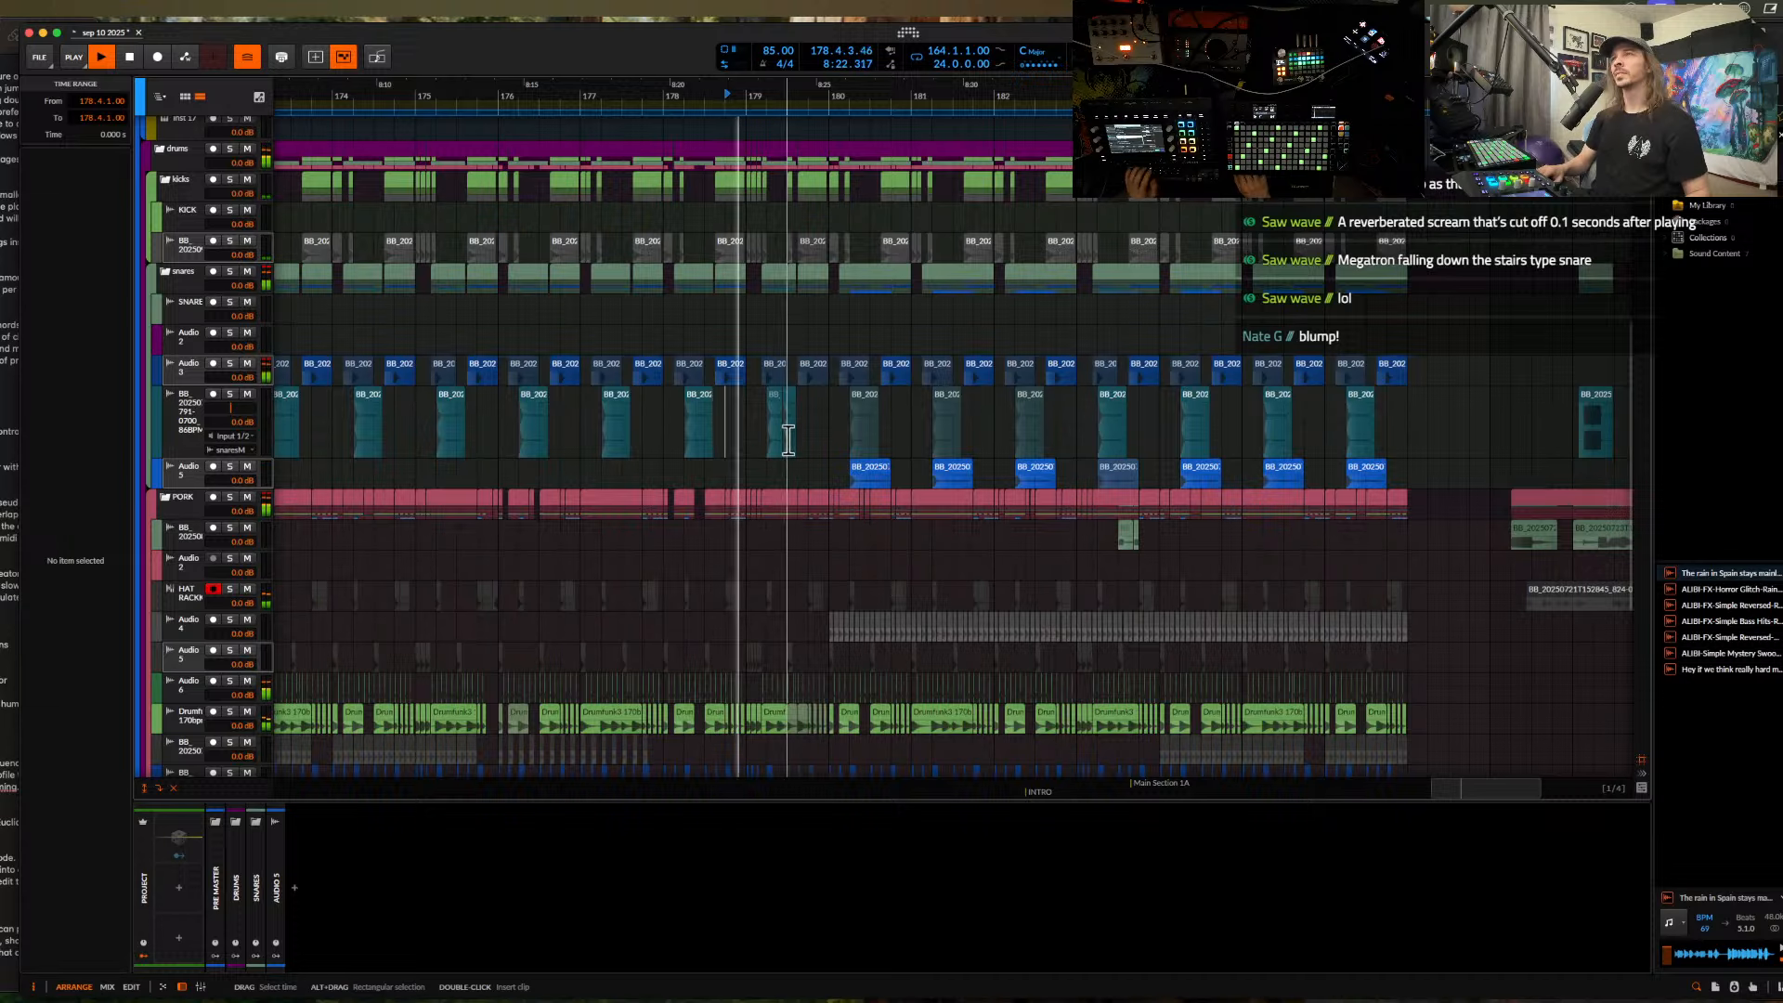
# - Stop playback and shift the Audio 5 clip at 180.2 slightly earlier, to 180.1.4.87
pyautogui.scroll(4, 786, 434)
pyautogui.scroll(-1, 788, 431)
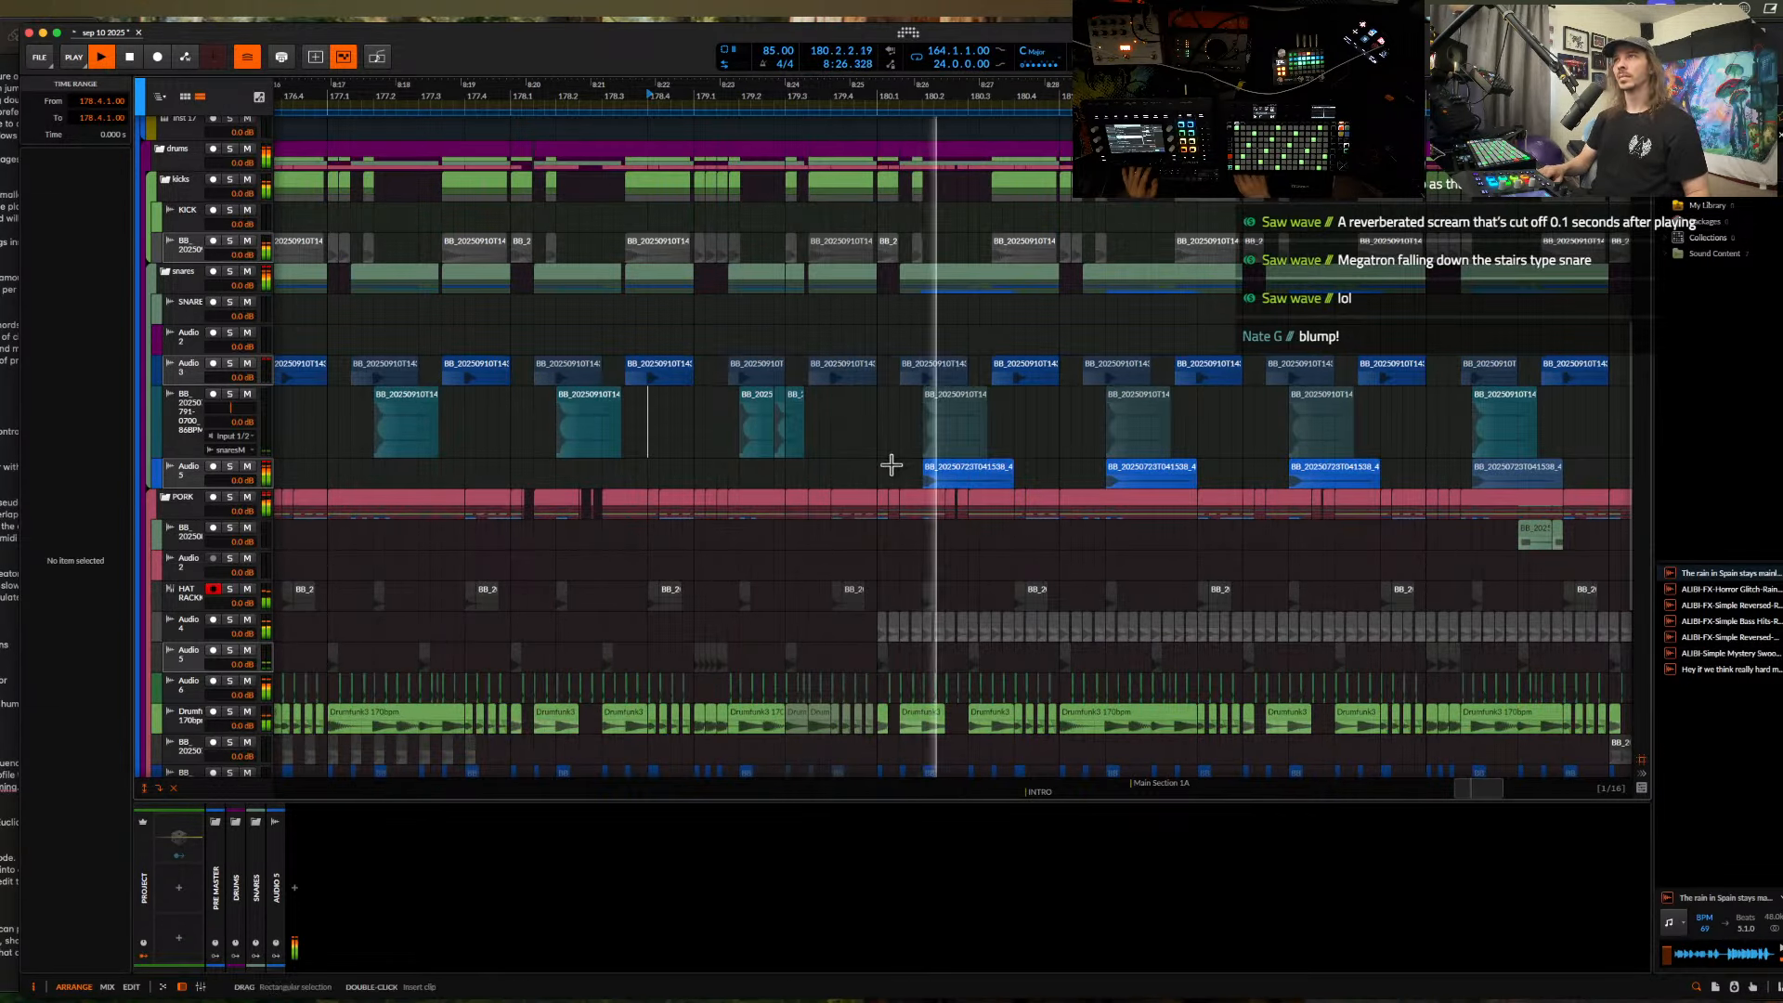
pyautogui.scroll(2, 933, 466)
pyautogui.scroll(1, 959, 455)
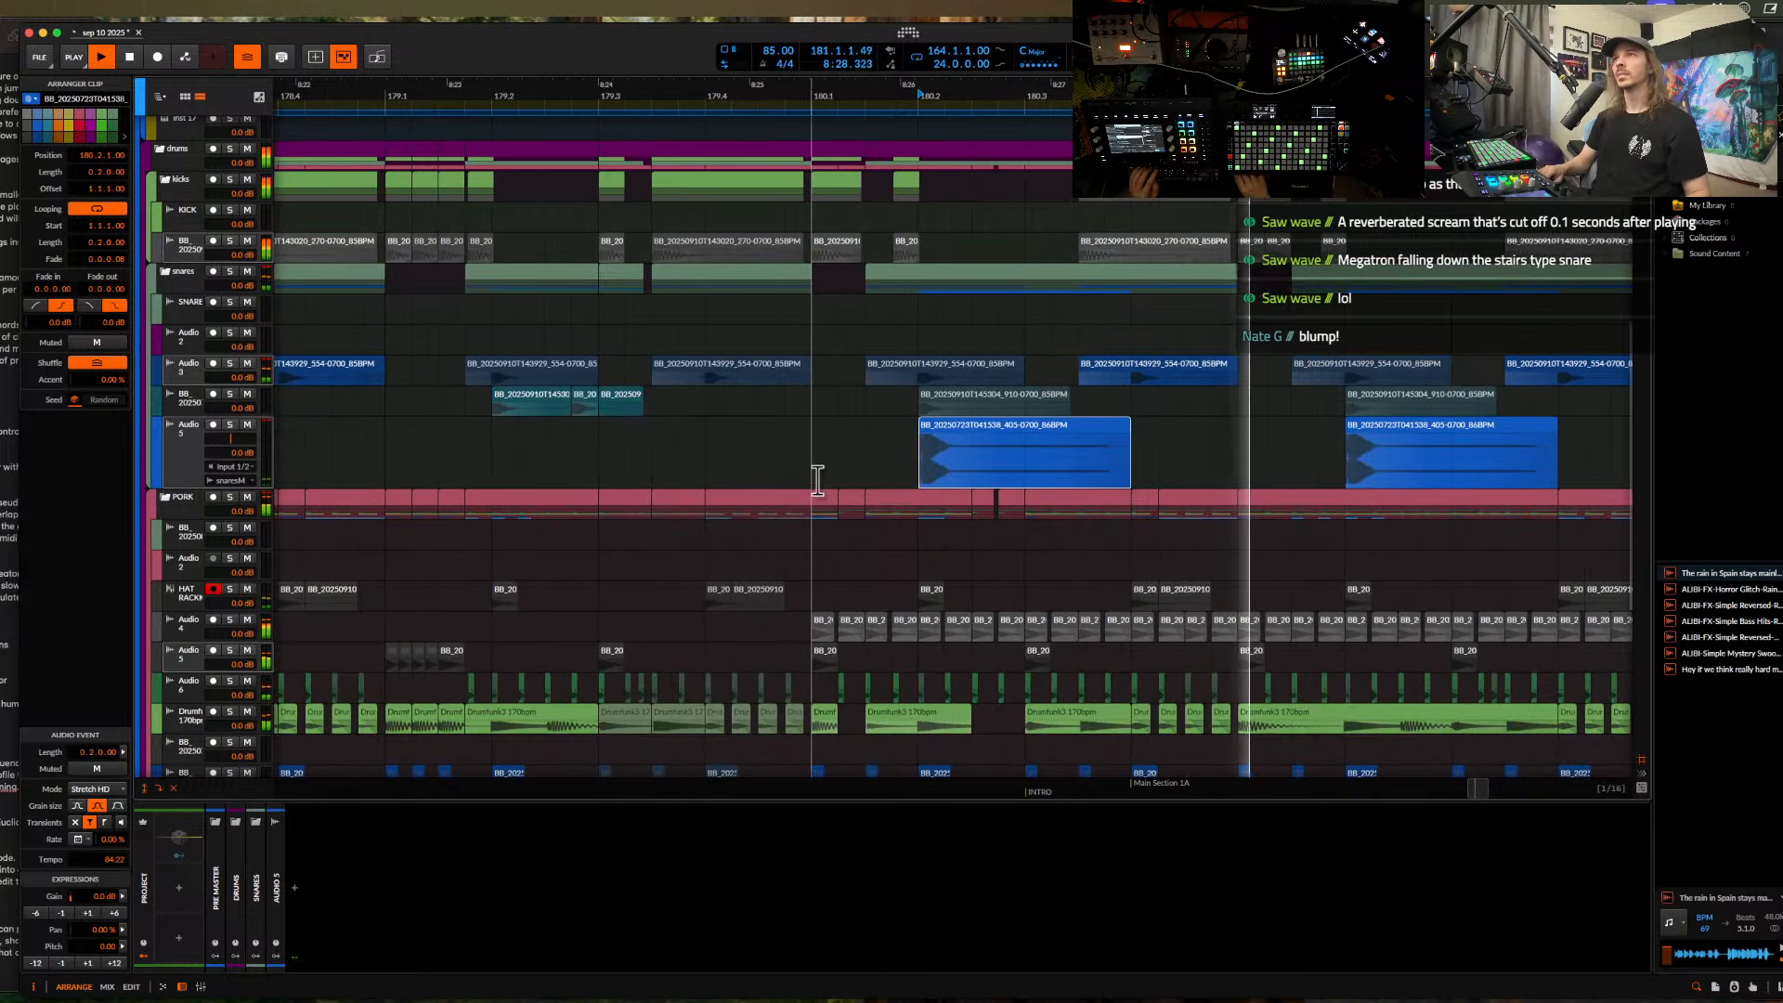
pyautogui.moveTo(813, 478); pyautogui.dragTo(887, 478)
pyautogui.press('space')
pyautogui.scroll(6, 966, 478)
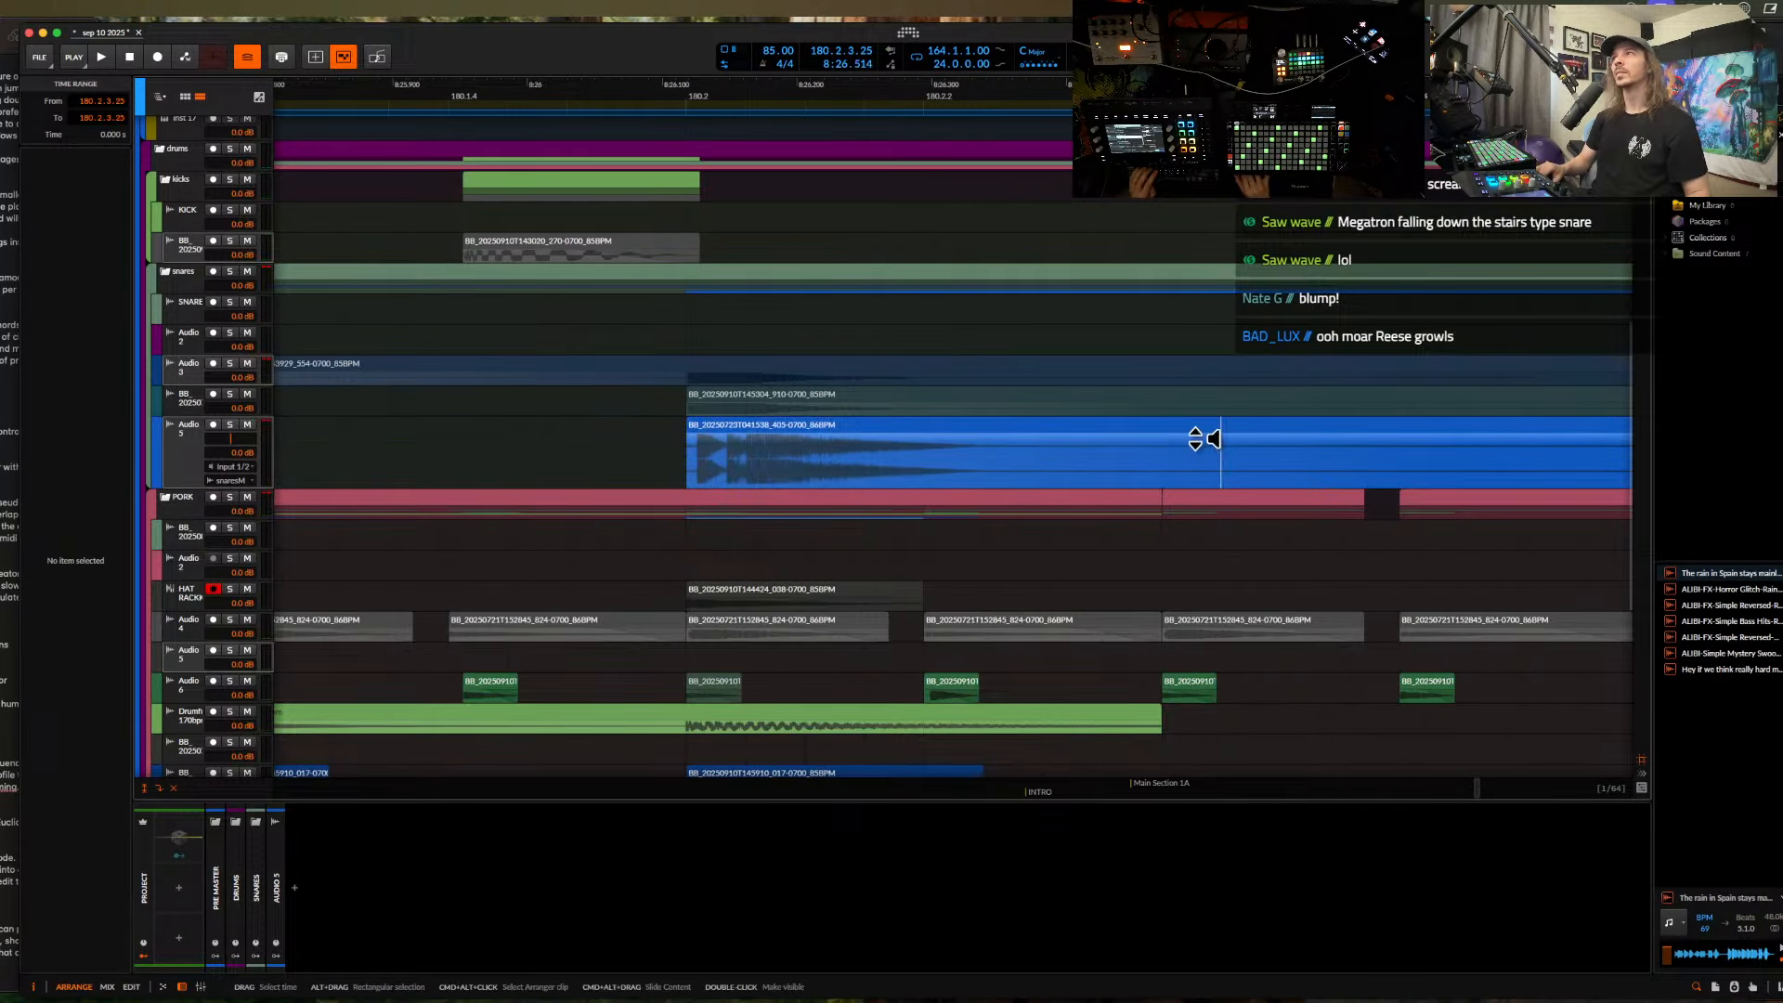
pyautogui.moveTo(1188, 434); pyautogui.dragTo(1154, 439)
pyautogui.scroll(-3, 1154, 439)
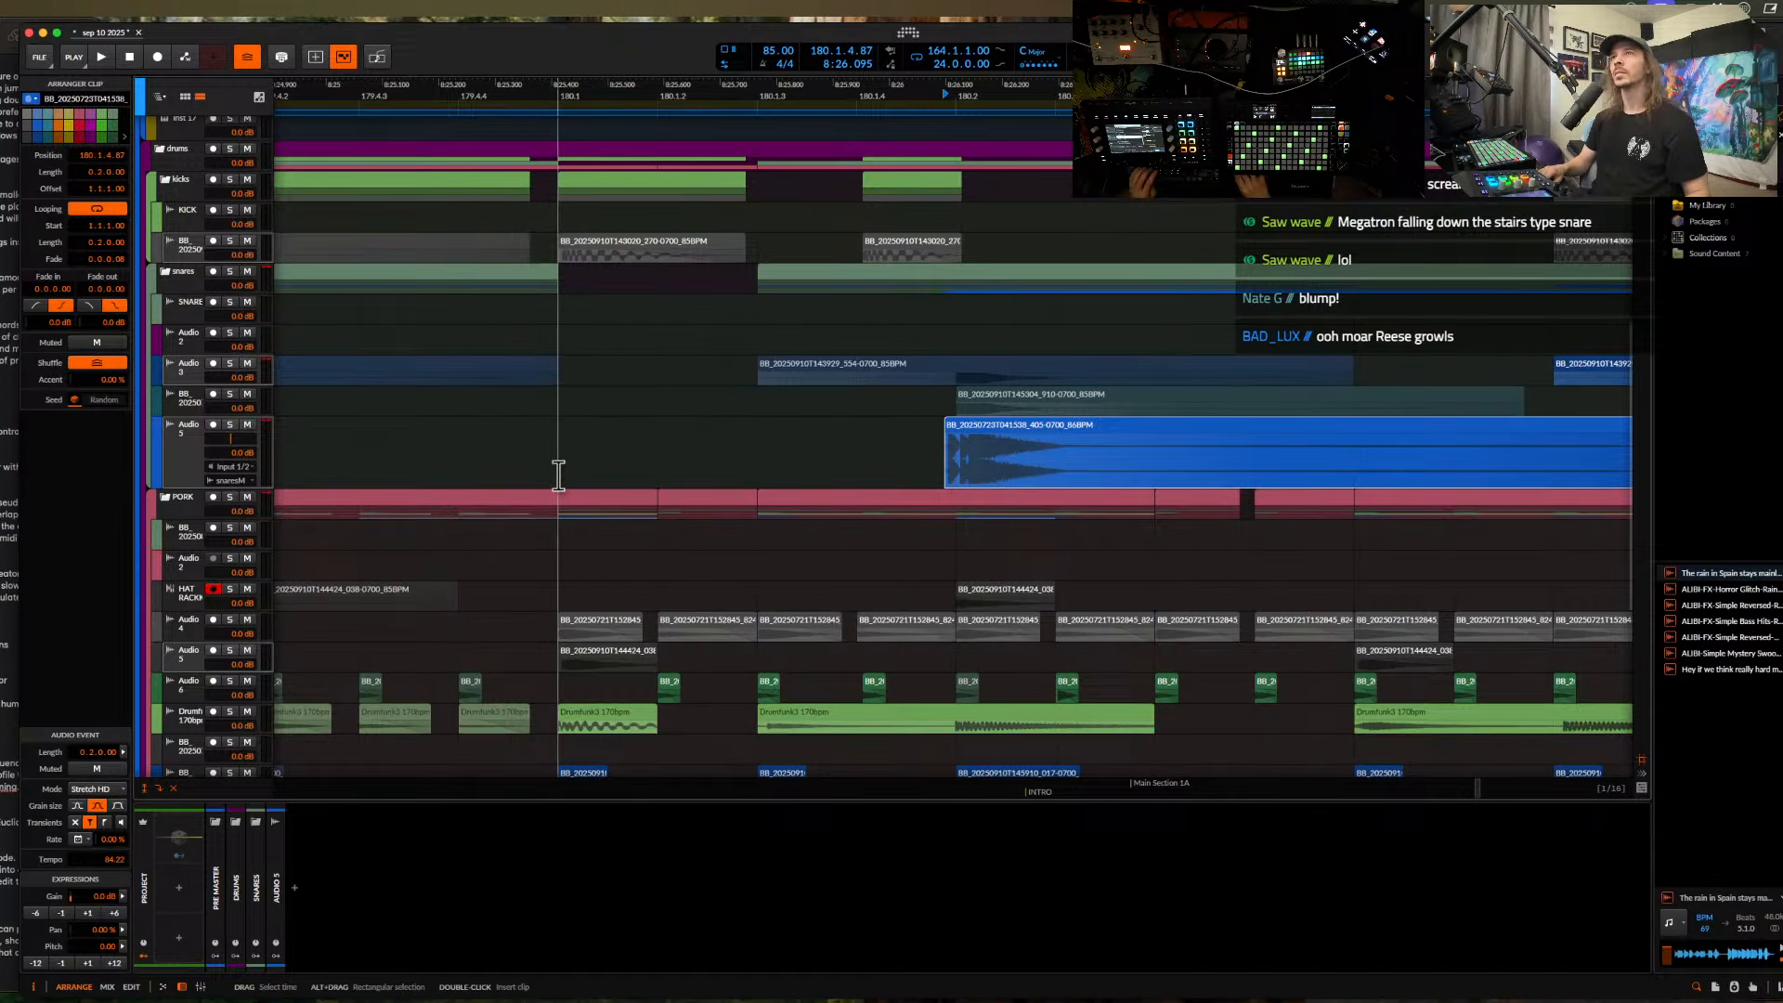
# - Duplicate the two-beat Audio 5 section from 180.1 to 180.3 twelve times in a row, up to 186.3
pyautogui.moveTo(558, 474); pyautogui.dragTo(1353, 455)
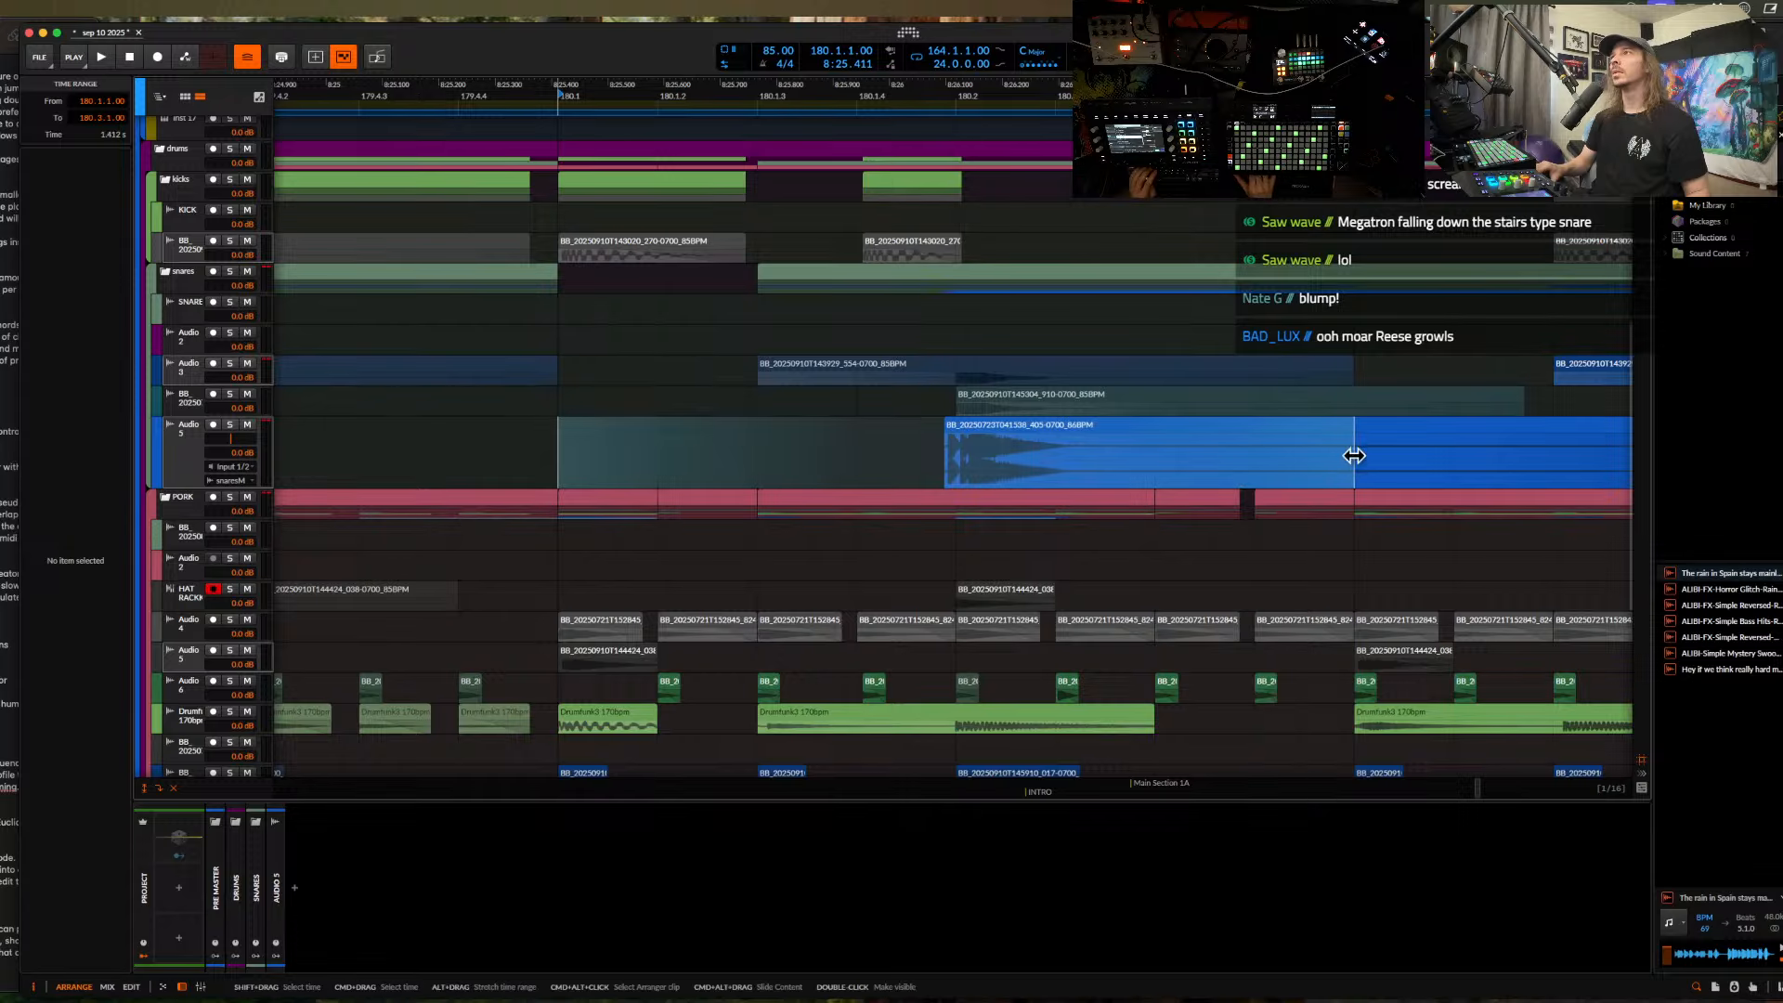
pyautogui.scroll(-4, 1354, 455)
pyautogui.hotkey('ctrl', 'd')
pyautogui.hotkey('ctrl', 'd')
pyautogui.hotkey('ctrl', 'd')
pyautogui.hotkey('ctrl', 'd')
pyautogui.hotkey('ctrl', 'd')
pyautogui.hotkey('ctrl', 'd')
pyautogui.scroll(-3, 1059, 470)
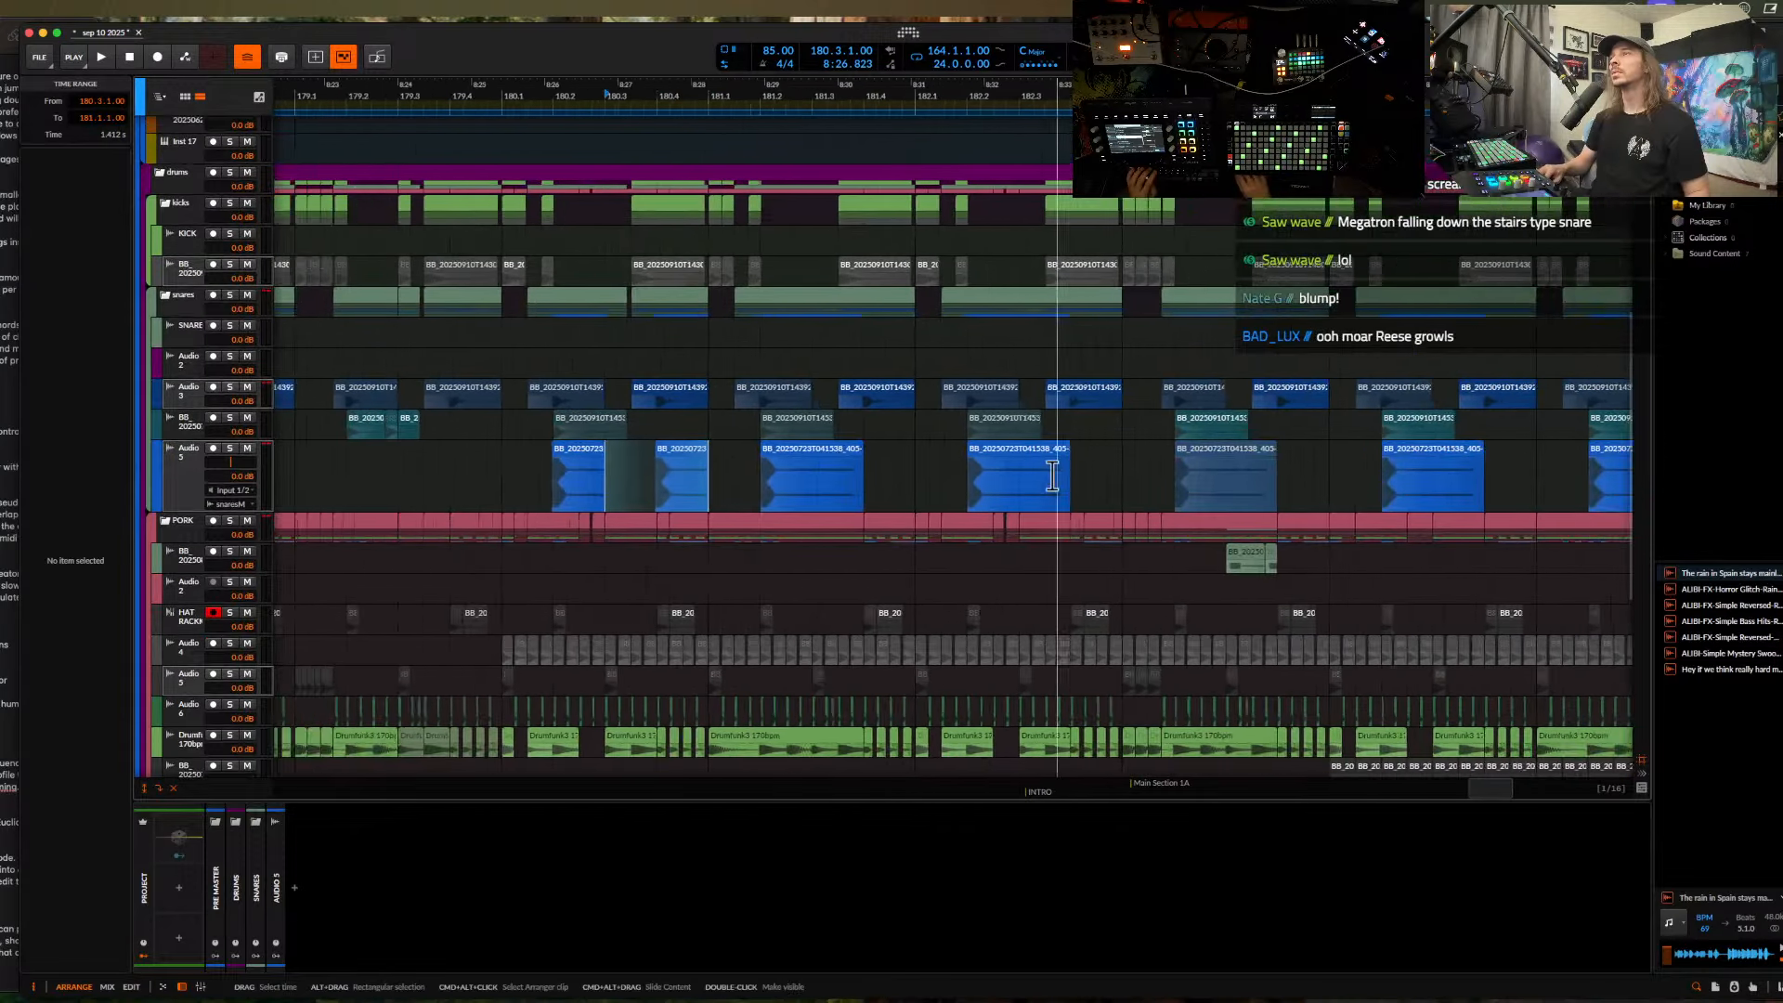
pyautogui.hotkey('ctrl', 'd')
pyautogui.hotkey('ctrl', 'd')
pyautogui.hotkey('ctrl', 'd')
pyautogui.hotkey('ctrl', 'd')
pyautogui.hotkey('ctrl', 'd')
pyautogui.hotkey('ctrl', 'd')
pyautogui.hscroll(3, 1052, 475)
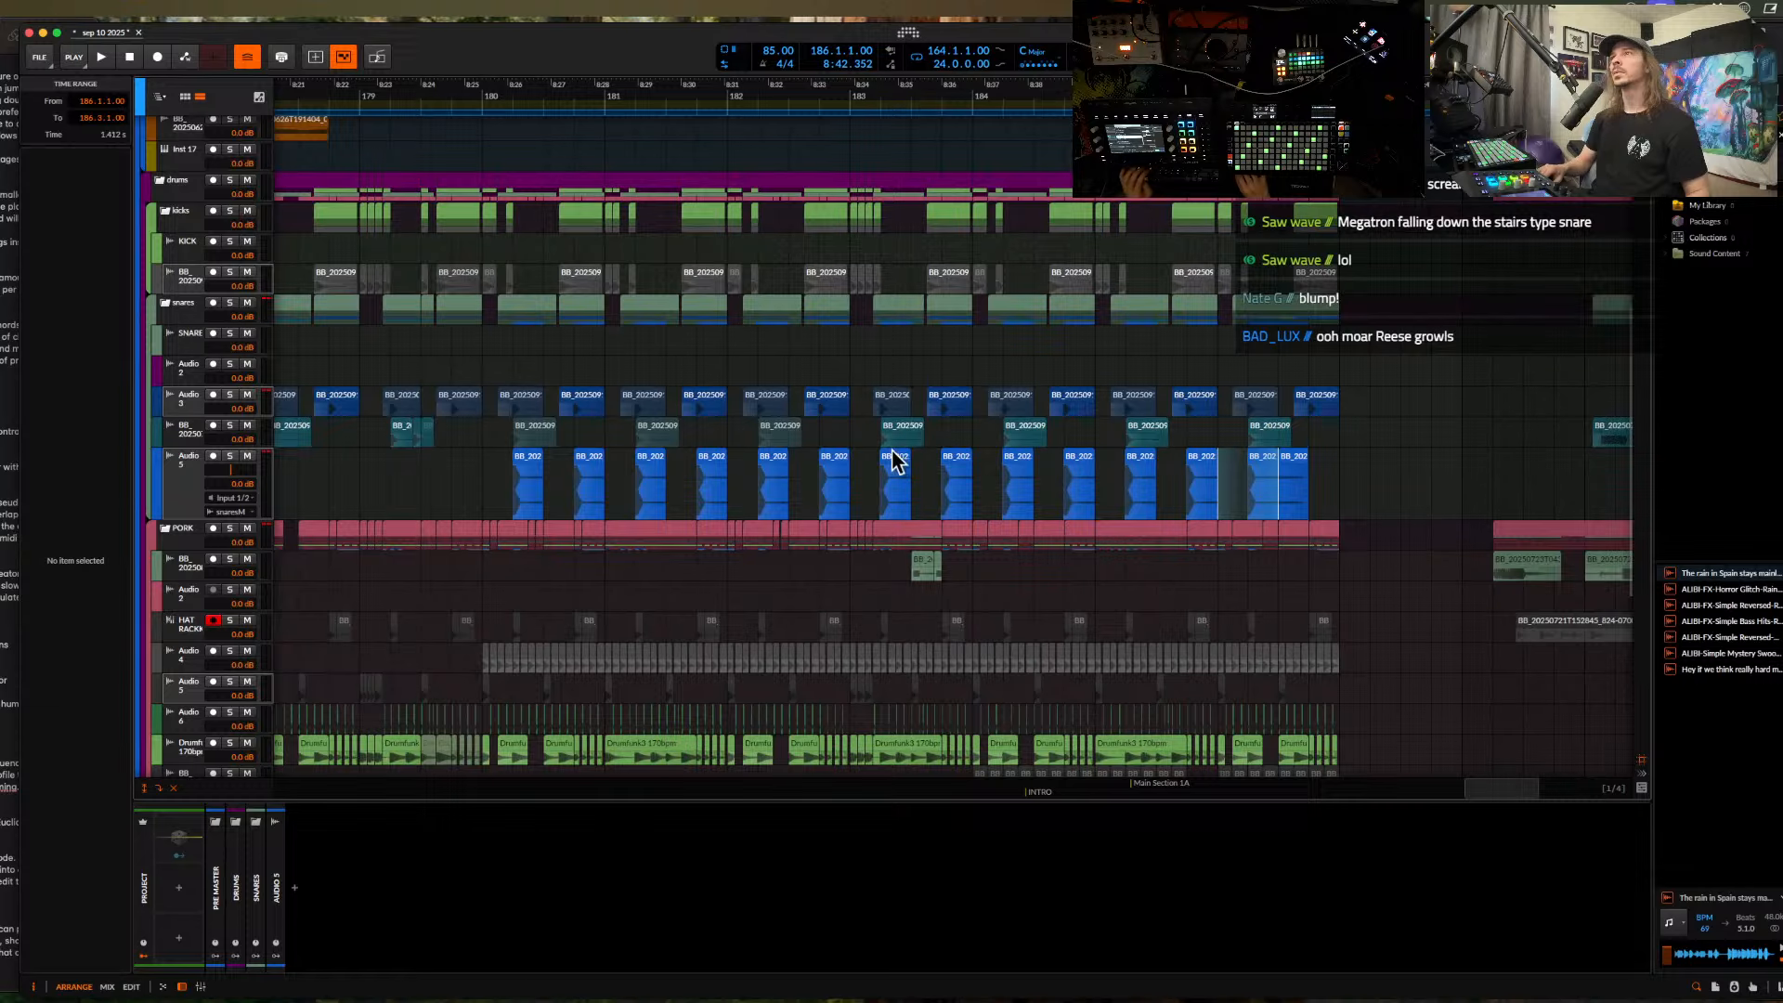
# - Mute the Audio 5 clip at 183.2 and play the arrangement from 179.4
pyautogui.click(894, 465)
pyautogui.click(897, 438)
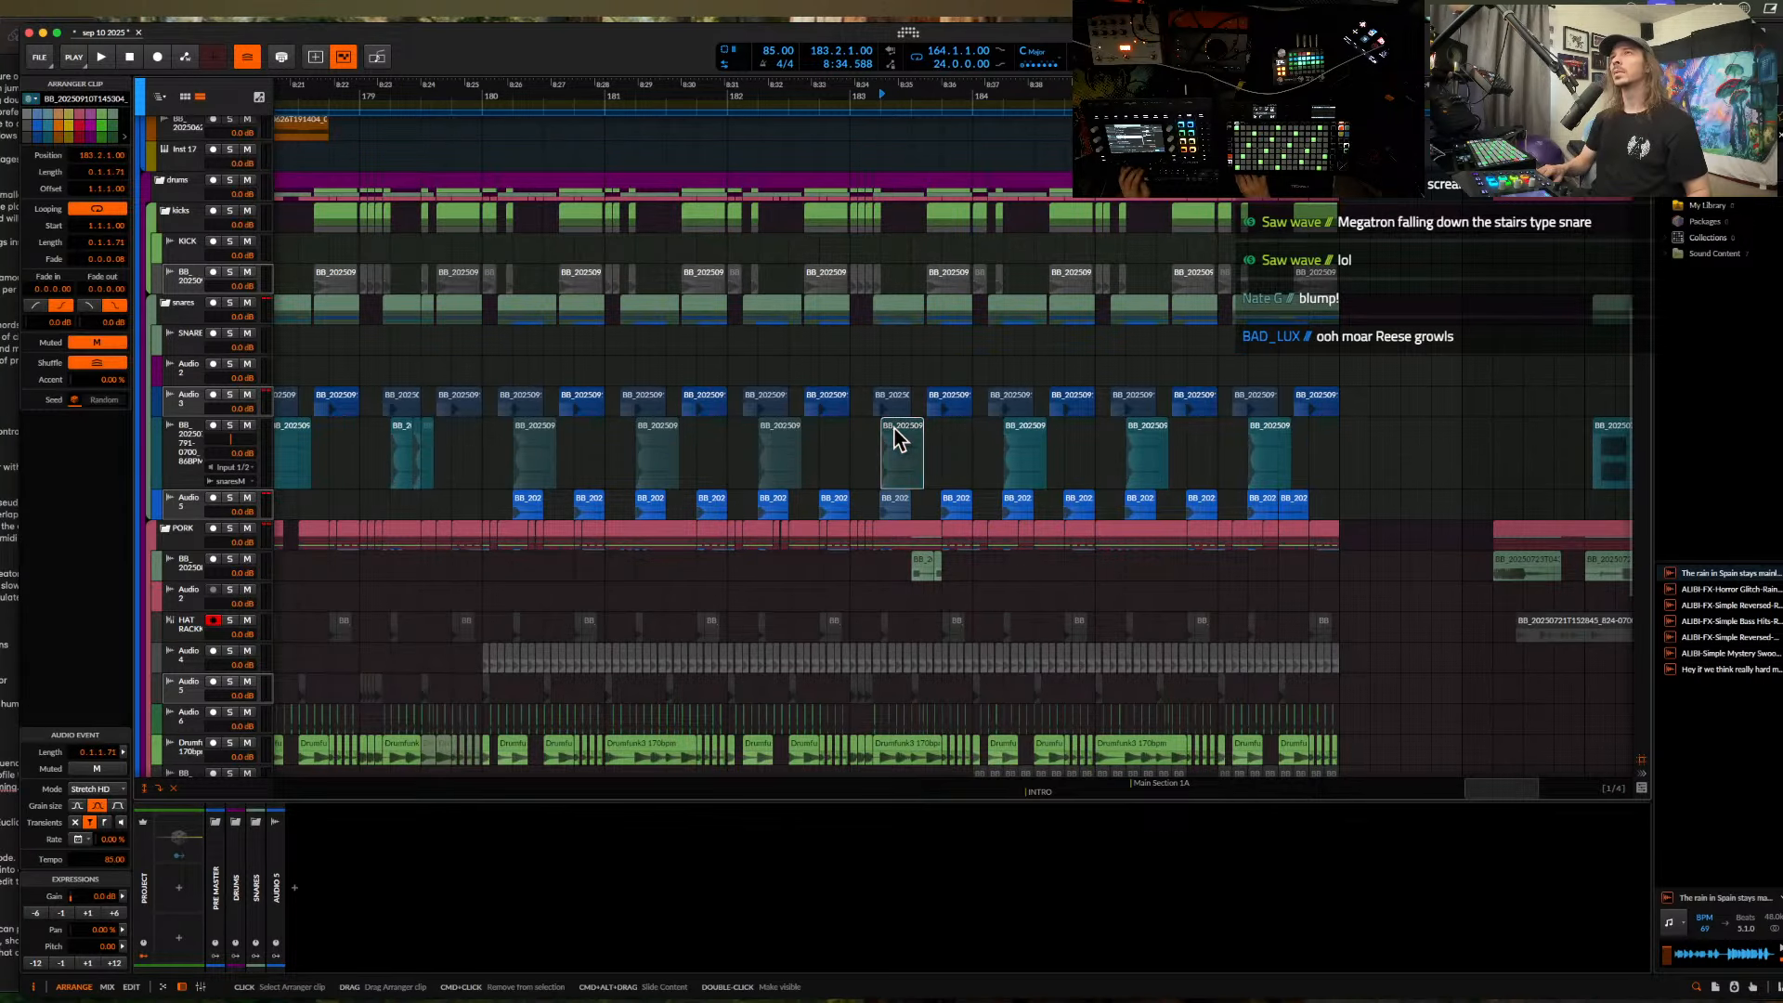
pyautogui.scroll(-3, 897, 438)
pyautogui.click(665, 470)
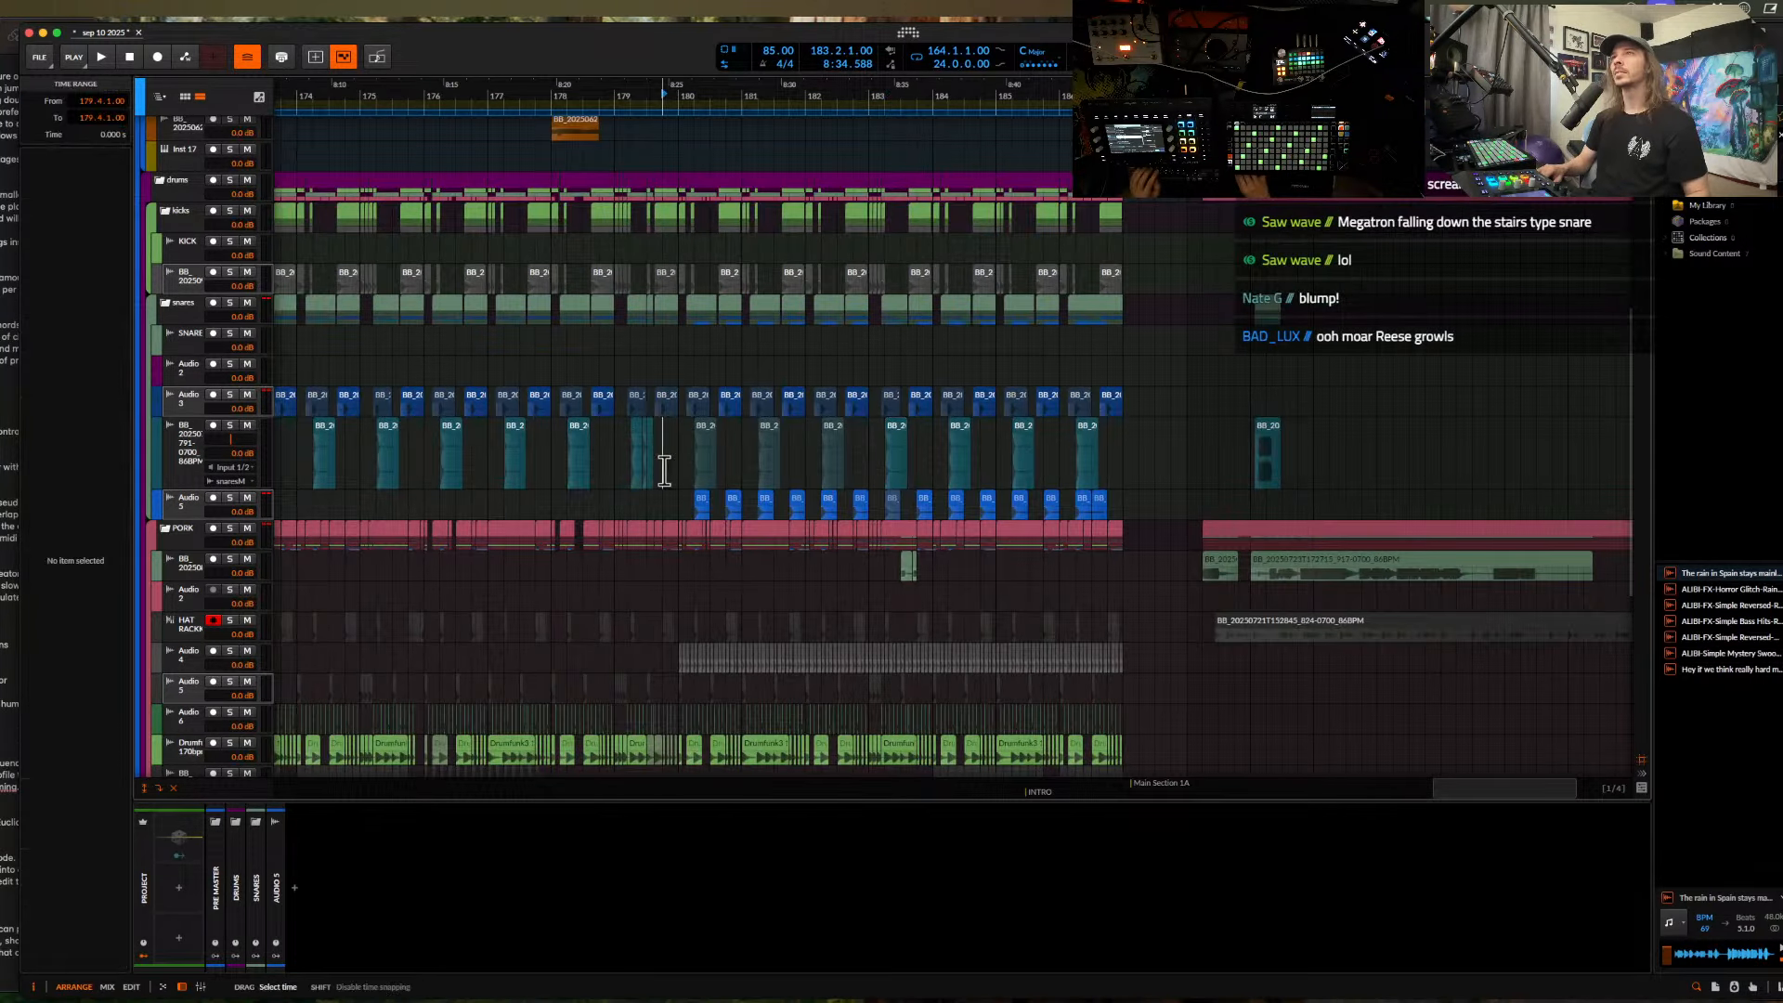
pyautogui.scroll(3, 665, 469)
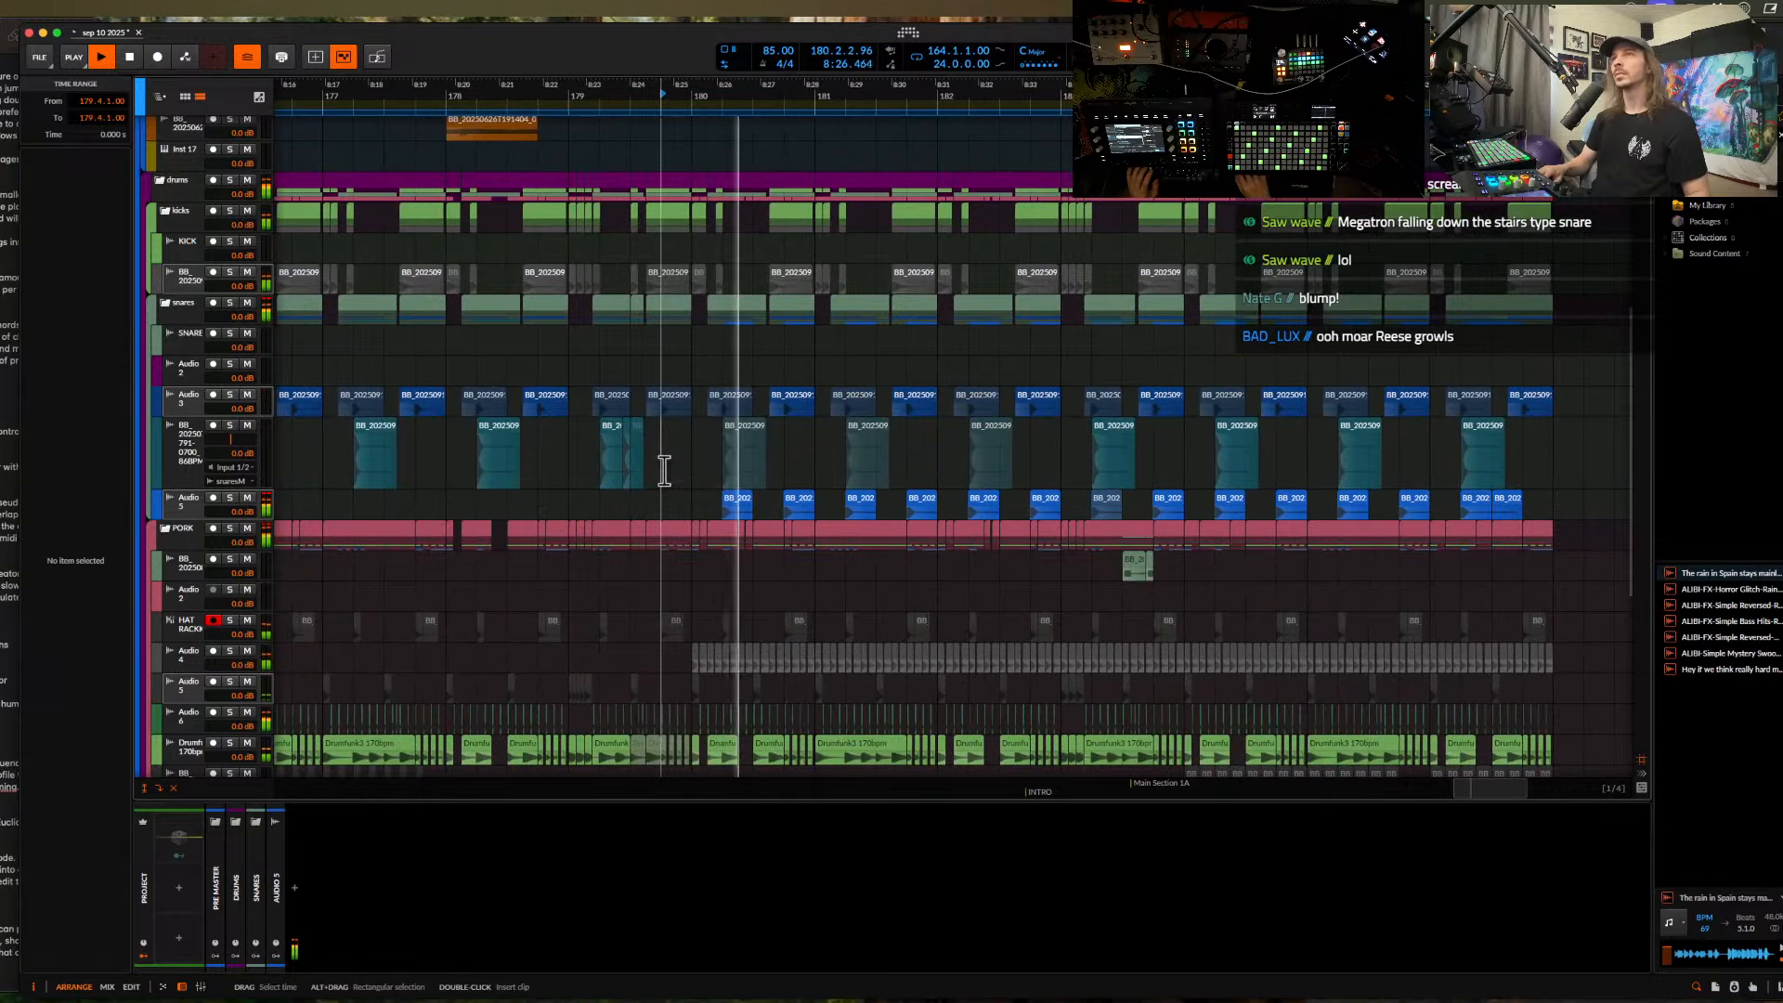
# - Mute the seven Audio 3 snare clips that start at 3.3 in each bar from 180 to 186
pyautogui.scroll(2, 663, 470)
pyautogui.scroll(-3, 664, 470)
pyautogui.hscroll(3, 663, 470)
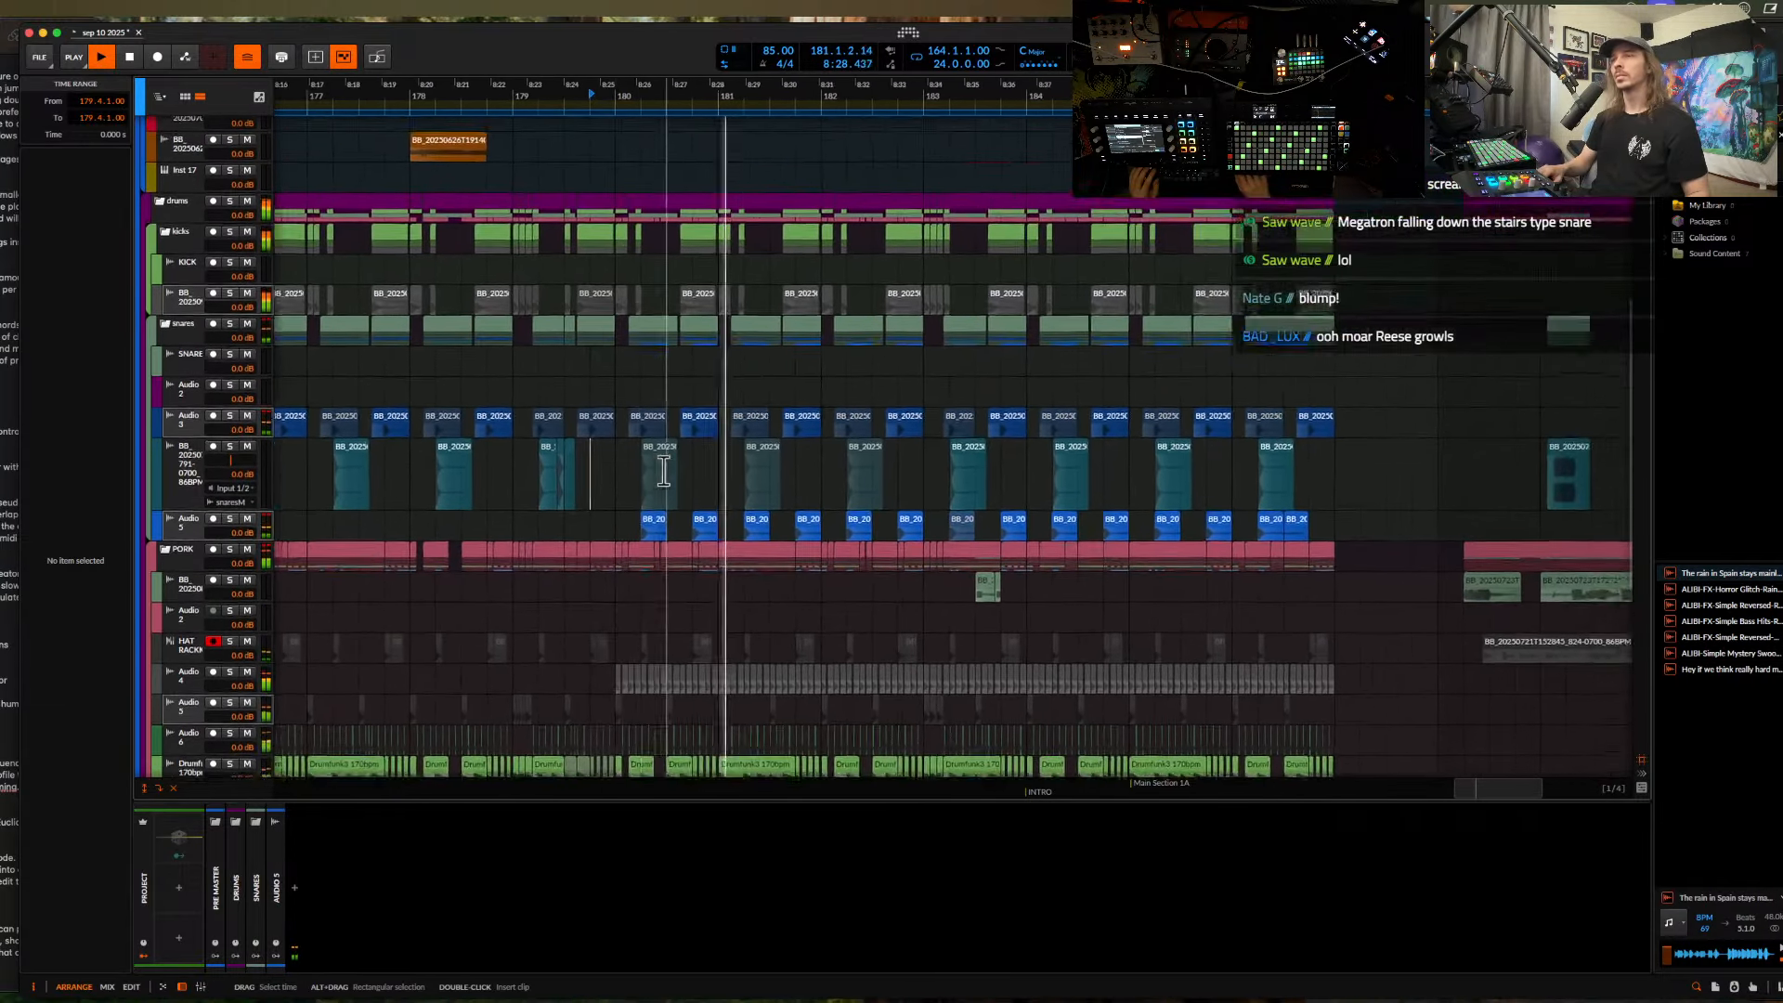
pyautogui.scroll(3, 663, 471)
pyautogui.scroll(-2, 663, 469)
pyautogui.scroll(3, 664, 467)
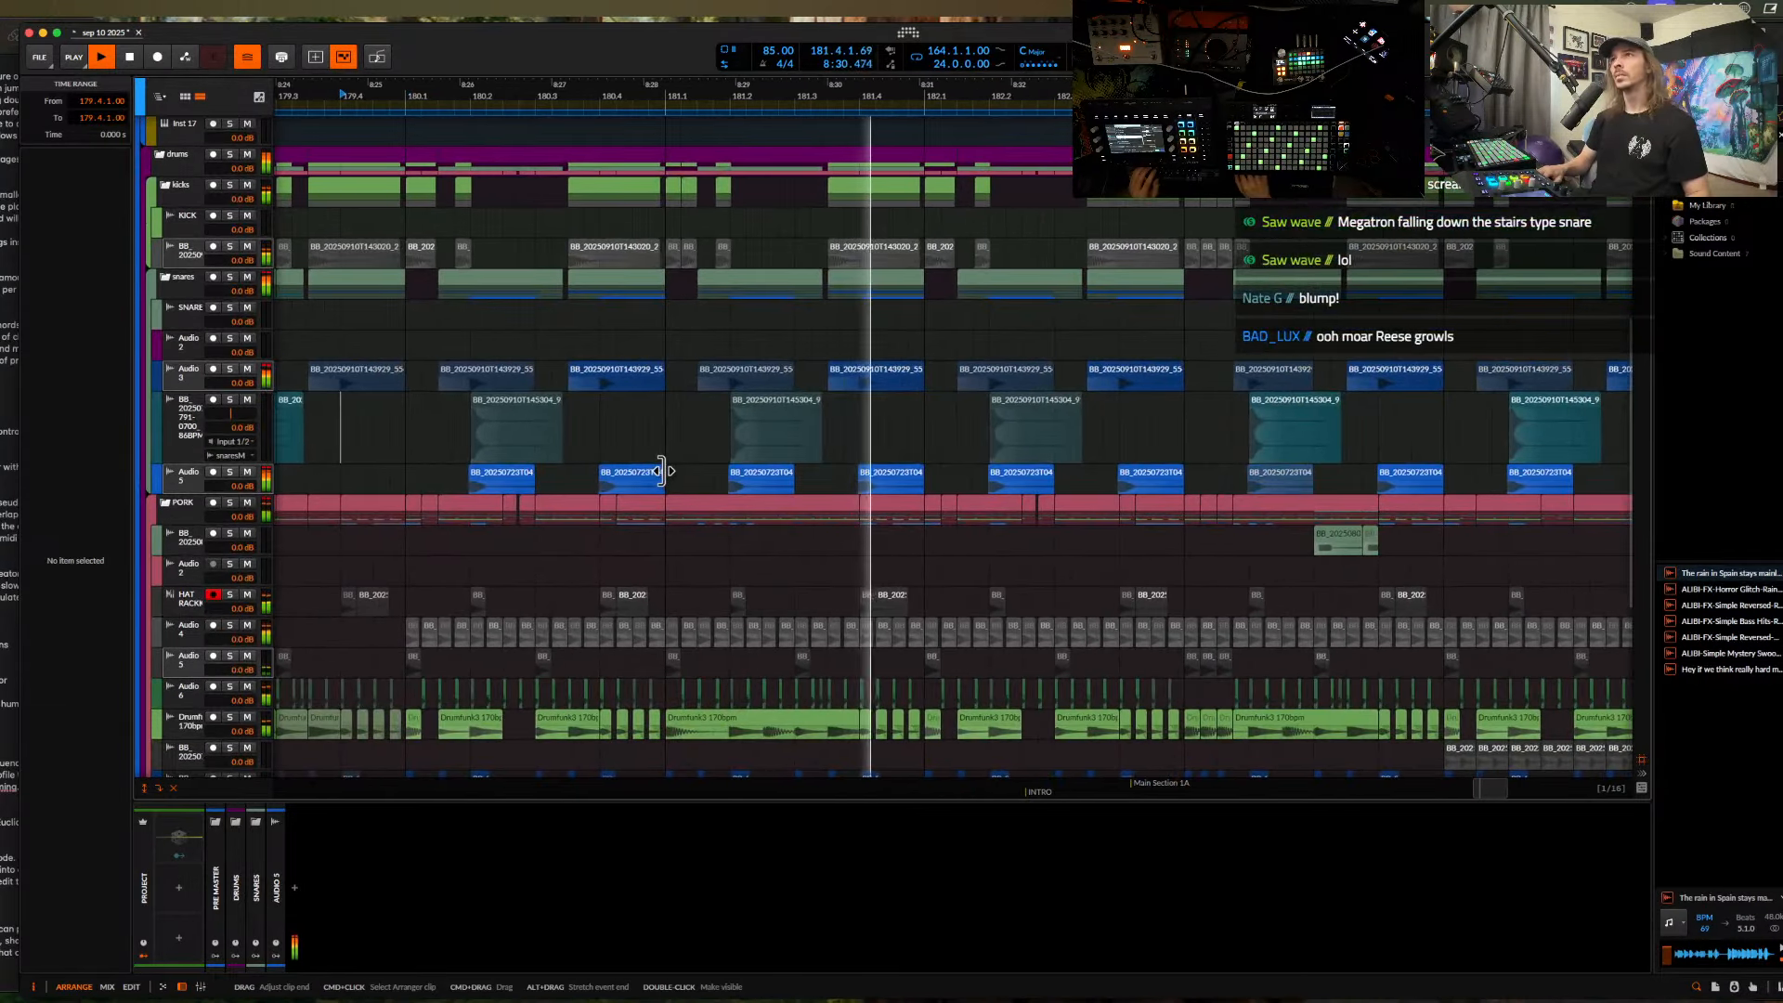
pyautogui.scroll(-1, 664, 467)
pyautogui.click(614, 375)
pyautogui.keyDown('shift'); pyautogui.click(845, 371); pyautogui.keyUp('shift')
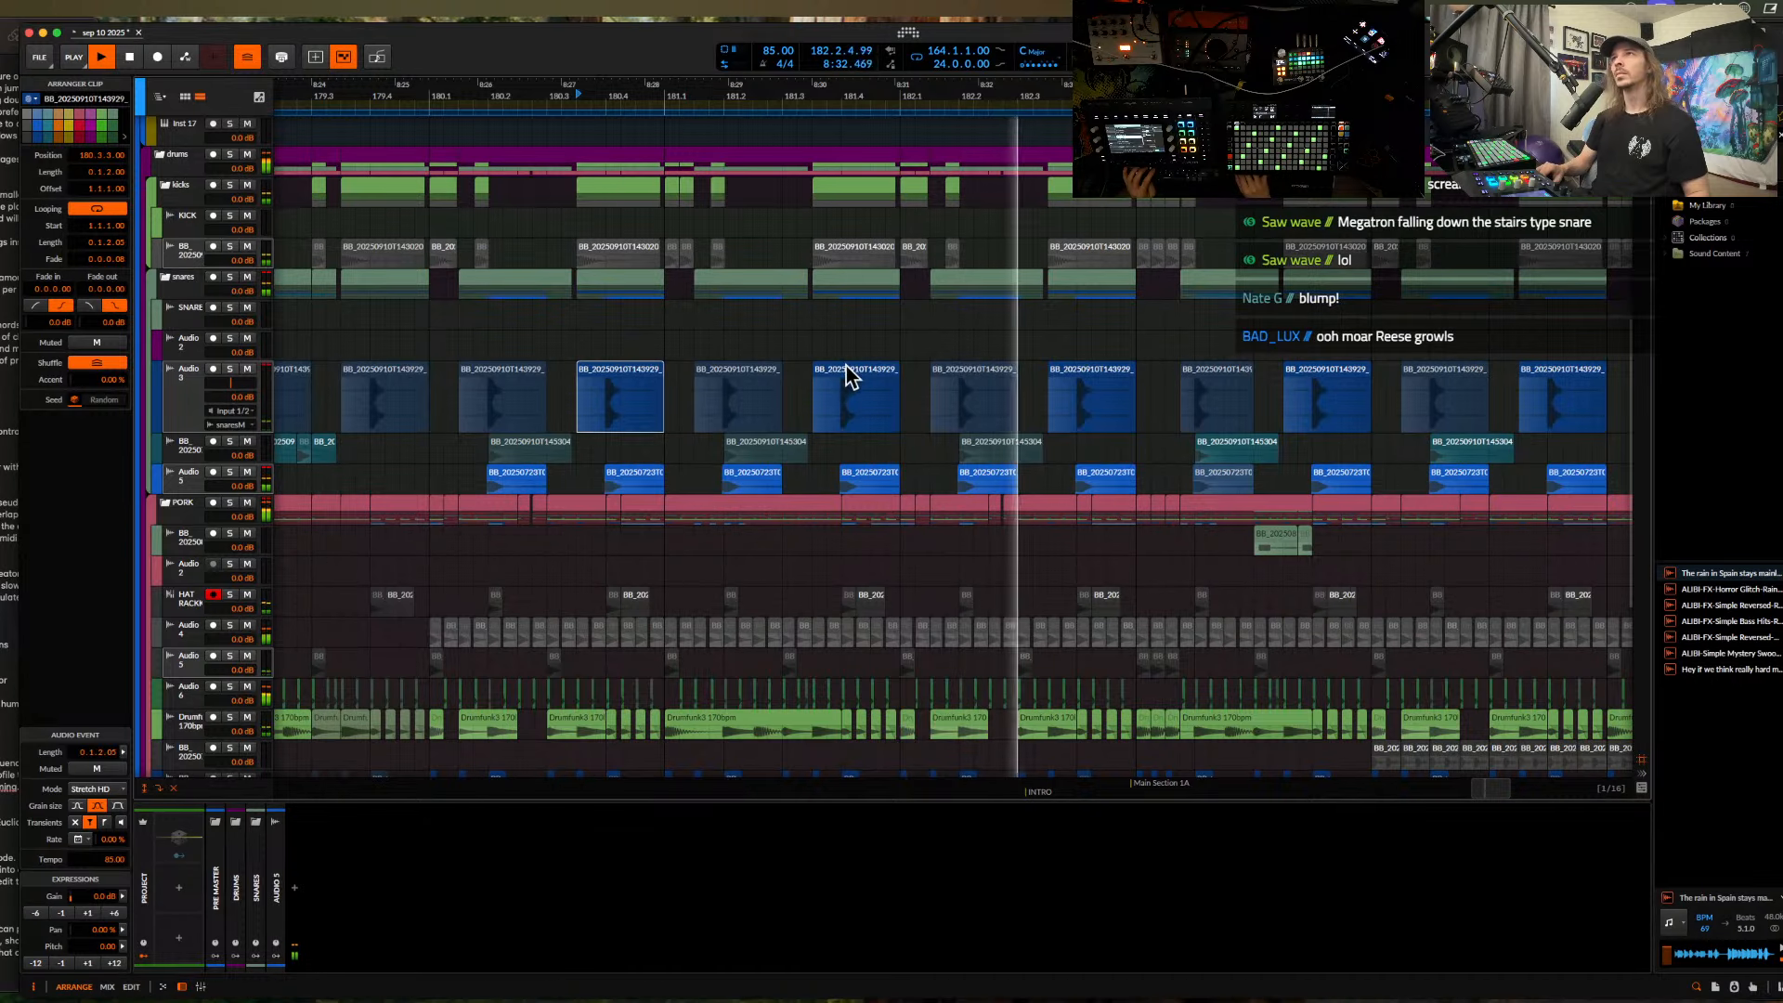
pyautogui.keyDown('shift'); pyautogui.click(1091, 376); pyautogui.keyUp('shift')
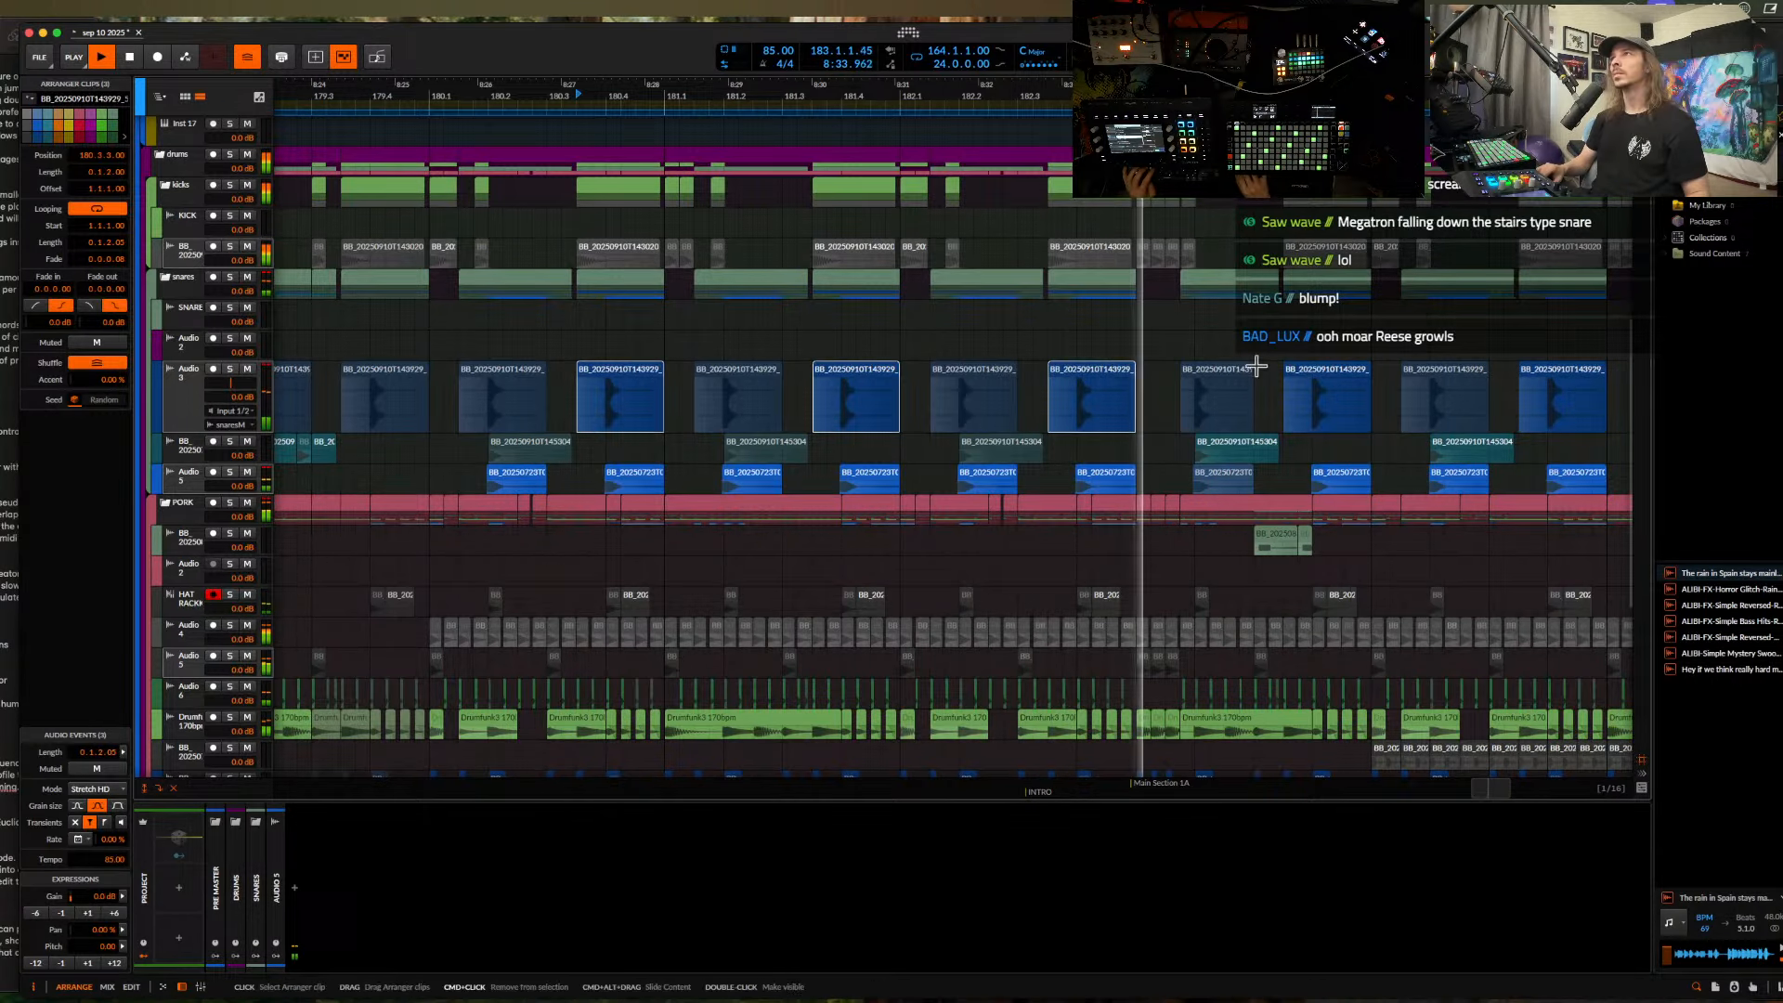
pyautogui.keyDown('shift'); pyautogui.click(1314, 371); pyautogui.keyUp('shift')
pyautogui.hscroll(1, 1314, 364)
pyautogui.hscroll(2, 1316, 360)
pyautogui.keyDown('shift'); pyautogui.click(1345, 381); pyautogui.keyUp('shift')
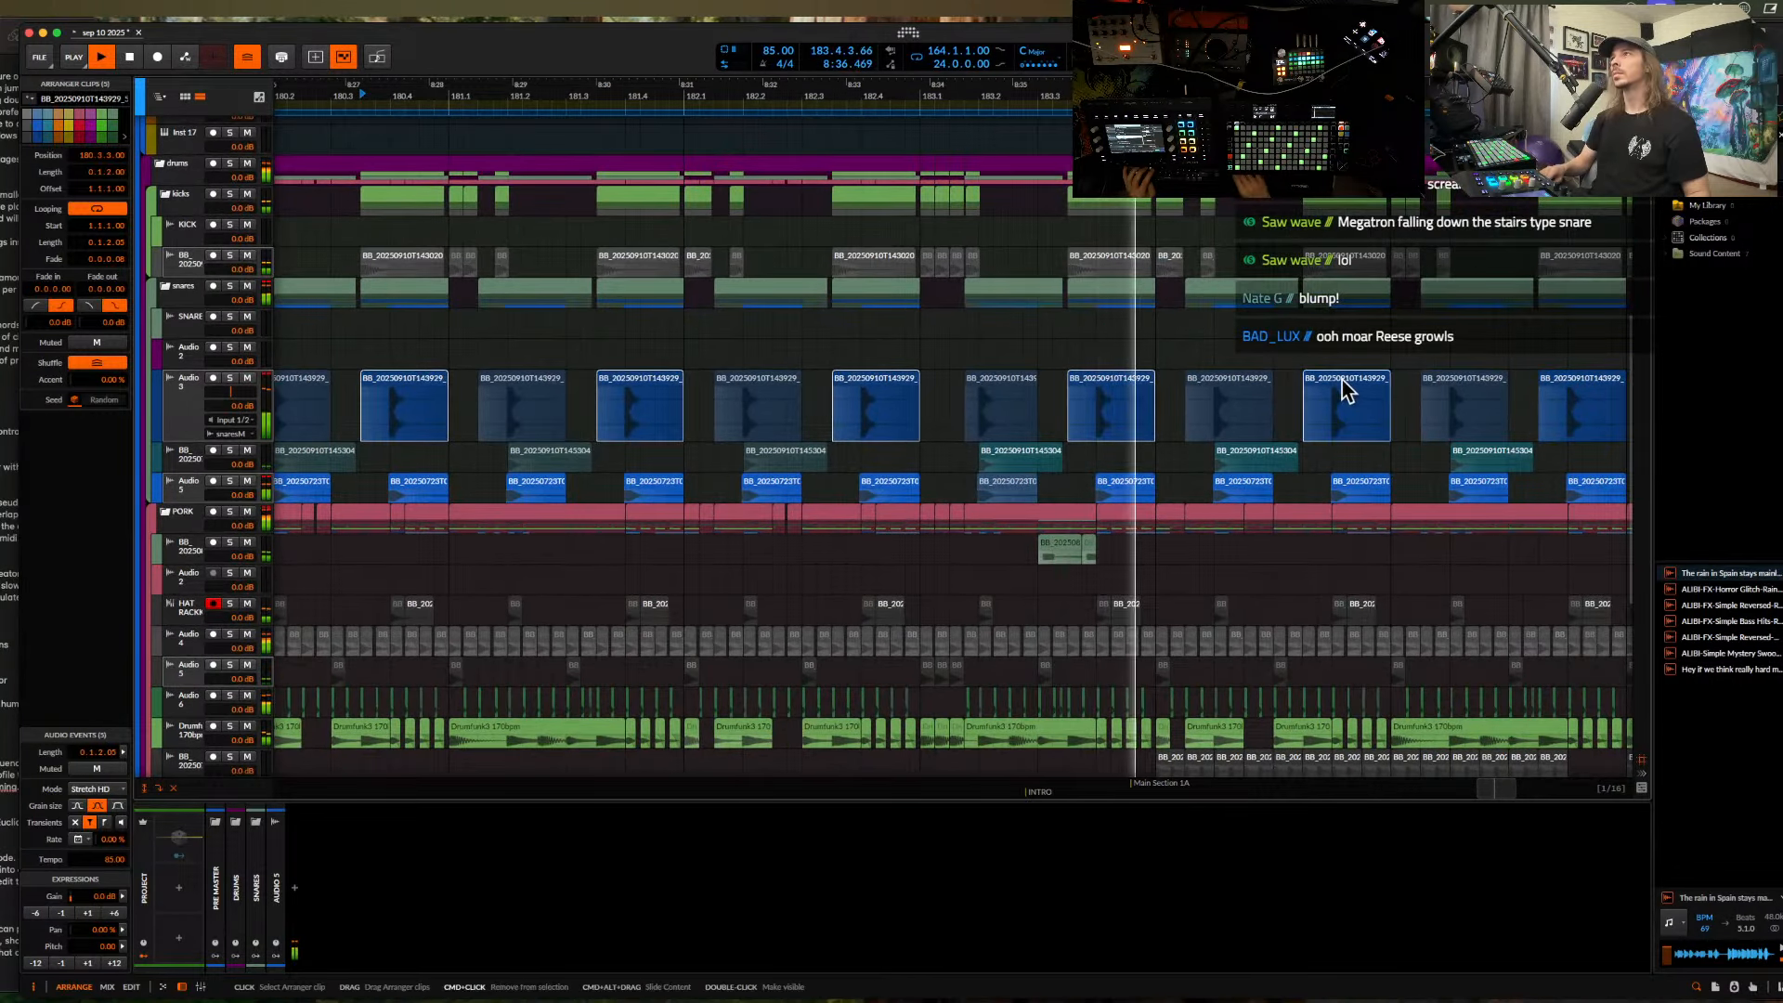
pyautogui.hscroll(5, 1341, 380)
pyautogui.keyDown('super'); pyautogui.click(1116, 399); pyautogui.keyUp('super')
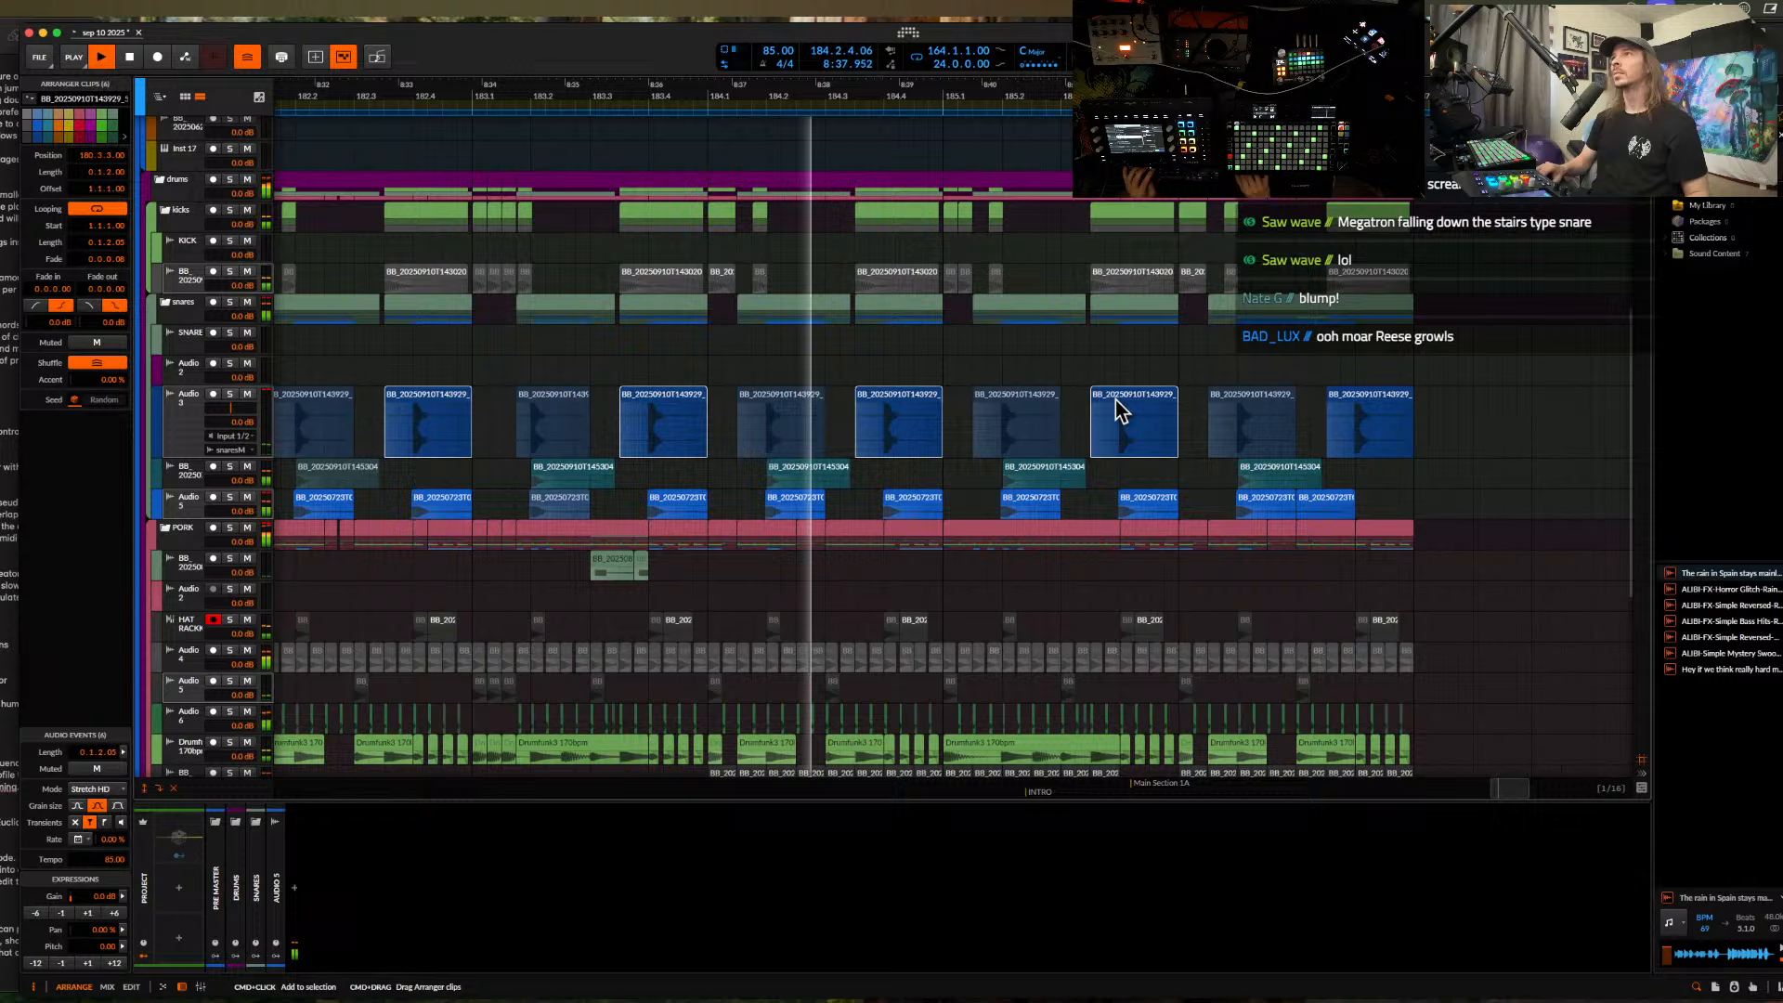
pyautogui.keyDown('super'); pyautogui.click(1345, 391); pyautogui.keyUp('super')
pyautogui.hotkey('alt', 'm')
# - Listen to the layered snares through the end of the drum section and stop playback in bar 187
pyautogui.scroll(-3, 861, 442)
pyautogui.scroll(2, 863, 446)
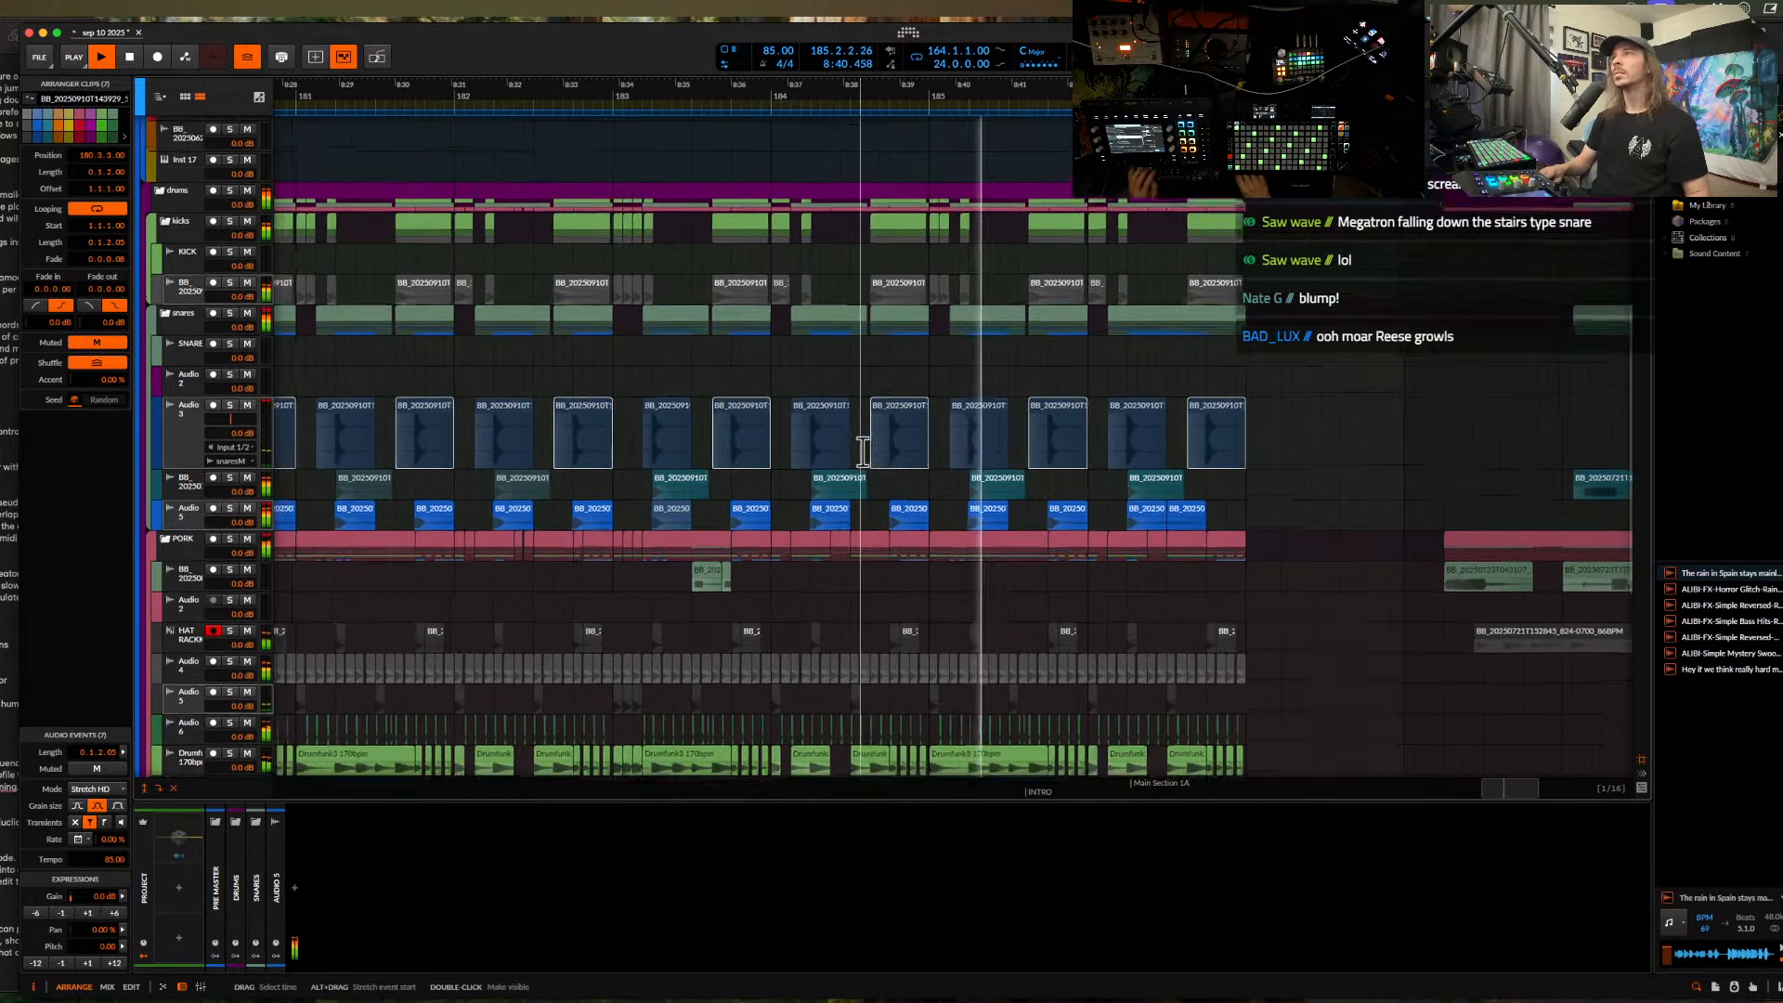
pyautogui.scroll(-4, 862, 455)
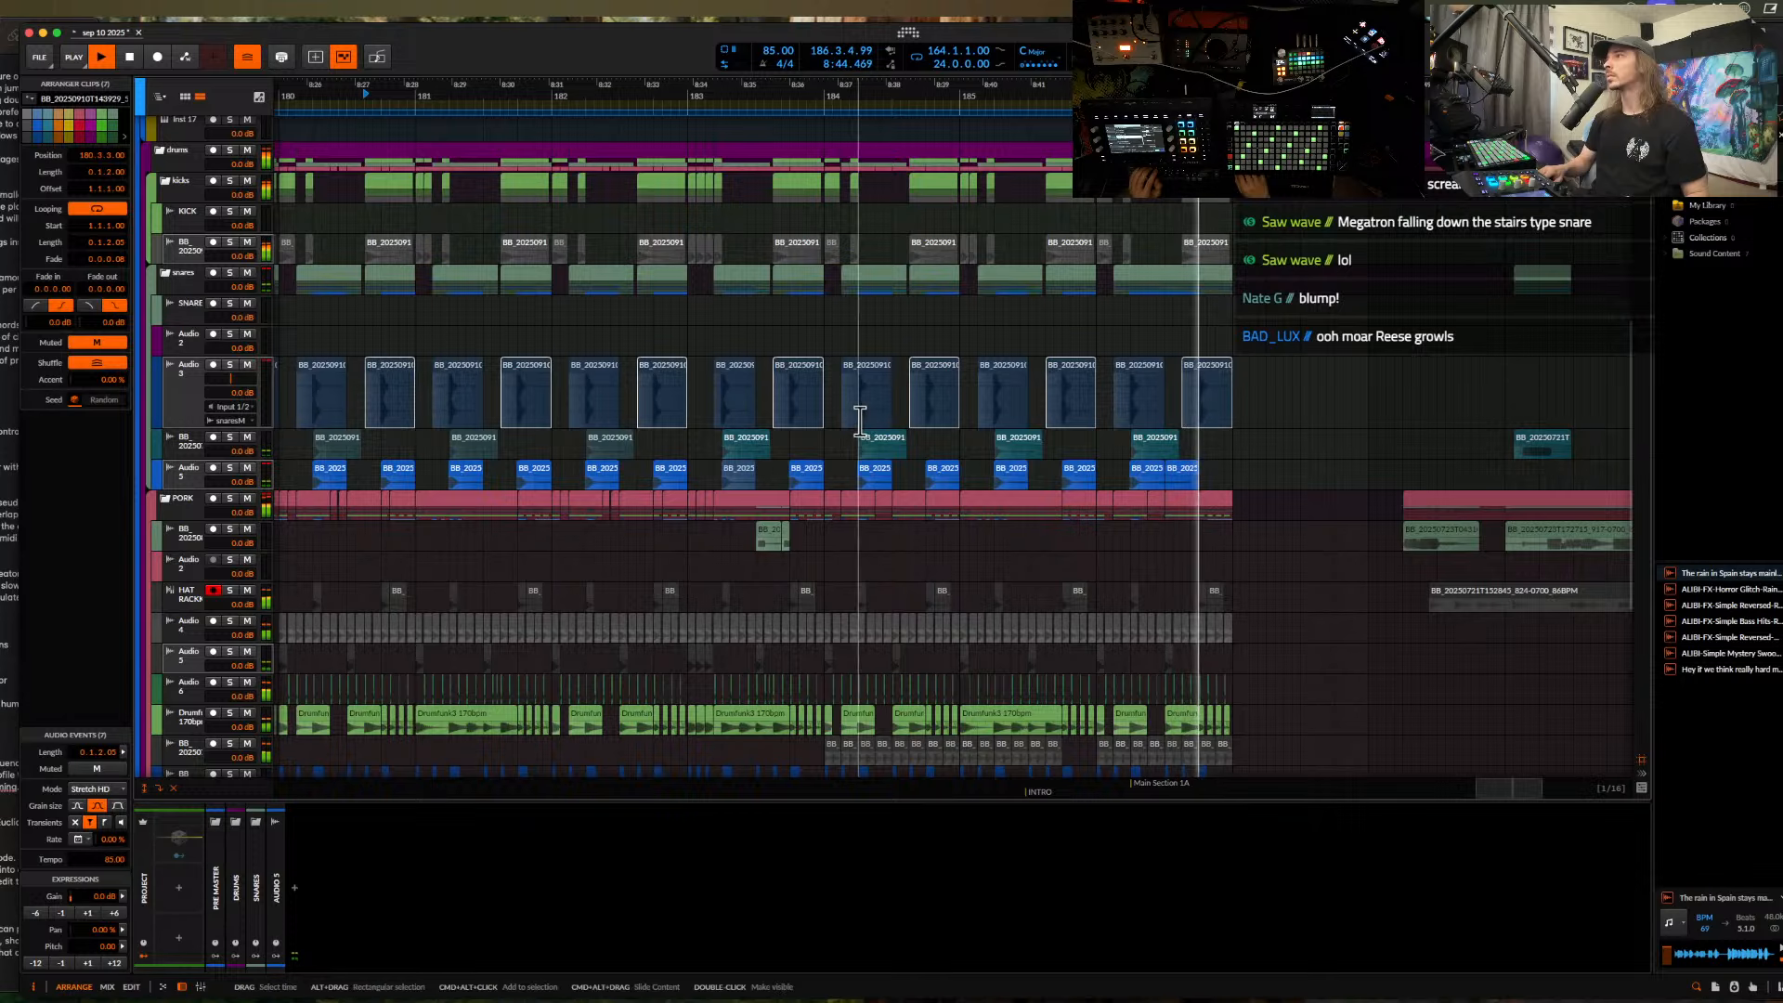
pyautogui.scroll(2, 860, 419)
pyautogui.scroll(-3, 862, 420)
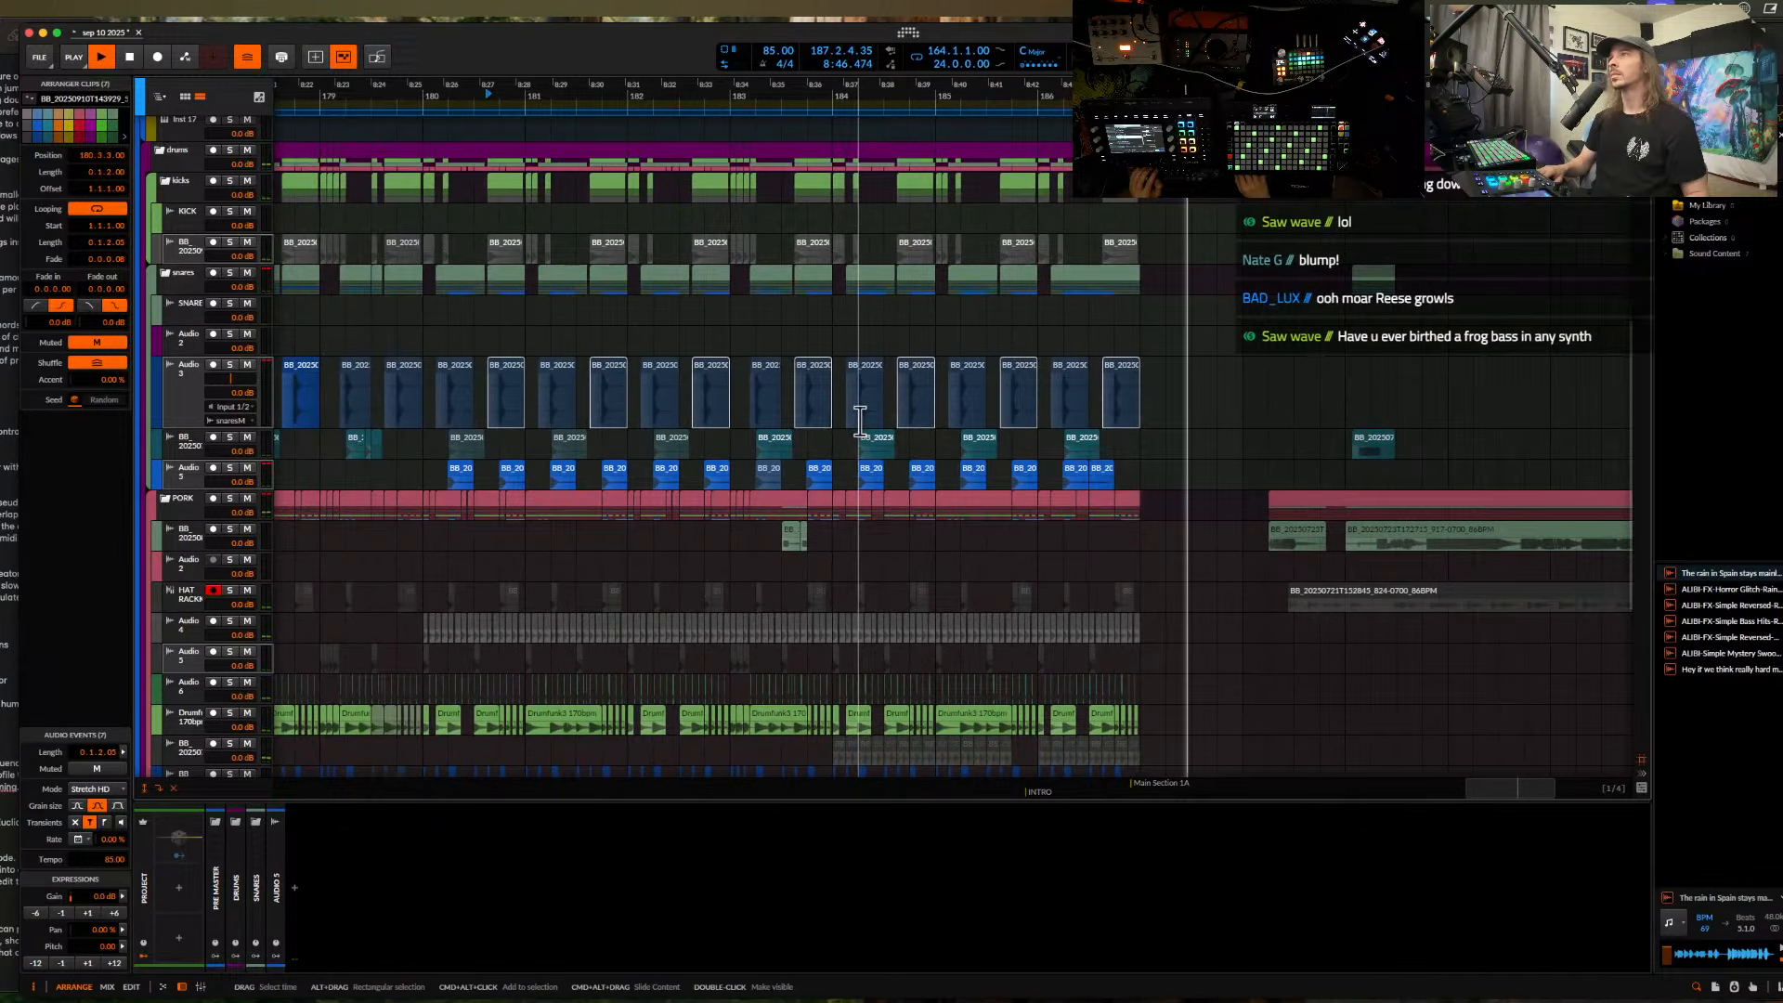
pyautogui.press('space')
# - Duplicate bar 186 of the PORK group into bar 187
pyautogui.scroll(-8, 1006, 406)
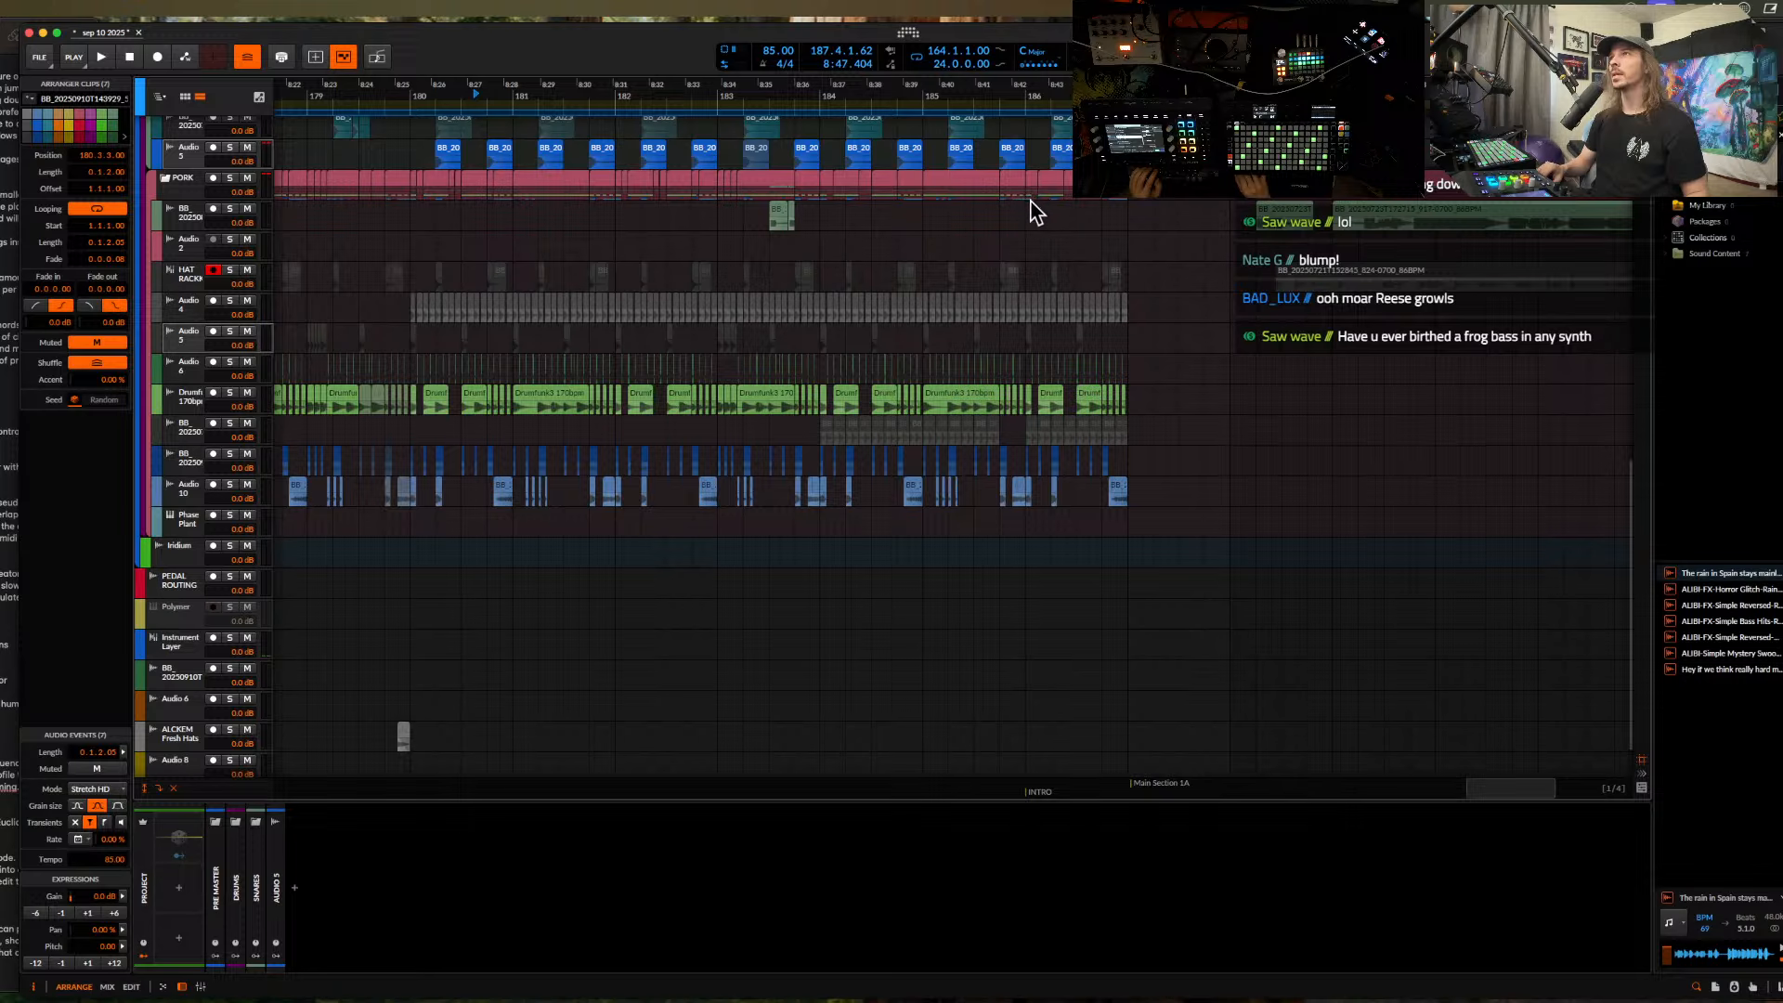
pyautogui.click(1077, 255)
pyautogui.scroll(5, 1077, 242)
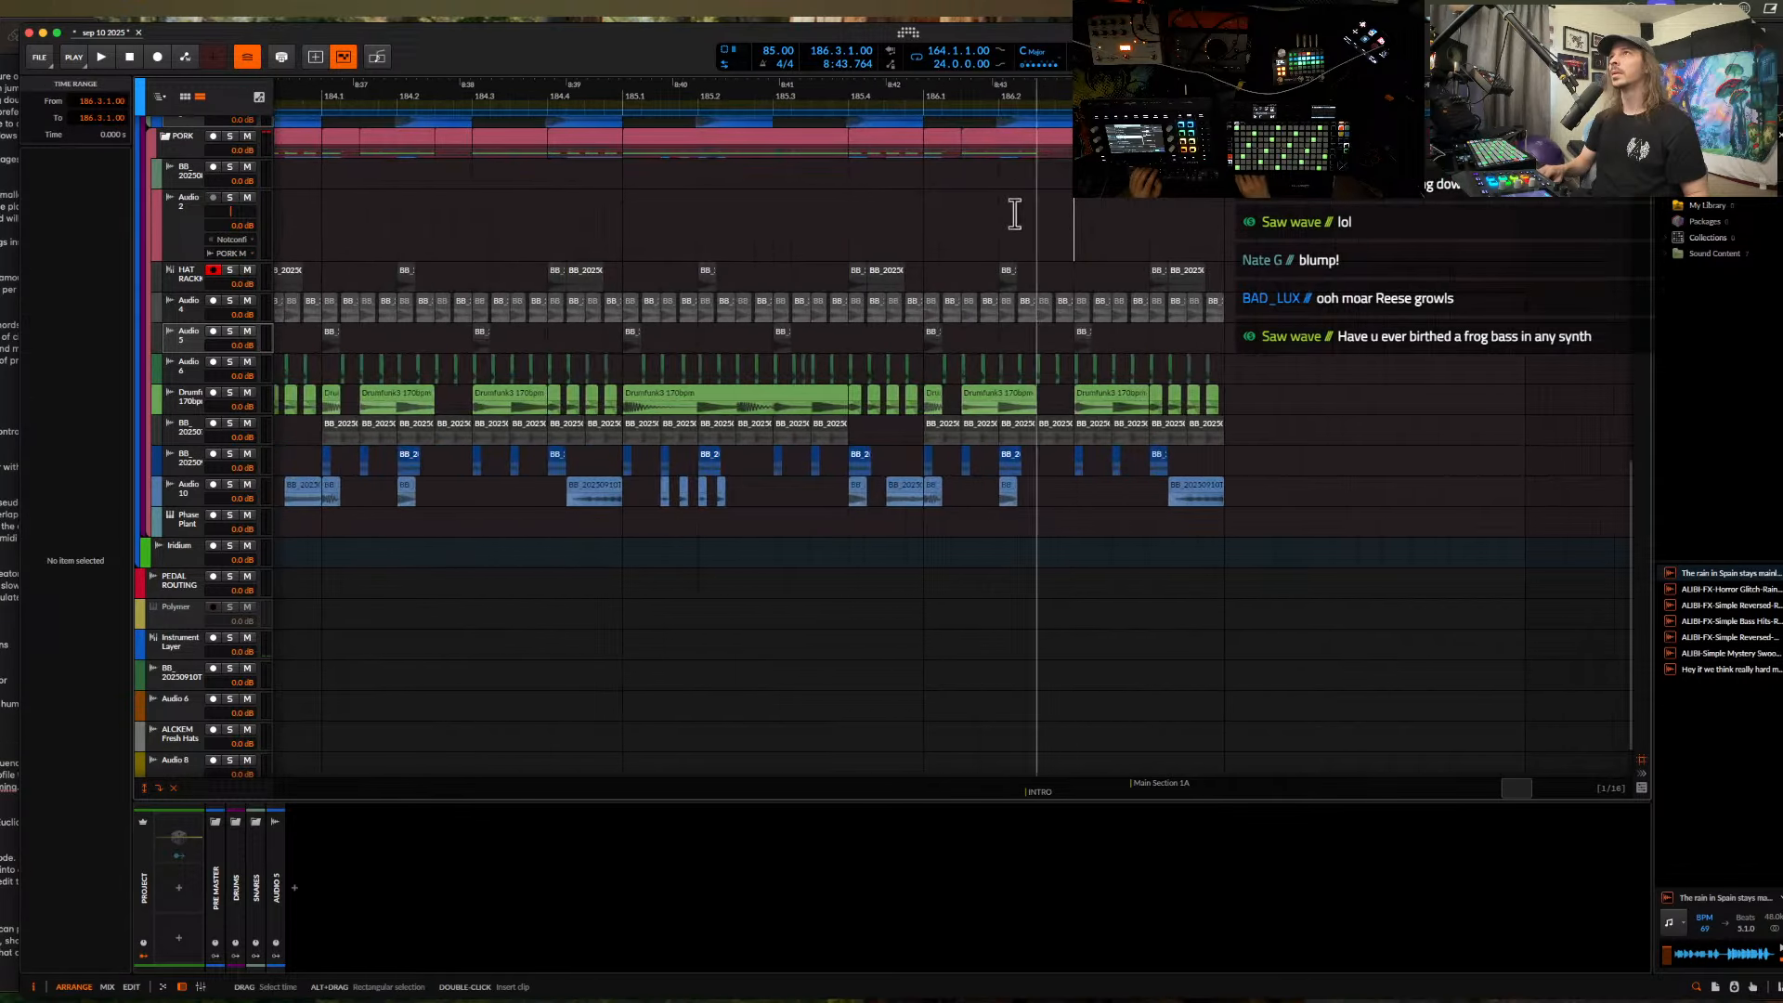
pyautogui.click(928, 158)
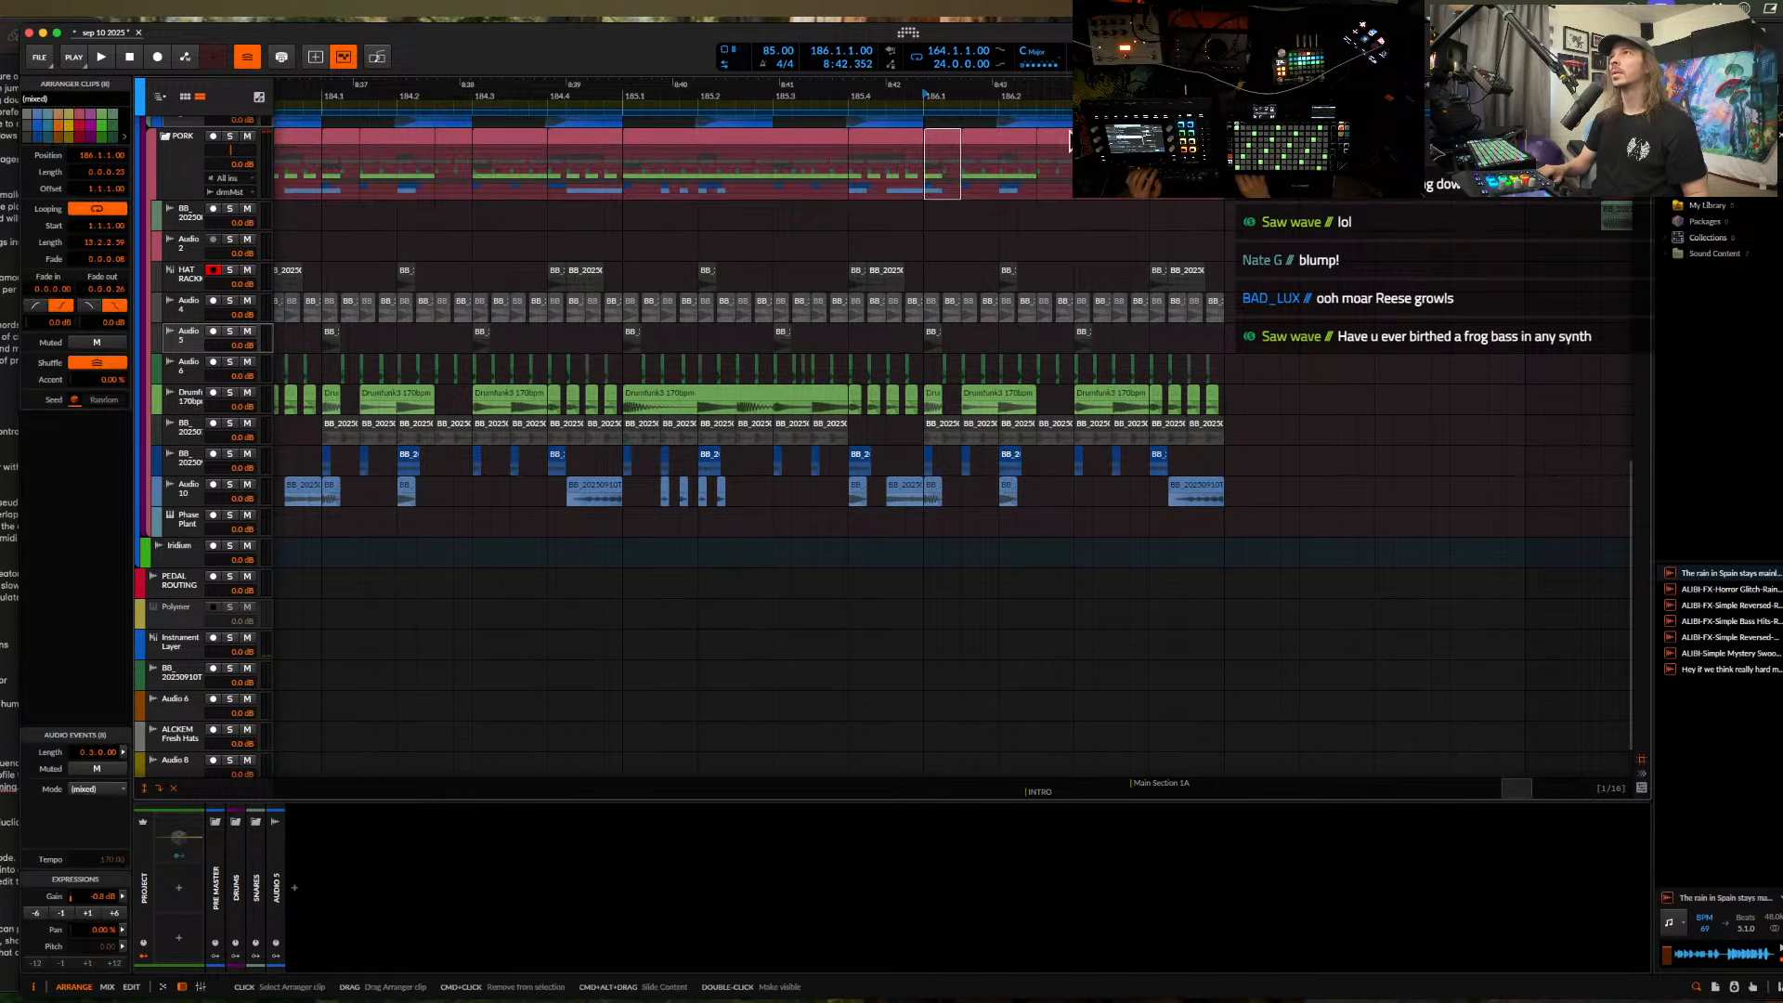
pyautogui.scroll(-1, 1179, 163)
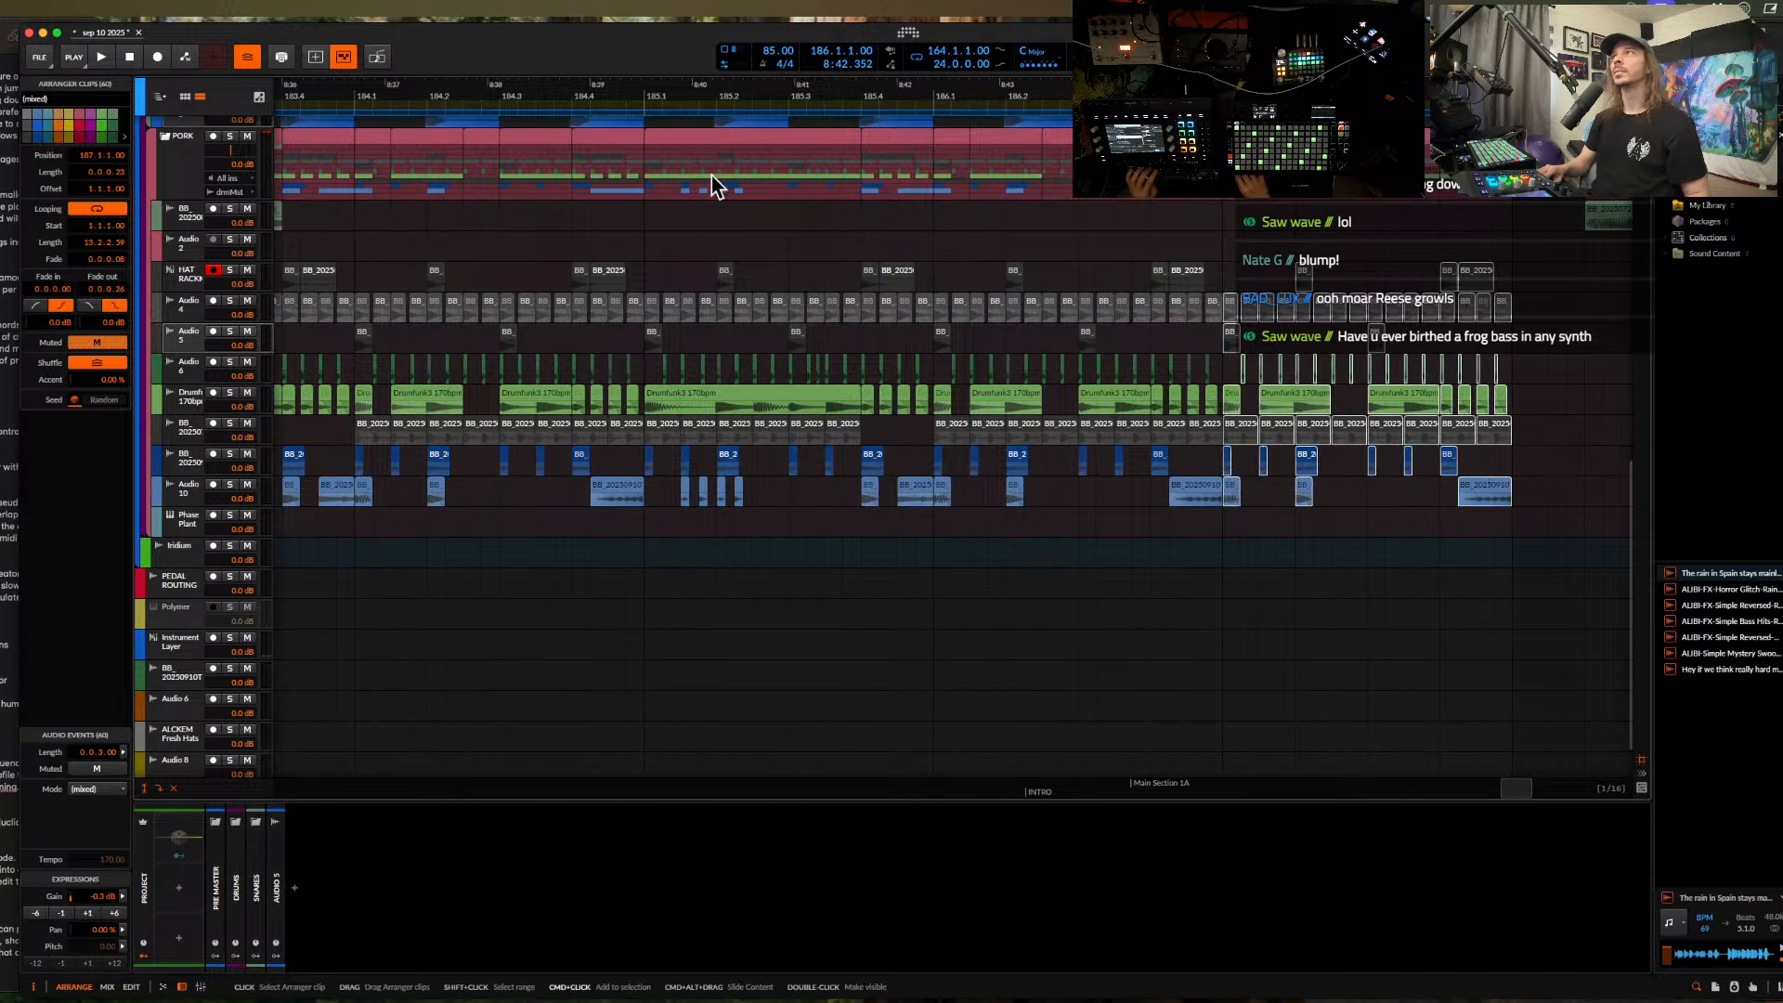
# - Duplicate bar 186 of the kick and snare tracks, down to Audio 5, into bar 187
pyautogui.scroll(10, 716, 183)
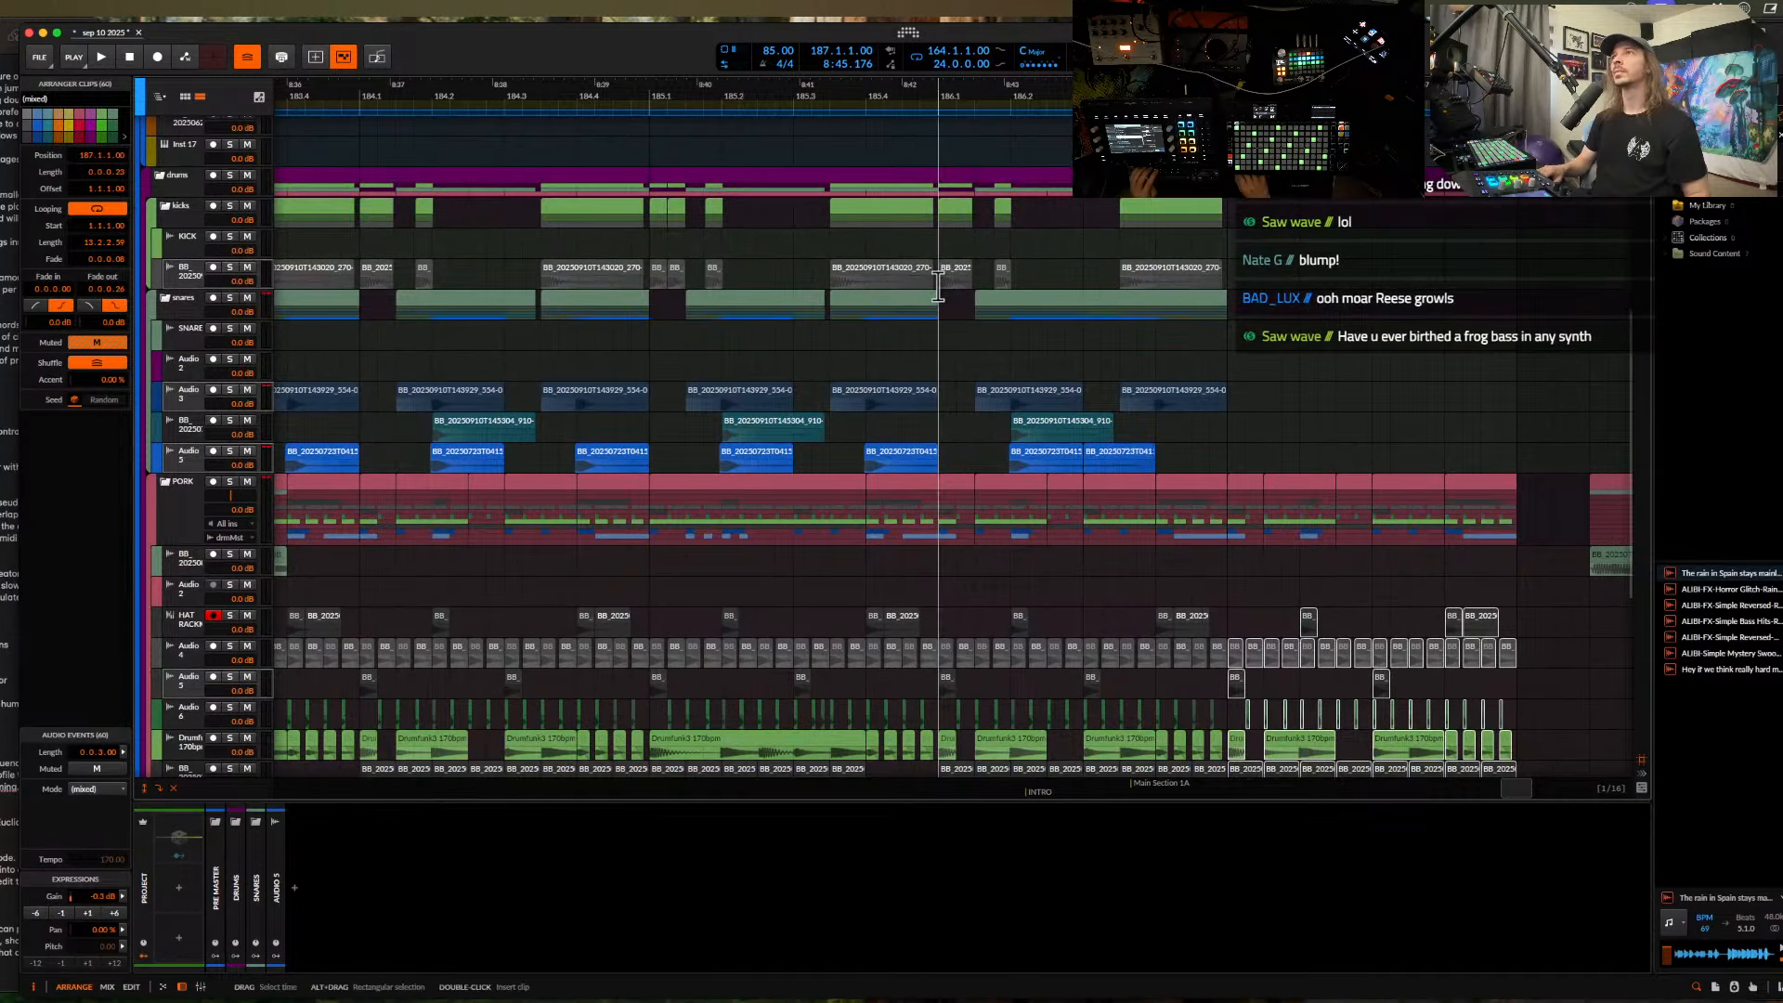
pyautogui.moveTo(938, 288); pyautogui.dragTo(1226, 455)
pyautogui.hotkey('ctrl', 'd')
pyautogui.scroll(3, 1117, 367)
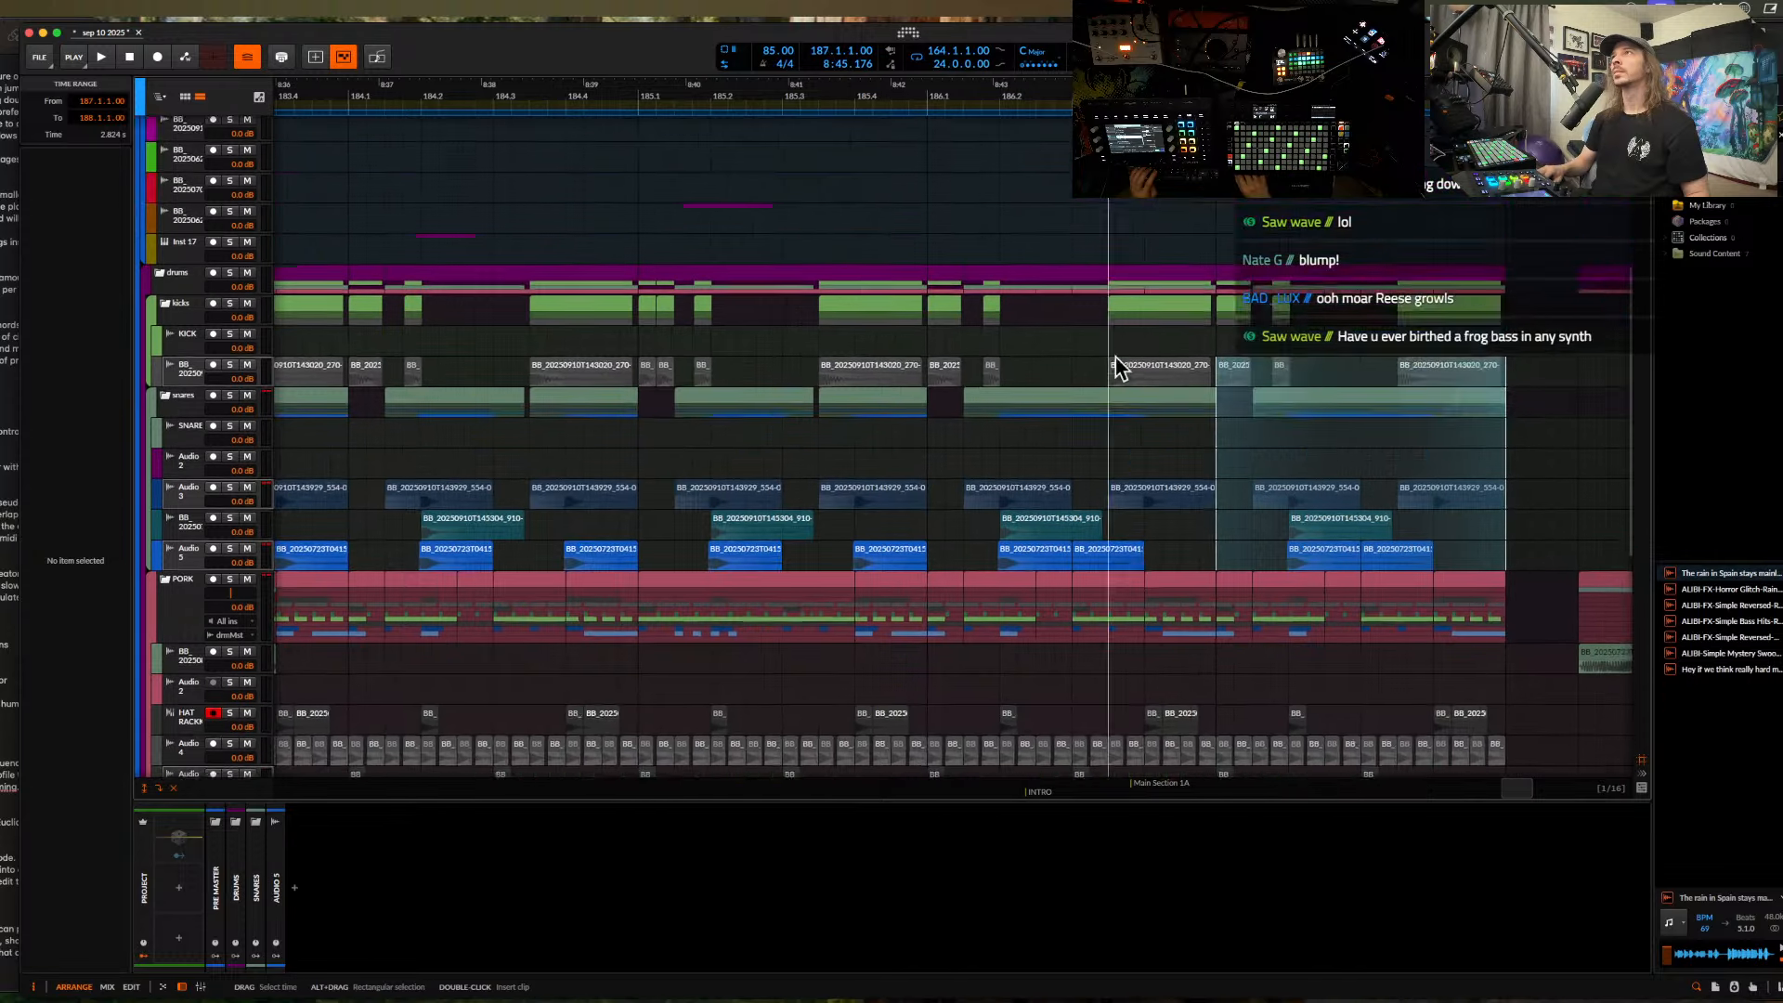
# - Play the arrangement from 179.2 and show the devices of the Audio 10 track
pyautogui.scroll(-8, 1117, 366)
pyautogui.scroll(12, 1117, 366)
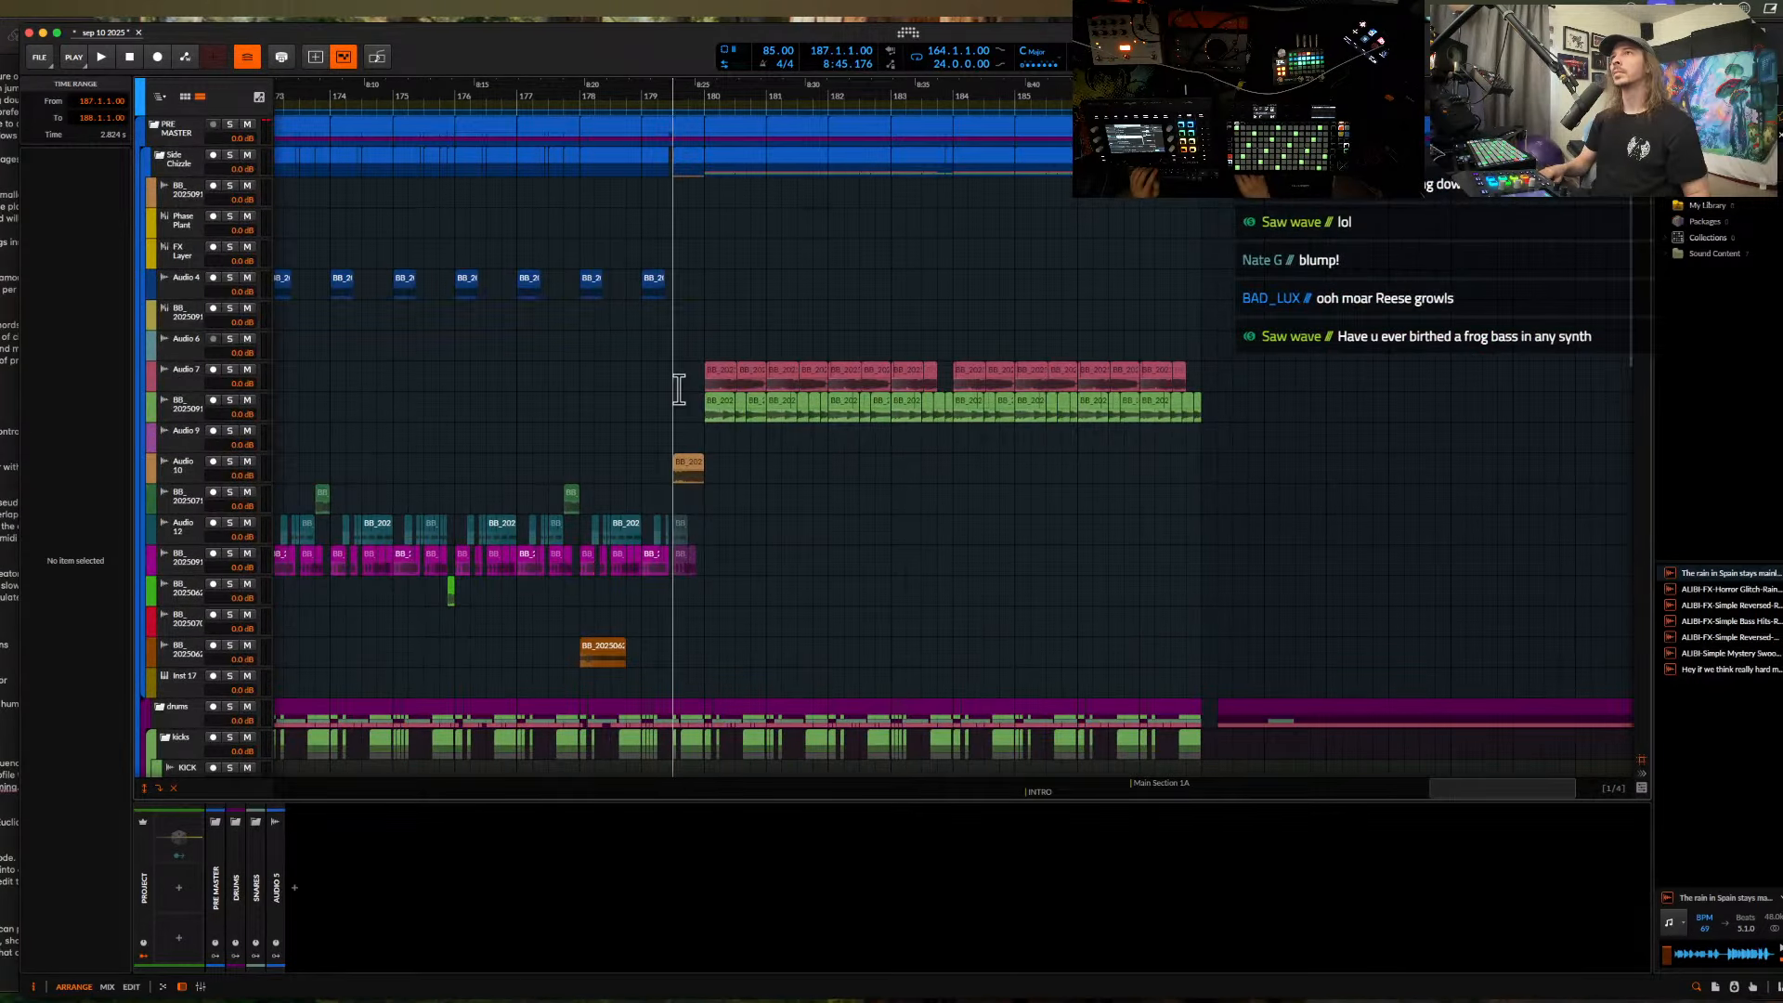
pyautogui.click(663, 388)
pyautogui.press('space')
pyautogui.scroll(3, 706, 383)
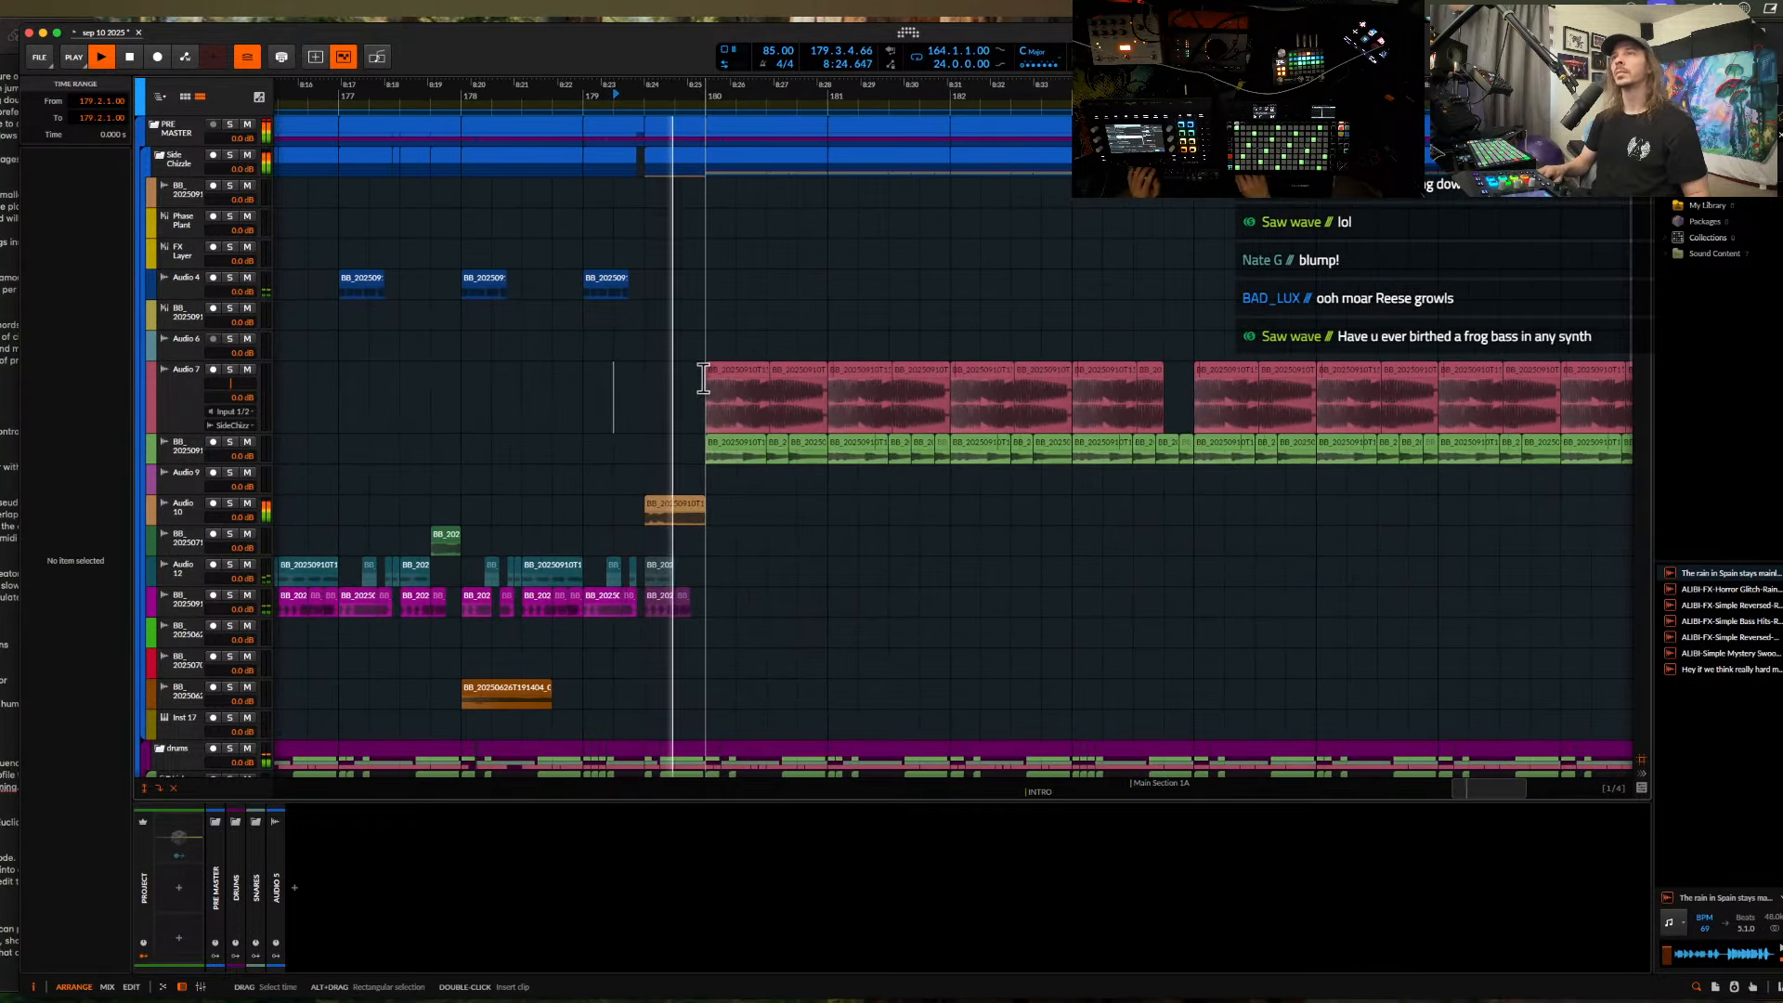
pyautogui.click(182, 505)
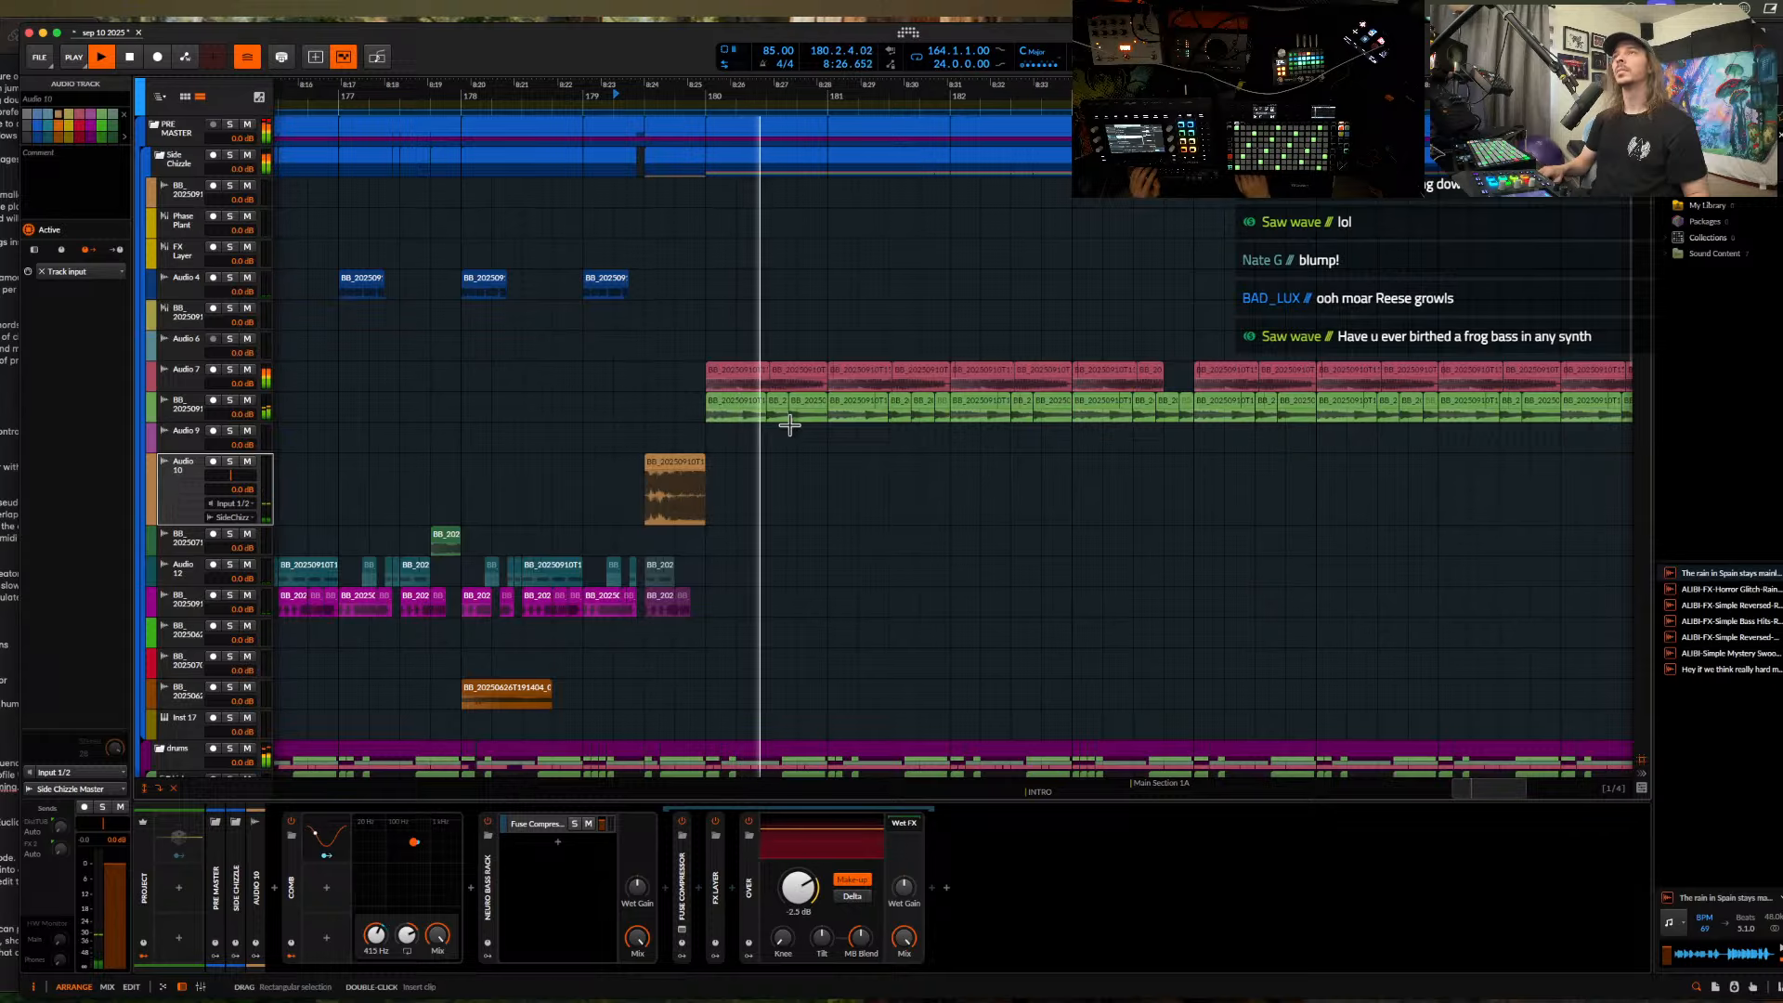
# - Insert a Time Shift device on the Audio 5 snare track
pyautogui.scroll(-10, 791, 435)
pyautogui.scroll(4, 789, 427)
pyautogui.scroll(-1, 786, 426)
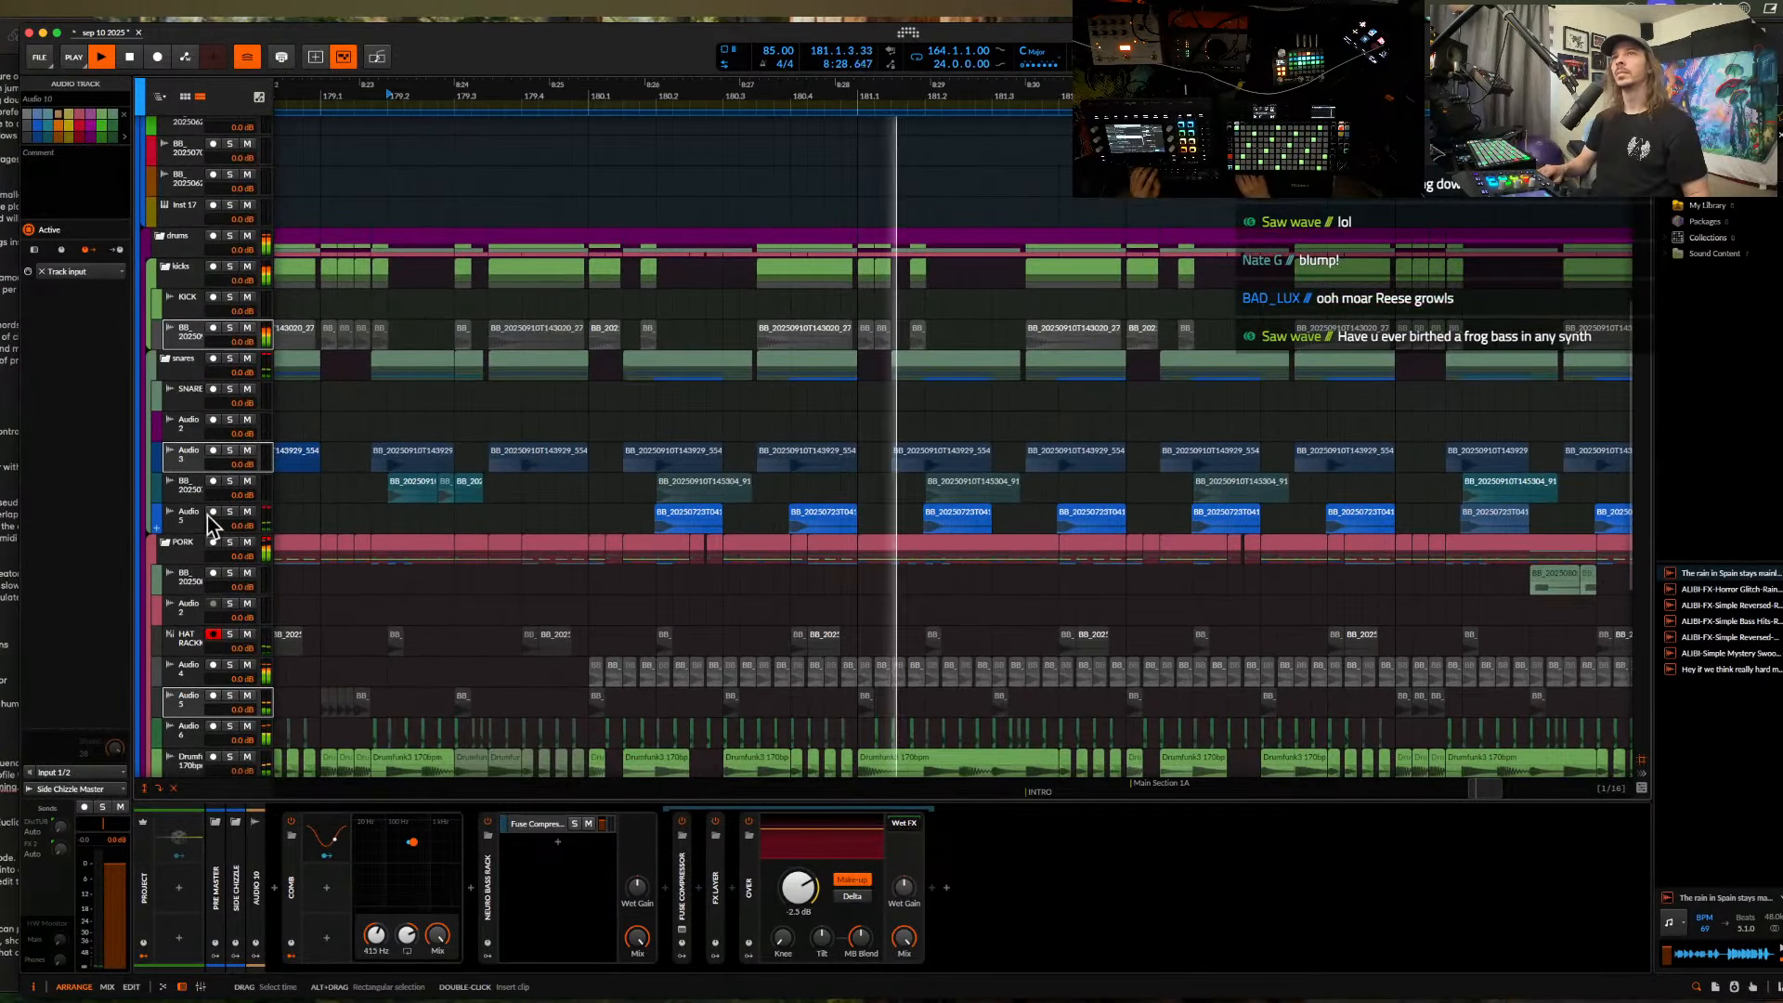
pyautogui.click(165, 526)
pyautogui.click(293, 897)
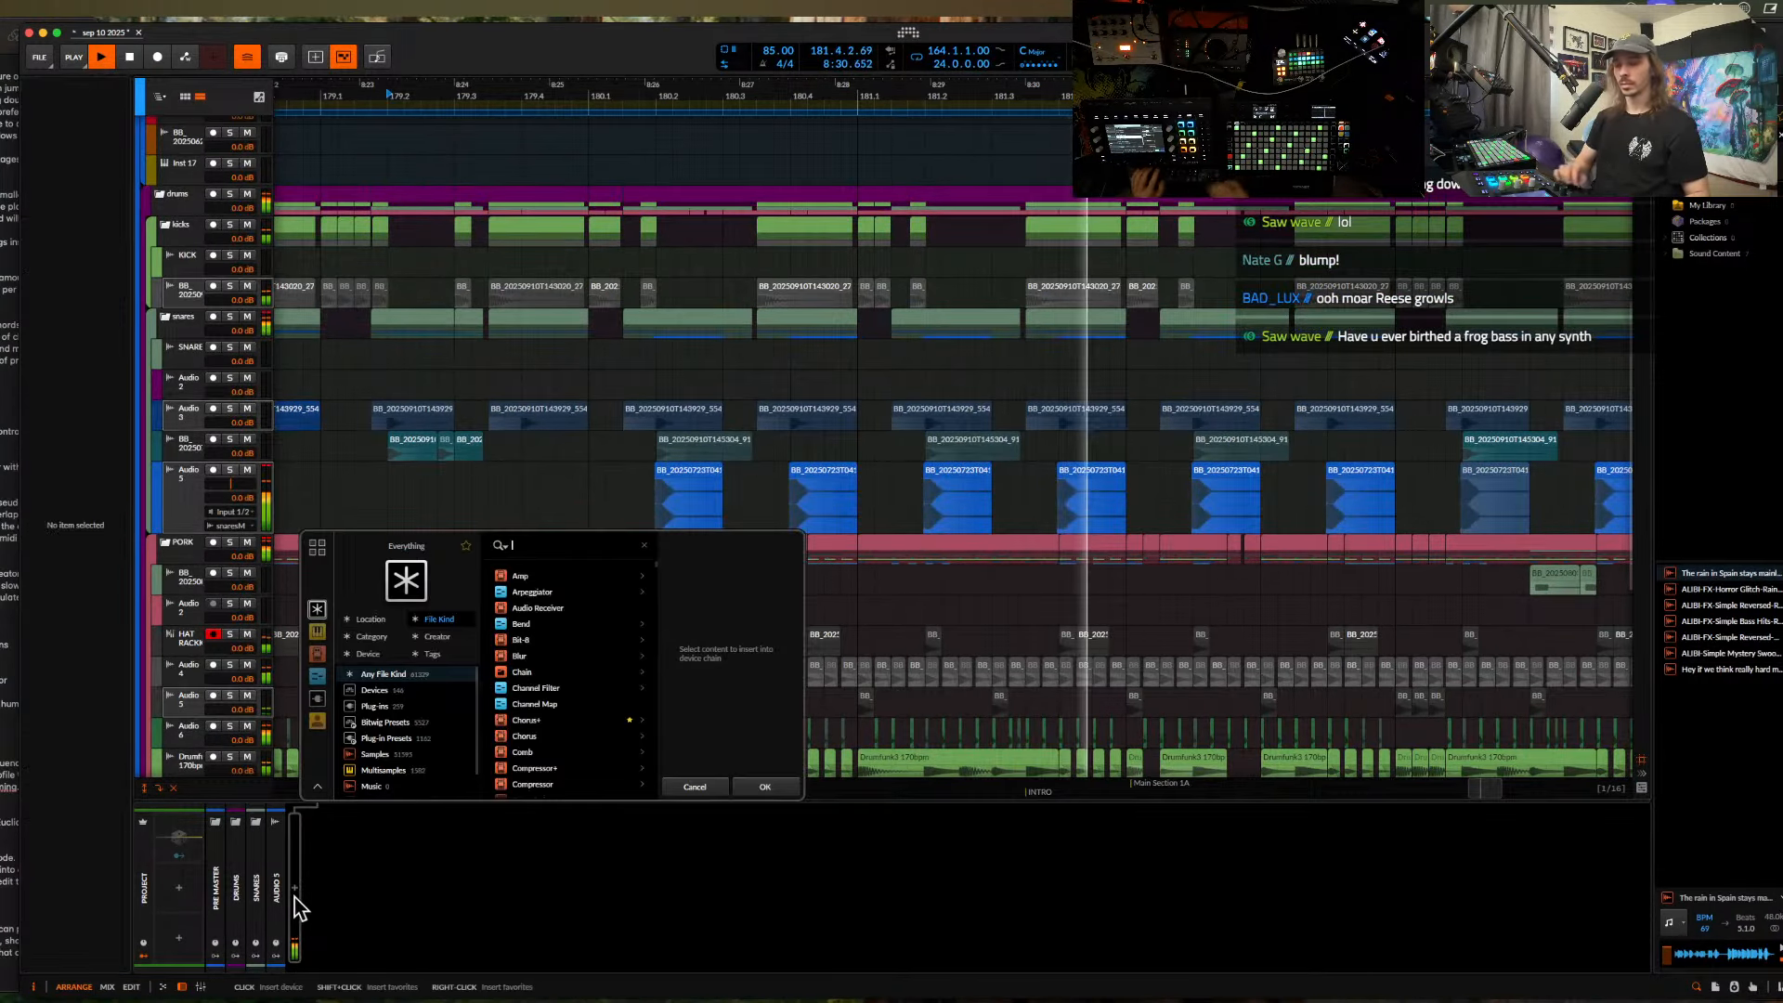
pyautogui.write('time')
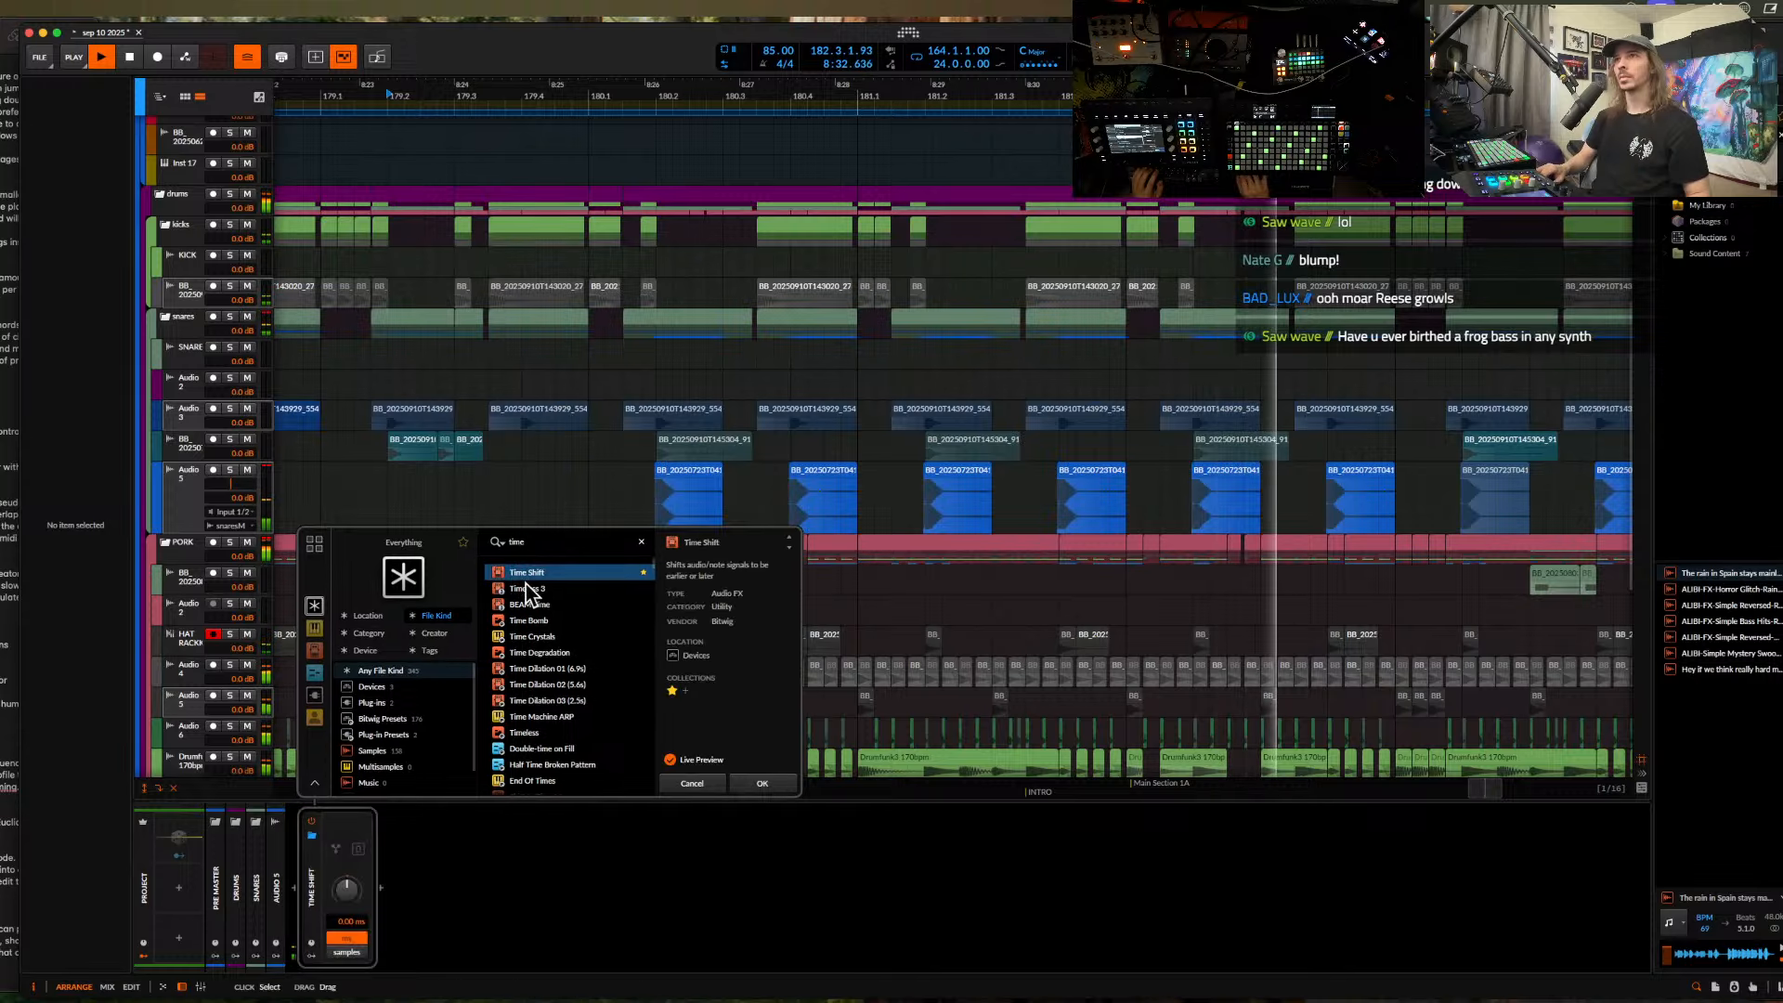
pyautogui.click(763, 783)
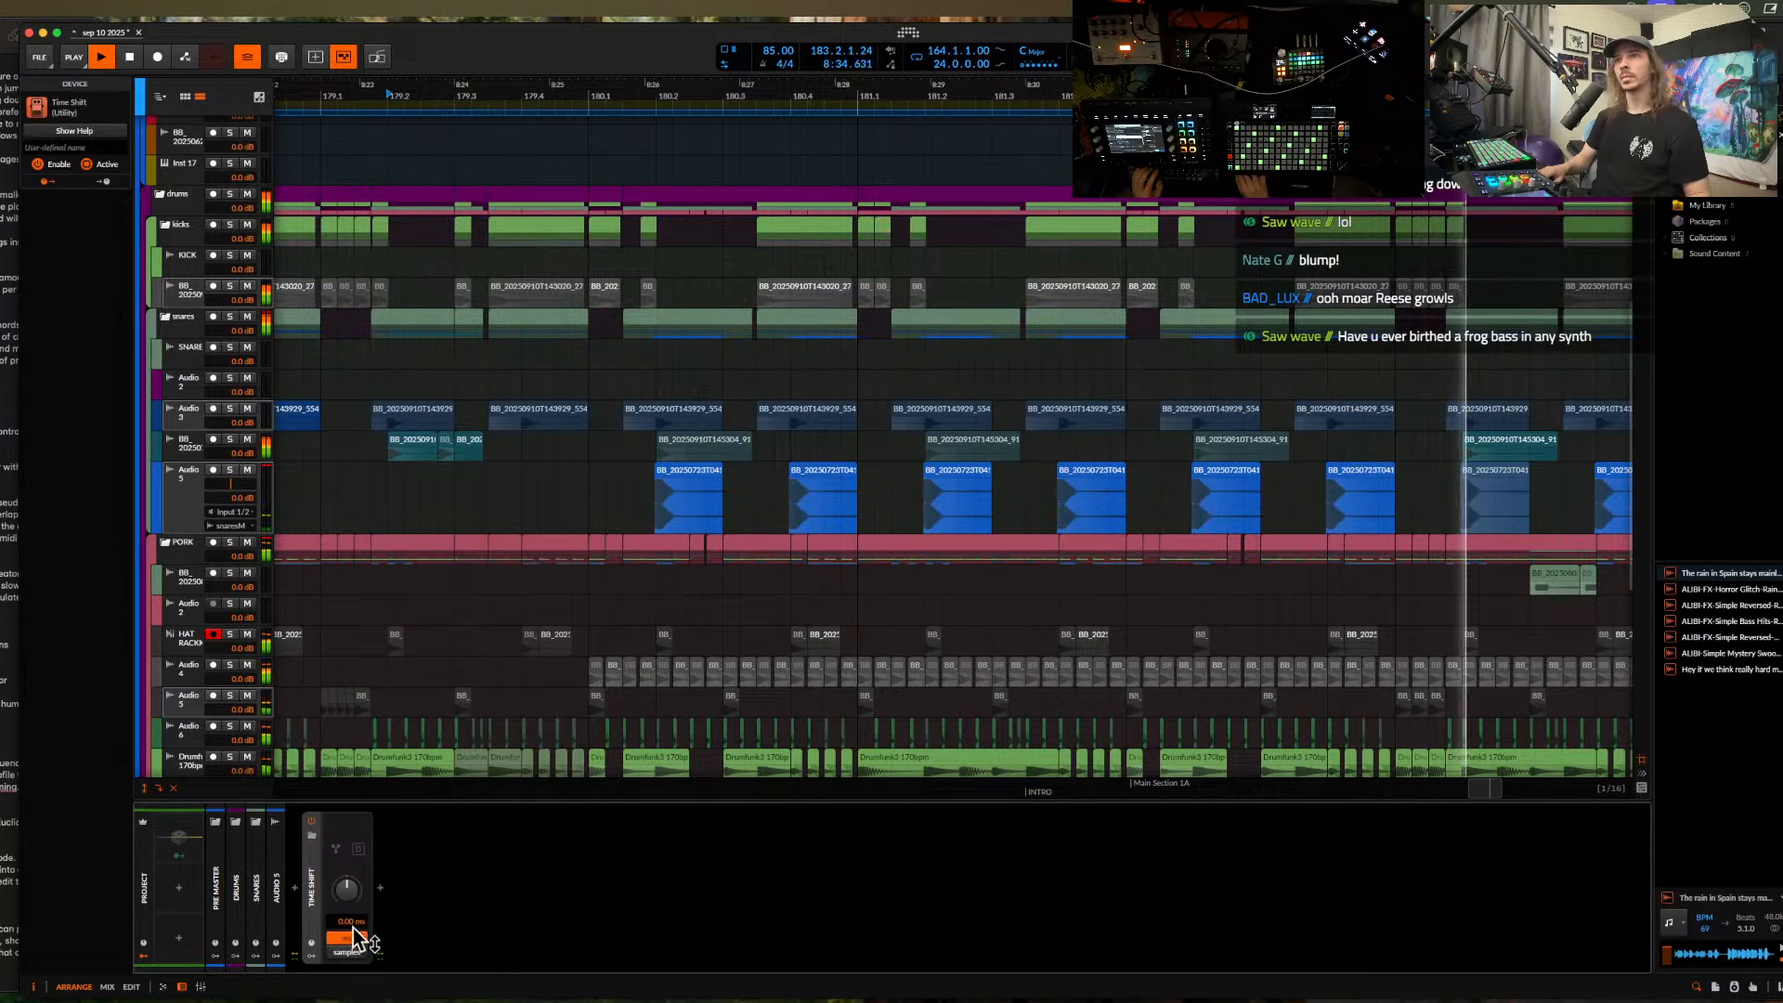
# - Set the Time Shift amount on the Audio 5 track to -37.9 ms
pyautogui.moveTo(353, 925); pyautogui.dragTo(353, 956)
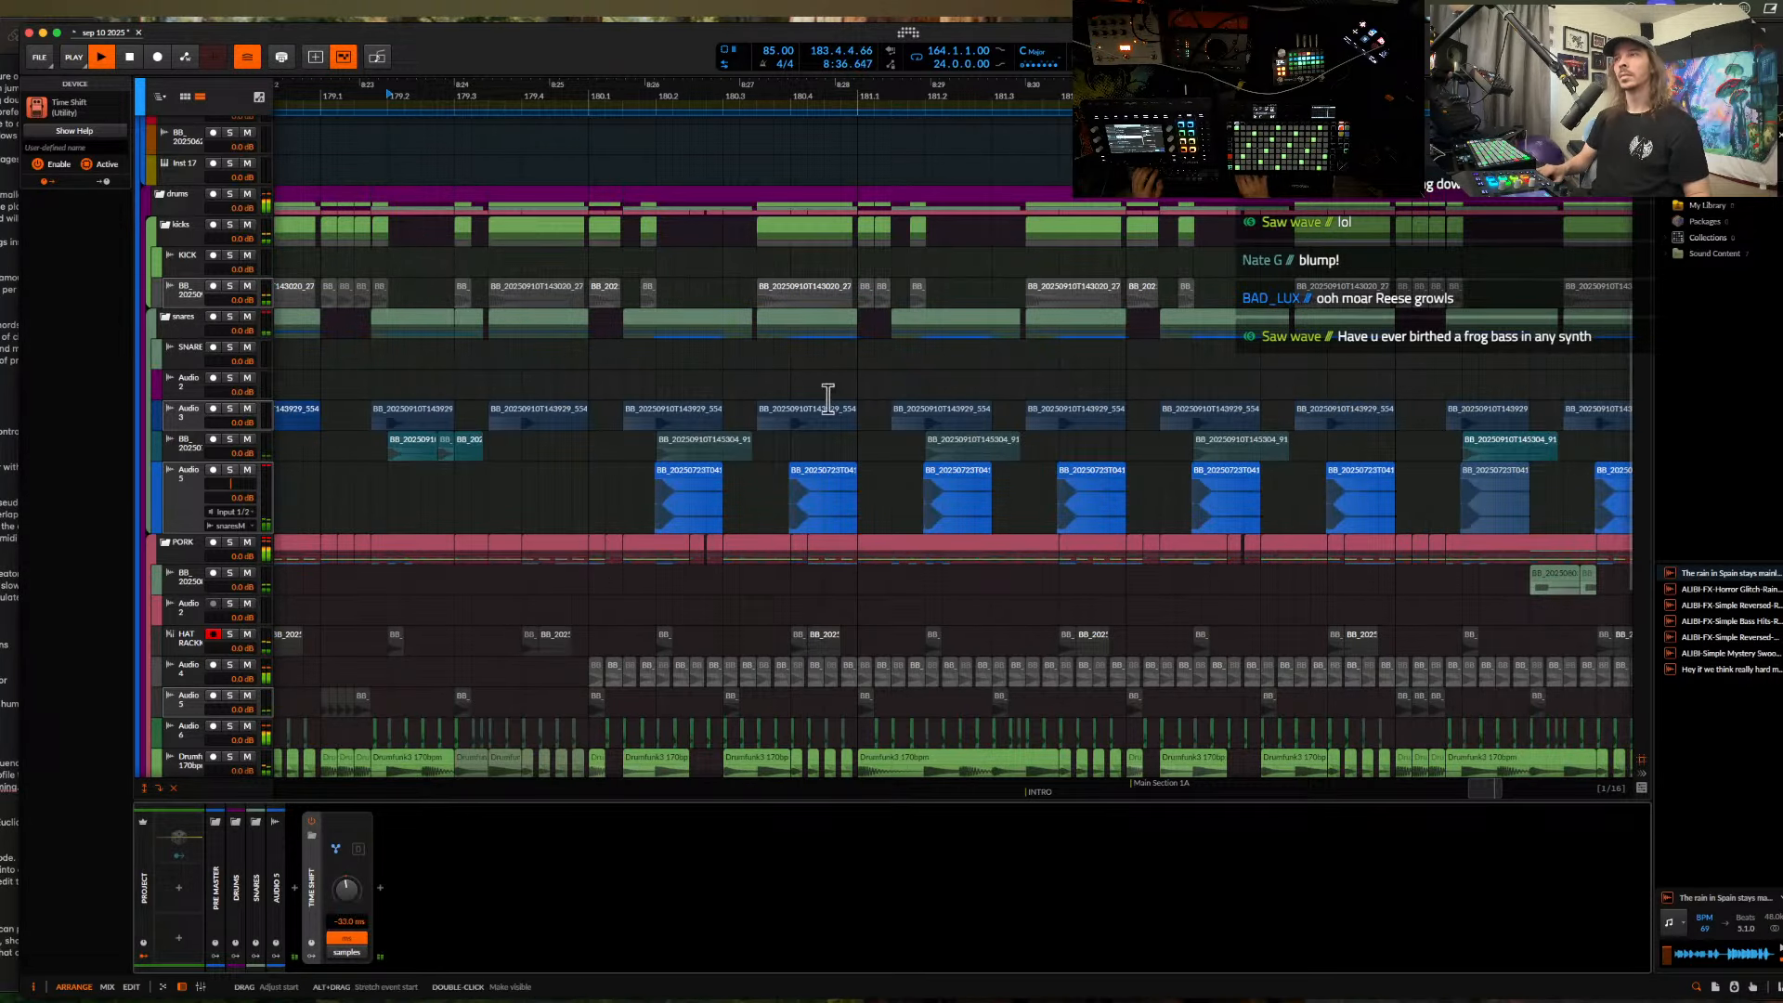
pyautogui.hscroll(5, 828, 399)
pyautogui.scroll(-3, 828, 398)
pyautogui.hscroll(2, 828, 397)
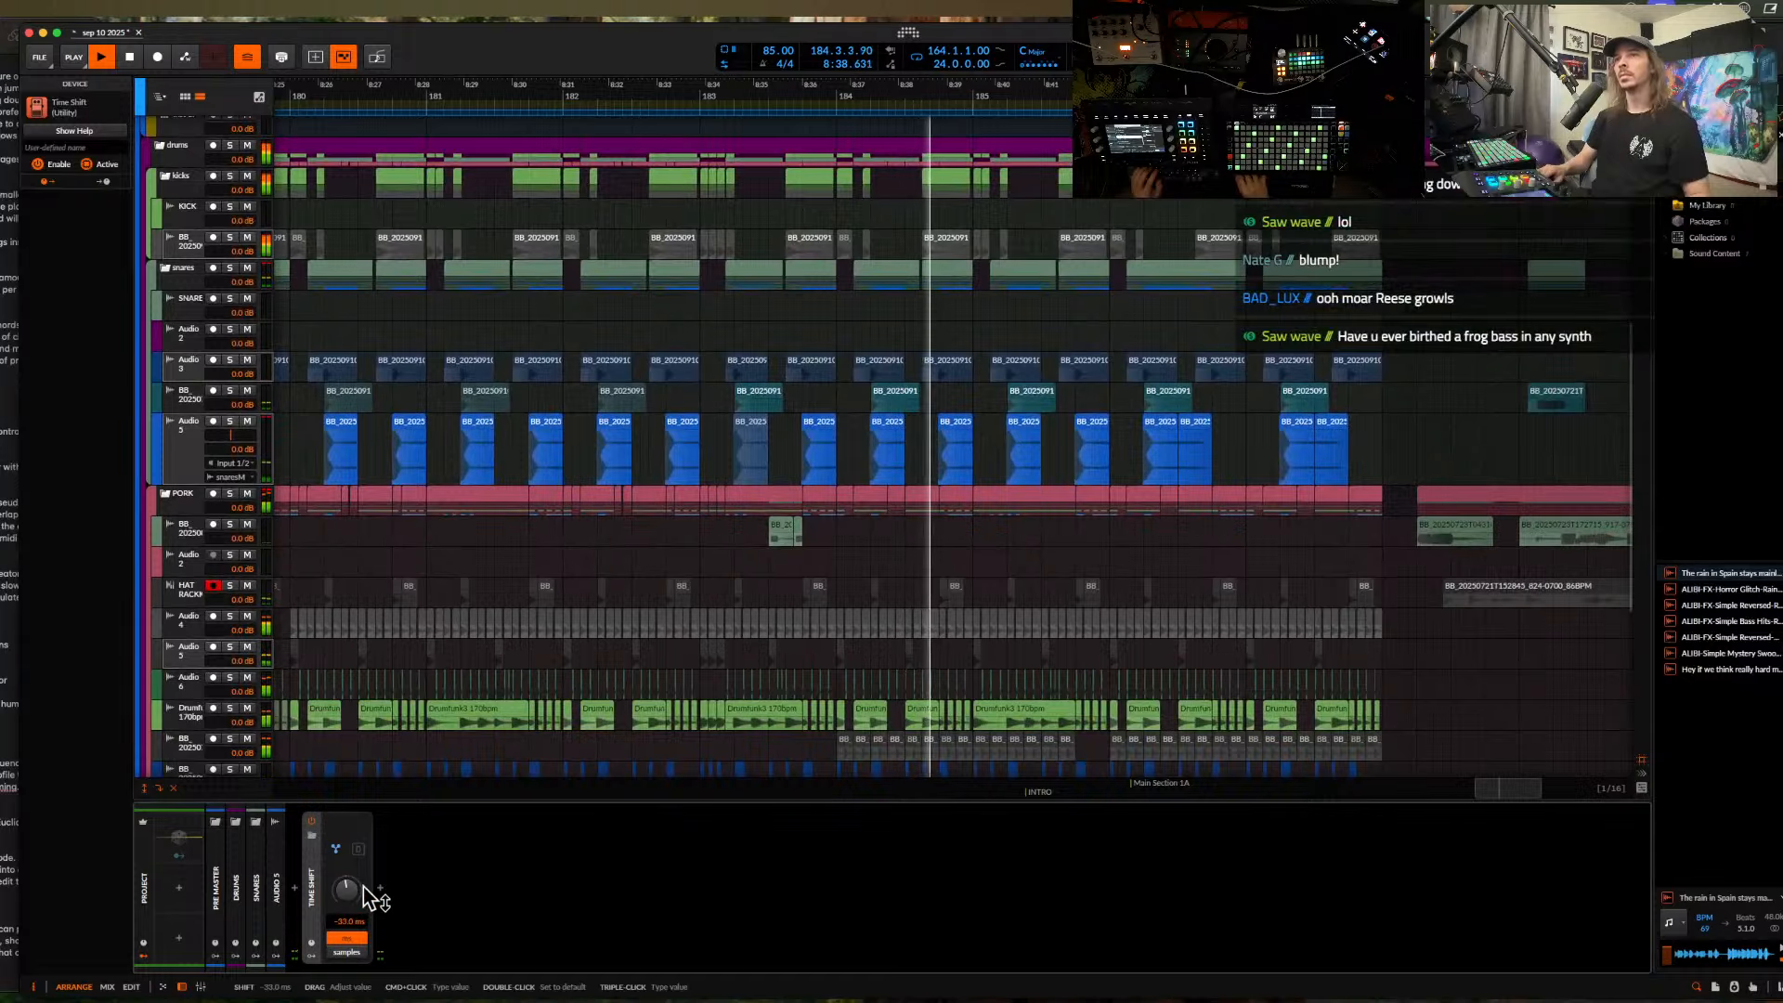
pyautogui.moveTo(347, 888); pyautogui.dragTo(346, 897)
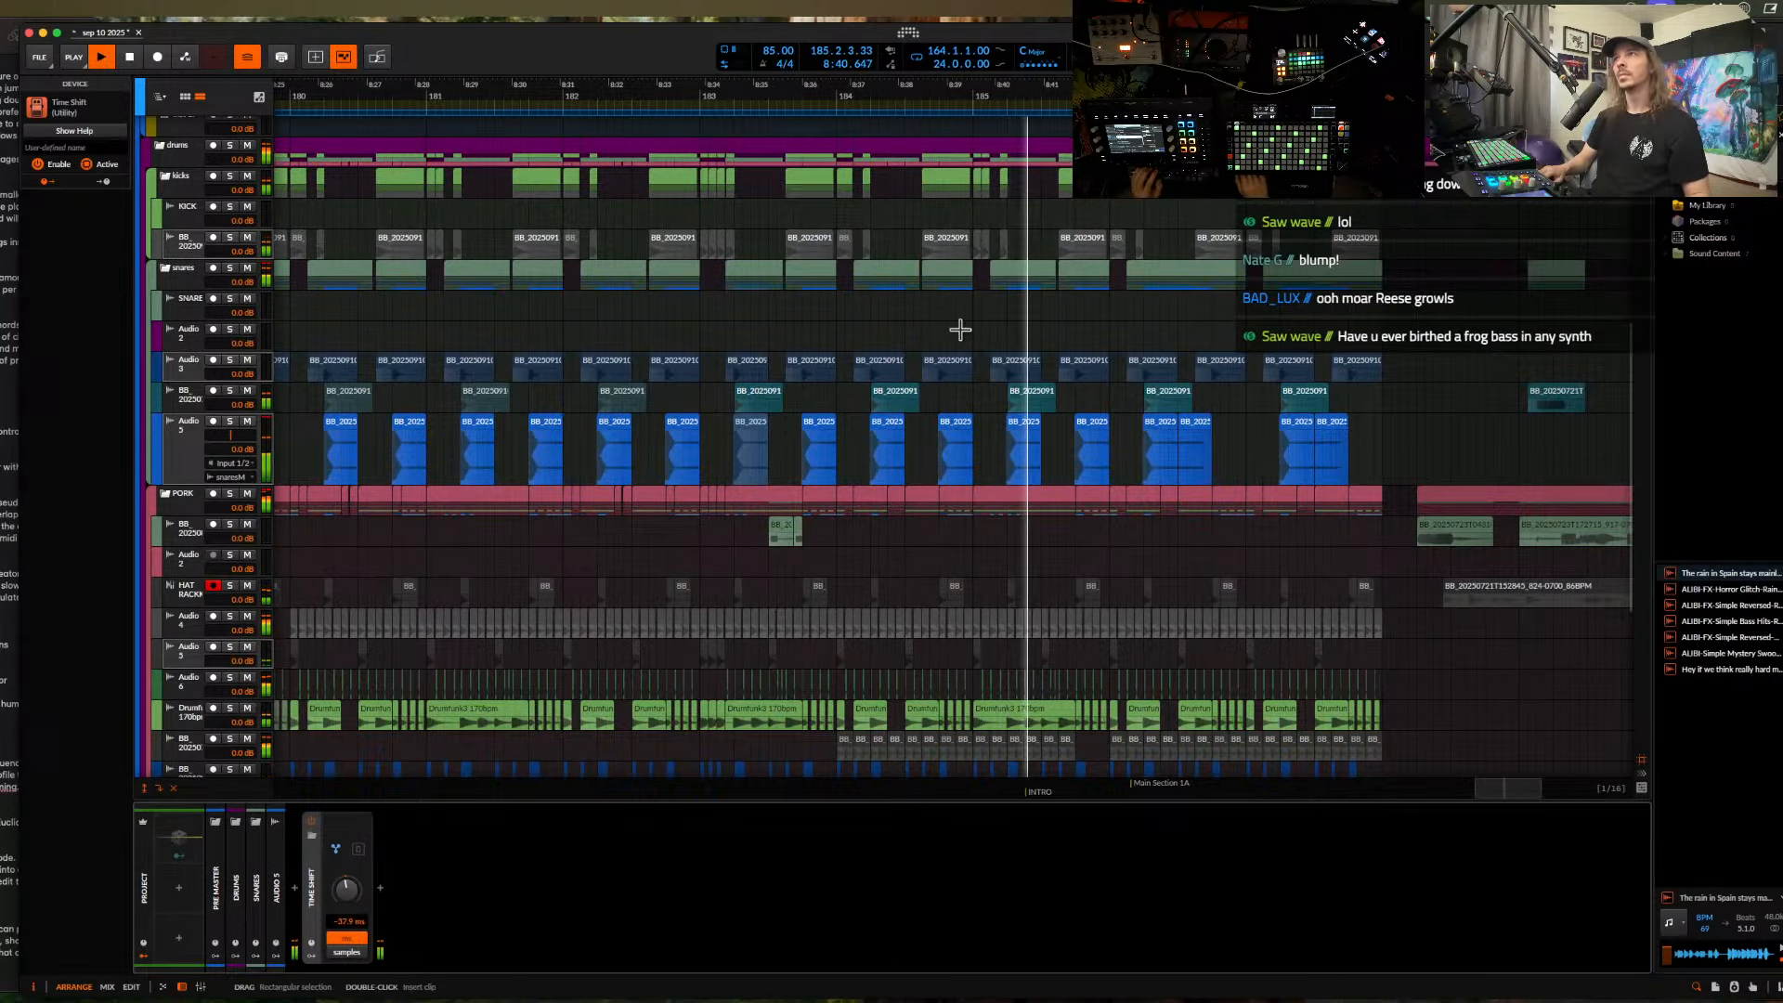
# - Add an instrument track directly below Audio 5 in the snares group and play from 179.4
pyautogui.scroll(3, 960, 330)
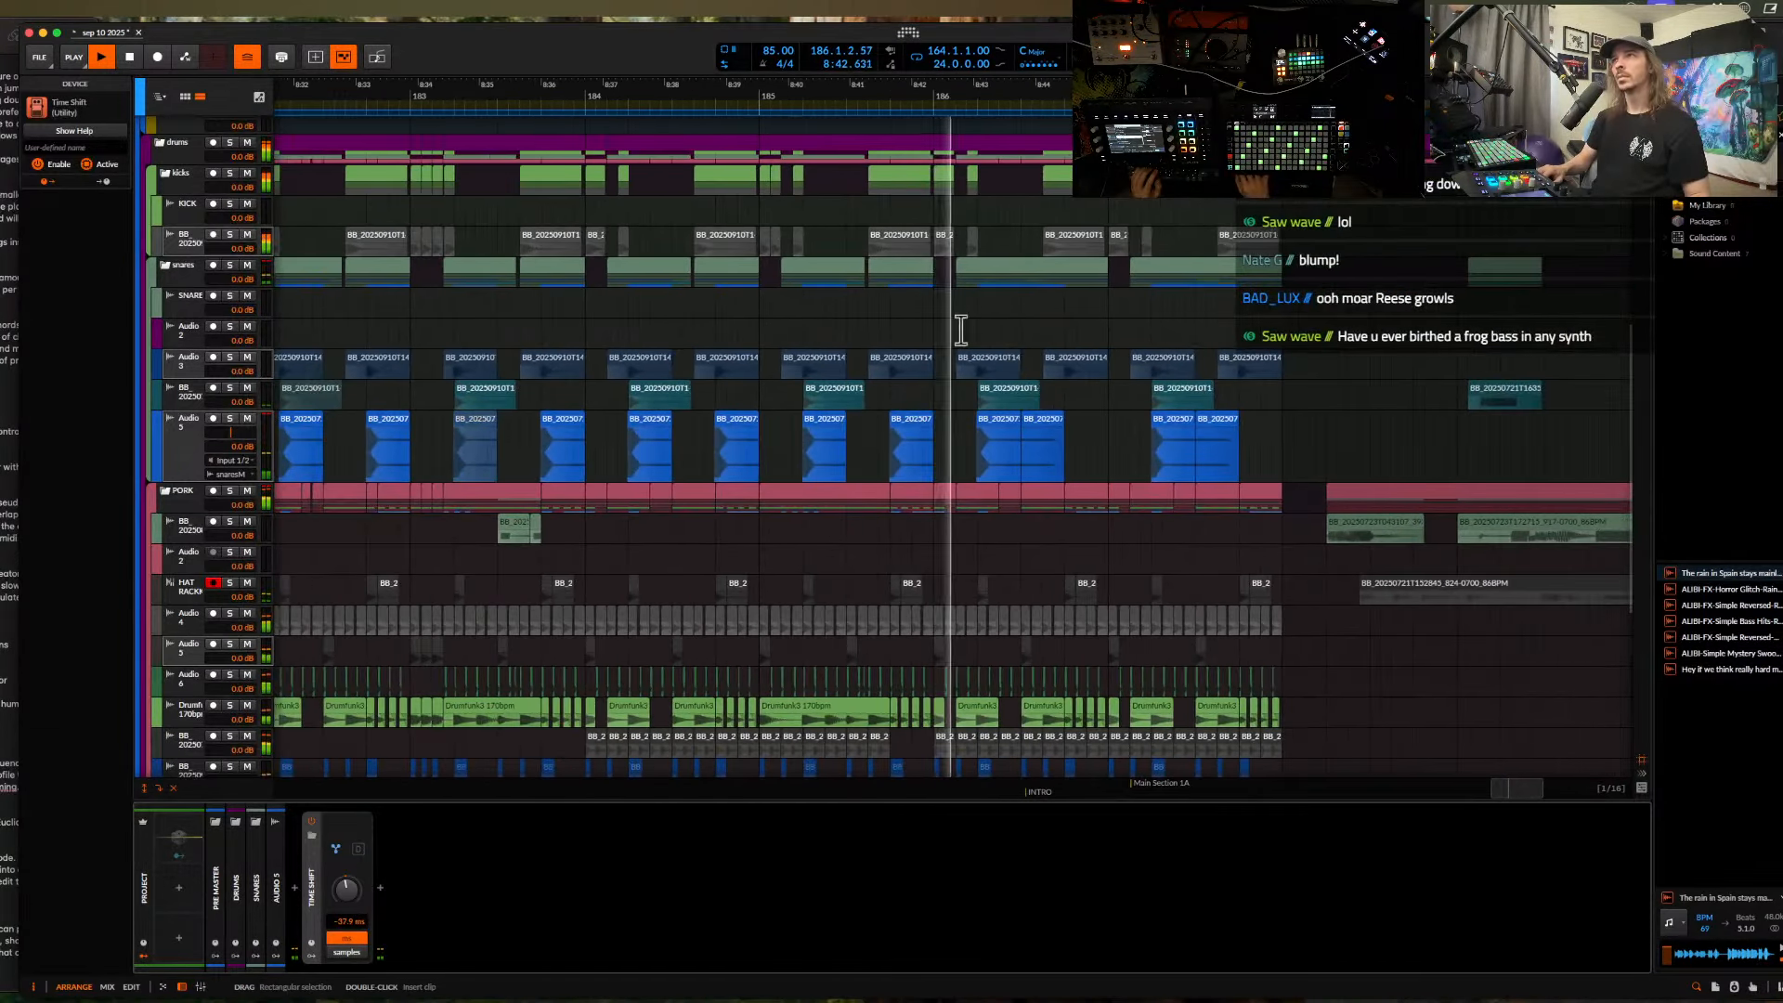
pyautogui.scroll(-3, 960, 330)
pyautogui.click(202, 410)
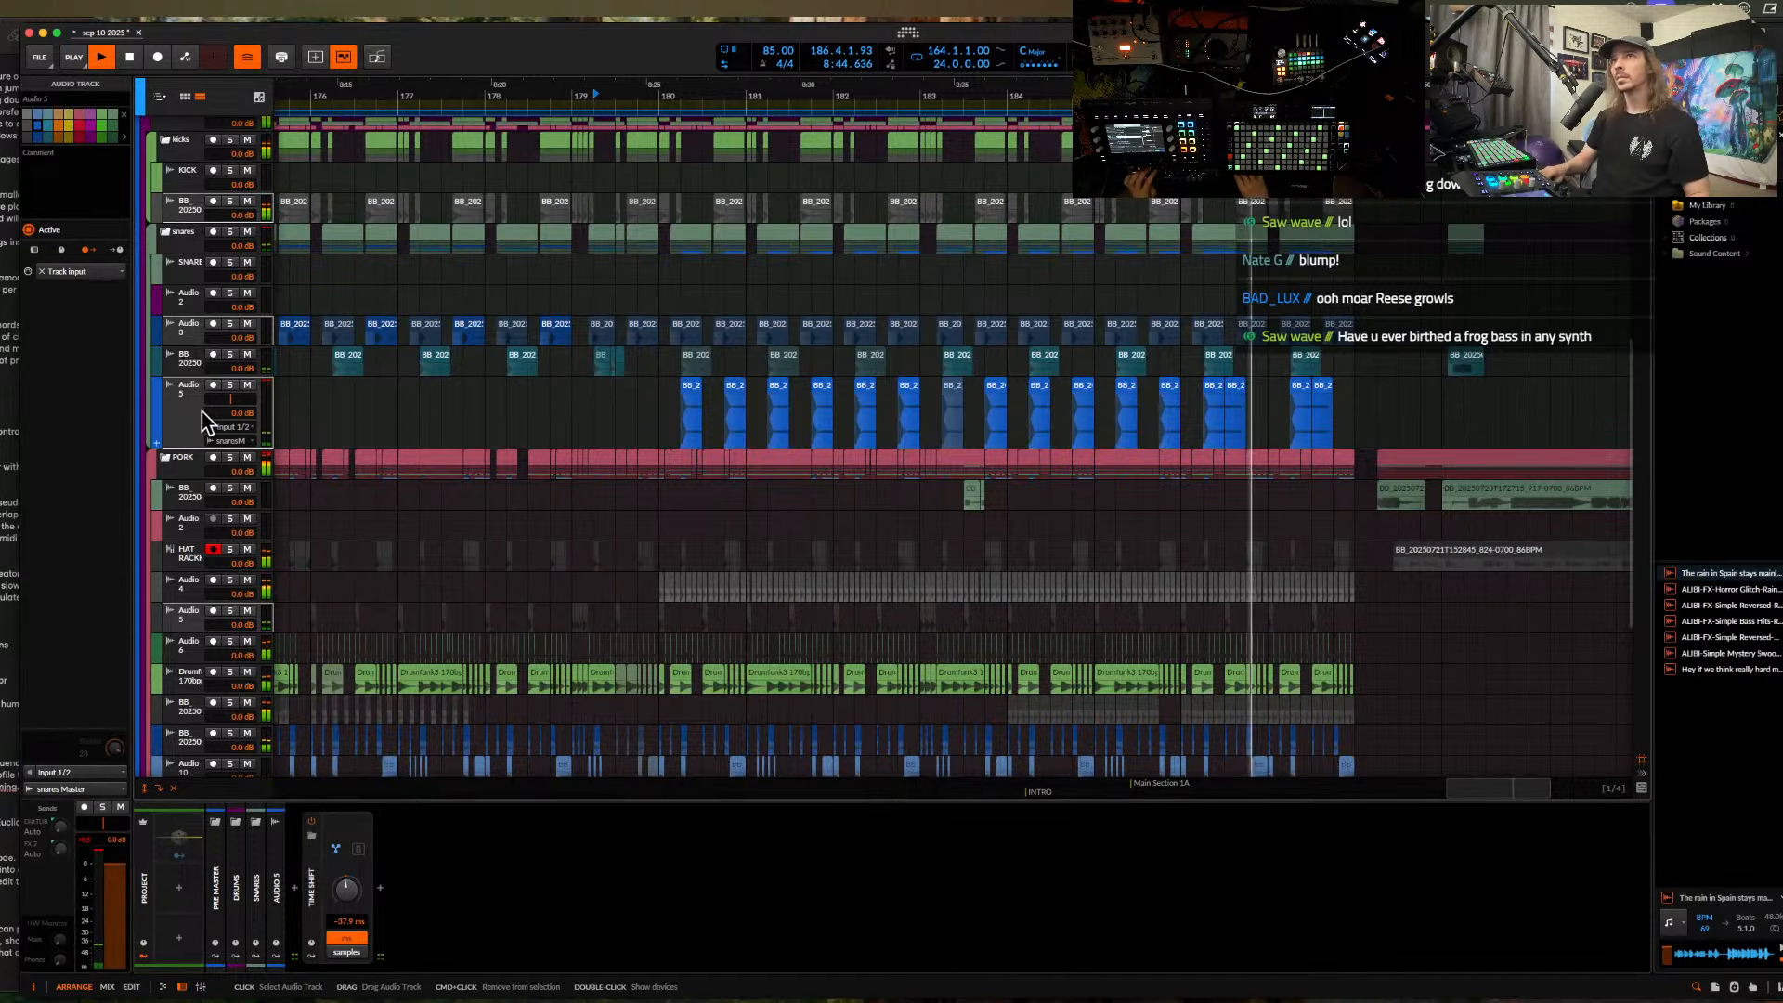
pyautogui.press('space')
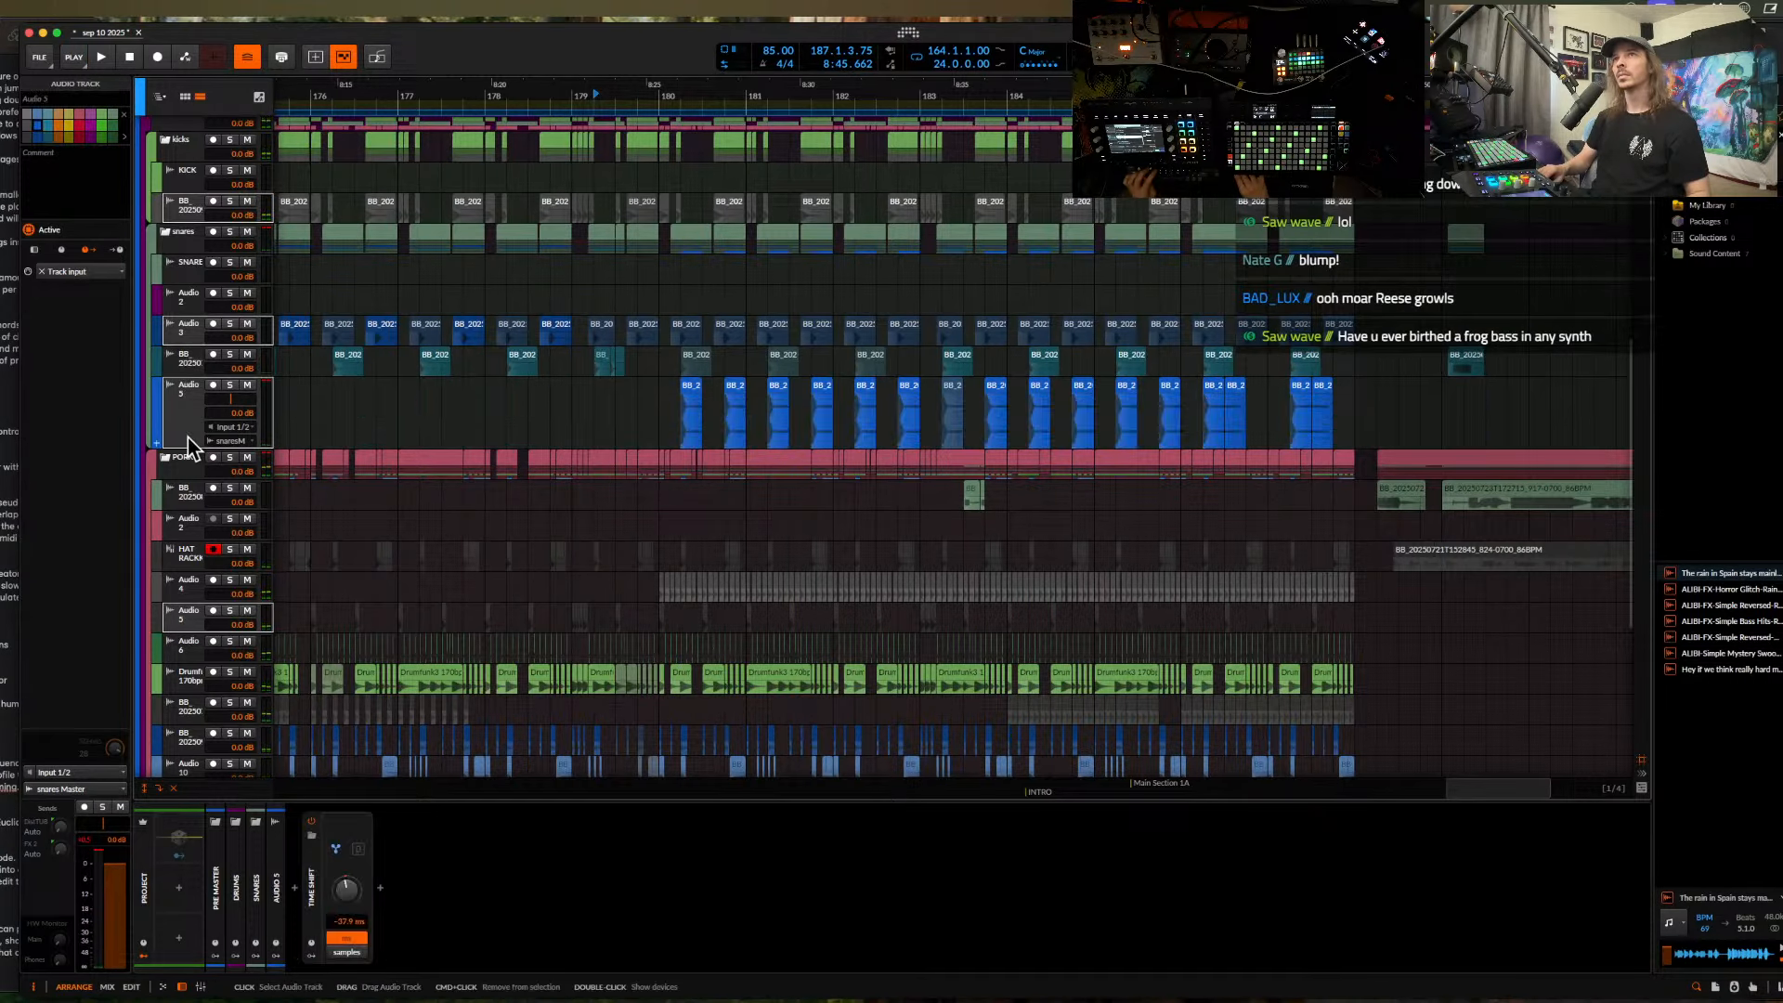
pyautogui.press('super+t')
pyautogui.click(626, 412)
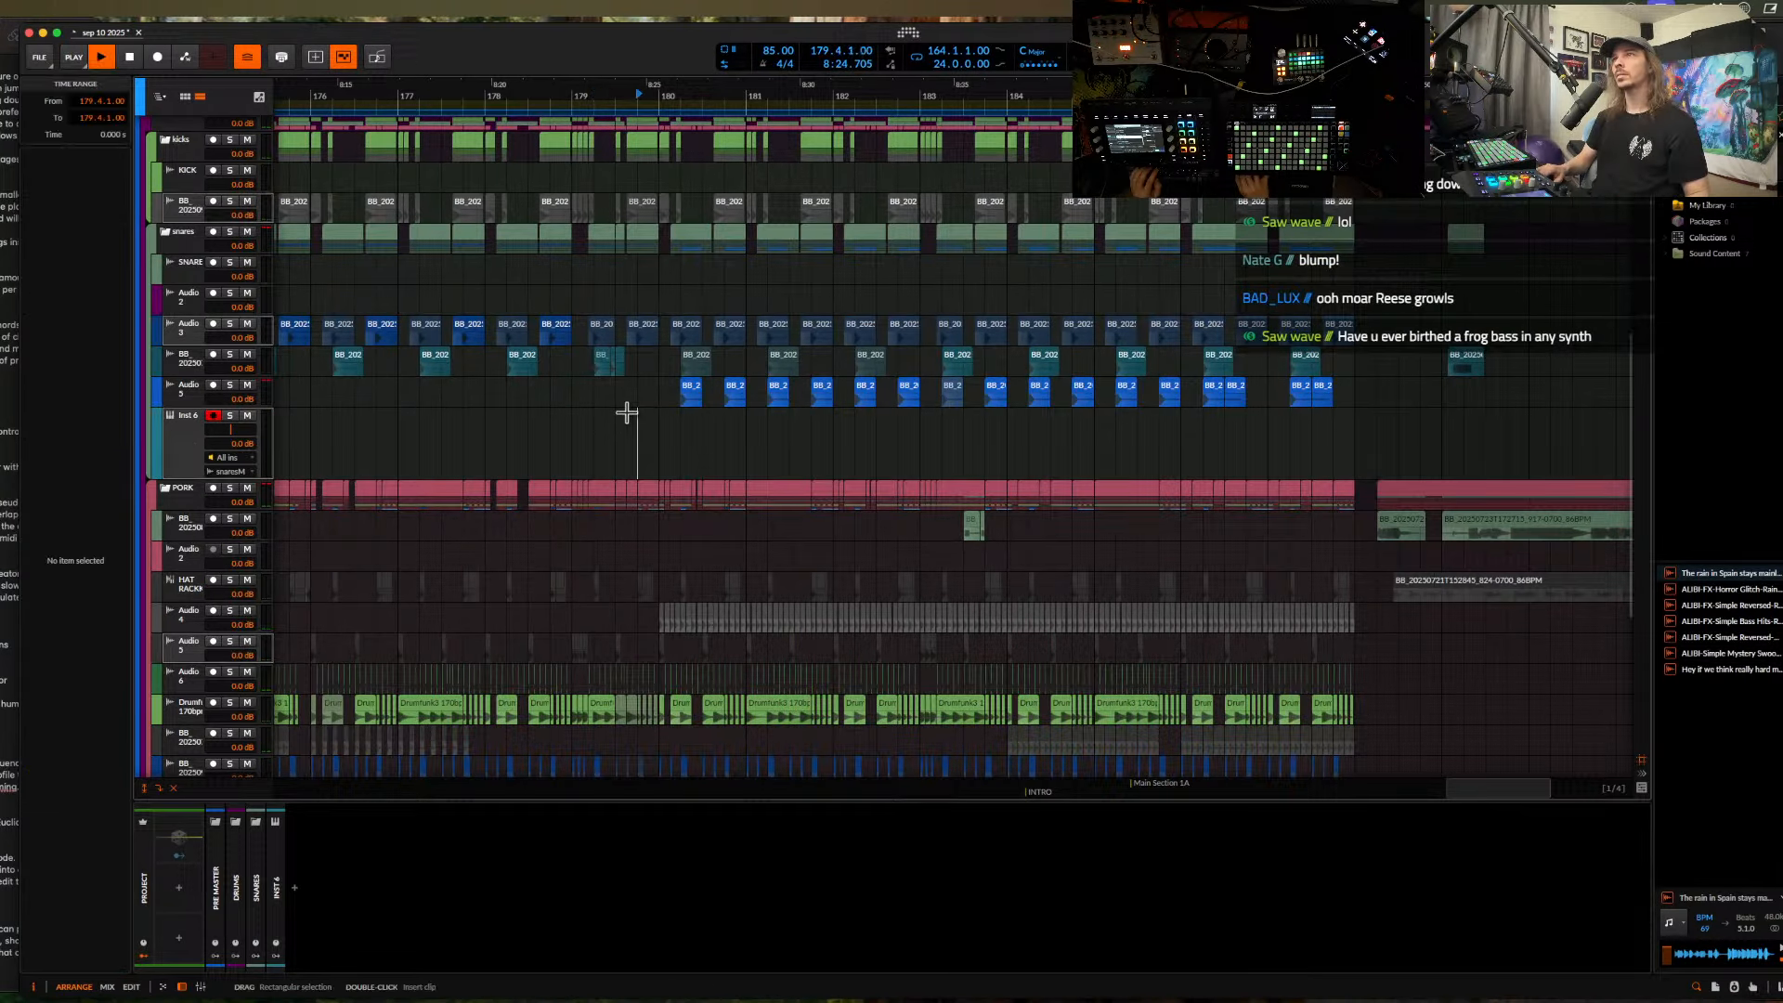
# - Play the arrangement from 179.4, inspect the muted Audio 5 clip at the end of bar 181, and stop playback
pyautogui.press('space')
pyautogui.scroll(2, 626, 412)
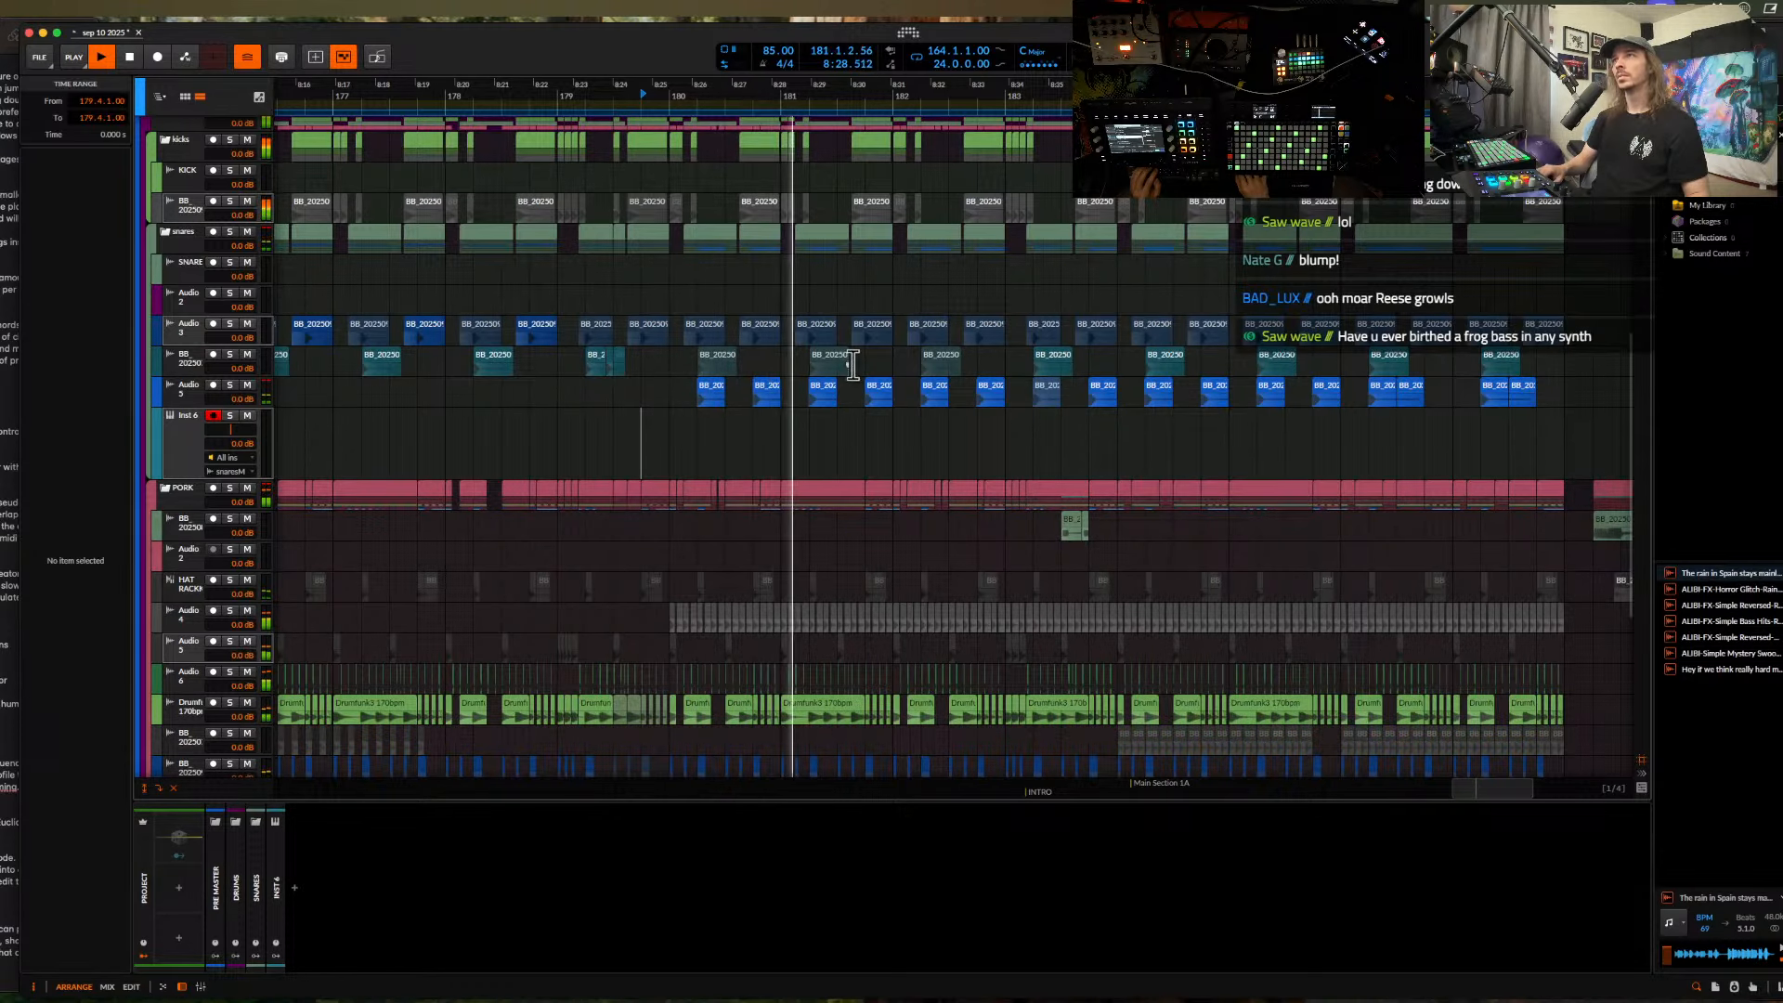
pyautogui.click(876, 390)
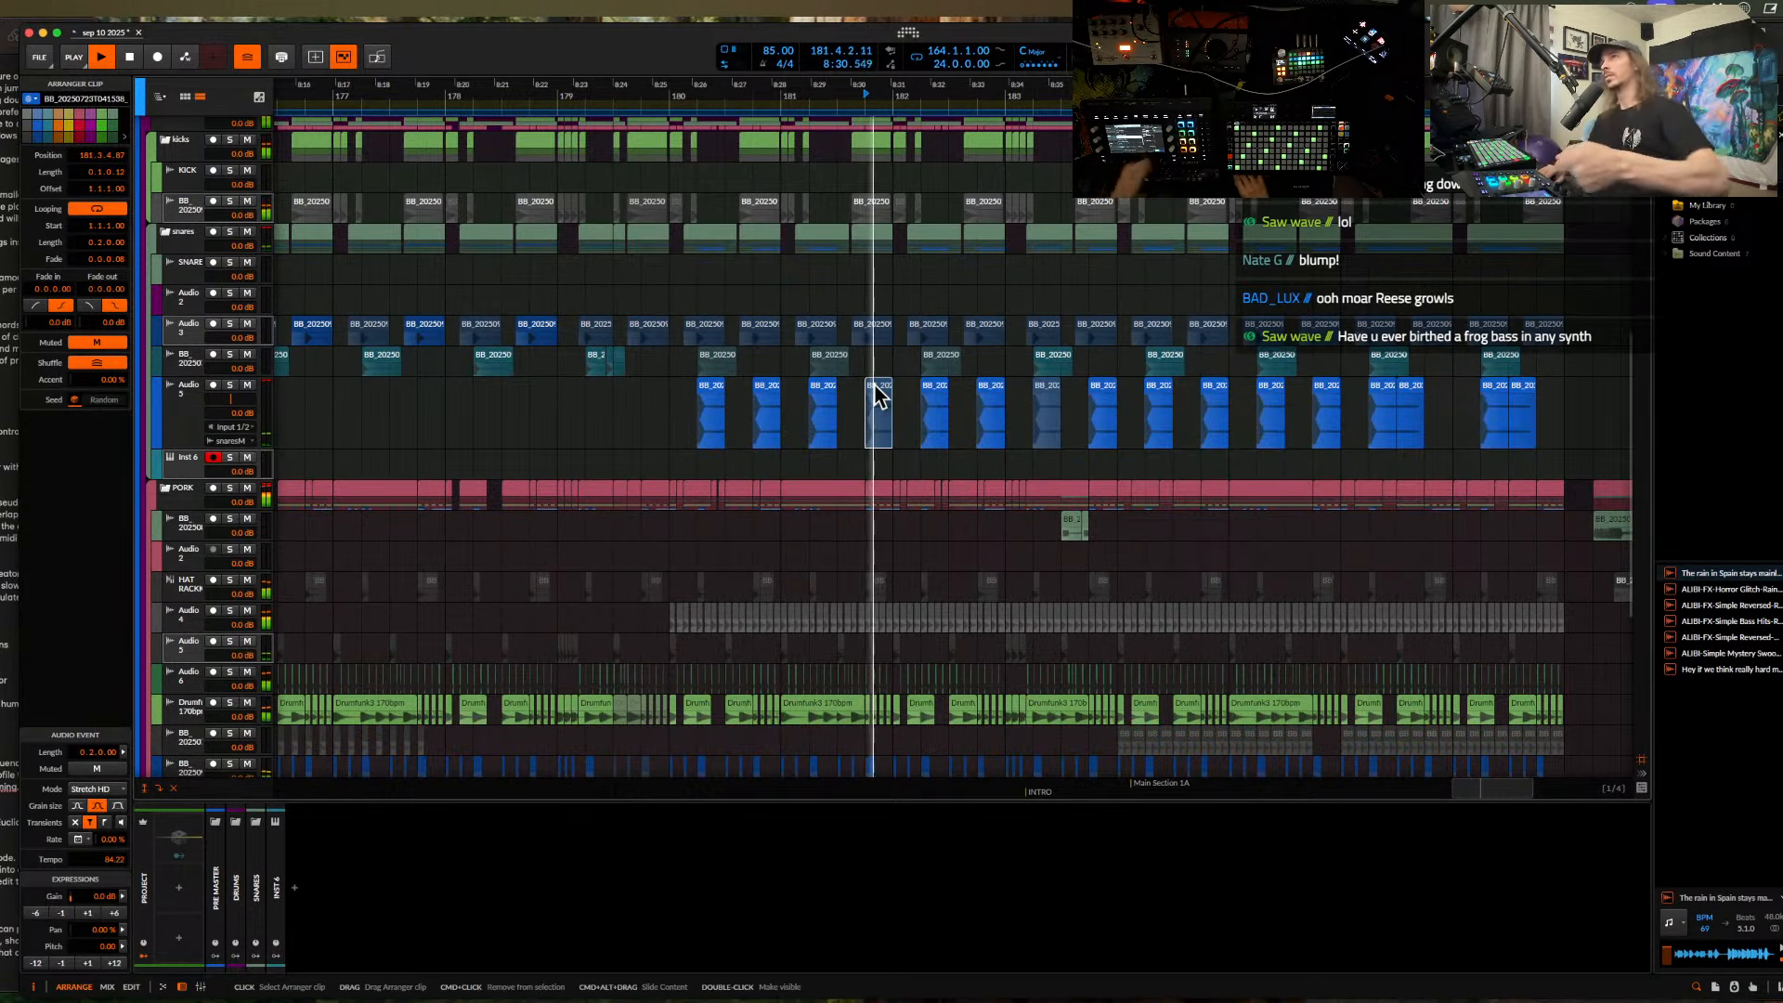
pyautogui.press('space')
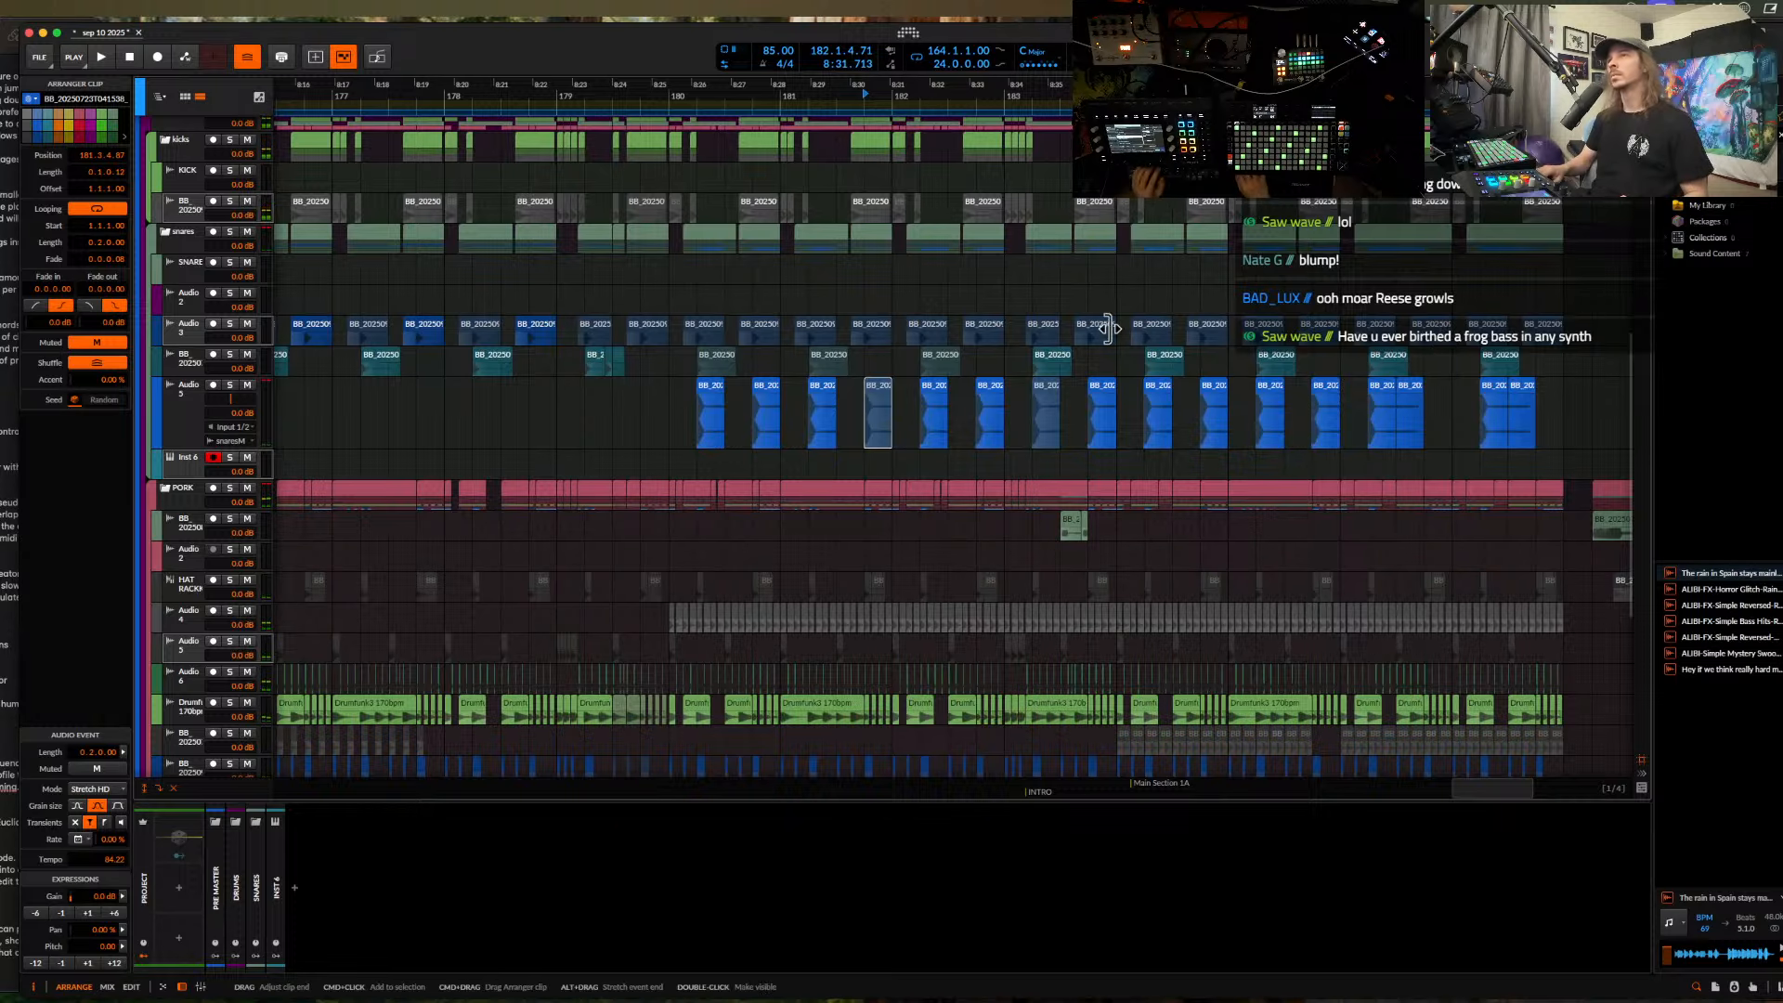
# - Insert a Polymer synth on the new instrument track in the snares group
pyautogui.click(184, 461)
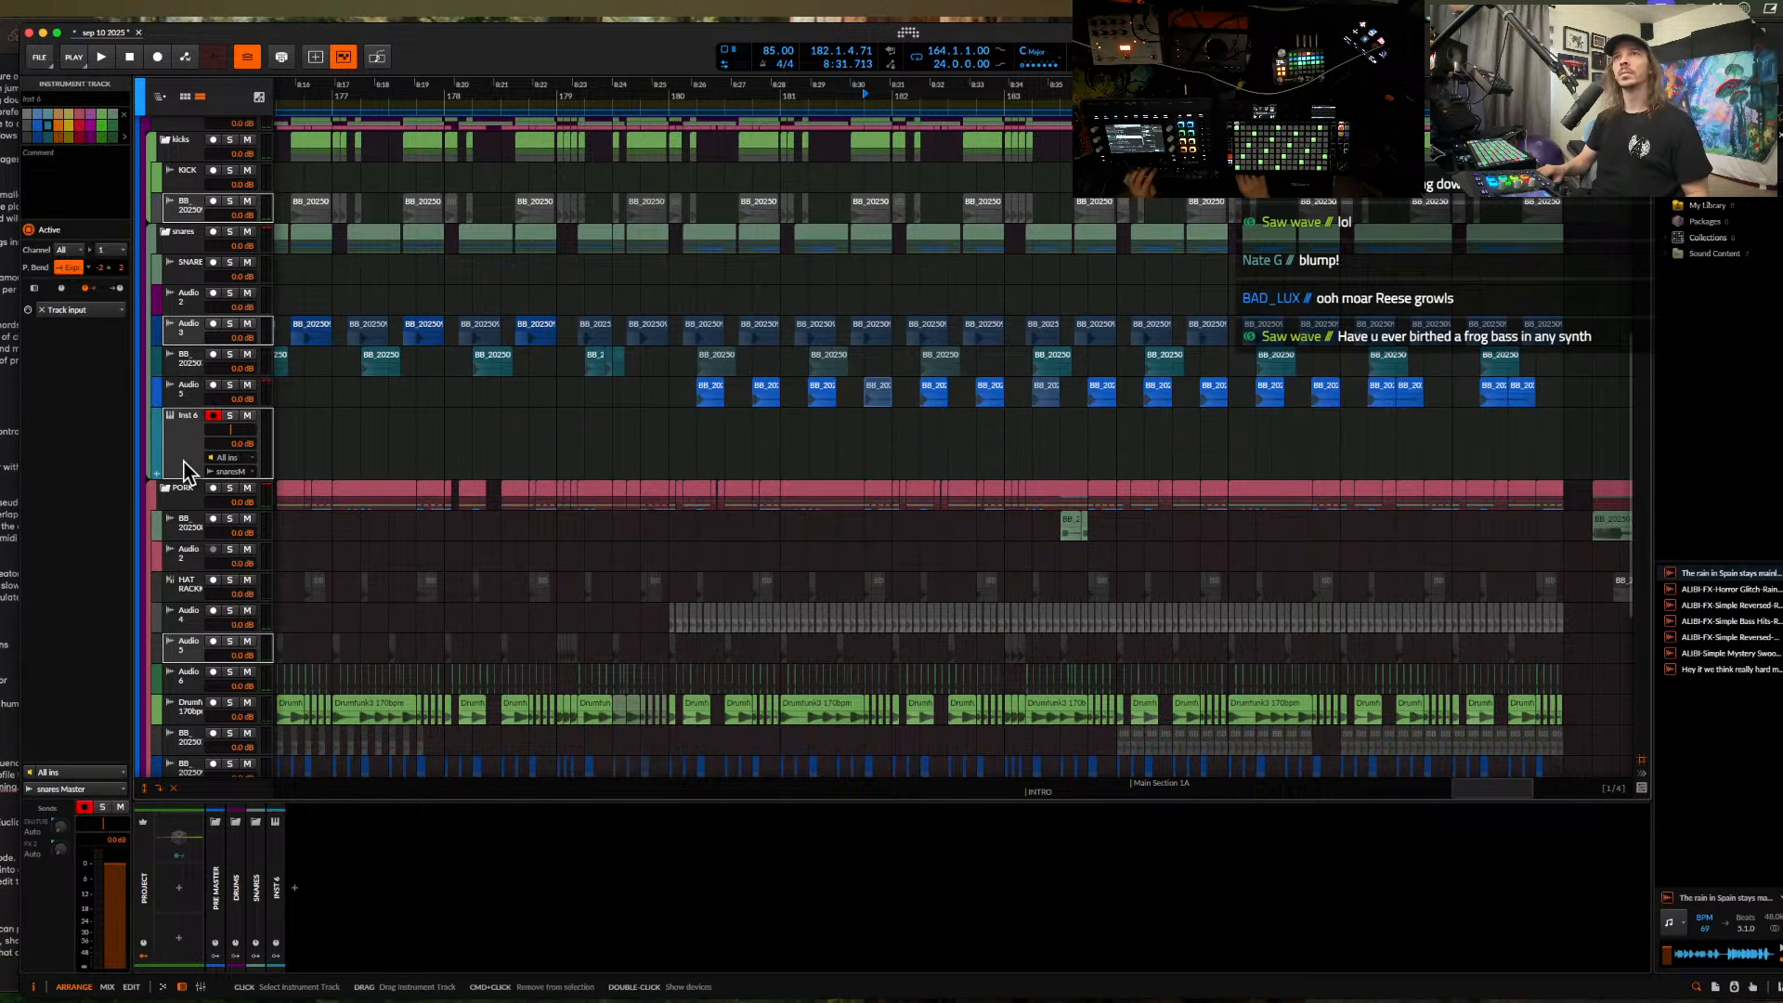
pyautogui.click(296, 898)
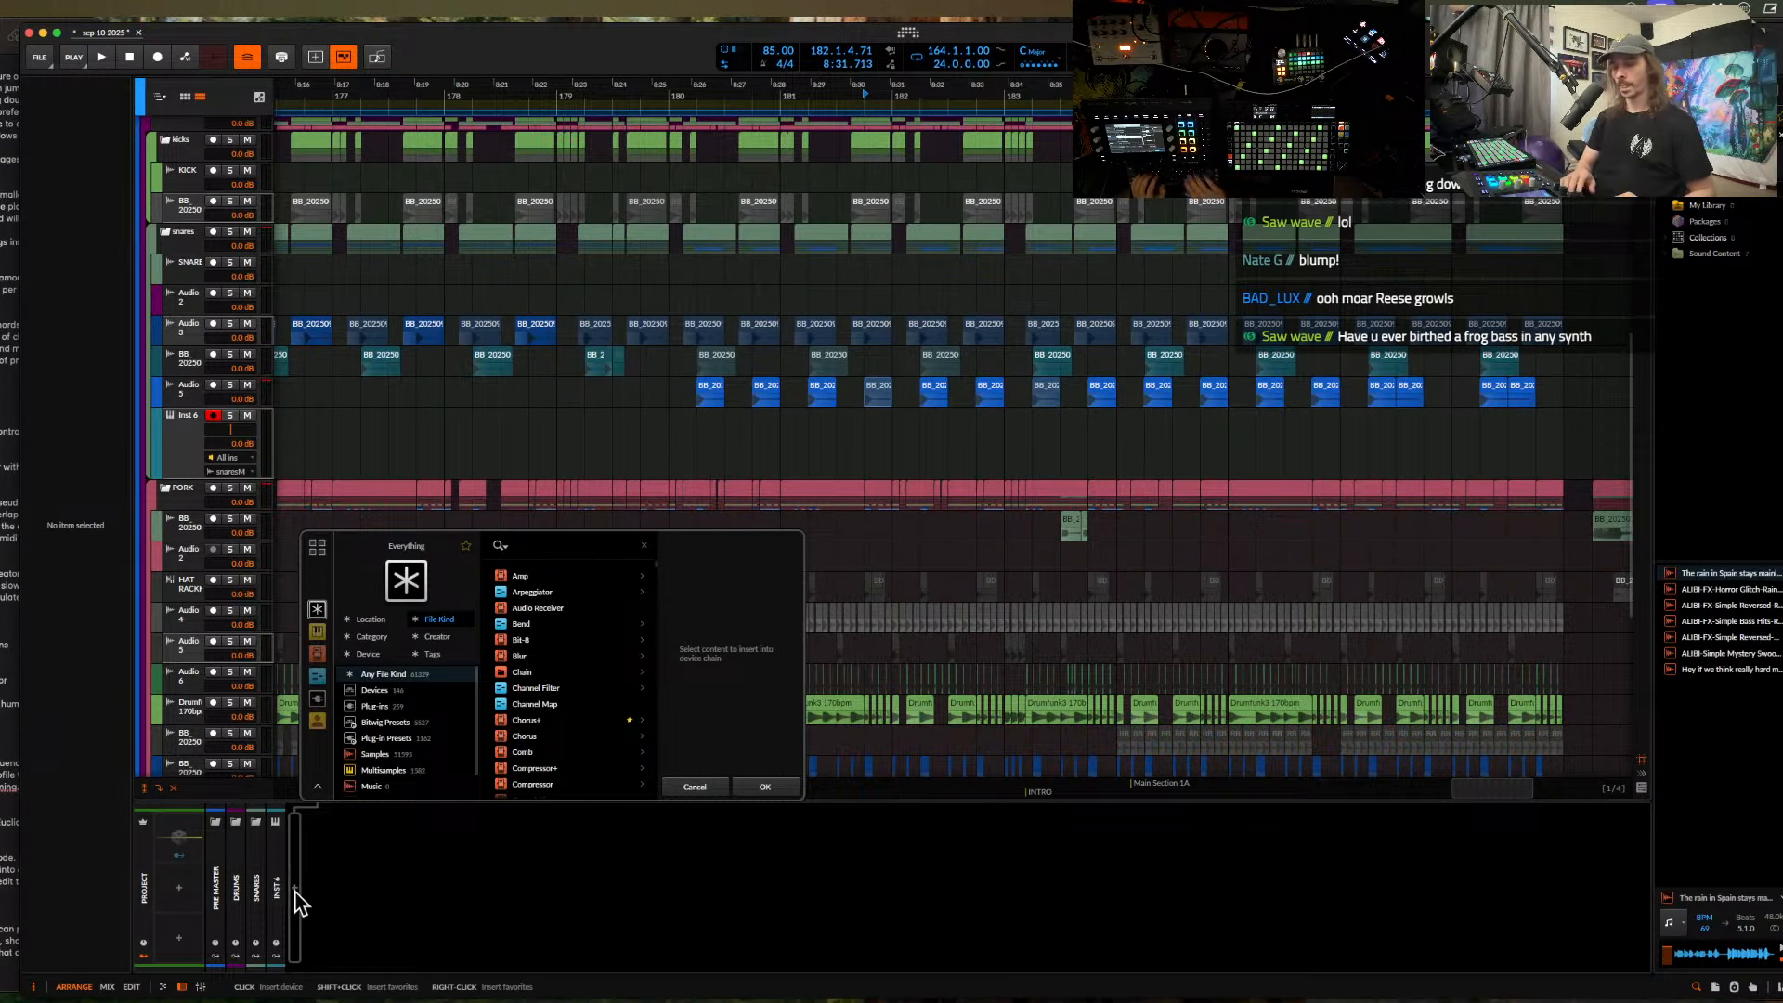
pyautogui.write('polymer')
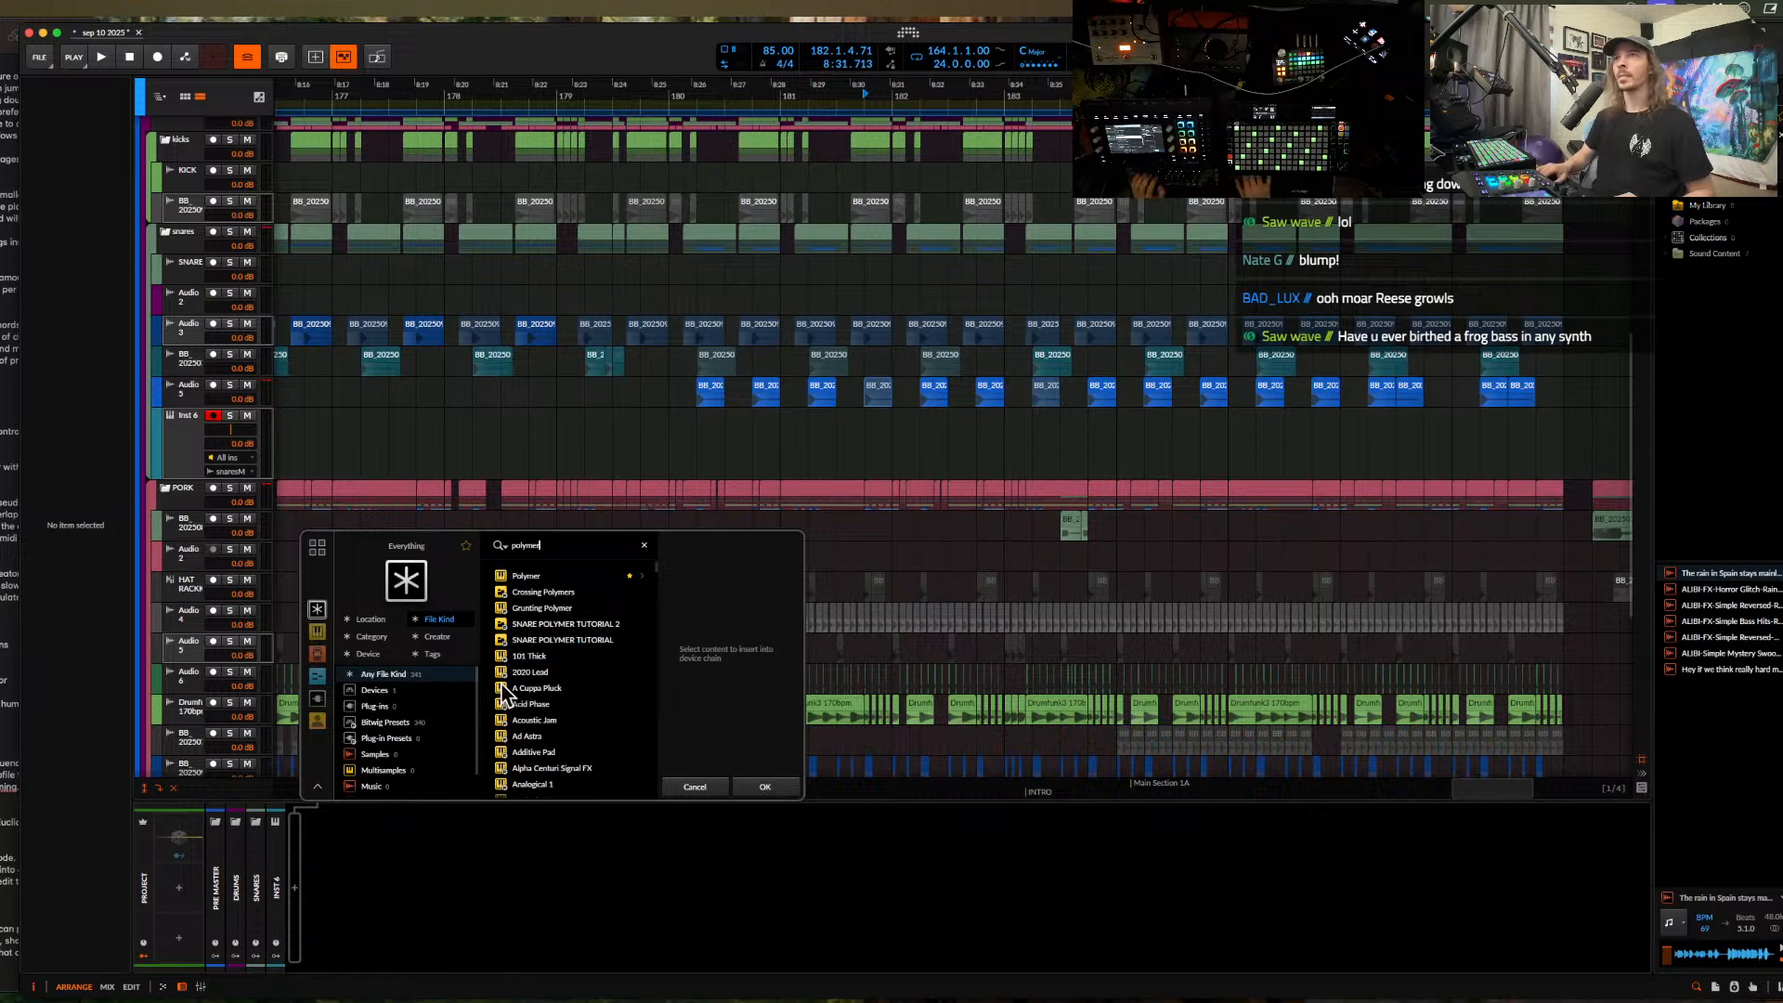
pyautogui.click(517, 576)
pyautogui.click(765, 783)
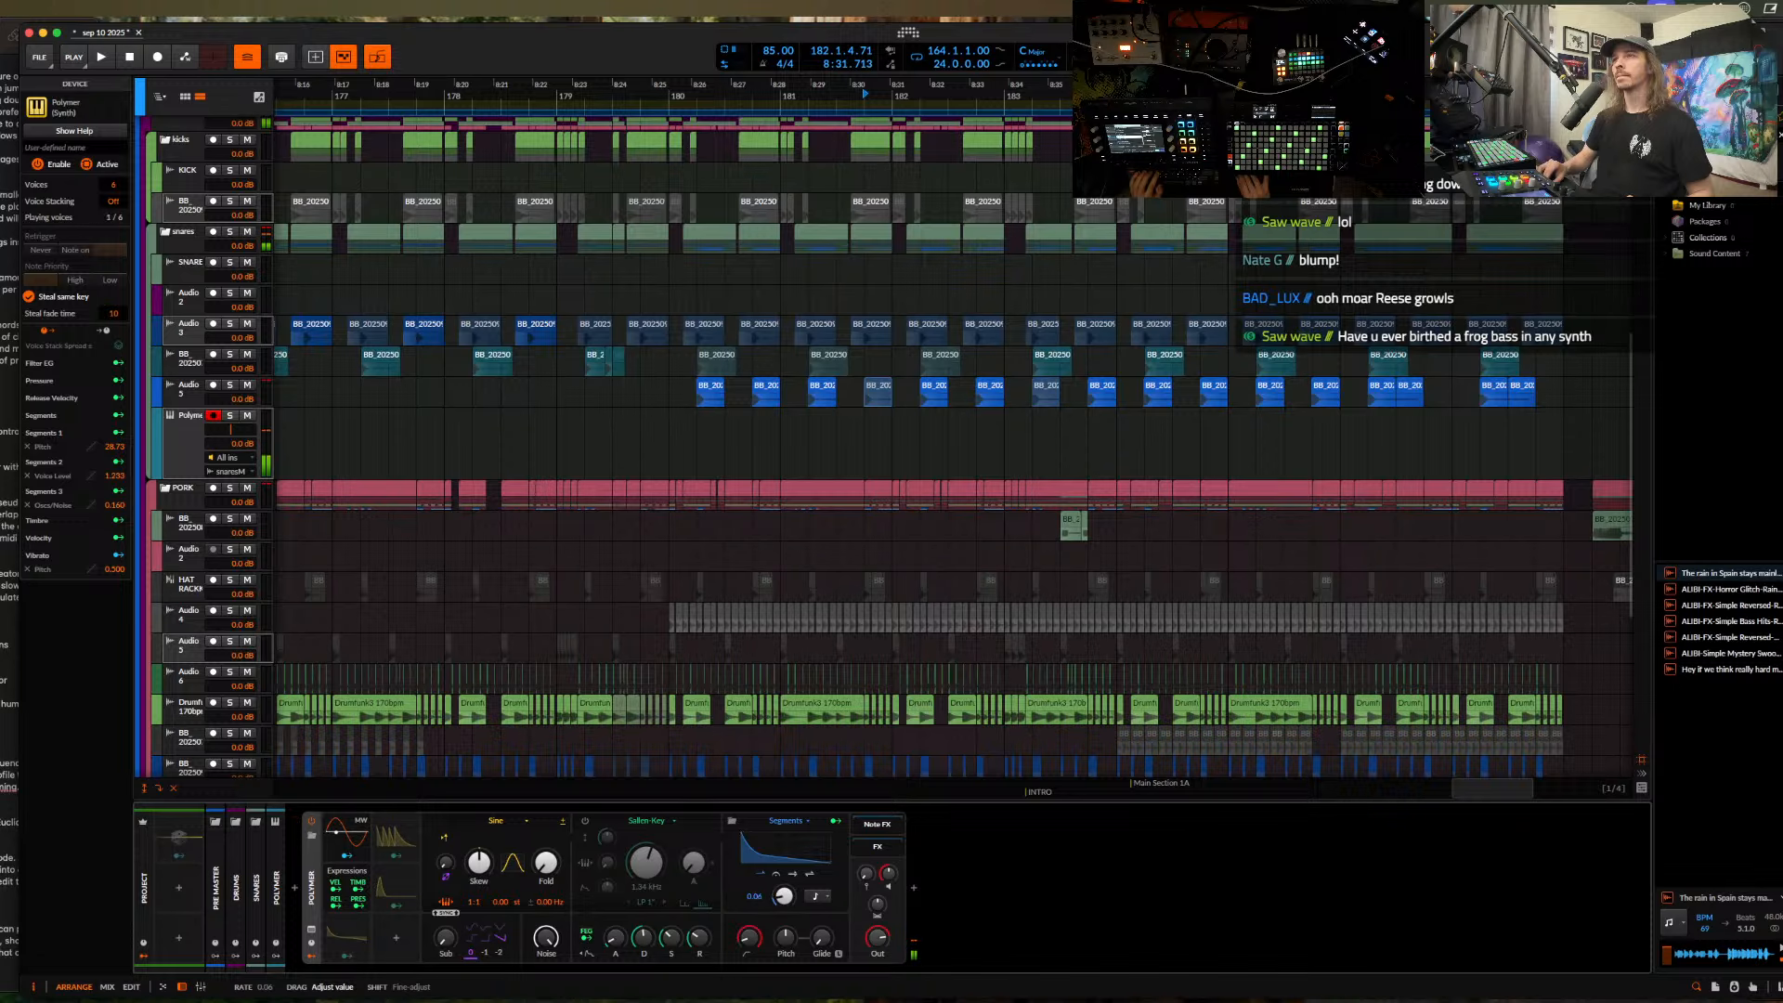
# - Insert a Filter+ device after the Polymer synth
pyautogui.click(916, 889)
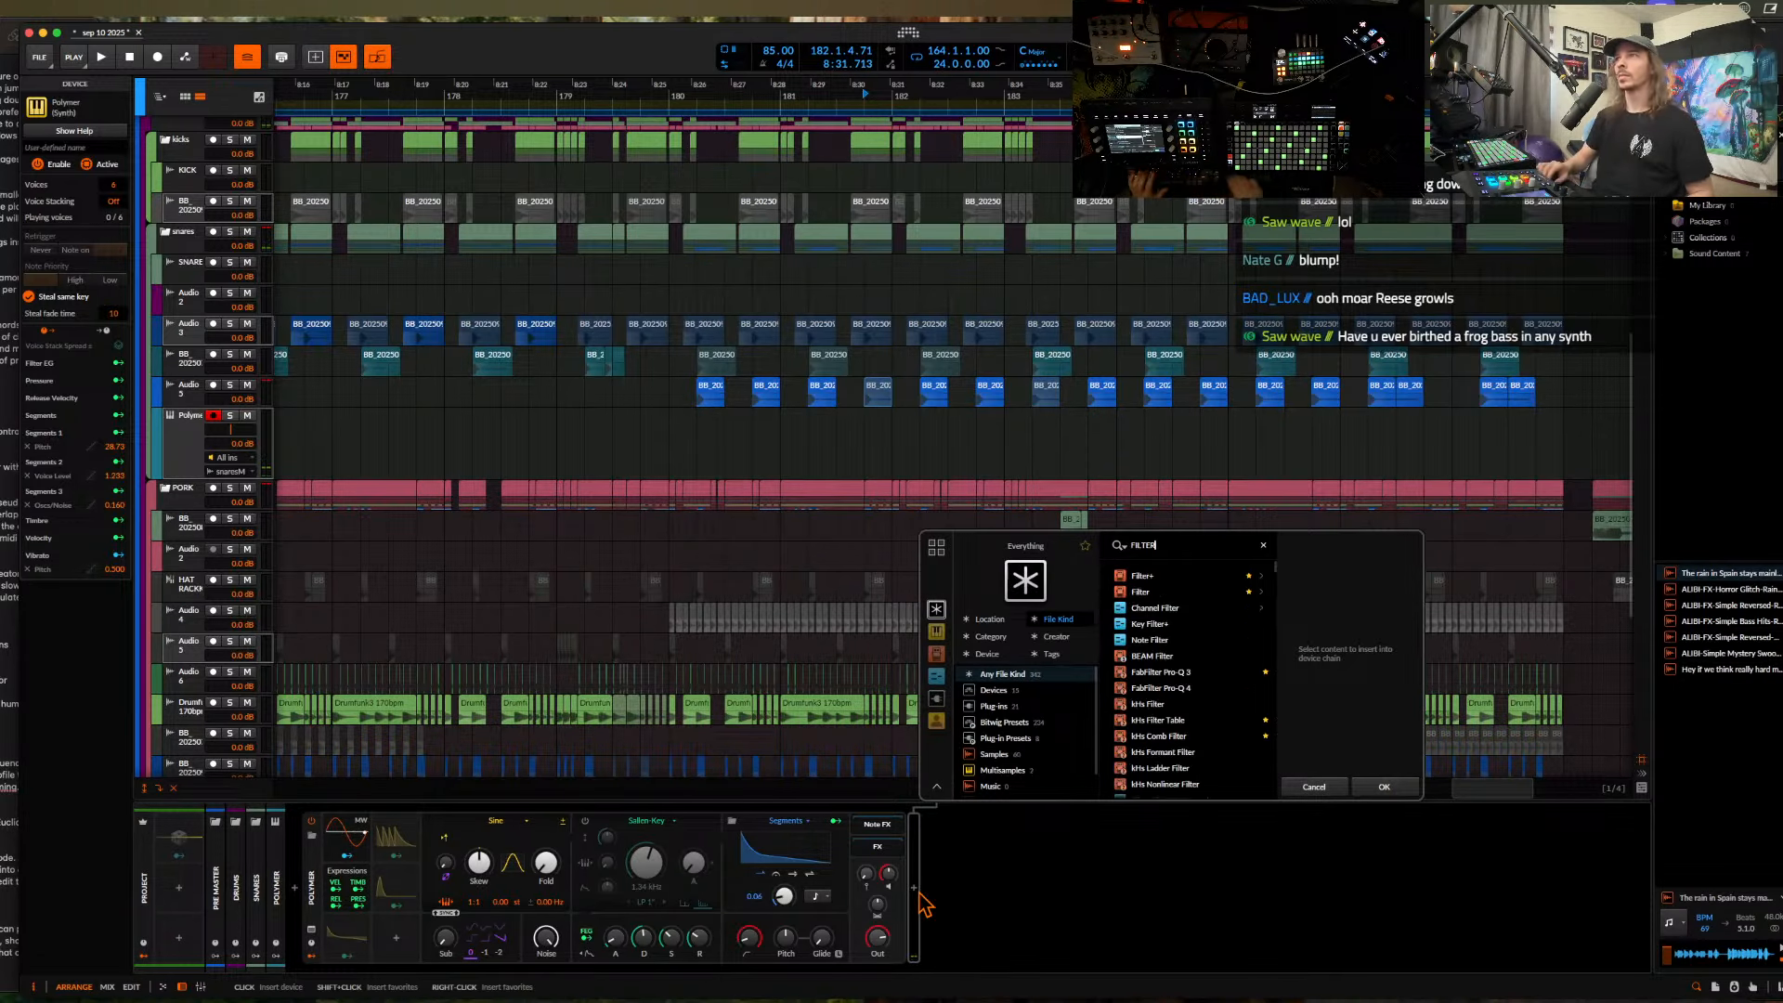
pyautogui.click(1144, 579)
pyautogui.click(1376, 785)
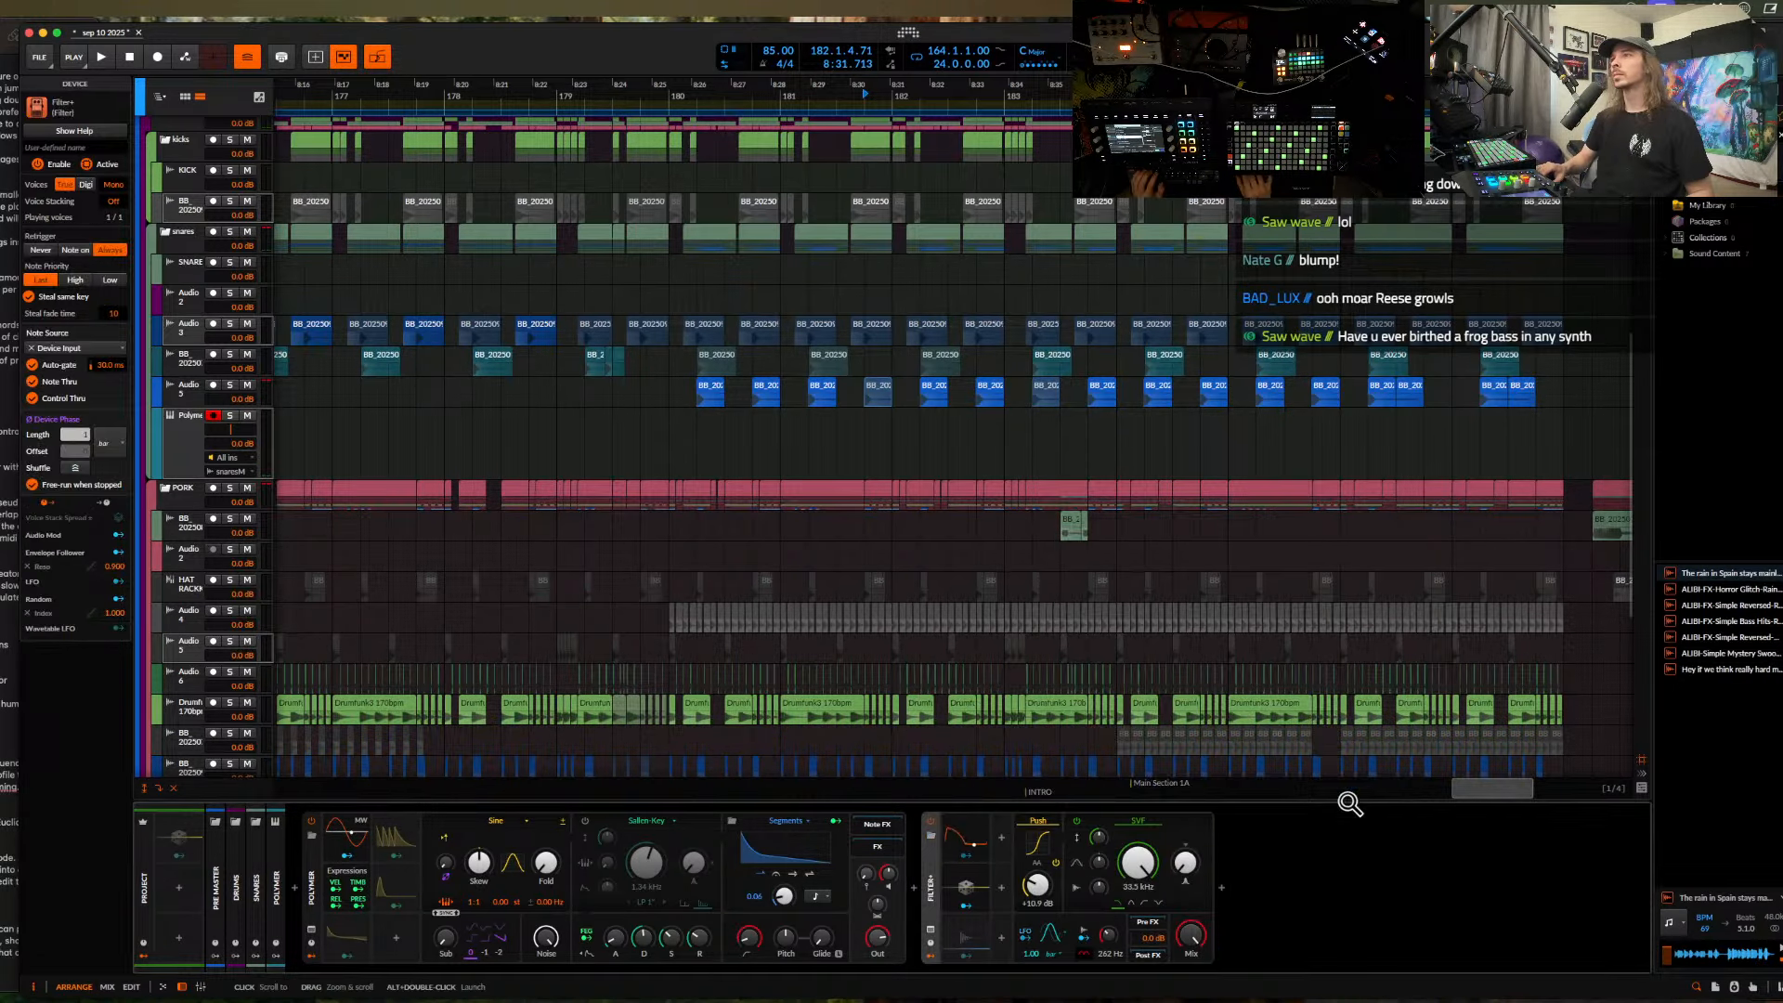
# - Wrap the Polymer synth in an Instrument Layer and duplicate its layer to get a second Polymer layer
pyautogui.click(892, 852)
pyautogui.click(312, 882)
pyautogui.press('super+g')
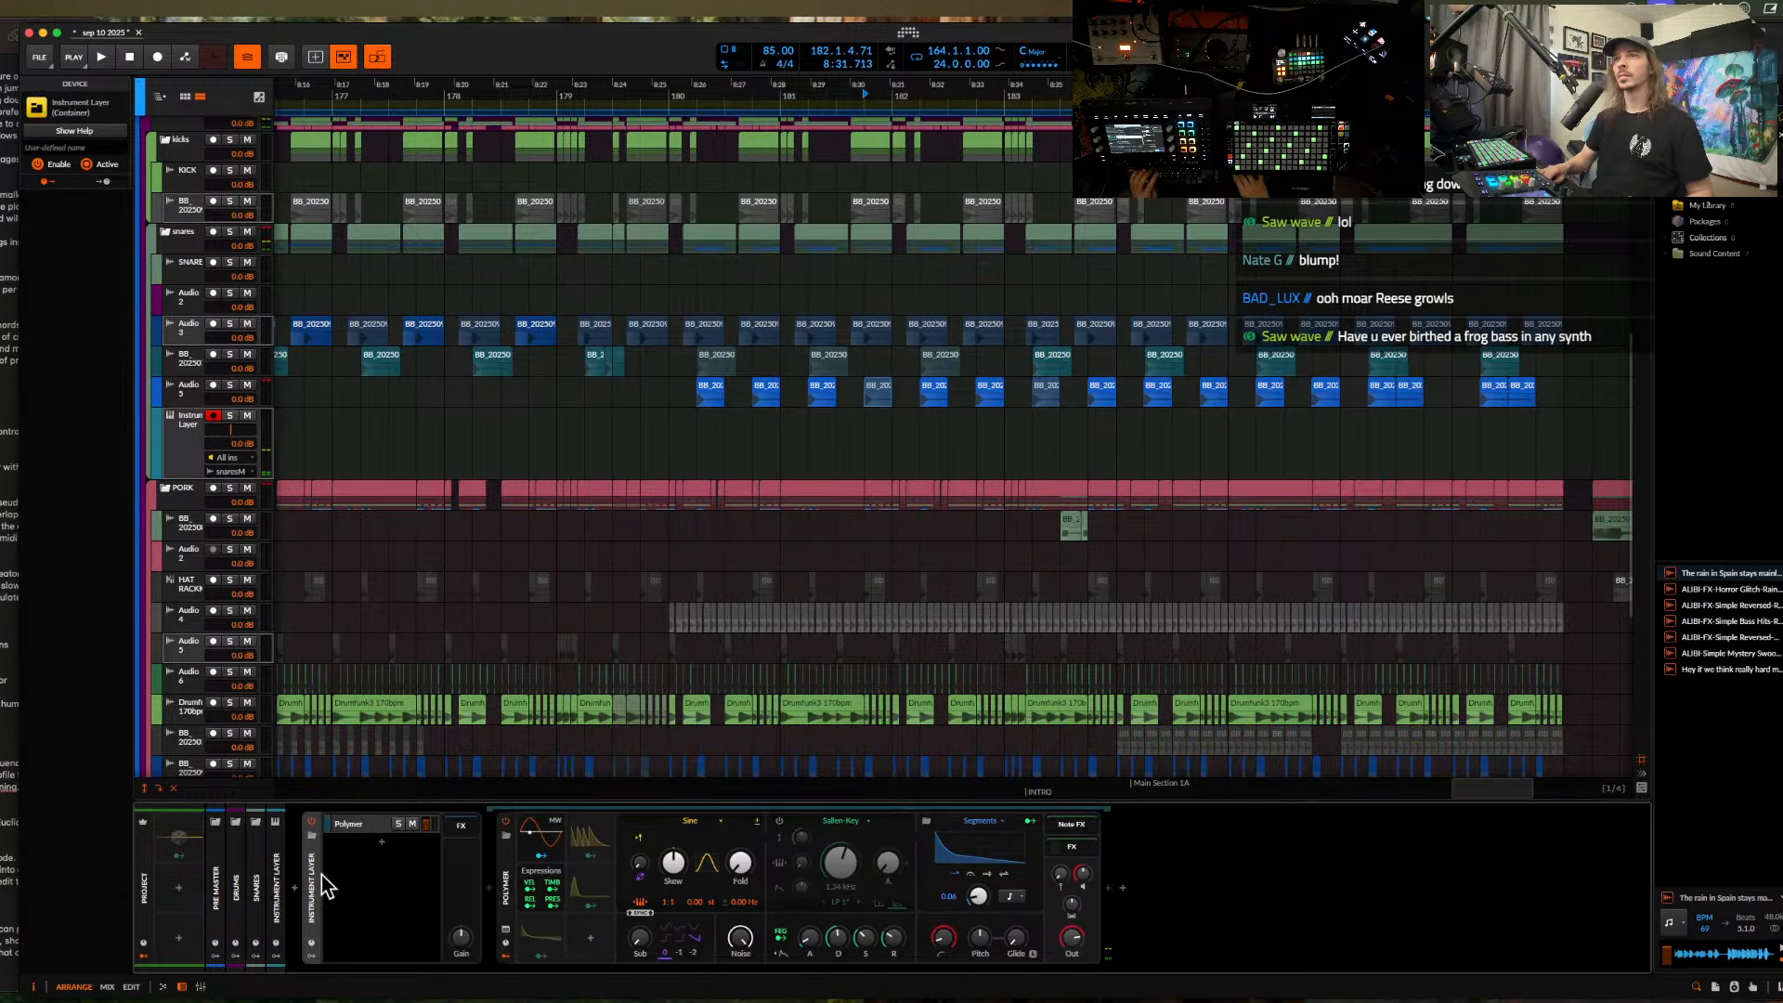
pyautogui.click(374, 824)
pyautogui.press('super+d')
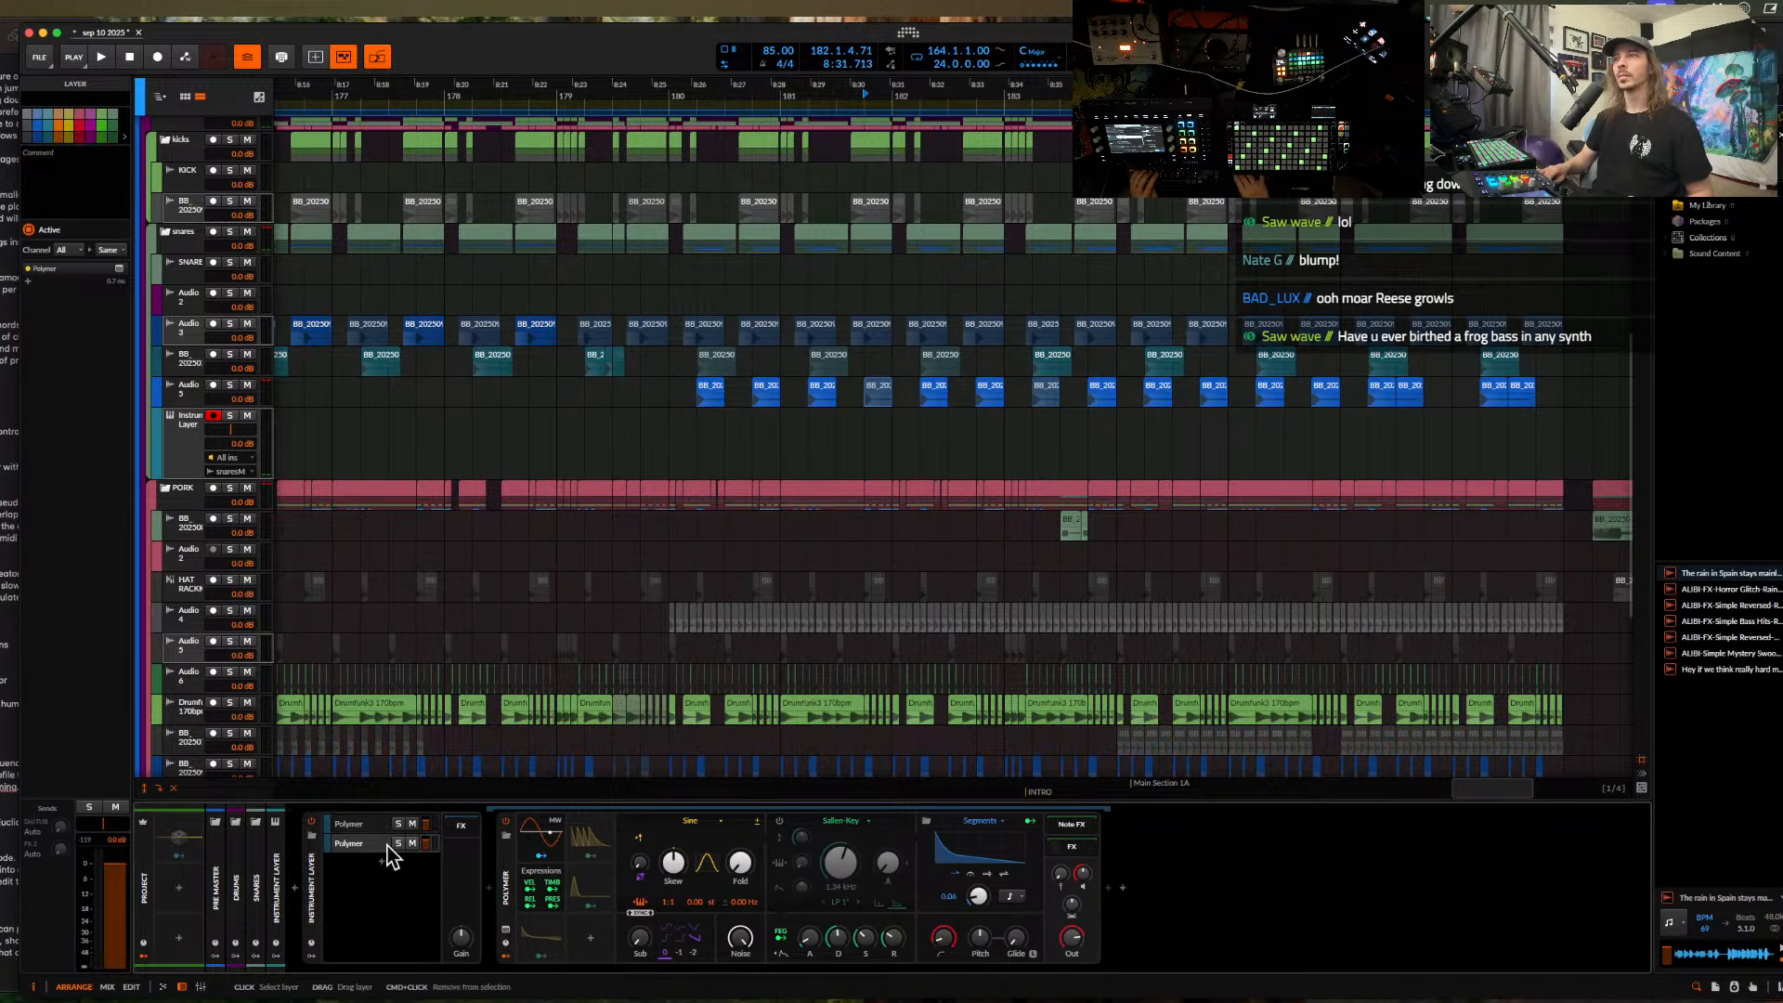
# - Delete the Filter+ device from the chain beside the second Polymer layer
pyautogui.click(1076, 845)
pyautogui.click(1129, 855)
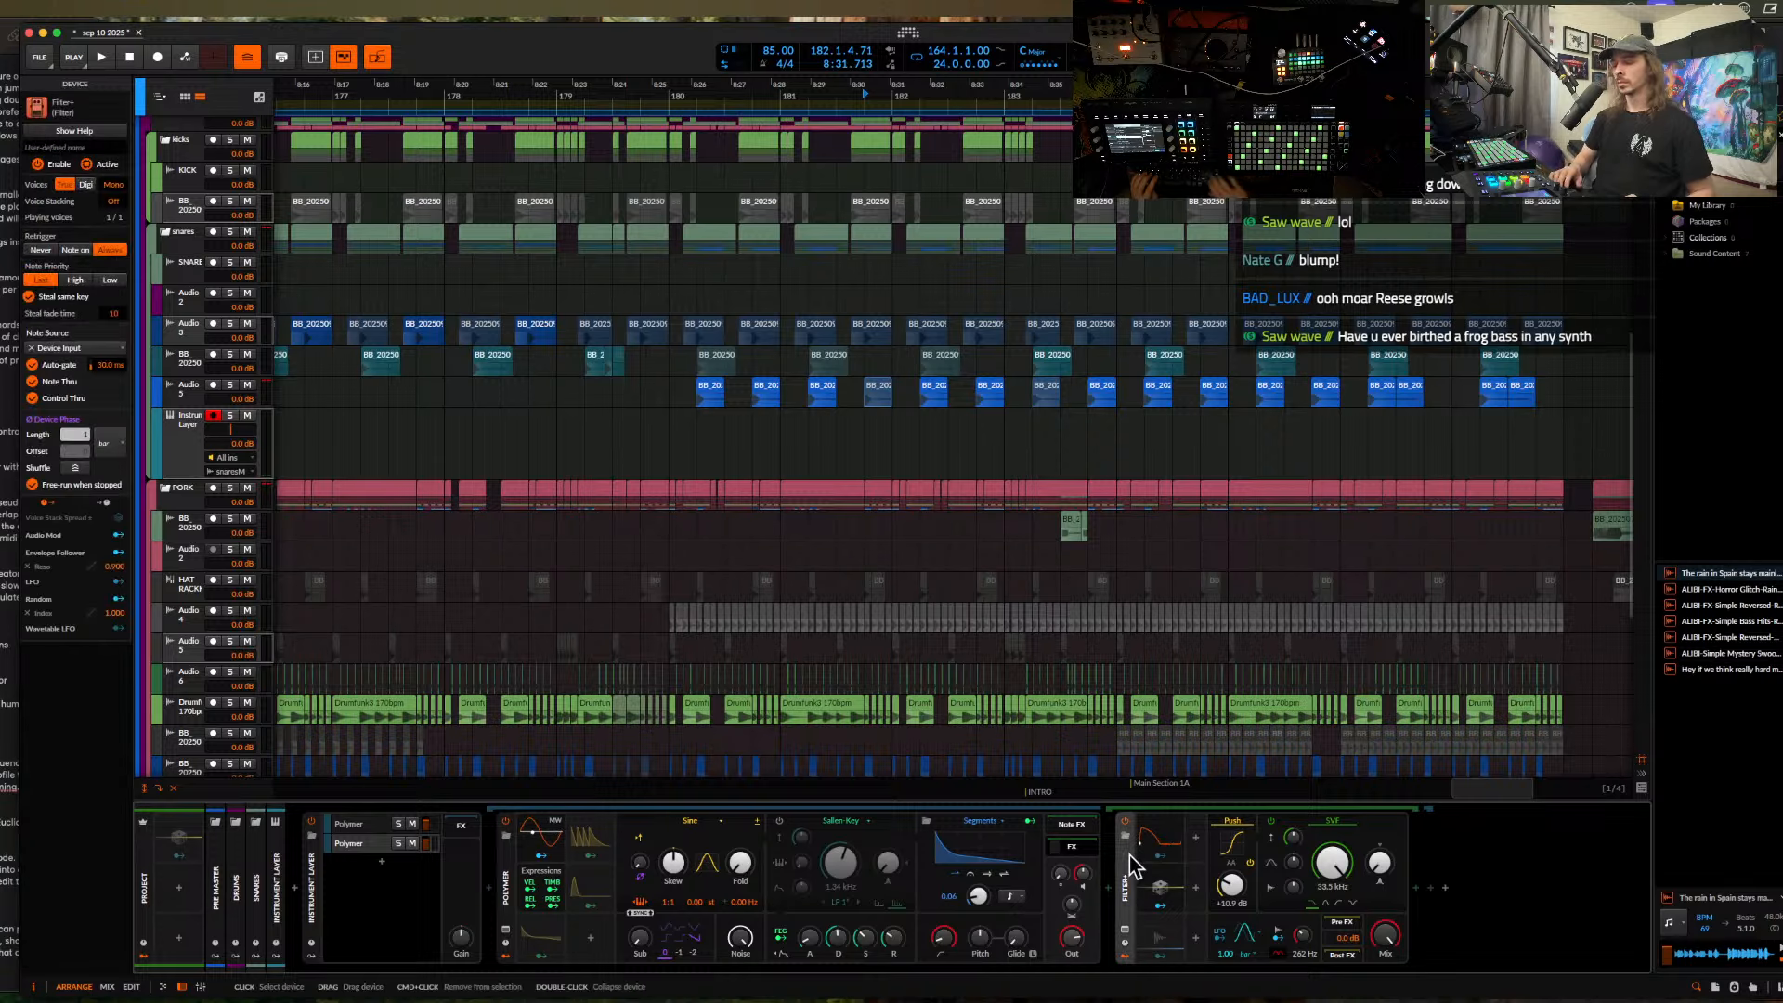
pyautogui.press('Delete')
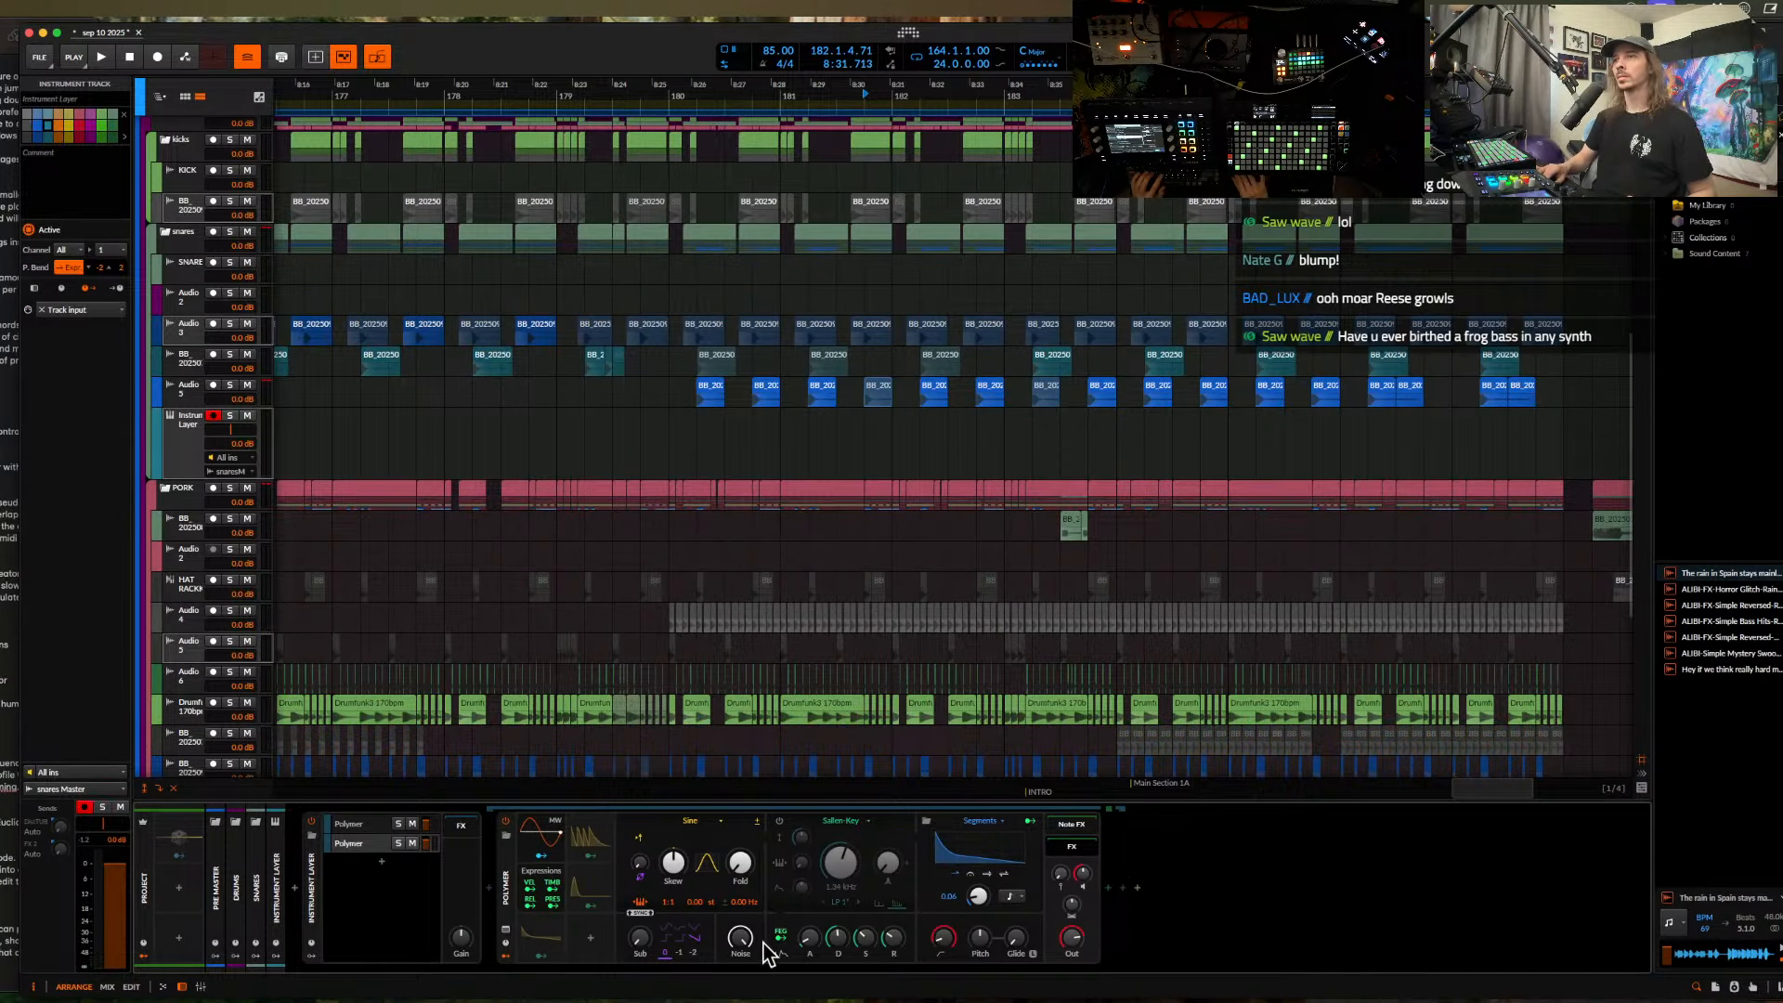
# - Set the second Polymer layer's Noise level to 26.5 % and its Segments 1 envelope end point to -24.8 %
pyautogui.moveTo(741, 939); pyautogui.dragTo(741, 980)
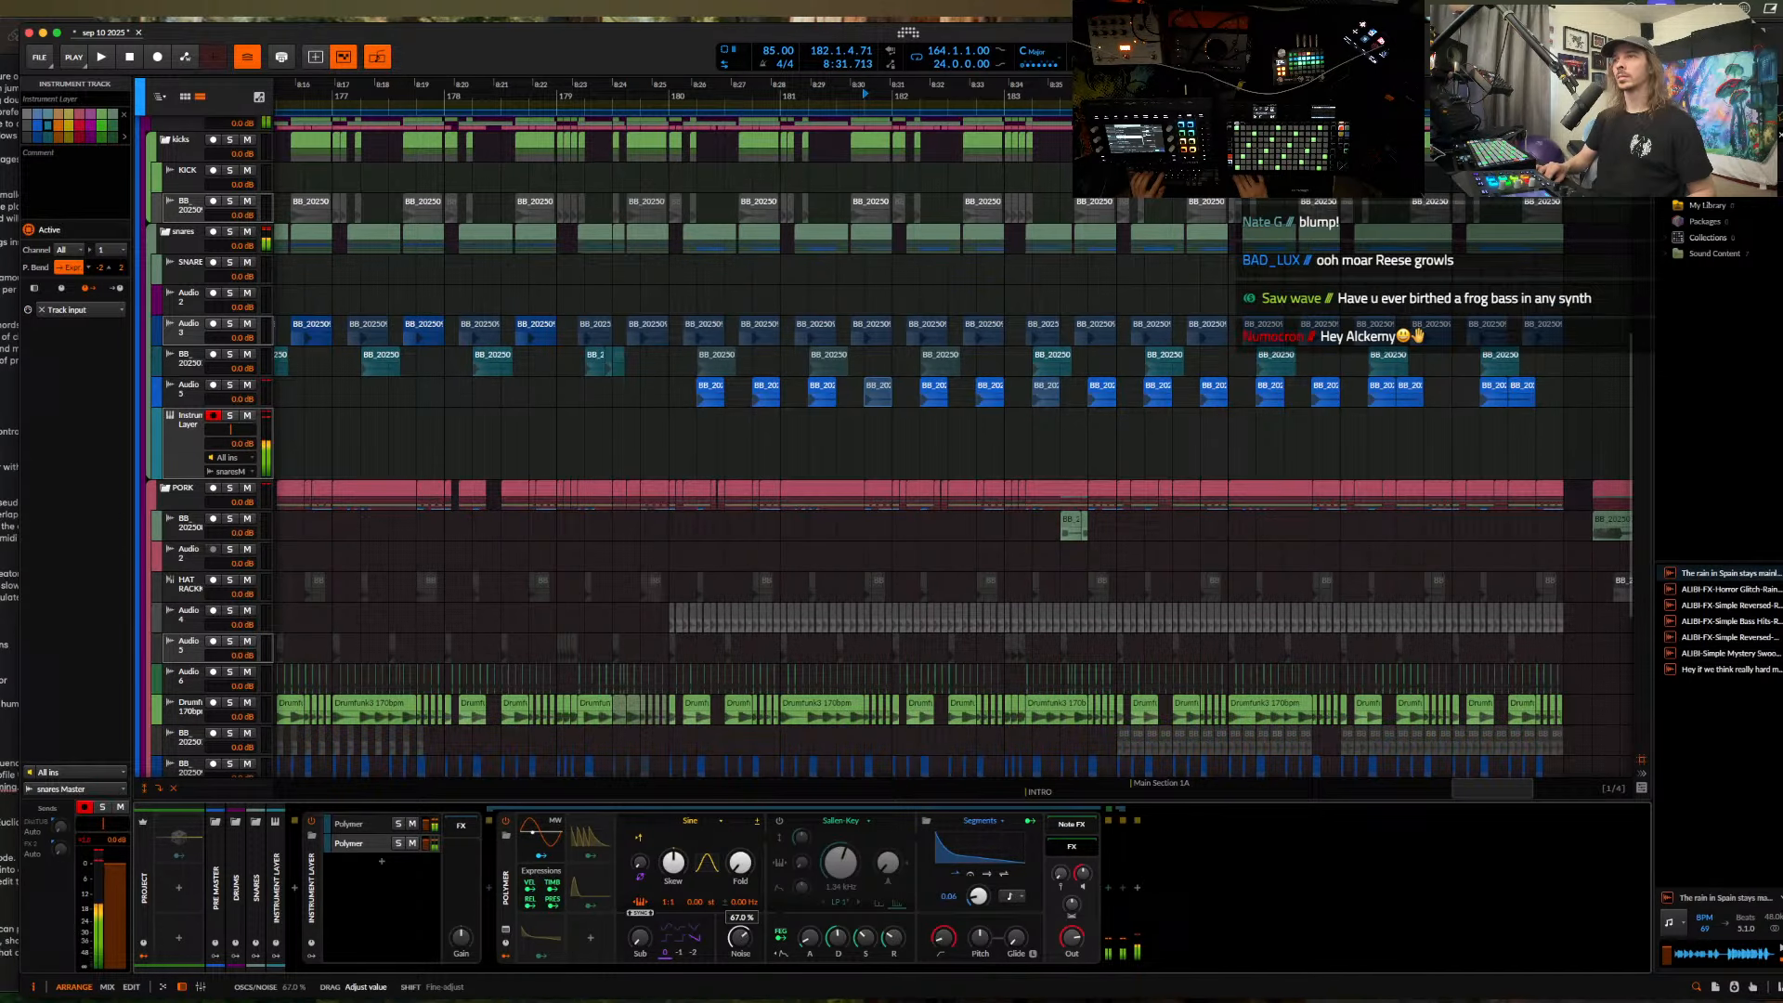
pyautogui.click(548, 940)
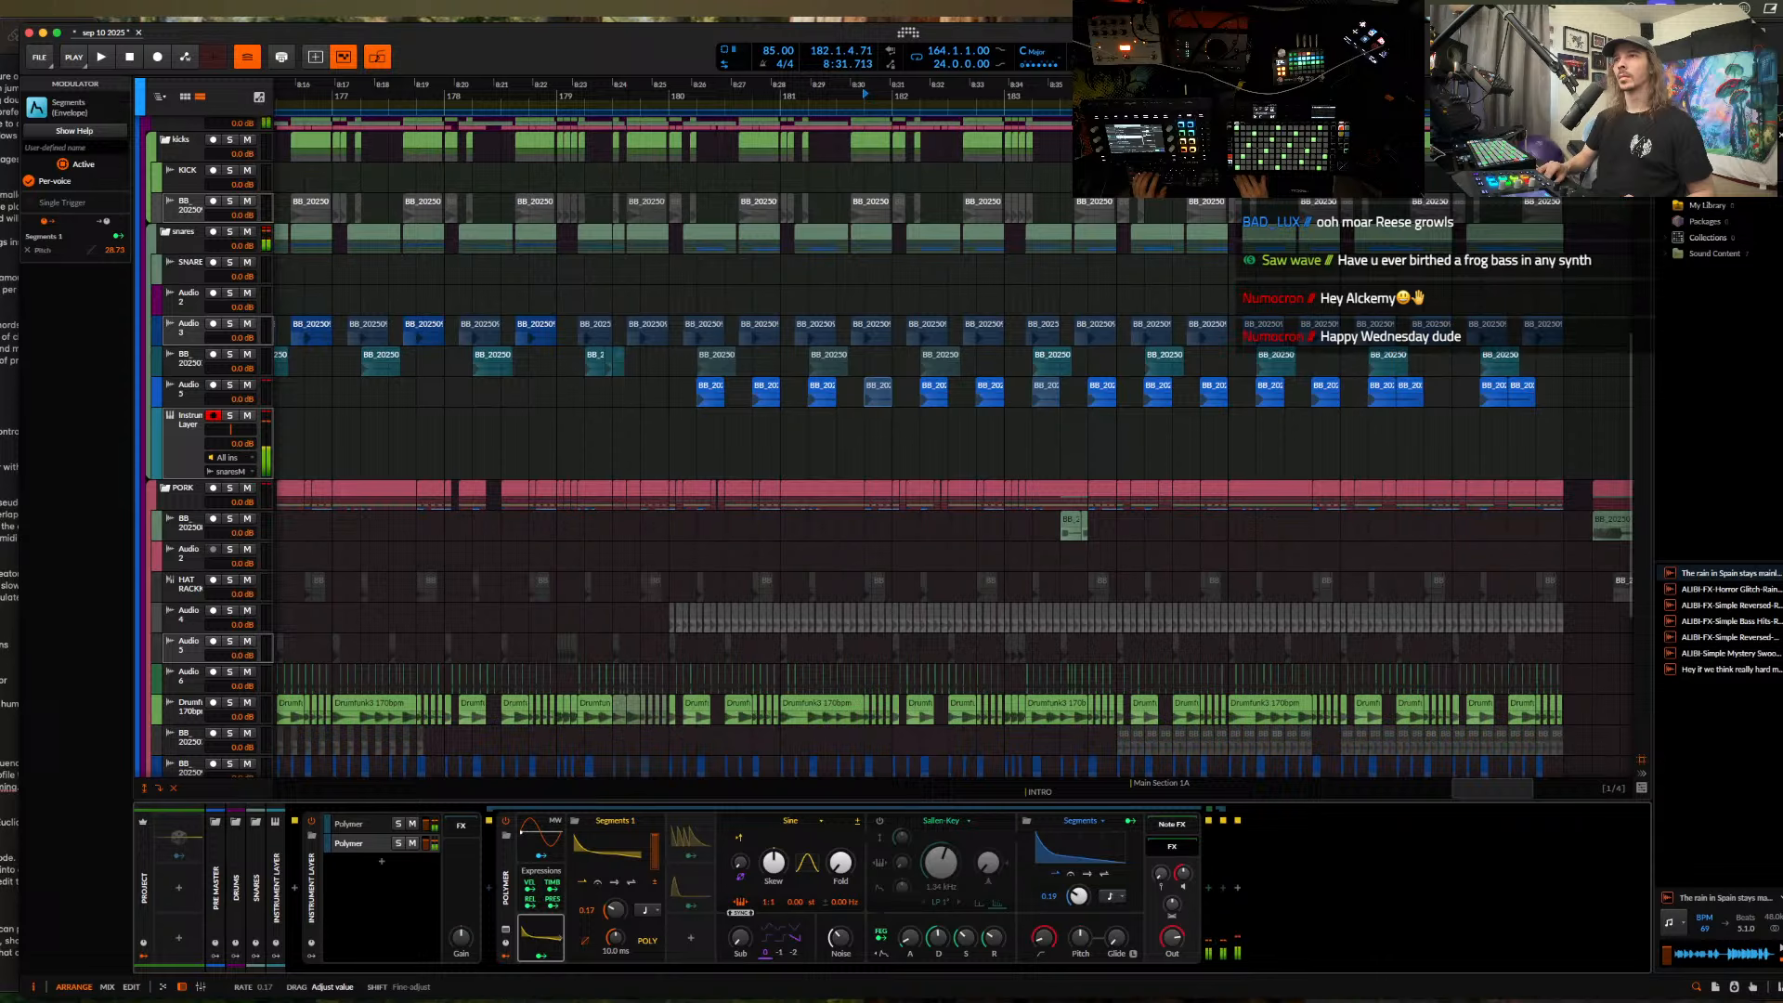
pyautogui.click(629, 856)
pyautogui.moveTo(846, 738); pyautogui.dragTo(845, 731)
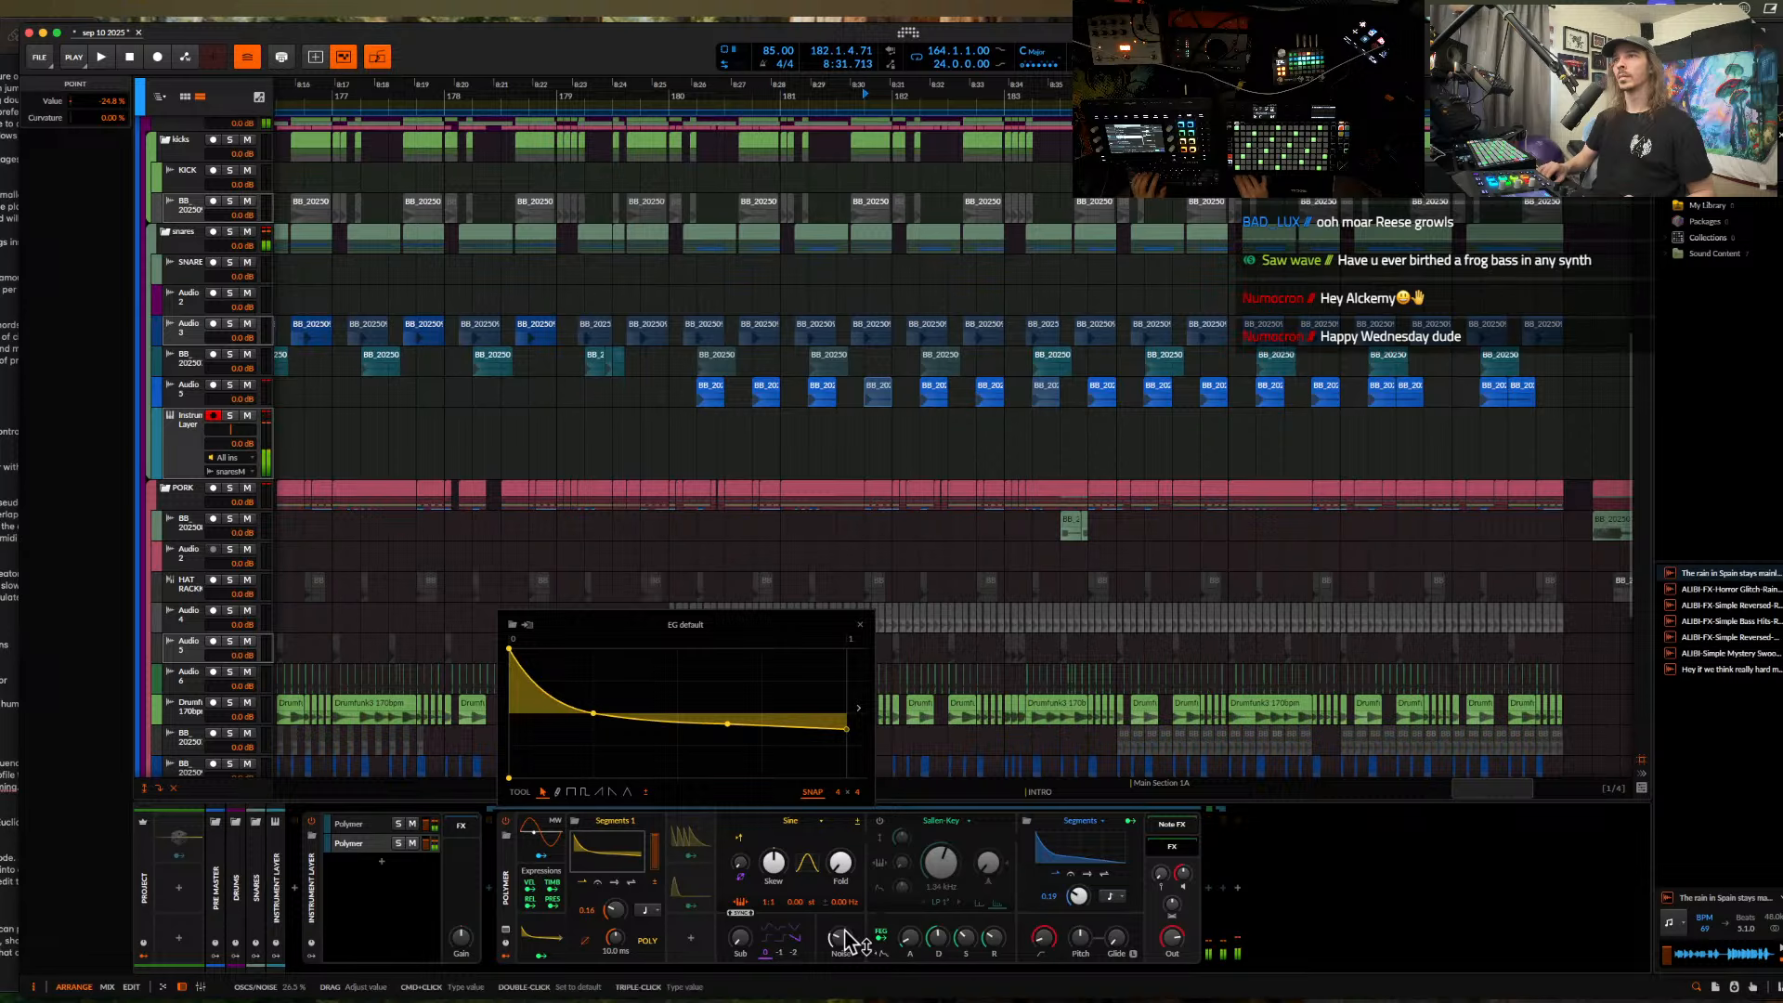
# - Solo the second layer to audition it and flatten the tail of its Segments 1 envelope to 0 %
pyautogui.click(400, 843)
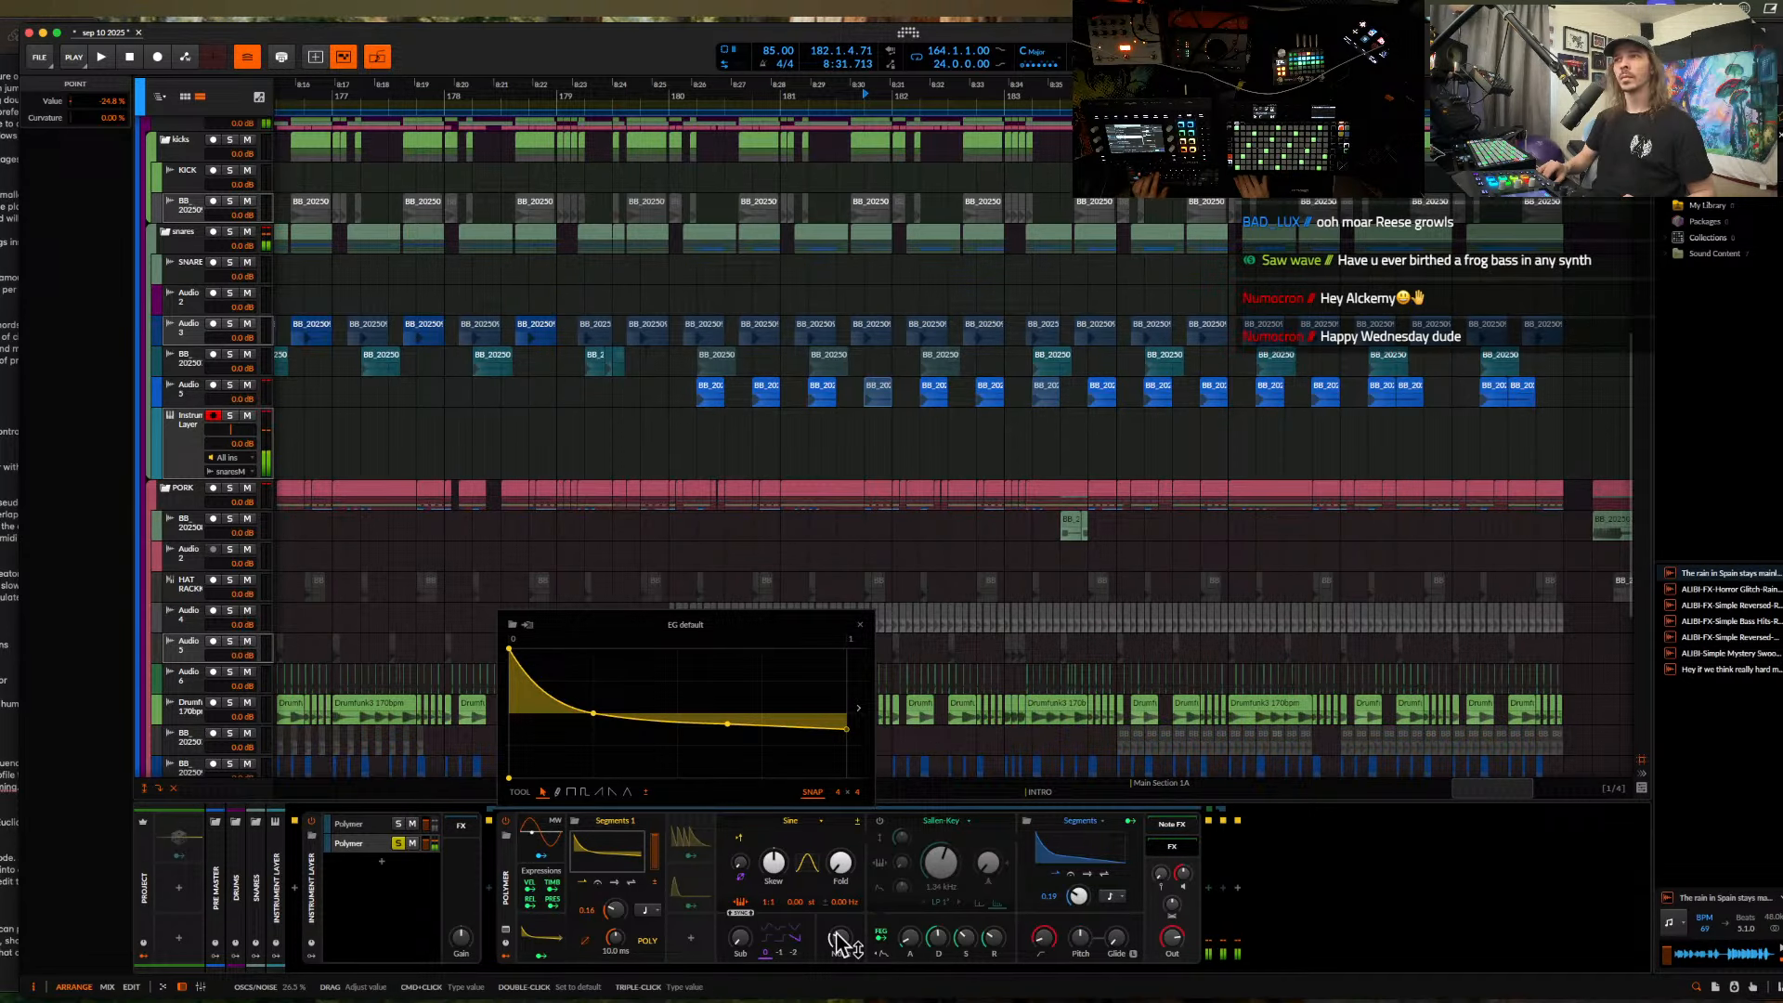
pyautogui.click(603, 859)
pyautogui.click(616, 849)
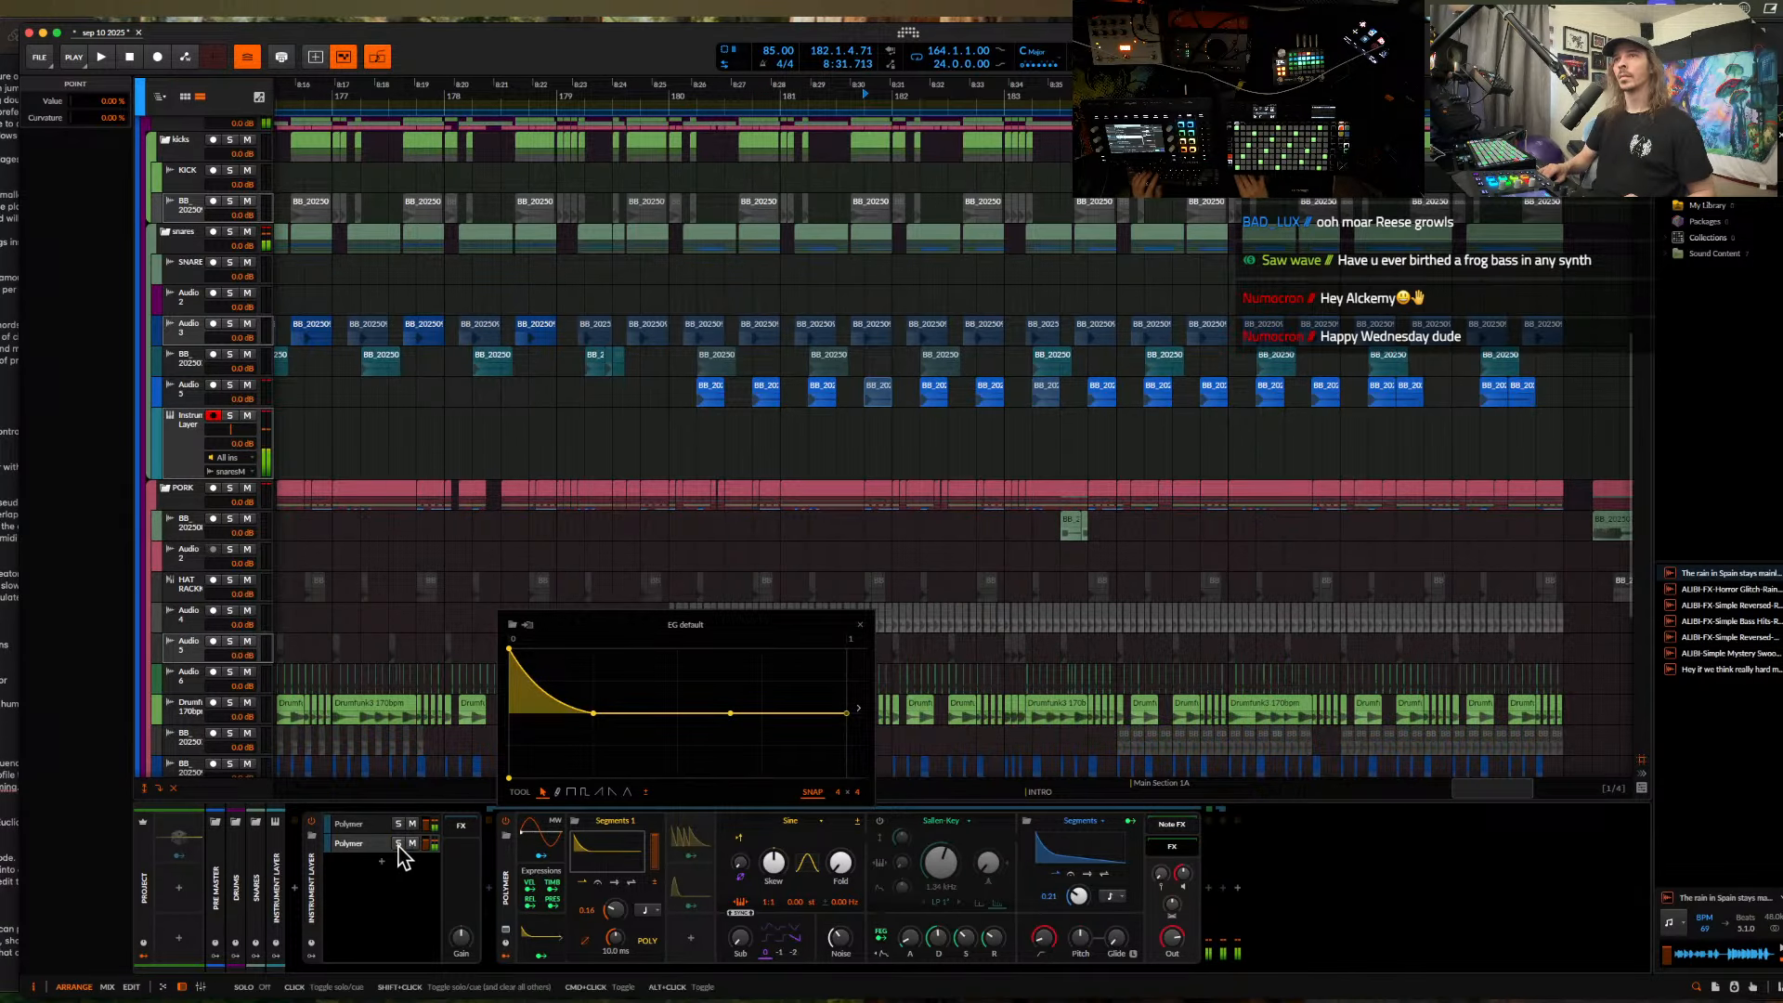
# - Duplicate the second Polymer layer and insert a Time Shift device after the copy's synth
pyautogui.click(363, 845)
pyautogui.click(362, 861)
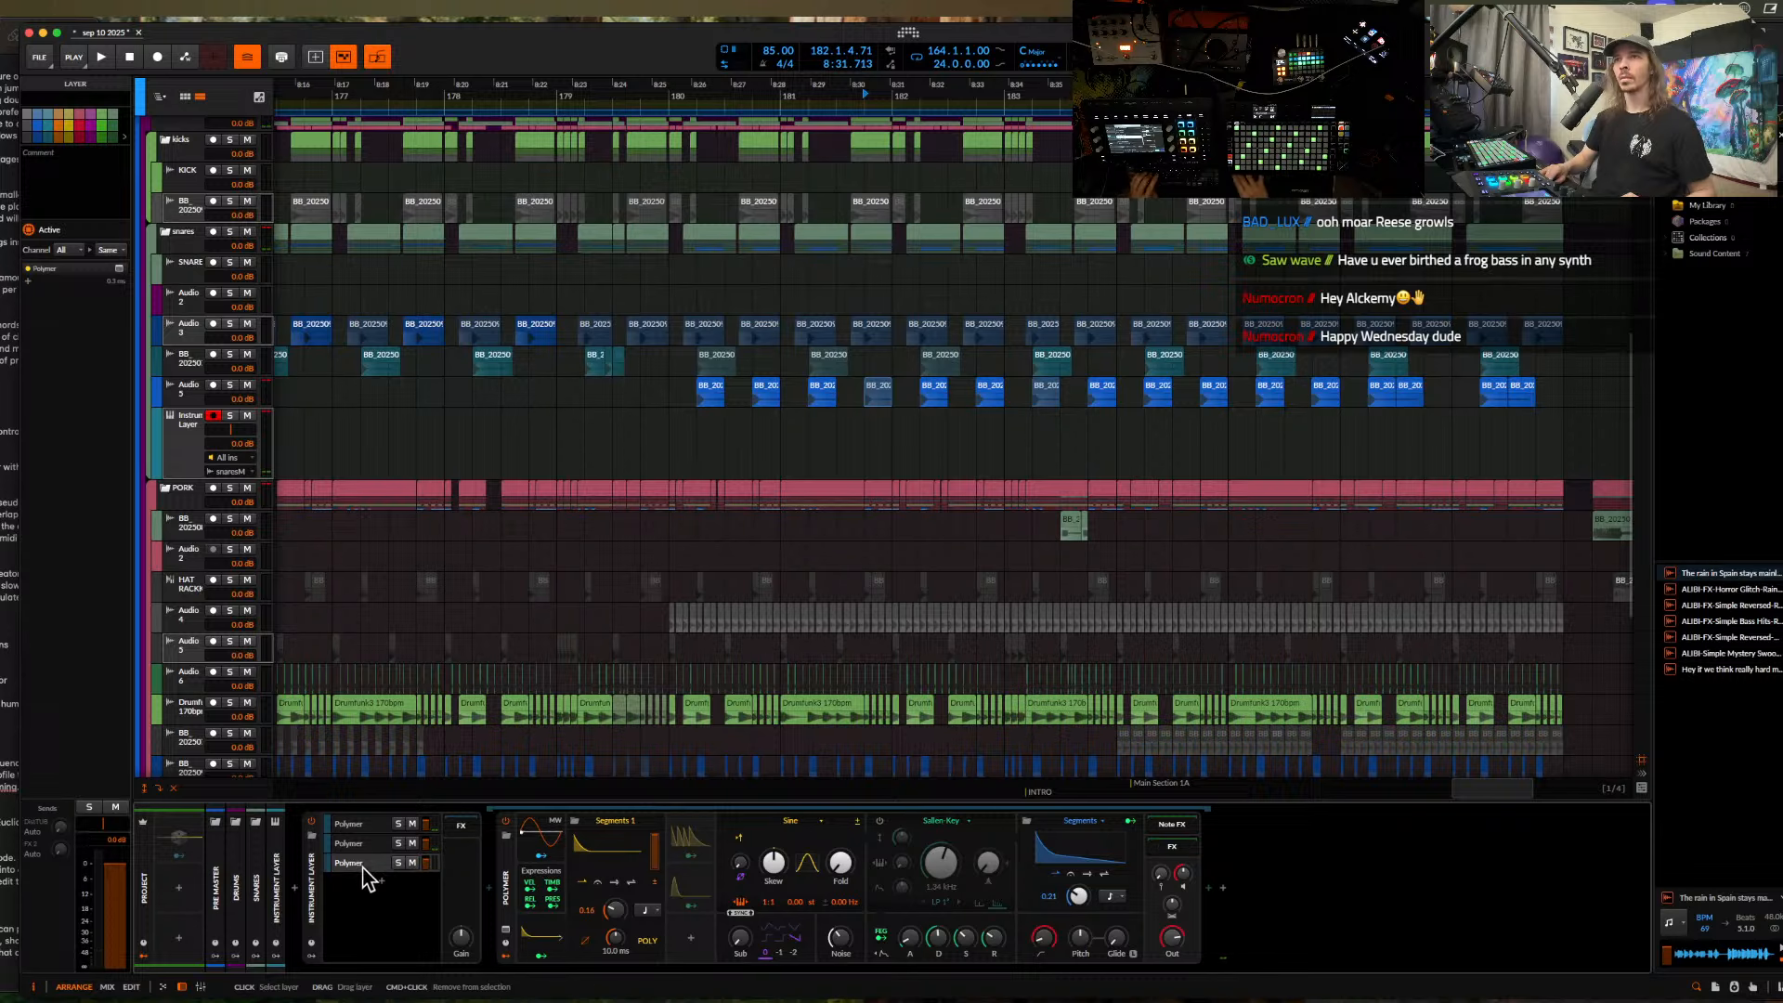
pyautogui.click(1222, 888)
pyautogui.write('TIME')
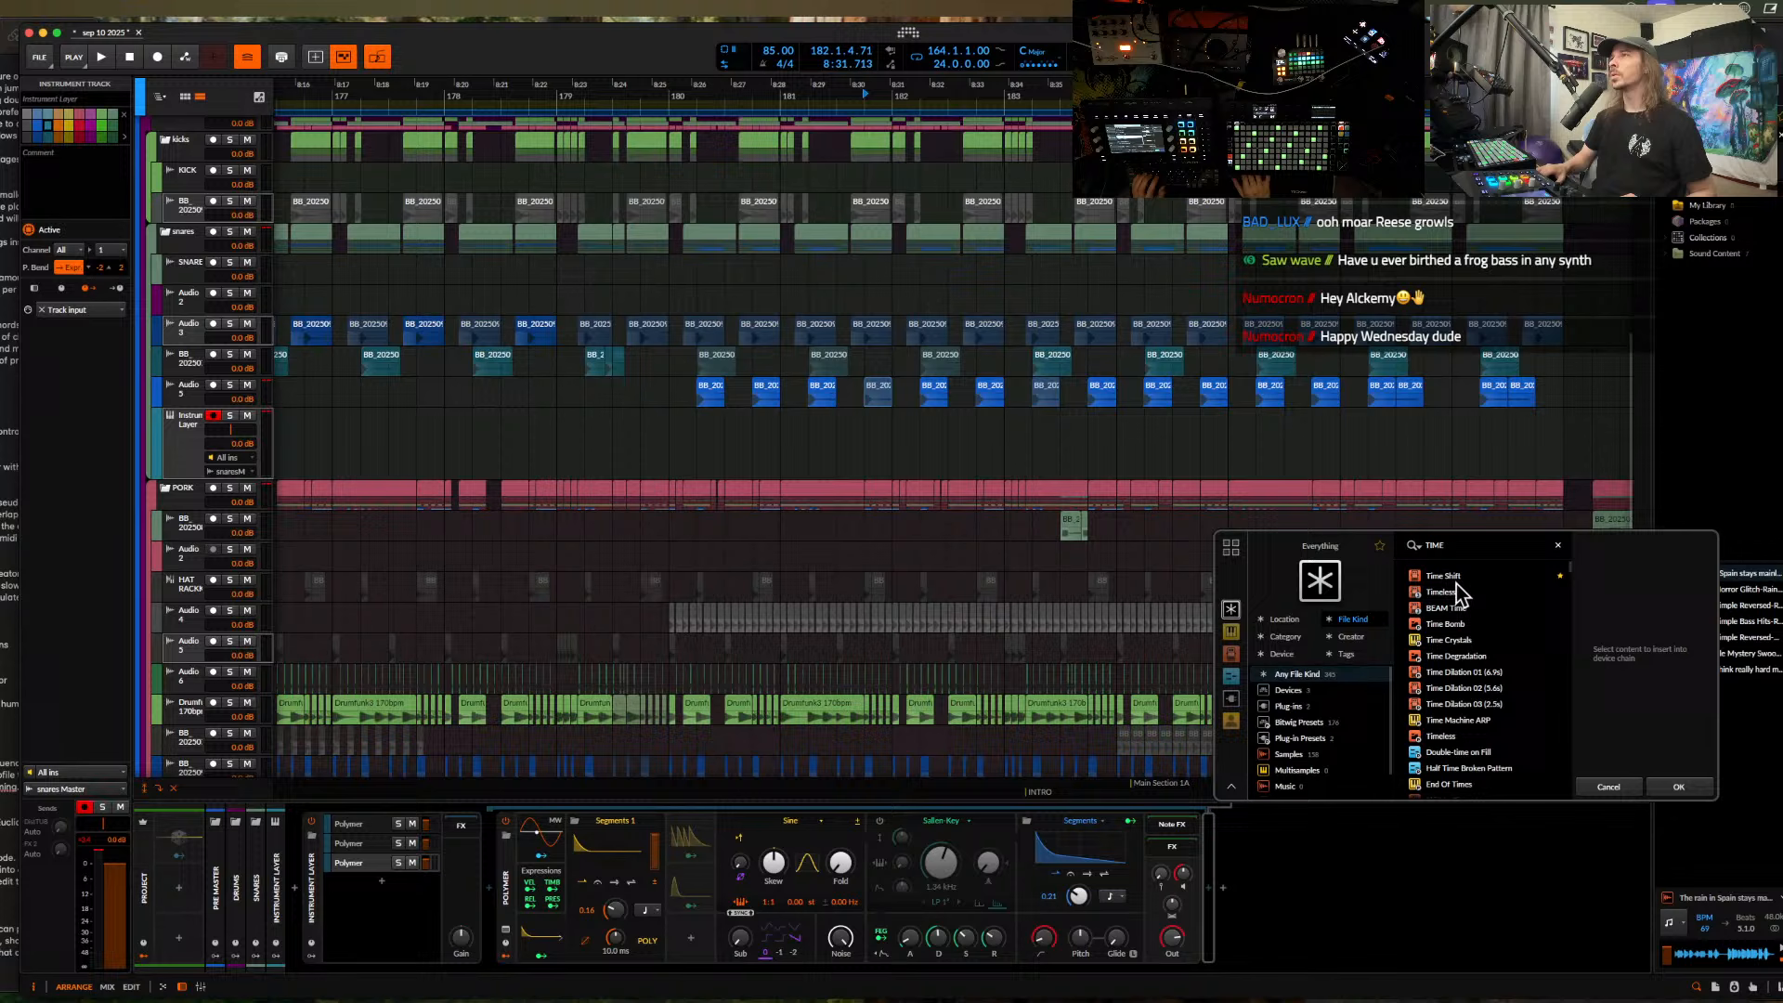
pyautogui.click(1454, 581)
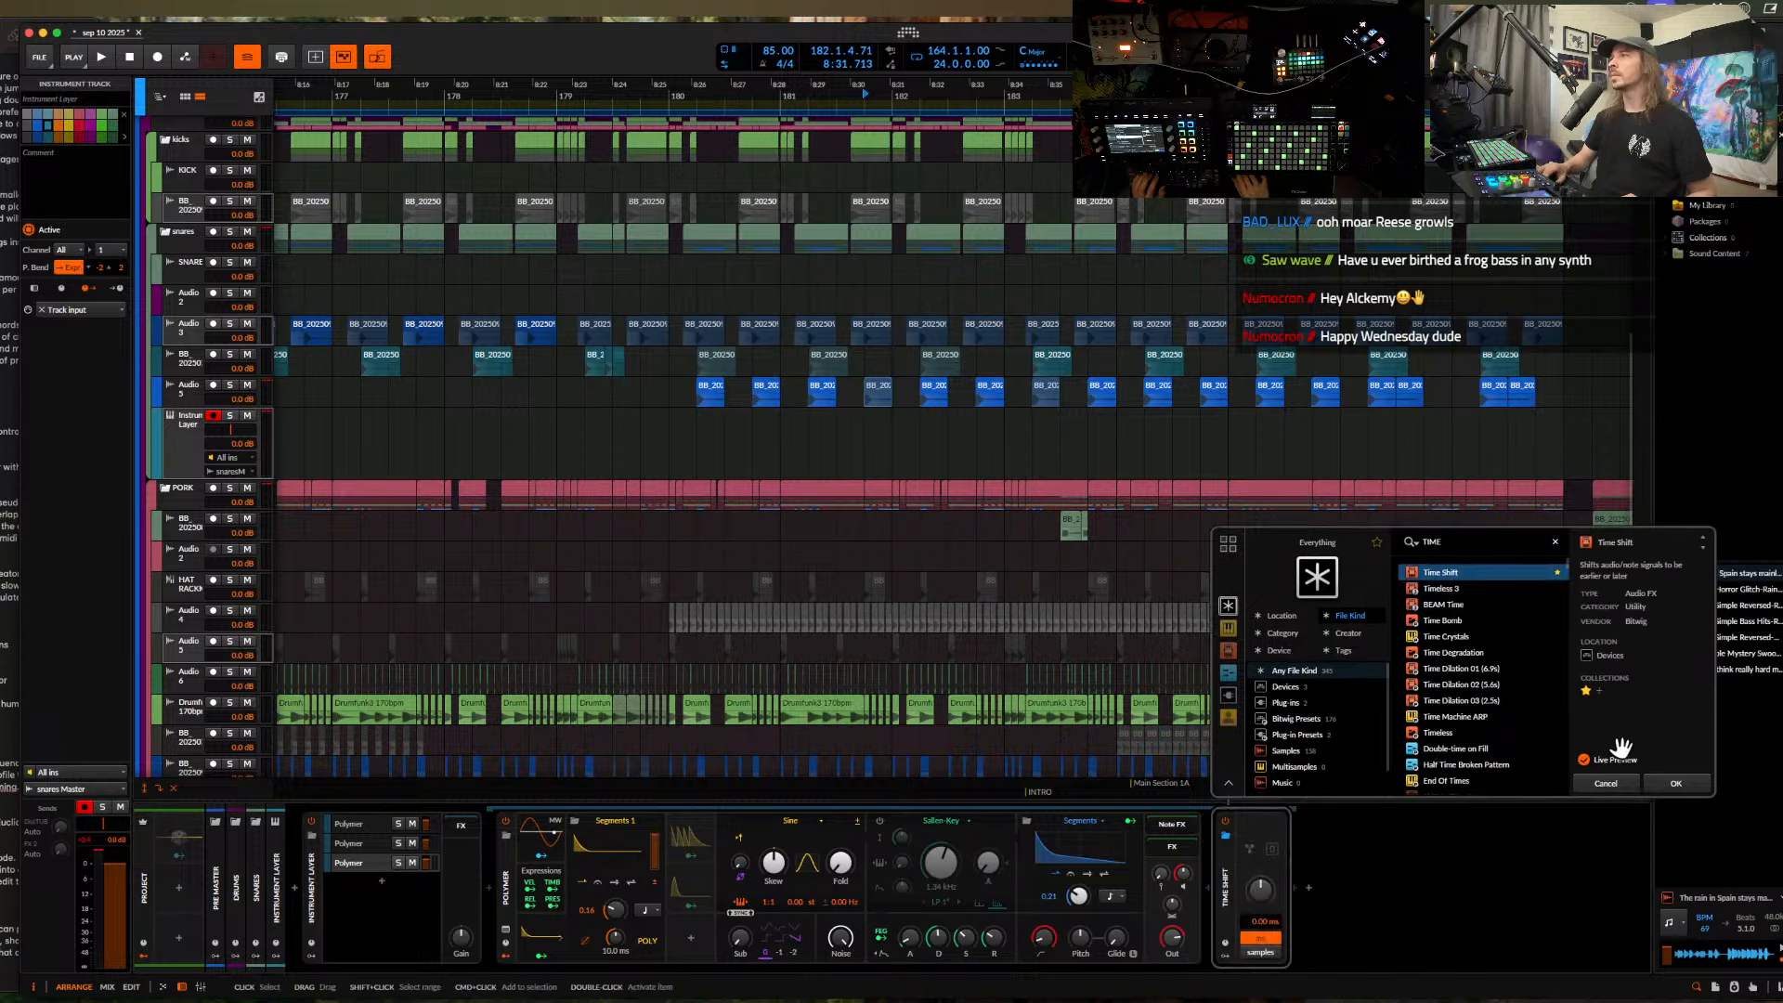
pyautogui.click(1679, 788)
# - With the third layer soloed, set its amplitude Segments rate to 0.37 and Time Shift to 22.8 ms, and turn solo off
pyautogui.click(399, 864)
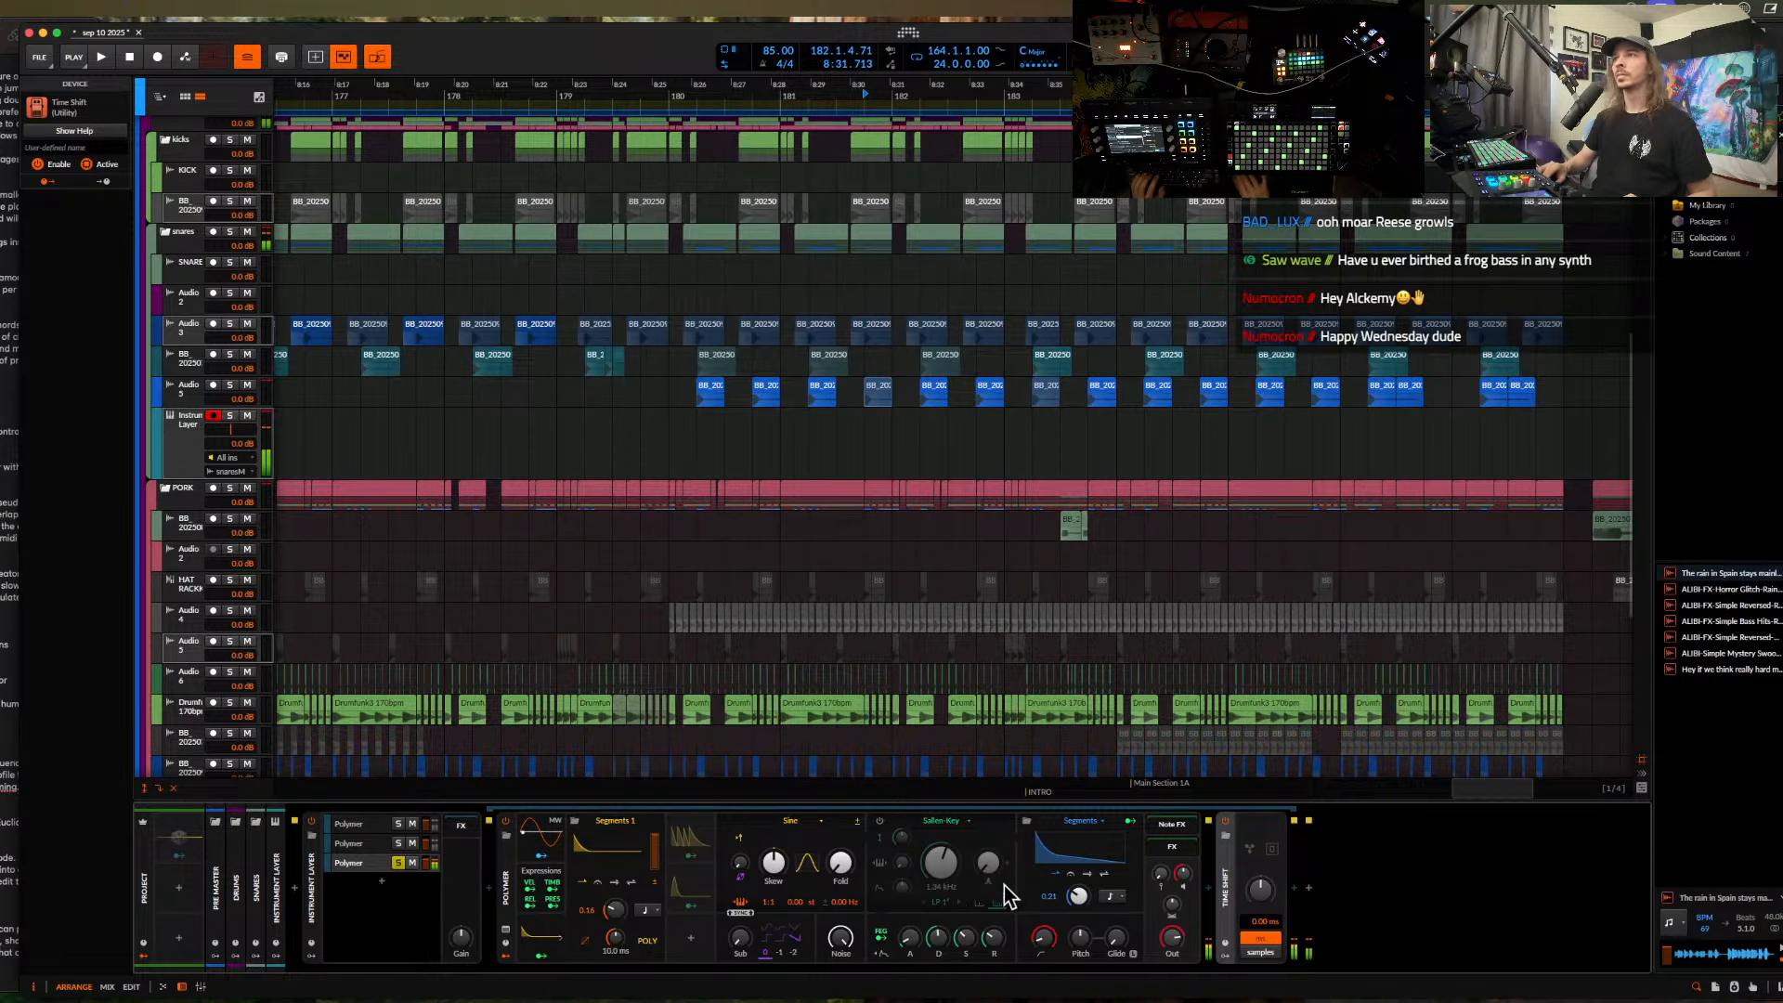
pyautogui.moveTo(1078, 897); pyautogui.dragTo(1078, 911)
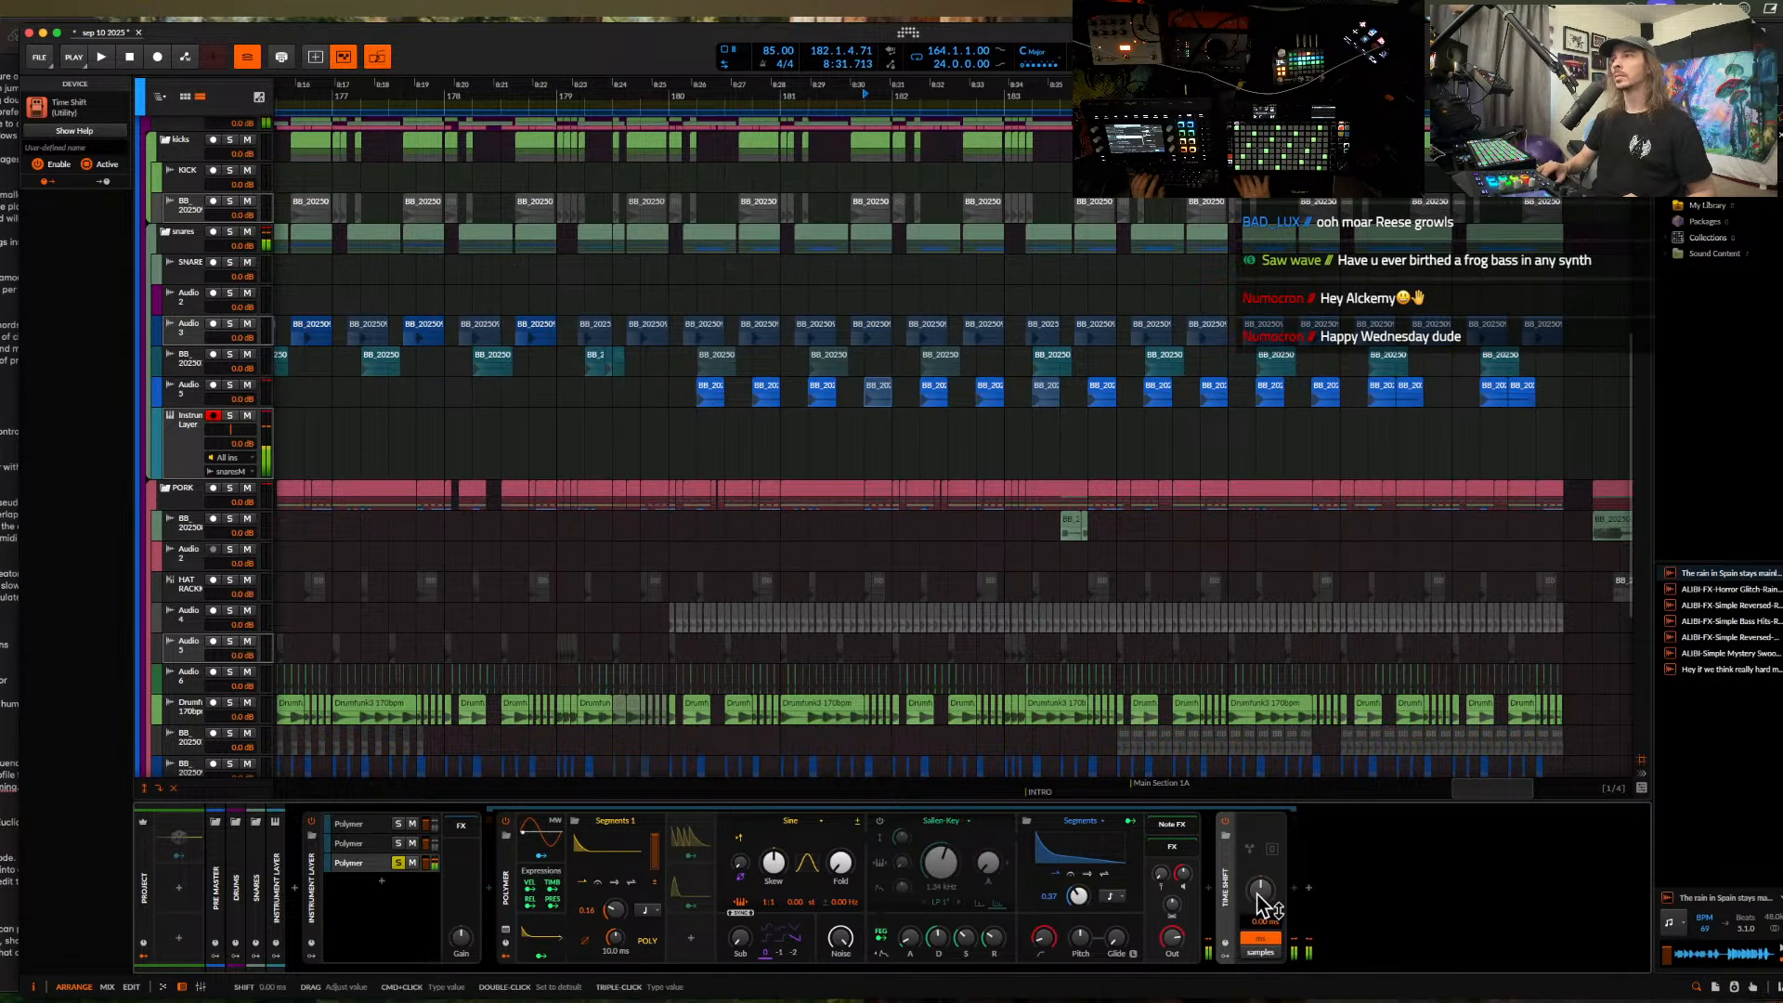
pyautogui.moveTo(1261, 893); pyautogui.dragTo(1261, 889)
pyautogui.click(399, 864)
# - Duplicate the third layer, solo the copy, and reshape its amplitude envelope into a rising attack with a decay to 0 %
pyautogui.click(370, 870)
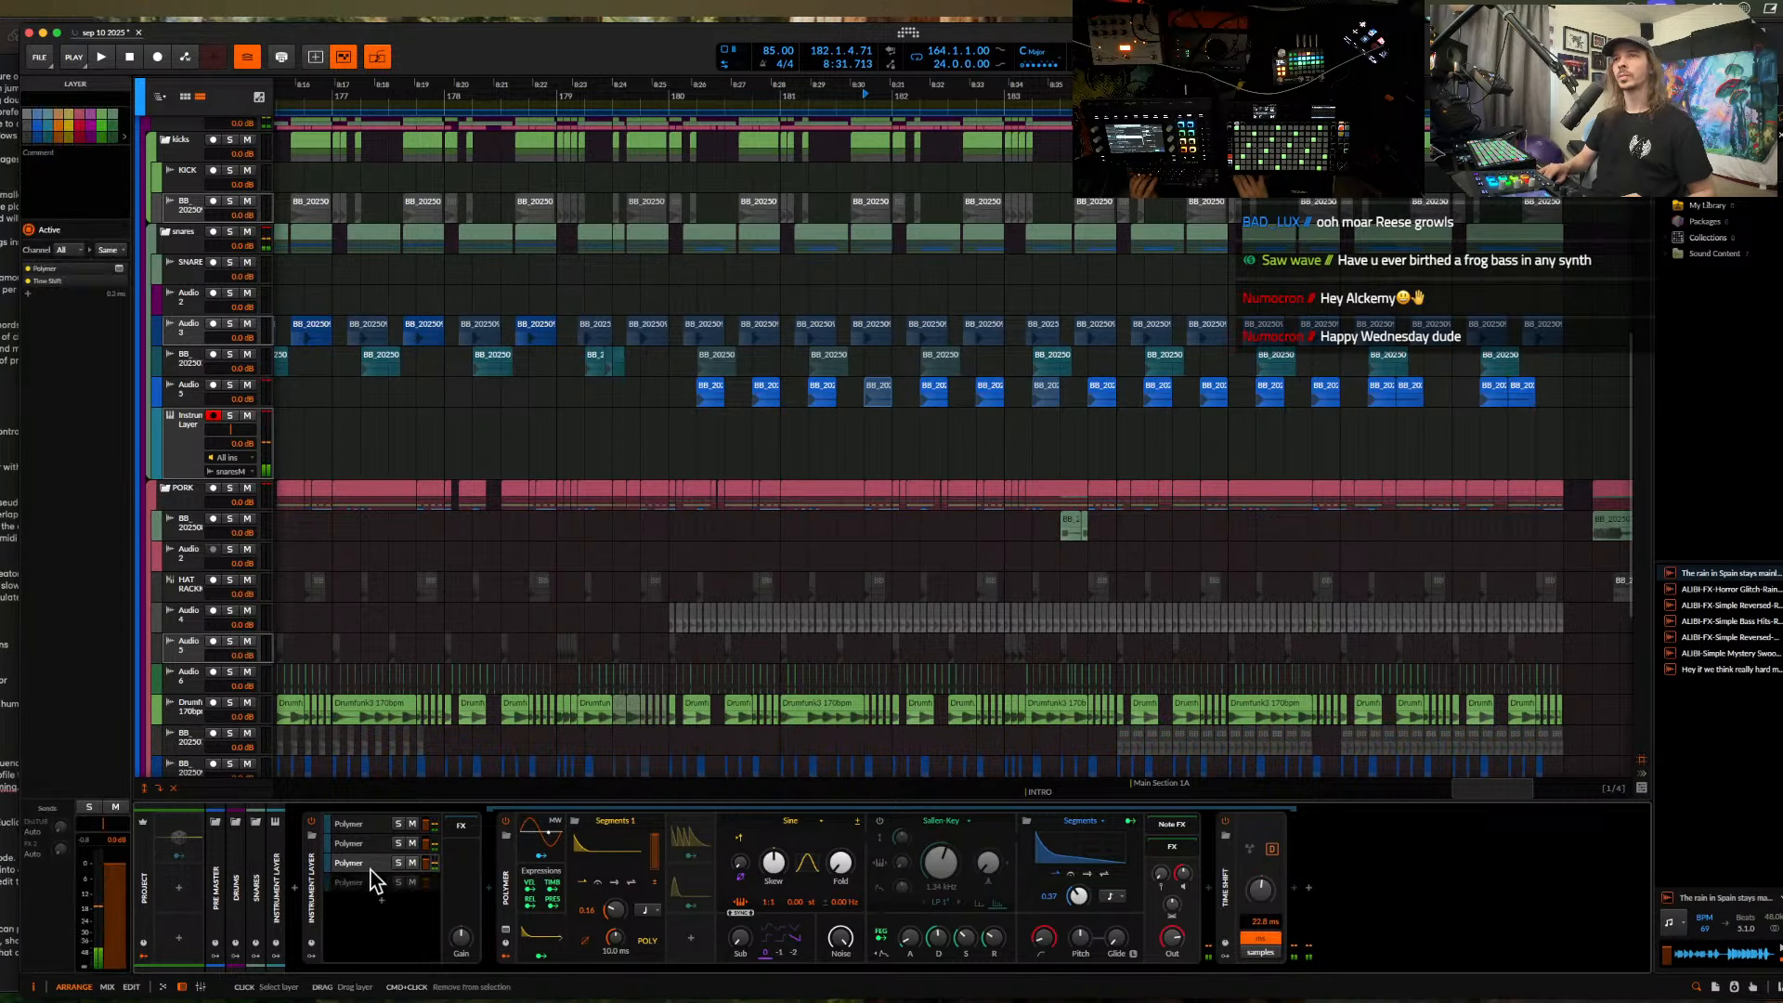
pyautogui.click(398, 882)
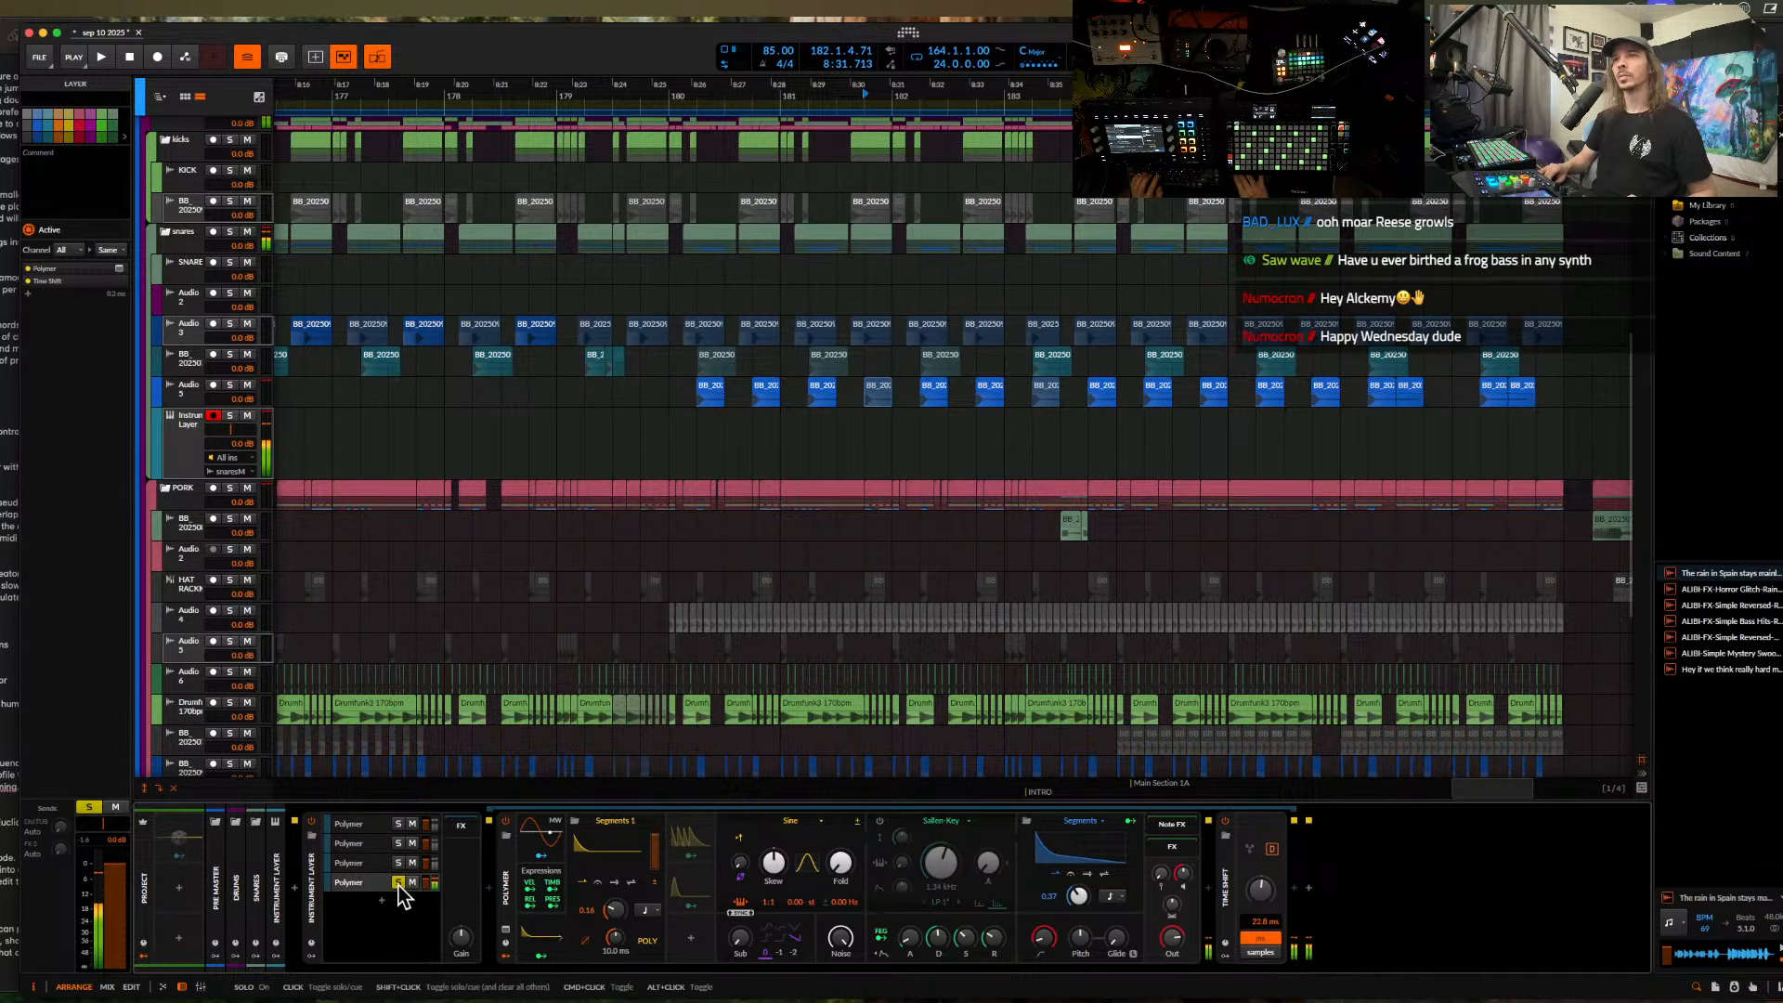
pyautogui.click(1069, 861)
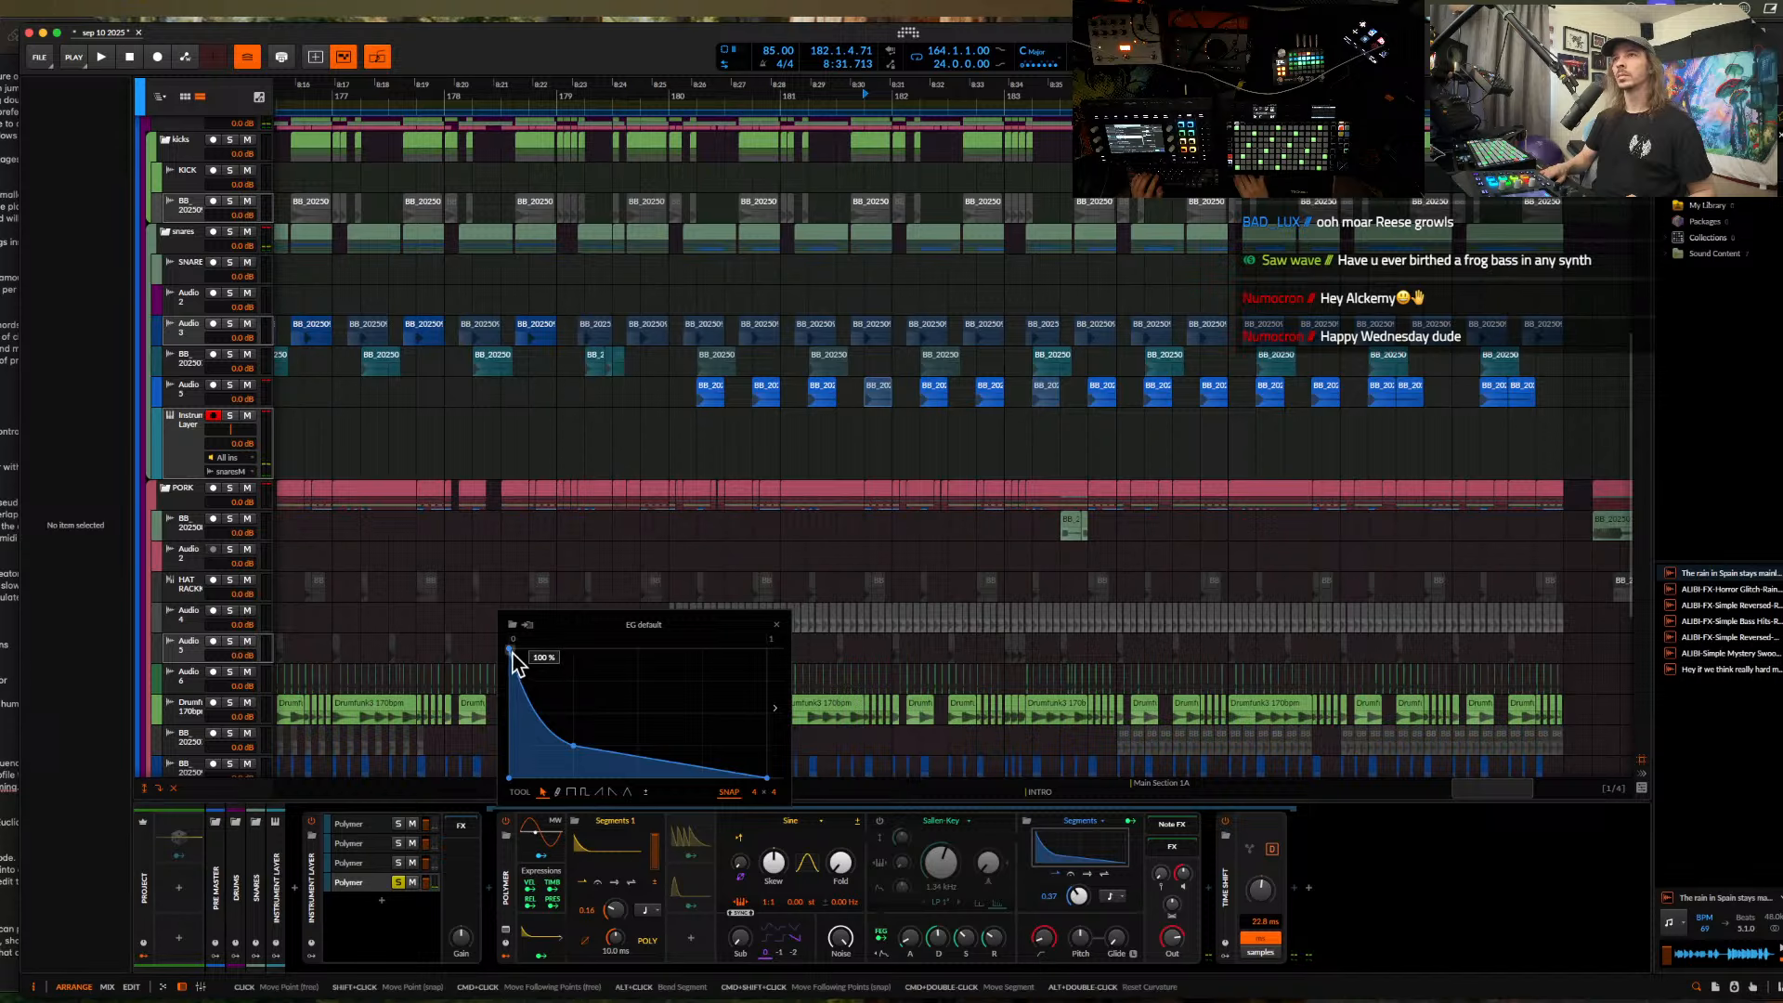
pyautogui.moveTo(512, 651); pyautogui.dragTo(592, 655)
pyautogui.moveTo(576, 749); pyautogui.dragTo(670, 776)
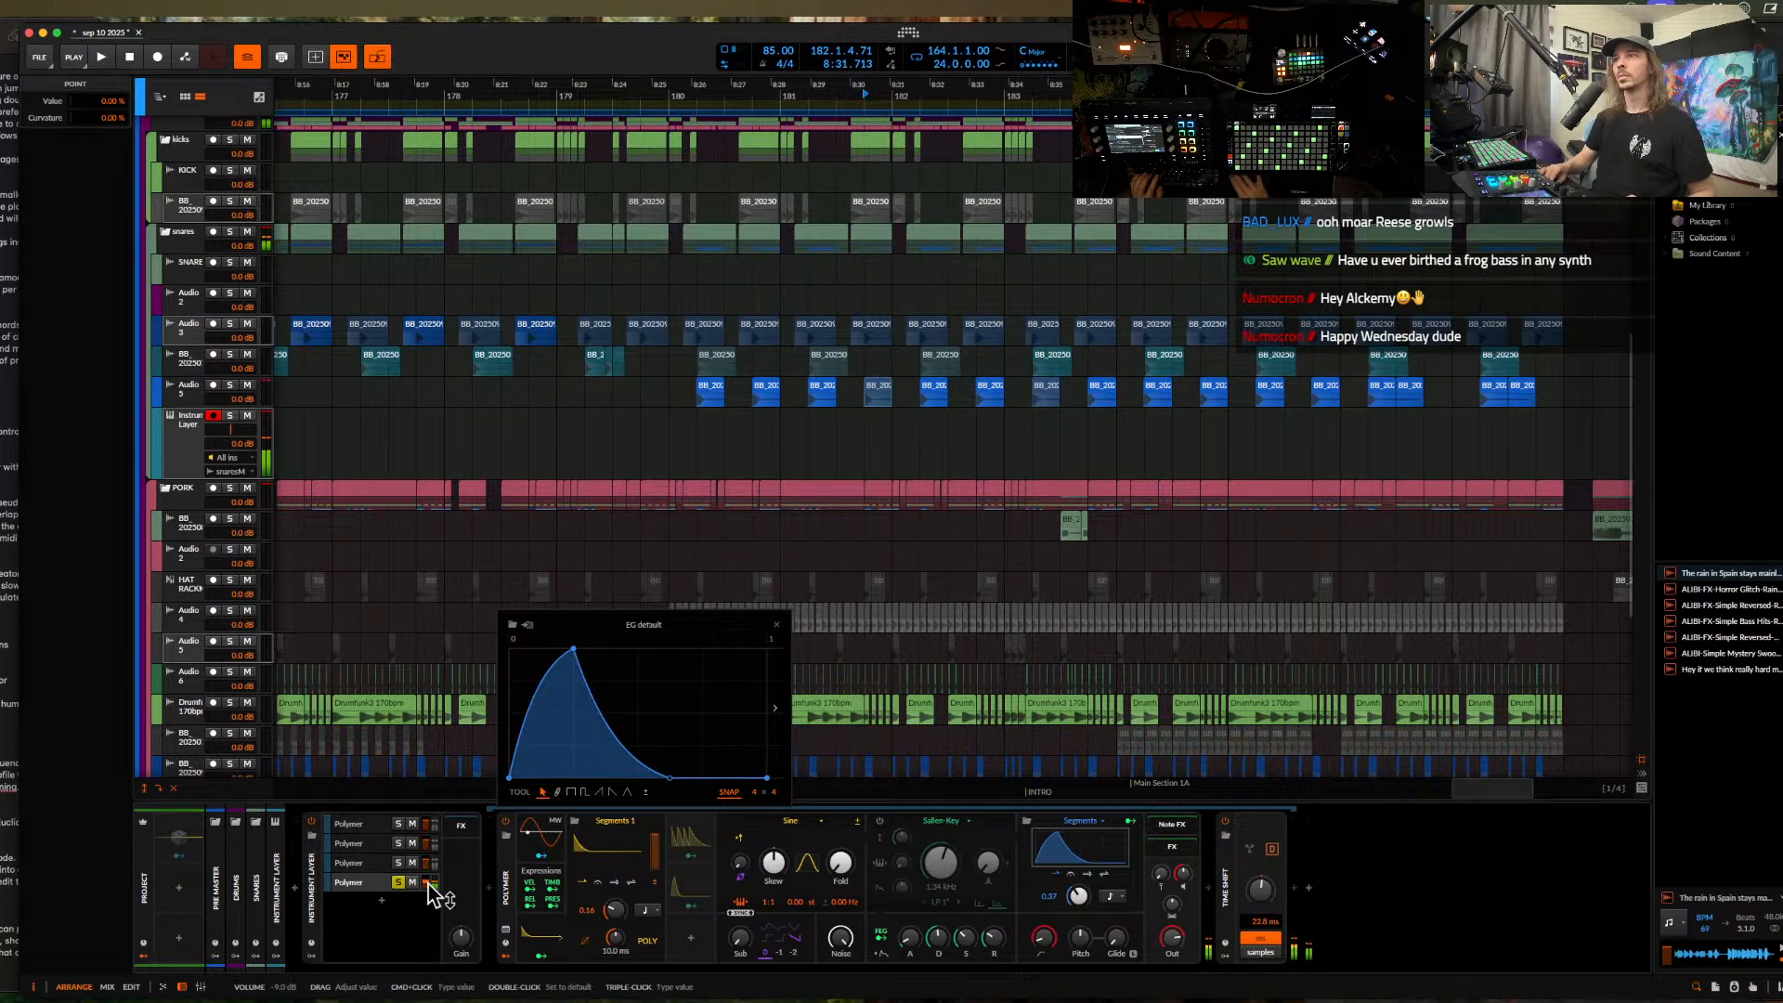
# - Enable the Sallen-Key filter on the fourth layer, set its cutoff to 1.51 kHz, and turn off the layer's solo
pyautogui.click(879, 823)
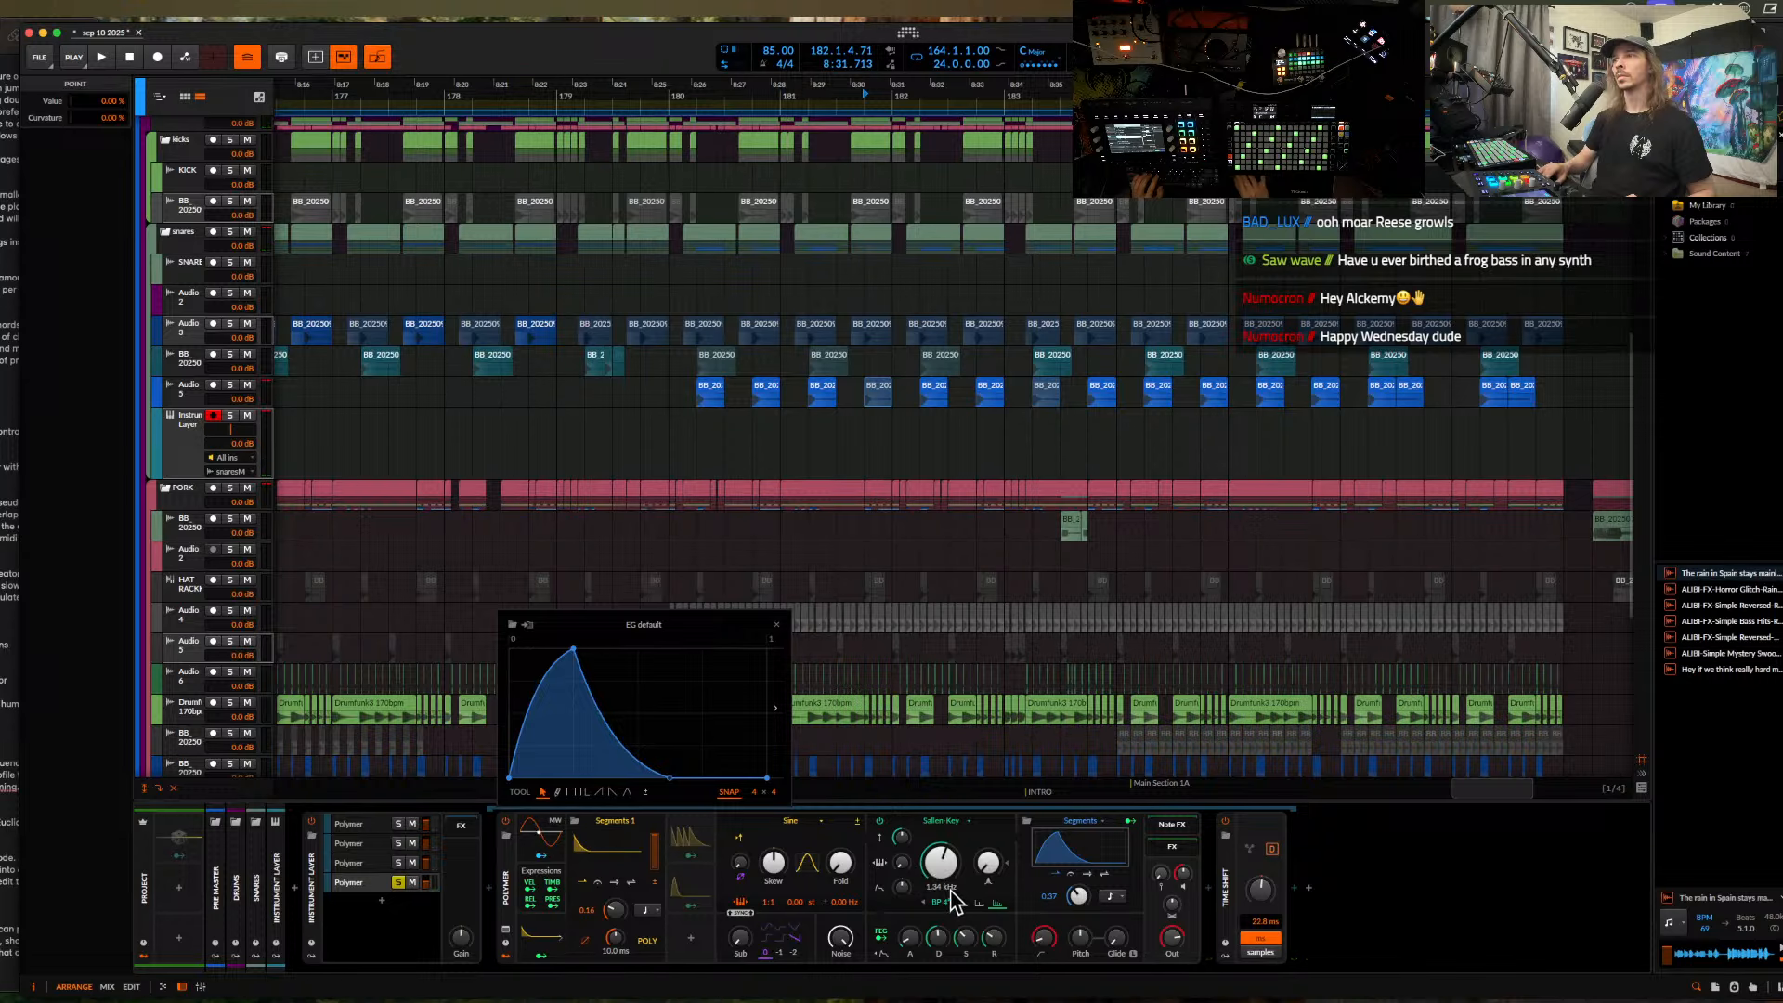
pyautogui.moveTo(932, 870); pyautogui.dragTo(994, 850)
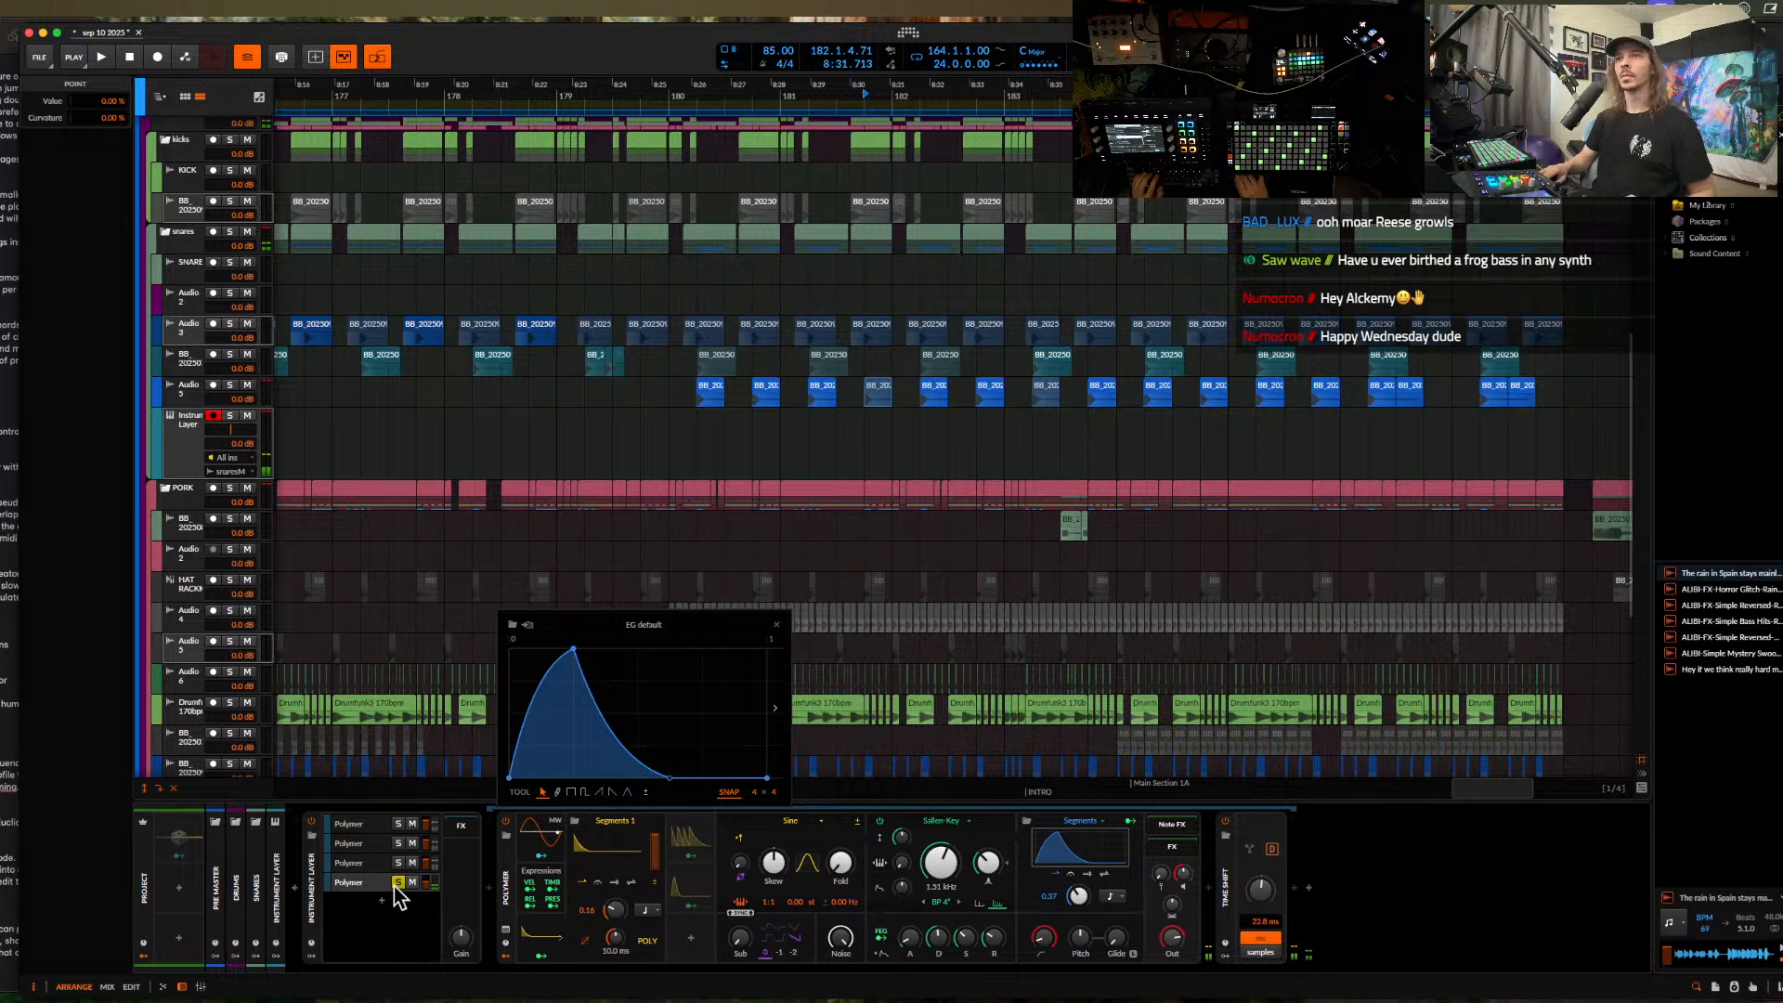
pyautogui.click(398, 882)
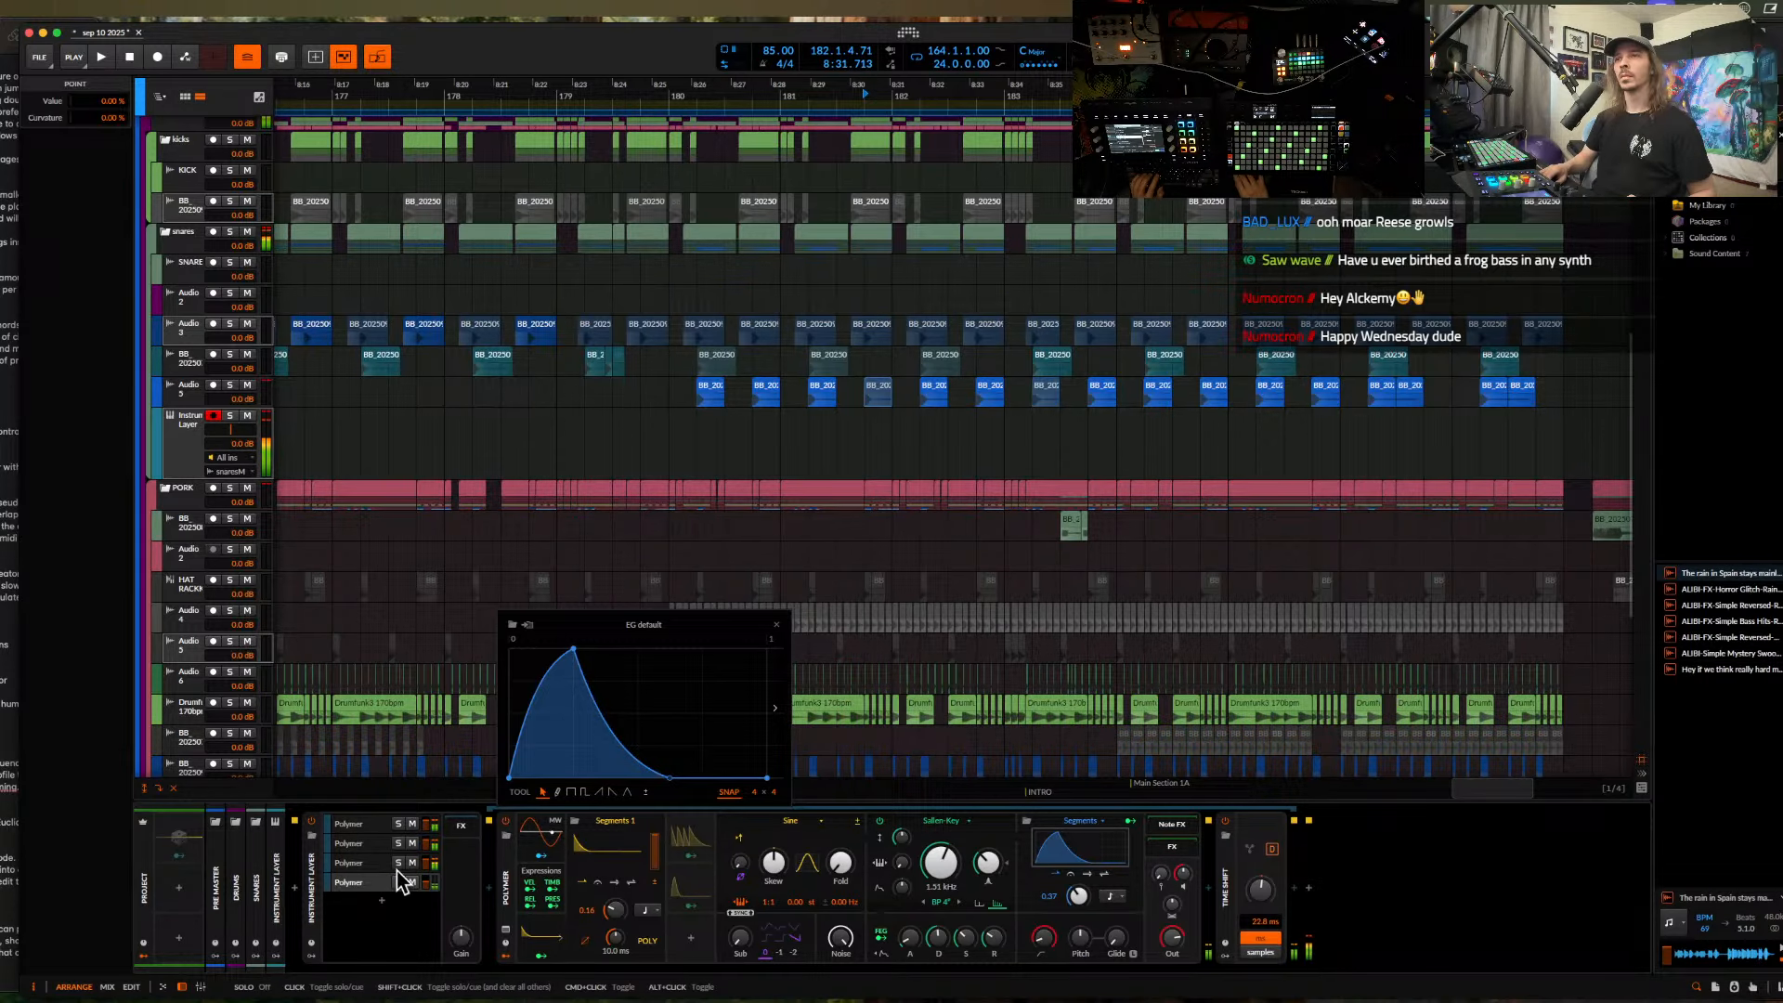
# - Select and solo the second Polymer layer and shorten its amplitude Segments envelope to a rate of 0.08
pyautogui.click(375, 845)
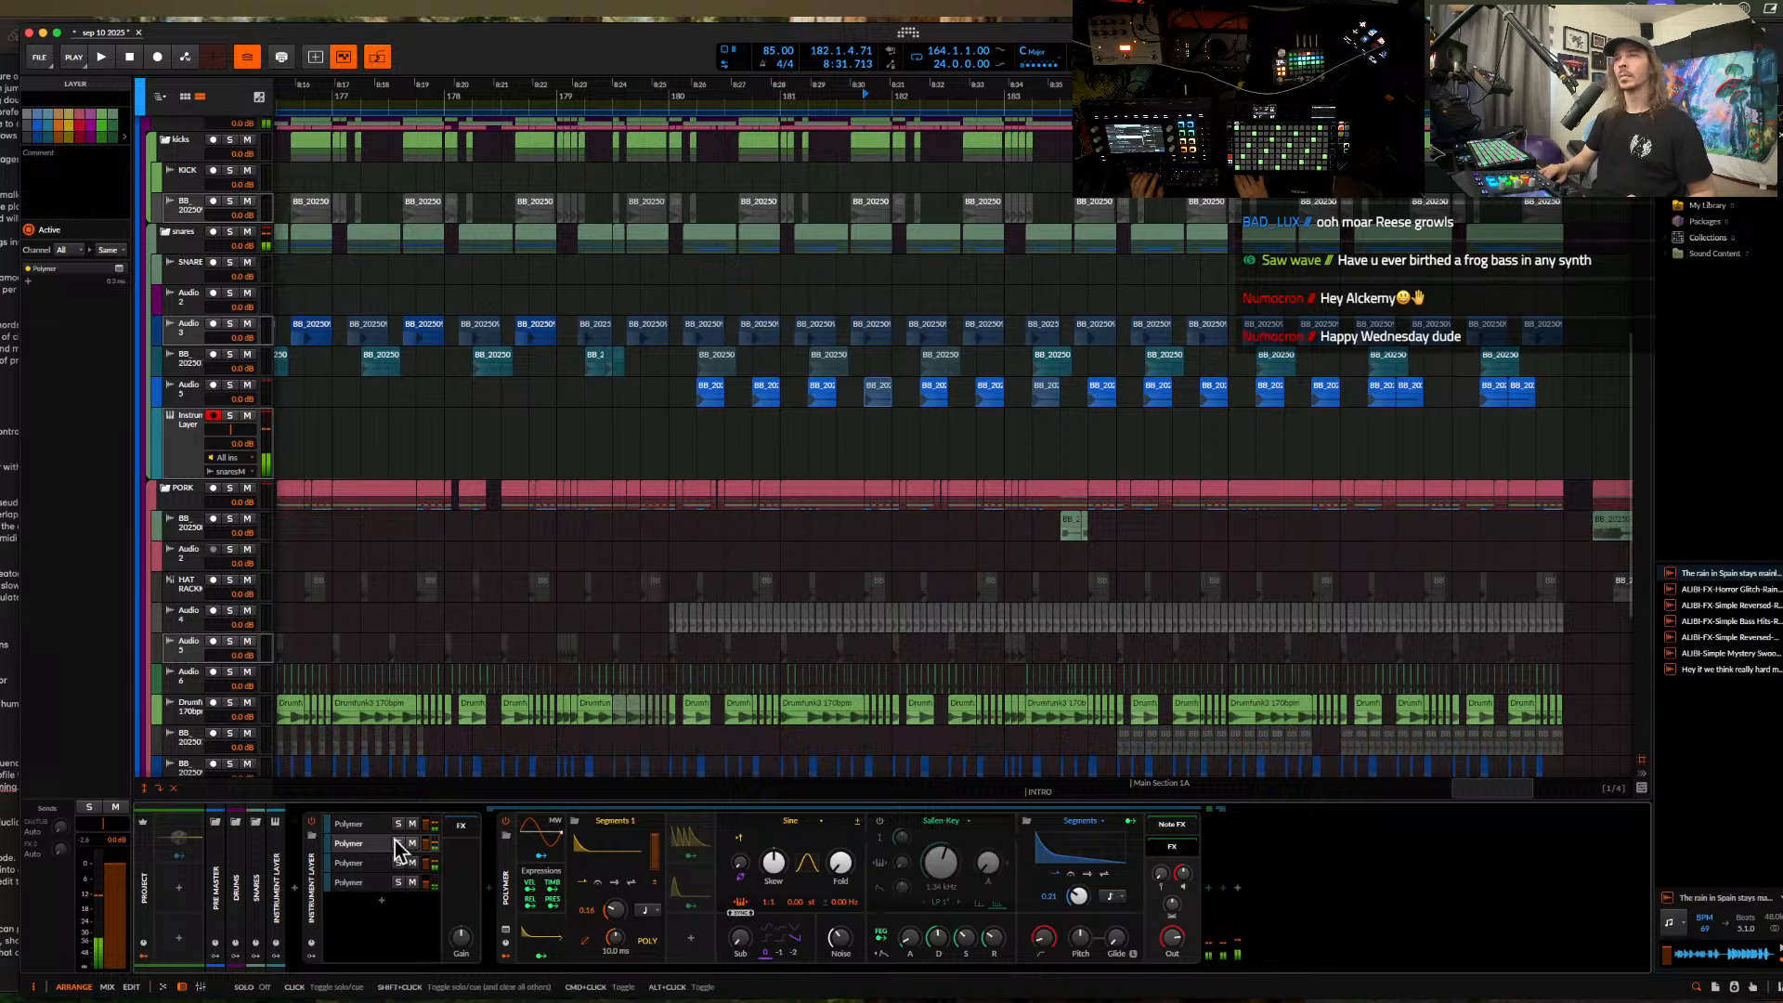
pyautogui.click(398, 824)
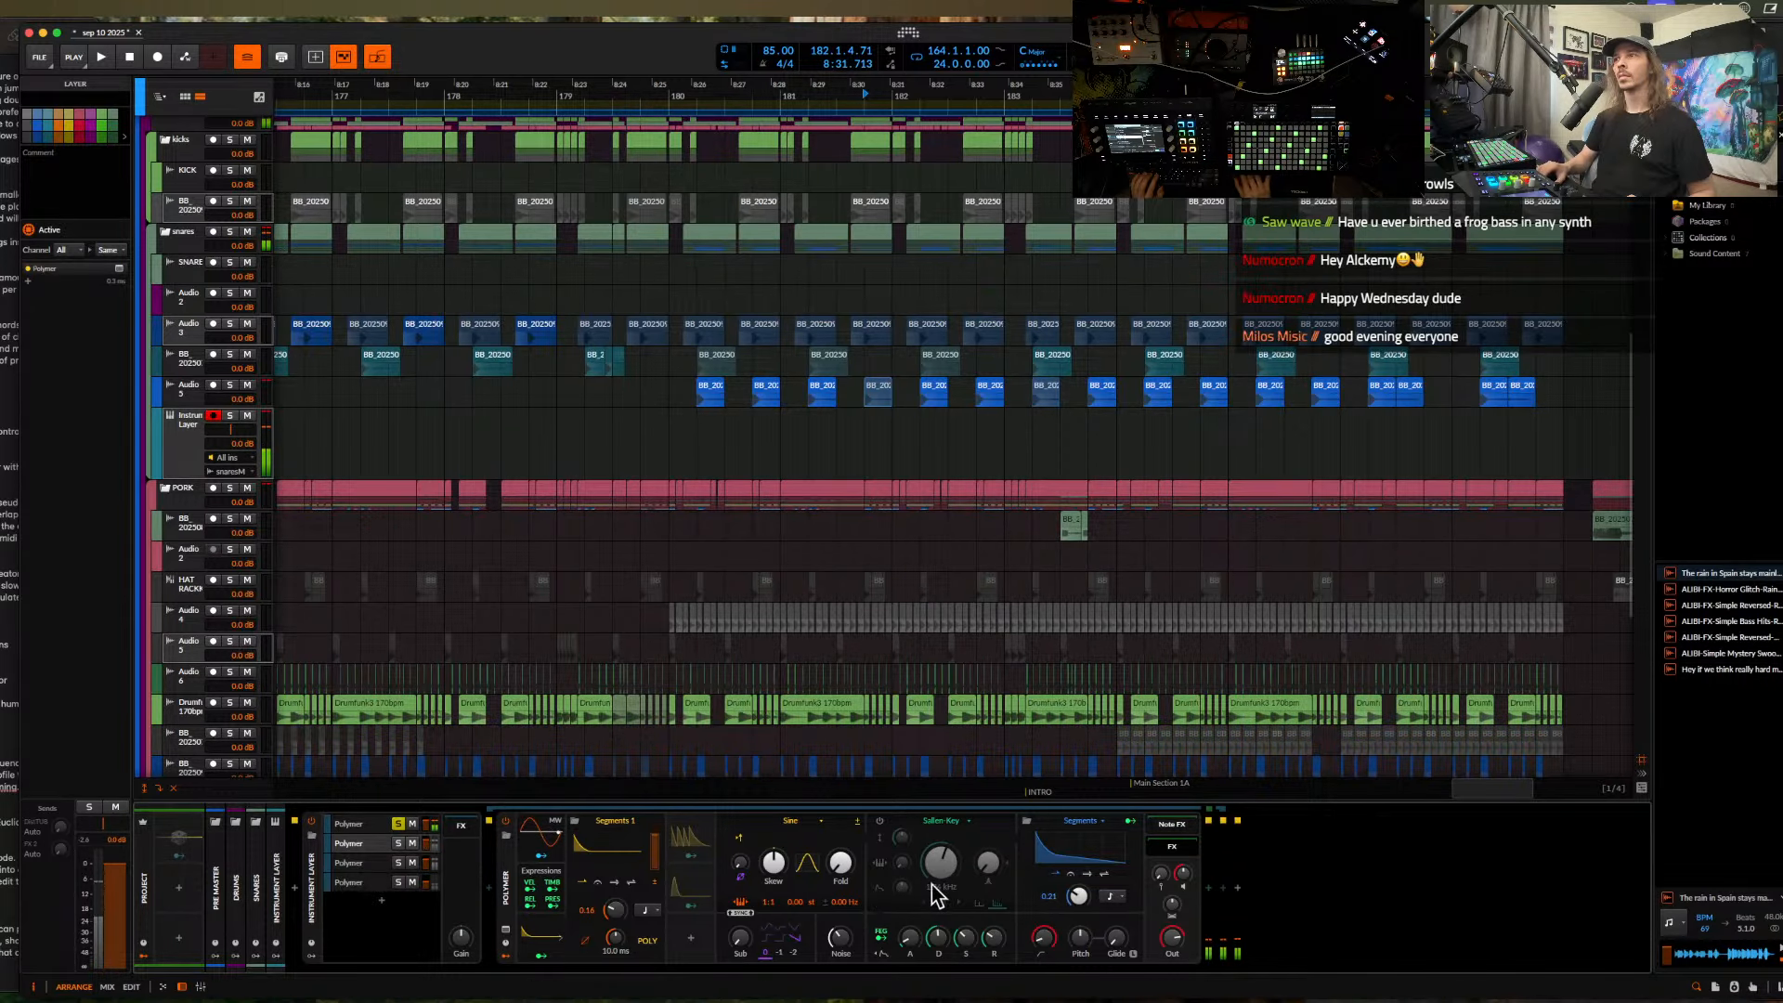
pyautogui.moveTo(1078, 883); pyautogui.dragTo(1078, 906)
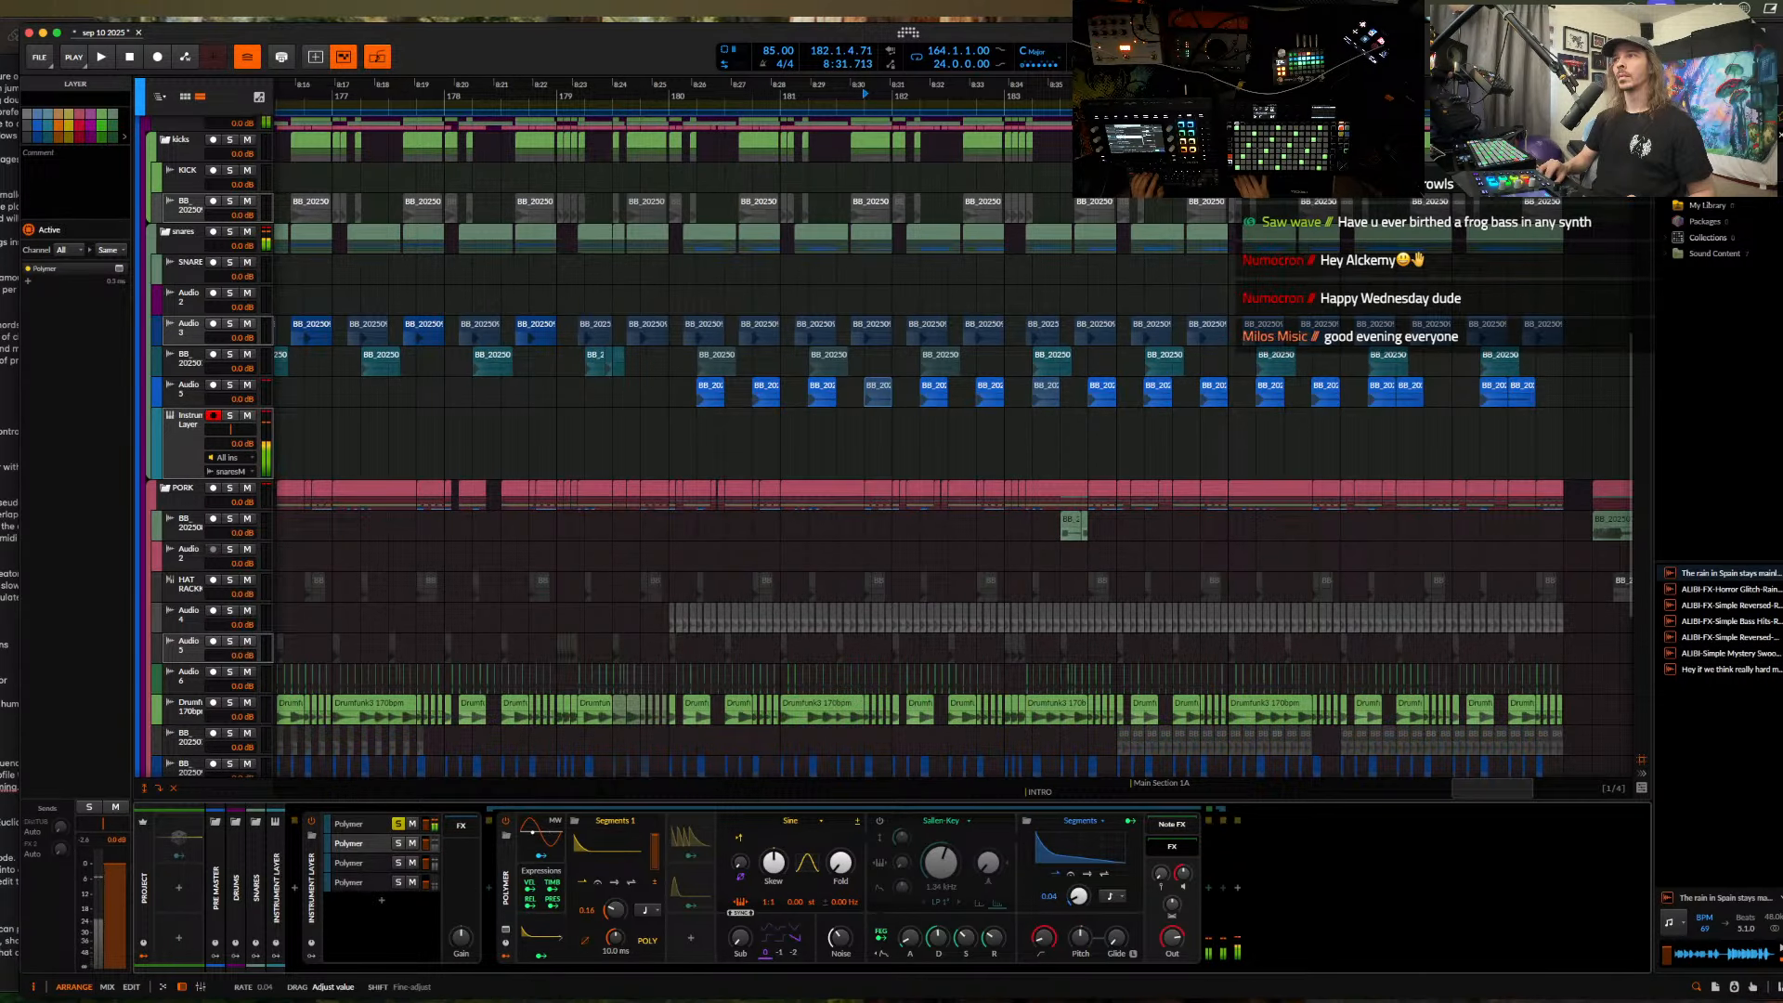
pyautogui.click(397, 843)
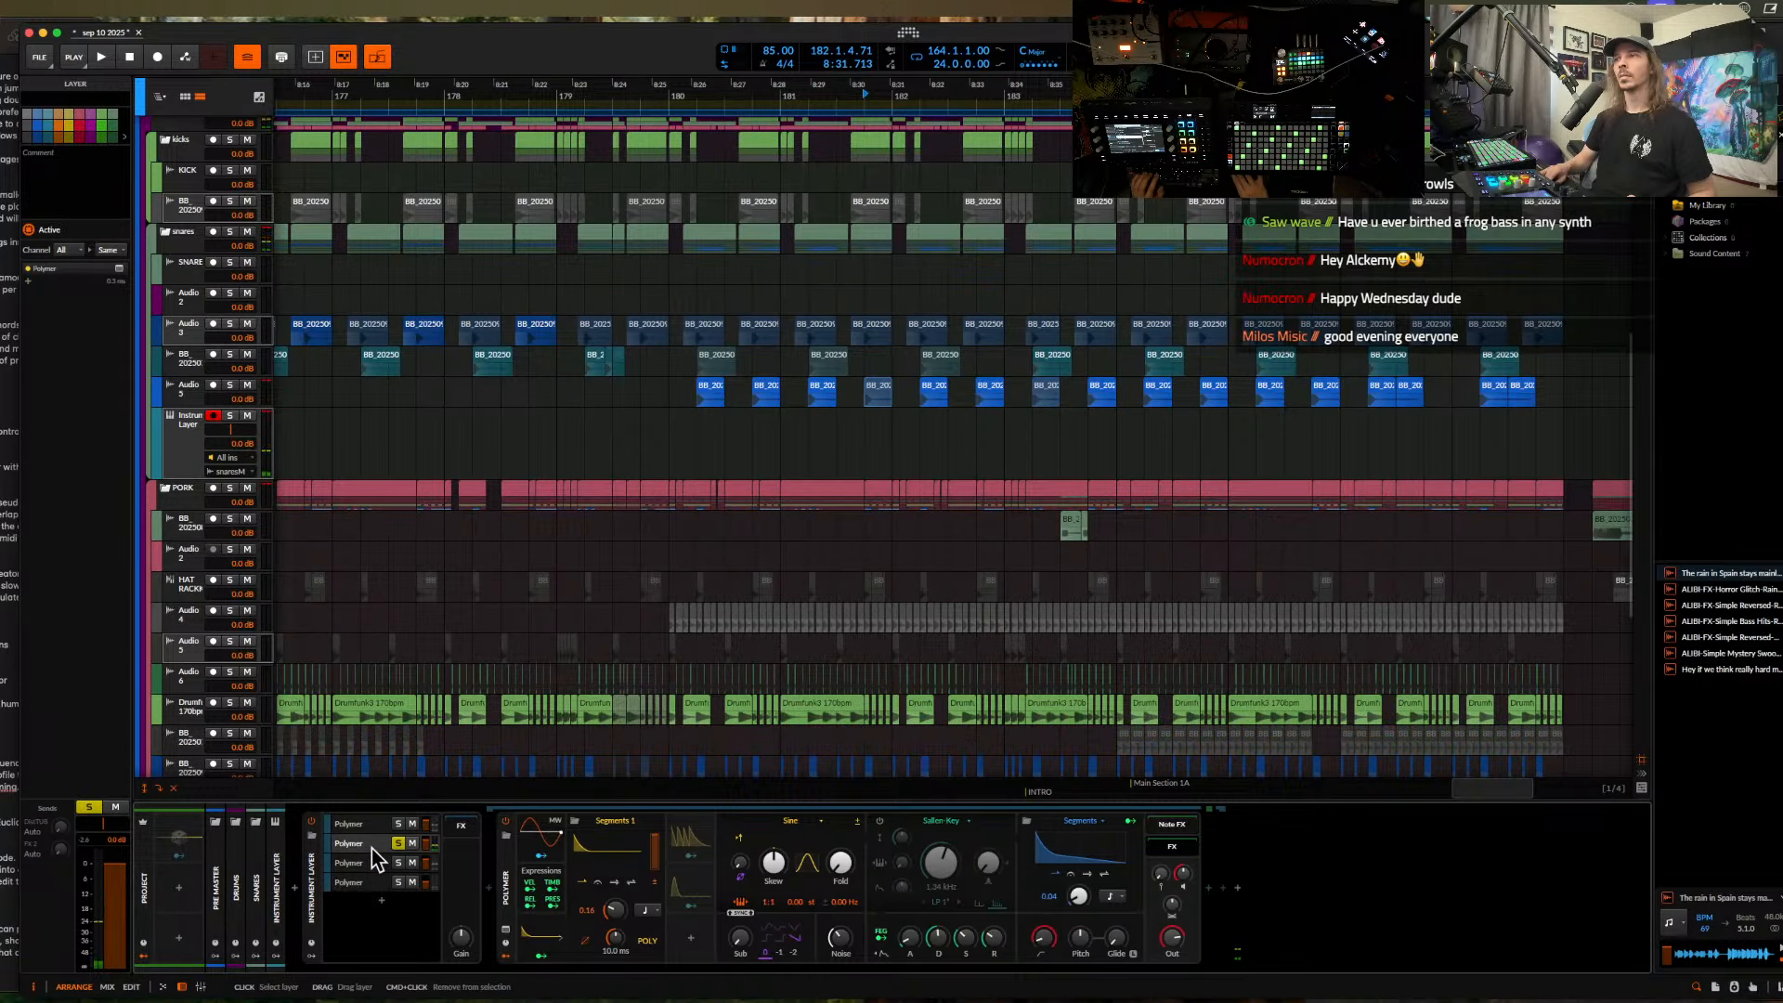
pyautogui.moveTo(1085, 897); pyautogui.dragTo(1084, 898)
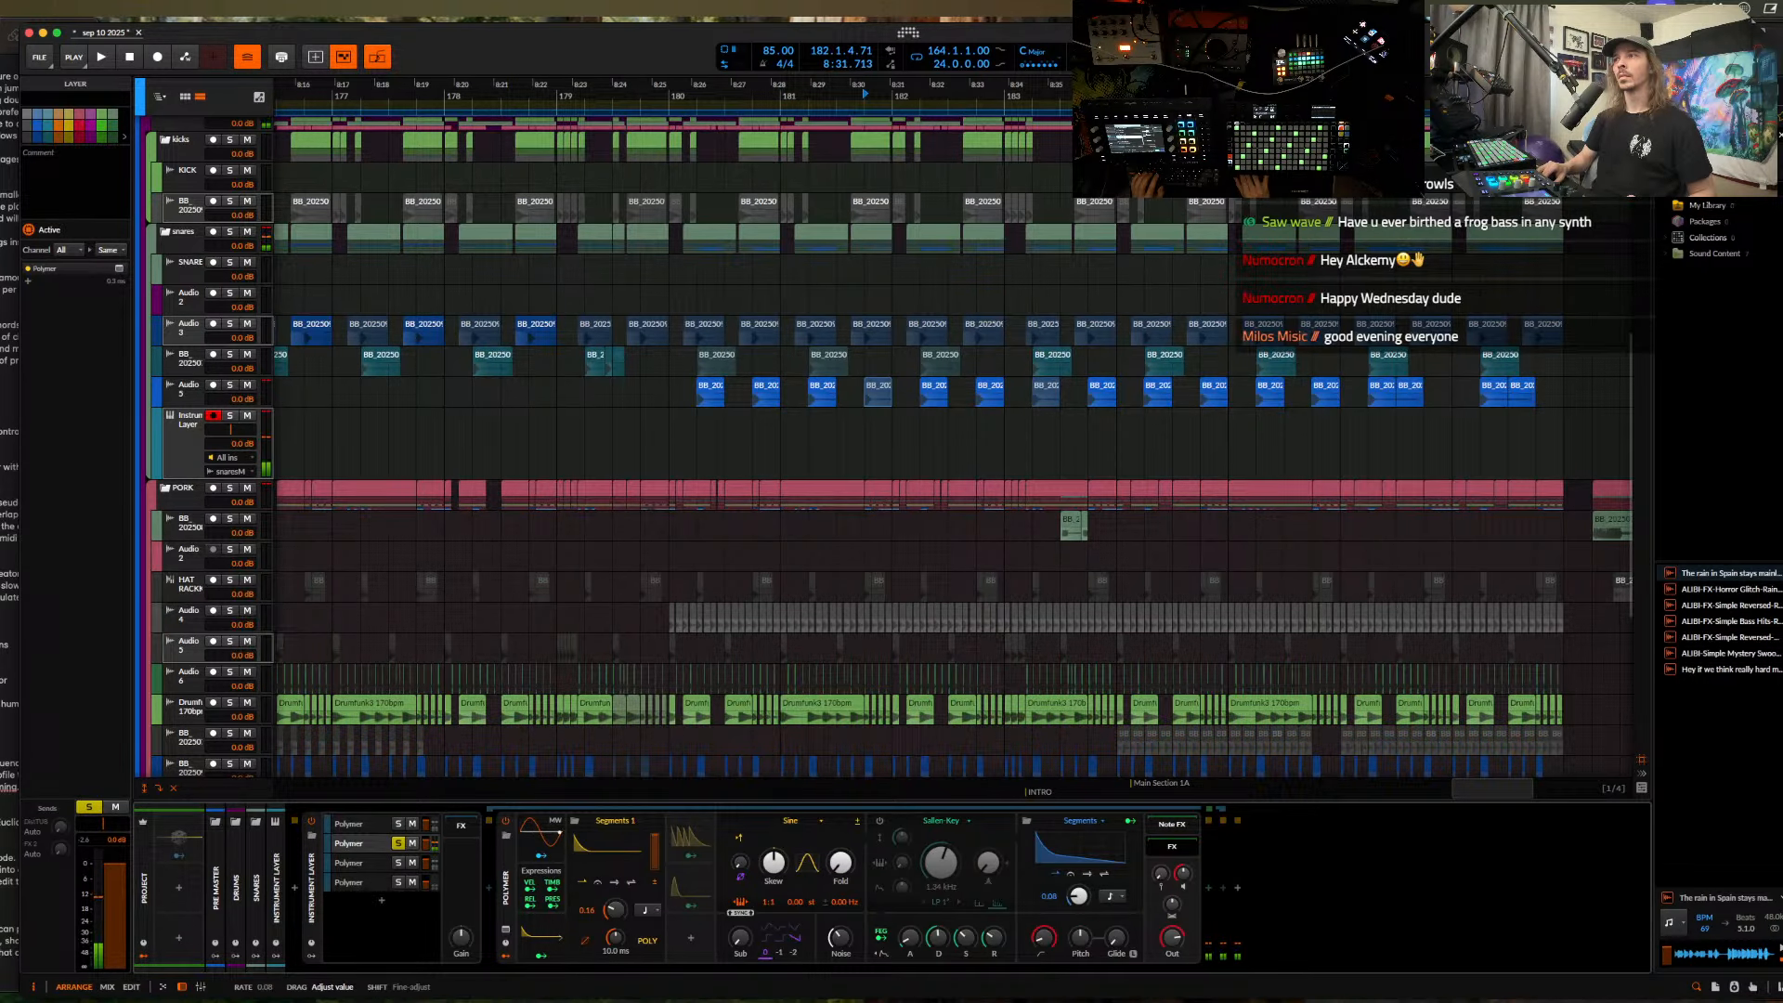
# - Solo the third layer, set its Time Shift to 26.1 ms, and reshape its amplitude envelope to decay smoothly to 0 %
pyautogui.click(397, 862)
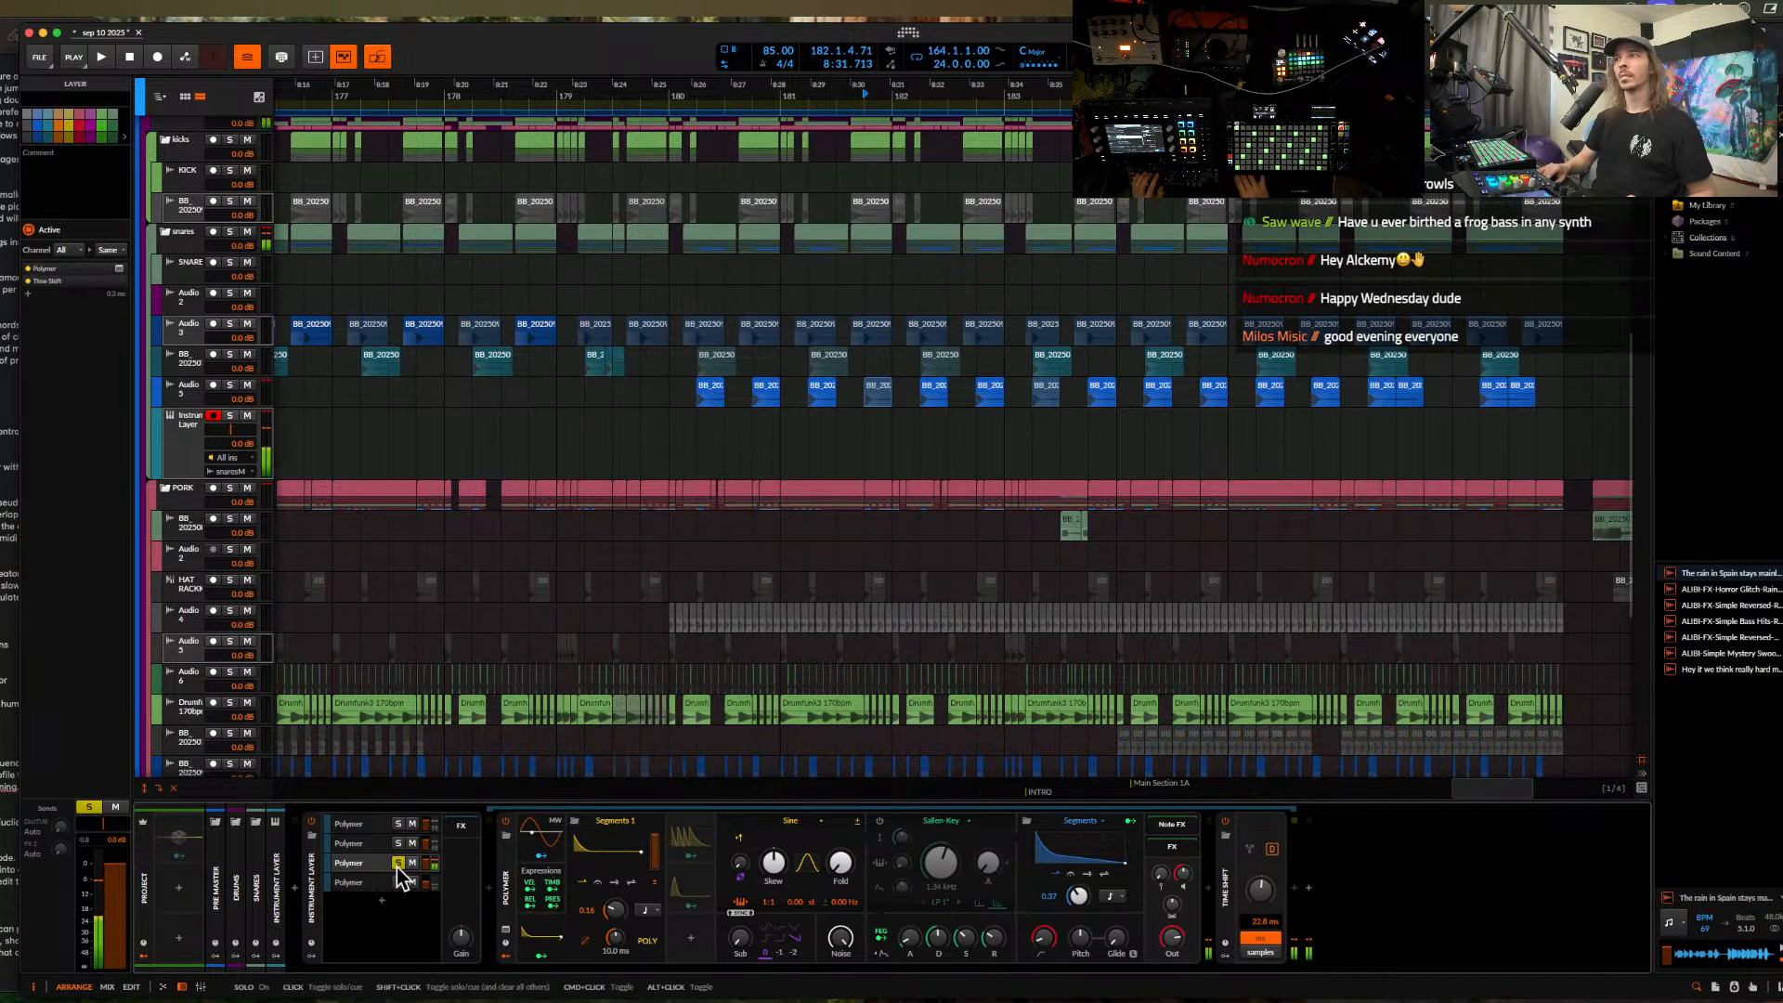
pyautogui.moveTo(1260, 888); pyautogui.dragTo(1260, 878)
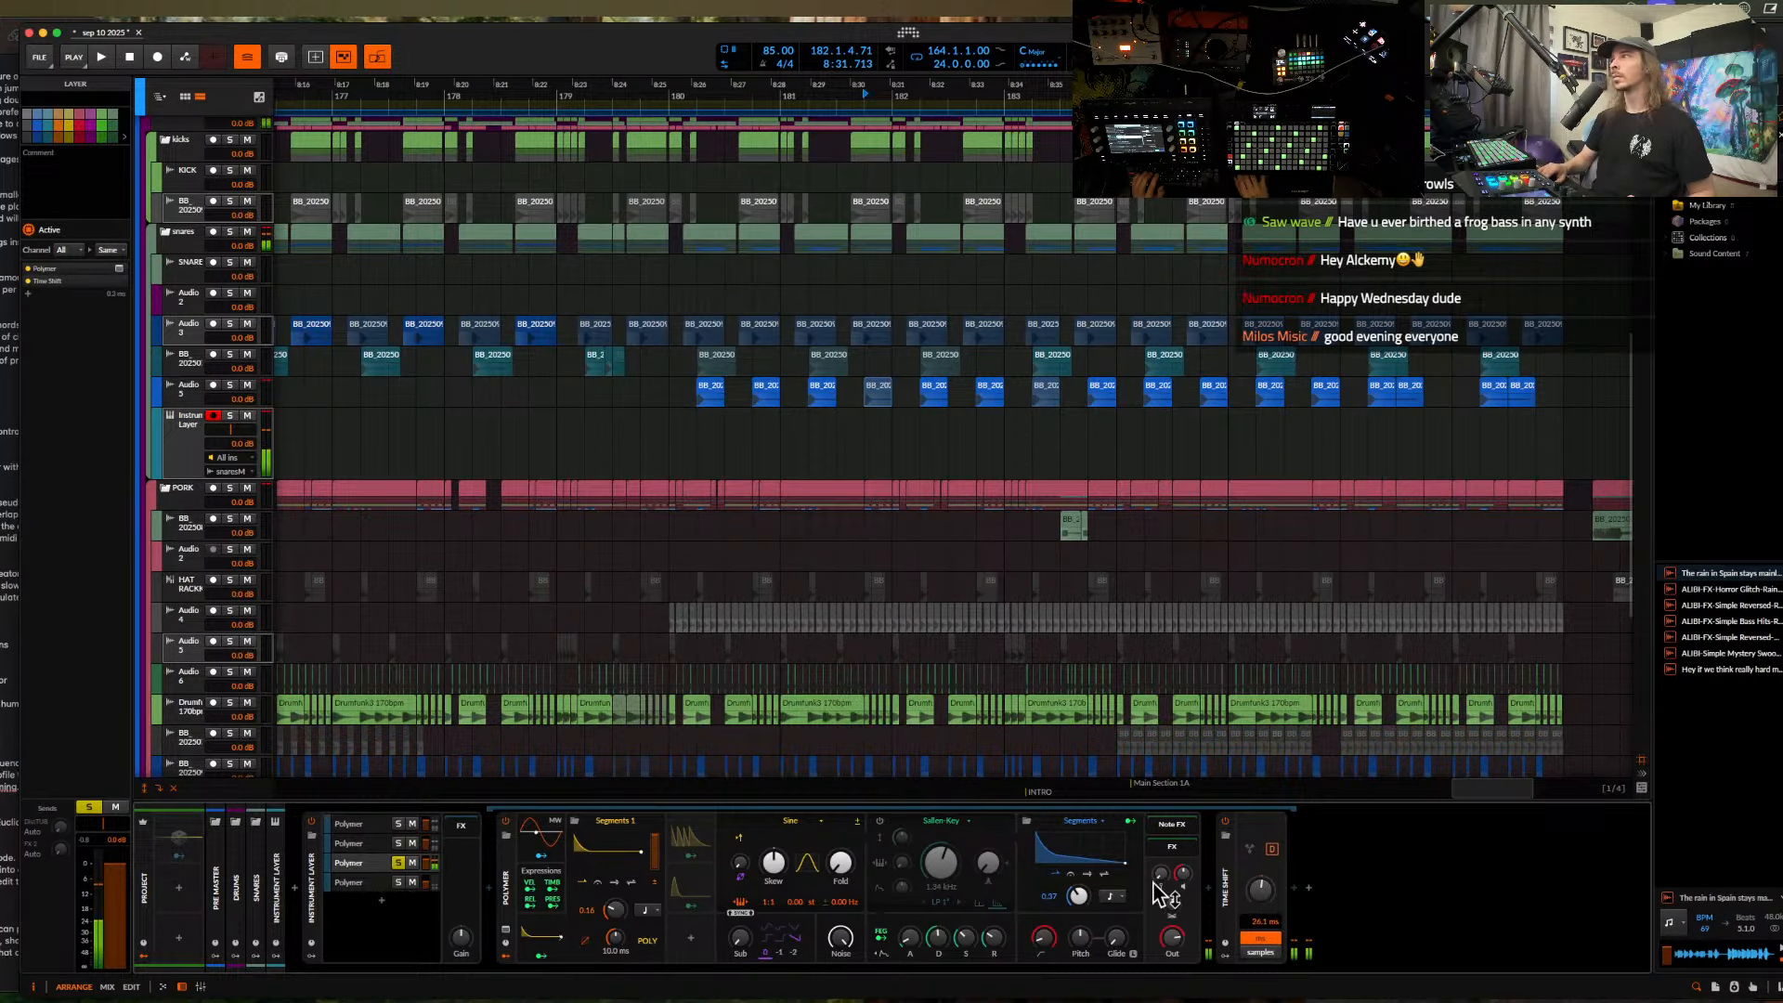
pyautogui.click(1069, 856)
pyautogui.click(1070, 856)
pyautogui.click(1054, 844)
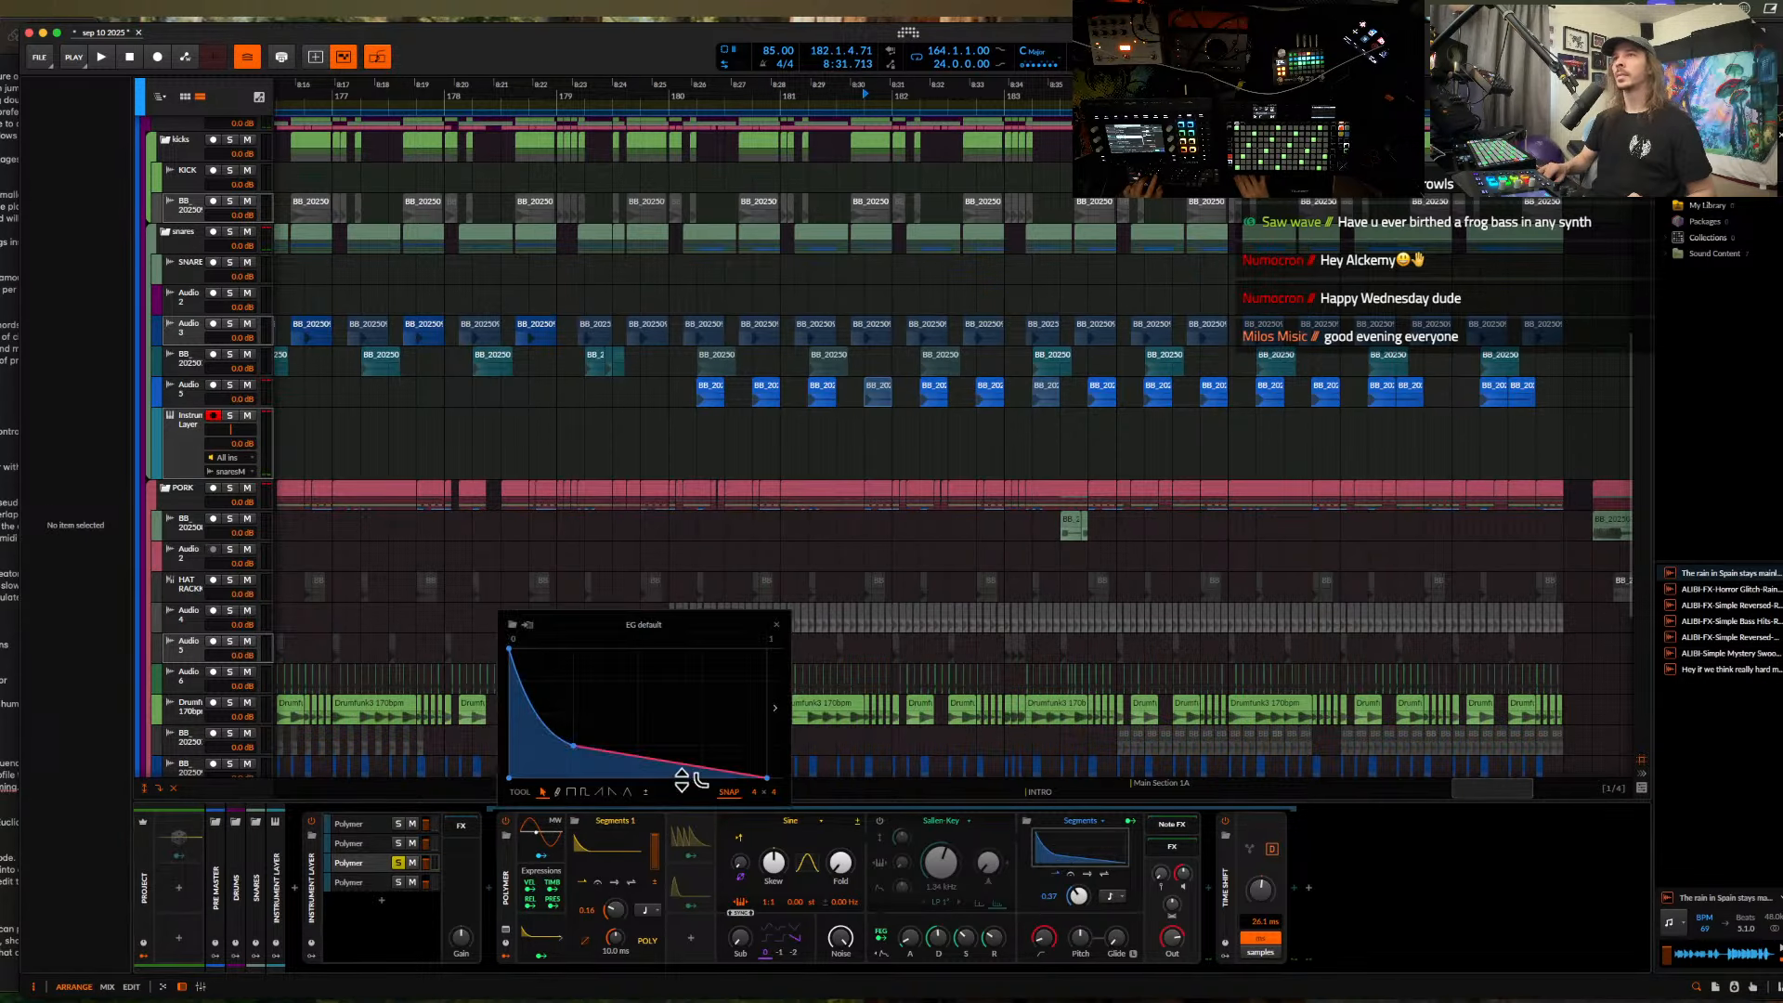
pyautogui.moveTo(580, 750); pyautogui.dragTo(682, 777)
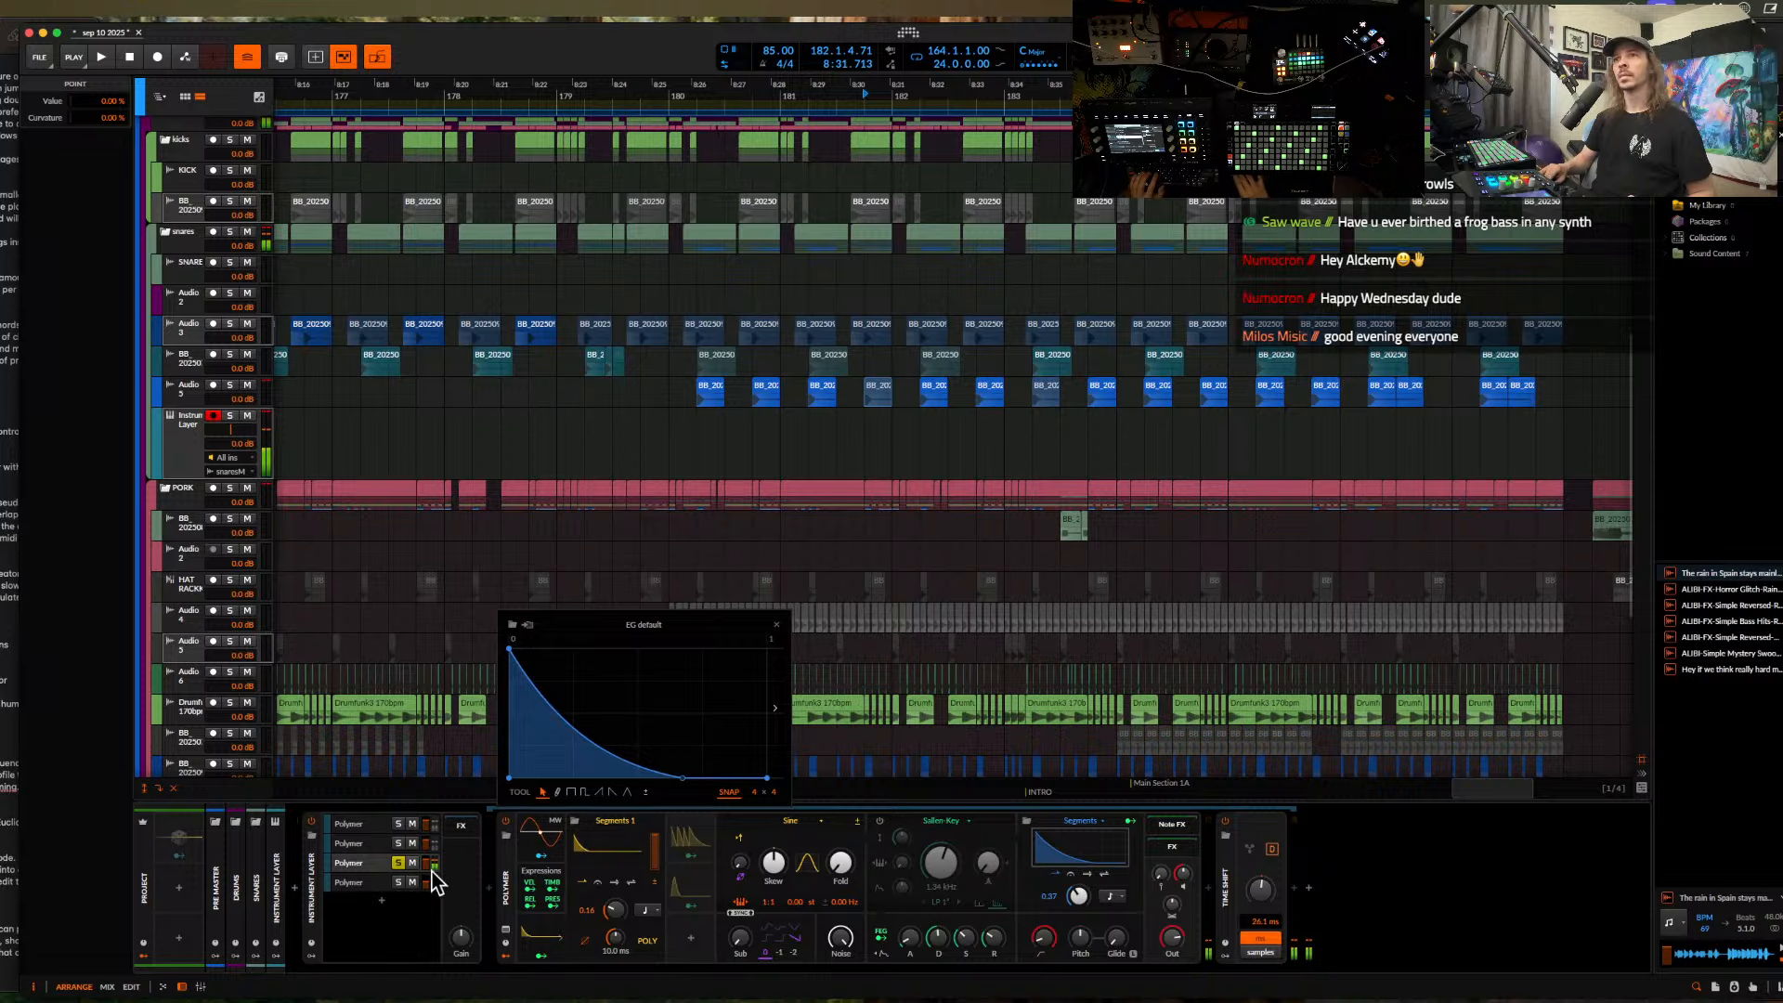
pyautogui.click(398, 862)
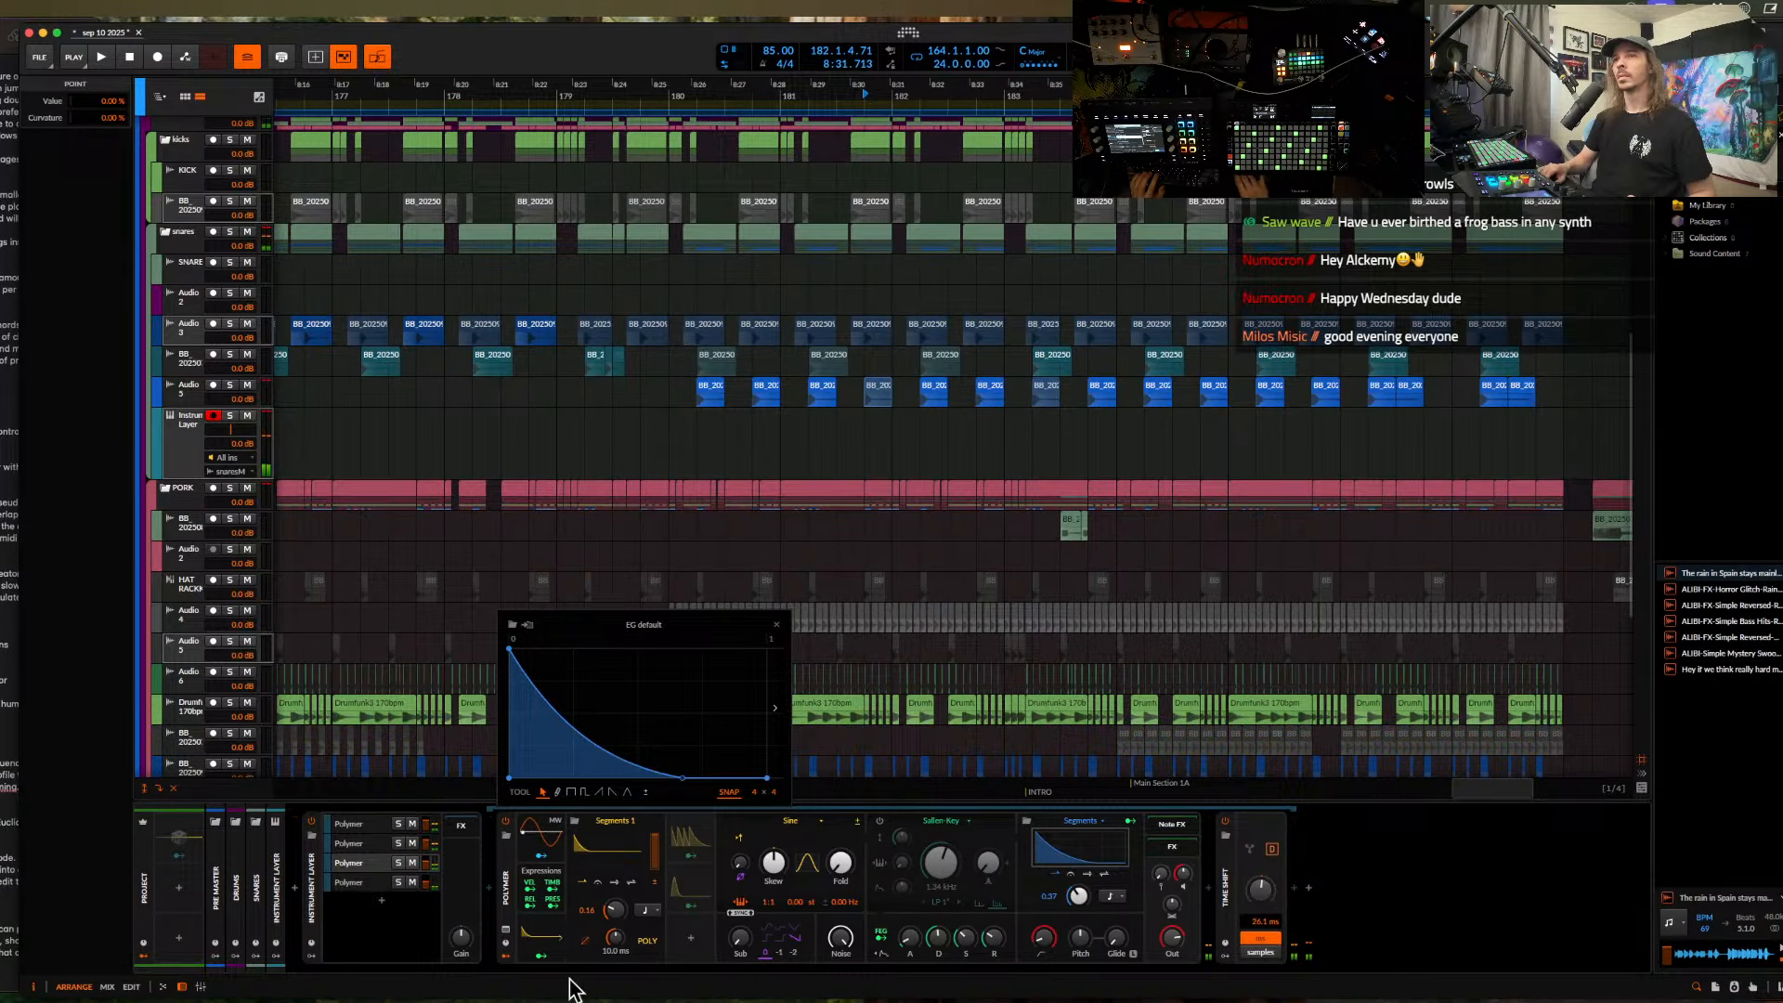
# - With the fourth layer soloed, set its amplitude Segments rate to 0.68, disable its Time Shift, and turn solo off
pyautogui.click(398, 882)
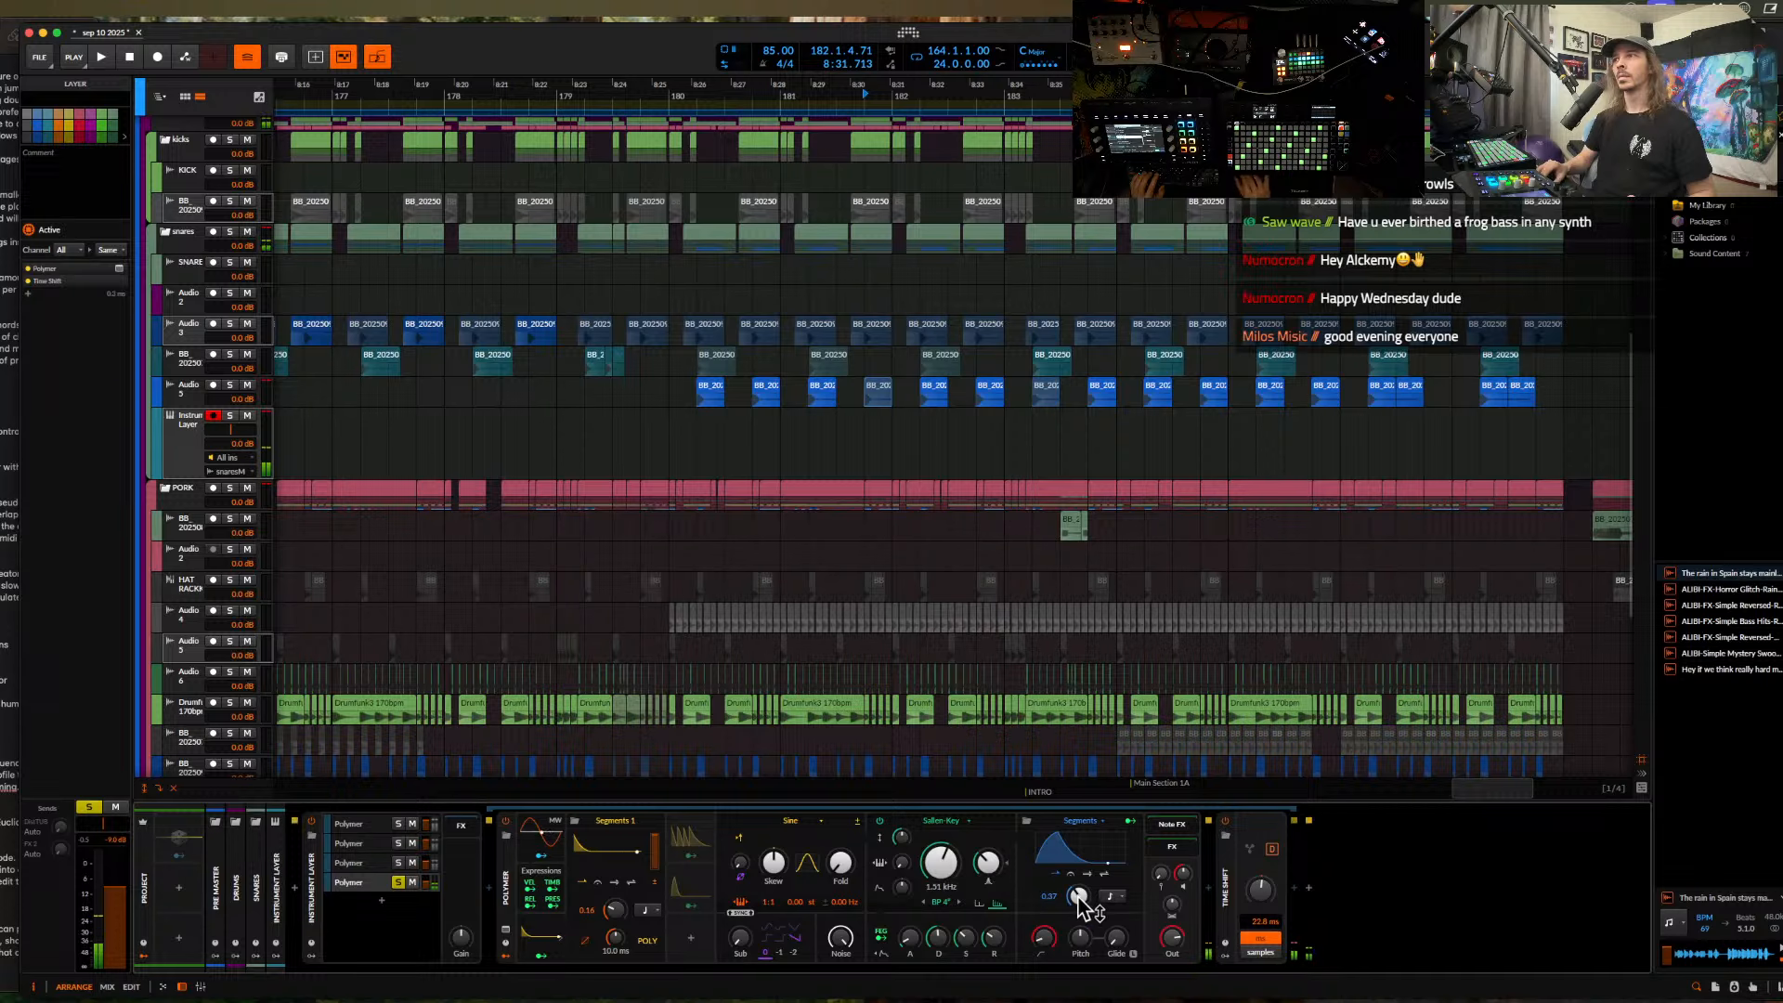
pyautogui.moveTo(1080, 901); pyautogui.dragTo(1080, 872)
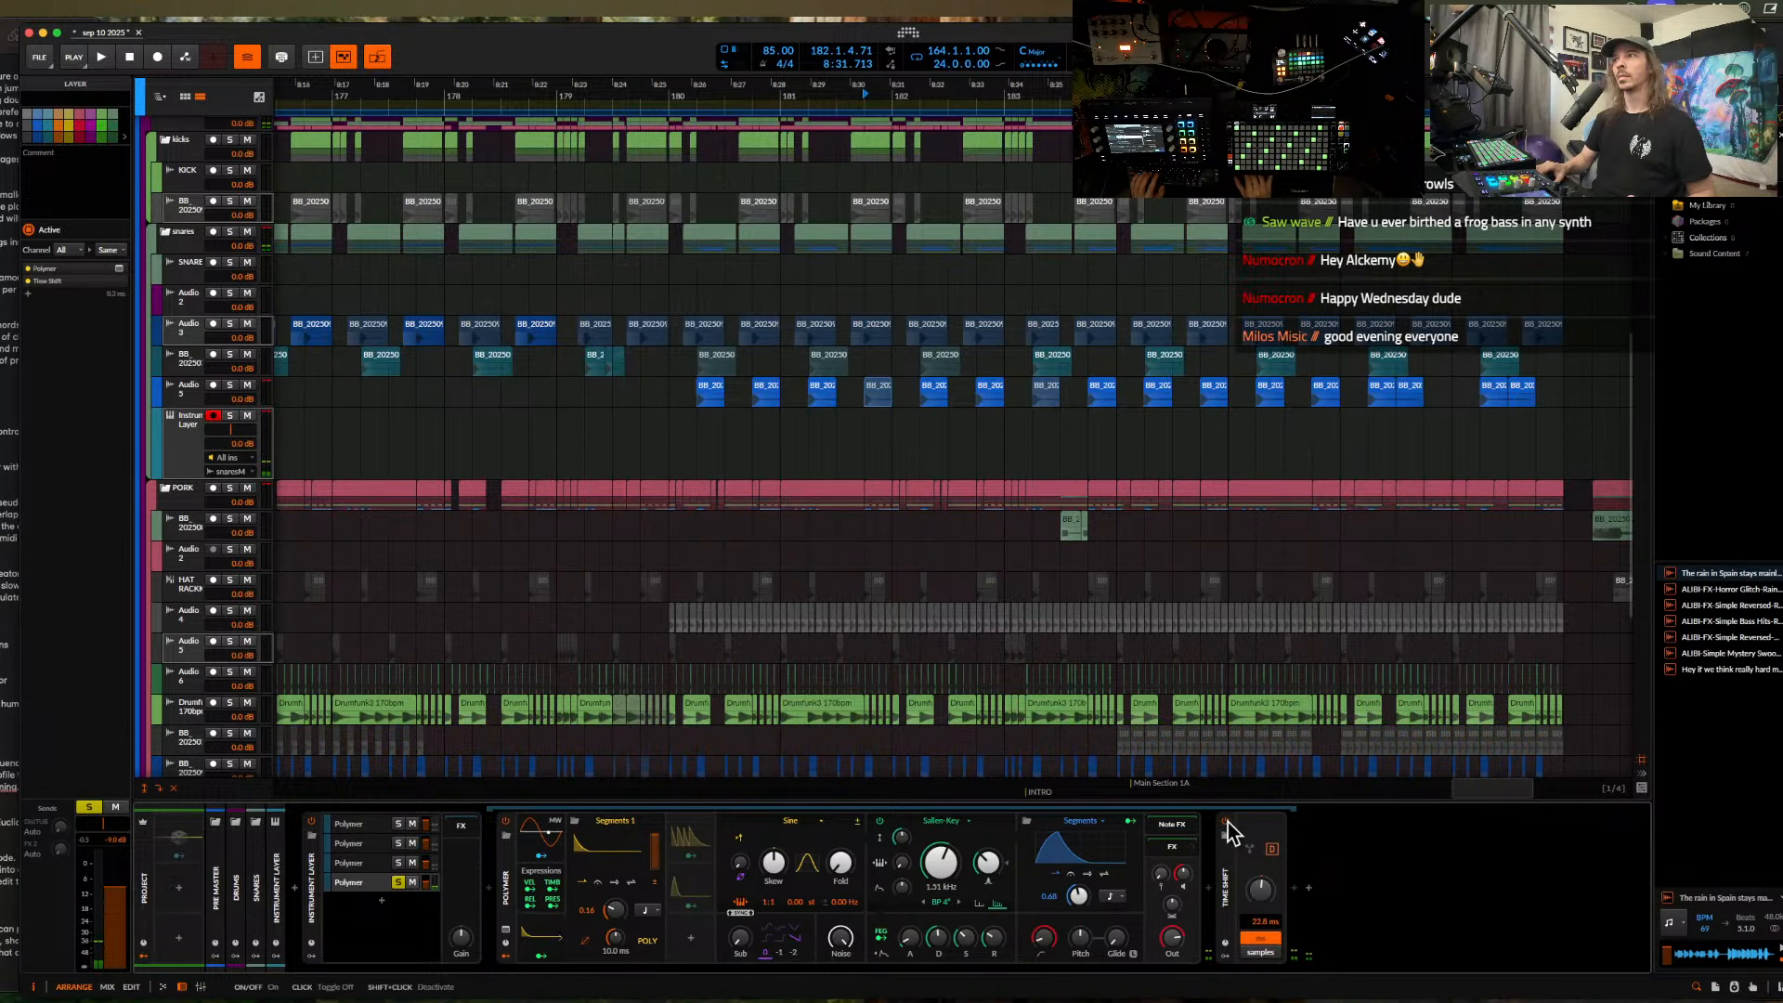
pyautogui.click(1227, 822)
pyautogui.click(399, 882)
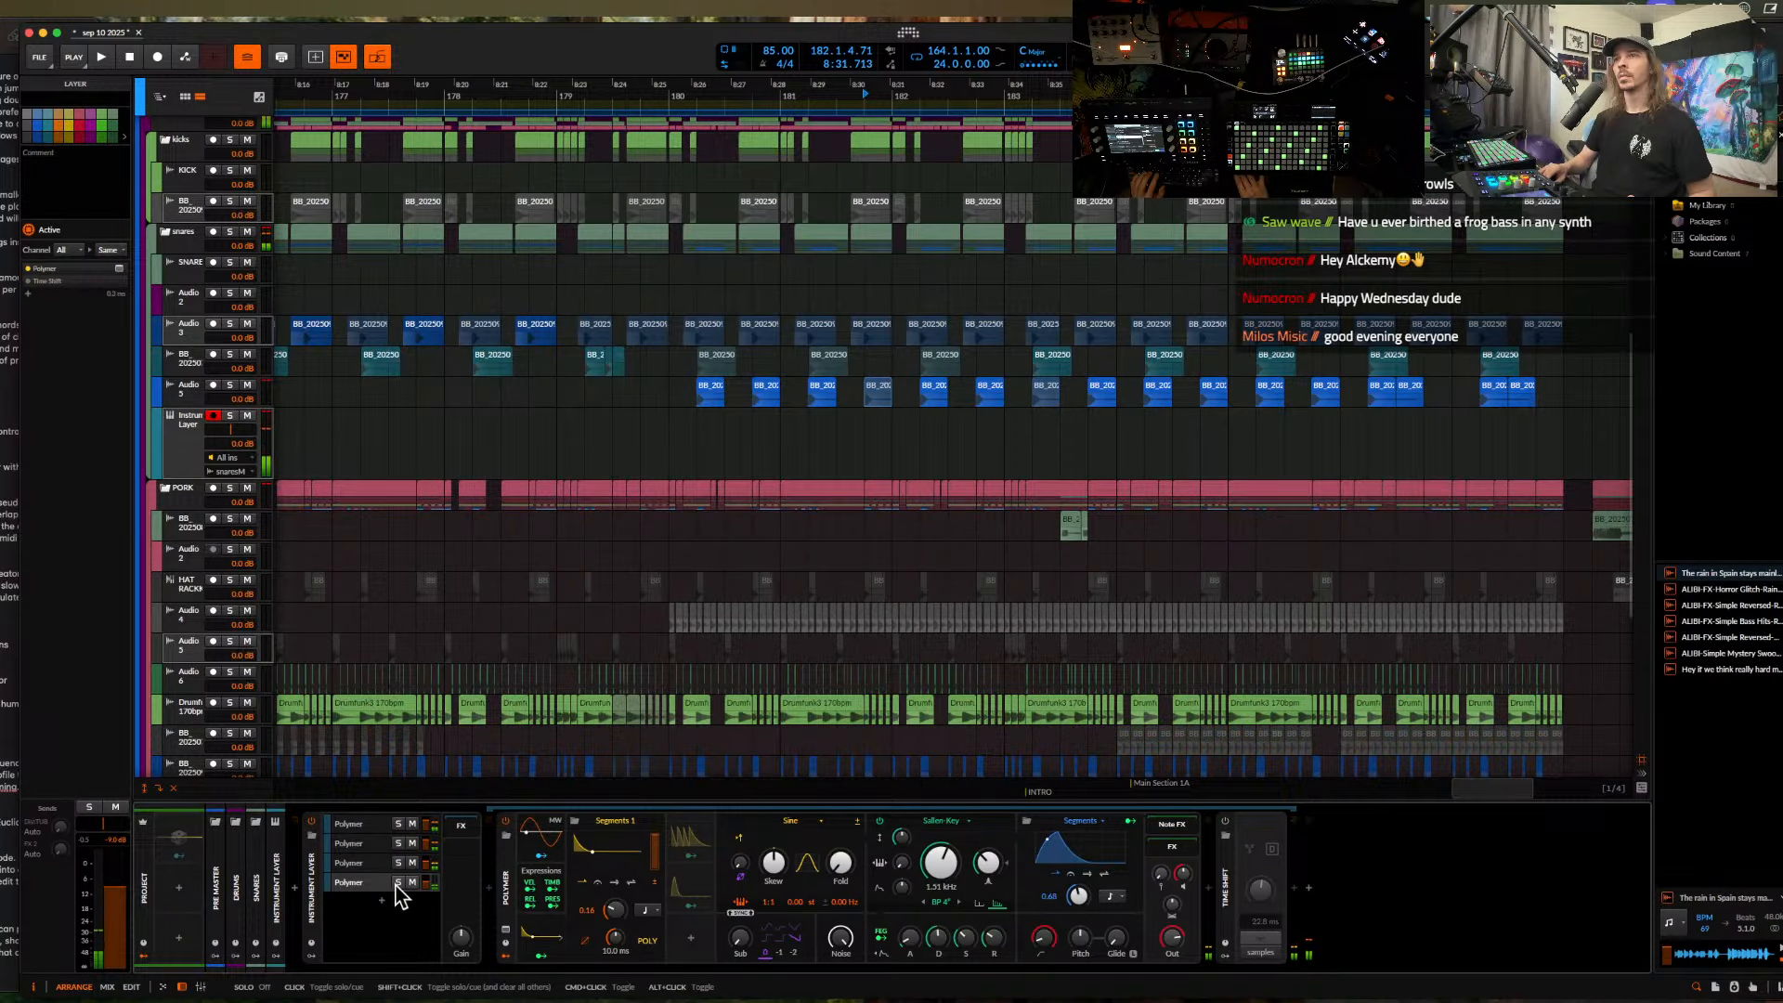
# - Set the second Polymer layer's amplitude Segments rate to 0.23
pyautogui.click(364, 843)
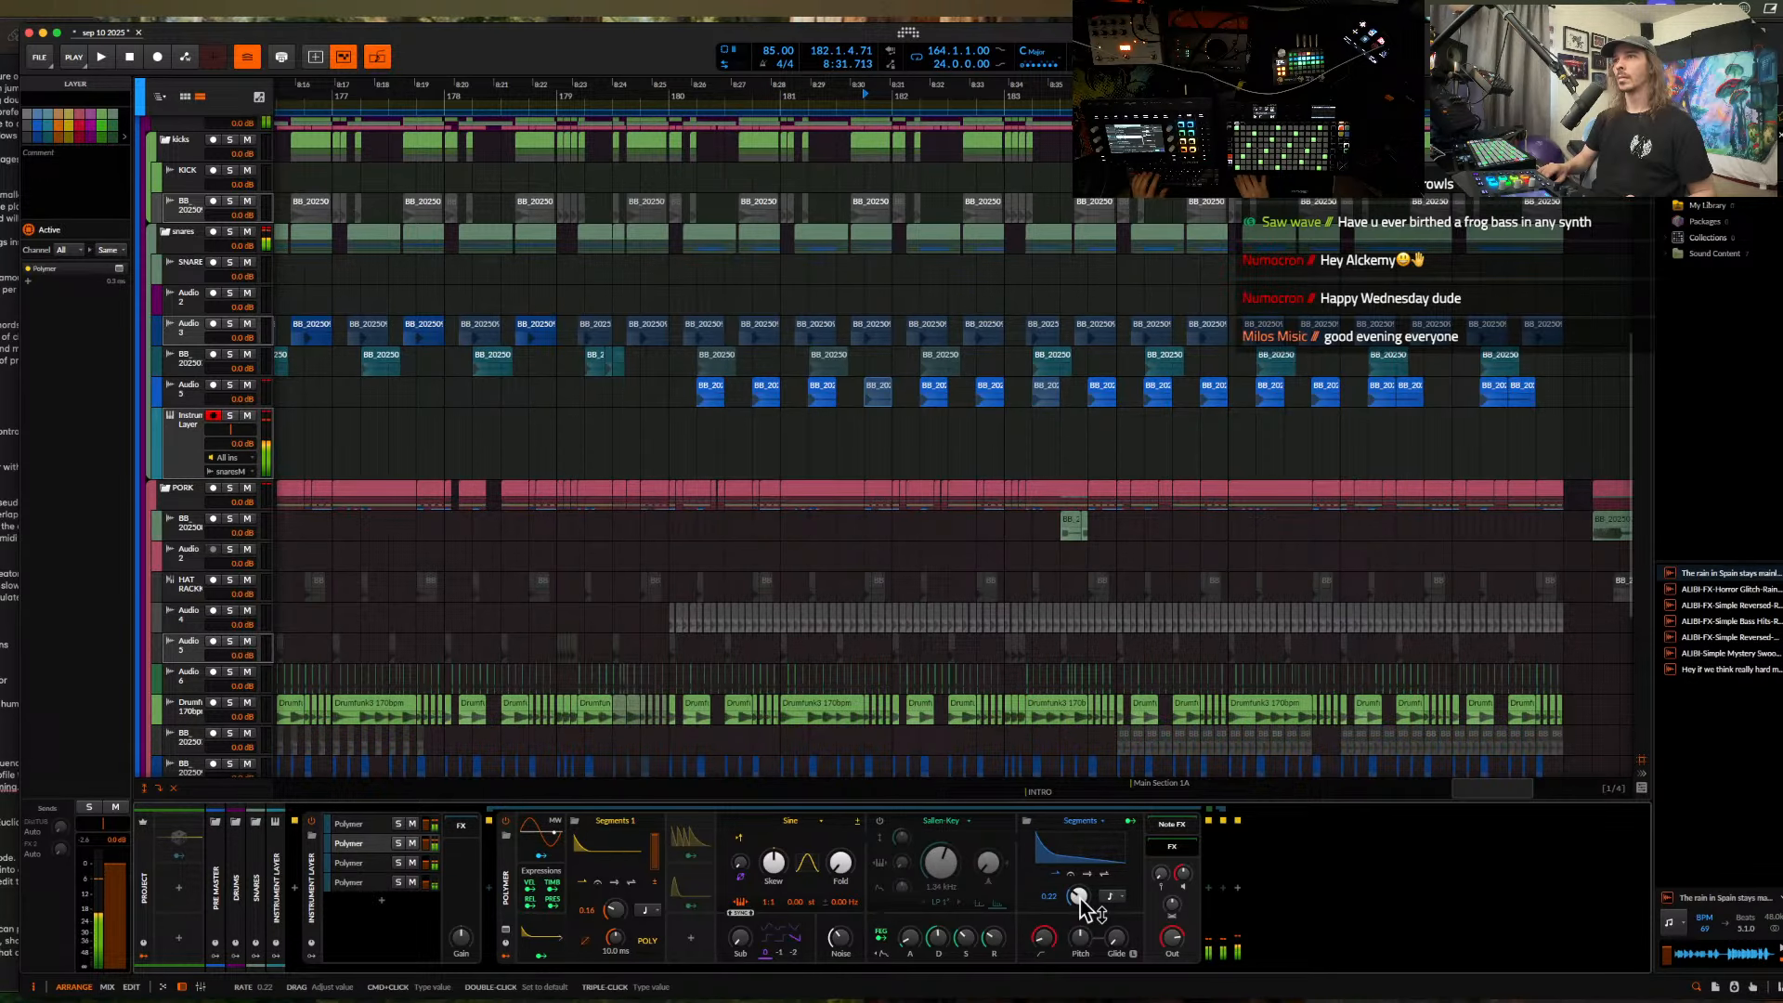
pyautogui.moveTo(1079, 899); pyautogui.dragTo(1079, 893)
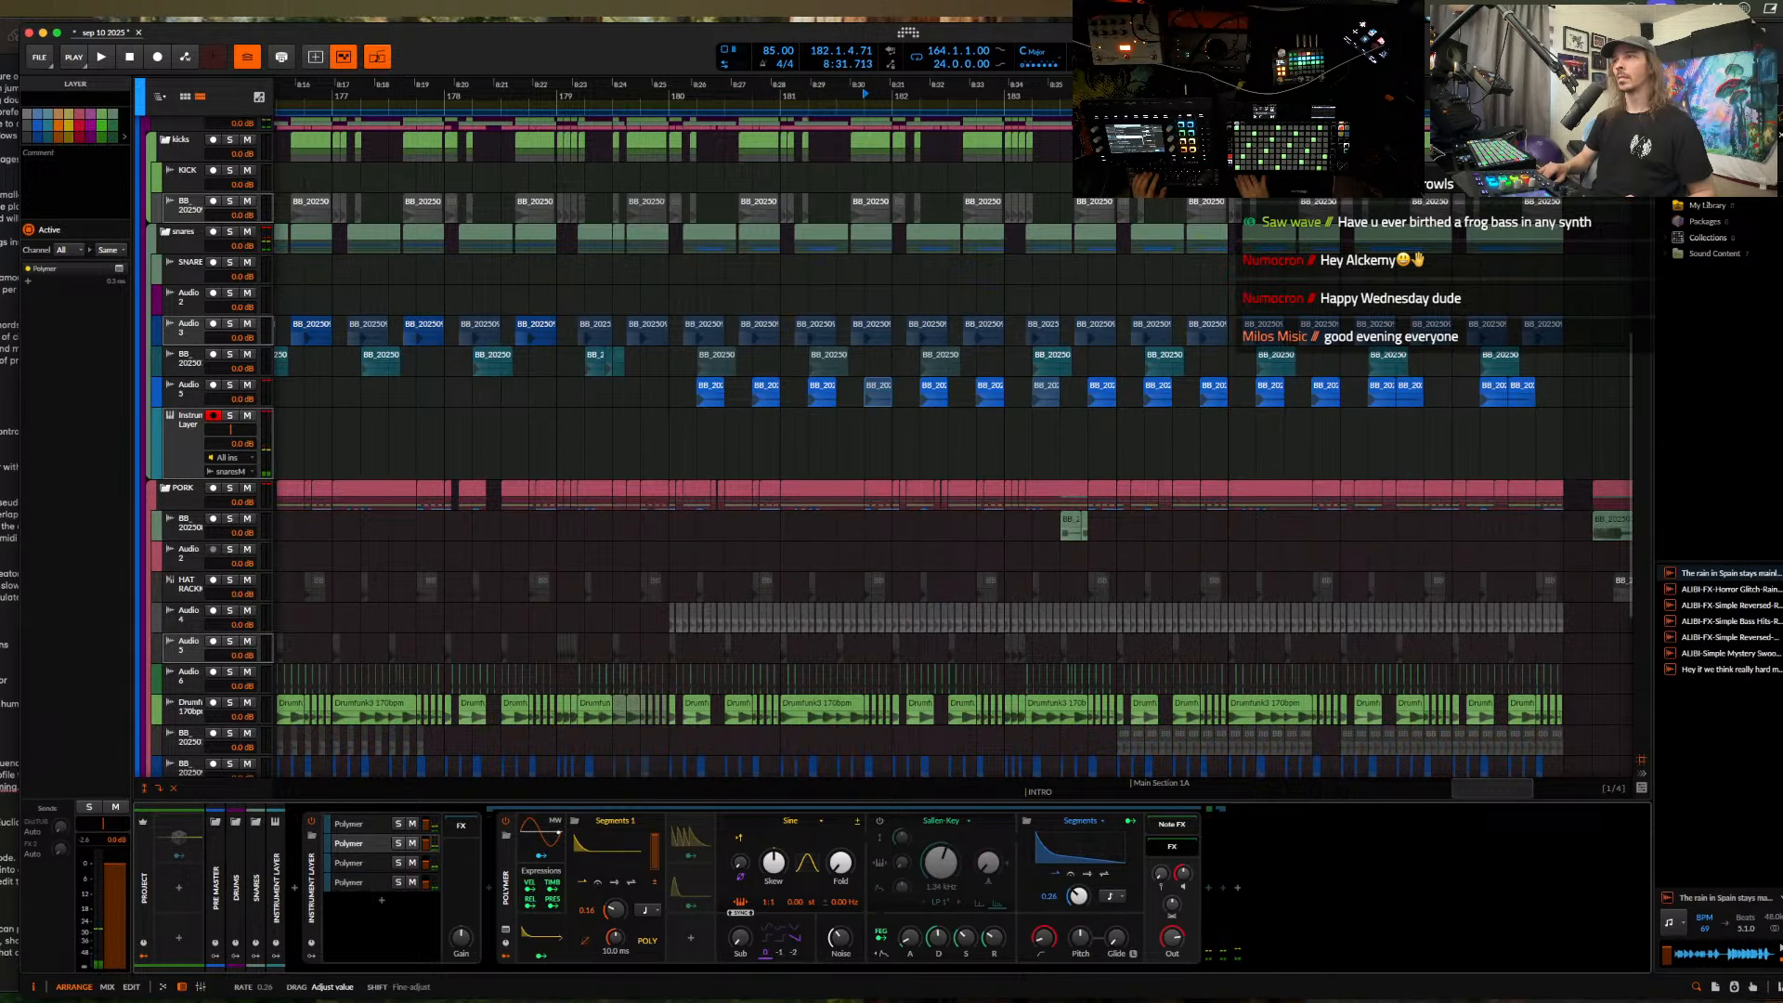
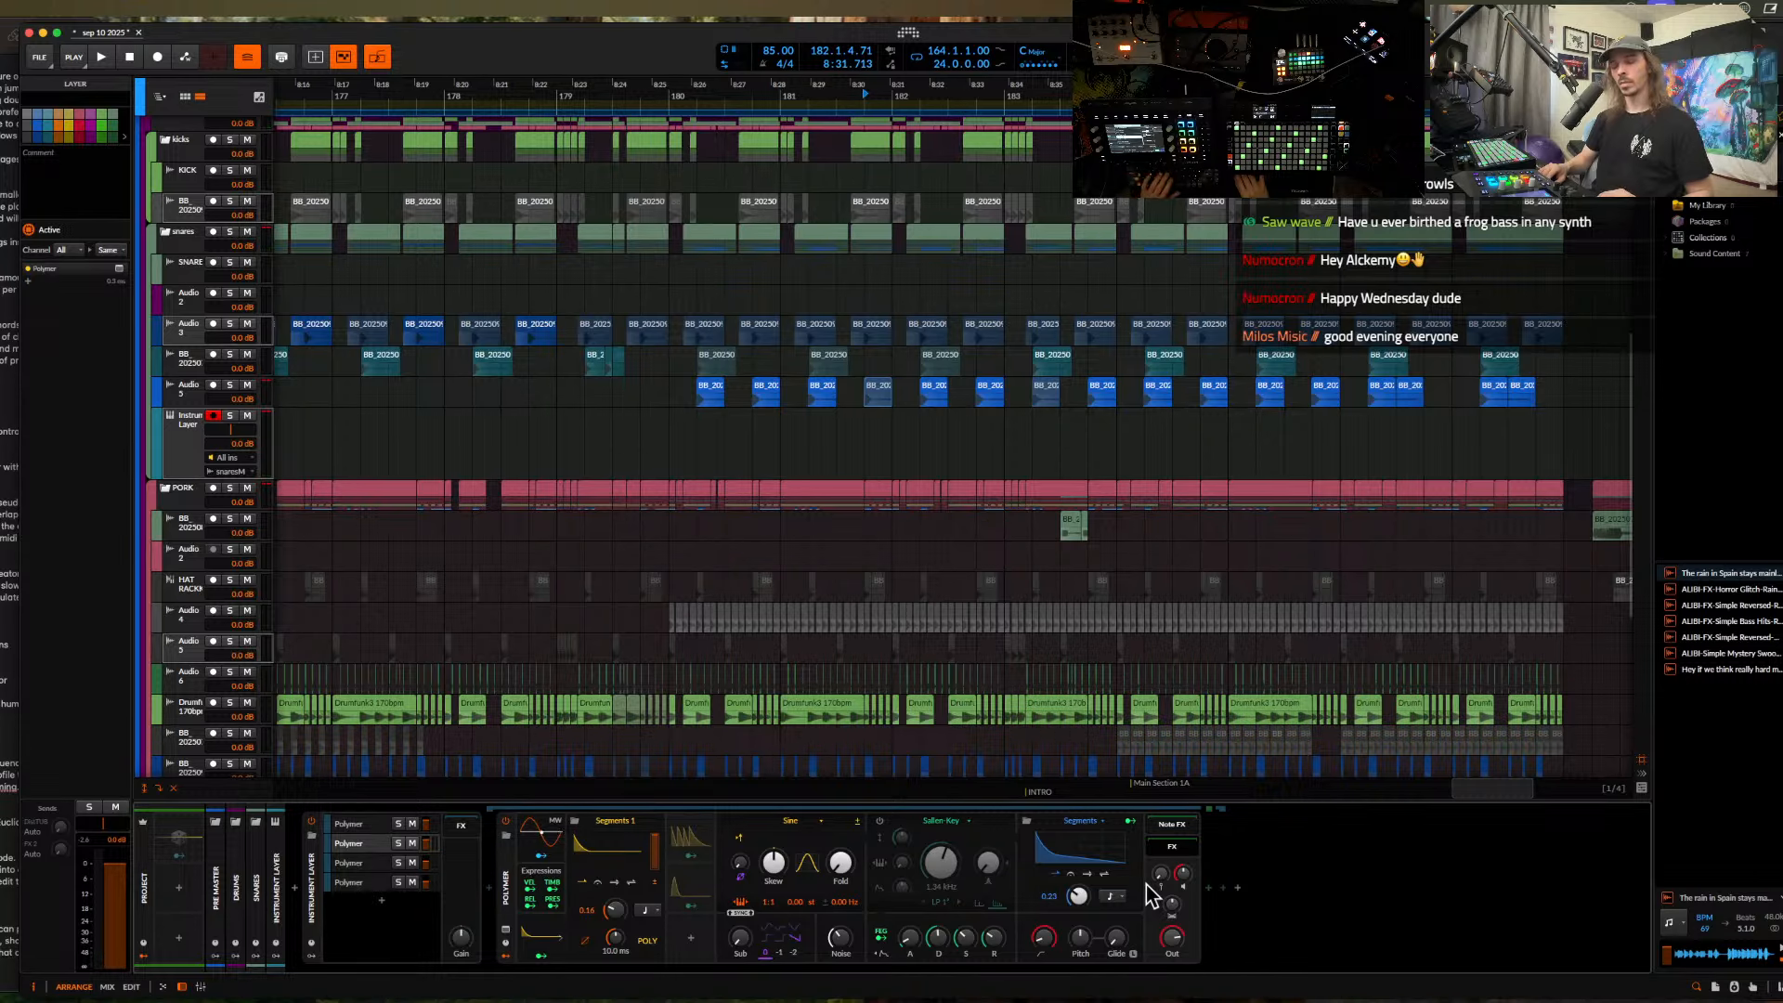
# - Find the Filter+ device and insert it after the whole Instrument Layer
pyautogui.click(1205, 891)
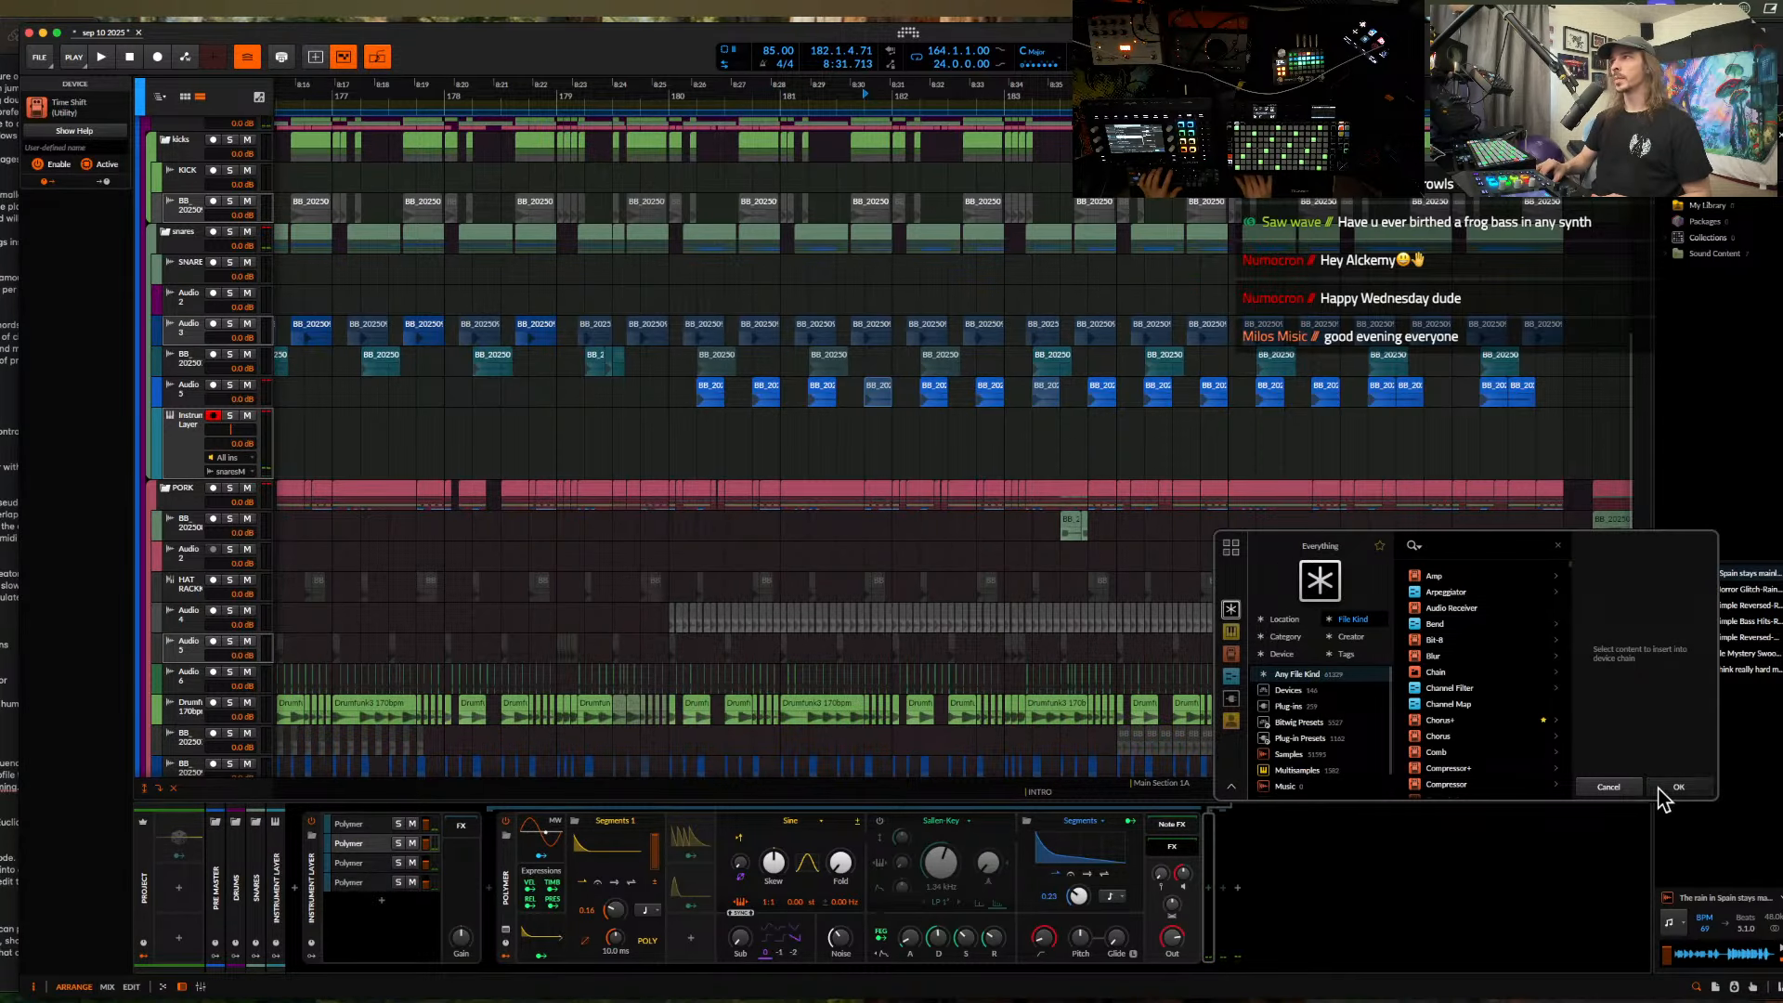
pyautogui.click(1663, 792)
pyautogui.click(1233, 889)
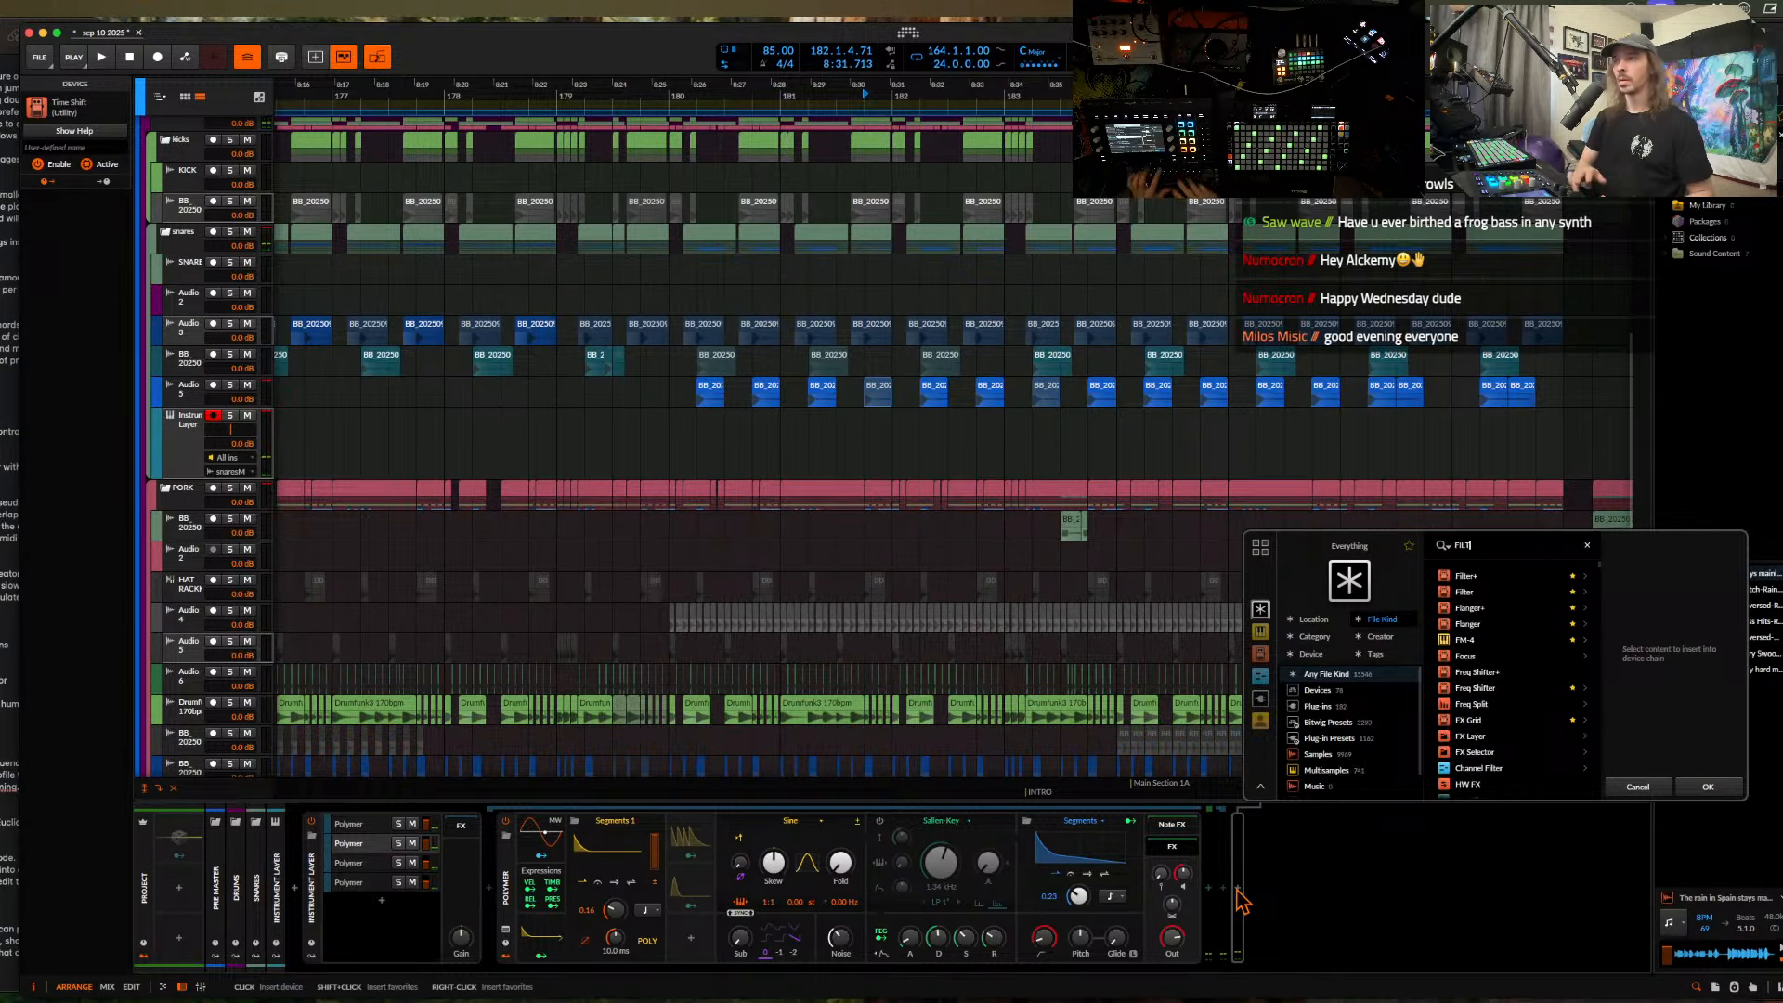
pyautogui.click(1476, 576)
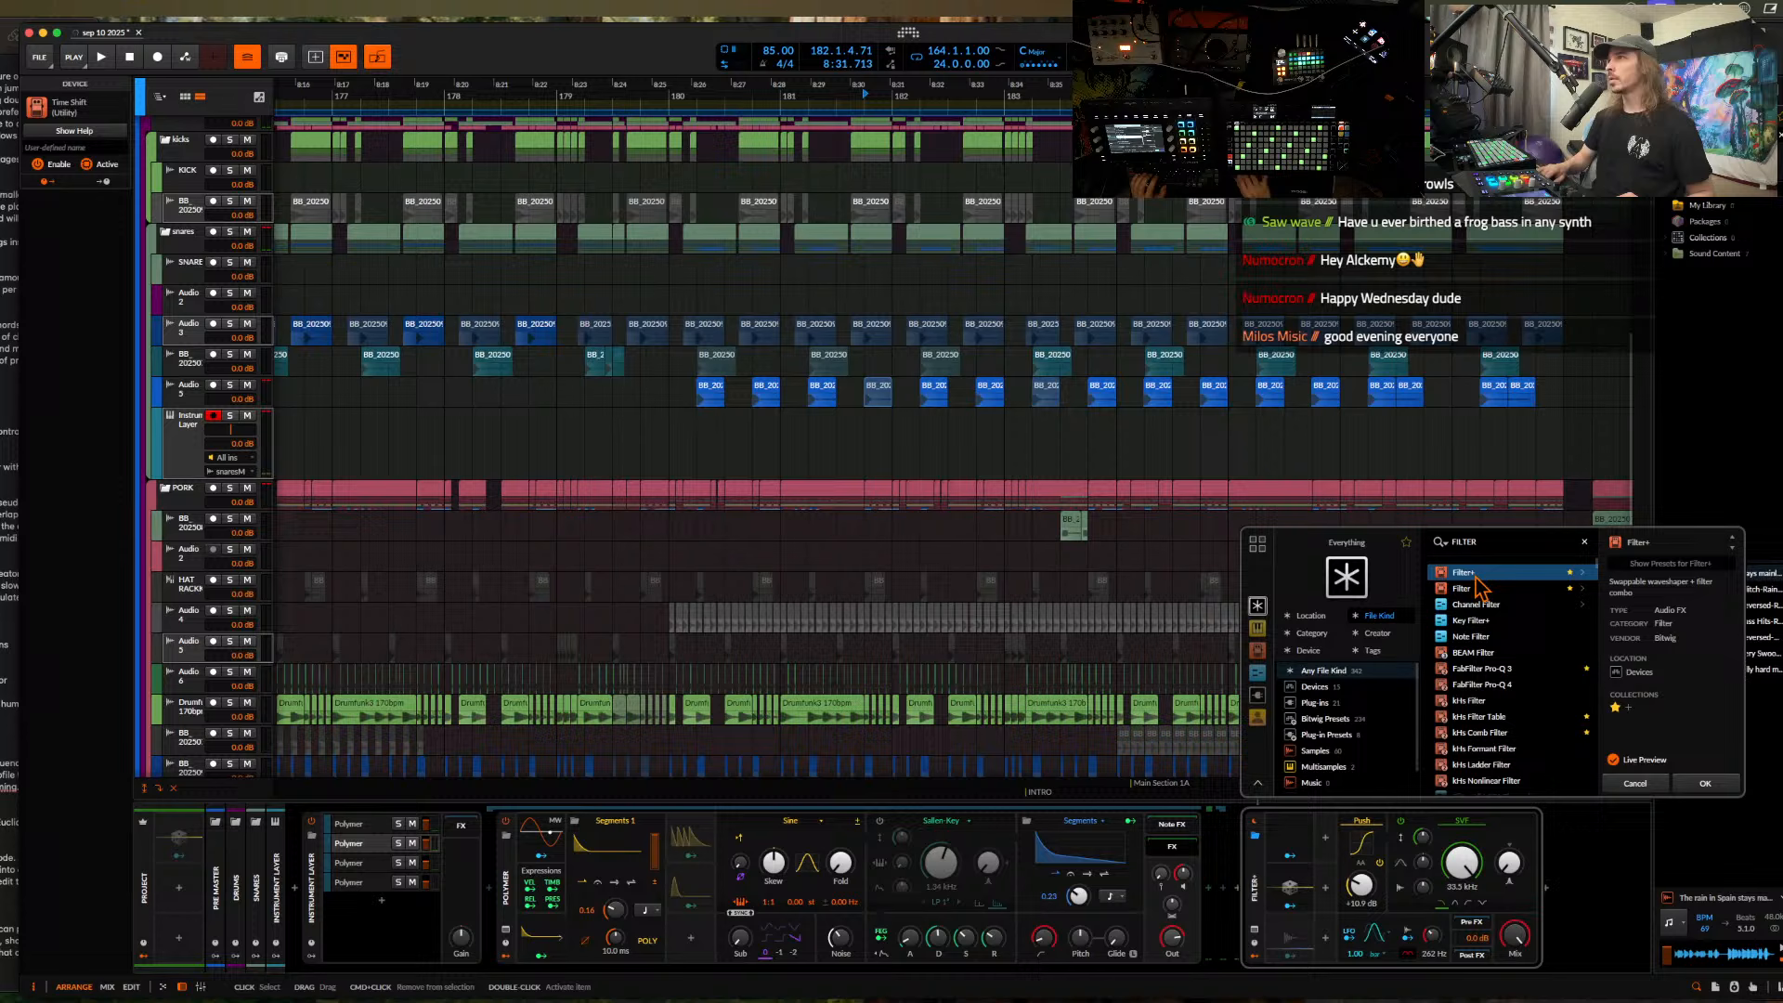
pyautogui.click(1711, 787)
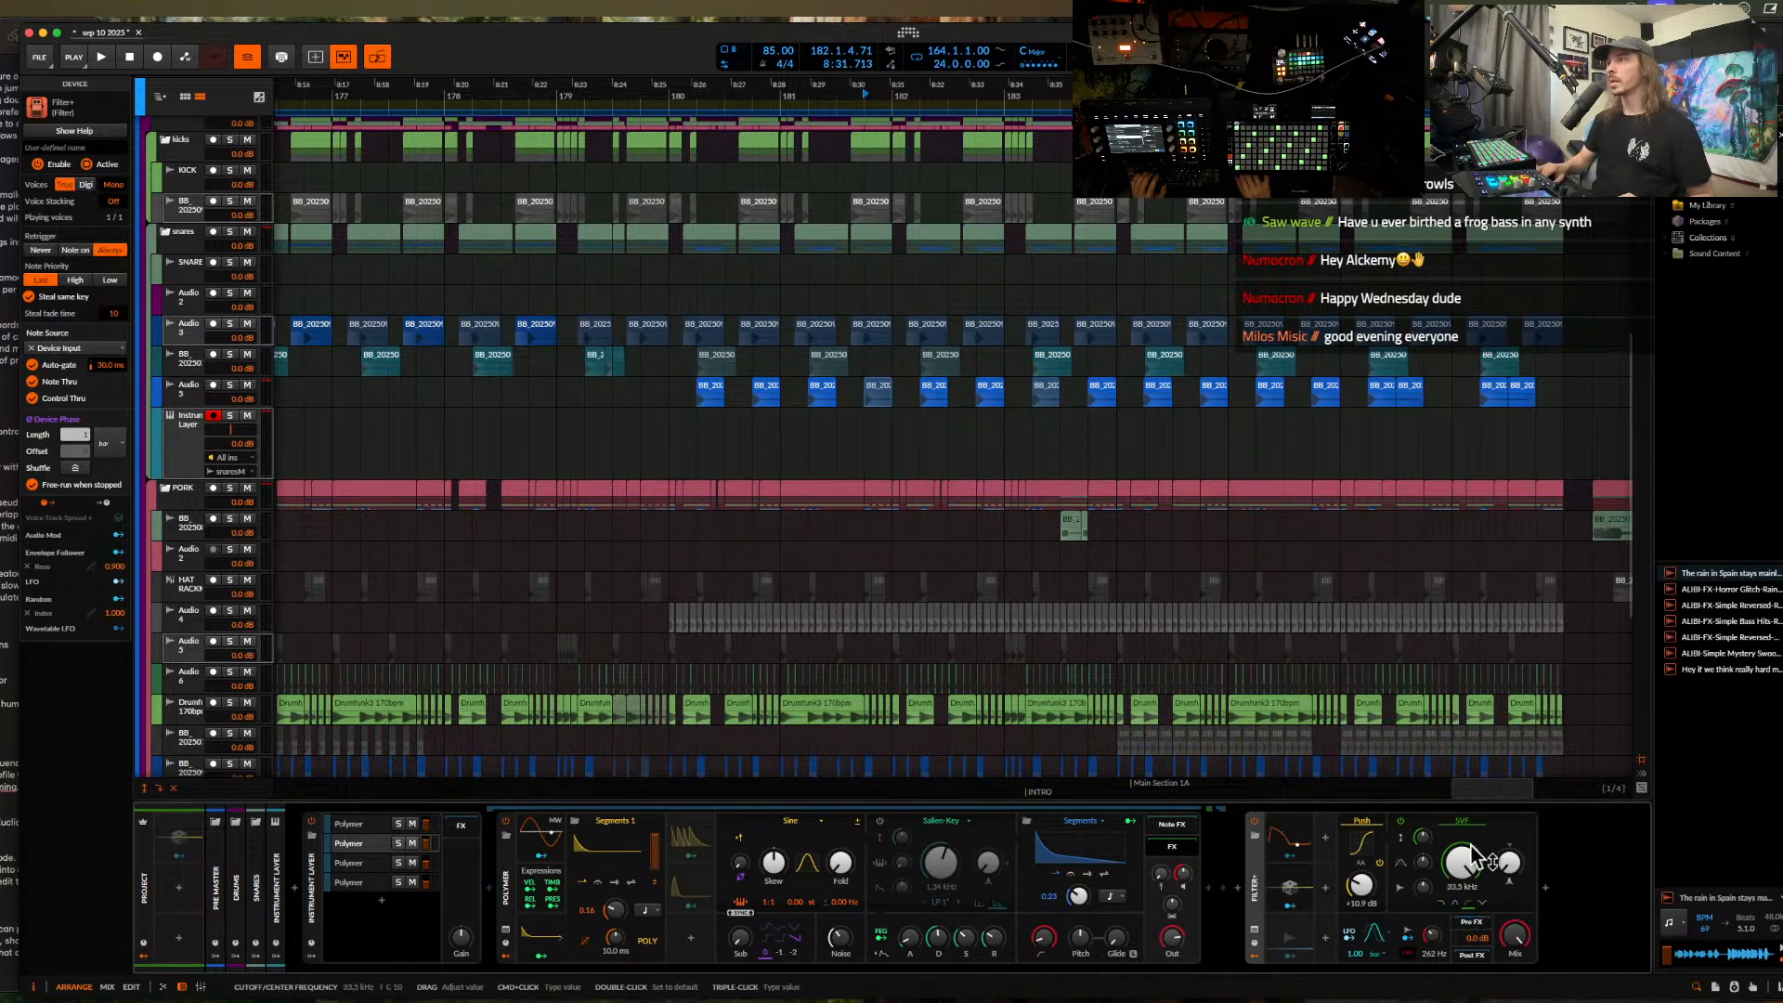
# - Lower the Filter+ cutoff to 196 Hz and set its Envelope Follower gain to +6.8 dB
pyautogui.moveTo(1469, 868); pyautogui.dragTo(1470, 868)
pyautogui.click(1295, 939)
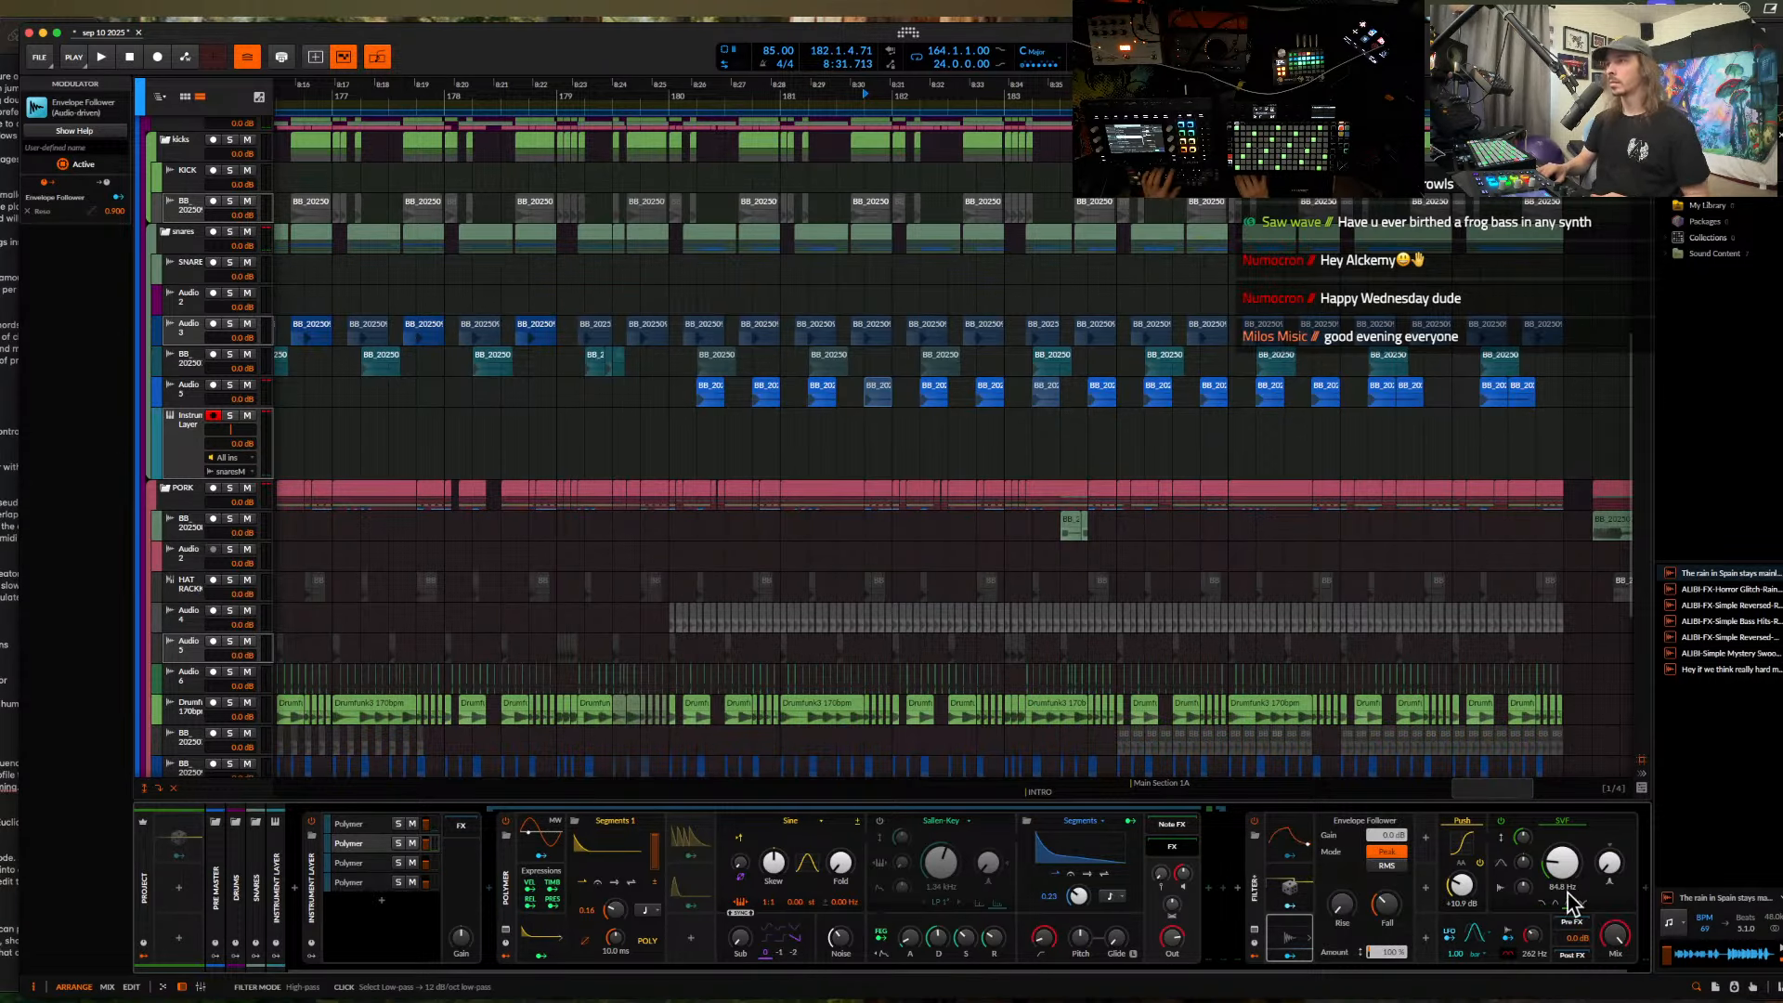
pyautogui.moveTo(1566, 870); pyautogui.dragTo(1566, 867)
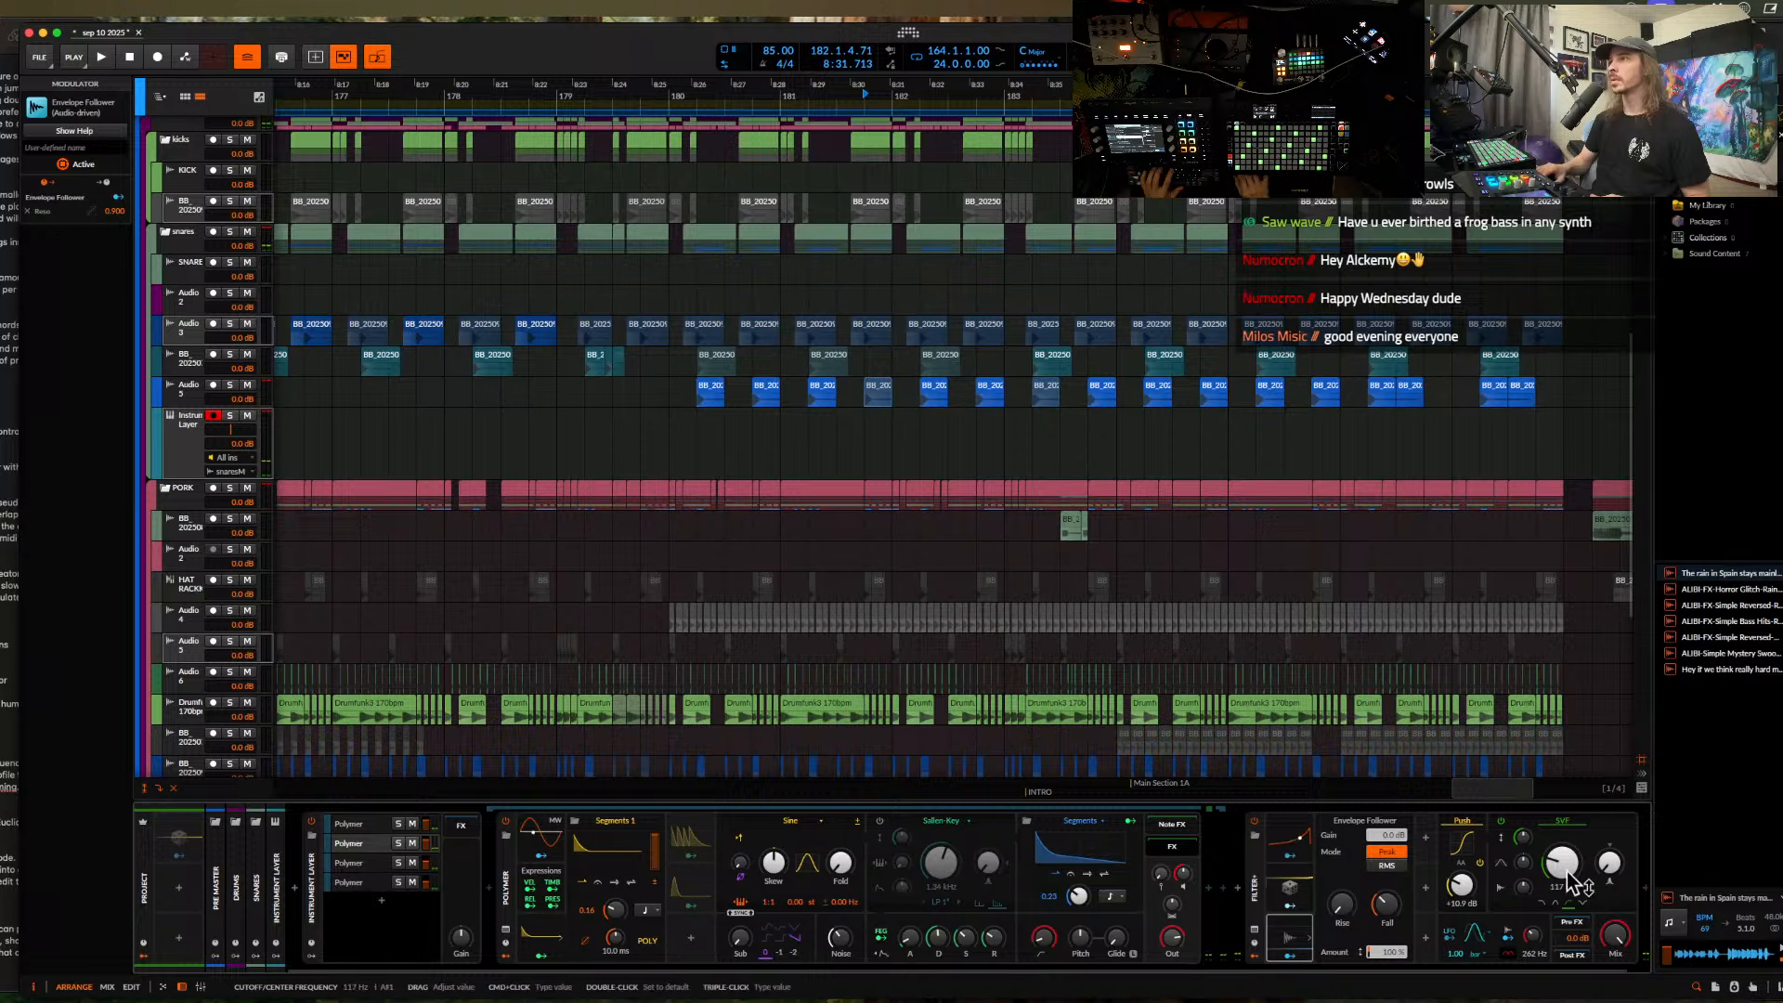
pyautogui.moveTo(1385, 835)
pyautogui.mouseDown()
pyautogui.moveTo(1385, 817)
pyautogui.moveTo(1385, 847)
pyautogui.mouseUp()
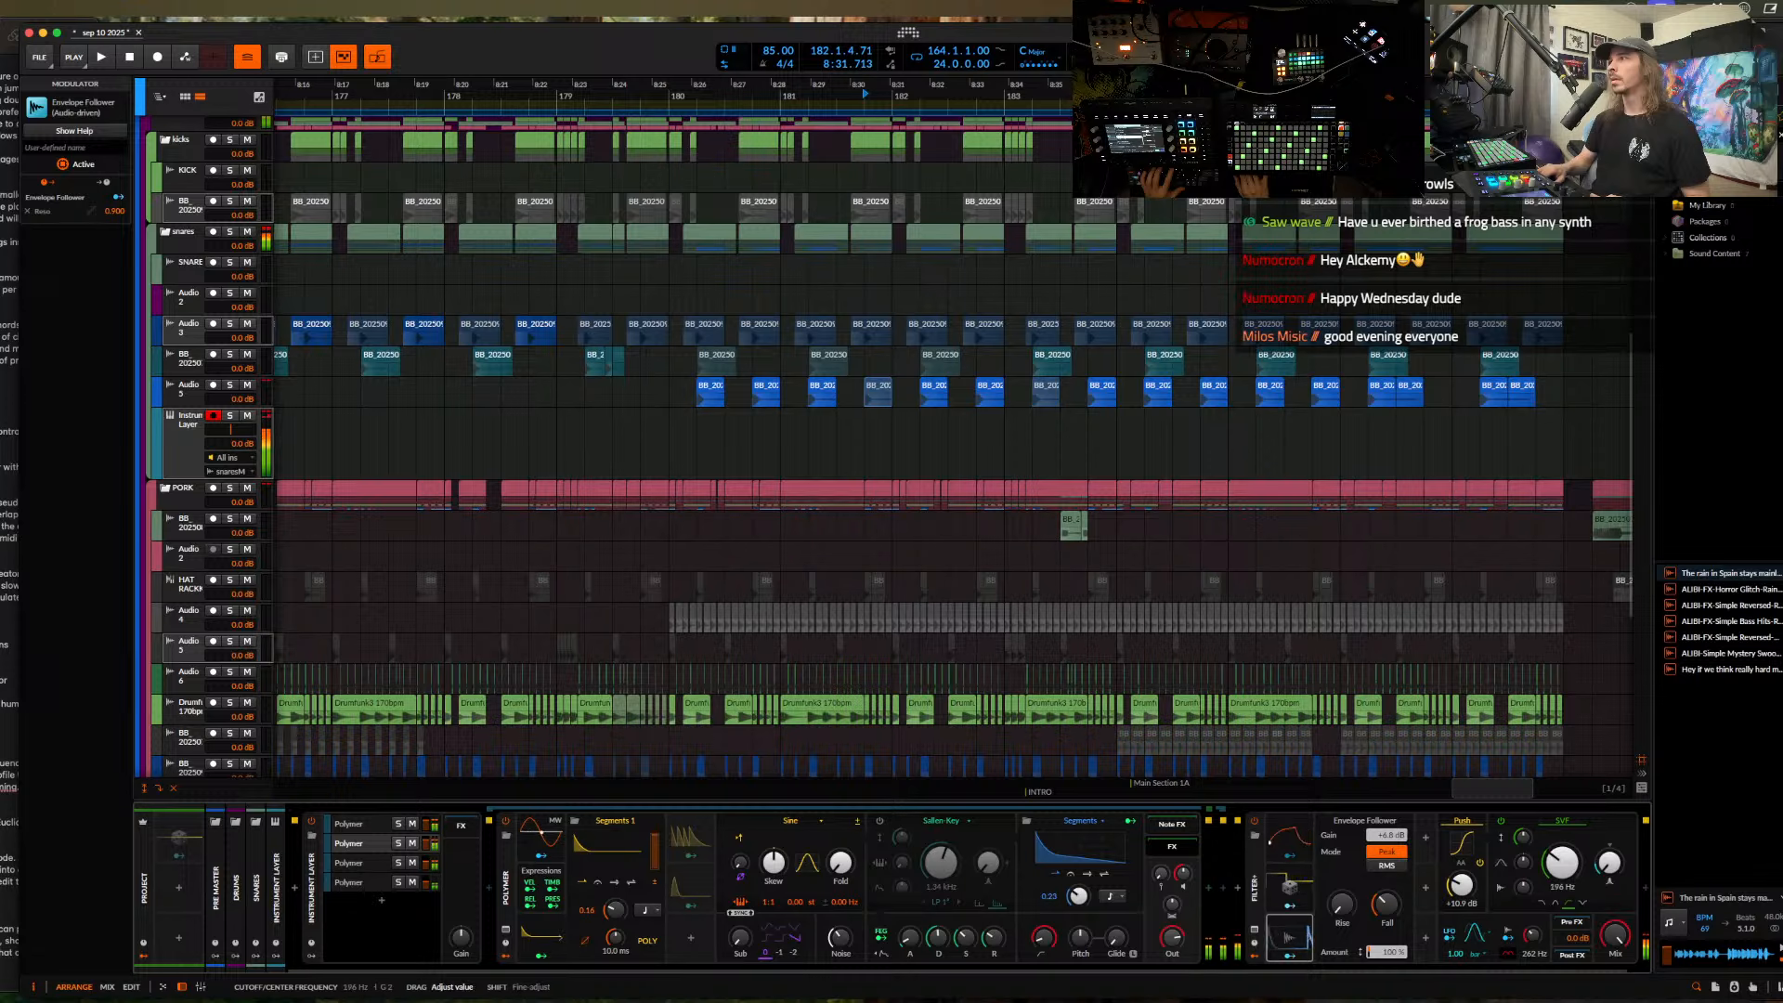
# - Find the EQ+ device and insert it after Filter+
pyautogui.hscroll(1, 1476, 869)
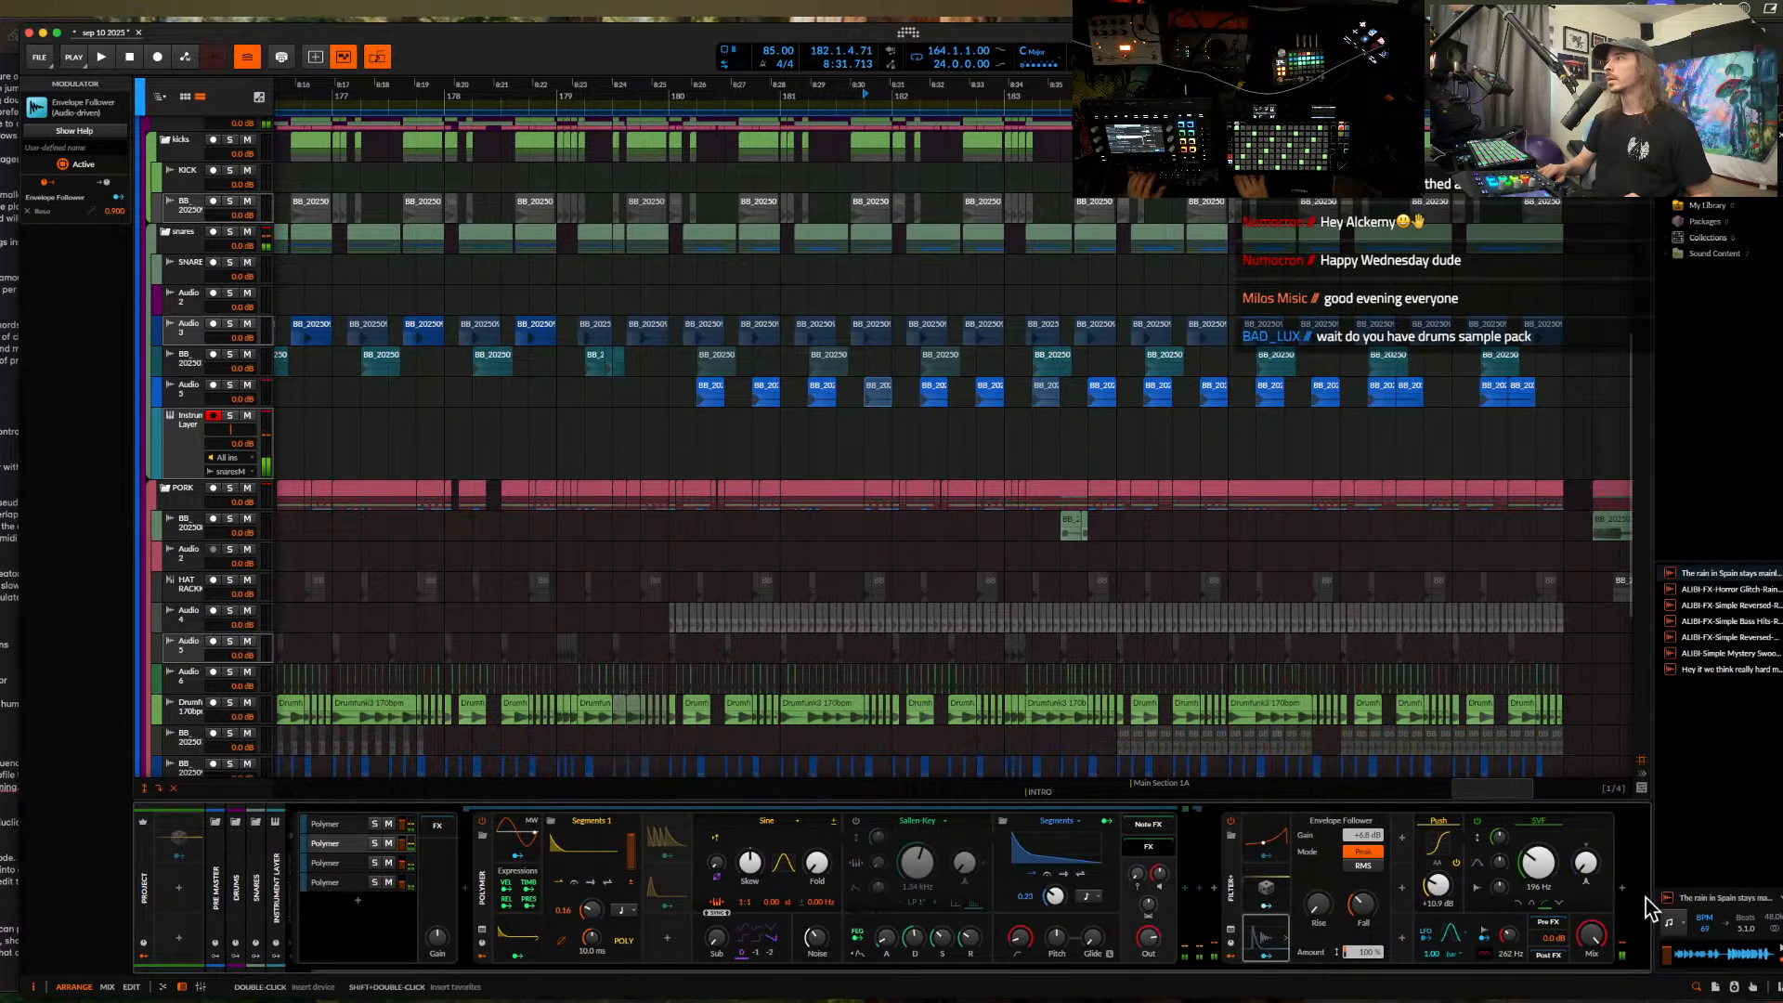
pyautogui.click(1621, 896)
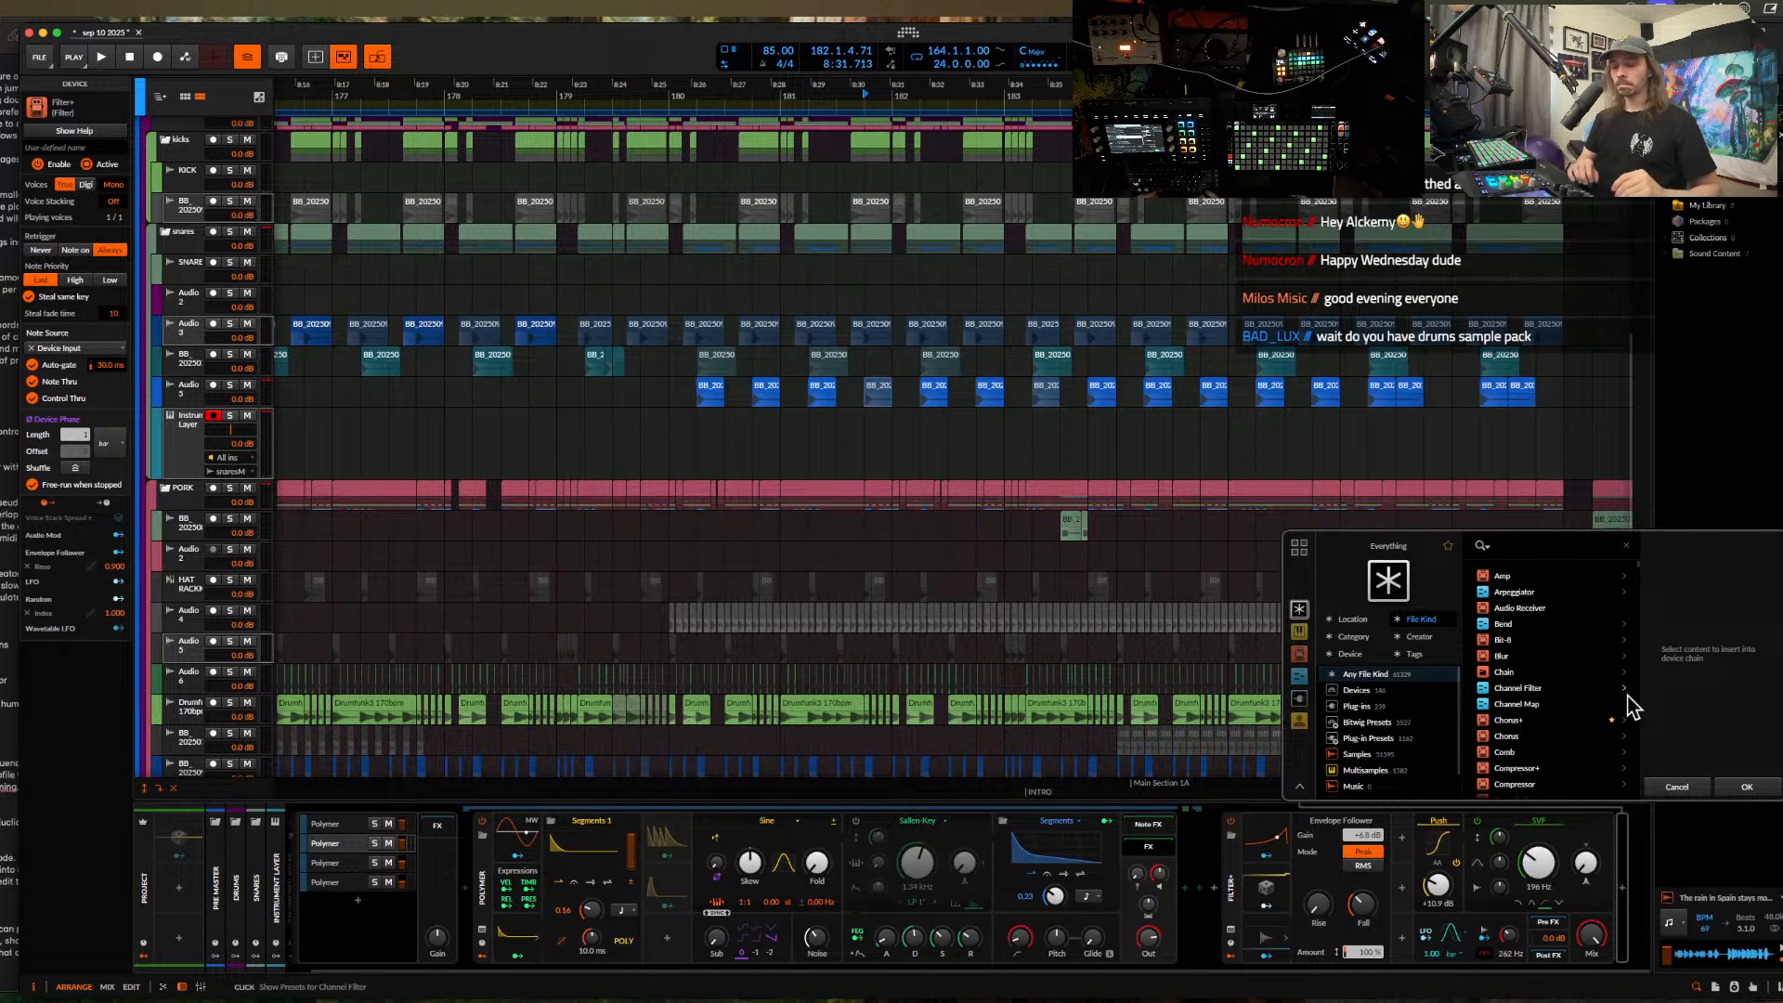
pyautogui.write('EQ')
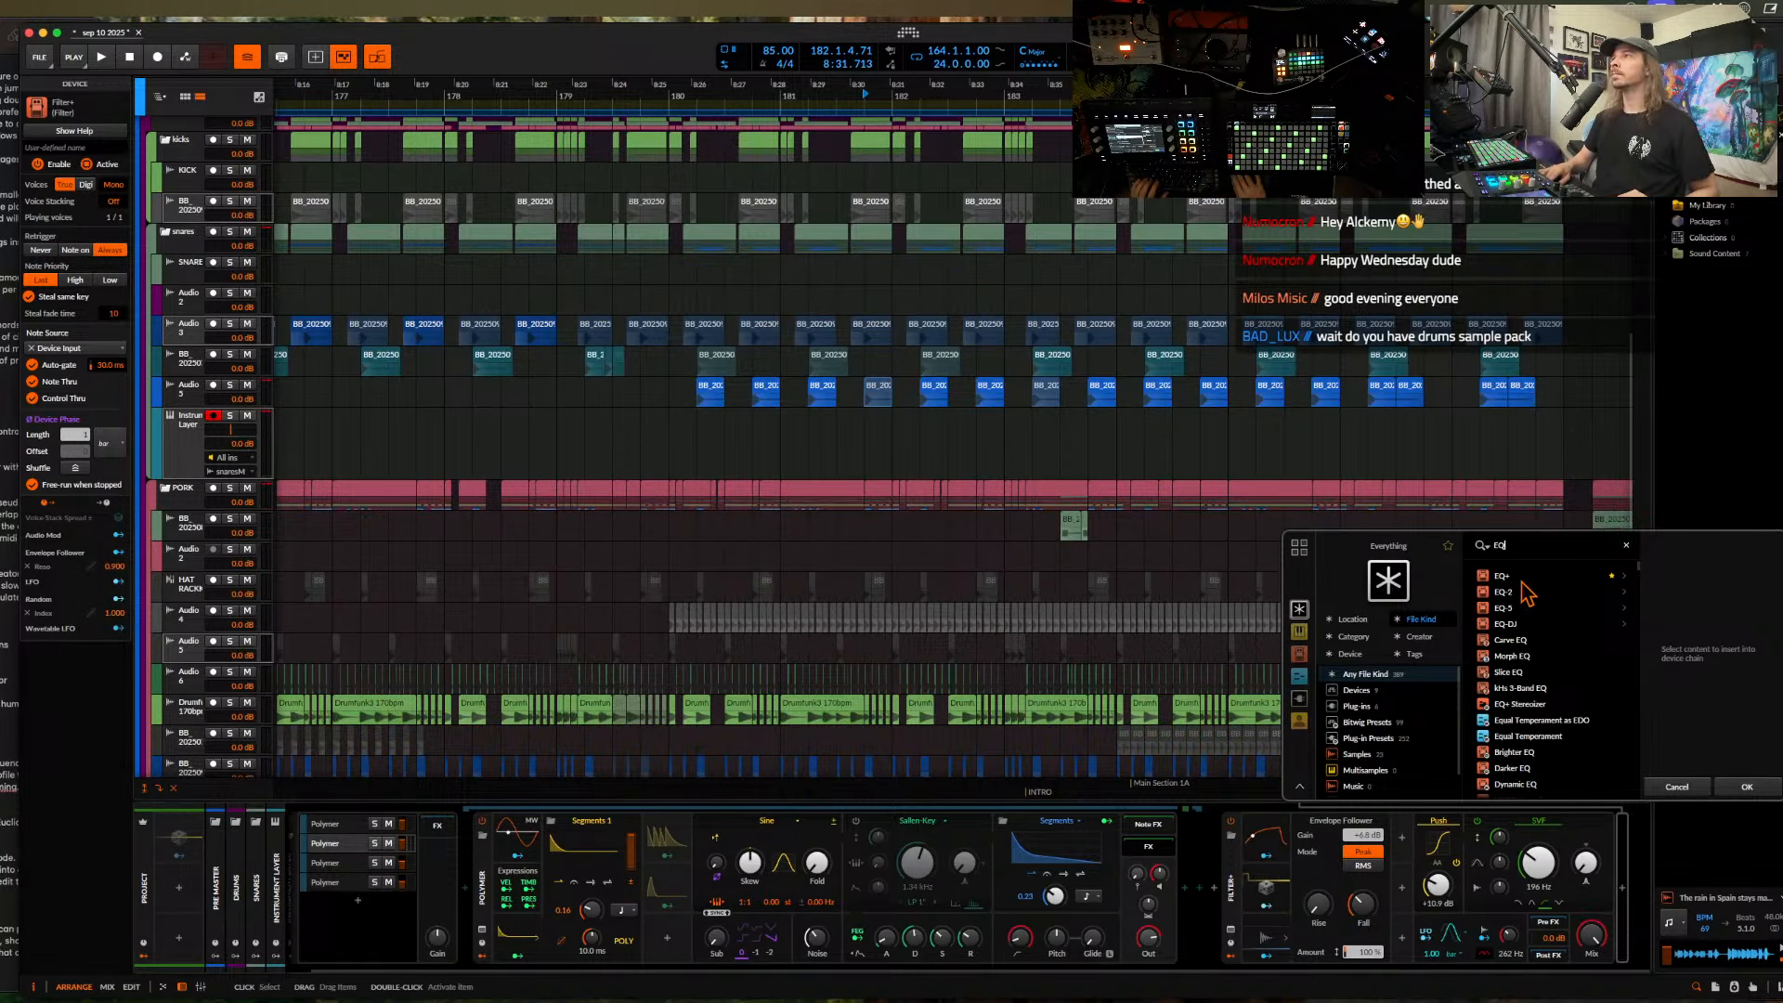
pyautogui.click(1521, 578)
pyautogui.click(1687, 787)
# - On EQ+, soften the 208 Hz low-cut to a Q of 0.21 and boost 1.07 kHz by 7.3 dB and 11.1 kHz by 3.6 dB
pyautogui.click(1382, 953)
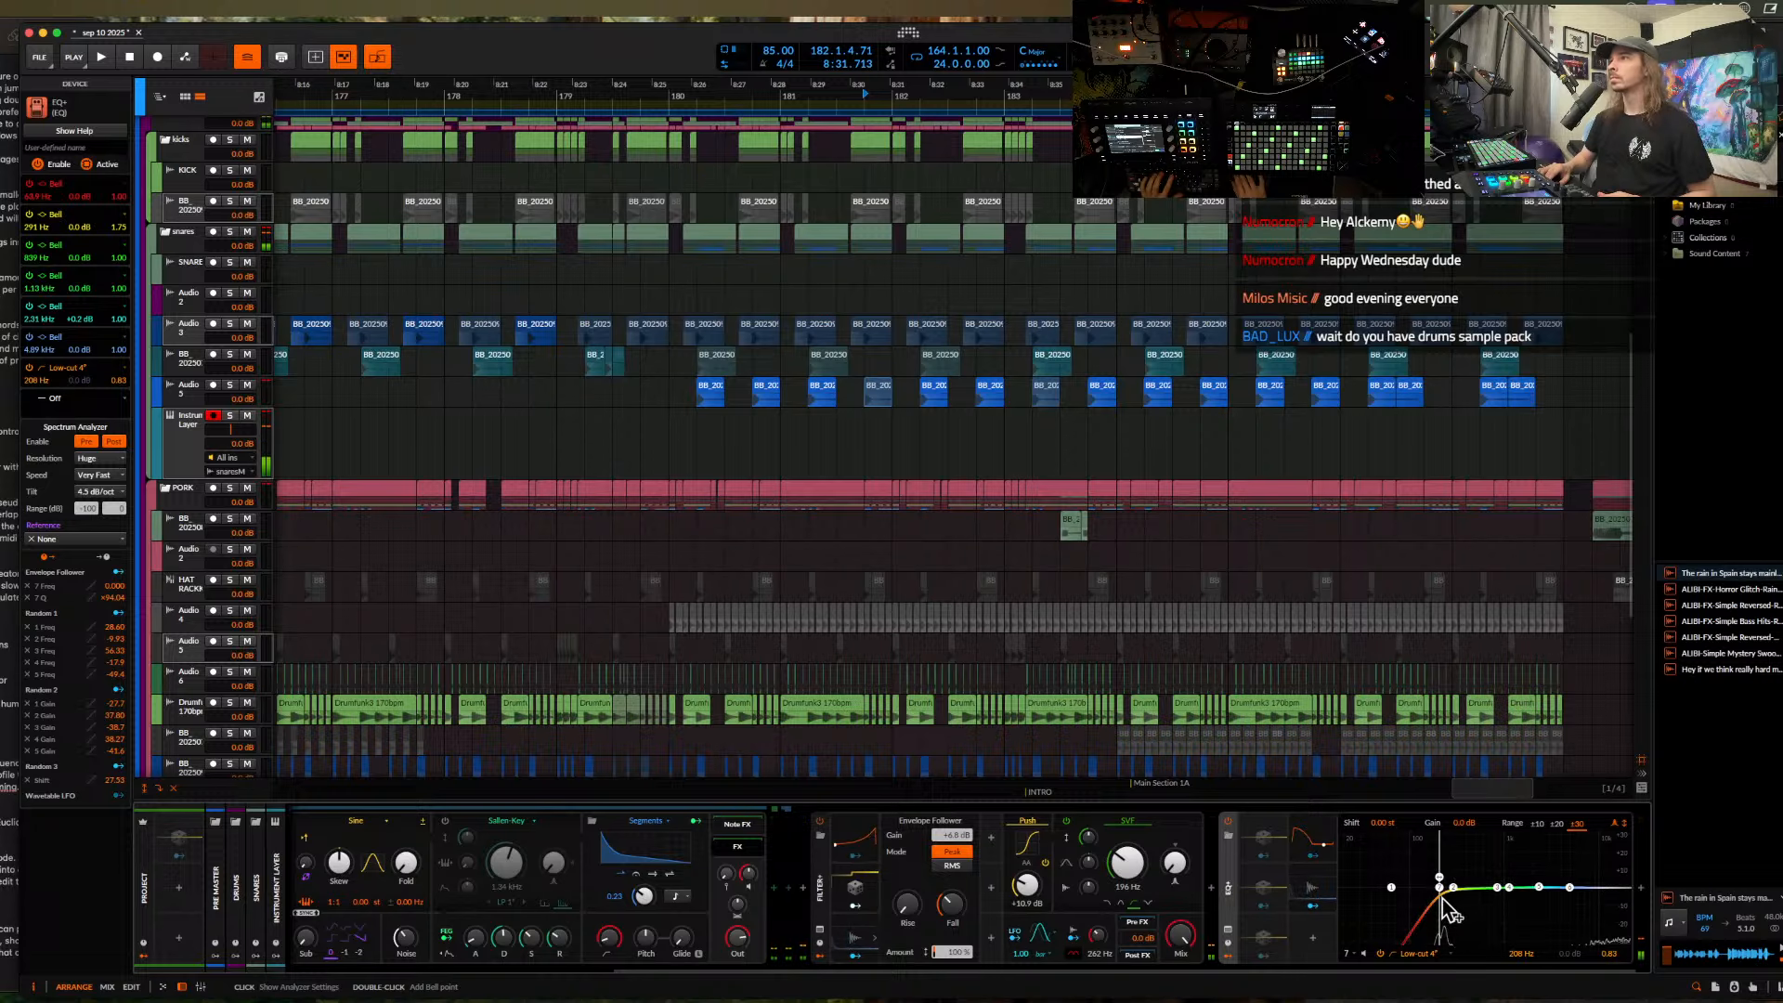
pyautogui.moveTo(1440, 898); pyautogui.dragTo(1439, 903)
pyautogui.moveTo(1445, 992); pyautogui.dragTo(1606, 883)
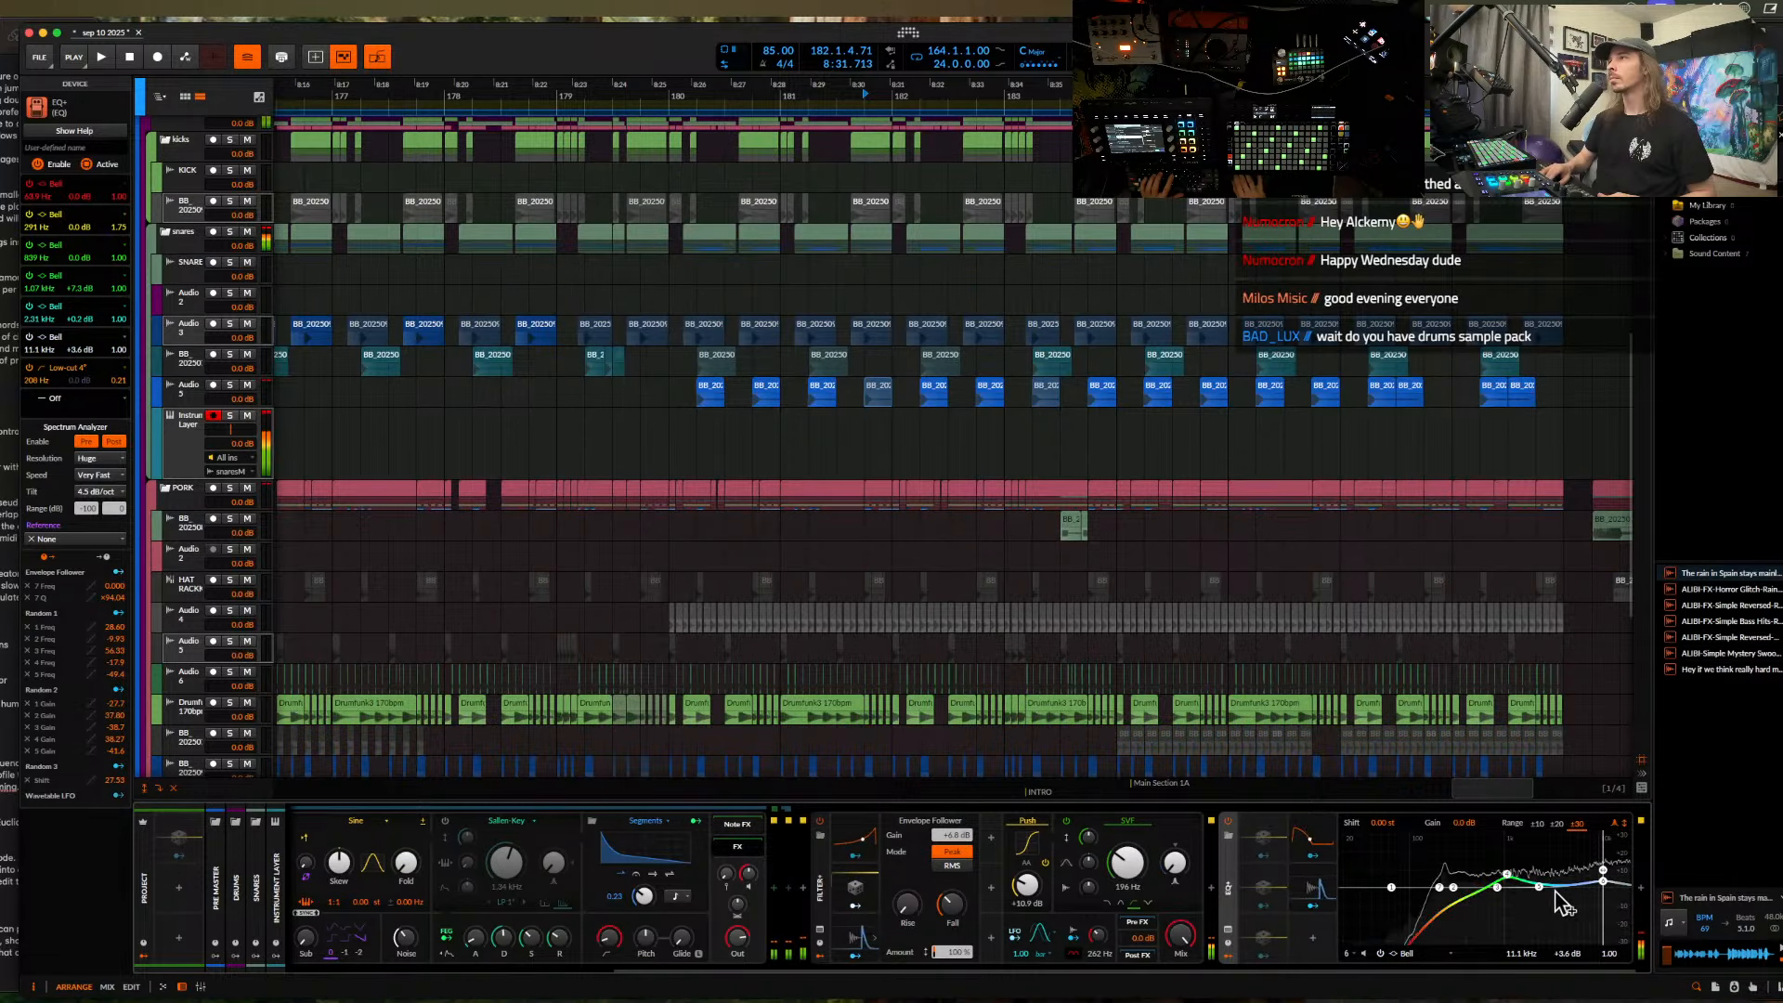
# - Select the third Polymer layer, raise its amplitude Segments rate, and bend the envelope's decay into a steeper curve
pyautogui.hscroll(-5, 776, 895)
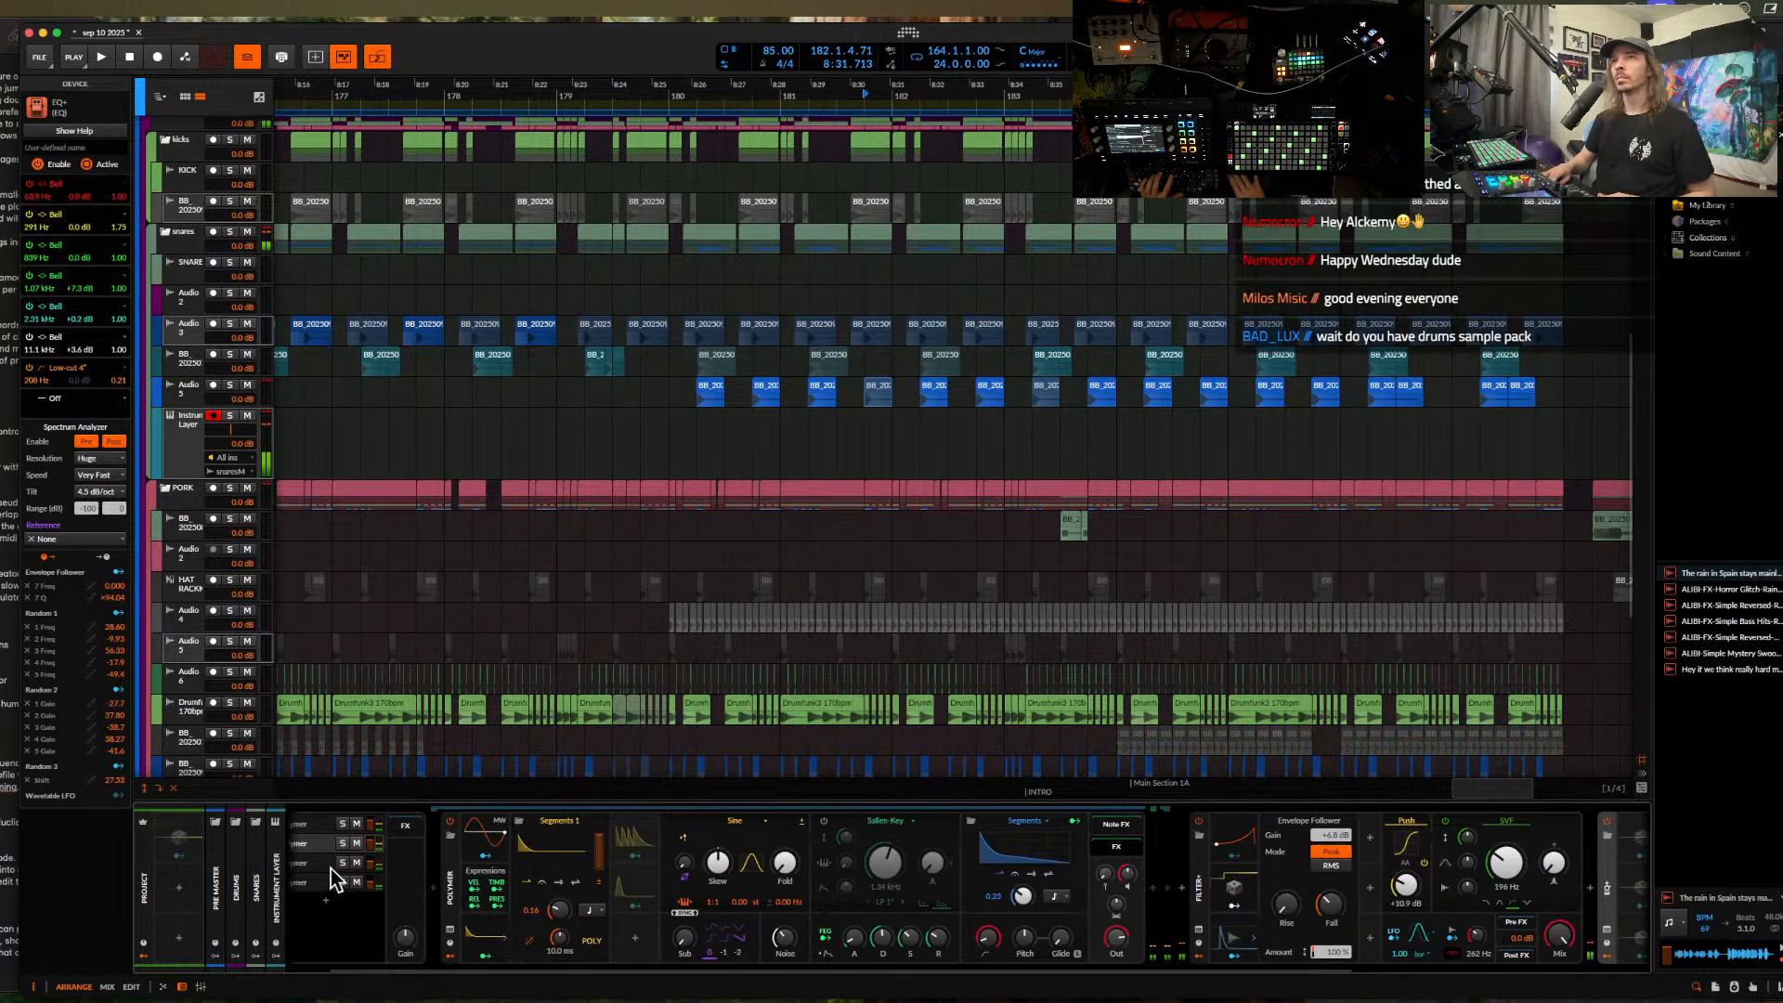
pyautogui.click(330, 867)
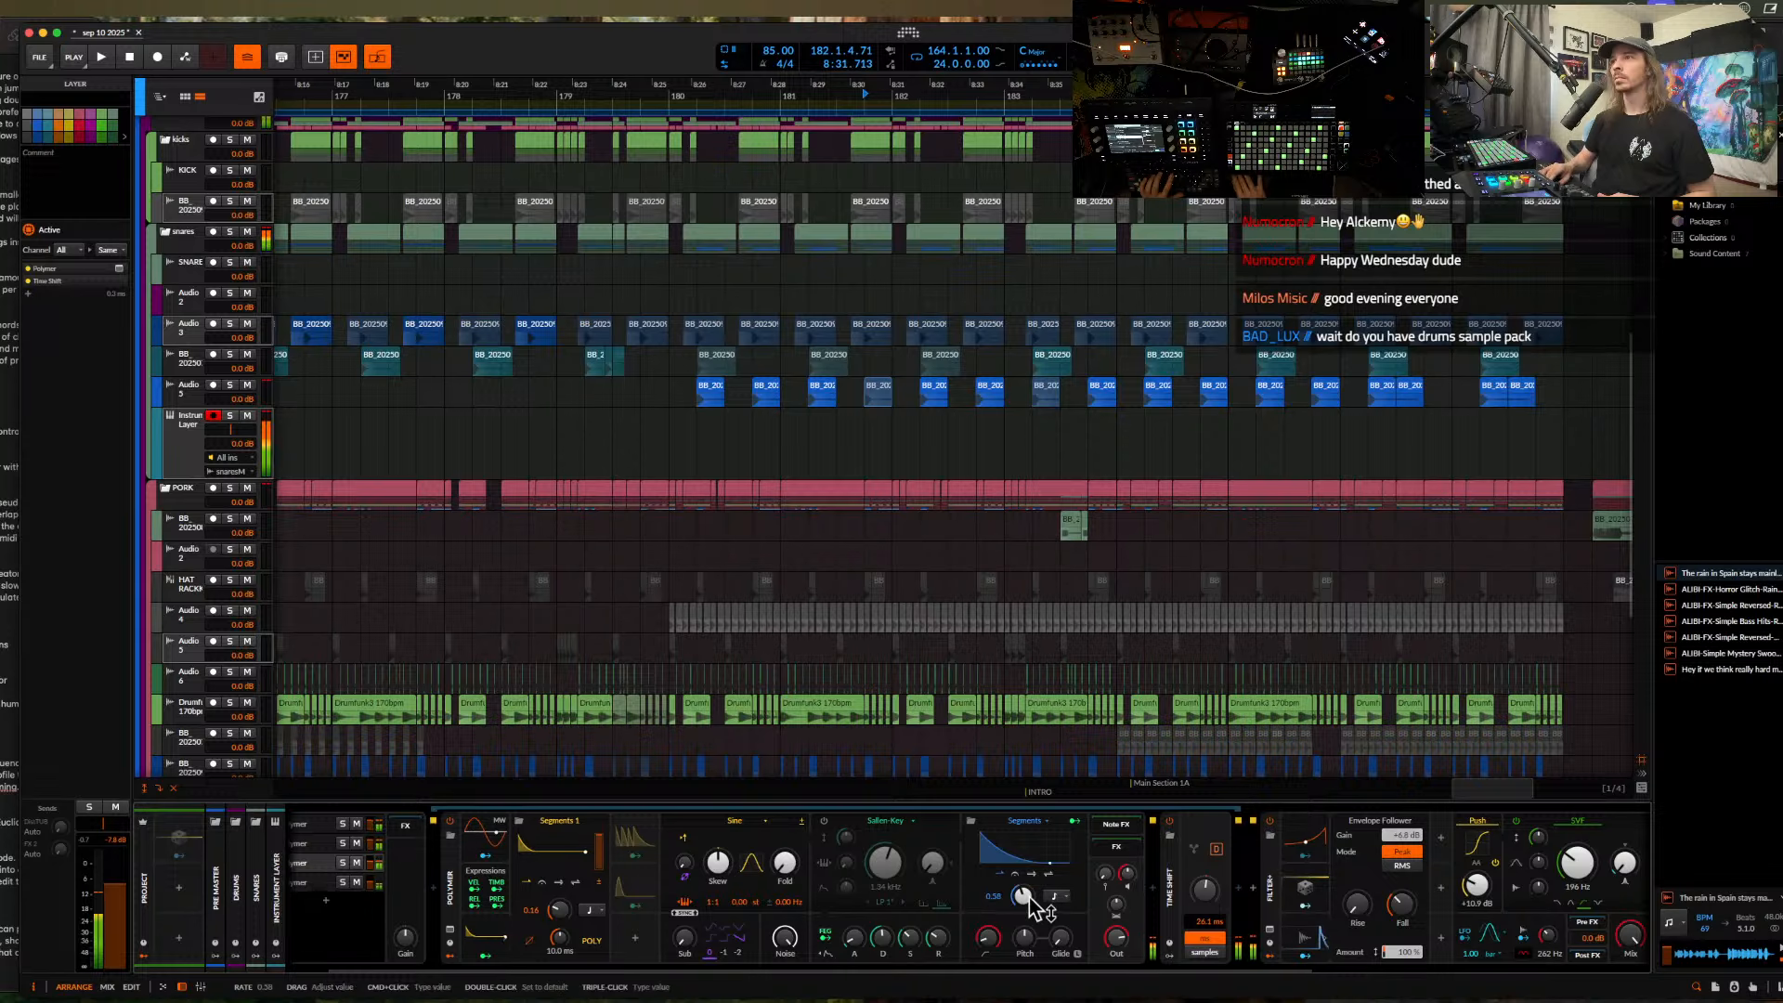
pyautogui.moveTo(1028, 896)
pyautogui.mouseDown()
pyautogui.moveTo(1029, 882)
pyautogui.moveTo(1024, 904)
pyautogui.mouseUp()
pyautogui.click(1022, 846)
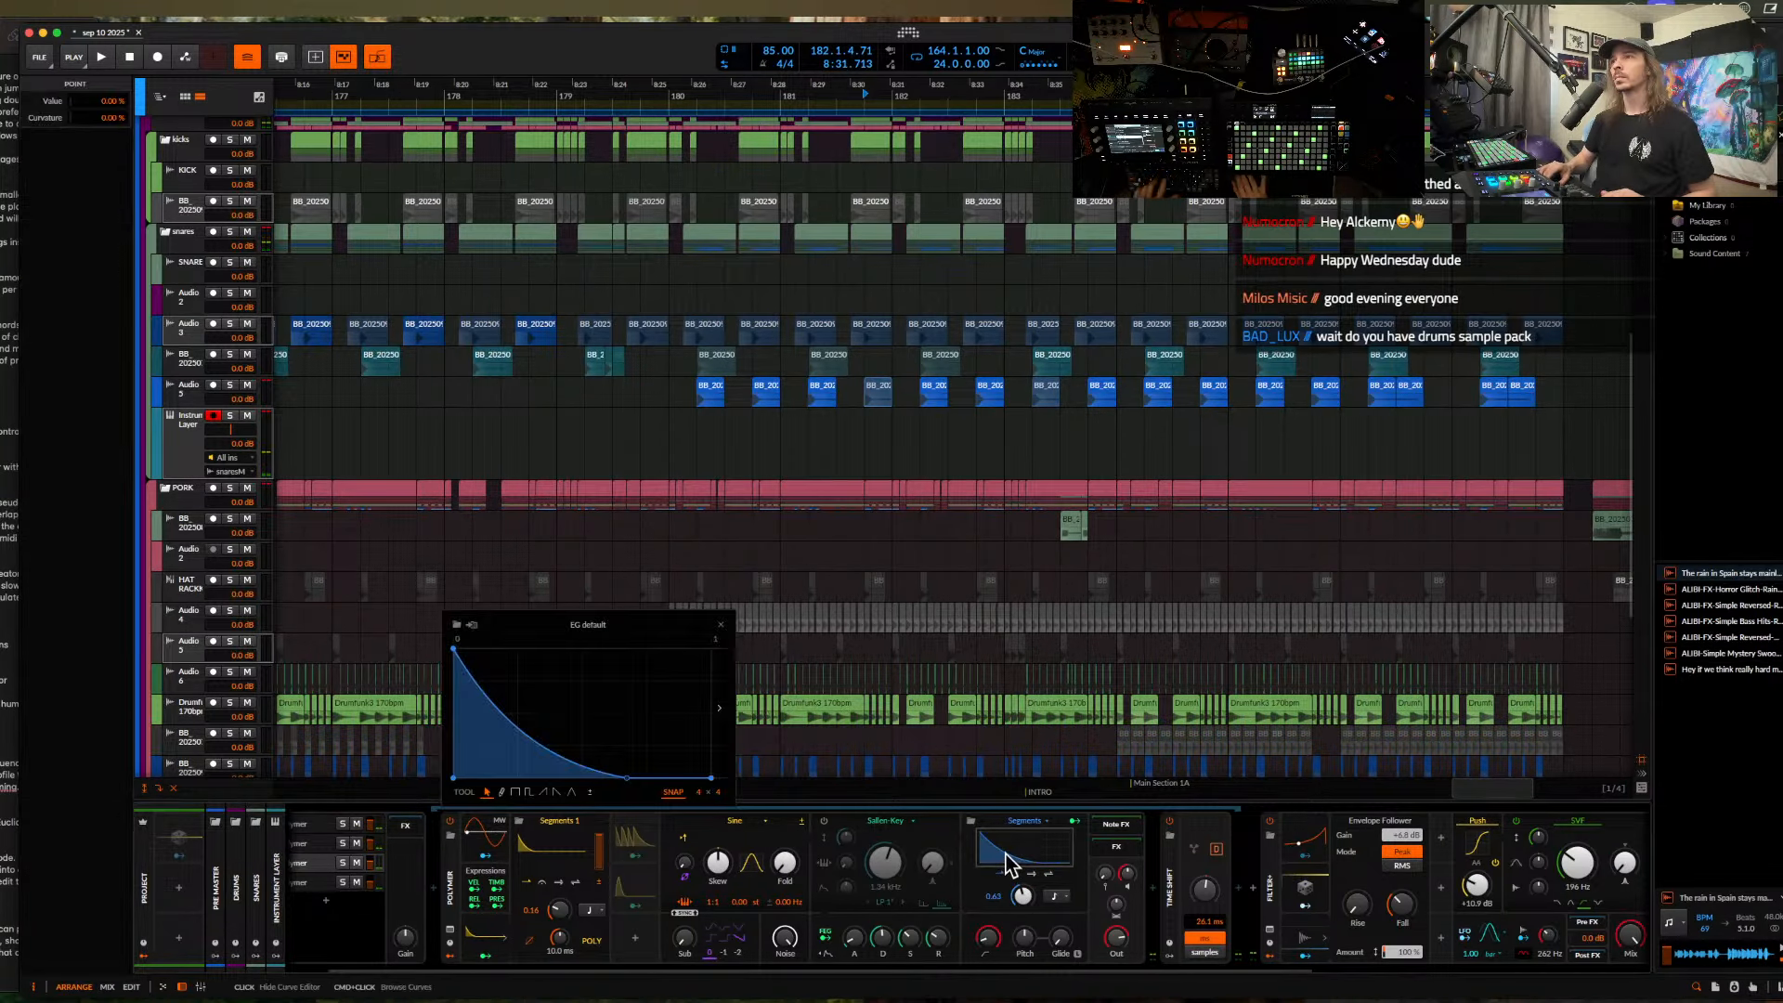
pyautogui.moveTo(539, 745); pyautogui.dragTo(543, 771)
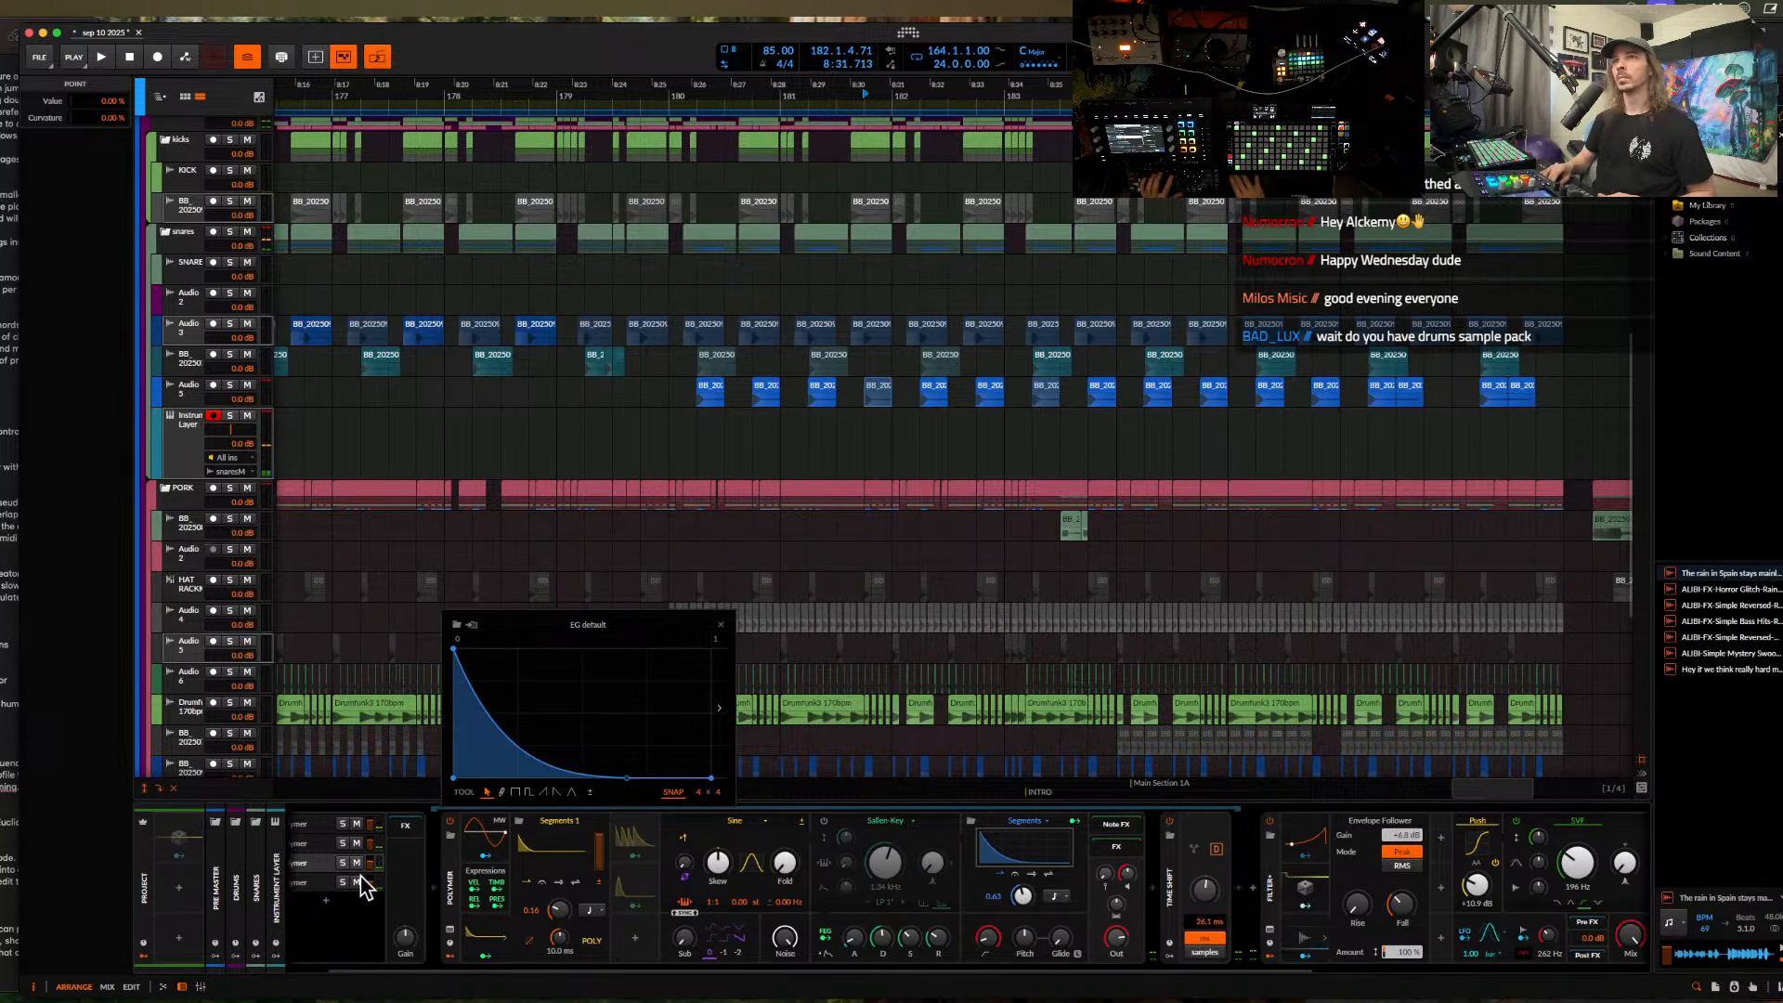
# - Select the fourth Polymer layer and set its amplitude Segments rate to 1.00
pyautogui.moveTo(370, 883); pyautogui.dragTo(365, 877)
pyautogui.moveTo(1021, 895); pyautogui.dragTo(1021, 897)
pyautogui.hscroll(-2, 410, 897)
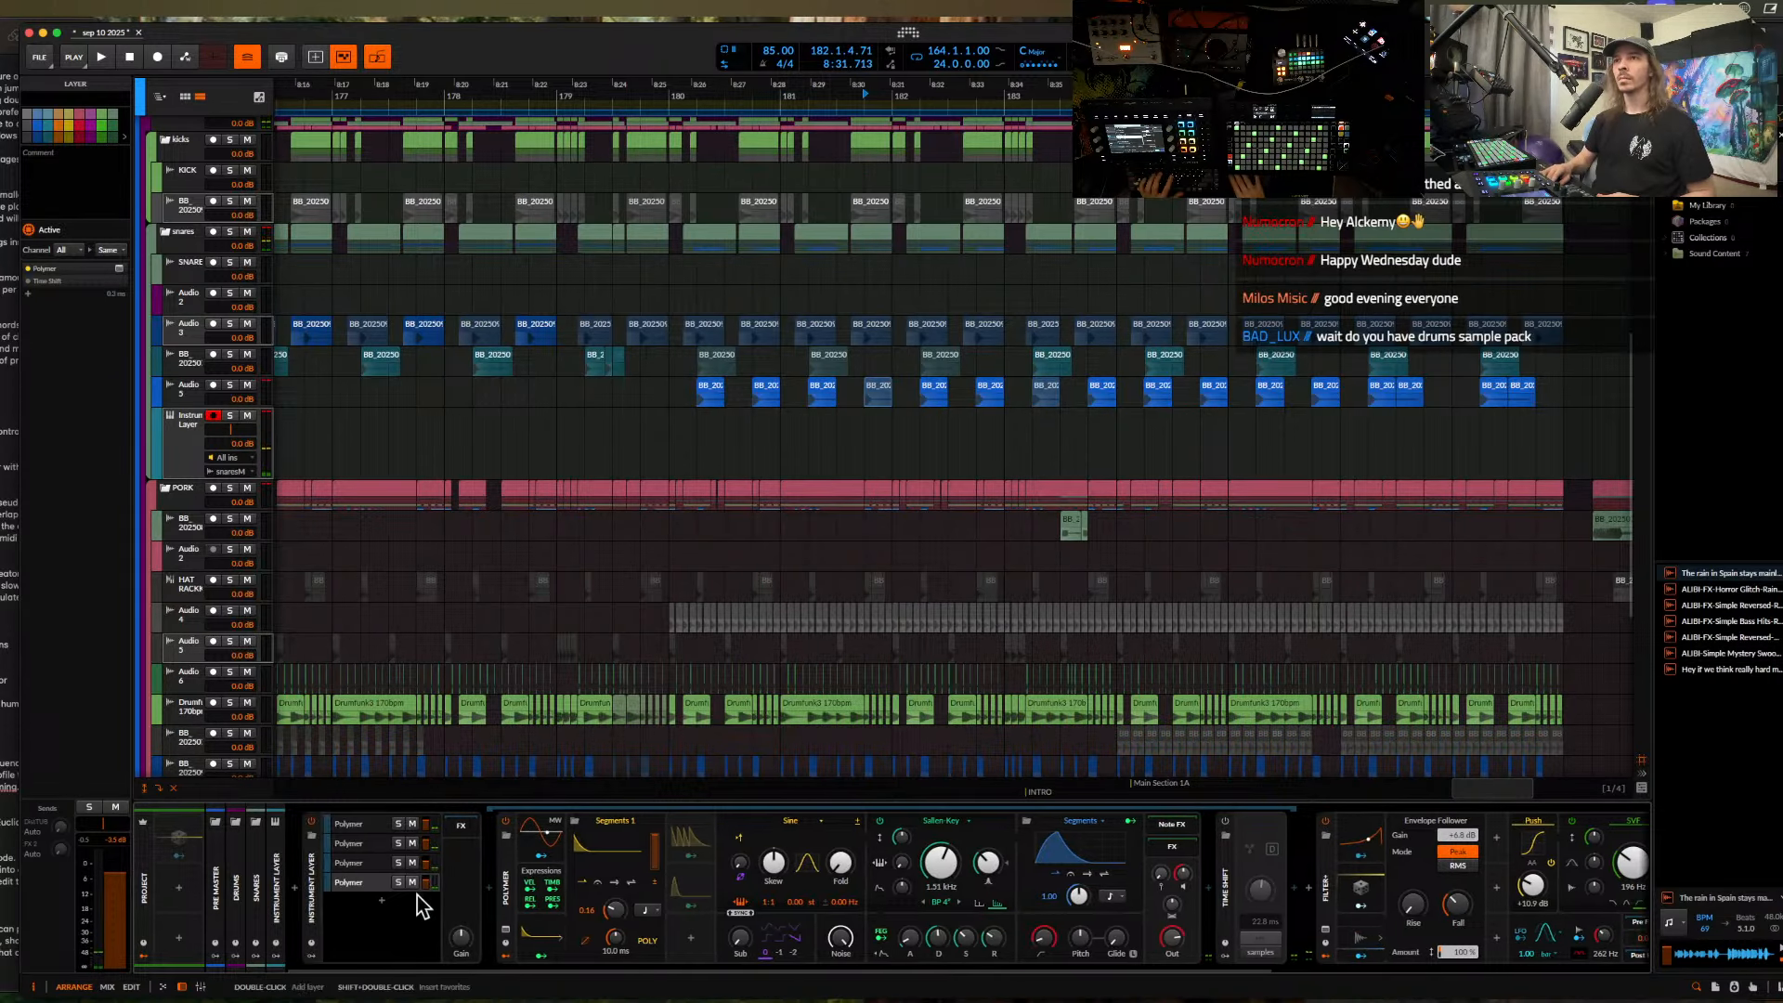
# - Collapse the EQ+ device and set the fall time of Filter+'s Envelope Follower to 23.4 ms
pyautogui.hscroll(5, 650, 892)
pyautogui.click(847, 875)
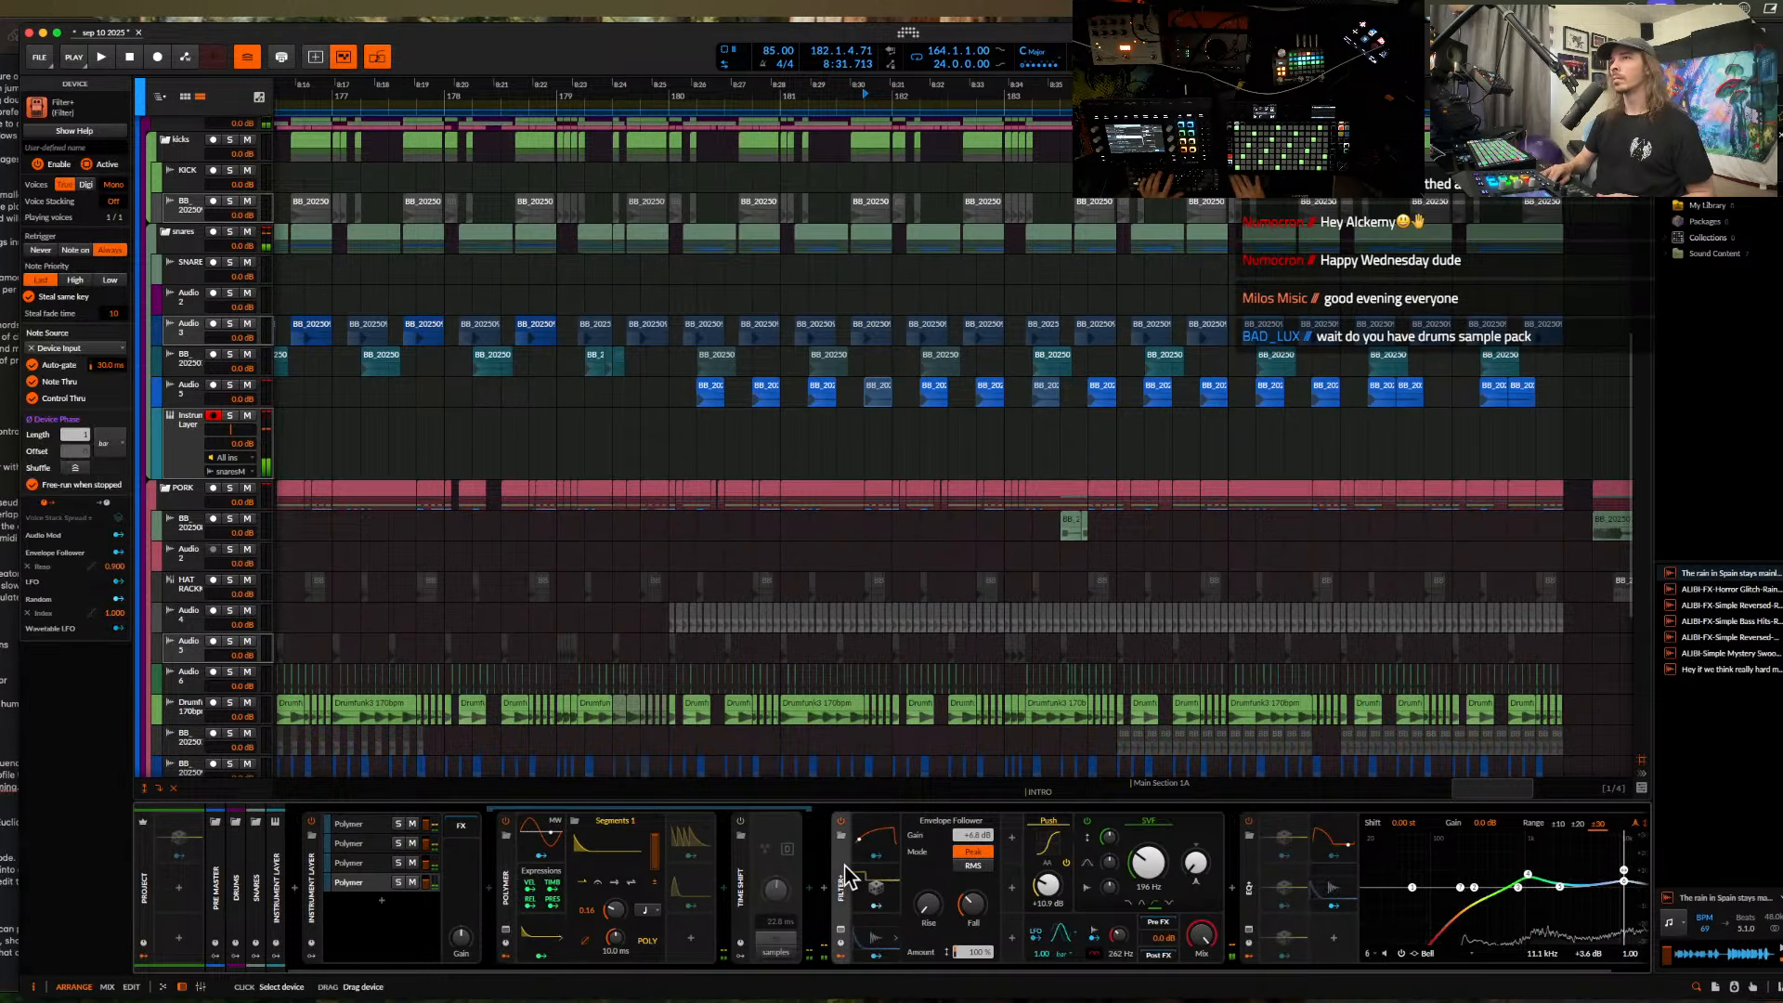
pyautogui.click(1021, 886)
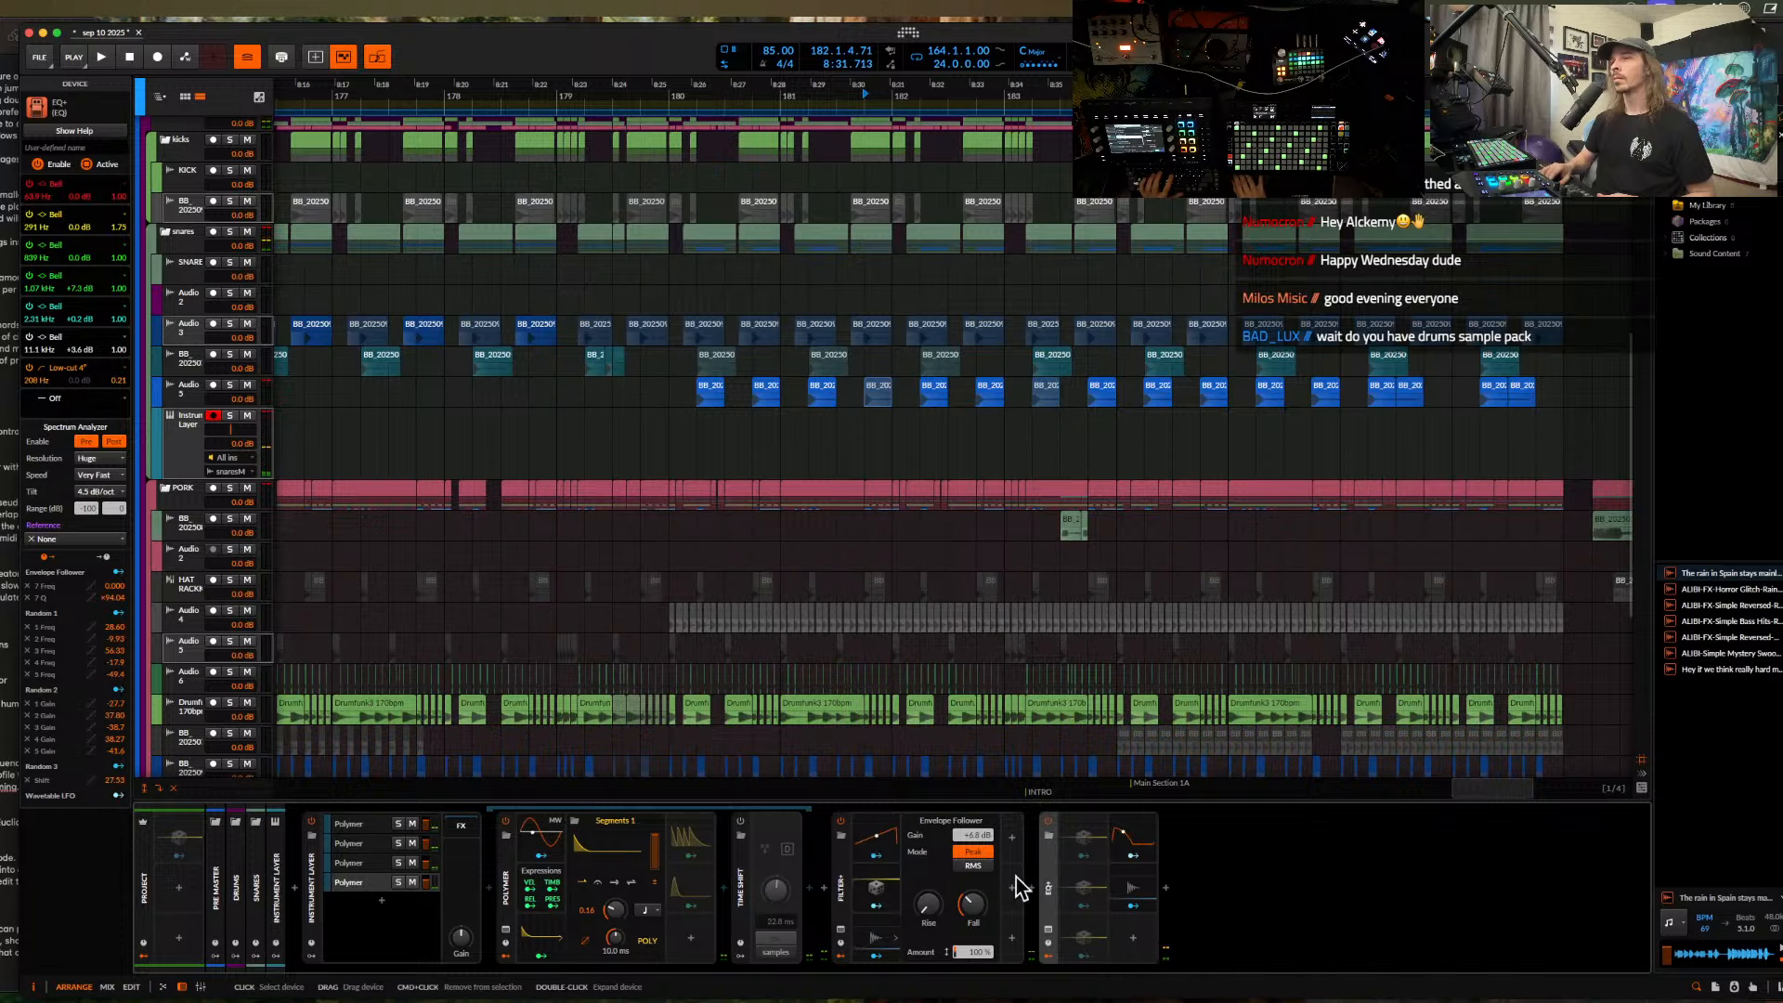
pyautogui.click(847, 890)
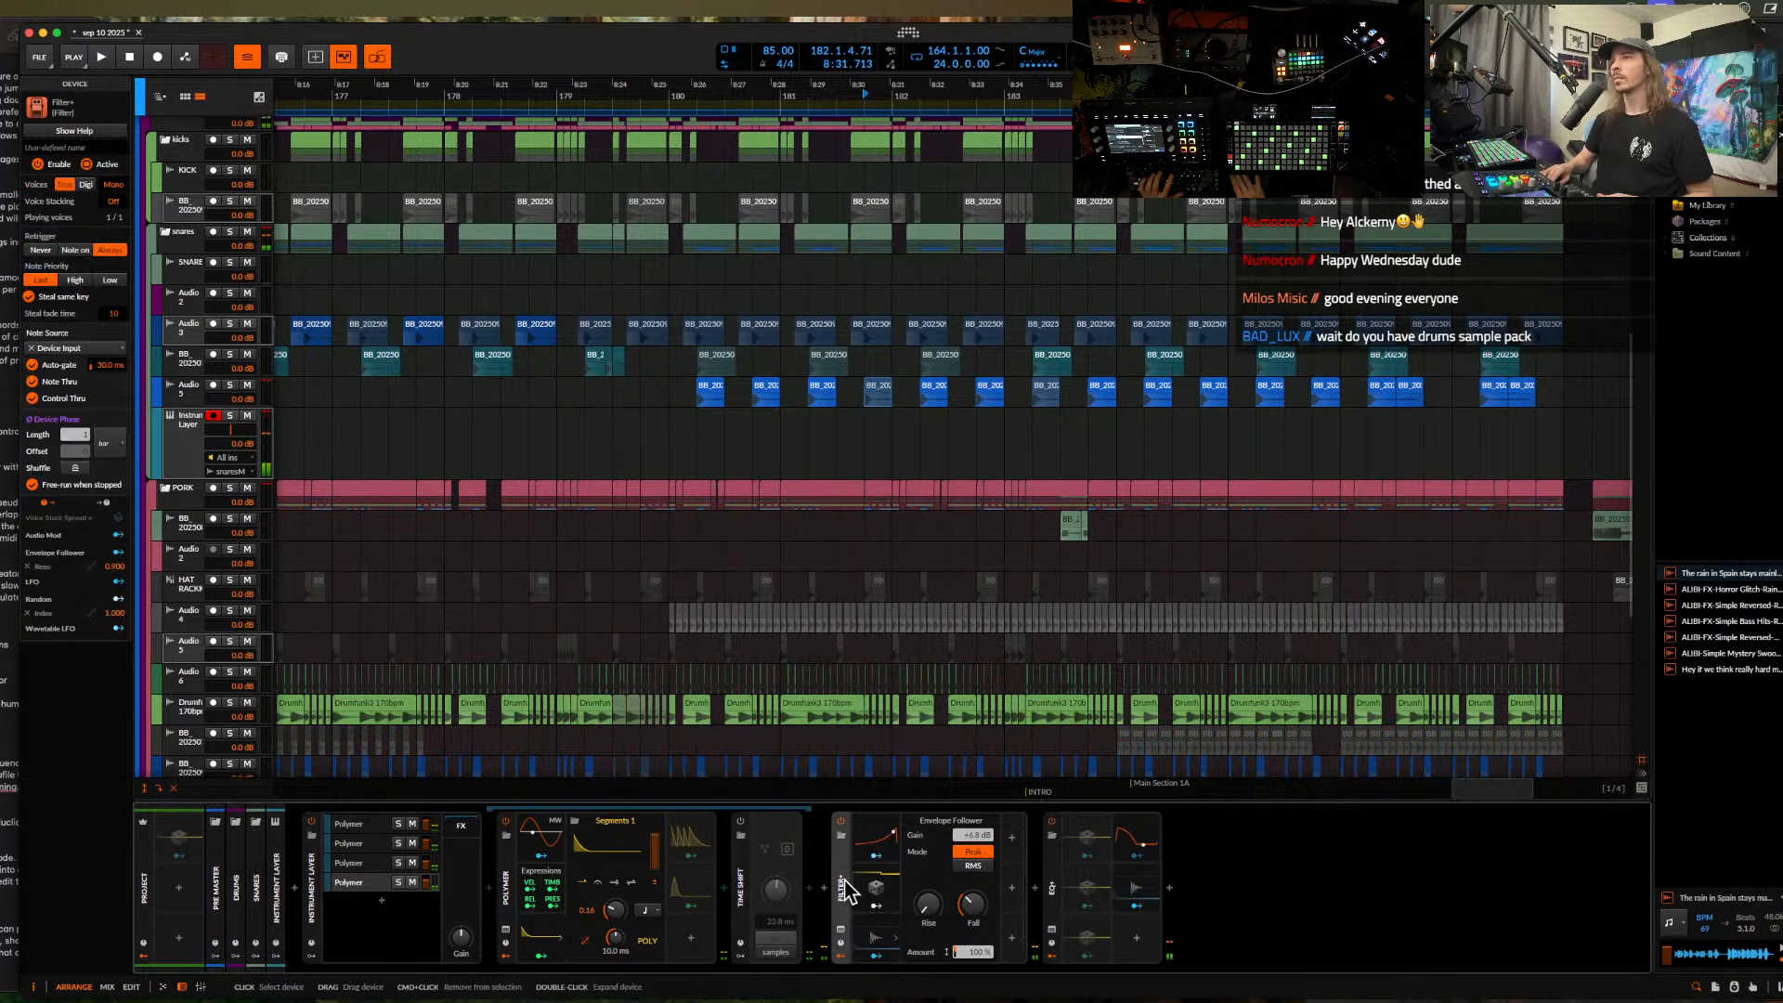
pyautogui.doubleClick(847, 889)
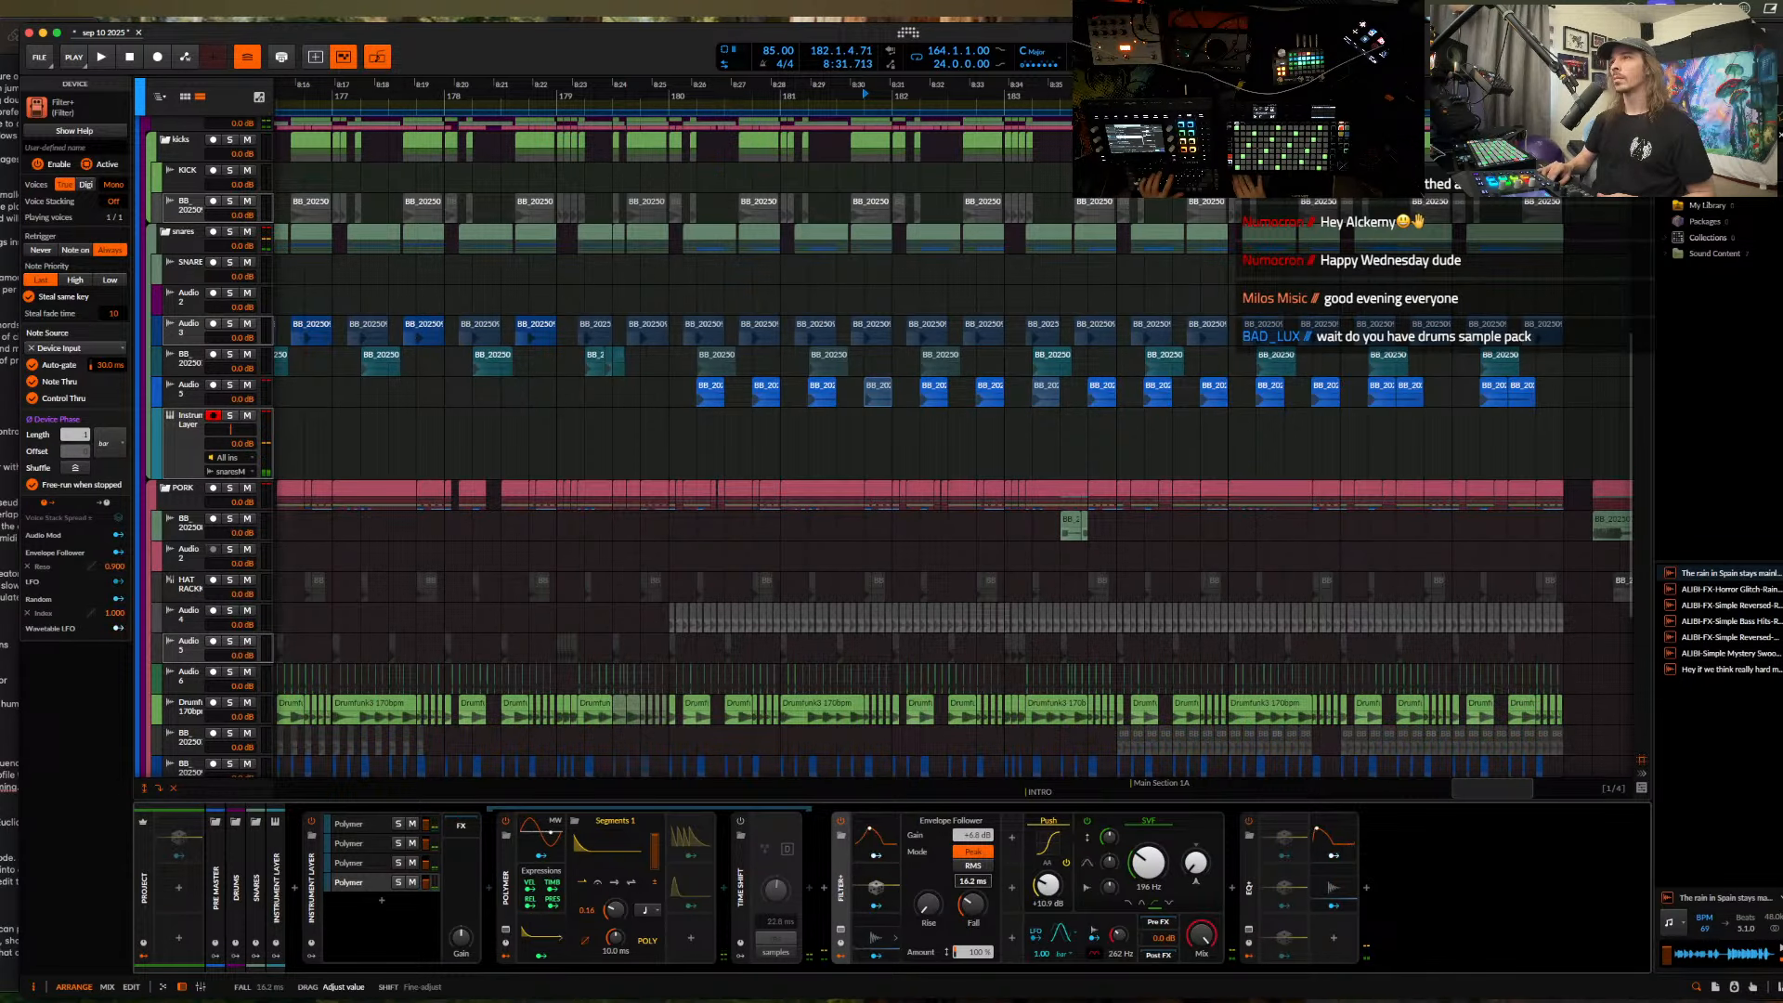
pyautogui.moveTo(972, 905); pyautogui.dragTo(980, 914)
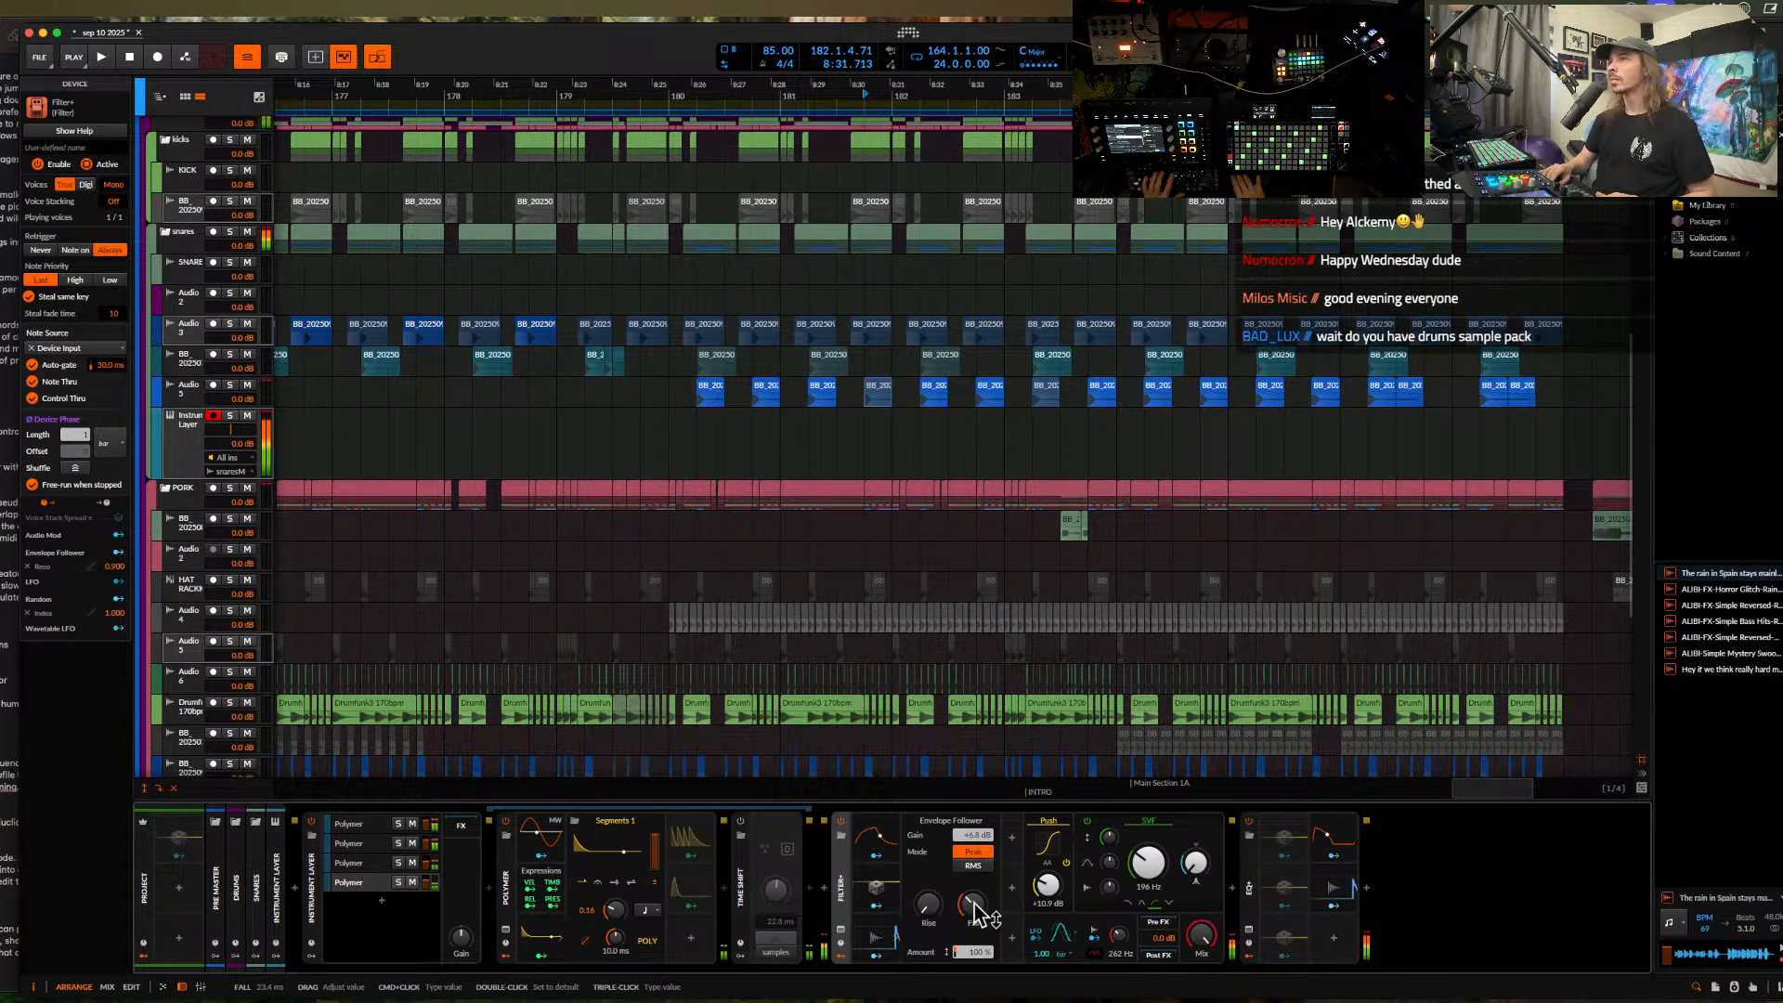
# - Collapse the Filter+ section and insert an FX Grid device between Time Shift and Filter+
pyautogui.click(840, 886)
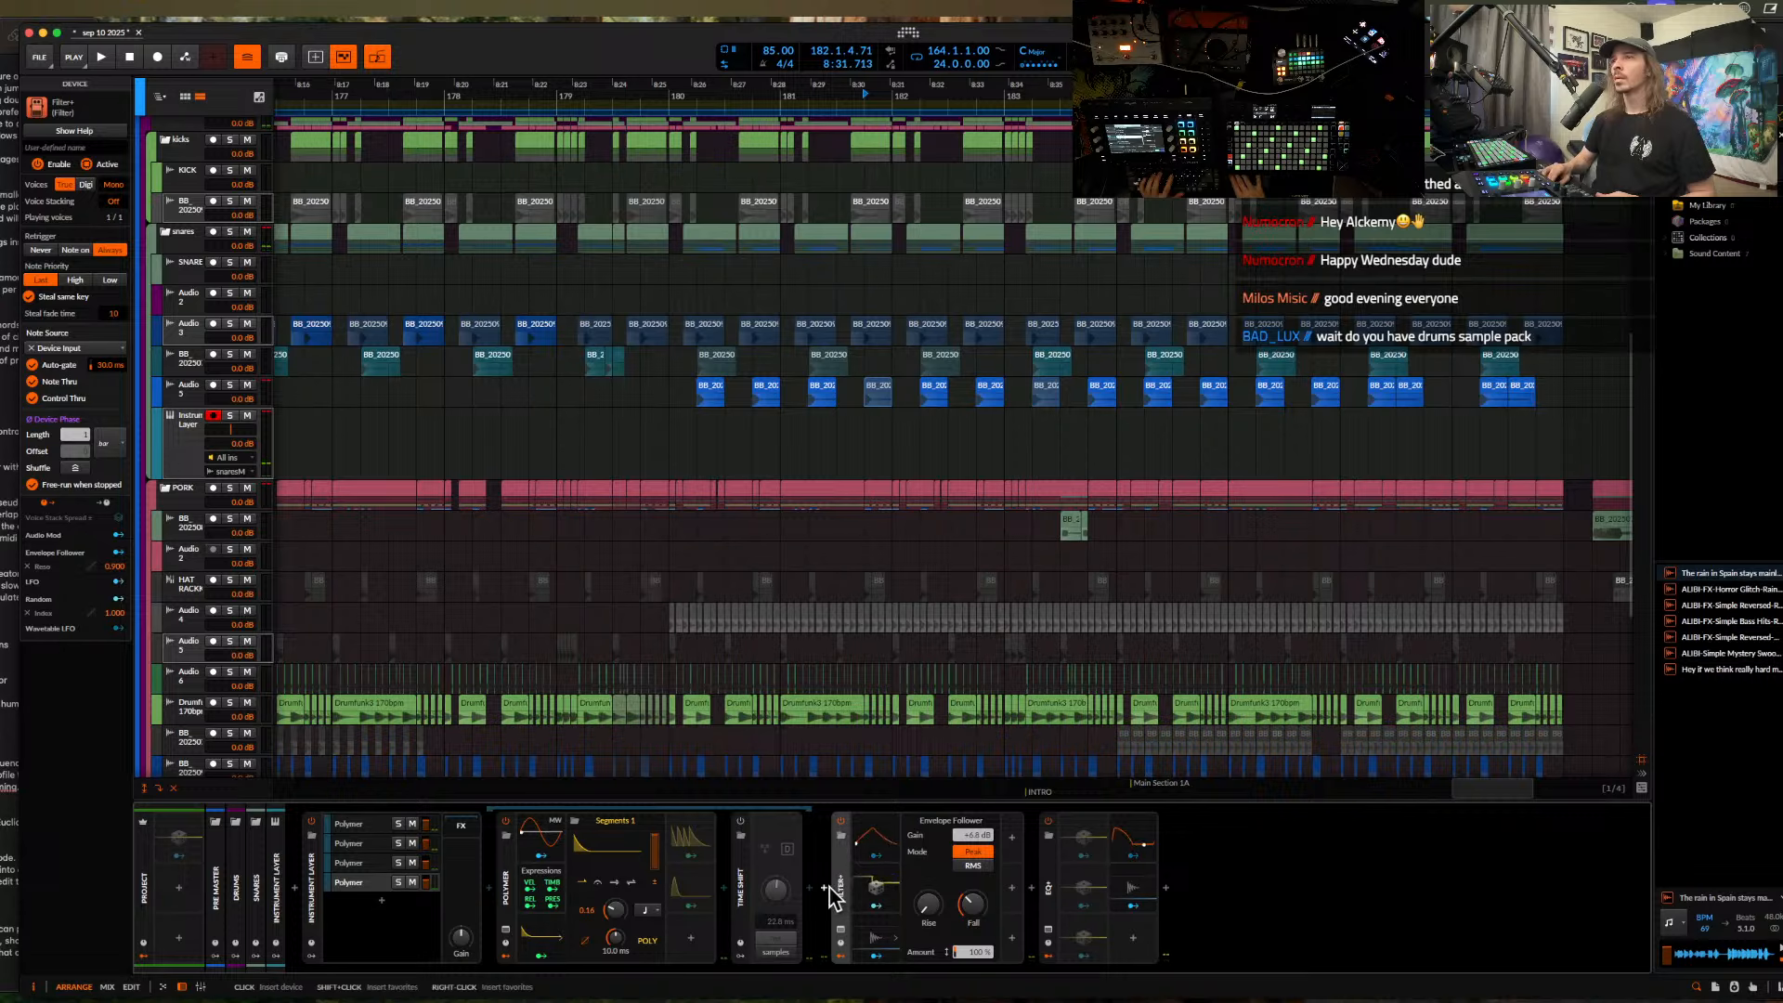
pyautogui.click(825, 886)
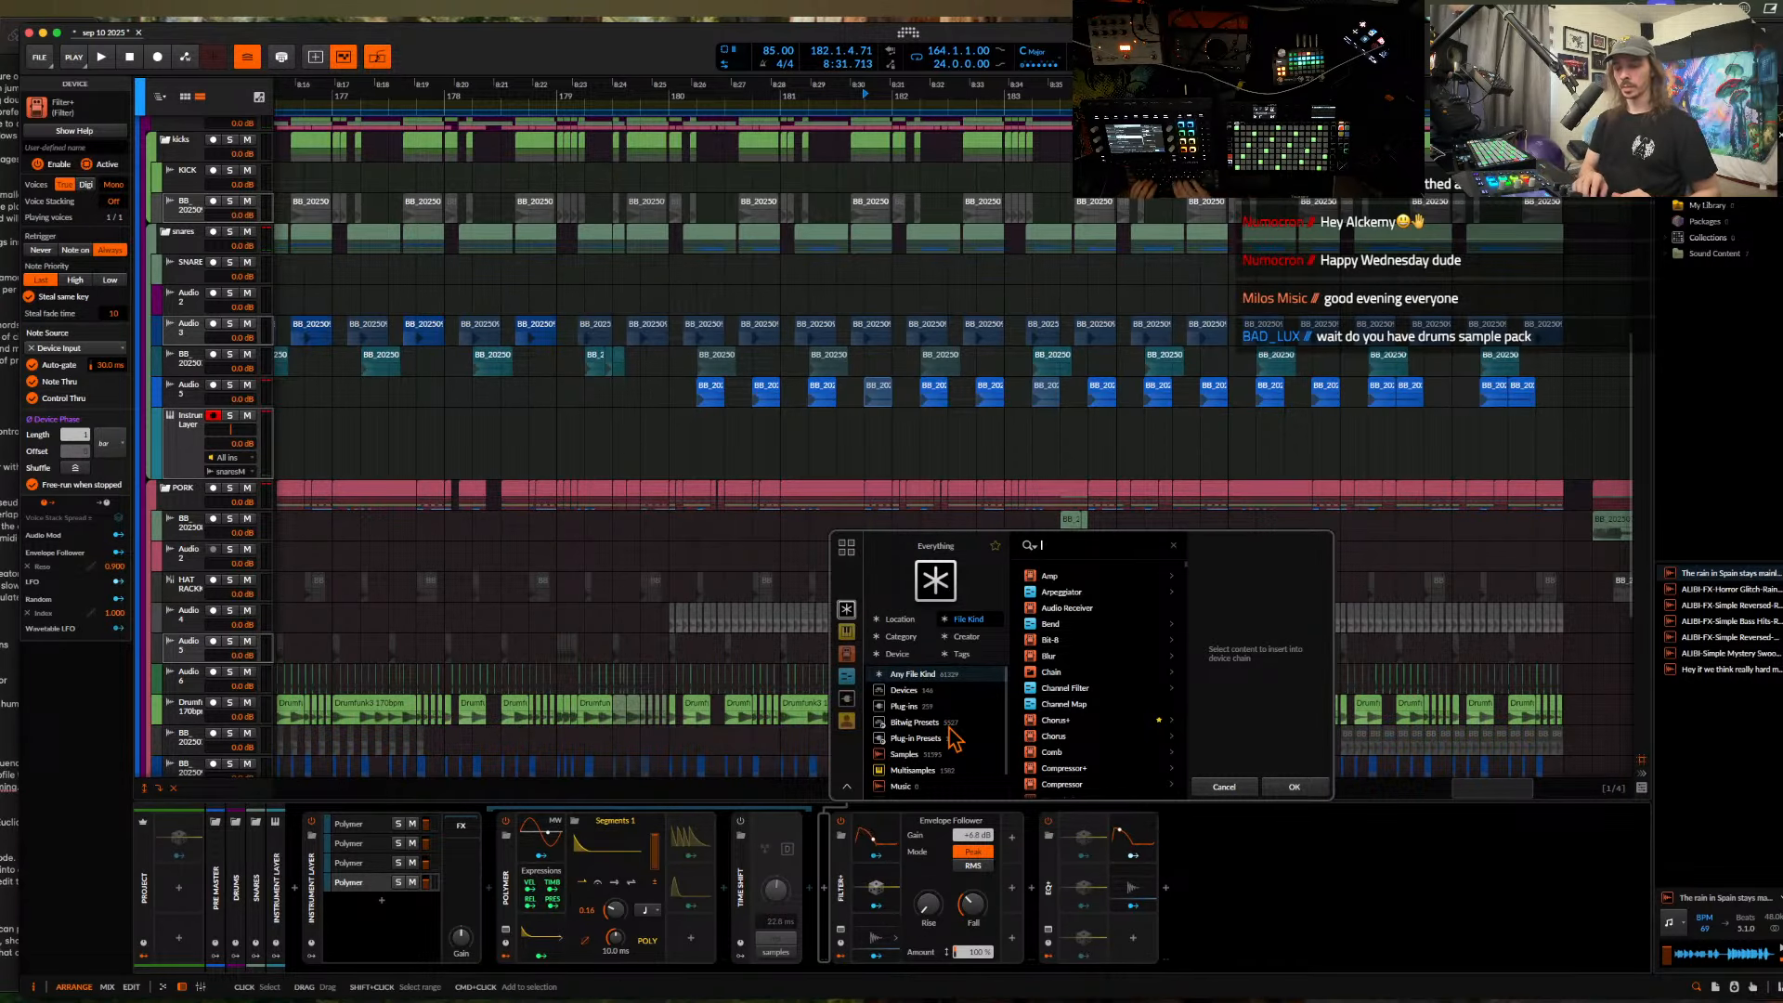
pyautogui.write('FX')
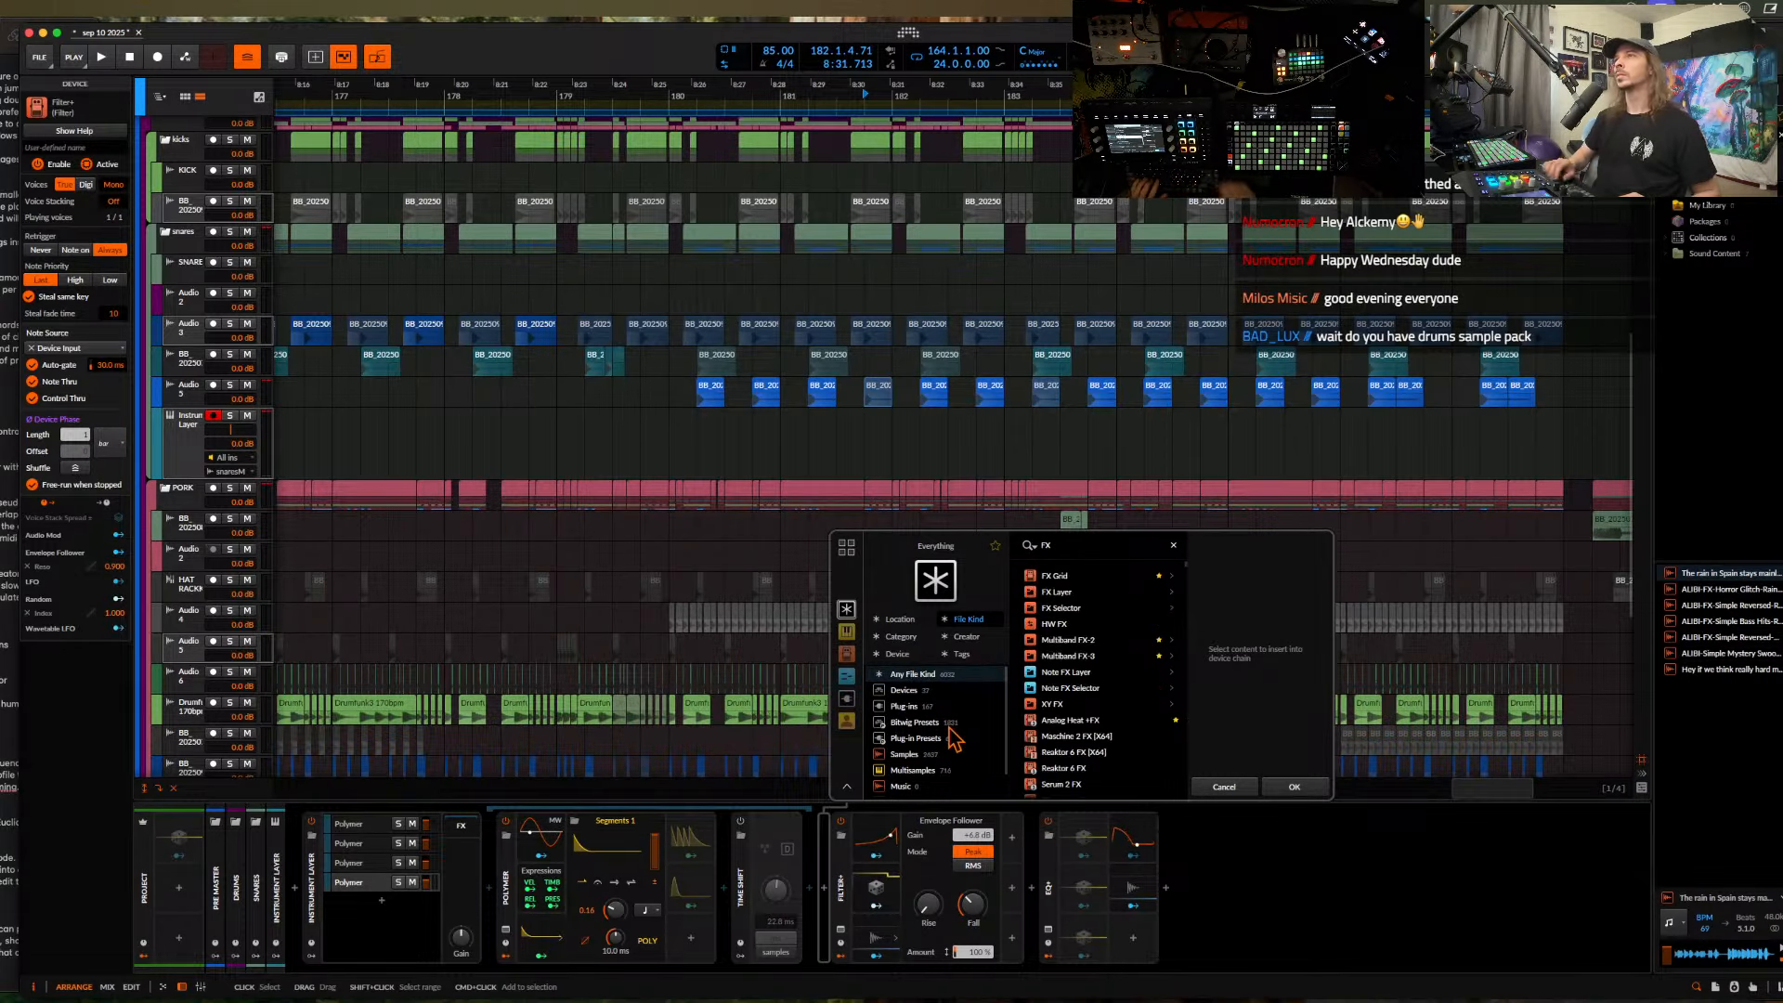
pyautogui.click(1059, 574)
pyautogui.click(1290, 783)
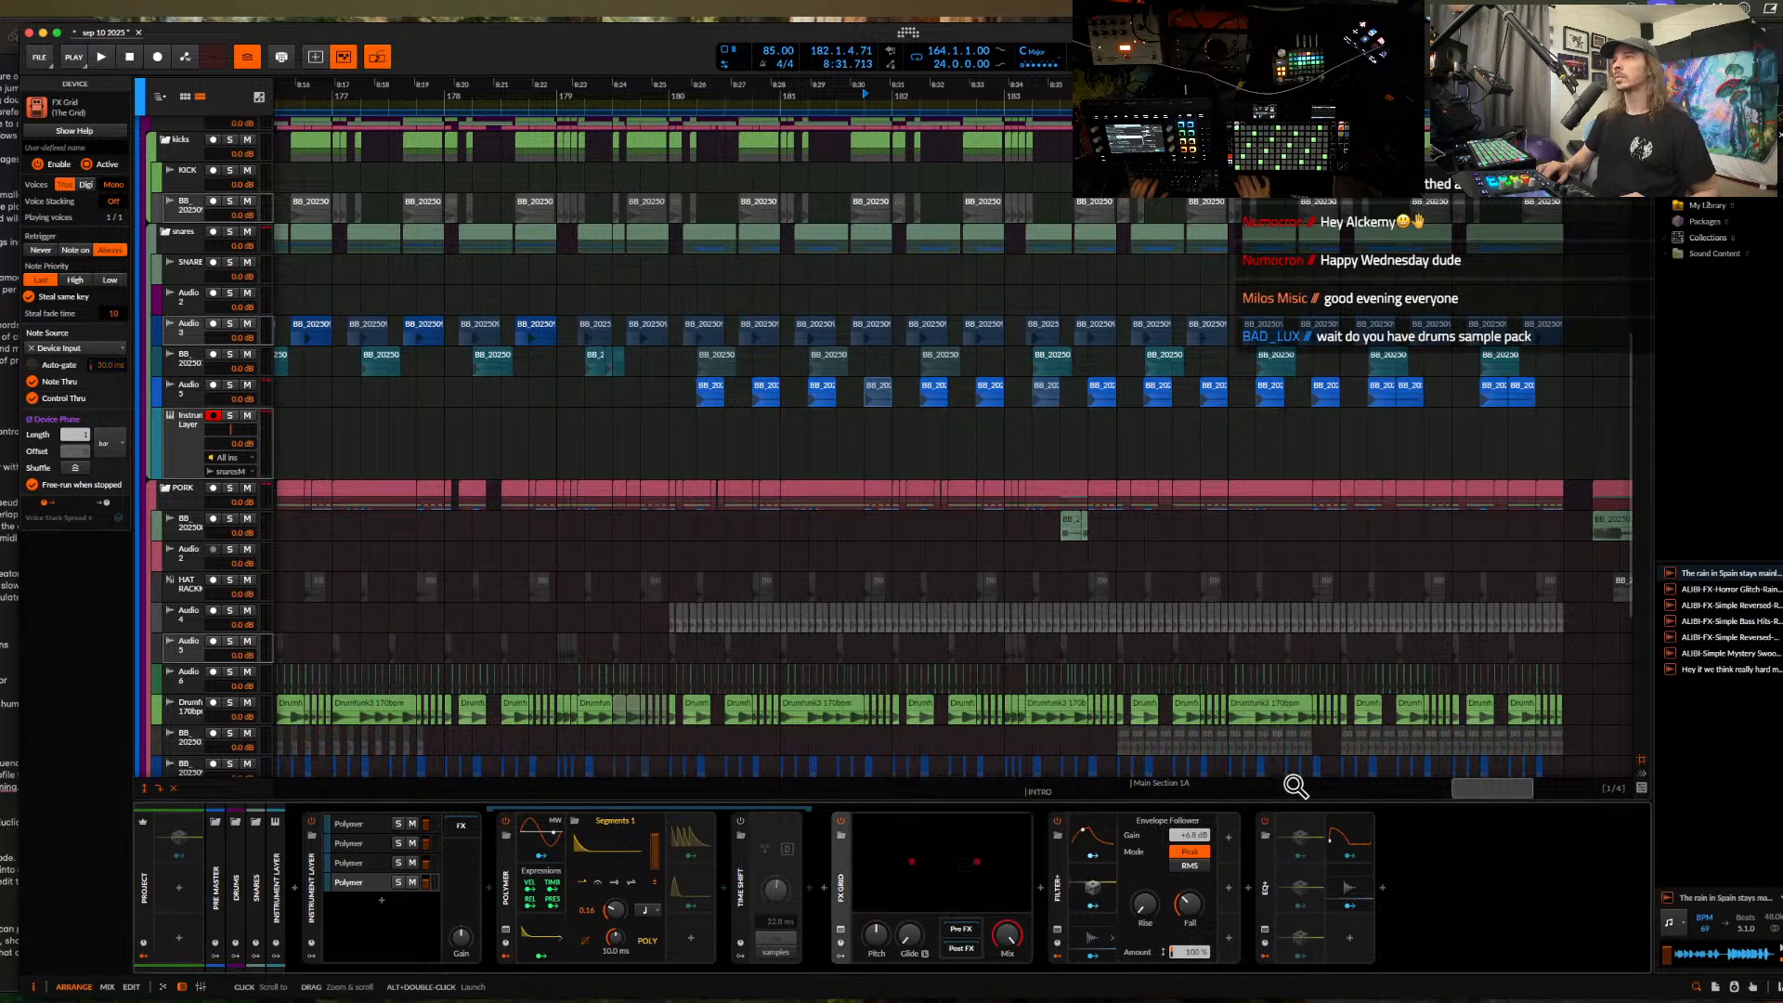
# - Open the FX Grid patch and place a Long Delay module on the audio input's signal path
pyautogui.click(941, 847)
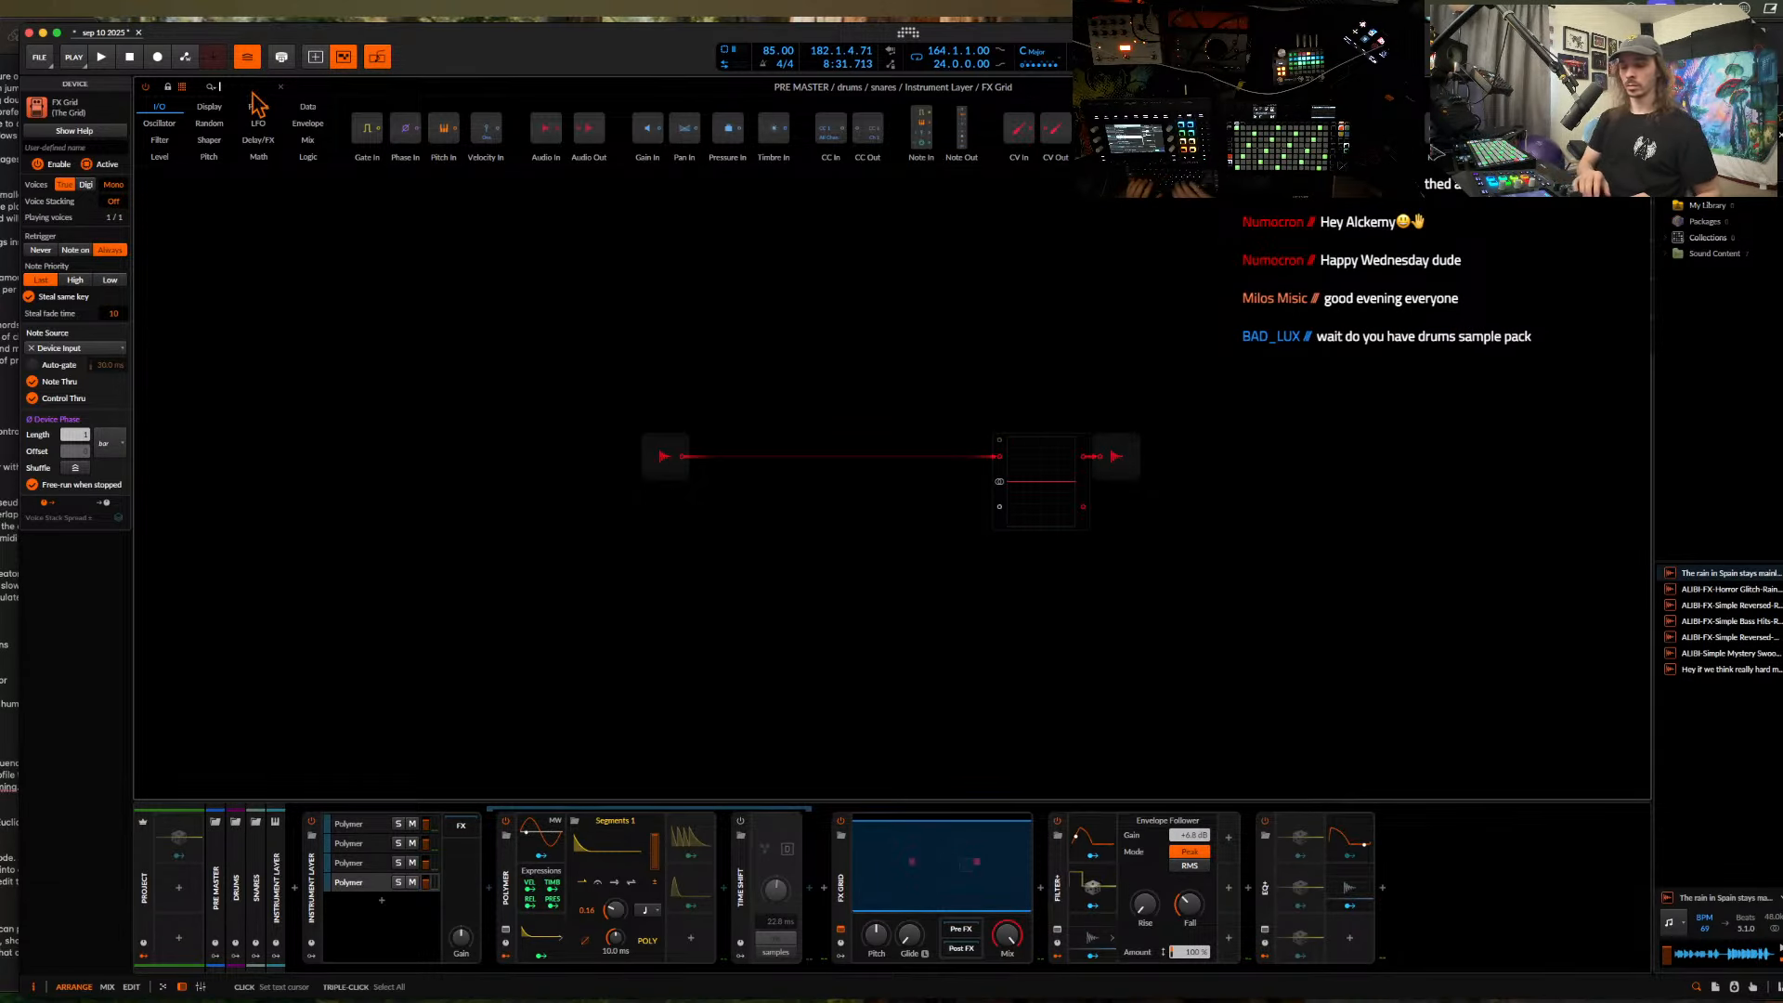
pyautogui.write('LONG')
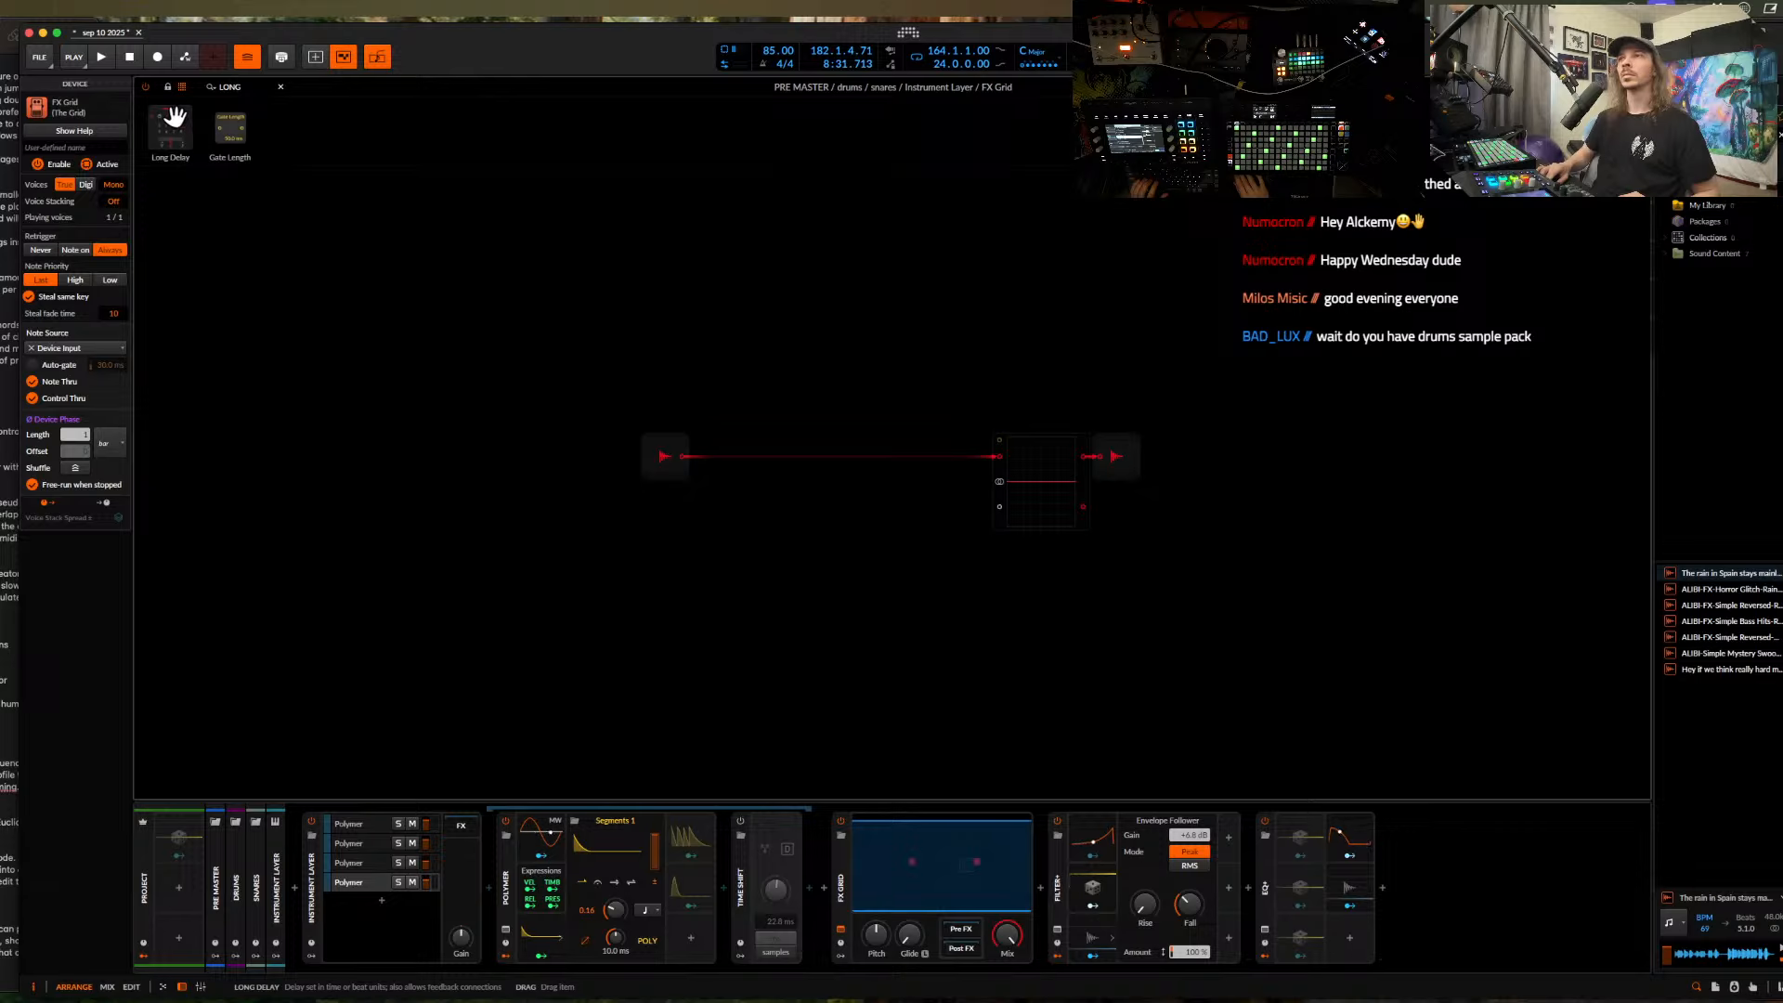
pyautogui.moveTo(173, 117)
pyautogui.mouseDown()
pyautogui.moveTo(649, 390)
pyautogui.moveTo(685, 457)
pyautogui.moveTo(624, 449)
pyautogui.mouseUp()
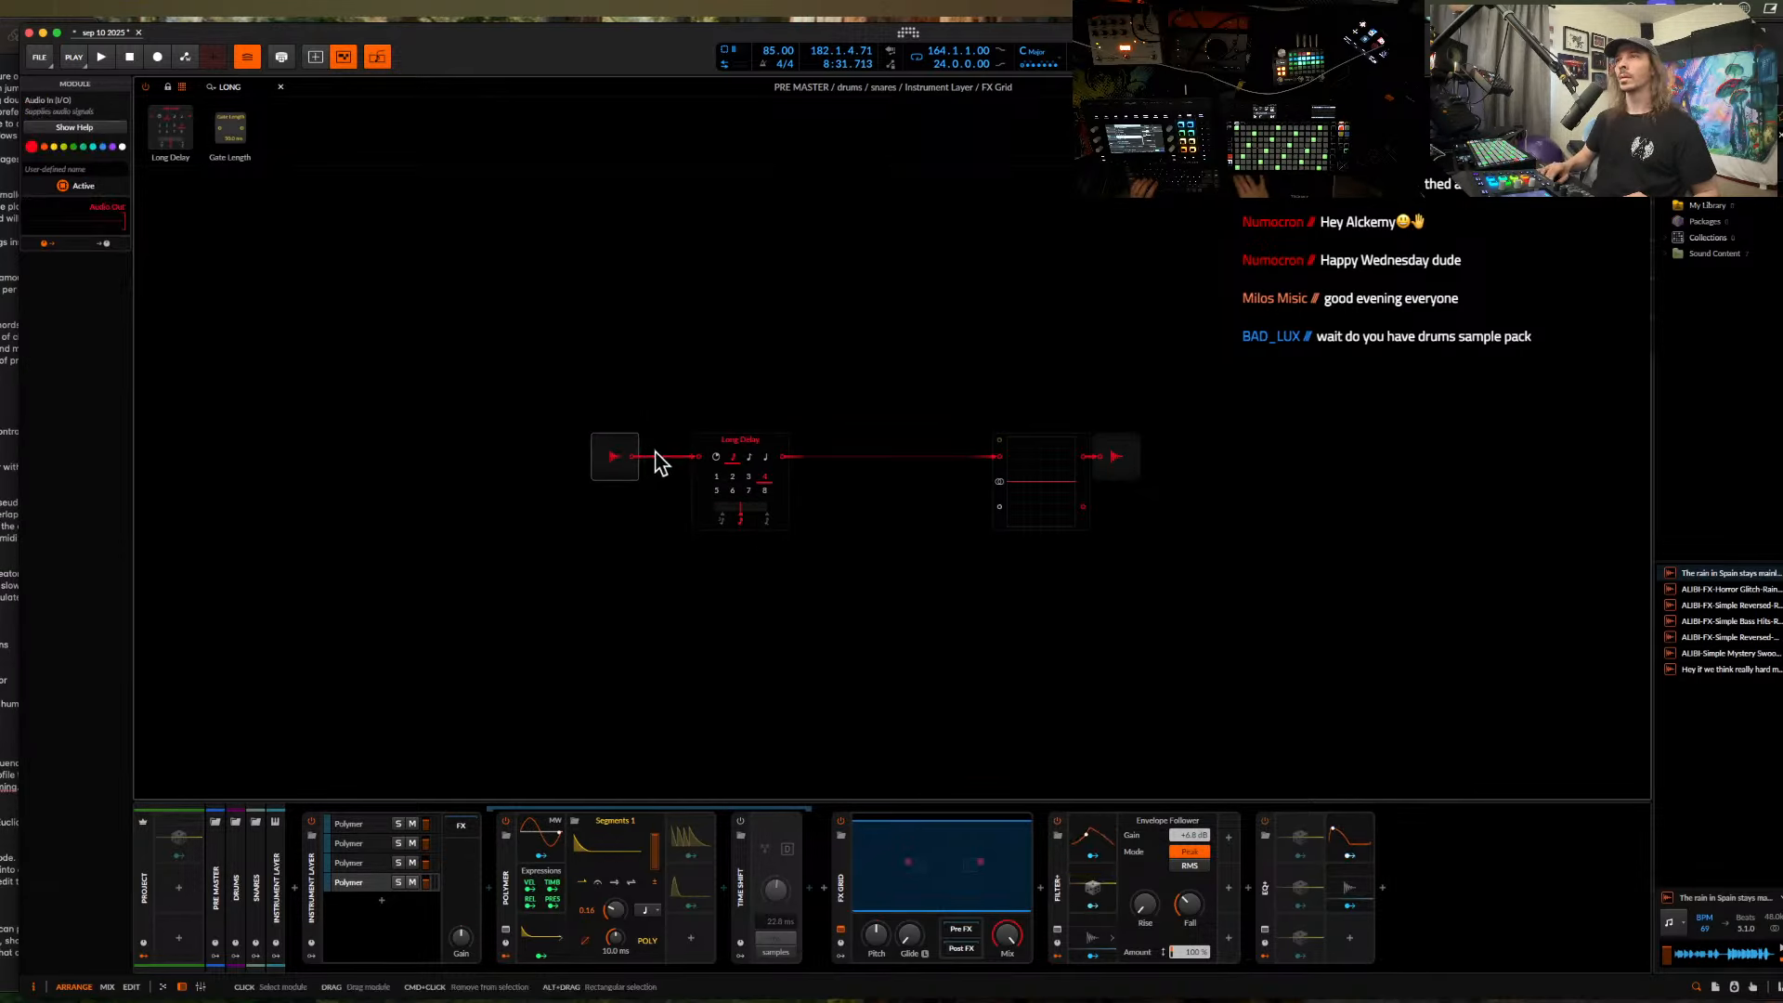
# - Add a Mixer module after Long Delay and patch the dry audio input into the Mixer's second channel
pyautogui.doubleClick(229, 86)
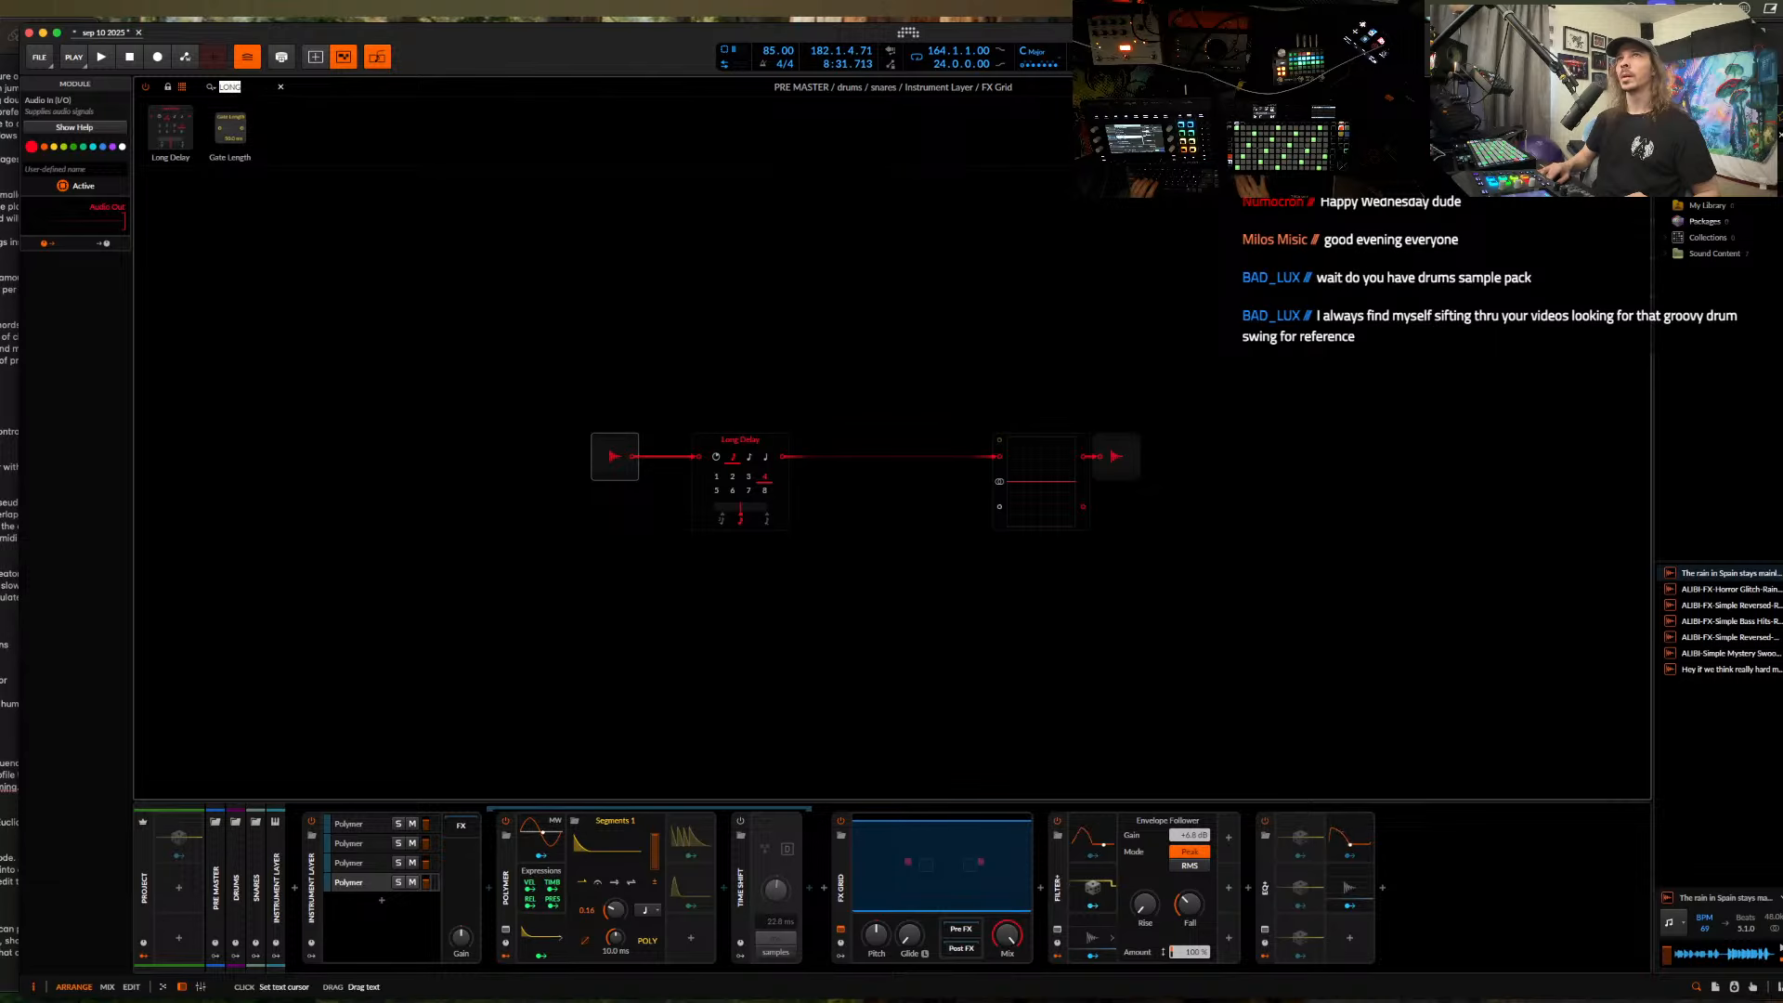
pyautogui.write('MIX')
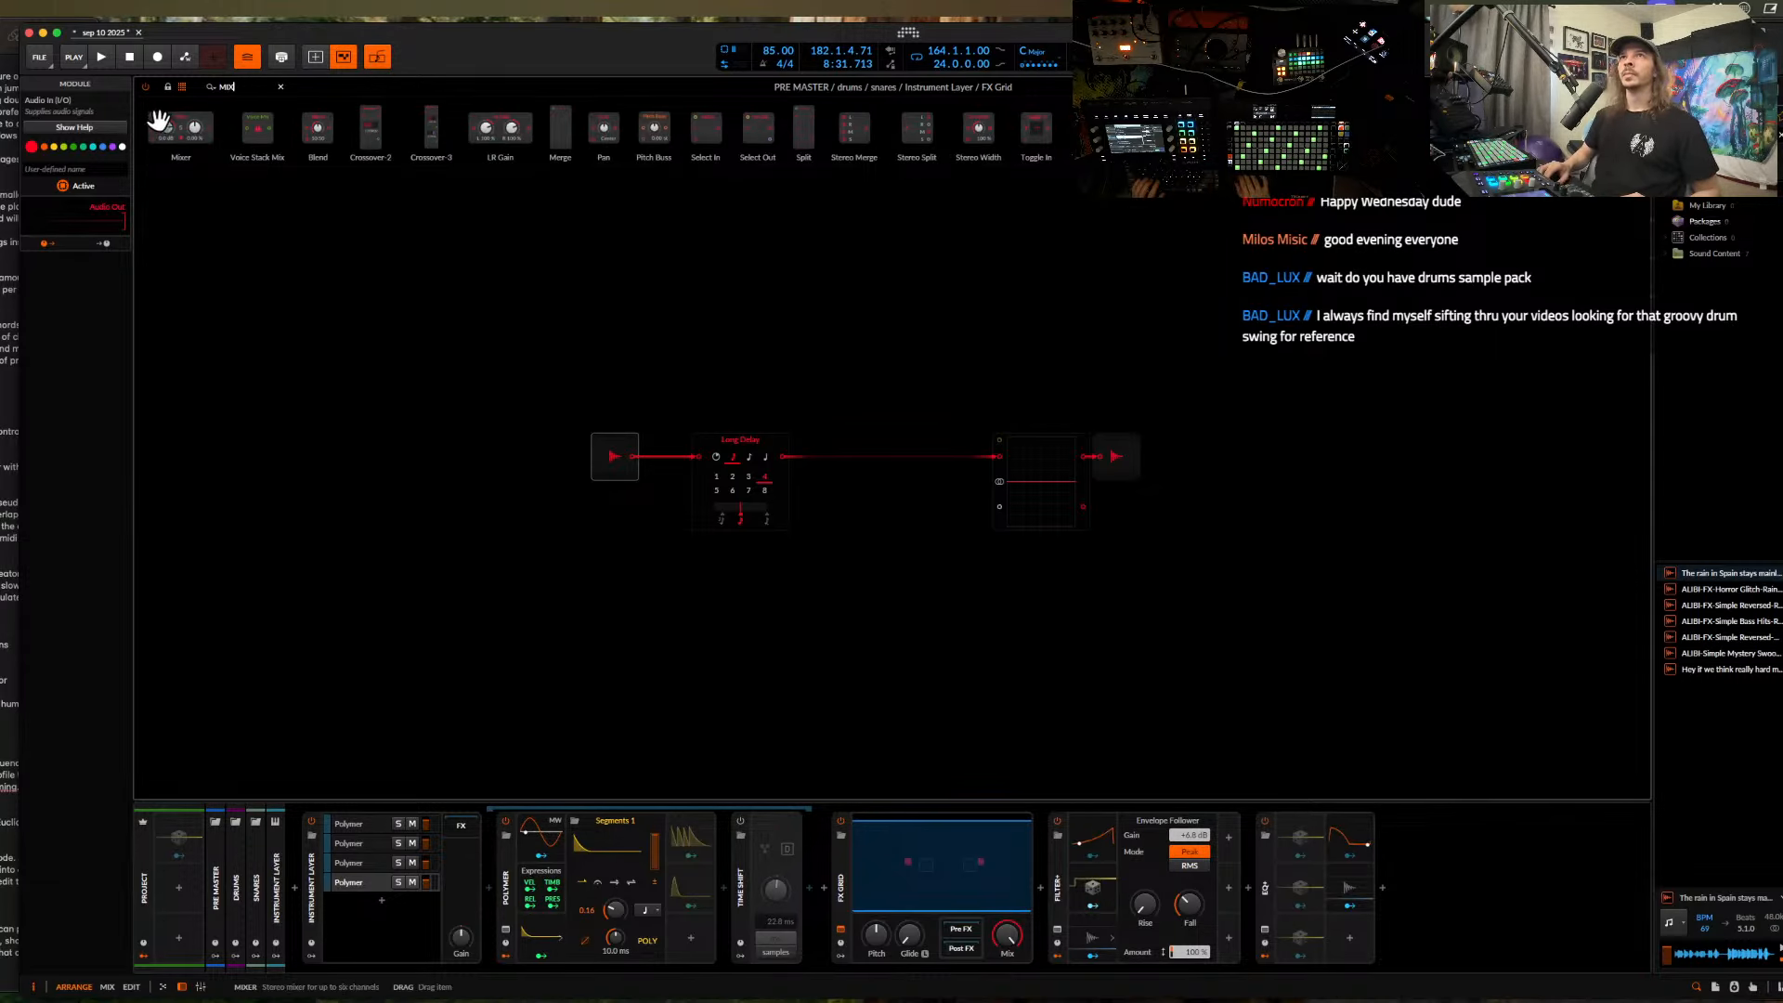
pyautogui.moveTo(180, 128); pyautogui.dragTo(820, 459)
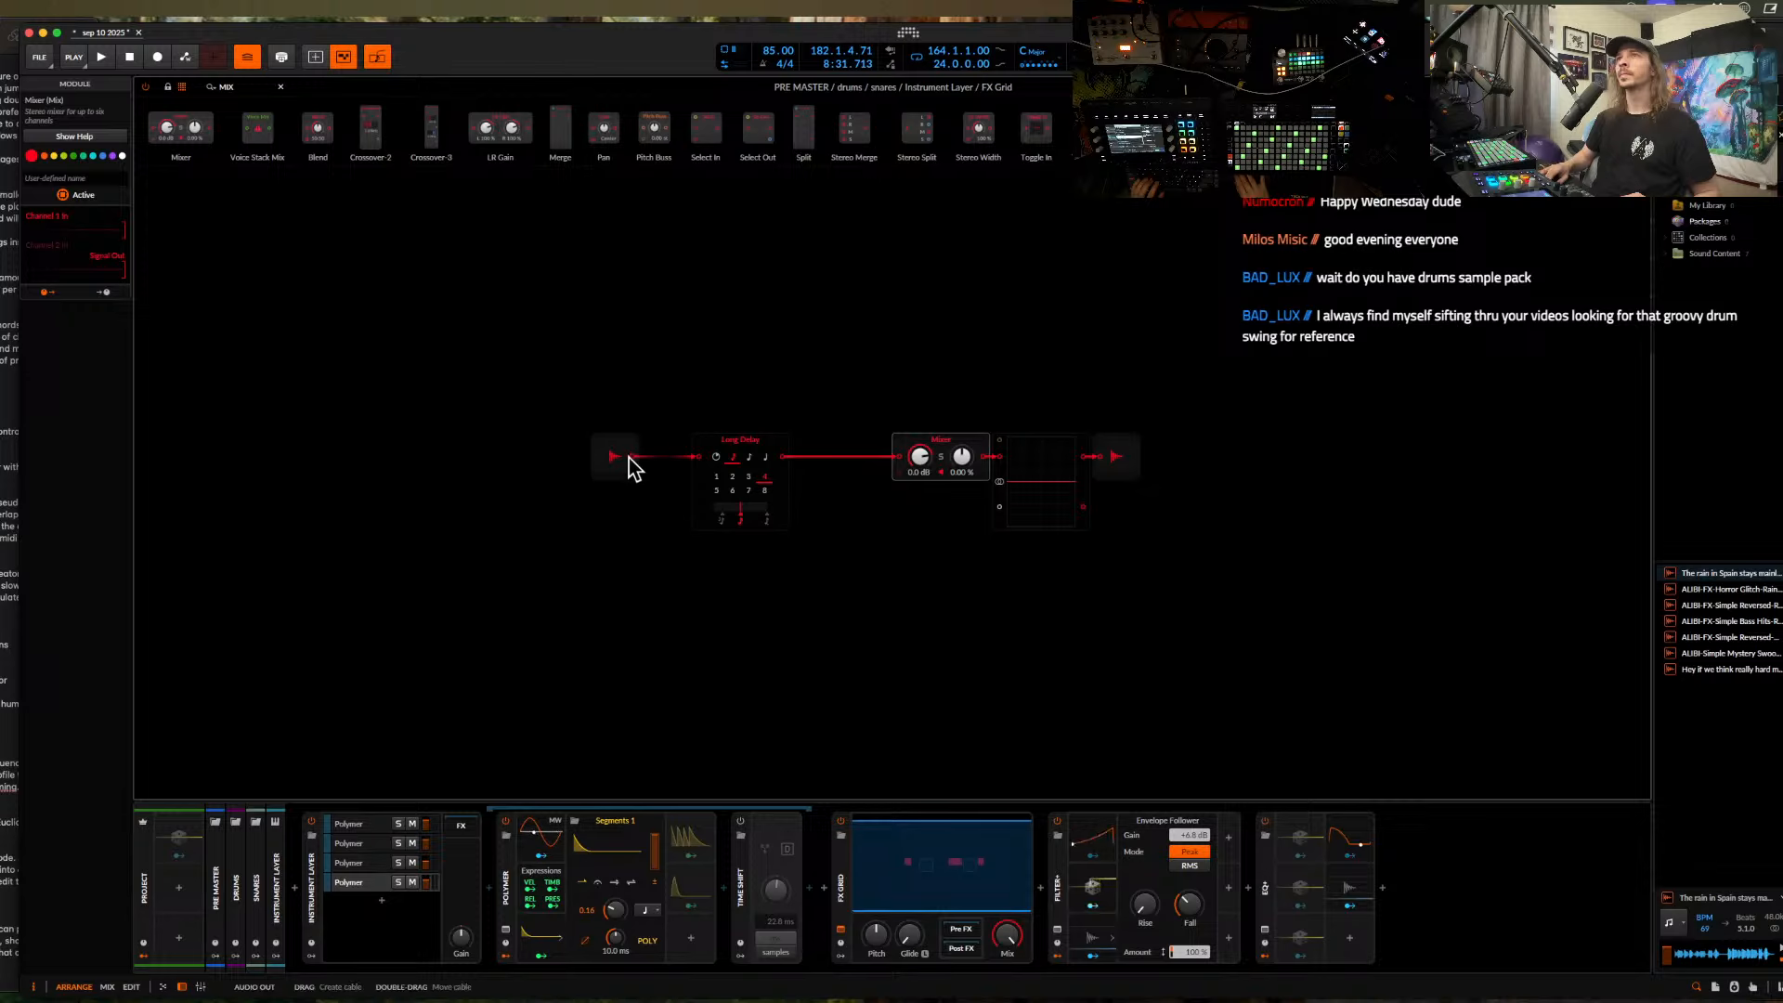
pyautogui.moveTo(629, 457); pyautogui.dragTo(894, 482)
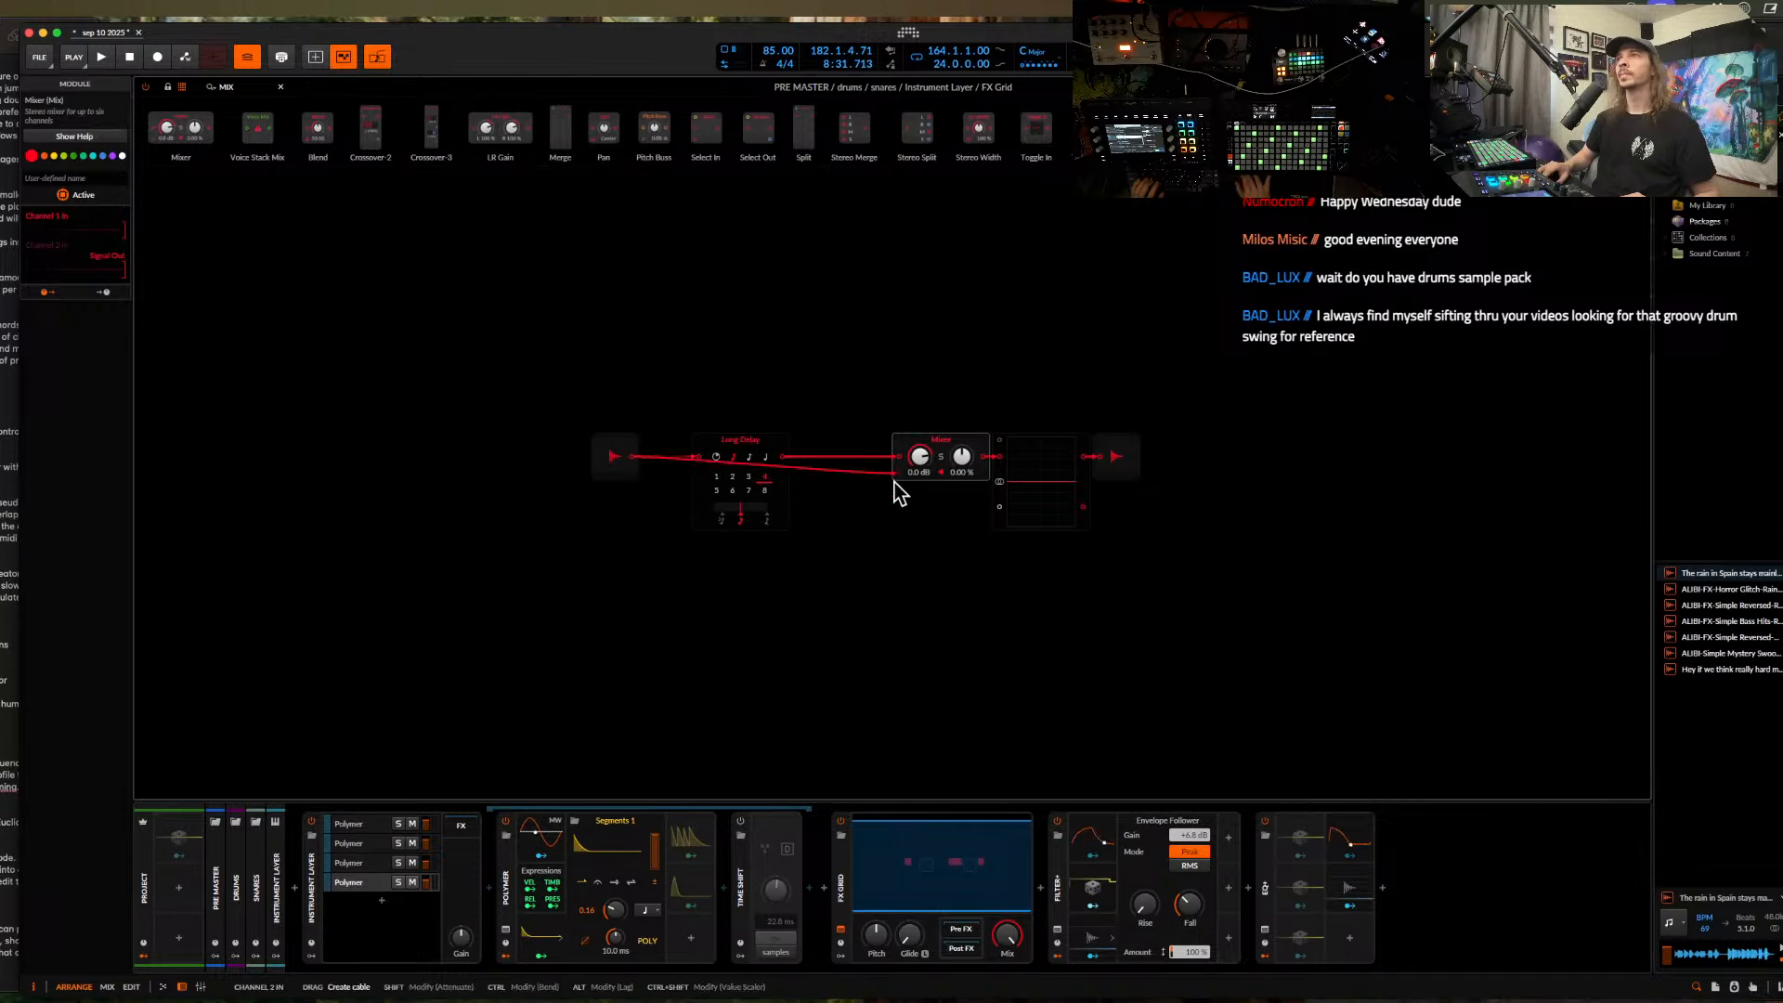
pyautogui.click(748, 444)
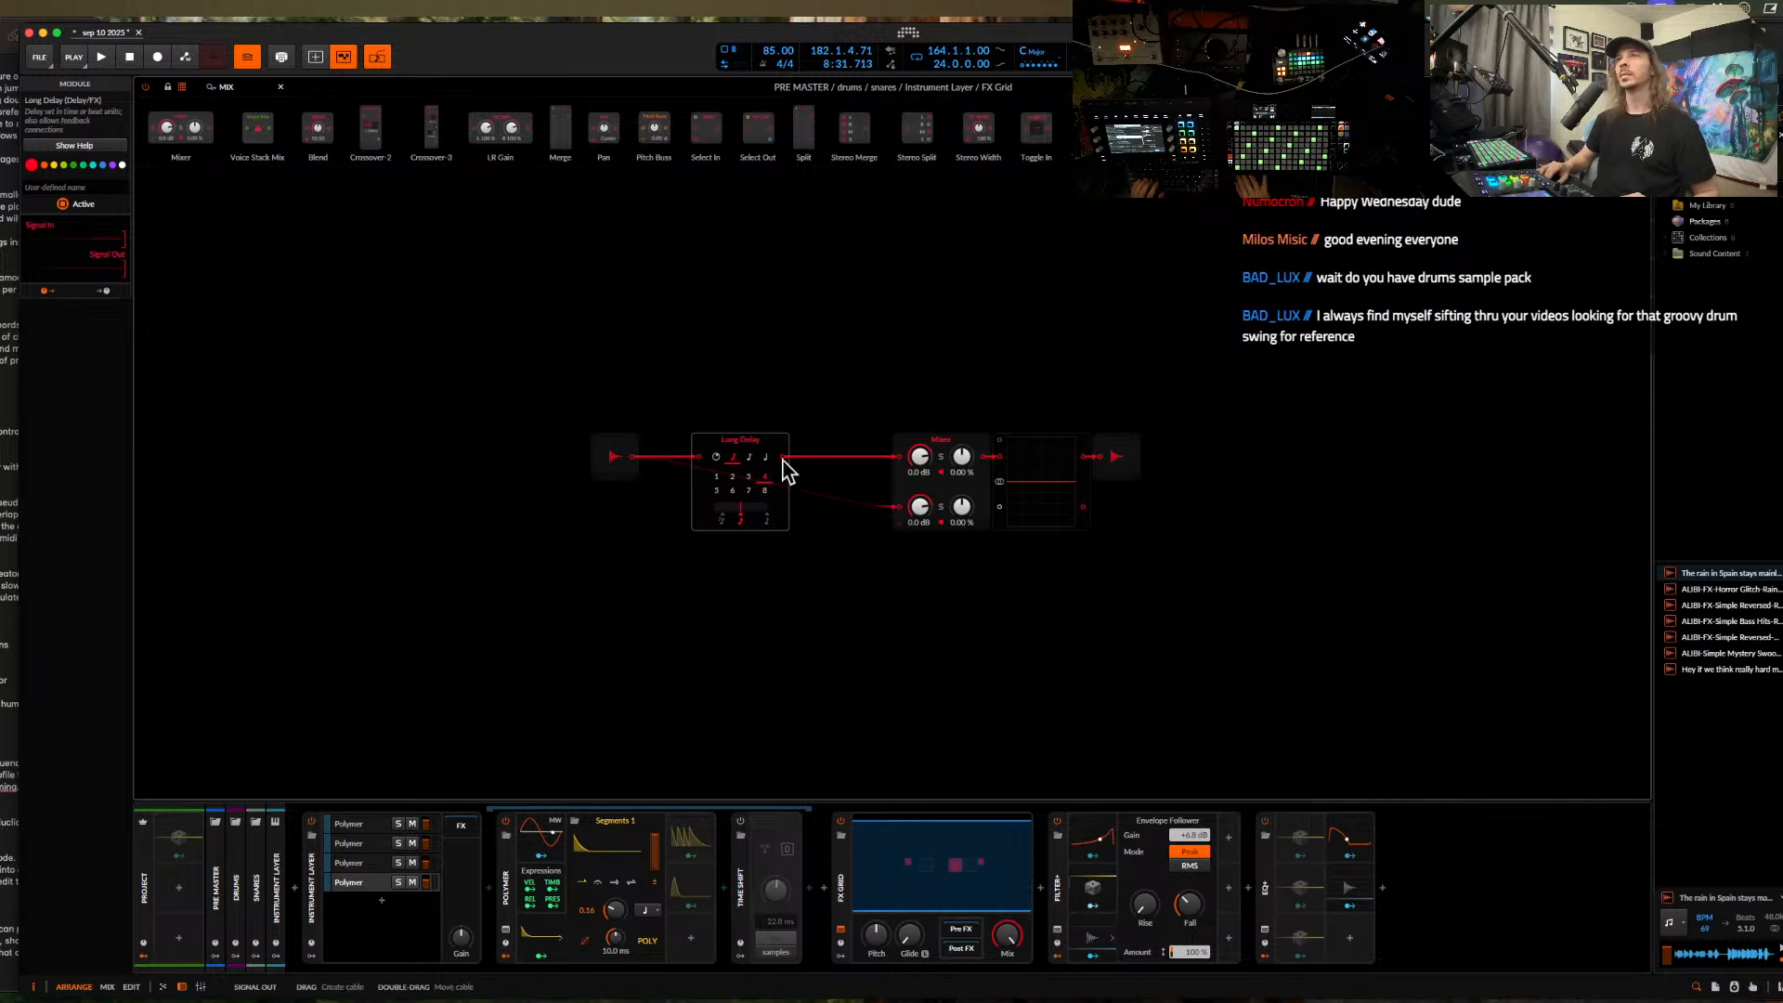
pyautogui.moveTo(240, 86); pyautogui.dragTo(145, 91)
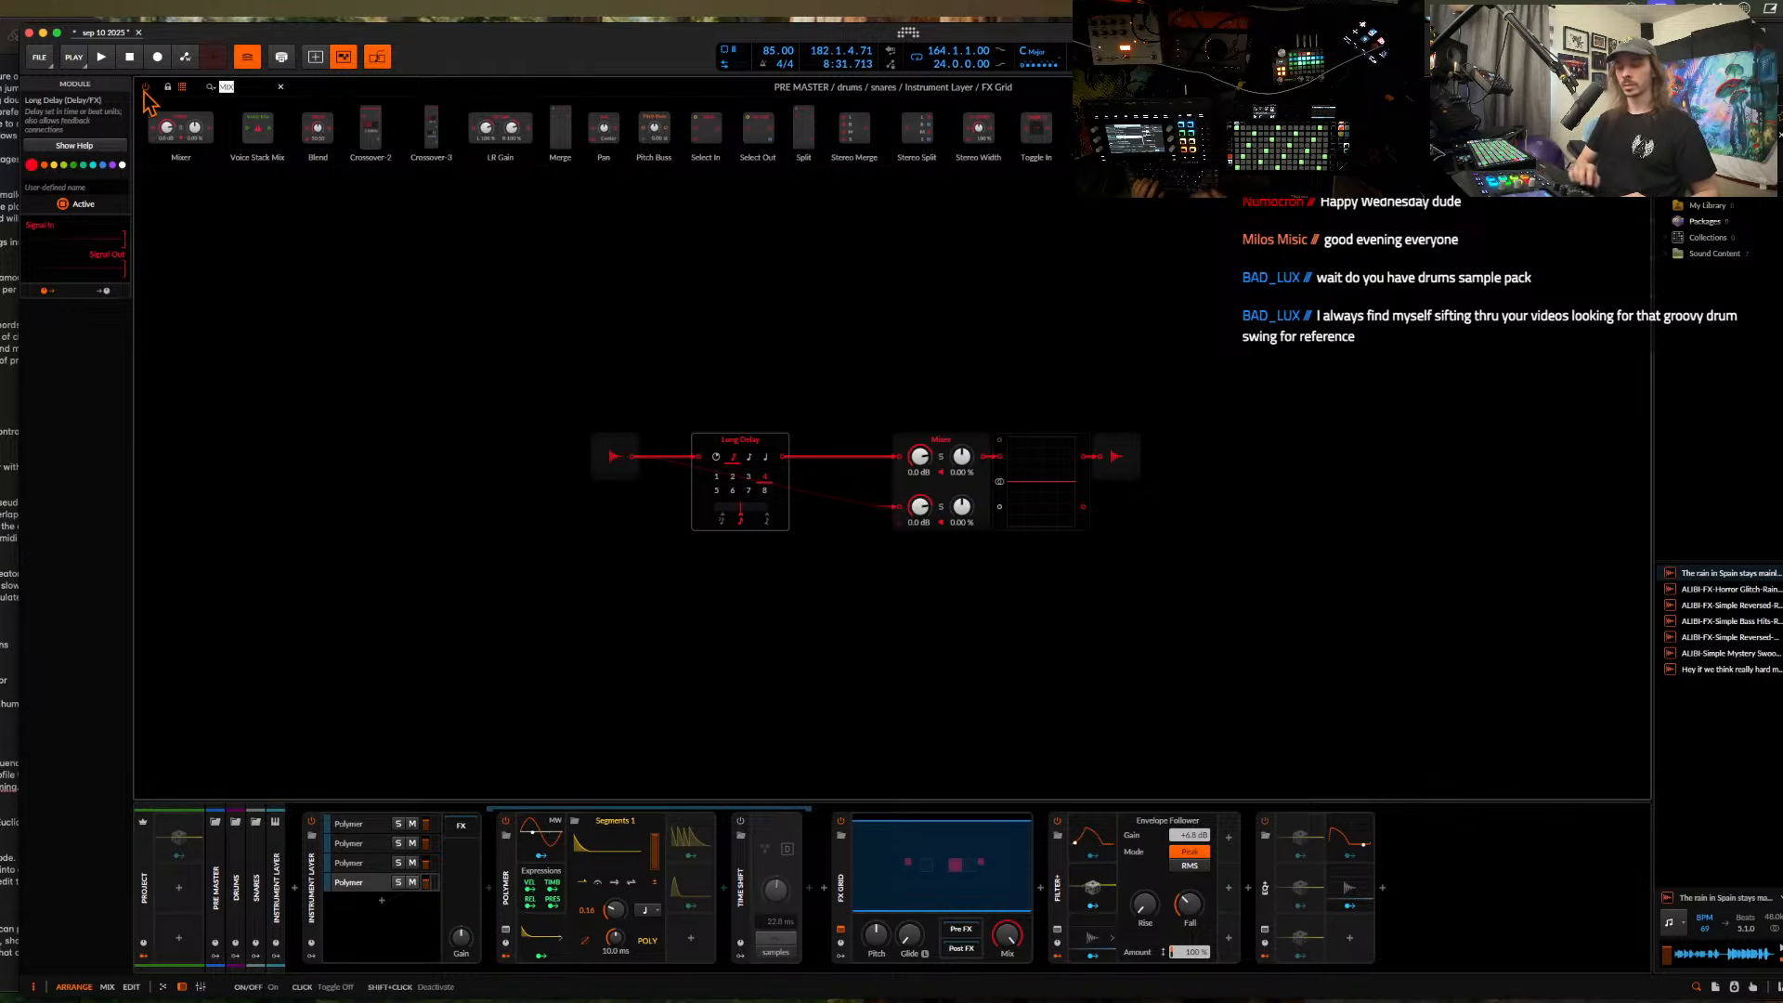
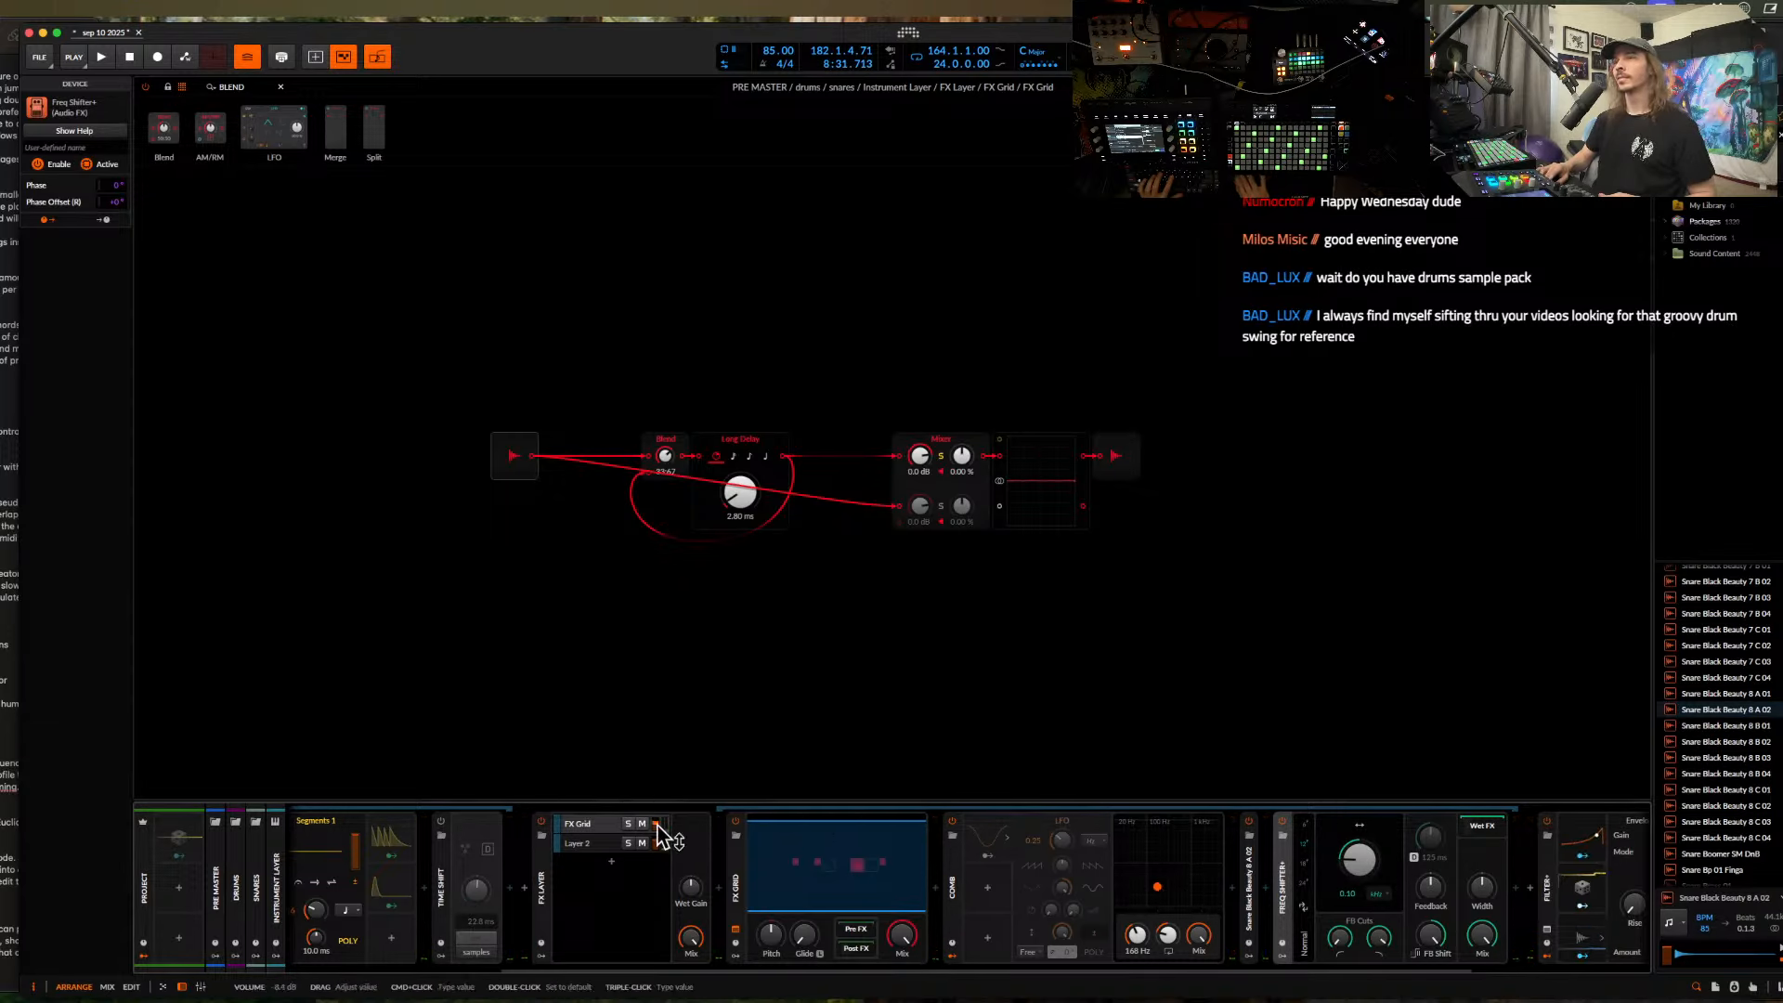
# - Set the FX Grid layer's volume to -7.8 dB and collapse the FX Layer device
pyautogui.moveTo(655, 824); pyautogui.dragTo(656, 829)
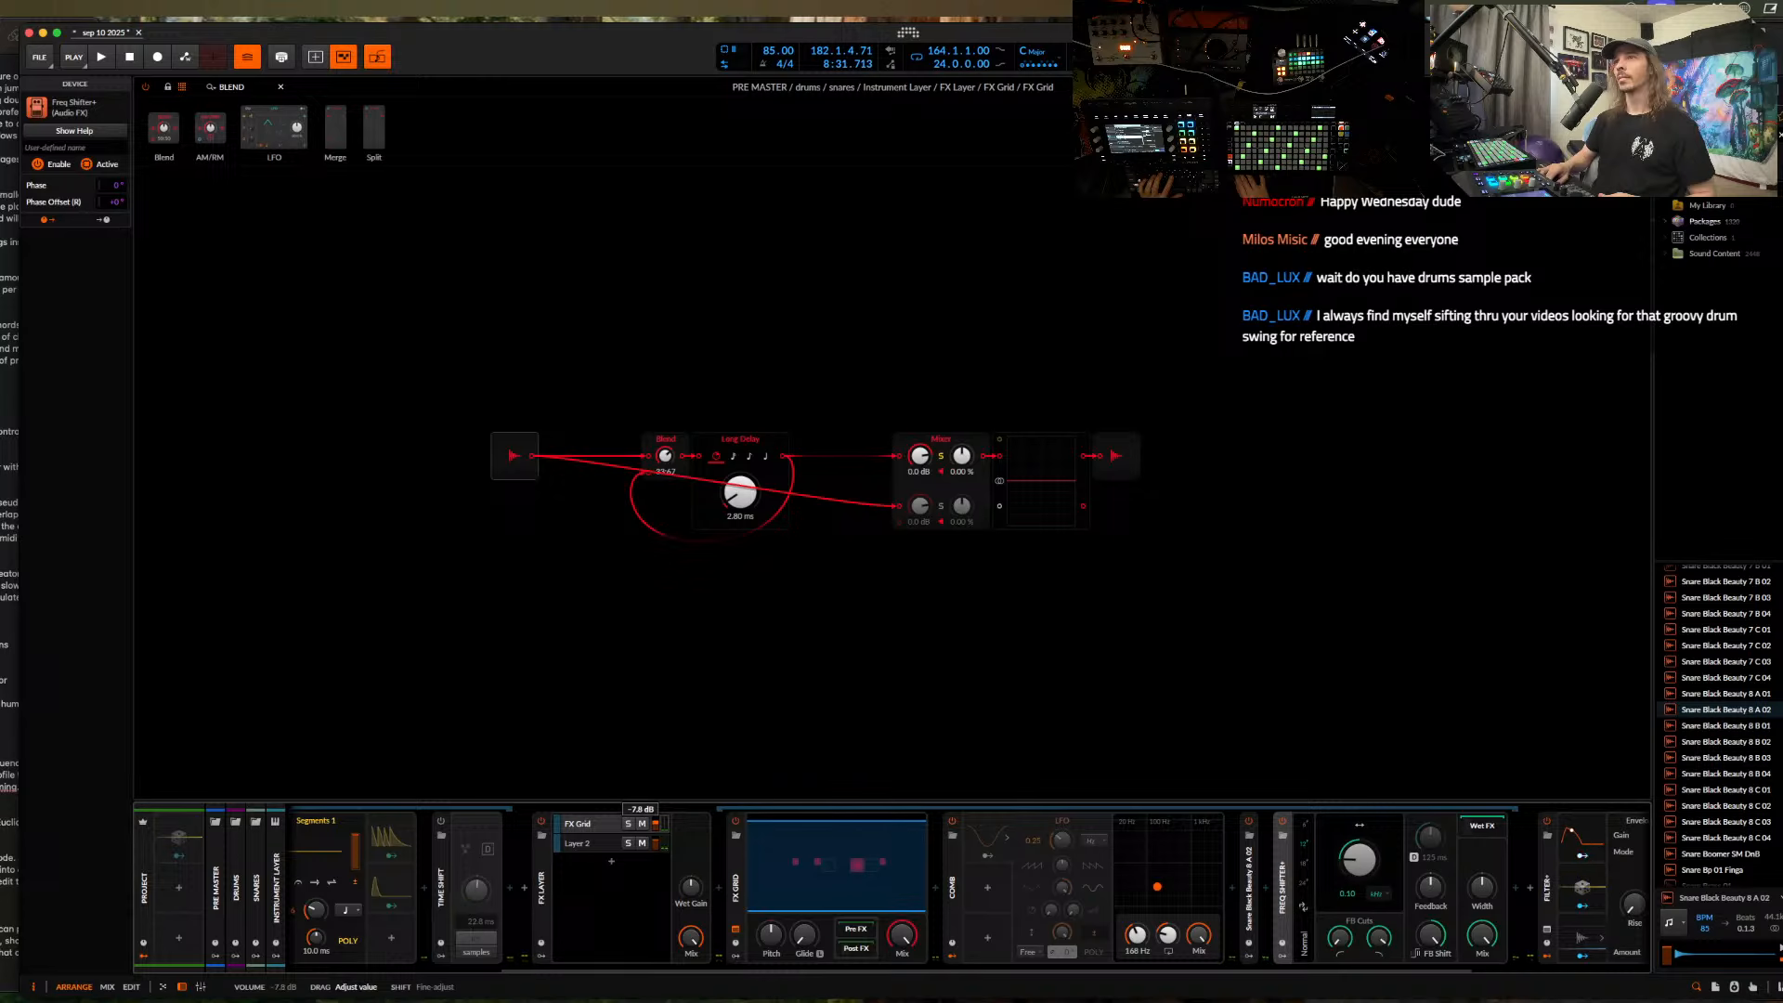
pyautogui.click(546, 878)
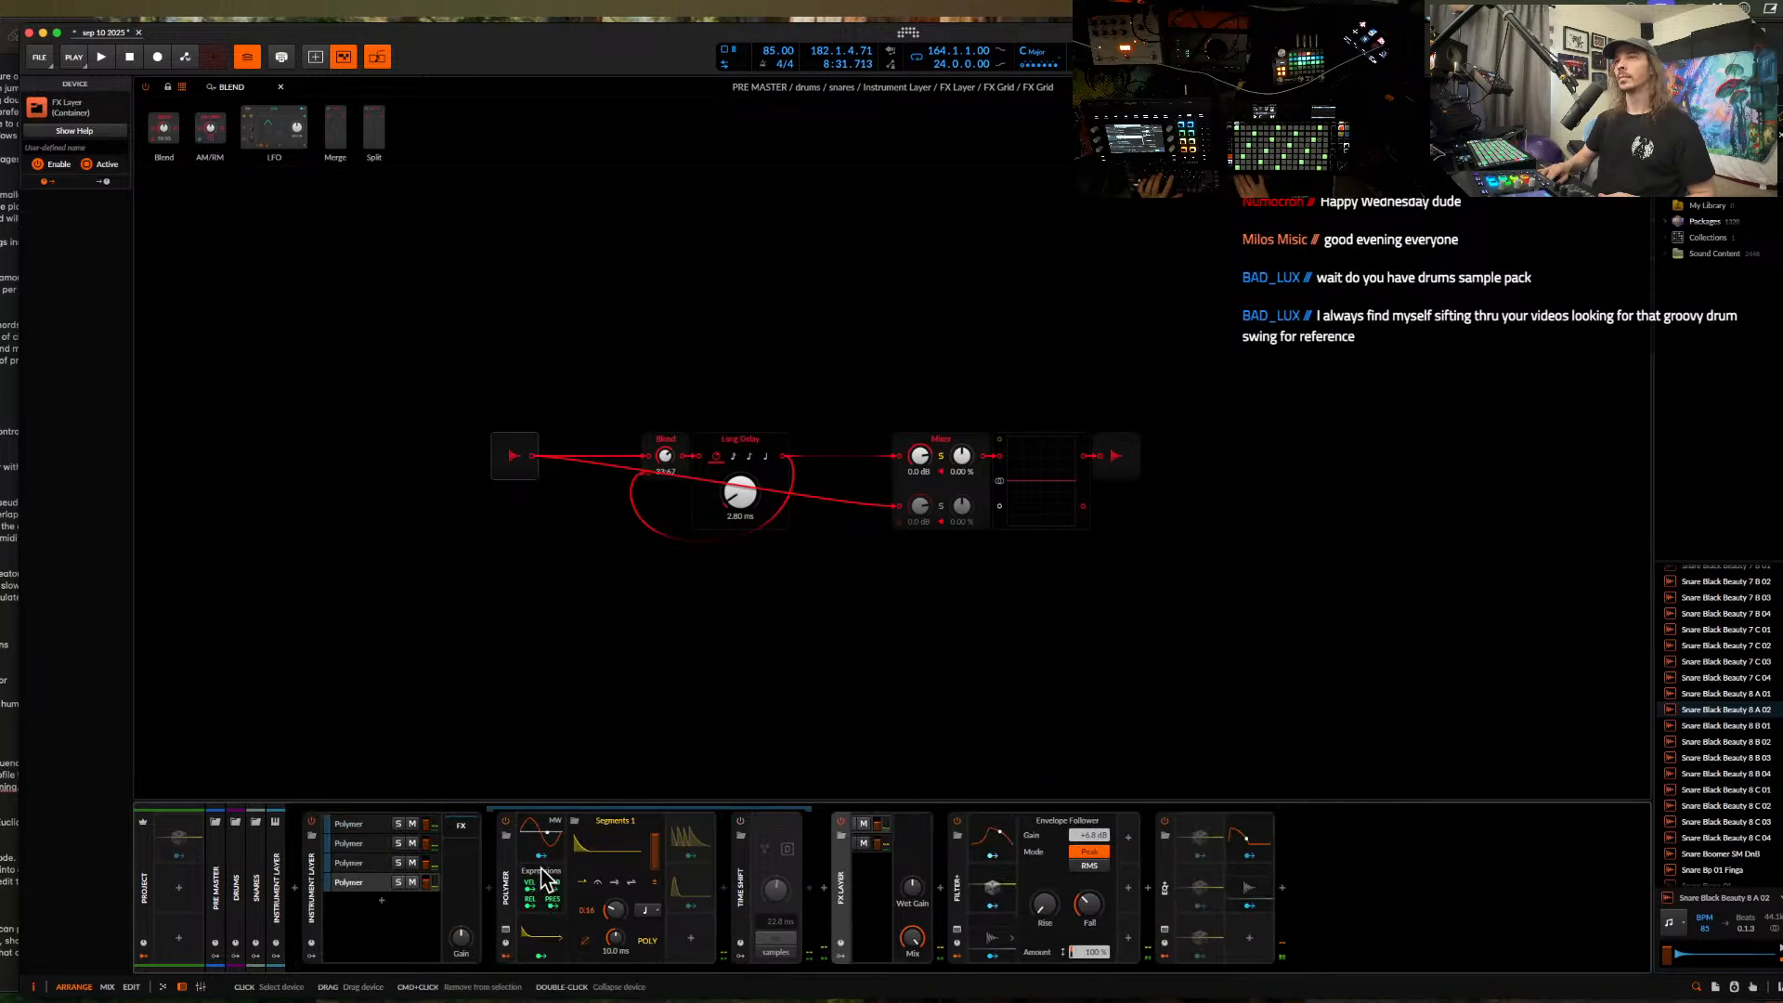
# - Insert a Vocoder after the FX Layer and wrap it in a new FX Layer with an empty parallel layer
pyautogui.click(859, 891)
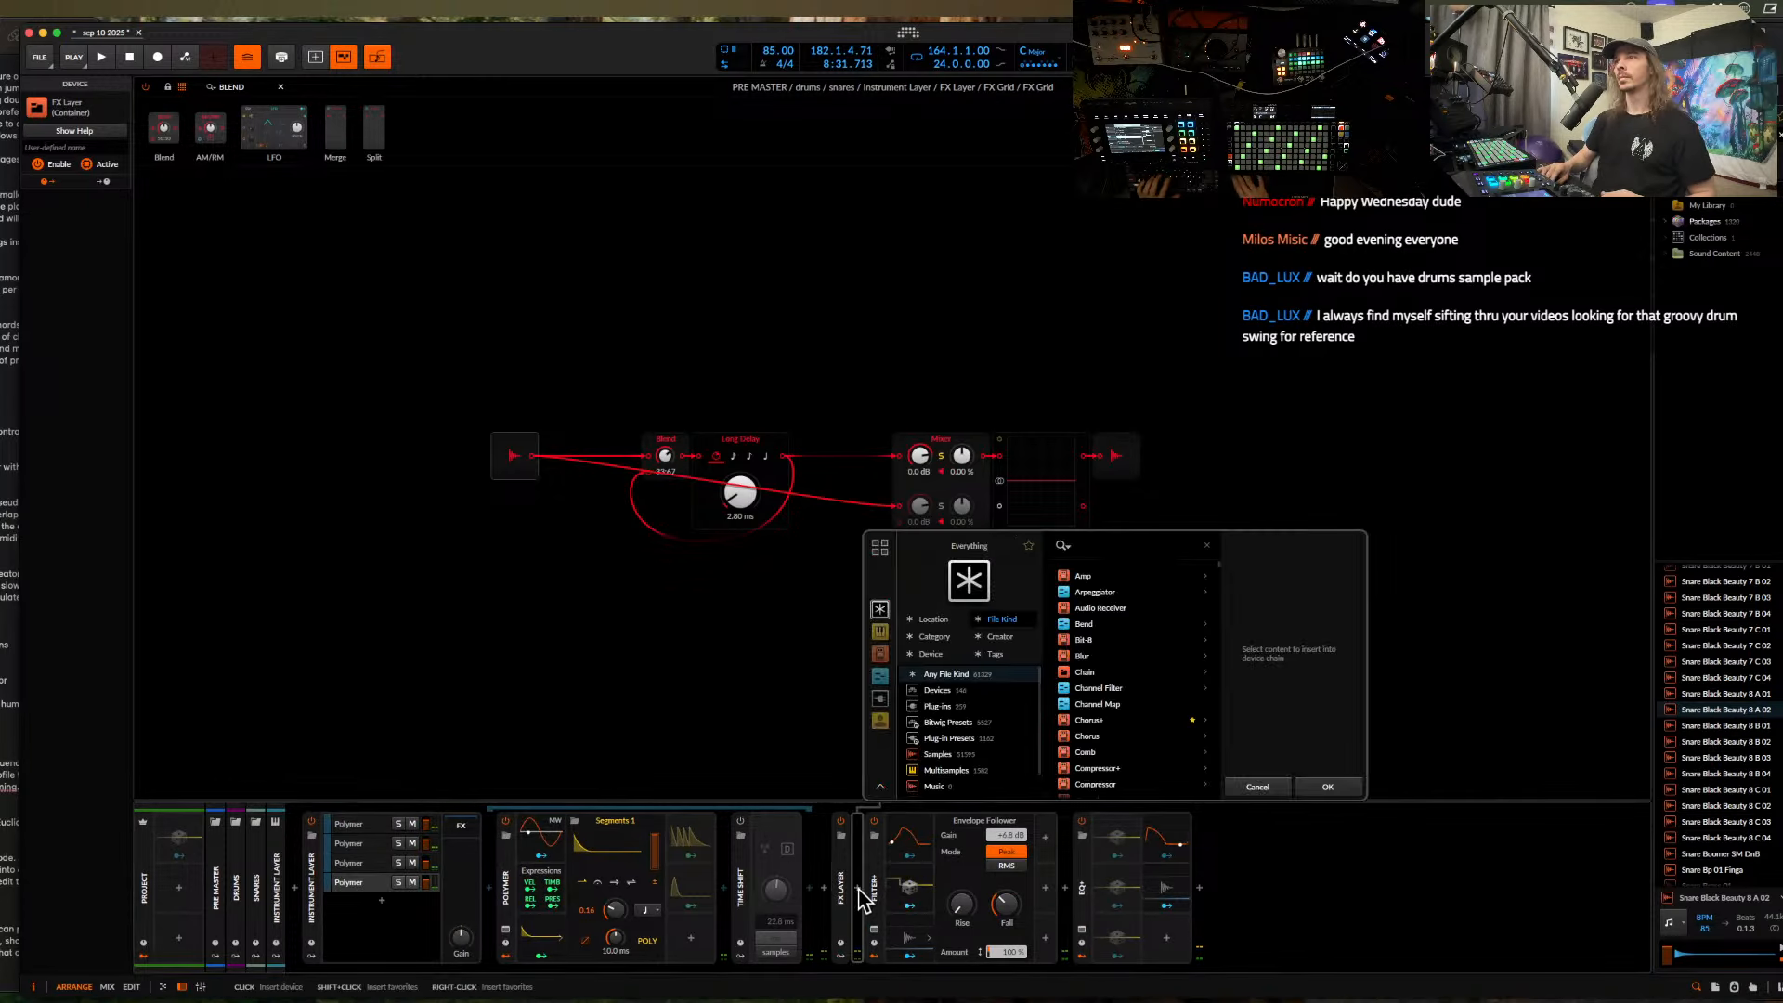
pyautogui.write('VOCODER')
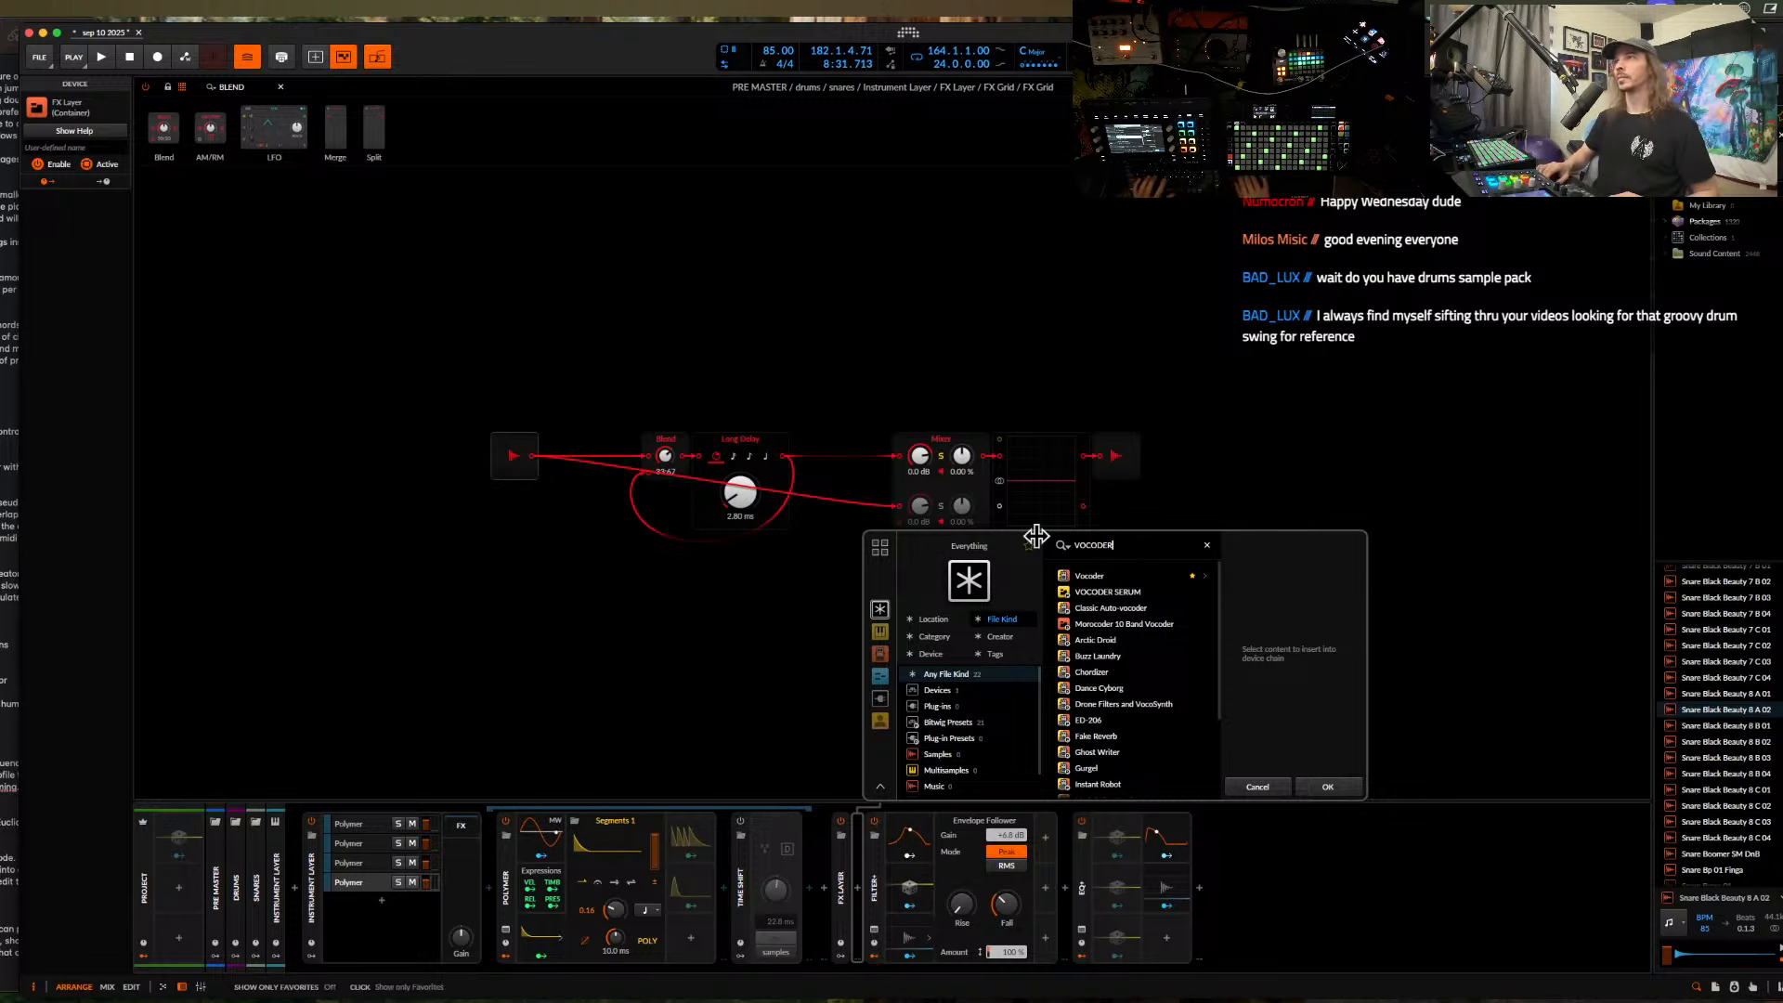
pyautogui.click(1086, 575)
pyautogui.click(1335, 789)
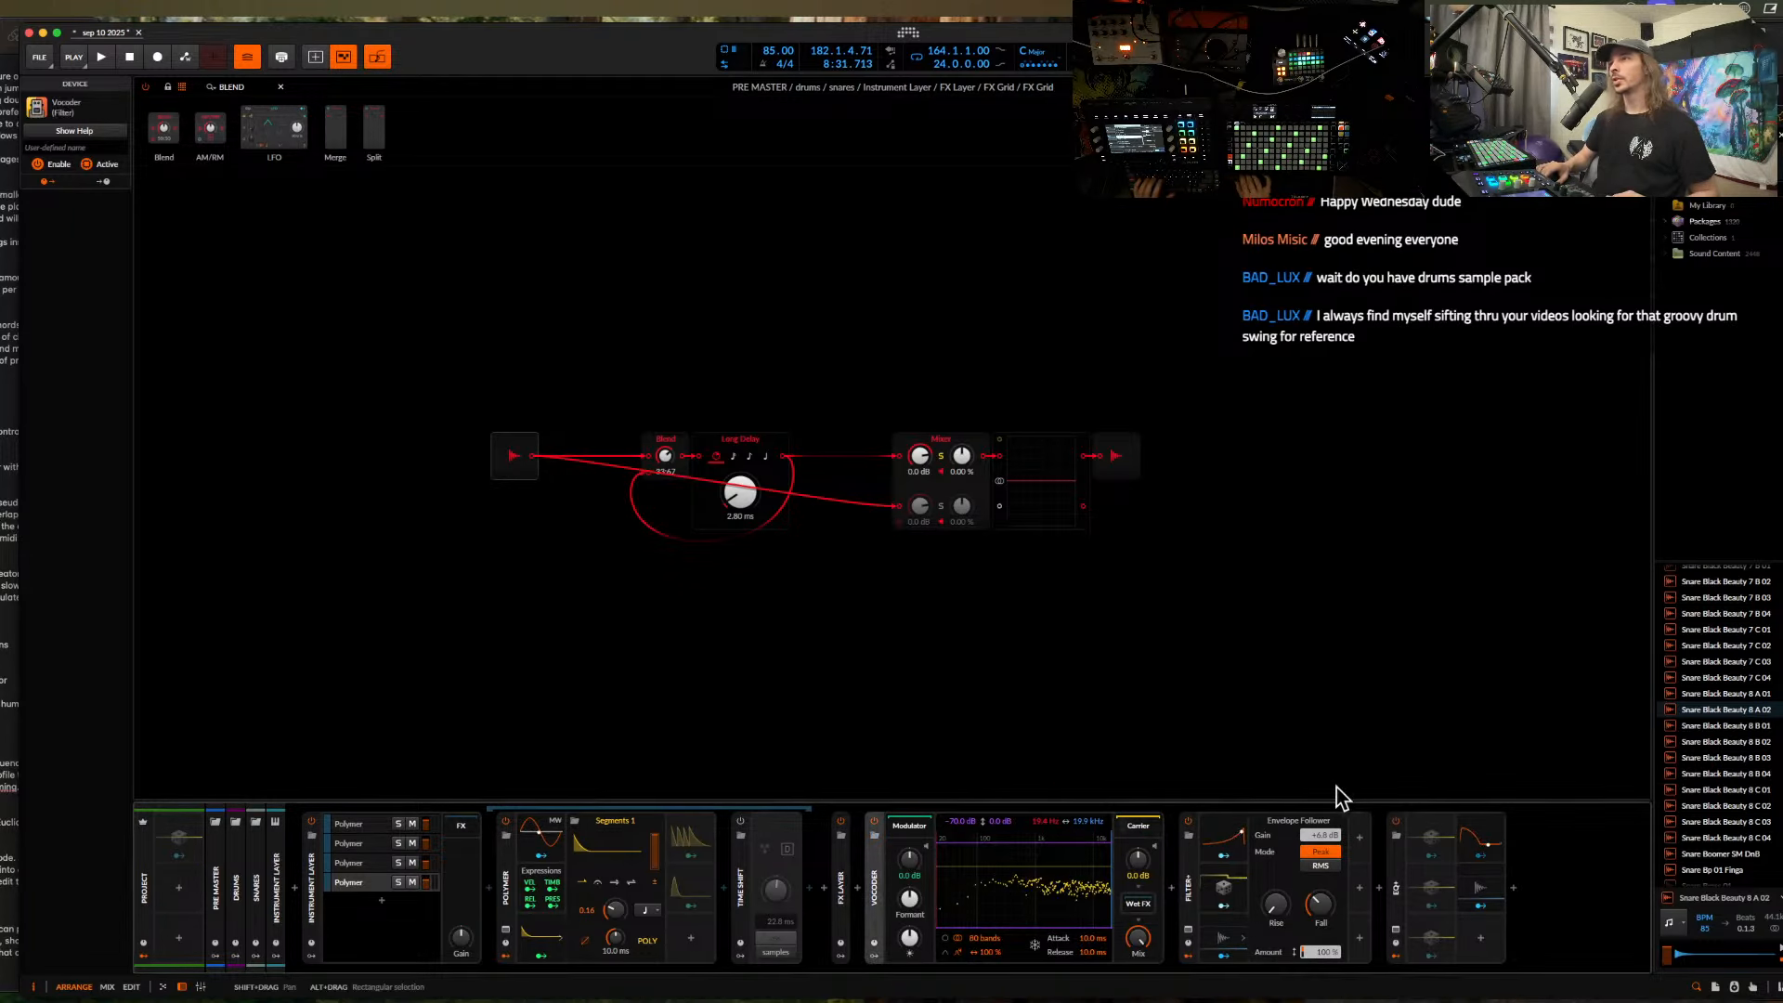
pyautogui.press('super+g')
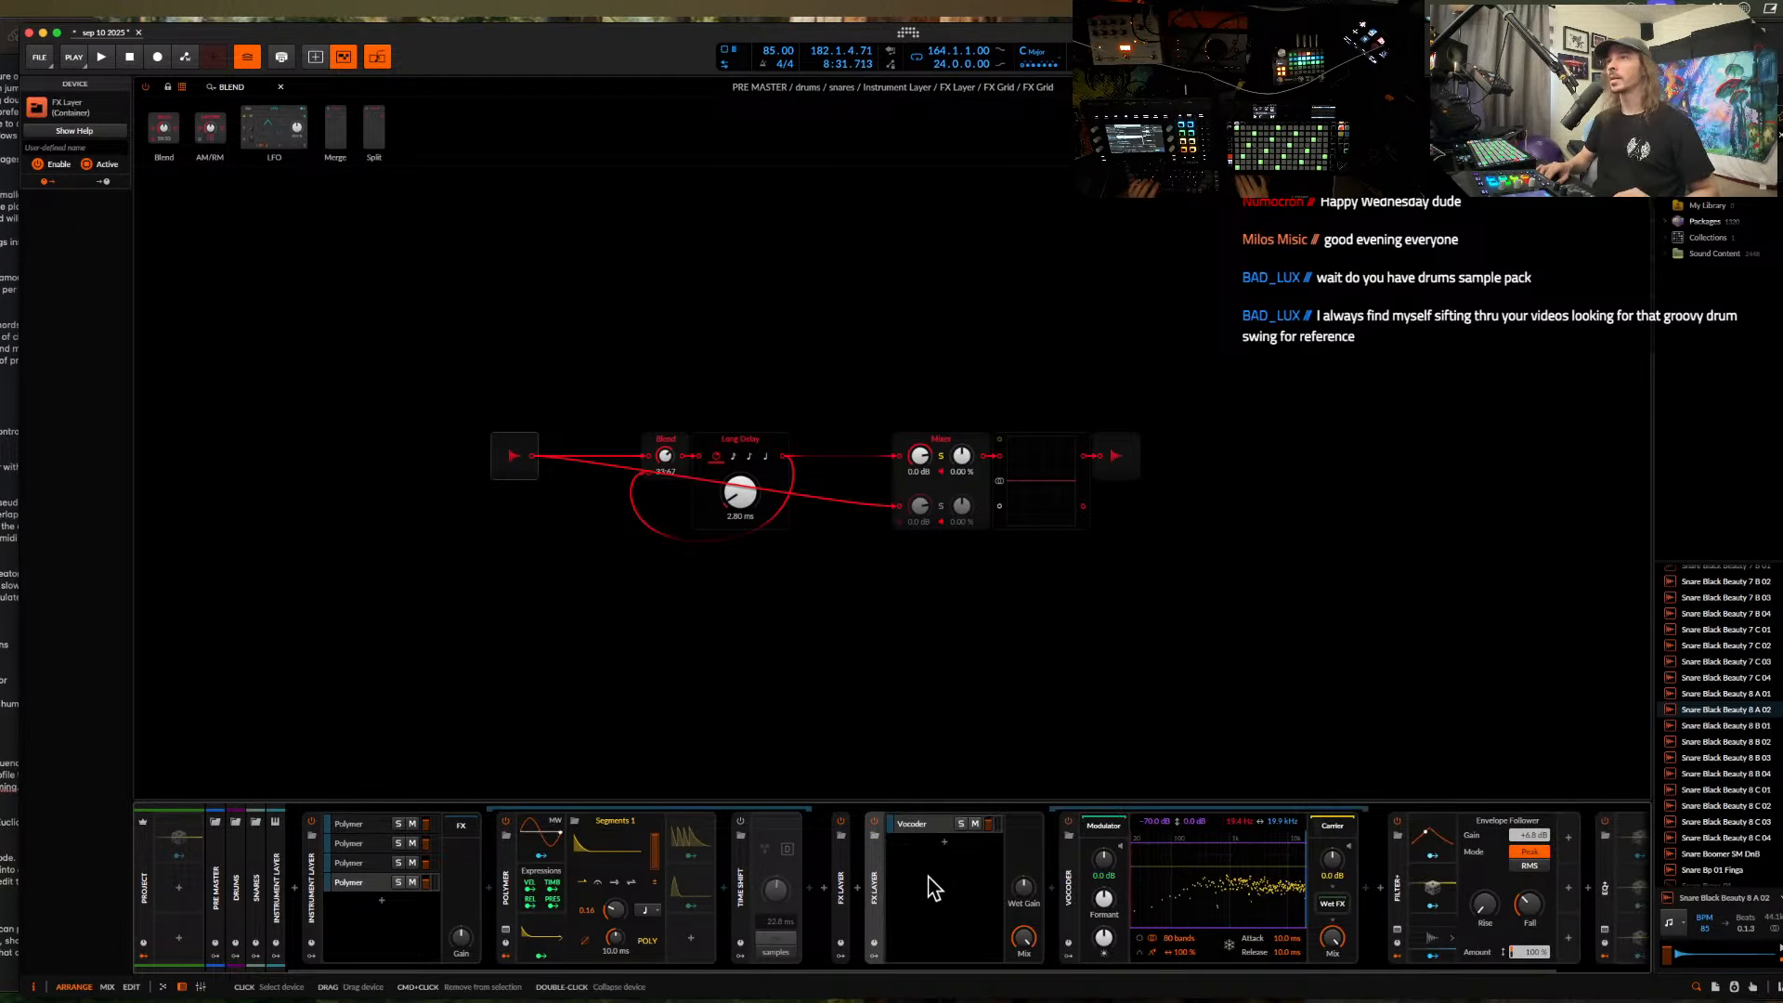
pyautogui.click(944, 841)
pyautogui.click(1519, 789)
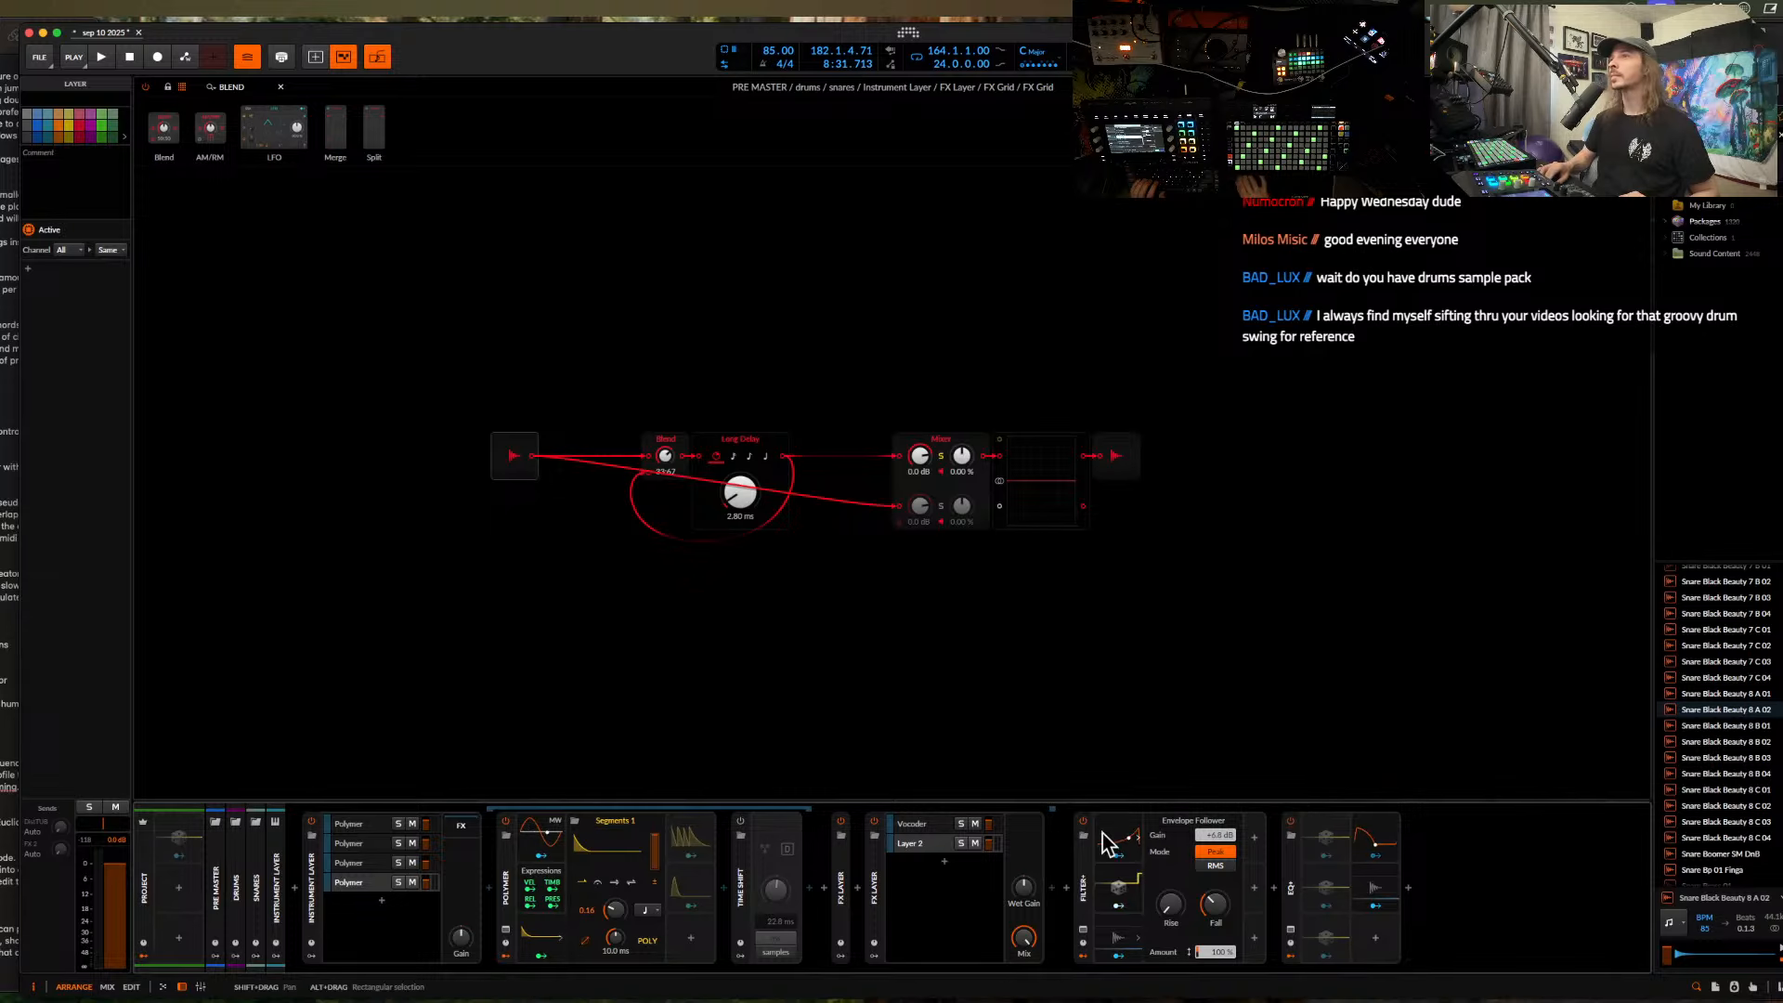
# - With the Vocoder layer soloed, set its bandwidth to 400 % and lowest band frequency to 442 Hz, then release the solo
pyautogui.click(947, 825)
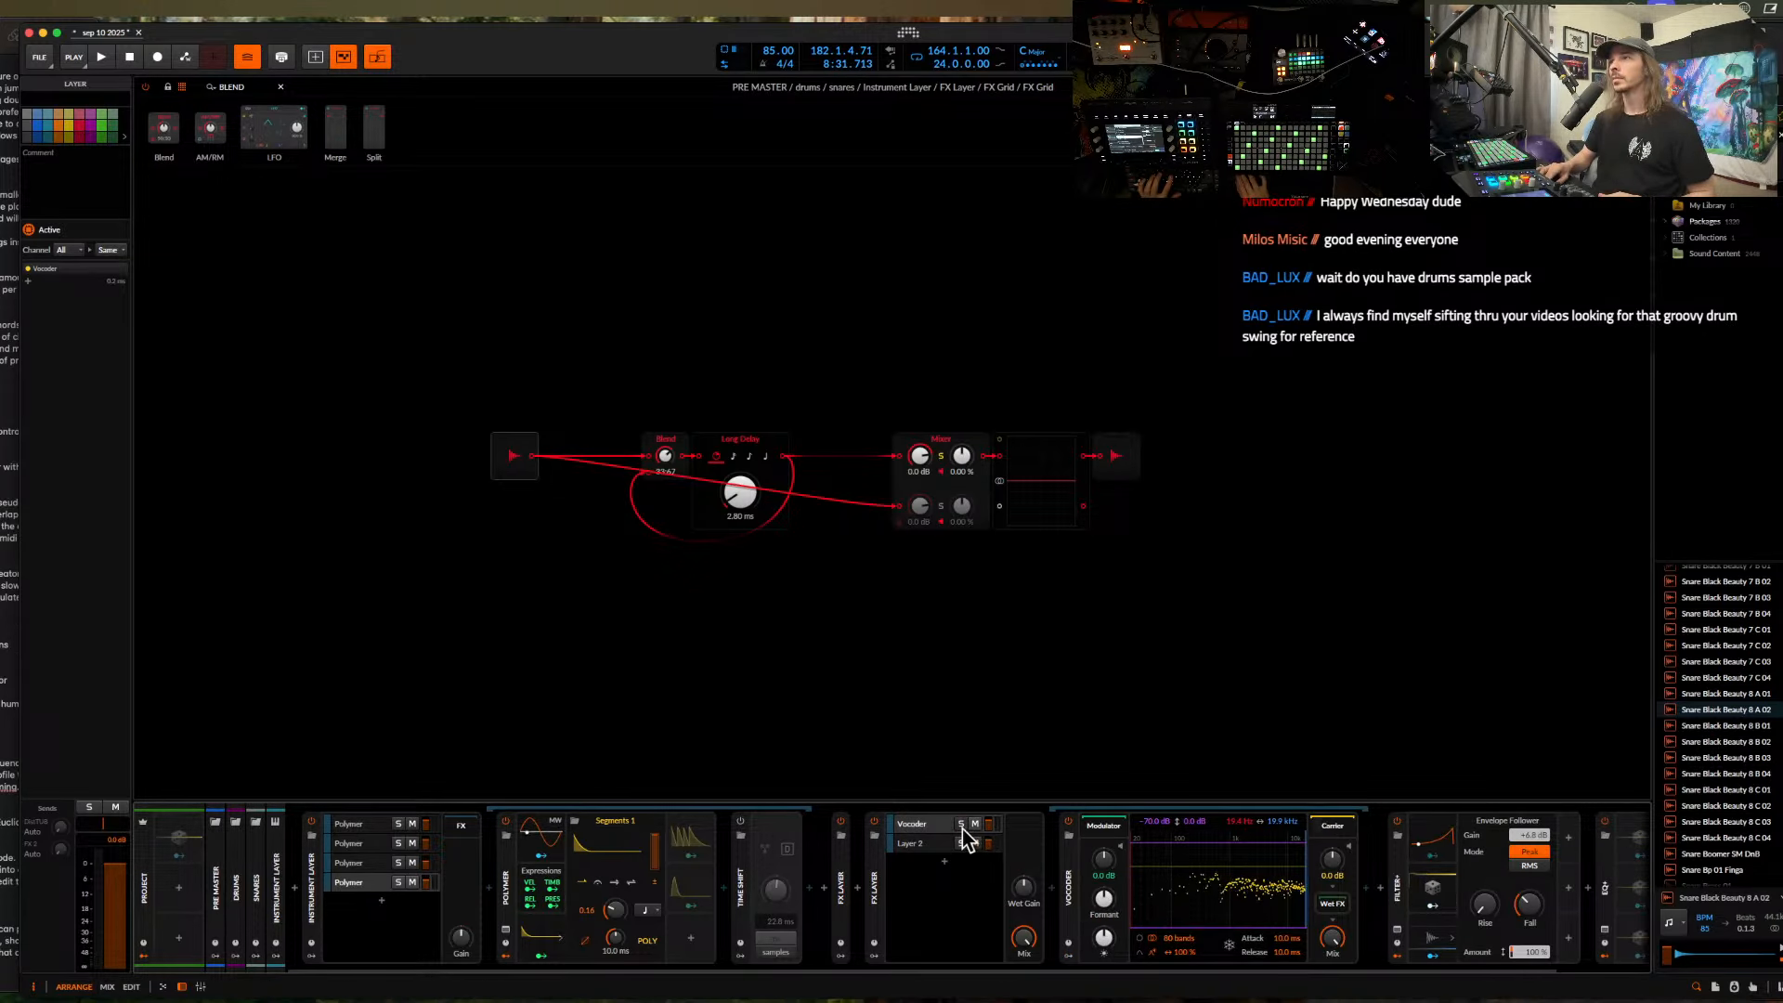
pyautogui.click(962, 825)
pyautogui.moveTo(1183, 952); pyautogui.dragTo(1103, 919)
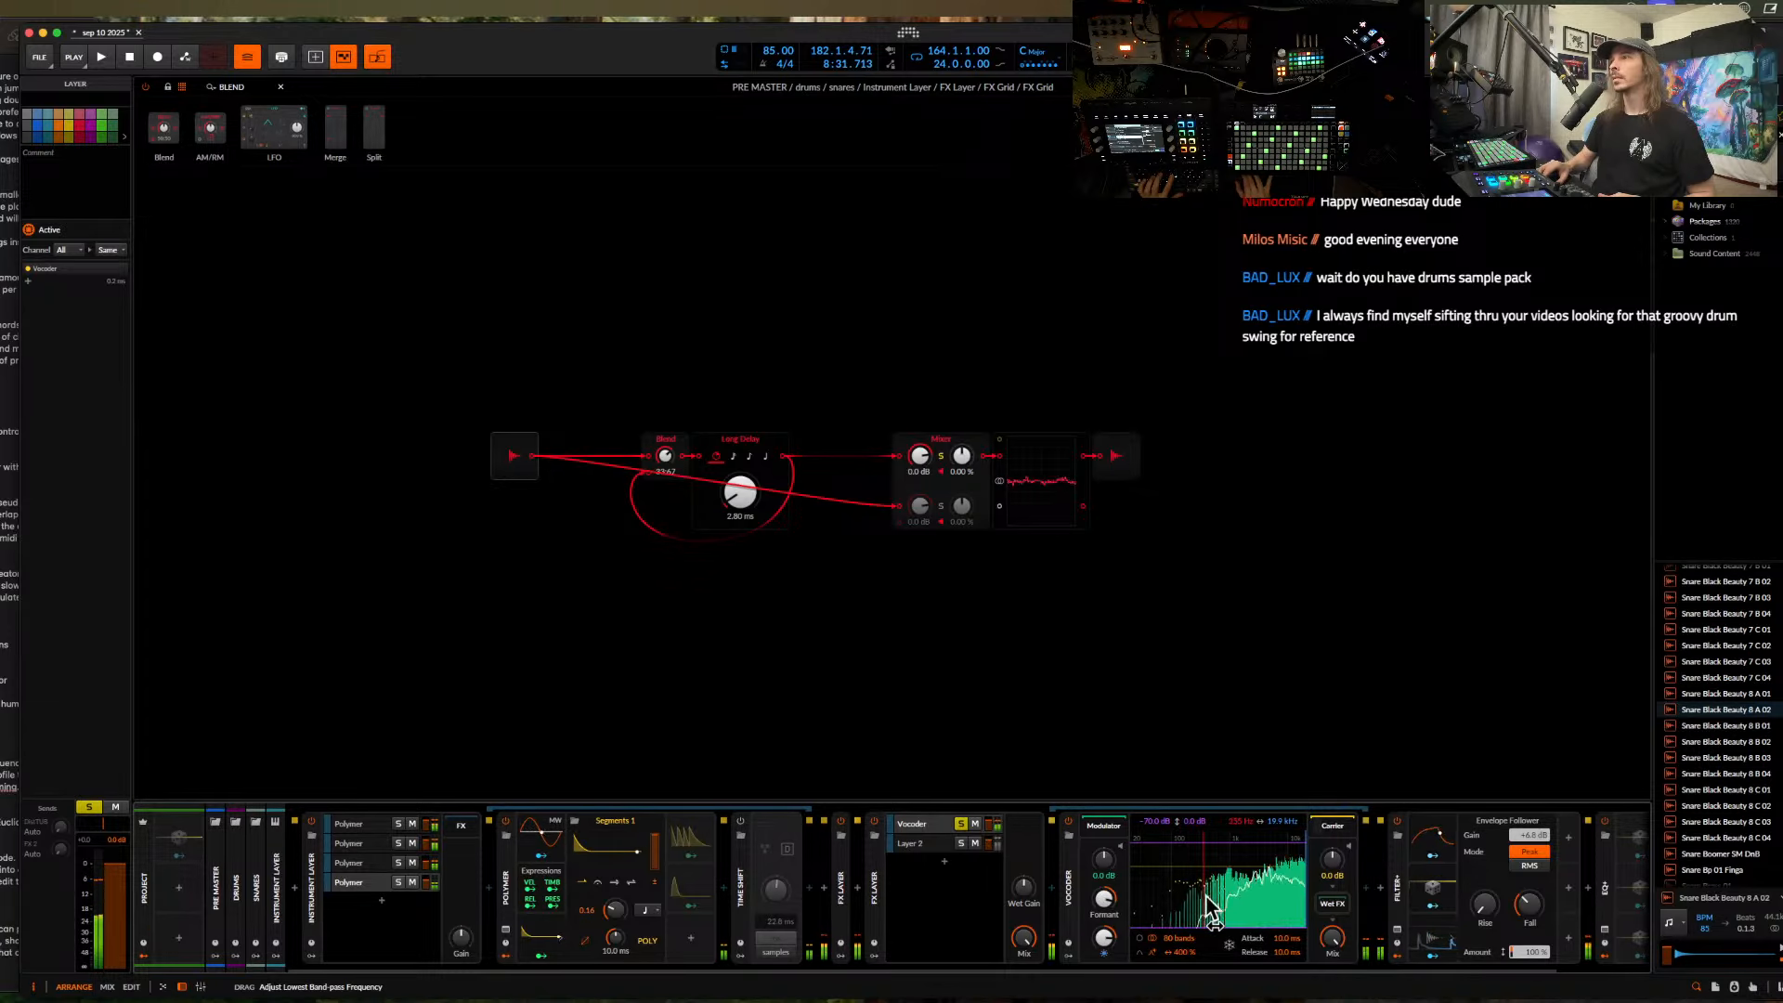
pyautogui.click(961, 823)
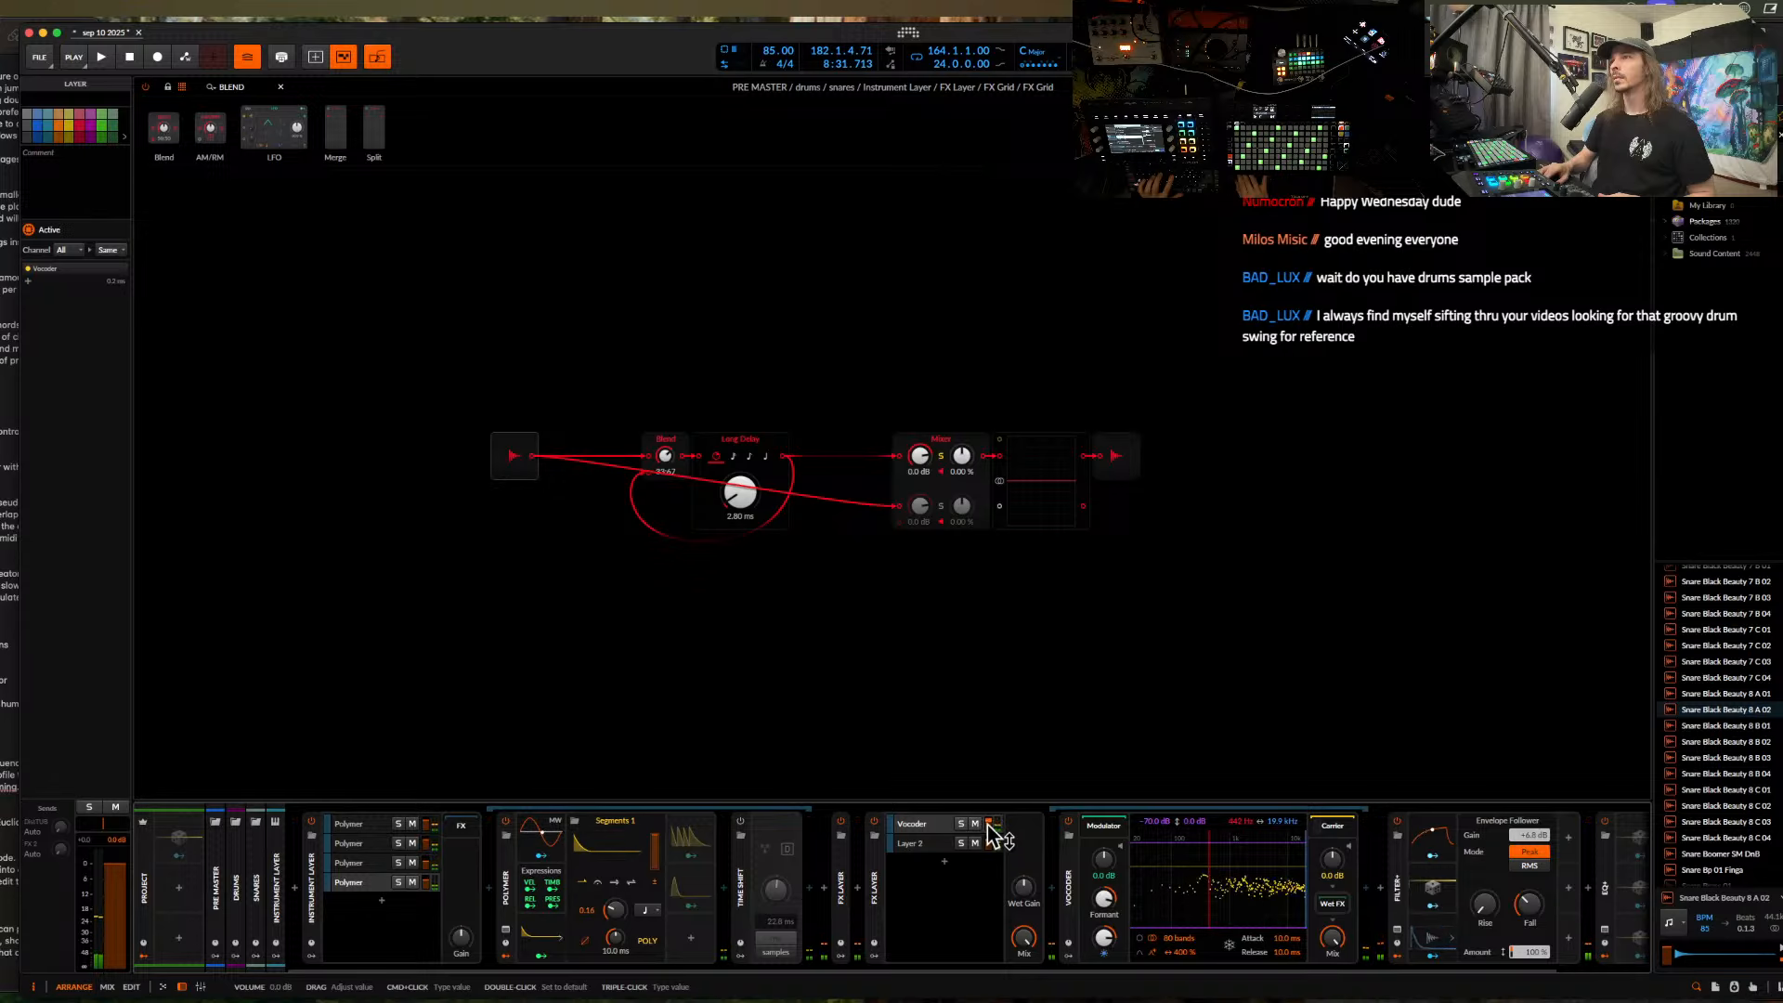
# - Lower the Vocoder layer's volume to -12.7 dB, set the Vocoder's release to 83.2 ms, and collapse both devices
pyautogui.moveTo(988, 823); pyautogui.dragTo(989, 827)
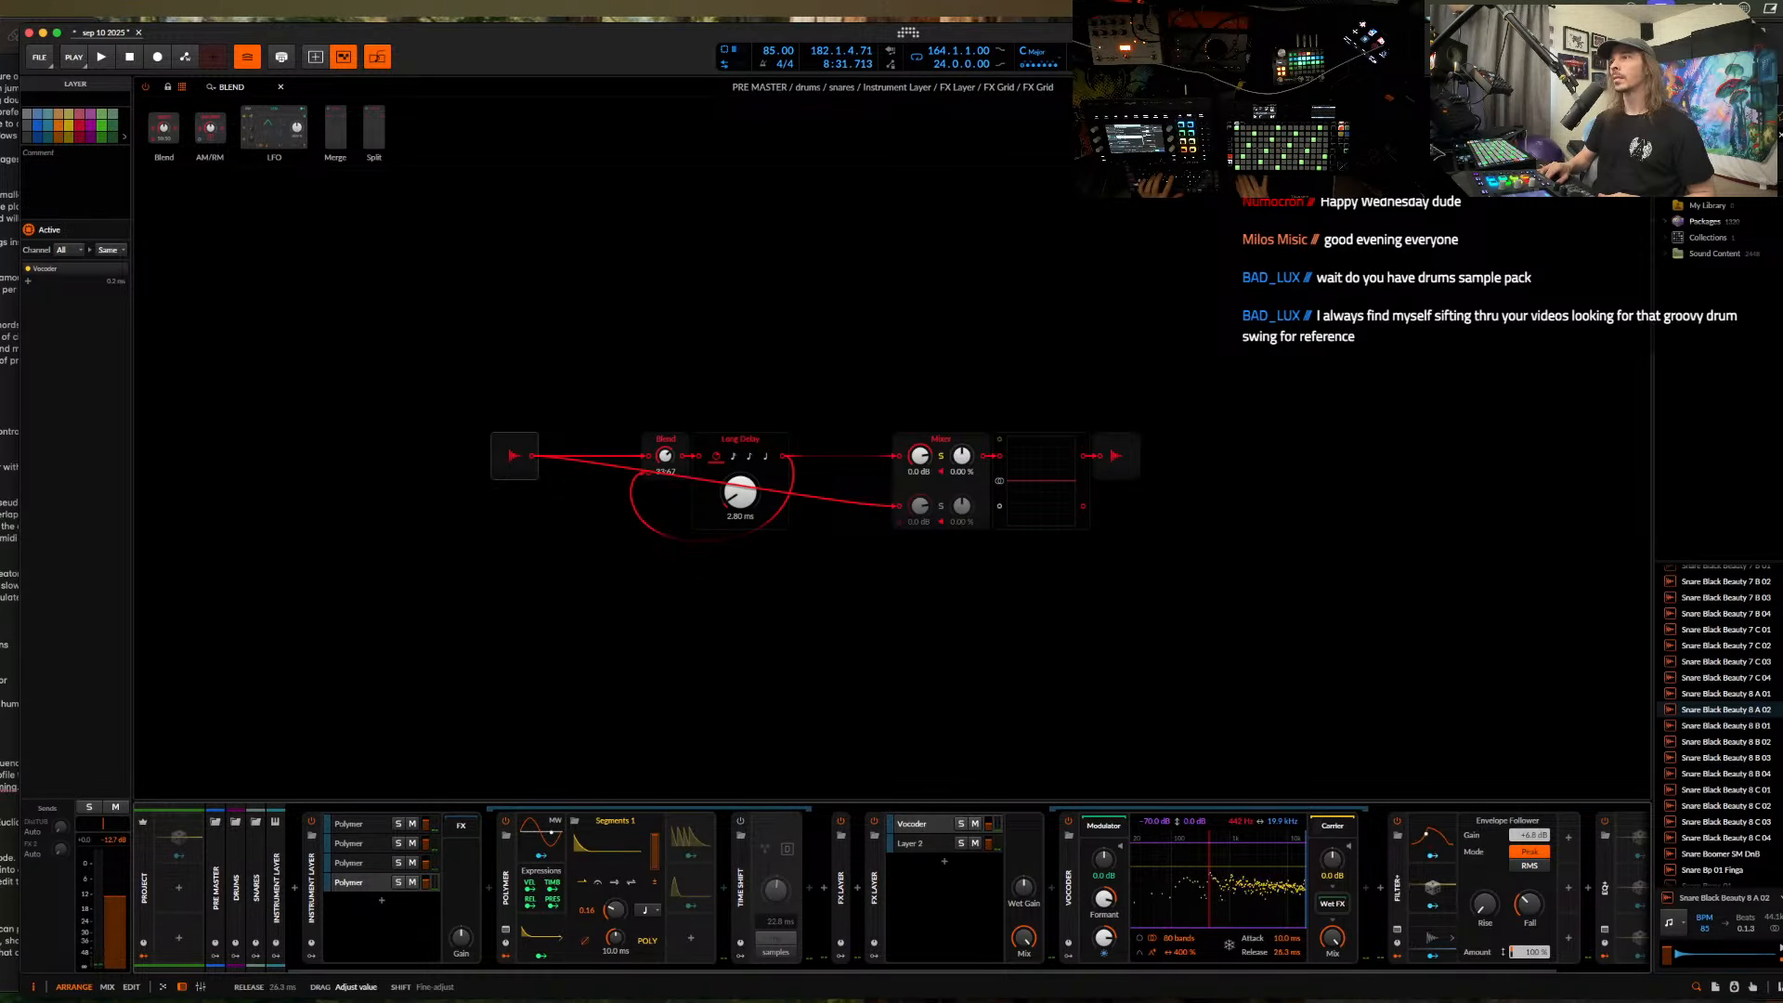
pyautogui.moveTo(1287, 951); pyautogui.dragTo(1287, 933)
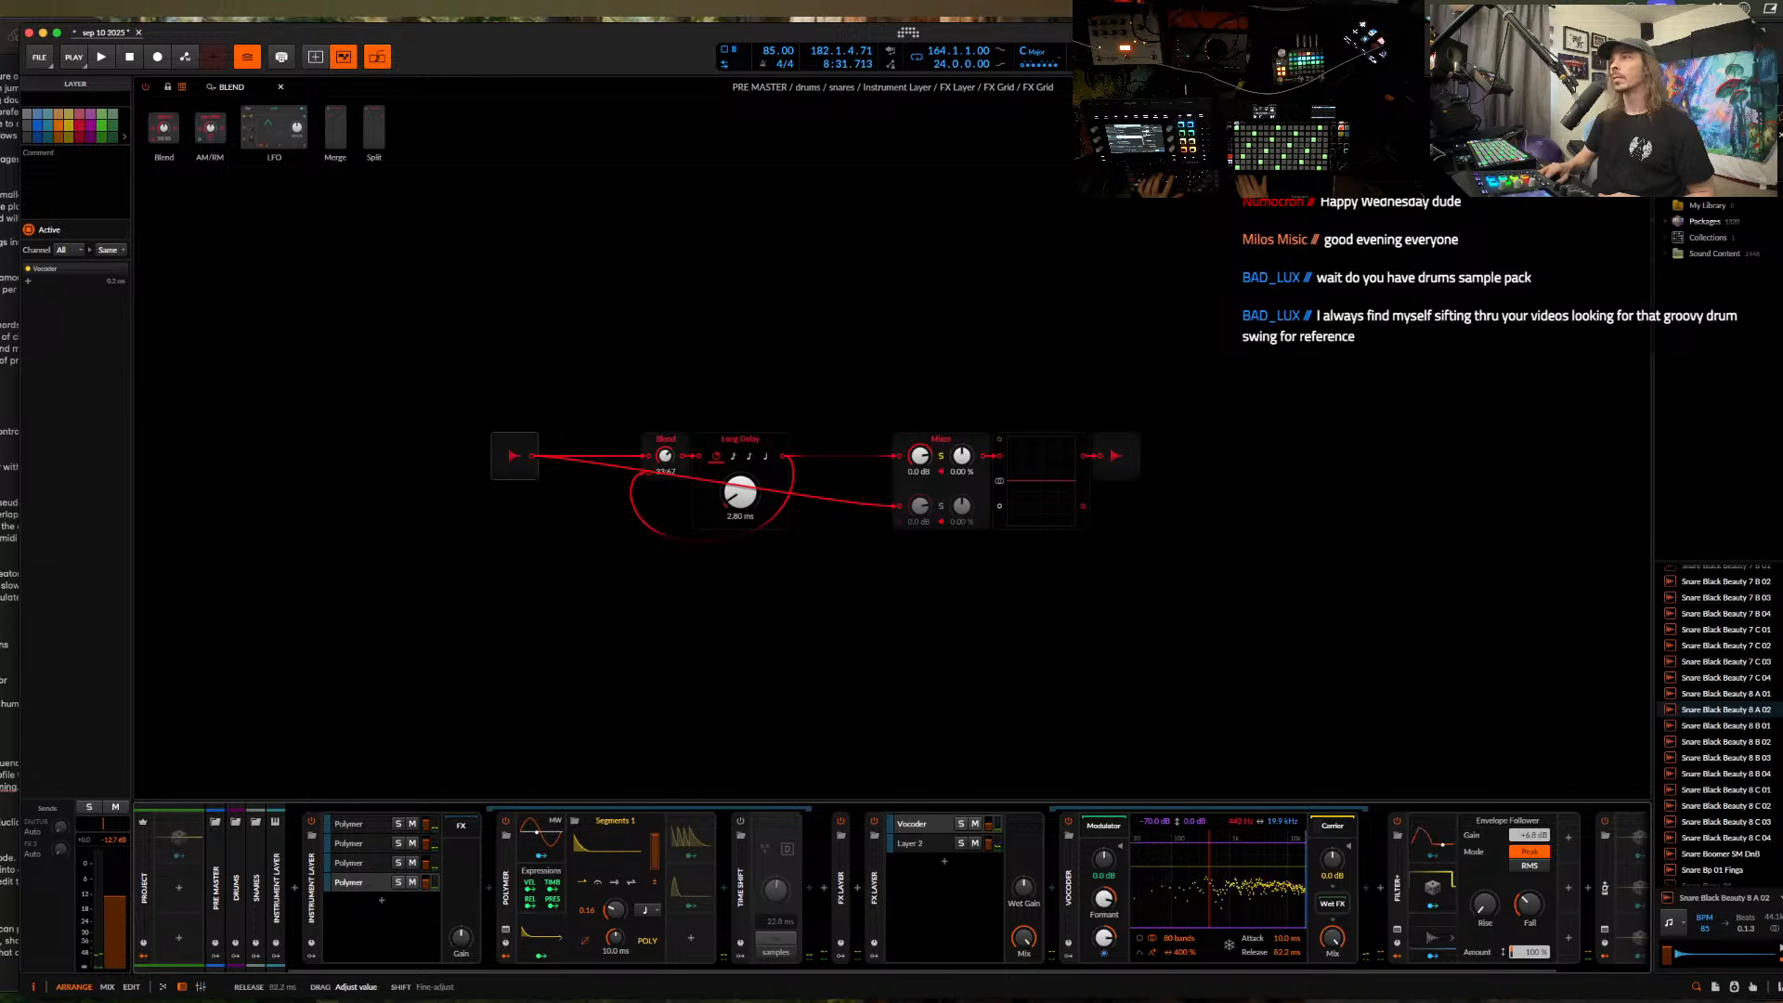
pyautogui.doubleClick(1070, 888)
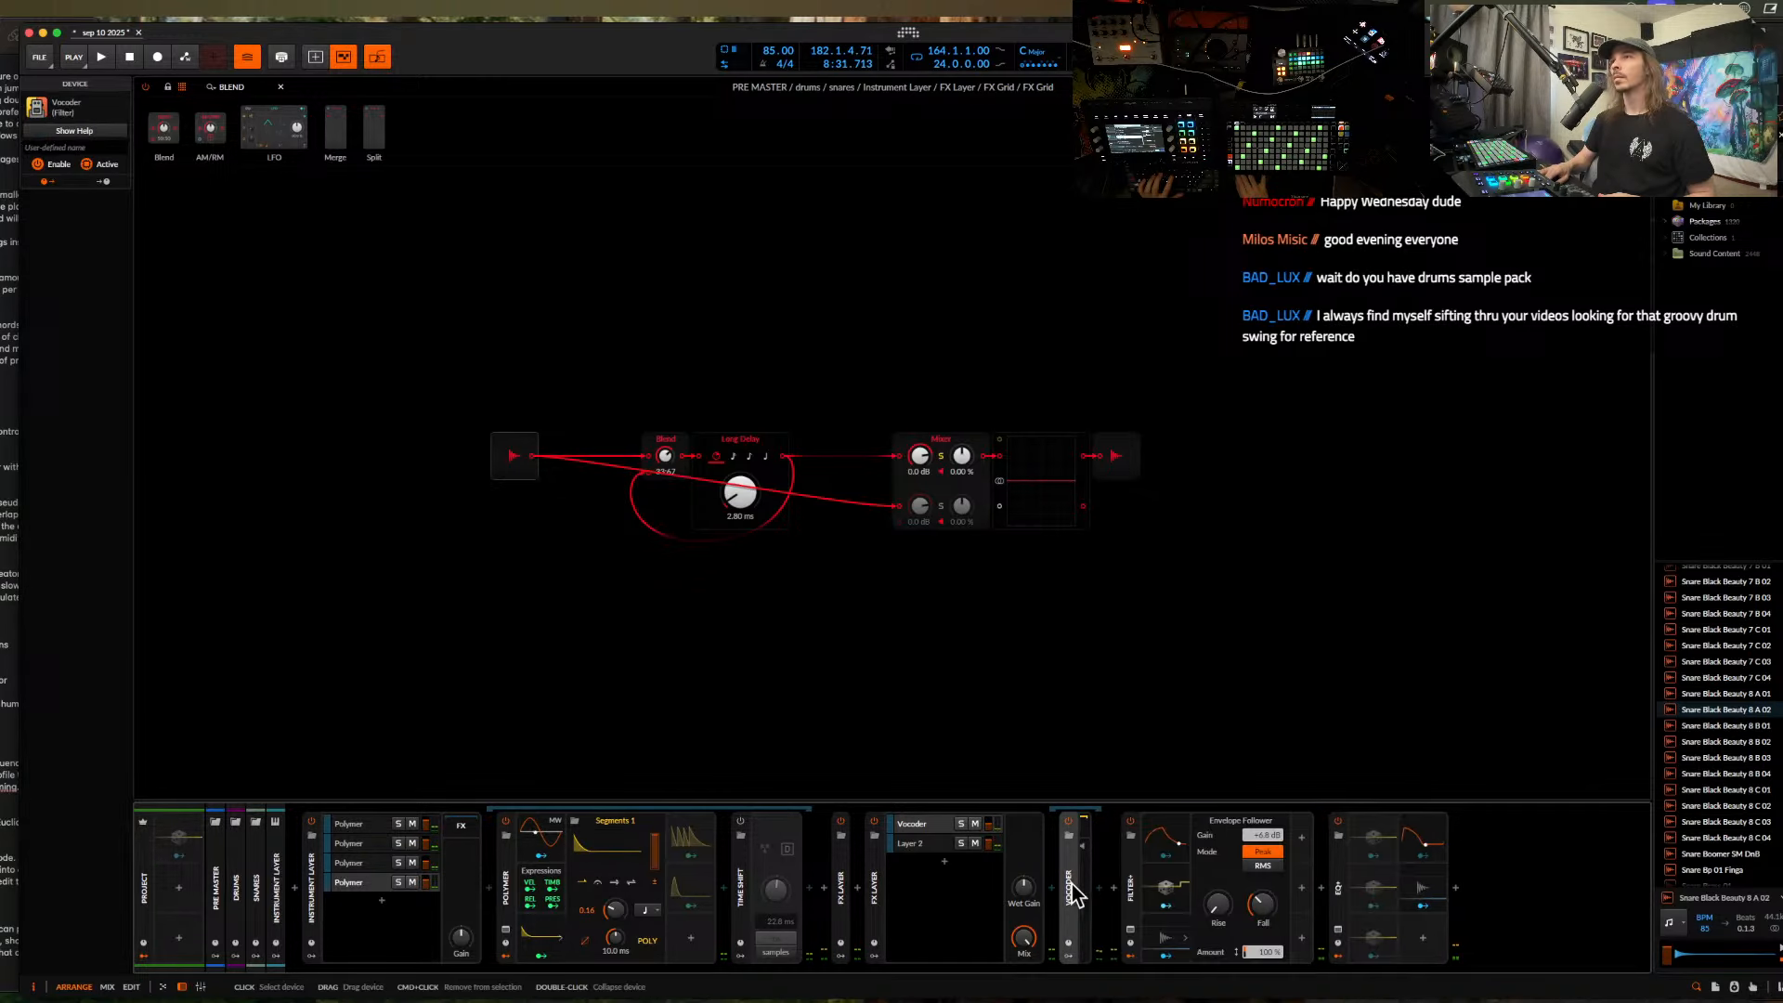
pyautogui.doubleClick(877, 891)
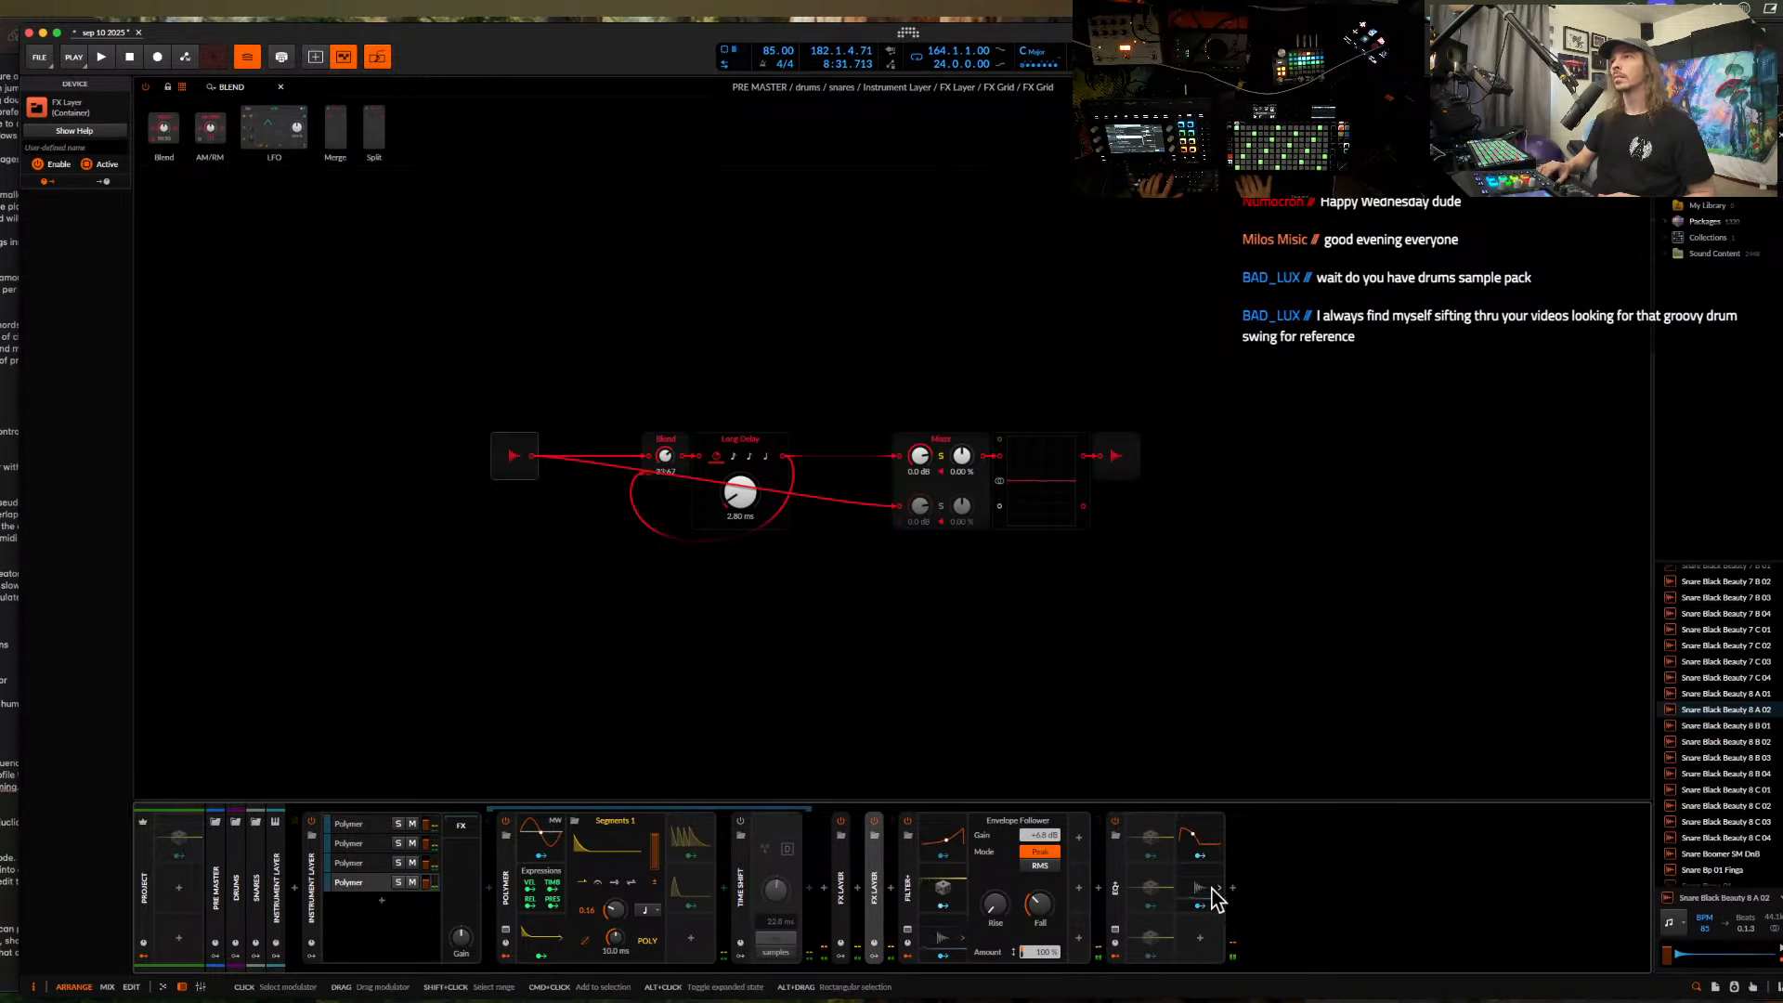
# - Insert The Glue compressor plug-in after EQ+ at the end of the snare chain
pyautogui.doubleClick(1115, 886)
pyautogui.doubleClick(1115, 887)
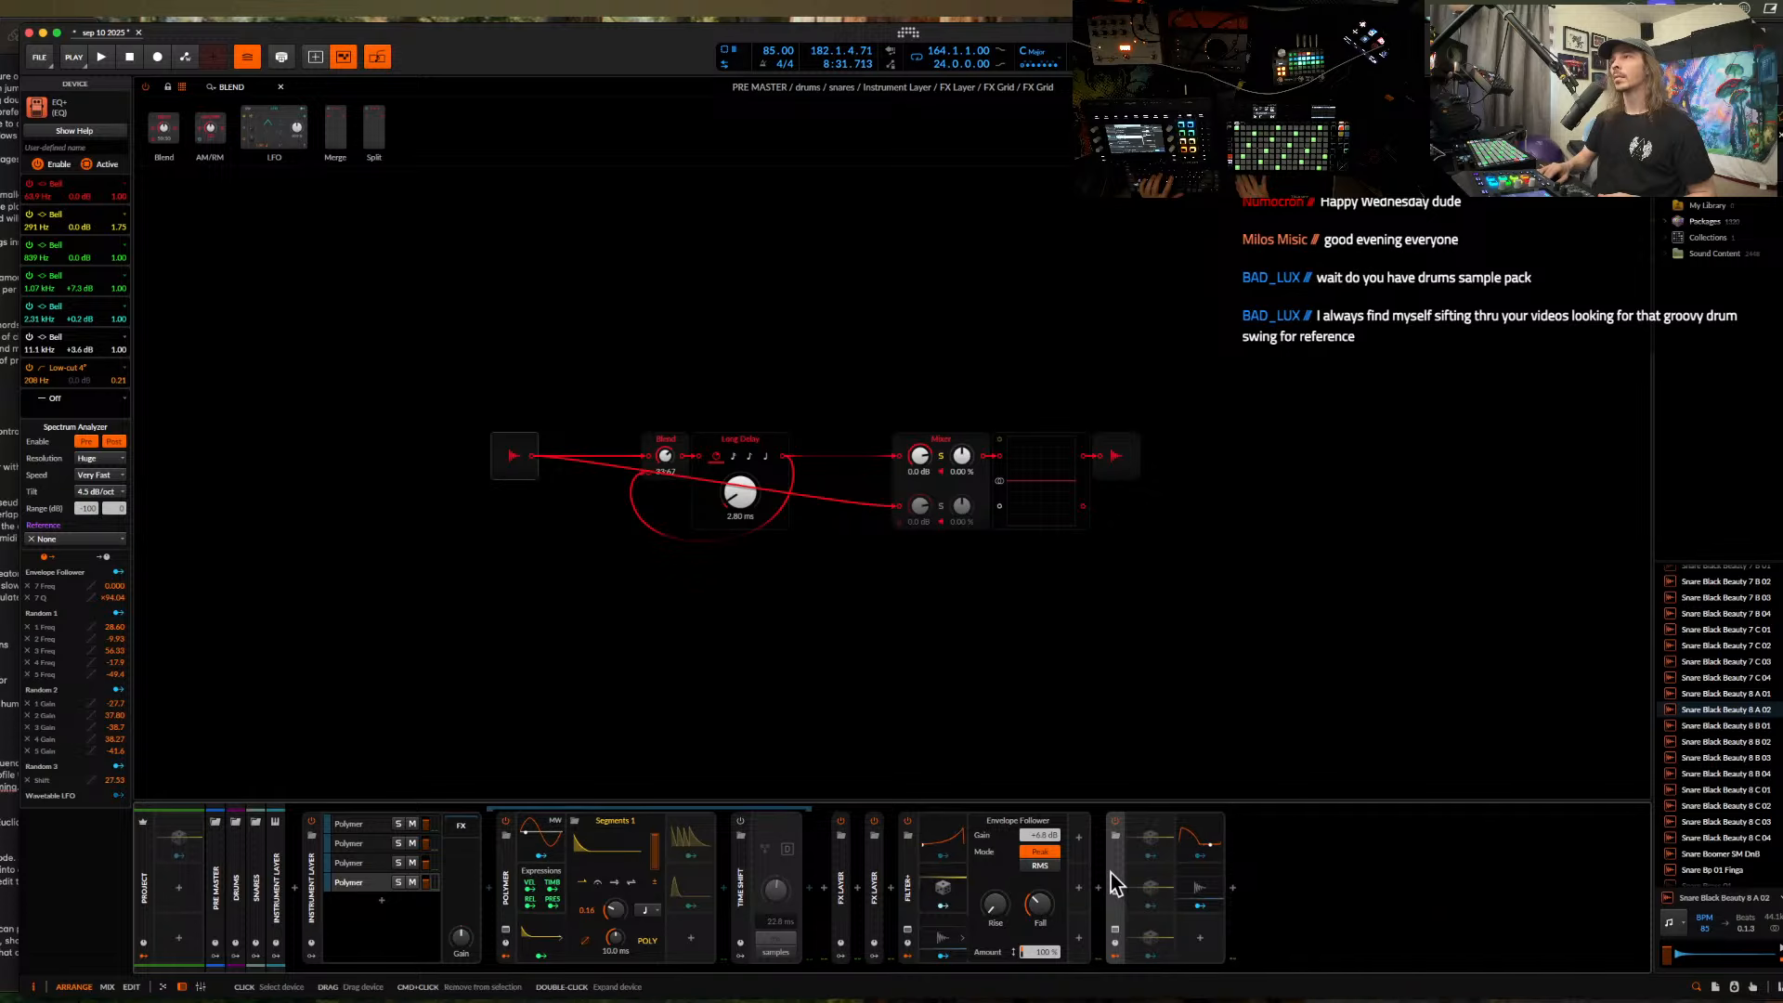
pyautogui.click(1238, 897)
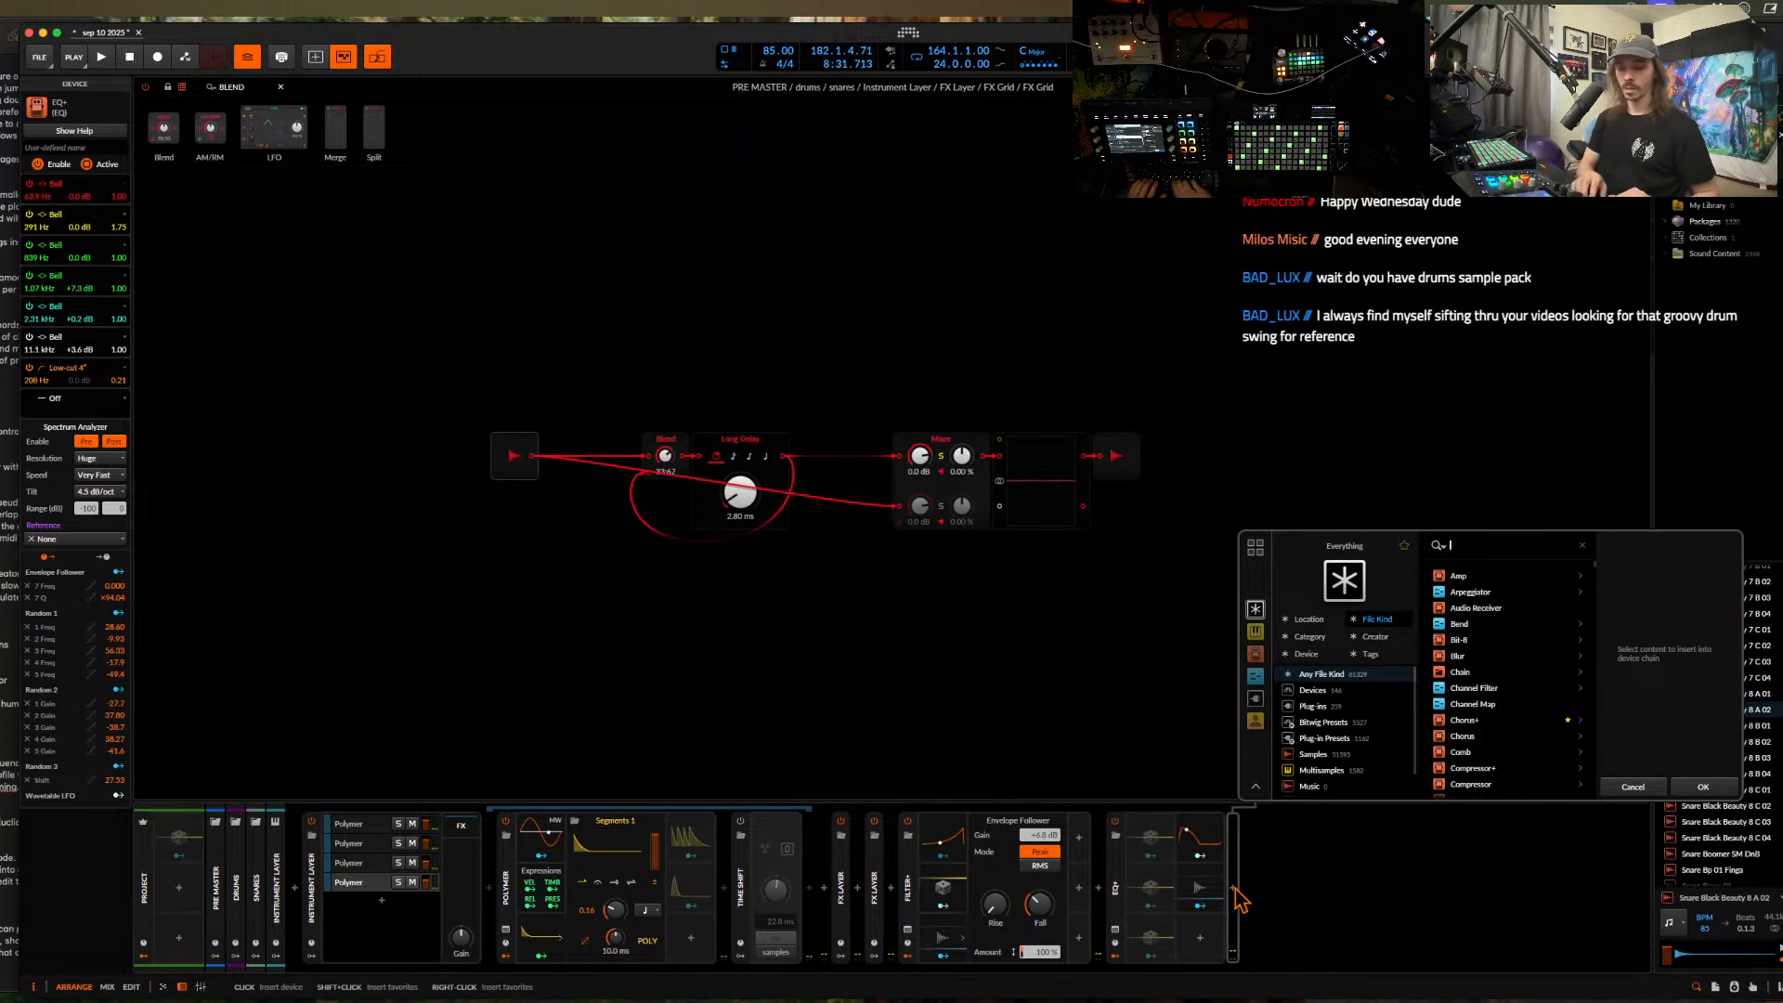
pyautogui.click(1542, 576)
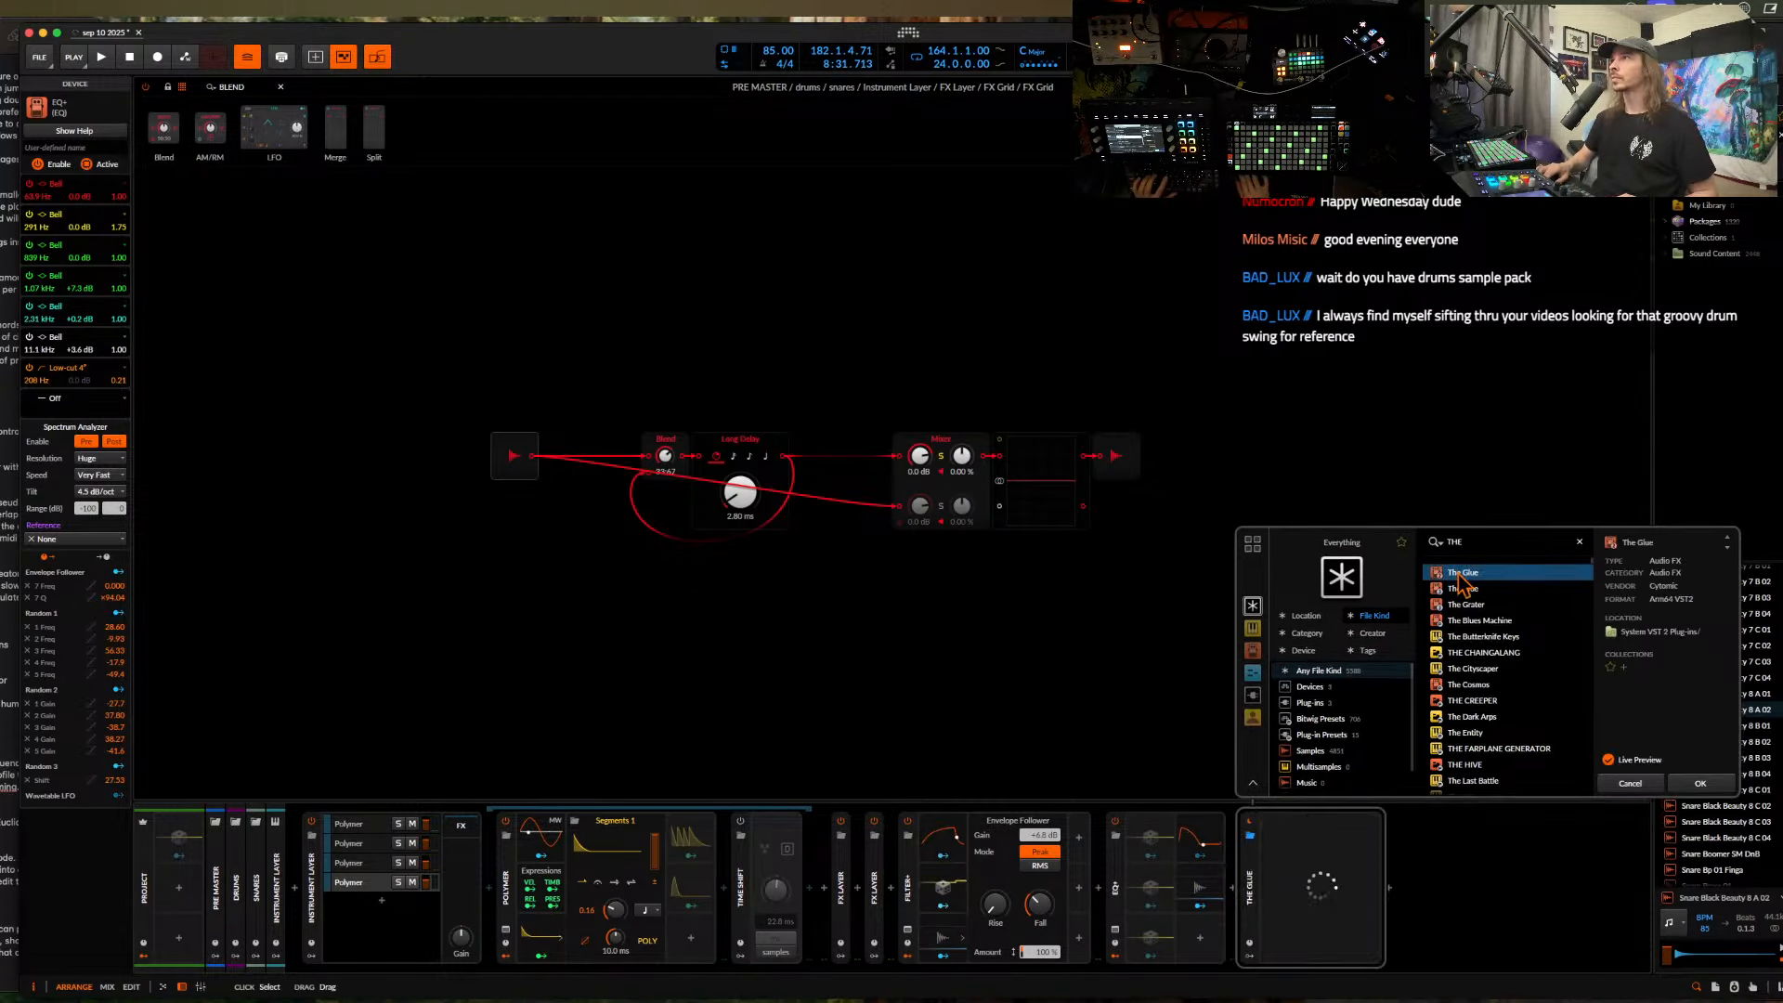
pyautogui.click(1702, 787)
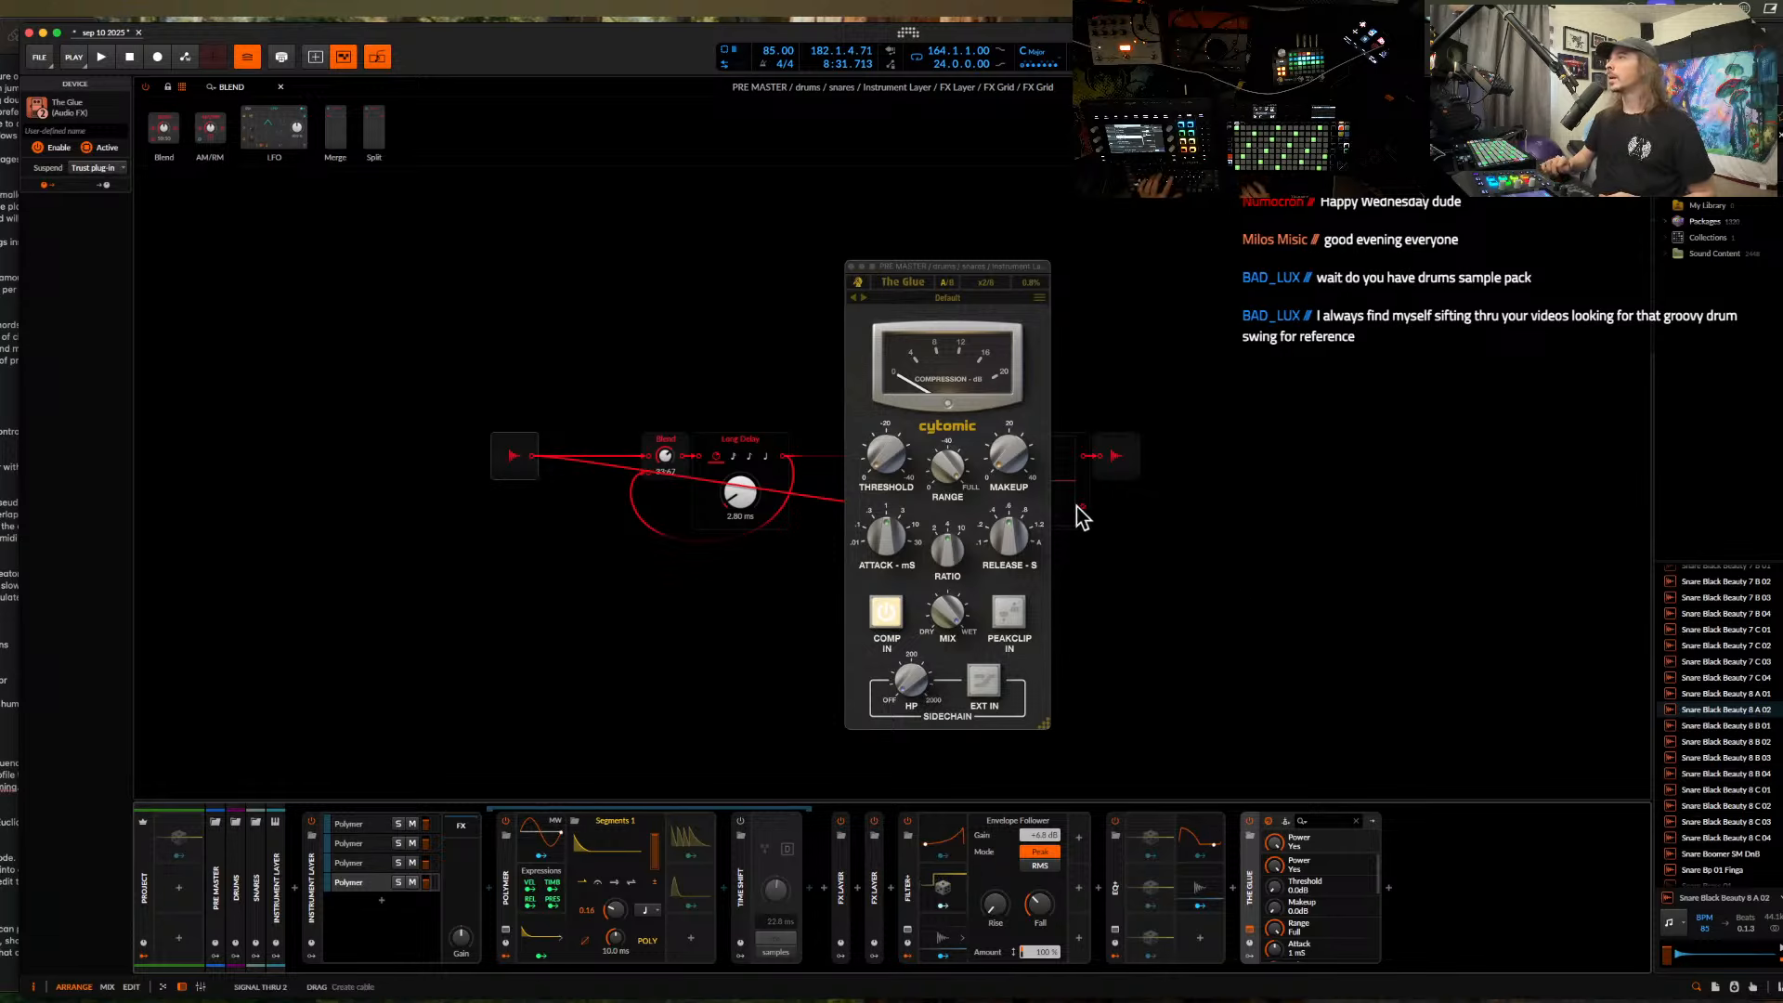
# - On The Glue, set the threshold to about -10 dB and the attack to 30 ms, enable Peak Clip, and adjust the release
pyautogui.moveTo(885, 455); pyautogui.dragTo(879, 422)
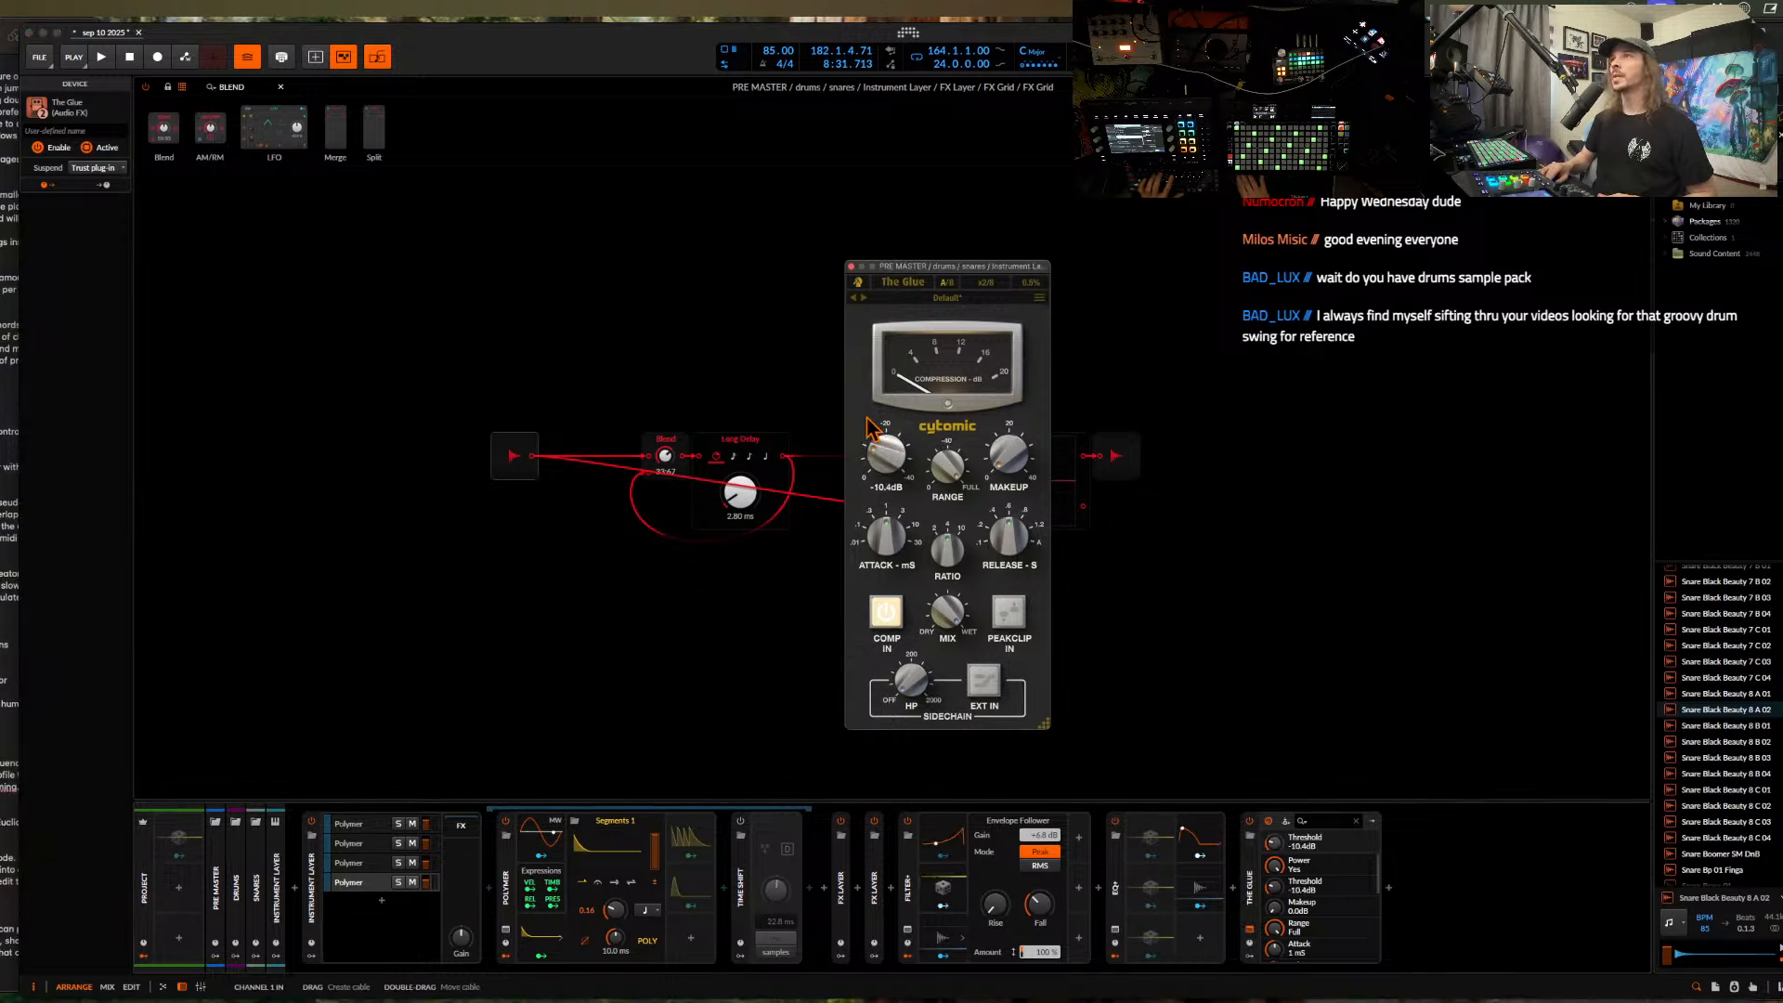
pyautogui.click(1018, 614)
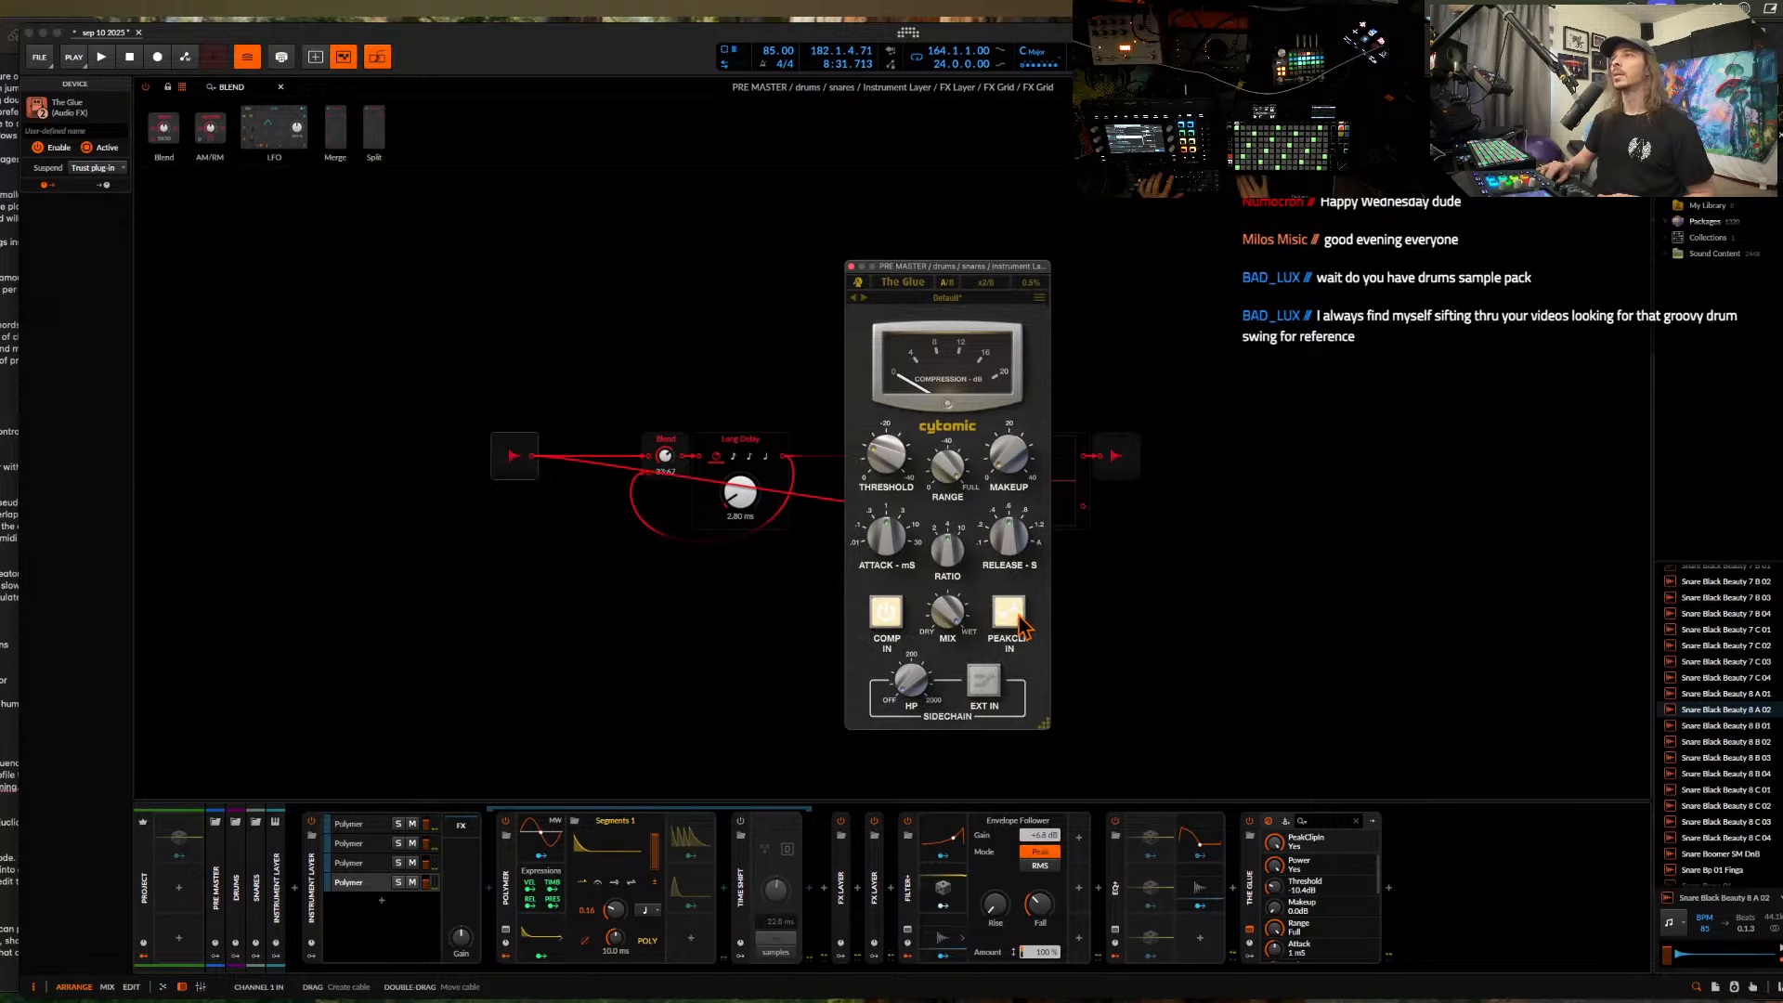
pyautogui.moveTo(1009, 553); pyautogui.dragTo(1009, 544)
pyautogui.moveTo(887, 541); pyautogui.dragTo(880, 473)
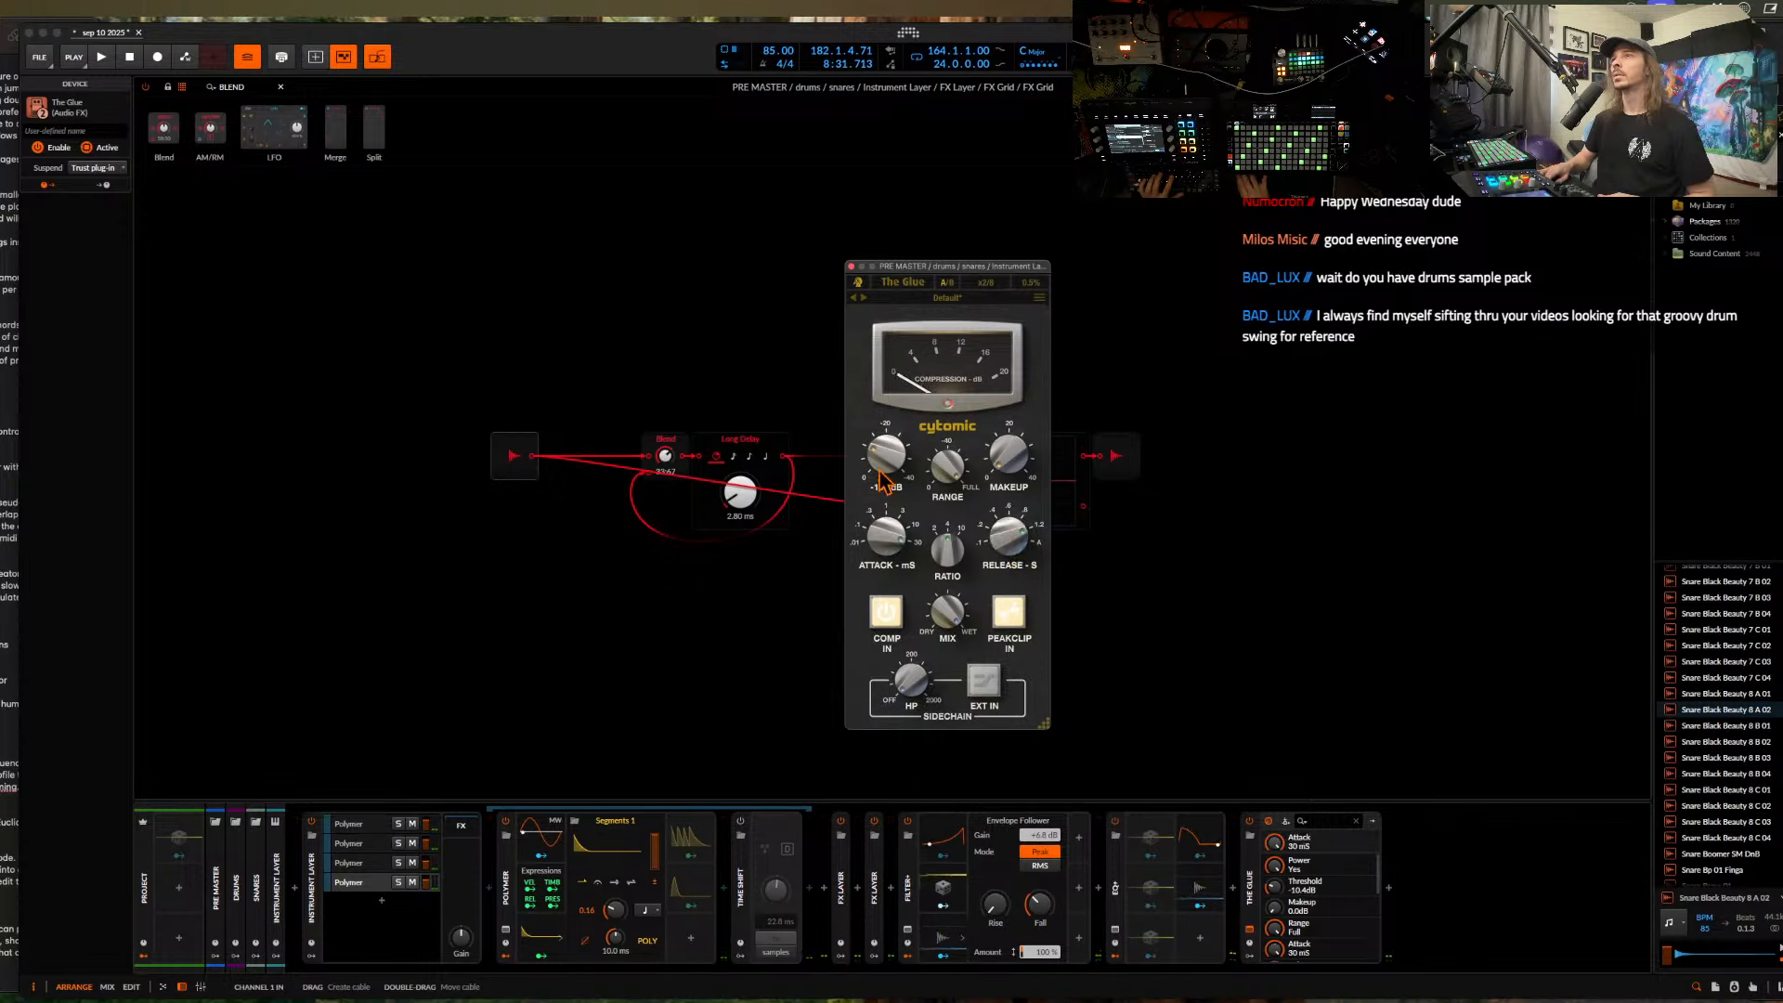
# - On The Glue, lower the threshold further and raise the makeup gain to about 10.2 dB
pyautogui.moveTo(965, 562); pyautogui.dragTo(1030, 457)
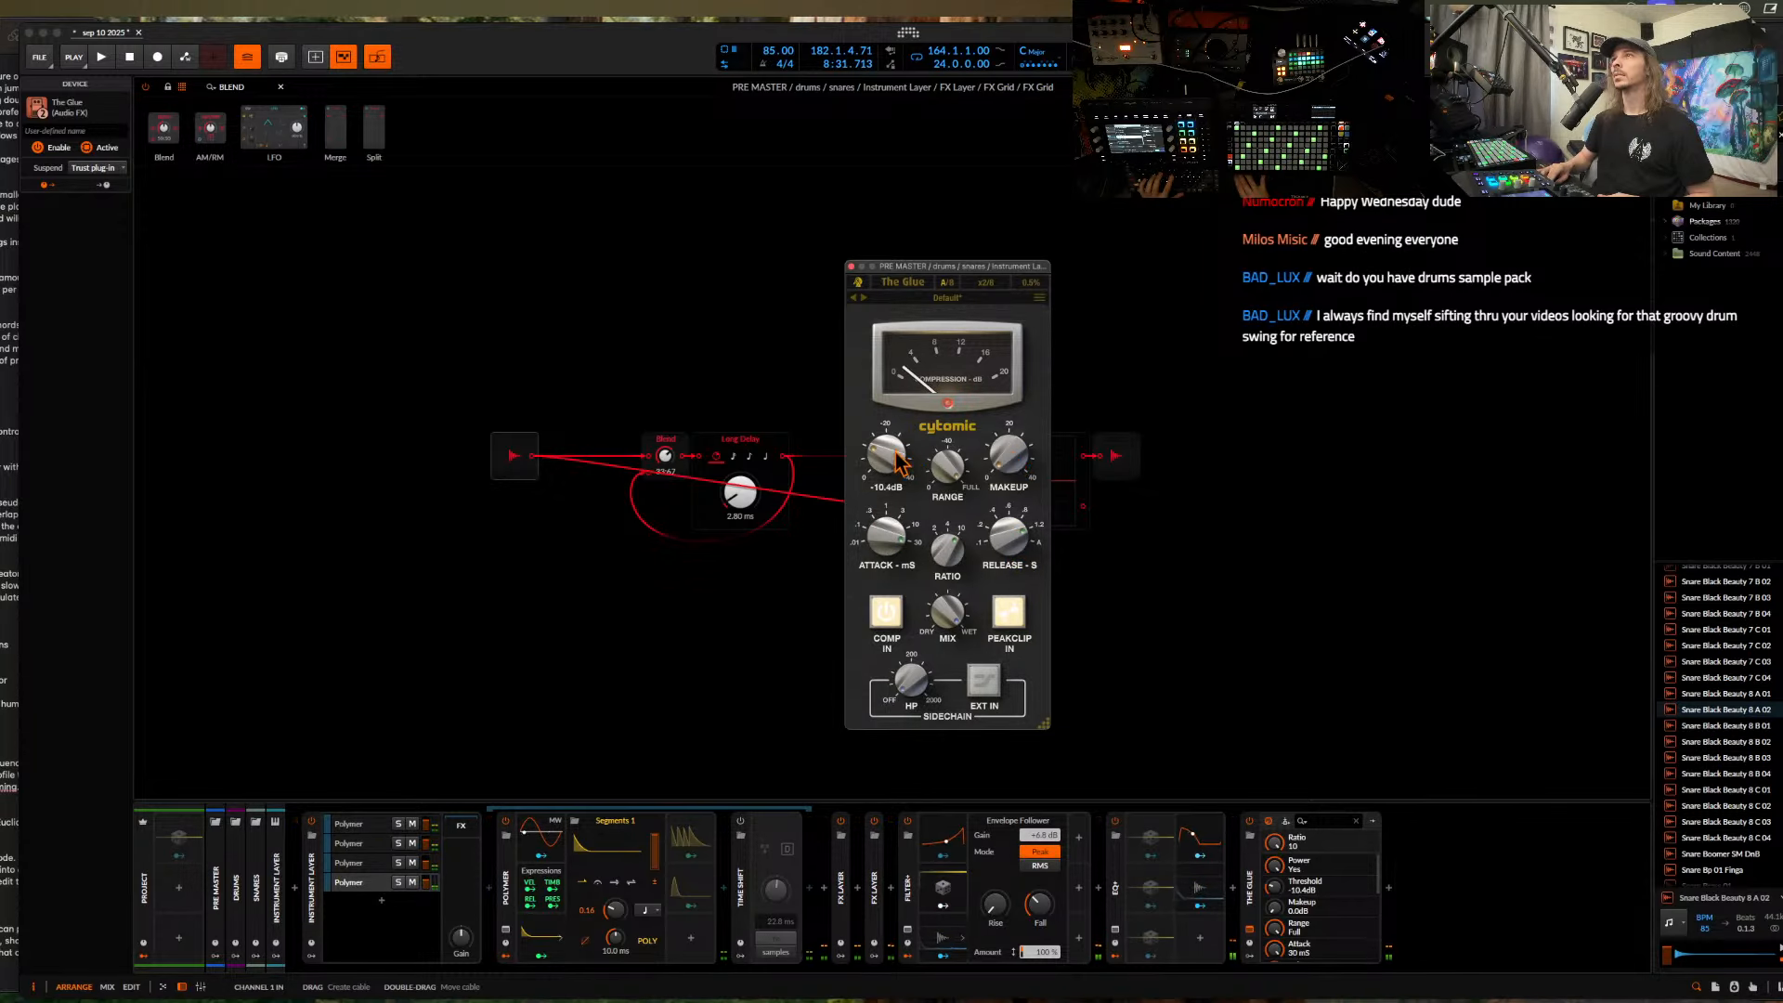
pyautogui.moveTo(1009, 454); pyautogui.dragTo(1015, 472)
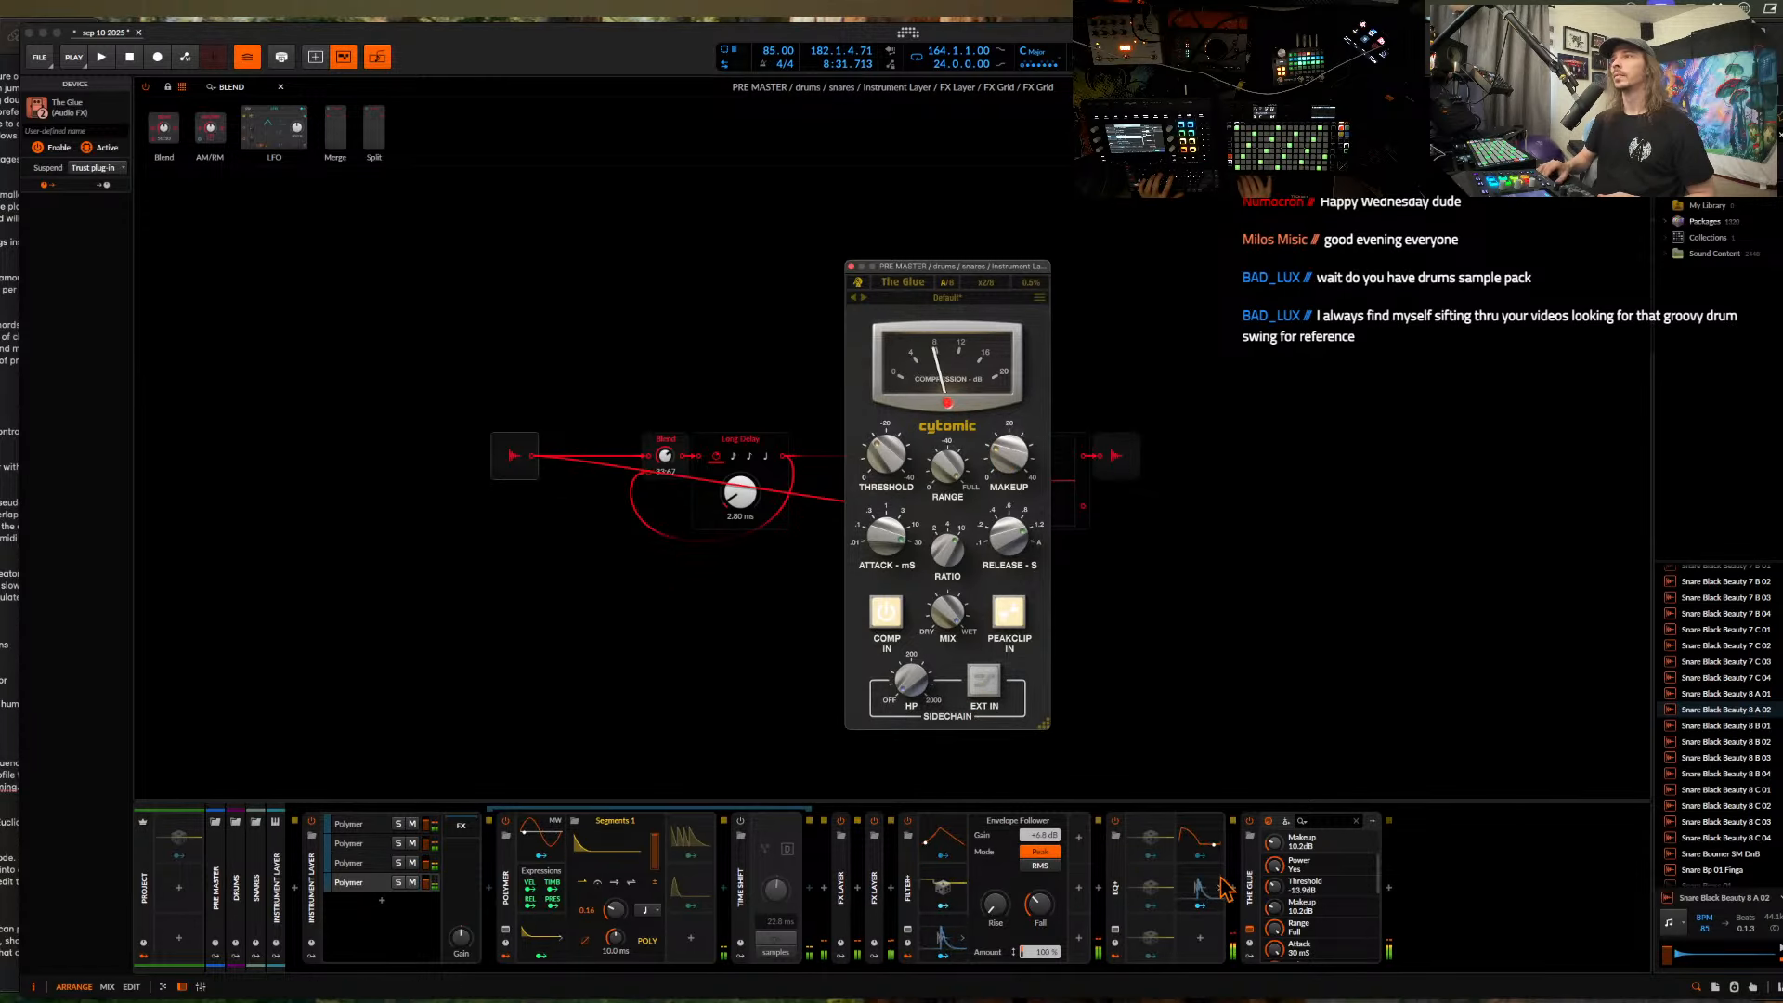
# - Insert the Dist TUBE-CULTURE distortion plug-in after The Glue at the end of the snare chain
pyautogui.doubleClick(1386, 884)
pyautogui.write('DIST')
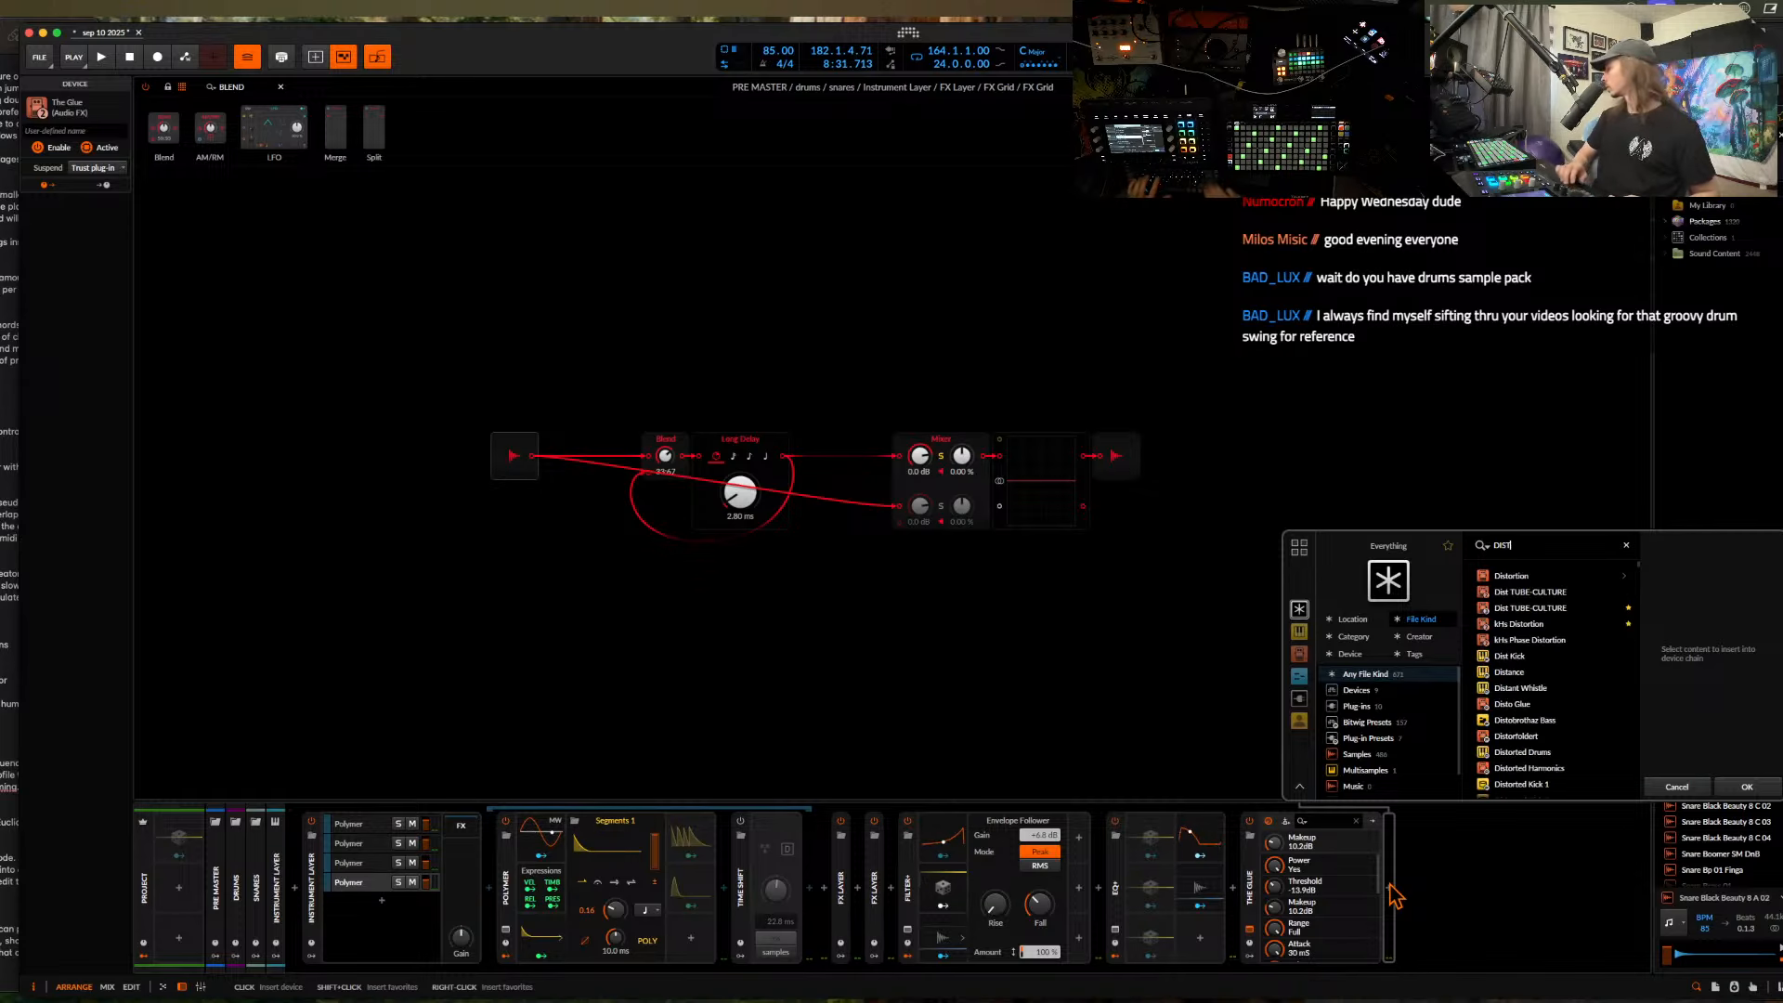
pyautogui.click(1532, 607)
pyautogui.click(1740, 784)
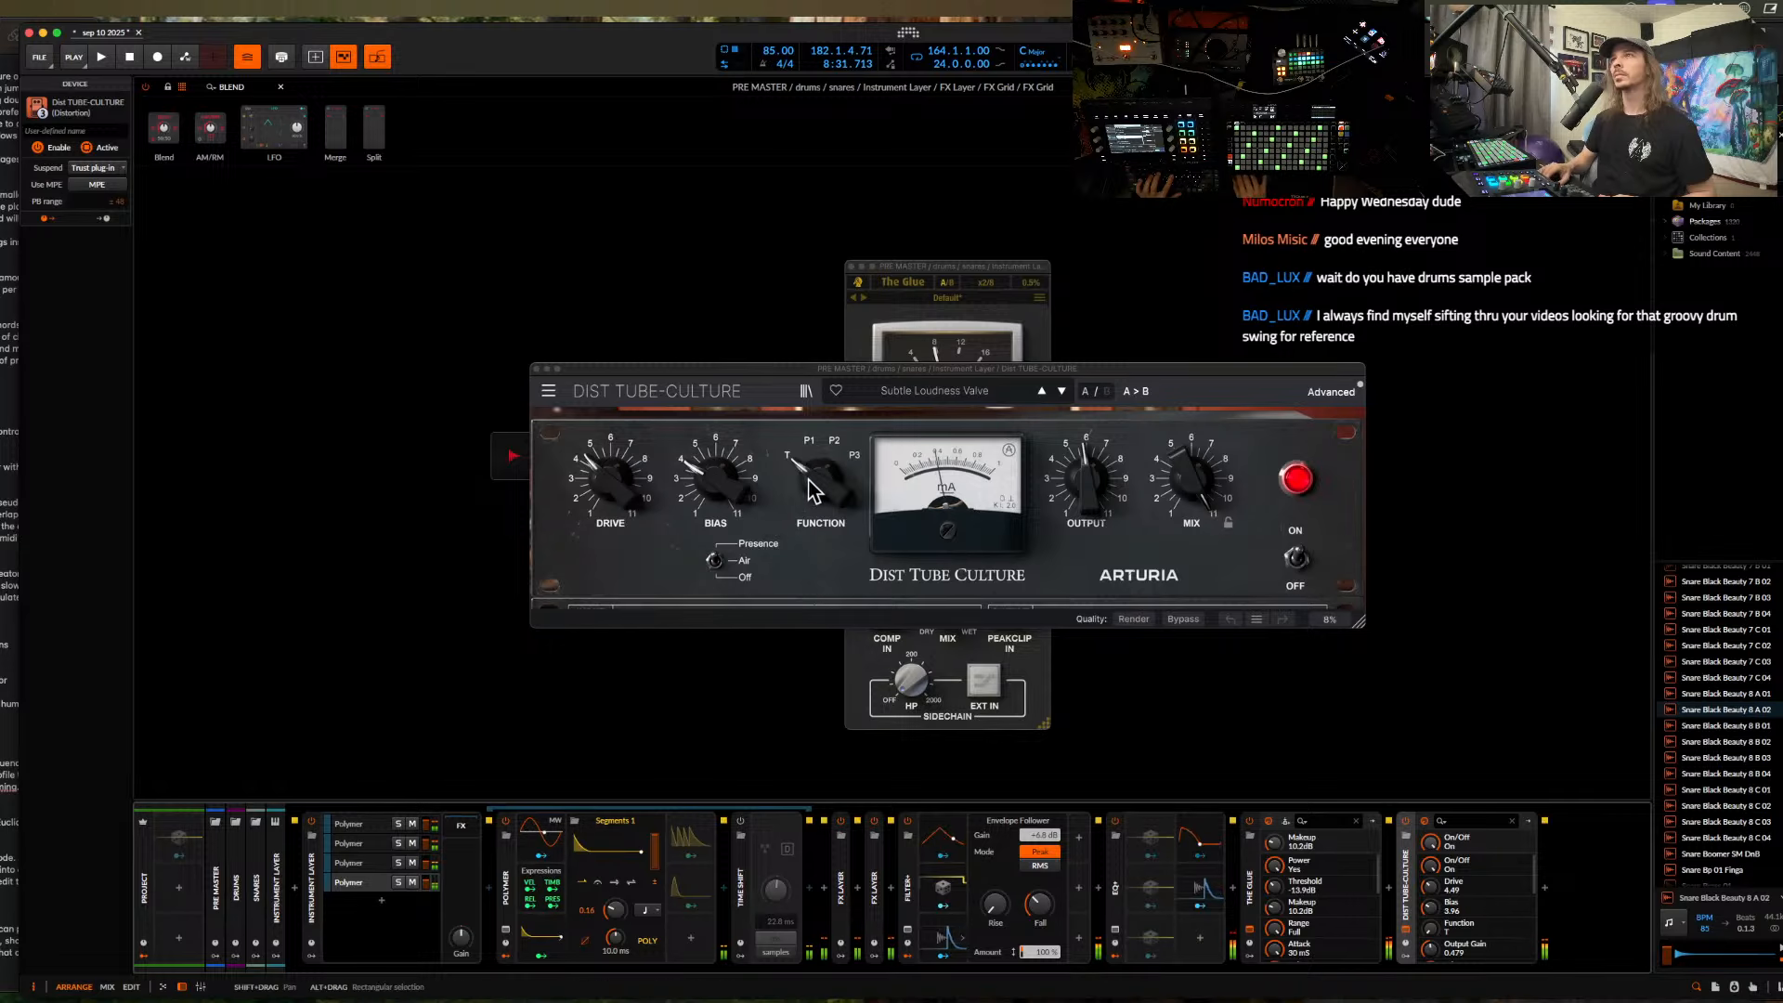
# - On Dist TUBE-CULTURE, set the function to P2, drive to about 6.89, bias to about 3.48 and presence mode to Air
pyautogui.moveTo(811, 484); pyautogui.dragTo(792, 446)
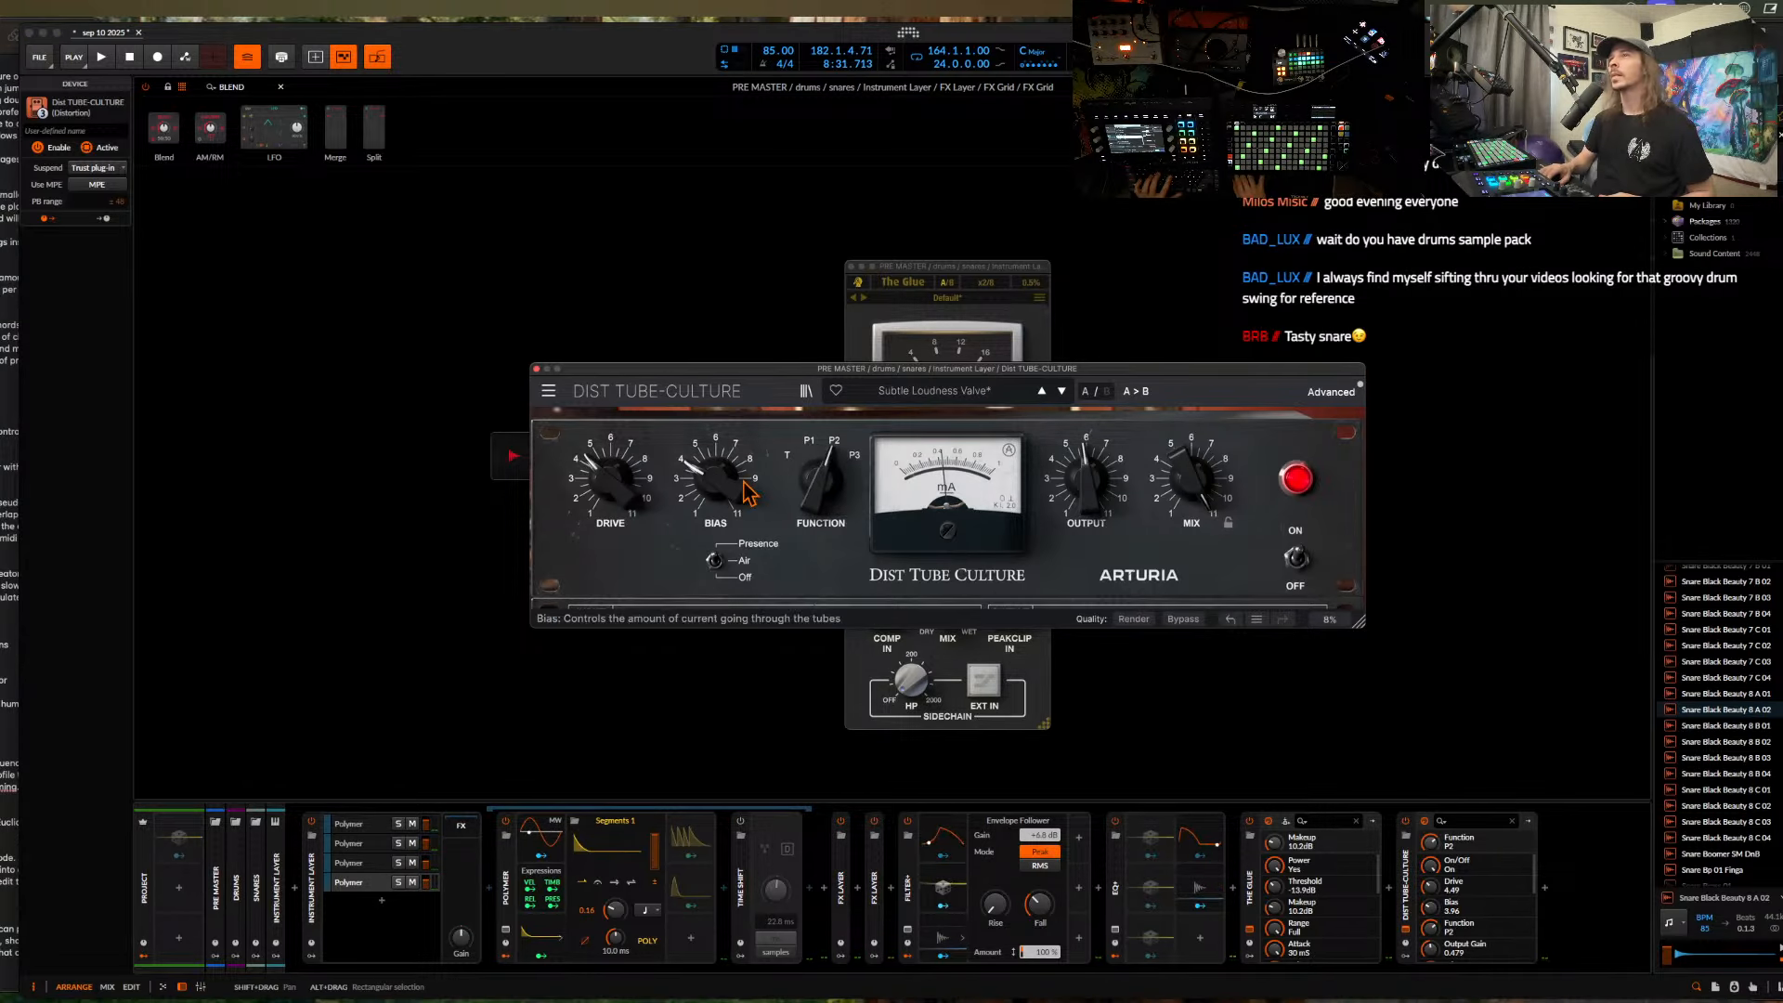
pyautogui.moveTo(613, 486)
pyautogui.mouseDown()
pyautogui.moveTo(703, 488)
pyautogui.moveTo(612, 458)
pyautogui.mouseUp()
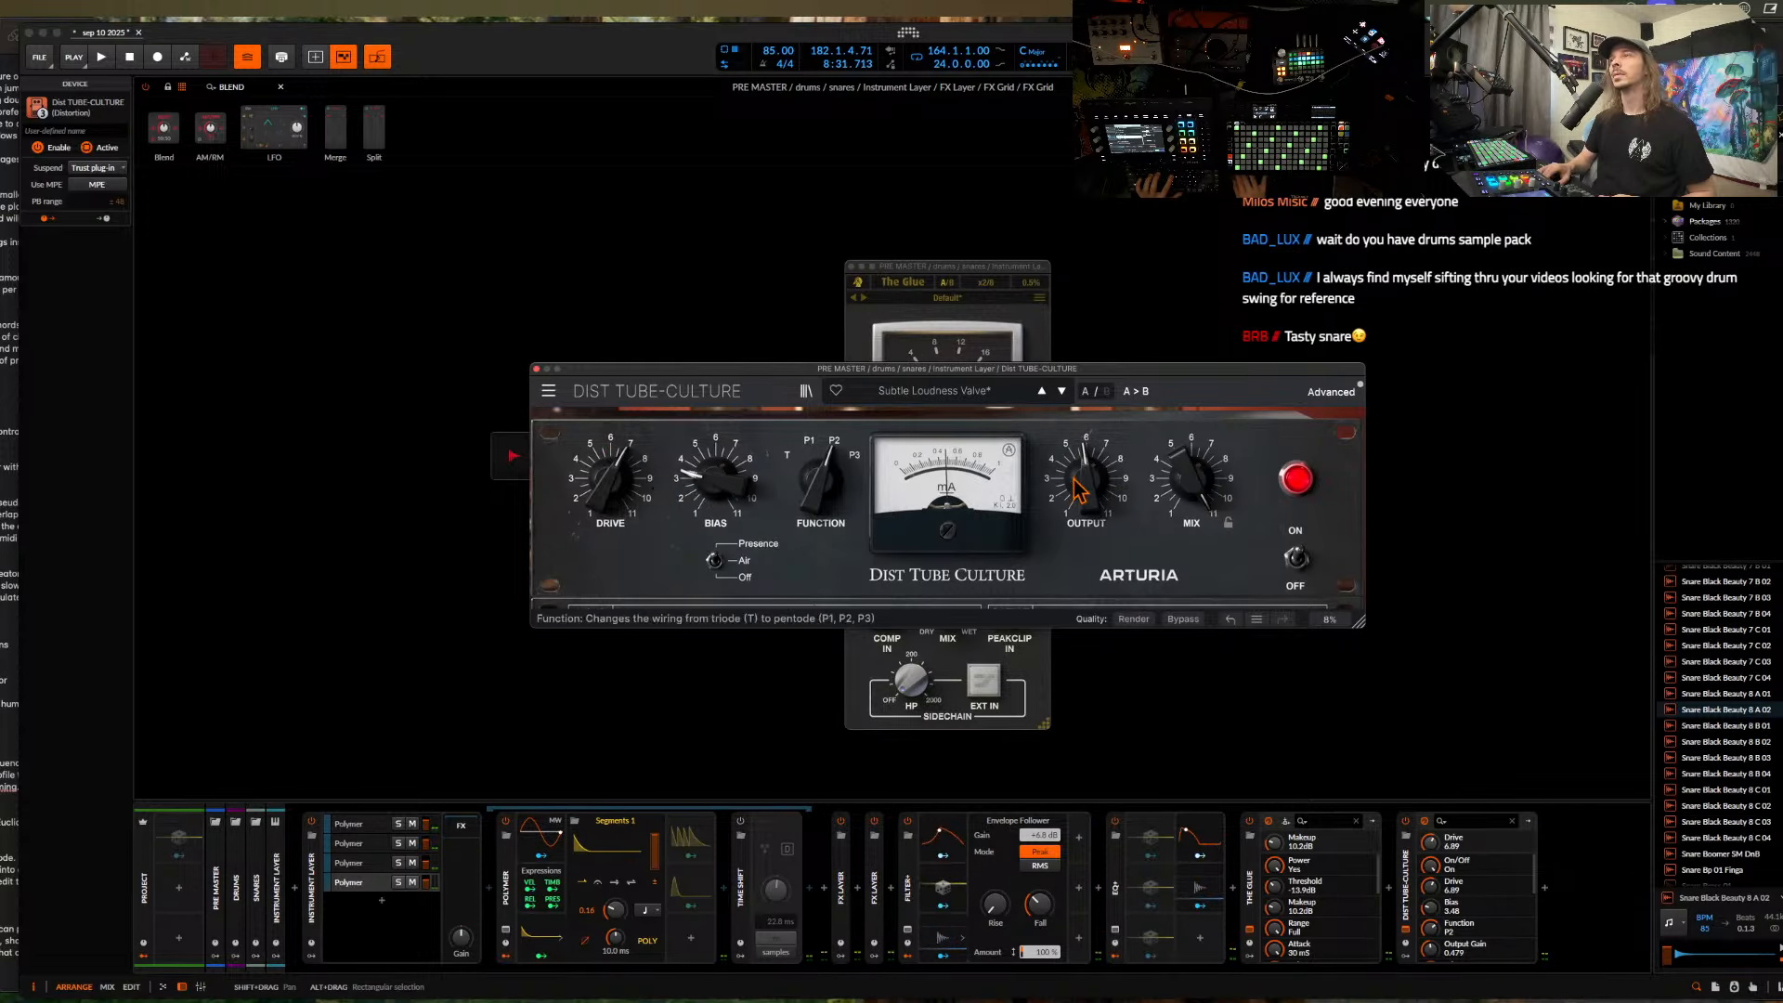
pyautogui.click(738, 559)
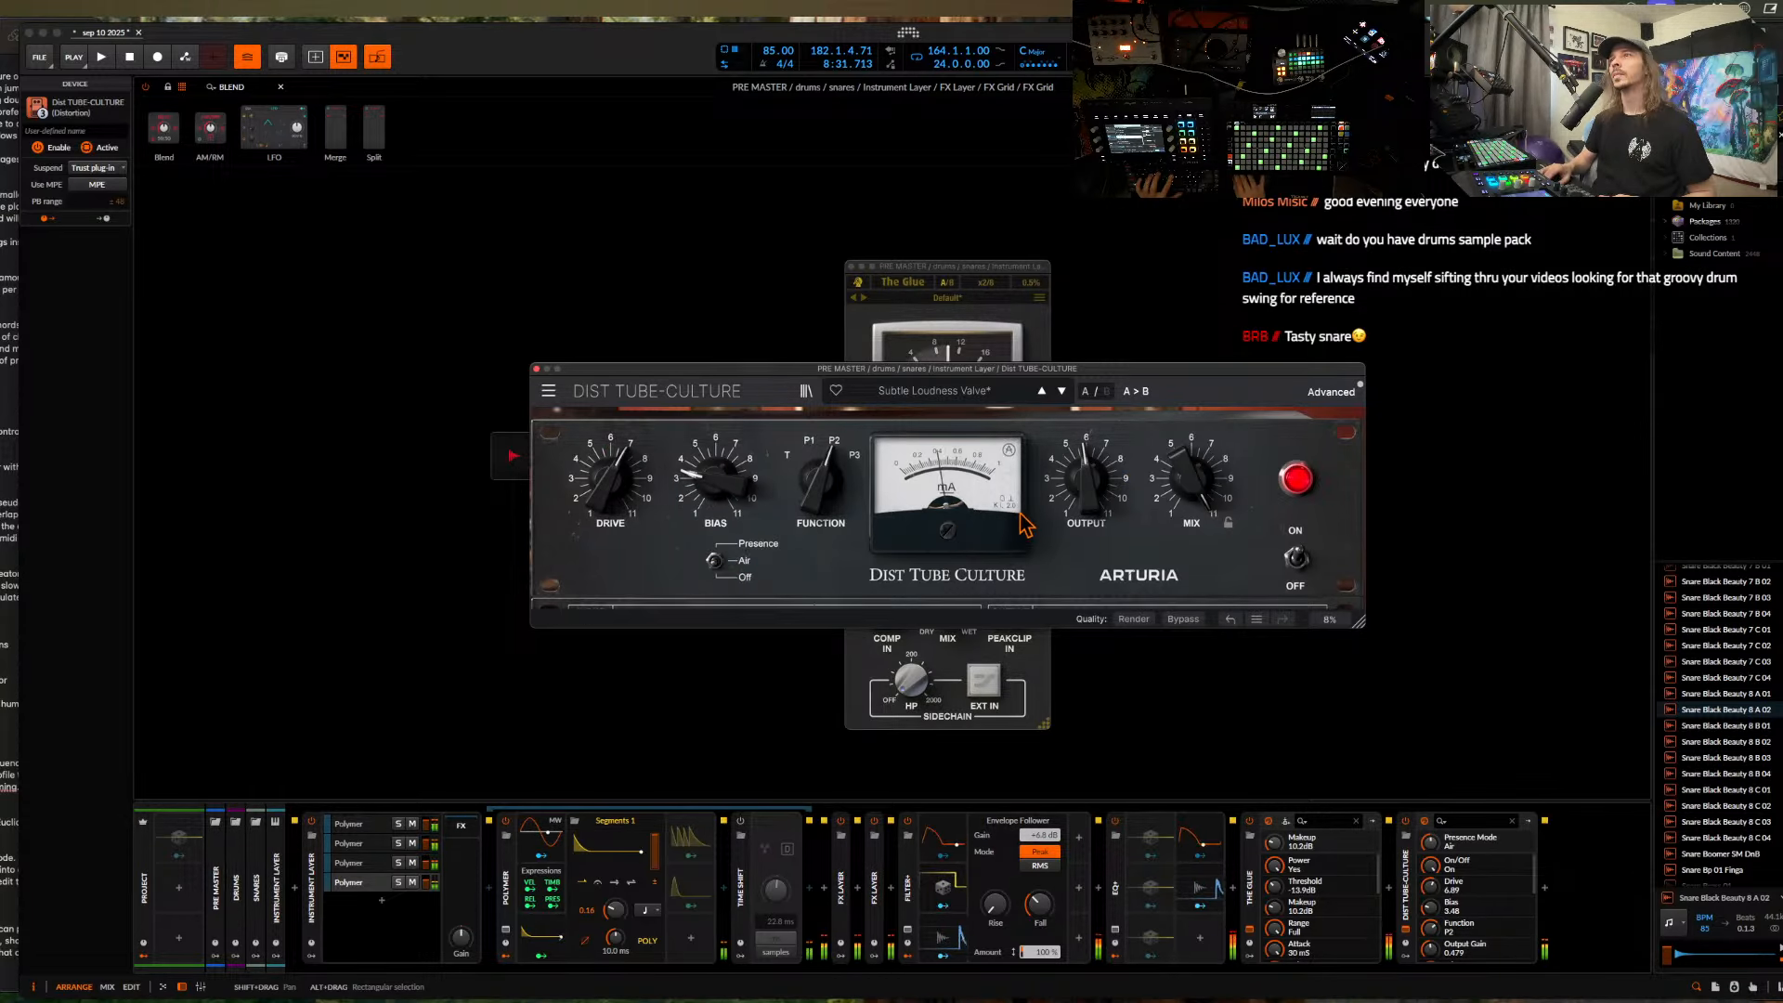
# - Show Dist TUBE-CULTURE's advanced controls, set input dynamics to 37% Gate and mix to 9 %, and close the plug-in window
pyautogui.click(1330, 390)
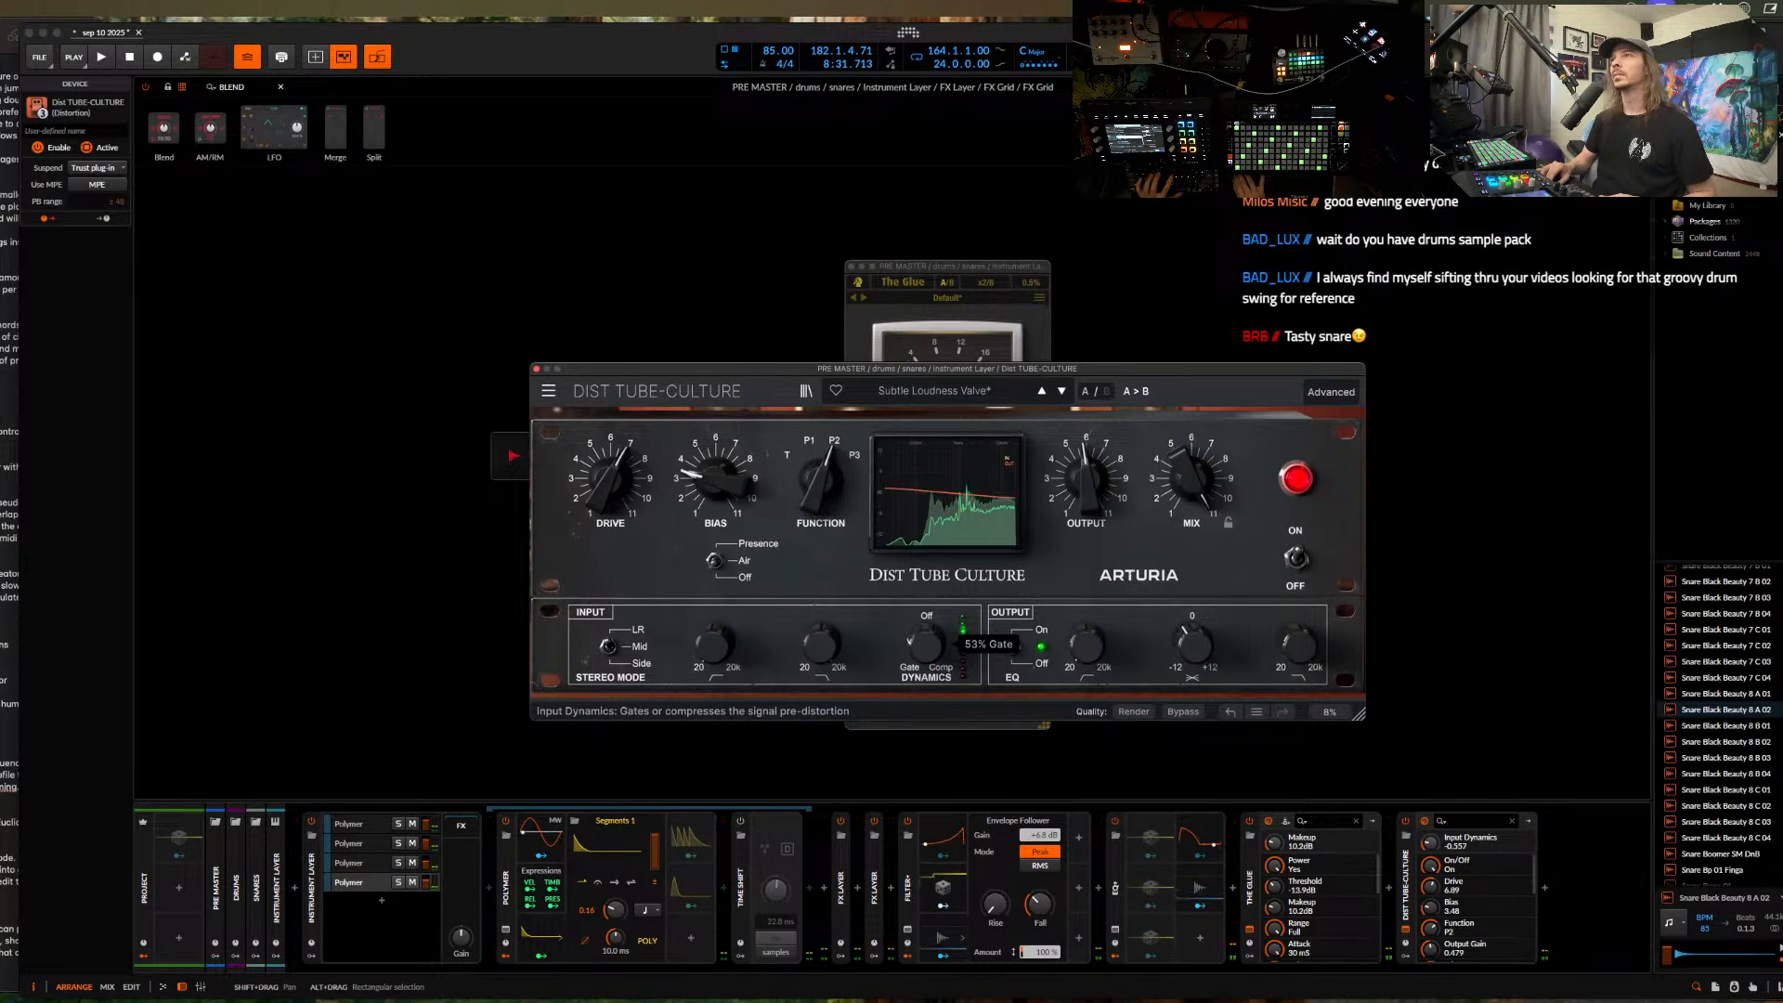
pyautogui.moveTo(926, 643); pyautogui.dragTo(926, 641)
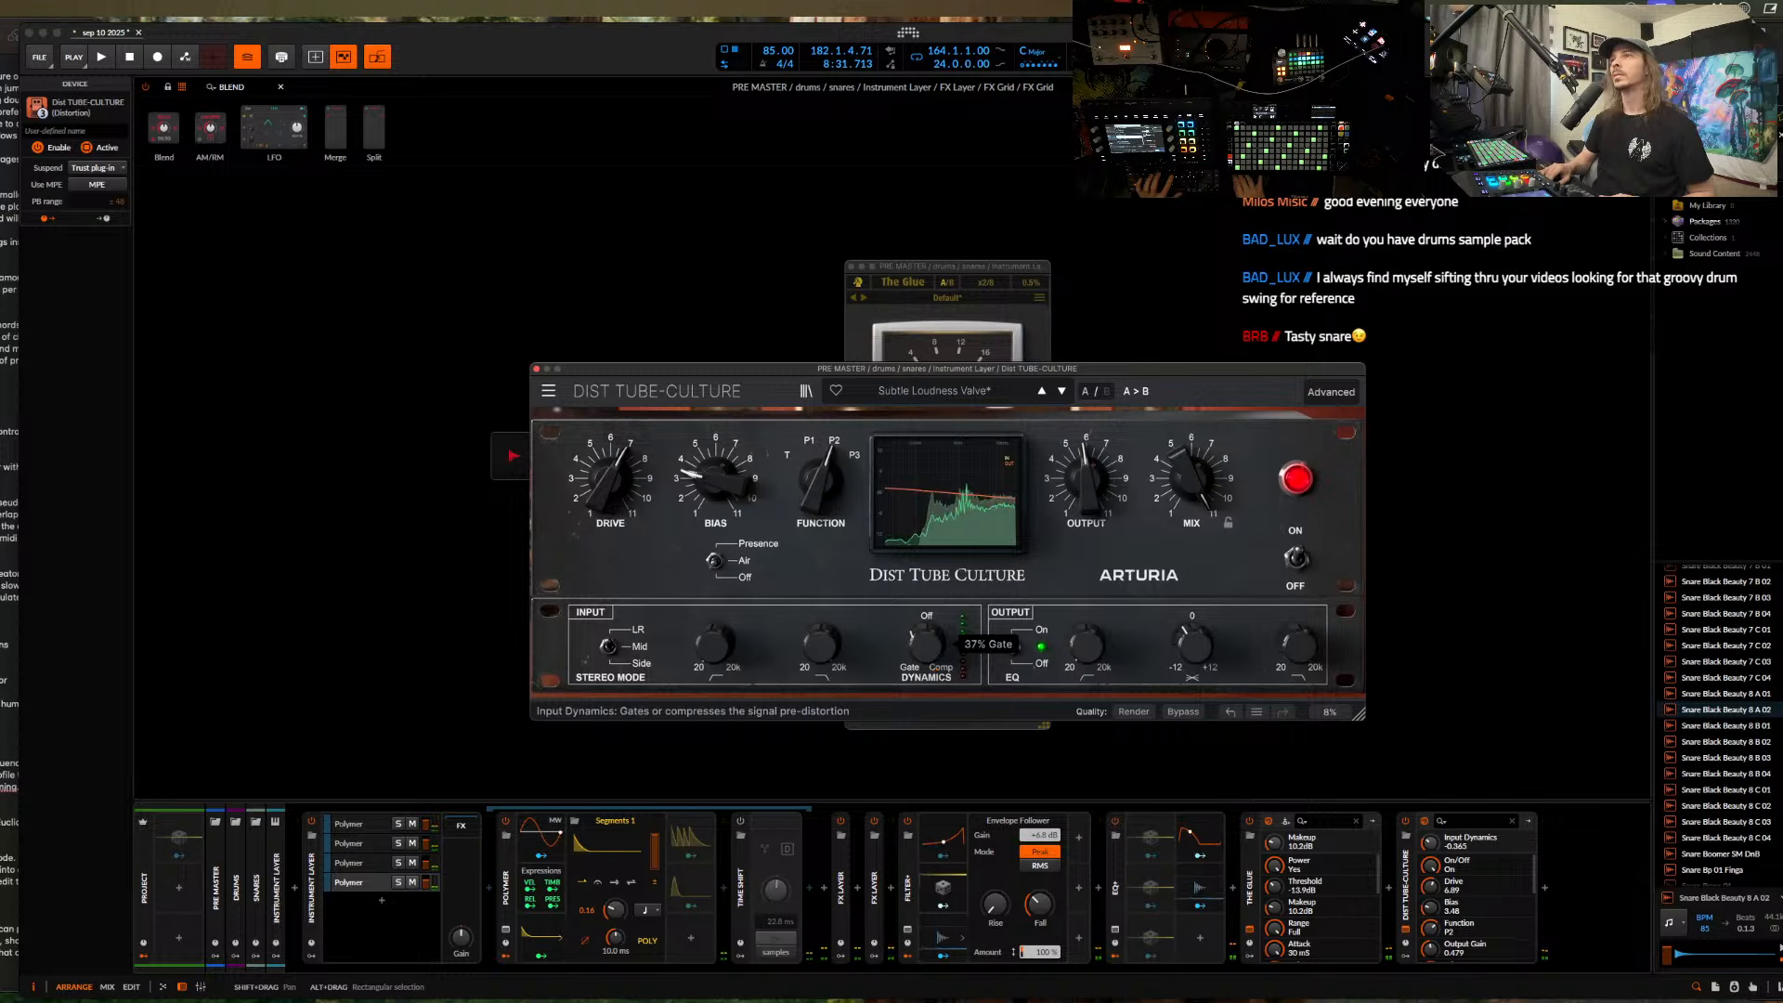
pyautogui.moveTo(1188, 497); pyautogui.dragTo(1189, 534)
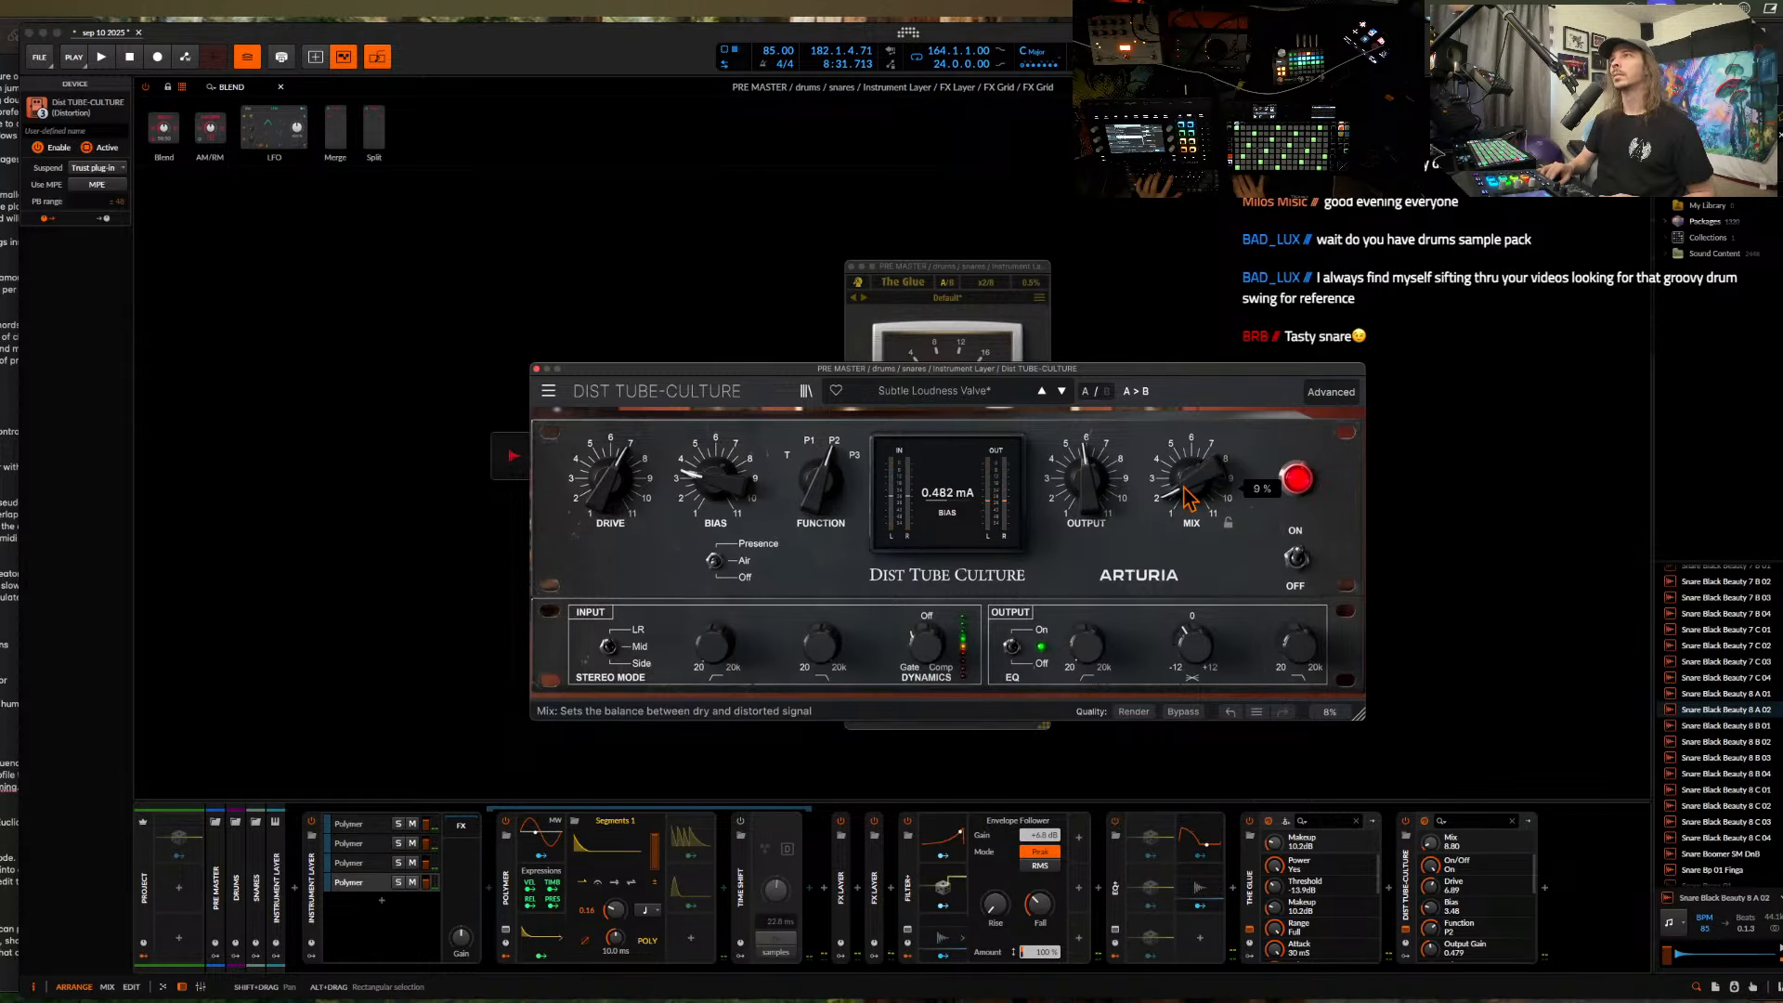
pyautogui.click(536, 369)
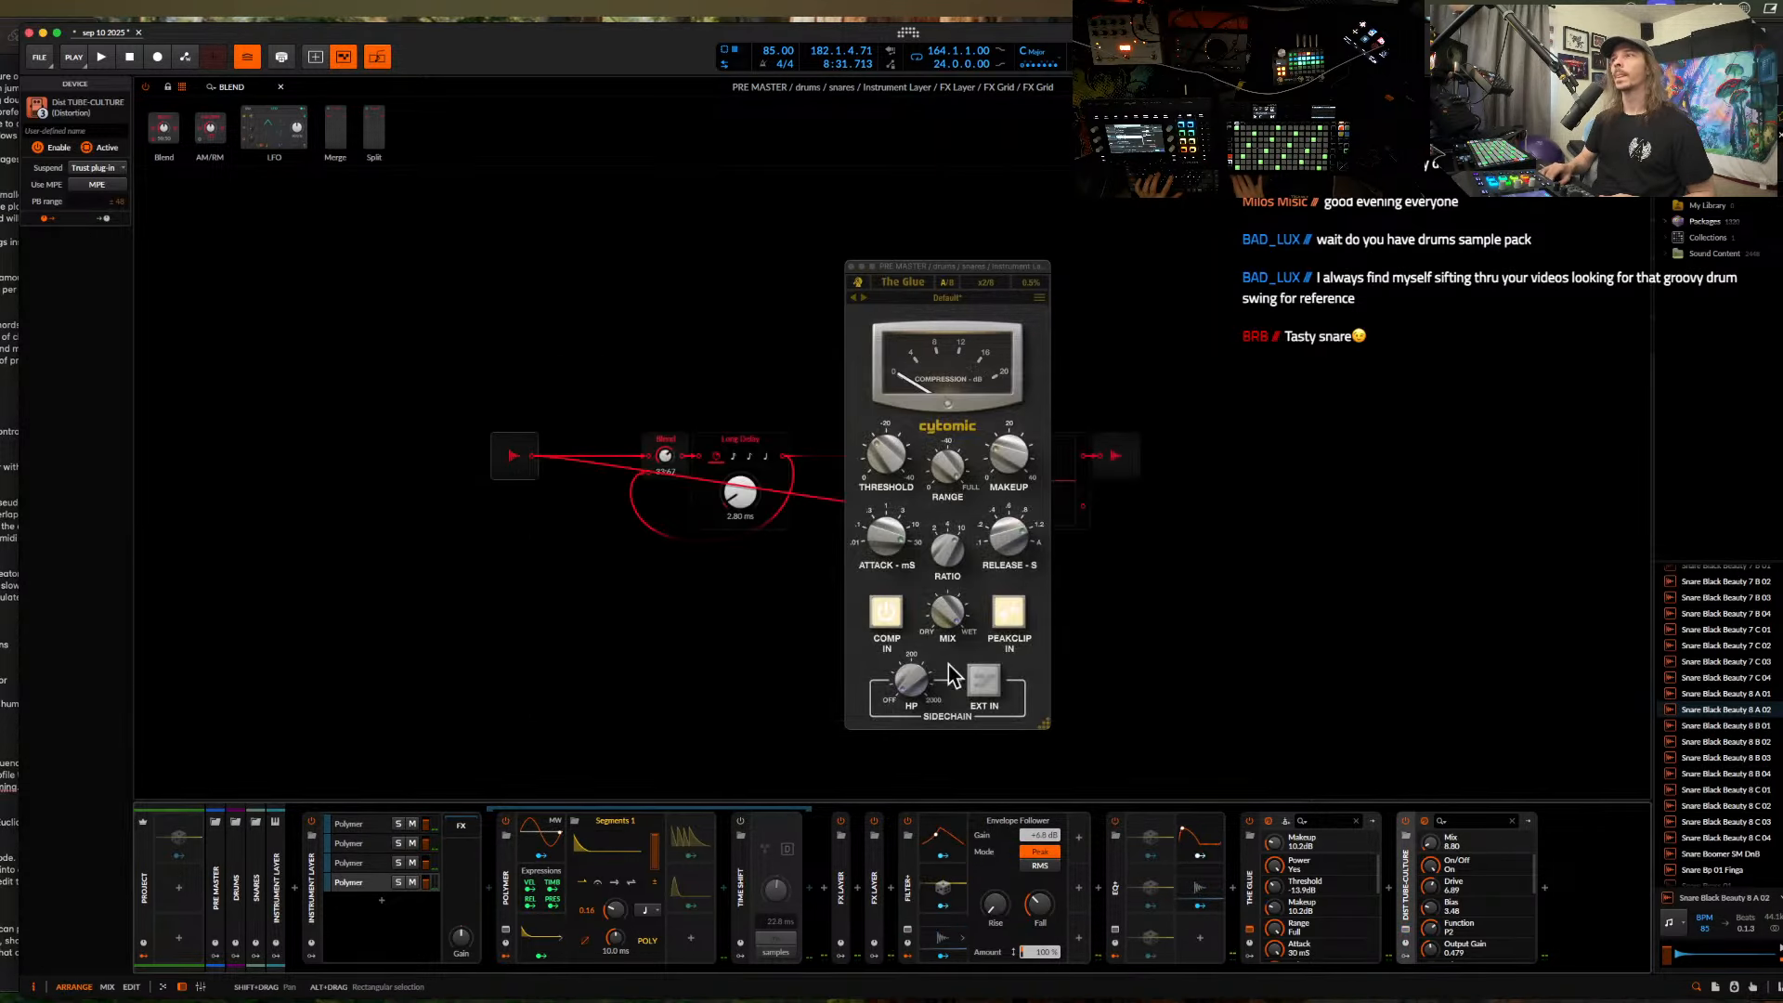
# - Insert the Fuse Compressor plug-in after Dist TUBE-CULTURE
pyautogui.click(1543, 893)
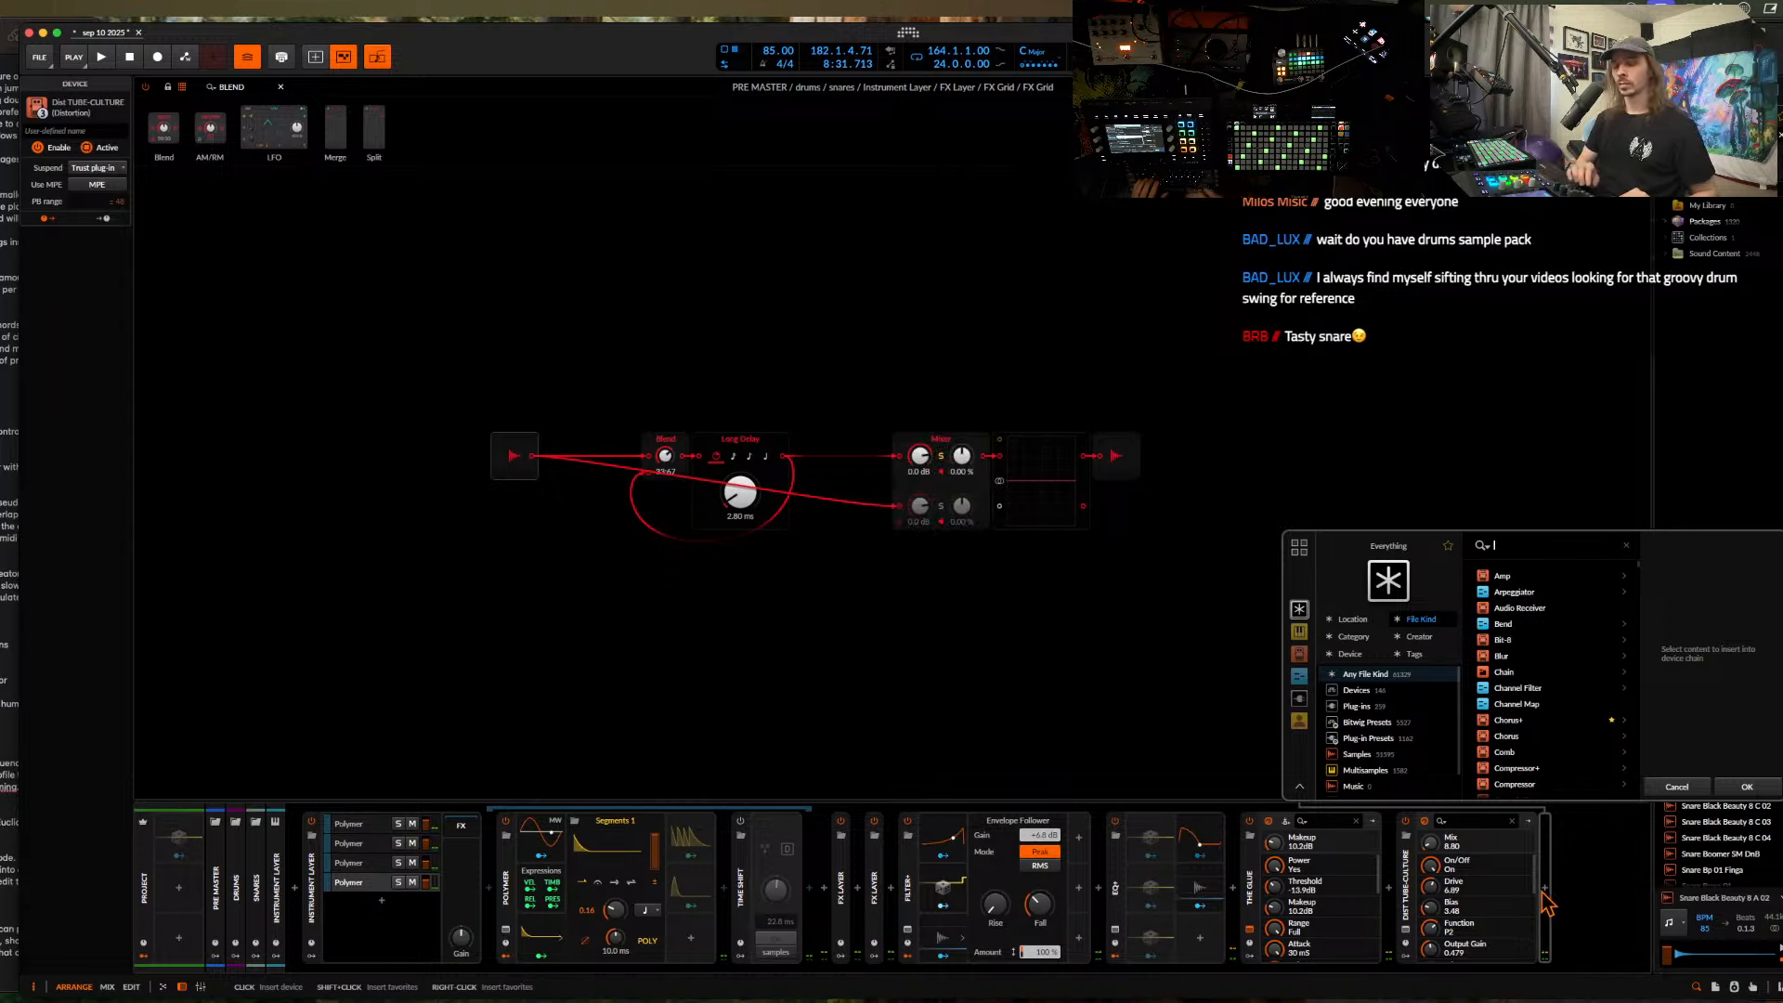
pyautogui.write('fuse')
pyautogui.click(1566, 576)
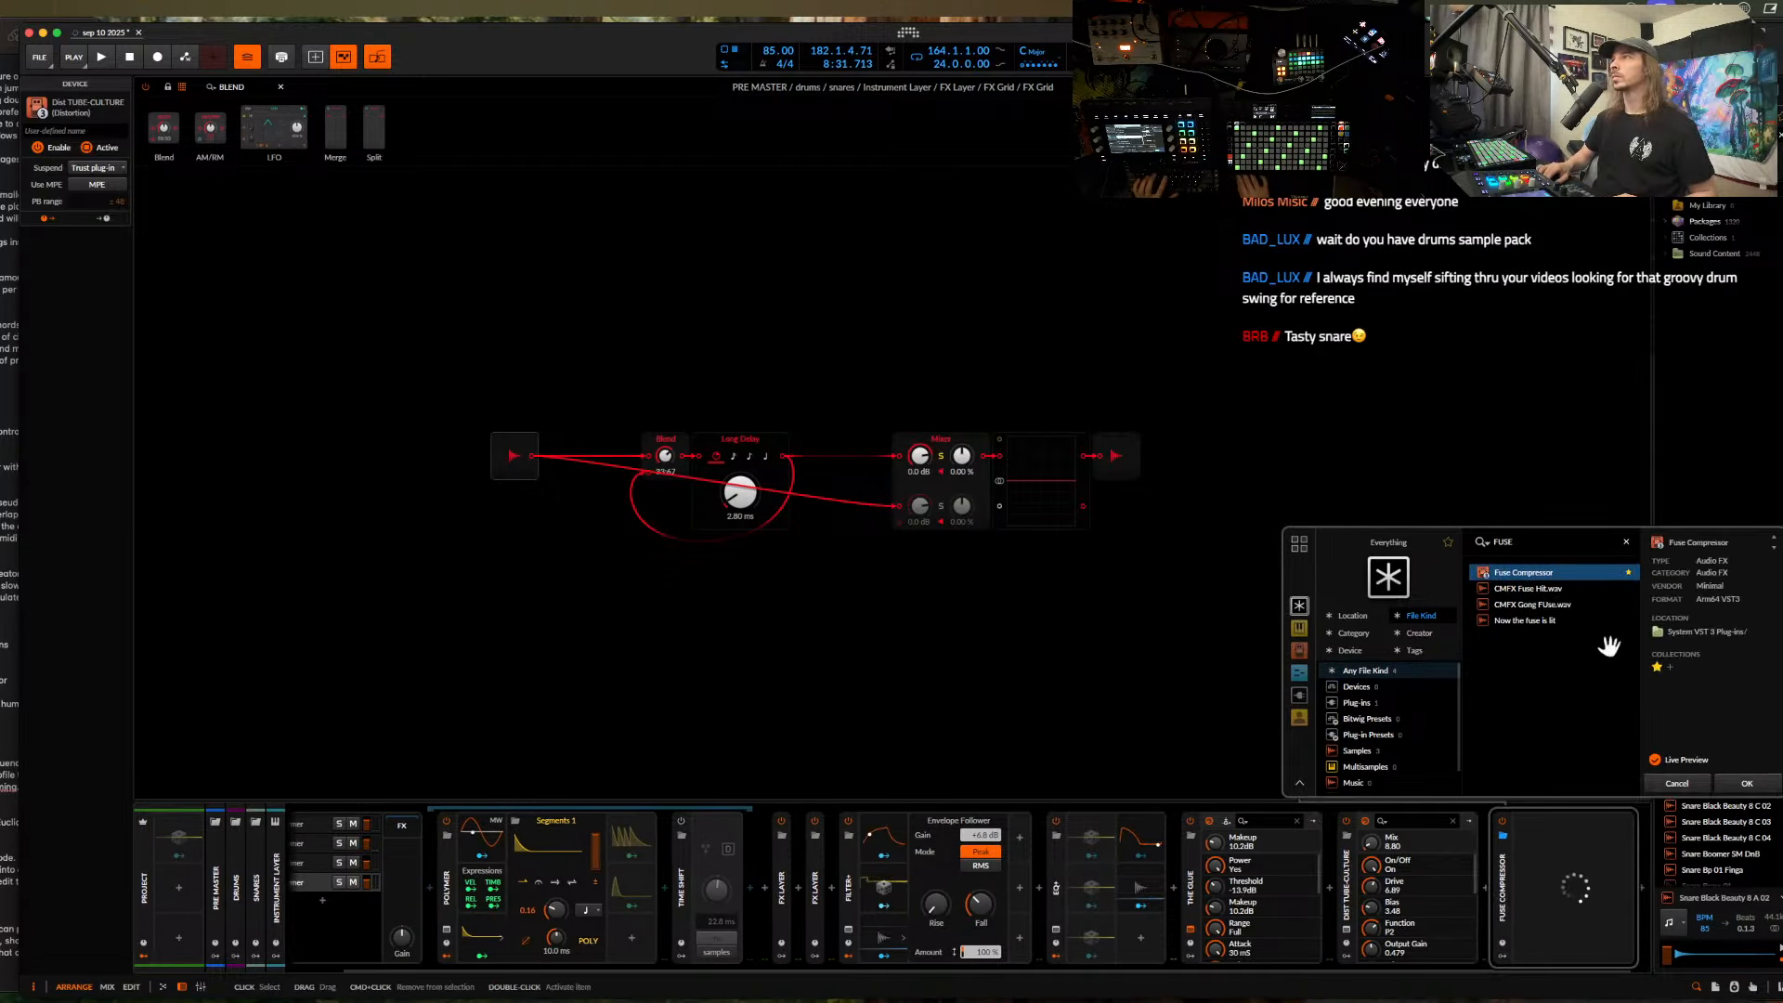
pyautogui.click(1742, 789)
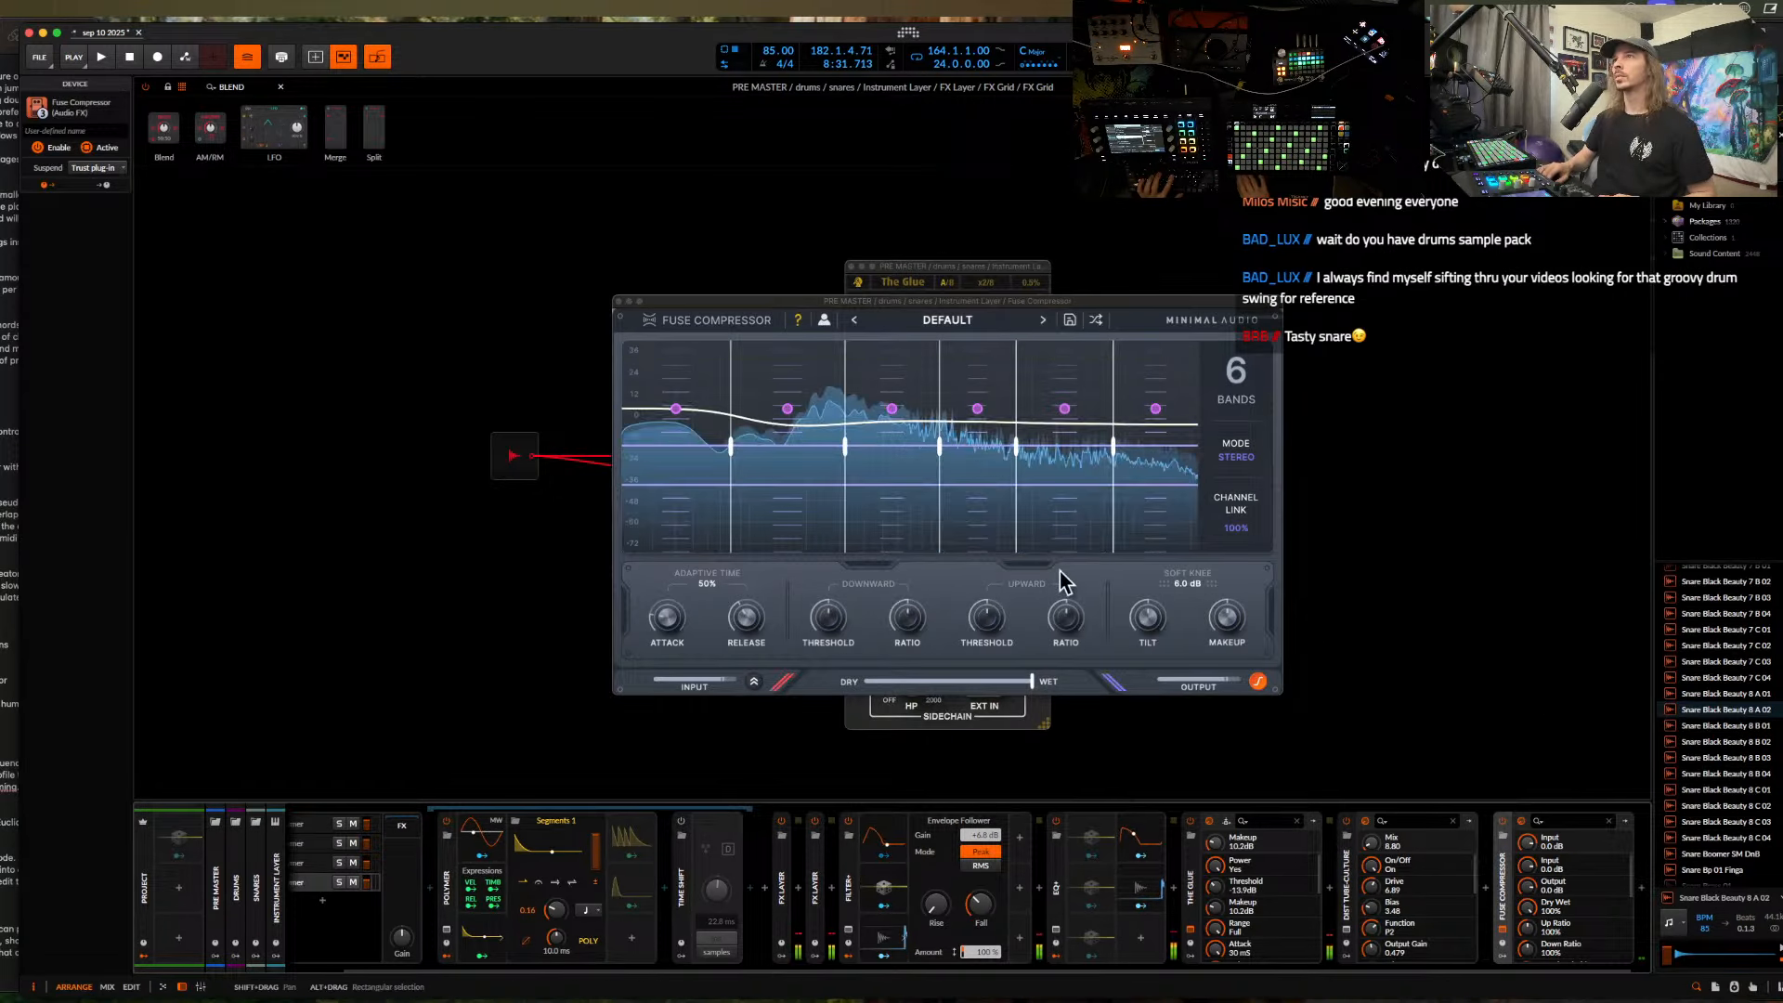
# - On Fuse Compressor, raise the downward ratio to about 165% and increase the upward threshold and upward ratio
pyautogui.moveTo(667, 615); pyautogui.dragTo(654, 530)
pyautogui.moveTo(823, 622); pyautogui.dragTo(817, 595)
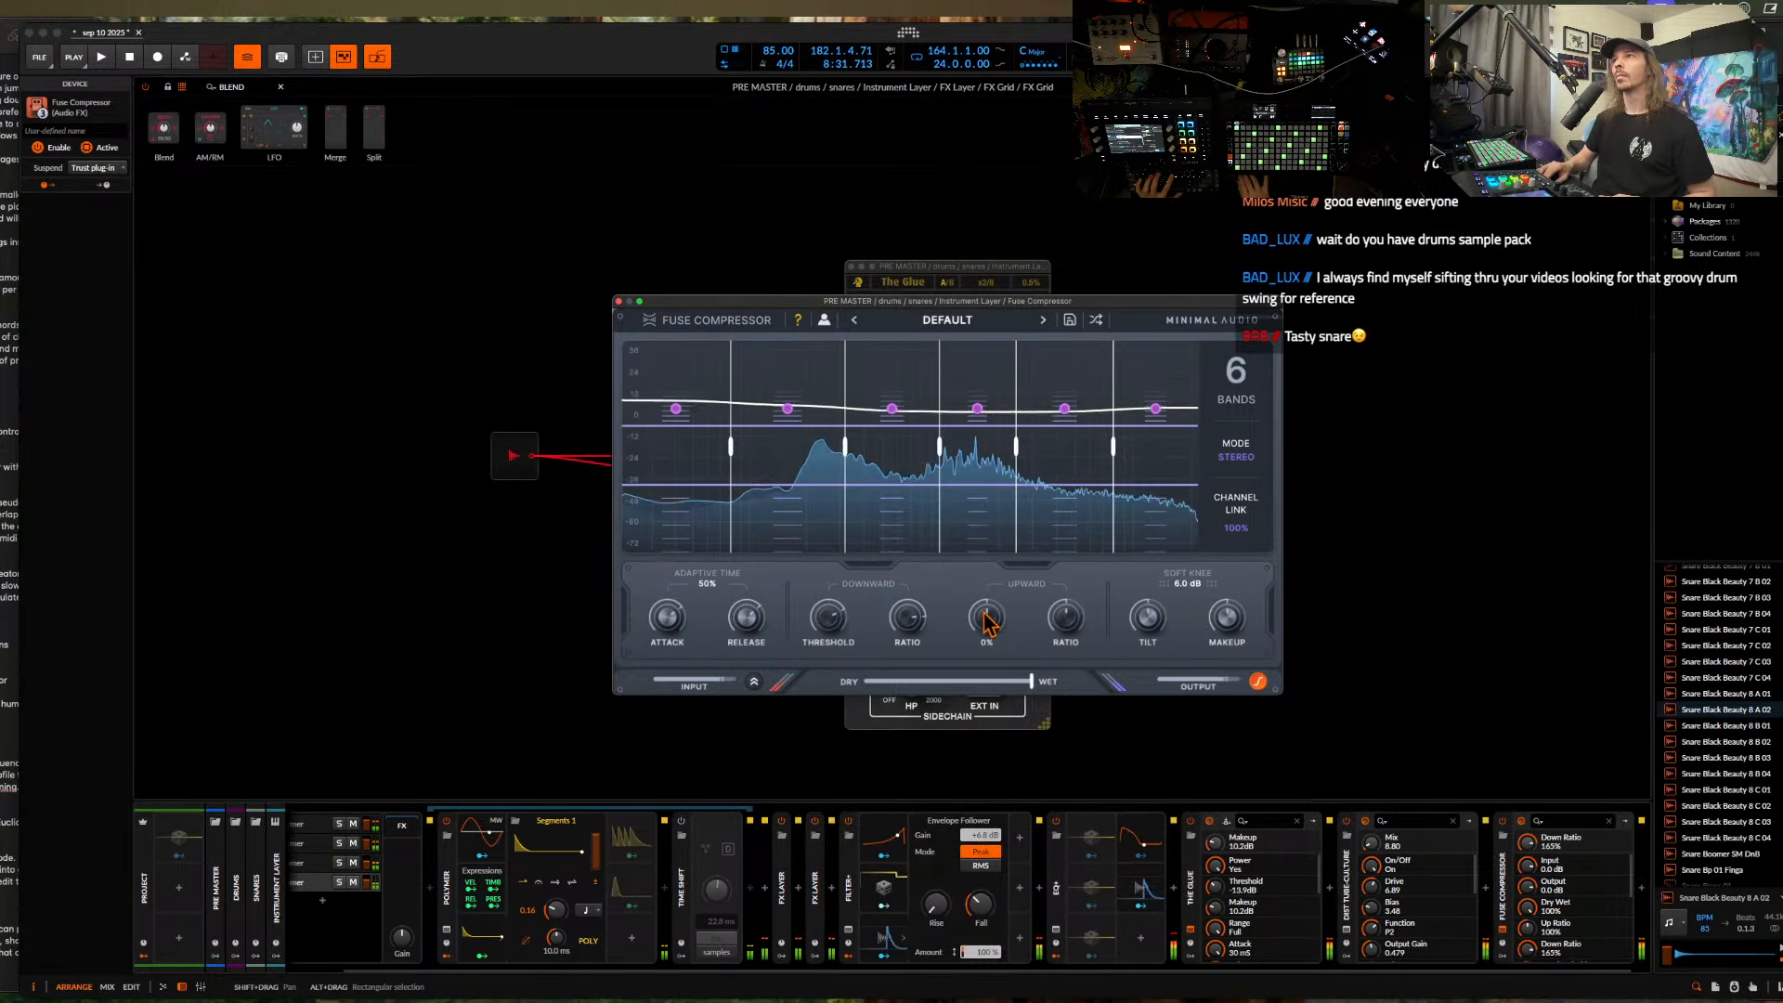
pyautogui.moveTo(984, 613); pyautogui.dragTo(1050, 572)
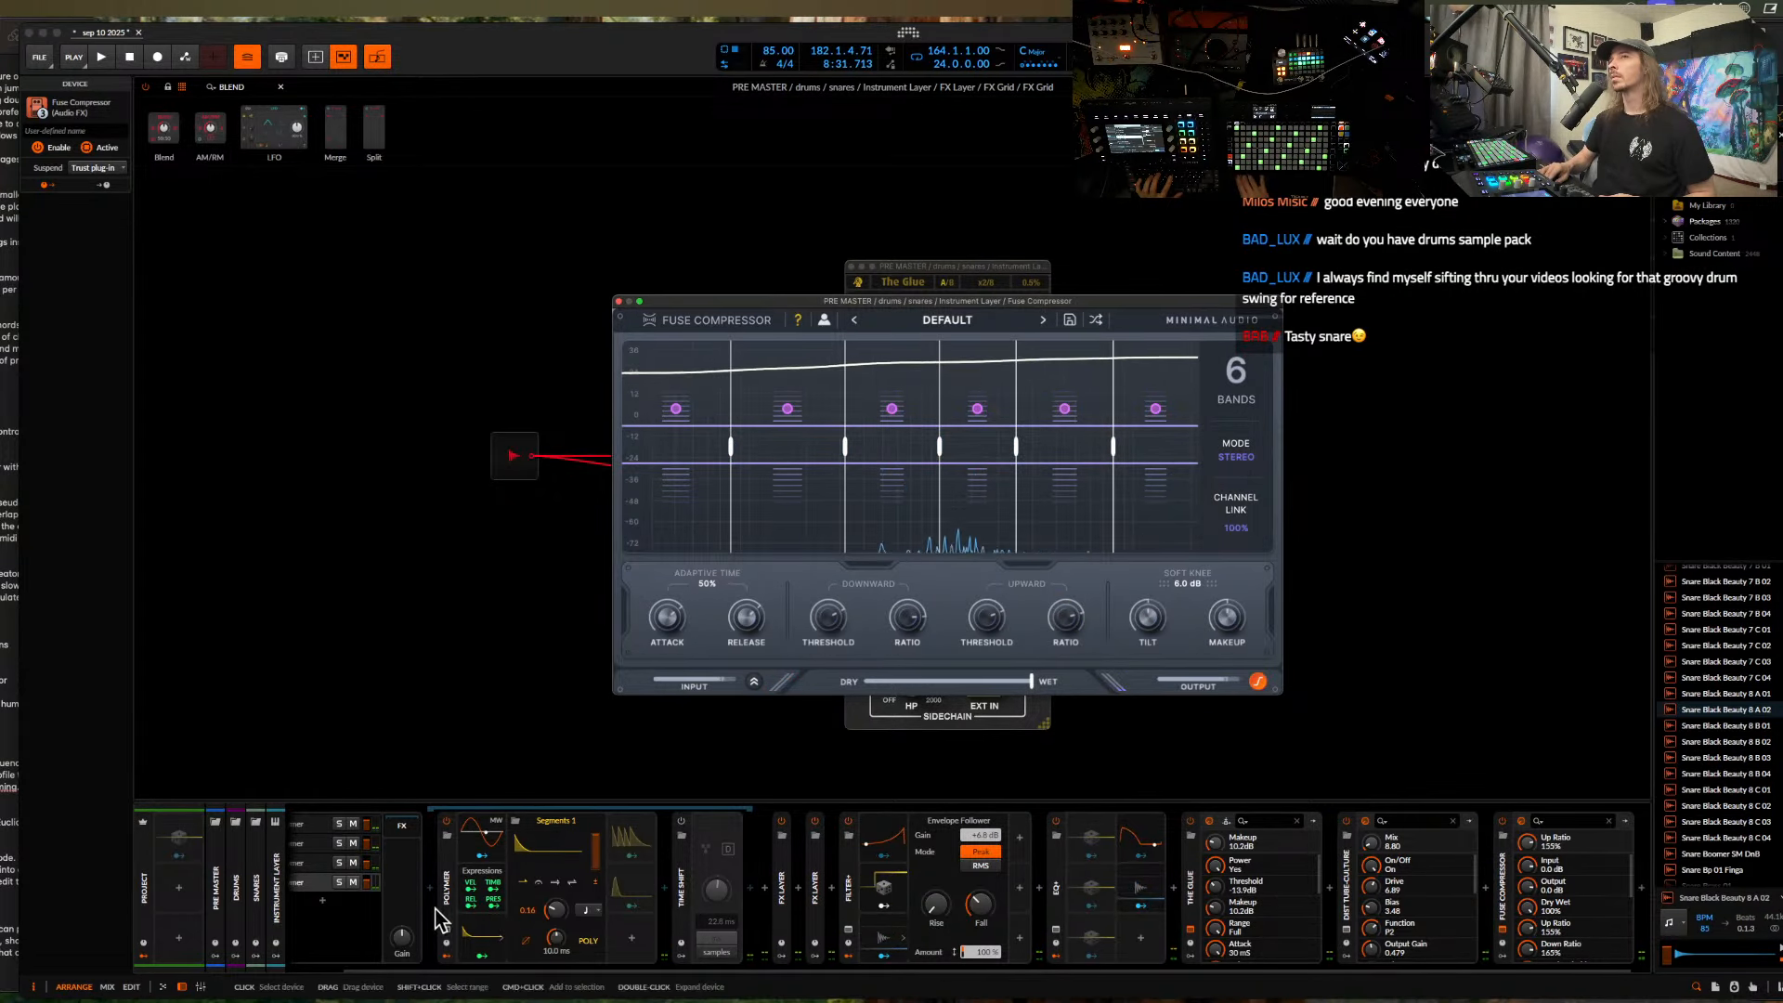
# - Select the third Polymer layer of the snare and lengthen its Segments envelope time
pyautogui.click(342, 867)
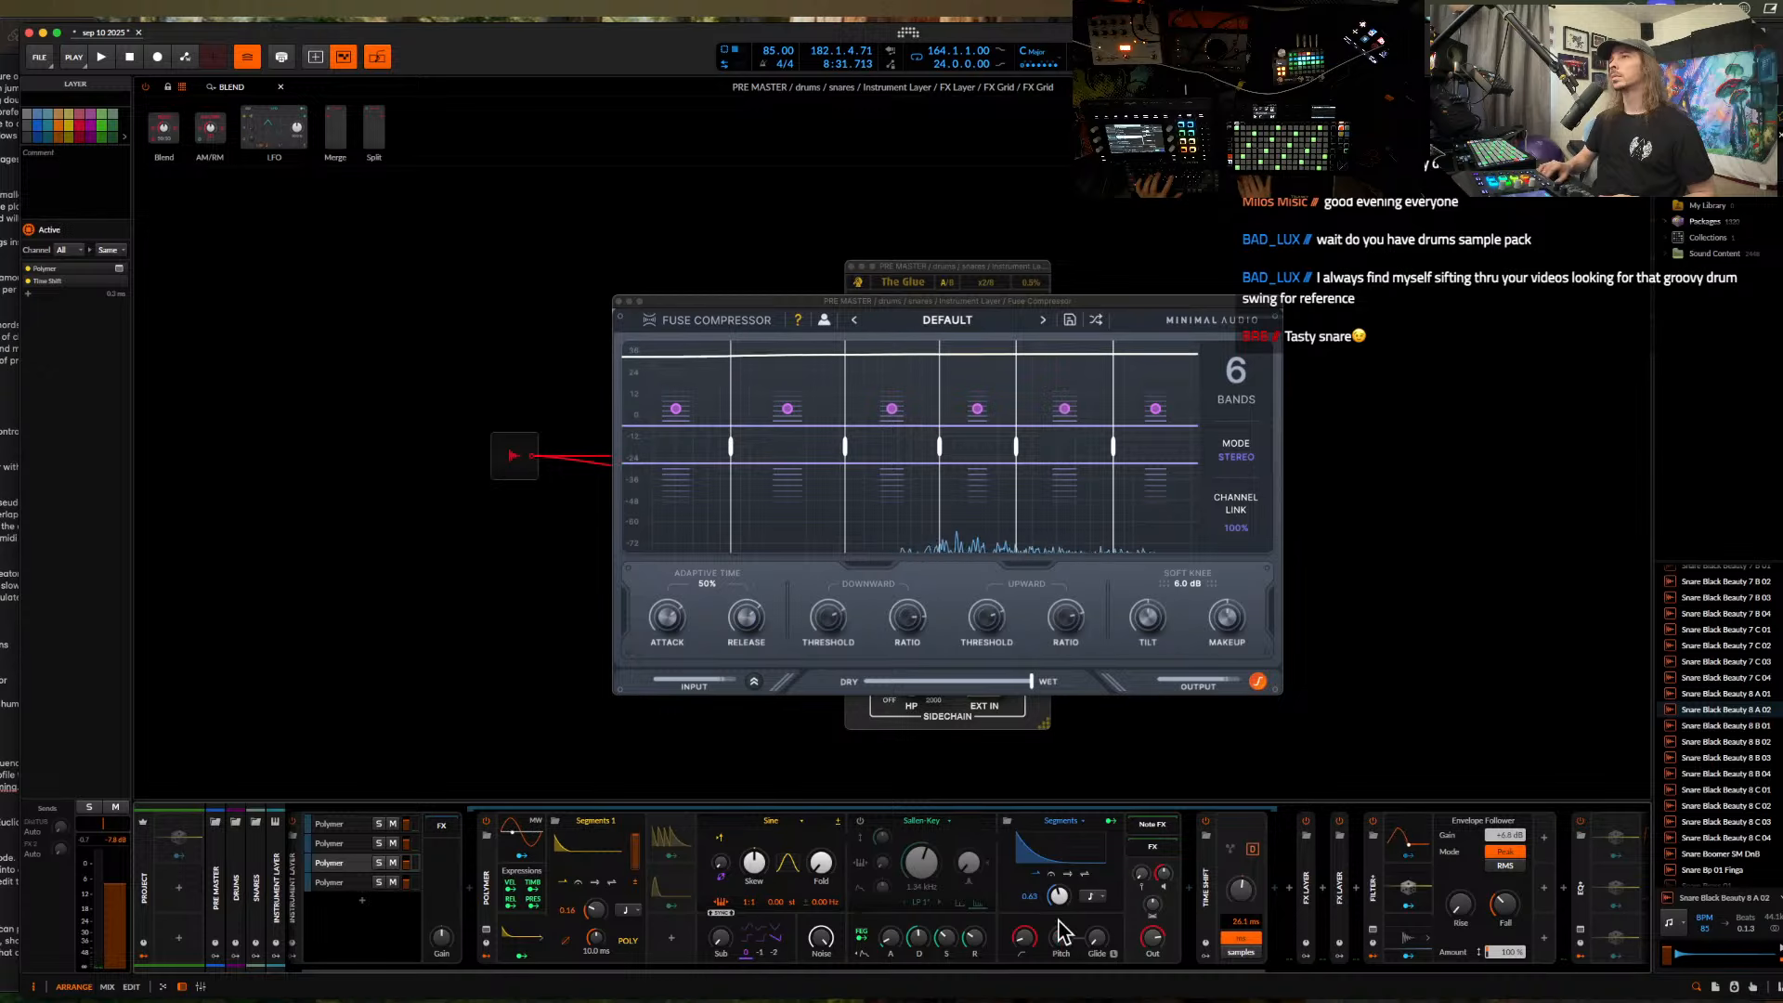
pyautogui.moveTo(1058, 896); pyautogui.dragTo(1056, 908)
# - Insert the Over distortion device after Fuse Compressor at the end of the snare chain
pyautogui.hscroll(10, 1285, 865)
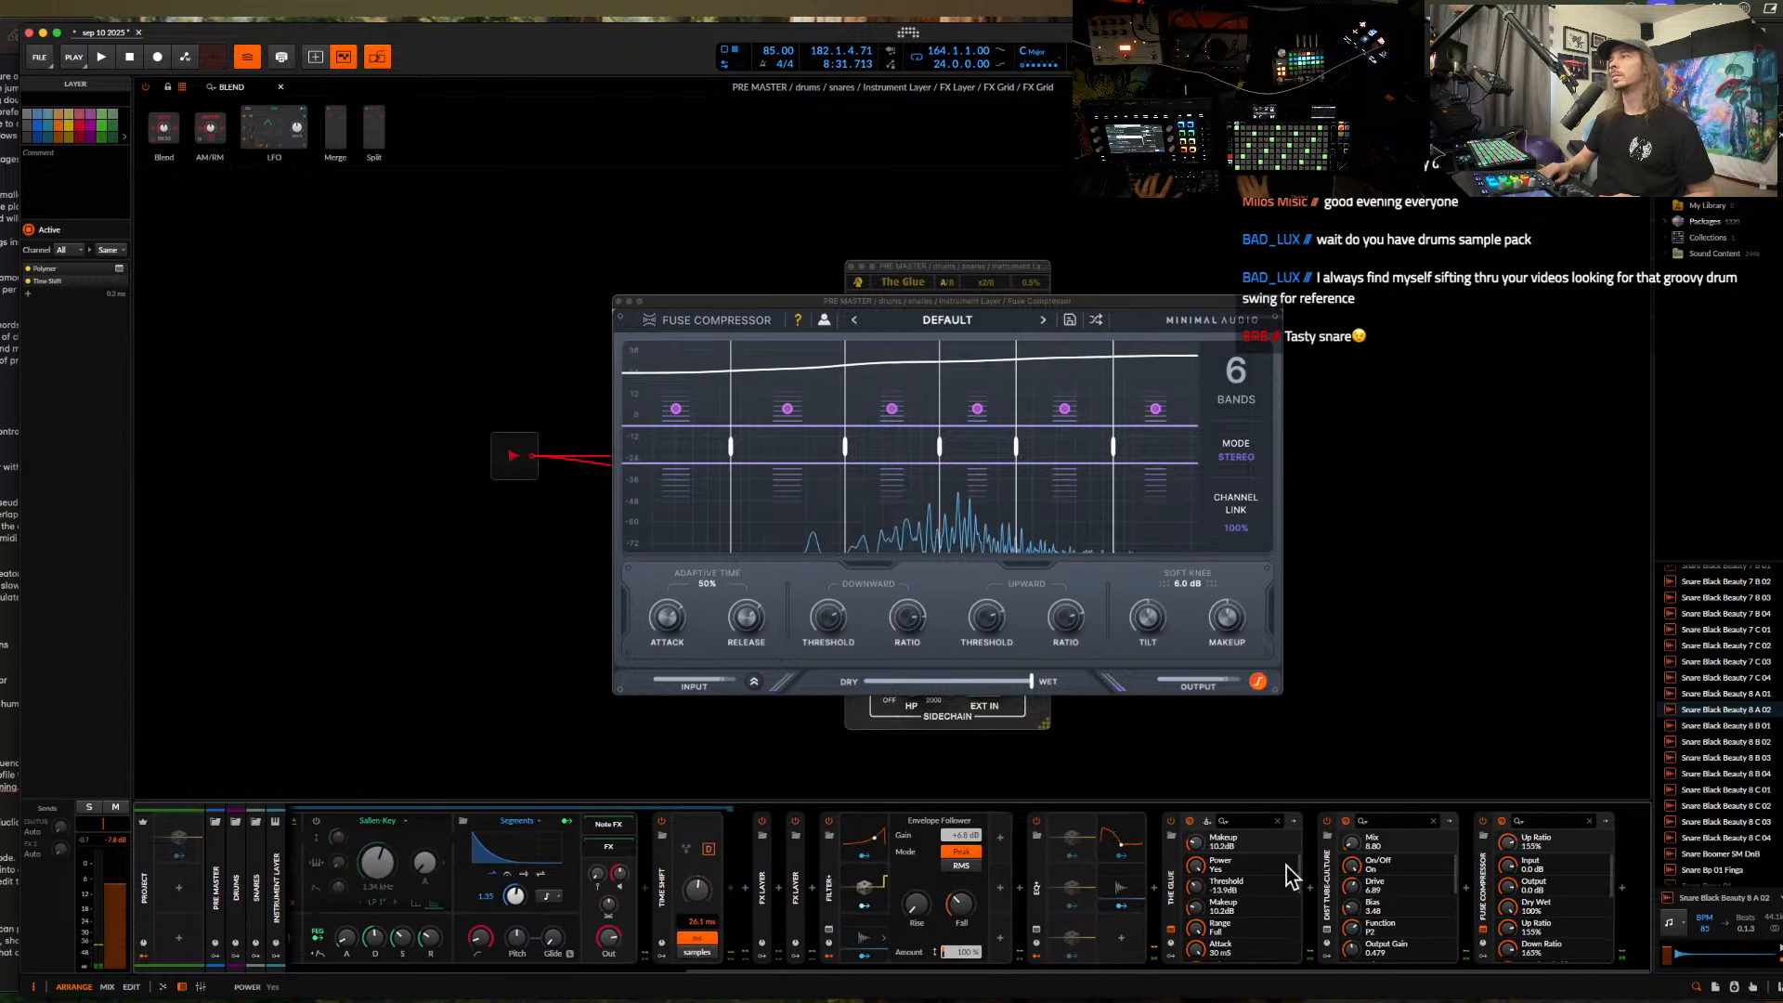
pyautogui.click(1622, 893)
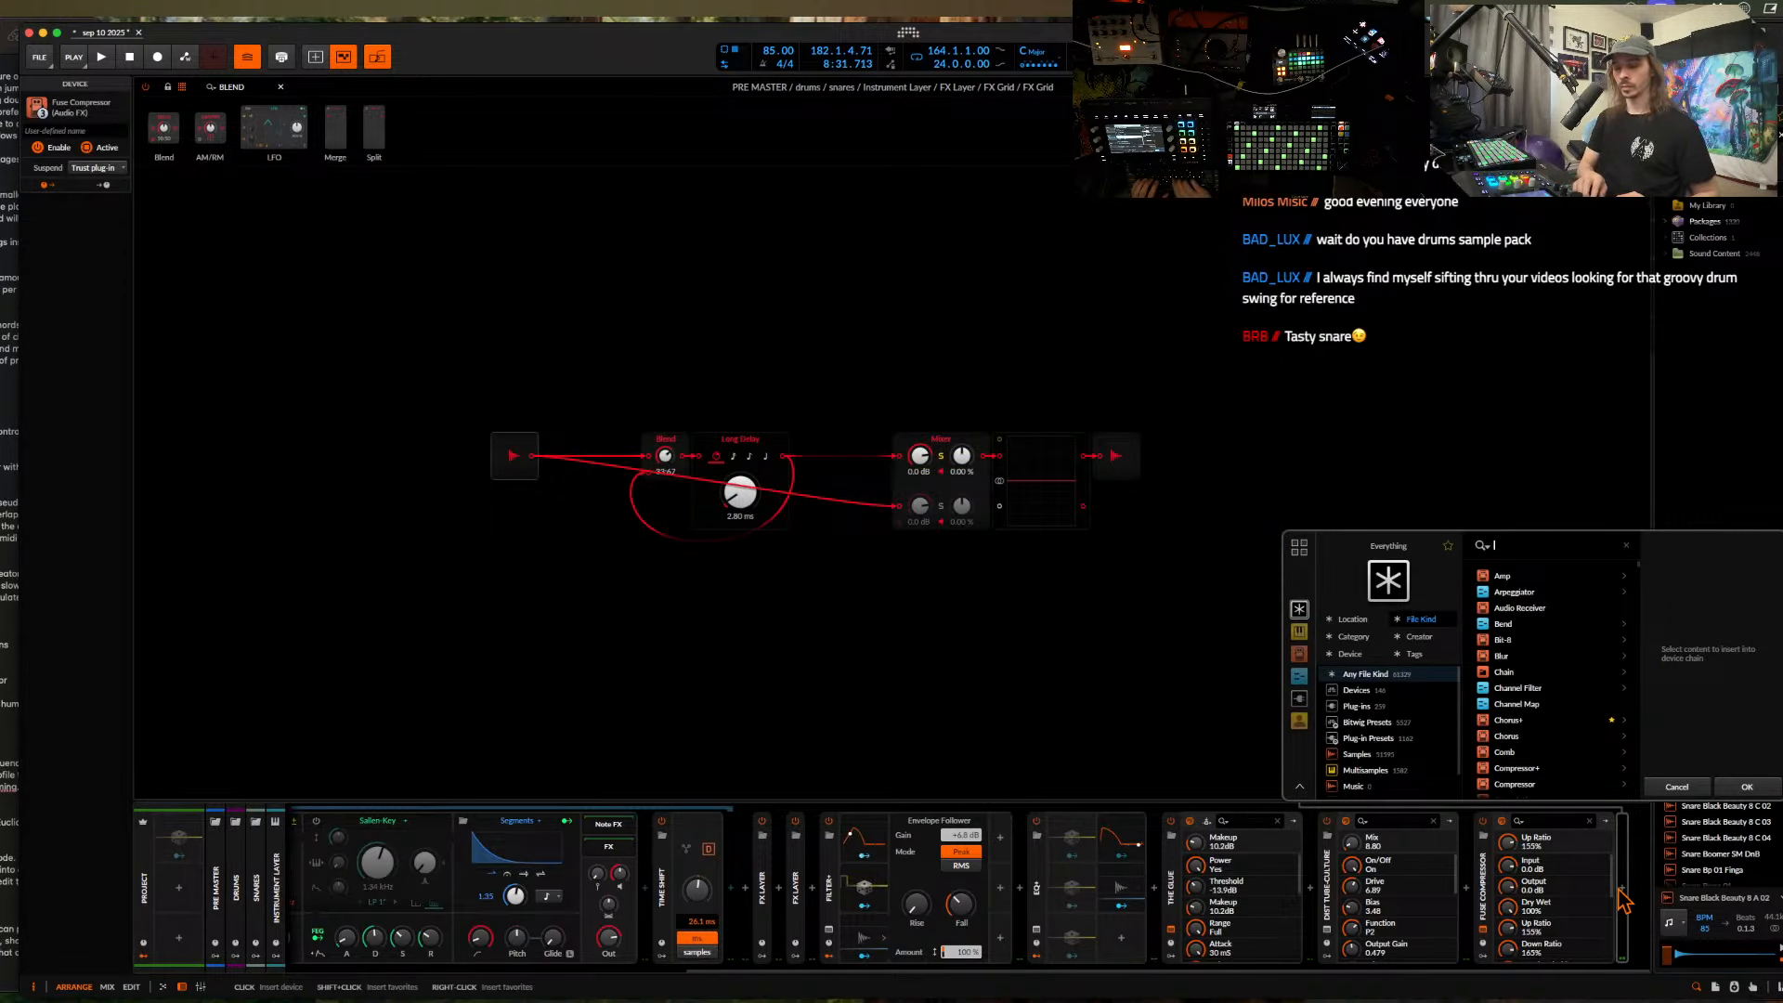
pyautogui.click(1509, 575)
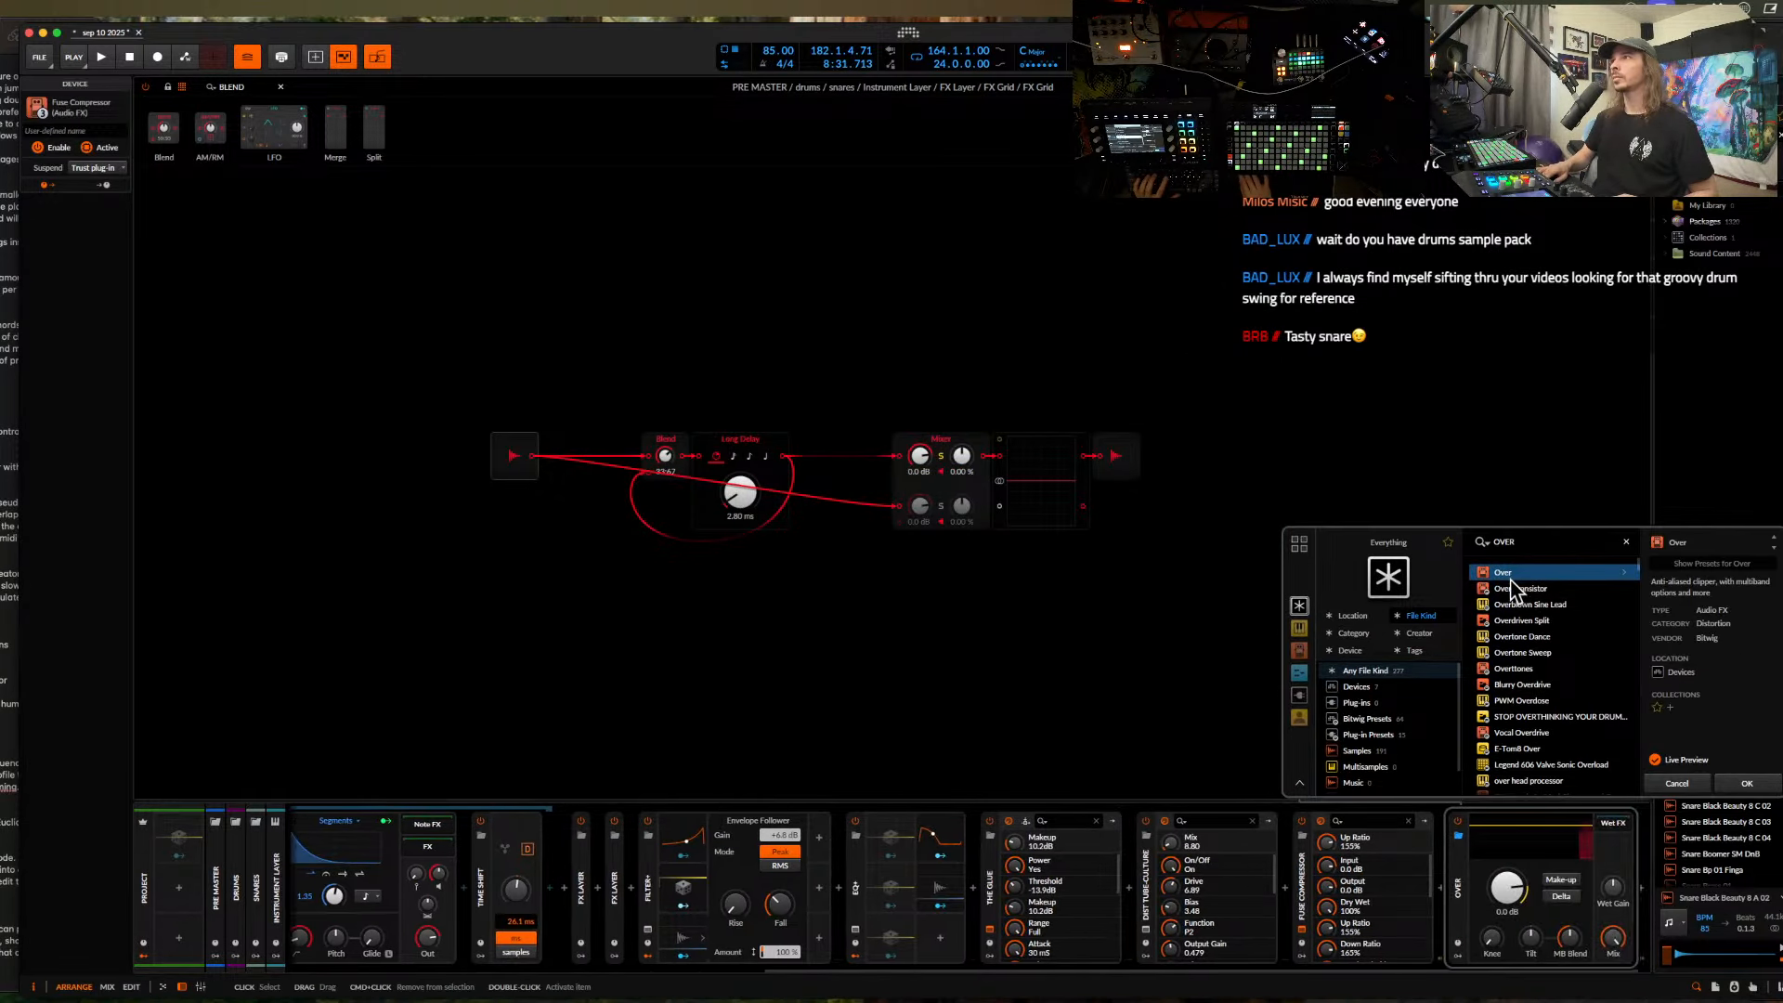
pyautogui.click(1743, 786)
# - On Over, enable Make-up and set the clipping threshold to about -0.2 dB, then close the Fuse Compressor window
pyautogui.click(1561, 879)
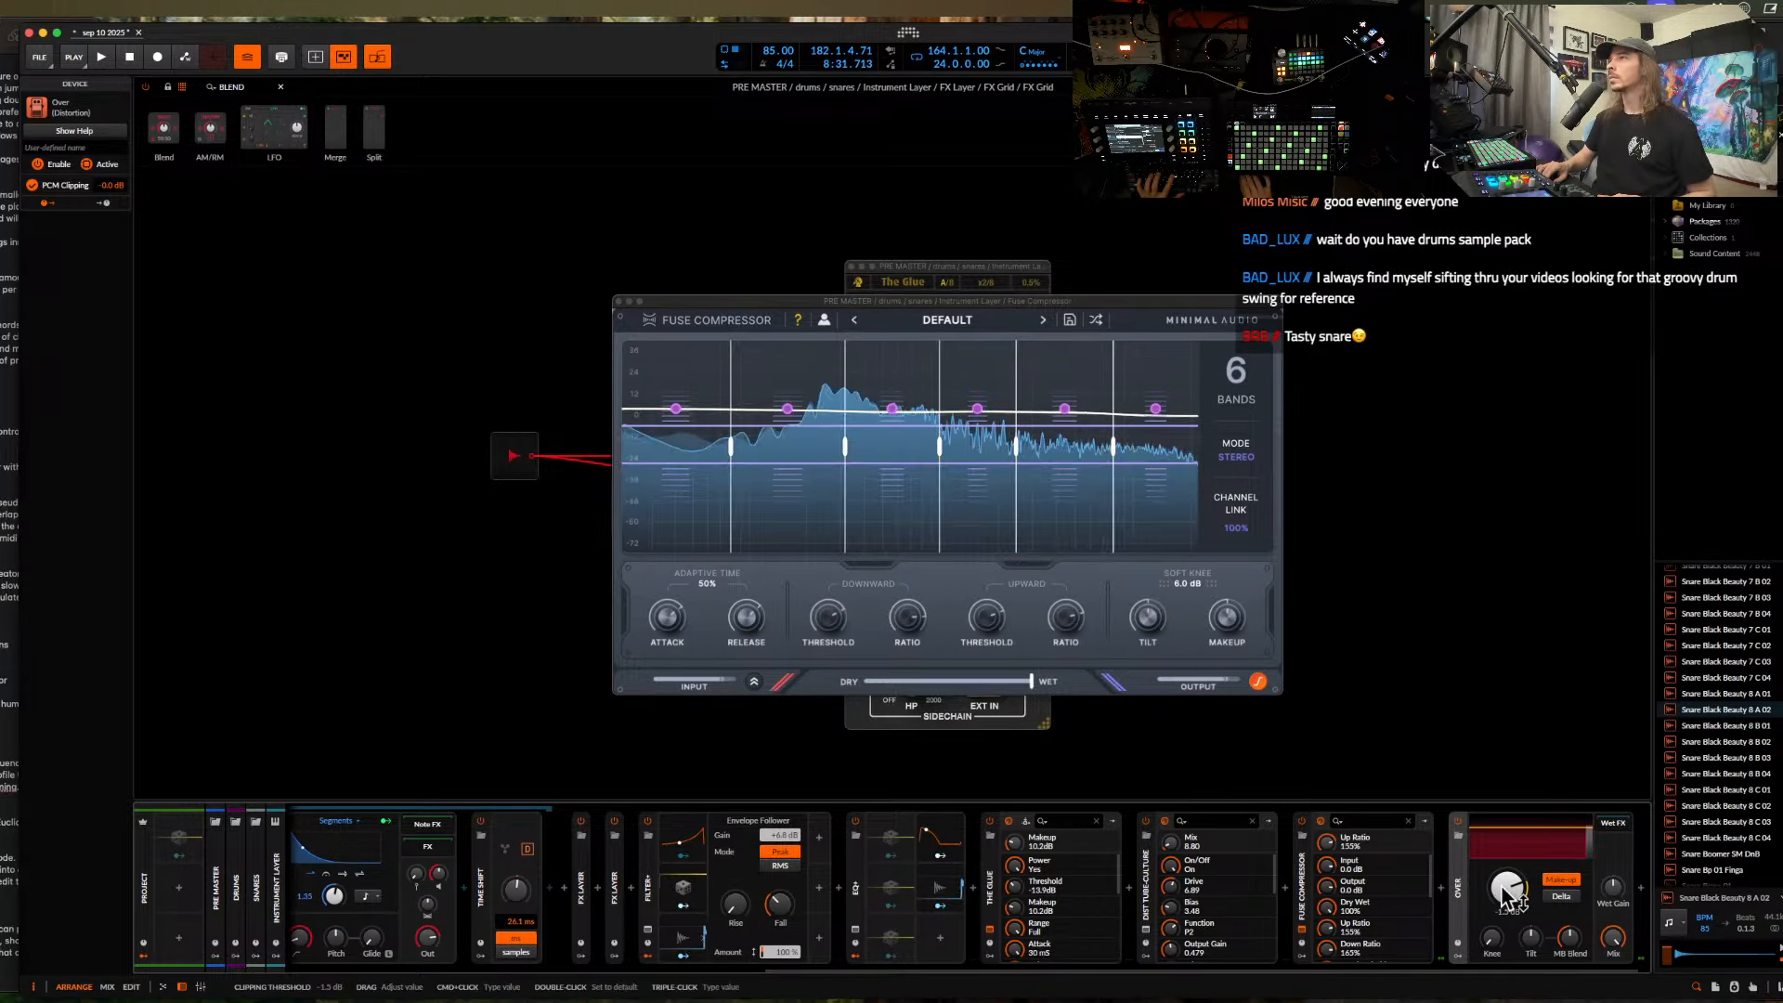
pyautogui.moveTo(1507, 887); pyautogui.dragTo(1506, 903)
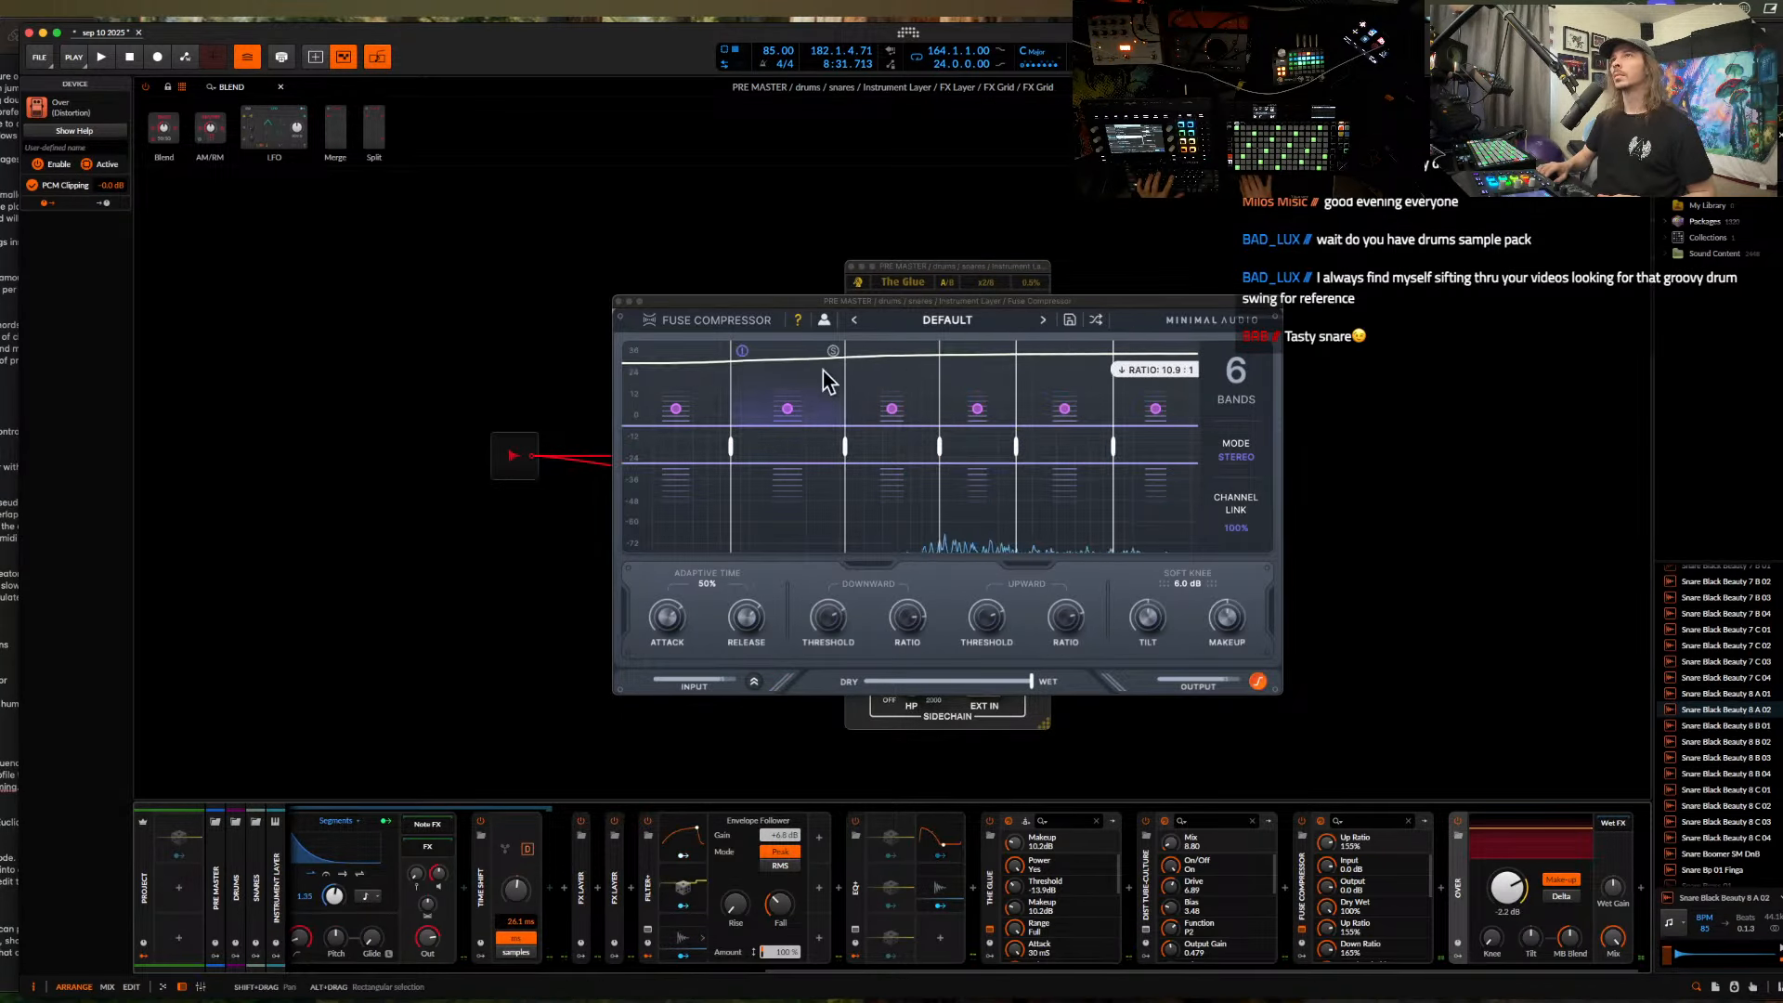
pyautogui.click(620, 302)
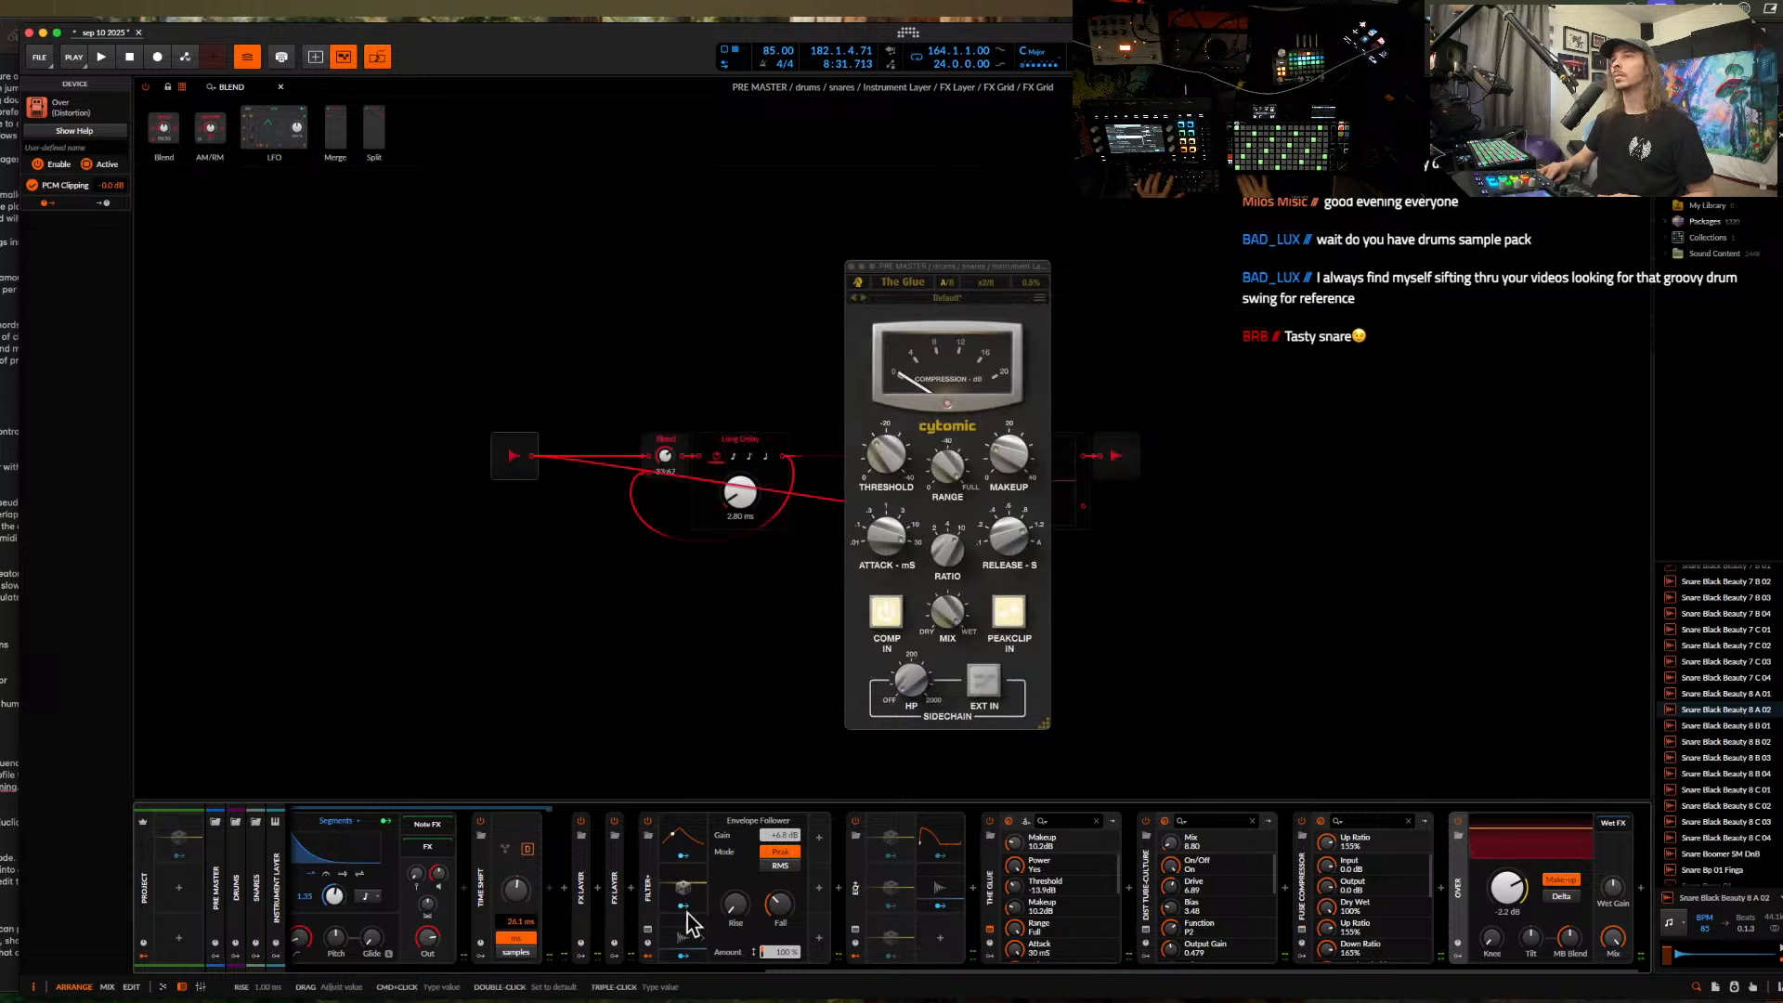
# - Expand both collapsed FX Layer devices in the snare chain and show the devices inside the FX Grid layer
pyautogui.hscroll(-5, 653, 909)
pyautogui.hscroll(5, 670, 888)
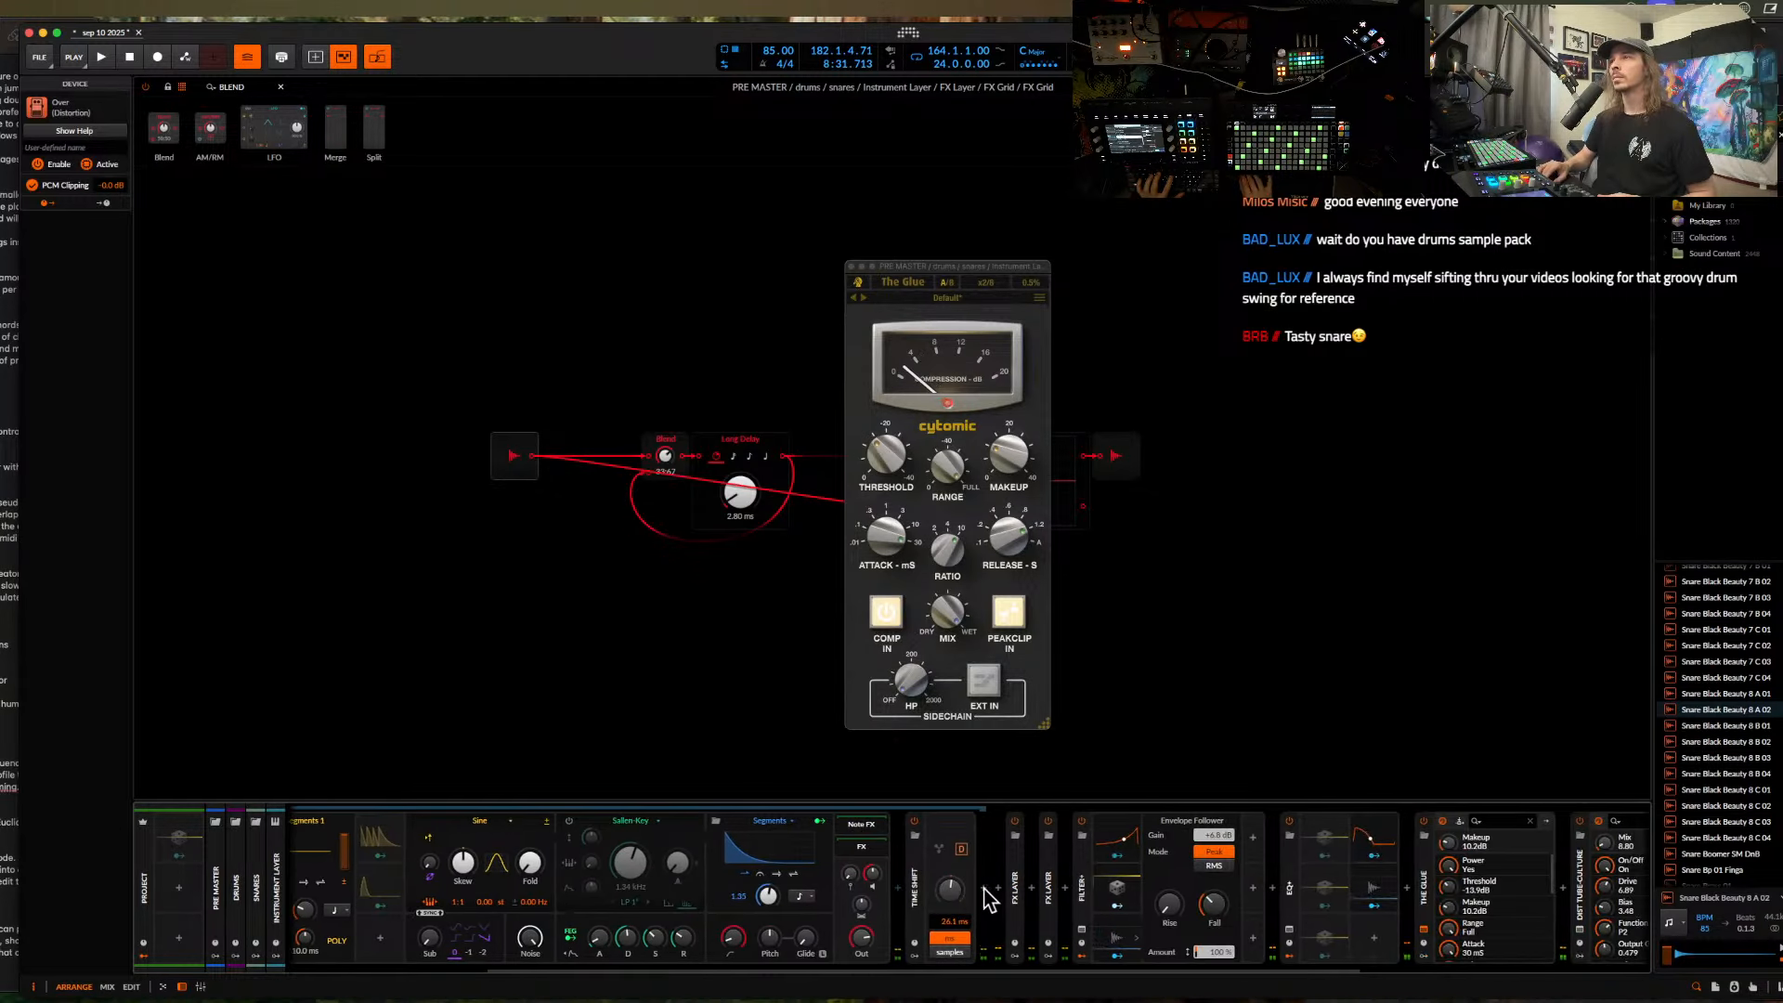
pyautogui.click(1046, 877)
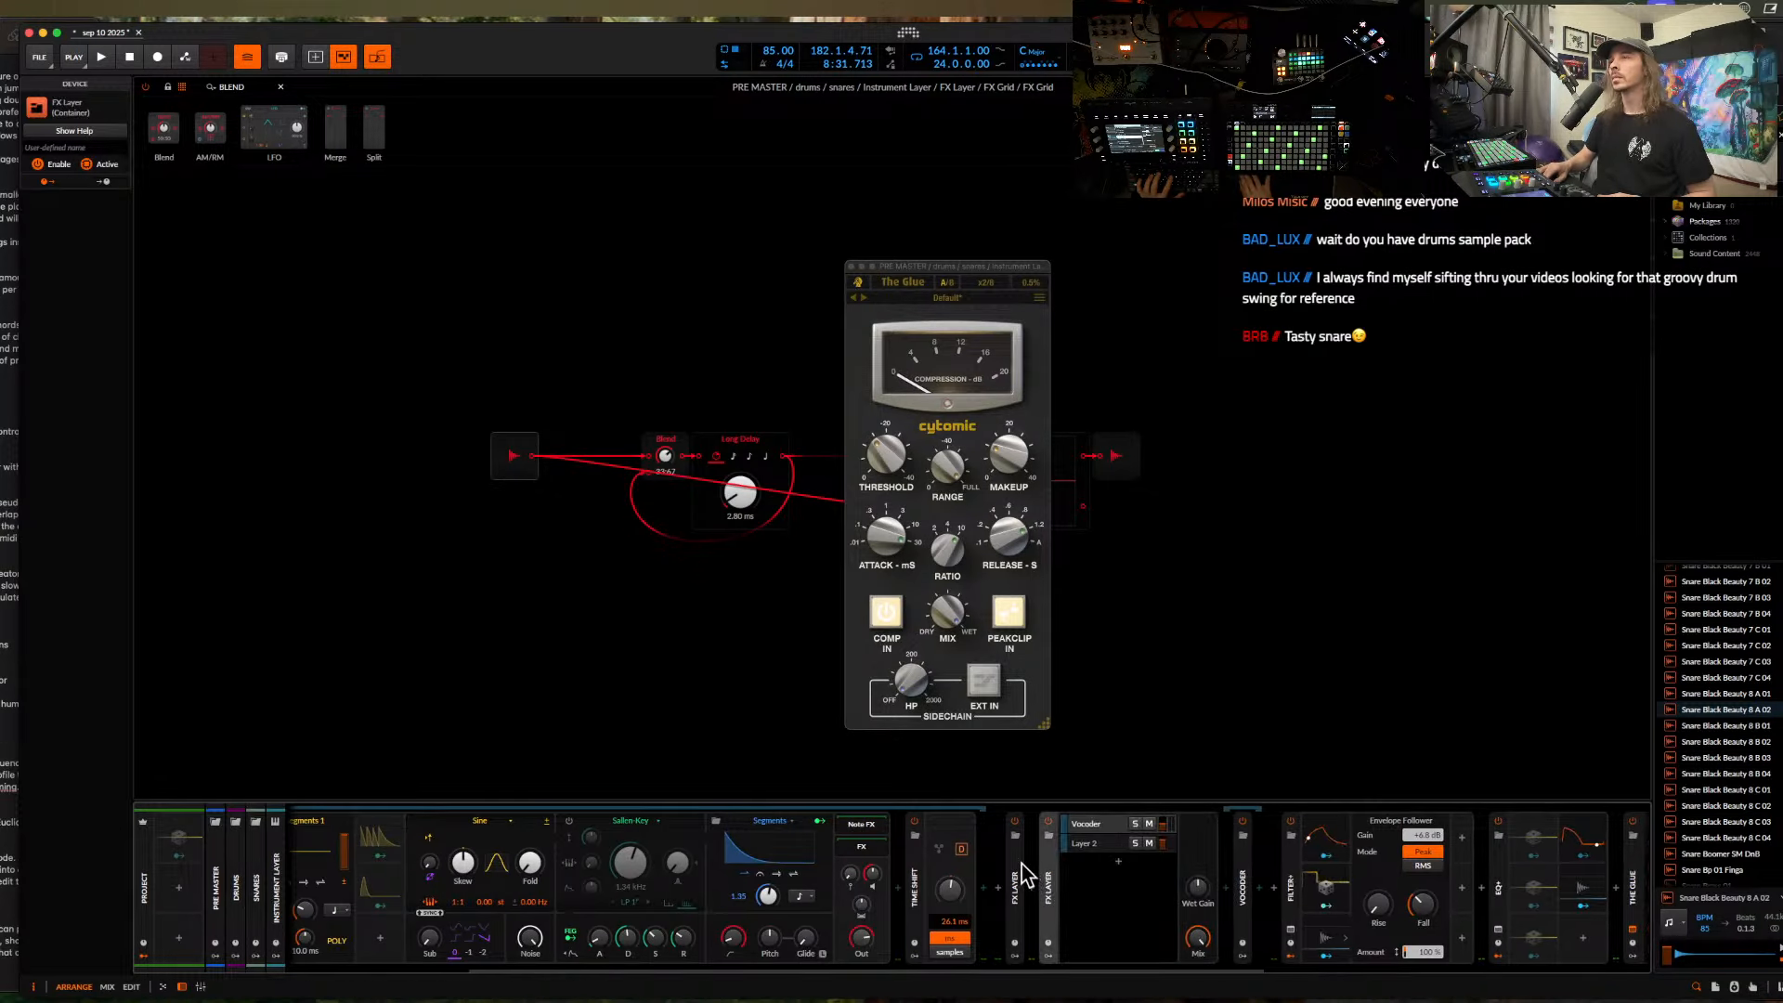
pyautogui.doubleClick(1020, 864)
pyautogui.click(1077, 829)
pyautogui.hscroll(6, 1077, 829)
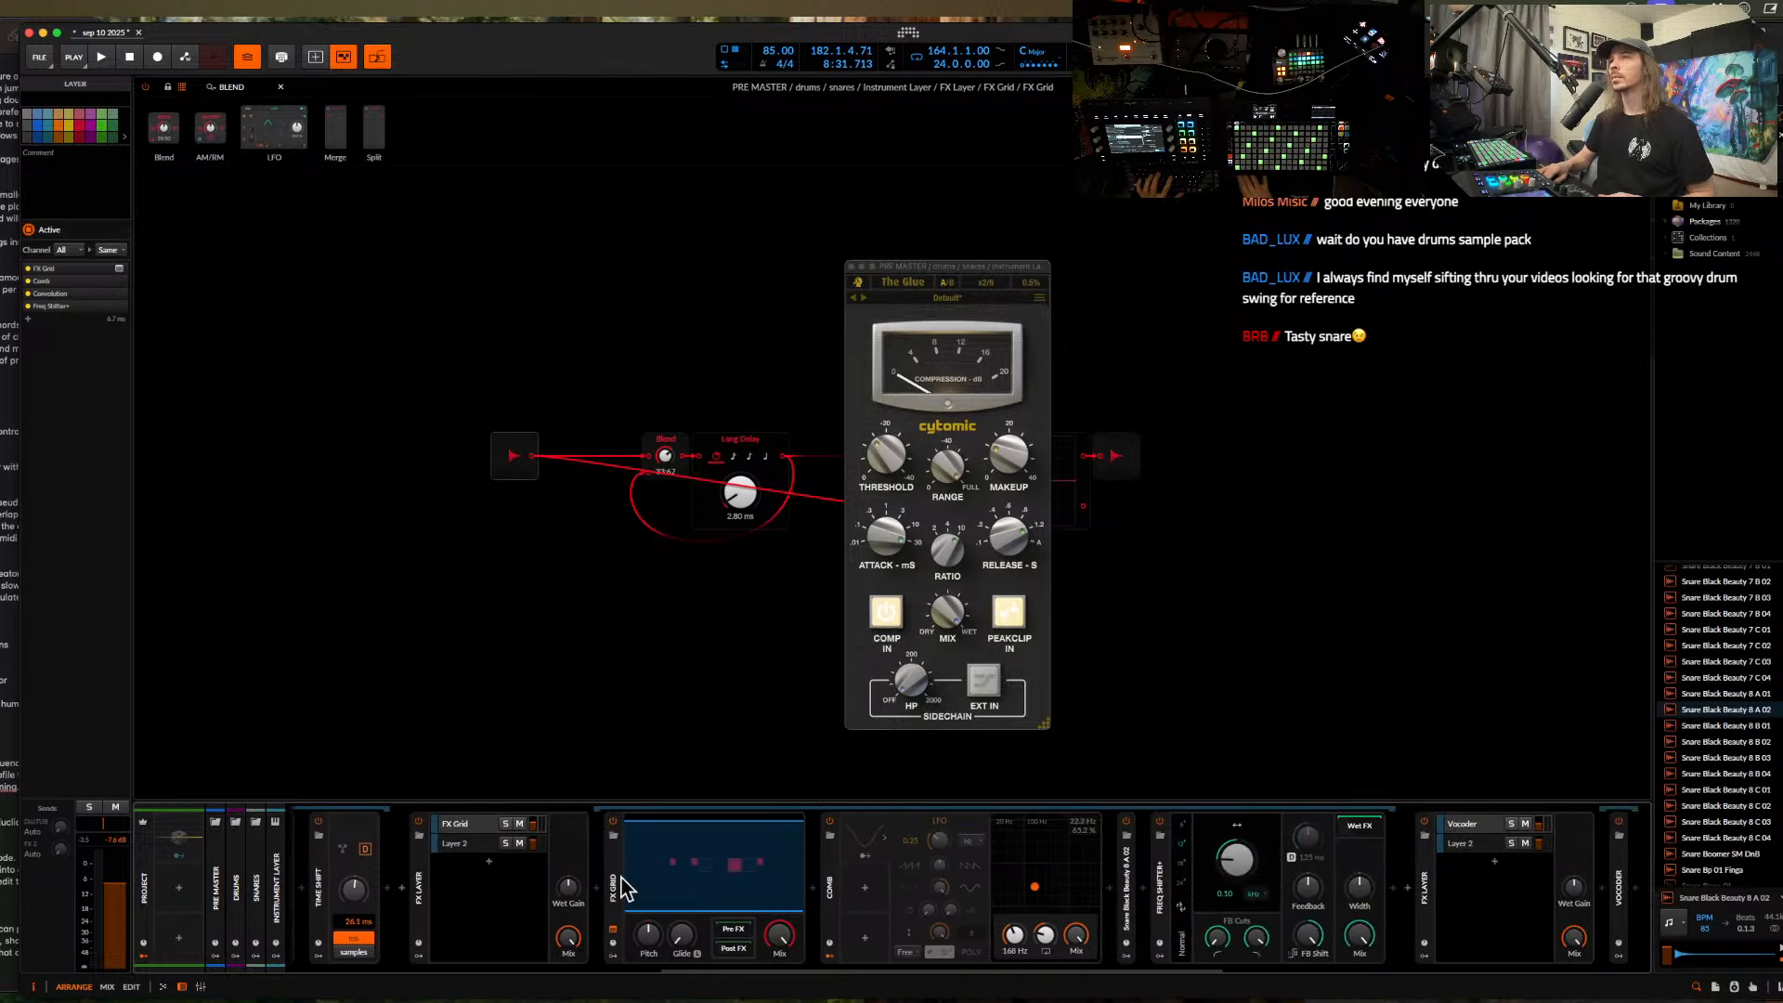
# - Save the FX Layer containing the FX Grid chain to the library as the preset METAL SNARE LAYER
pyautogui.click(418, 873)
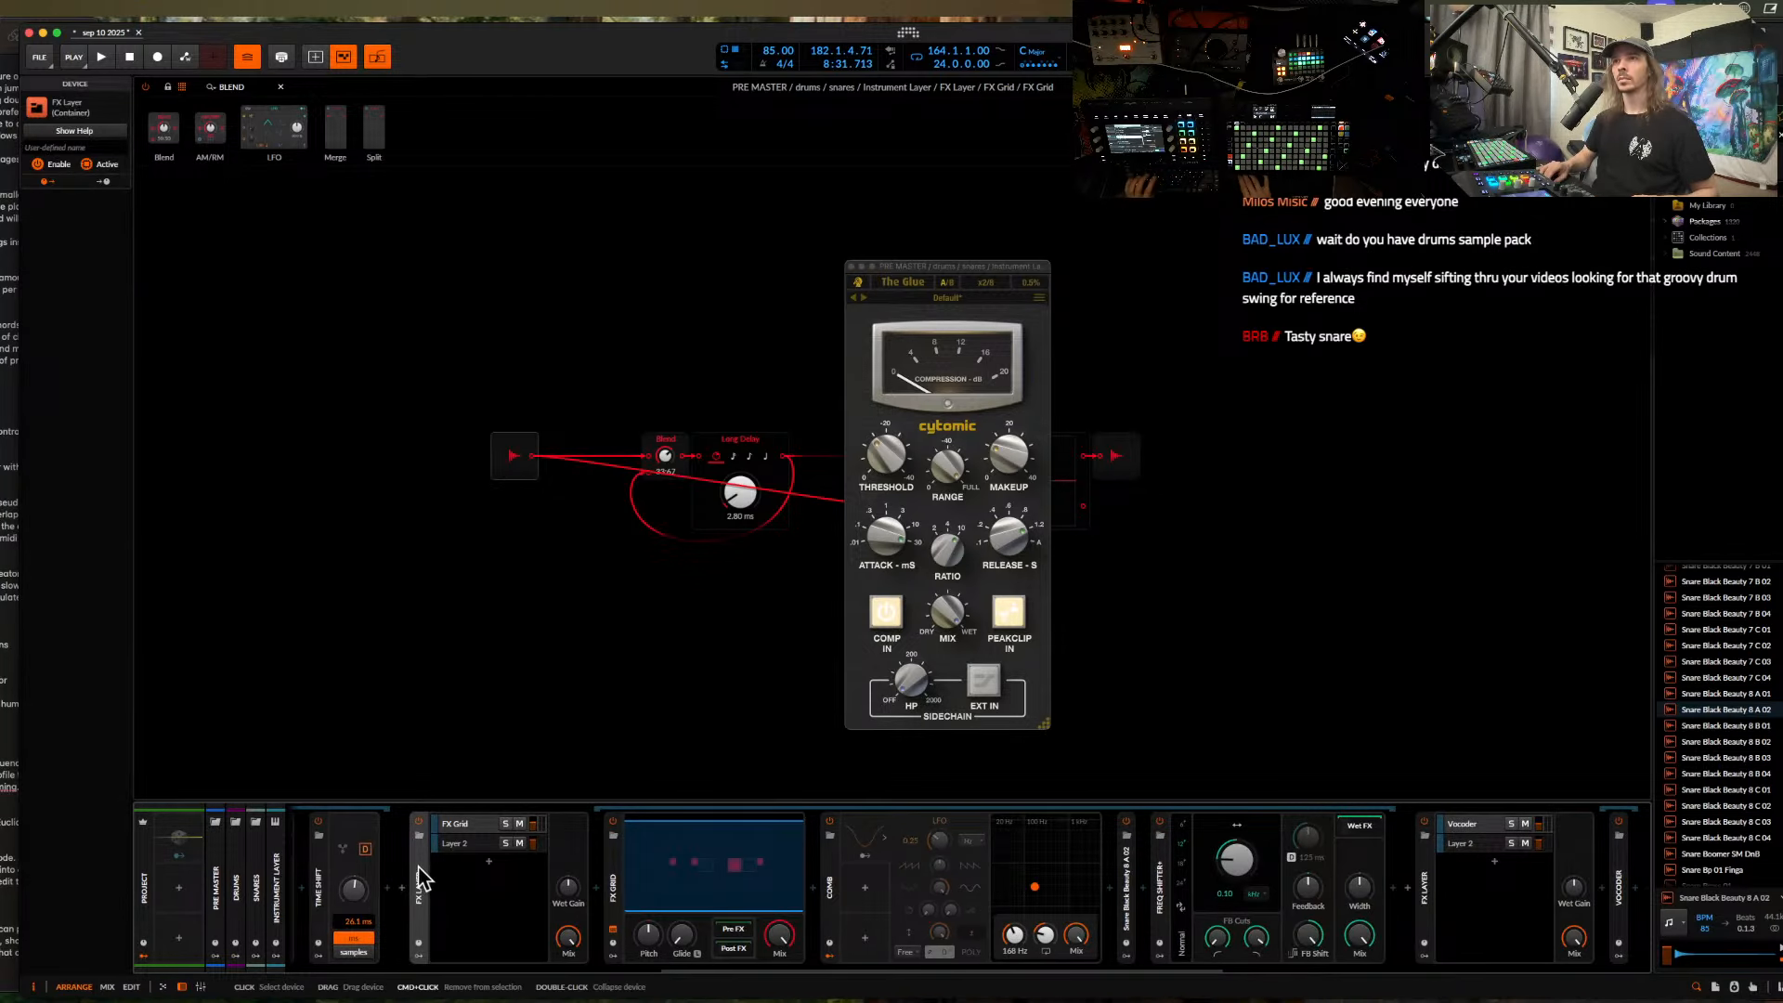
pyautogui.rightClick(417, 872)
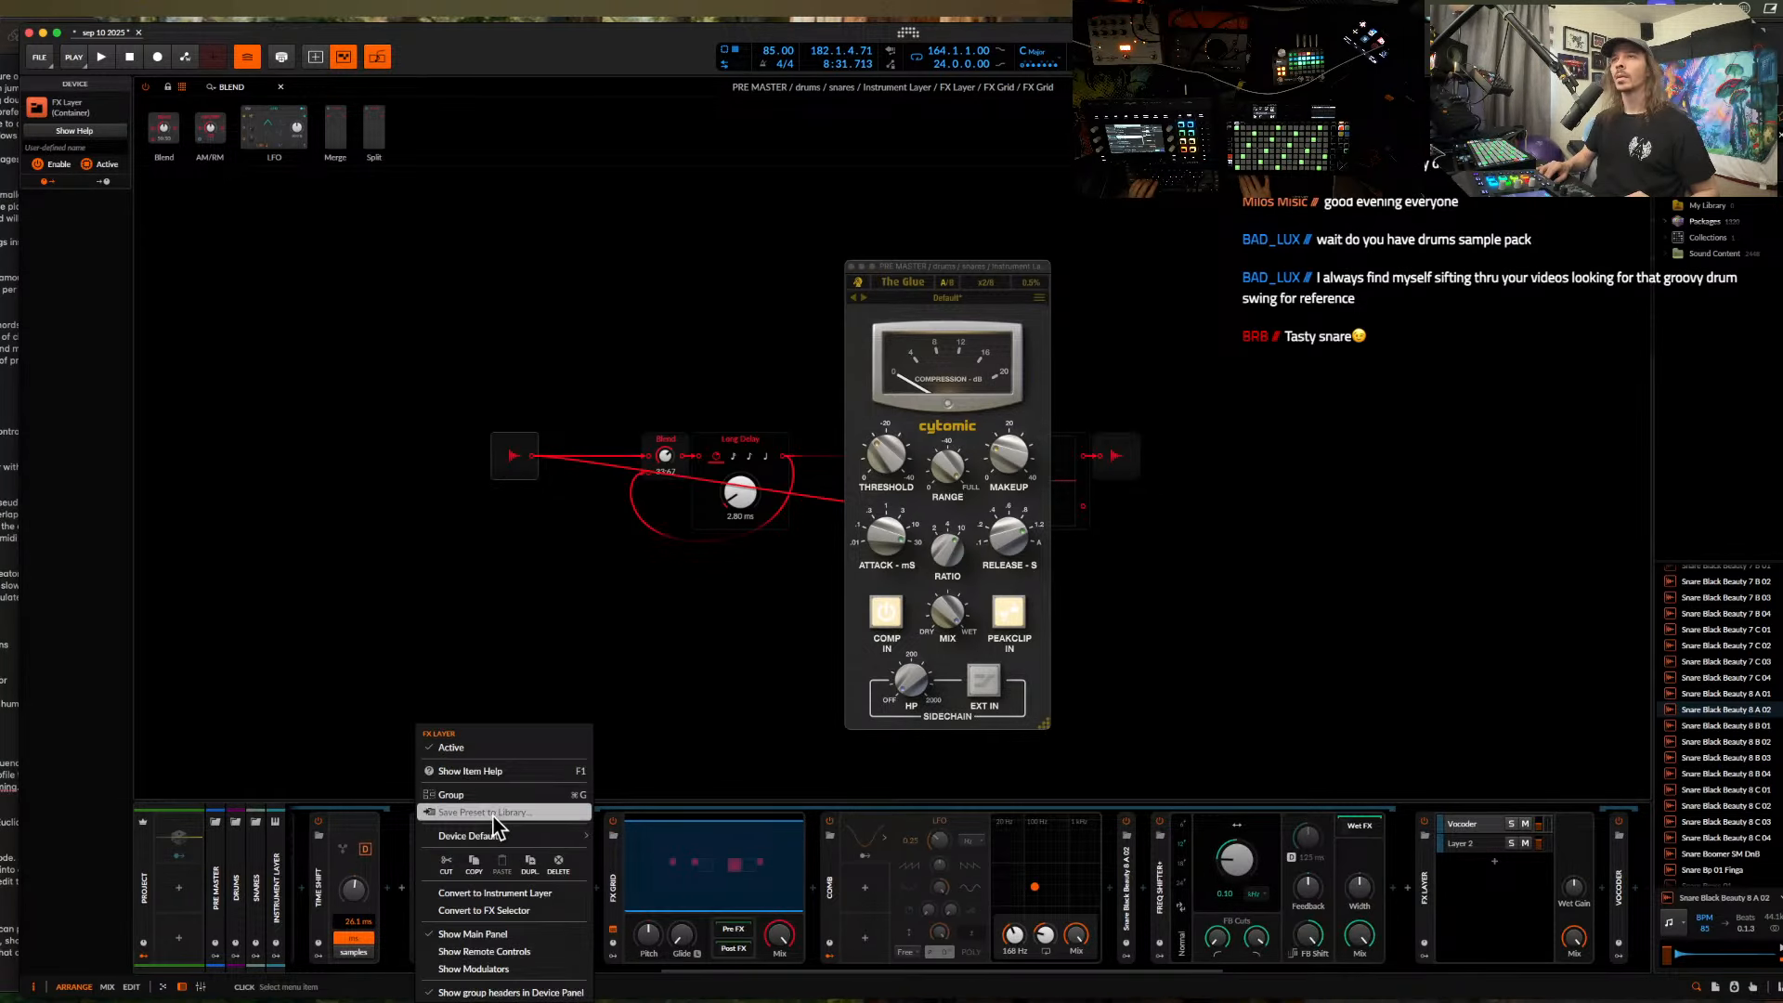
pyautogui.click(498, 812)
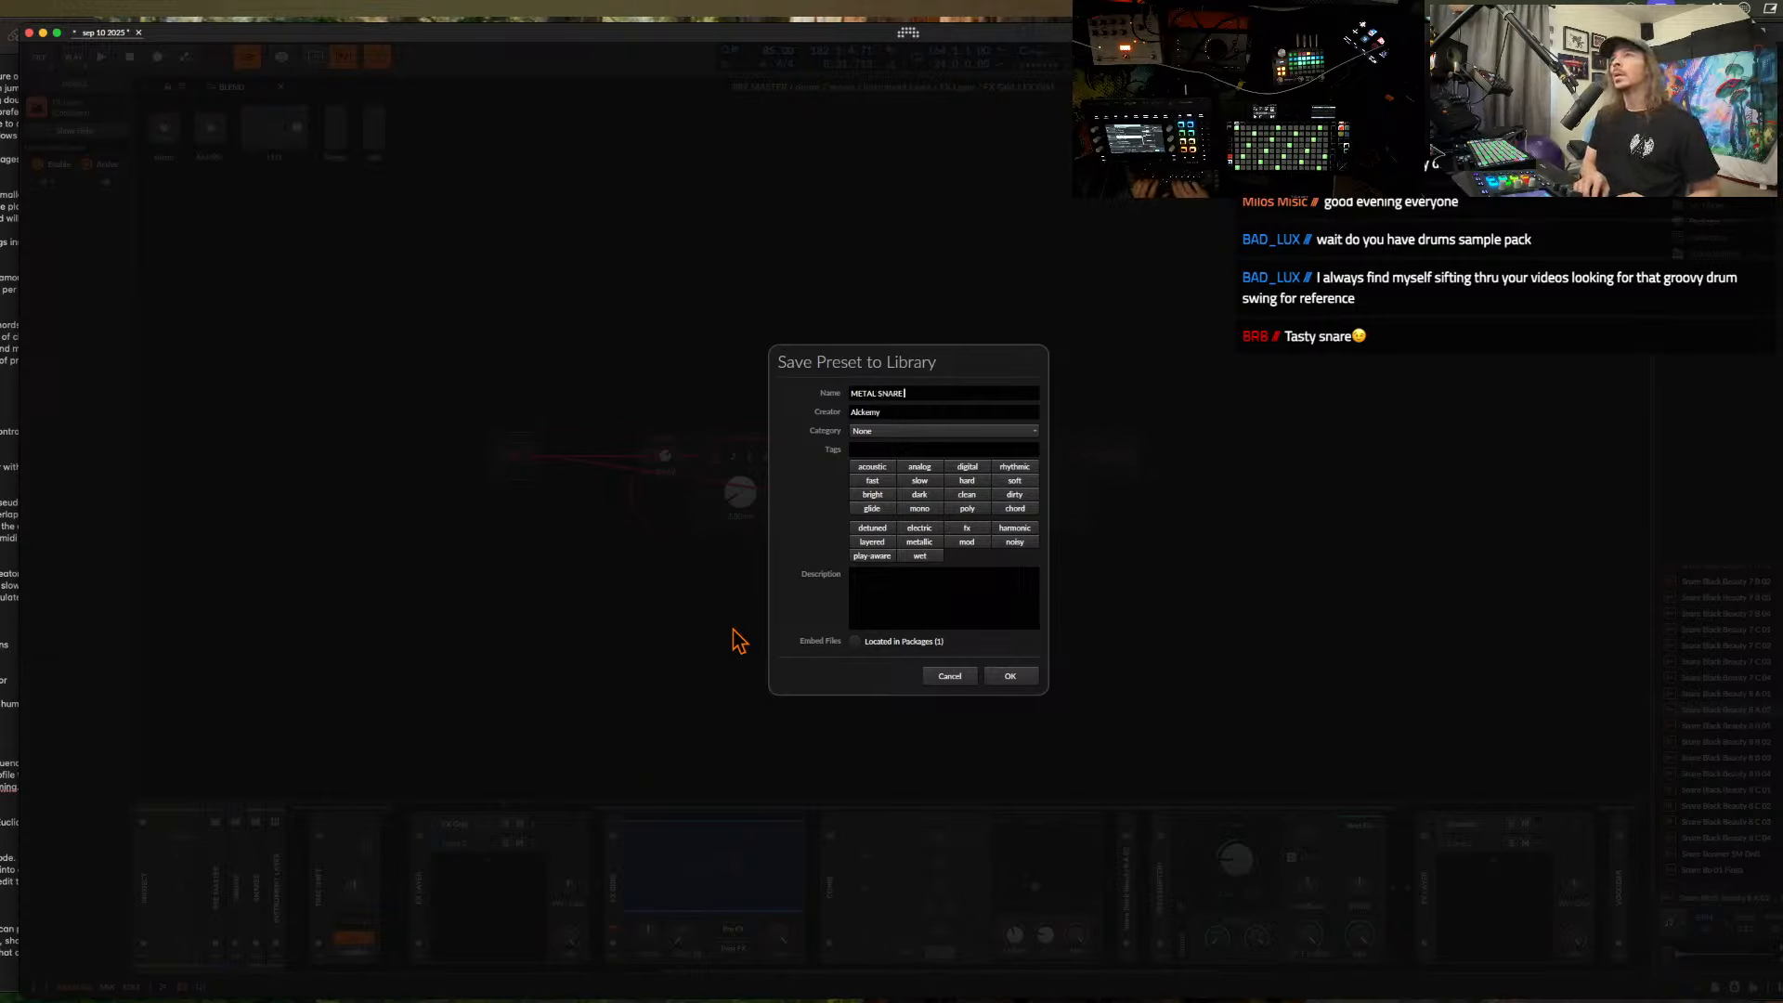
pyautogui.write('METAL SNARE LAYER')
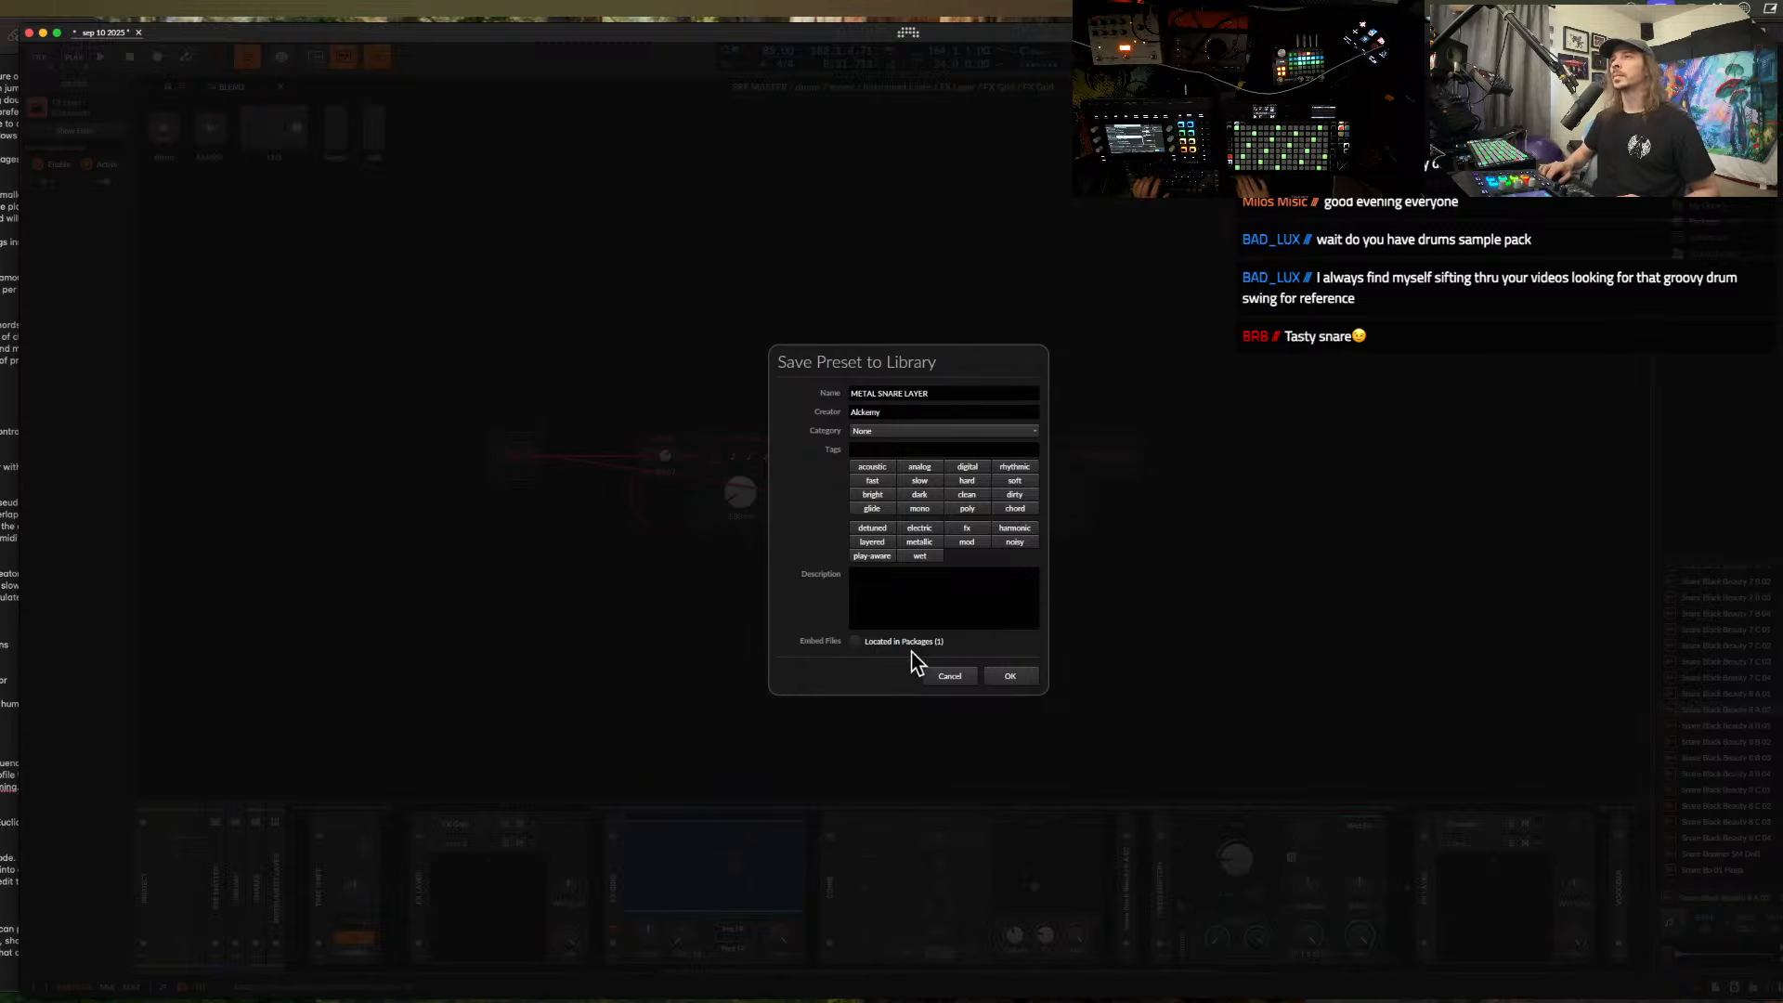
pyautogui.click(1005, 674)
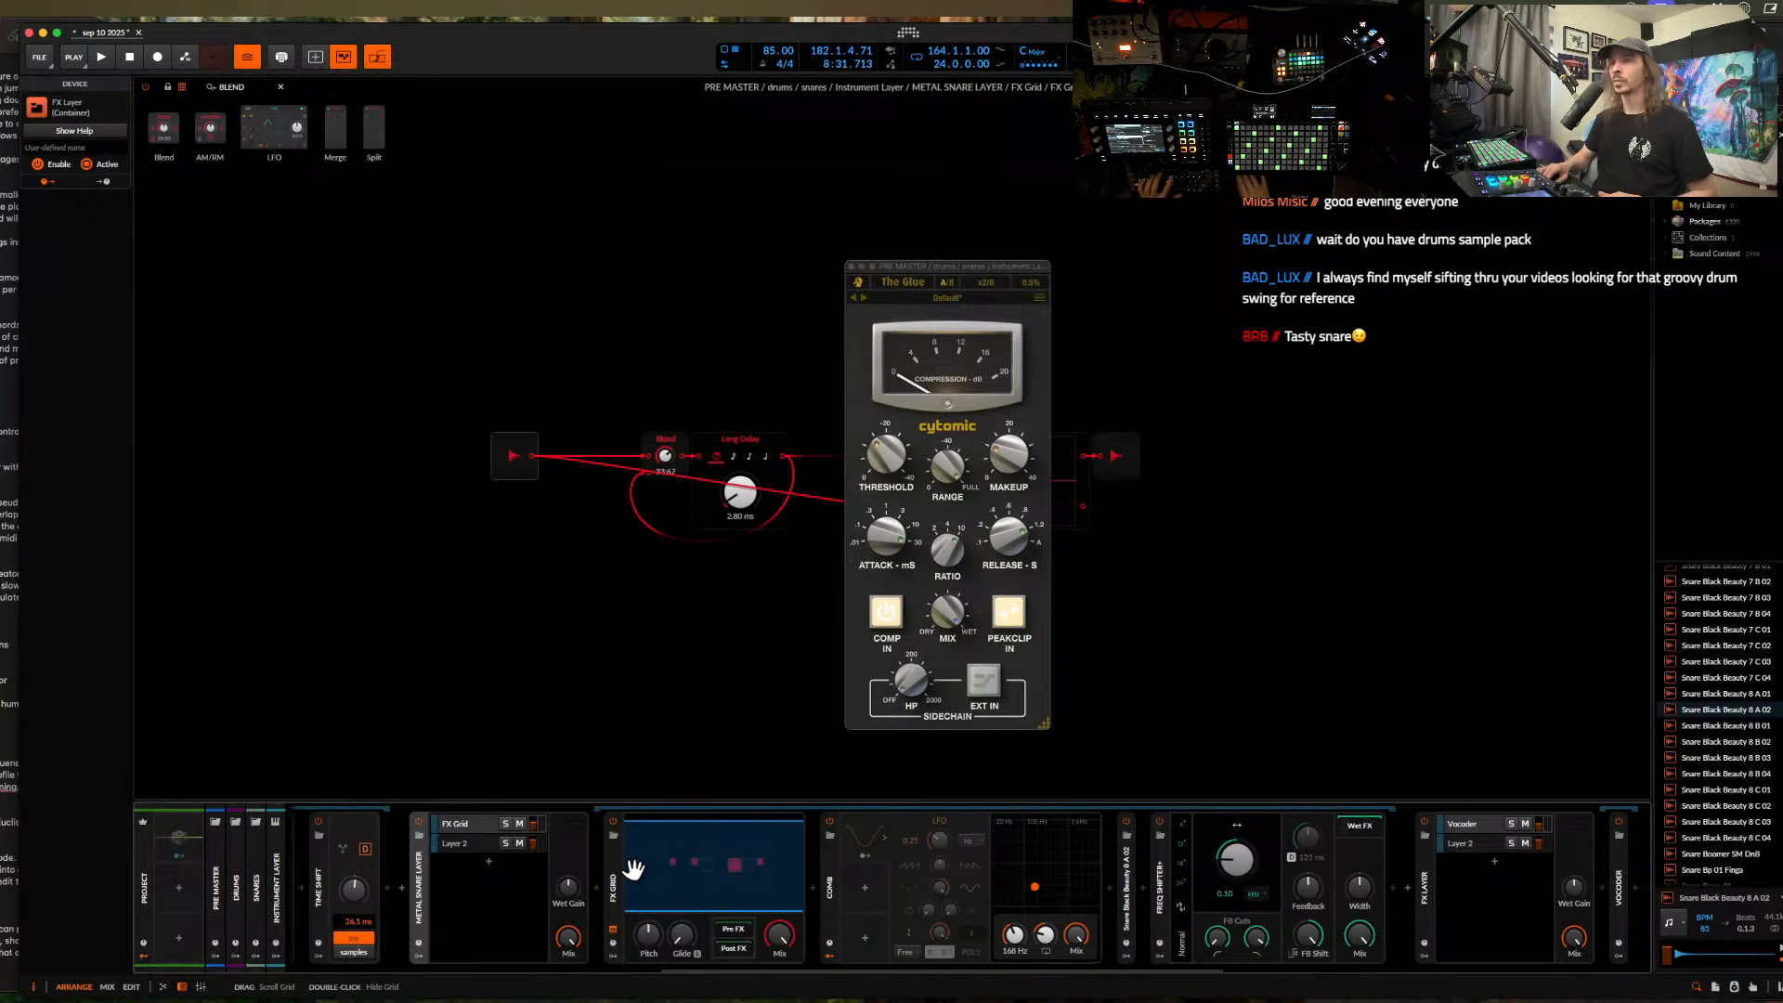
# - In the METAL SNARE LAYER chain, raise the Comb frequency to about 865 Hz and adjust Freq Shifter+'s shift amount and range, with the range at 0.25
pyautogui.hscroll(6, 888, 843)
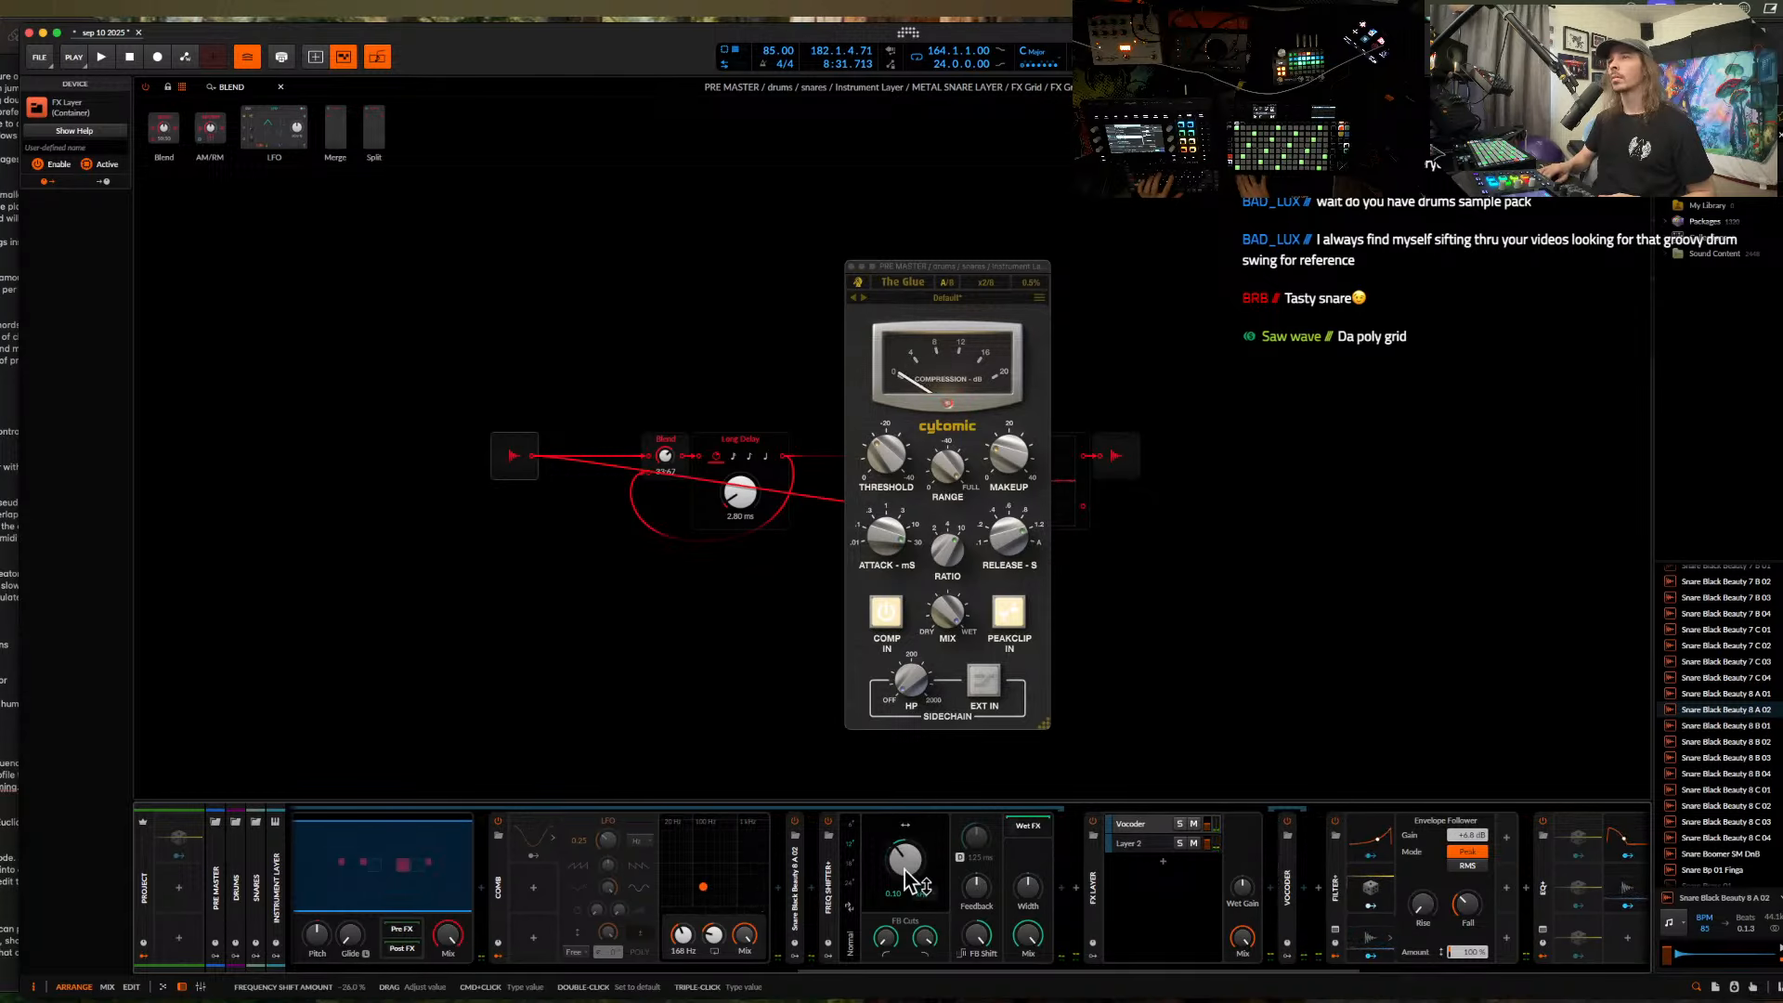
pyautogui.moveTo(904, 869); pyautogui.dragTo(907, 873)
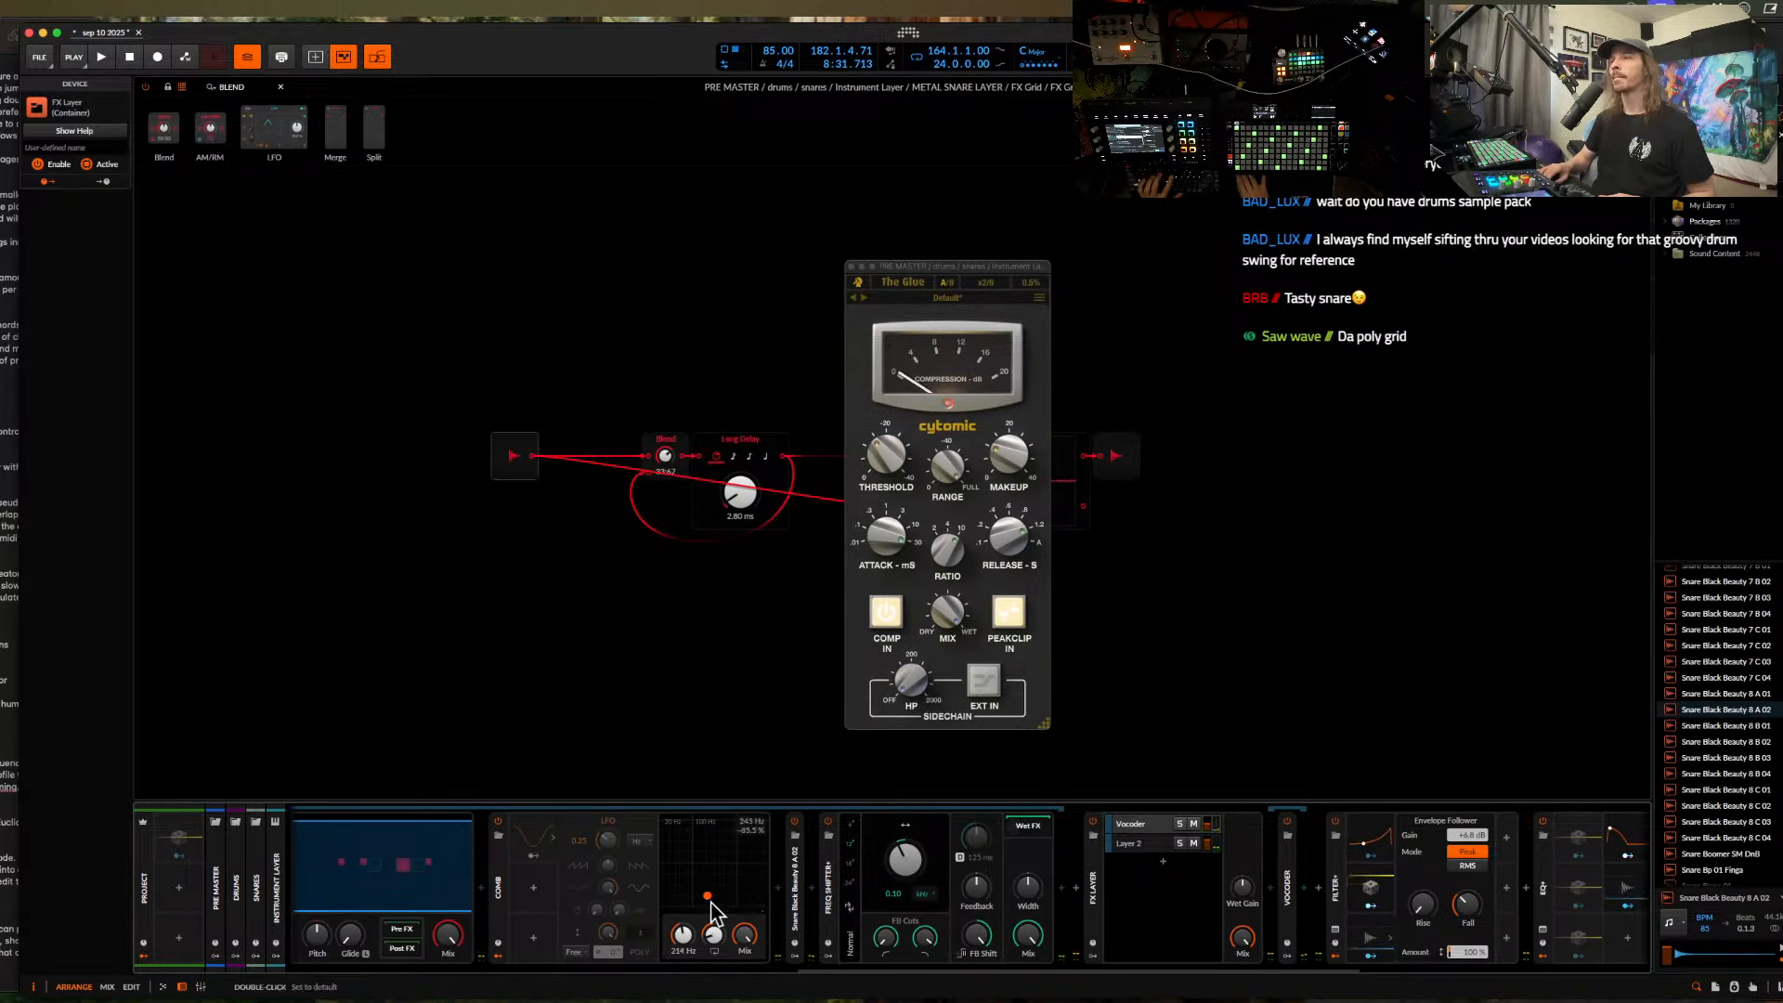
pyautogui.moveTo(708, 897); pyautogui.dragTo(710, 897)
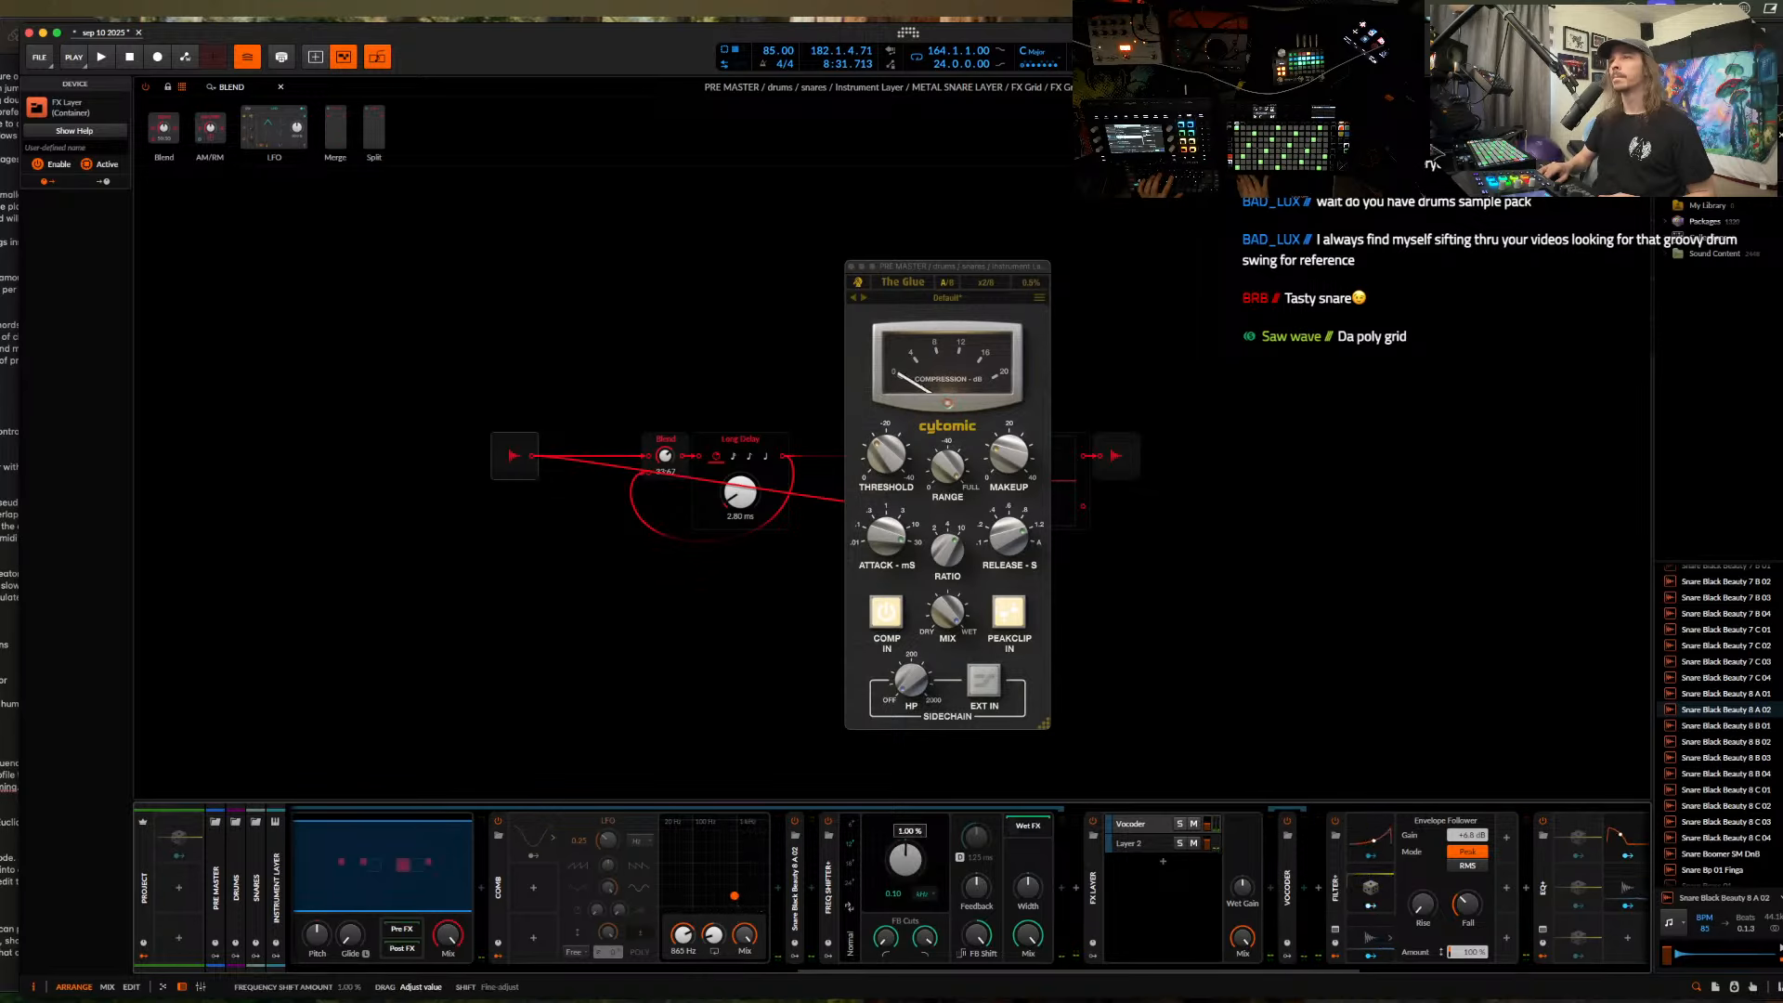
pyautogui.moveTo(894, 866); pyautogui.dragTo(905, 880)
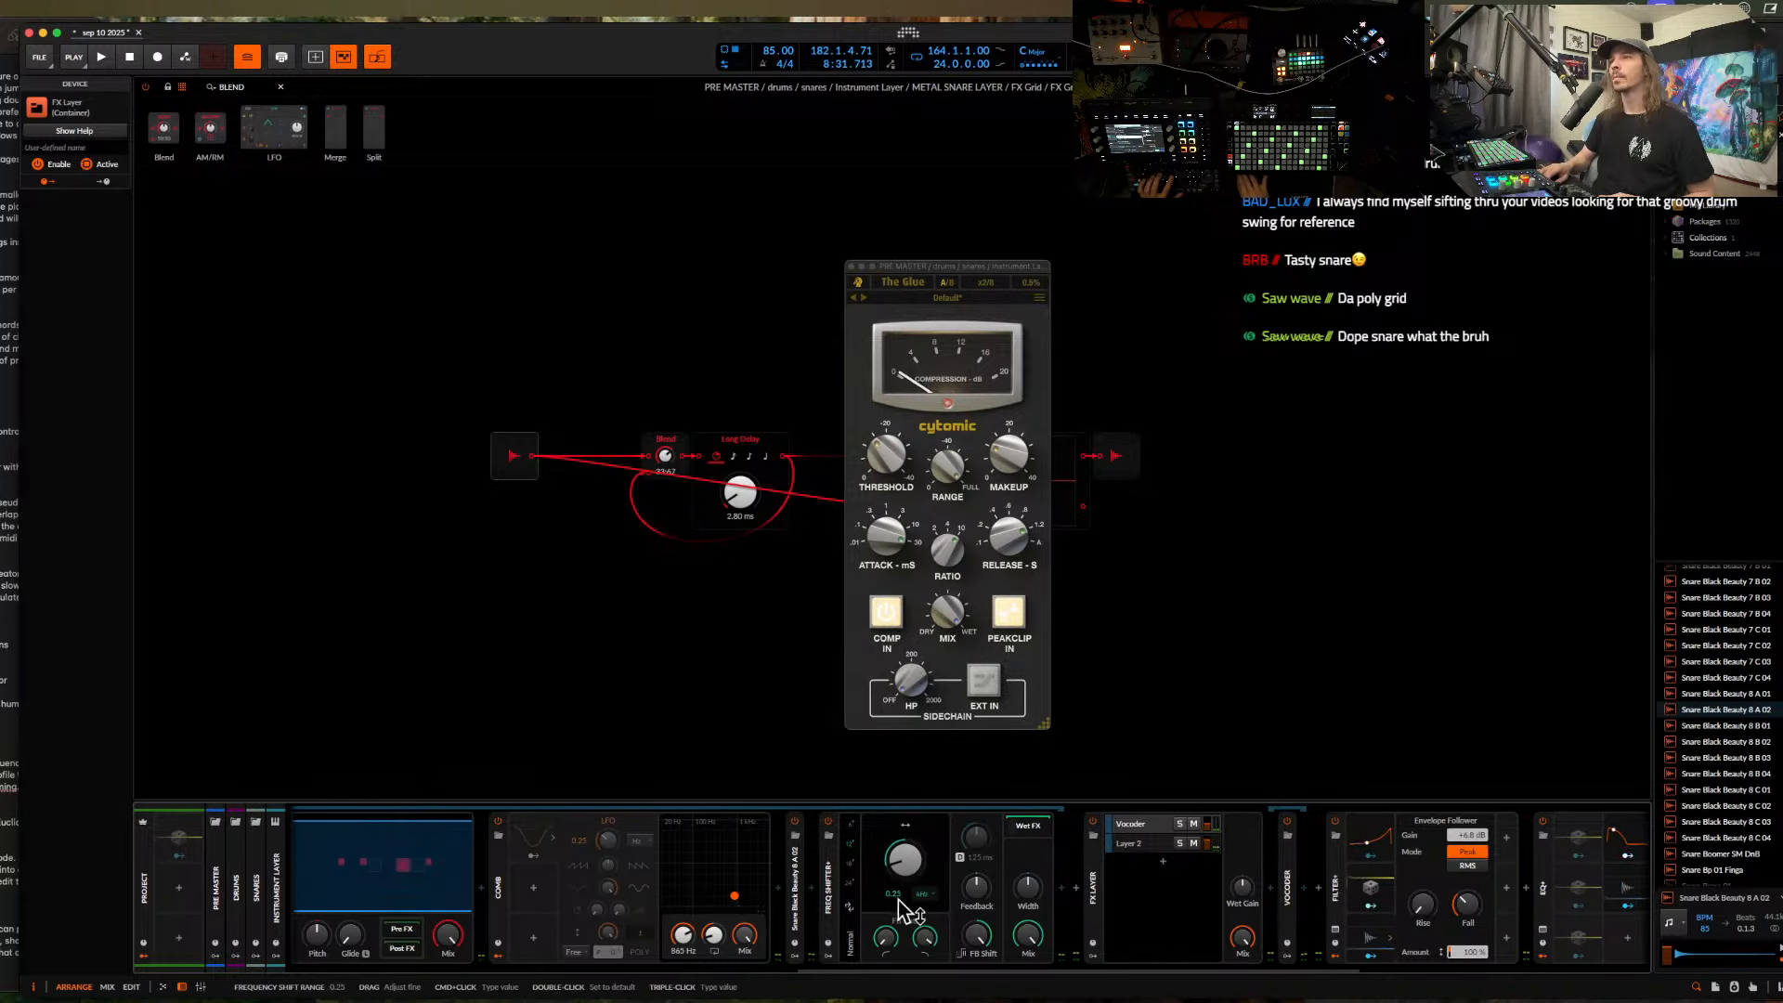
# - Set the Long Delay time in the METAL SNARE LAYER's FX Grid to about 21.7 ms
pyautogui.hscroll(-3, 705, 884)
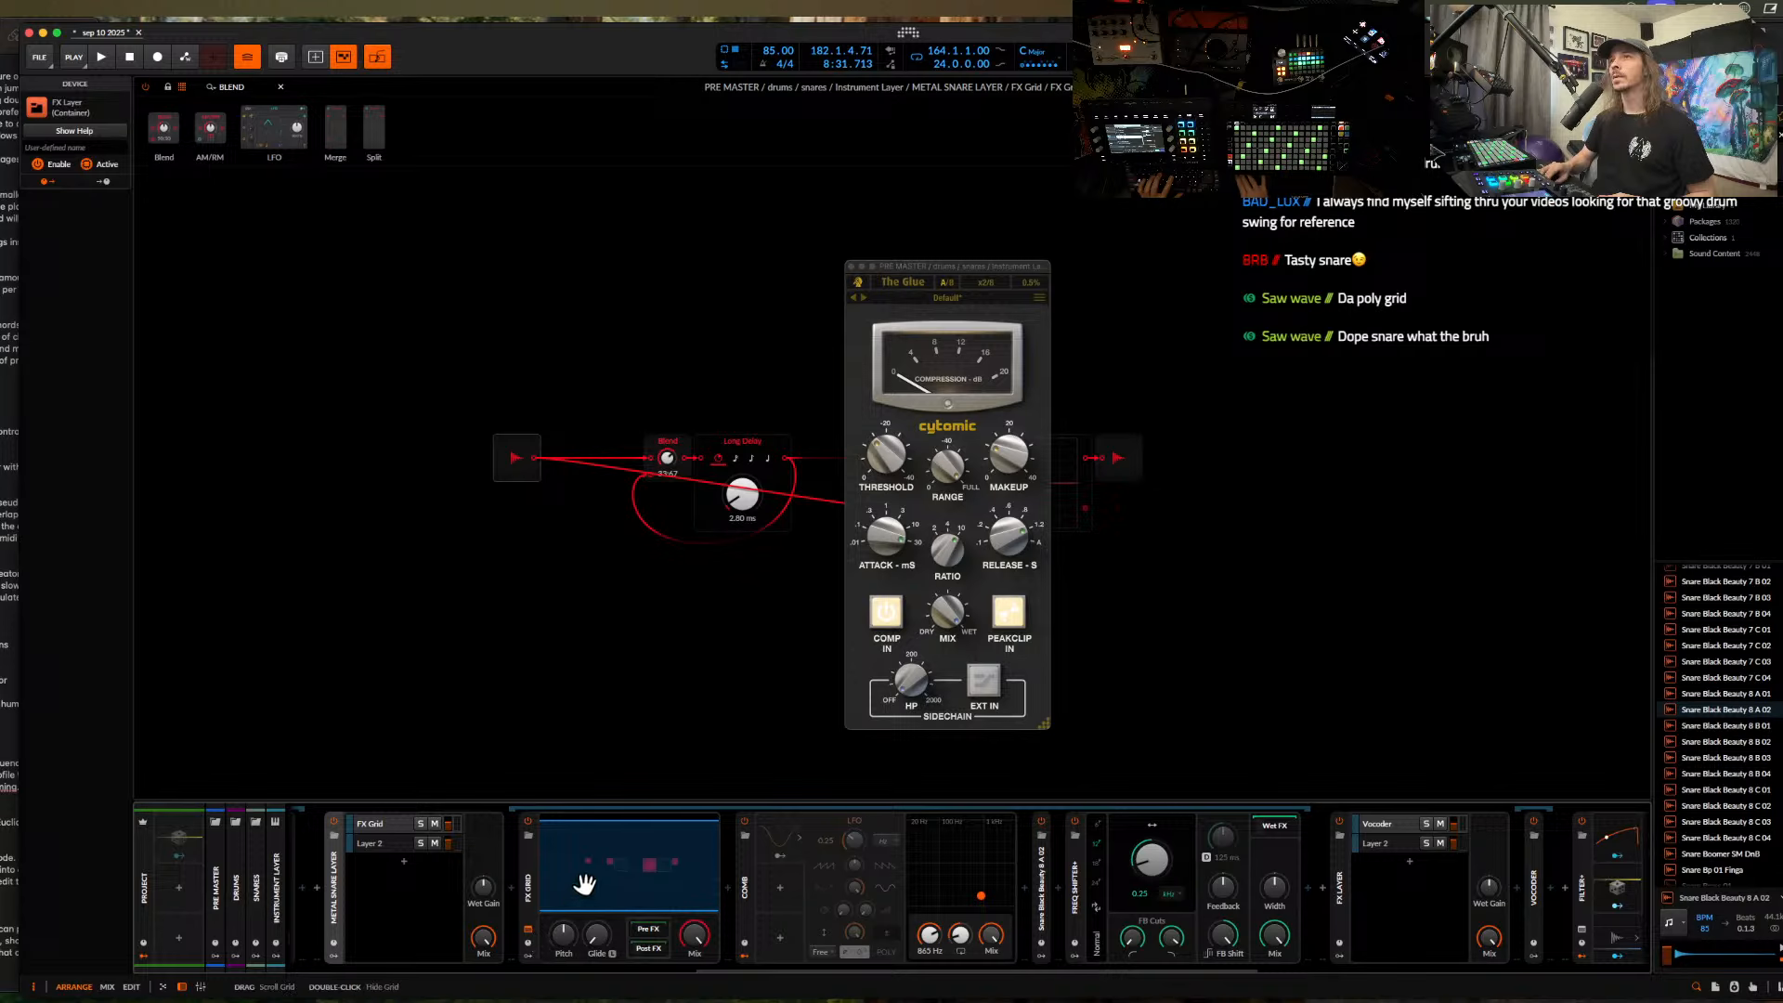
pyautogui.hscroll(5, 752, 504)
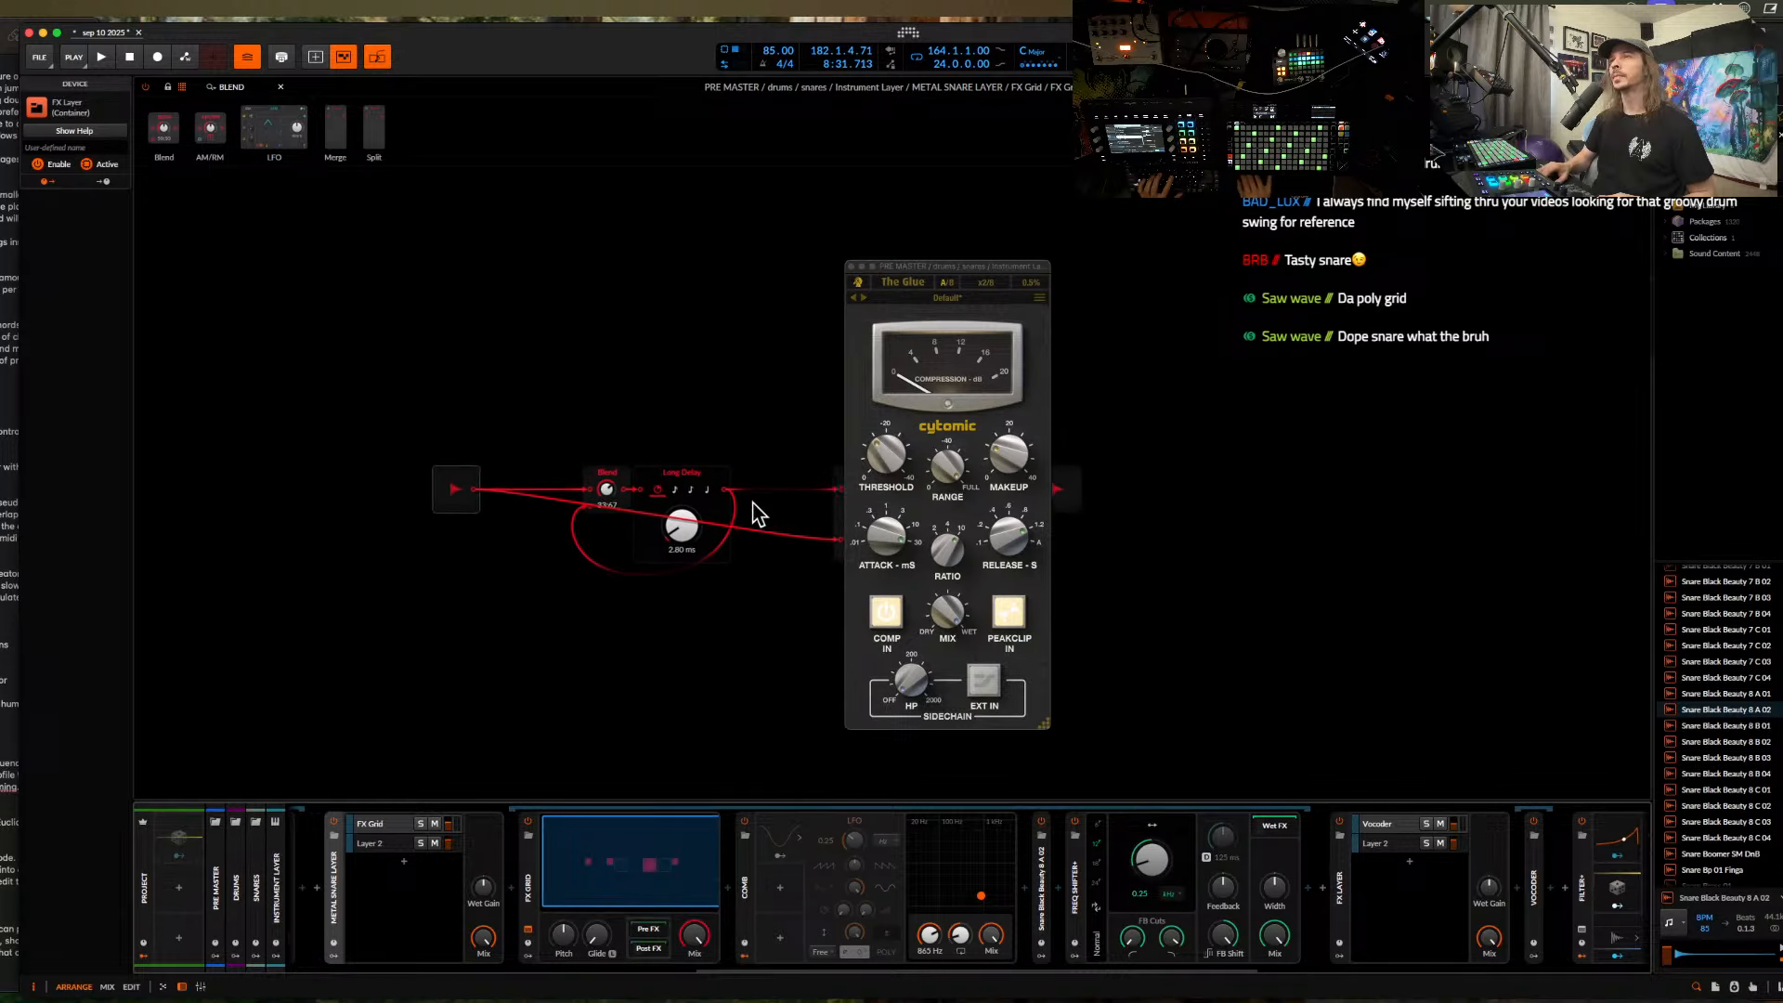
pyautogui.moveTo(672, 457)
pyautogui.mouseDown()
pyautogui.moveTo(690, 454)
pyautogui.moveTo(672, 458)
pyautogui.mouseUp()
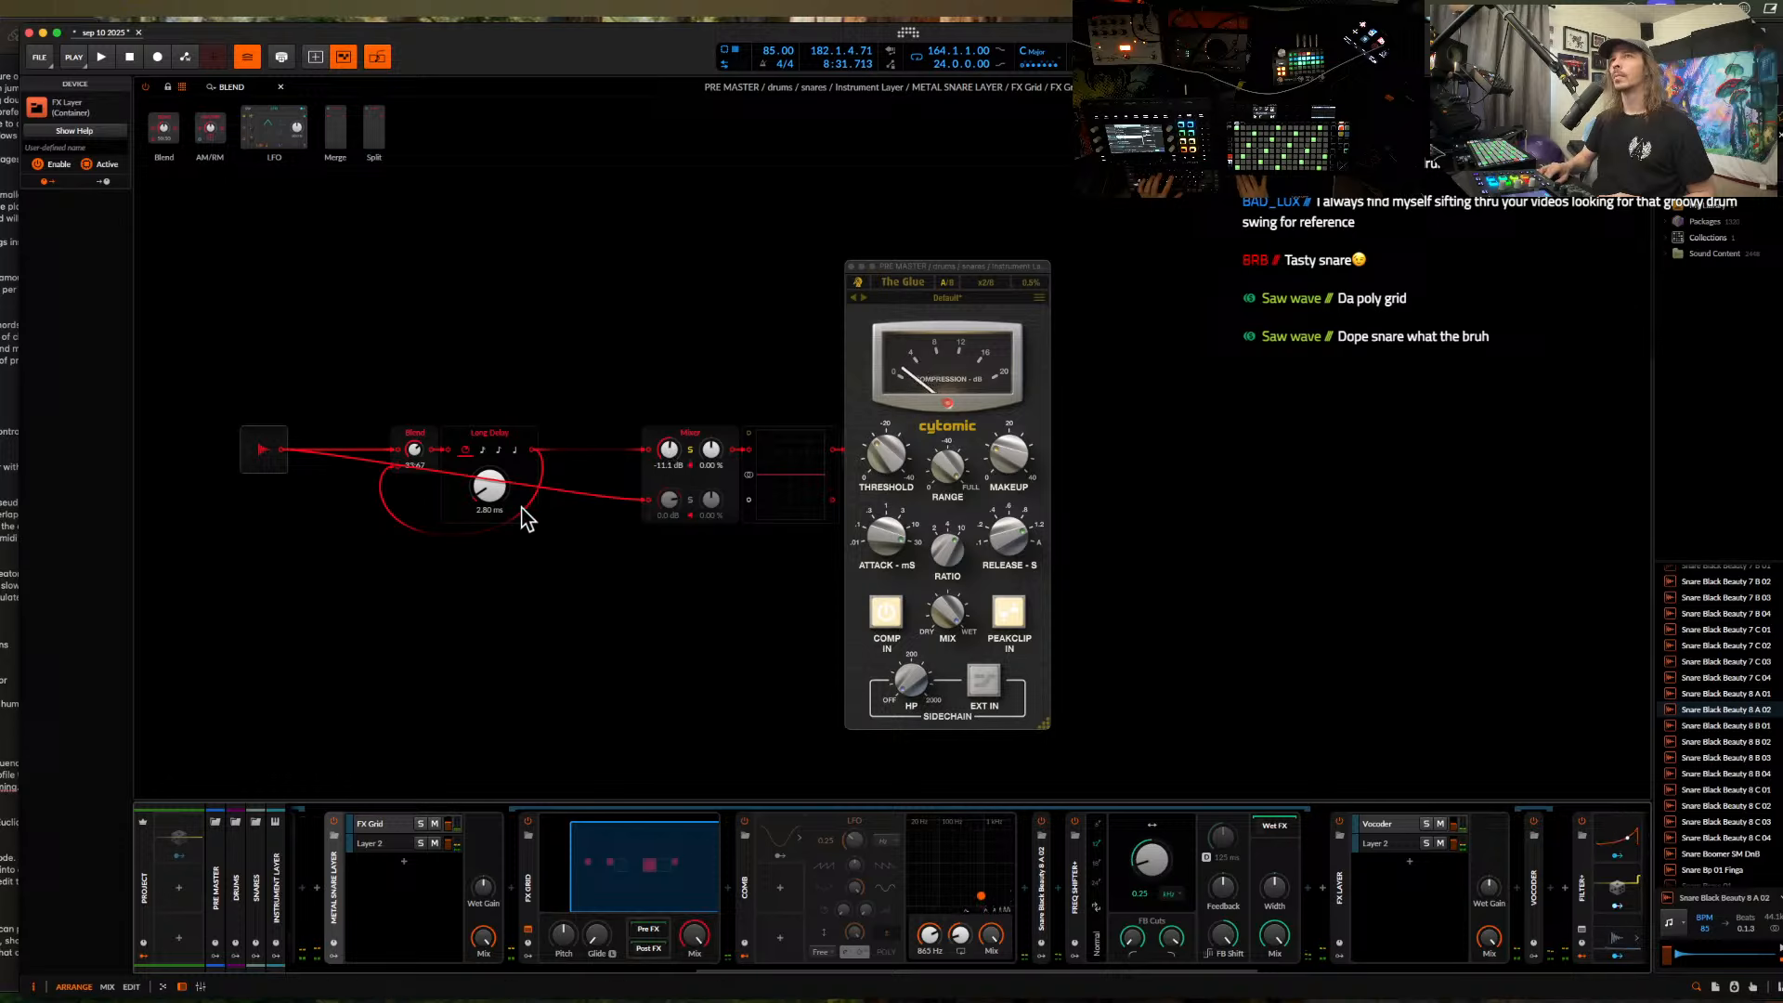
pyautogui.moveTo(522, 510); pyautogui.dragTo(523, 490)
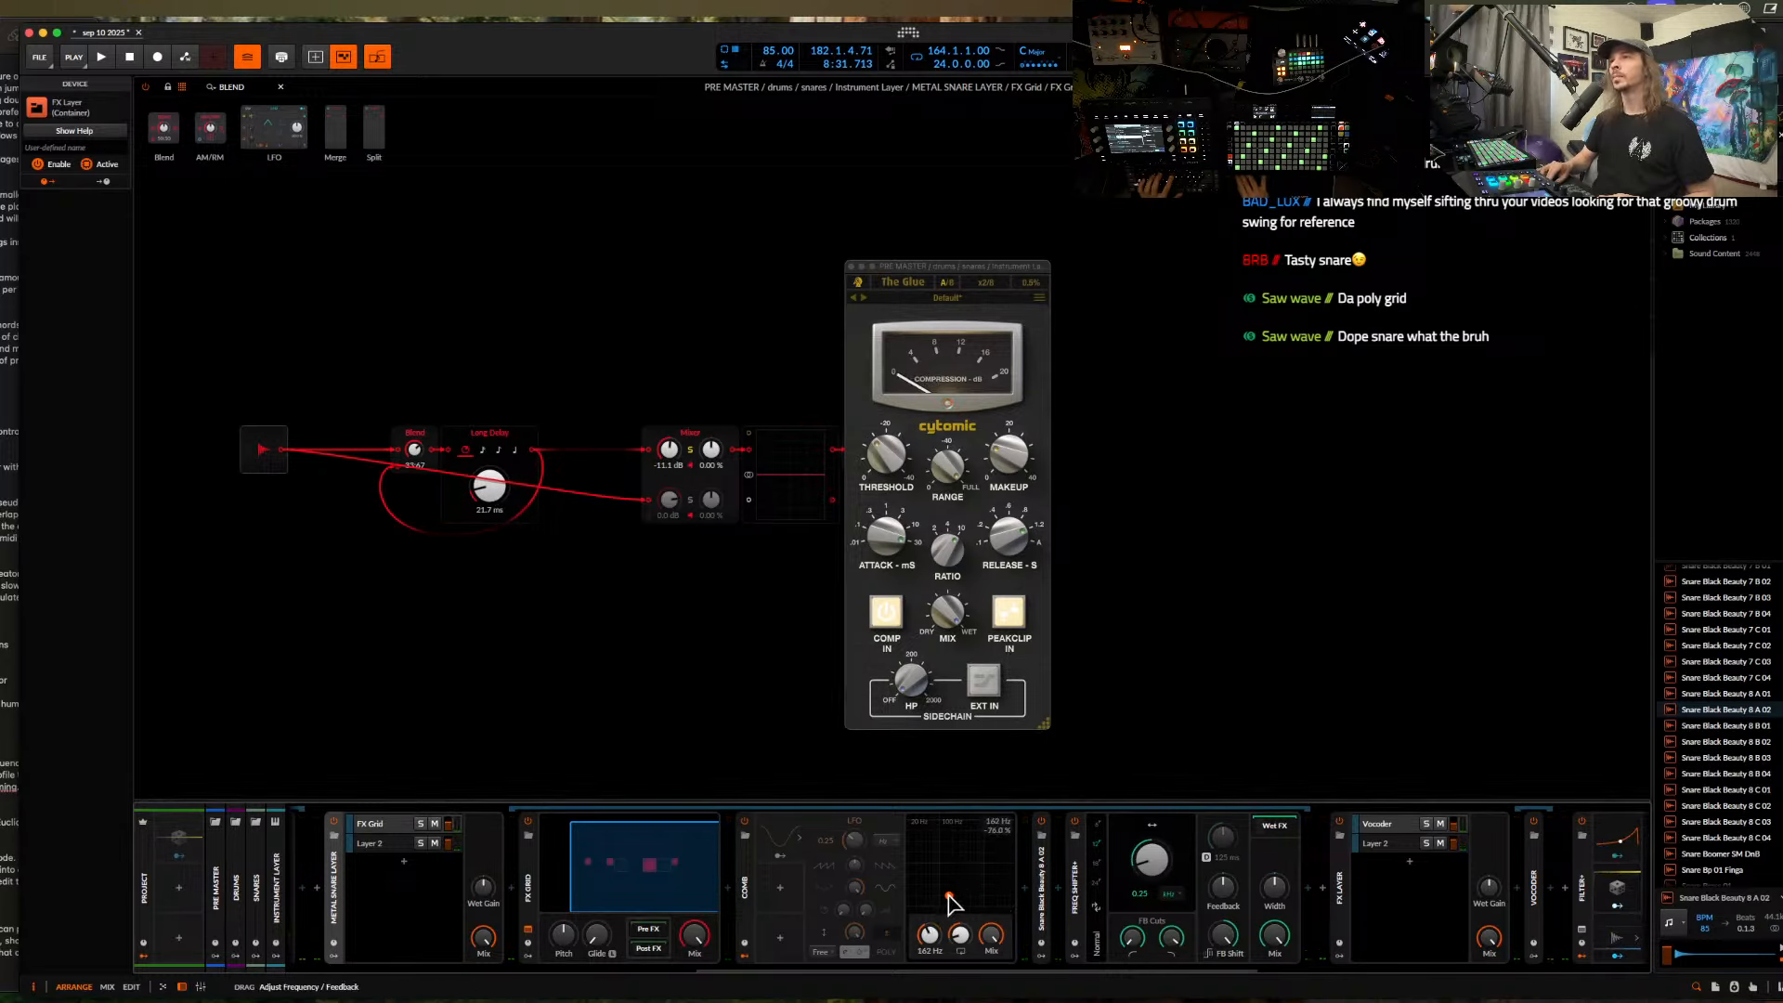
# - Lower the Comb frequency to about 150 Hz and readjust the Freq Shifter+ shift amount
pyautogui.moveTo(941, 899); pyautogui.dragTo(942, 895)
pyautogui.moveTo(1150, 859); pyautogui.dragTo(1156, 873)
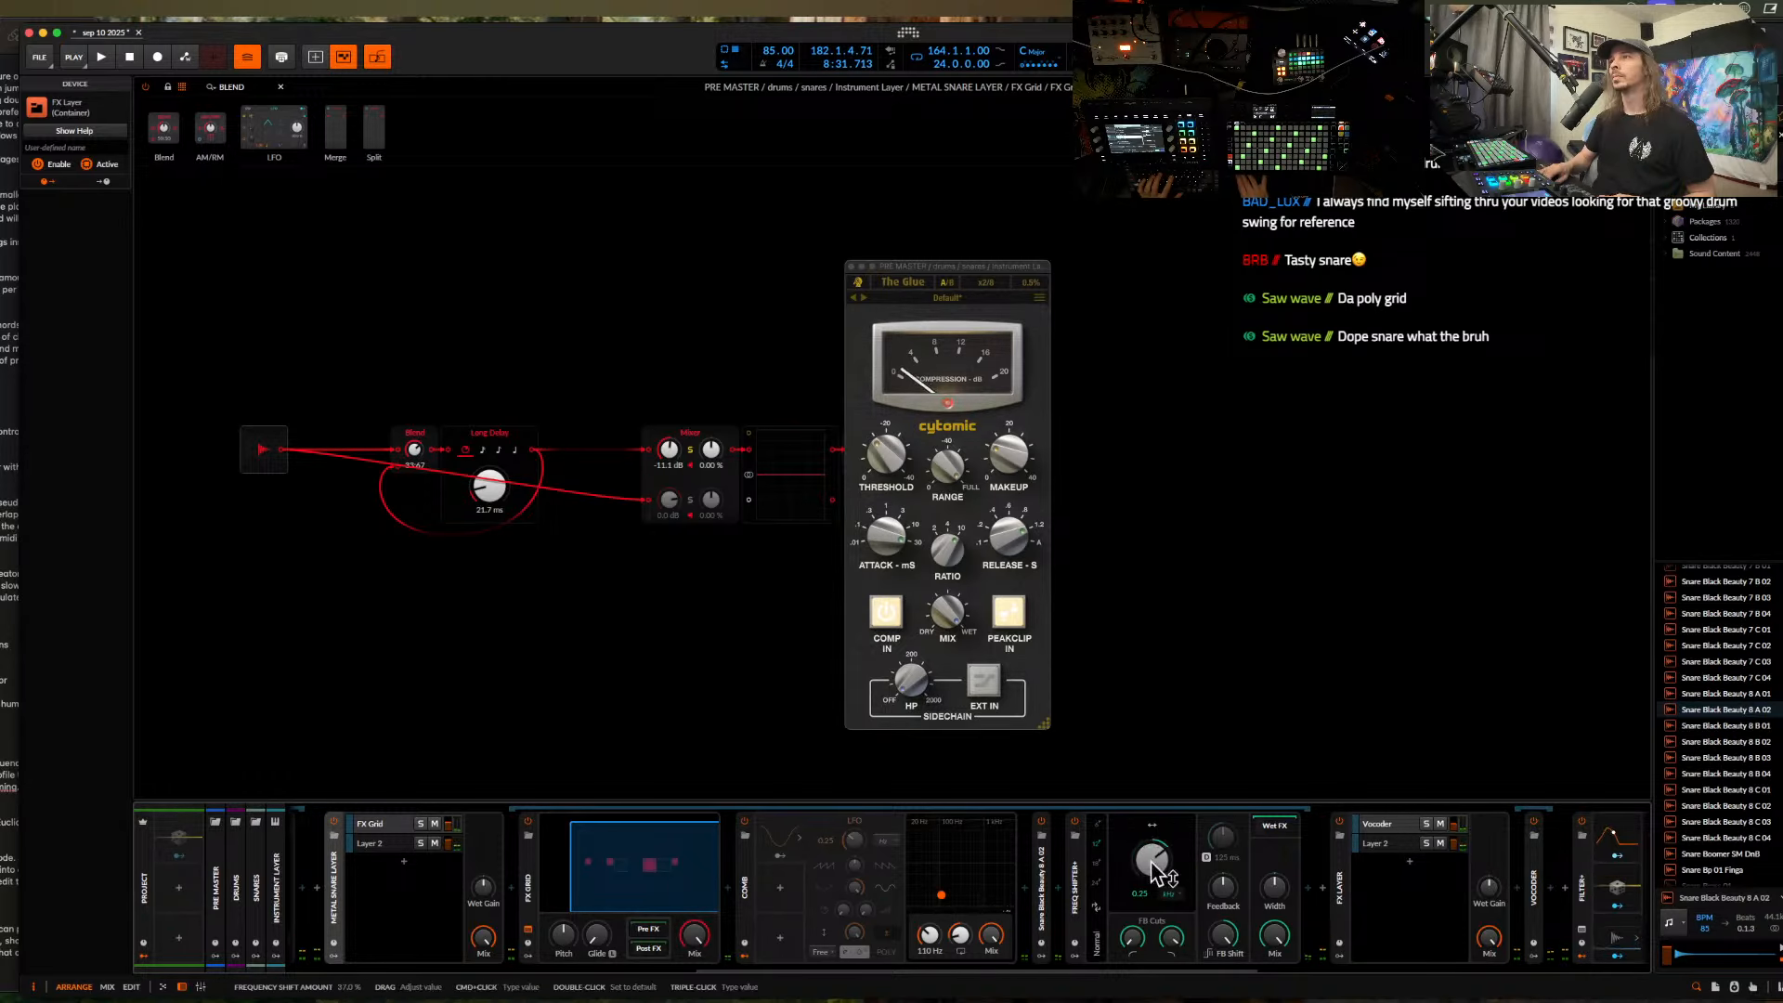
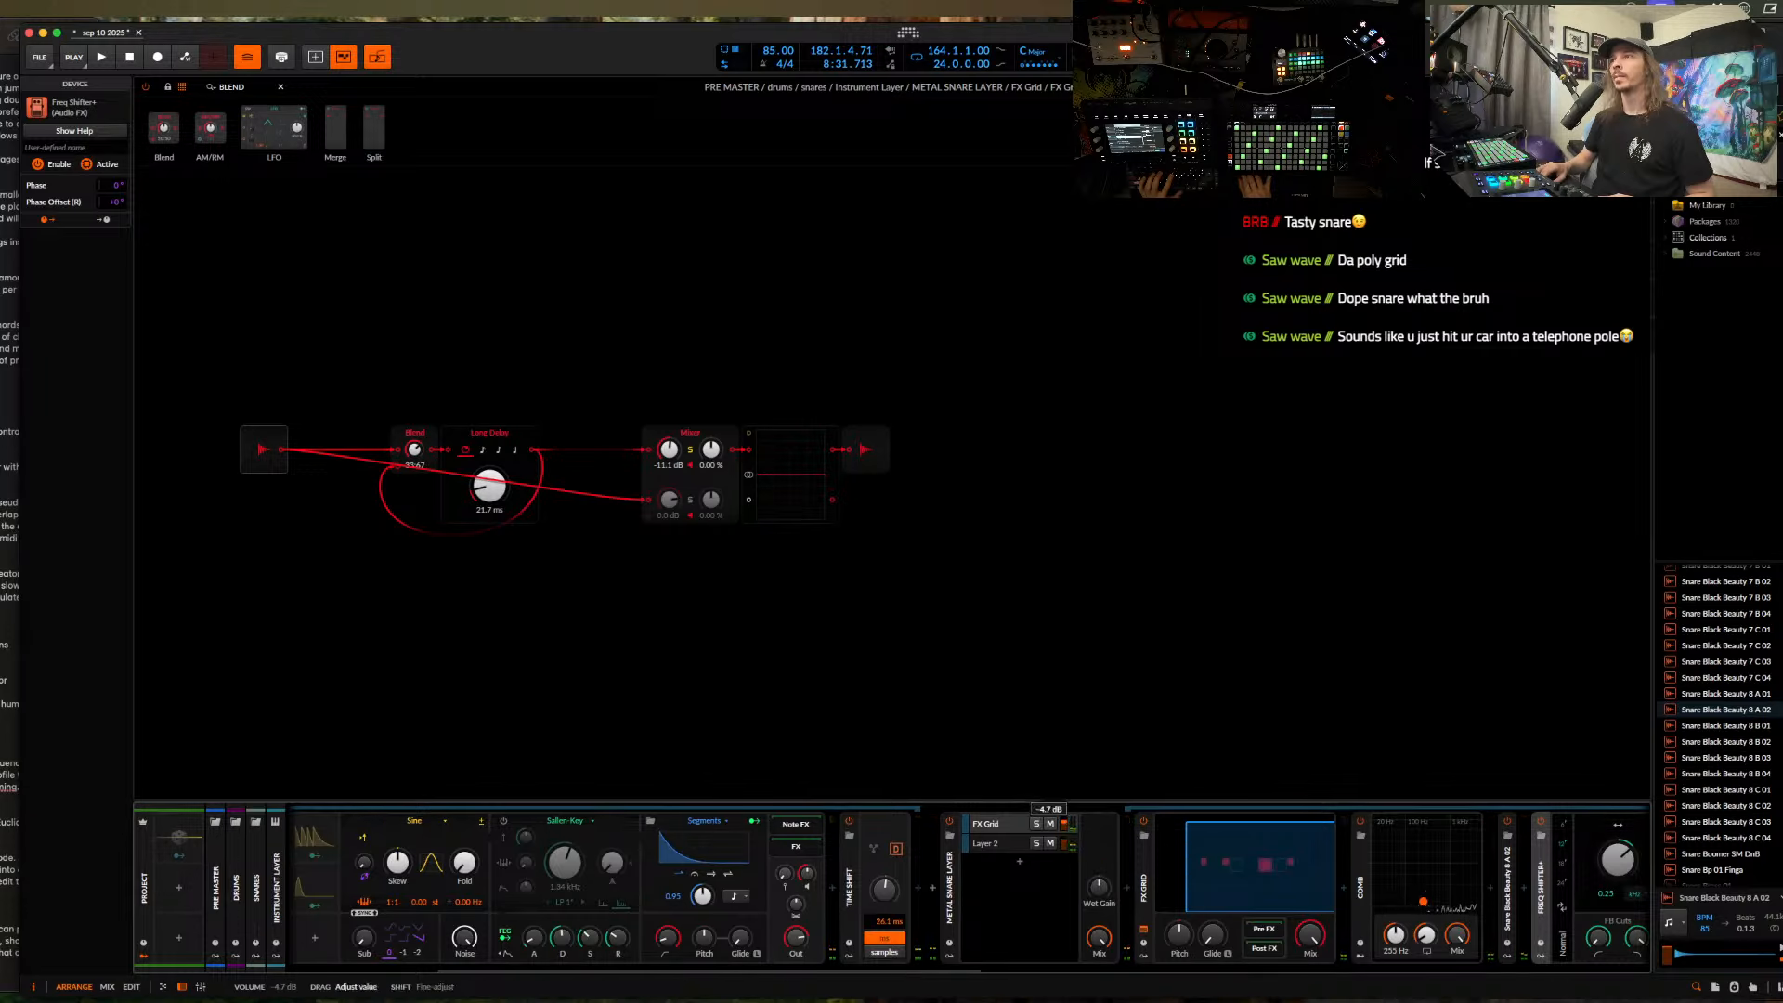
# - Lower the FX Grid layer's volume in METAL SNARE LAYER and collapse that layer device
pyautogui.moveTo(1066, 824)
pyautogui.mouseDown()
pyautogui.moveTo(1066, 798)
pyautogui.moveTo(1066, 840)
pyautogui.mouseUp()
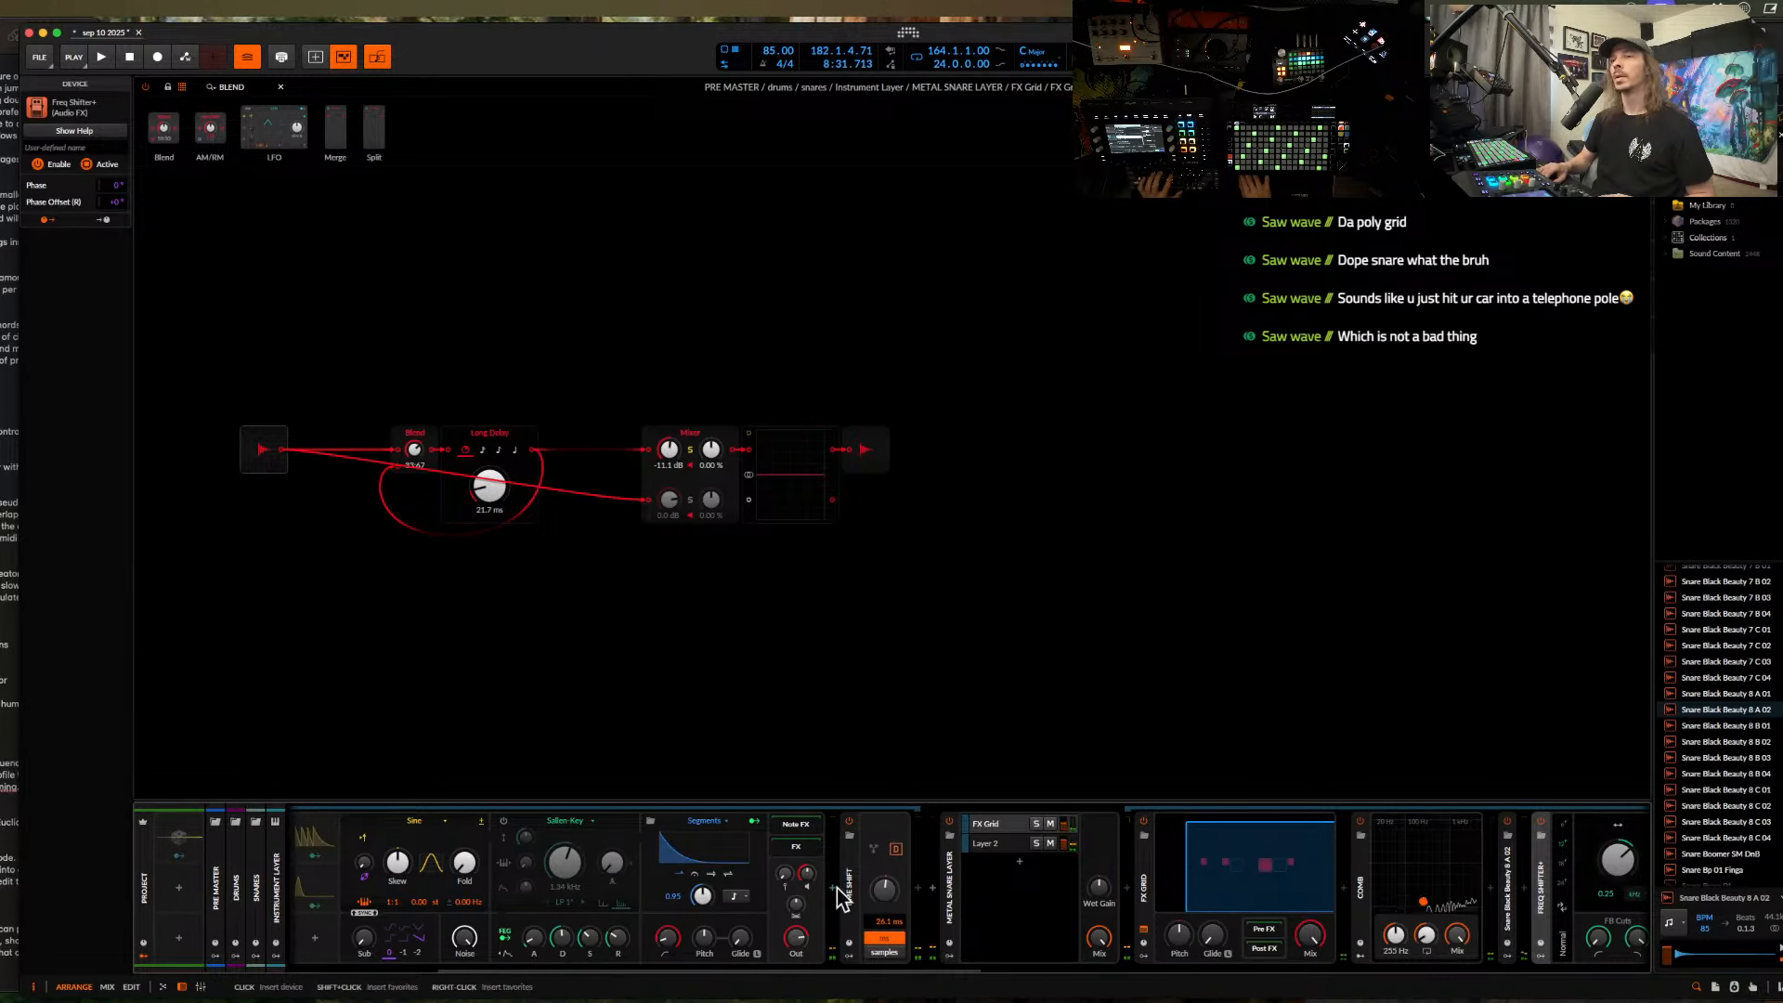
pyautogui.hscroll(10, 654, 943)
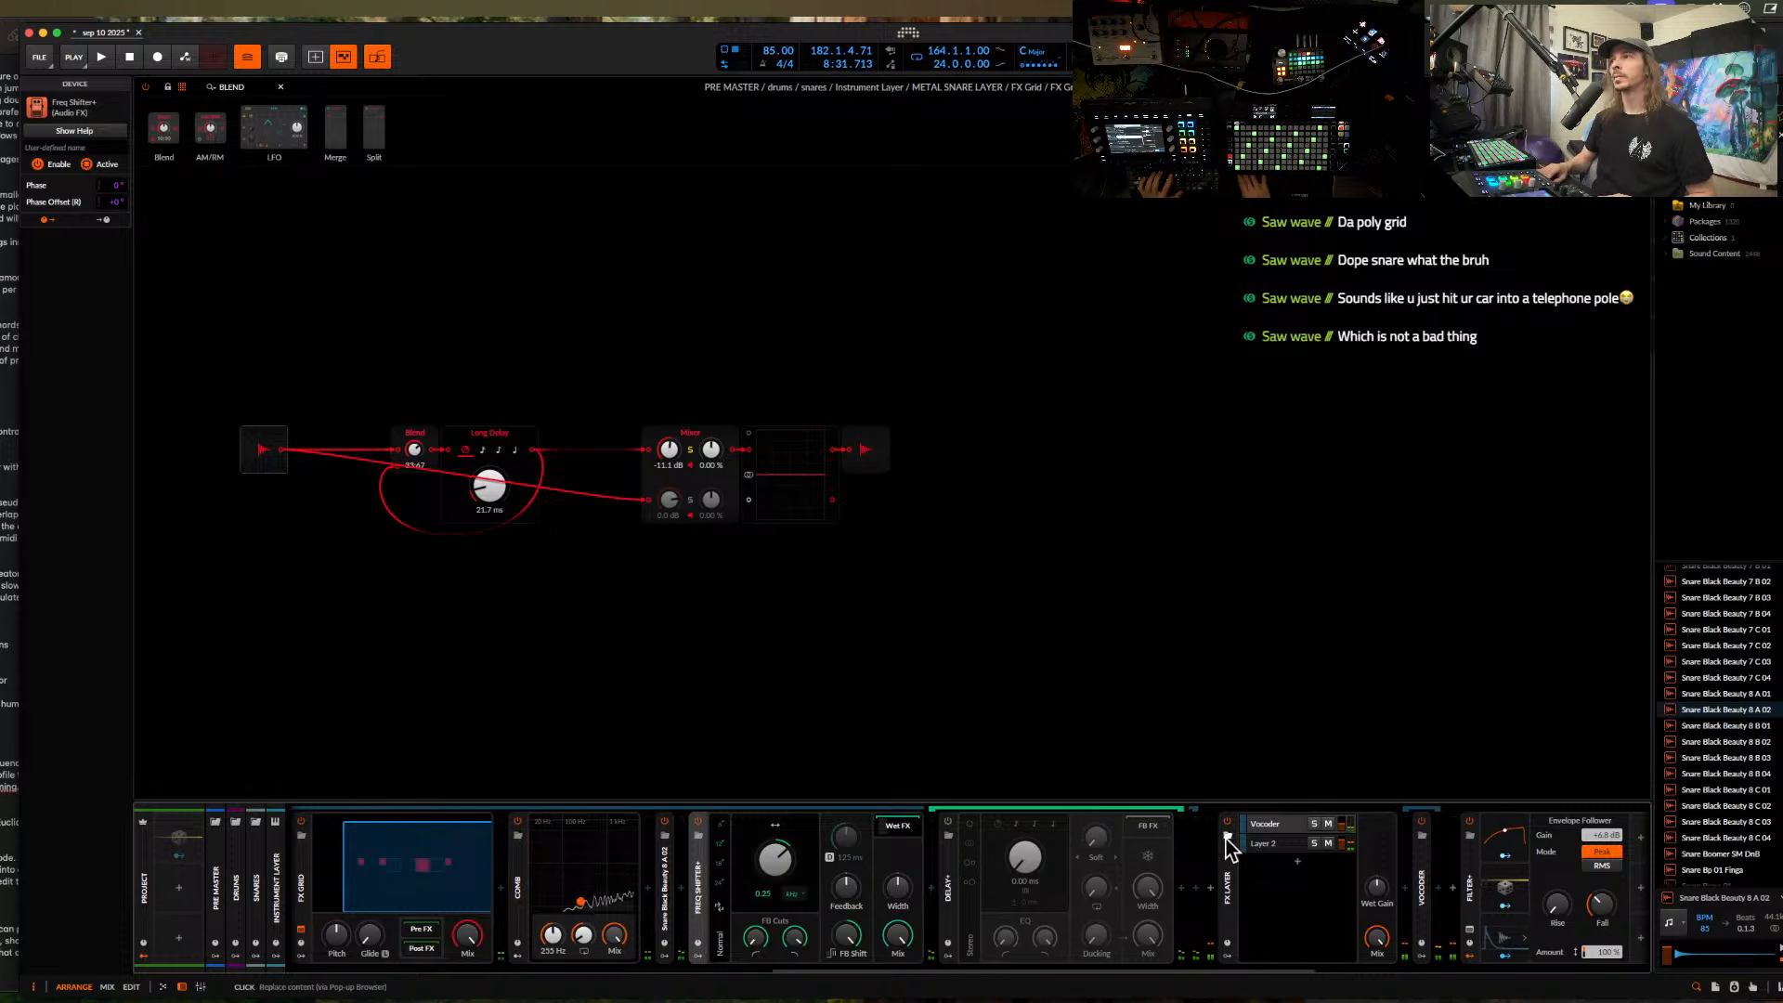
pyautogui.hscroll(-5, 1074, 829)
pyautogui.hscroll(-2, 1226, 837)
pyautogui.hscroll(-12, 485, 909)
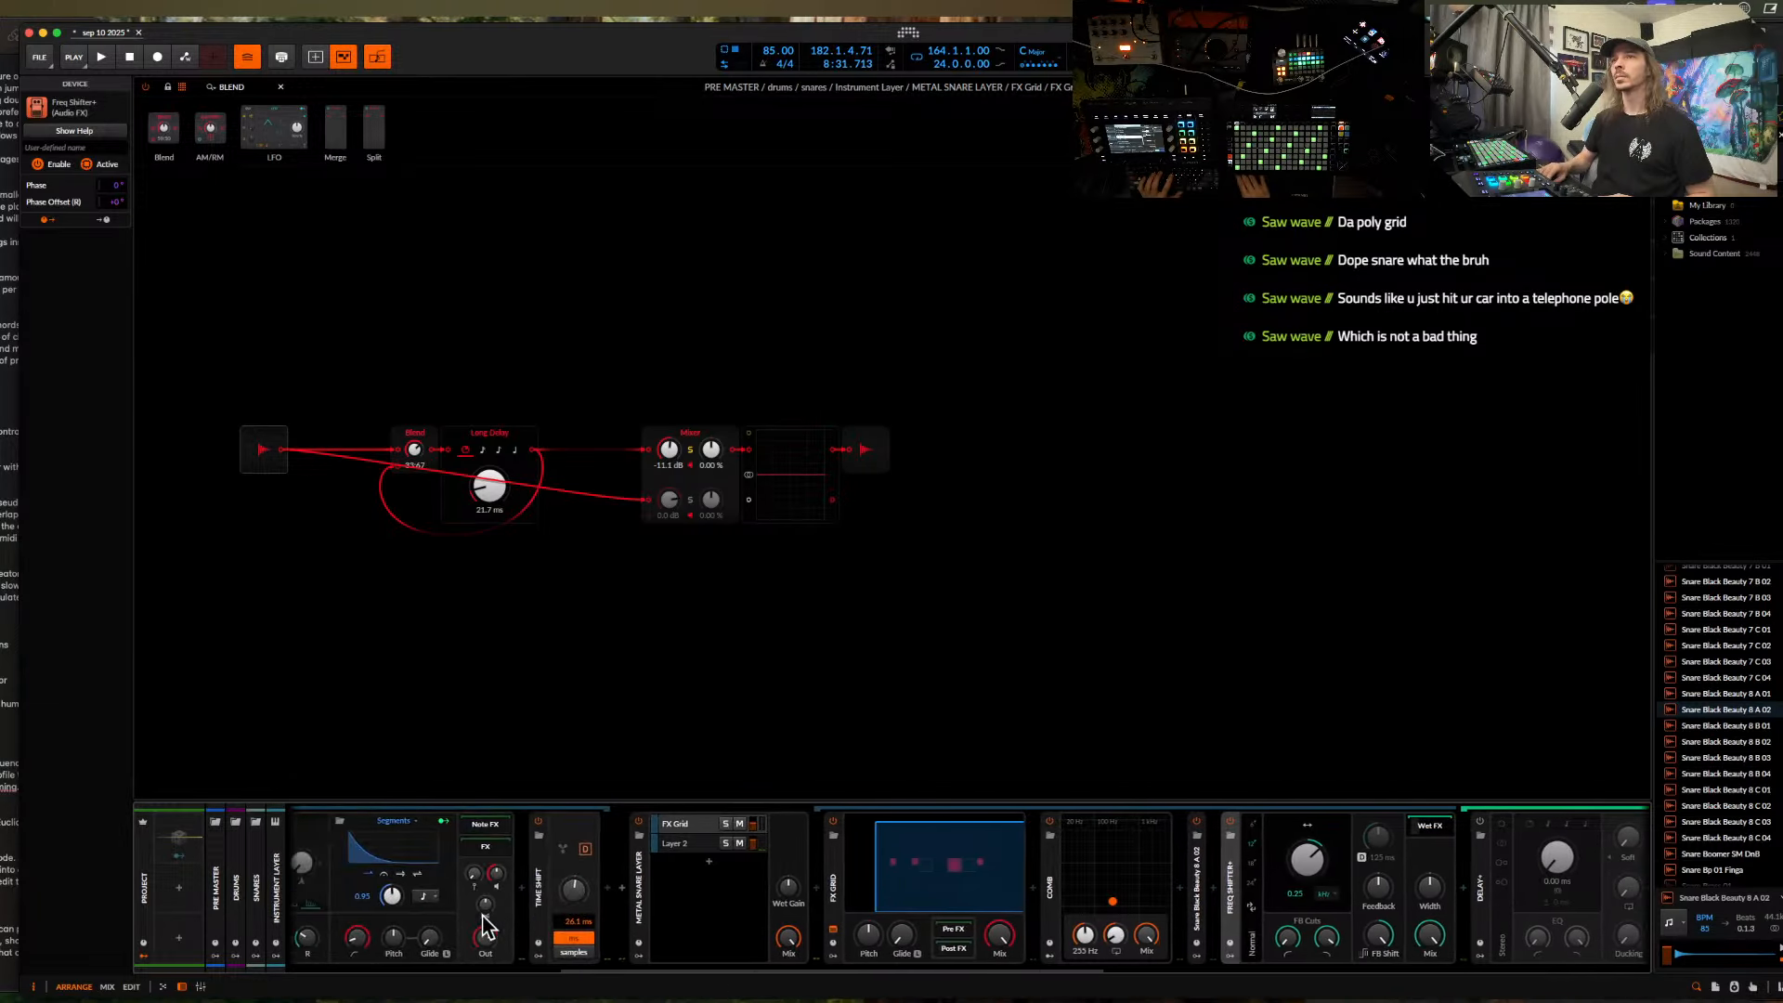
pyautogui.doubleClick(683, 876)
# - Expand EQ+ and move band 5 to 469 Hz at +1.0 dB, the low-cut to 222 Hz, and band 6 to 6.69 kHz at +6.5 dB
pyautogui.hscroll(10, 771, 881)
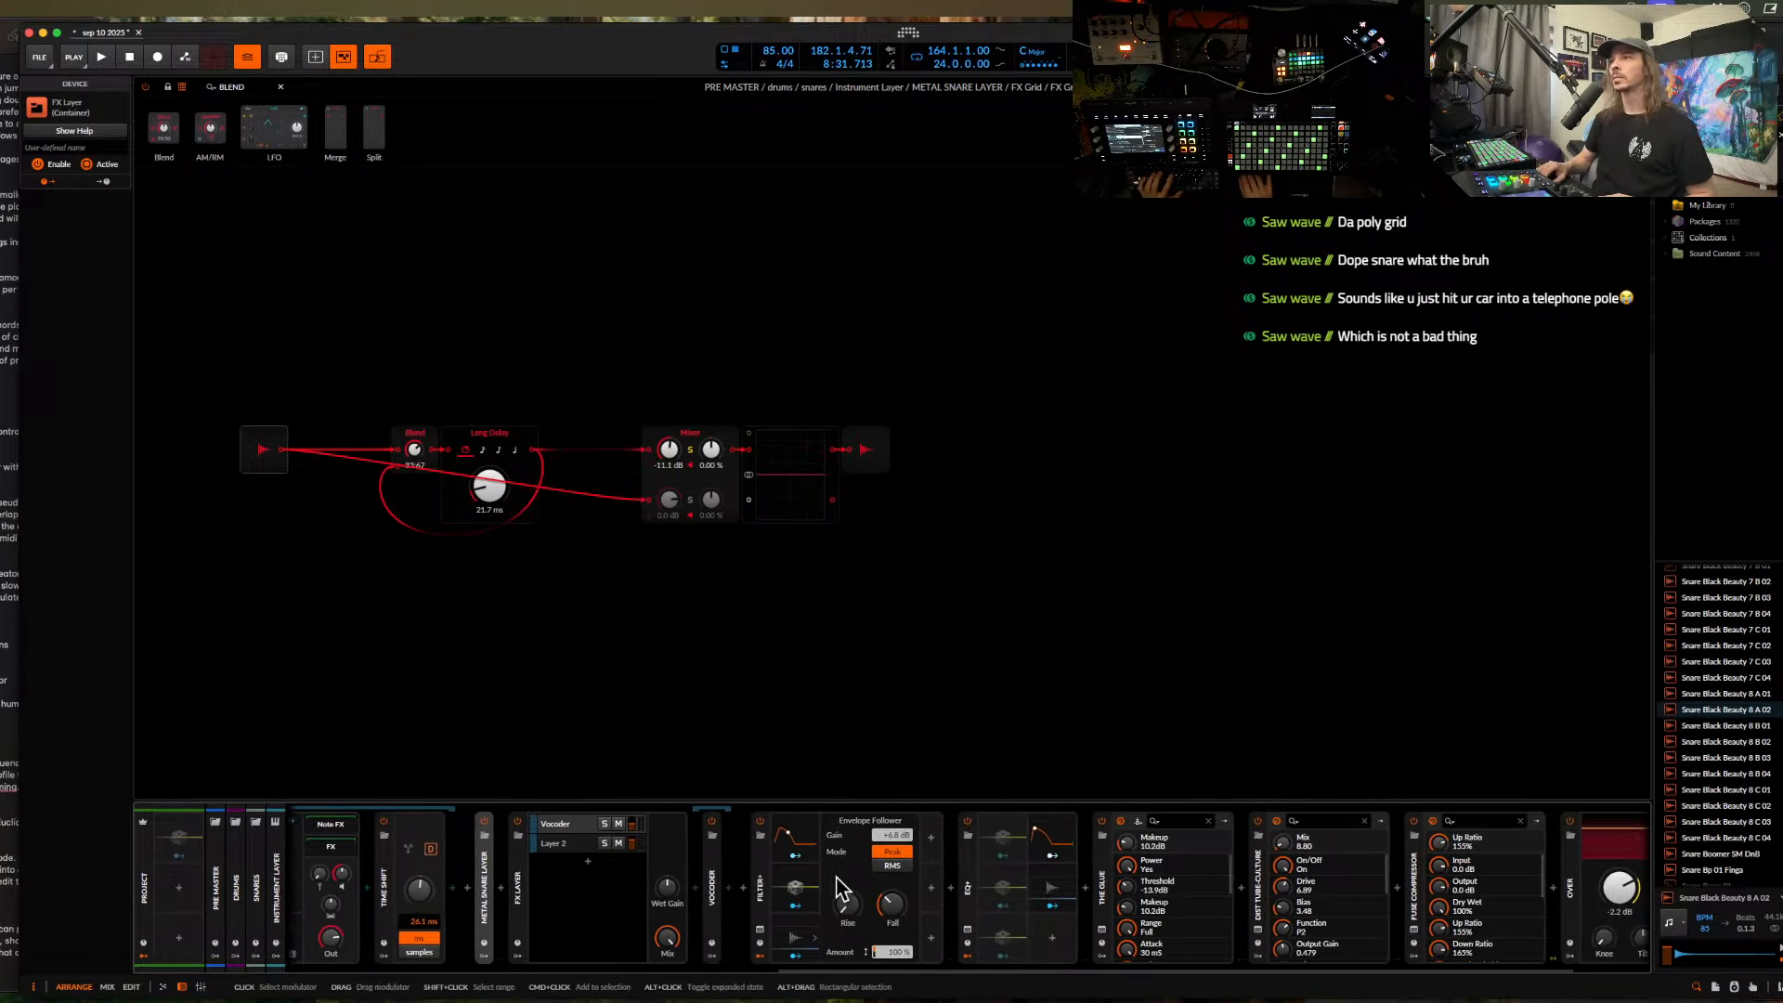
pyautogui.doubleClick(855, 878)
pyautogui.hscroll(6, 855, 878)
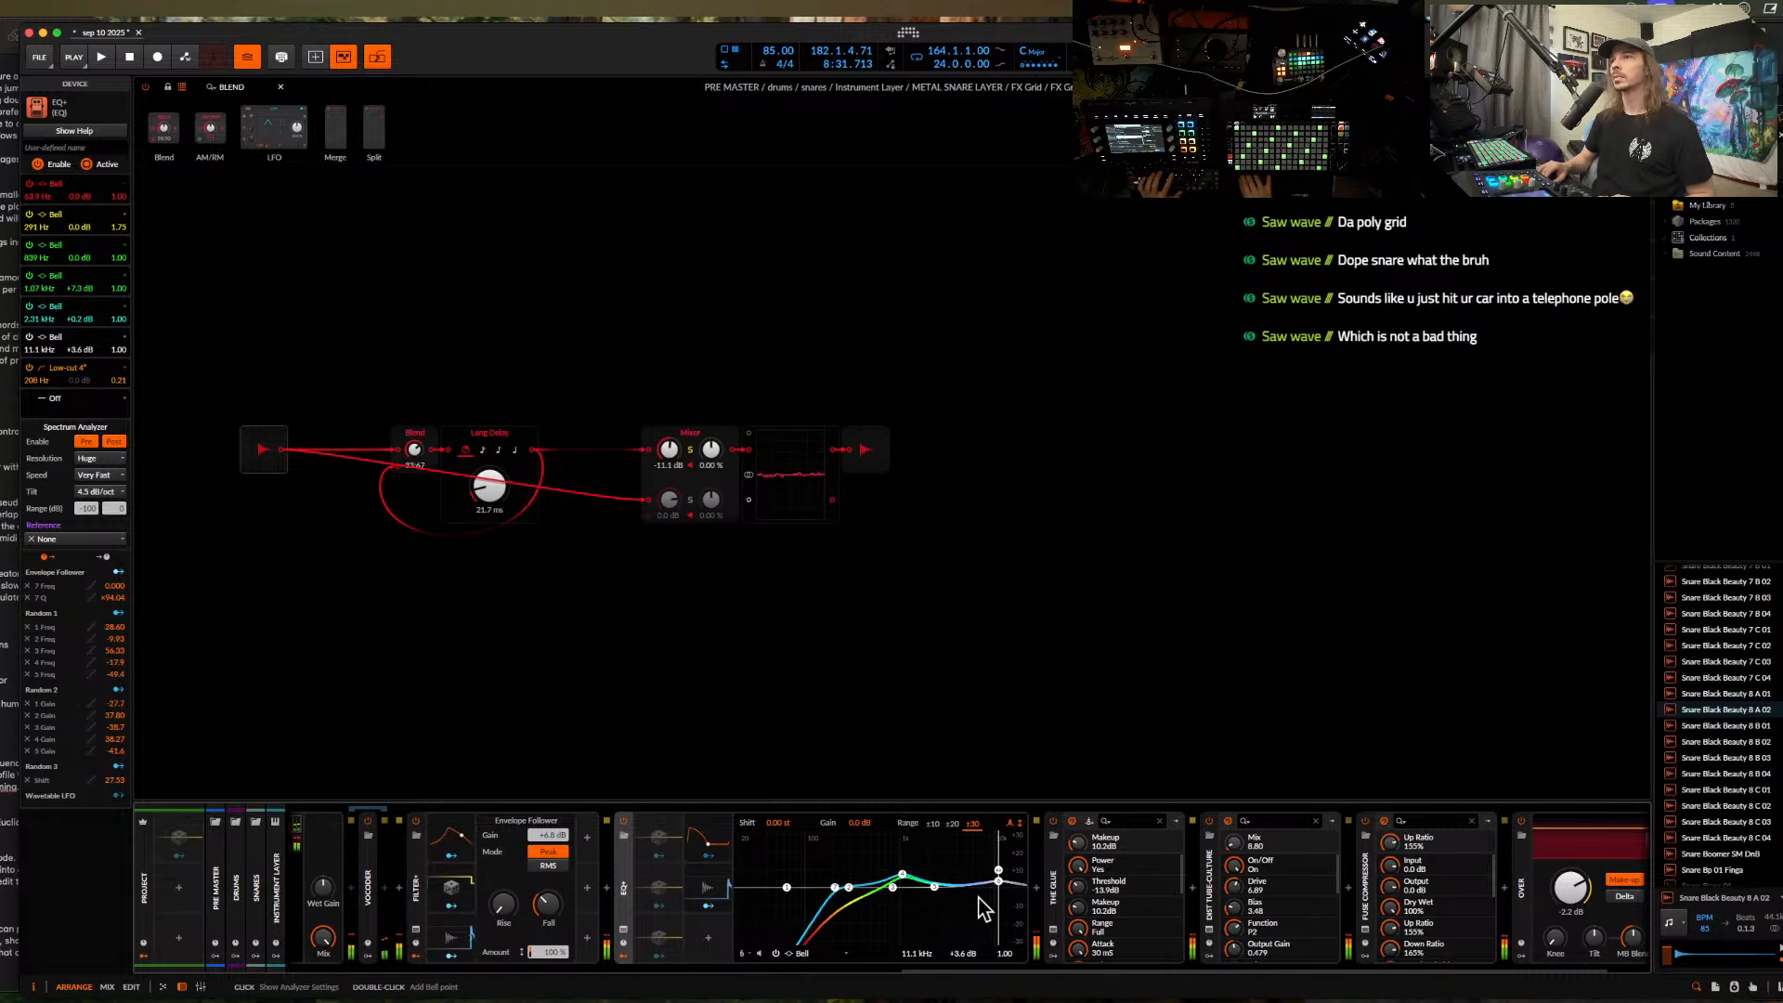
pyautogui.moveTo(939, 888); pyautogui.dragTo(867, 898)
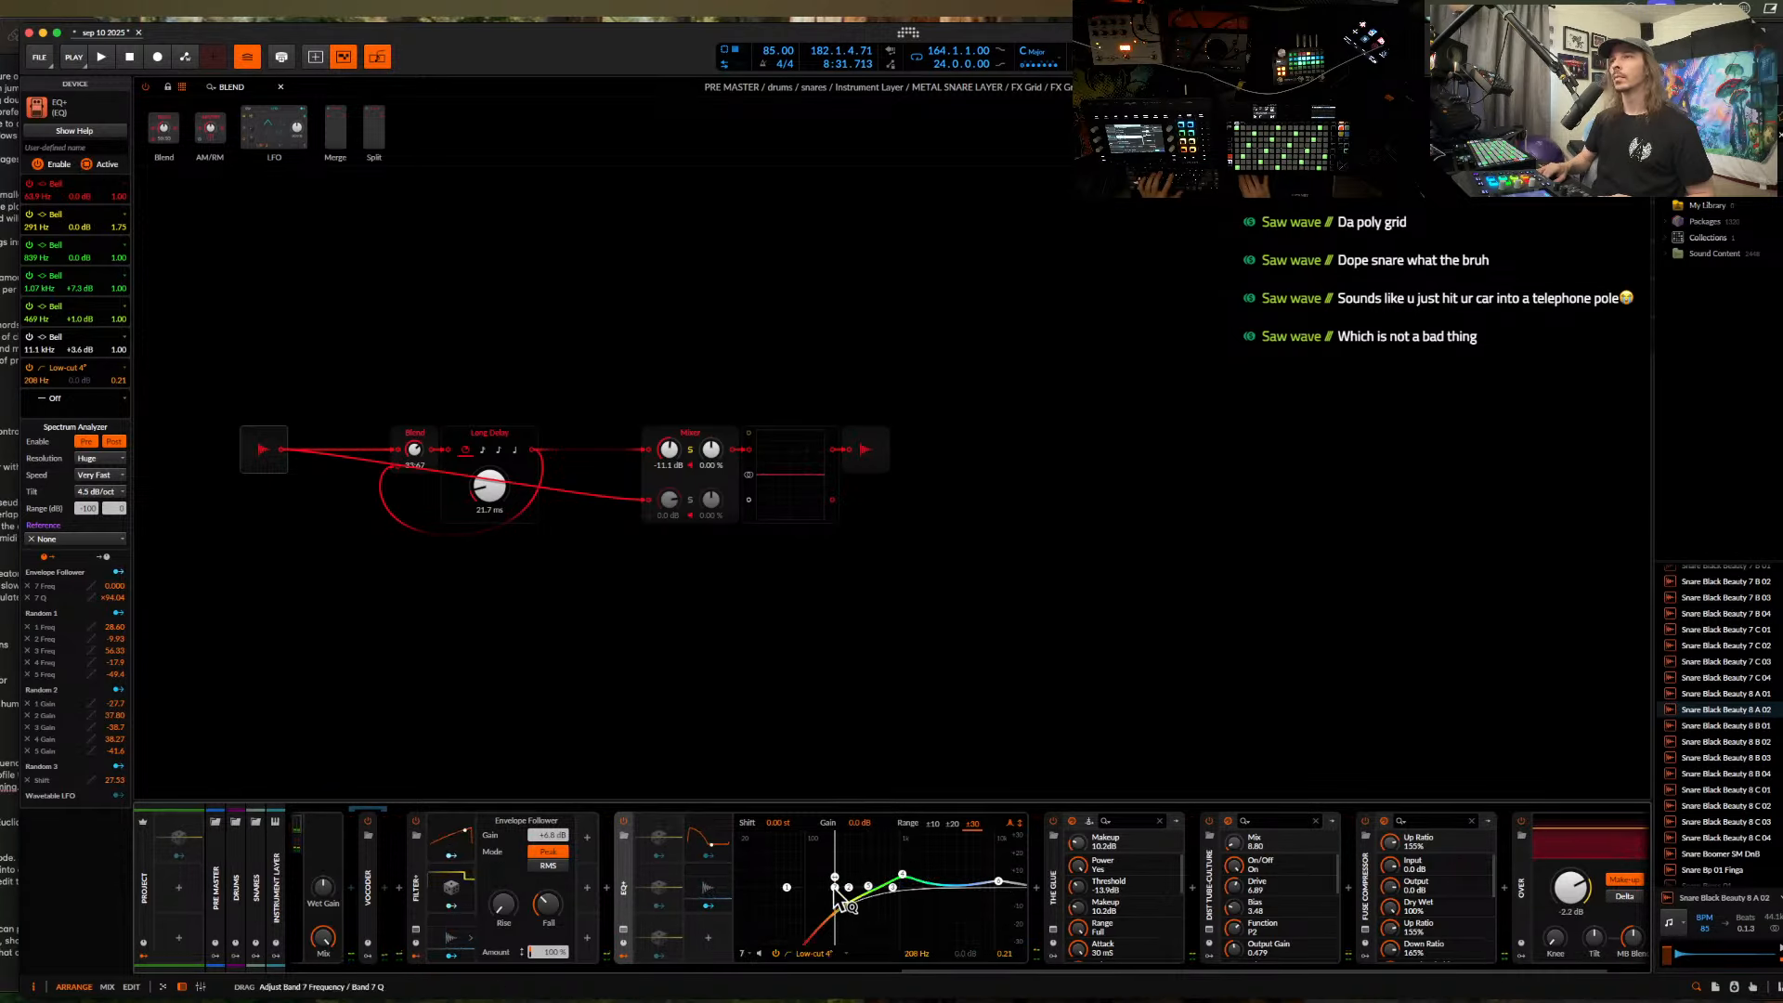
pyautogui.moveTo(832, 887)
pyautogui.mouseDown()
pyautogui.moveTo(835, 835)
pyautogui.moveTo(835, 852)
pyautogui.mouseUp()
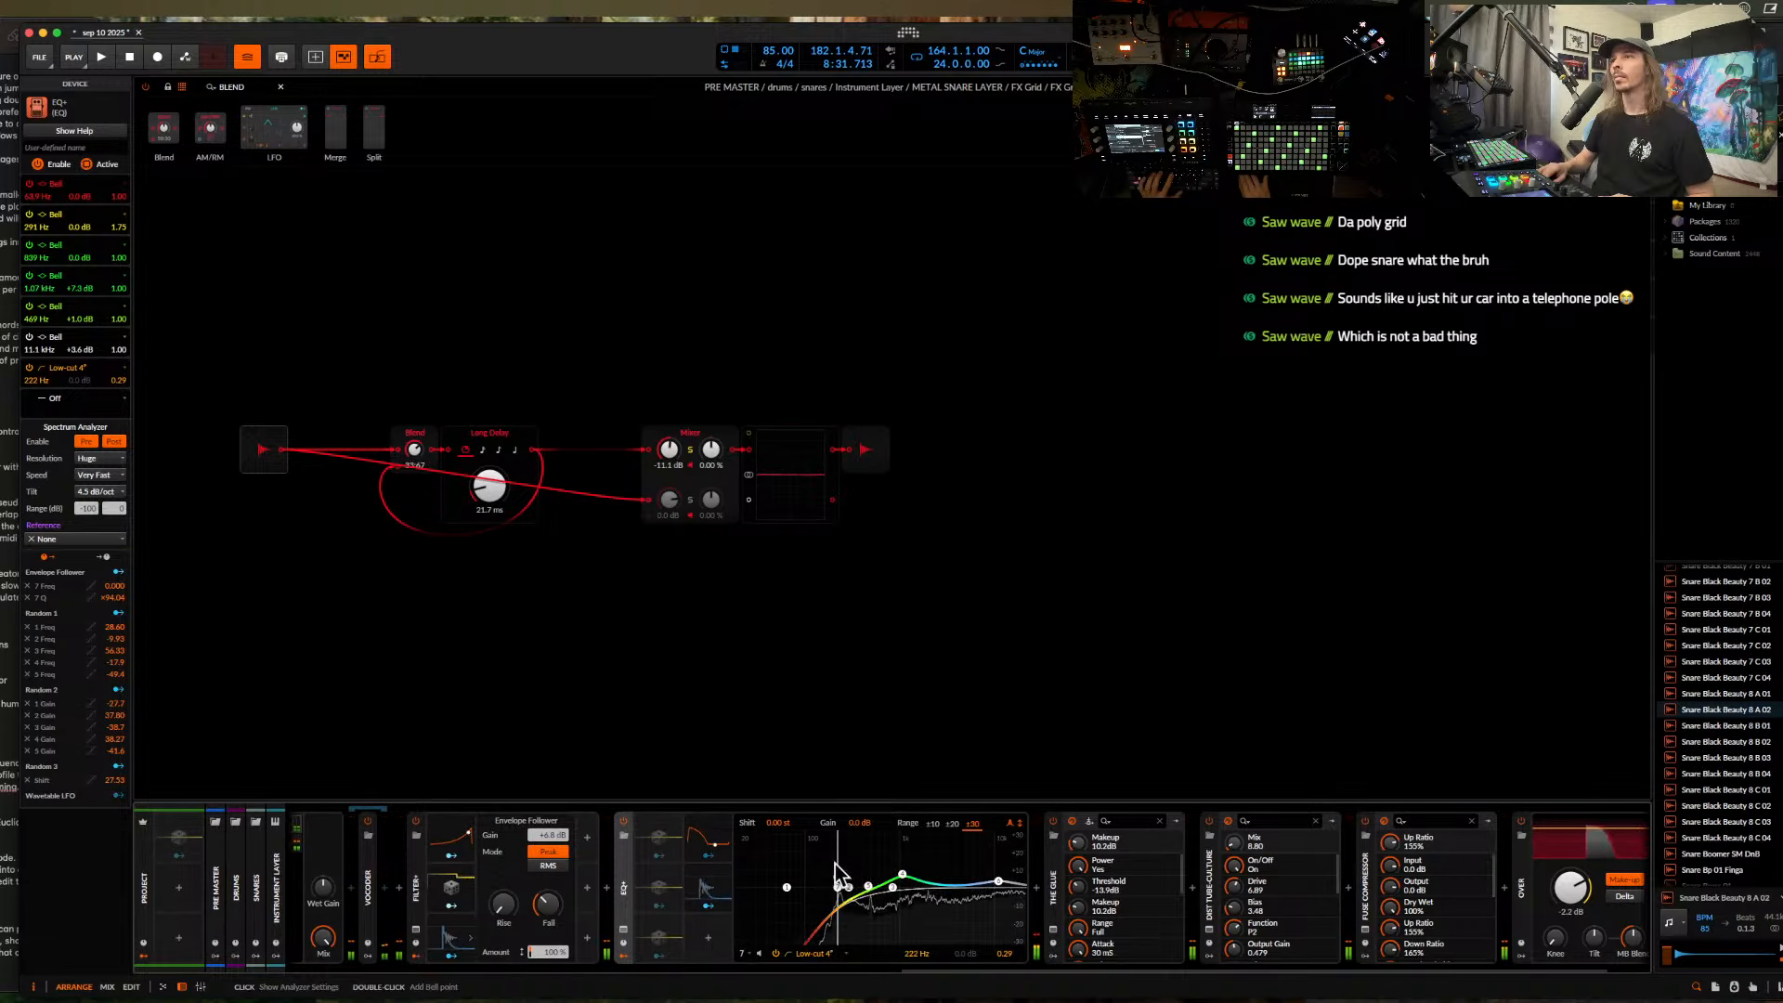
pyautogui.moveTo(998, 881); pyautogui.dragTo(977, 884)
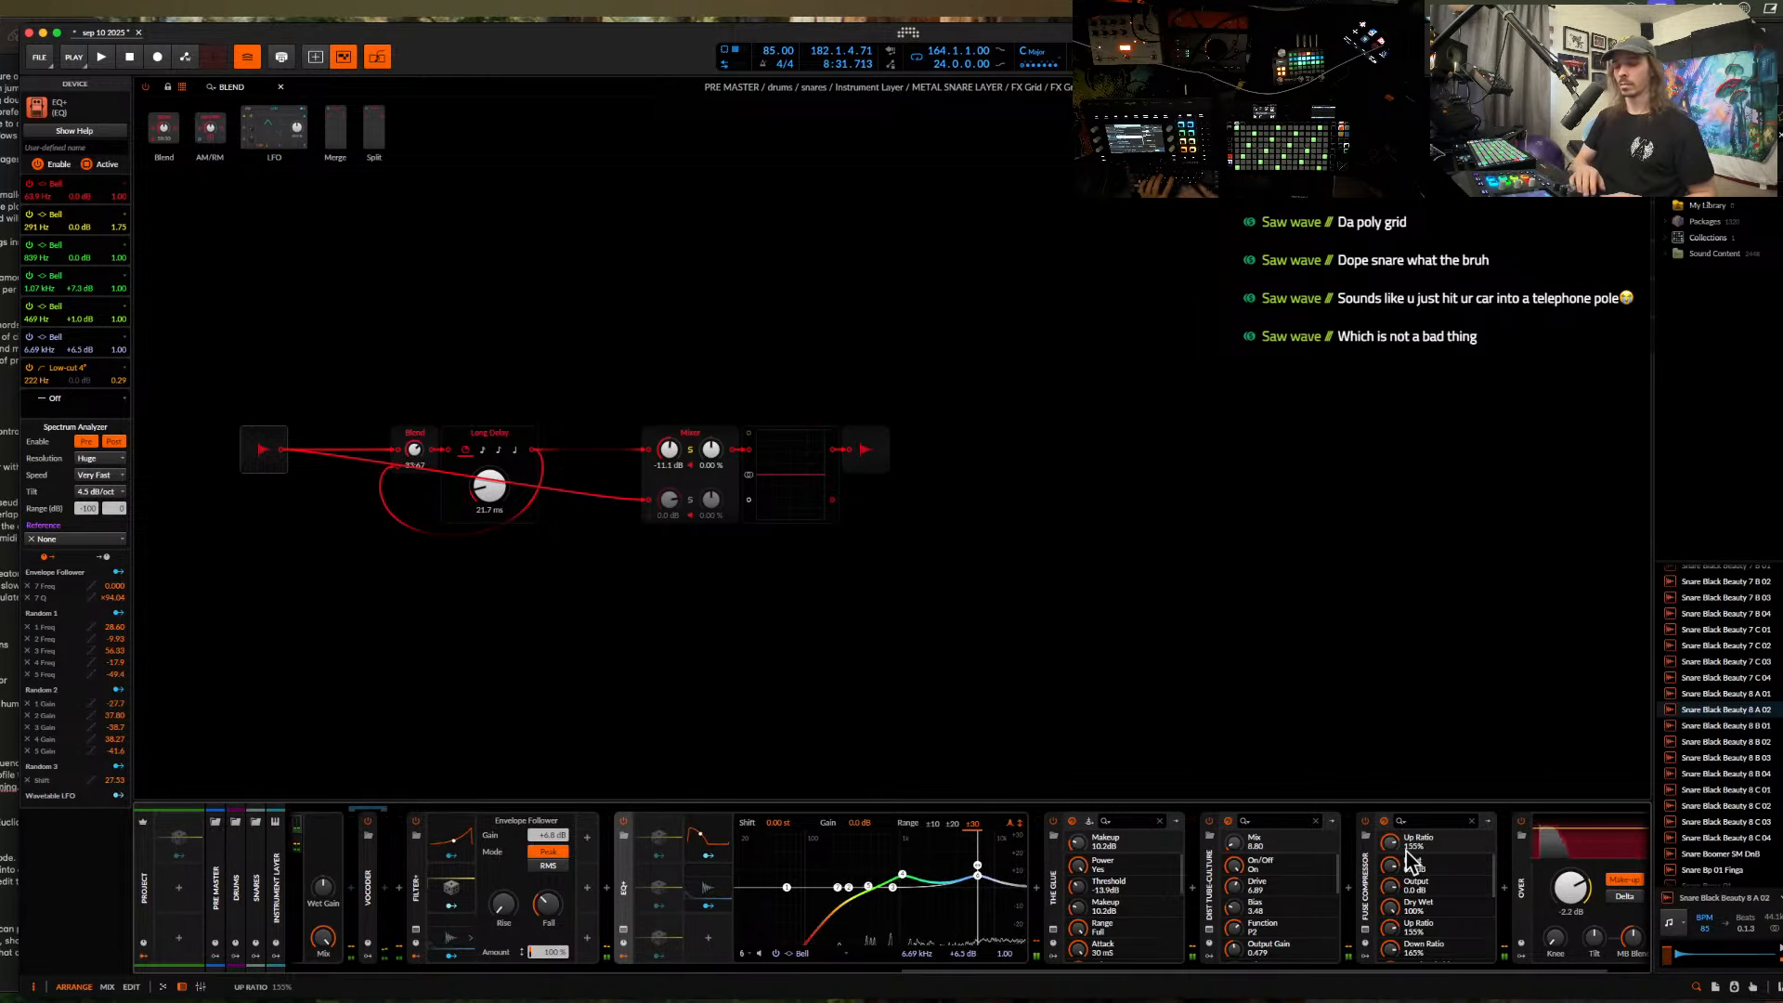
# - Insert a Transient Control device between Fuse Compressor and Over in the snare chain
pyautogui.press('alt+super+p')
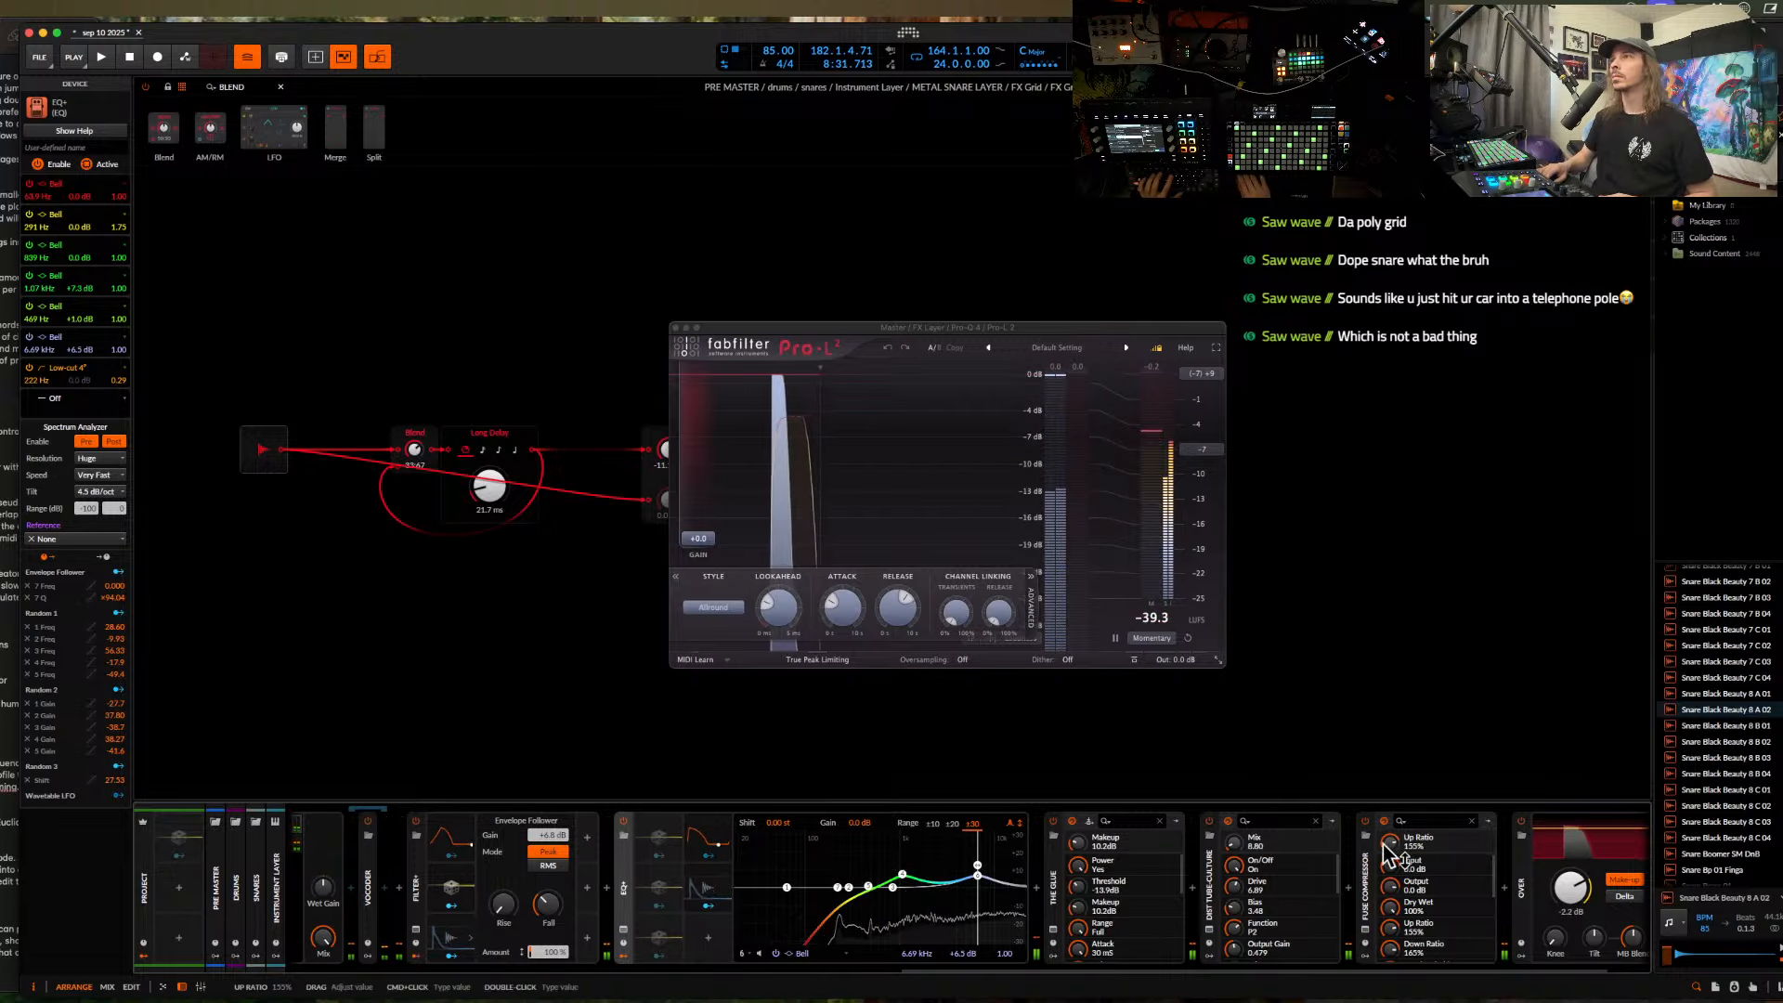
pyautogui.press('alt+super+p')
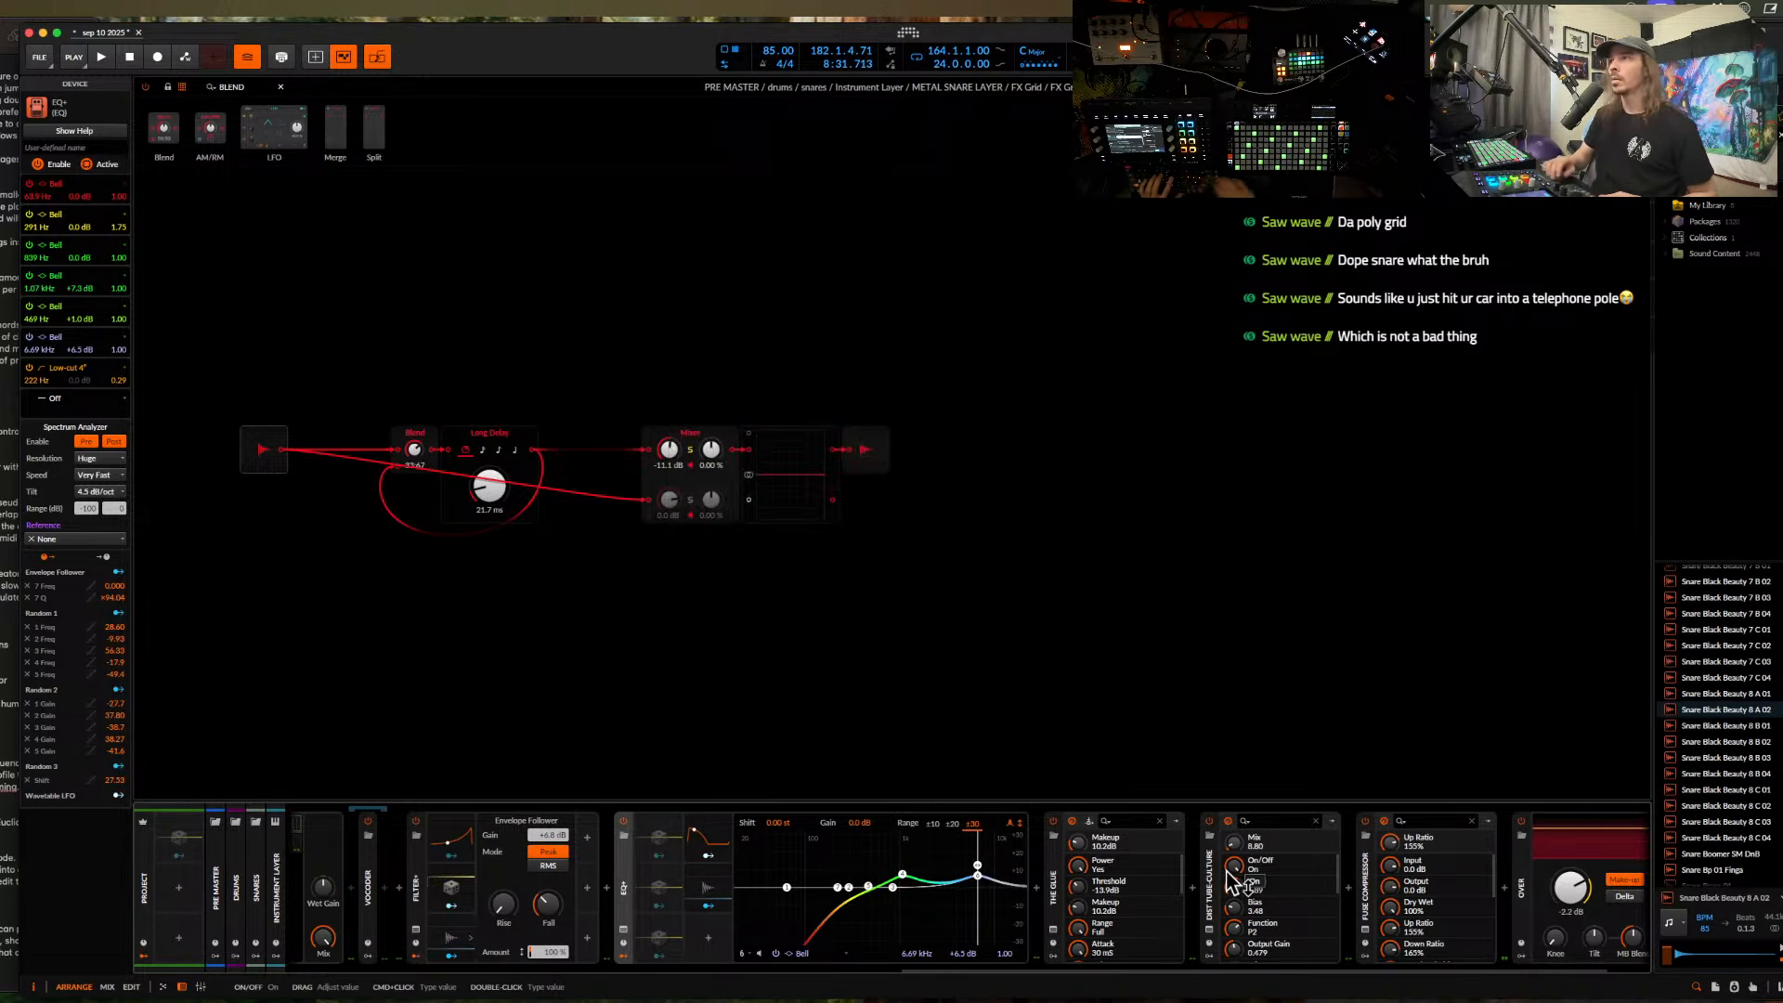
pyautogui.doubleClick(1512, 861)
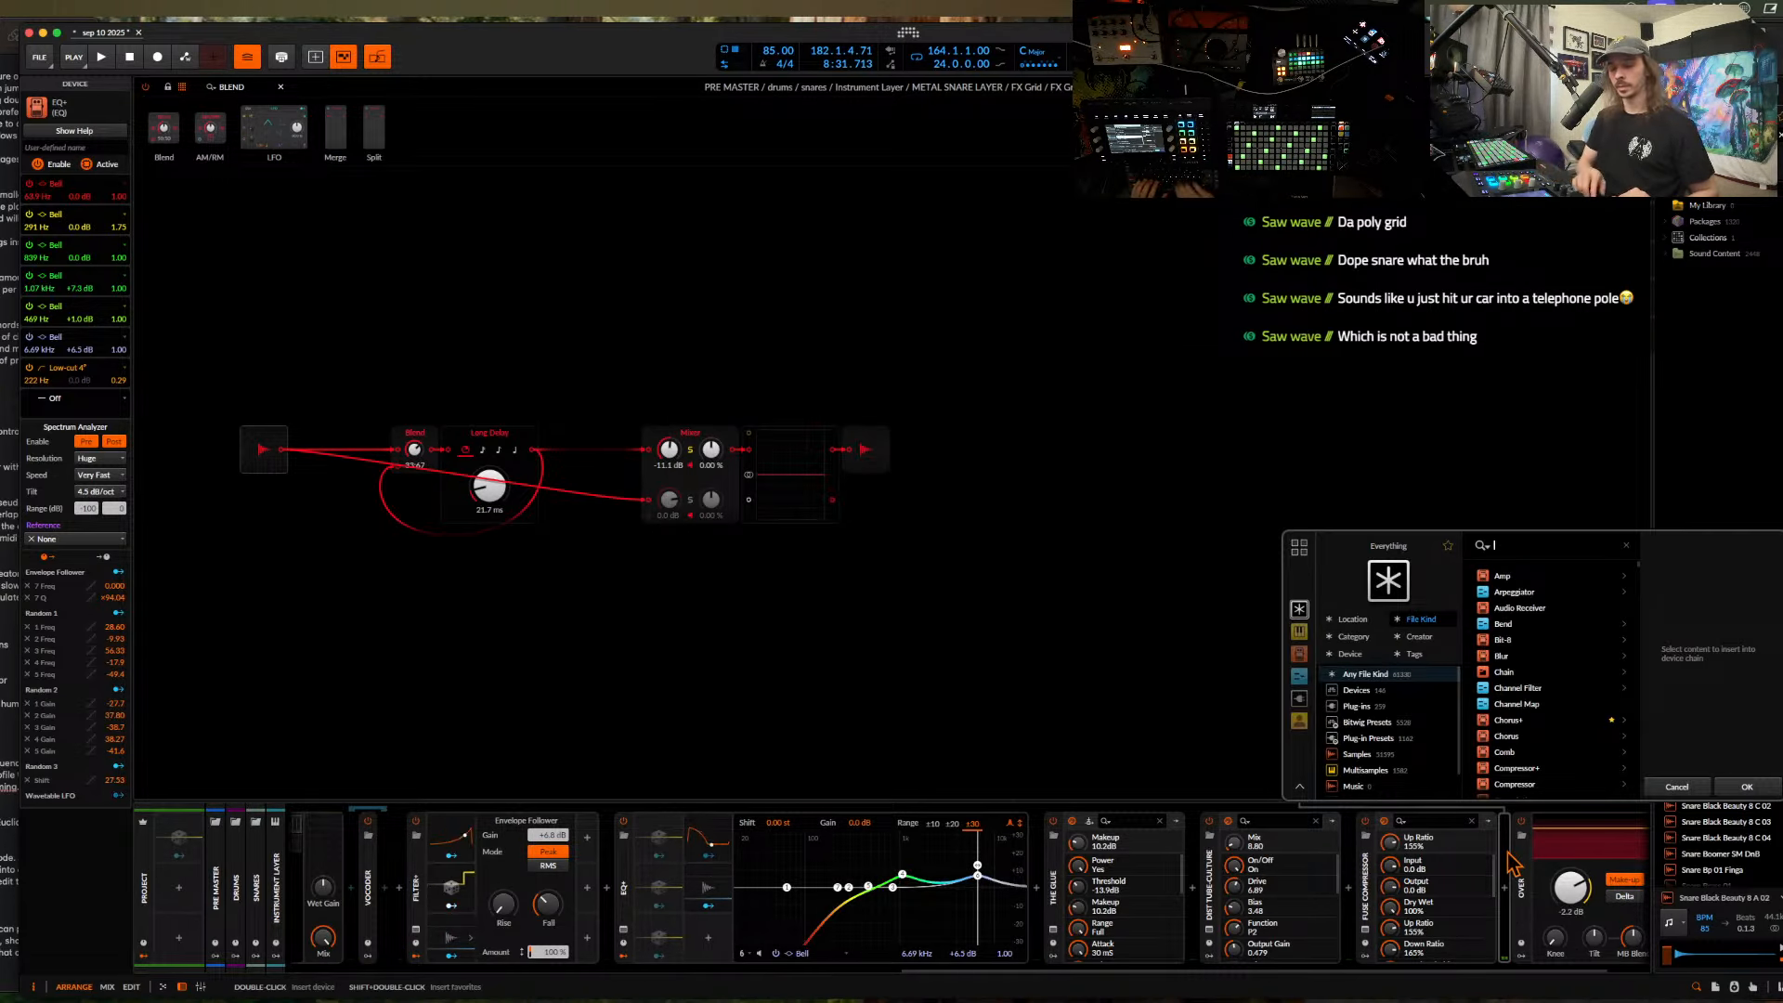
pyautogui.write('TRAN')
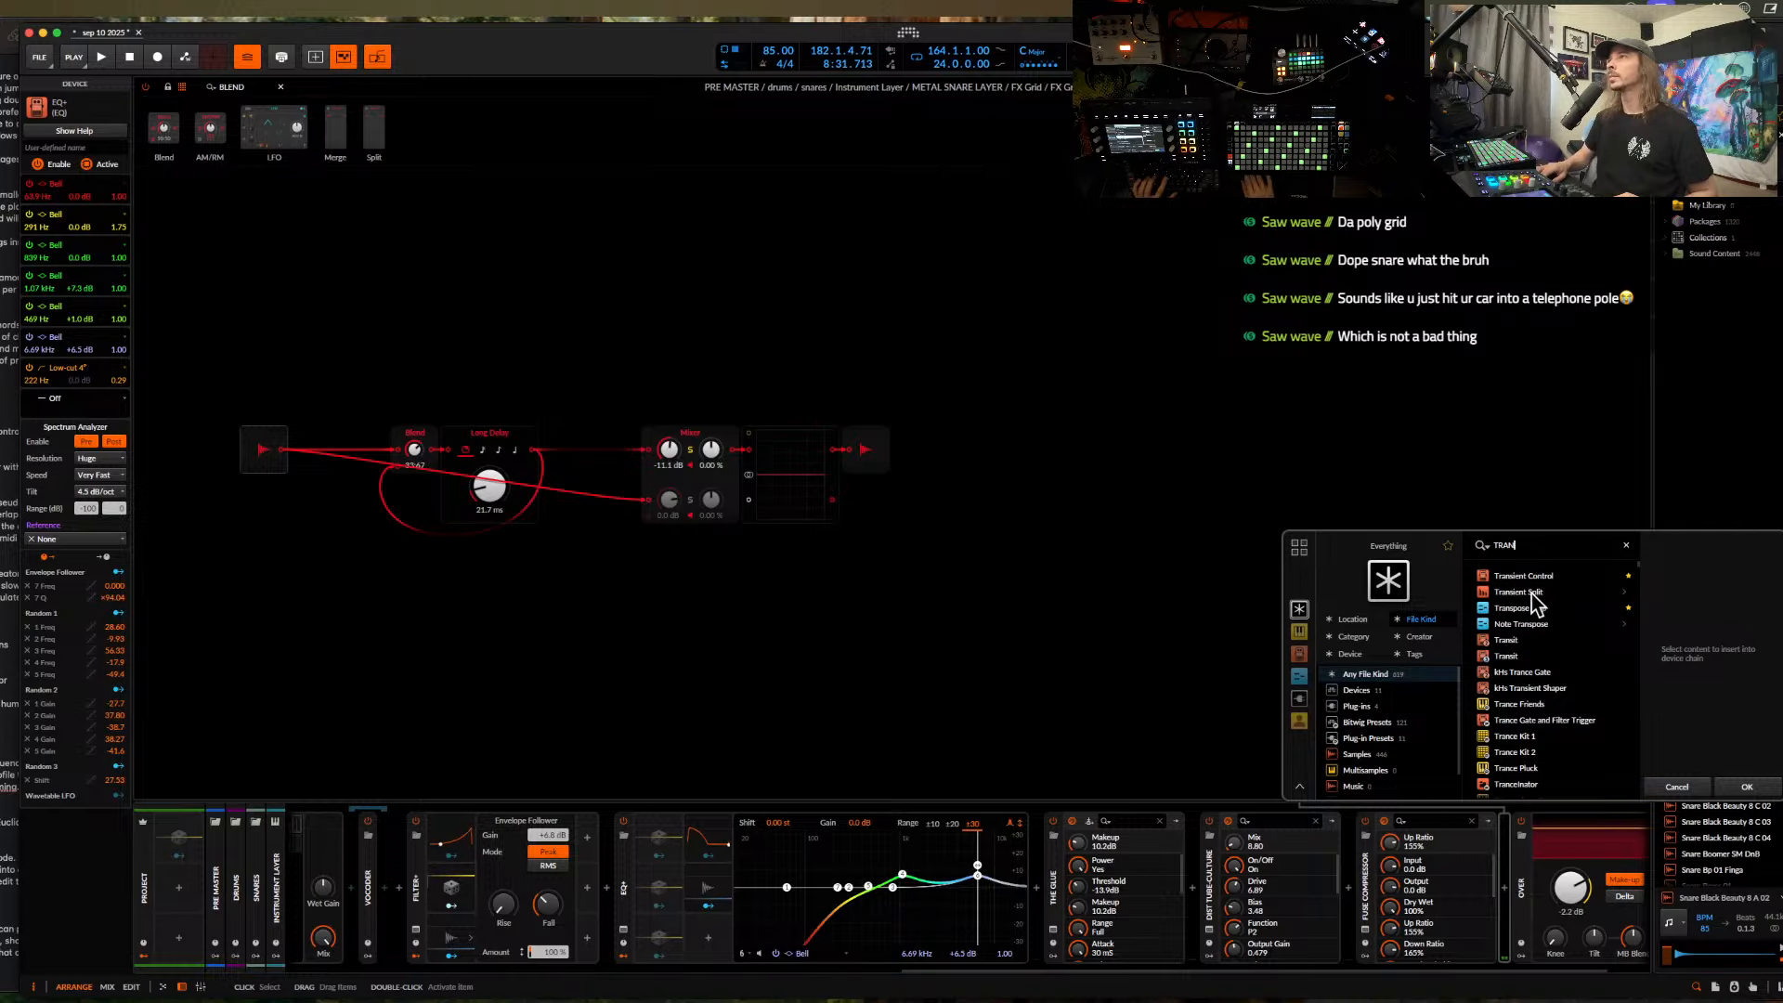
pyautogui.click(1745, 787)
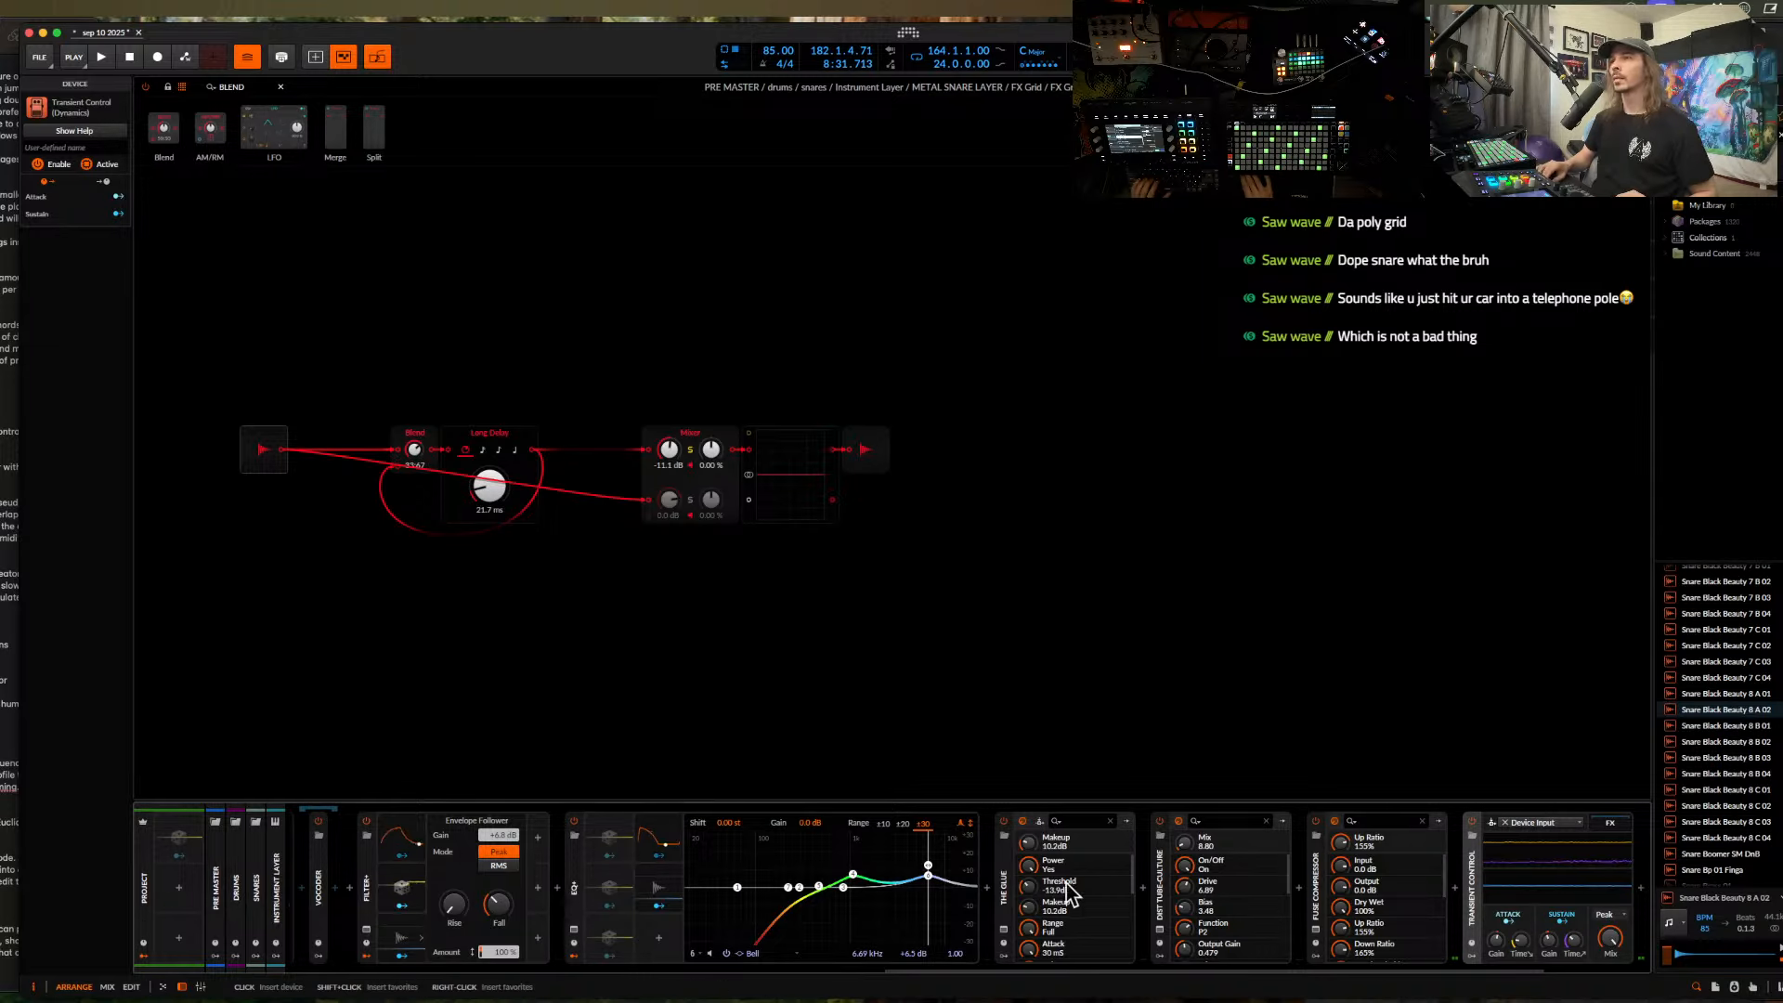
# - Insert Convolution before Fuse Compressor, group it into an FX Layer and add an empty parallel layer
pyautogui.click(1298, 896)
pyautogui.write('conv')
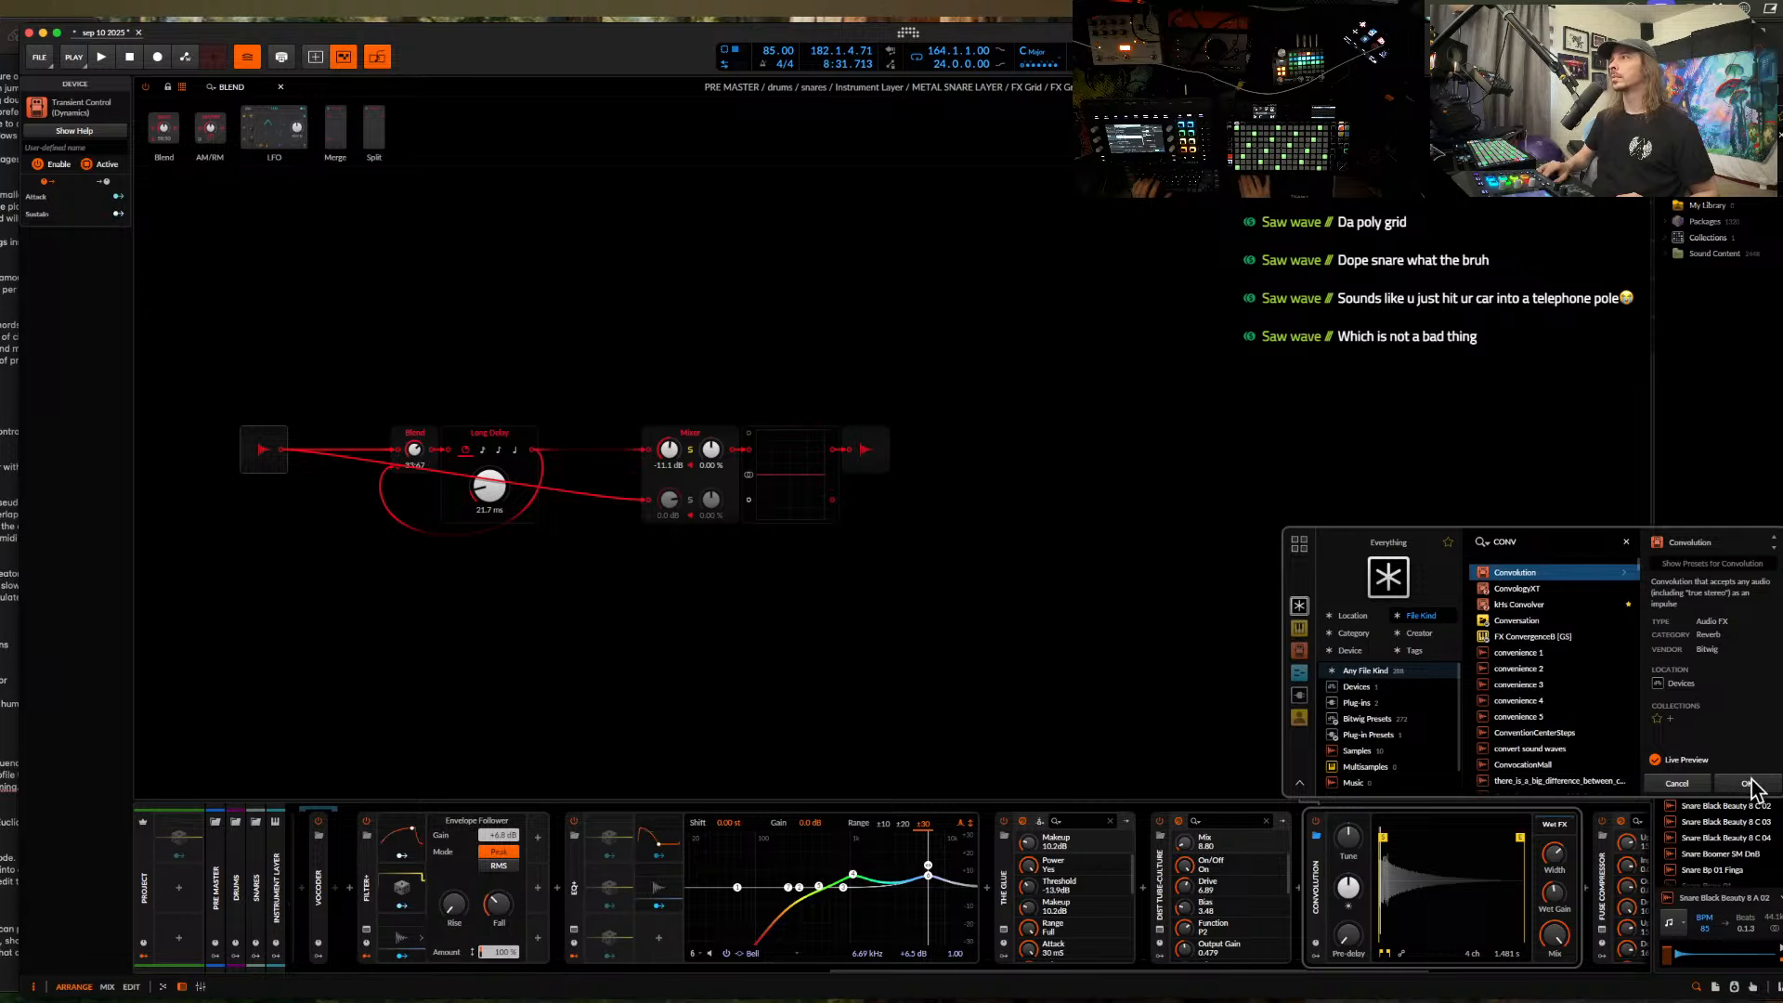
pyautogui.press('Return')
pyautogui.press('super+g')
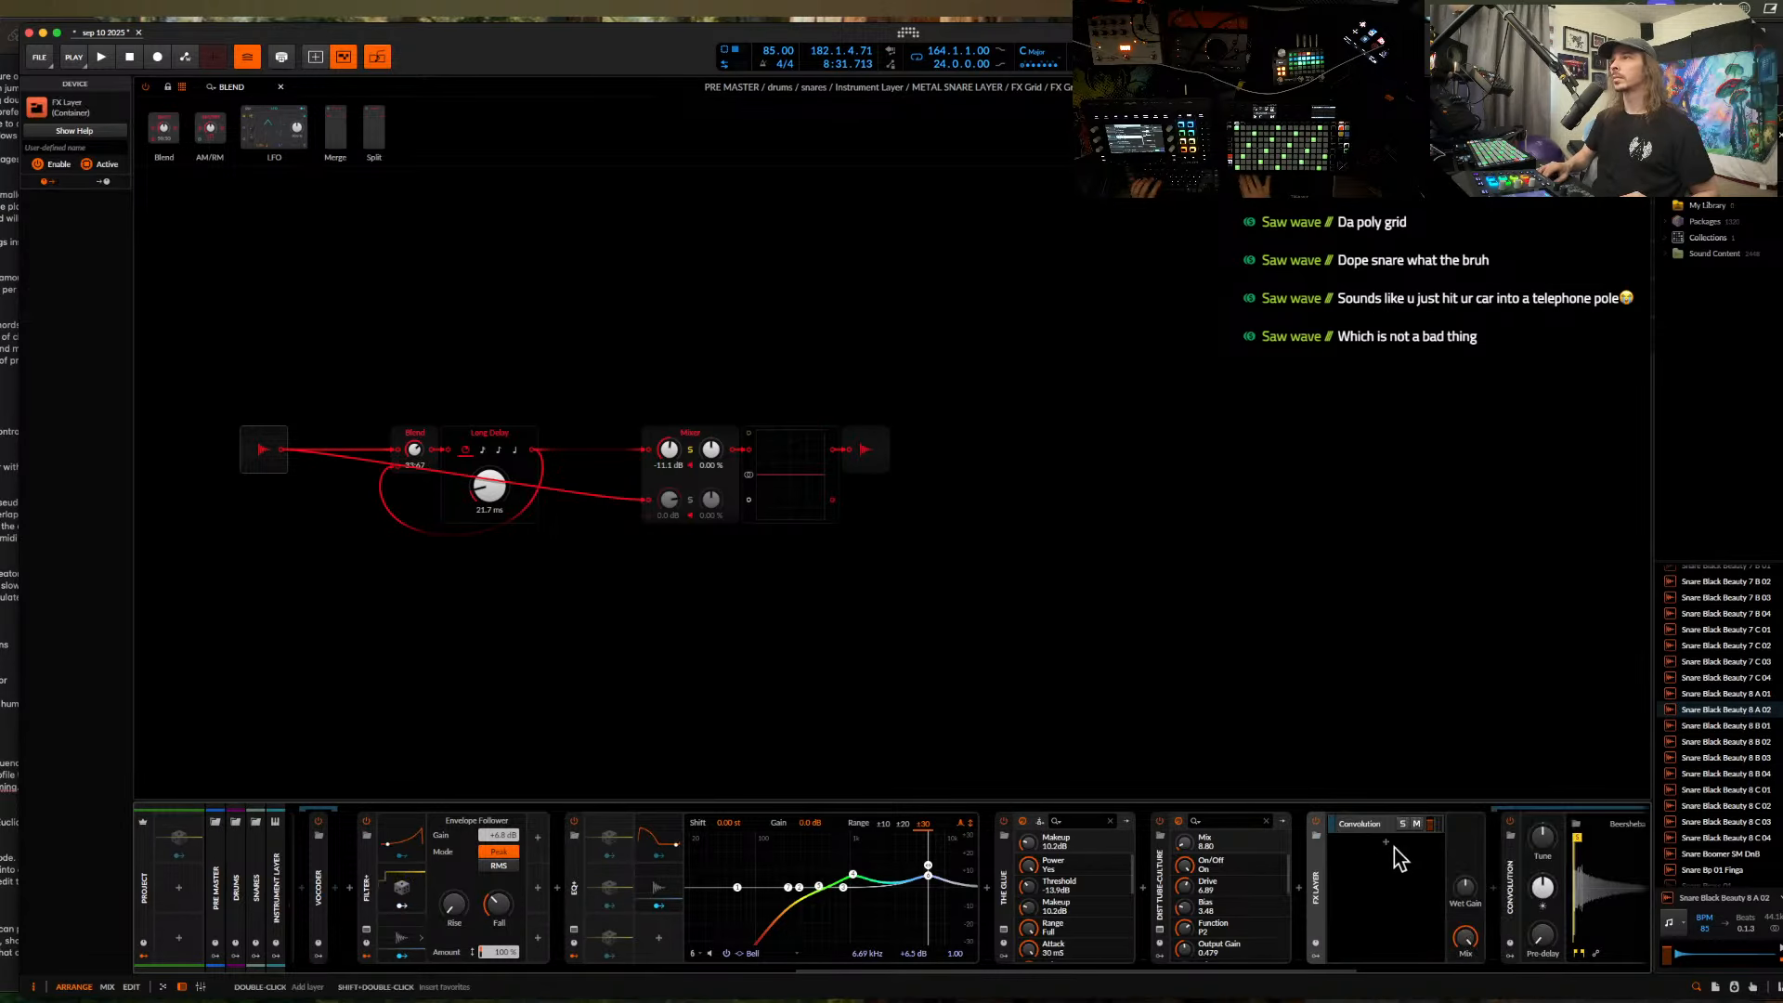
pyautogui.click(1387, 843)
pyautogui.click(1772, 787)
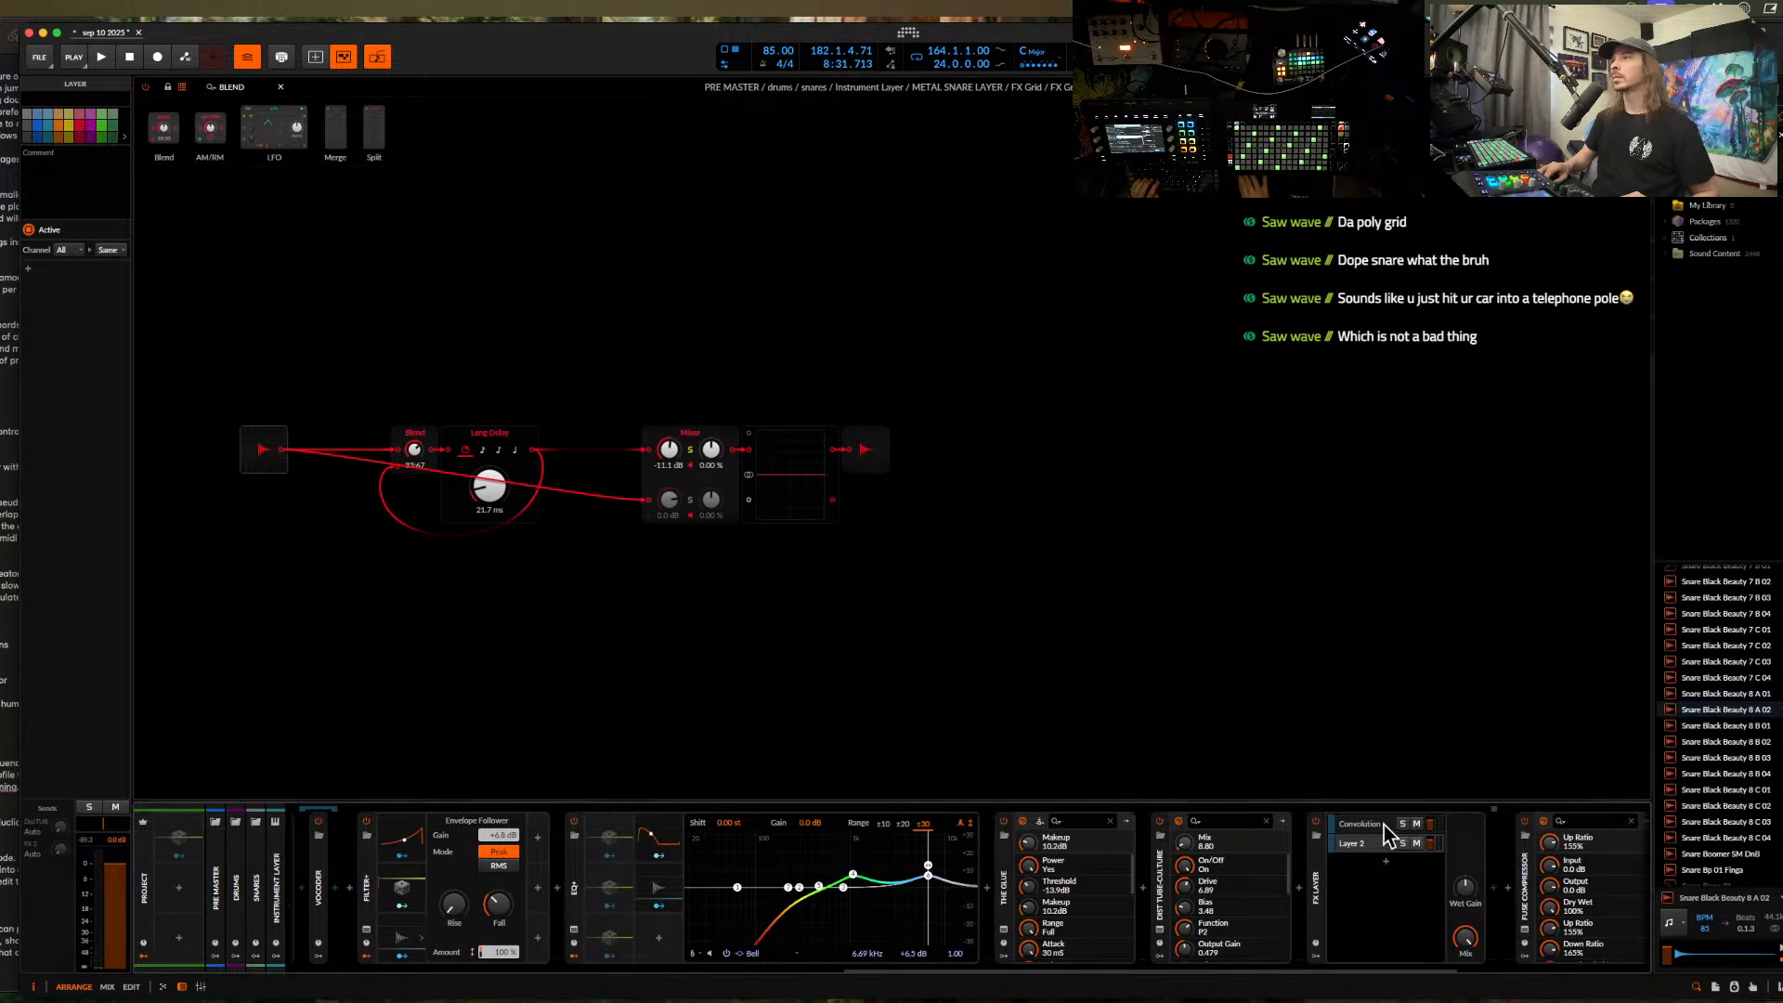
pyautogui.click(1359, 825)
# - Solo the Convolution layer, shorten its impulse to 422 ms and pull down the volume envelope's middle and end points for a fast decay
pyautogui.hscroll(5, 1360, 826)
pyautogui.hscroll(2, 1378, 828)
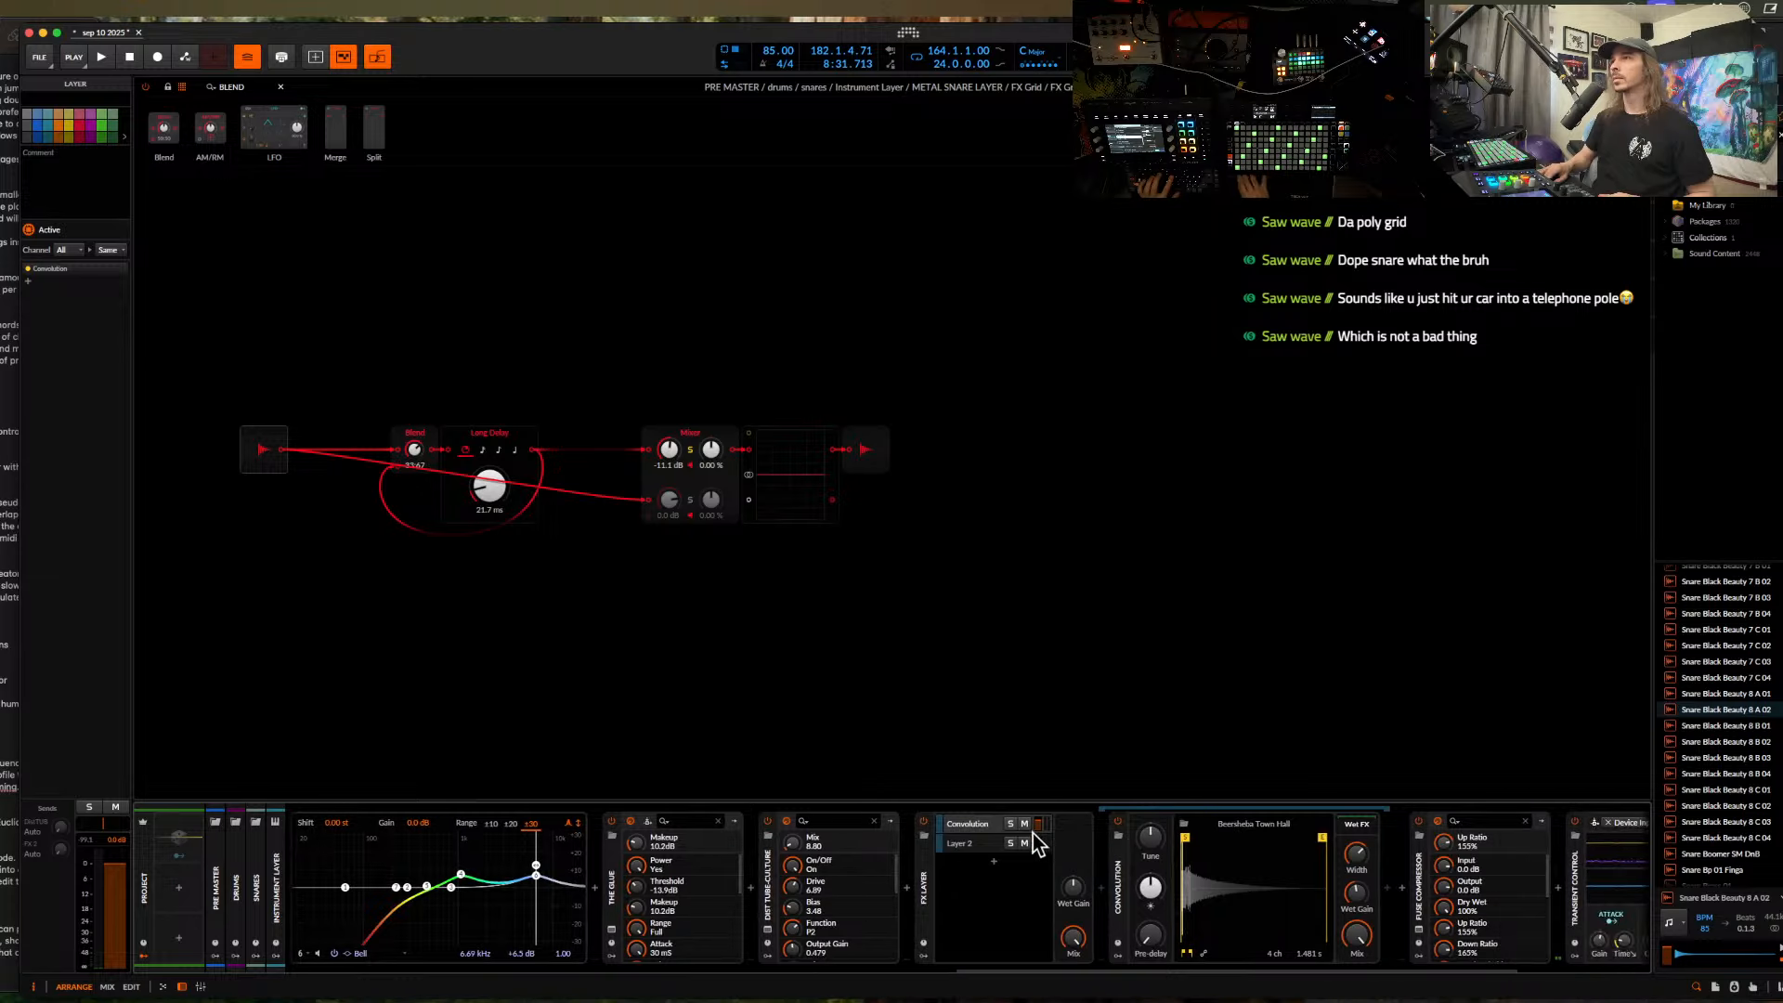
pyautogui.click(1010, 825)
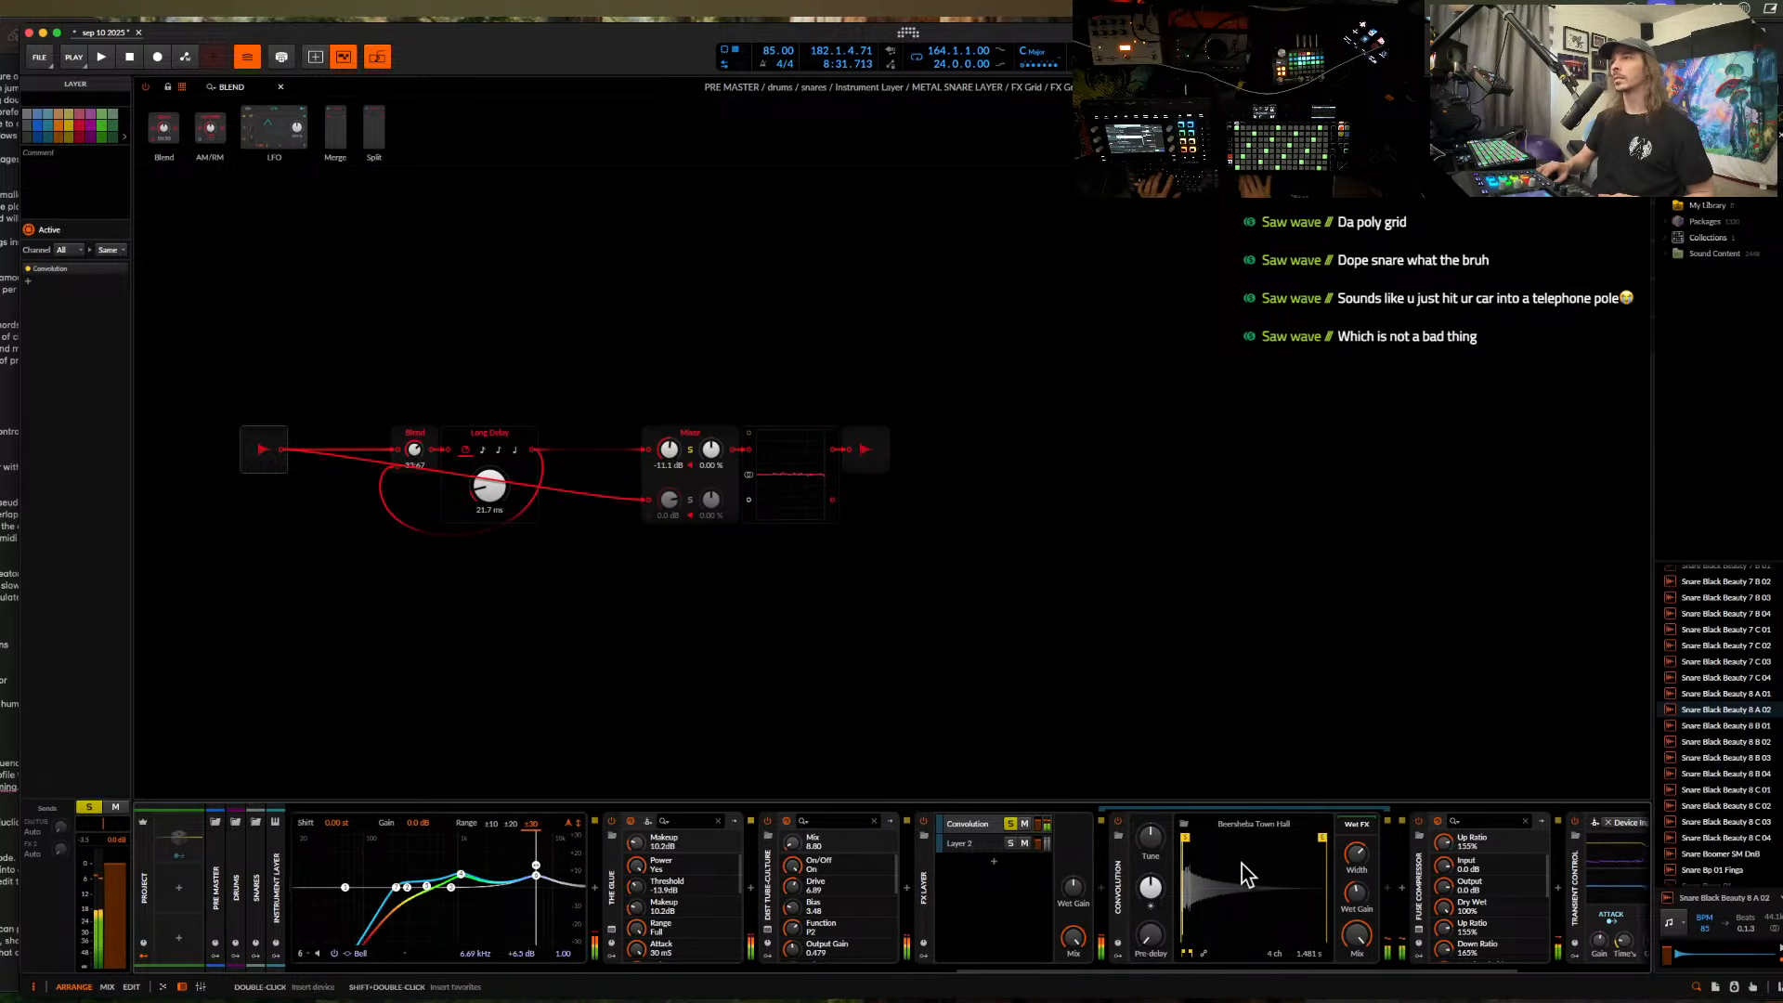
pyautogui.moveTo(1321, 854)
pyautogui.mouseDown()
pyautogui.moveTo(1181, 882)
pyautogui.moveTo(1224, 847)
pyautogui.mouseUp()
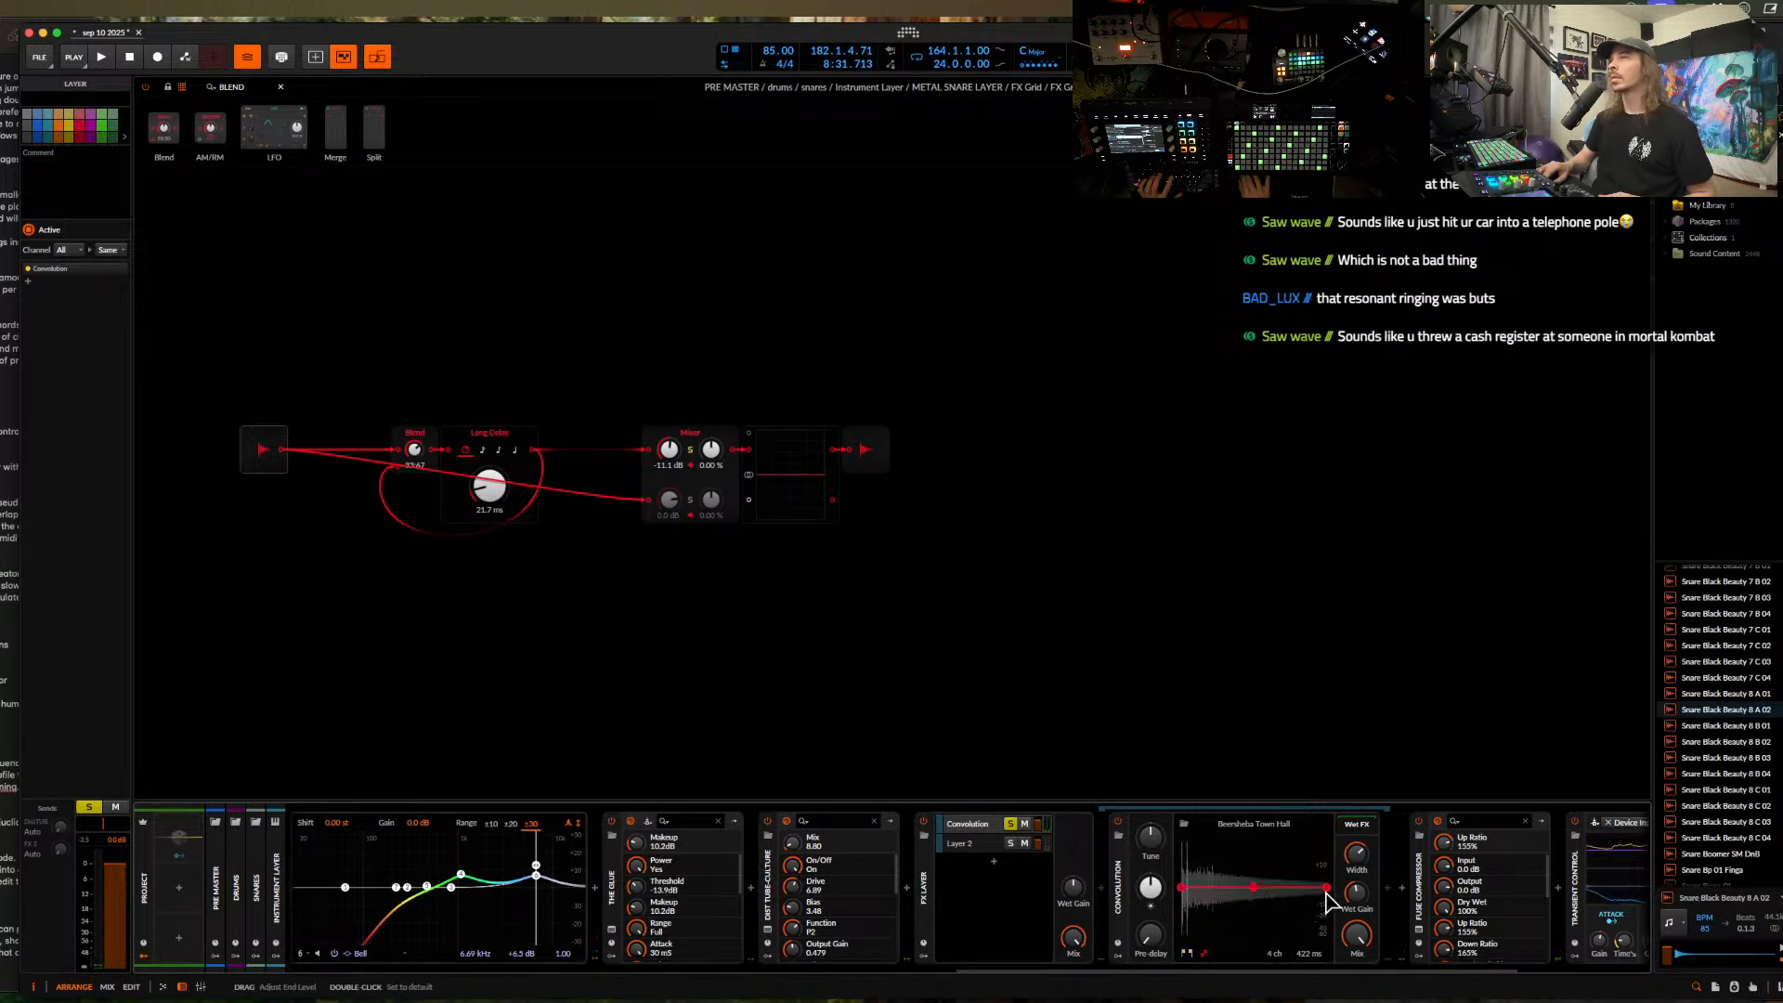
pyautogui.moveTo(1326, 899); pyautogui.dragTo(1283, 949)
pyautogui.moveTo(1253, 887); pyautogui.dragTo(1264, 959)
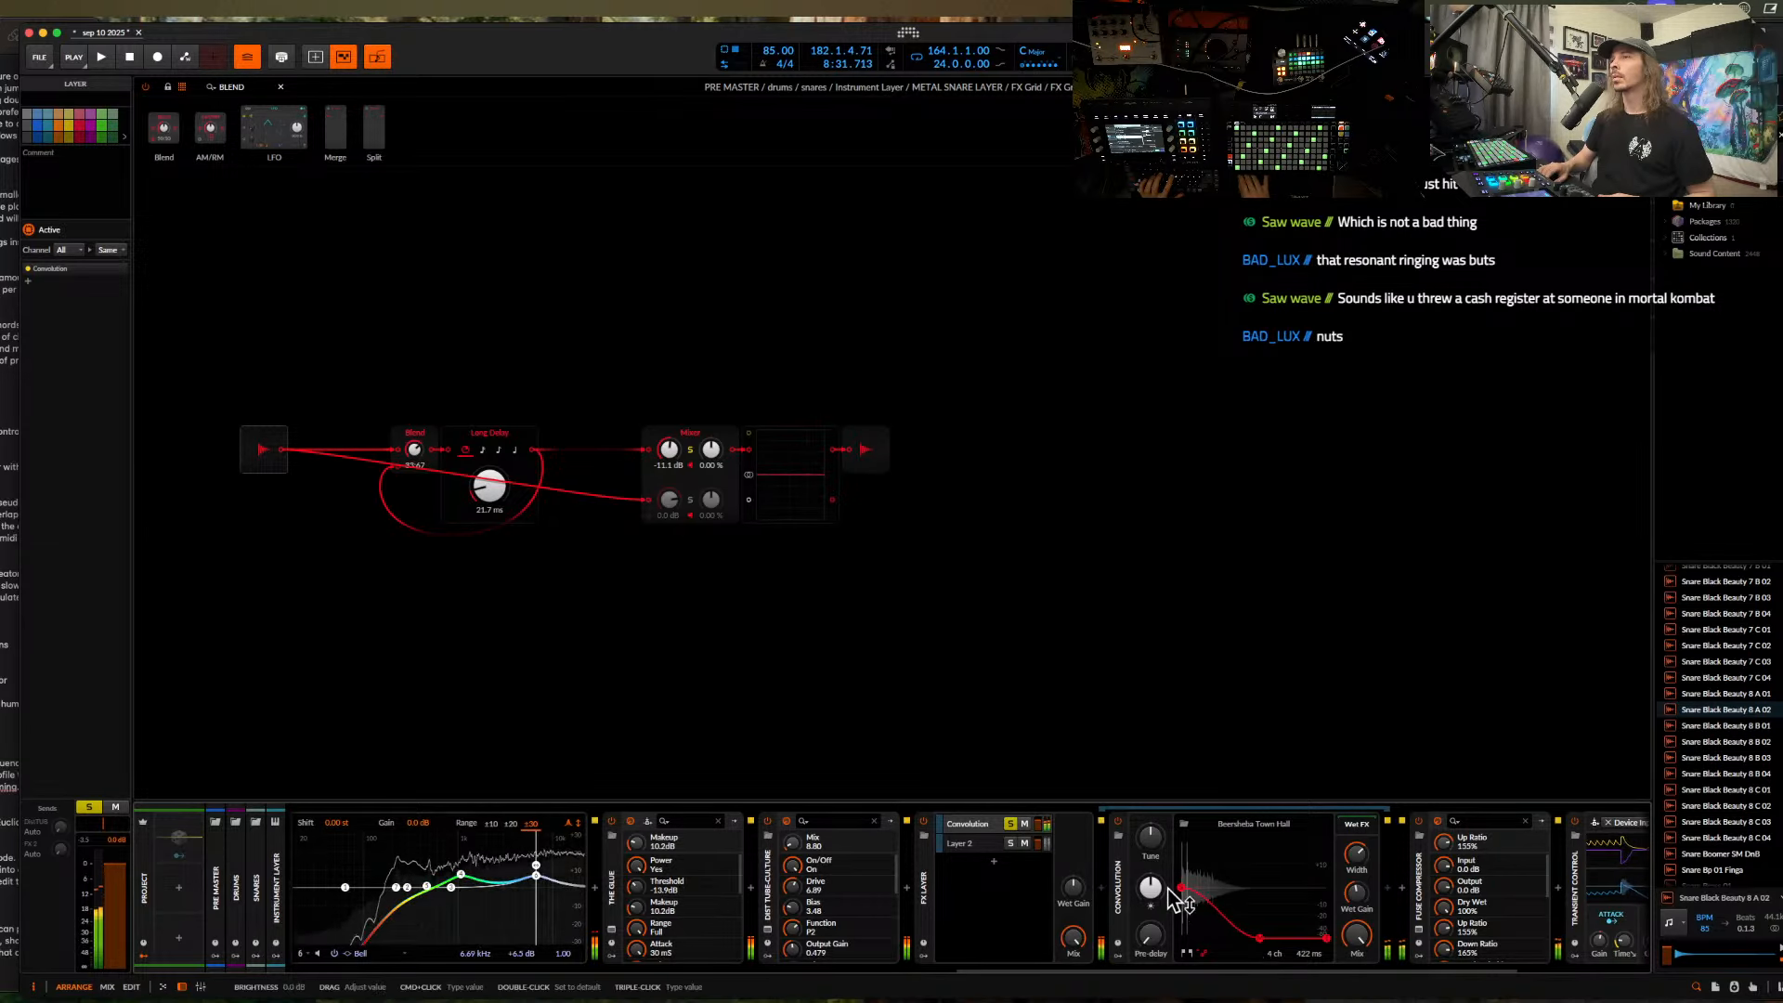
# - Insert Pro-Q 4 after Convolution and add a 24 dB/oct low cut at about 430 Hz, then close its window
pyautogui.click(1387, 896)
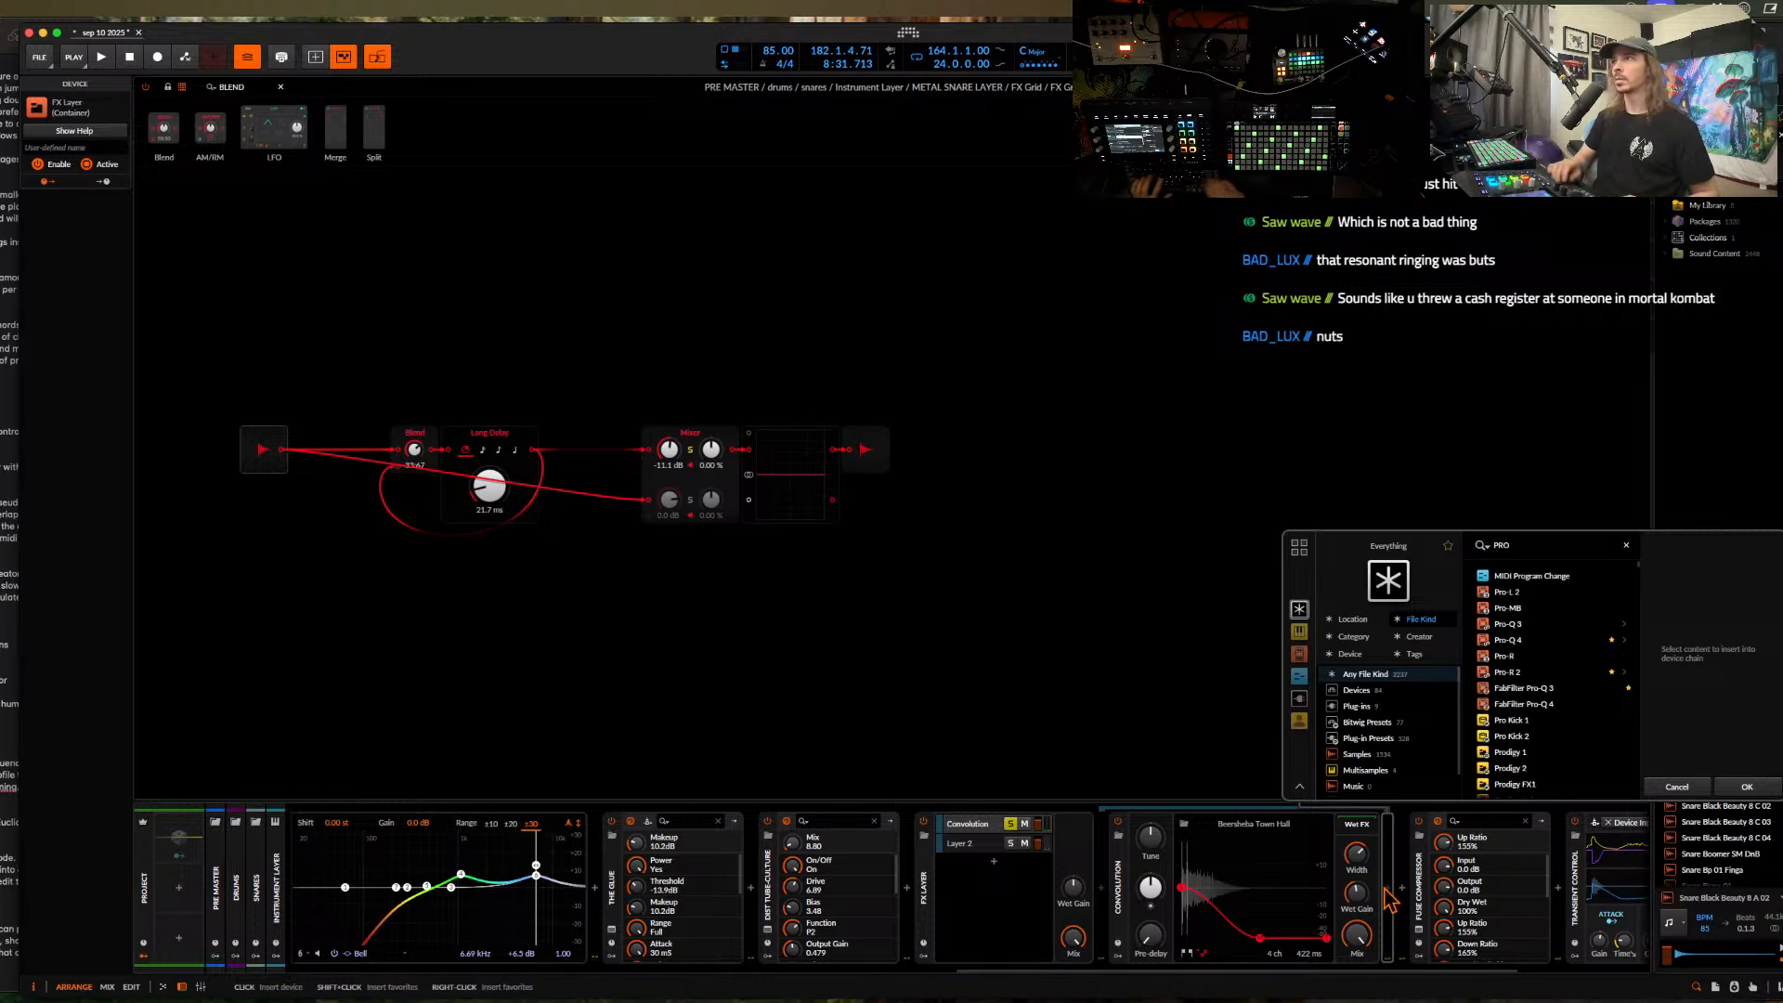
pyautogui.click(1504, 670)
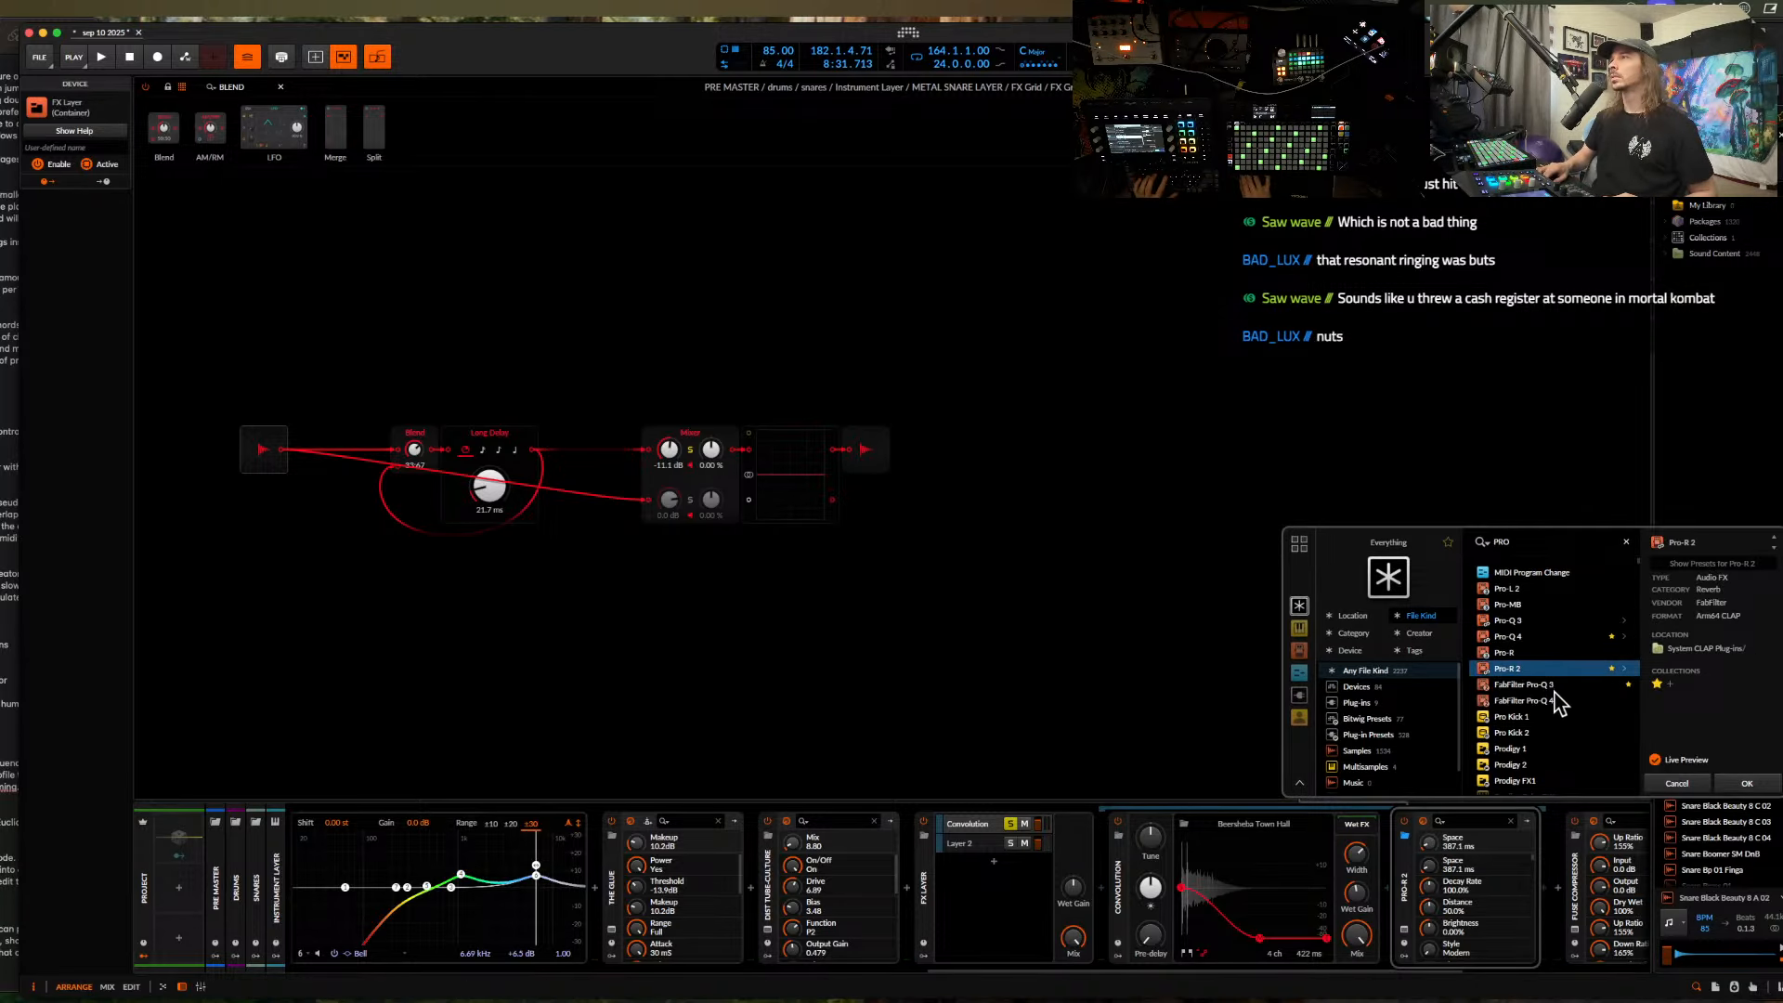
pyautogui.click(1512, 639)
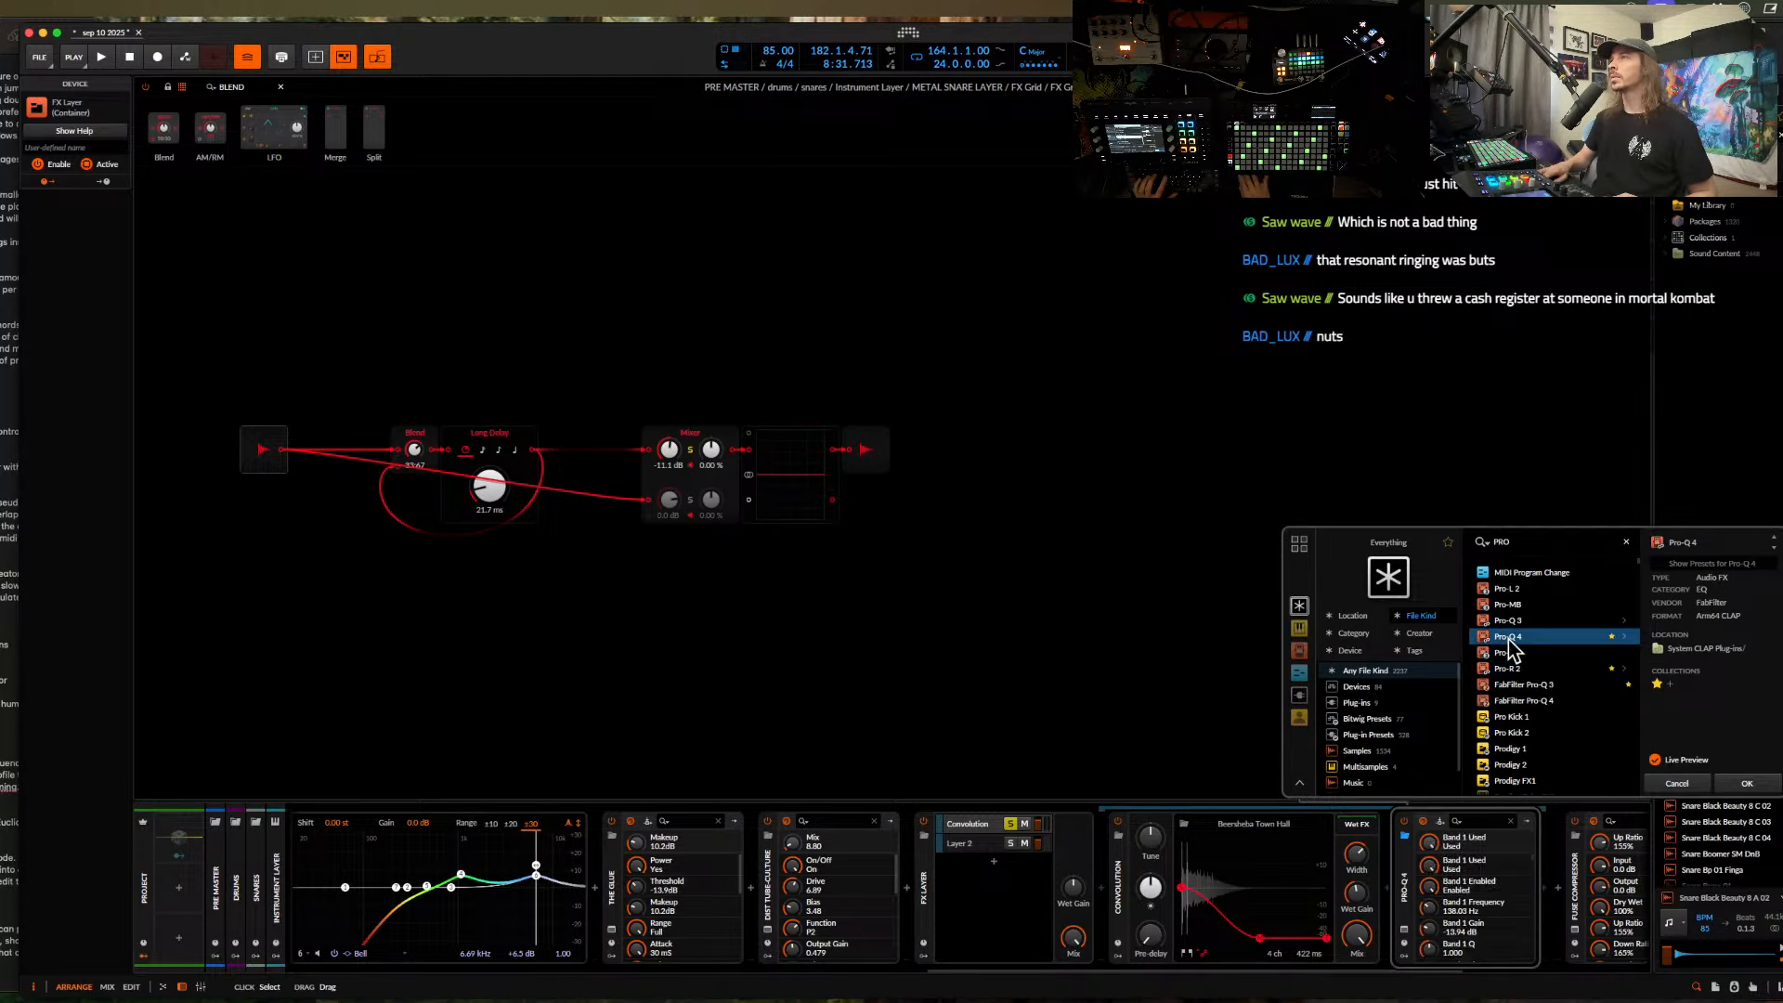
pyautogui.click(1744, 786)
pyautogui.moveTo(331, 446); pyautogui.dragTo(898, 570)
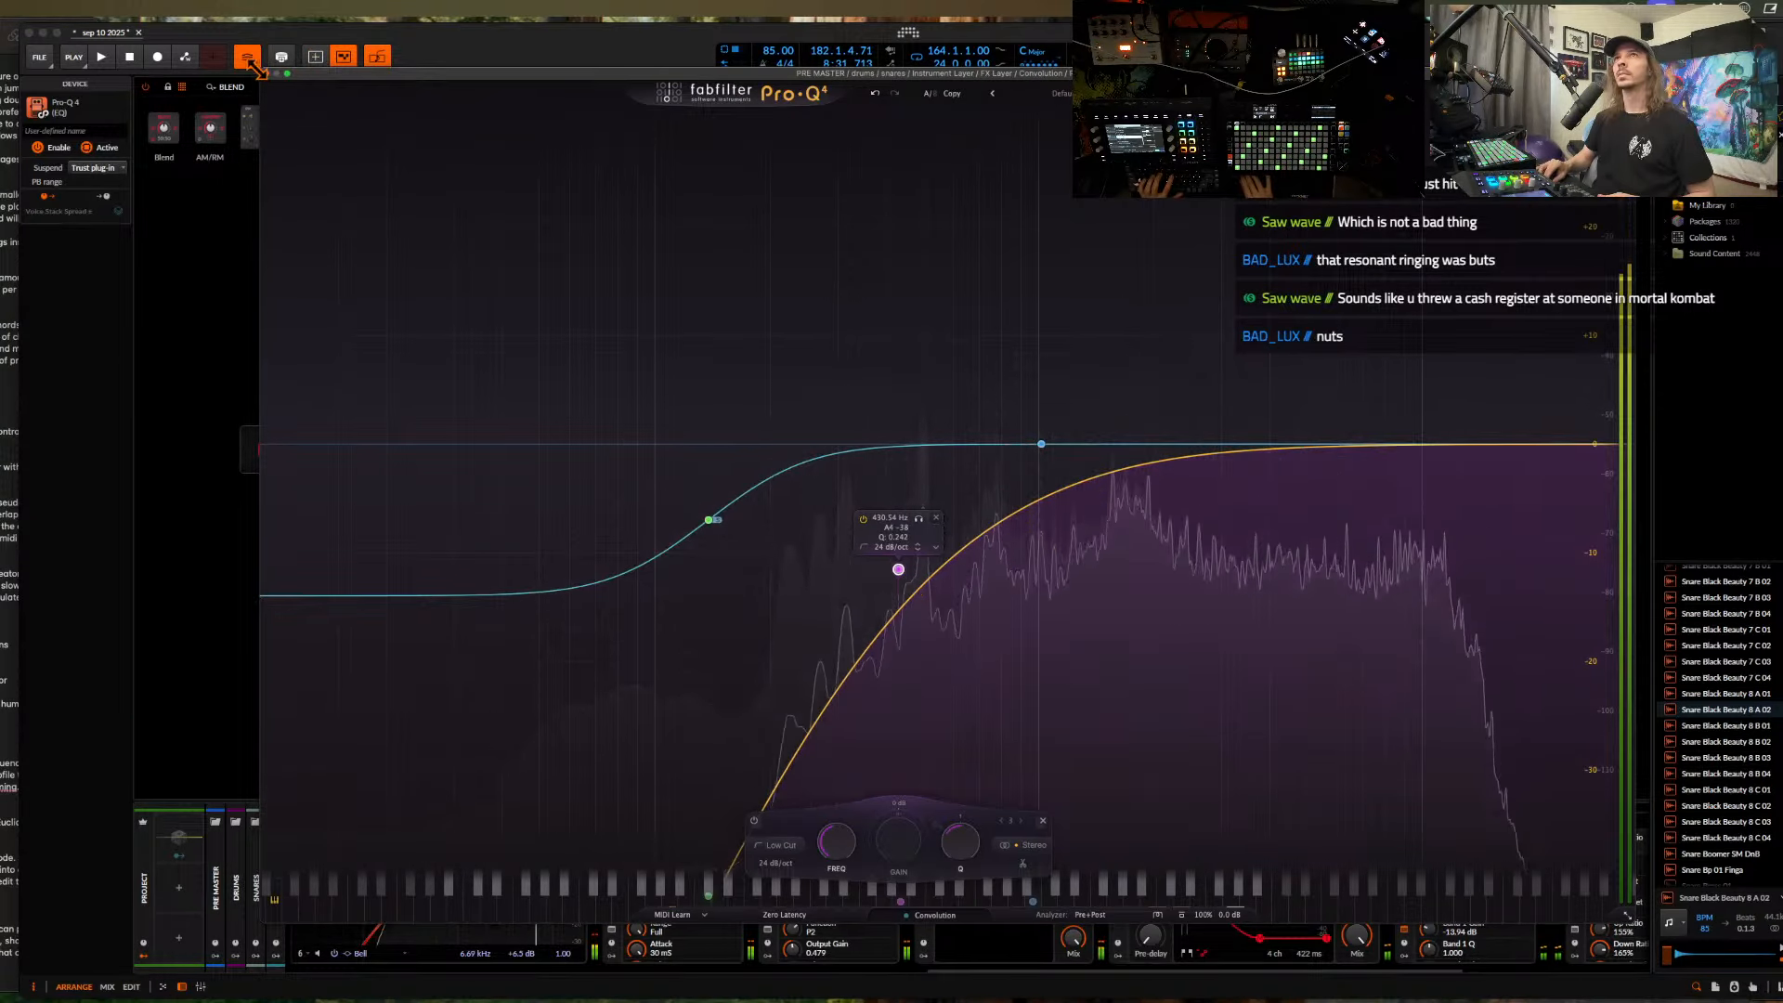
pyautogui.click(314, 57)
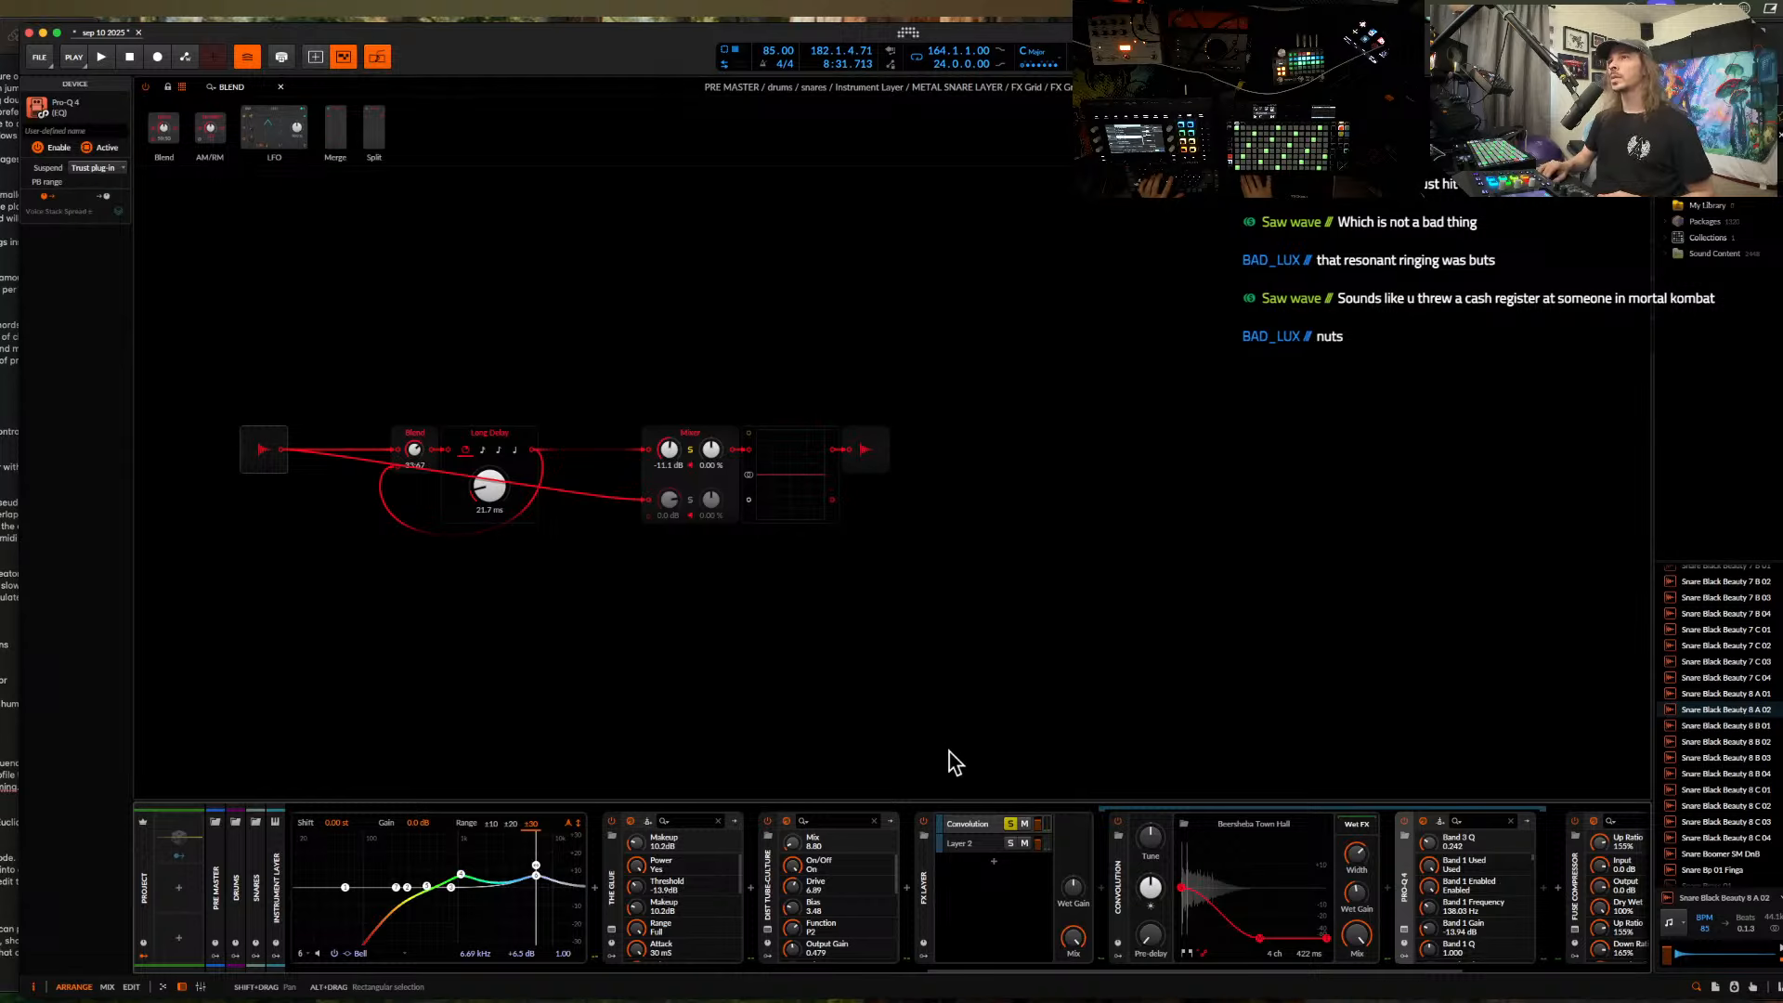
# - Collapse the Convolution and Pro-Q 4 devices and solo the Convolution layer again
pyautogui.click(1012, 823)
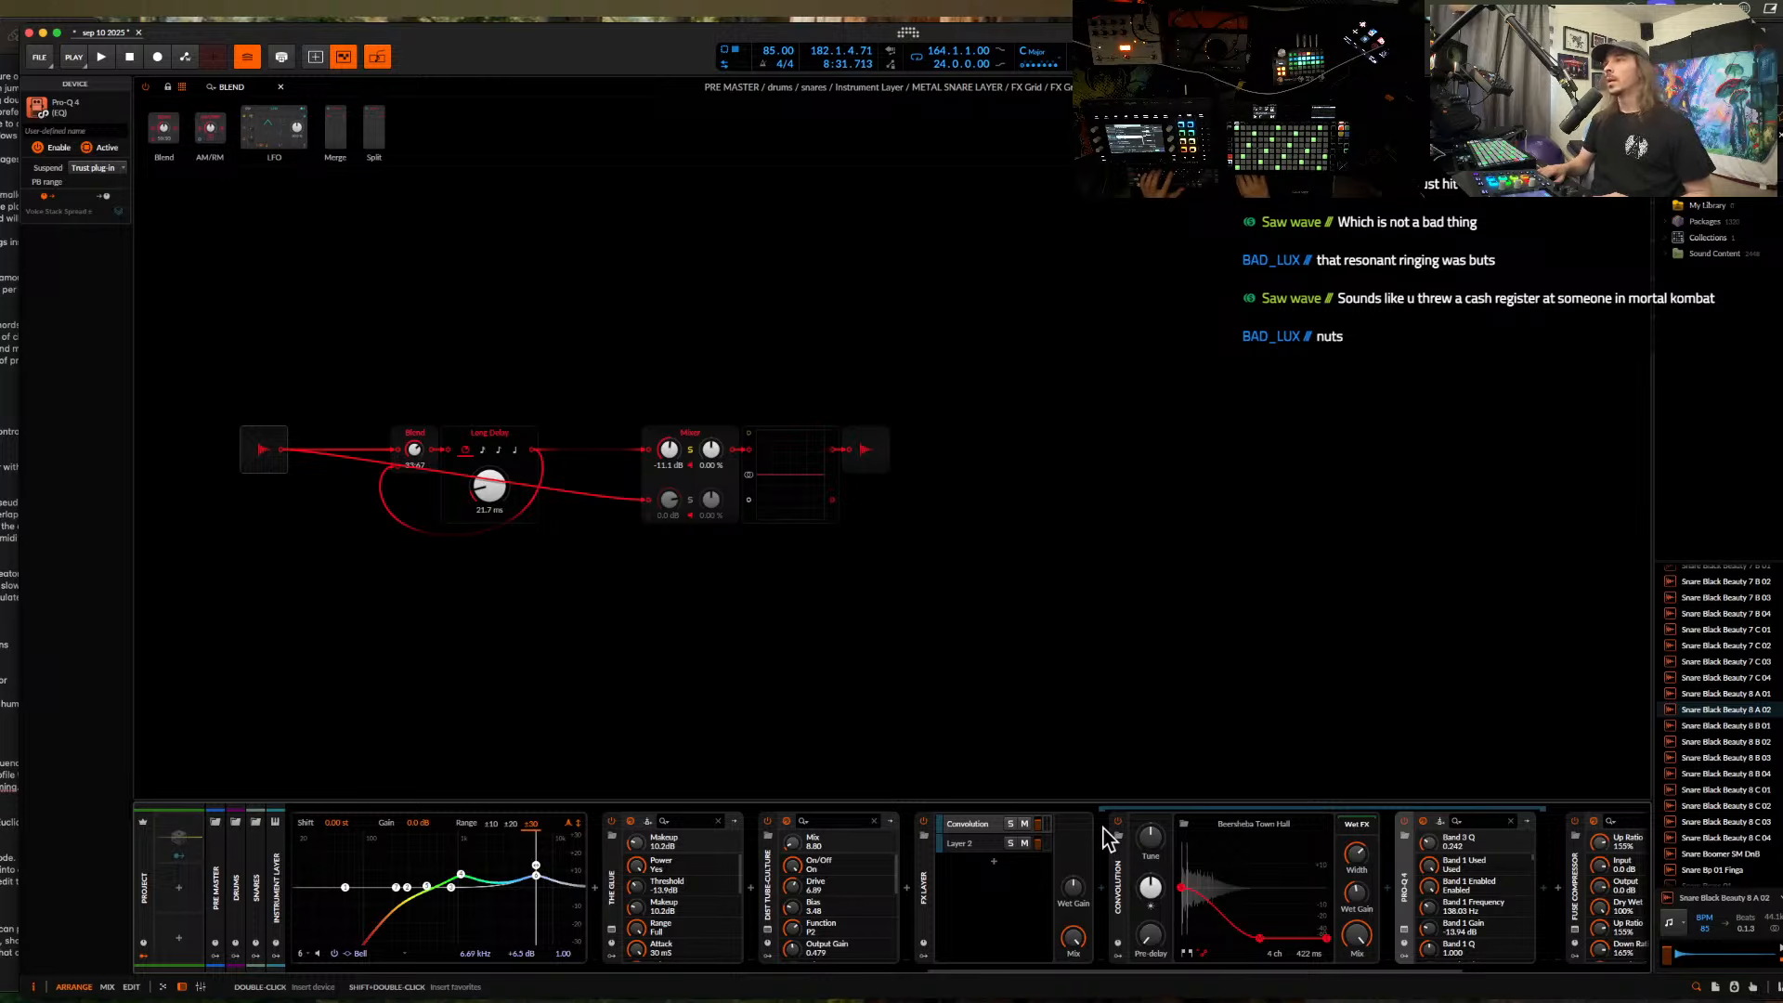
pyautogui.doubleClick(1119, 893)
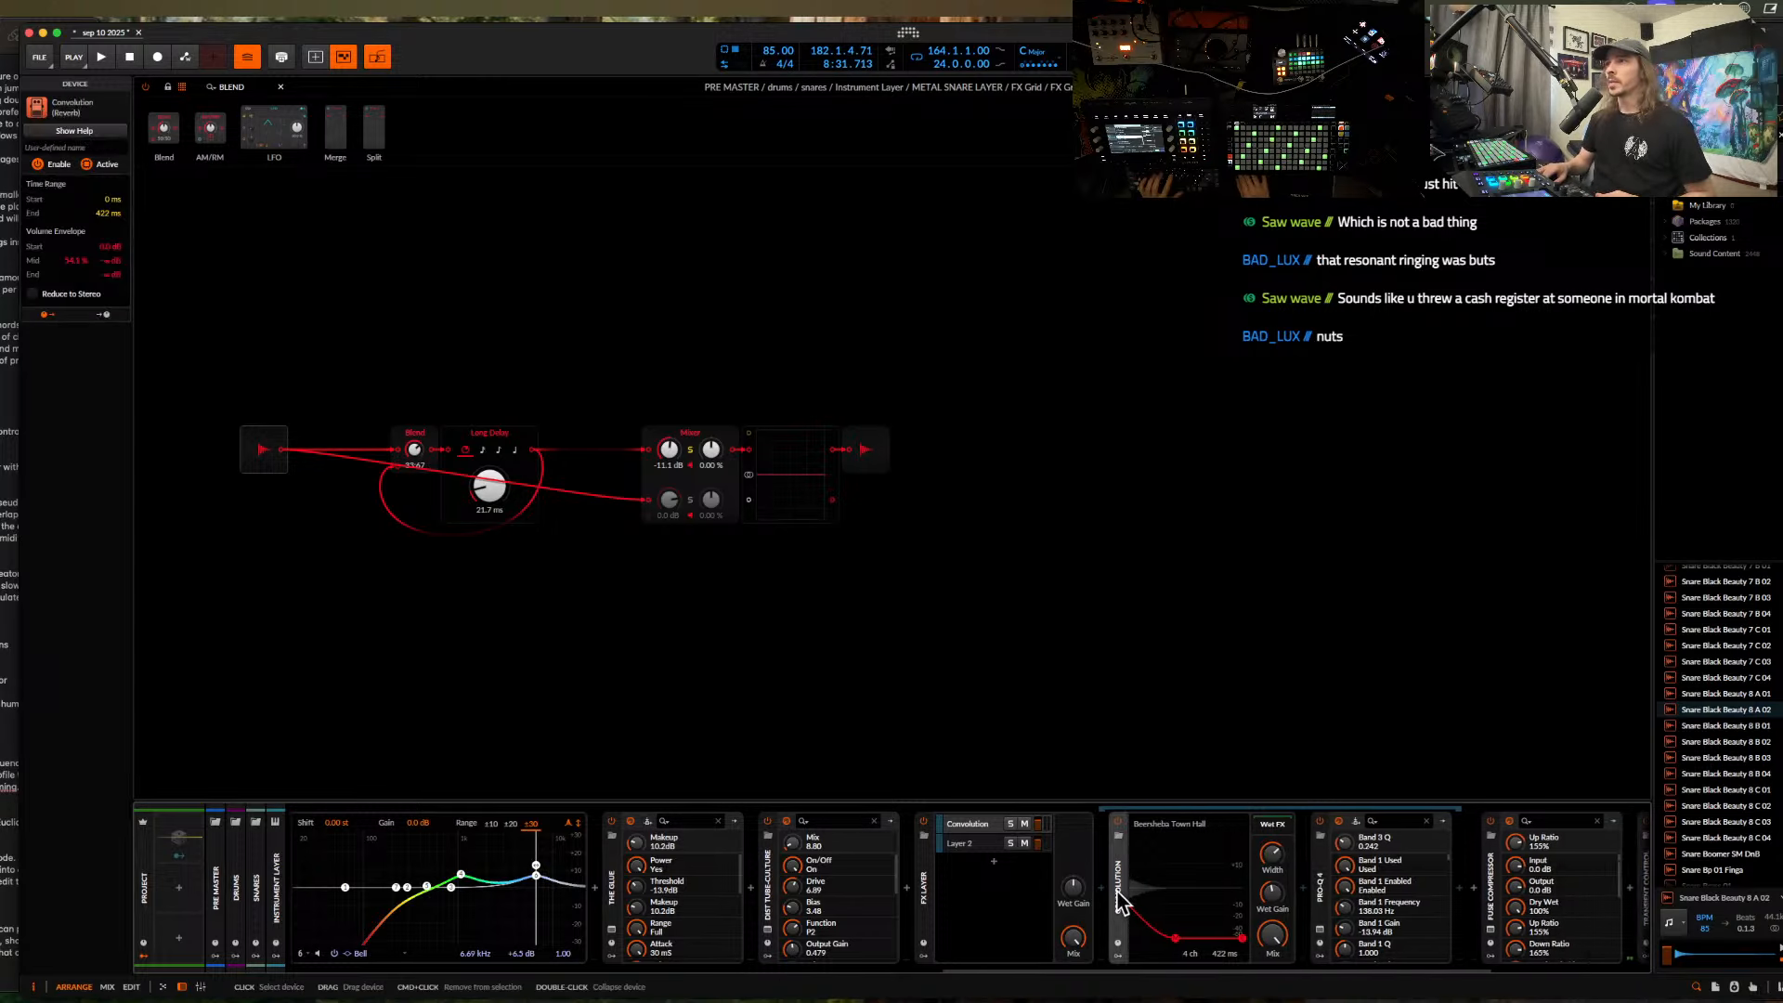
pyautogui.doubleClick(1152, 895)
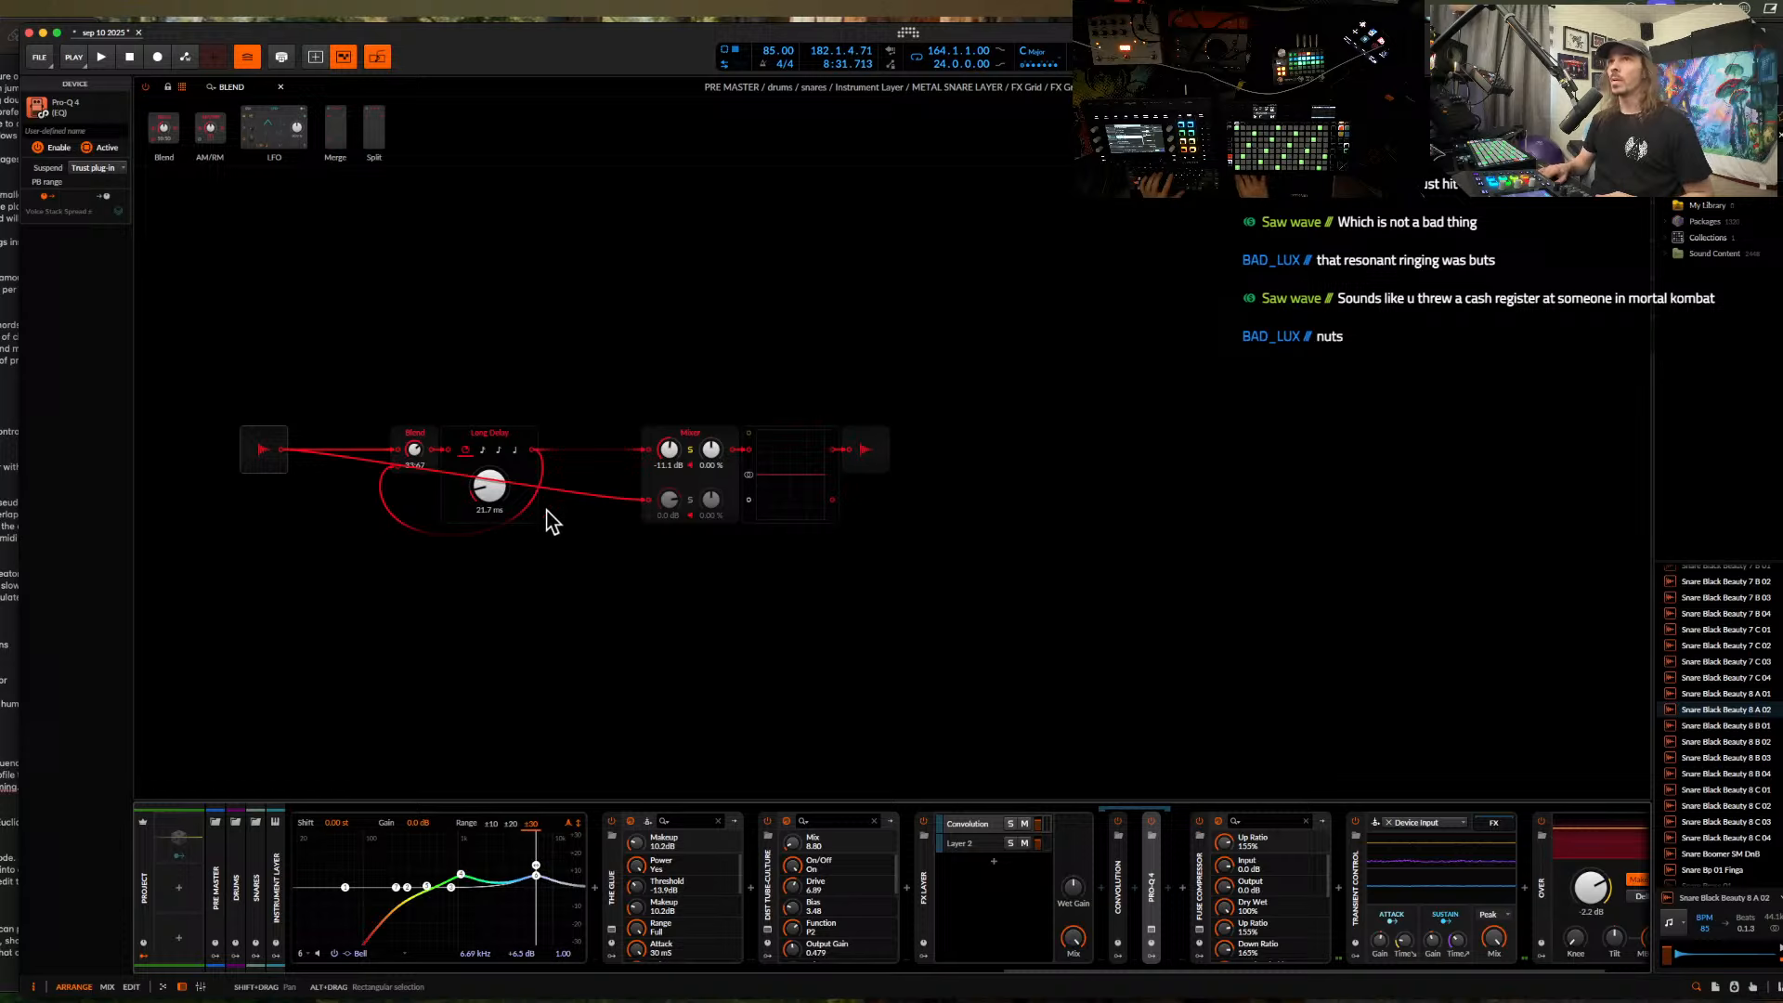
pyautogui.click(1010, 824)
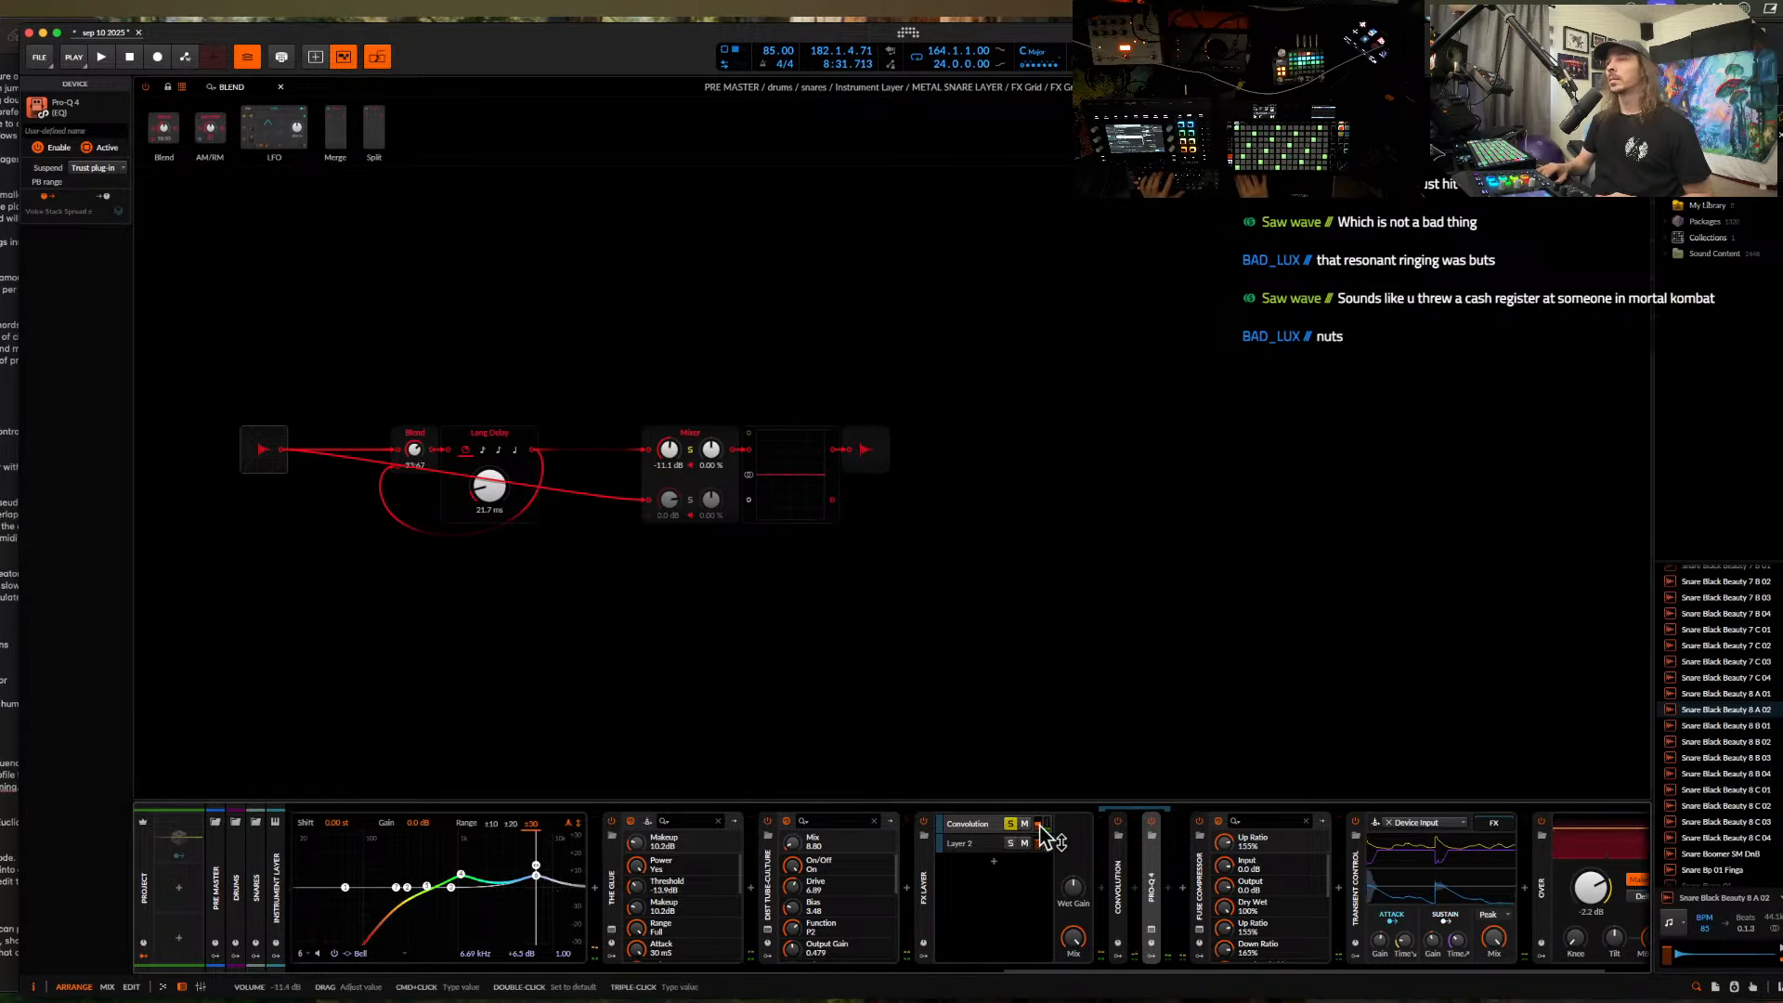
# - Unsolo the Convolution layer and expand the METAL SNARE LAYER container earlier in the snare's device chain
pyautogui.click(1001, 826)
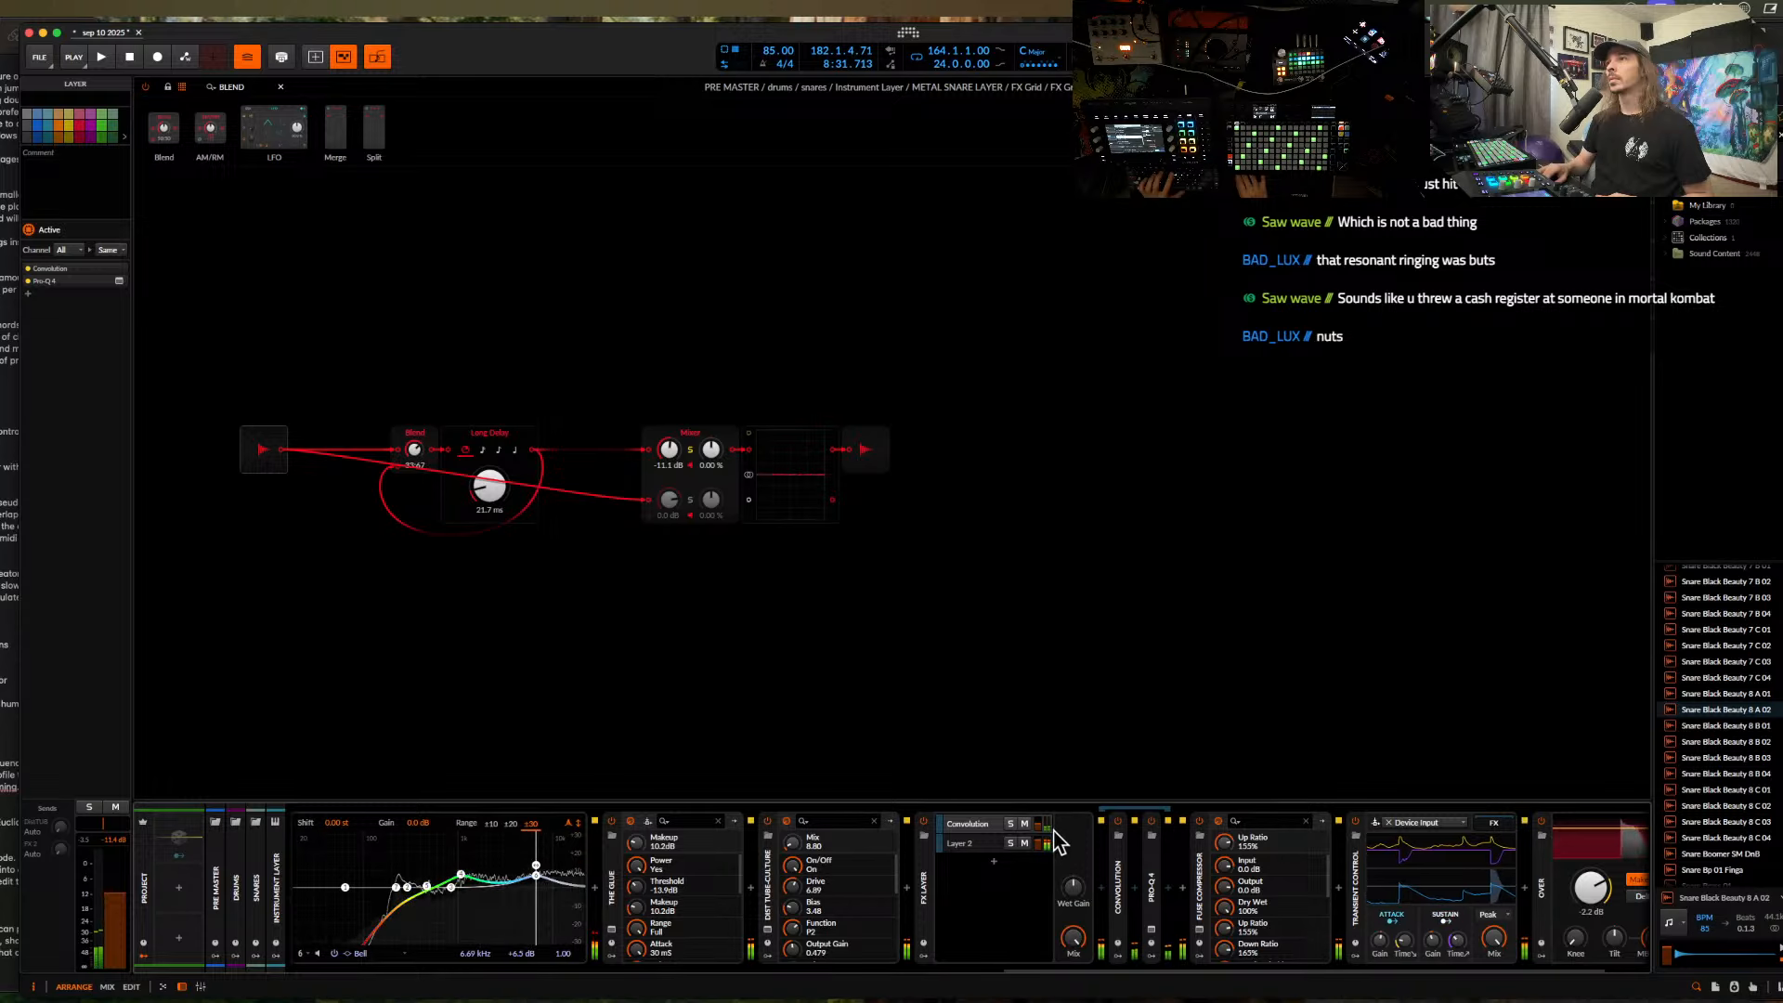
pyautogui.hscroll(3, 1051, 843)
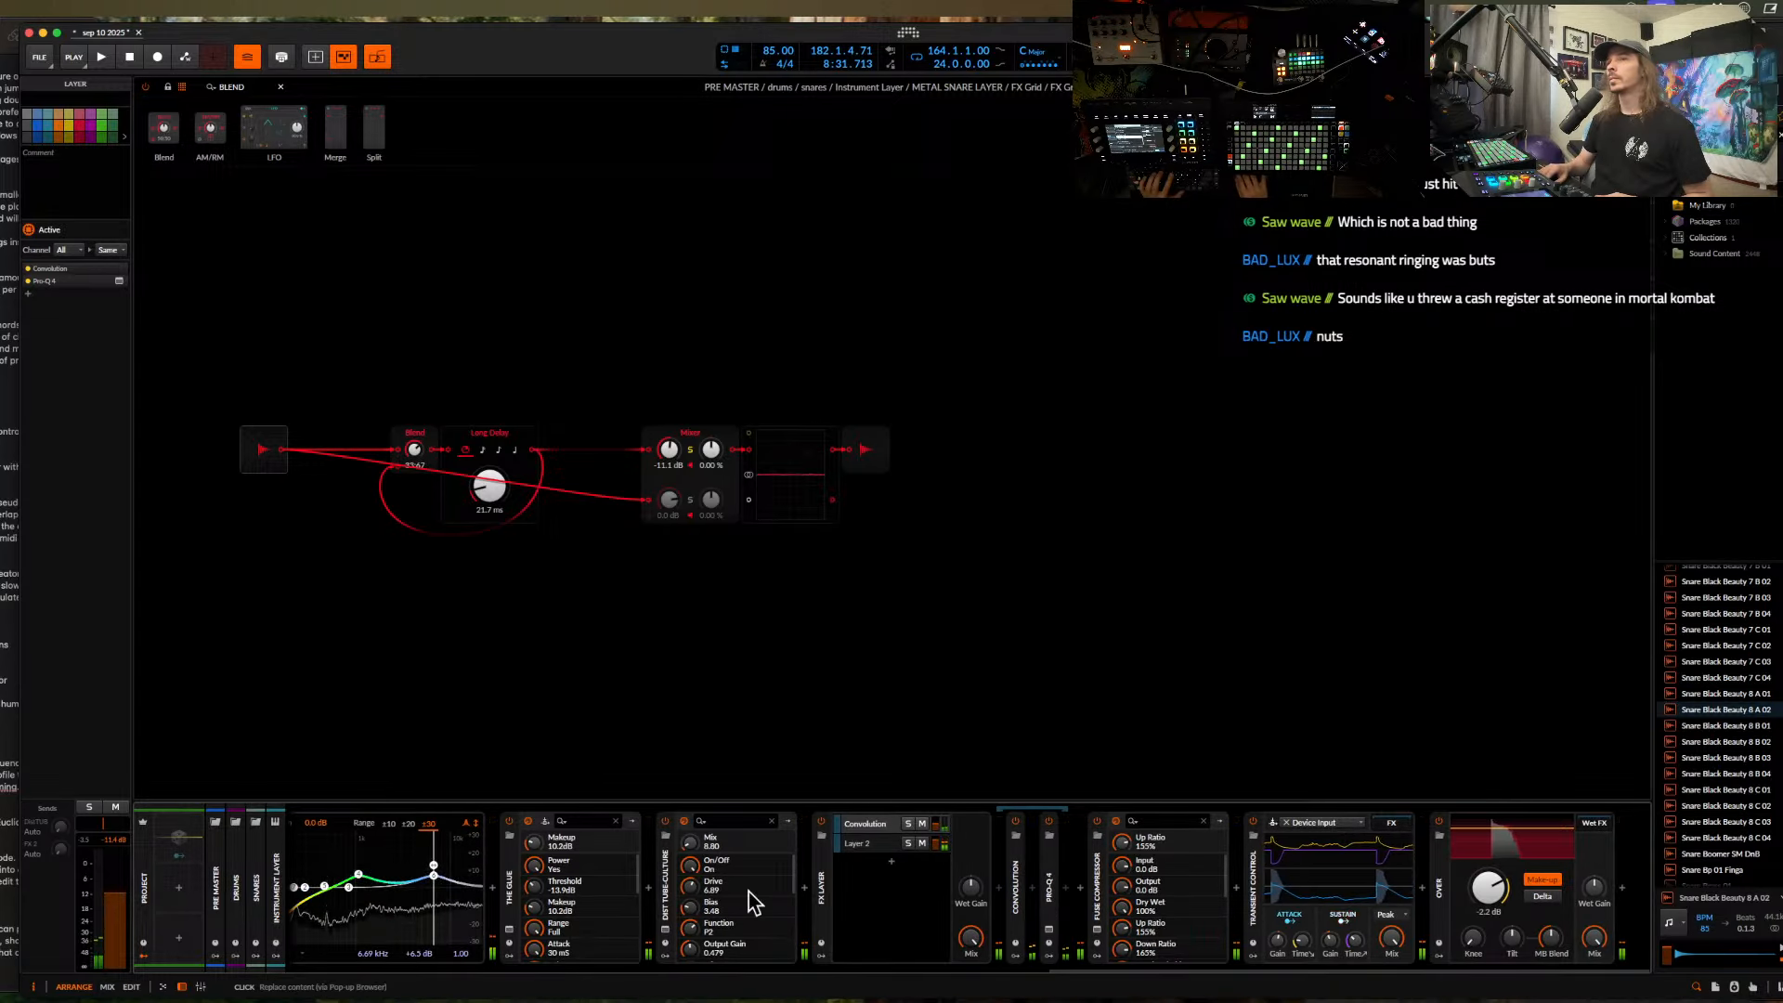
pyautogui.hscroll(-10, 748, 891)
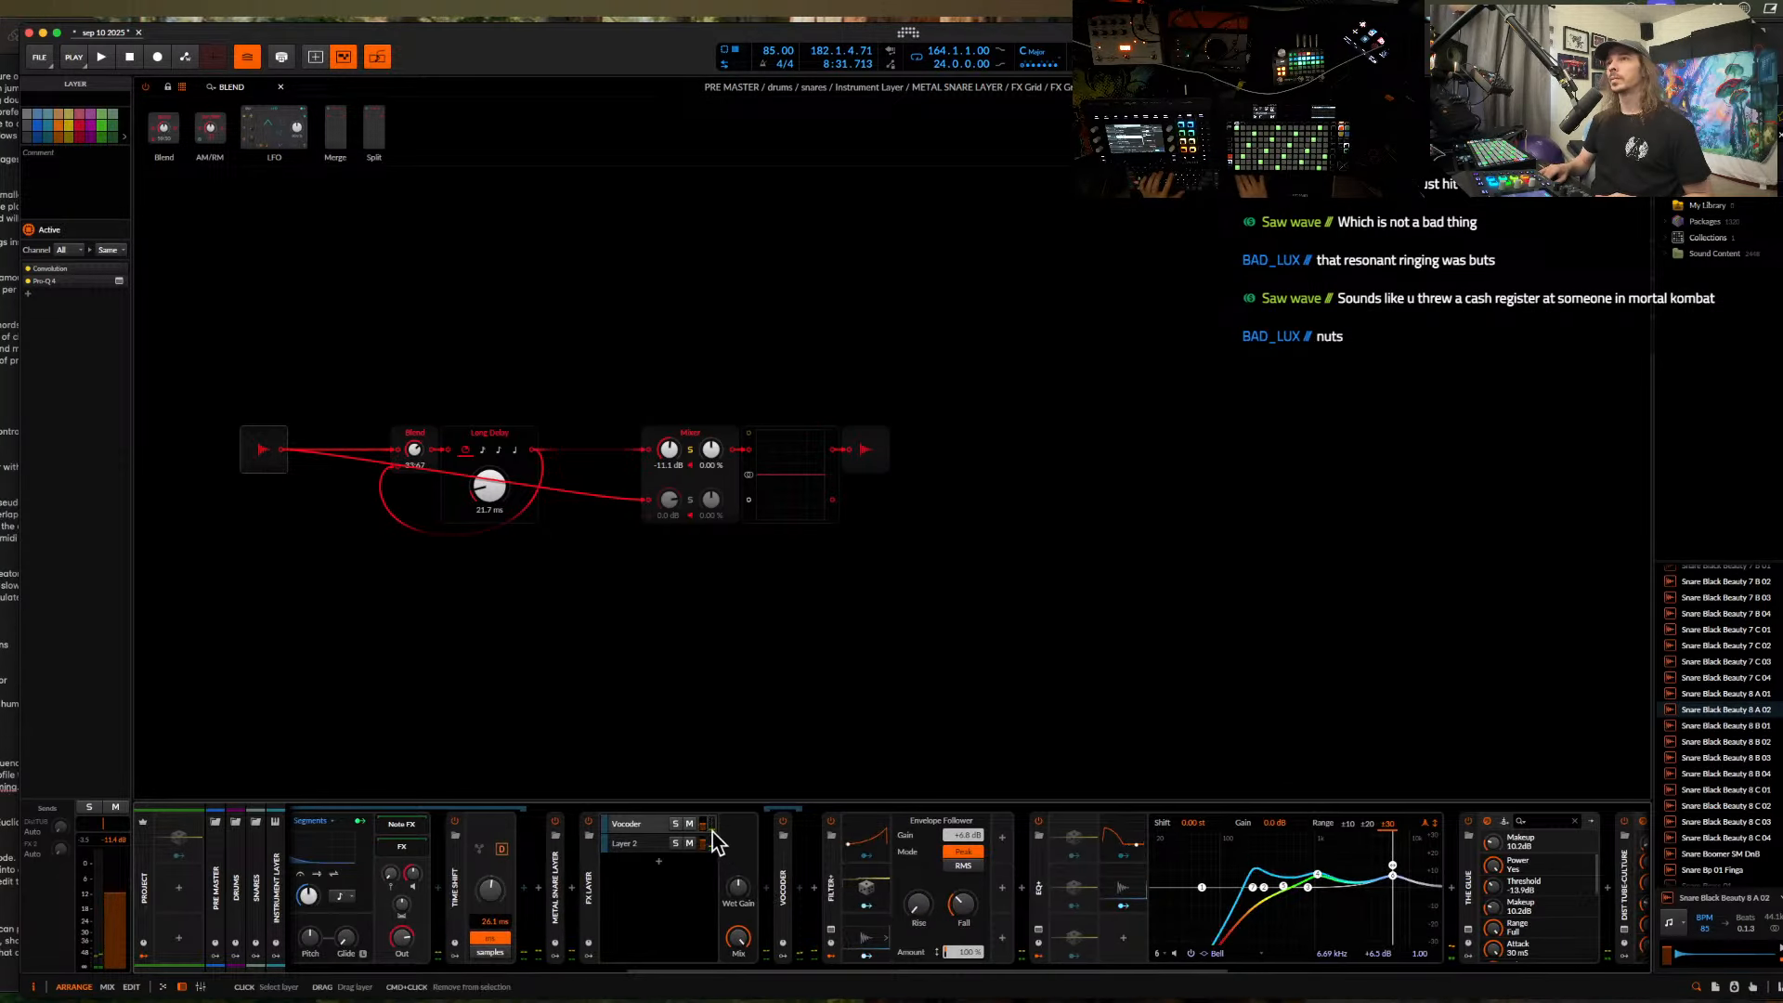
pyautogui.click(561, 877)
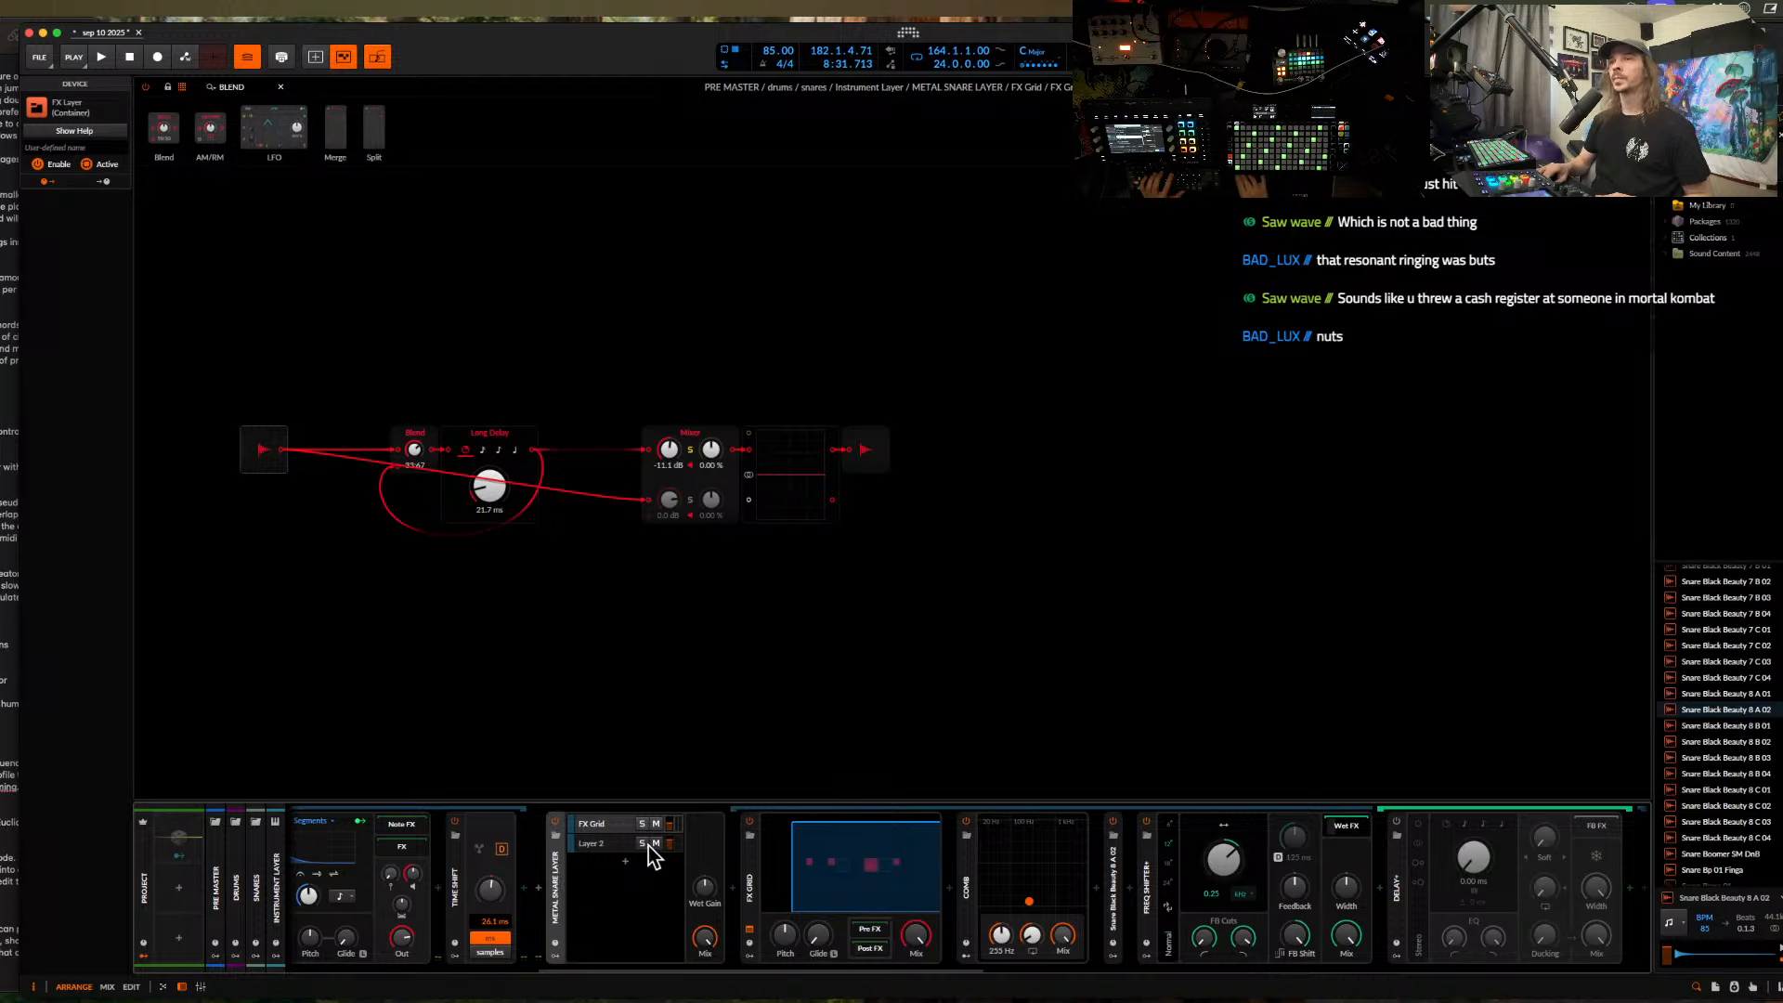
# - In the third Polymer layer of the snare instrument, set the amplitude Segments envelope rate to 1.12
pyautogui.hscroll(-15, 644, 848)
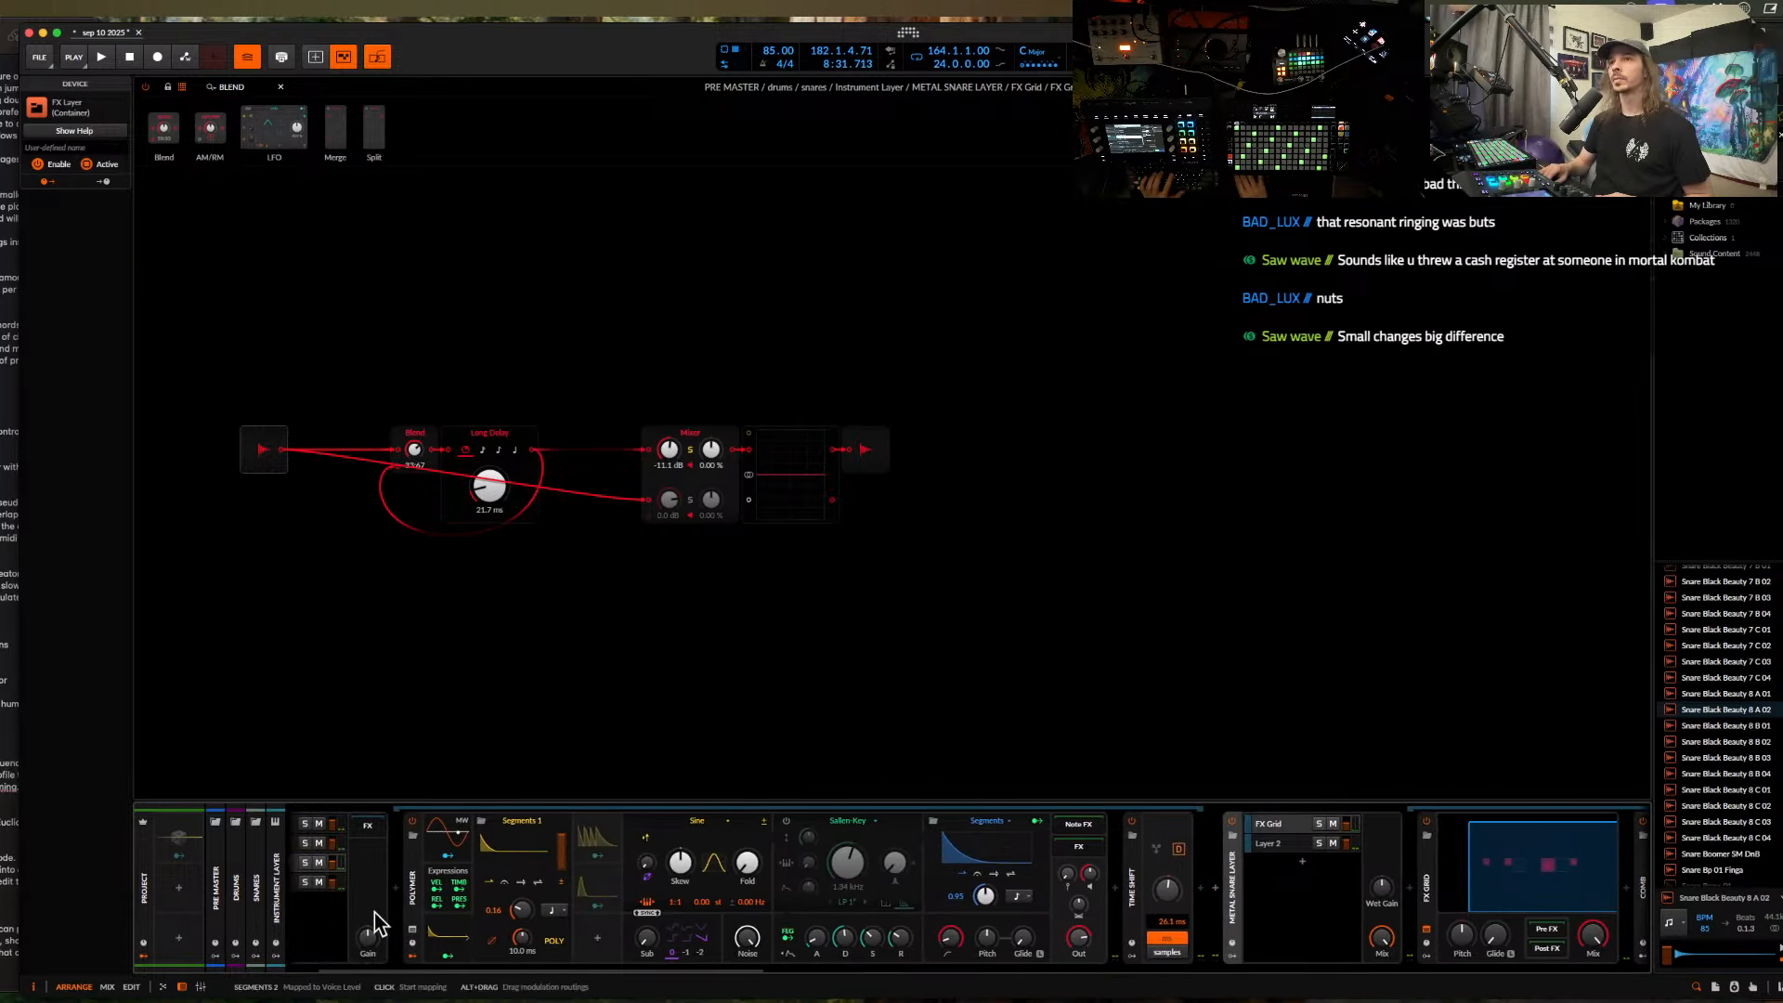
pyautogui.click(335, 883)
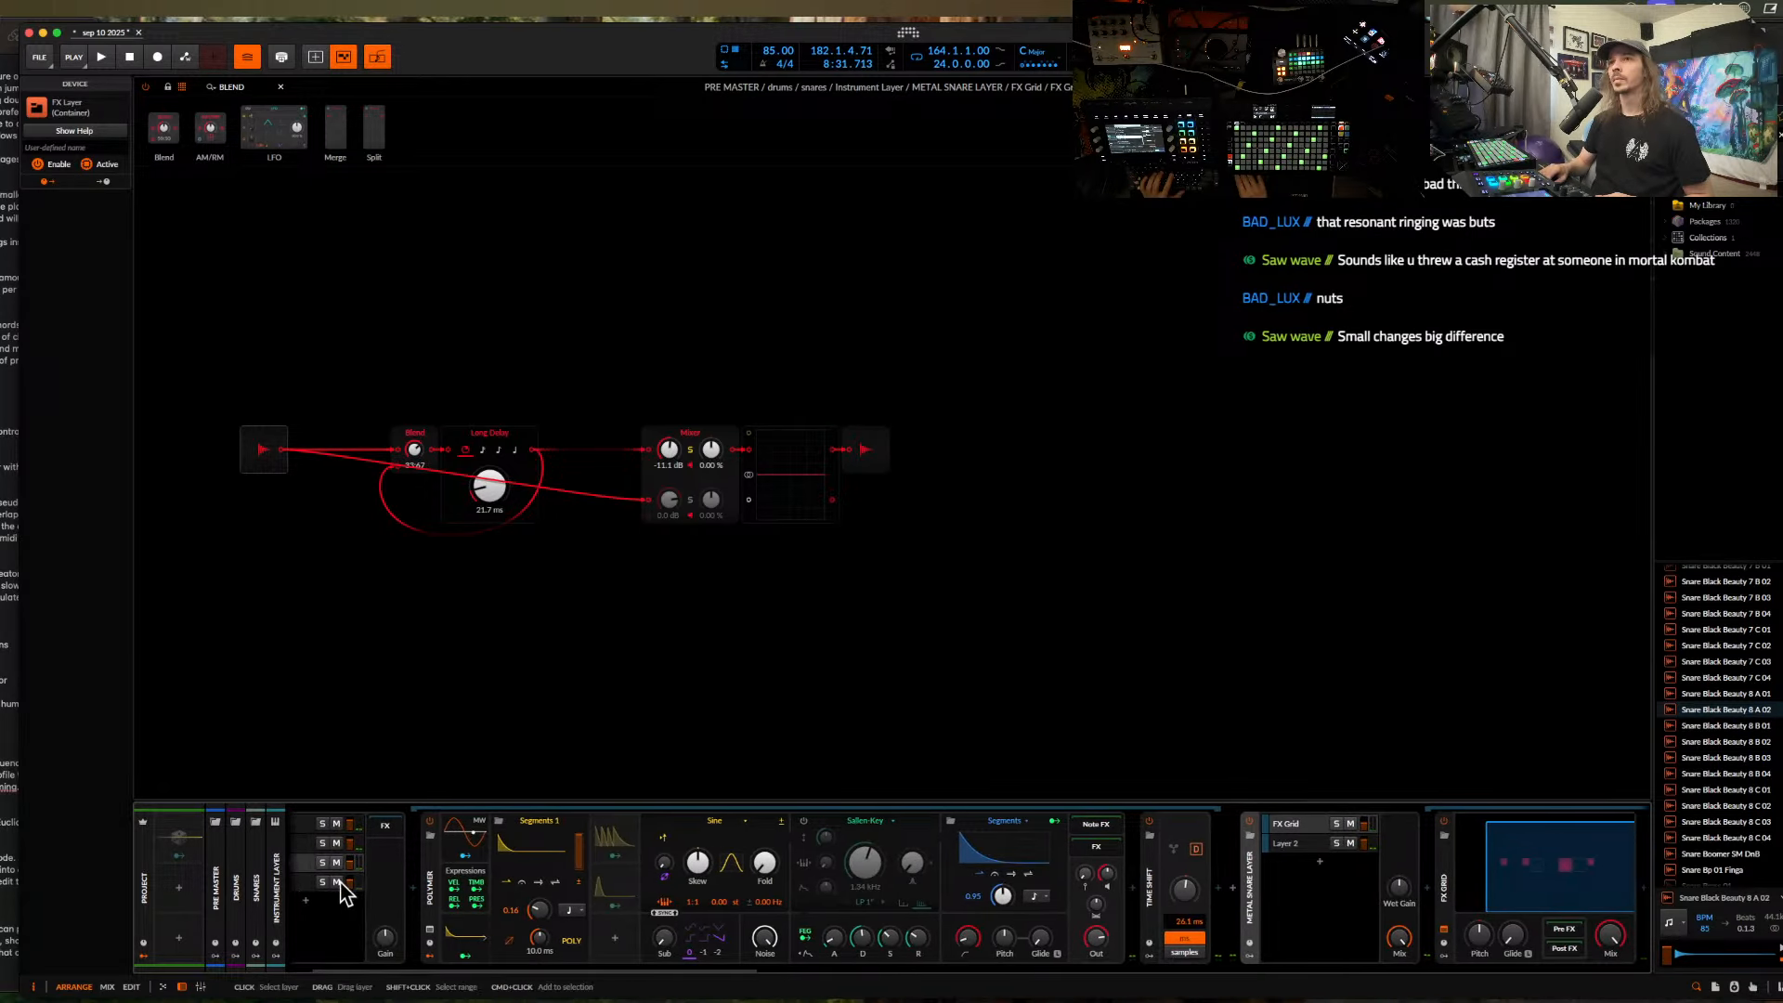
pyautogui.click(492, 877)
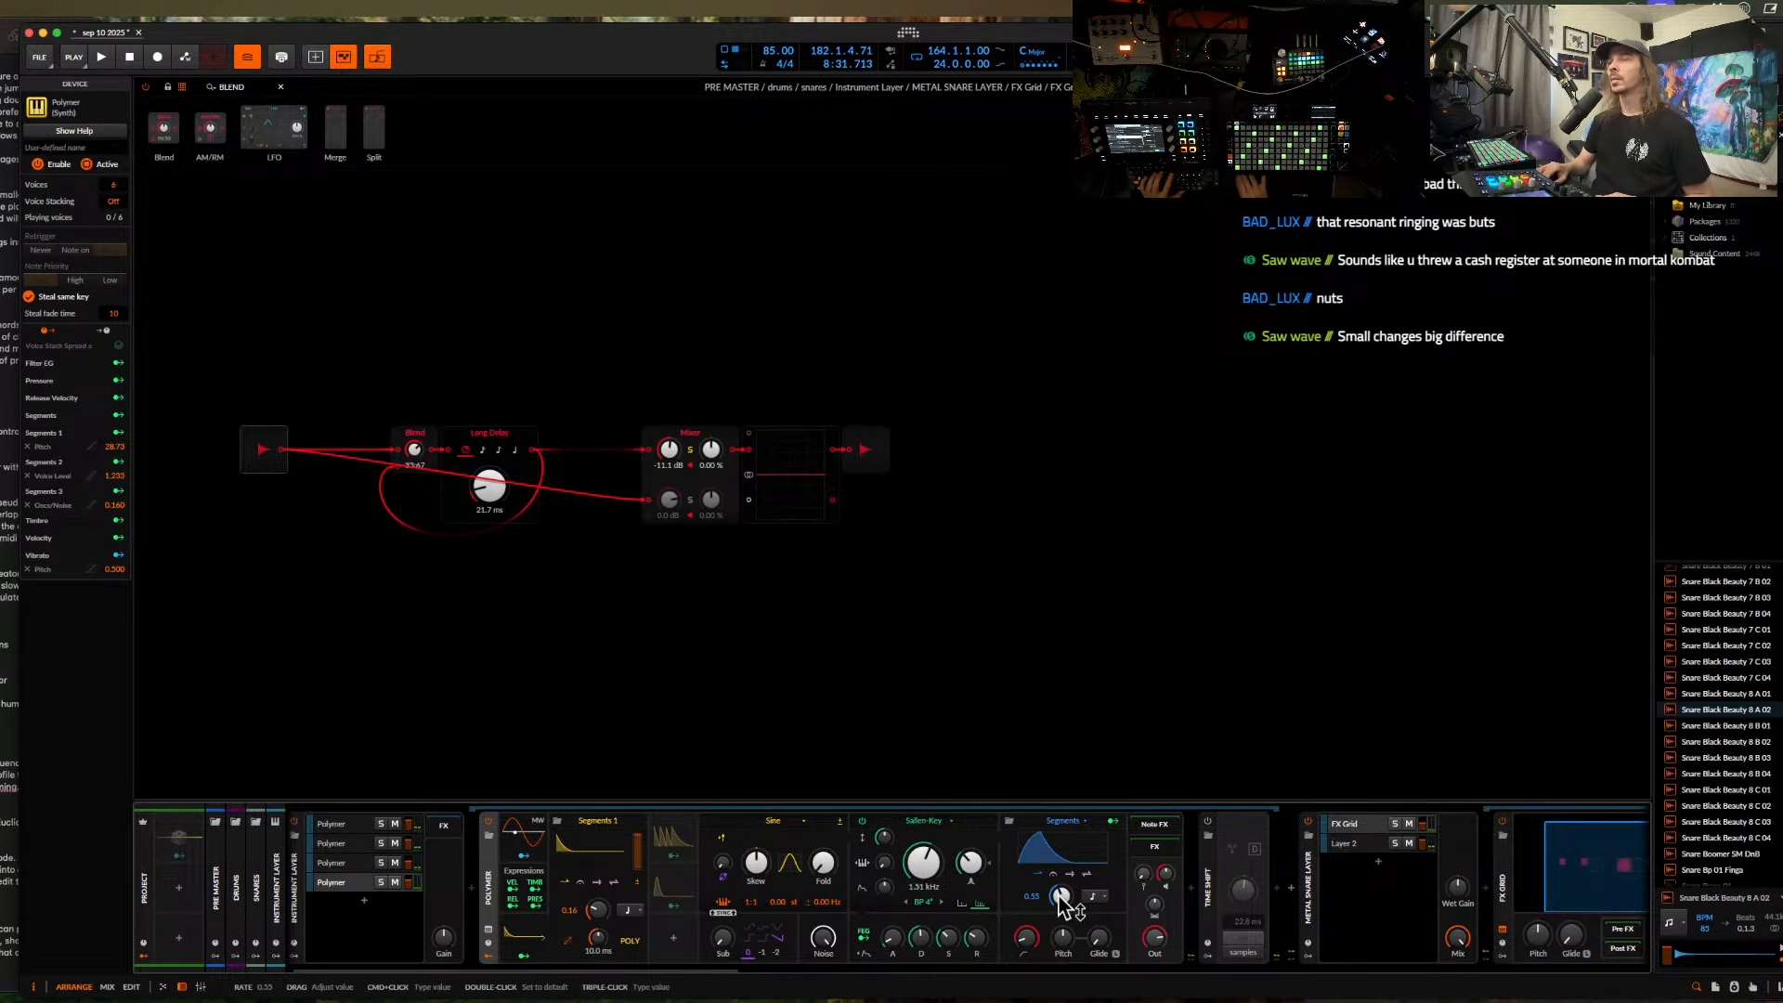
pyautogui.click(358, 864)
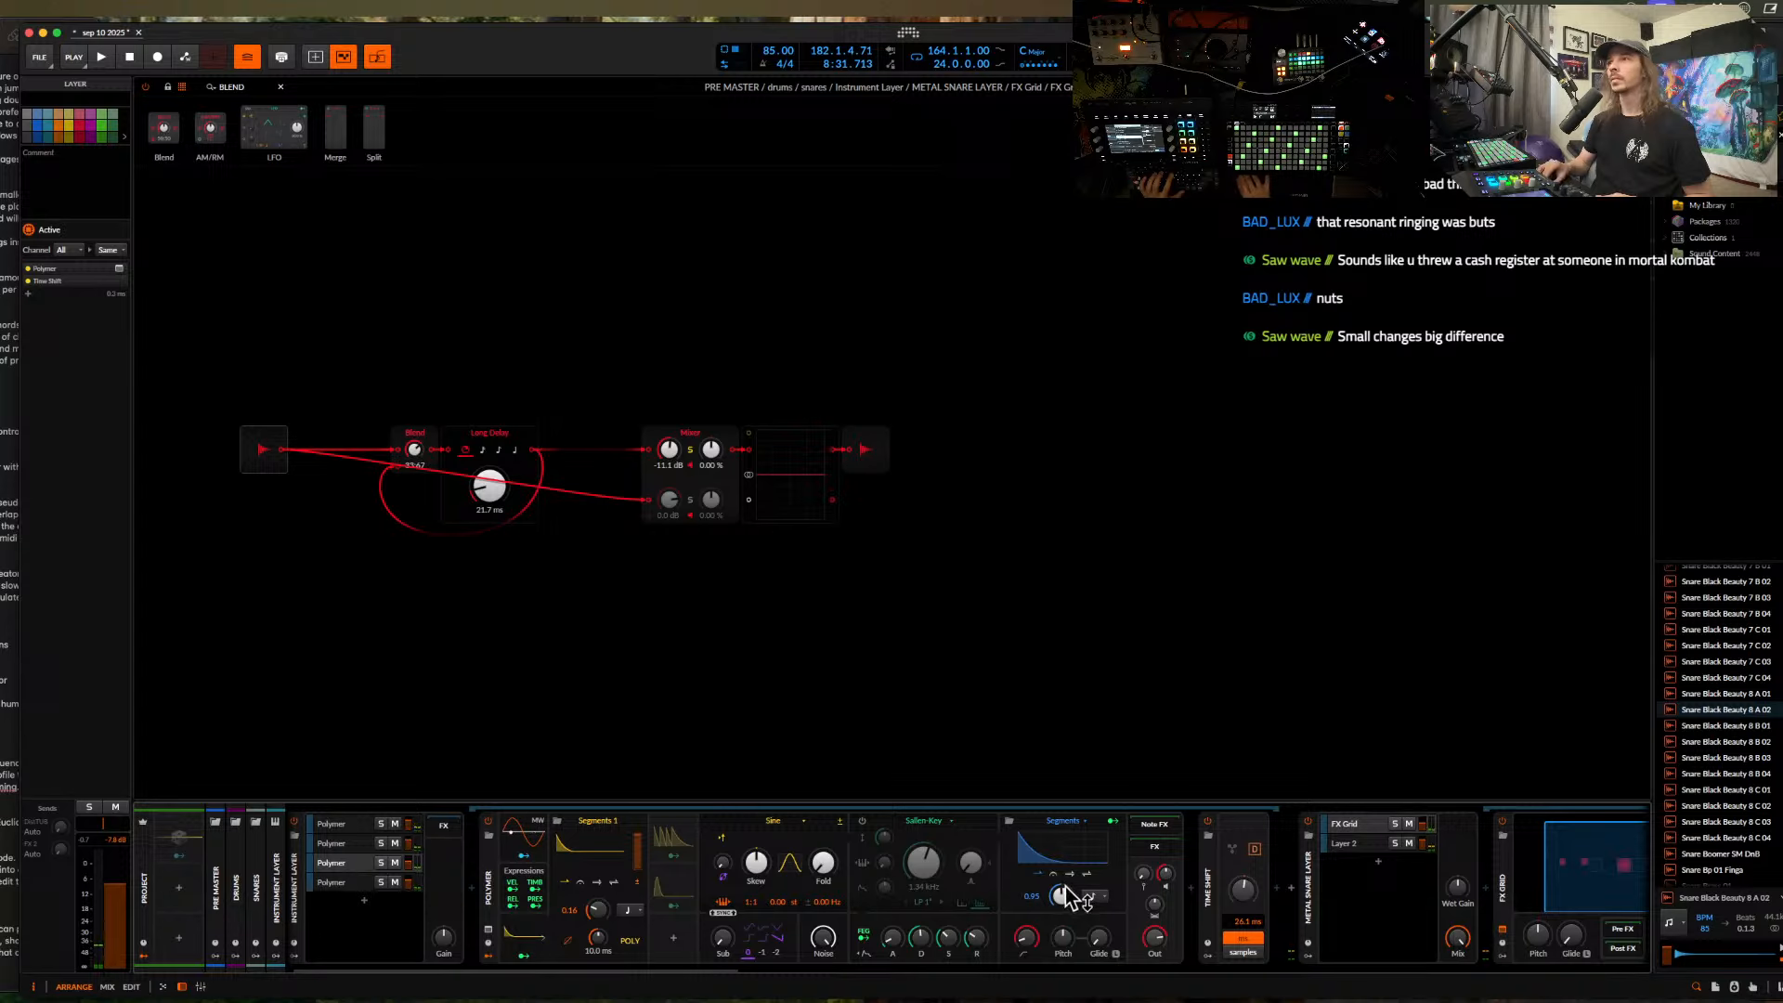
pyautogui.moveTo(1063, 897)
pyautogui.mouseDown()
pyautogui.moveTo(1065, 928)
pyautogui.moveTo(1065, 897)
pyautogui.mouseUp()
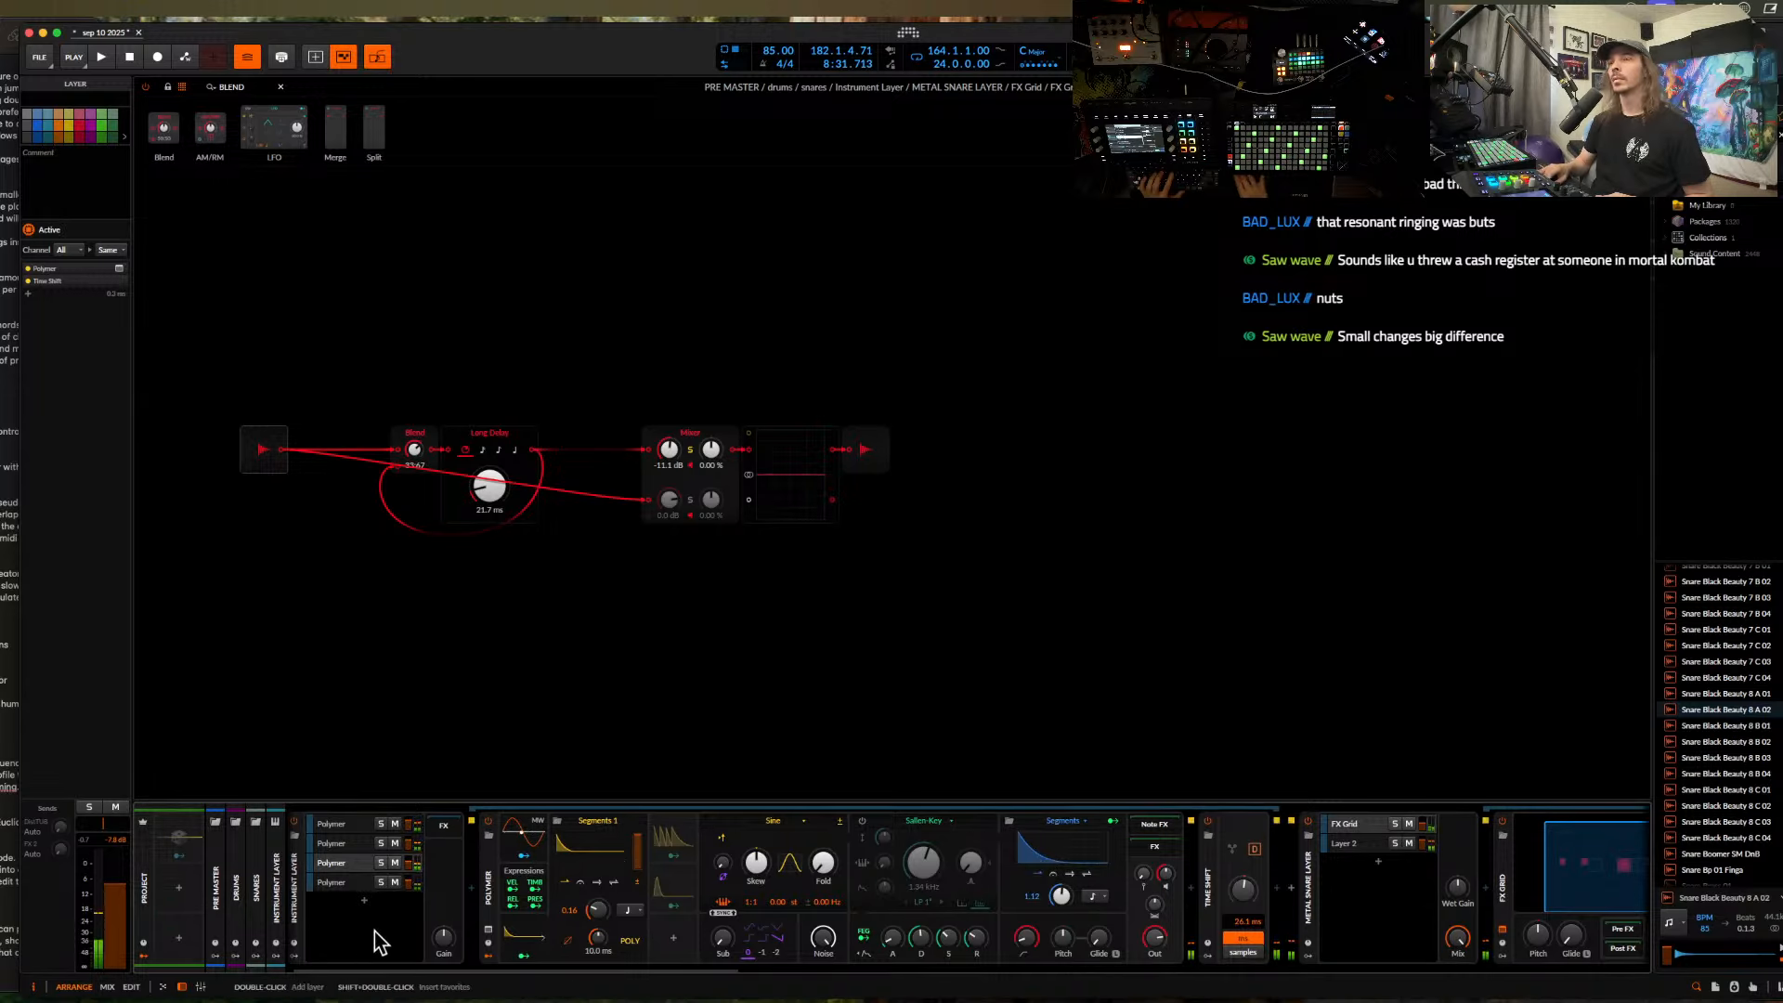
# - Collapse the METAL SNARE LAYER container and close the FX Grid editor to return to the arrangement
pyautogui.hscroll(10, 1241, 905)
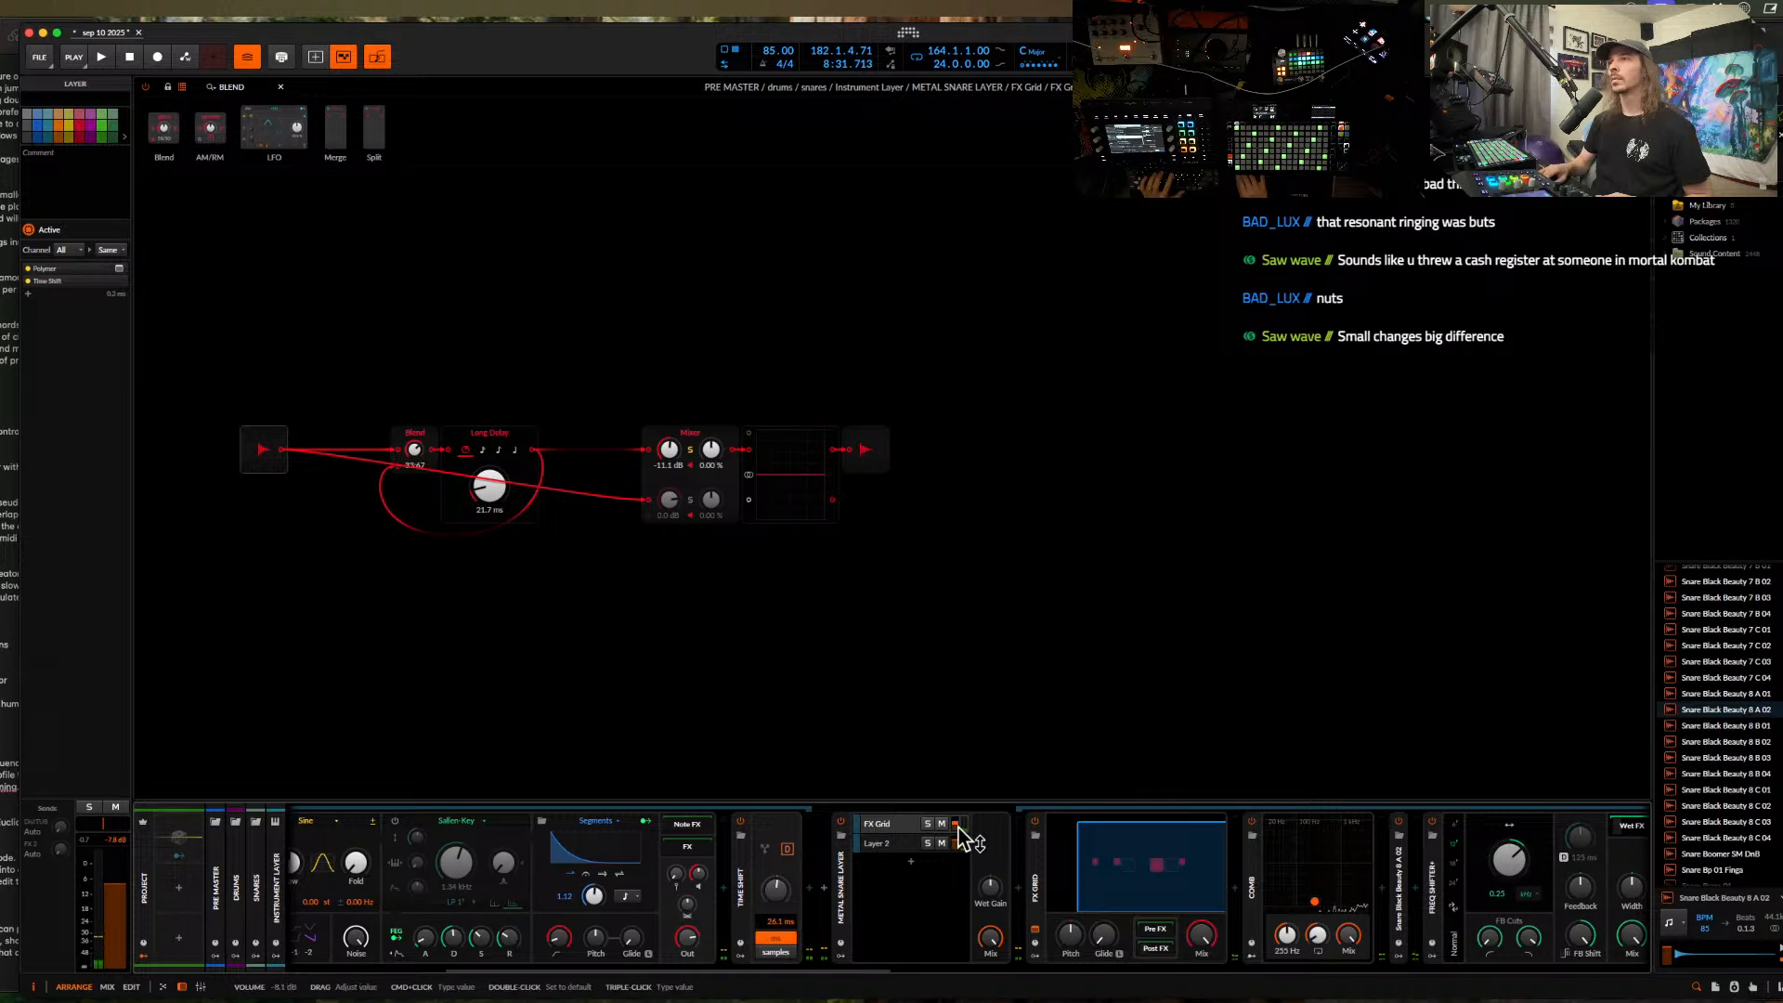
pyautogui.click(837, 869)
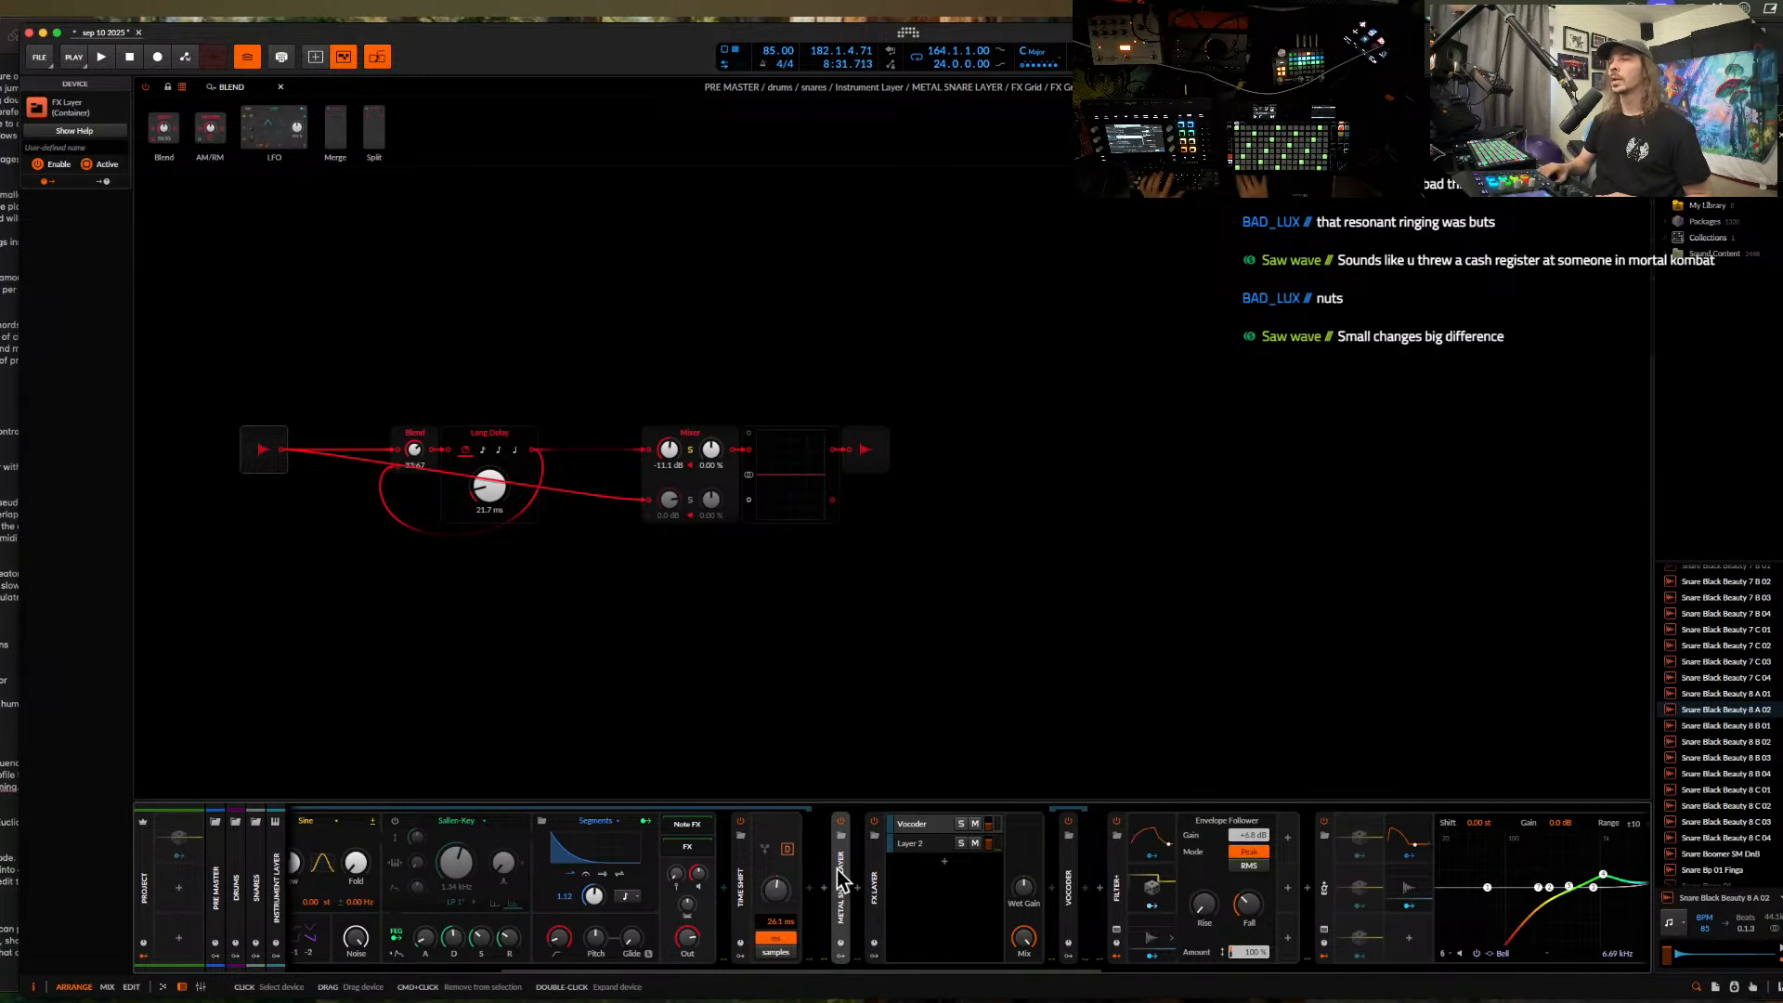
pyautogui.hscroll(4, 838, 869)
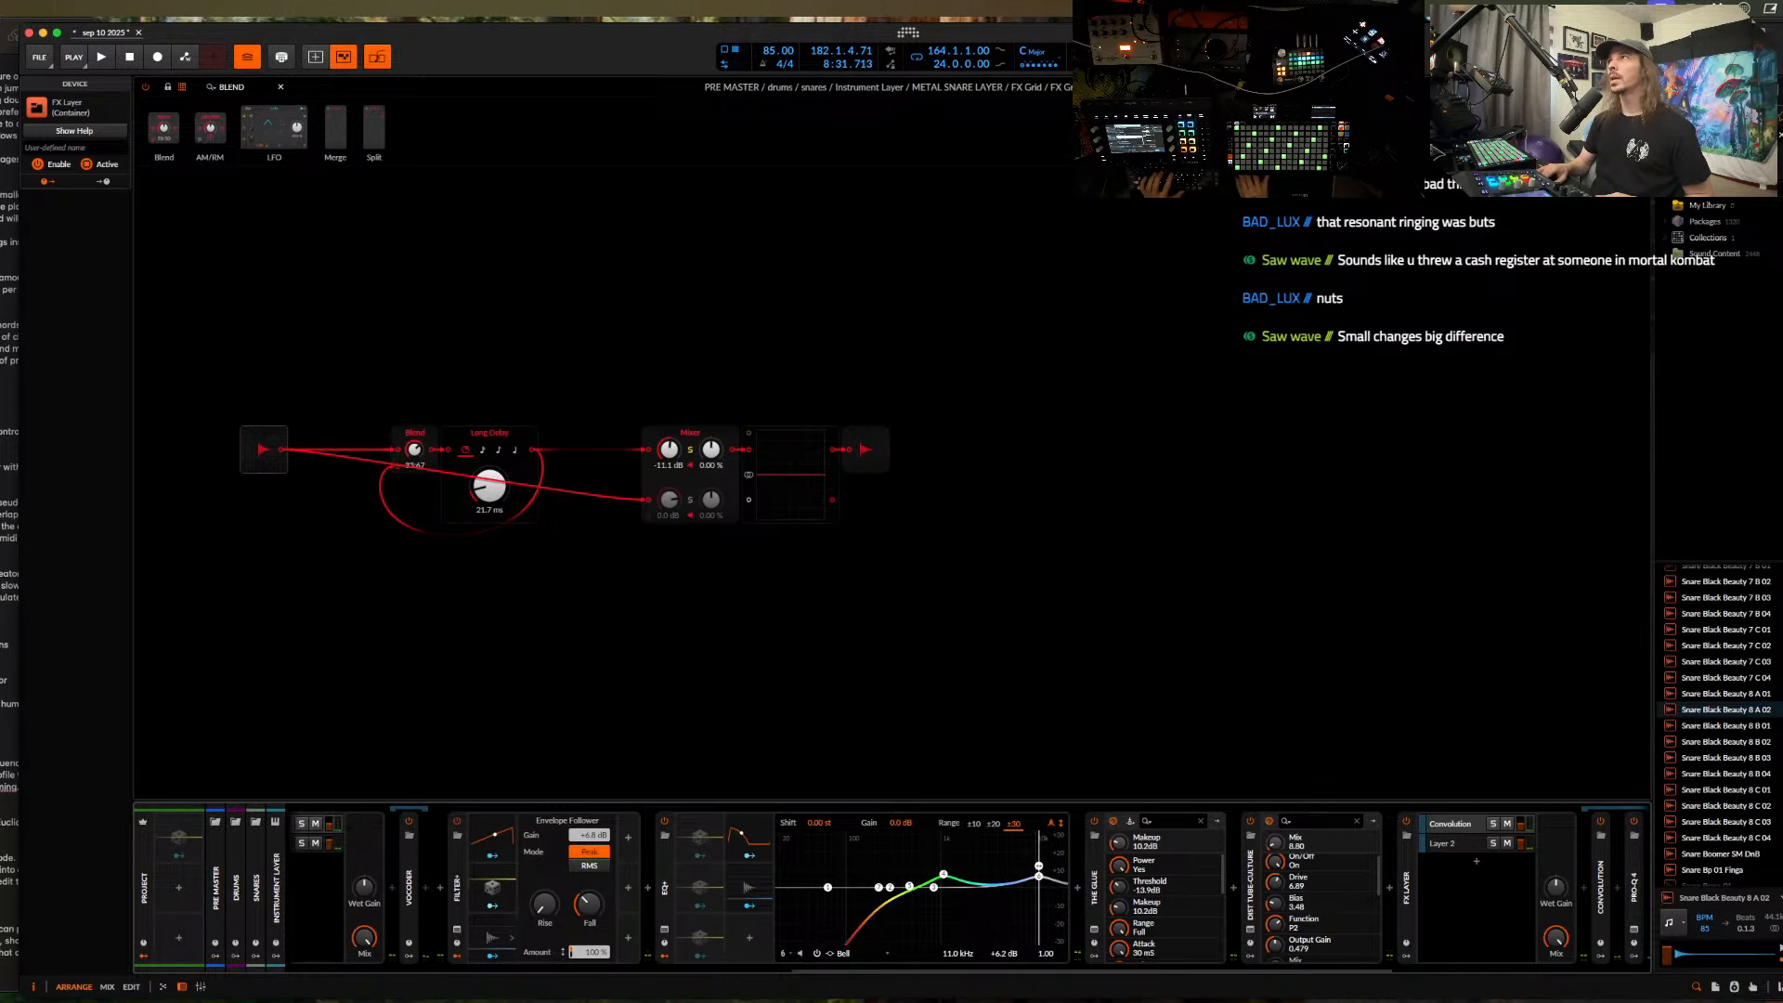
pyautogui.click(281, 86)
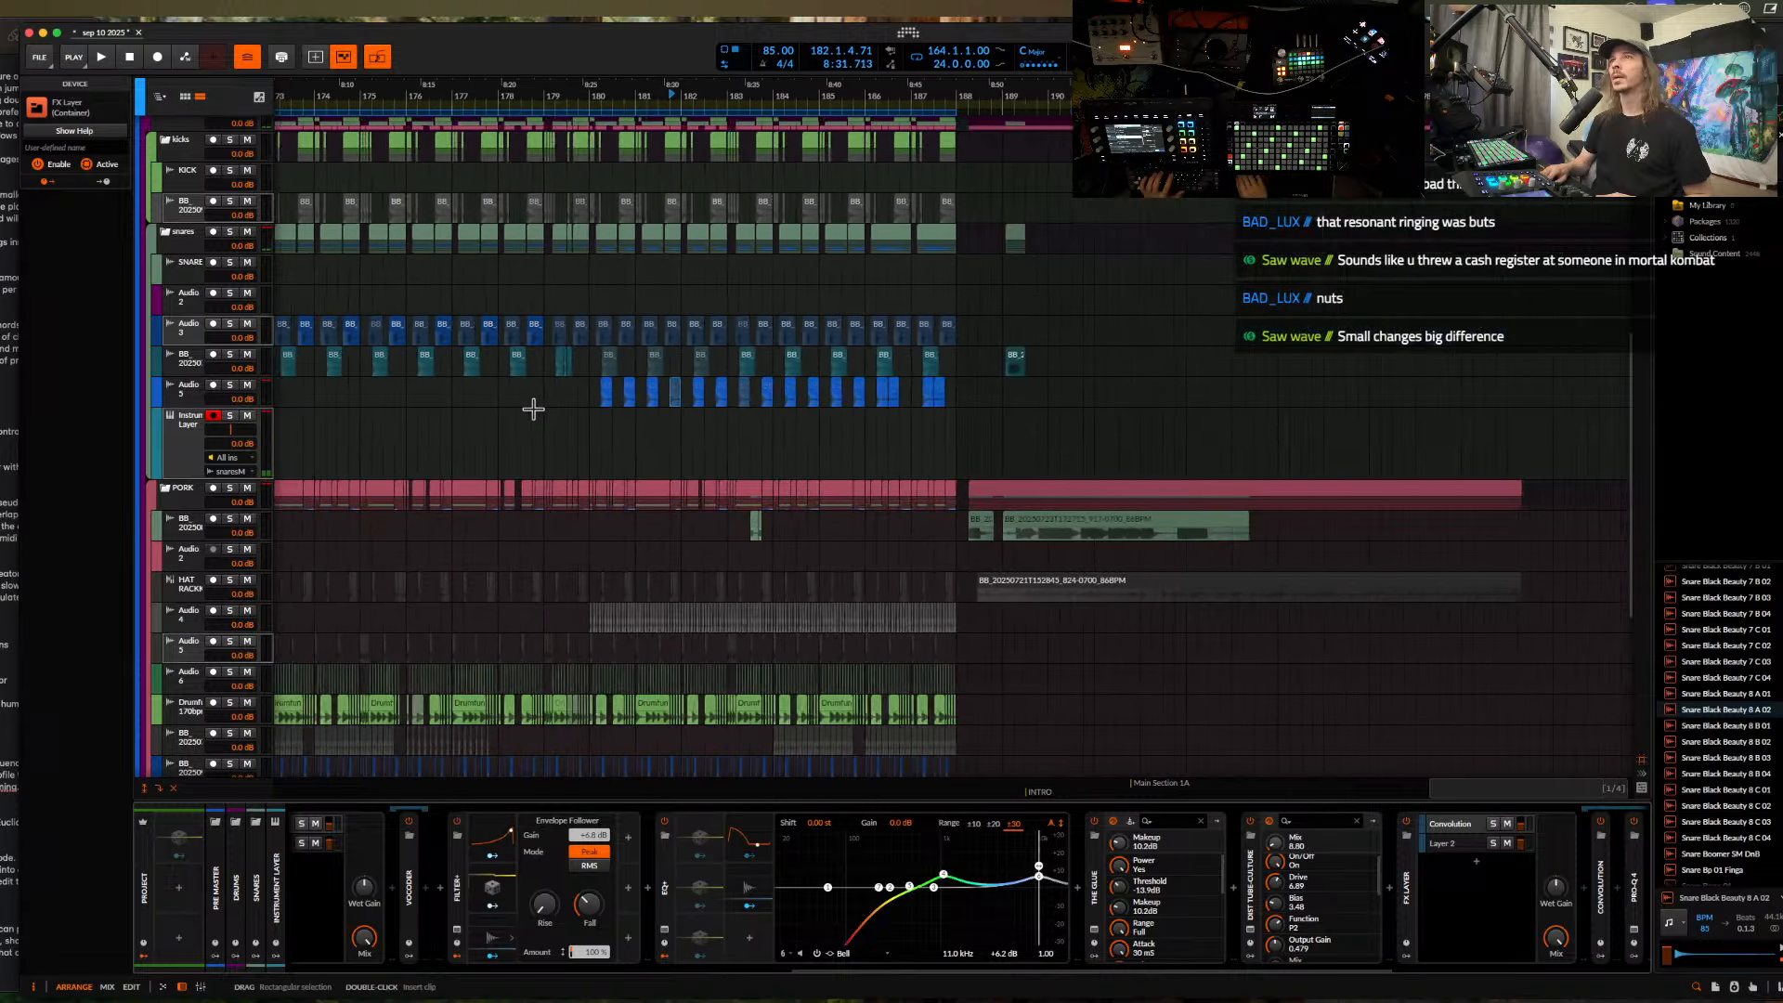
pyautogui.scroll(2, 533, 408)
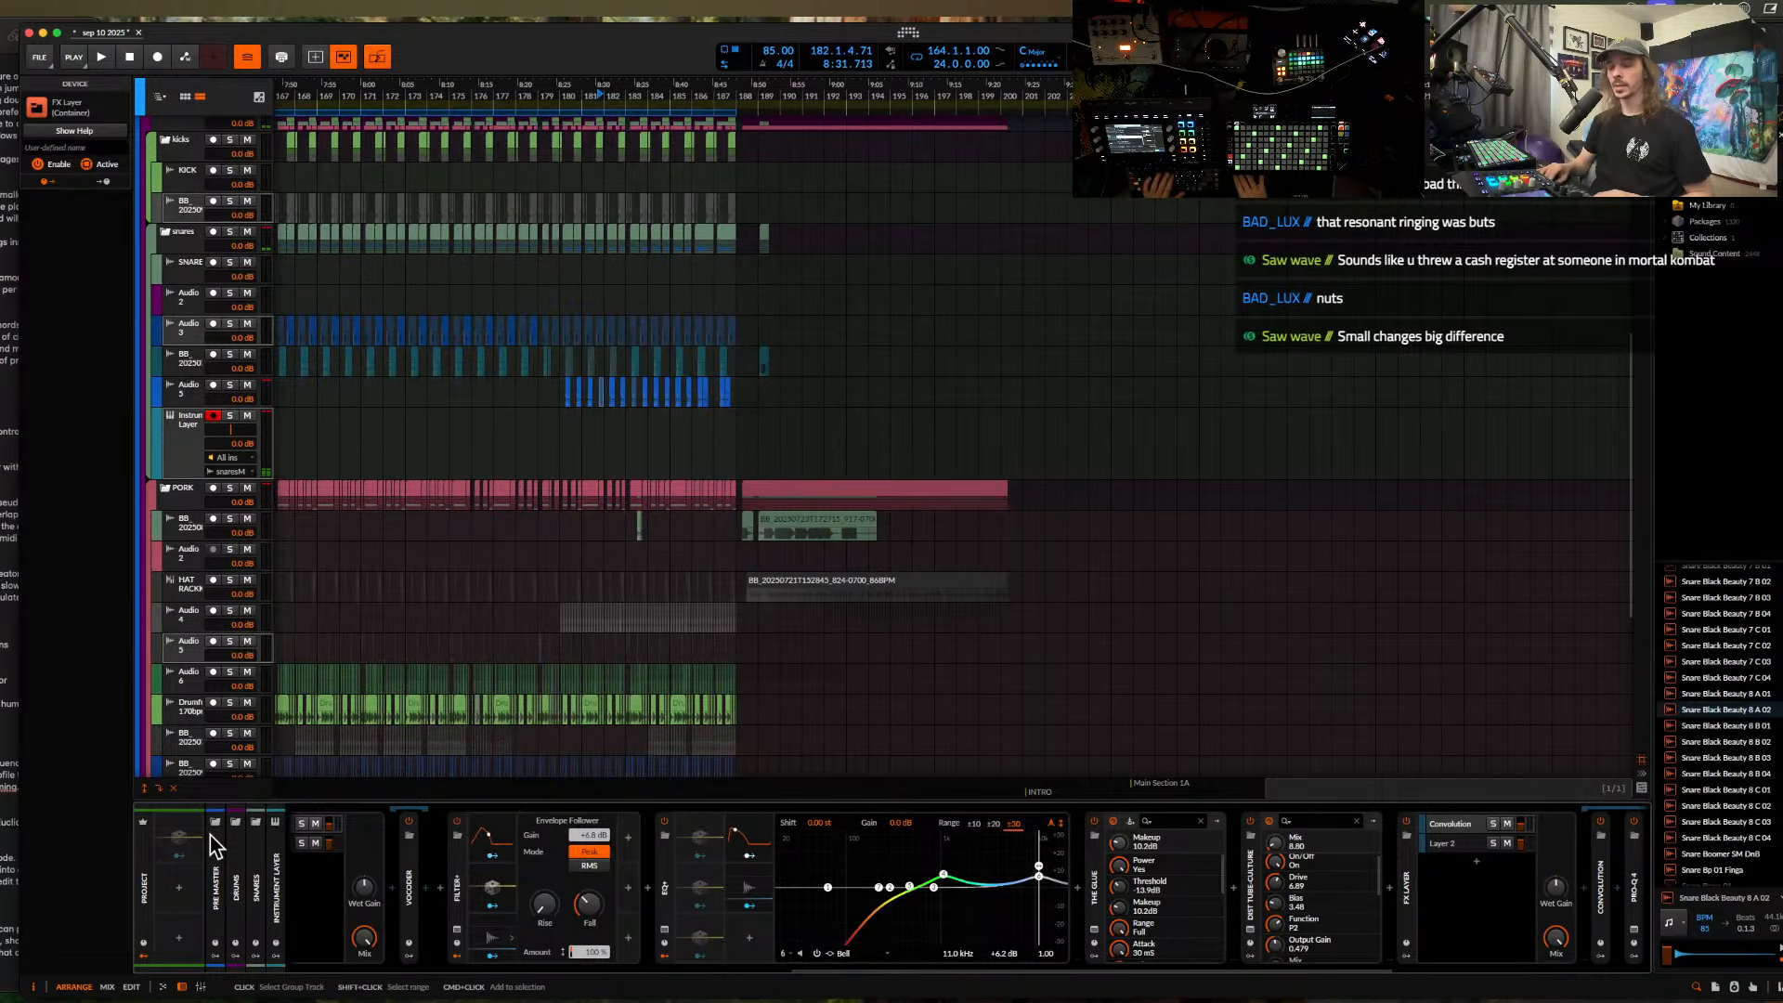
# - Show the plug-in windows and place a recorded snare hit from Rolling Sampler on the Instrument Layer track at bar 184
pyautogui.press('alt+super+p')
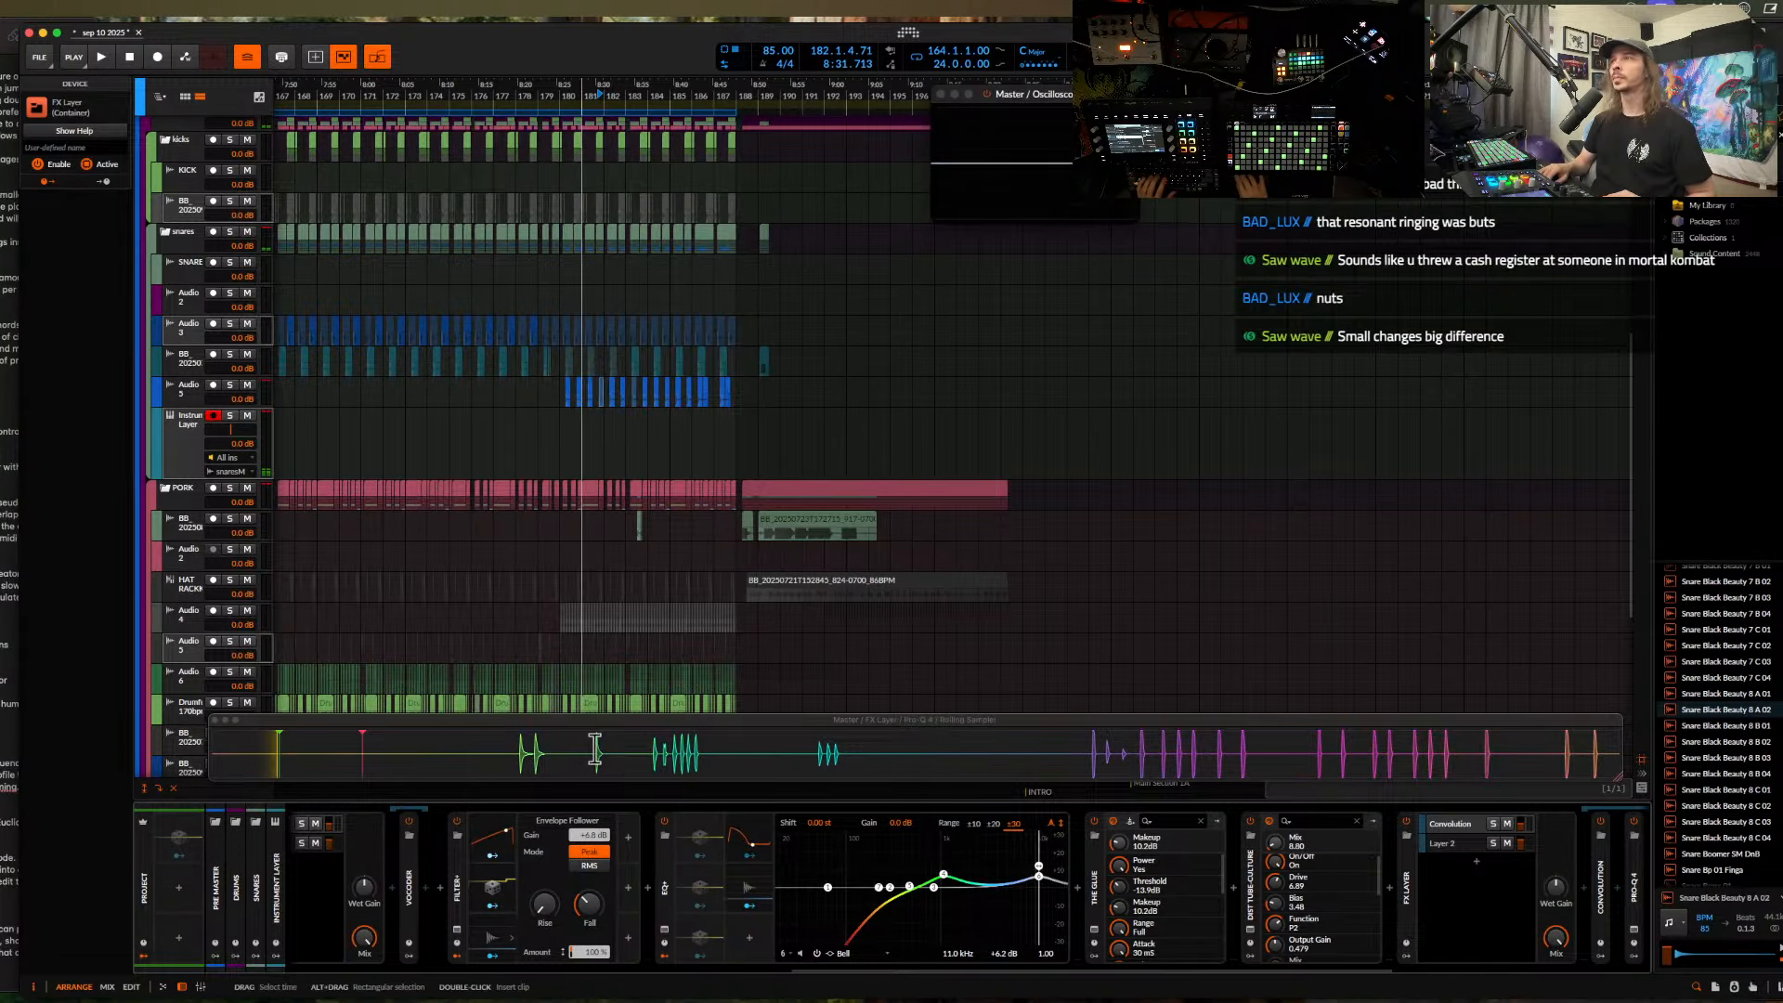
pyautogui.click(1591, 761)
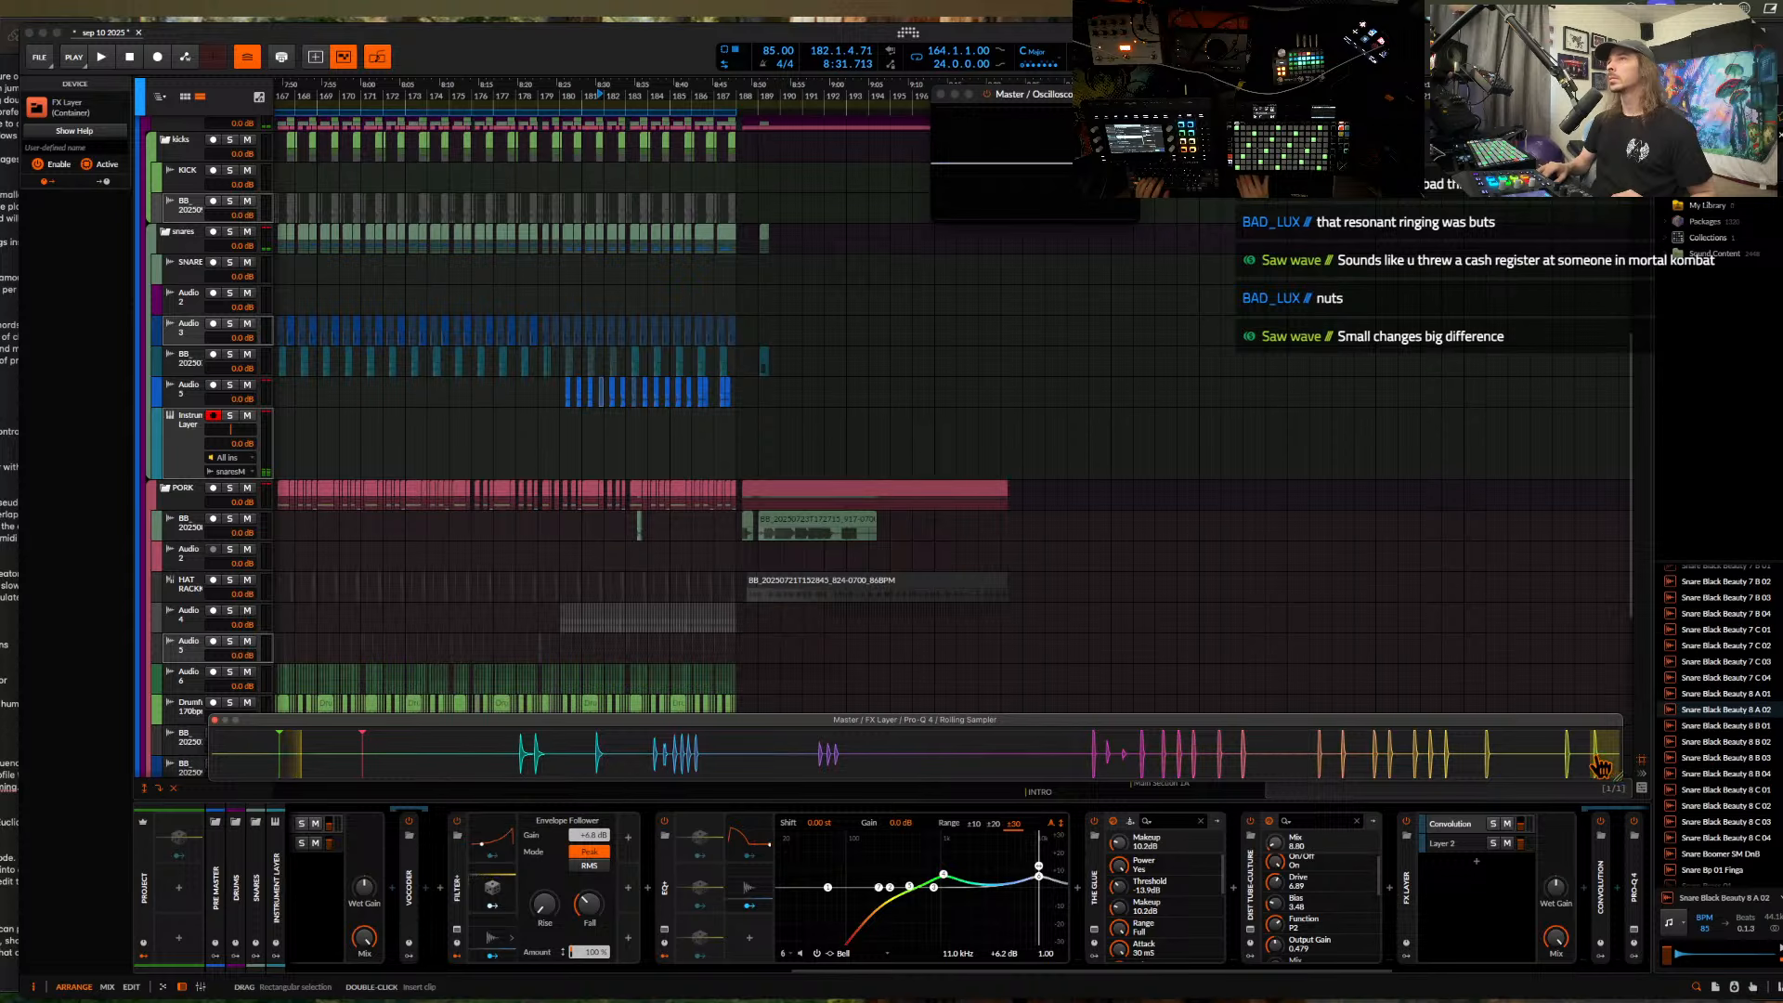
pyautogui.moveTo(1131, 683); pyautogui.dragTo(658, 457)
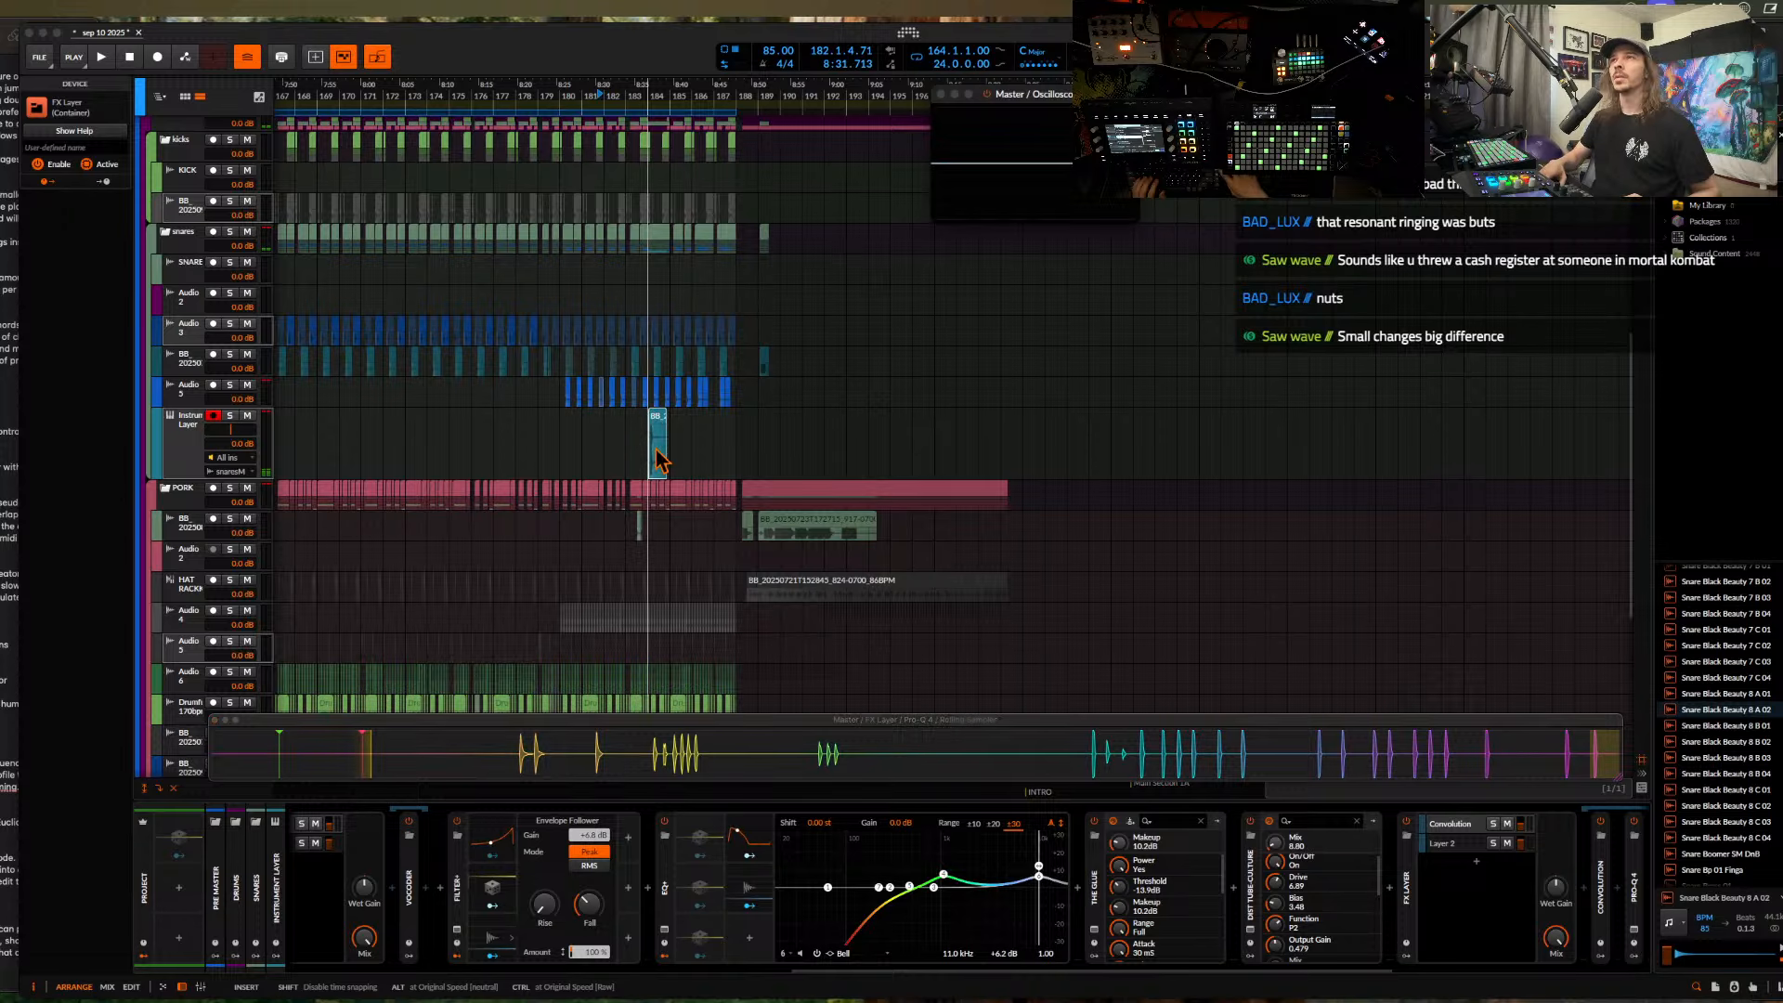
# - Add an audio track below the Instrument Layer track and move the recorded snare clip onto it at 181.4.1
pyautogui.click(157, 423)
pyautogui.press('super+t')
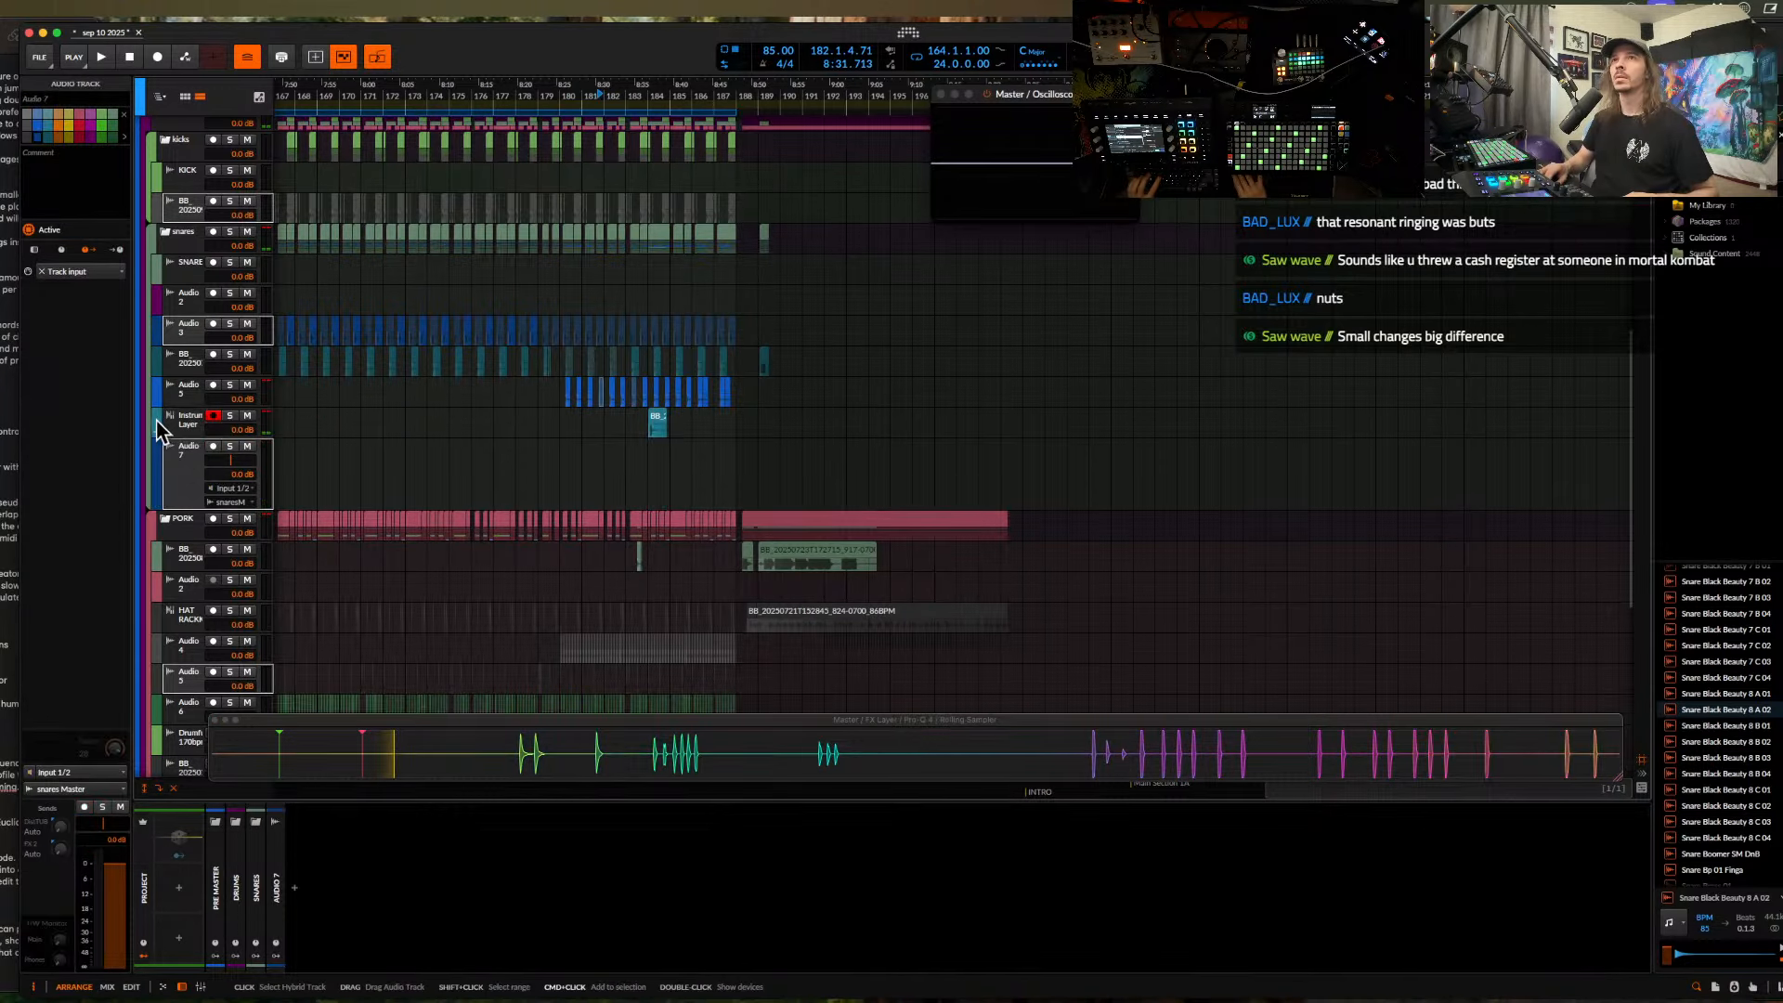
pyautogui.click(657, 419)
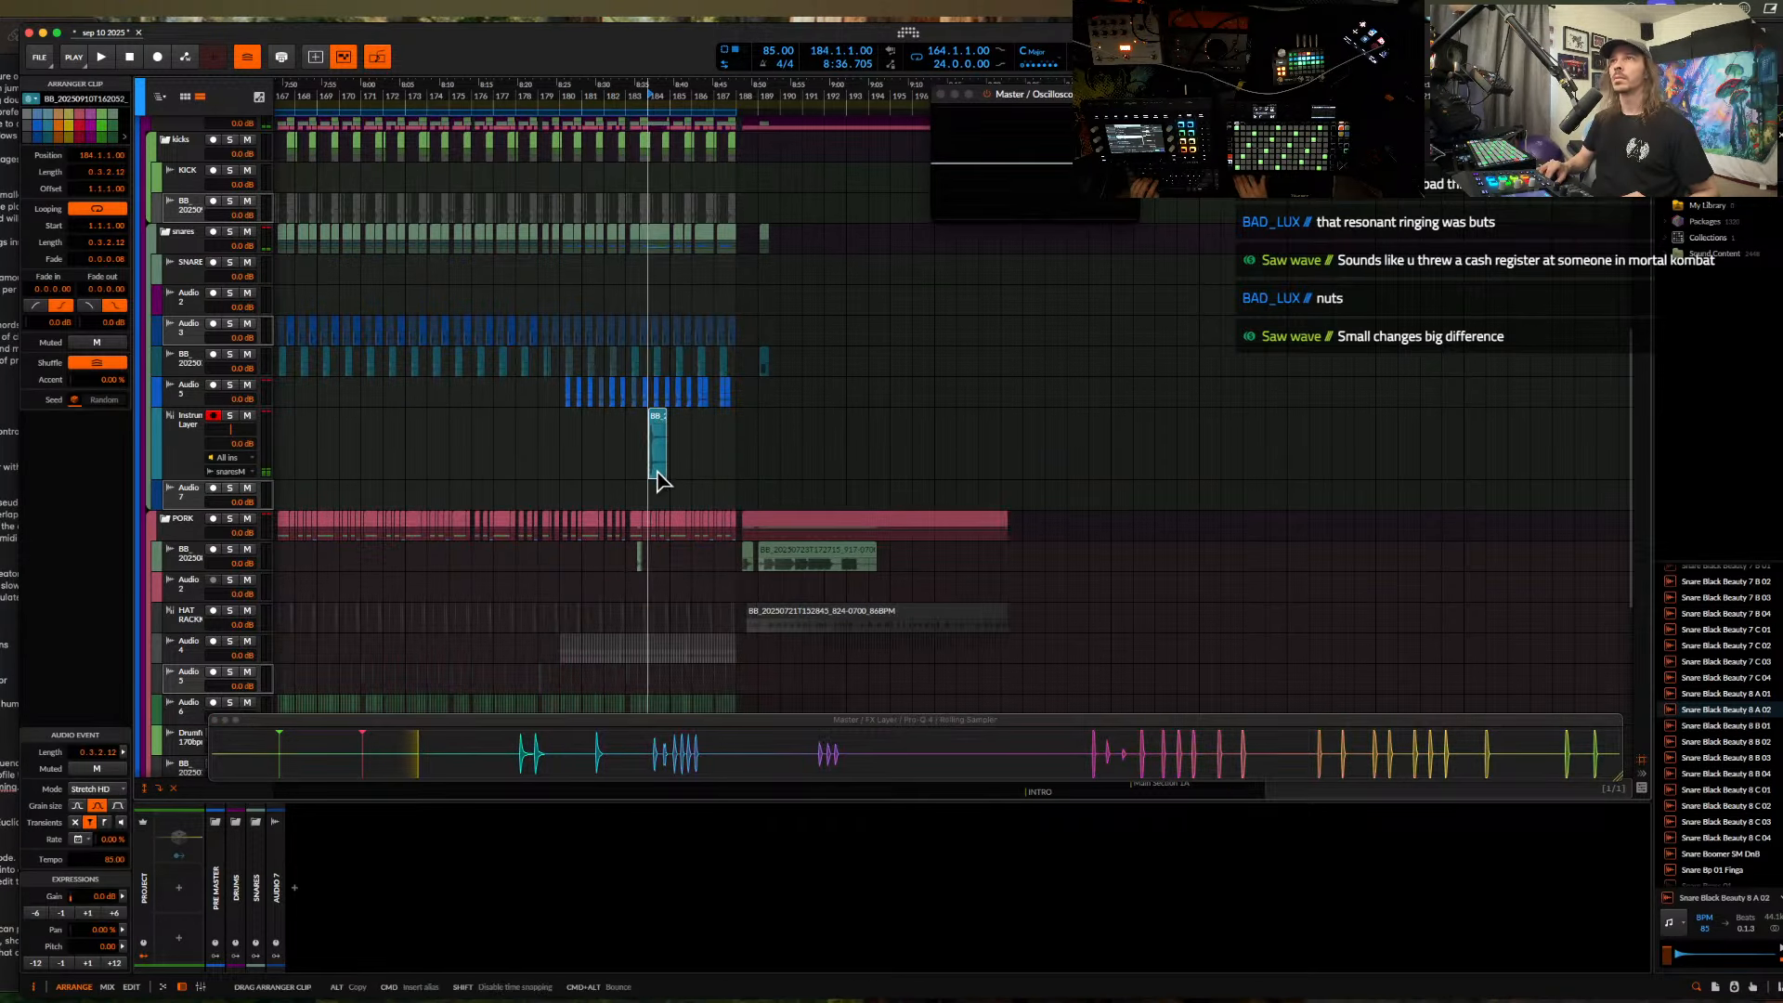
pyautogui.moveTo(650, 480); pyautogui.dragTo(609, 495)
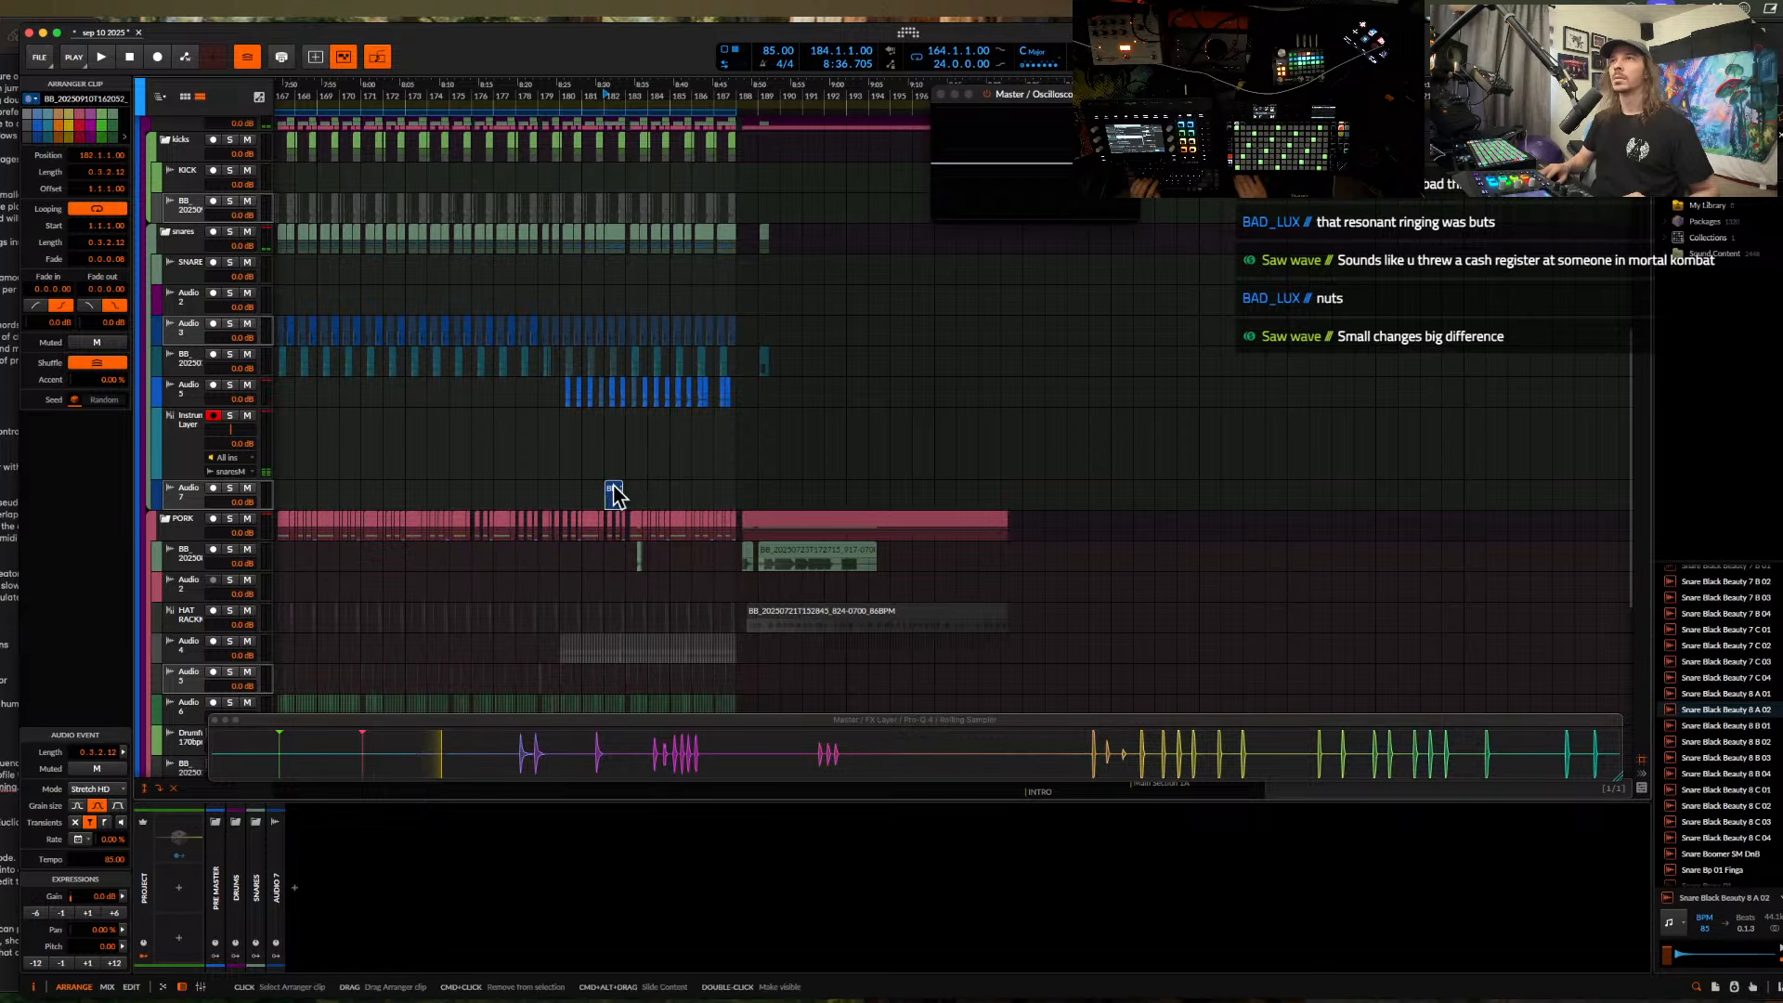
pyautogui.scroll(3, 614, 495)
pyautogui.scroll(3, 615, 492)
pyautogui.hscroll(-3, 612, 485)
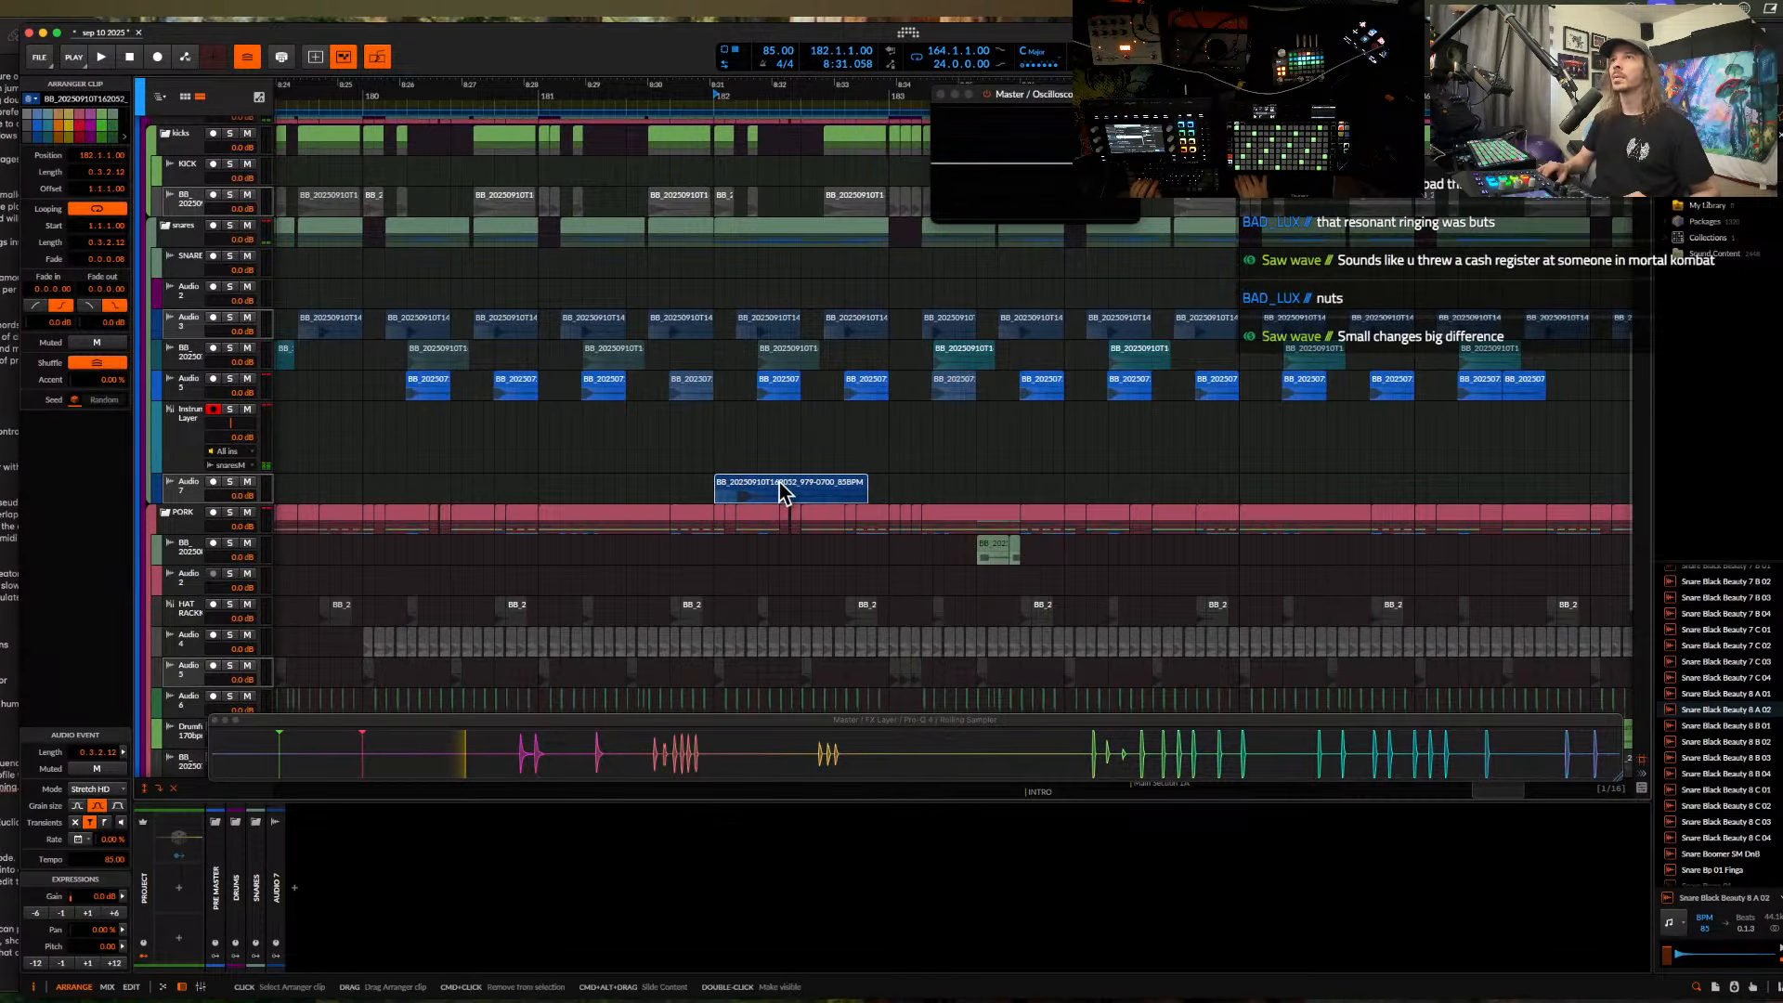
pyautogui.moveTo(782, 491); pyautogui.dragTo(707, 494)
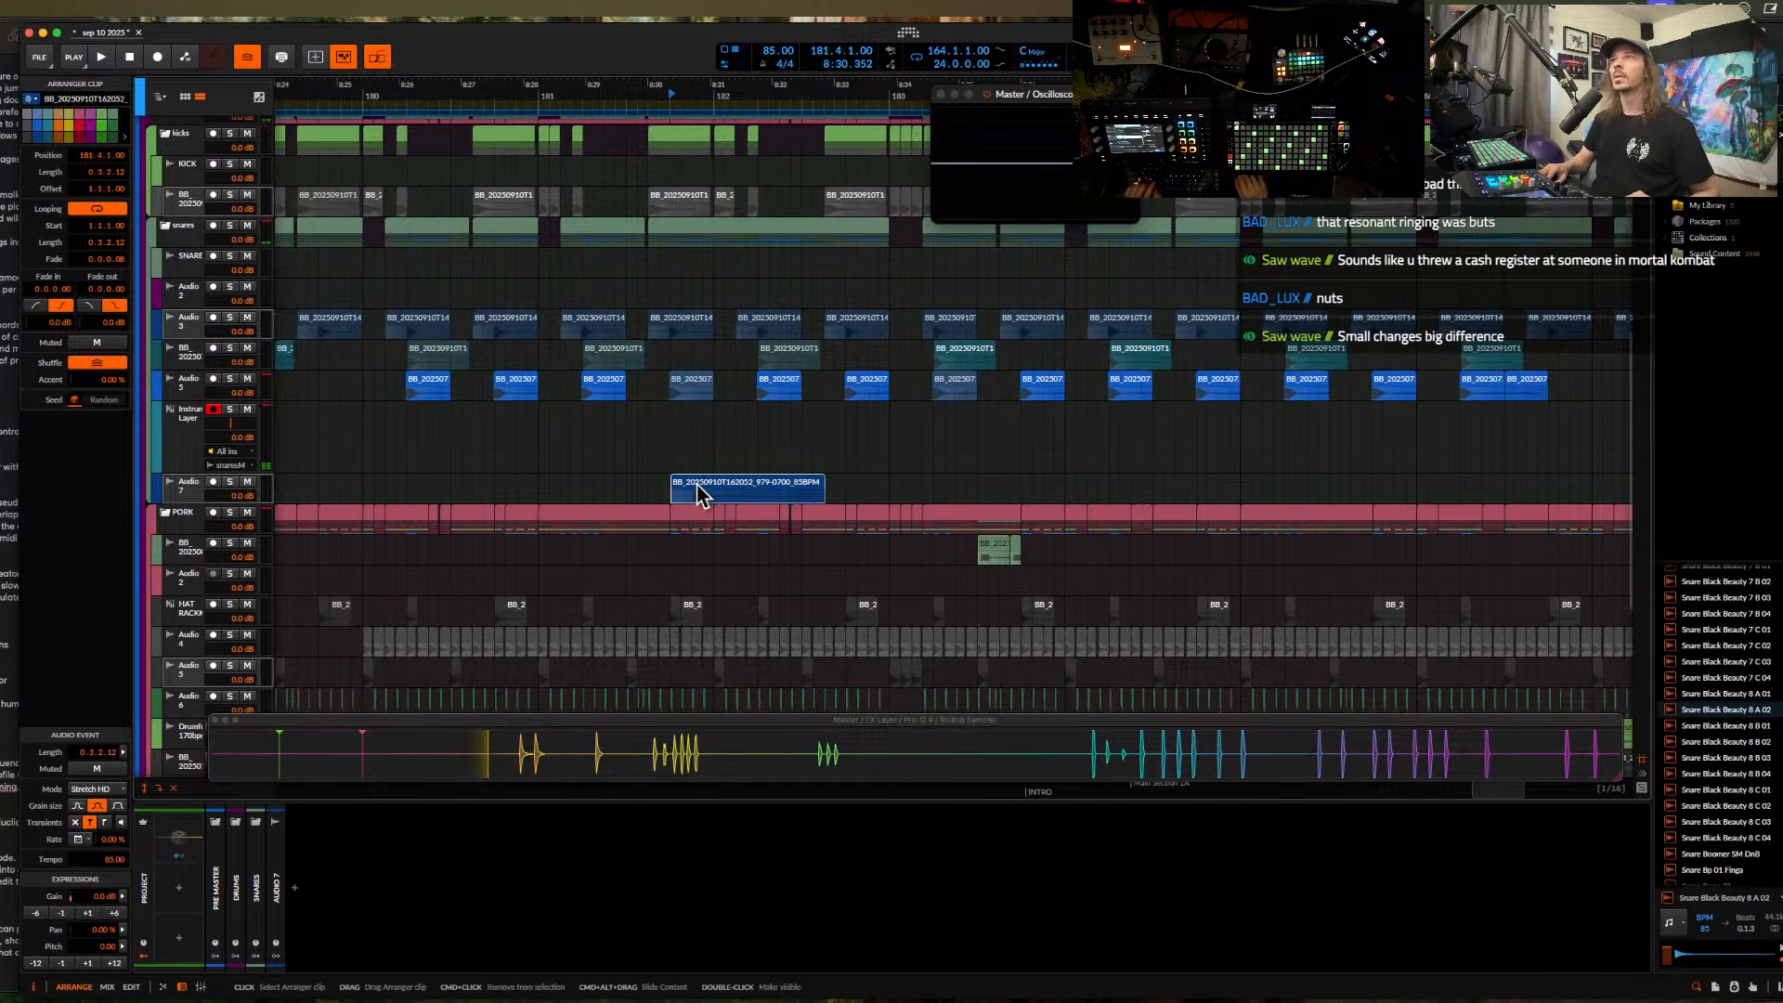
# - Slide the clip's audio so the snare transient sits at its beginning, and nudge the clip to start at 181.3.4.89
pyautogui.scroll(3, 733, 492)
pyautogui.scroll(5, 772, 498)
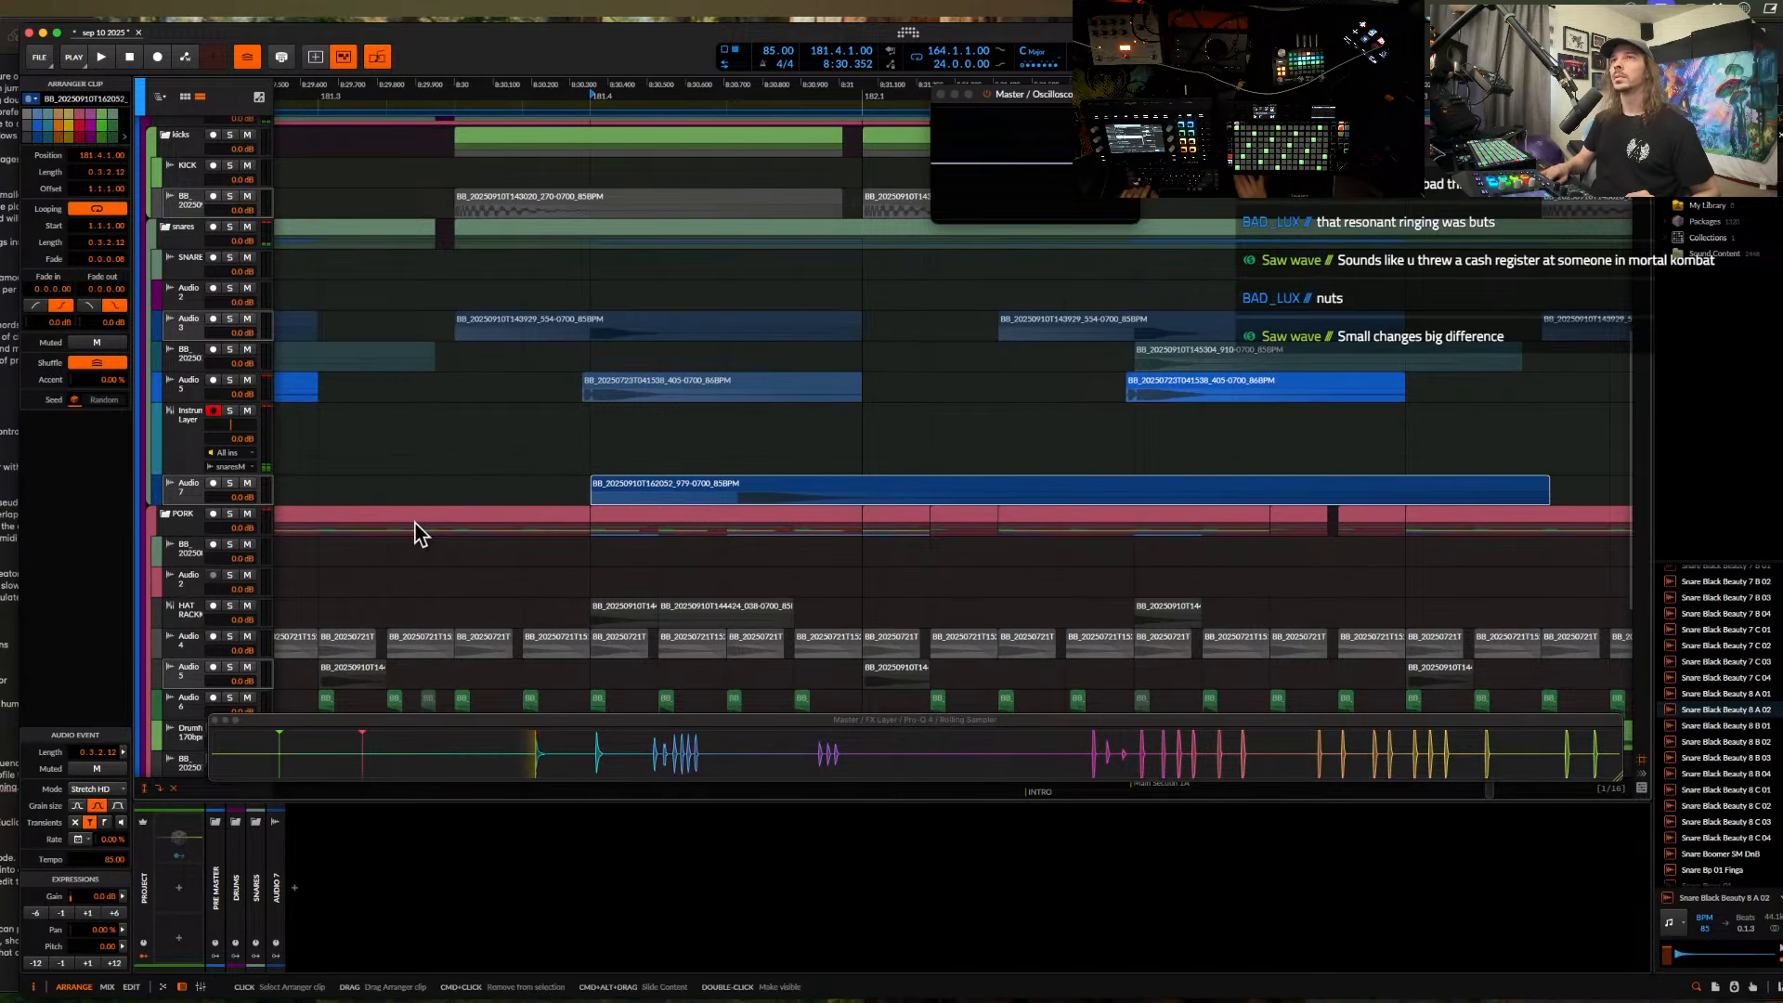
pyautogui.click(182, 484)
pyautogui.click(704, 484)
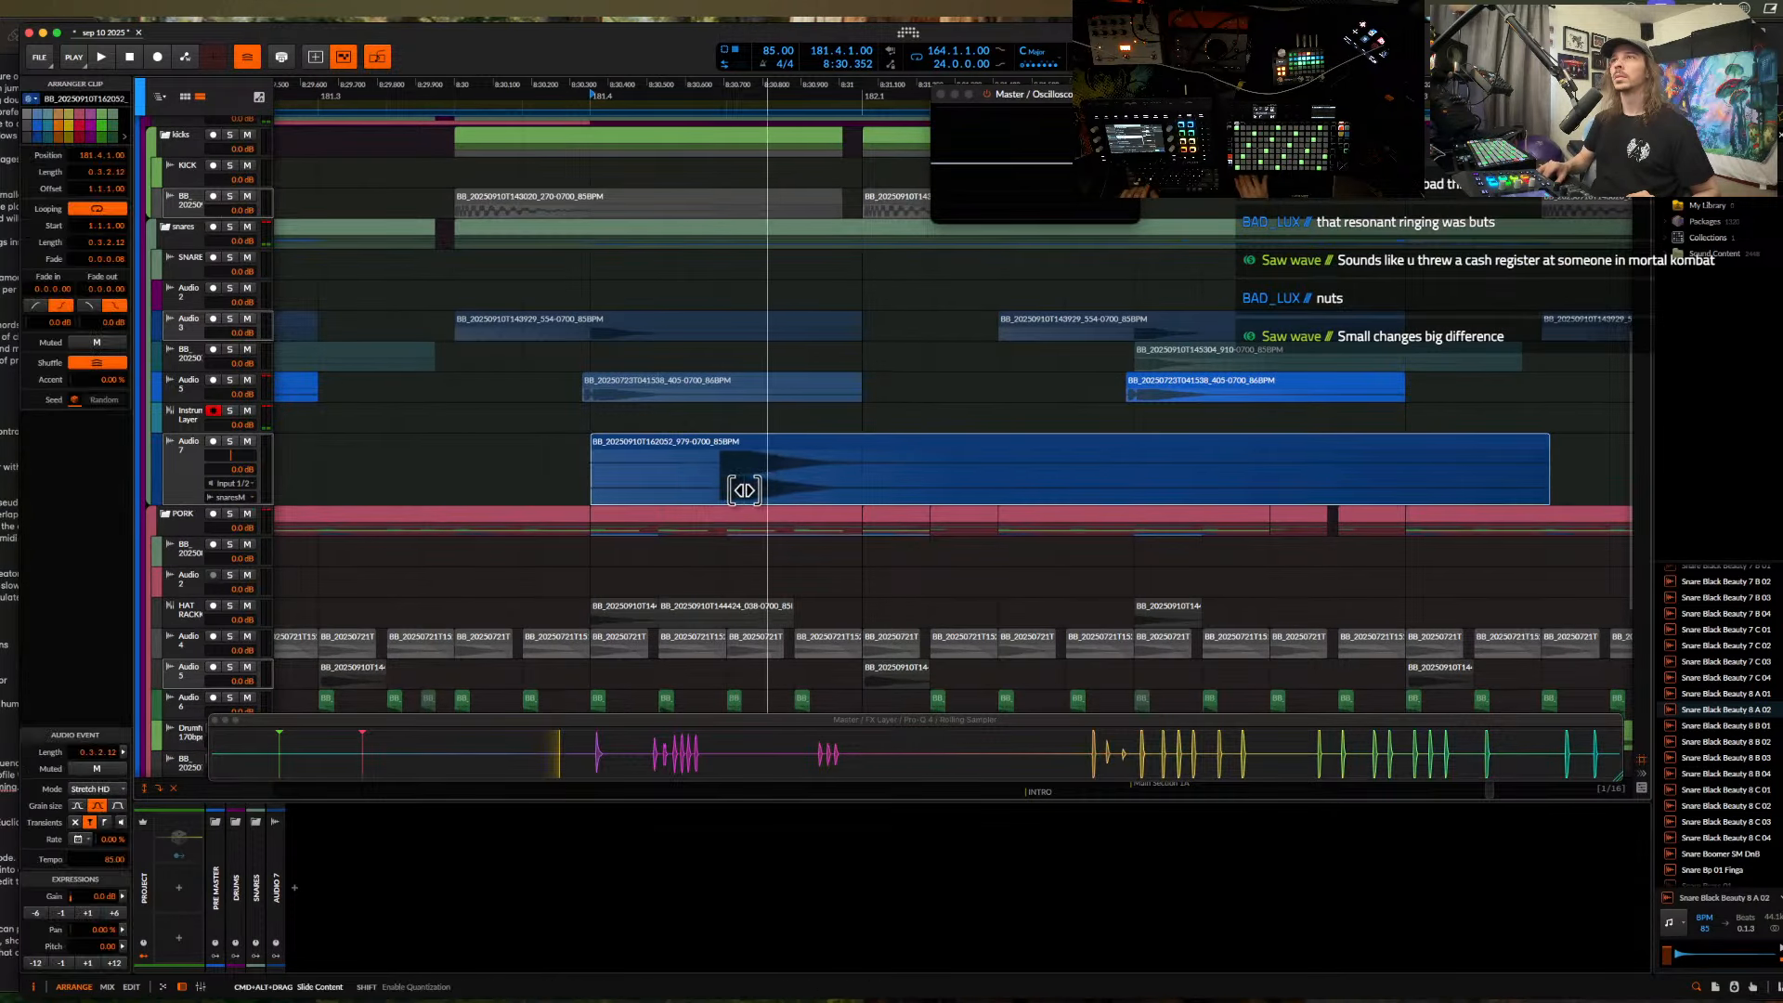
pyautogui.scroll(5, 624, 450)
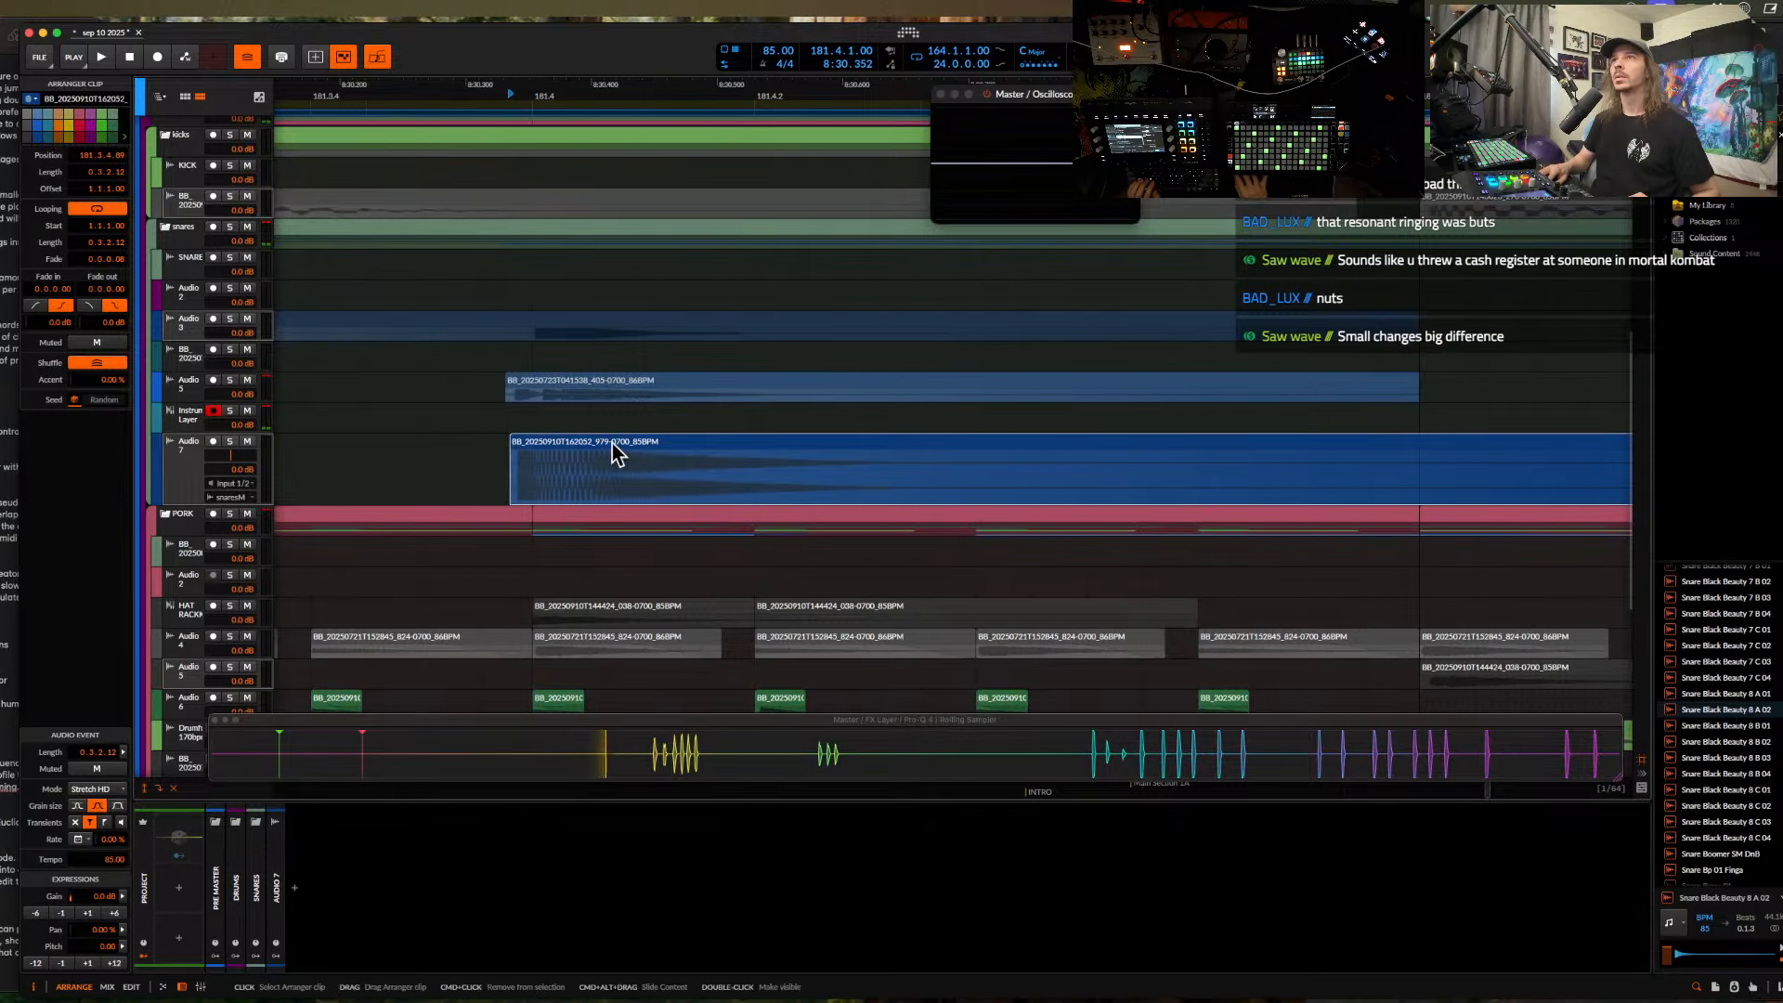
pyautogui.scroll(-5, 611, 443)
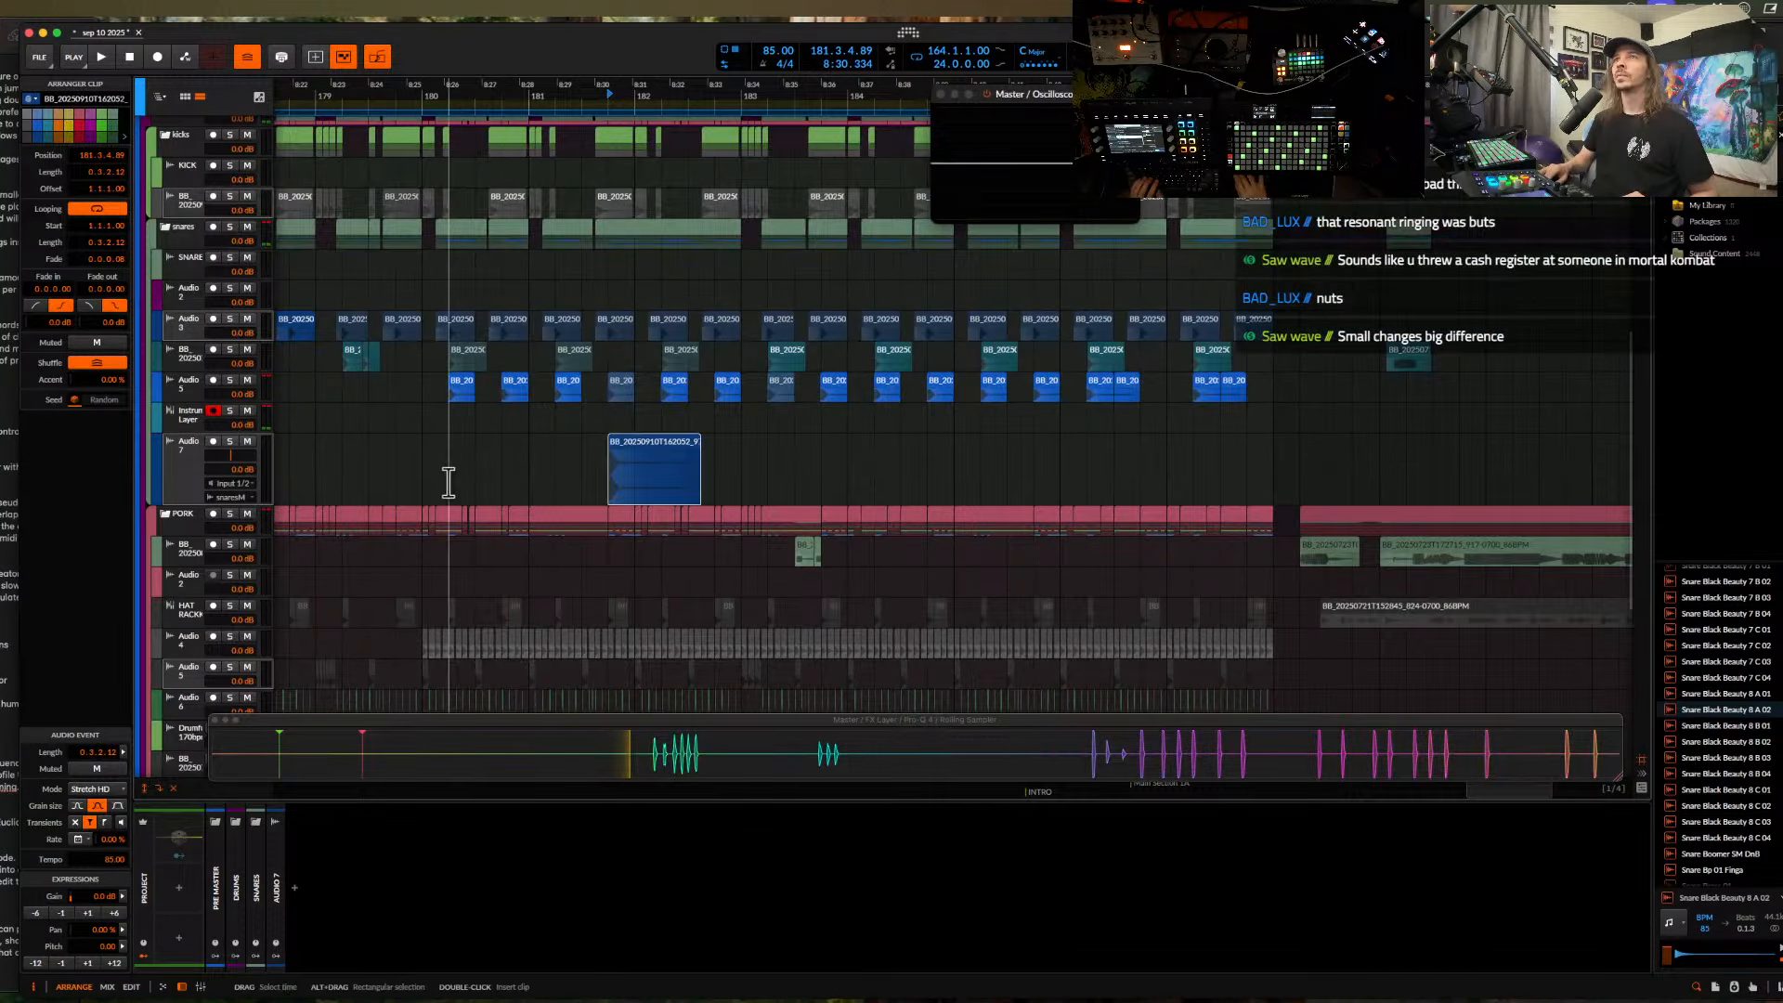
# - Deactivate the Instrument Layer track and select the new audio track holding the snare clip
pyautogui.click(363, 479)
pyautogui.click(198, 426)
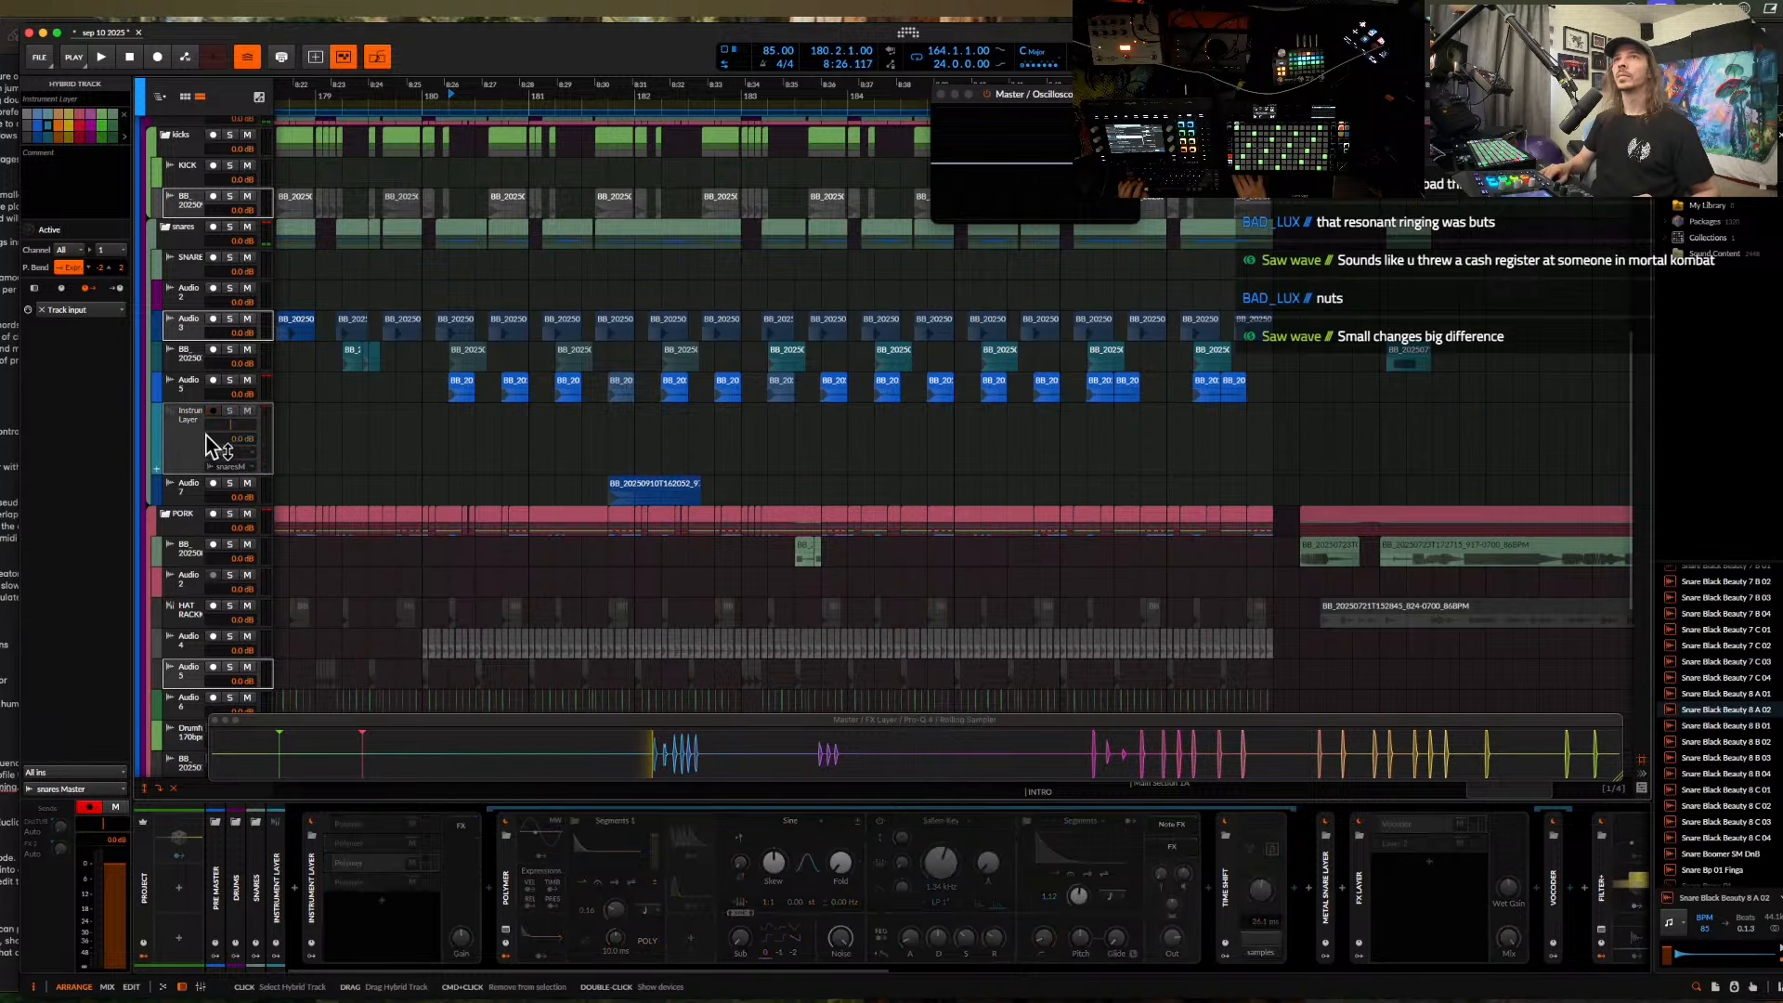
pyautogui.click(189, 492)
# - Play the arrangement from bar 179 to hear the new snare clip in context, then stop playback
pyautogui.click(322, 468)
pyautogui.press('space')
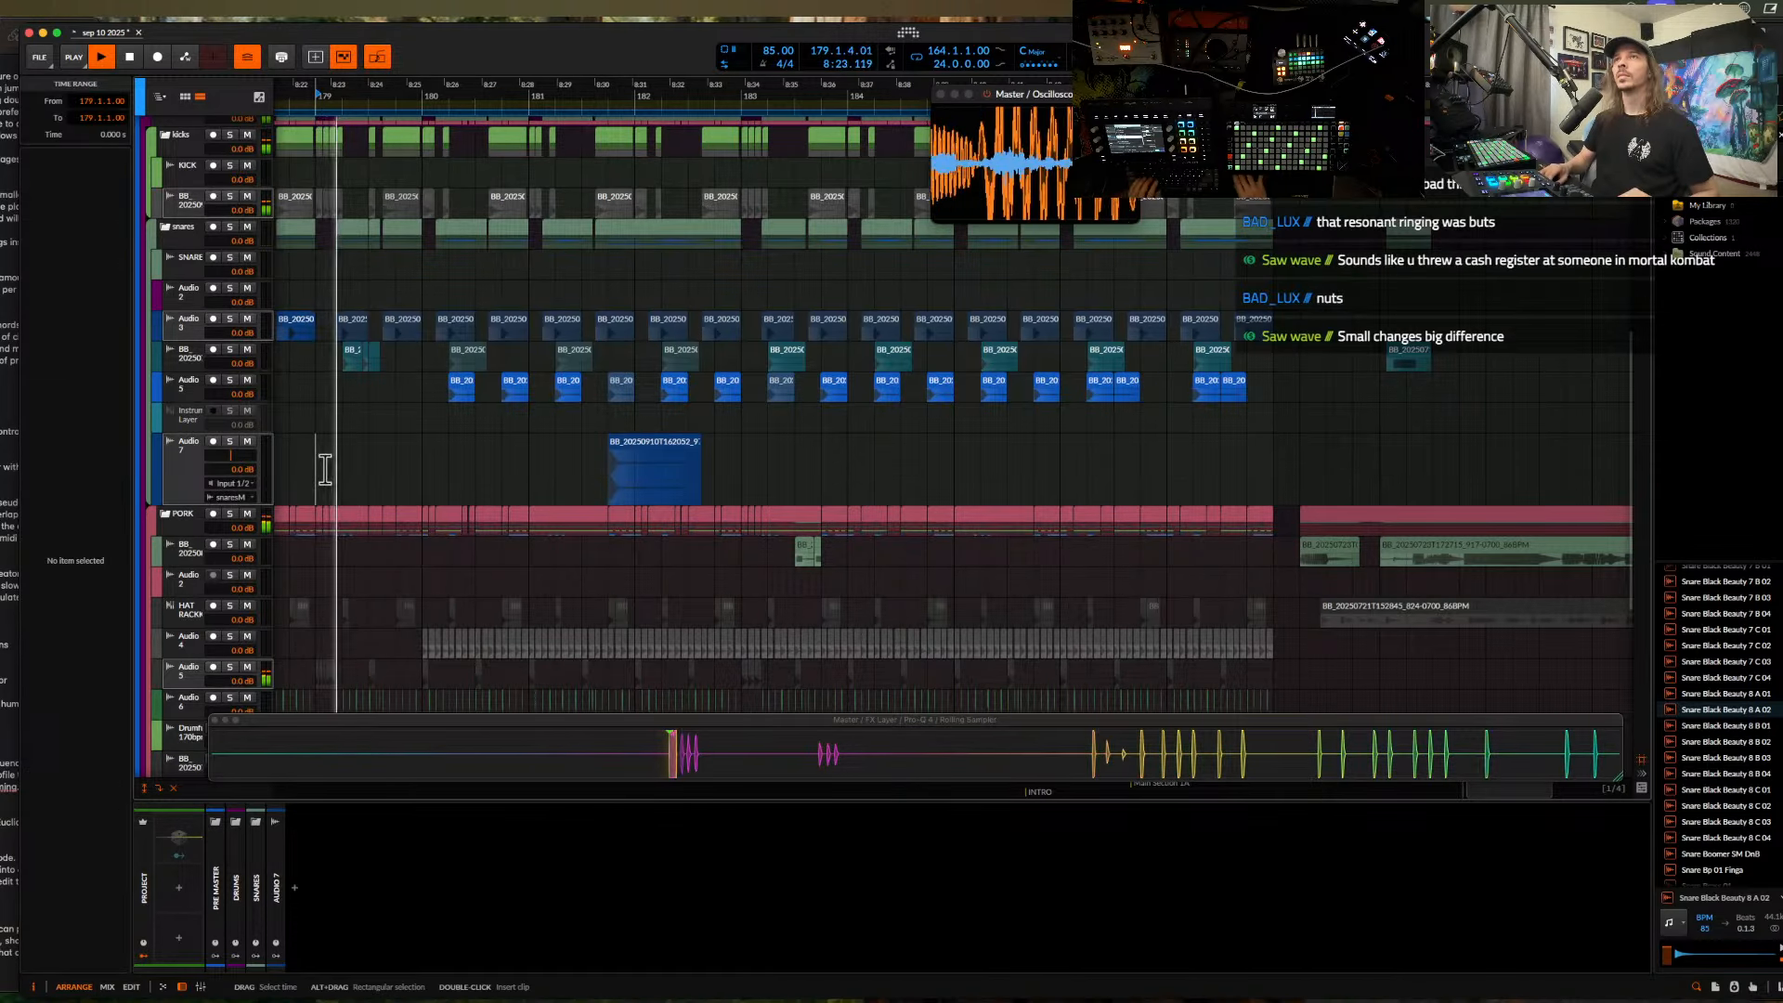
pyautogui.scroll(3, 390, 411)
pyautogui.scroll(-8, 390, 410)
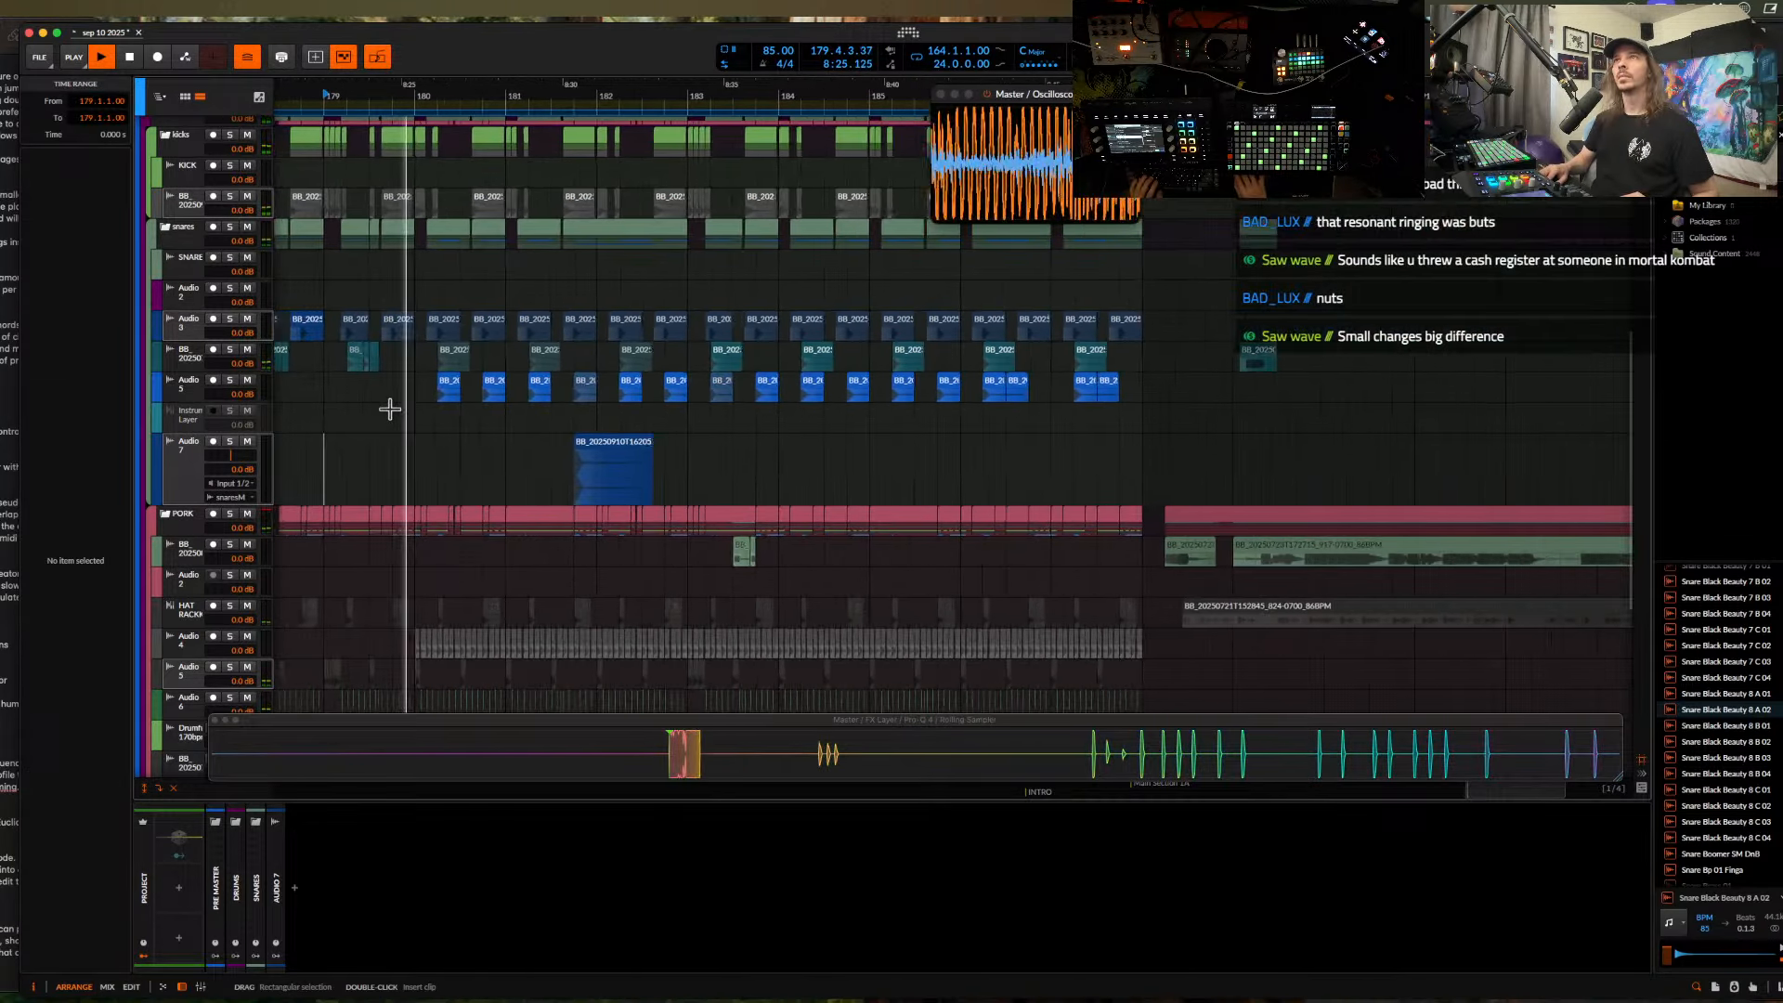
pyautogui.scroll(-2, 331, 412)
pyautogui.scroll(4, 331, 412)
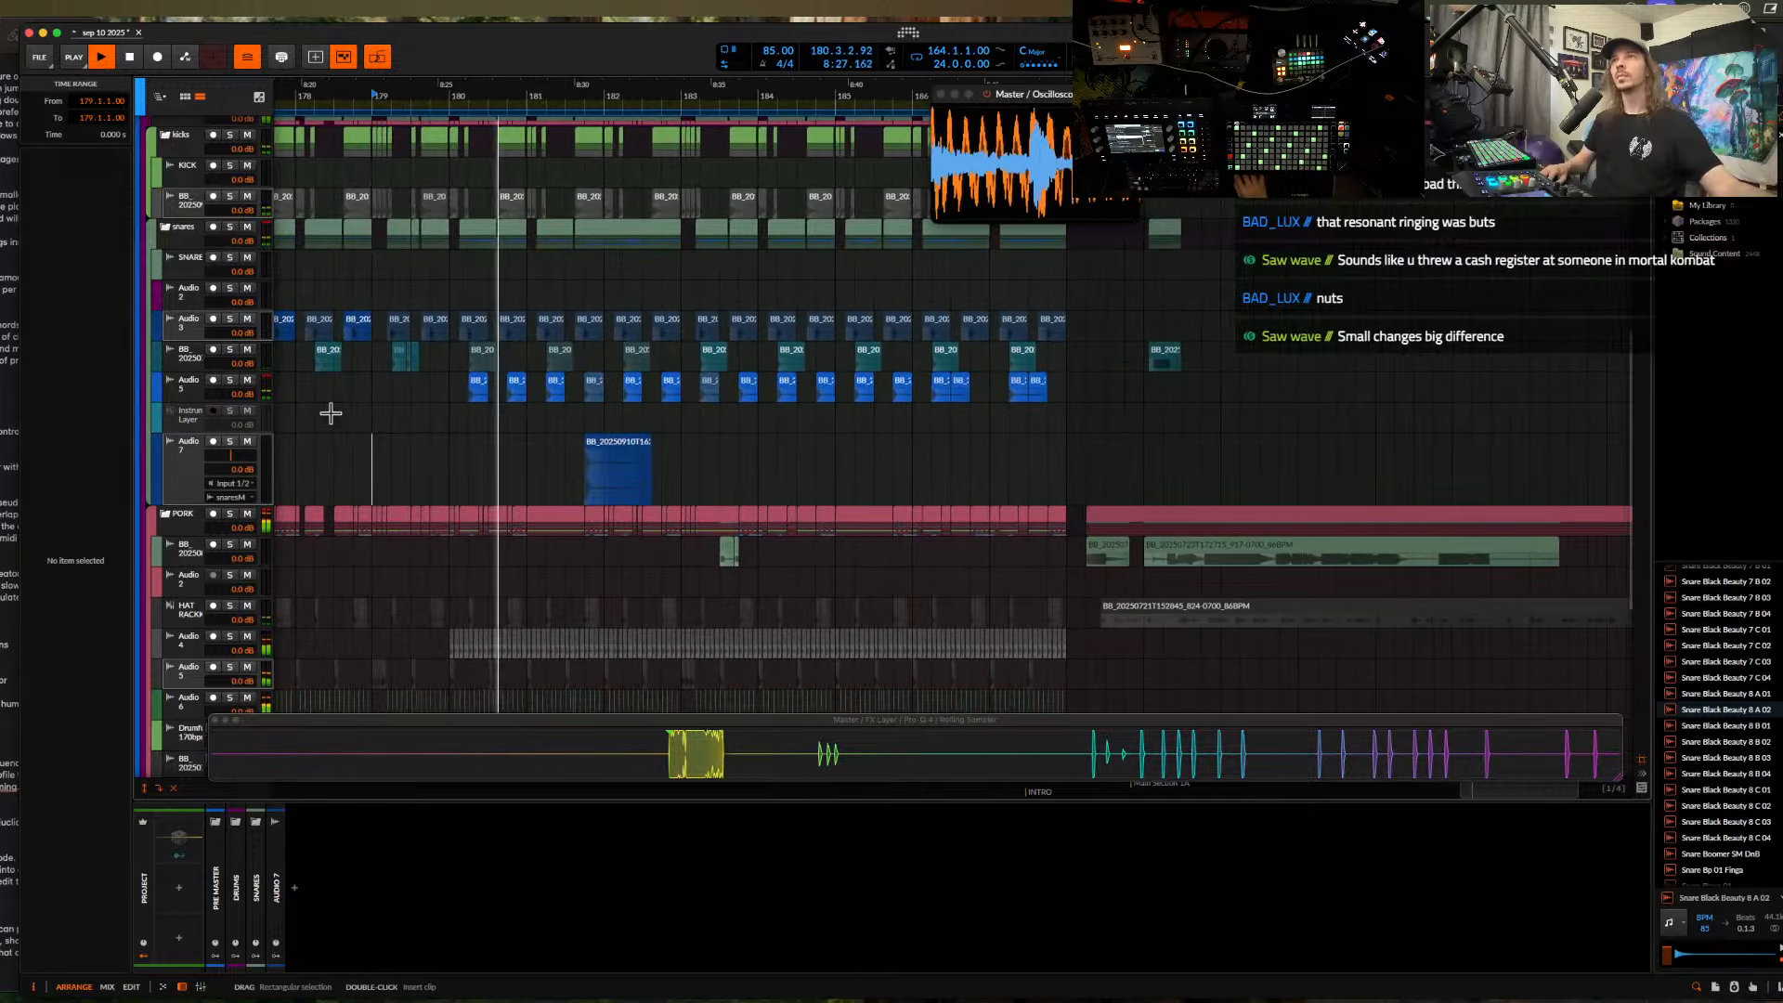
pyautogui.scroll(5, 545, 409)
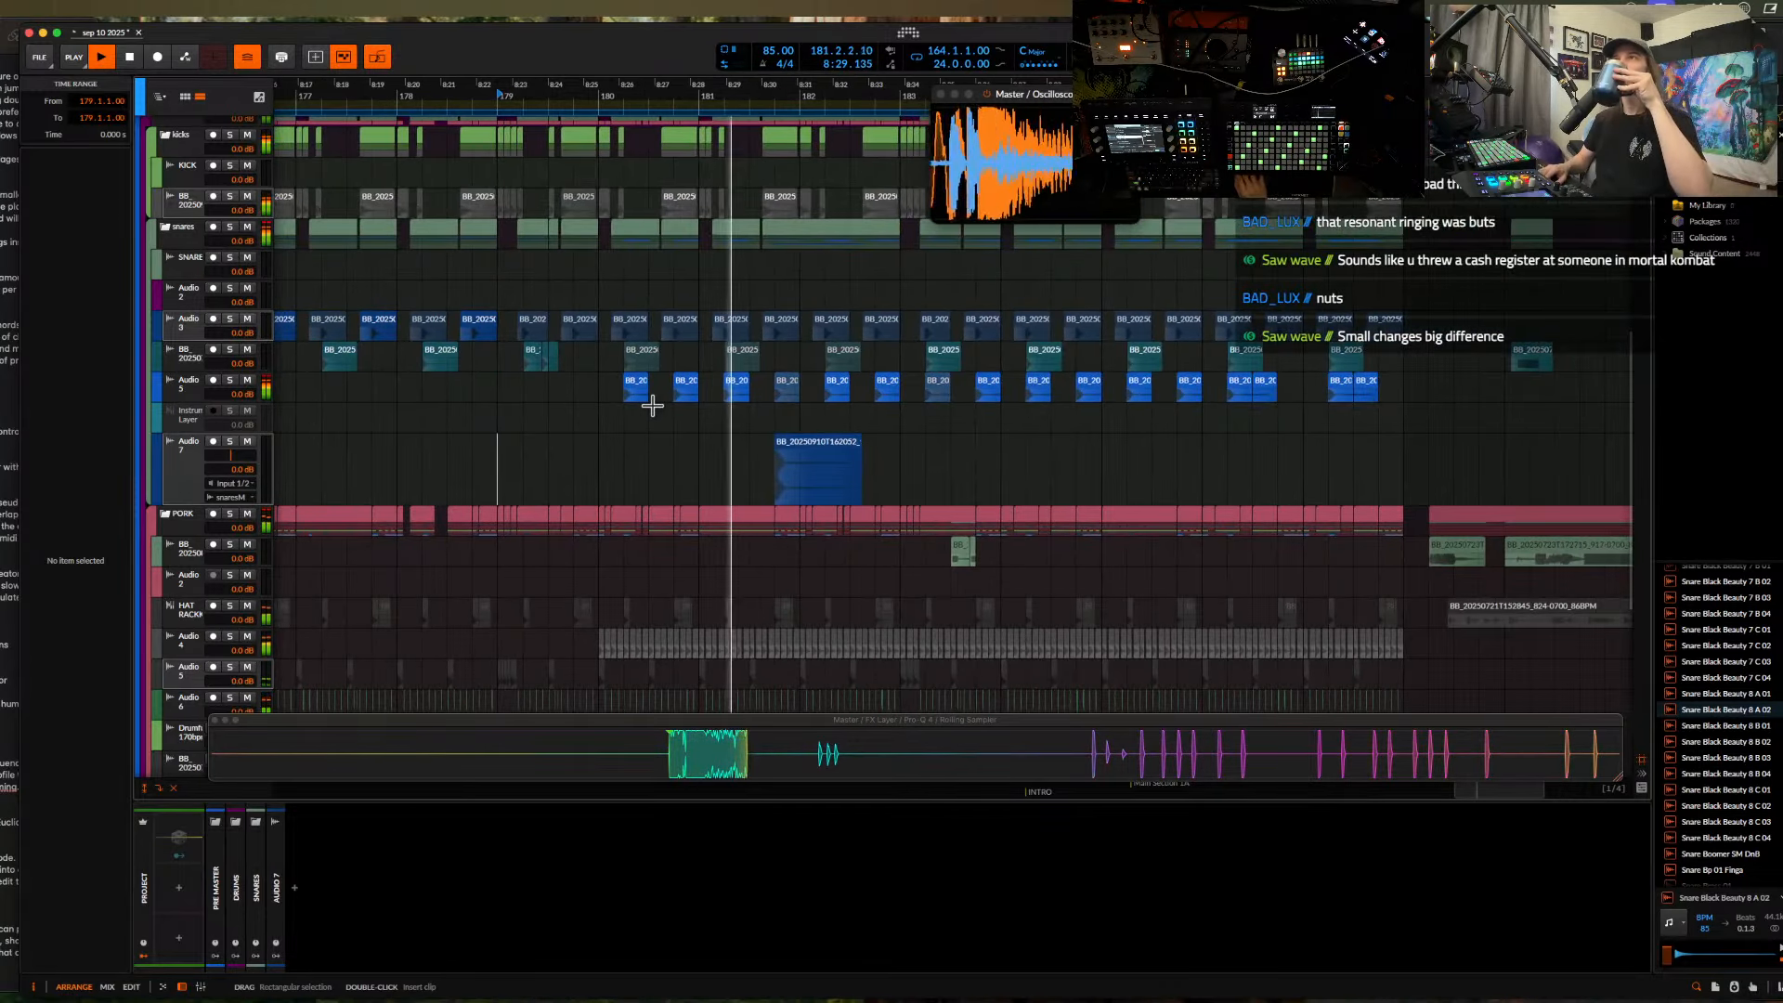
pyautogui.scroll(-4, 652, 405)
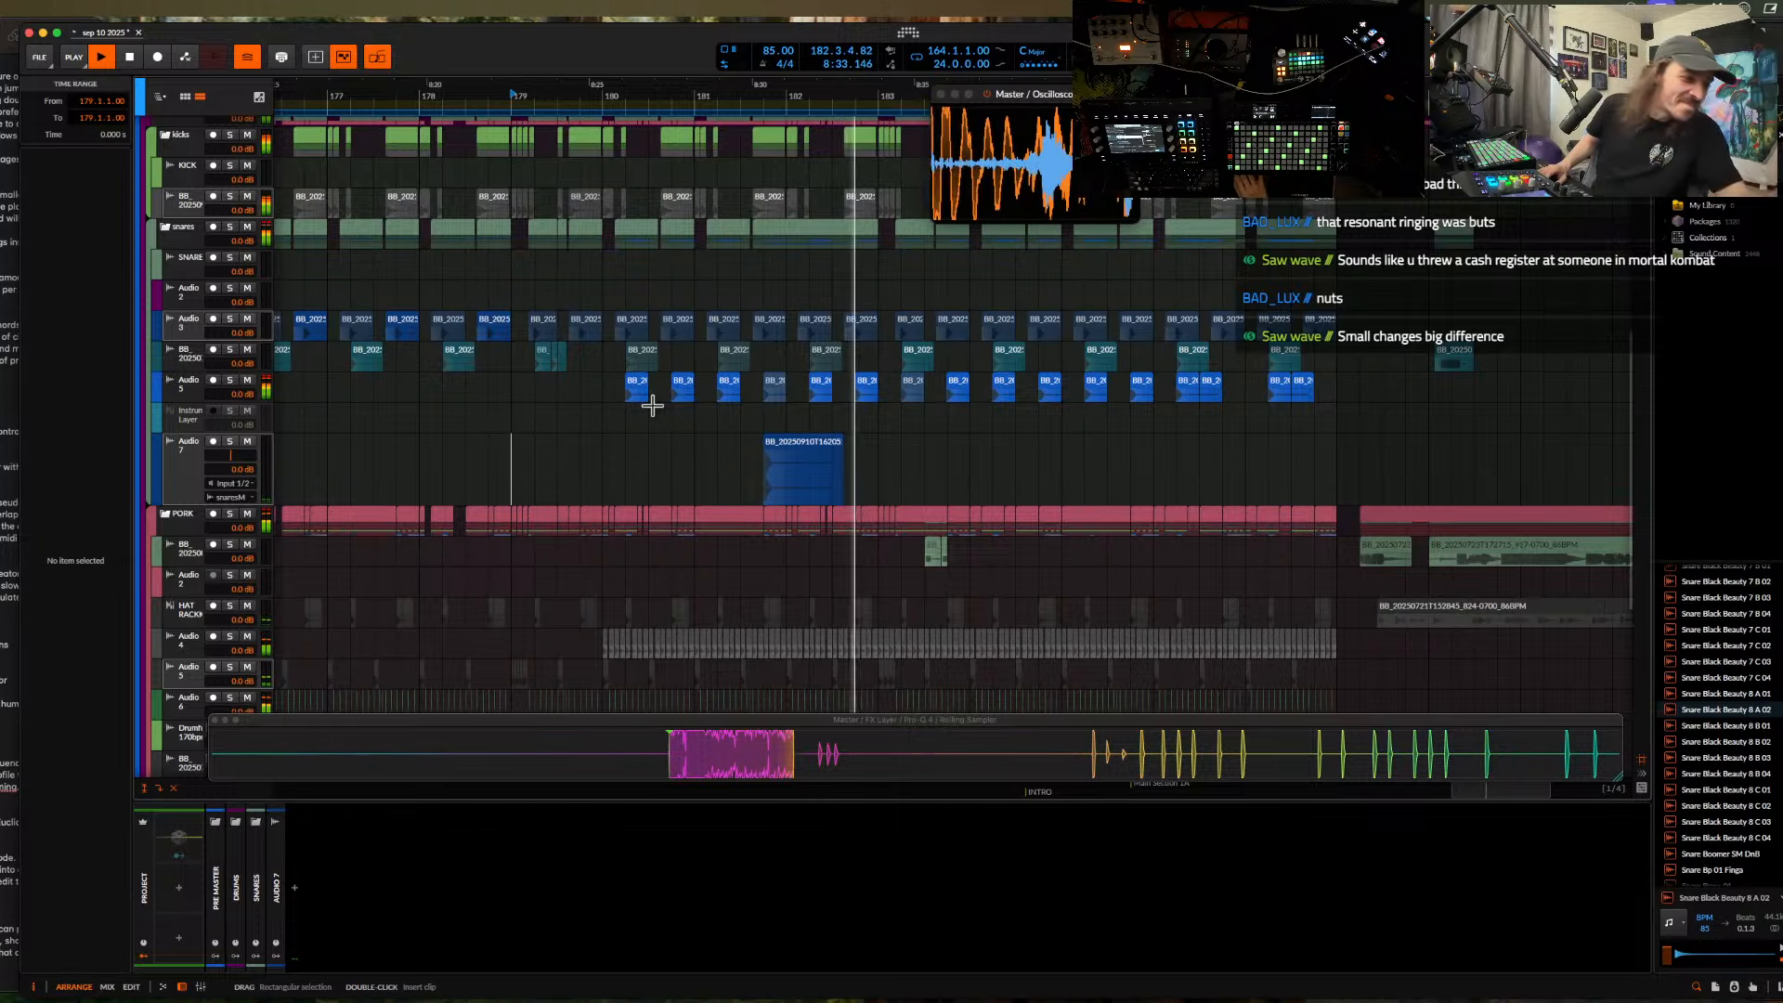
pyautogui.scroll(-1, 637, 400)
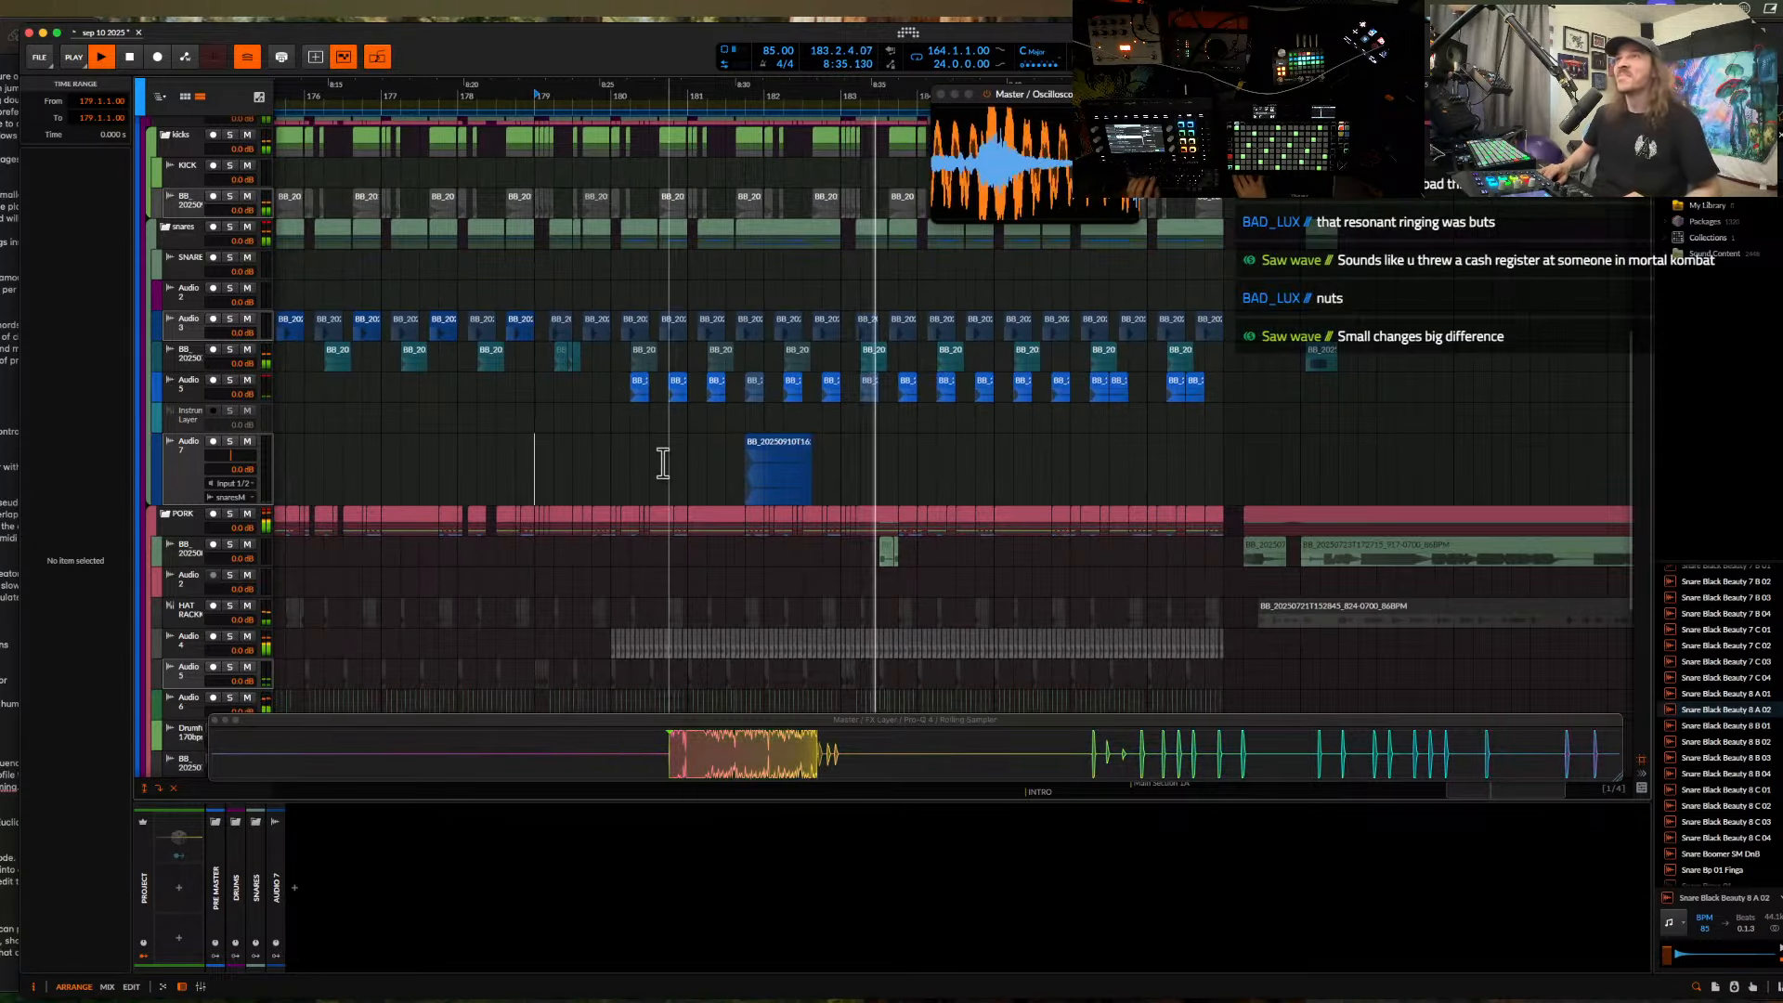
pyautogui.press('space')
# - Duplicate the two-bar time range from bar 180 to bar 182 on the new snare audio track
pyautogui.moveTo(610, 469); pyautogui.dragTo(740, 476)
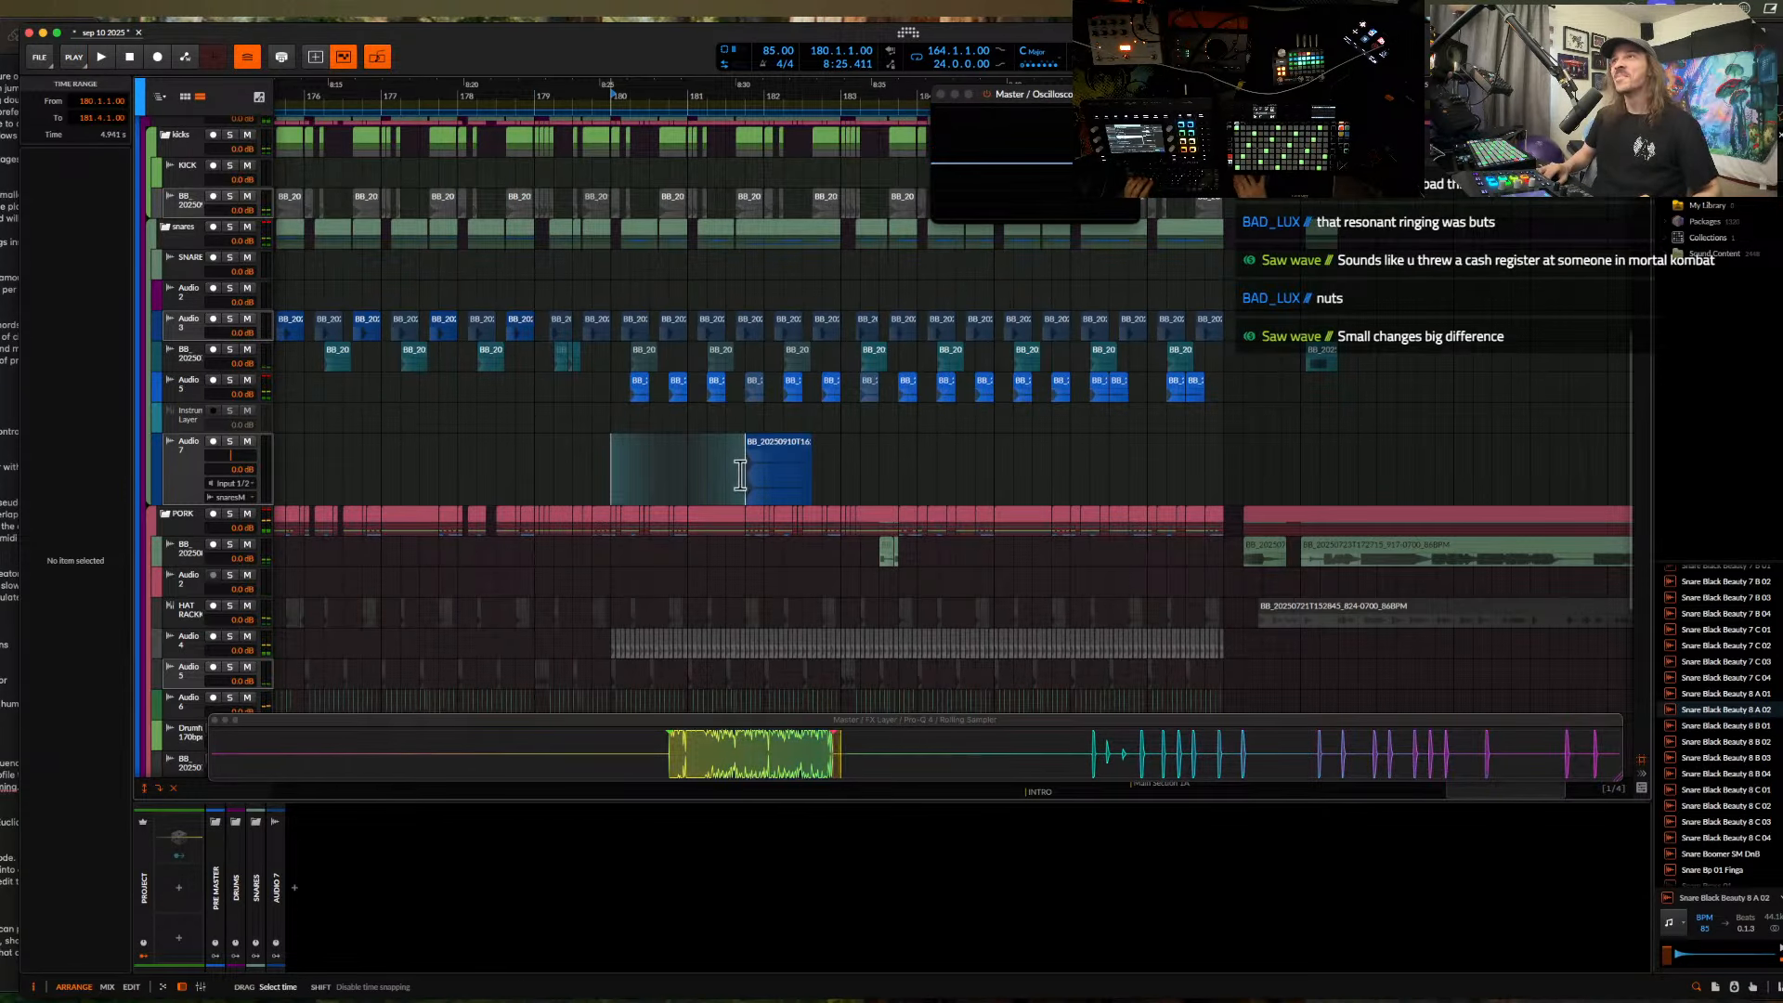
pyautogui.press('super+d')
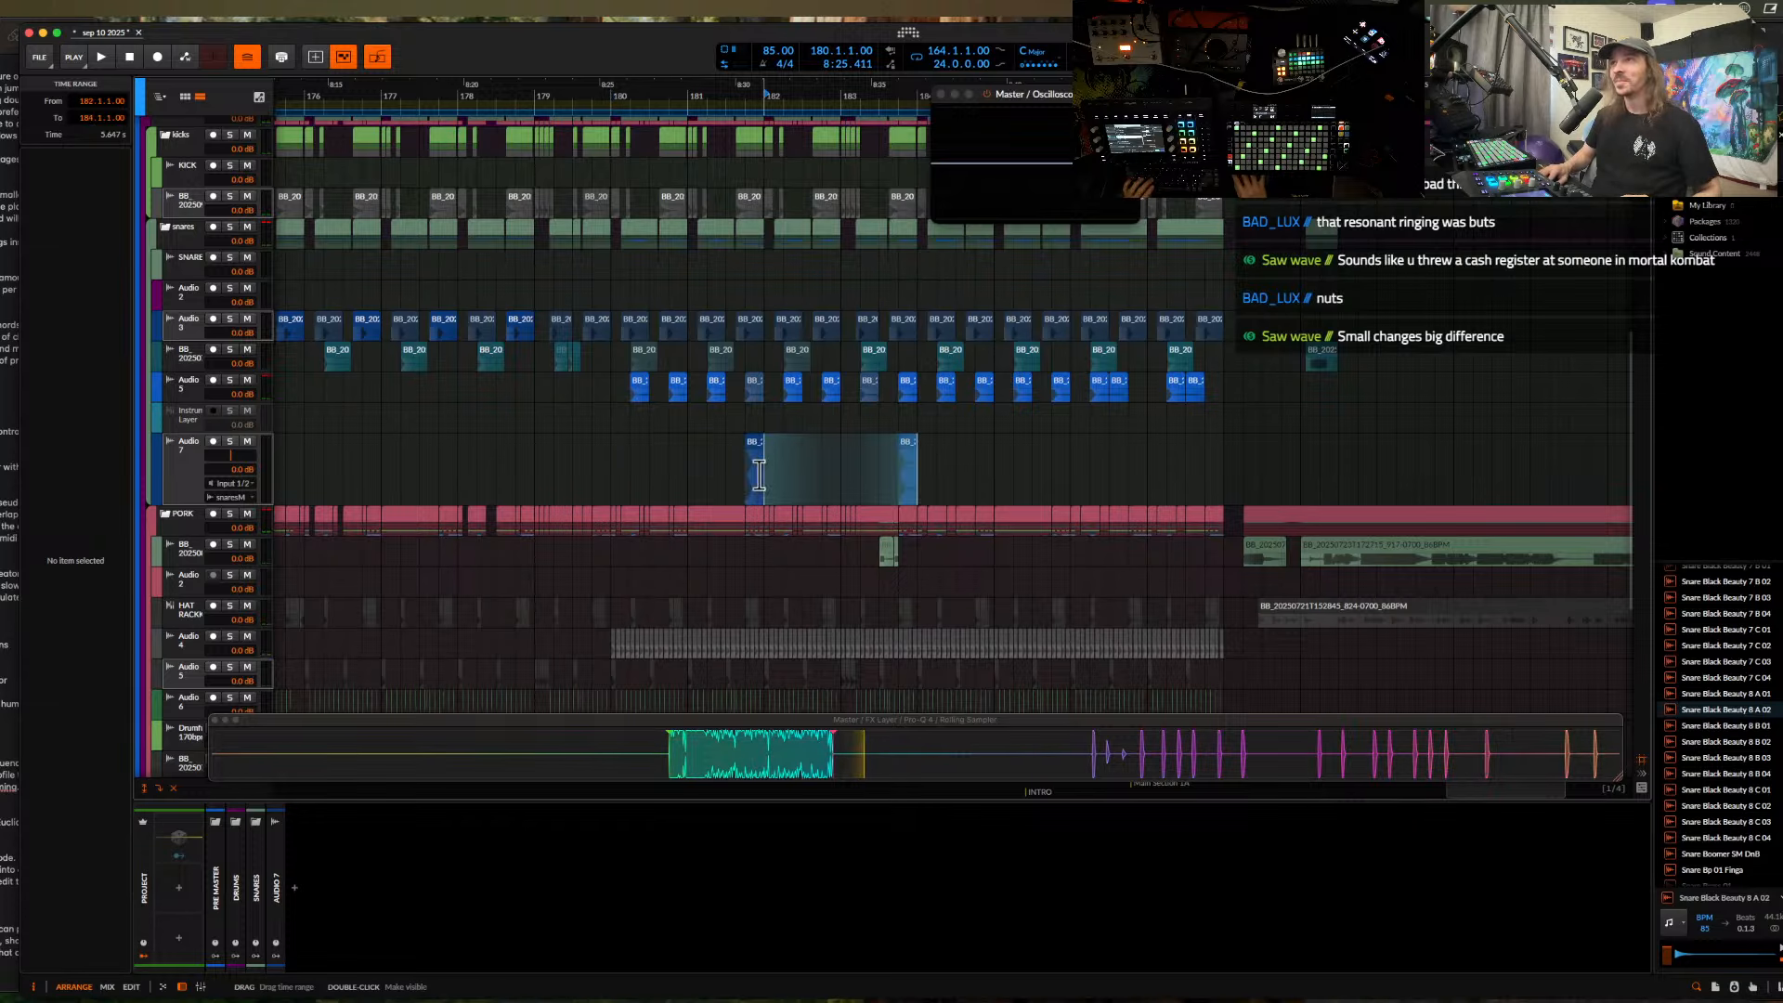
# - Duplicate the two-bar range on the new snare audio track twice more, so the copies run up to bar 188
pyautogui.scroll(-1, 761, 478)
pyautogui.press('super+d')
pyautogui.press('super+d')
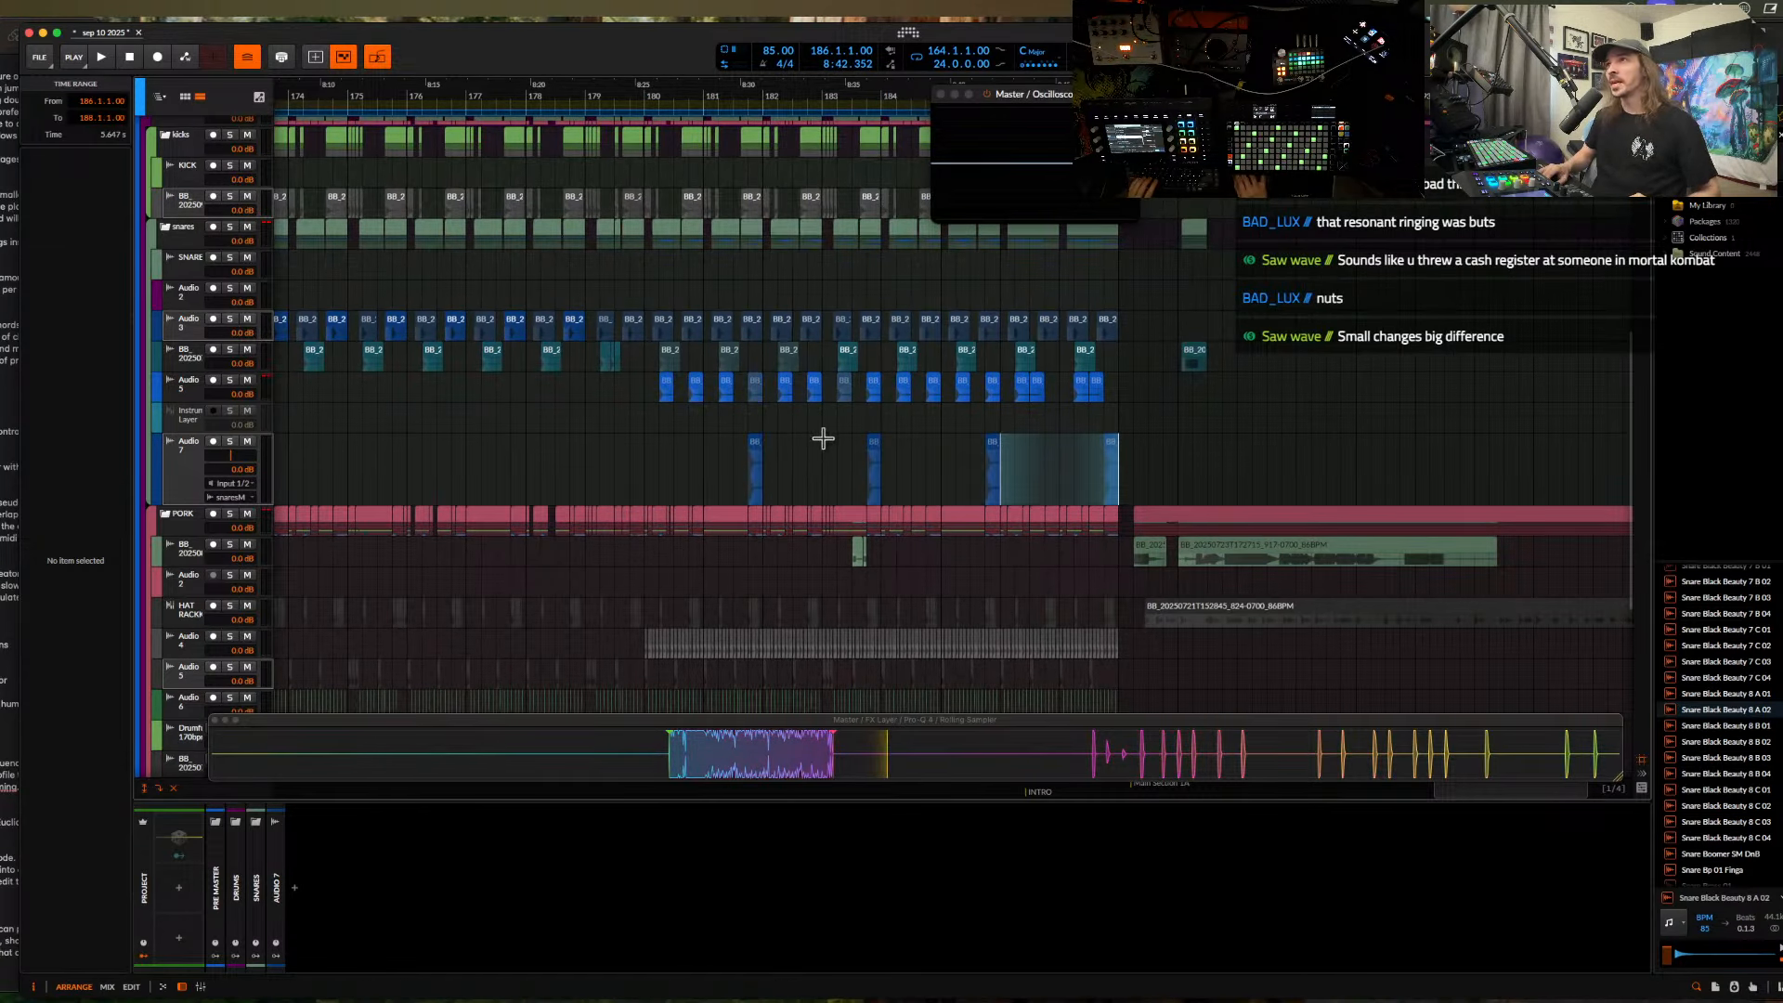
pyautogui.scroll(4, 815, 391)
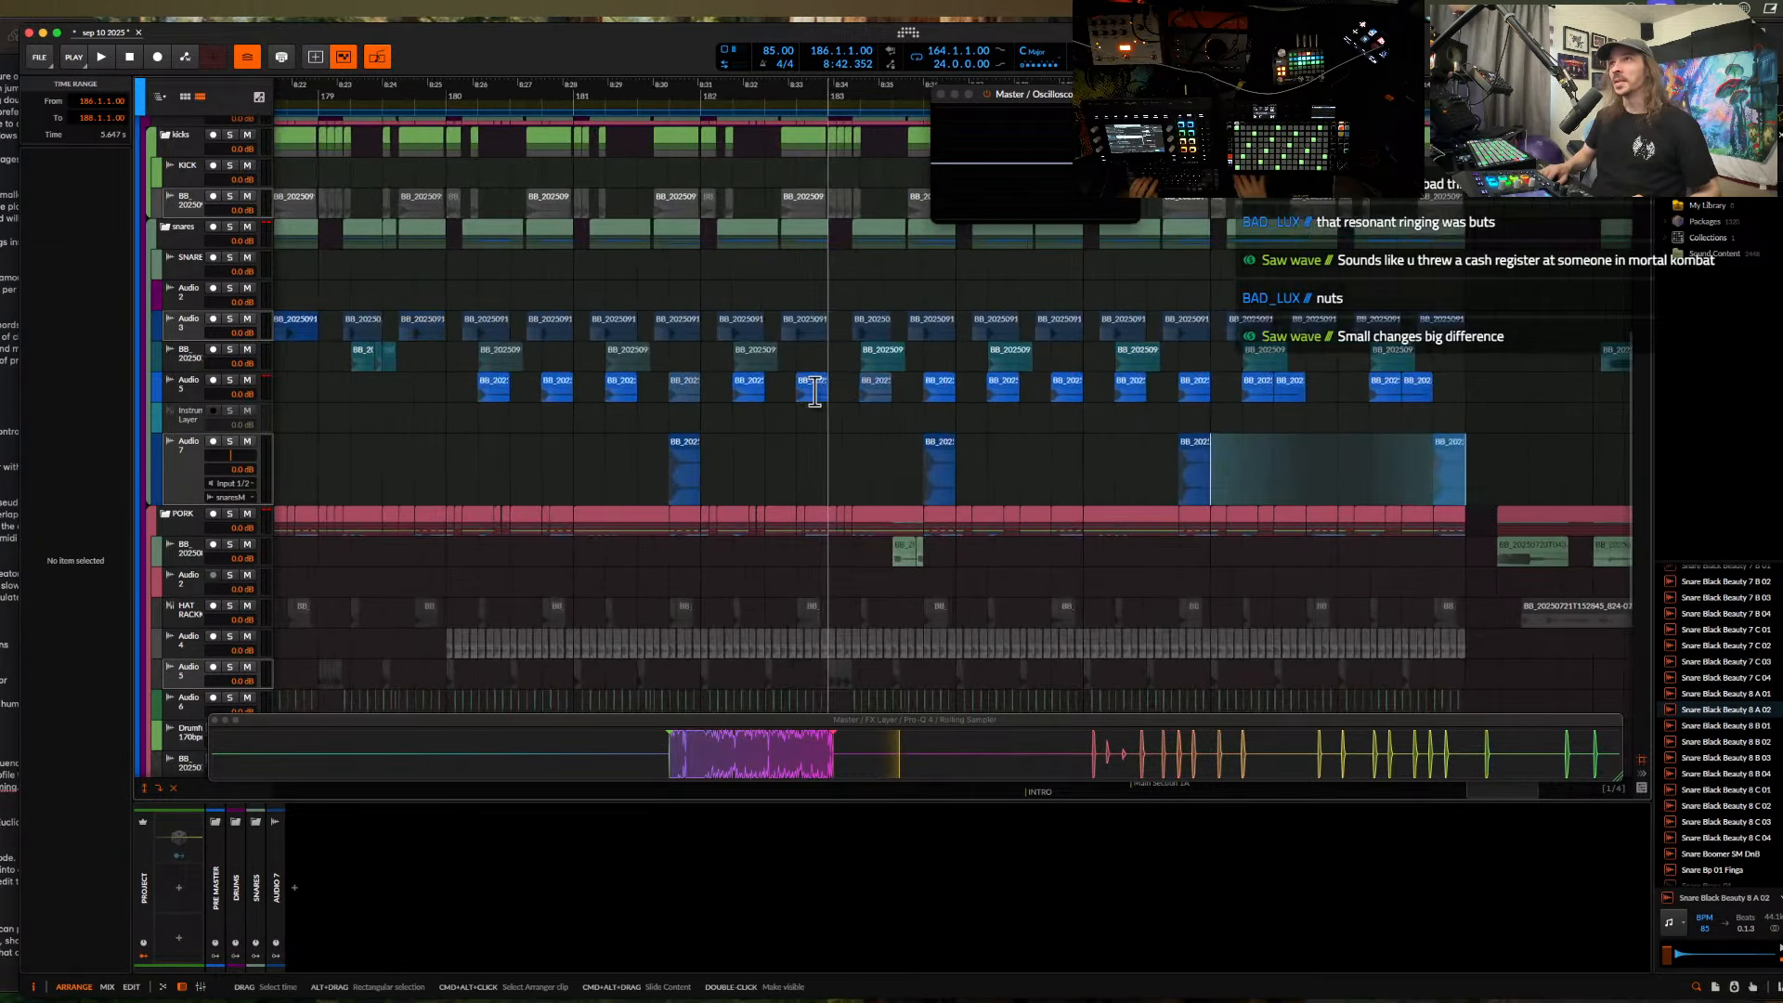
# - Mute the Audio 5 clips that coincide with the new snare at 183.4 and 185.4, and play from the Audio 5 clip at 181.1.4.87
pyautogui.click(938, 388)
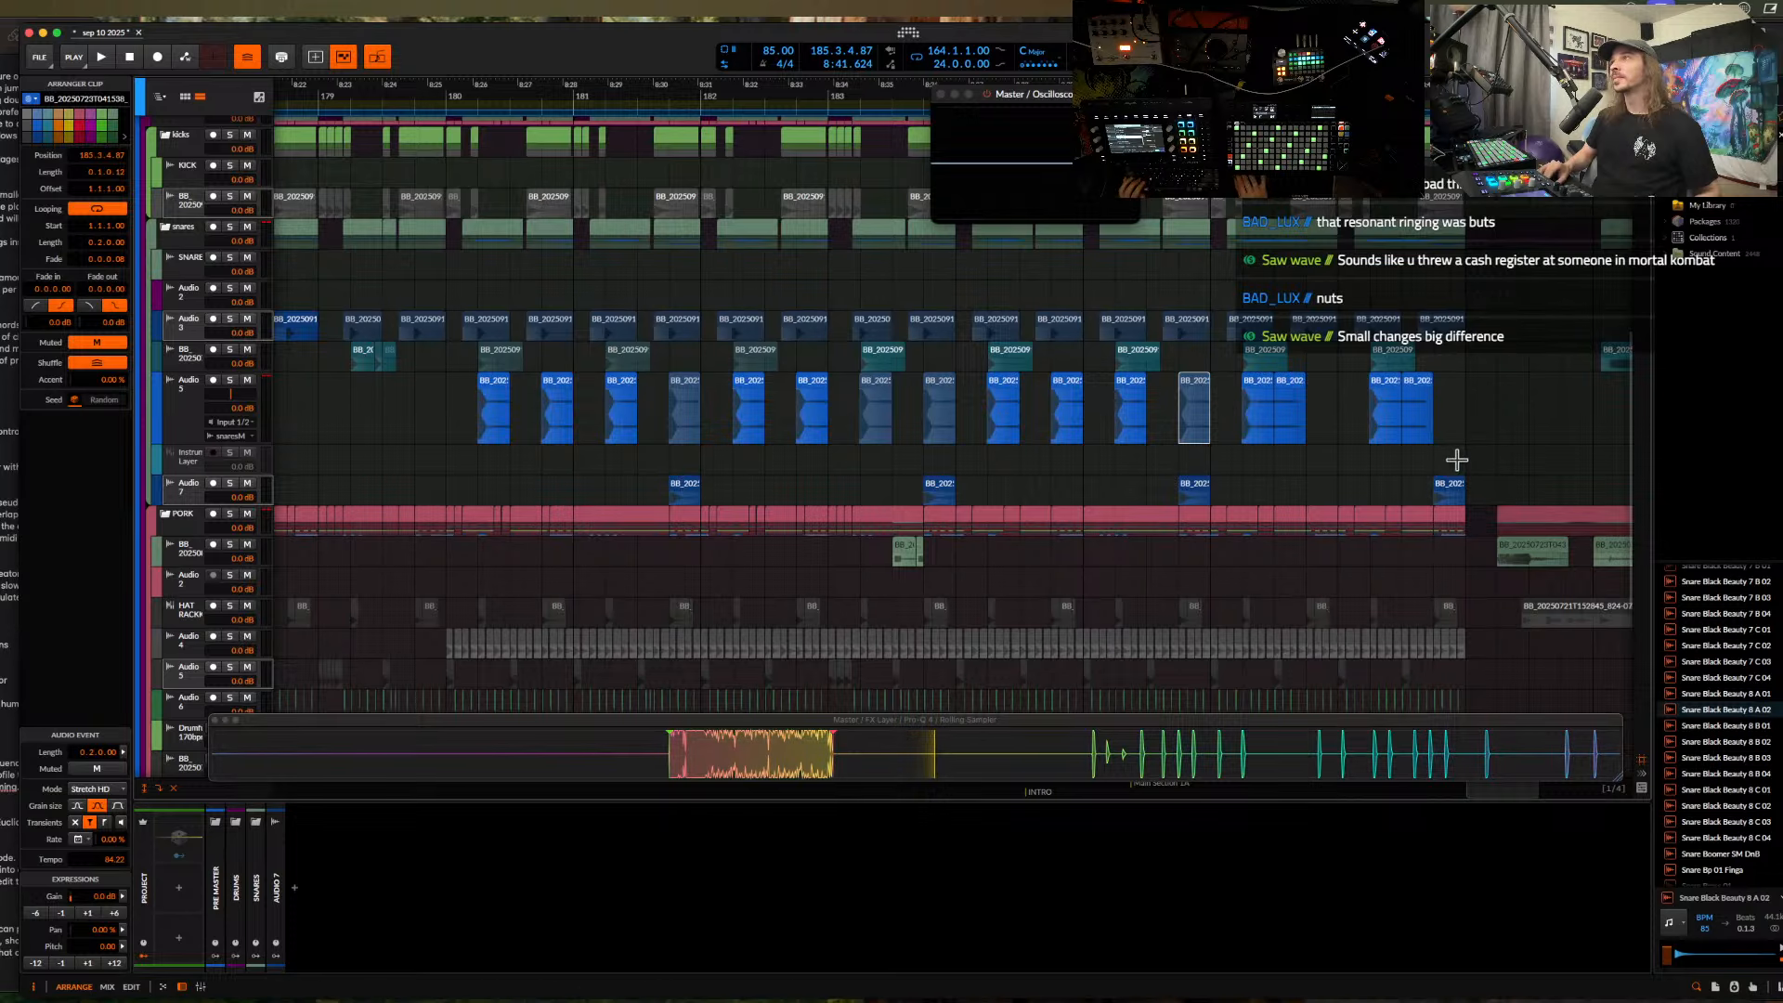
pyautogui.click(620, 394)
pyautogui.press('space')
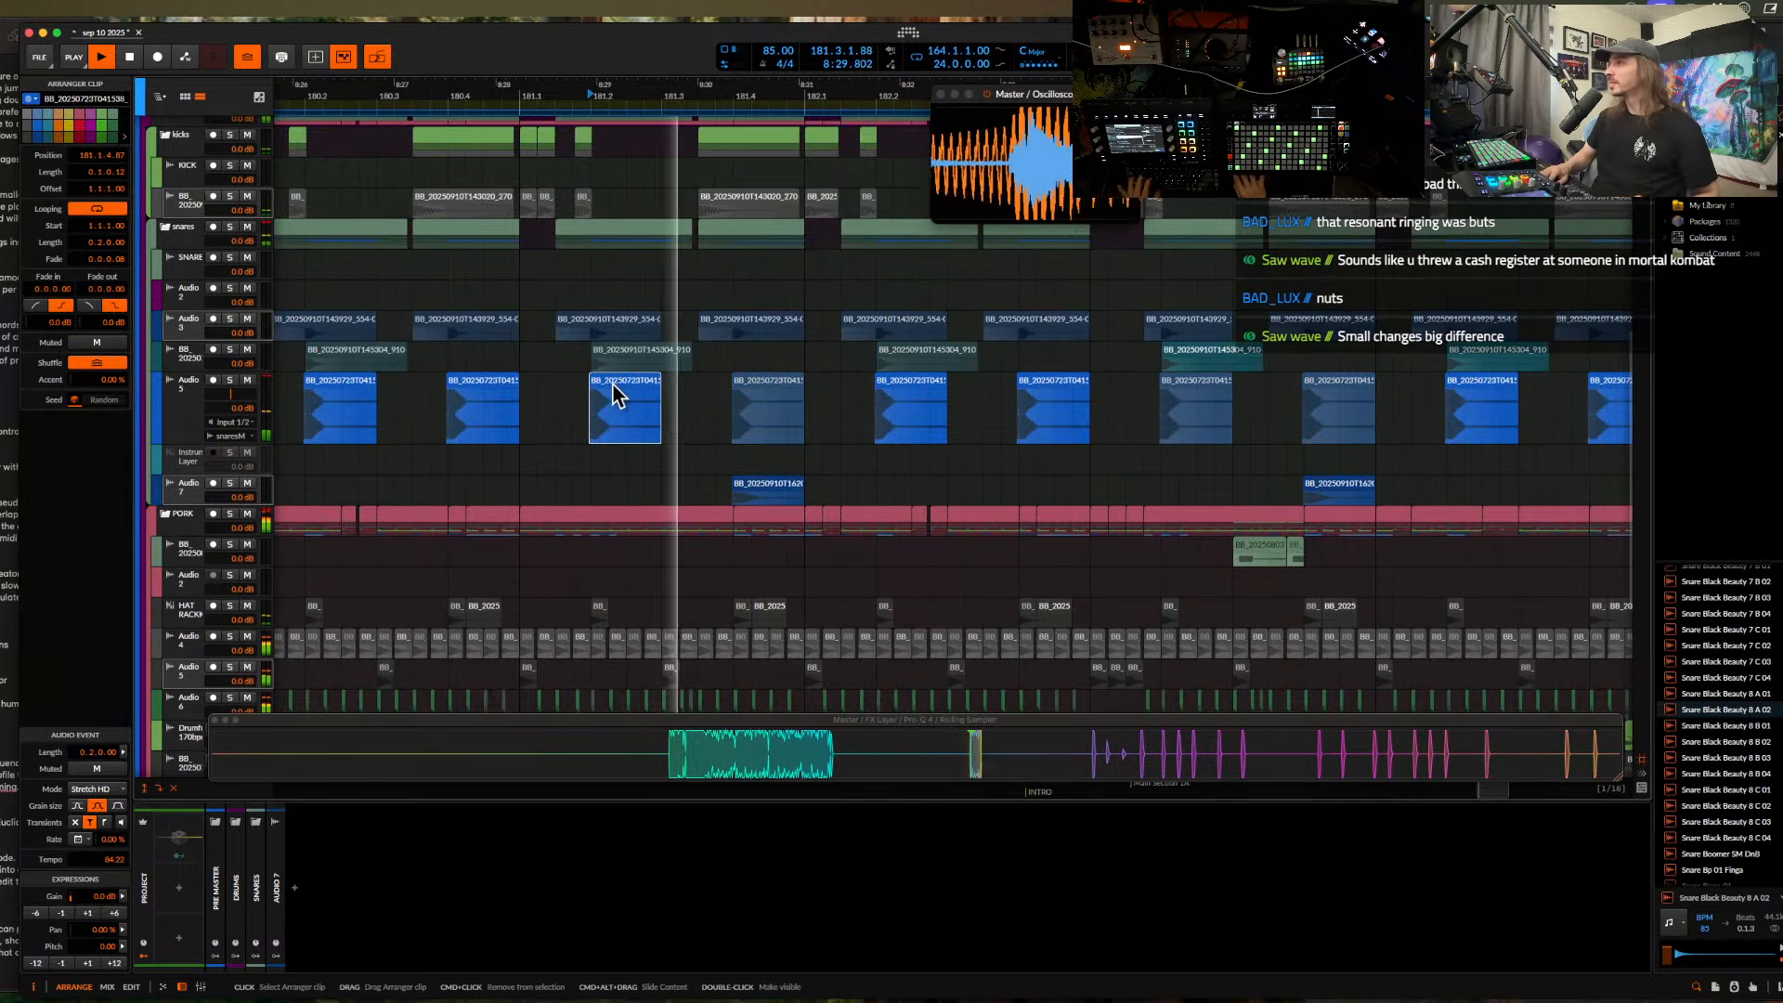
pyautogui.scroll(4, 618, 394)
pyautogui.scroll(-4, 616, 394)
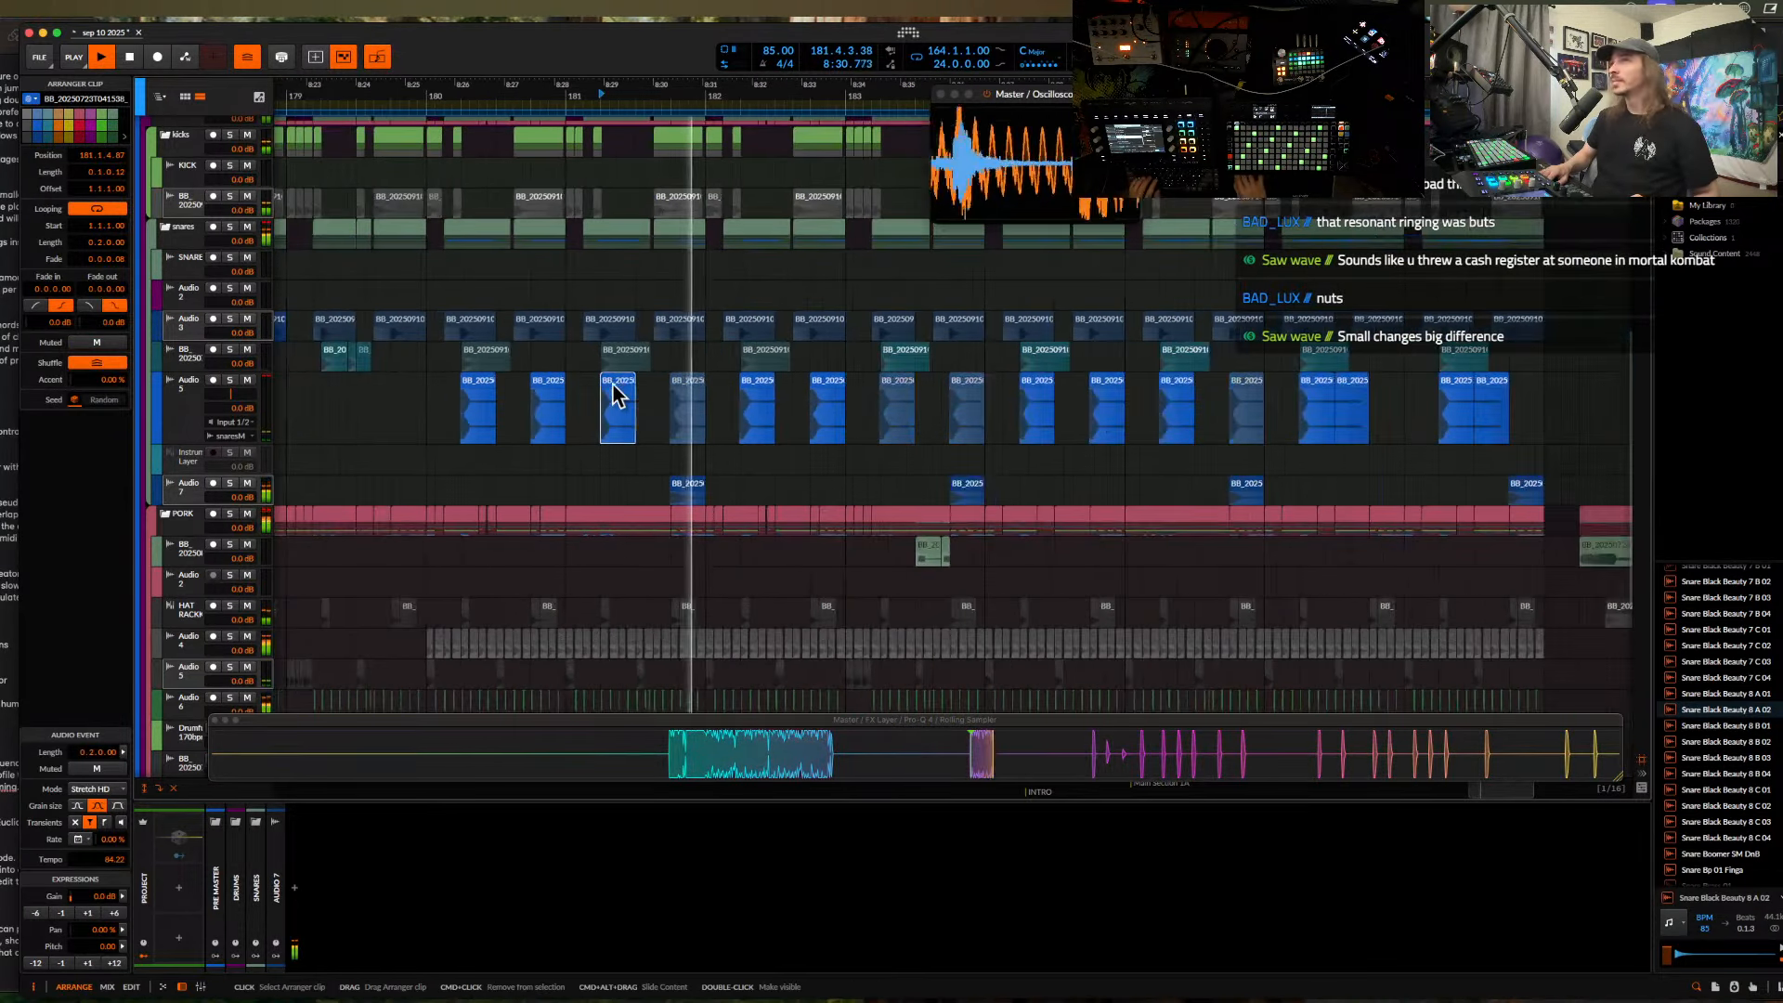
# - Lower the gain of the four bounced snare clips on Audio 7 to -3 dB and play from bar 181
pyautogui.click(684, 487)
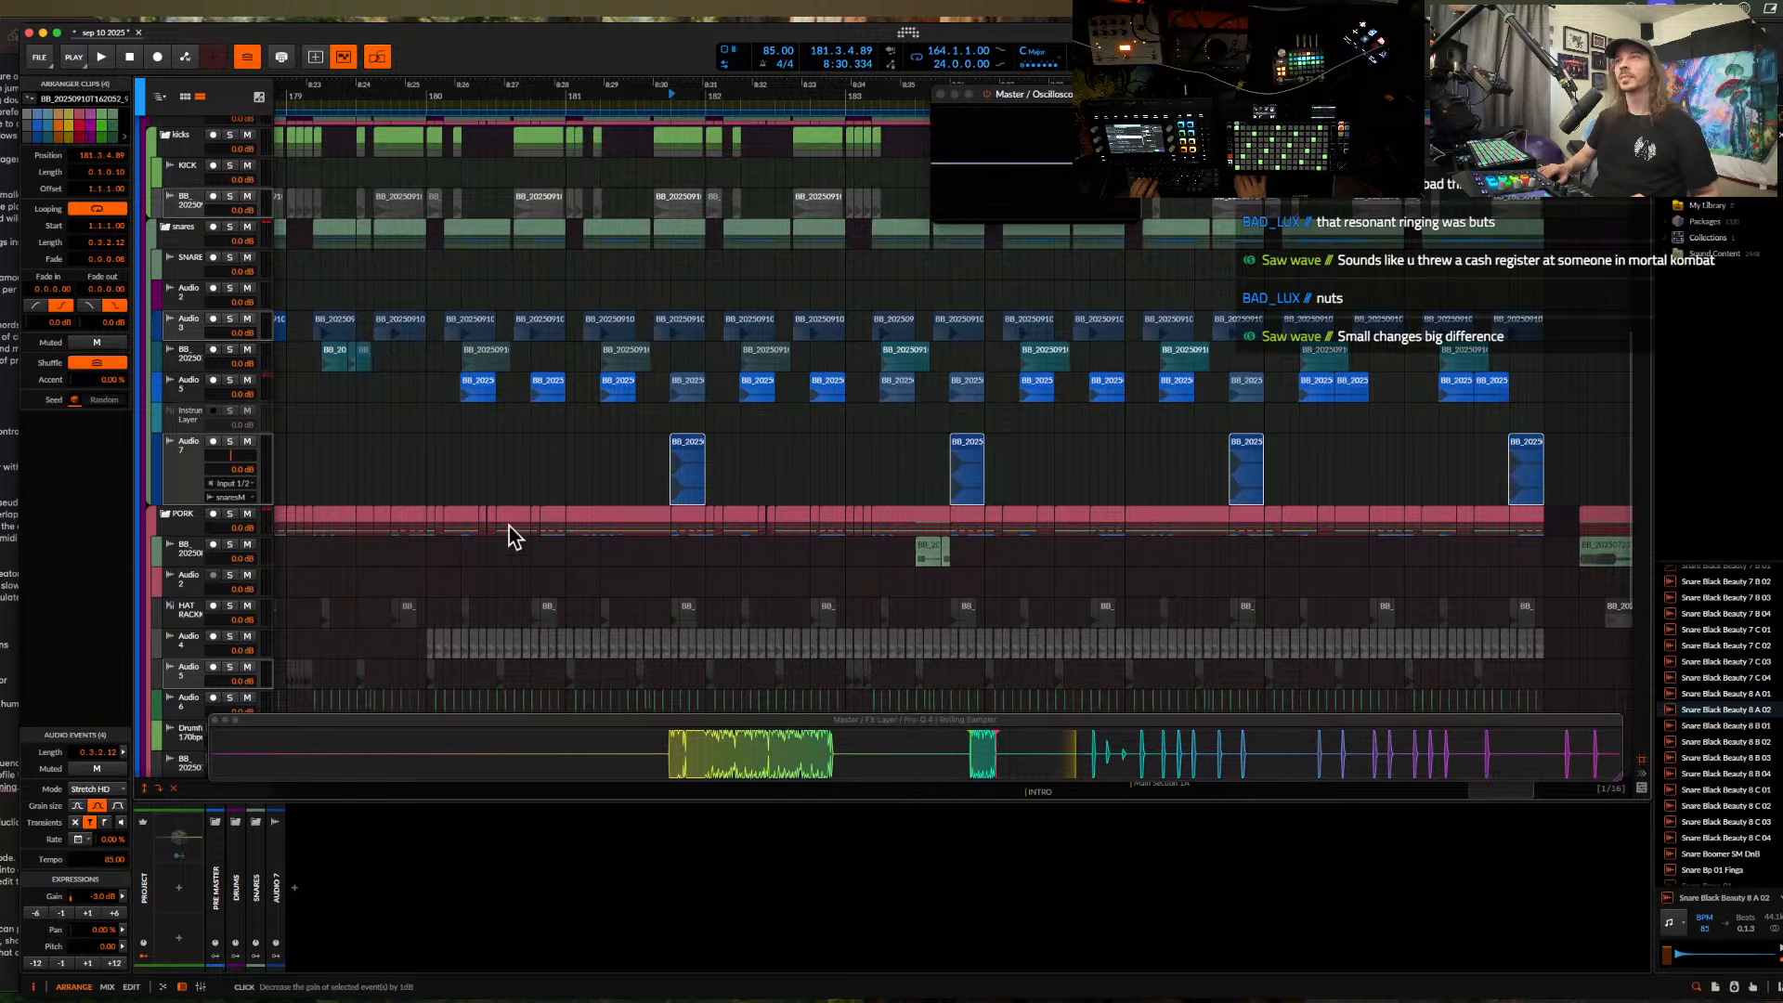
pyautogui.click(561, 478)
pyautogui.scroll(4, 561, 478)
pyautogui.press('space')
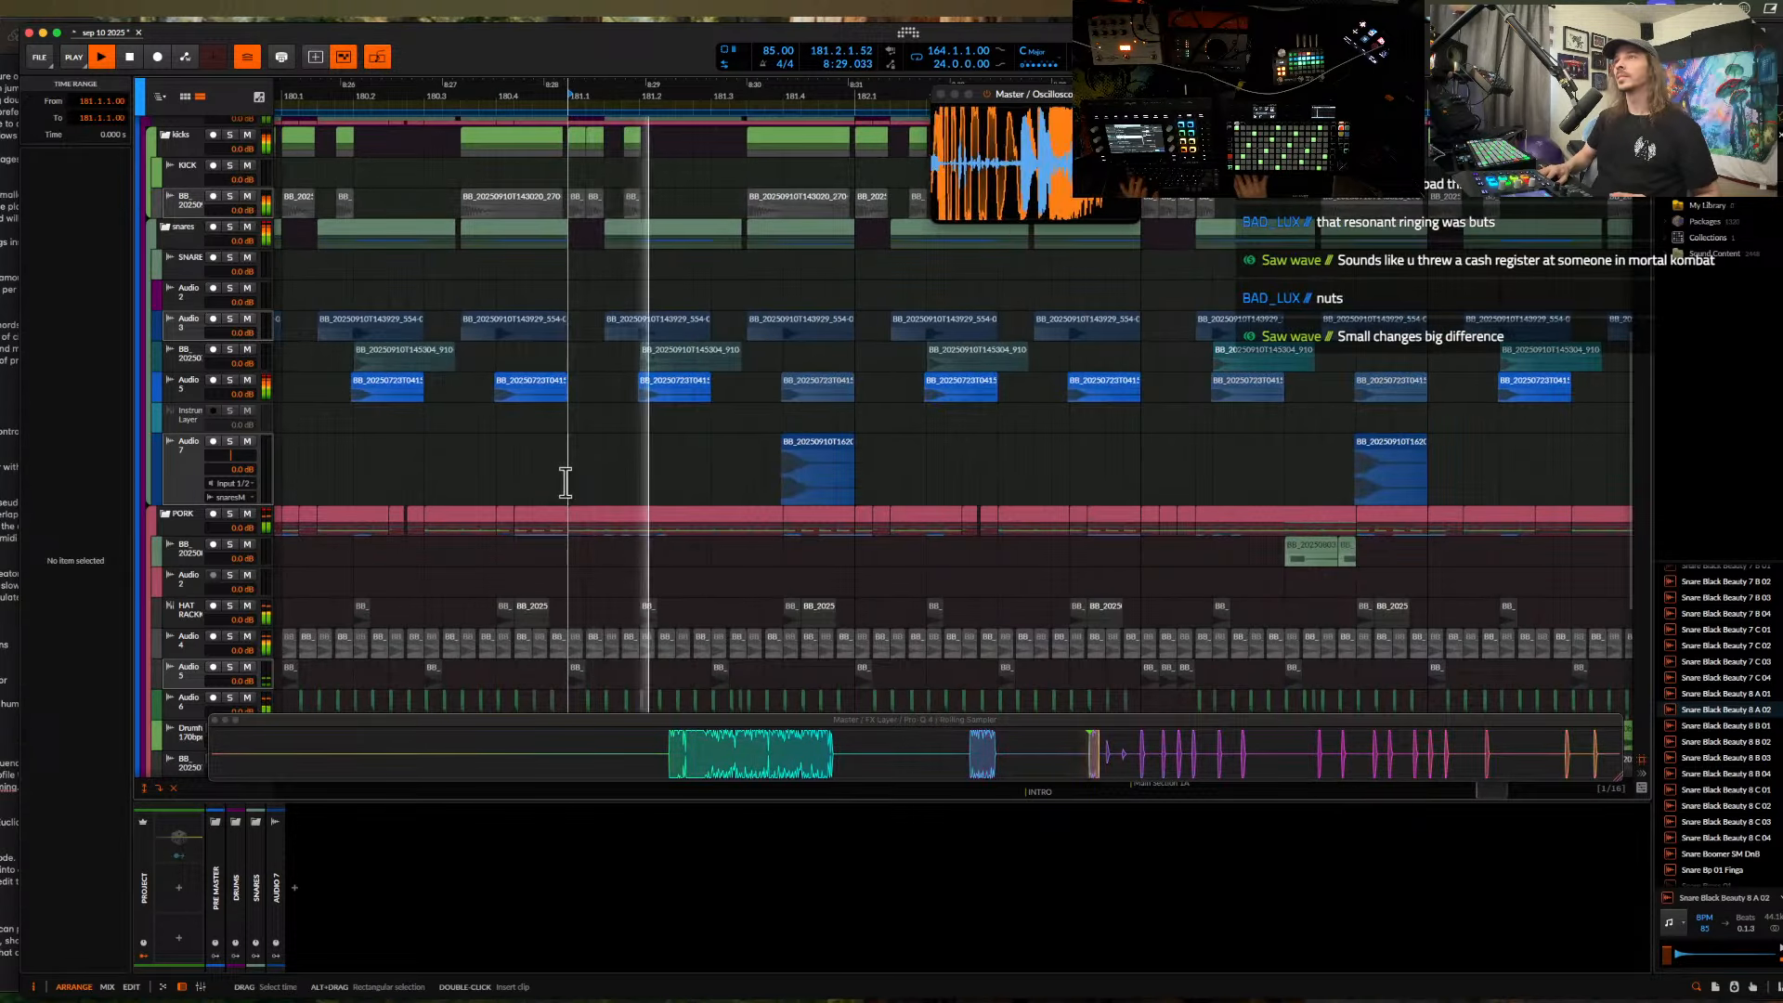
pyautogui.scroll(-2, 552, 492)
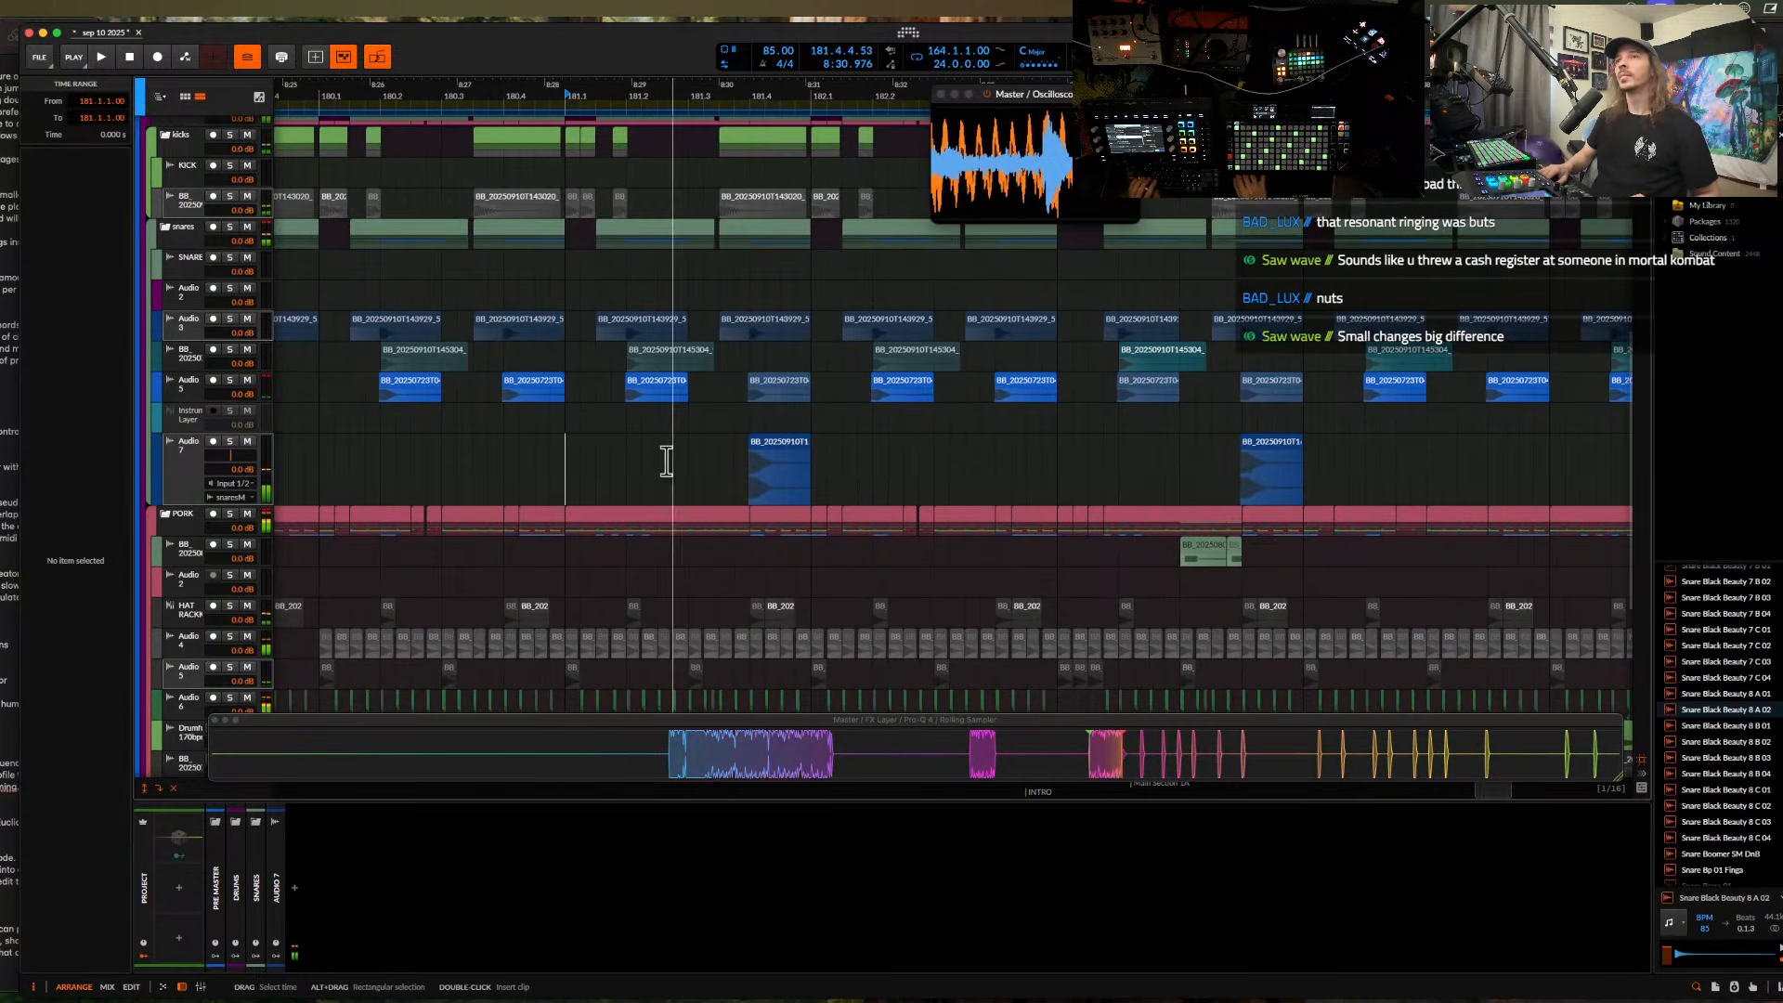
pyautogui.press('space')
# - Select the bounced snare clip at 181.3.4.89 together with the snare clips through bar 187
pyautogui.click(749, 441)
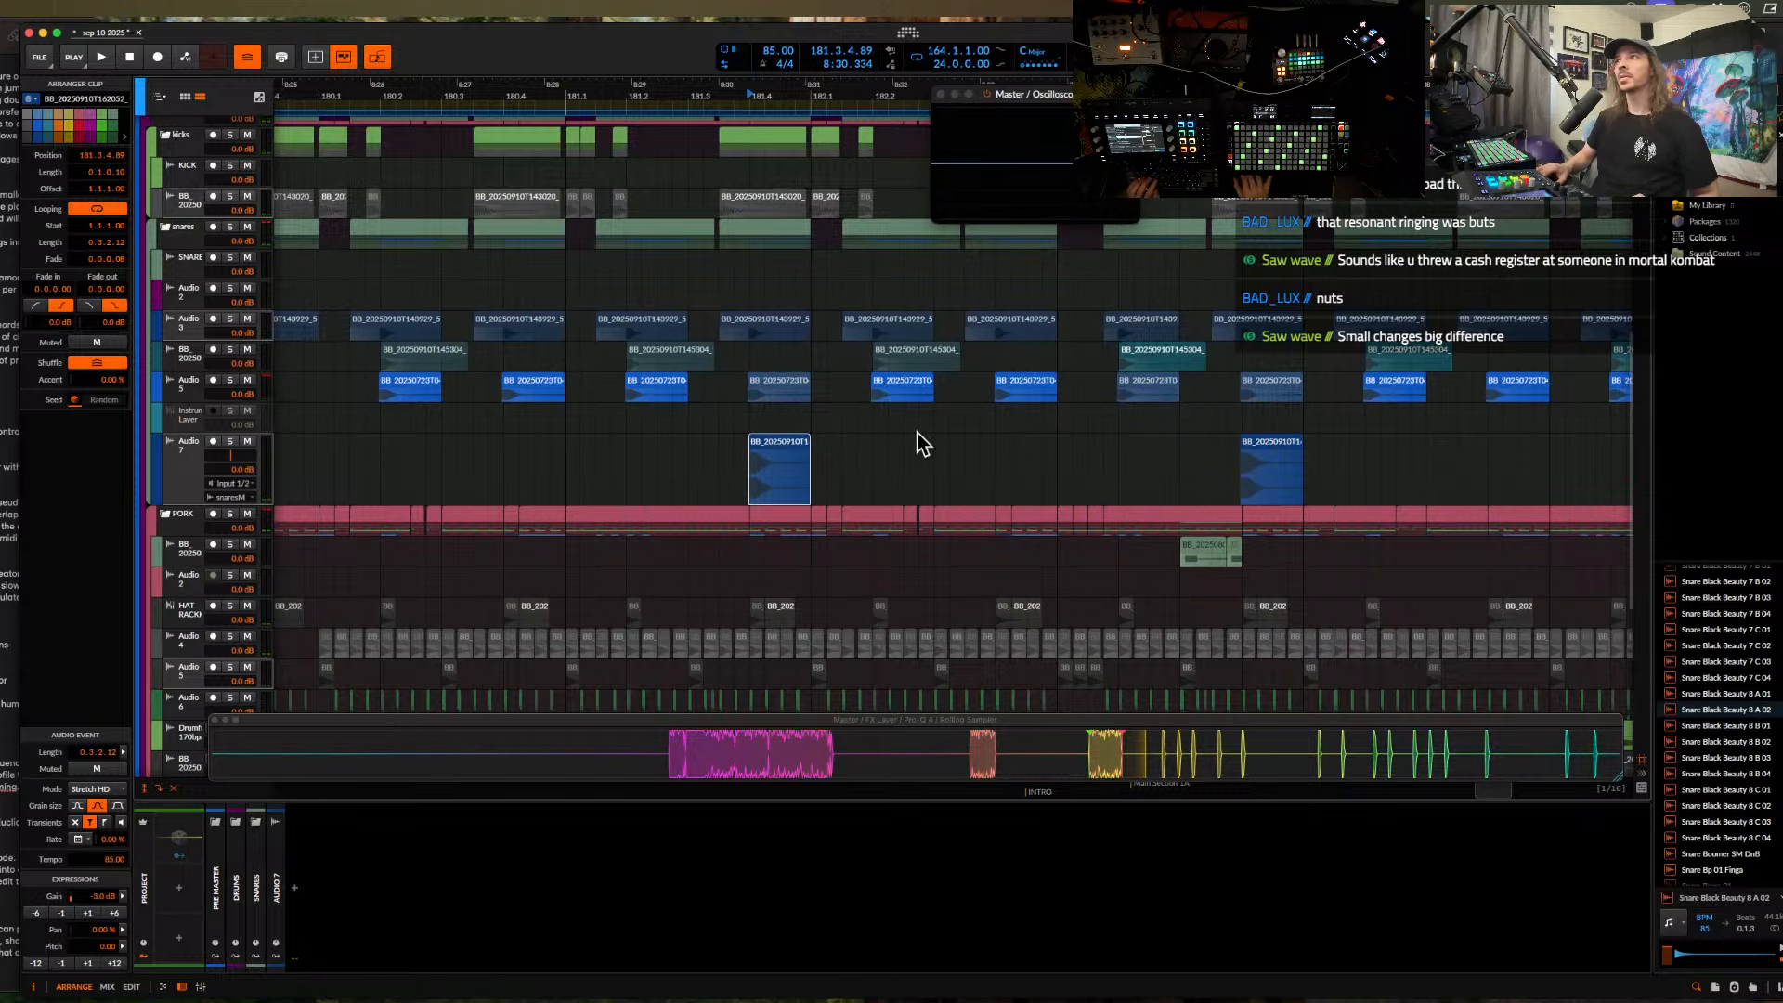
pyautogui.hscroll(6, 916, 436)
pyautogui.keyDown('super'); pyautogui.click(1154, 474); pyautogui.keyUp('super')
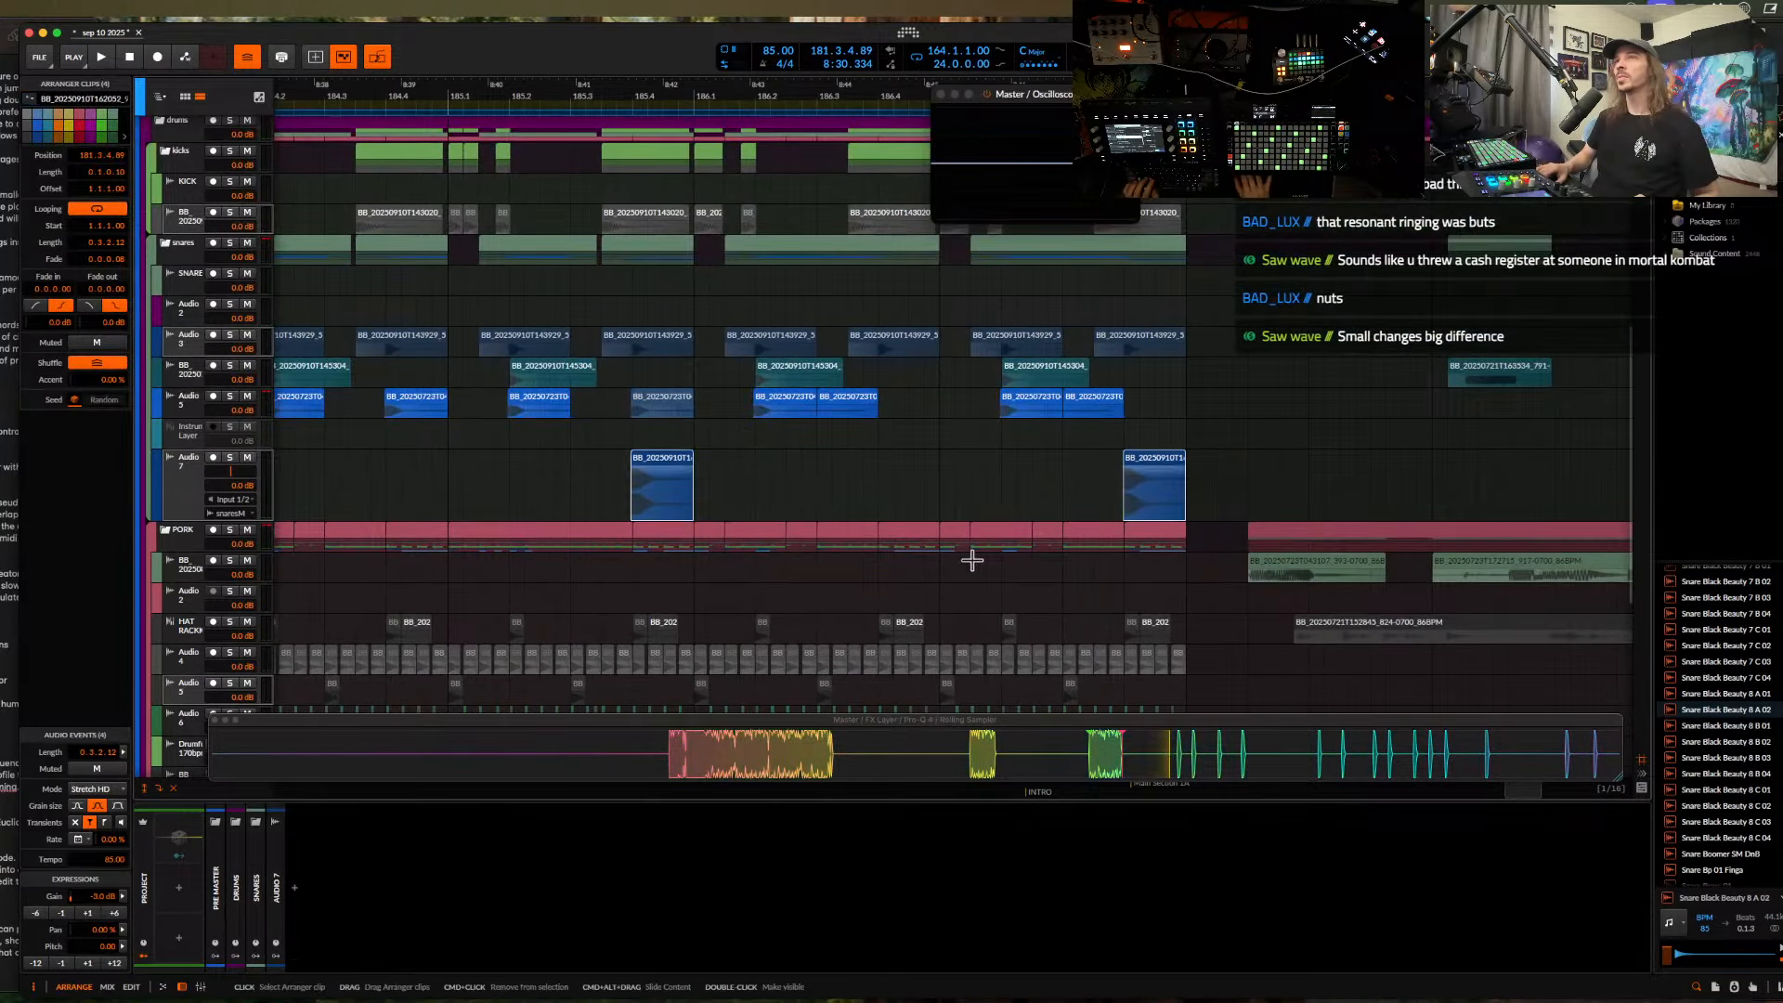
# - Trim both ends of the Audio 4 clip at 185.3.4 so it starts at 185.3.4.34 and ends before the snare hit
pyautogui.scroll(-3, 564, 430)
pyautogui.scroll(6, 567, 436)
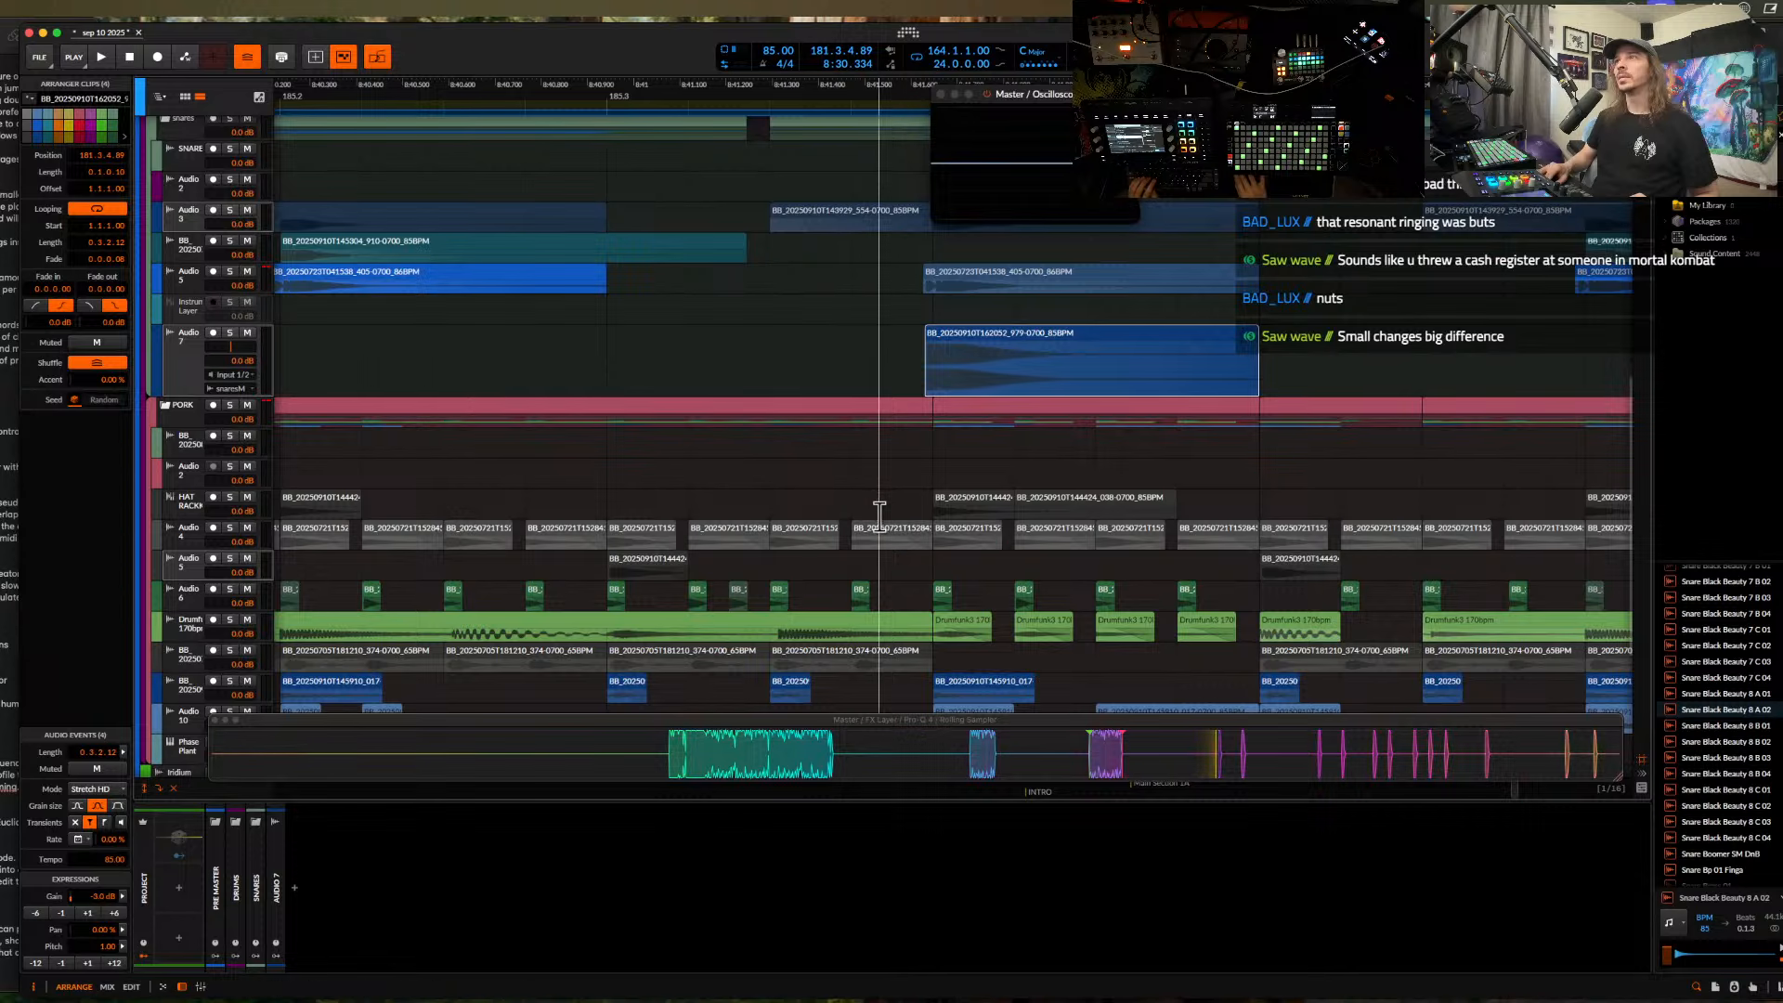
pyautogui.click(882, 535)
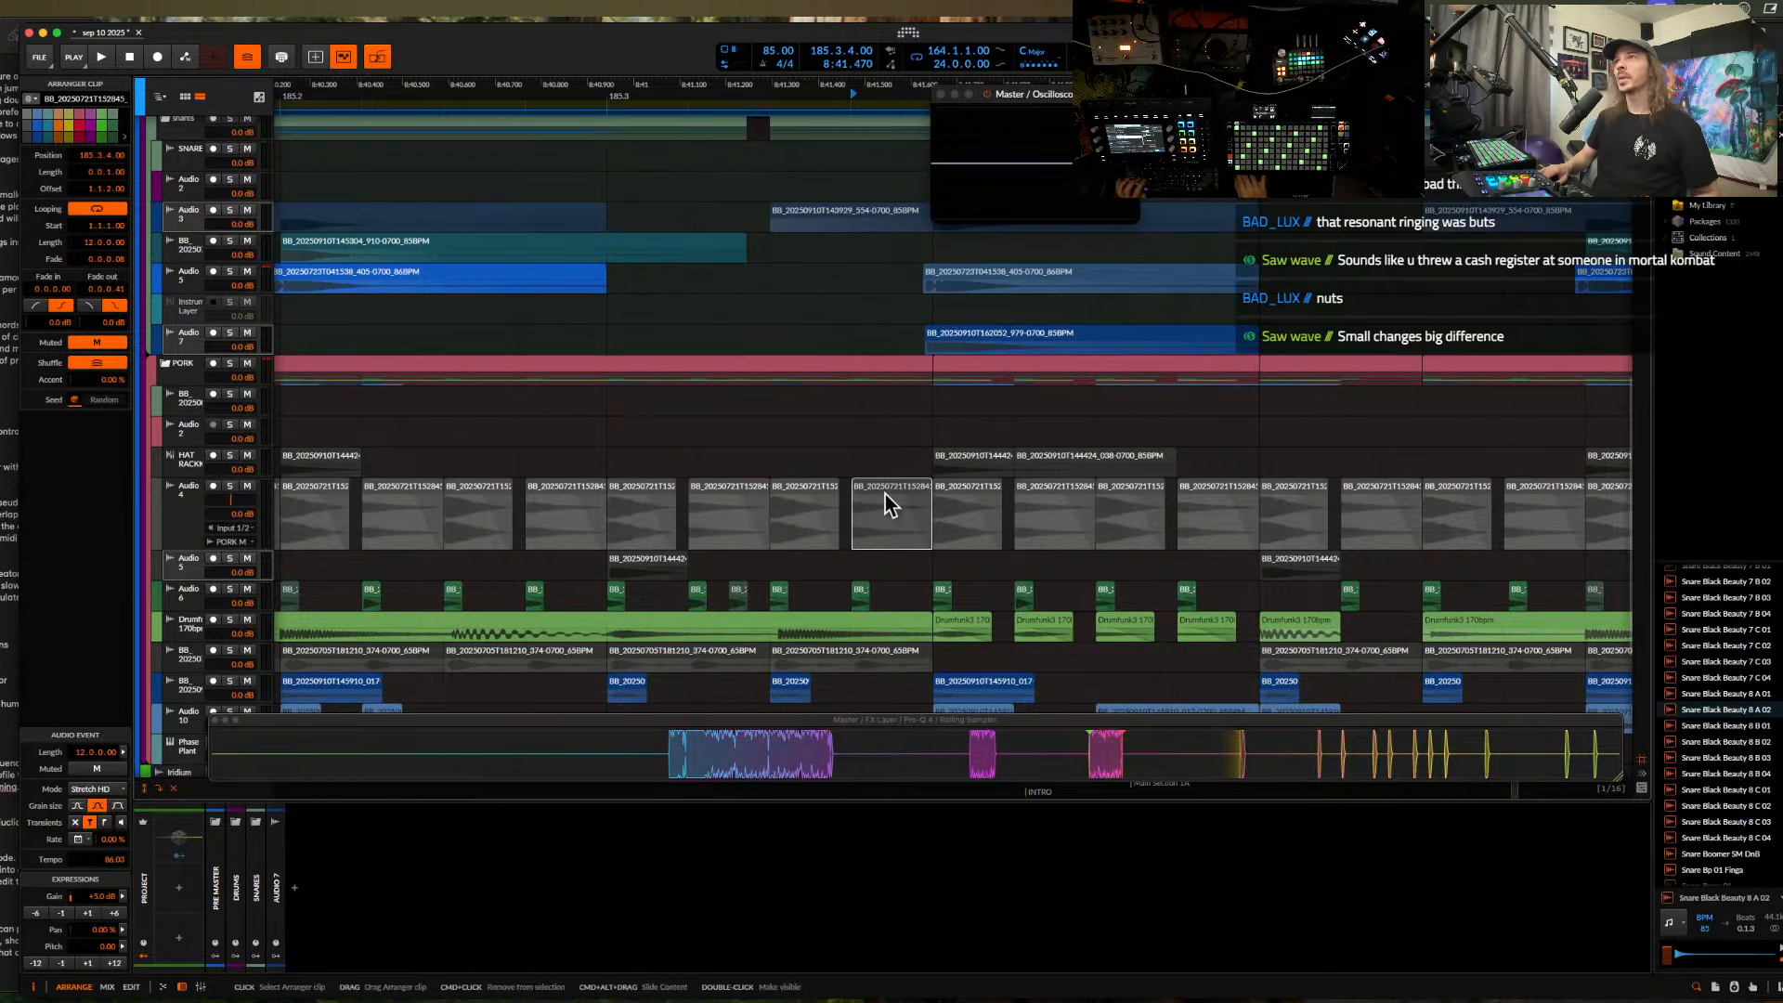
pyautogui.moveTo(929, 486); pyautogui.dragTo(894, 490)
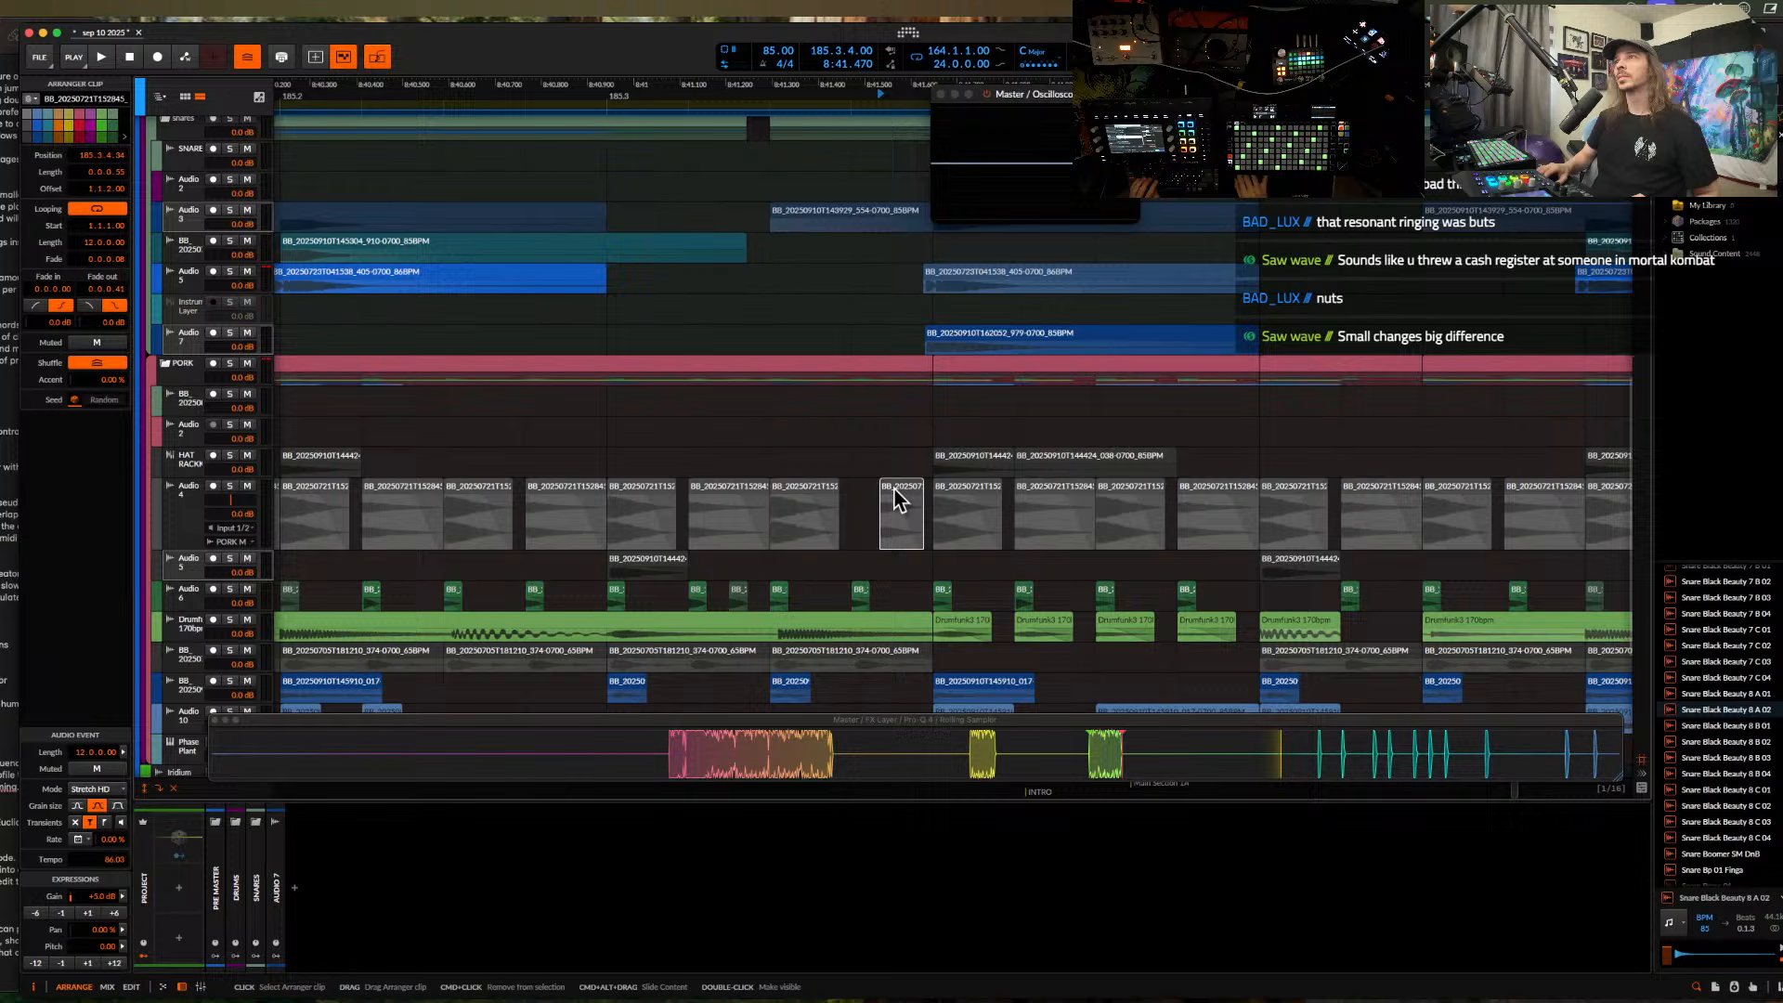
# - Play from the Audio 4 clip at 185.2.4 to hear the trimmed clip leading into the snare, and stop playback
pyautogui.click(864, 587)
pyautogui.click(550, 494)
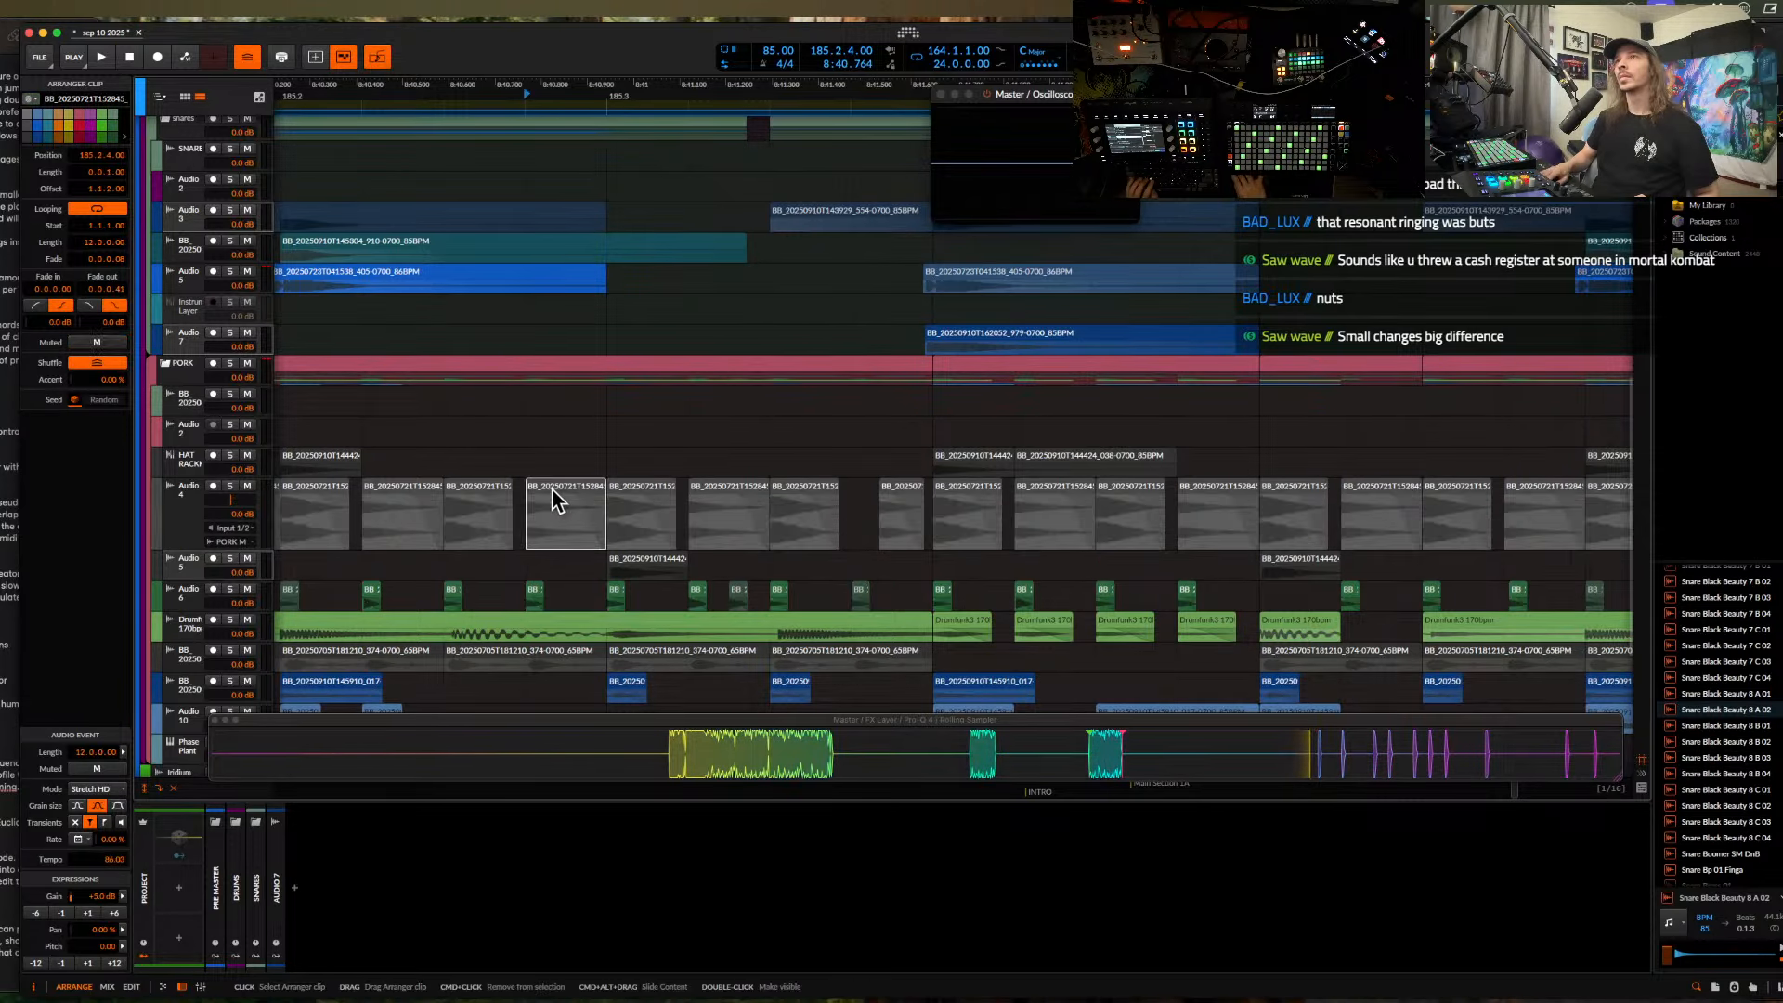
pyautogui.press('space')
pyautogui.press('space')
pyautogui.press('space')
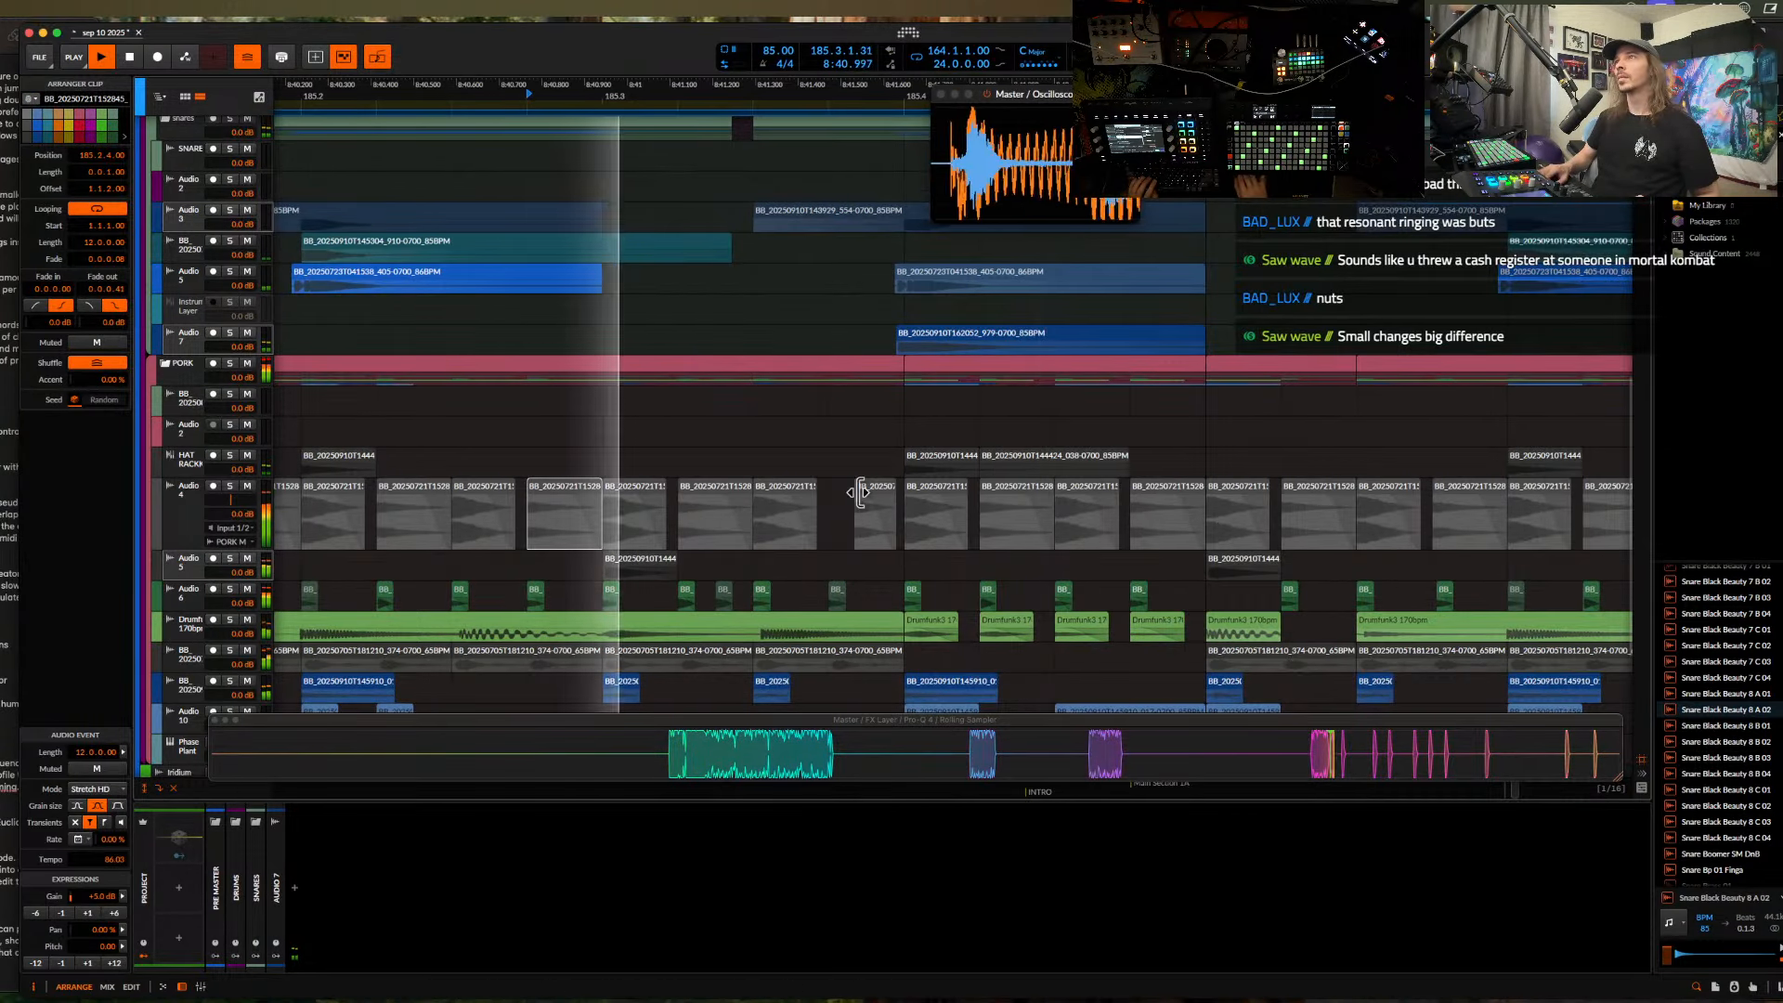
pyautogui.scroll(4, 859, 493)
pyautogui.press('space')
# - Set the gain of the snare clip at 185.3.4.89 to -1 dB and play it in context
pyautogui.click(984, 348)
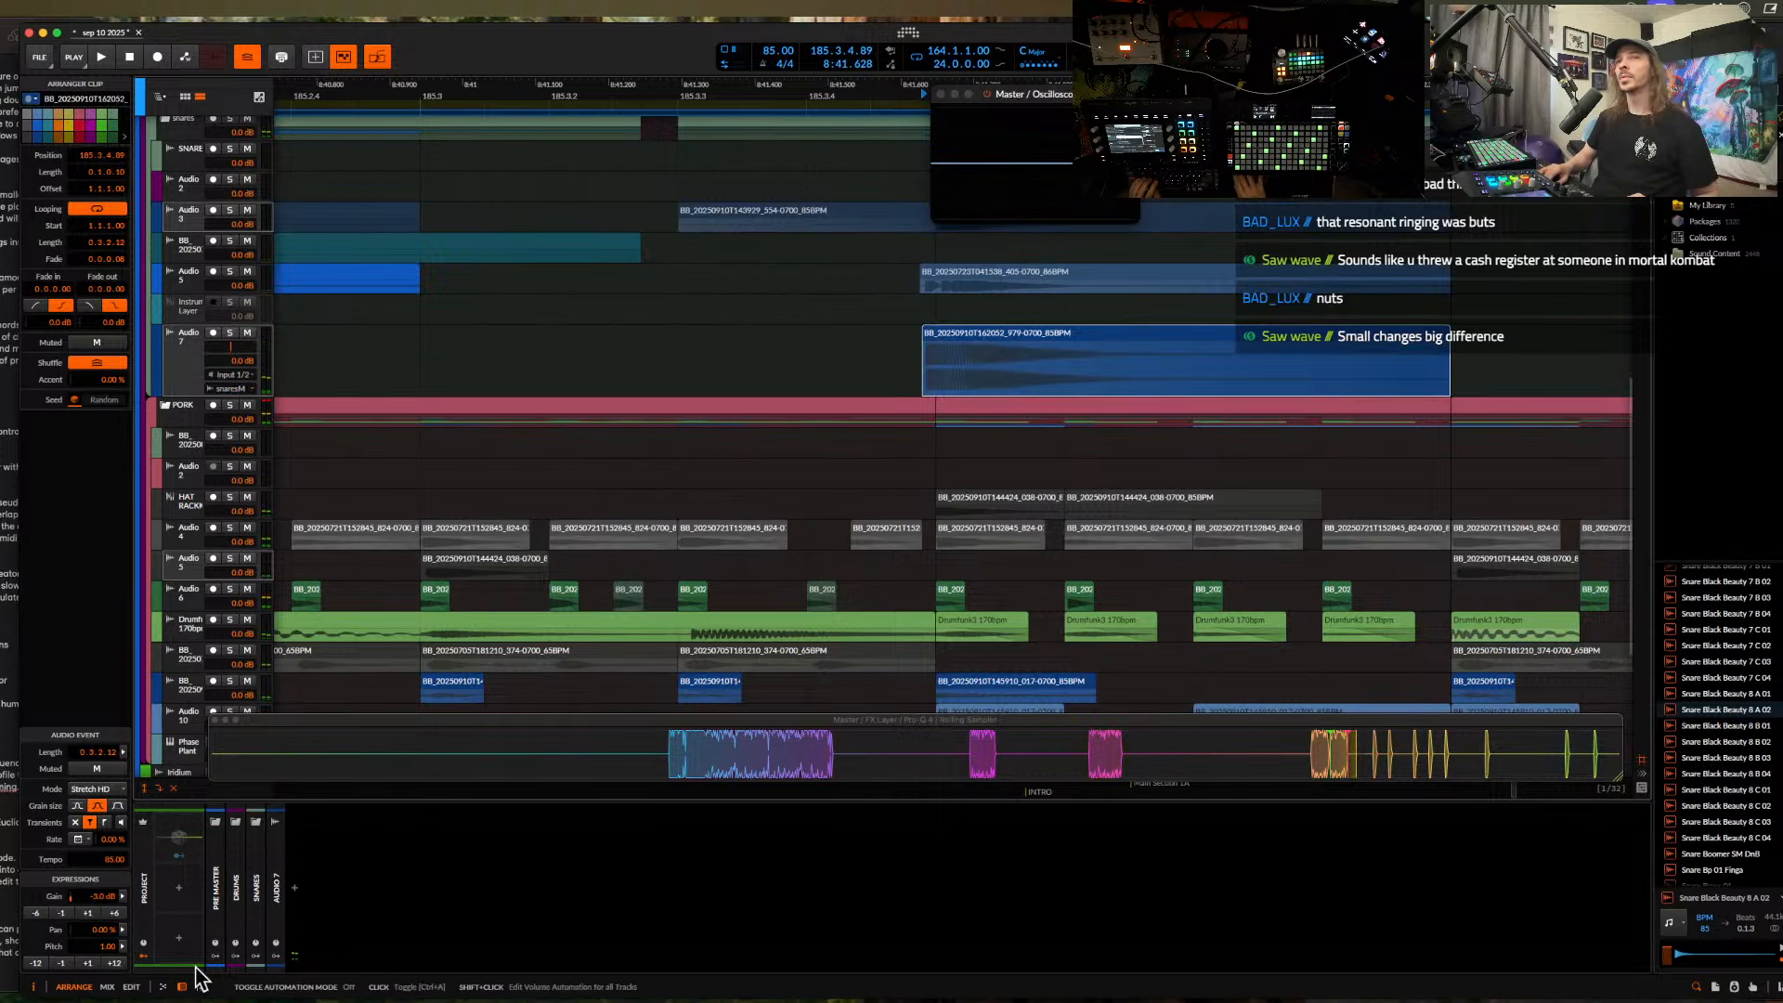
pyautogui.click(87, 913)
pyautogui.click(87, 913)
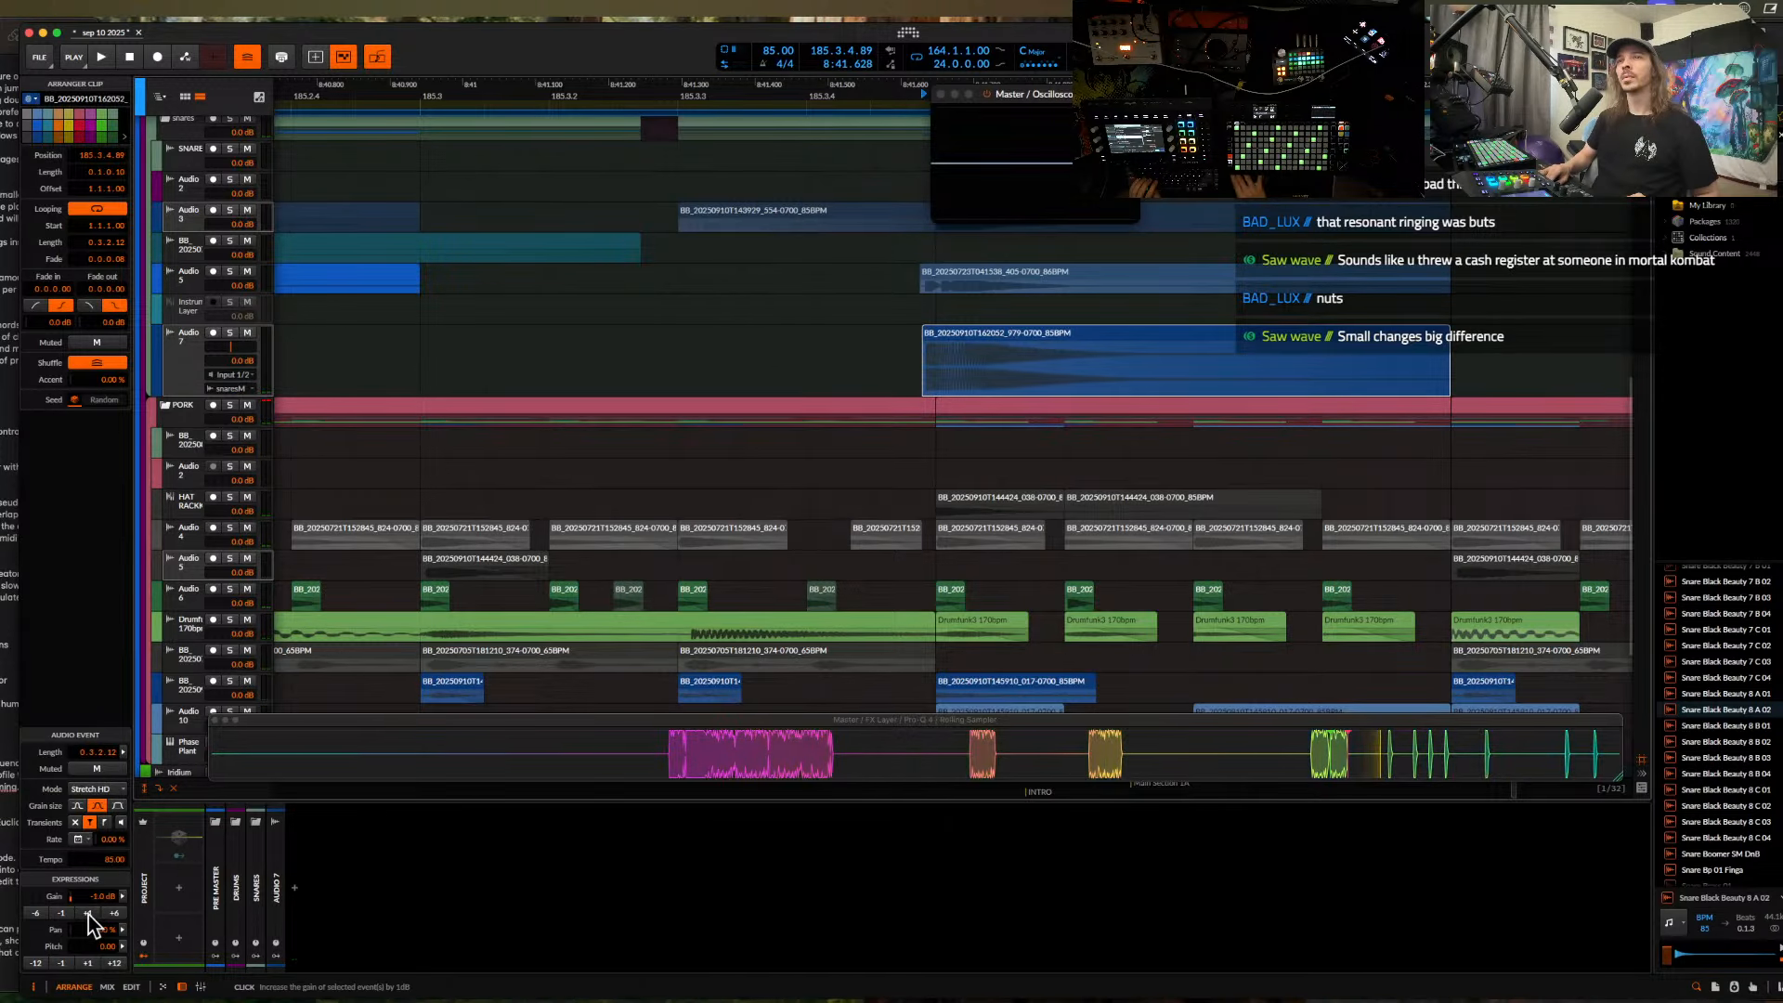
pyautogui.press('space')
pyautogui.scroll(-5, 845, 371)
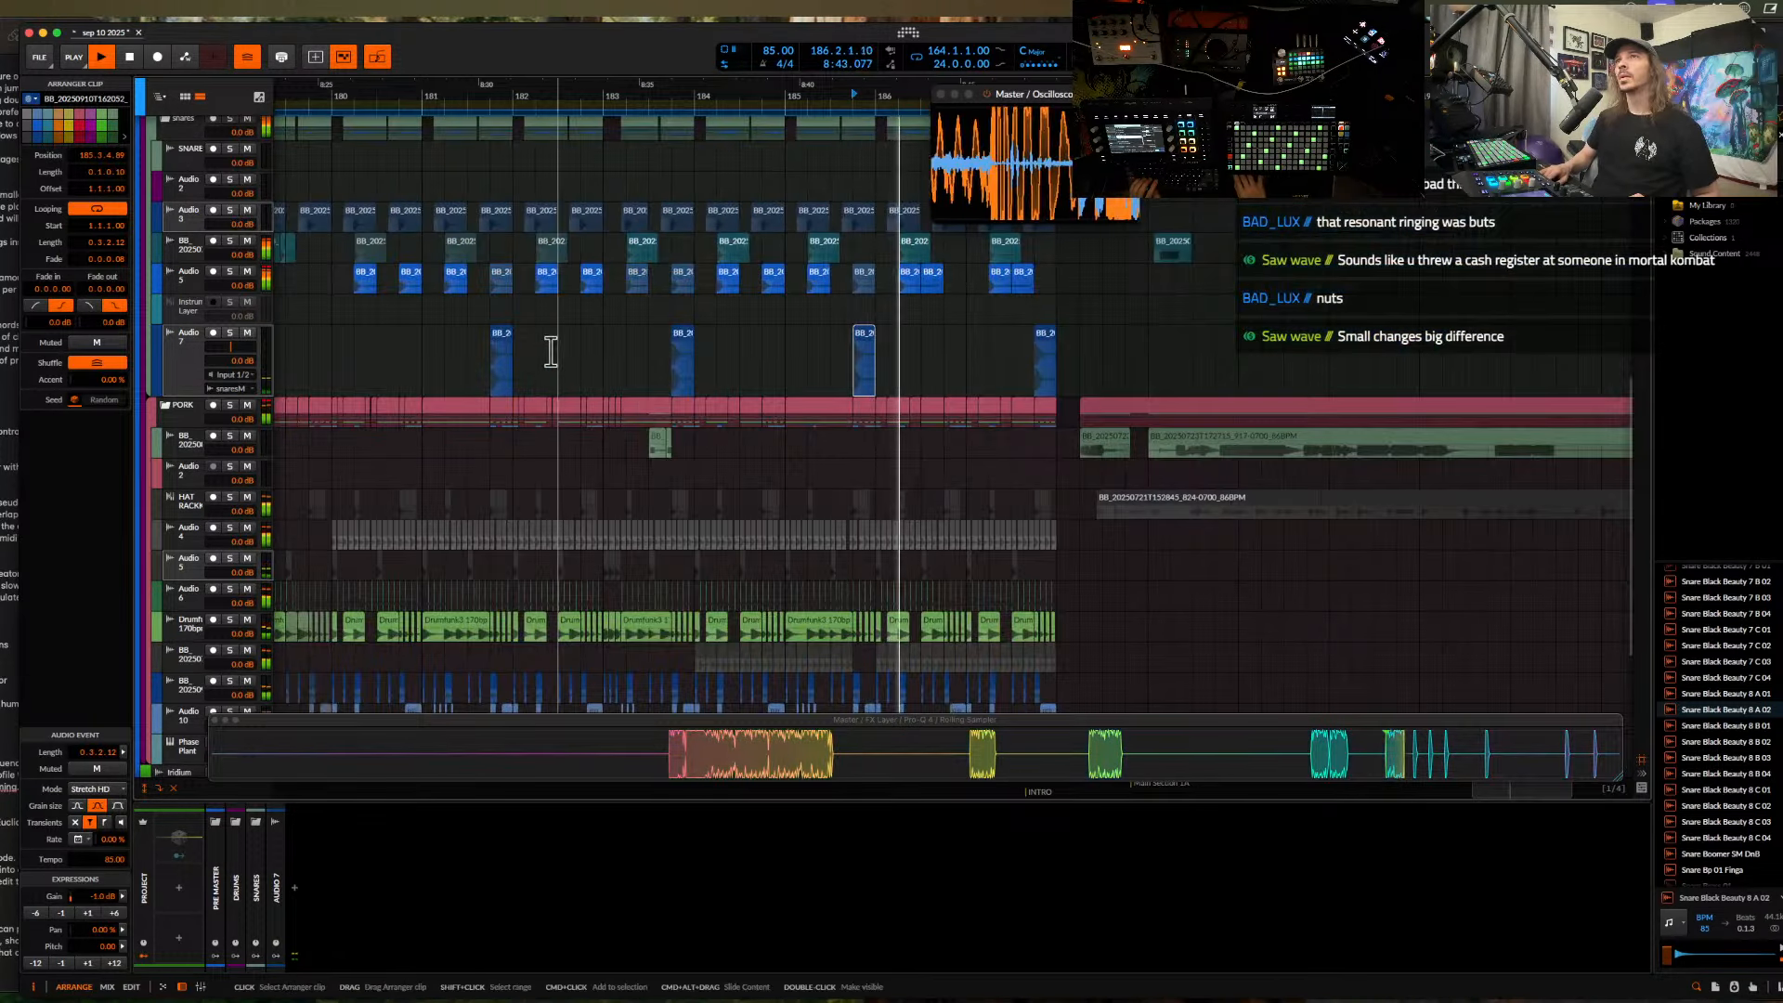
pyautogui.press('space')
# - Set the gain of the snare clips at 181.3.4.89 and 183.3.4.89 to -1 dB
pyautogui.click(501, 362)
pyautogui.keyDown('shift'); pyautogui.click(684, 358); pyautogui.keyUp('shift')
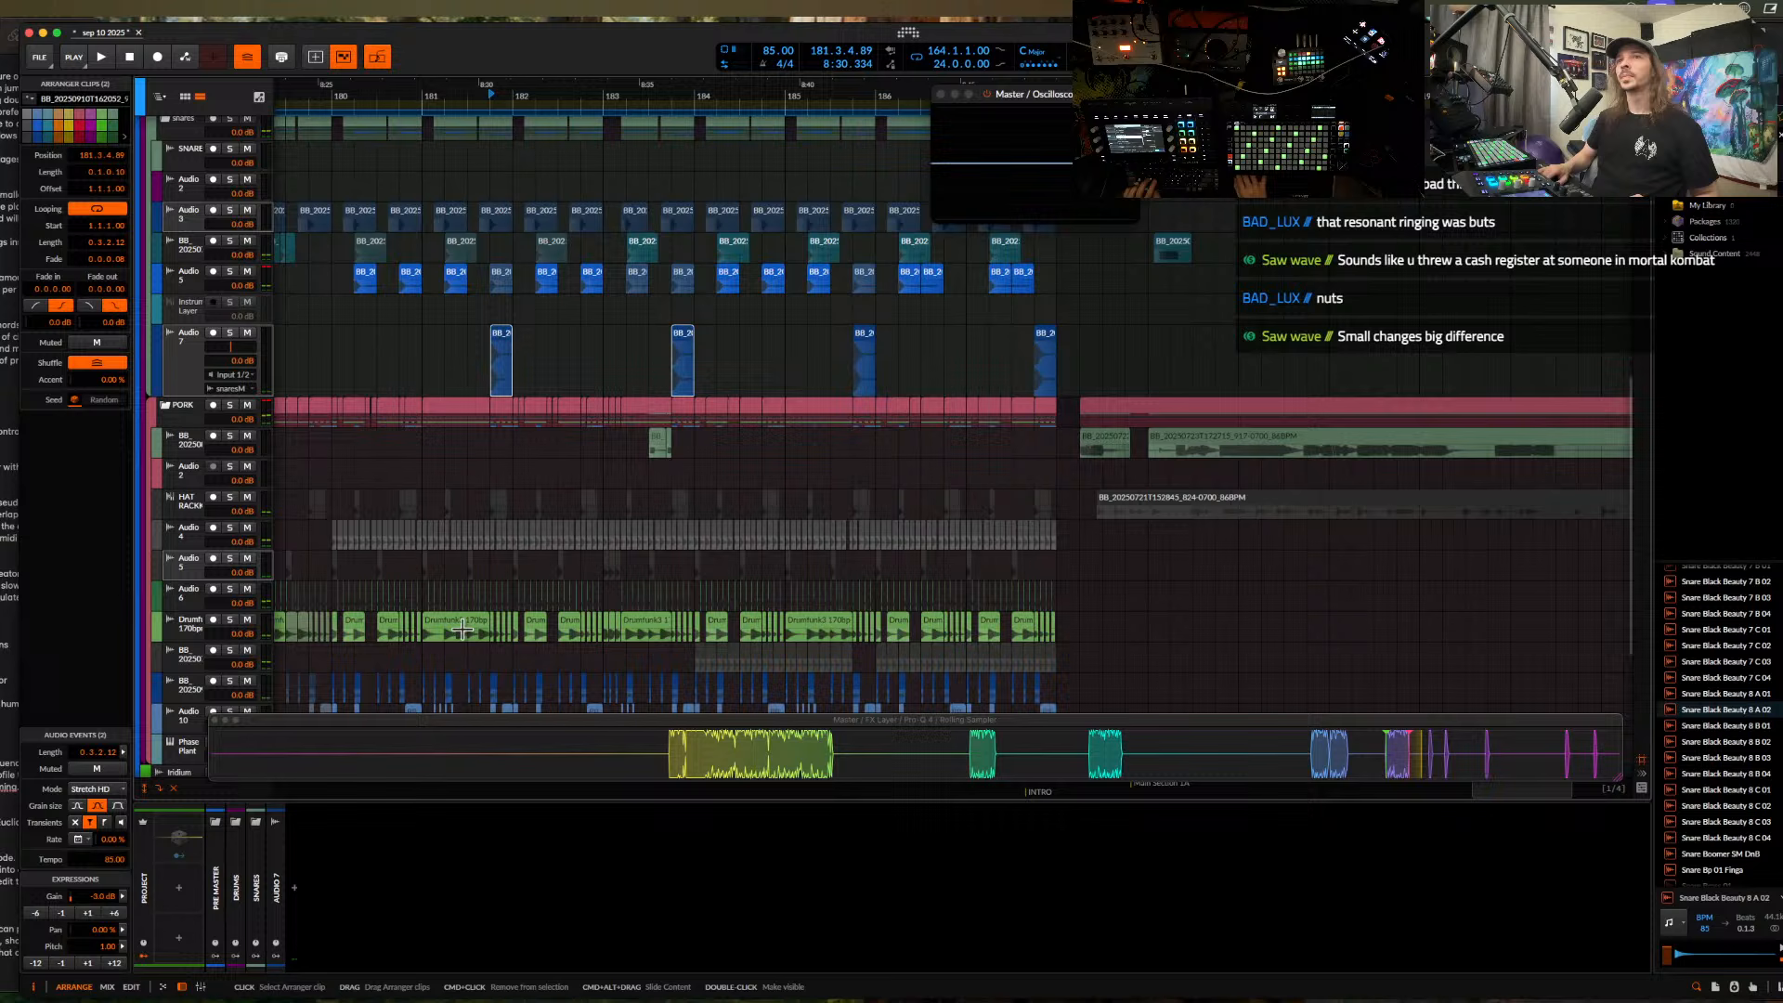
pyautogui.click(87, 913)
pyautogui.click(87, 913)
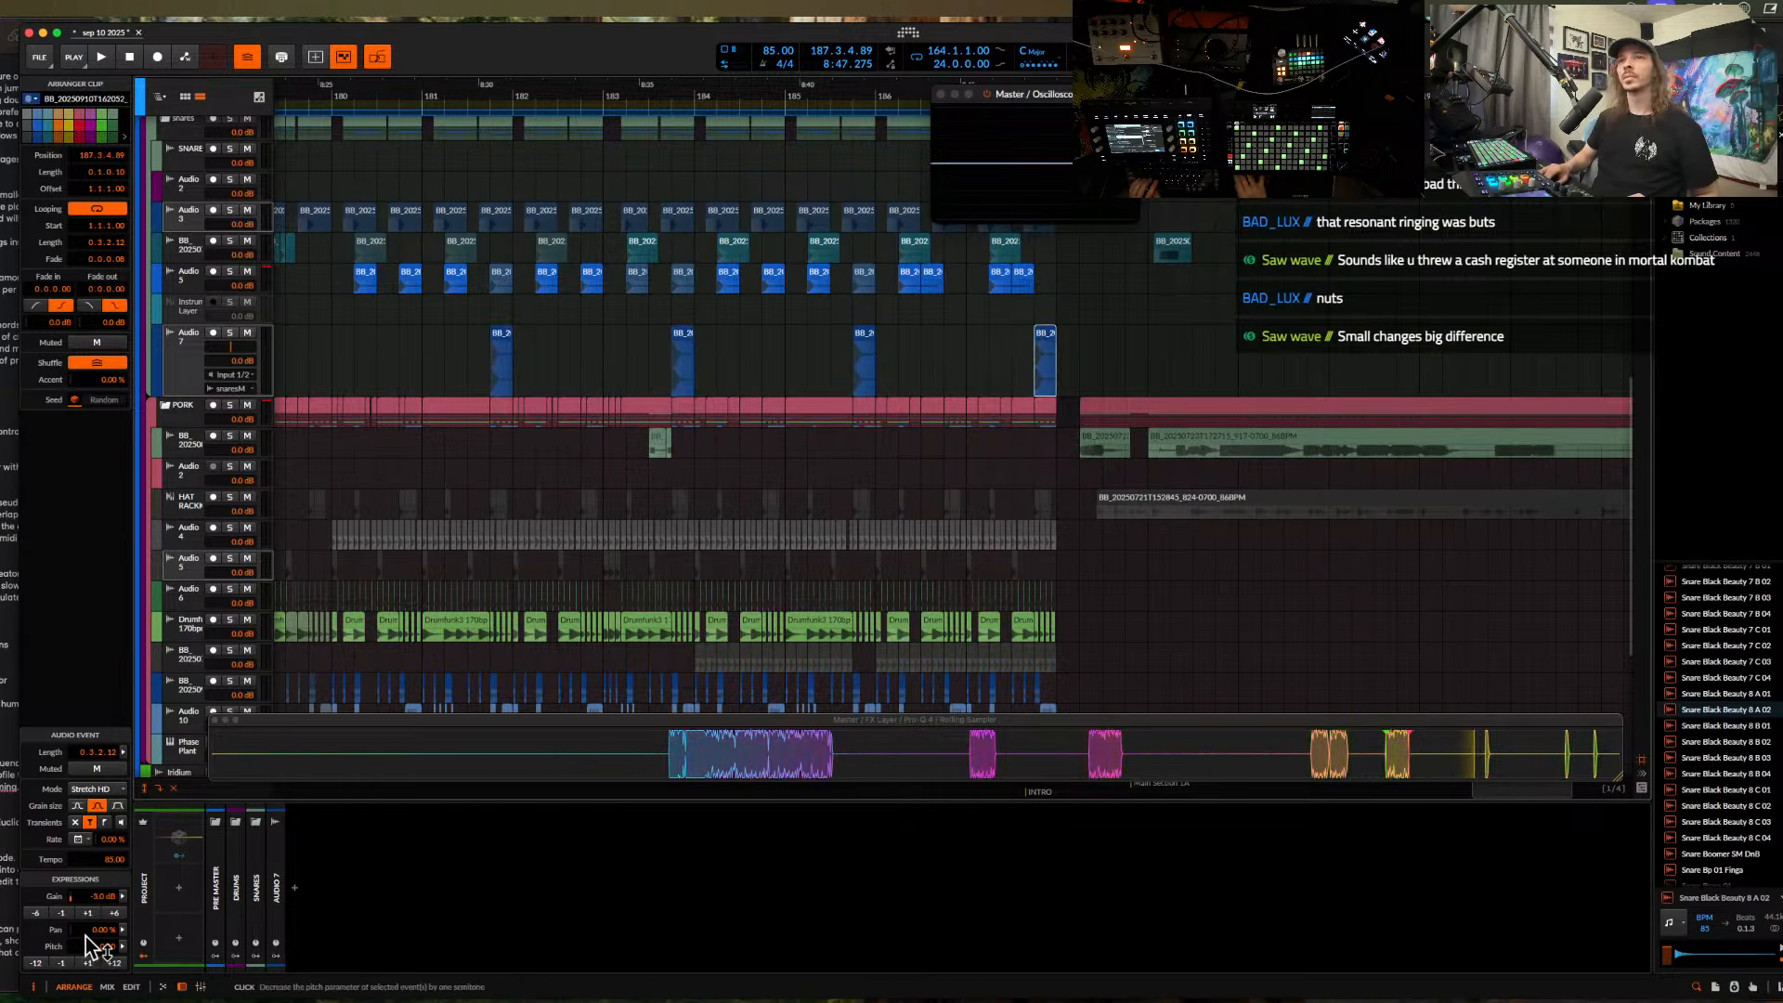
# - Play from 181.2.1 to check the snare levels, and replay from the snare clip at 183.3.4.89
pyautogui.click(449, 378)
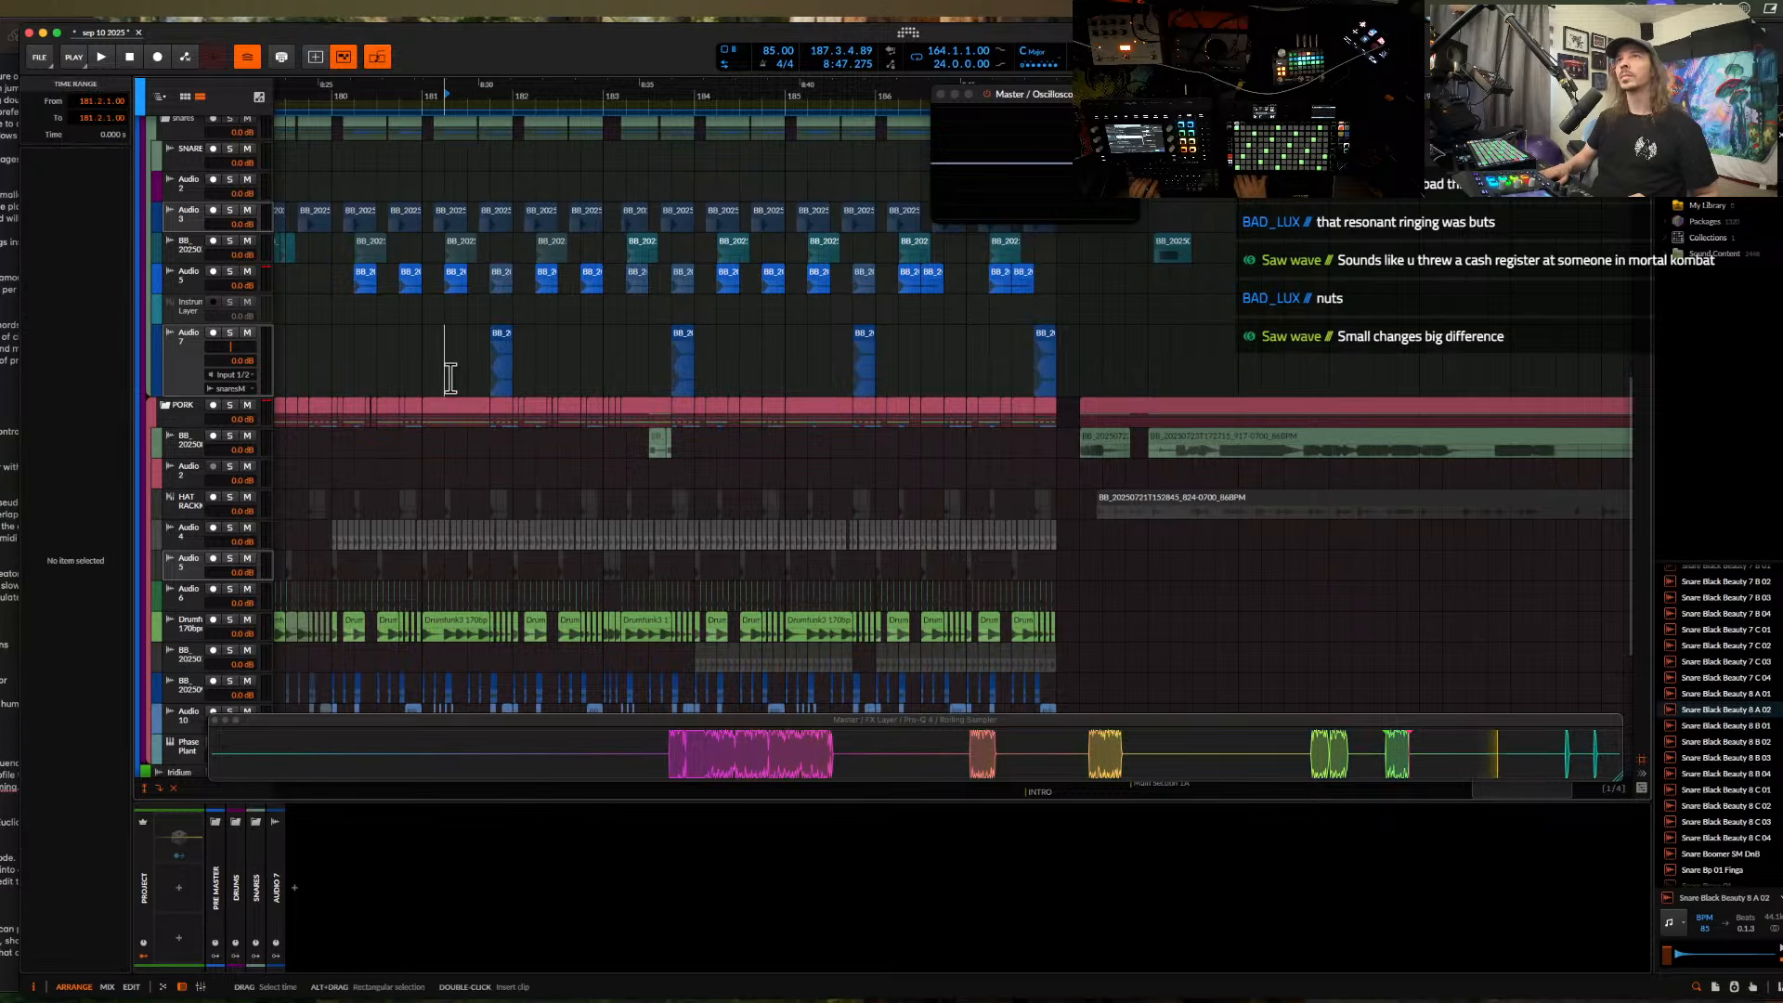
pyautogui.press('space')
pyautogui.scroll(3, 449, 378)
pyautogui.scroll(-3, 449, 378)
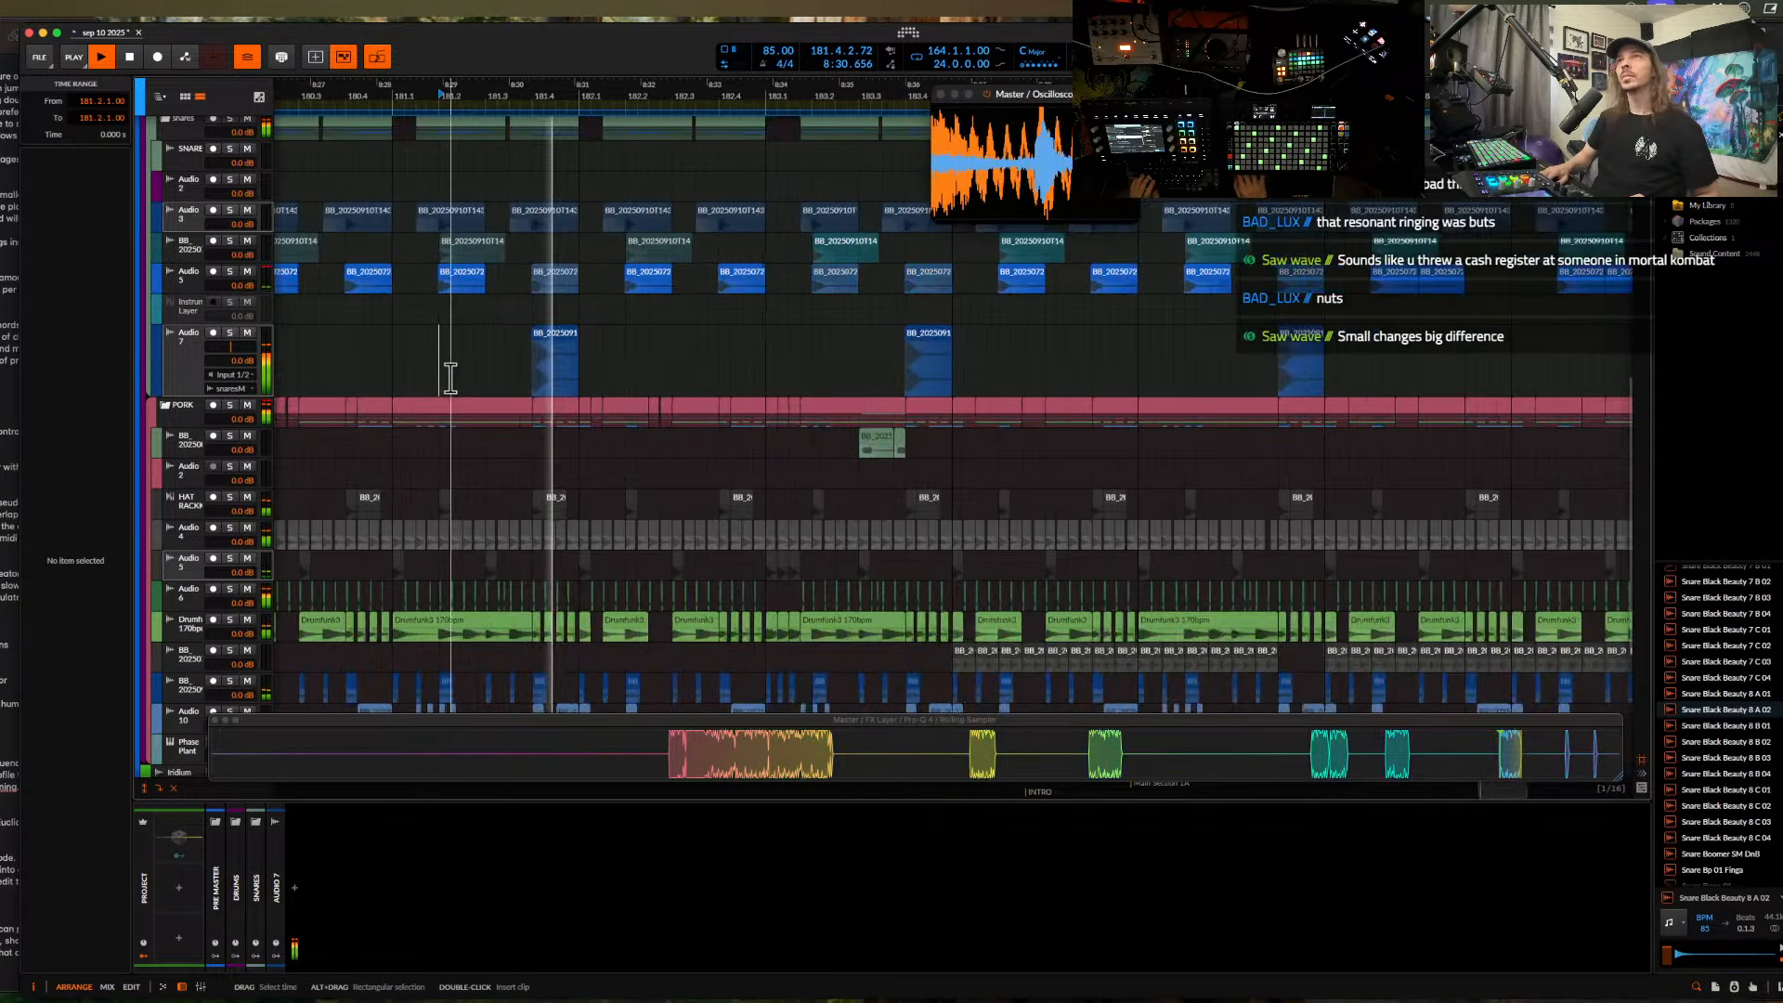
pyautogui.scroll(-3, 449, 378)
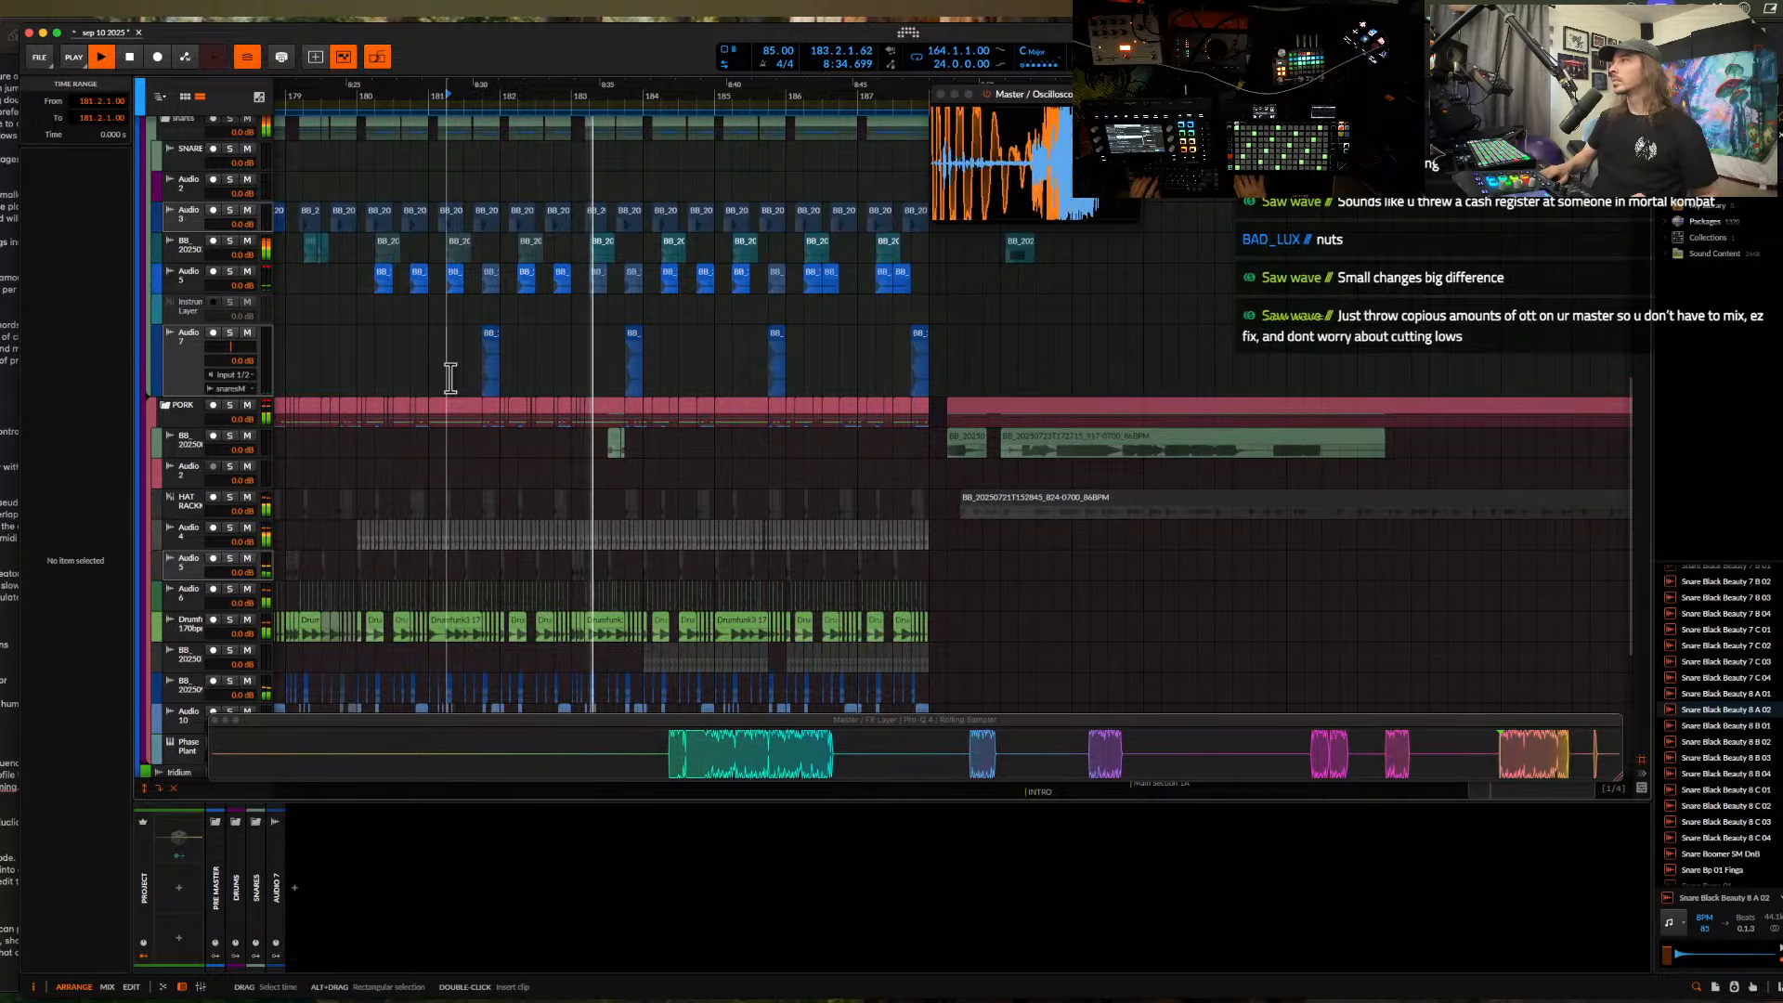
pyautogui.scroll(3, 449, 377)
pyautogui.scroll(5, 450, 378)
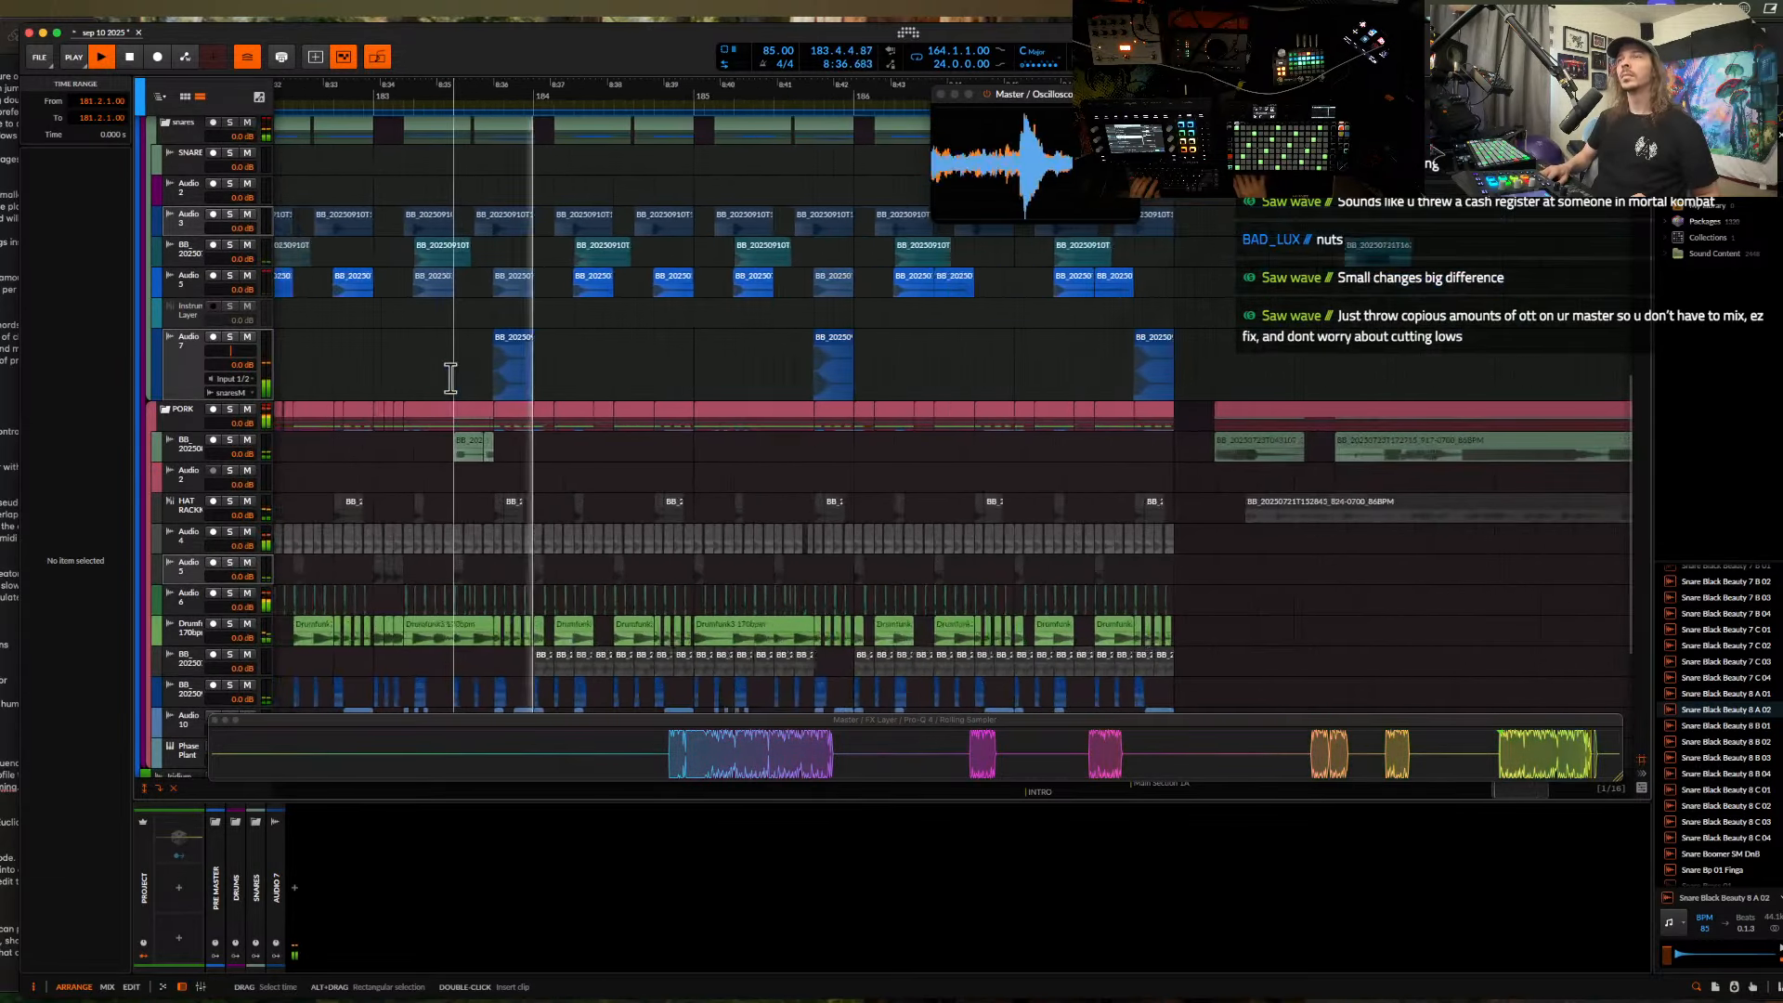
pyautogui.click(499, 348)
pyautogui.press('space')
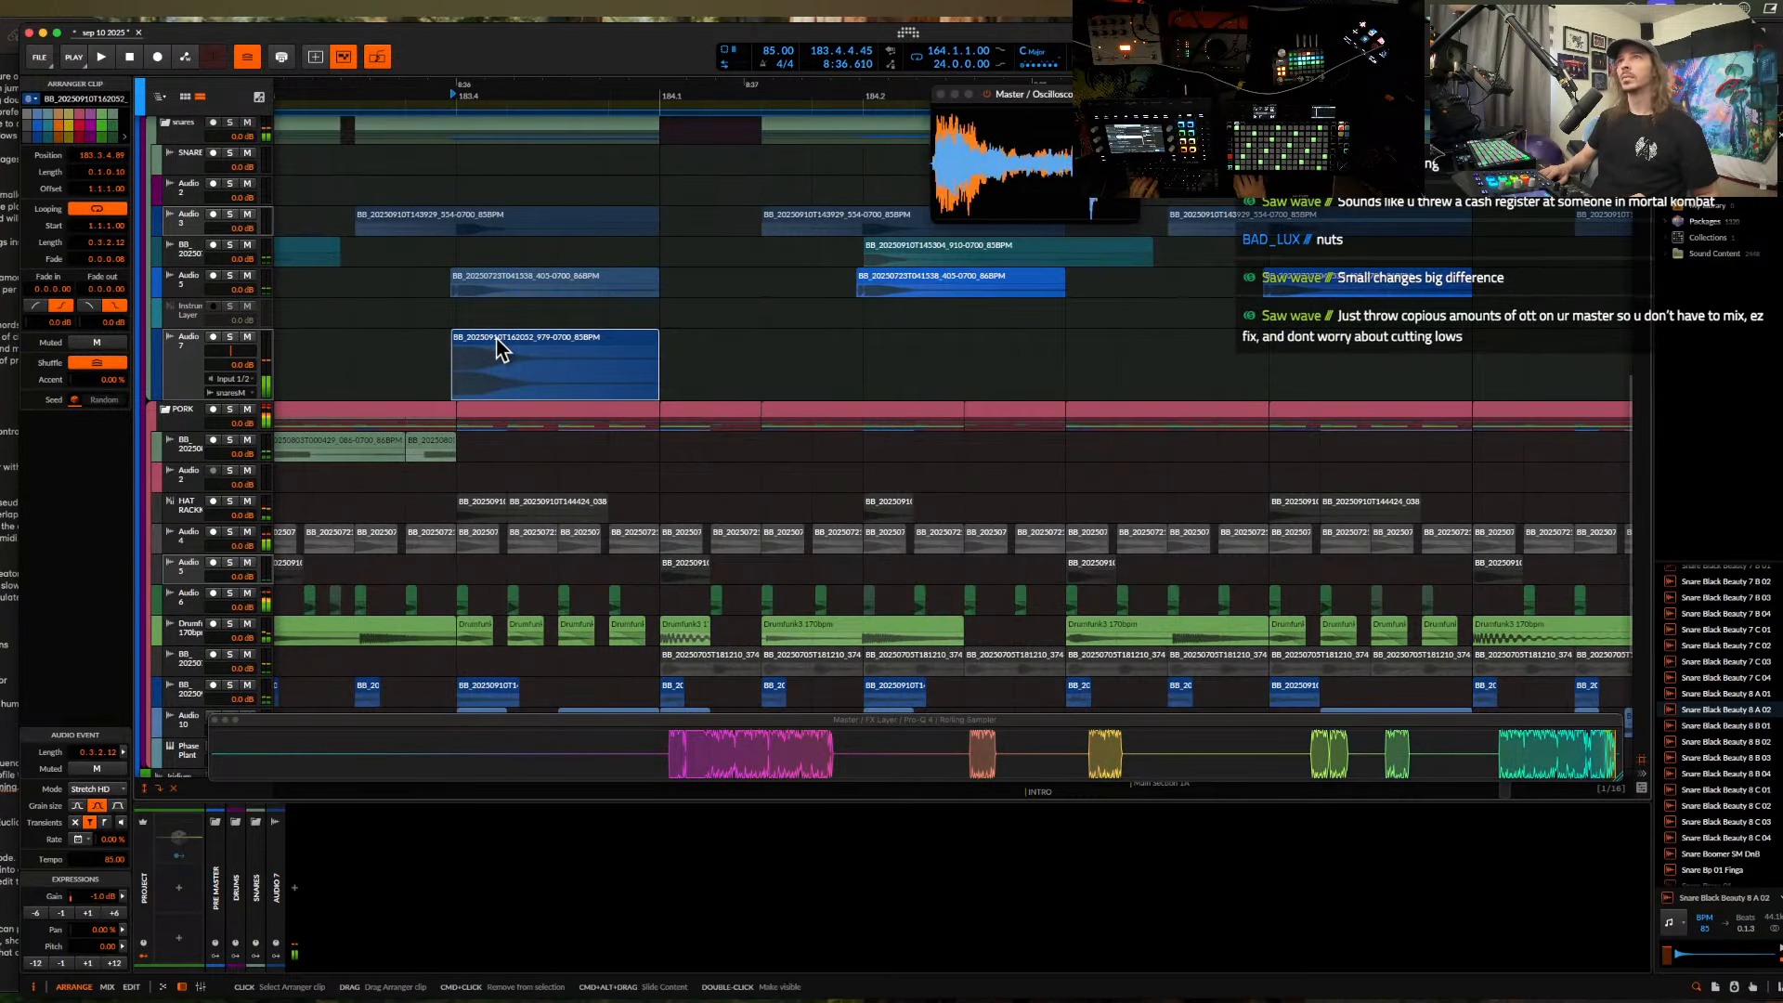
# - Delete the Audio 6 and Drumfunk3 170bpm clips between 183.4.2 and bar 184
pyautogui.scroll(-3, 510, 483)
pyautogui.click(509, 529)
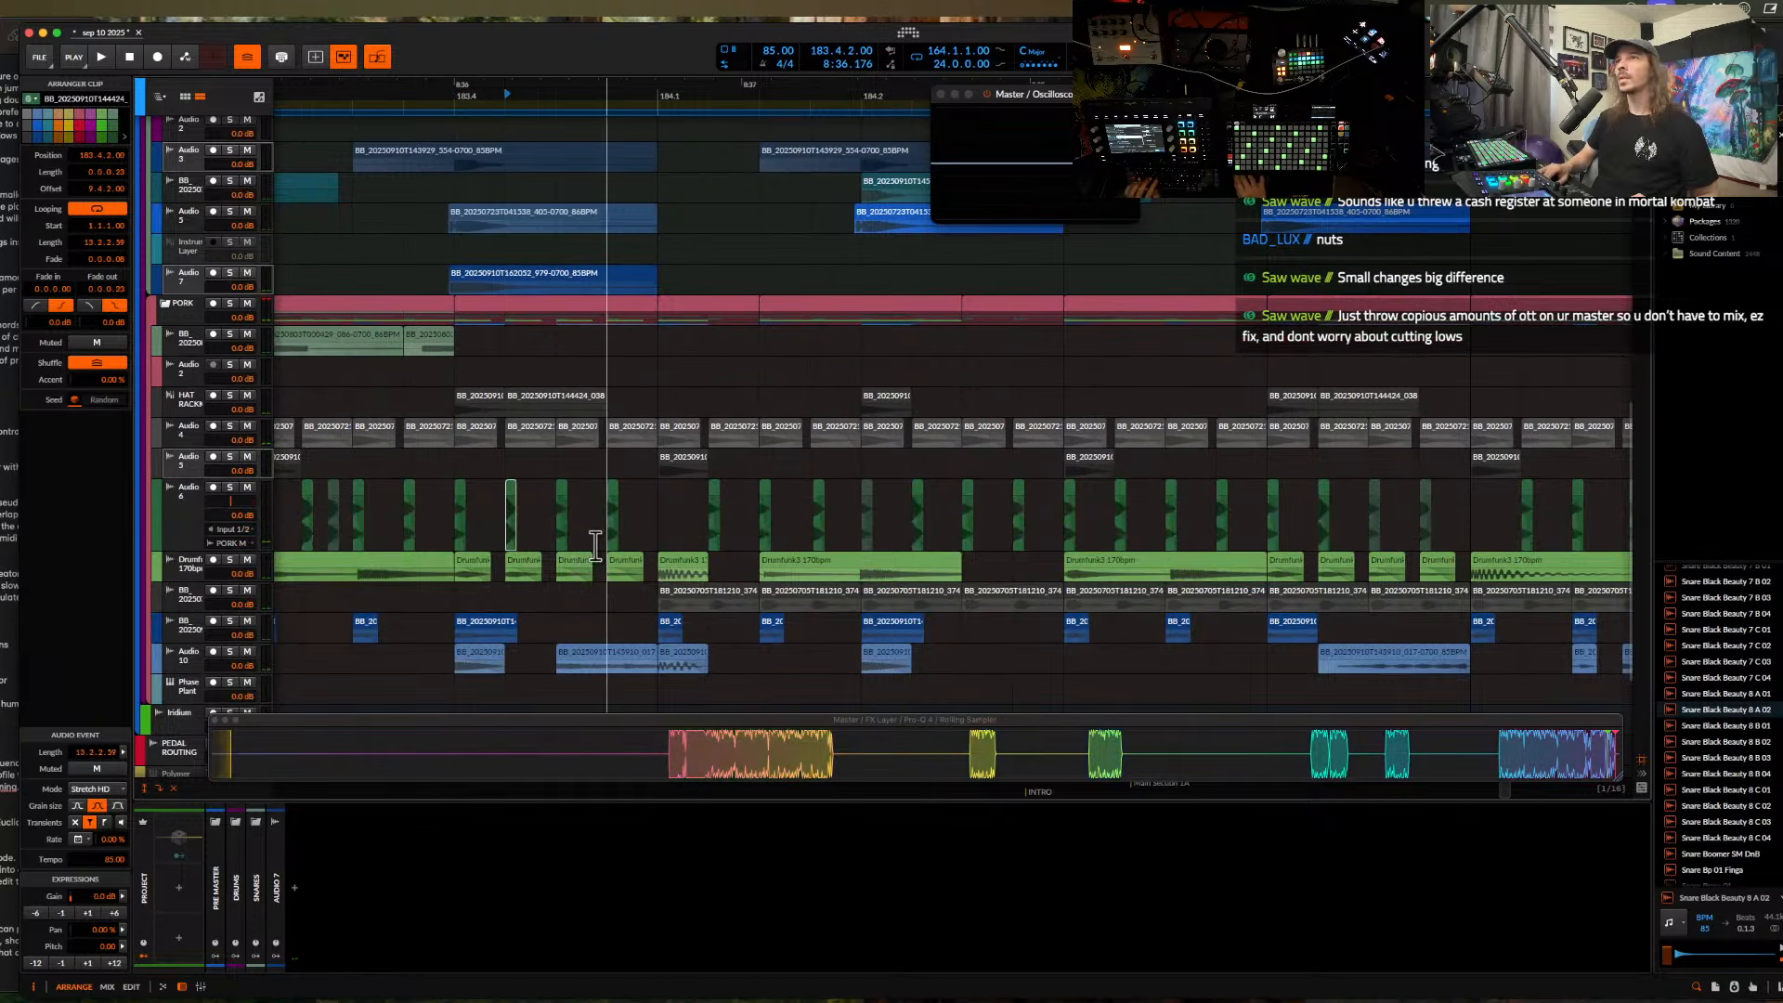
pyautogui.press('Delete')
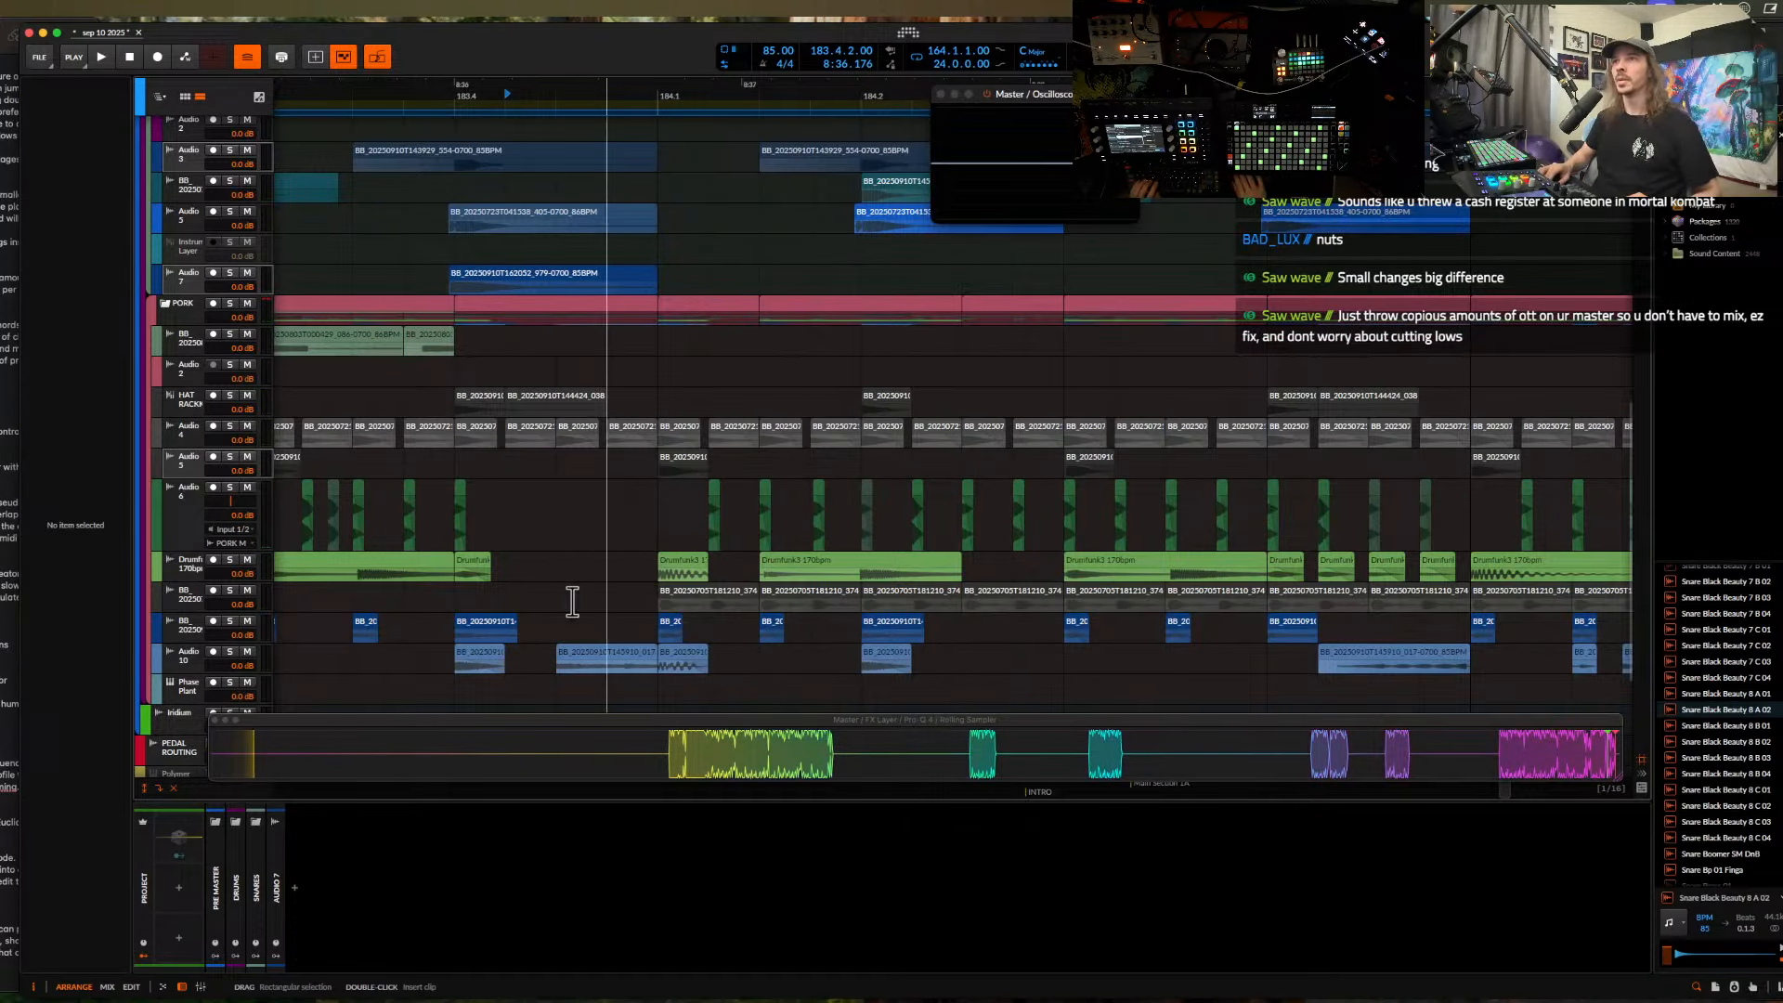
# - Play the passage leading into bar 184 twice to hear the thinned-out percussion, and stop playback
pyautogui.click(408, 572)
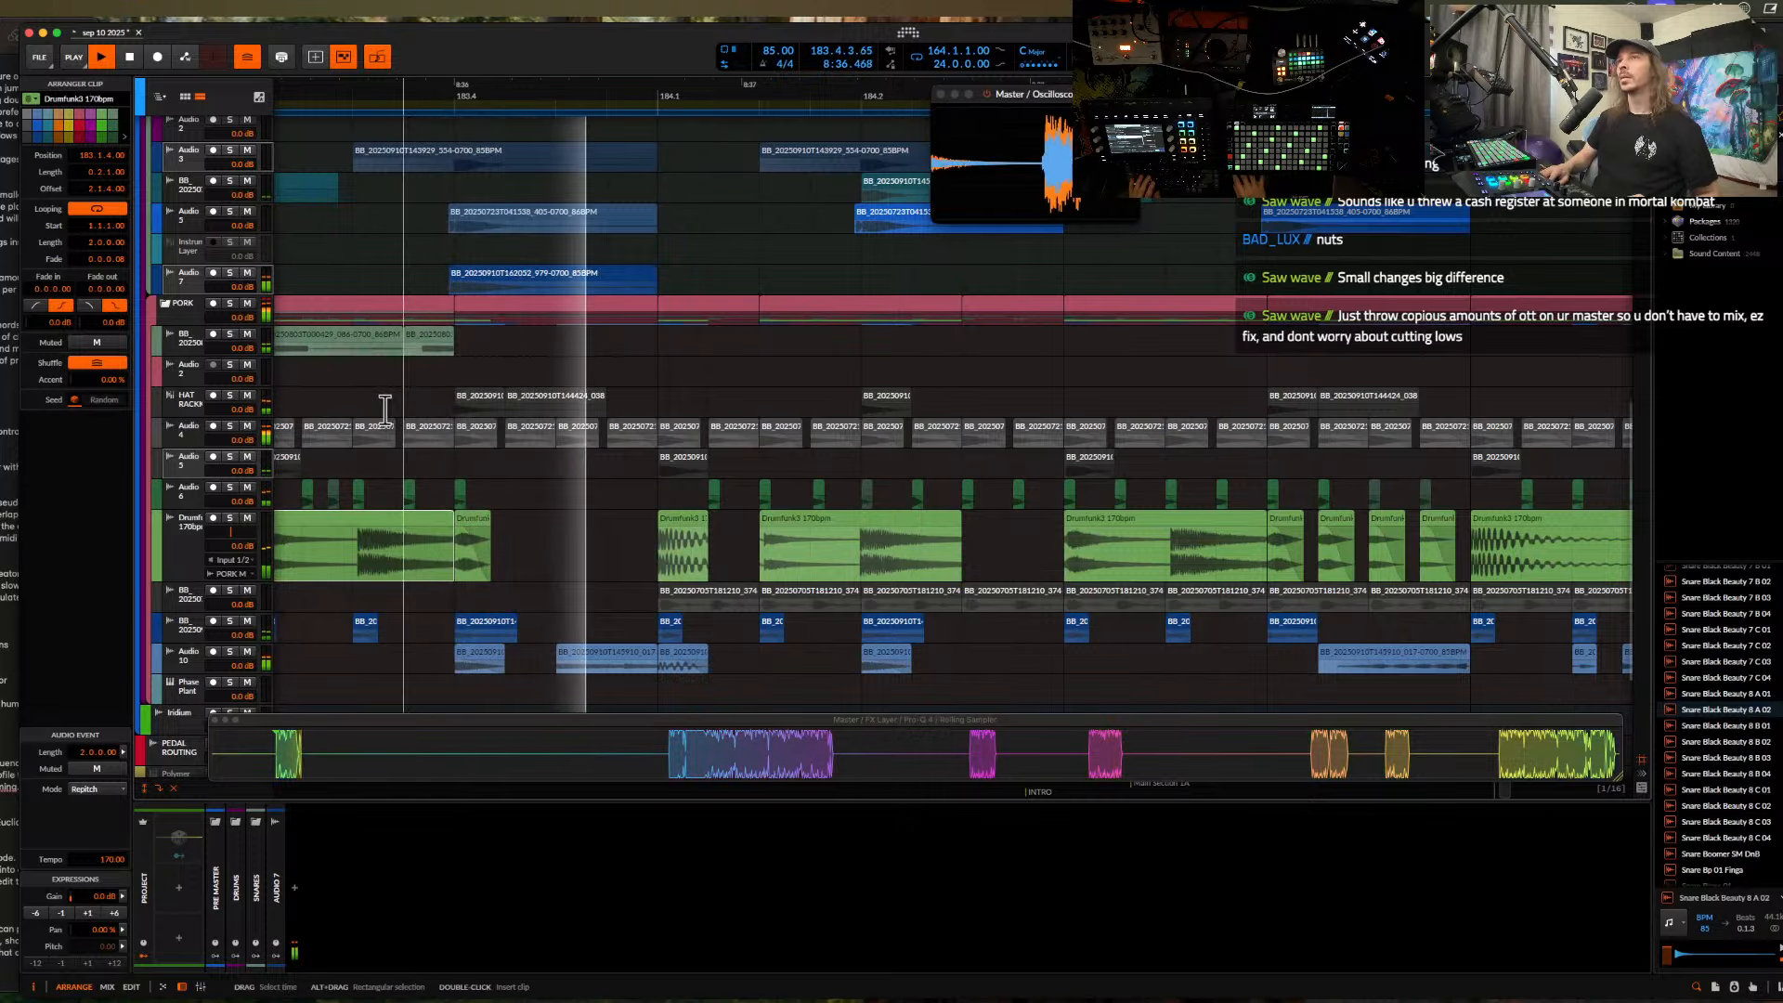
pyautogui.scroll(-2, 383, 409)
pyautogui.press('space')
pyautogui.press('space')
pyautogui.hscroll(-2, 383, 411)
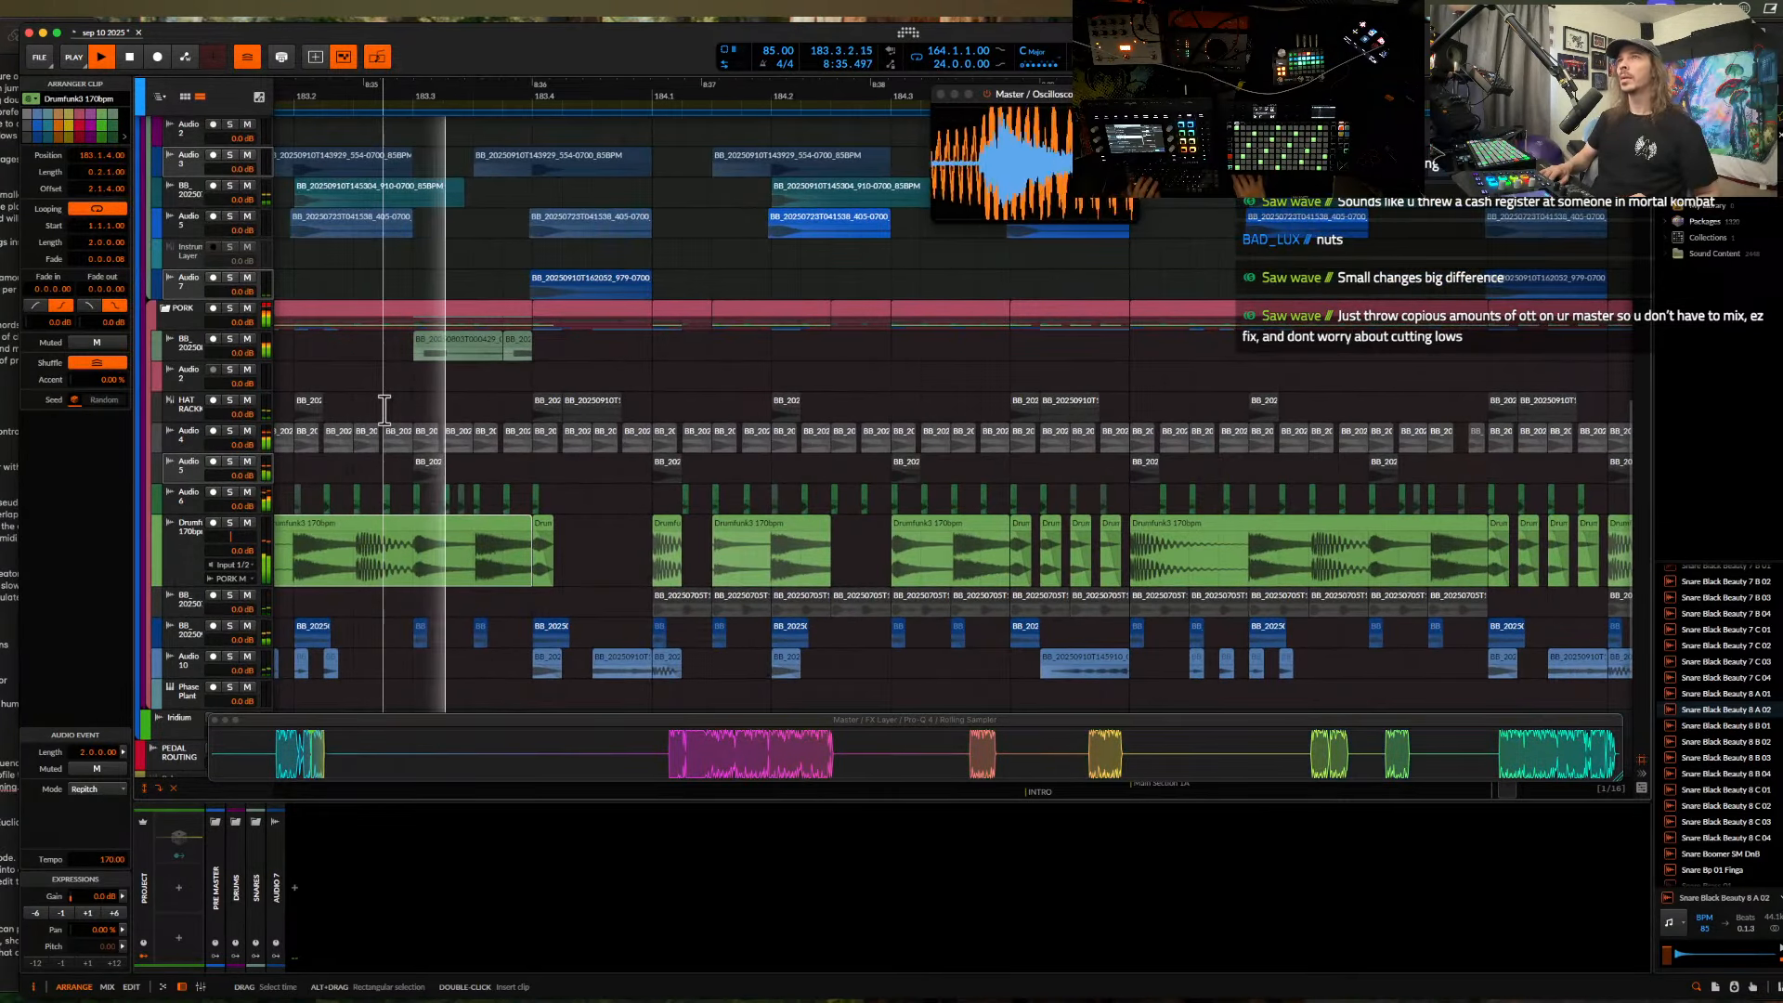
pyautogui.press('space')
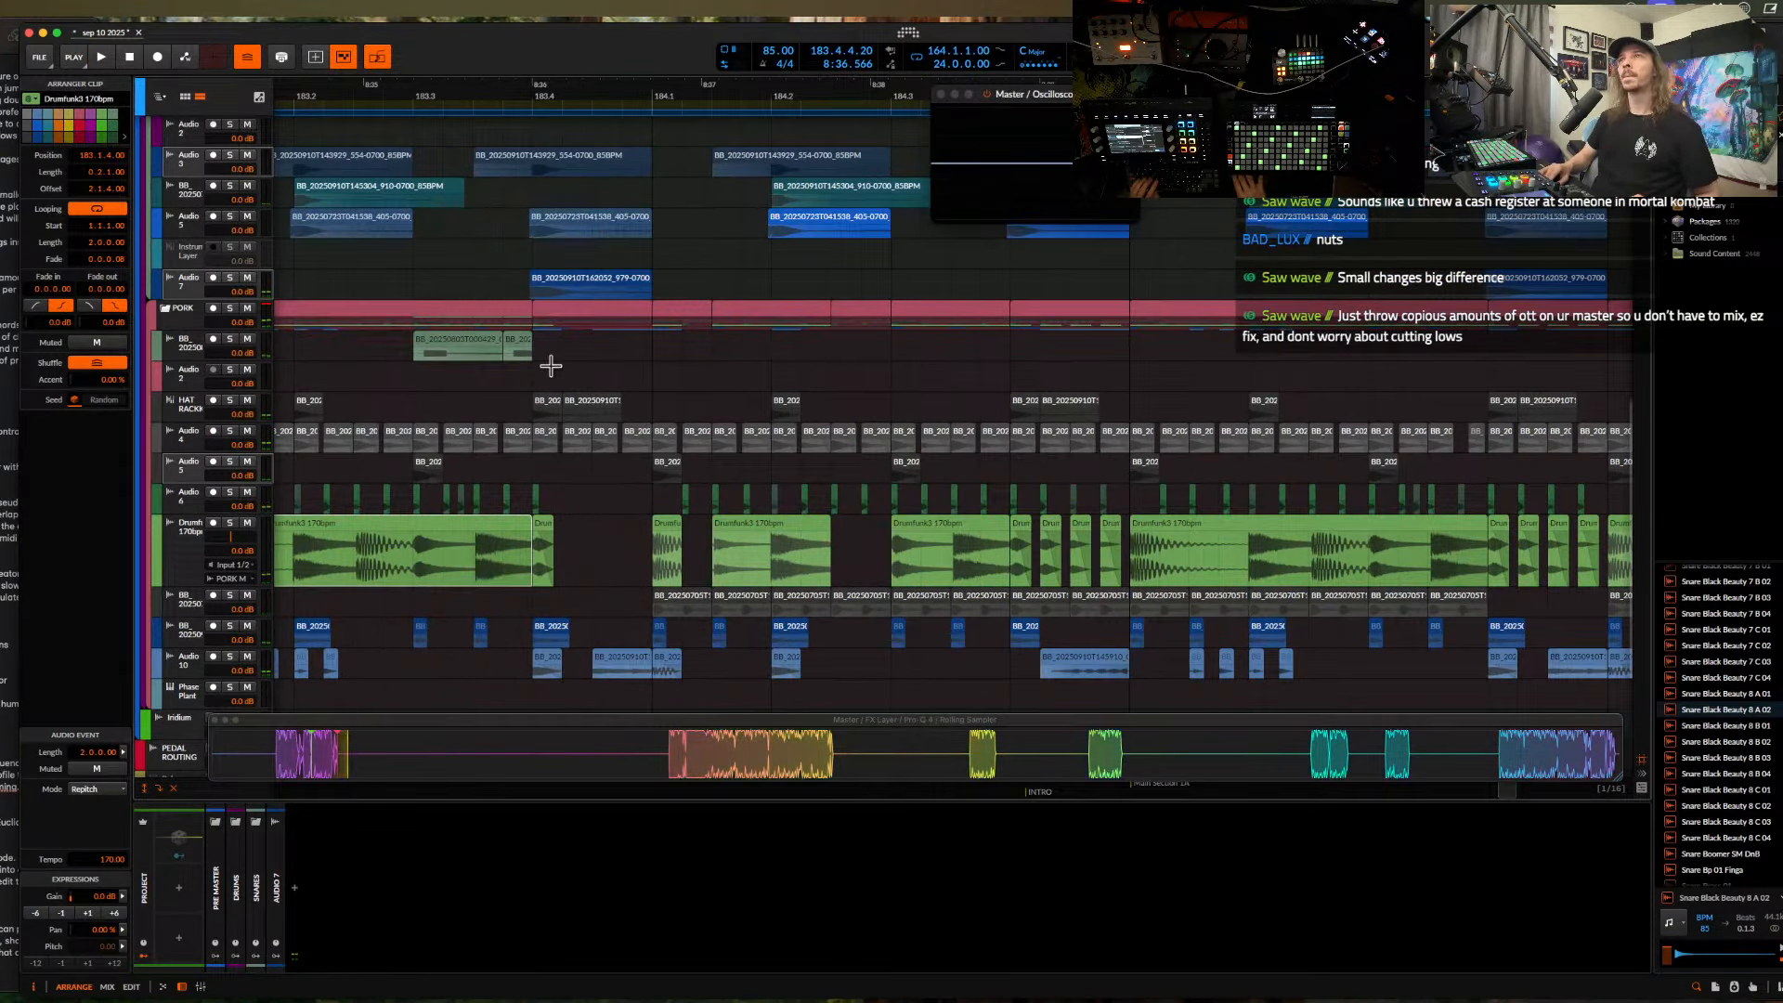
# - Extend the HAT RACK 3 clip at 183.4.1 to bar 184 and audition it with the track soloed
pyautogui.click(547, 405)
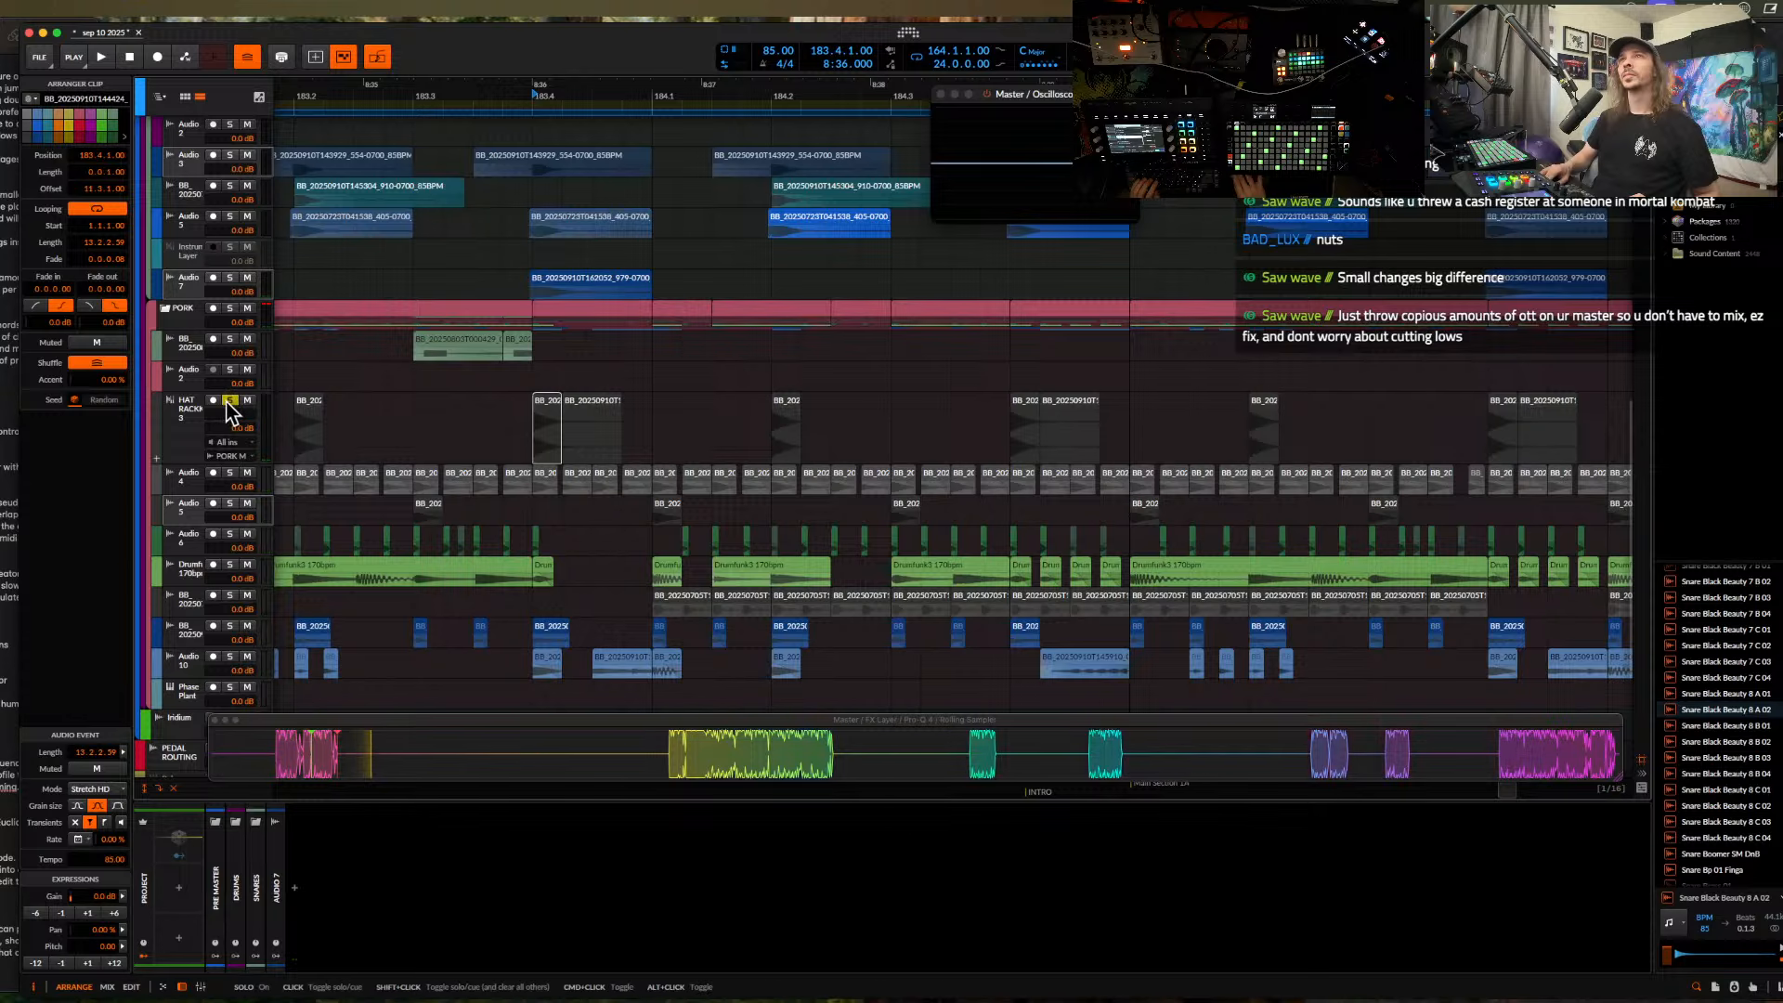
pyautogui.moveTo(560, 405); pyautogui.dragTo(641, 406)
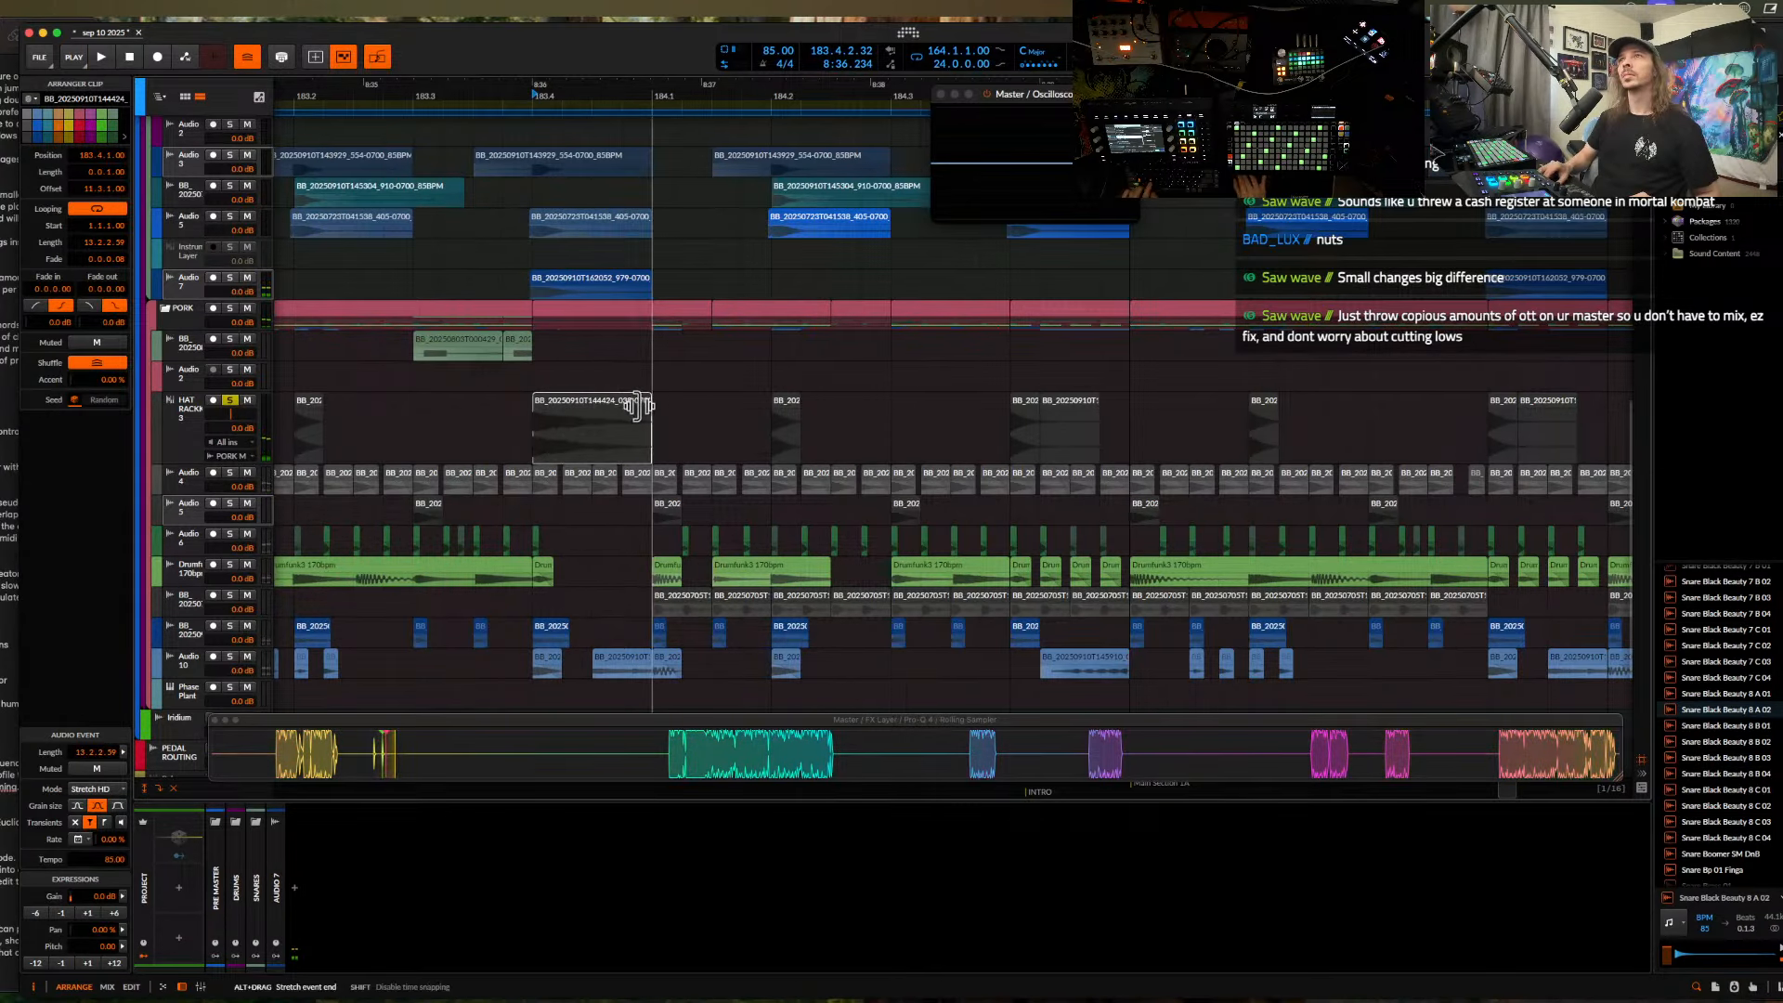
pyautogui.click(502, 413)
pyautogui.press('space')
pyautogui.press('space')
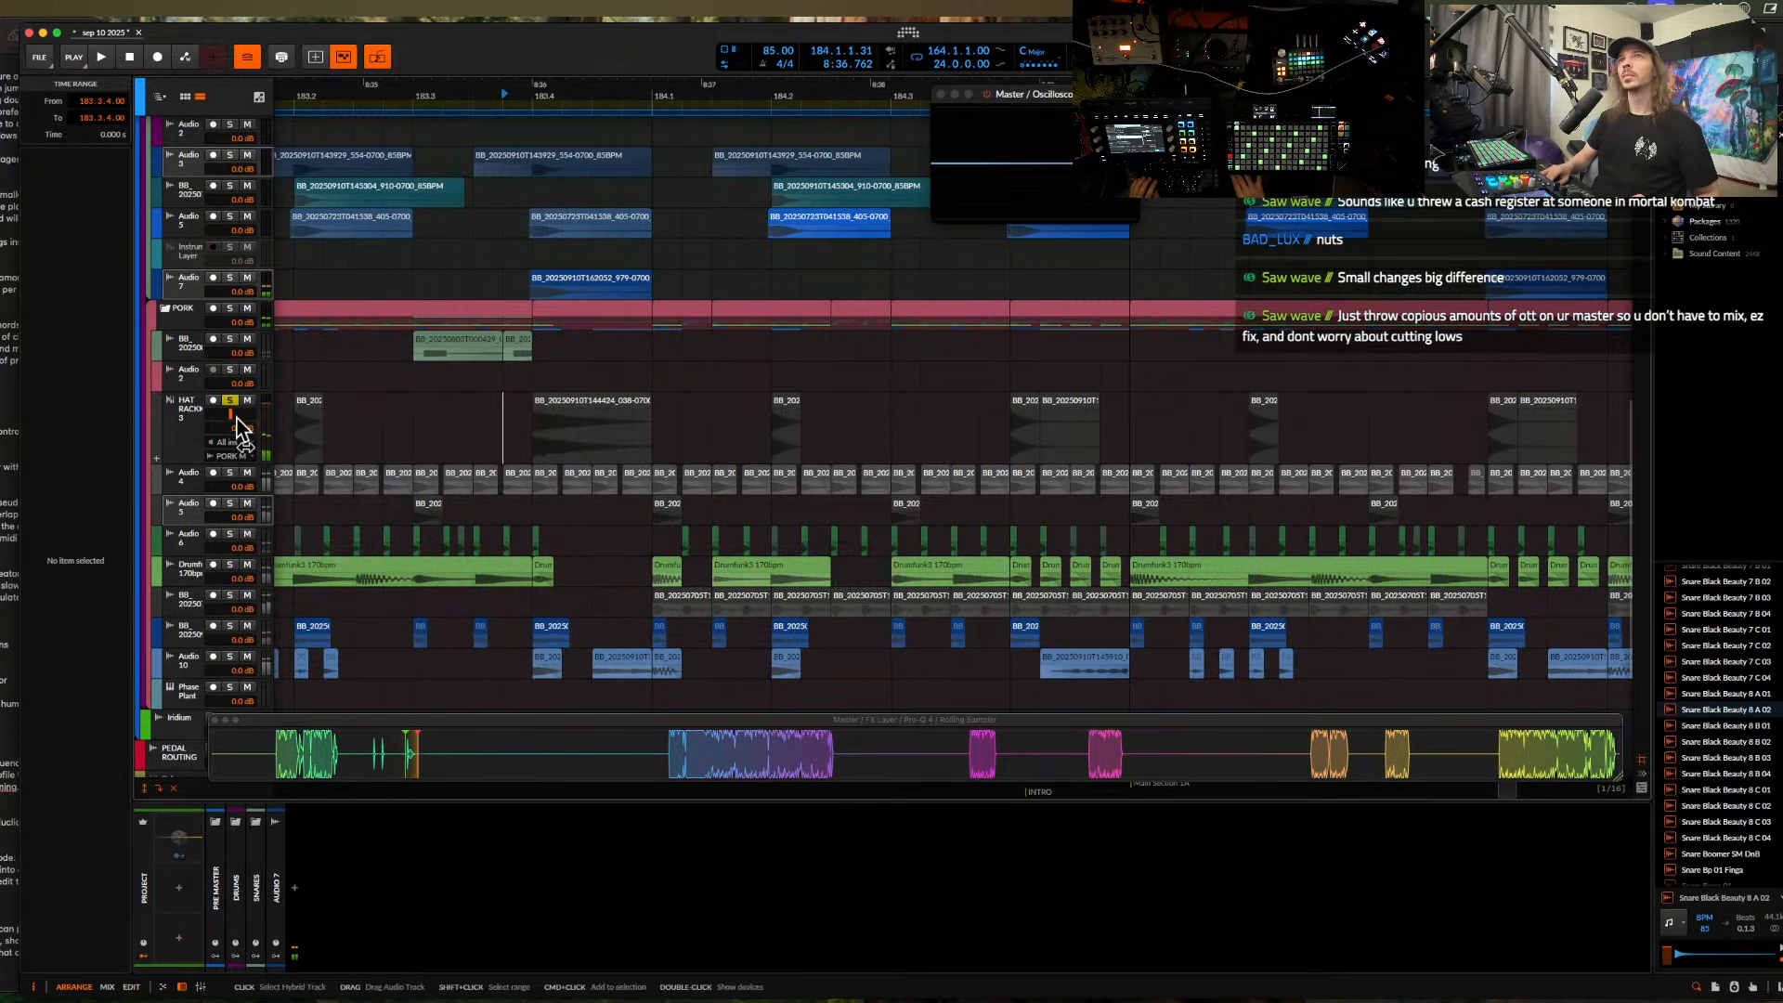
# - Turn off solo on HAT RACK 3 and play the passage with all tracks
pyautogui.press('space')
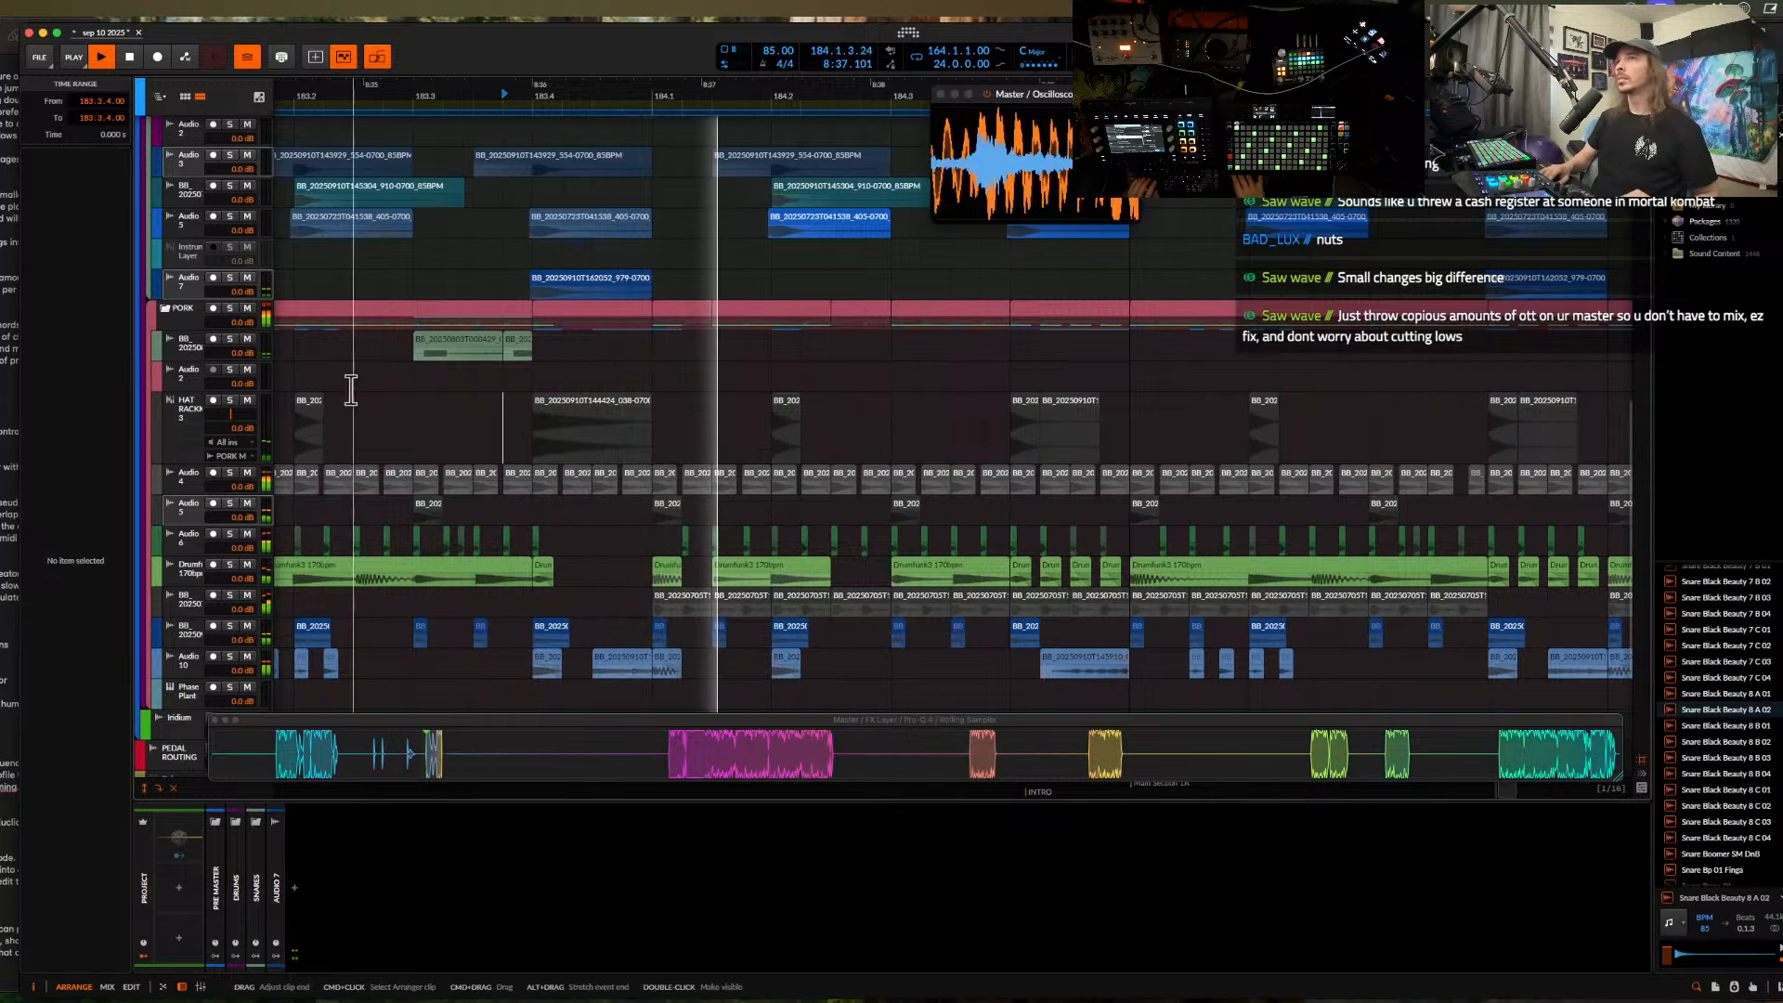
pyautogui.scroll(-15, 498, 369)
pyautogui.scroll(8, 497, 369)
pyautogui.hscroll(-3, 498, 369)
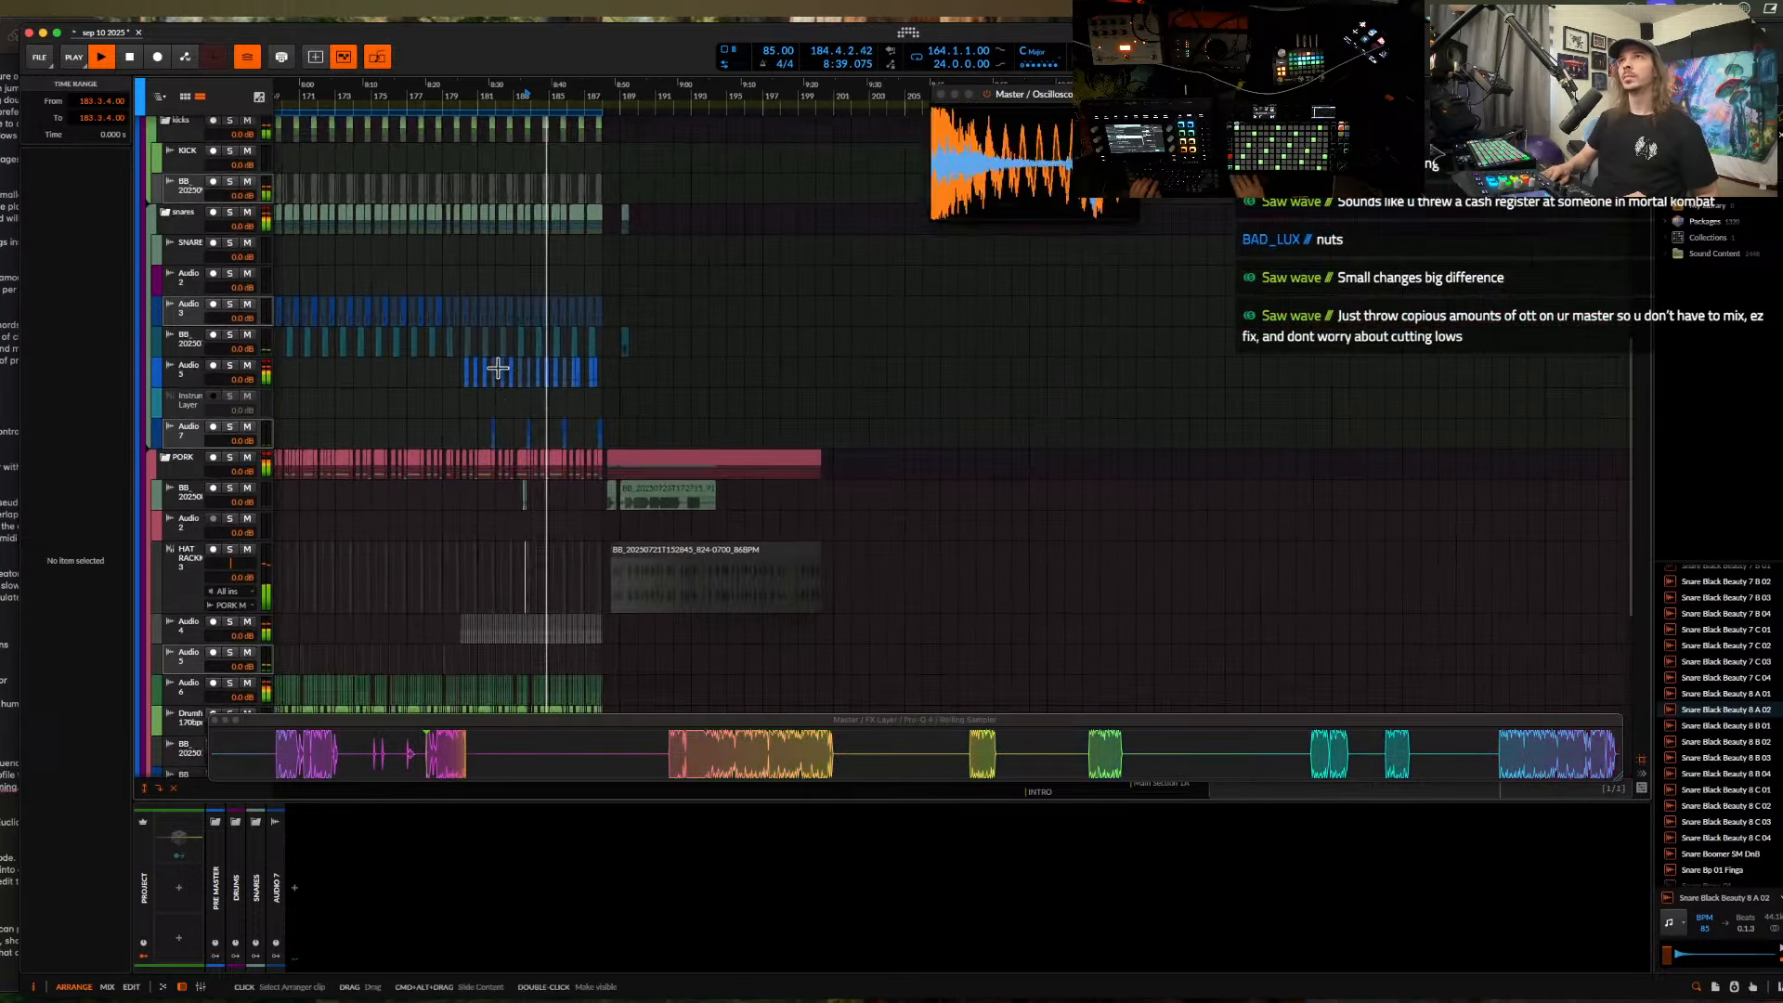
# - Listen to the passage through bars 185 to 187 while surveying the lead, drum and percussion tracks
pyautogui.scroll(10, 502, 367)
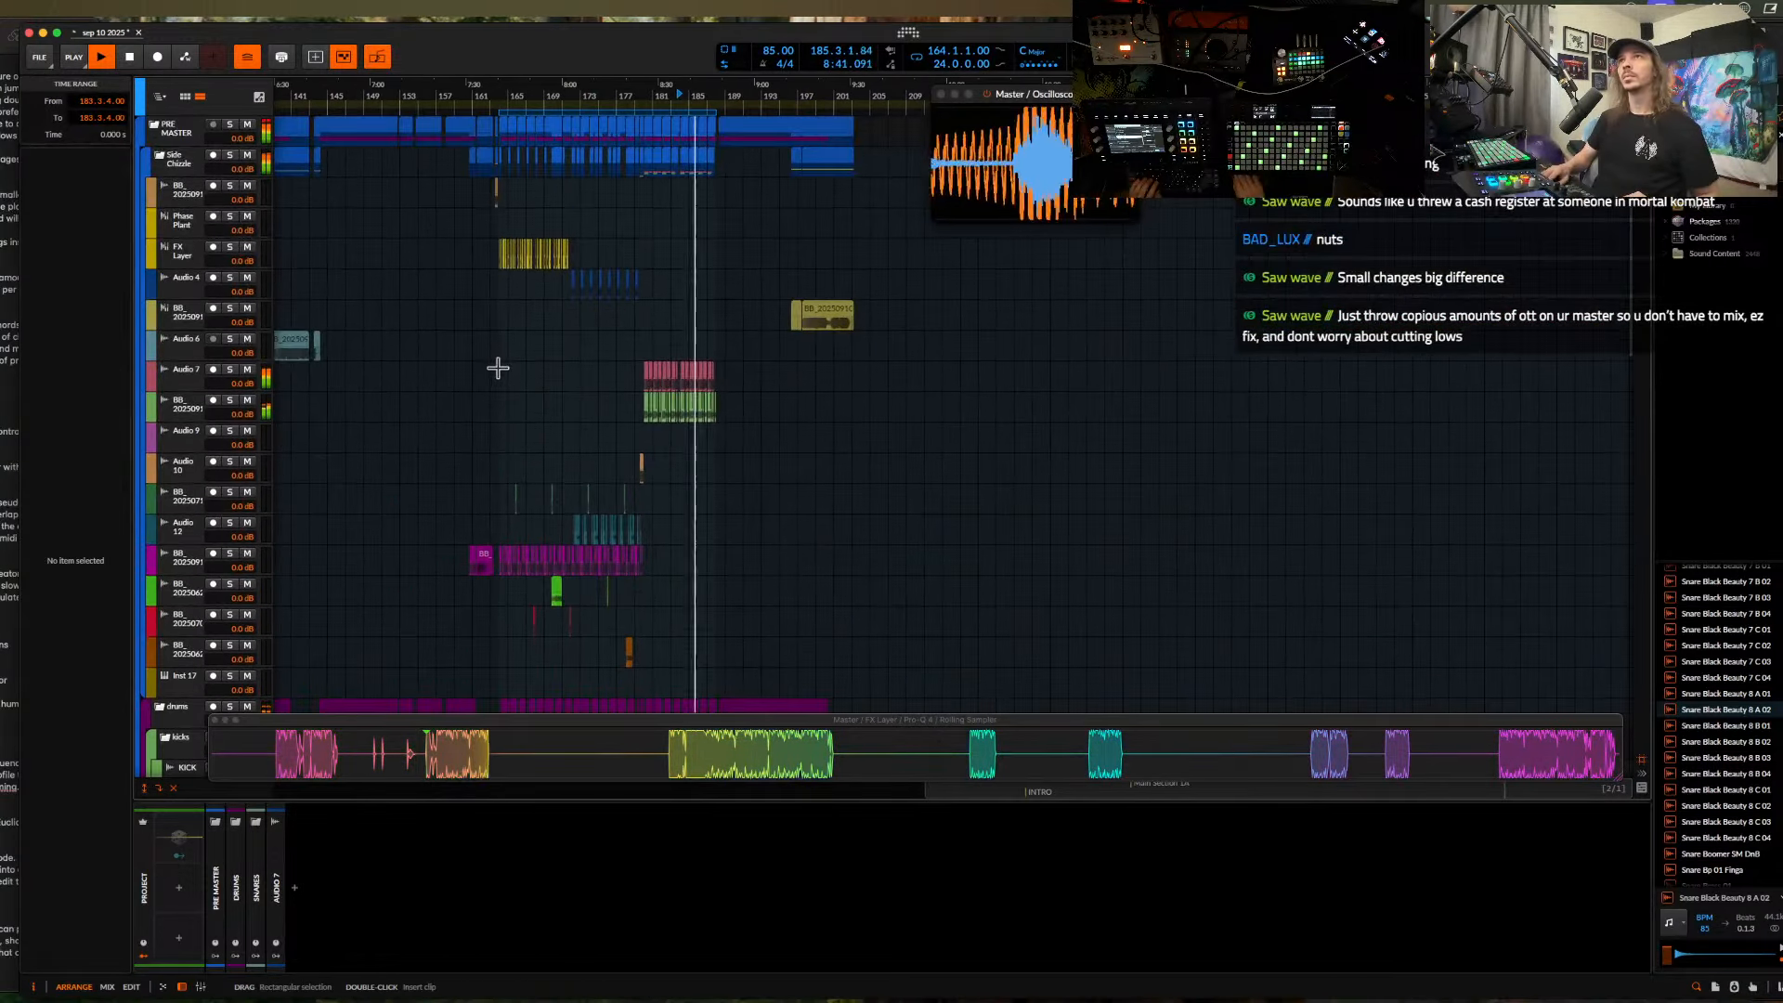
pyautogui.scroll(-8, 647, 387)
pyautogui.hscroll(2, 646, 388)
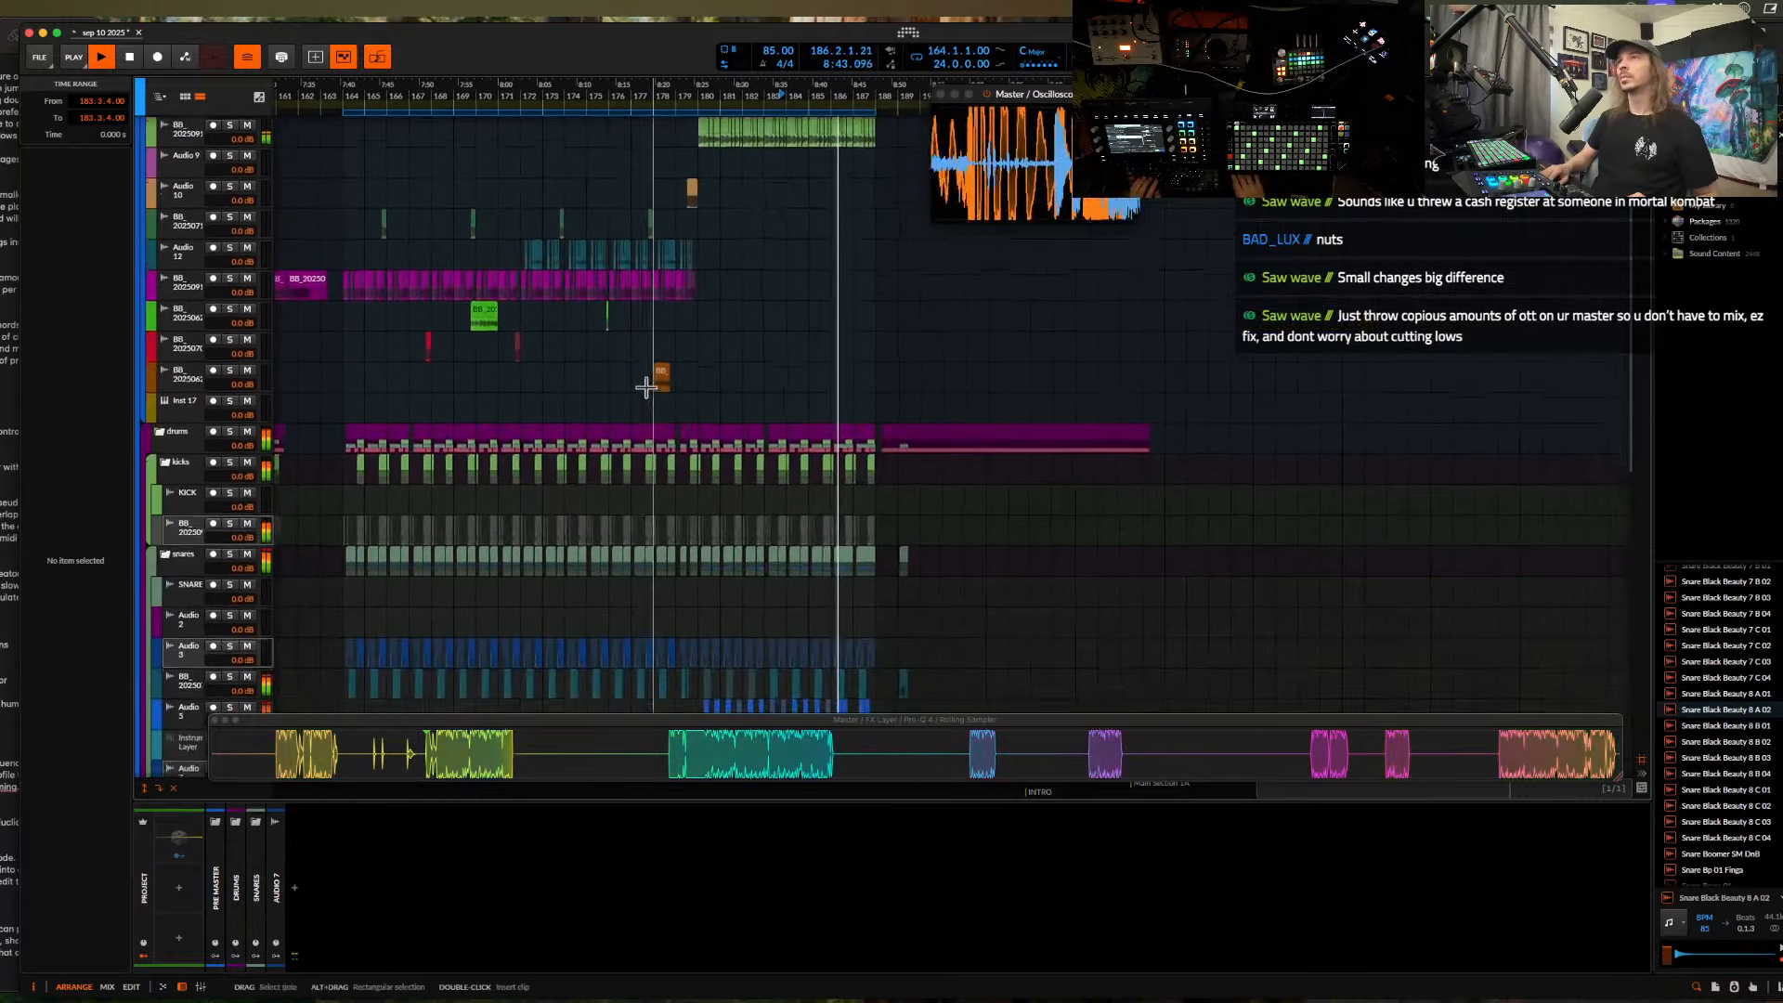
pyautogui.scroll(5, 646, 387)
pyautogui.scroll(-4, 647, 387)
pyautogui.scroll(6, 647, 387)
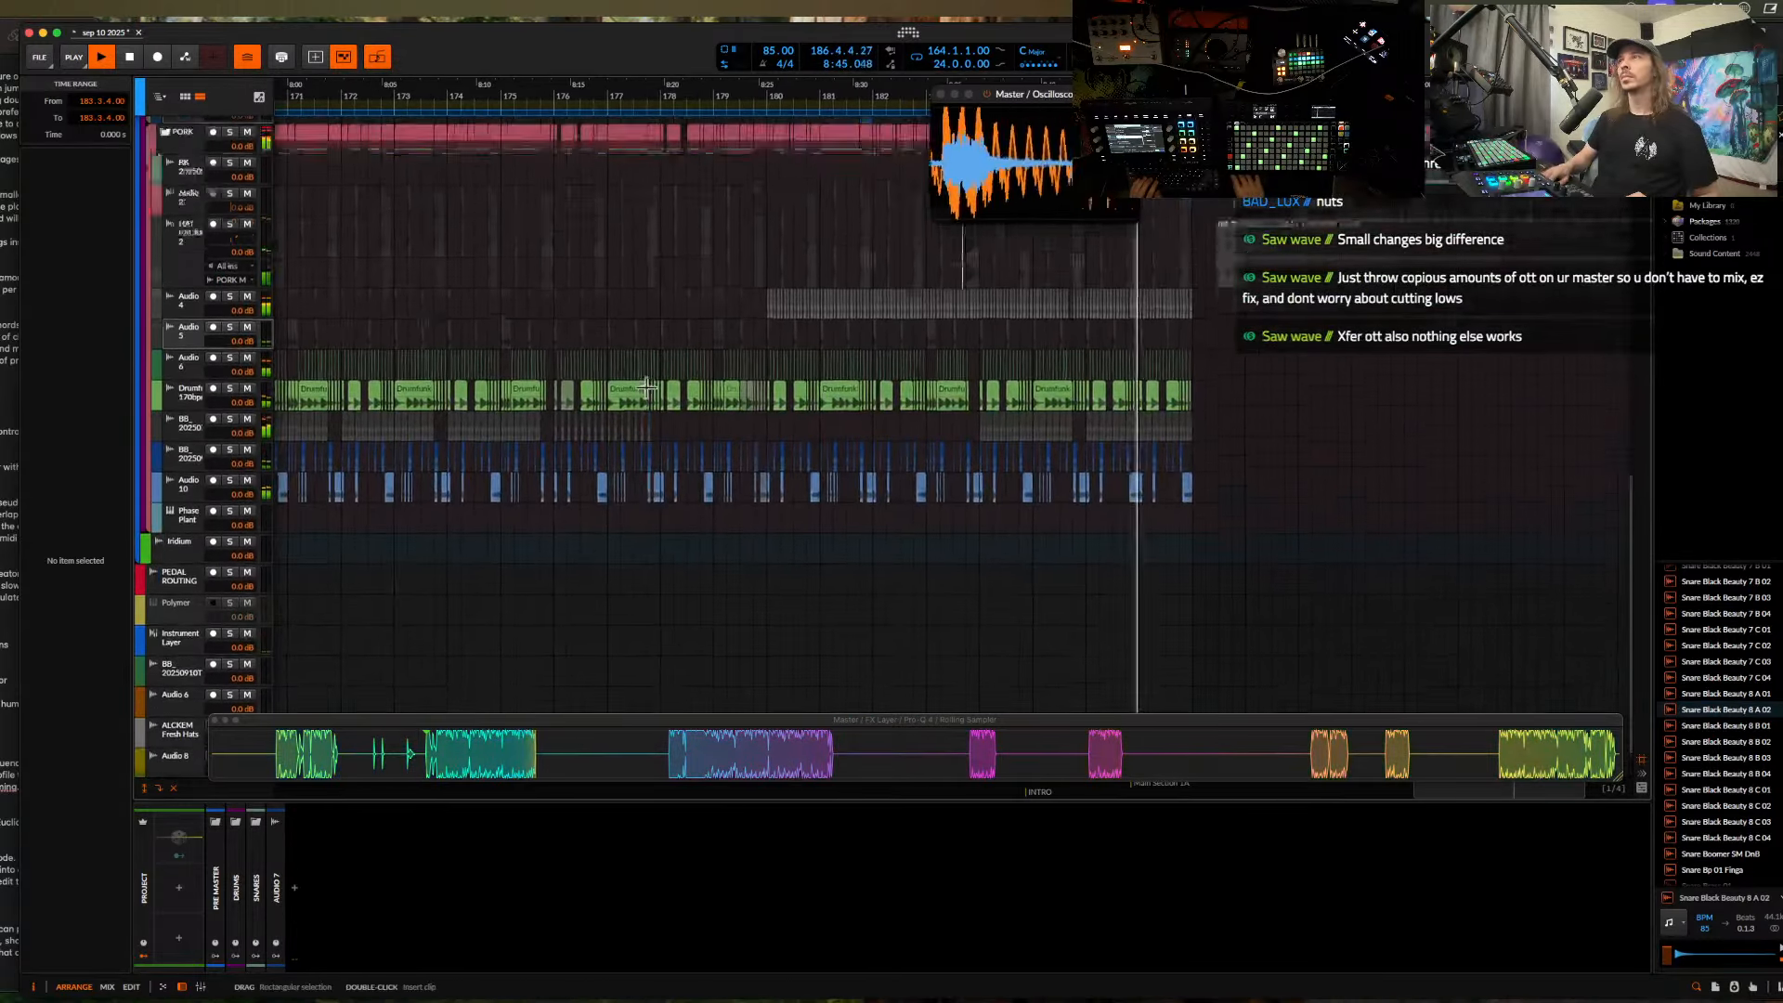
pyautogui.hscroll(2, 687, 426)
pyautogui.scroll(-4, 804, 563)
pyautogui.scroll(4, 804, 562)
pyautogui.hscroll(3, 804, 563)
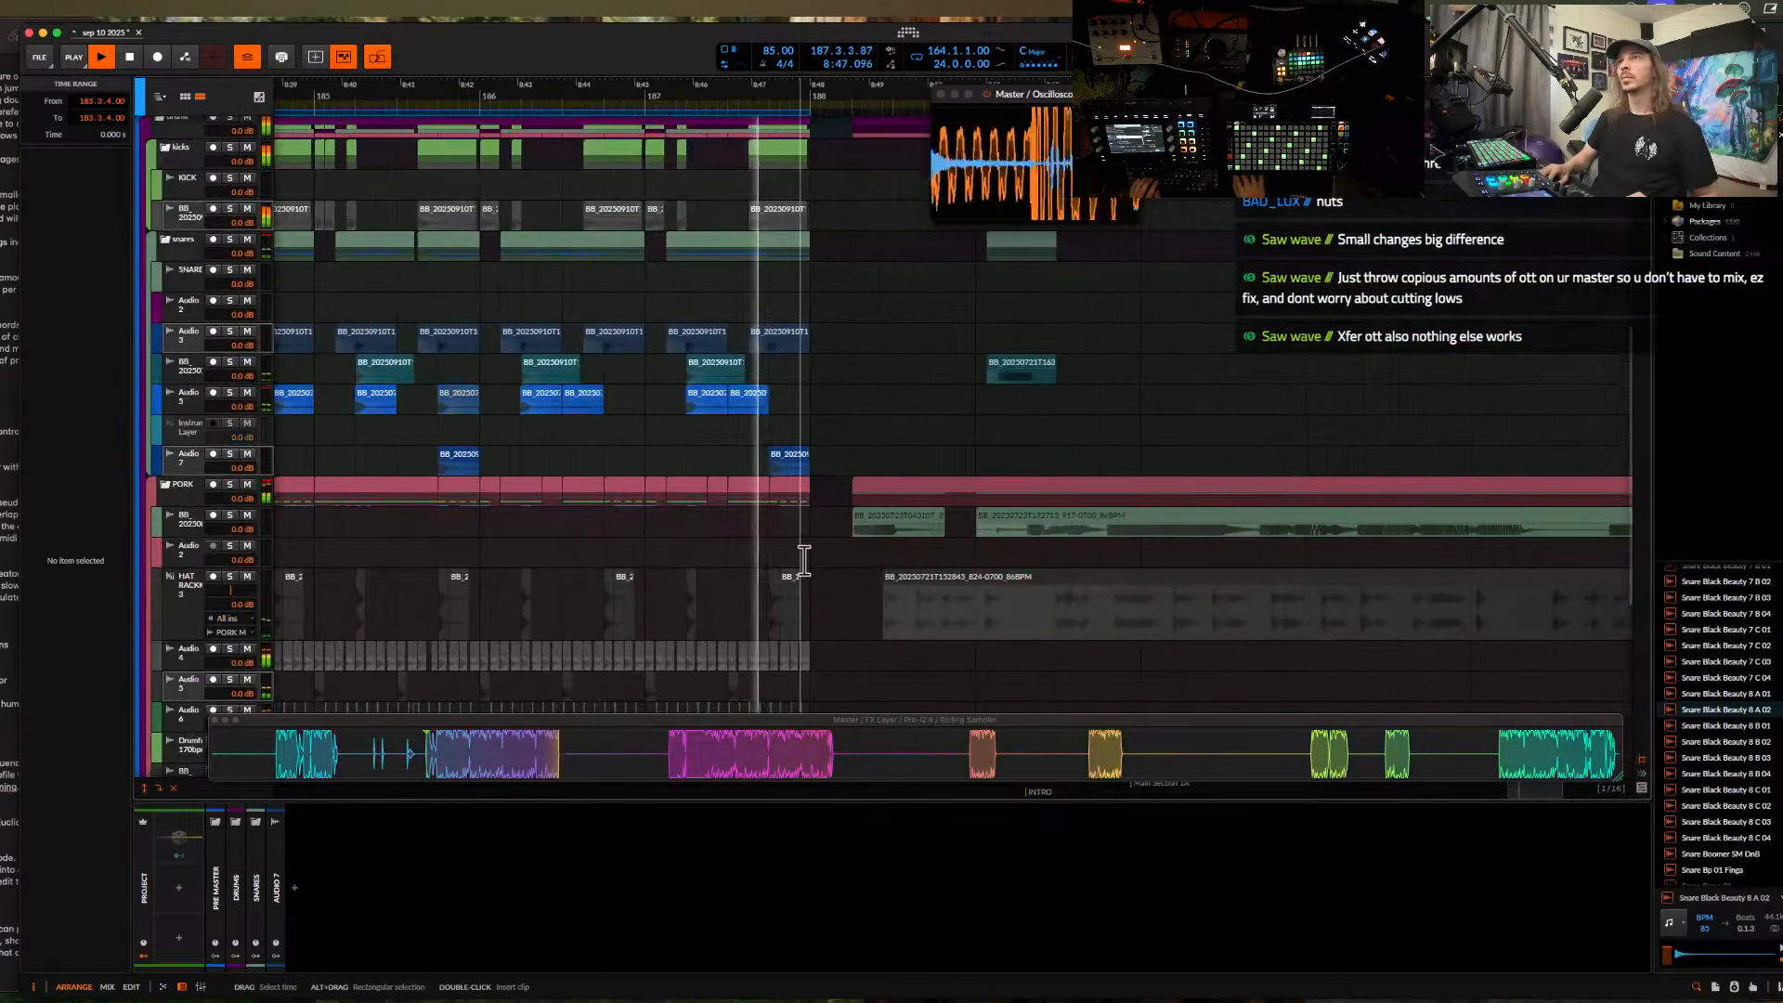
# - Stop playback and mute the last snare clip on Audio 7, just before 187.4
pyautogui.press('space')
pyautogui.click(796, 457)
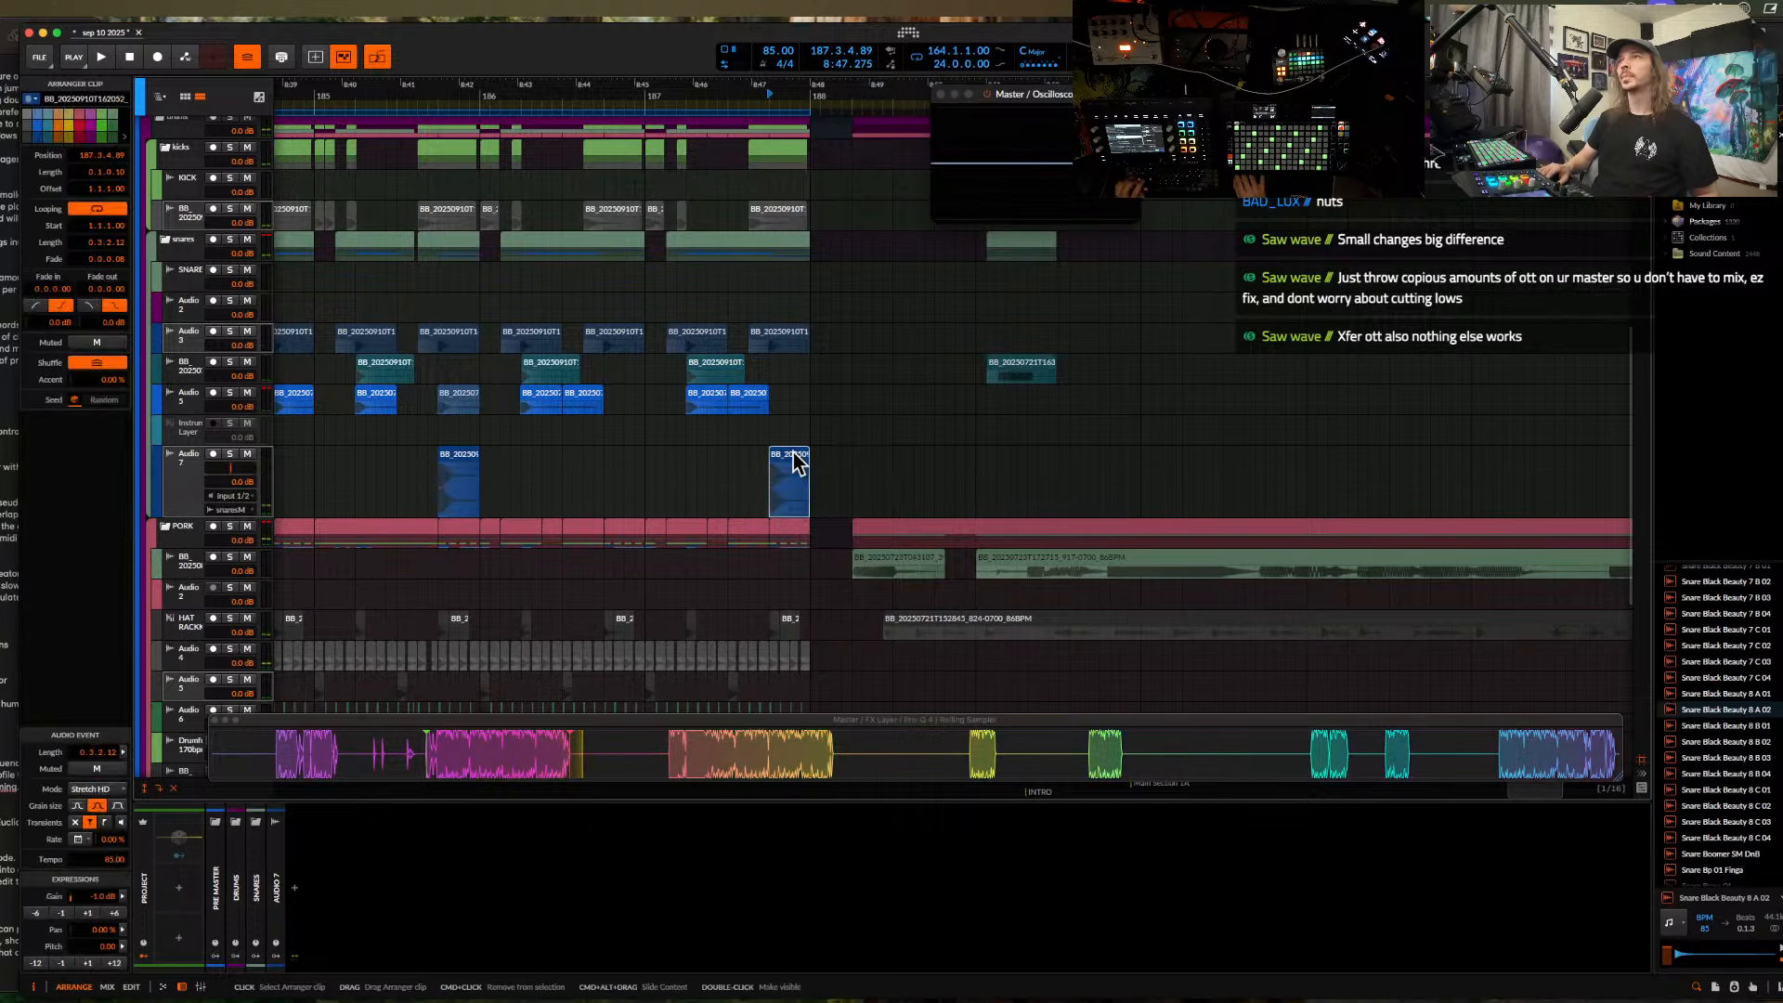
pyautogui.scroll(-3, 628, 407)
pyautogui.hscroll(-6, 628, 407)
pyautogui.scroll(-1, 650, 386)
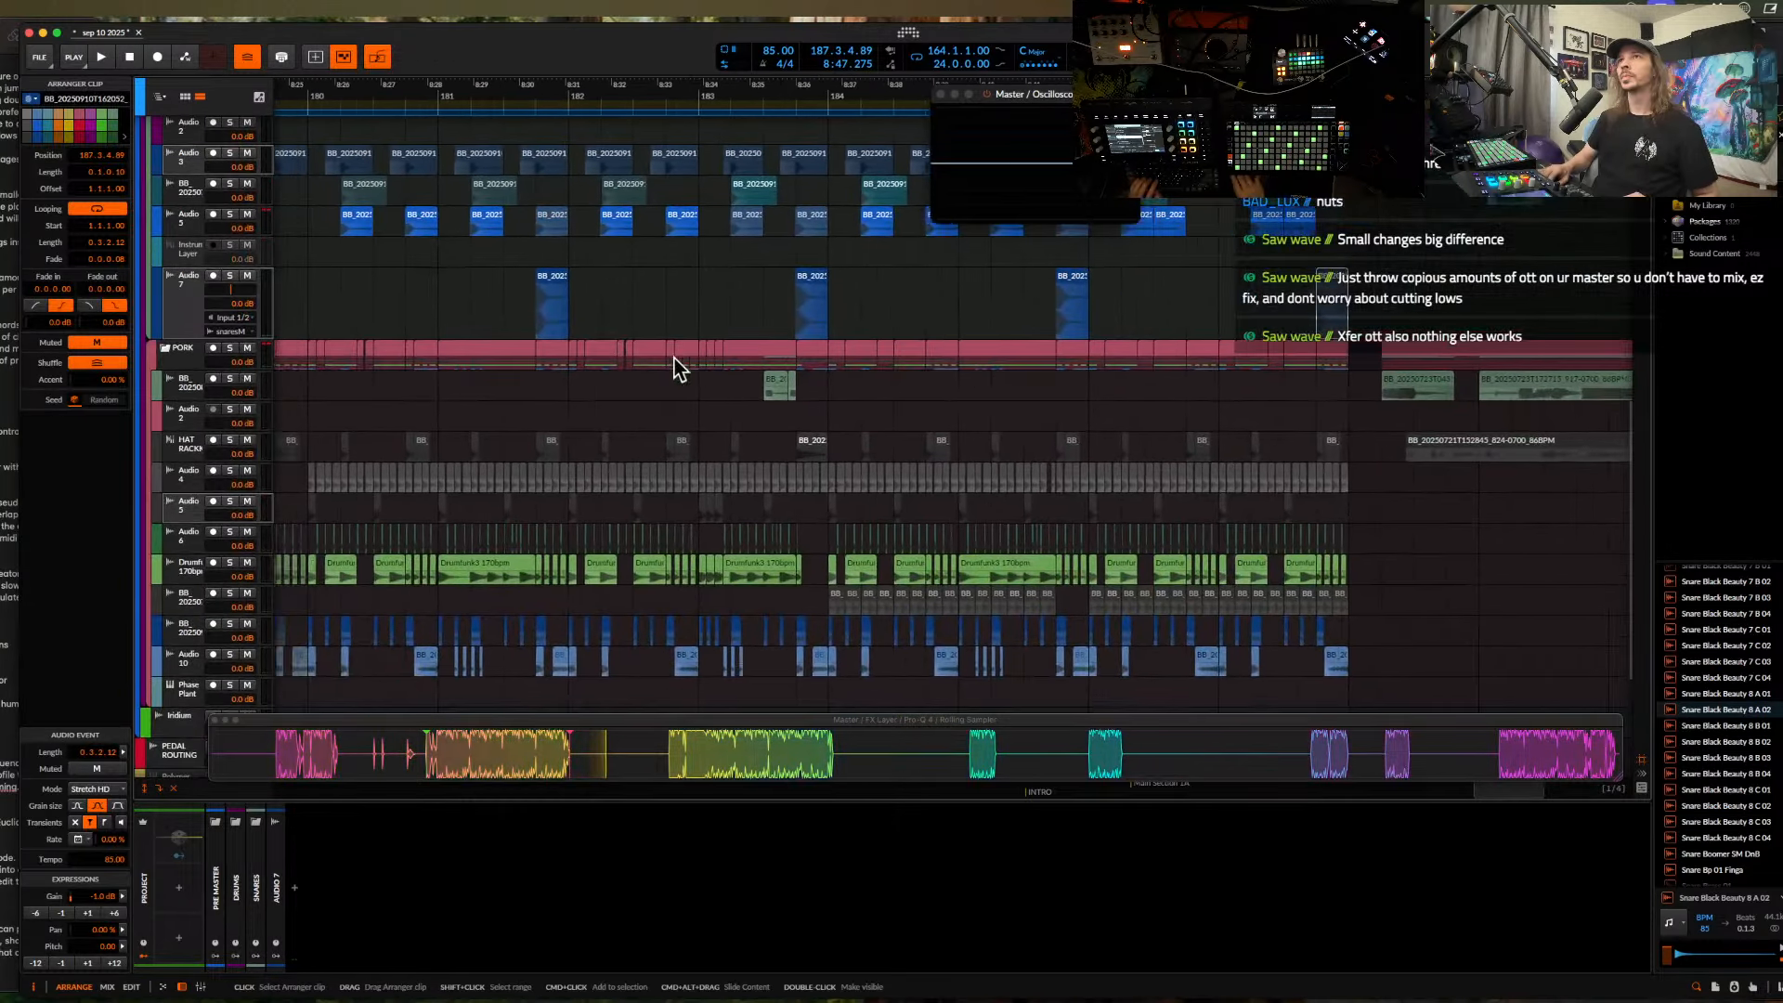
# - Play from 181.2.1, then mute the Audio 4, Audio 6 and Drumfunk3 170bpm clips at 181.4.1 and 181.4.2
pyautogui.click(516, 305)
pyautogui.press('space')
pyautogui.scroll(5, 576, 291)
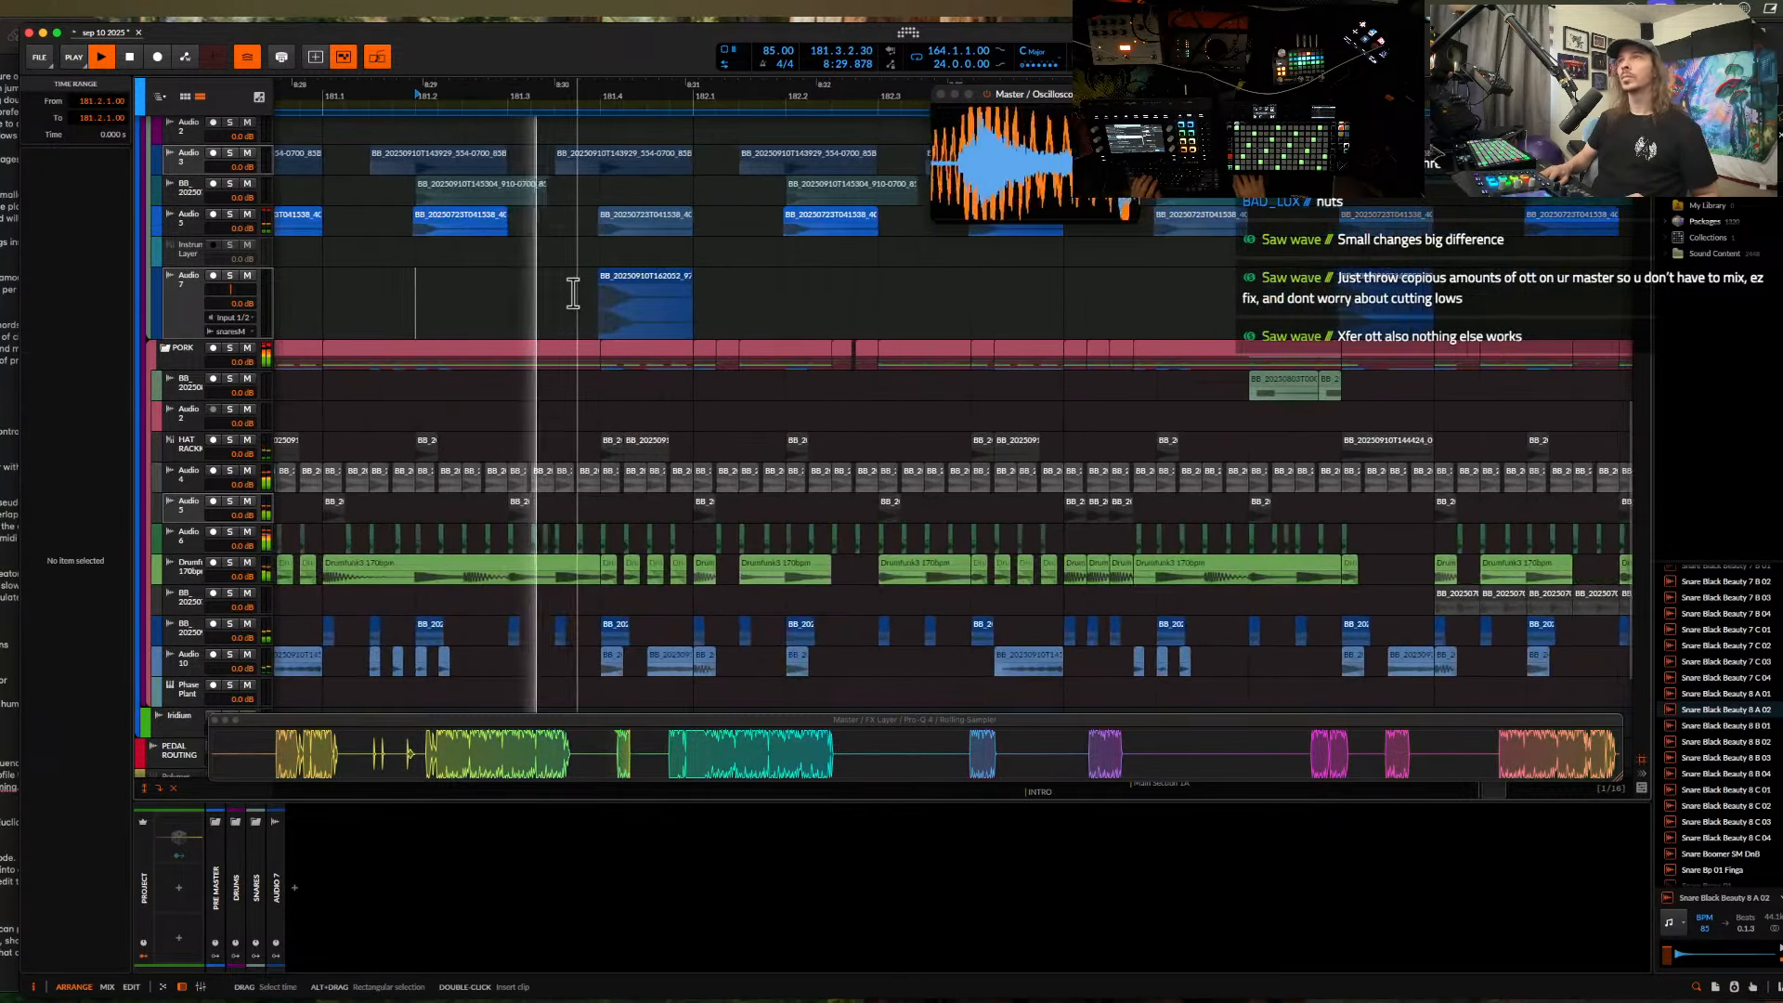
pyautogui.press('space')
pyautogui.click(594, 478)
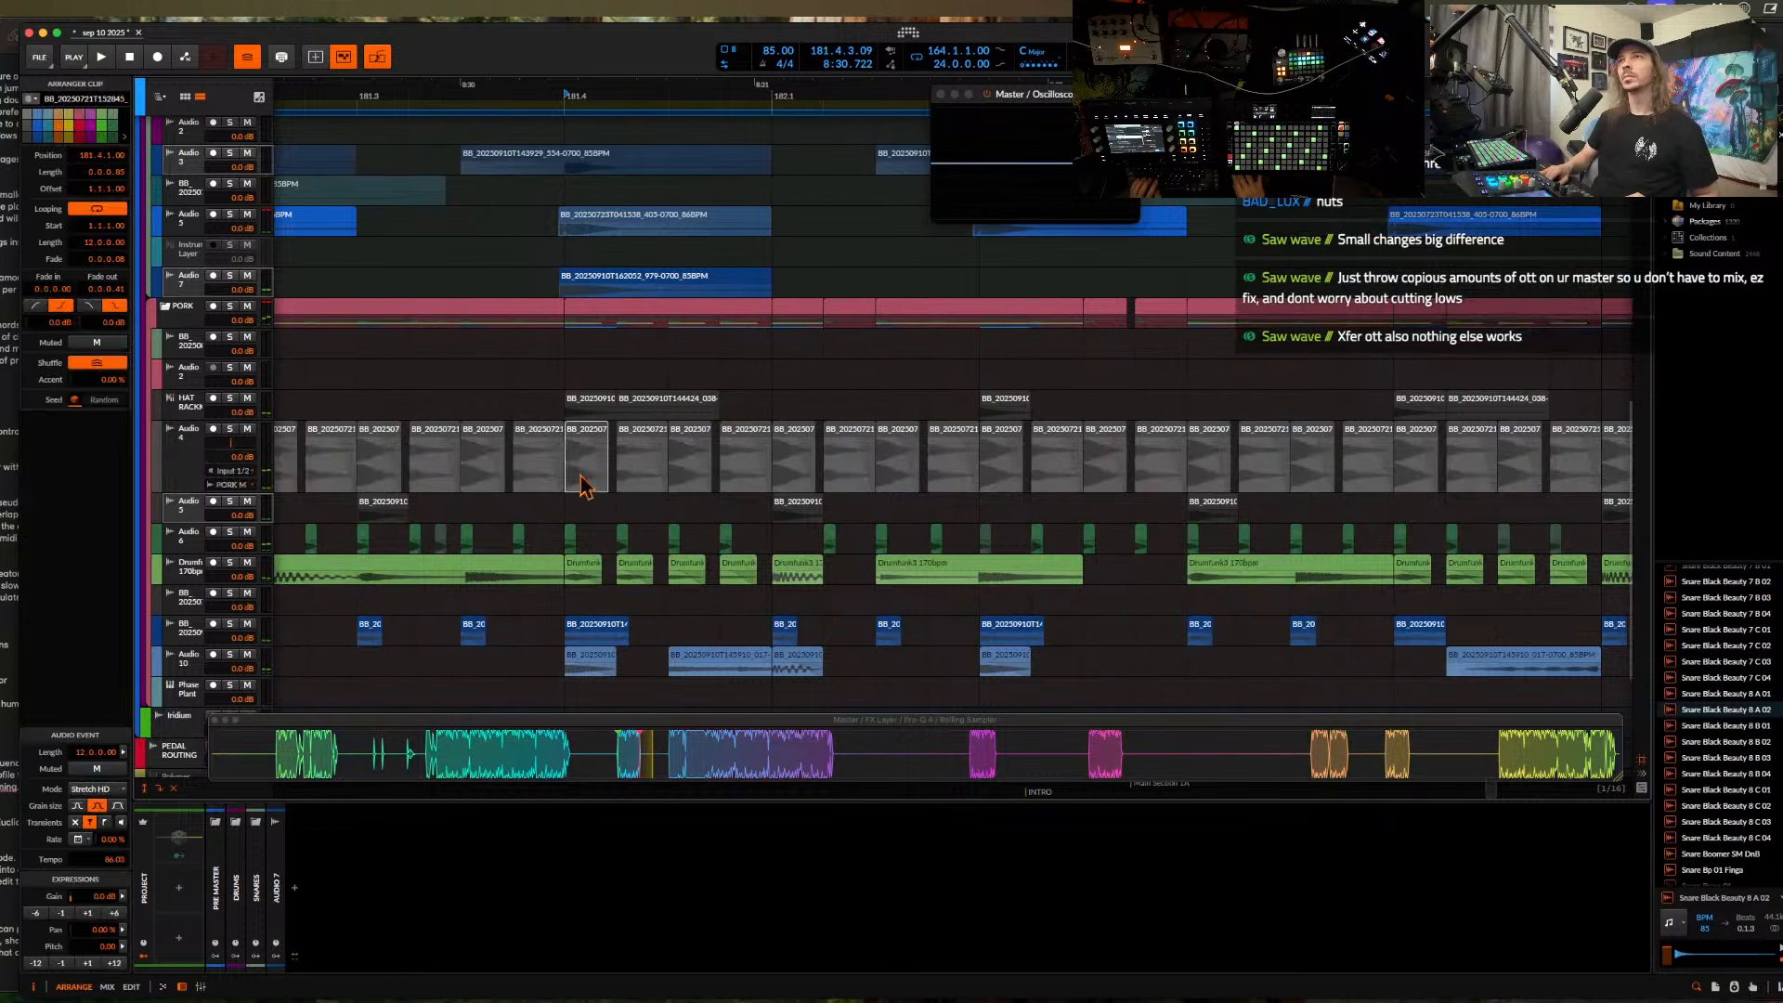
pyautogui.keyDown('shift'); pyautogui.click(640, 573); pyautogui.keyUp('shift')
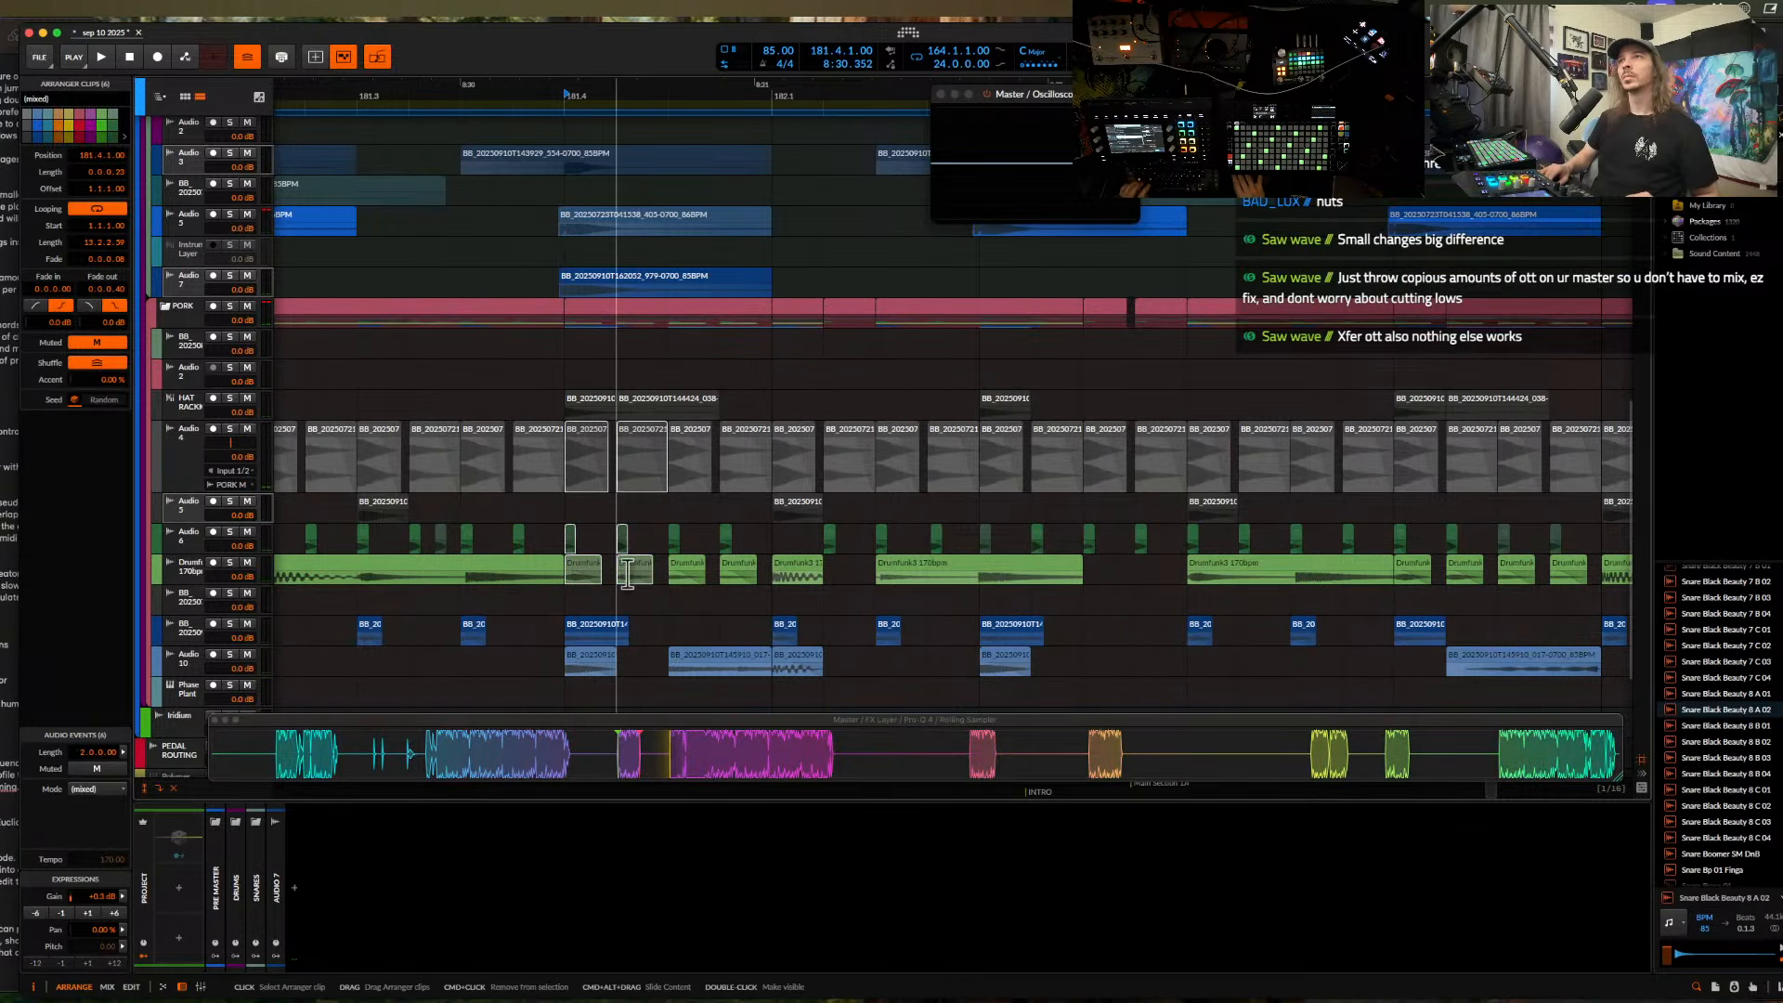
# - Play the thinned-out beat from 181.3.2 into bar 182 and stop playback
pyautogui.press('space')
pyautogui.click(409, 380)
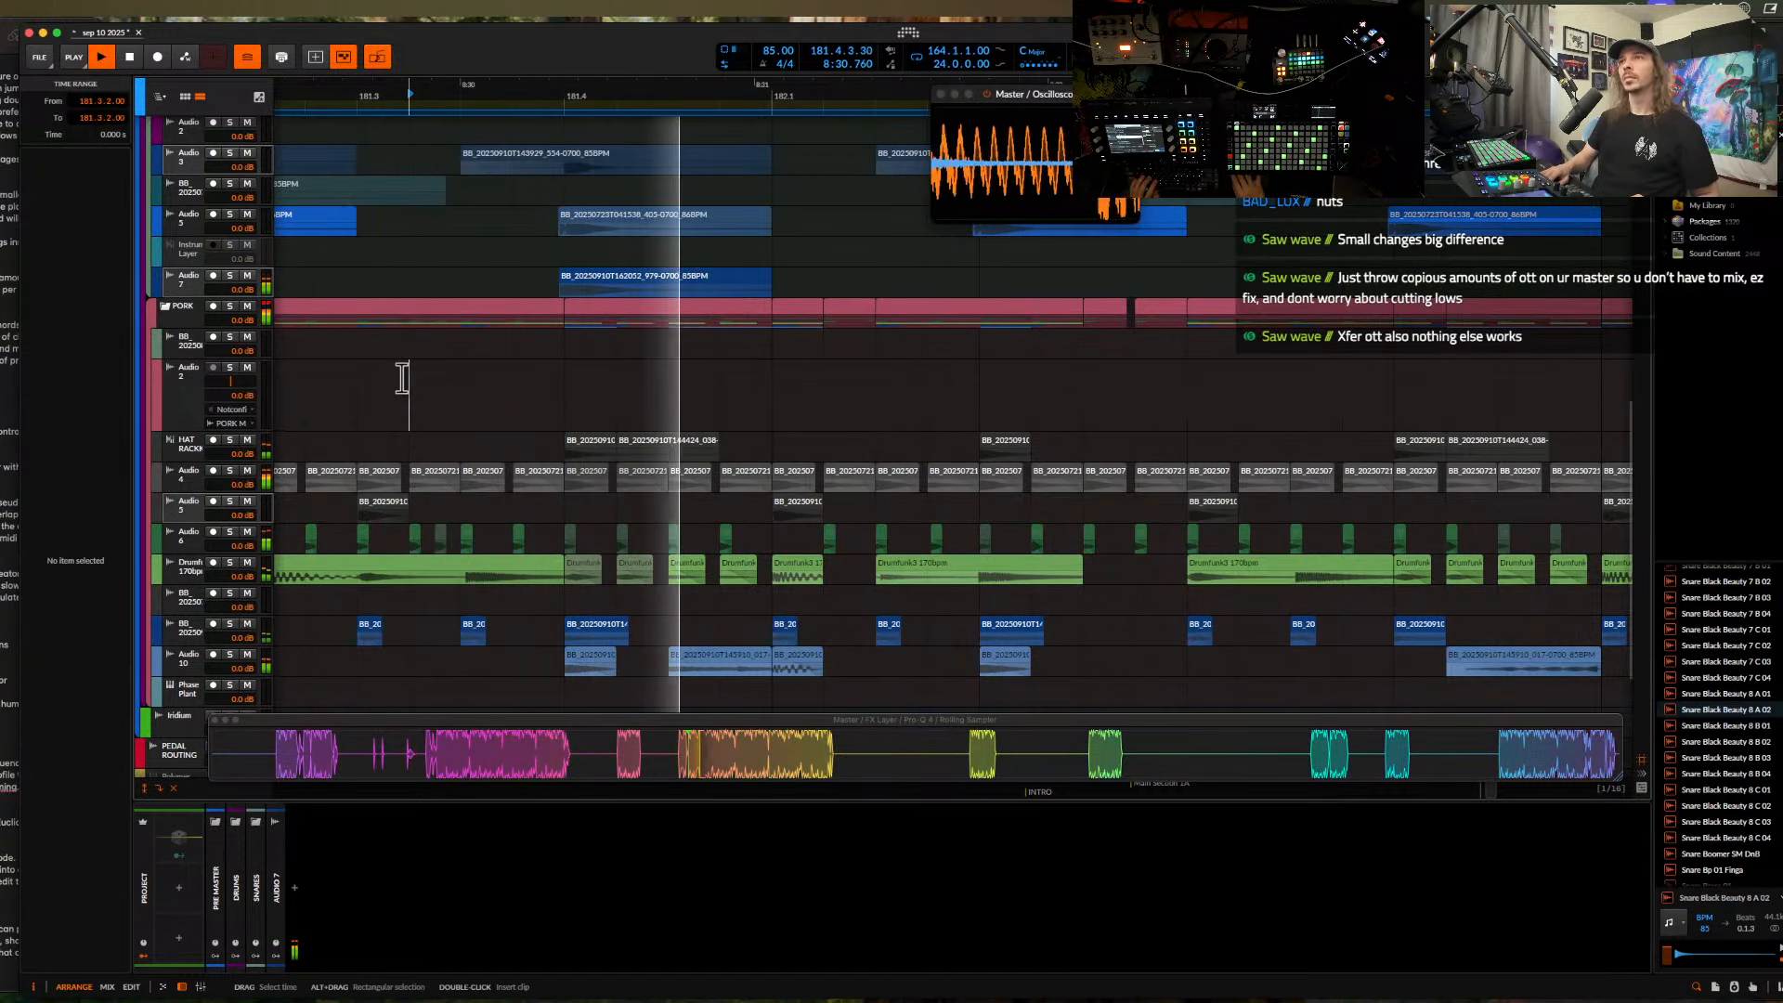
pyautogui.hscroll(1, 418, 378)
pyautogui.scroll(-3, 455, 373)
pyautogui.hscroll(5, 529, 334)
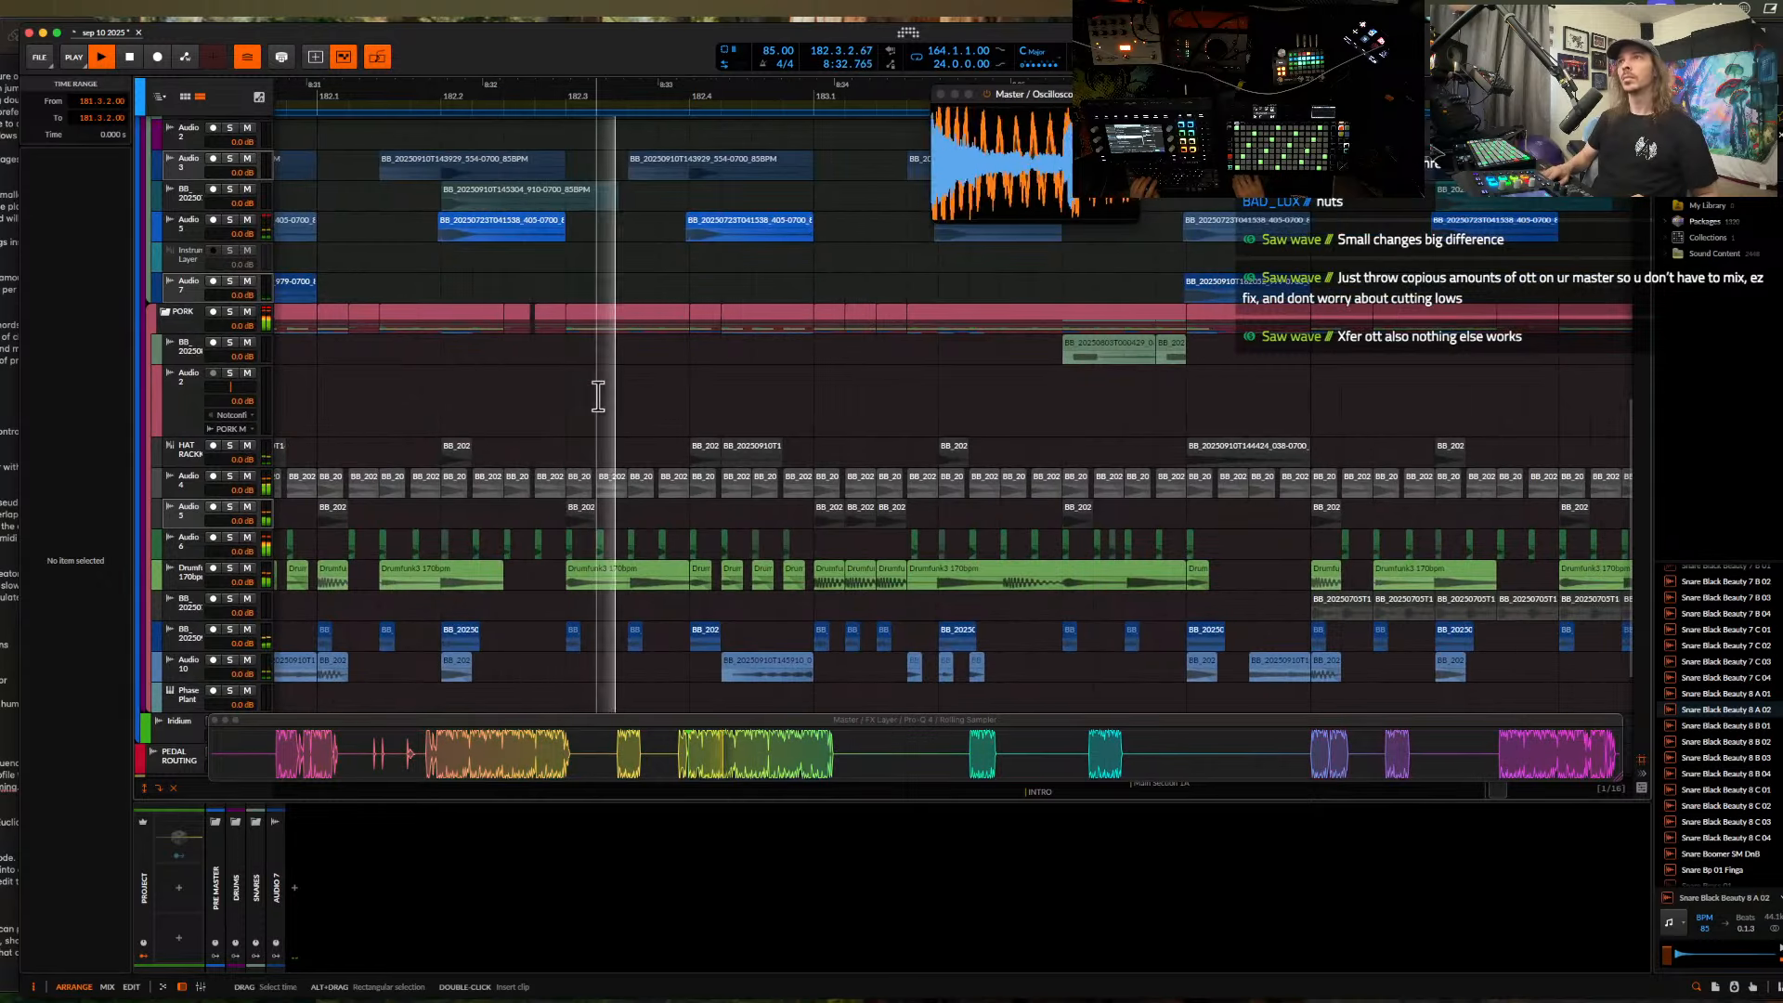
pyautogui.scroll(3, 599, 397)
pyautogui.press('space')
# - Audition the Audio 7 snare clip around 183.4 and inspect the percussion following it up to bar 185
pyautogui.scroll(-4, 799, 468)
pyautogui.hscroll(4, 802, 477)
pyautogui.scroll(1, 799, 470)
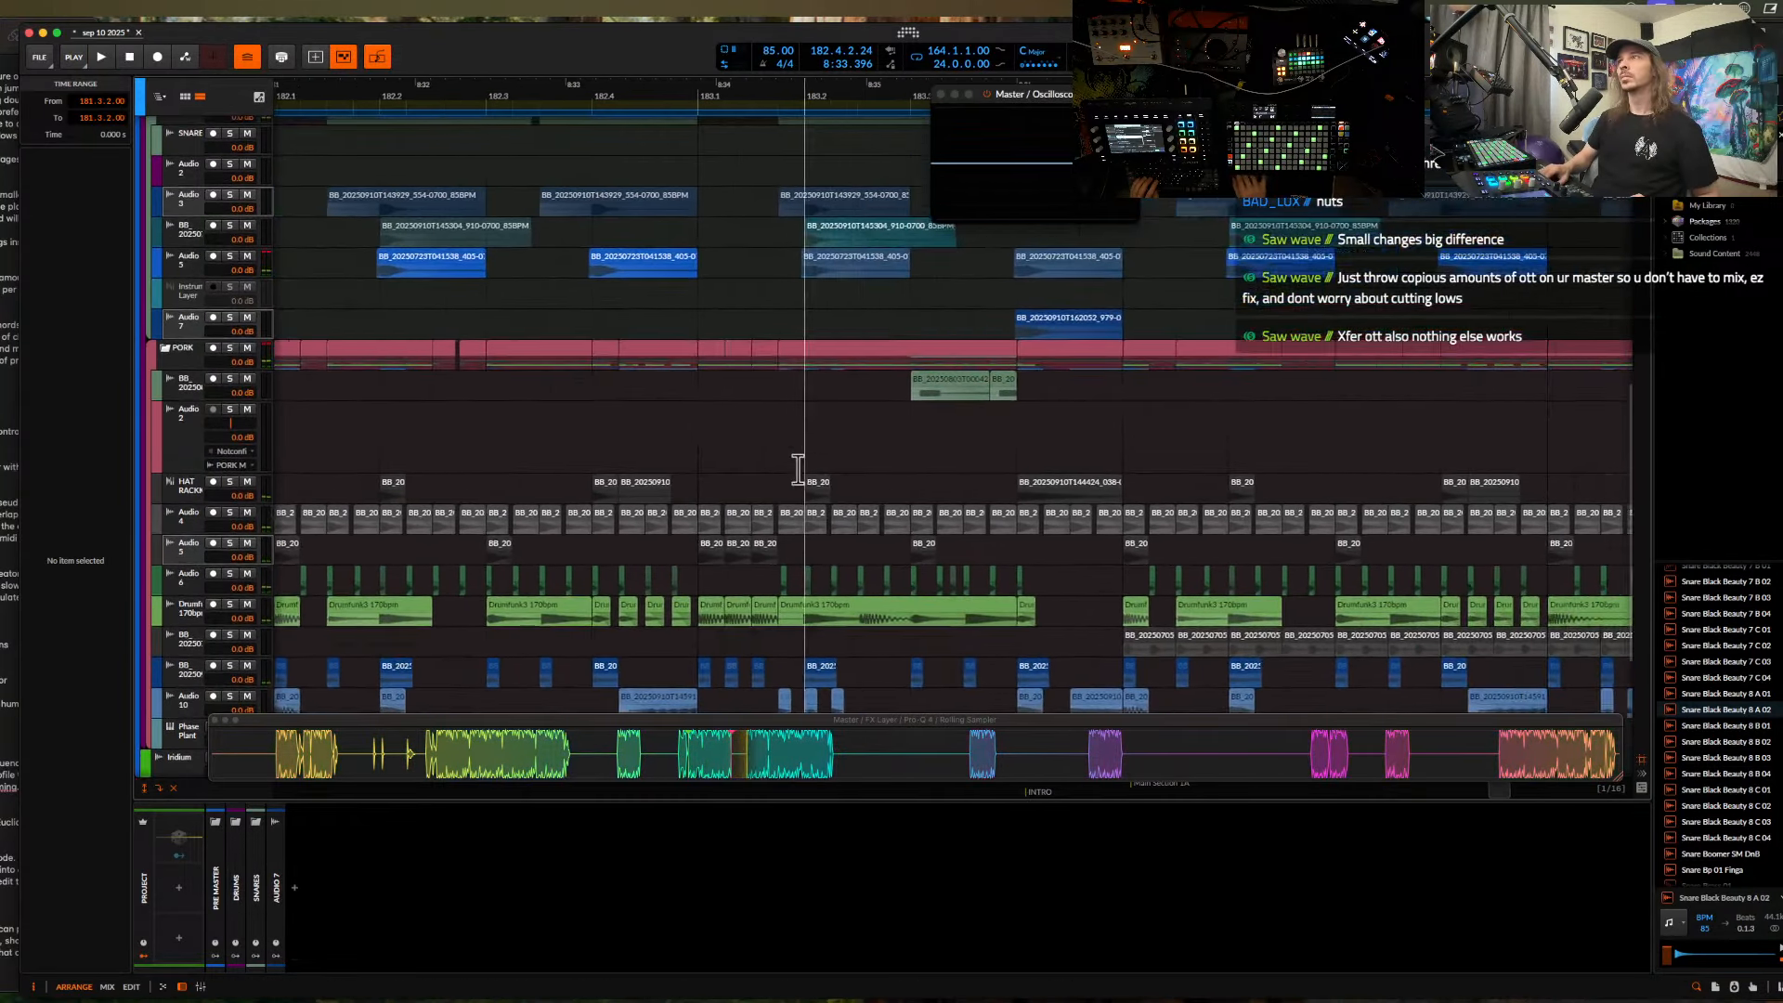
pyautogui.hscroll(4, 798, 470)
pyautogui.scroll(-3, 798, 470)
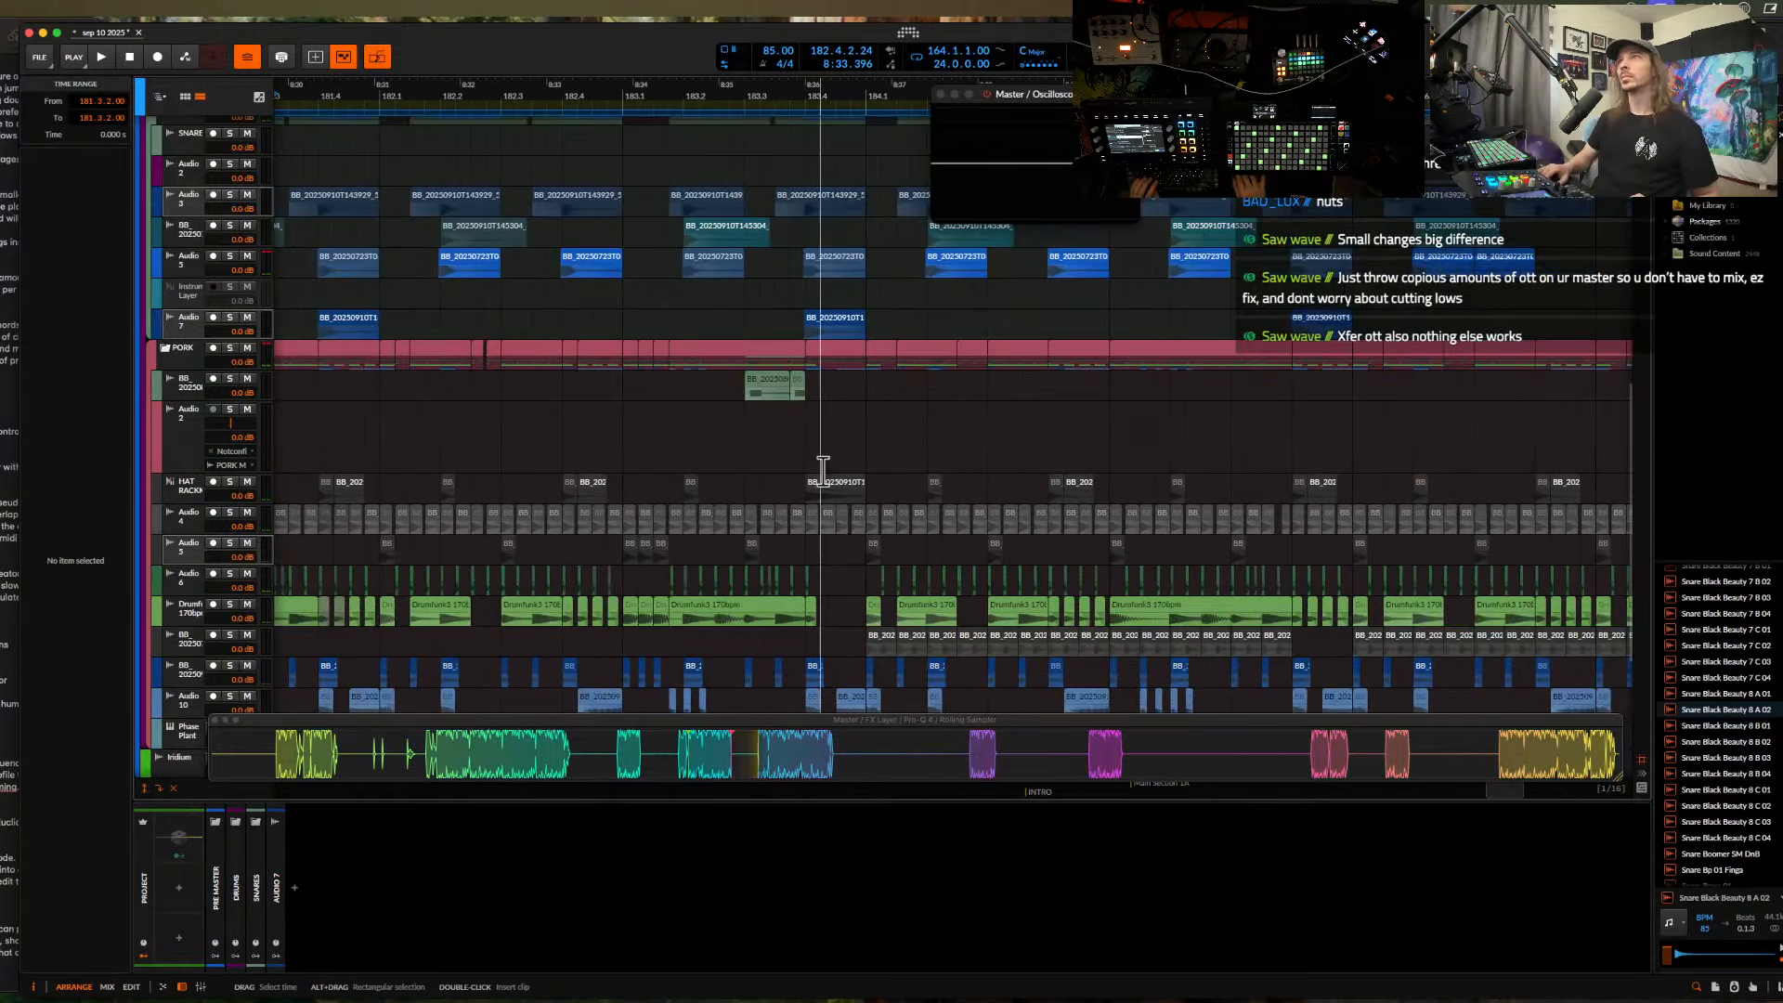
pyautogui.click(818, 315)
pyautogui.scroll(3, 818, 313)
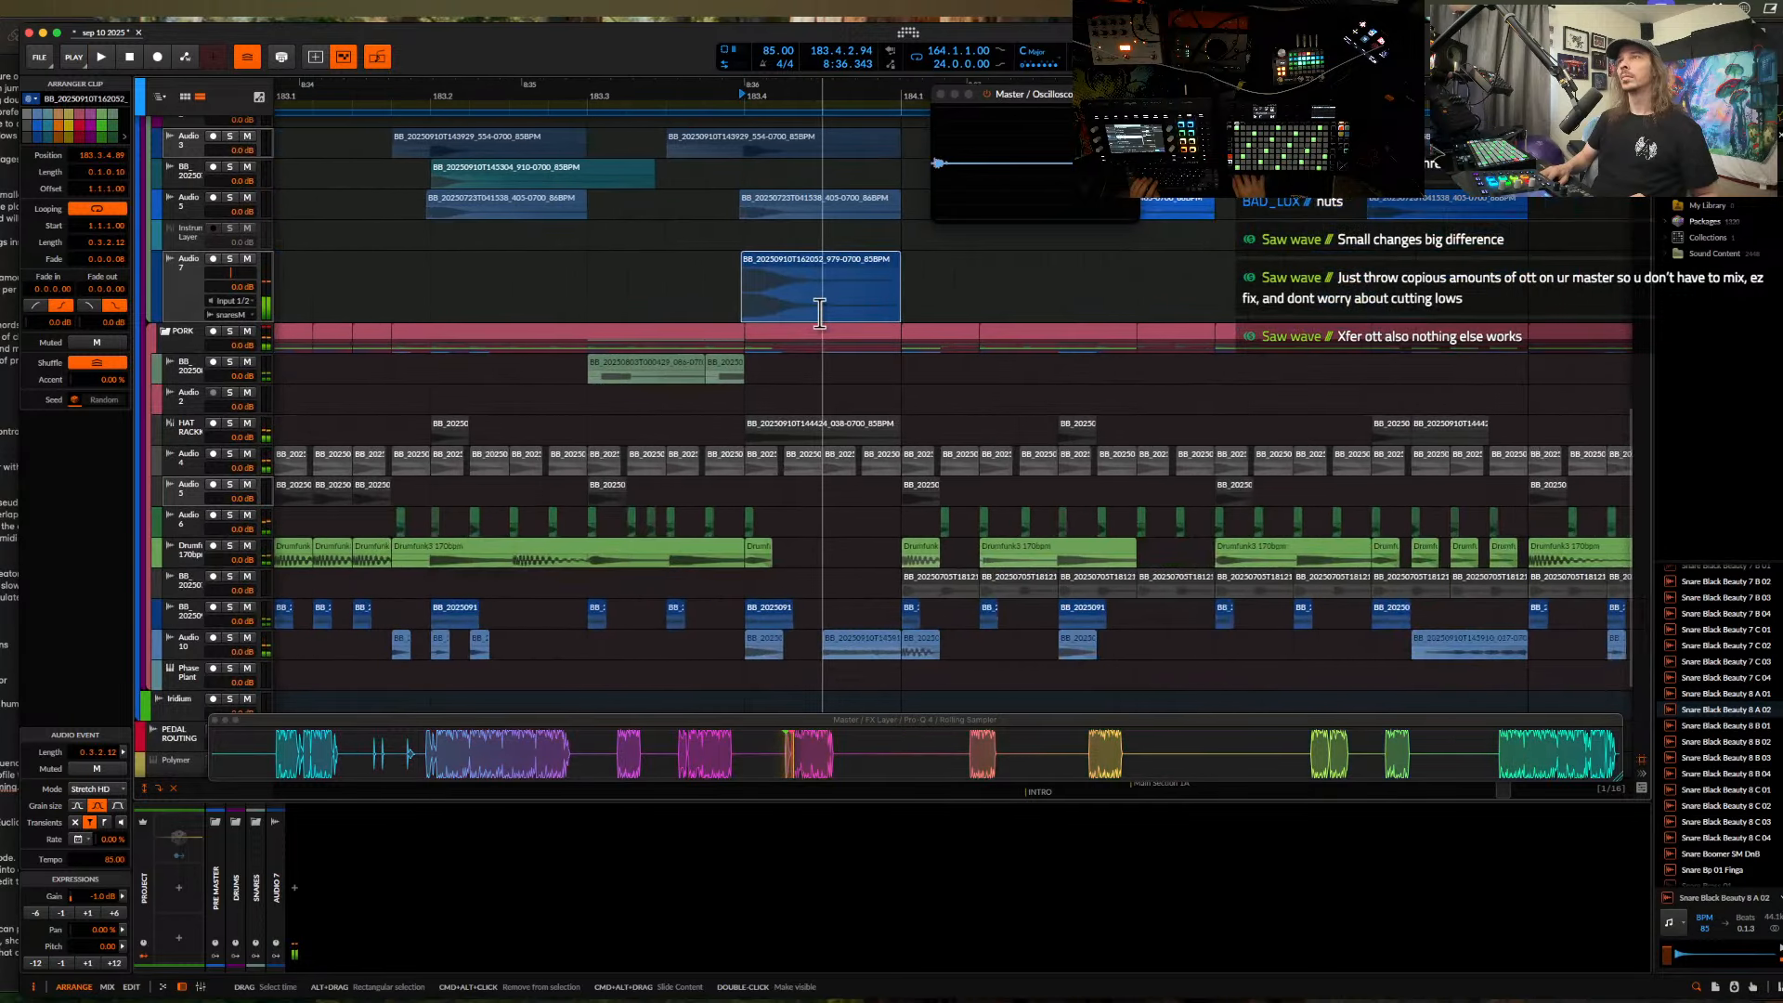
pyautogui.scroll(-1, 819, 312)
pyautogui.scroll(-5, 817, 312)
pyautogui.scroll(4, 1019, 343)
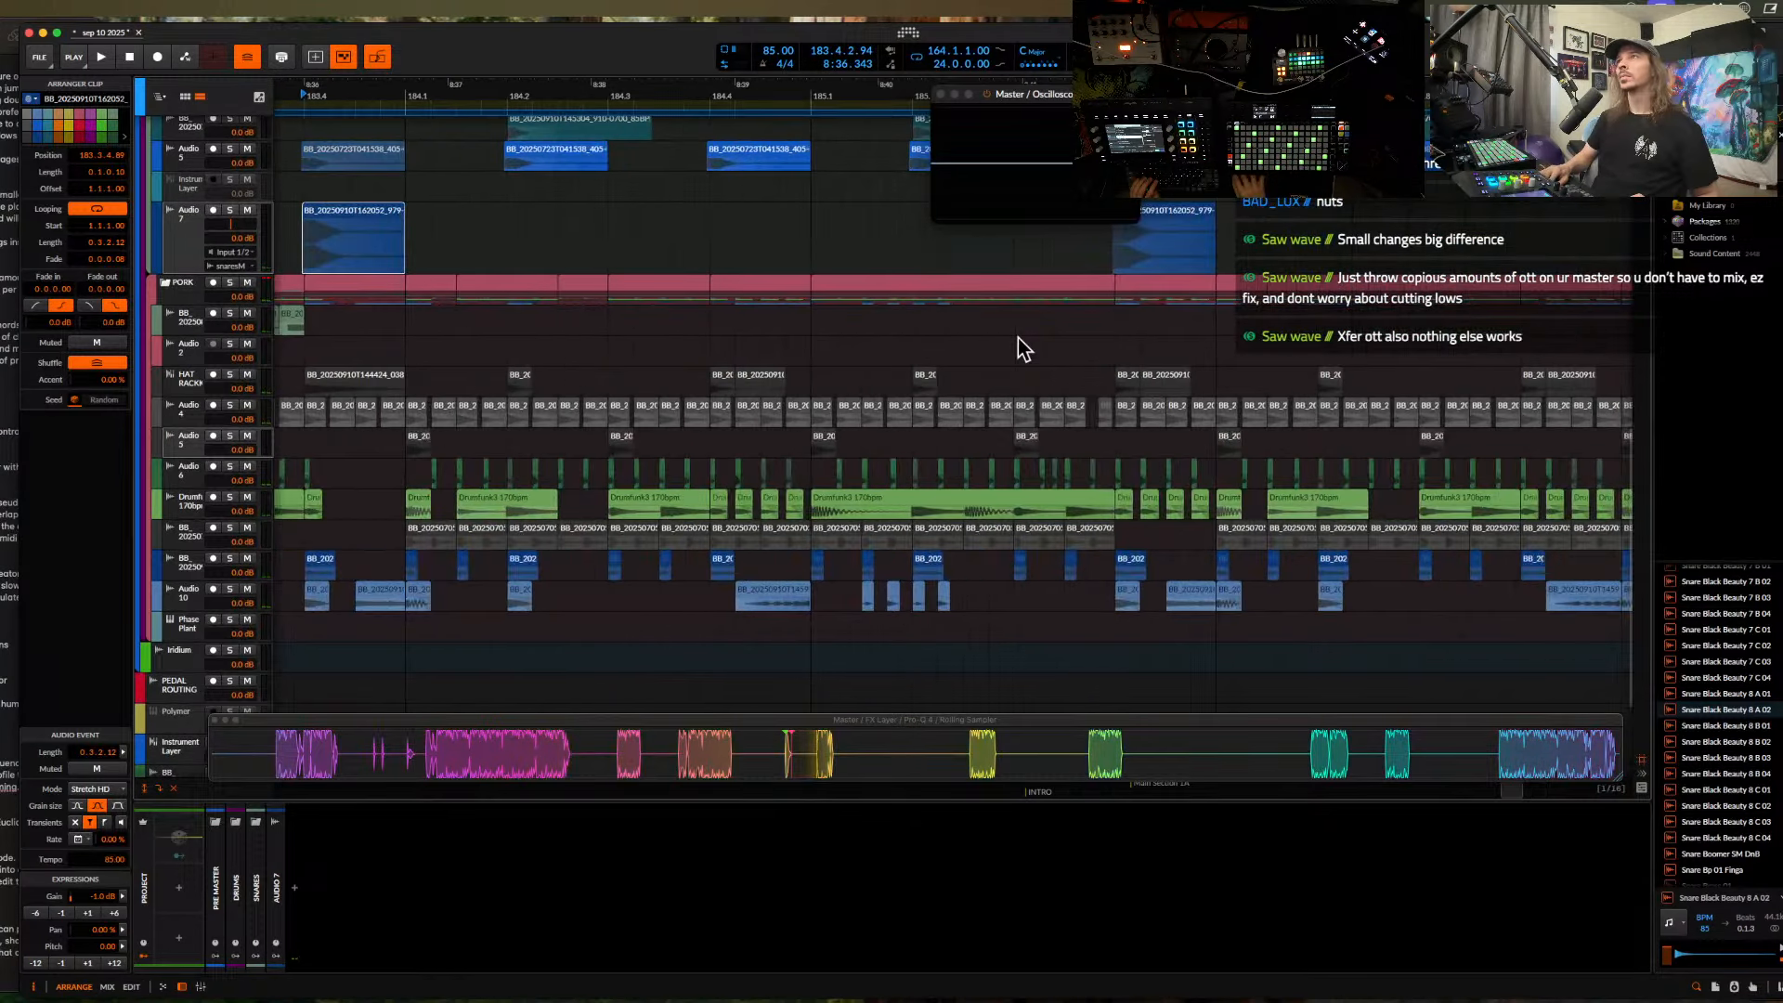
# - Mute the Audio 10 clips at 185.4.1 and 185.4.3, and the short Drumfunk3 170bpm clips beside them
pyautogui.press('space')
pyautogui.click(1159, 382)
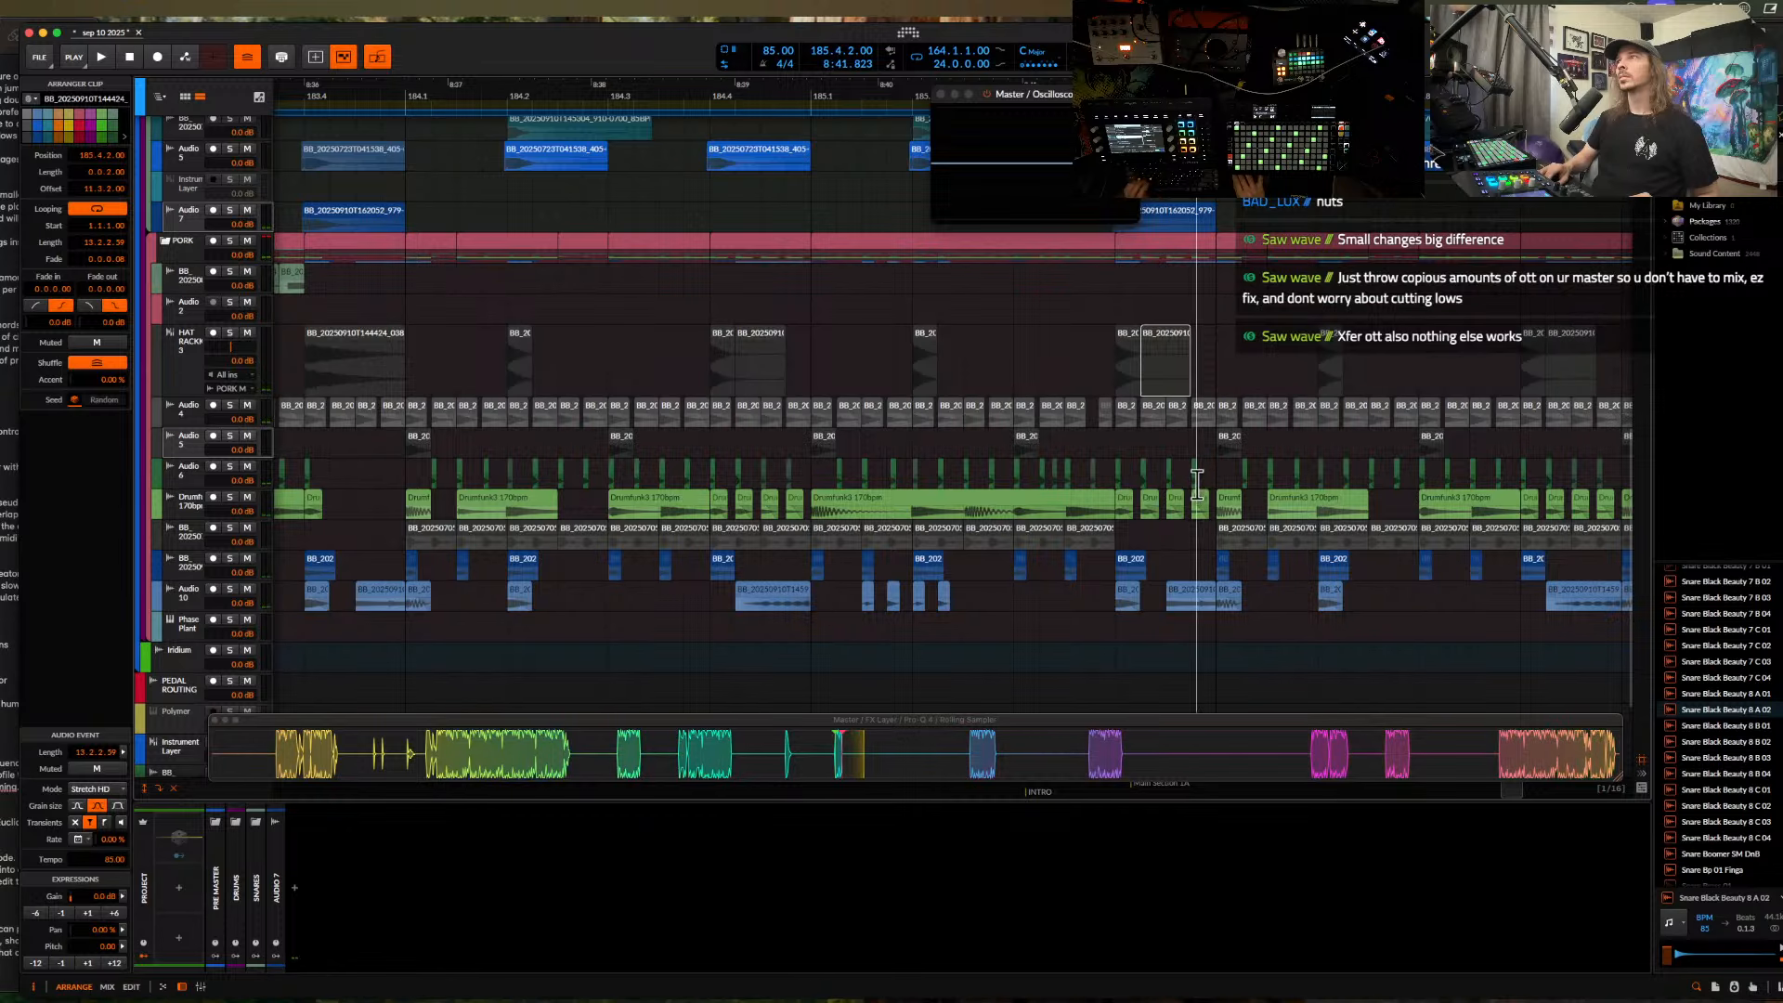
pyautogui.click(1184, 596)
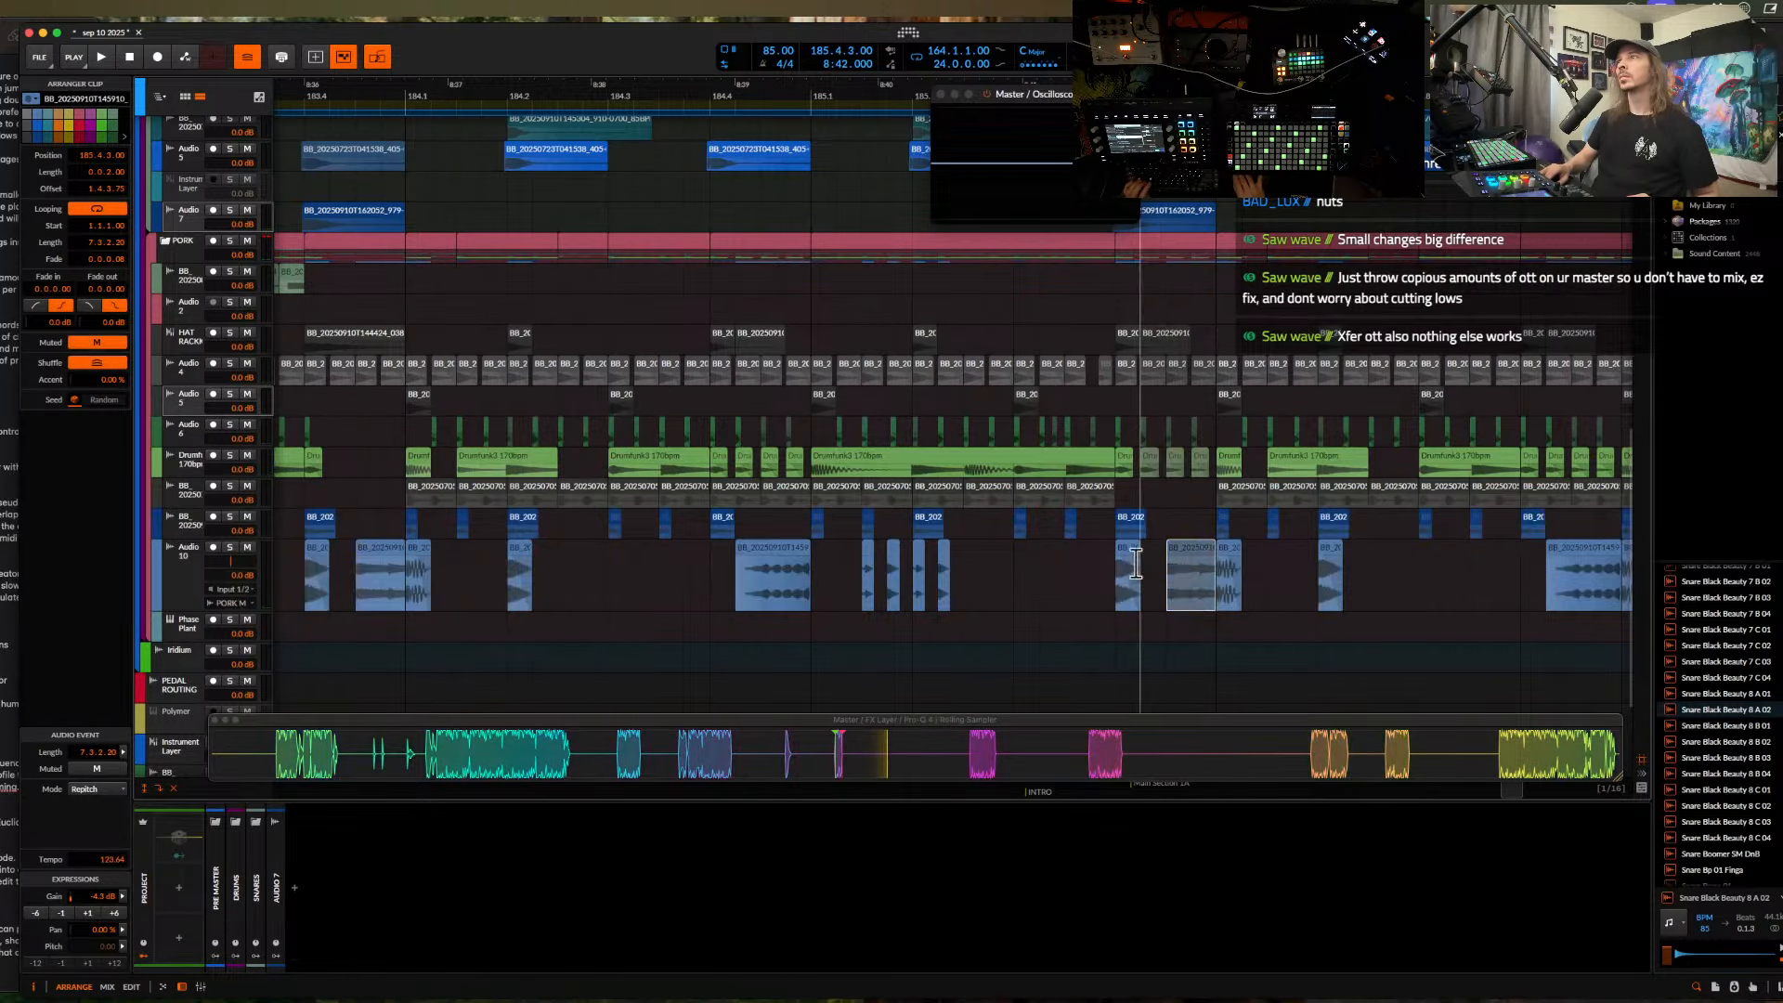
pyautogui.click(1125, 555)
pyautogui.scroll(3, 1125, 554)
# - Play the hit at 185.4 repeatedly and examine how the snare layers line up there
pyautogui.press('space')
pyautogui.scroll(-5, 1125, 554)
pyautogui.press('space')
pyautogui.press('space')
pyautogui.scroll(3, 1125, 554)
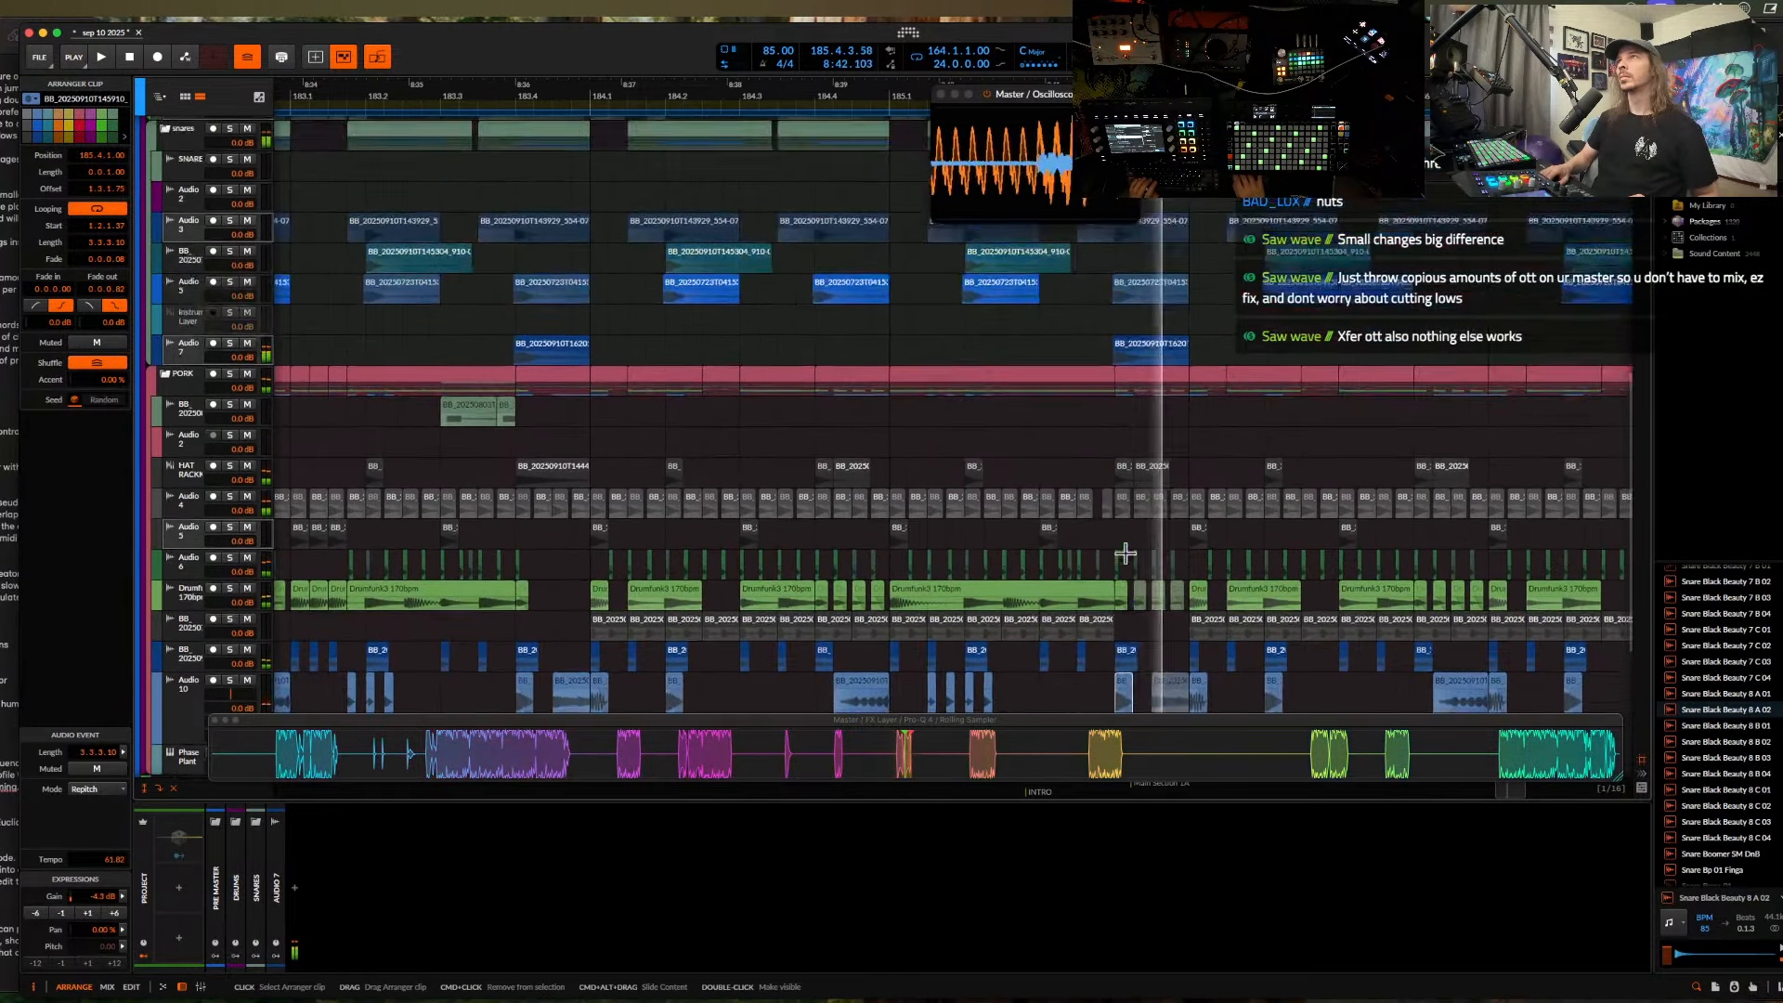
pyautogui.scroll(4, 1125, 554)
pyautogui.scroll(5, 1125, 557)
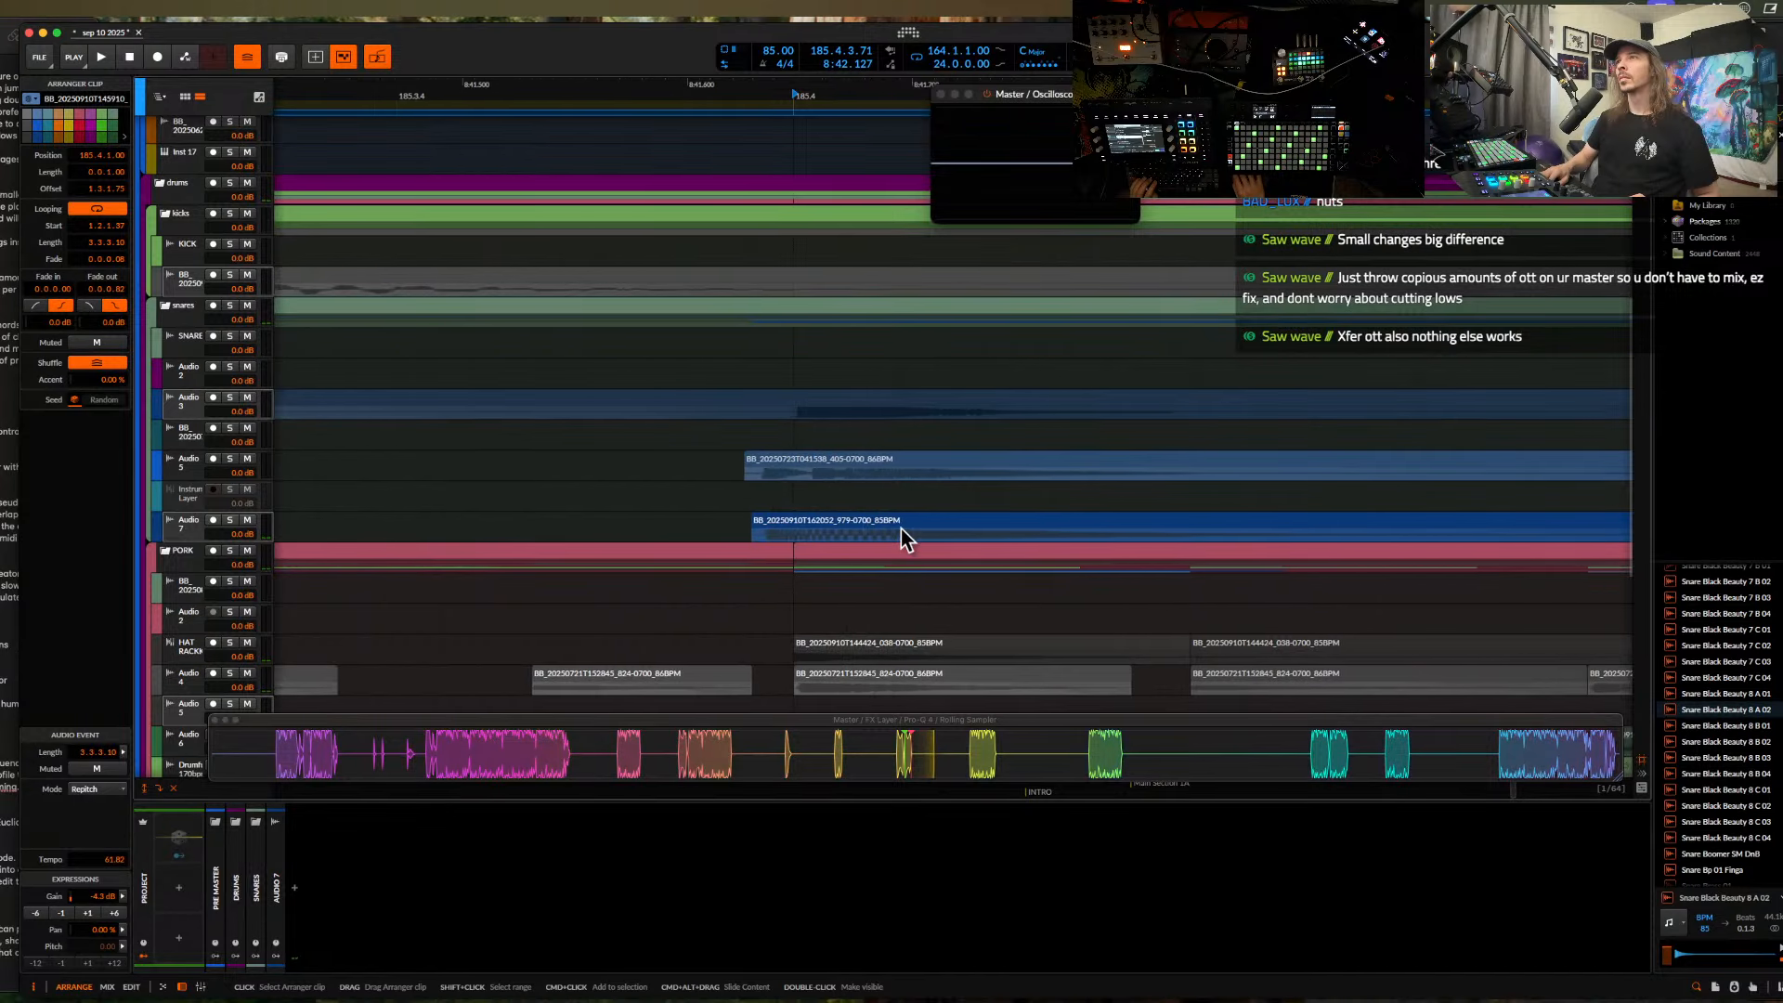
pyautogui.scroll(1, 900, 527)
pyautogui.press('space')
pyautogui.press('space')
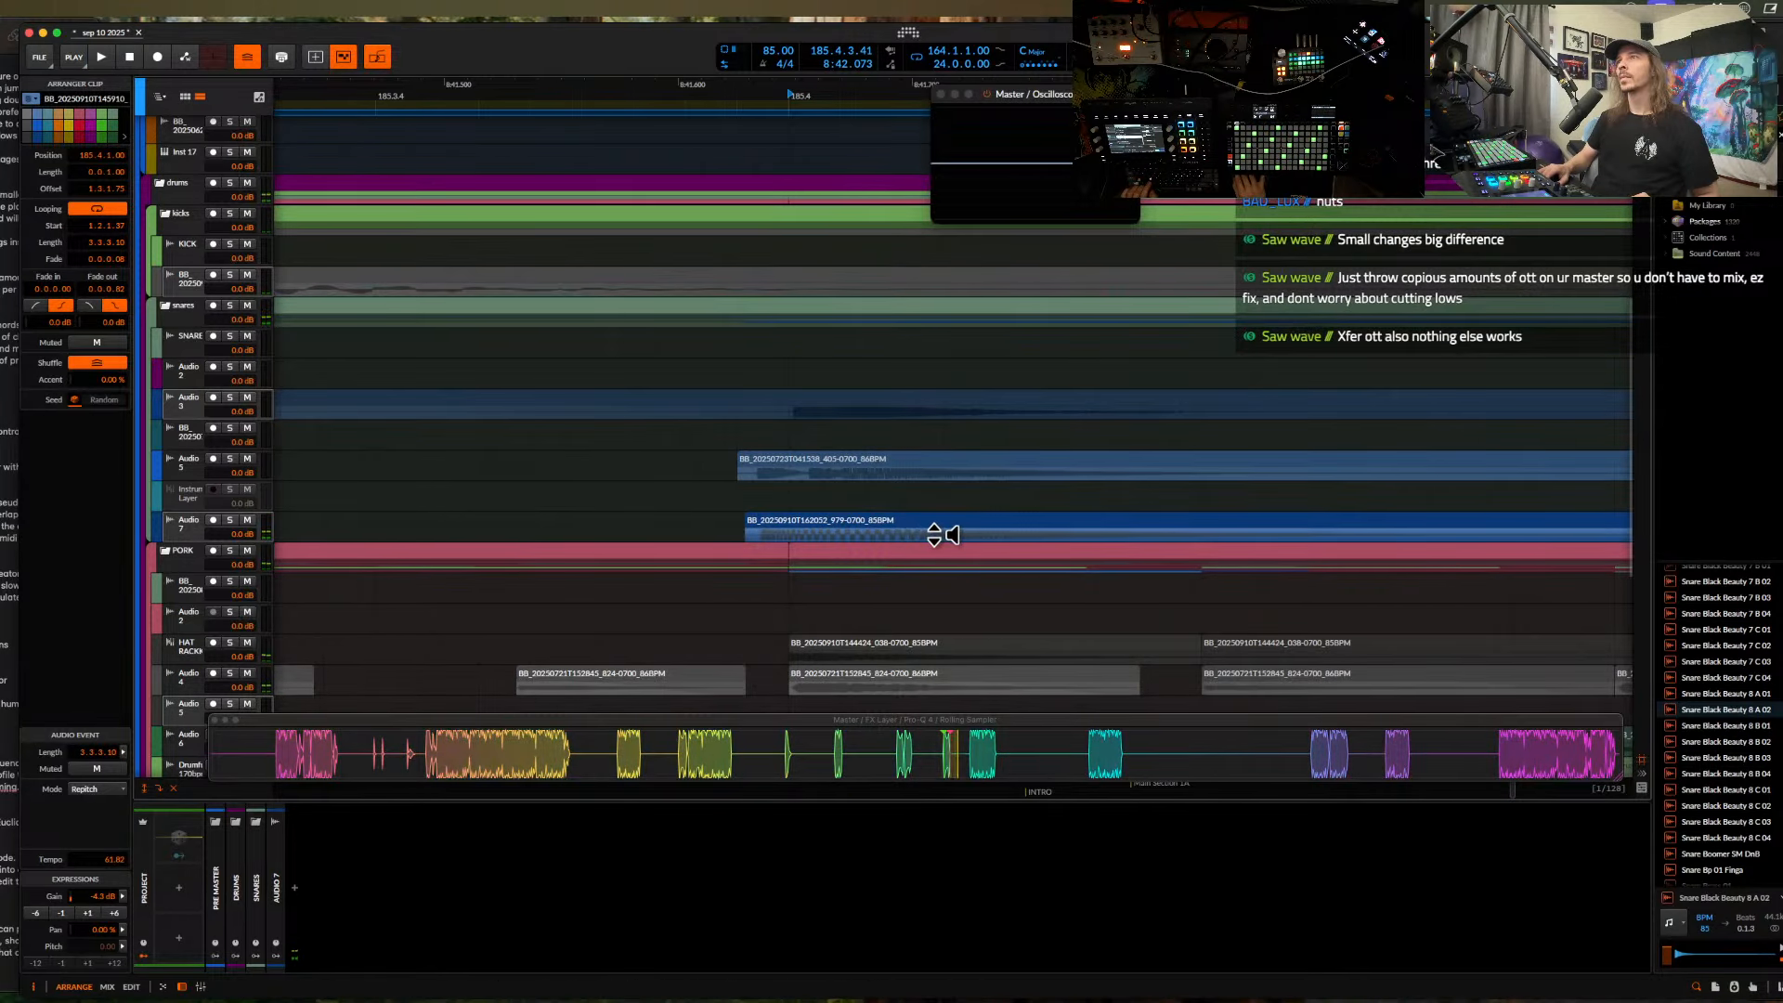
# - Compare the Audio 7 snare clips around 181.4, 183.4 and 185.4
pyautogui.doubleClick(934, 534)
pyautogui.scroll(-3, 924, 539)
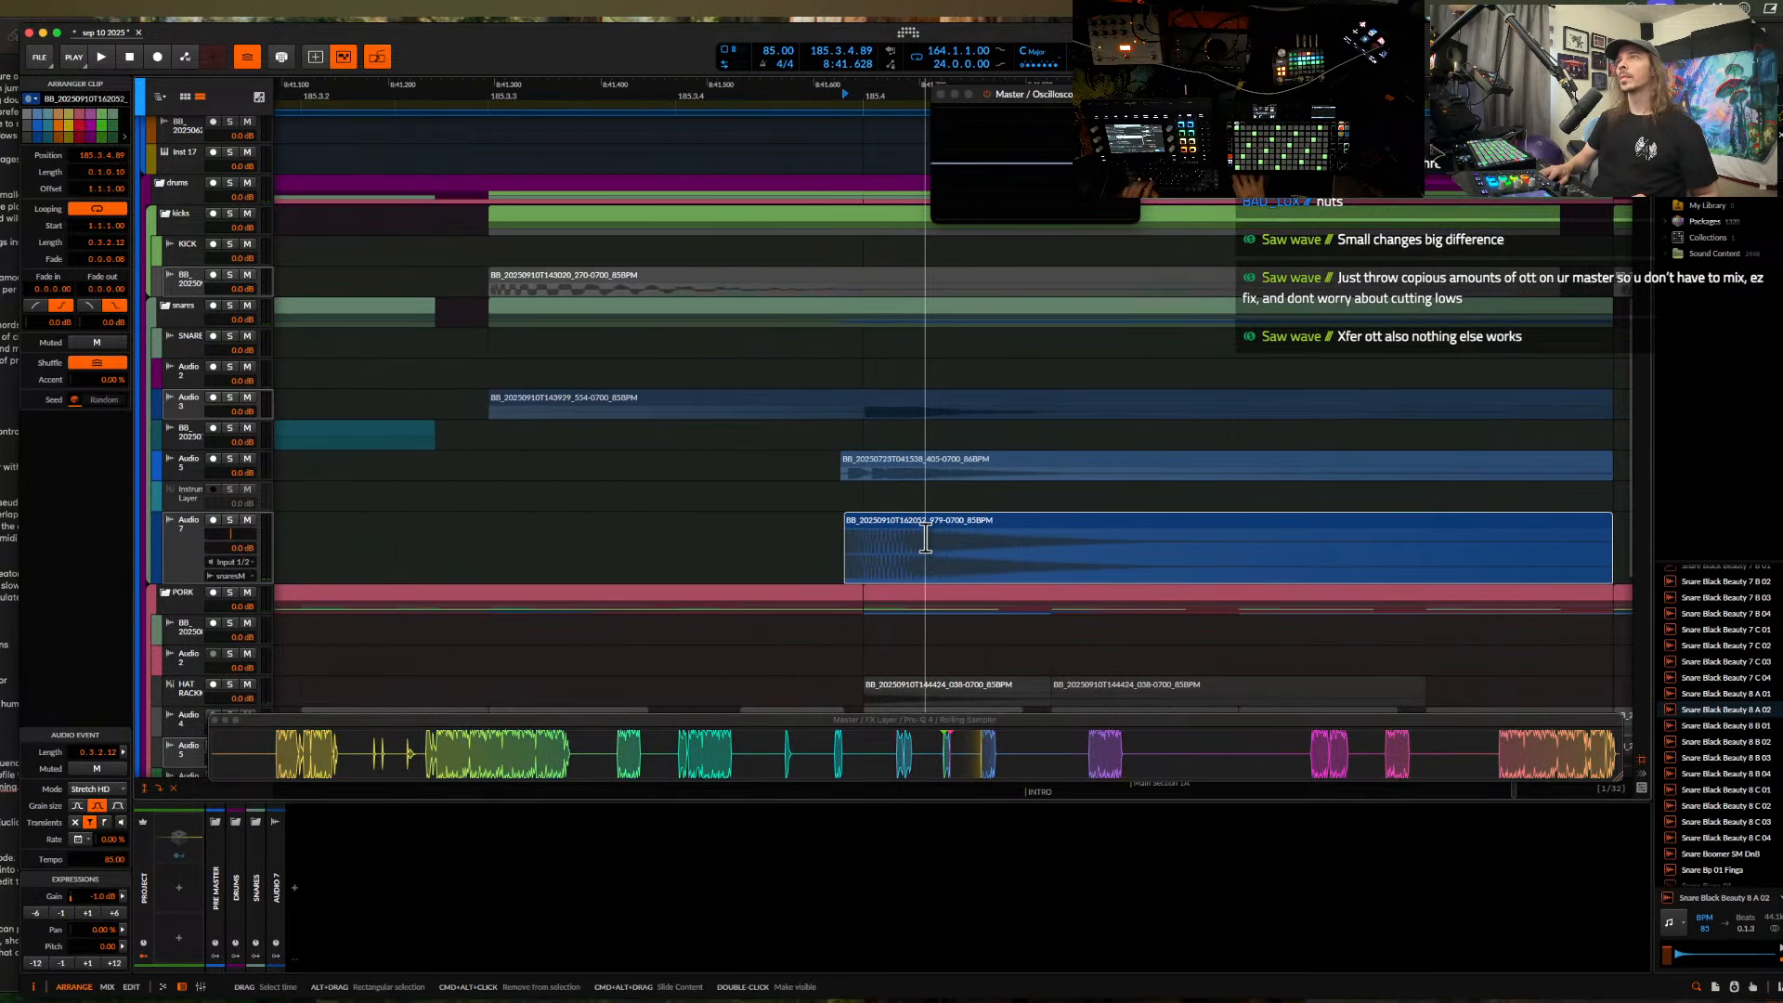
pyautogui.scroll(-10, 925, 538)
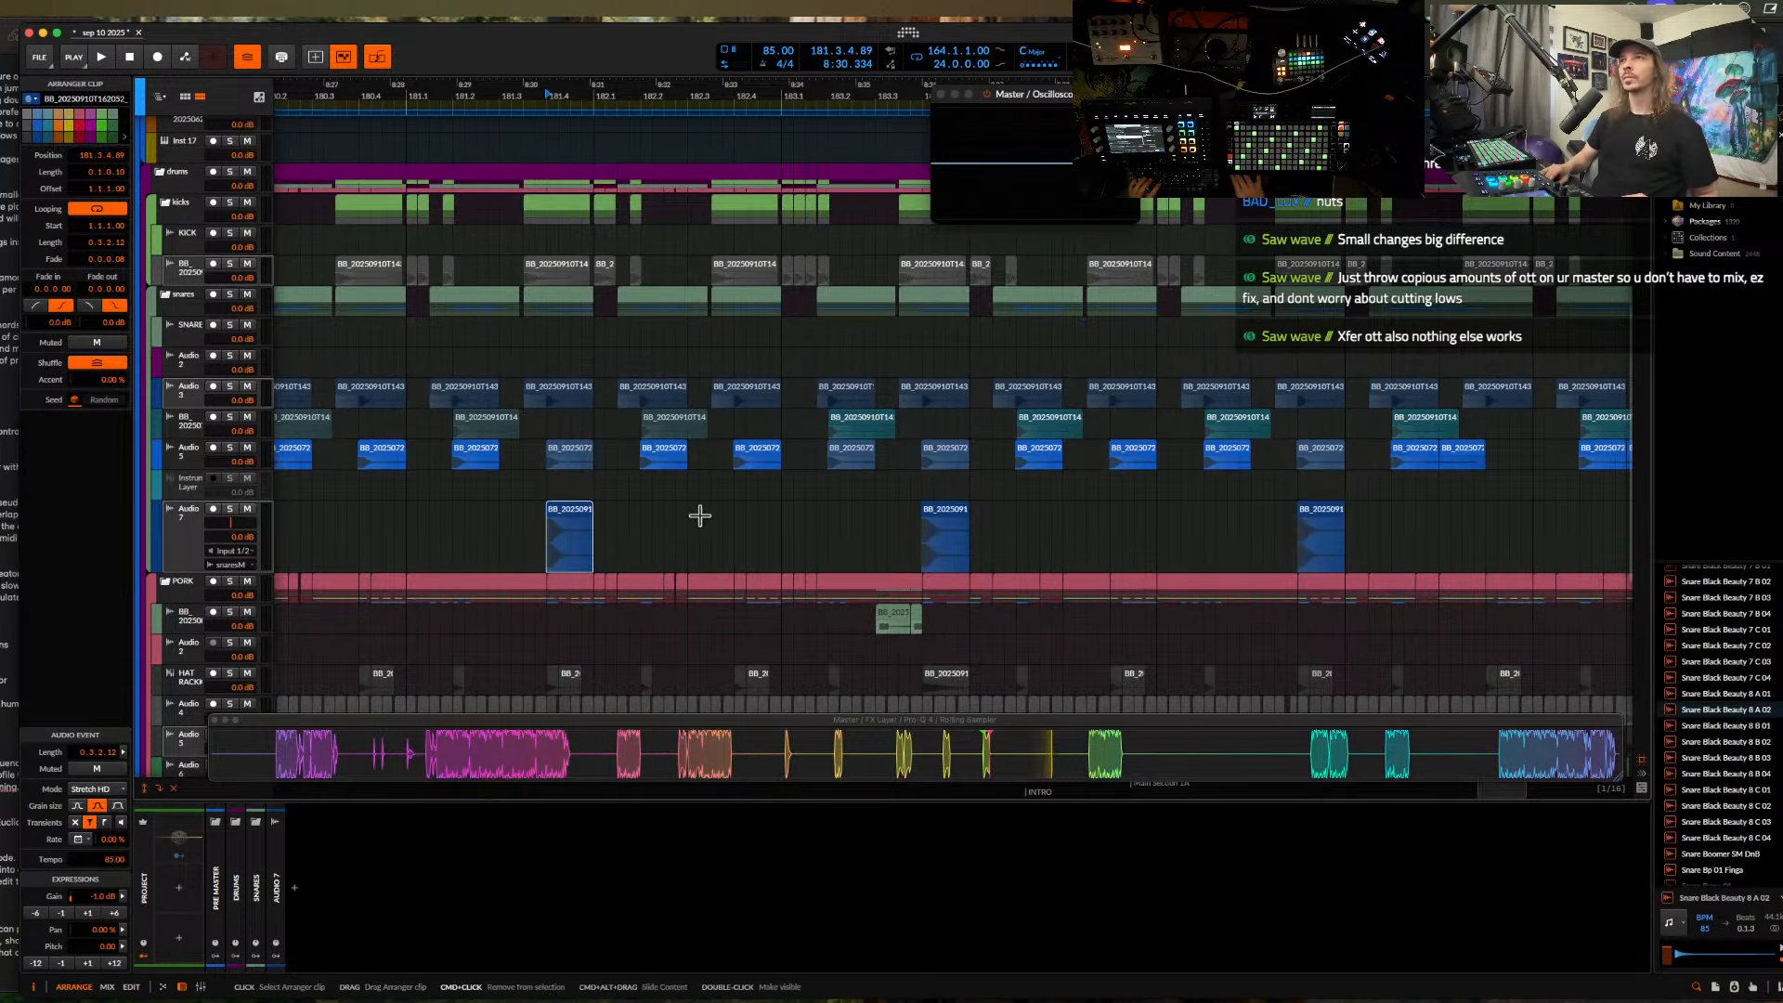
pyautogui.click(933, 515)
pyautogui.hscroll(5, 933, 510)
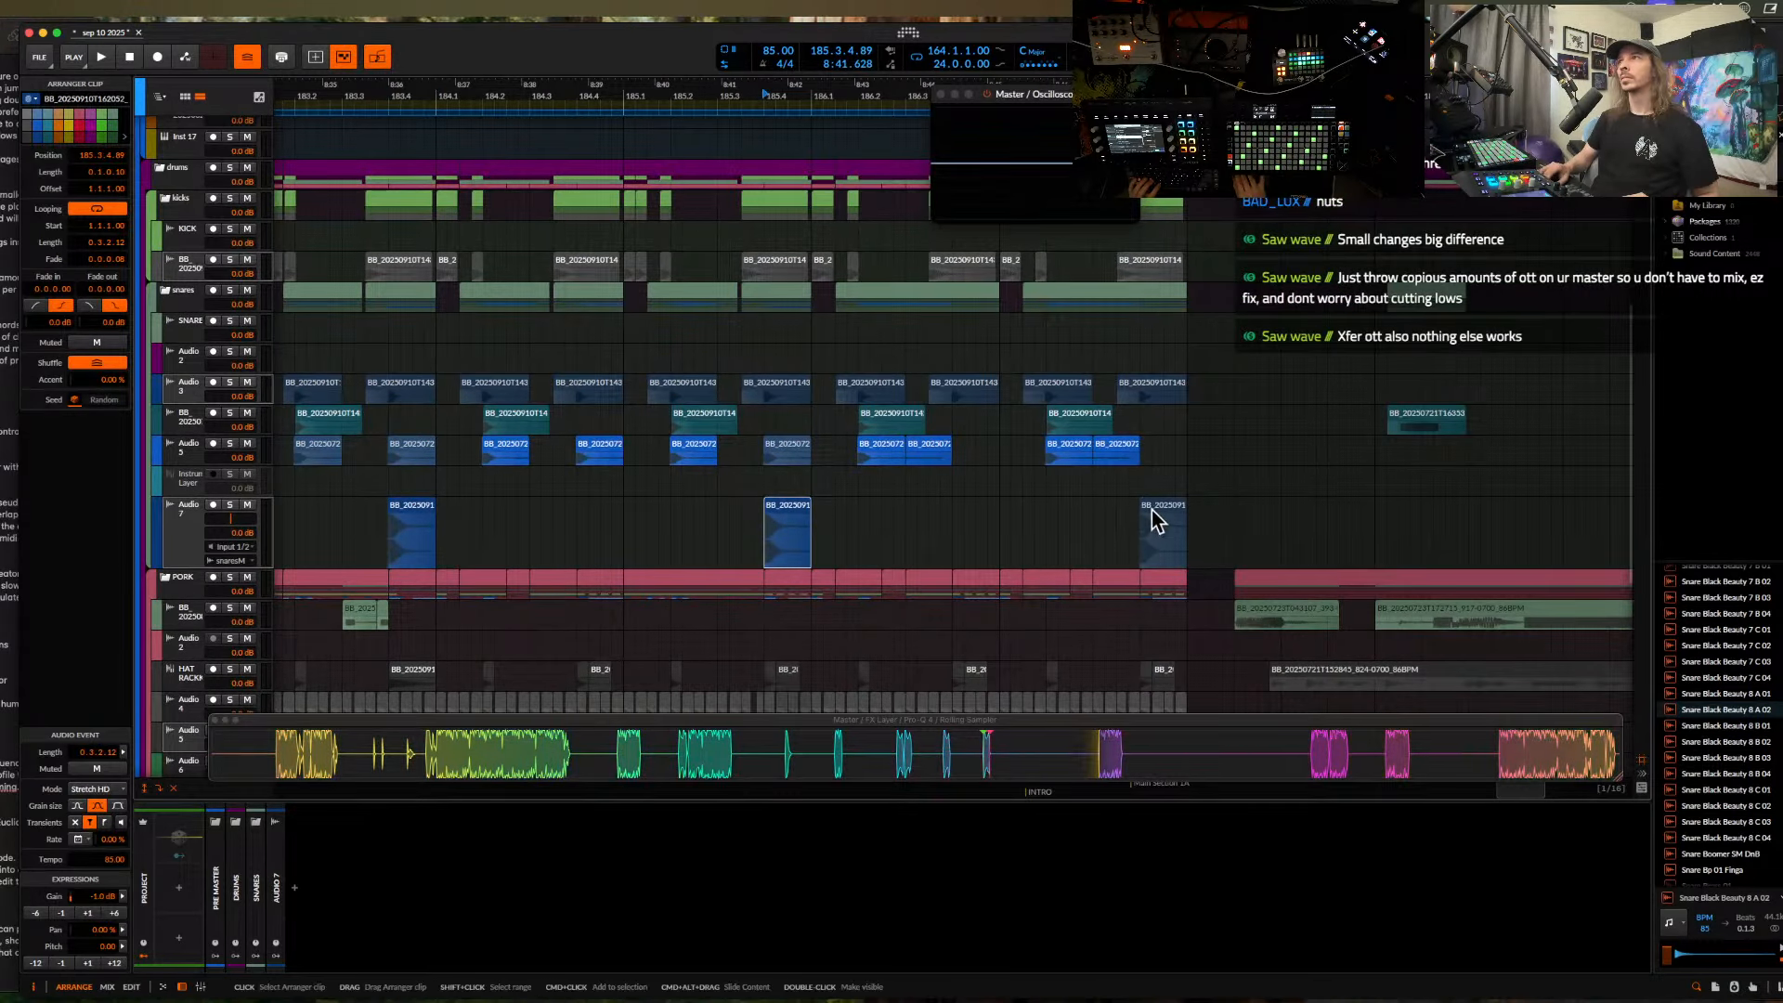
# - Play the drum section from bar 180 through bar 187 to judge the muted hits
pyautogui.hscroll(-5, 613, 533)
pyautogui.scroll(-4, 613, 534)
pyautogui.hscroll(-2, 460, 547)
pyautogui.click(601, 537)
pyautogui.press('space')
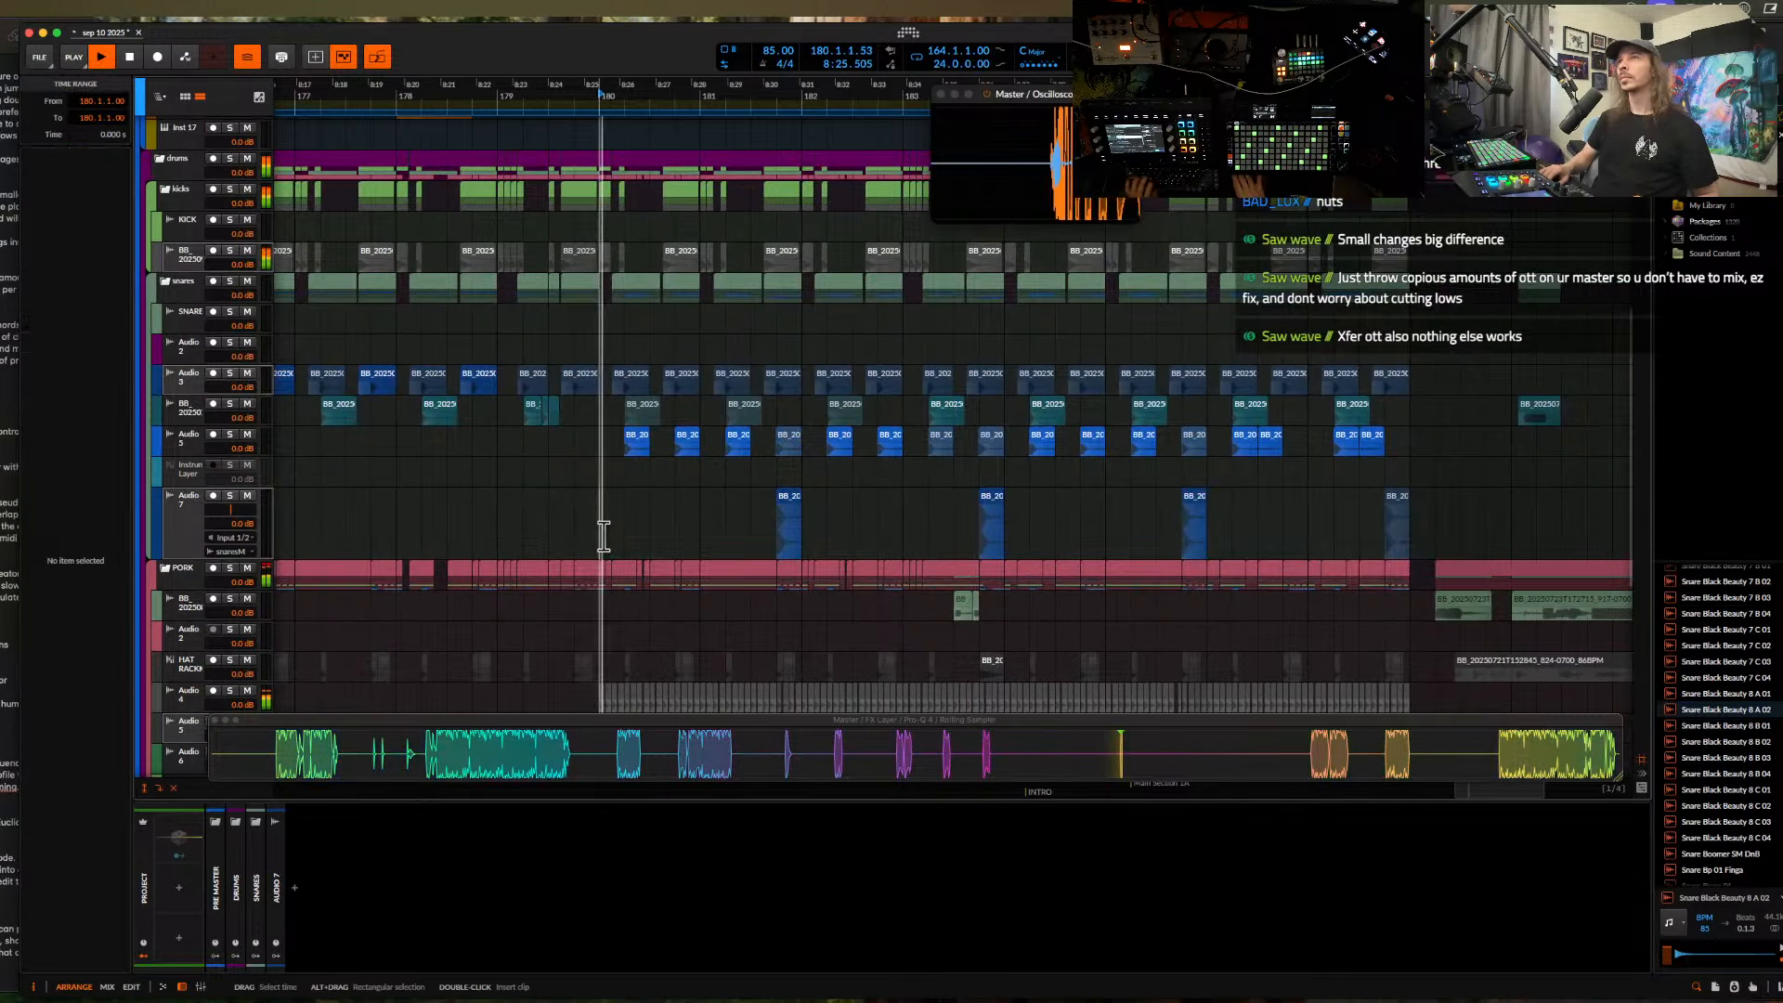
pyautogui.scroll(-2, 599, 511)
pyautogui.scroll(-1, 720, 436)
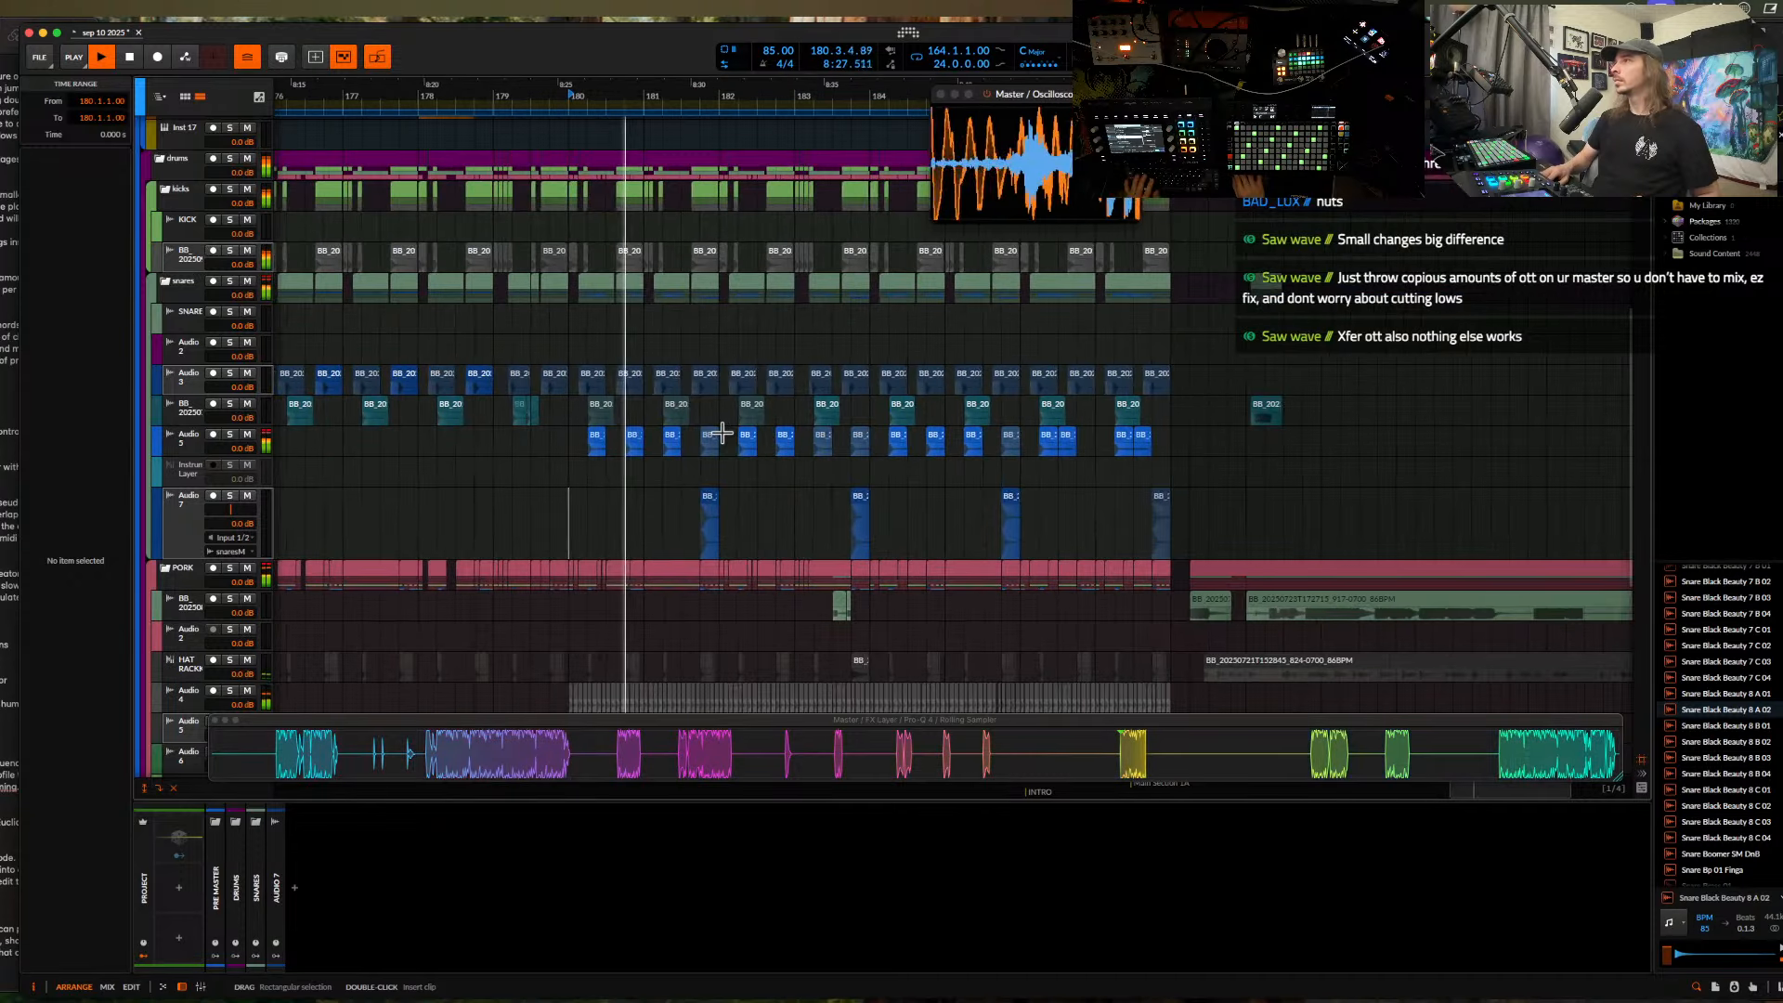
pyautogui.scroll(-2, 722, 433)
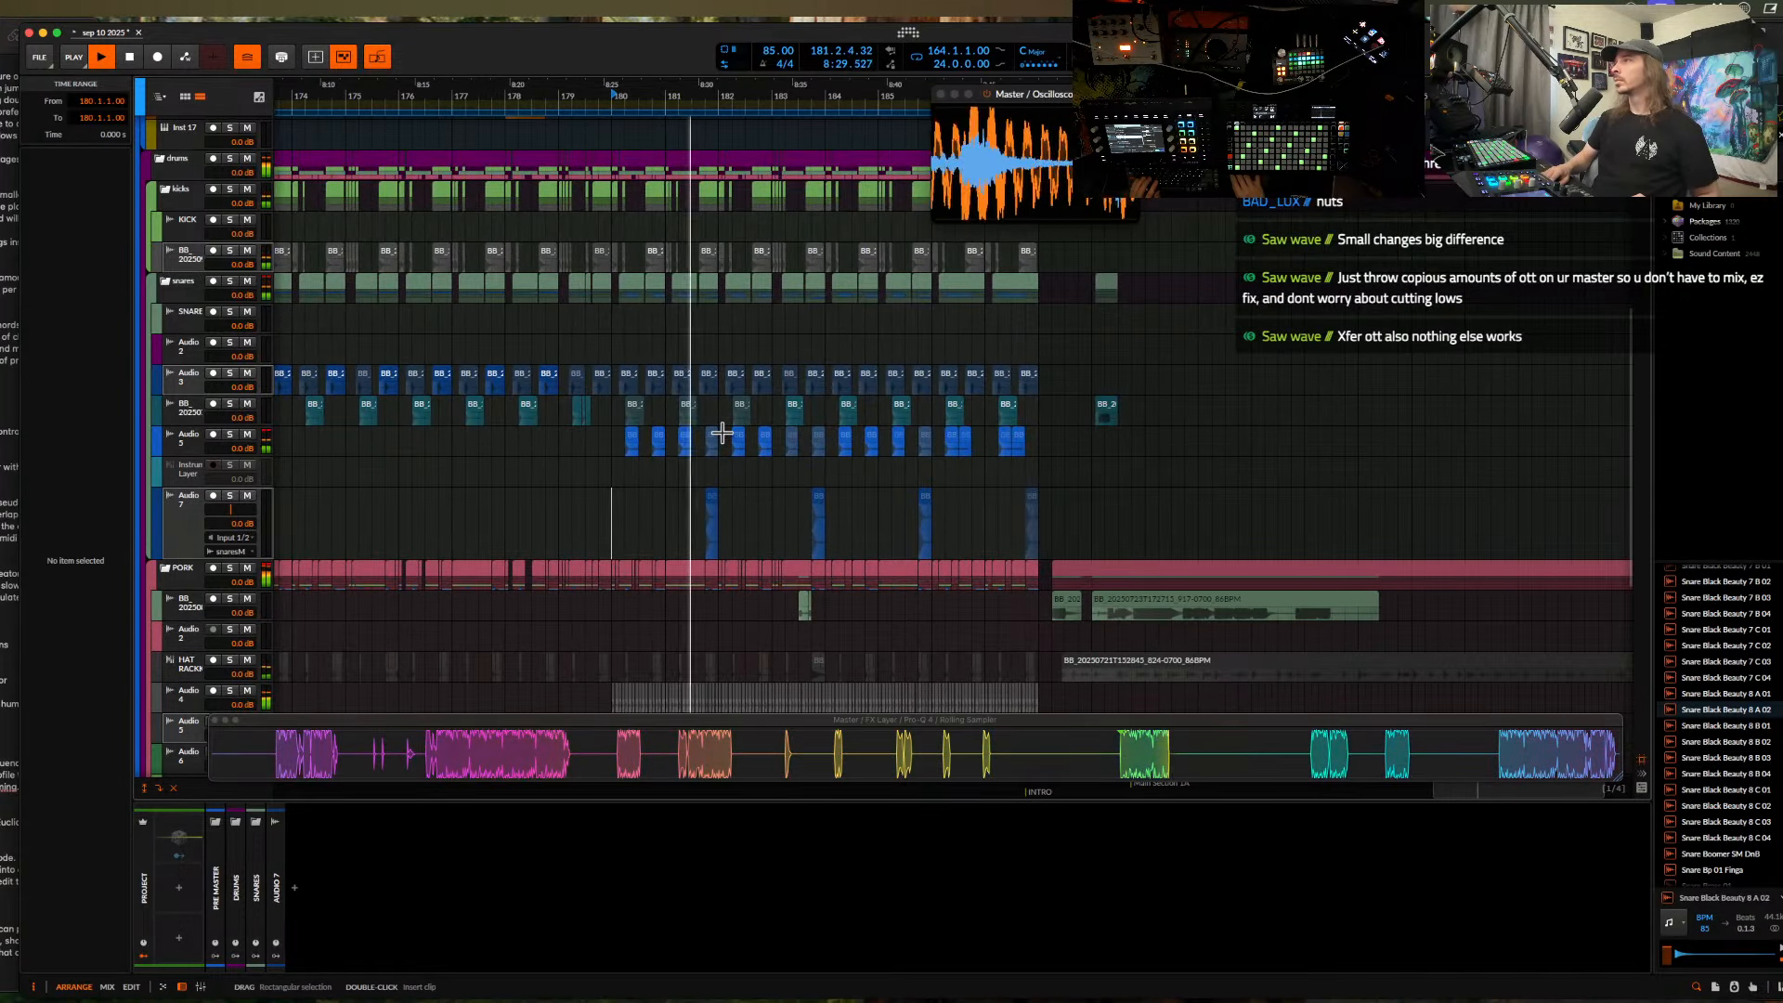
pyautogui.scroll(-2, 721, 433)
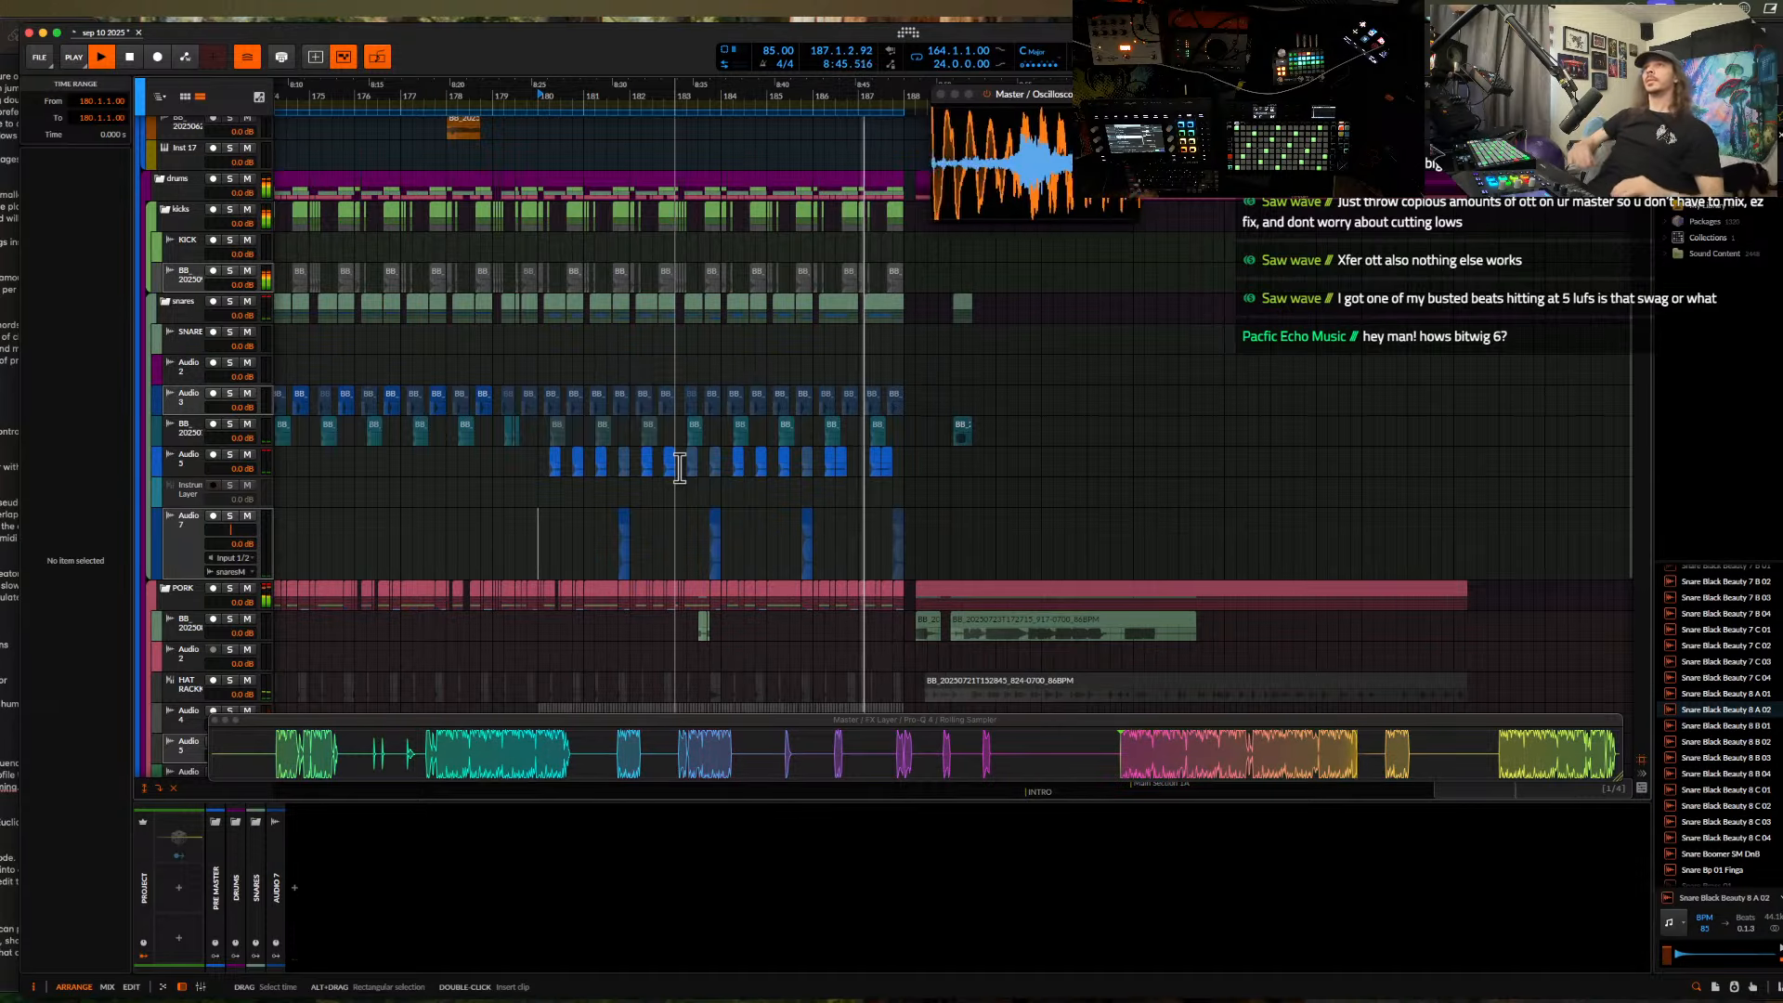
# - Let the loop restart at bar 164 and listen to the whole section
pyautogui.scroll(5, 754, 441)
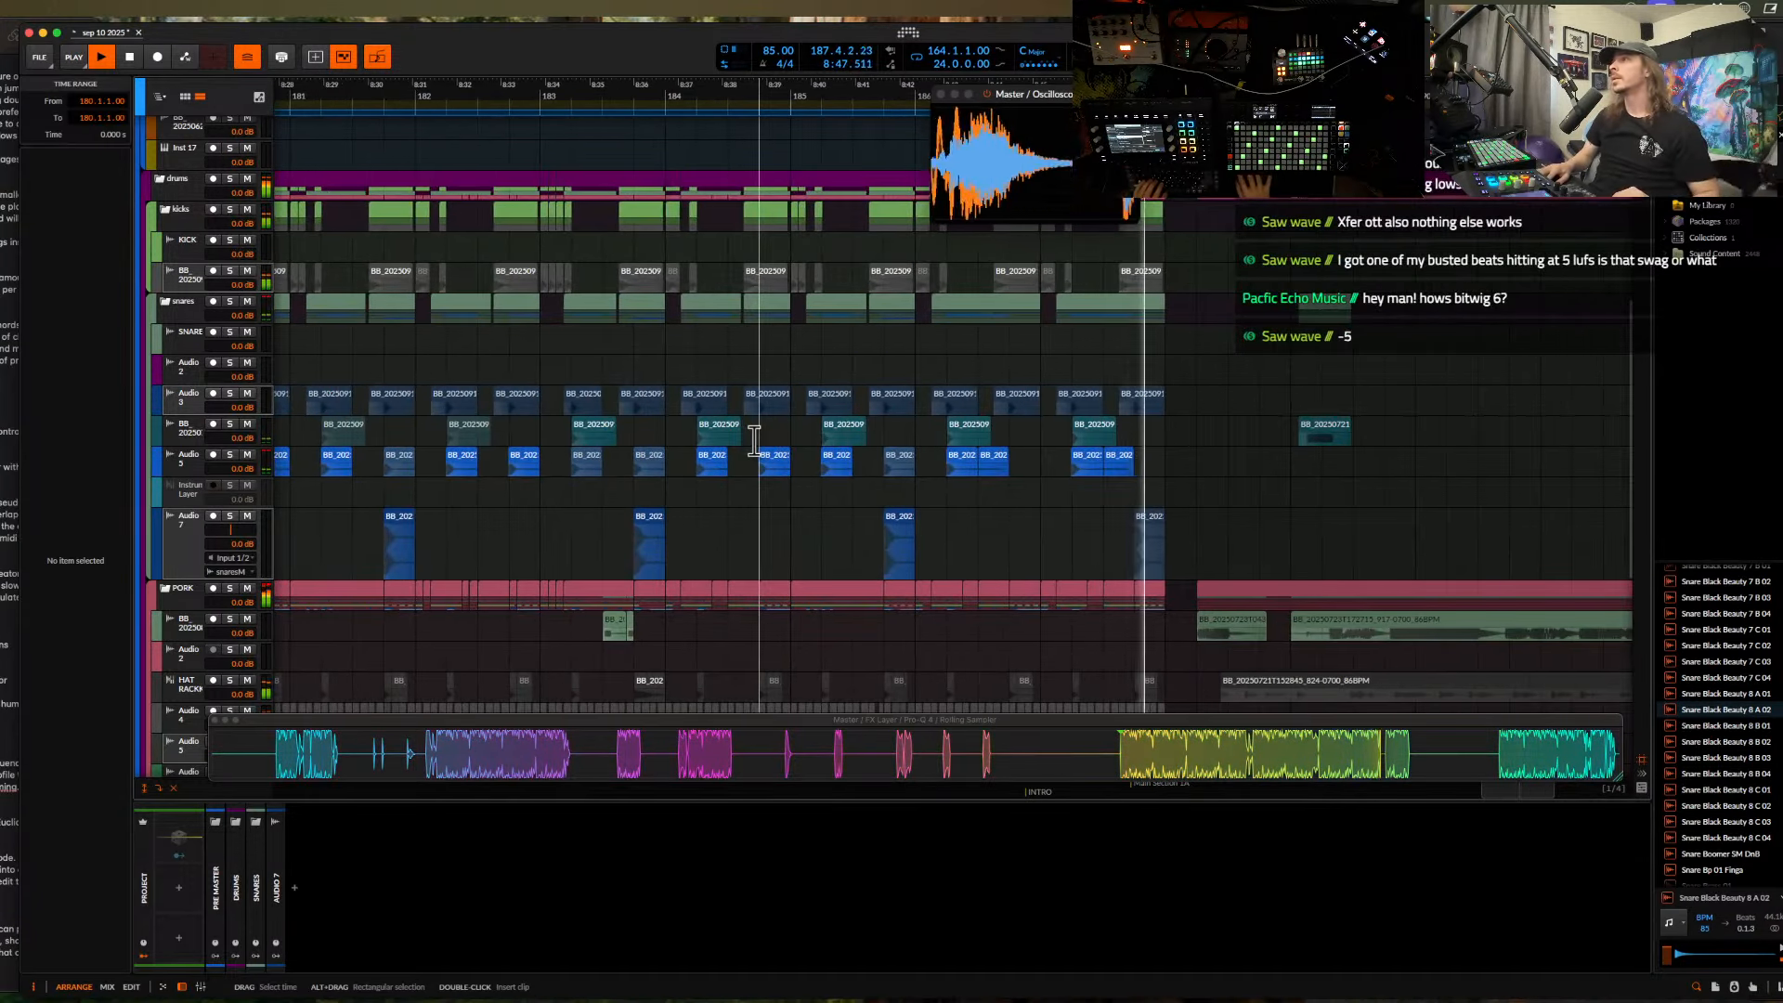
pyautogui.scroll(-5, 754, 441)
pyautogui.scroll(-5, 754, 441)
pyautogui.hscroll(-5, 754, 441)
pyautogui.scroll(1, 754, 441)
pyautogui.scroll(3, 706, 365)
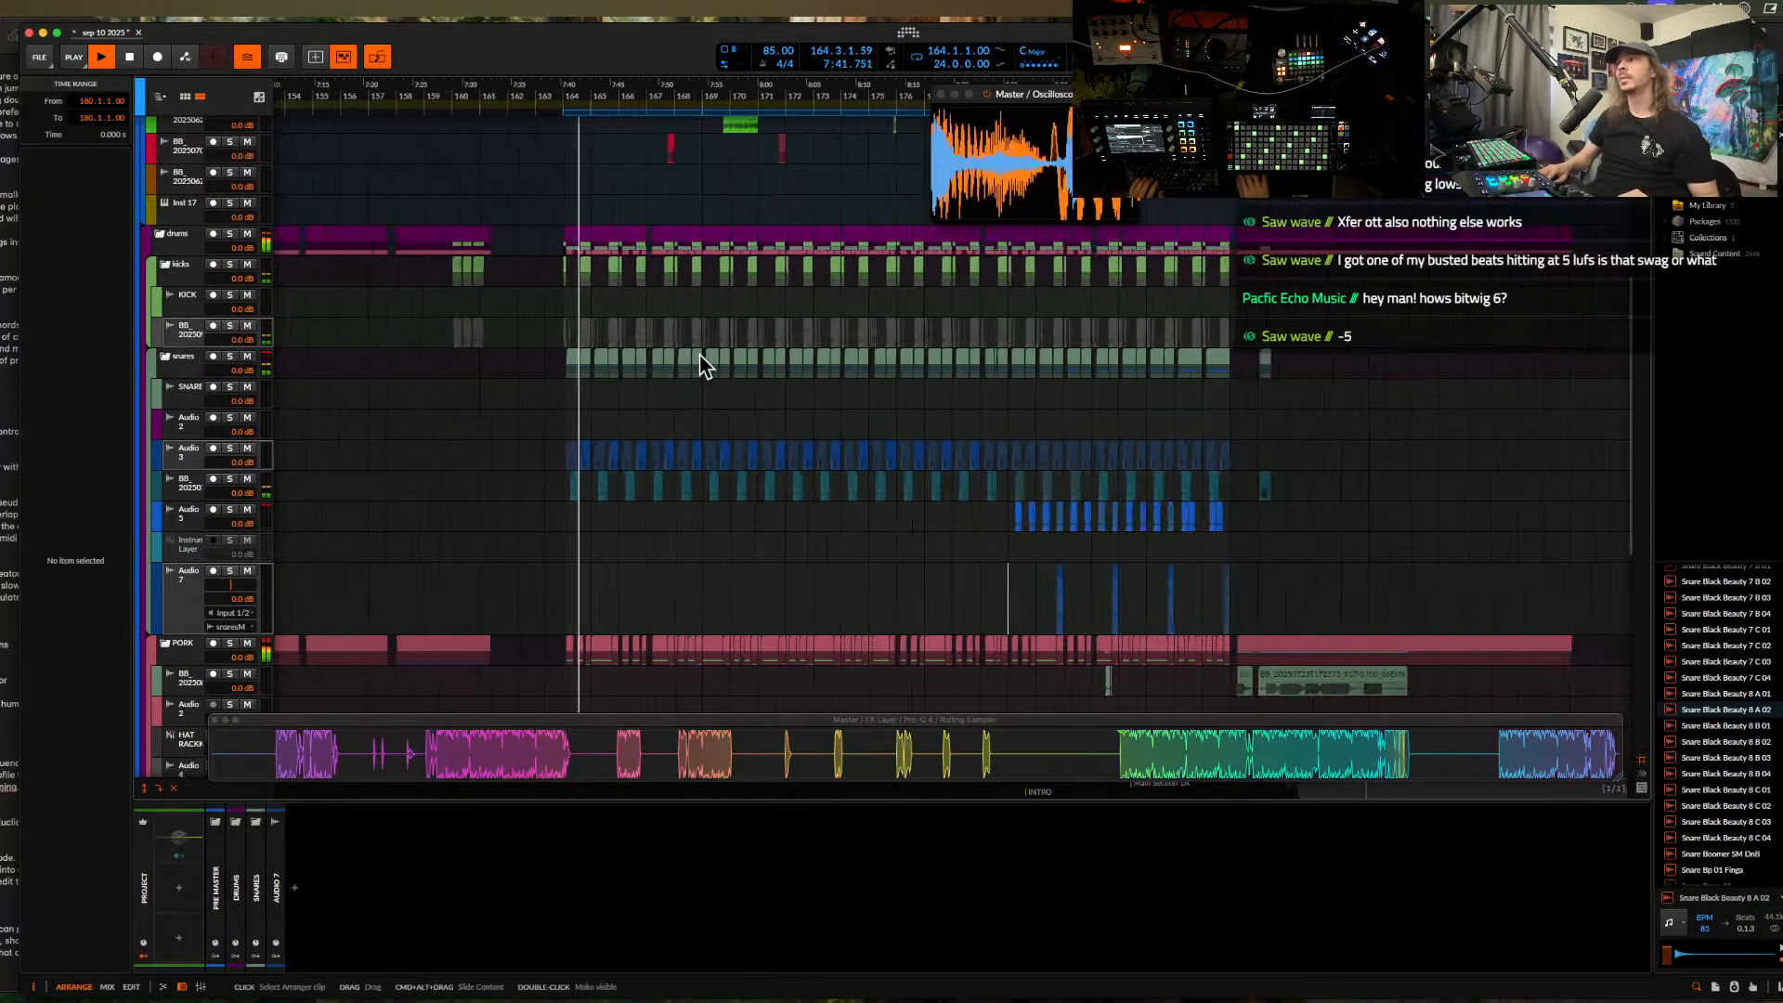
pyautogui.scroll(-2, 706, 367)
pyautogui.scroll(-1, 705, 365)
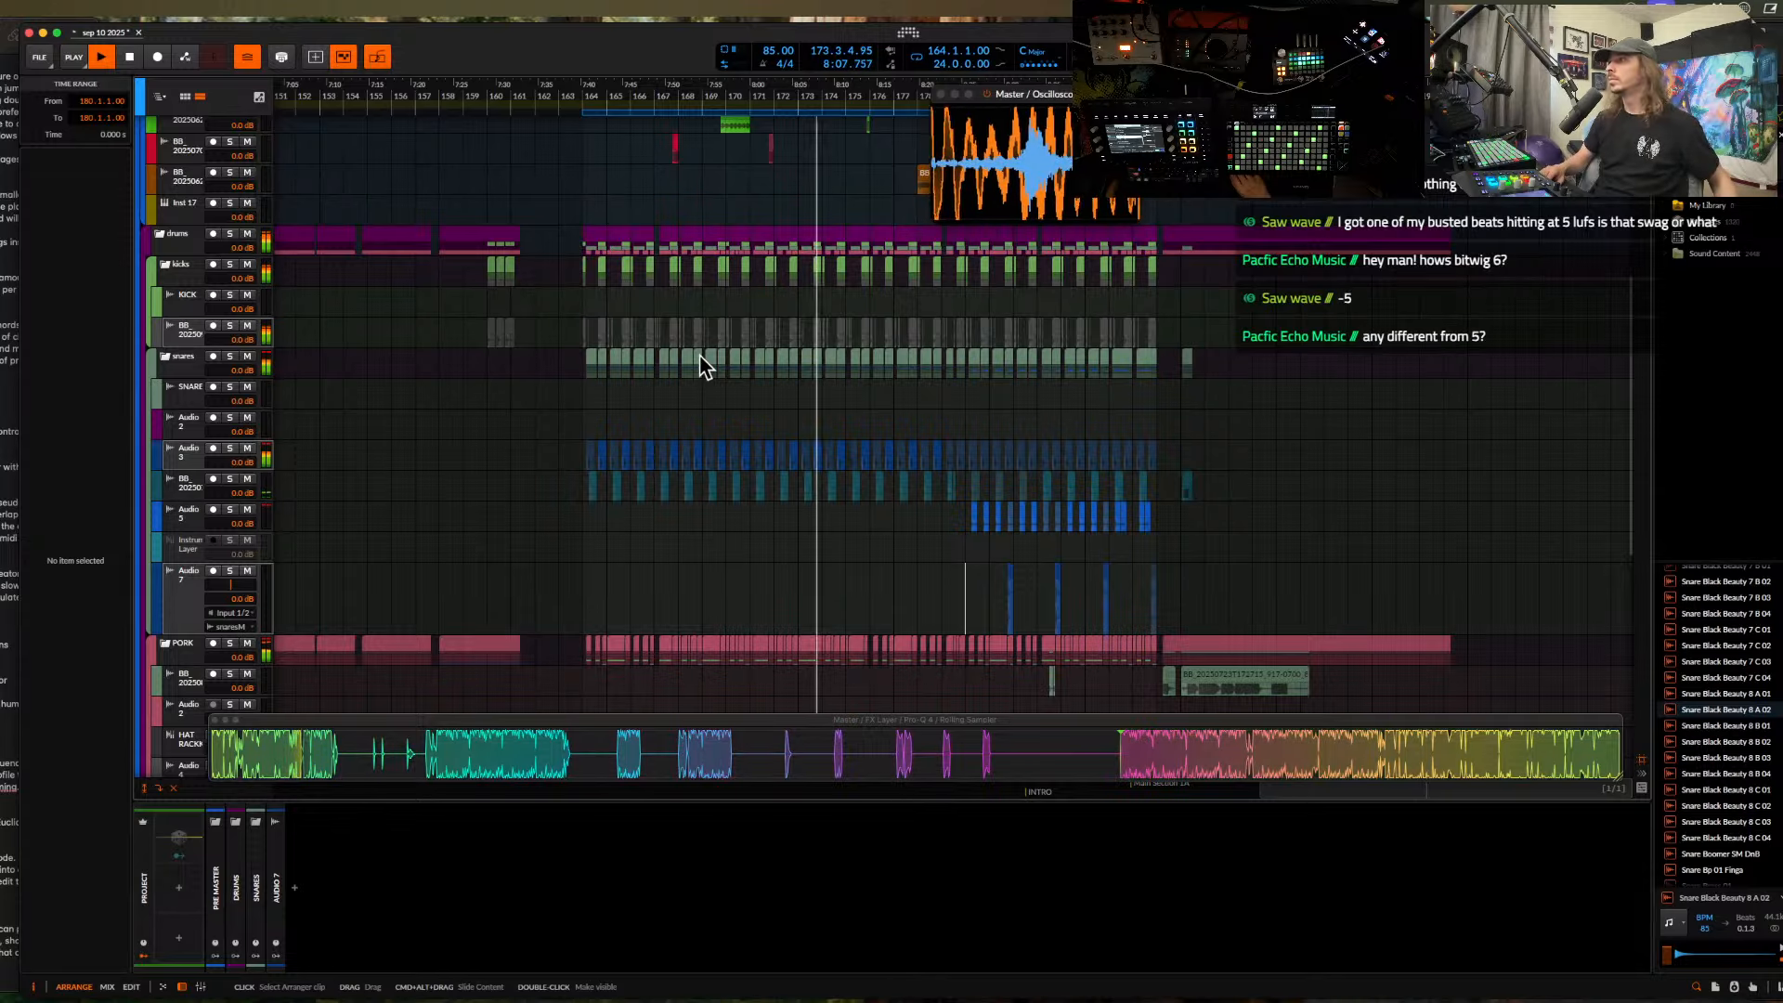
# - Play through bars 174 to 178 and examine the bass and percussion clips above the drums group
pyautogui.scroll(5, 701, 365)
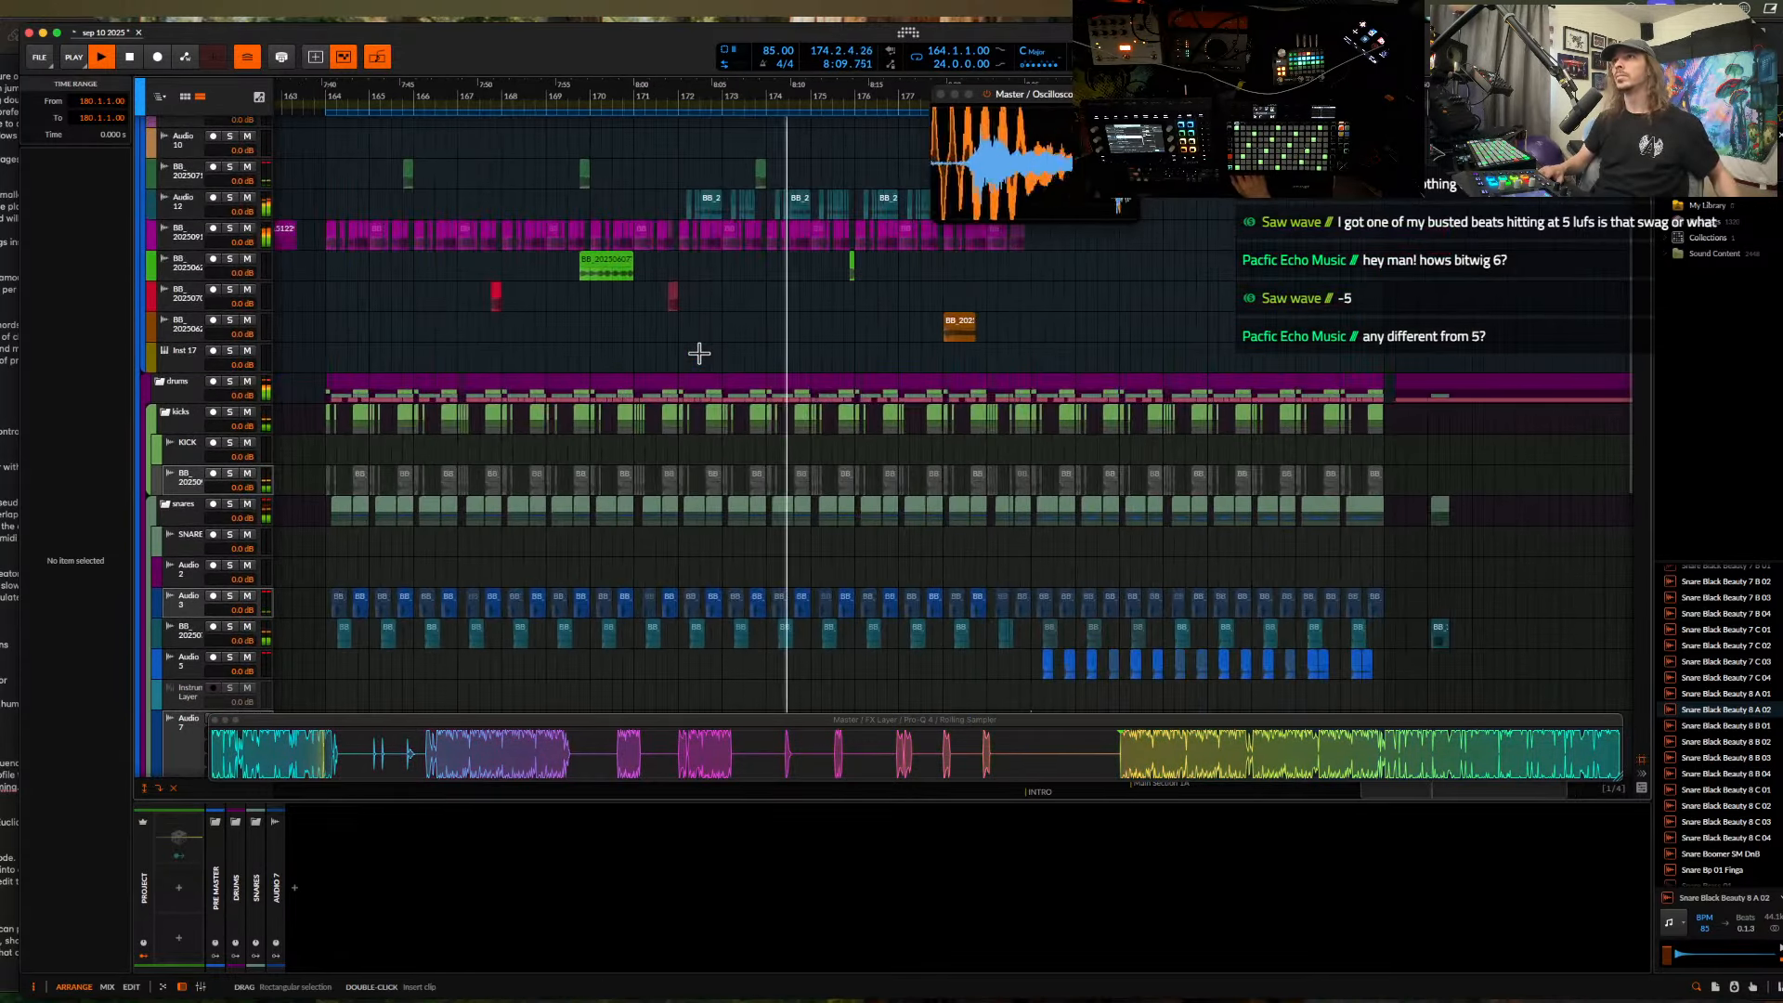
pyautogui.scroll(3, 701, 365)
pyautogui.scroll(-5, 701, 365)
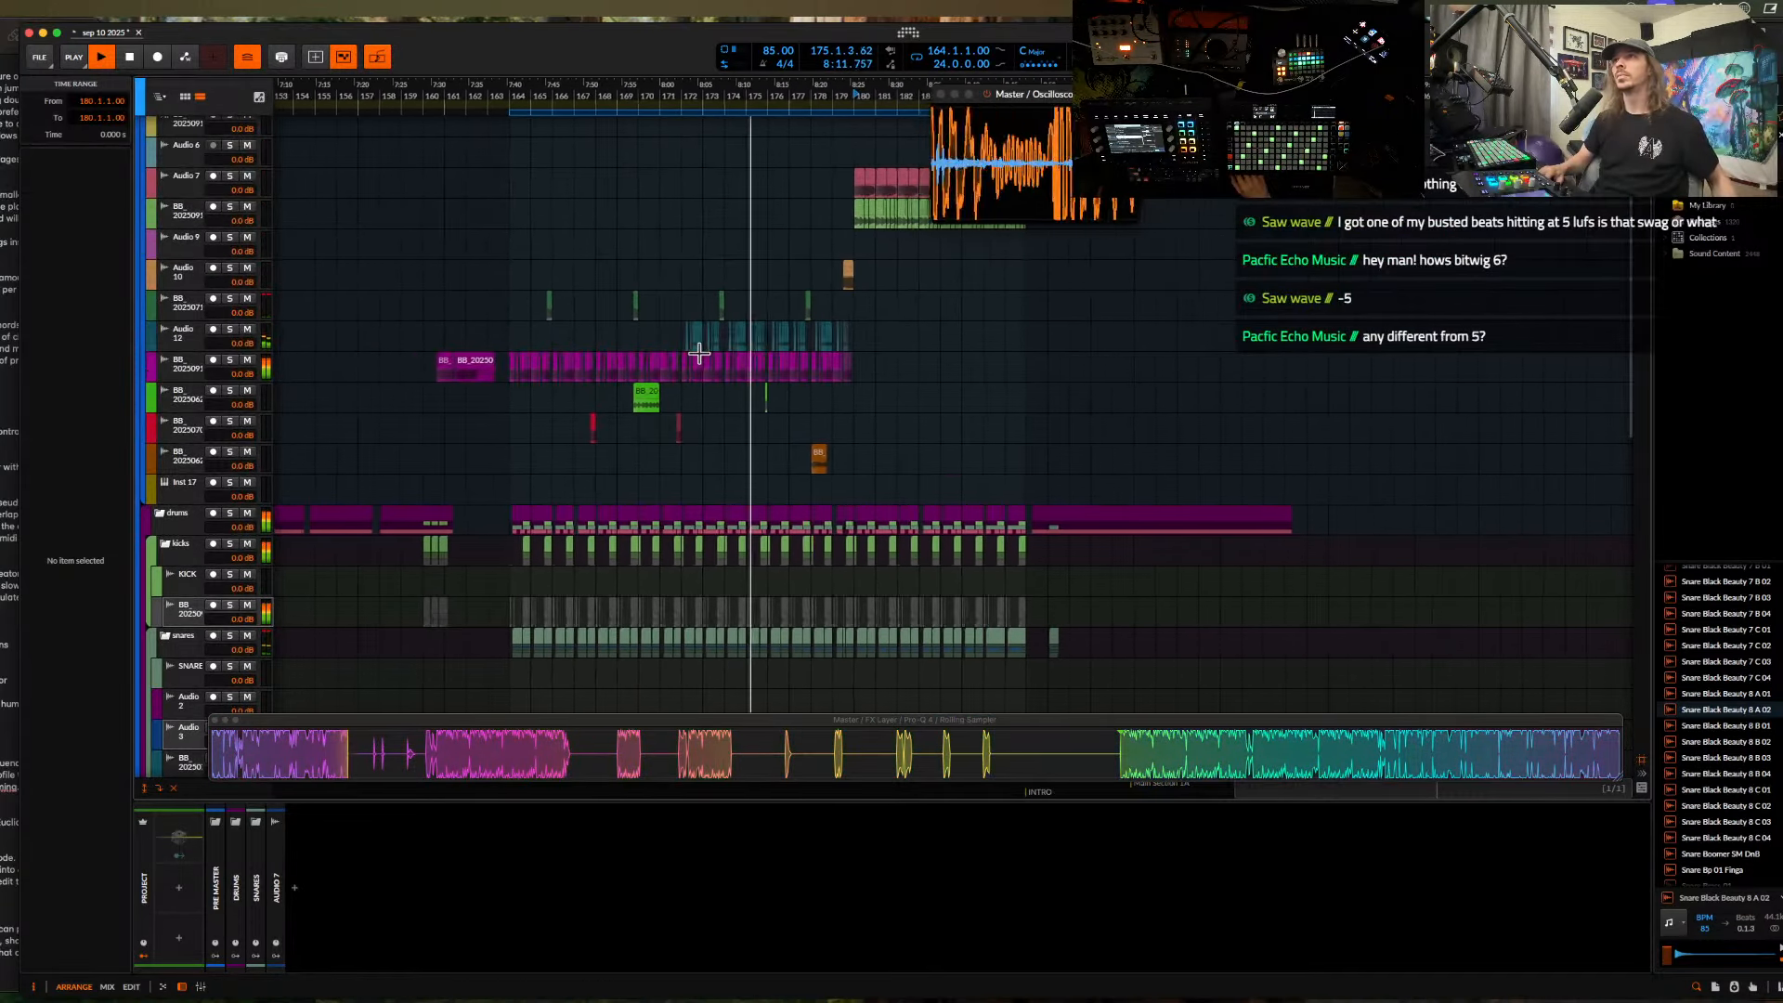
pyautogui.scroll(3, 701, 365)
pyautogui.scroll(2, 700, 365)
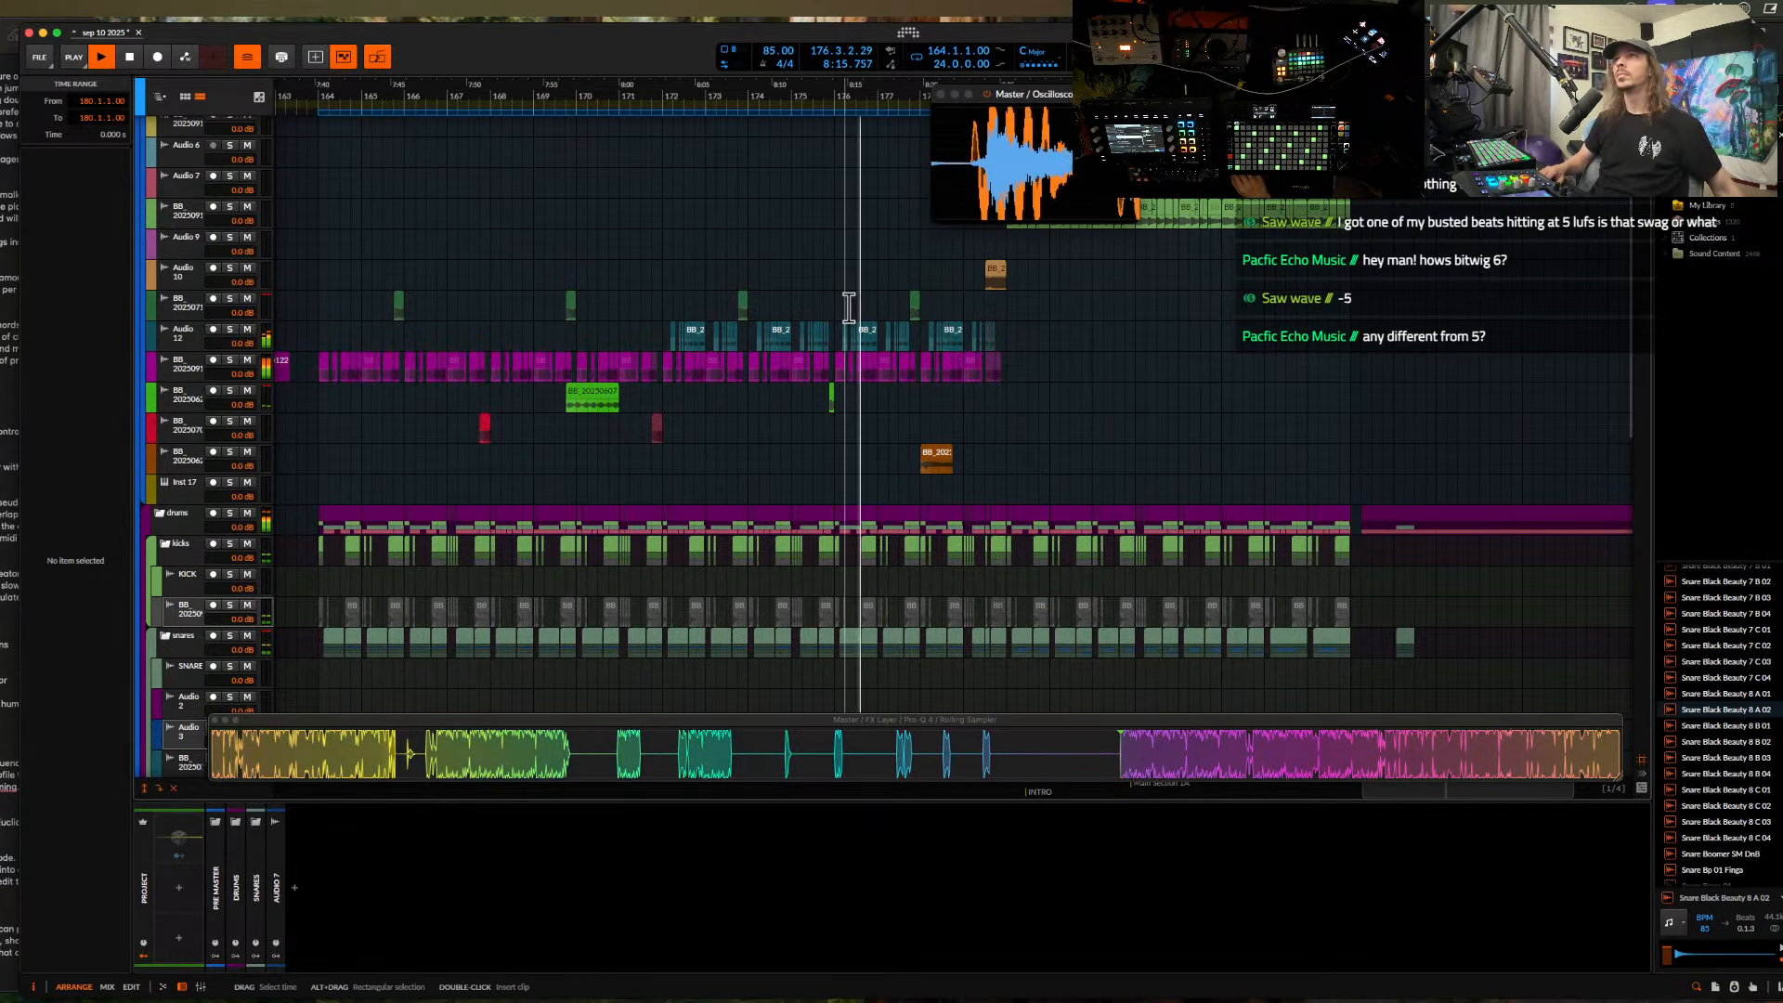
pyautogui.hscroll(4, 848, 308)
pyautogui.scroll(3, 736, 304)
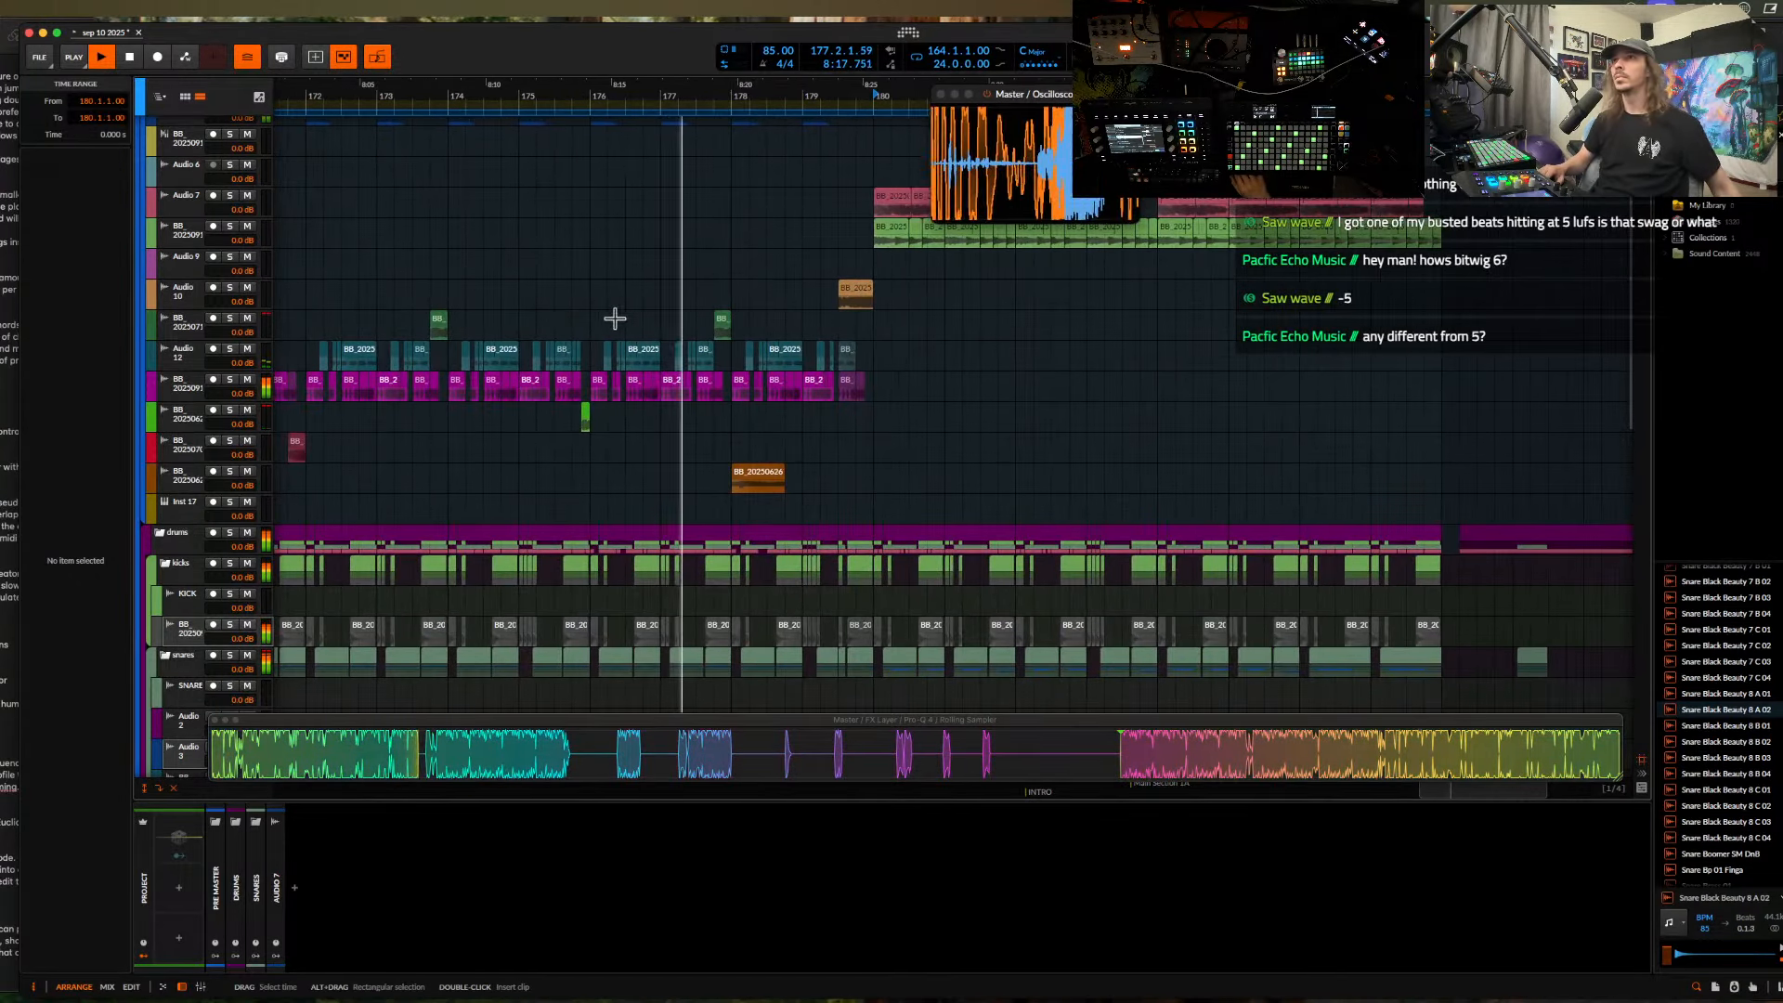
pyautogui.click(589, 330)
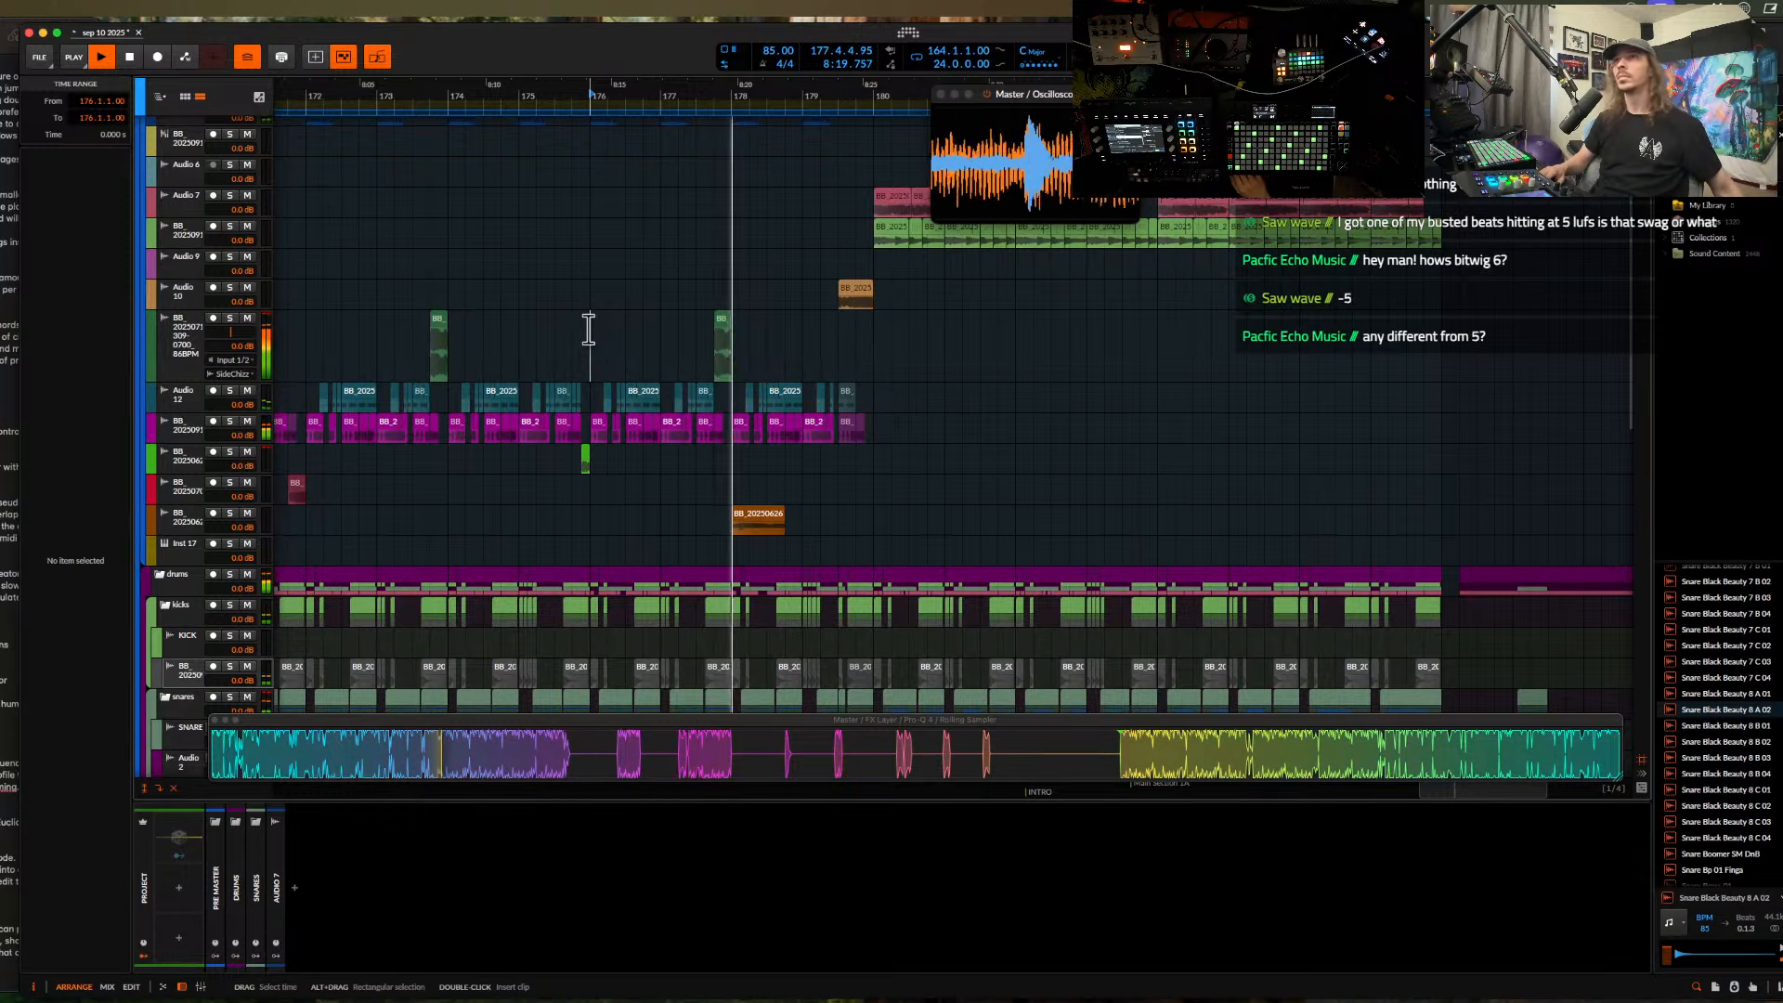
pyautogui.scroll(4, 589, 330)
pyautogui.scroll(-3, 856, 323)
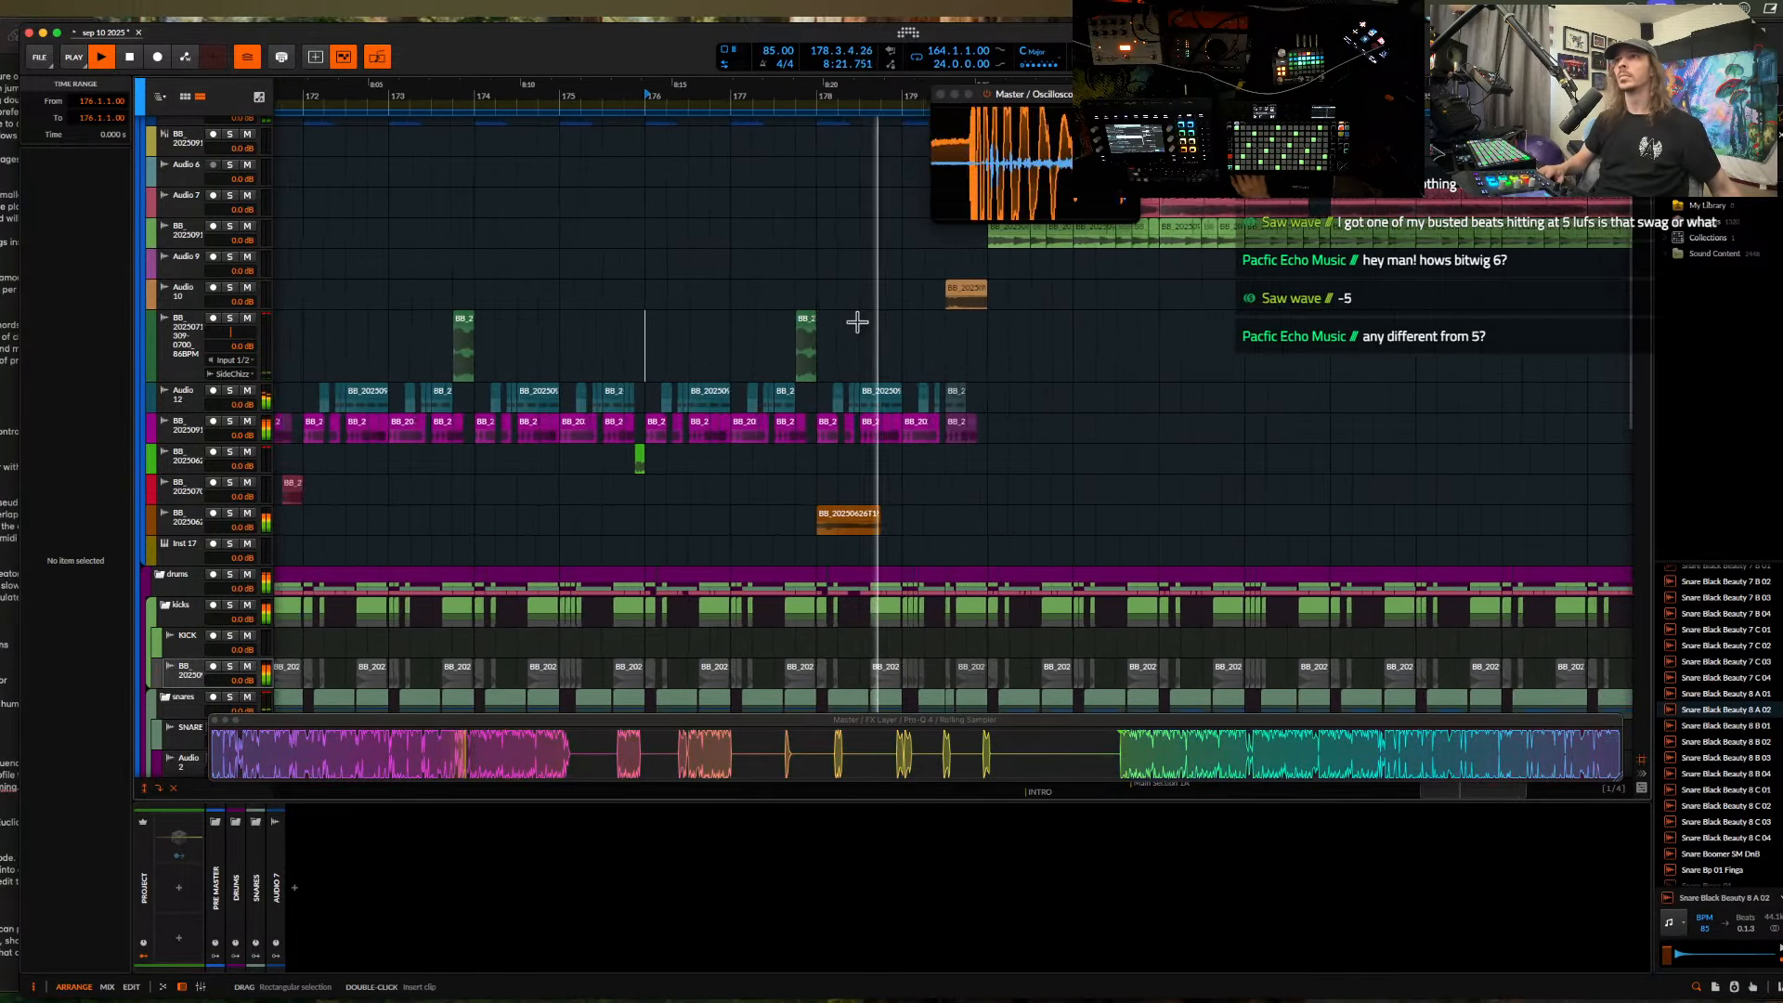
pyautogui.scroll(-1, 856, 322)
pyautogui.click(176, 516)
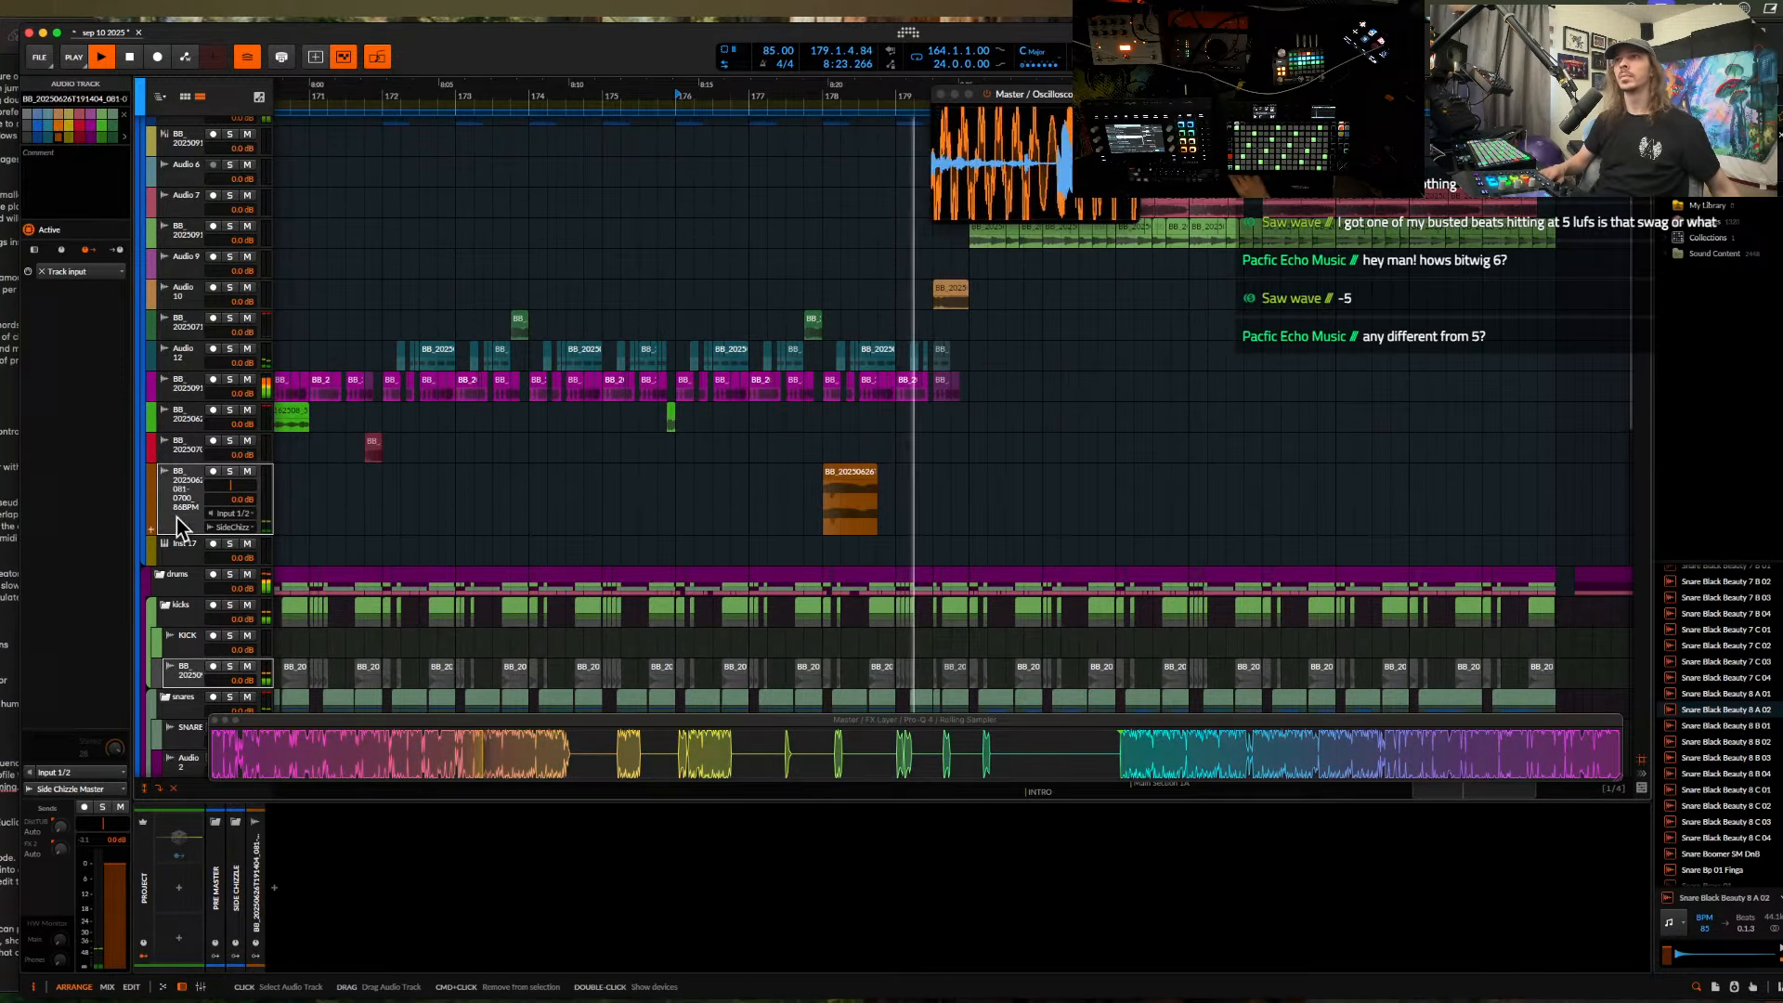
pyautogui.click(274, 887)
pyautogui.scroll(-2, 979, 167)
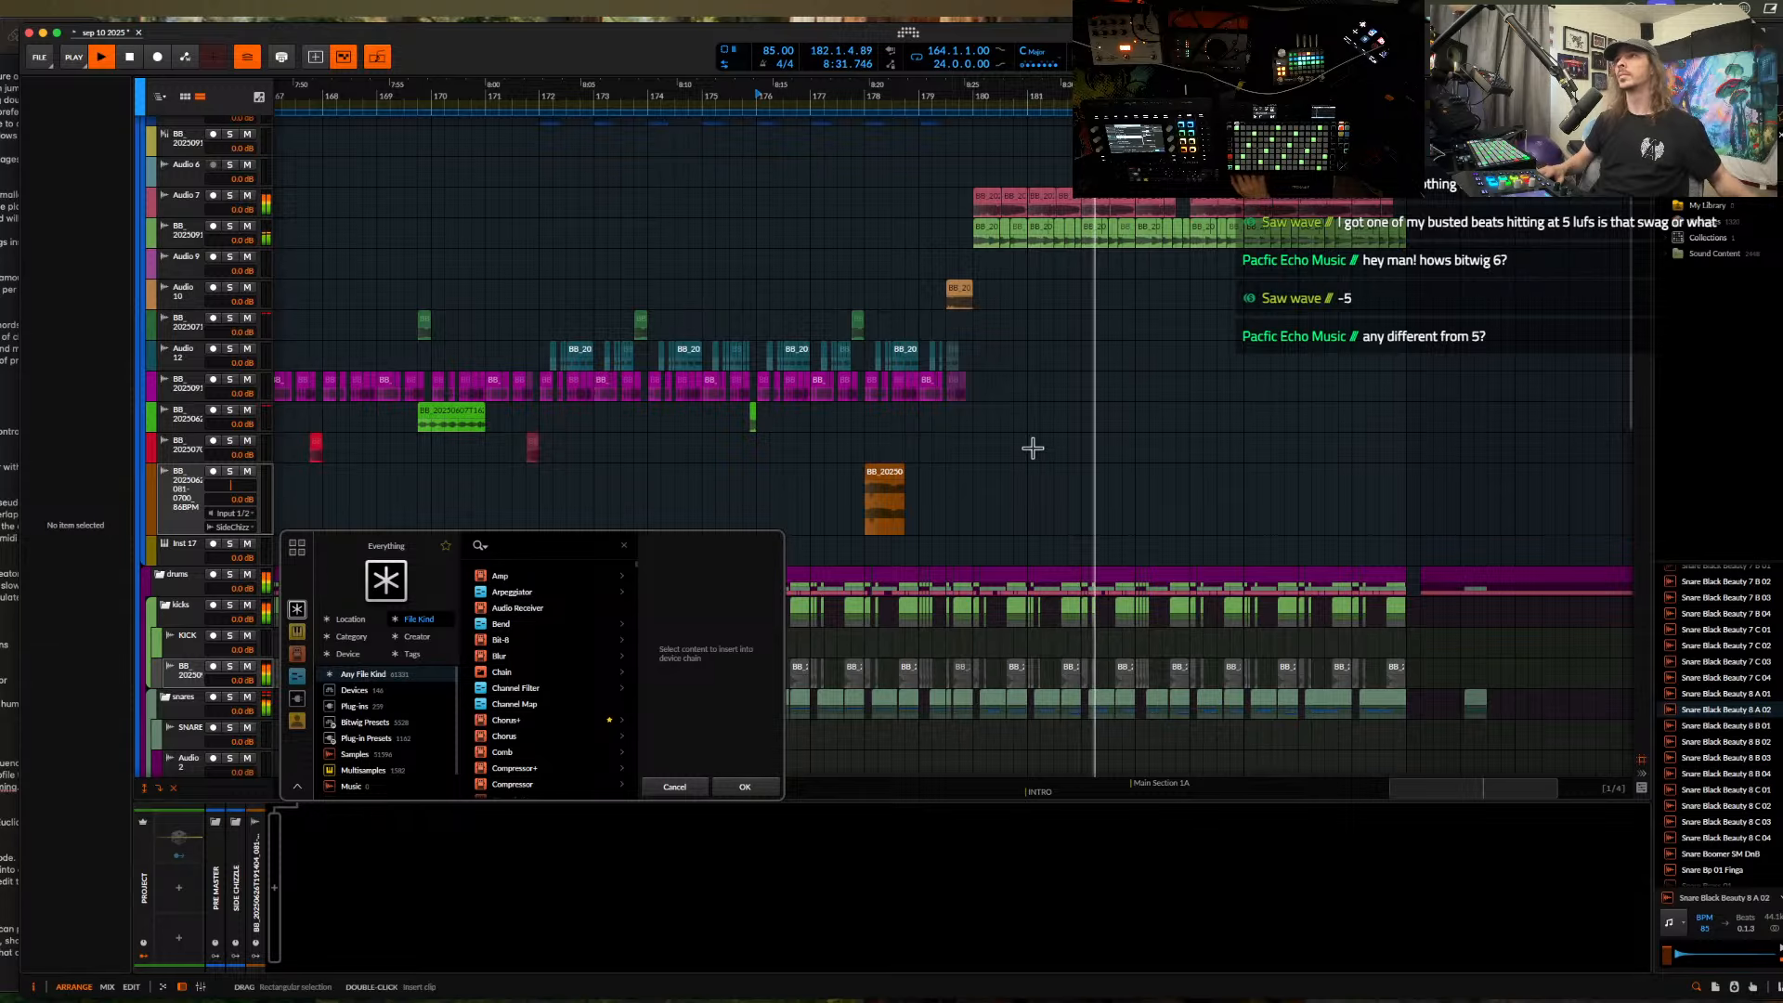
# - Swap the snare layers at 181.4 and 185.4 by muting the Audio 7 clips and unmuting the Audio 5 clips
pyautogui.scroll(-5, 1032, 450)
pyautogui.scroll(4, 1034, 450)
pyautogui.scroll(-2, 1037, 460)
pyautogui.scroll(3, 1046, 509)
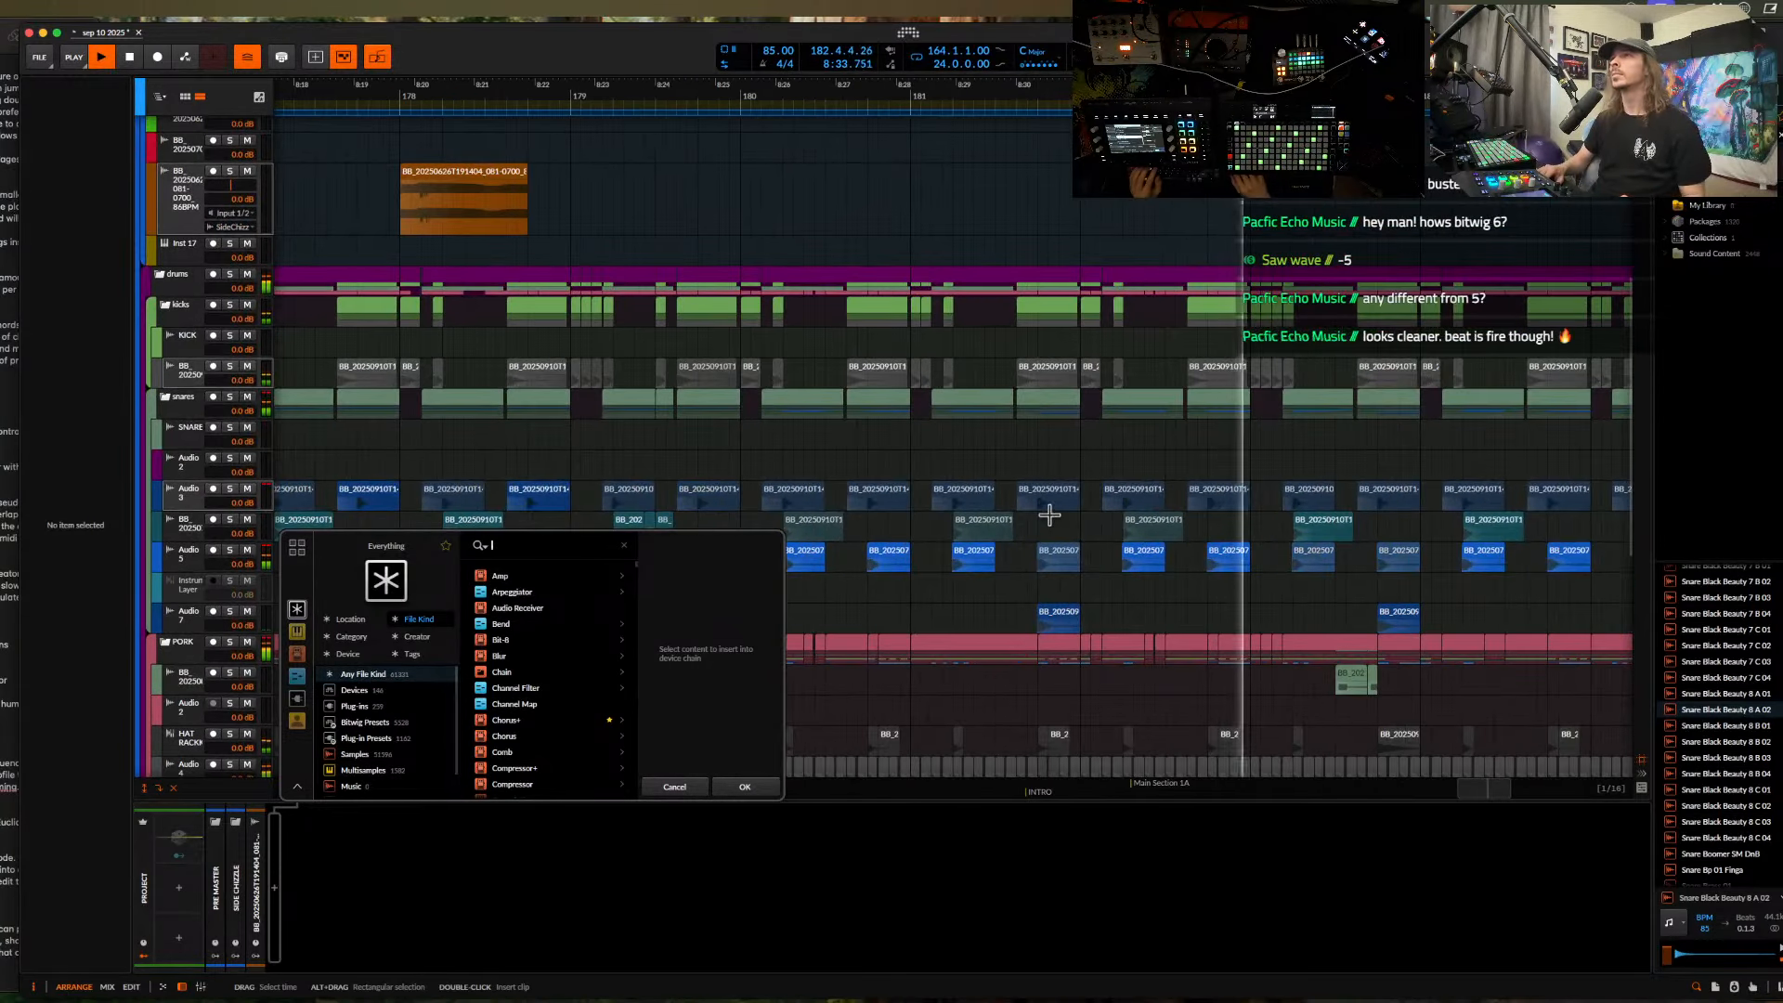
pyautogui.click(1054, 550)
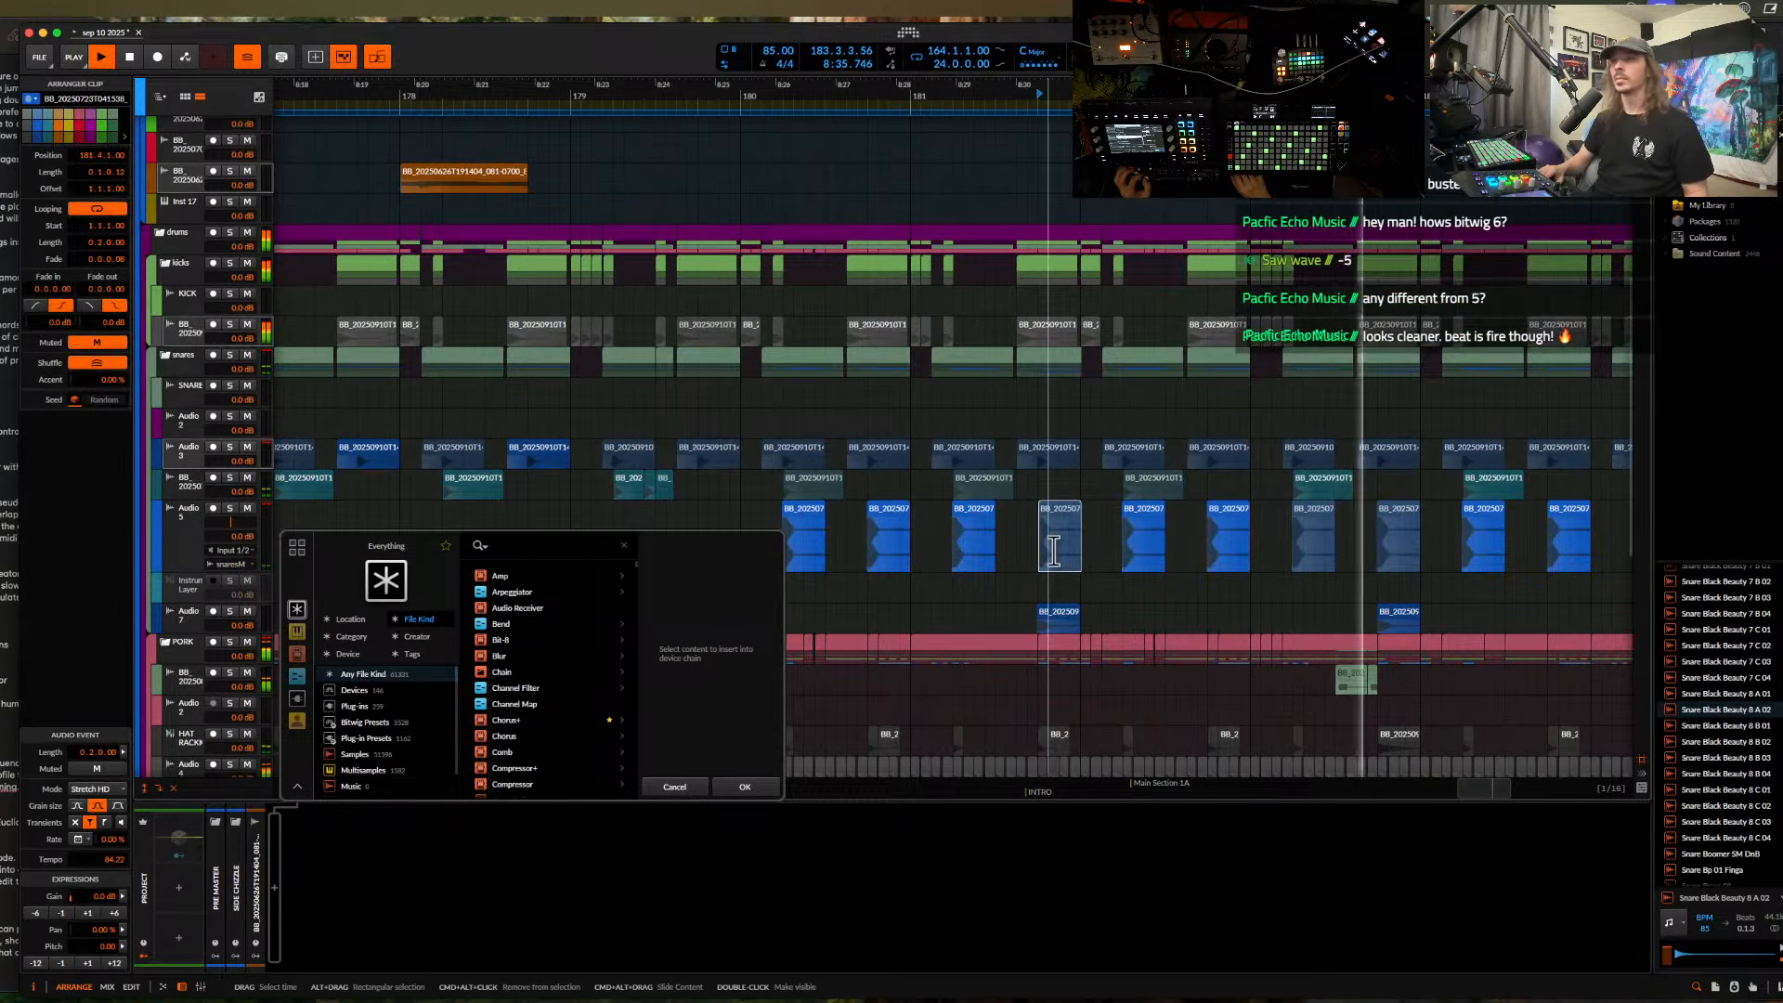
pyautogui.press('super+z')
pyautogui.click(1059, 616)
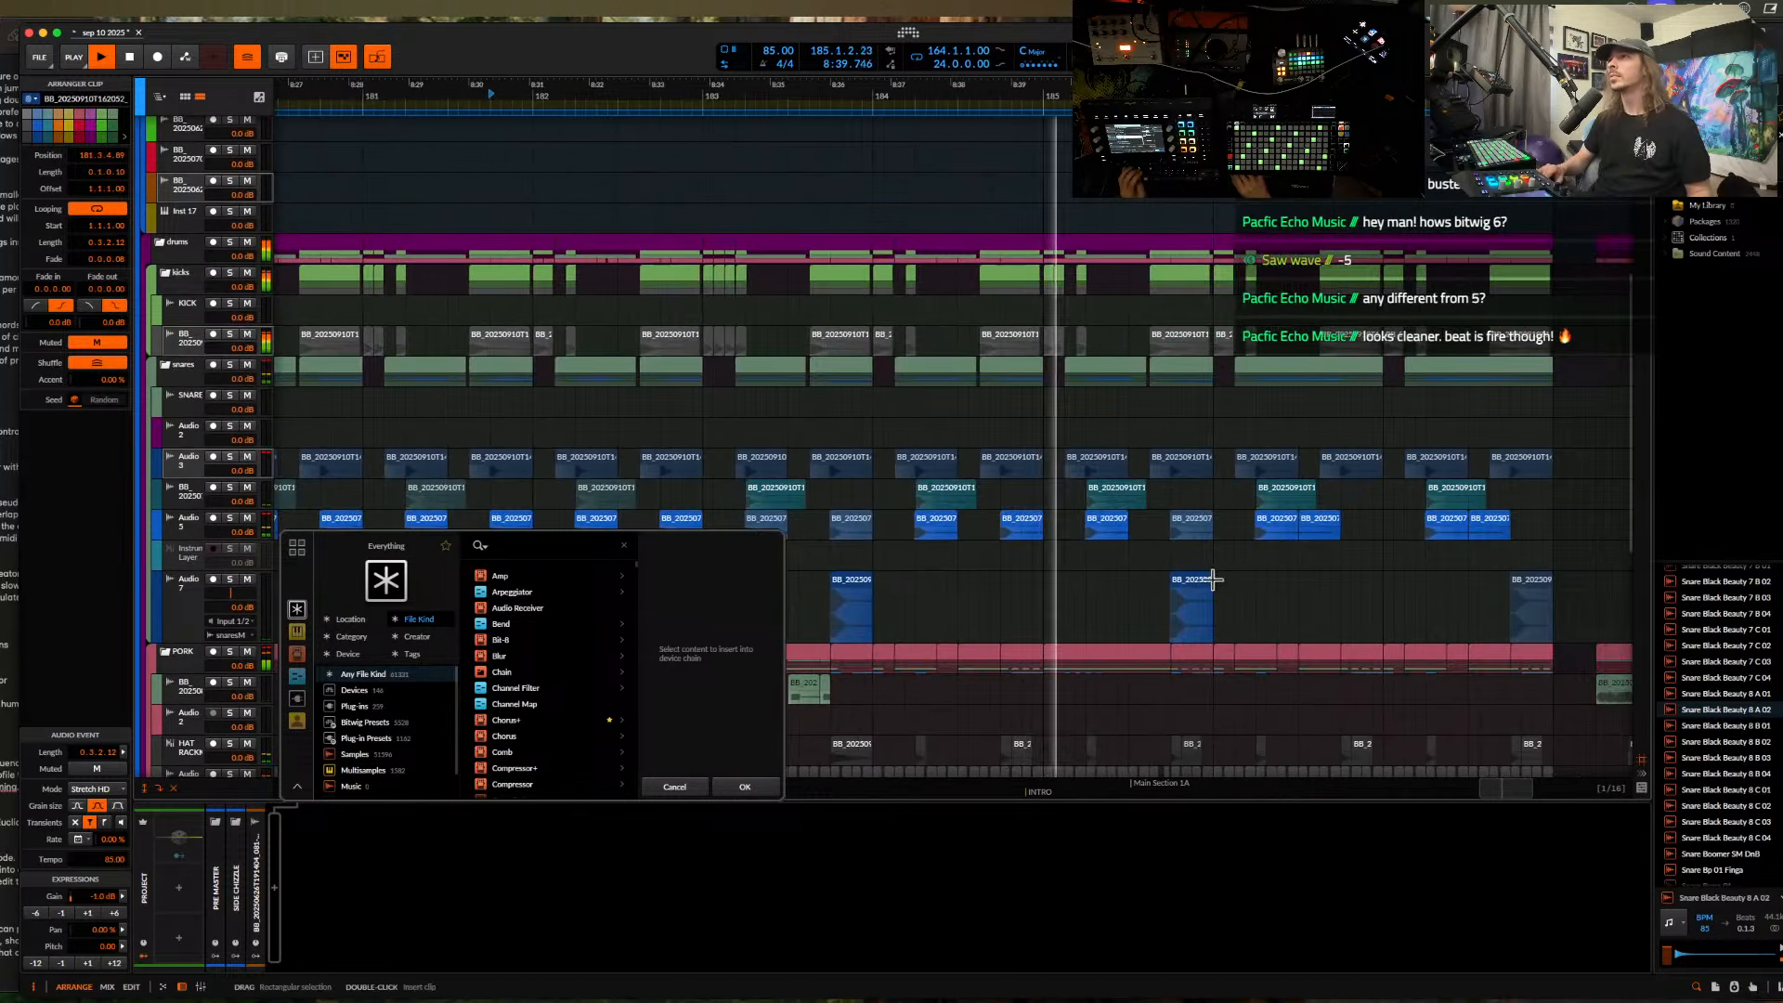
pyautogui.click(1202, 580)
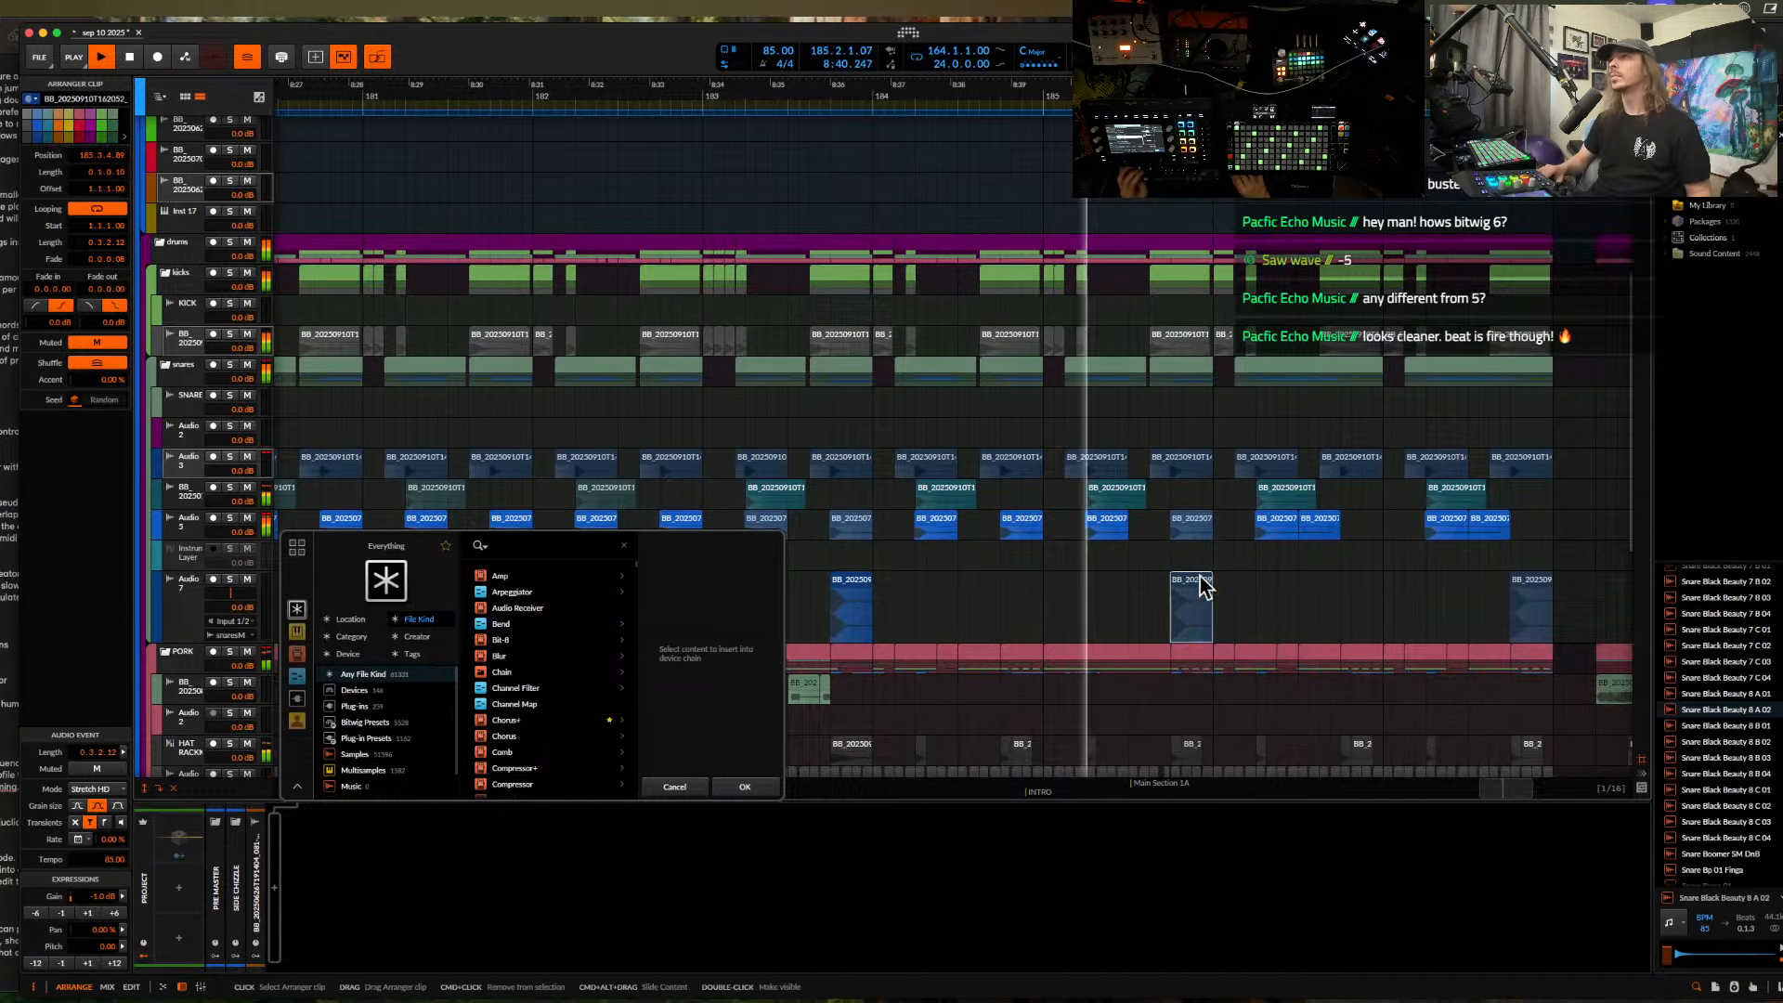
pyautogui.click(1197, 524)
# - Play the pink Audio 7 bass clips around 185.1 to 185.4 repeatedly to locate the spot for a variation
pyautogui.scroll(3, 1197, 520)
pyautogui.scroll(5, 1197, 520)
pyautogui.scroll(2, 1198, 521)
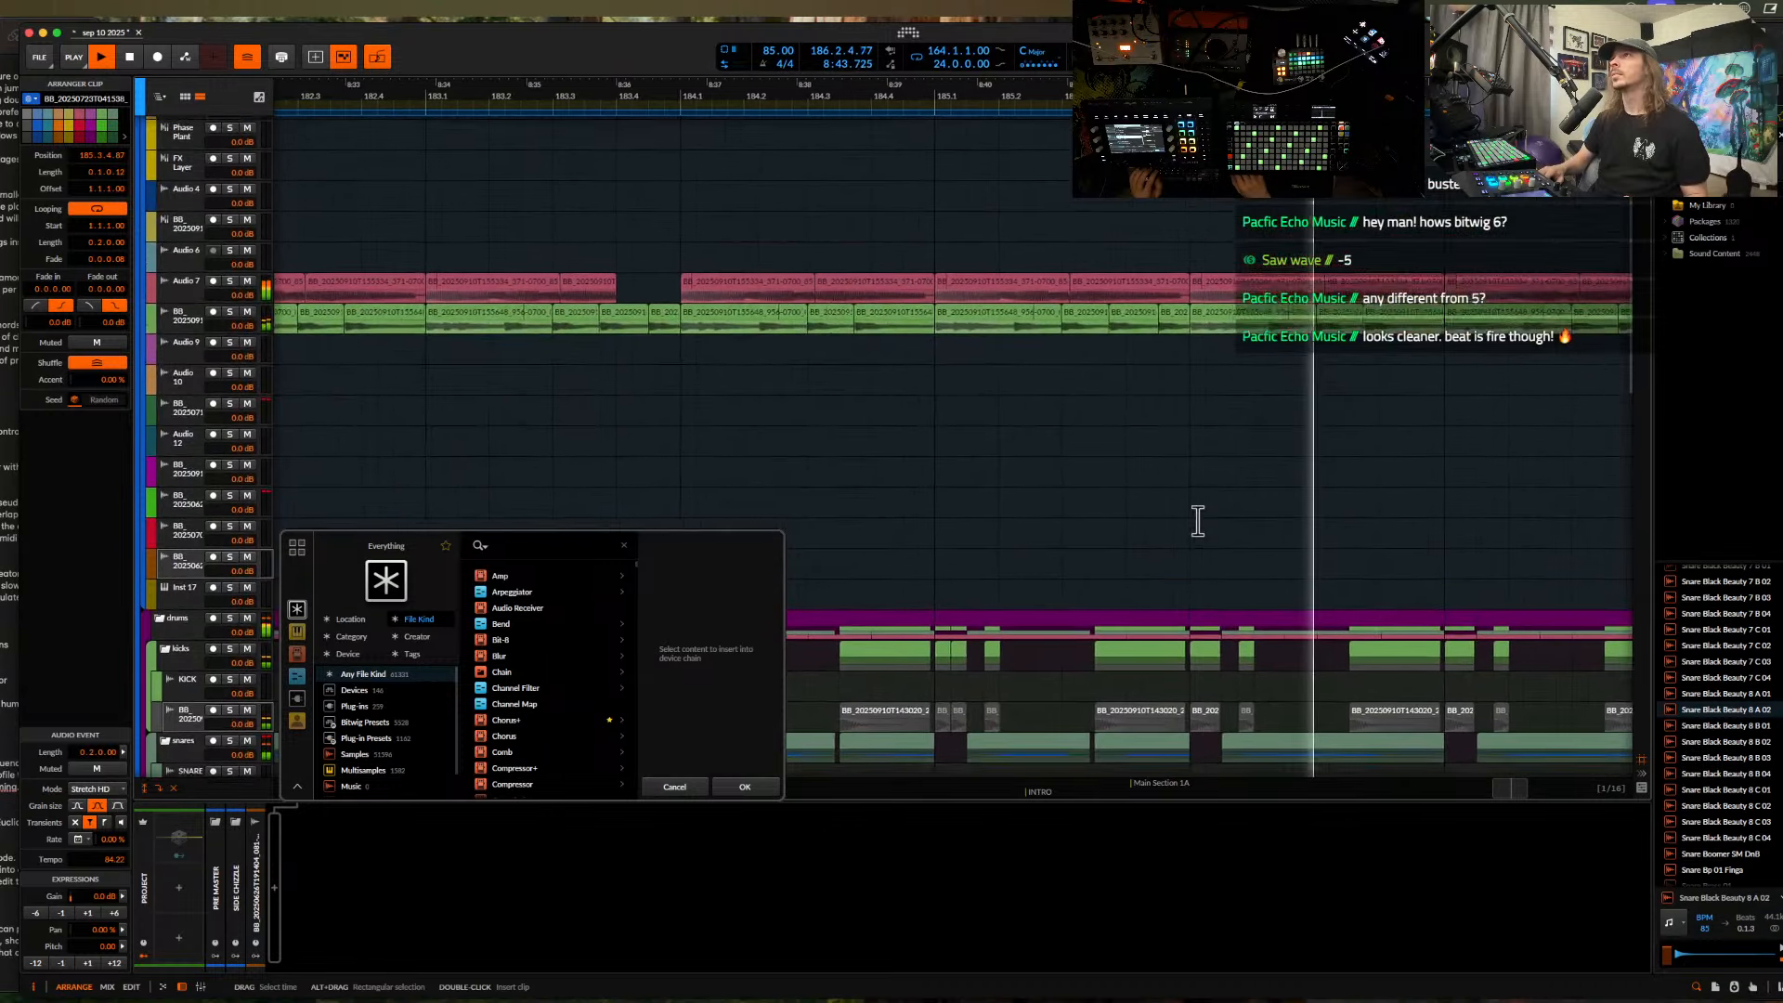
pyautogui.press('space')
pyautogui.scroll(2, 1131, 306)
pyautogui.press('space')
pyautogui.scroll(4, 1130, 307)
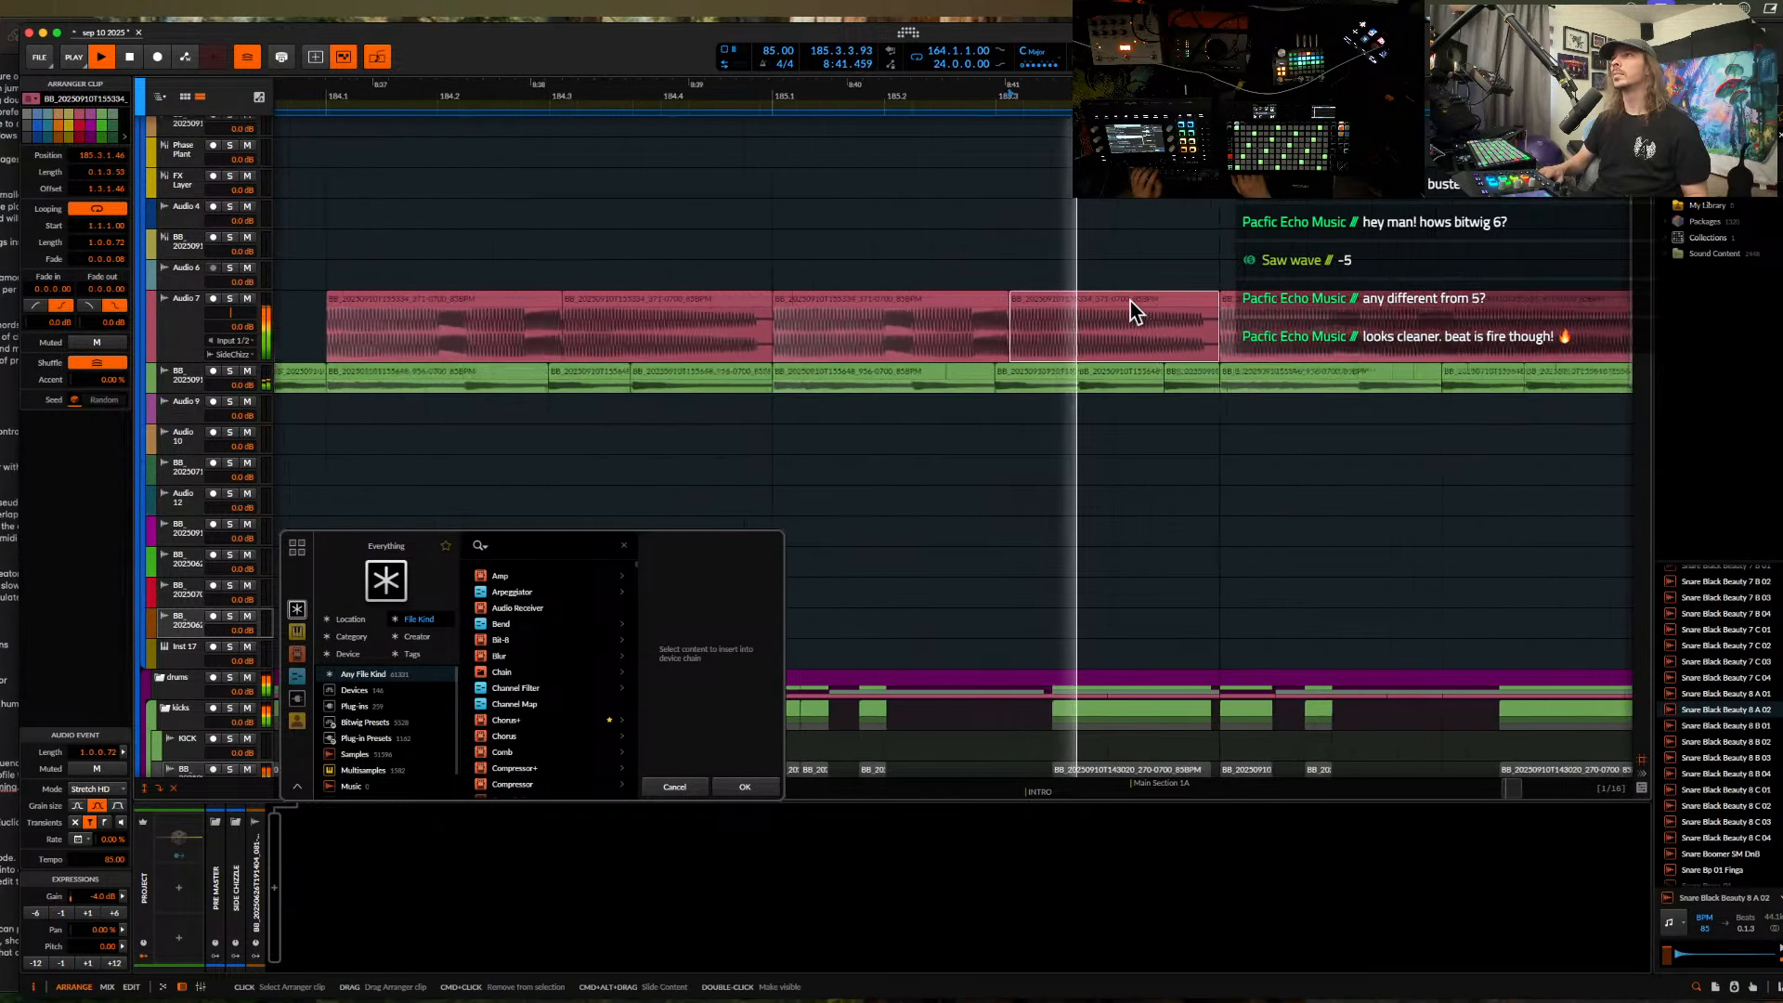
pyautogui.press('space')
pyautogui.click(1098, 334)
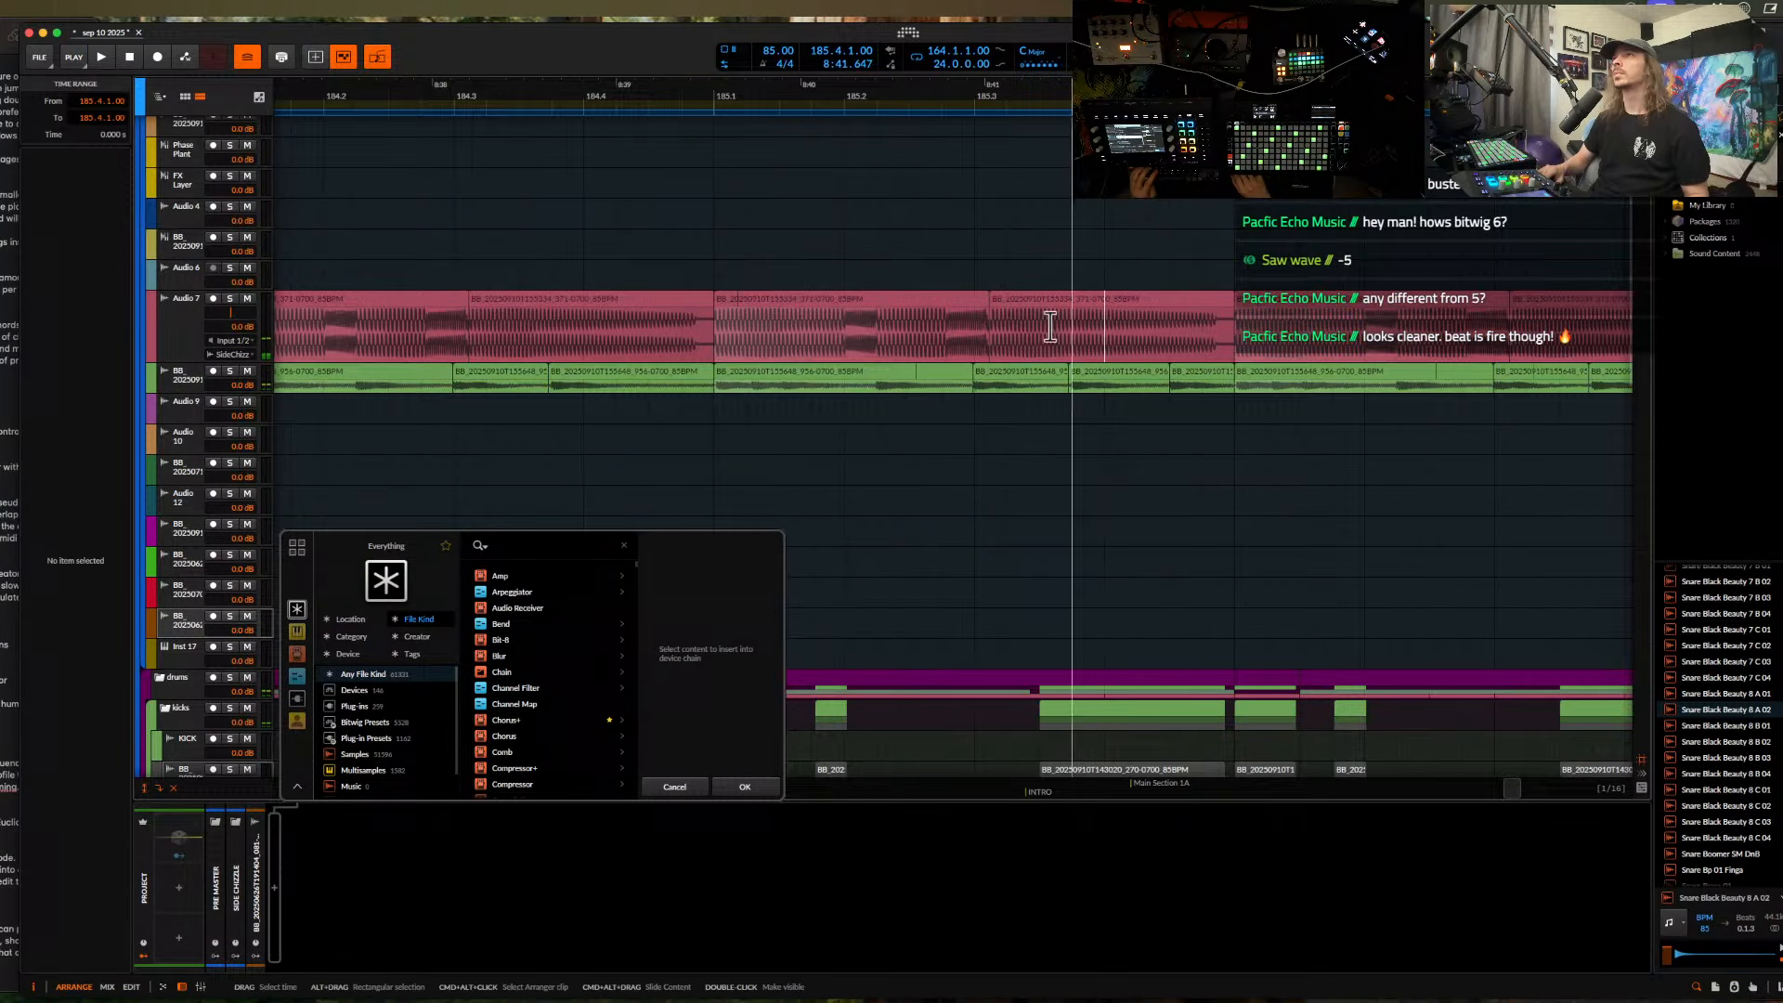
pyautogui.click(855, 307)
pyautogui.press('space')
pyautogui.scroll(2, 1067, 311)
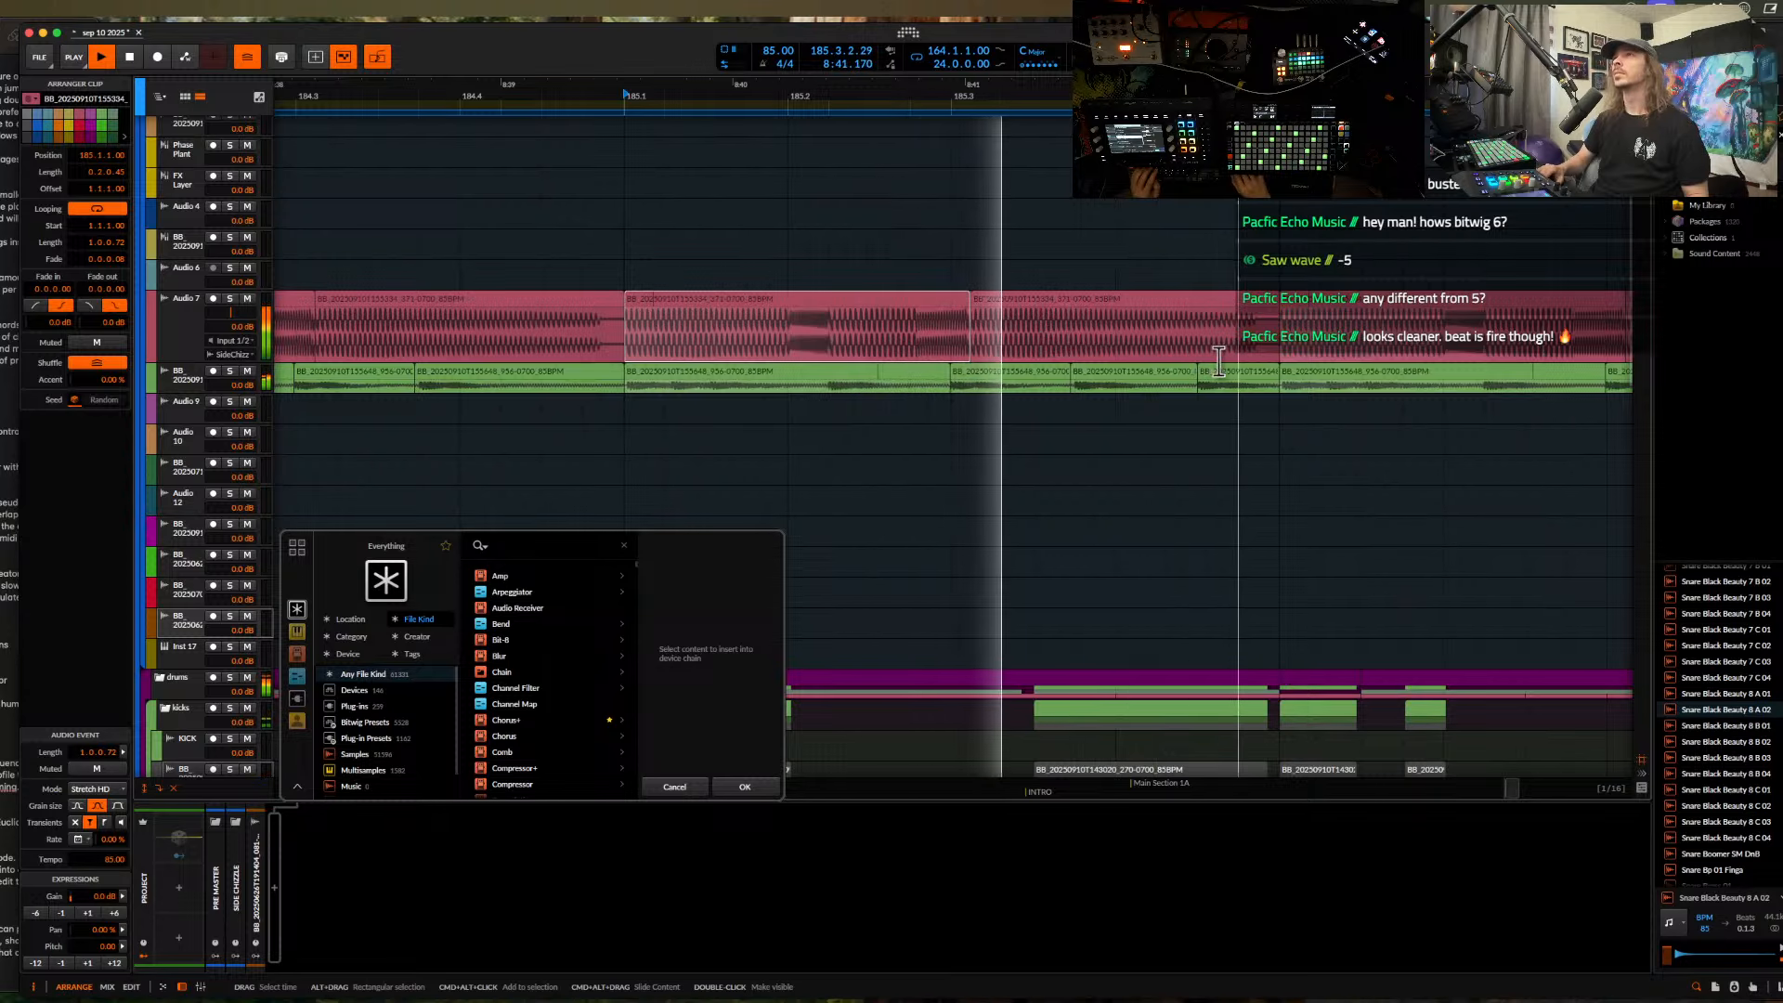
pyautogui.press('space')
# - Split the pink Audio 7 bass clip at 185.4.3 and set the short slice's pitch to 12.00
pyautogui.click(1189, 340)
pyautogui.press('super+e')
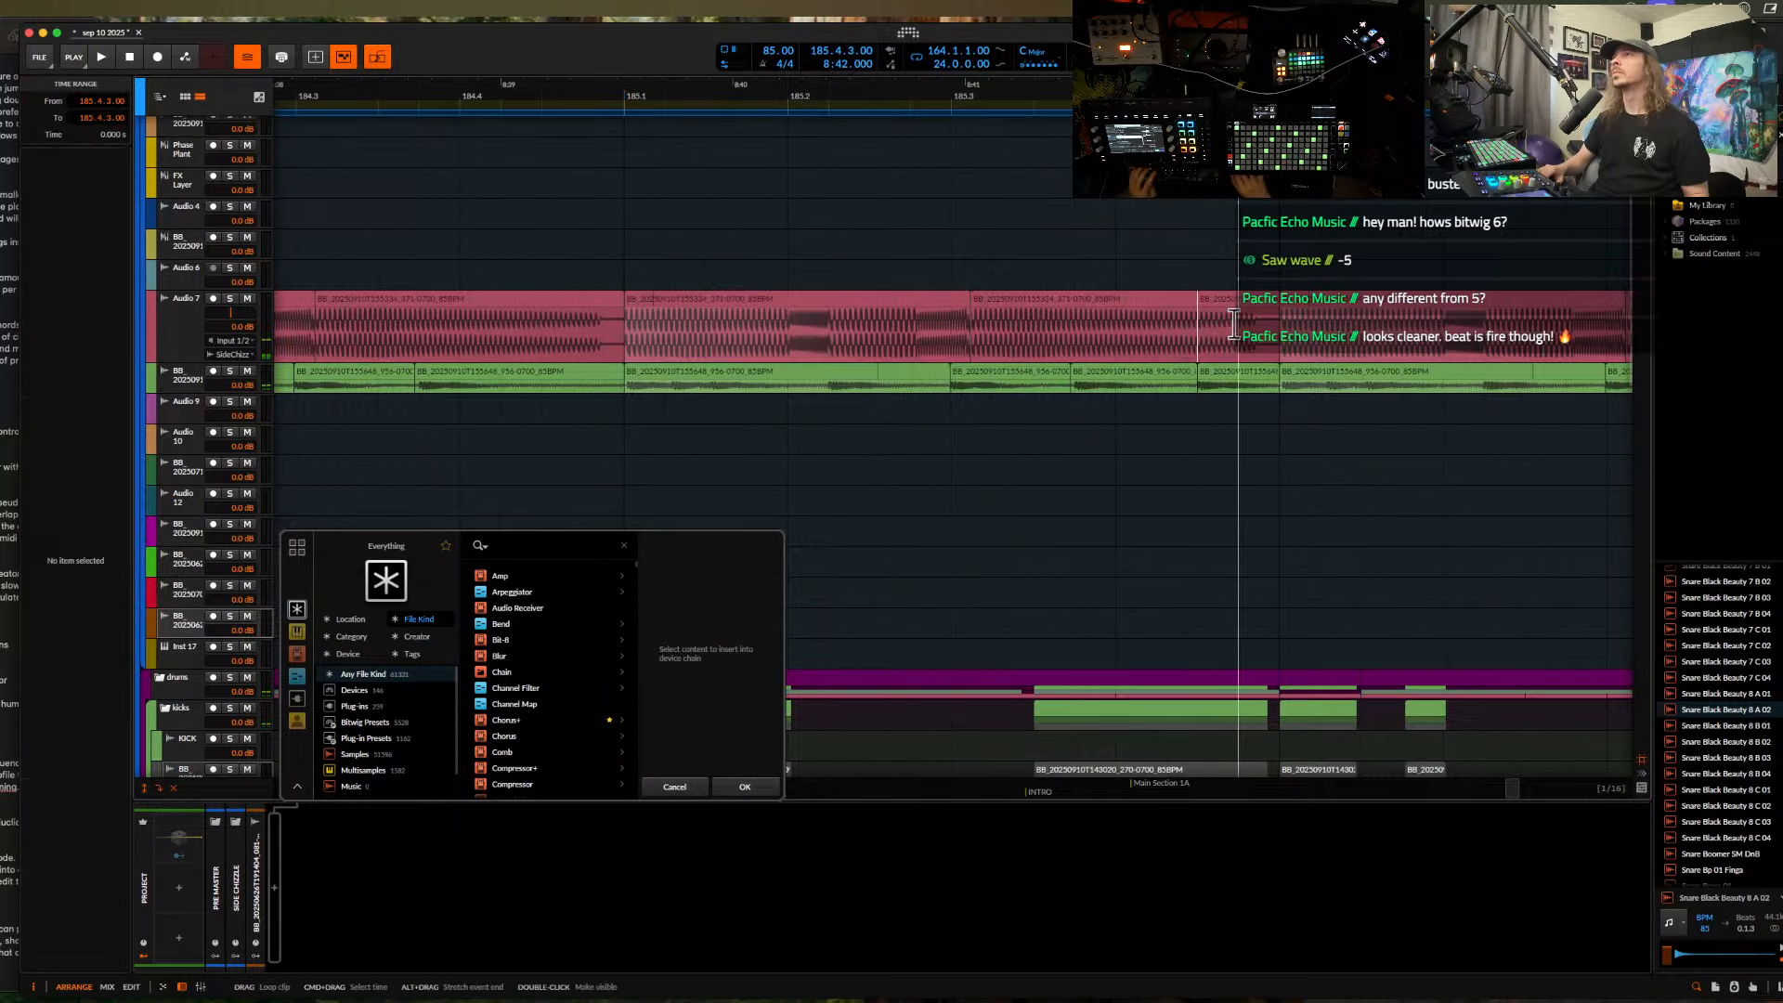
pyautogui.click(1229, 298)
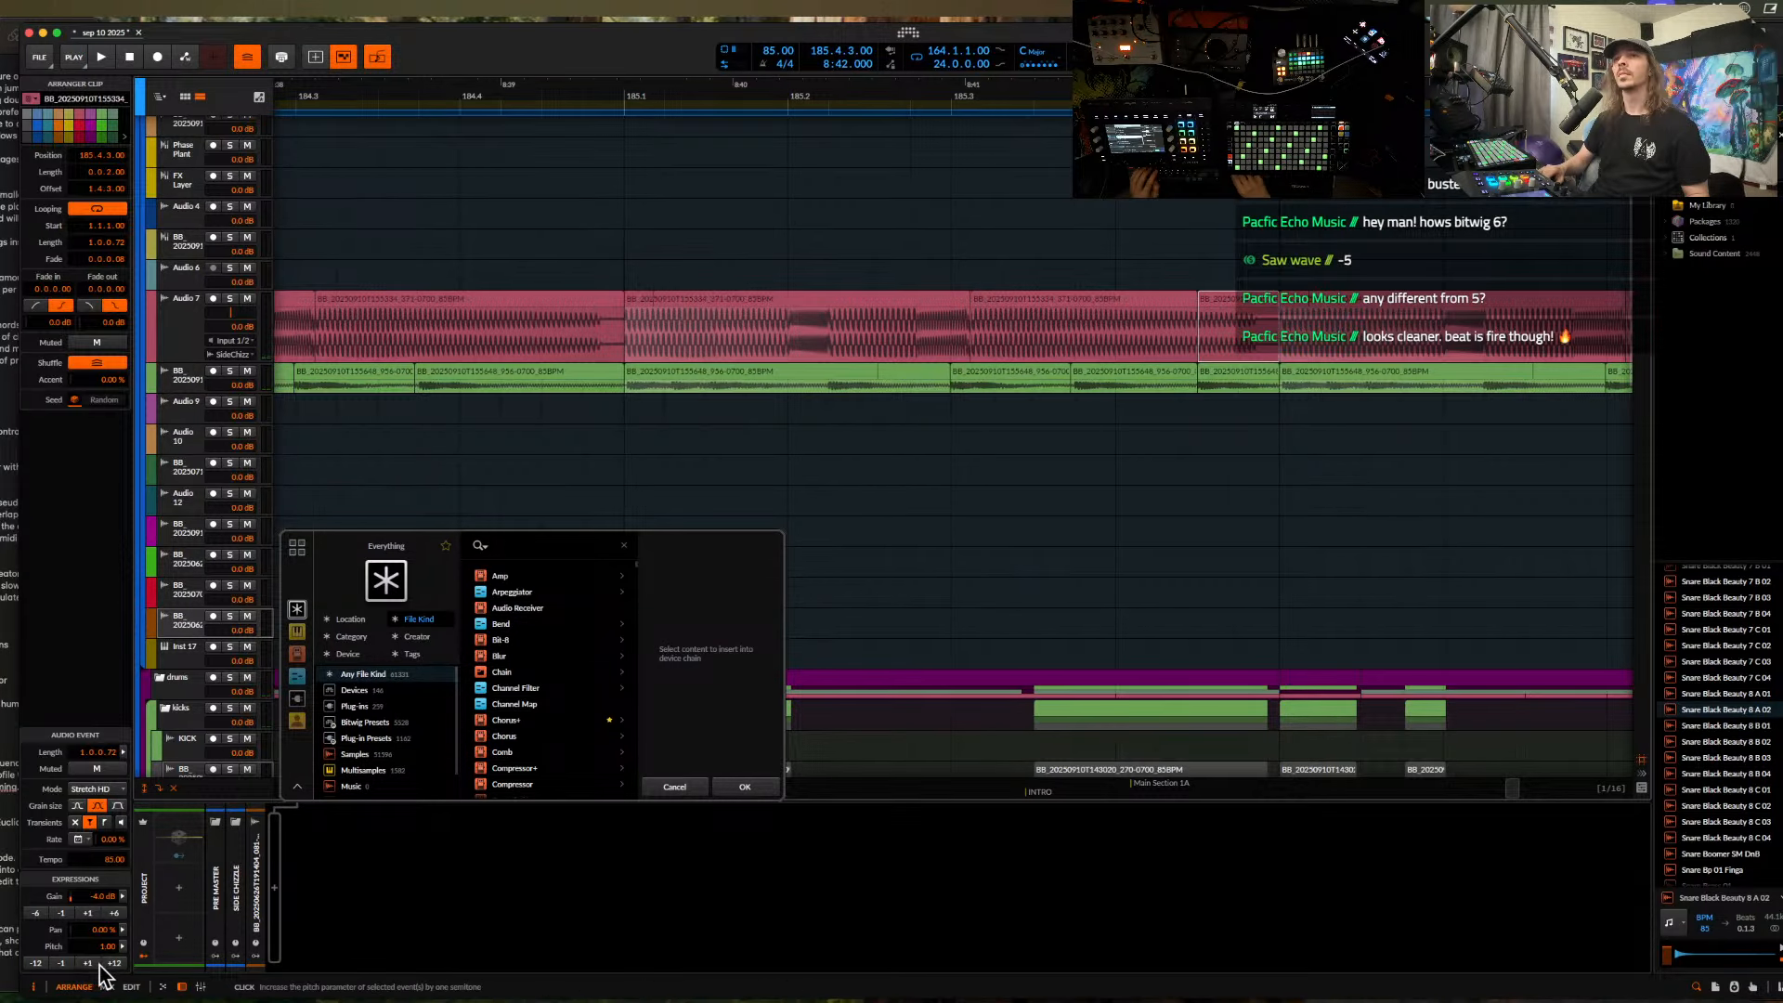
pyautogui.press('space')
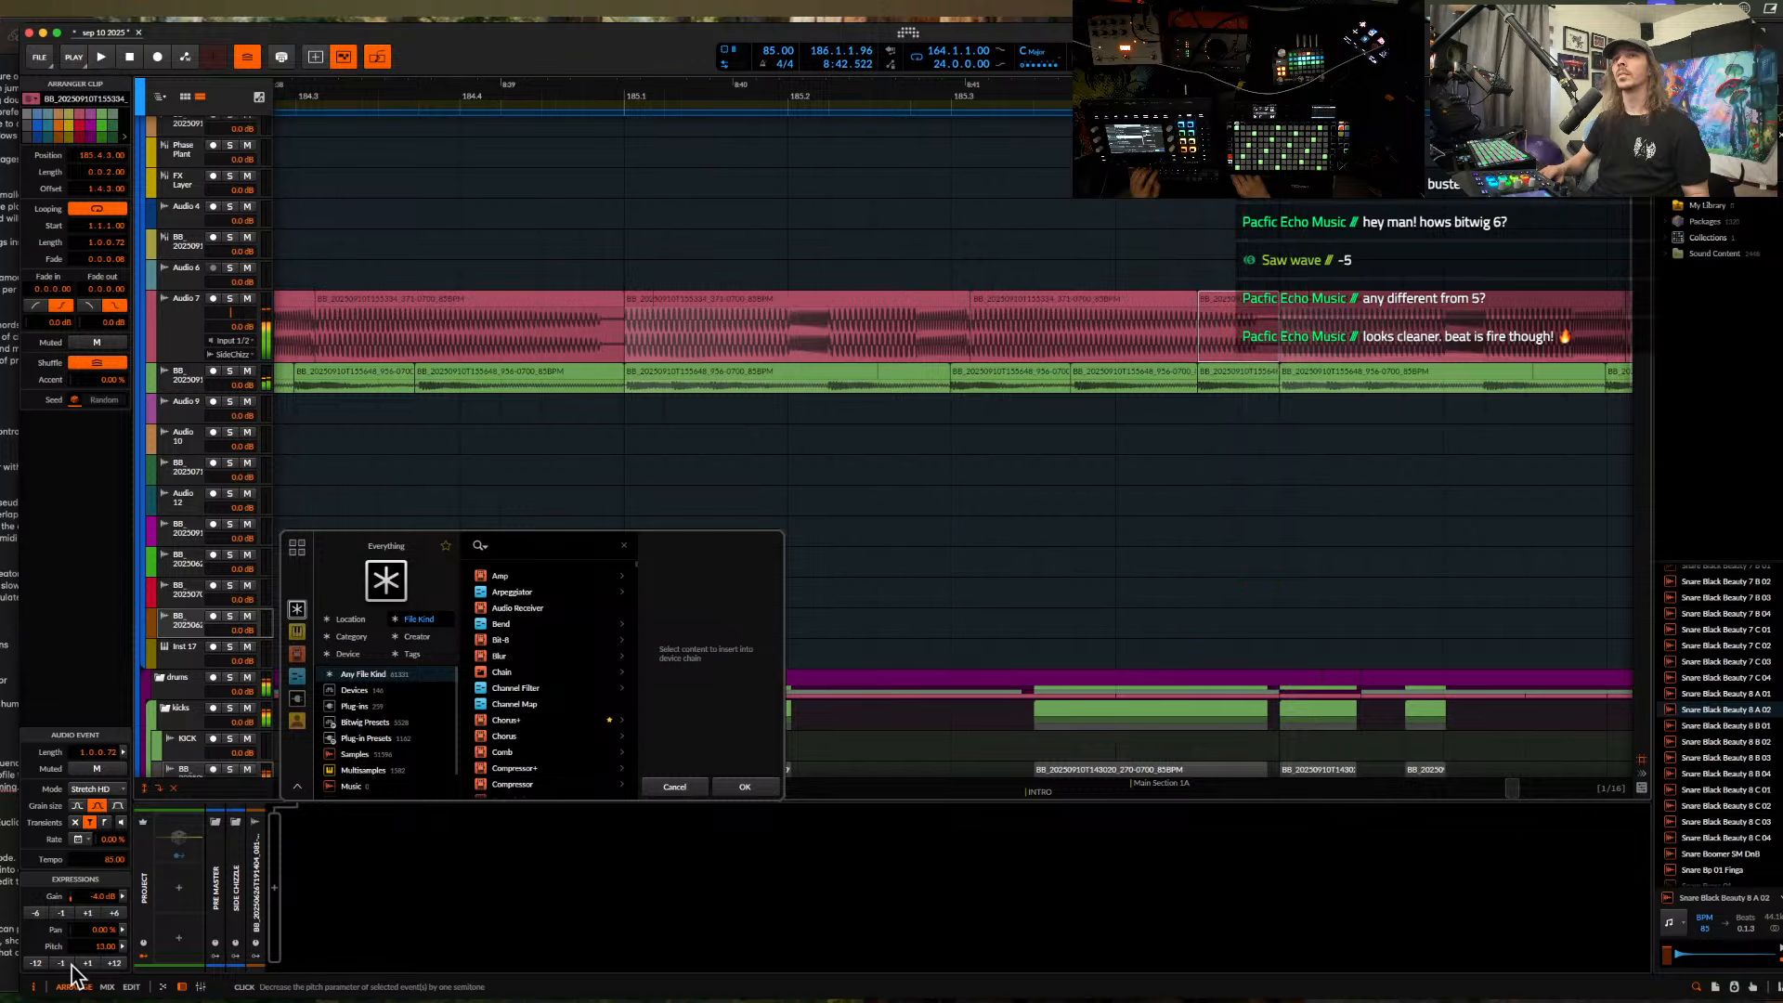
pyautogui.press('space')
pyautogui.press('space')
# - Play the transposed bass slice at 185.4.3 several times to judge it against the surrounding clips
pyautogui.scroll(-4, 1105, 282)
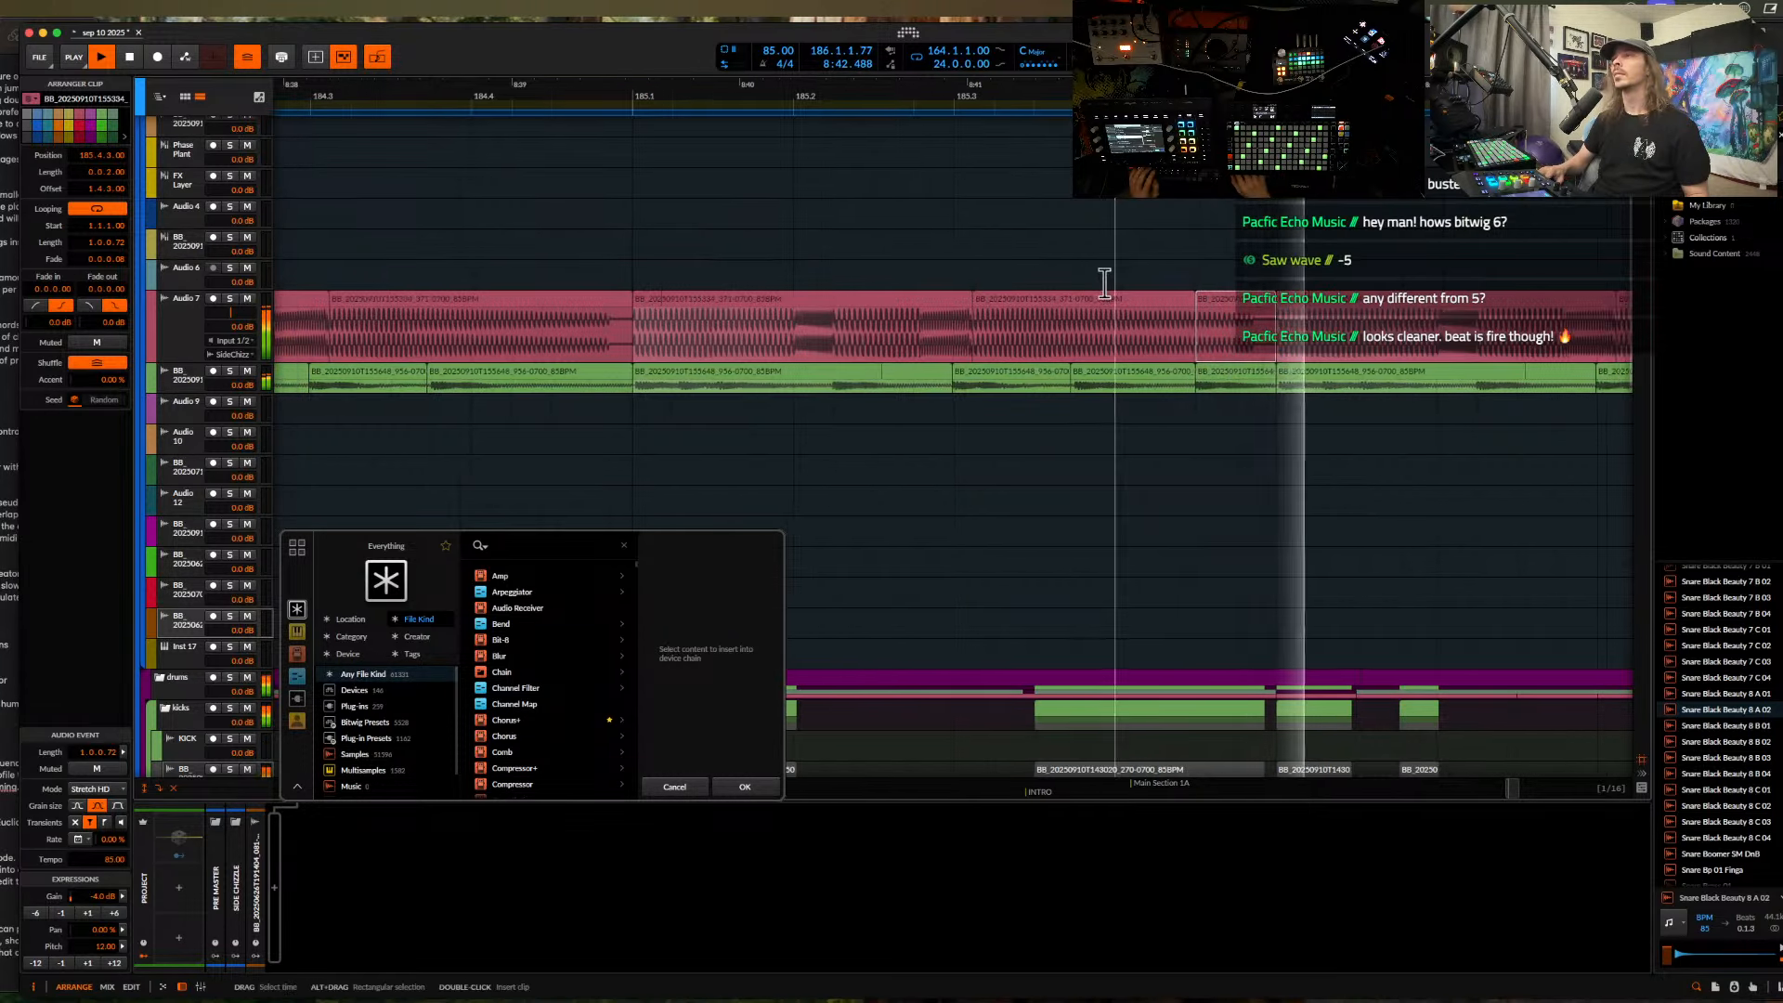
pyautogui.press('space')
pyautogui.press('space')
pyautogui.scroll(4, 1175, 276)
pyautogui.press('space')
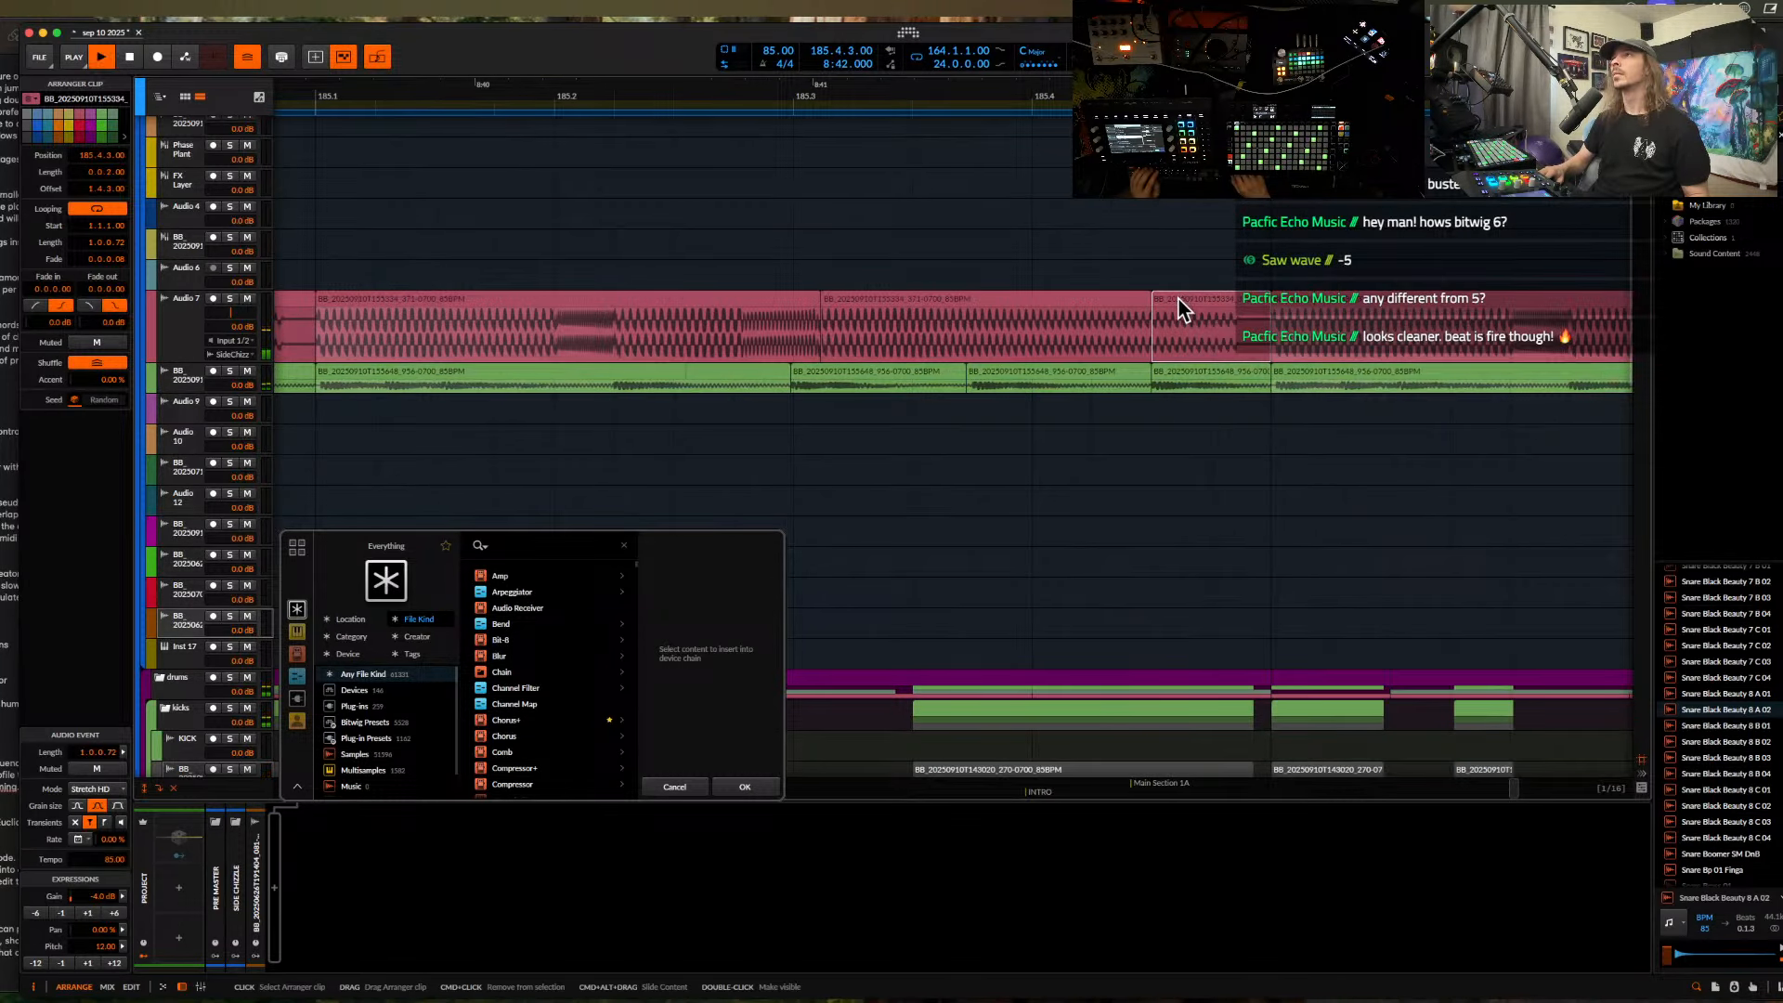
pyautogui.scroll(-5, 1177, 309)
pyautogui.press('space')
# - Reverse the short green audio clip at 185.4.3 on the track below the pink Audio 7
pyautogui.click(1074, 340)
pyautogui.scroll(4, 1073, 332)
pyautogui.press('space')
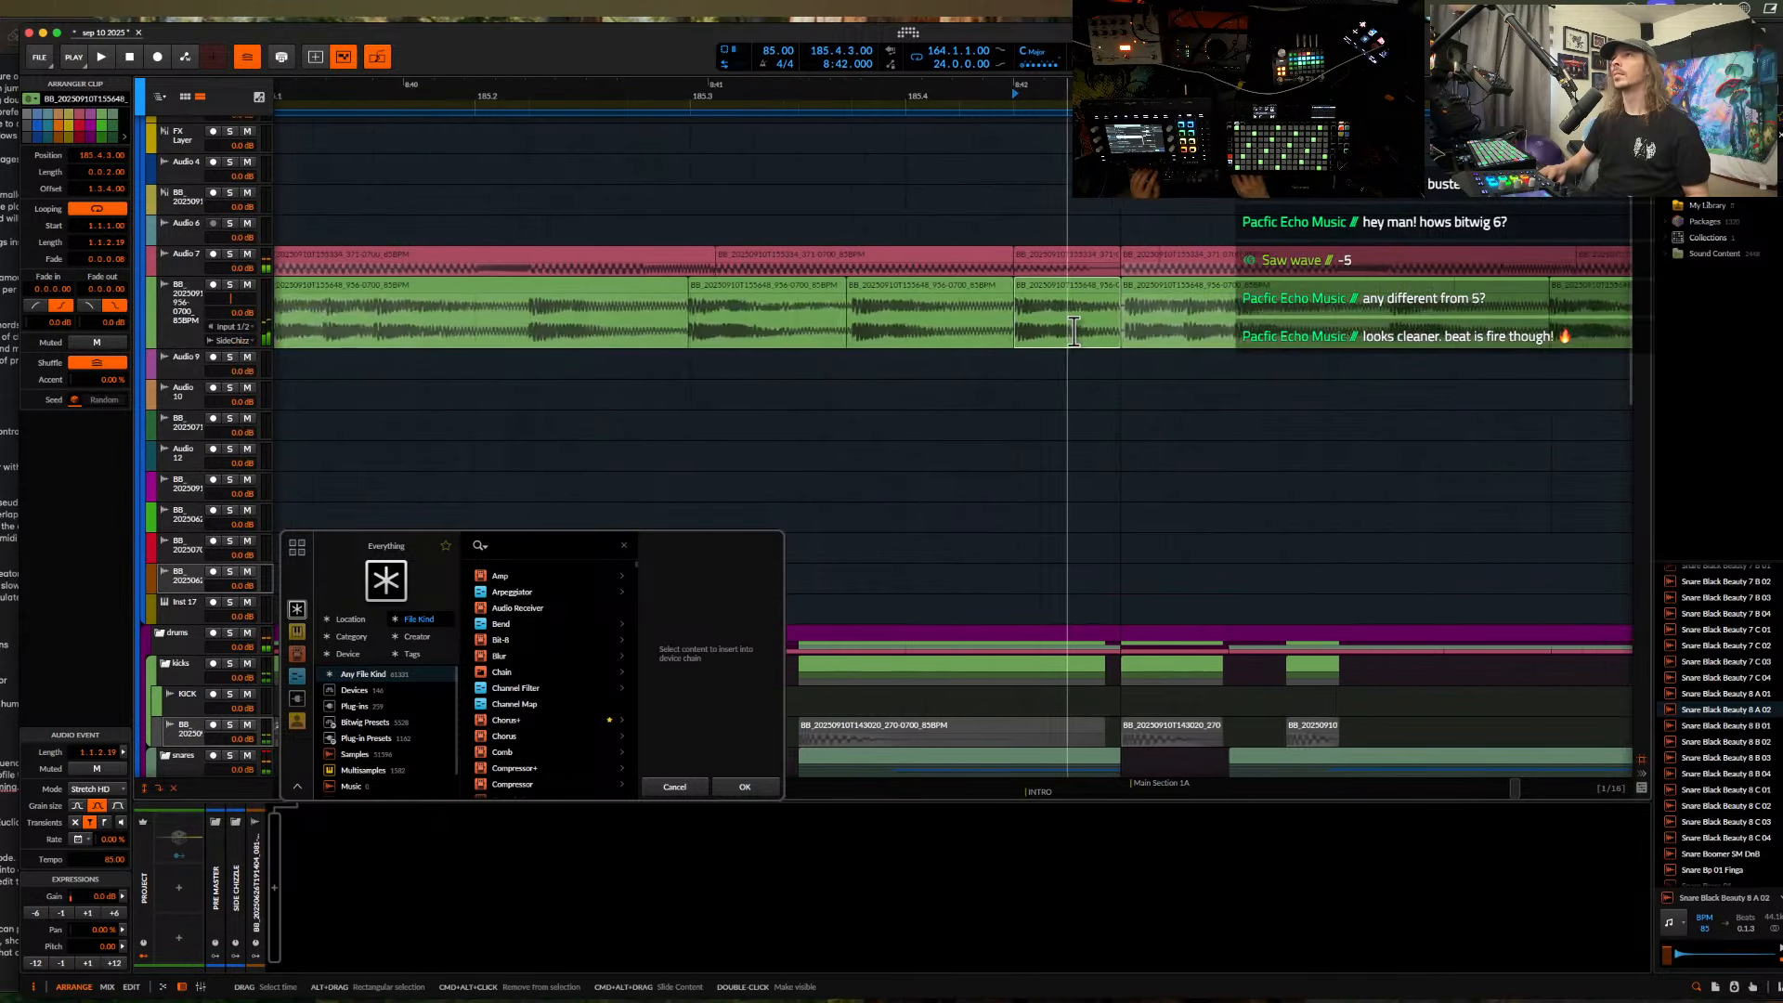
pyautogui.scroll(1, 1064, 307)
pyautogui.press('space')
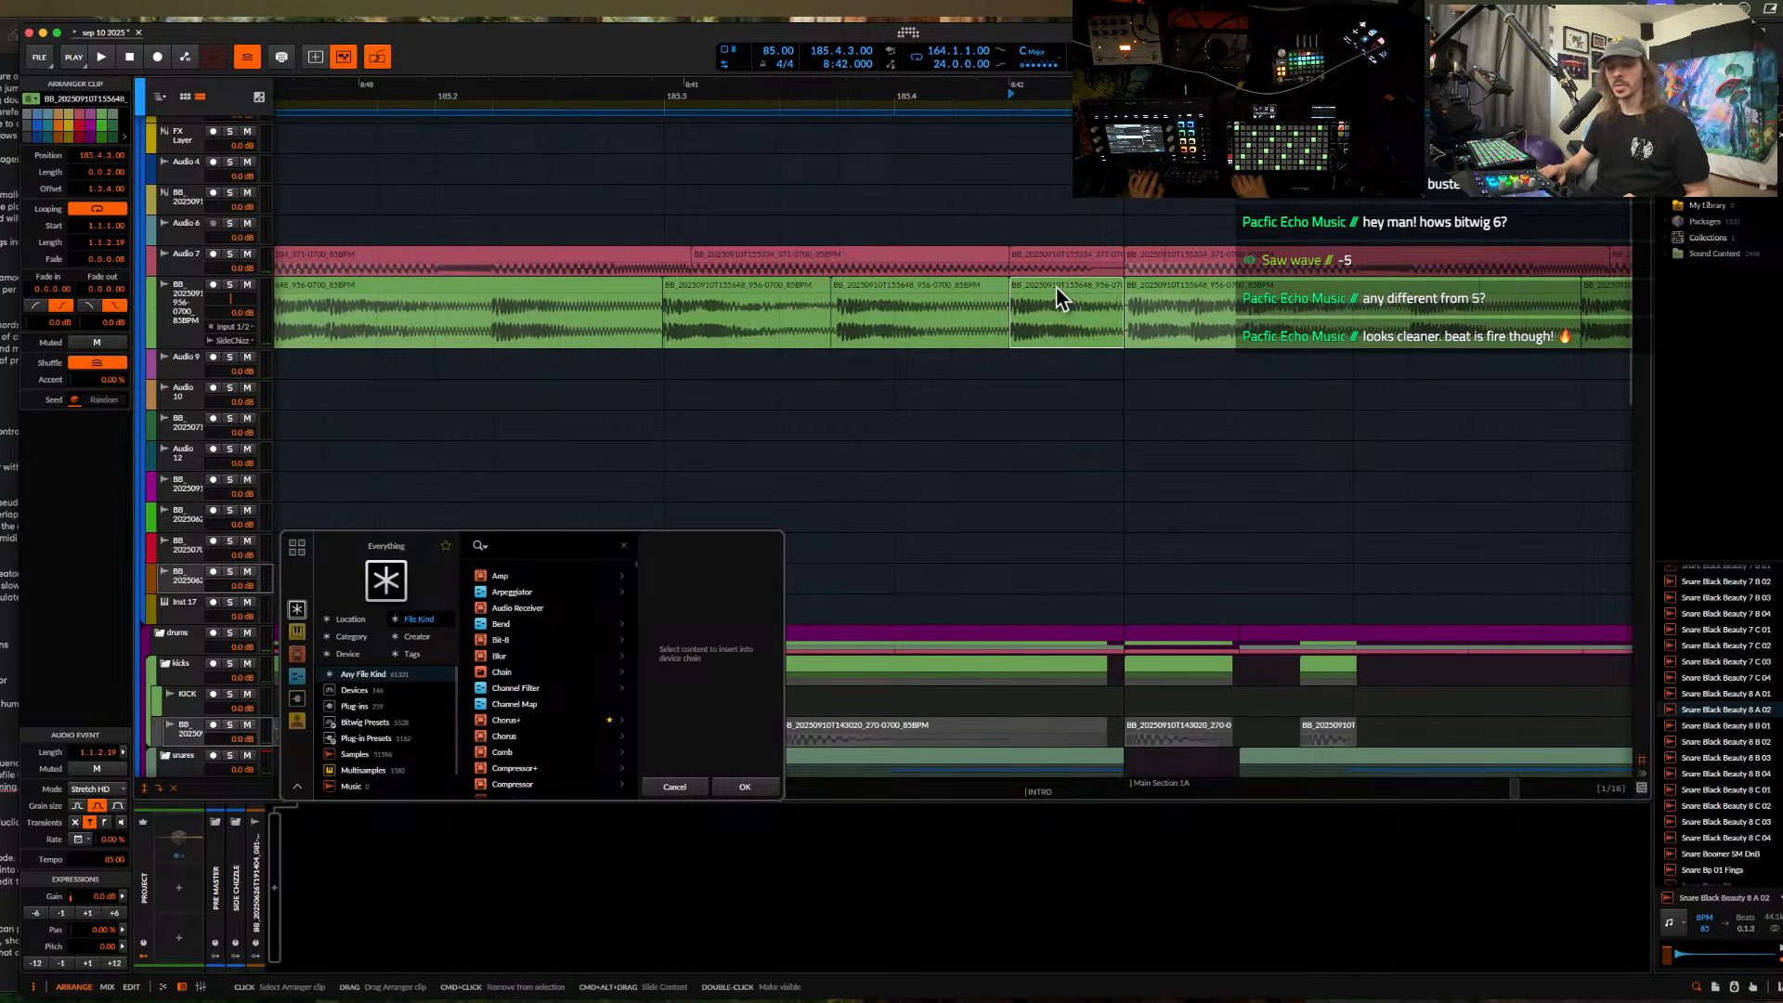
pyautogui.press('a')
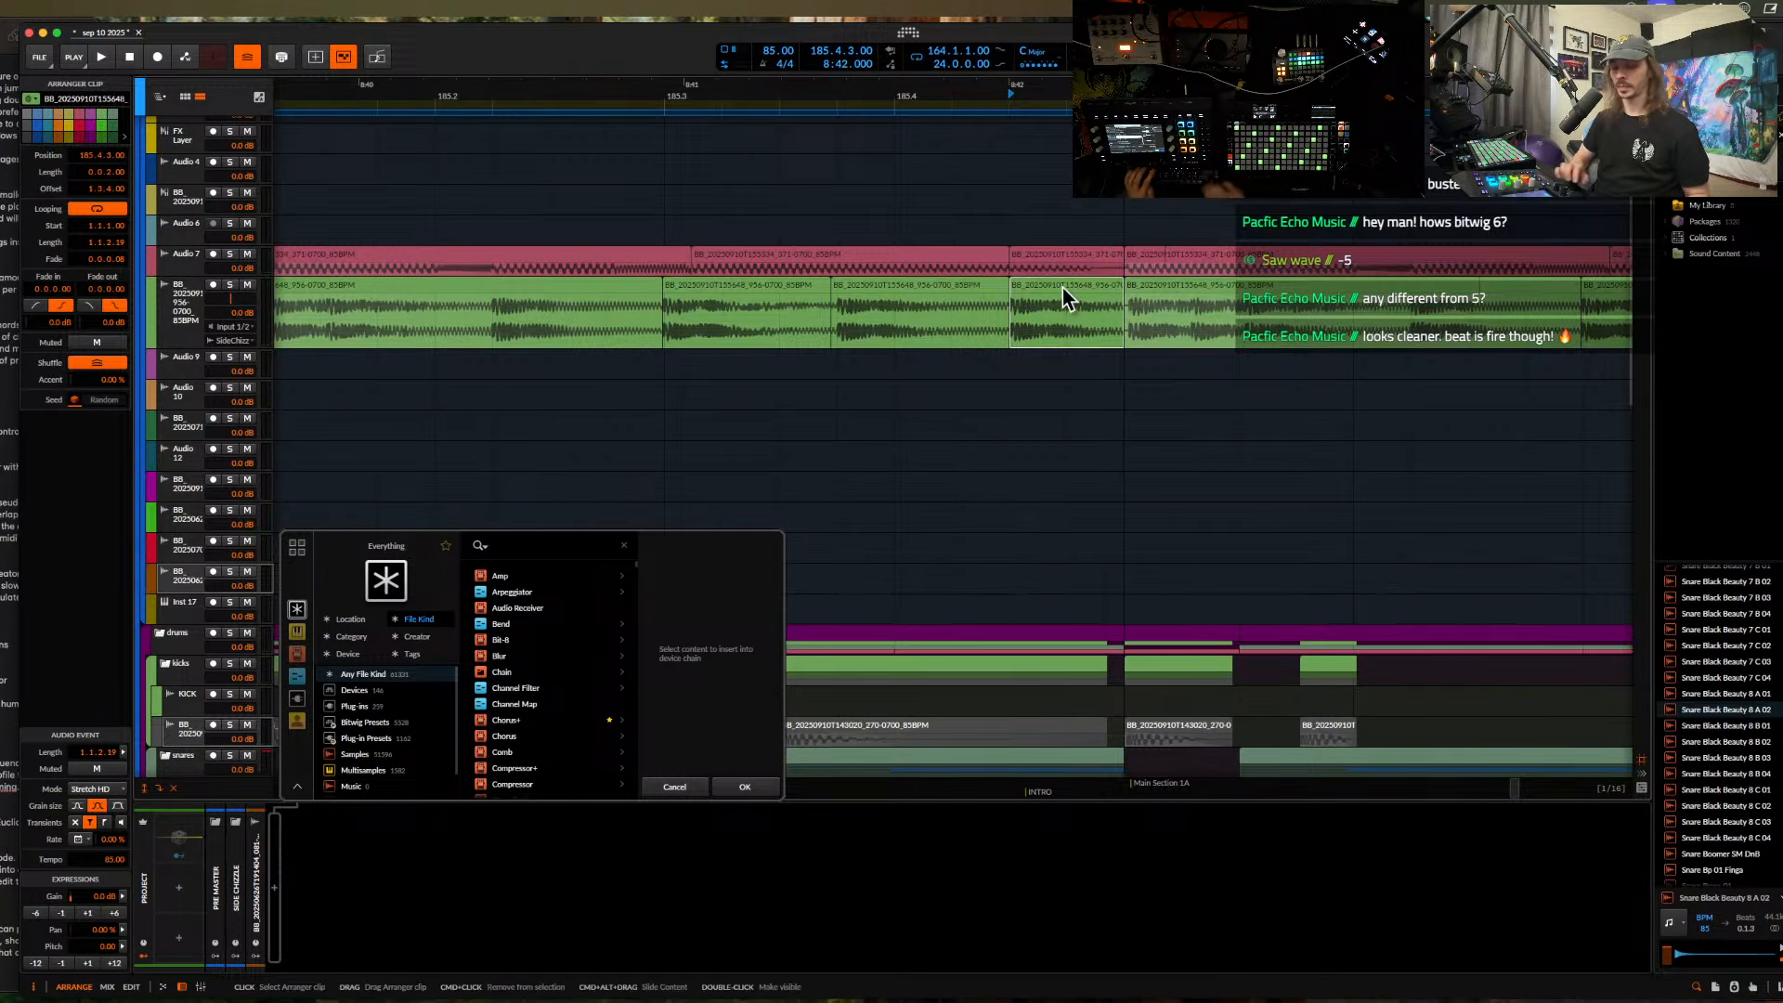
# - Play the edited hit at 185.4.3 through the loop's restart at bar 164, and close the device browser without inserting anything
pyautogui.press('space')
pyautogui.scroll(2, 1062, 288)
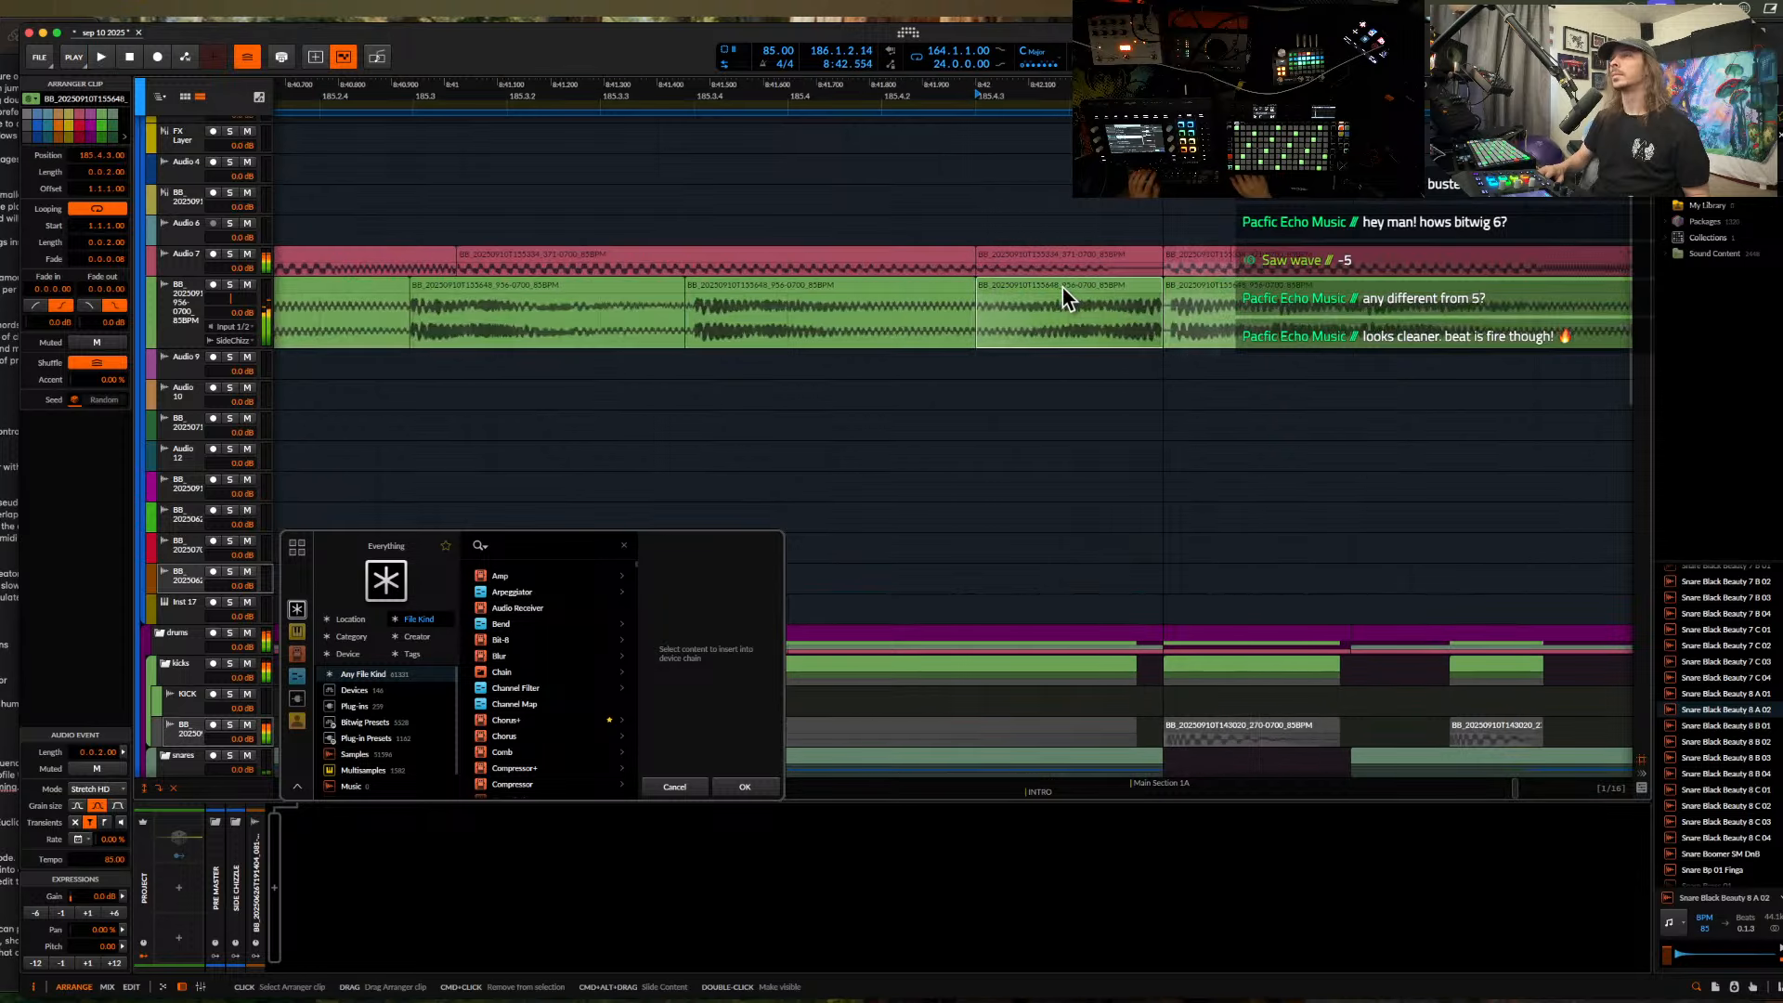
pyautogui.scroll(2, 1062, 288)
pyautogui.press('space')
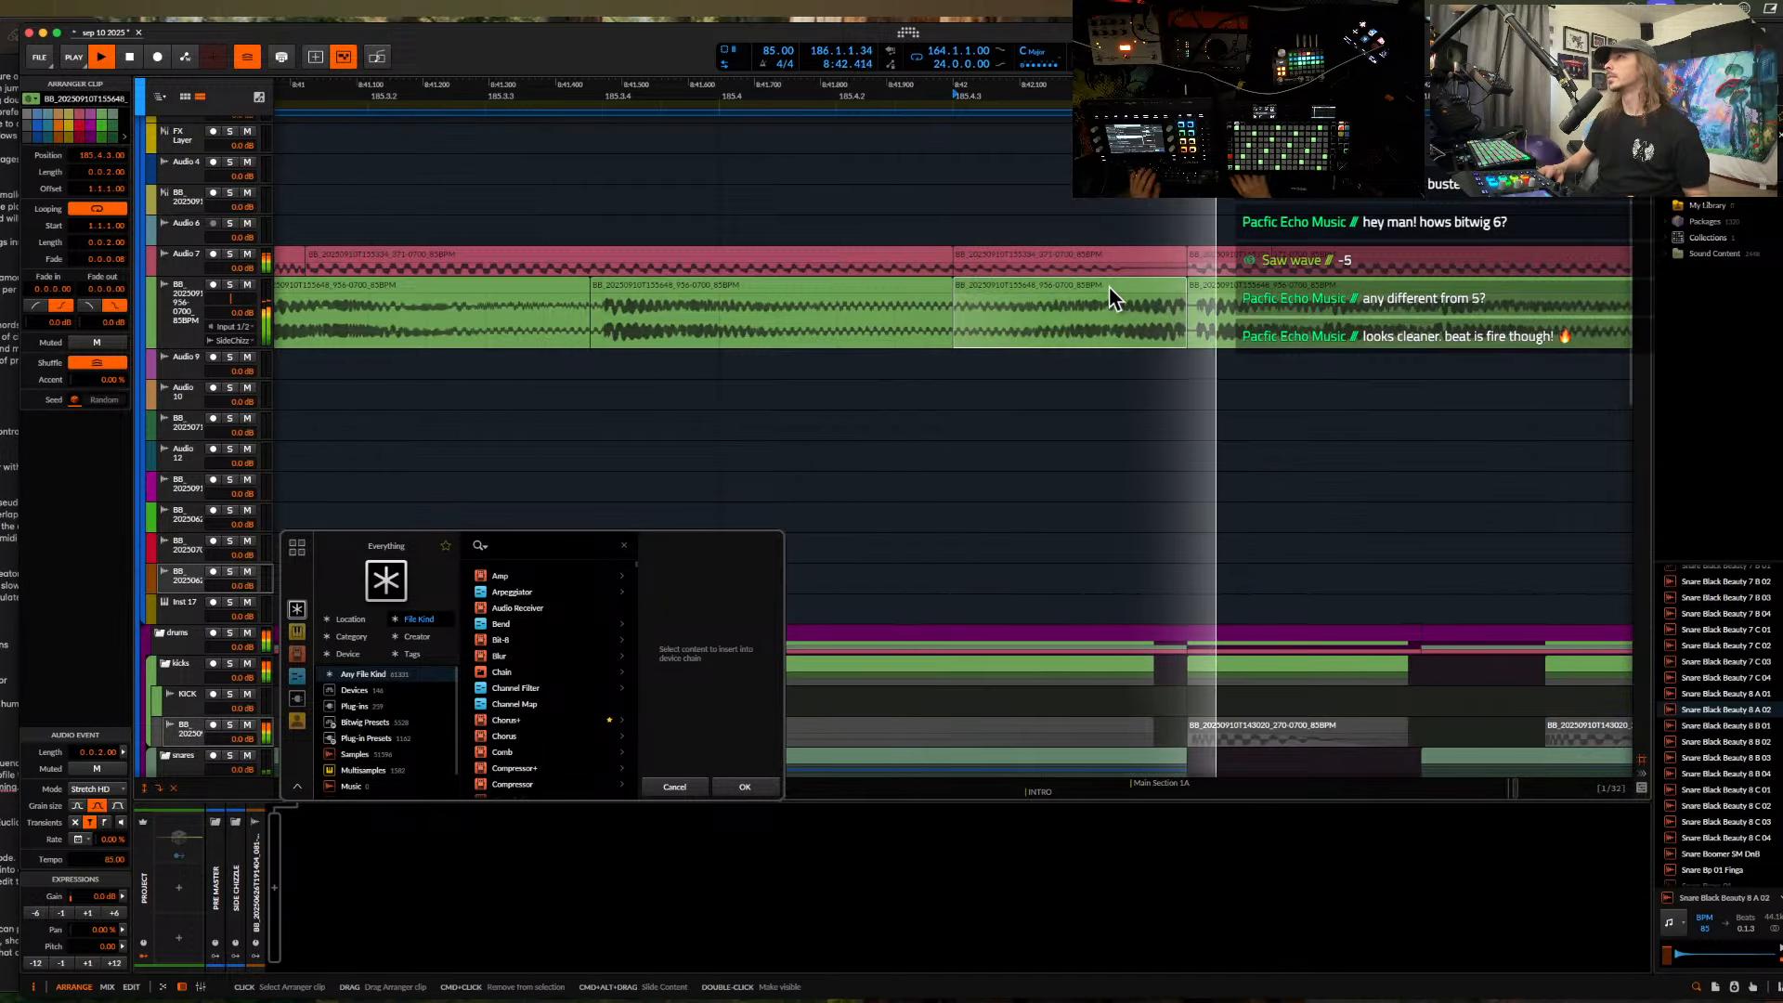
pyautogui.scroll(-10, 1108, 286)
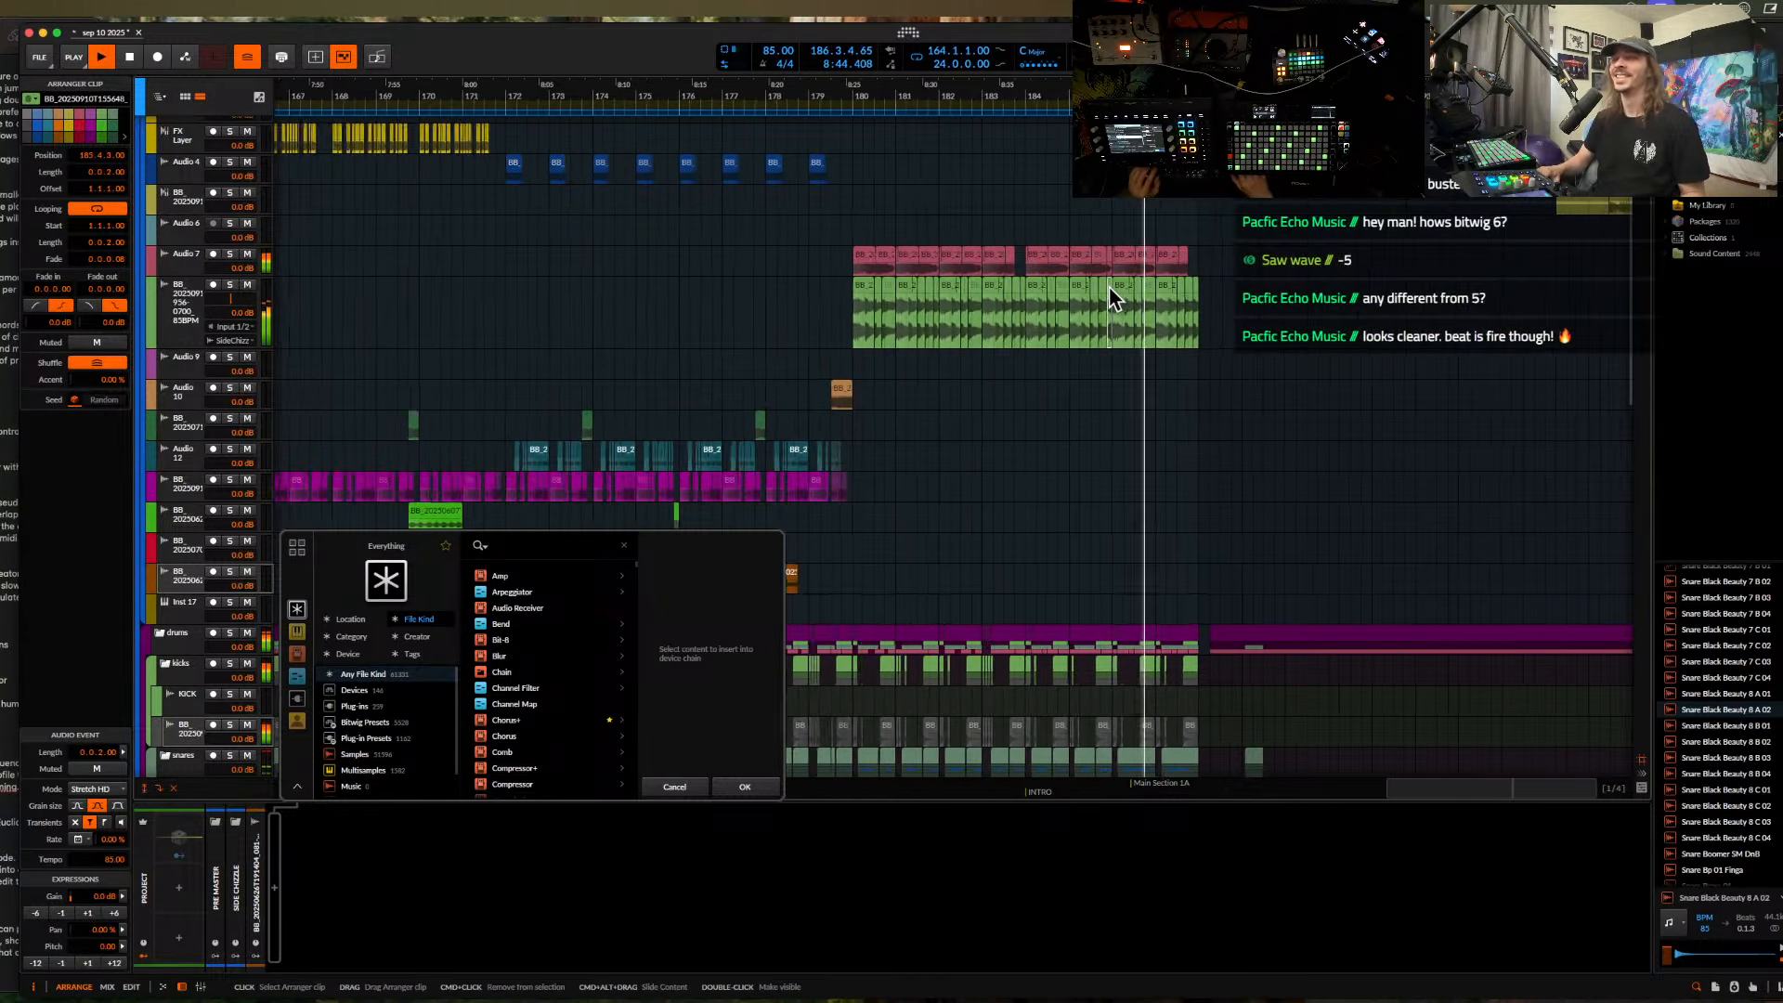
pyautogui.scroll(4, 1115, 288)
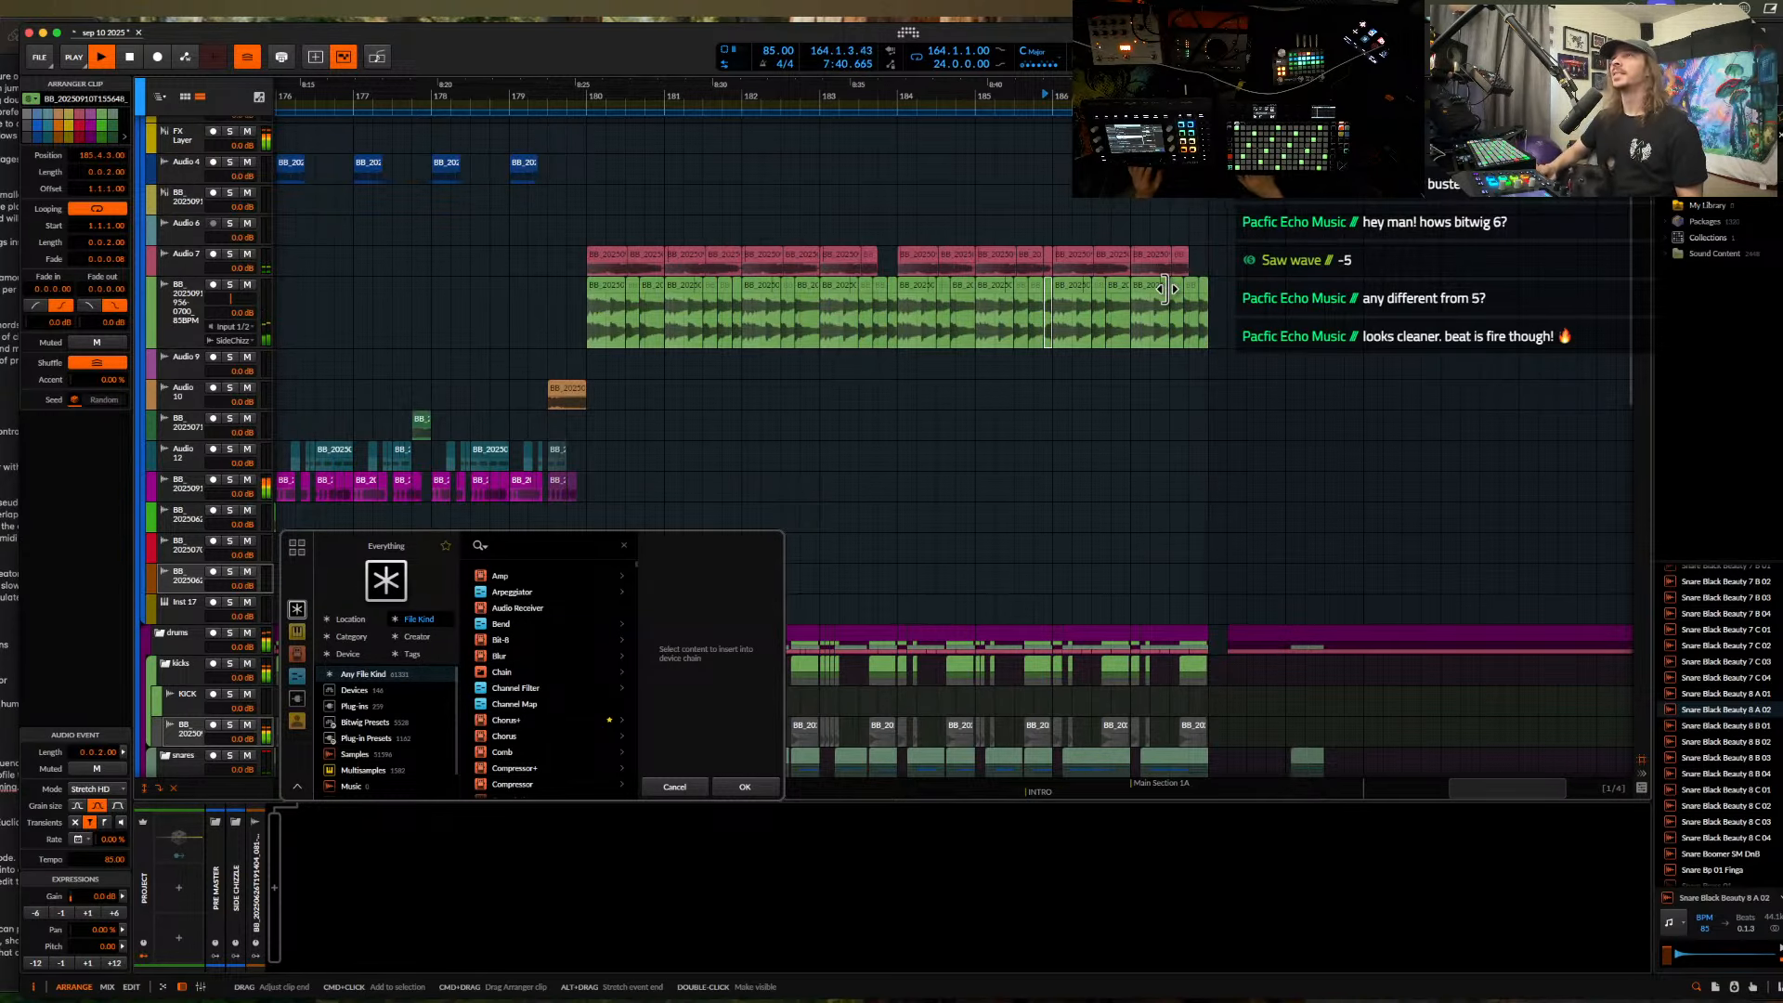
pyautogui.scroll(-4, 1164, 289)
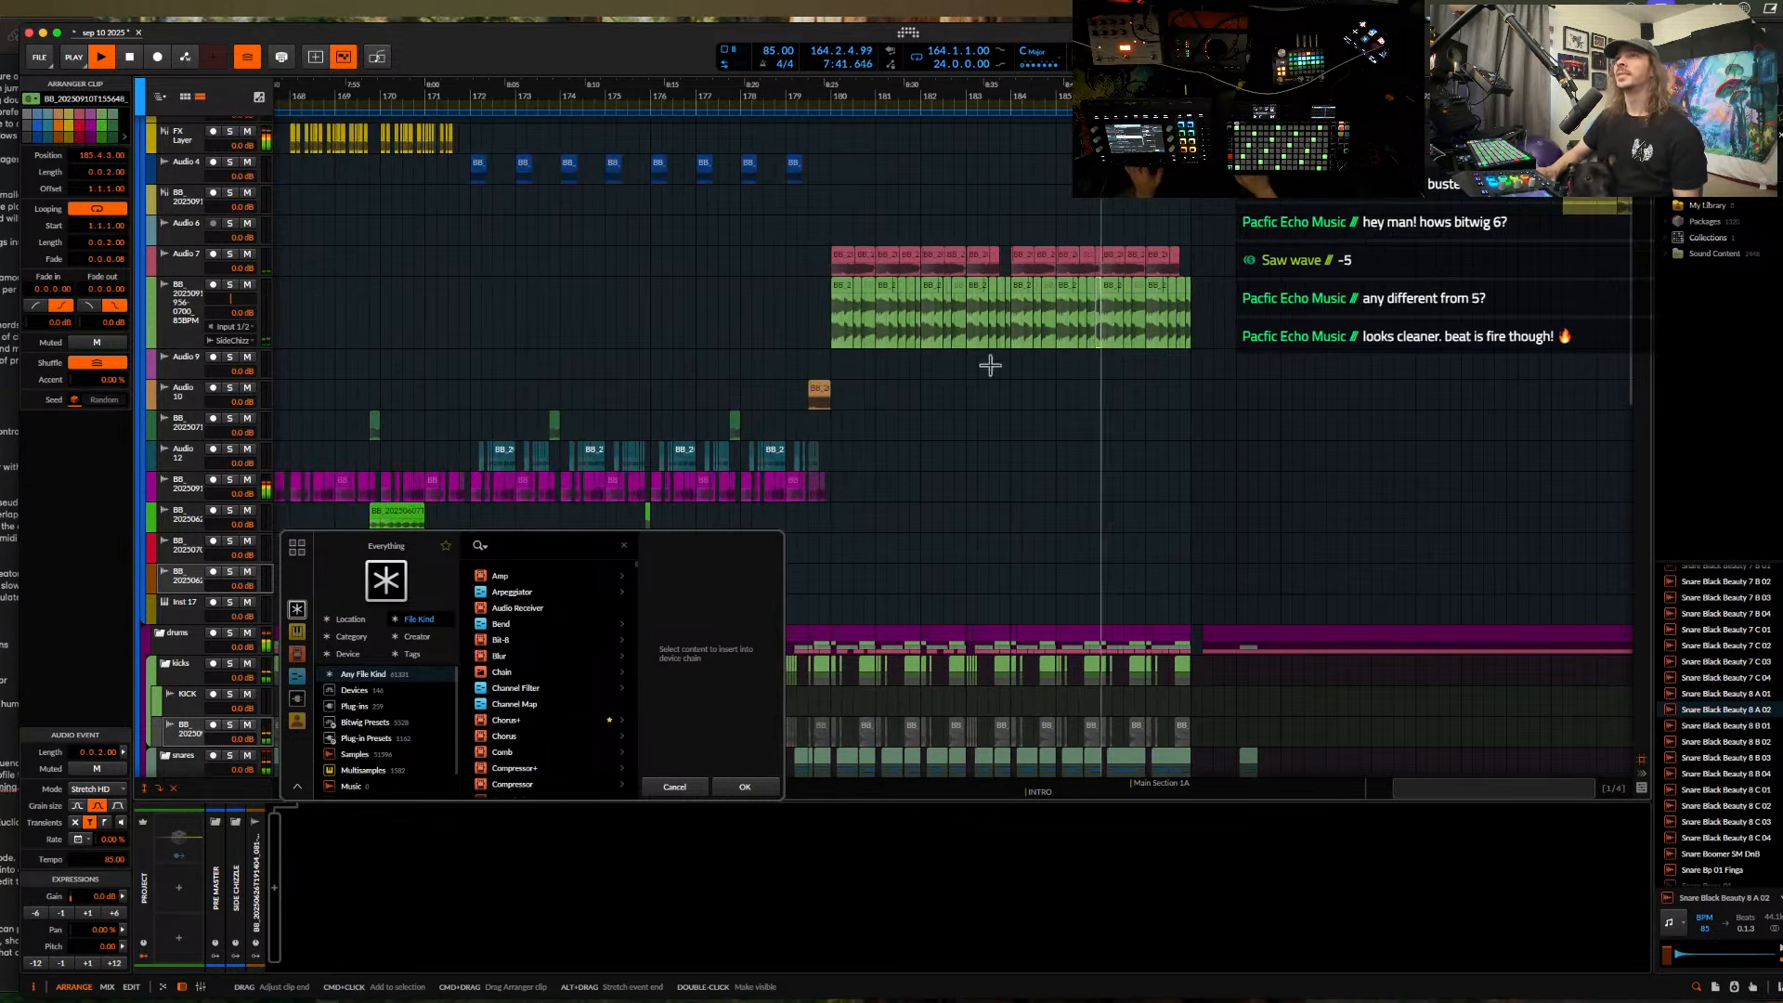
pyautogui.click(749, 786)
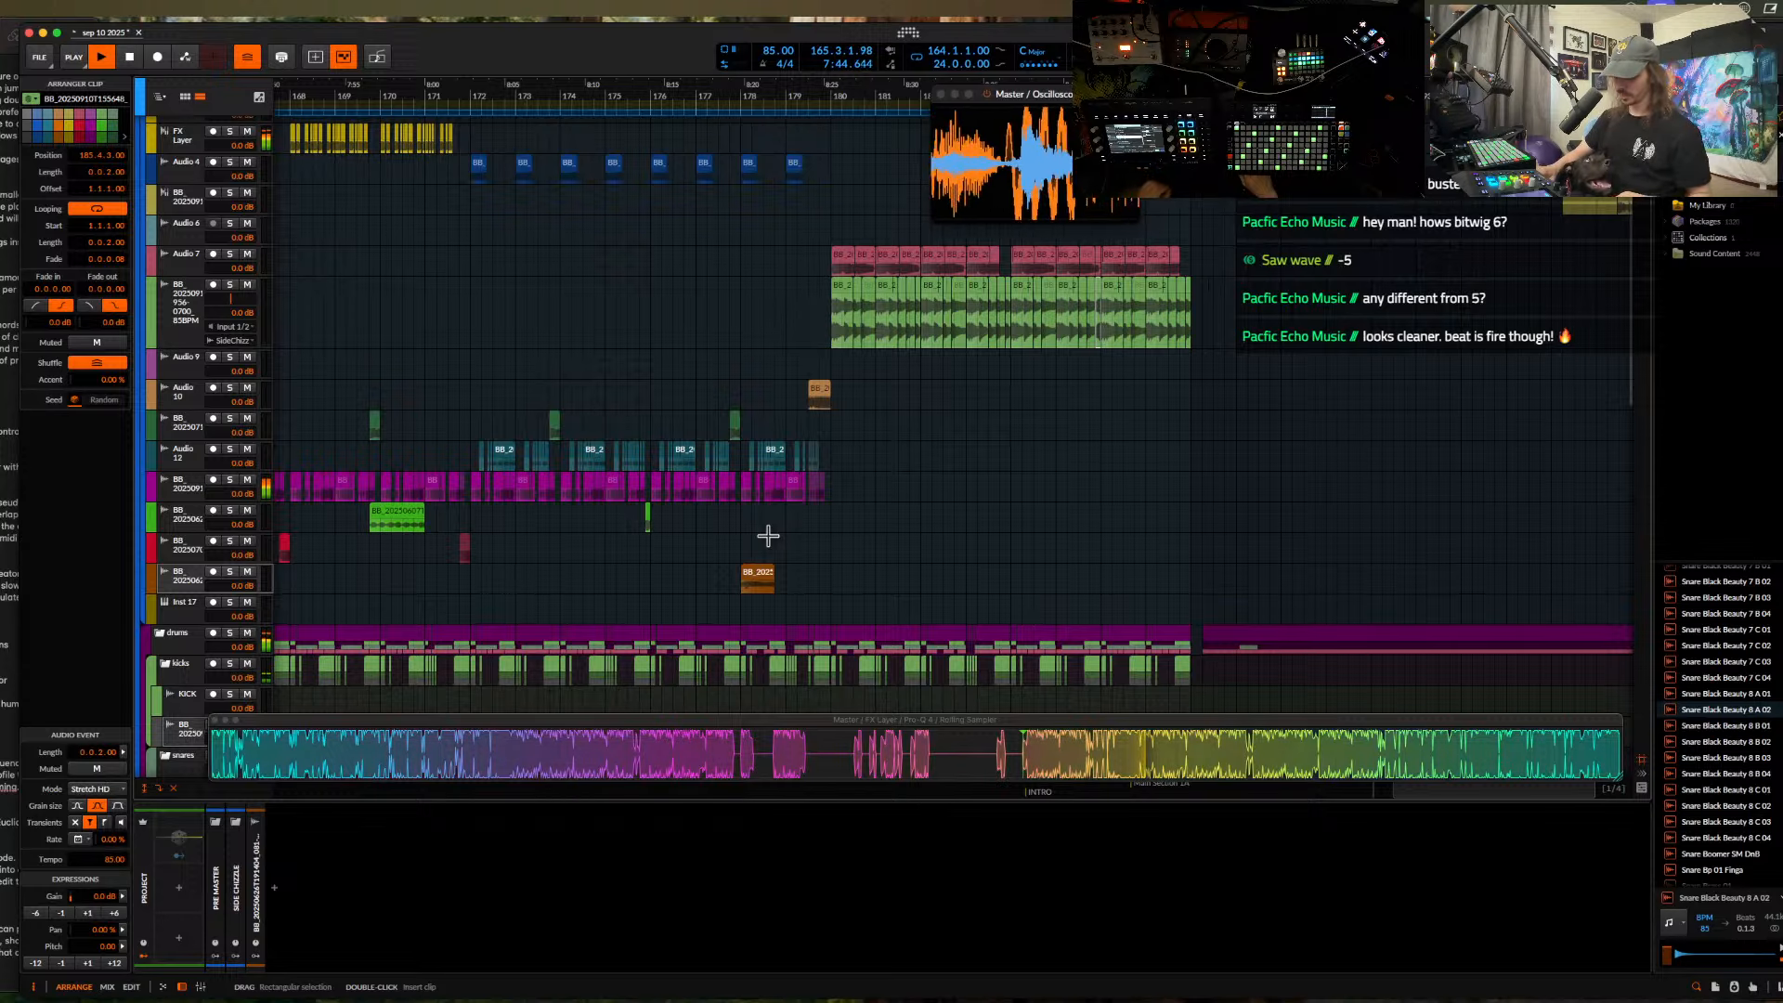
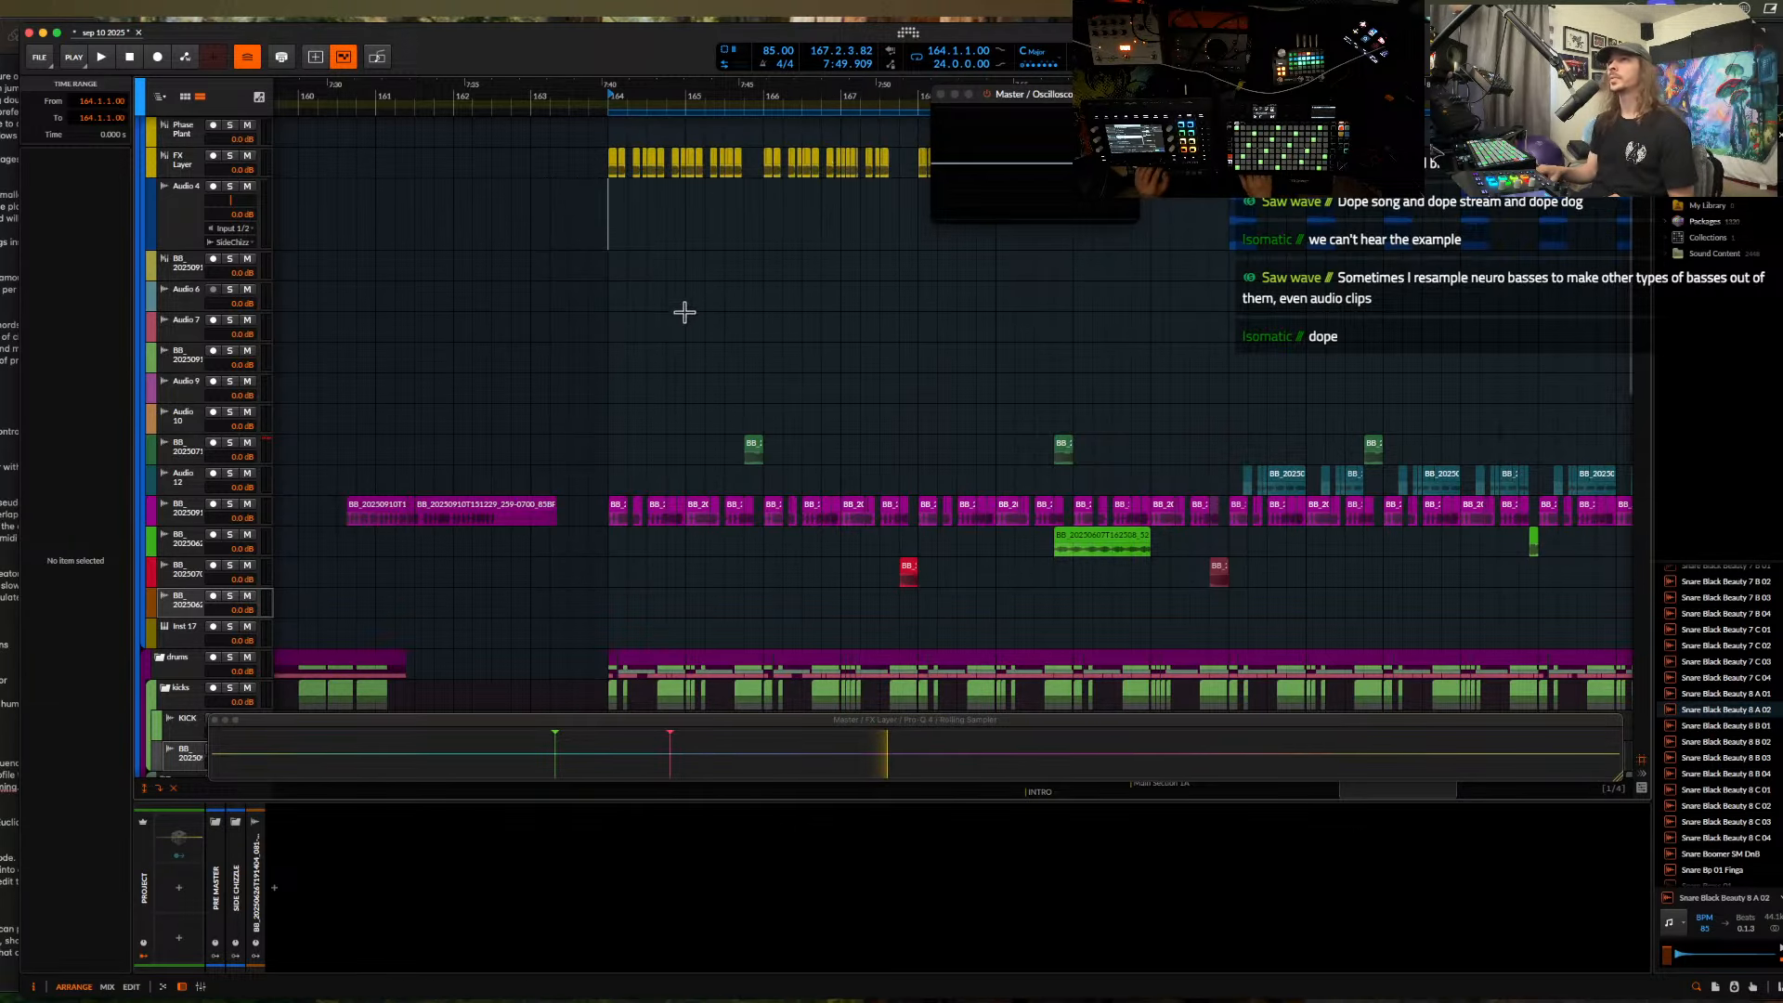
# - Play the opening of the section at bar 164 briefly
pyautogui.scroll(5, 609, 217)
pyautogui.press('space')
pyautogui.scroll(-5, 609, 217)
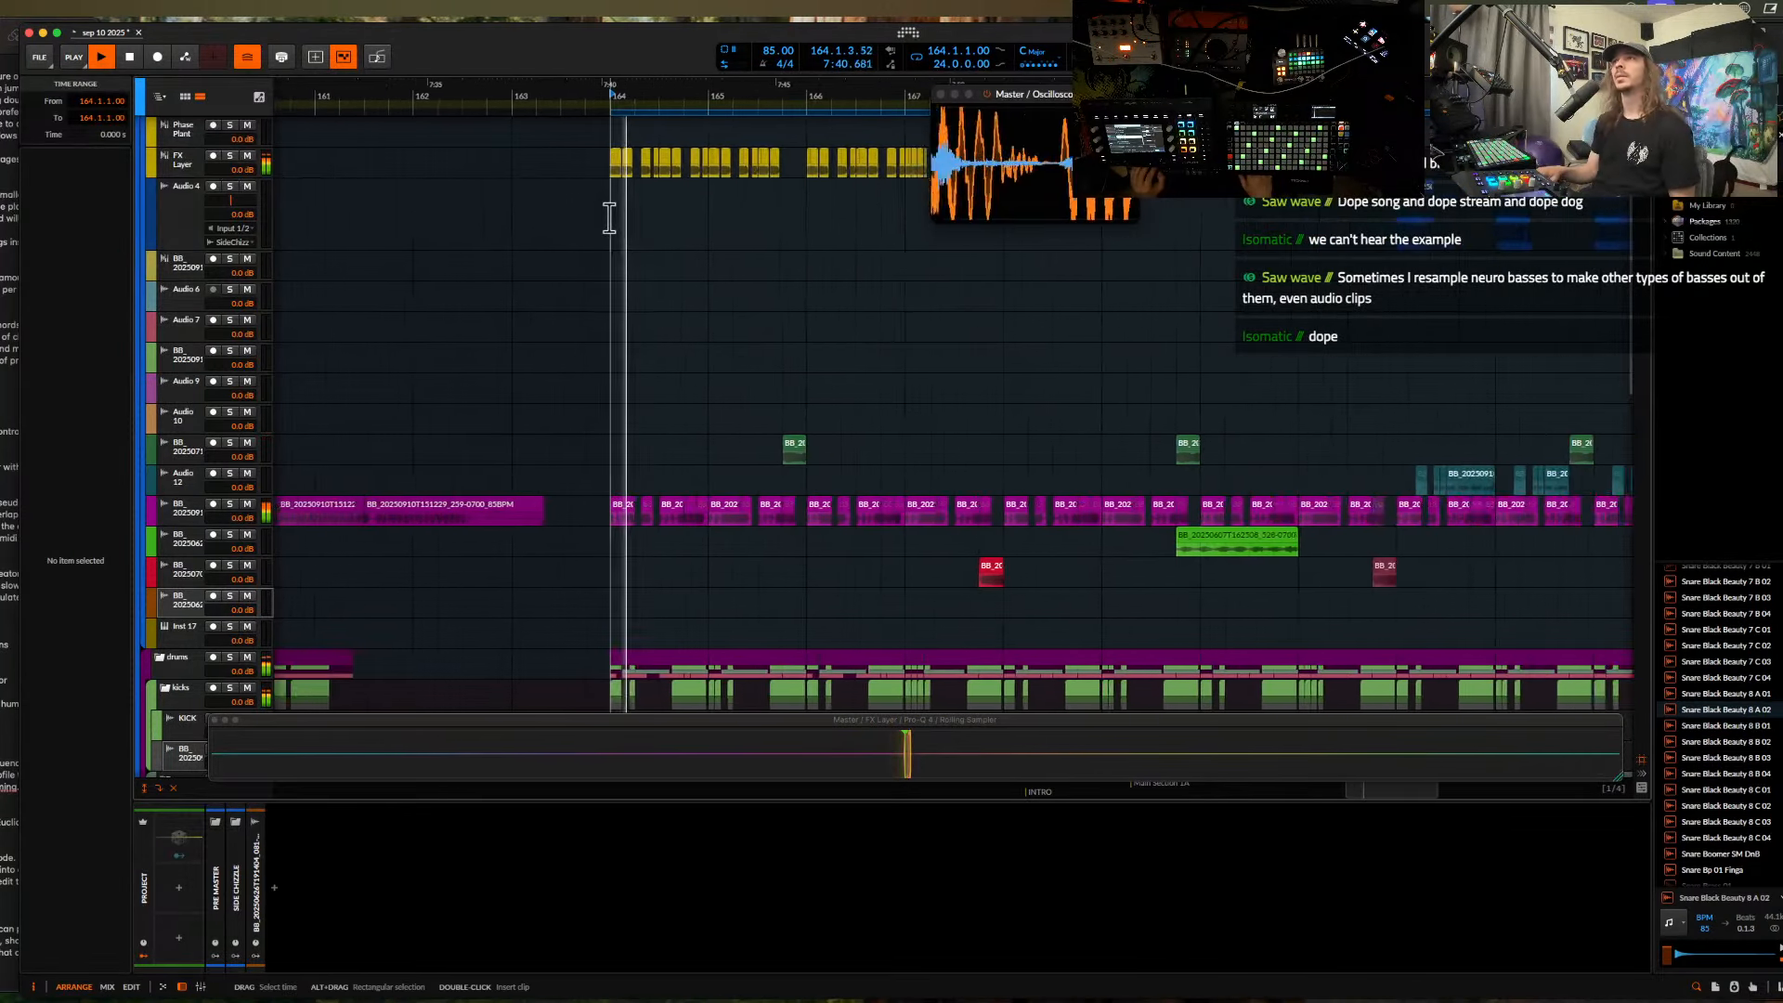
pyautogui.press('space')
# - Place the time cursor at 164.1.1 on the Phase Plant track
pyautogui.scroll(3, 626, 208)
pyautogui.scroll(-5, 624, 206)
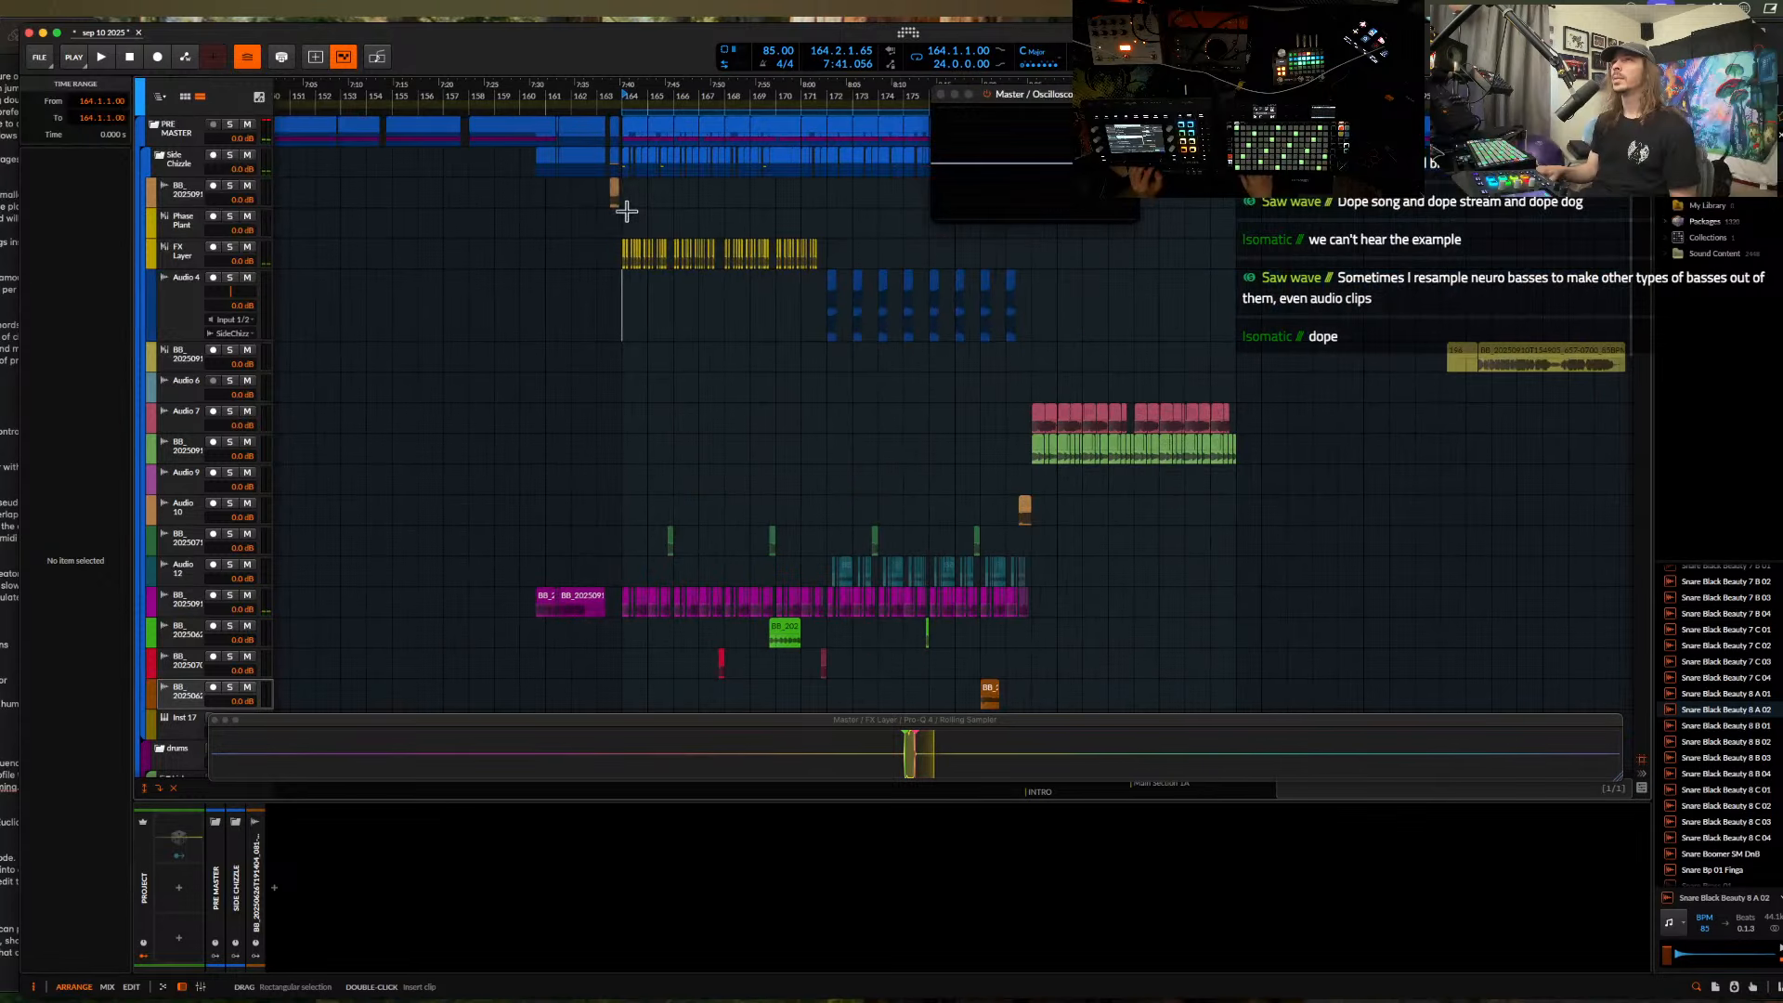
pyautogui.scroll(1, 667, 195)
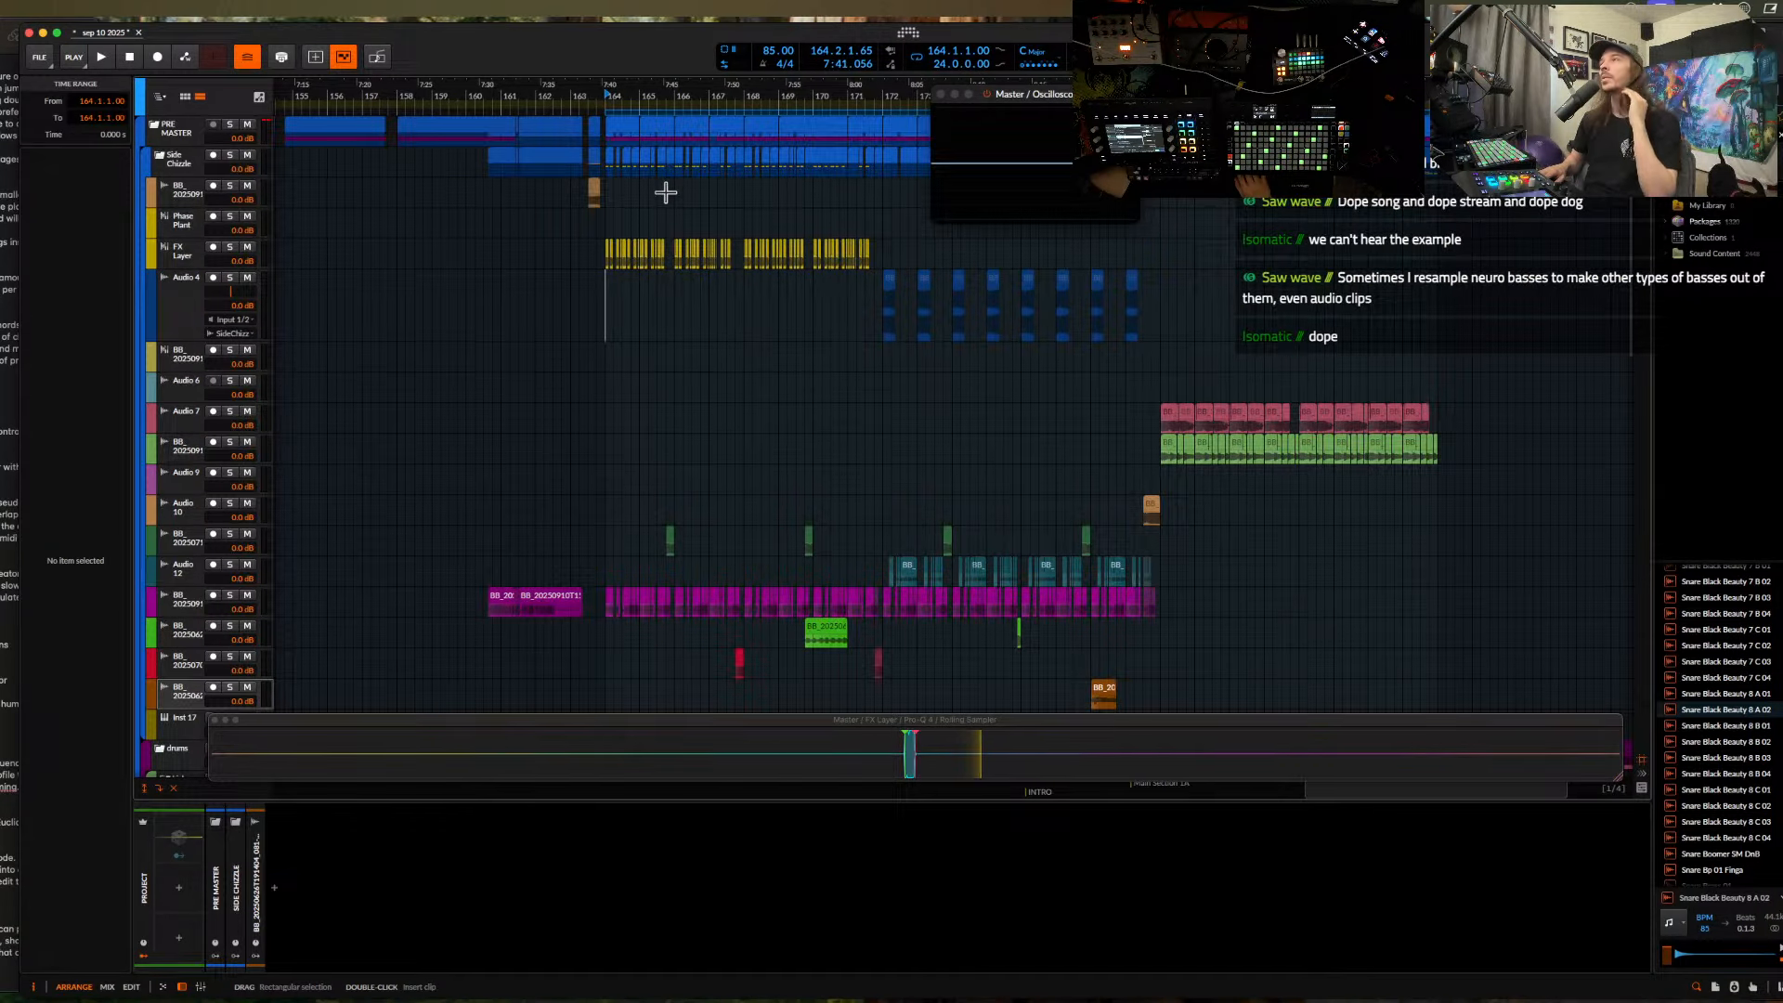
pyautogui.scroll(5, 676, 252)
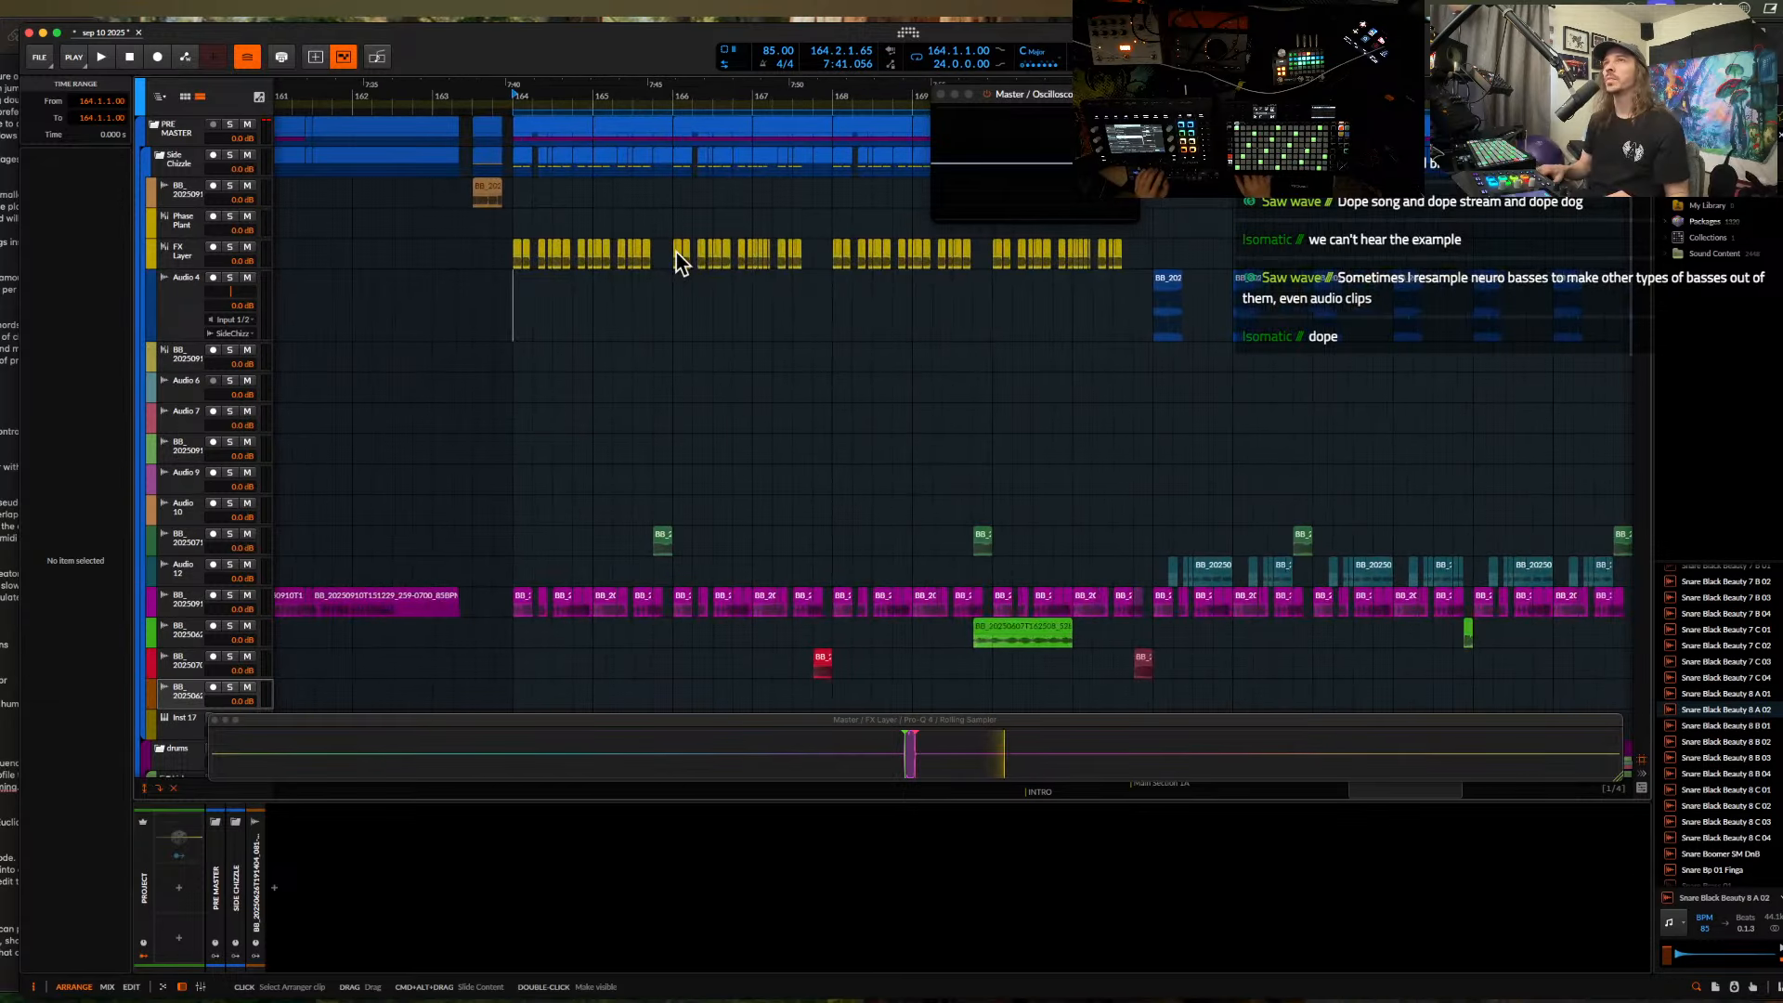
pyautogui.click(512, 227)
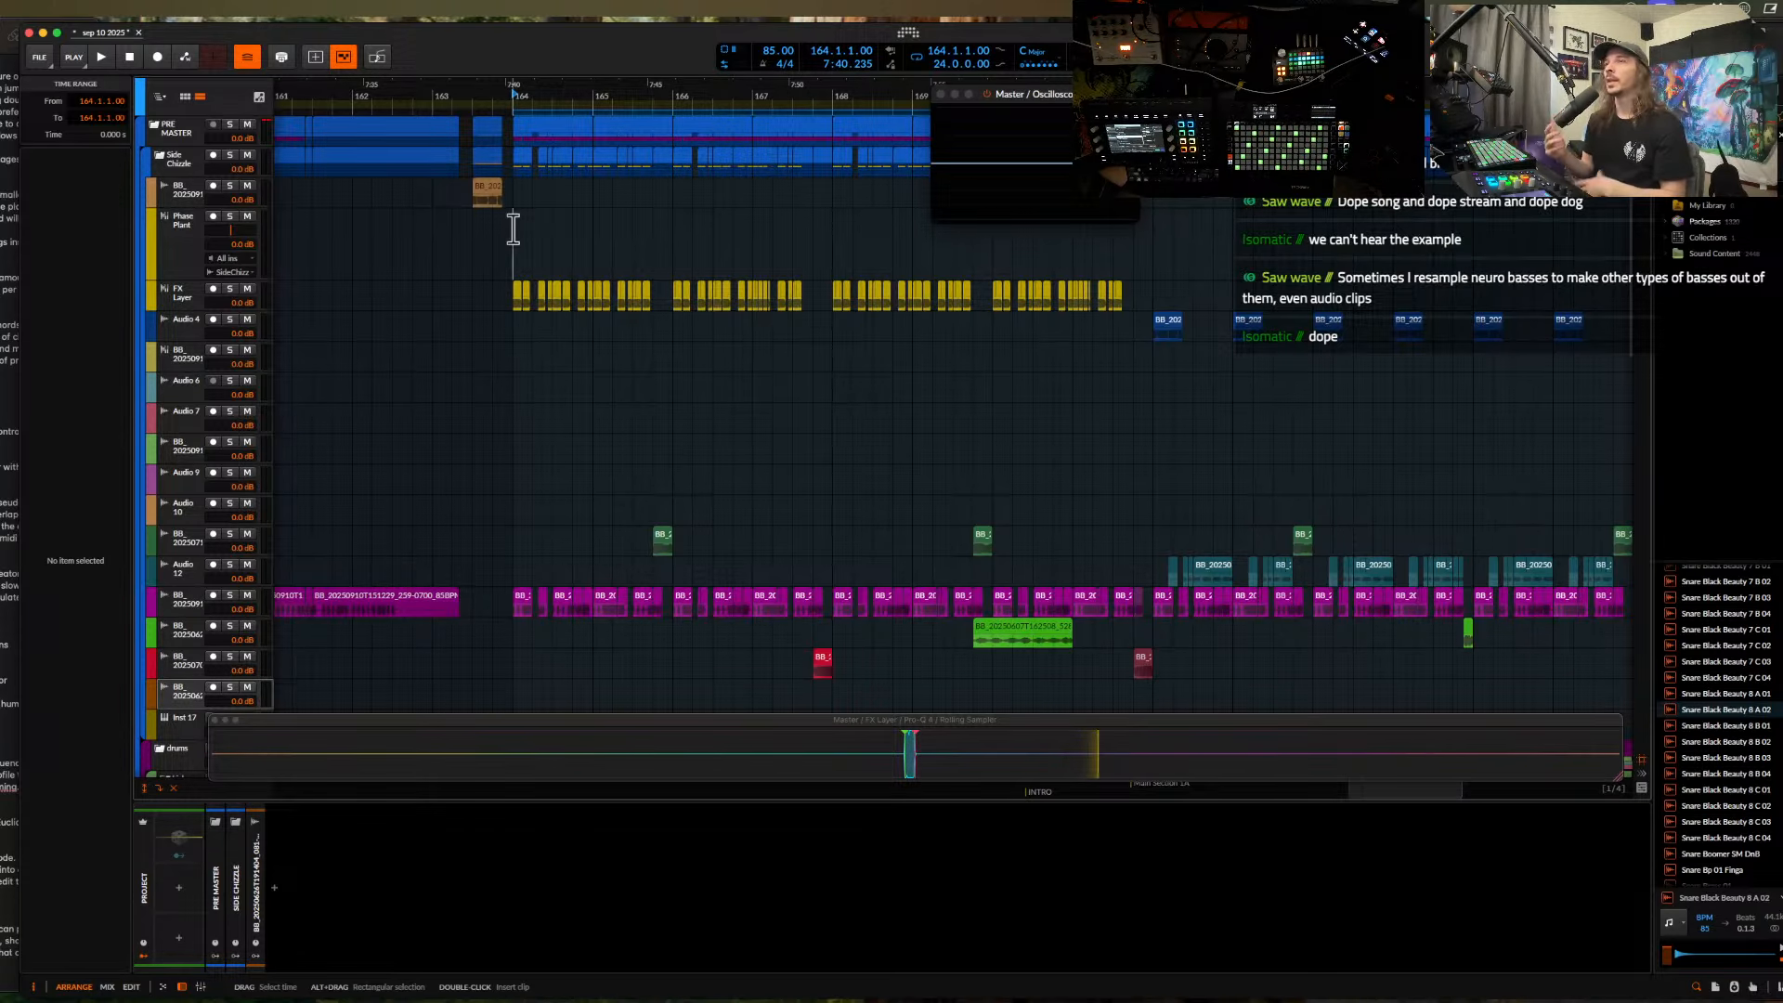
# - Solo the drums group and start playback from bar 164
pyautogui.scroll(3, 513, 228)
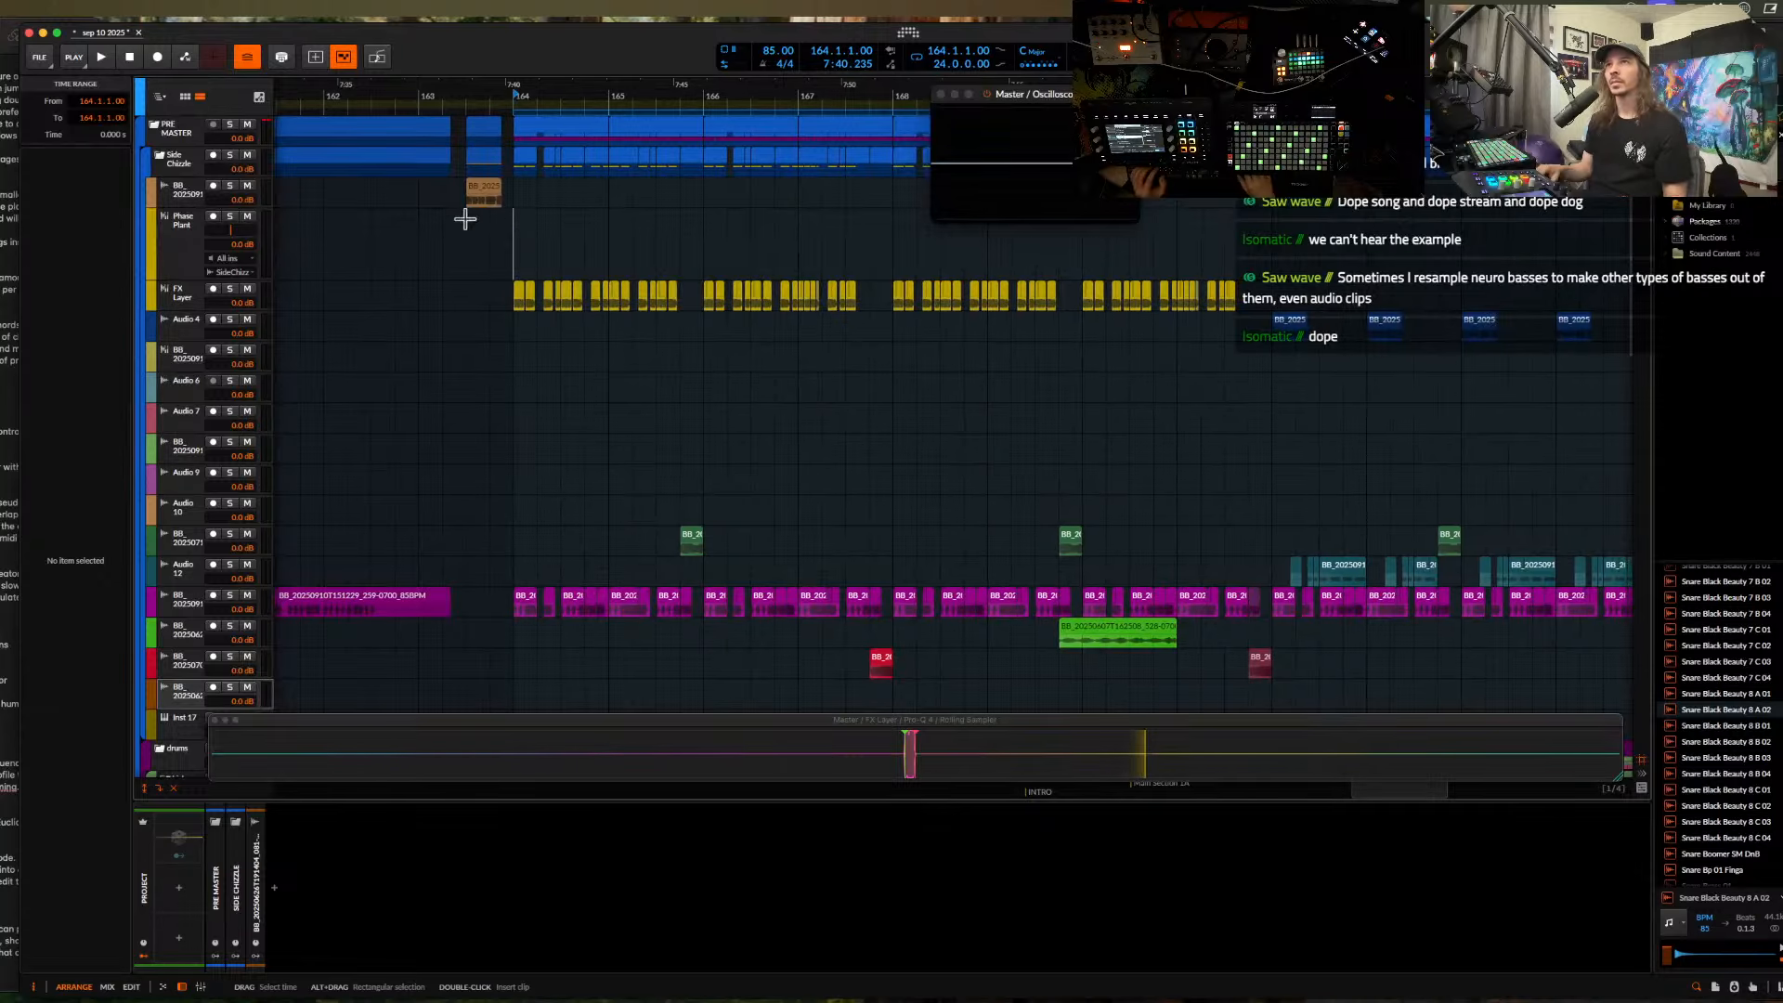
pyautogui.scroll(-5, 240, 398)
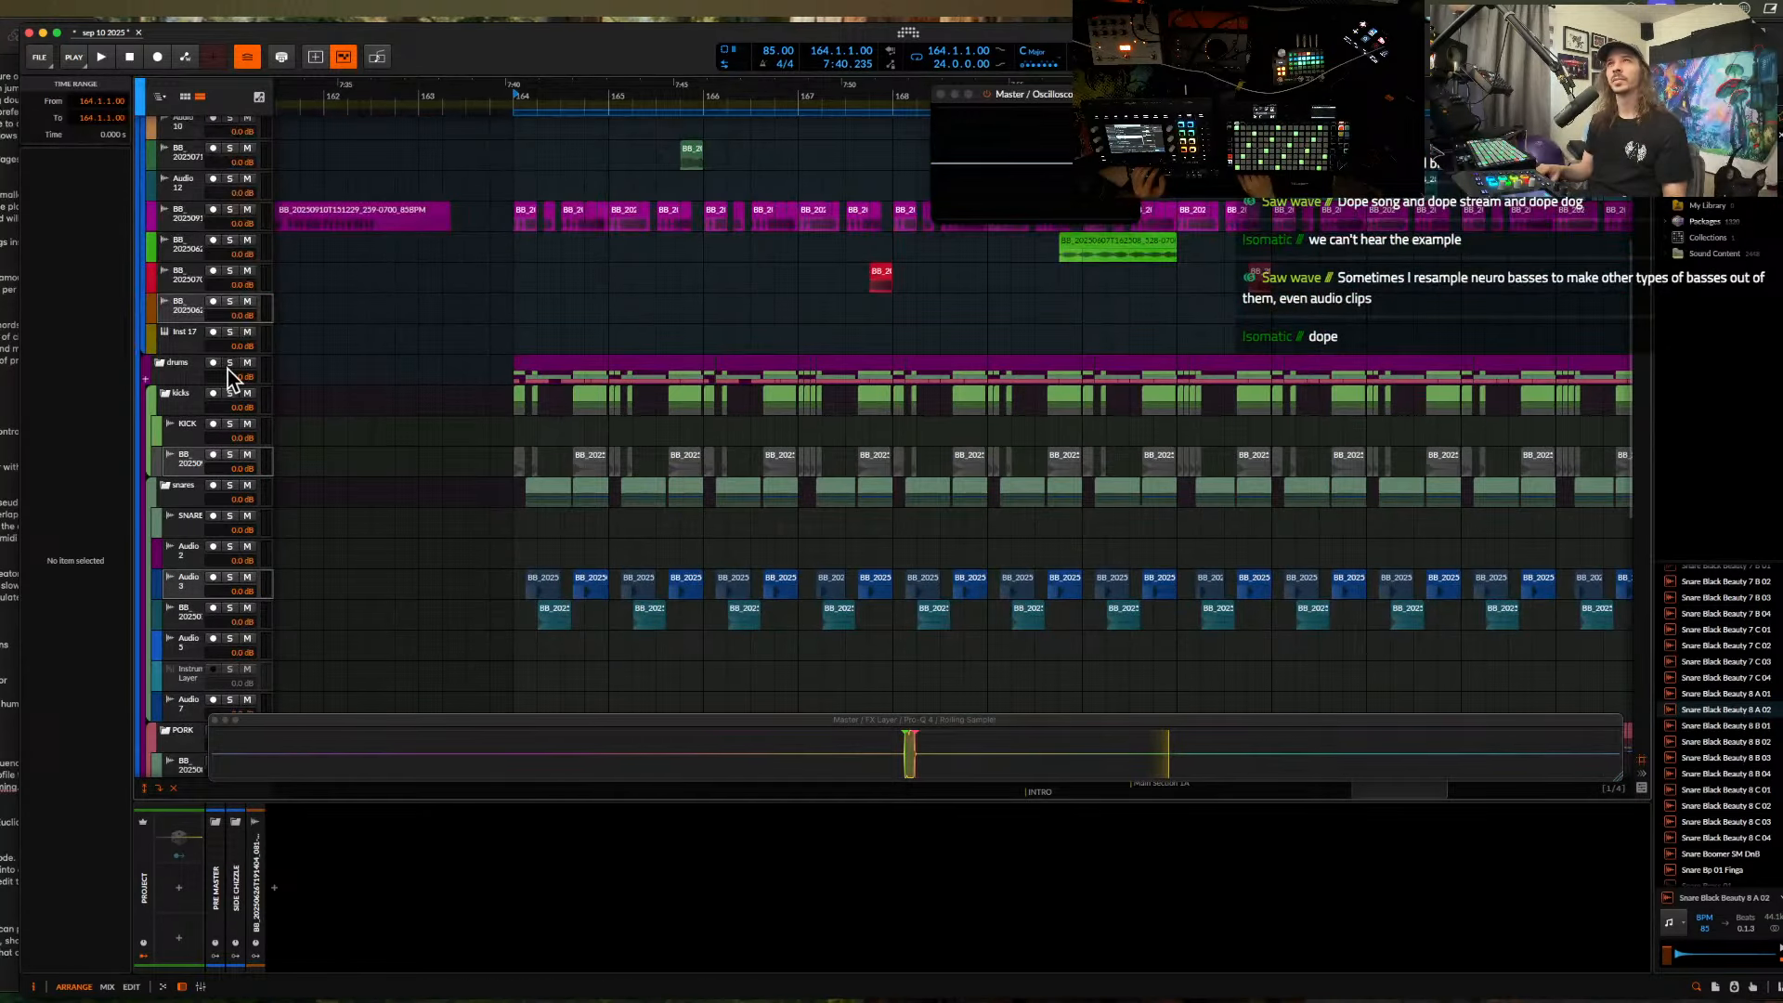
pyautogui.scroll(2, 727, 325)
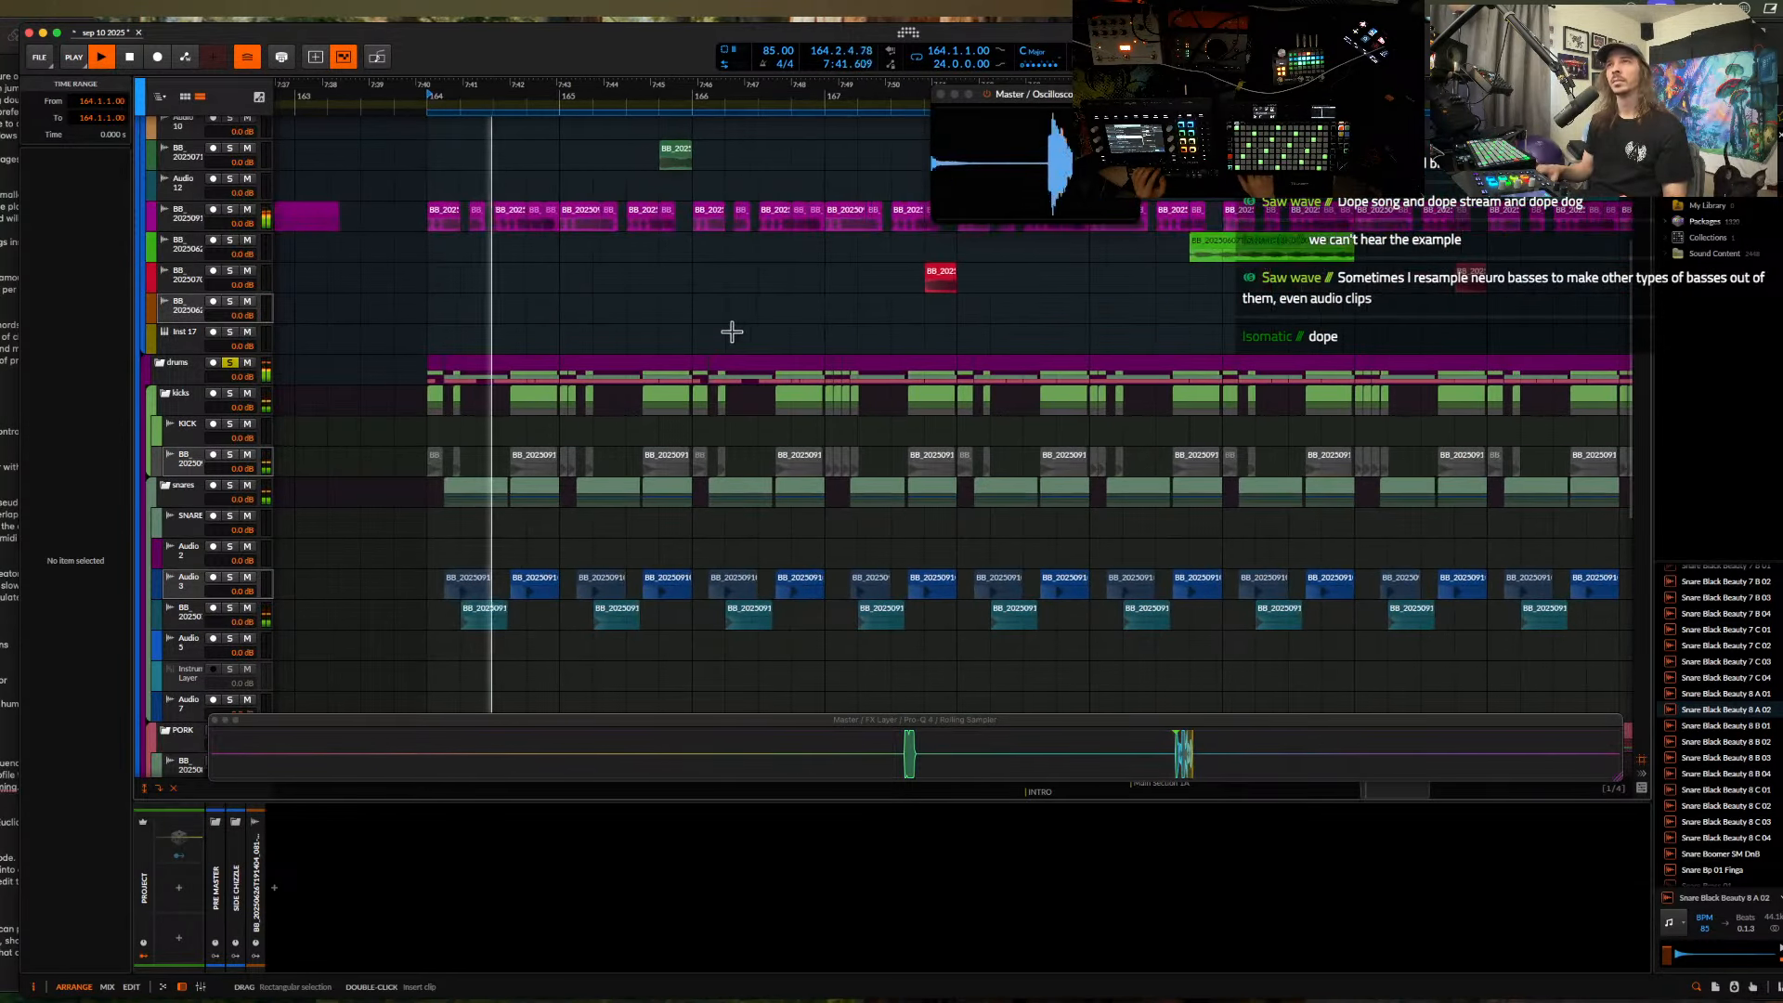
pyautogui.scroll(-2, 418, 324)
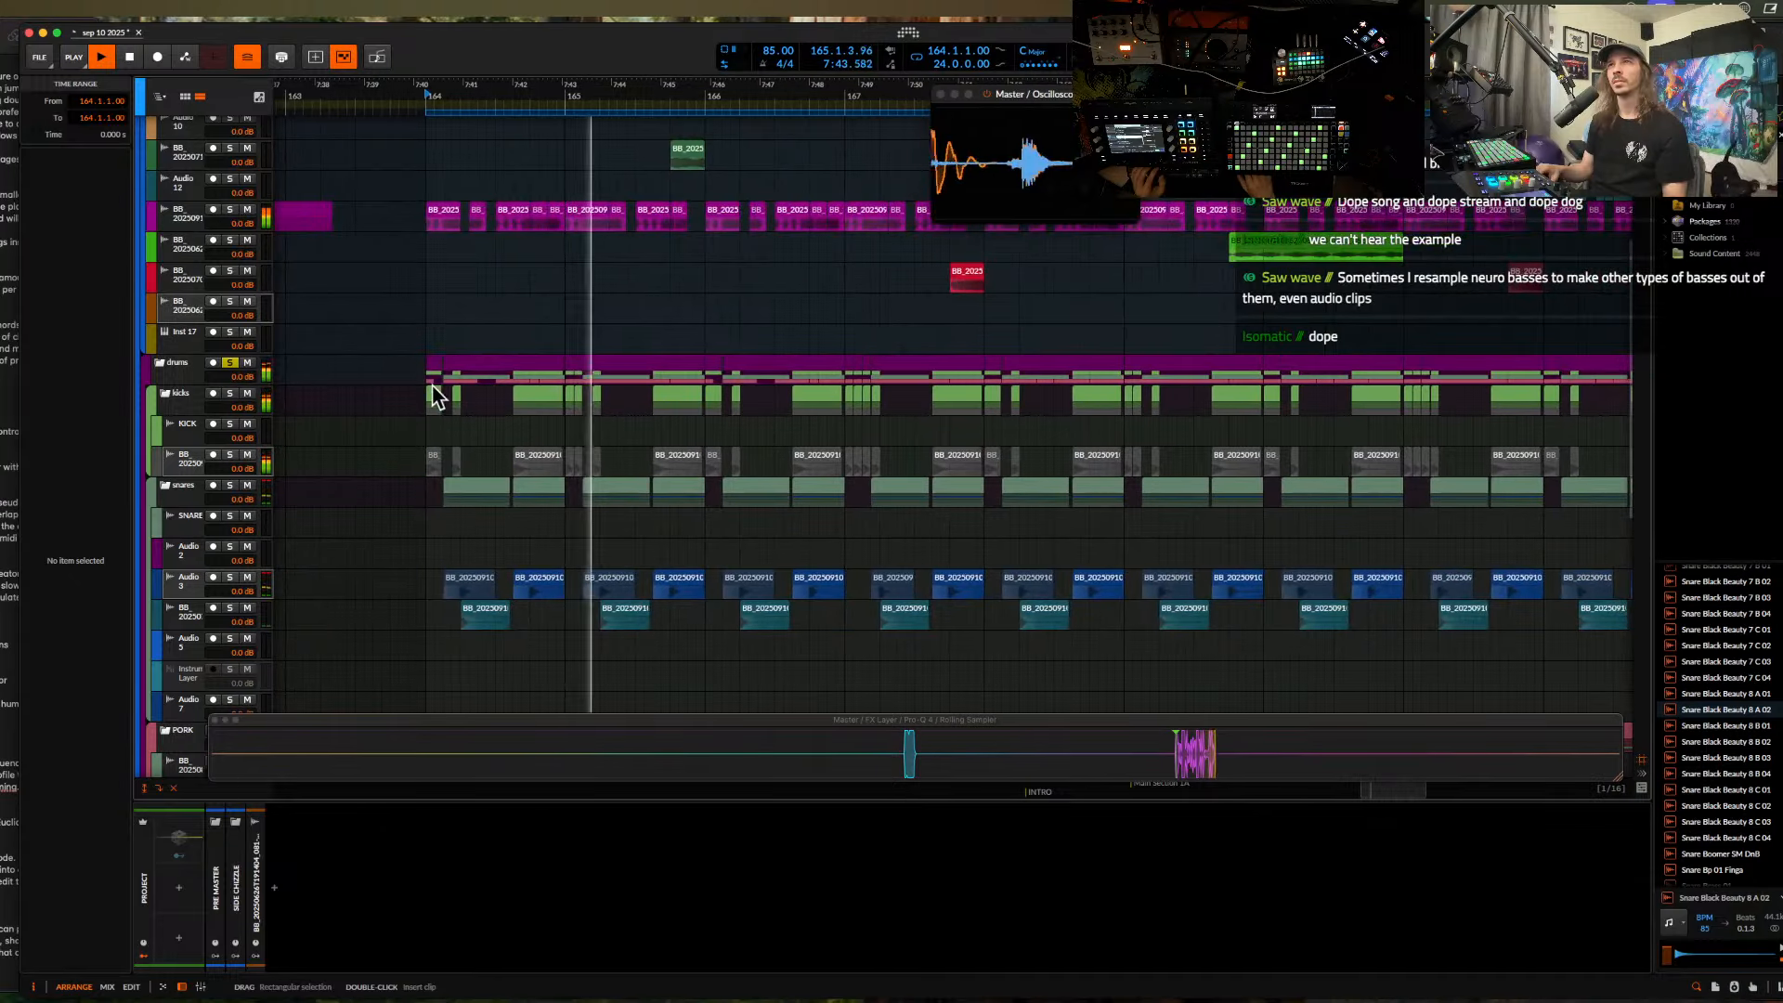
# - Listen to the soloed drums while examining the drum, bass and FX clips from bar 164 onward, and stop playback
pyautogui.scroll(-3, 425, 371)
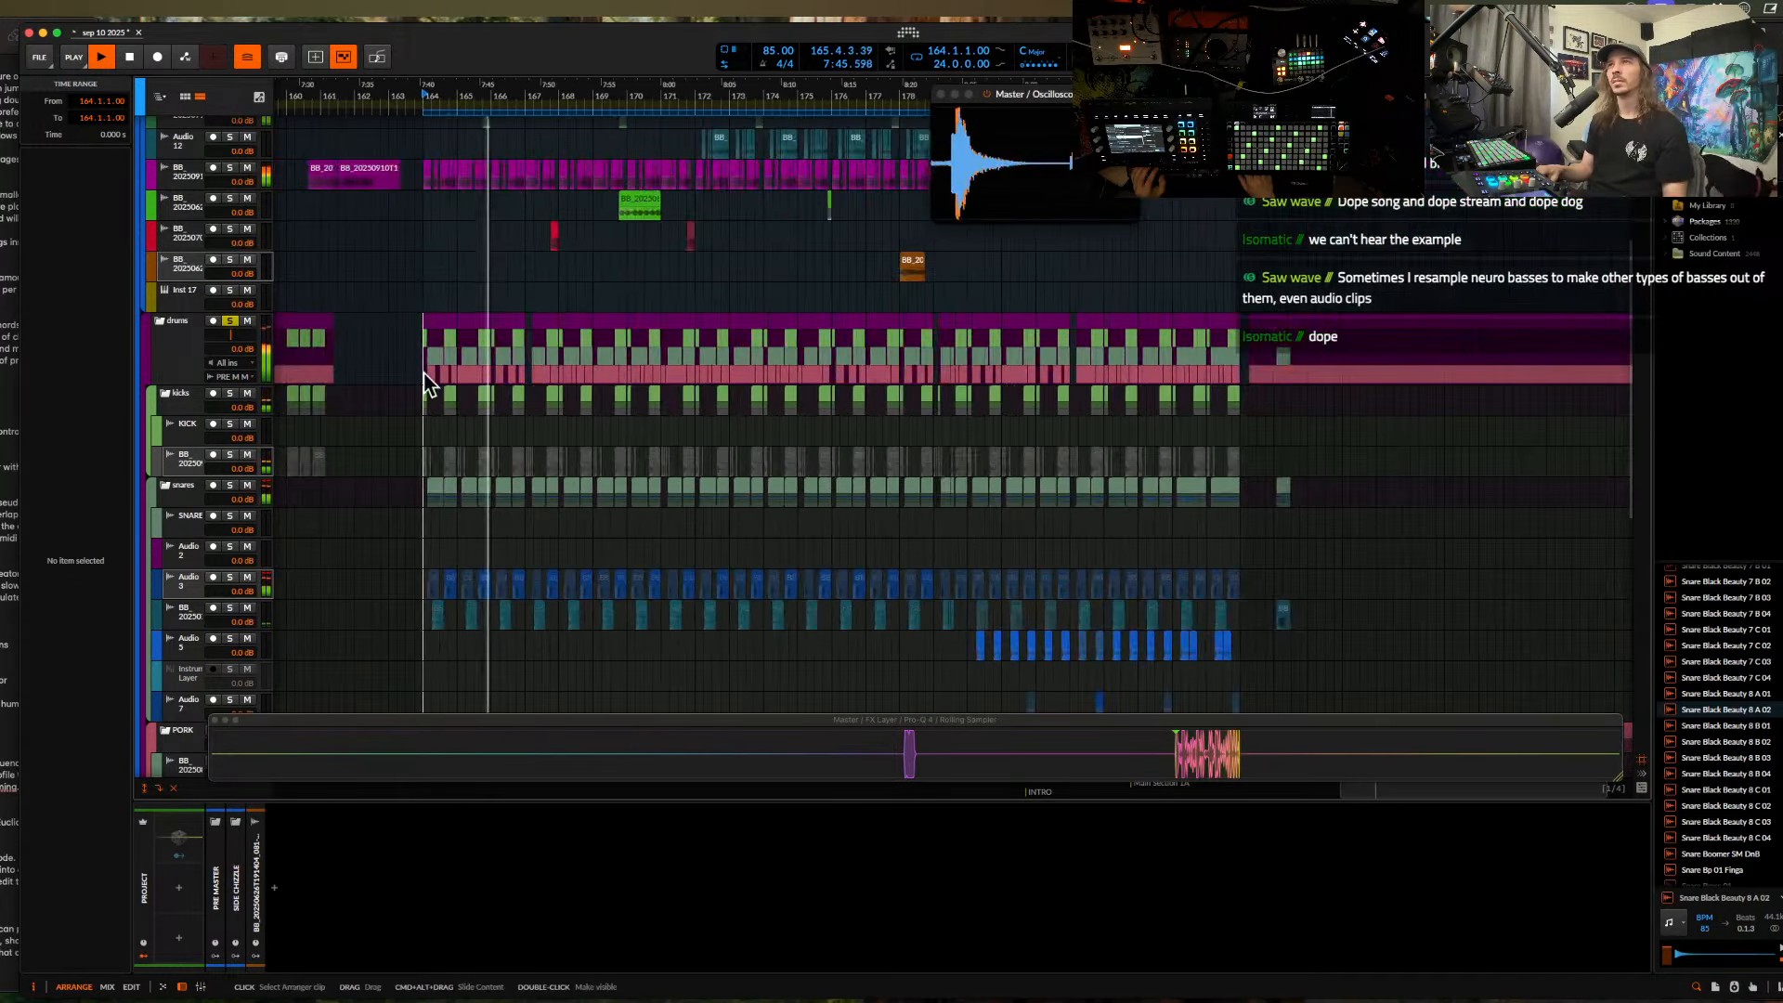
pyautogui.scroll(1, 424, 372)
pyautogui.scroll(2, 425, 371)
pyautogui.scroll(4, 423, 371)
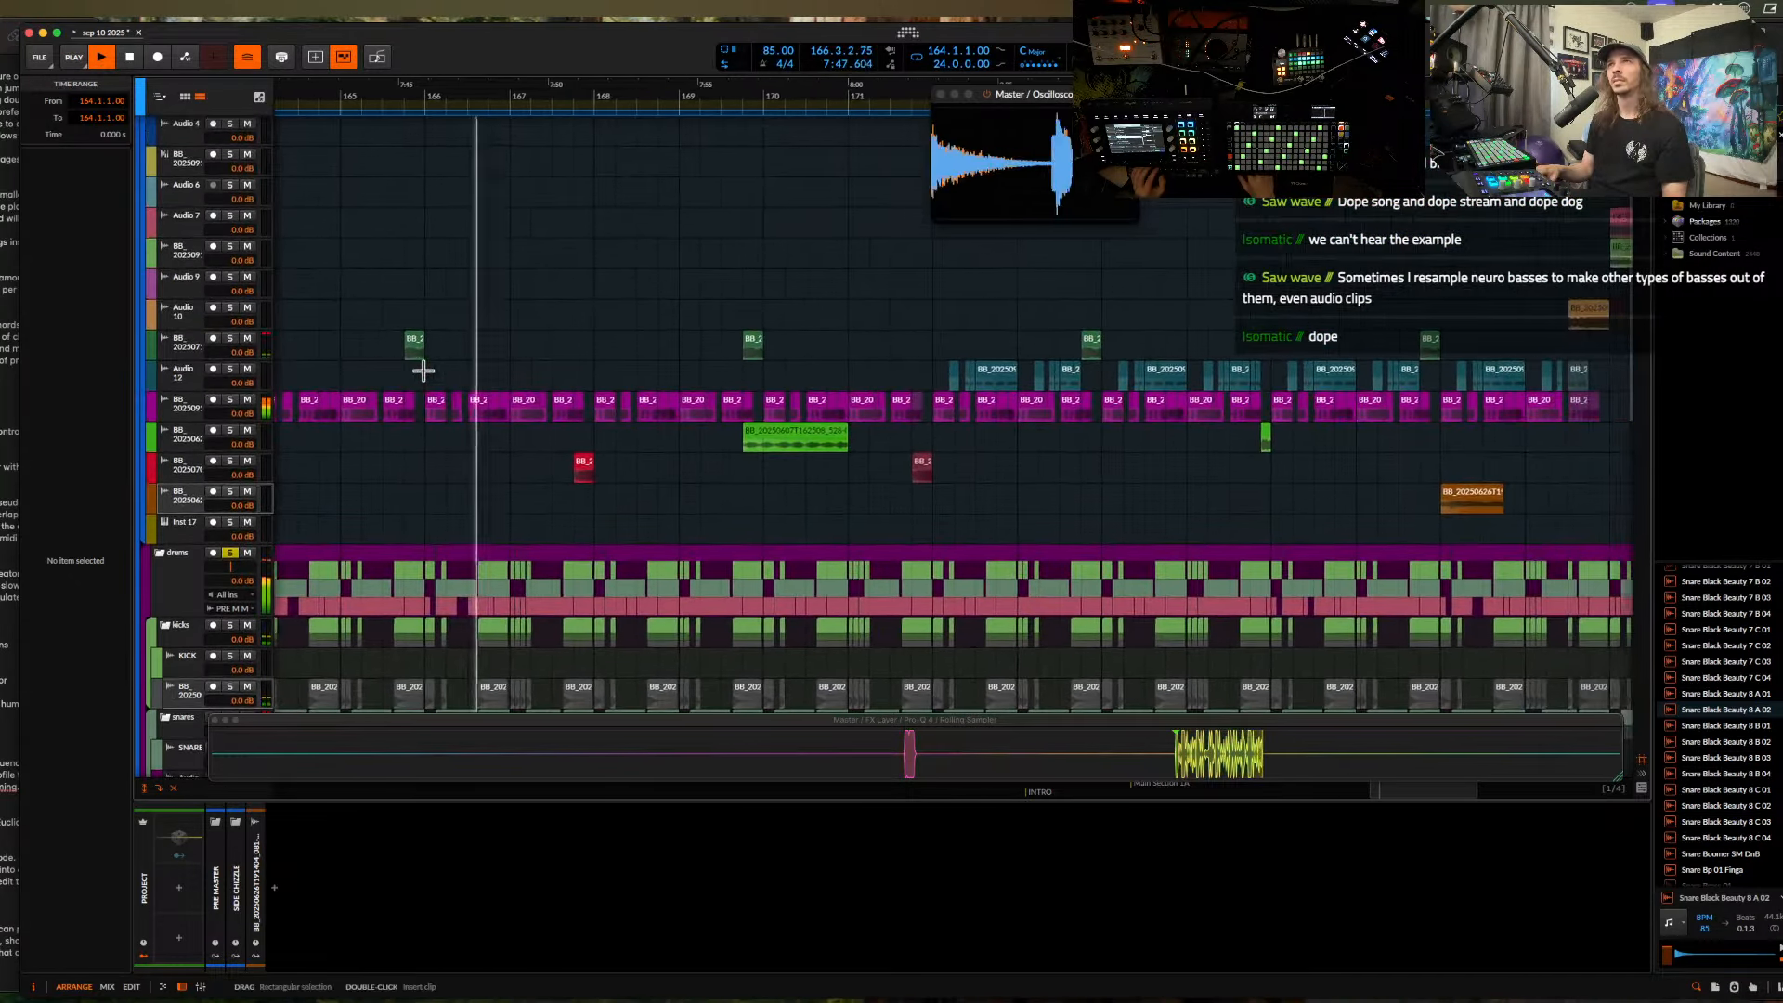
pyautogui.scroll(-1, 423, 371)
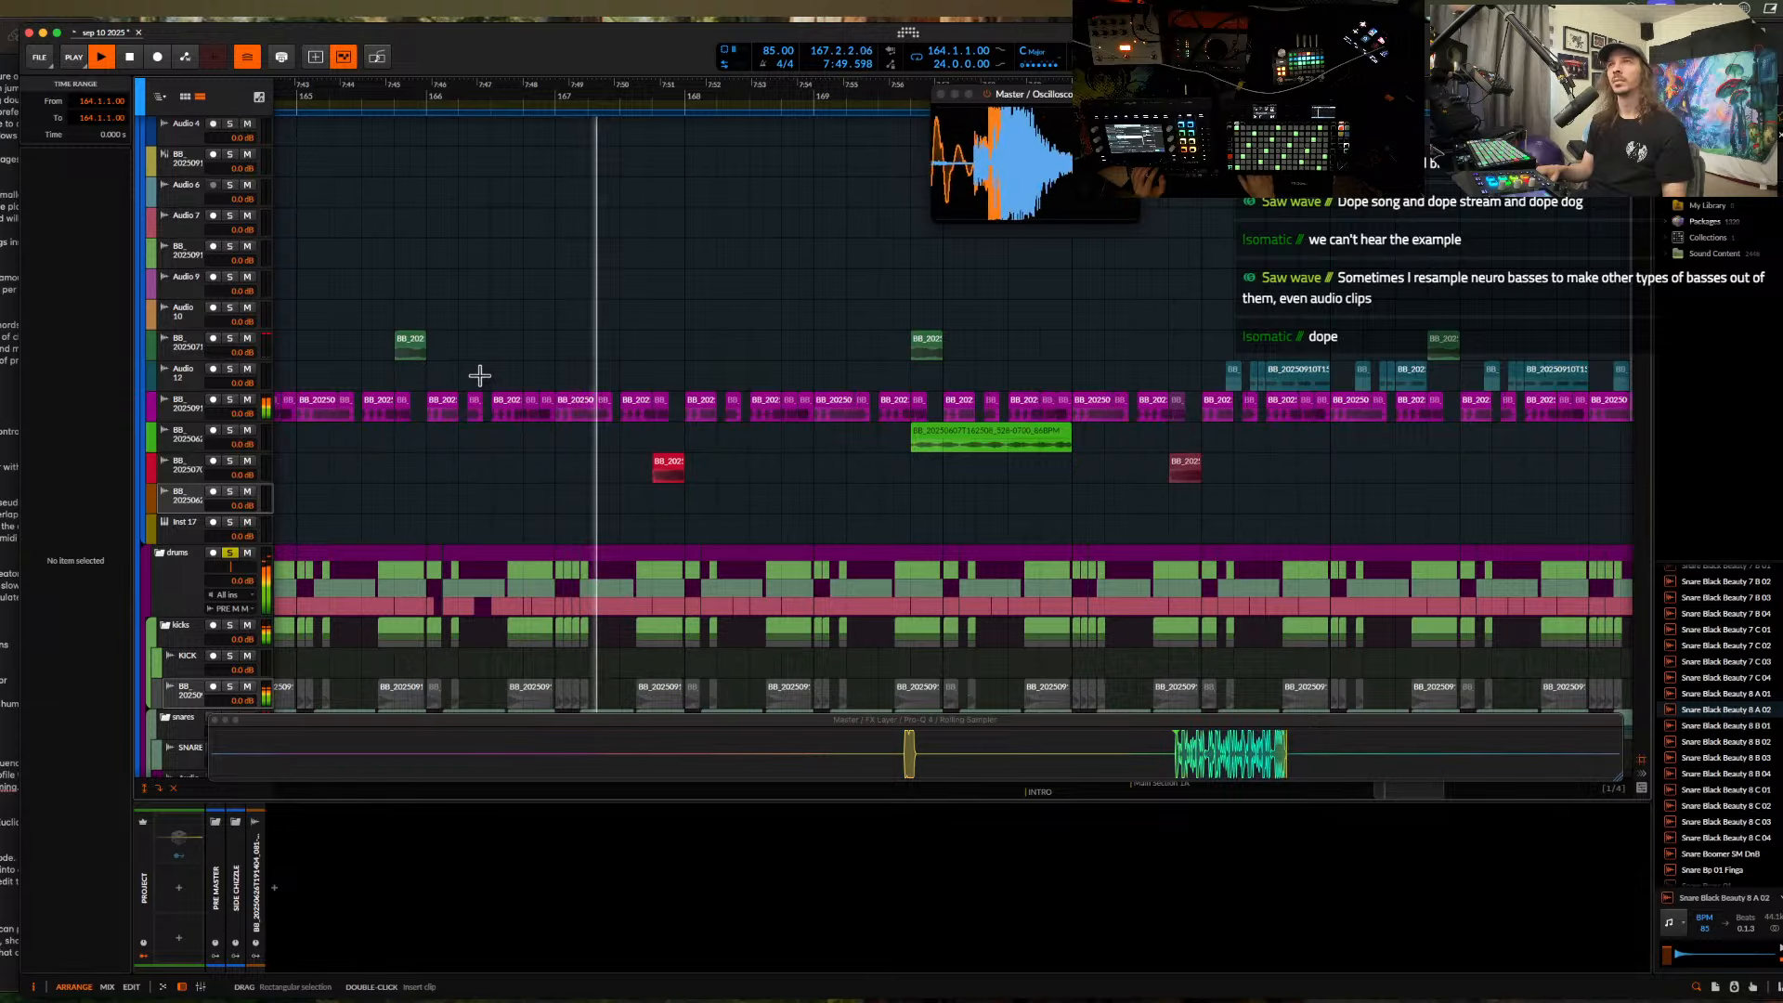
pyautogui.scroll(-1, 479, 375)
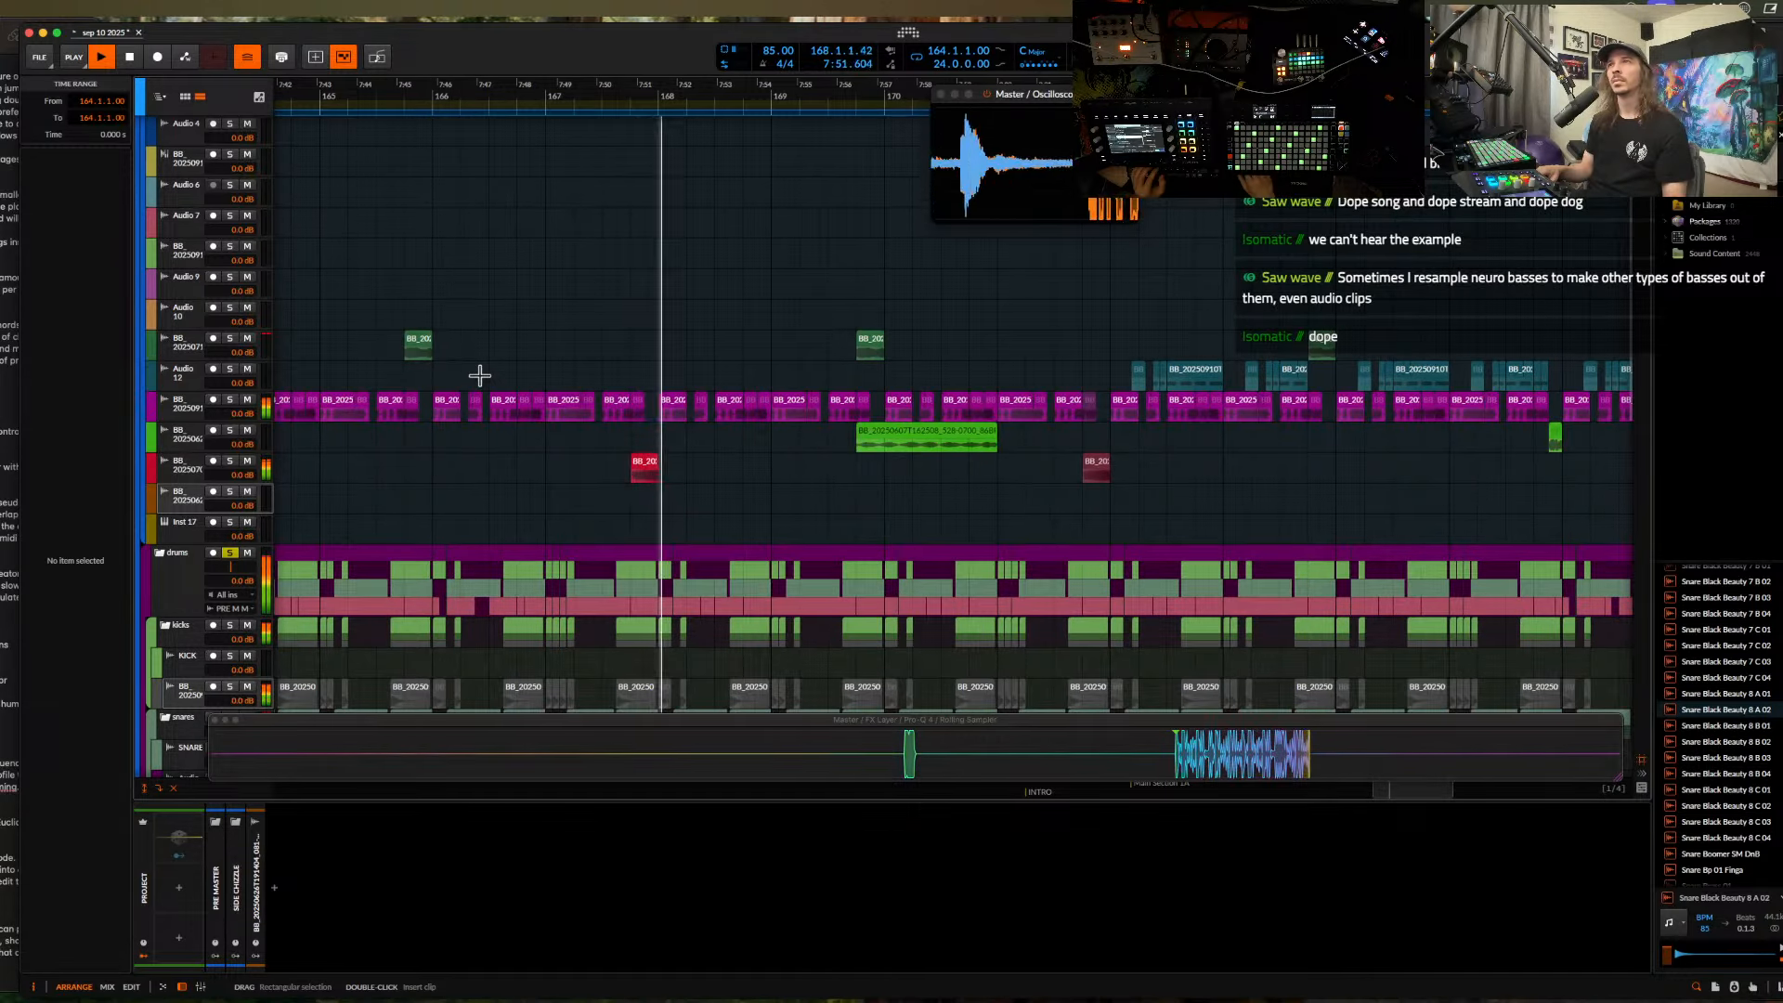
pyautogui.scroll(-2, 479, 375)
pyautogui.scroll(-2, 480, 376)
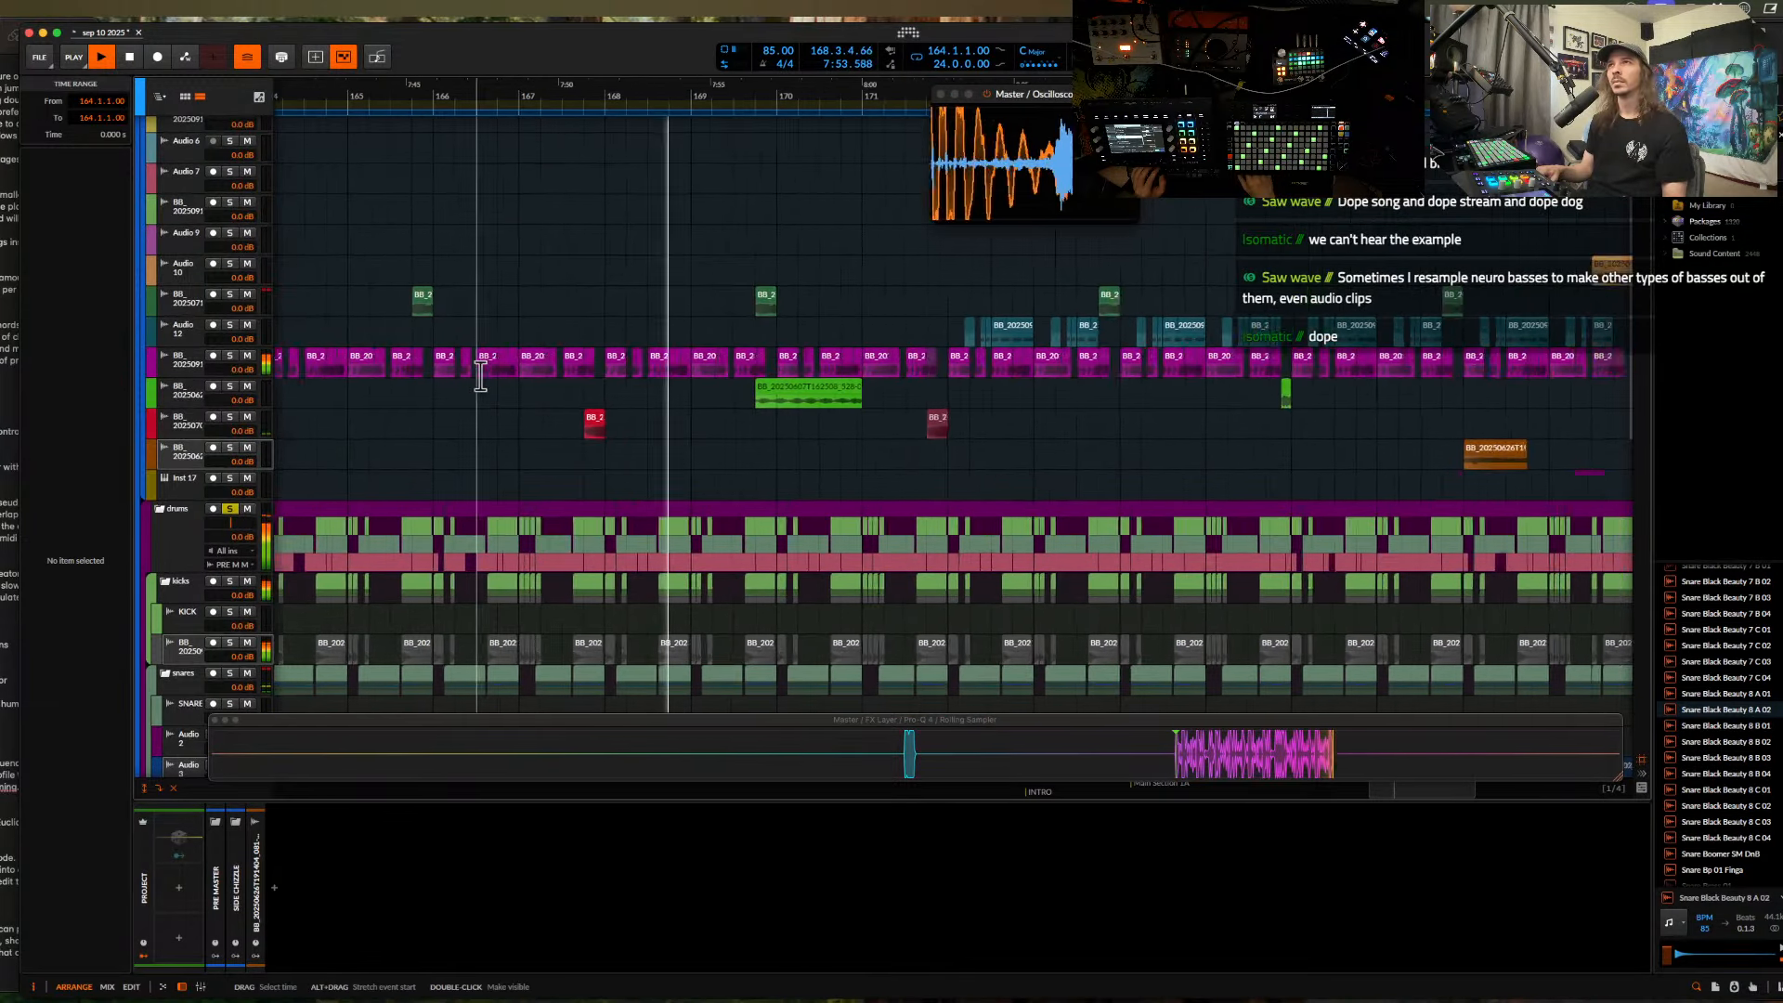
pyautogui.scroll(-1, 480, 376)
pyautogui.scroll(4, 554, 331)
pyautogui.hscroll(3, 553, 332)
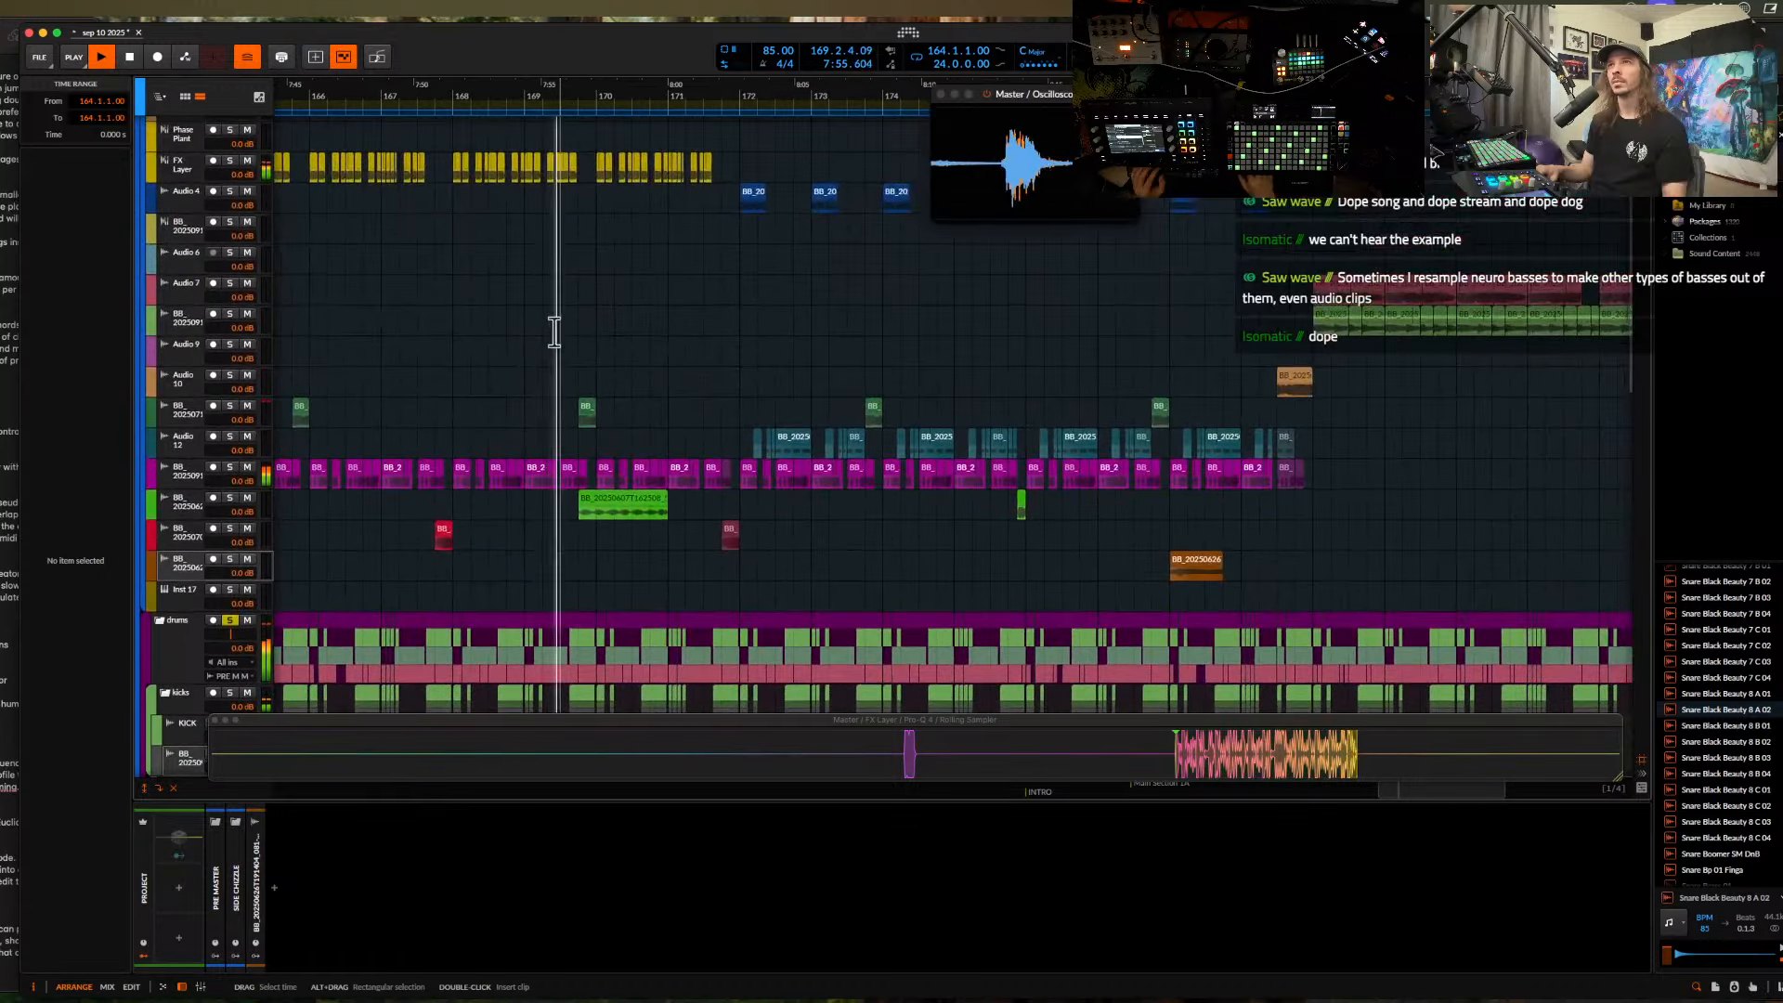
pyautogui.scroll(-2, 554, 332)
pyautogui.scroll(3, 554, 331)
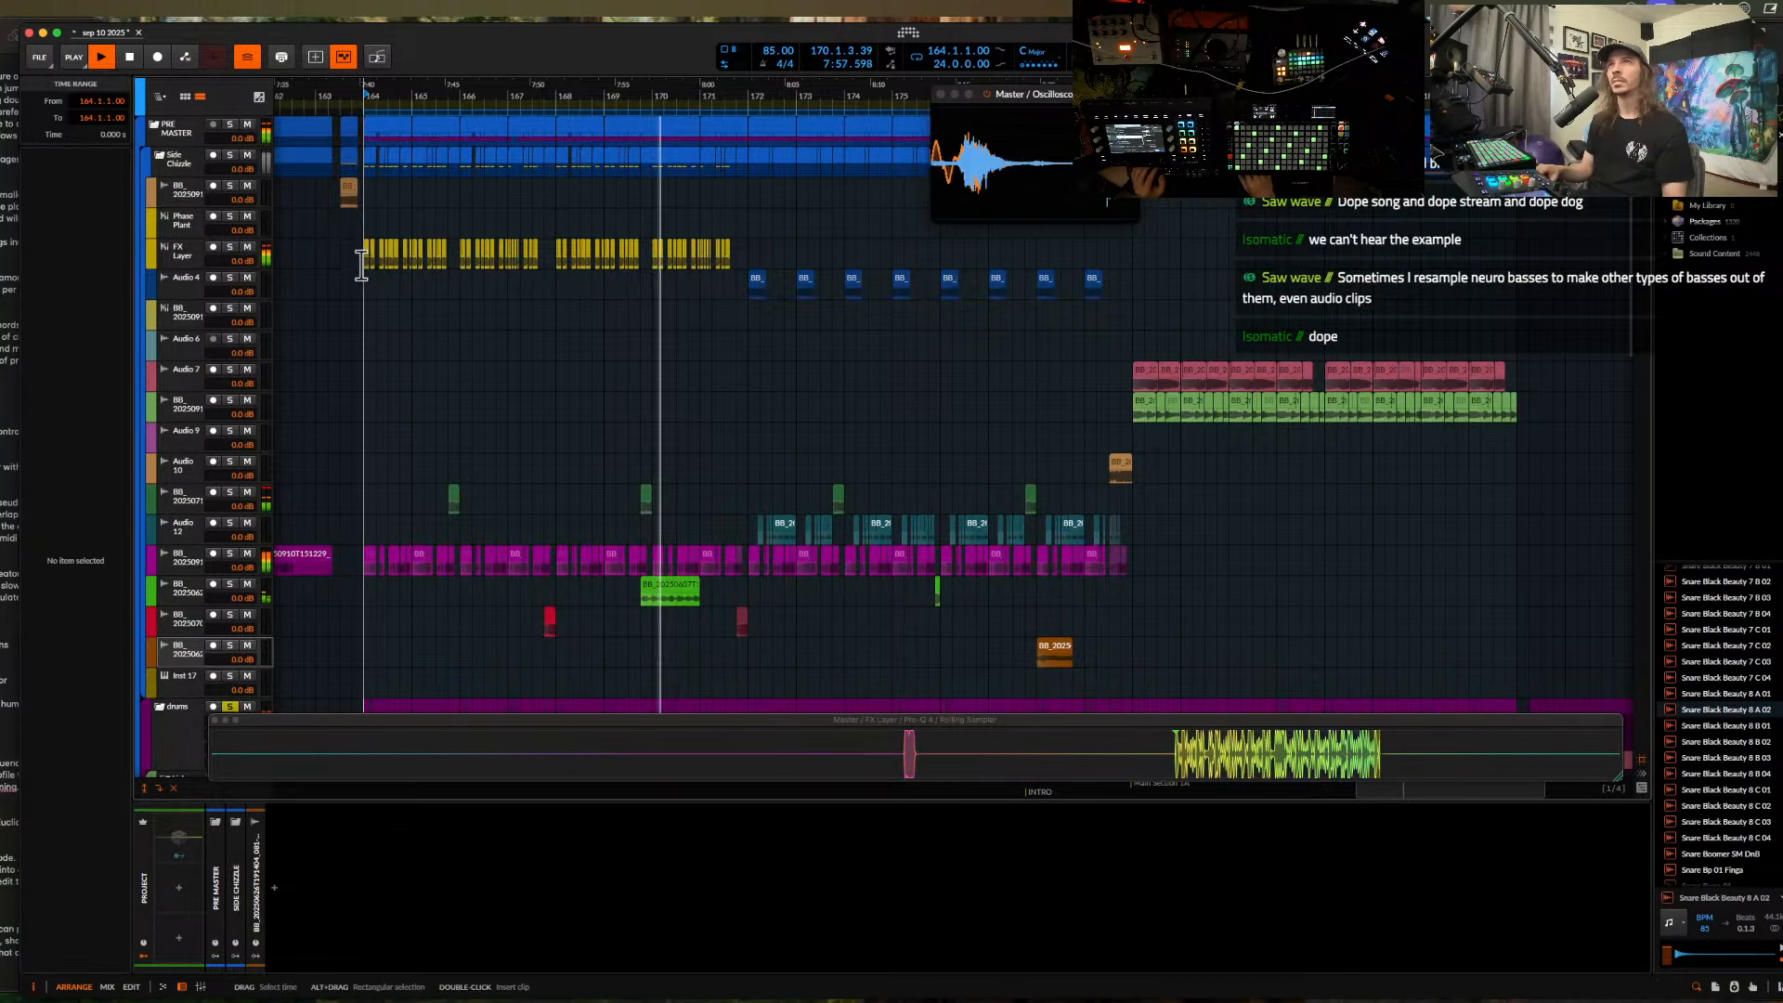
pyautogui.scroll(5, 626, 516)
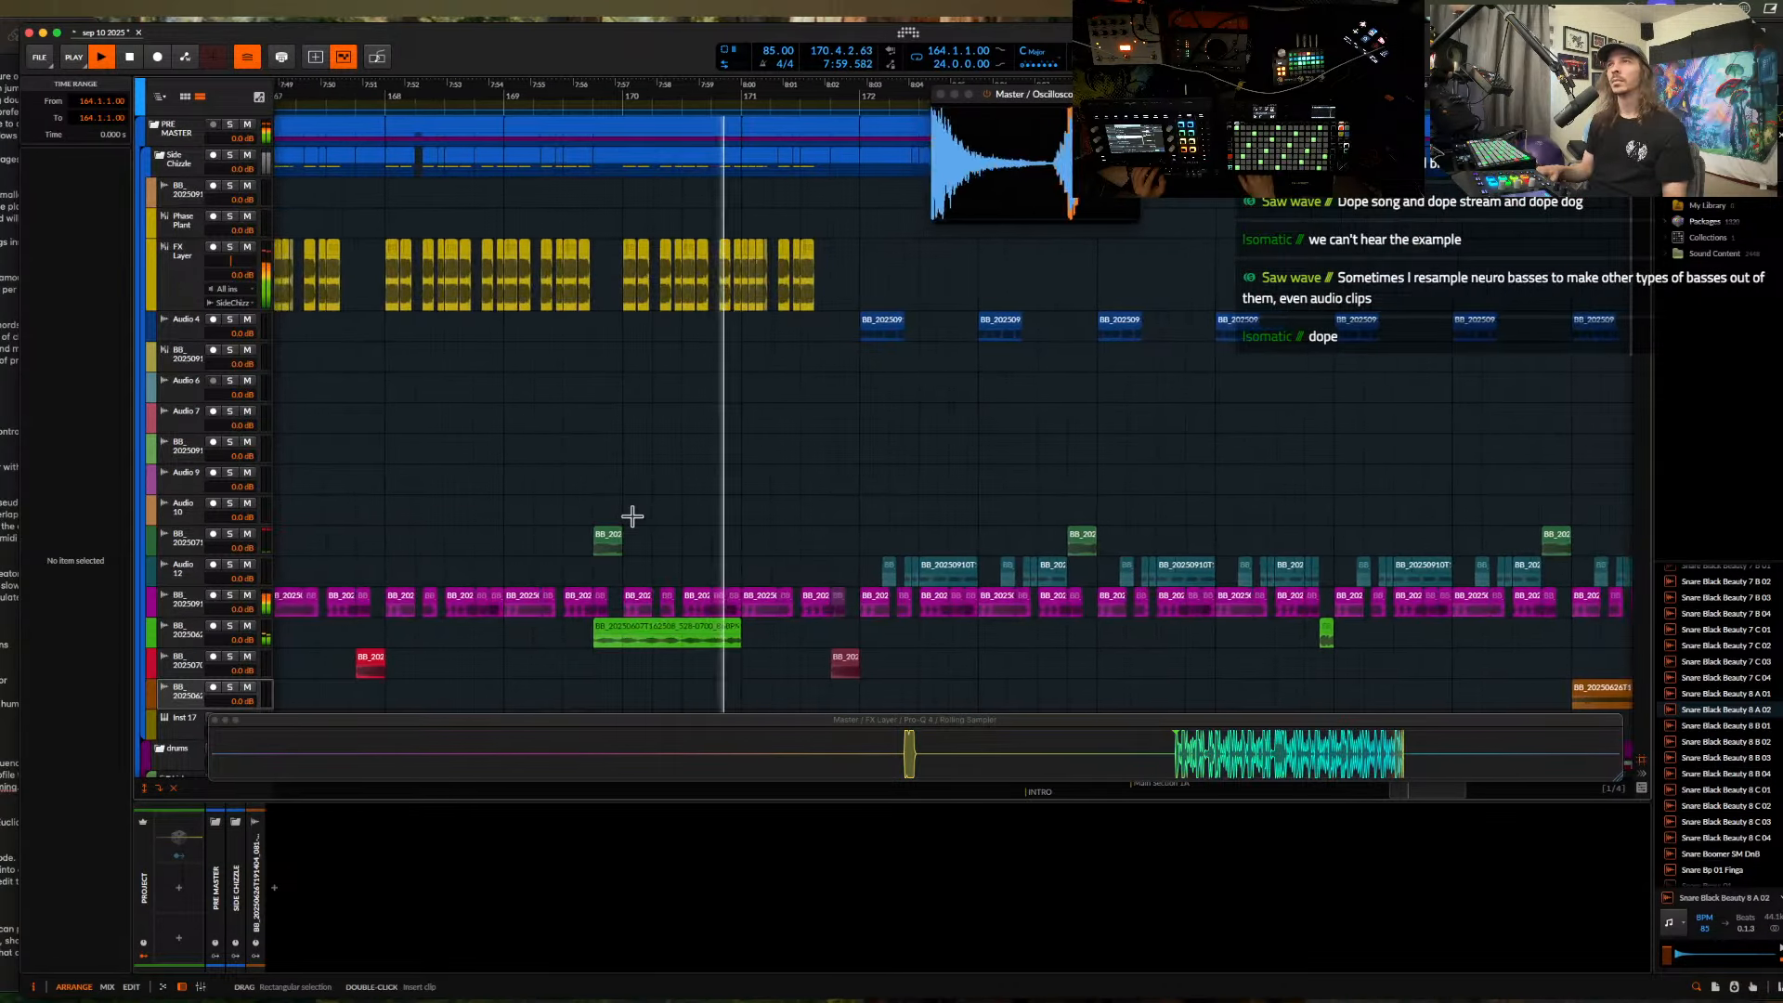
pyautogui.scroll(3, 625, 521)
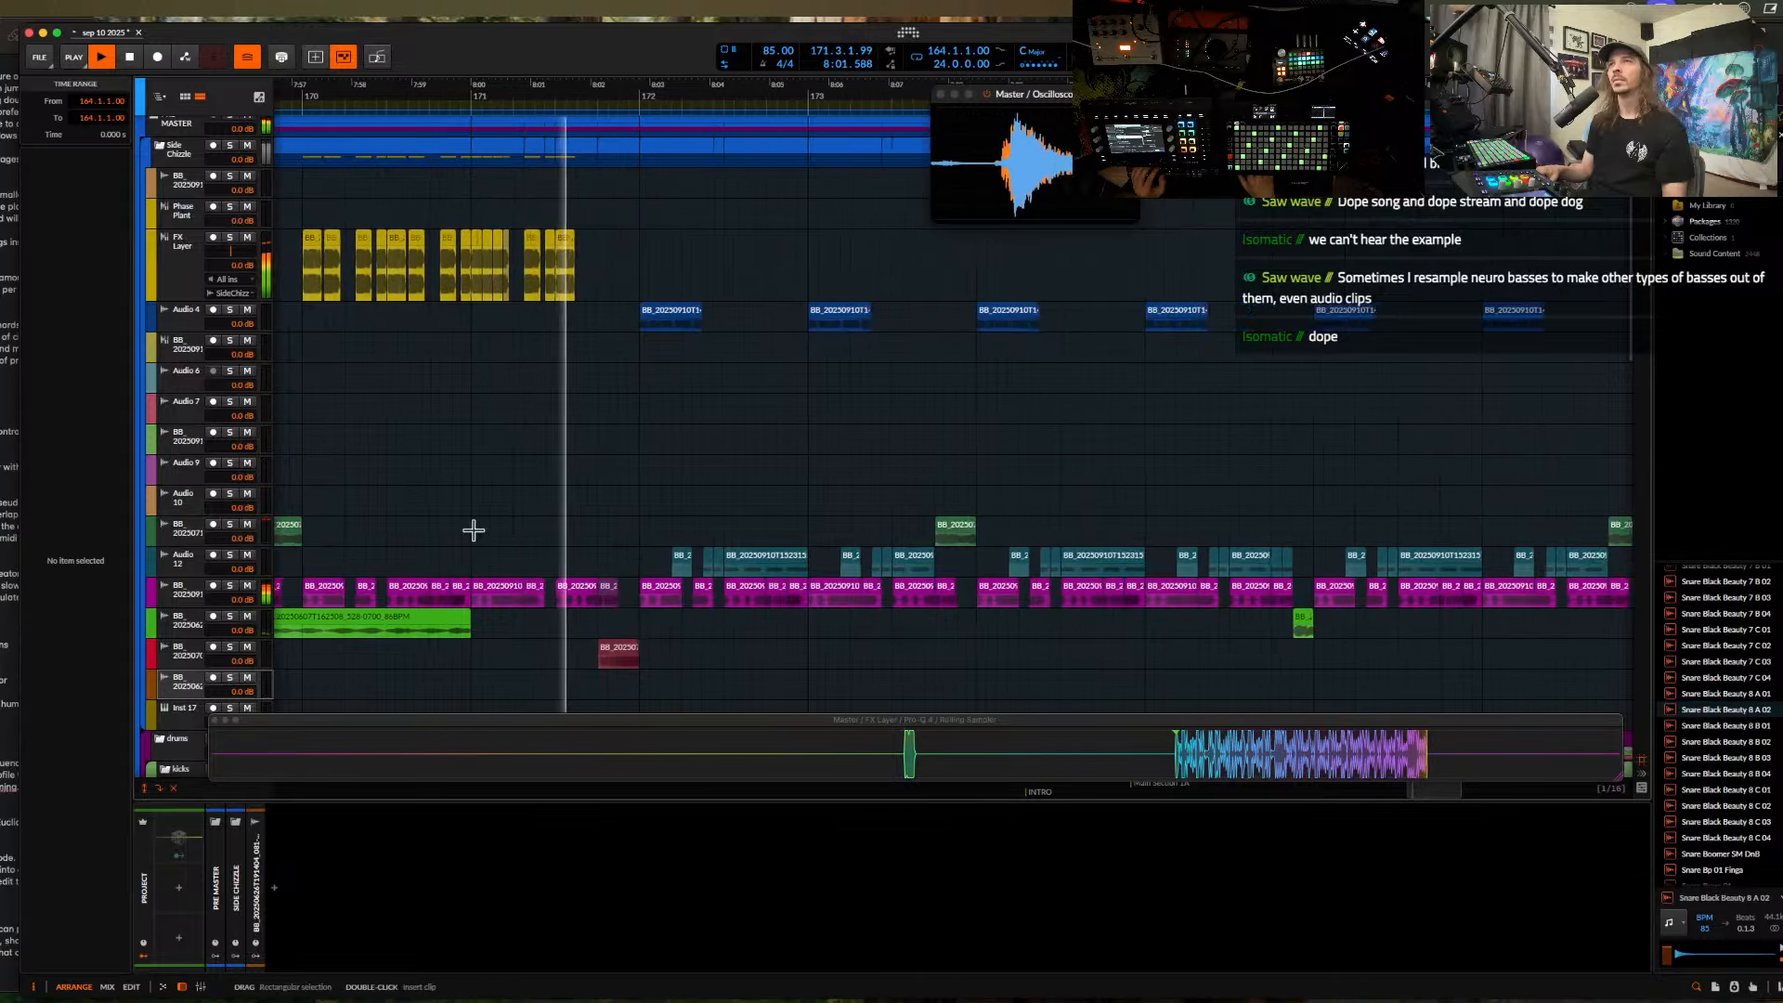
pyautogui.scroll(1, 479, 527)
pyautogui.scroll(-6, 485, 525)
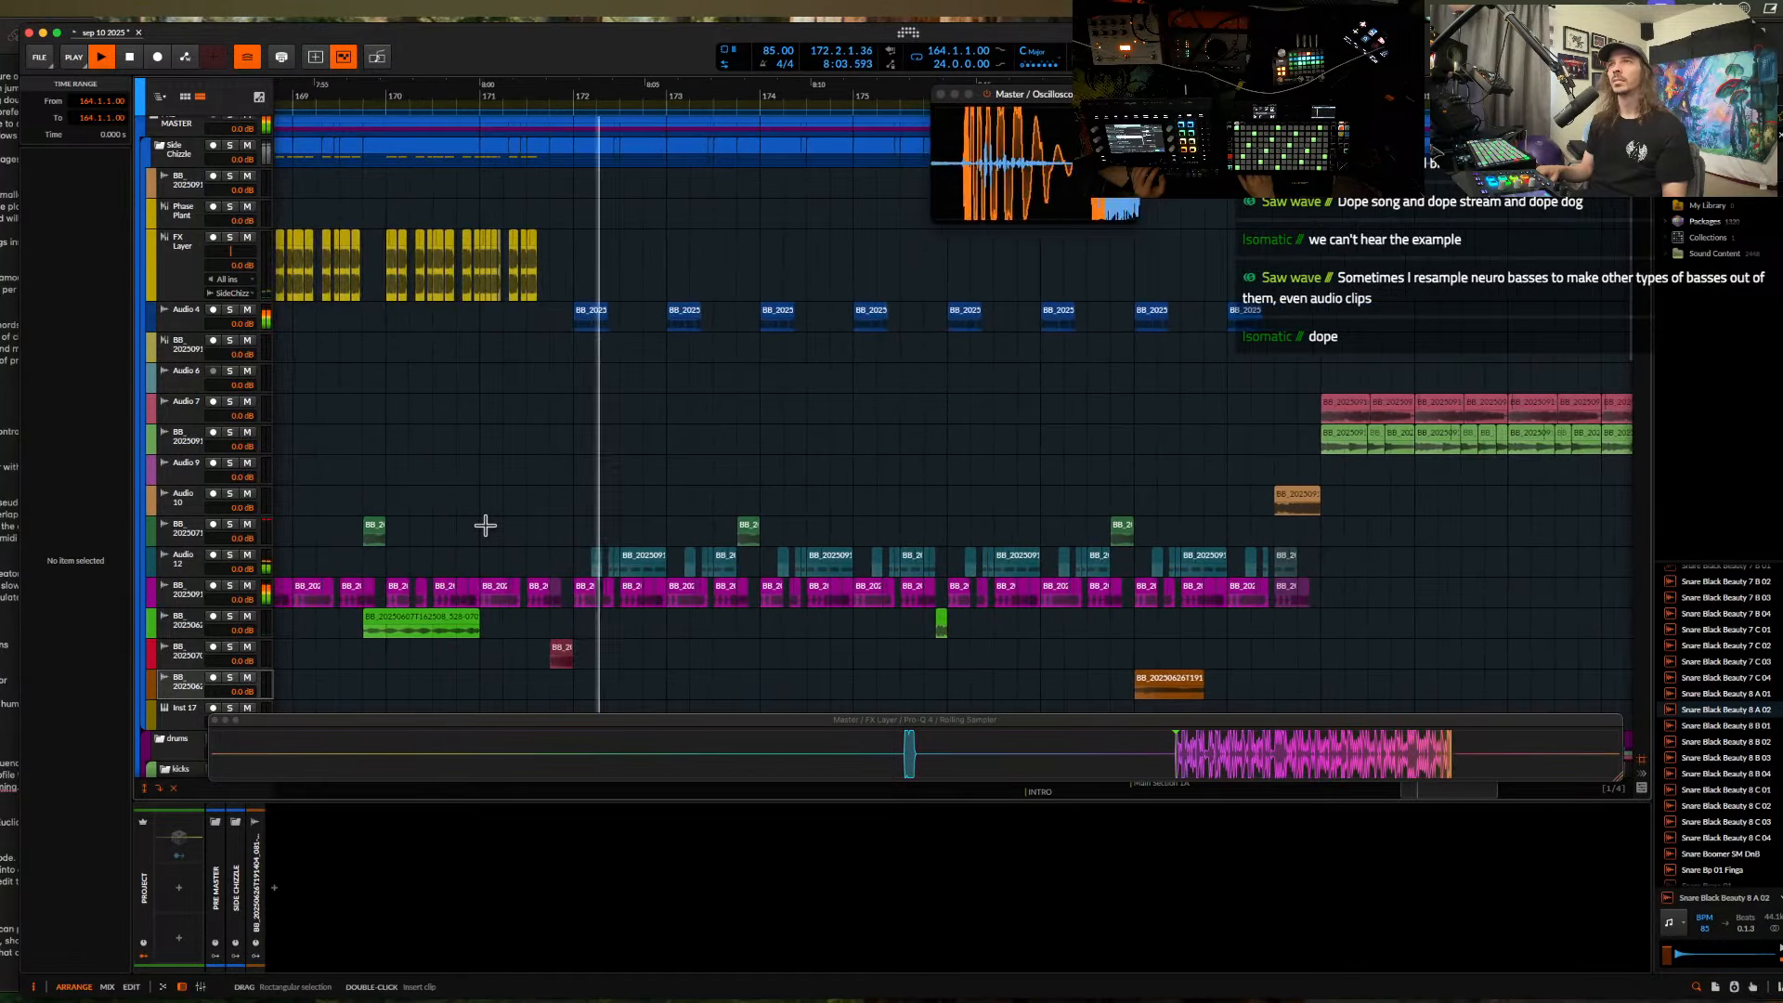
pyautogui.scroll(-10, 485, 525)
pyautogui.scroll(7, 486, 525)
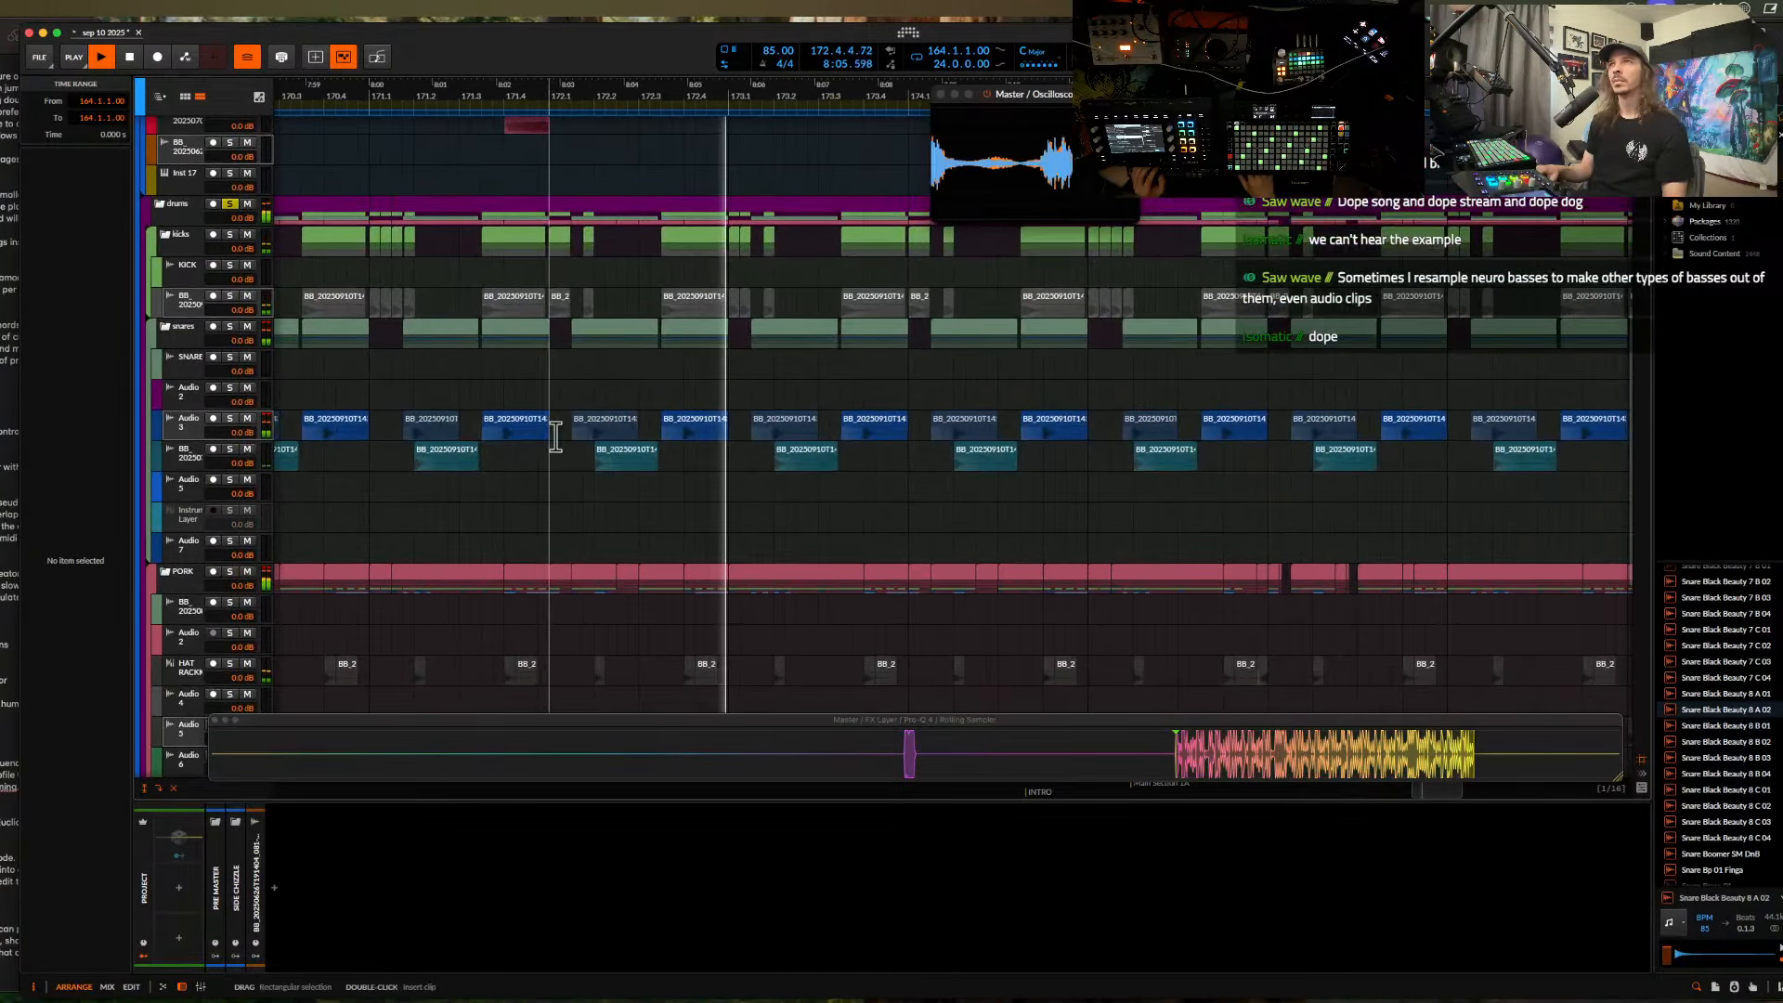
pyautogui.scroll(-4, 556, 429)
pyautogui.scroll(-5, 556, 429)
pyautogui.scroll(8, 556, 428)
pyautogui.press('space')
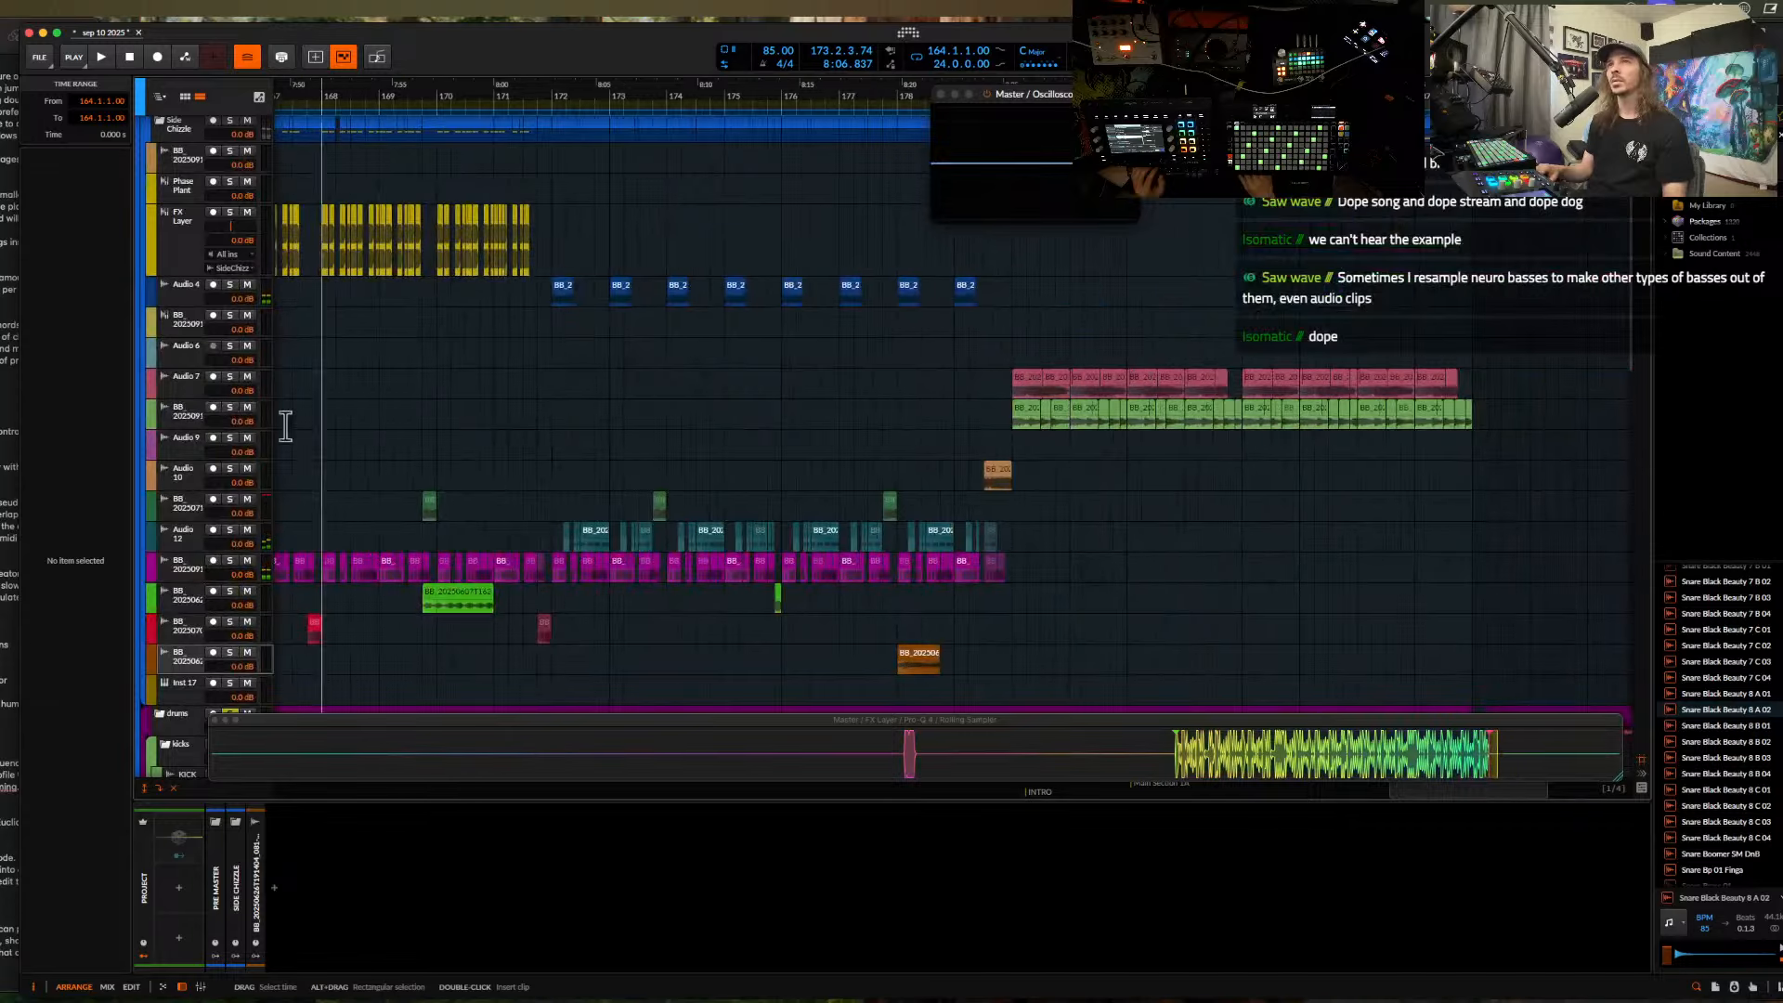
# - Unsolo the drums group and restart playback from the first kicks clip at bar 164
pyautogui.scroll(-10, 237, 218)
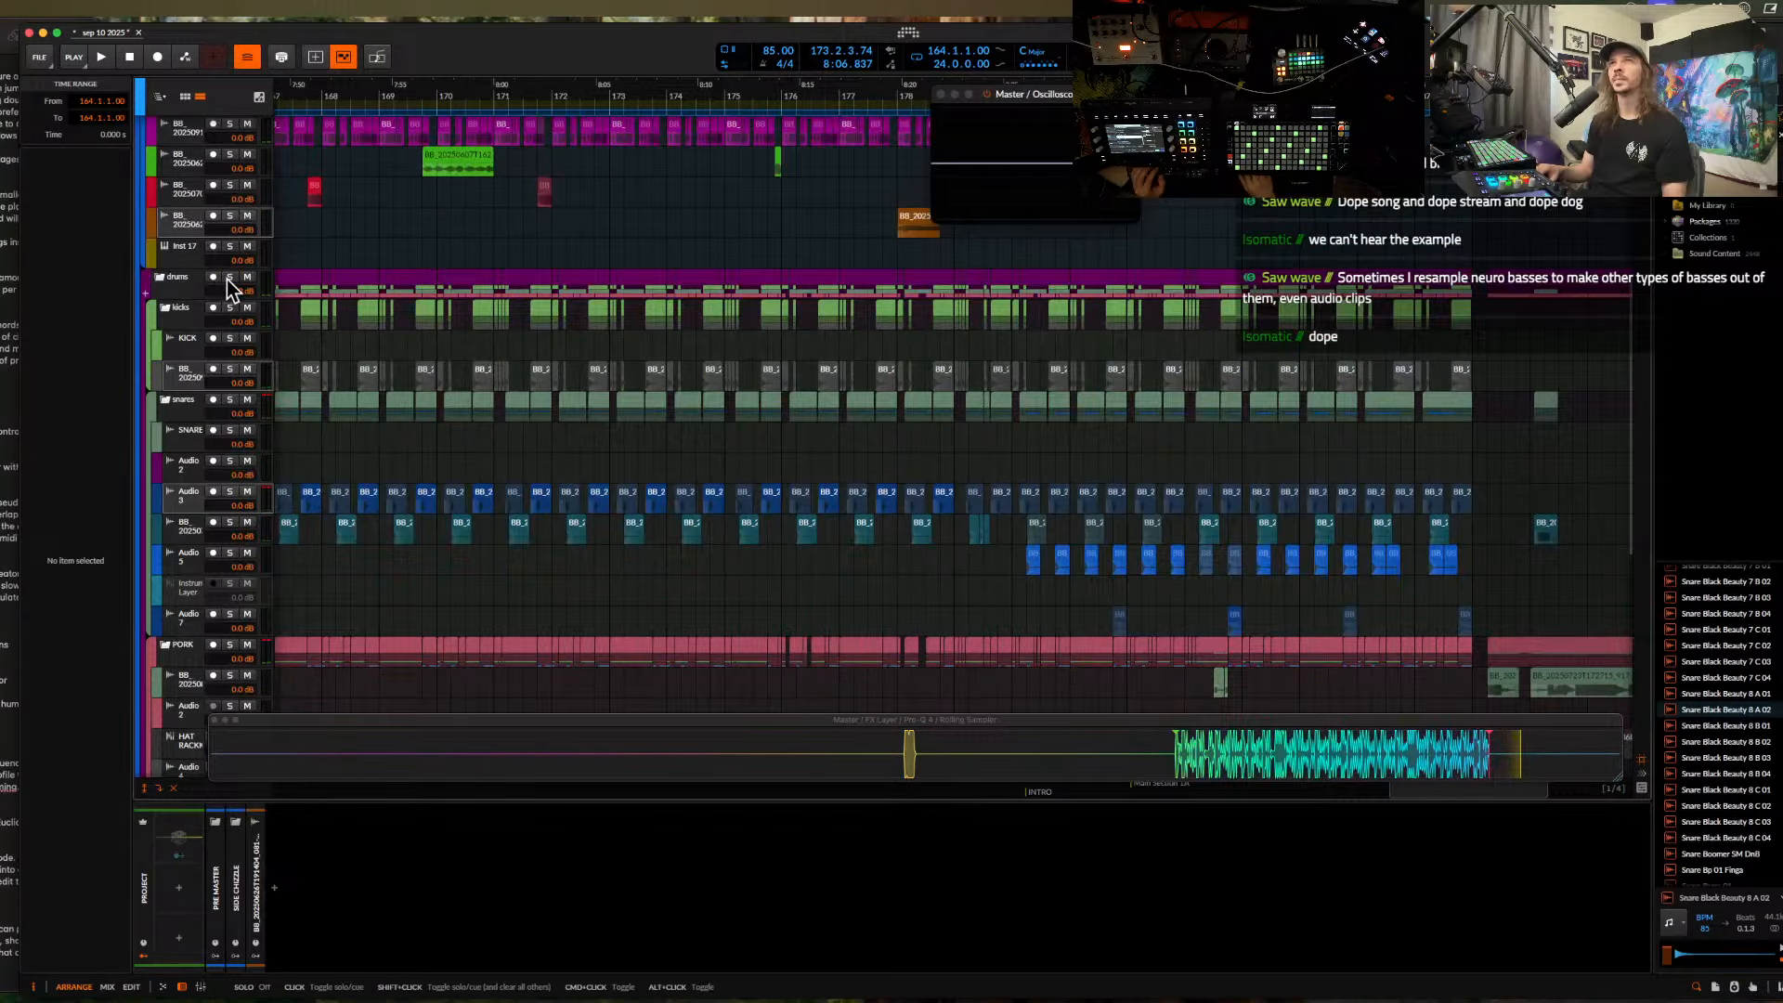
pyautogui.hscroll(-5, 426, 281)
pyautogui.hscroll(-2, 426, 280)
pyautogui.click(485, 303)
pyautogui.scroll(8, 486, 302)
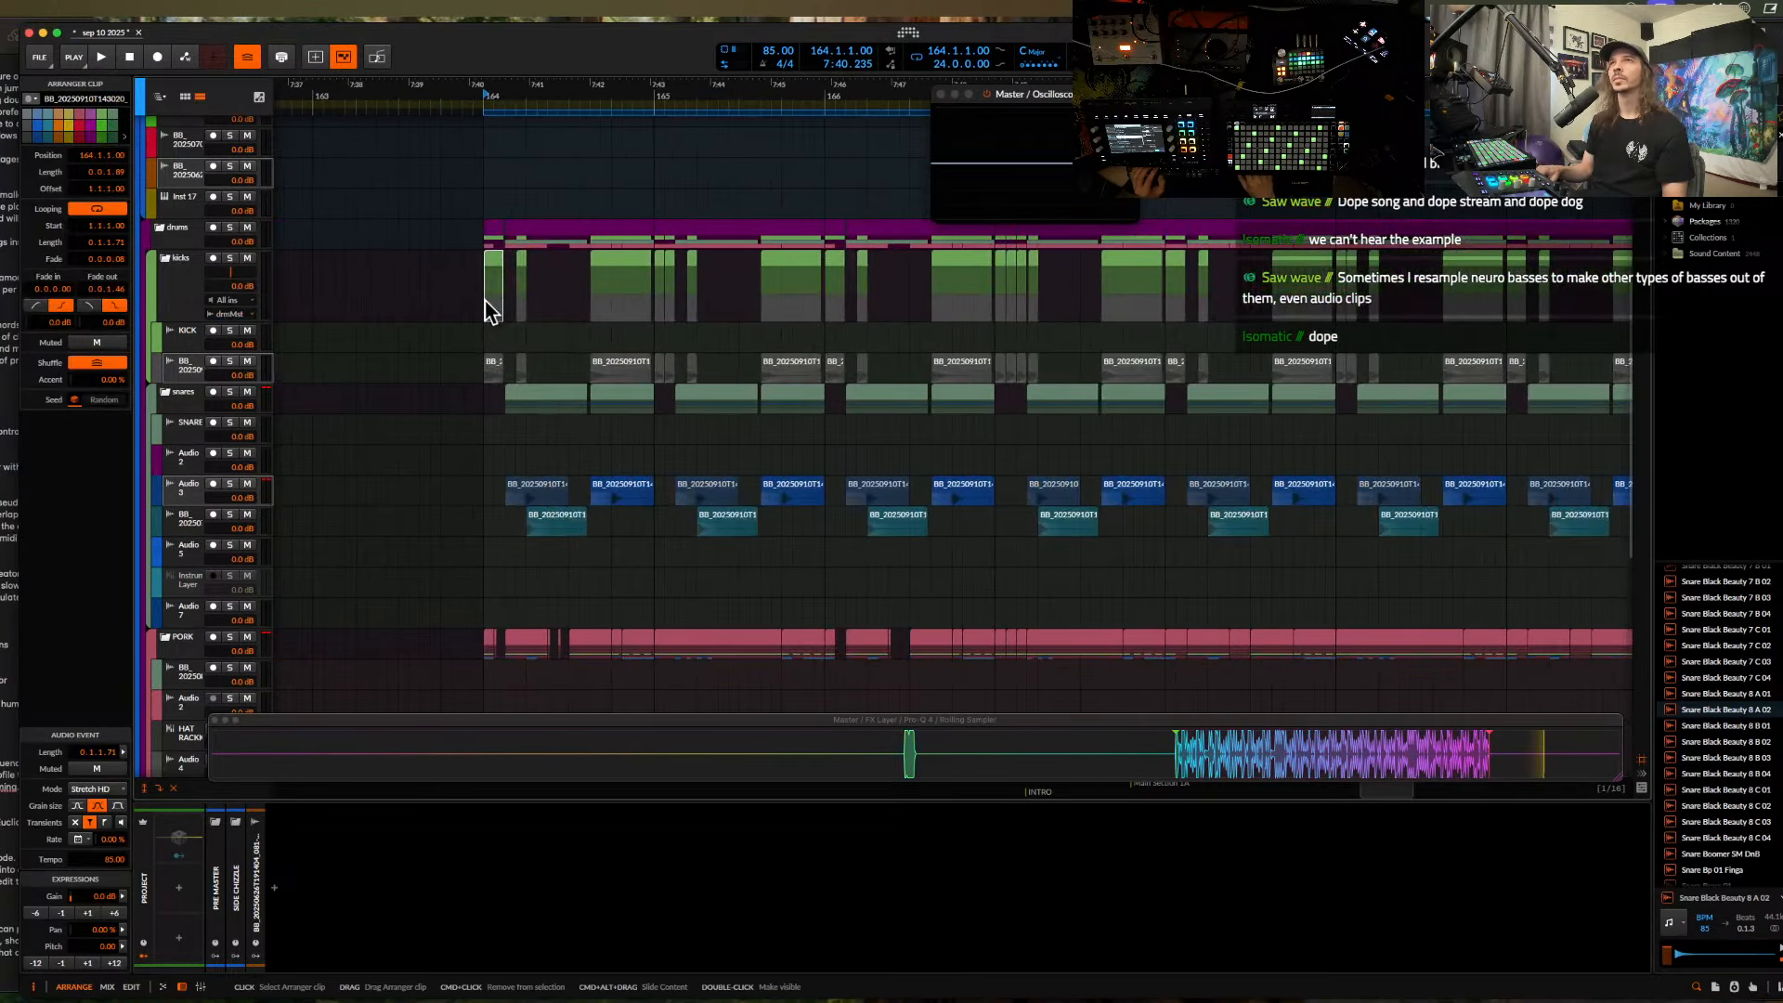
pyautogui.press('space')
# - Listen to the full mix and examine the FX Layer clips, selecting the first one at bar 164
pyautogui.scroll(-8, 486, 304)
pyautogui.scroll(6, 486, 299)
pyautogui.scroll(5, 470, 232)
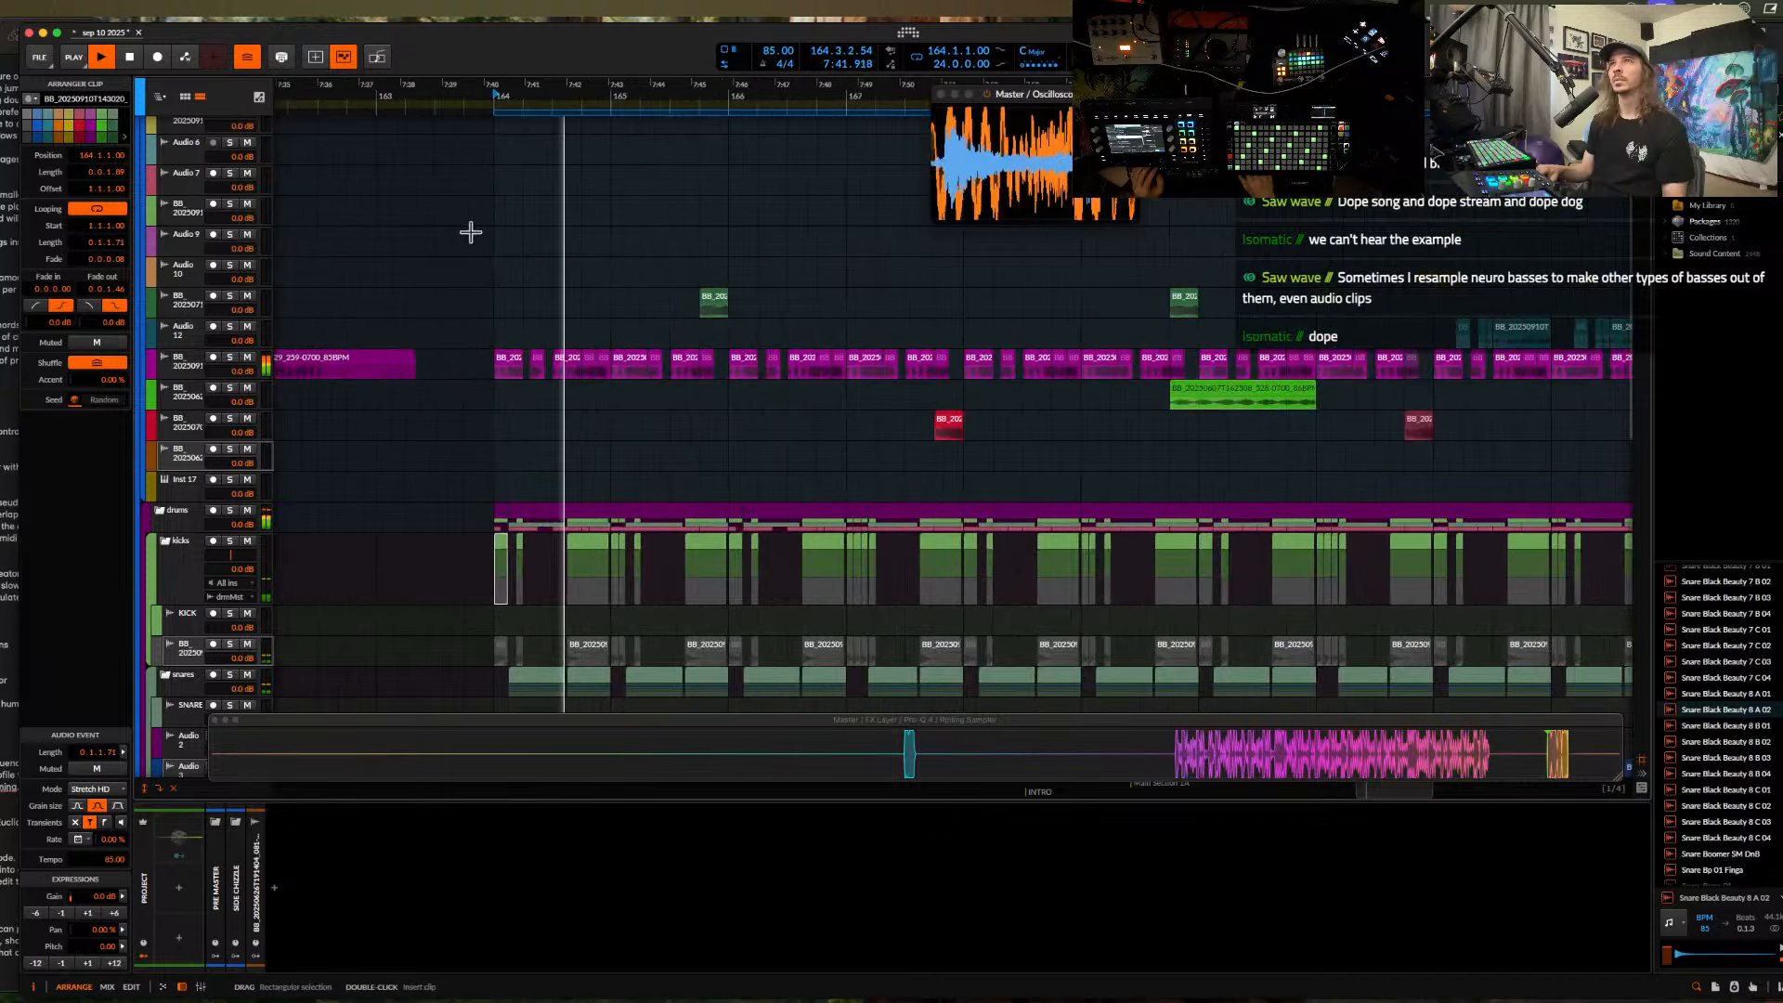
pyautogui.scroll(4, 469, 232)
pyautogui.click(492, 253)
pyautogui.scroll(3, 492, 253)
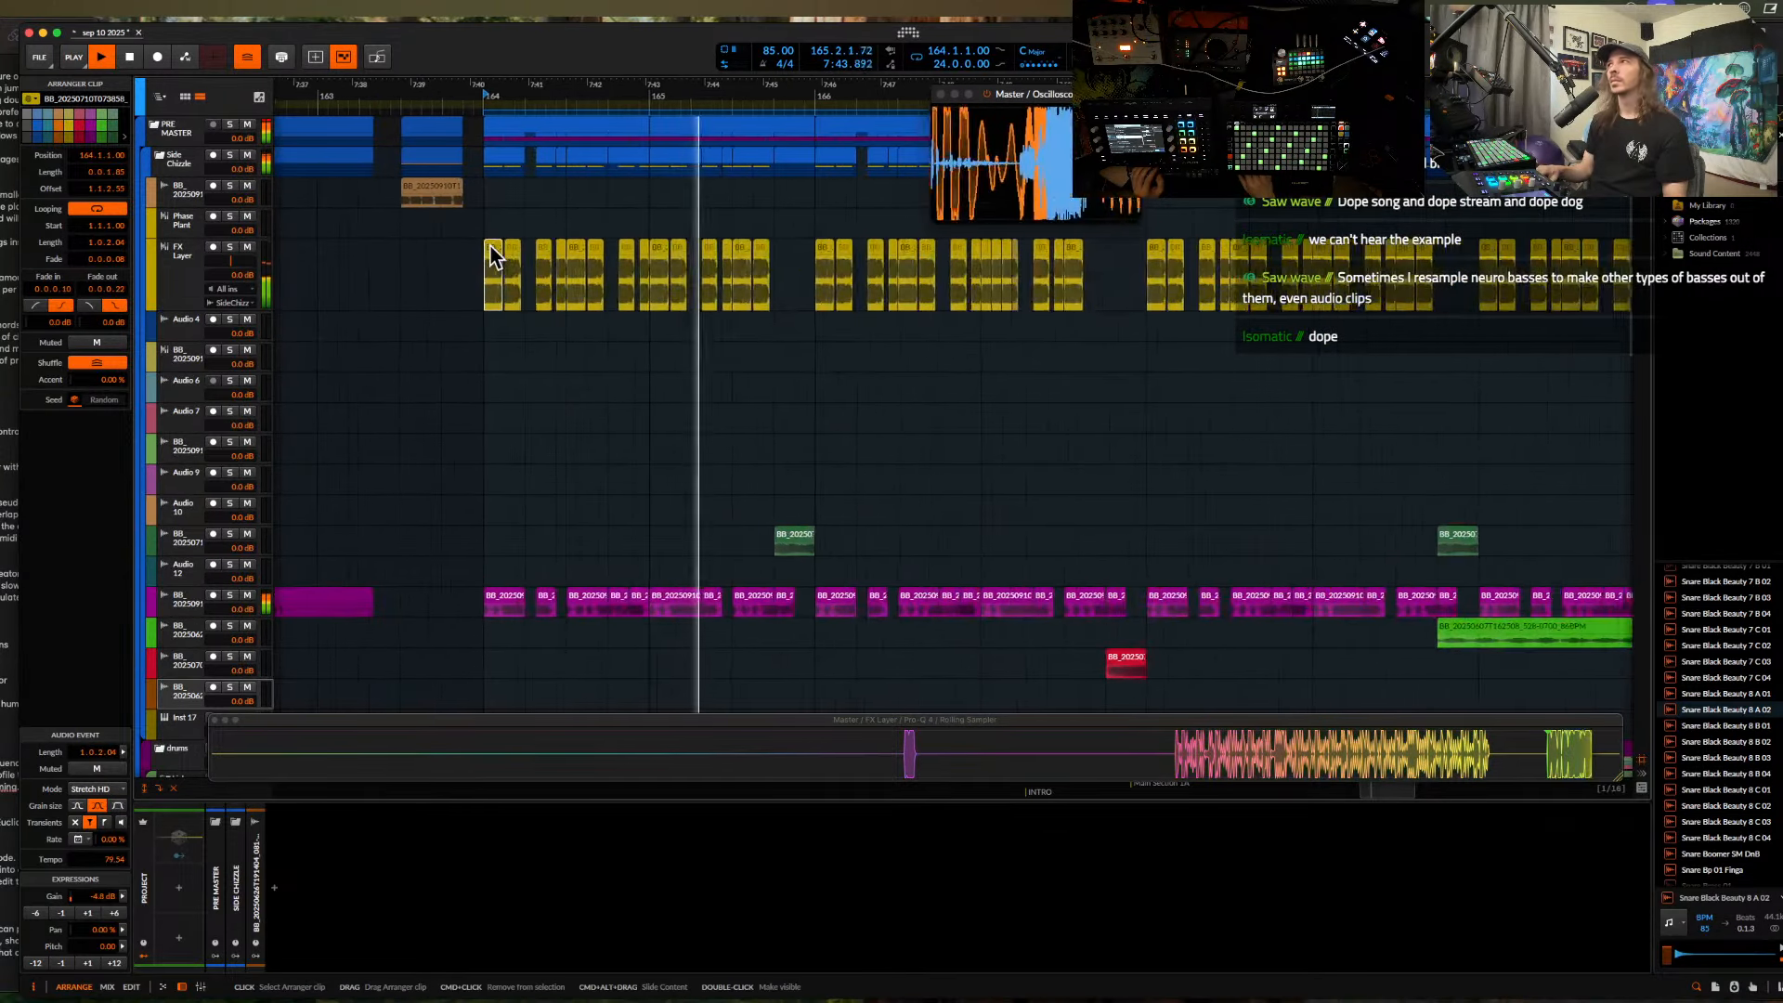
pyautogui.scroll(-2, 492, 253)
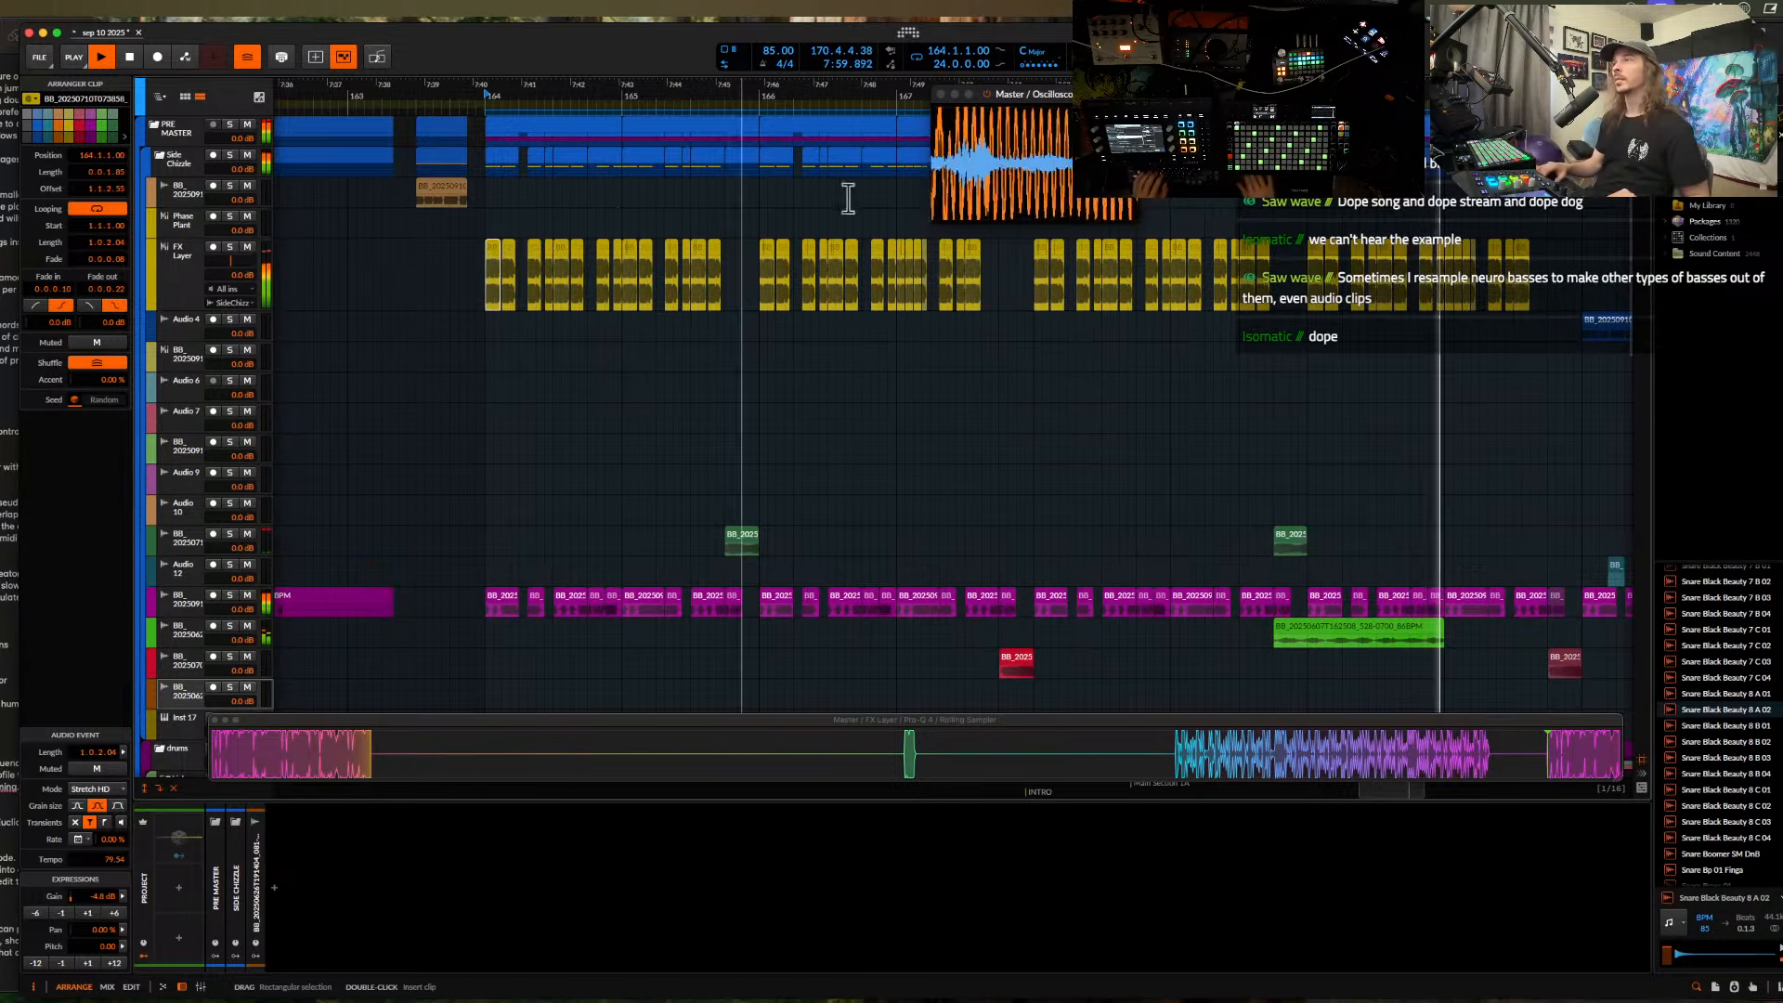
# - Move the orange audio clip near bar 178 about one beat earlier on its track
pyautogui.hscroll(2, 1282, 450)
pyautogui.scroll(-5, 1281, 450)
pyautogui.hscroll(10, 1281, 450)
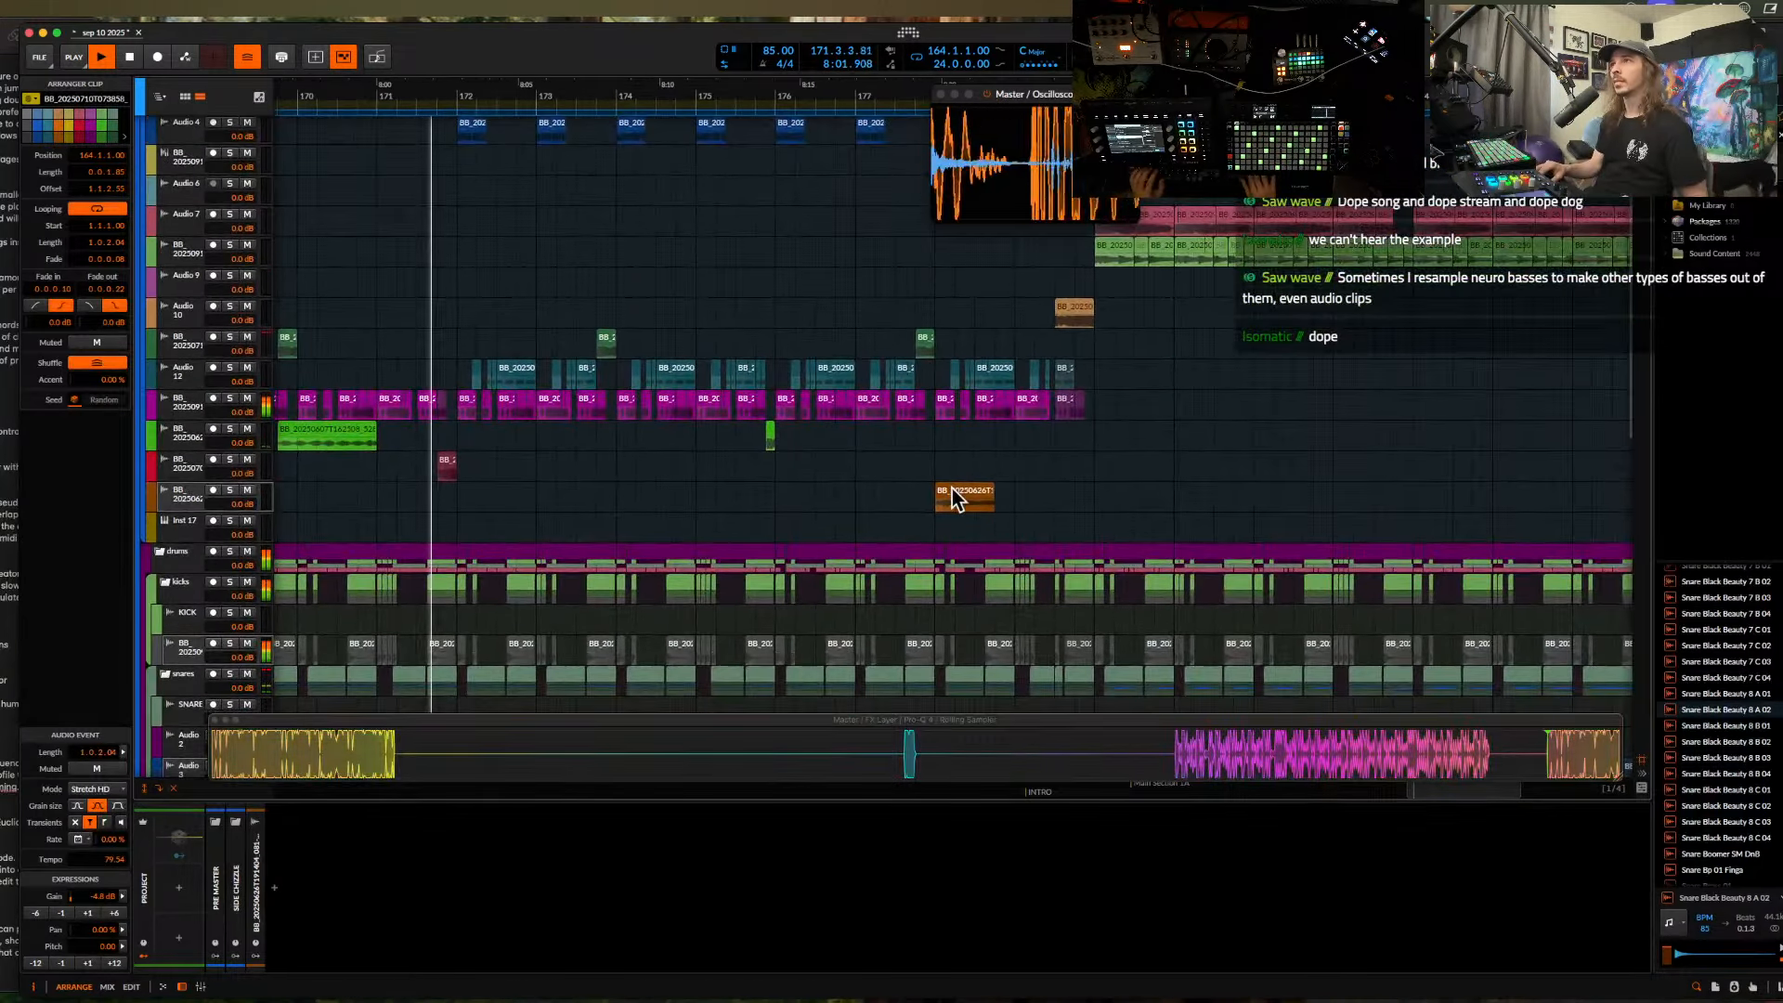
pyautogui.click(956, 493)
pyautogui.moveTo(956, 501); pyautogui.dragTo(937, 501)
# - Insert the Raum reverb into the device chain of the orange clip's track
pyautogui.click(279, 900)
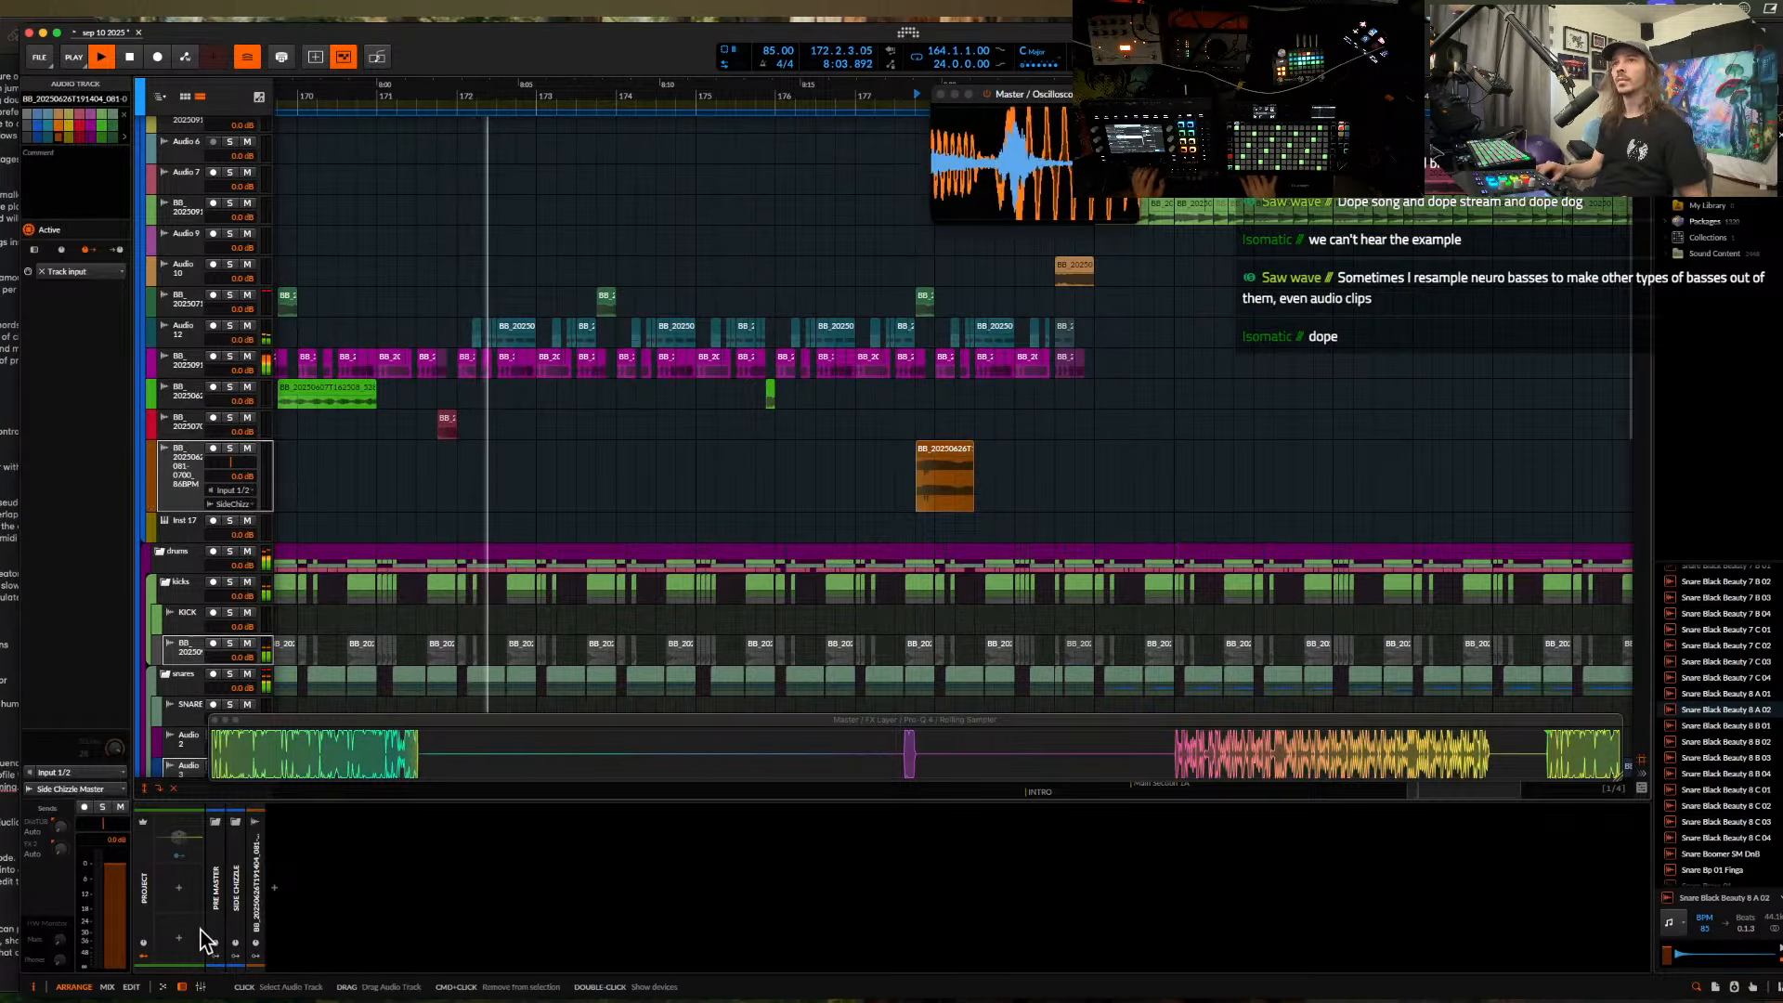
pyautogui.doubleClick(278, 901)
pyautogui.write('raum')
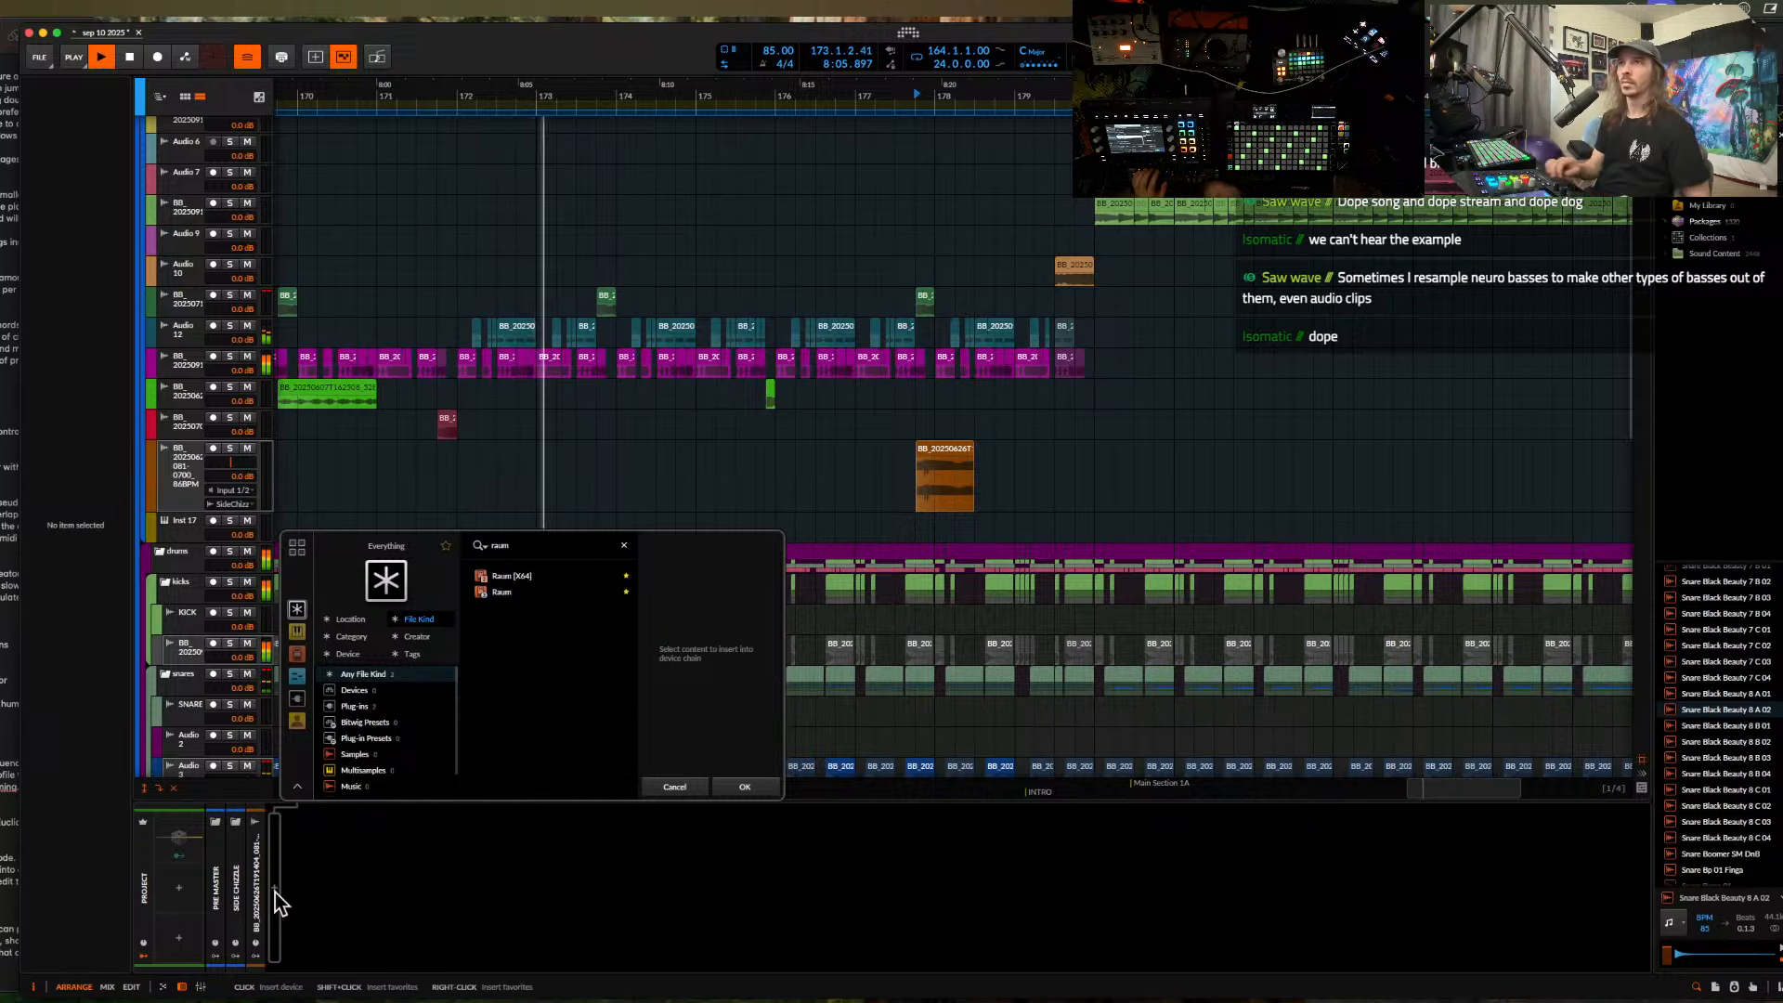
pyautogui.click(501, 591)
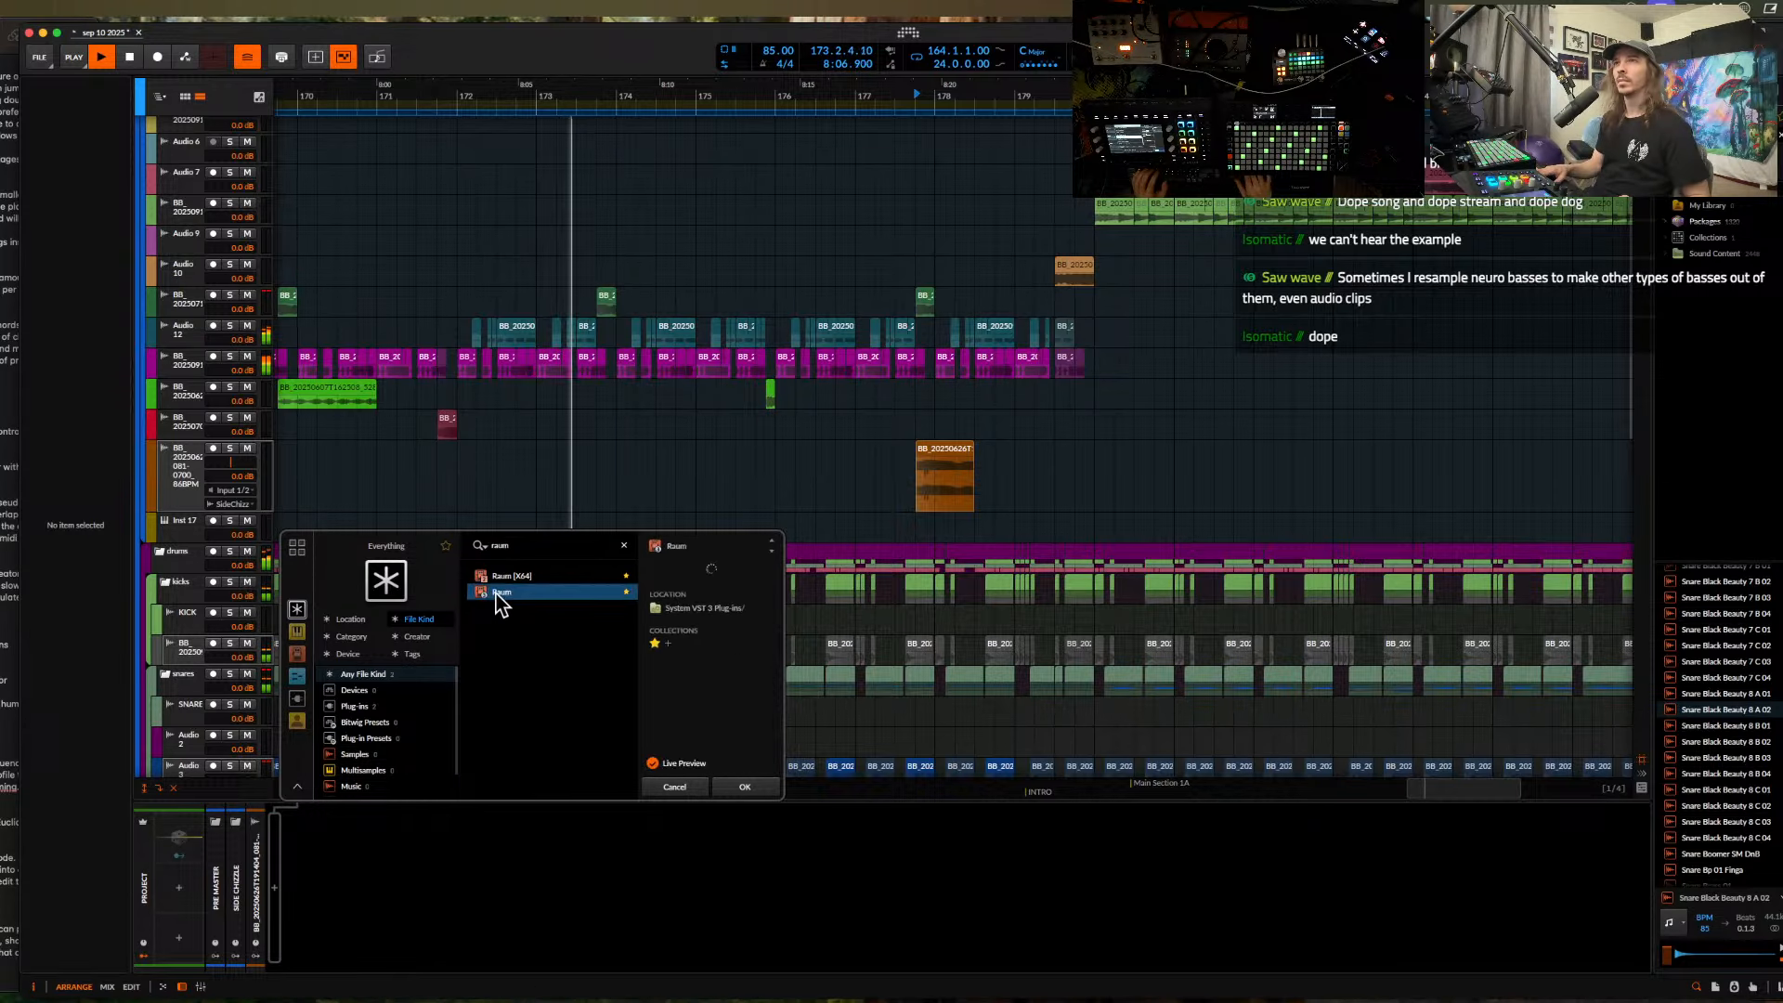
pyautogui.click(744, 786)
# - Insert the Pro-Q 4 equalizer ahead of Raum in the same device chain
pyautogui.doubleClick(278, 899)
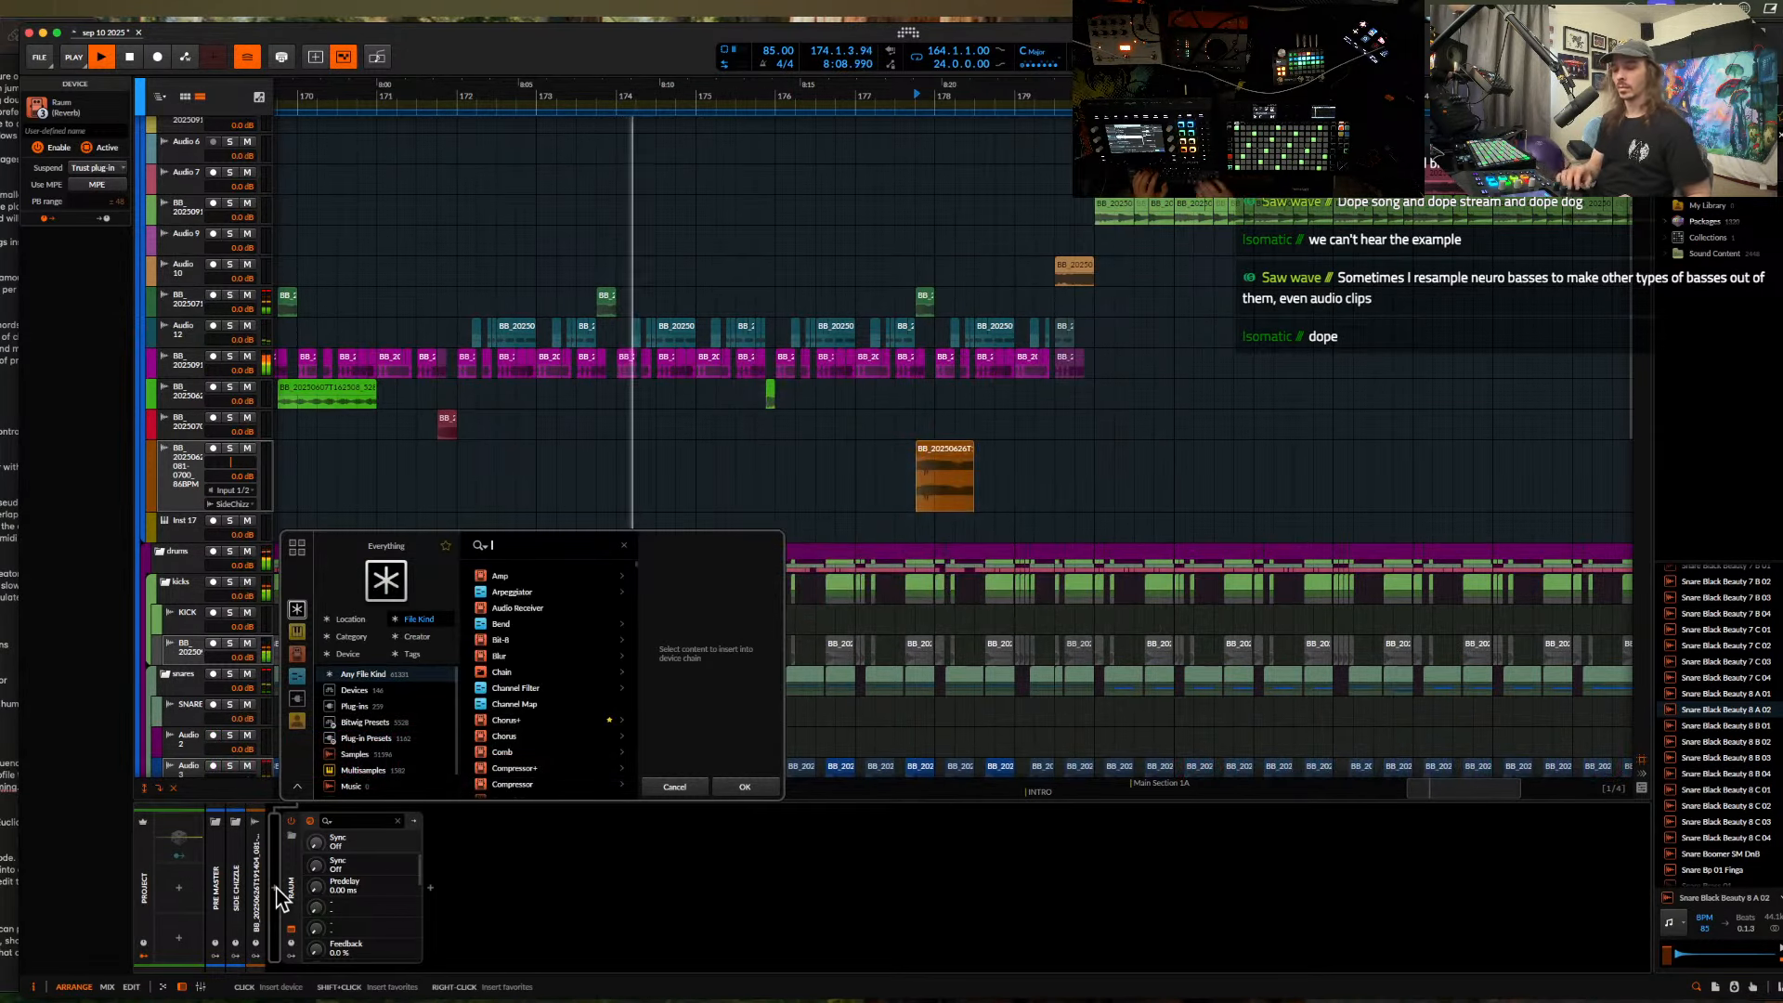
pyautogui.write('pro')
pyautogui.click(504, 640)
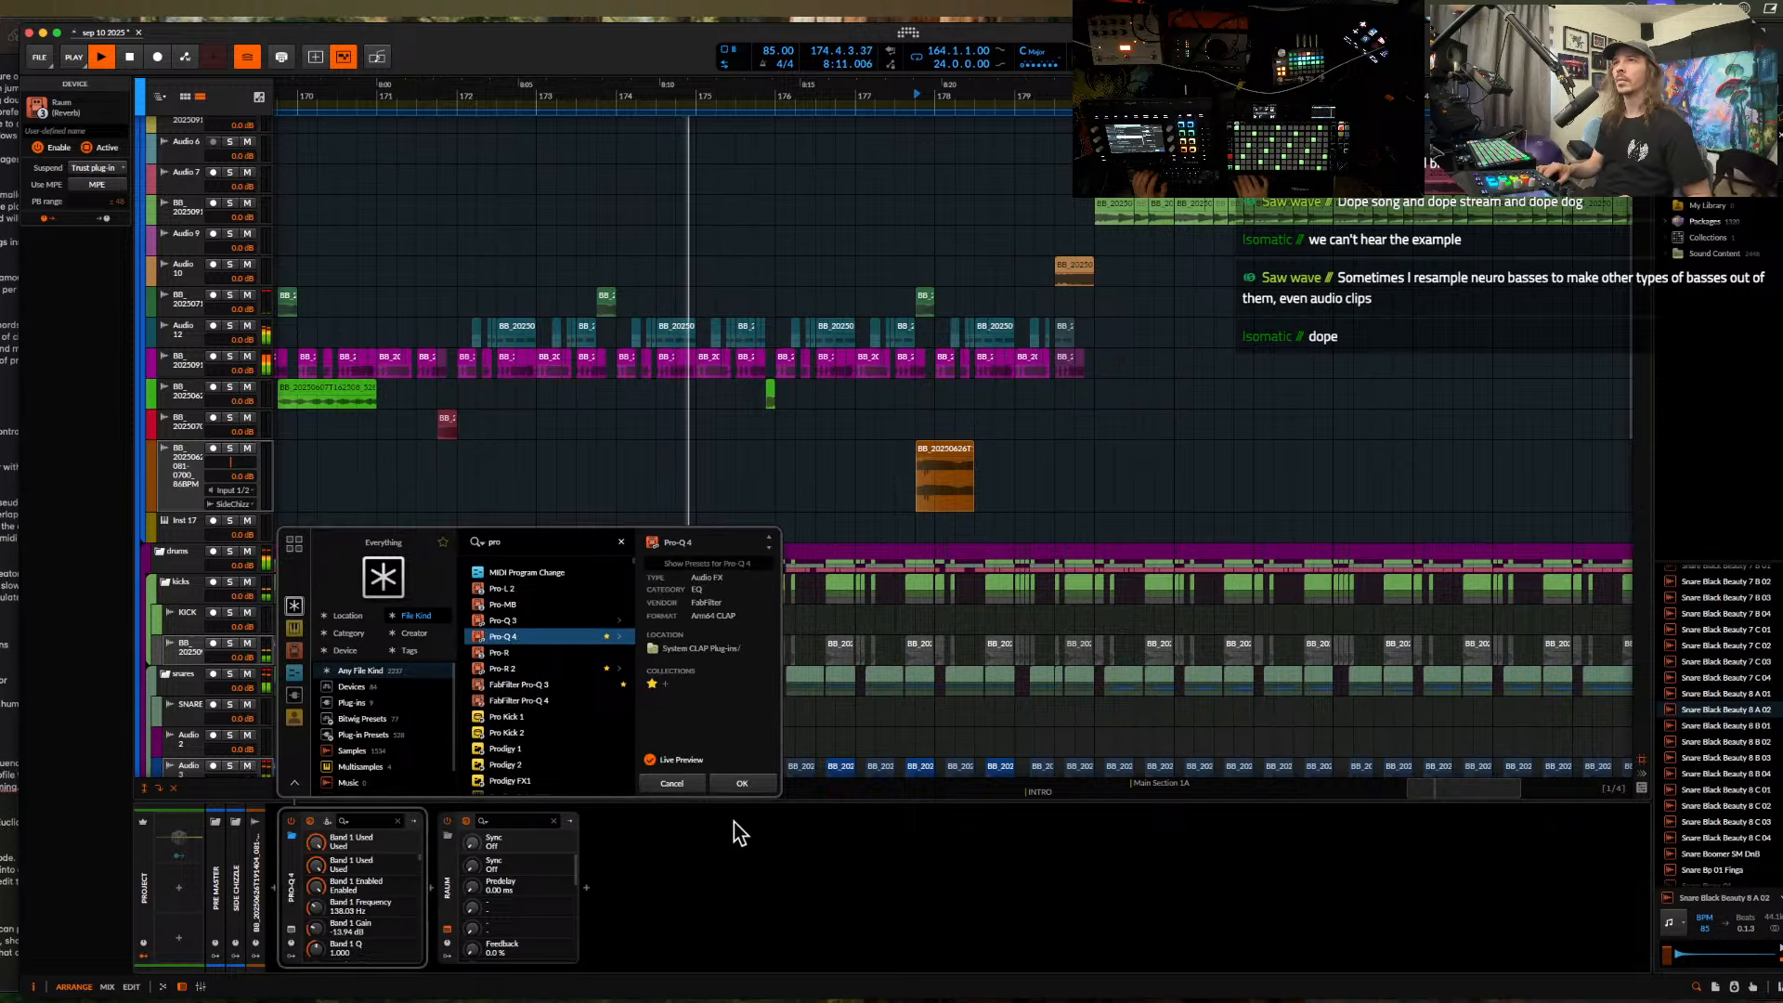
pyautogui.click(743, 784)
# - Add a 30 dB/oct low-cut band at 318.77 Hz in Pro-Q 4 and close the open Pro-Q 4 and Raum windows
pyautogui.doubleClick(297, 455)
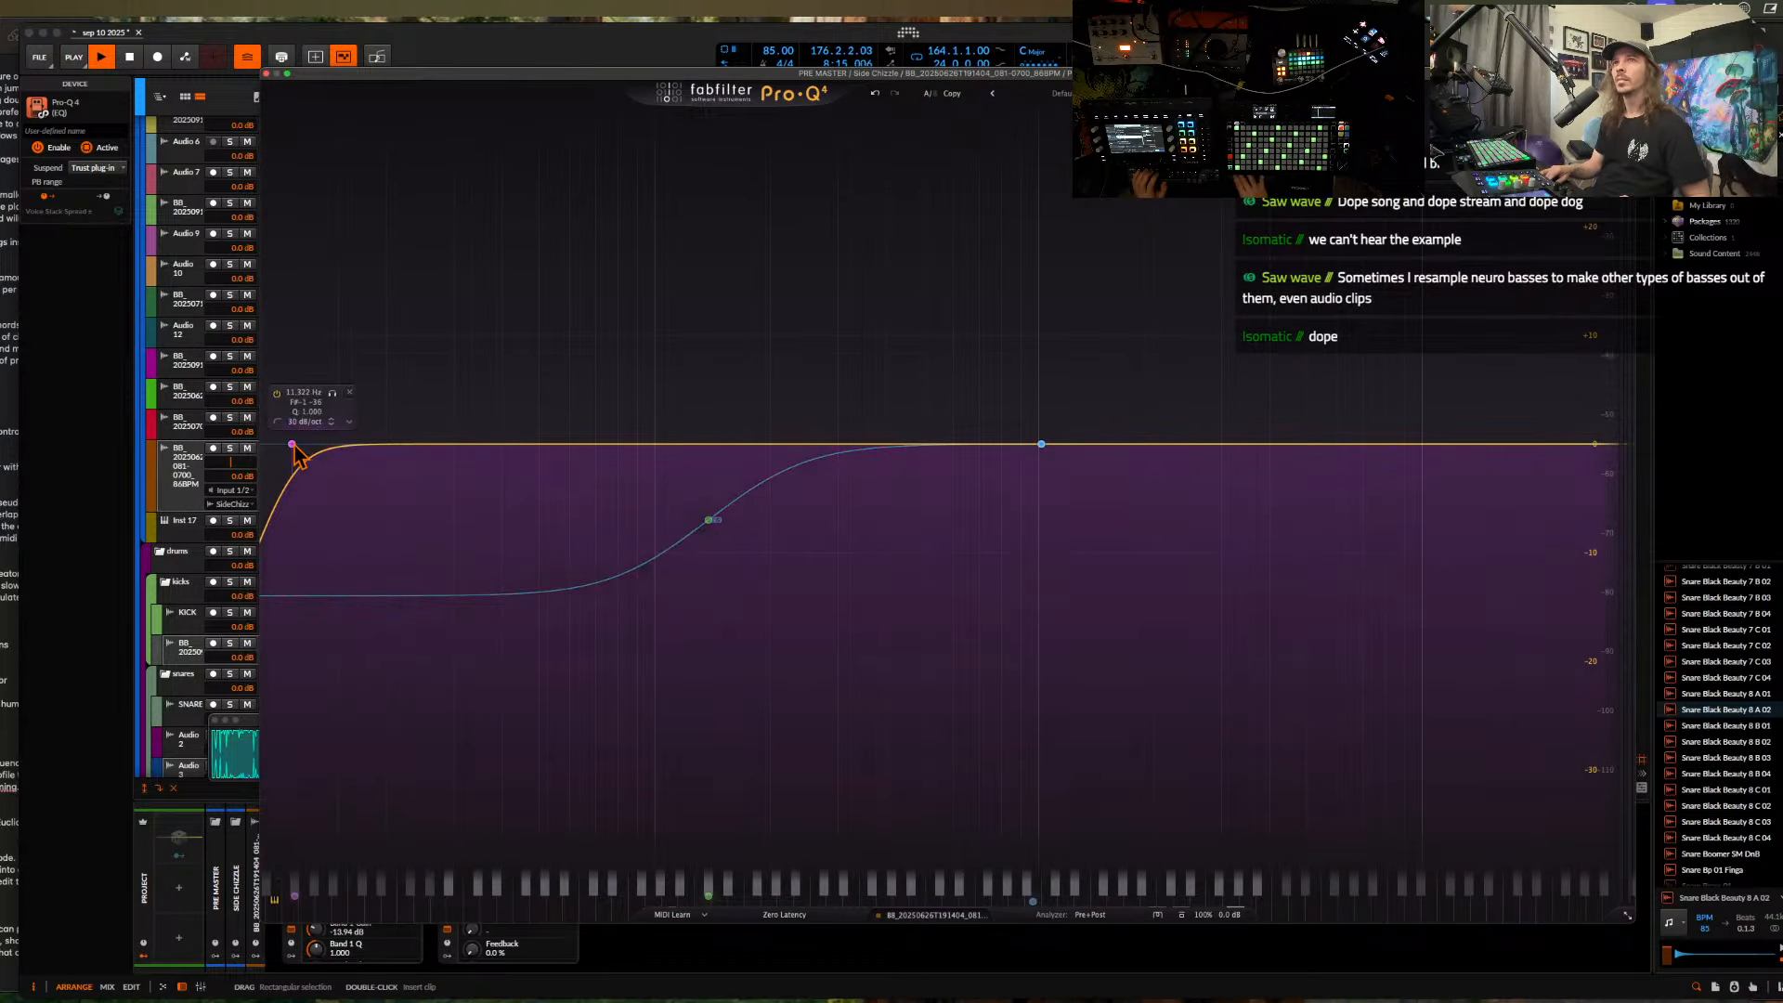
pyautogui.moveTo(292, 444); pyautogui.dragTo(846, 445)
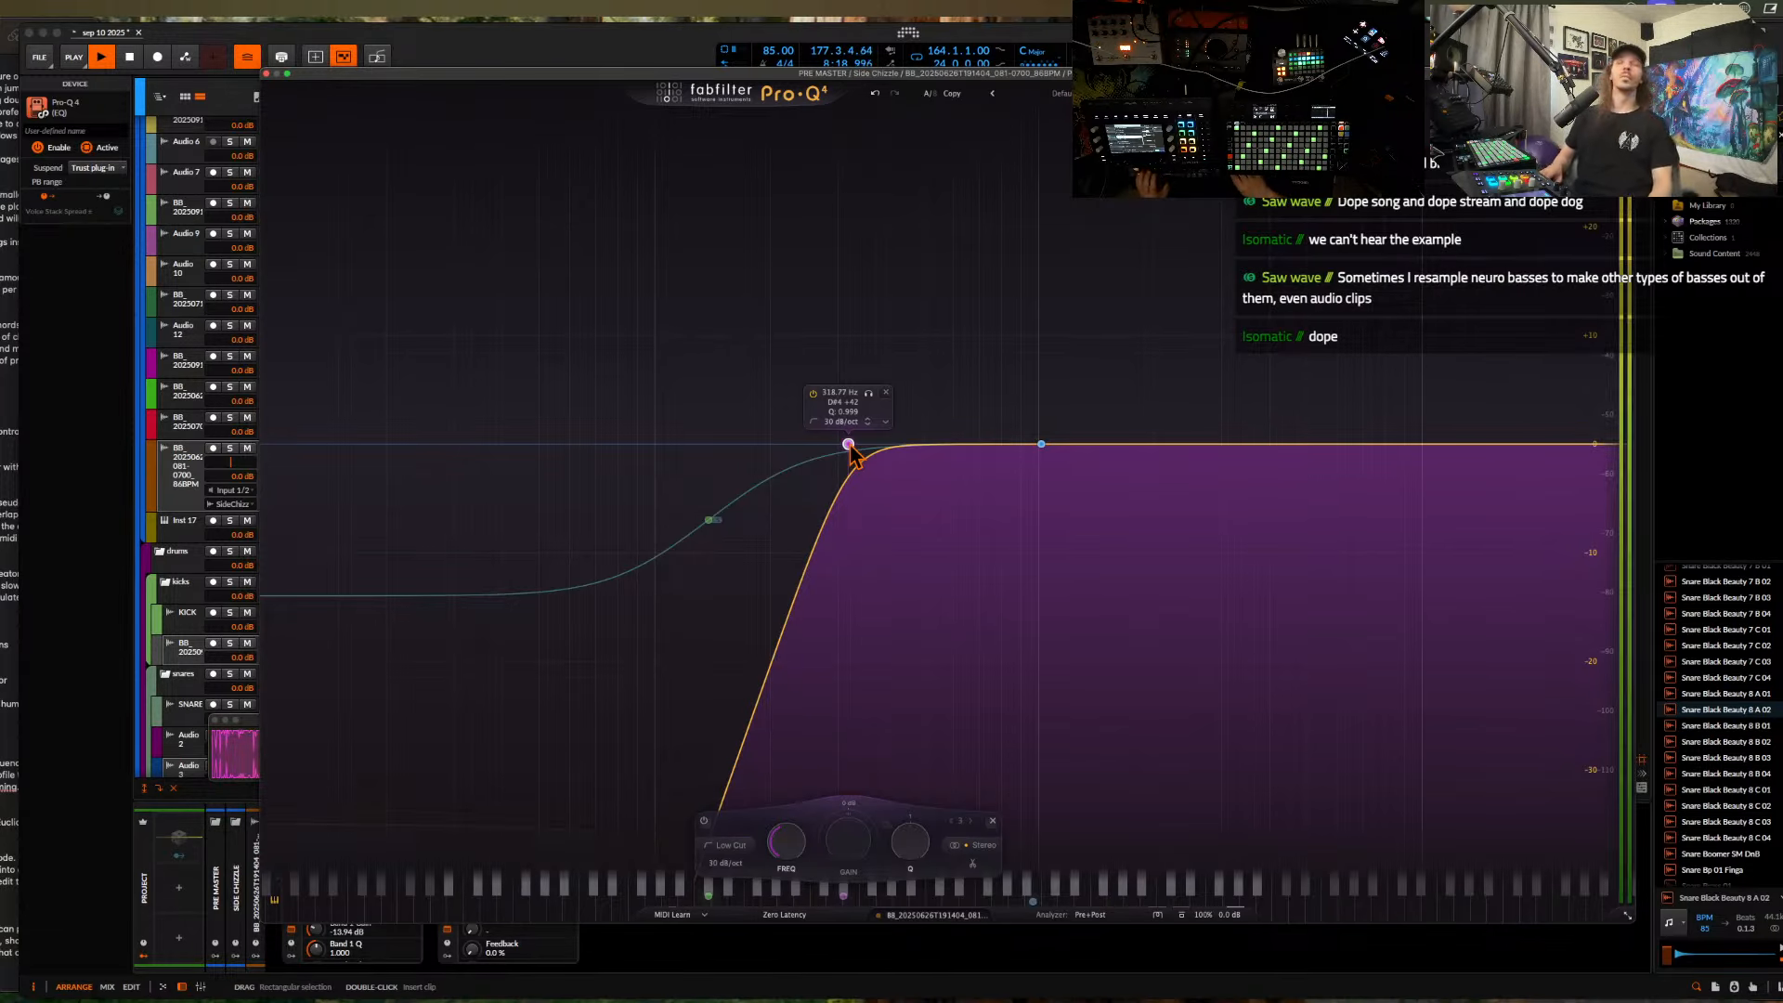
pyautogui.click(266, 73)
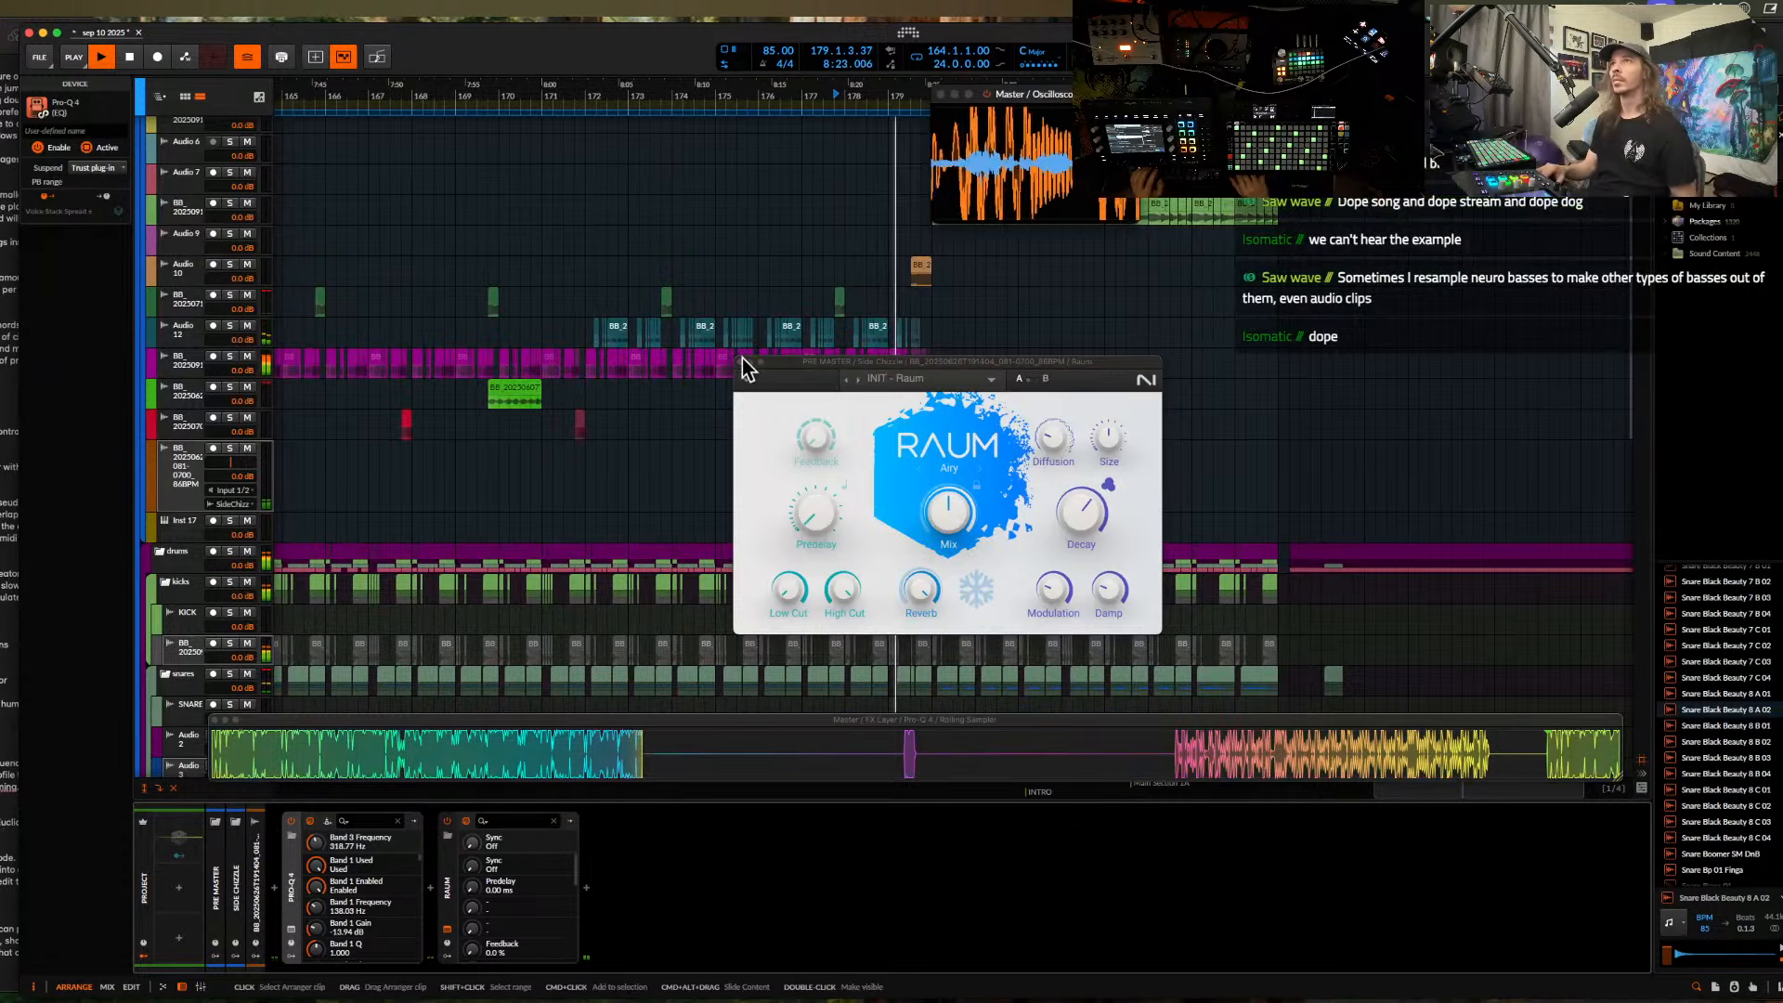
pyautogui.click(740, 361)
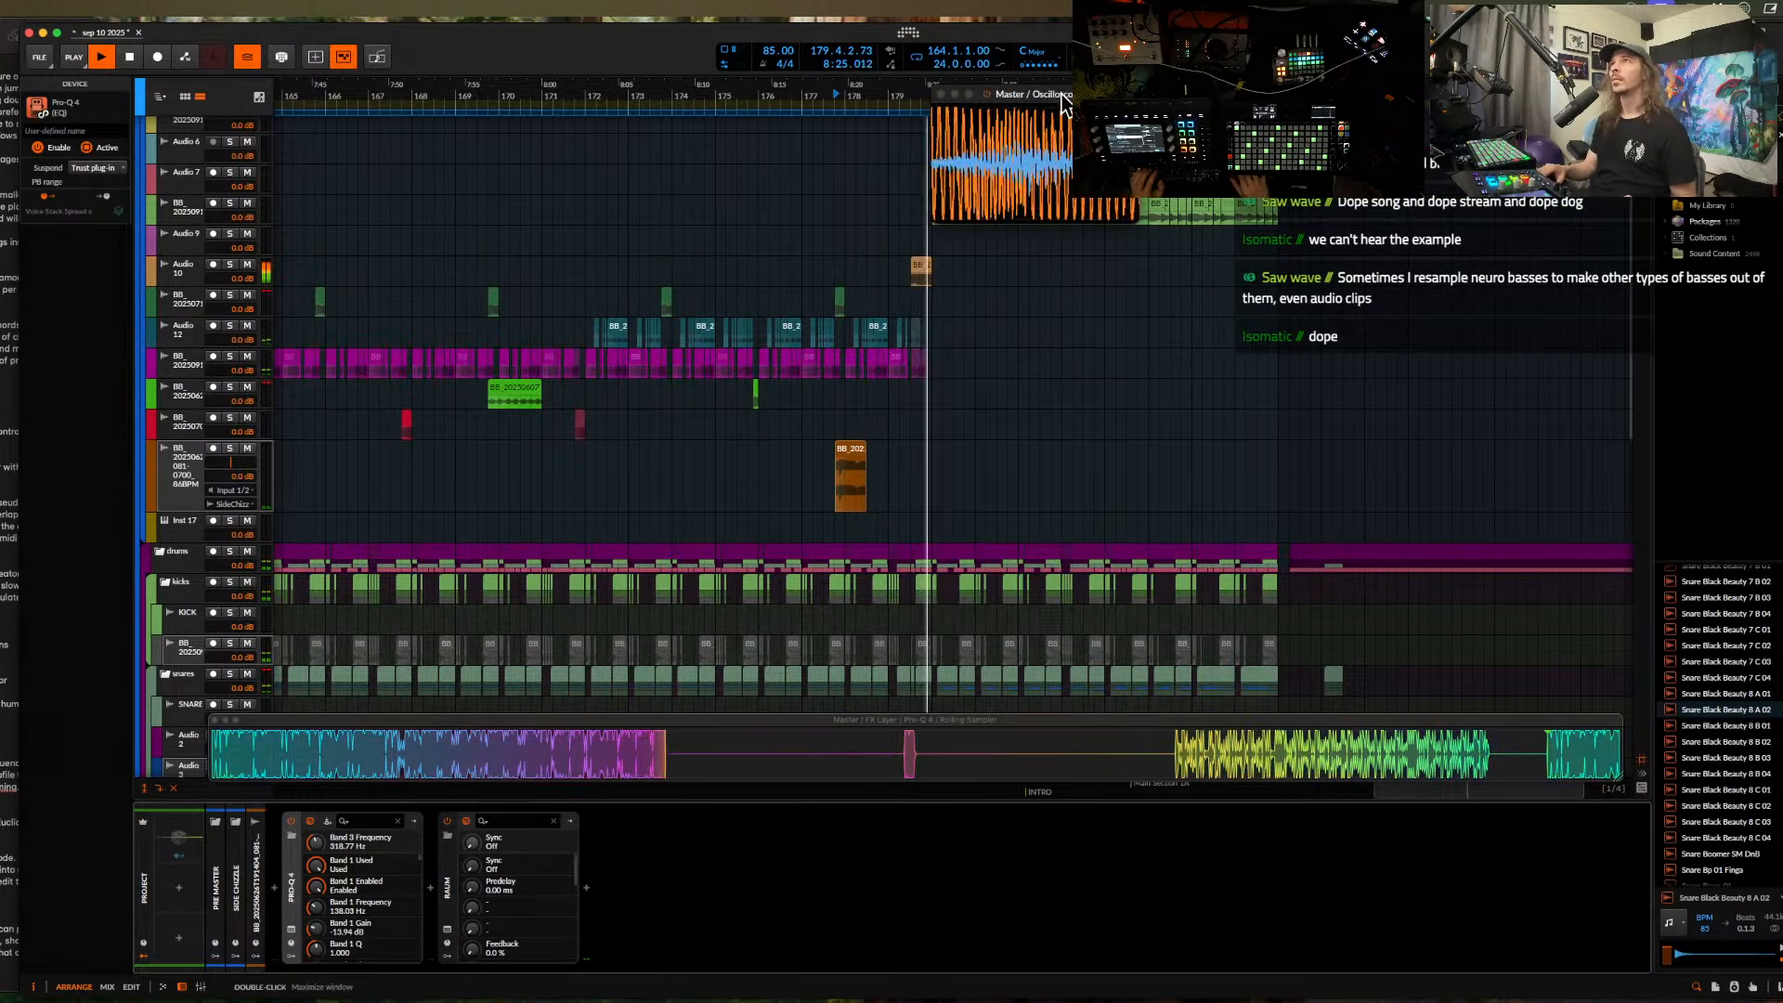
# - Move the Oscilloscope window clear of the Audio 7 clips and set the play start at bar 180 on that track
pyautogui.moveTo(989, 96); pyautogui.dragTo(1567, 264)
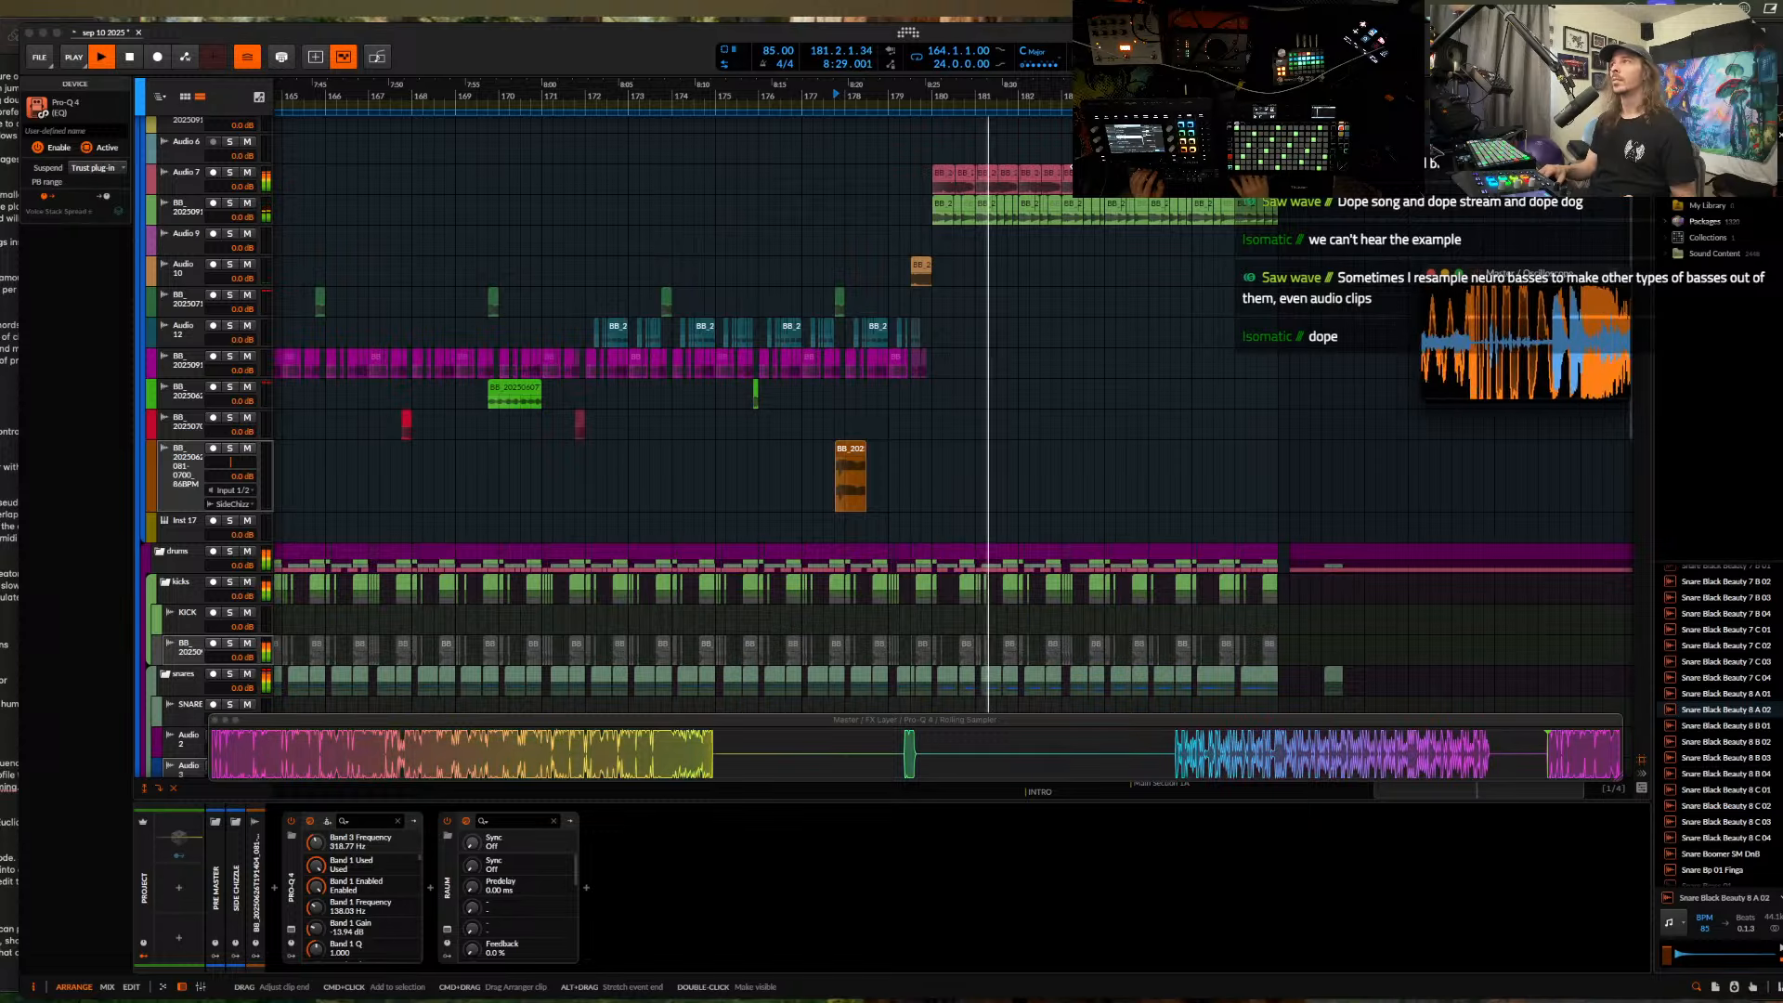
pyautogui.click(928, 186)
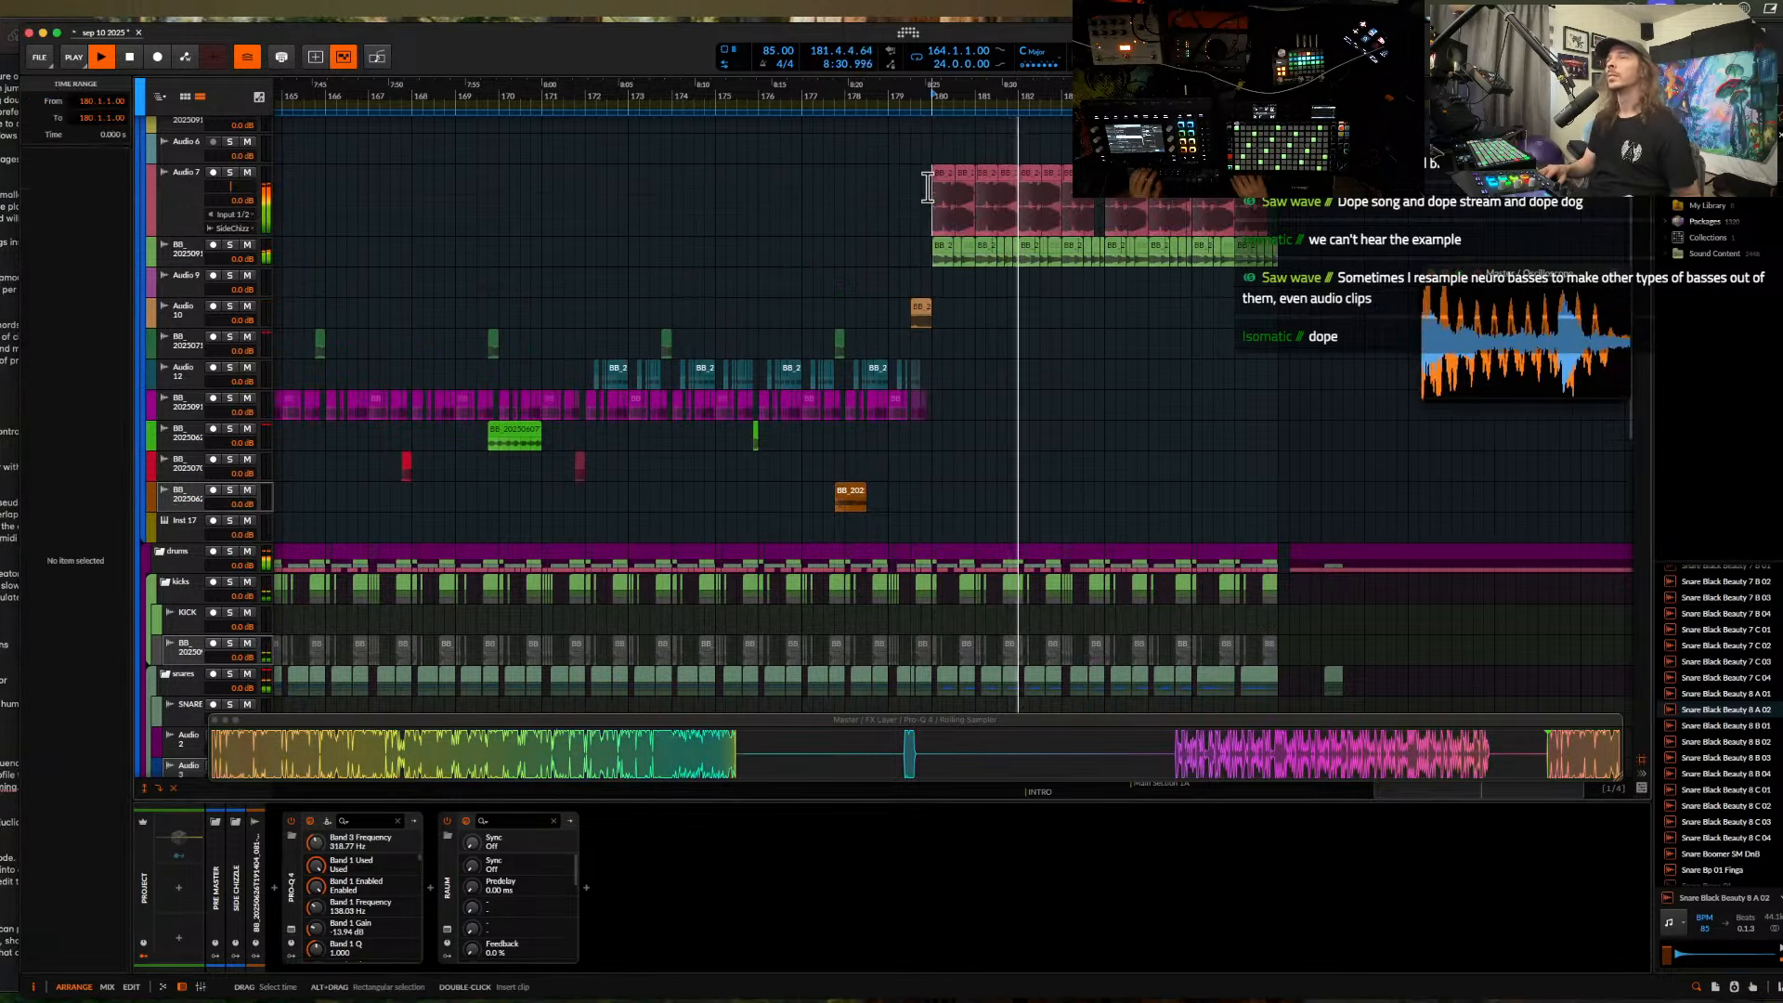
pyautogui.hscroll(5, 927, 187)
pyautogui.scroll(3, 927, 188)
pyautogui.scroll(3, 927, 188)
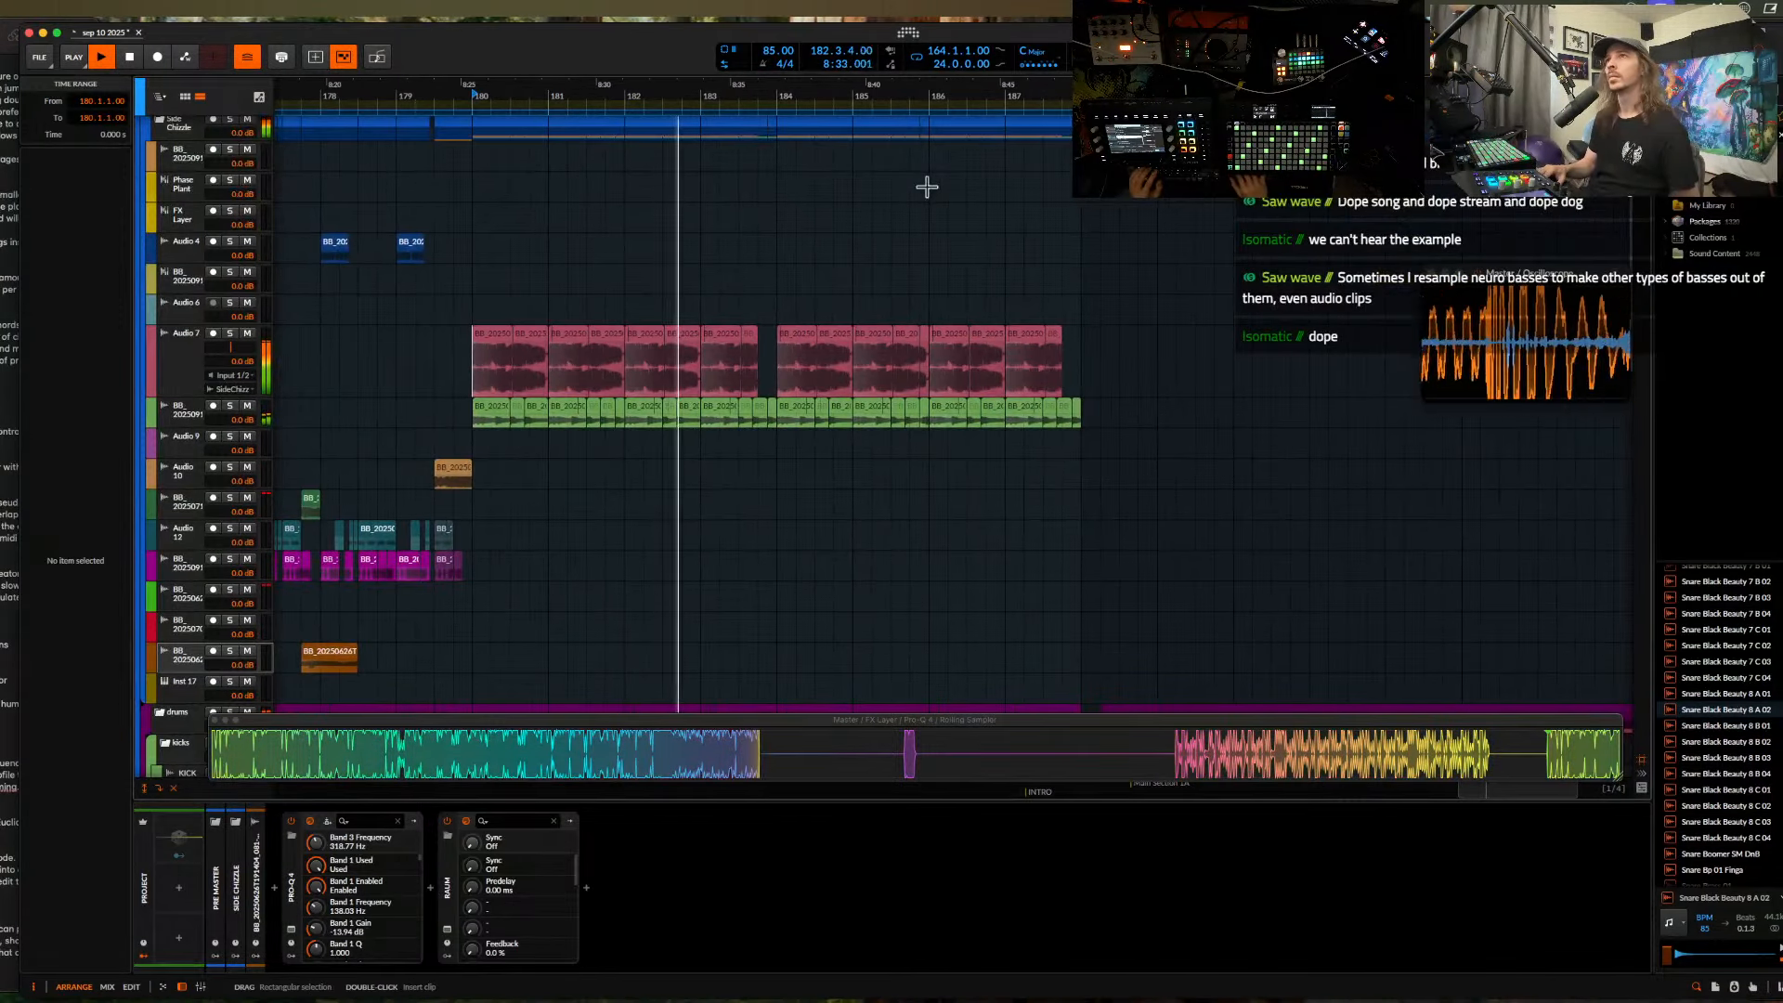
pyautogui.scroll(-1, 926, 187)
pyautogui.scroll(-3, 510, 360)
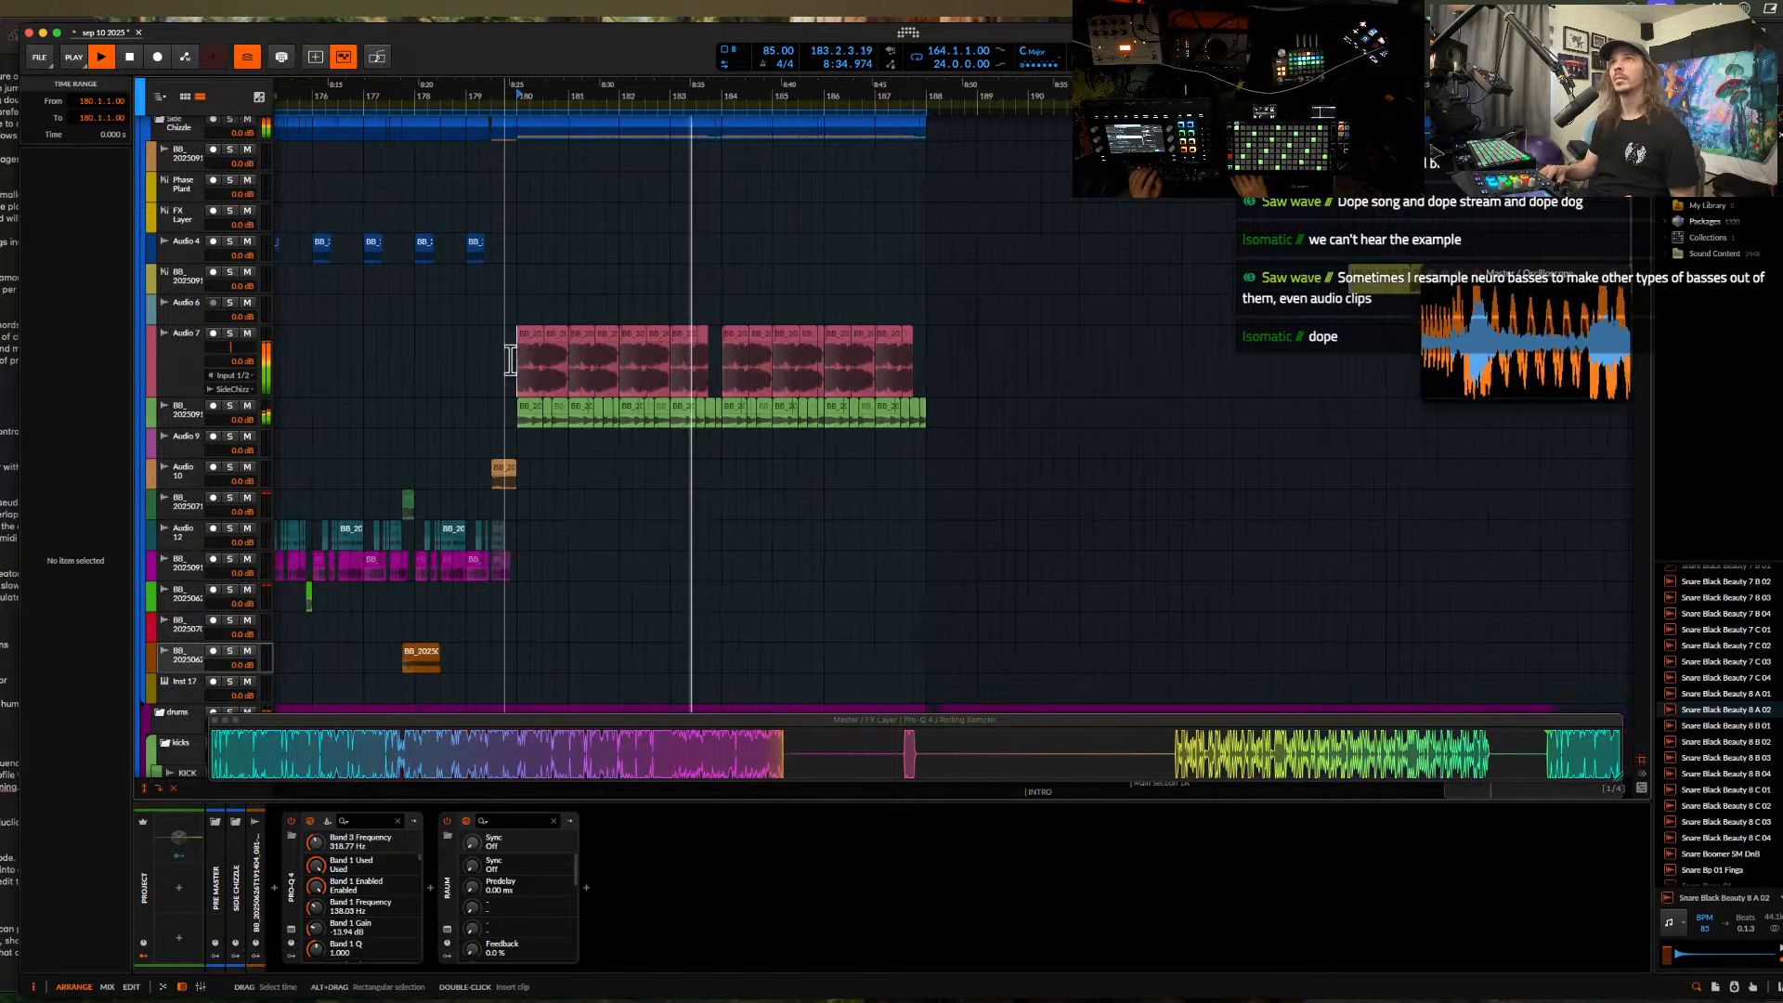
# - Examine the clips on the Audio 7, drums and PORK tracks between bars 180 and 188 during playback
pyautogui.scroll(-1, 509, 361)
pyautogui.scroll(4, 804, 359)
pyautogui.scroll(-3, 628, 221)
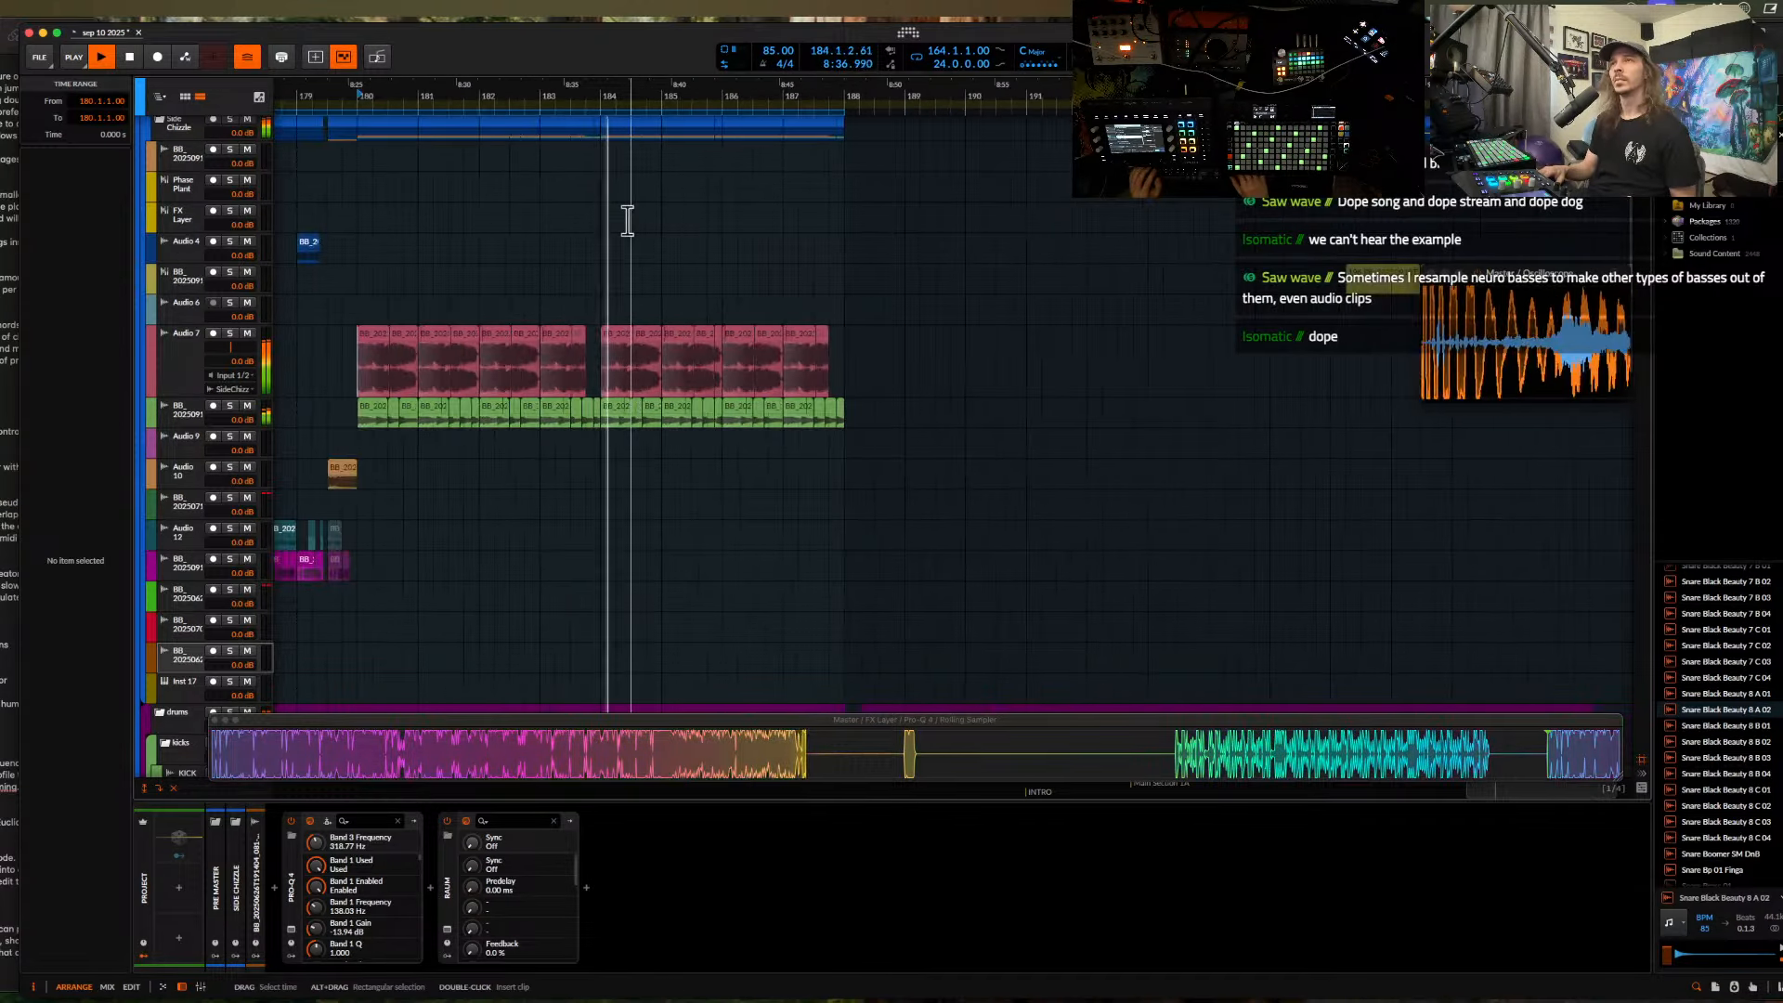
pyautogui.scroll(2, 626, 220)
pyautogui.scroll(3, 549, 310)
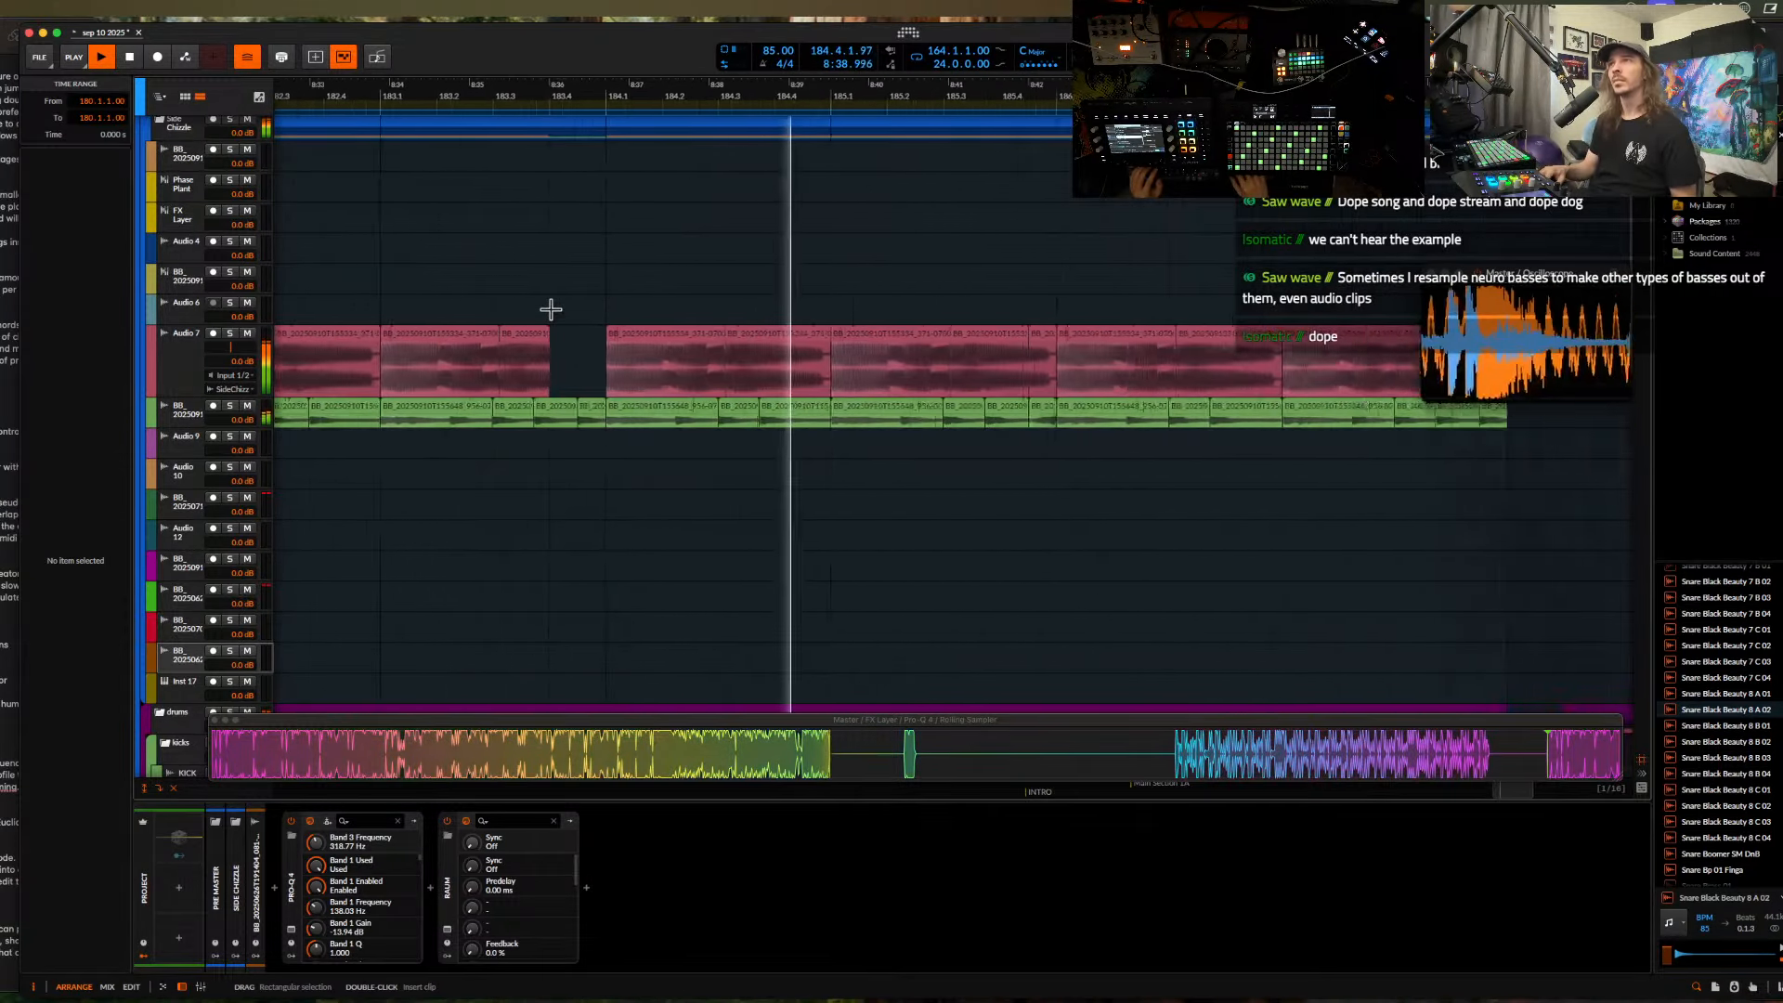
pyautogui.scroll(-3, 550, 309)
pyautogui.scroll(-10, 551, 309)
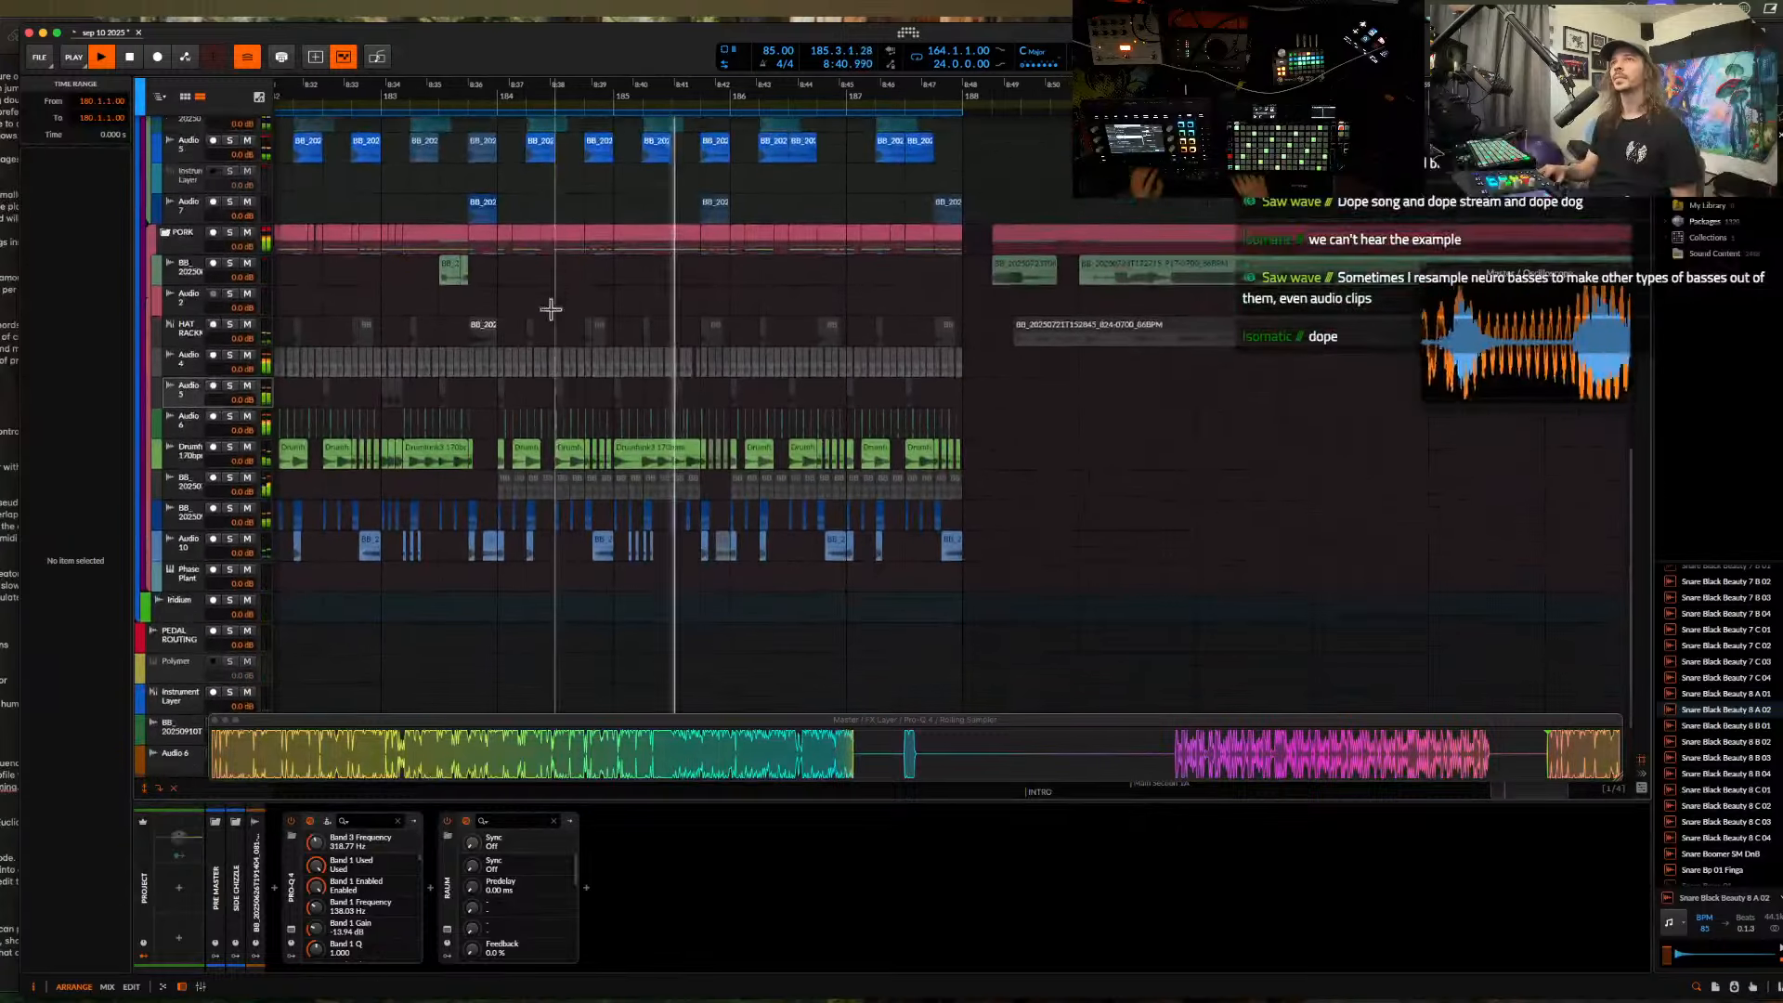
pyautogui.scroll(-3, 550, 309)
pyautogui.scroll(10, 551, 309)
pyautogui.scroll(-4, 550, 309)
pyautogui.scroll(3, 551, 310)
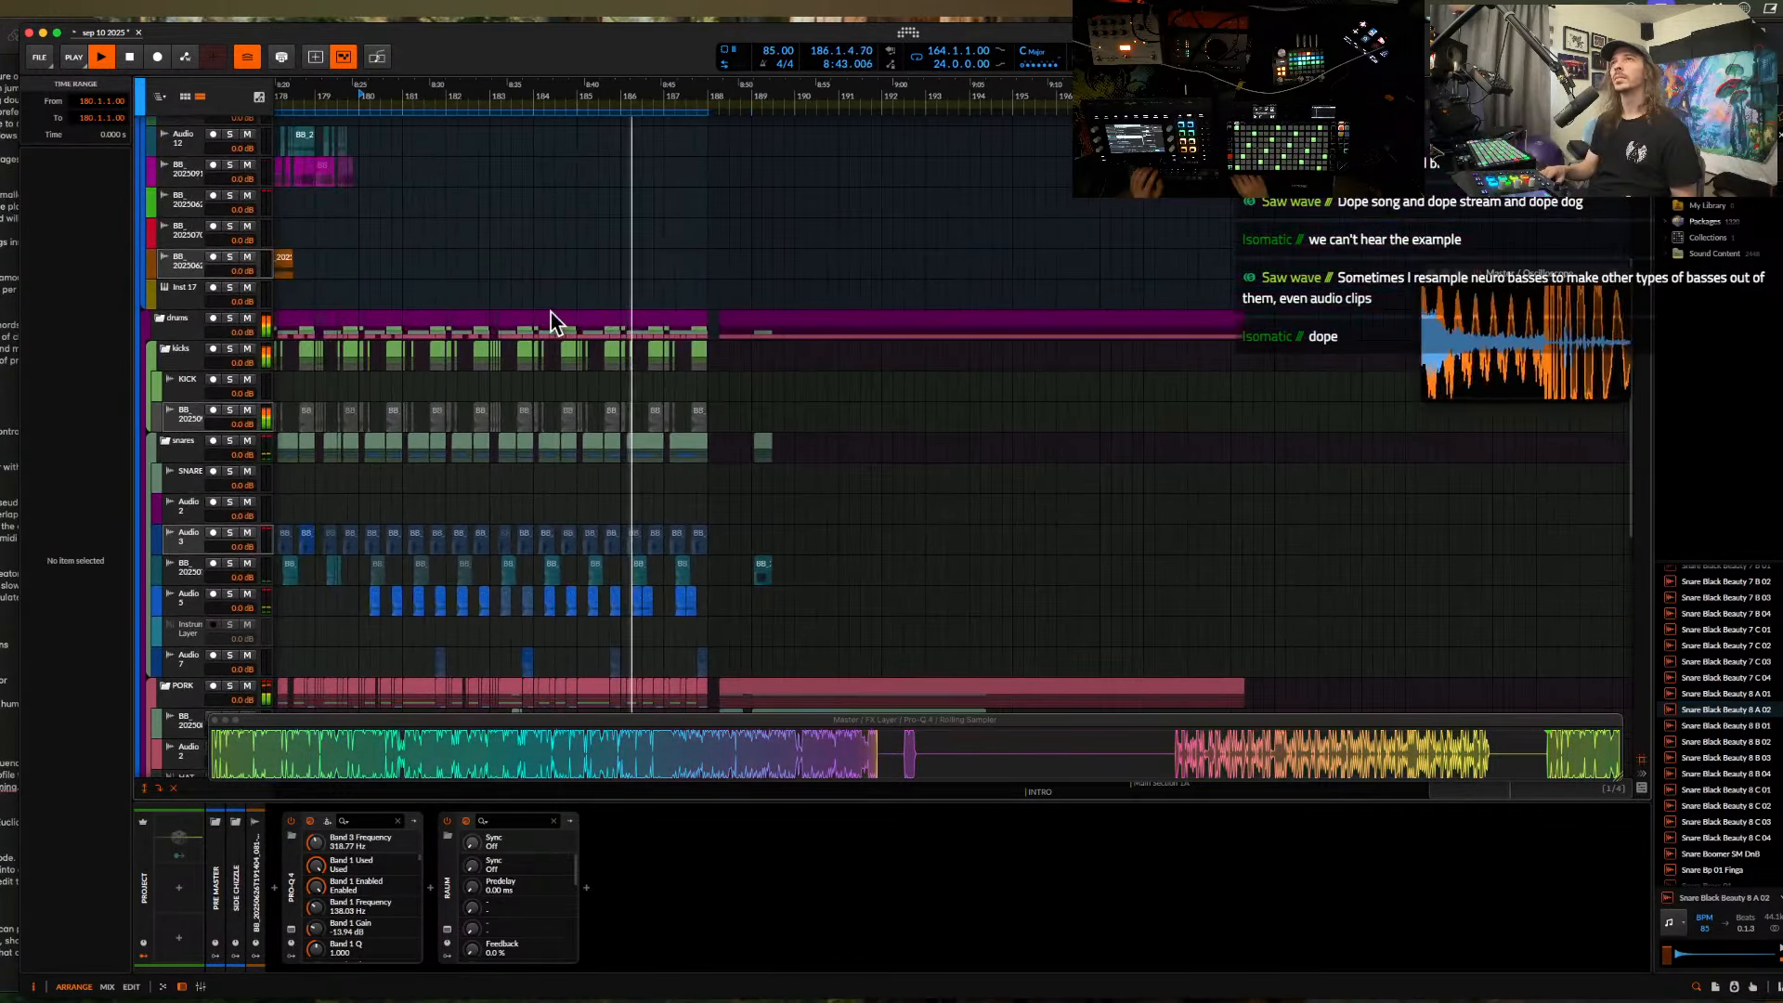
pyautogui.scroll(-5, 550, 320)
pyautogui.hscroll(4, 548, 319)
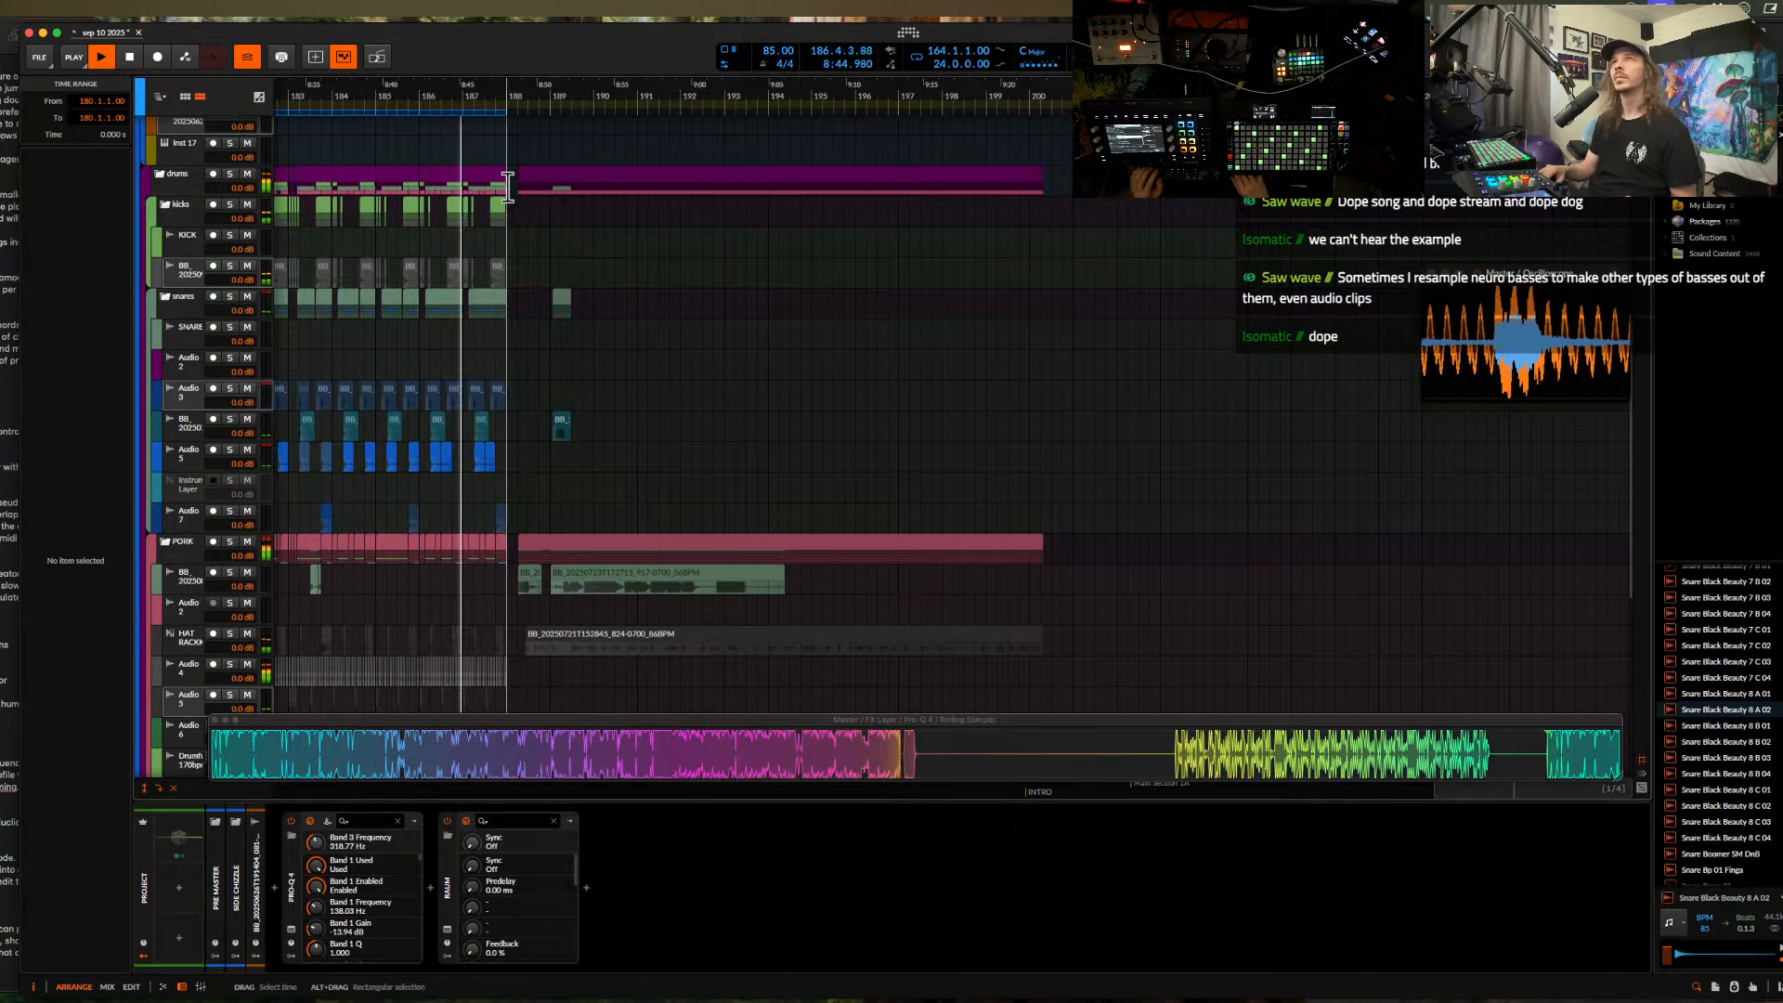
# - Select the leftover clips after bar 188 on the drums and PORK tracks, move them to start at 199.4.1, and stop playback
pyautogui.moveTo(507, 186)
pyautogui.mouseDown()
pyautogui.moveTo(823, 449)
pyautogui.moveTo(1273, 625)
pyautogui.mouseUp()
pyautogui.moveTo(728, 558); pyautogui.dragTo(1252, 555)
pyautogui.hscroll(-8, 637, 450)
pyautogui.scroll(-6, 637, 450)
pyautogui.press('space')
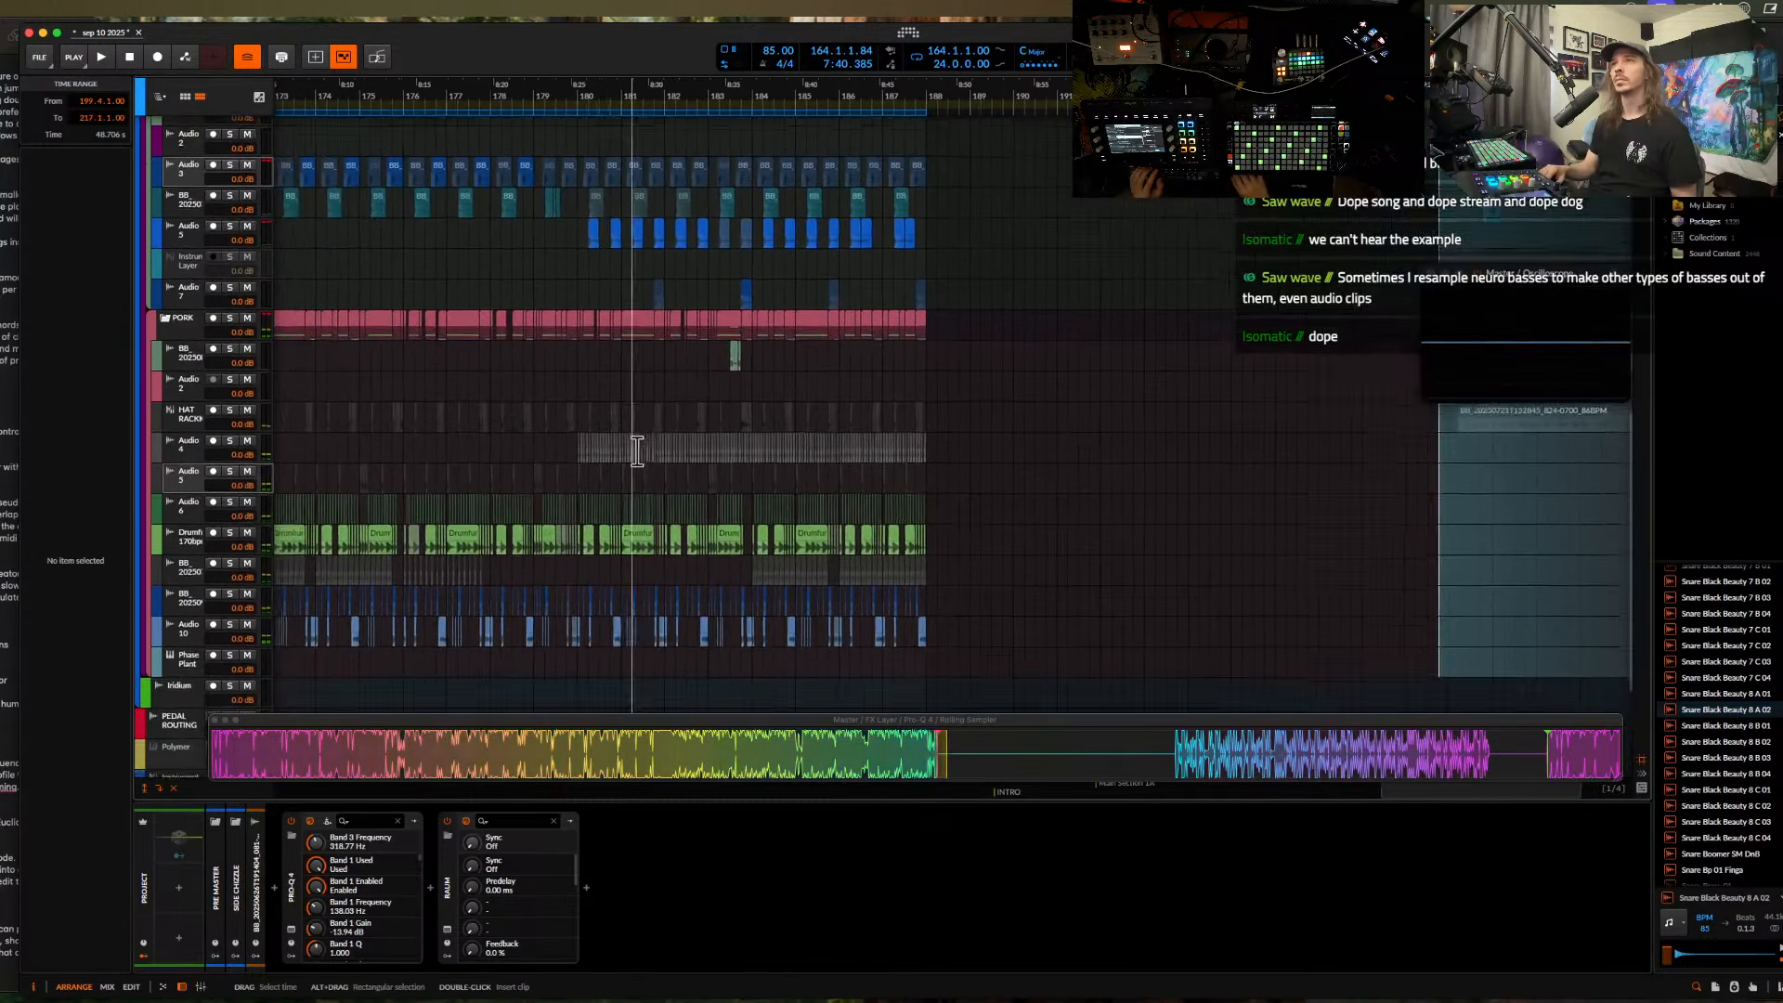
# - Duplicate bars 180 to 188 of the PORK group's HAT RACK through Audio 10 tracks directly after the original
pyautogui.scroll(-1, 637, 450)
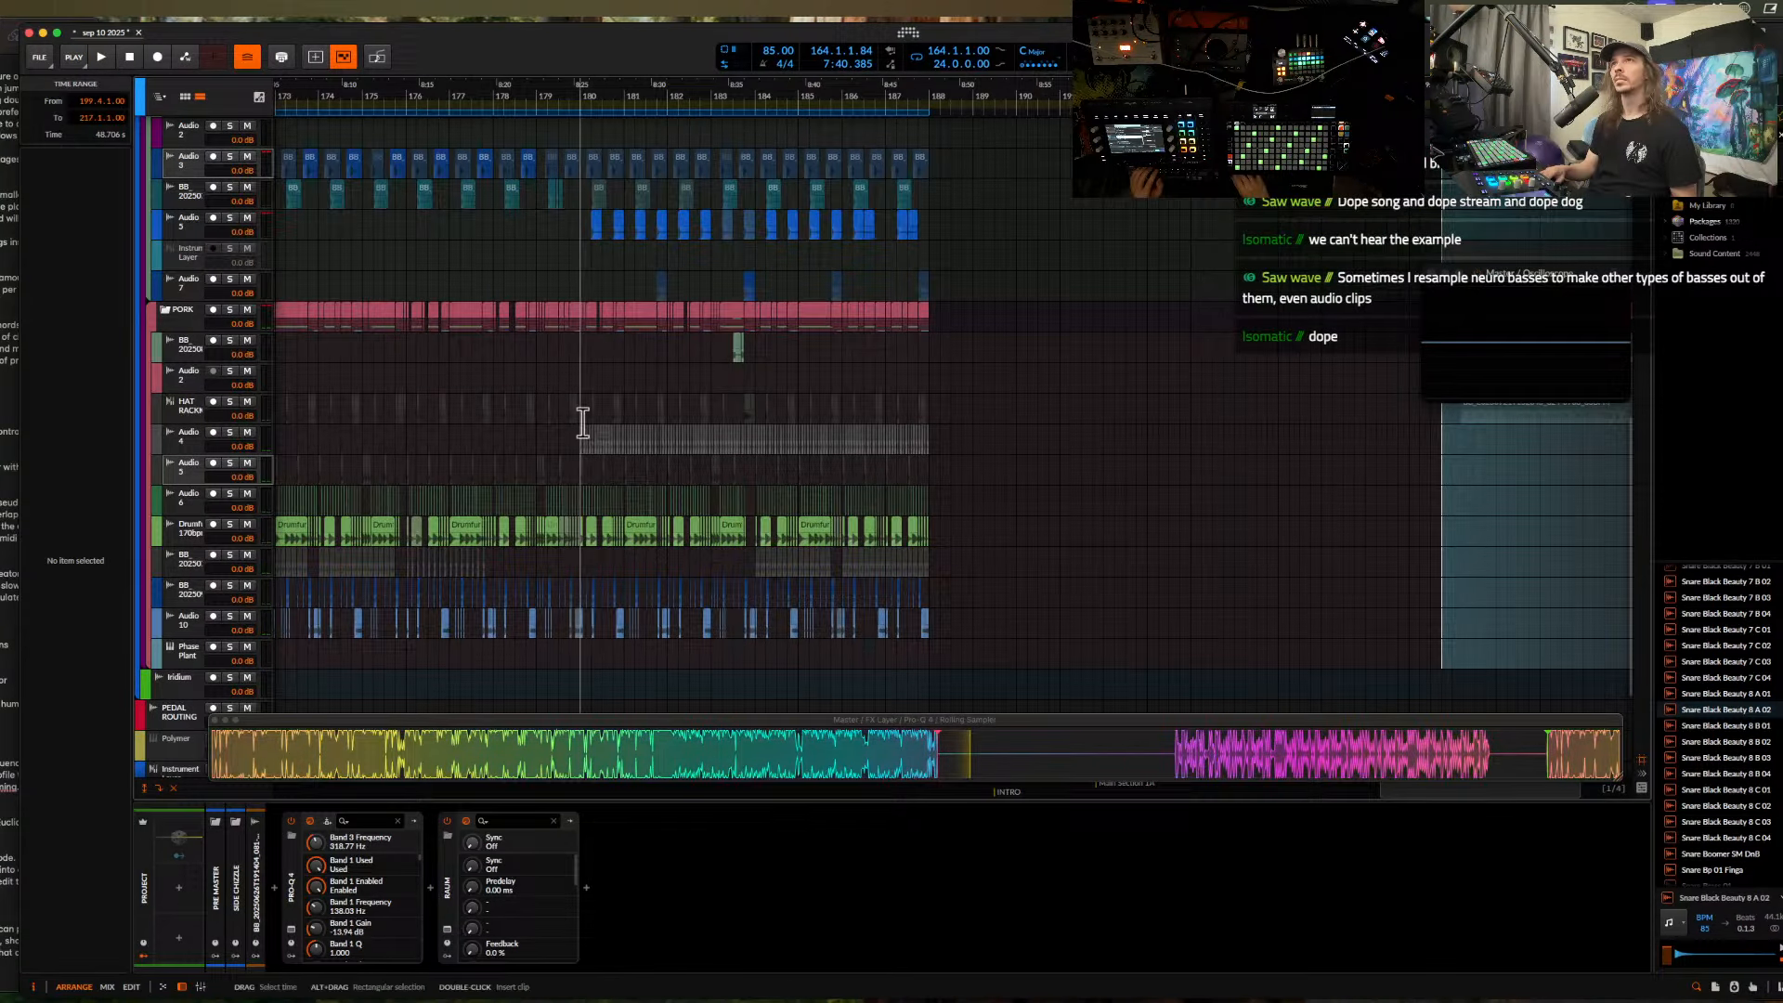
pyautogui.moveTo(582, 423); pyautogui.dragTo(931, 625)
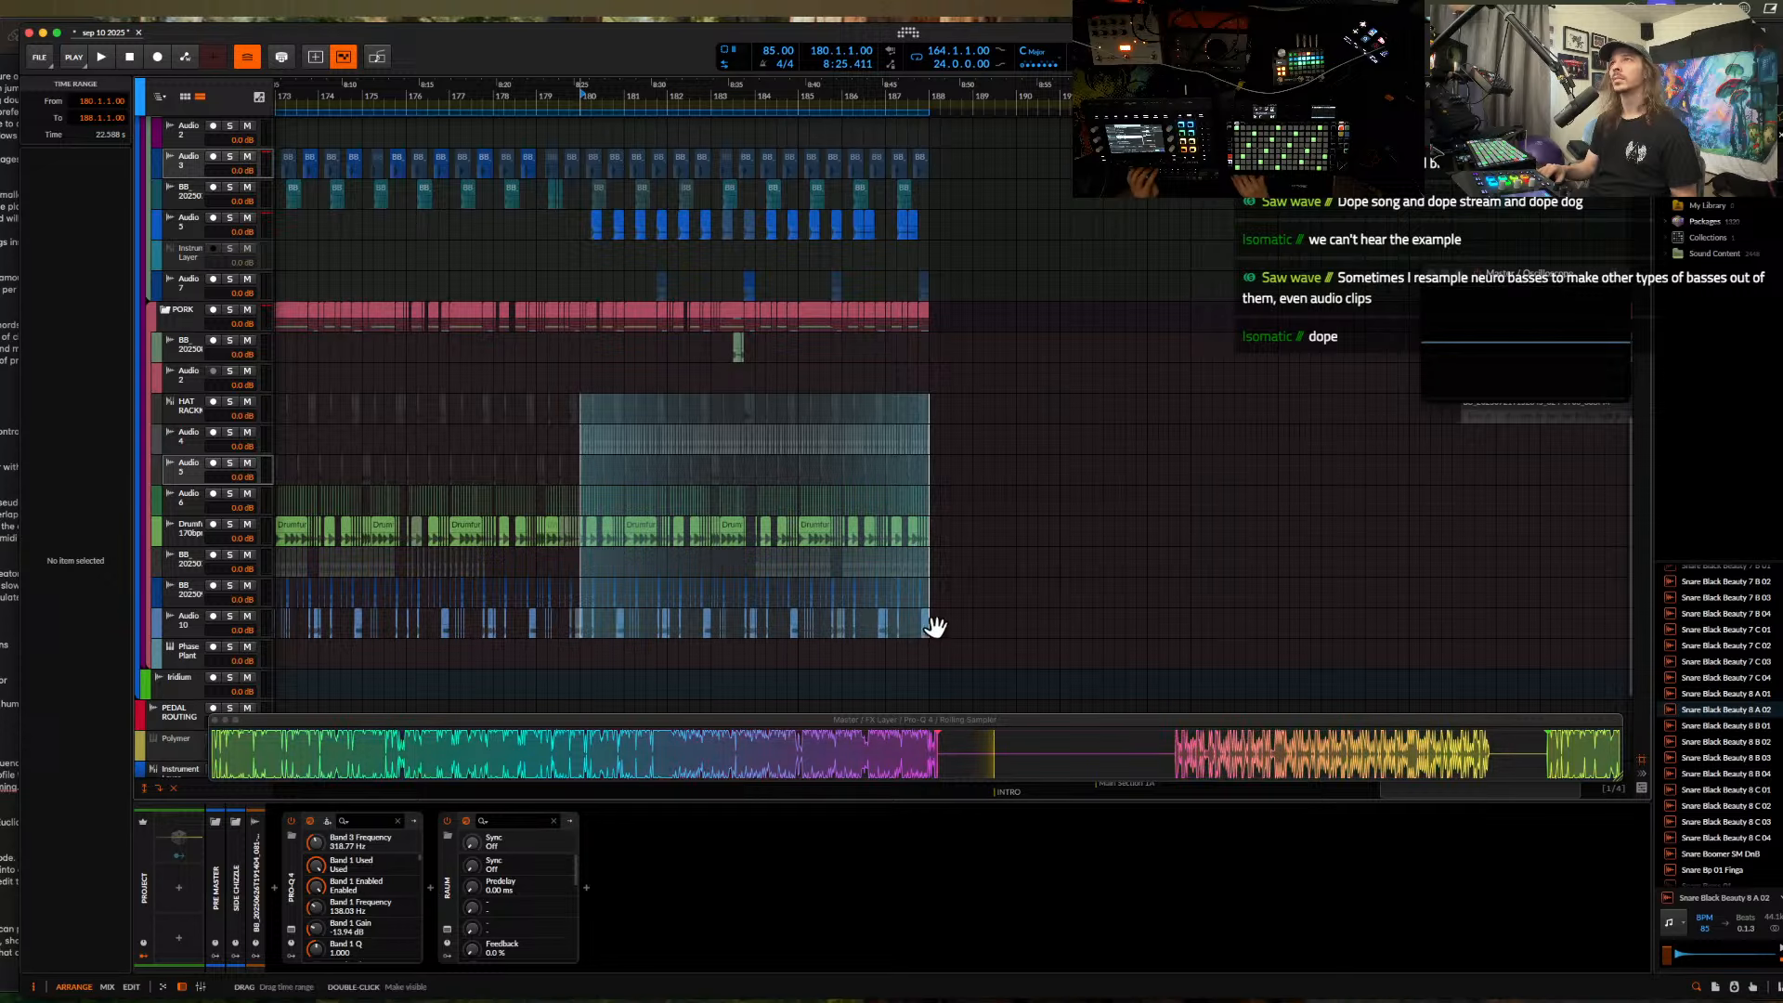
pyautogui.hotkey('ctrl', 'd')
# - Extend the loop region from bar 164 to a length of 32 bars, covering the duplicated section
pyautogui.scroll(3, 923, 386)
pyautogui.click(920, 370)
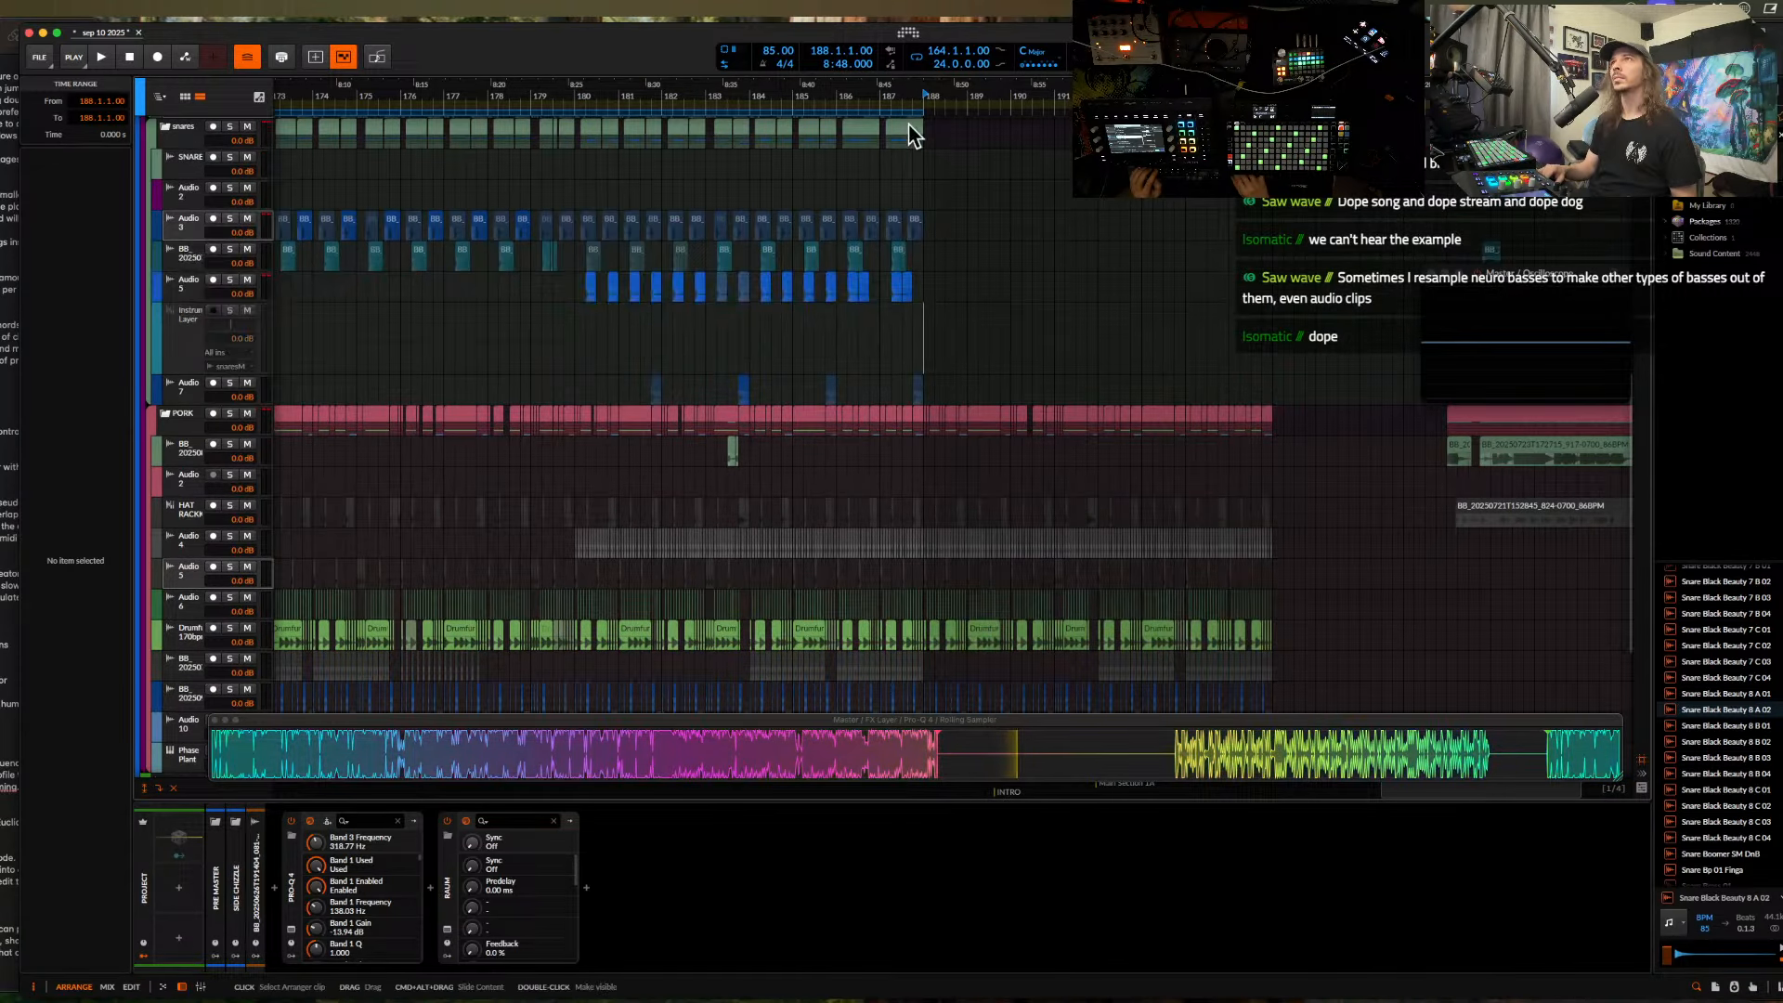
pyautogui.moveTo(920, 112); pyautogui.dragTo(1270, 112)
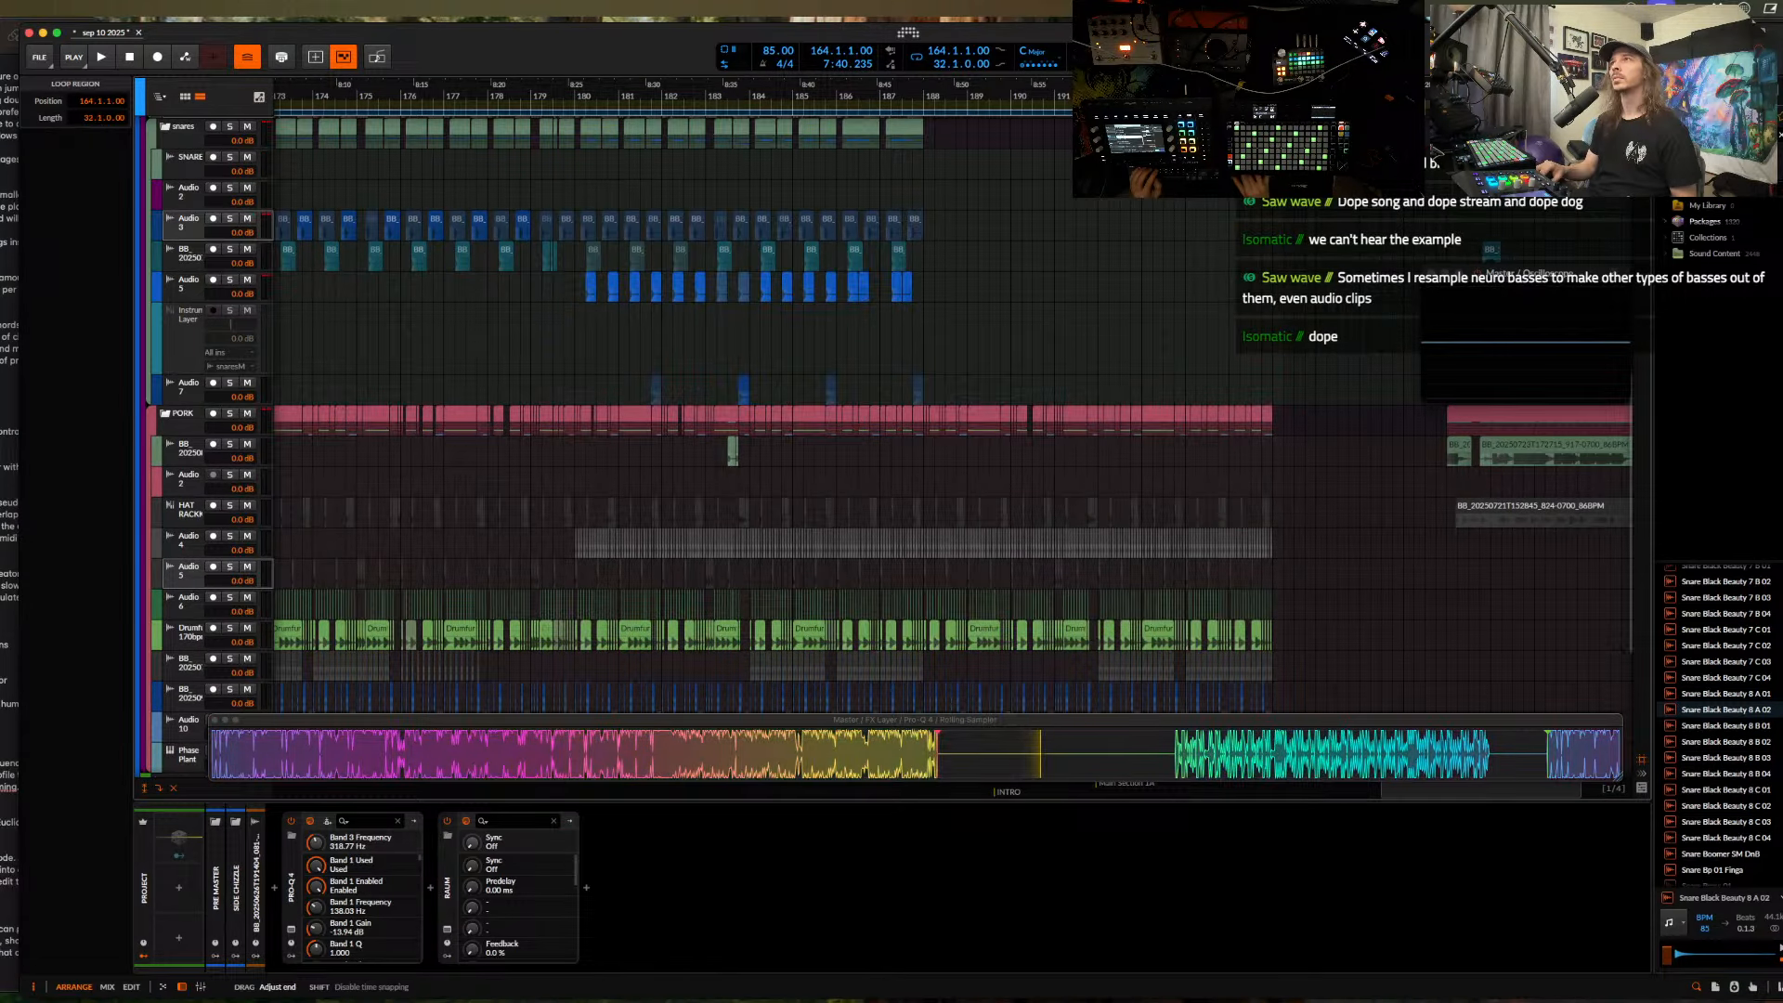
# - Play the transition into bar 188 from position 187.1.3 and examine the drums and PORK tracks around it
pyautogui.click(836, 376)
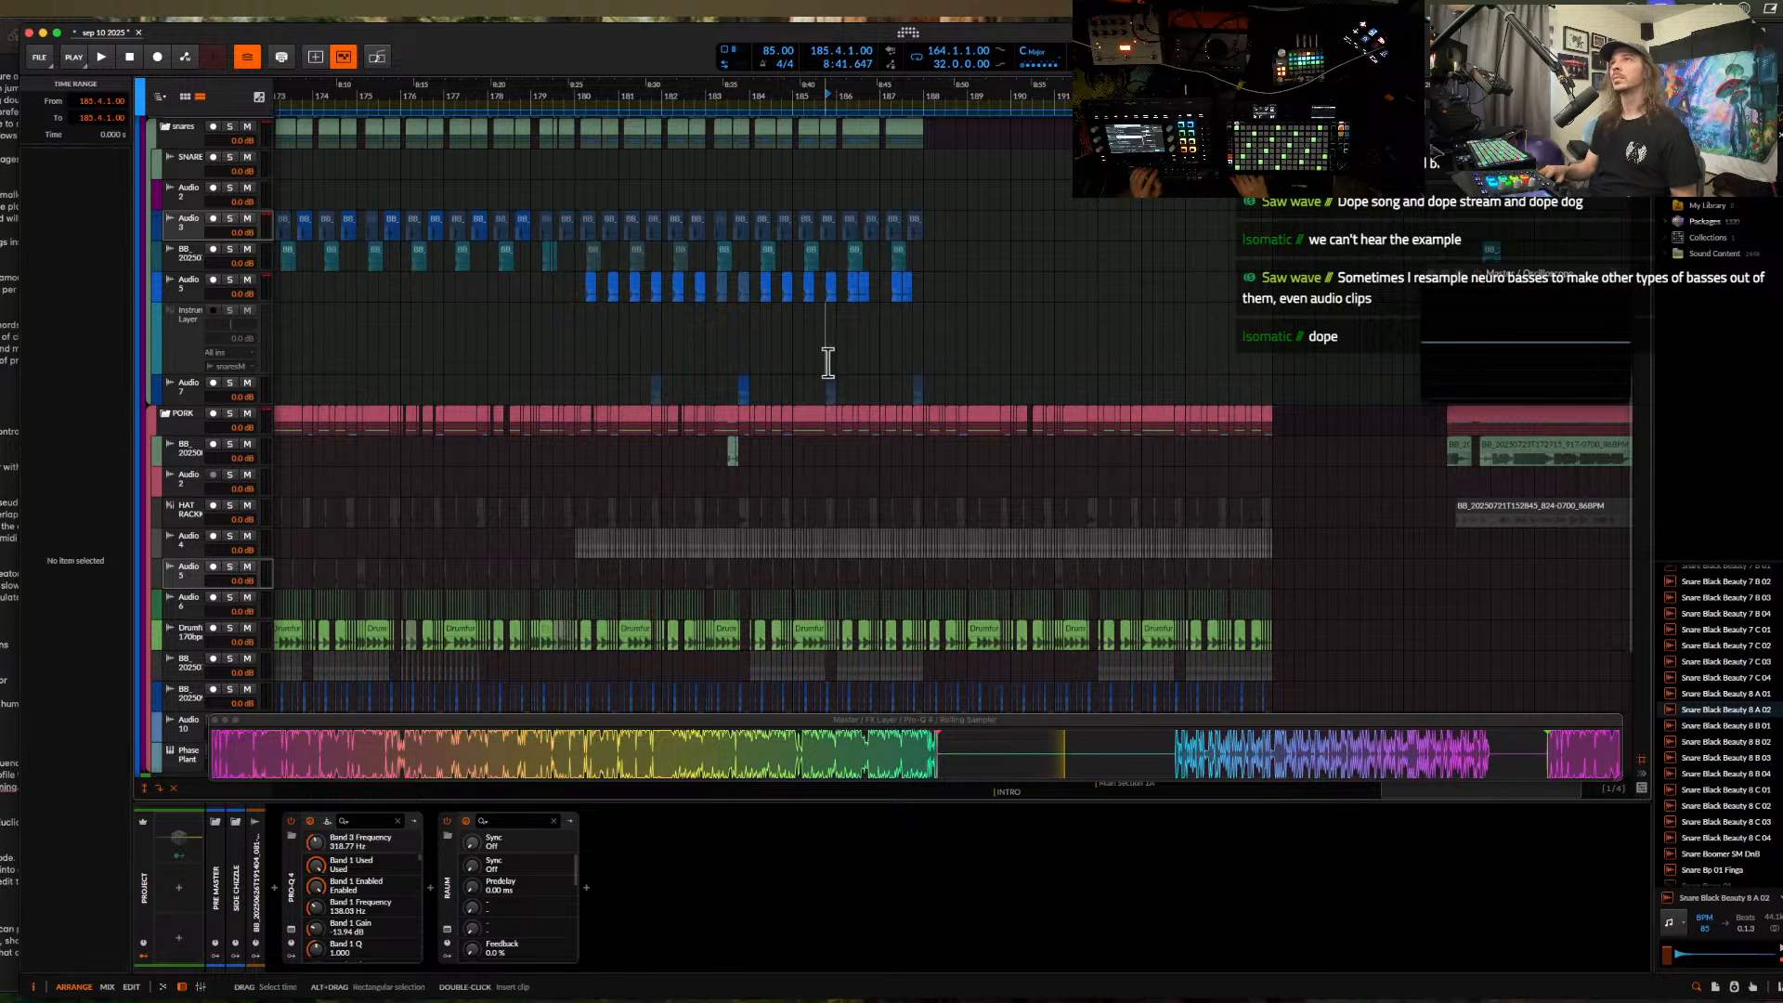
pyautogui.scroll(3, 832, 375)
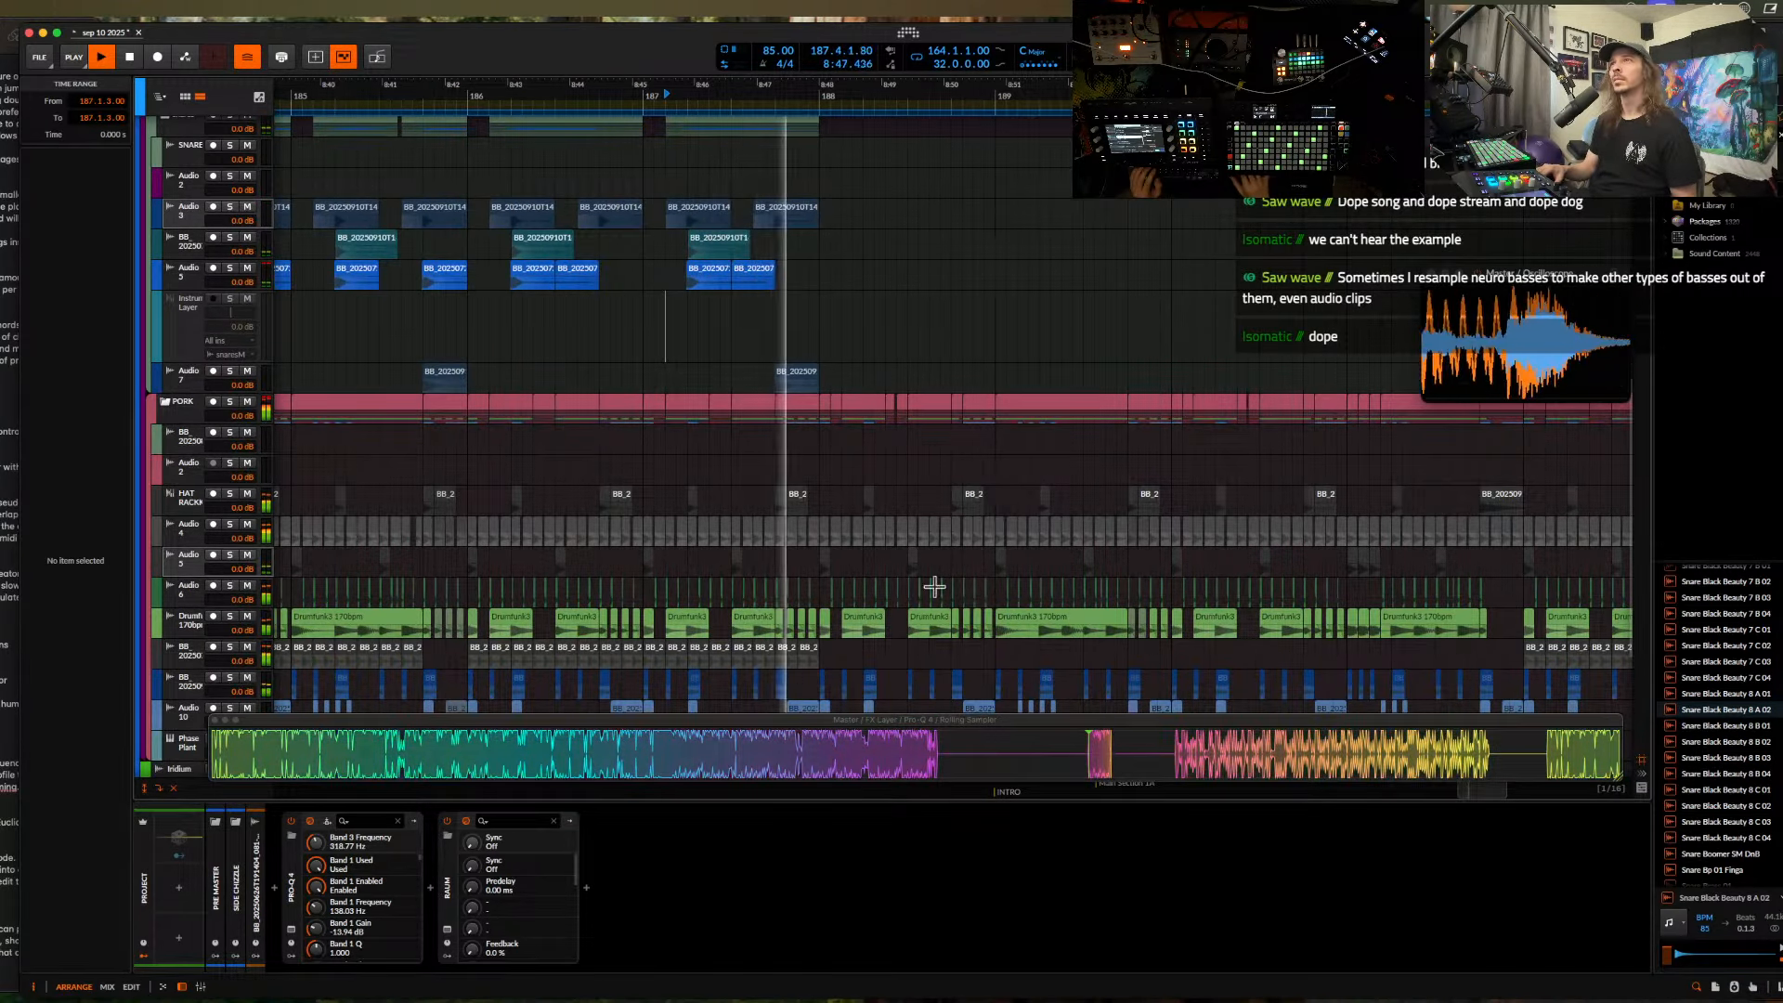
pyautogui.scroll(2, 812, 434)
pyautogui.scroll(-1, 808, 423)
pyautogui.scroll(3, 808, 422)
pyautogui.press('space')
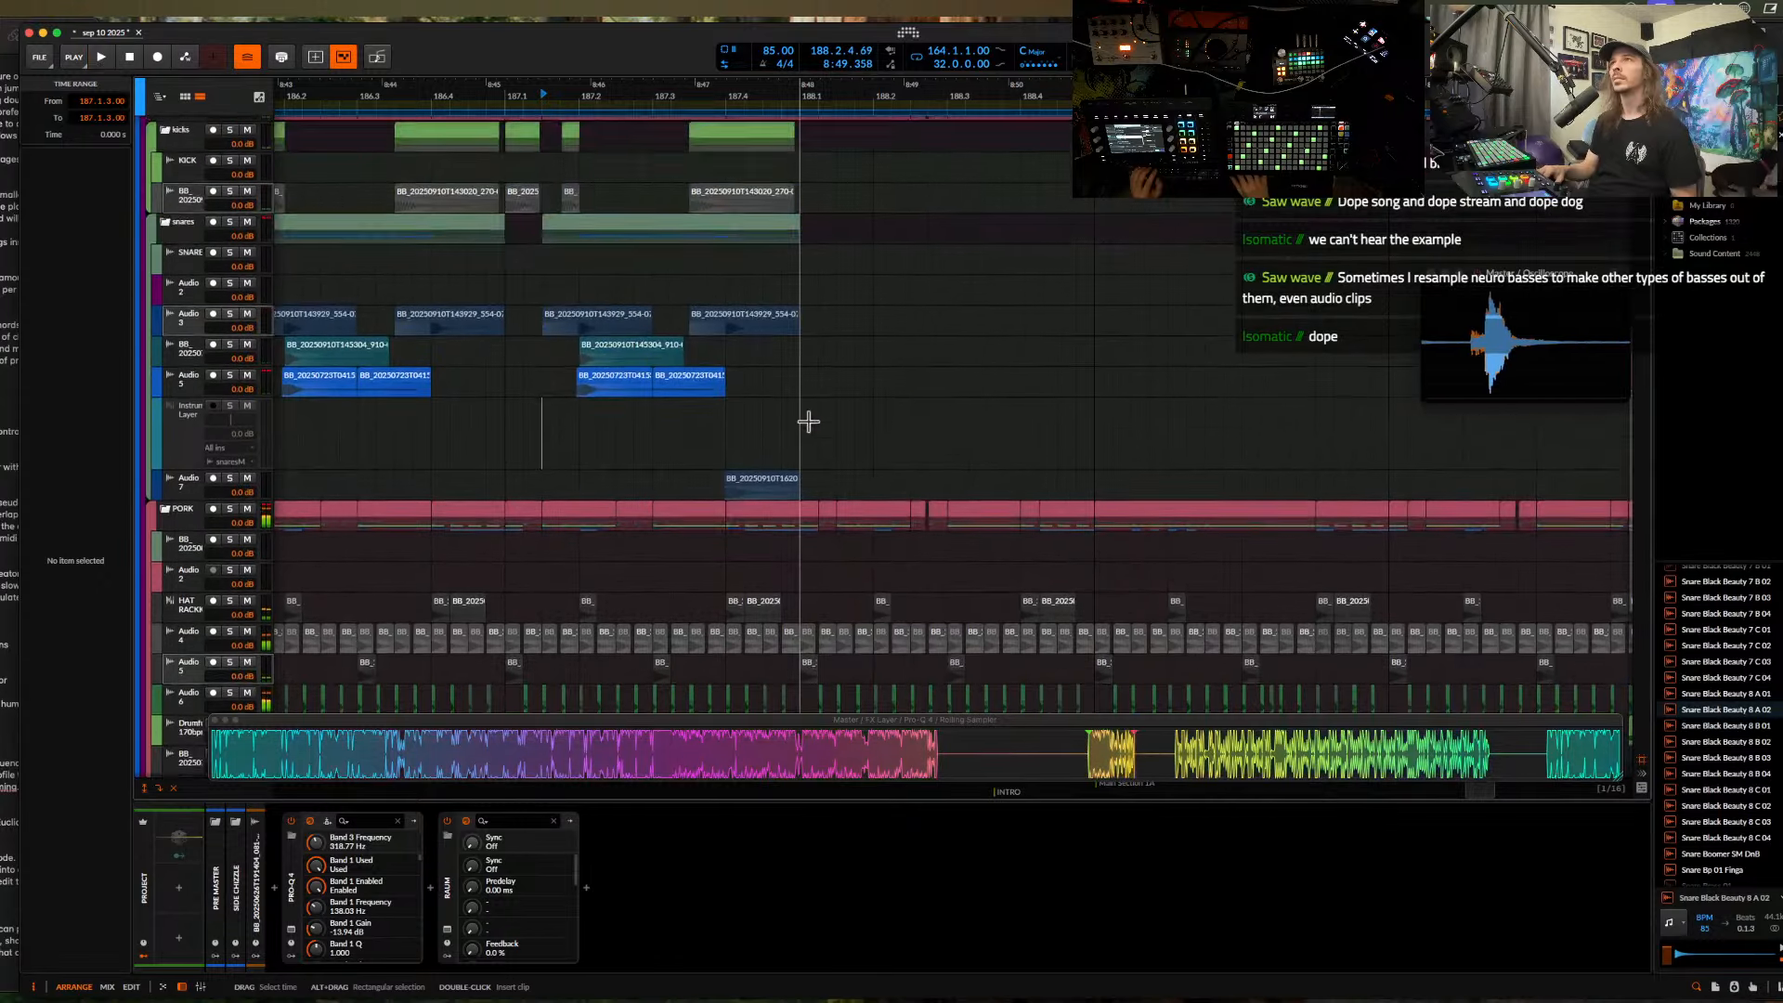
pyautogui.scroll(2, 808, 421)
pyautogui.scroll(-2, 807, 421)
pyautogui.scroll(-5, 808, 422)
pyautogui.scroll(10, 808, 423)
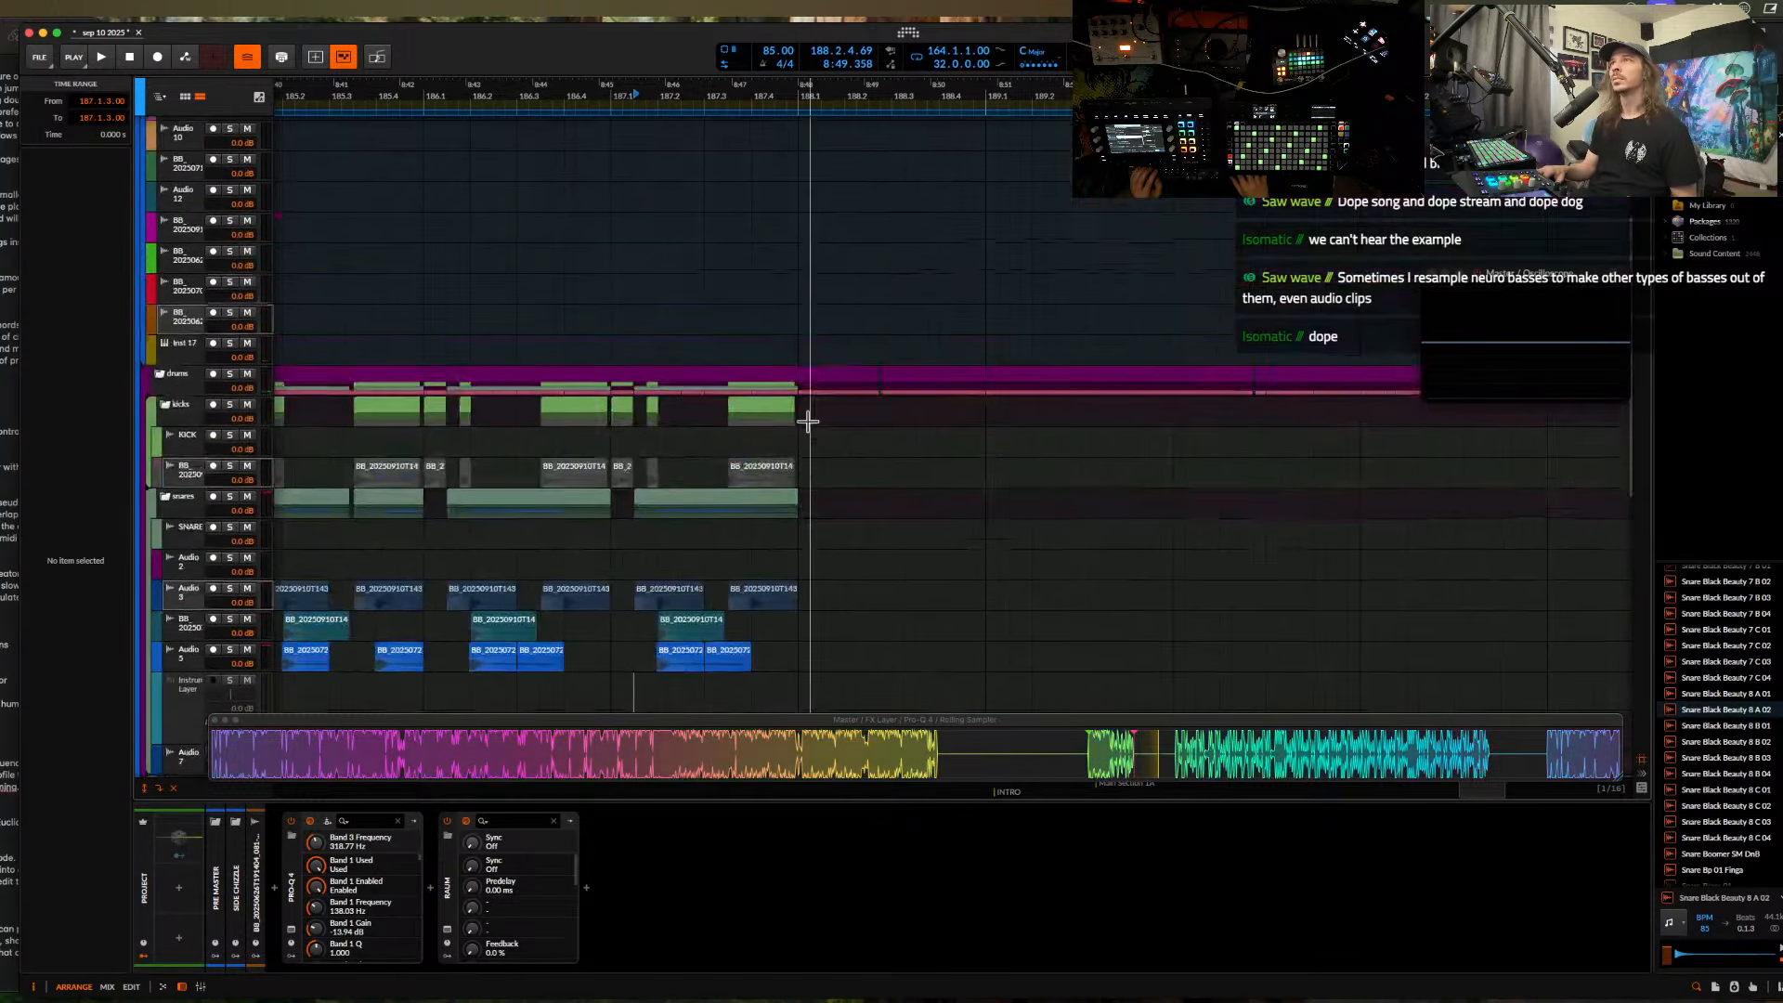
pyautogui.scroll(-7, 809, 425)
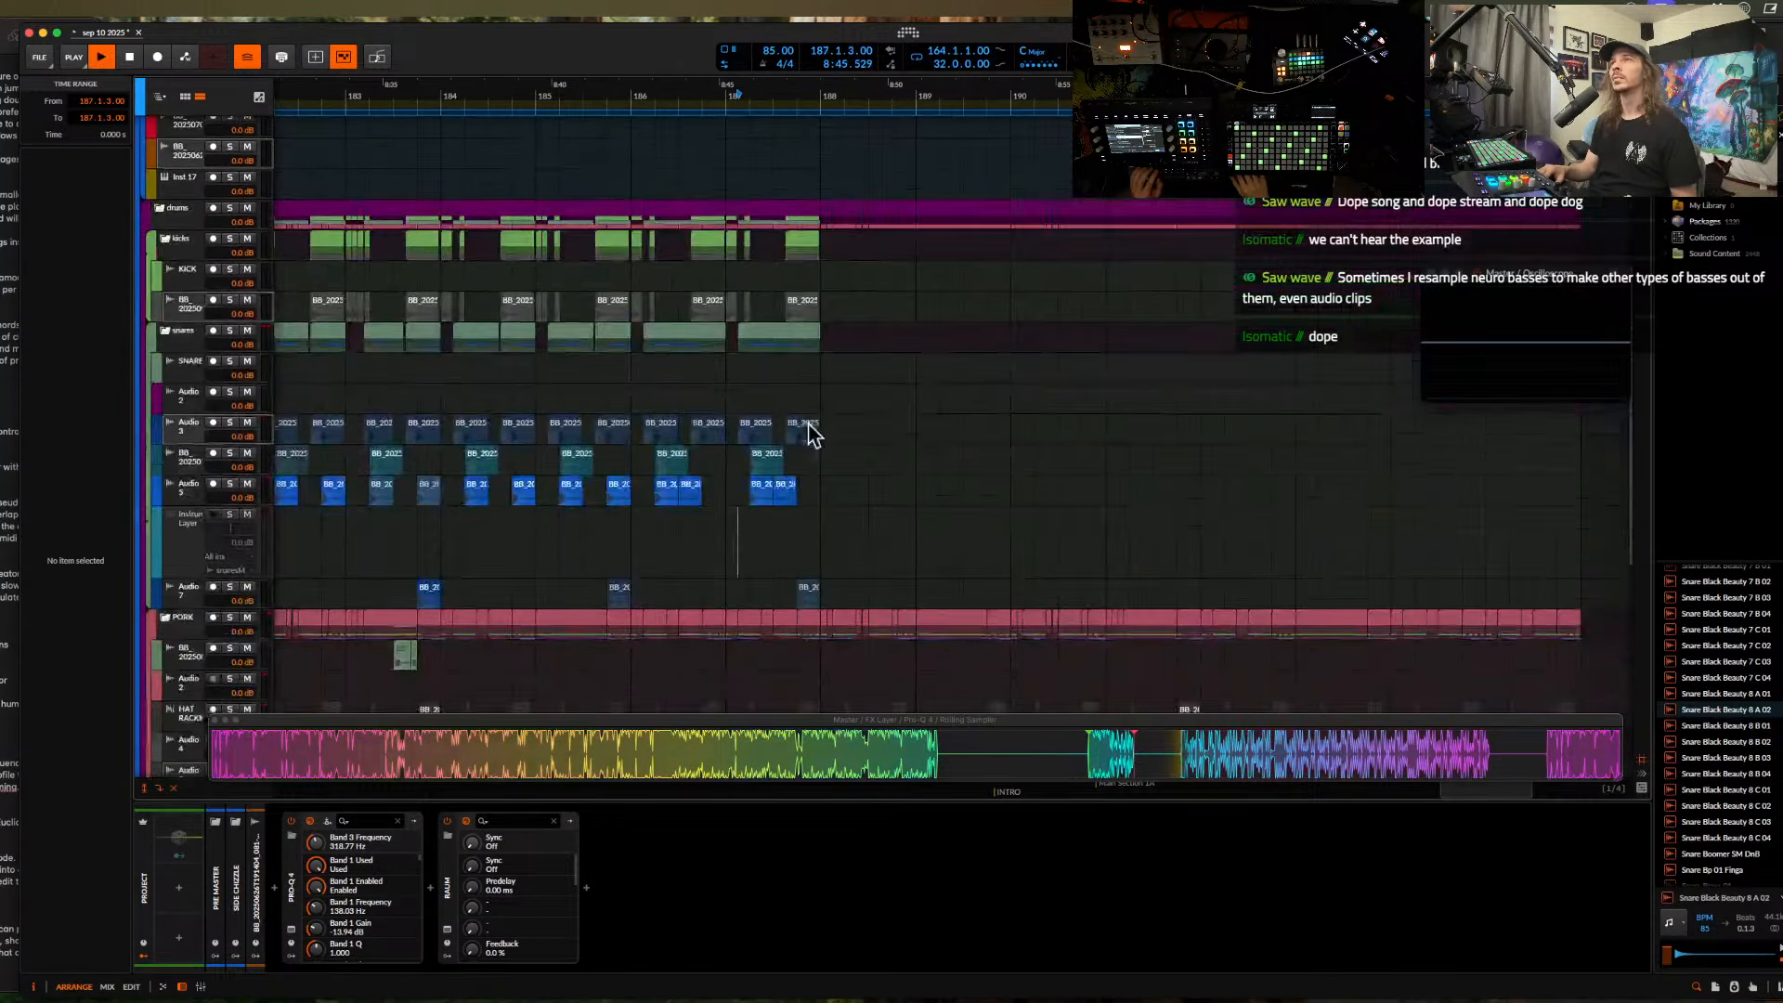
pyautogui.press('space')
pyautogui.scroll(2, 806, 419)
pyautogui.scroll(2, 793, 357)
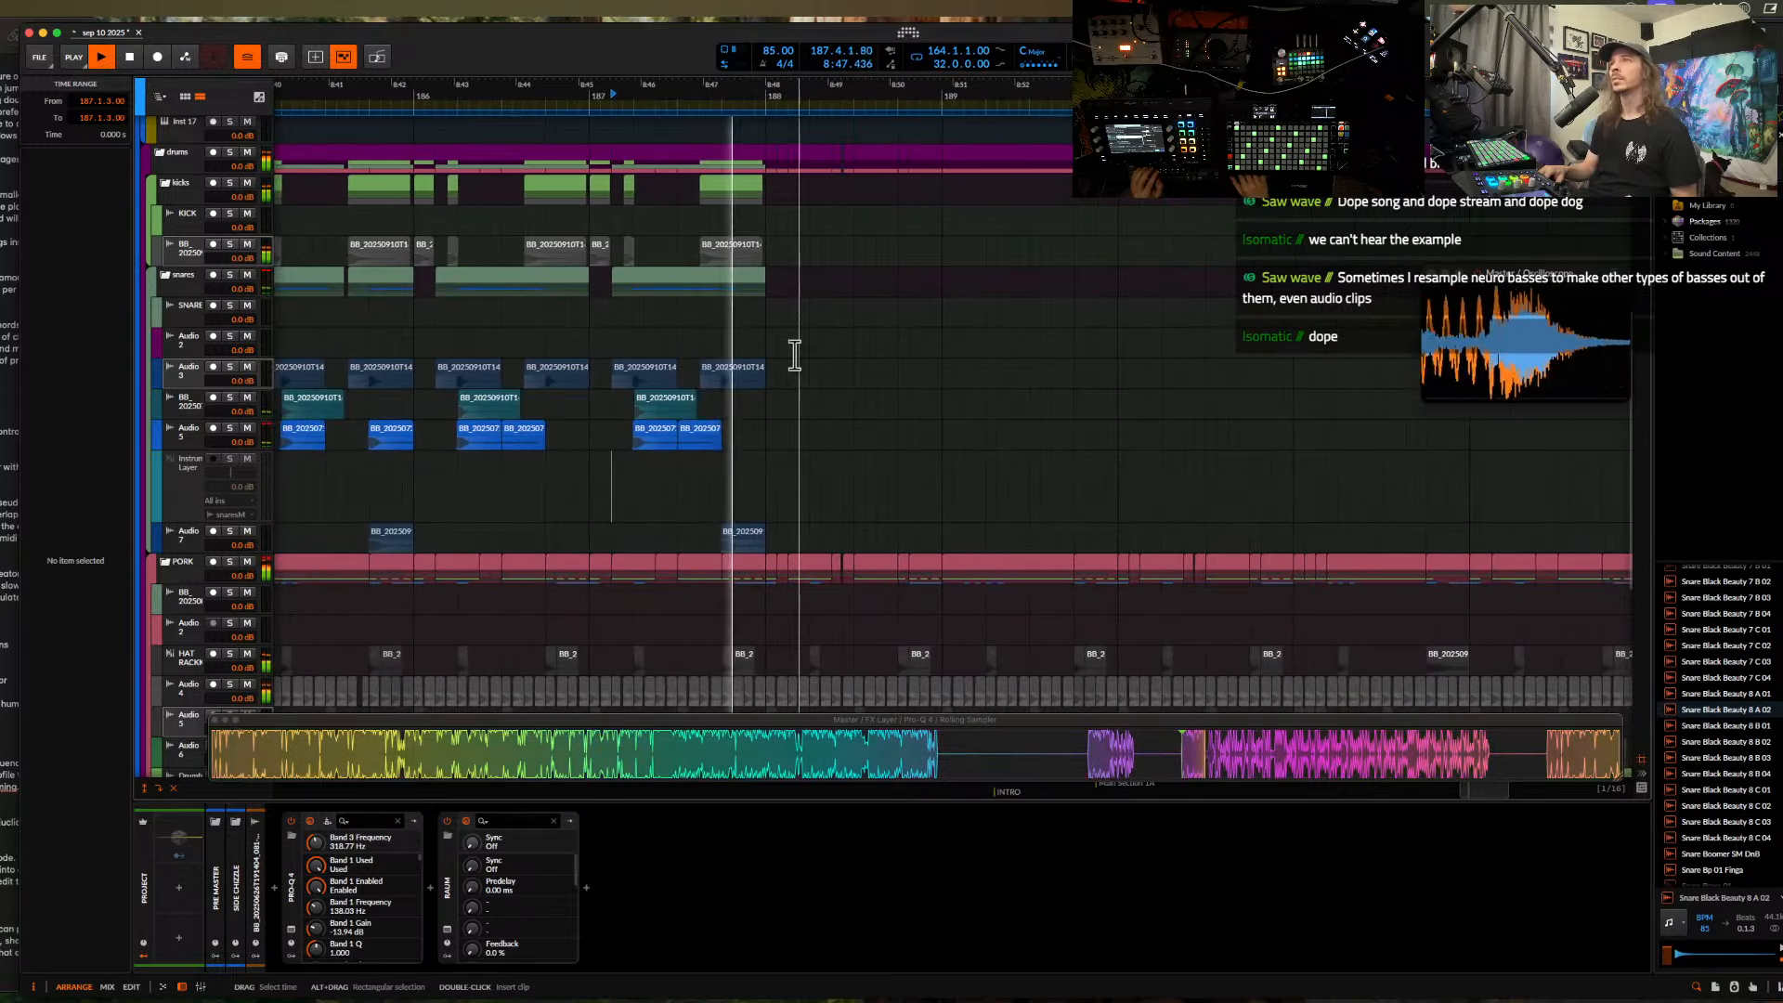
pyautogui.scroll(-3, 794, 357)
pyautogui.scroll(-10, 799, 367)
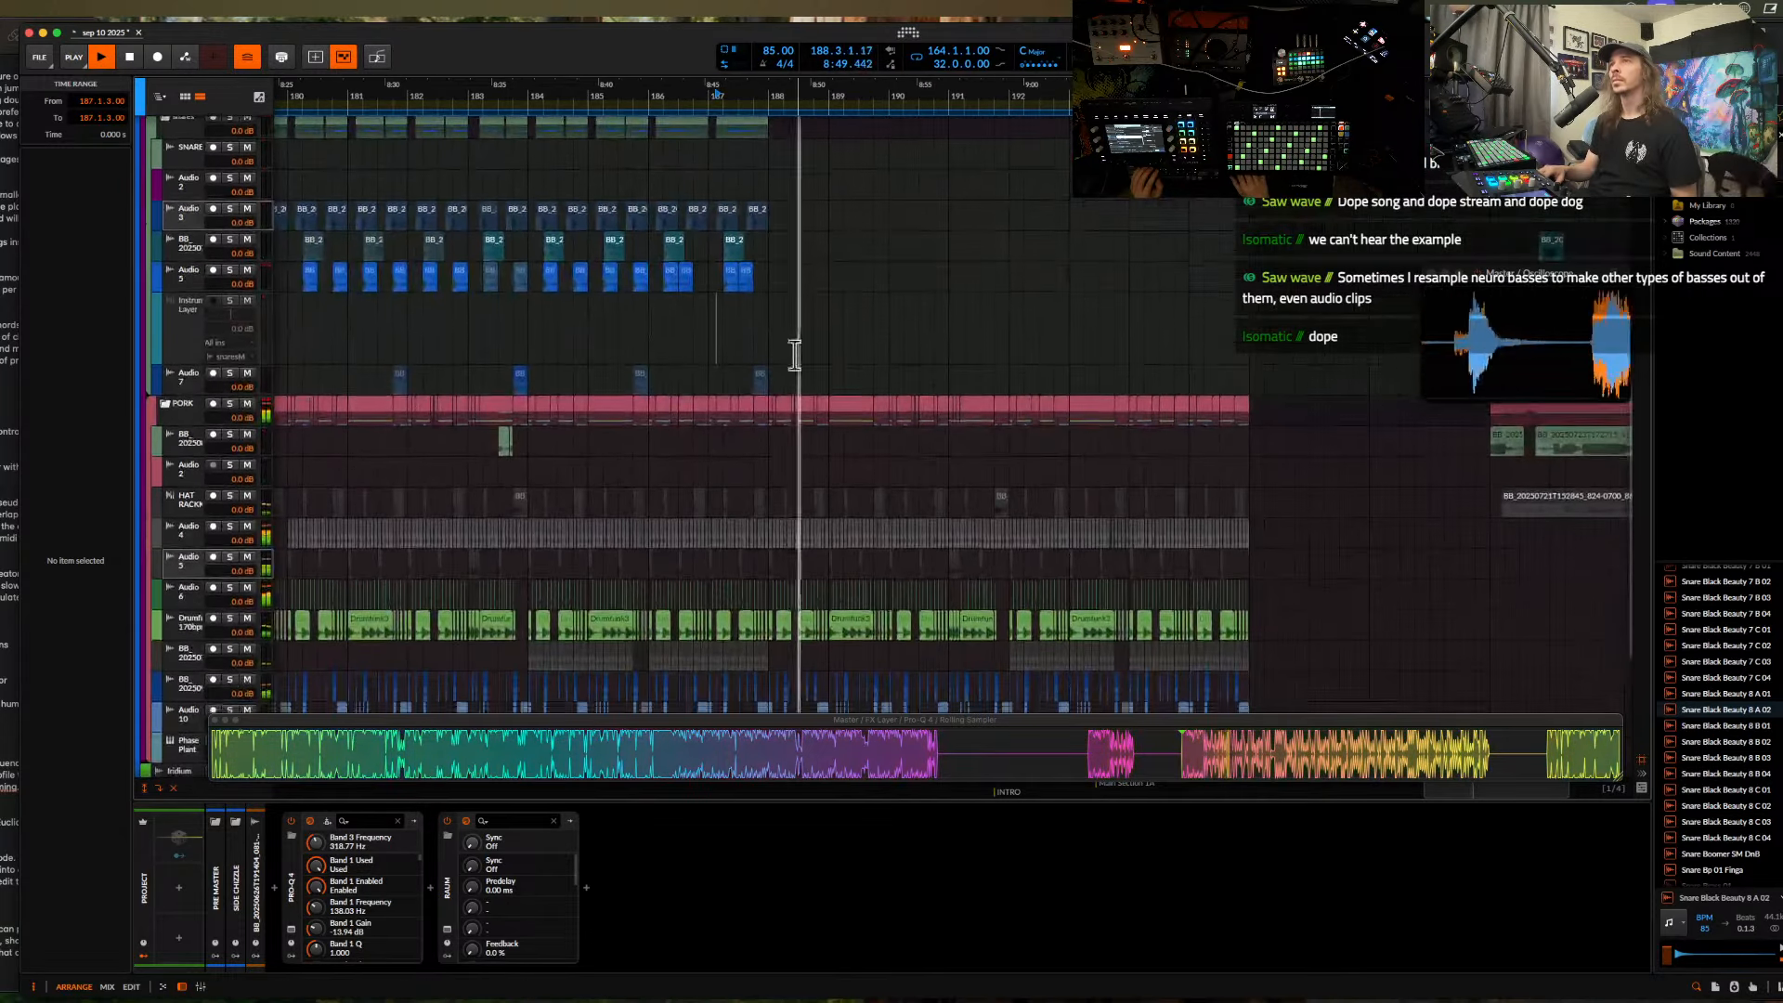
pyautogui.scroll(5, 792, 354)
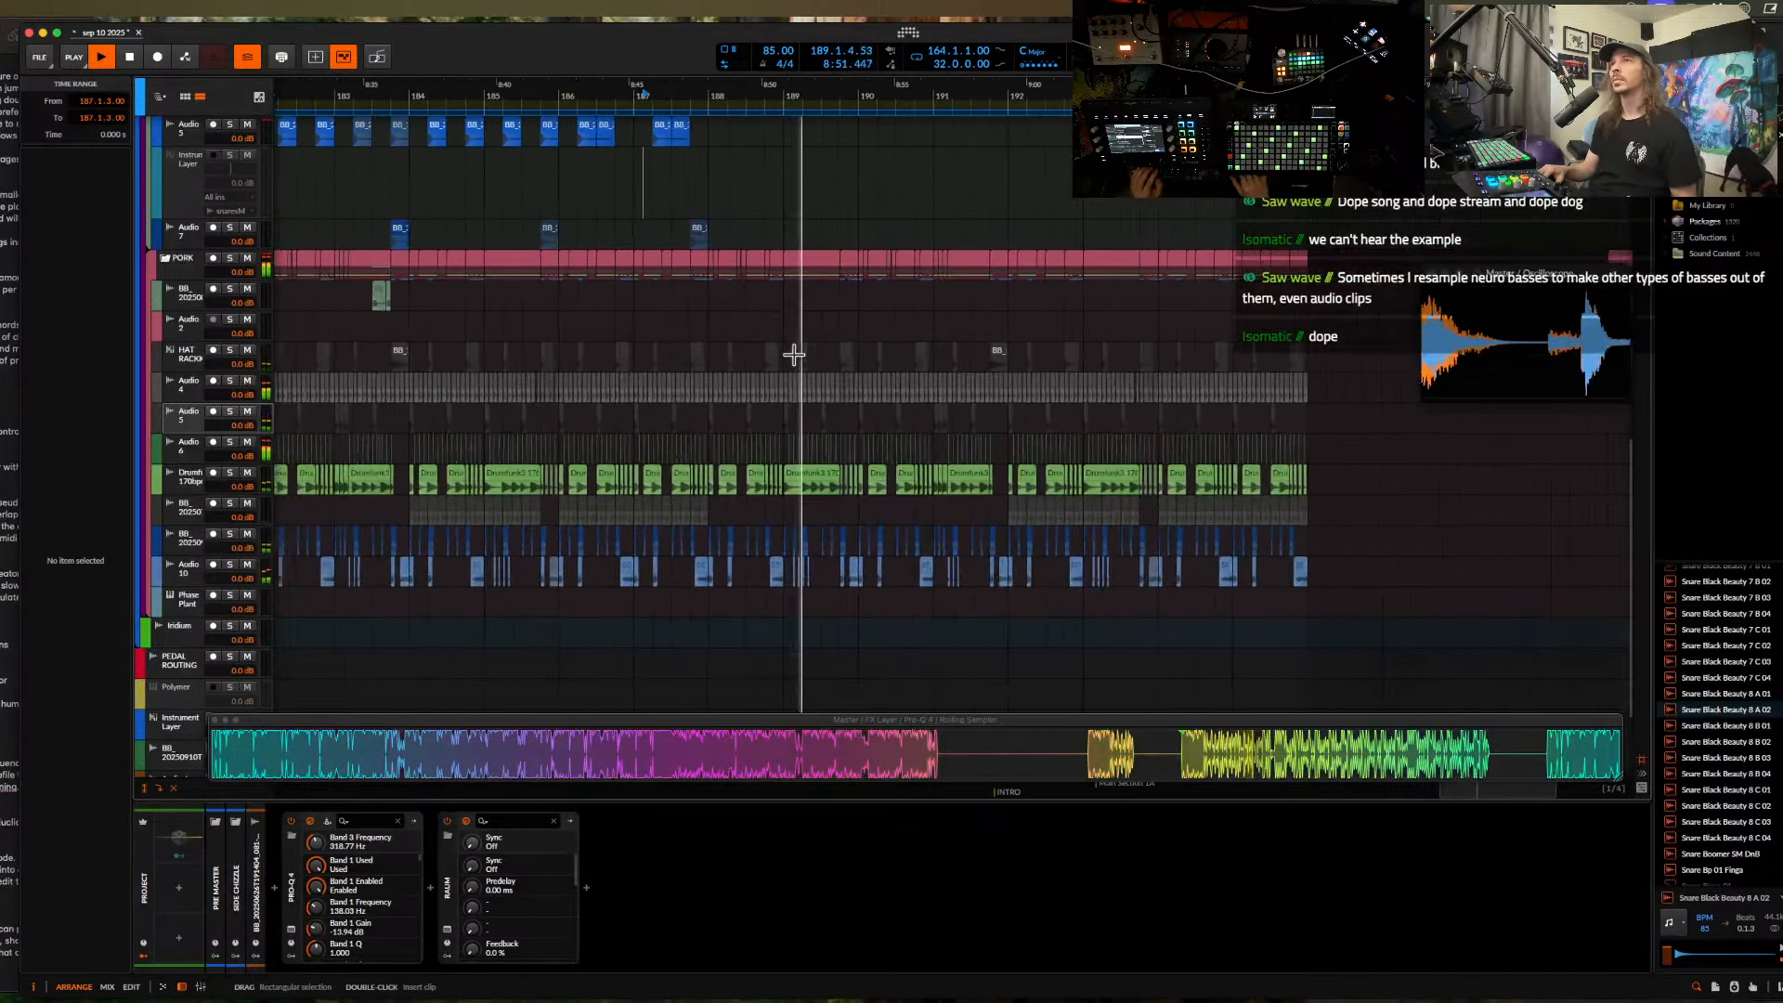
# - Lower the pitch of all clips between bars 192 and 196 on the track below Drumfunk by 12 semitones, and stop playback
pyautogui.scroll(5, 1188, 511)
pyautogui.click(506, 477)
pyautogui.keyDown('shift'); pyautogui.click(1471, 483); pyautogui.keyUp('shift')
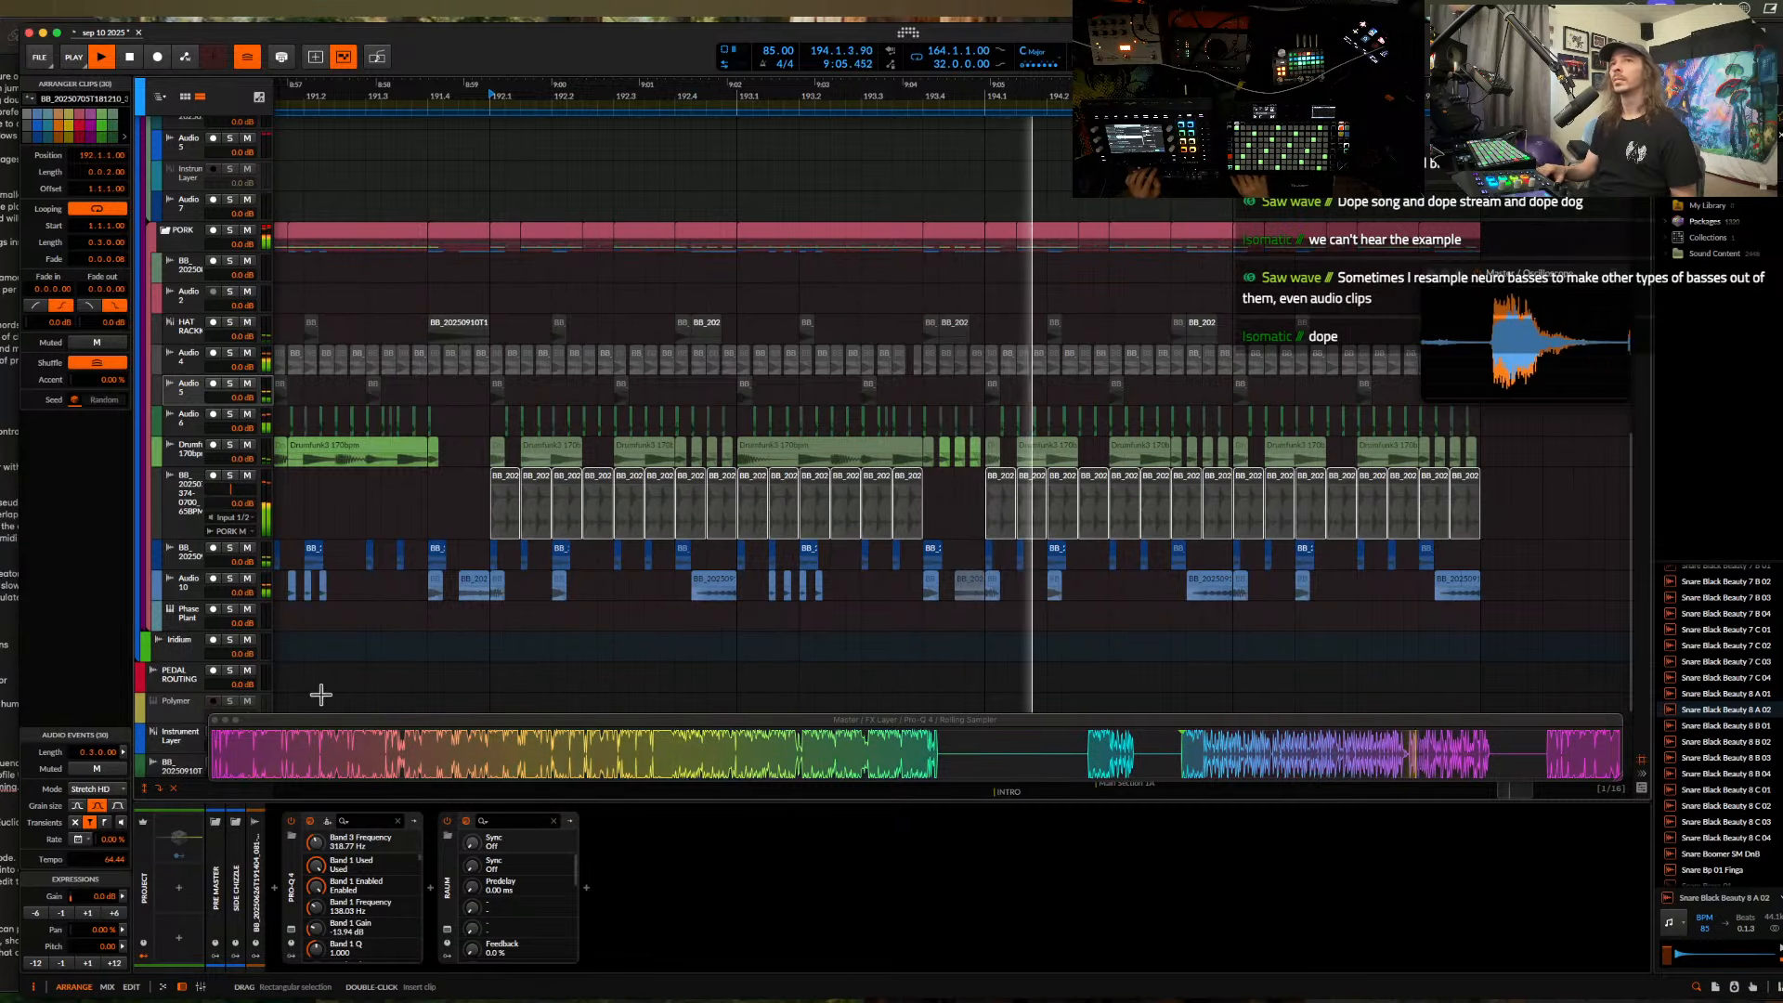
pyautogui.click(36, 962)
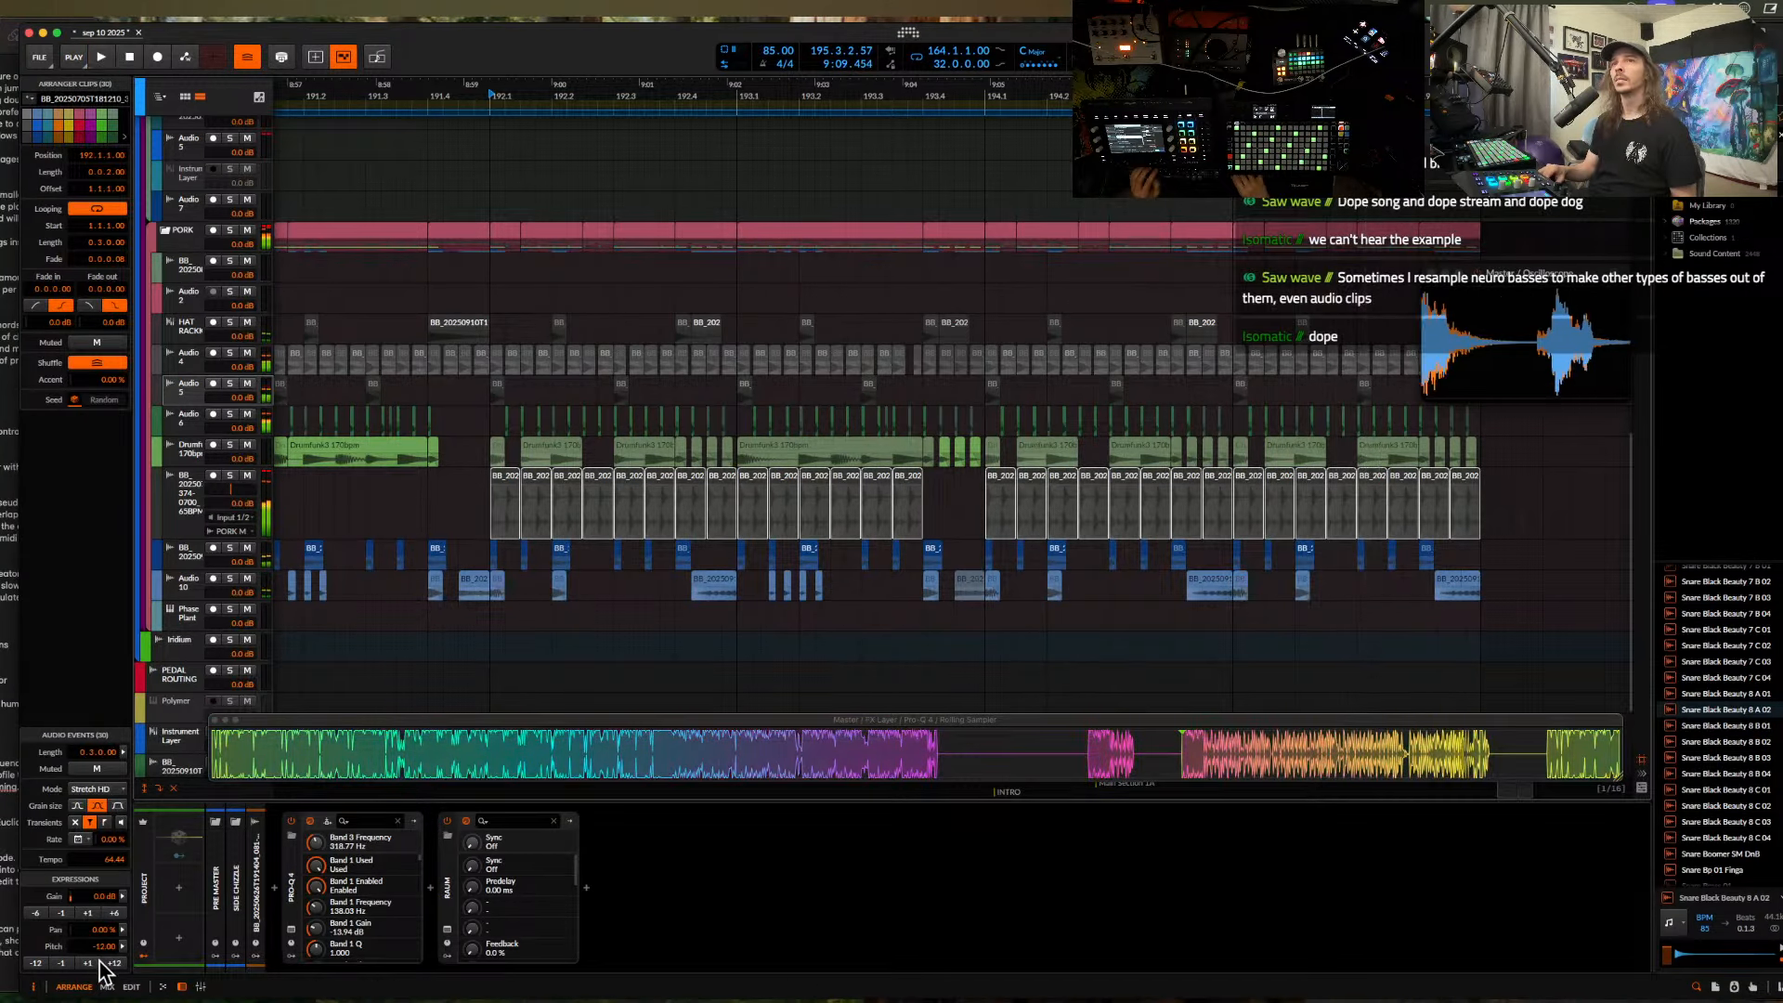
pyautogui.press('space')
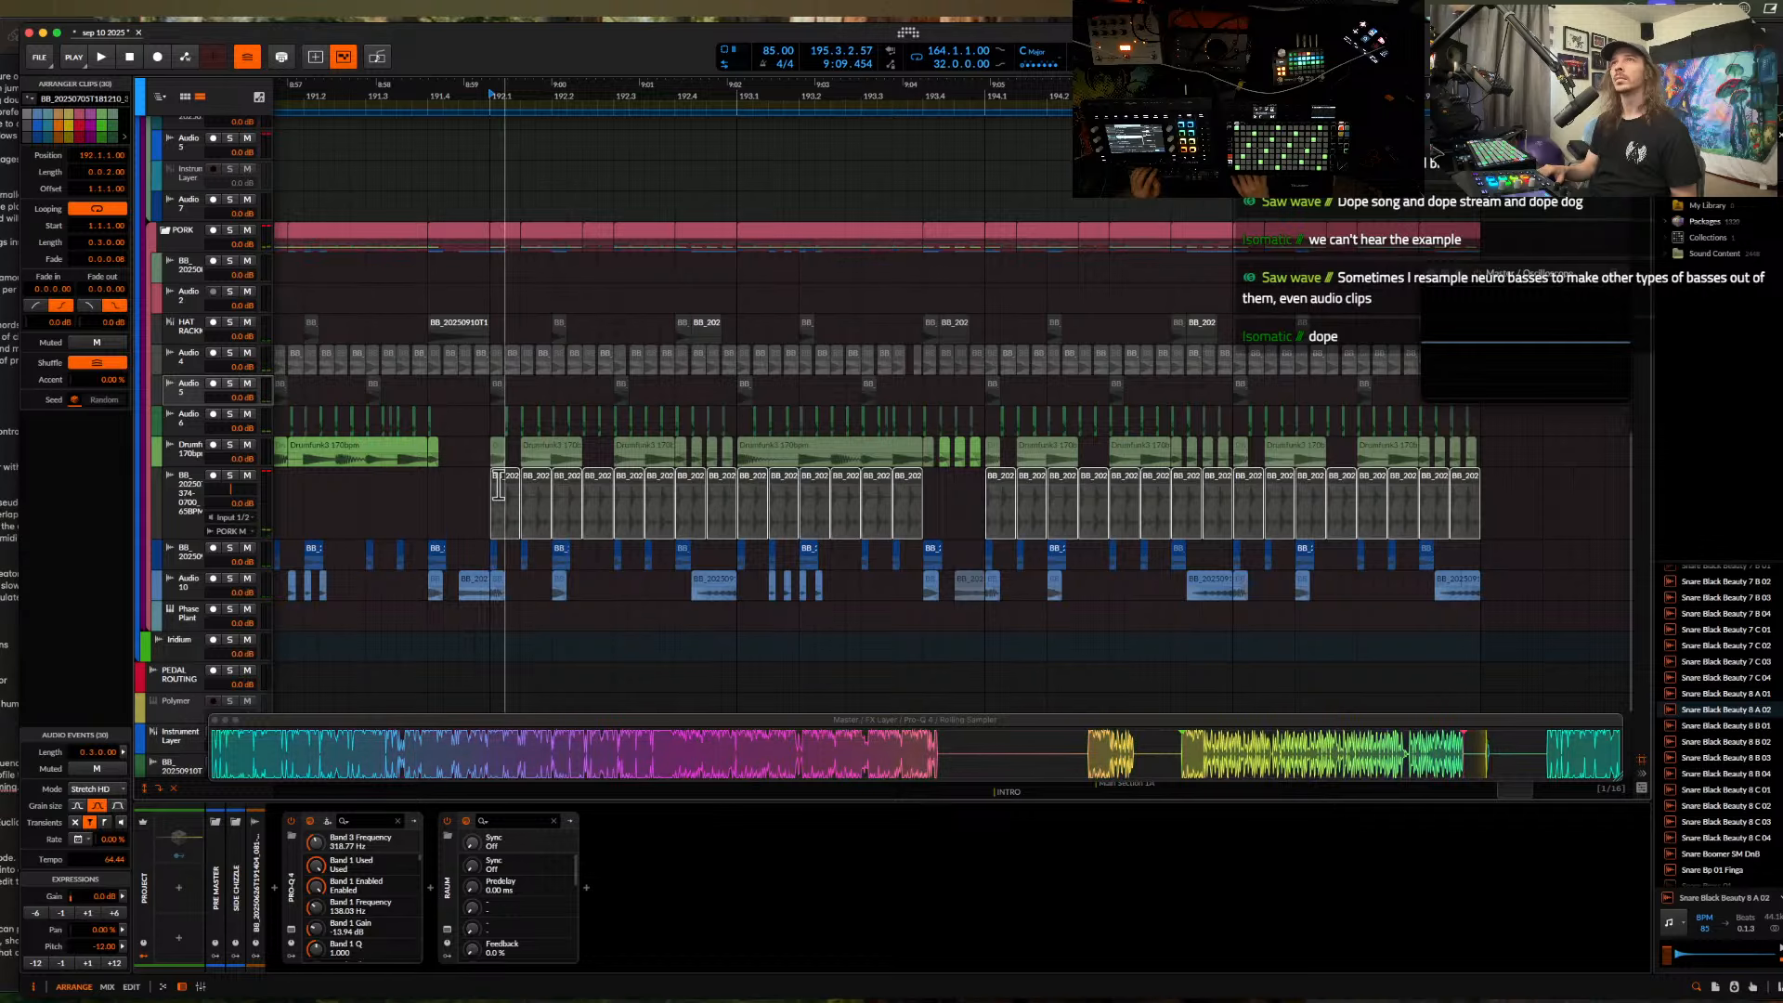
# - Audition the arrangement briefly from the Audio 6 clip at position 192.1.2
pyautogui.scroll(3, 501, 455)
pyautogui.click(507, 422)
pyautogui.press('space')
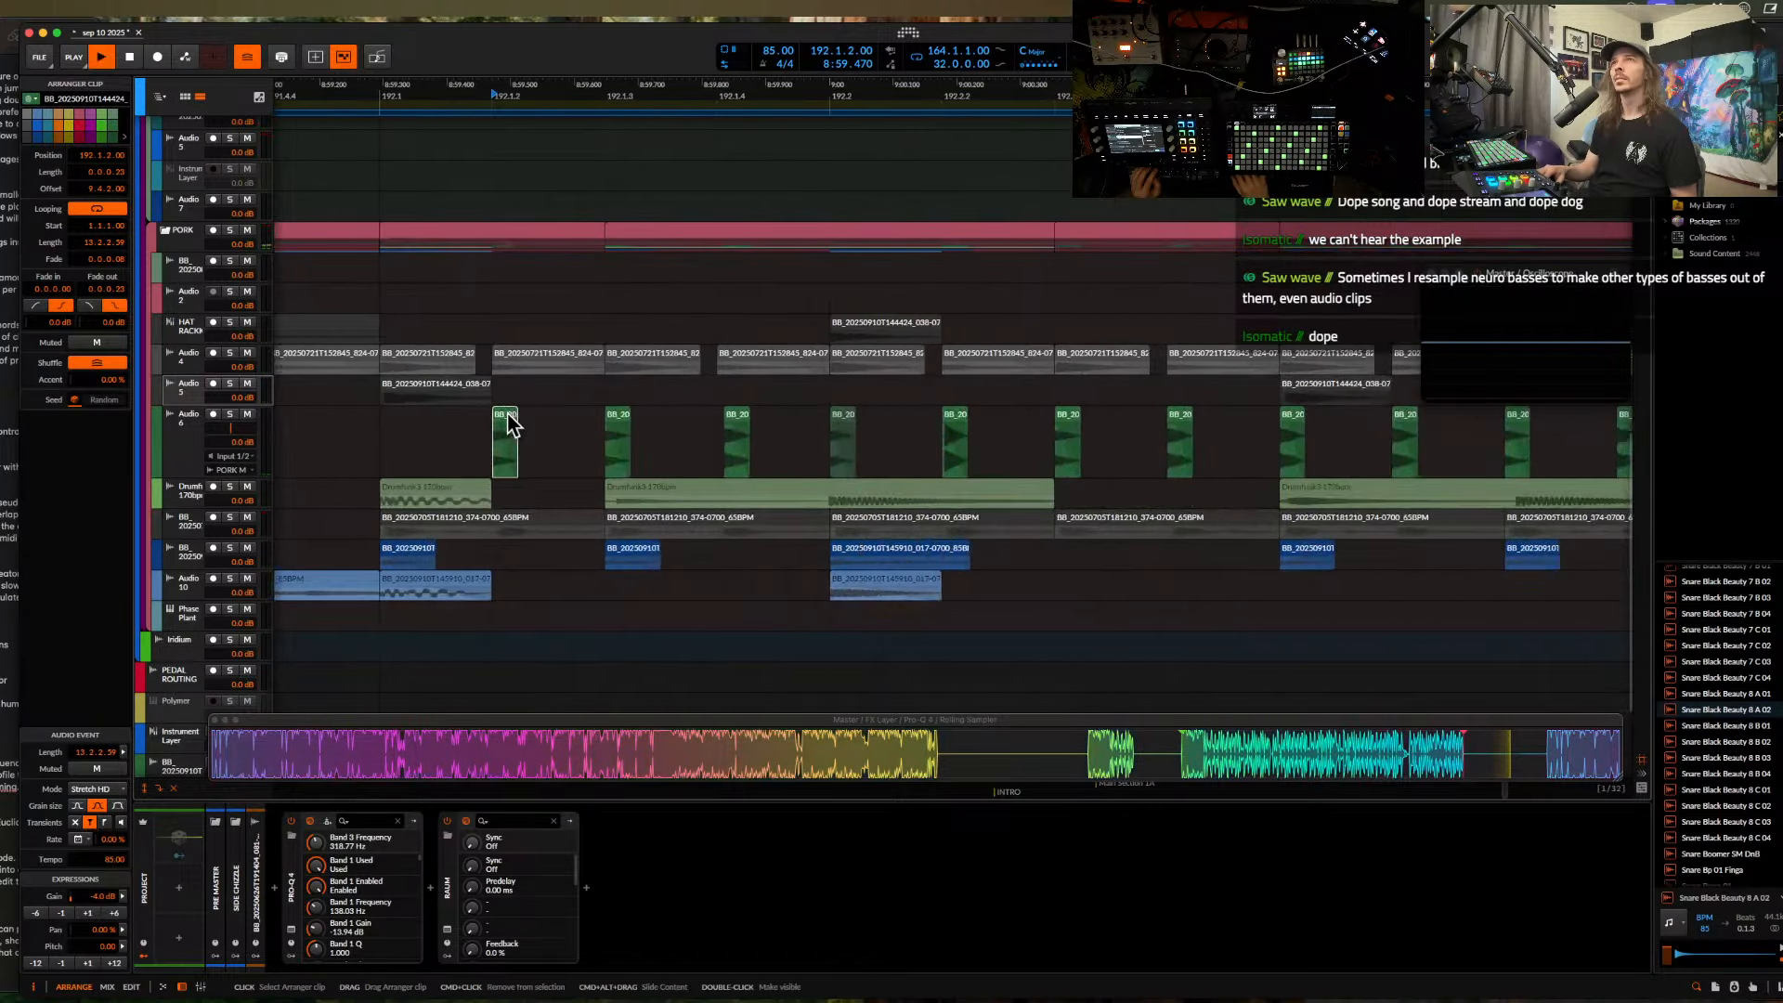
pyautogui.press('space')
# - Select the Audio 4 clips from bar 192 to bar 196 and lower their pitch by 12 semitones
pyautogui.scroll(-3, 427, 349)
pyautogui.click(424, 354)
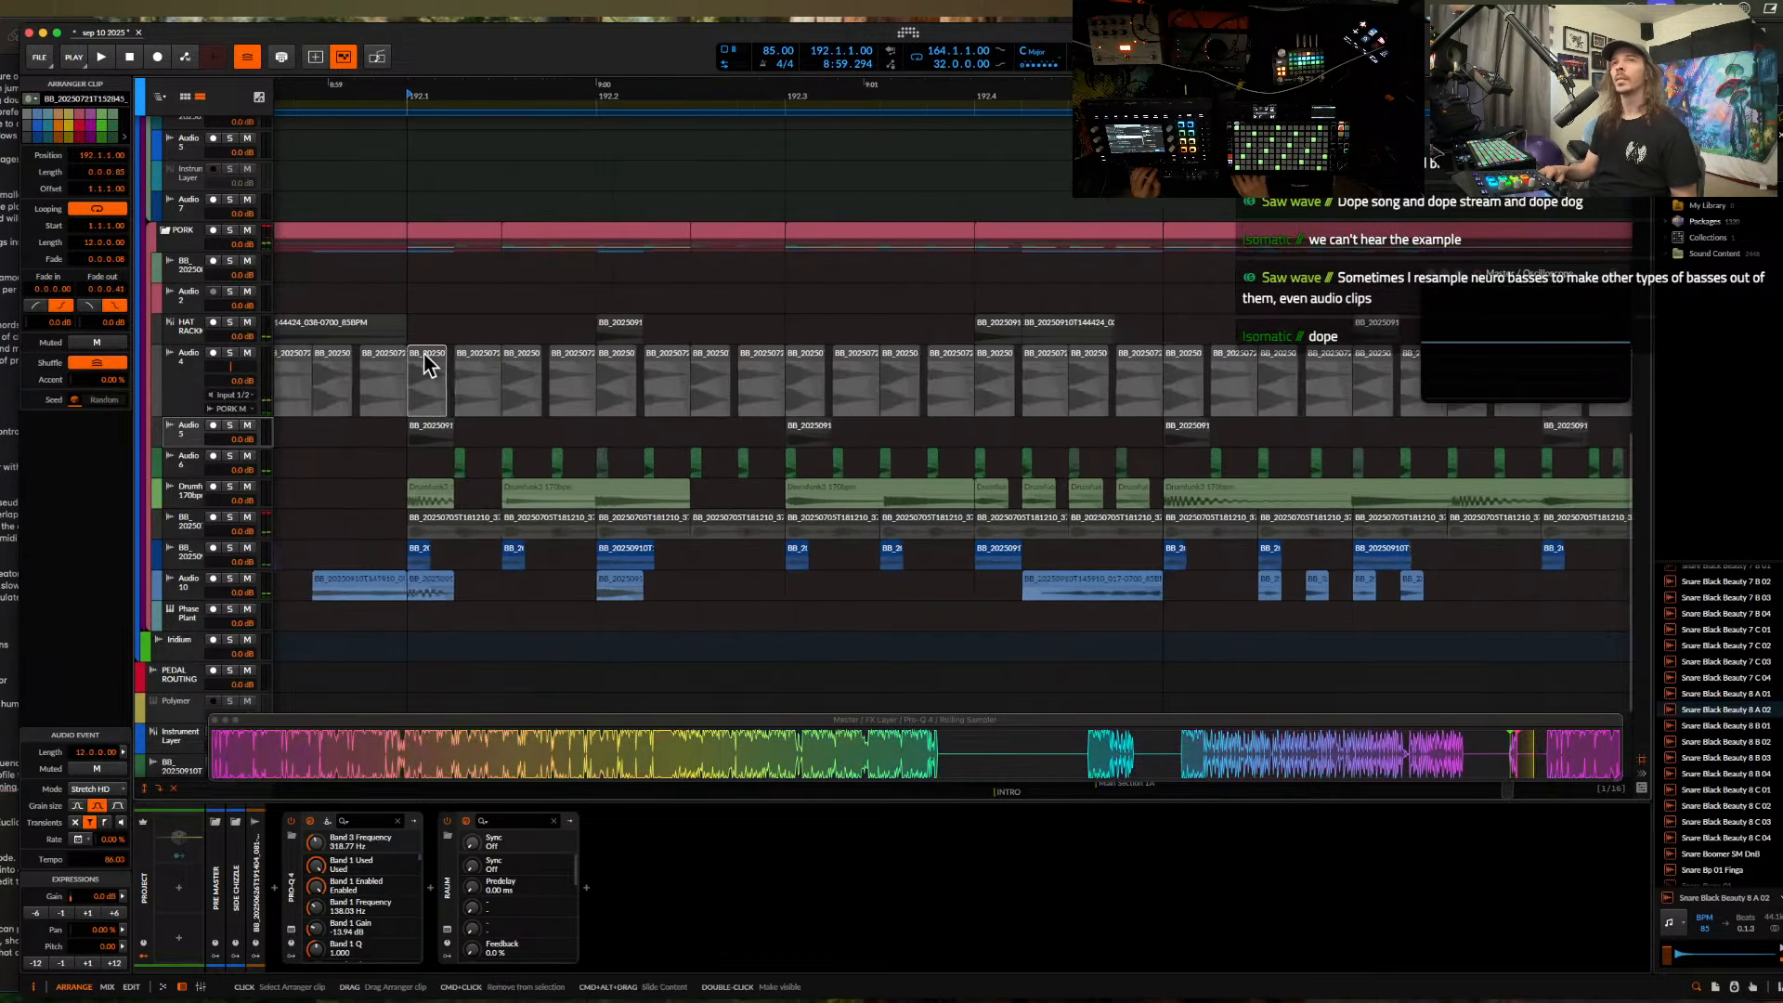
pyautogui.scroll(-4, 425, 362)
pyautogui.hscroll(4, 965, 353)
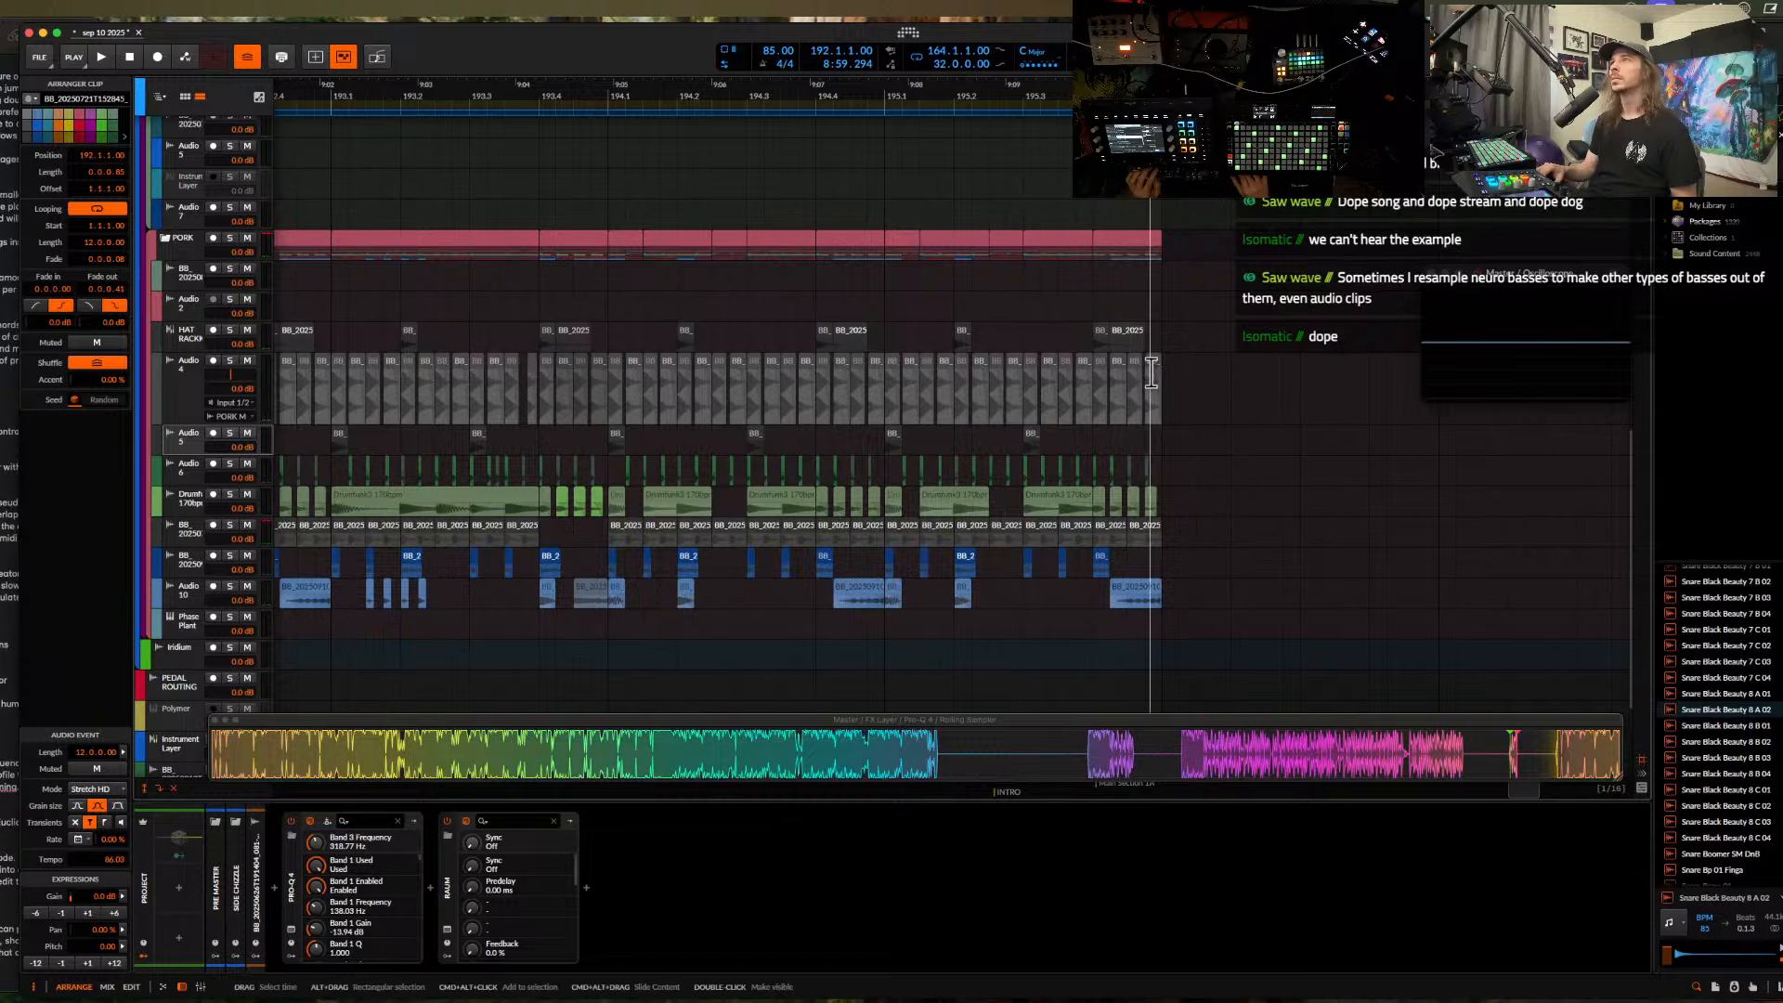
pyautogui.keyDown('shift'); pyautogui.click(1153, 367); pyautogui.keyUp('shift')
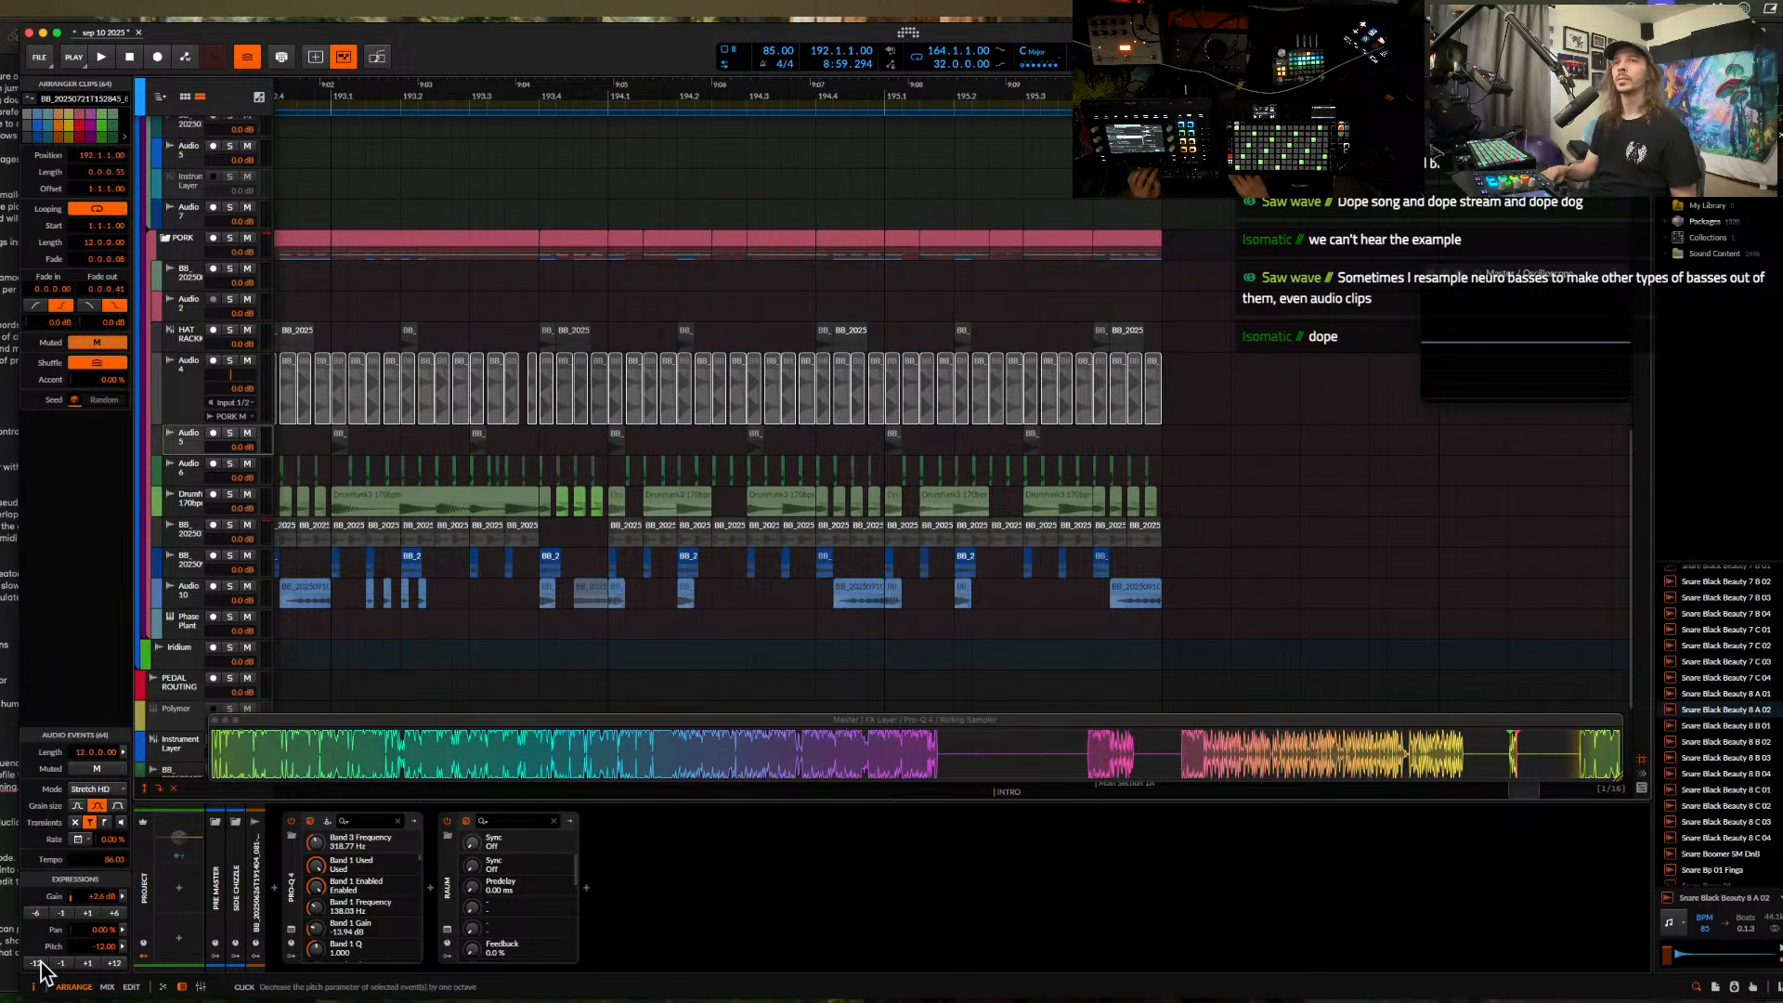
# - Play the transposed Audio 4 clips from bar 192, and again from the clip at position 191.4.4
pyautogui.press('space')
pyautogui.hscroll(-2, 419, 422)
pyautogui.scroll(3, 419, 422)
pyautogui.hscroll(-3, 419, 422)
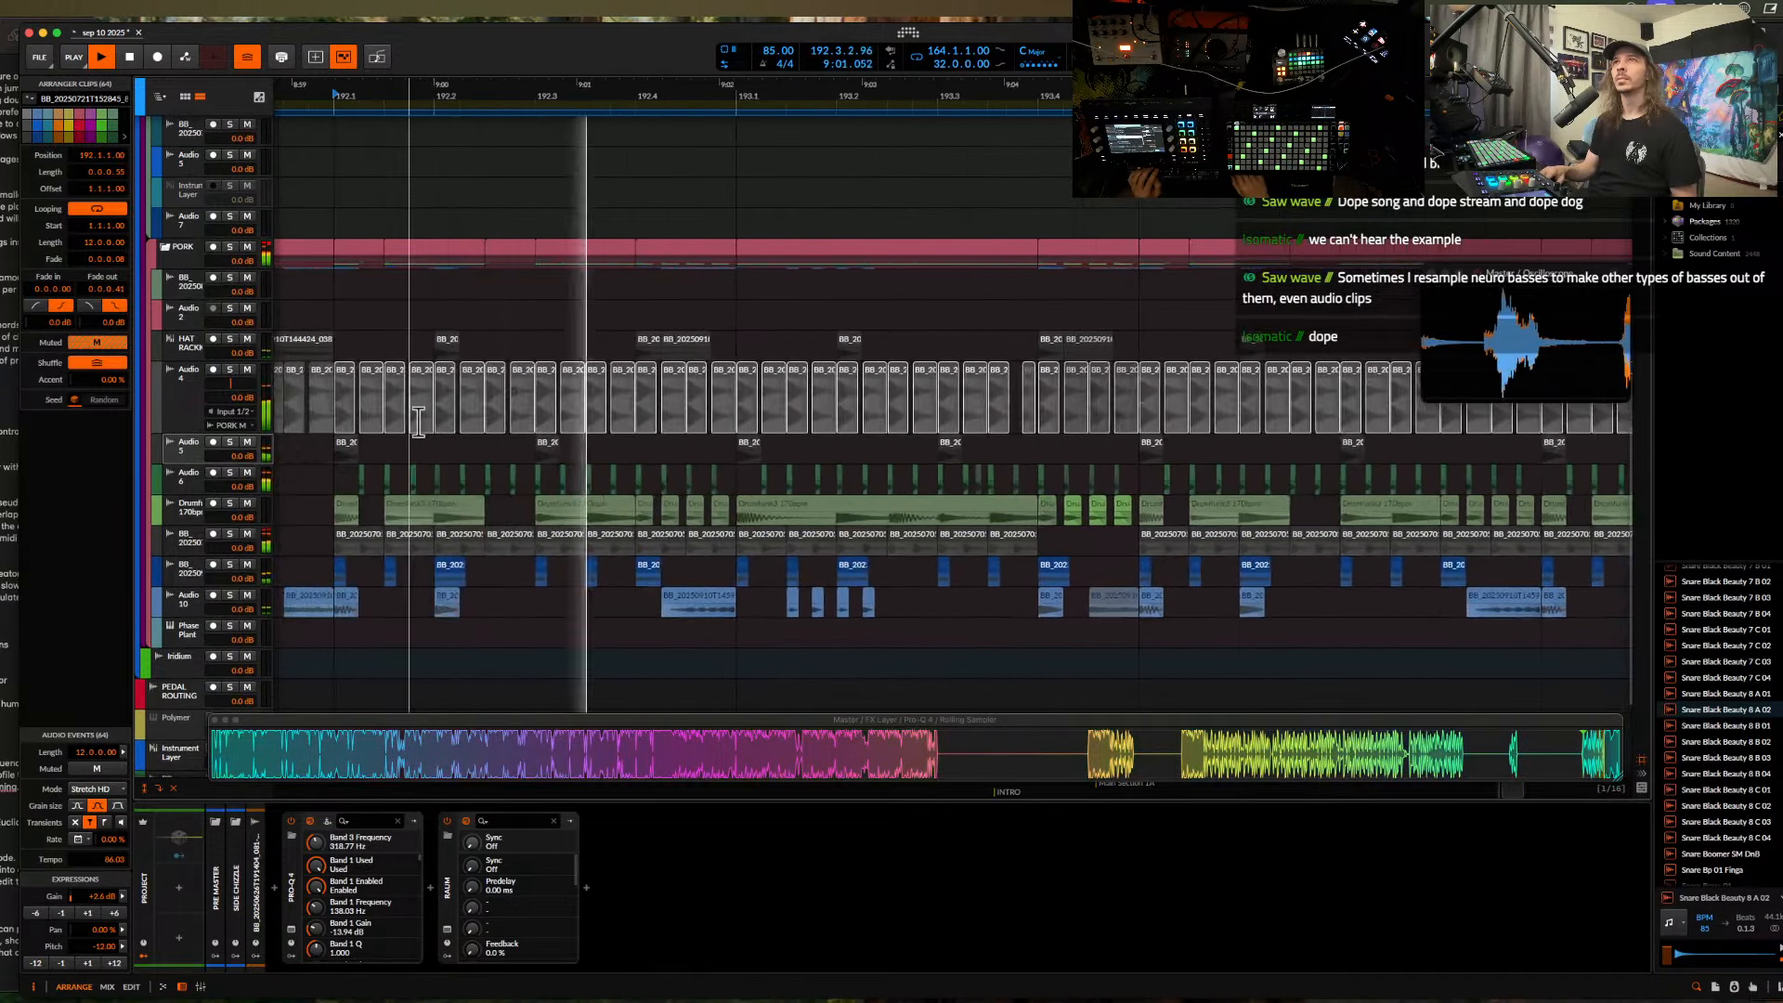
pyautogui.scroll(5, 419, 423)
pyautogui.hscroll(-5, 418, 423)
pyautogui.press('space')
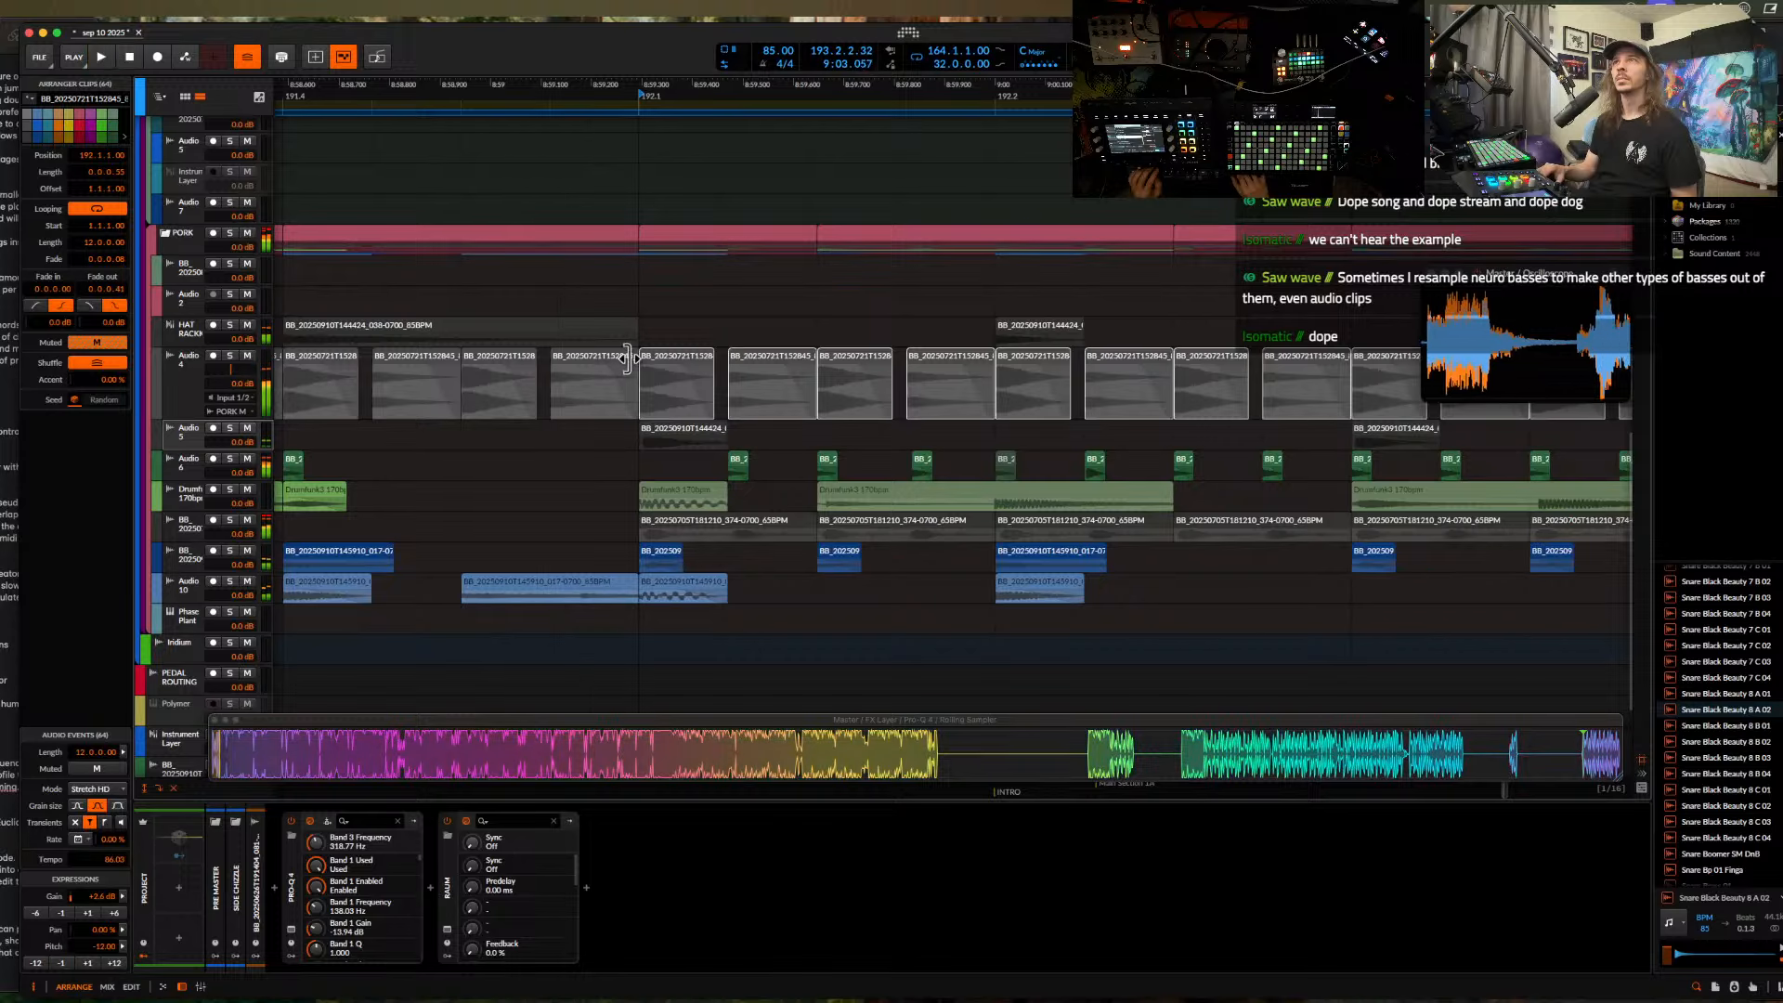
pyautogui.moveTo(625, 358); pyautogui.dragTo(581, 355)
pyautogui.scroll(-8, 583, 358)
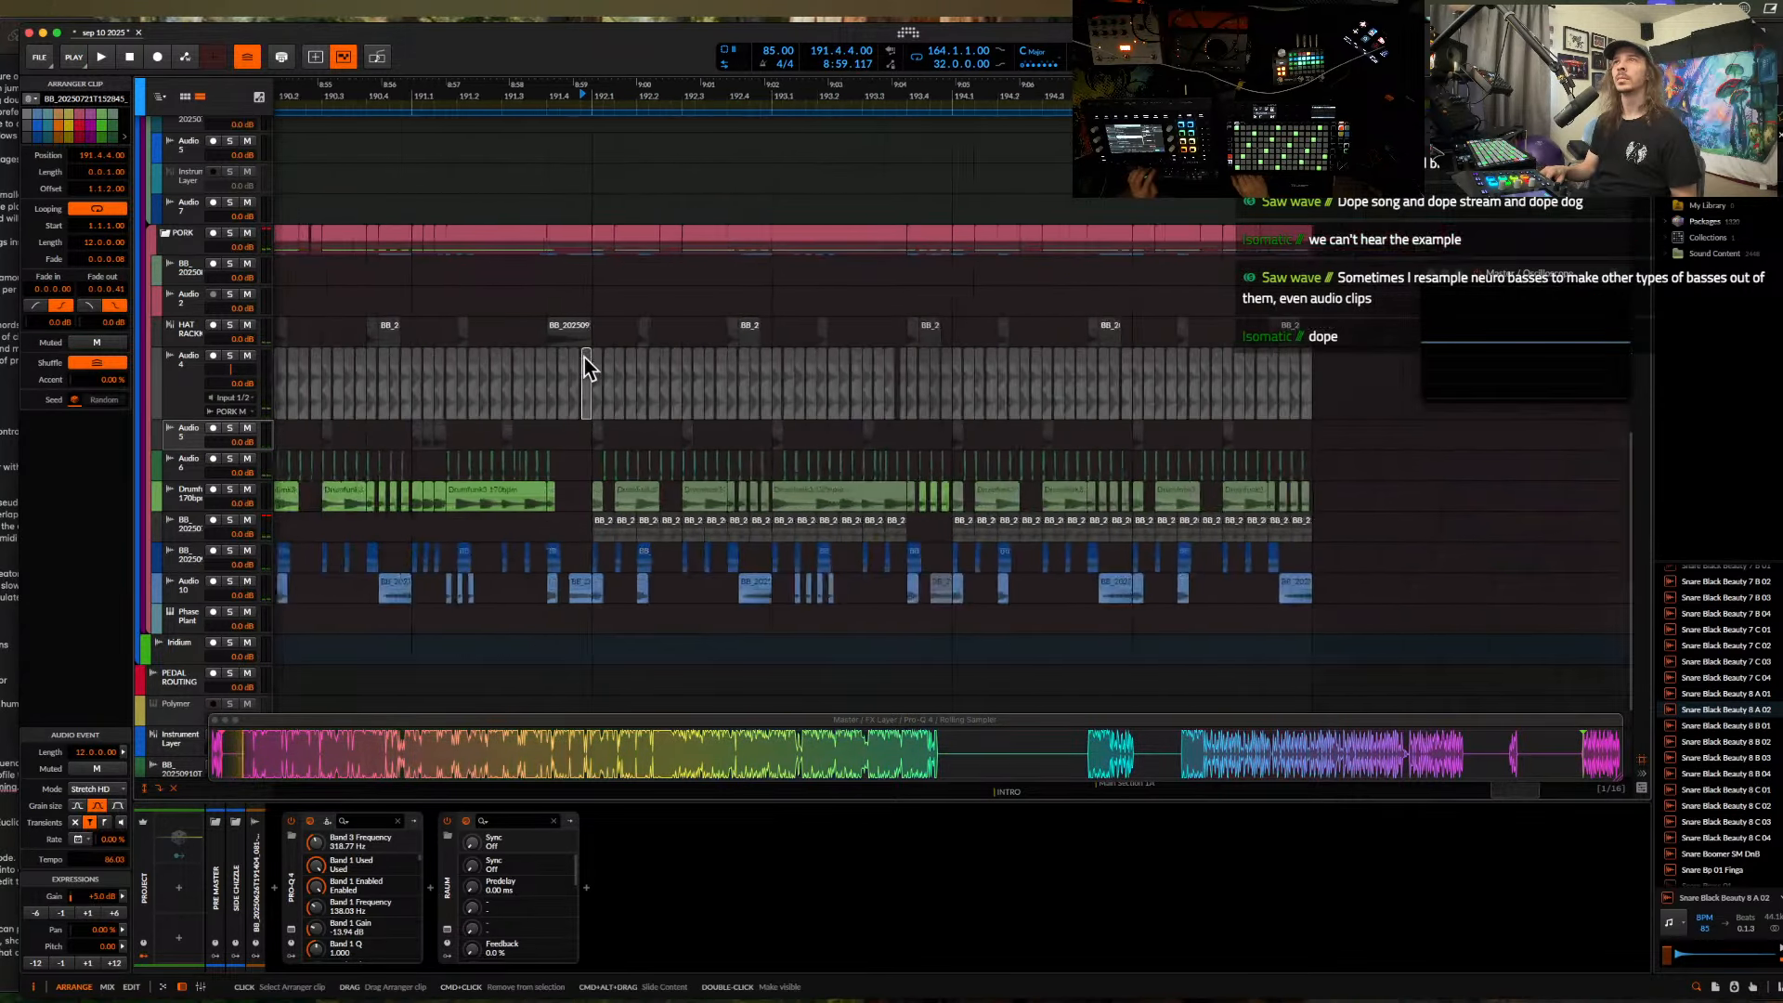
pyautogui.press('space')
pyautogui.scroll(3, 583, 358)
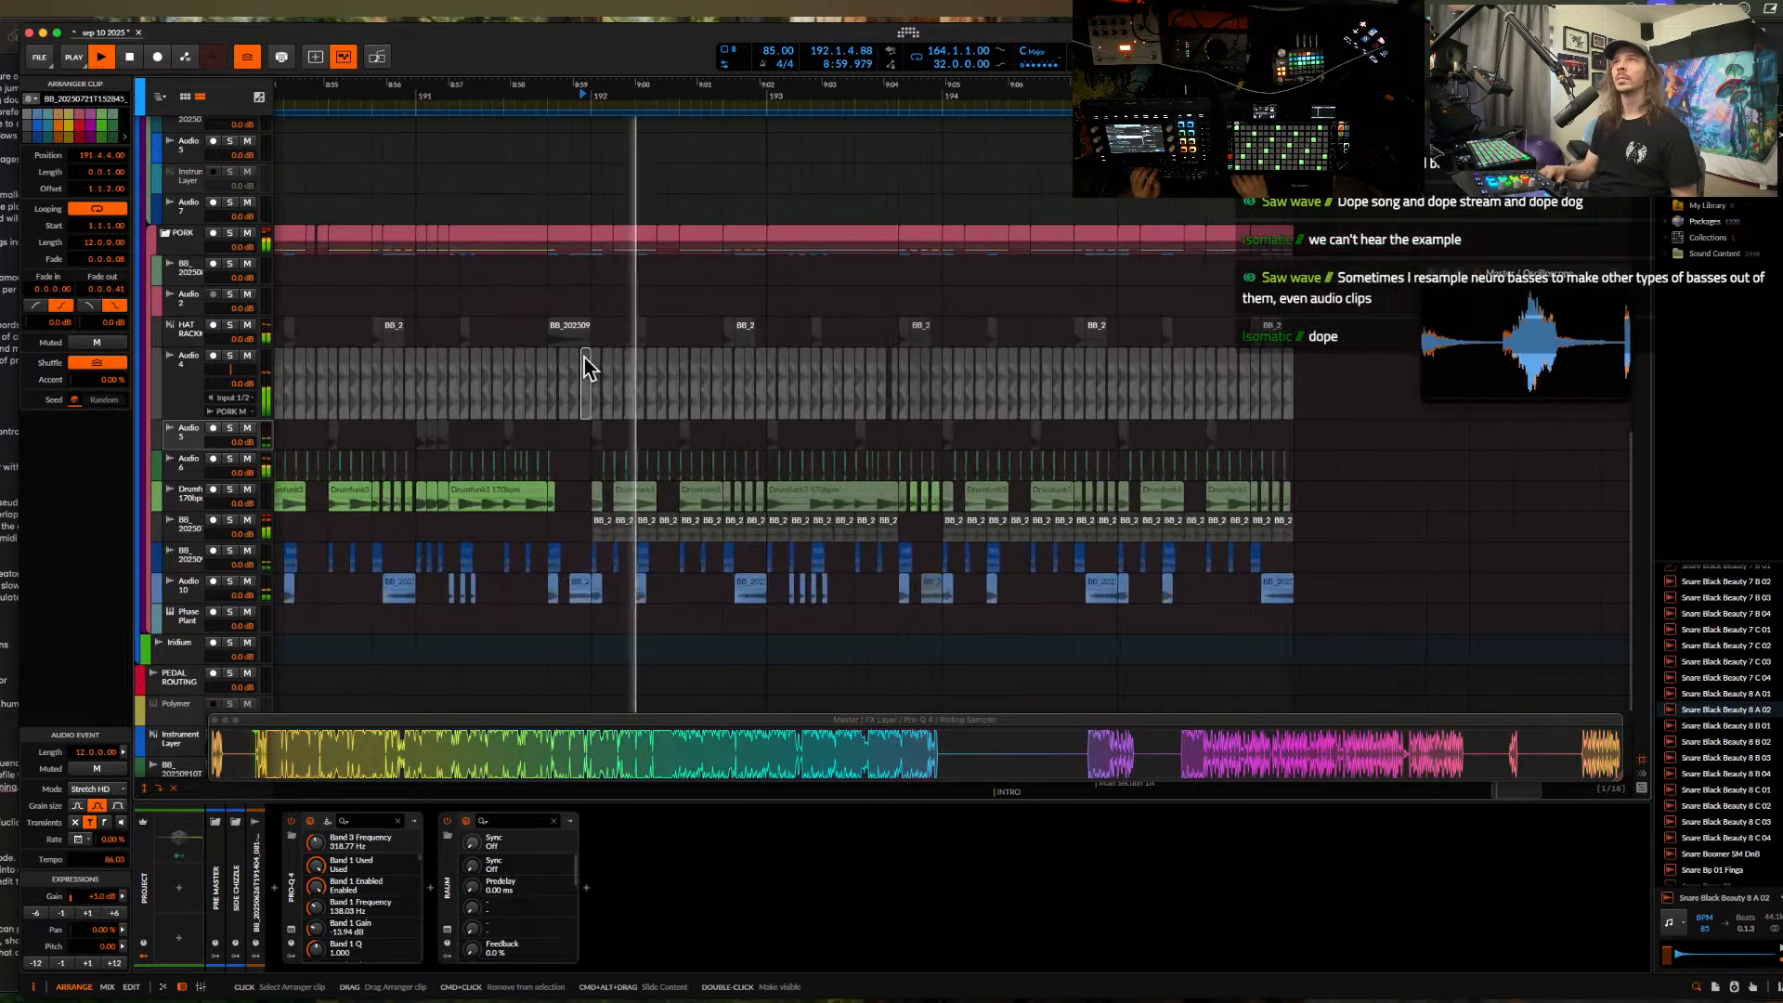
# - Stop playback, select the Audio 4 clips from bar 192 to bar 196, and trim about two thirds of a sixteenth note off their ends
pyautogui.press('space')
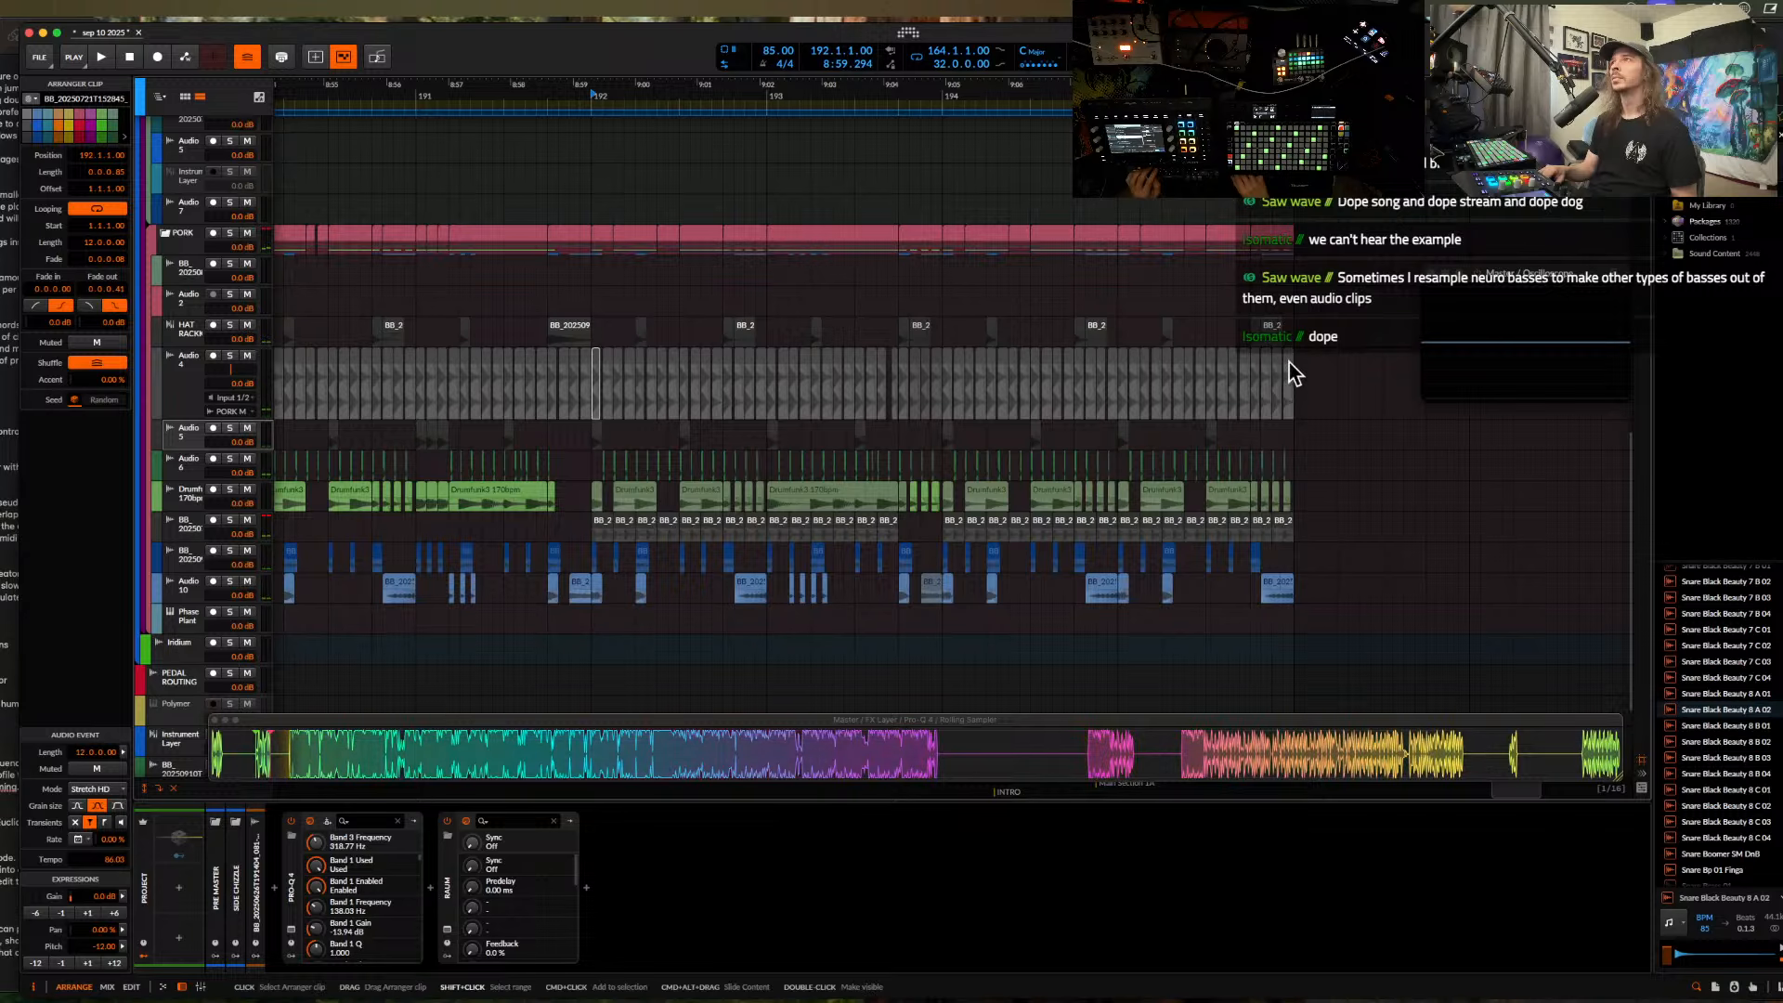
pyautogui.scroll(8, 1289, 362)
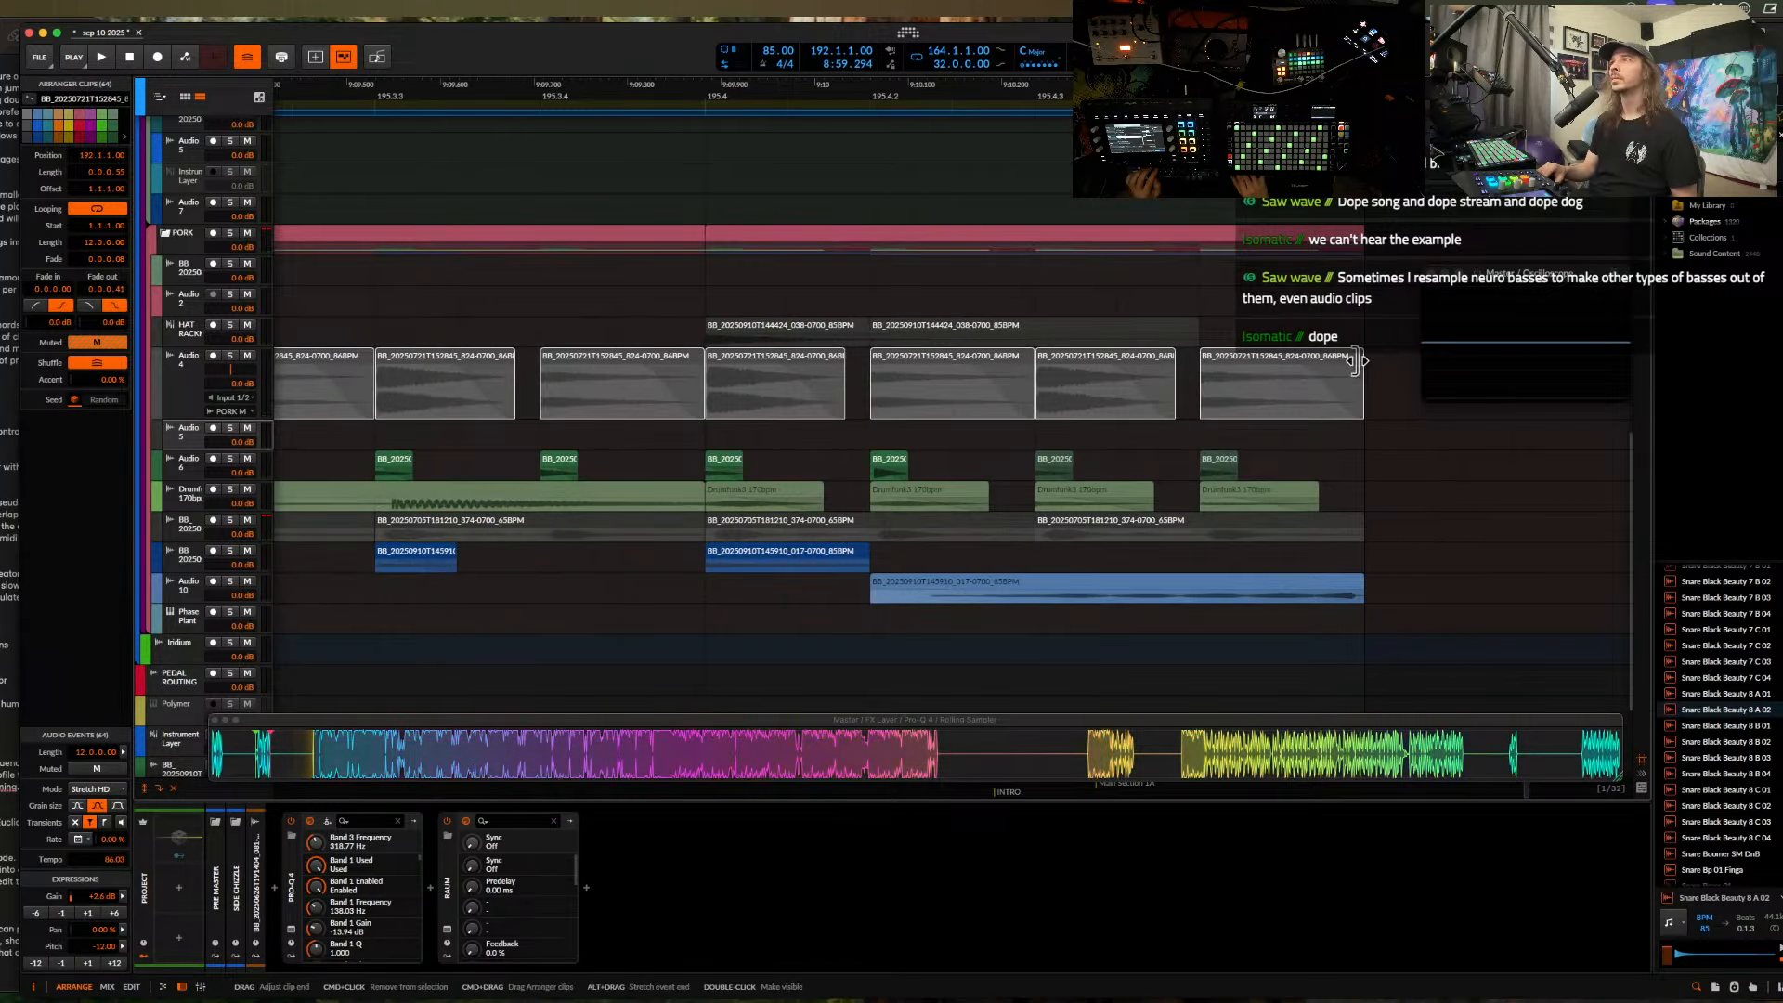
pyautogui.moveTo(1358, 373); pyautogui.dragTo(1249, 369)
pyautogui.scroll(-4, 1244, 359)
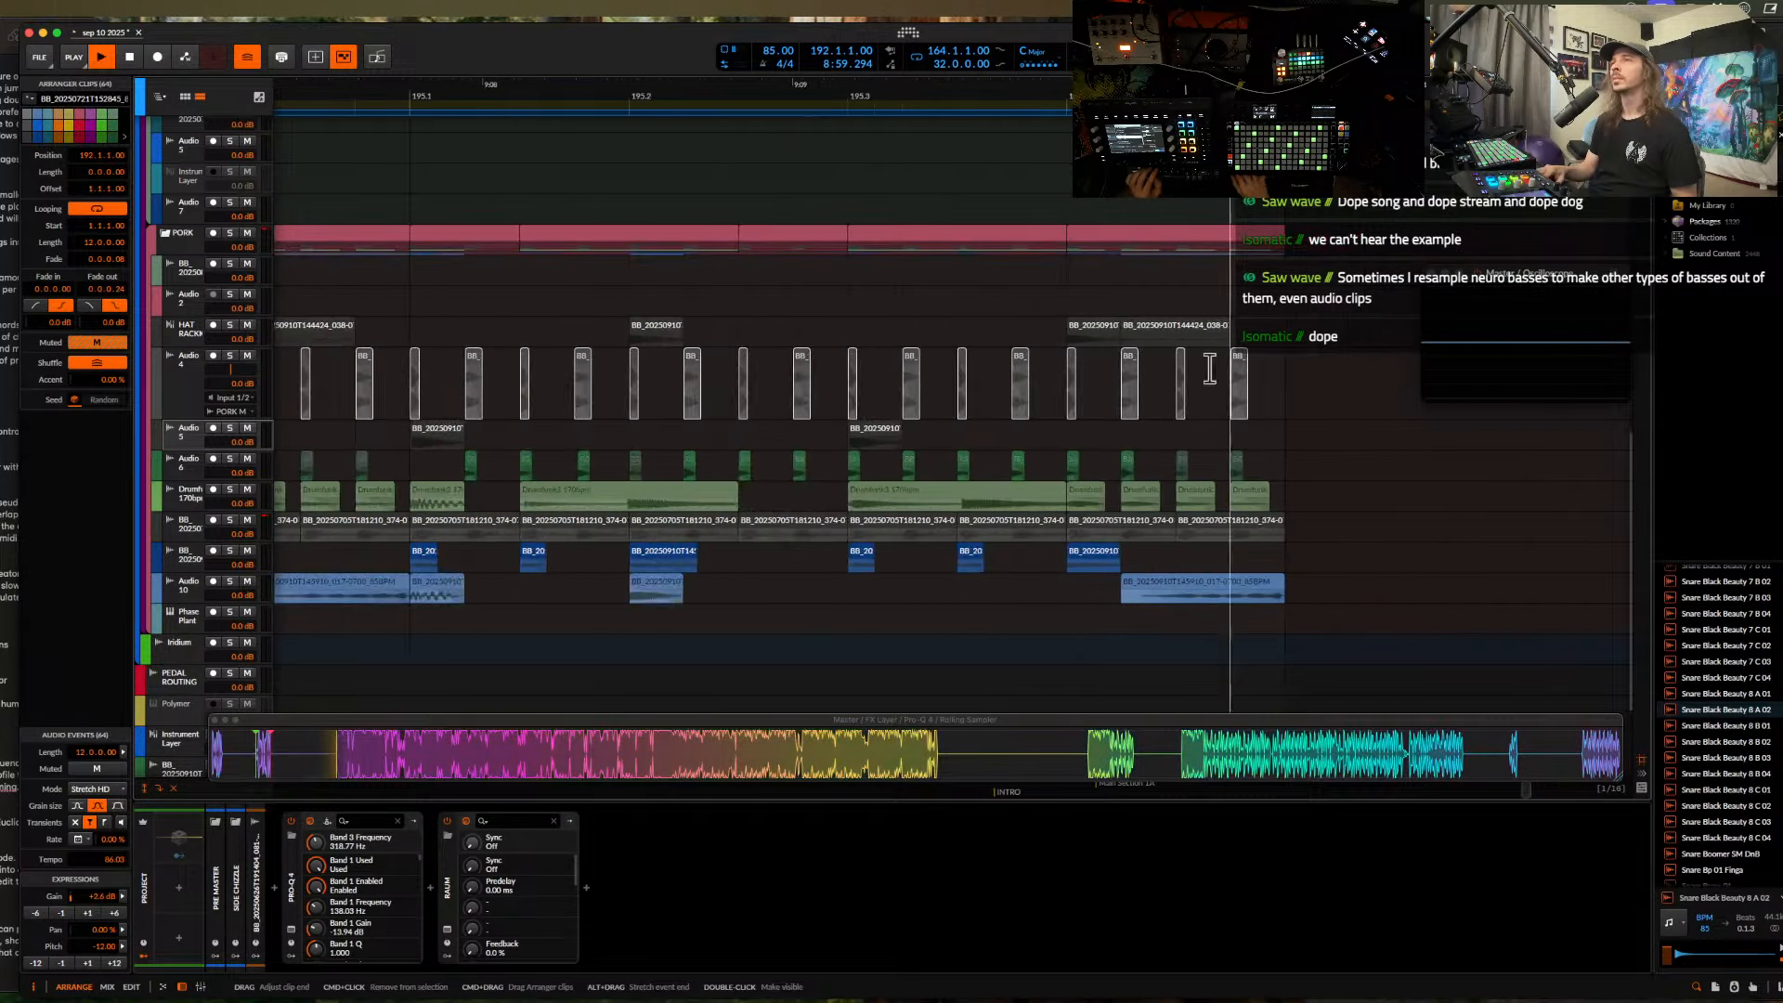
# - Play the shortened Audio 4 clips from bar 192, checking them against the neighbouring tracks, and stop playback
pyautogui.press('space')
pyautogui.hscroll(-5, 825, 358)
pyautogui.hscroll(-3, 442, 357)
pyautogui.scroll(-5, 442, 357)
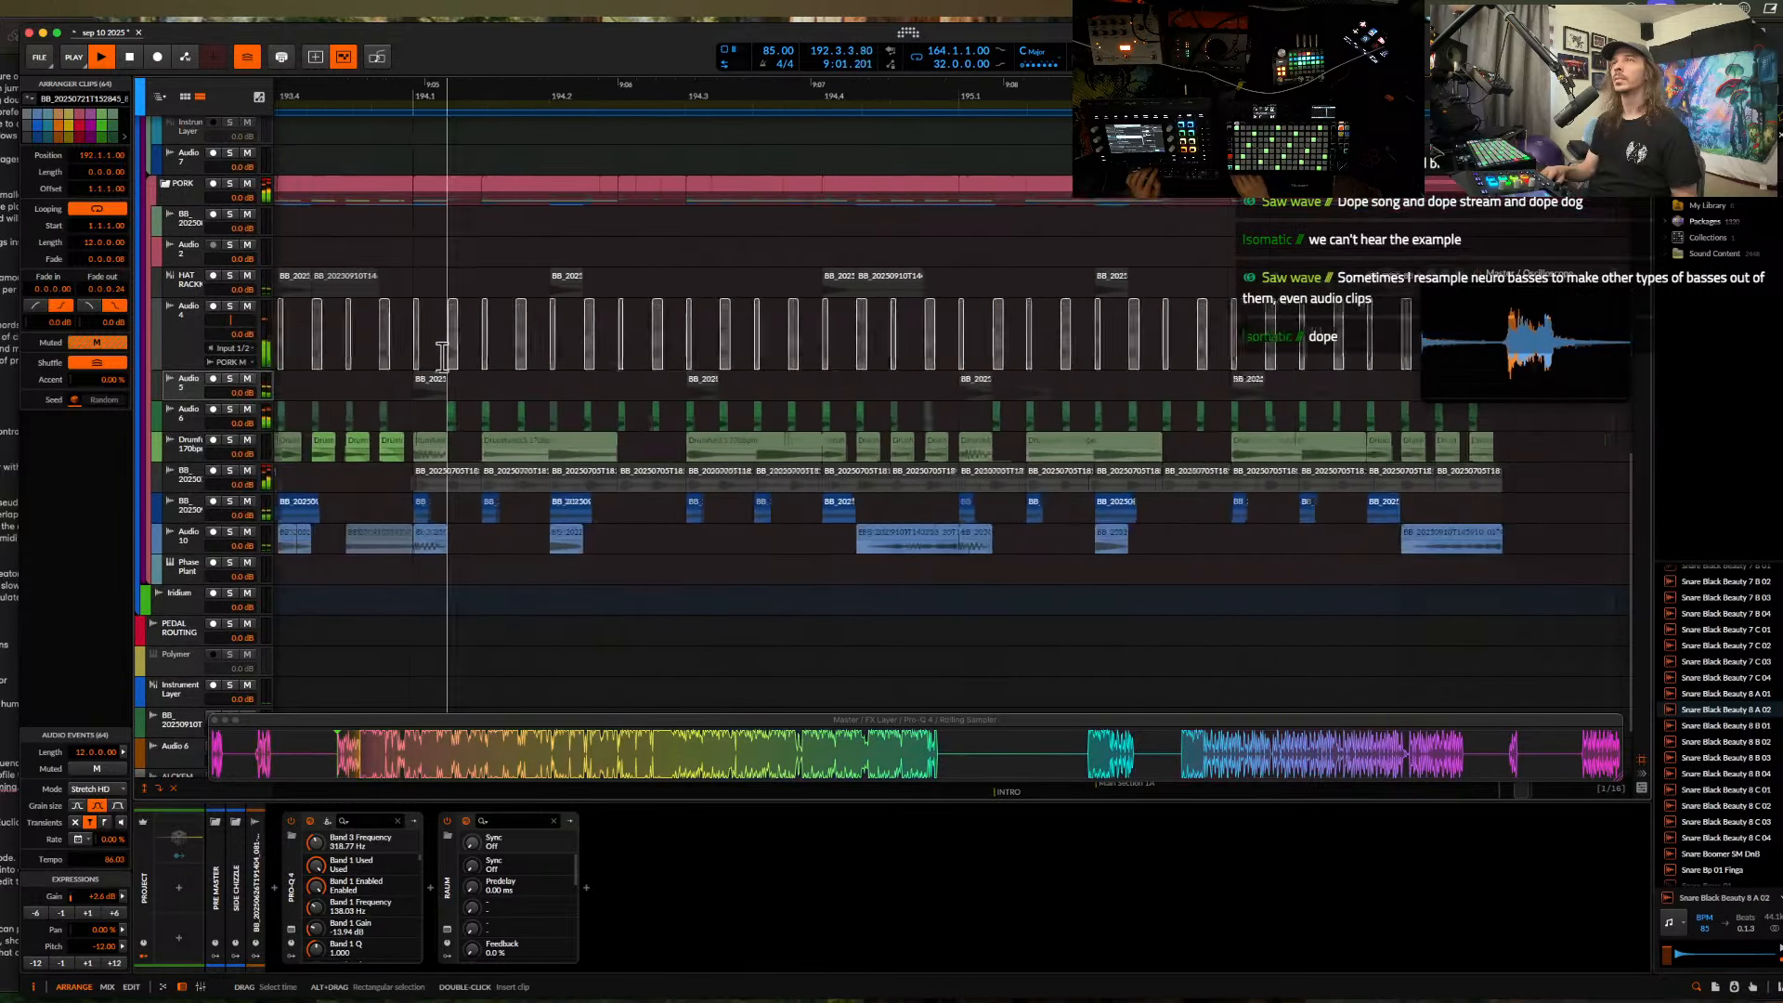
pyautogui.scroll(3, 457, 386)
pyautogui.press('space')
# - Select the Audio 6 clips from position 194.1.2 to the end of the section and lower their pitch by 12 semitones
pyautogui.click(430, 411)
pyautogui.hscroll(5, 429, 399)
pyautogui.scroll(1, 429, 399)
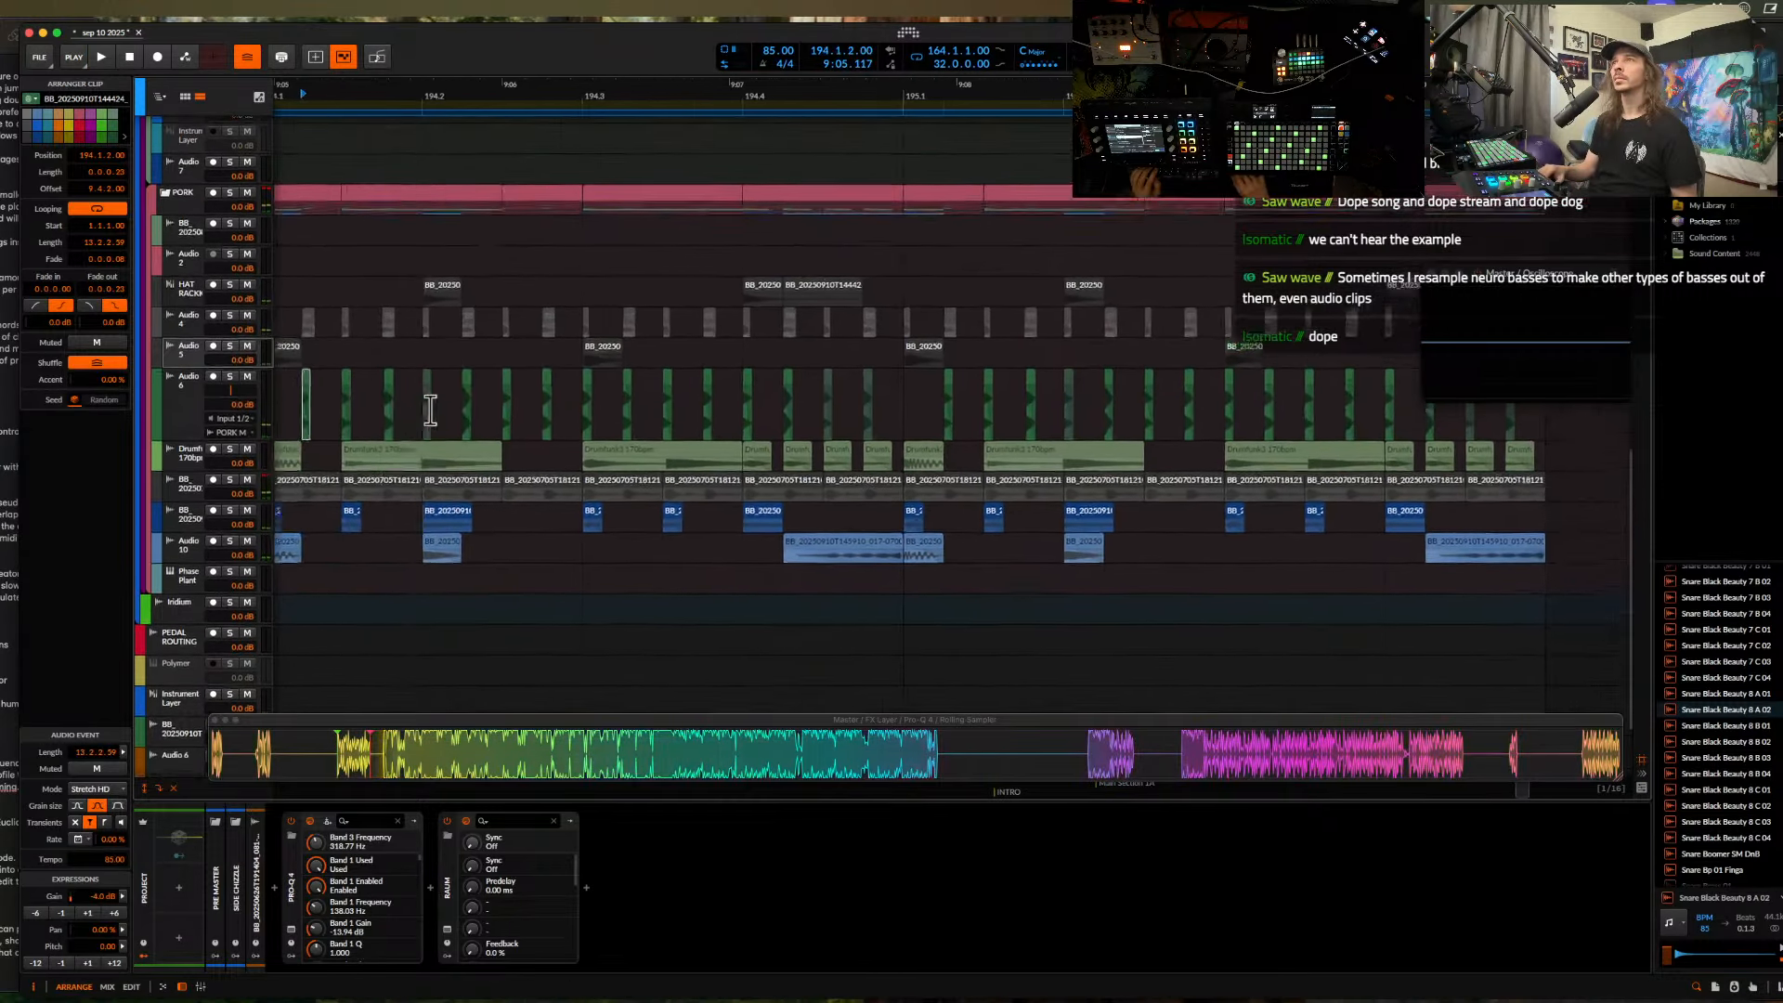
pyautogui.keyDown('shift'); pyautogui.click(1187, 417); pyautogui.keyUp('shift')
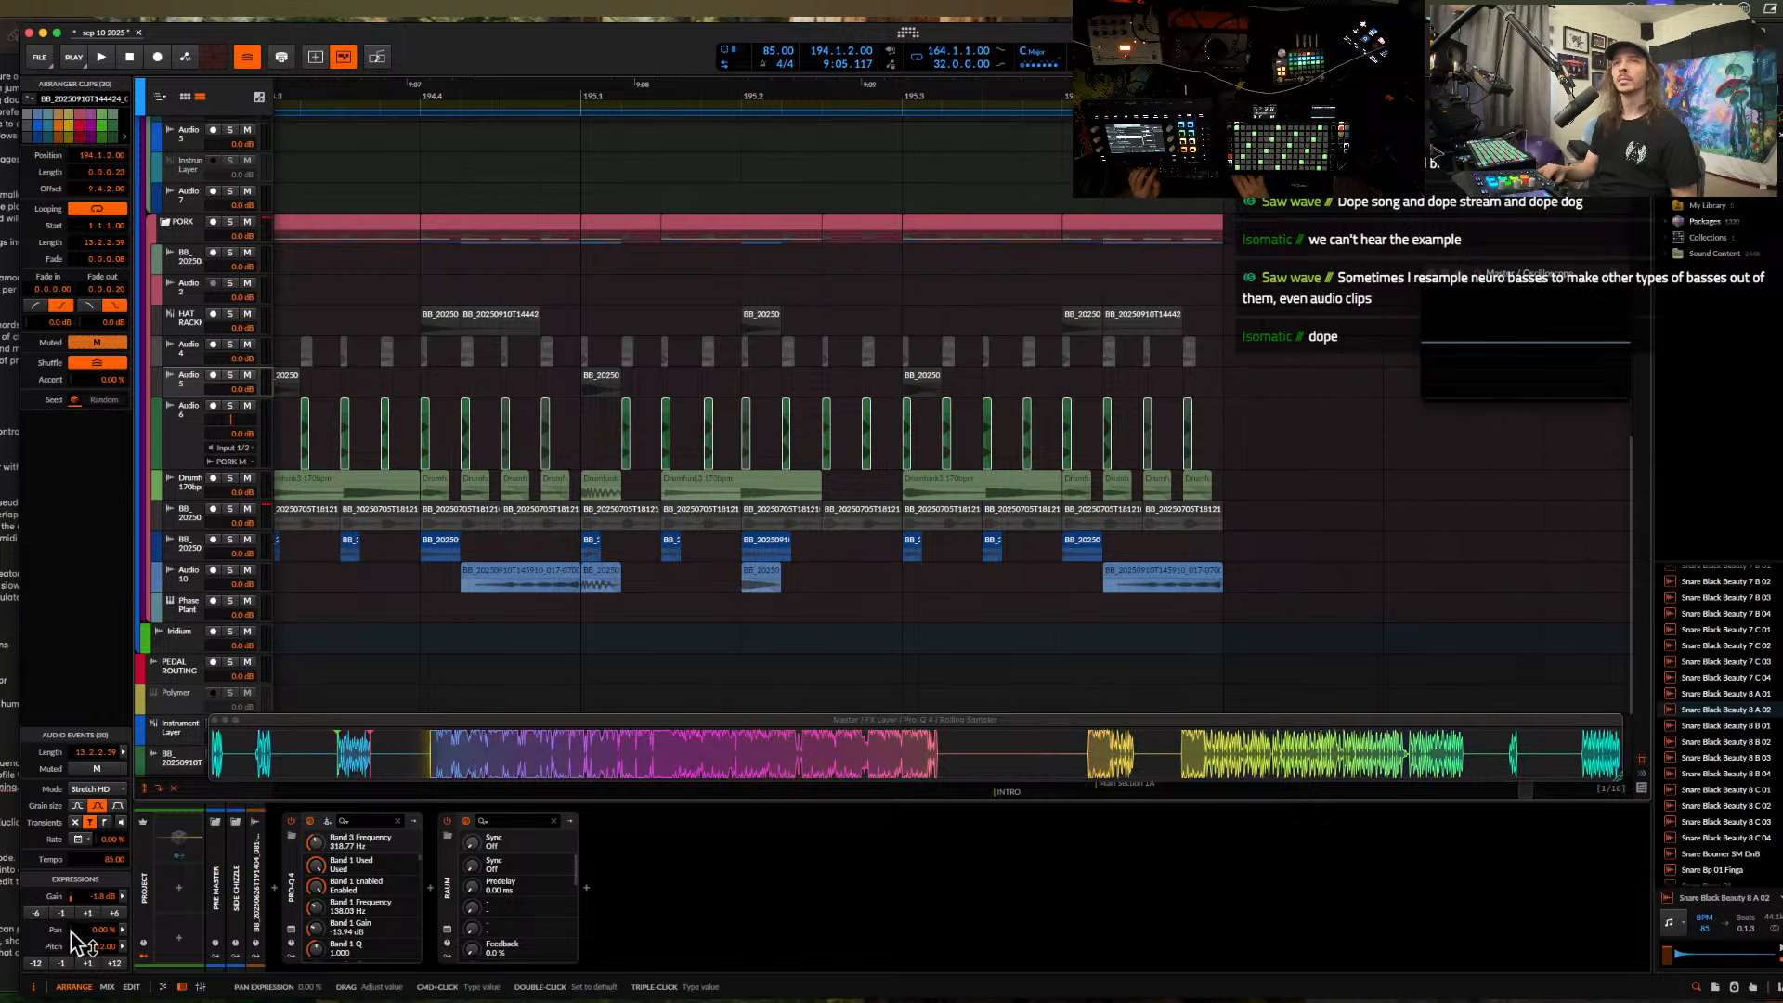
# - Play the transposed Audio 6 clips, set the play start to position 193.4.4, and stop playback
pyautogui.scroll(-3, 684, 415)
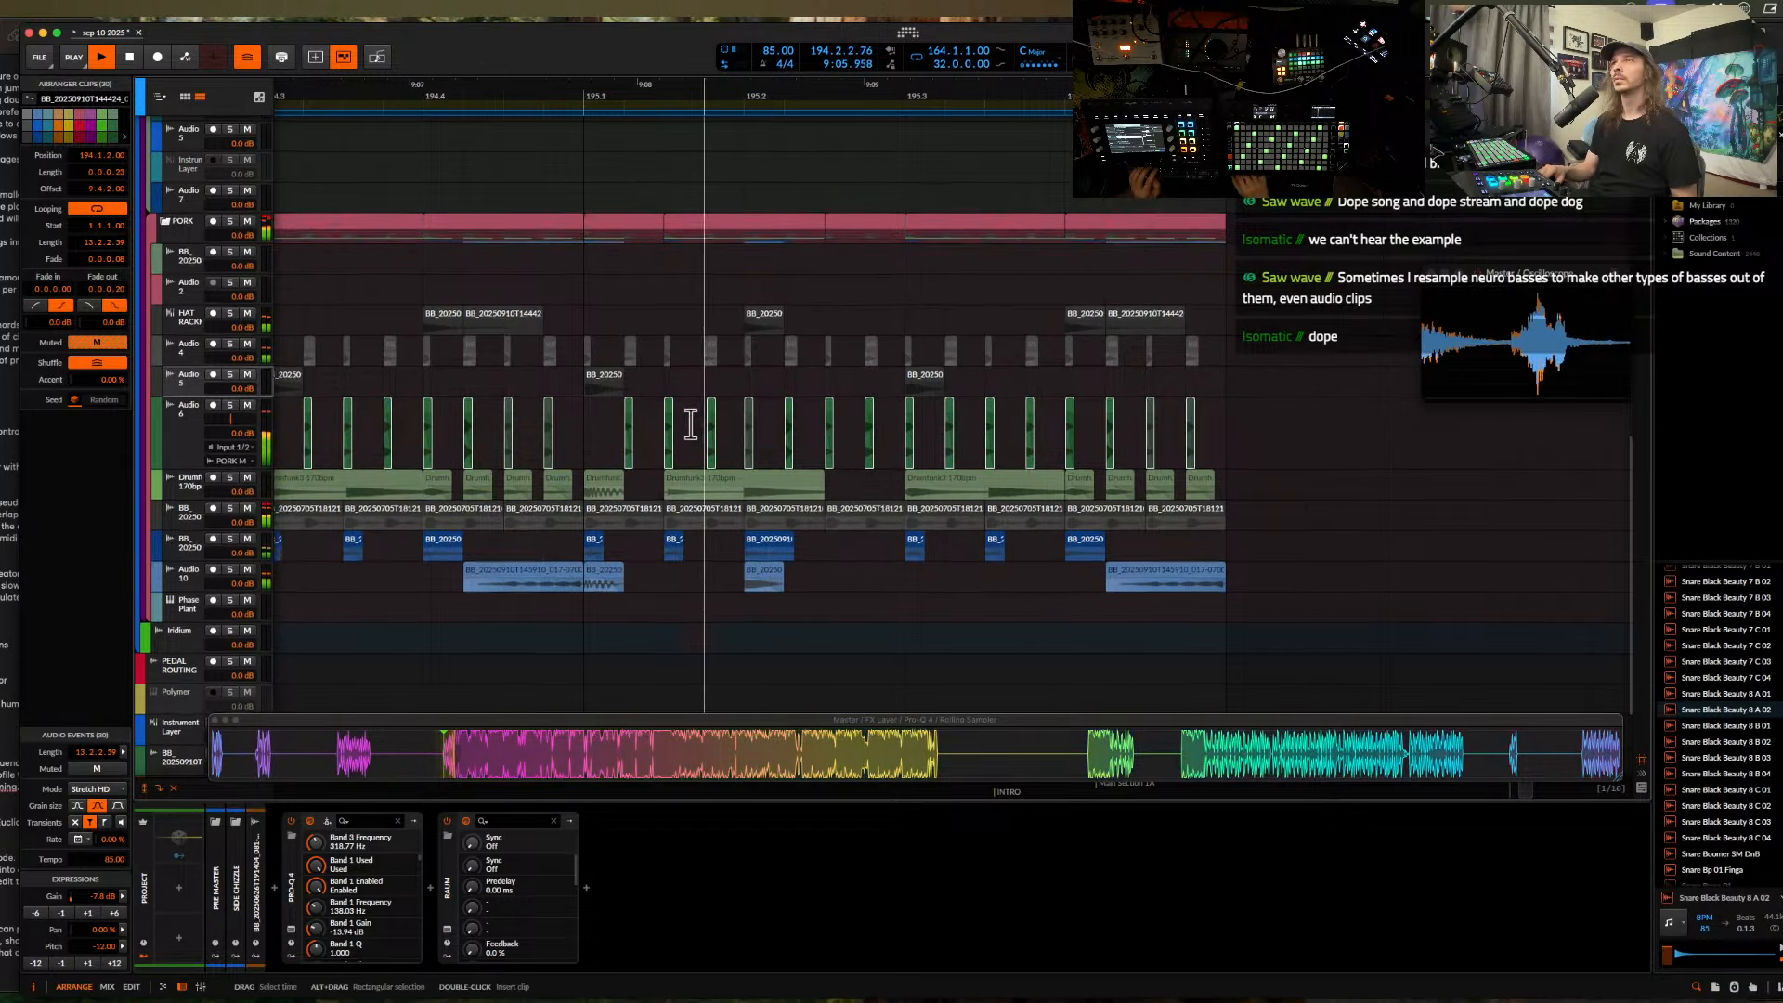
pyautogui.click(470, 363)
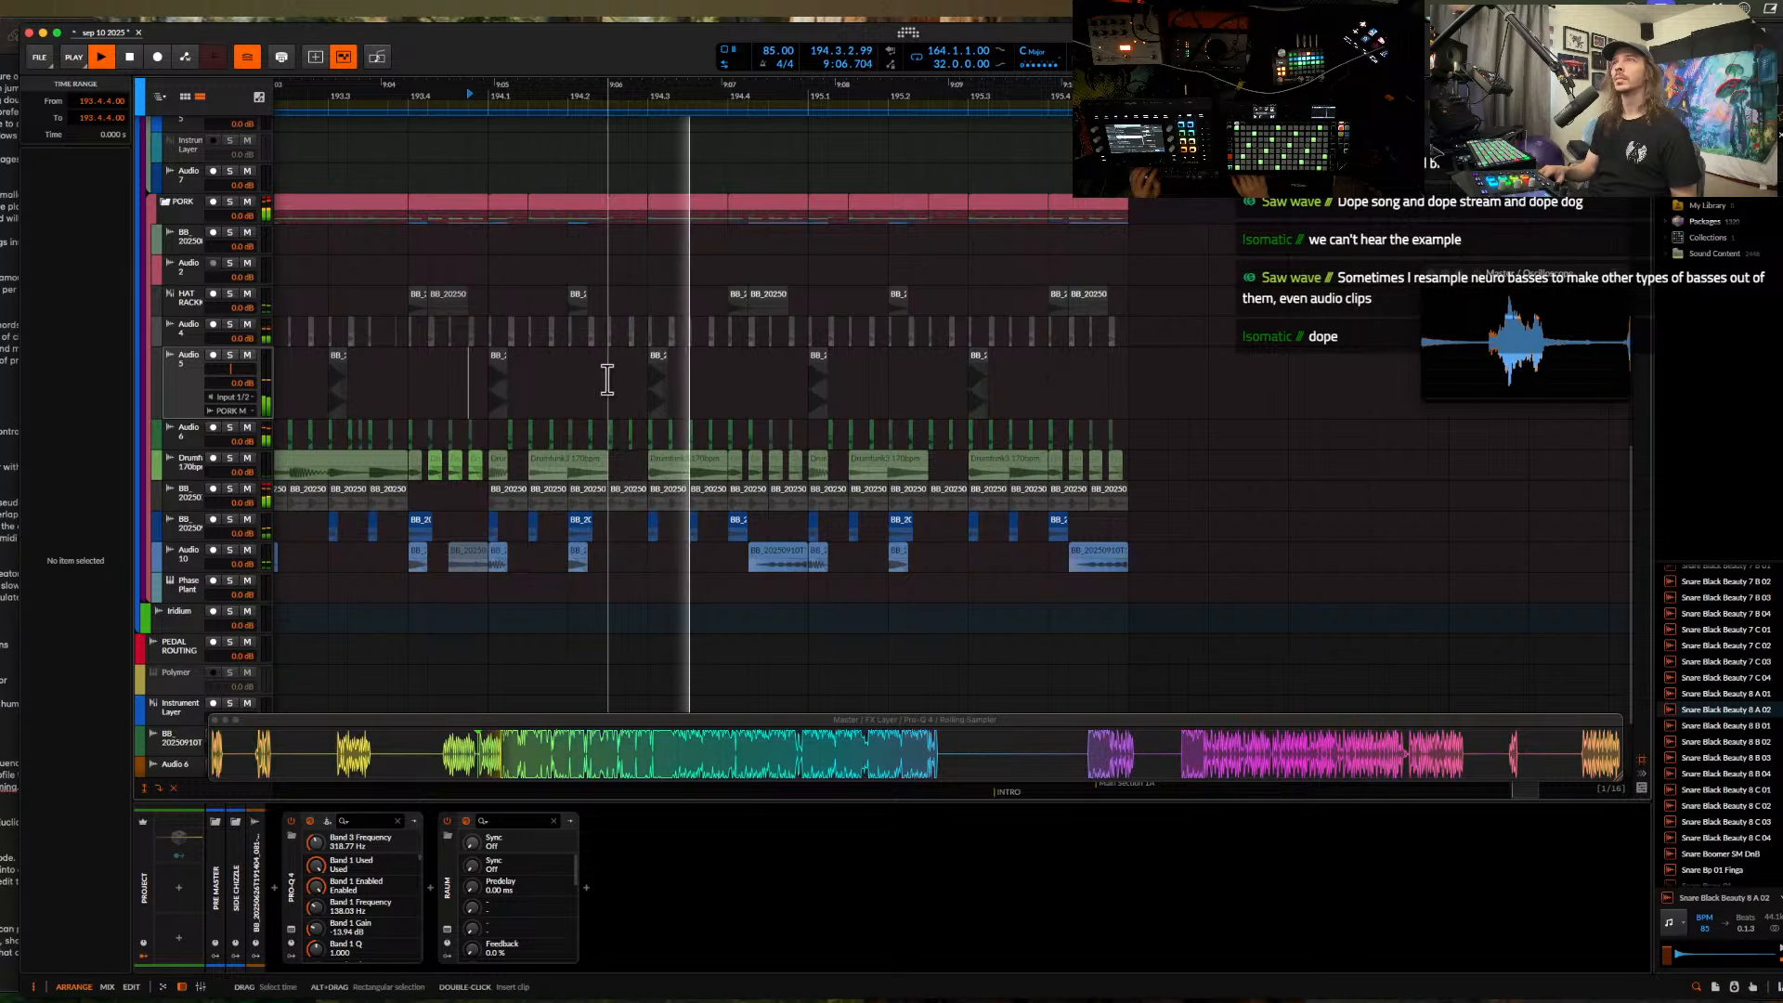
pyautogui.scroll(5, 604, 378)
pyautogui.press('space')
# - Select the Audio 4 clips at positions 194.2.3 and 194.2.2 in turn, and play from the second one
pyautogui.click(620, 336)
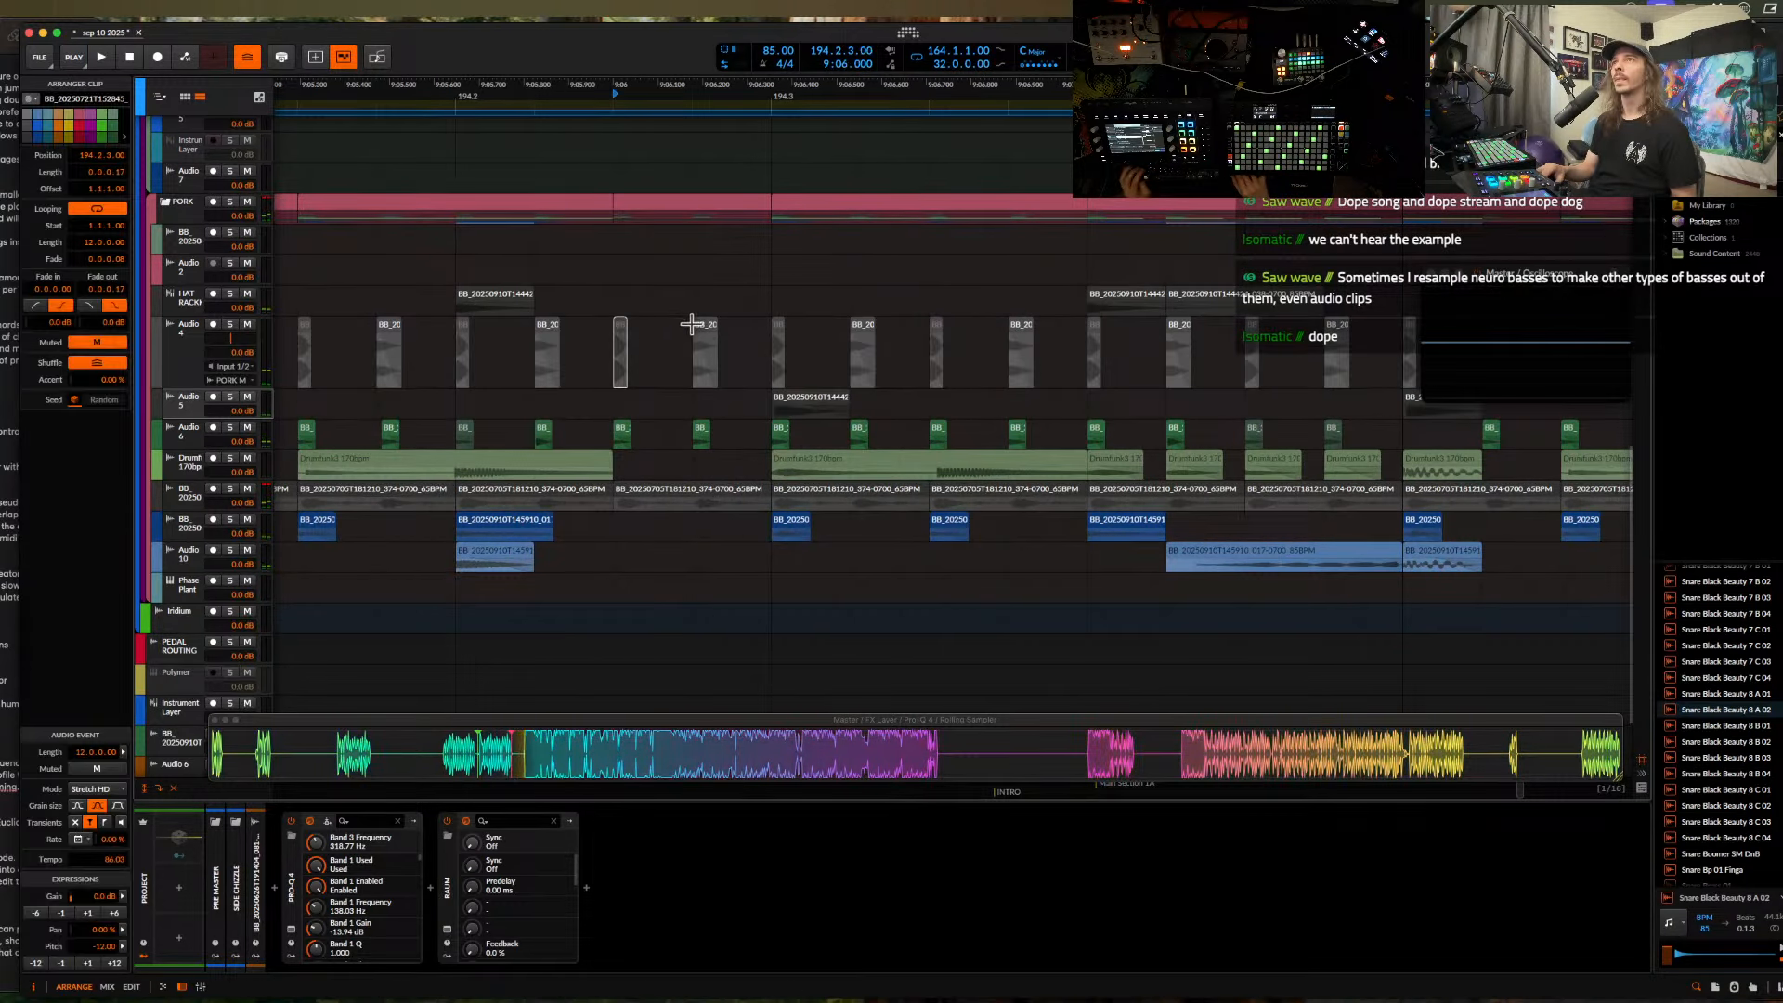
pyautogui.click(557, 329)
pyautogui.press('space')
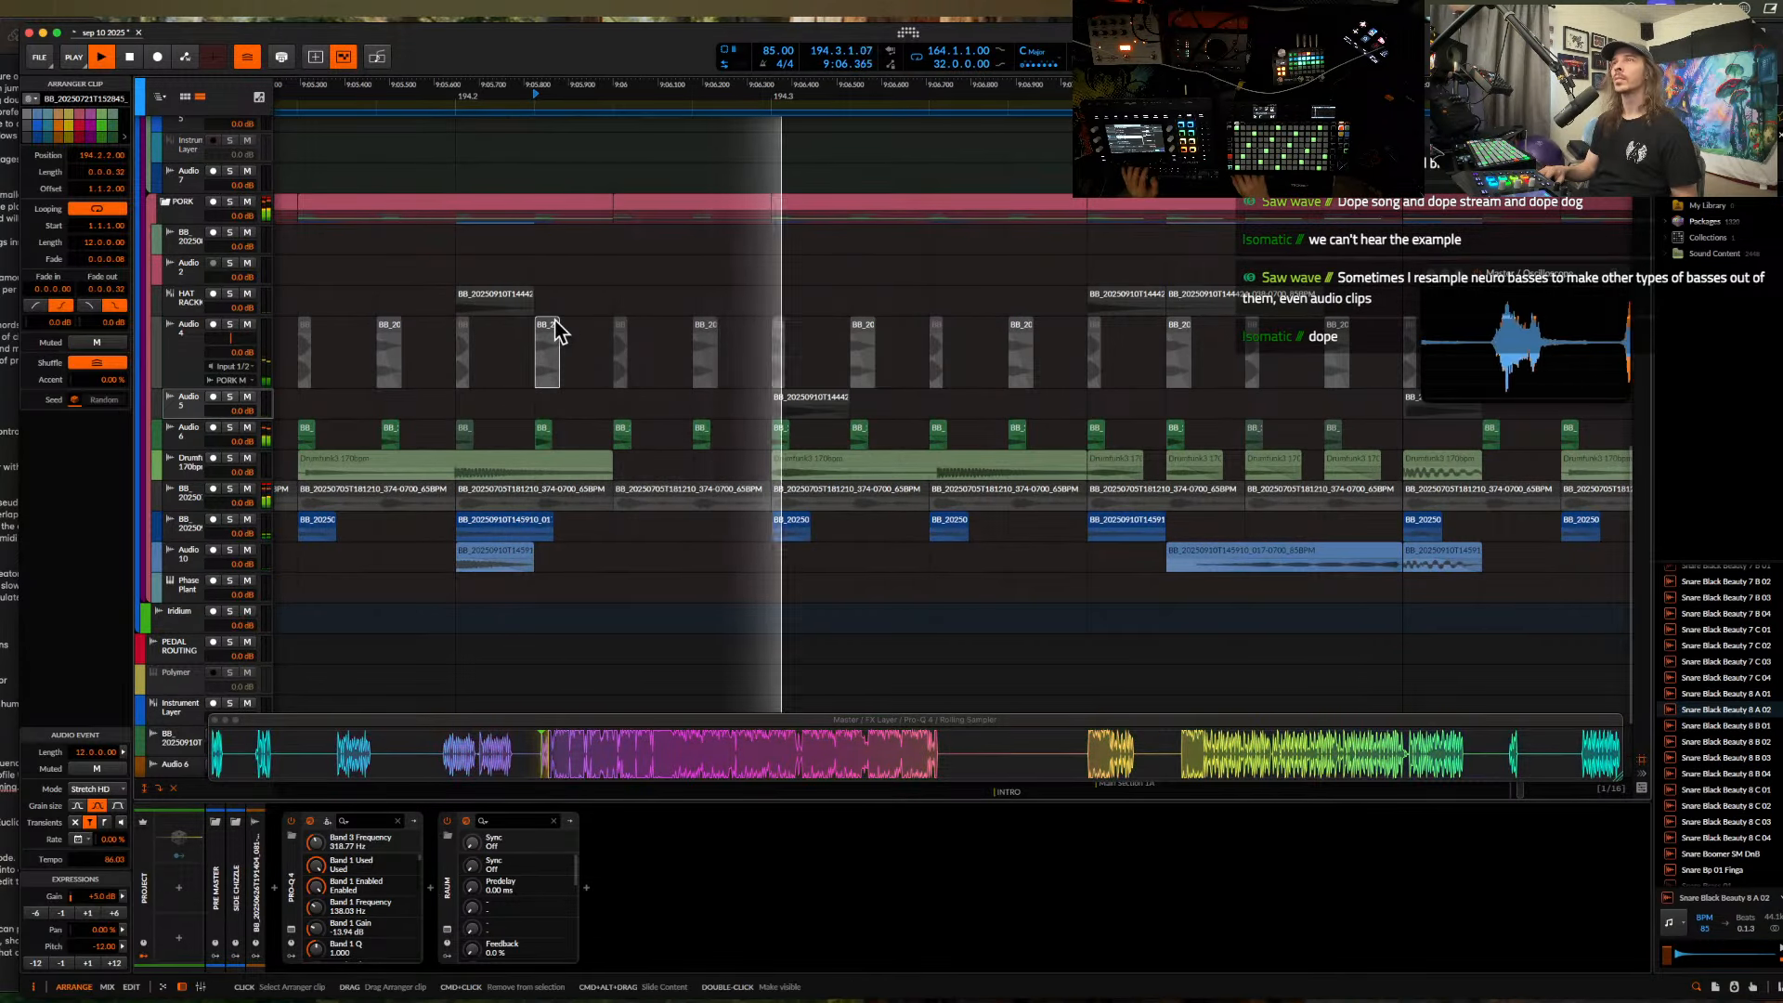
# - Play from position 194.1.1, mark the range from 194.1.1 to 194.3.1 across Audio 4 through the drum loop track, and stop playback
pyautogui.scroll(-4, 548, 330)
pyautogui.click(440, 369)
pyautogui.press('space')
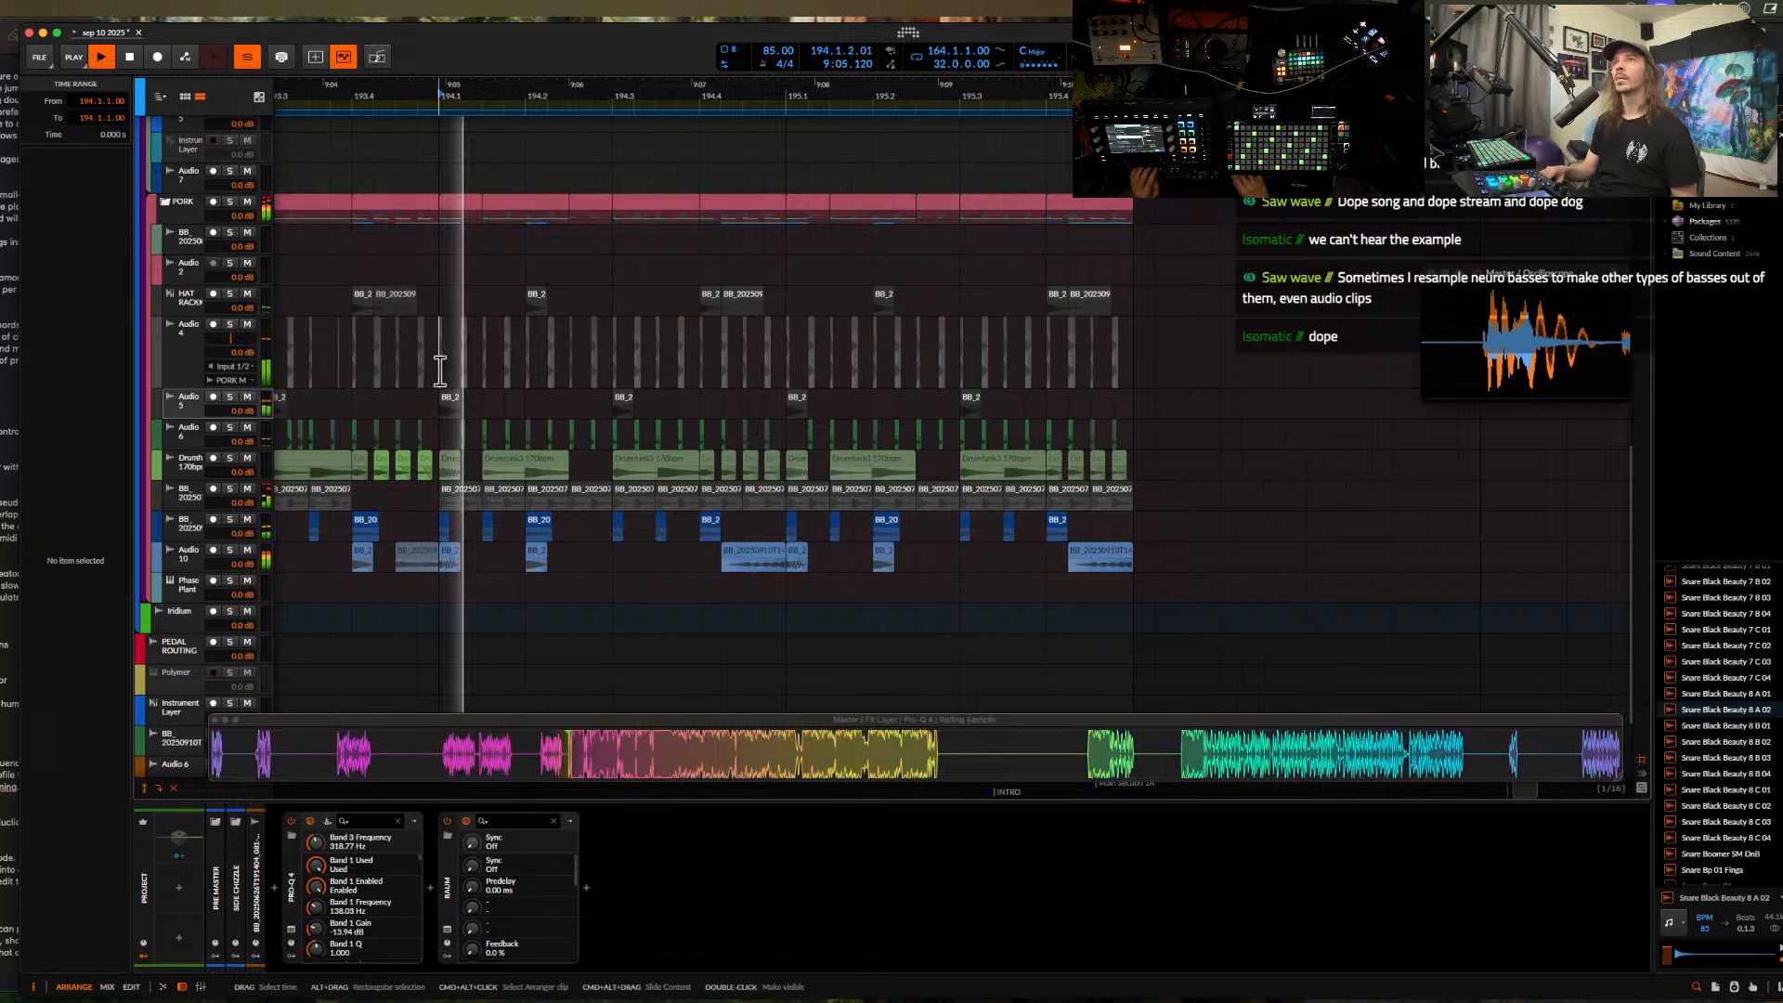
pyautogui.moveTo(440, 370); pyautogui.dragTo(613, 467)
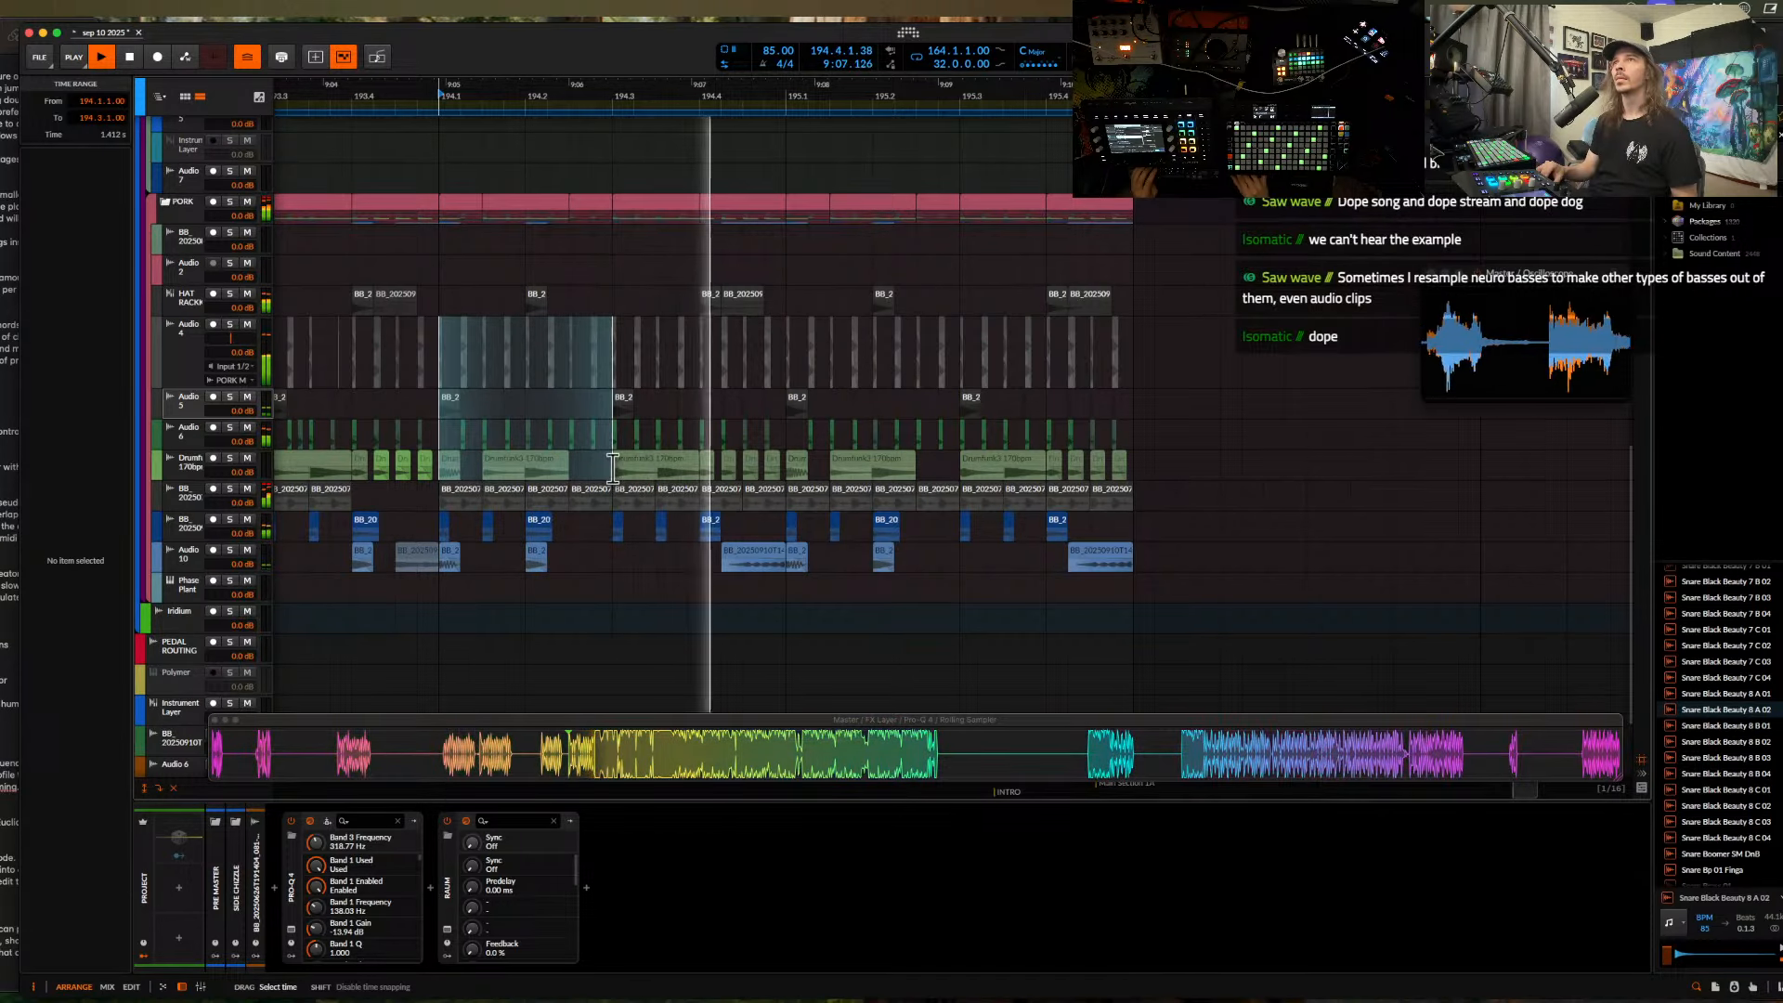
pyautogui.scroll(2, 861, 345)
pyautogui.press('space')
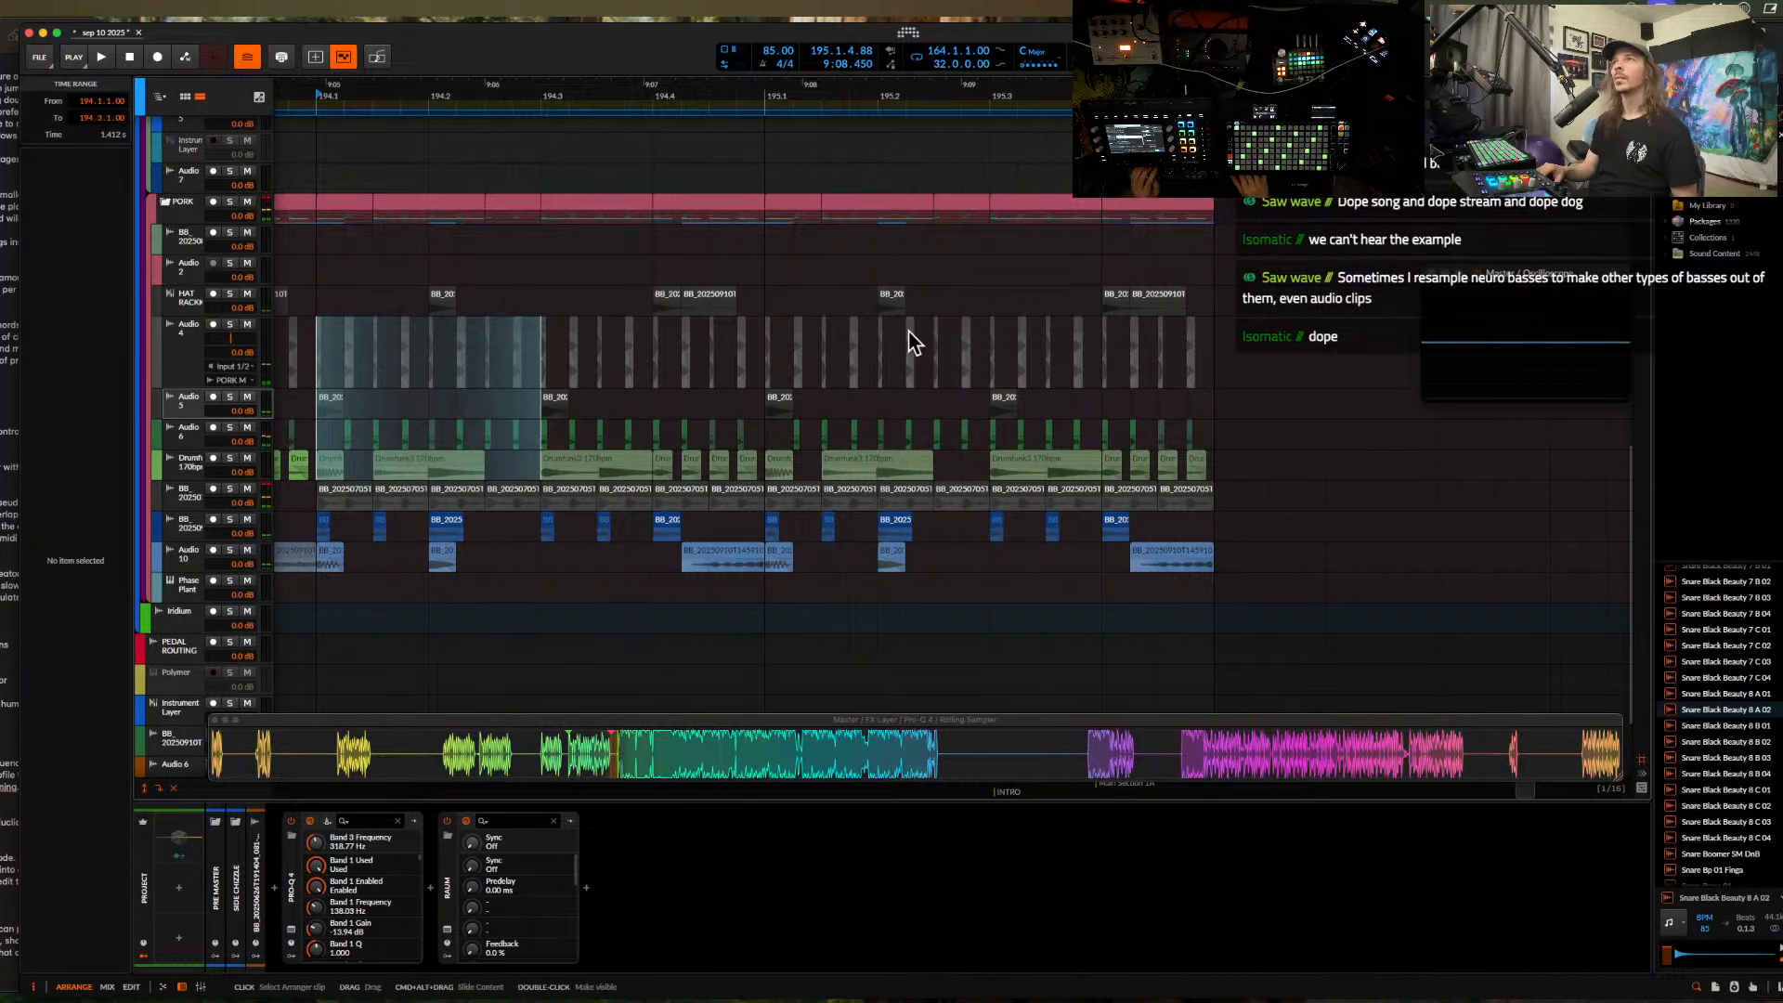
# - Fill the drum loop track's gap from 195.2.3 to 195.3.1 with a copy of the preceding clip's second half
pyautogui.click(913, 342)
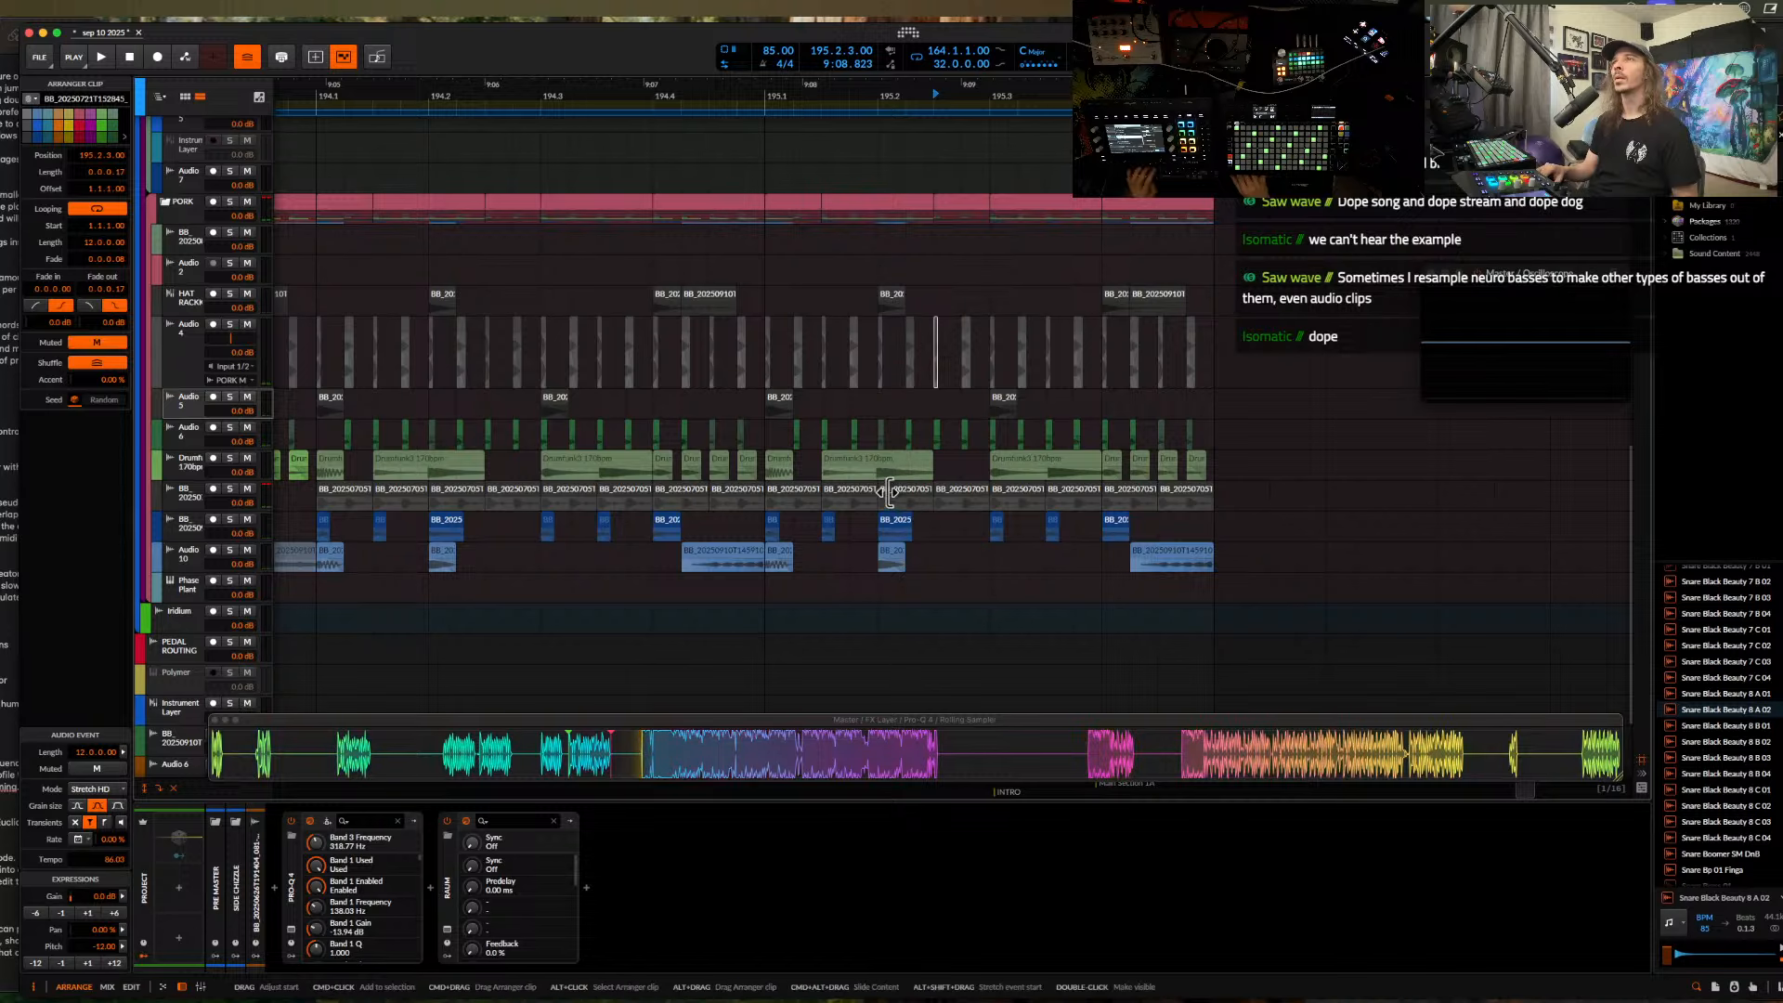
pyautogui.moveTo(878, 471); pyautogui.dragTo(933, 474)
pyautogui.click(905, 427)
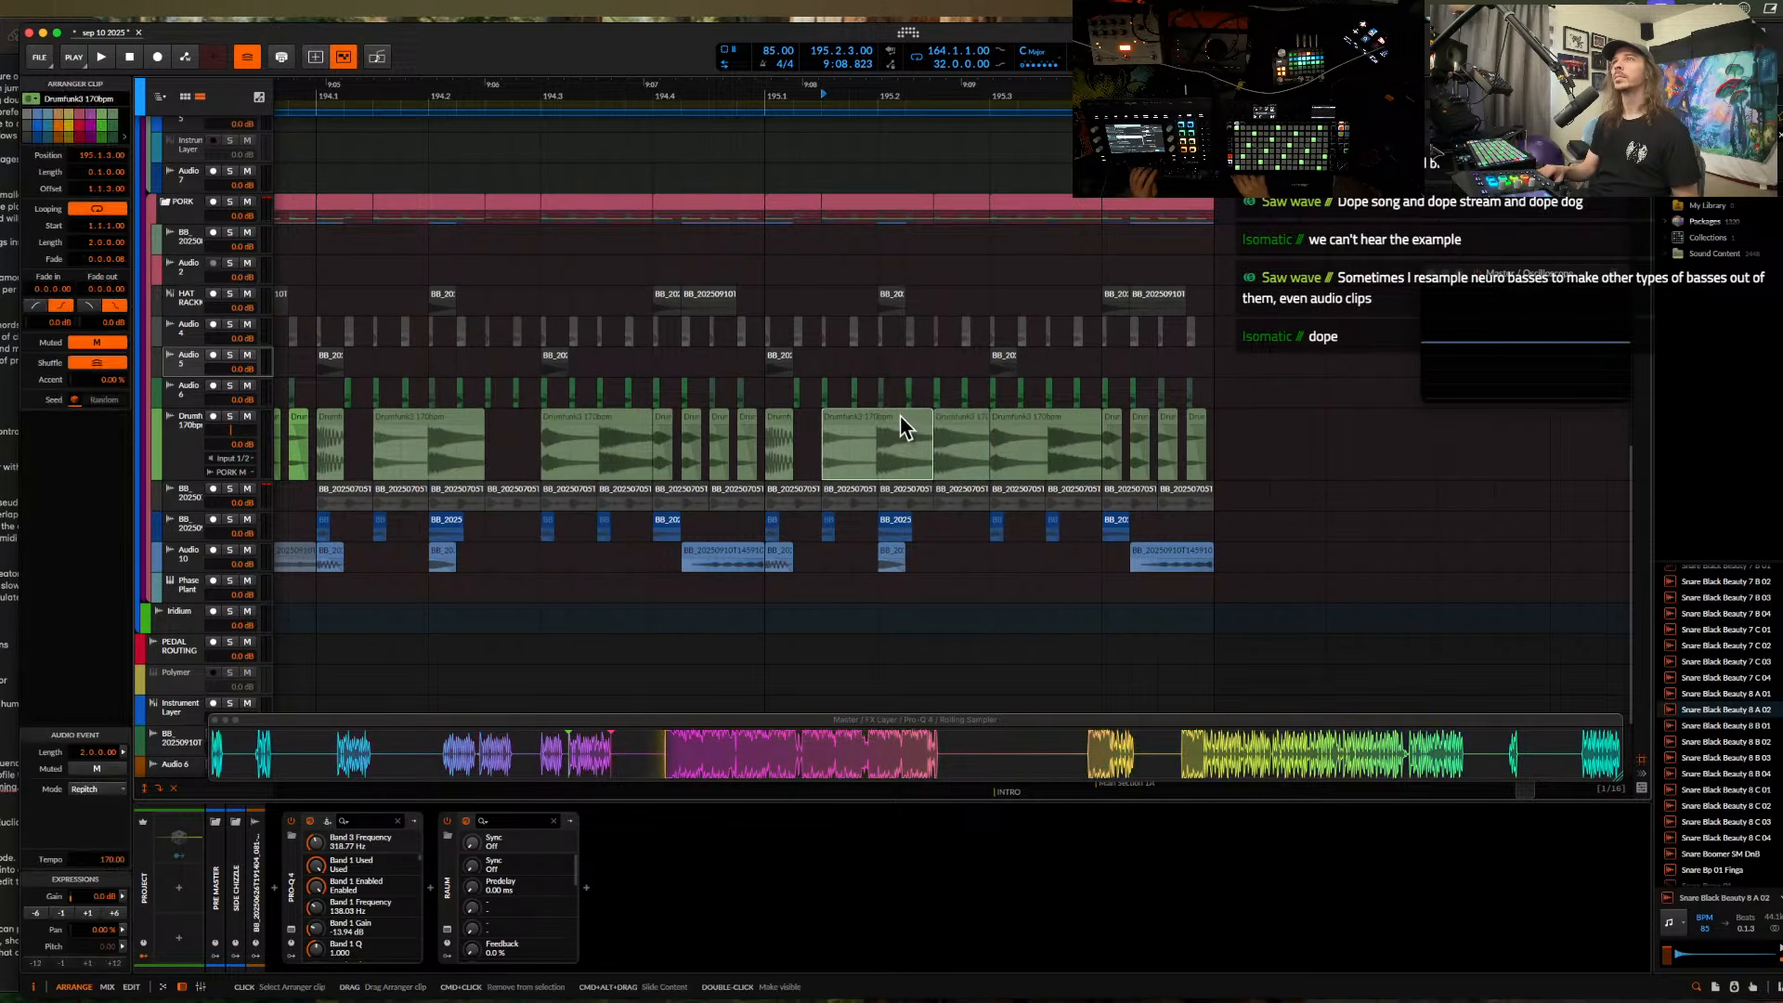
# - Check the Audio 6 clip at position 195.2.3, play the section from 194.4.4, and stop playback
pyautogui.click(936, 390)
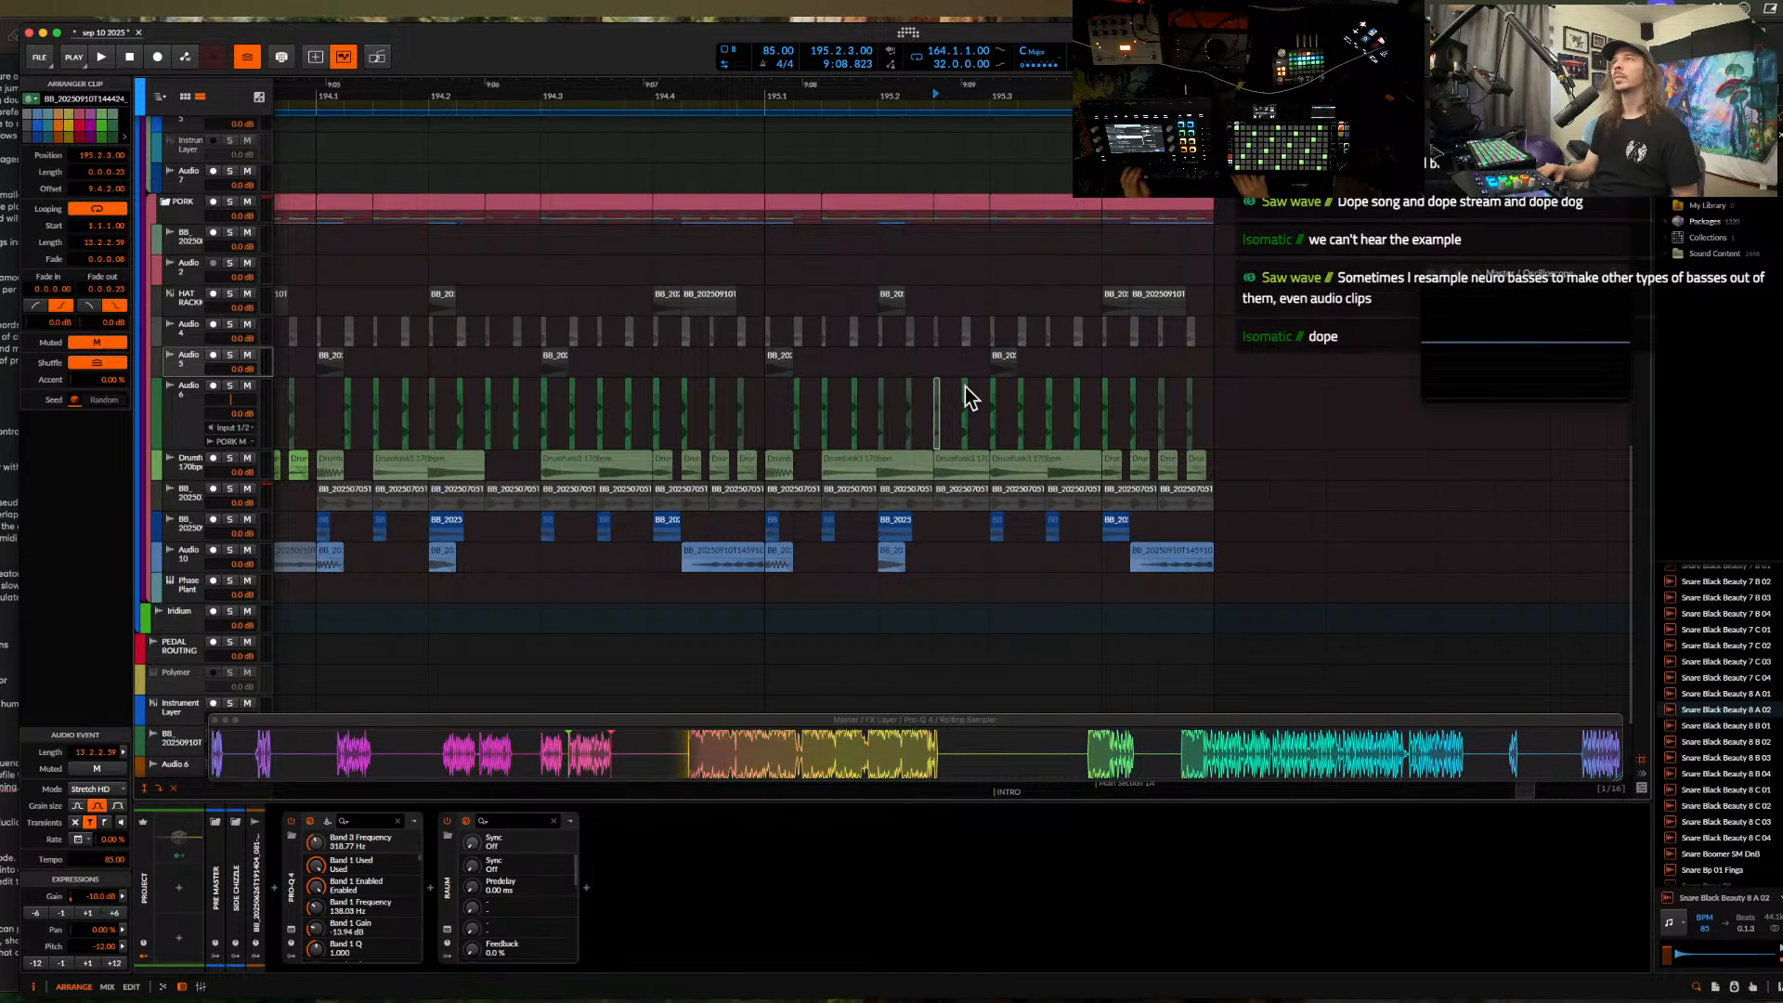
pyautogui.click(759, 386)
pyautogui.press('space')
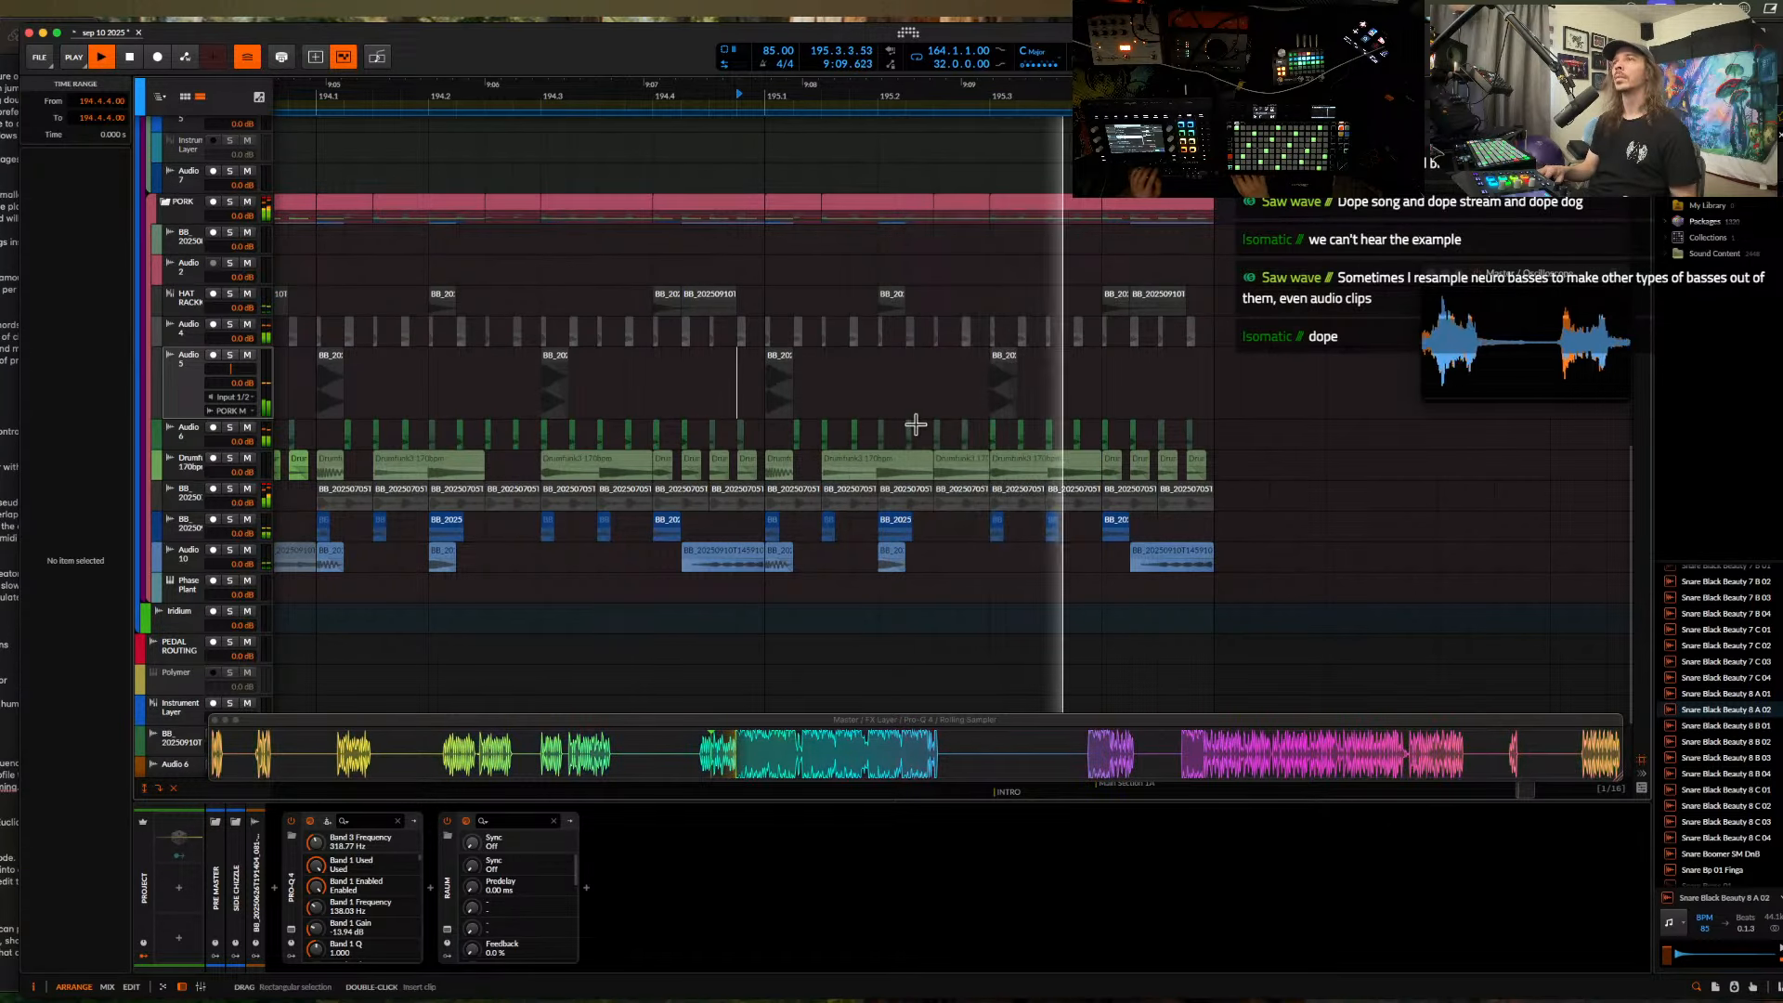
pyautogui.press('space')
# - Delete all clips from bar 195 onward on the track directly below the drum loop, and play from position 194.4.2
pyautogui.click(807, 490)
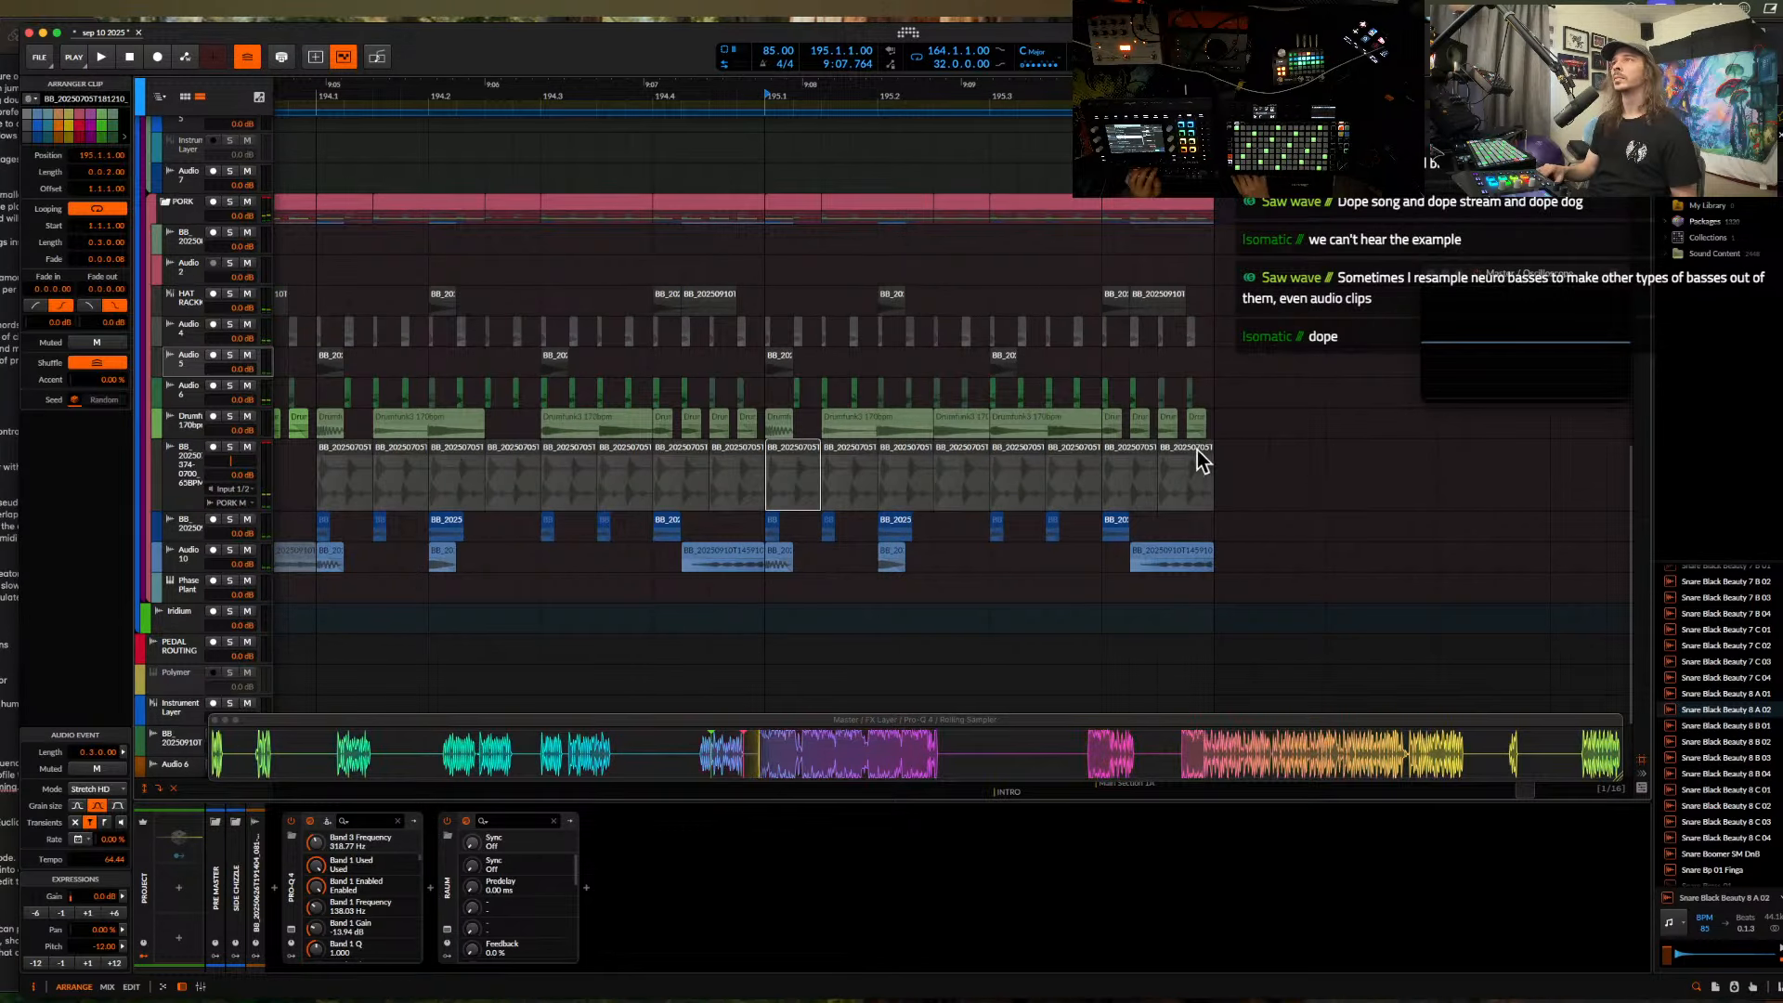
pyautogui.press('Delete')
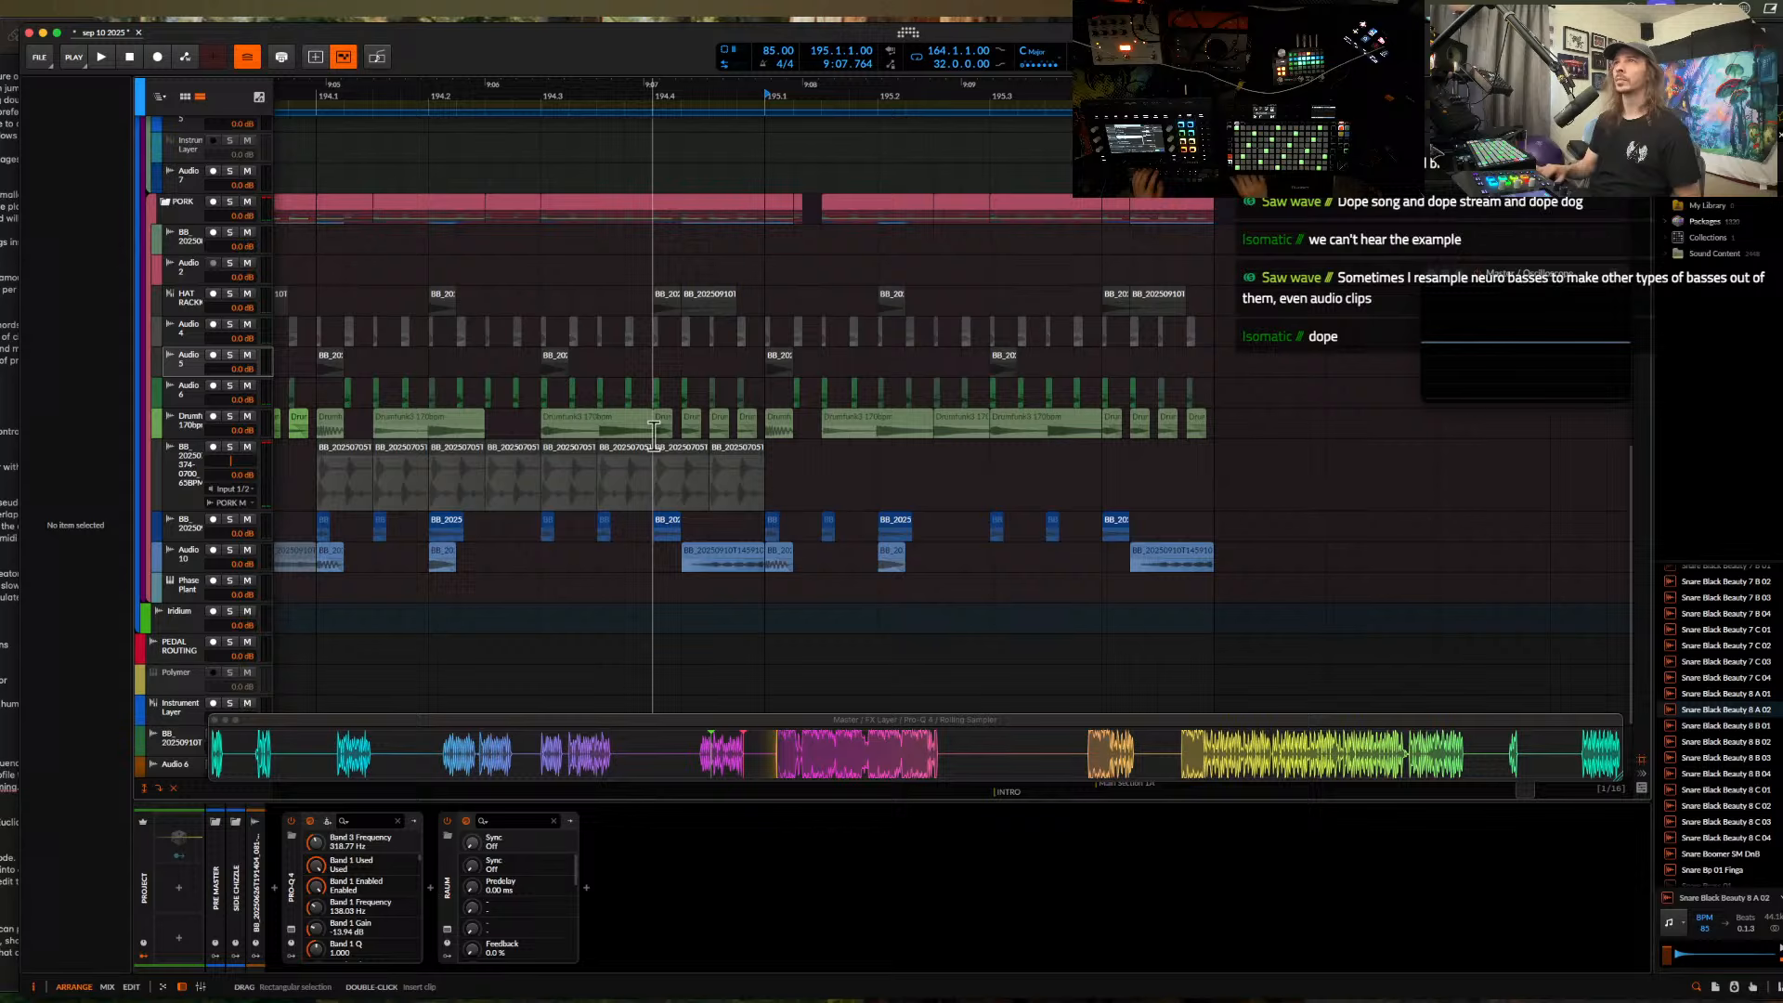
pyautogui.click(676, 244)
pyautogui.press('space')
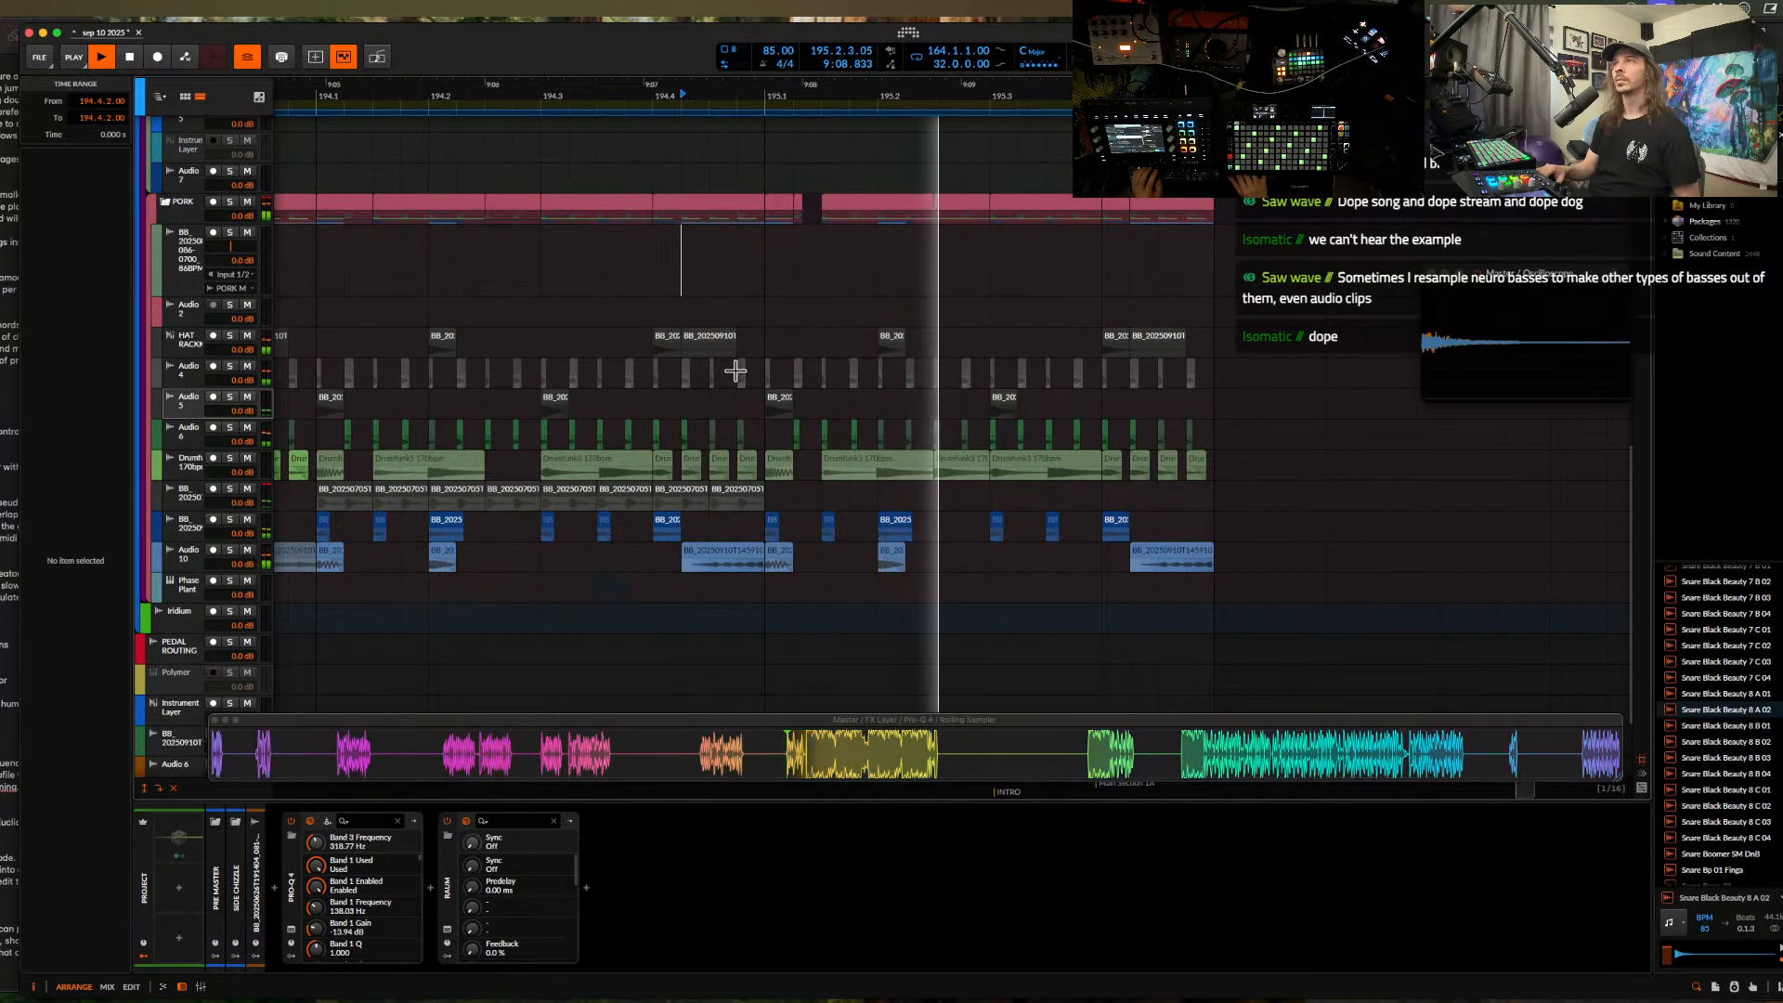
# - Go back to the beginning of the loop during playback and set the play start to bar 164
pyautogui.scroll(-3, 735, 370)
pyautogui.hscroll(-5, 735, 371)
pyautogui.scroll(-3, 736, 372)
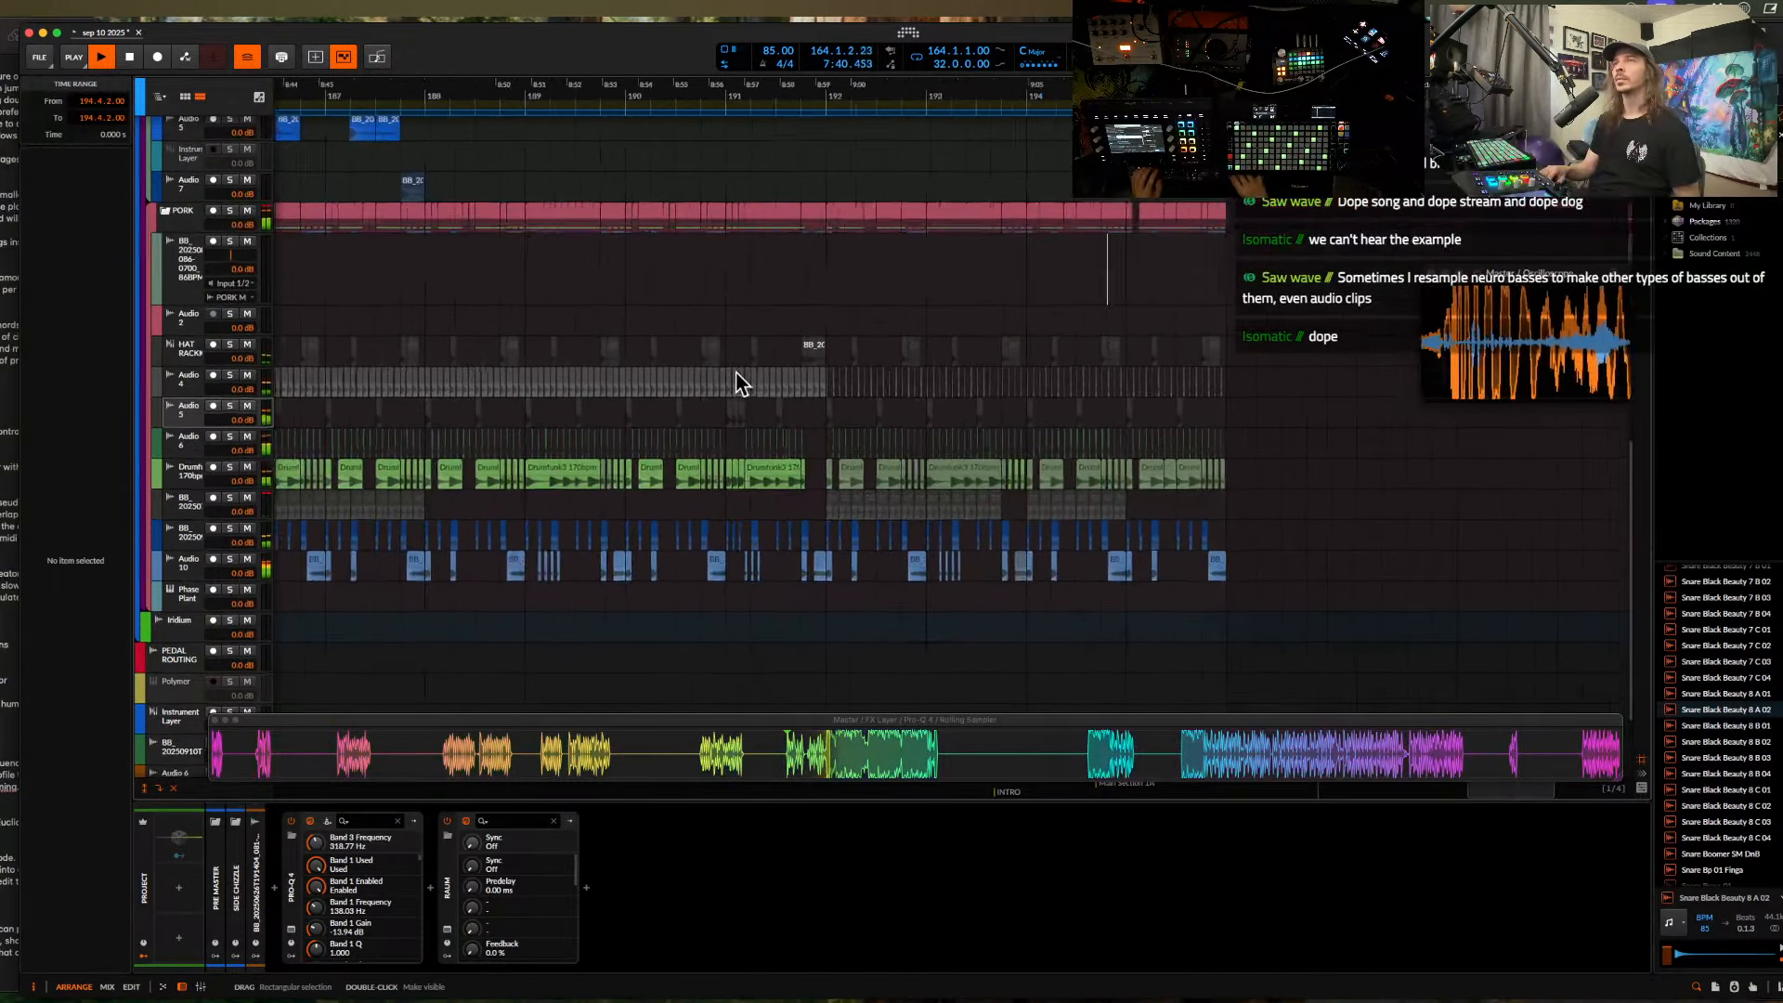
pyautogui.scroll(-4, 735, 380)
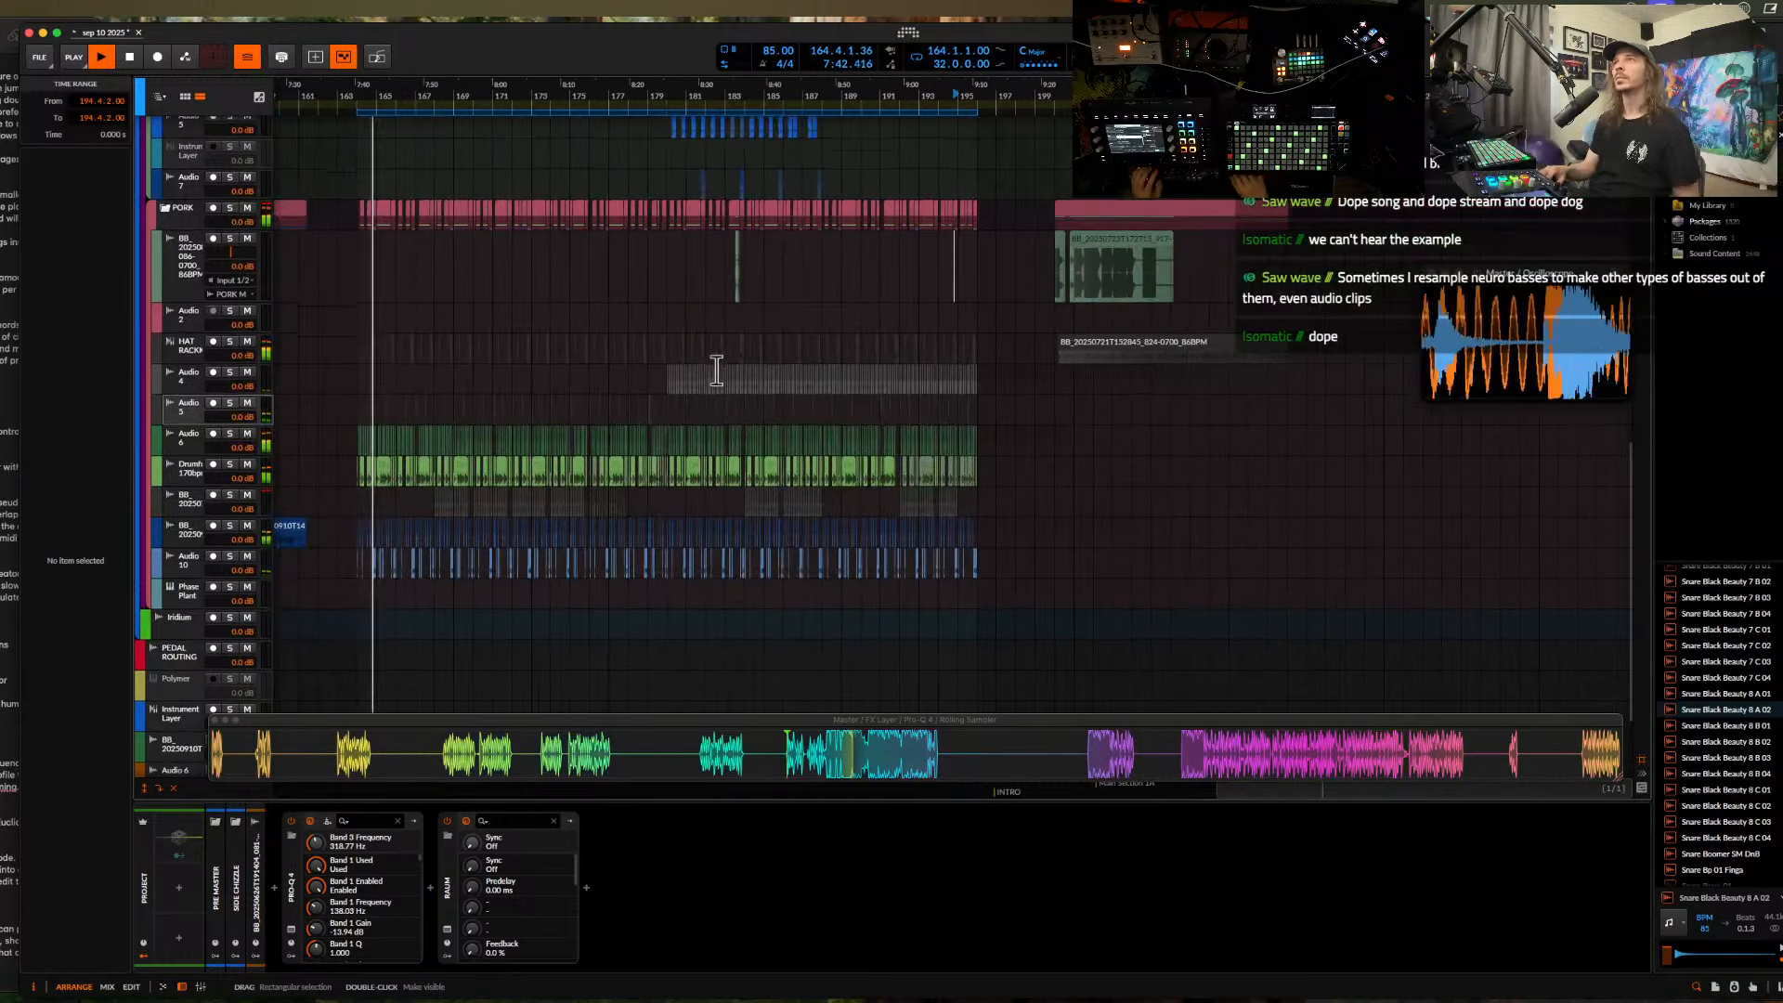
pyautogui.scroll(5, 716, 371)
pyautogui.scroll(3, 718, 376)
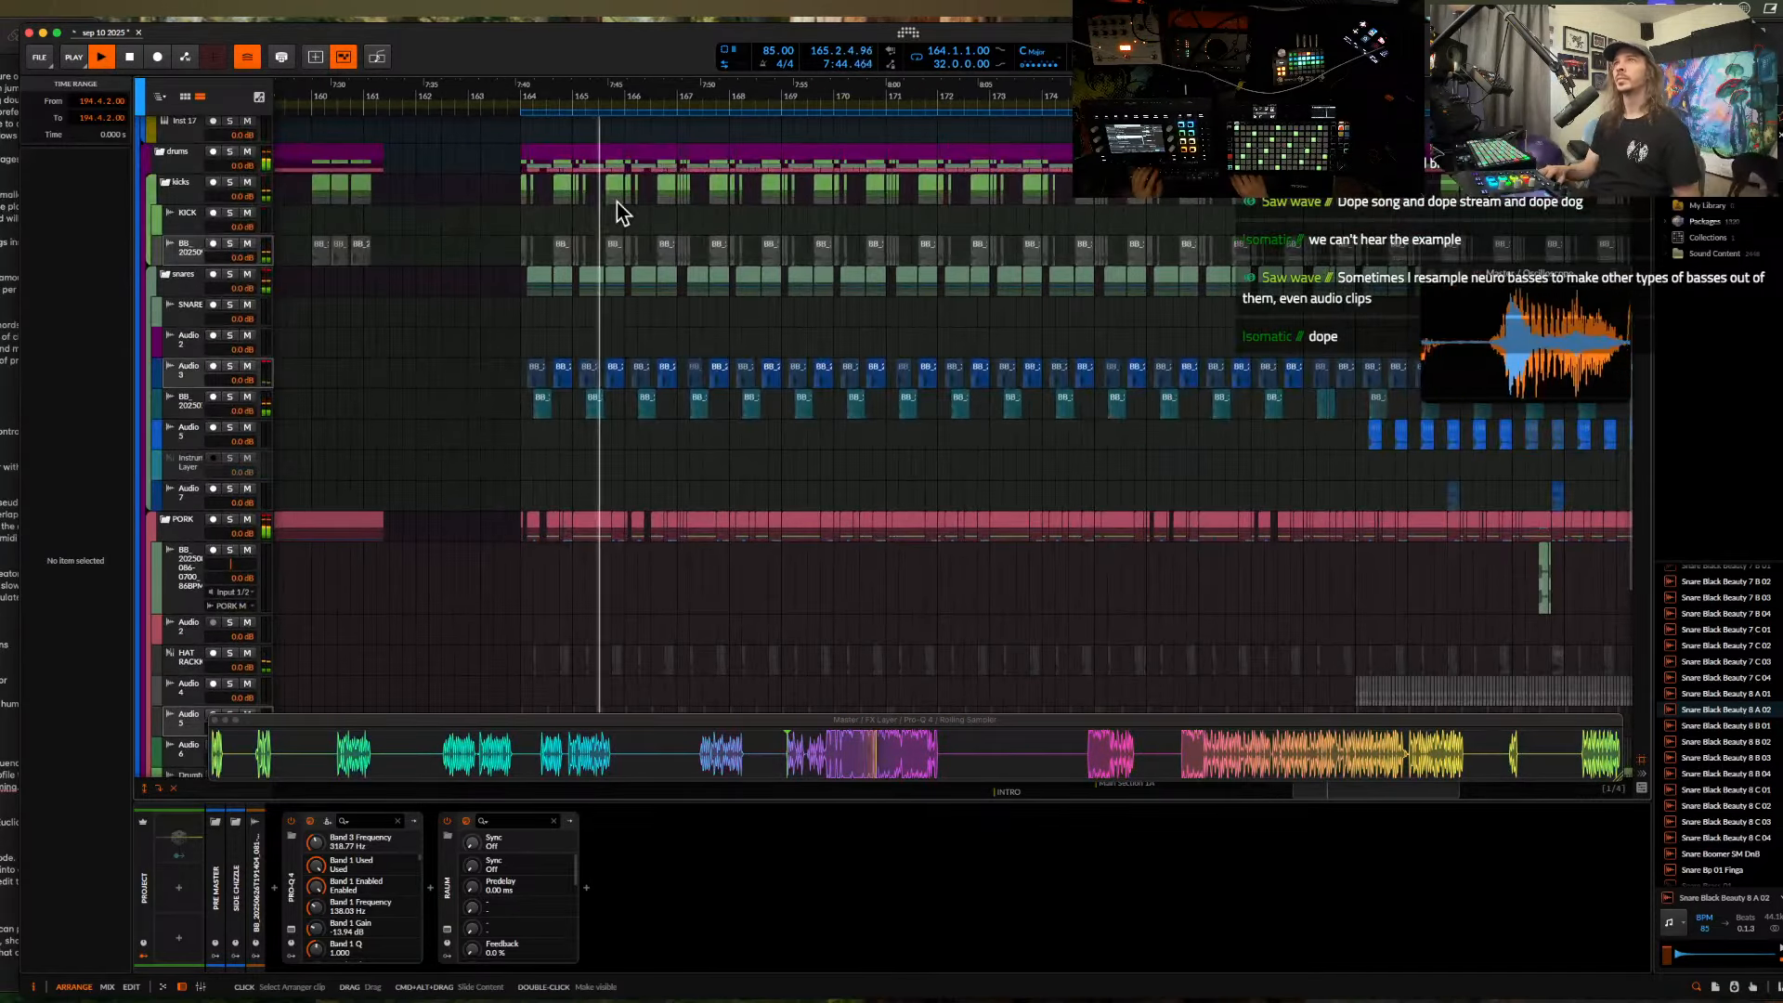
pyautogui.scroll(3, 475, 217)
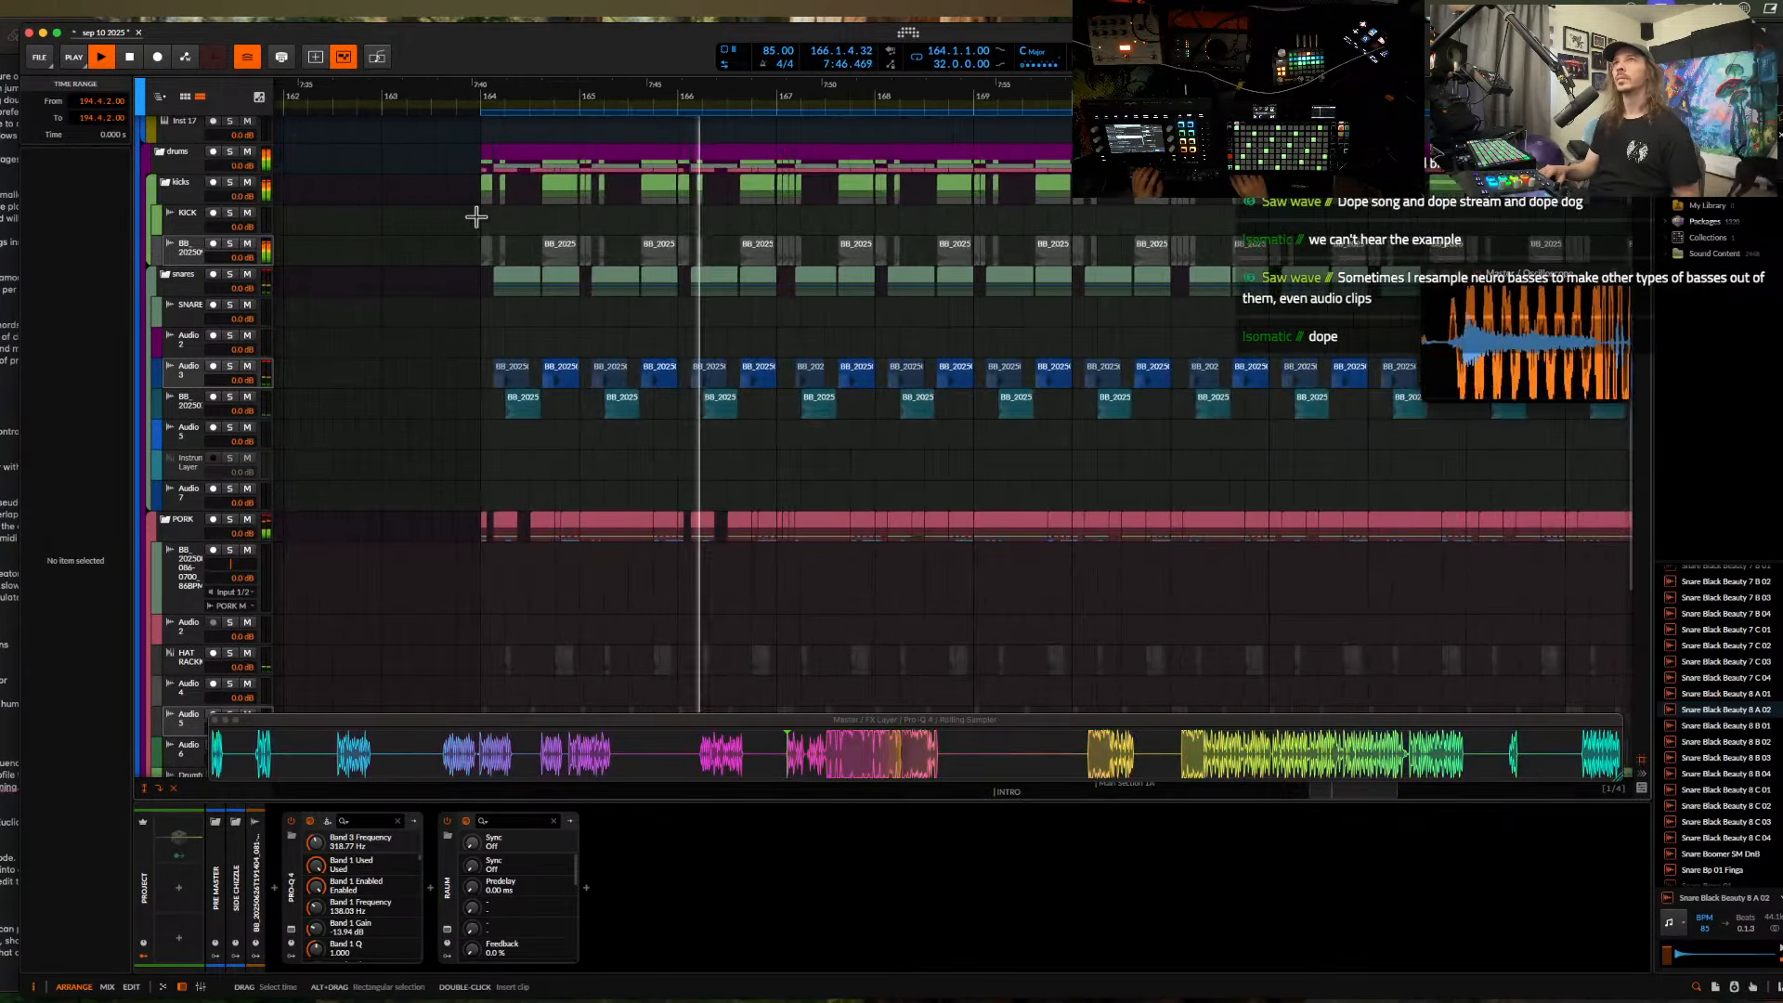
pyautogui.click(477, 223)
# - Listen on to bar 172 and examine how the bass, effect and drum tracks are arranged along the way
pyautogui.scroll(5, 628, 204)
pyautogui.scroll(-3, 629, 204)
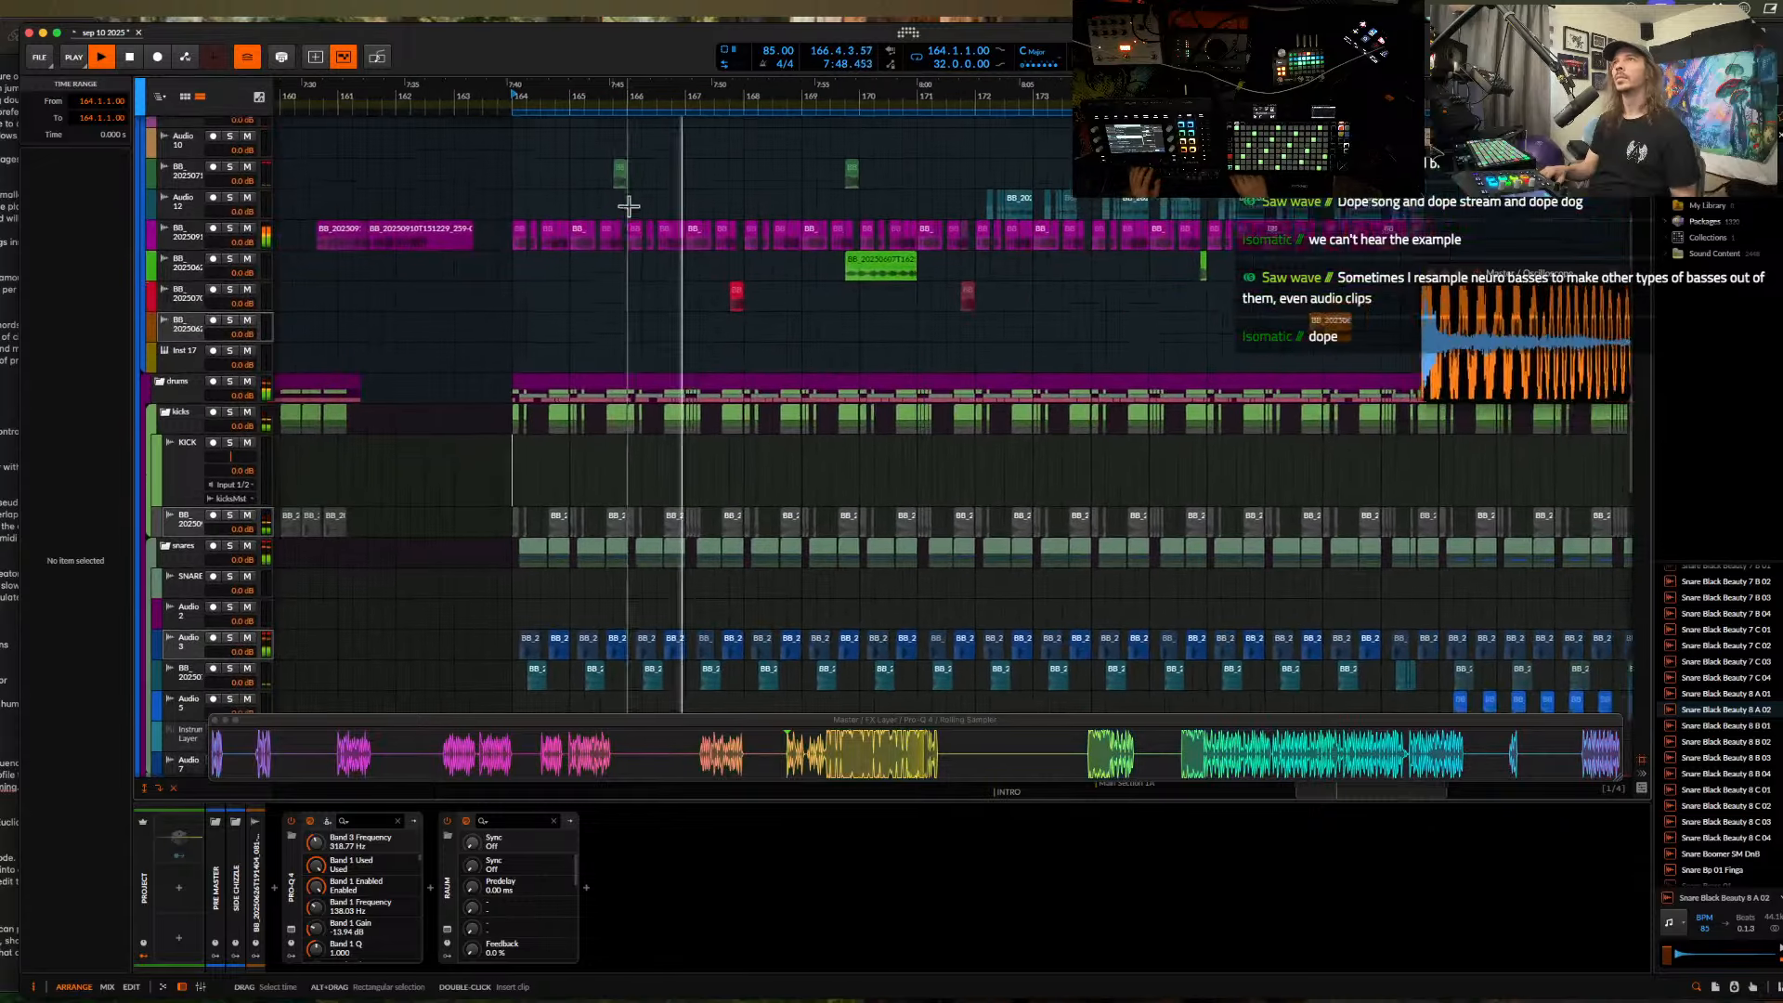
pyautogui.hscroll(1, 629, 206)
pyautogui.scroll(4, 628, 205)
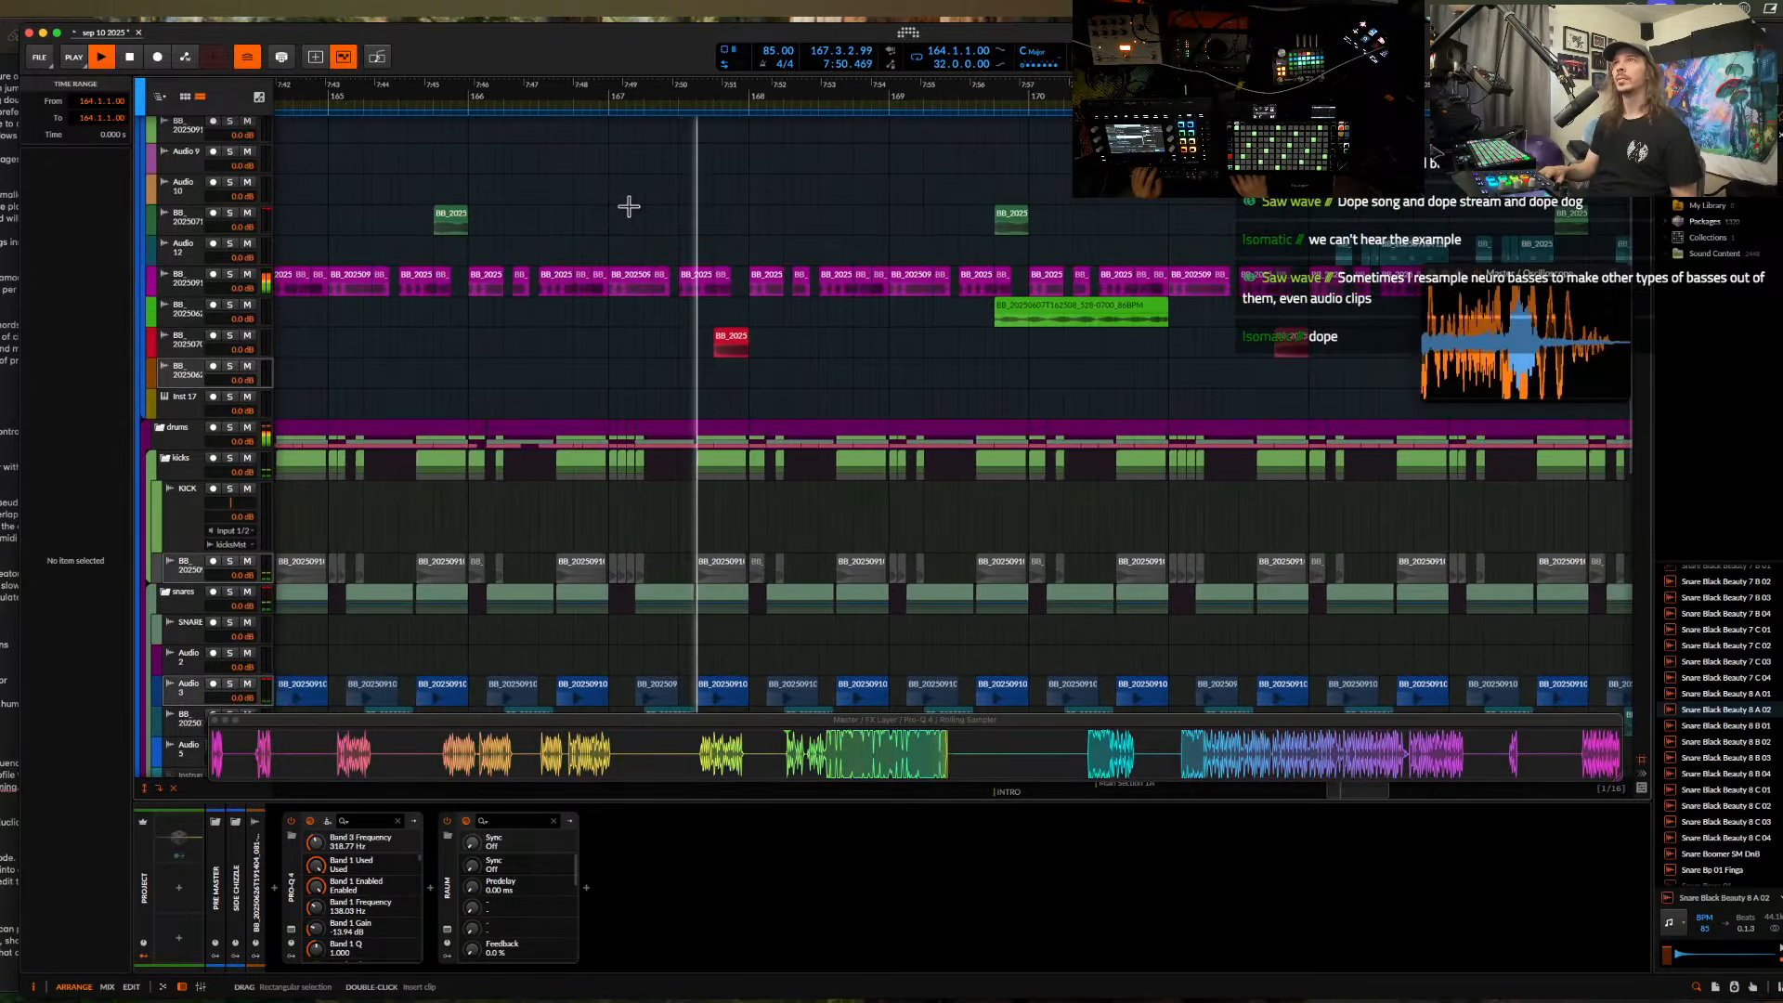
pyautogui.hscroll(2, 628, 206)
pyautogui.scroll(1, 629, 206)
pyautogui.scroll(3, 629, 206)
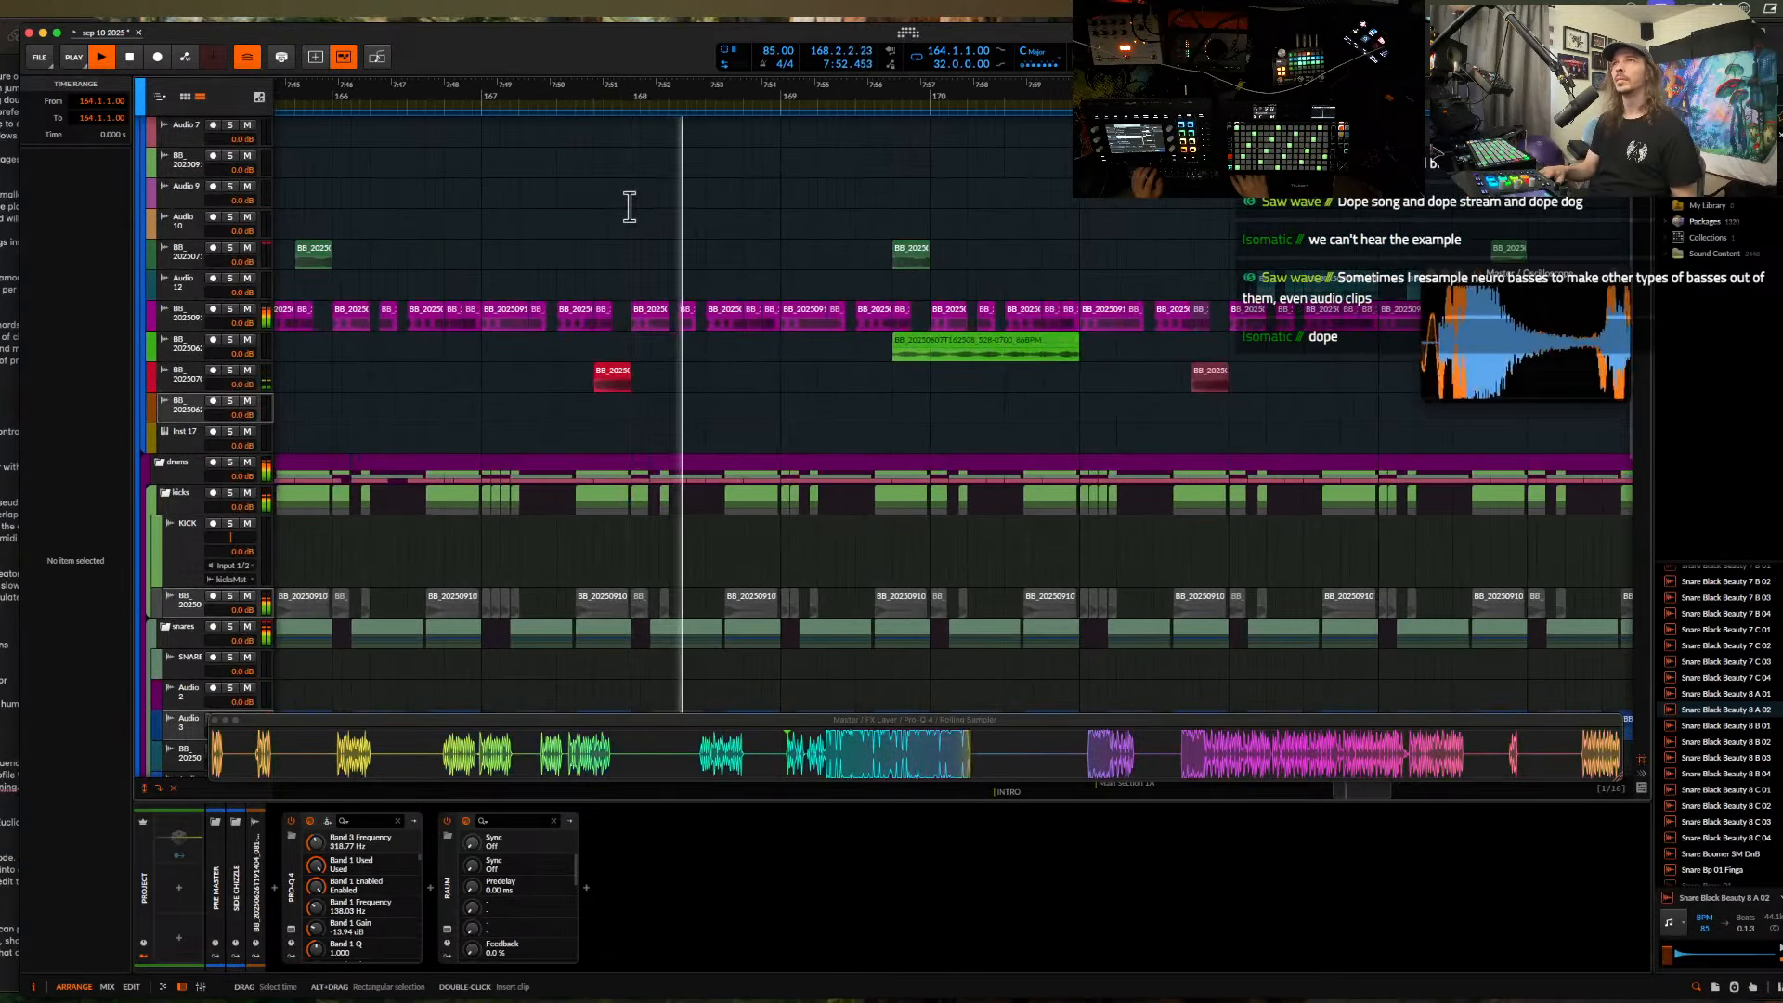
pyautogui.scroll(-4, 629, 206)
pyautogui.scroll(1, 629, 206)
pyautogui.hscroll(1, 628, 206)
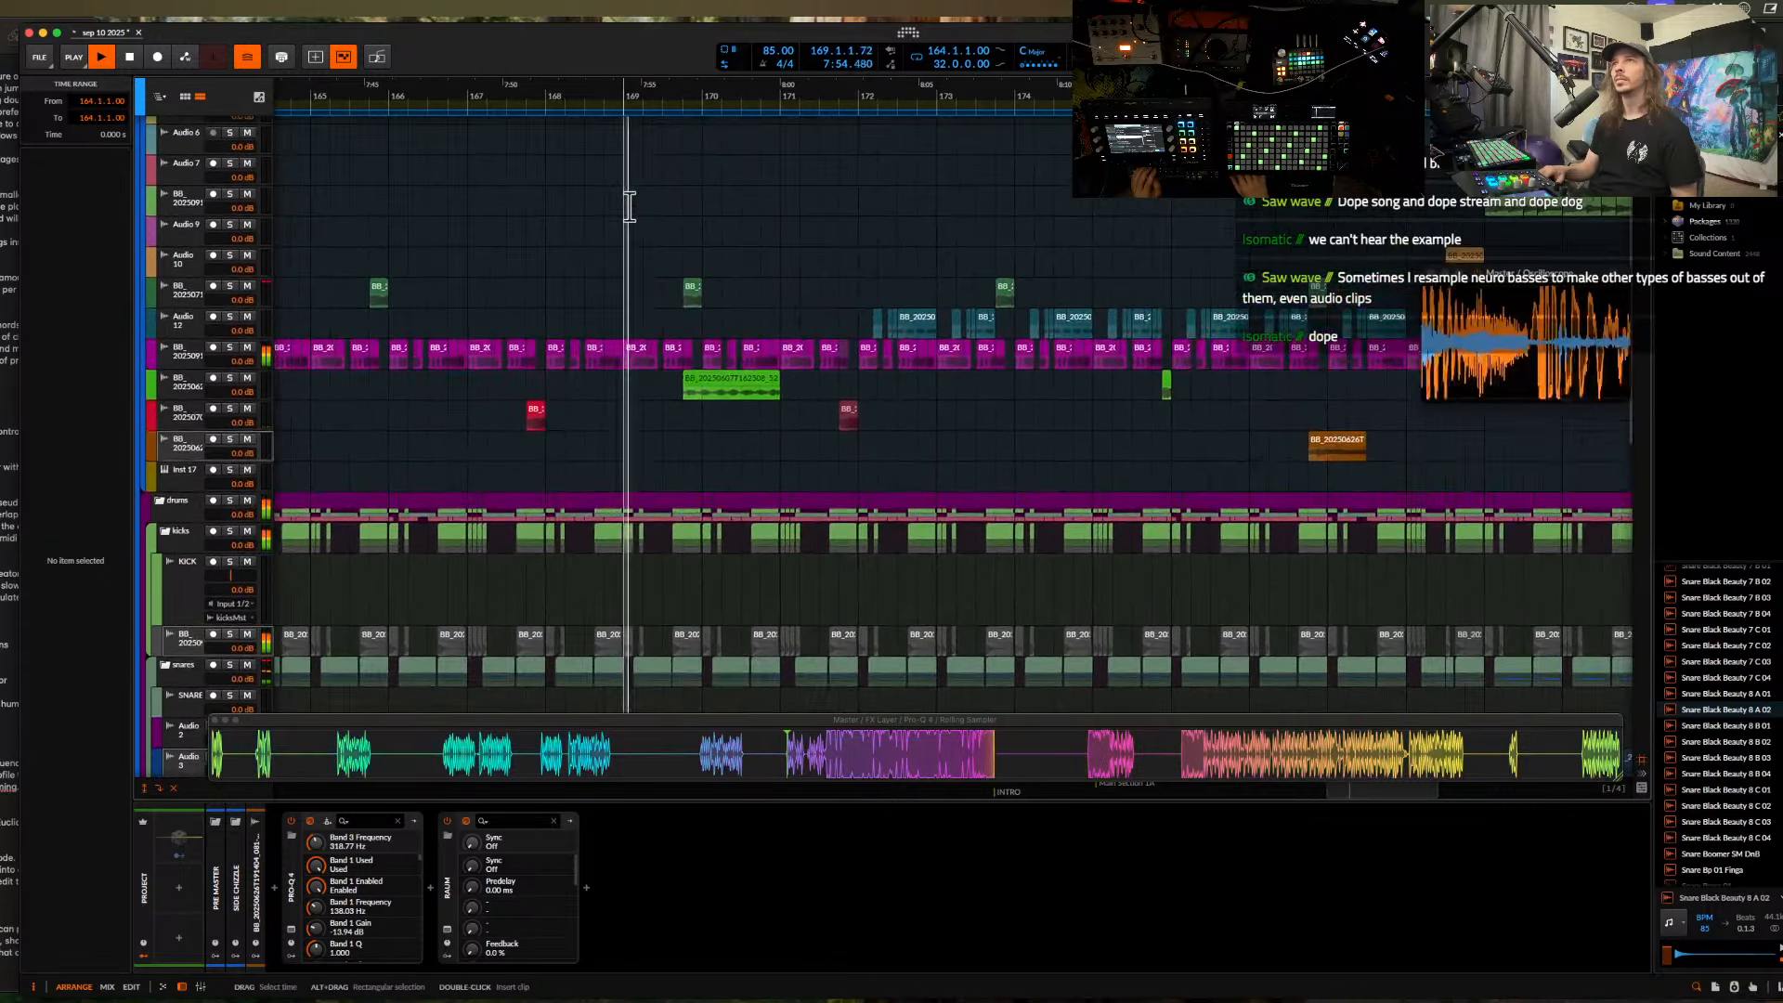
pyautogui.scroll(2, 629, 206)
pyautogui.scroll(2, 630, 205)
pyautogui.scroll(-2, 629, 205)
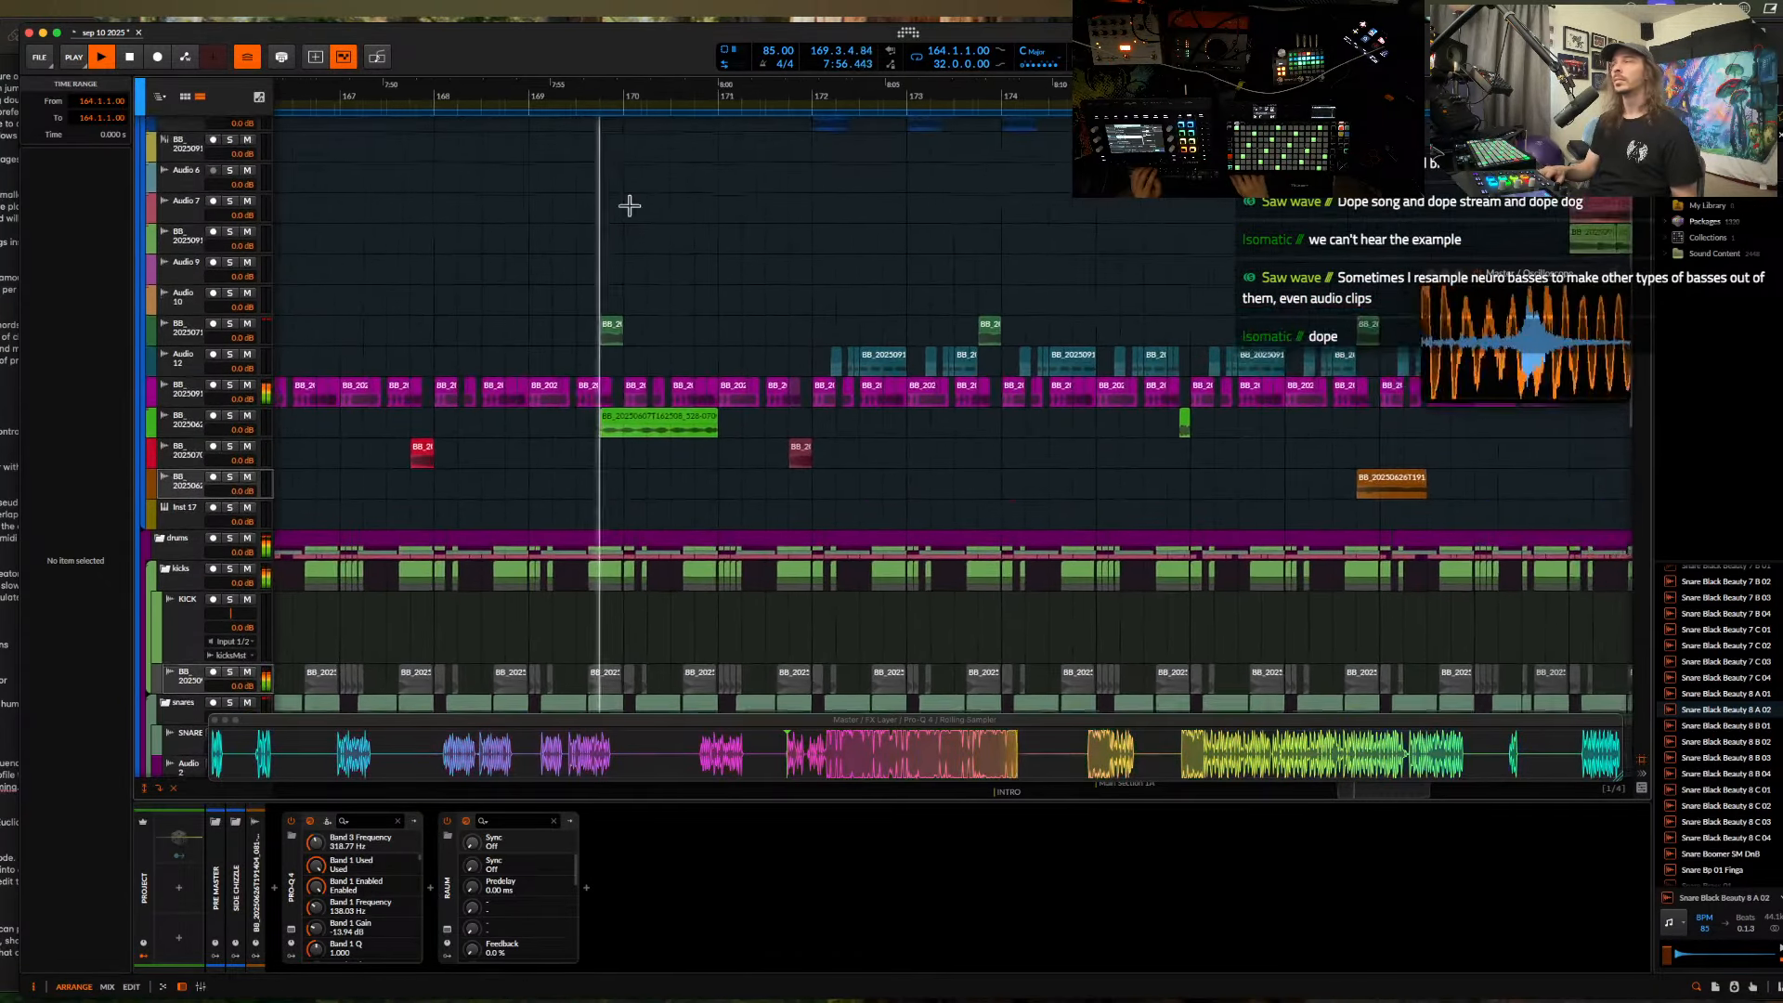
pyautogui.scroll(-1, 629, 206)
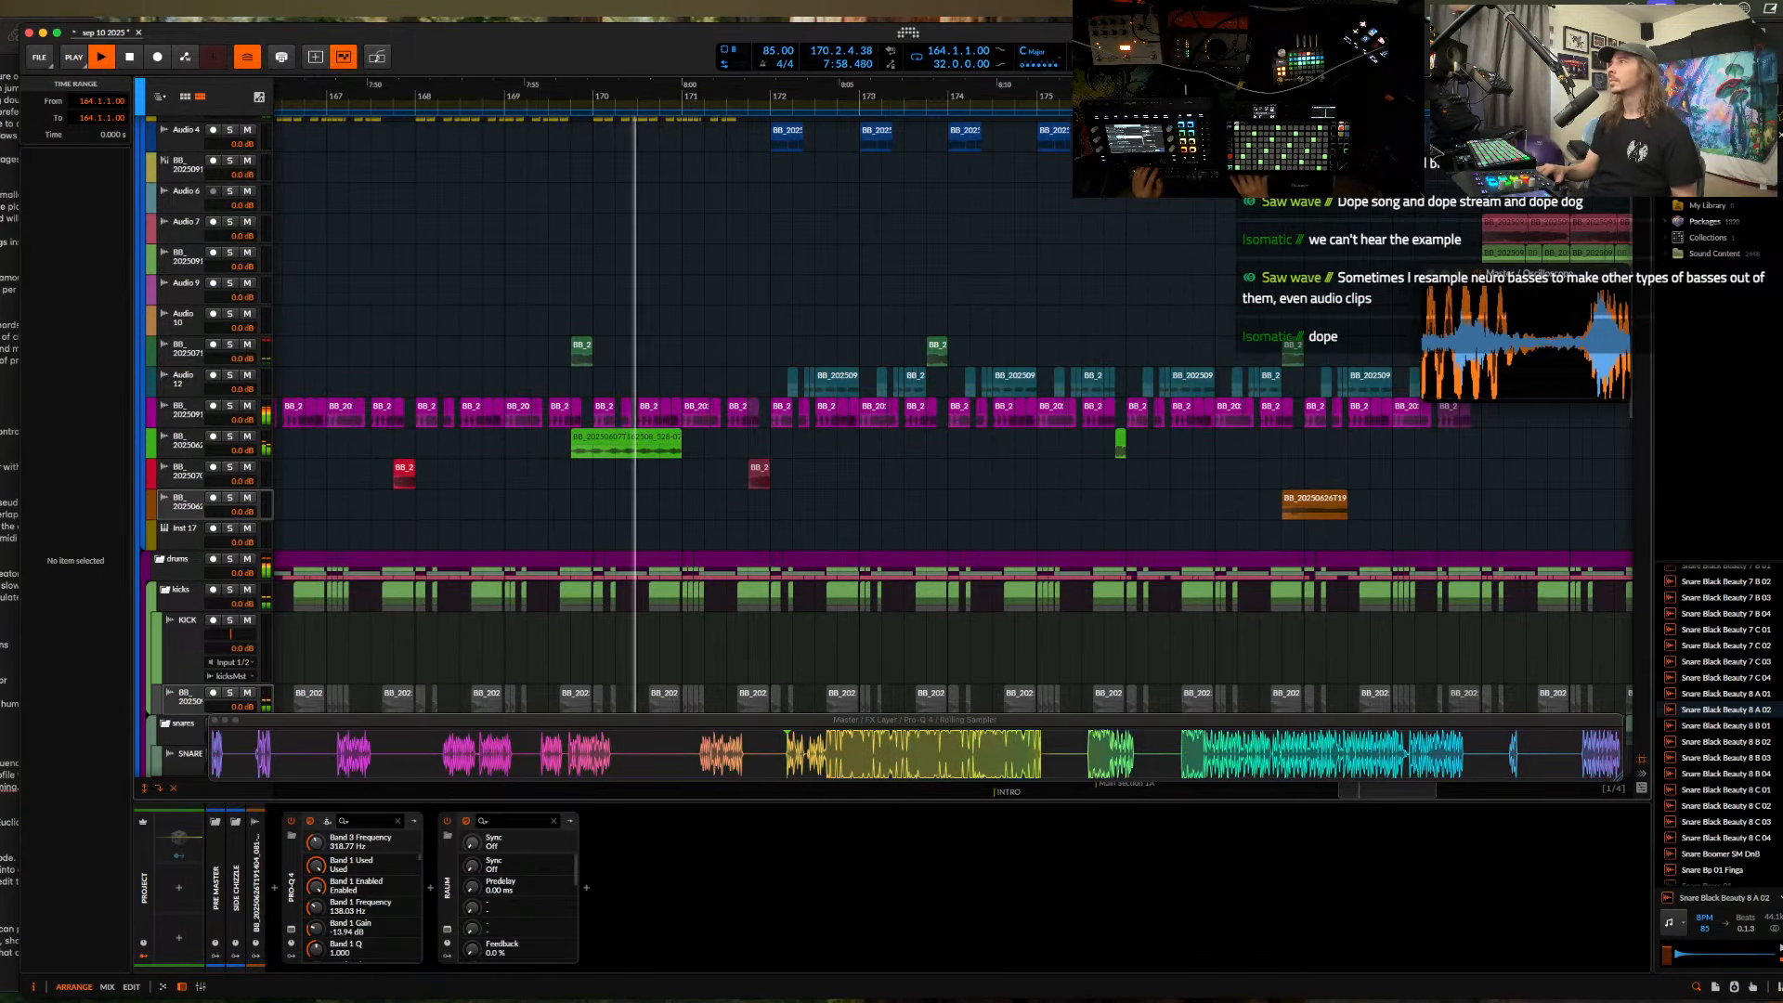
pyautogui.scroll(1, 736, 331)
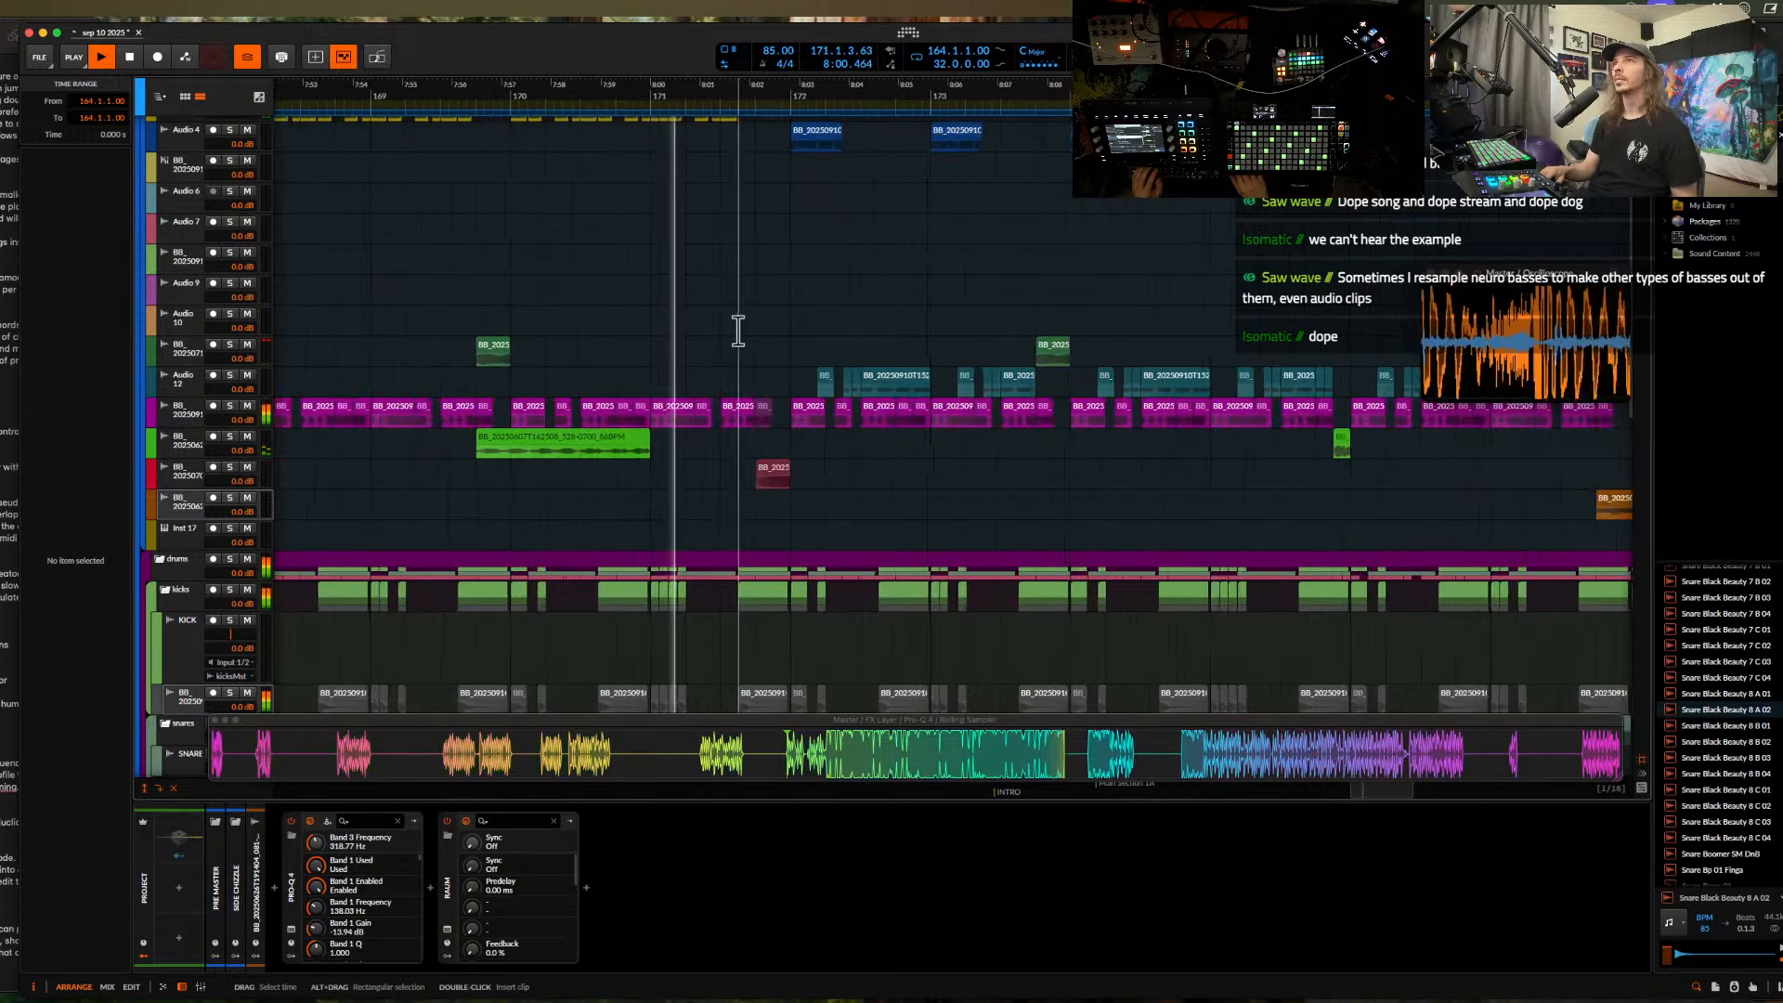
pyautogui.scroll(1, 737, 331)
pyautogui.scroll(-1, 738, 331)
pyautogui.scroll(-1, 738, 331)
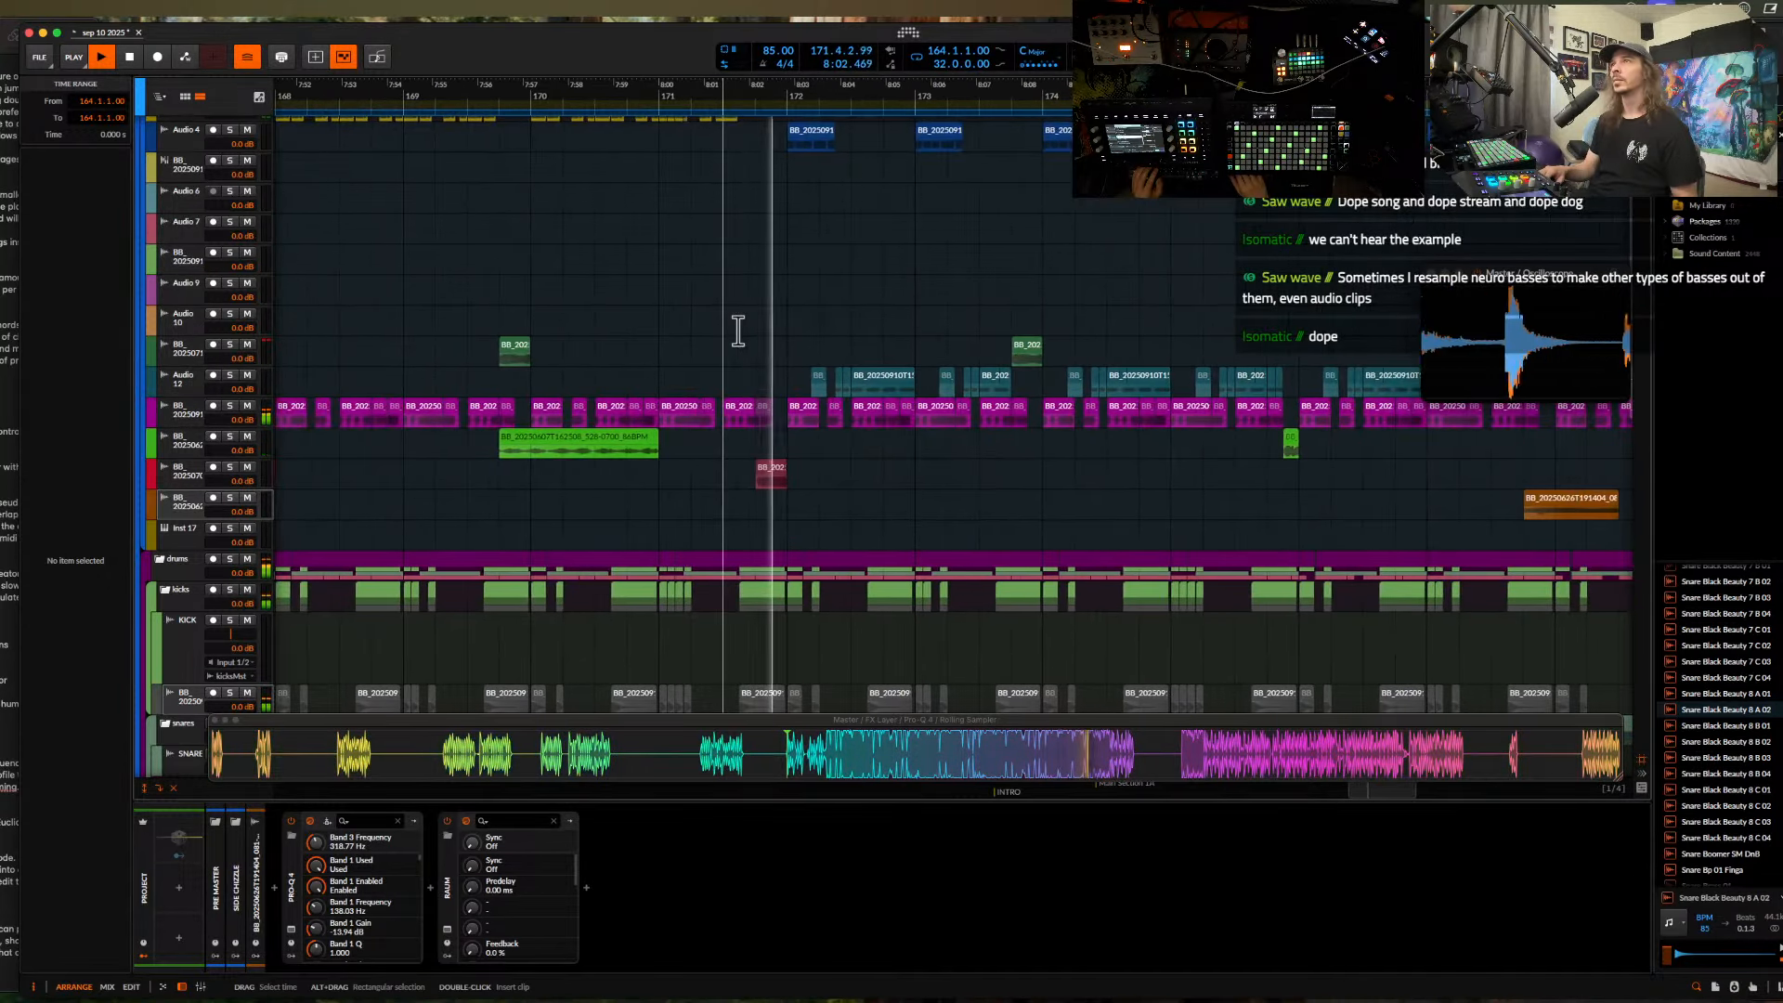
pyautogui.scroll(3, 737, 330)
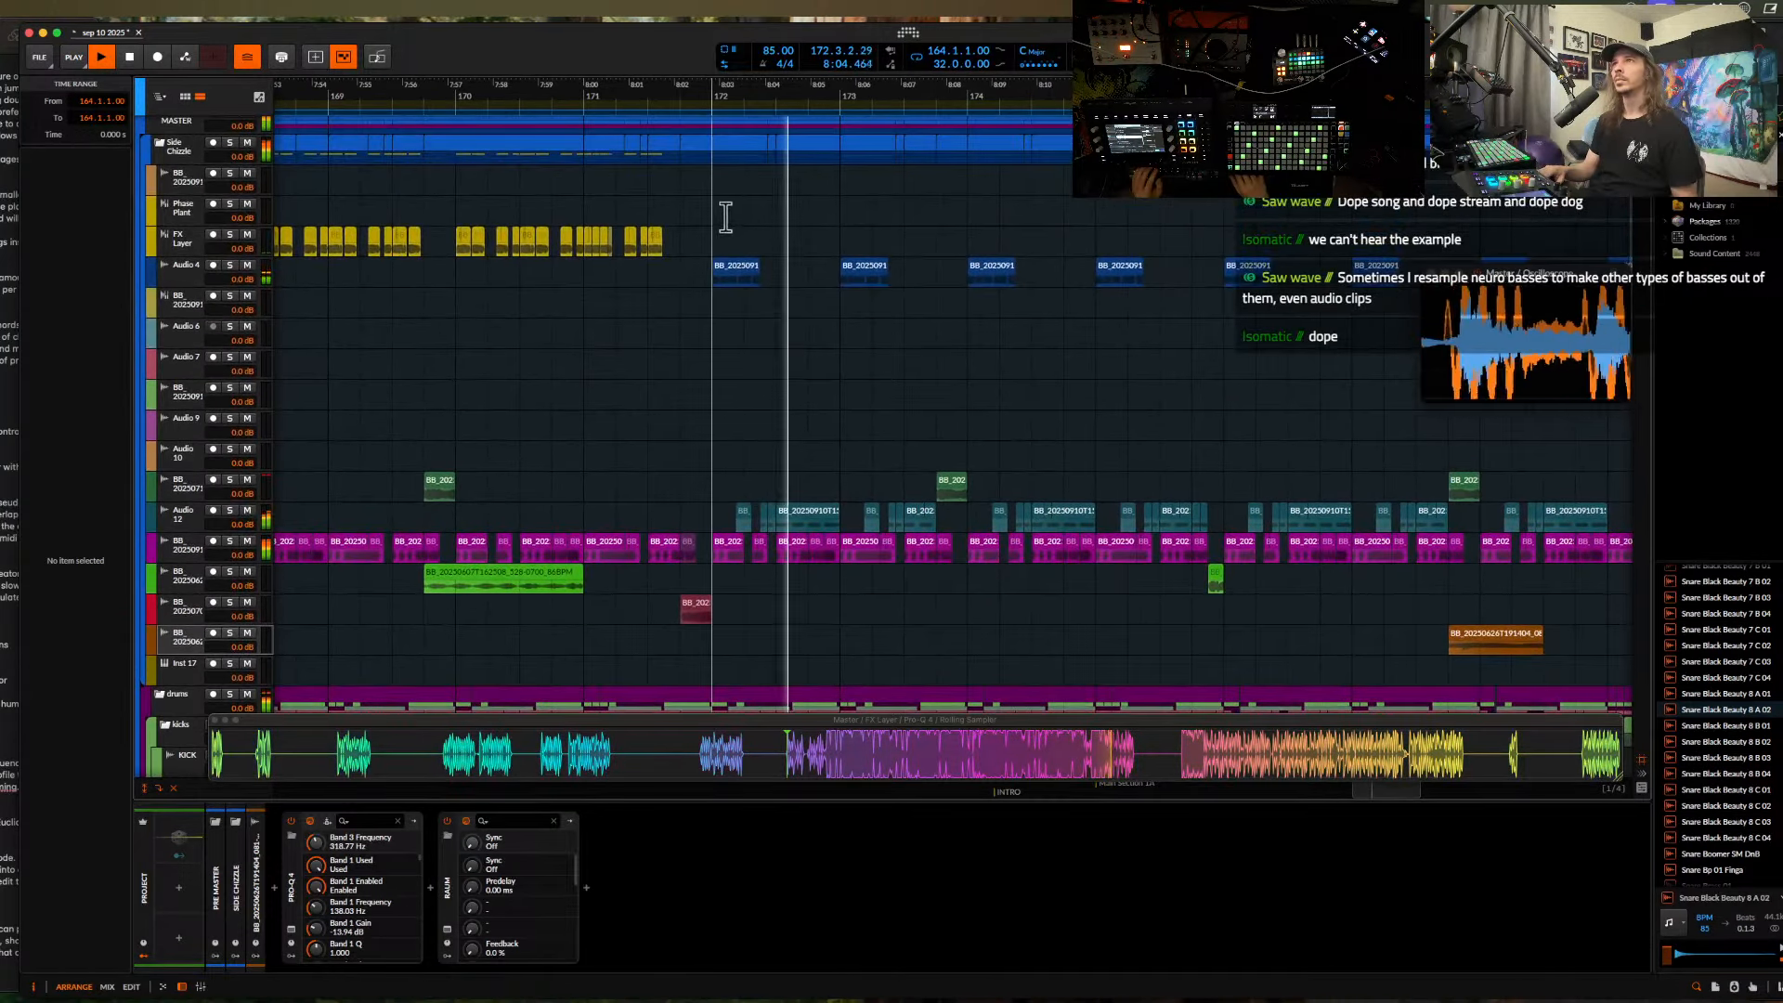
# - Select the first Audio 4 clip at bar 172 and examine the clips that follow it up to bar 180 during playback
pyautogui.click(735, 256)
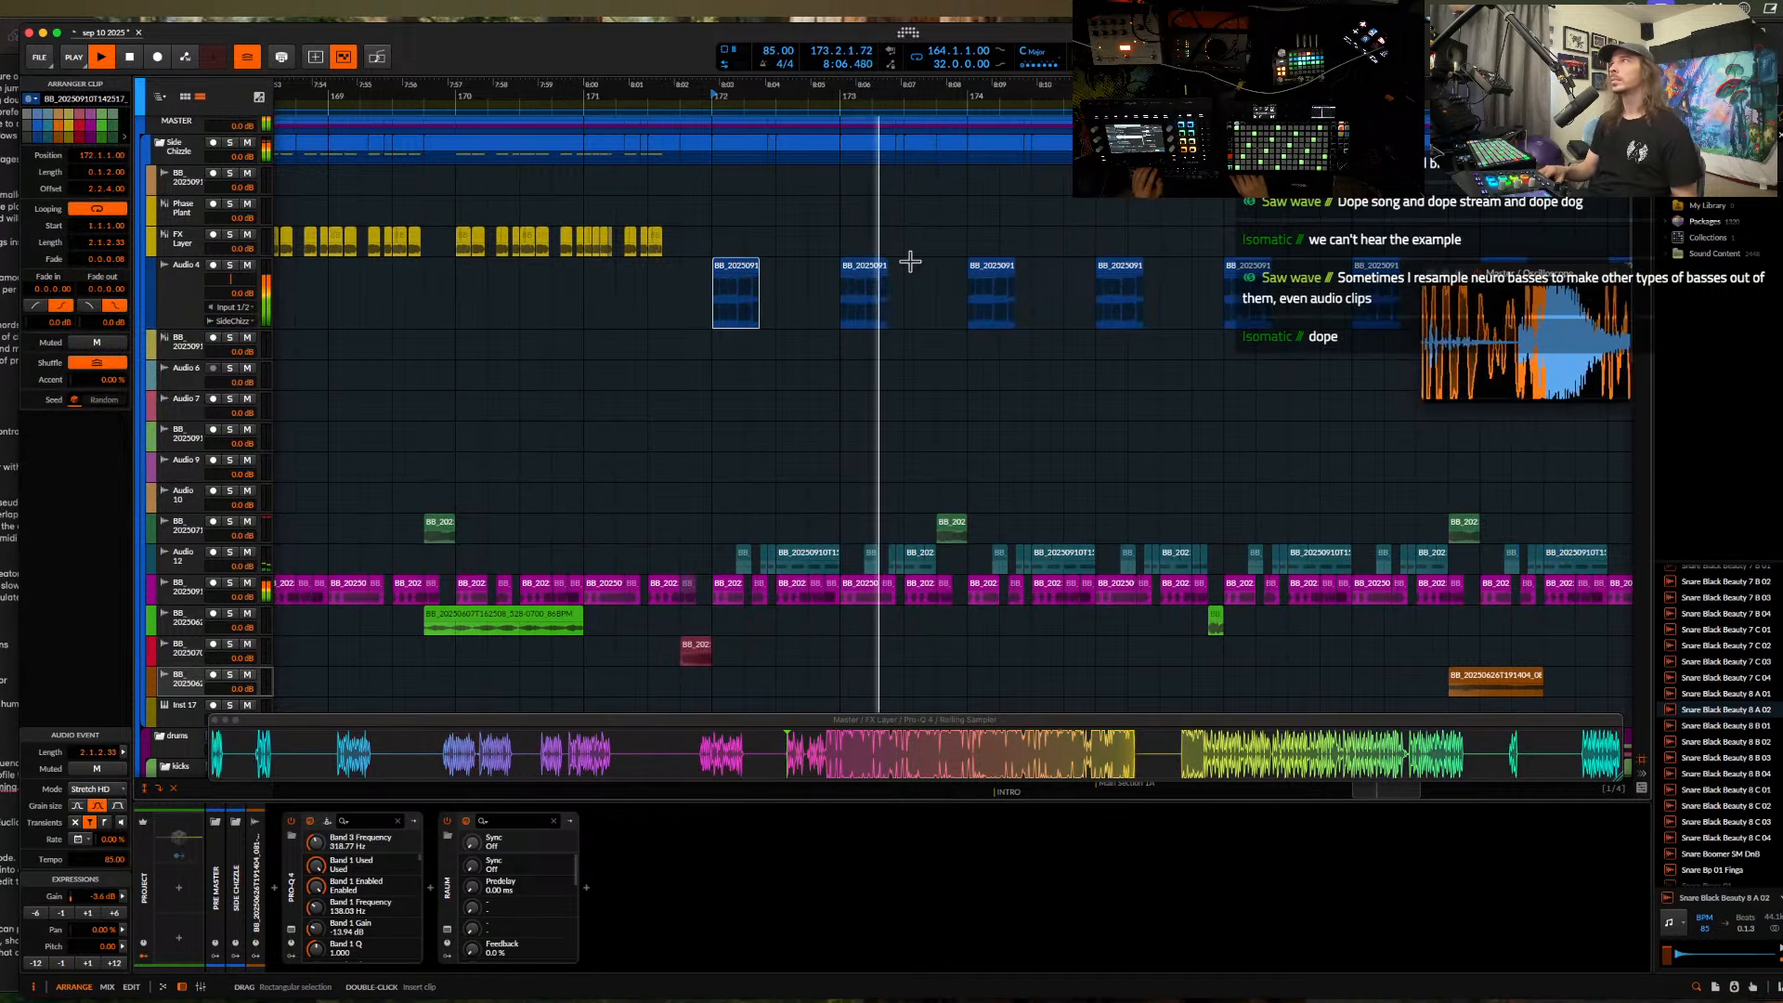
pyautogui.scroll(-5, 938, 250)
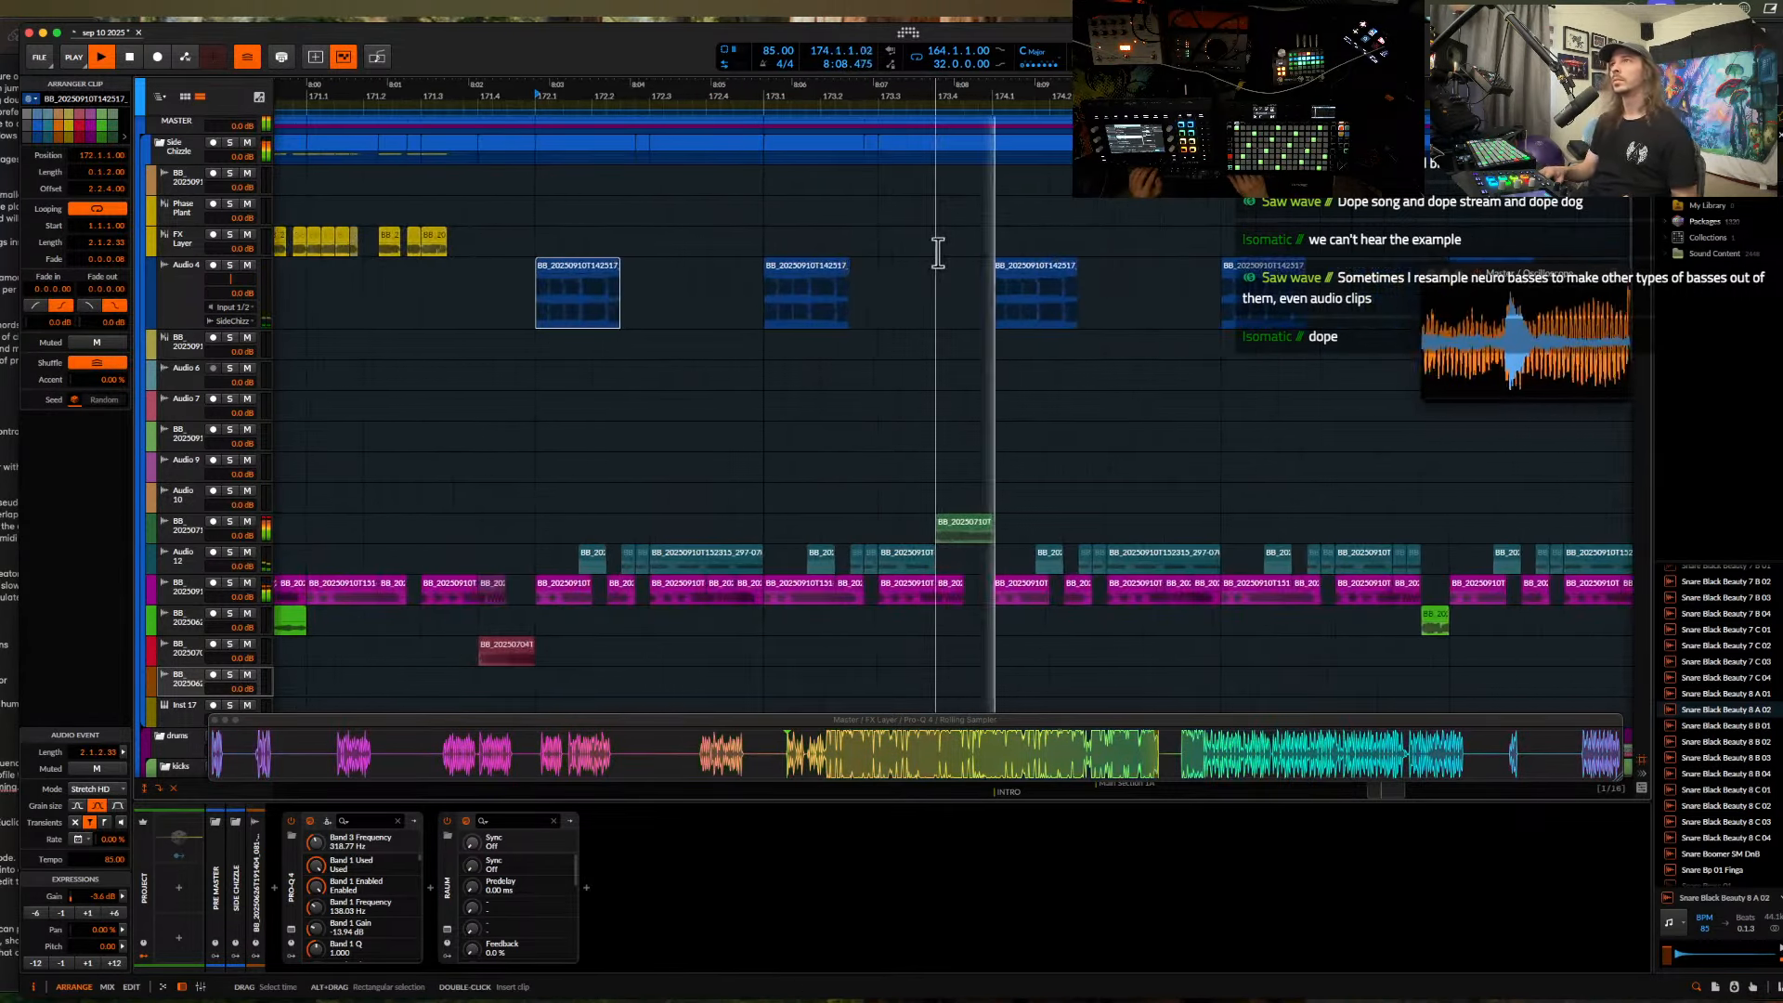
pyautogui.scroll(-2, 938, 251)
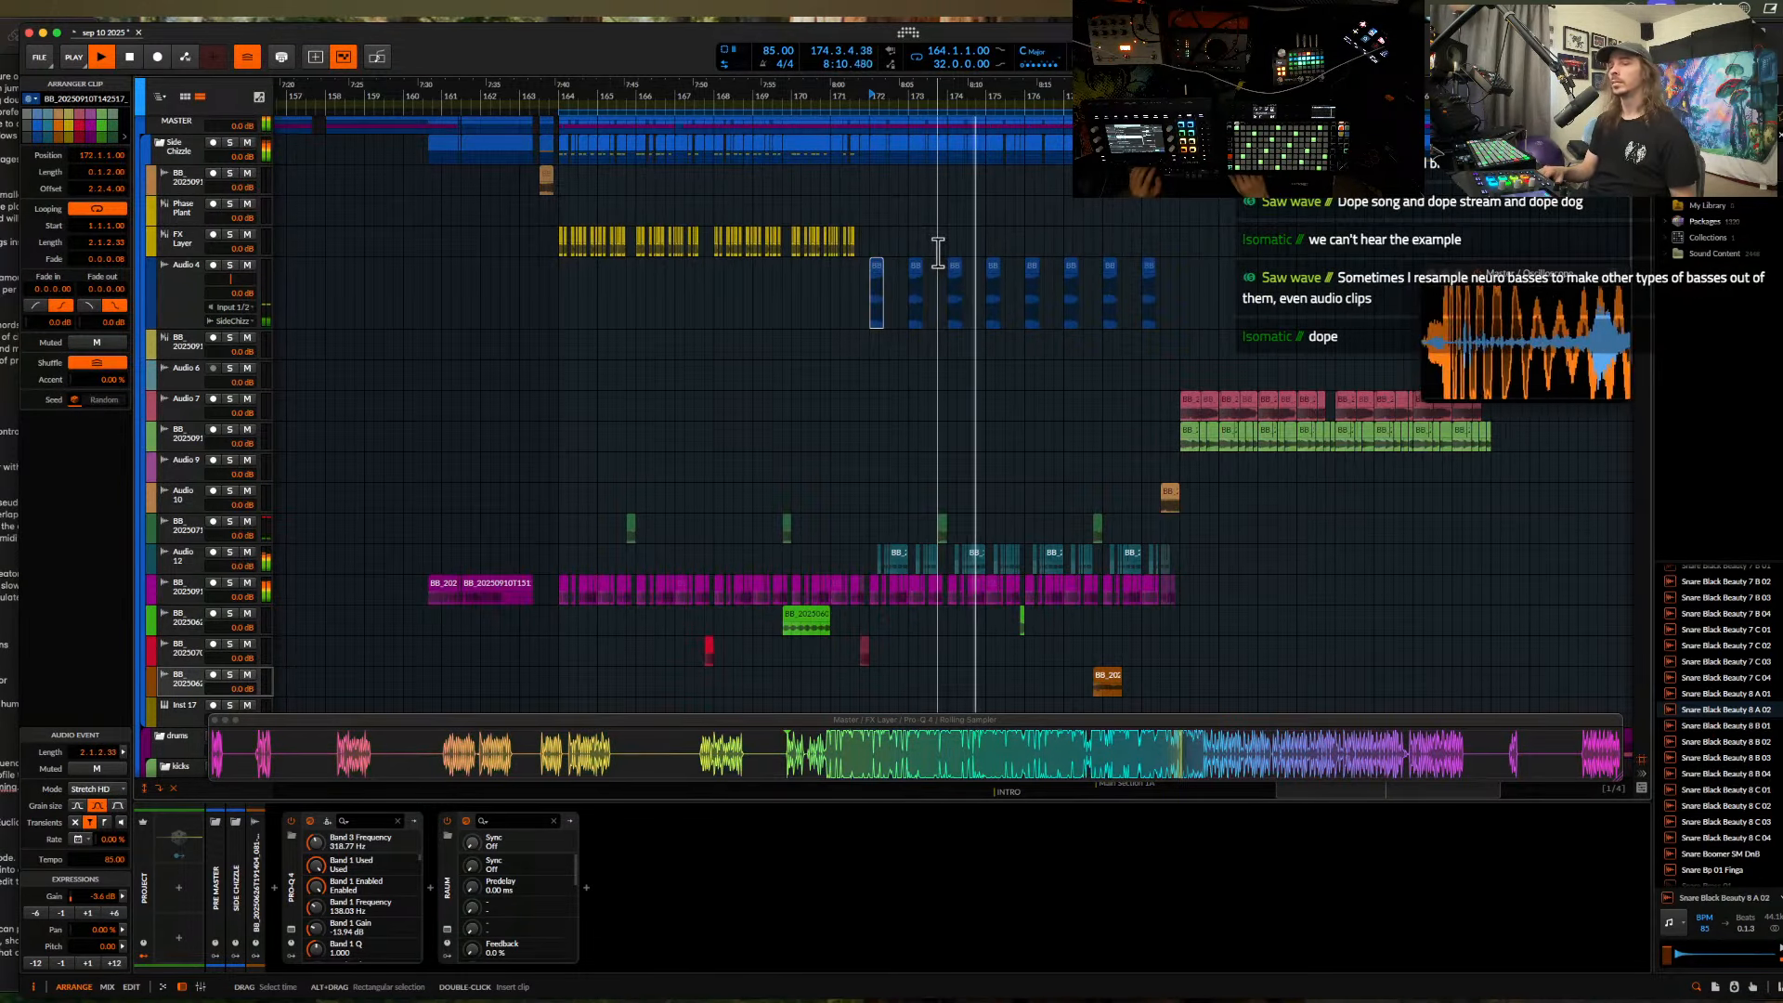
pyautogui.scroll(3, 936, 252)
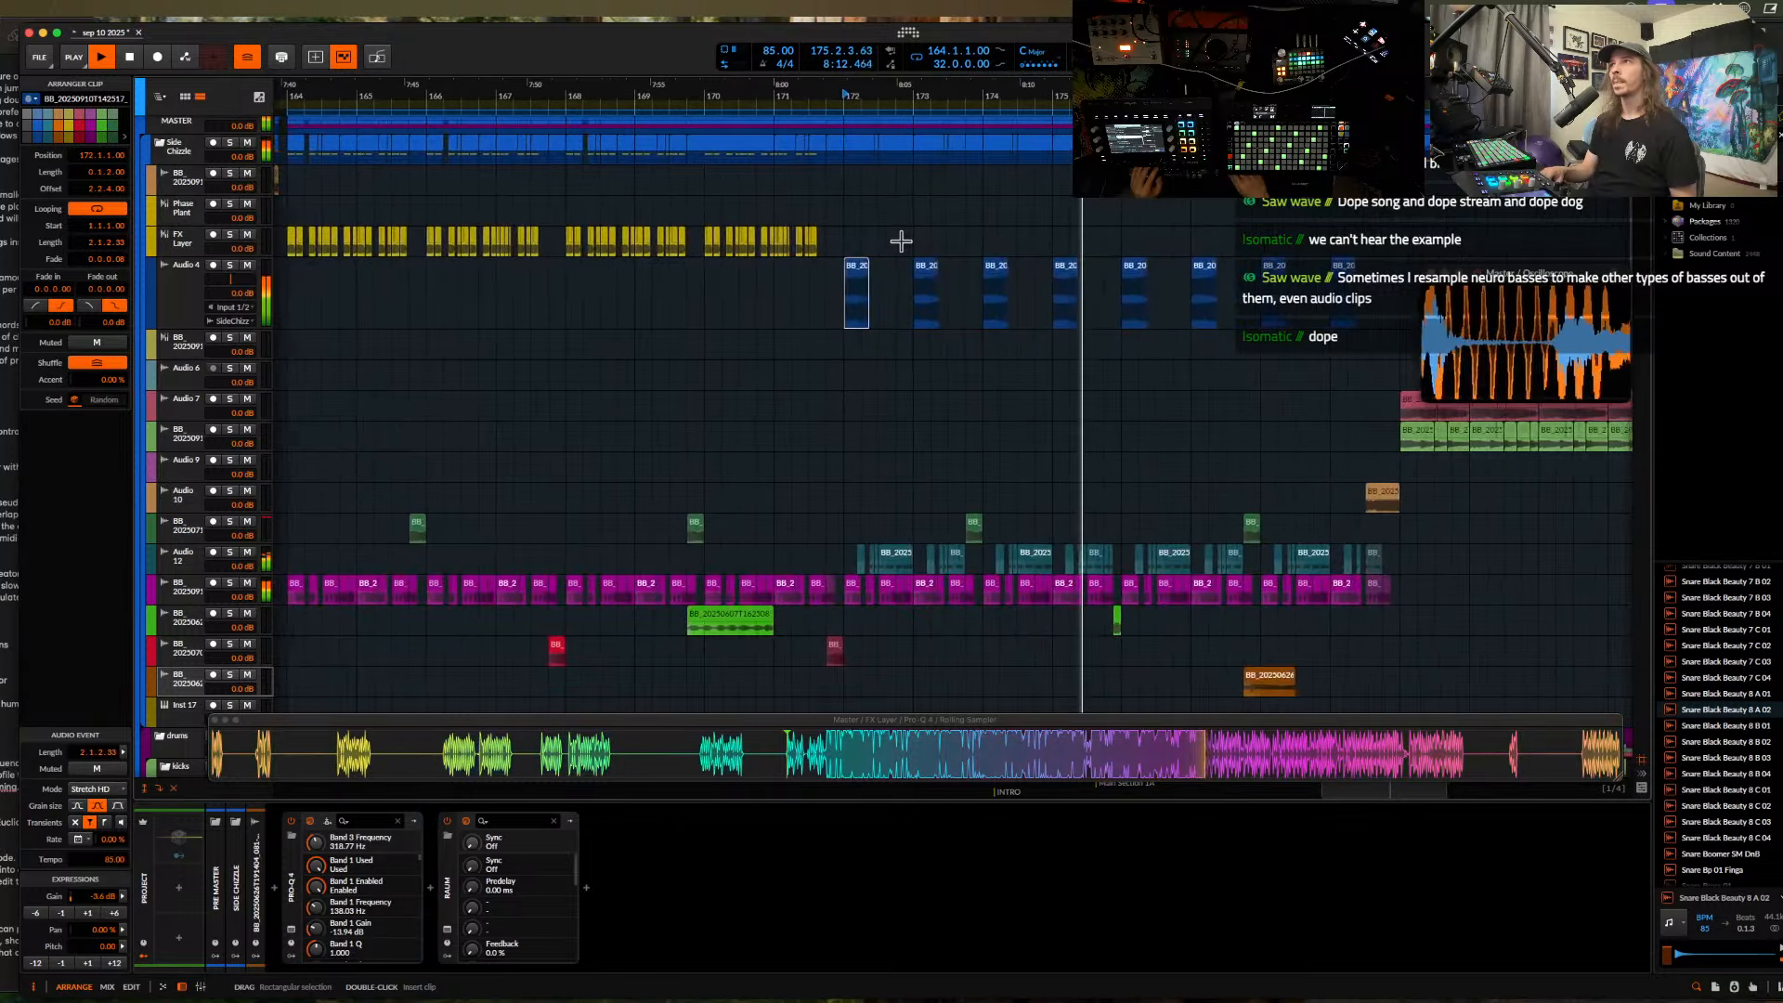
pyautogui.scroll(-1, 909, 253)
pyautogui.hscroll(2, 865, 256)
pyautogui.scroll(-1, 864, 254)
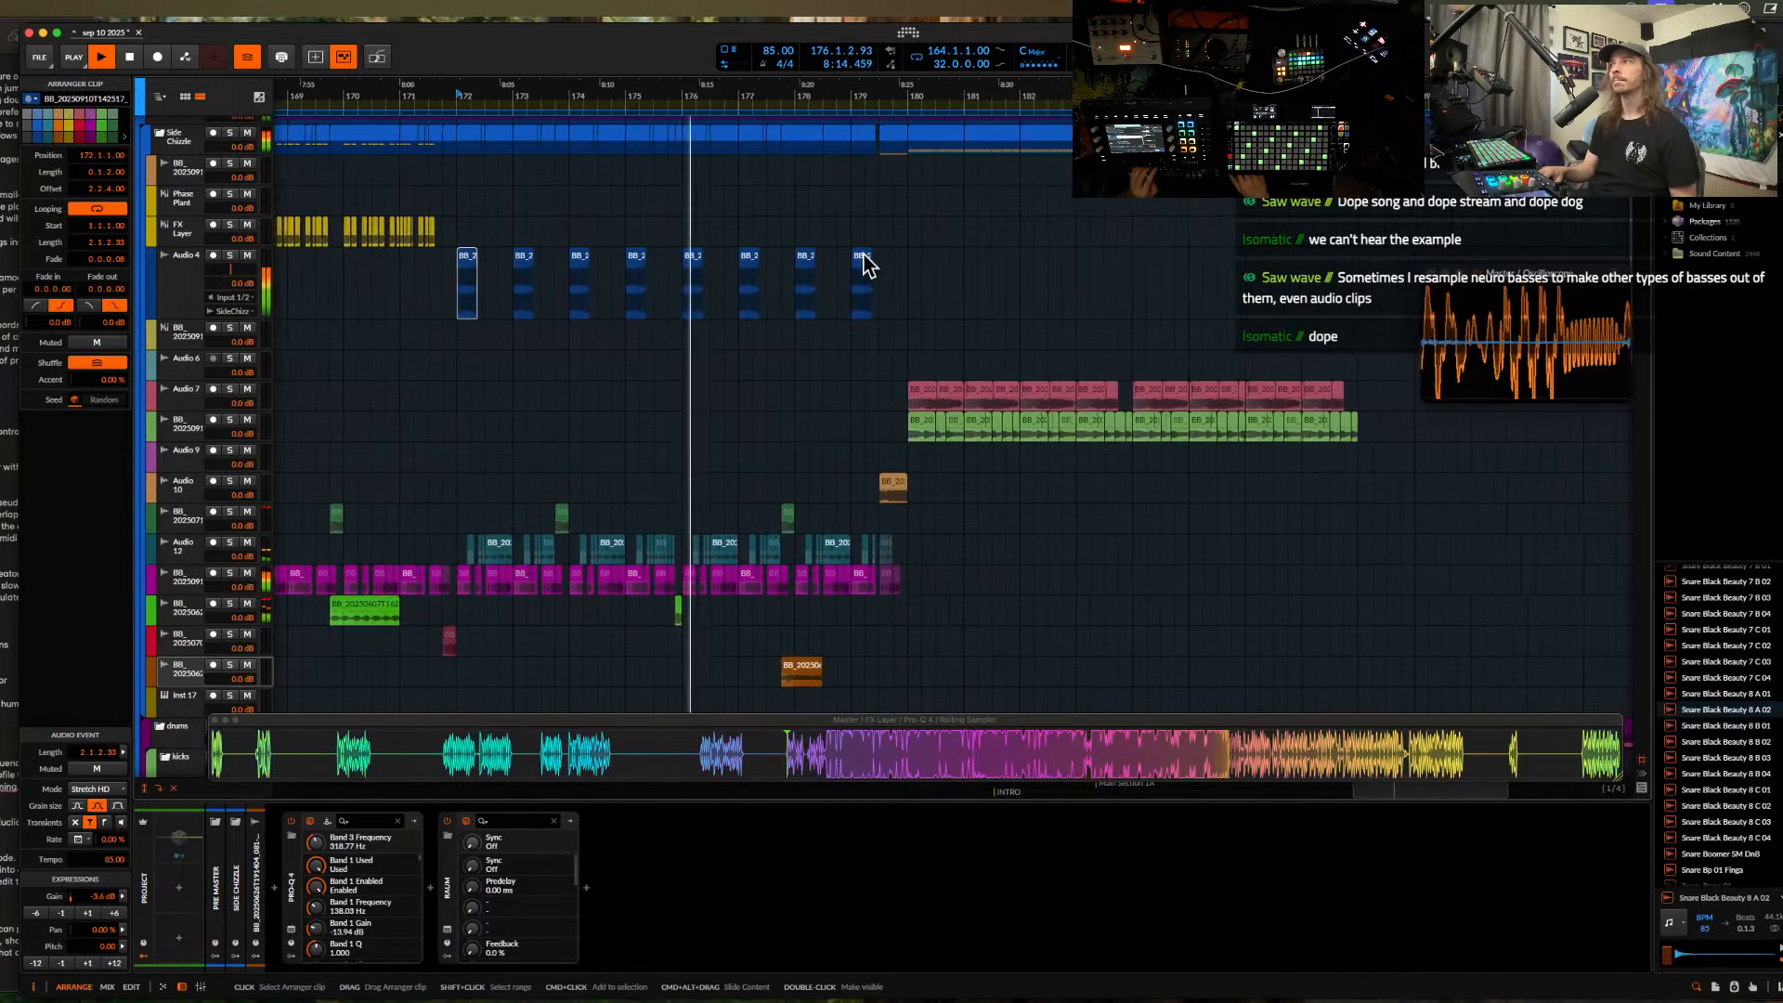
# - Listen through the transition into bar 180, selecting the last Audio 4 clip at bar 179 and the first Audio 7 clip at bar 180
pyautogui.click(864, 253)
pyautogui.scroll(1, 864, 264)
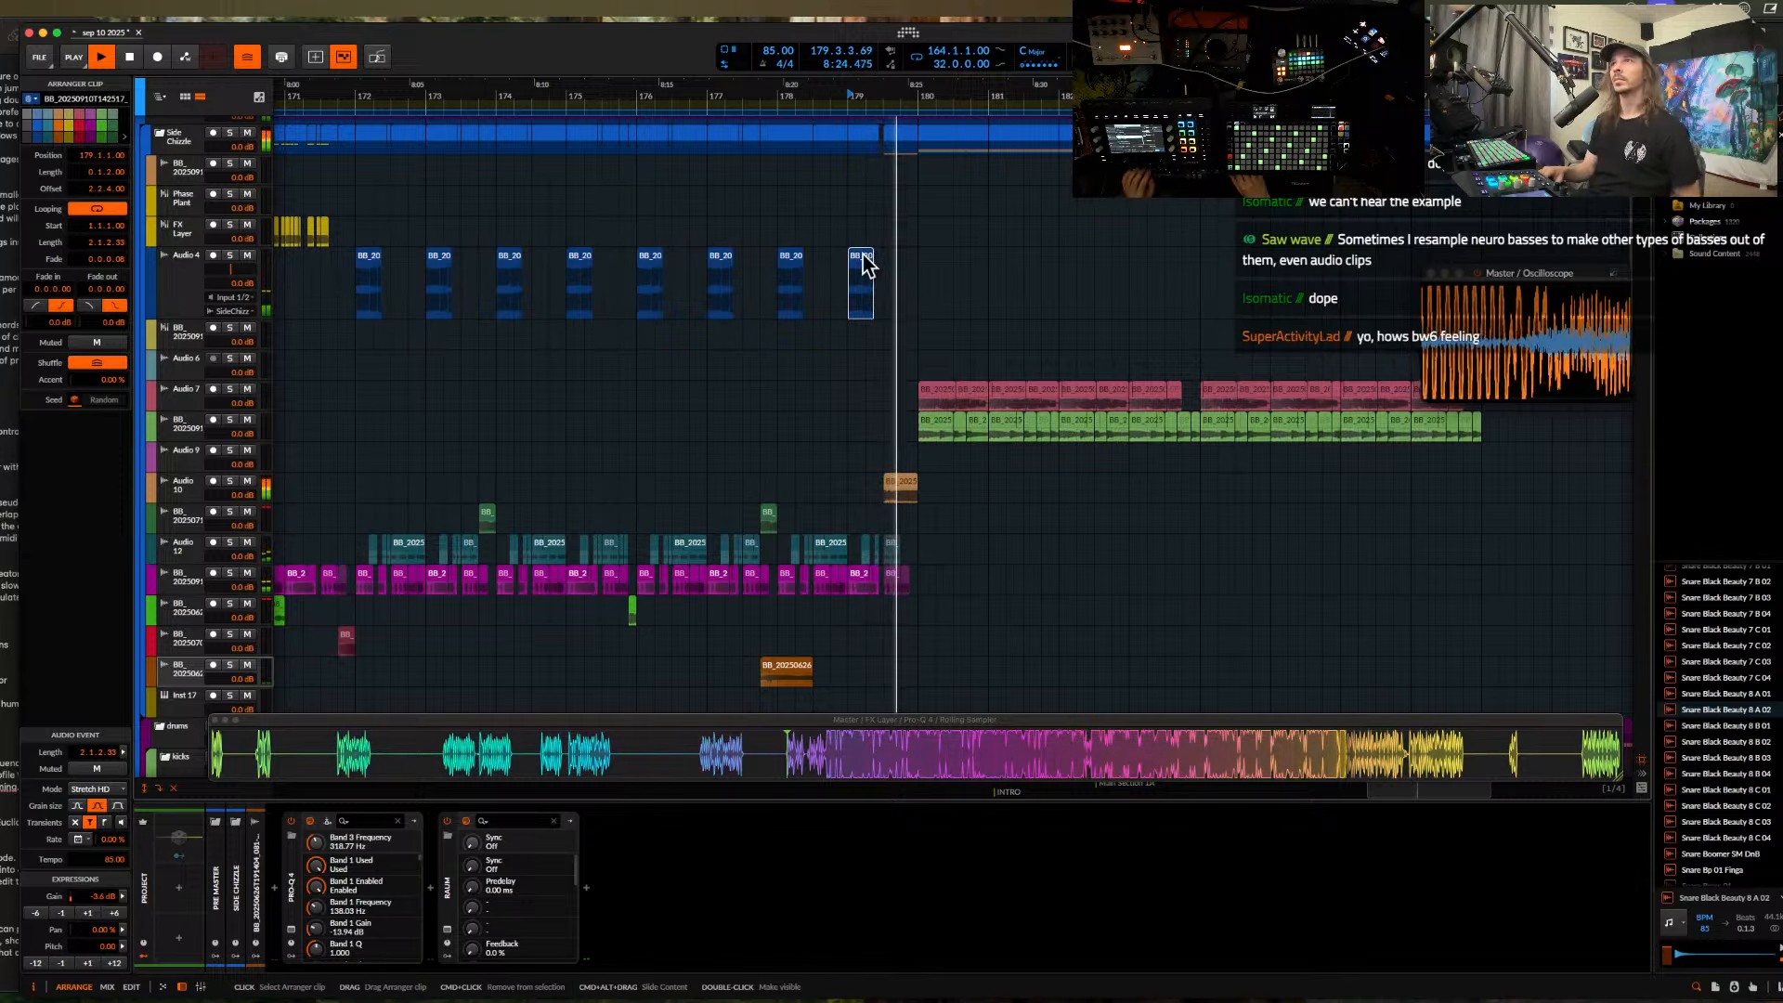
pyautogui.scroll(-3, 915, 269)
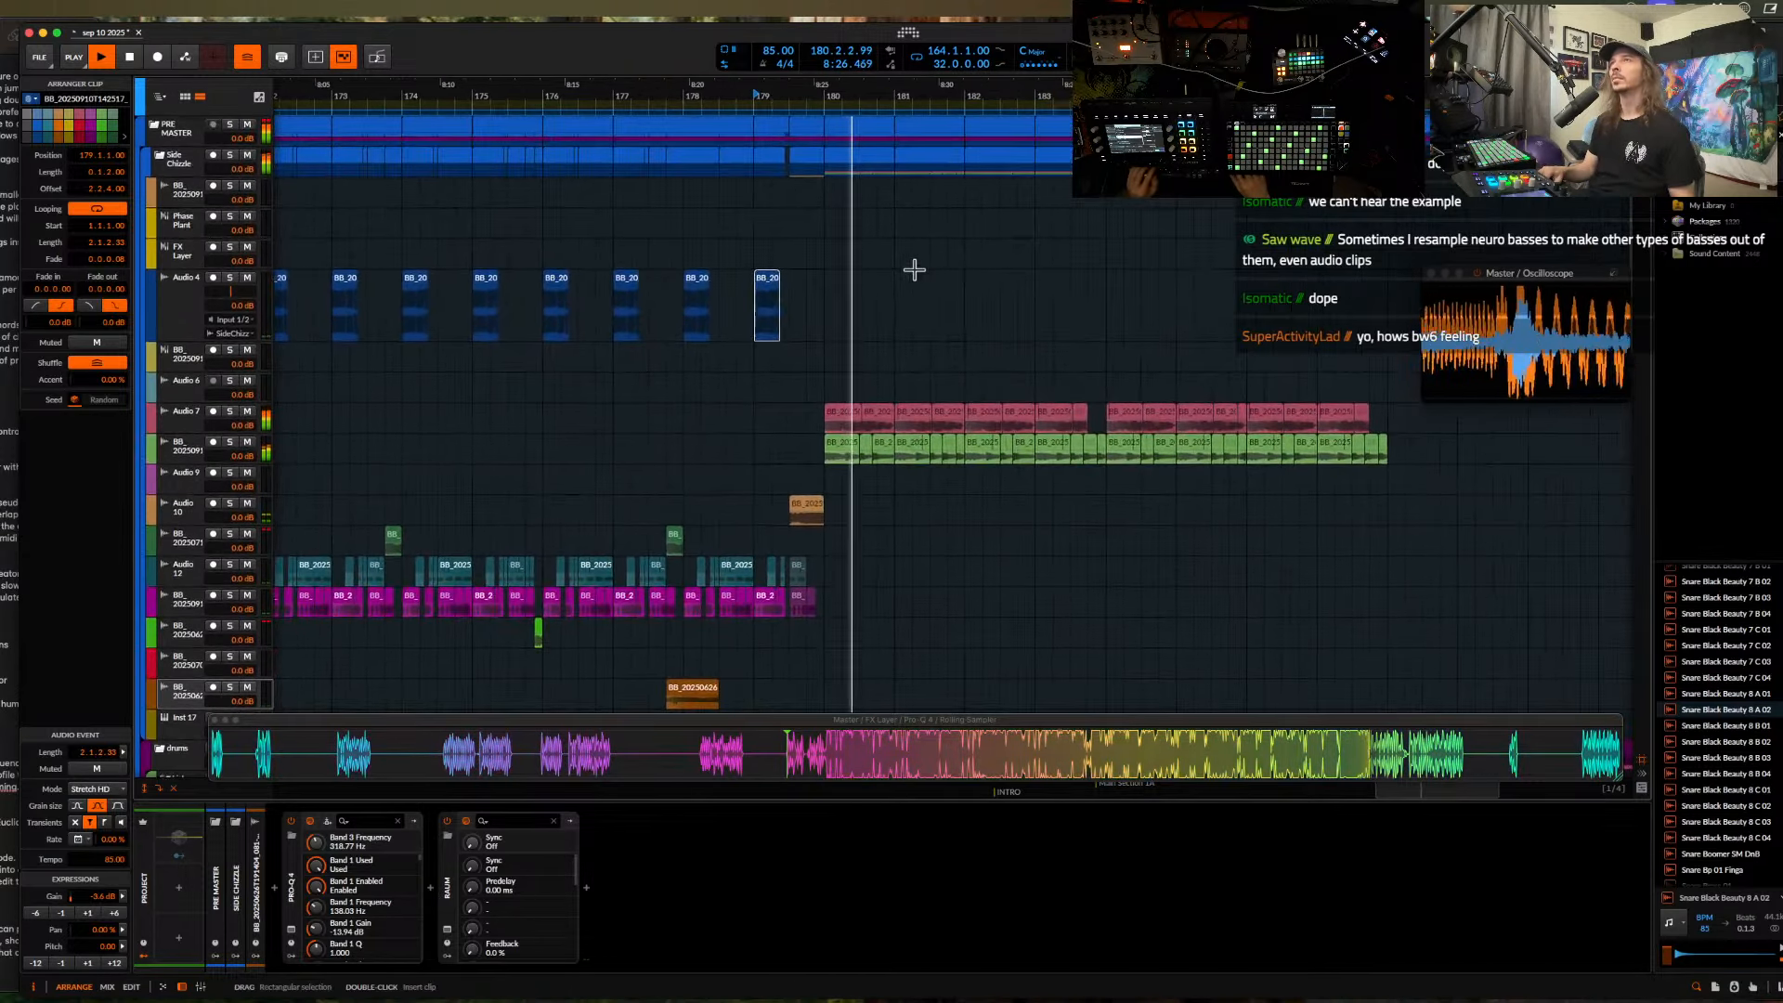
pyautogui.click(882, 404)
pyautogui.scroll(5, 868, 395)
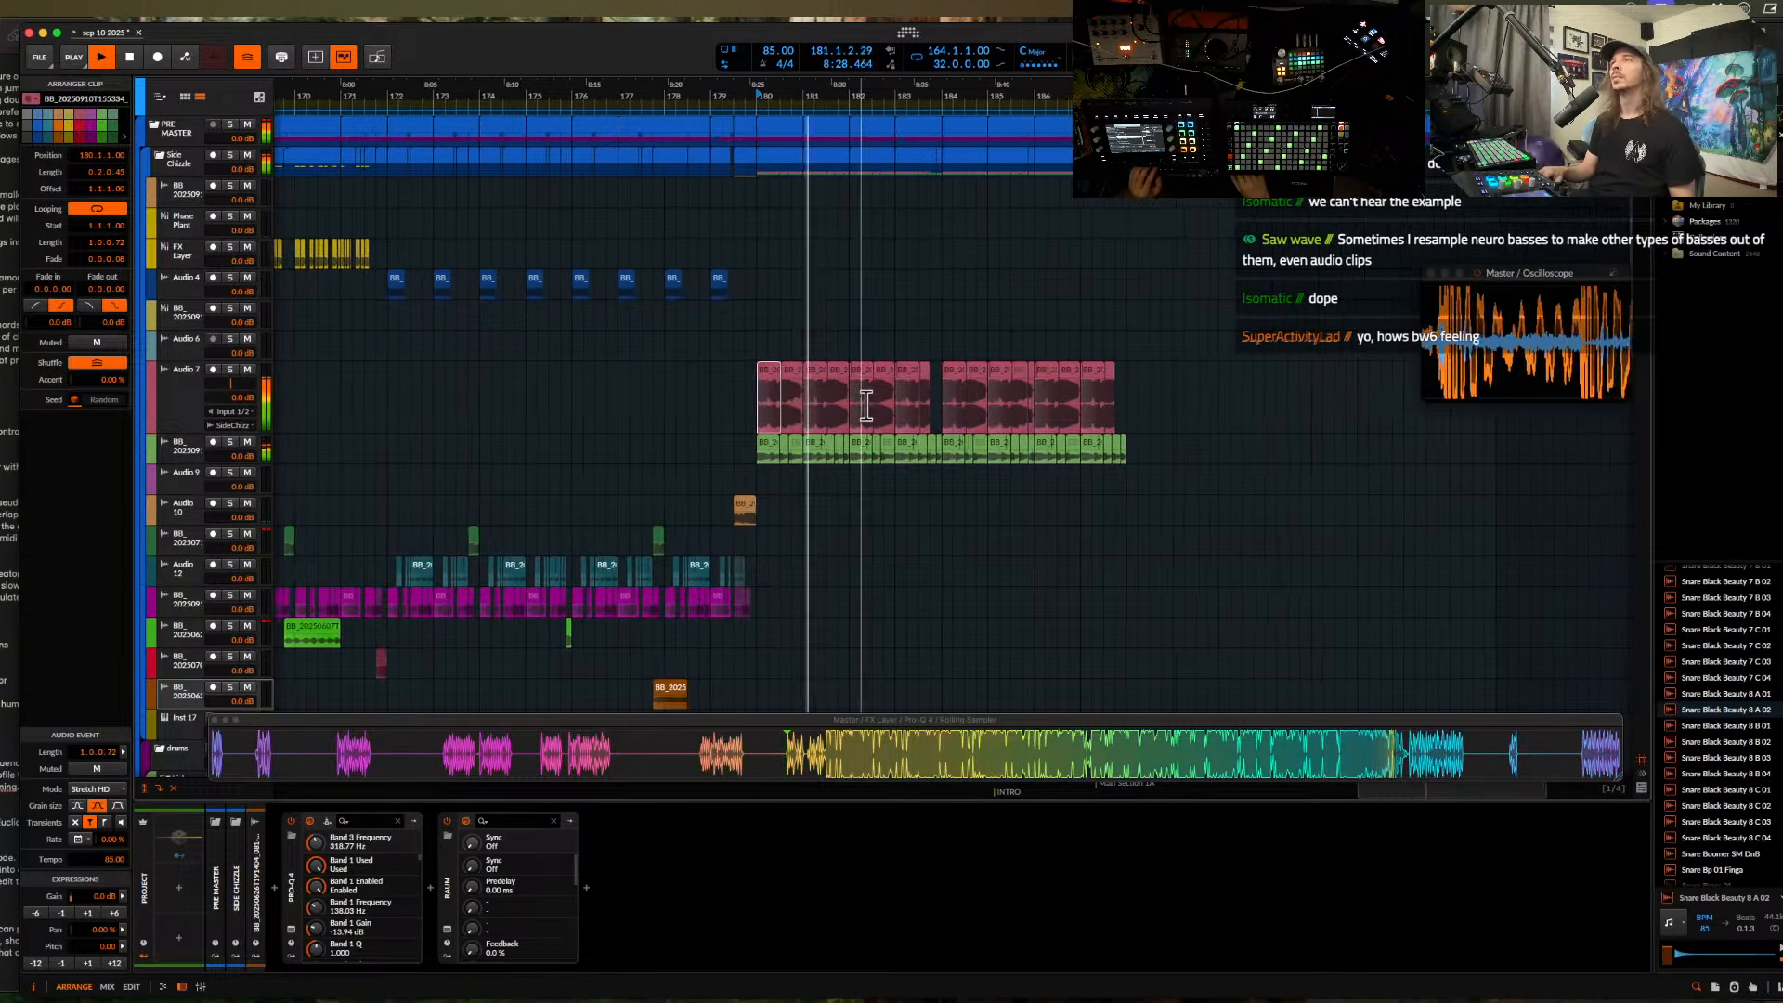
# - Listen on from bar 182 to bar 186 and examine the overall layout of the section around the Audio 7 clips
pyautogui.scroll(-6, 856, 376)
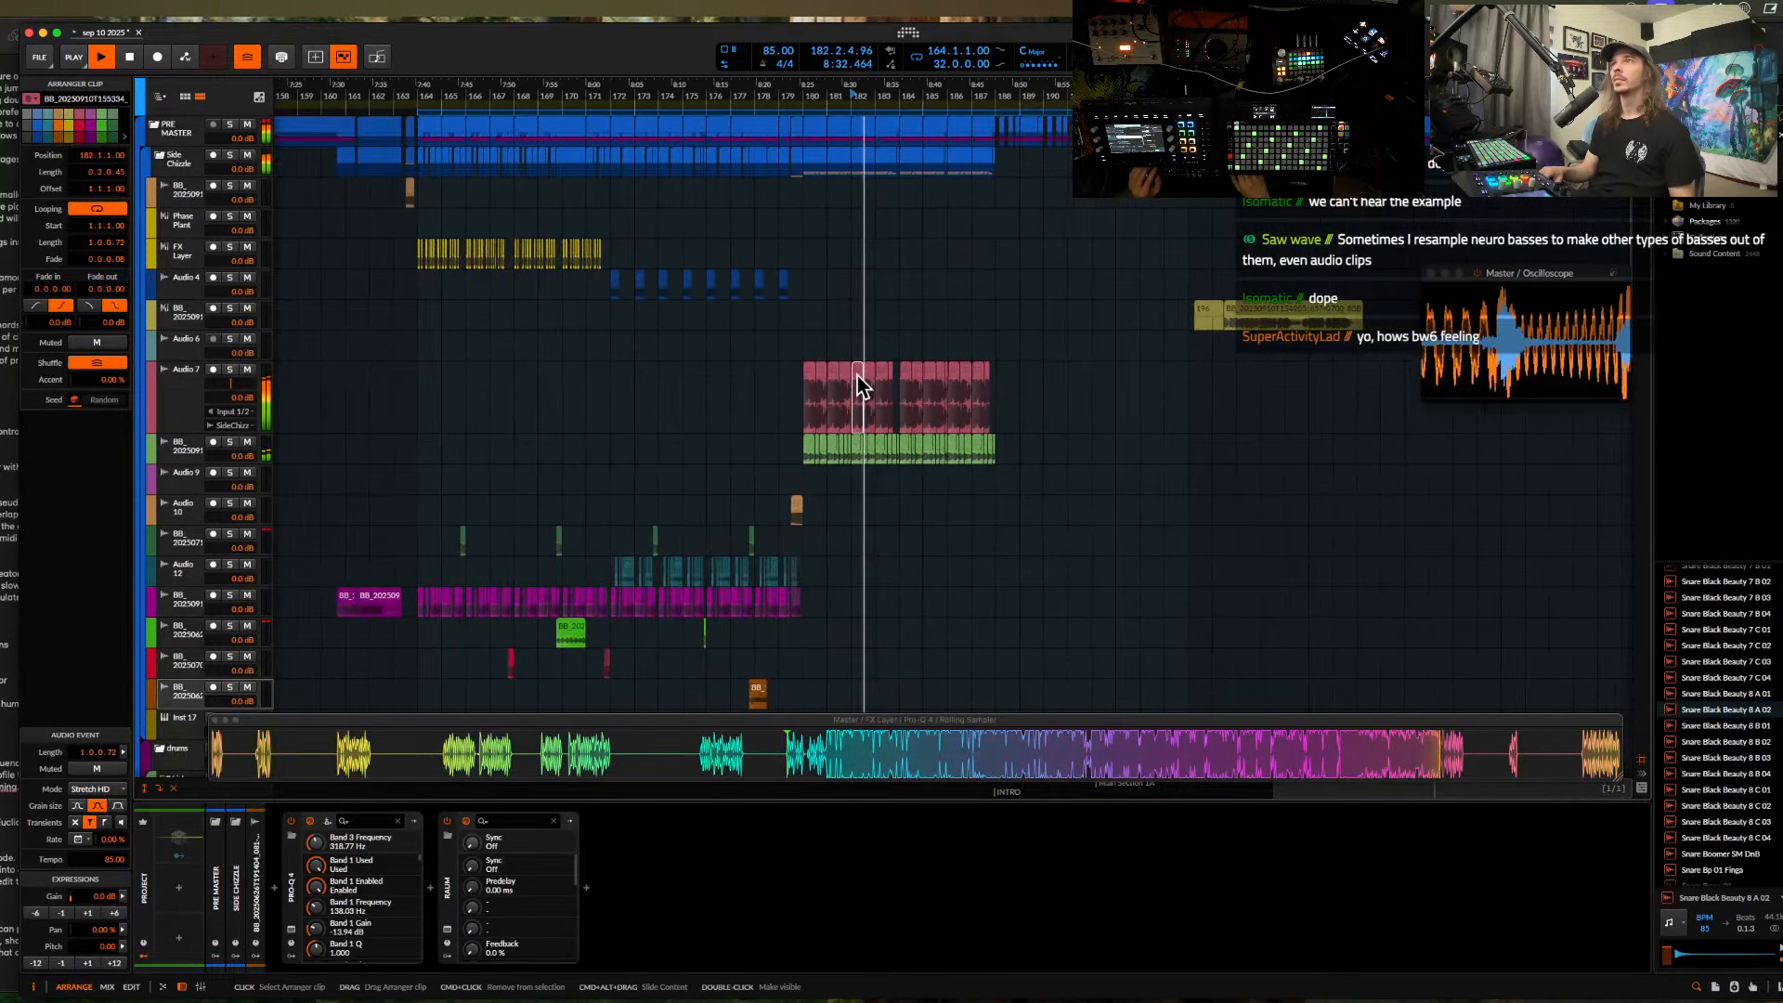
pyautogui.scroll(4, 916, 372)
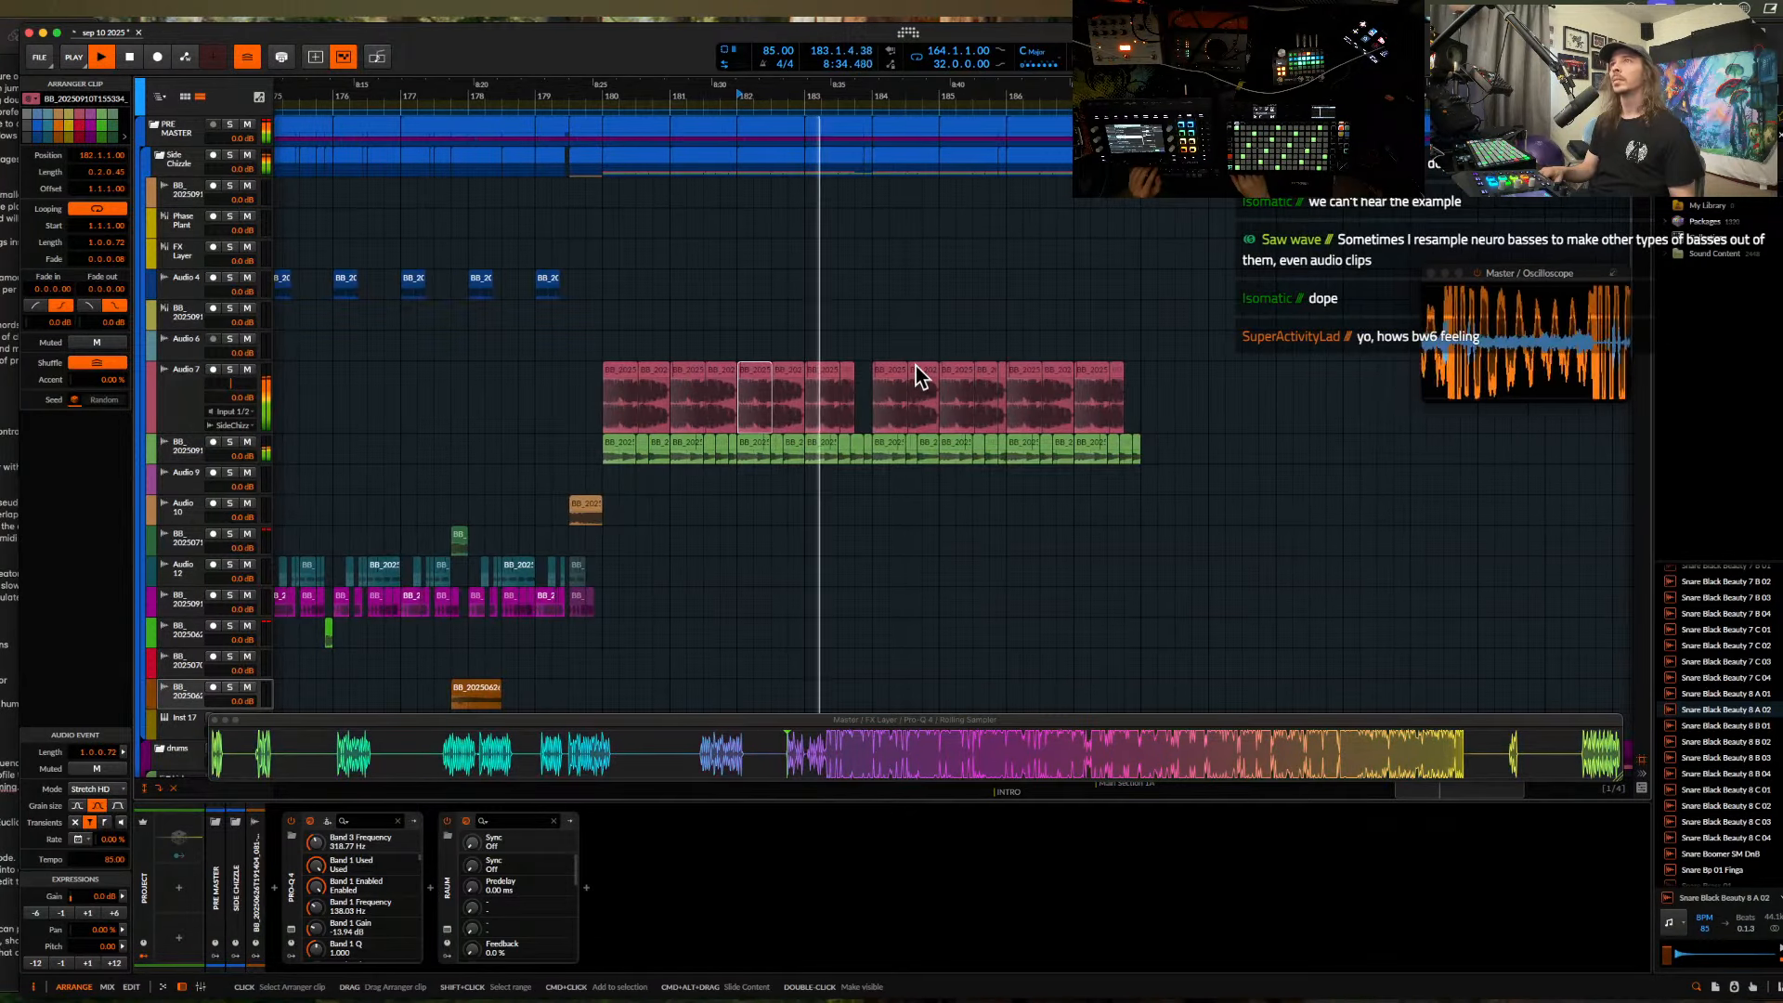
pyautogui.scroll(1, 916, 366)
pyautogui.scroll(-5, 943, 338)
pyautogui.hscroll(-10, 942, 338)
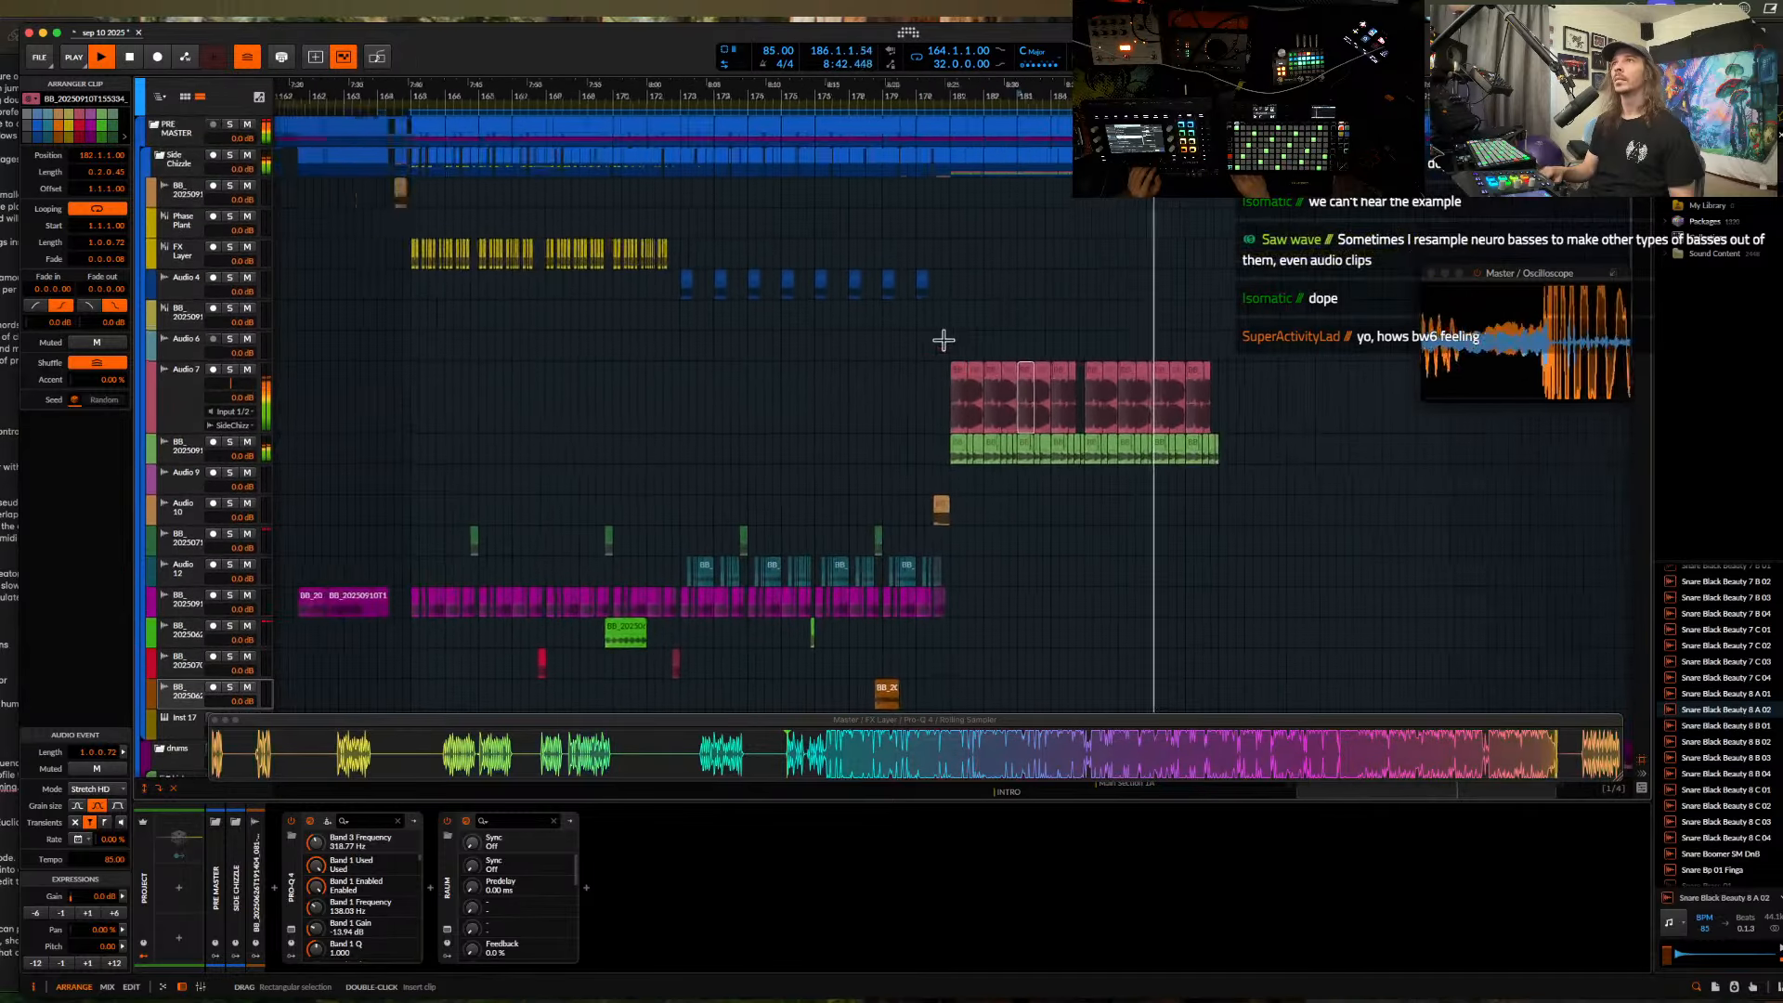
# - Select the full run of FX Layer clips from bar 164 to bar 172 and copy it
pyautogui.click(982, 253)
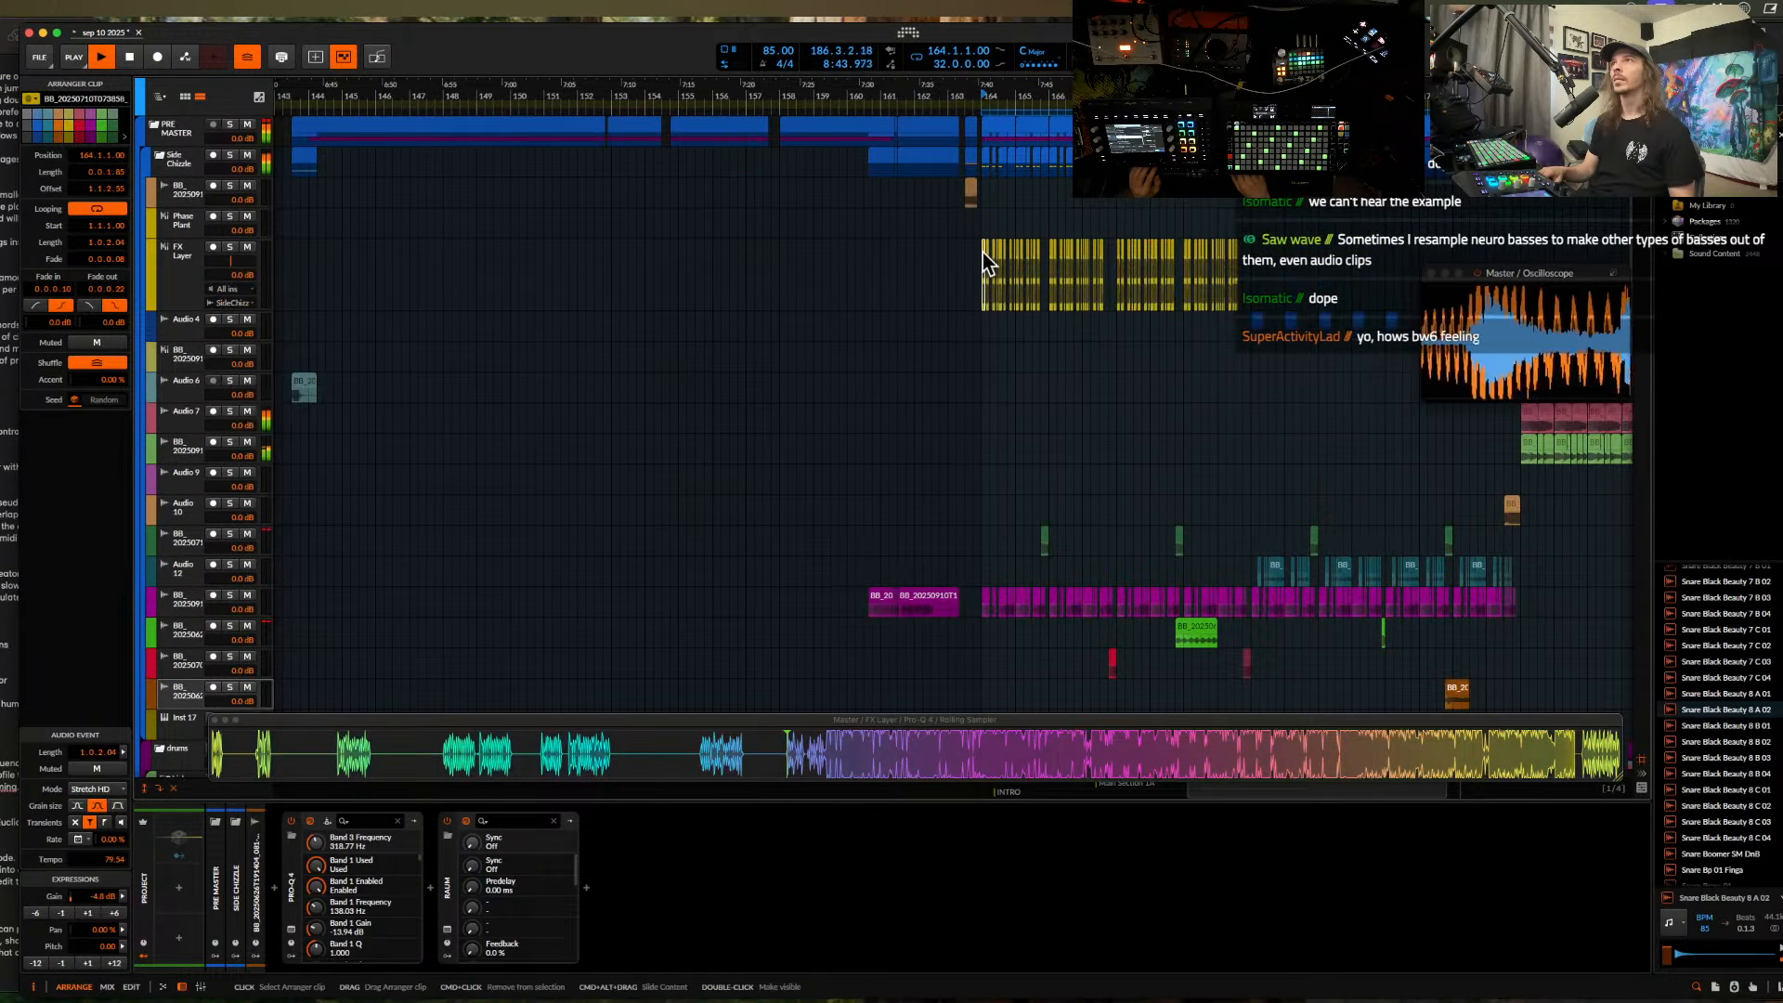
pyautogui.scroll(5, 1232, 255)
pyautogui.keyDown('shift'); pyautogui.click(1232, 255); pyautogui.keyUp('shift')
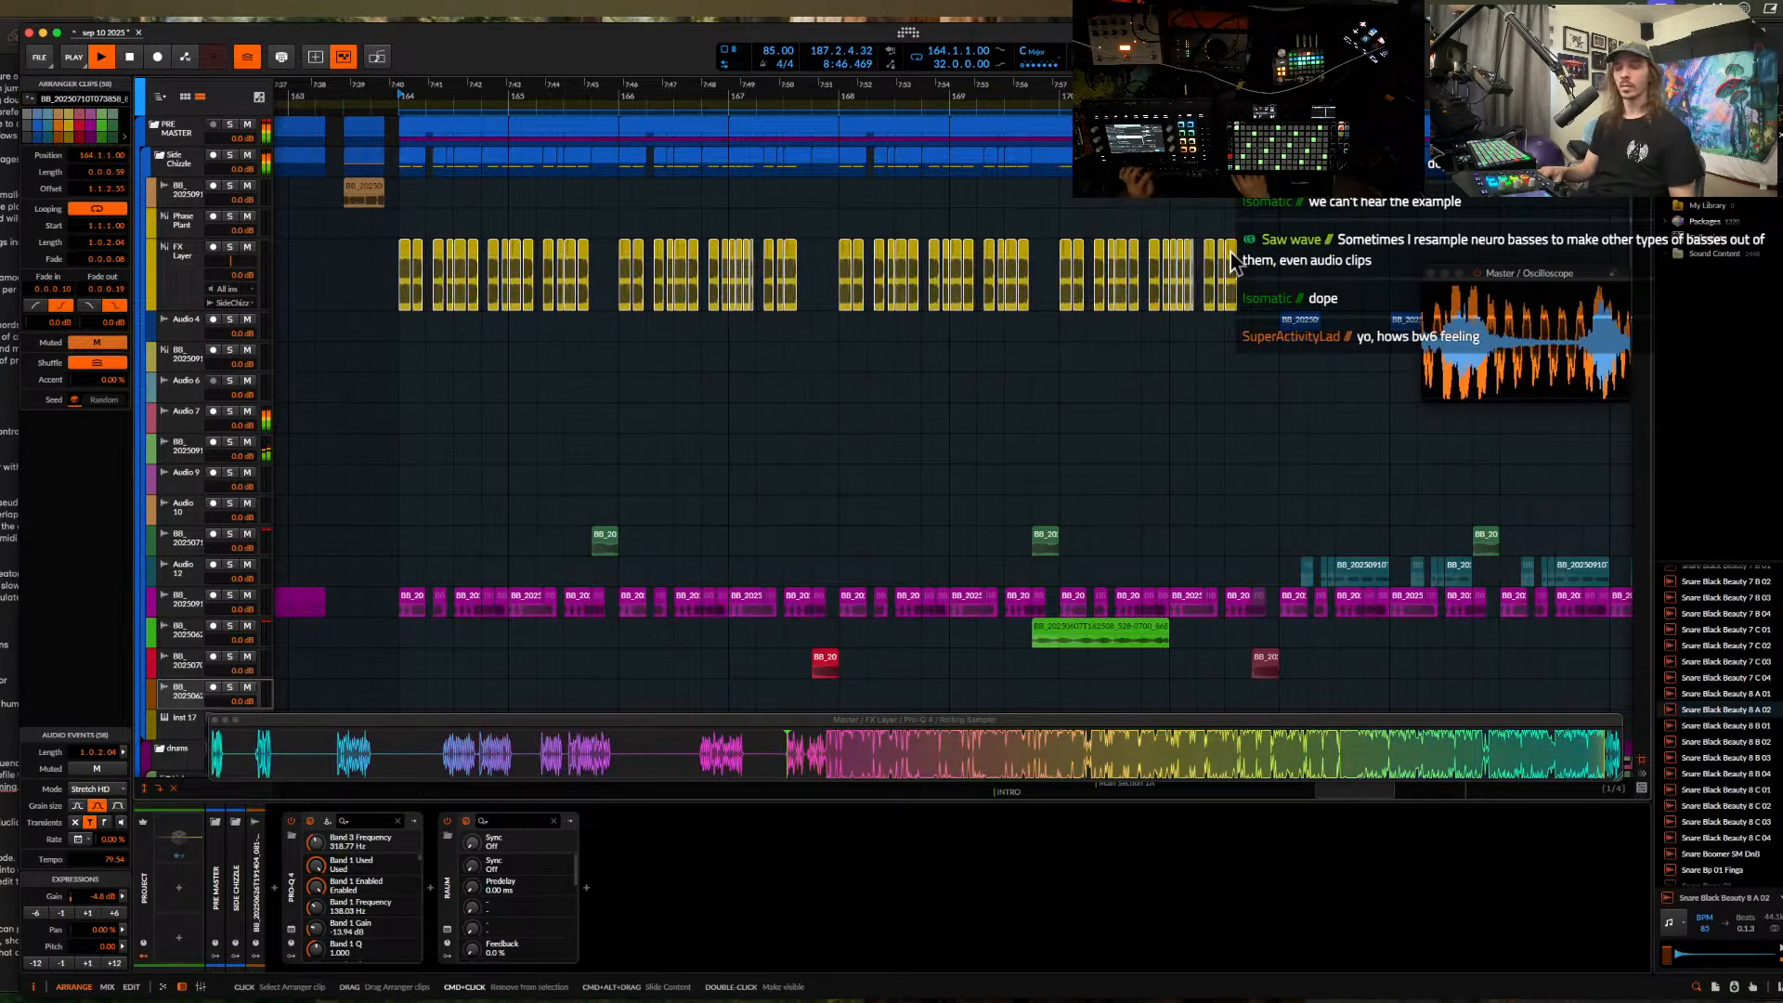
pyautogui.scroll(-5, 1232, 255)
pyautogui.hscroll(10, 1229, 249)
pyautogui.hscroll(3, 1229, 249)
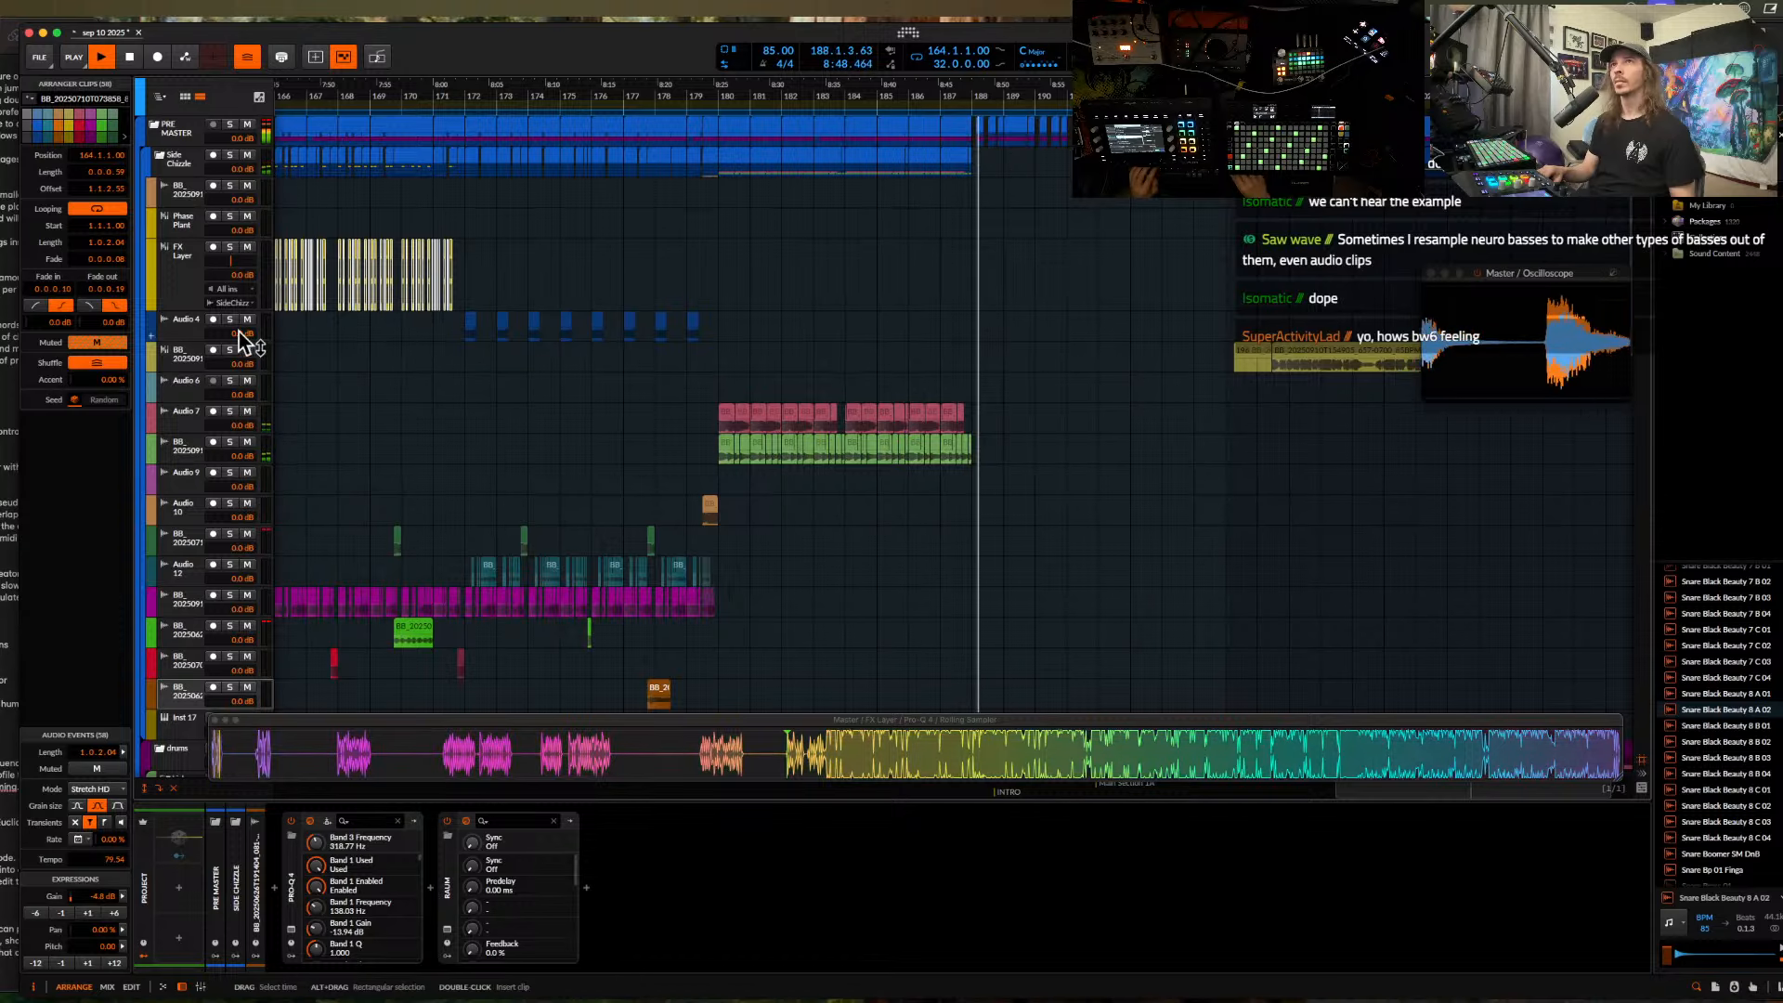
# - Add an audio track below FX Layer, paste the copied clips there at bar 188, and play them back
pyautogui.press('space')
pyautogui.click(175, 279)
pyautogui.press('super+t')
pyautogui.click(966, 306)
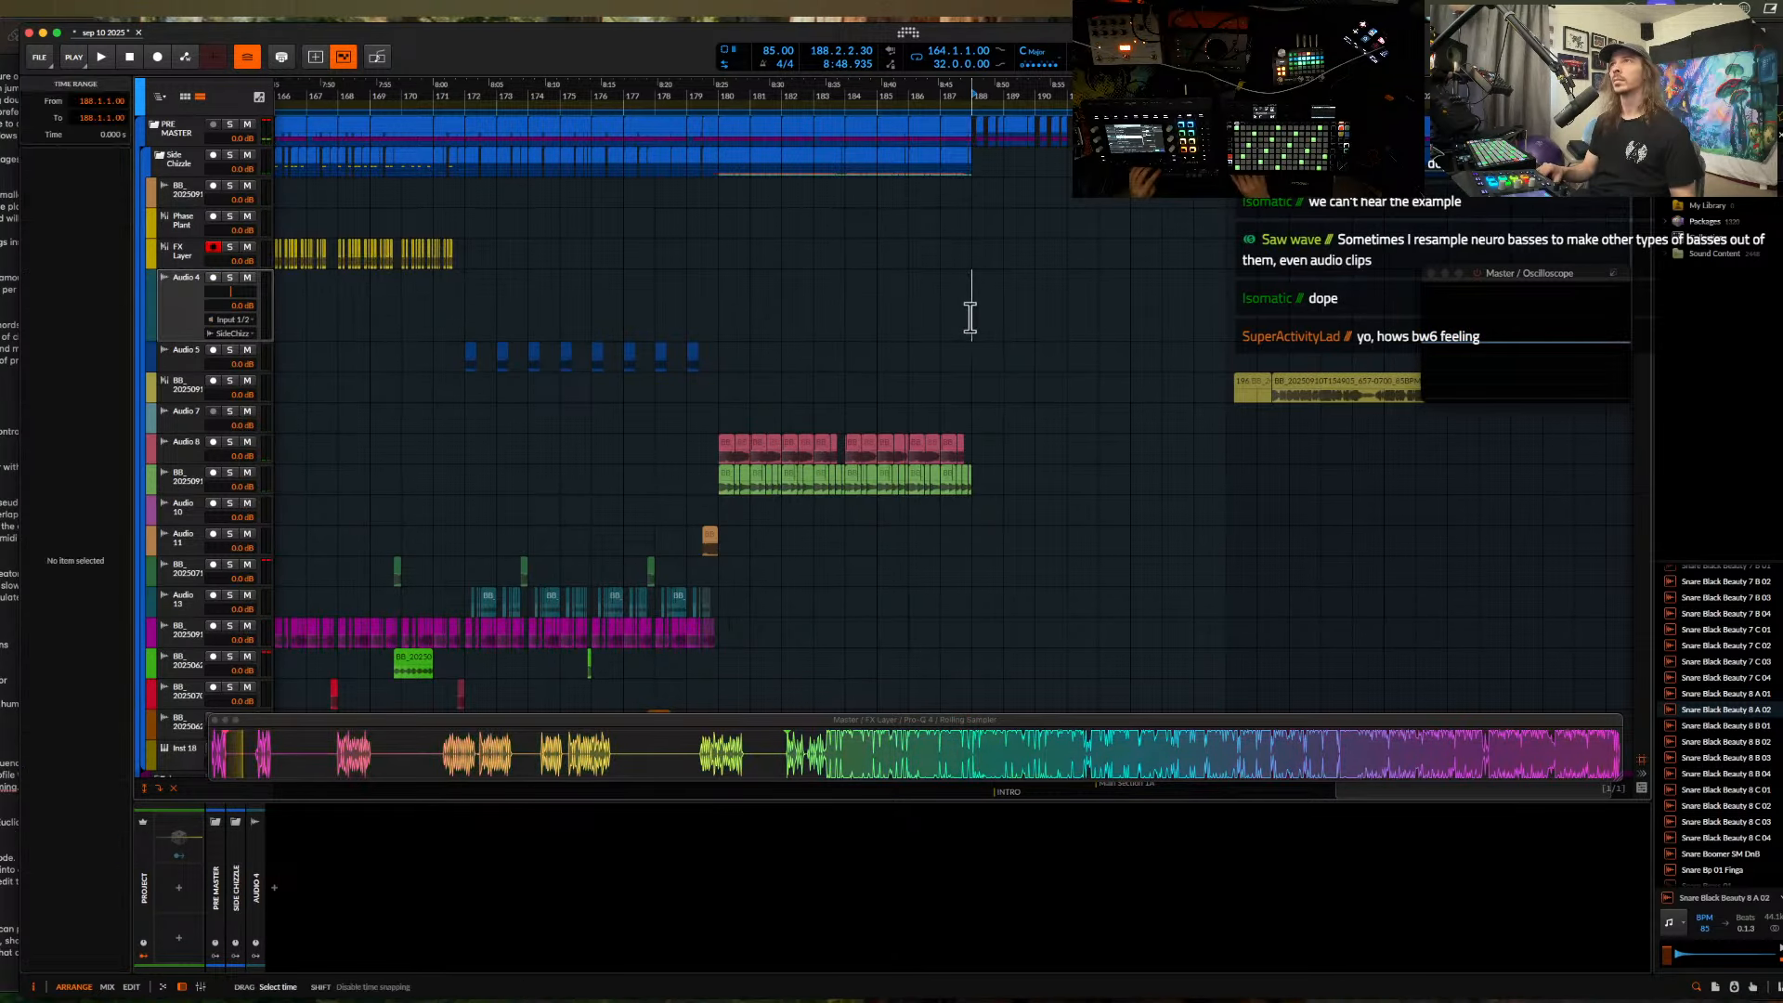
pyautogui.scroll(3, 968, 297)
pyautogui.press('space')
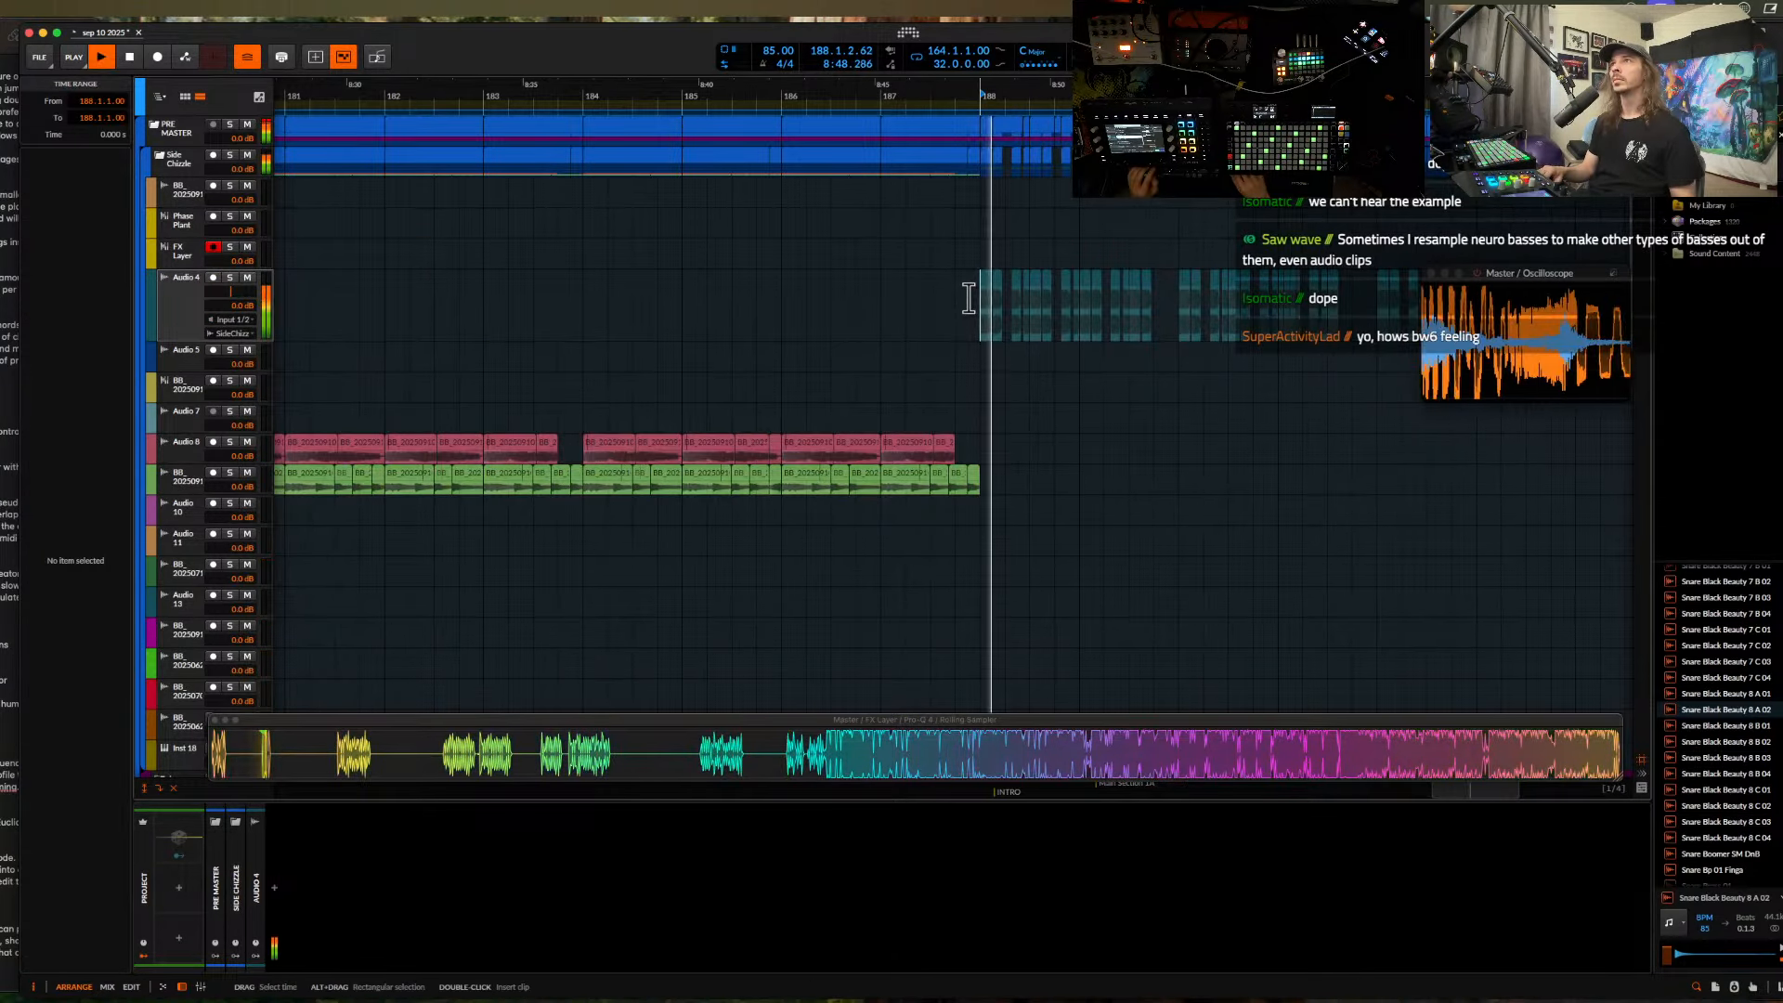
# - Insert the Pro-Q 4 equalizer on the new Audio 4 track
pyautogui.click(176, 293)
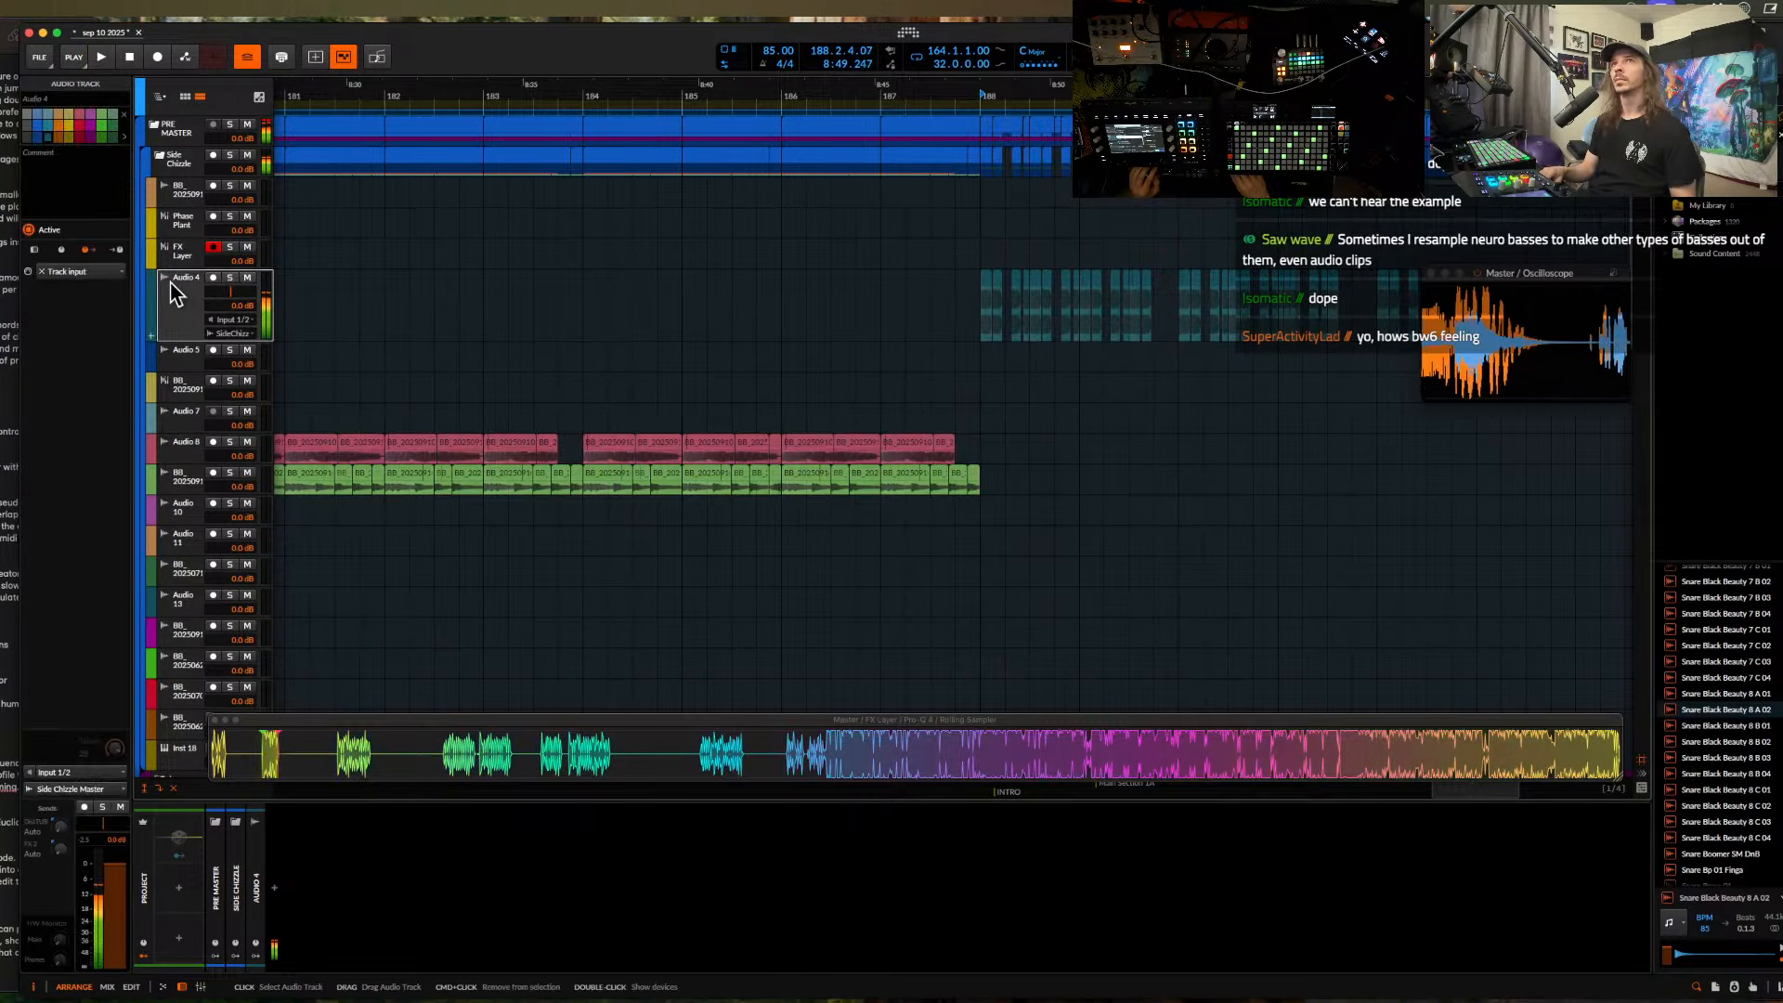
pyautogui.click(274, 886)
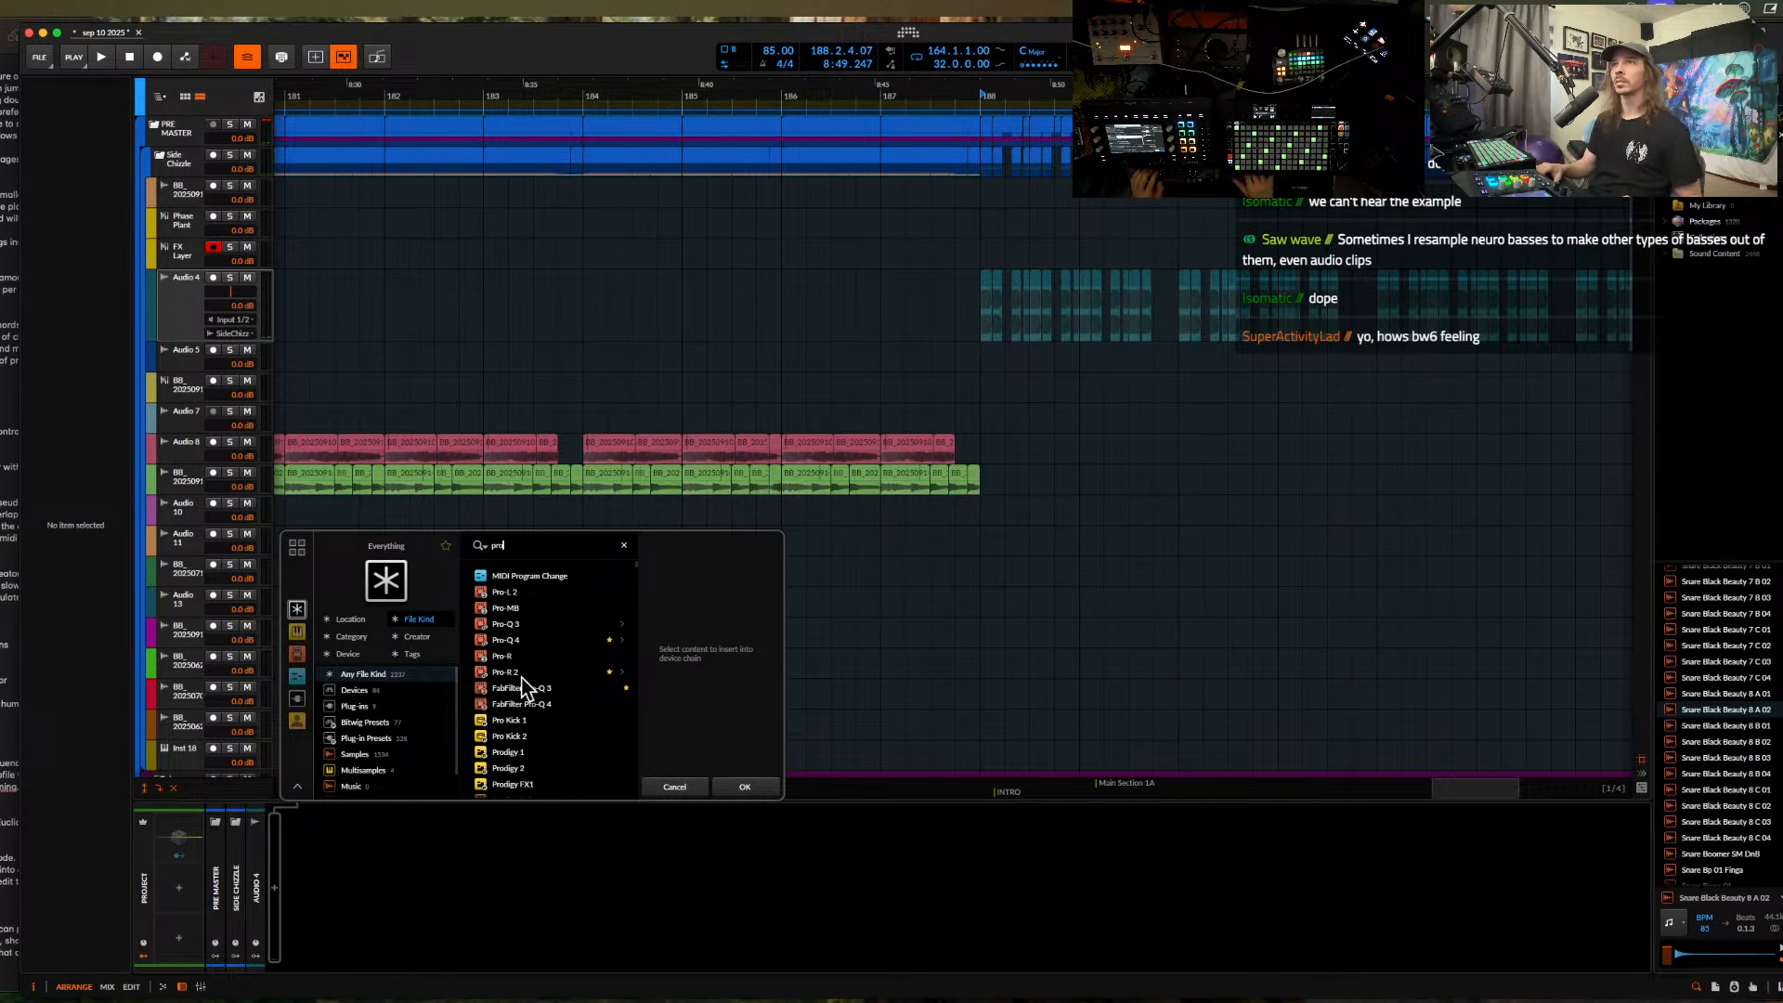
pyautogui.click(514, 643)
pyautogui.click(742, 782)
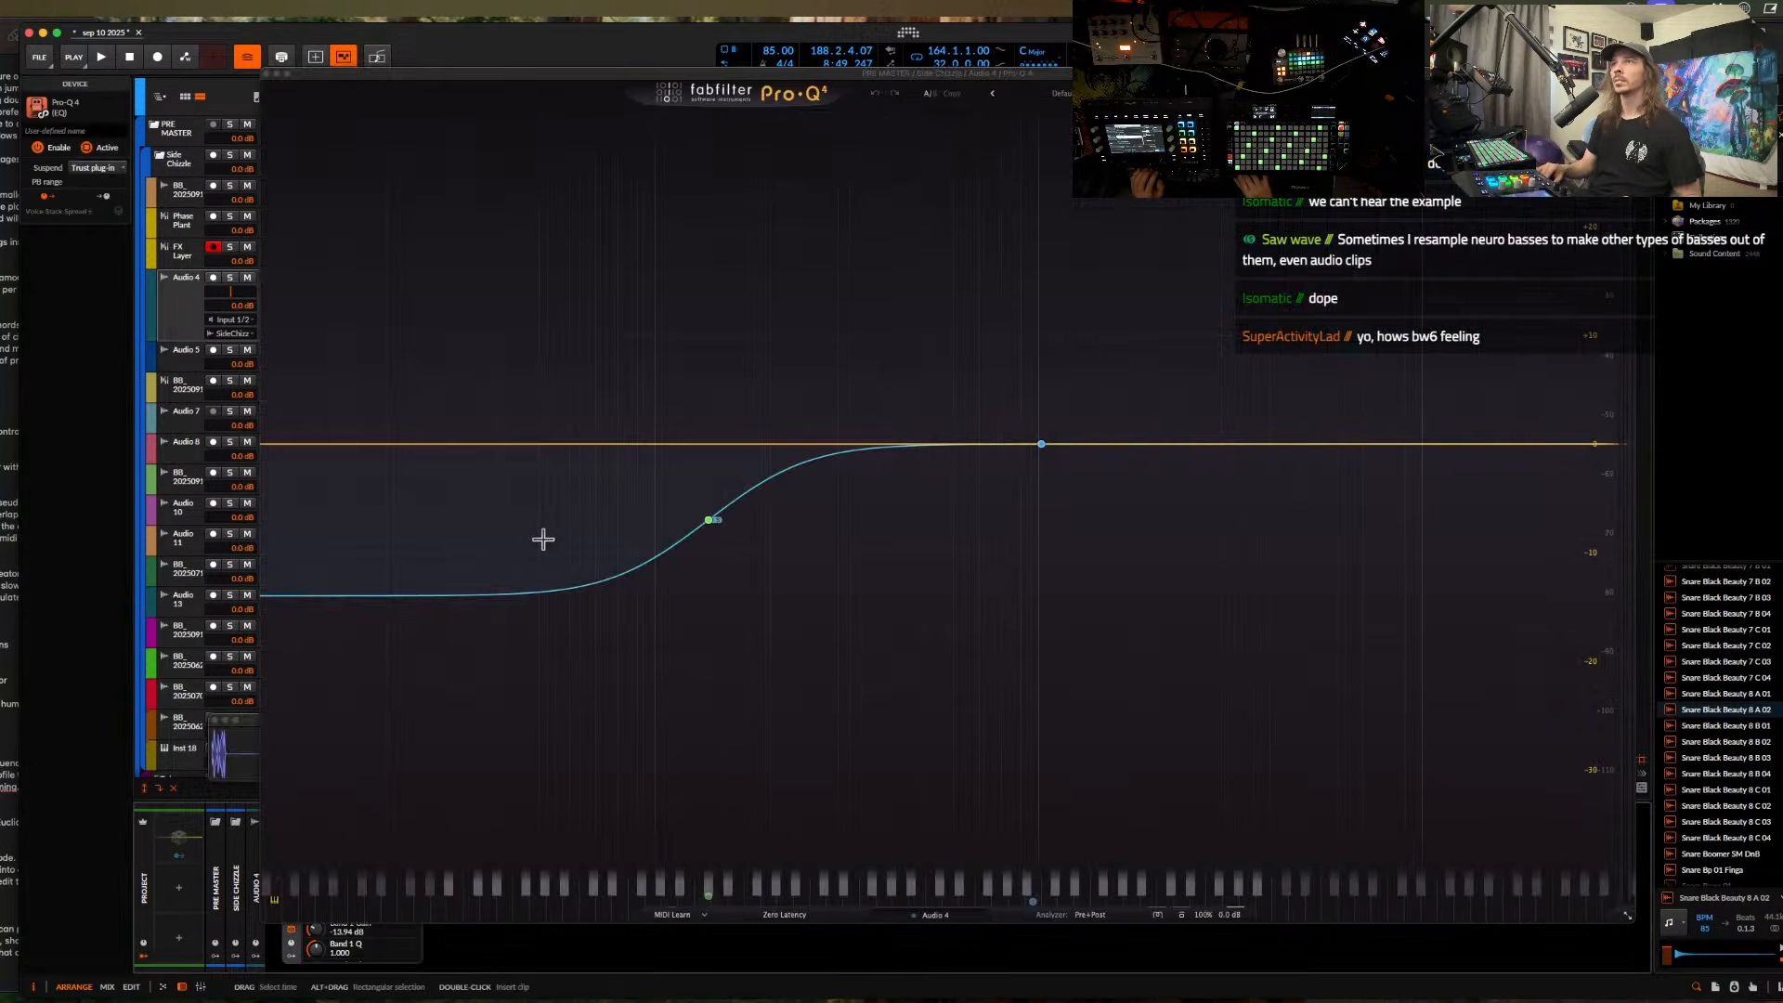
# - Add a 24 dB/oct low cut and a narrow boost of about 2 dB near 2855 Hz in Pro-Q 4, then close it
pyautogui.moveTo(306, 444); pyautogui.dragTo(882, 495)
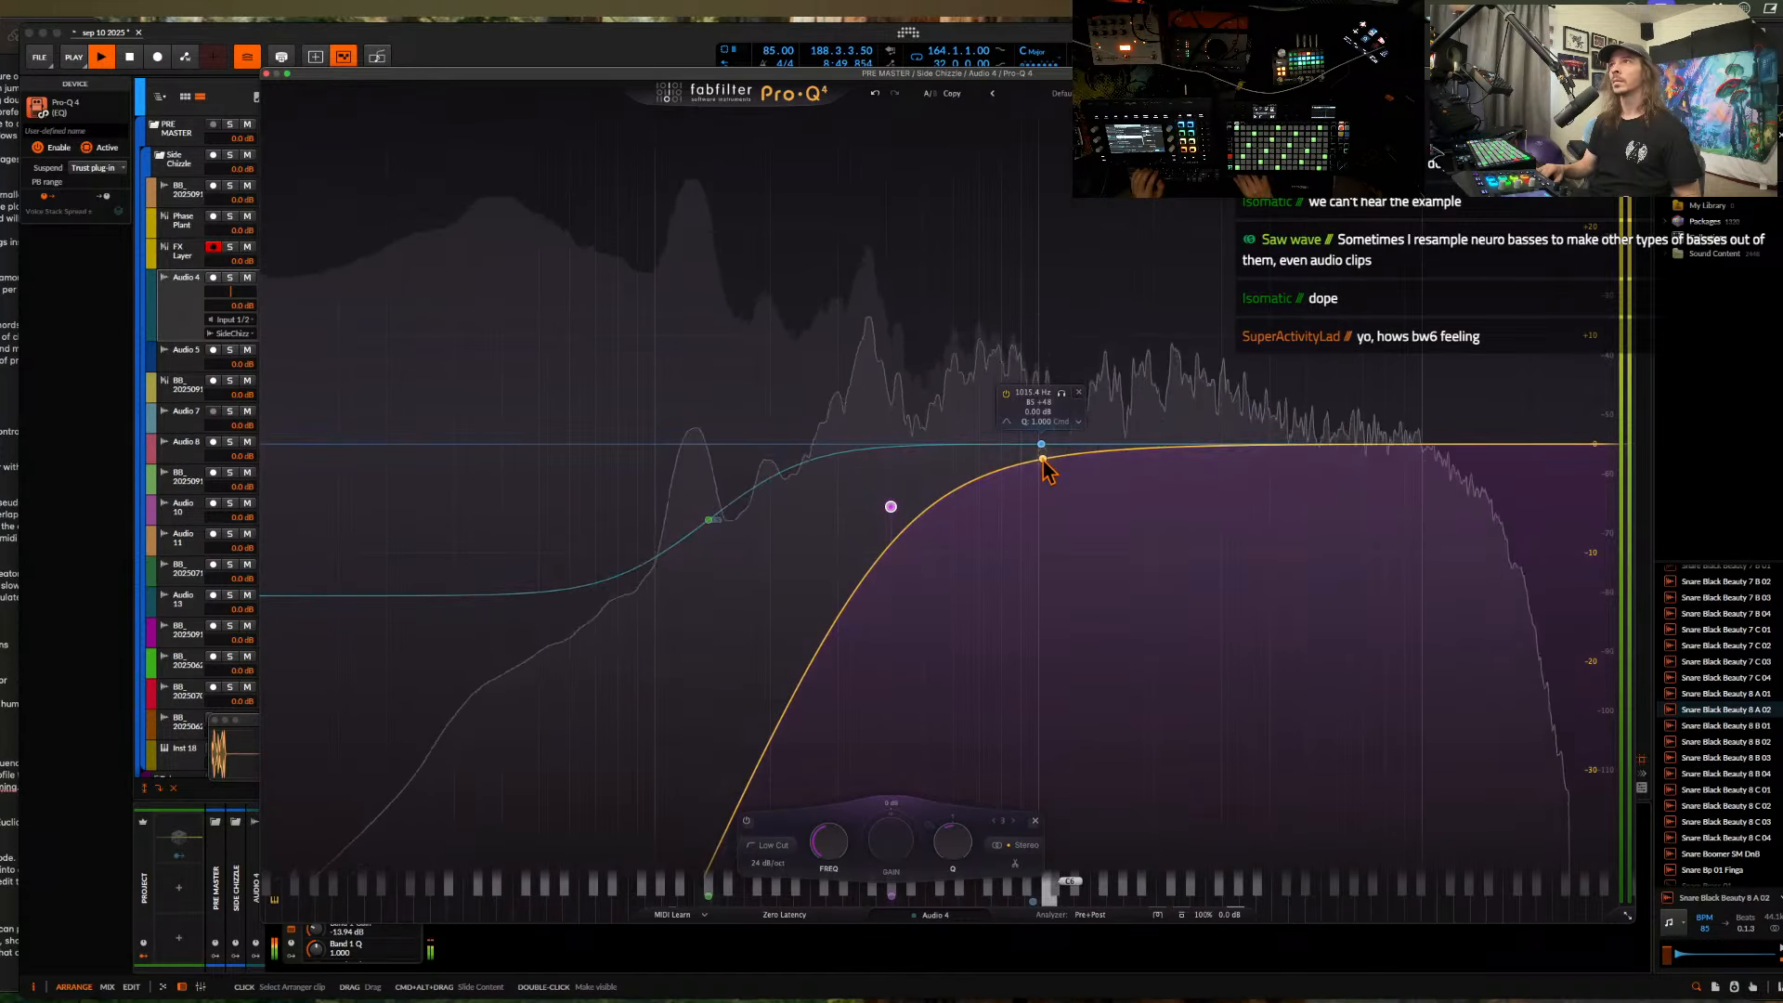
pyautogui.click(1207, 442)
pyautogui.moveTo(1209, 441); pyautogui.dragTo(1213, 423)
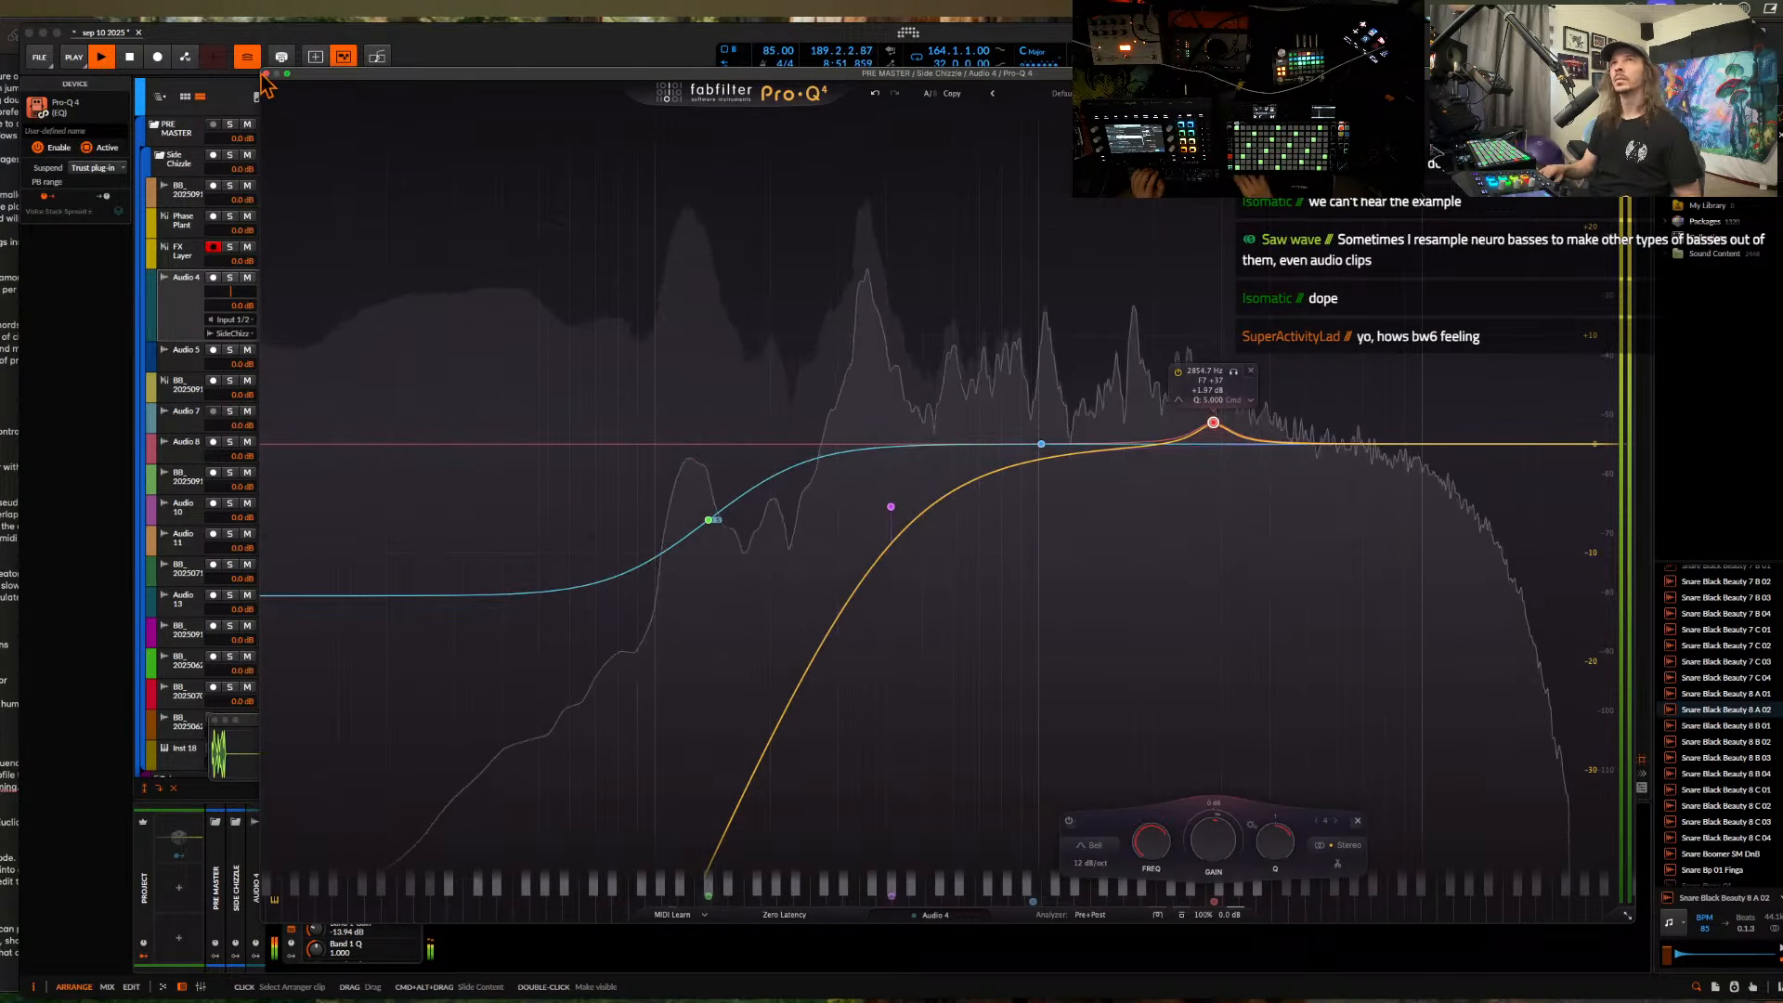
pyautogui.click(248, 58)
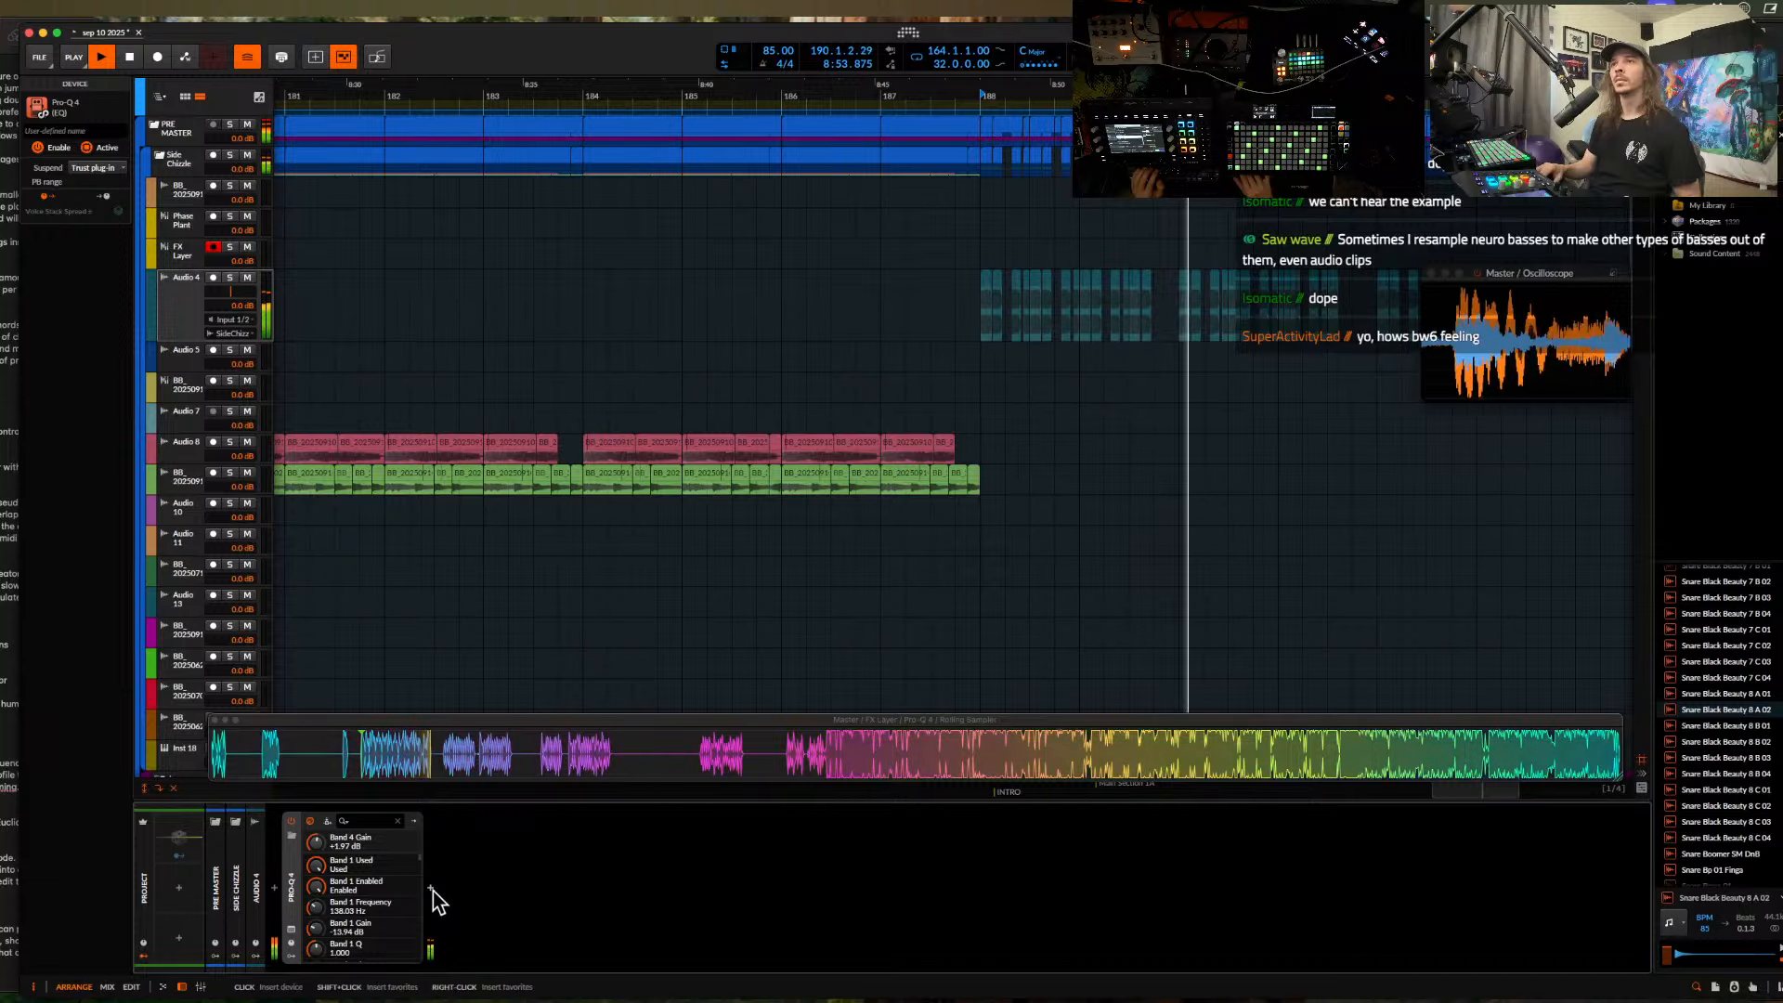
# - Insert the BEAM effect after Pro-Q 4 on Audio 4
pyautogui.click(433, 889)
pyautogui.write('beam')
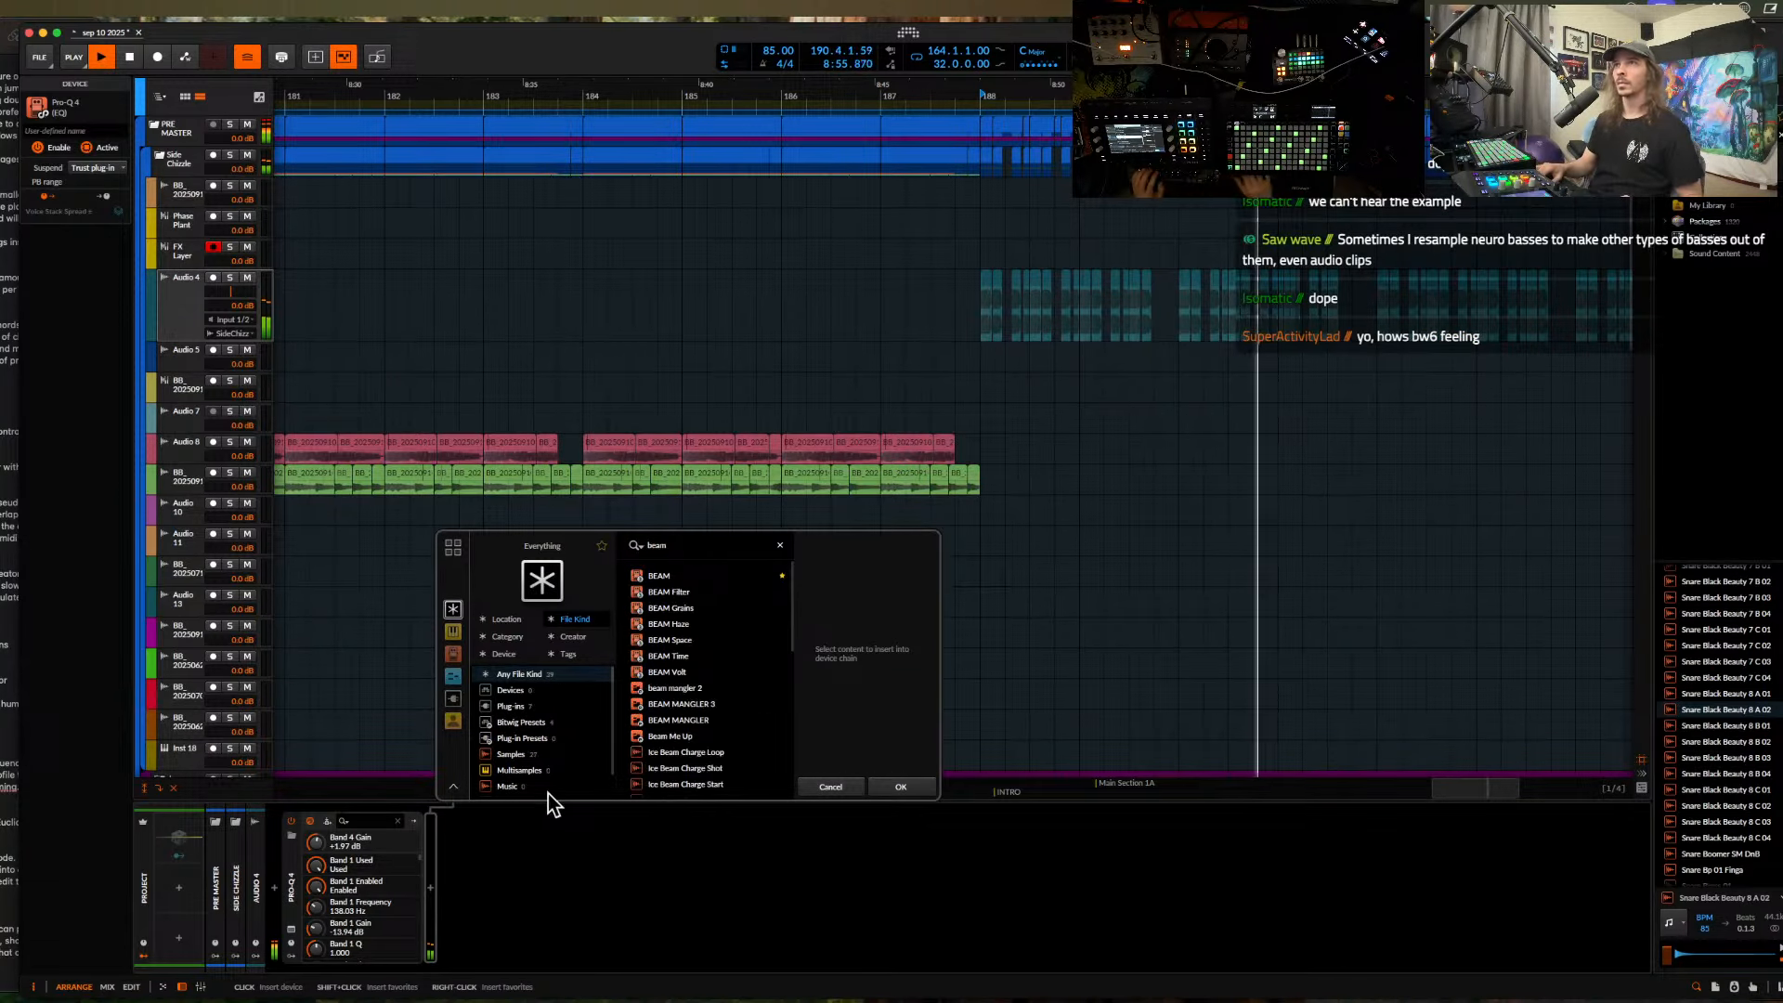
pyautogui.press('Down')
pyautogui.click(915, 782)
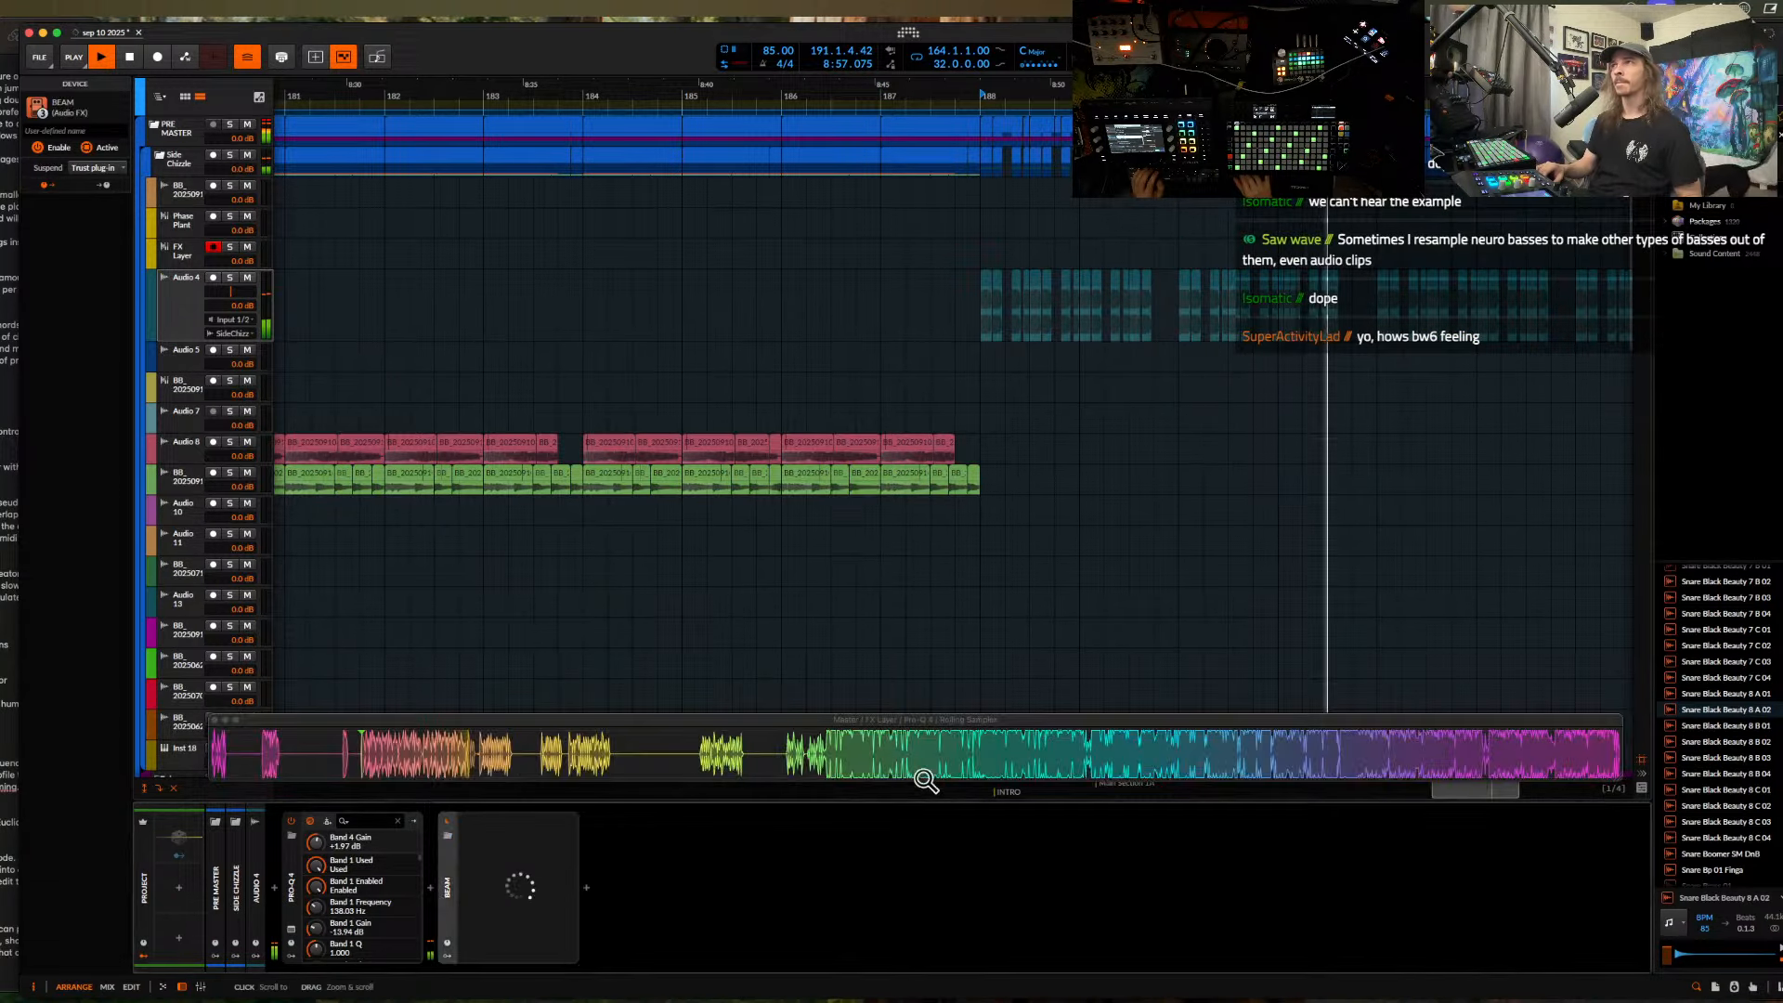
# - Audition generated BEAM presets from bar 188, keep one with two parallel effects, set its mix to 62%, and close BEAM
pyautogui.click(1047, 306)
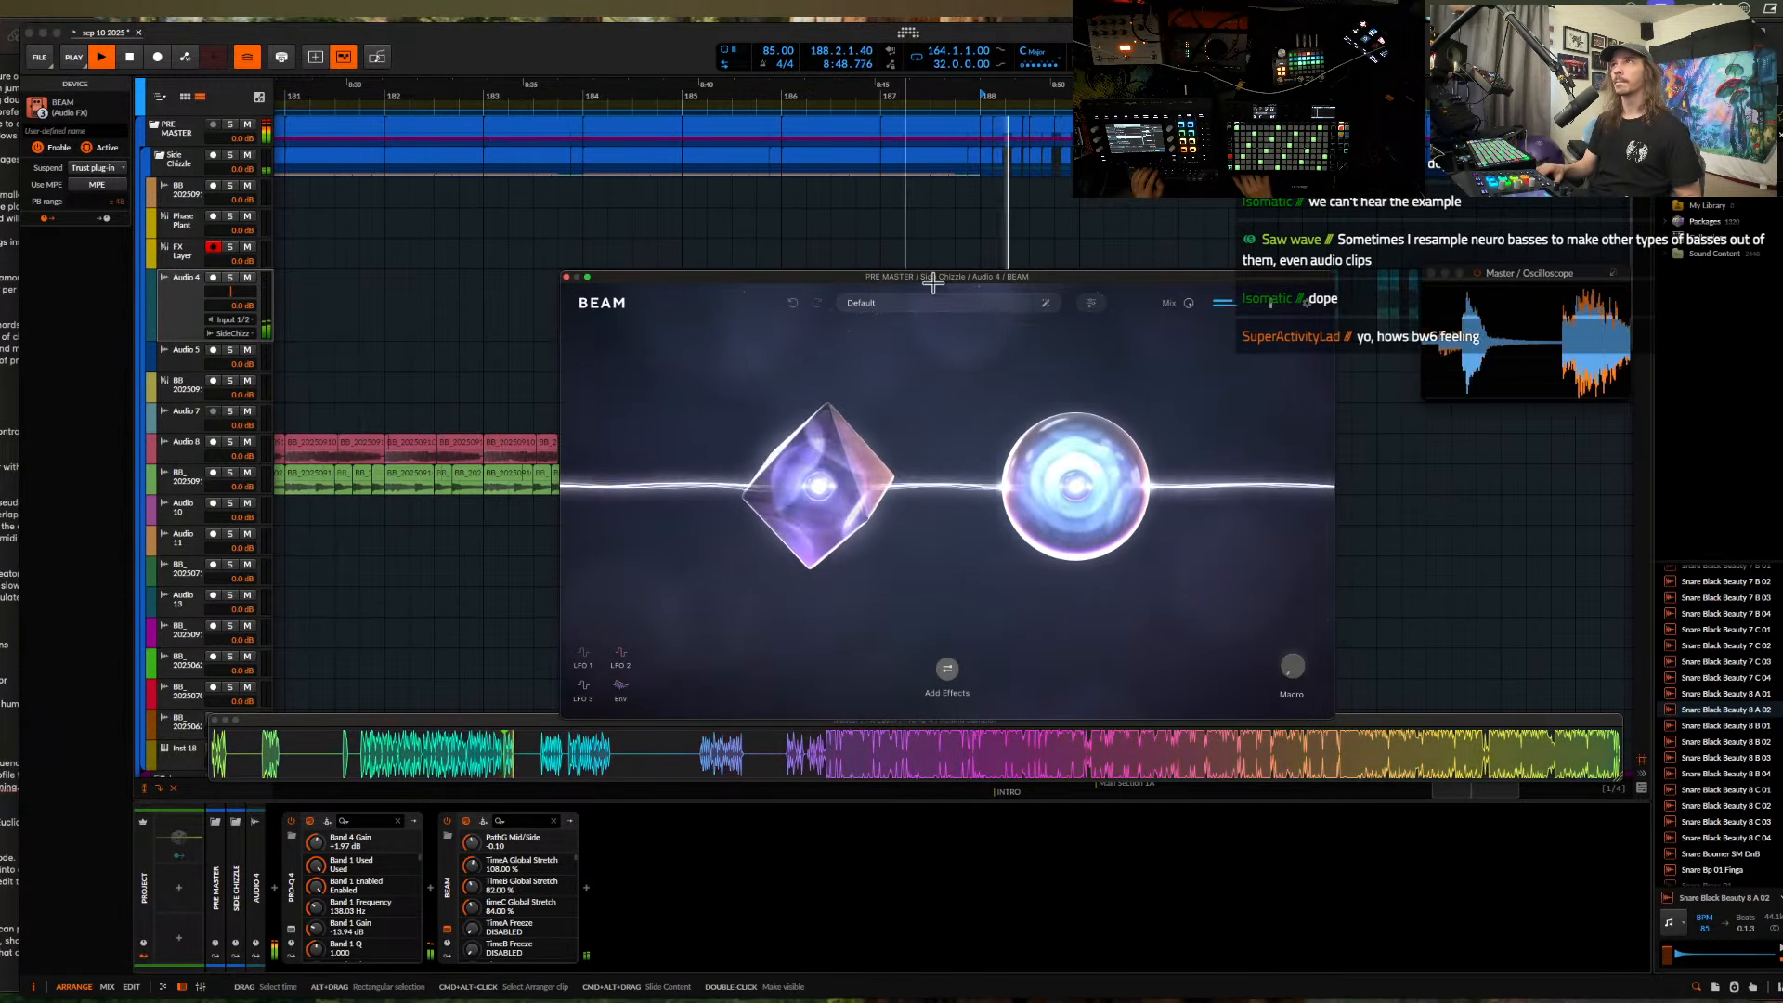
pyautogui.click(1047, 306)
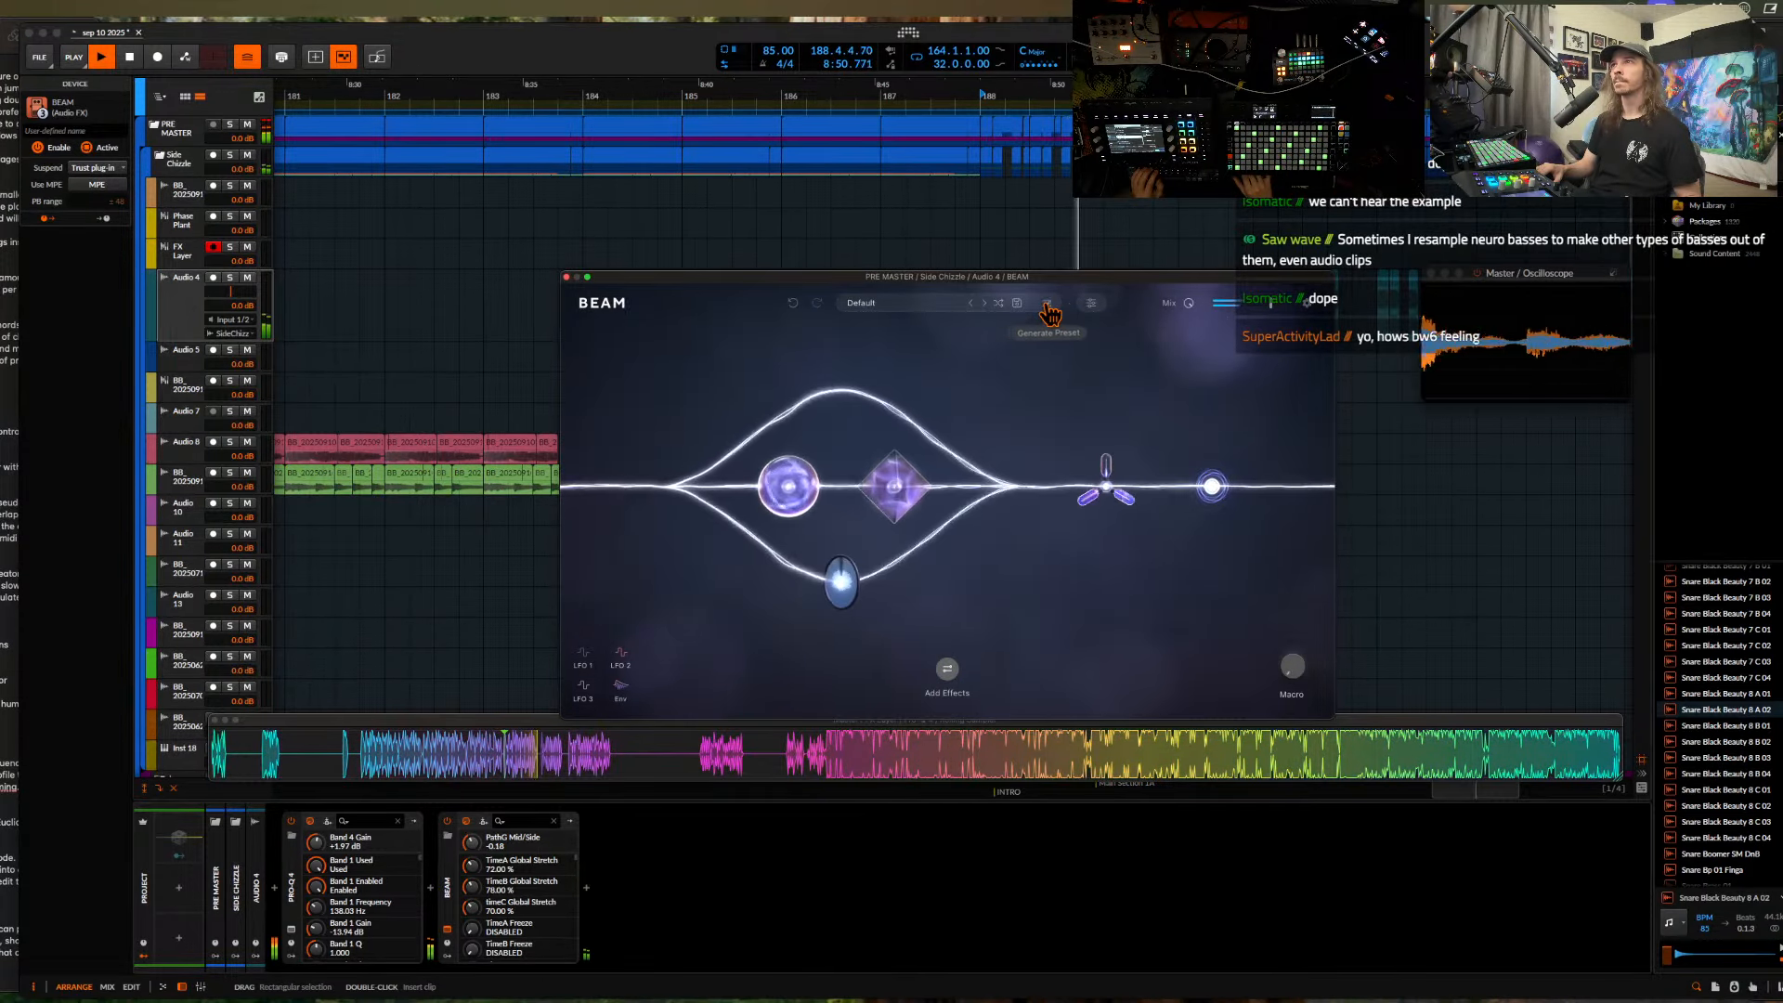
pyautogui.click(1046, 306)
pyautogui.click(1047, 306)
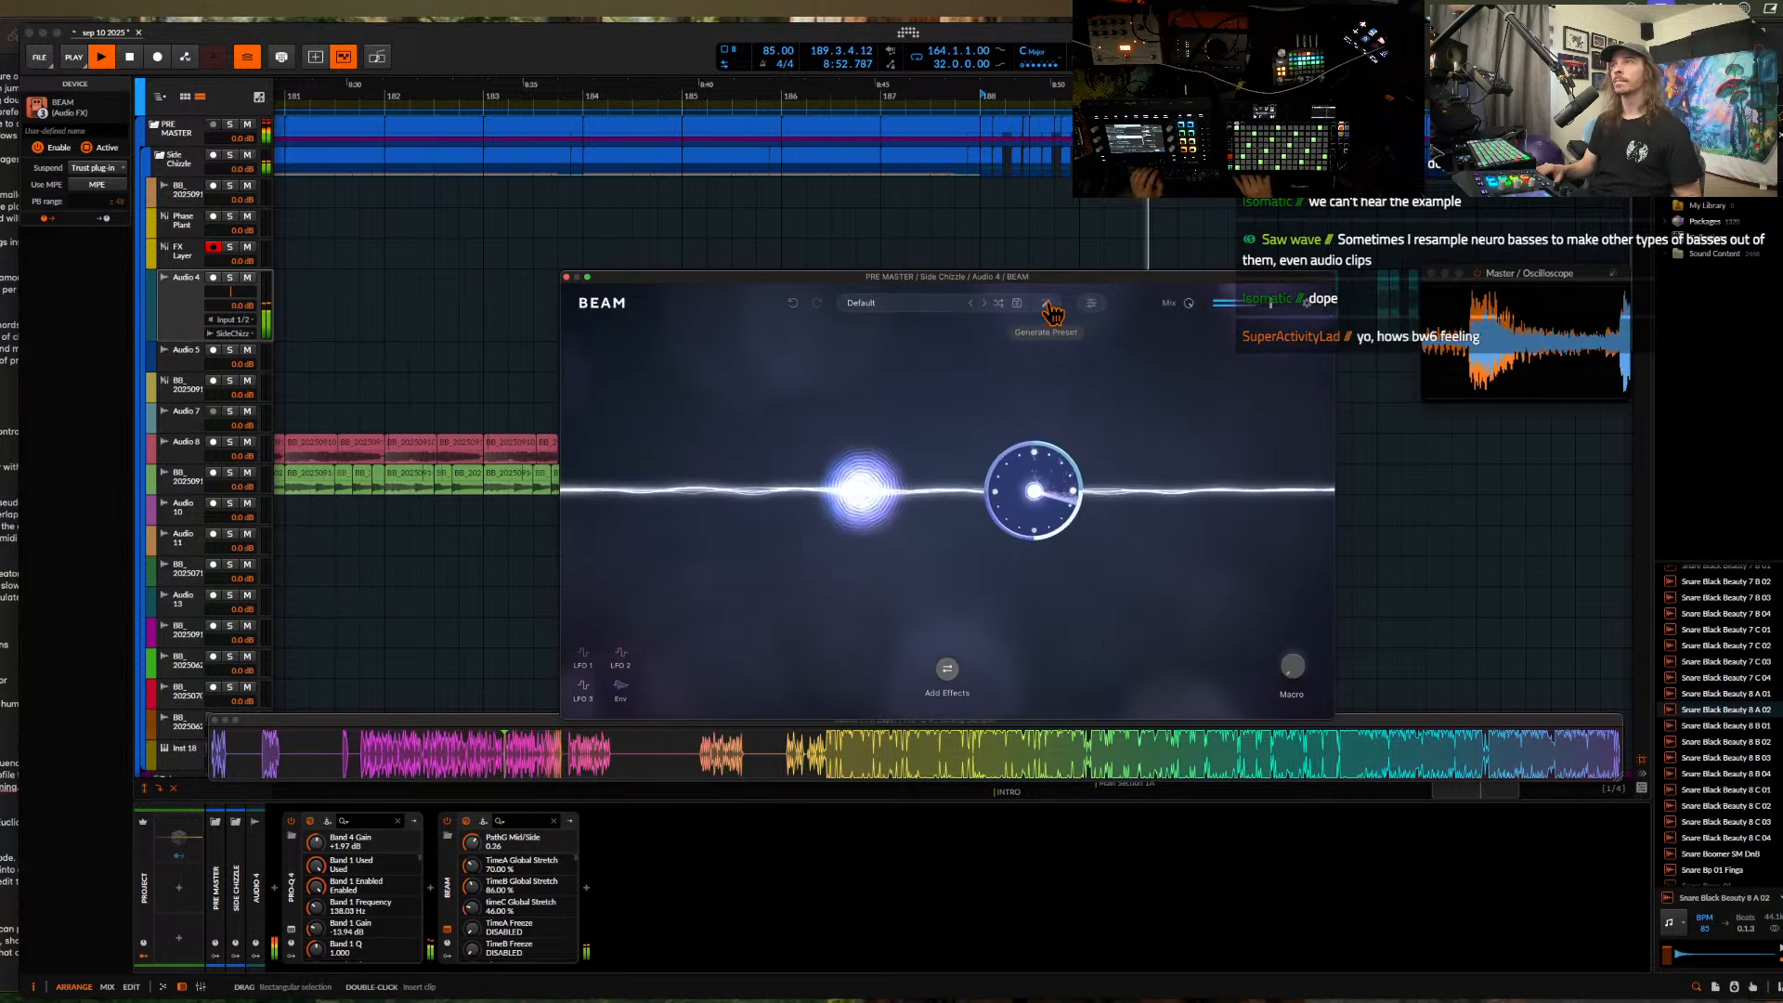
pyautogui.press('space')
pyautogui.click(1048, 307)
pyautogui.press('space')
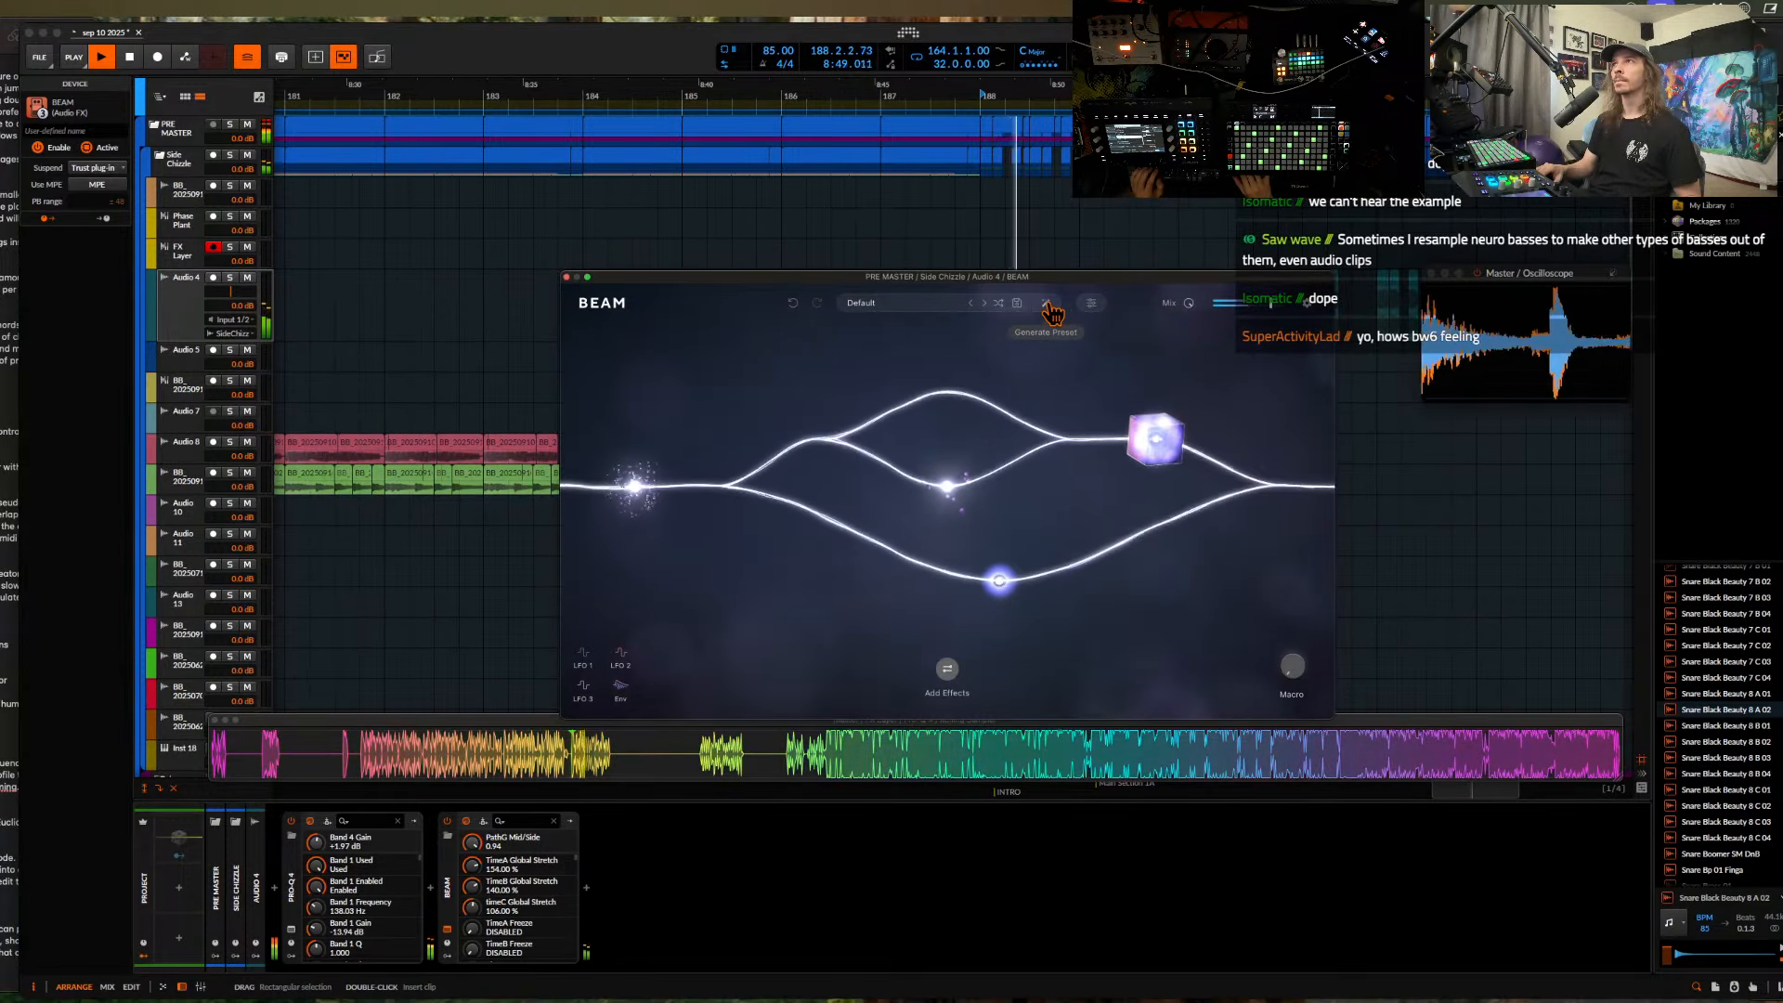
pyautogui.click(1048, 306)
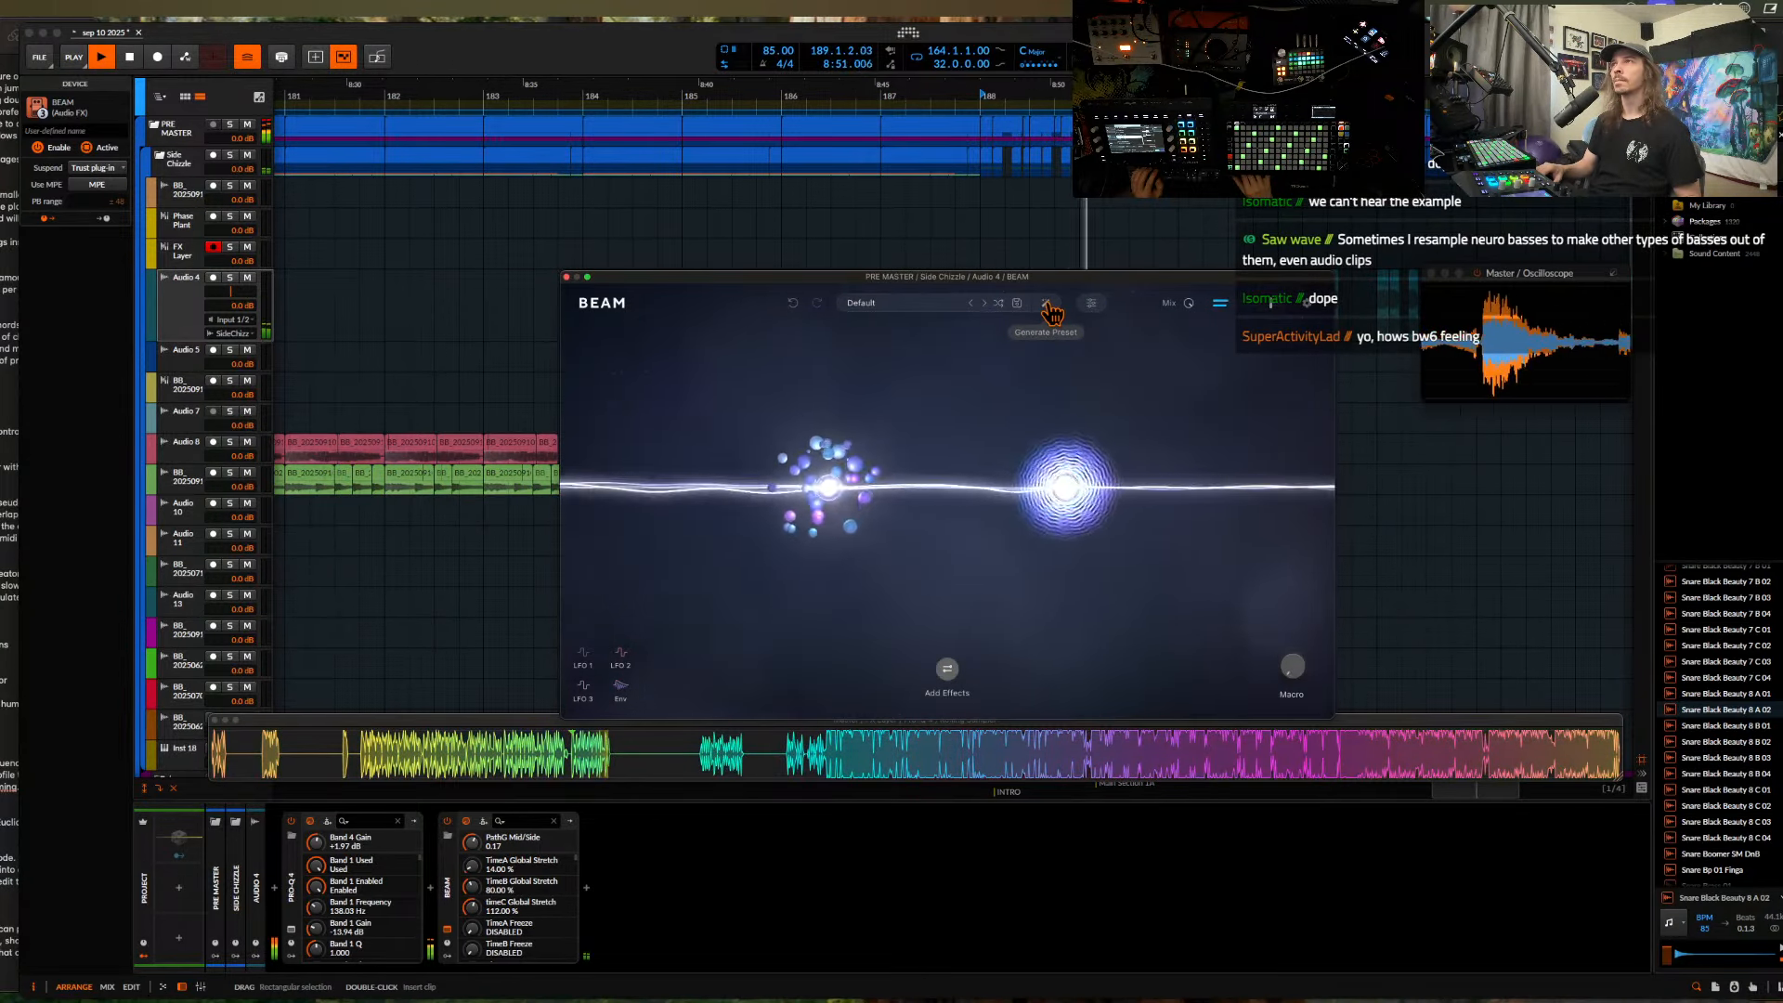
pyautogui.click(1047, 306)
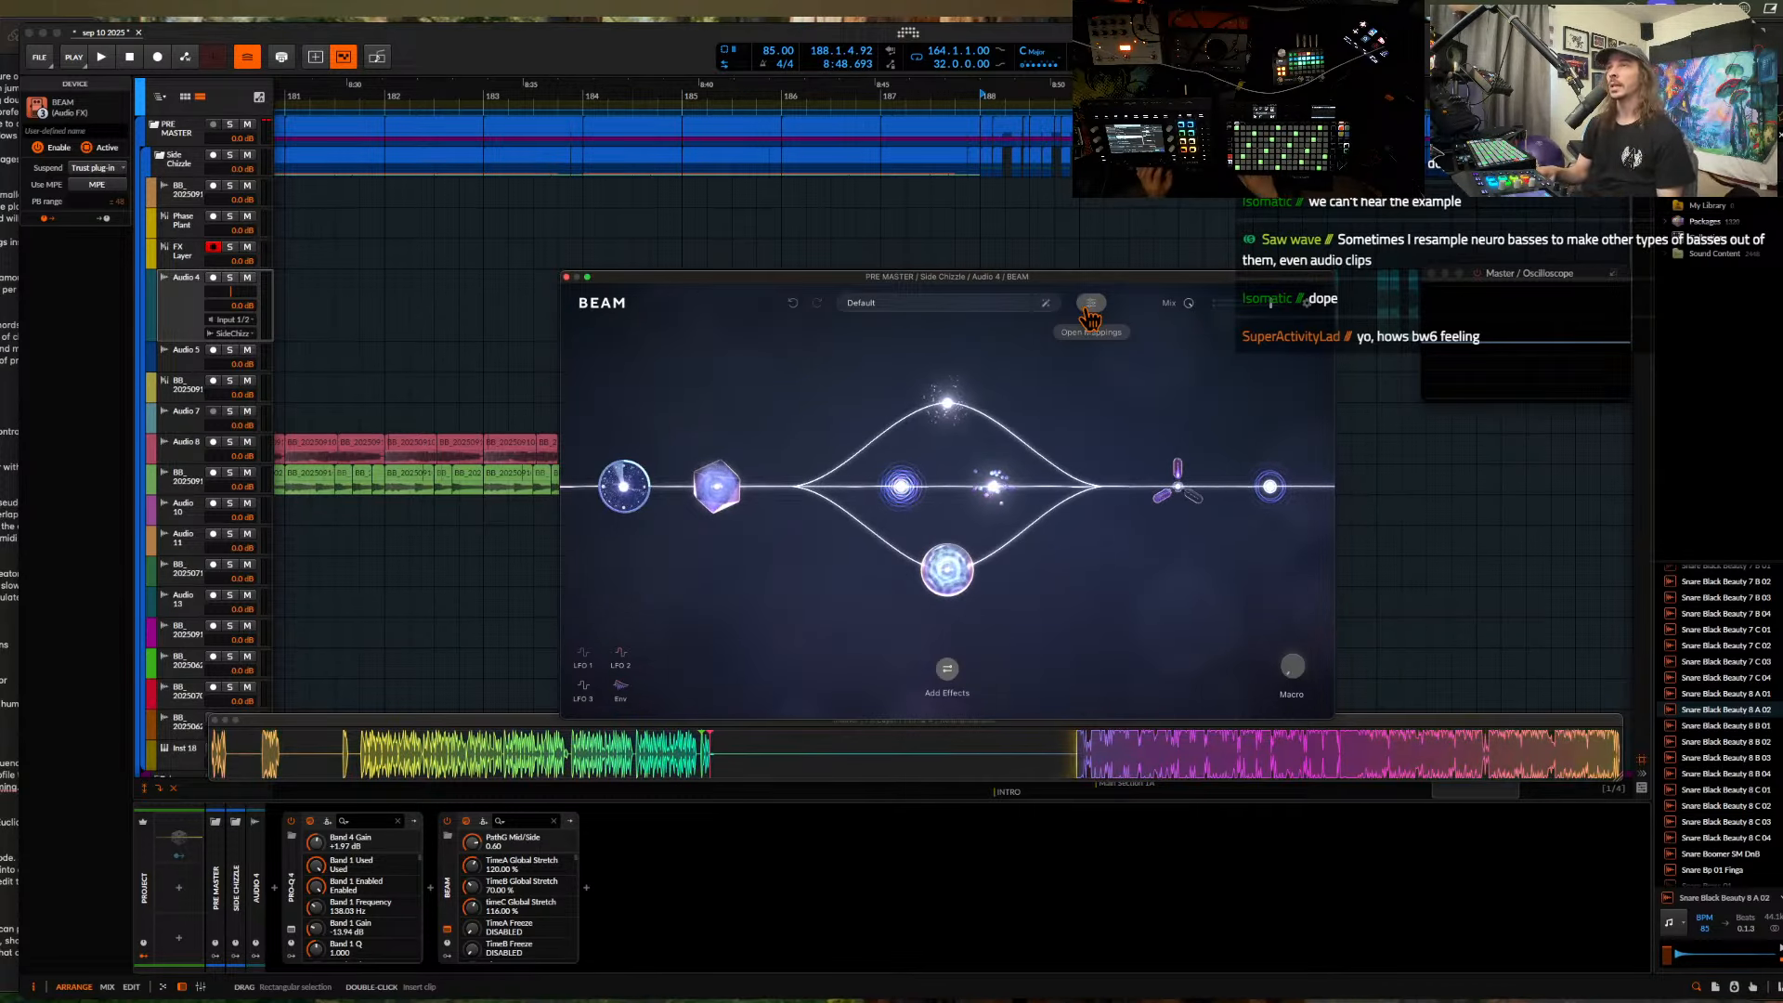
pyautogui.press('space')
pyautogui.click(1048, 306)
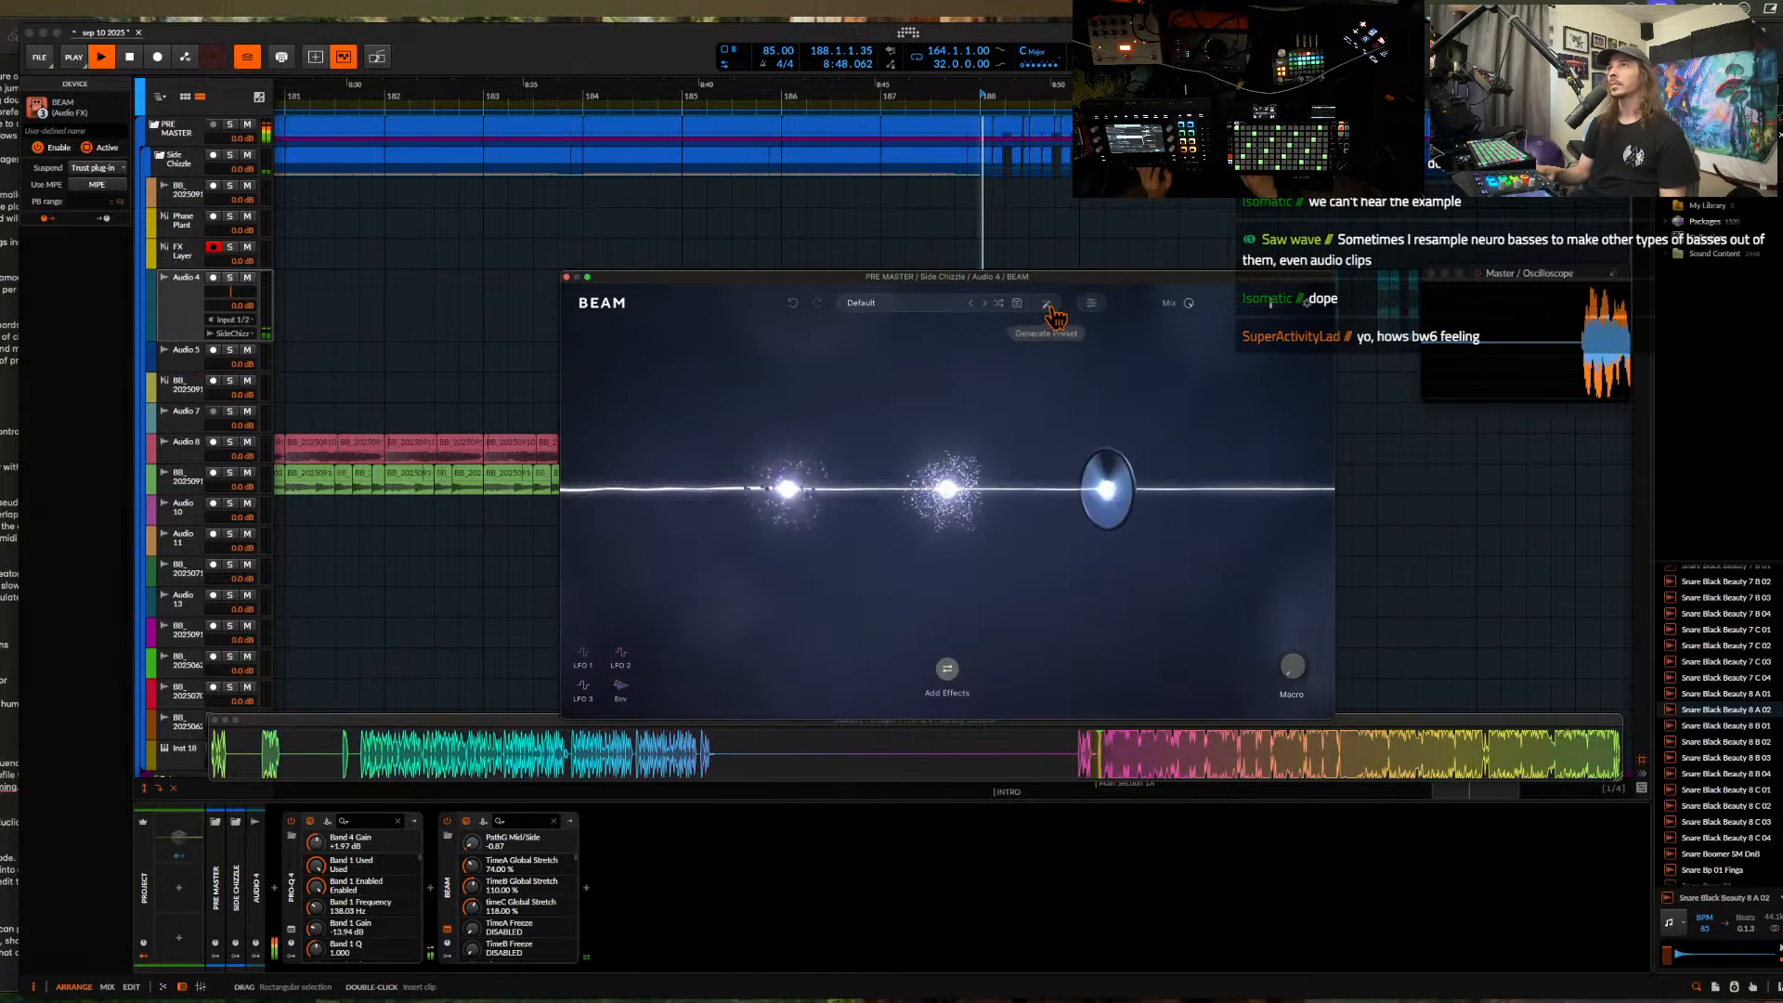
pyautogui.click(1050, 307)
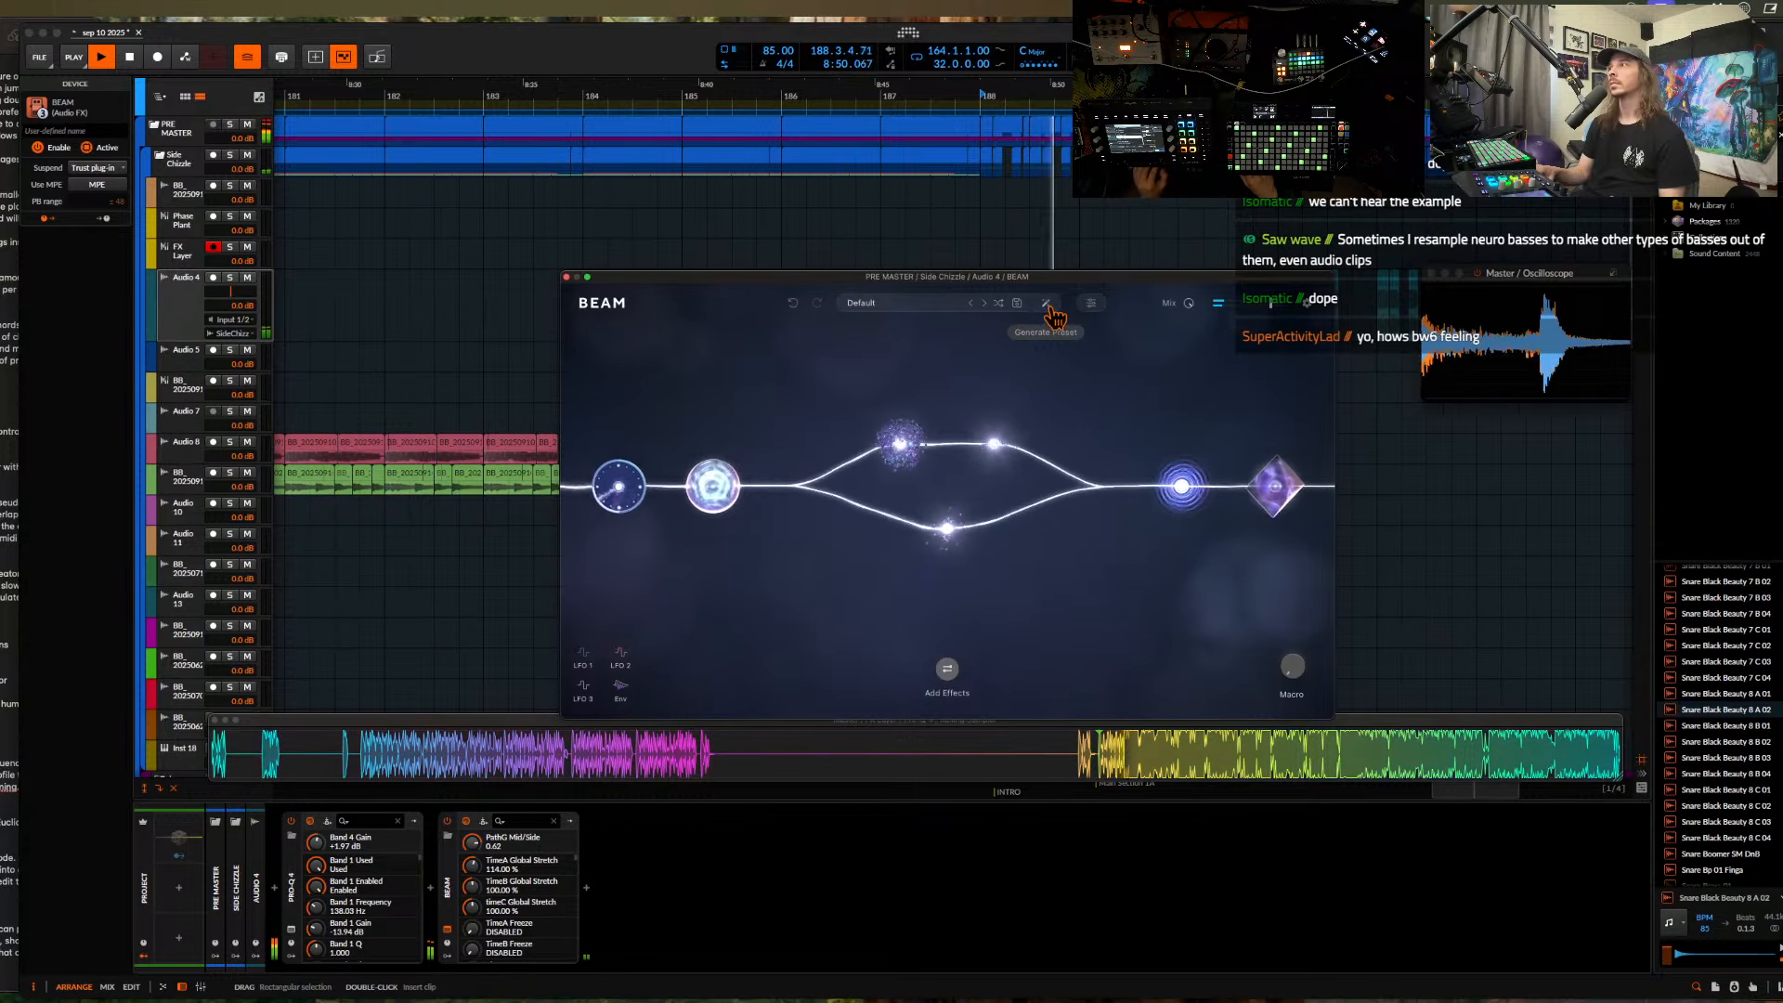
pyautogui.click(1051, 308)
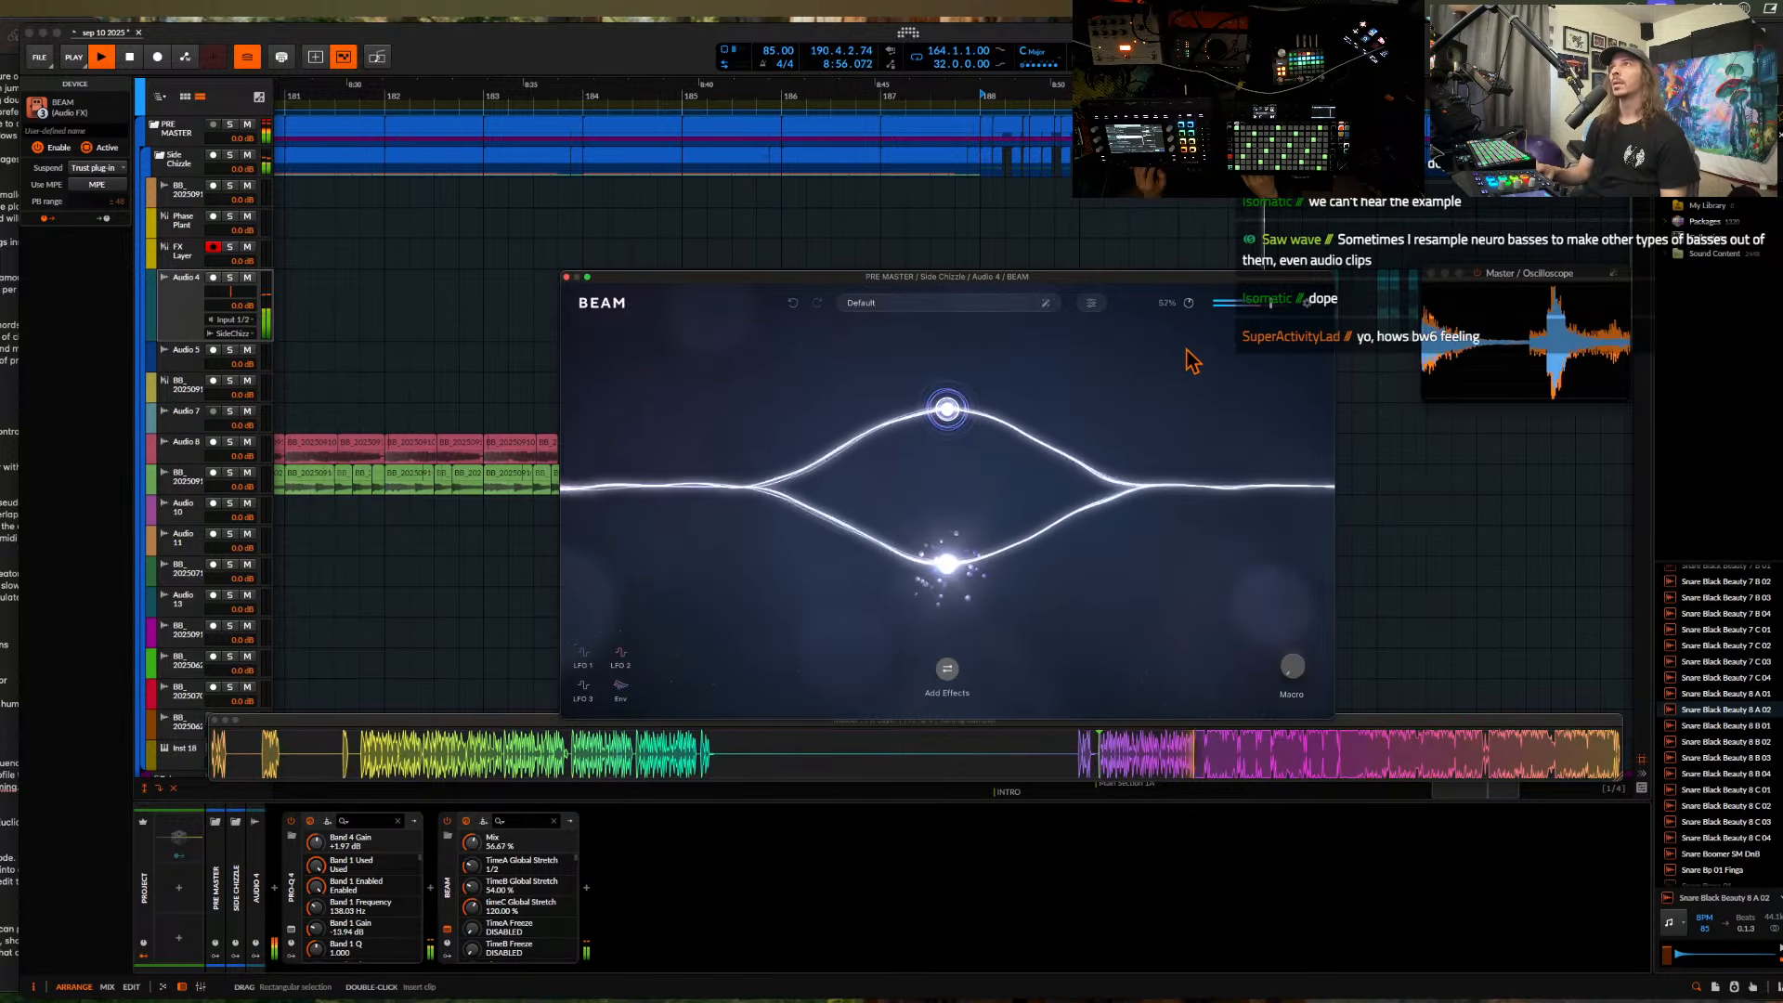
pyautogui.click(566, 277)
# - Set the play start to bar 188 and lower the gate threshold on Audio 7 to about -36.5 dB
pyautogui.scroll(-5, 975, 557)
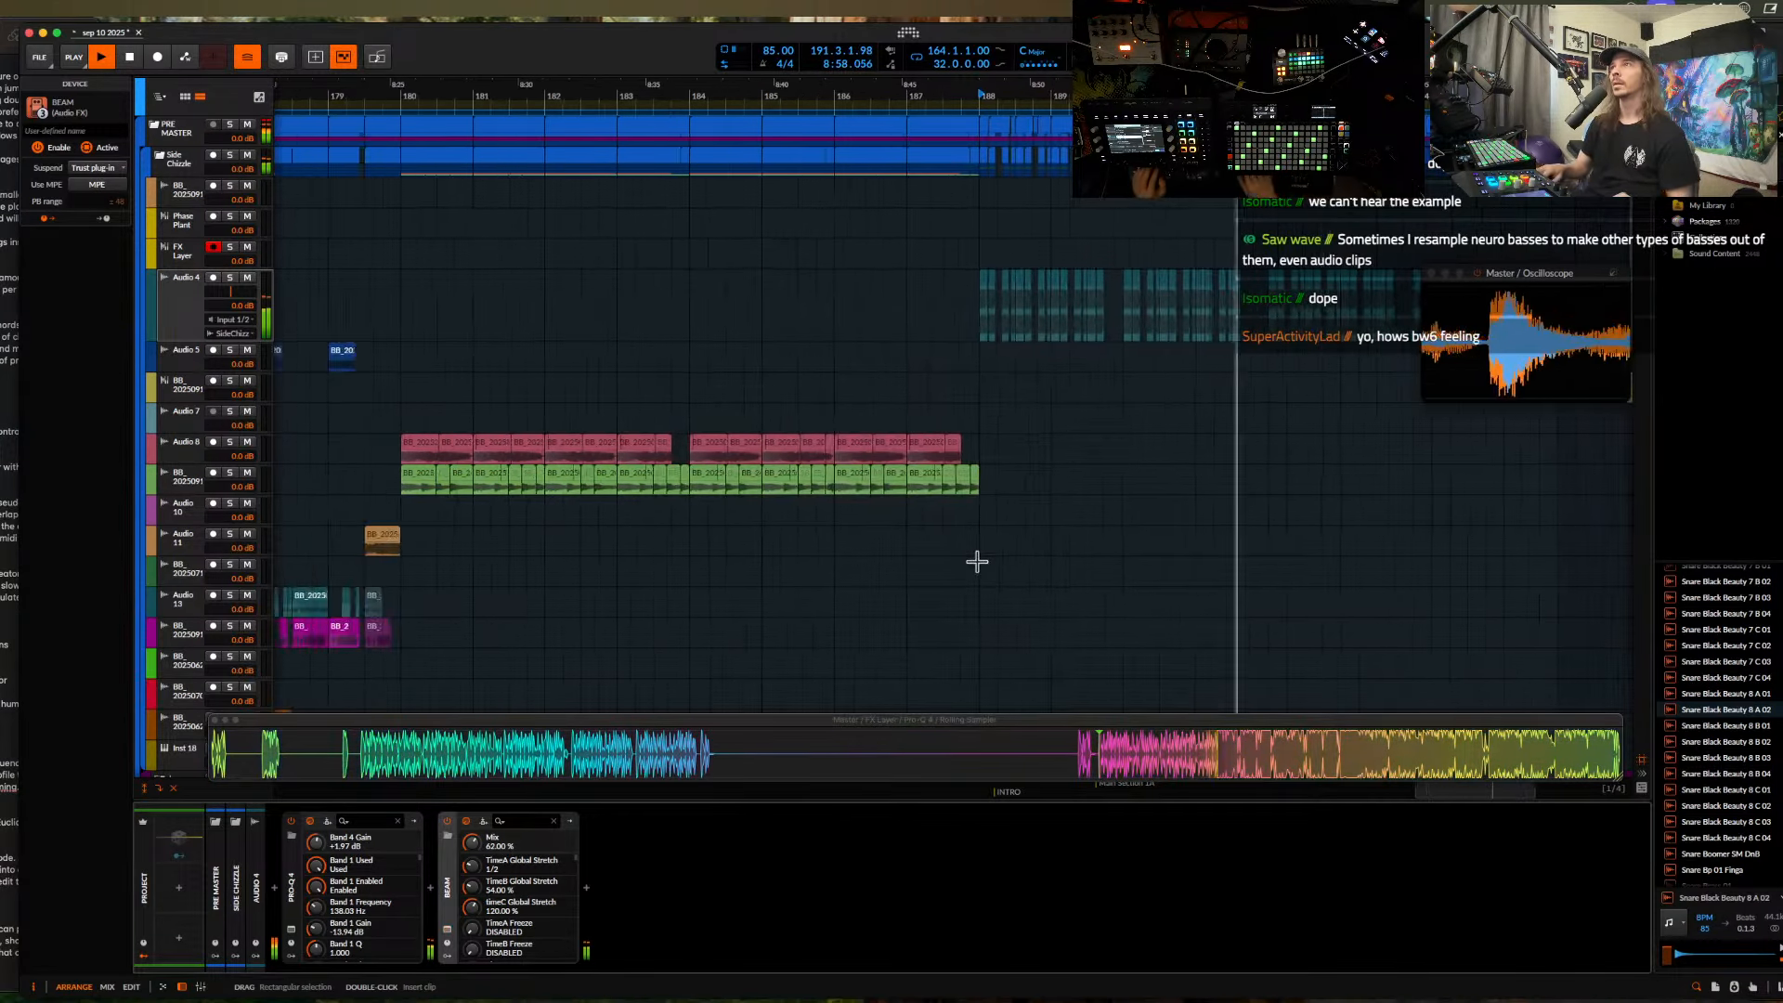
pyautogui.click(976, 366)
pyautogui.scroll(2, 977, 366)
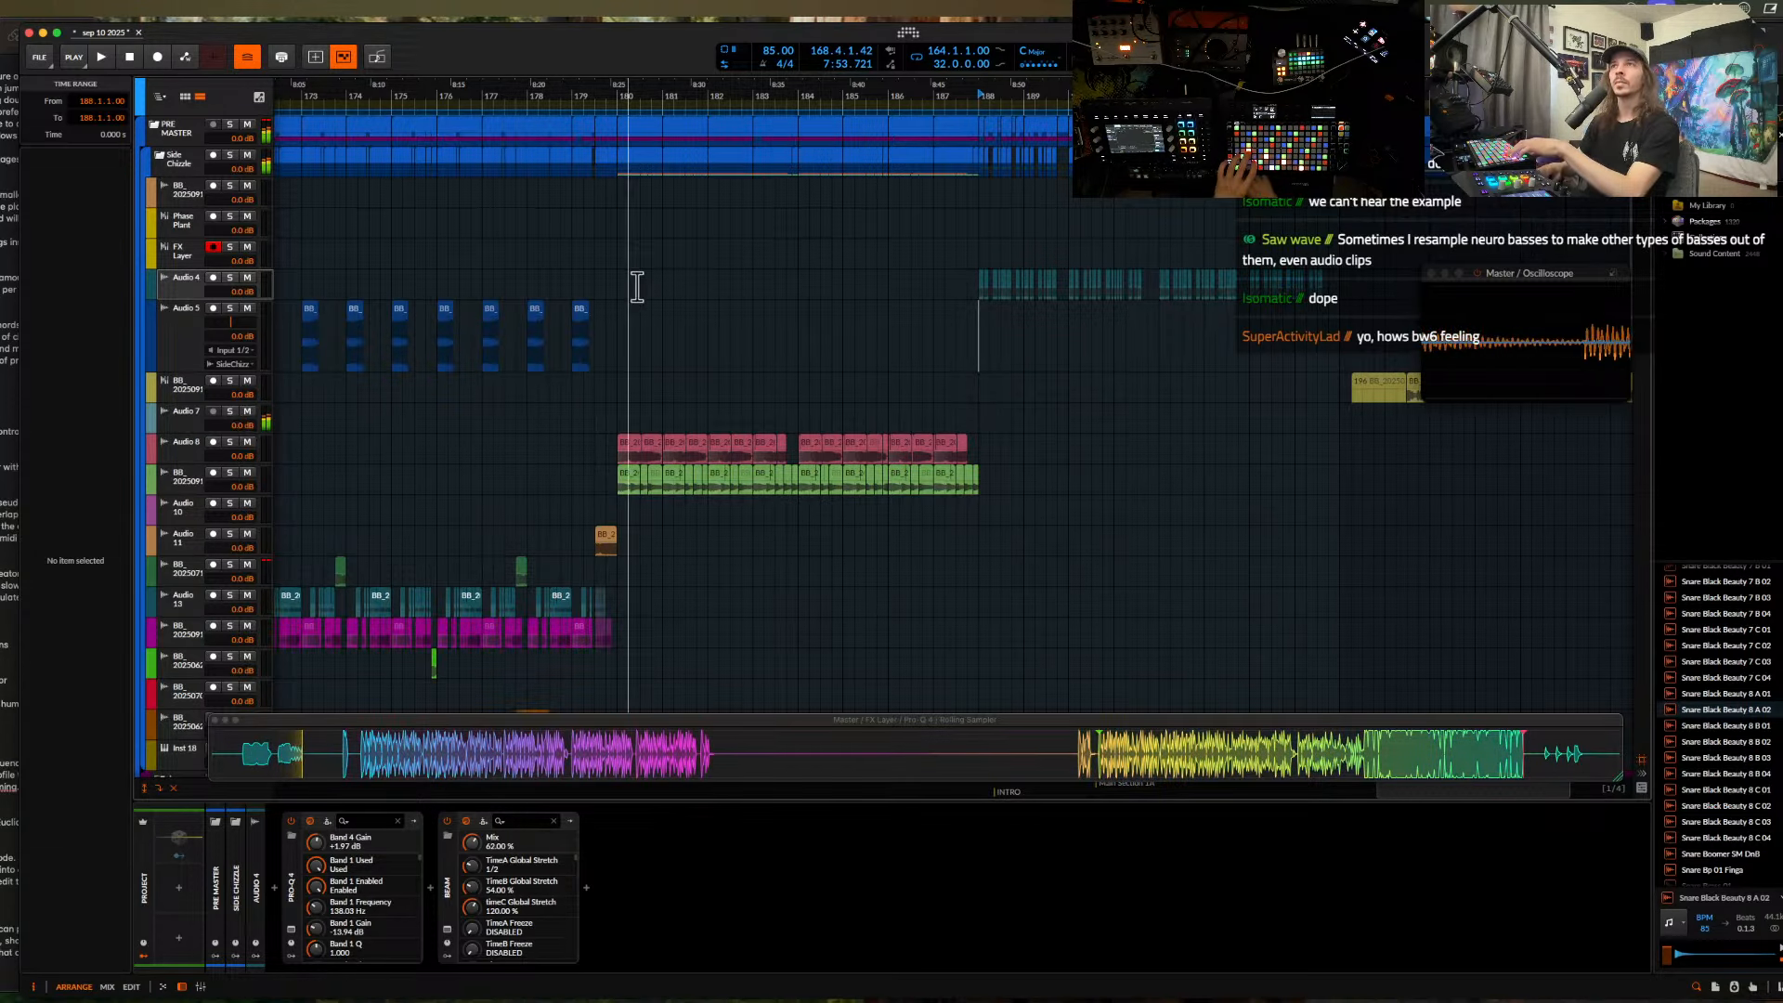
pyautogui.click(166, 415)
pyautogui.moveTo(635, 937); pyautogui.dragTo(635, 975)
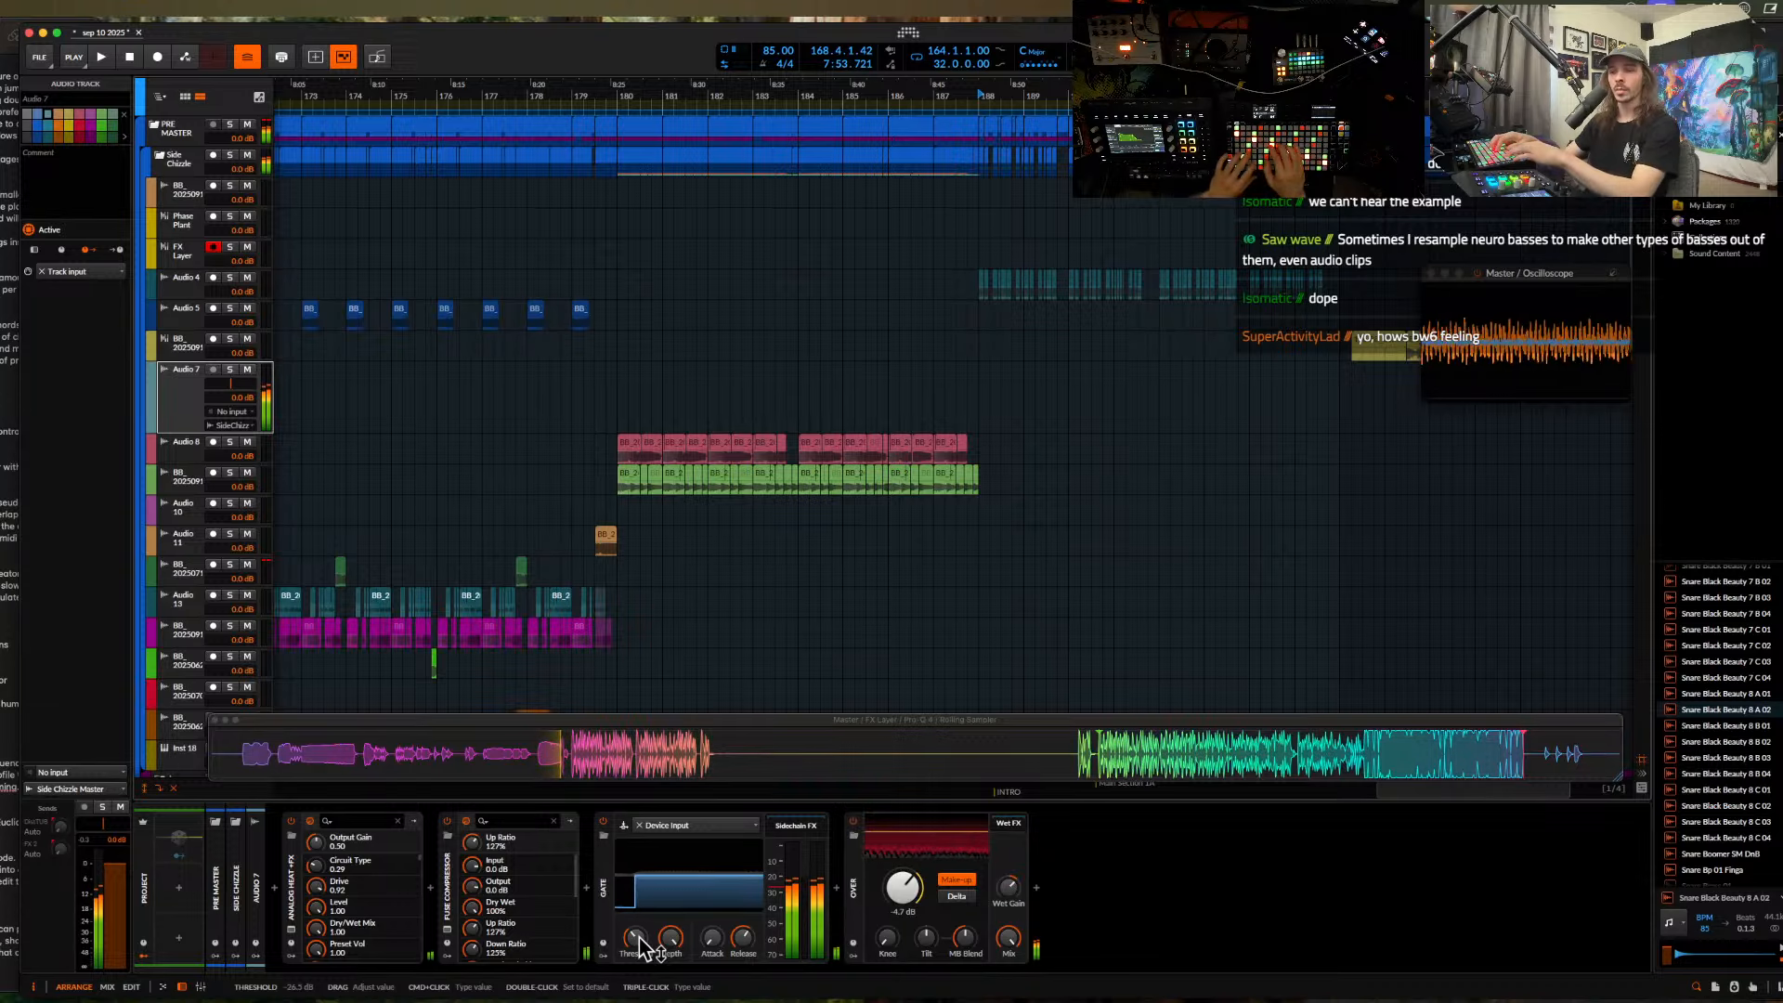
# - Set the play start to bar 187, solo Audio 7, and run the transport while Rolling Sampler captures its sound
pyautogui.click(936, 408)
pyautogui.press('space')
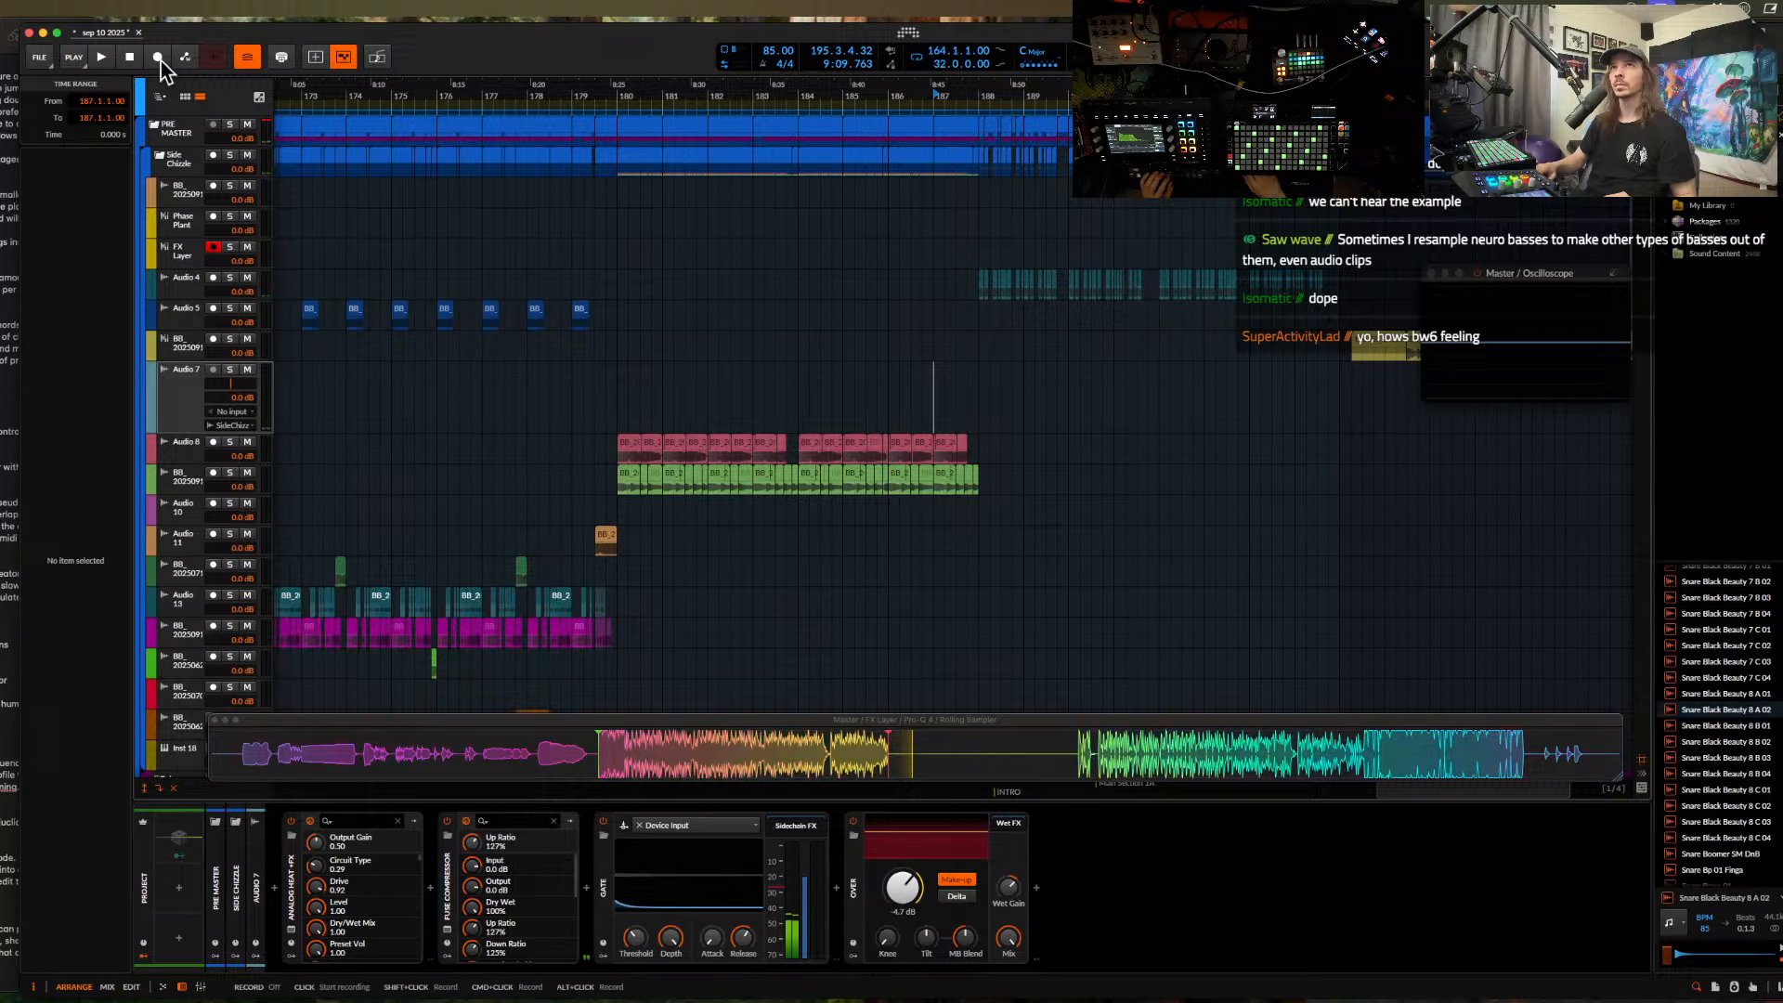
pyautogui.click(231, 370)
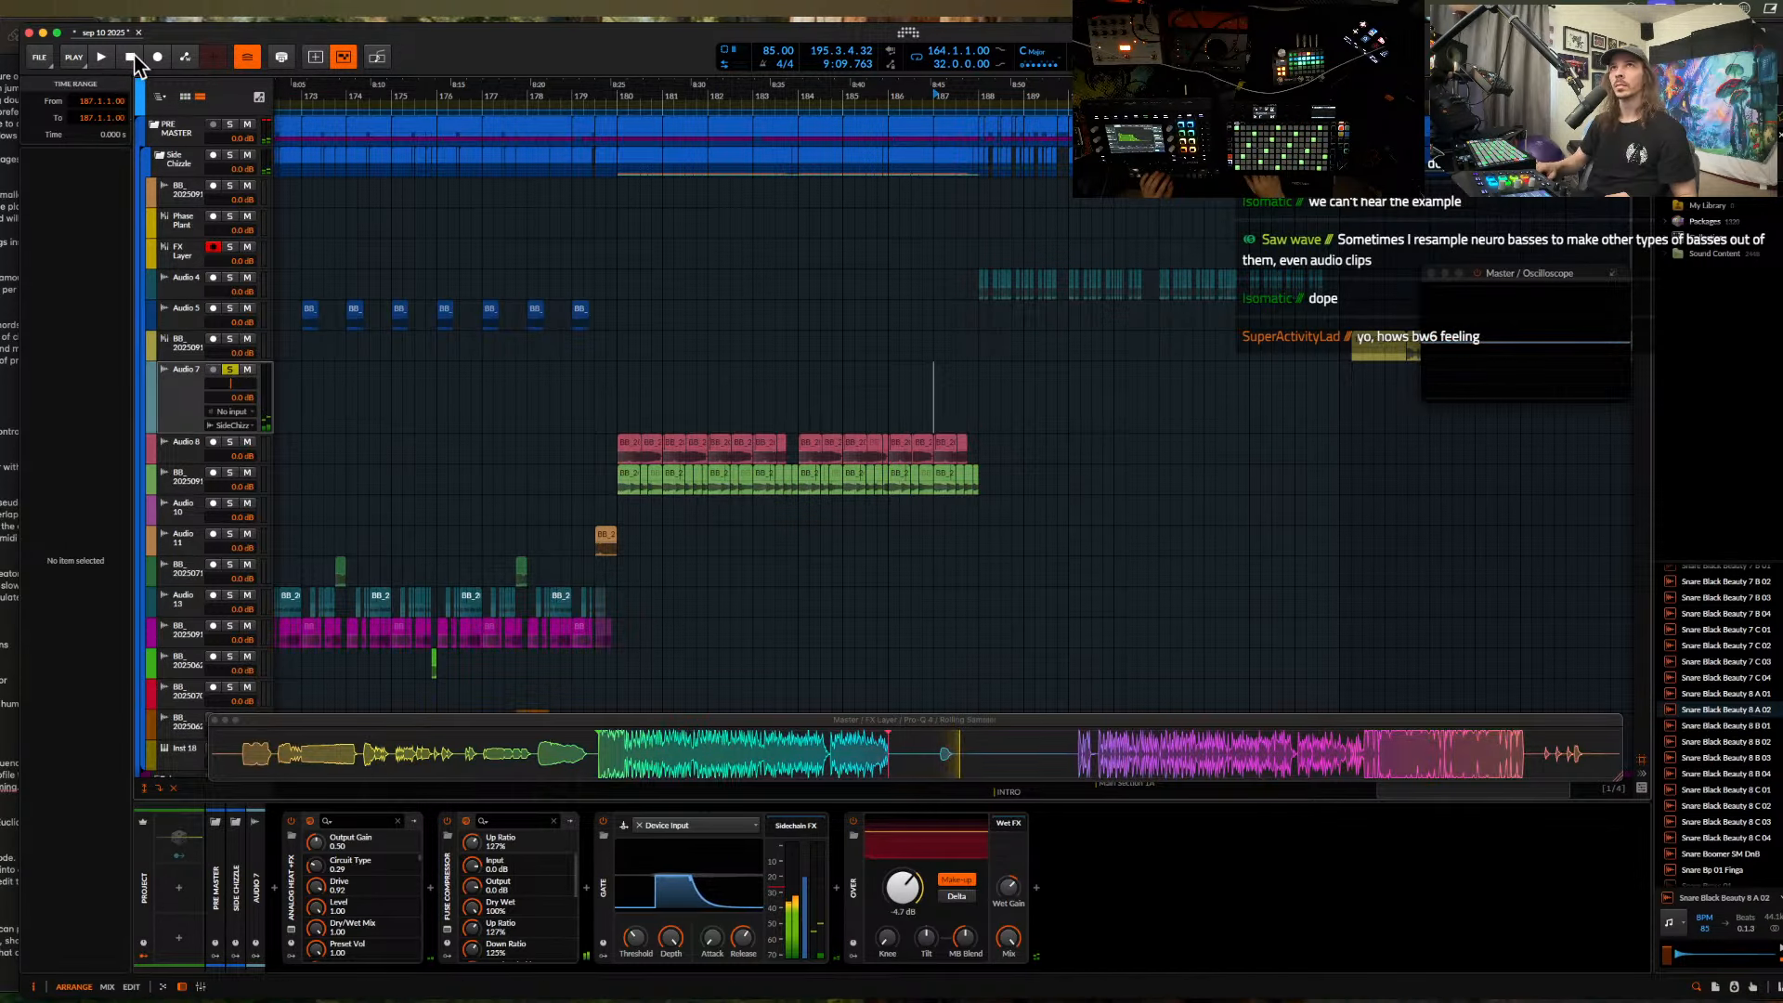
pyautogui.click(103, 58)
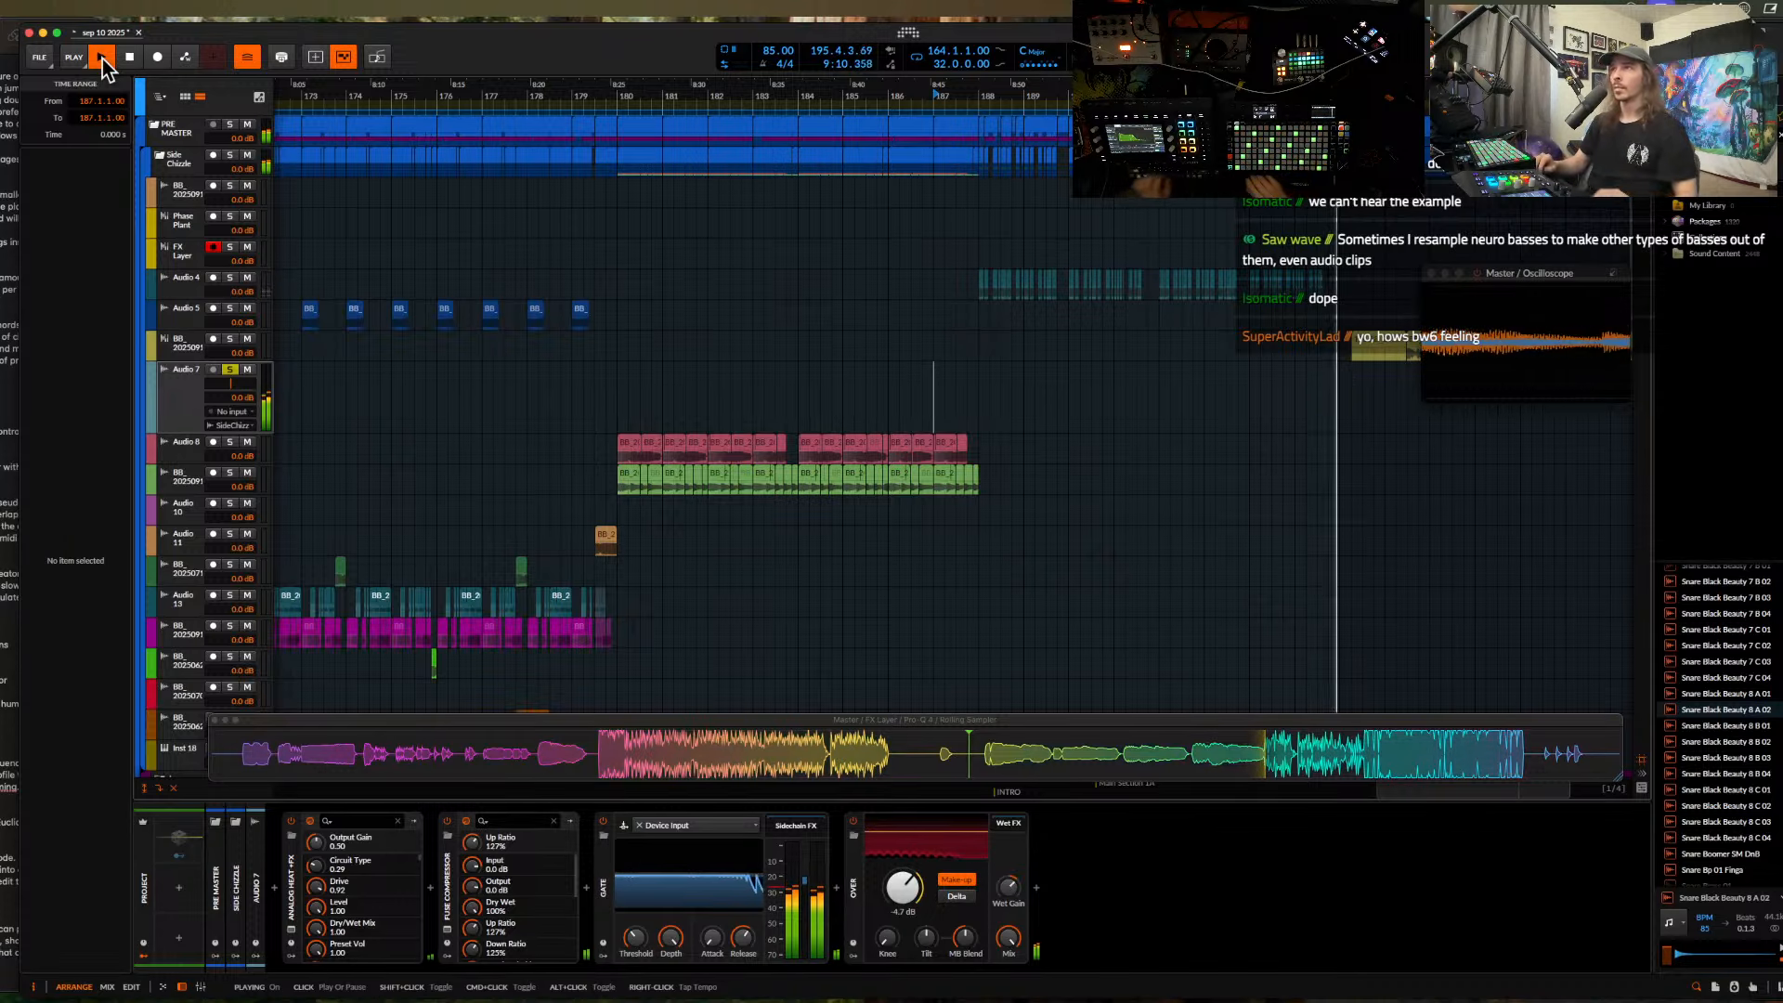
pyautogui.click(102, 58)
# - Select the newly captured section in Rolling Sampler, place it on Audio 7 at bar 188, and play it back
pyautogui.moveTo(979, 754); pyautogui.dragTo(1286, 767)
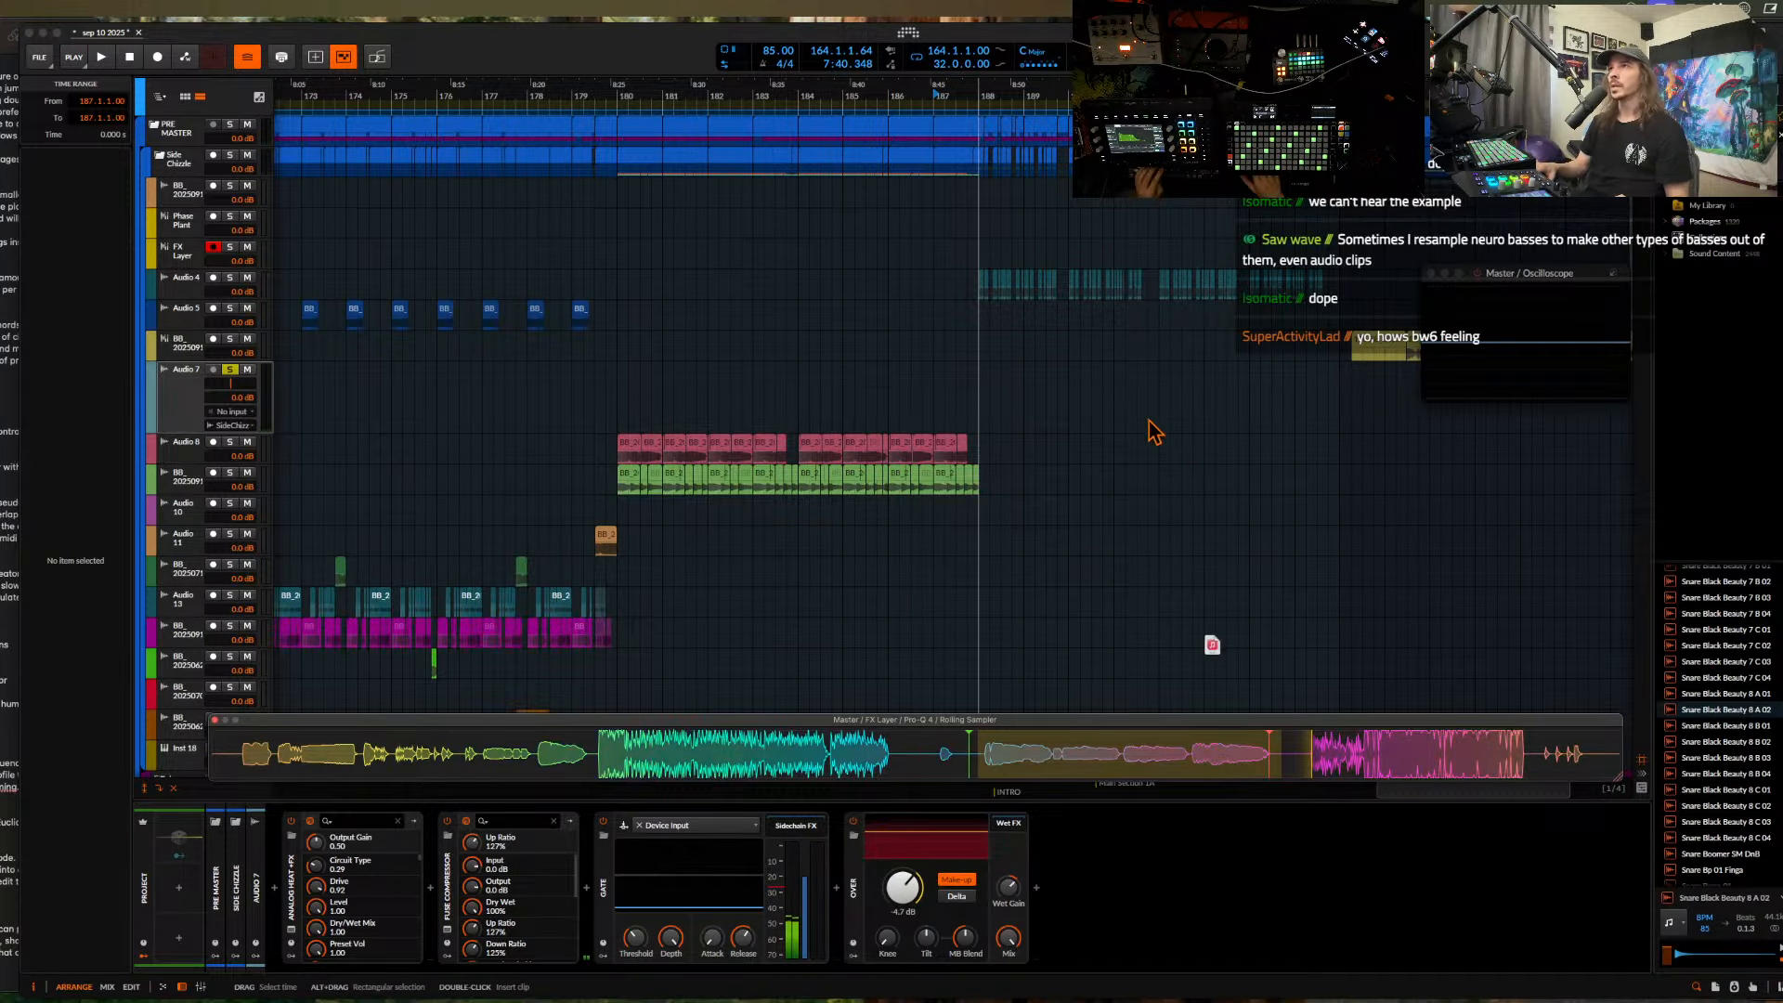
pyautogui.moveTo(1151, 431); pyautogui.dragTo(1003, 401)
pyautogui.press('space')
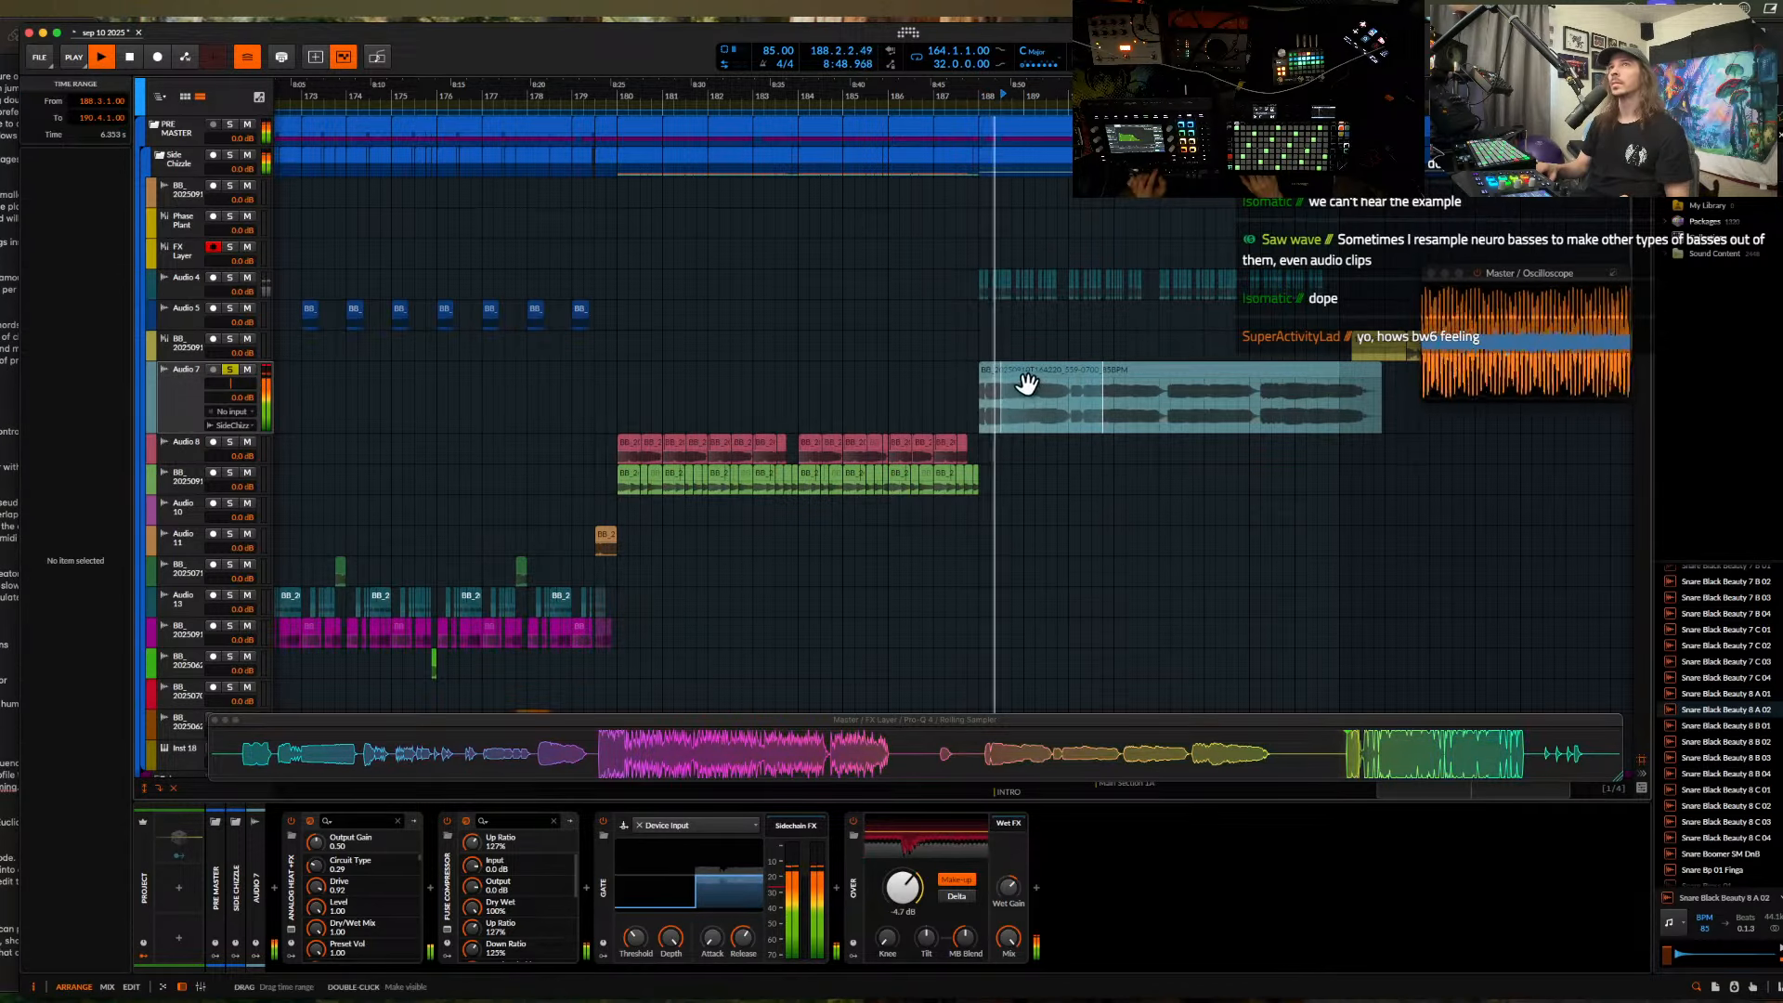
# - Add a new audio track directly below Audio 7
pyautogui.click(195, 389)
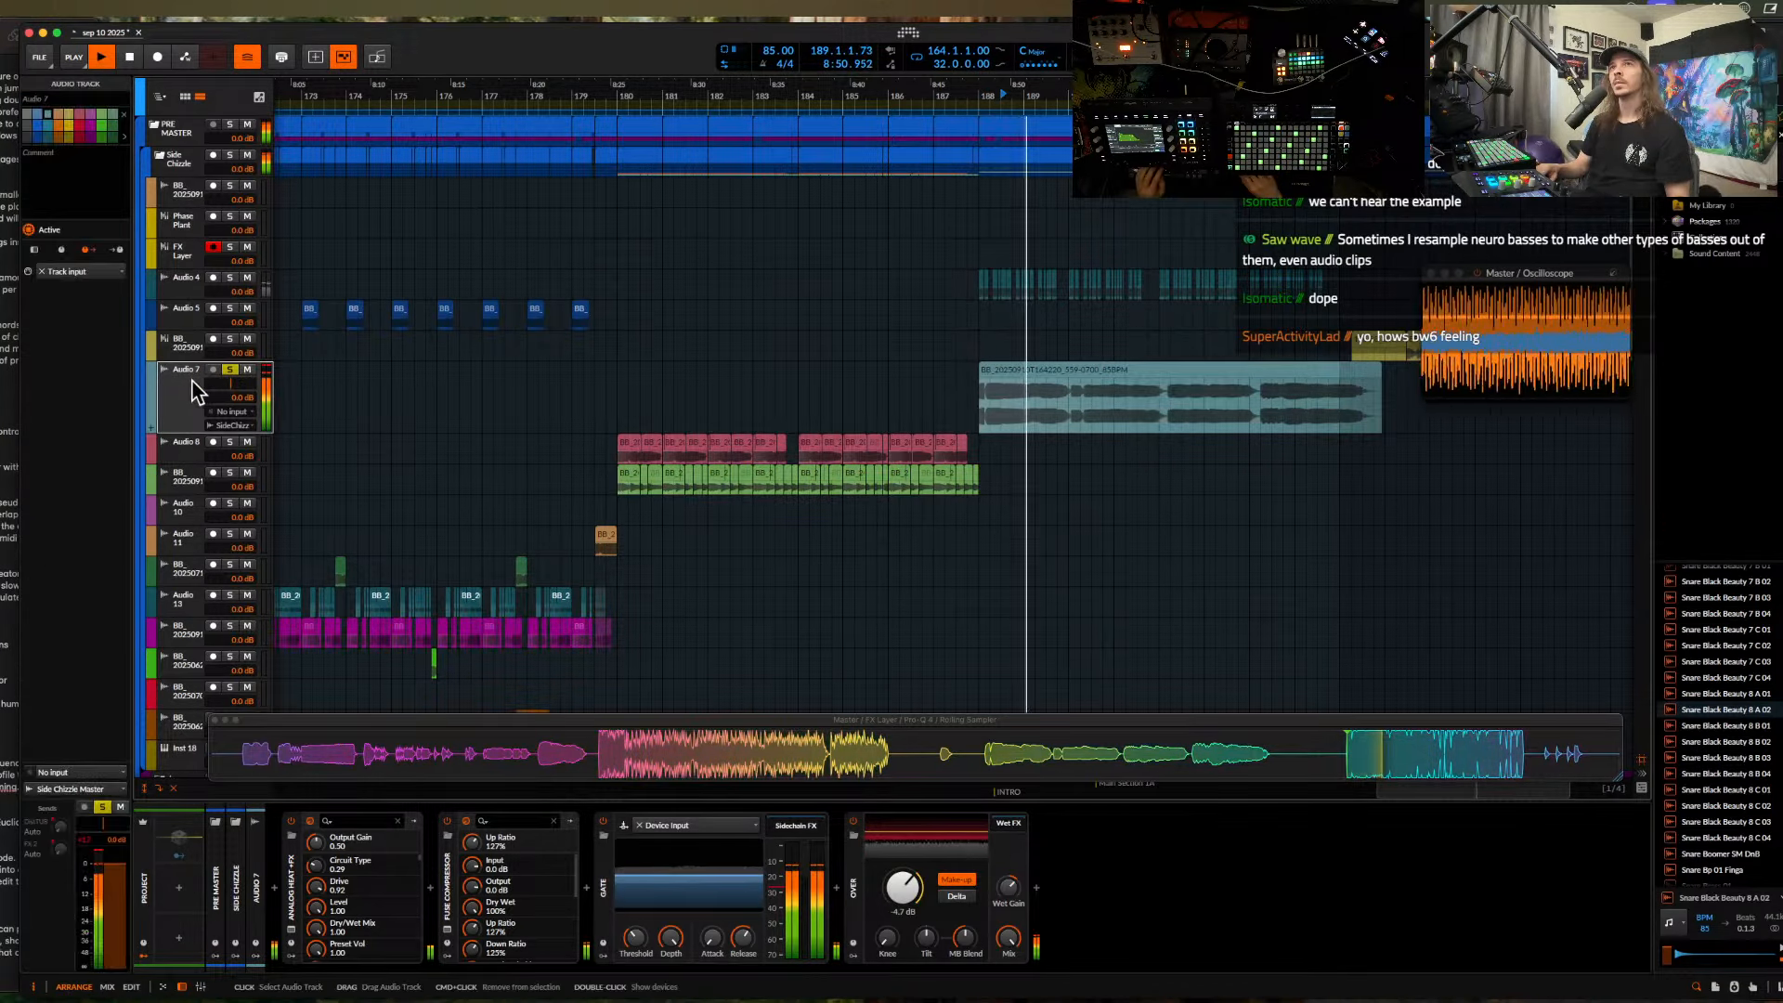
pyautogui.hotkey('ctrl', 't')
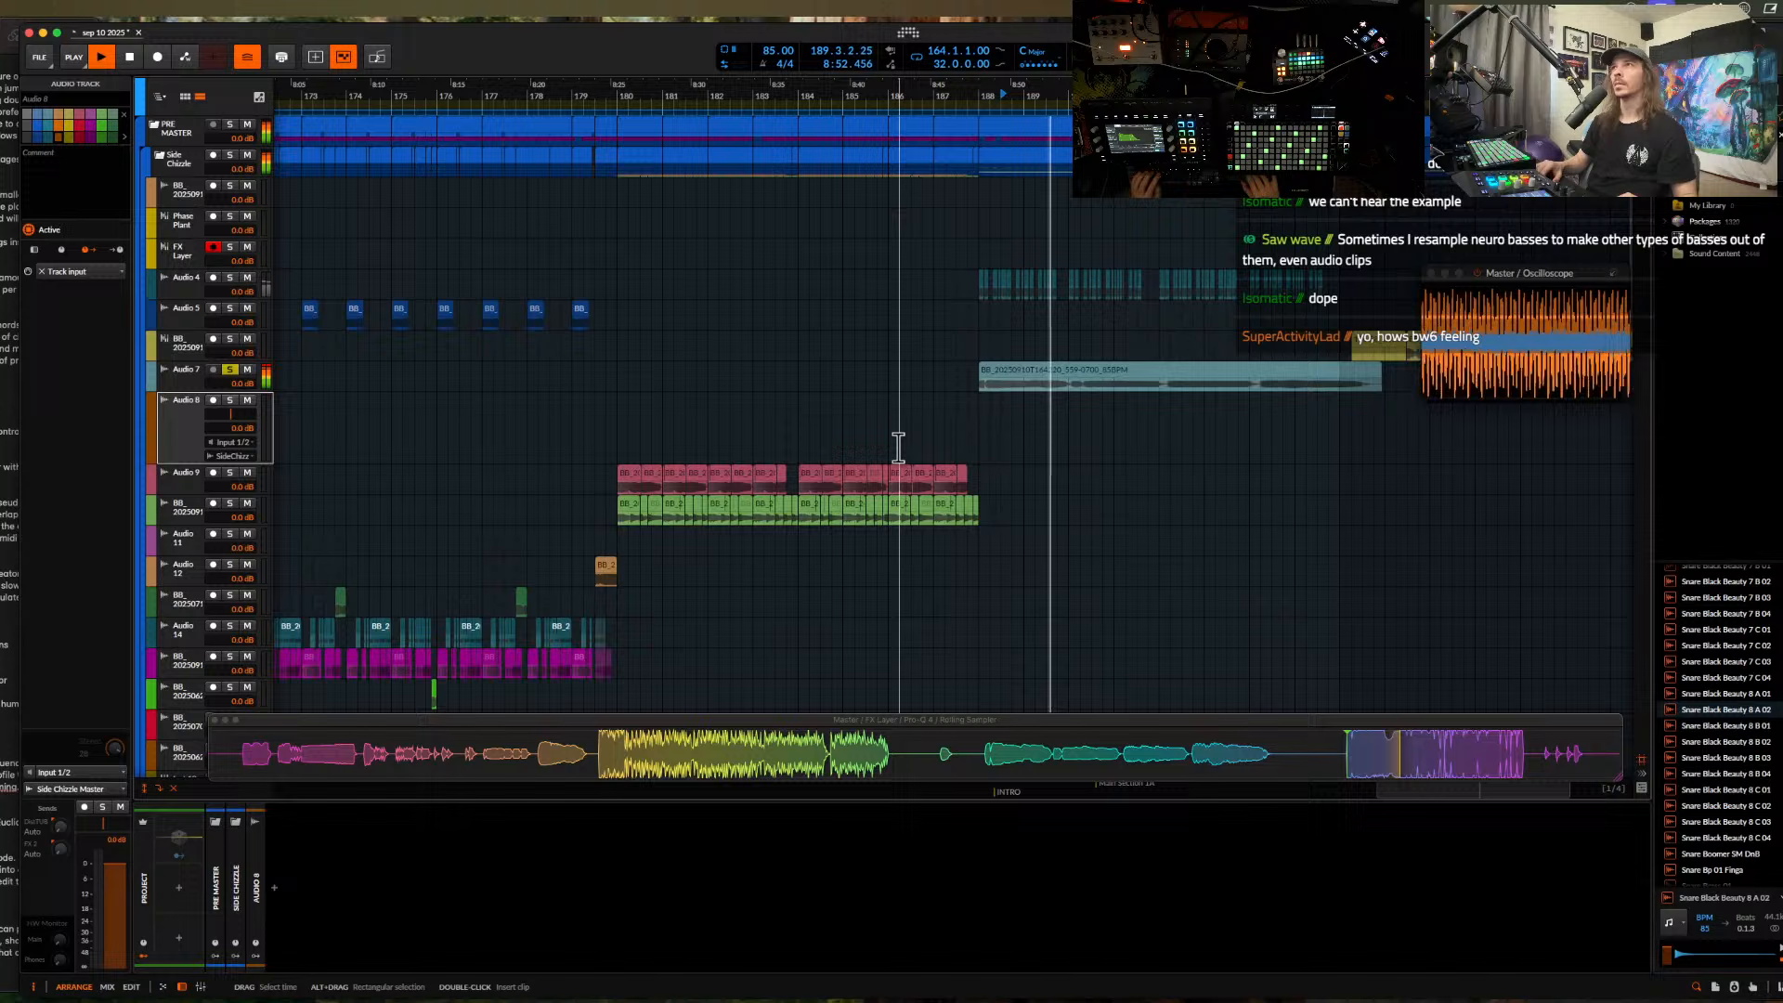
# - Stop playback and split the resampled clip on Audio 7 at bar 190
pyautogui.click(1038, 377)
pyautogui.scroll(5, 1038, 377)
pyautogui.press('space')
pyautogui.click(1118, 406)
pyautogui.press('super+e')
pyautogui.hscroll(4, 1116, 408)
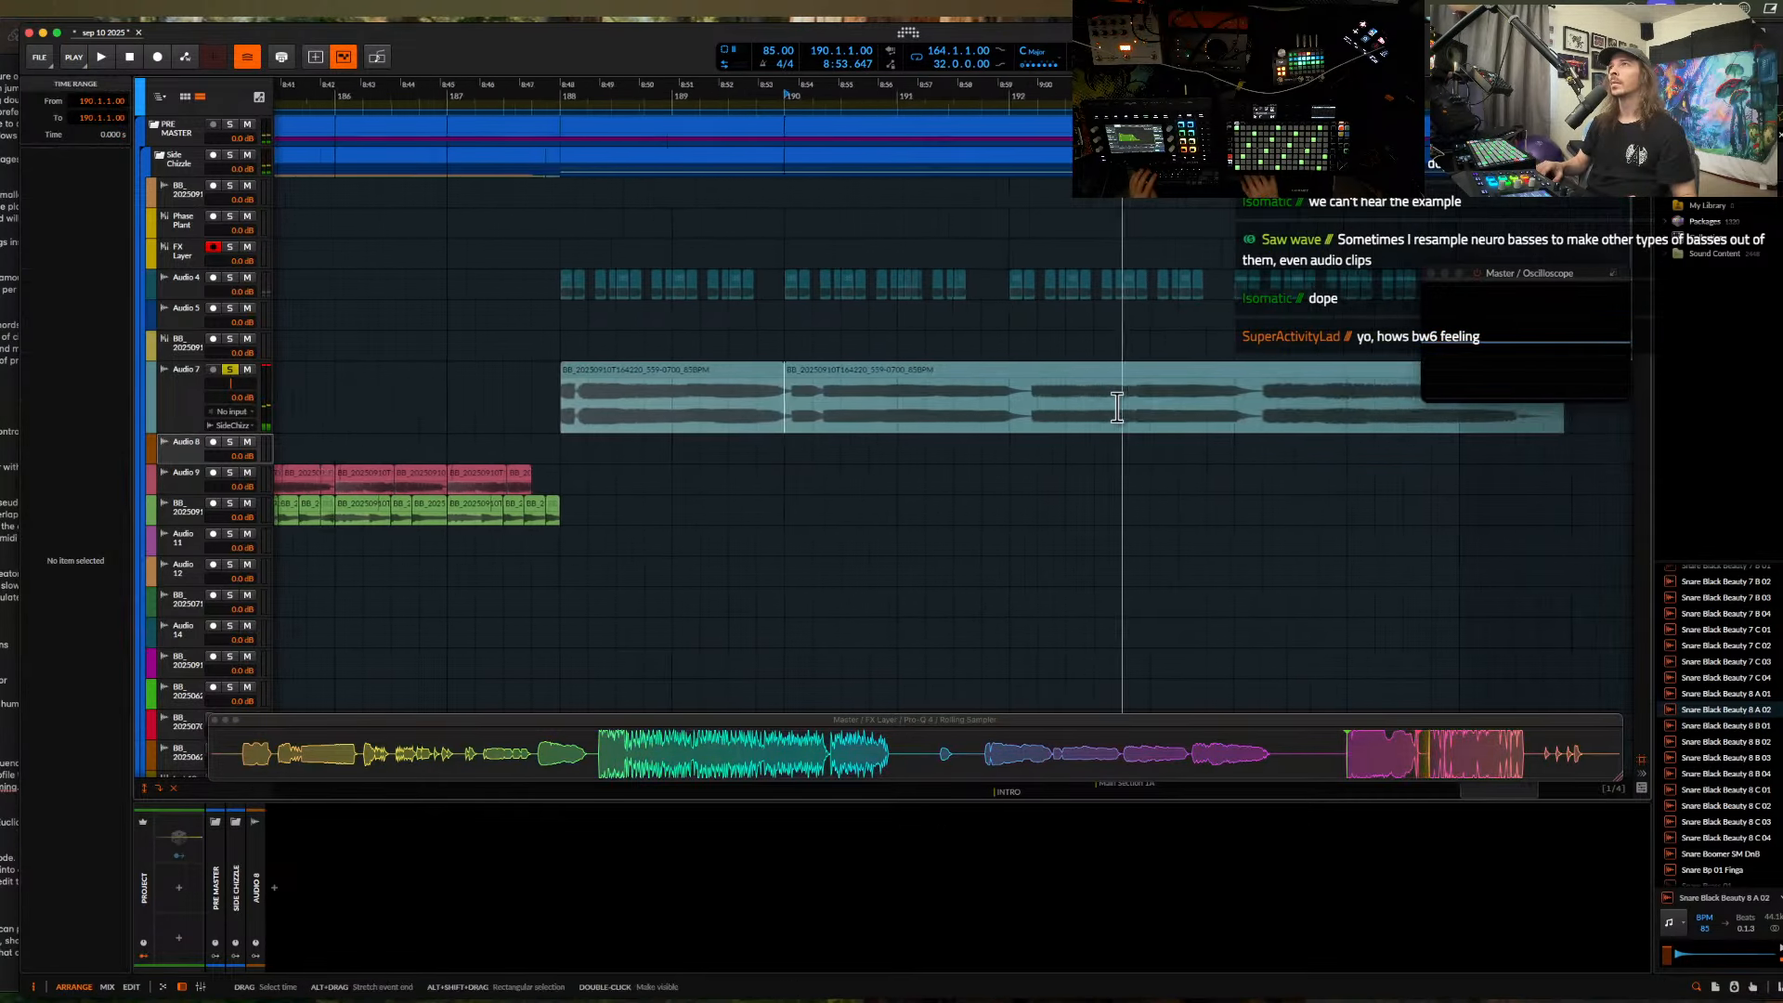
# - Move the Audio 7 section from 194.2.1.00 to 196.1.1.00 back to bar 190
pyautogui.hscroll(4, 1117, 407)
pyautogui.moveTo(892, 412); pyautogui.dragTo(1089, 416)
pyautogui.hscroll(-1, 1112, 421)
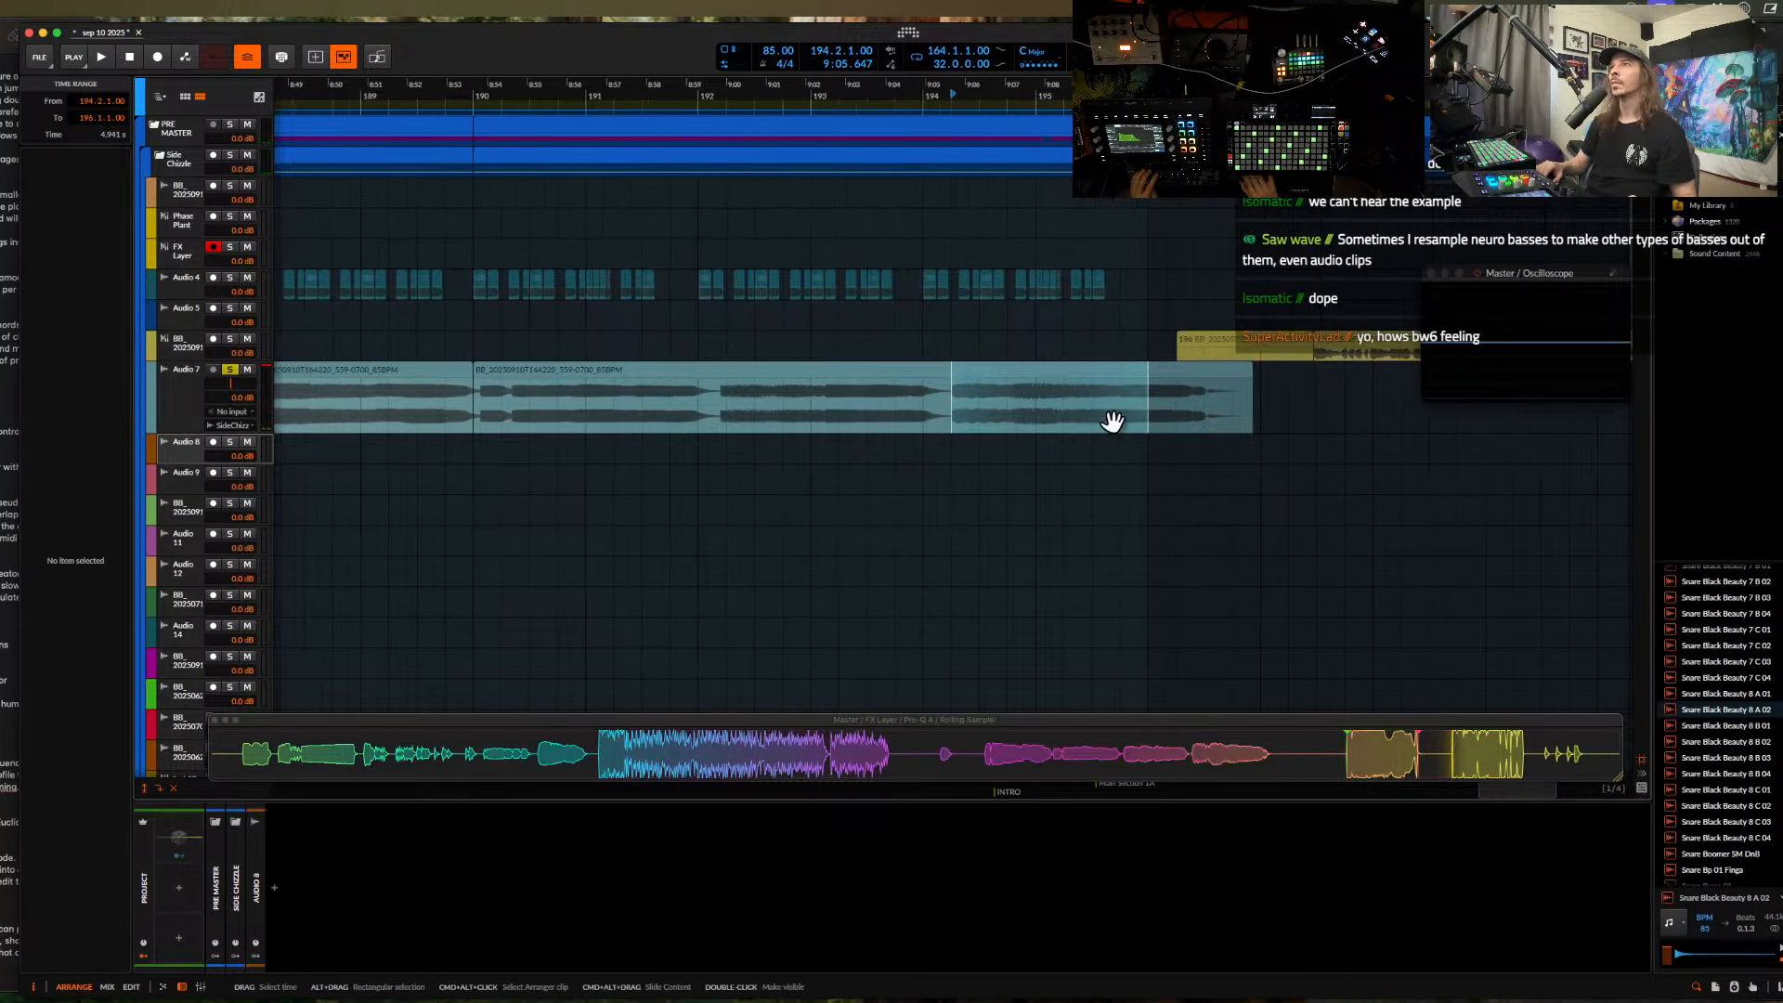
pyautogui.hscroll(-2, 1112, 421)
pyautogui.moveTo(977, 377); pyautogui.dragTo(722, 381)
# - Slide the audio content earlier inside the bar 188 clip on Audio 7 and shorten the clip to 1.3.0.00
pyautogui.click(575, 369)
pyautogui.press('space')
pyautogui.scroll(-1, 575, 370)
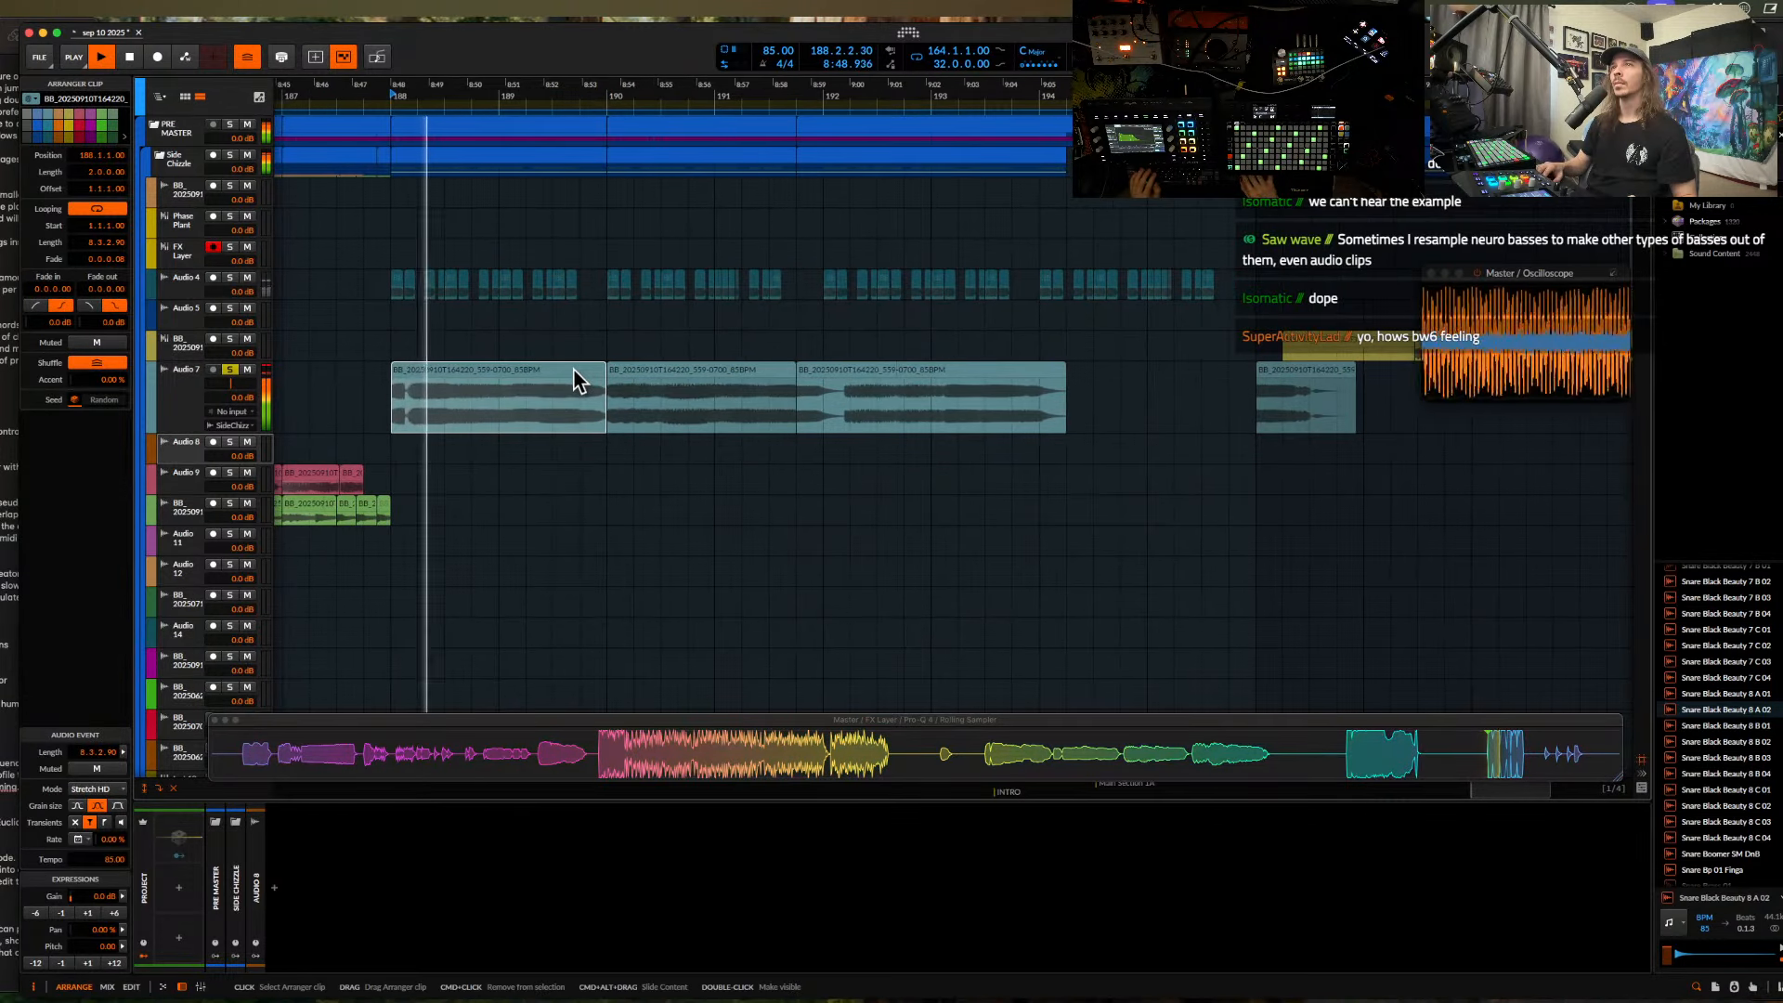
pyautogui.press('space')
pyautogui.click(509, 405)
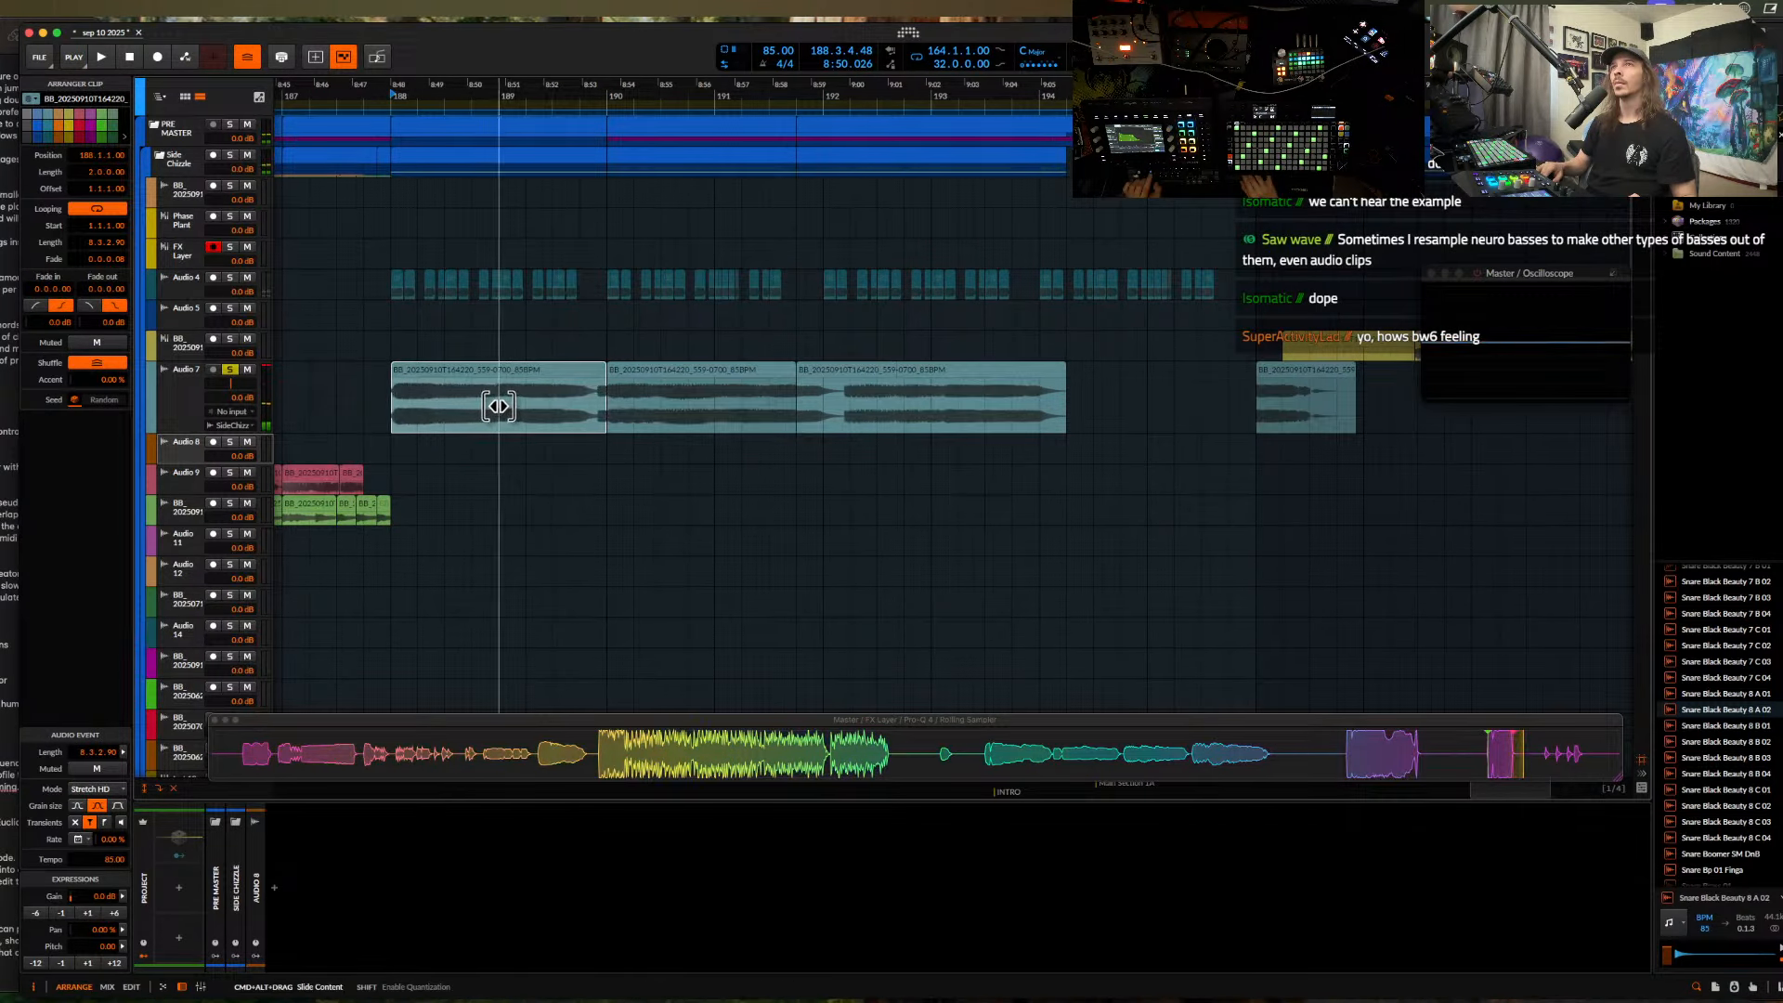
pyautogui.press('space')
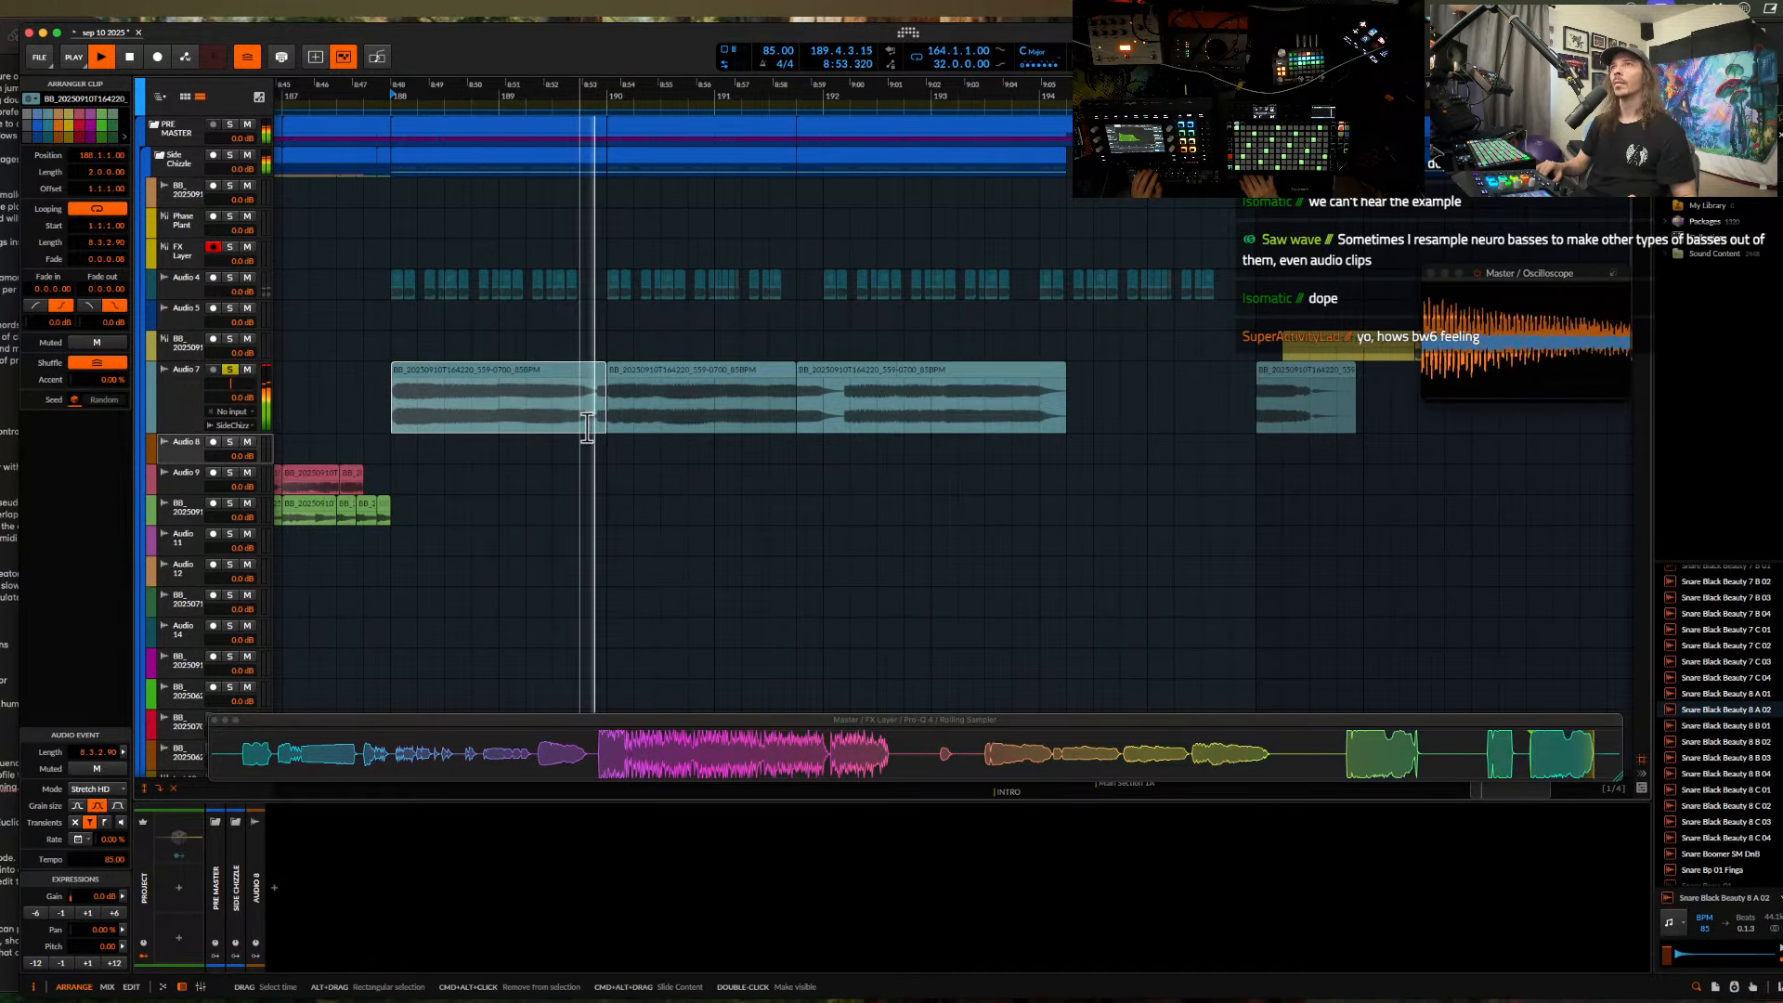
pyautogui.moveTo(597, 373); pyautogui.dragTo(580, 394)
pyautogui.scroll(3, 748, 386)
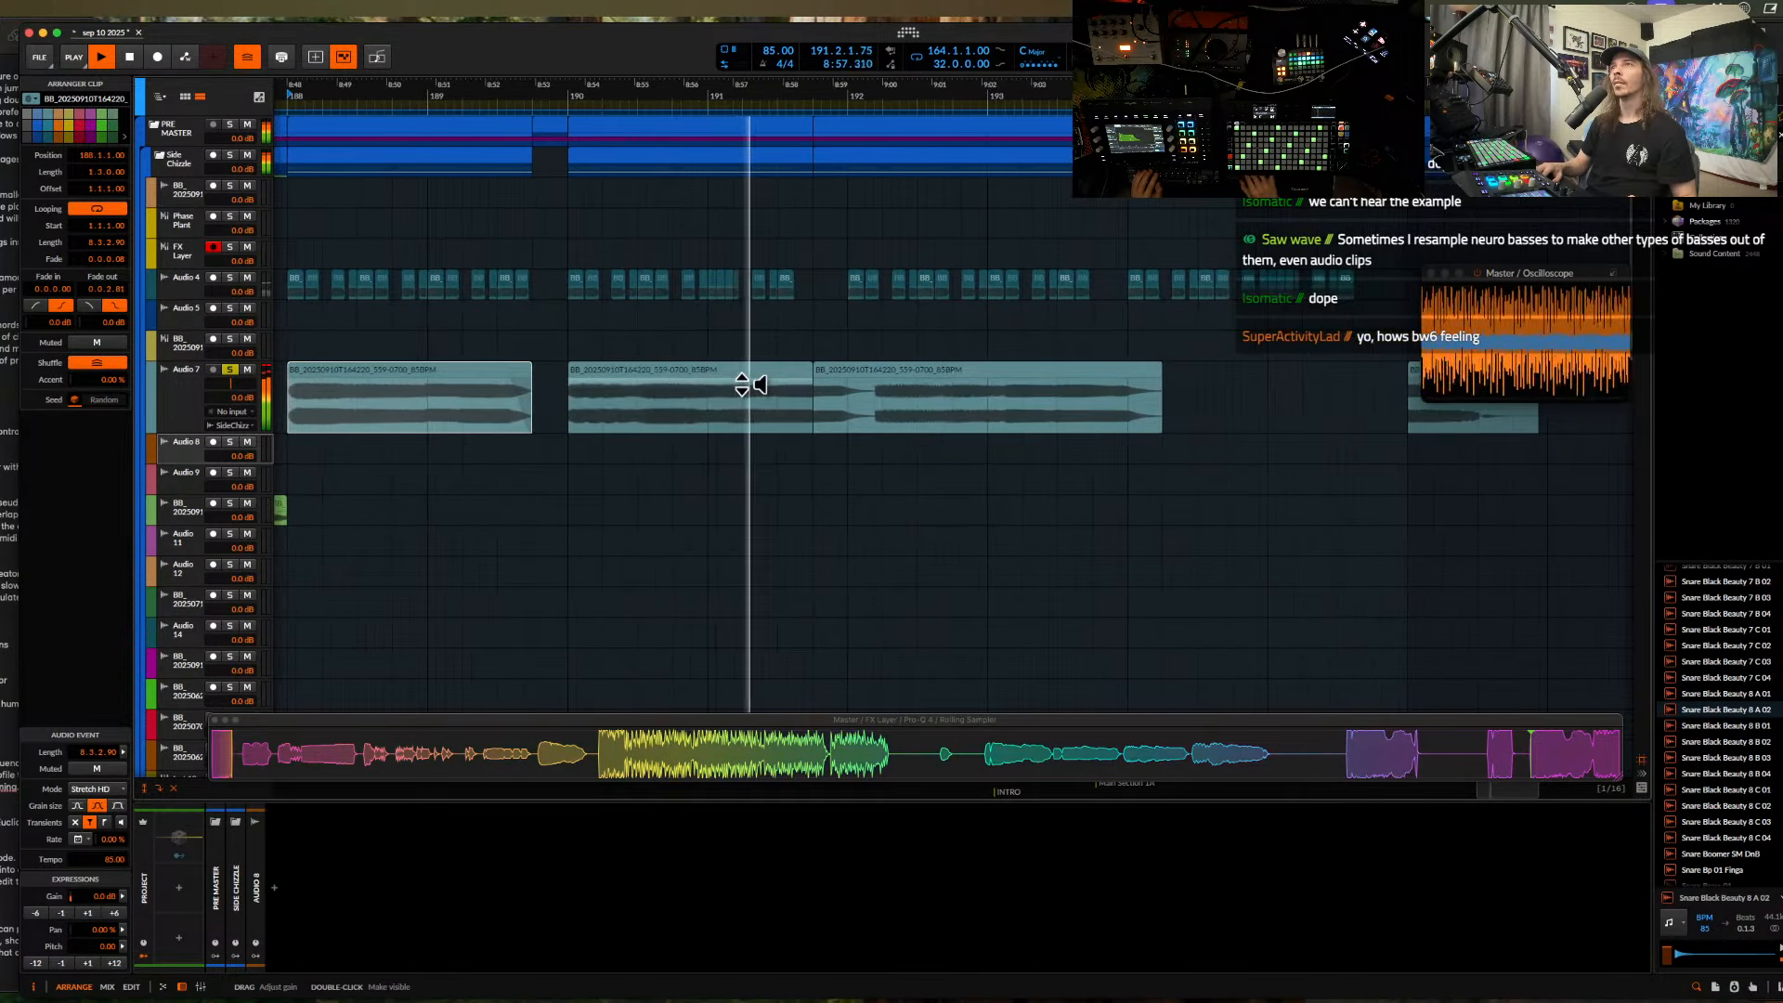
# - Slide the audio content inside the bar 190 clip on Audio 7 and lower its pitch to -12.00
pyautogui.scroll(-2, 749, 386)
pyautogui.press('space')
pyautogui.moveTo(740, 407); pyautogui.dragTo(640, 407)
pyautogui.press('space')
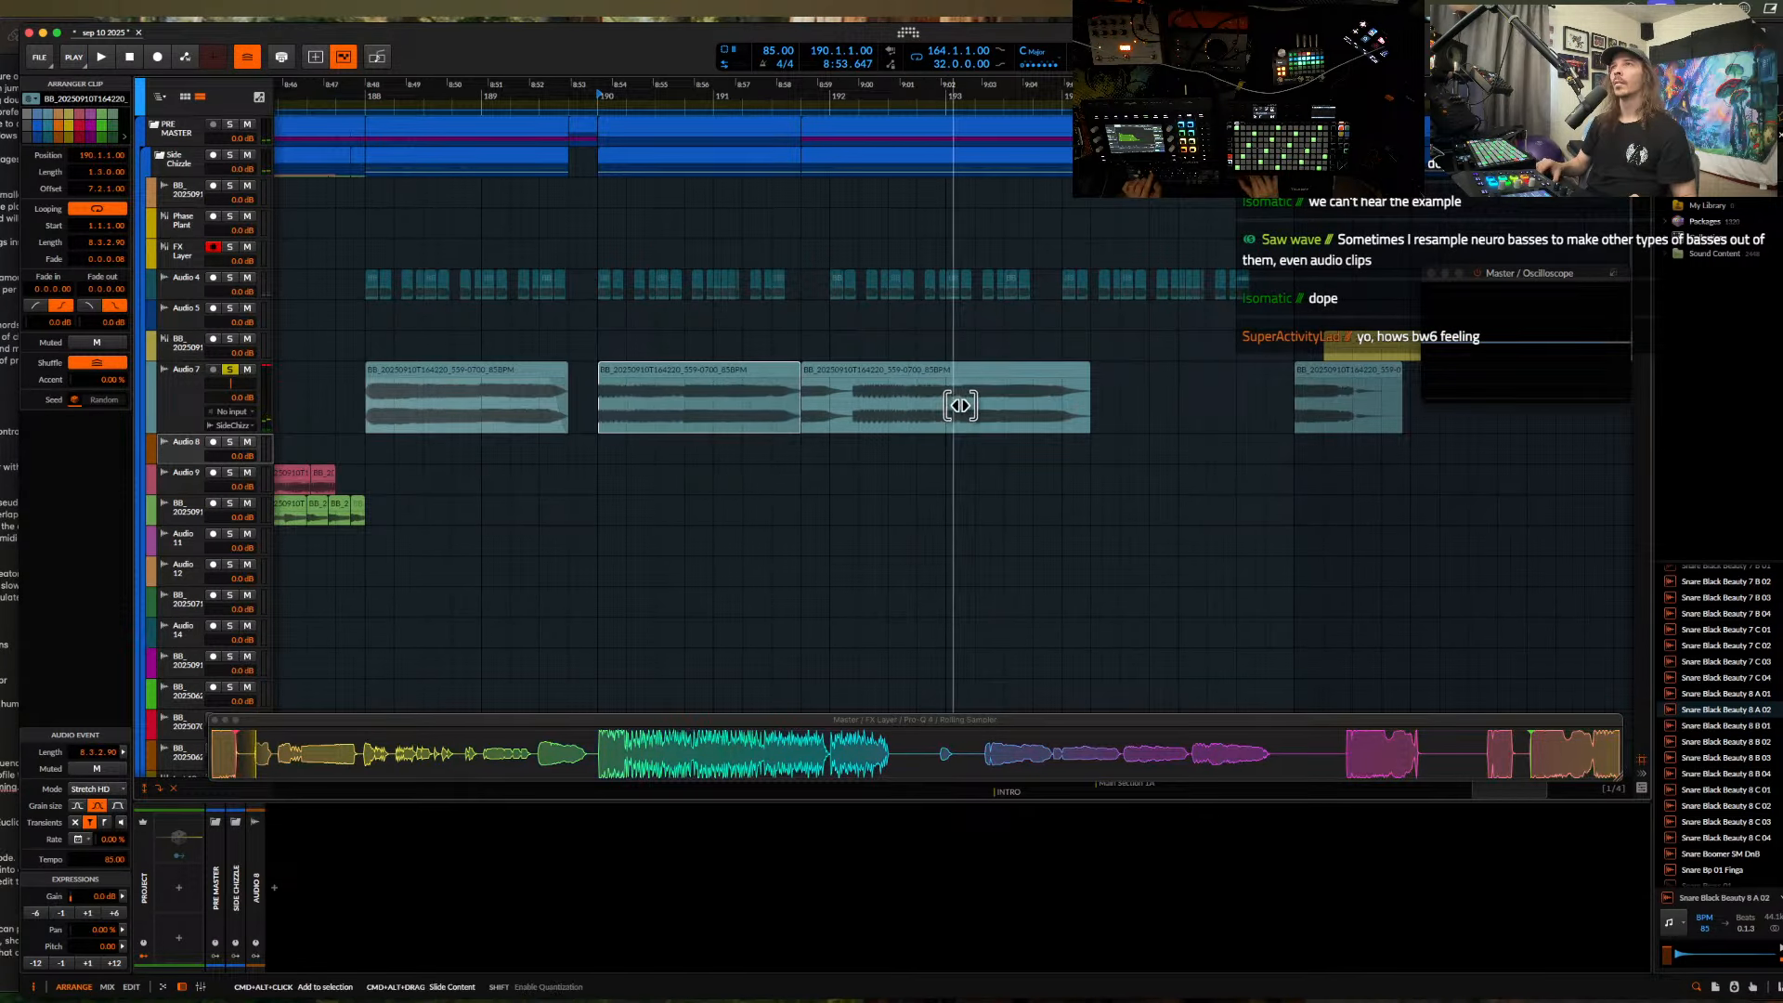
pyautogui.scroll(1, 691, 400)
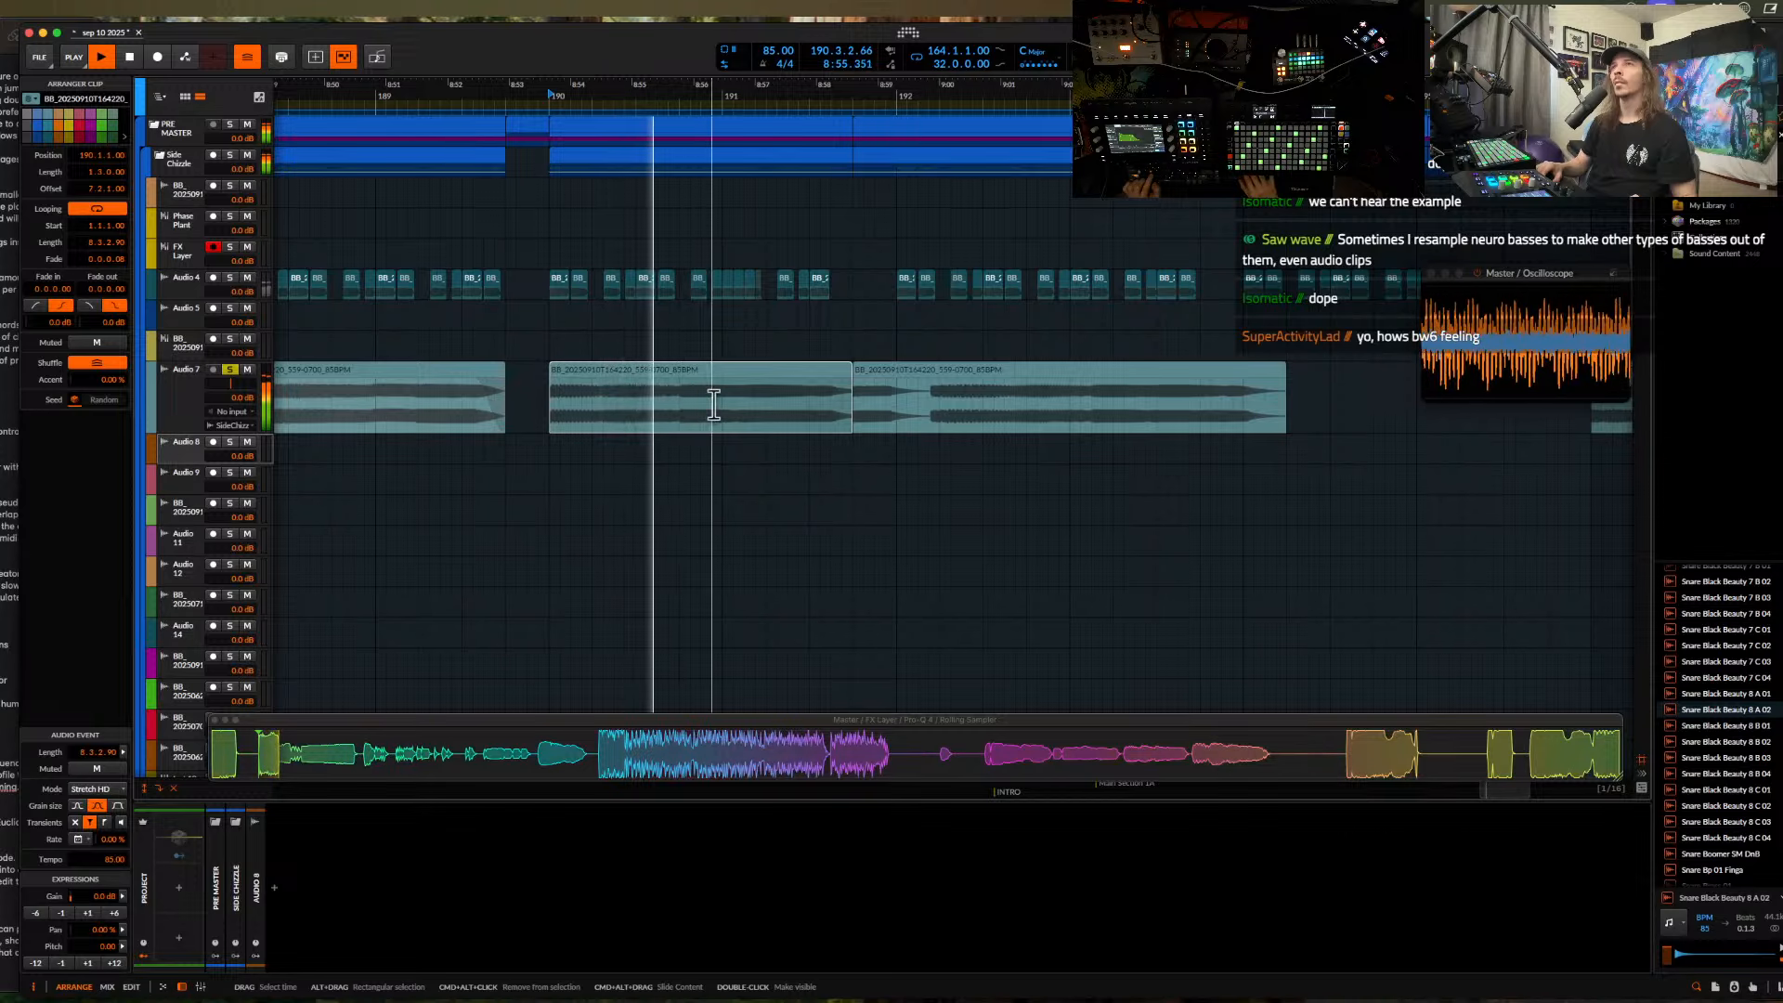
pyautogui.press('space')
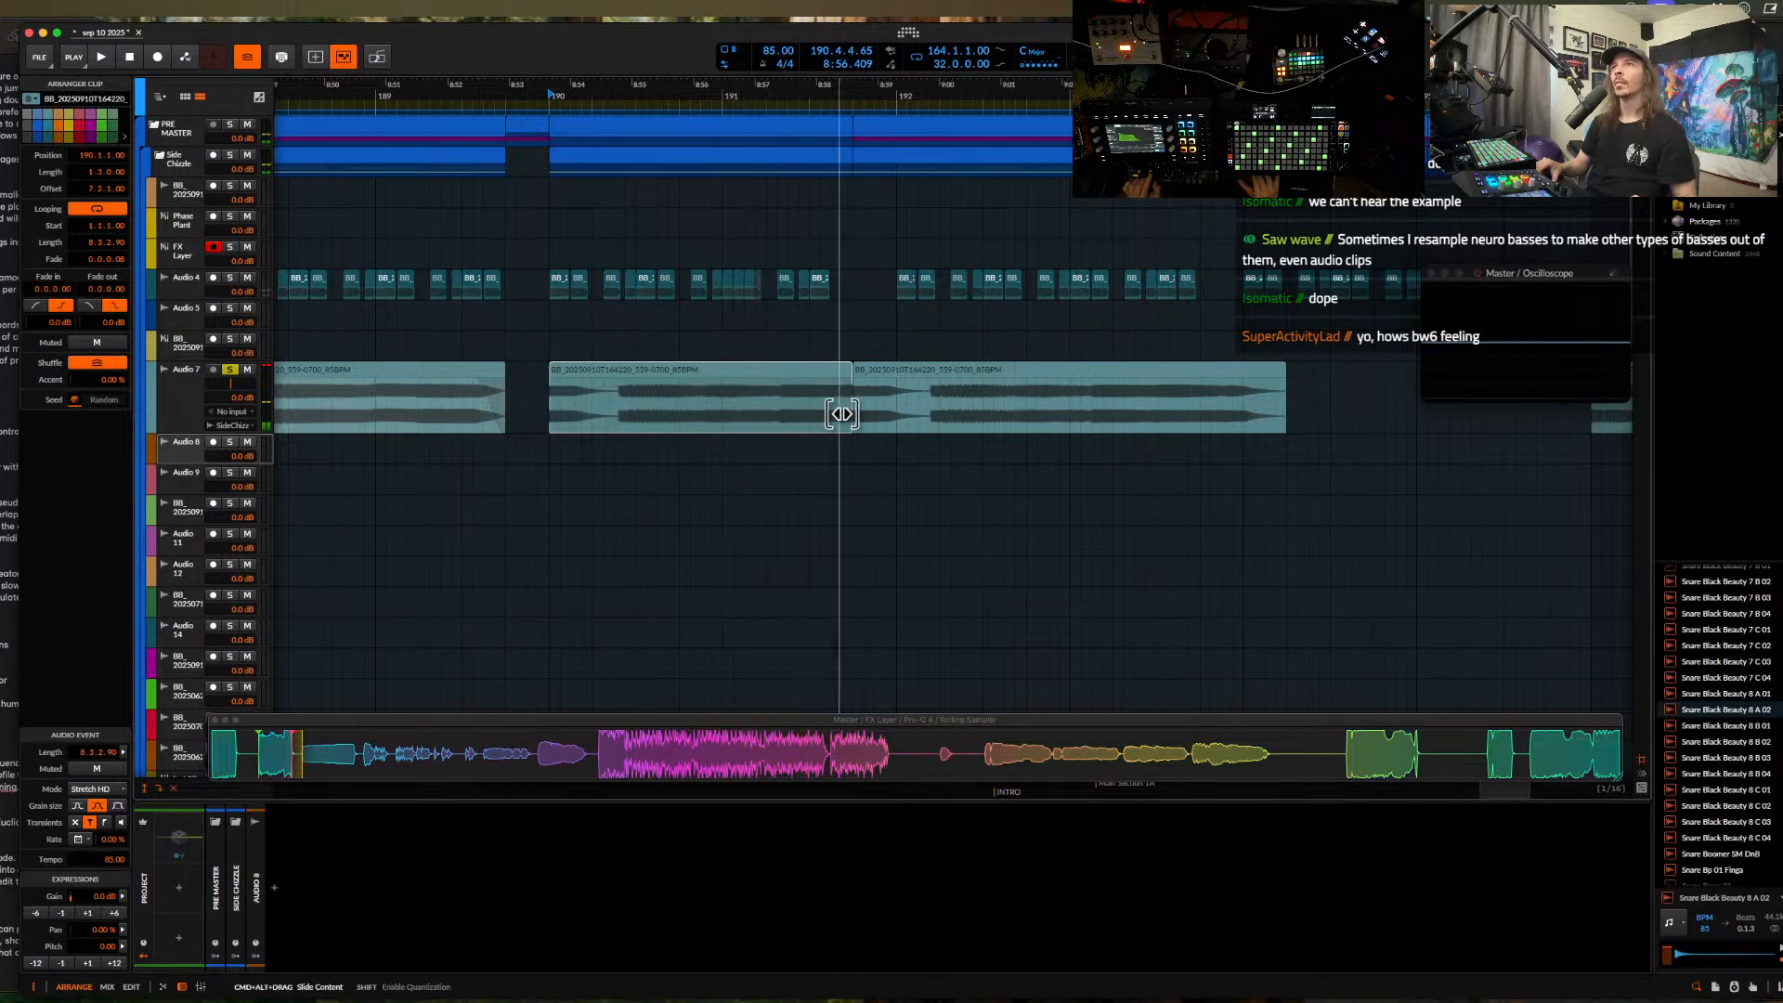
pyautogui.press('space')
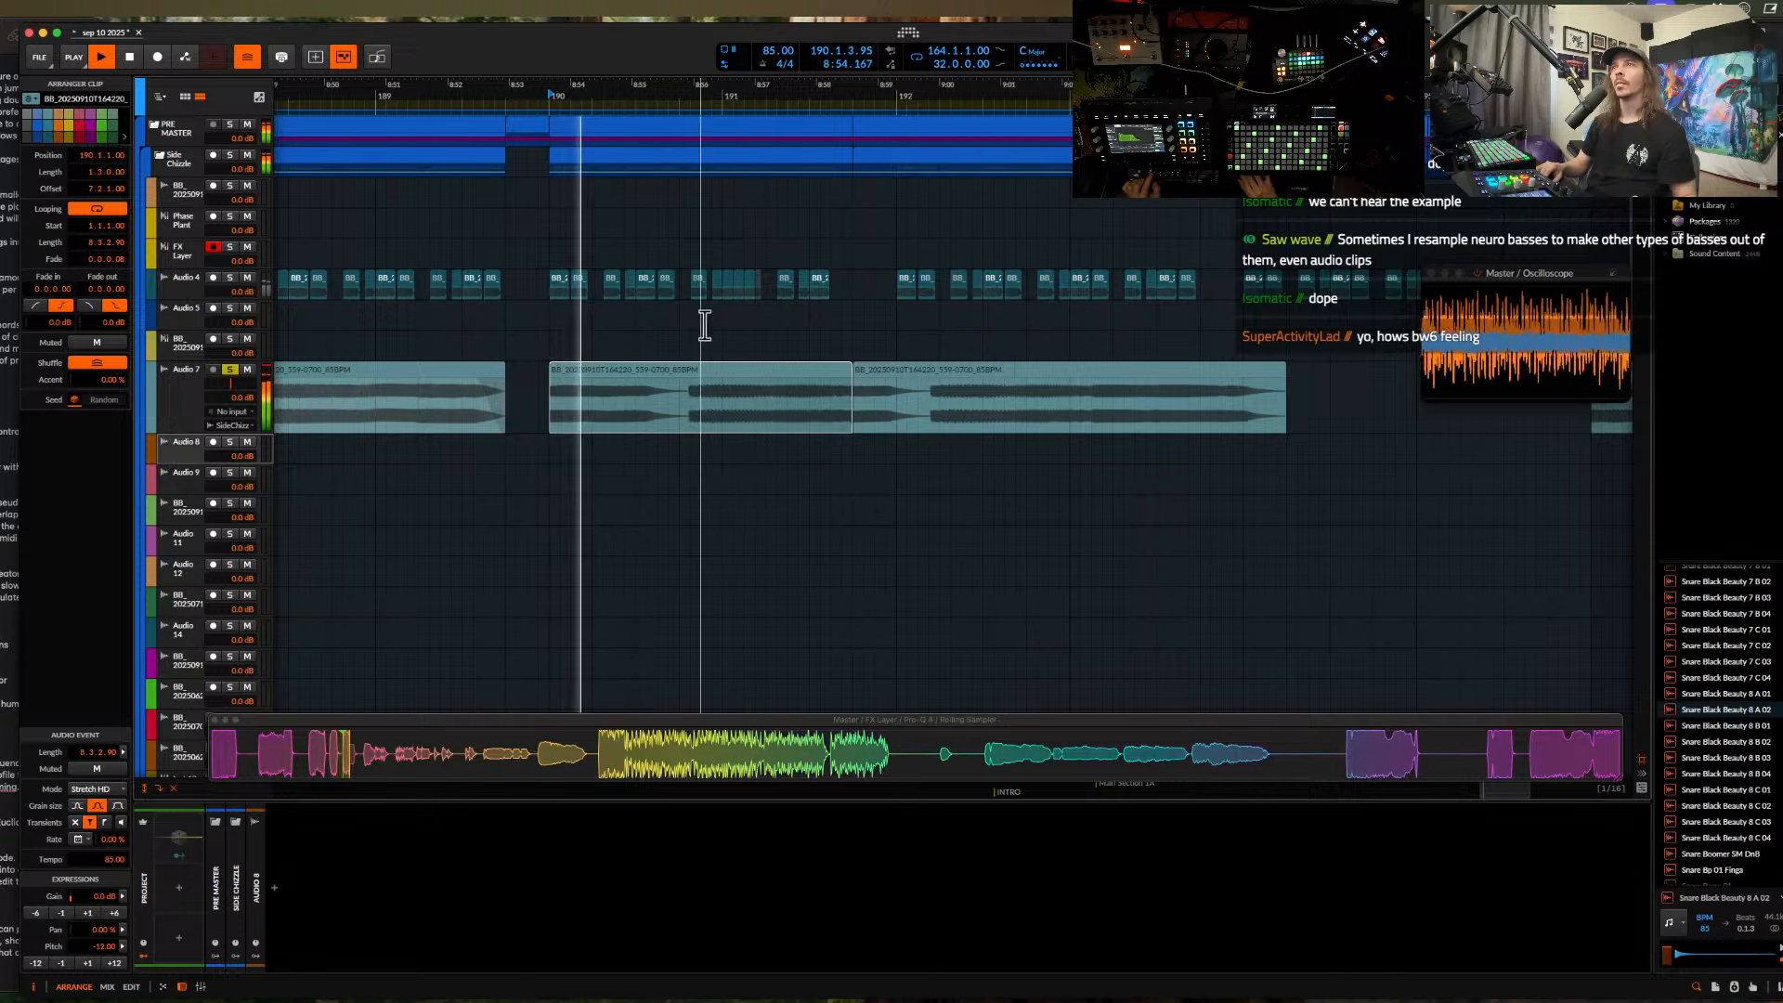
pyautogui.scroll(2, 580, 404)
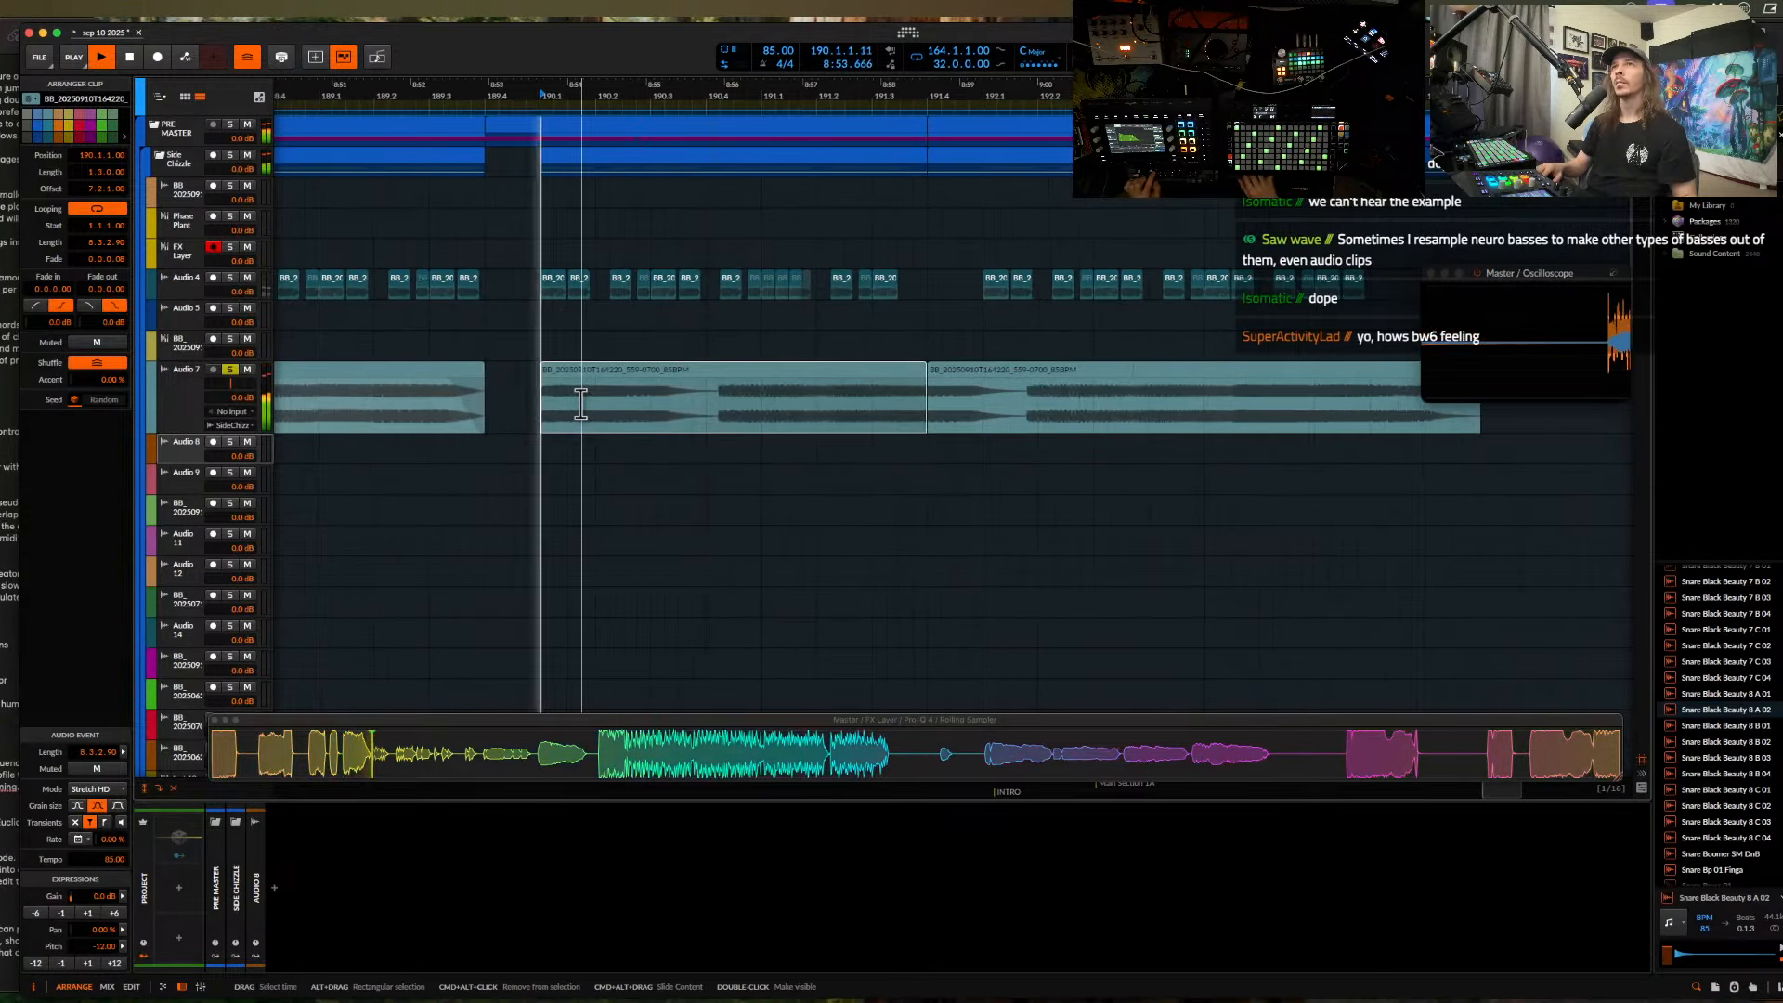
# - Split the bar 188 clip on Audio 7 at bar 189 and move the bar 190 clip back to bar 189
pyautogui.hscroll(-3, 557, 390)
pyautogui.click(529, 380)
pyautogui.scroll(-1, 529, 380)
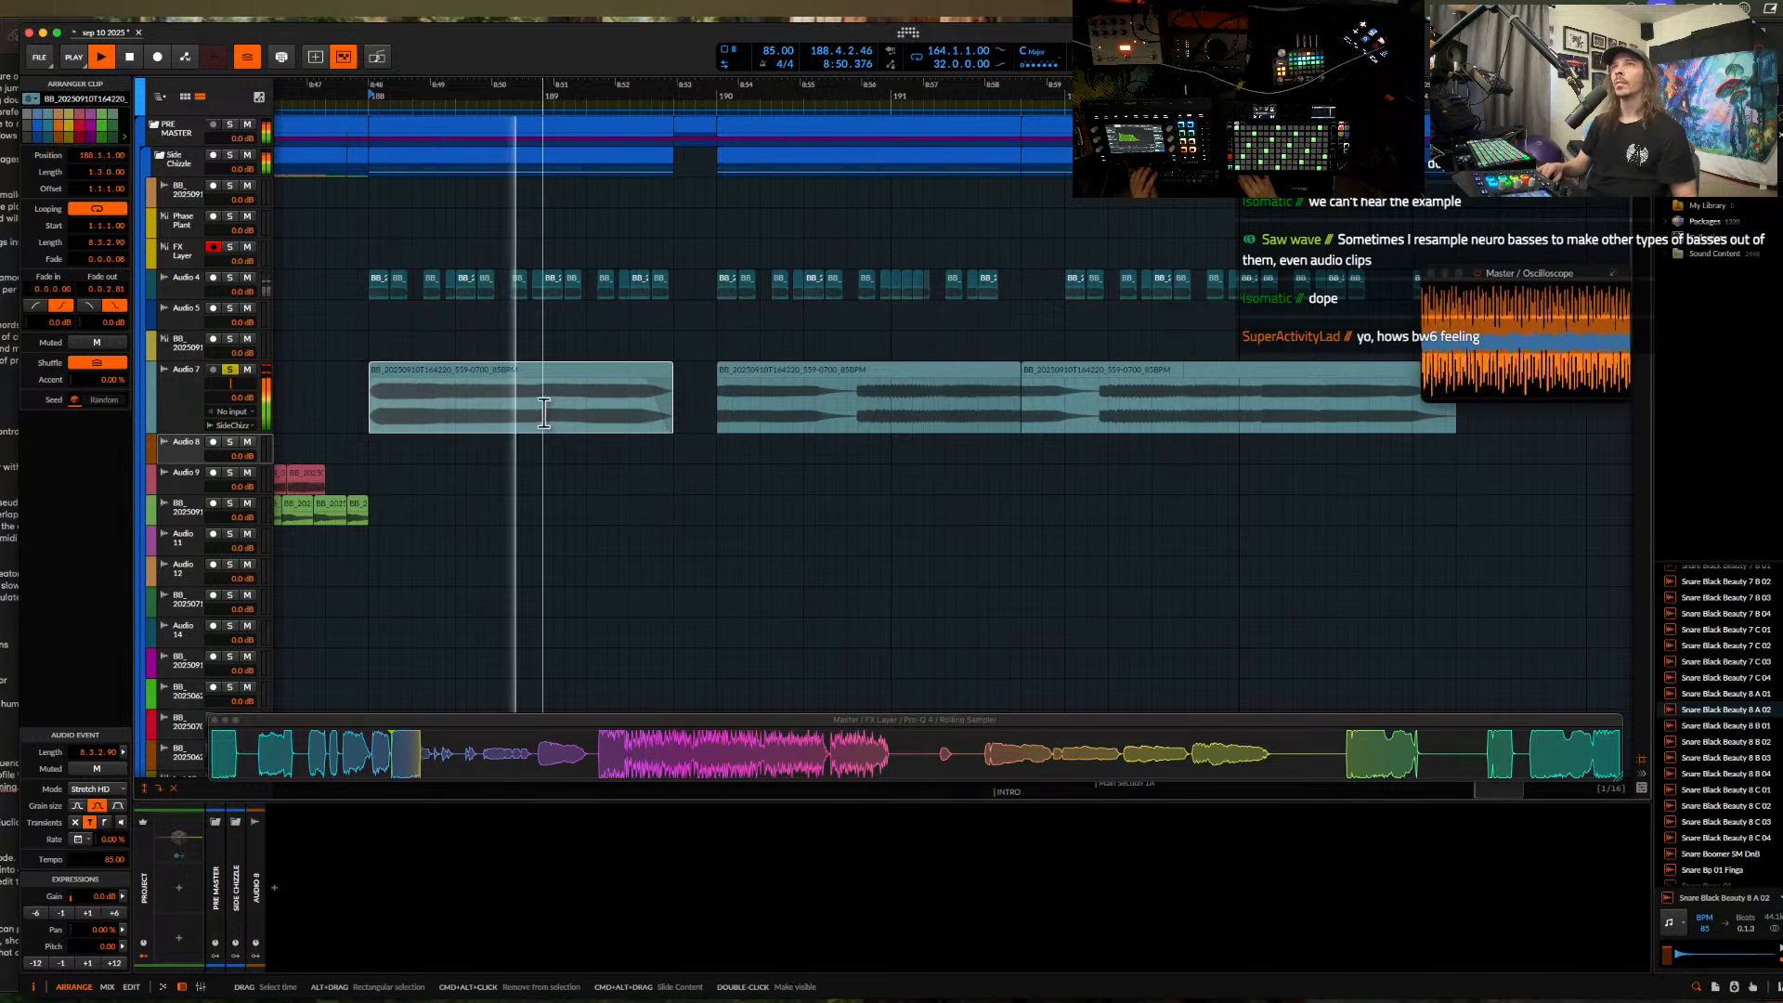
pyautogui.click(544, 413)
pyautogui.press('space')
pyautogui.press('super+e')
pyautogui.click(801, 372)
pyautogui.moveTo(687, 372); pyautogui.dragTo(502, 386)
pyautogui.press('space')
pyautogui.scroll(1, 502, 387)
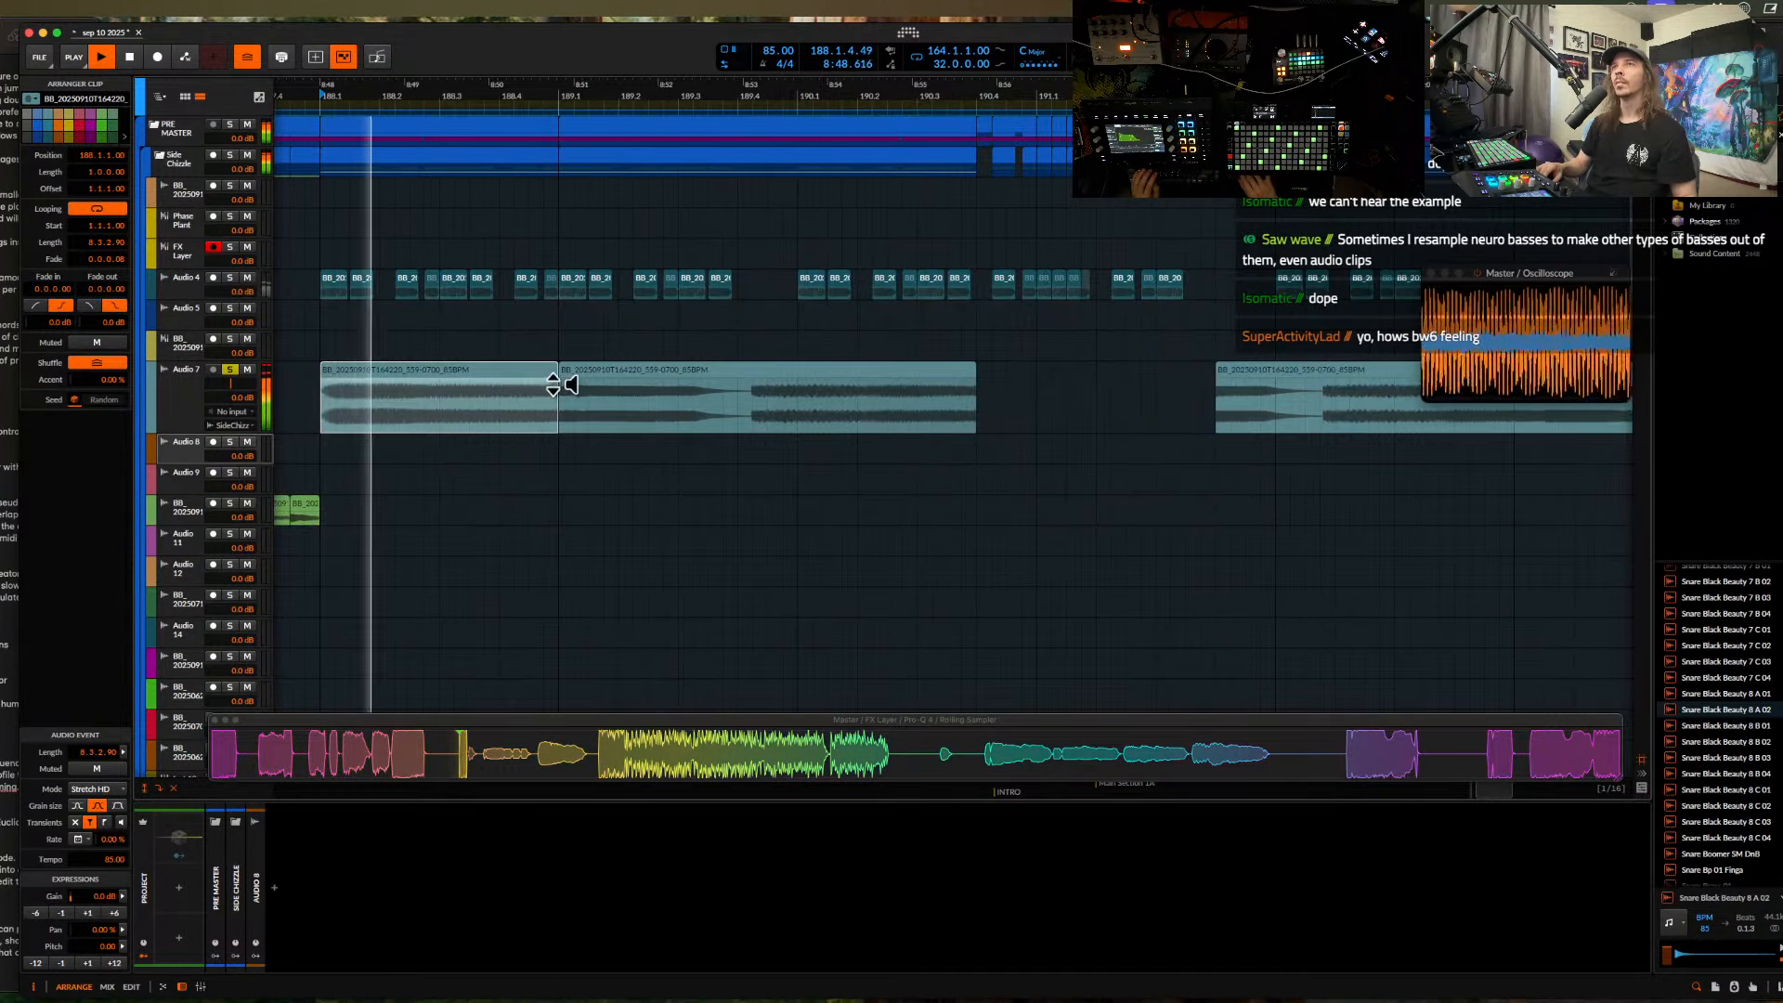
# - Split the bar 189 clip on Audio 7 at 189.4.1.00 and set the second part's pitch to 0.00
pyautogui.scroll(1, 554, 380)
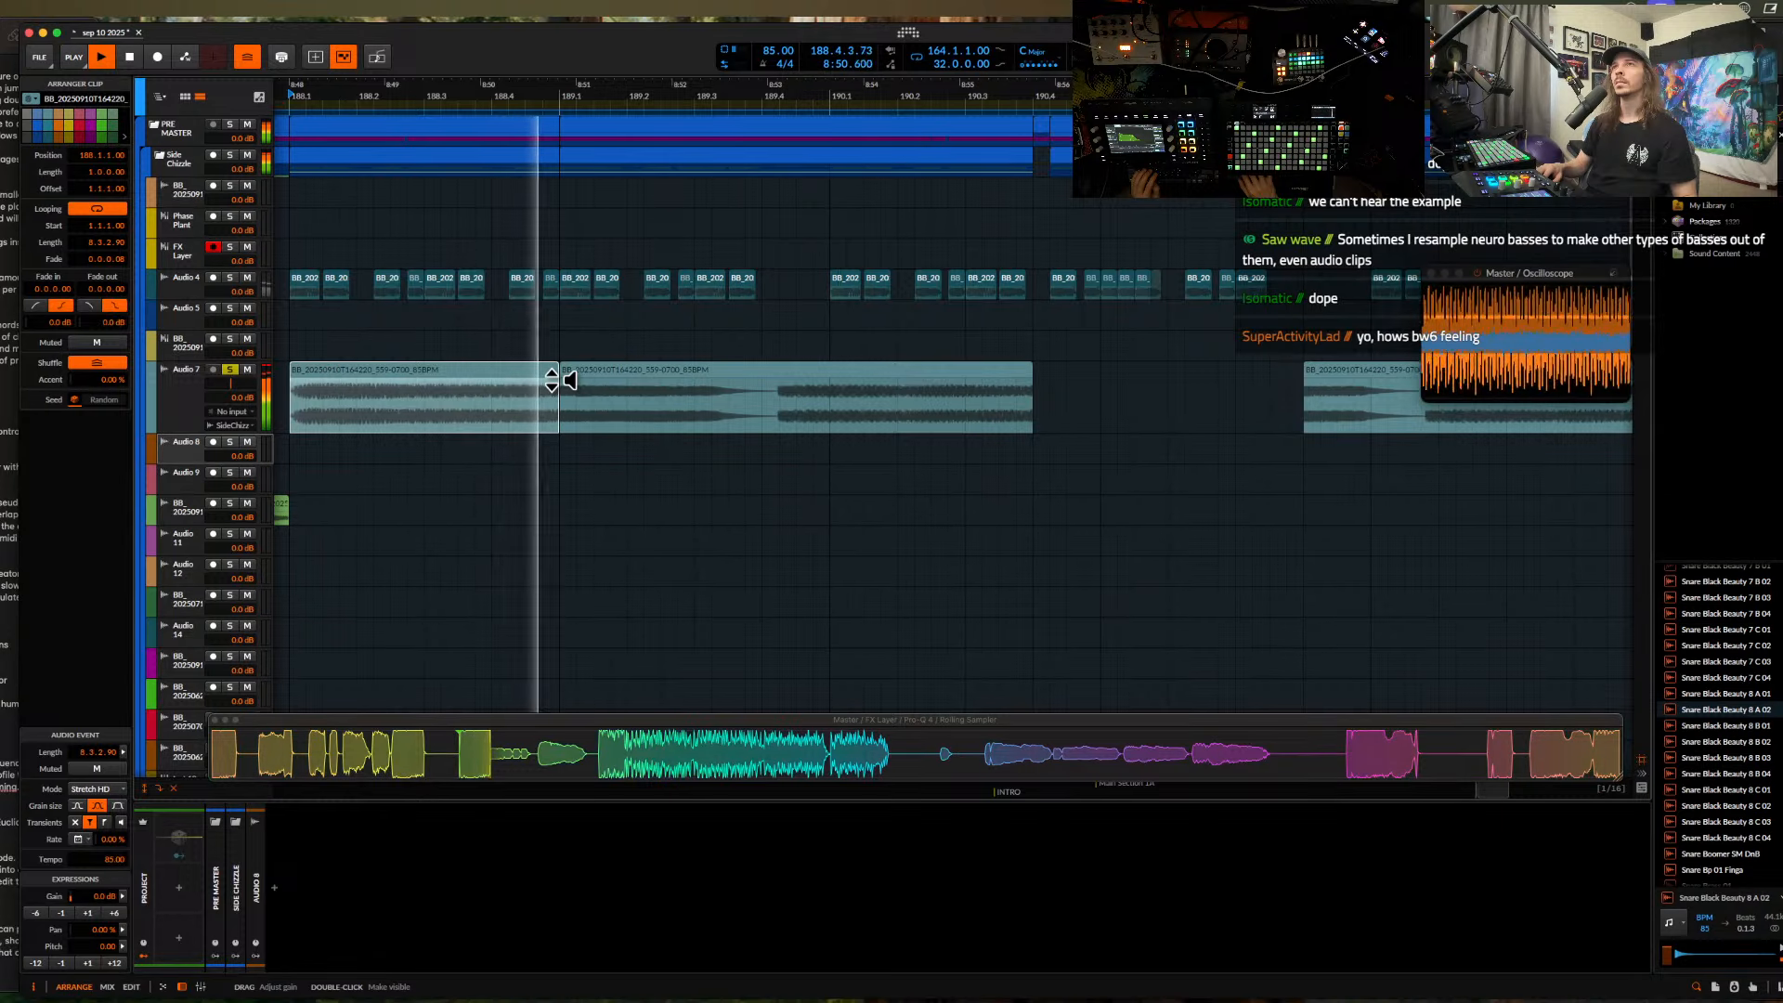
pyautogui.scroll(-3, 557, 385)
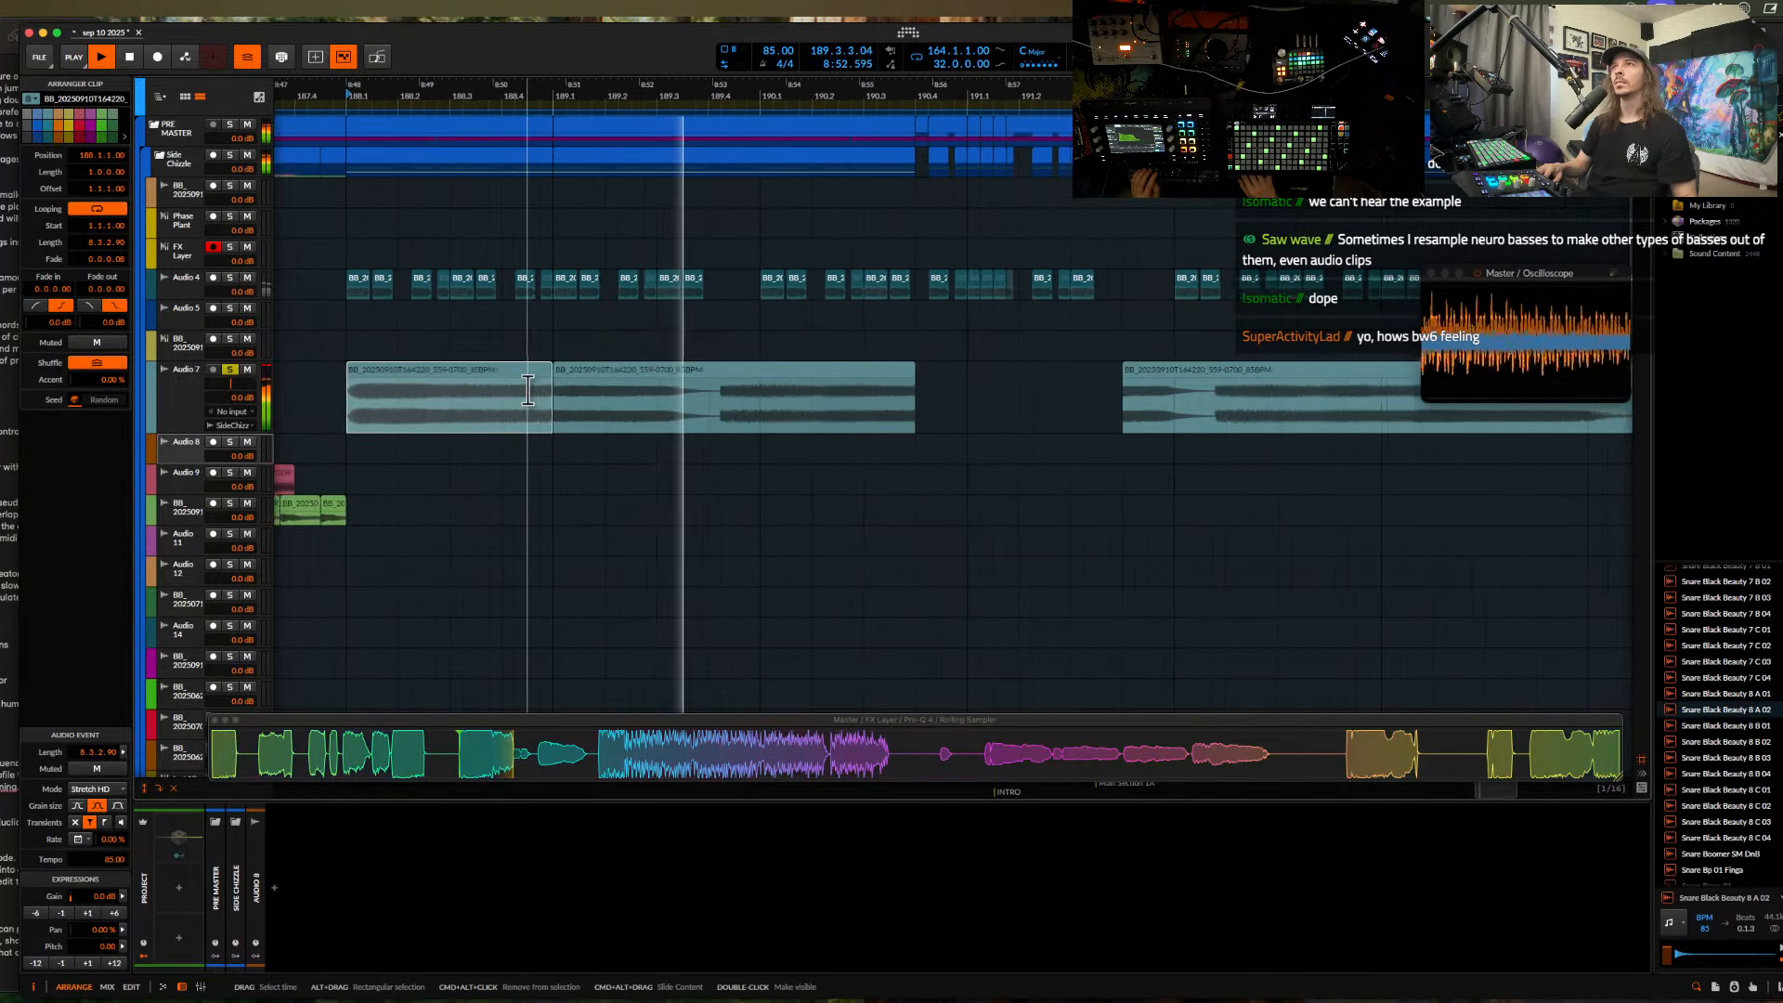
pyautogui.click(659, 389)
pyautogui.press('space')
pyautogui.press('super+e')
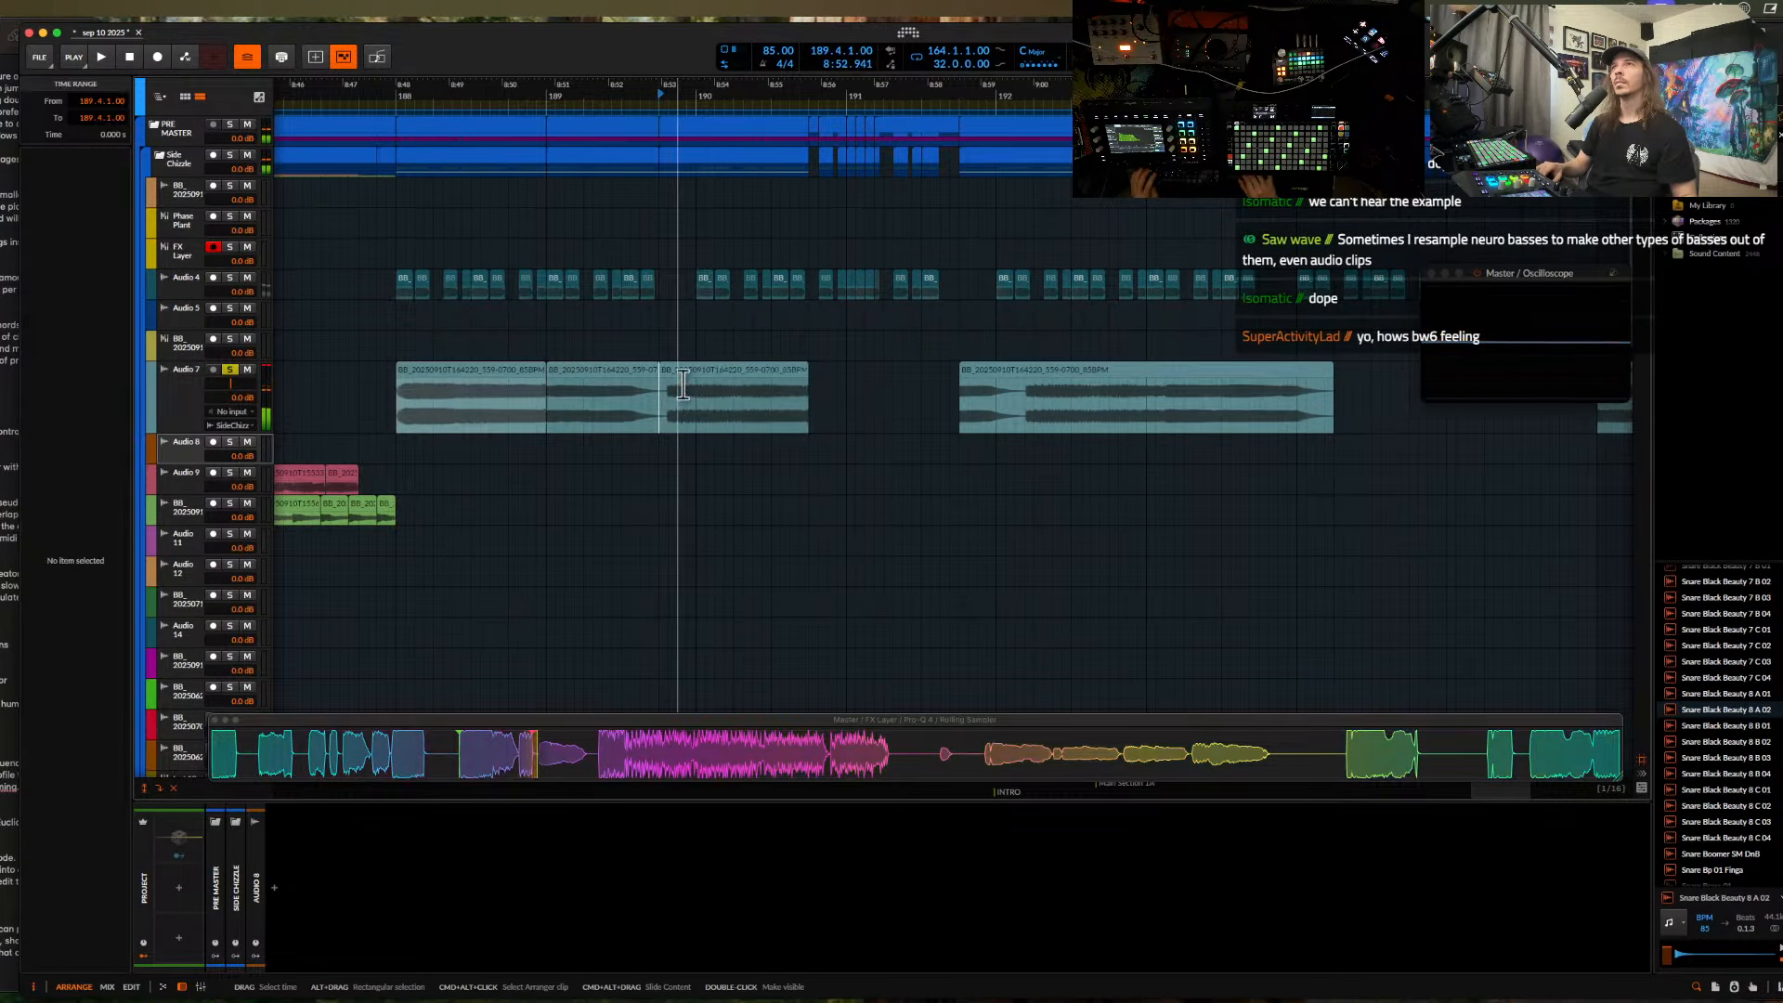
pyautogui.click(682, 377)
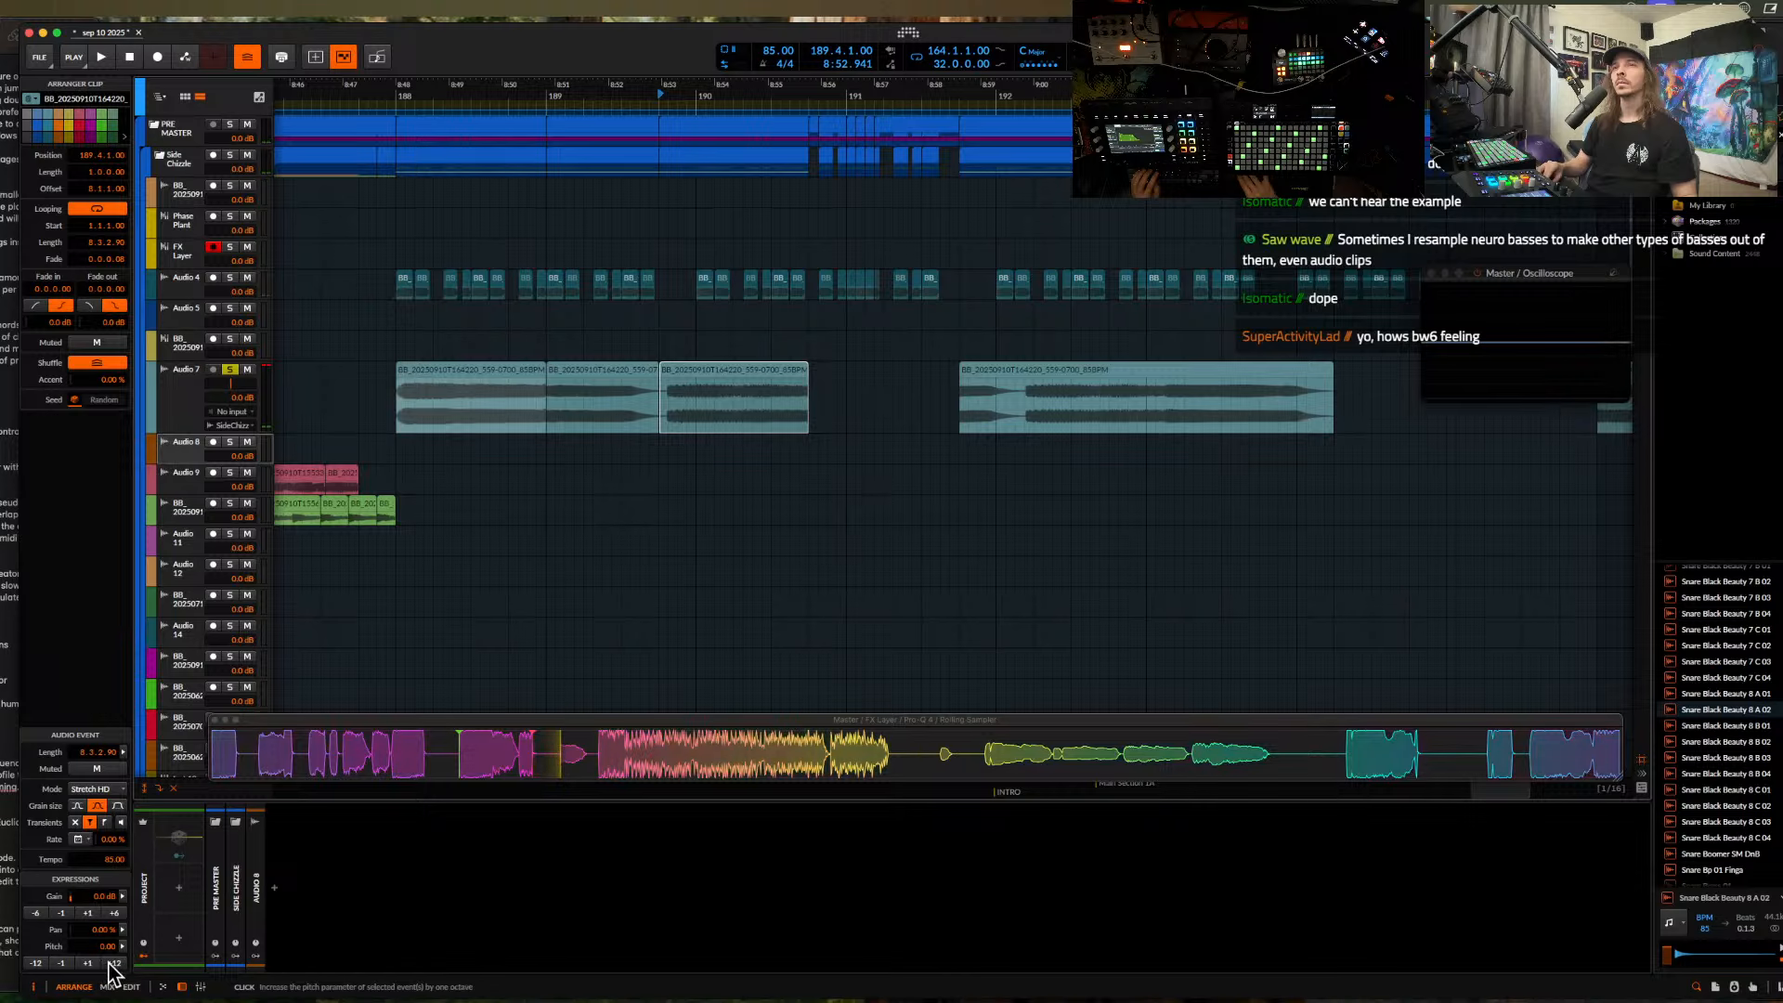
pyautogui.press('space')
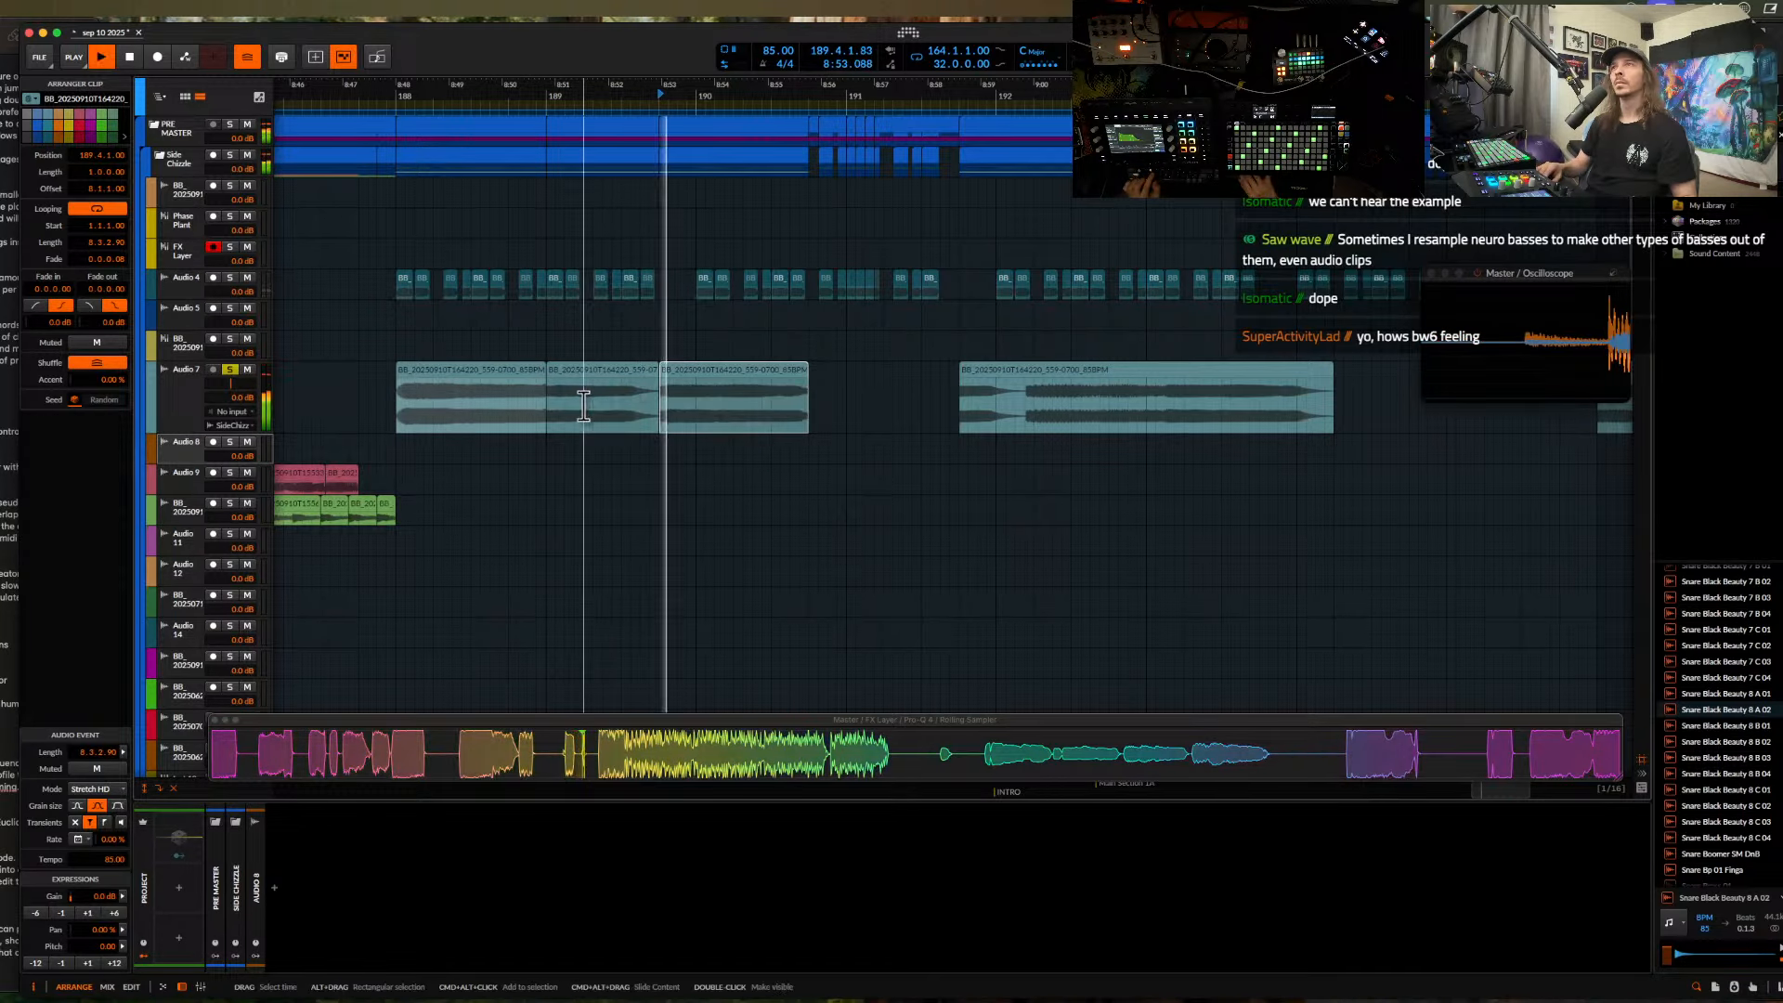
# - Slide the audio content inside the 189.4 clip on Audio 7 back and forth, auditioning between adjustments
pyautogui.press('space')
pyautogui.moveTo(720, 406); pyautogui.dragTo(1192, 407)
pyautogui.press('space')
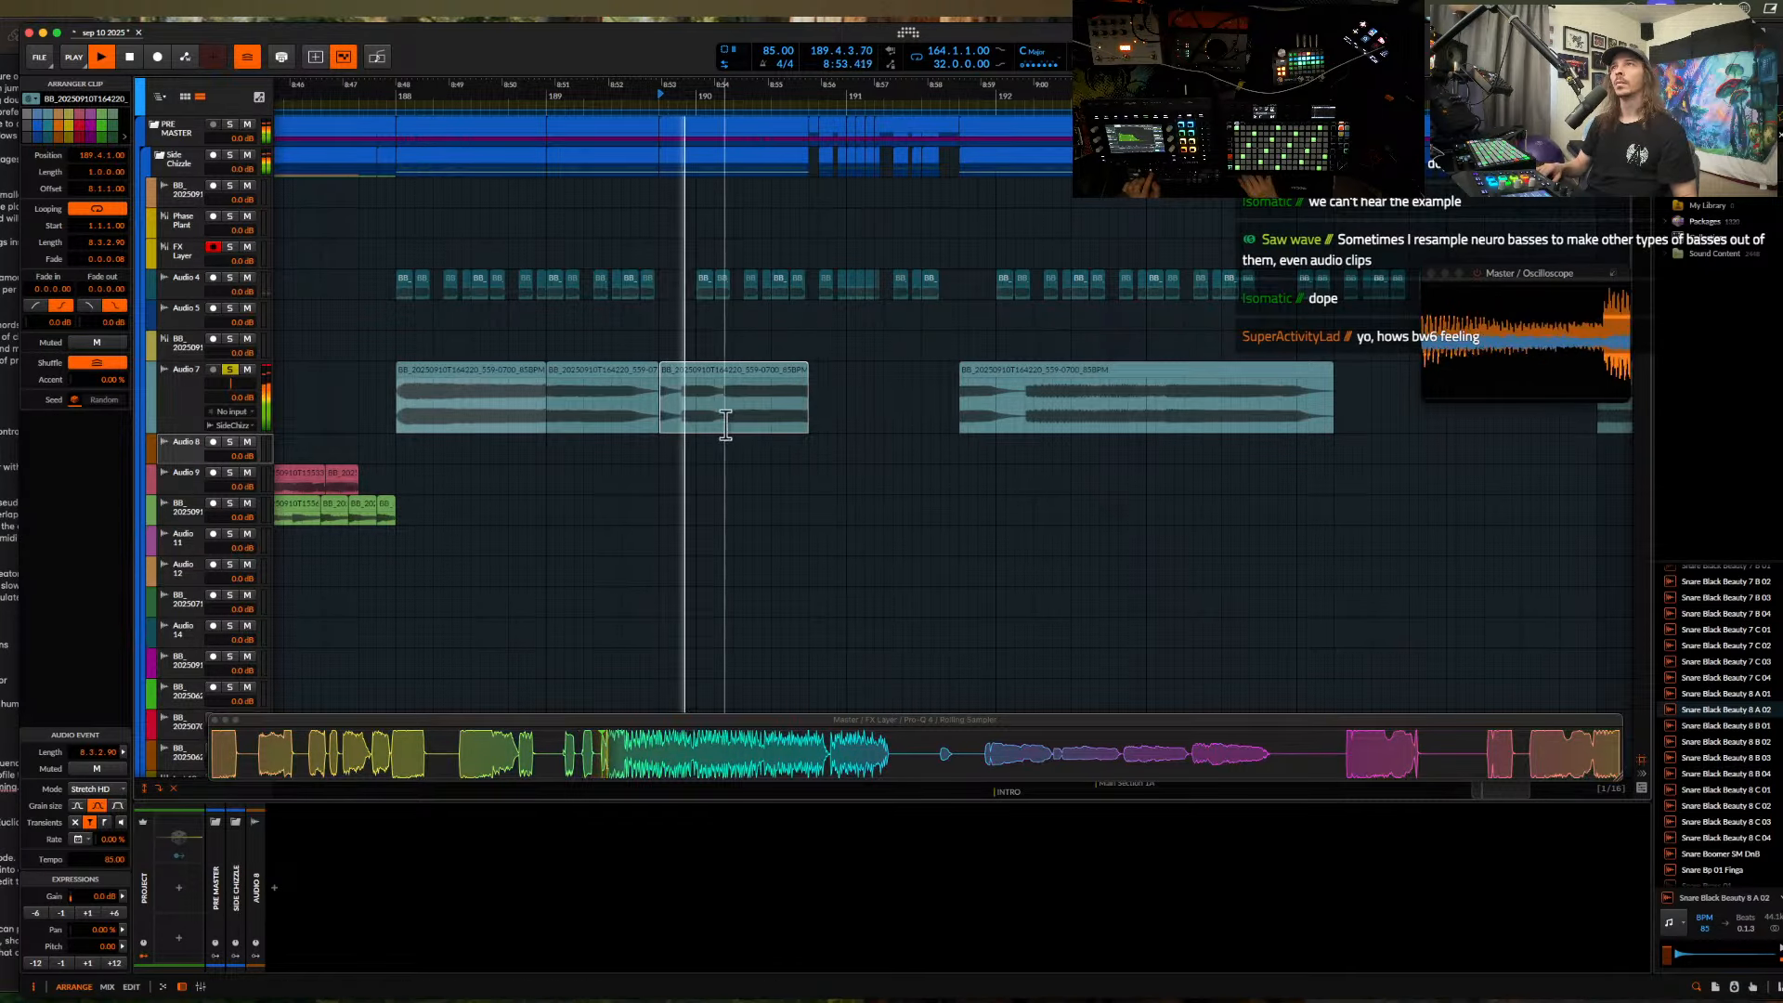
pyautogui.press('space')
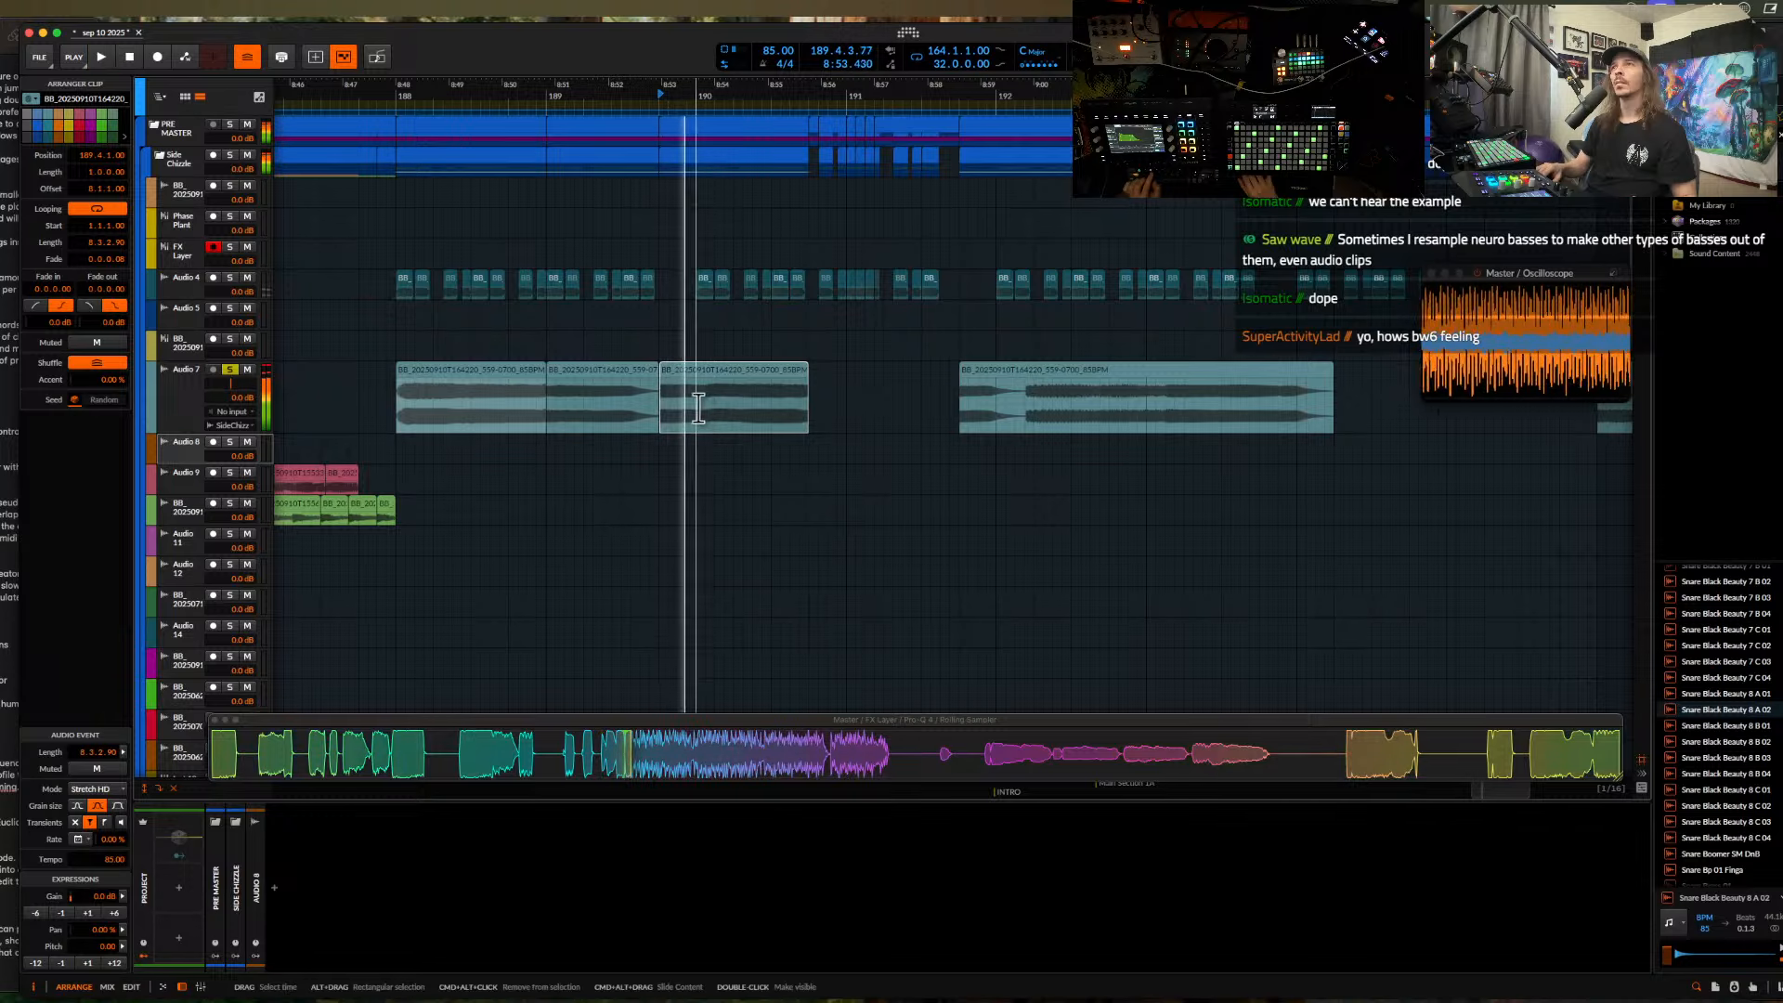
pyautogui.moveTo(849, 408); pyautogui.dragTo(499, 404)
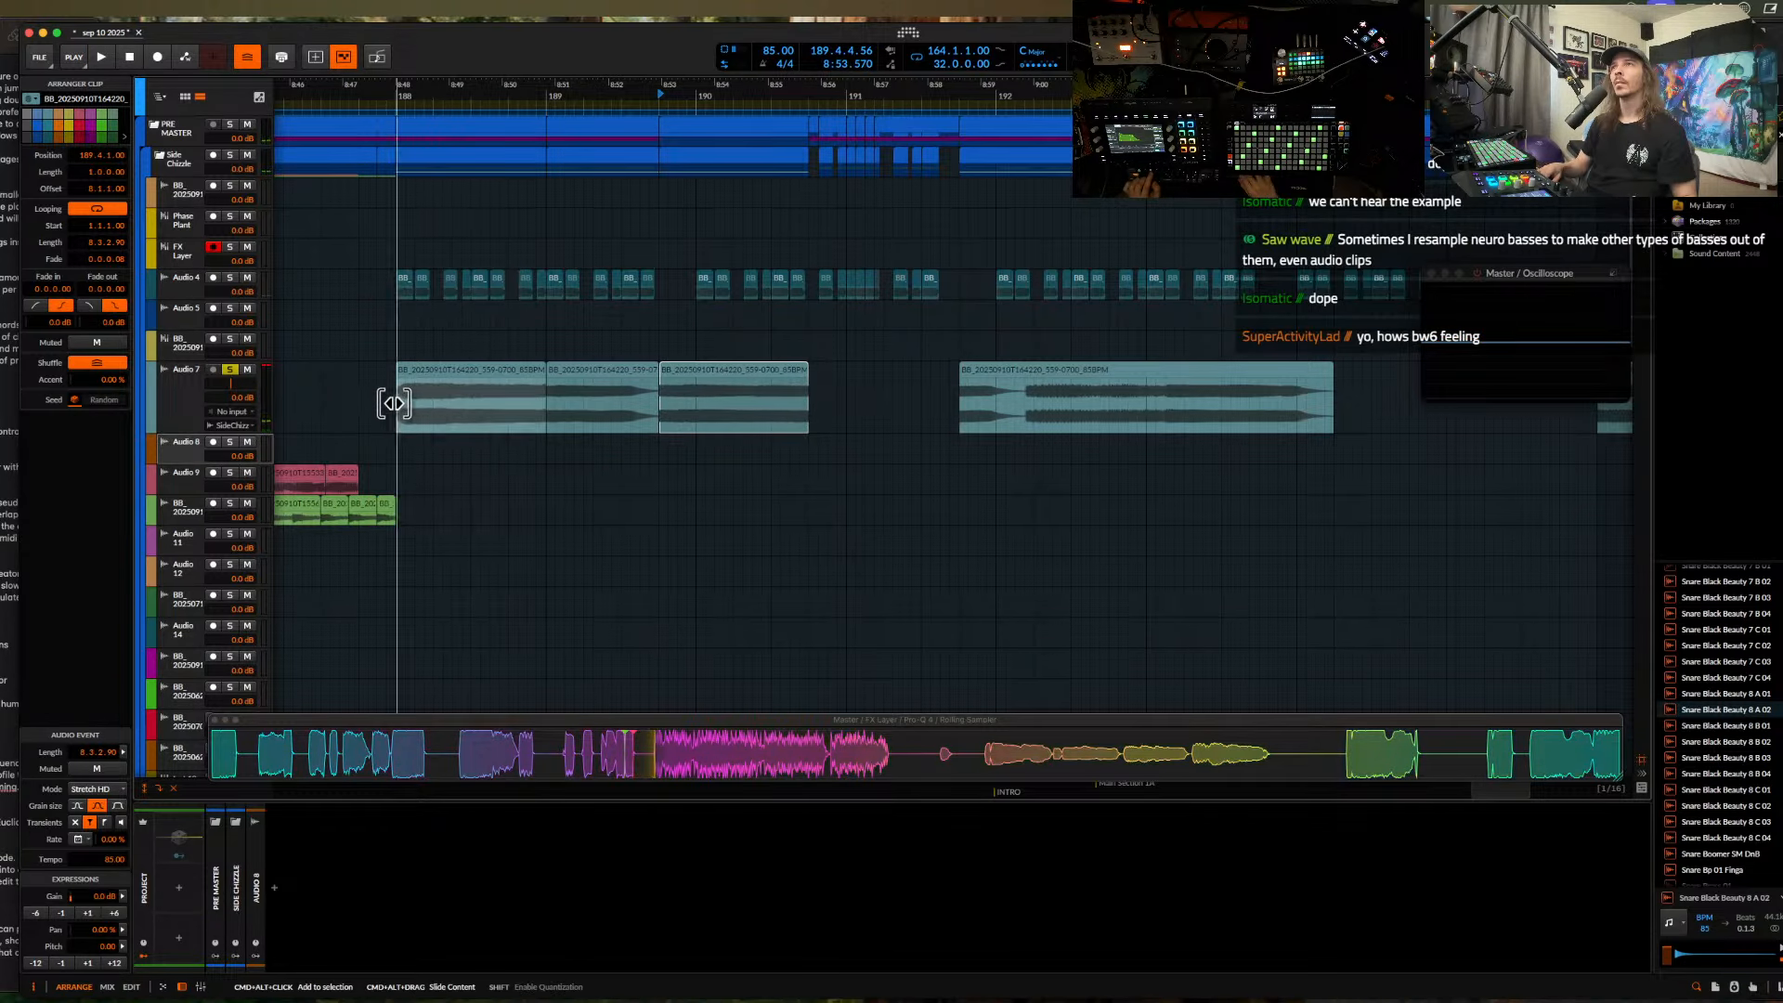
# - Set the pitch of the 189.4 clip on Audio 7 to -5.00 and audition it
pyautogui.press('space')
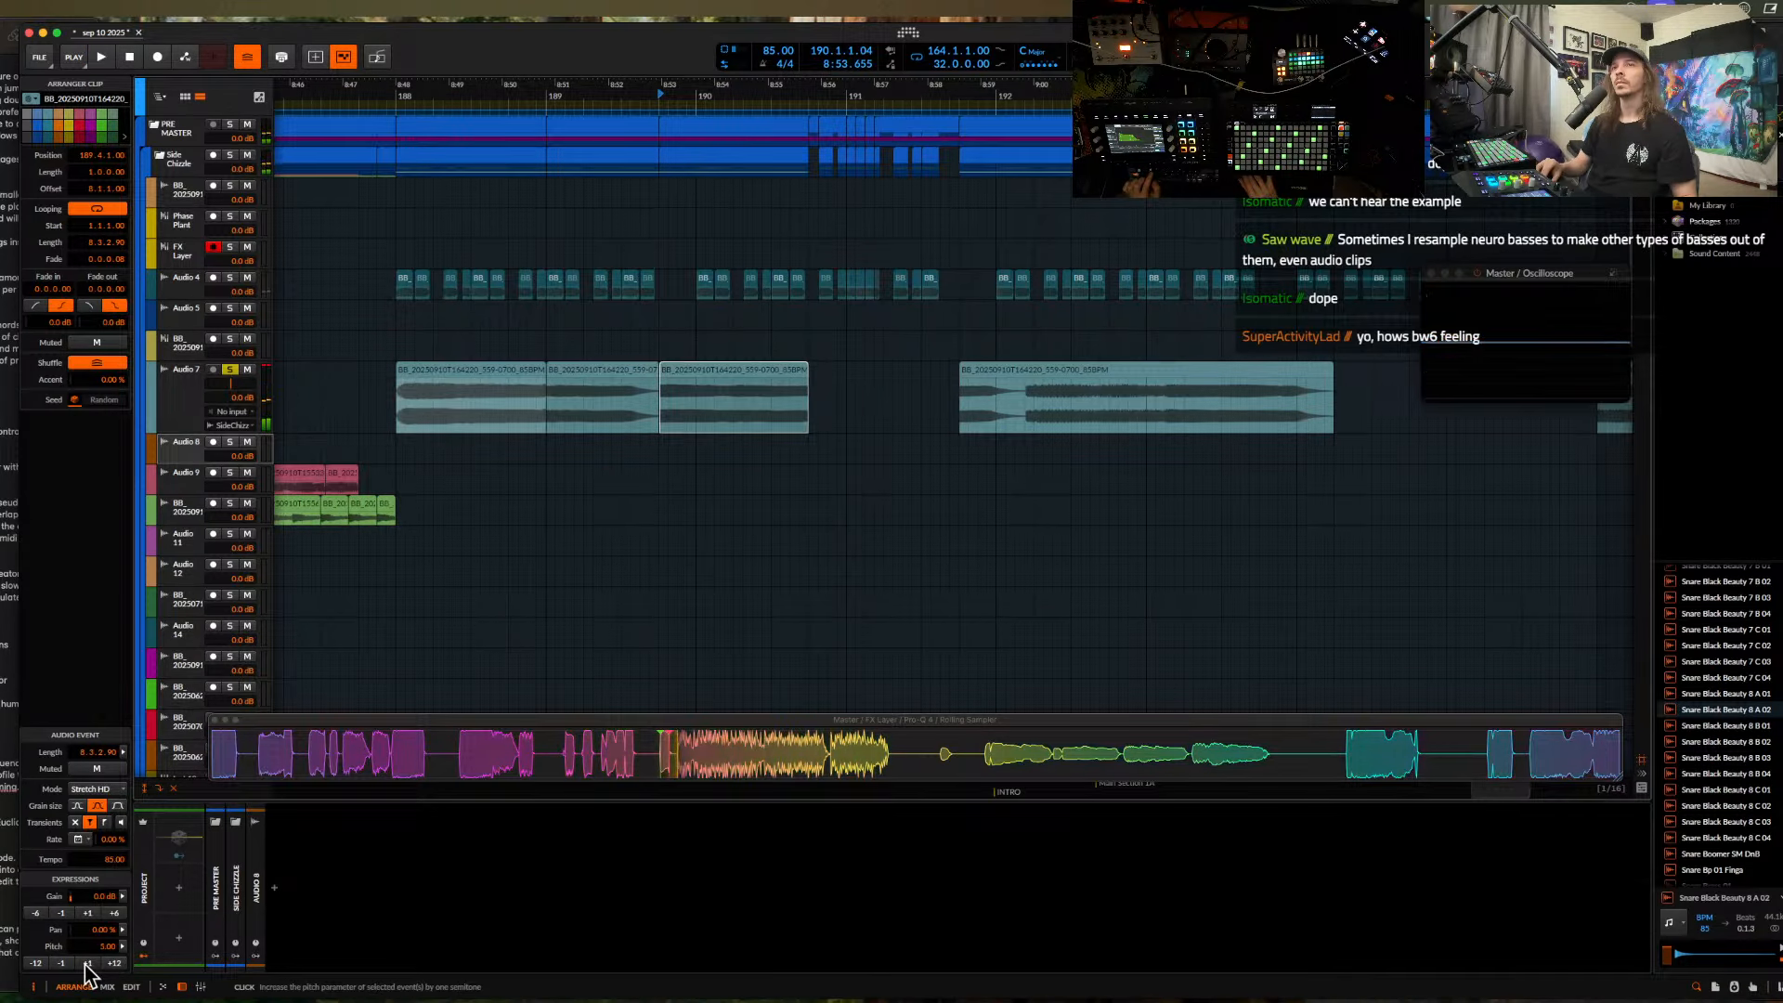
pyautogui.click(85, 966)
pyautogui.press('space')
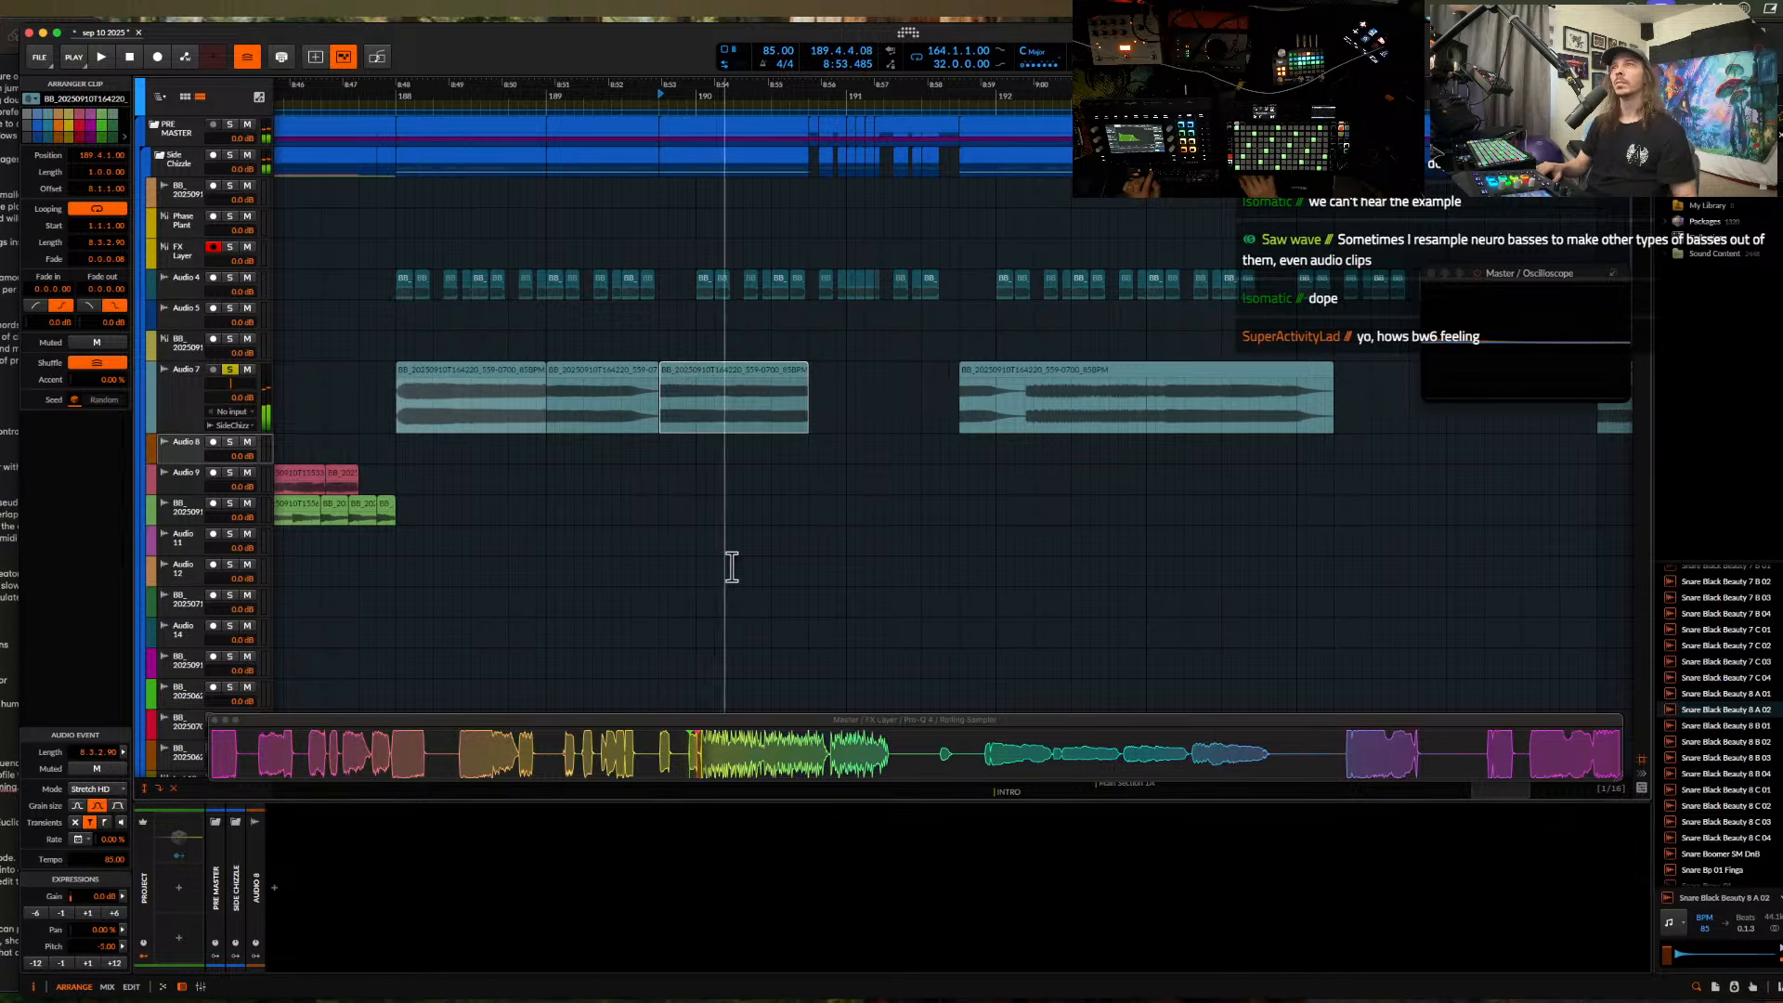
# - Play Audio 7 from bar 188 and move the 189.4 clip to 190.1.1.00
pyautogui.press('space')
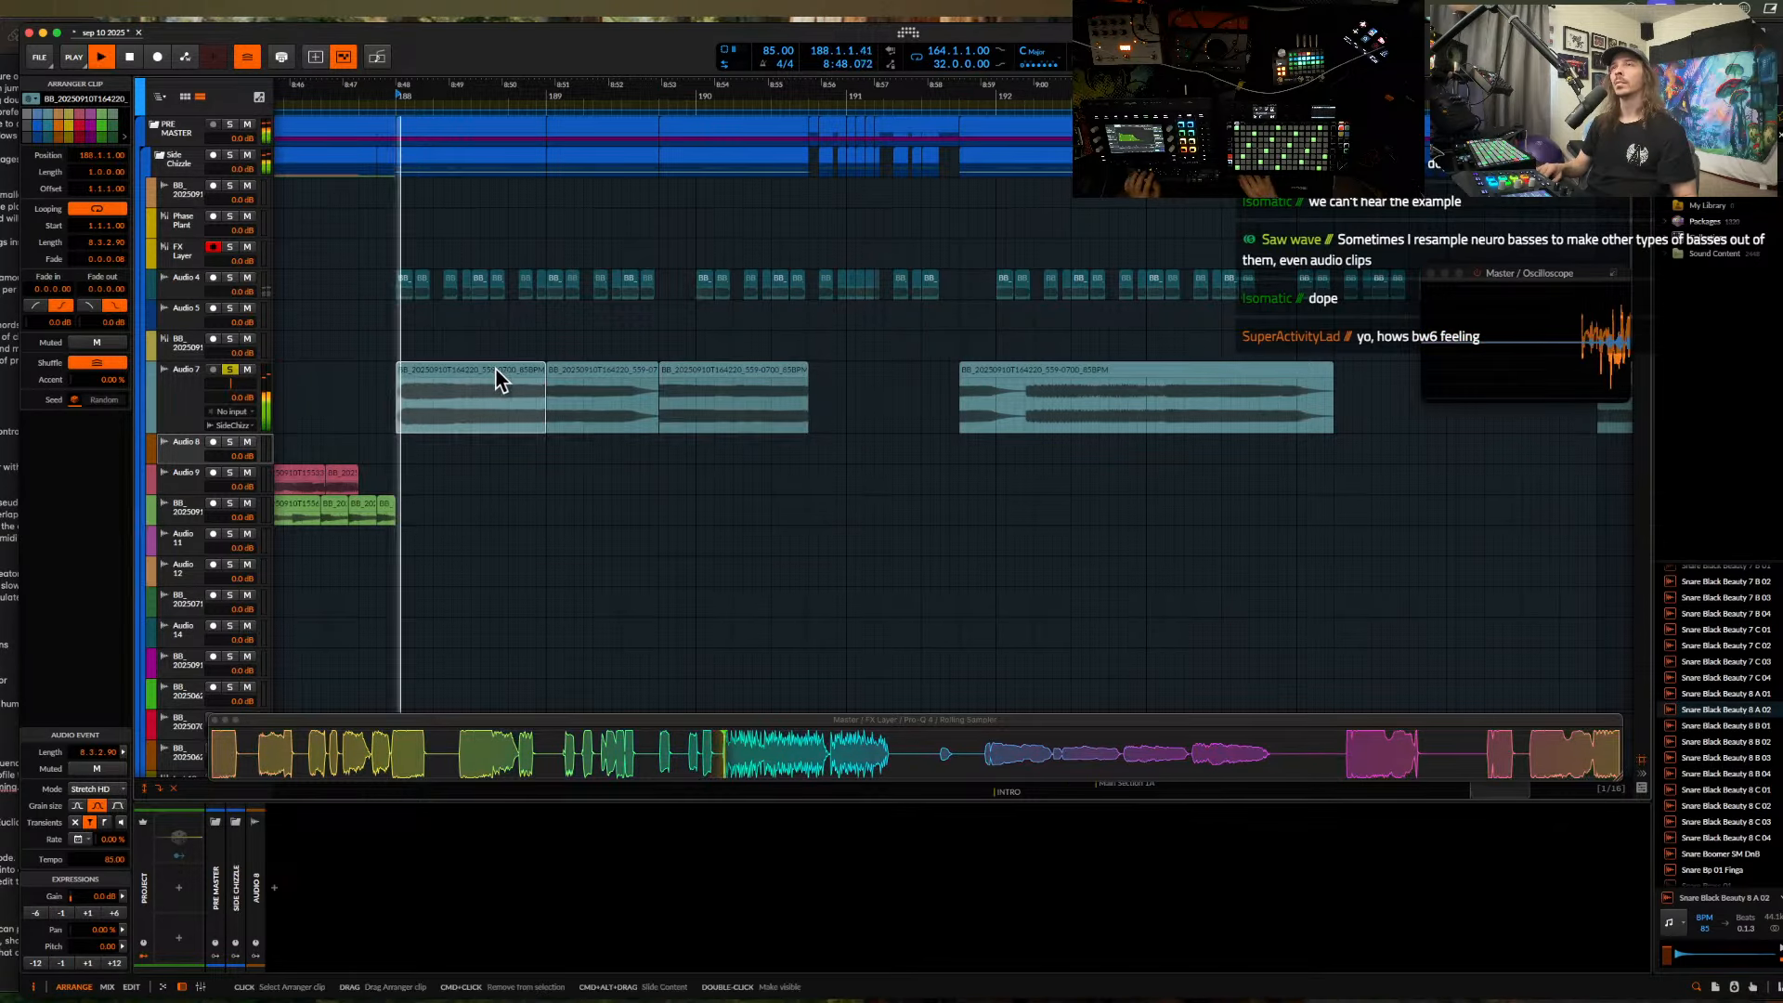
pyautogui.scroll(3, 597, 374)
pyautogui.click(771, 380)
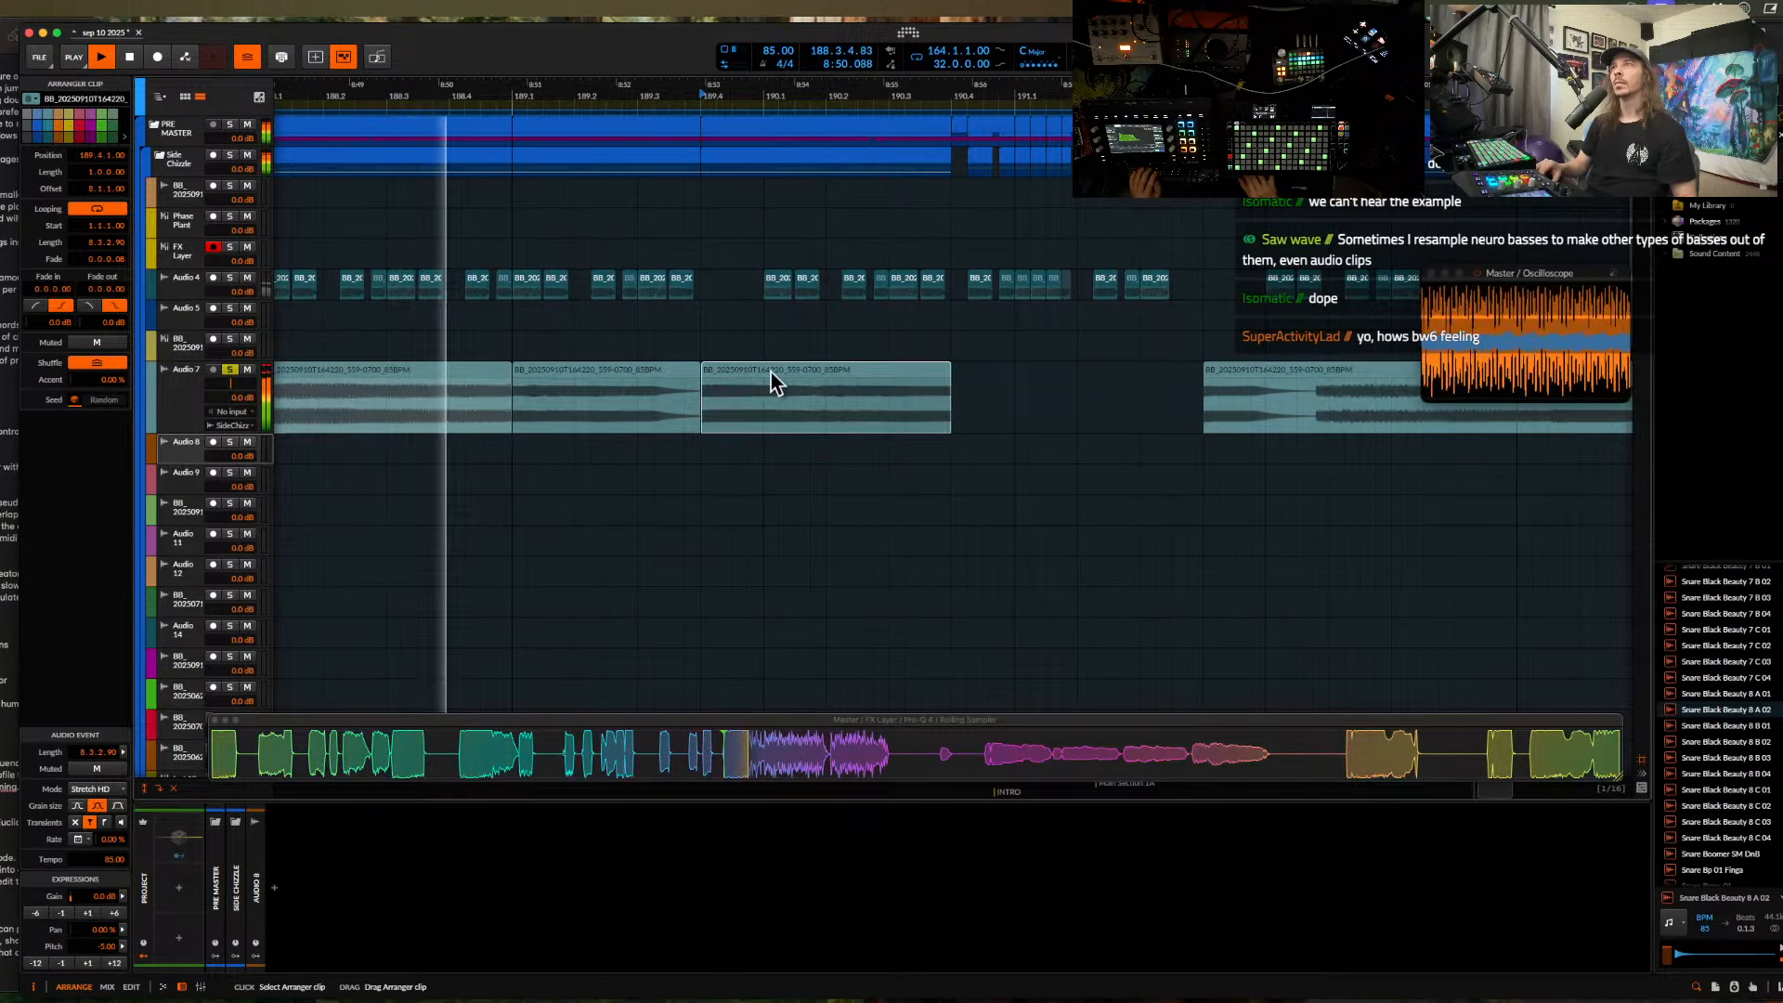
pyautogui.moveTo(771, 372); pyautogui.dragTo(792, 374)
pyautogui.scroll(-1, 792, 375)
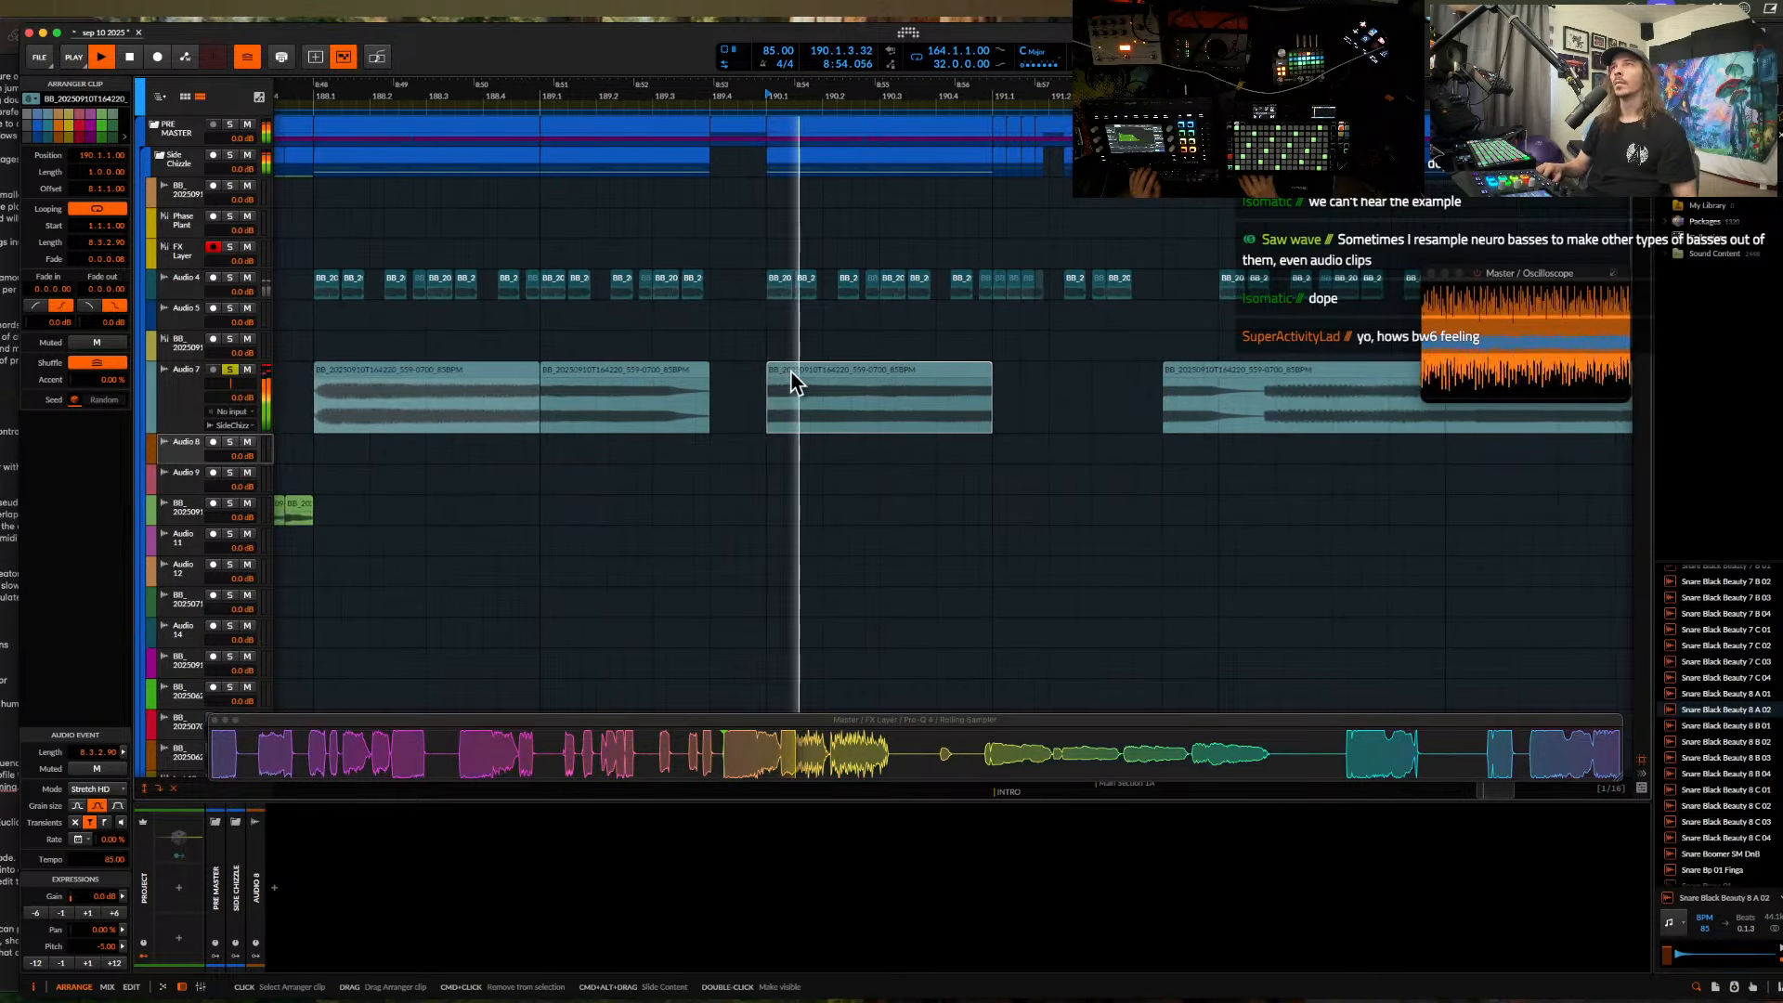
pyautogui.press('space')
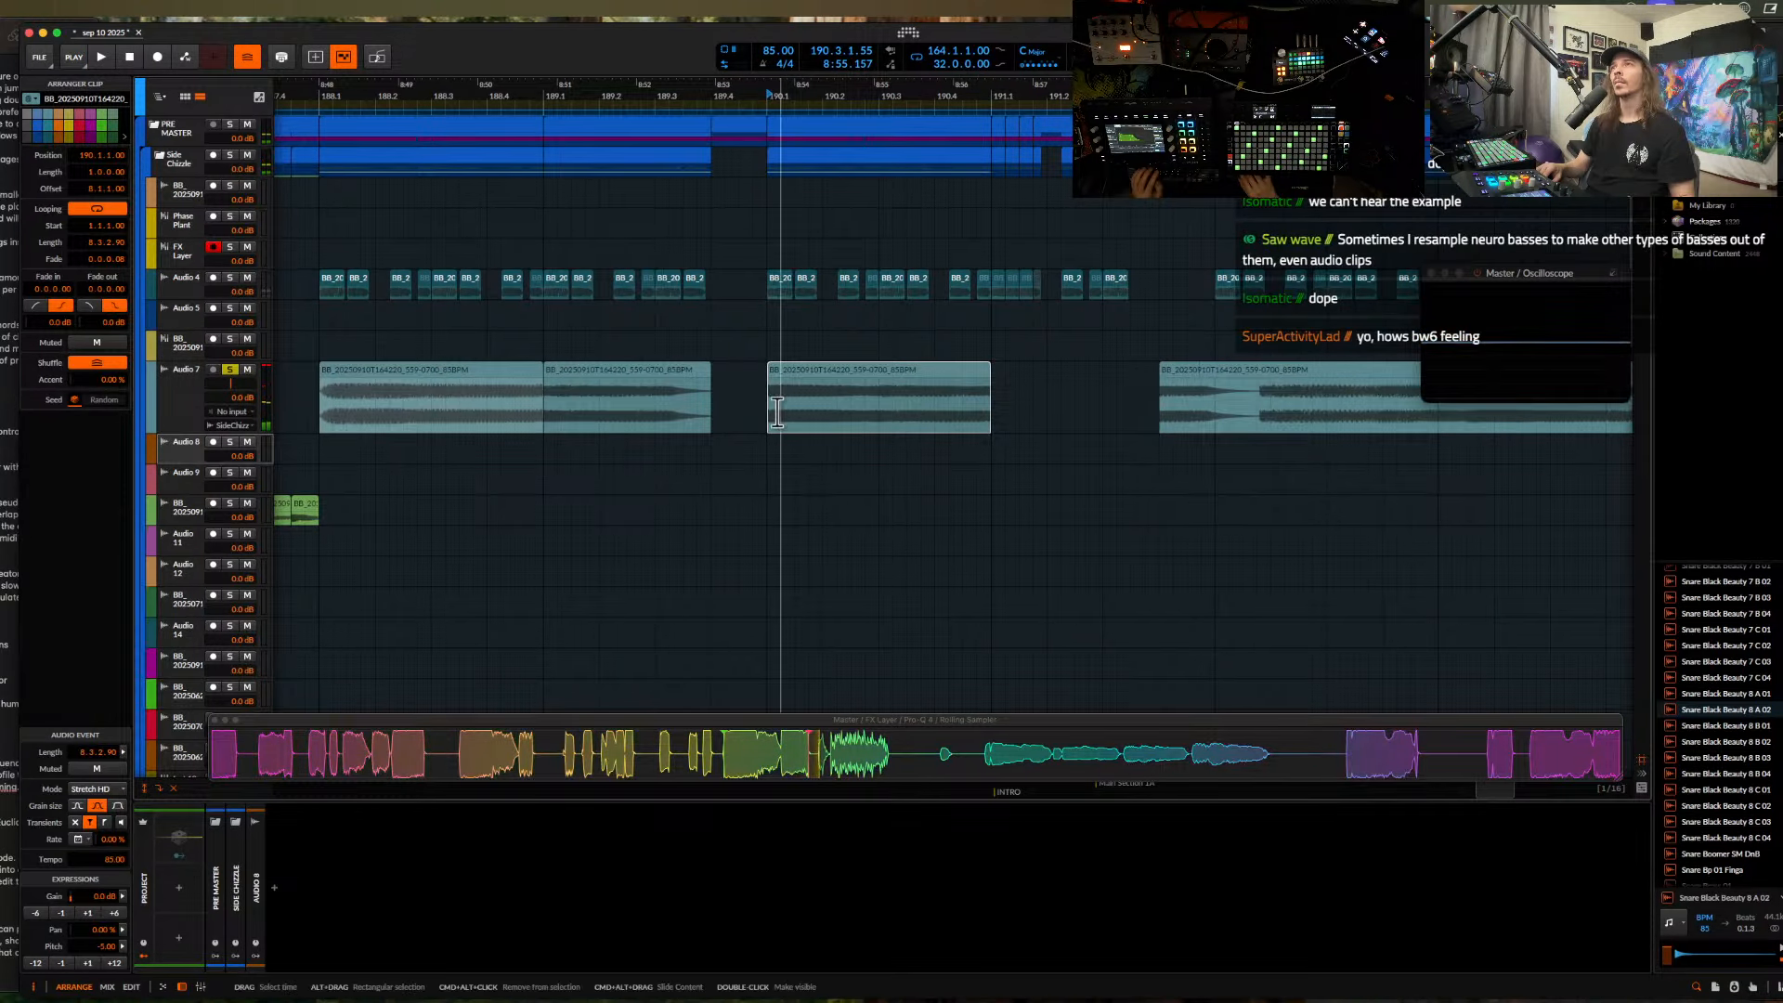
# - Split the bar 190 clip at 190.3.1.00, set the second half's pitch to -12.00, and replay from bar 188
pyautogui.click(900, 411)
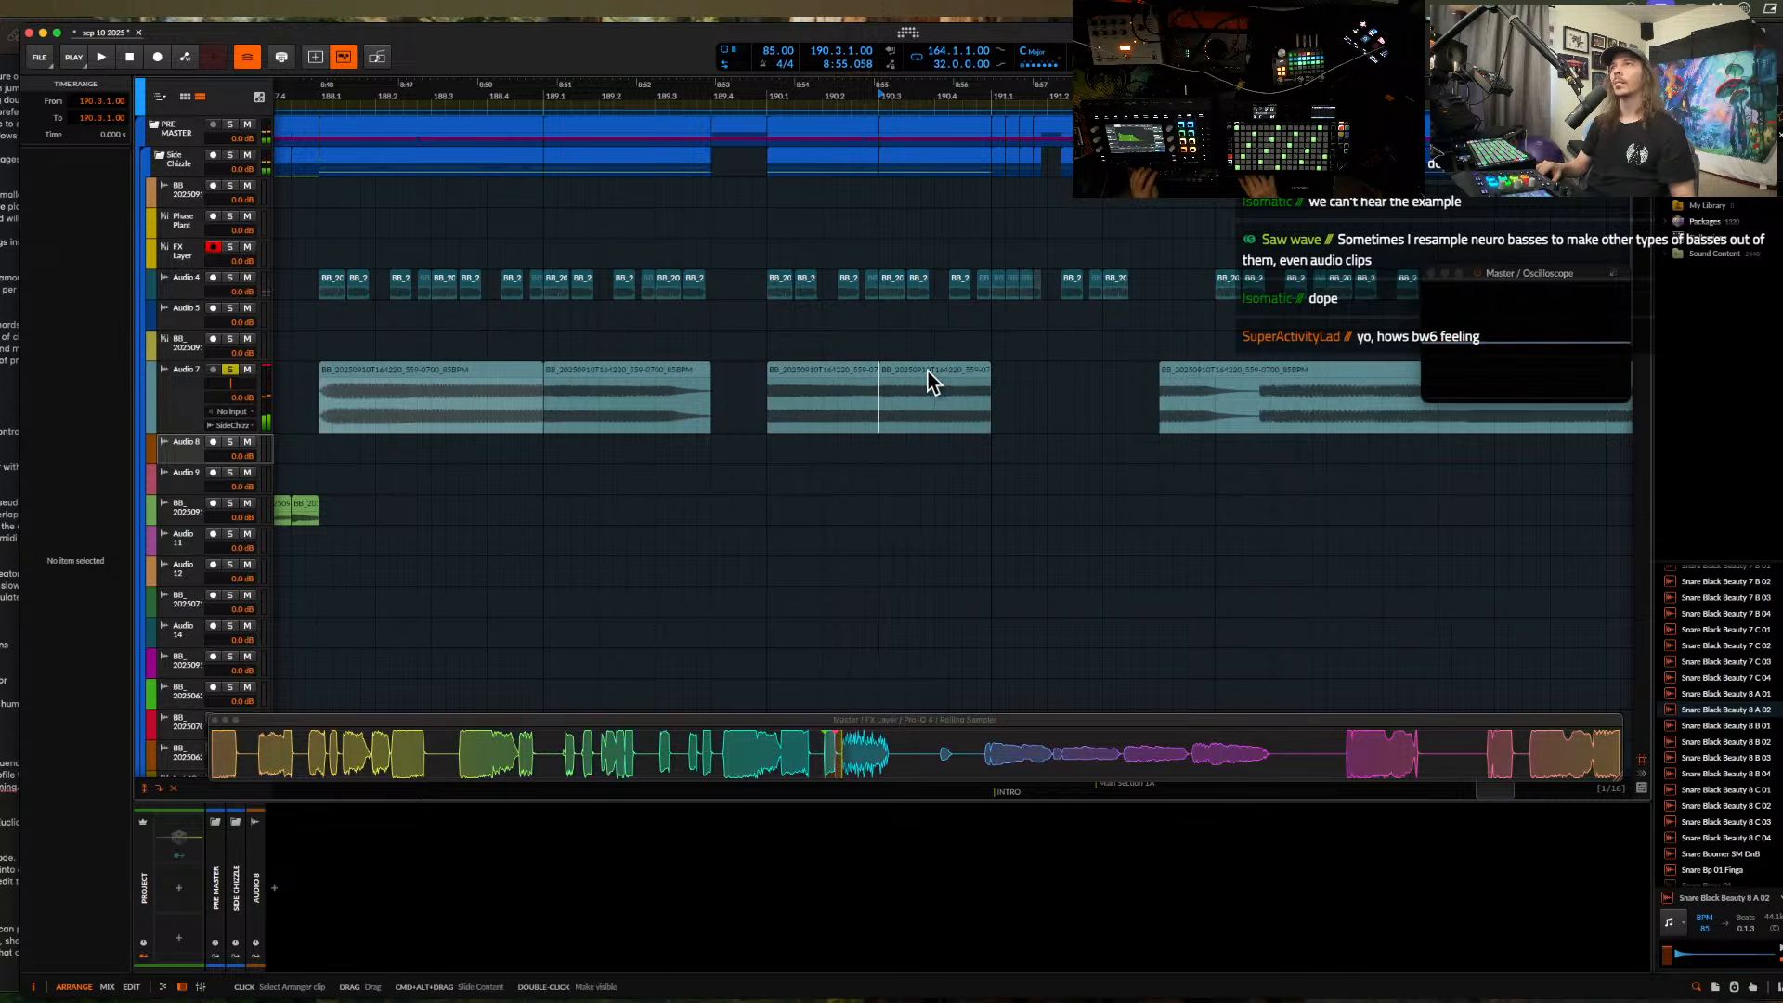
pyautogui.click(928, 380)
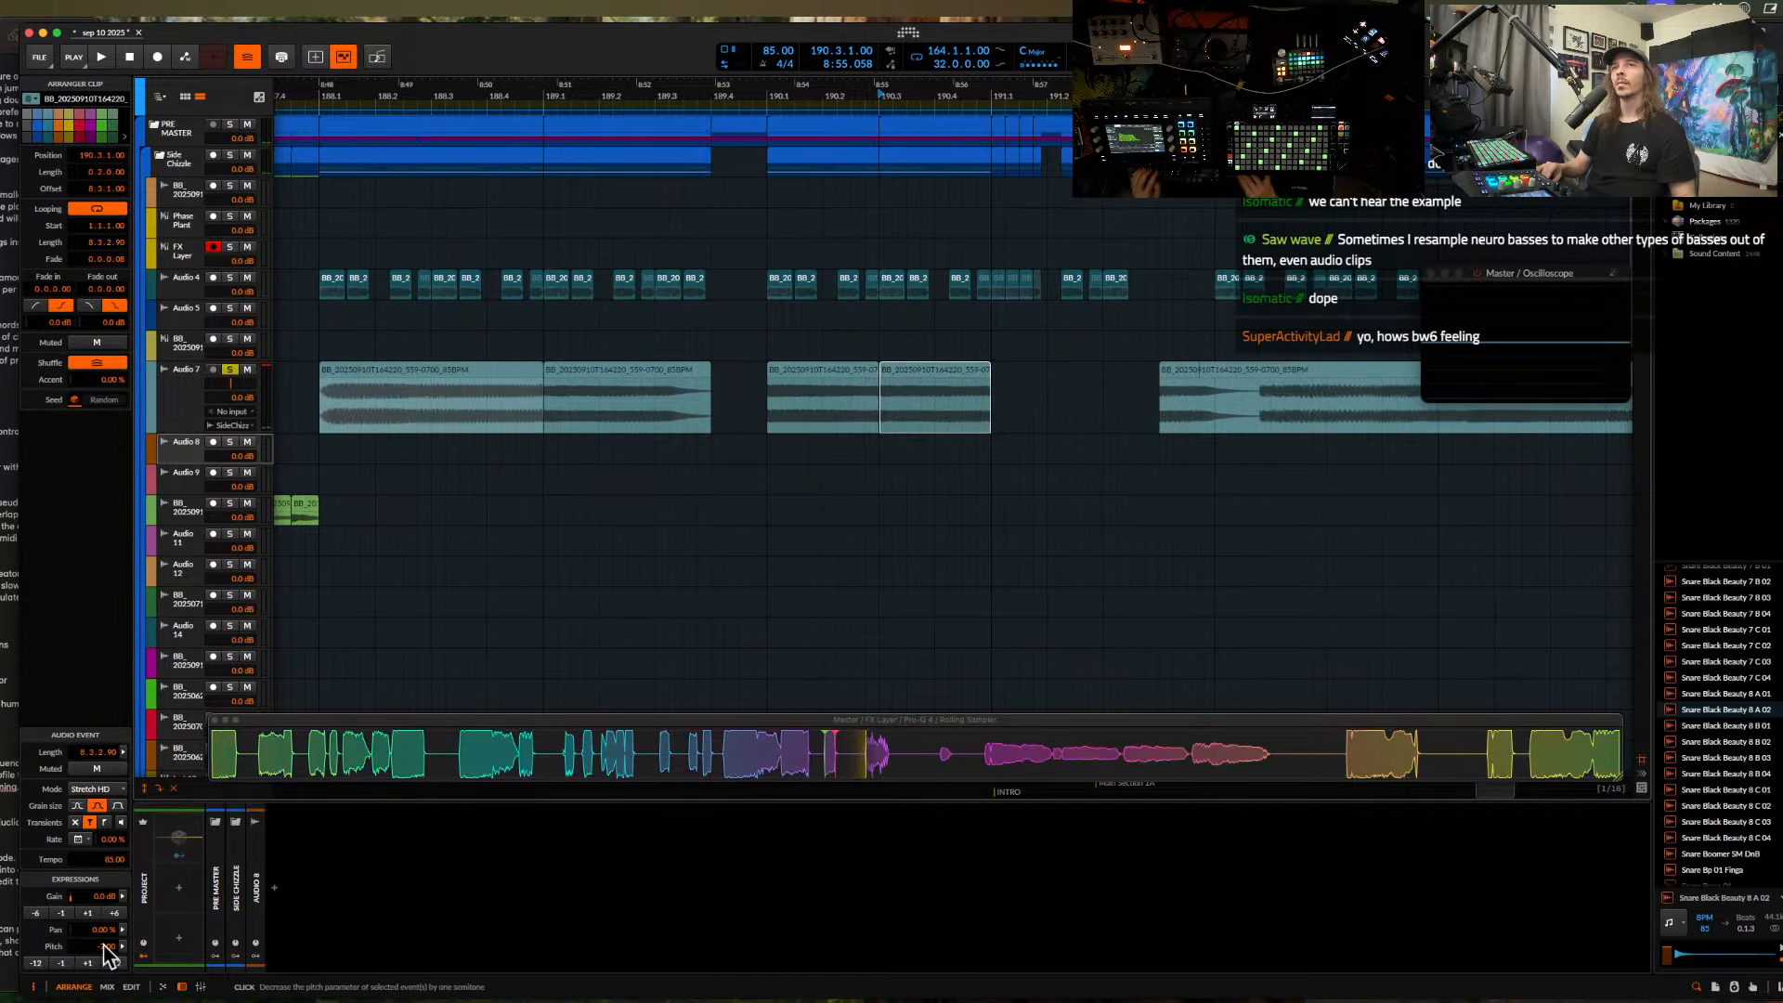
pyautogui.press('space')
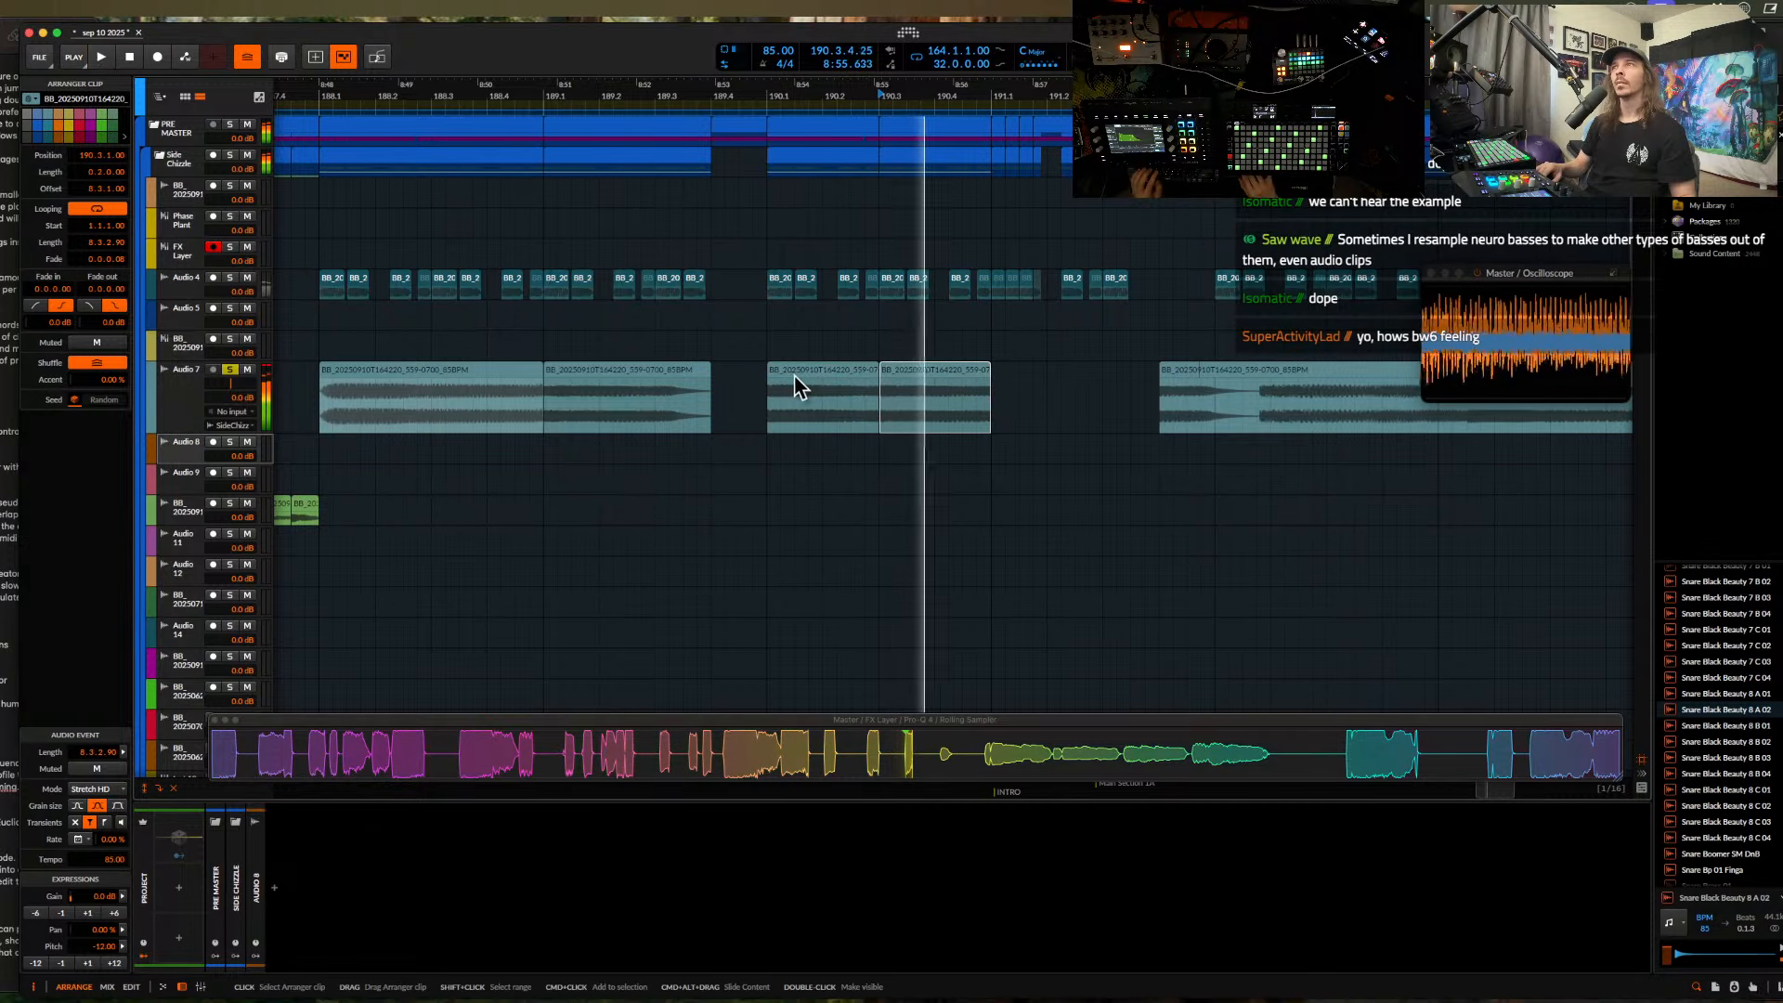
pyautogui.click(475, 366)
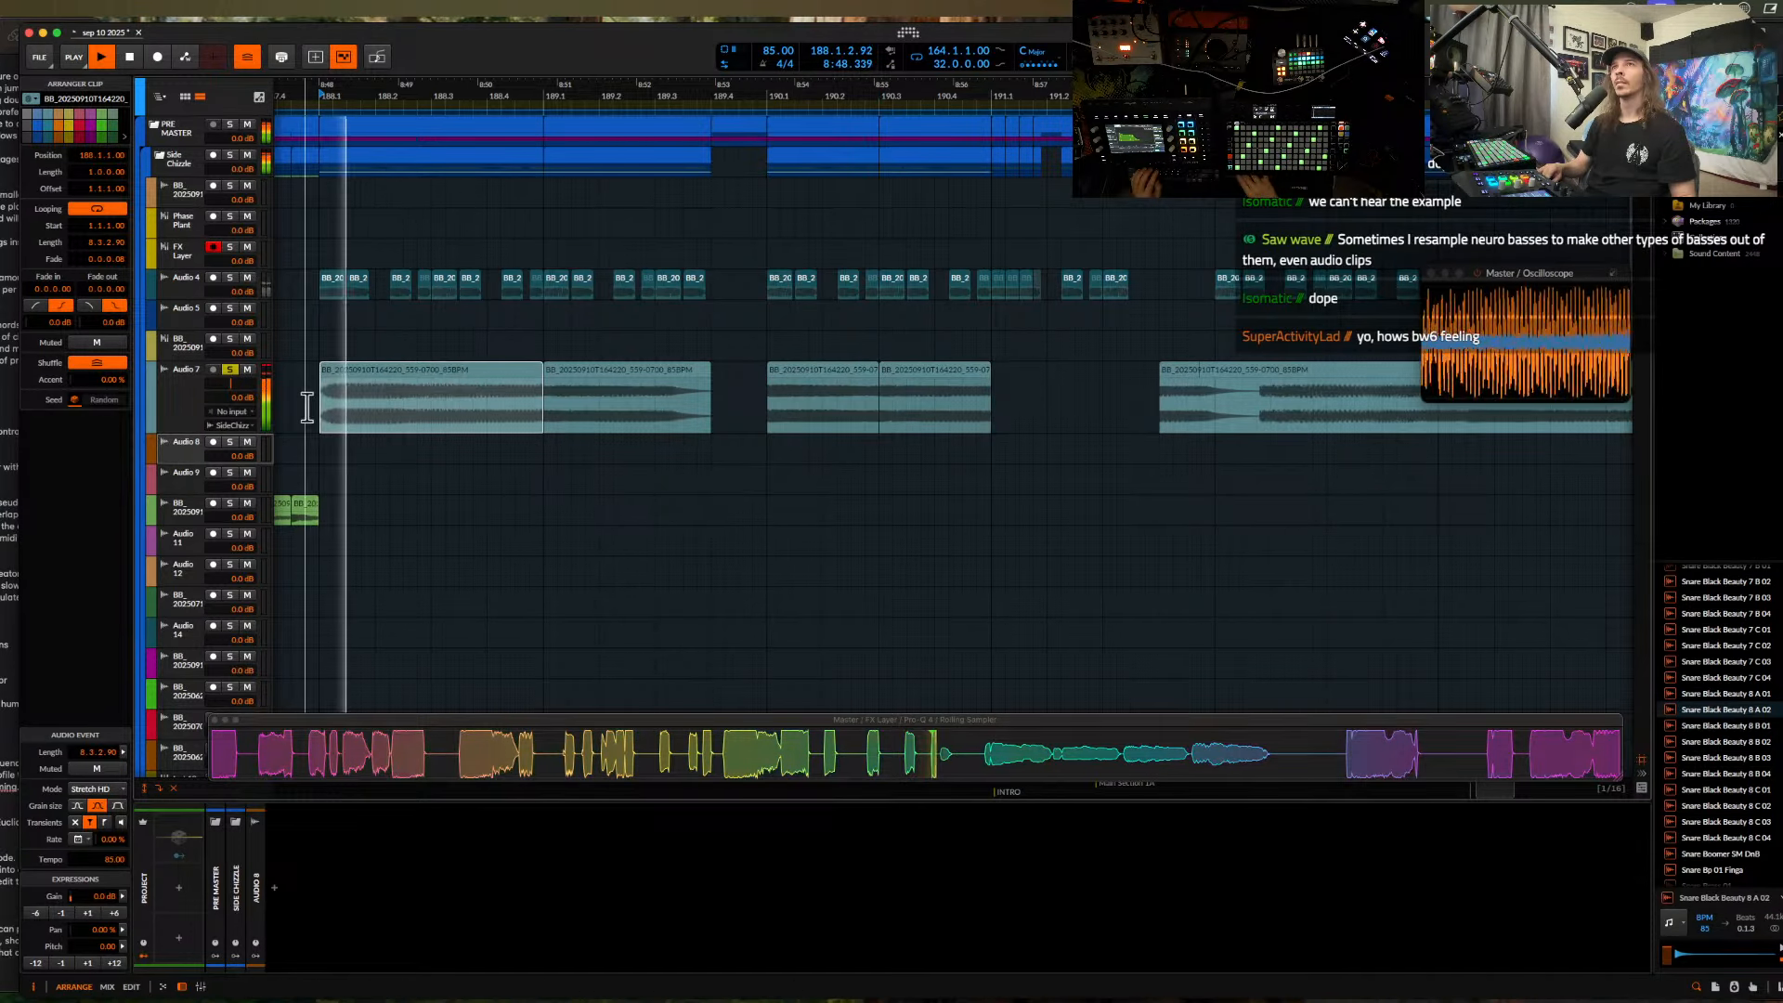
# - Unsolo Audio 7 and play the full arrangement from 187.4.3.00
pyautogui.click(233, 371)
pyautogui.click(291, 317)
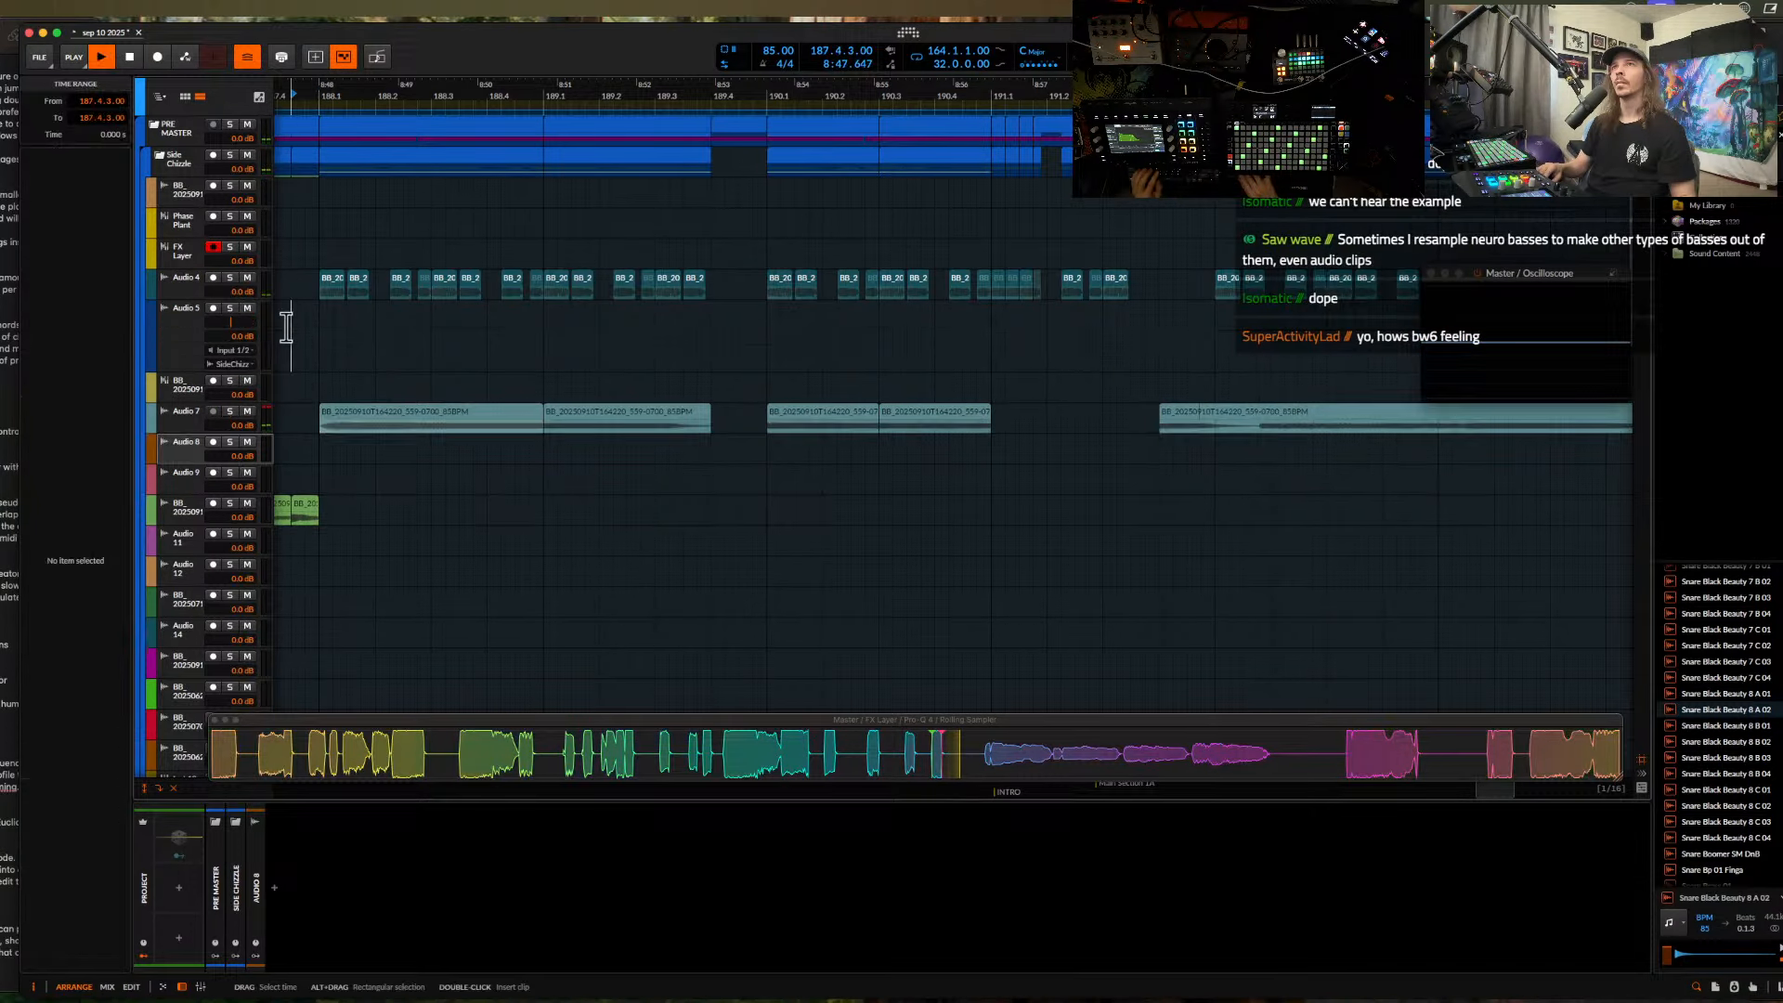
pyautogui.press('space')
pyautogui.hscroll(-4, 315, 379)
pyautogui.scroll(-3, 314, 379)
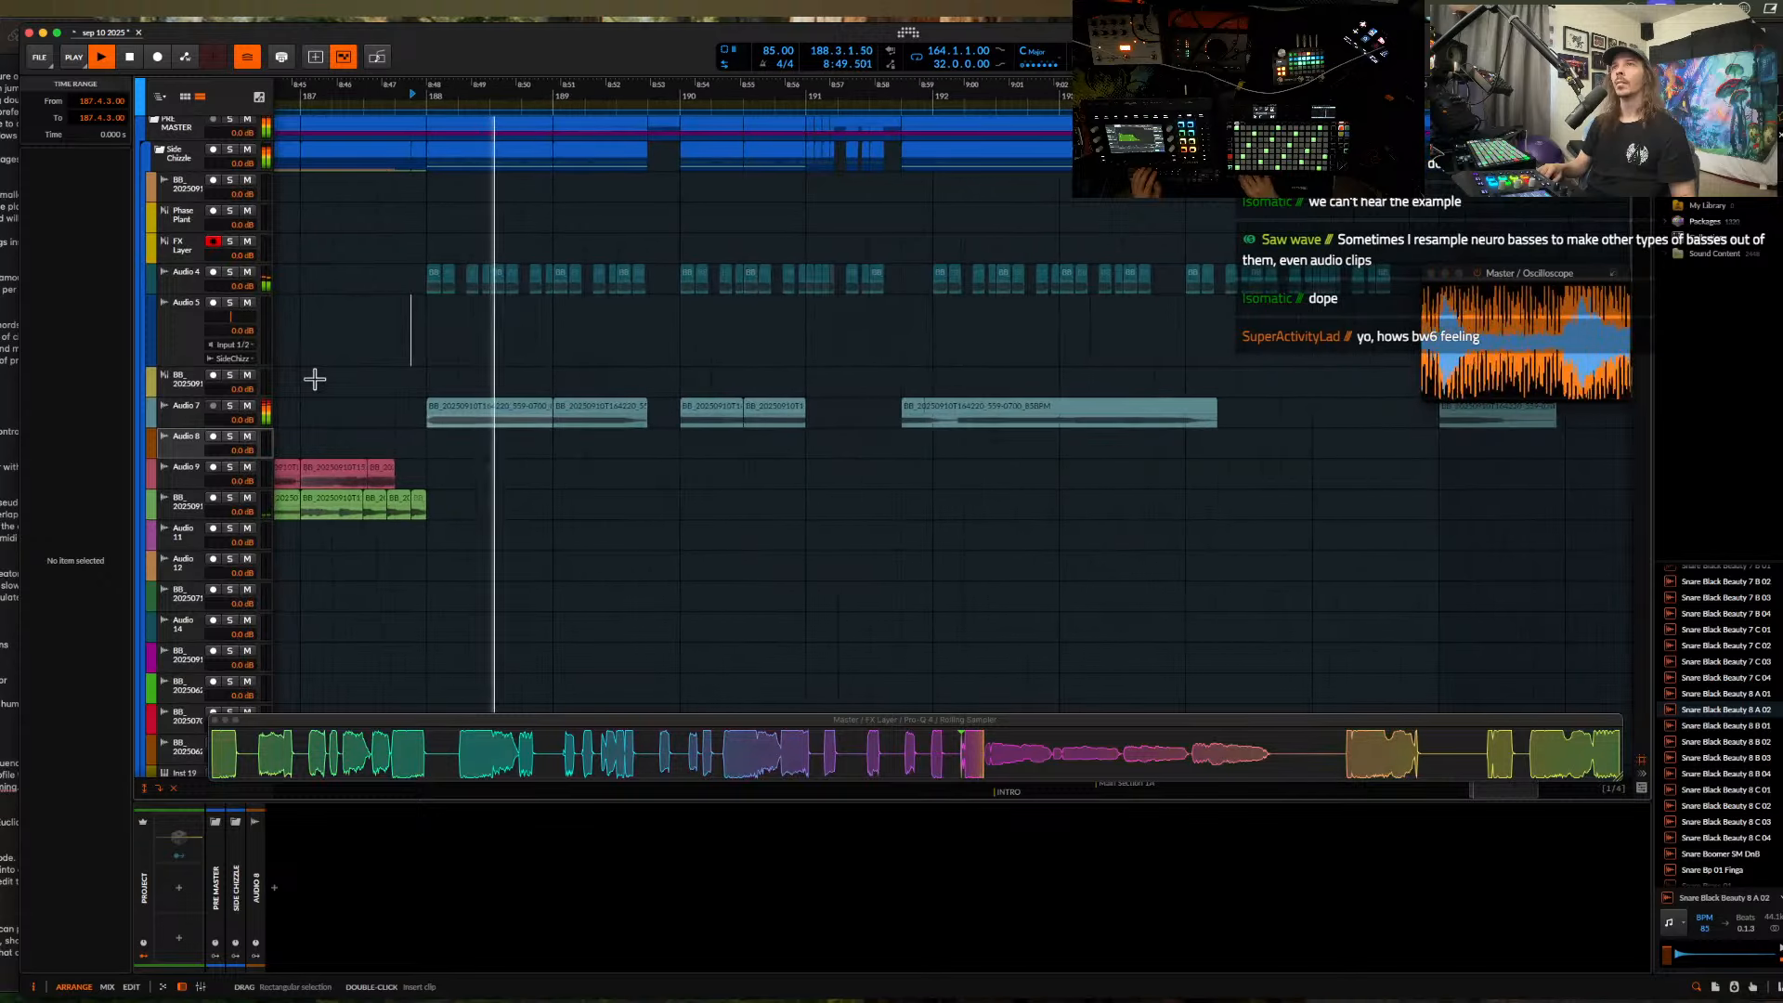
# - Move the pair of Audio 7 clips at bar 188 to about bar 197 and bring the 190.1 pair to 188.1.1.00
pyautogui.click(537, 418)
pyautogui.keyDown('shift'); pyautogui.click(621, 370); pyautogui.keyUp('shift')
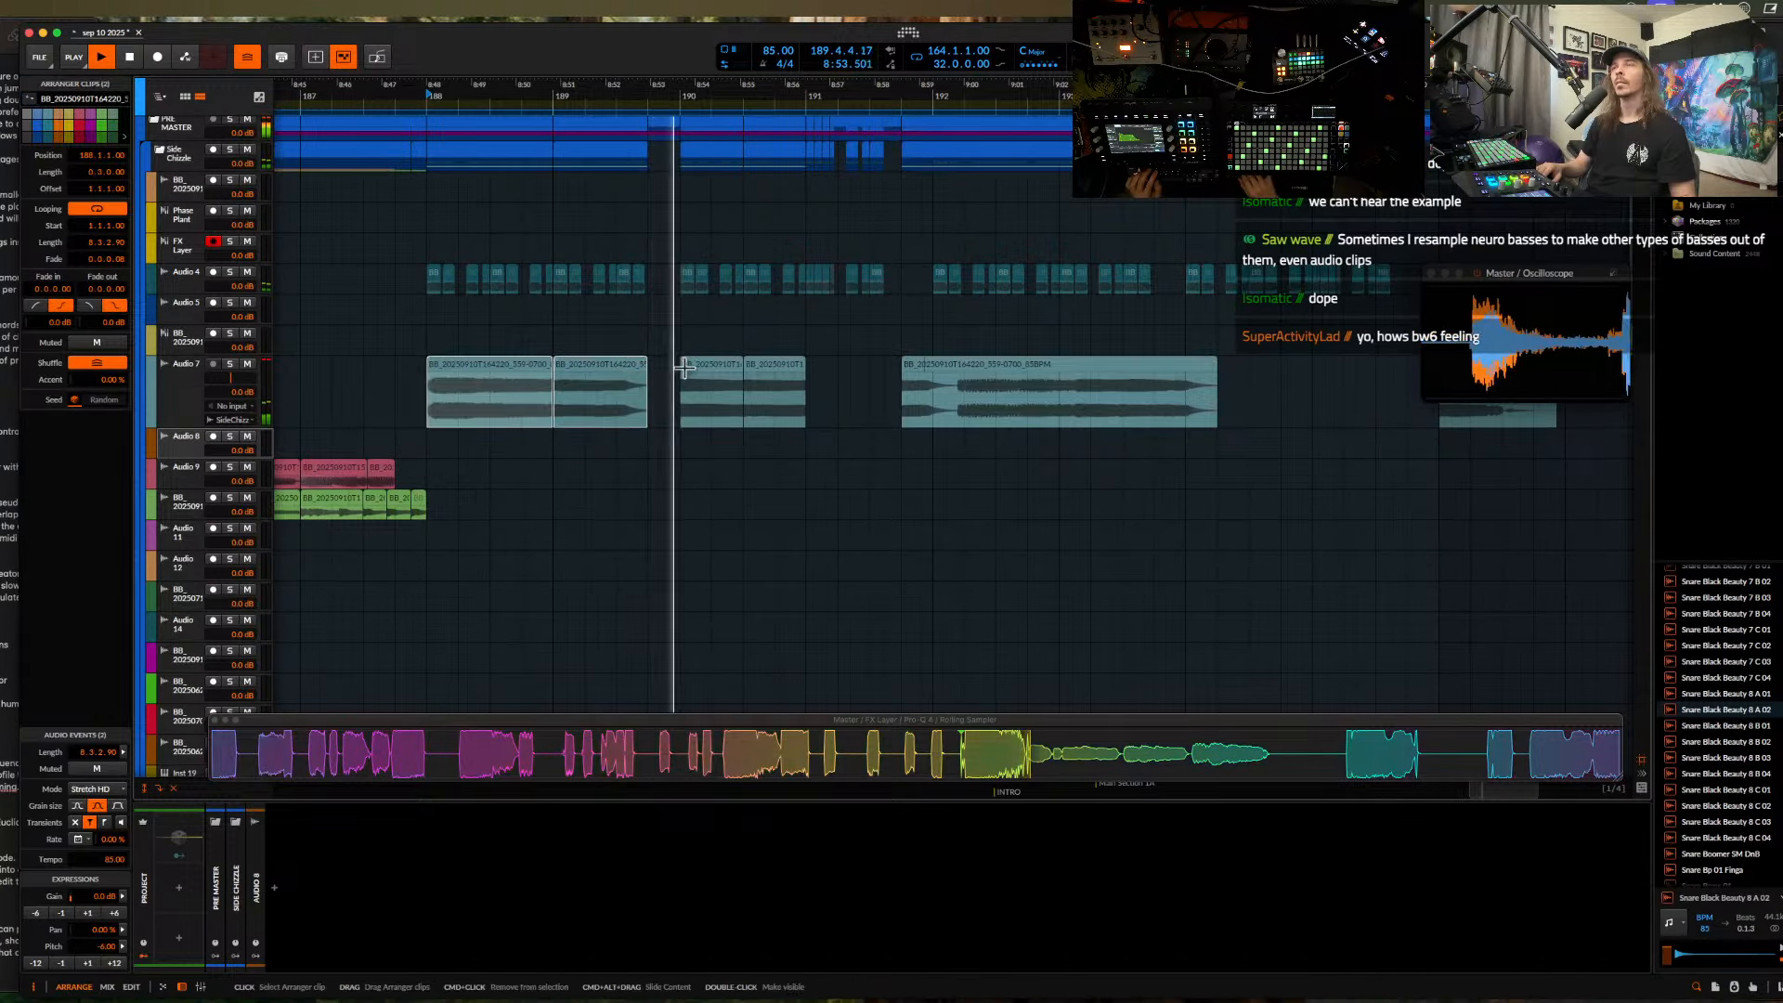
pyautogui.scroll(3, 704, 367)
pyautogui.scroll(-4, 704, 365)
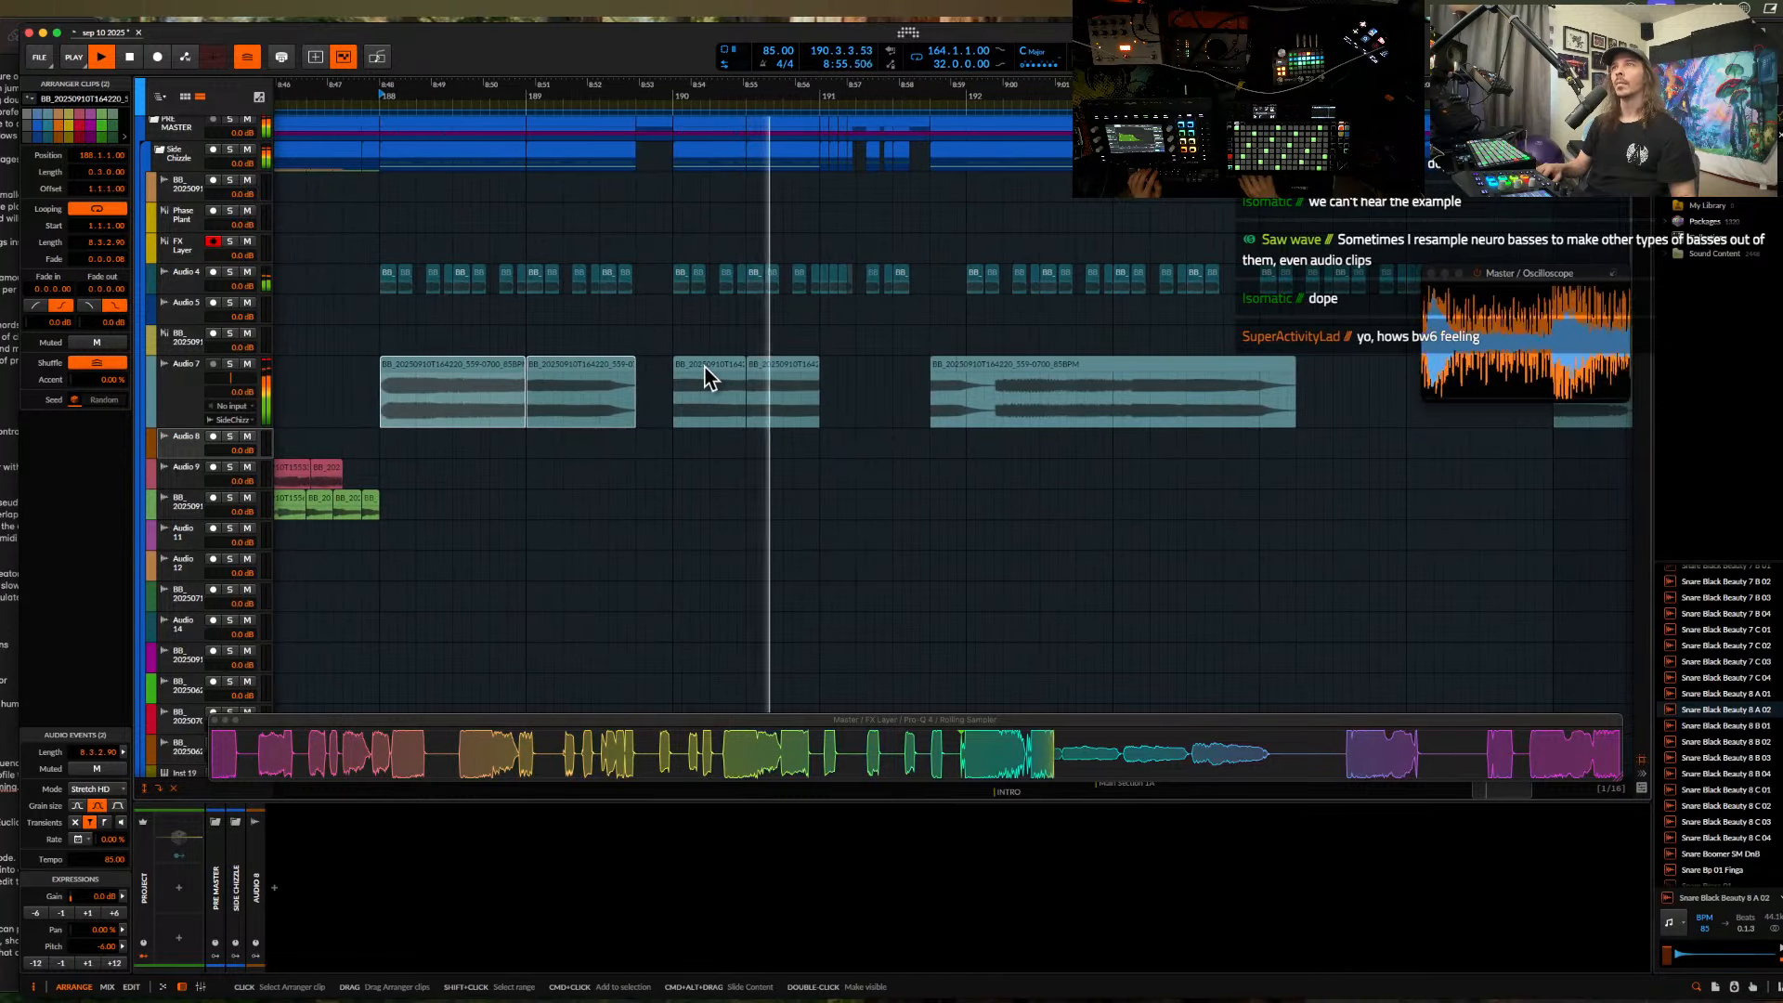
pyautogui.press('space')
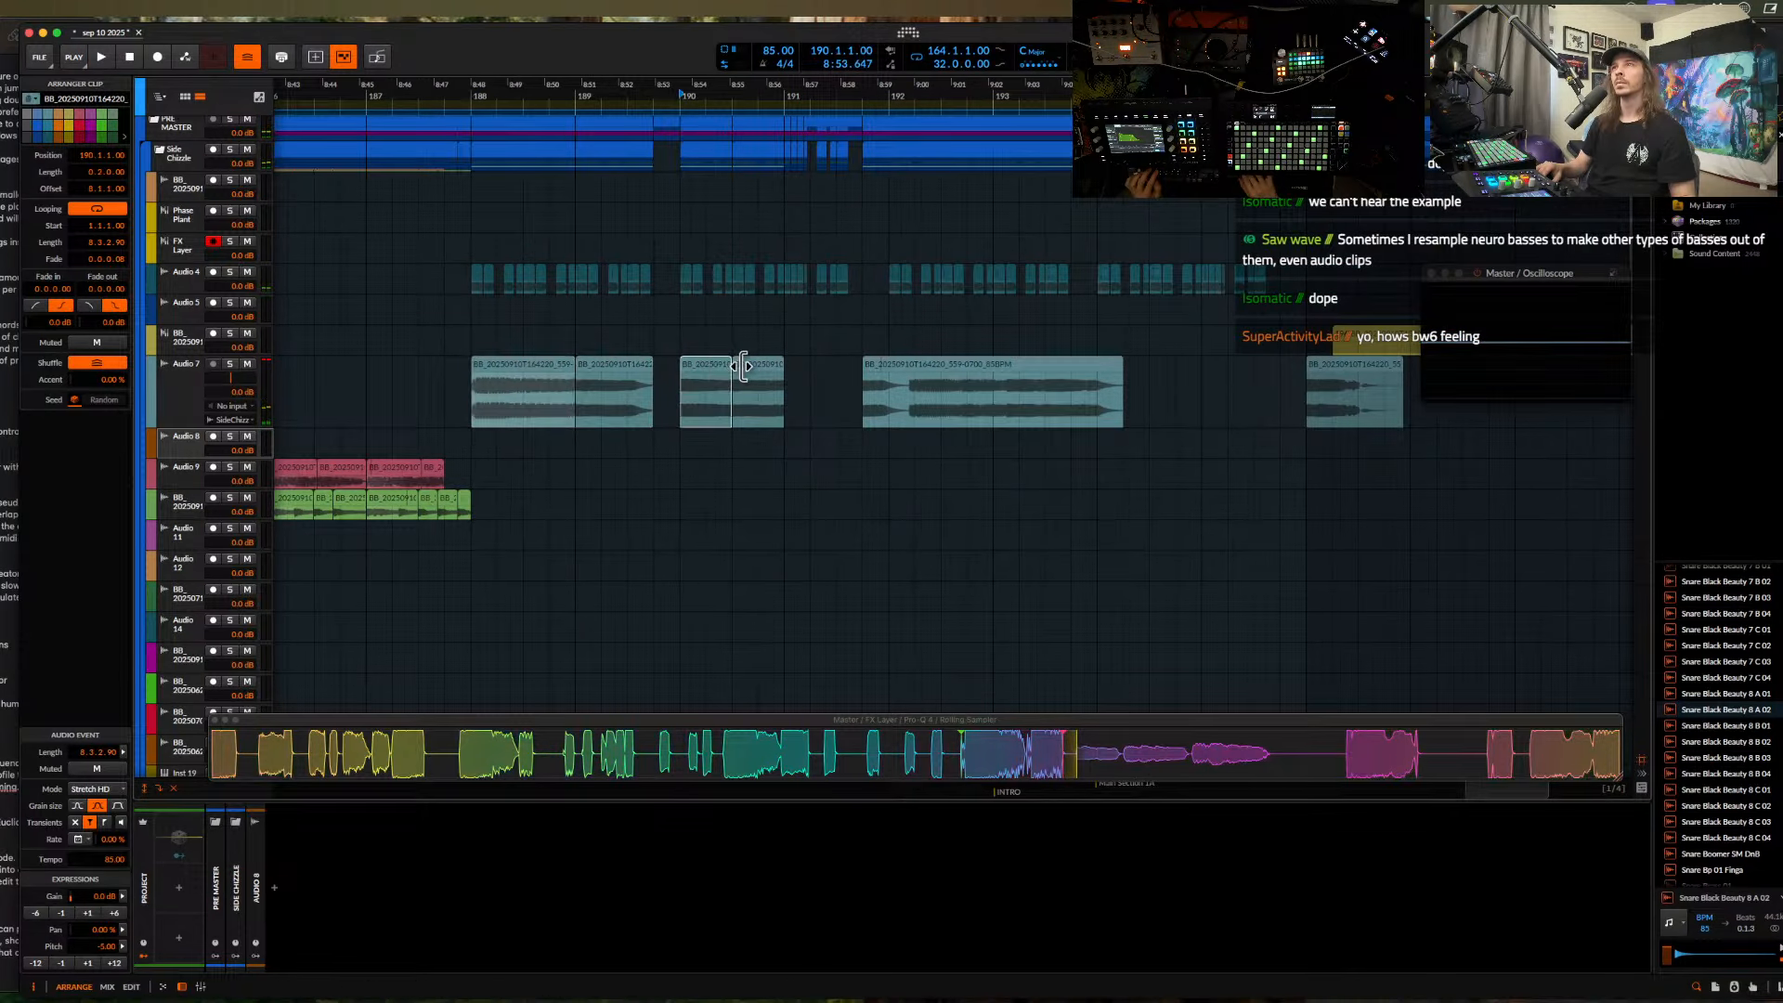
pyautogui.click(538, 362)
pyautogui.keyDown('shift'); pyautogui.click(599, 366); pyautogui.keyUp('shift')
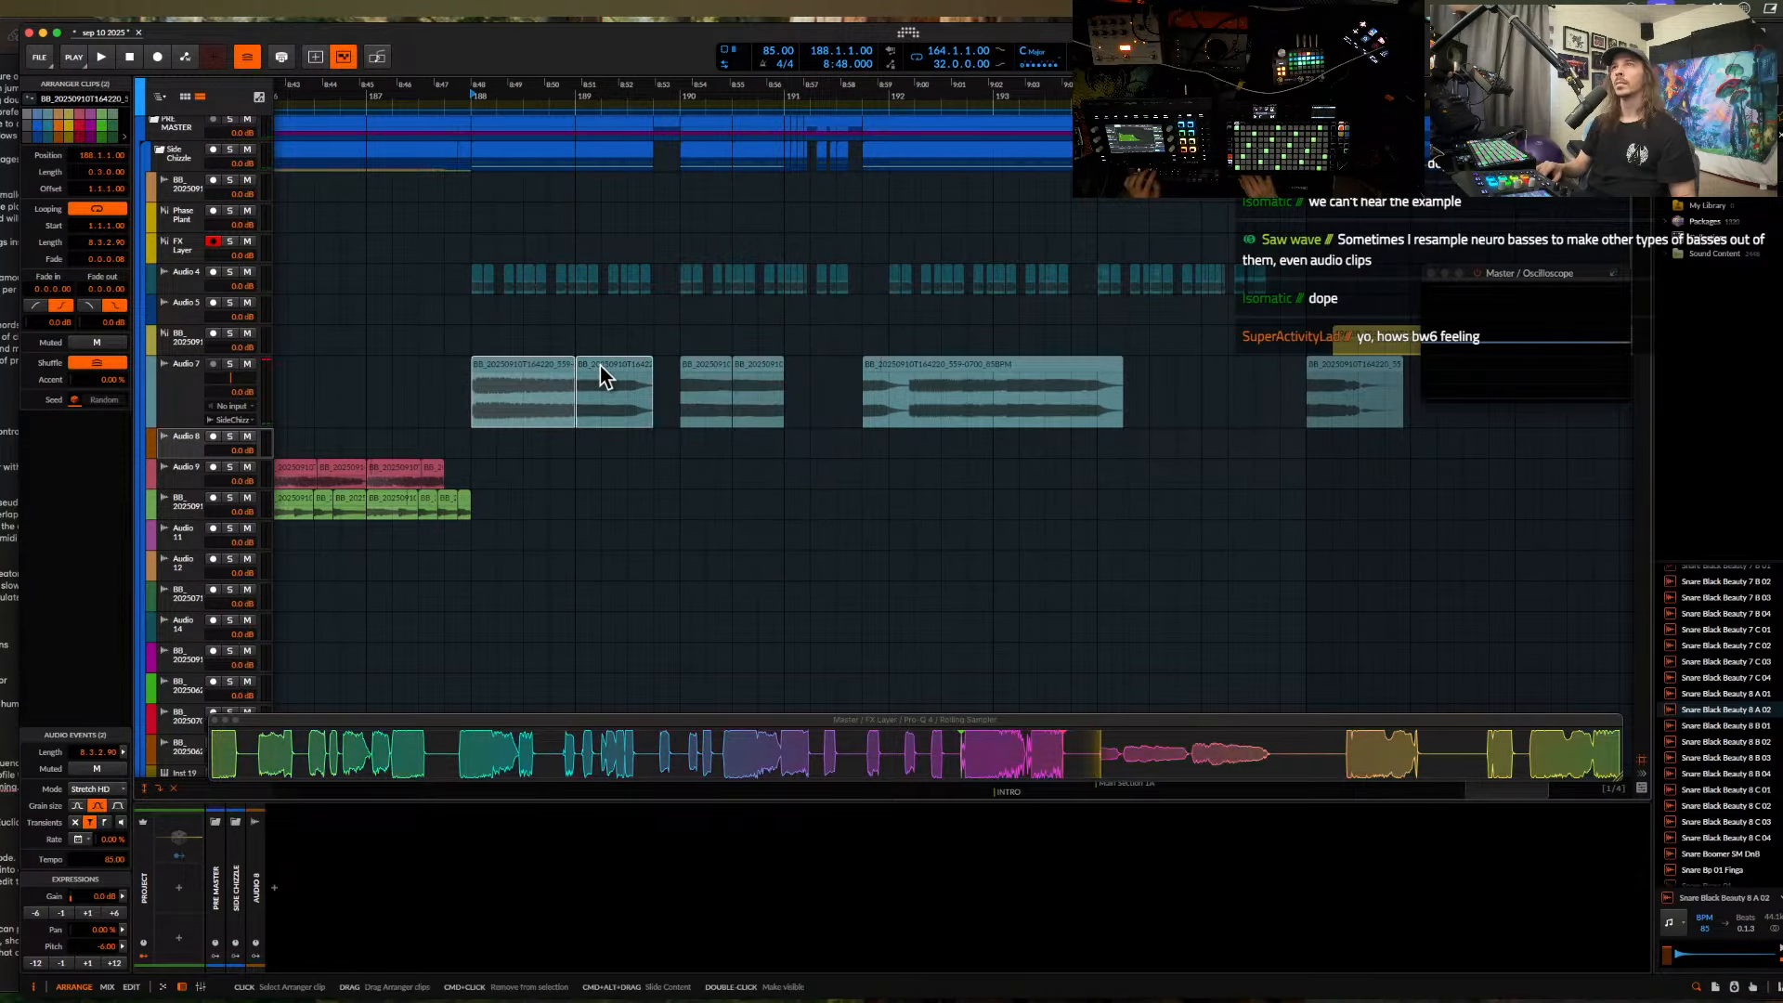
pyautogui.moveTo(1457, 419); pyautogui.dragTo(1458, 420)
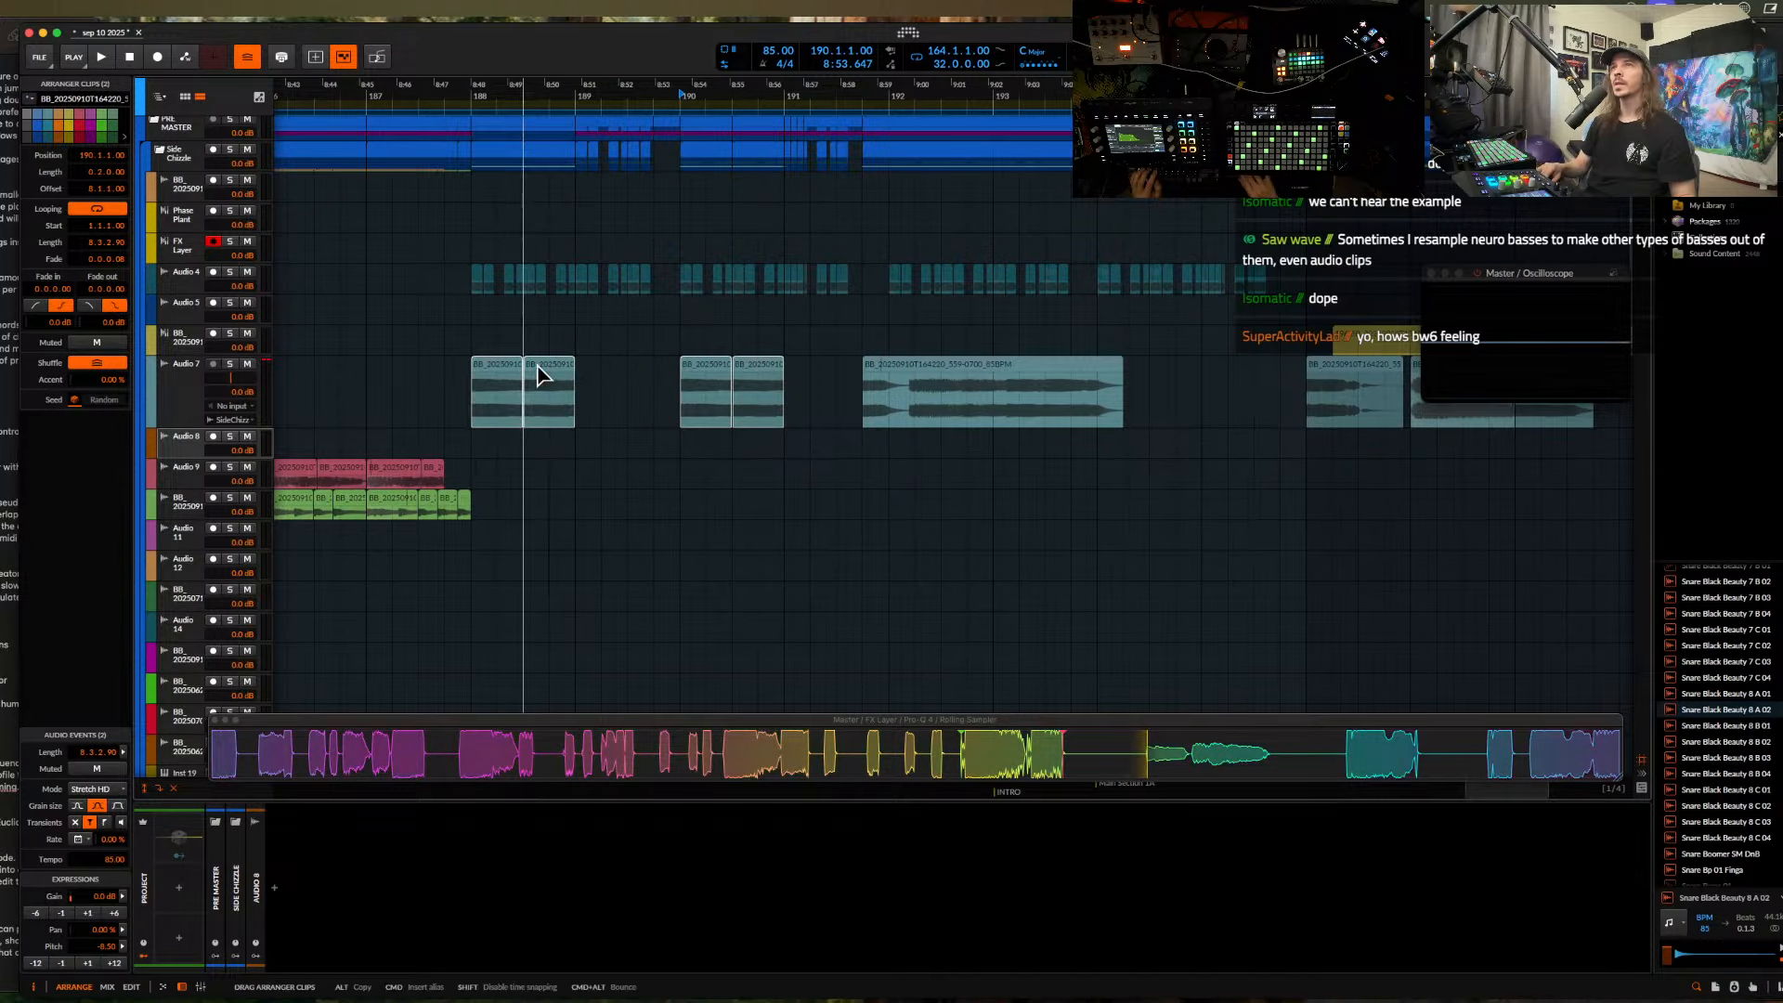
pyautogui.press('super+z')
pyautogui.scroll(-3, 489, 366)
# - Split the long Audio 7 clip near bar 192 at 192.2.1.00 and move its second part to 189.1.1.00
pyautogui.press('space')
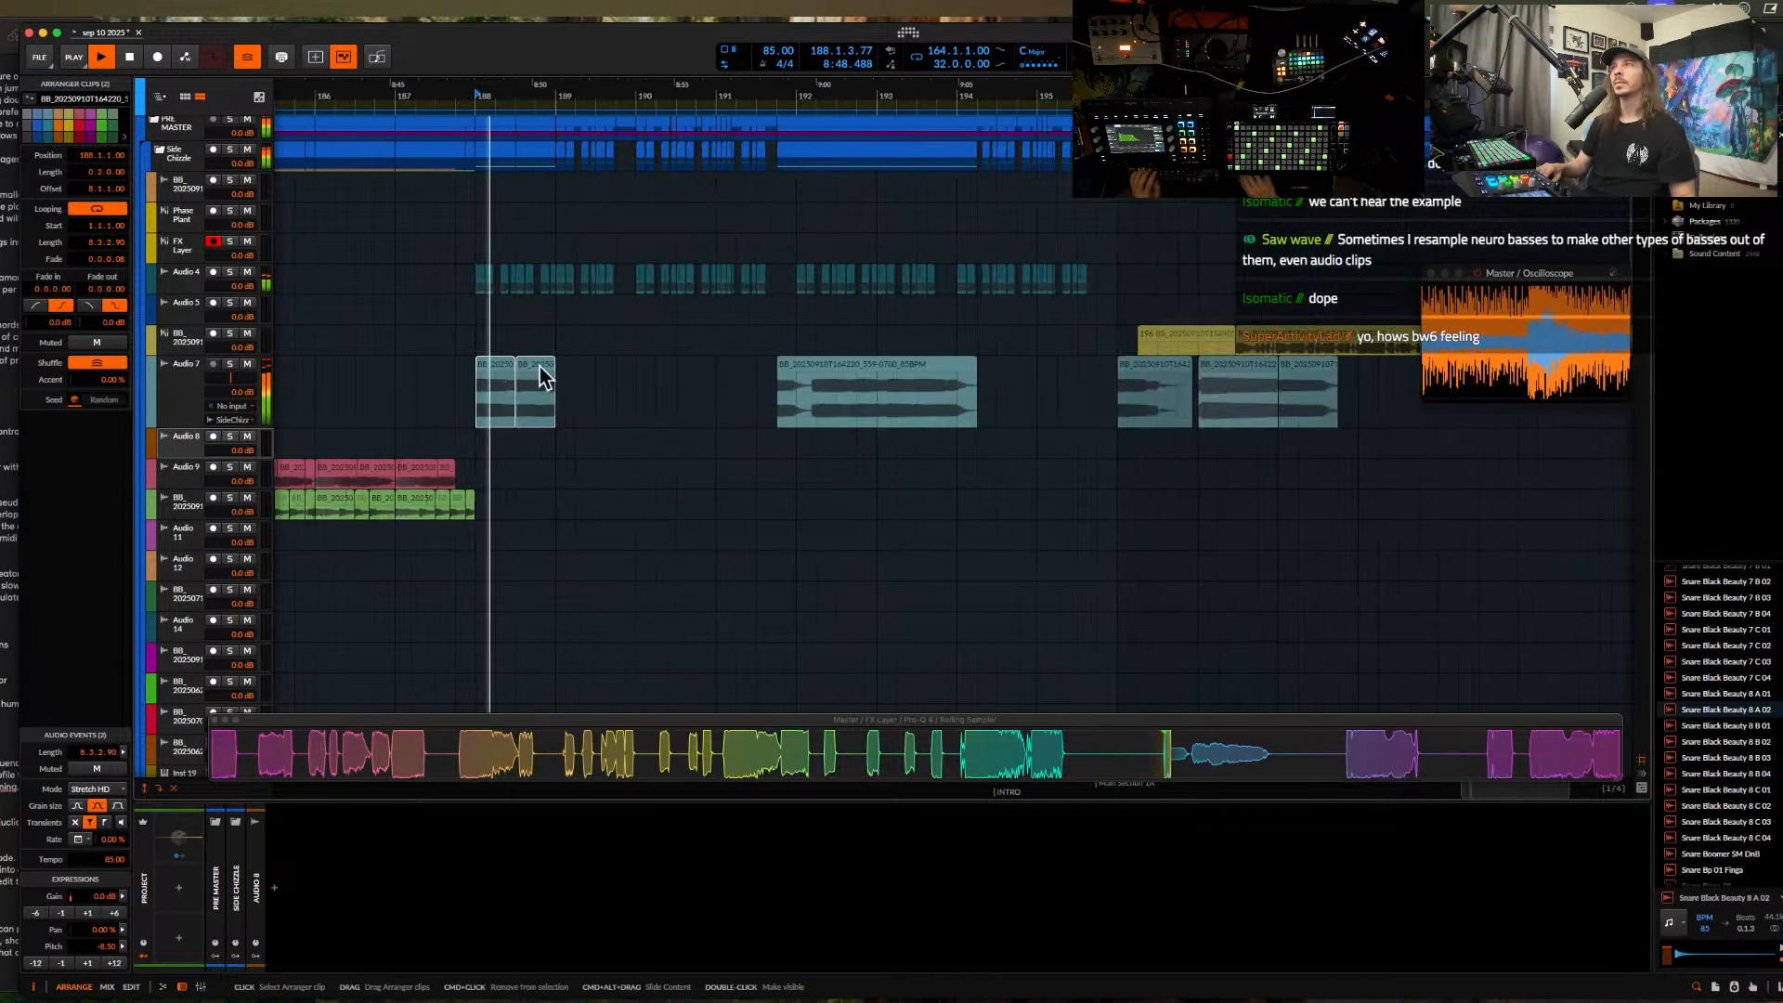
pyautogui.scroll(3, 566, 351)
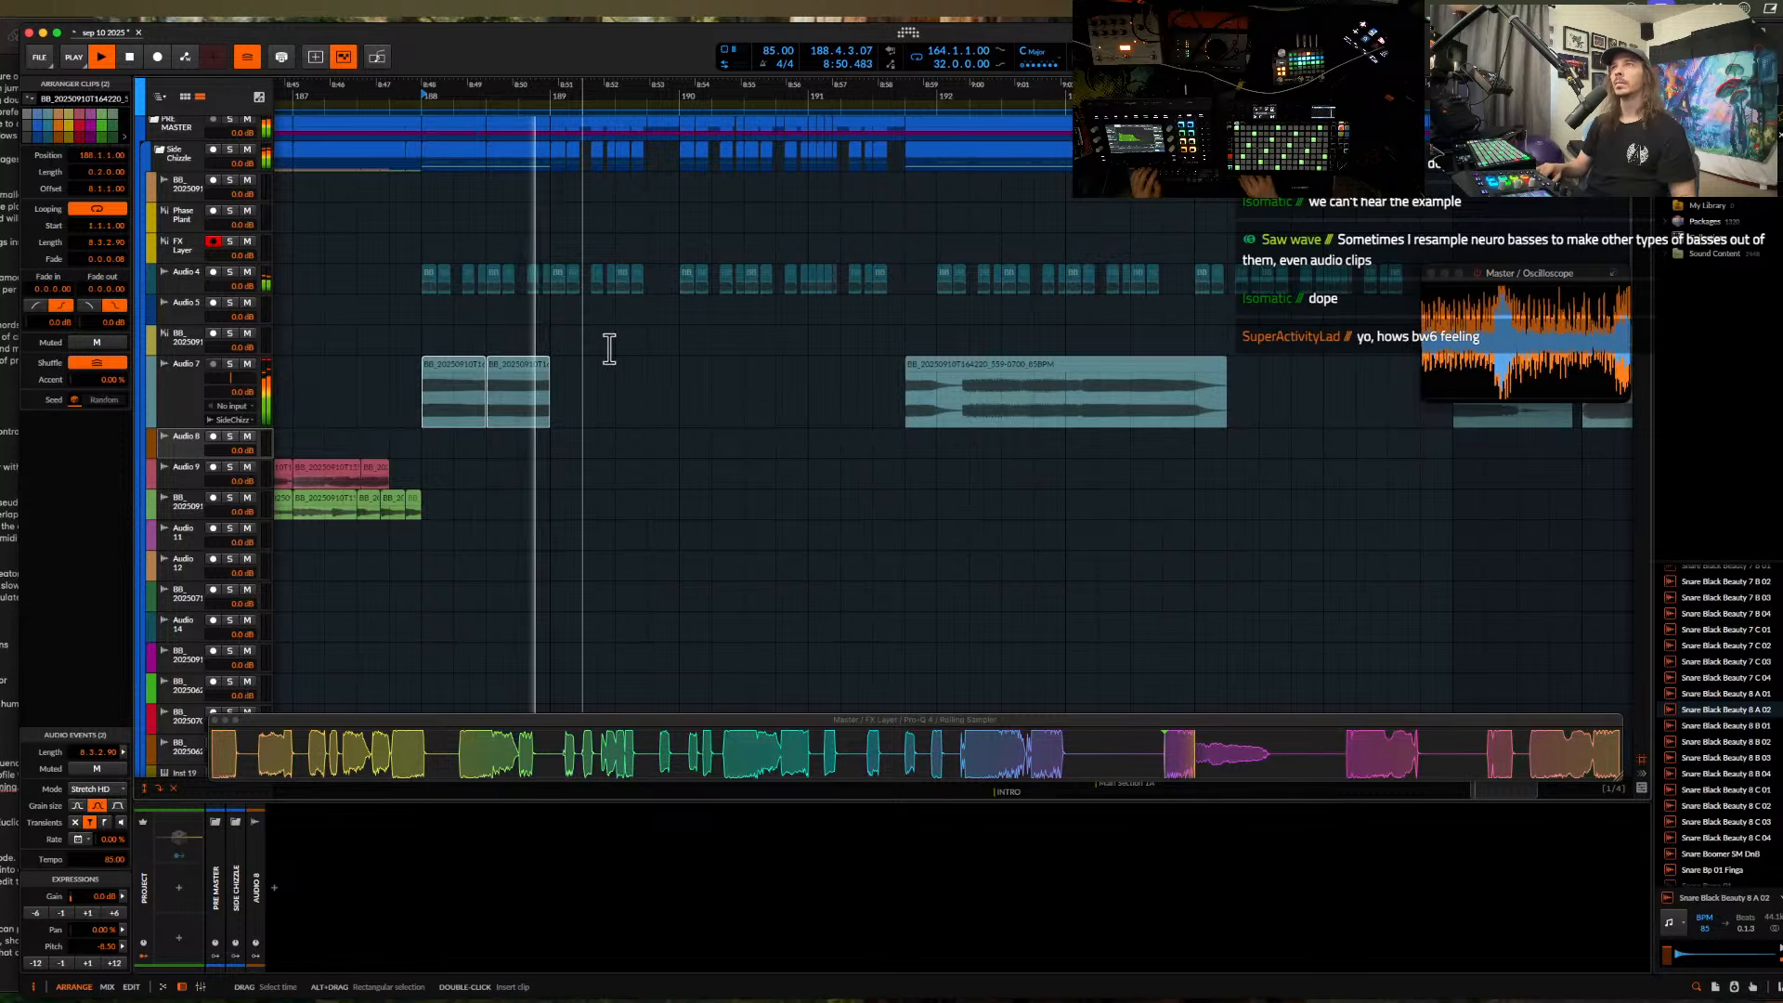
pyautogui.press('space')
pyautogui.click(967, 403)
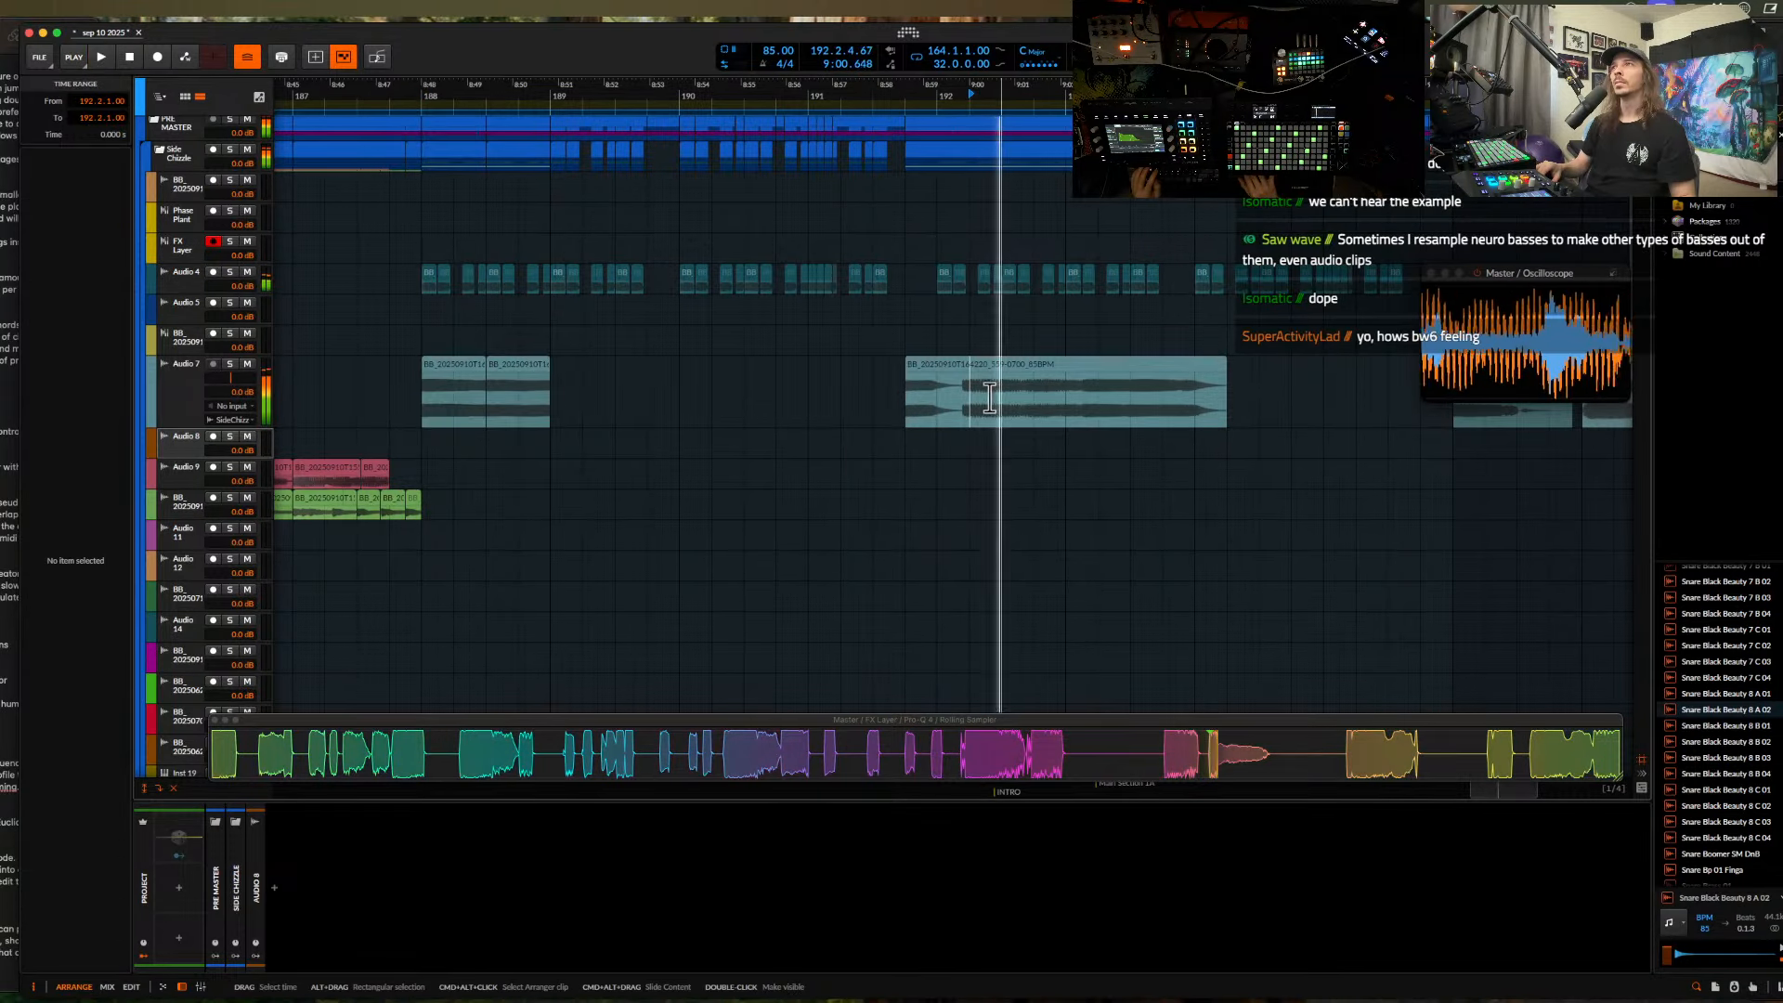
pyautogui.moveTo(1038, 363); pyautogui.dragTo(602, 382)
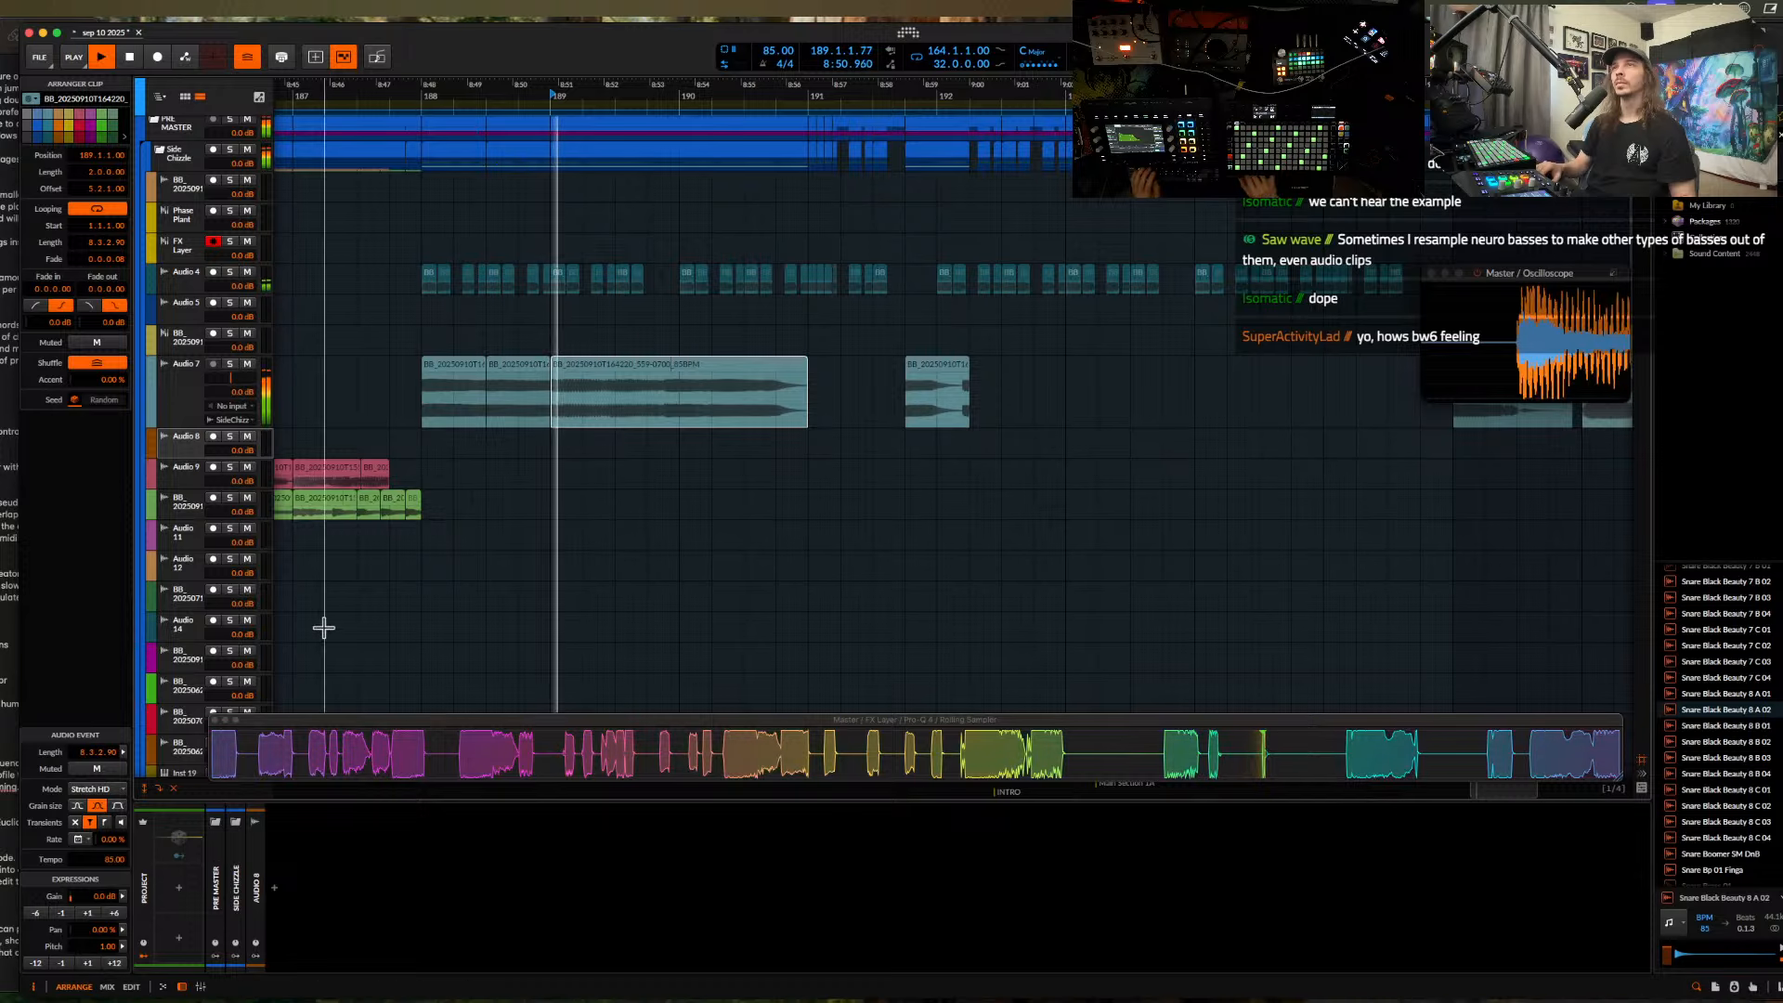
# - Slide the audio inside the 189.1 clip on Audio 7 earlier and play the arrangement from bar 188
pyautogui.press('space')
pyautogui.moveTo(677, 419); pyautogui.dragTo(452, 410)
pyautogui.press('space')
pyautogui.press('space')
pyautogui.press('space')
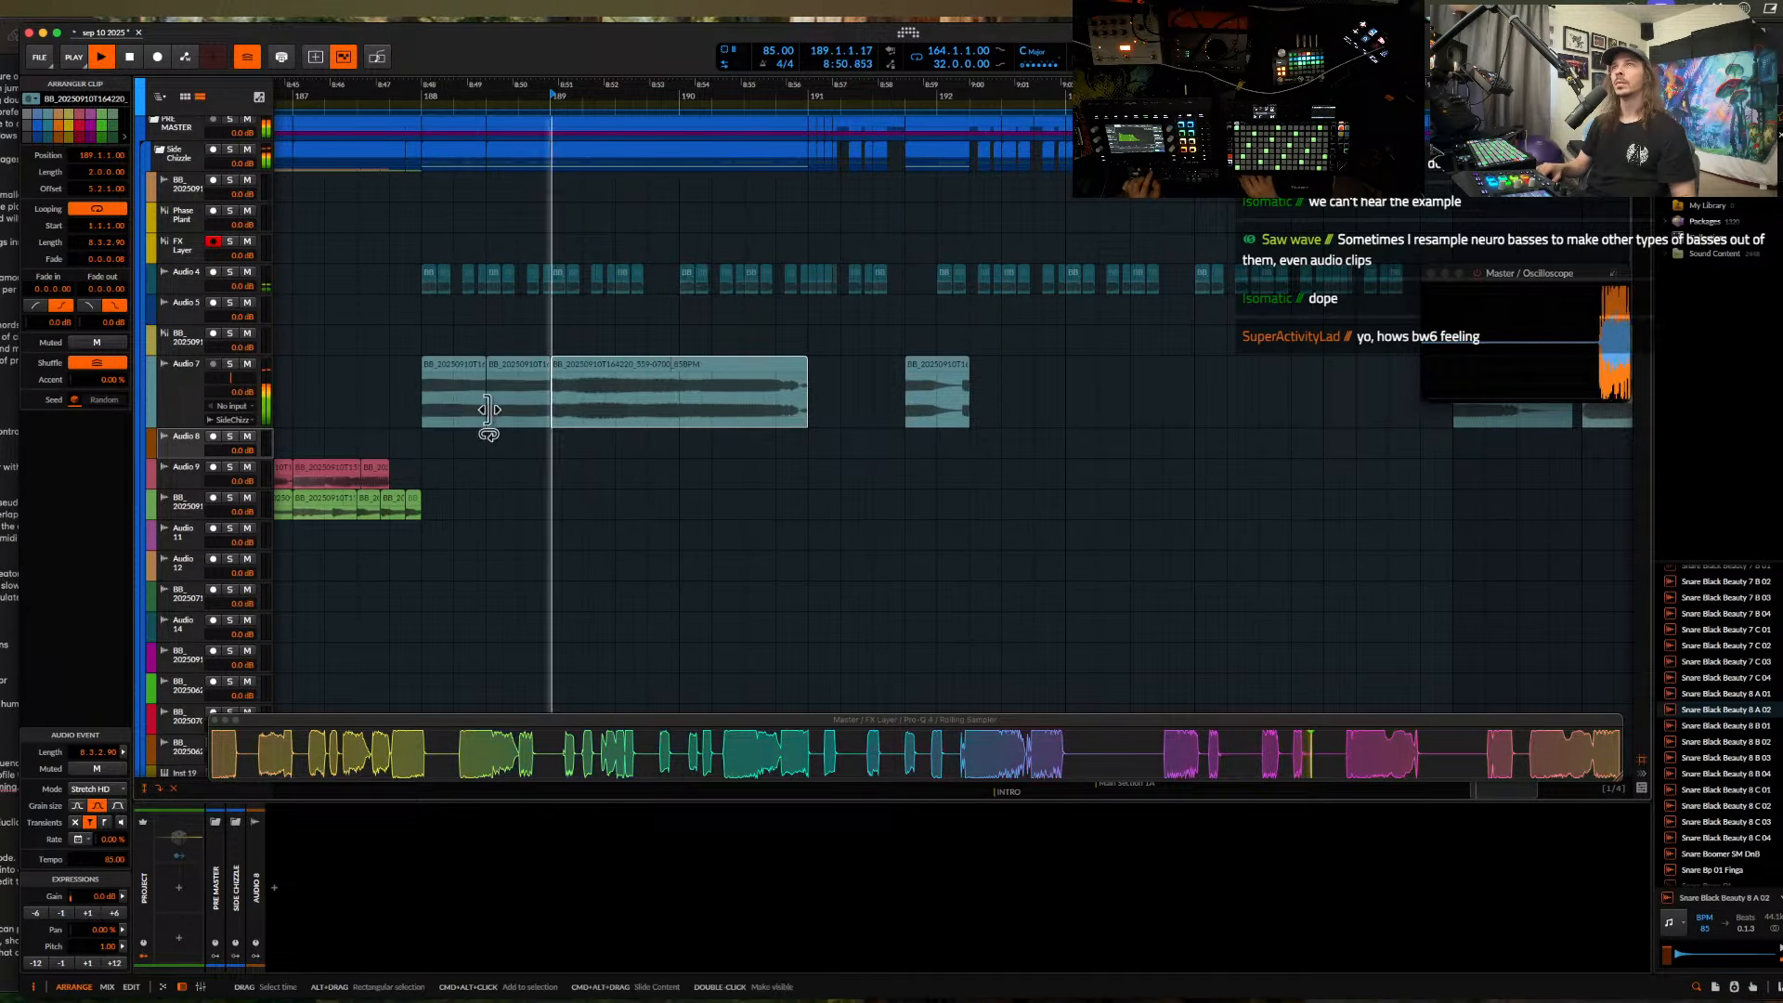
pyautogui.press('space')
pyautogui.click(463, 366)
pyautogui.press('space')
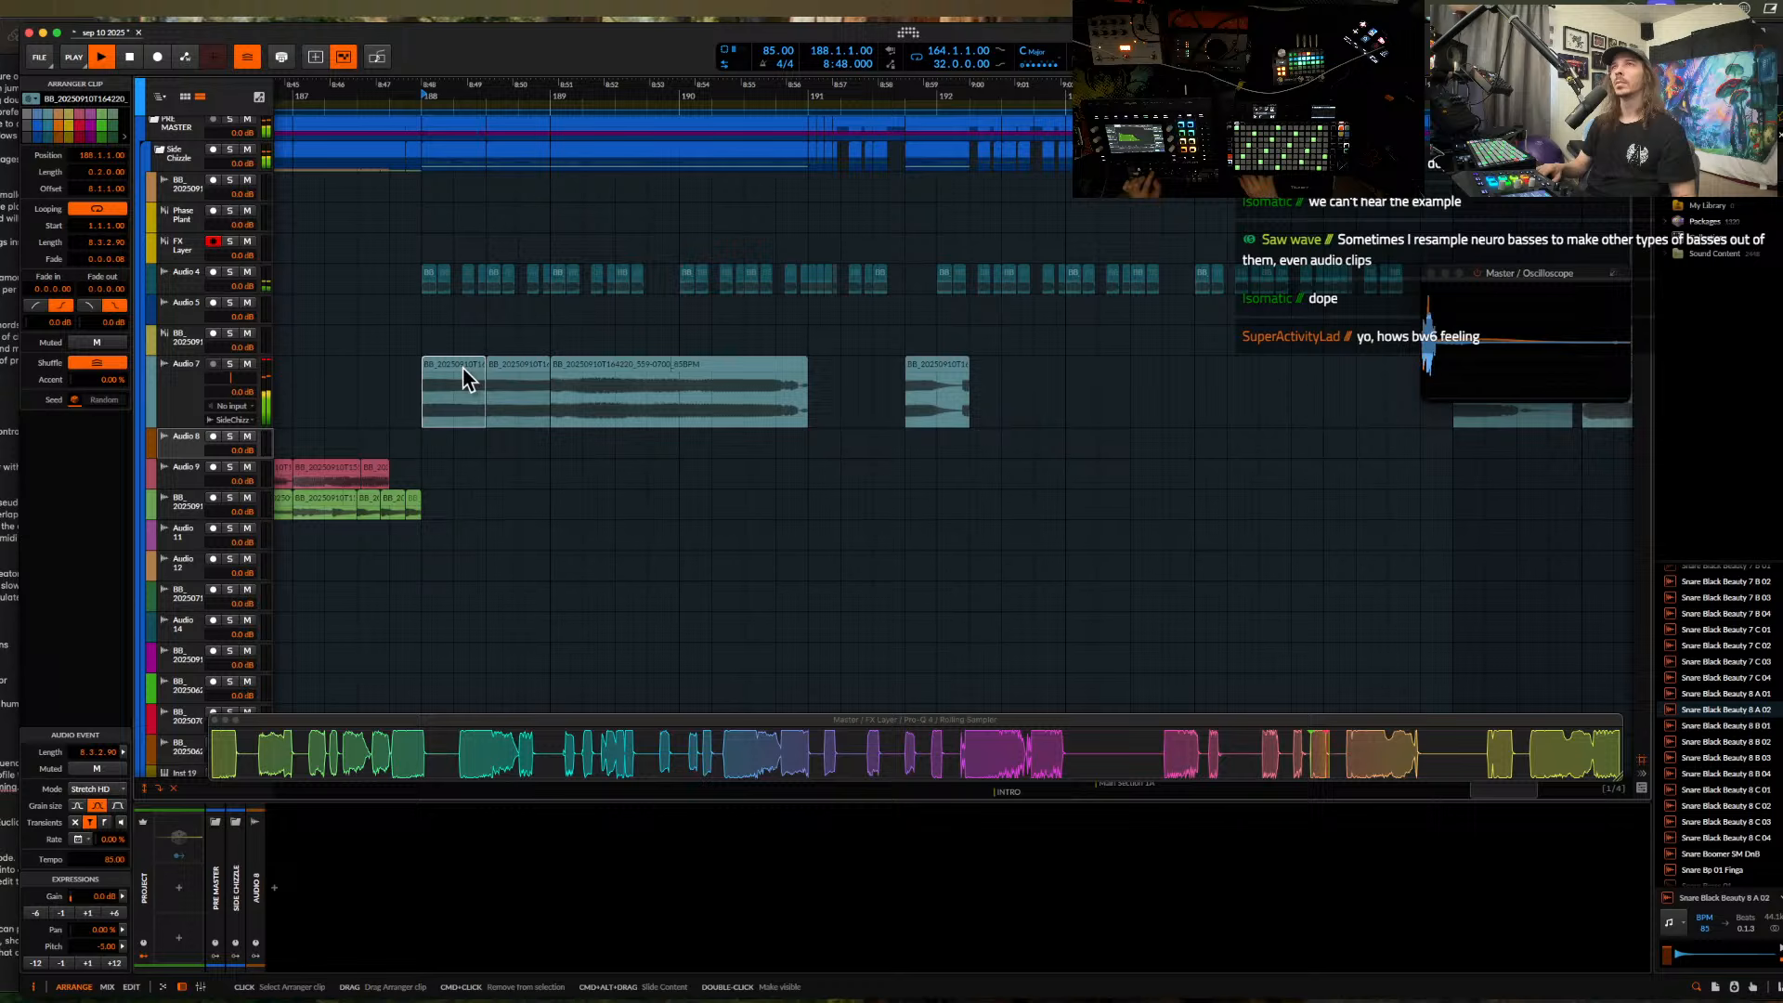
# - Set the pitch of the 189.1 clip on Audio 7 to -11.00 and slide its audio content earlier while auditioning
pyautogui.click(607, 361)
pyautogui.scroll(2, 605, 360)
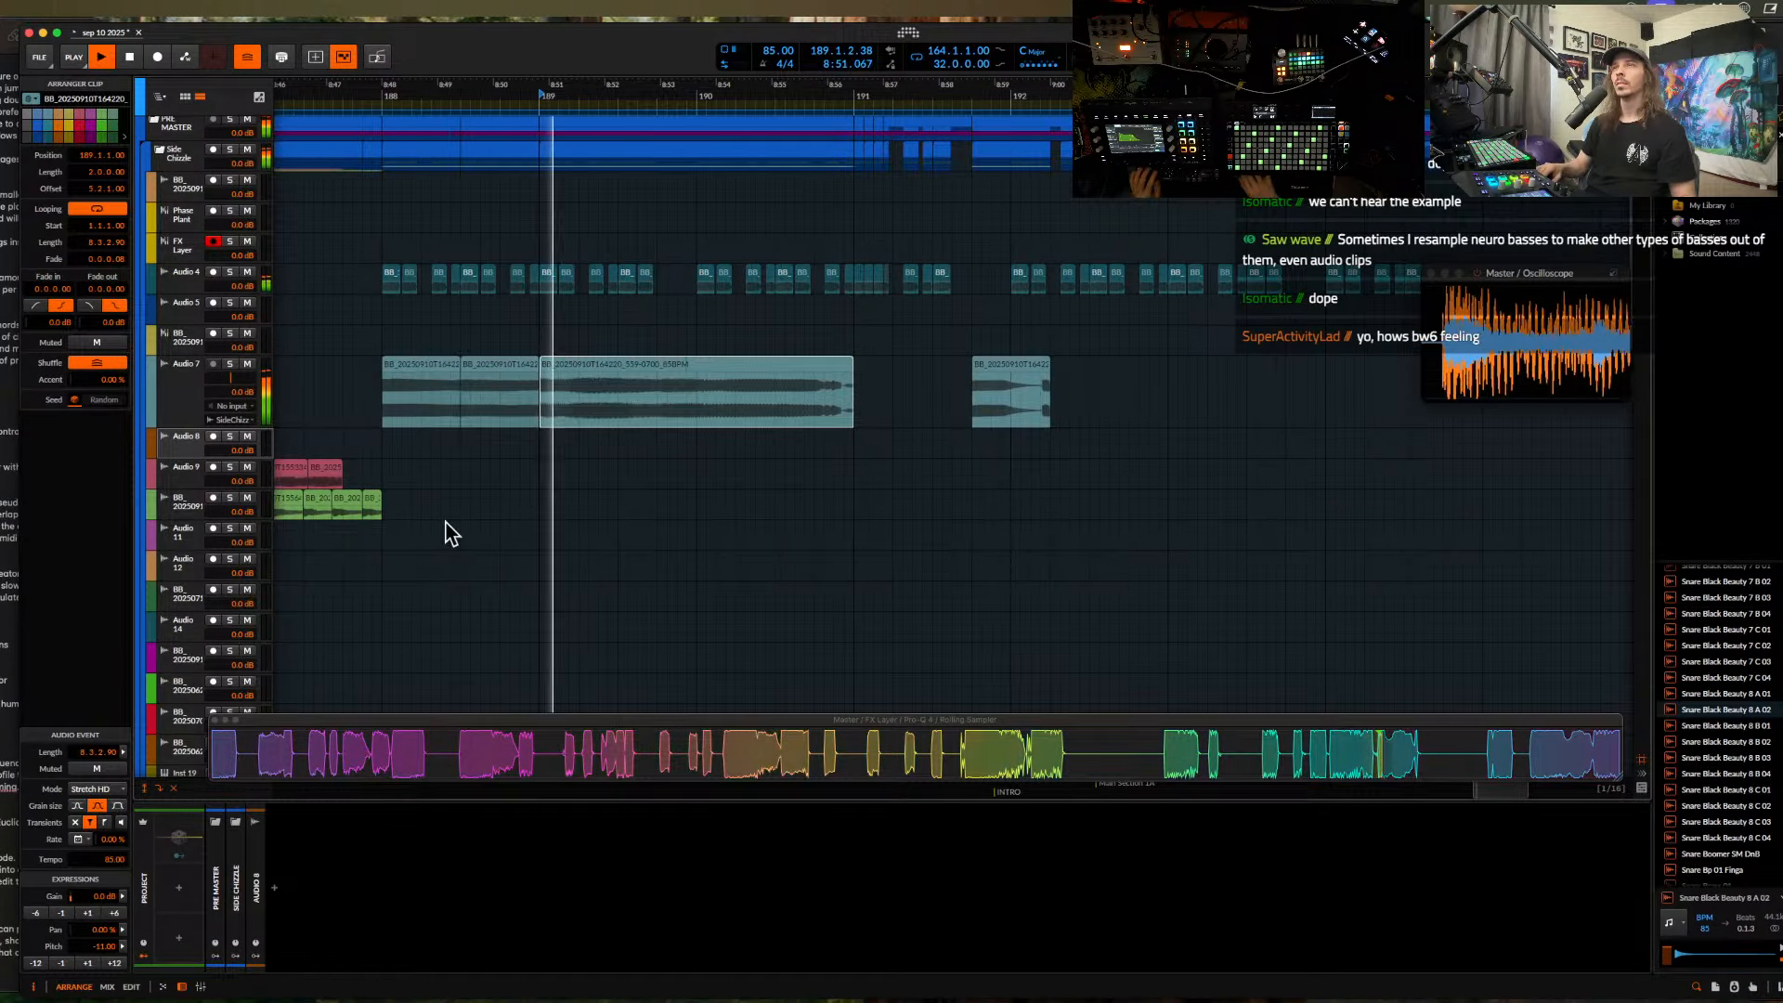
pyautogui.press('space')
pyautogui.moveTo(644, 401); pyautogui.dragTo(501, 401)
pyautogui.press('space')
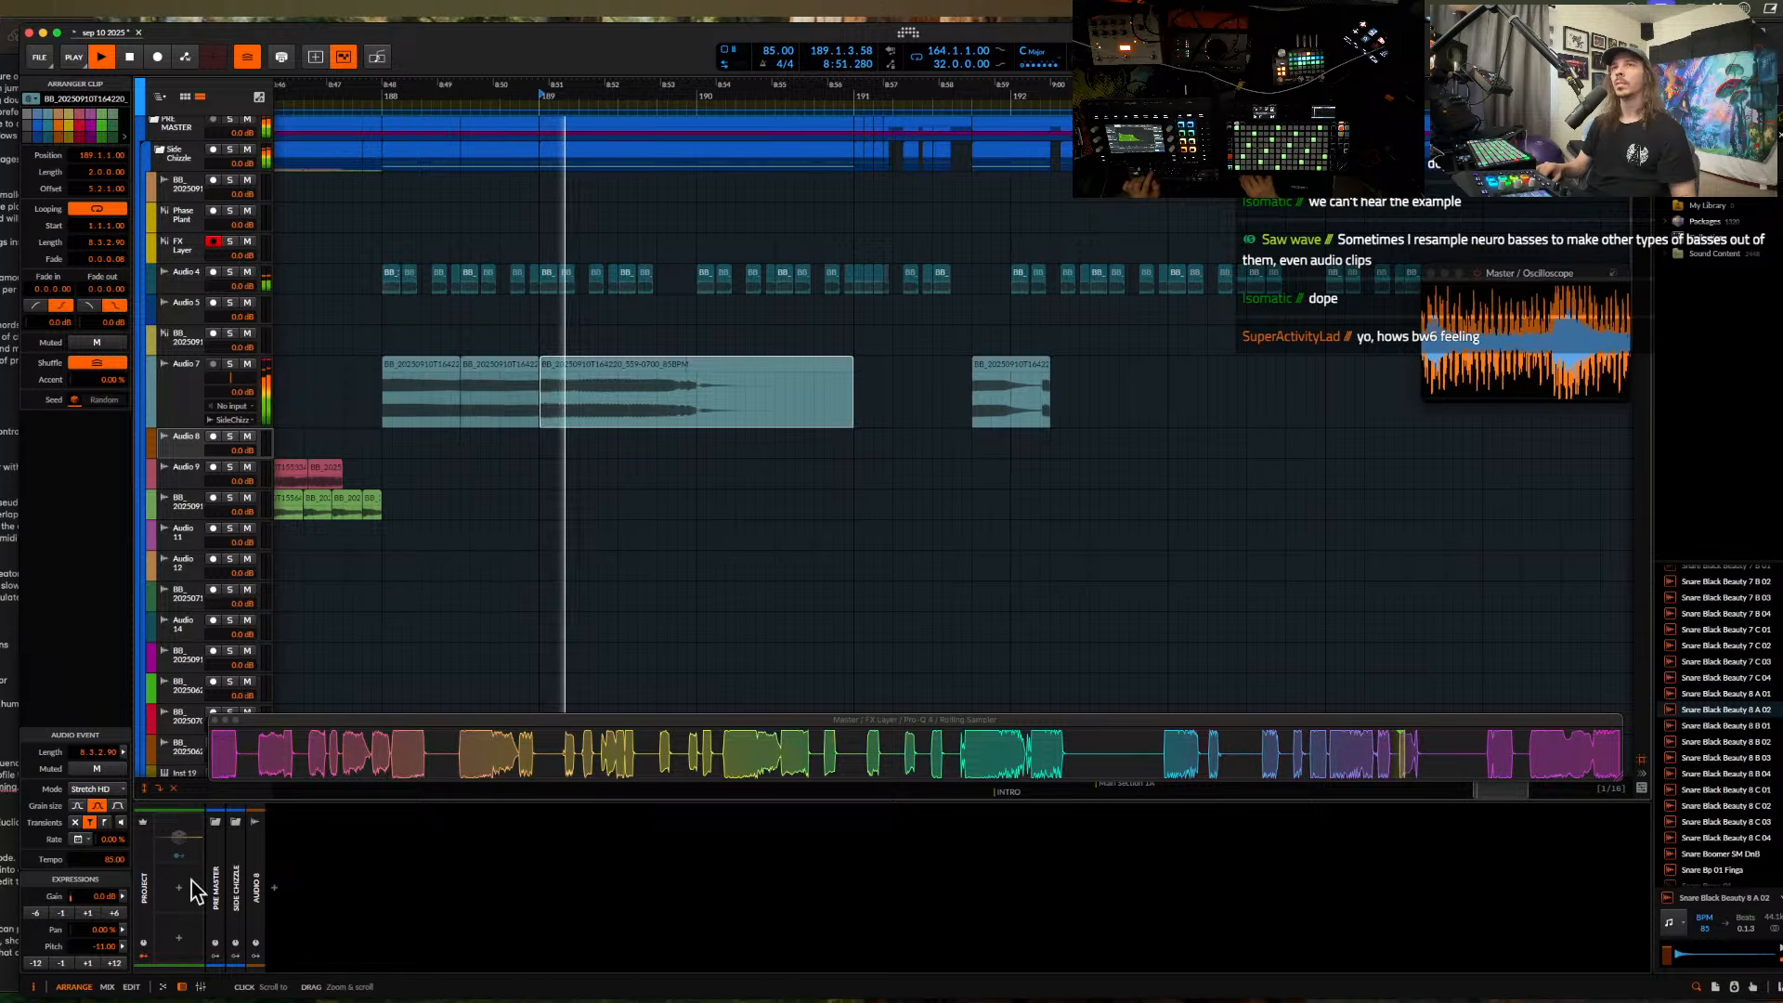
# - Set the 189.1 clip's pitch to -4.00, slide its audio content further earlier, and replay from bar 188
pyautogui.click(86, 963)
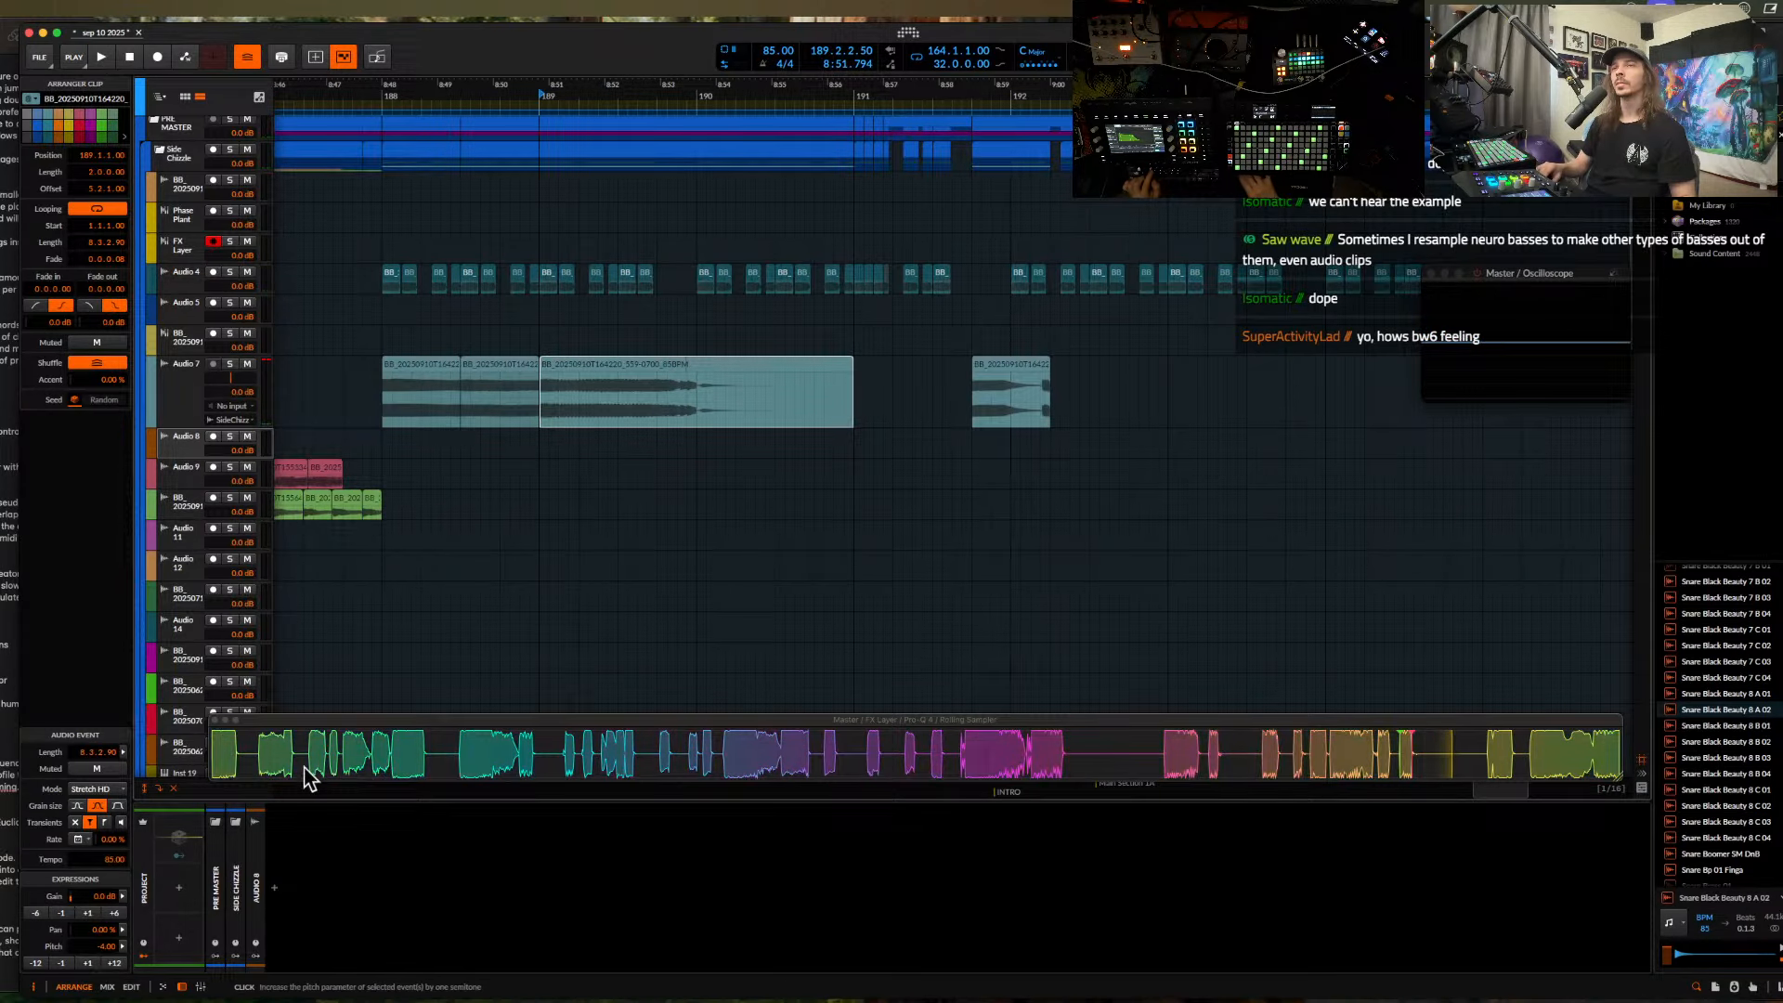
pyautogui.press('space')
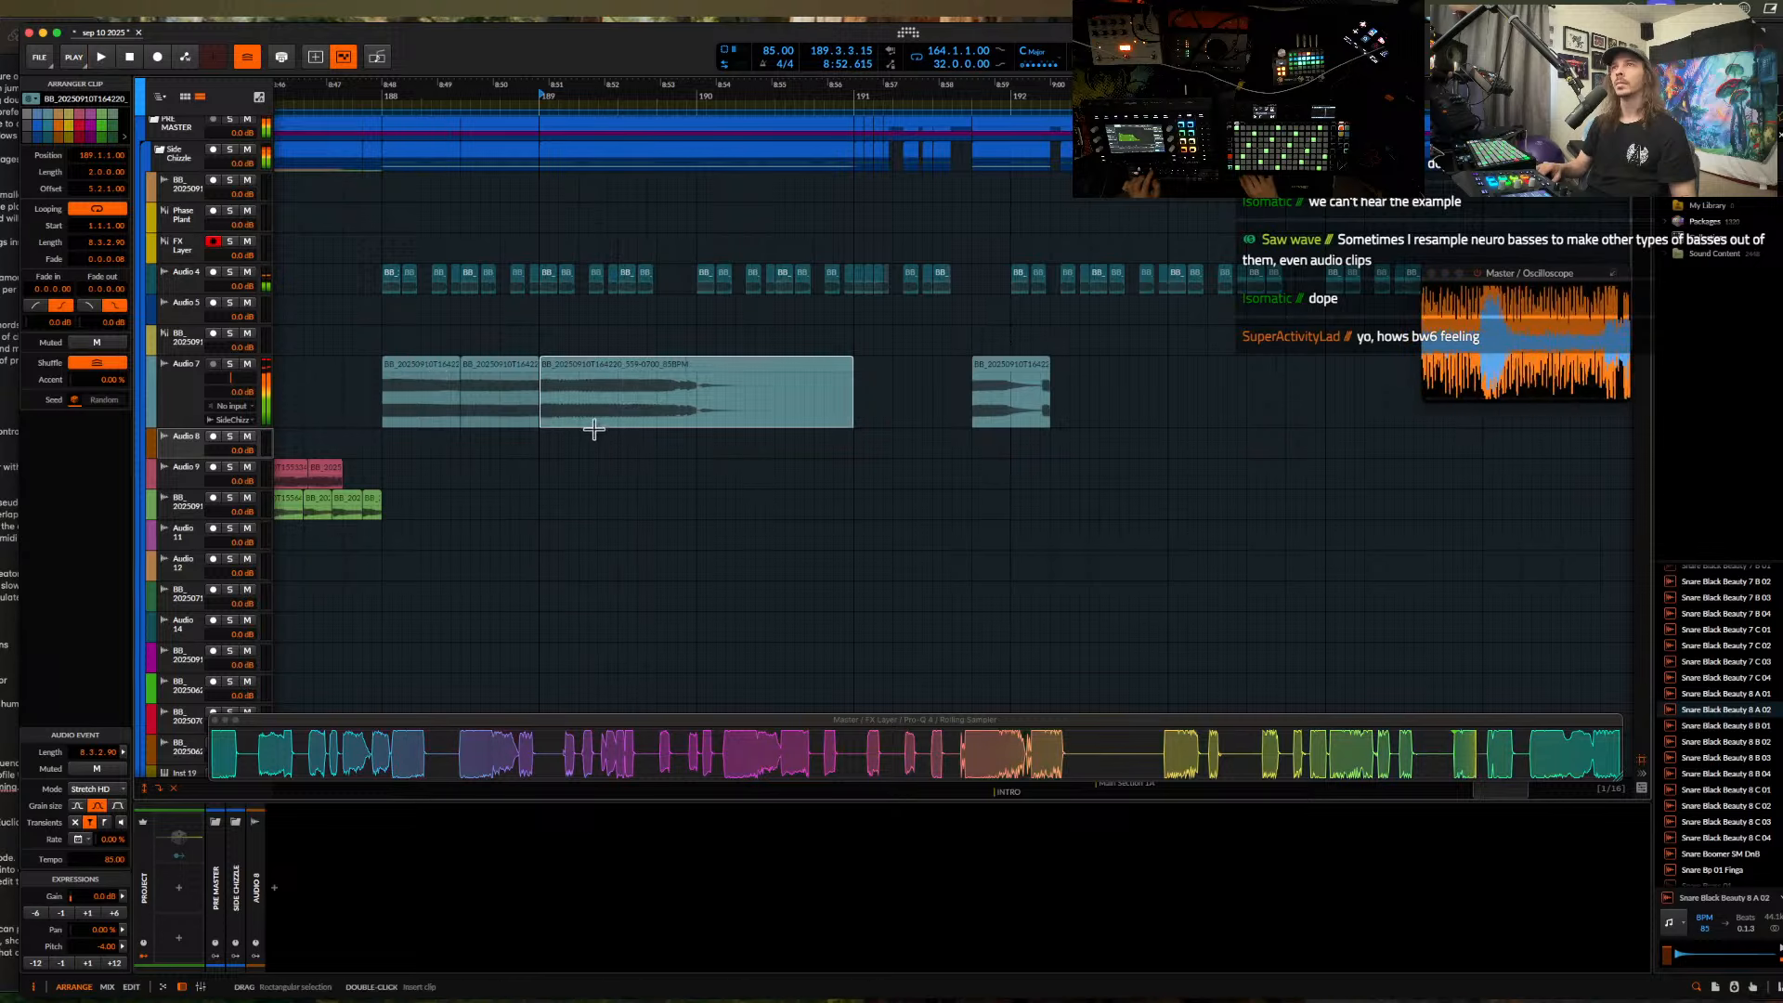
pyautogui.press('space')
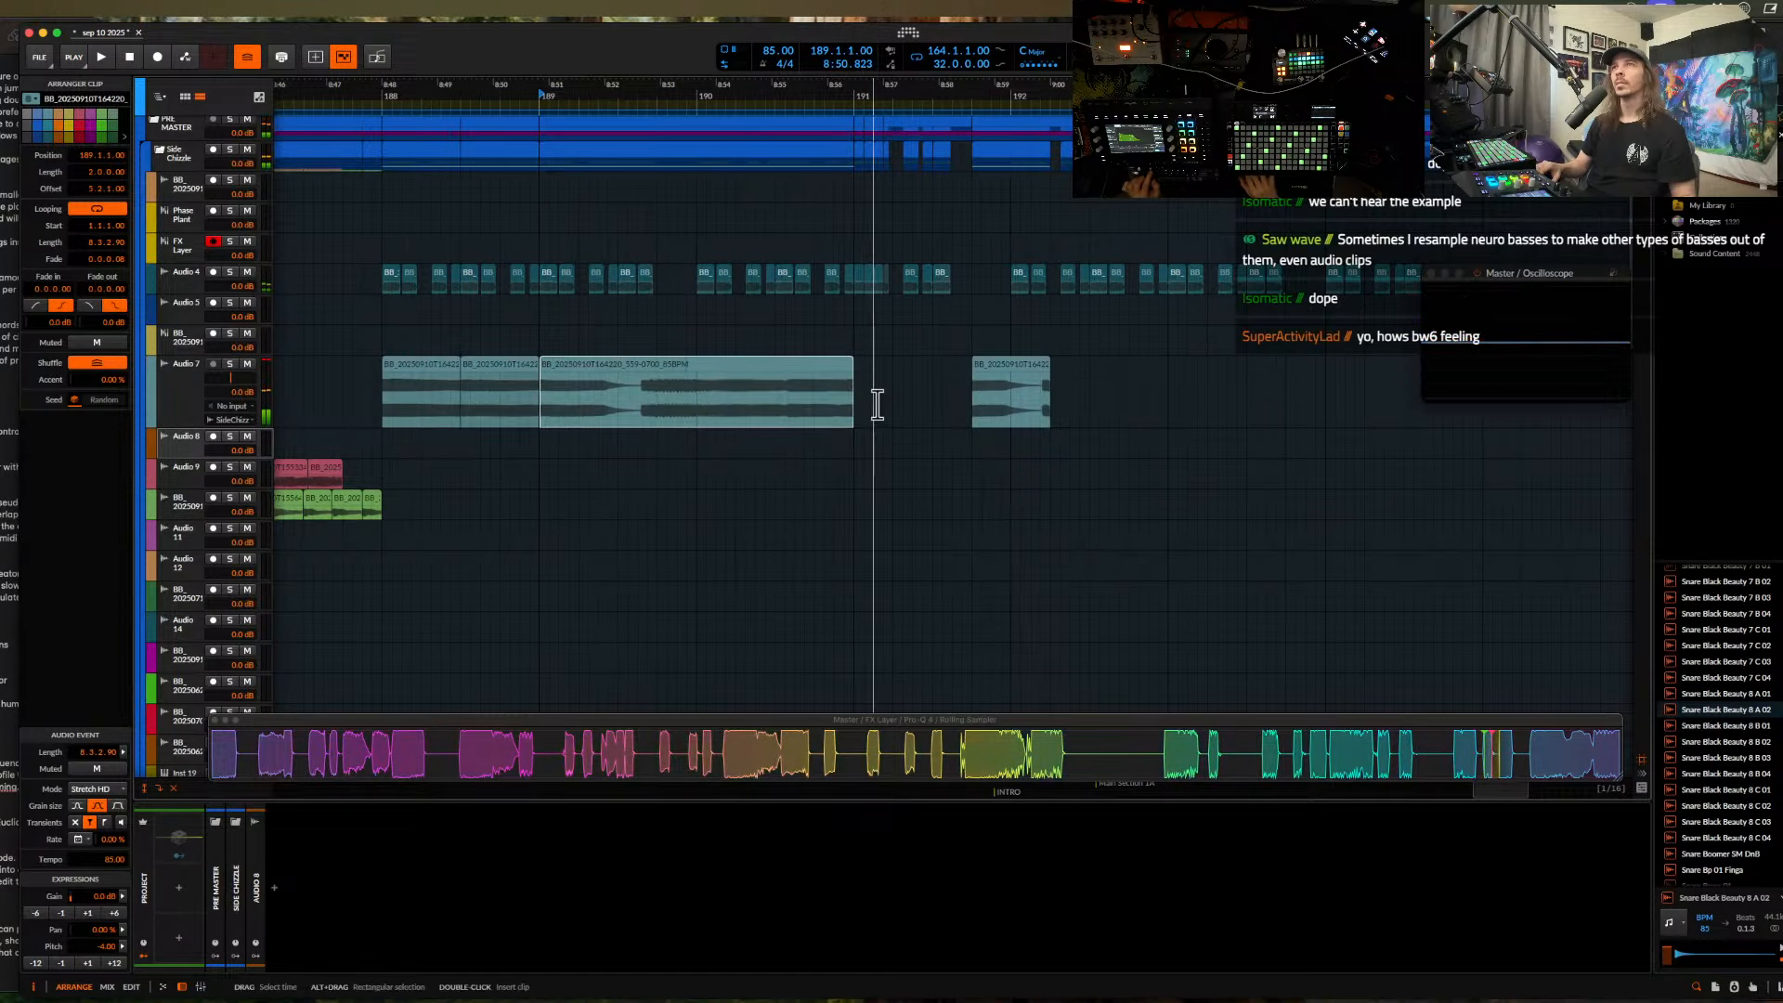
pyautogui.press('space')
pyautogui.click(430, 364)
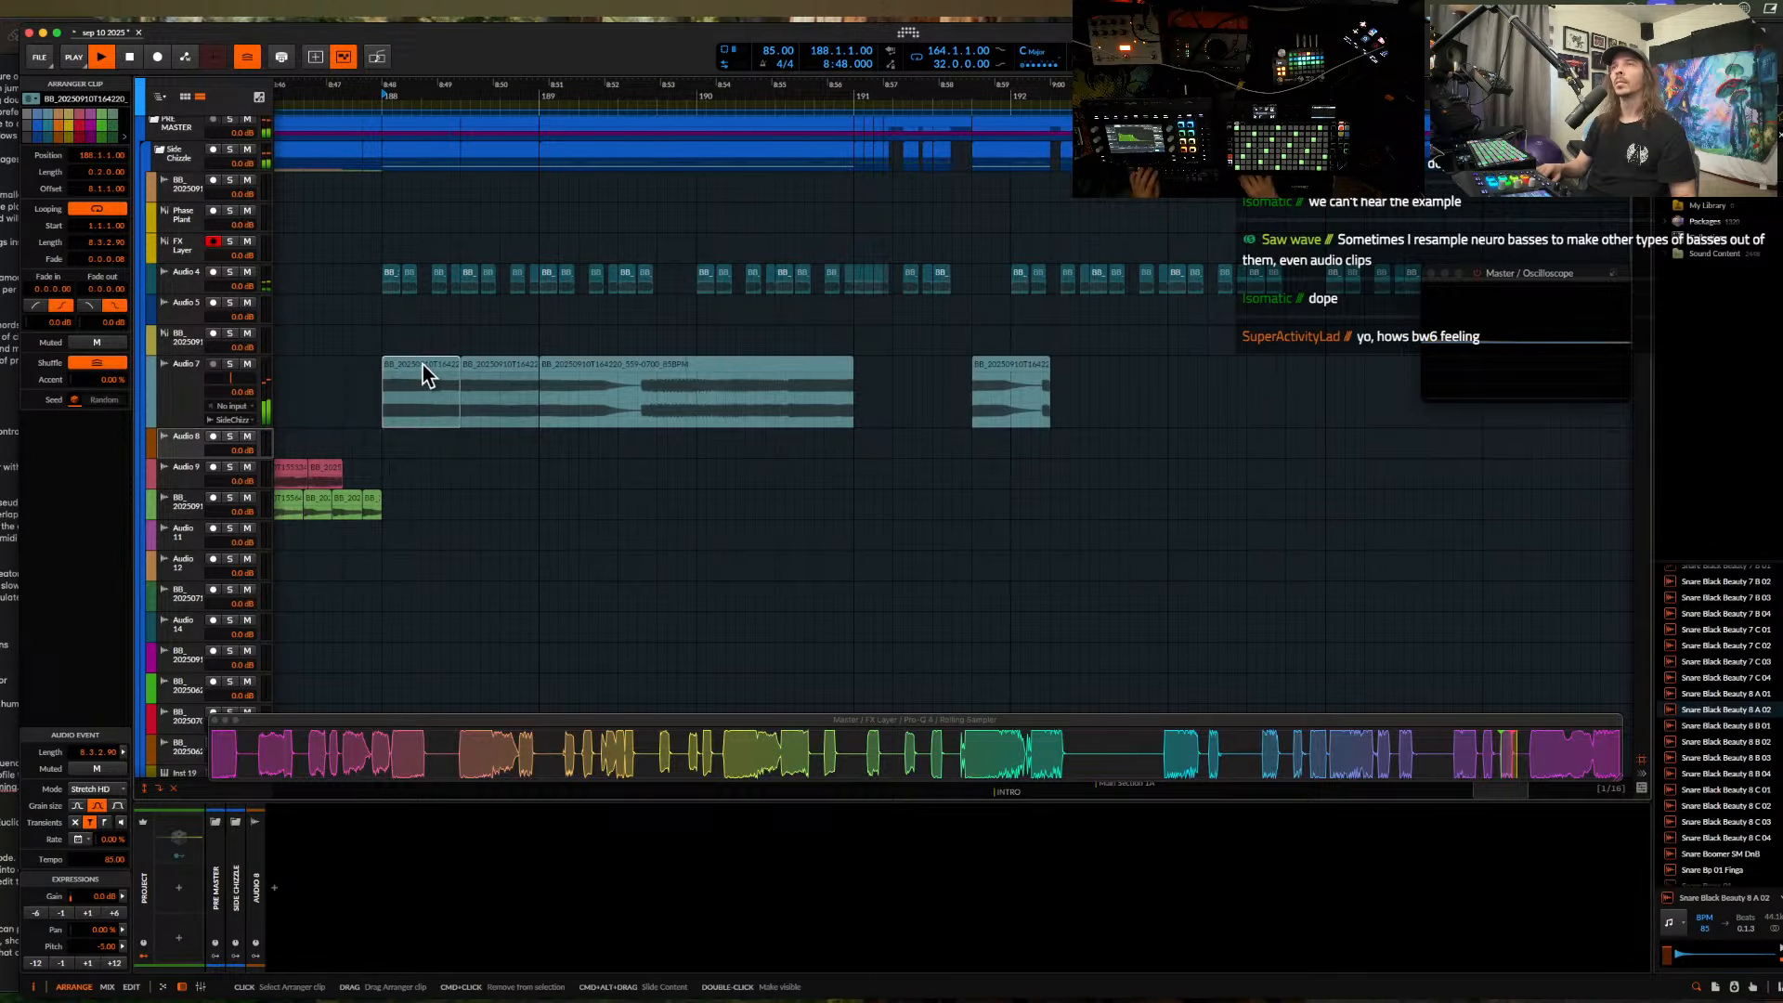
# - Split the 189.1 clip on Audio 7 at 189.3.3.00 and delete the second part
pyautogui.click(638, 399)
pyautogui.press('super+e')
pyautogui.click(694, 371)
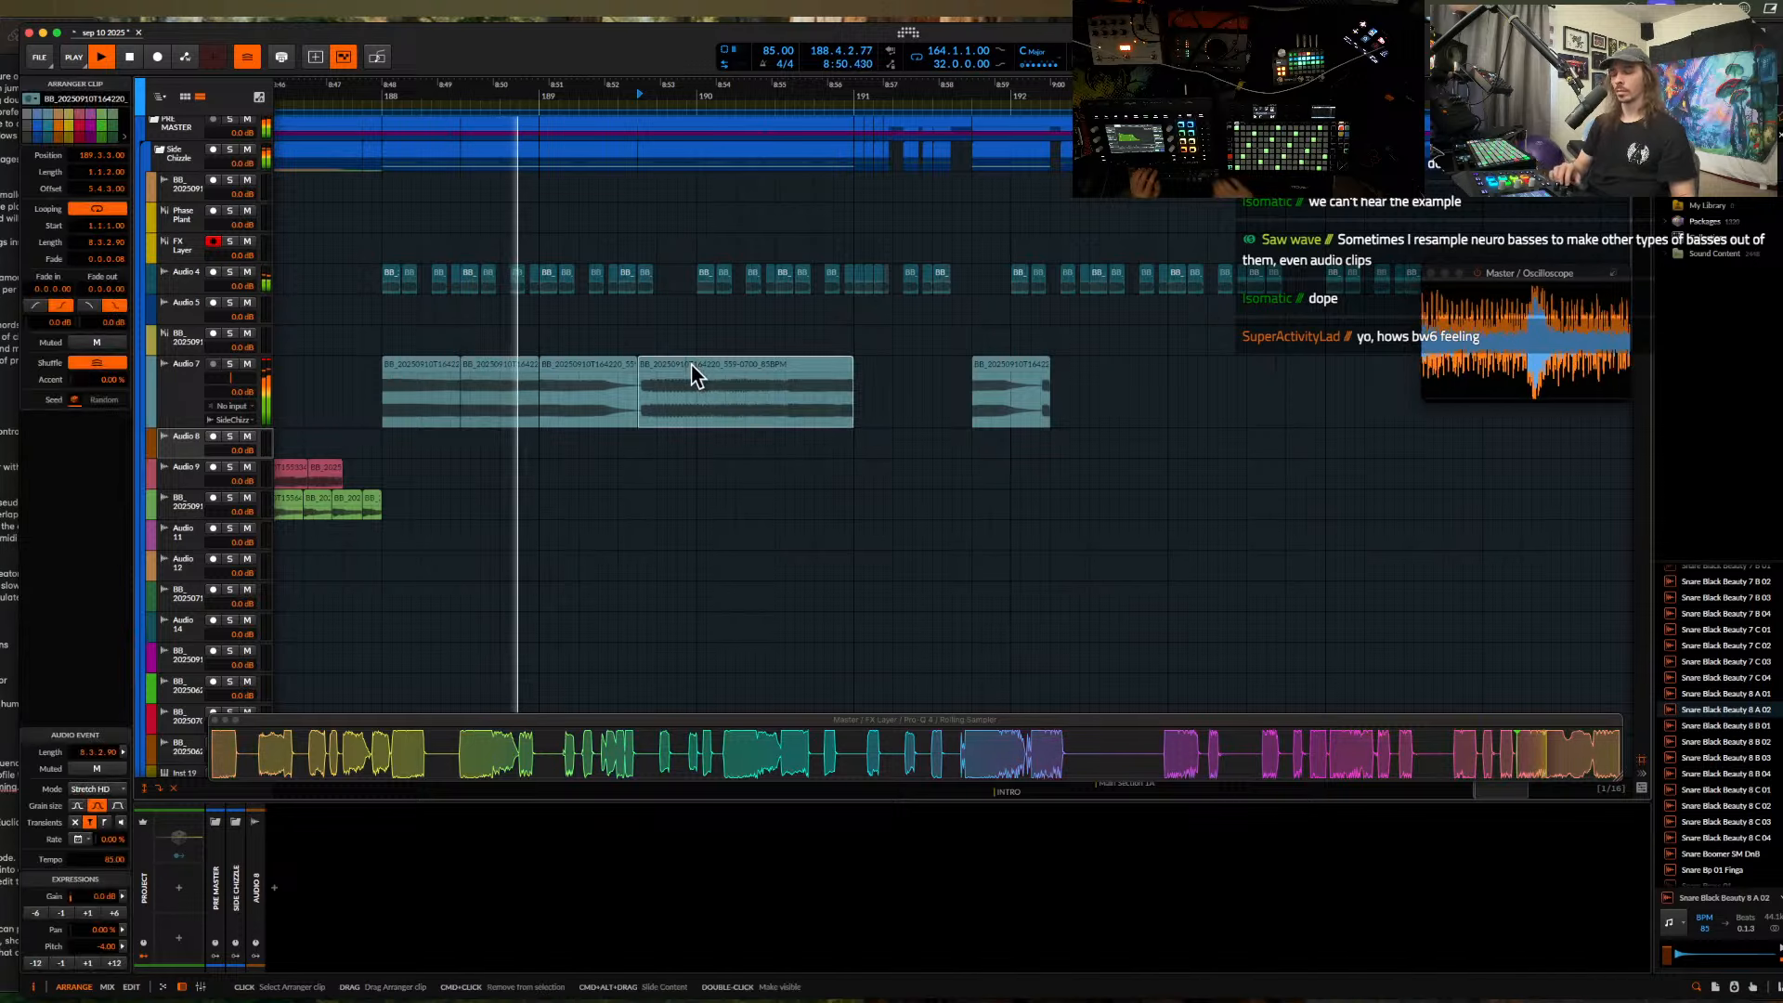
pyautogui.press('Delete')
# - Duplicate the Audio 7 time range from 188.1.1.00 to 190.1.1.00 three times
pyautogui.scroll(3, 628, 340)
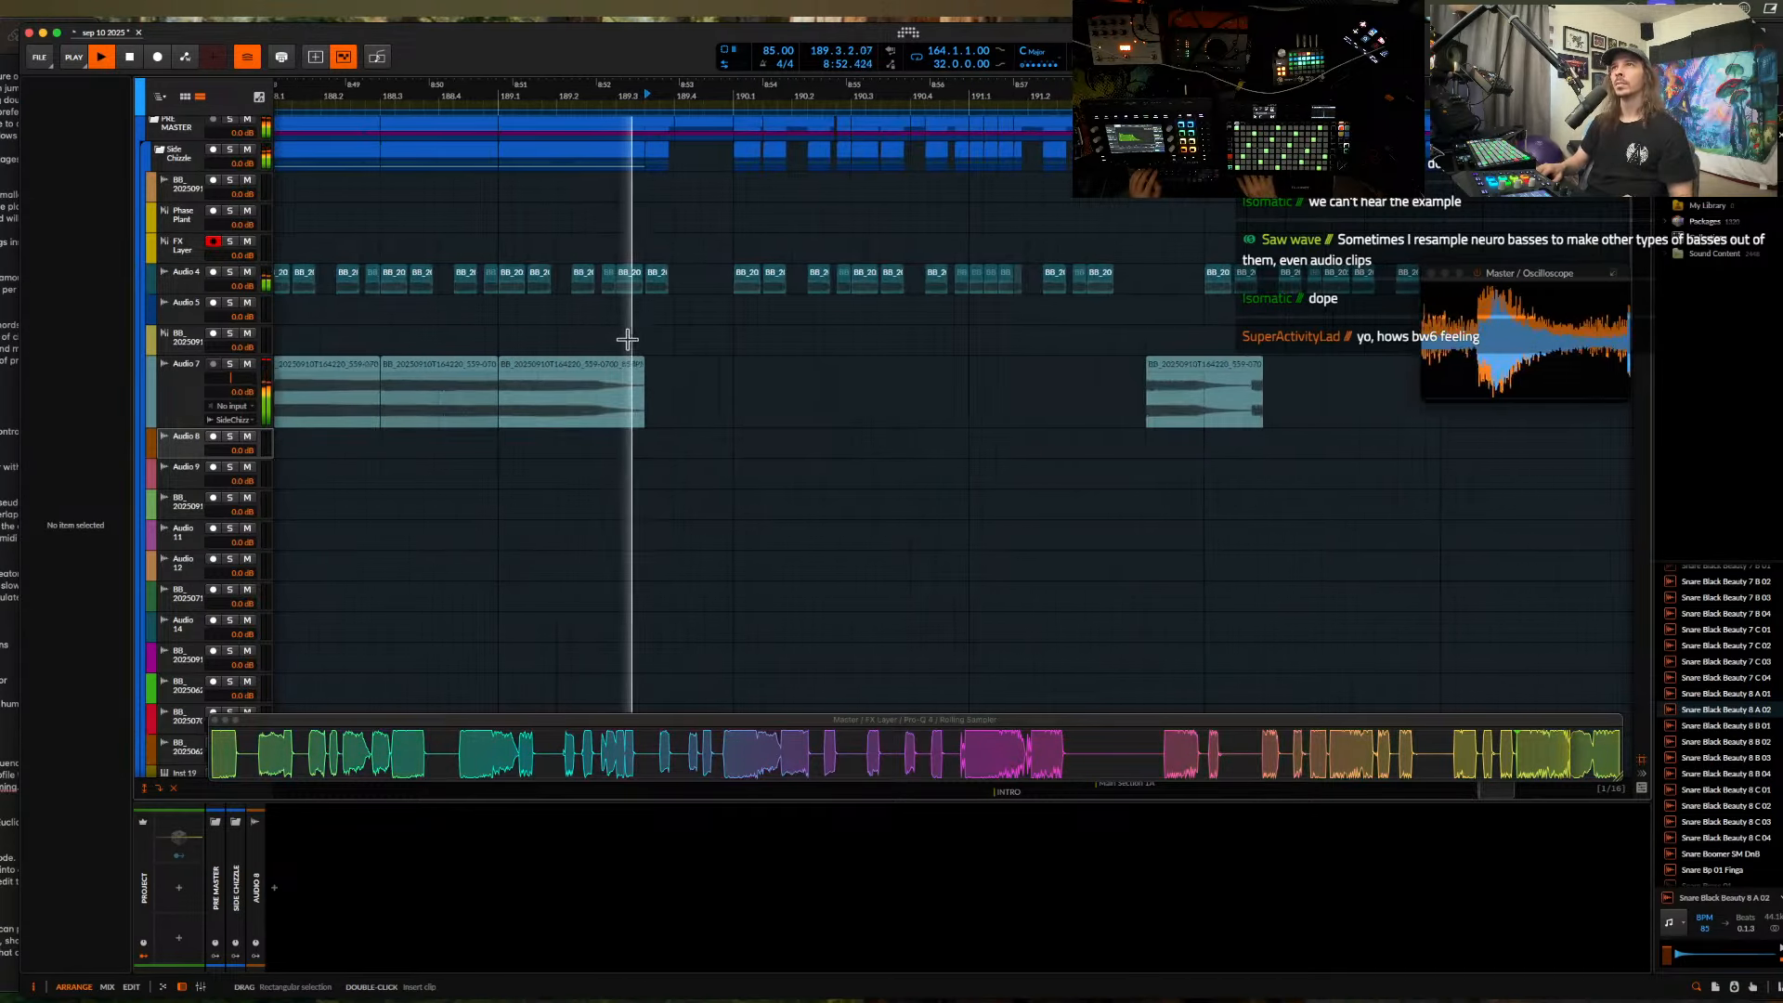
pyautogui.scroll(-4, 628, 340)
pyautogui.press('space')
pyautogui.moveTo(467, 388); pyautogui.dragTo(640, 397)
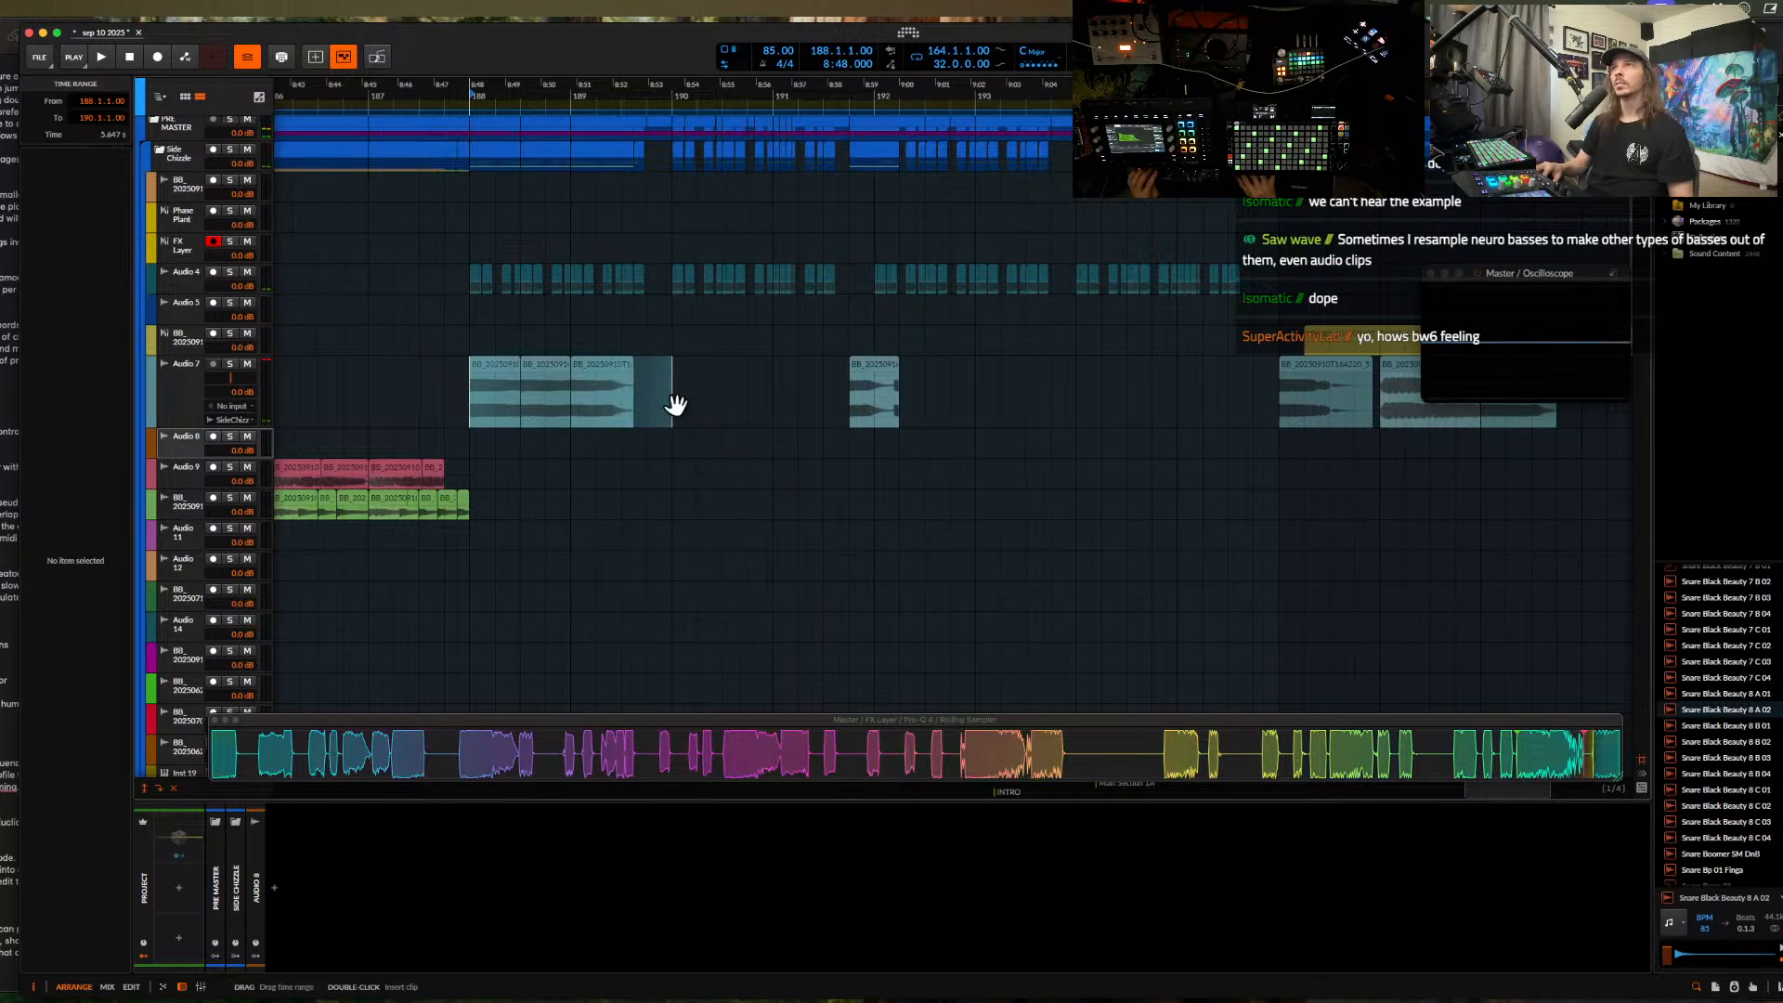
pyautogui.hotkey('ctrl', 'd')
pyautogui.hotkey('ctrl', 'd')
pyautogui.hotkey('ctrl', 'd')
# - Play the repeated phrase from bar 188 and set the pitch of the 191.1 clip on Audio 7 to -16.00
pyautogui.click(509, 376)
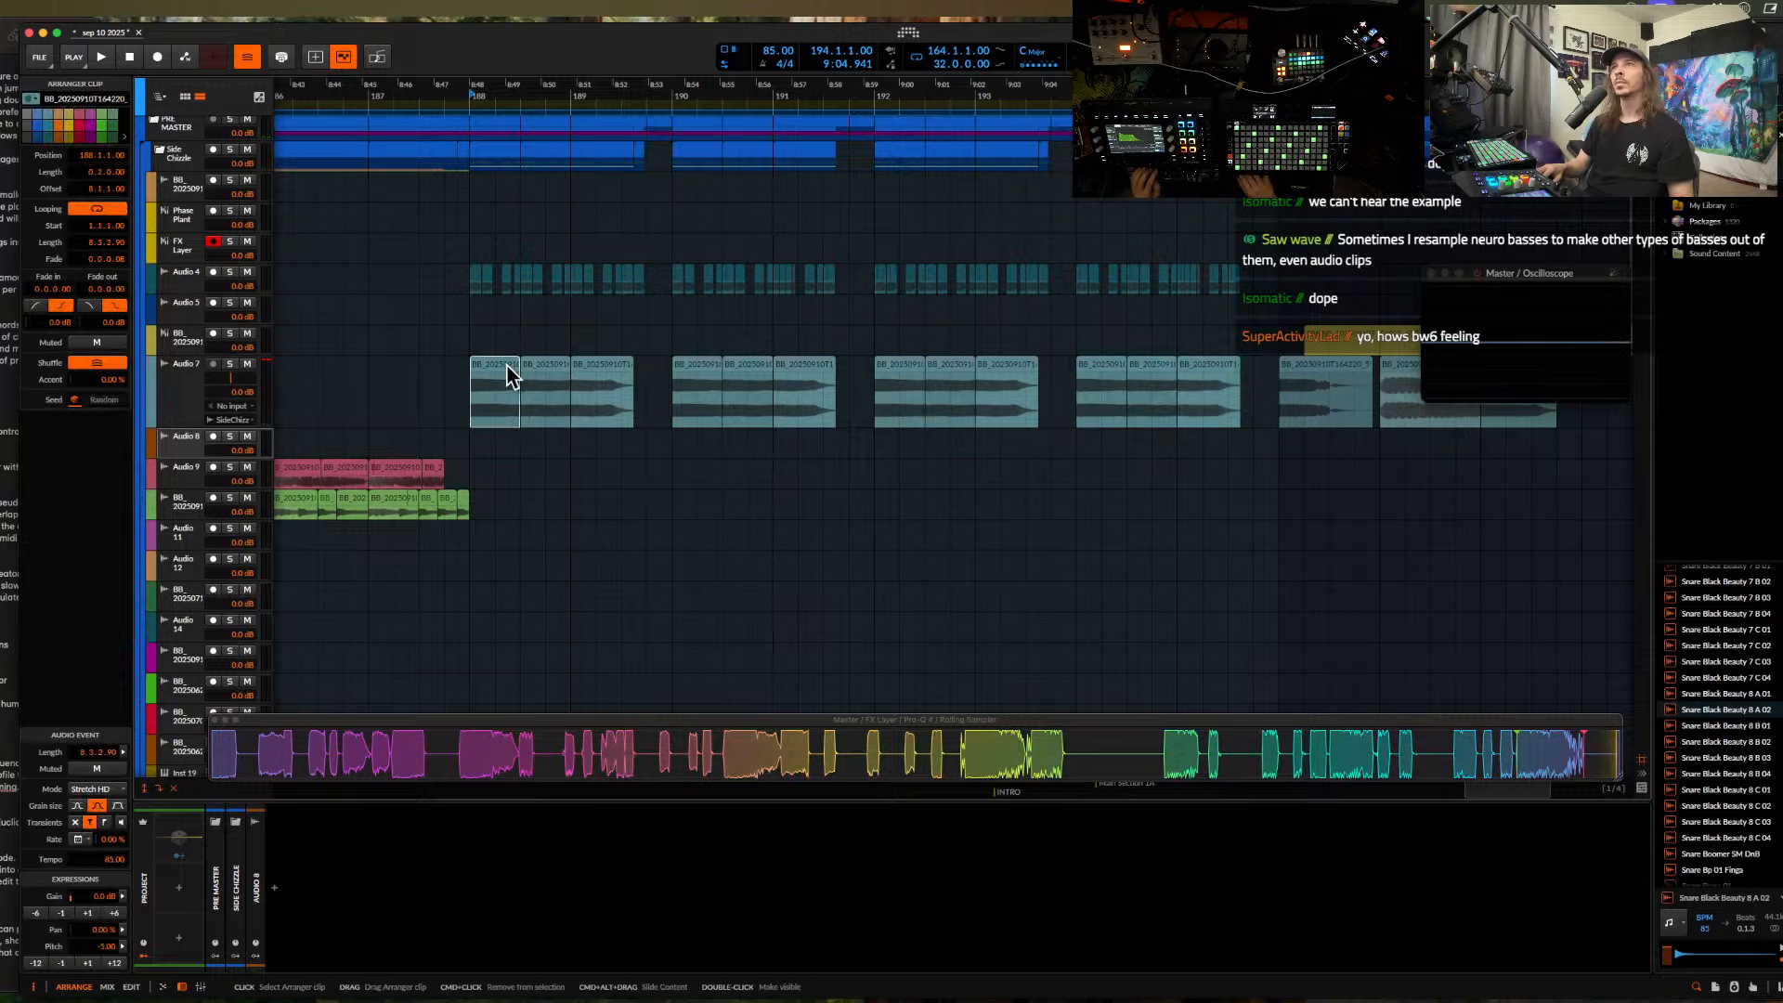
pyautogui.scroll(2, 507, 373)
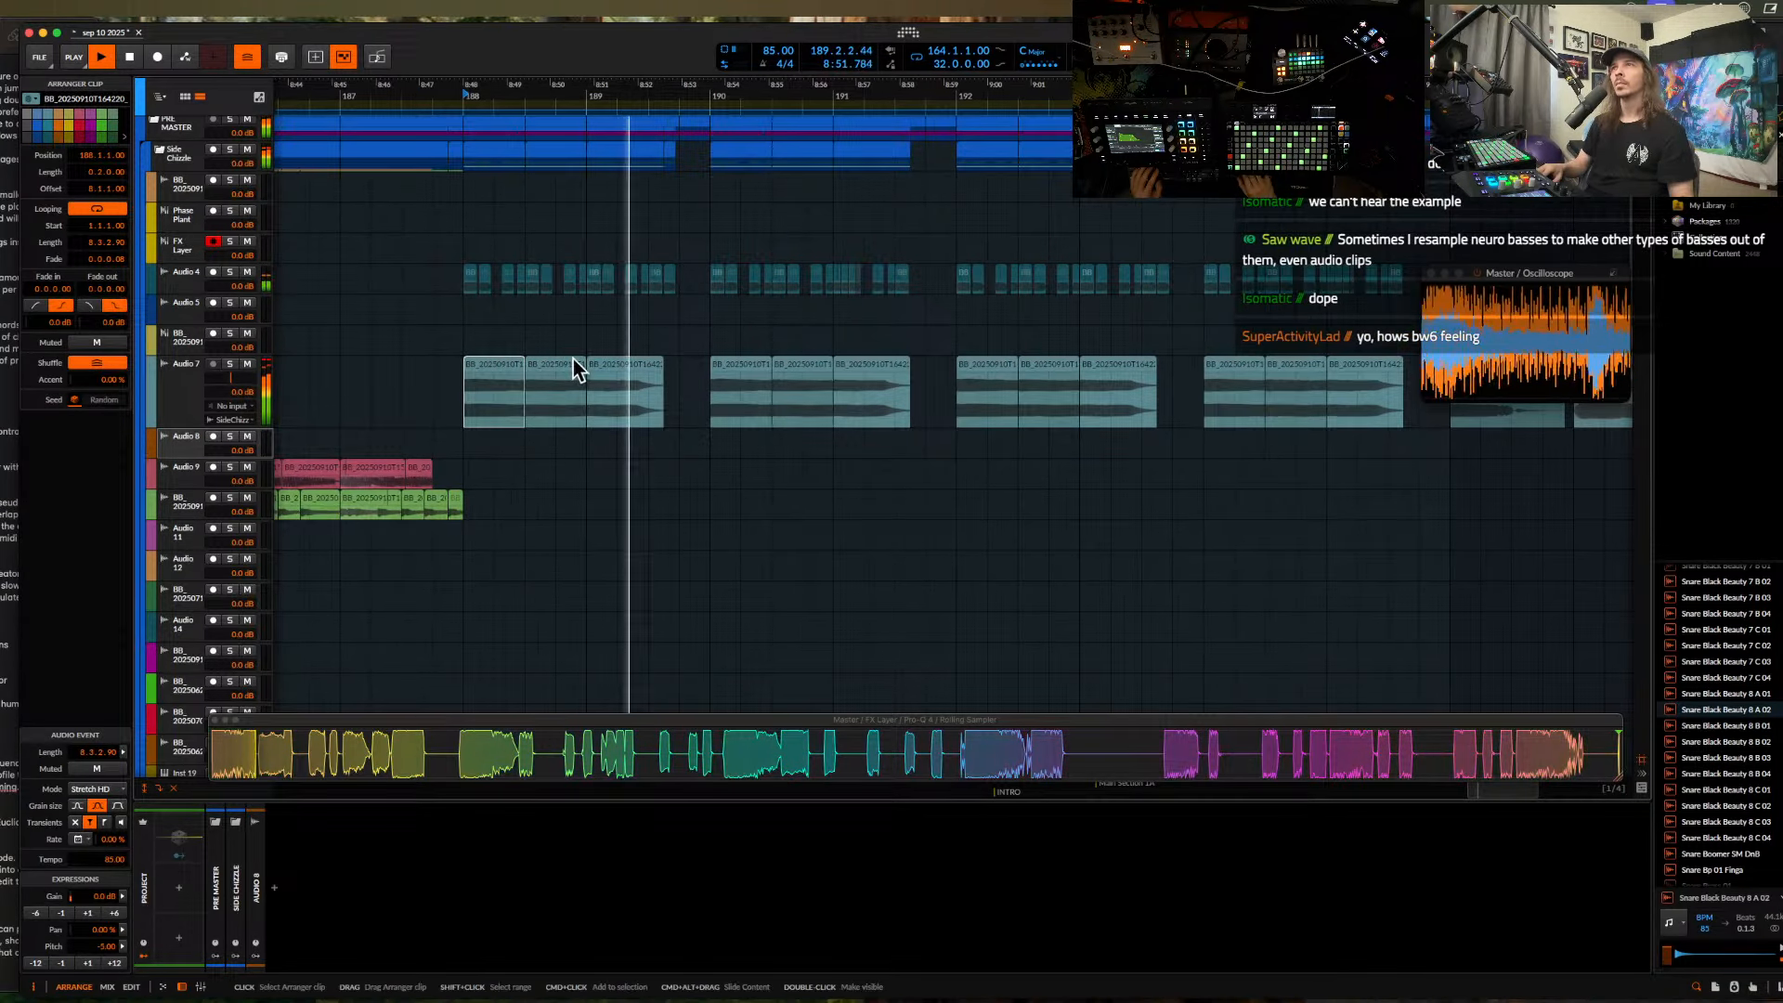
pyautogui.scroll(-4, 747, 367)
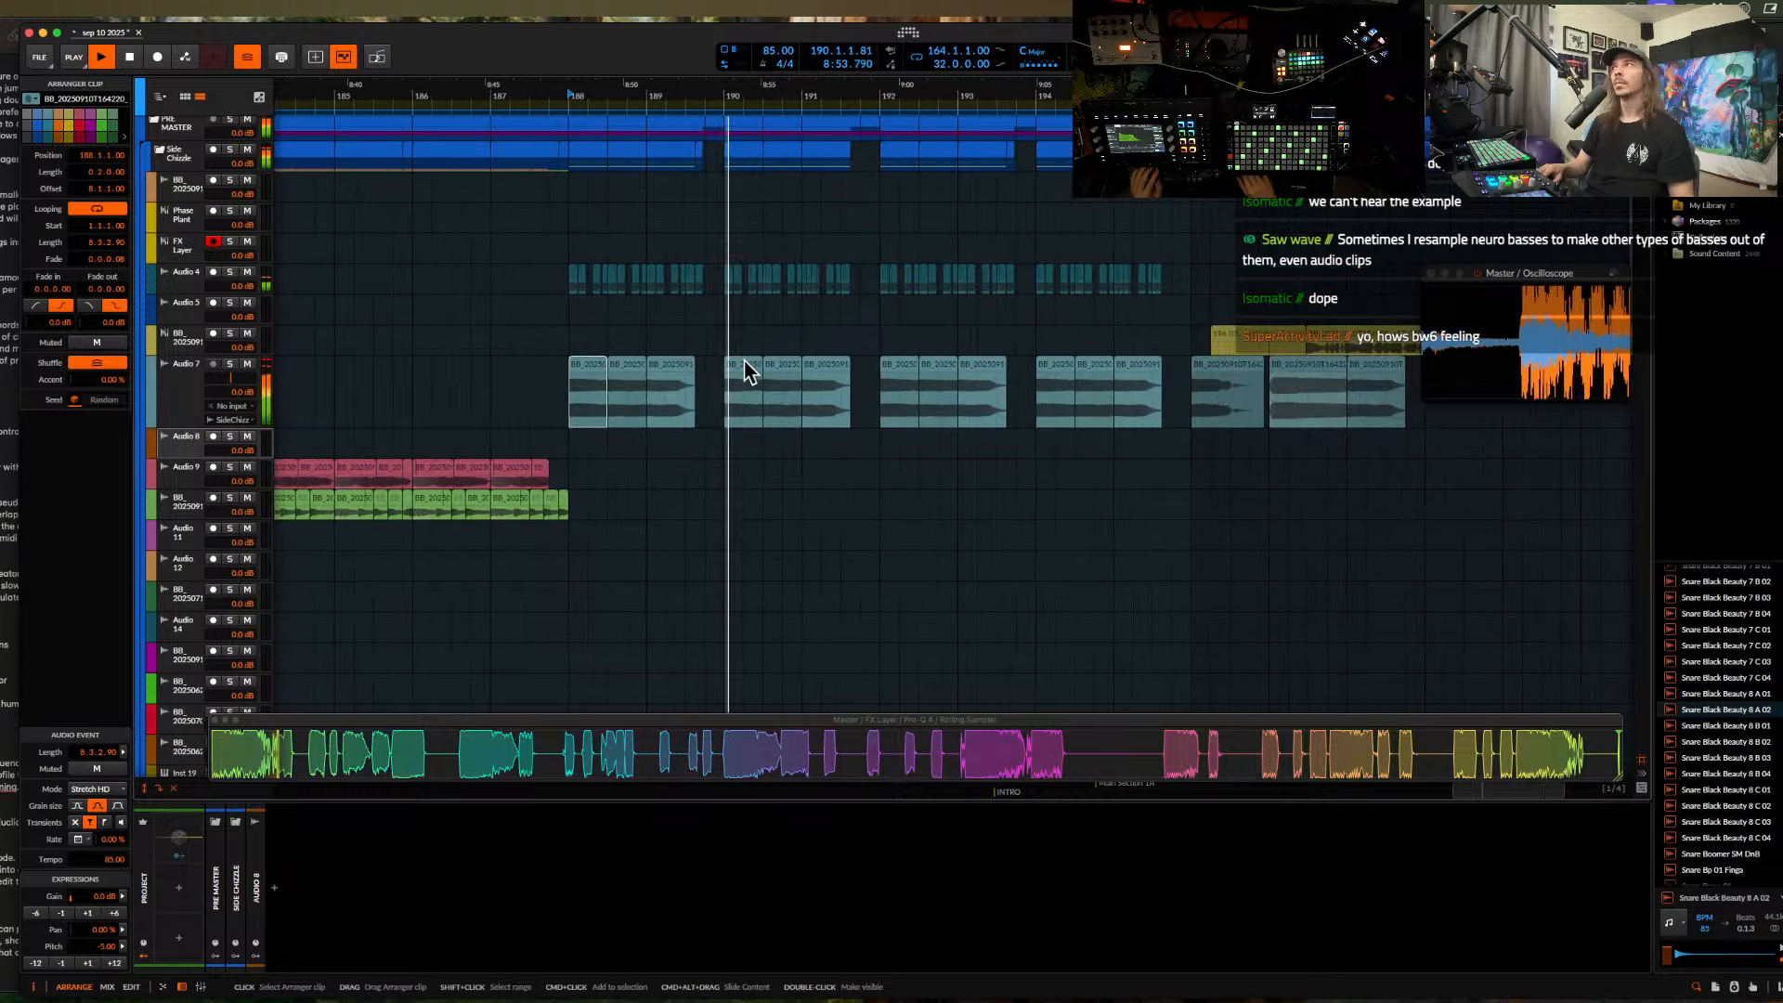
pyautogui.scroll(3, 747, 367)
pyautogui.scroll(-1, 746, 367)
pyautogui.click(832, 363)
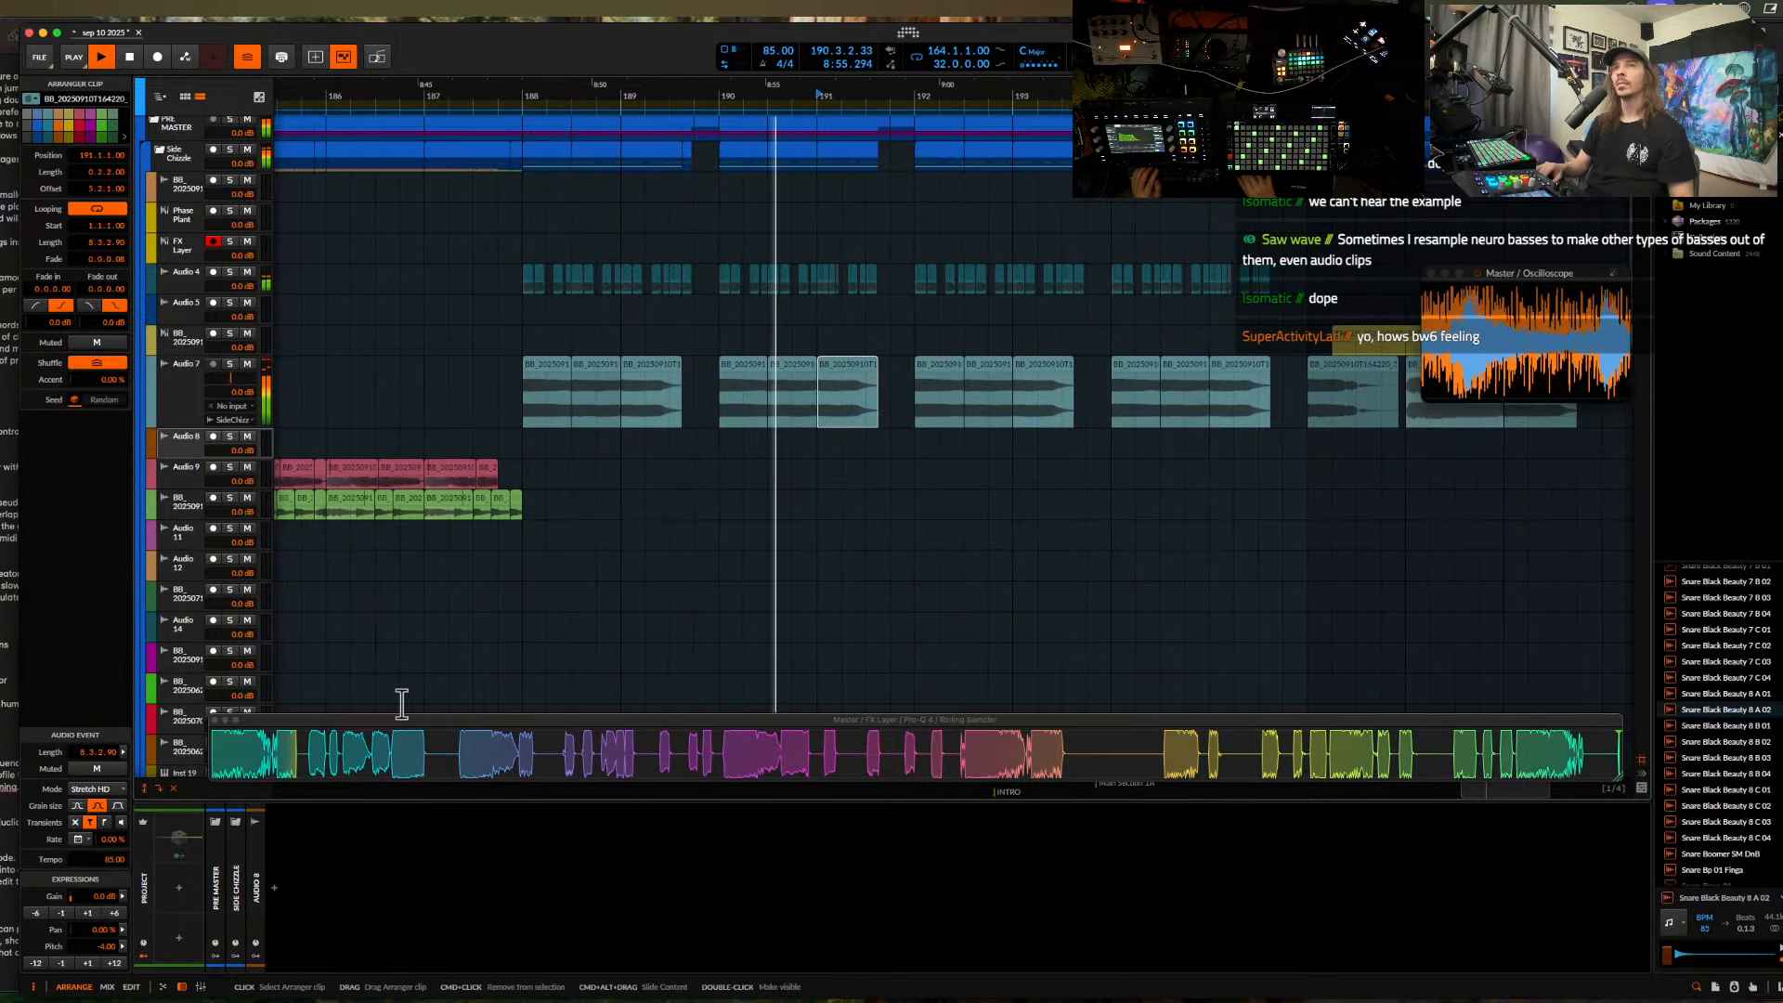
pyautogui.click(35, 963)
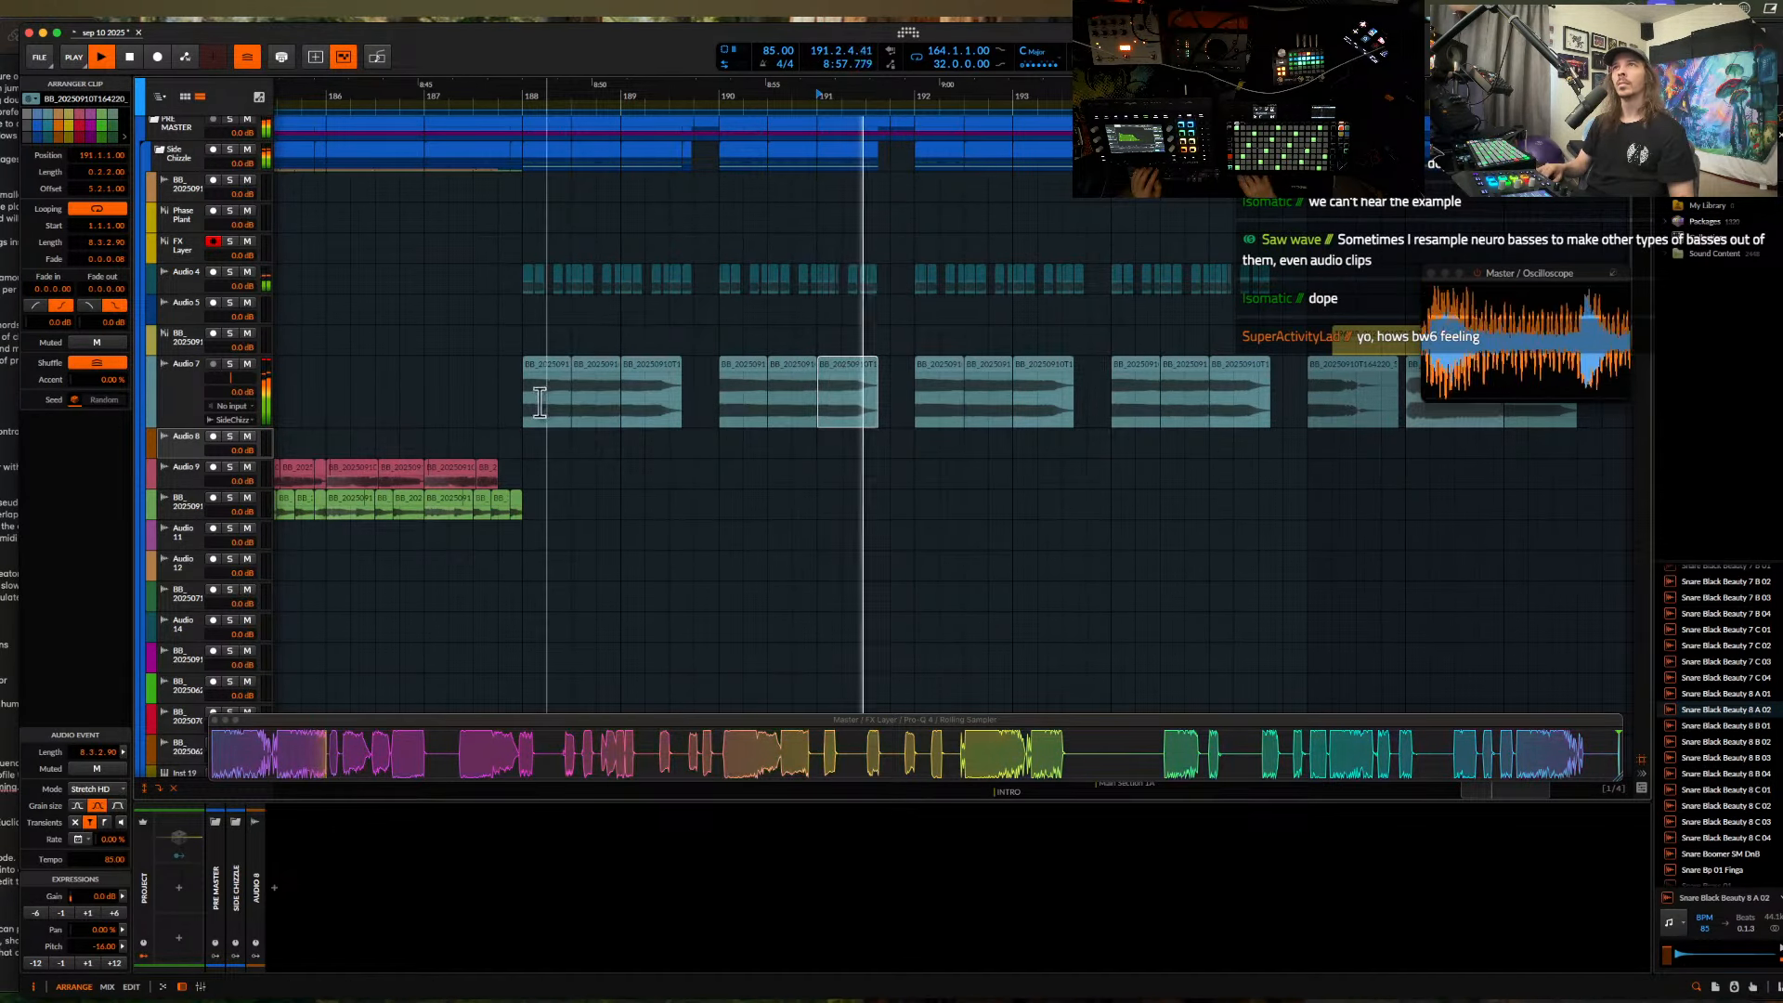
# - Duplicate the four-bar Audio 7 range from bar 188 to bar 192 into bars 192 to 196
pyautogui.moveTo(527, 397); pyautogui.dragTo(902, 380)
pyautogui.press('super+d')
pyautogui.scroll(-3, 908, 378)
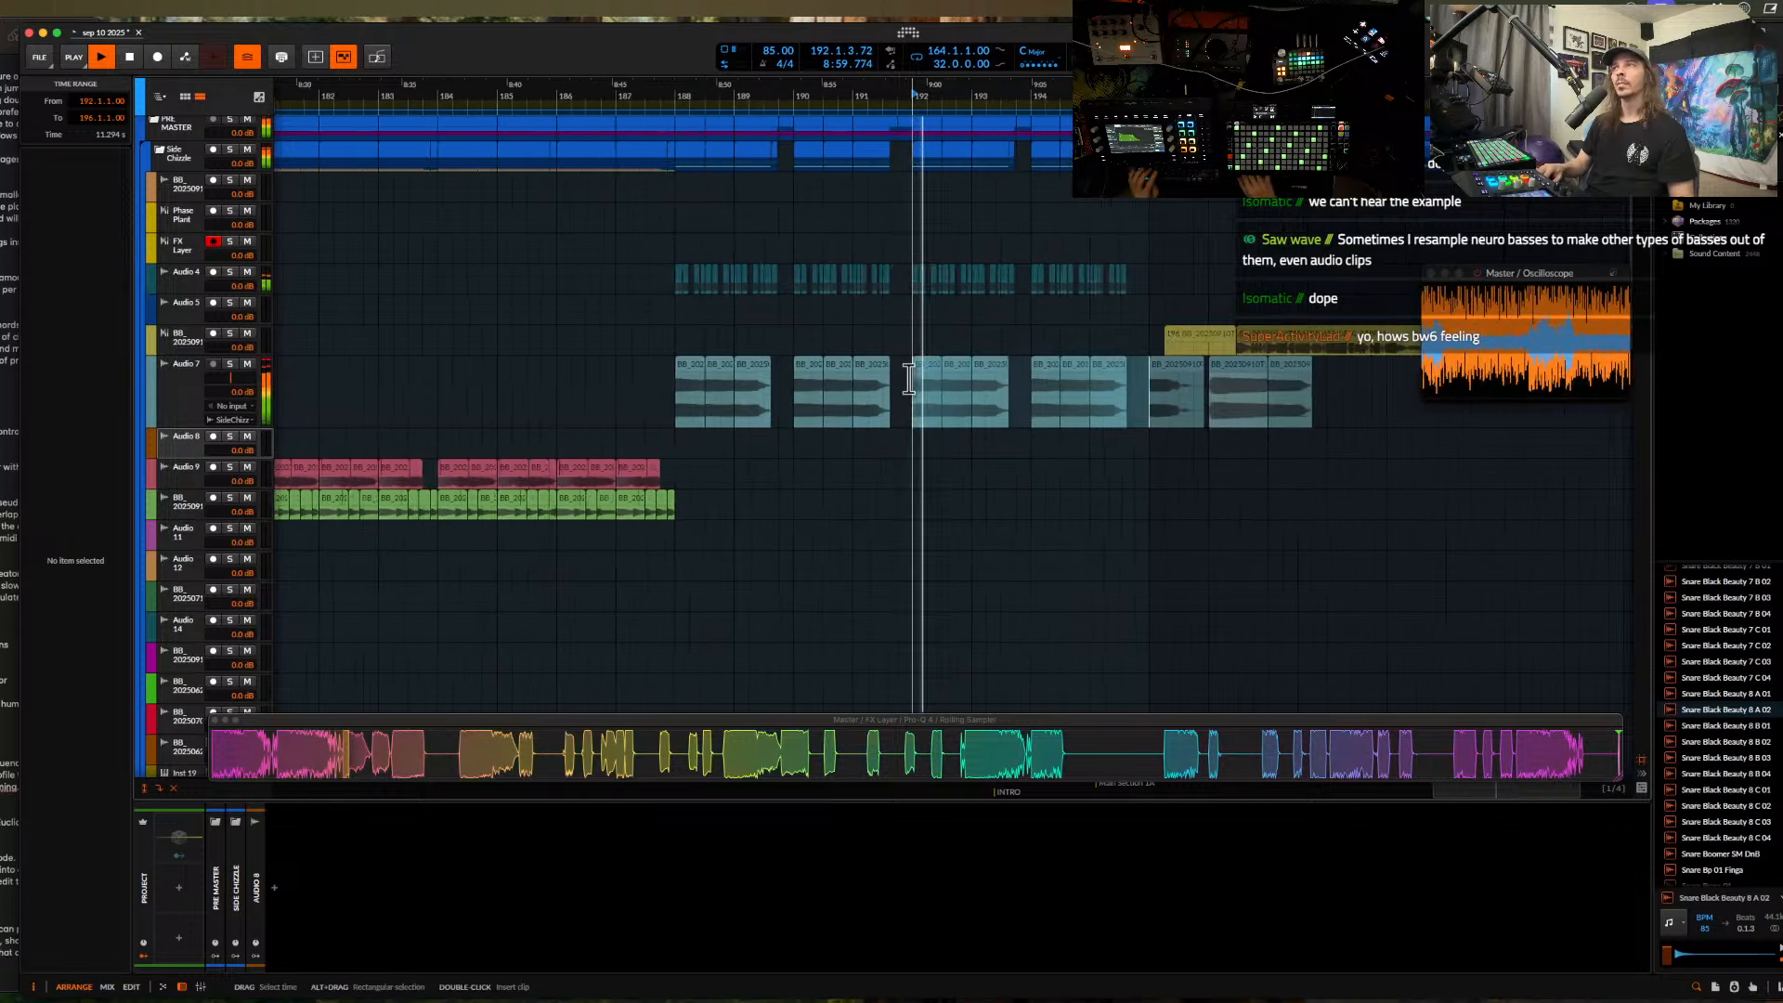
pyautogui.scroll(-2, 909, 379)
# - Move the long yellow 197.2 clip to Audio 5 near bar 203 and the leftover Audio 7 clips at bar 196 to 200.2.1.00
pyautogui.click(1110, 302)
pyautogui.hscroll(2, 1113, 308)
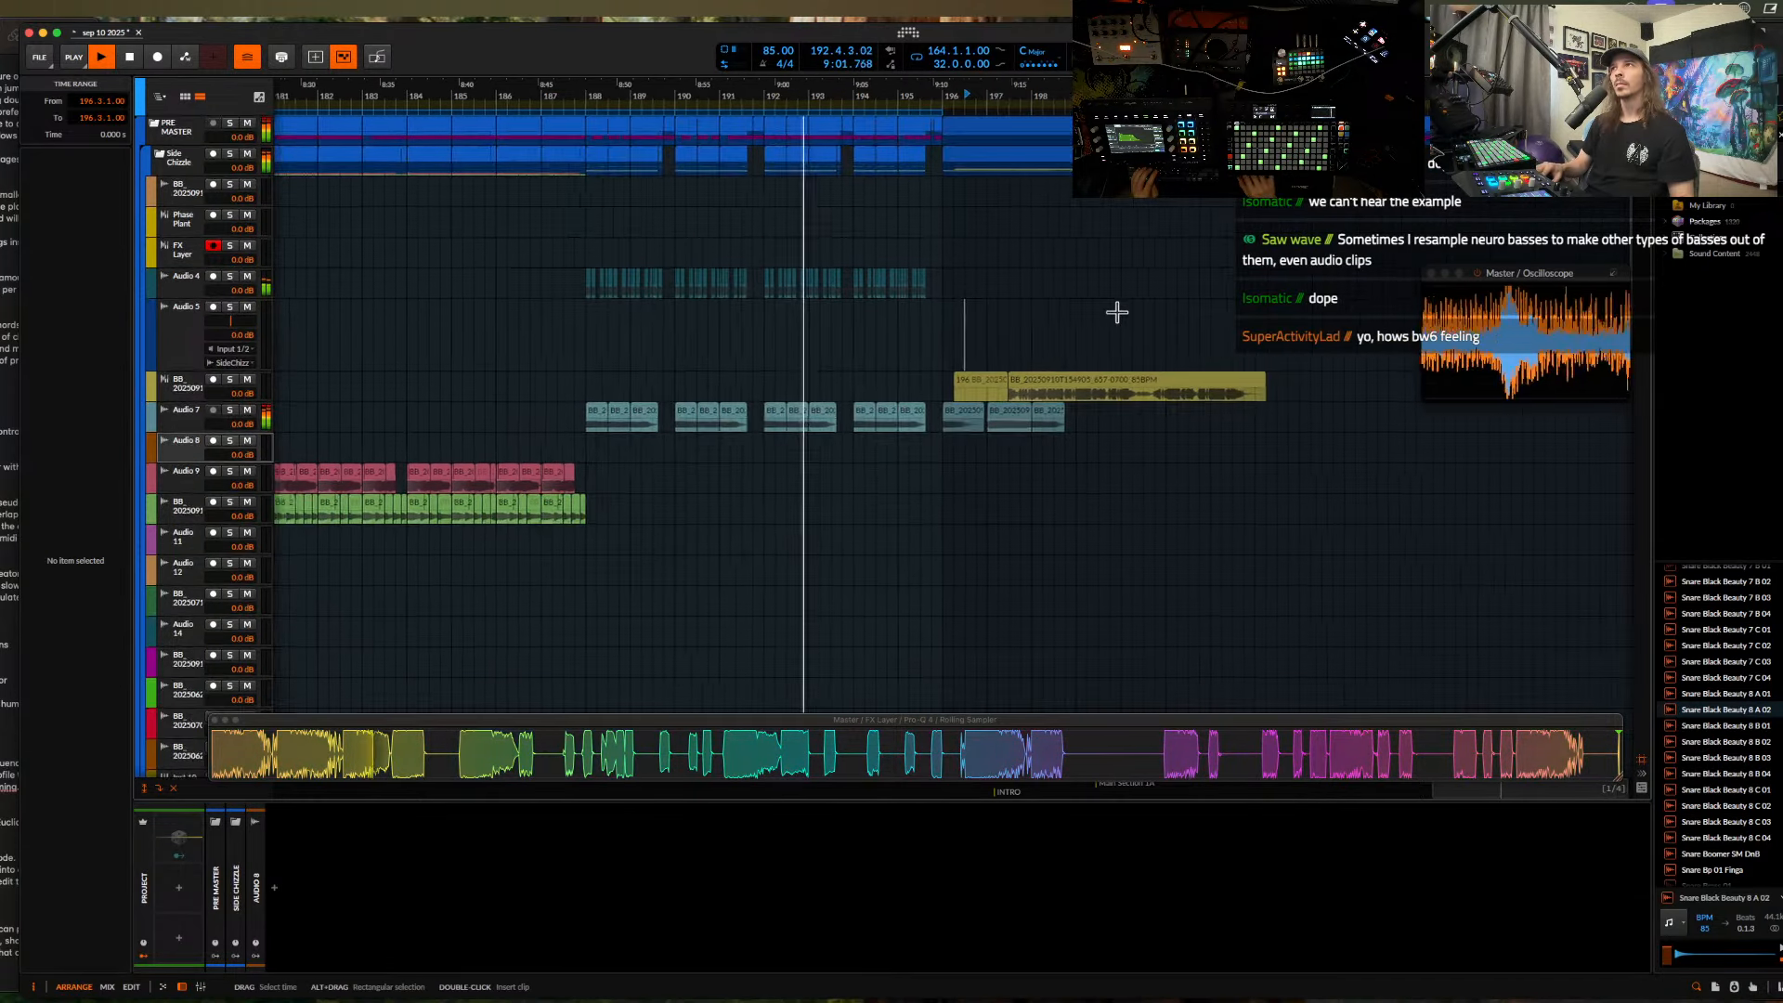
pyautogui.click(928, 386)
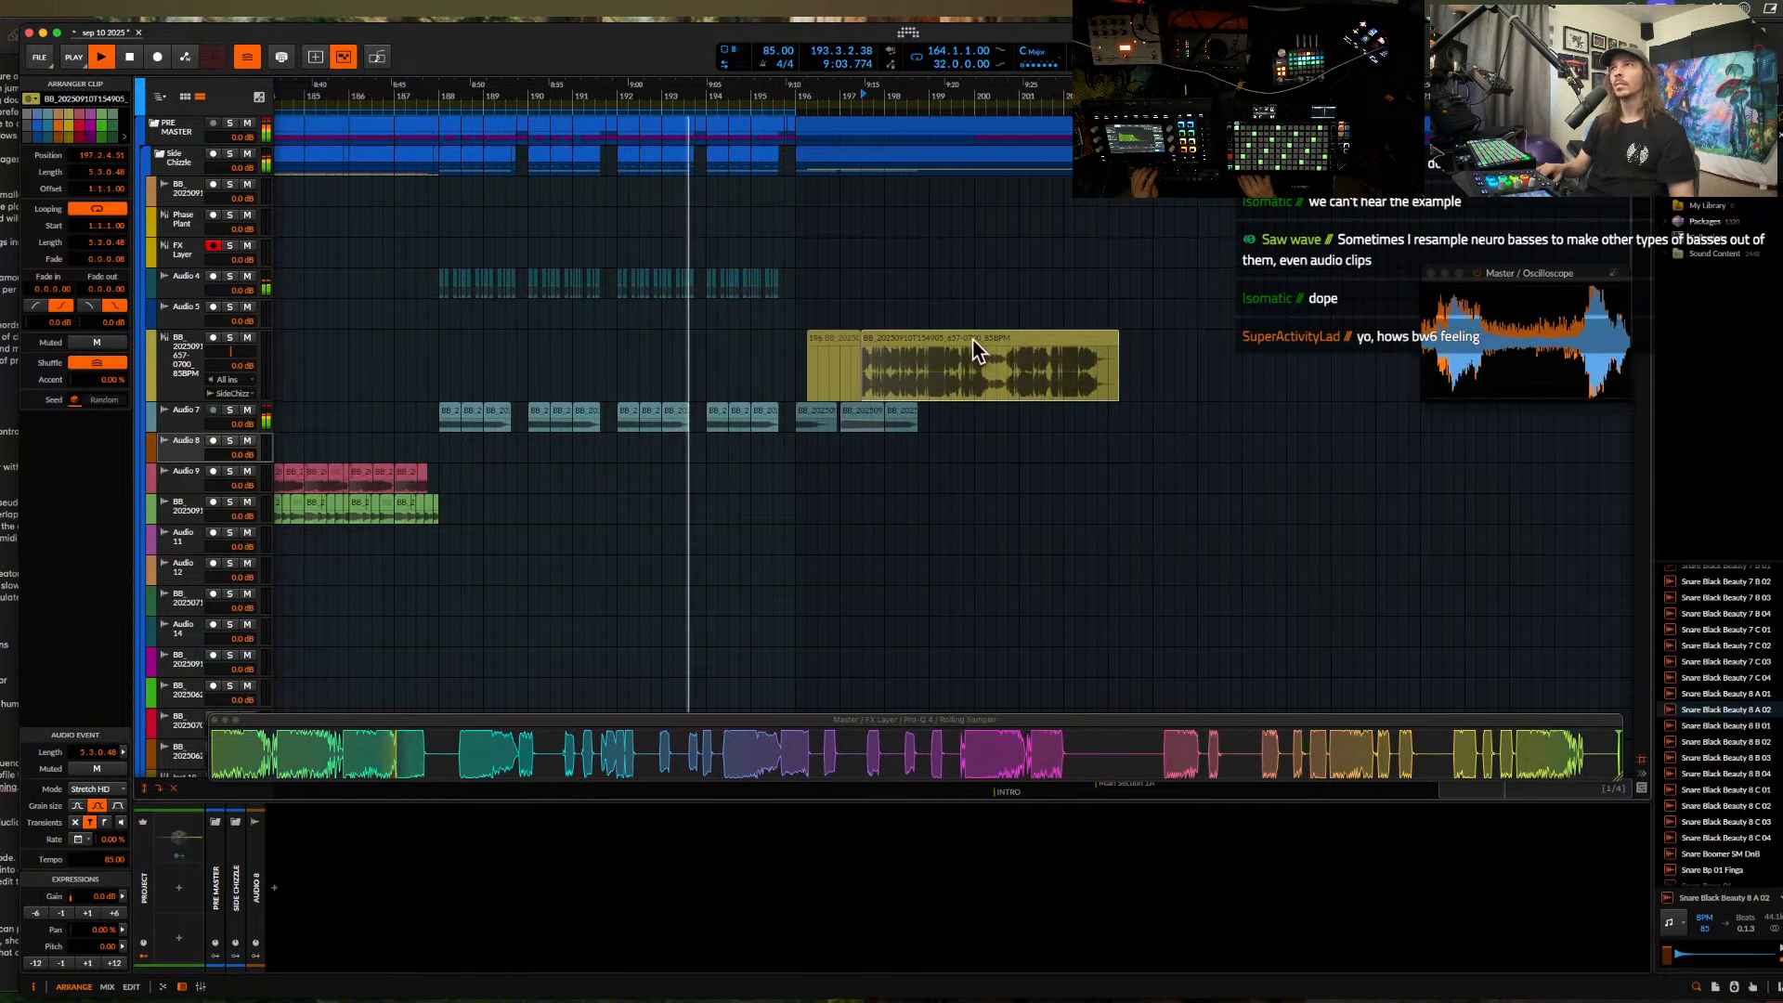
pyautogui.moveTo(972, 338); pyautogui.dragTo(1231, 308)
pyautogui.click(808, 426)
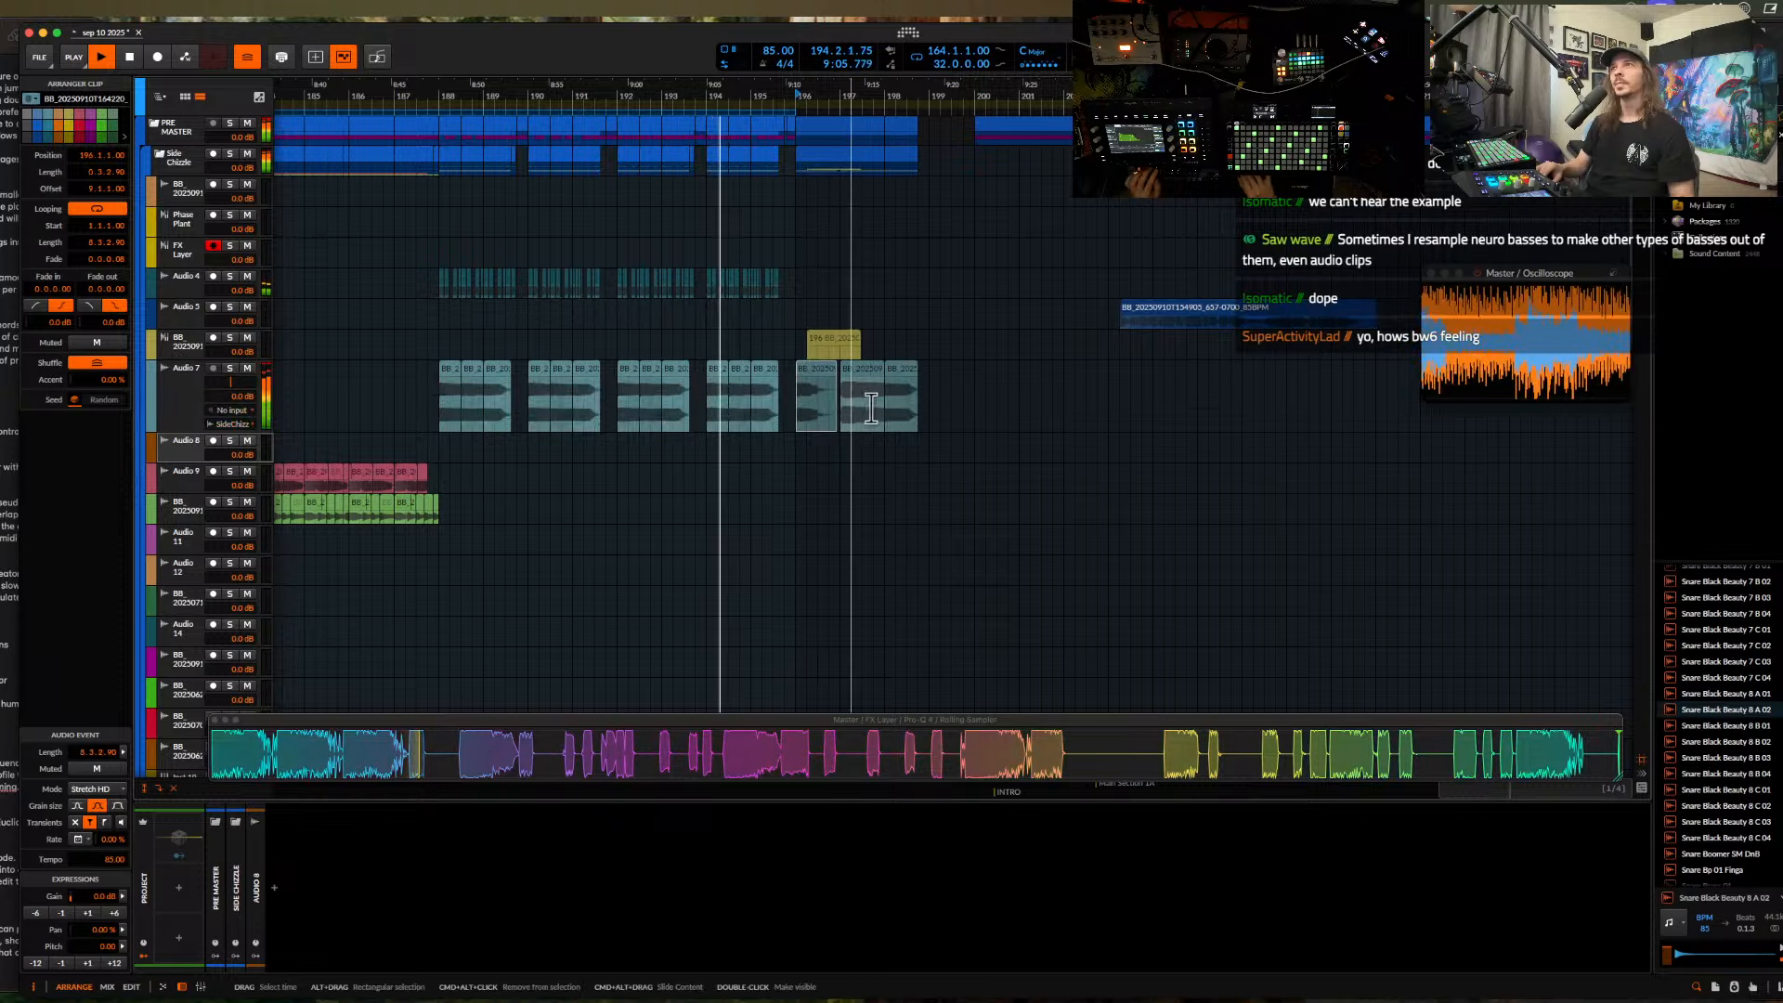
pyautogui.moveTo(817, 380); pyautogui.dragTo(1011, 385)
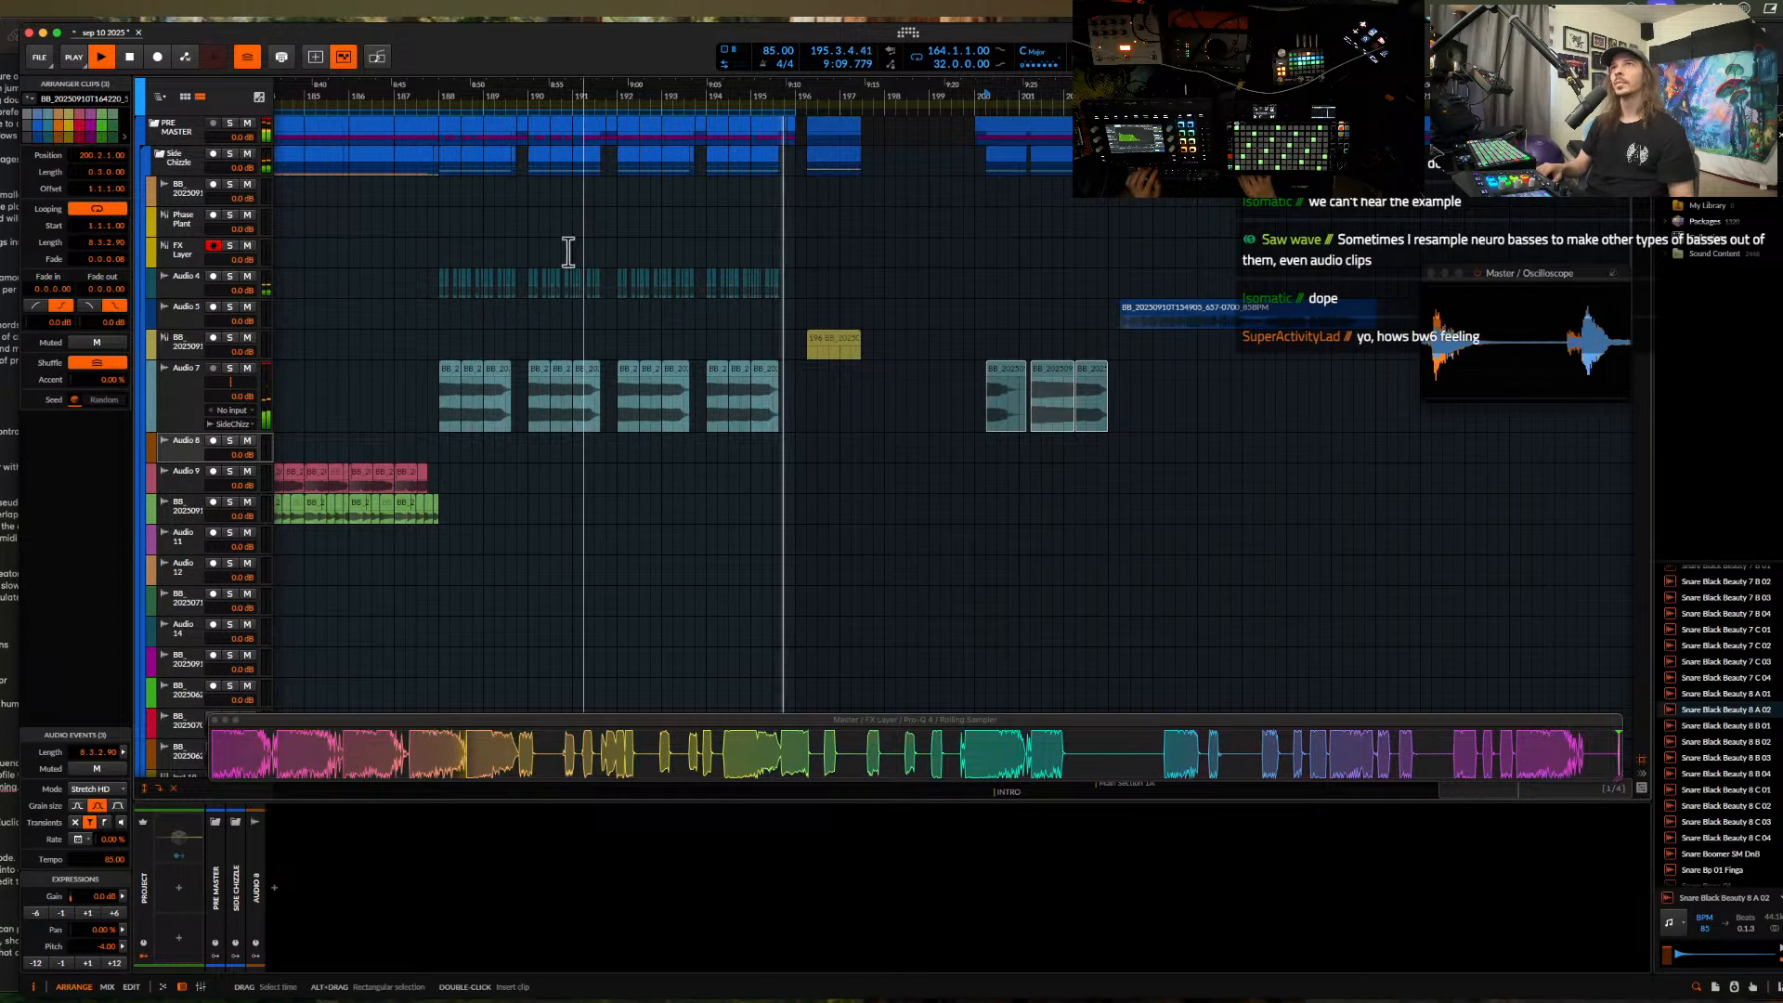
# - Stop playback and set the loop region to the eight bars from 188.1.1.00 to 196.1.1.00
pyautogui.press('space')
pyautogui.moveTo(442, 347); pyautogui.dragTo(789, 425)
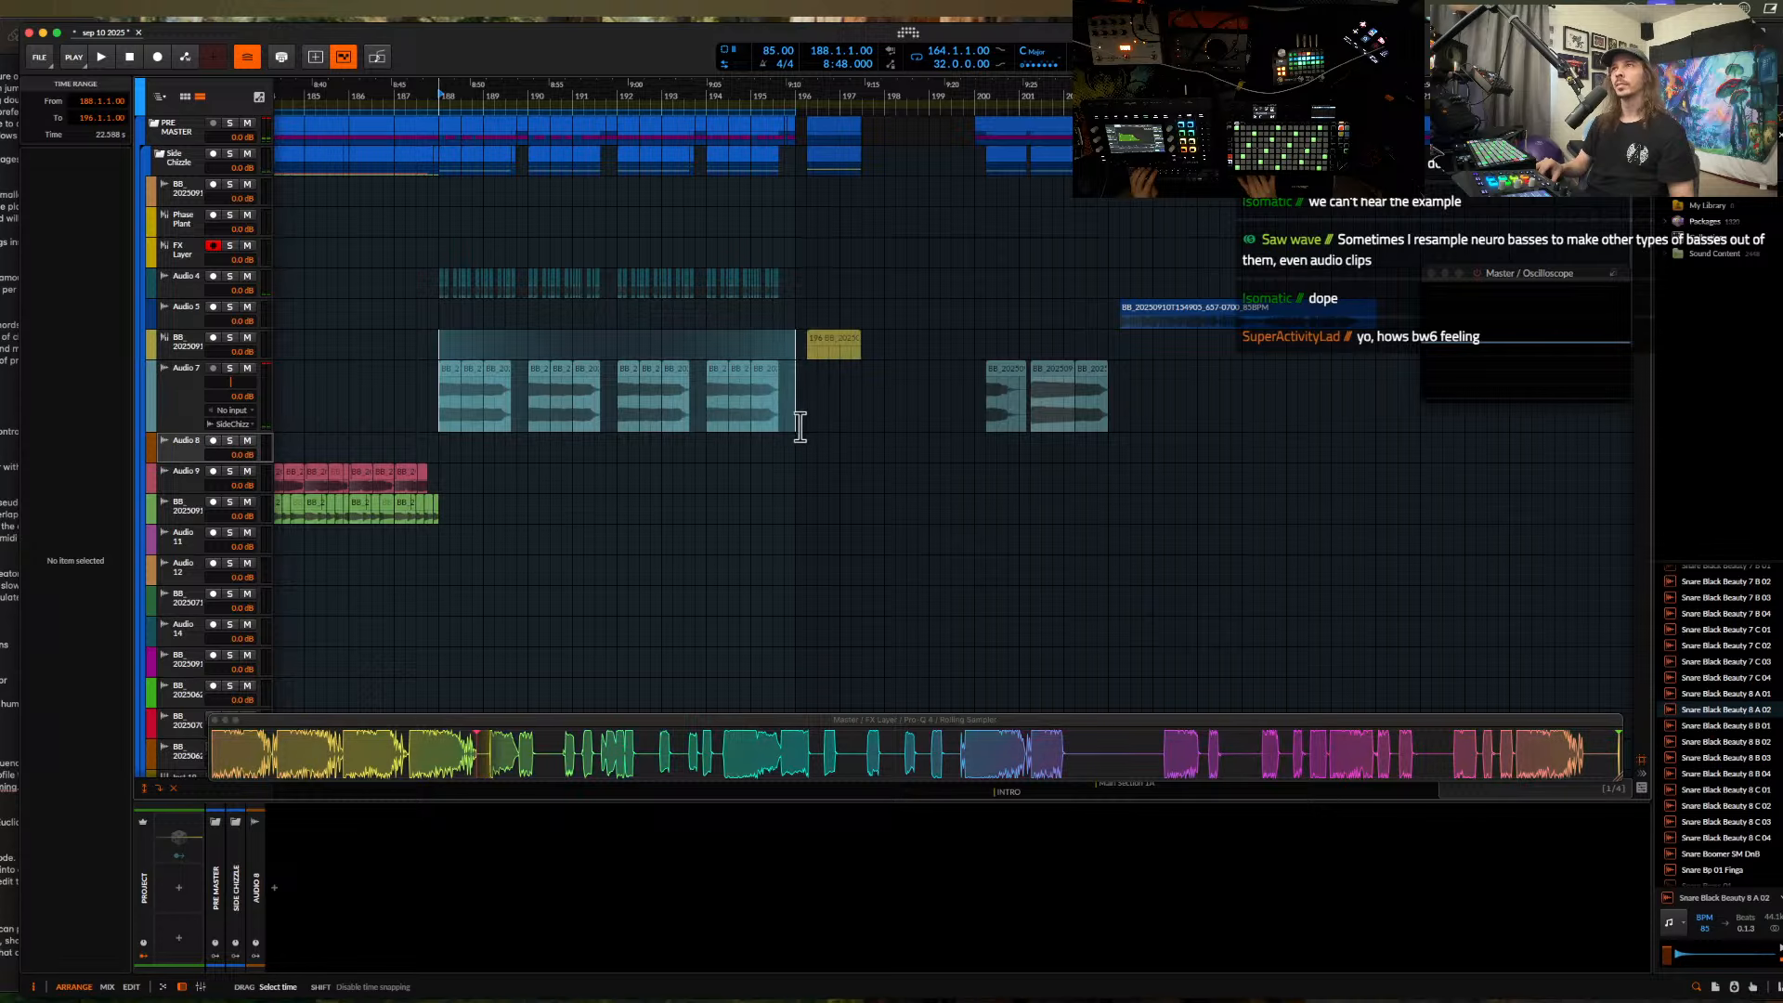
pyautogui.press('super+l')
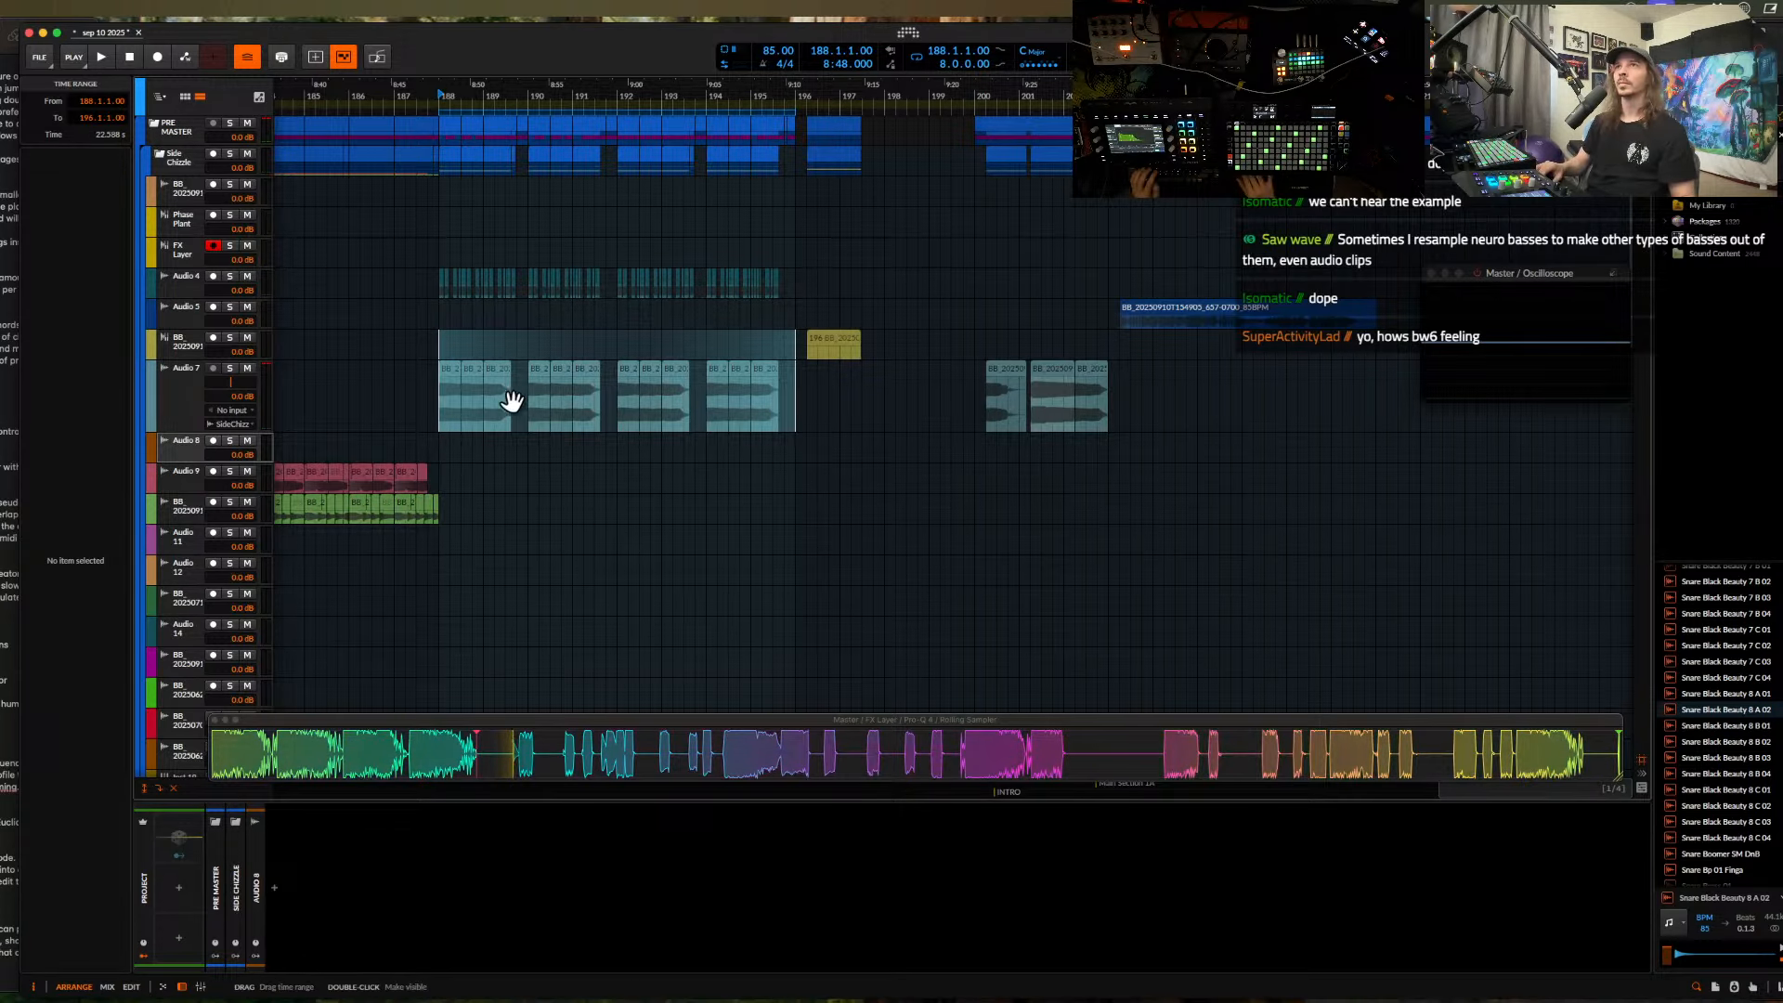
pyautogui.click(511, 401)
# - Add an audio track below Audio 7 and move all Audio 7 clips from bars 188 to 196 onto it
pyautogui.click(175, 386)
pyautogui.press('super+shift+t')
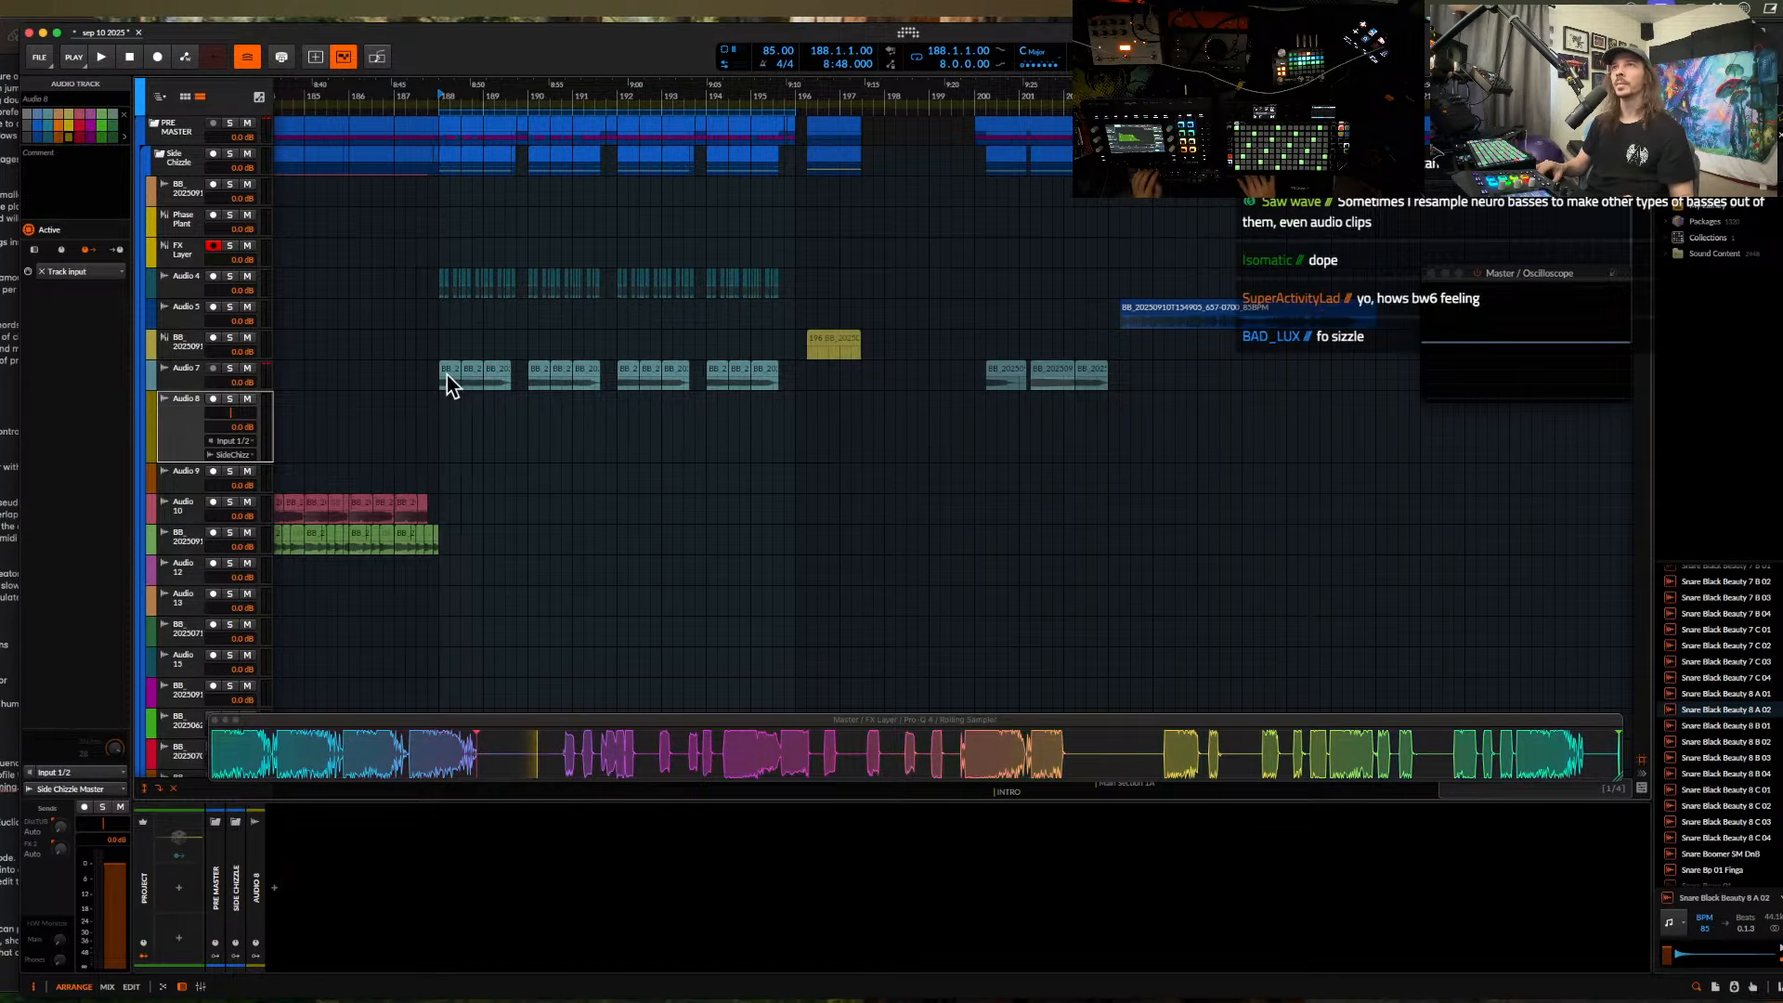
pyautogui.click(448, 375)
pyautogui.press('-')
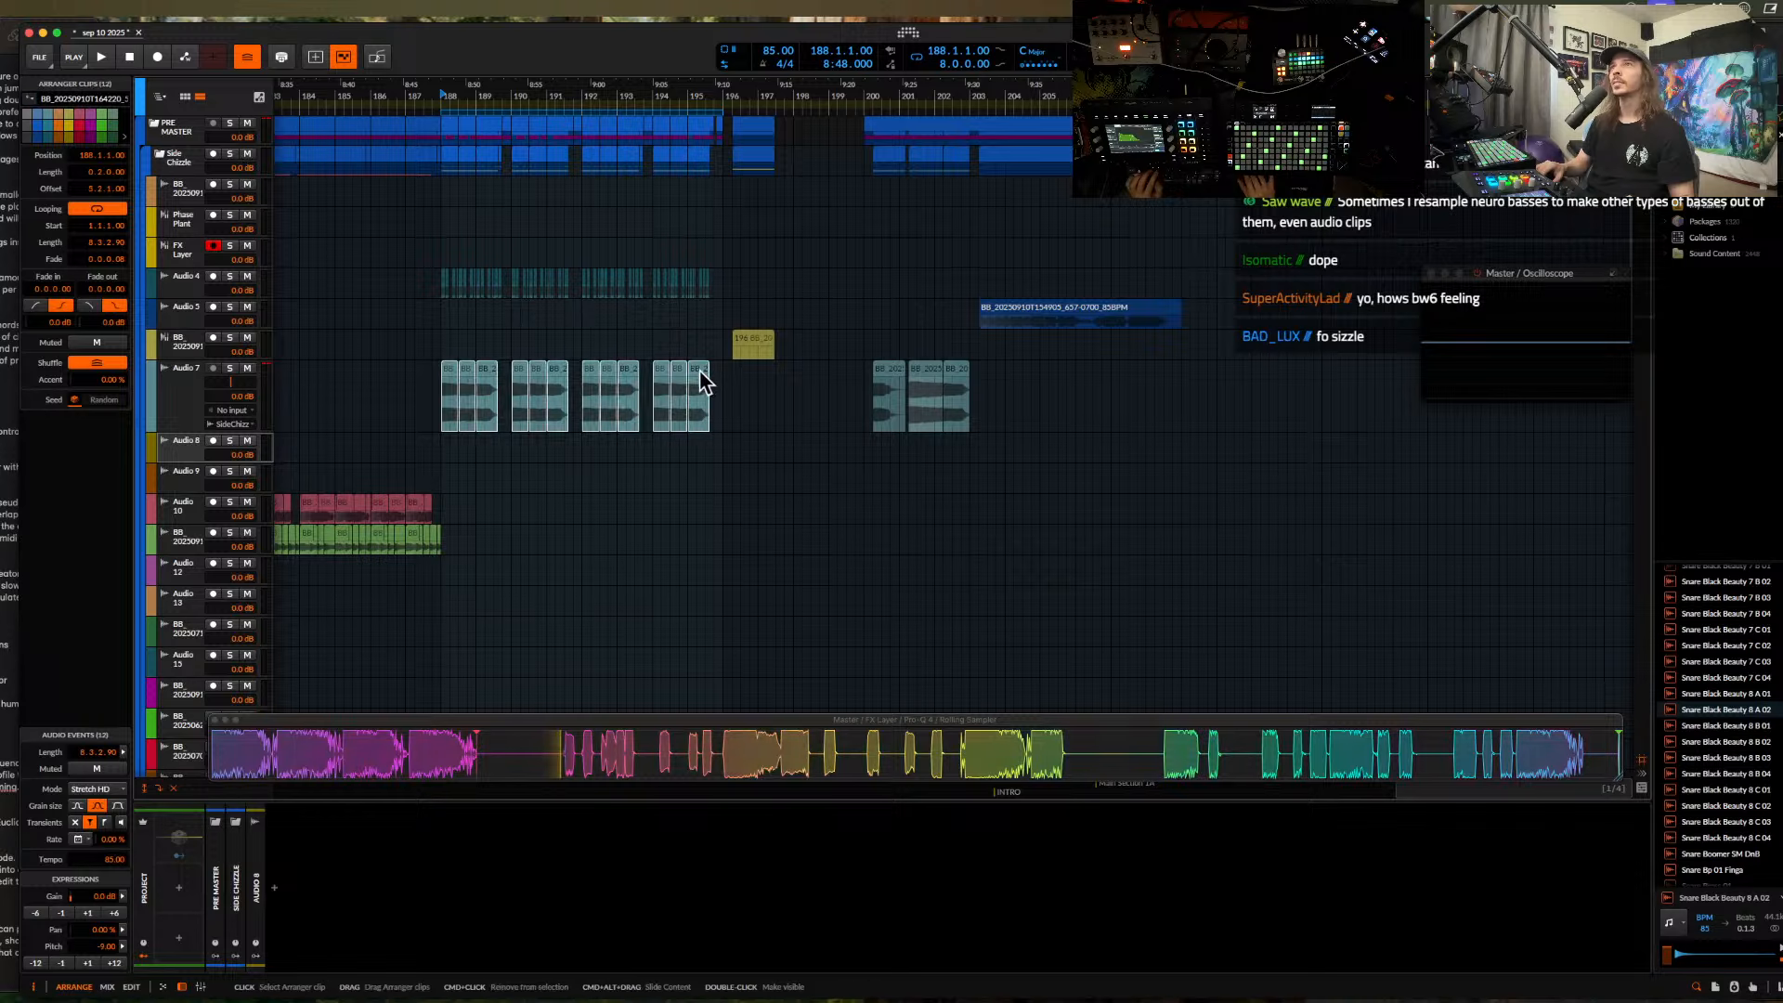
pyautogui.moveTo(451, 450); pyautogui.dragTo(451, 450)
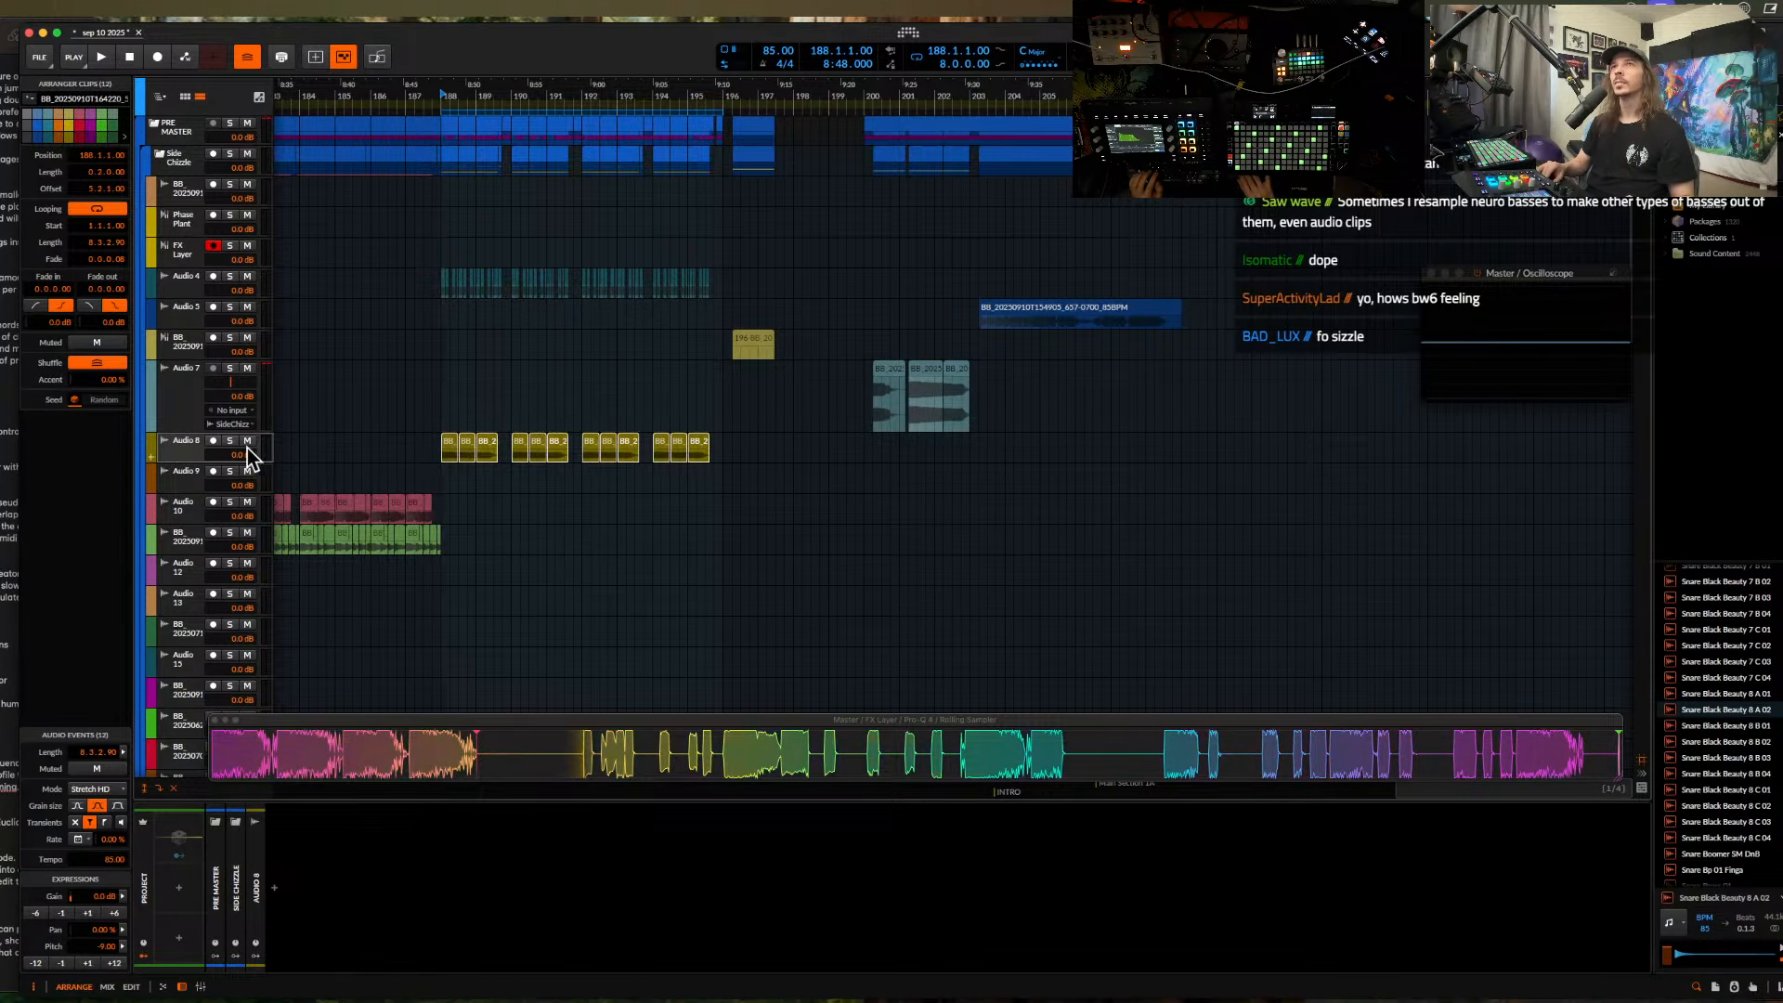
# - Play the loop with Audio 8 soloed and insert a Filter+ device on that track
pyautogui.press('space')
pyautogui.click(273, 889)
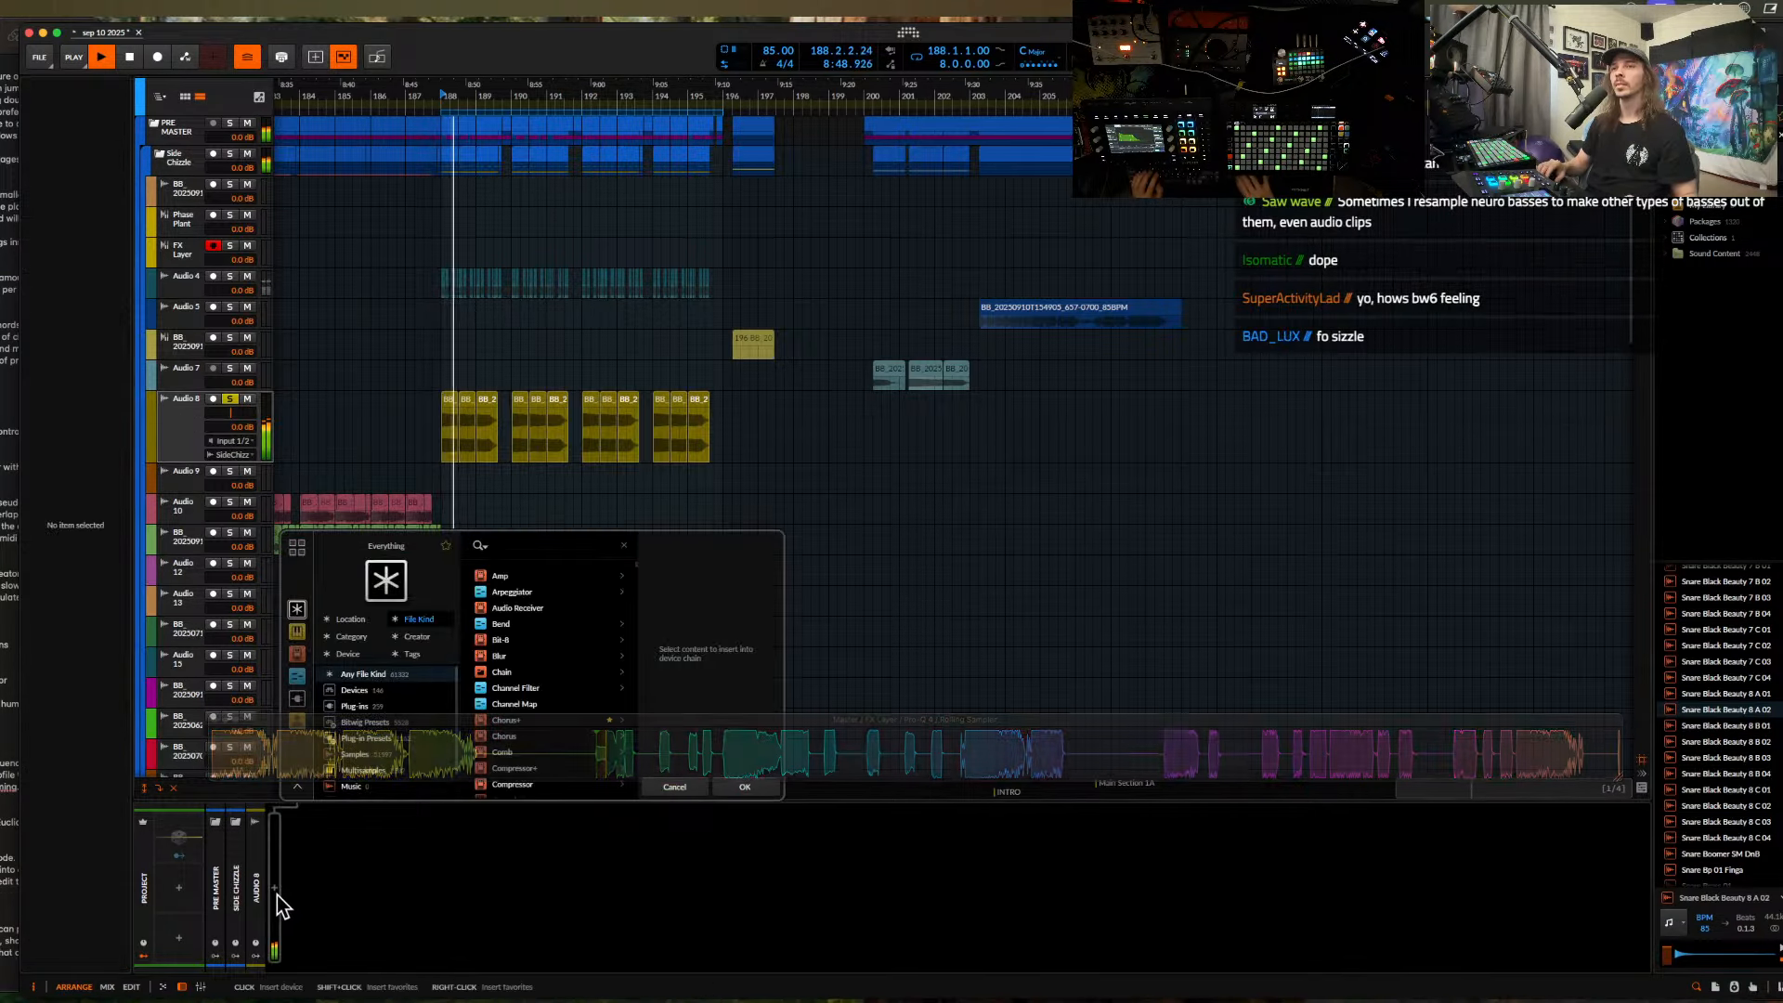
pyautogui.write('filter')
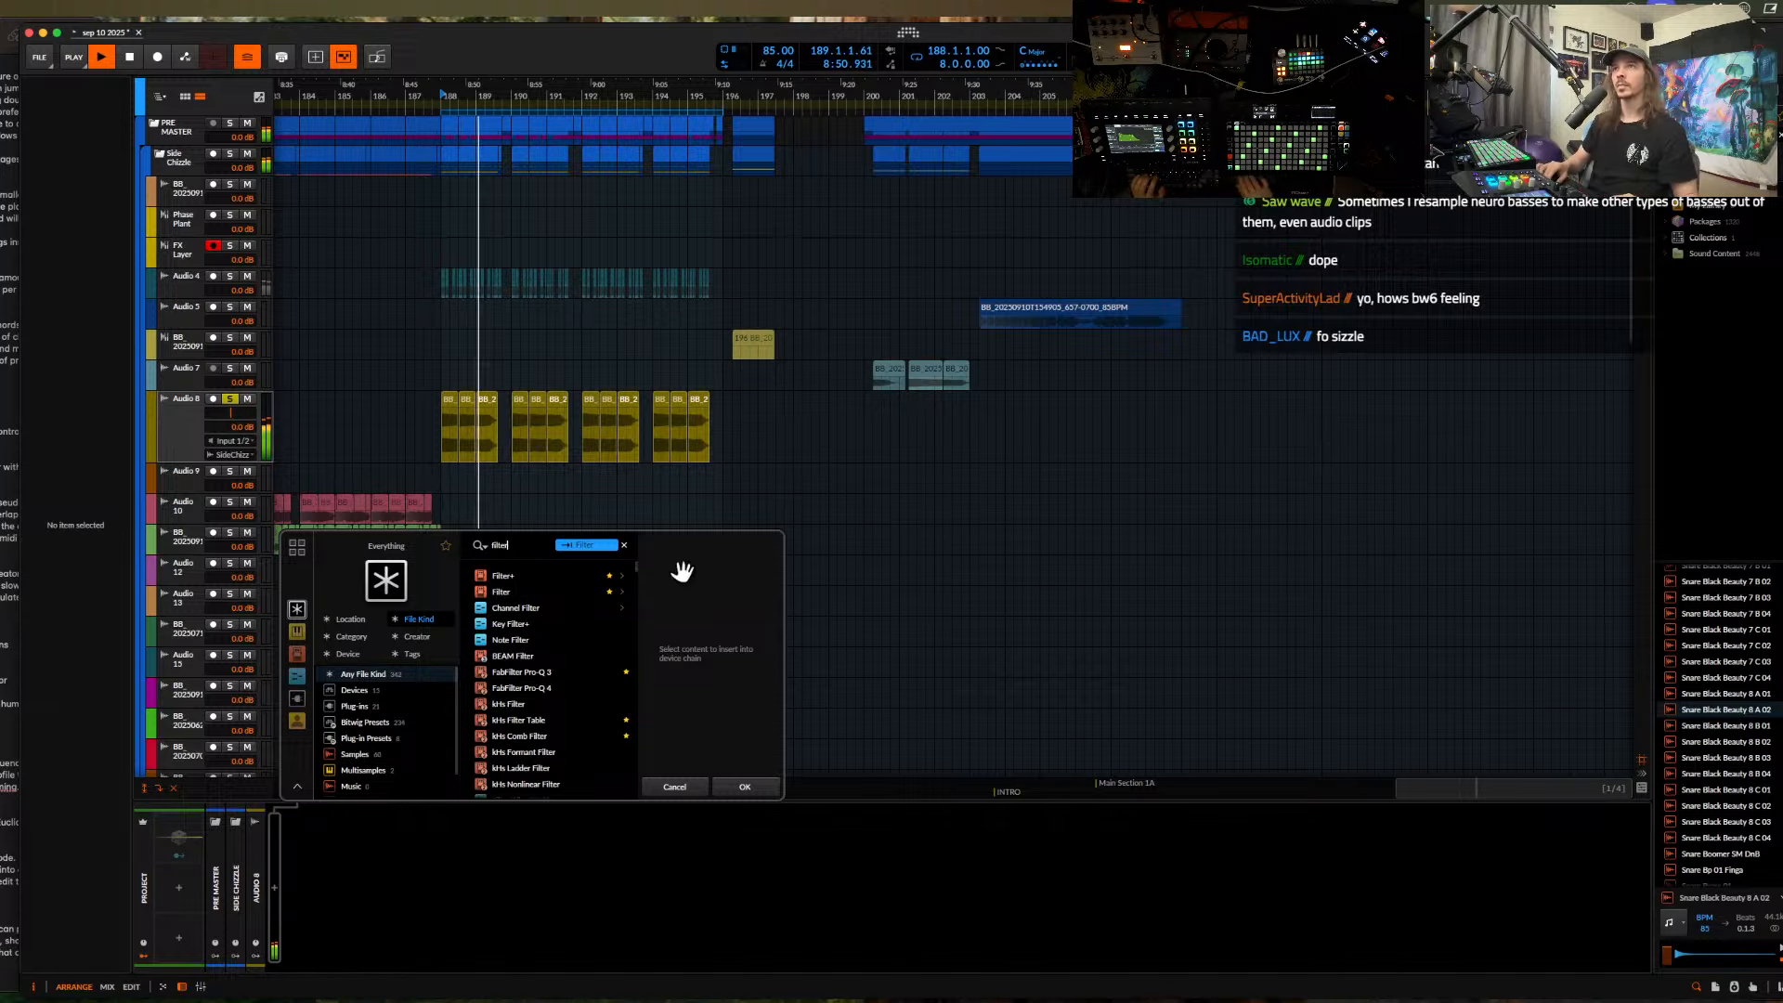
pyautogui.click(506, 576)
pyautogui.click(745, 786)
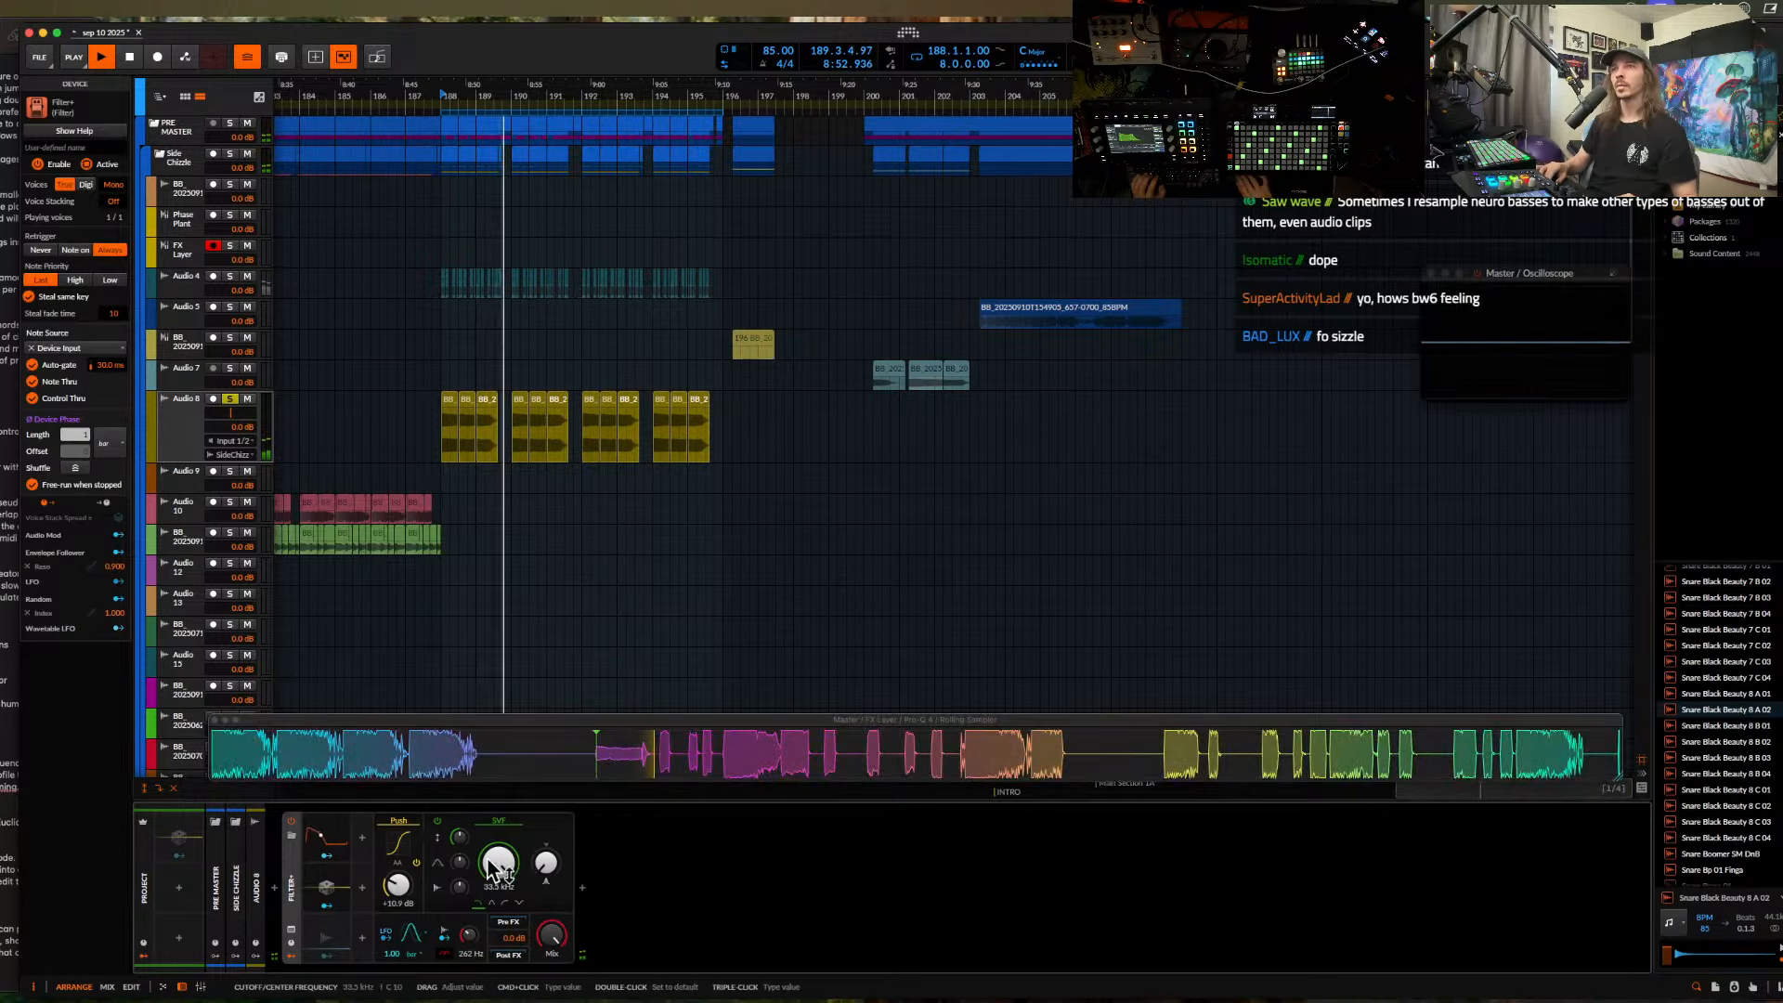
# - Switch the Filter+ waveshaper to Heat and raise its drive to +24.0 dB
pyautogui.moveTo(397, 884); pyautogui.dragTo(397, 859)
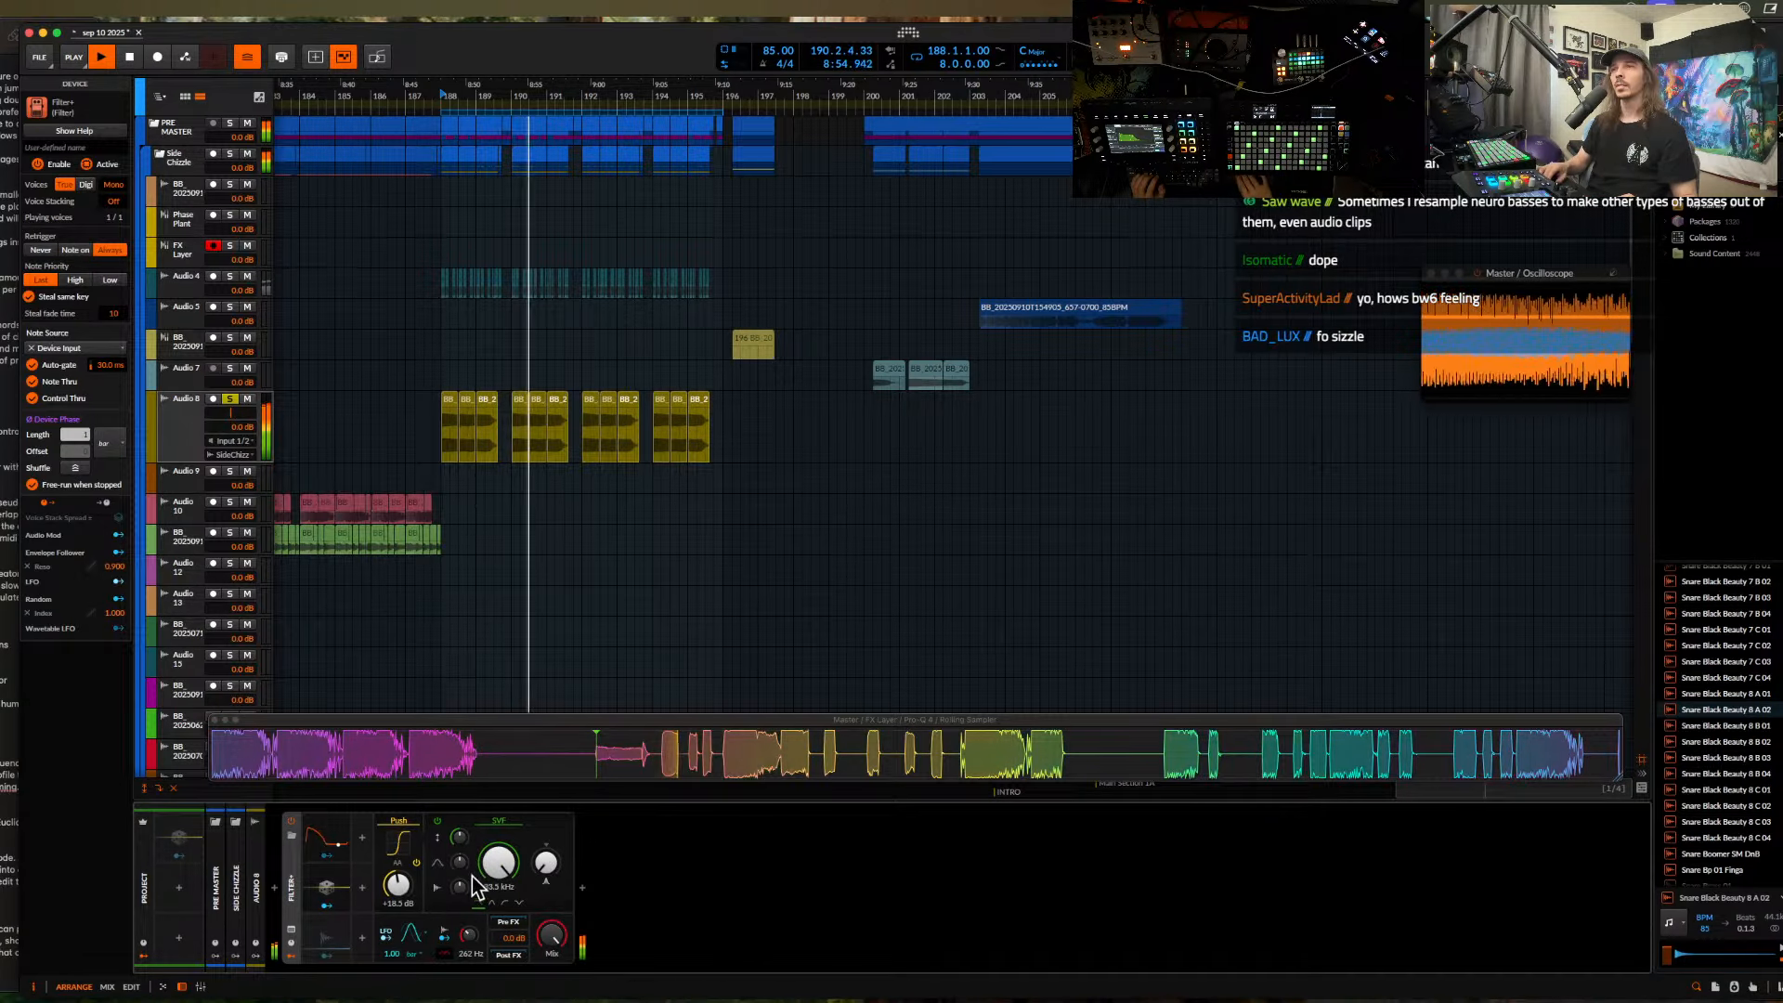
pyautogui.click(402, 822)
pyautogui.click(464, 891)
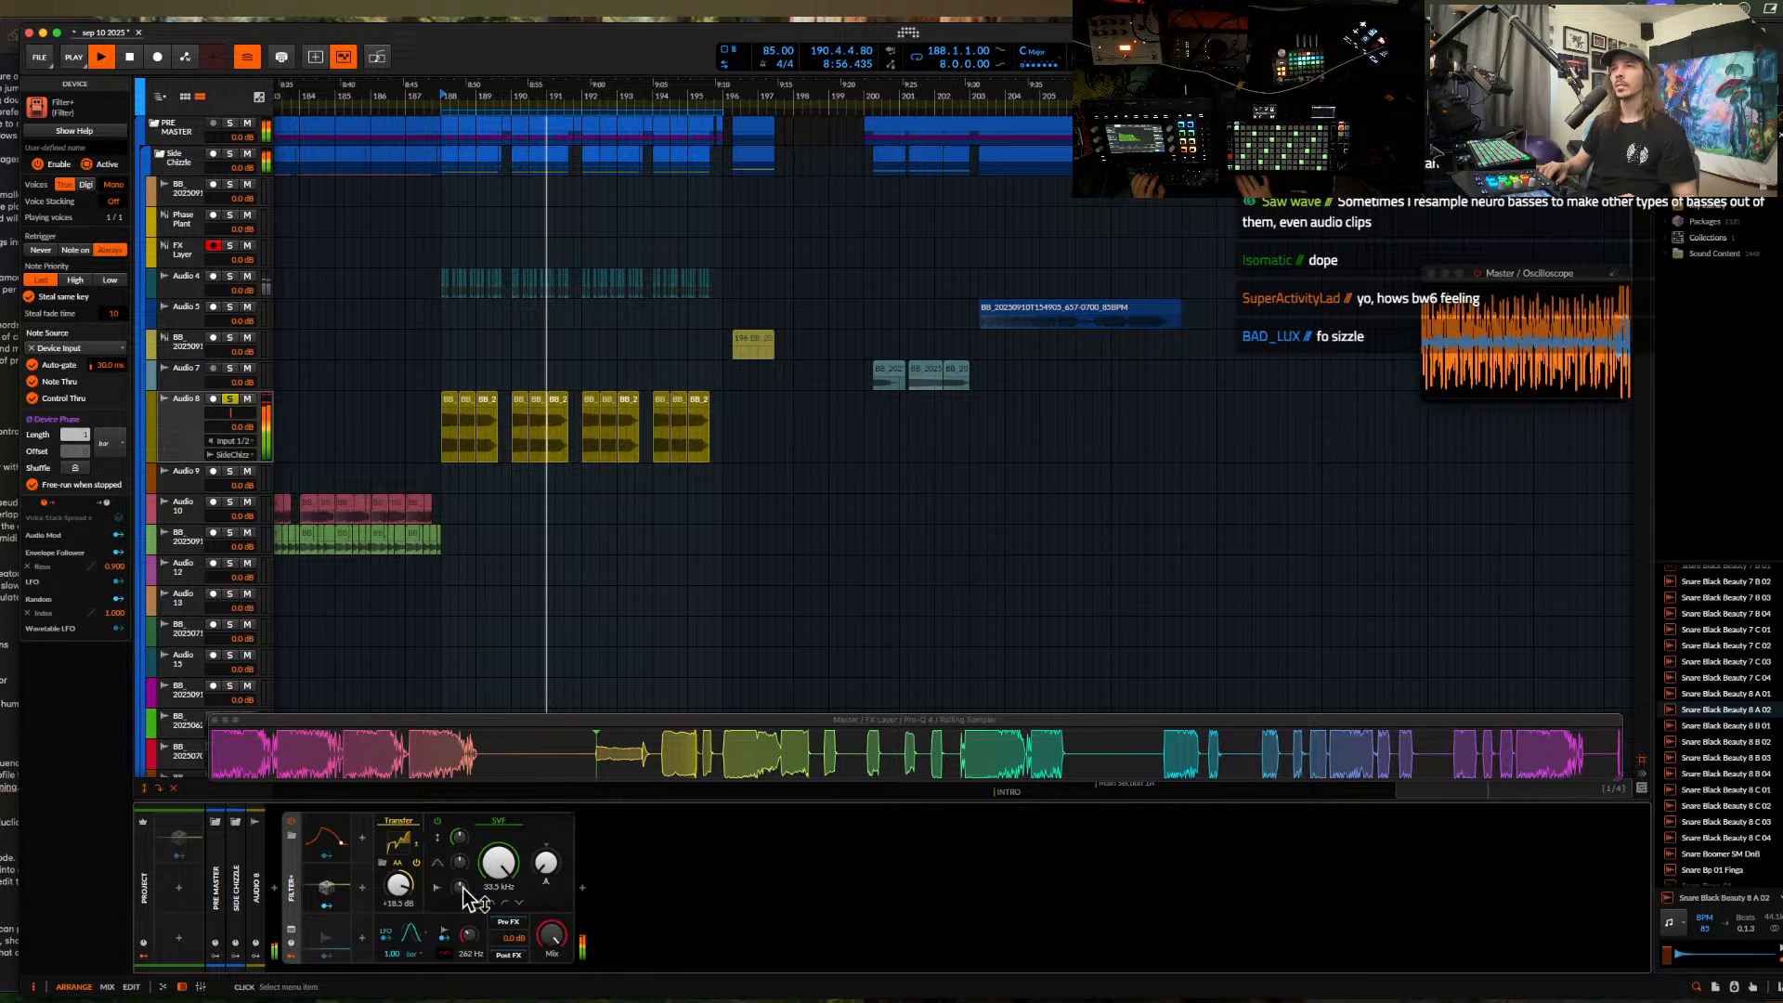
pyautogui.click(396, 837)
pyautogui.click(399, 820)
pyautogui.click(450, 934)
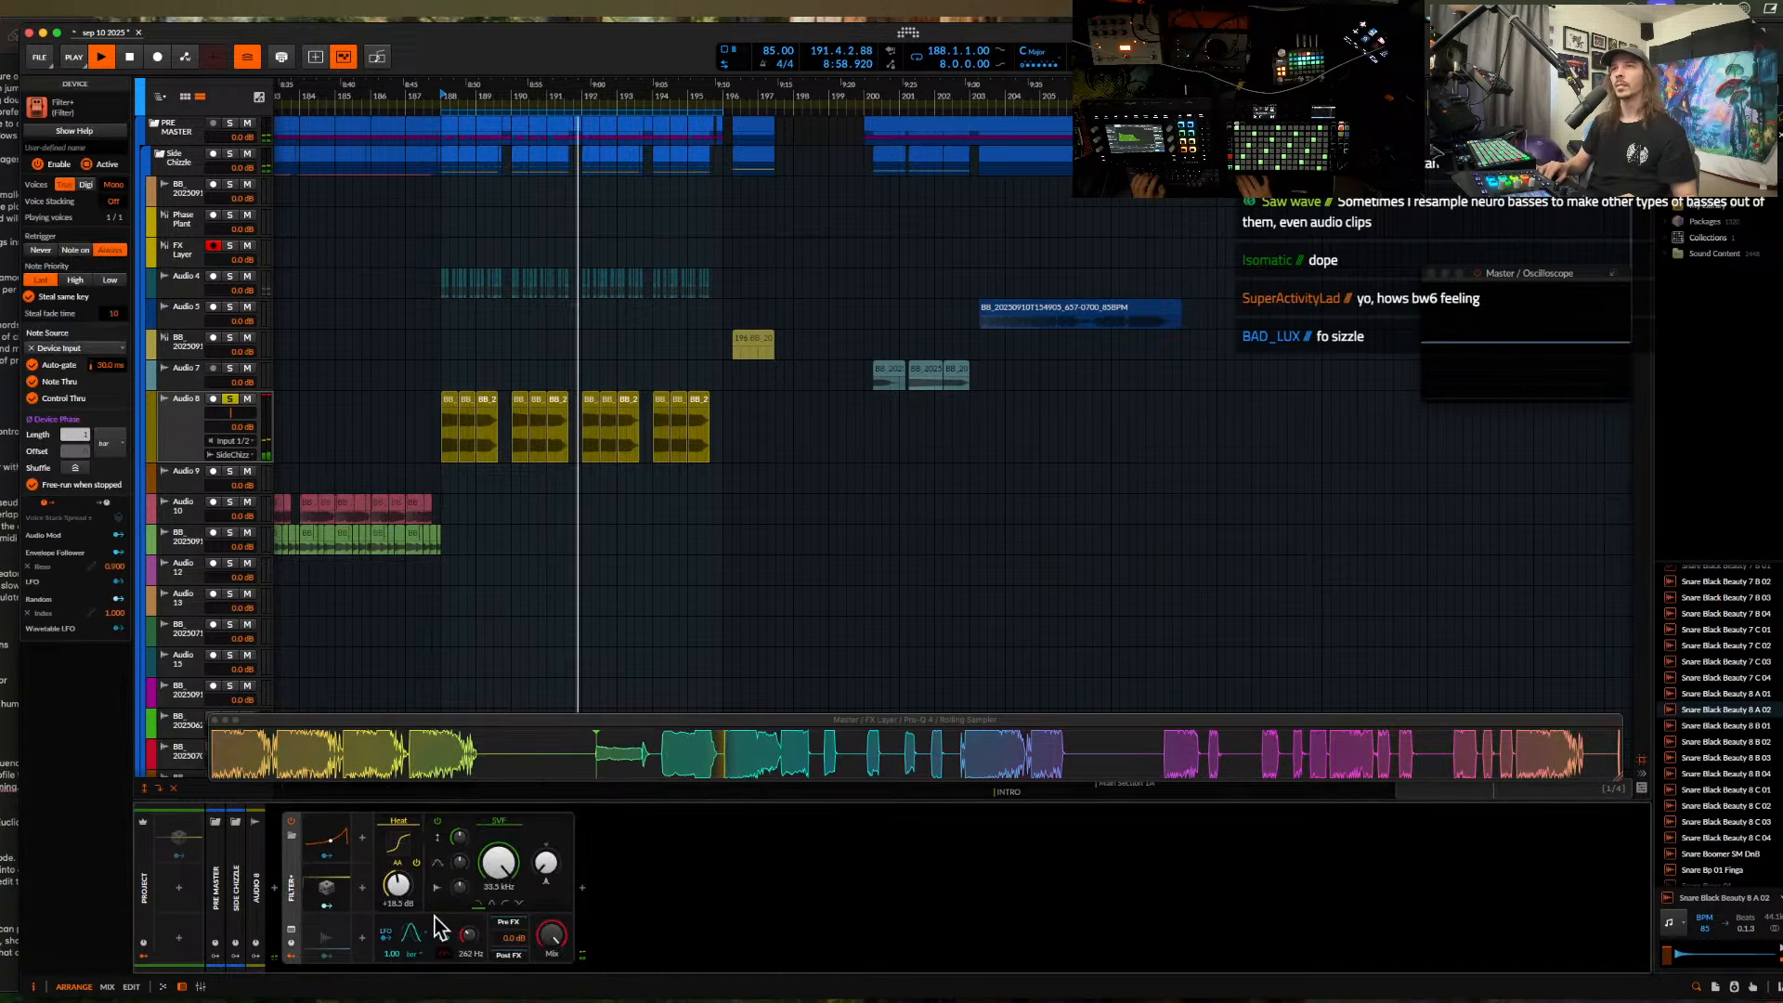
pyautogui.moveTo(397, 884); pyautogui.dragTo(397, 866)
# - Insert the Fuse Compressor plug-in after Filter+ on Audio 8
pyautogui.click(585, 896)
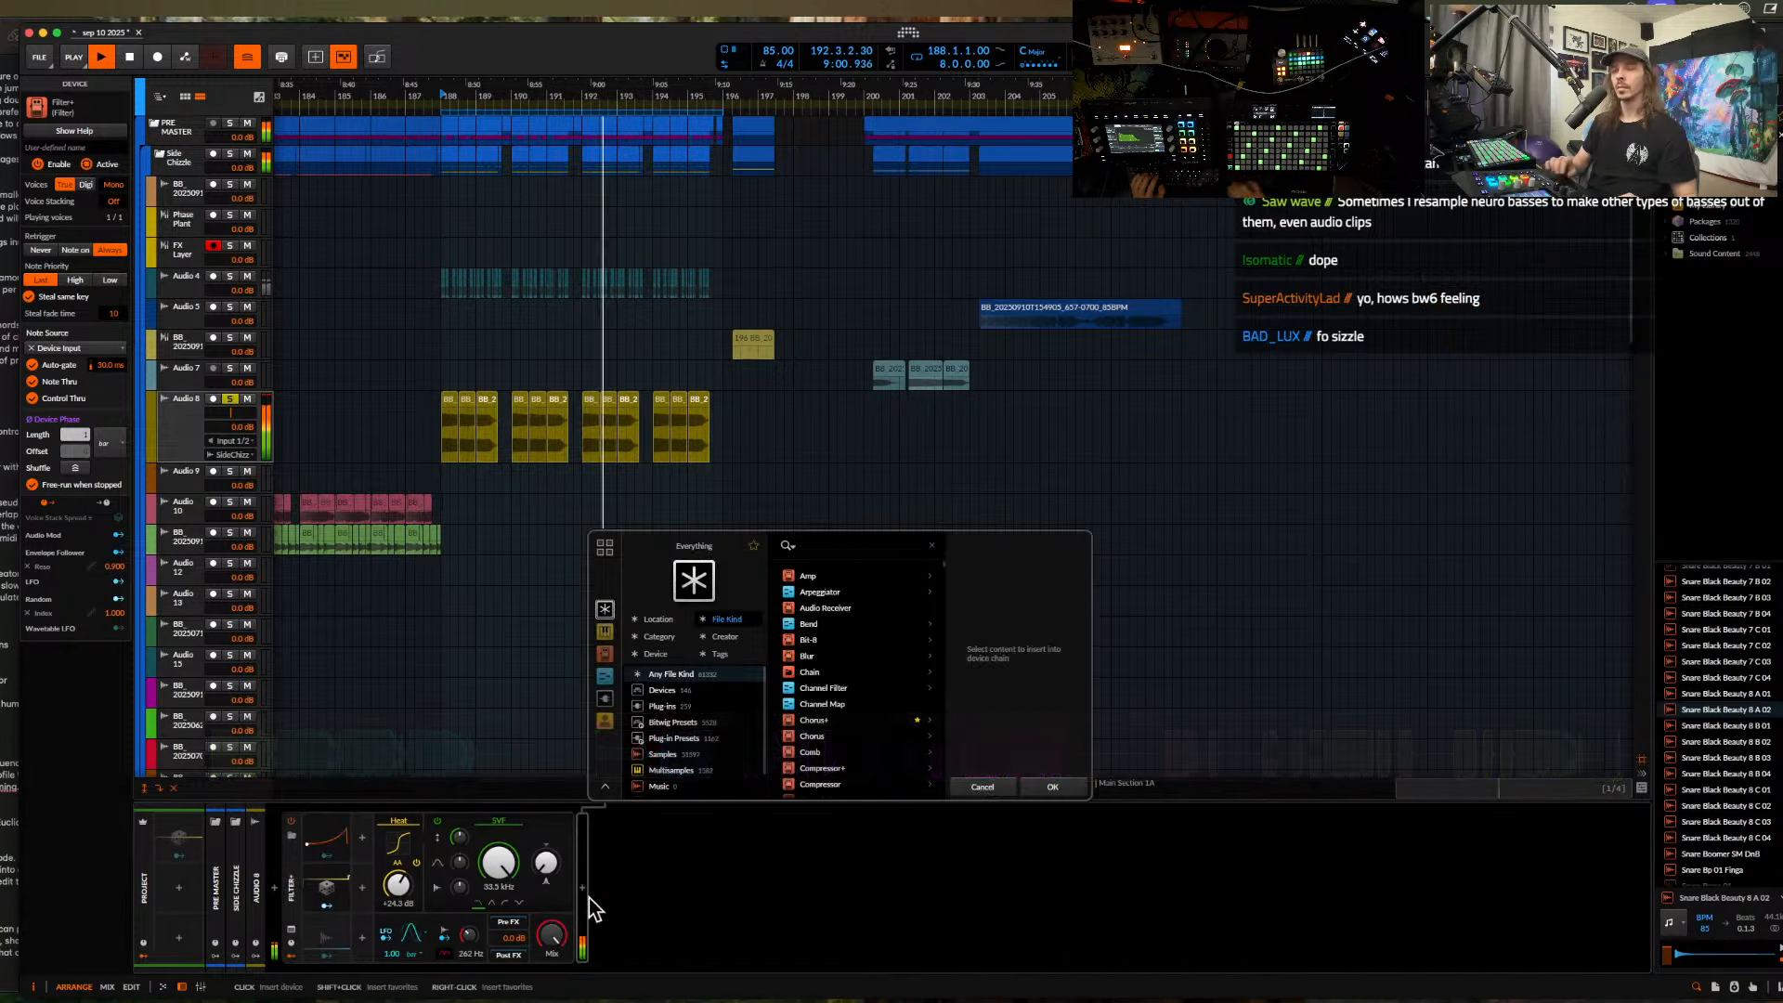
pyautogui.write('fuse')
pyautogui.click(828, 580)
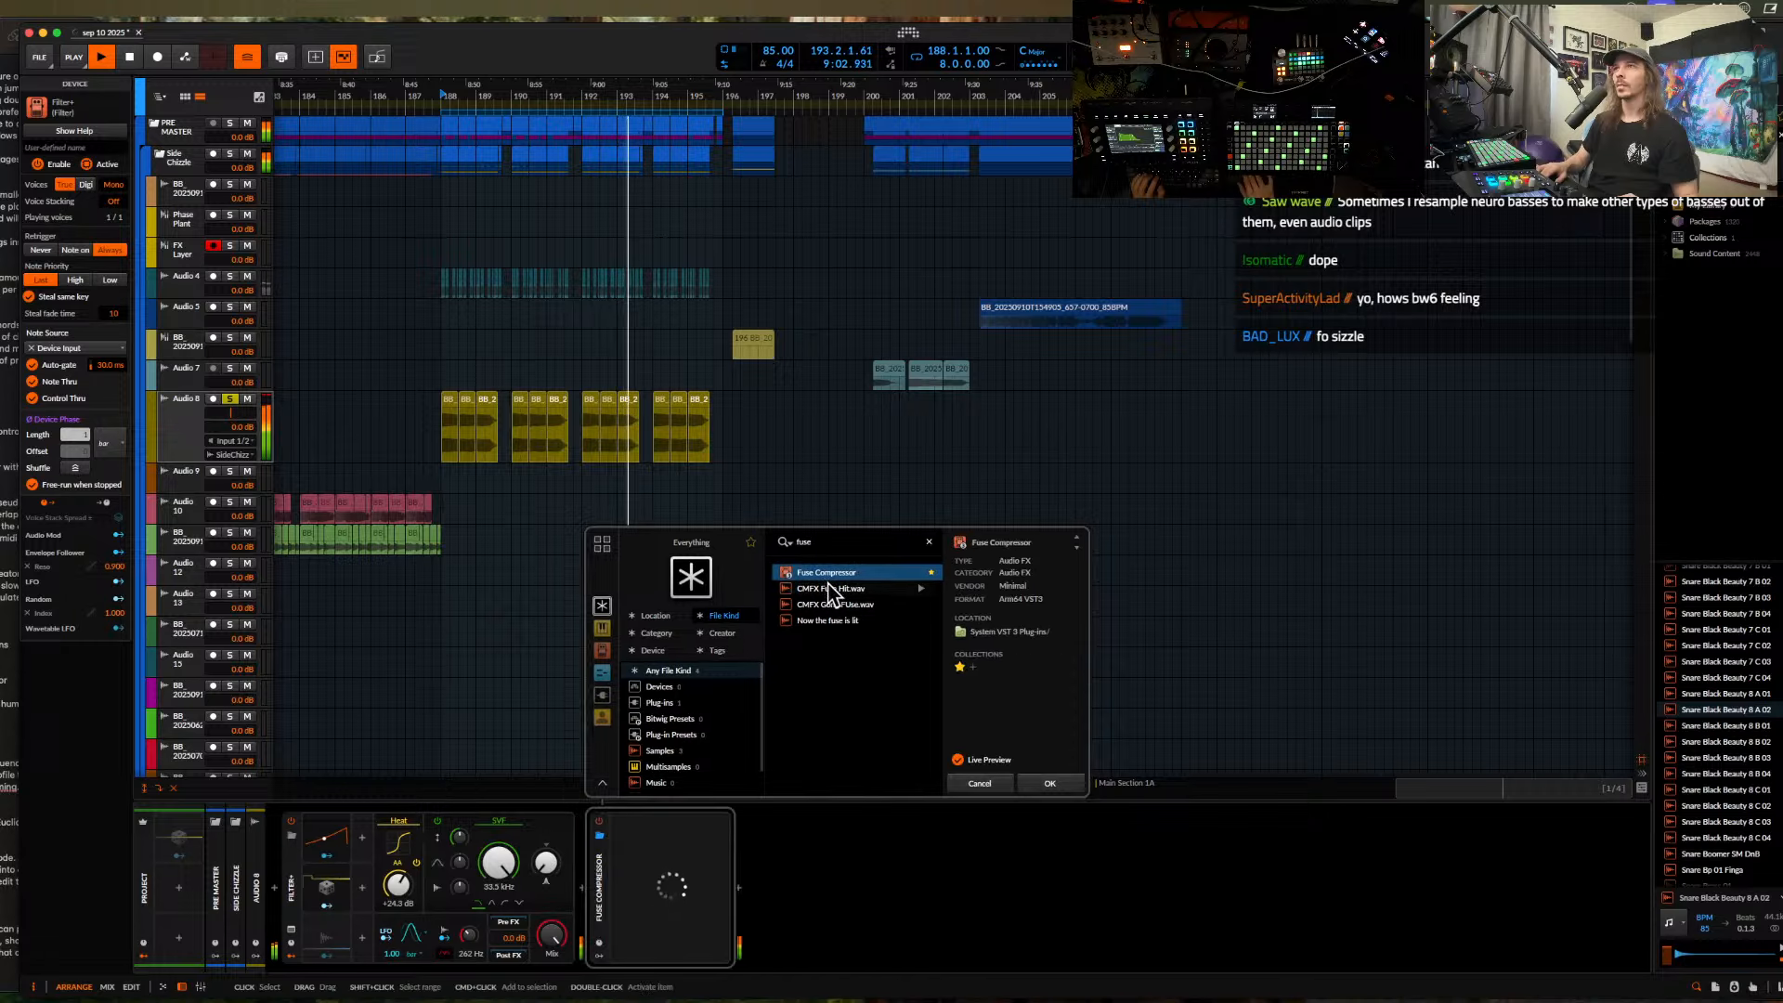
pyautogui.click(1032, 778)
# - Add the Over distortion device at the end of the Audio 8 chain
pyautogui.click(740, 886)
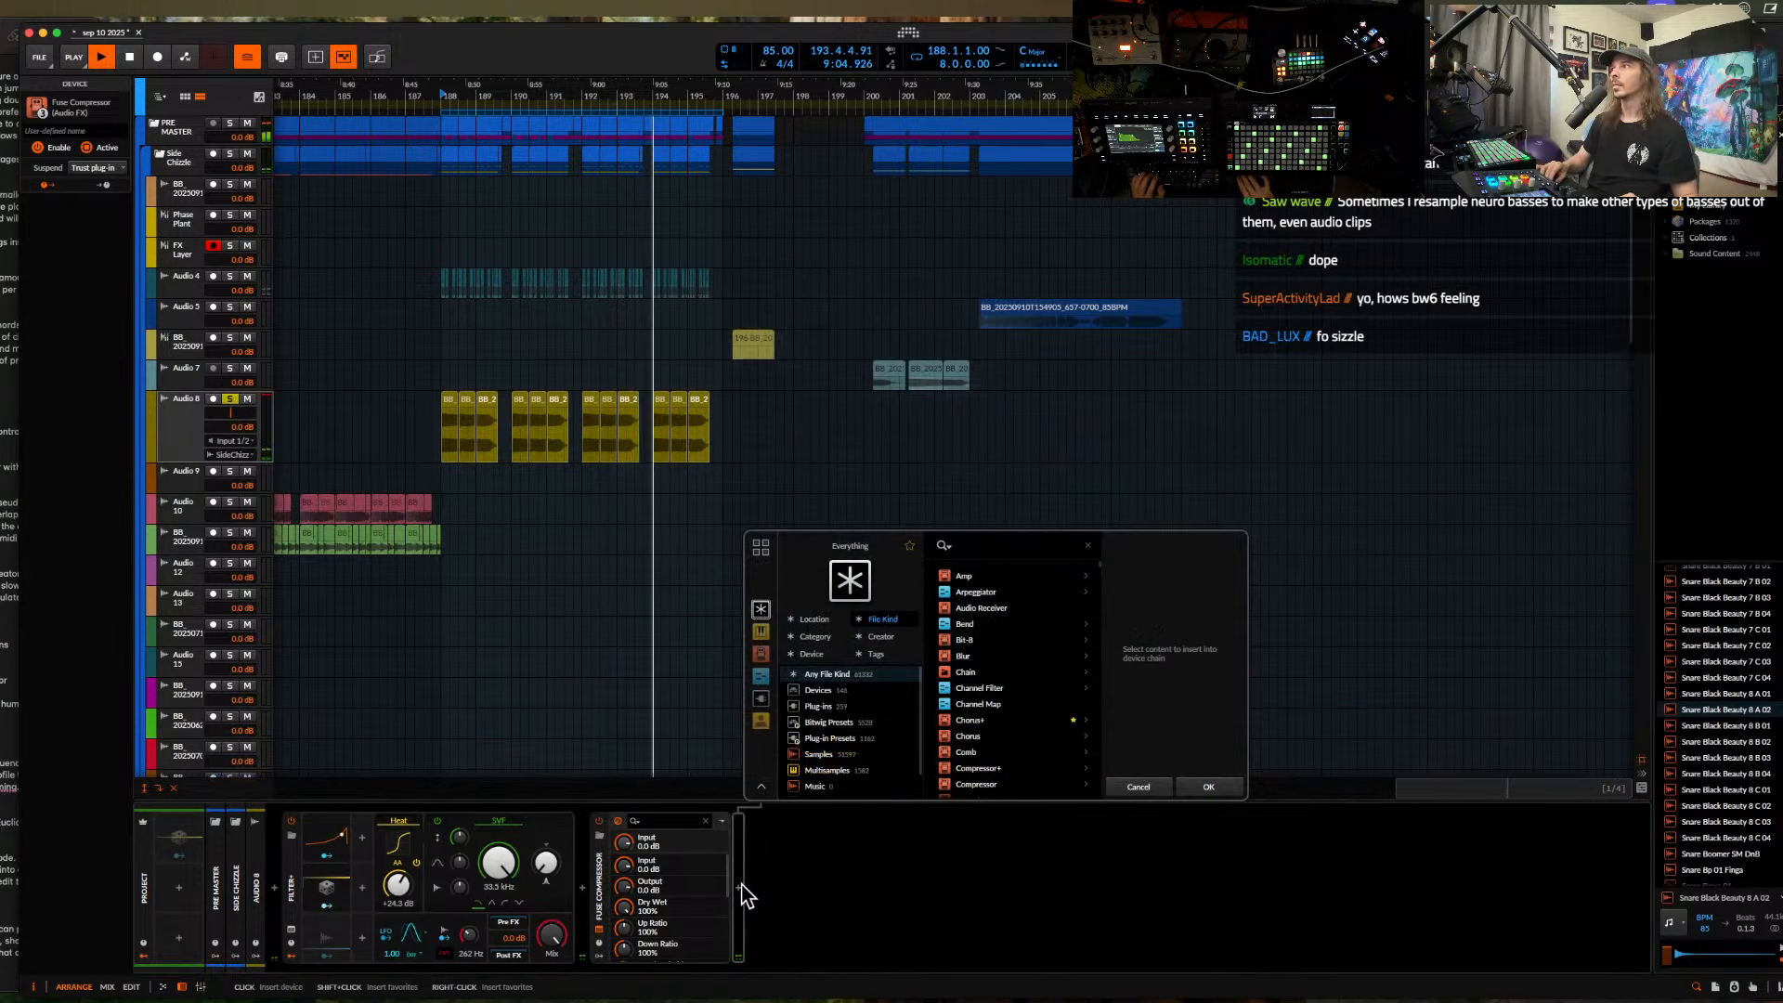
pyautogui.write('over')
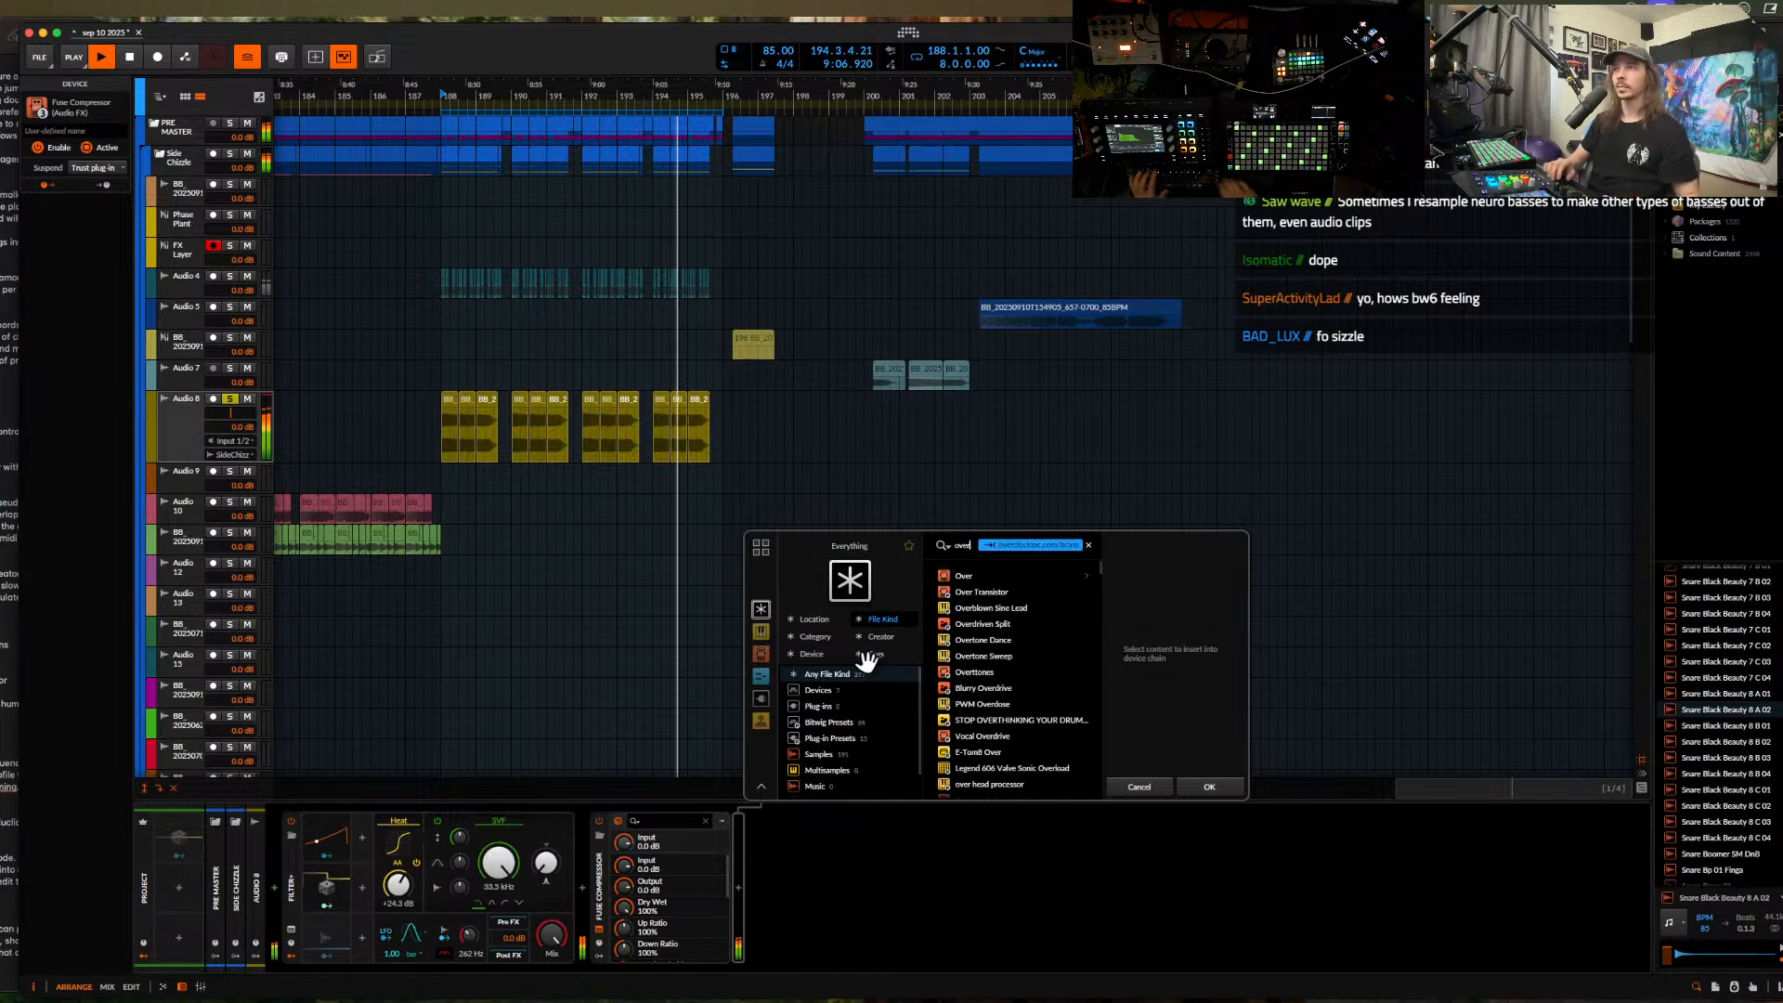
pyautogui.click(952, 581)
pyautogui.click(1205, 783)
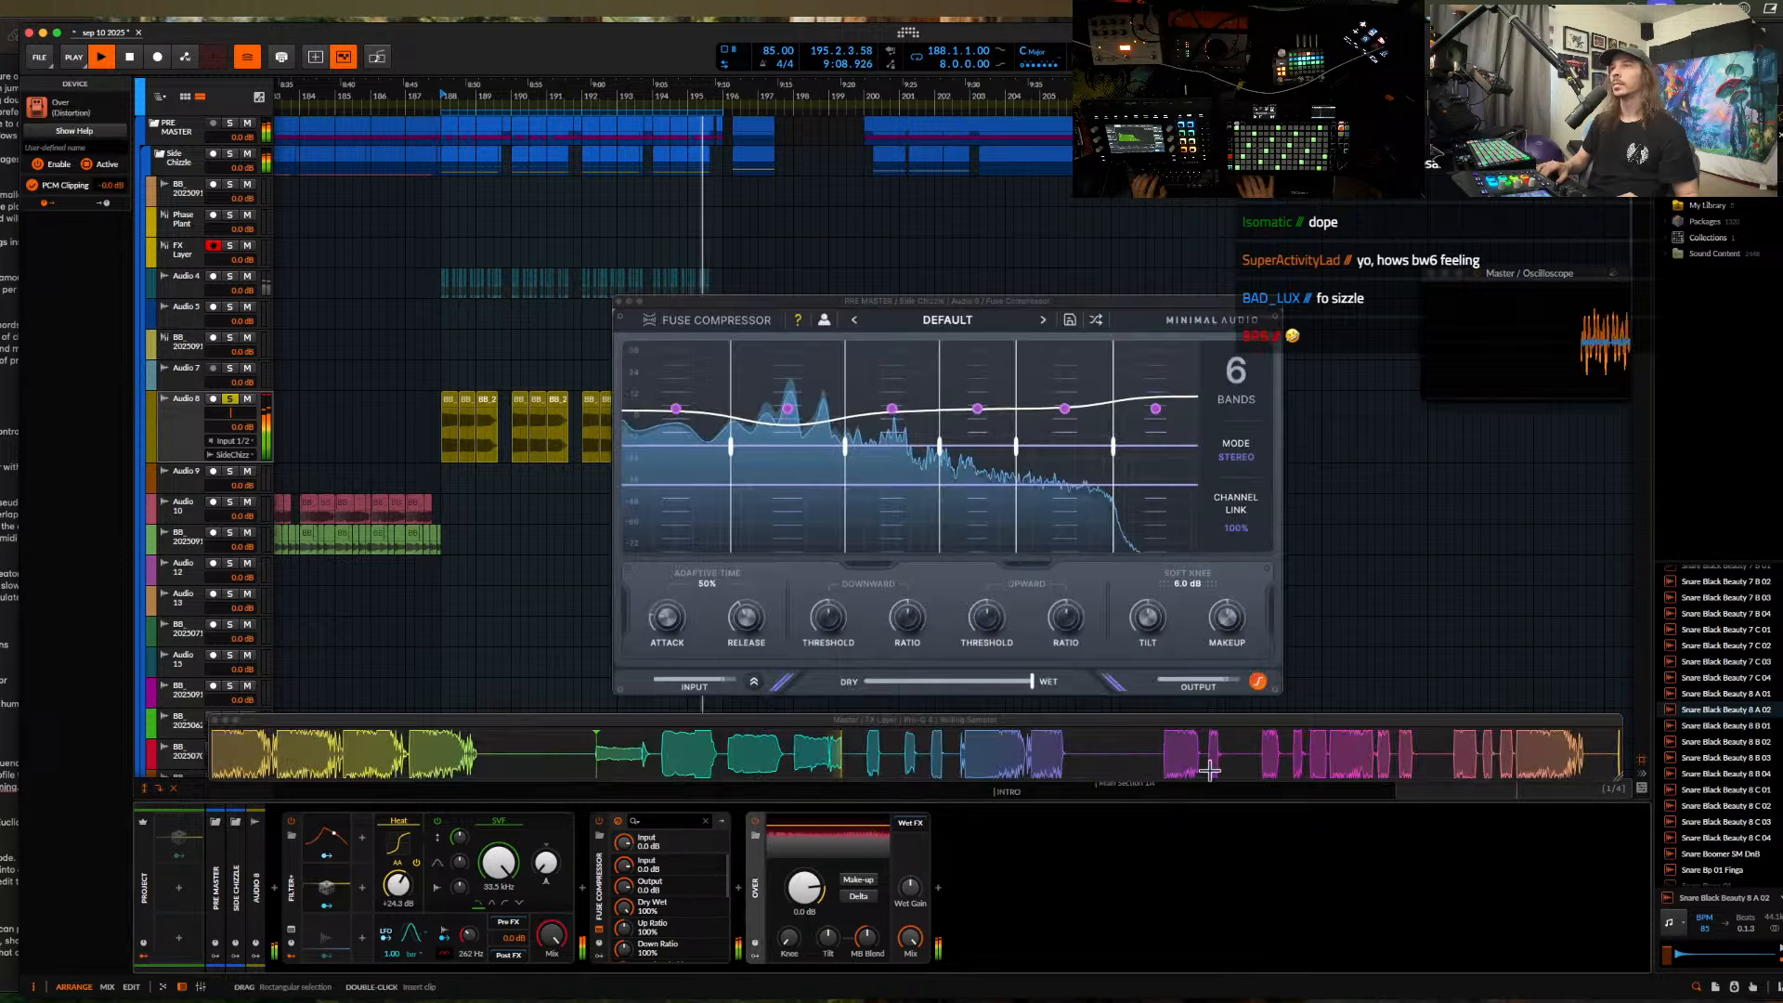
# - Enable Over's make-up with a -2.4 dB clipping threshold, lower the thresholds of Fuse Compressor's second and third bands, and close its window
pyautogui.press('space')
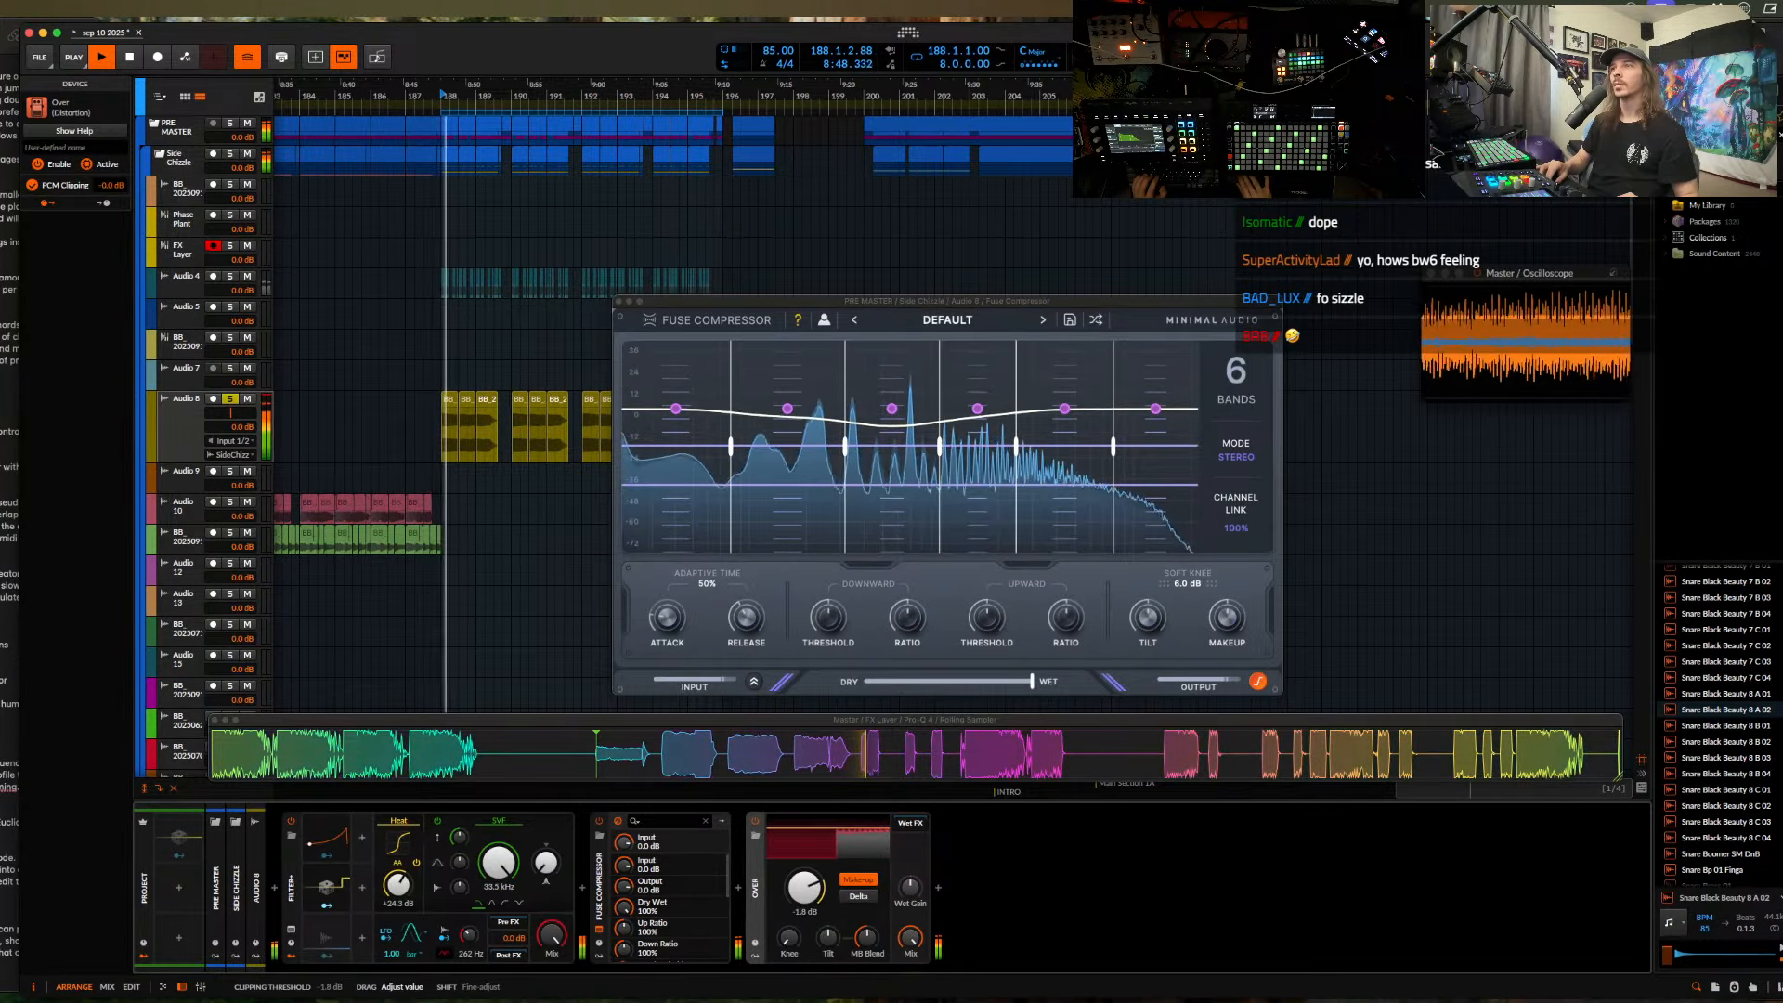
pyautogui.moveTo(787, 469); pyautogui.dragTo(877, 487)
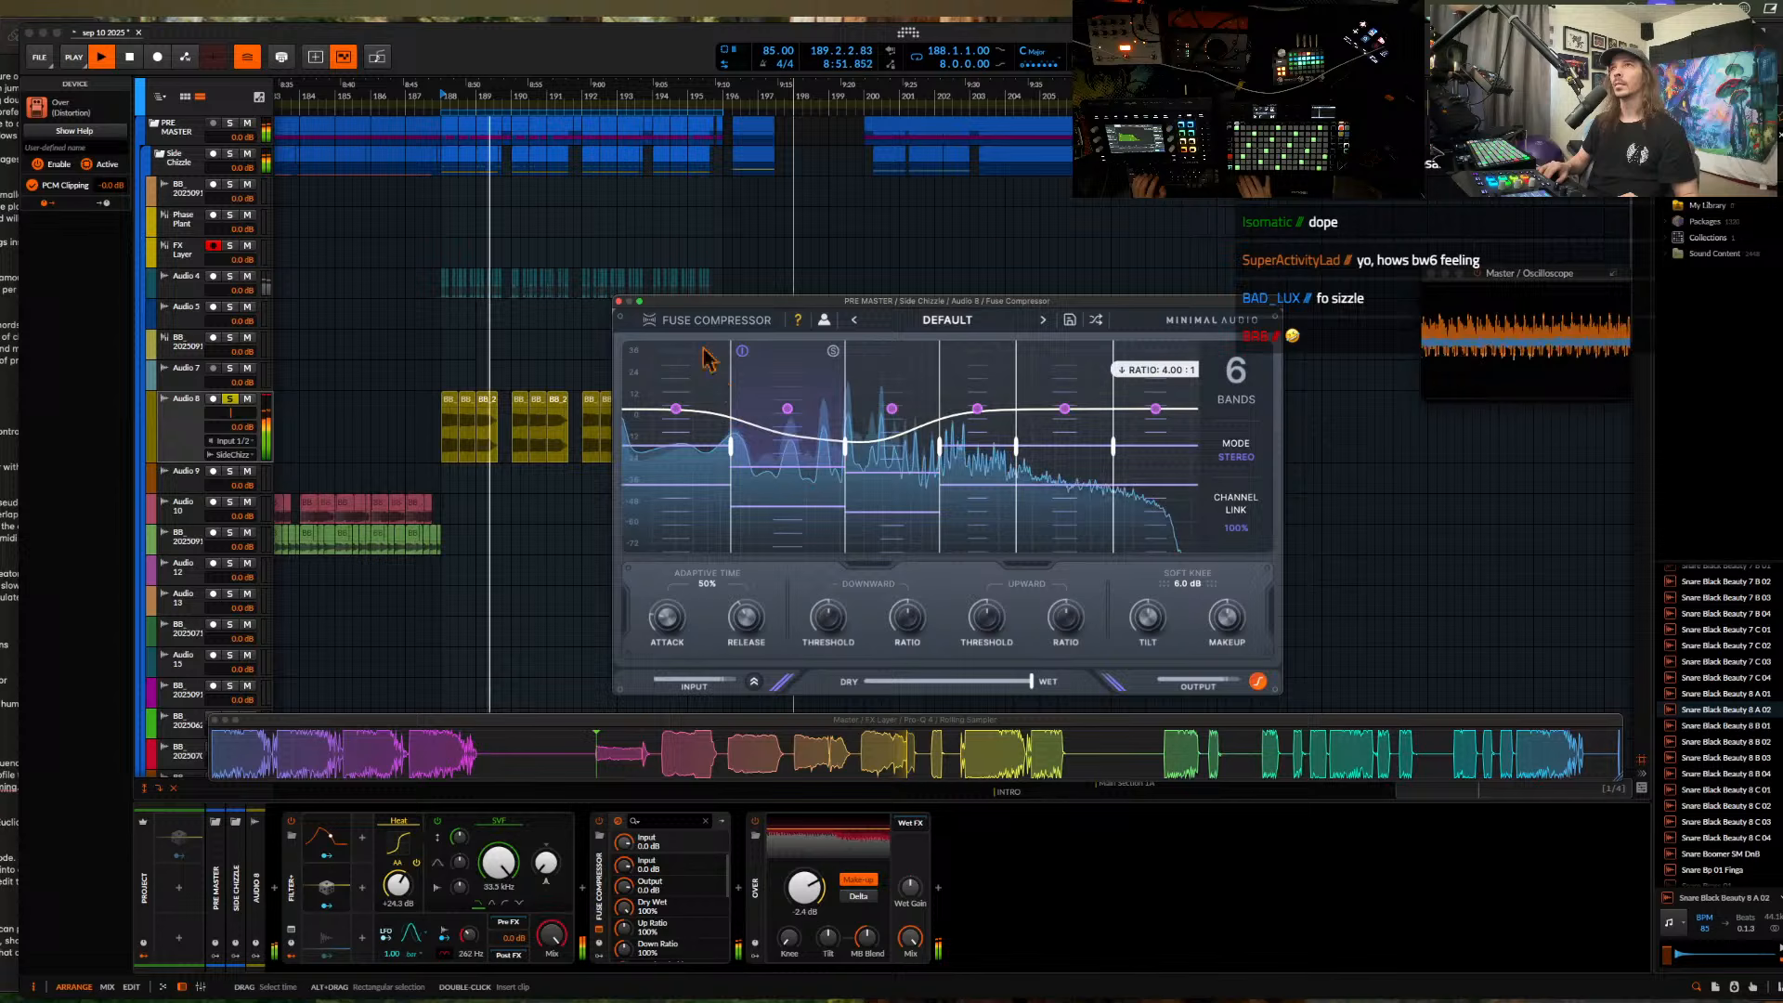
pyautogui.click(619, 302)
# - Insert the Raum reverb between Filter+ and Fuse Compressor, with a 45.5% mix and about 4 s decay
pyautogui.click(583, 896)
pyautogui.write('raum')
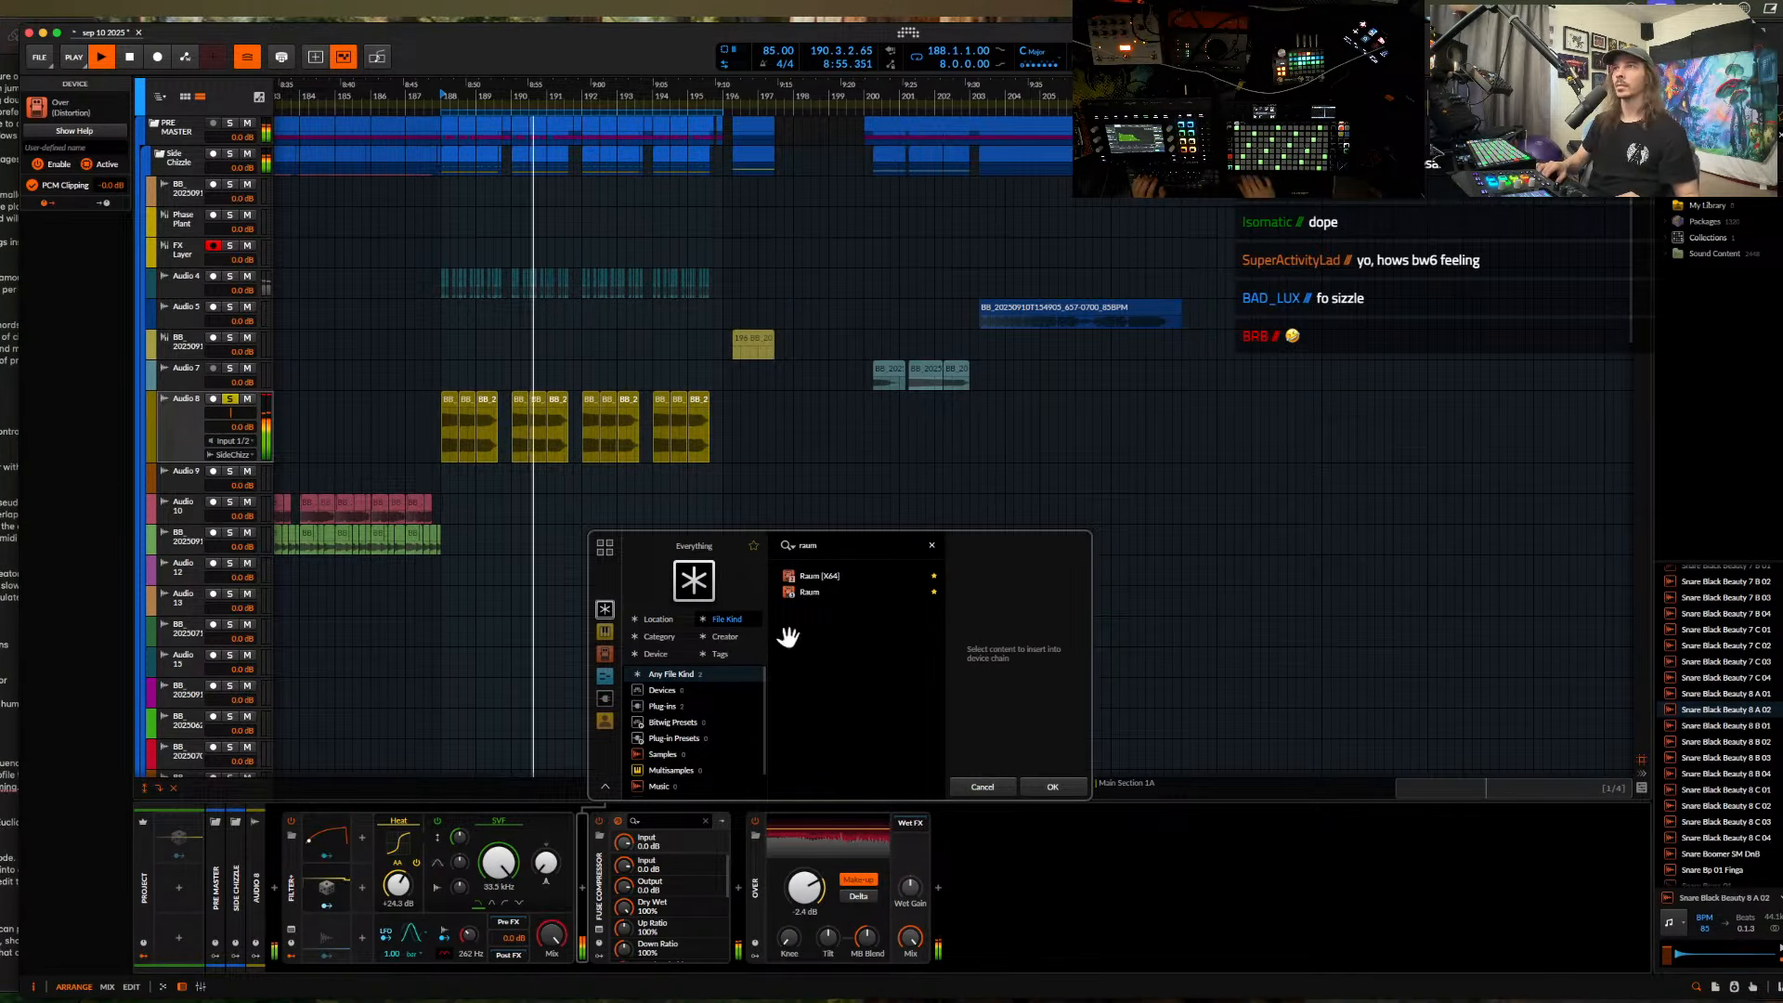
pyautogui.click(815, 591)
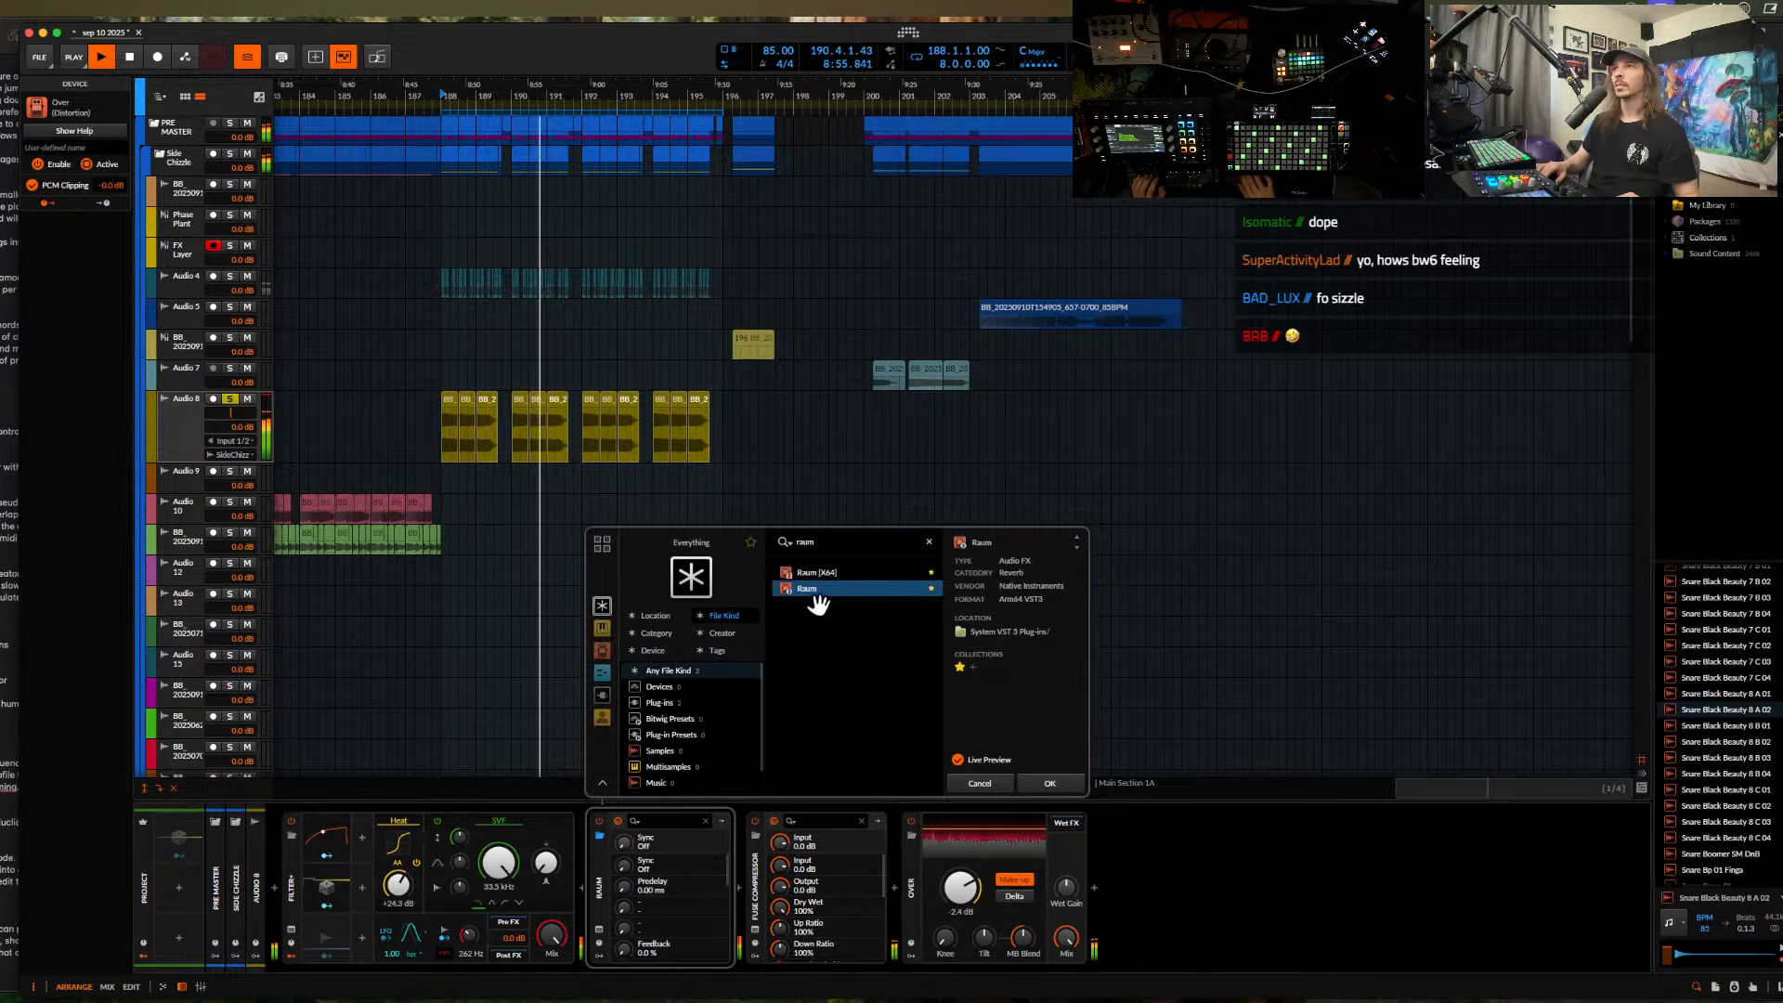
pyautogui.click(1043, 781)
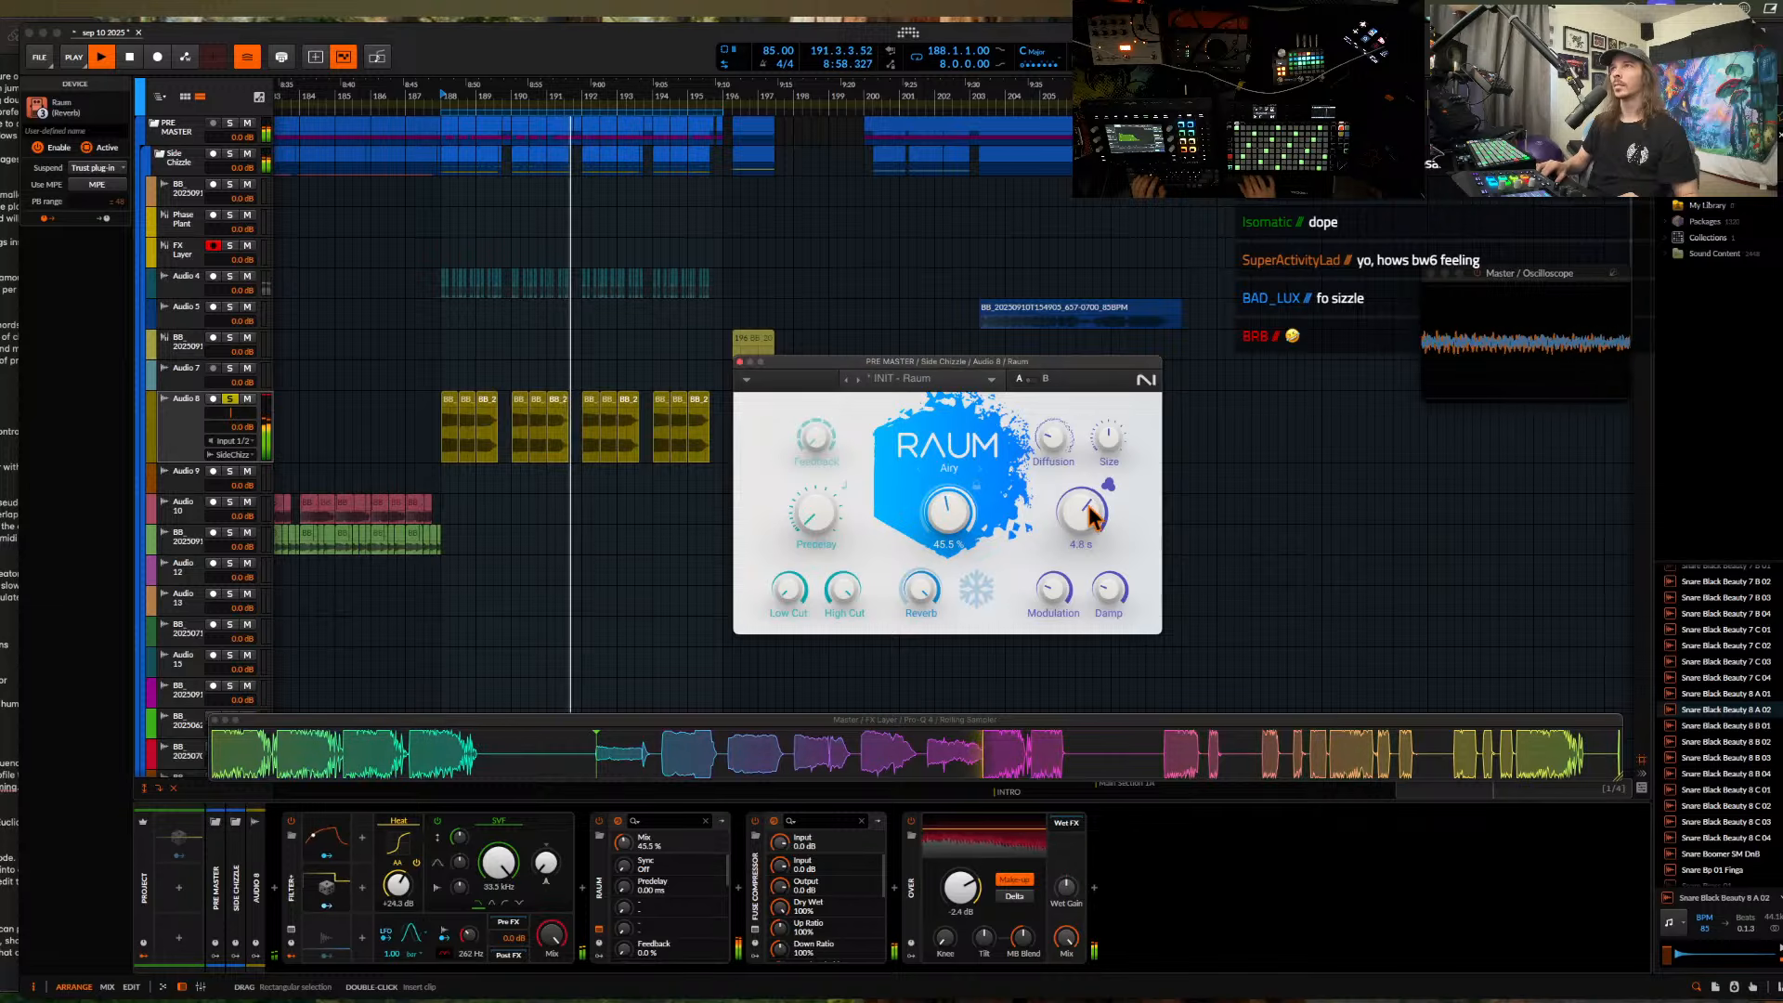
# - Unsolo Audio 8, close the Raum window and play the new bass section in context from bar 186
pyautogui.click(231, 400)
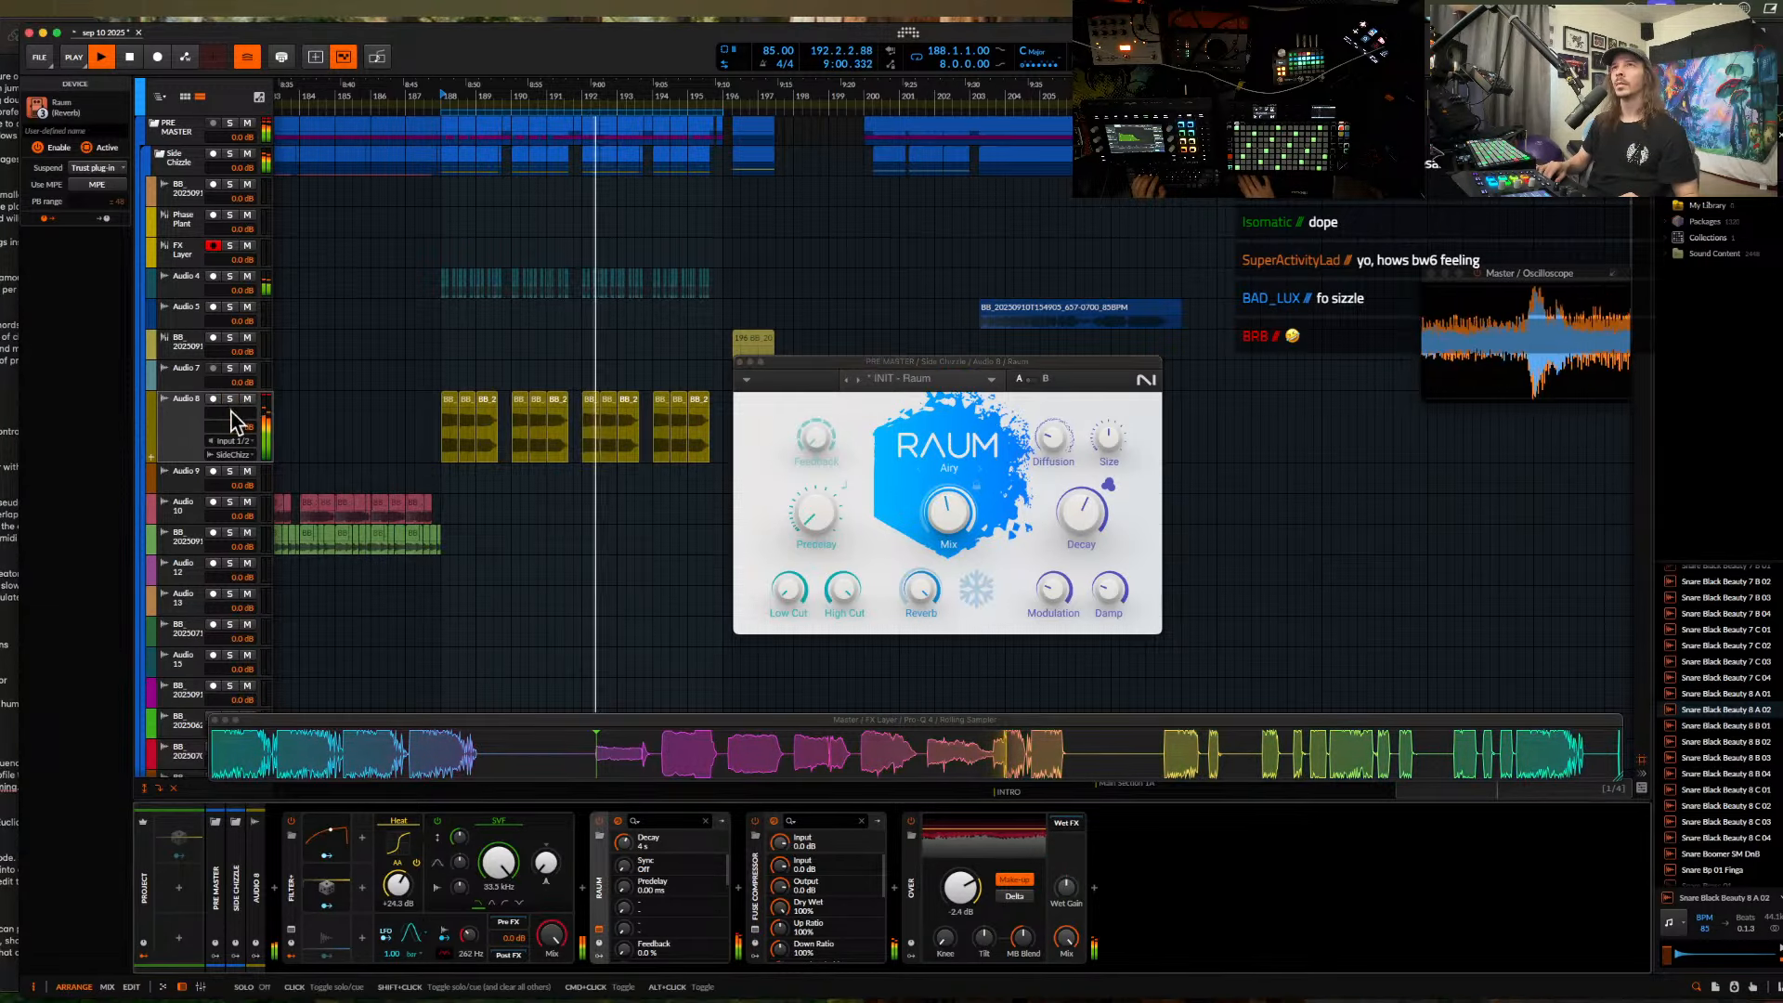
pyautogui.click(441, 429)
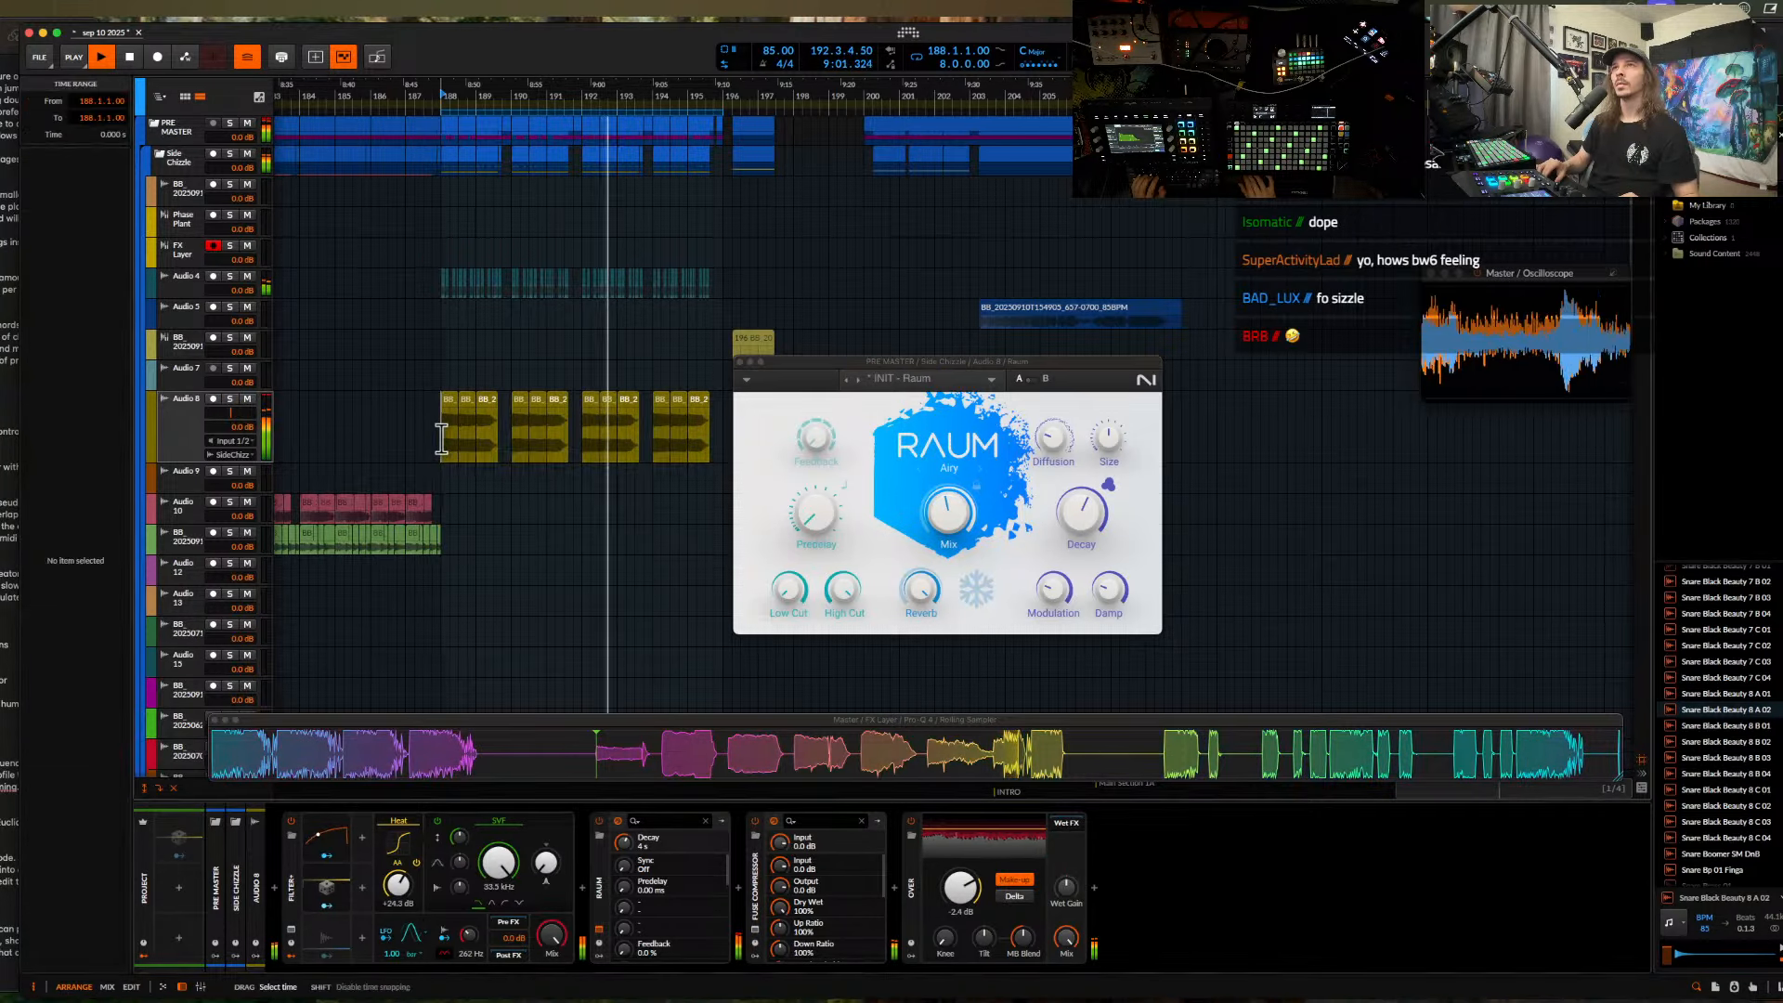
pyautogui.click(740, 362)
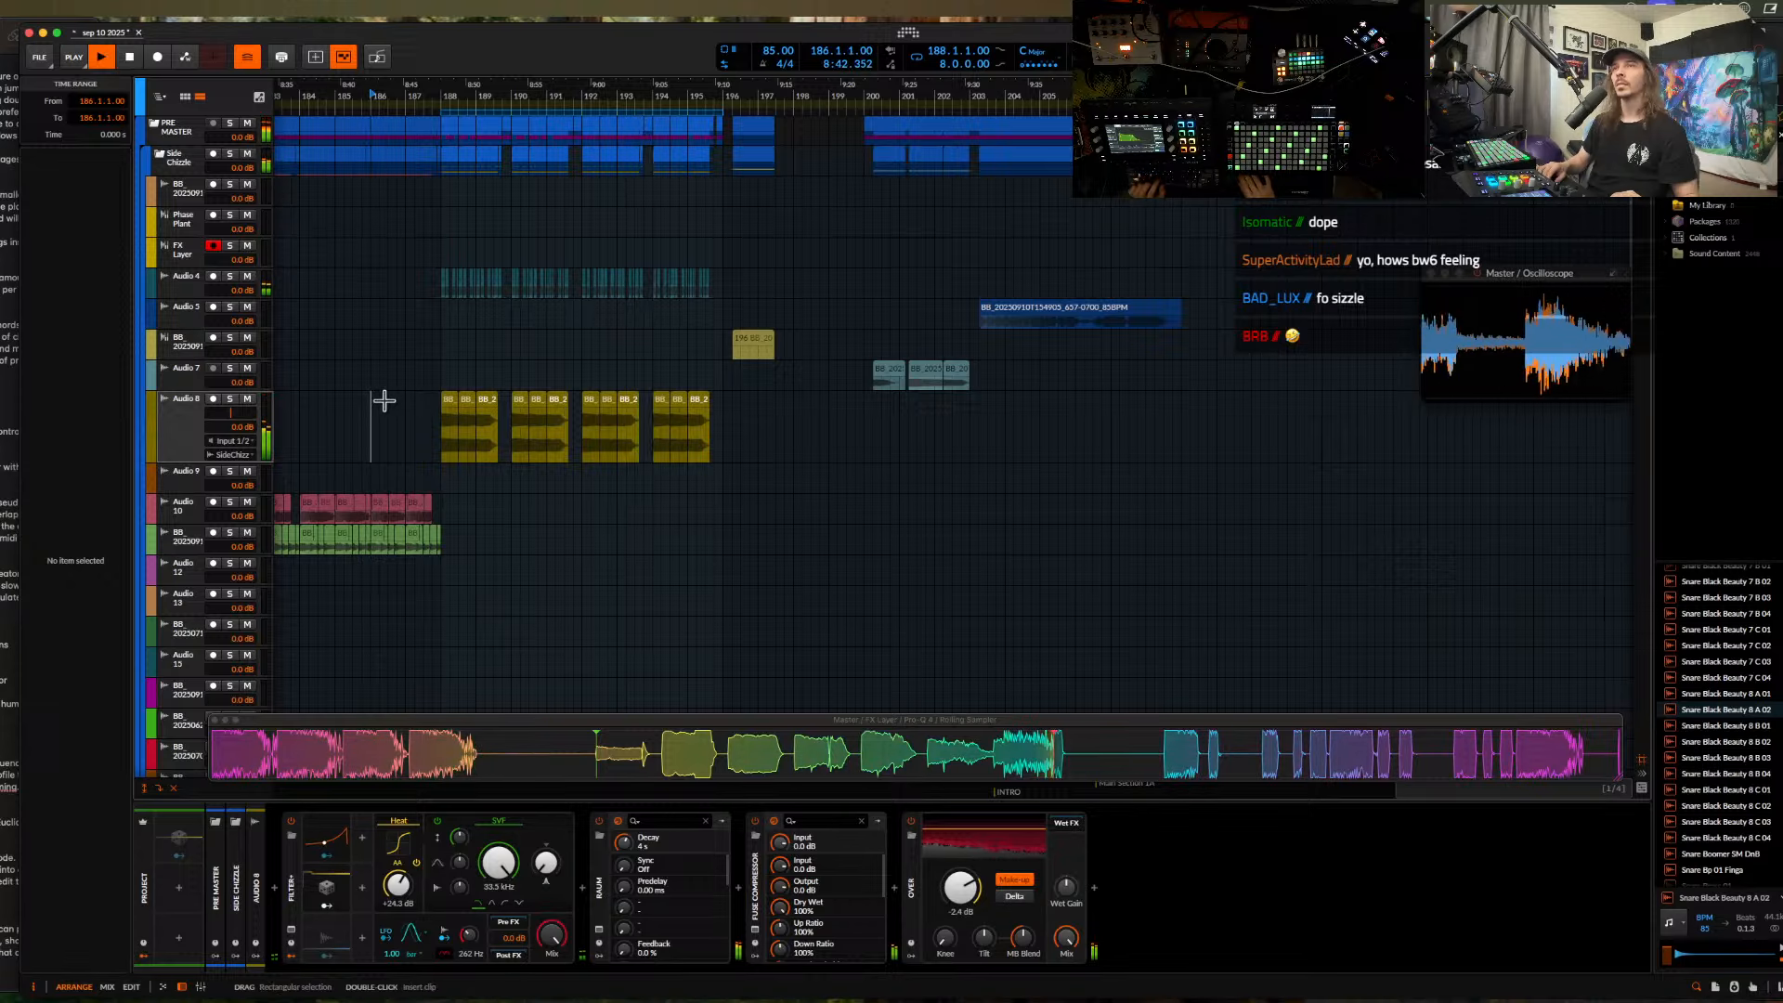
pyautogui.scroll(5, 384, 400)
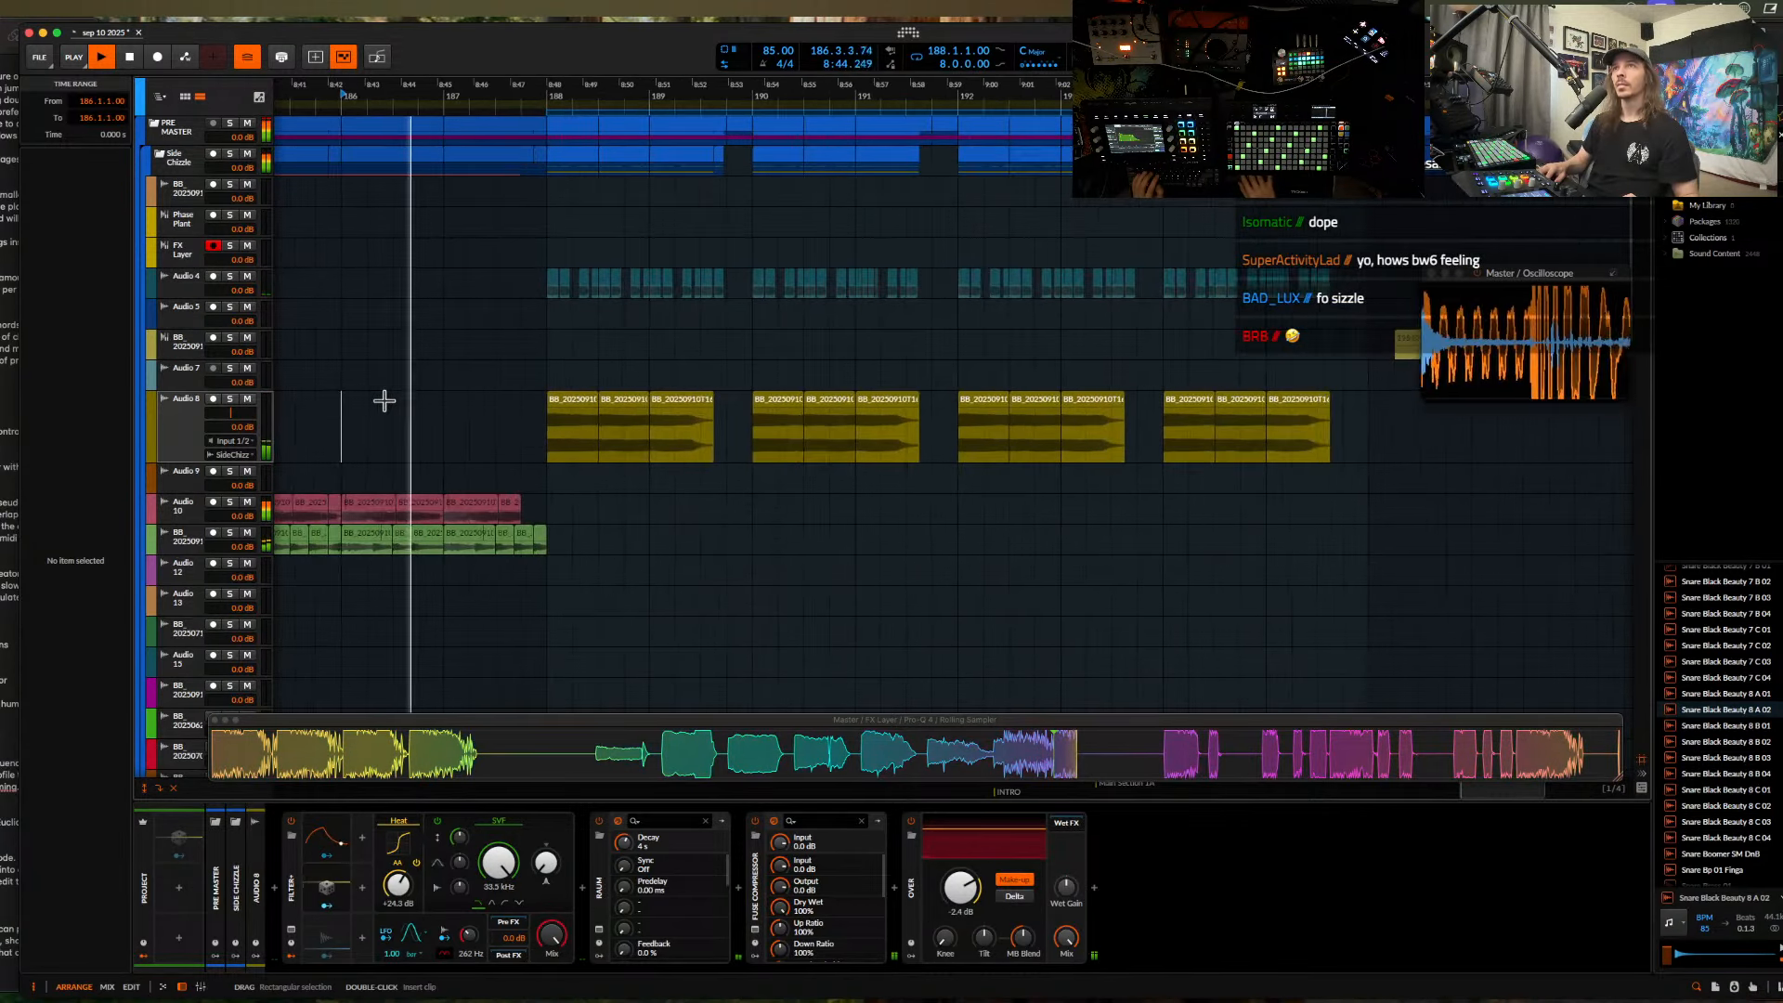
pyautogui.scroll(4, 383, 400)
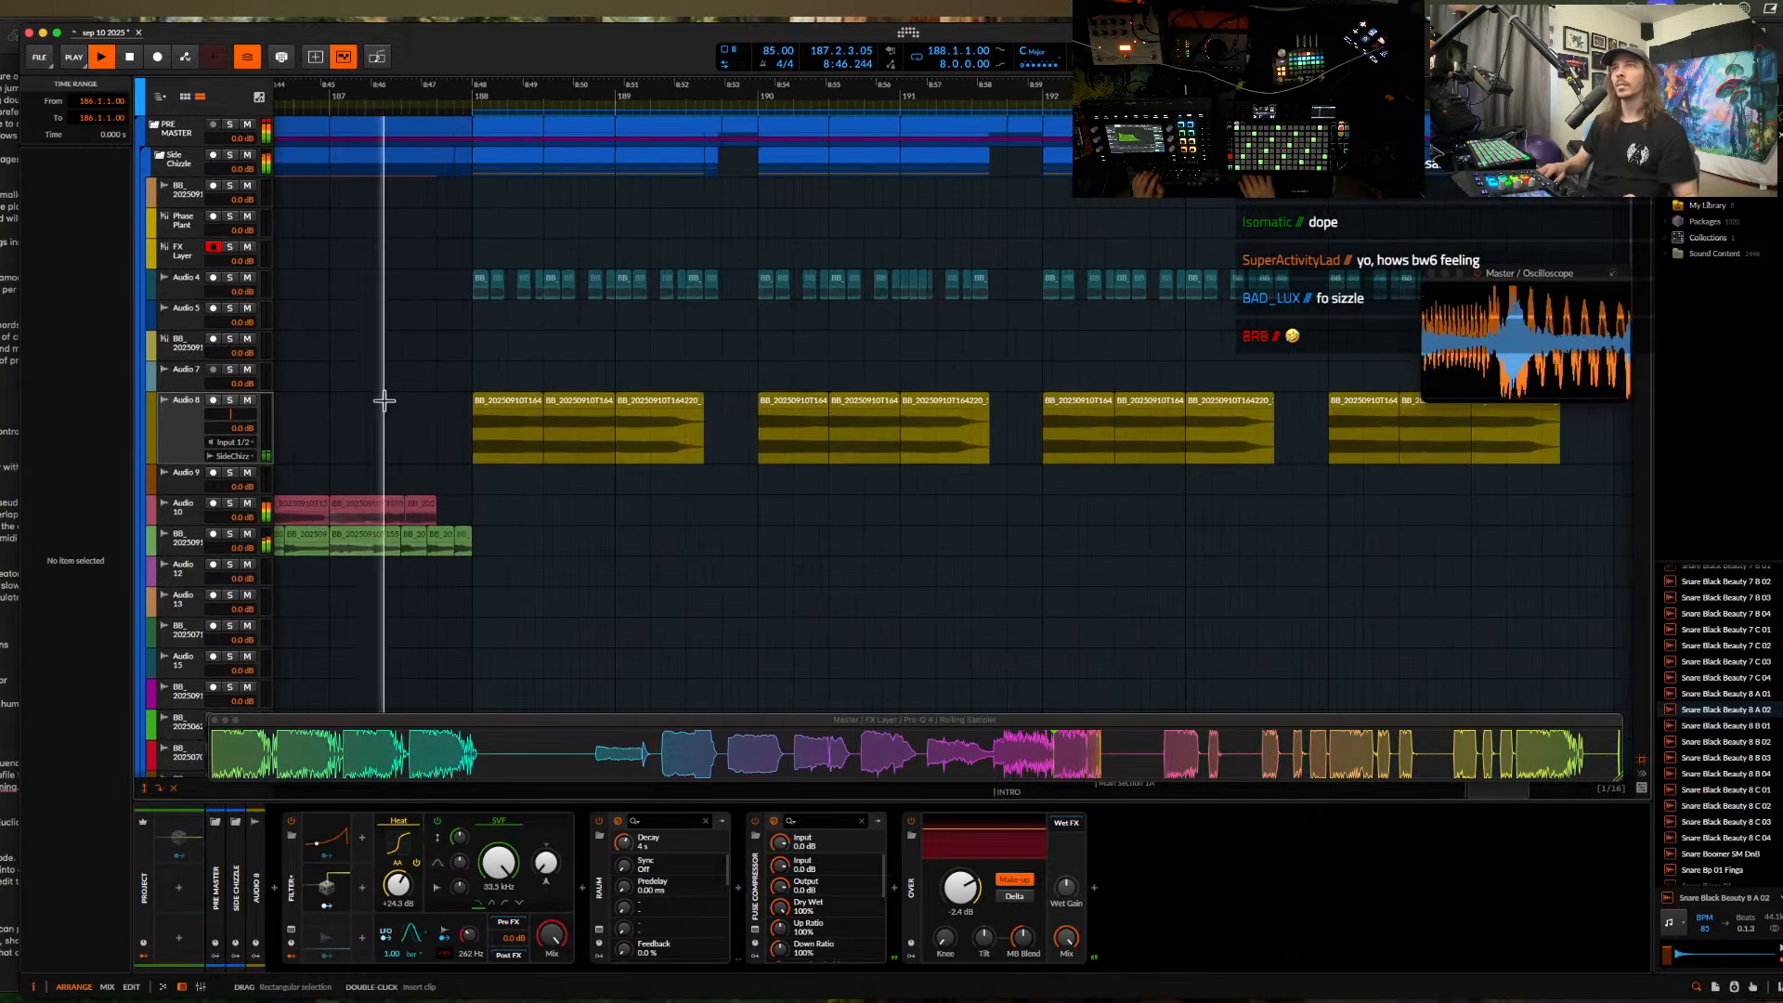
pyautogui.press('space')
pyautogui.scroll(-3, 421, 402)
# - Select the Audio 7 track and mute Audio 8 during playback, then stop
pyautogui.click(185, 379)
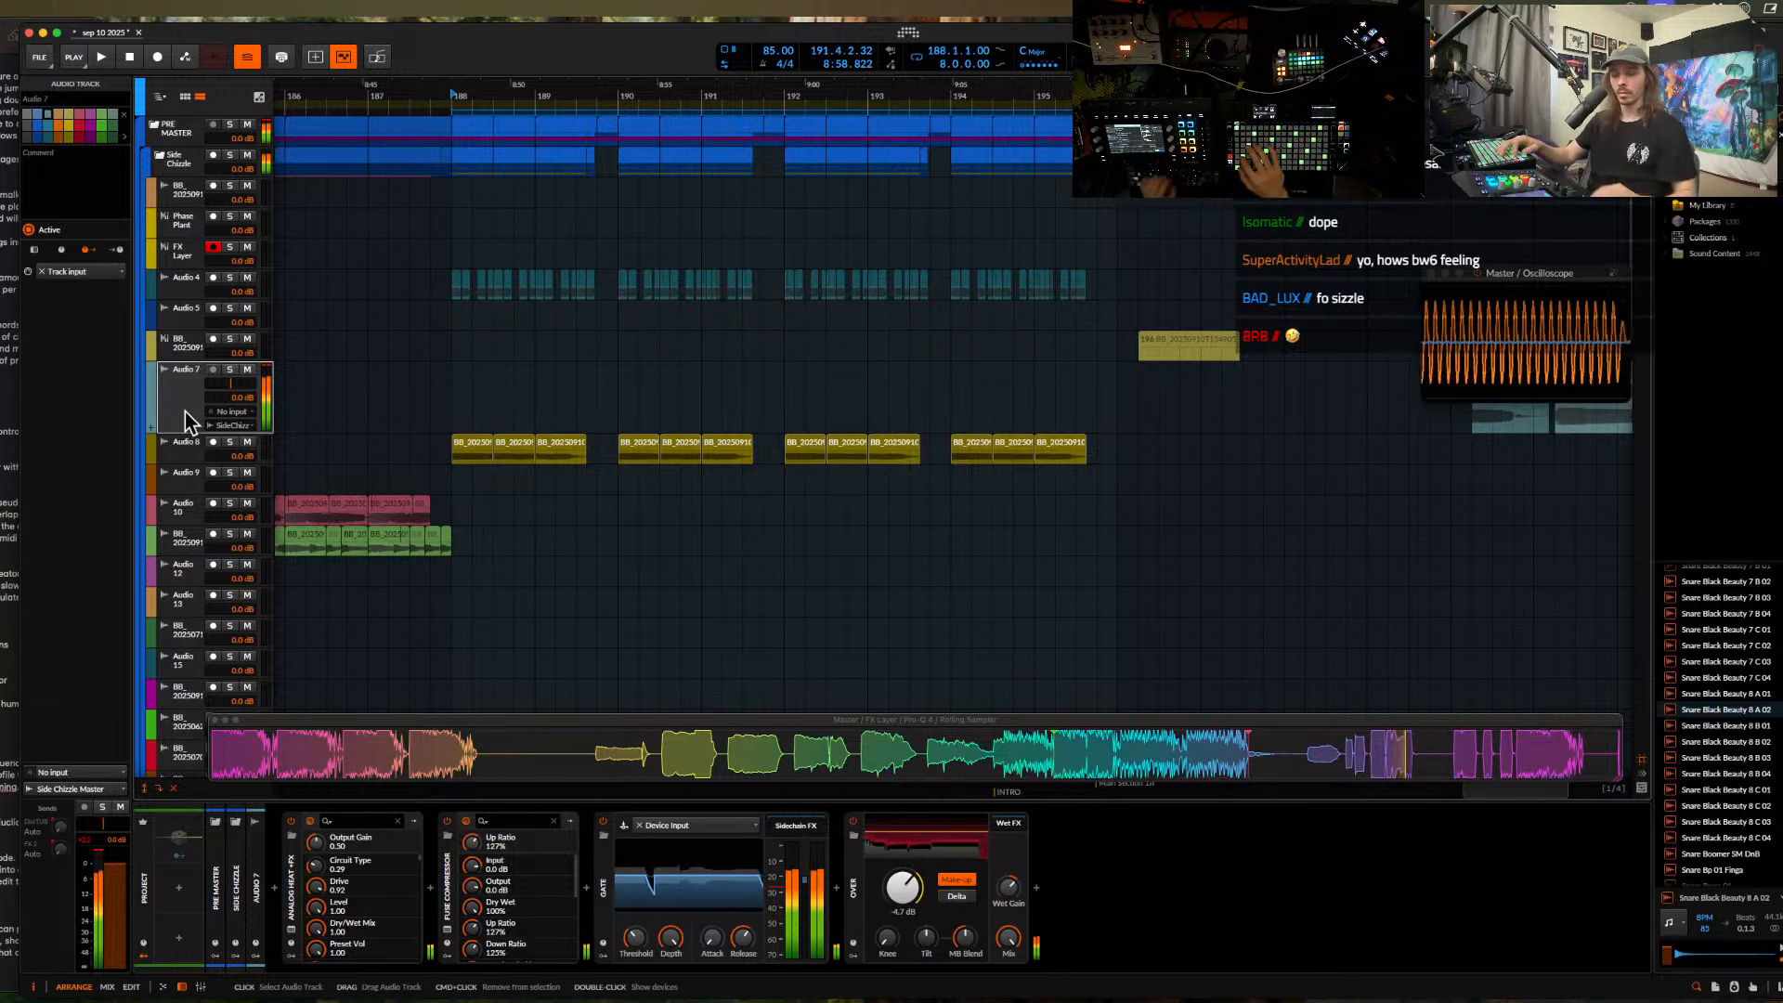
pyautogui.press('space')
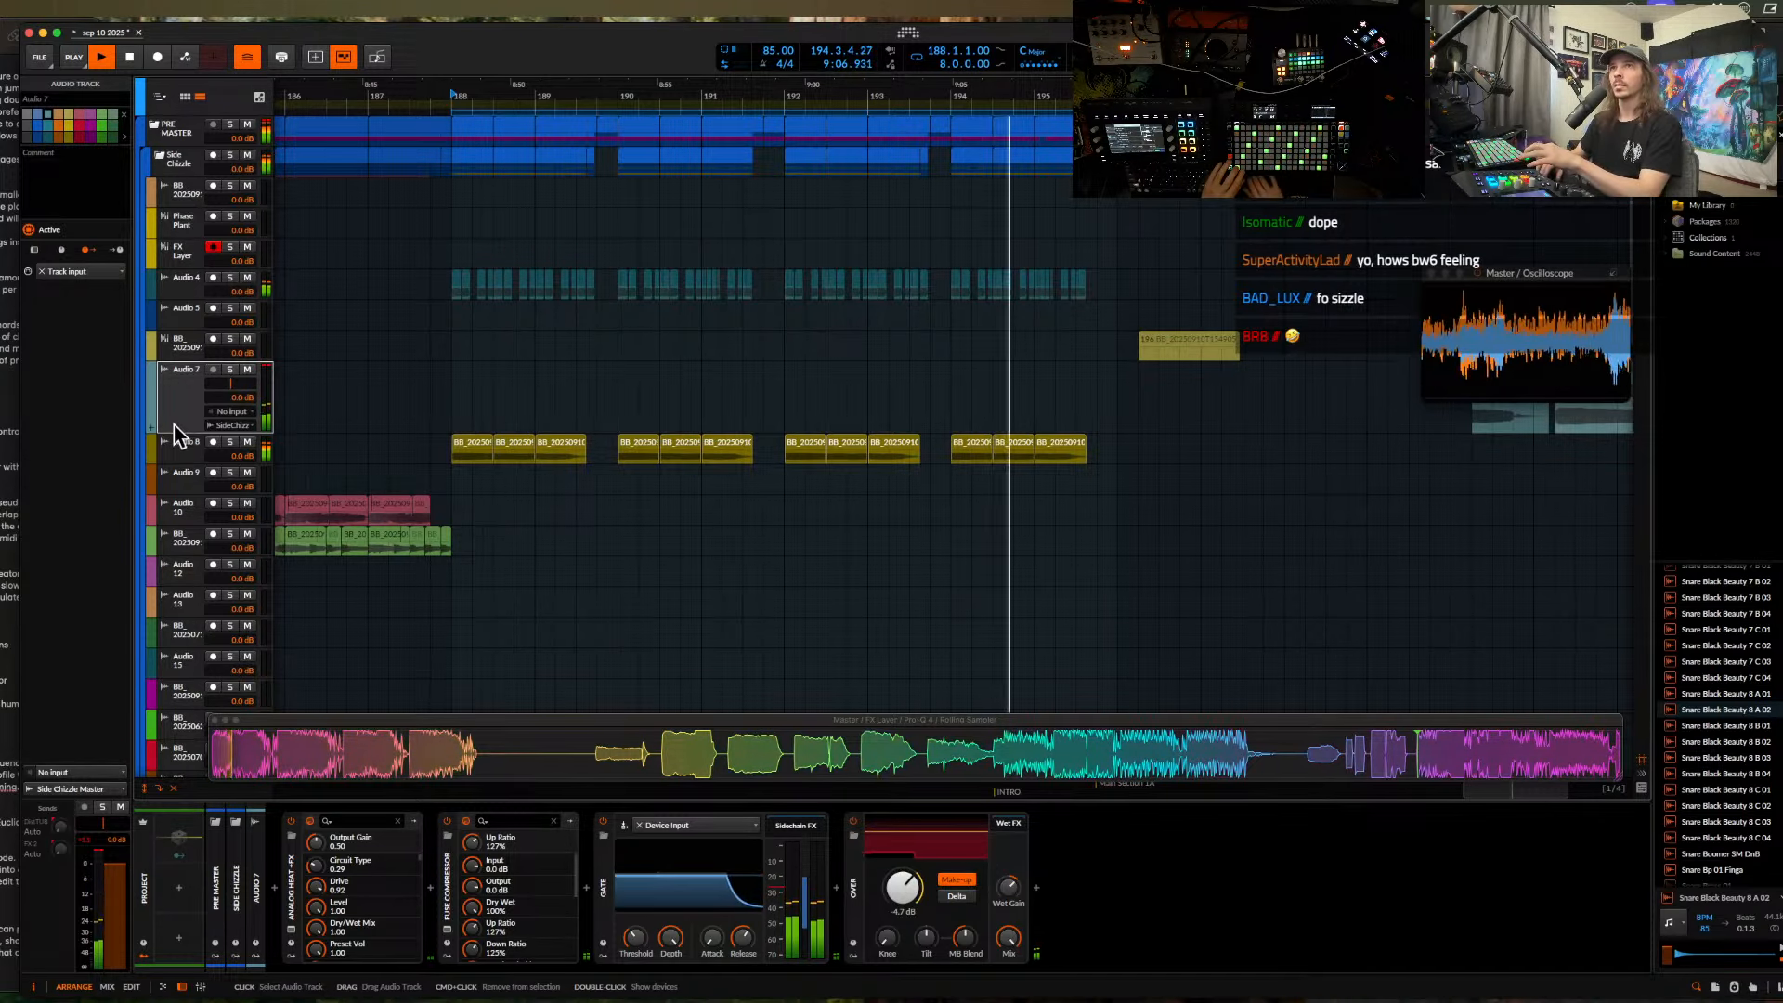
pyautogui.click(247, 443)
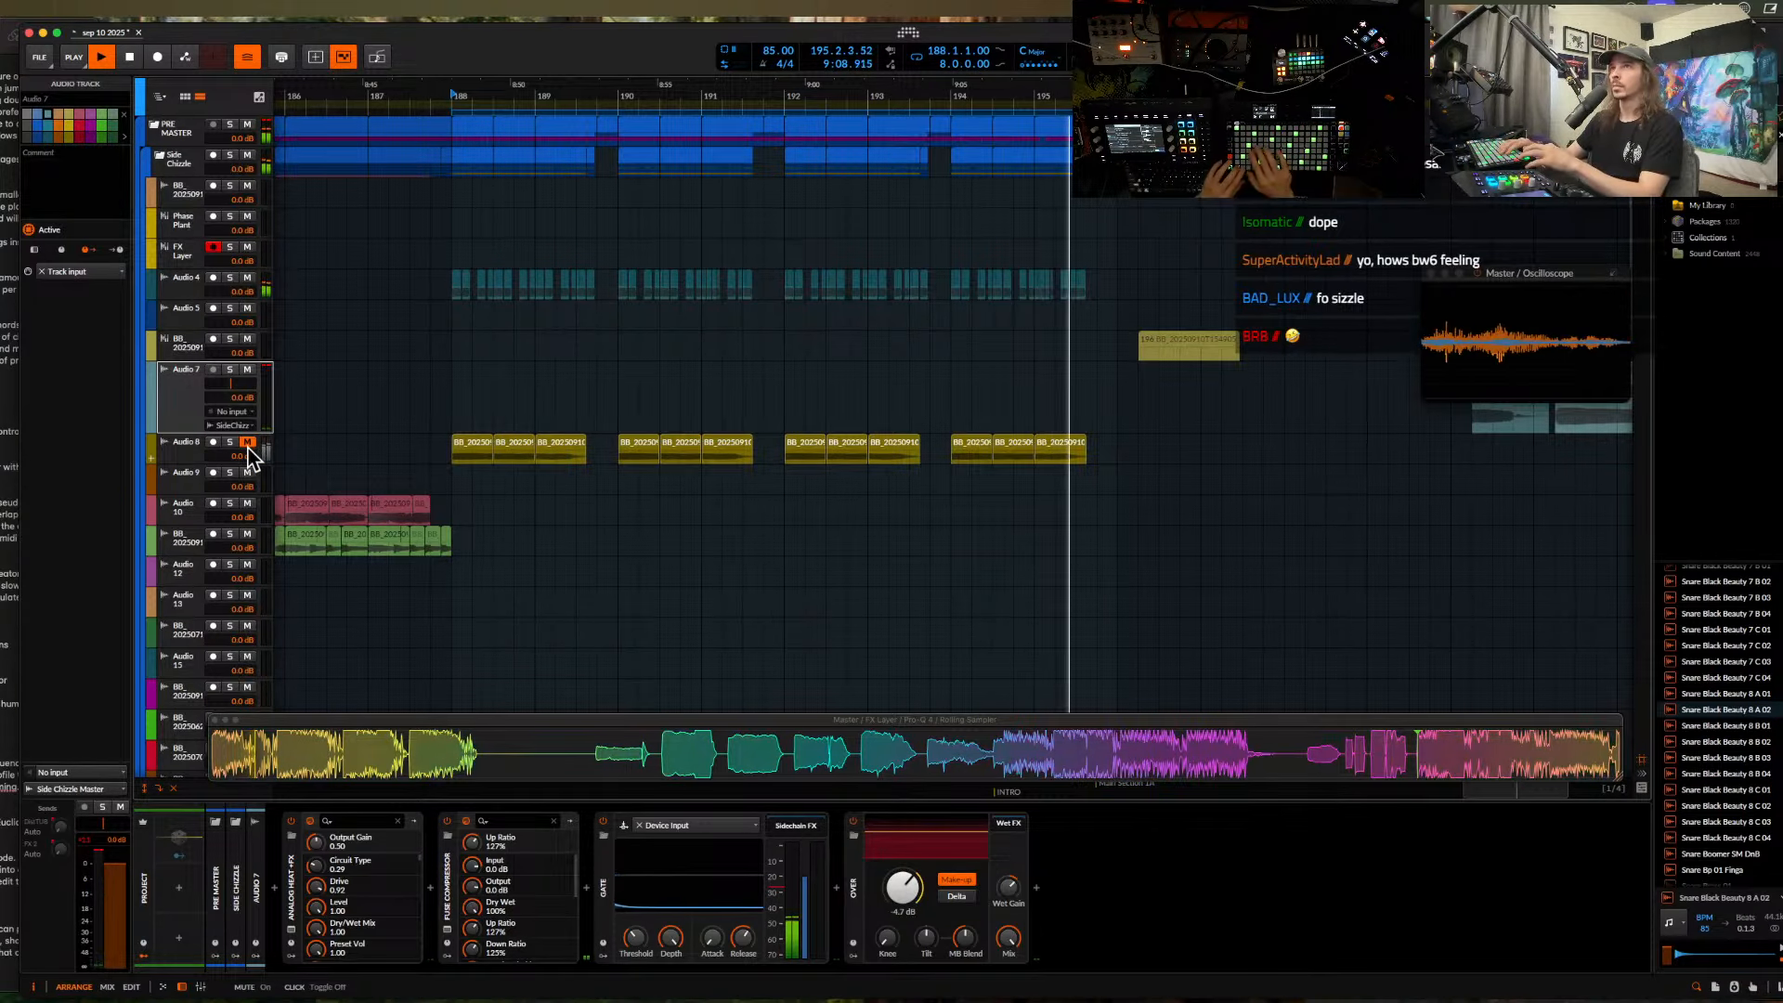
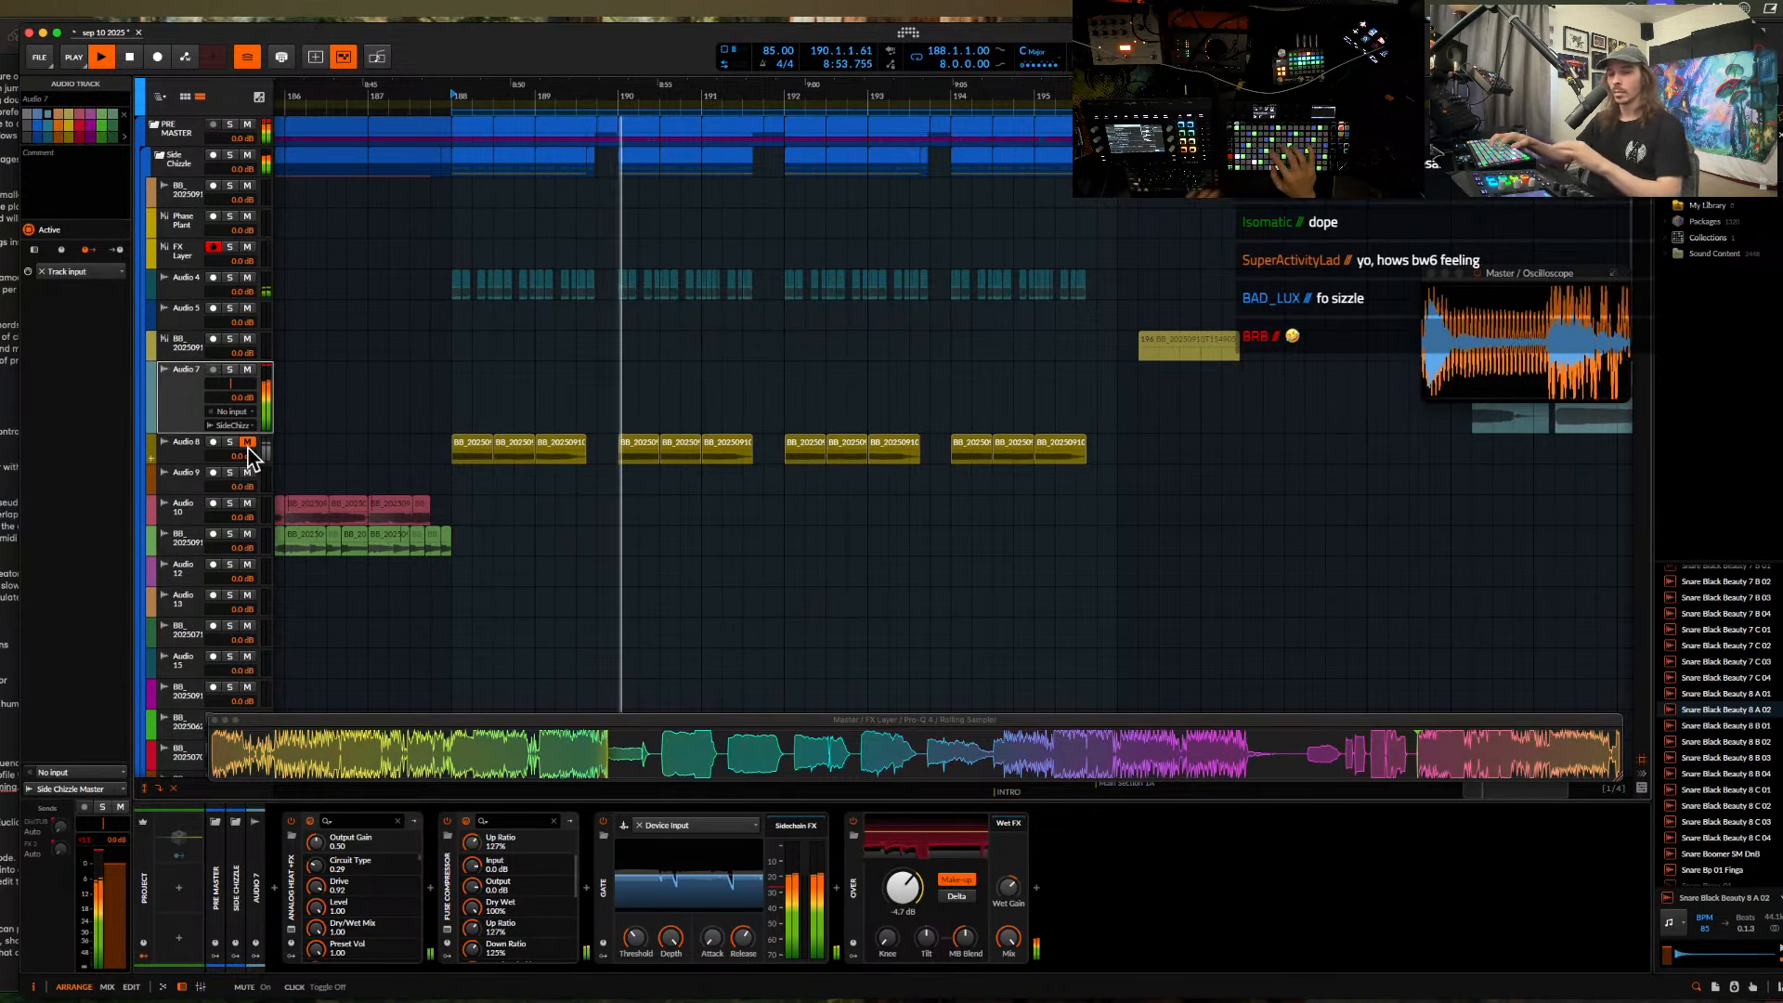
pyautogui.press('space')
# - Extend the loop region back to 164.1.1.00, giving it a length of 32 bars
pyautogui.click(580, 428)
pyautogui.scroll(-5, 597, 323)
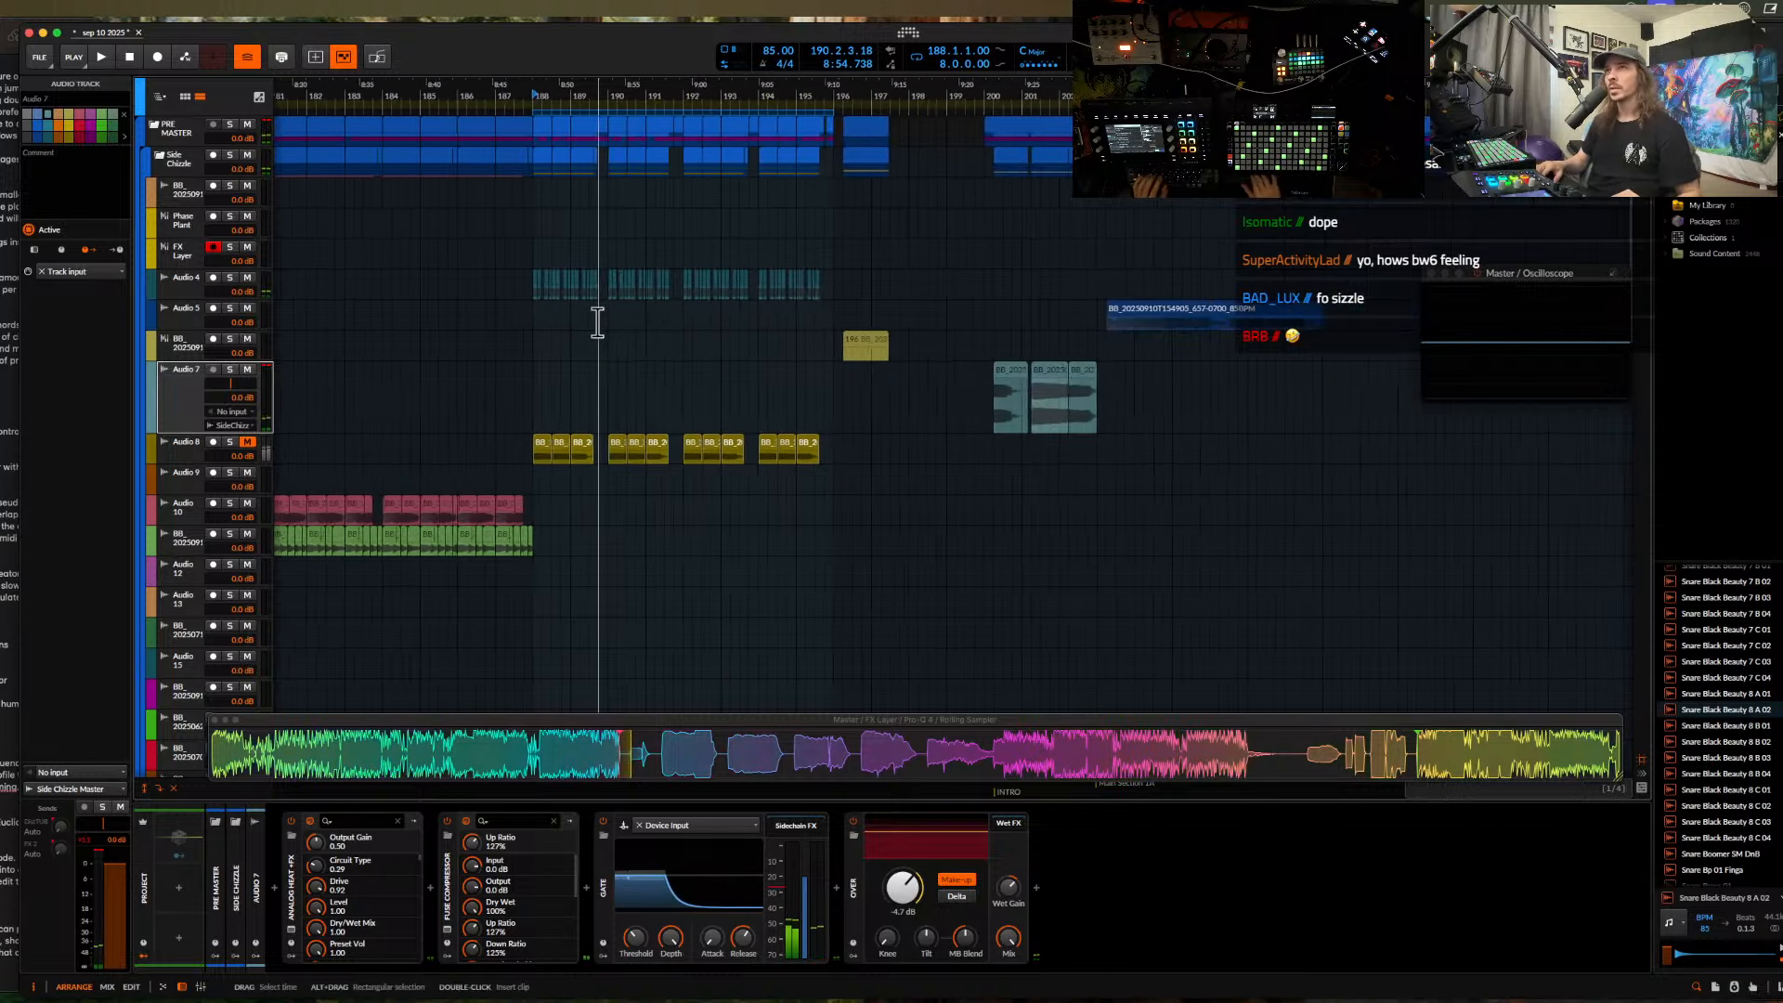
pyautogui.hscroll(-5, 597, 322)
pyautogui.scroll(-4, 597, 323)
pyautogui.hscroll(-5, 597, 322)
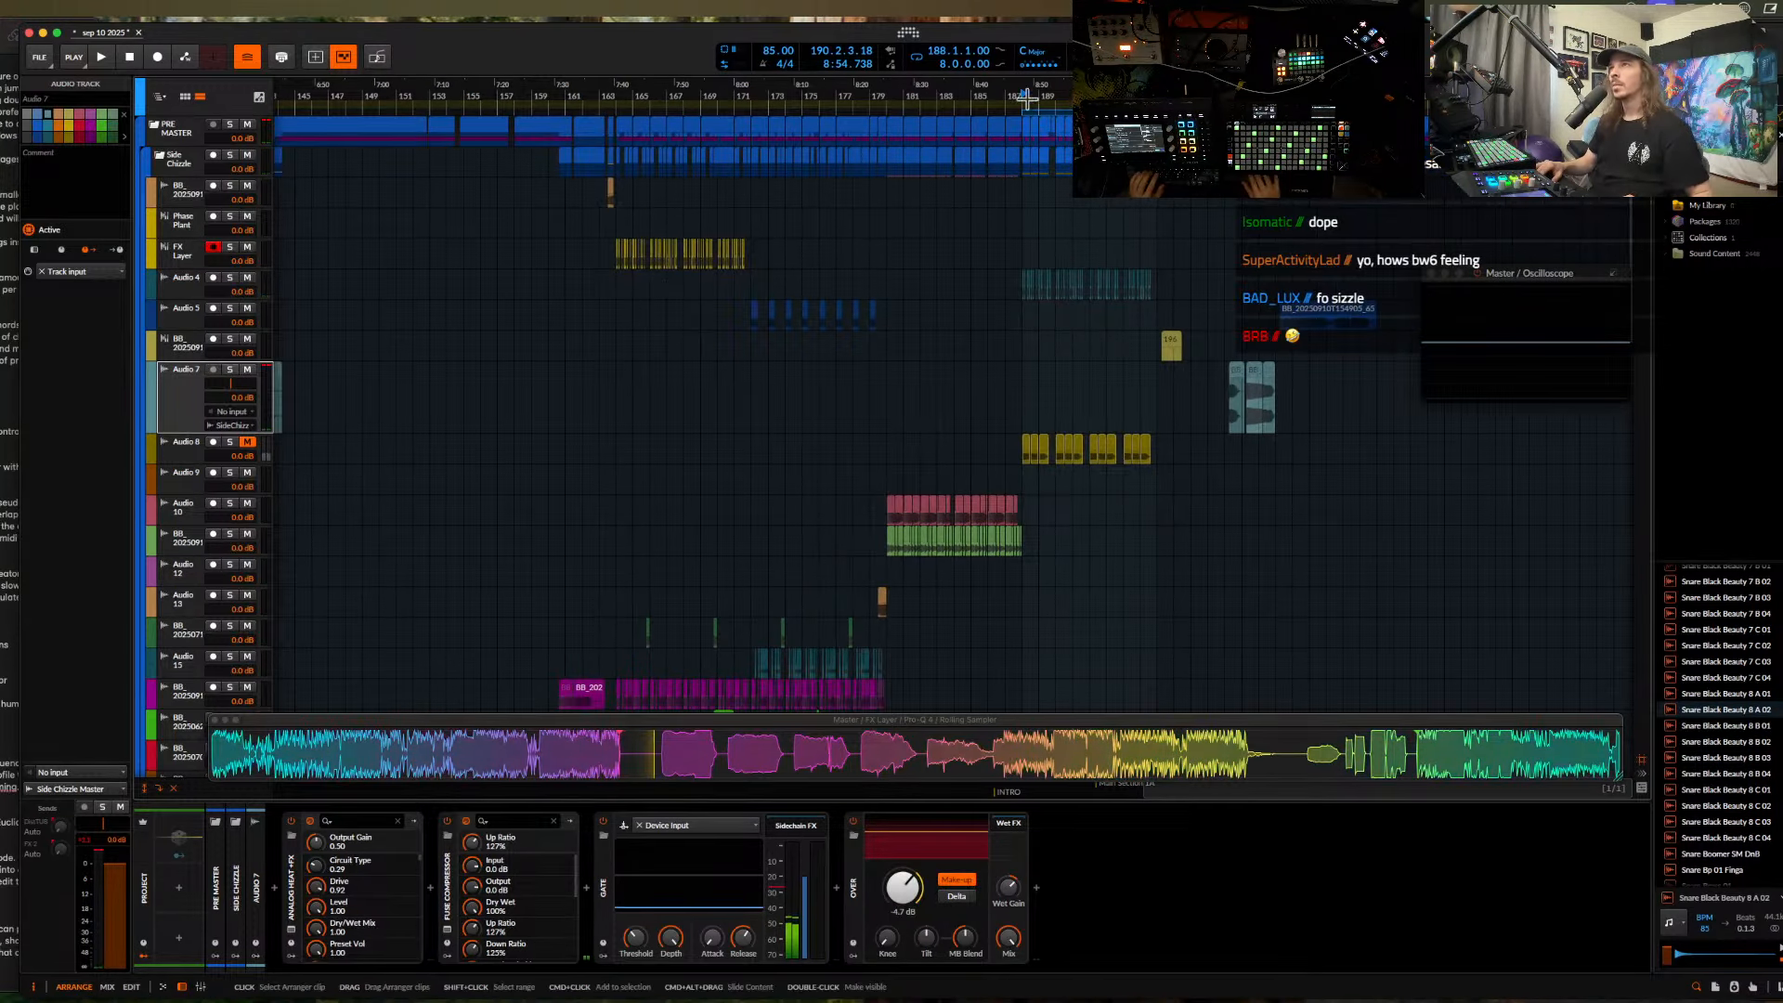
pyautogui.moveTo(1025, 110); pyautogui.dragTo(663, 139)
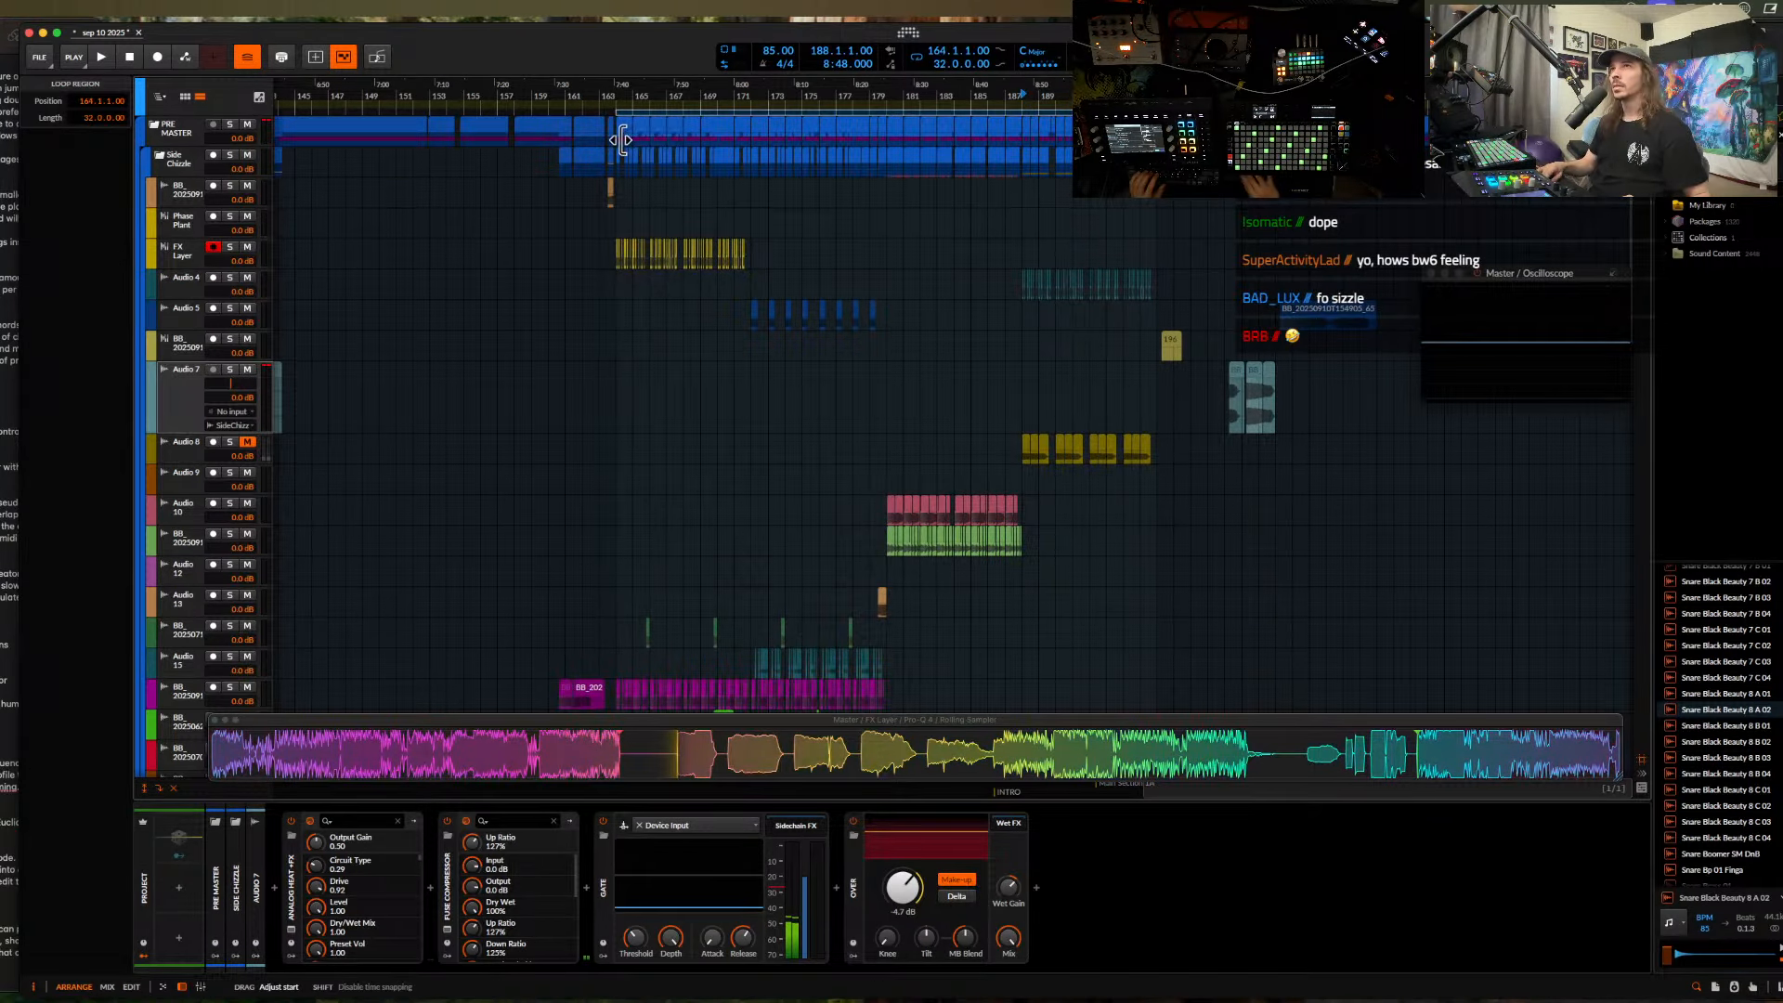
# - Play the arrangement from 164.1.1.00 and save the project, collecting files from outside the project folder
pyautogui.scroll(6, 614, 181)
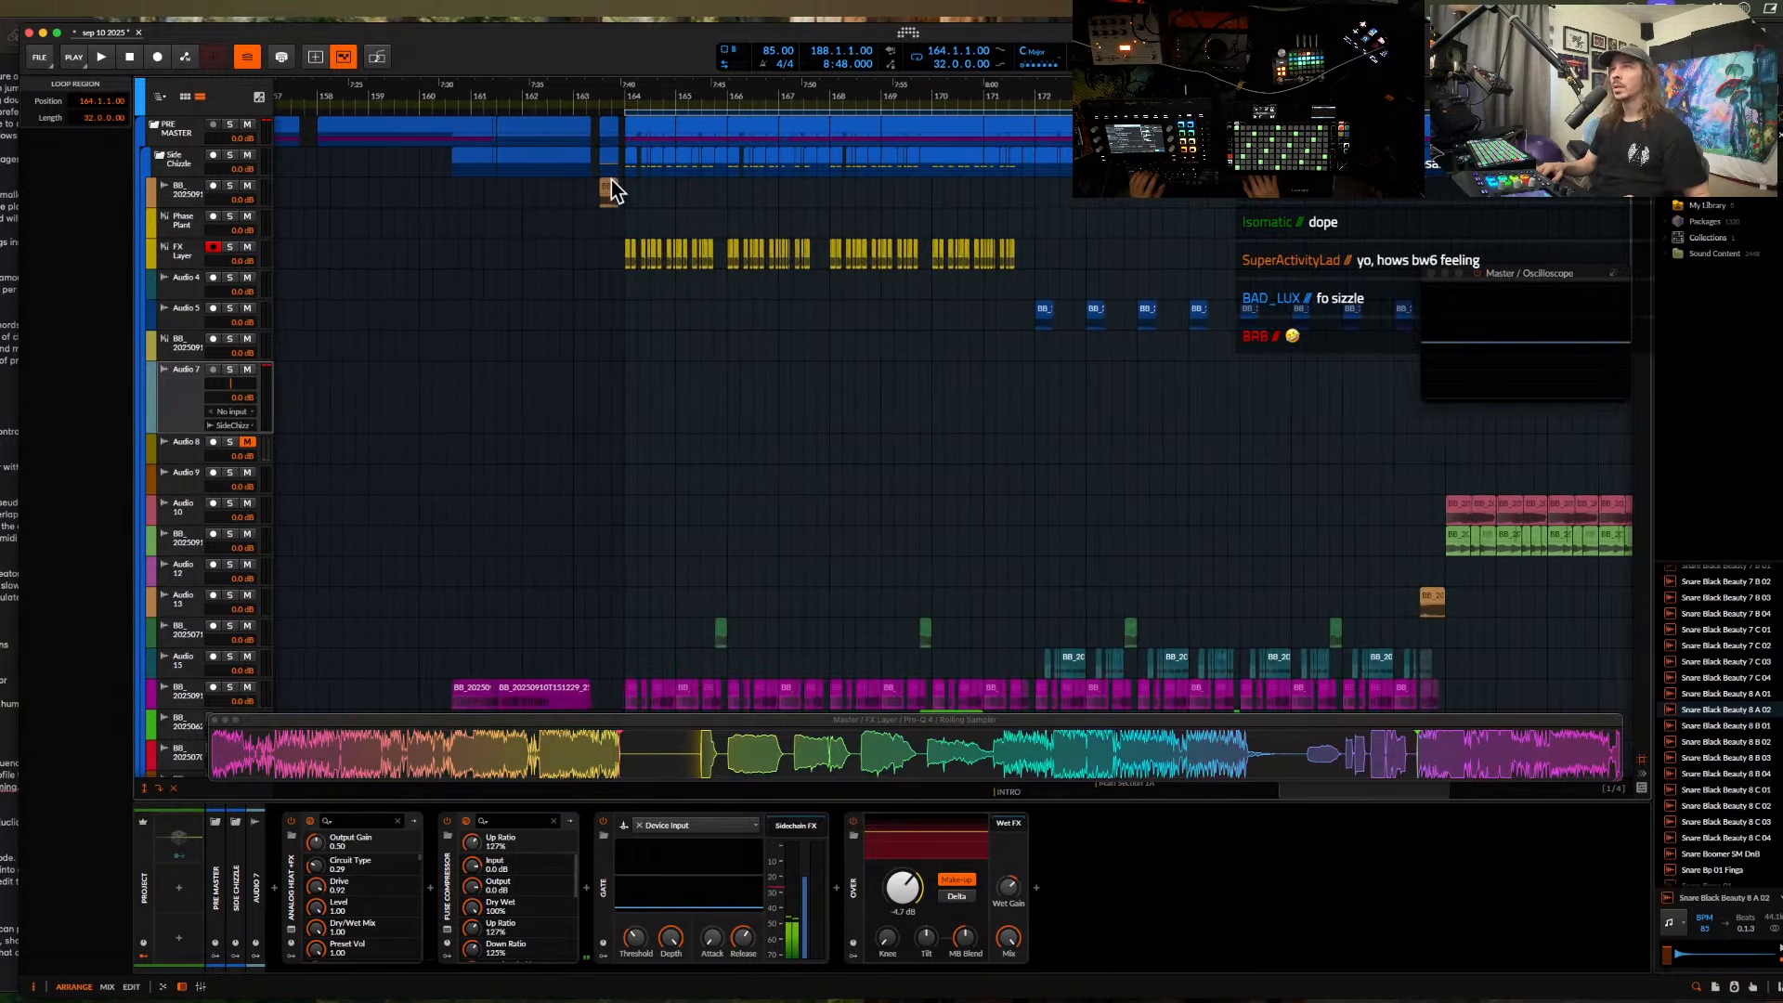
pyautogui.click(626, 187)
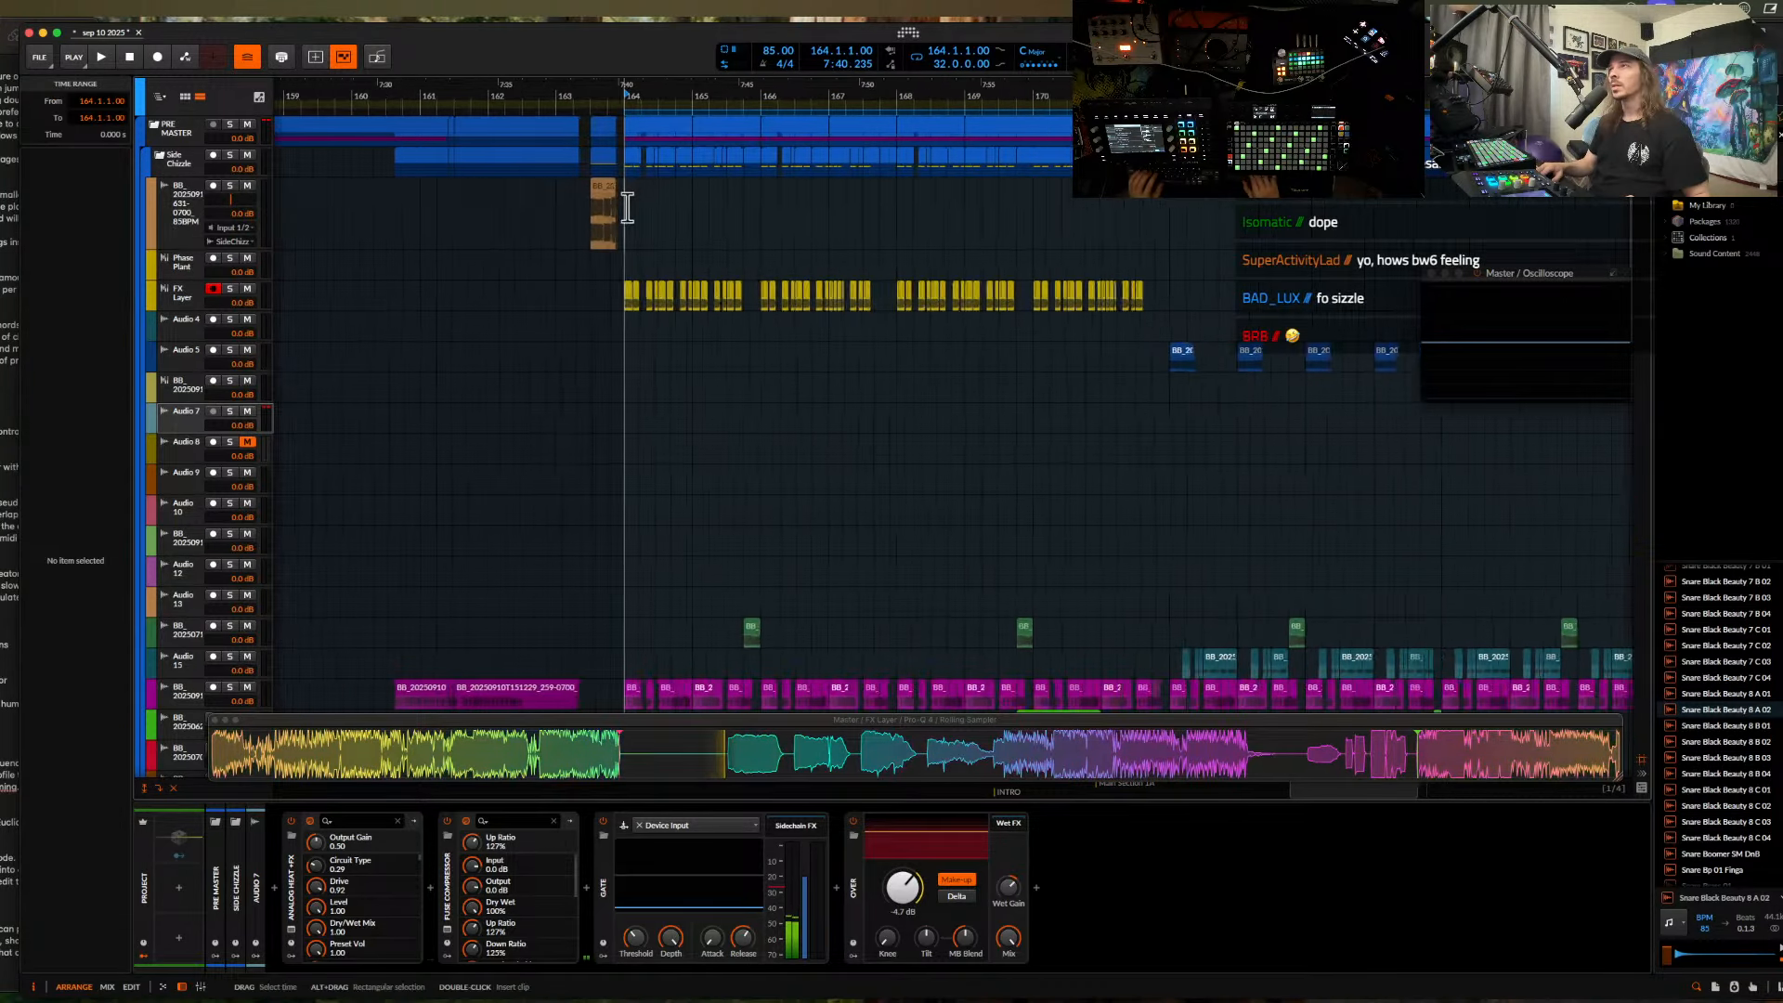
pyautogui.press('space')
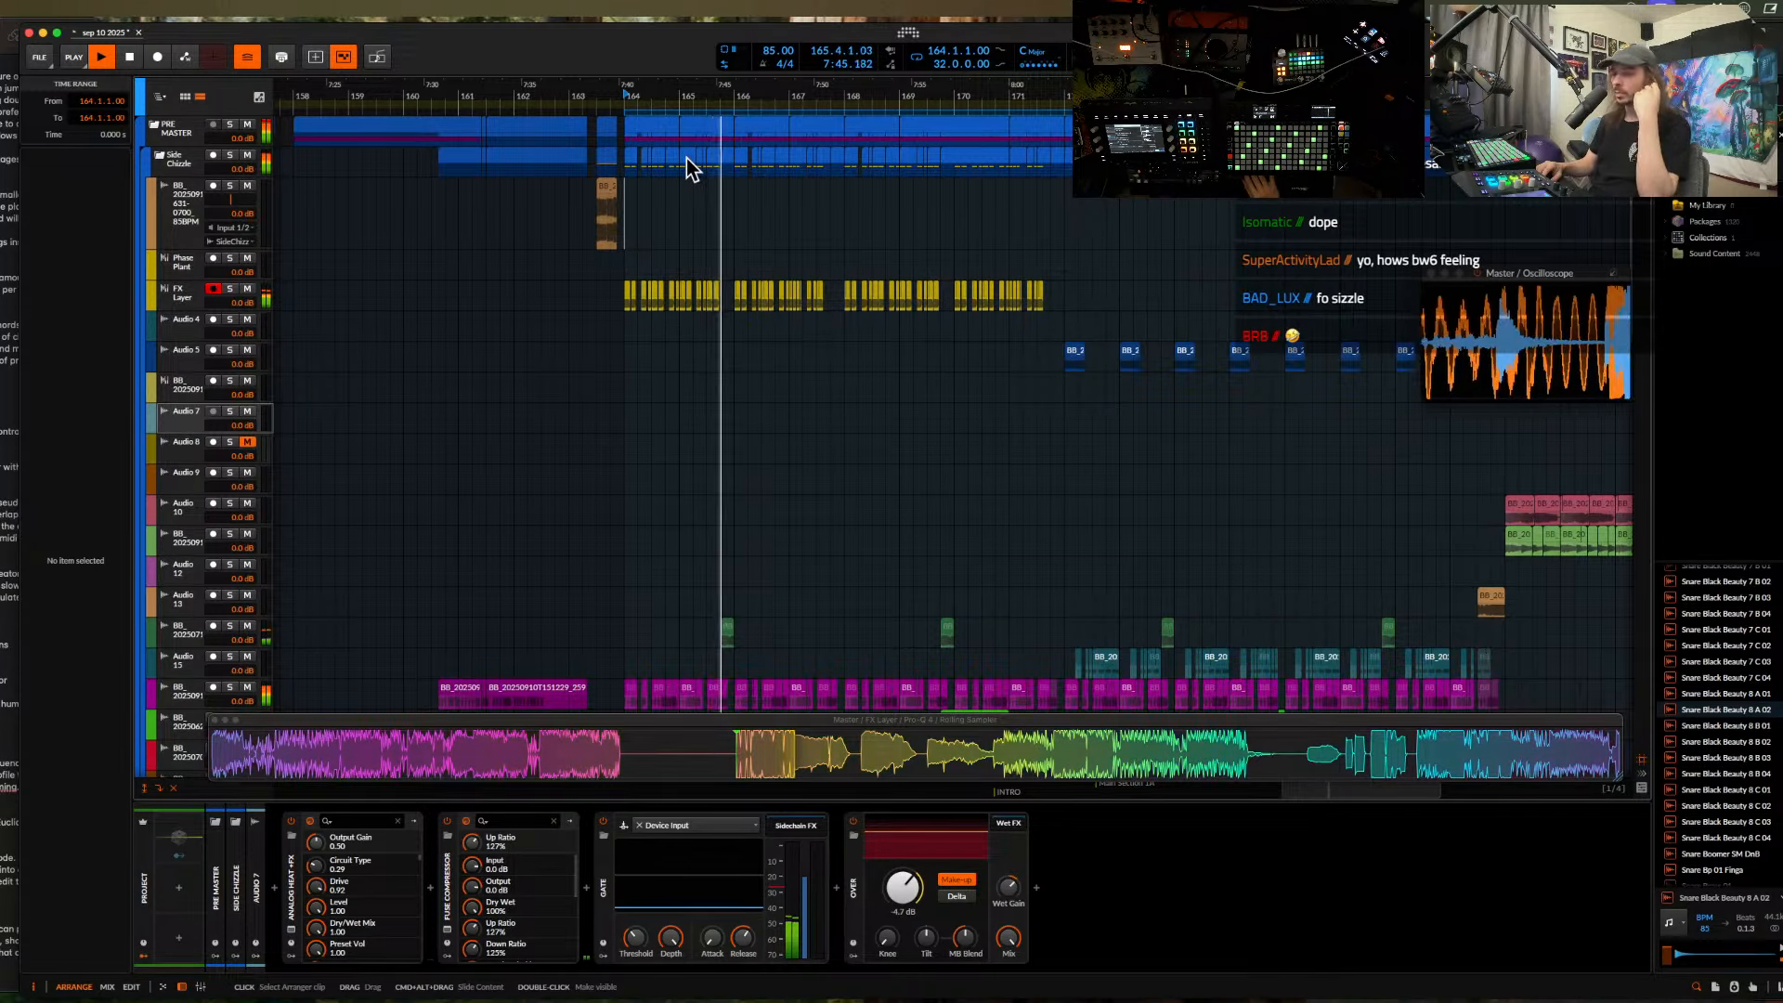
pyautogui.press('super+s')
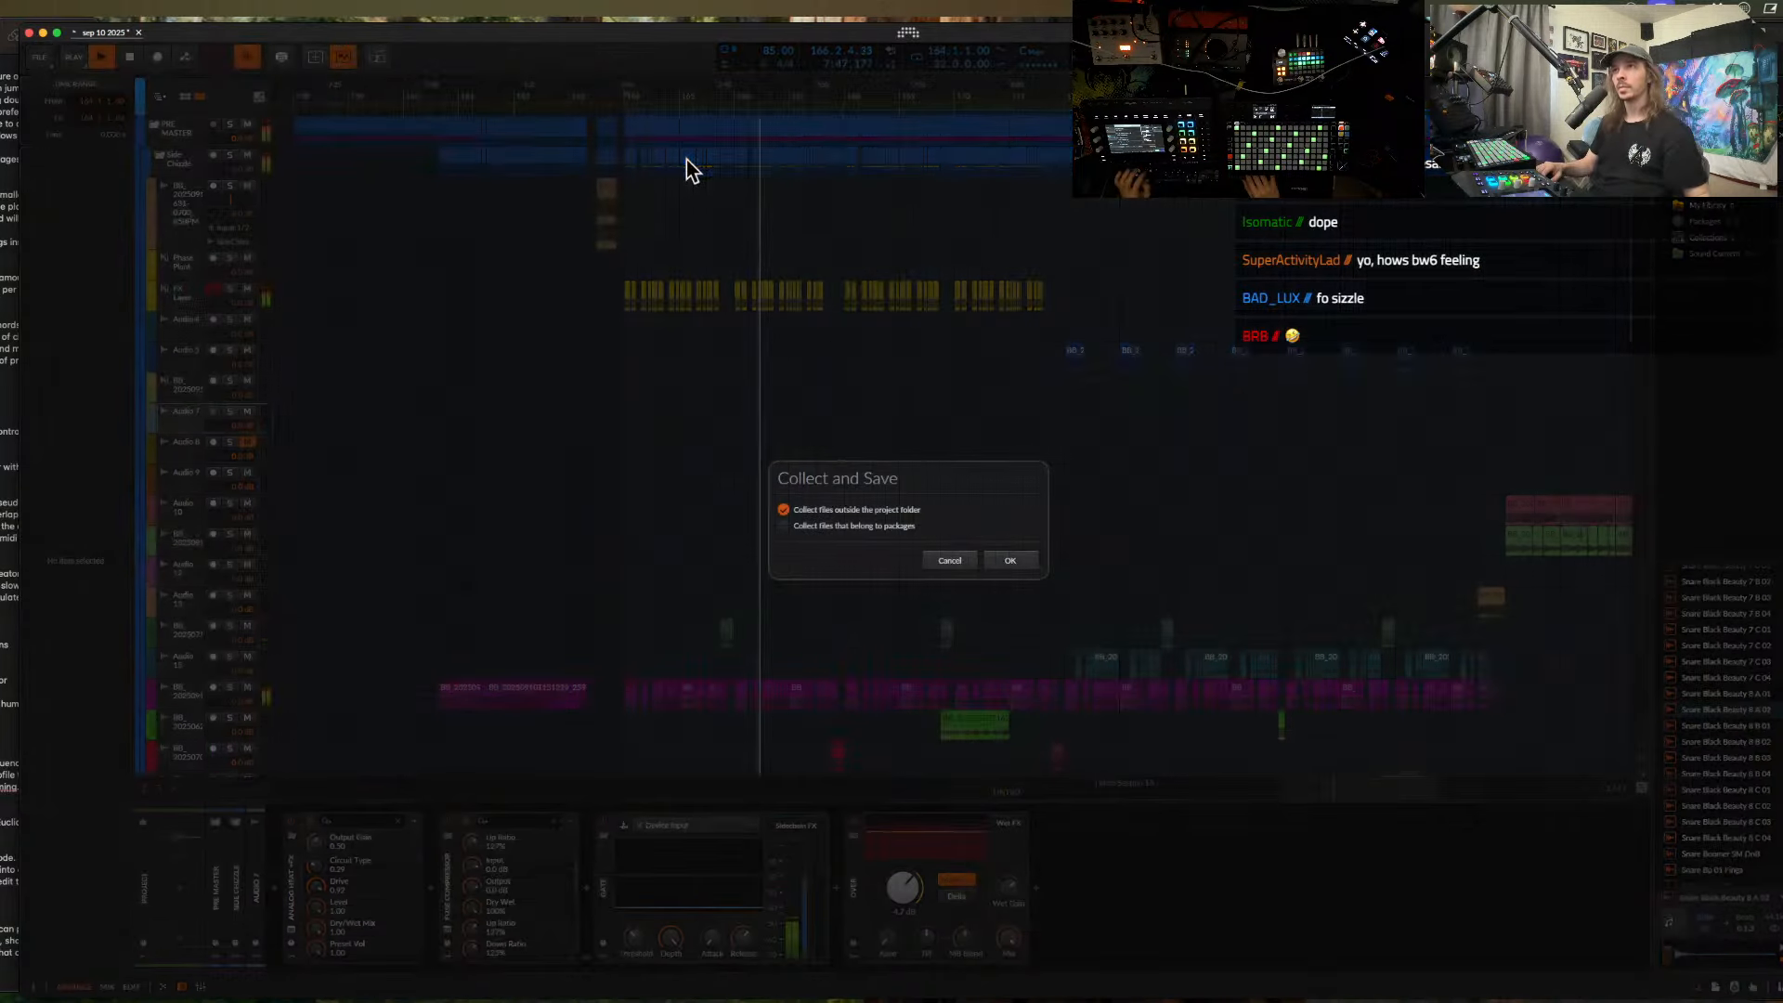
pyautogui.click(1010, 560)
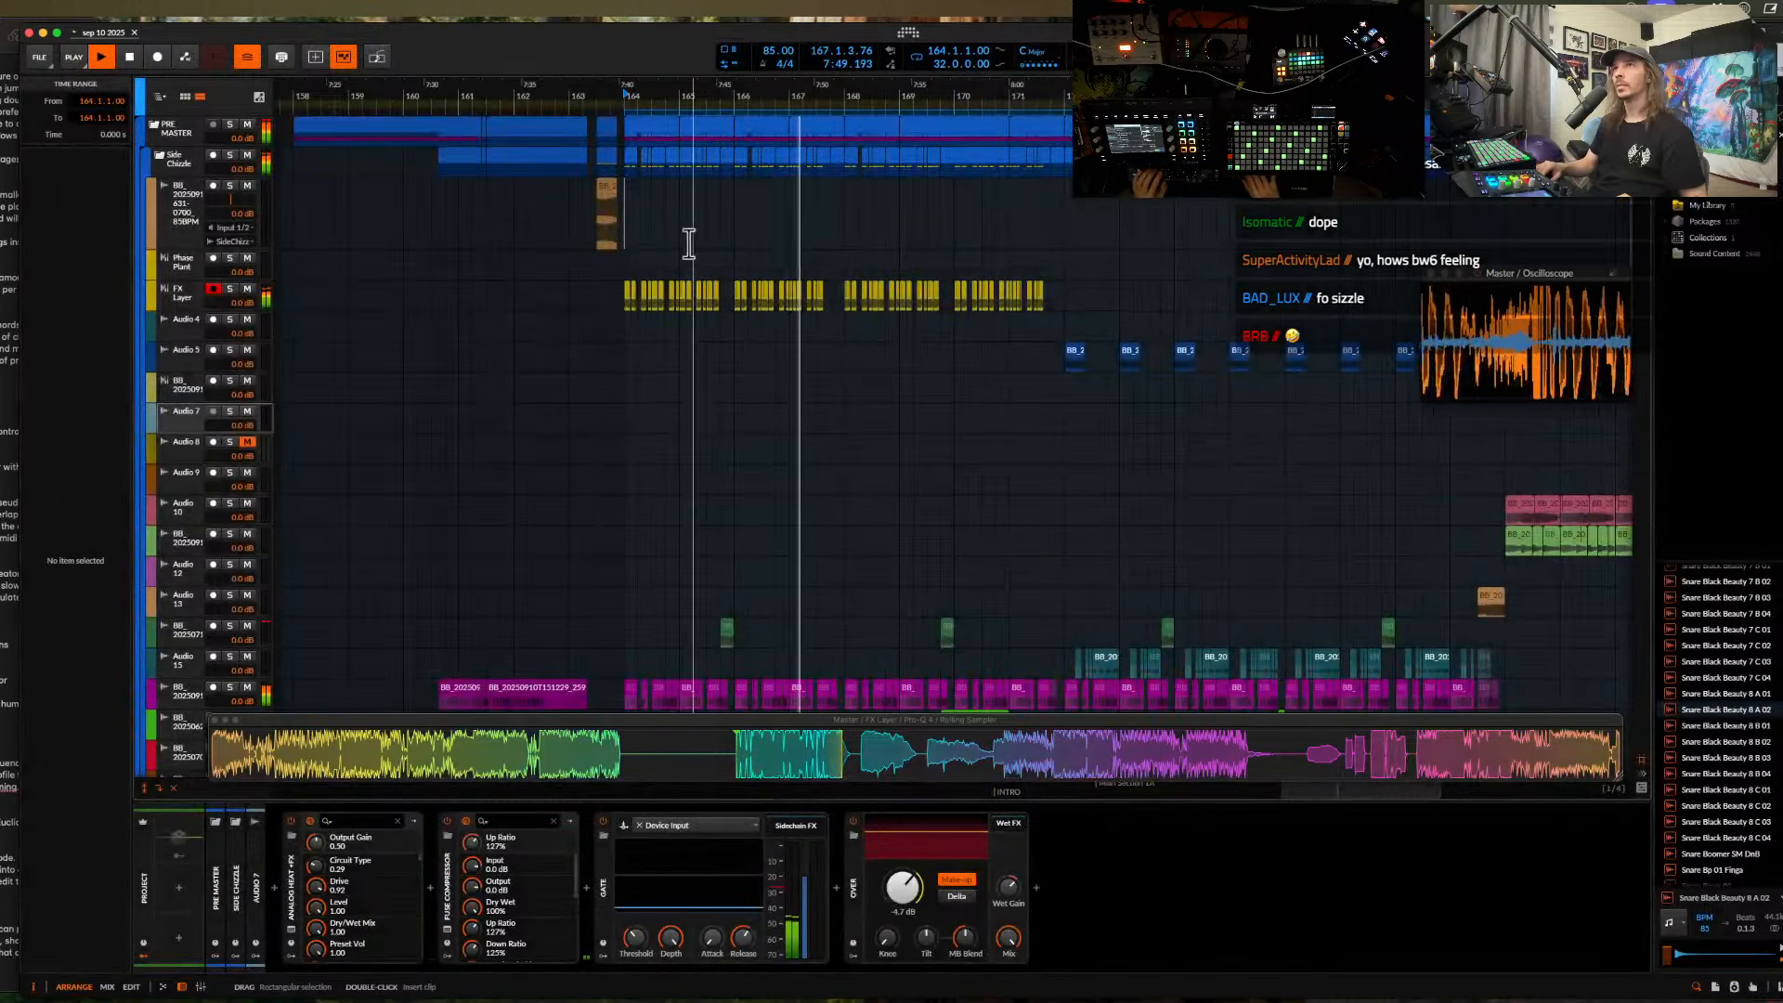
# - Select all lead-in clips before bar 164 and move them out past the end of the arrangement
pyautogui.scroll(-3, 636, 229)
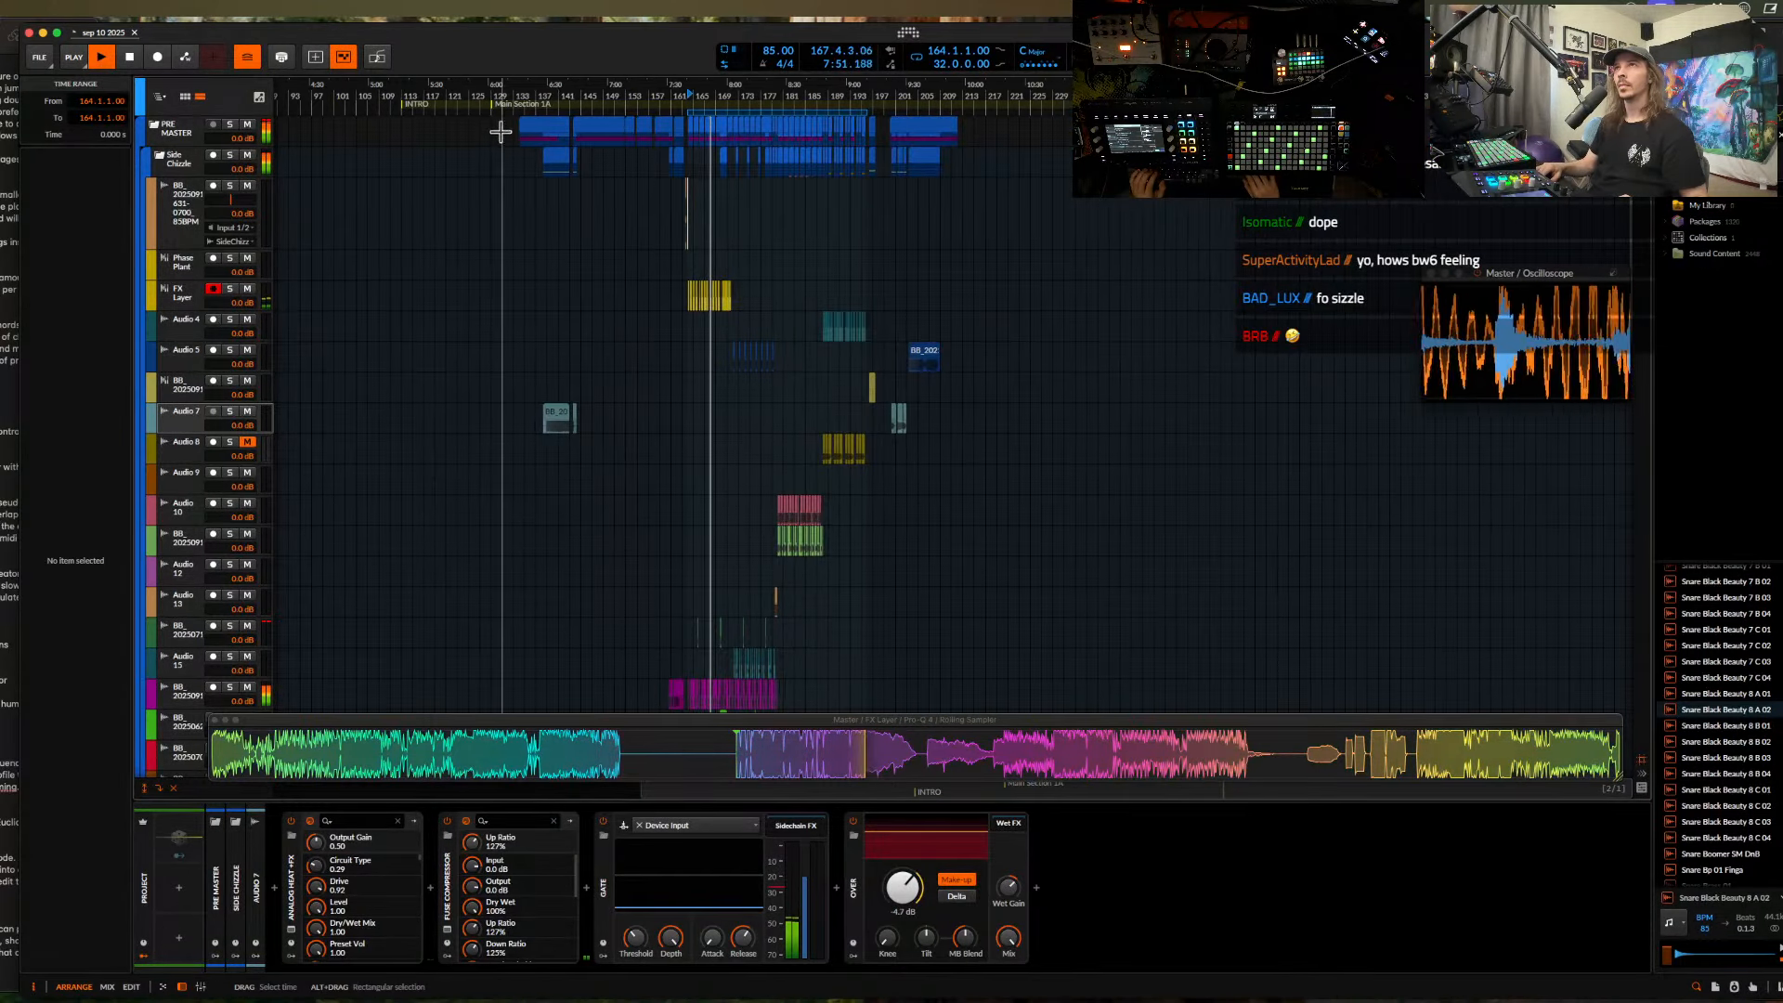
pyautogui.moveTo(501, 133); pyautogui.dragTo(680, 442)
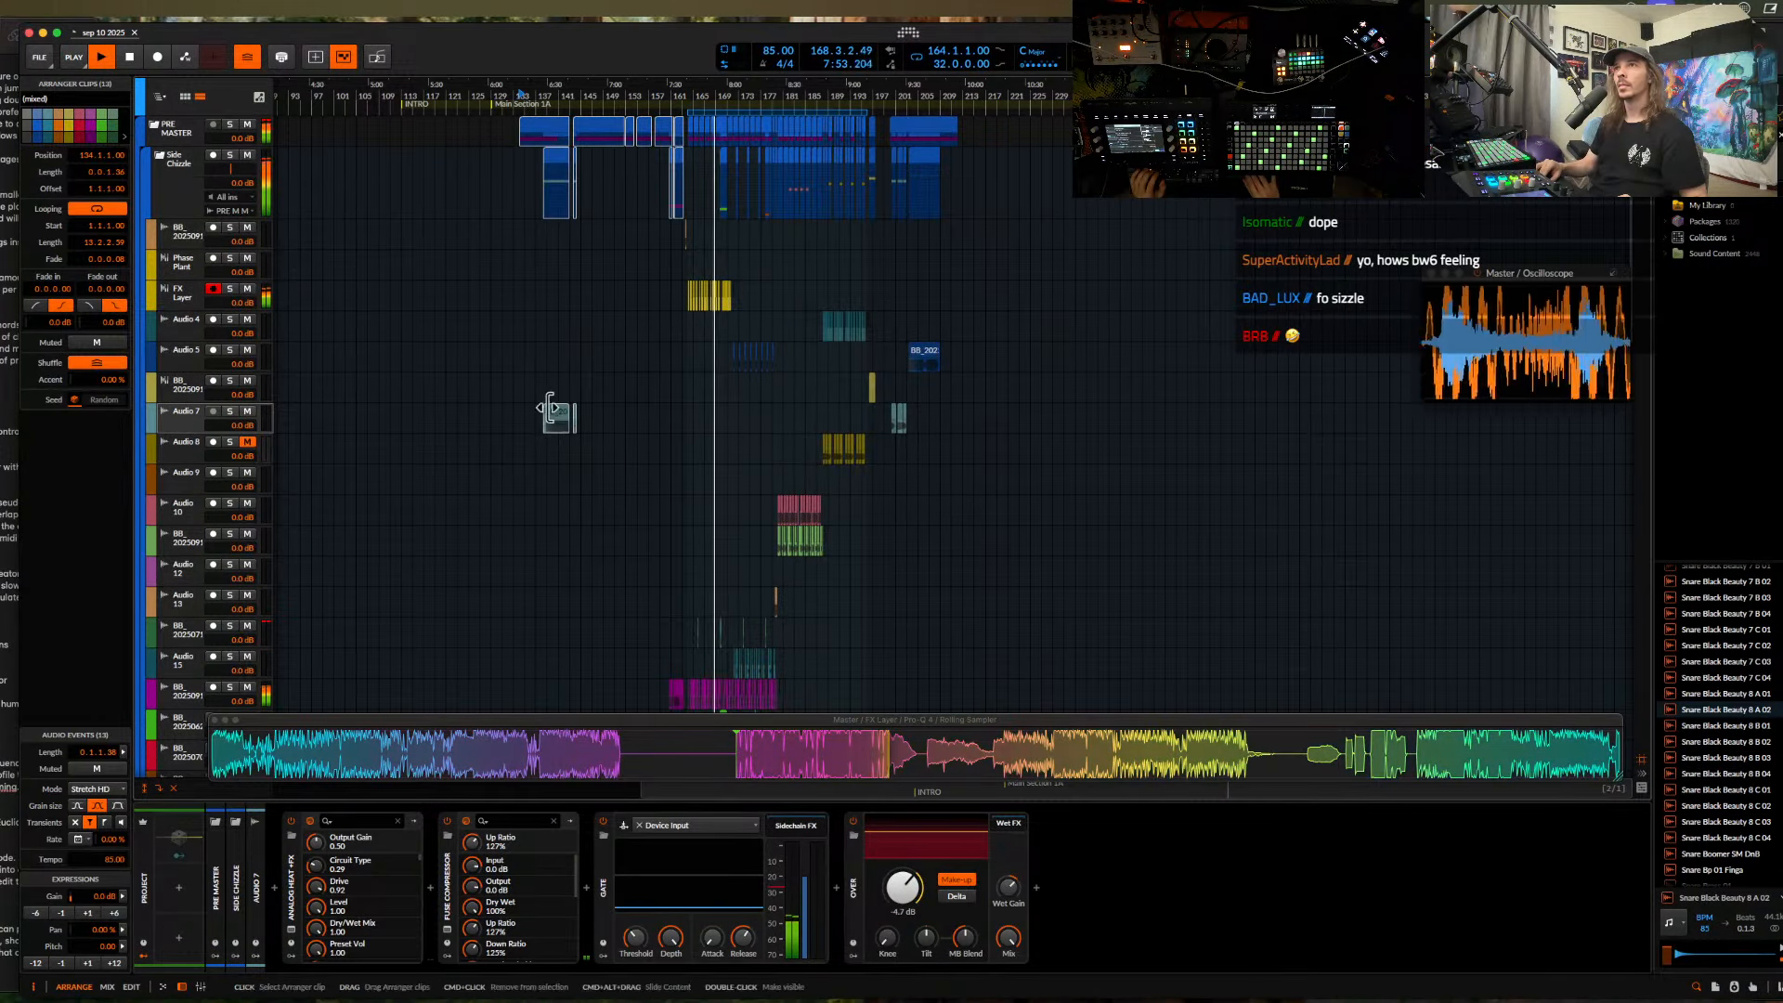
pyautogui.moveTo(555, 423); pyautogui.dragTo(1281, 429)
pyautogui.scroll(10, 727, 186)
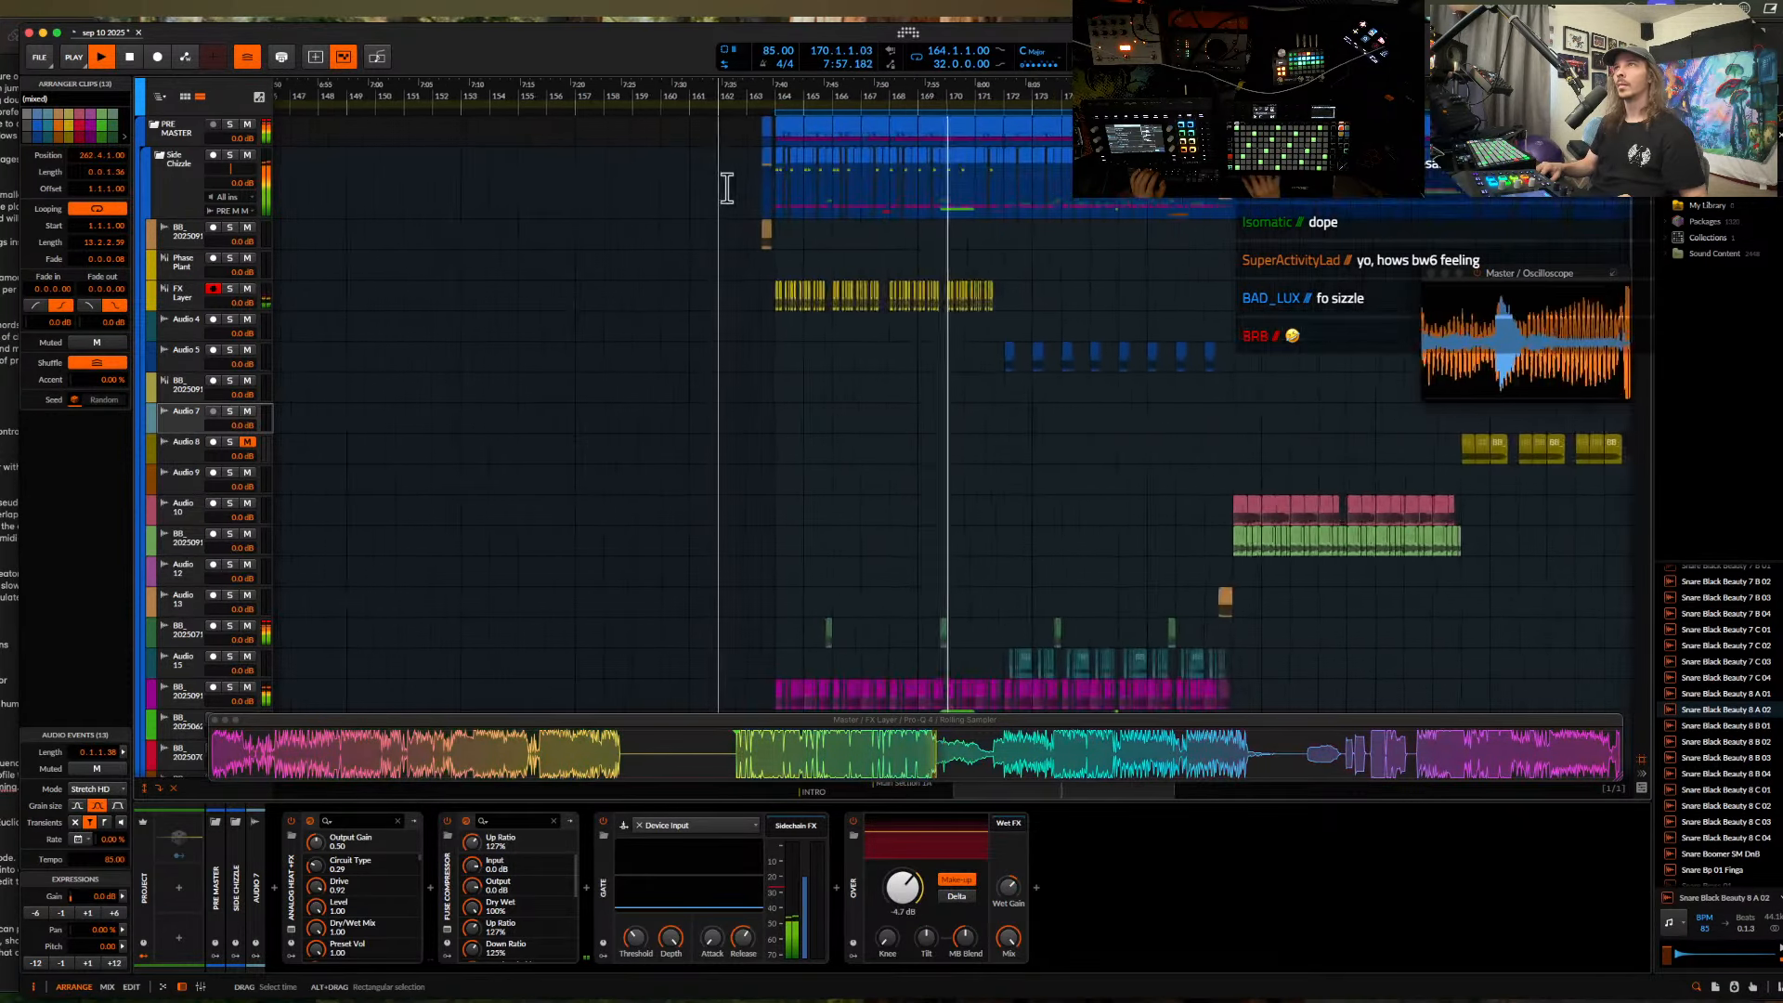
# - Delete the four short percussion hits from 171.4.1.00 to 172.1 on both Audio 6 and the 170bpm drum loop track
pyautogui.scroll(-5, 727, 191)
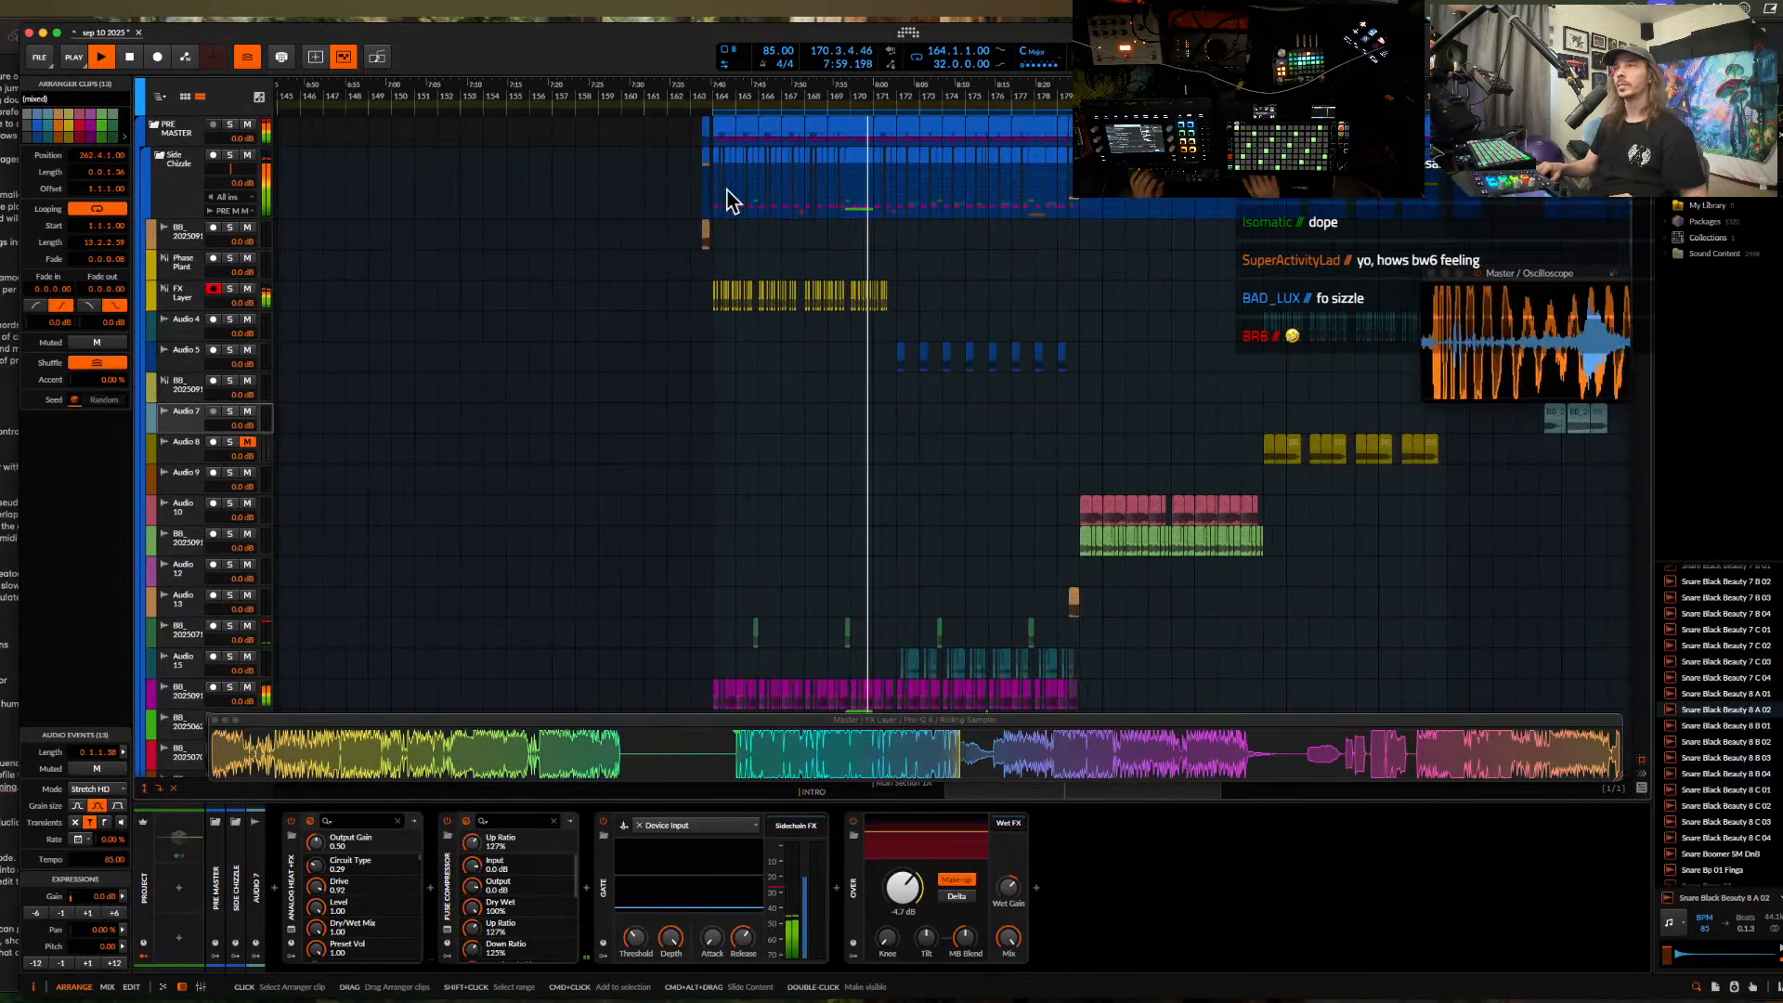
pyautogui.scroll(8, 832, 210)
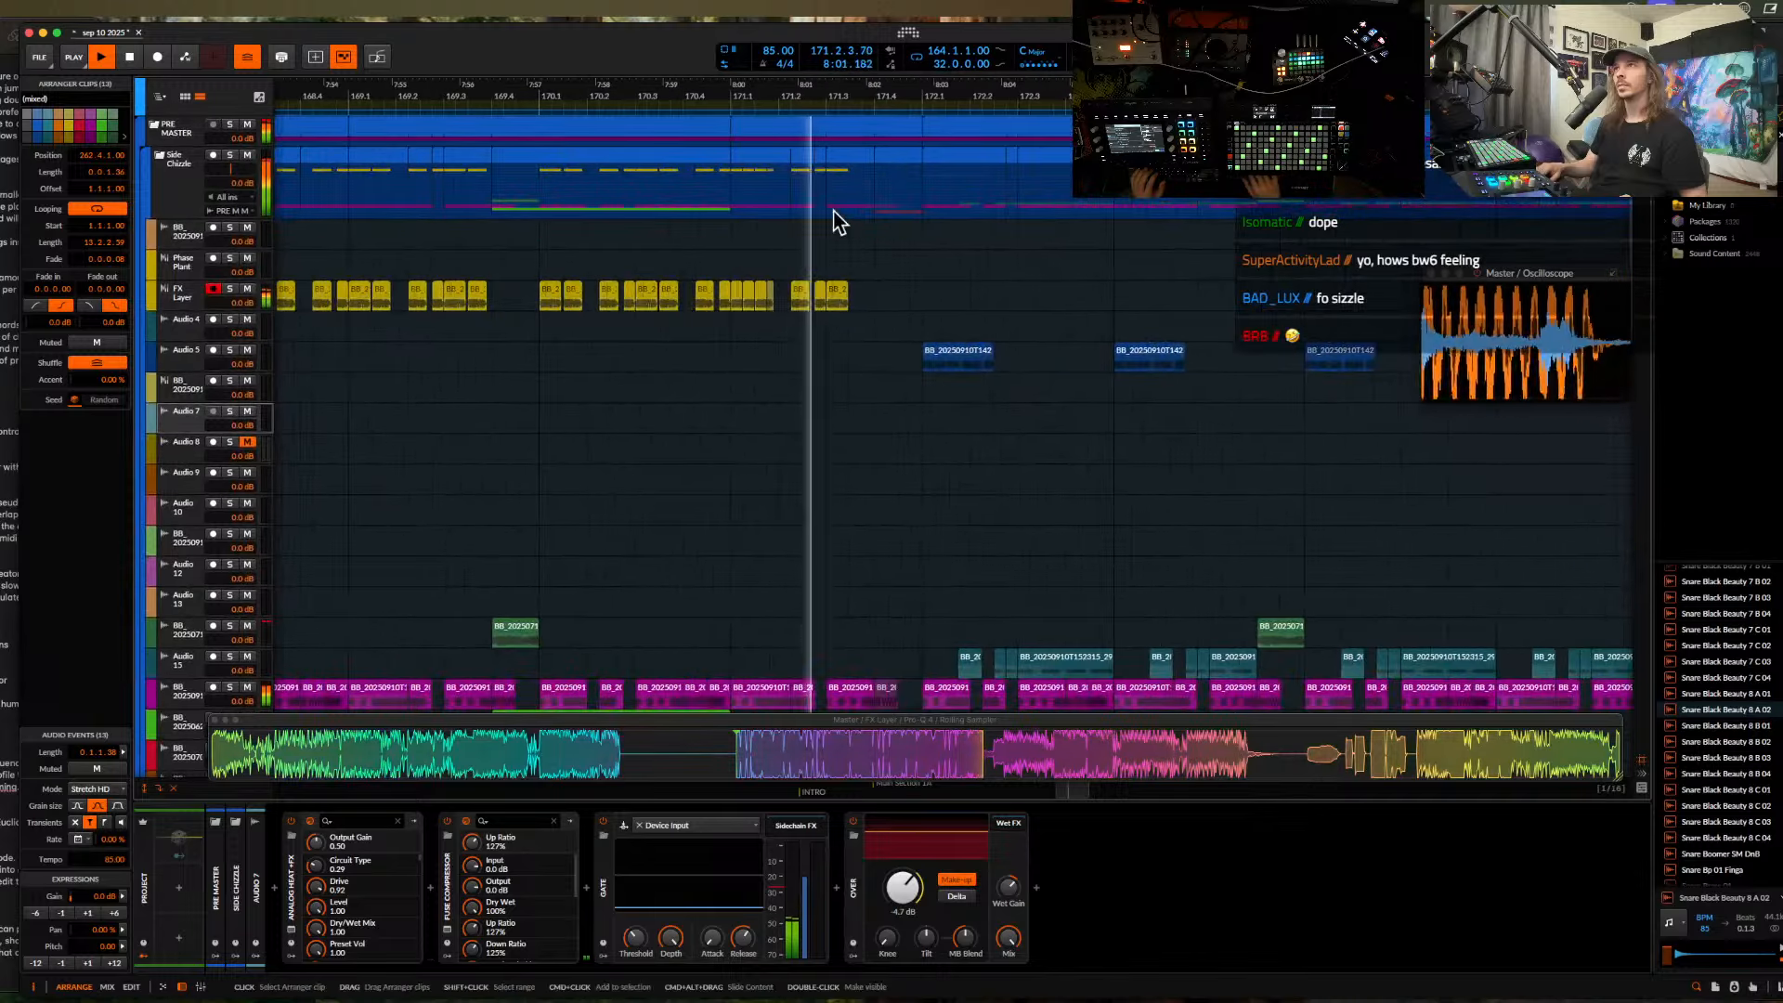
pyautogui.scroll(-3, 522, 225)
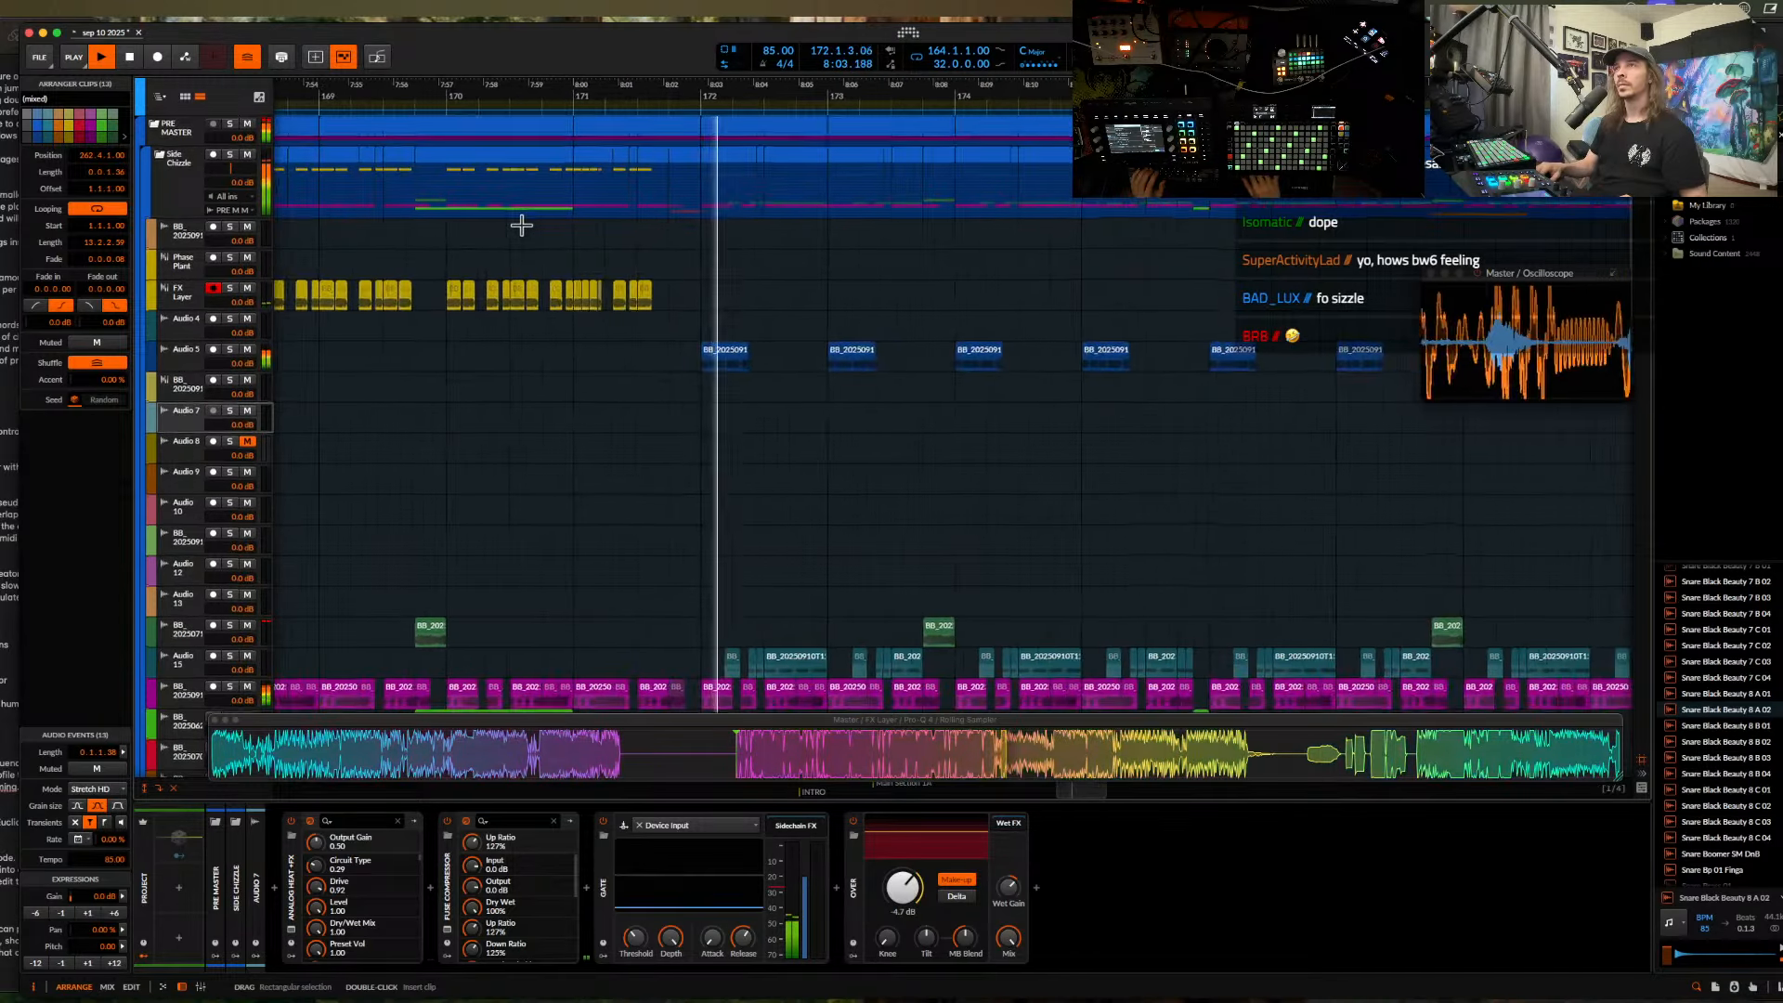
pyautogui.hscroll(2, 522, 225)
pyautogui.scroll(-1, 521, 224)
pyautogui.scroll(3, 597, 283)
pyautogui.scroll(-6, 597, 282)
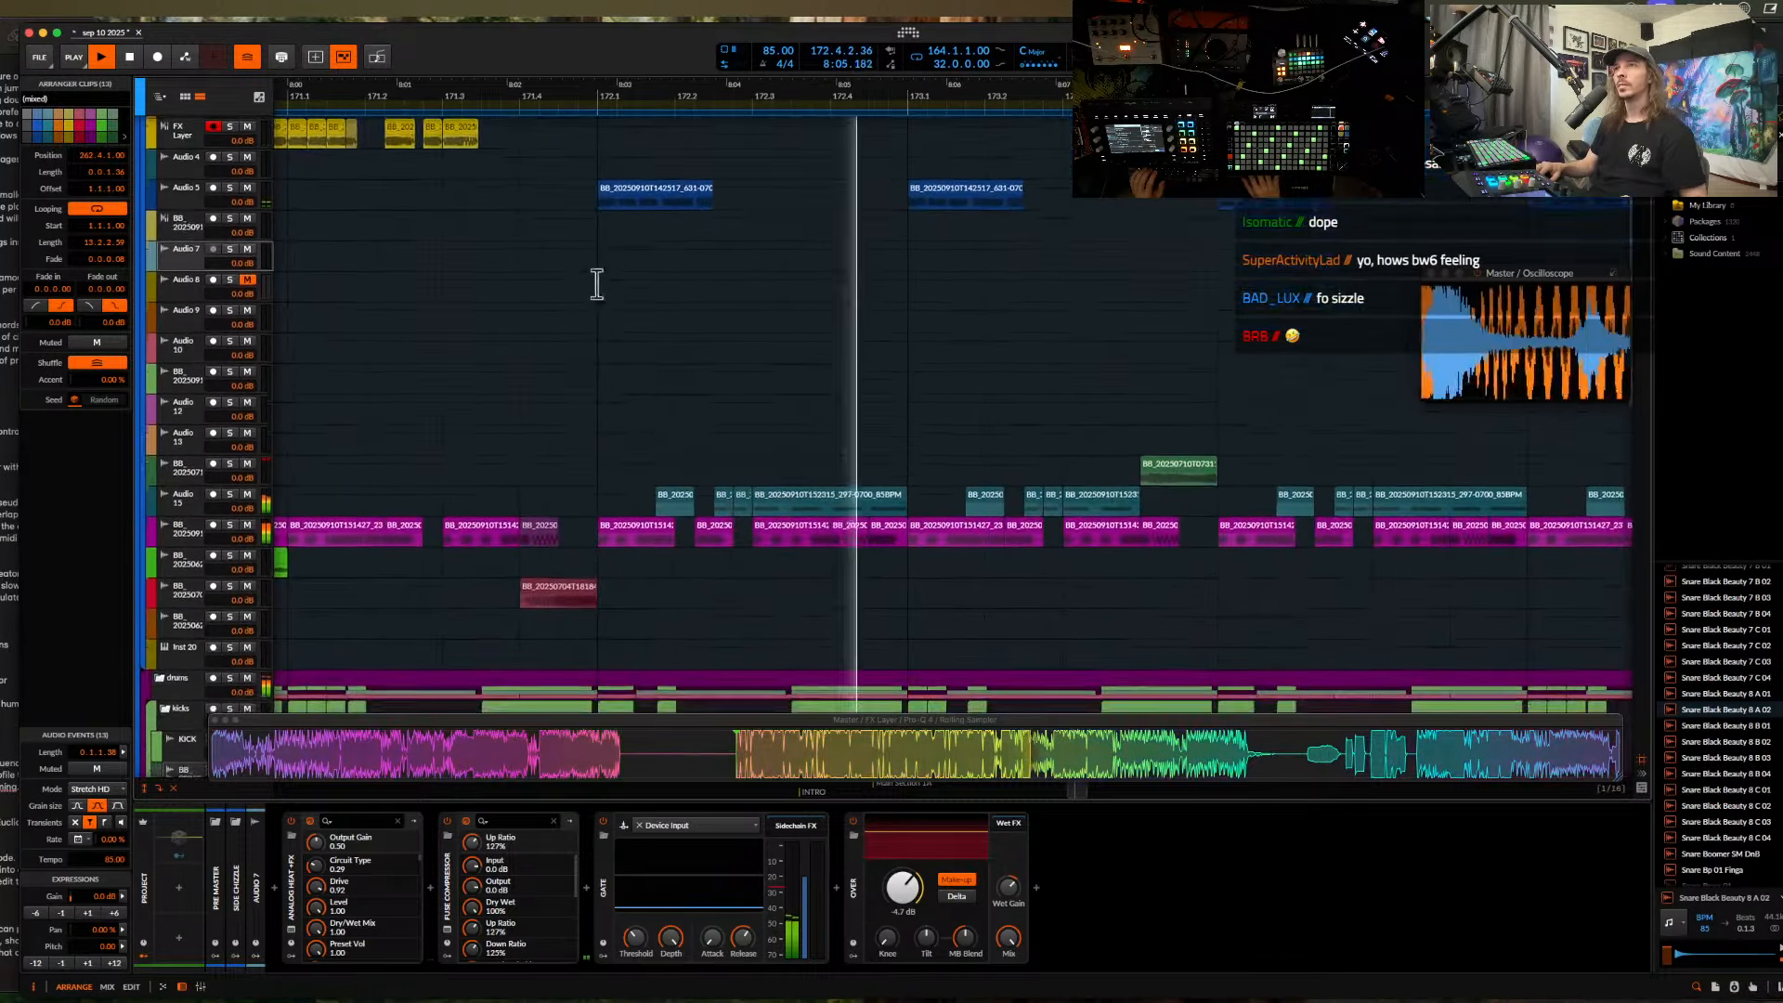
pyautogui.scroll(-9, 585, 347)
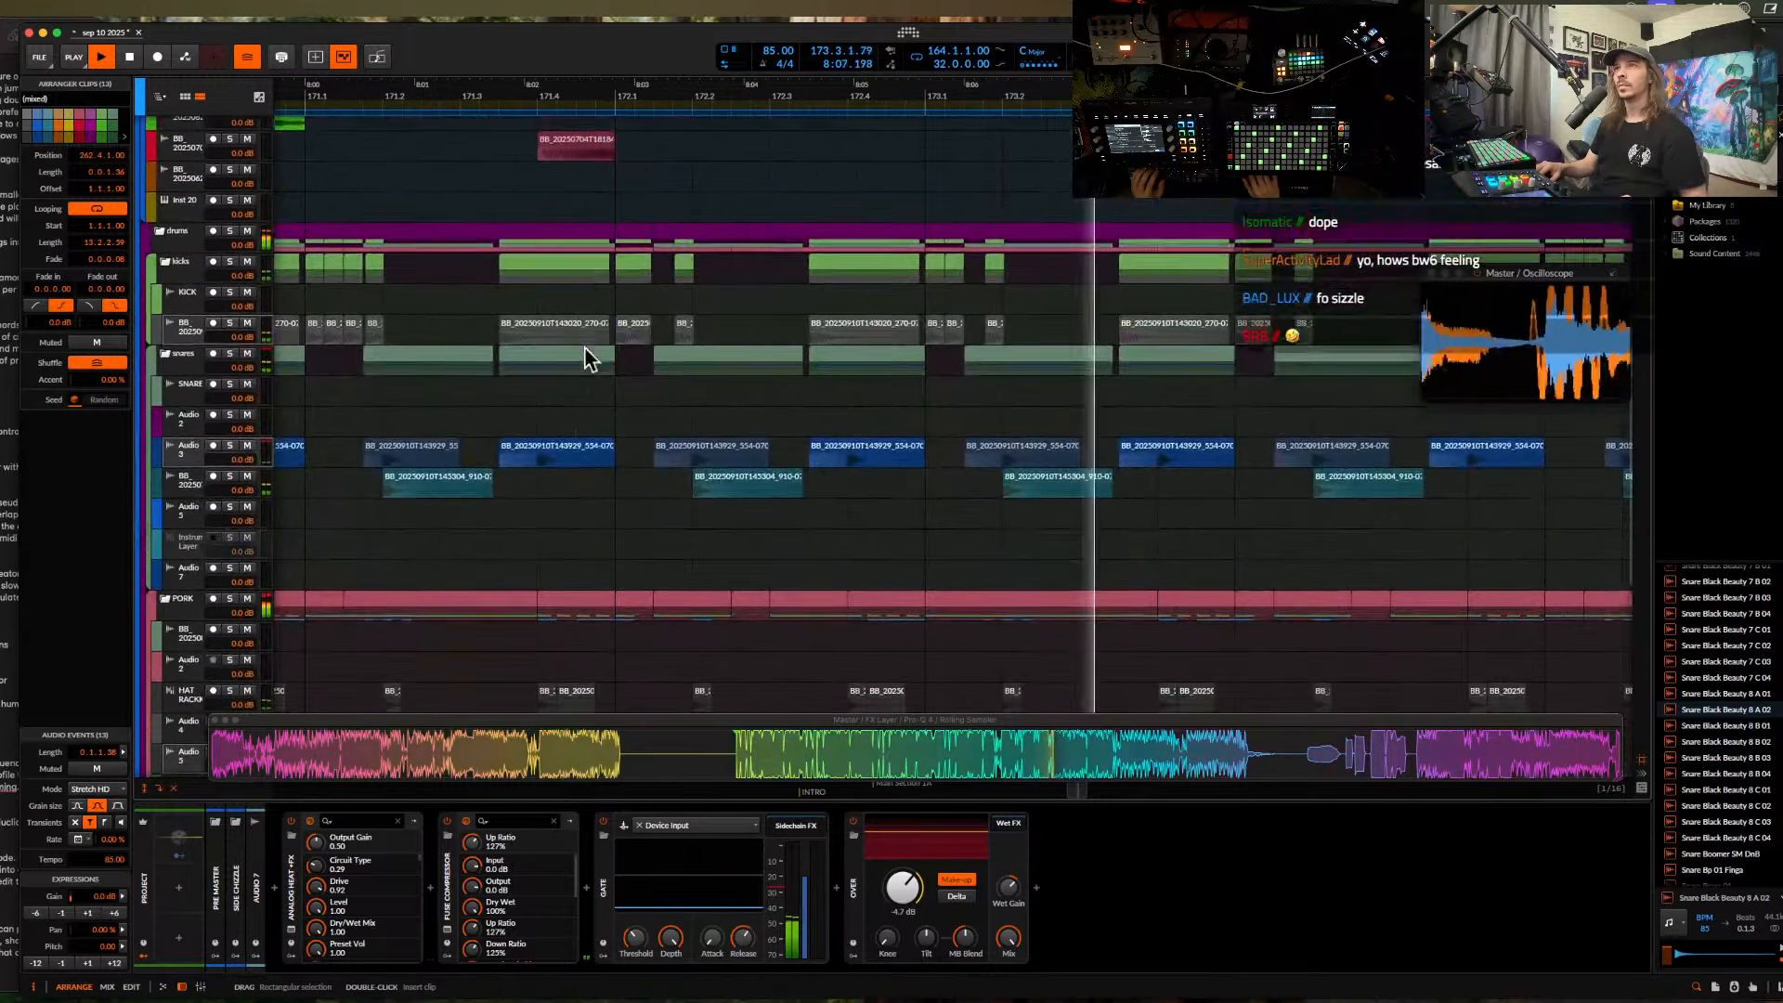
pyautogui.scroll(-8, 584, 346)
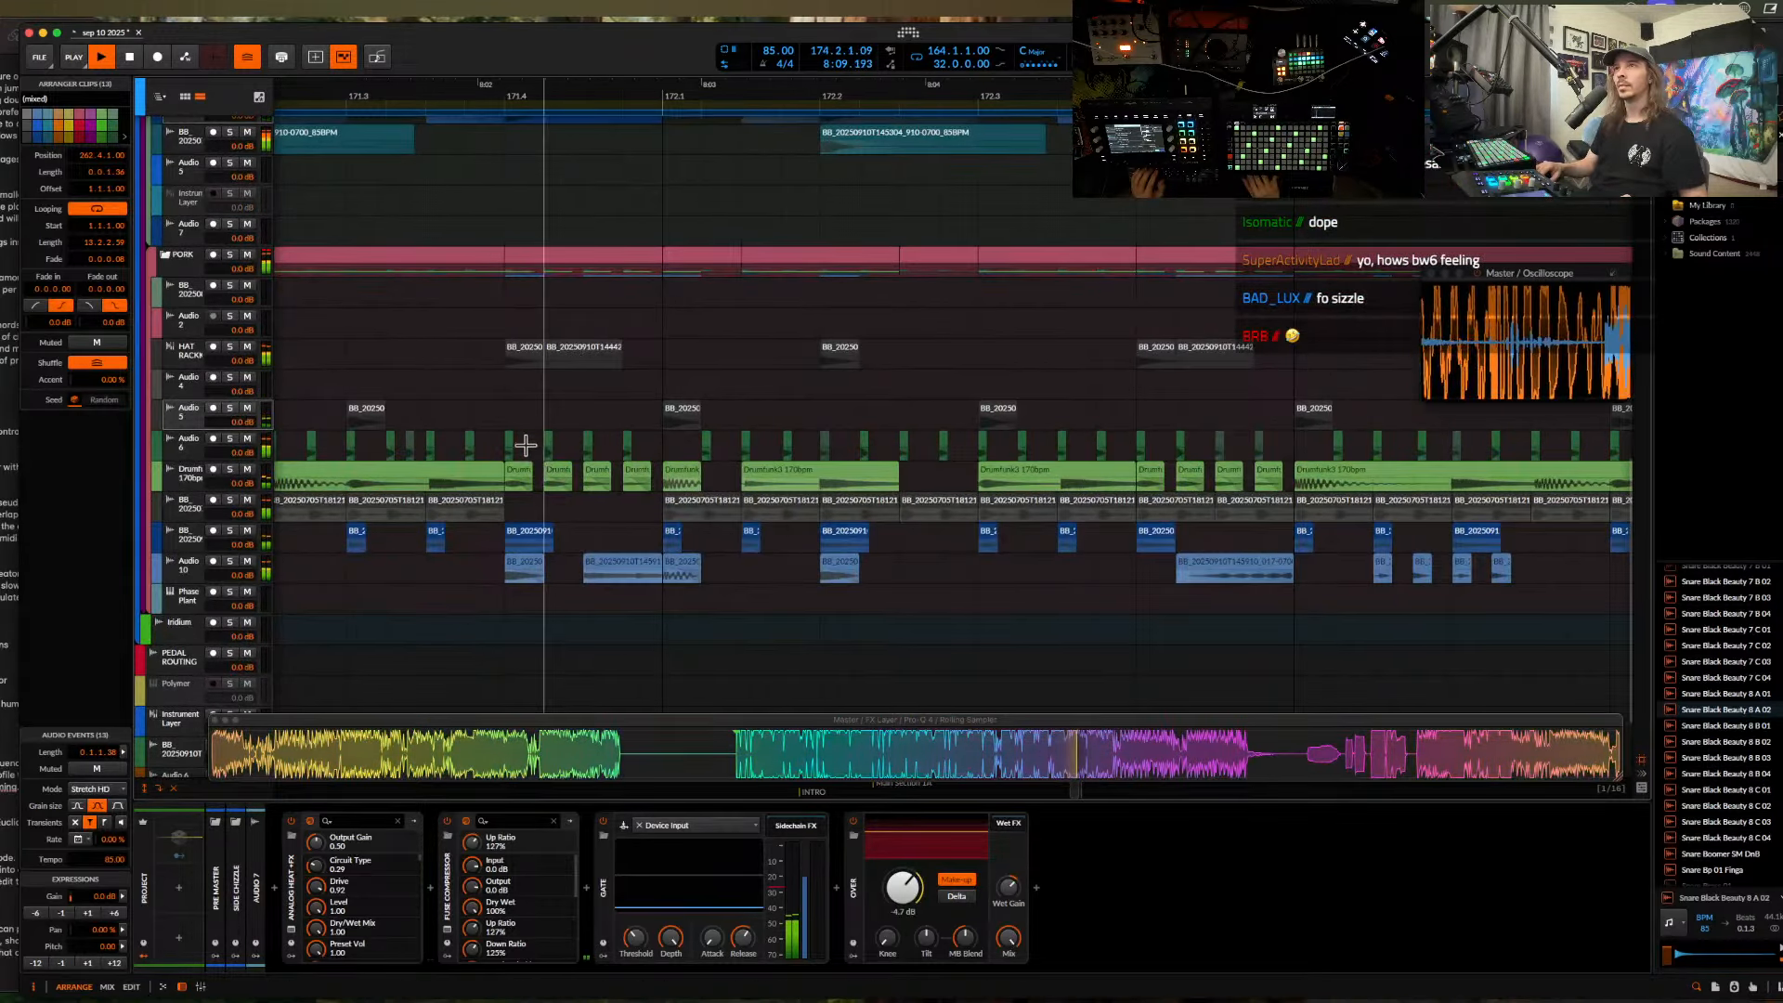
pyautogui.moveTo(509, 442); pyautogui.dragTo(636, 476)
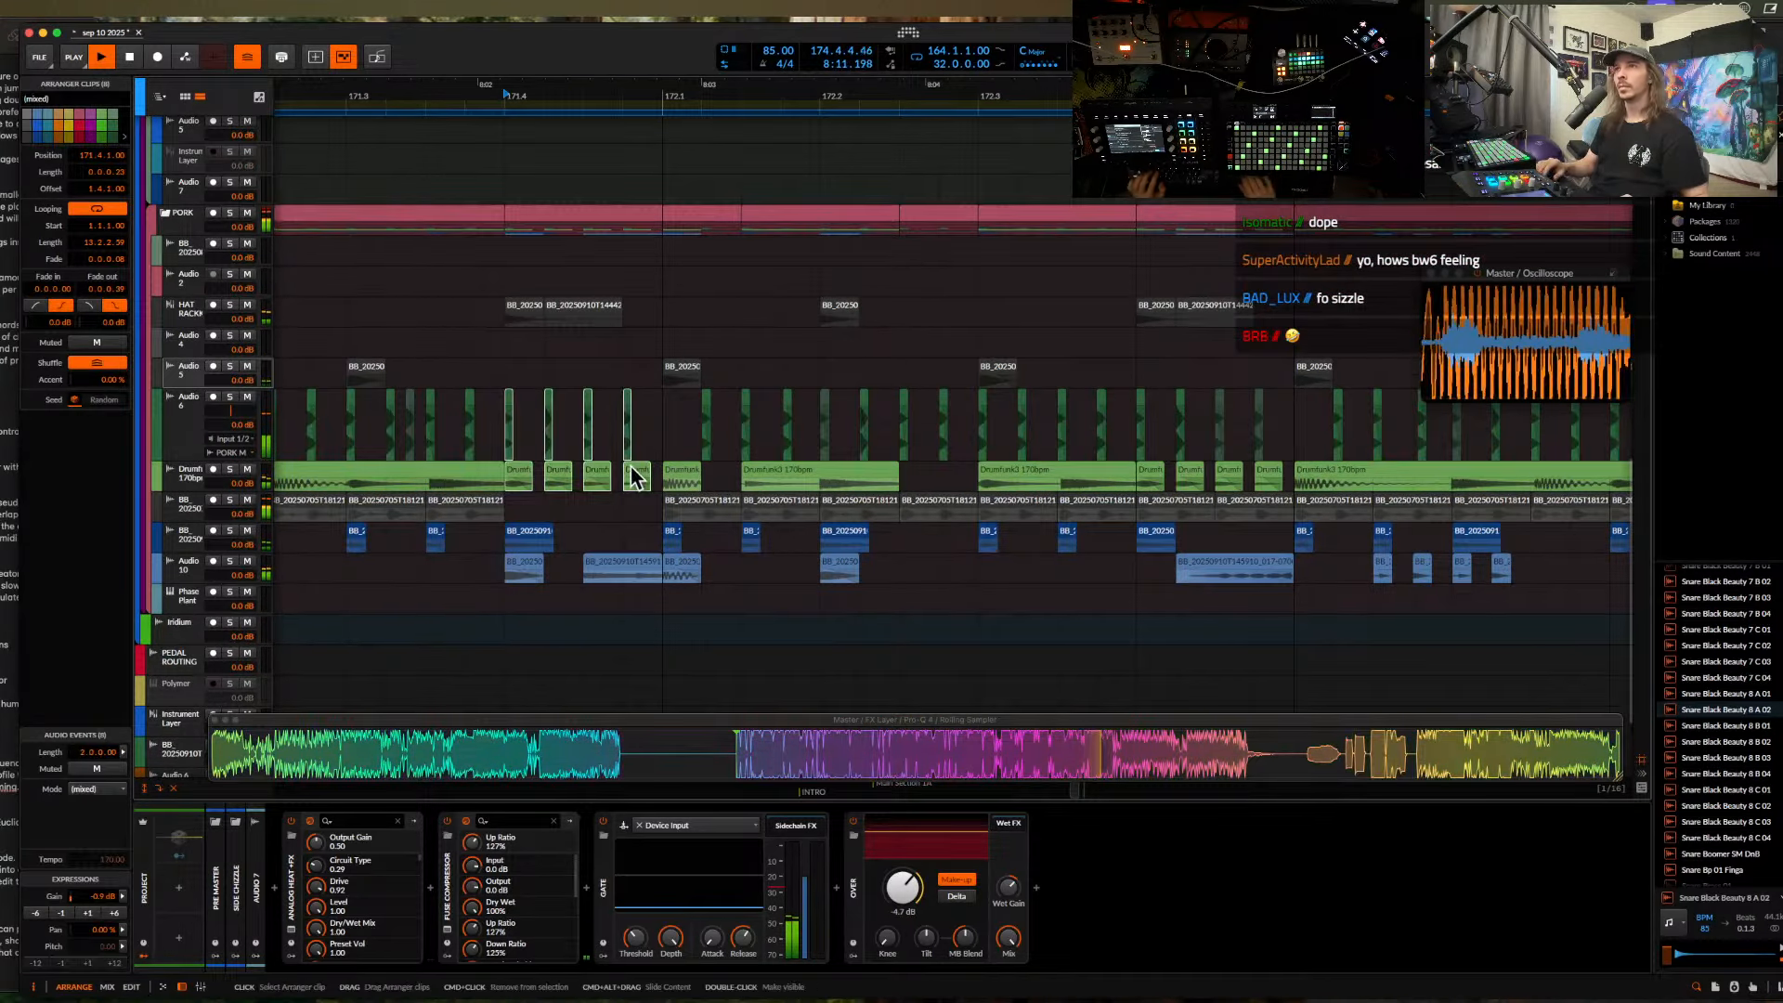
pyautogui.press('Delete')
# - Split the Audio 10 clip that starts at 171.4.3.00 at 171.4.4.00 and delete both pieces
pyautogui.click(638, 553)
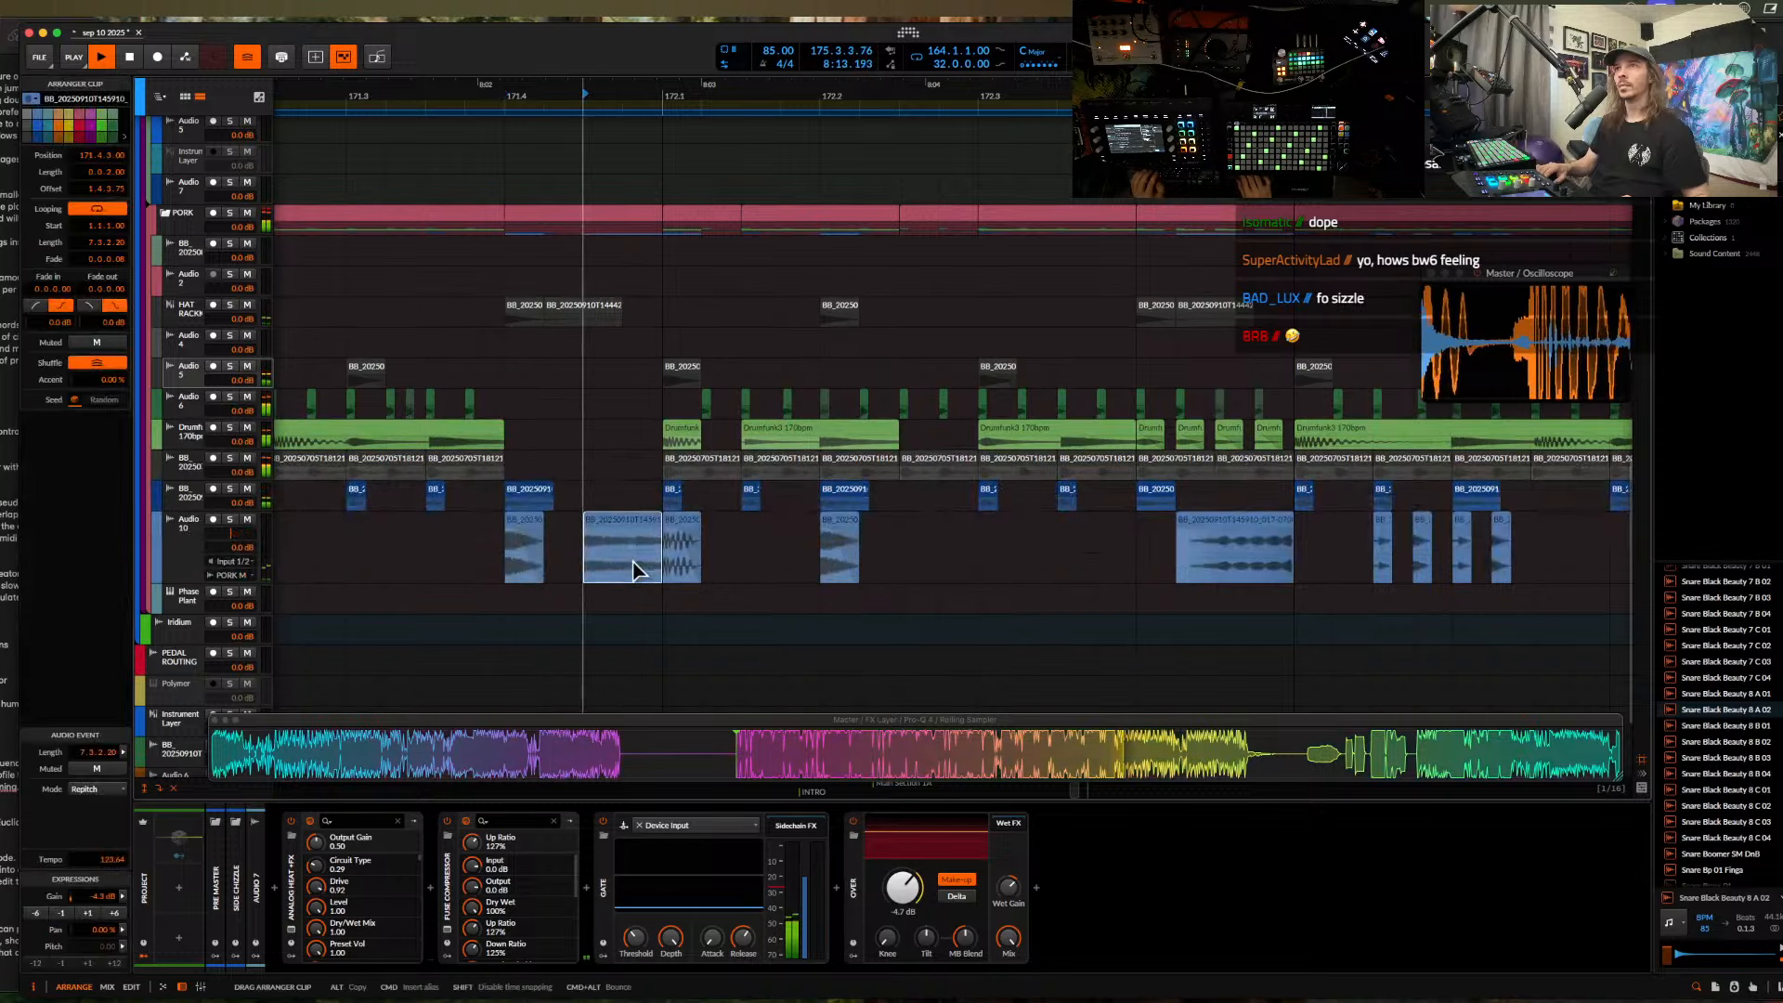
pyautogui.click(636, 564)
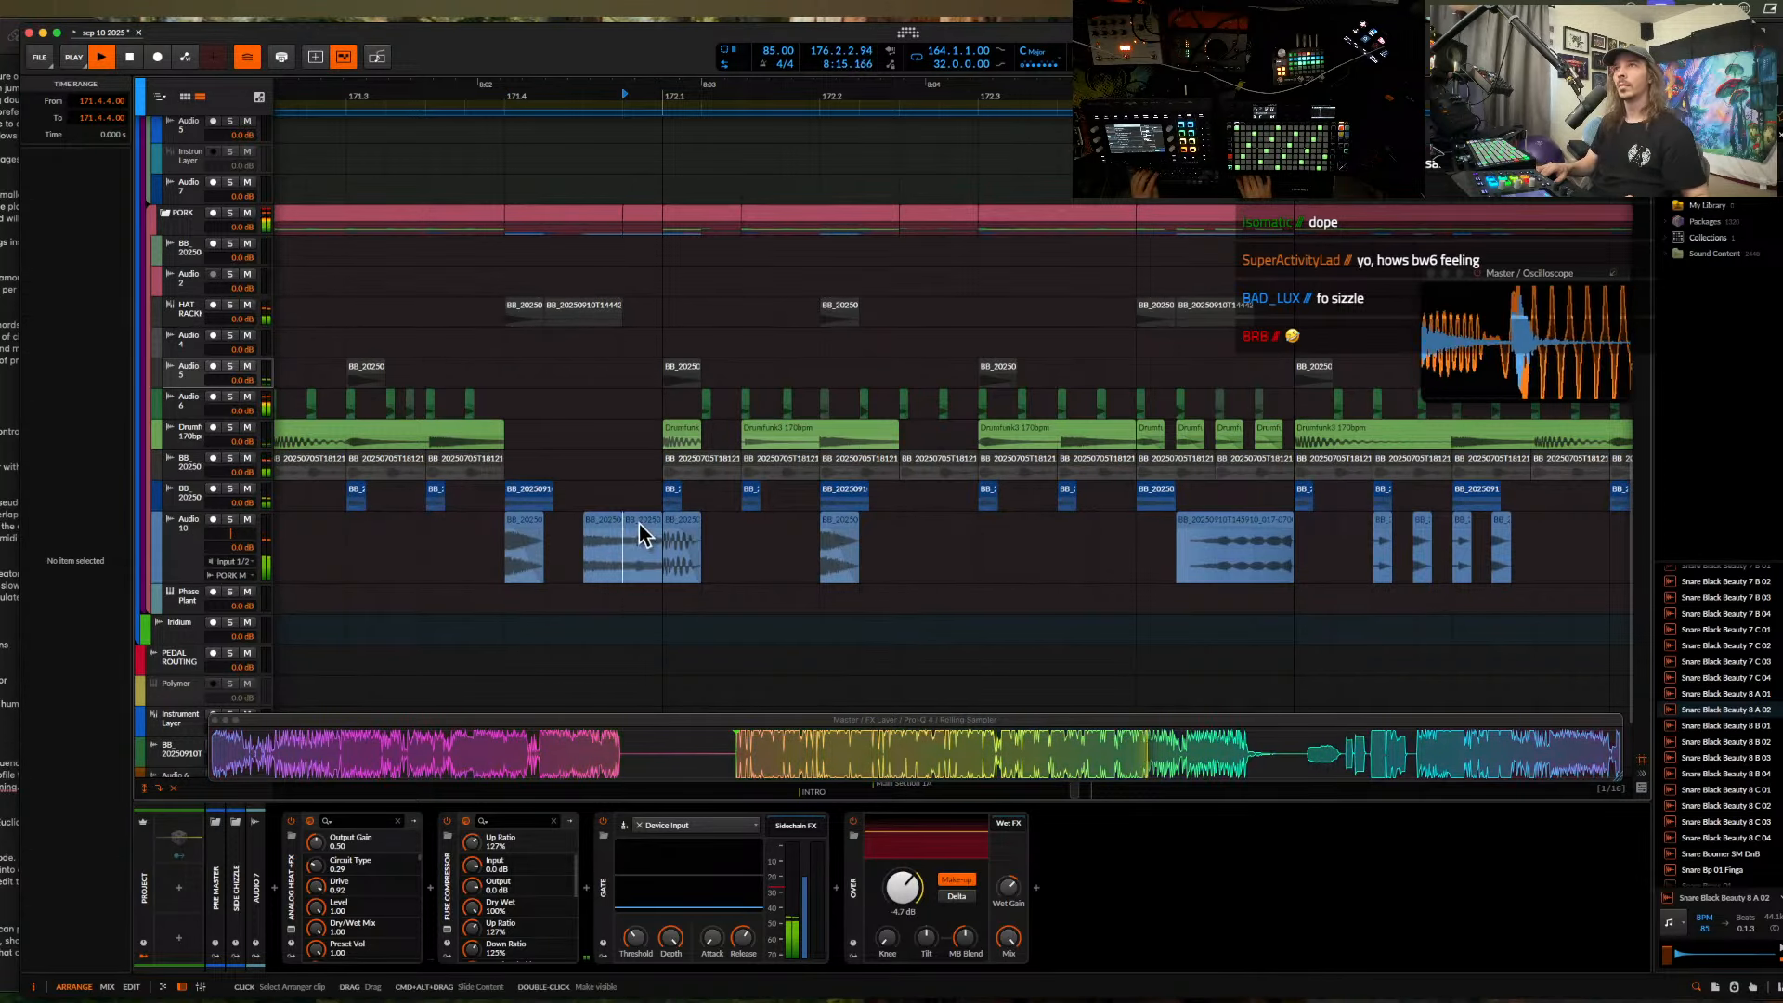
pyautogui.click(640, 536)
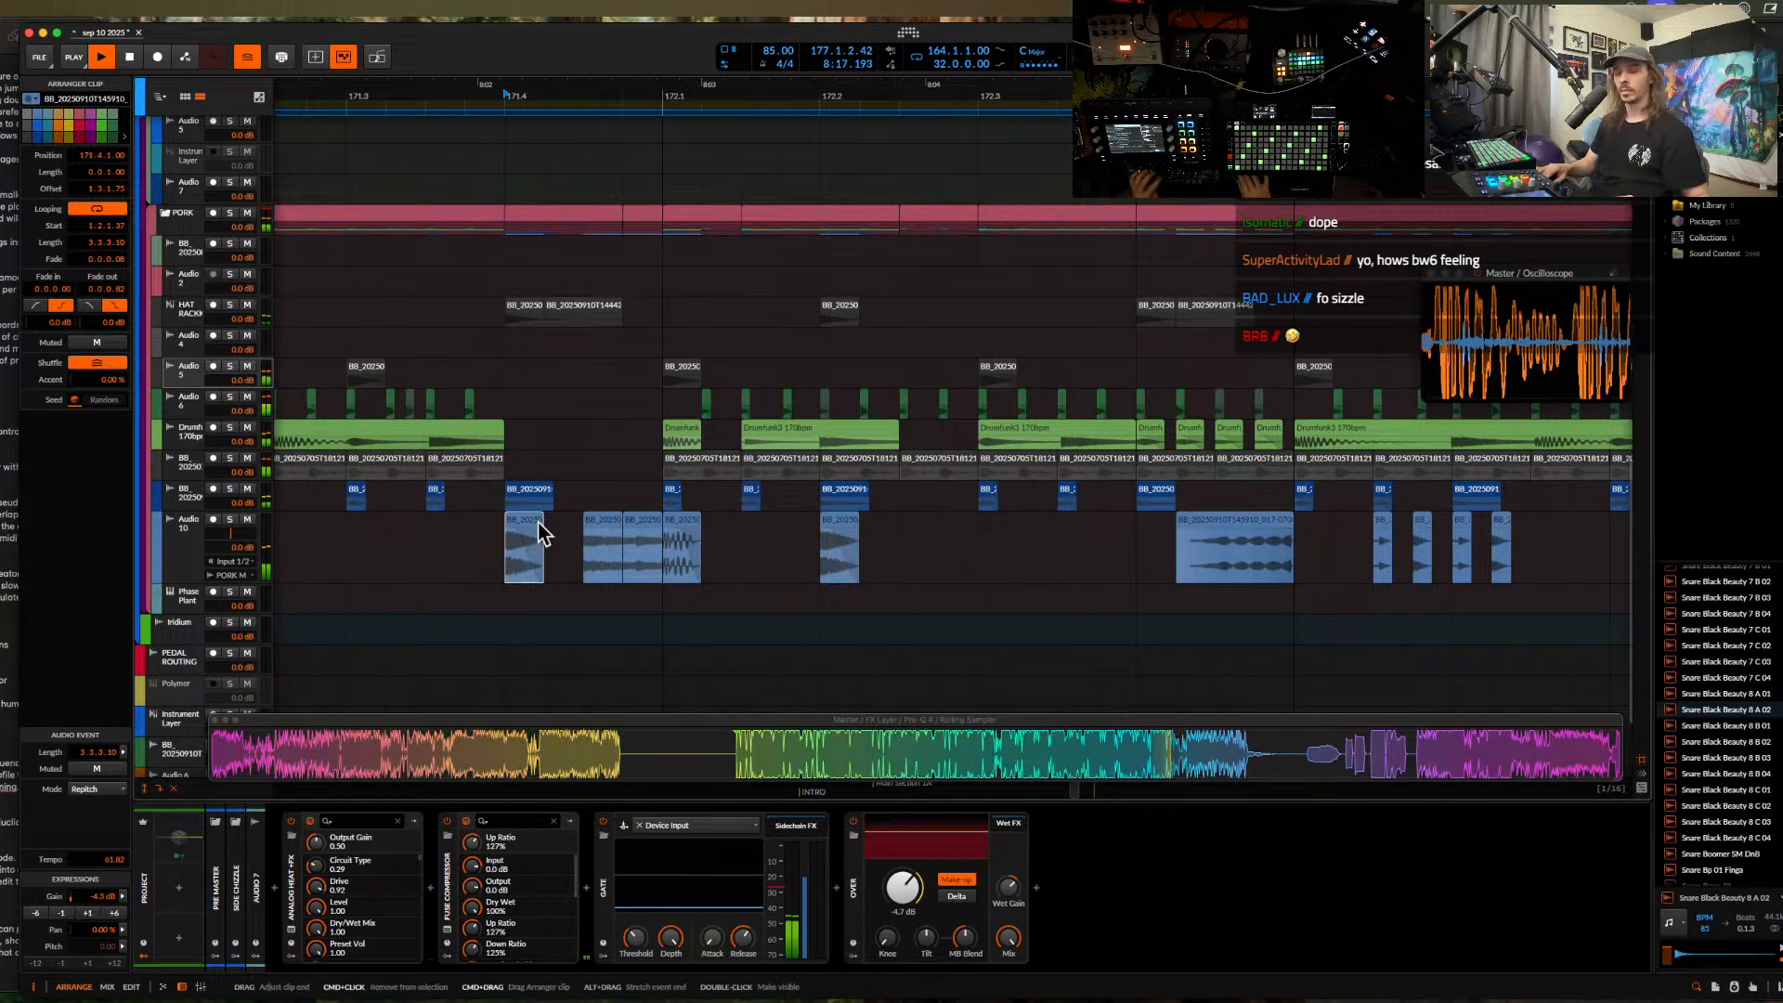
pyautogui.click(560, 517)
pyautogui.press('space')
pyautogui.click(597, 526)
pyautogui.press('space')
pyautogui.keyDown('shift'); pyautogui.click(648, 524); pyautogui.keyUp('shift')
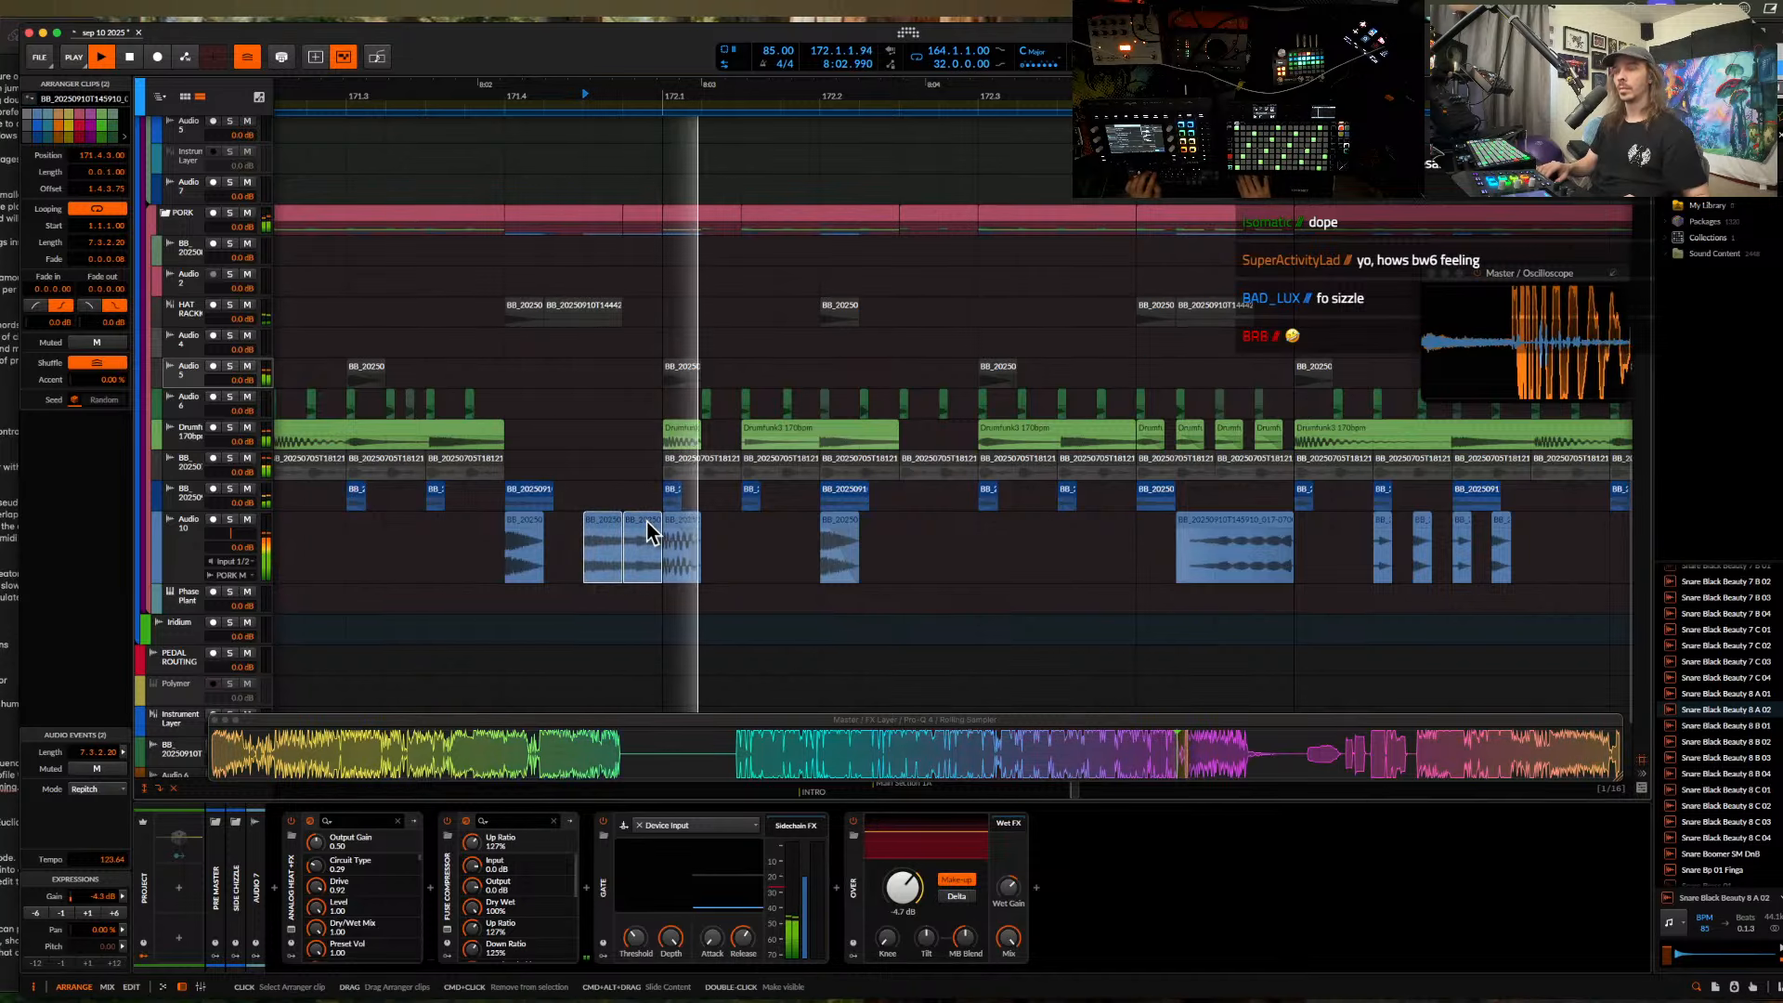
pyautogui.press('Delete')
# - Stretch the Audio 10 clip at 171.4.1.00 to a length of 0.1.0.00, up to bar 172, and play it
pyautogui.moveTo(541, 522); pyautogui.dragTo(650, 521)
pyautogui.press('space')
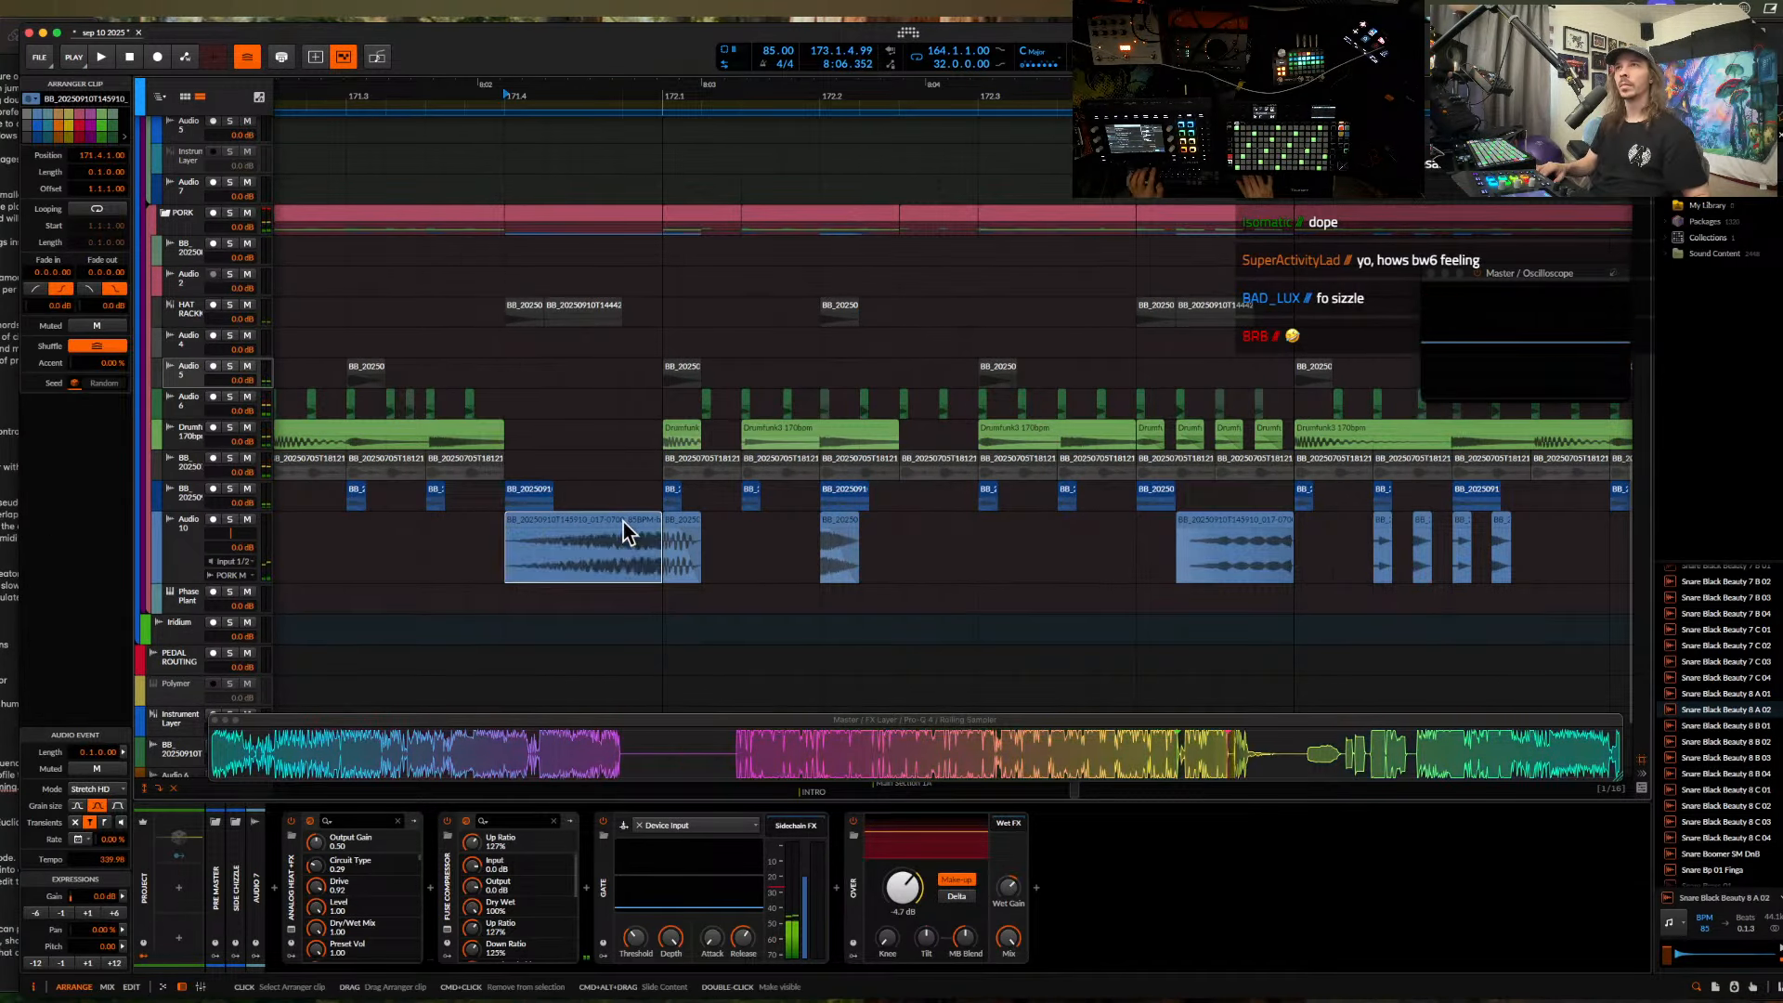
pyautogui.press('space')
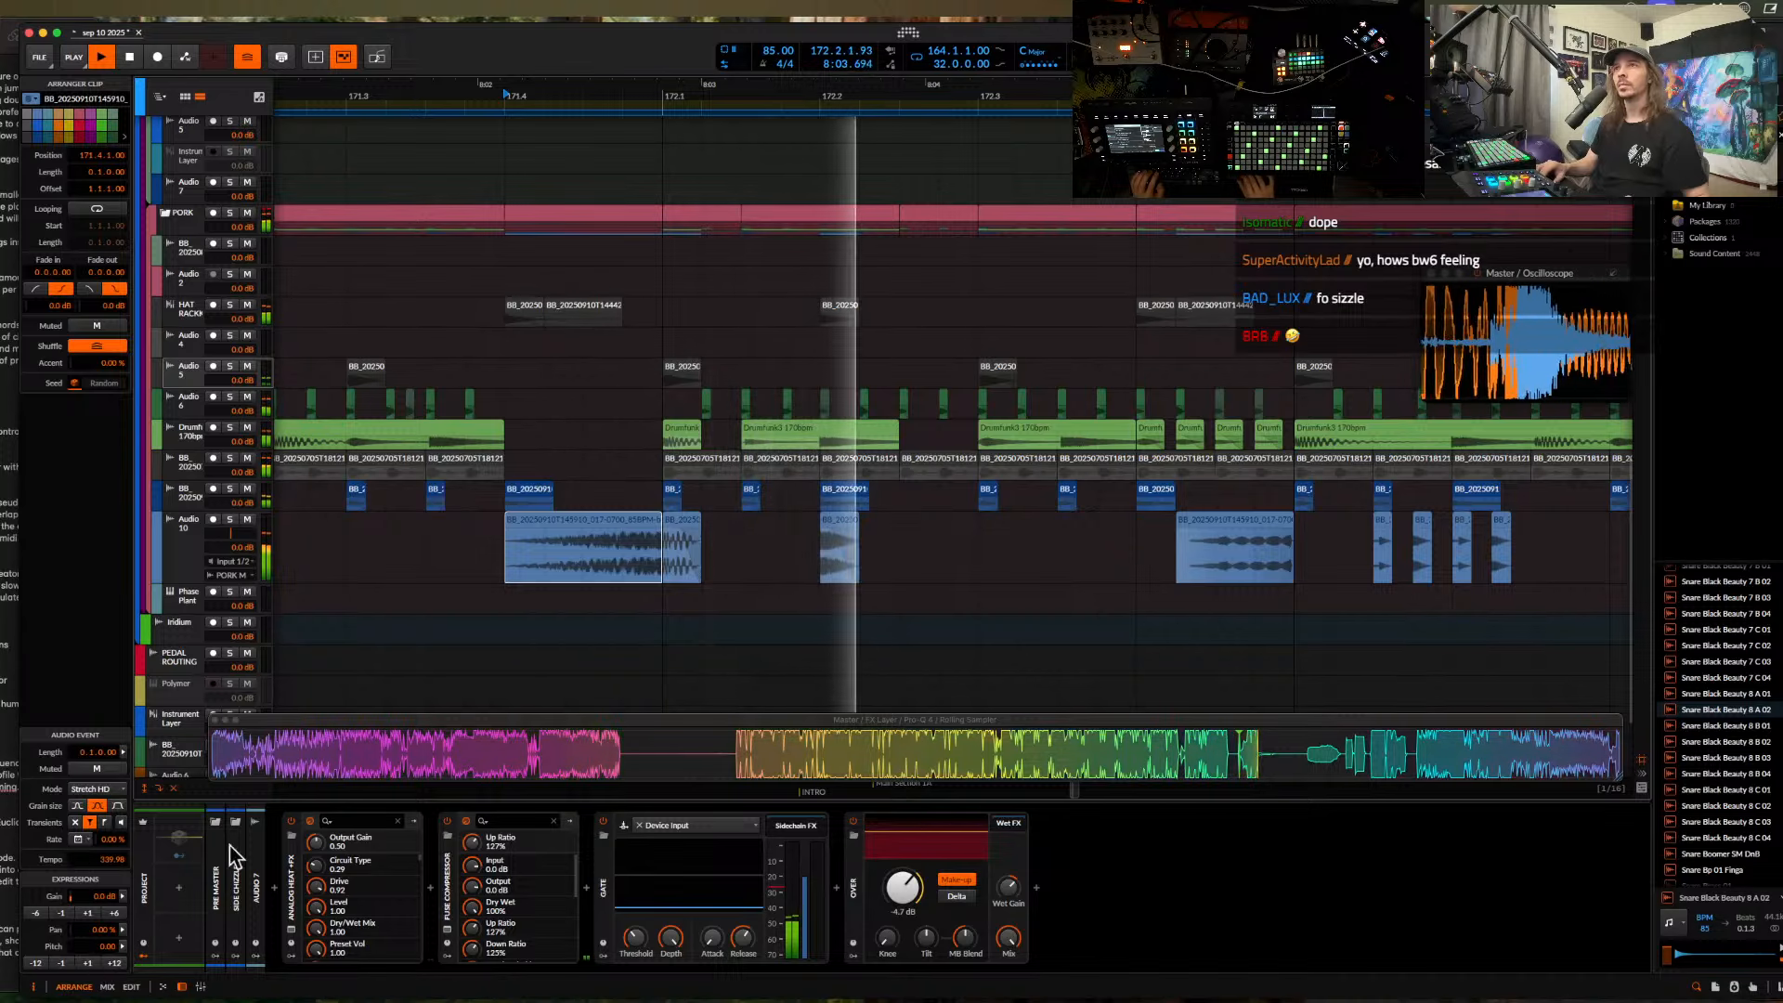
# - Raise the stretched clip's pitch to 12.00, lower its gain to -6.0 dB and audition the result
pyautogui.click(115, 962)
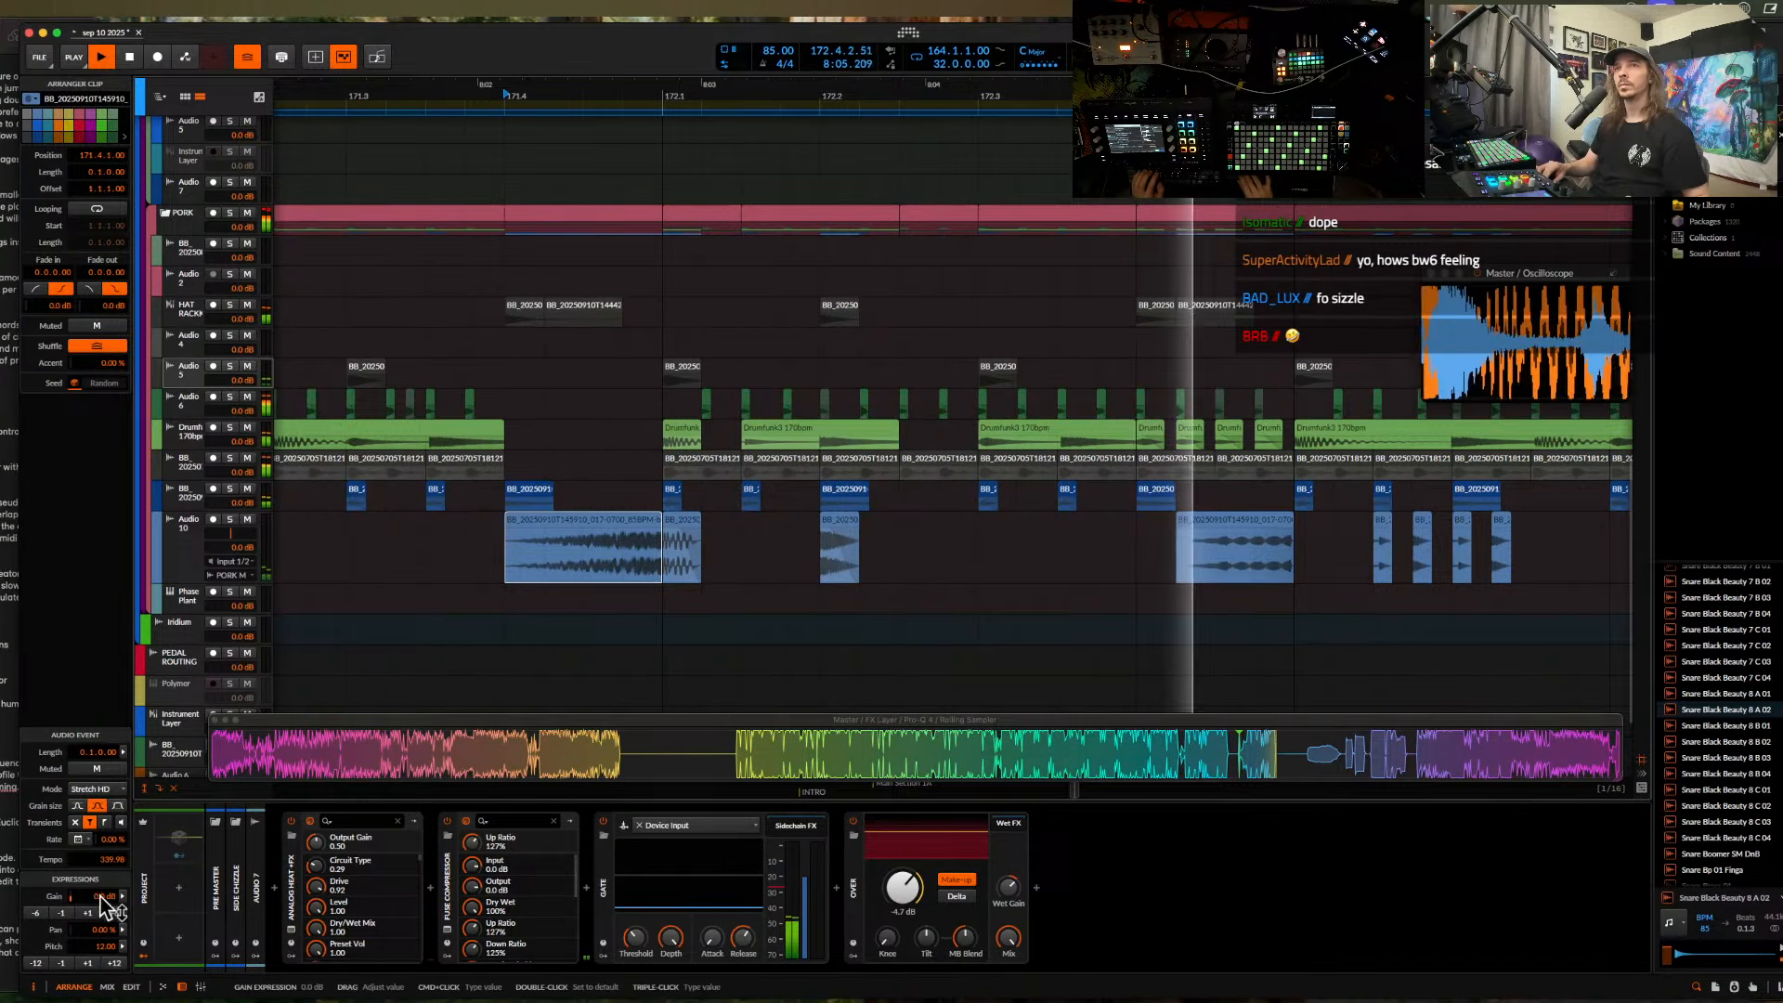
pyautogui.click(40, 914)
pyautogui.press('space')
pyautogui.press('space')
pyautogui.press('space')
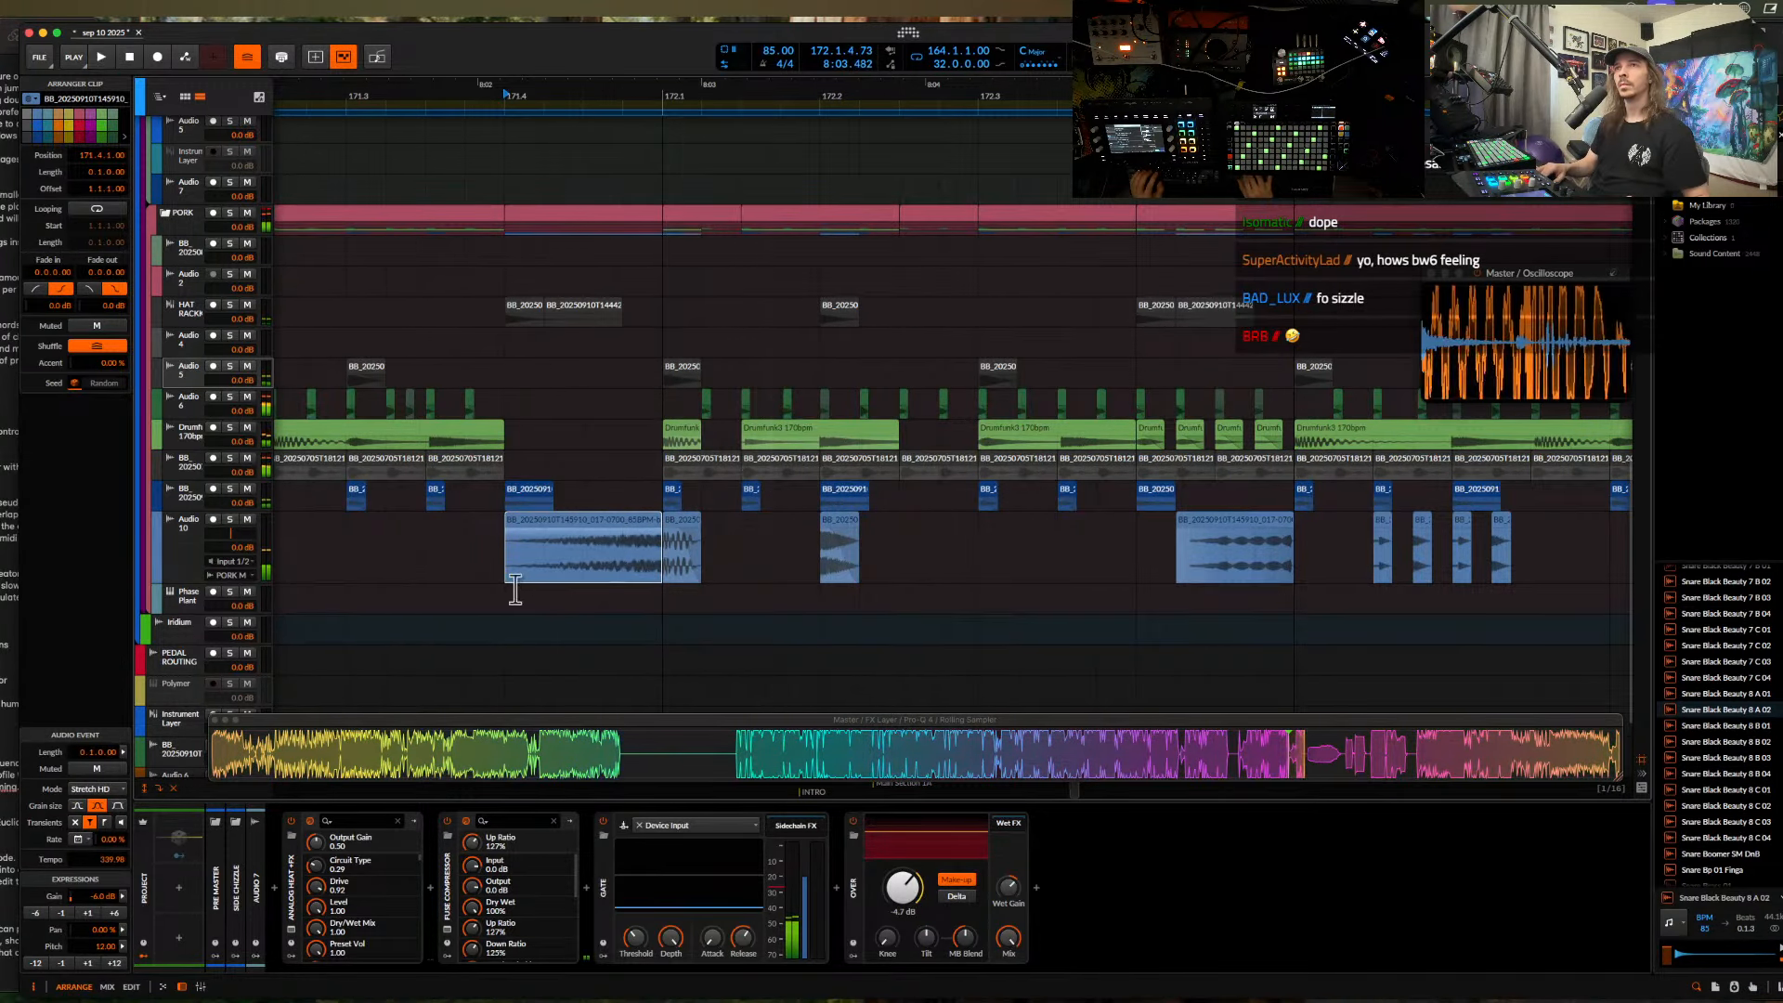
pyautogui.press('space')
pyautogui.press('space')
# - Set the clip's stretch mode to Elastique Pro with pitch 24.00 and formant 24.00, and audition it
pyautogui.click(96, 788)
pyautogui.click(114, 733)
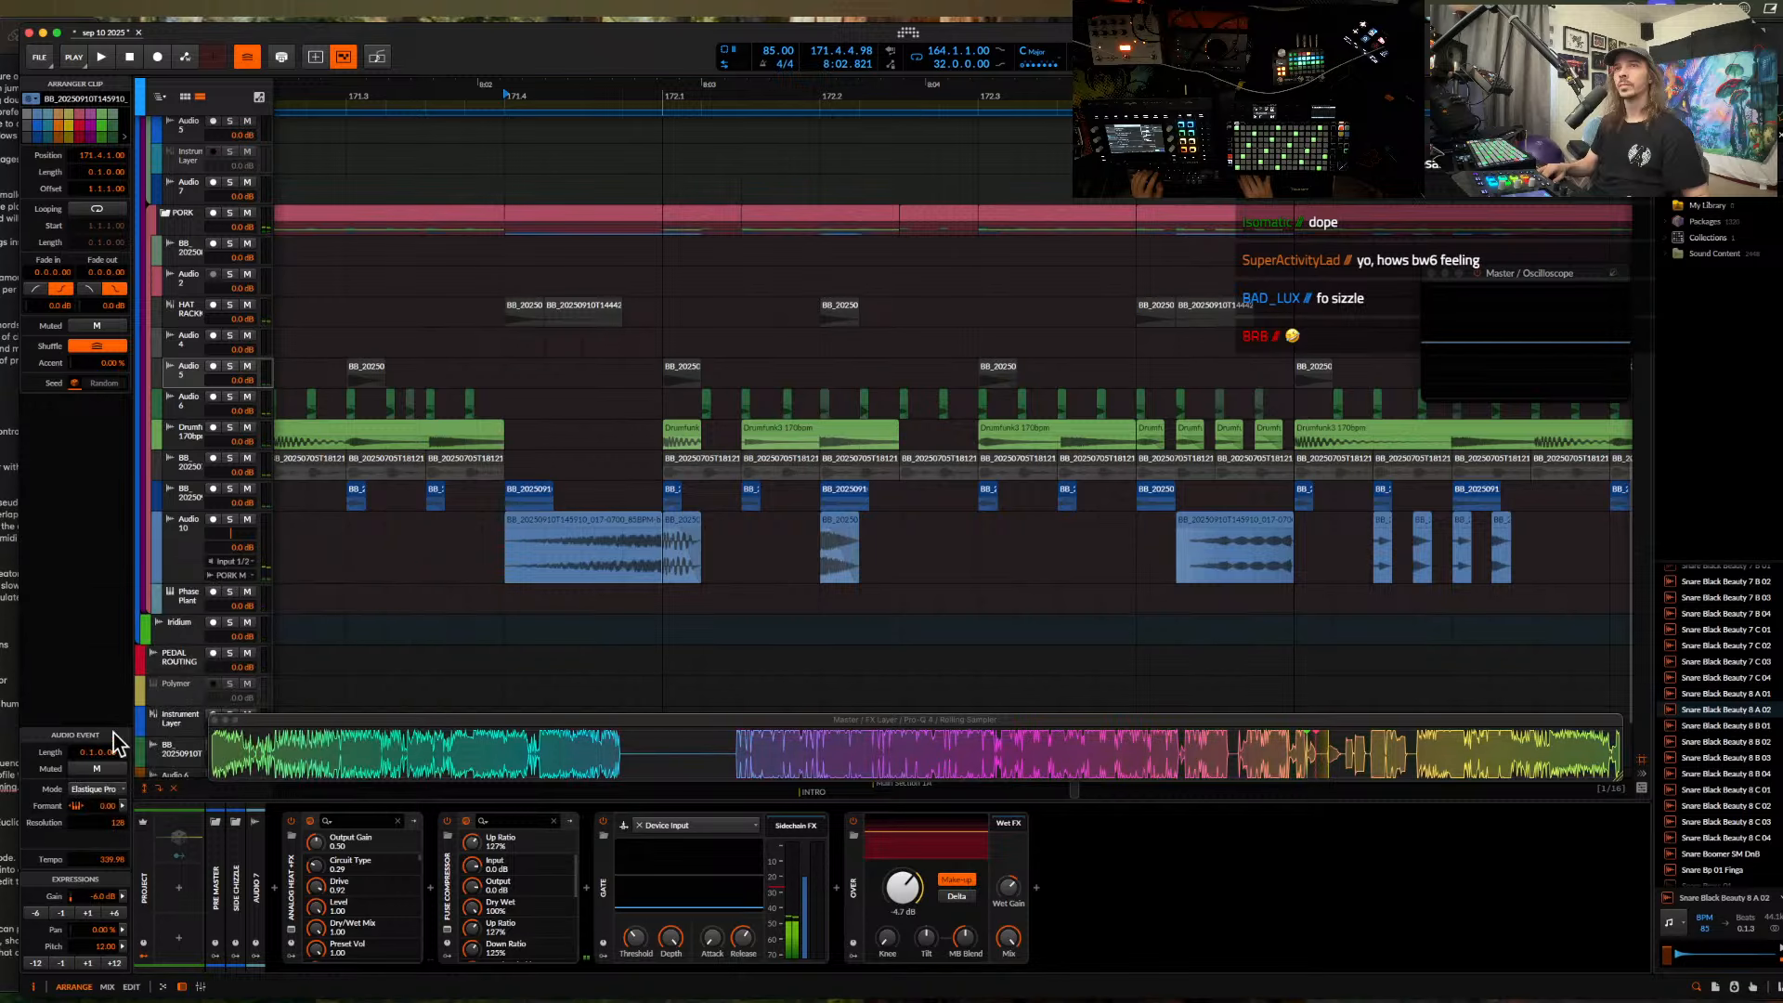
pyautogui.press('space')
pyautogui.click(115, 963)
pyautogui.press('space')
pyautogui.press('space')
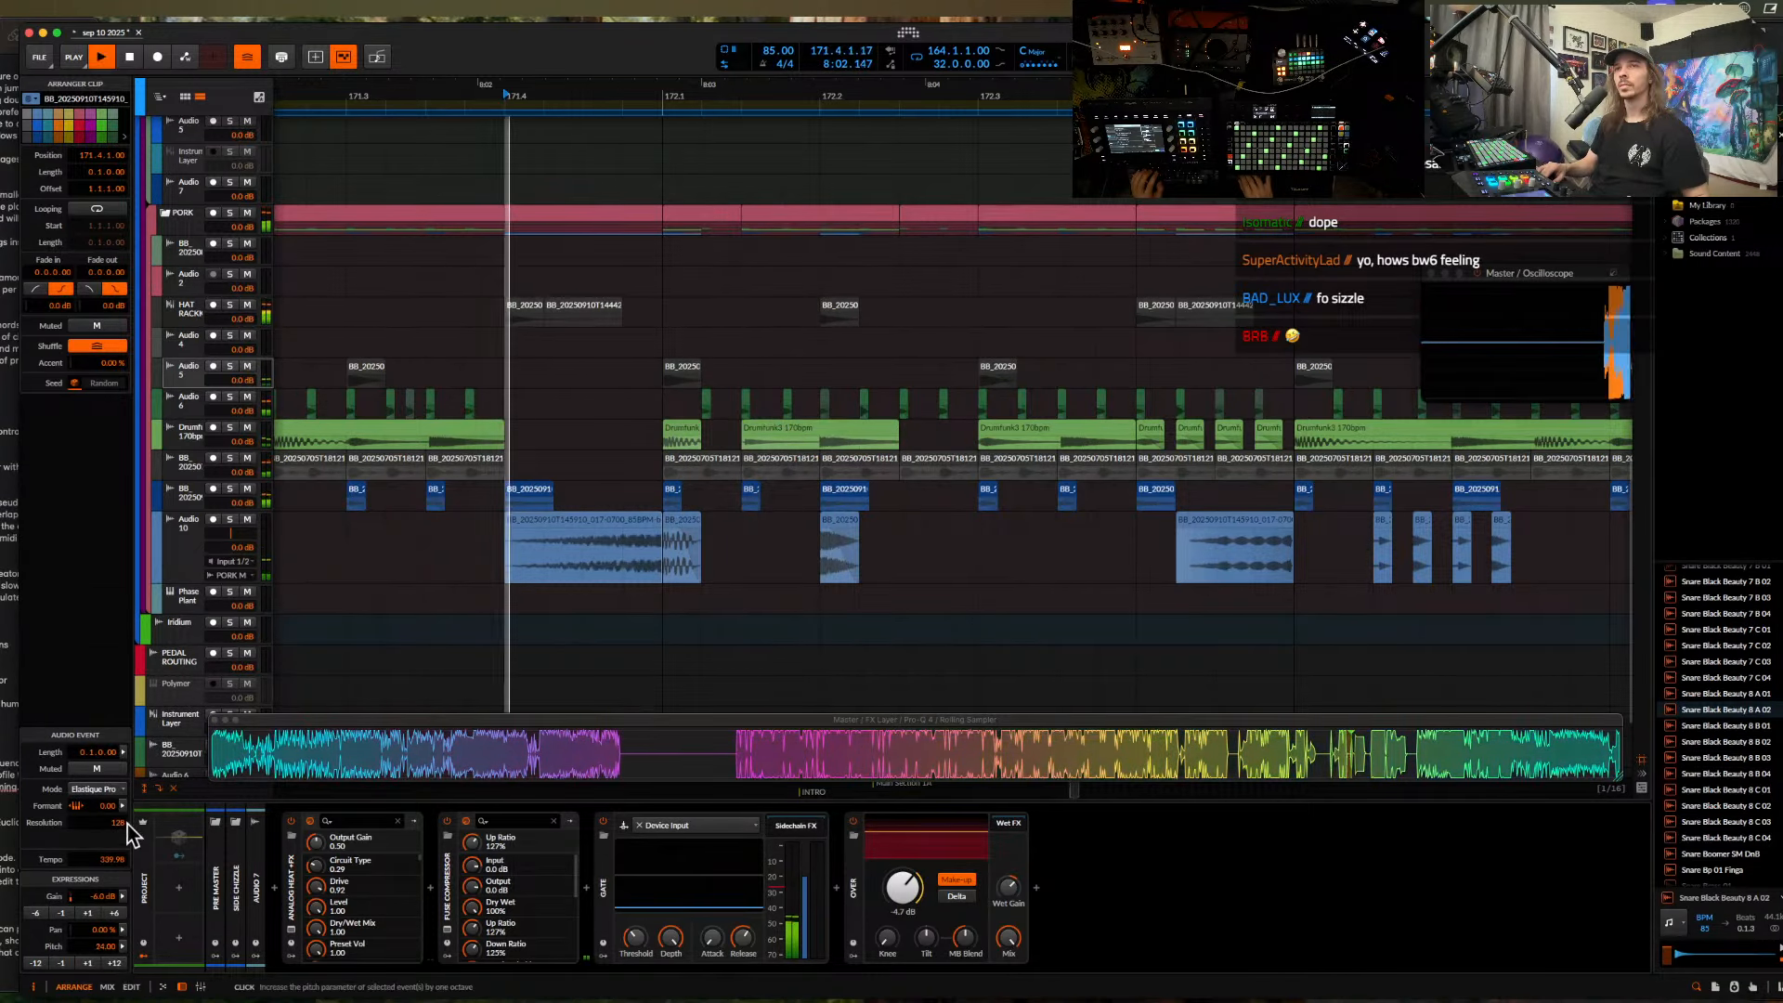
pyautogui.press('space')
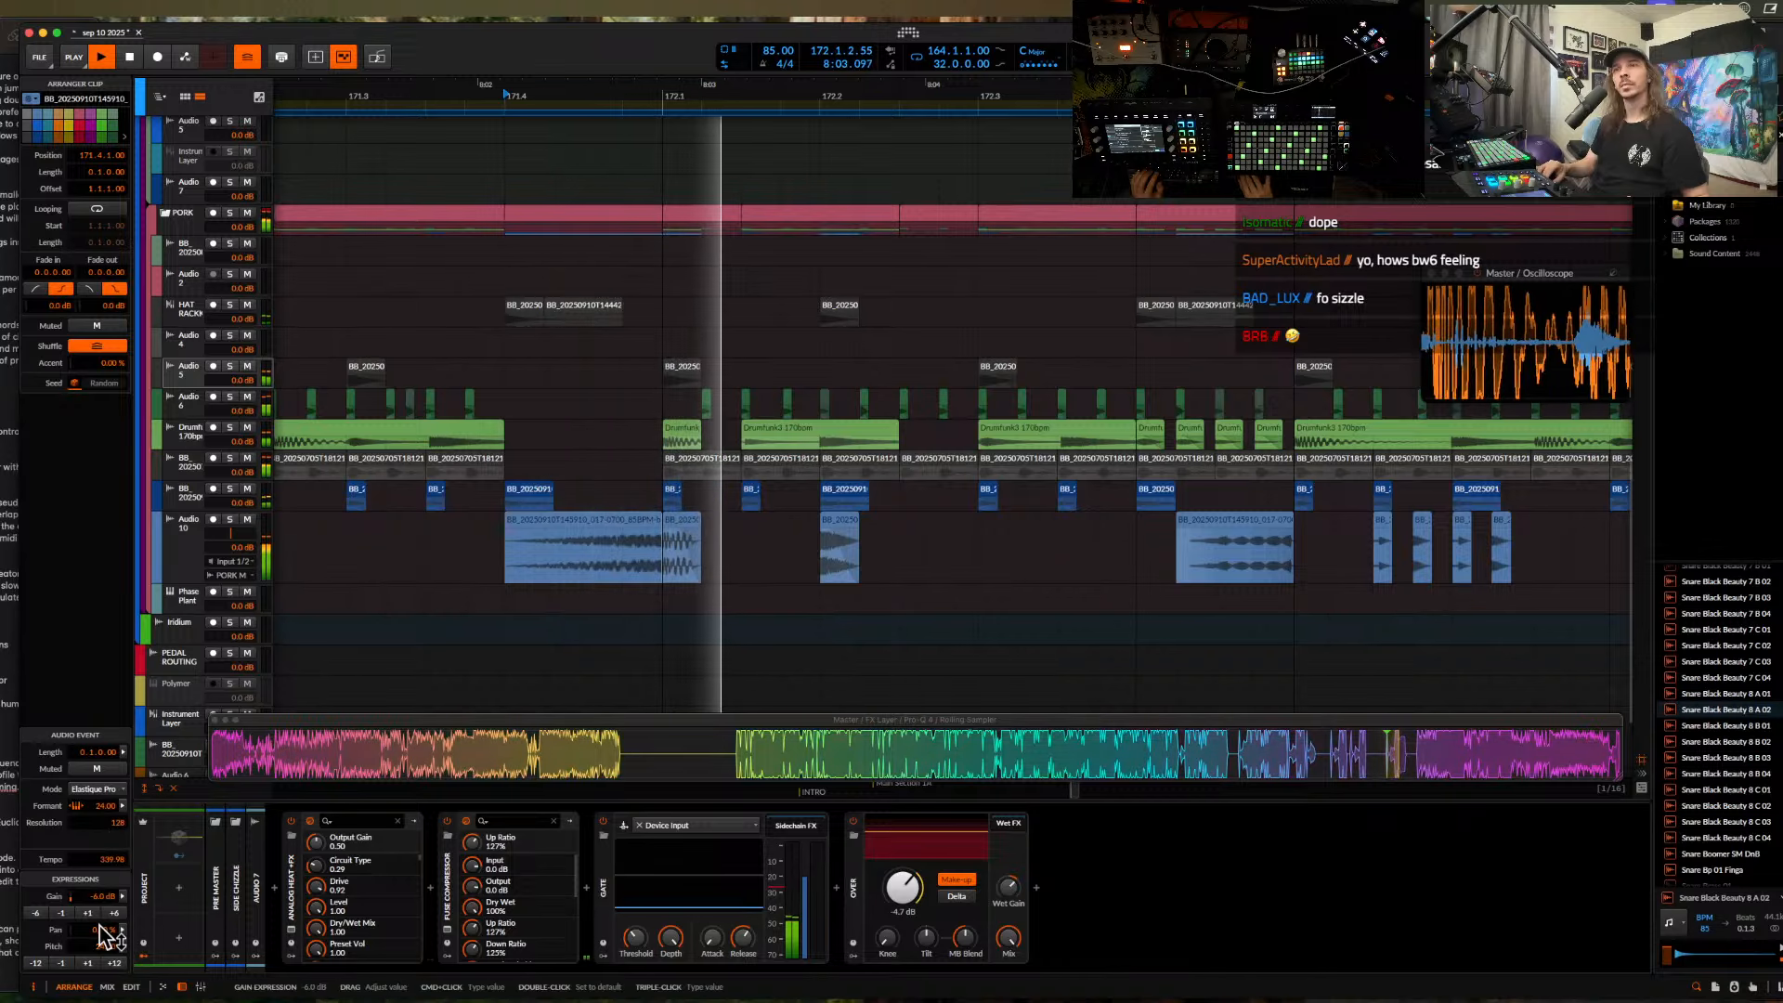
# - Set the stretched clip's gain to +1.0 dB and its pitch to 23.00, playing it back from 171.4.1.00
pyautogui.press('space')
pyautogui.press('space')
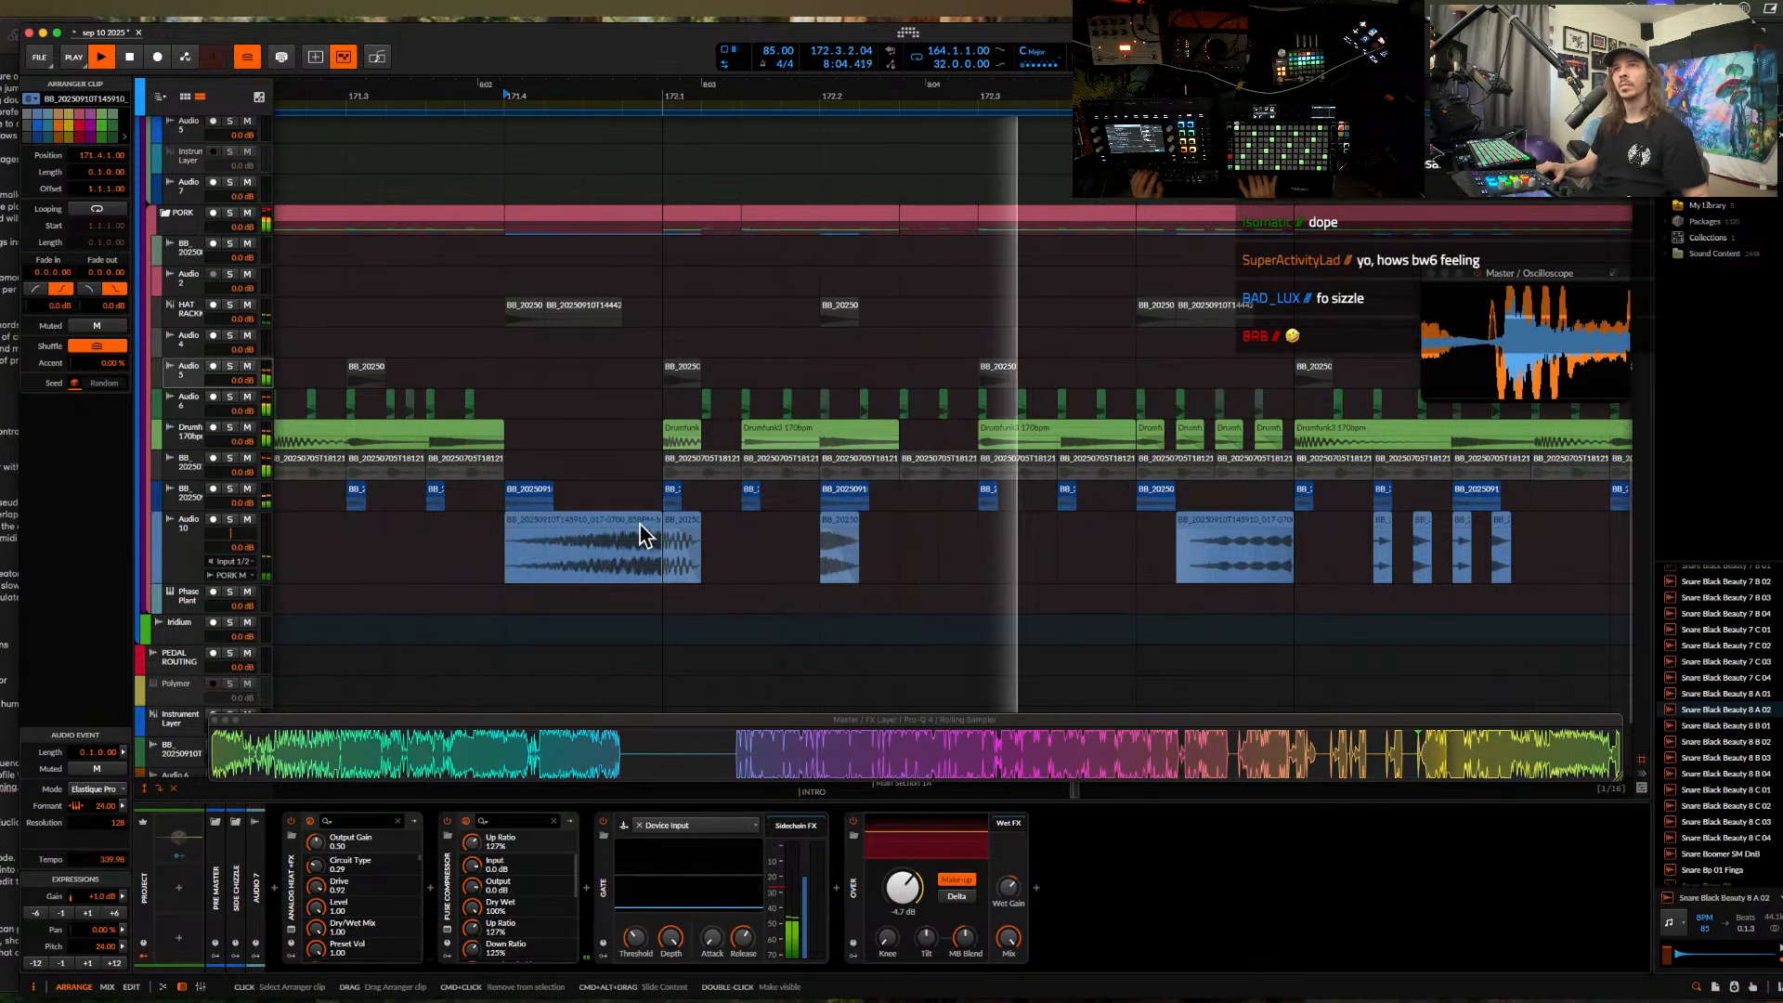
pyautogui.click(62, 963)
pyautogui.press('space')
pyautogui.press('space')
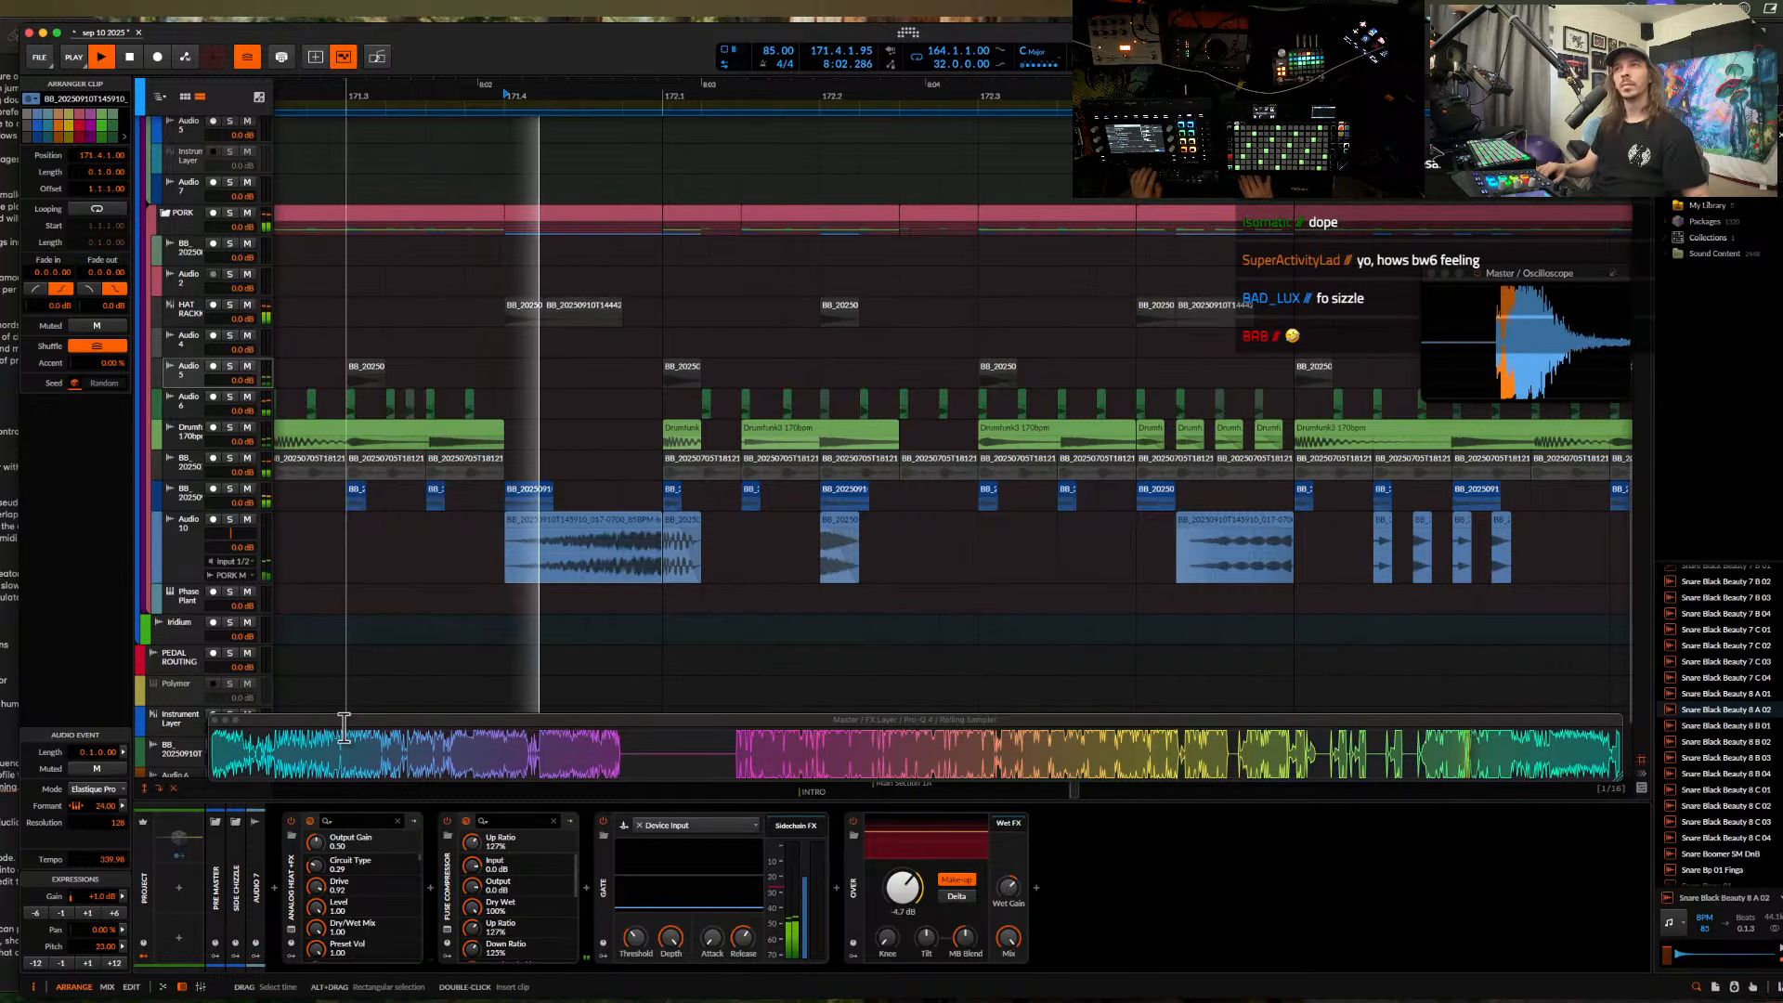
# - Insert the kHs Haas effect before the Fuse Compressor devices on Audio 15 and close its plug-in window
pyautogui.scroll(-10, 658, 520)
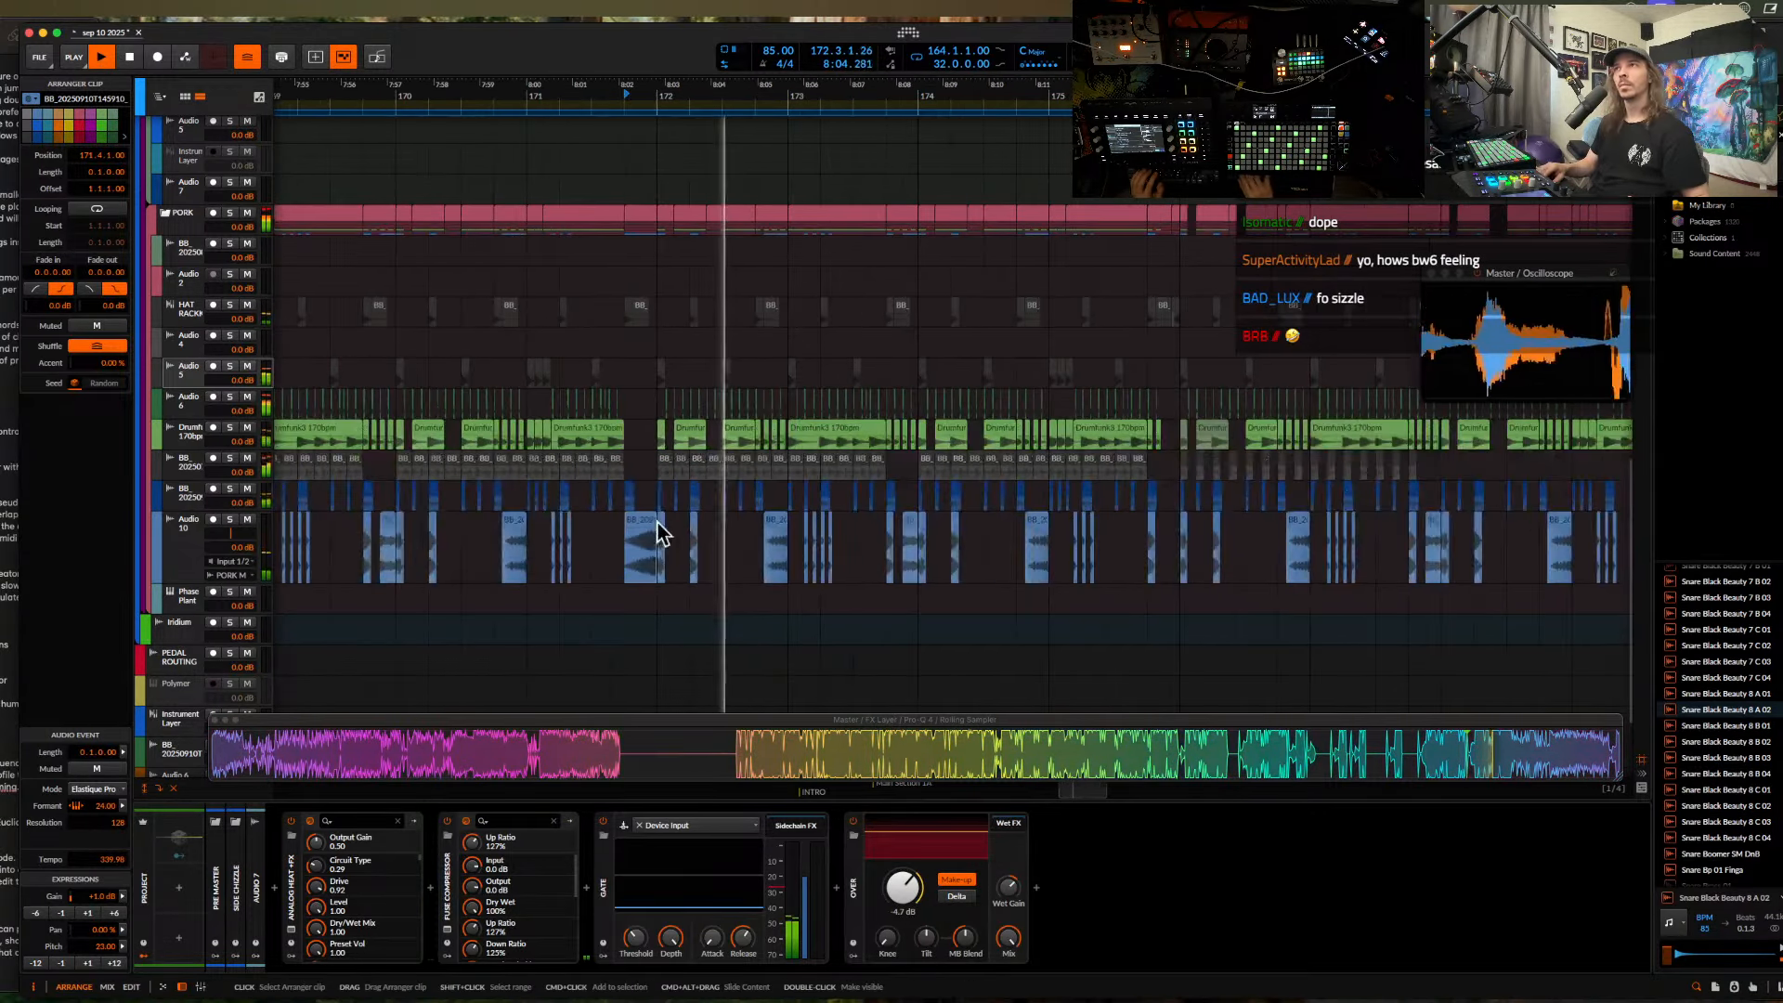
pyautogui.scroll(3, 657, 521)
pyautogui.scroll(-3, 657, 521)
pyautogui.scroll(5, 657, 520)
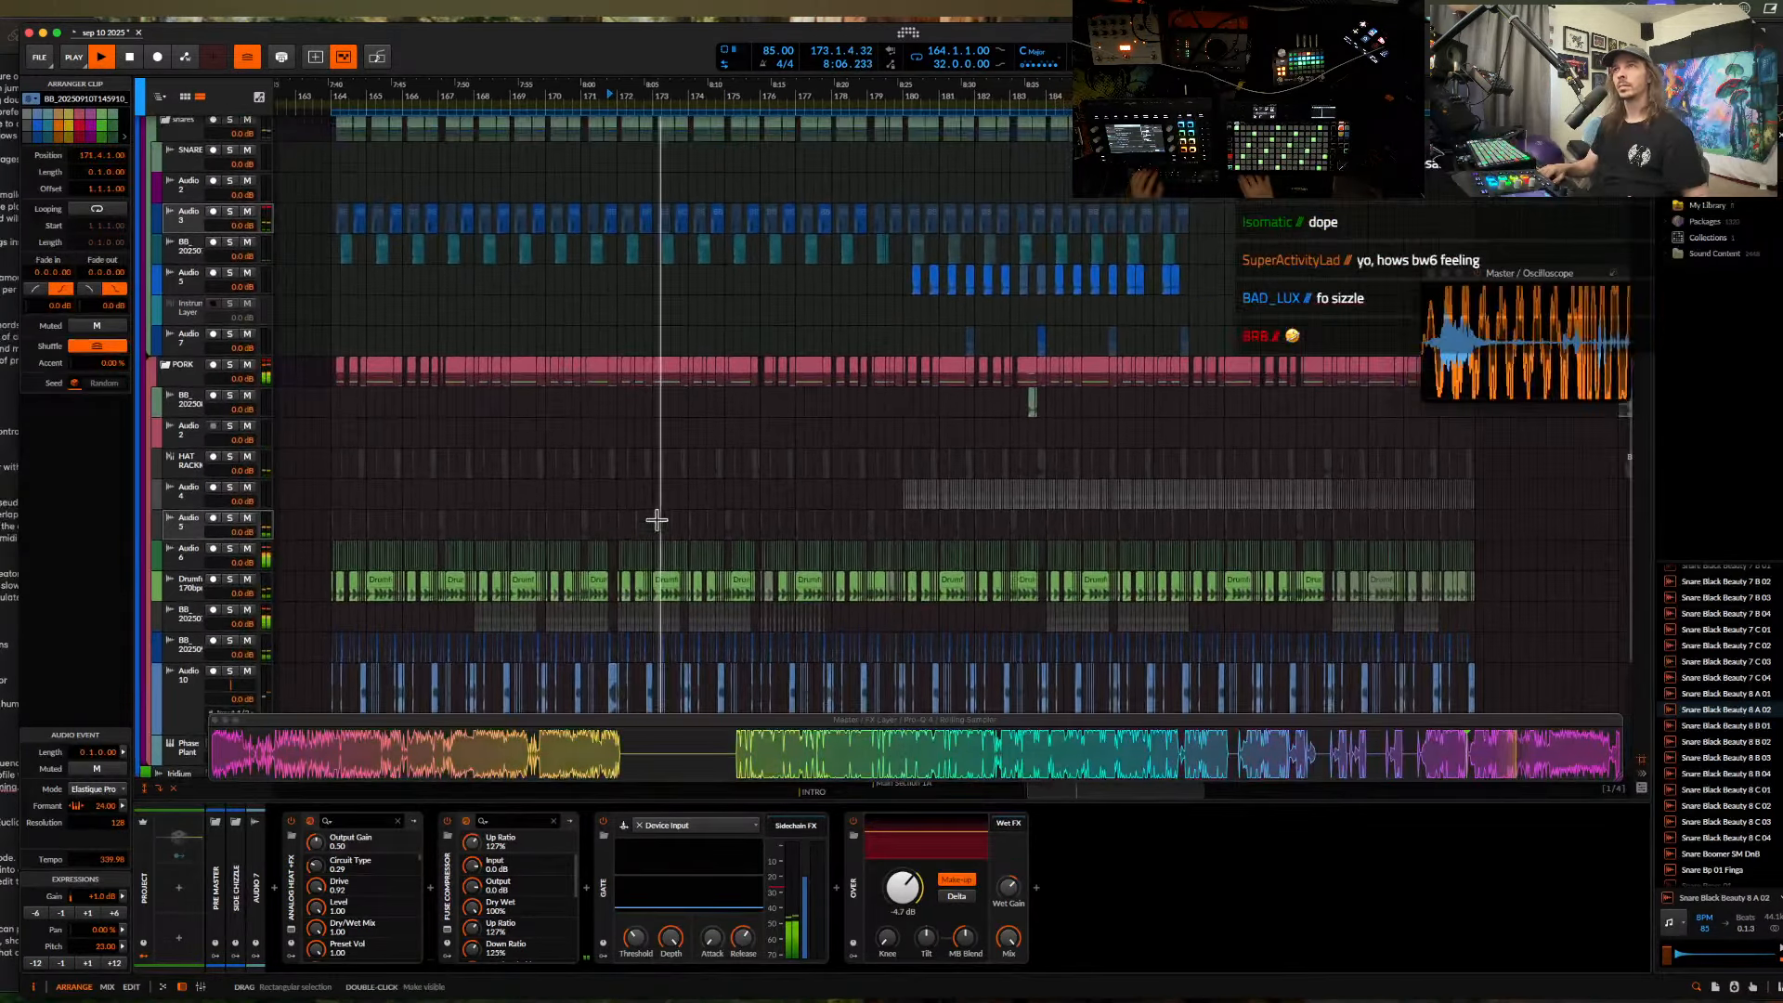
pyautogui.scroll(5, 657, 519)
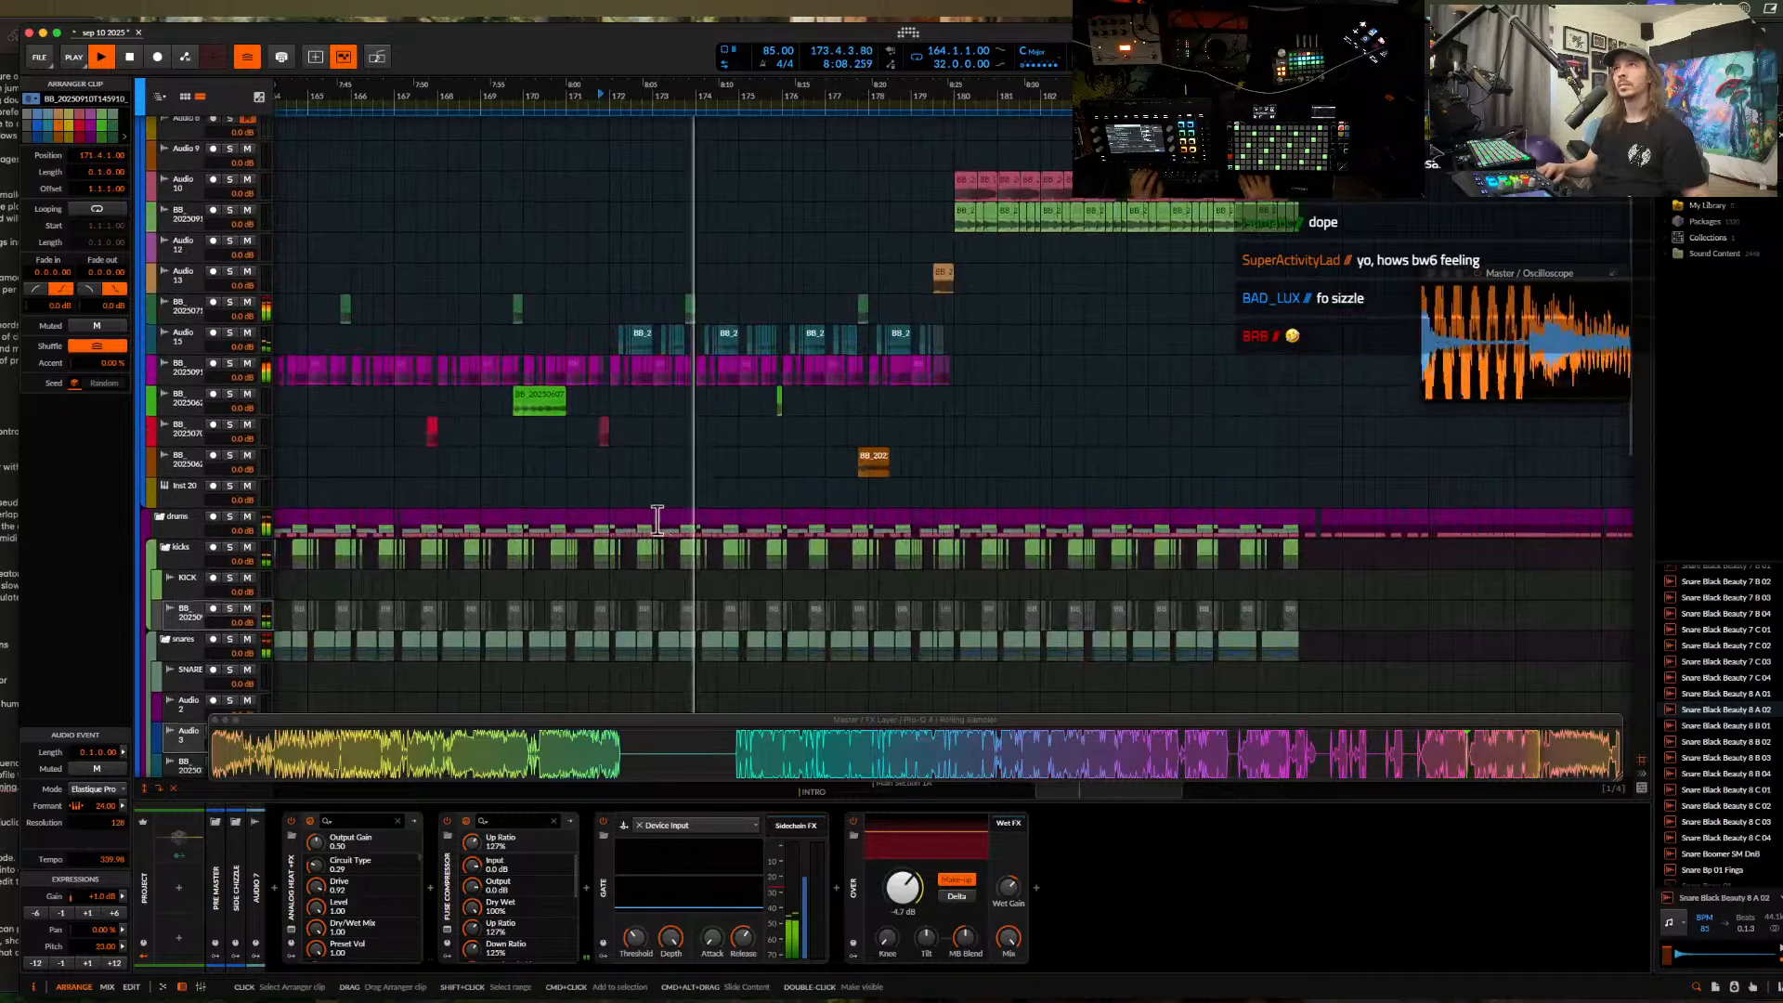
pyautogui.scroll(5, 653, 476)
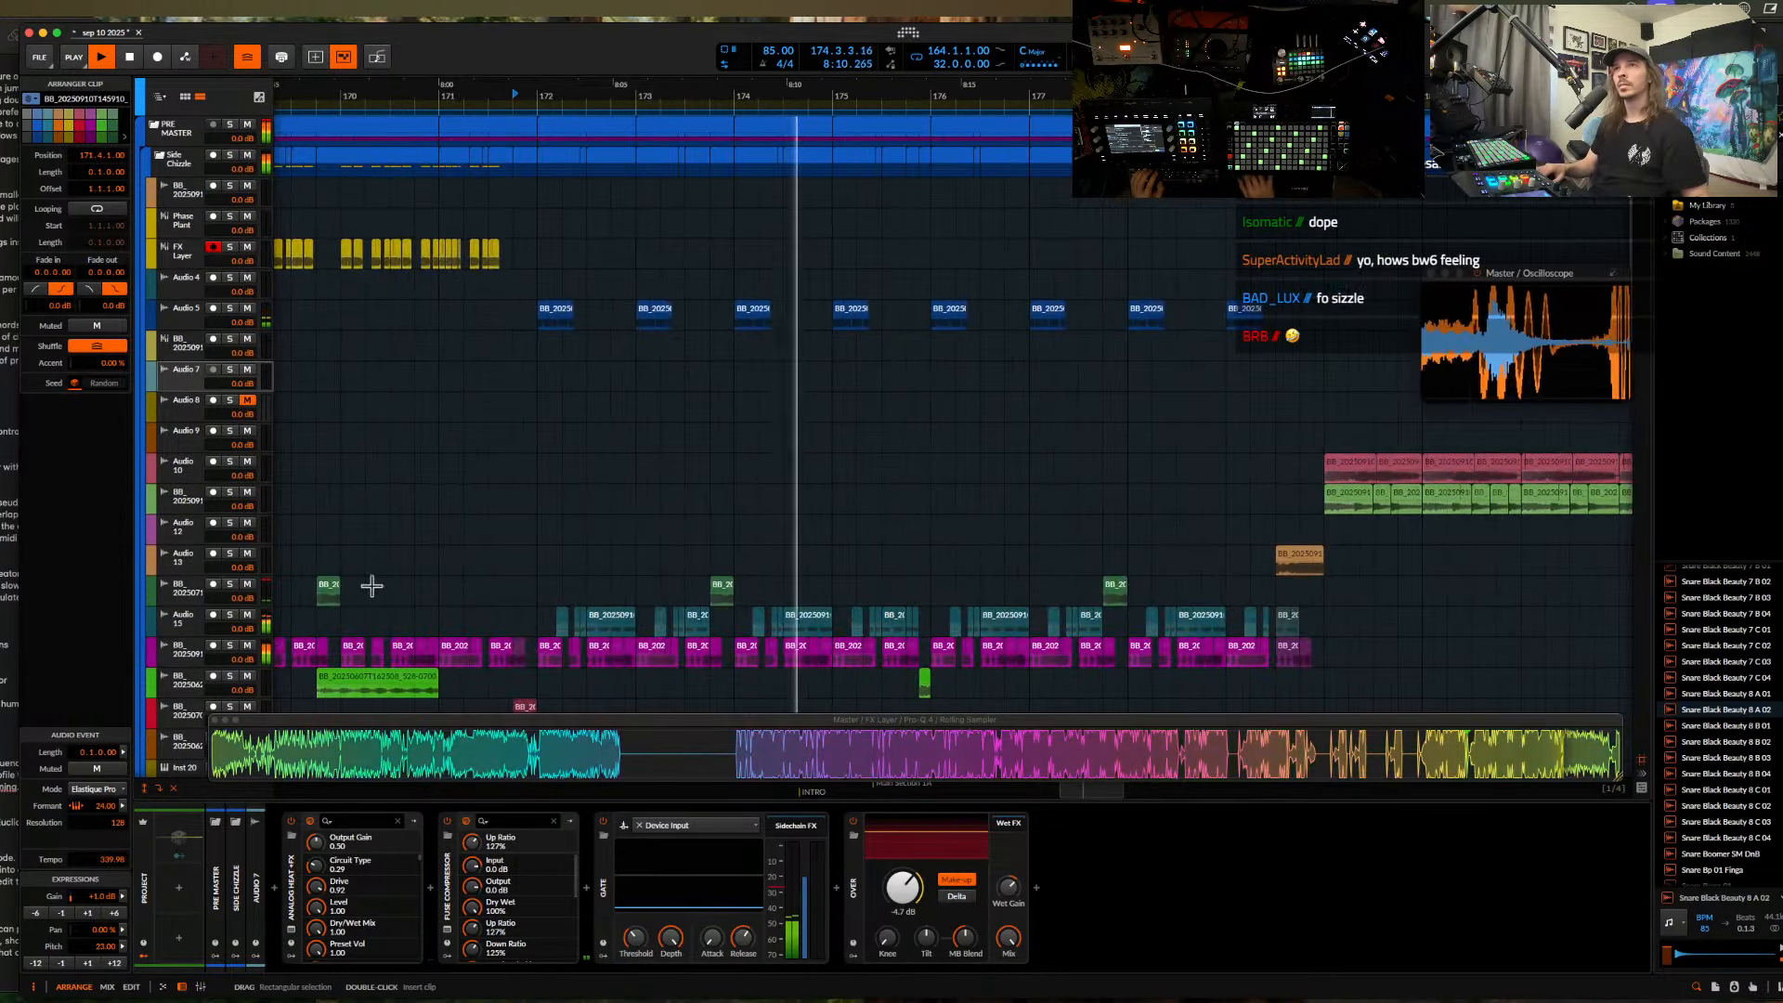
pyautogui.click(179, 629)
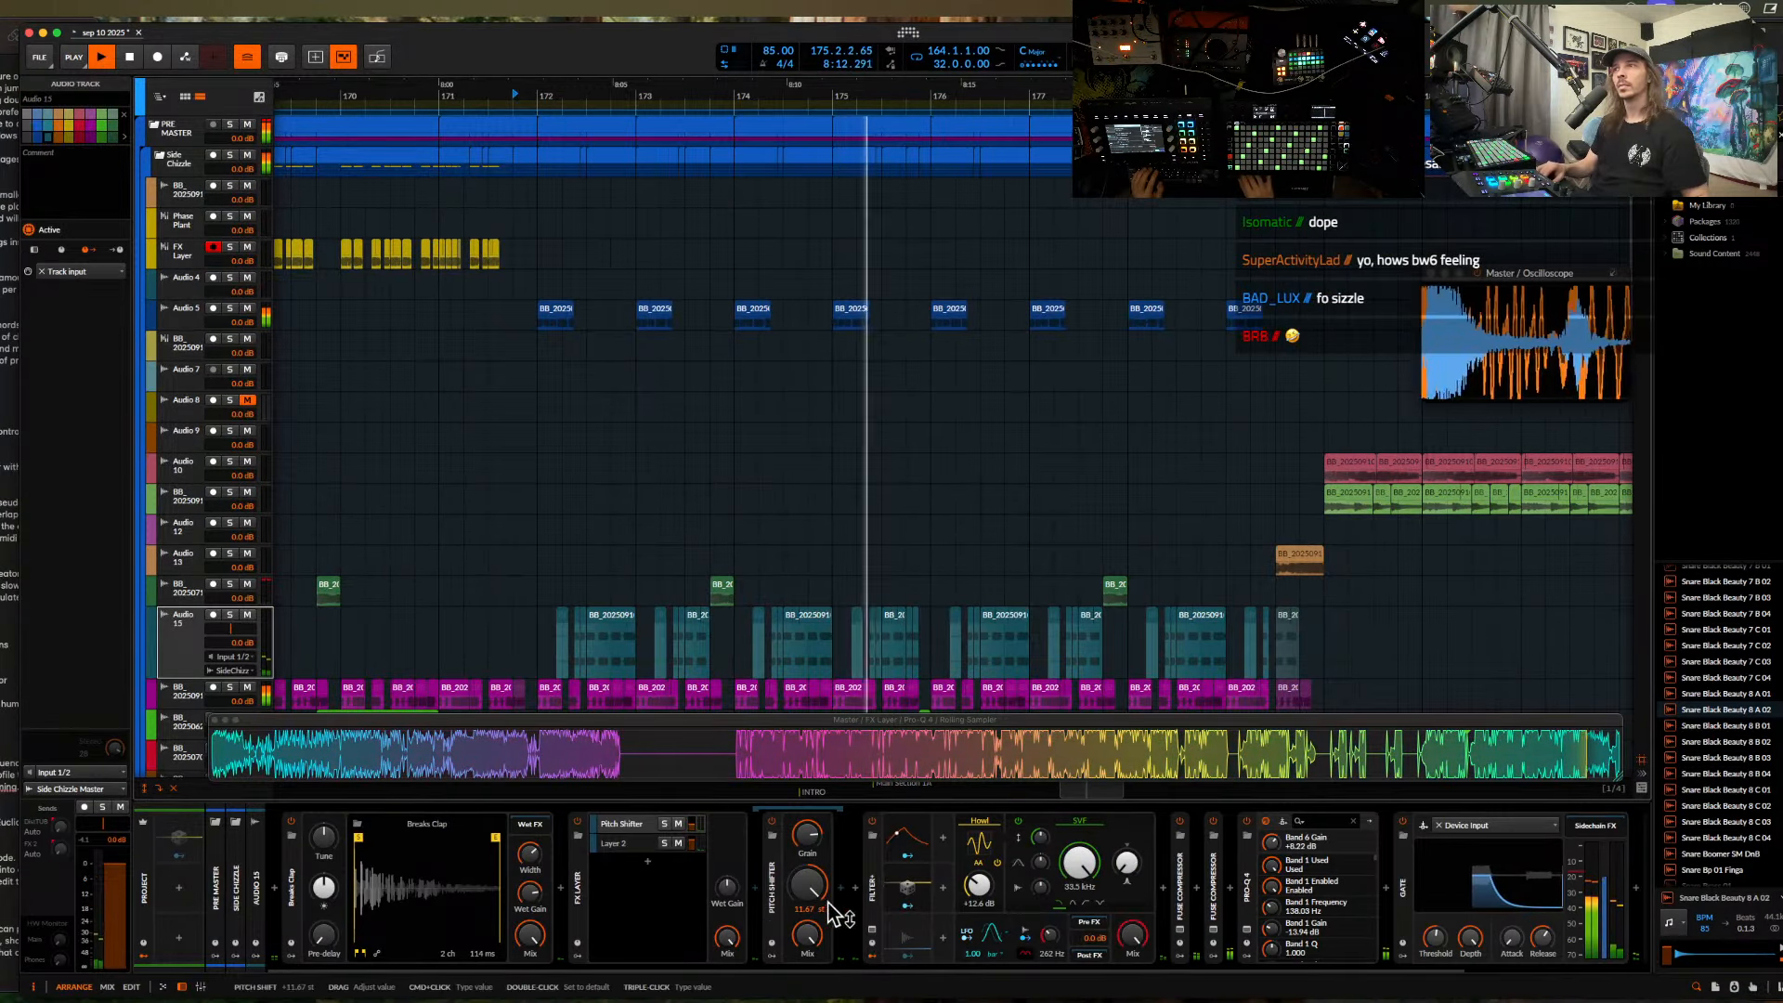
pyautogui.click(1164, 889)
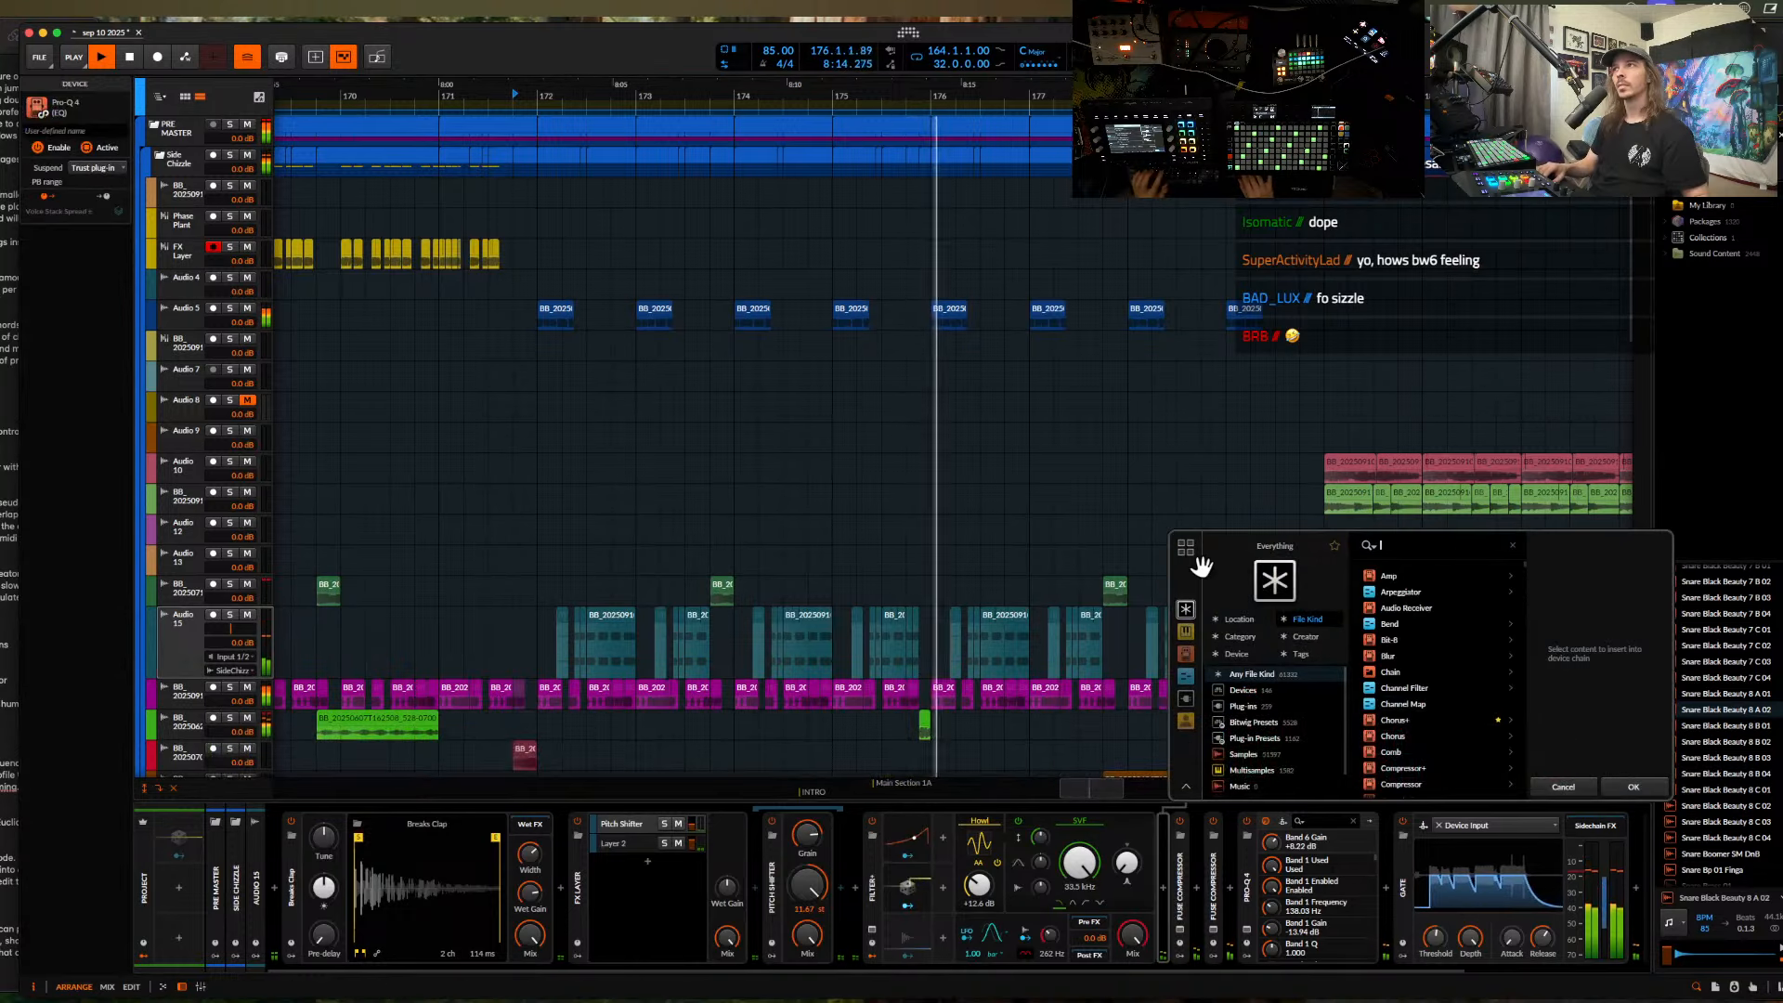
pyautogui.write('haa')
pyautogui.click(1382, 576)
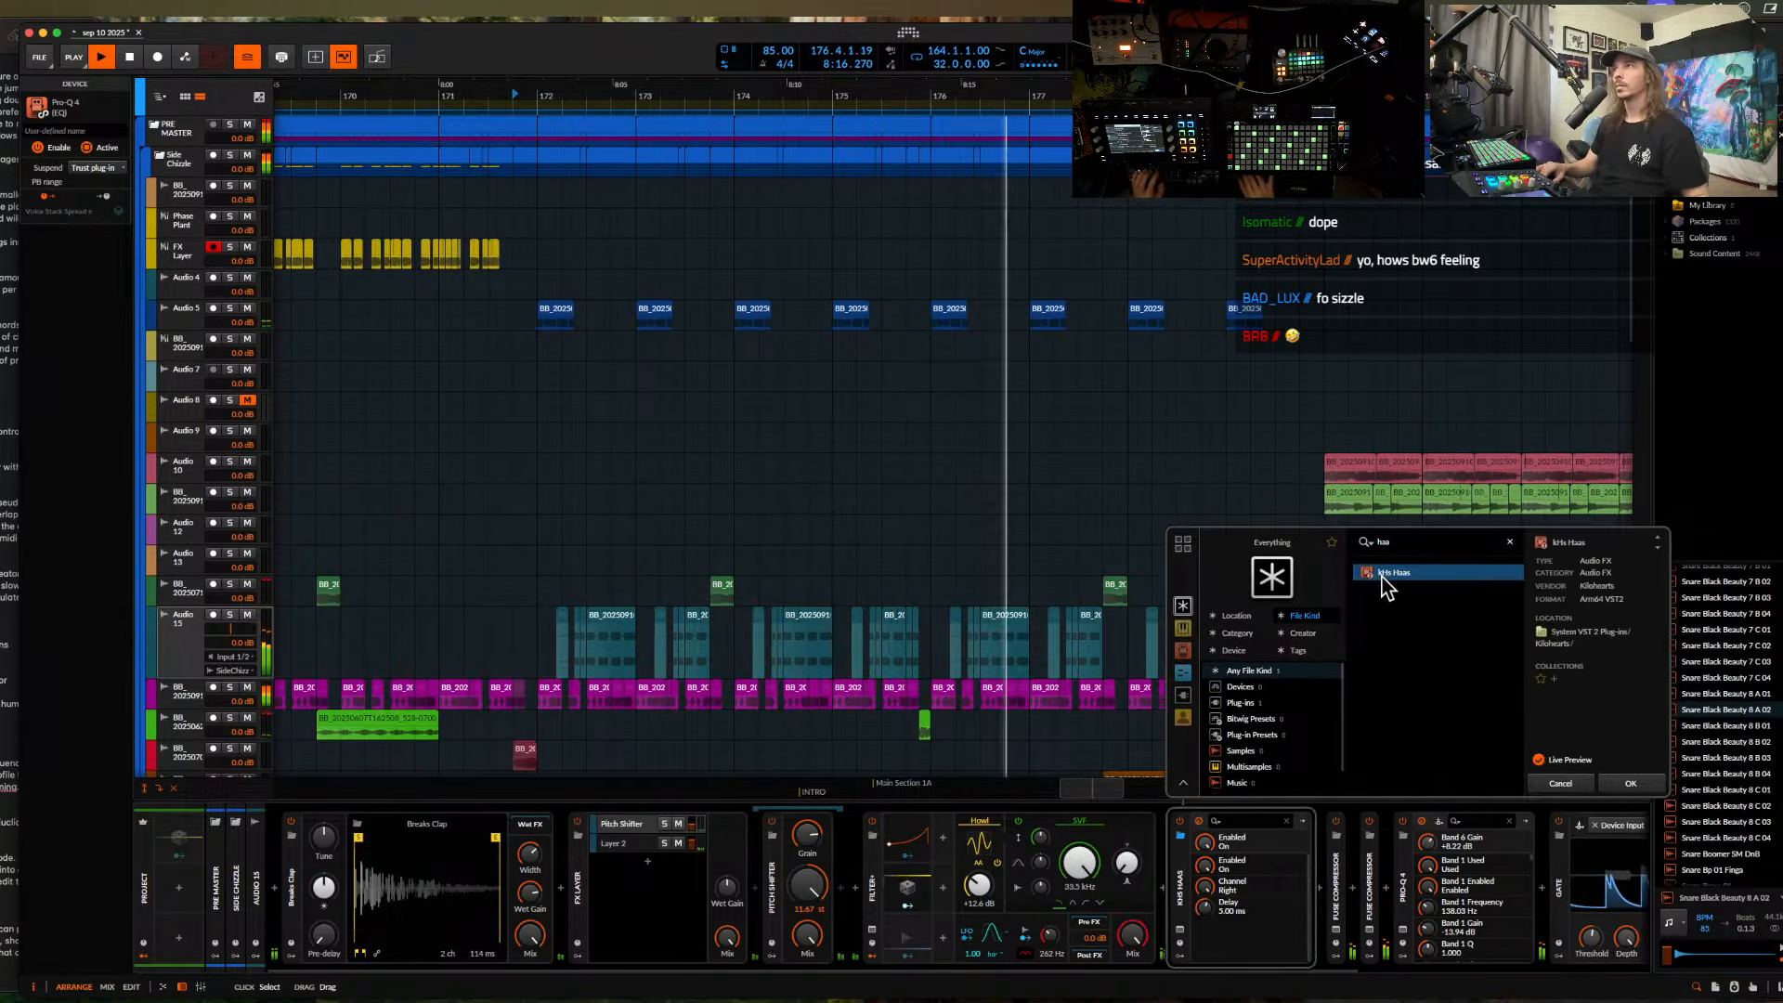
pyautogui.click(1632, 786)
pyautogui.hscroll(2, 1015, 627)
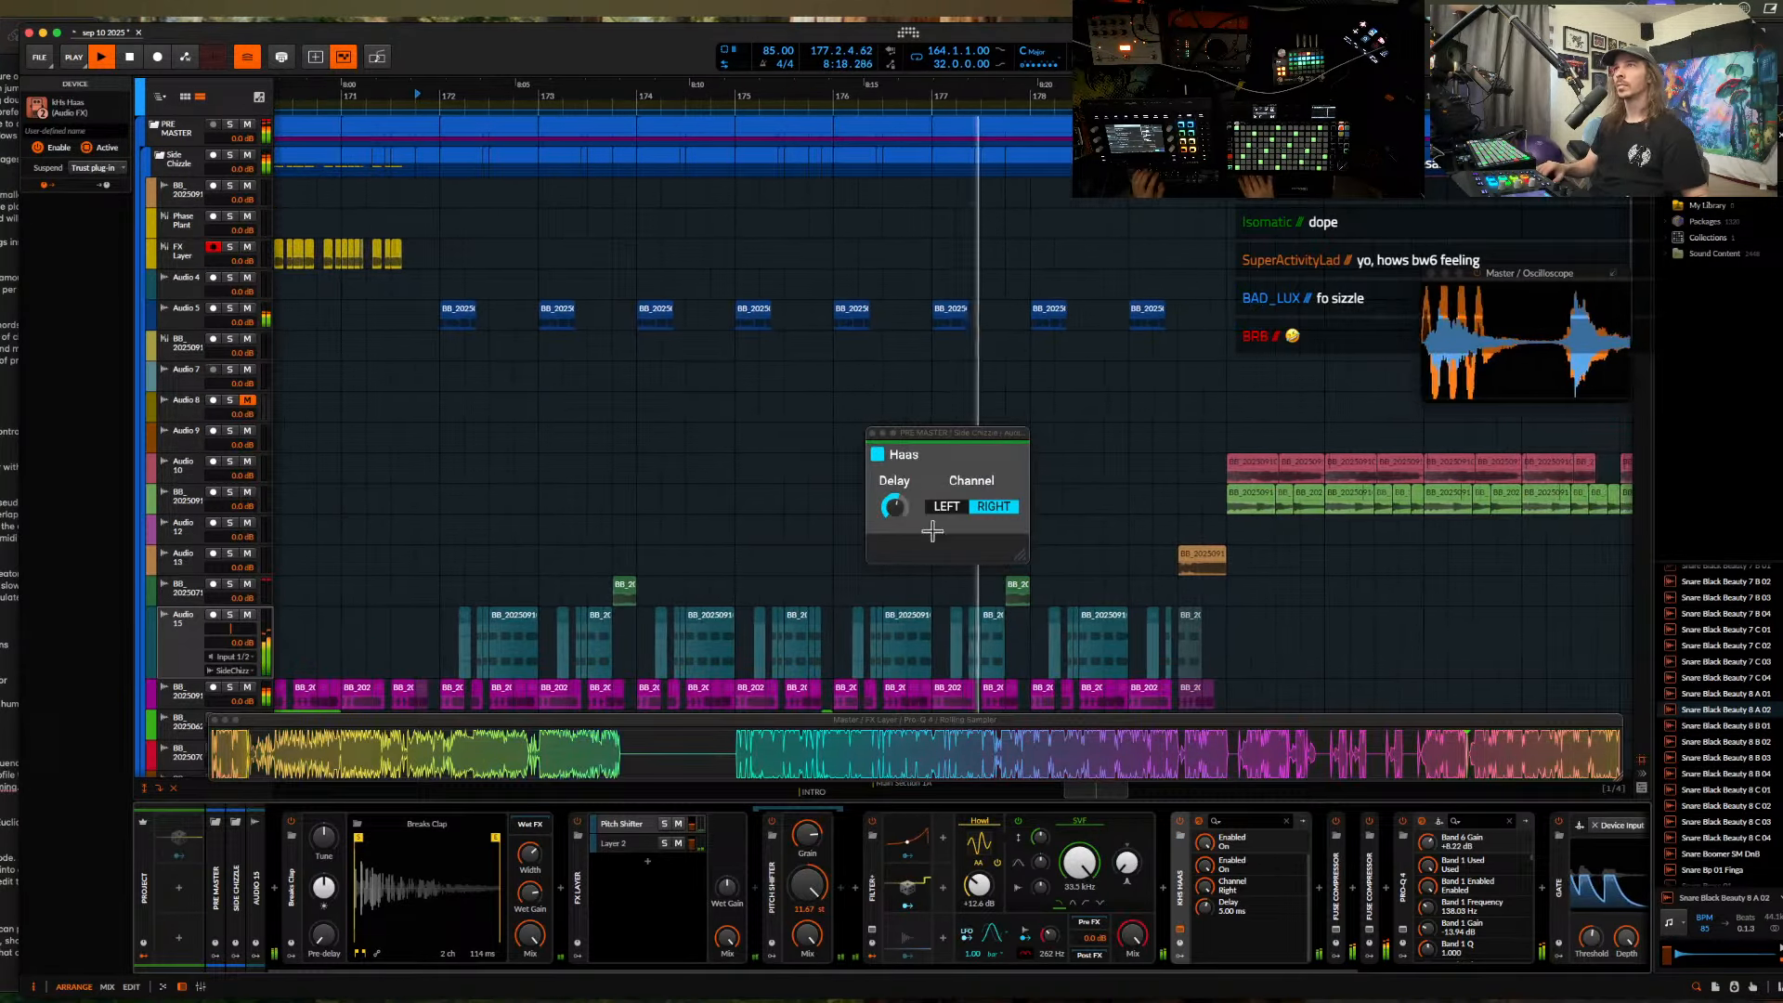
pyautogui.click(872, 432)
# - Follow playback through the transition into bar 180 and select the first clip on the green track below Audio 10
pyautogui.scroll(5, 849, 477)
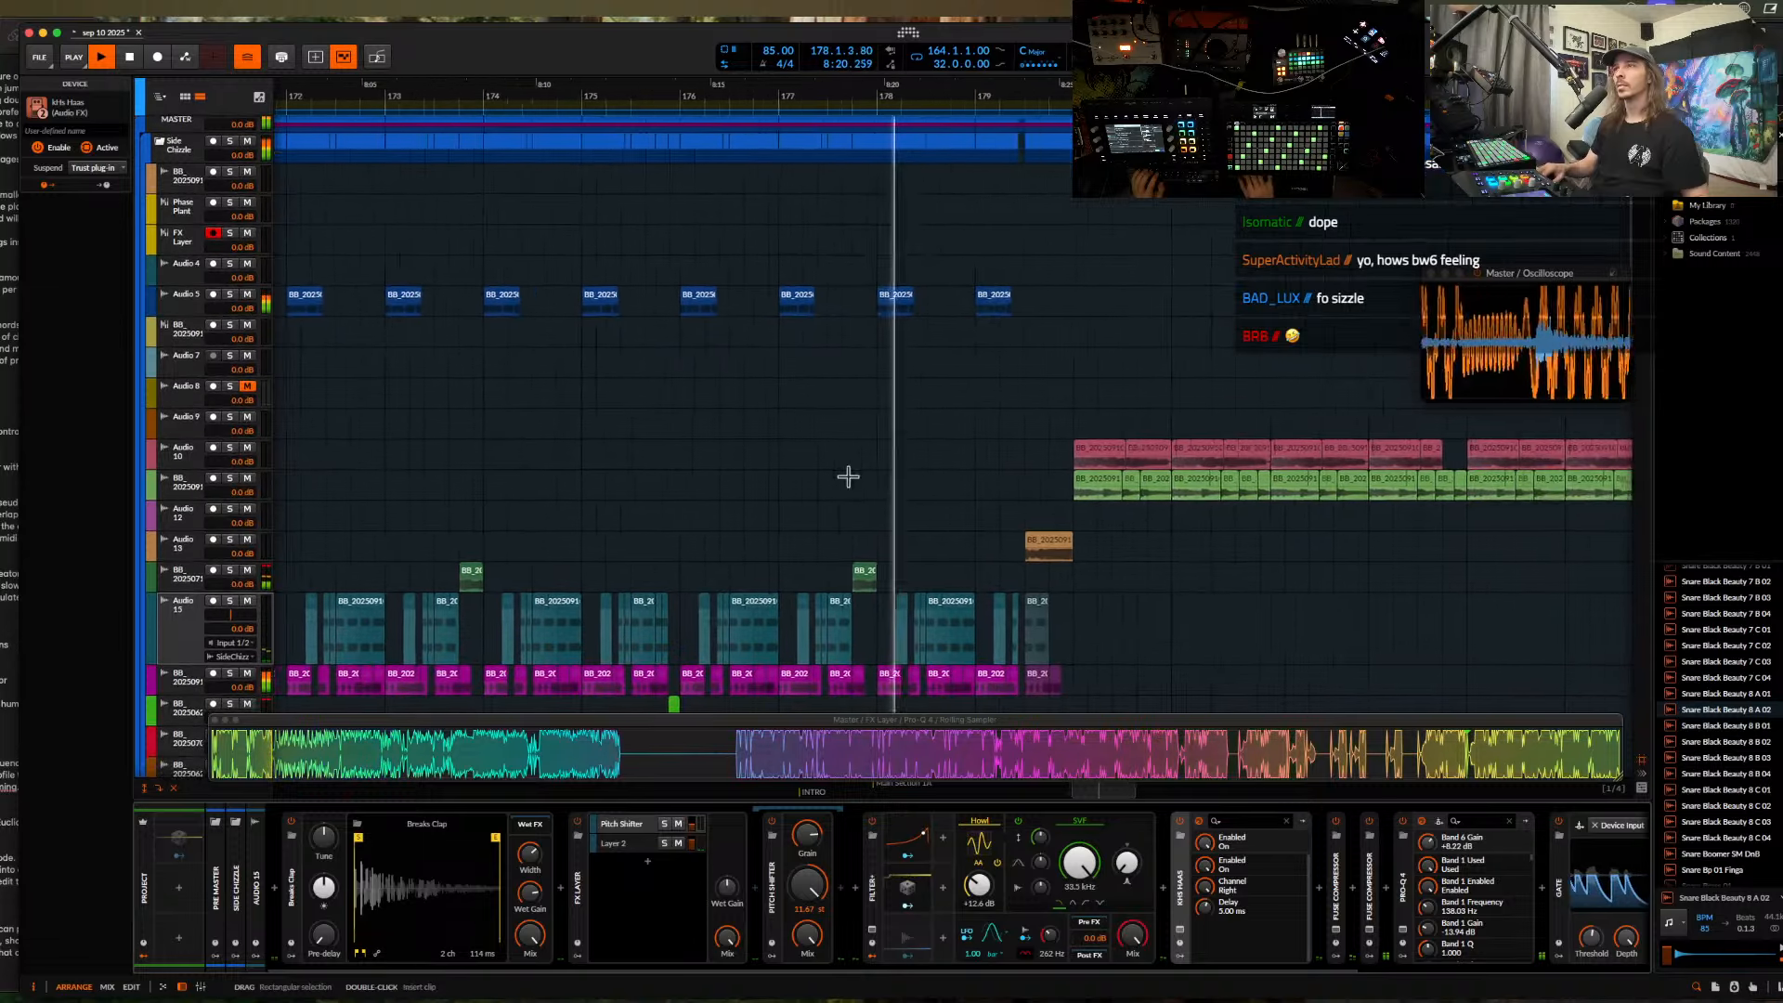
pyautogui.hscroll(3, 848, 476)
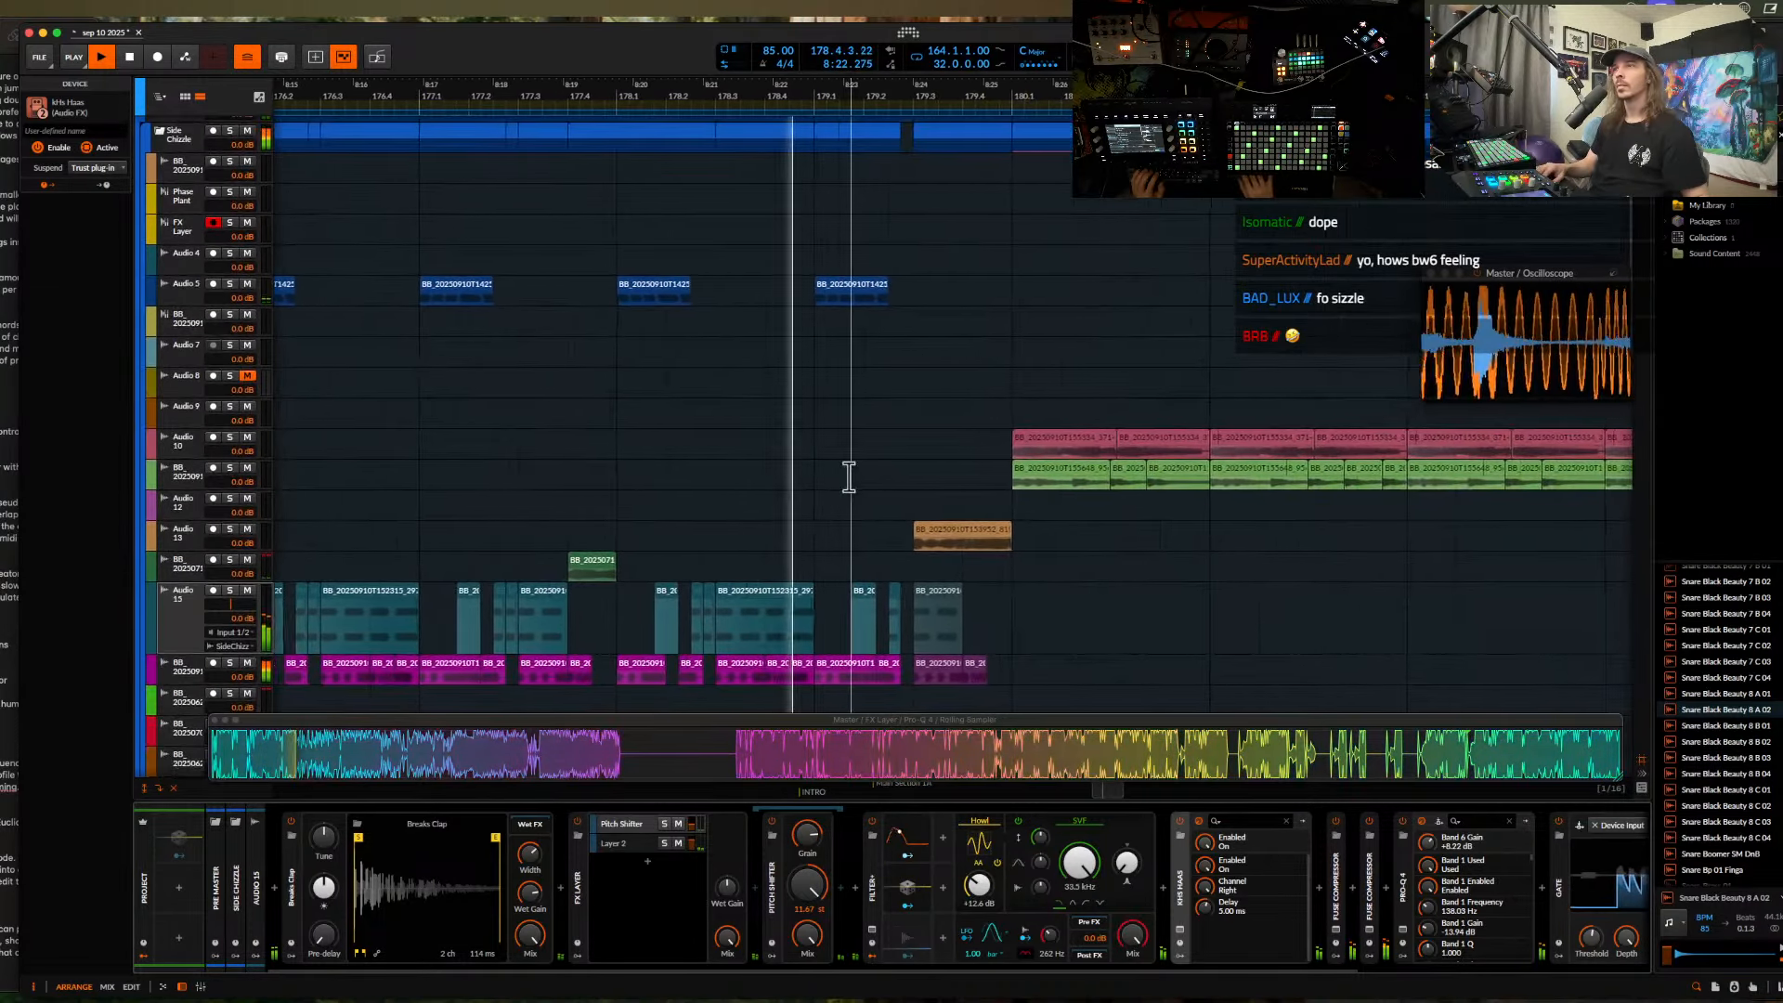
pyautogui.scroll(2, 737, 446)
pyautogui.hscroll(1, 738, 446)
pyautogui.scroll(-5, 738, 447)
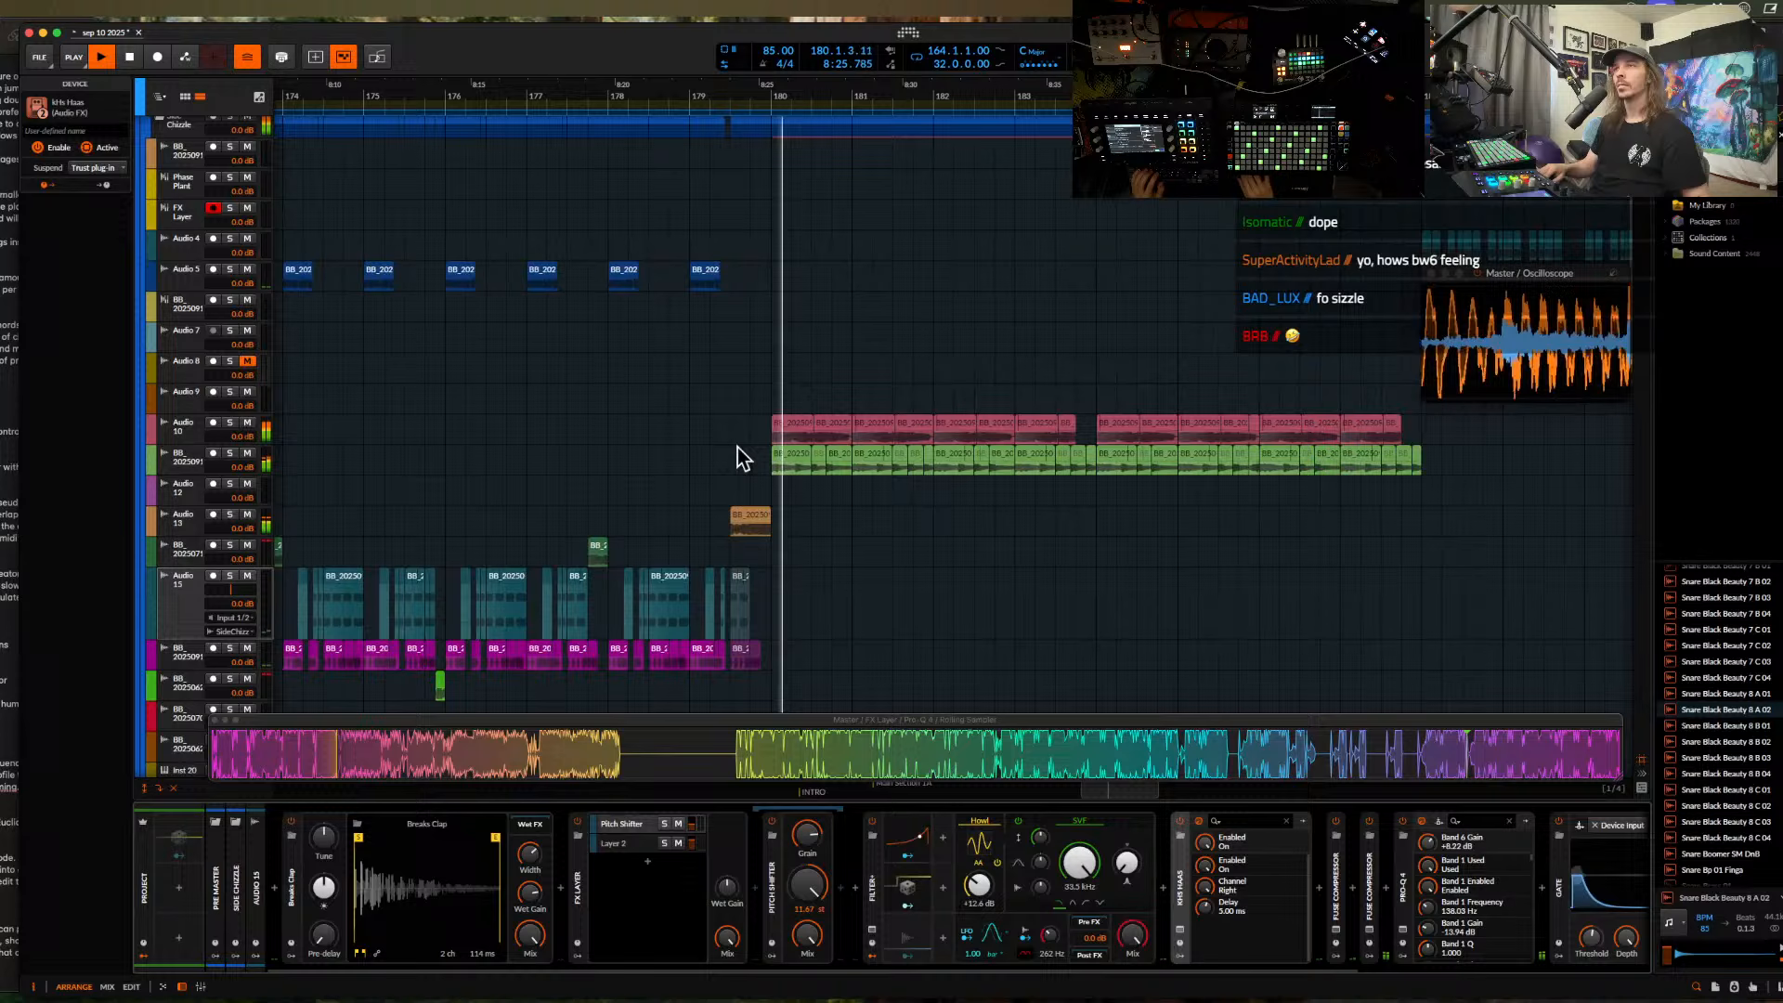
pyautogui.click(789, 454)
pyautogui.hscroll(4, 790, 450)
pyautogui.scroll(2, 790, 450)
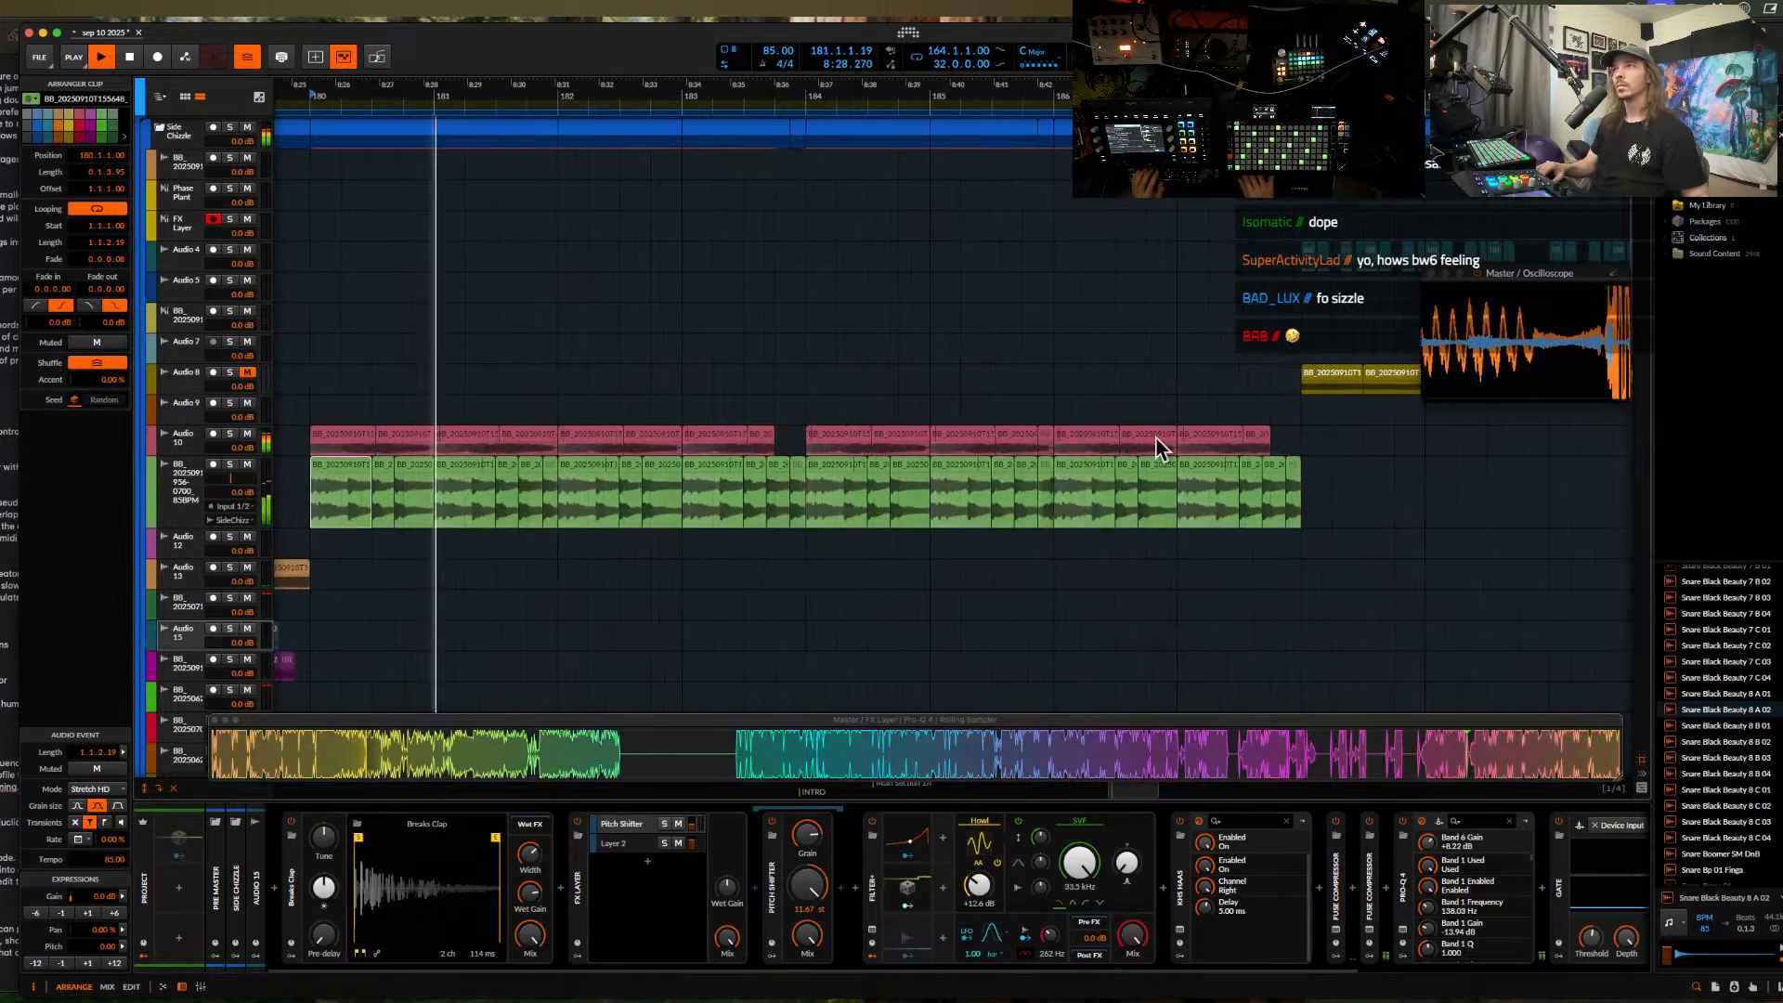
# - Duplicate the short Audio 10 clip before bar 184 and place the copy at 183.4.3.00, ending at bar 184
pyautogui.scroll(2, 616, 432)
pyautogui.scroll(2, 617, 433)
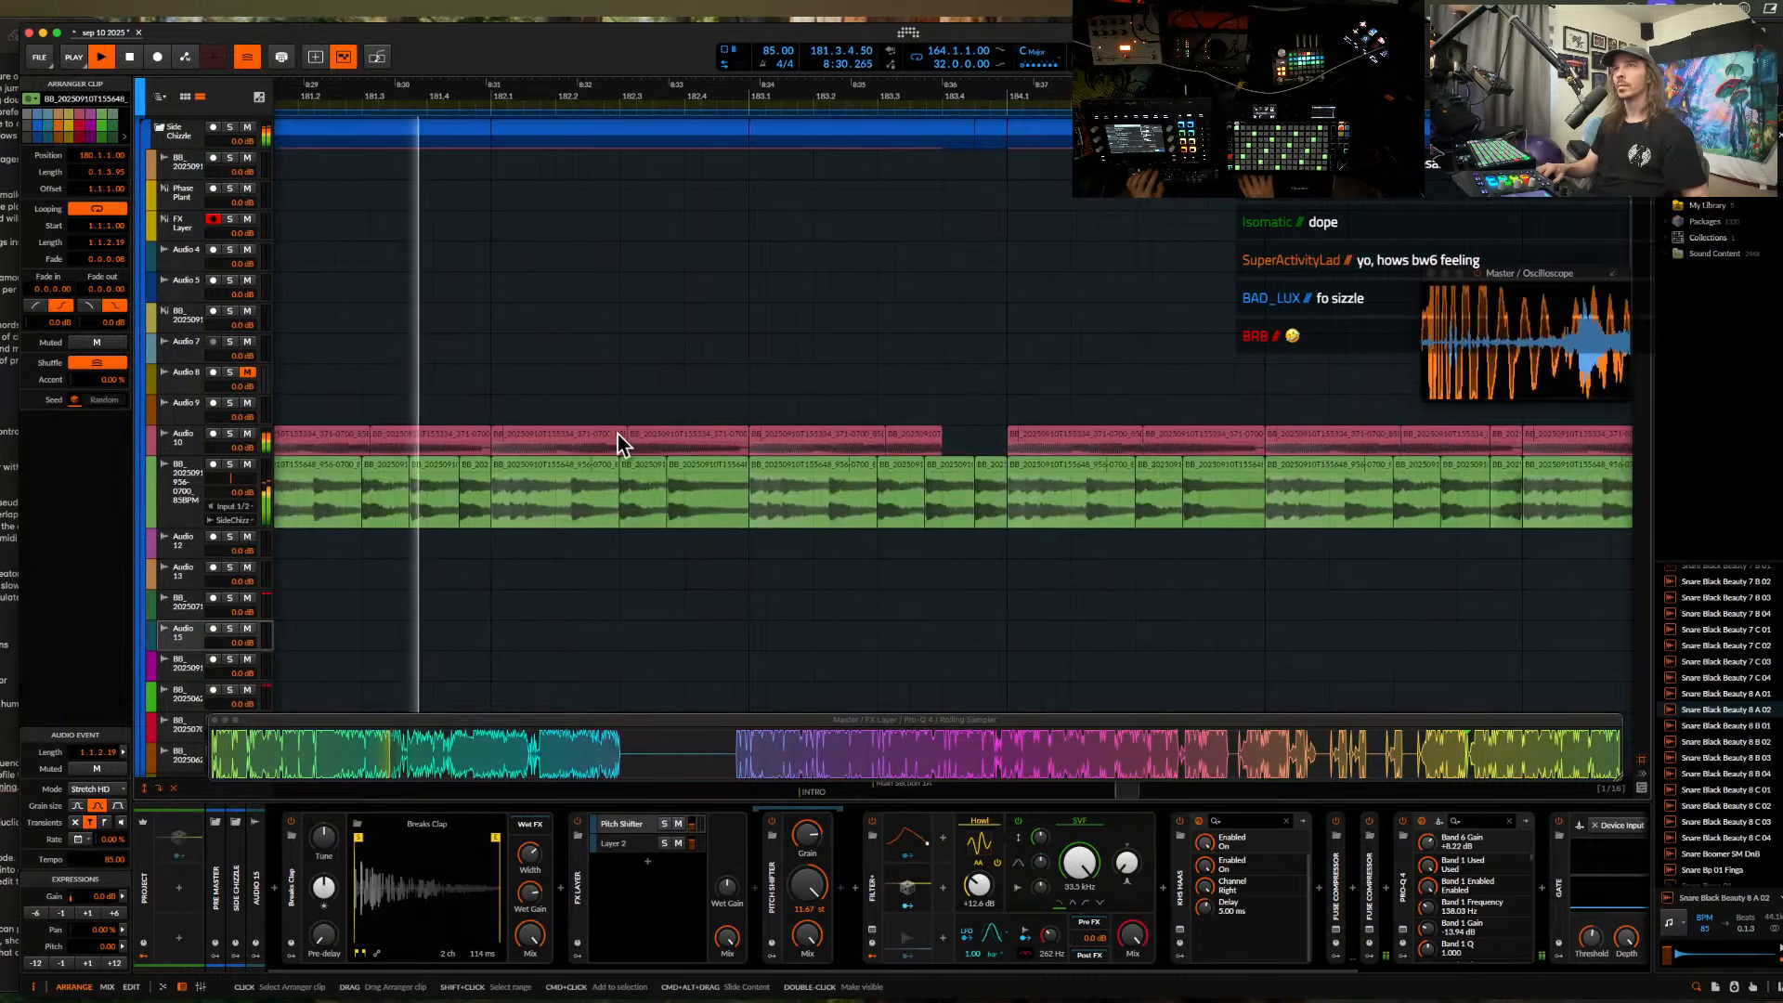
pyautogui.scroll(-2, 431, 420)
pyautogui.scroll(2, 550, 452)
pyautogui.scroll(1, 551, 452)
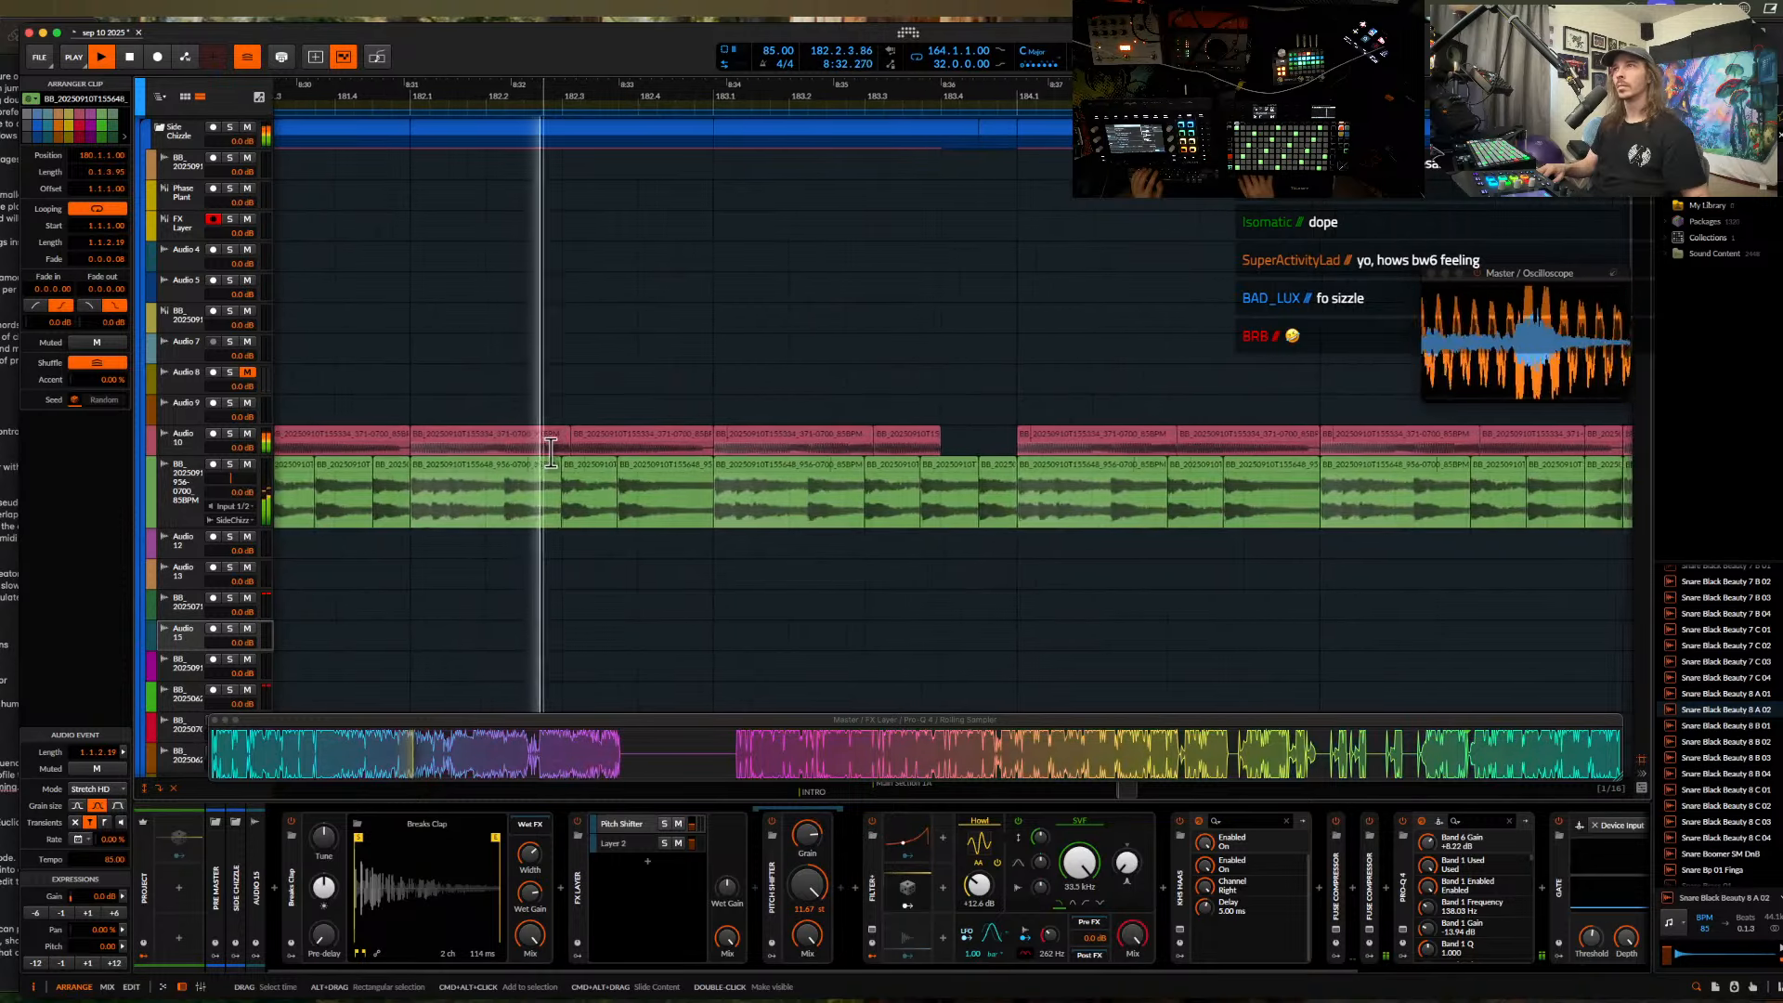
pyautogui.scroll(2, 896, 442)
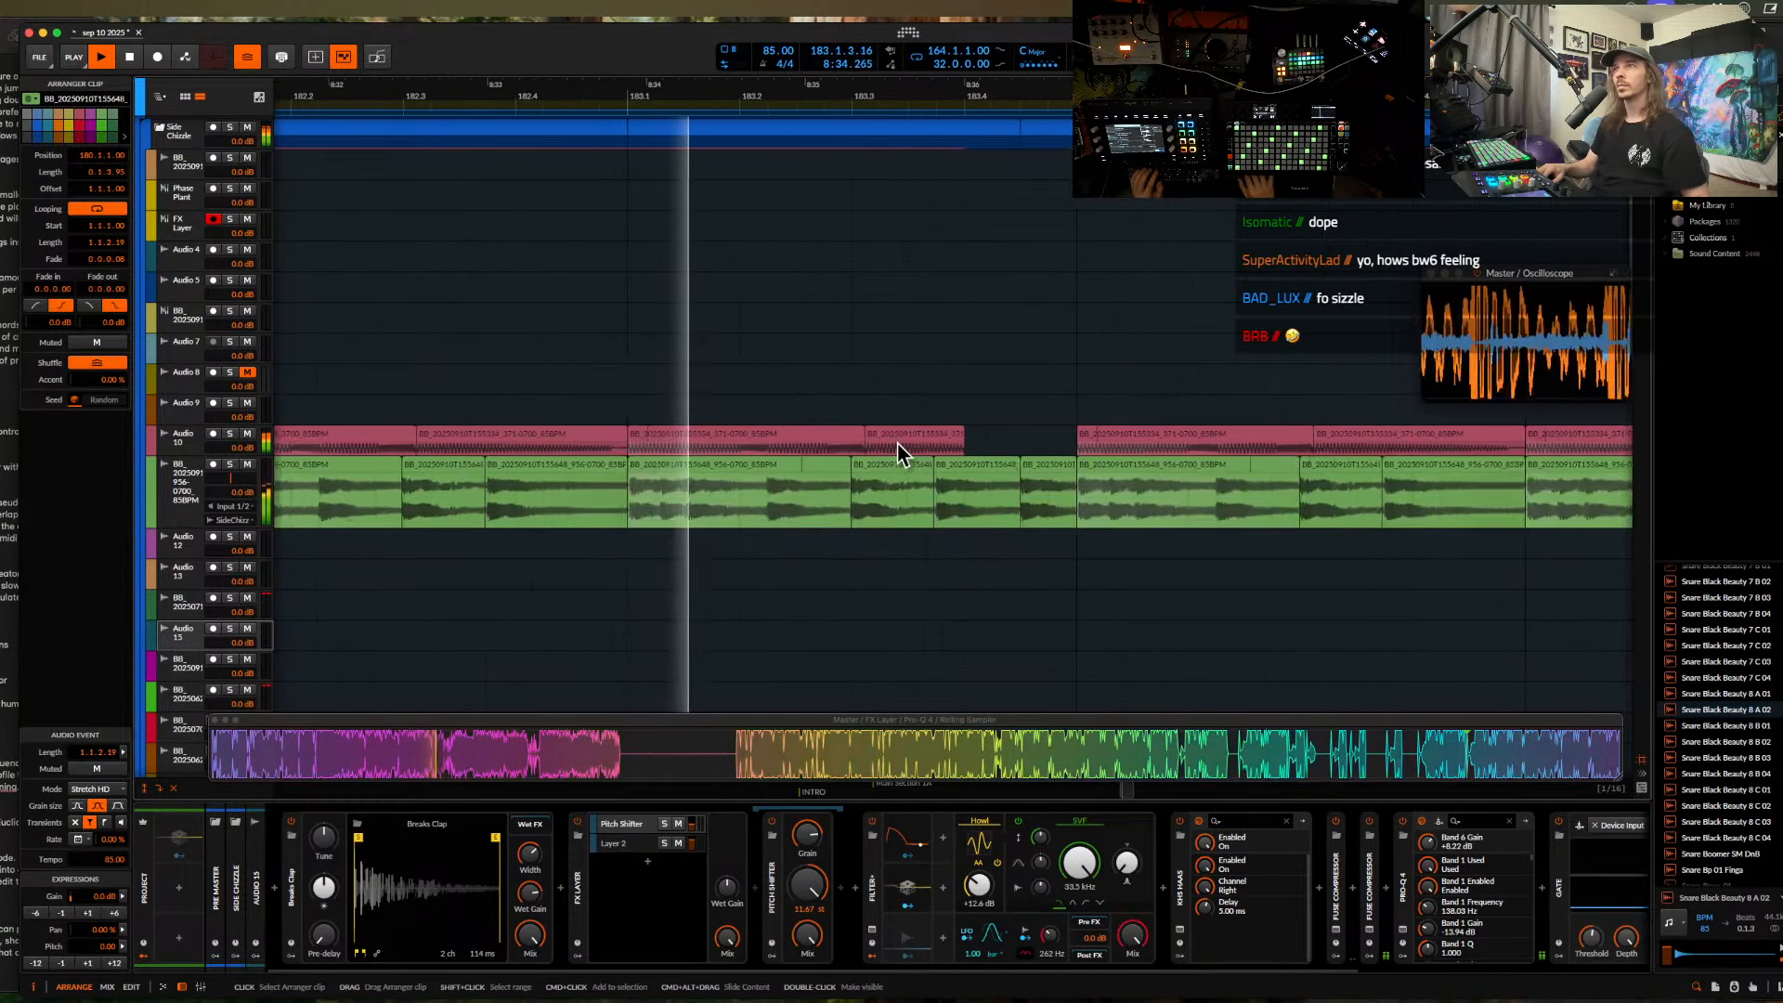
pyautogui.scroll(1, 962, 427)
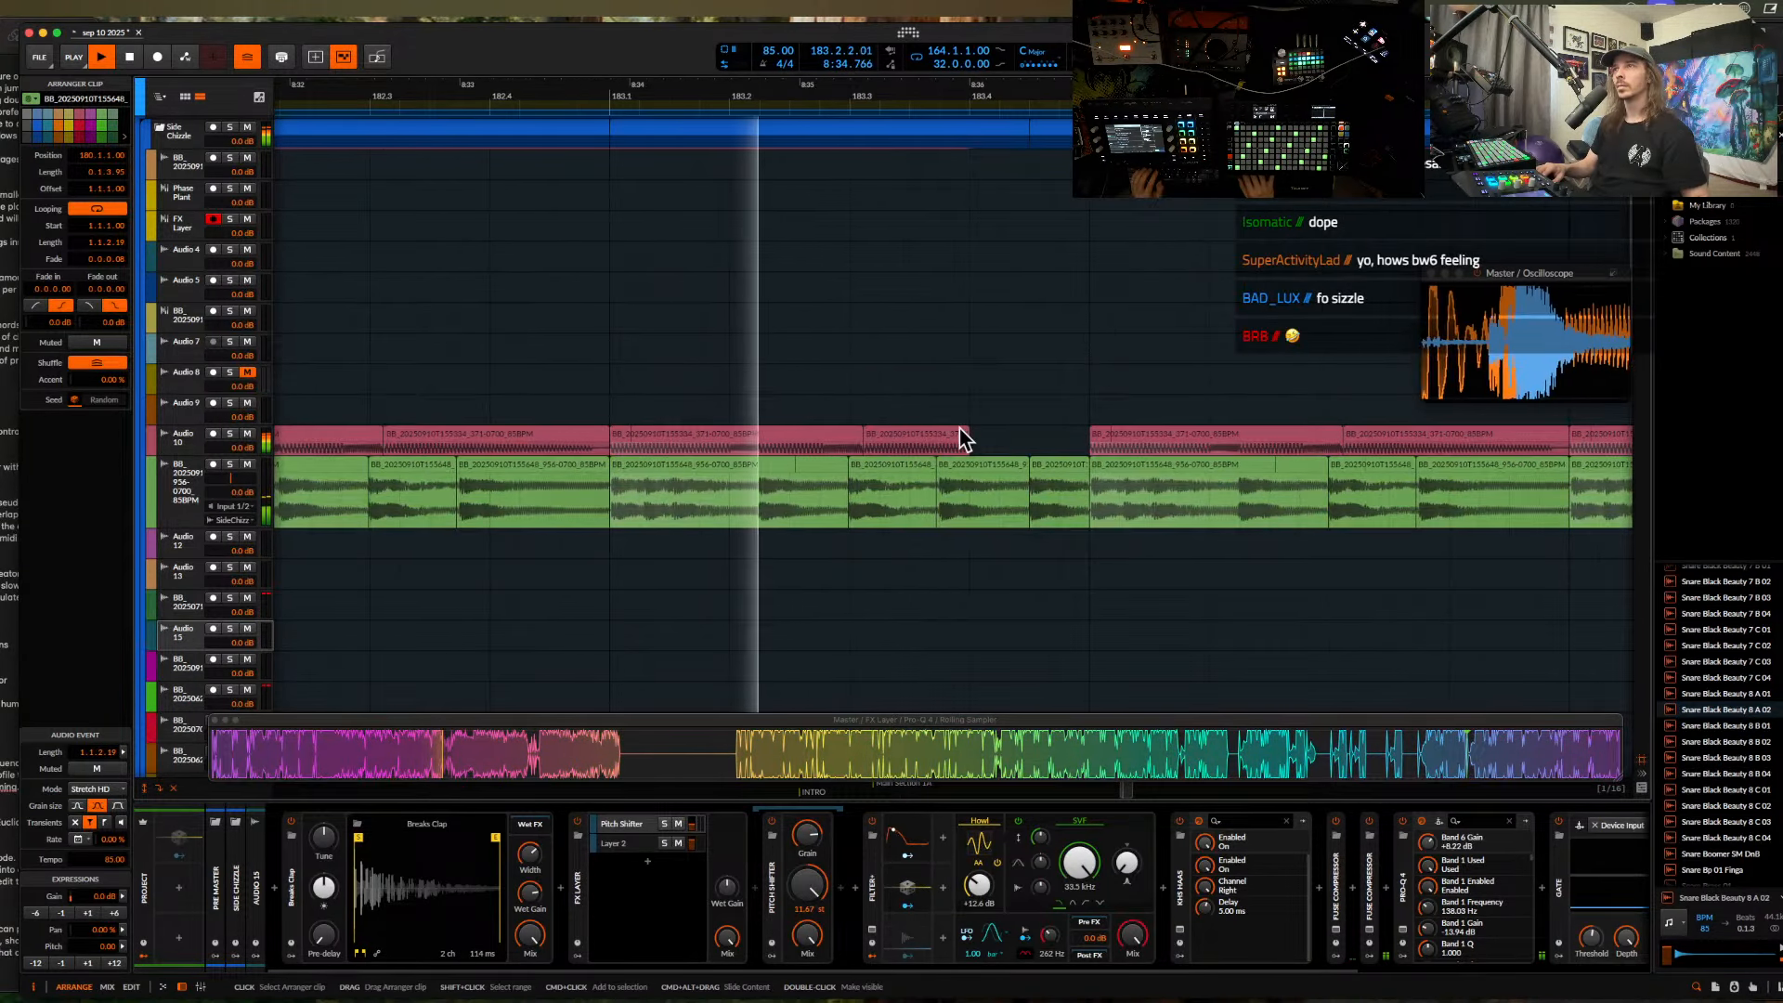
pyautogui.press('space')
pyautogui.click(911, 435)
pyautogui.hotkey('ctrl', 'd')
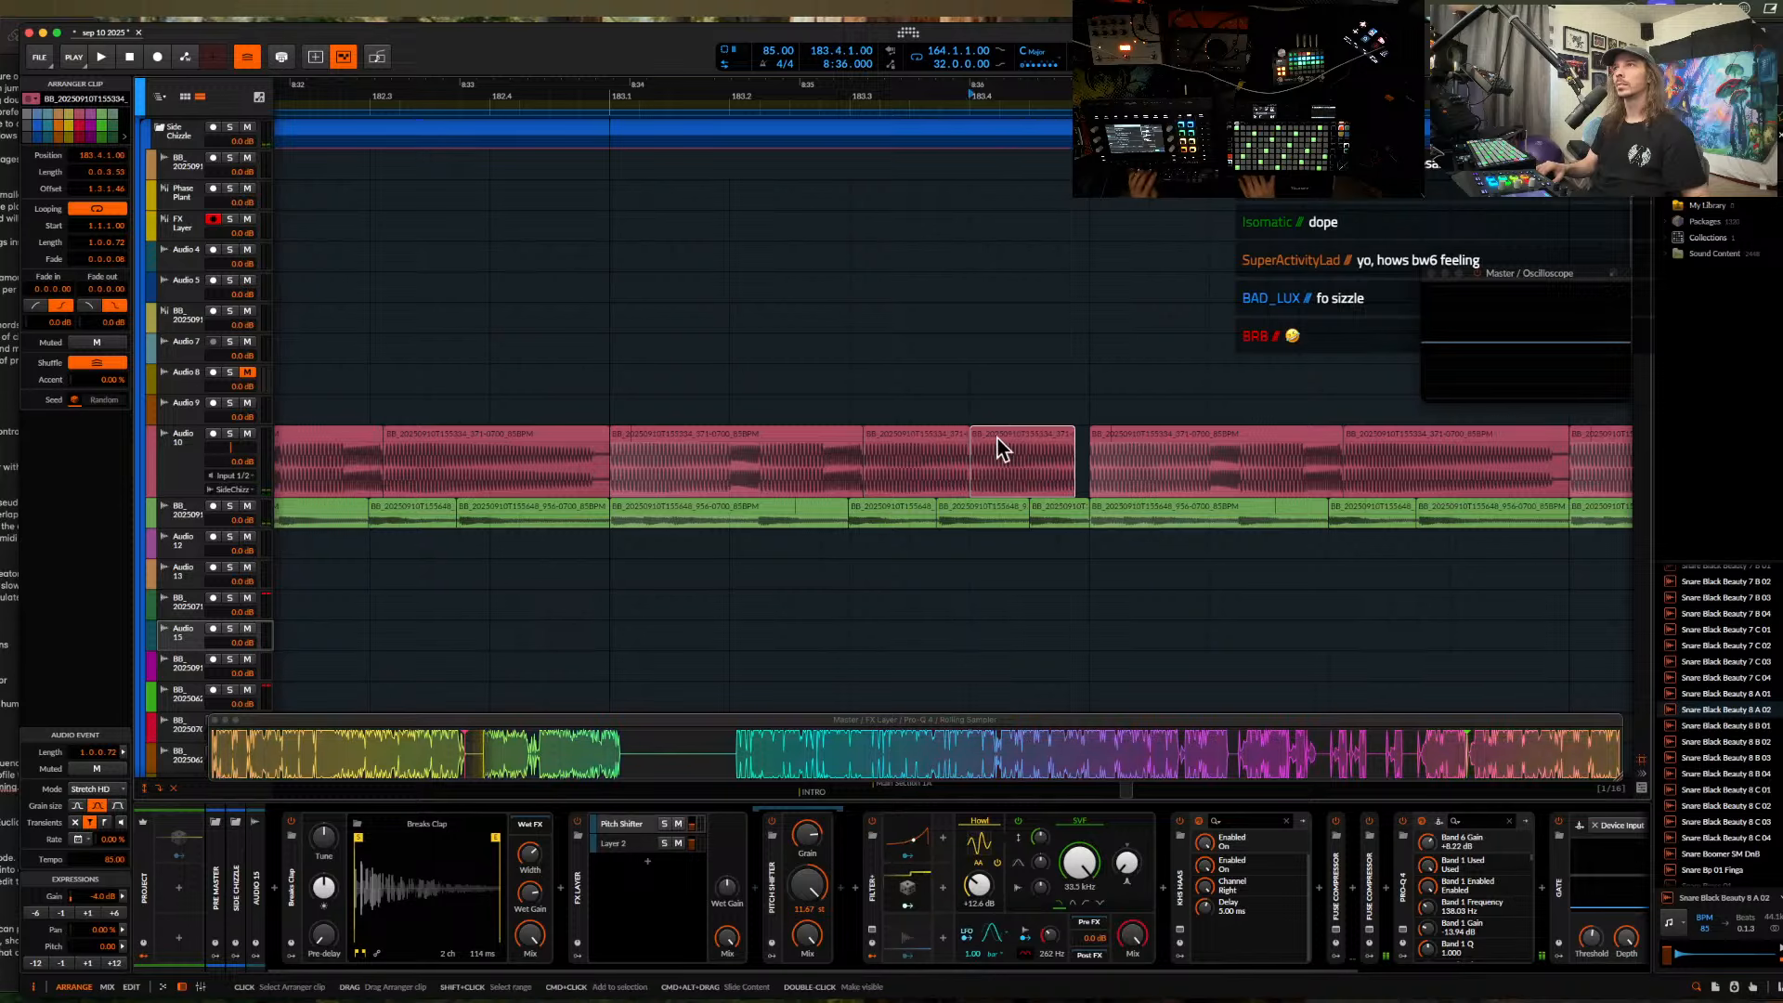
pyautogui.moveTo(994, 438); pyautogui.dragTo(1046, 438)
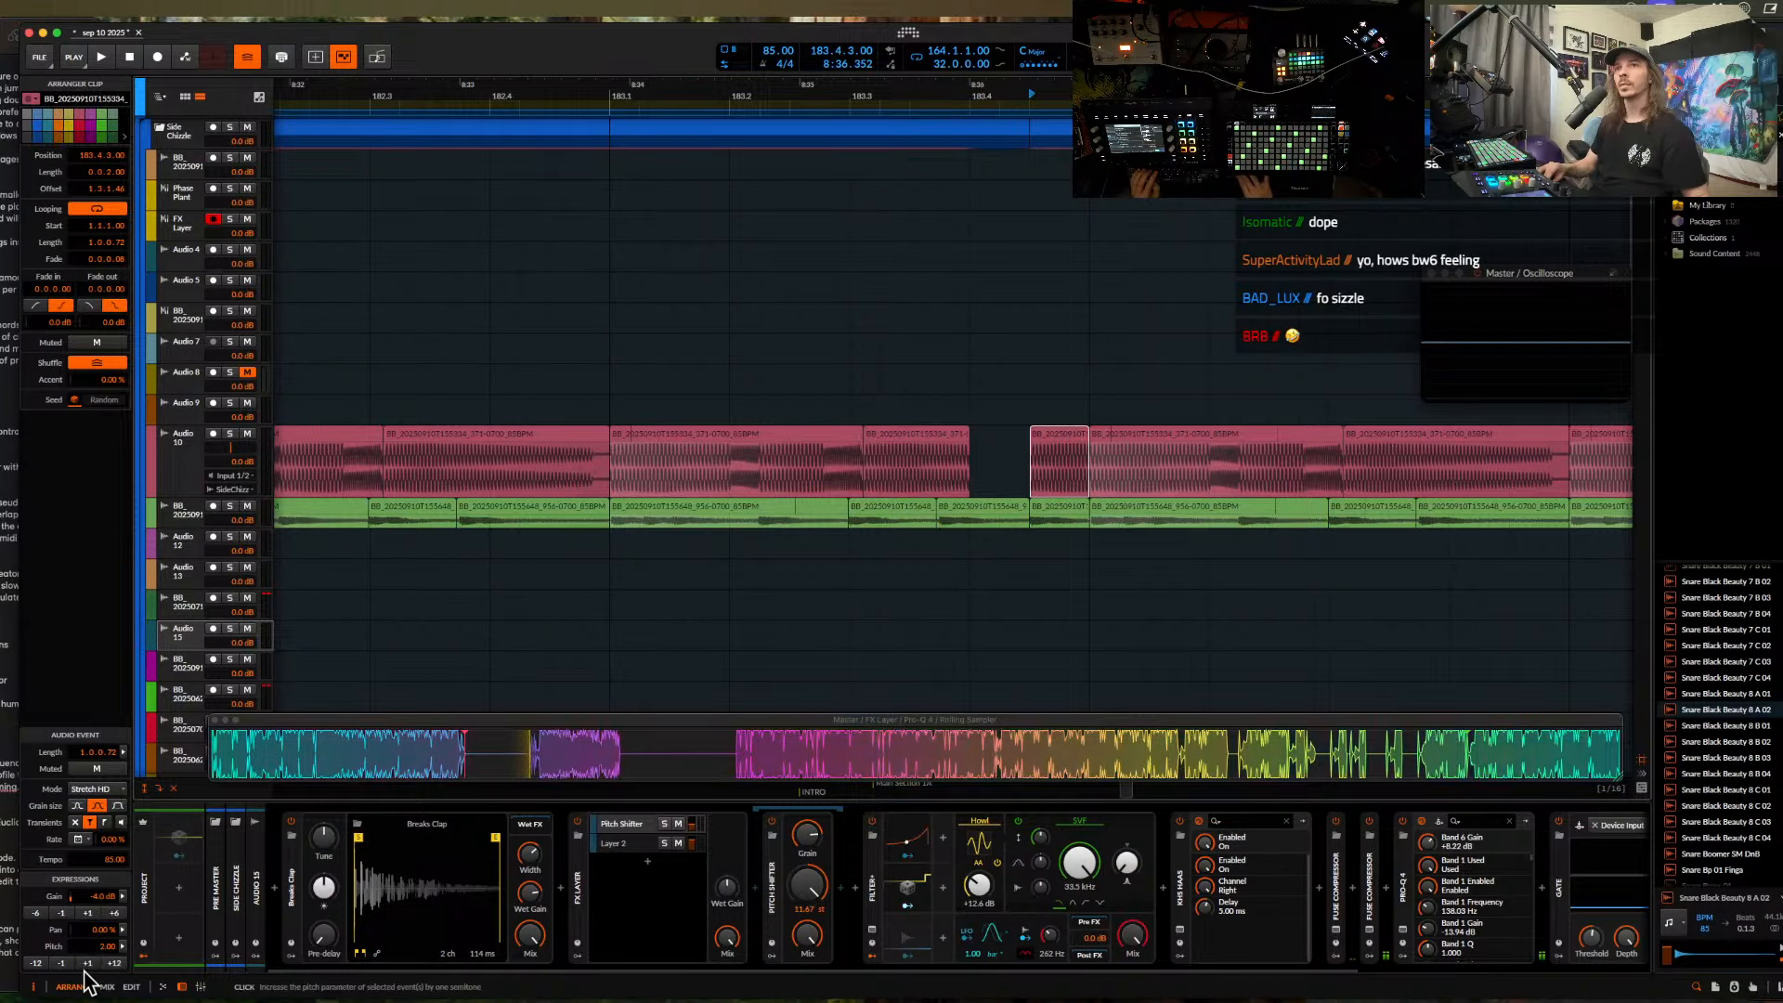
# - Set the copied clip's pitch to 5.00, auditioning it from 183.4.3.00
pyautogui.press('space')
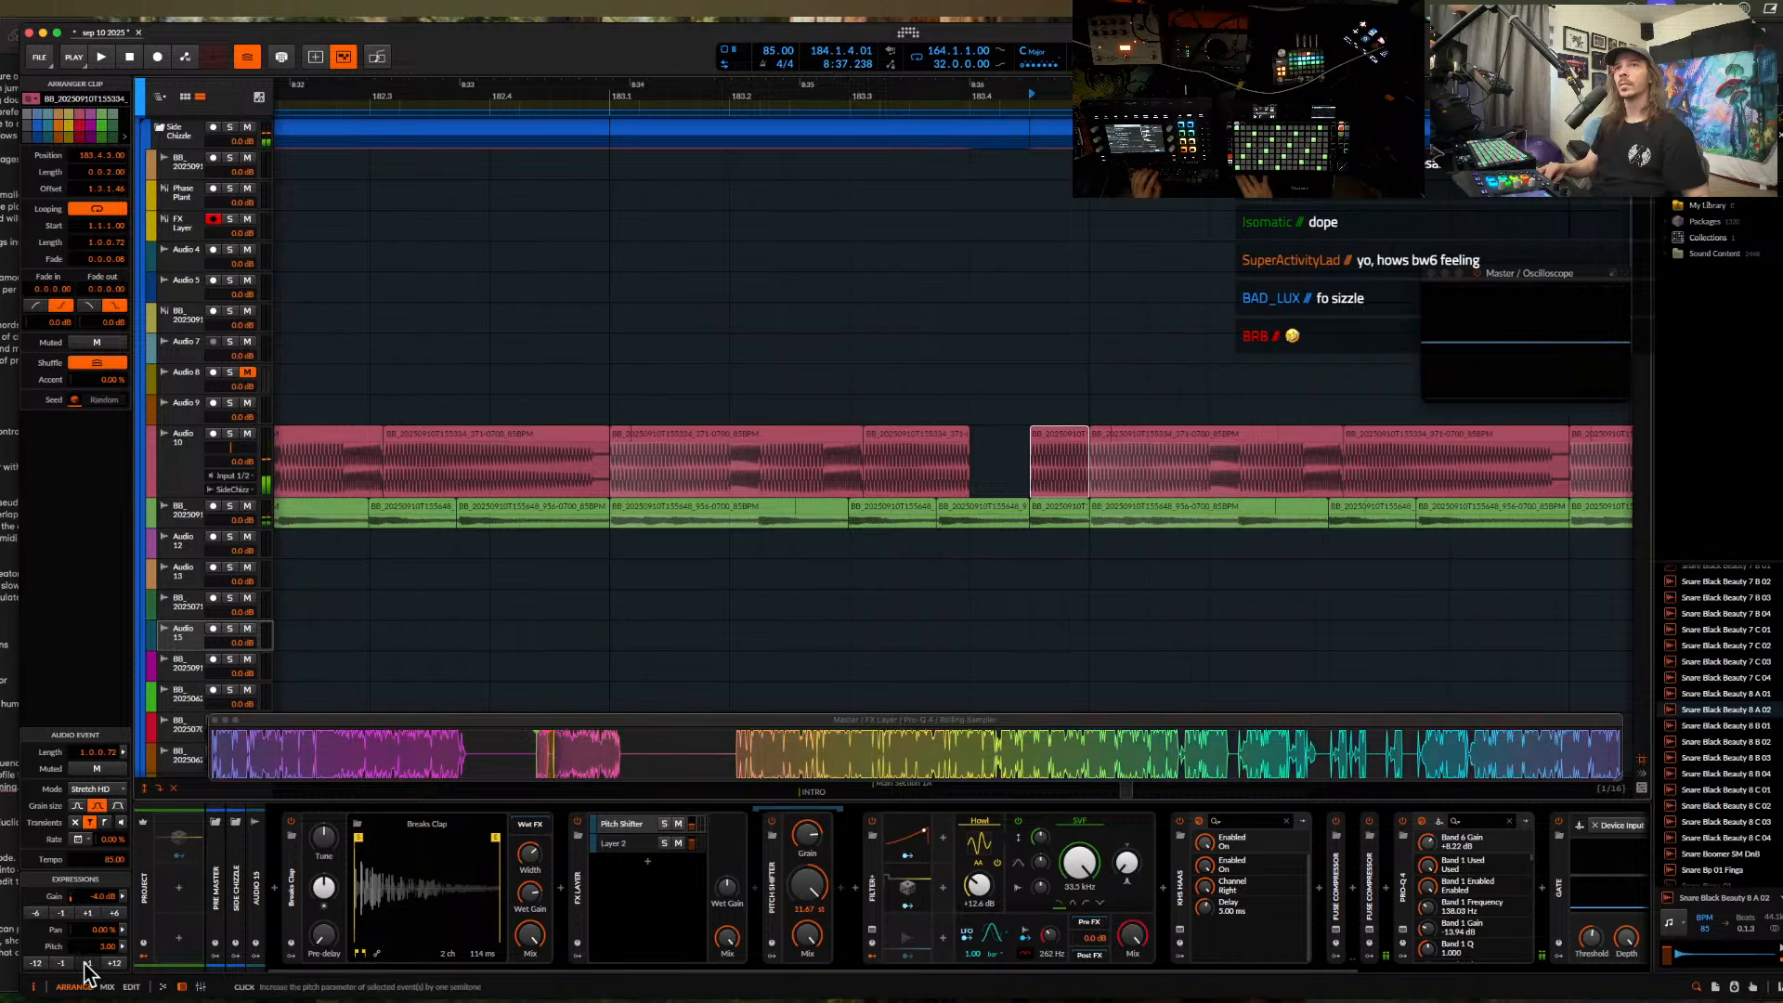
pyautogui.press('space')
pyautogui.press('space')
pyautogui.click(64, 964)
pyautogui.press('space')
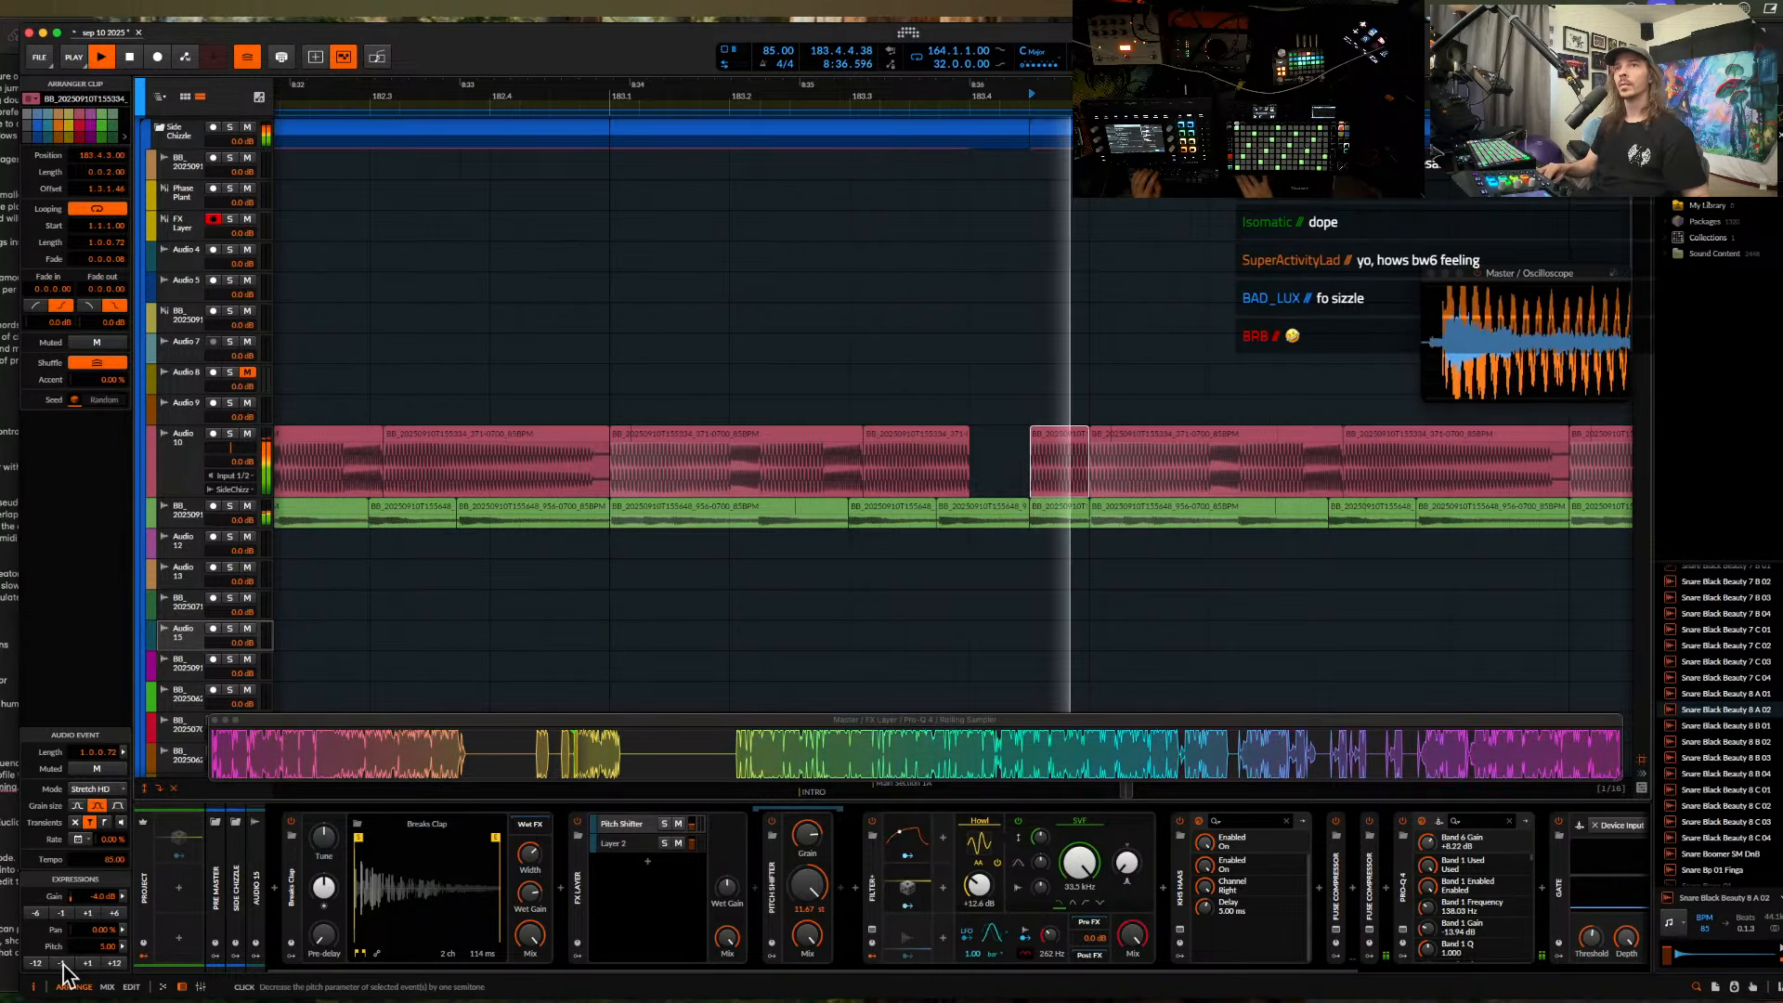
pyautogui.press('space')
# - Raise the copied clip's pitch by an octave, settle on 16.00, and play the transition into bar 184
pyautogui.click(115, 963)
pyautogui.press('space')
pyautogui.press('space')
pyautogui.click(64, 964)
pyautogui.press('space')
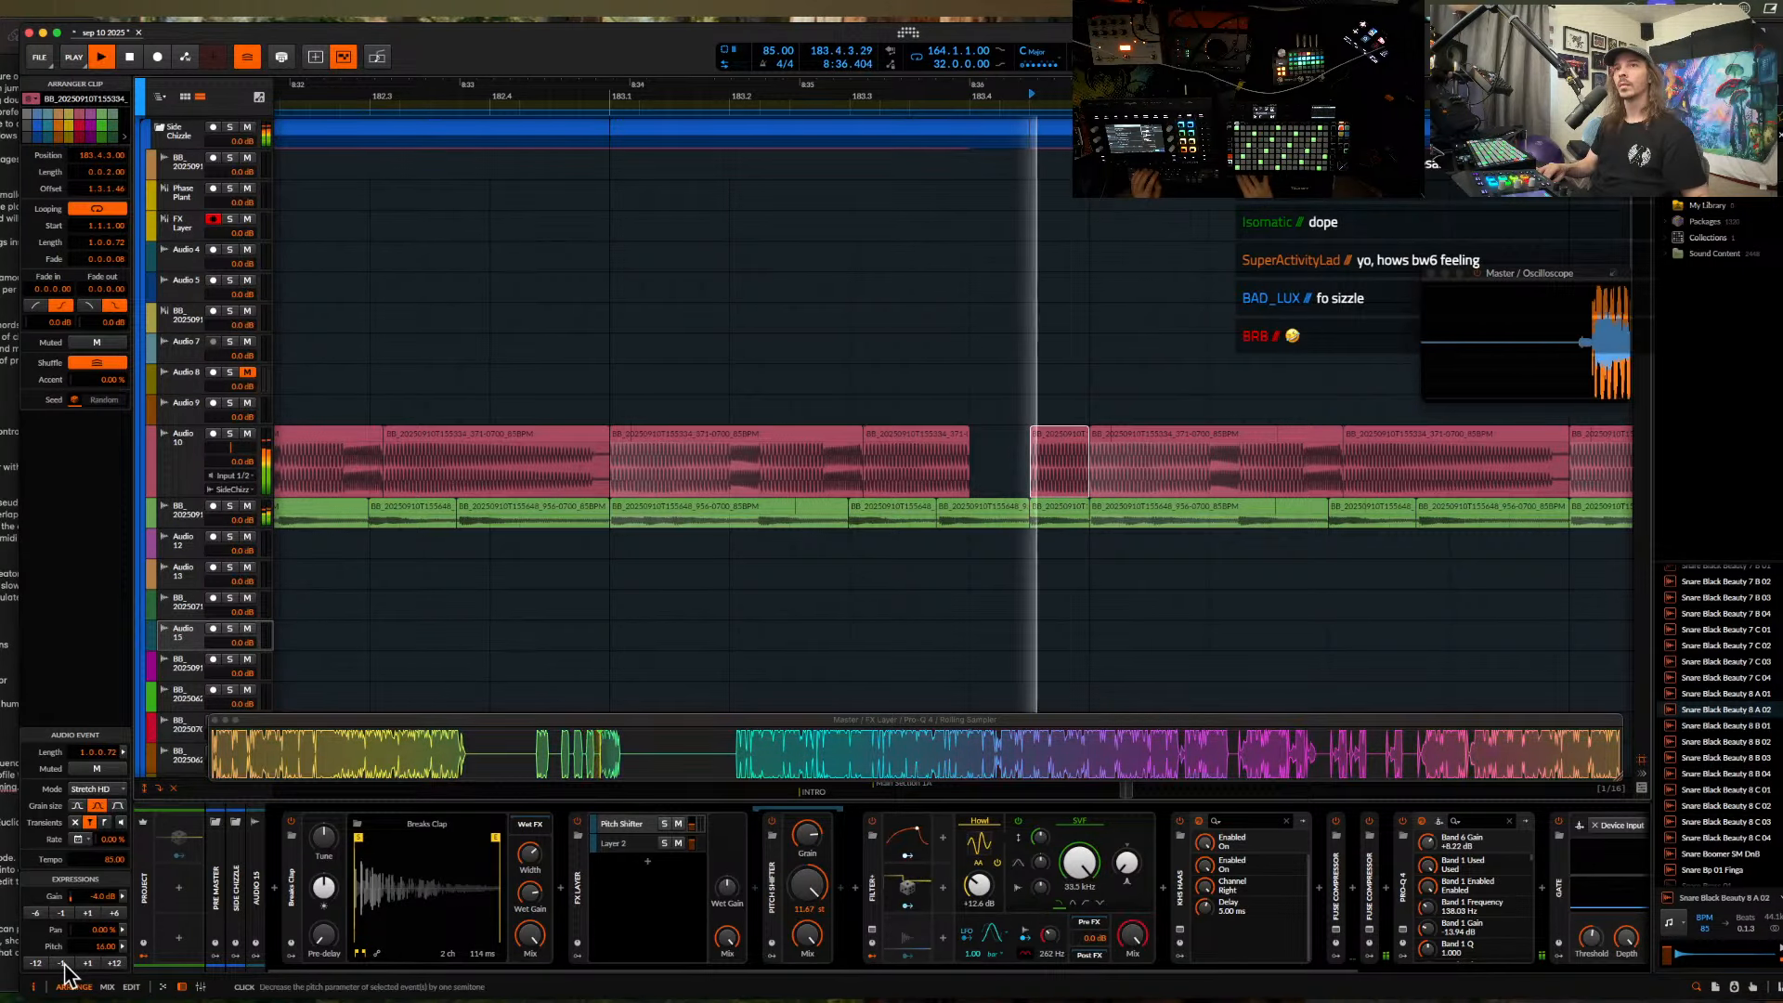
pyautogui.press('space')
pyautogui.click(64, 963)
pyautogui.press('space')
pyautogui.click(87, 964)
pyautogui.press('space')
pyautogui.press('space')
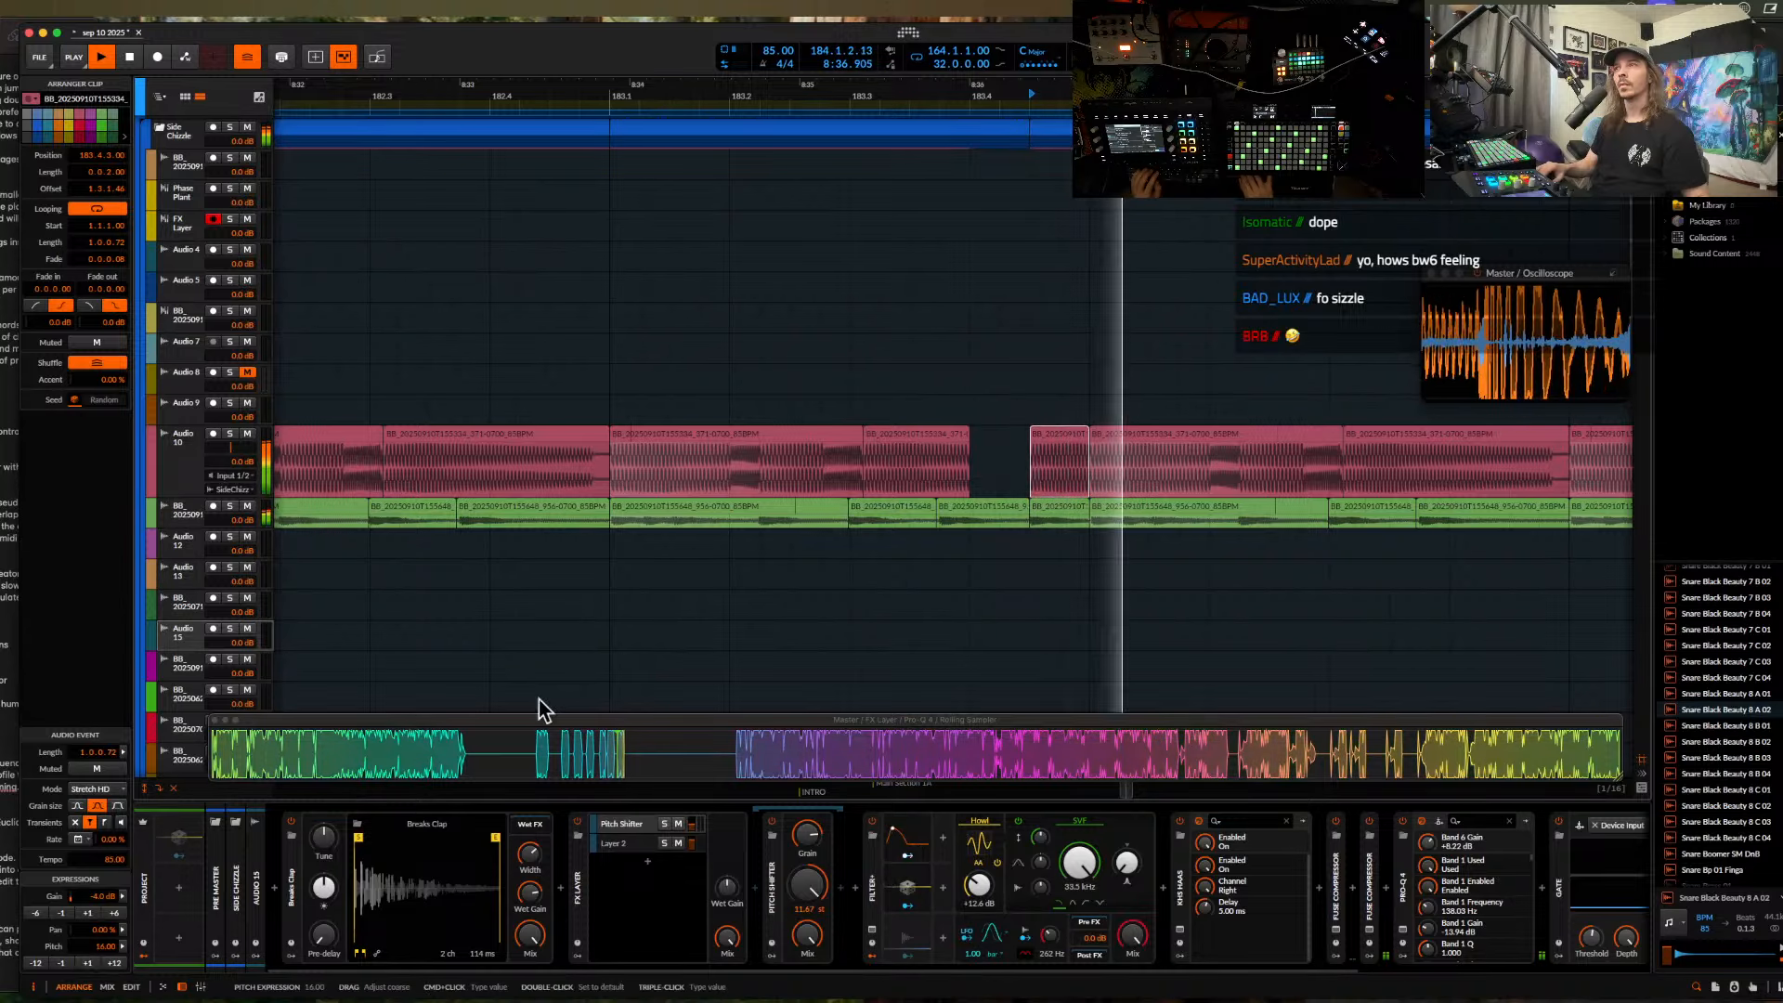
pyautogui.press('space')
pyautogui.press('space')
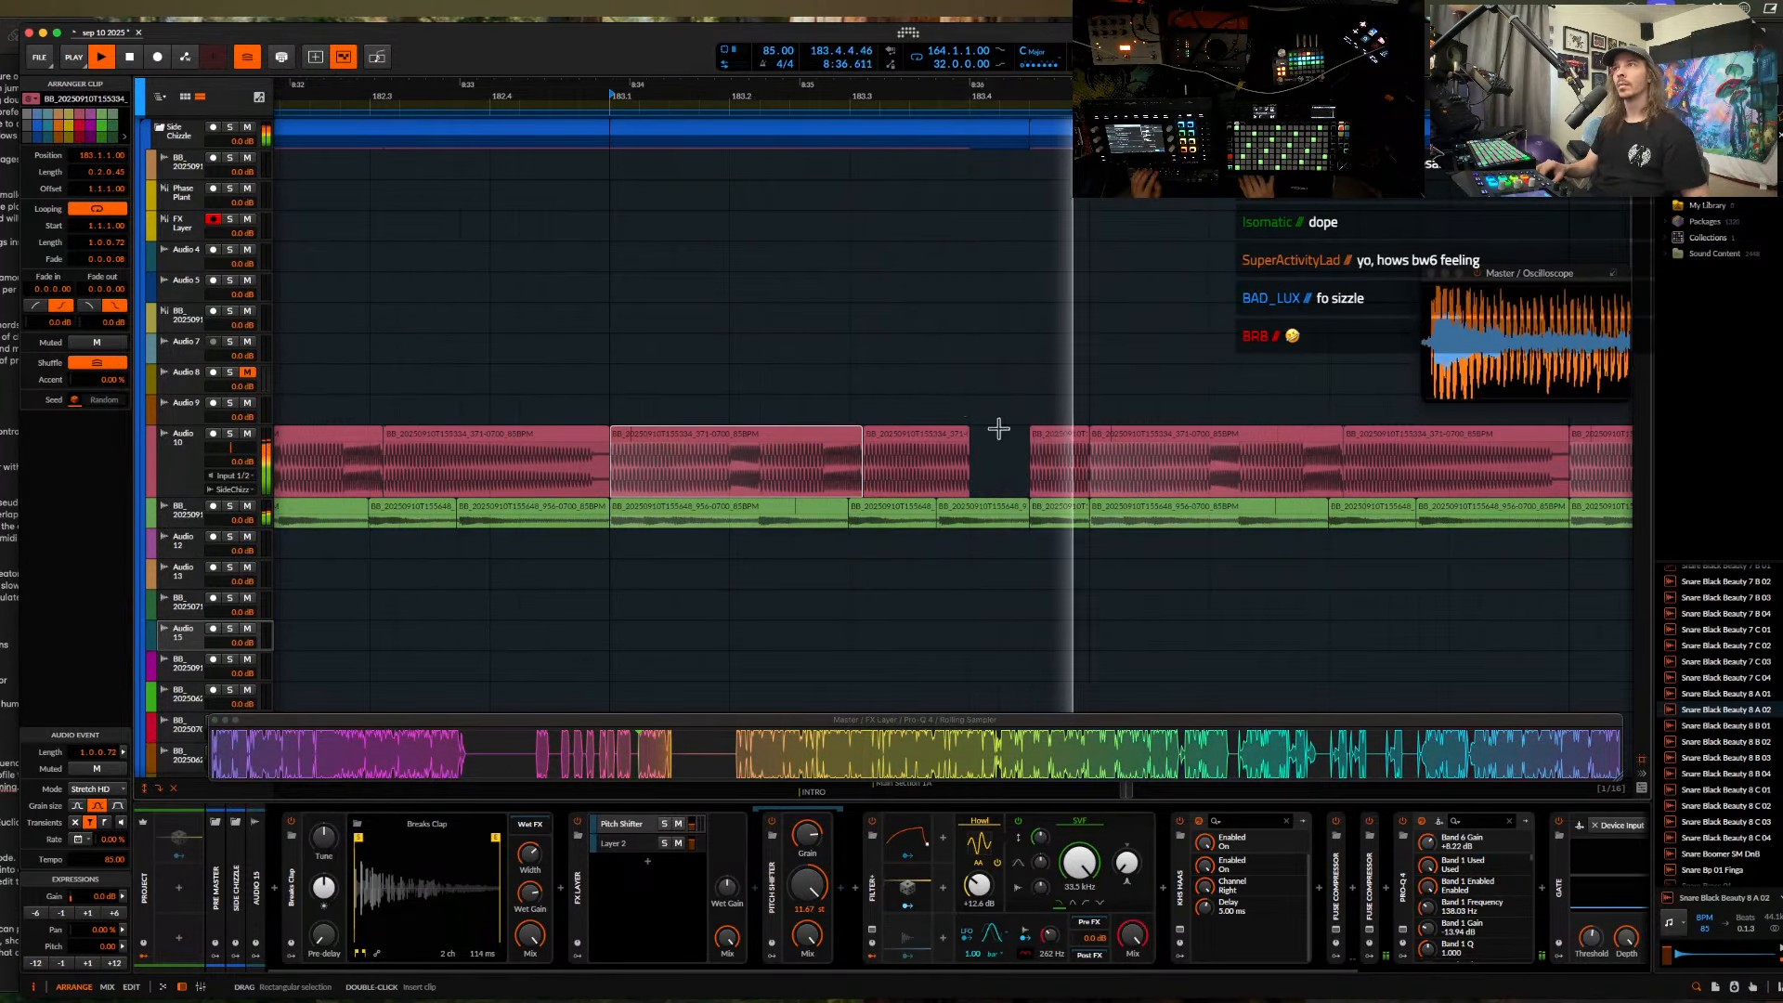
# - Follow playback towards bar 187 and delete the short Audio 10 clip at 185.4.3.00
pyautogui.scroll(-10, 1057, 432)
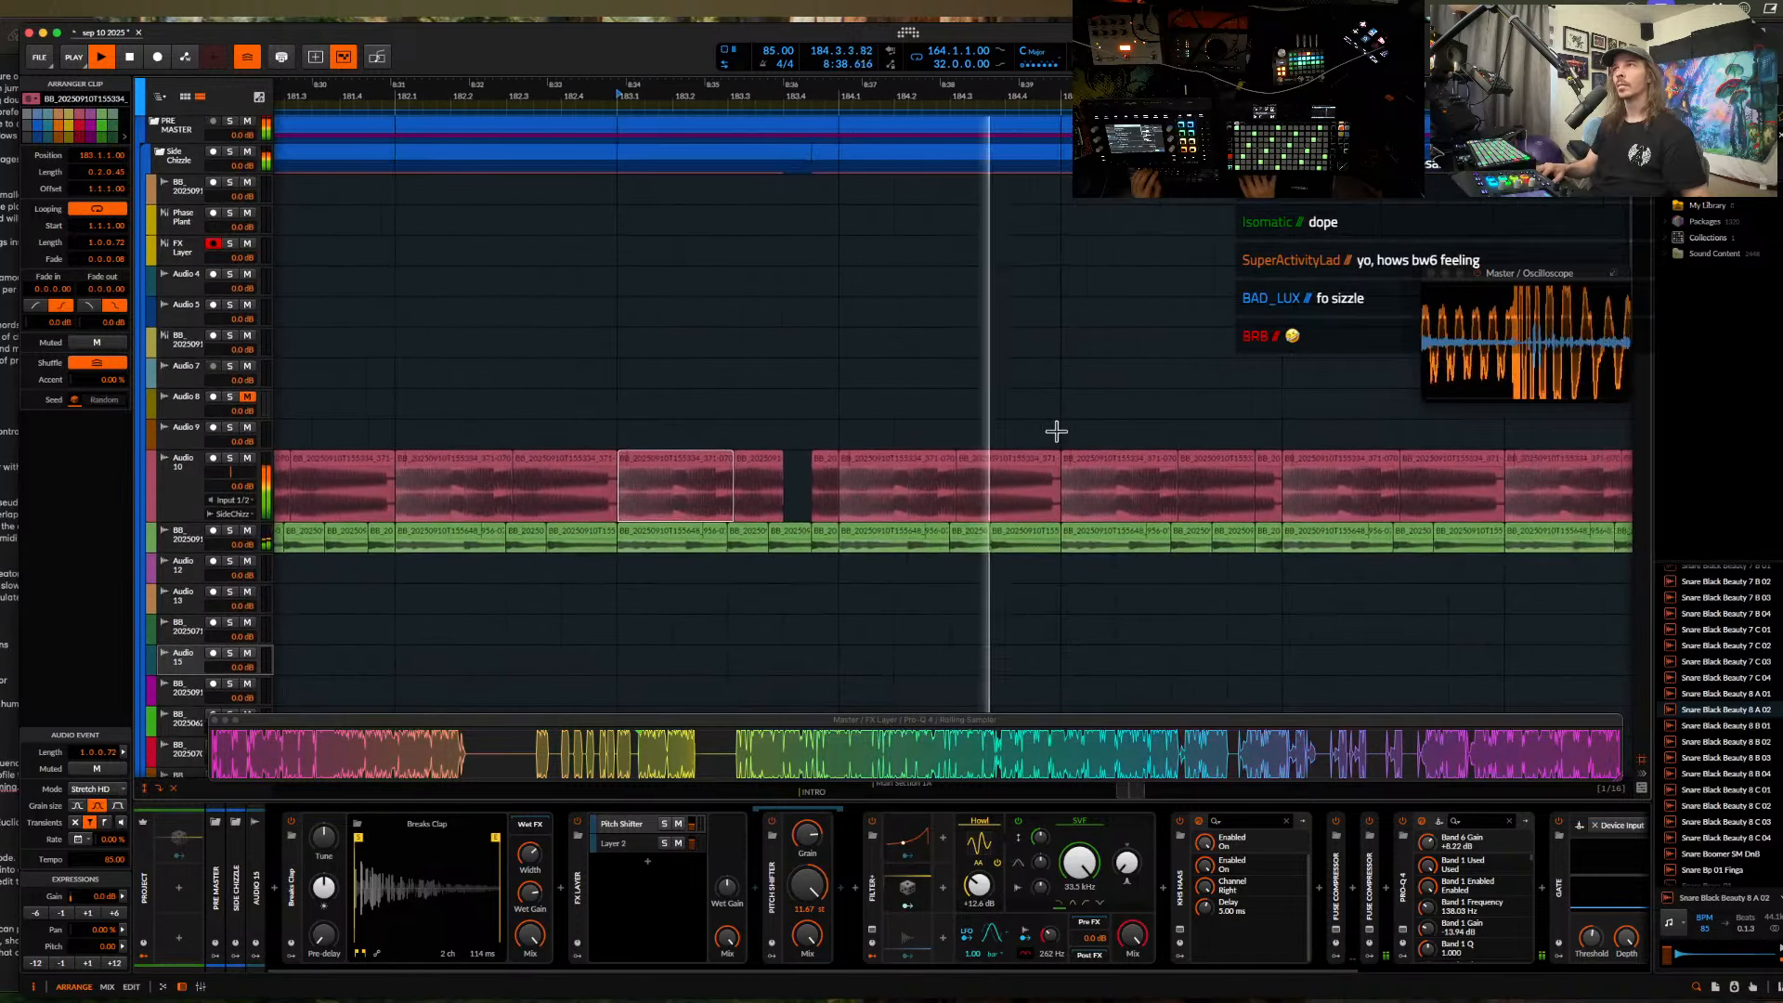
pyautogui.hscroll(10, 1044, 433)
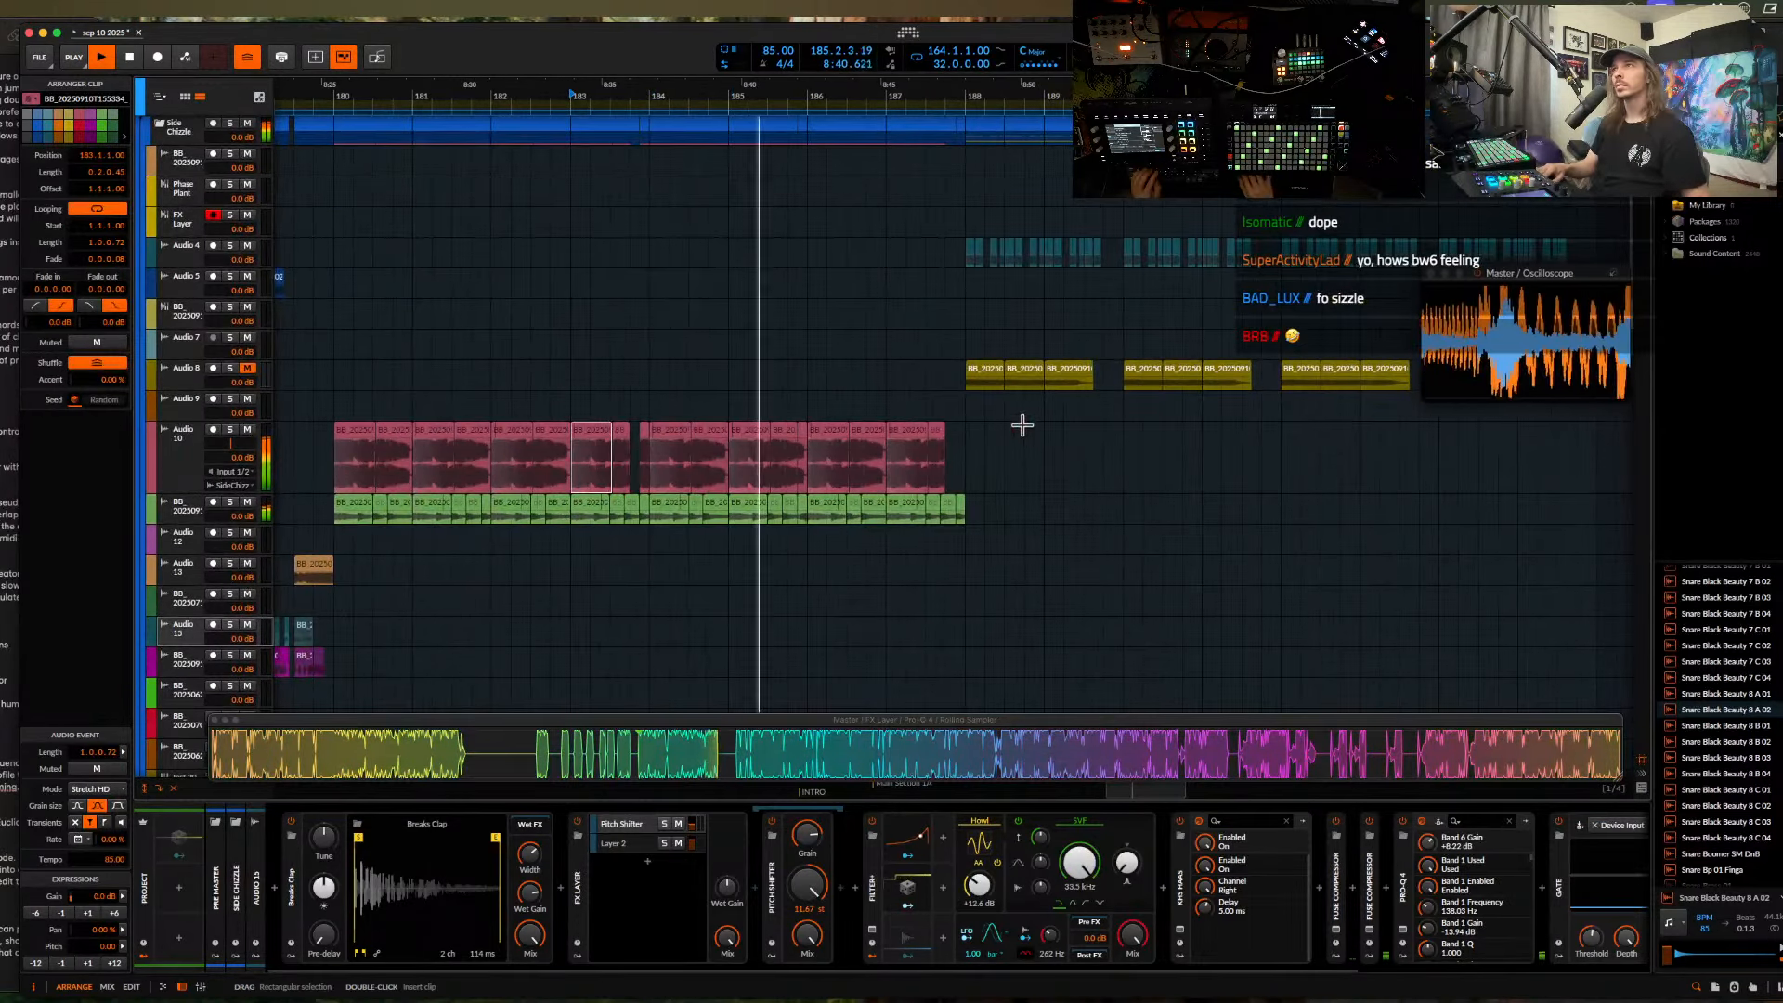
pyautogui.scroll(1, 738, 399)
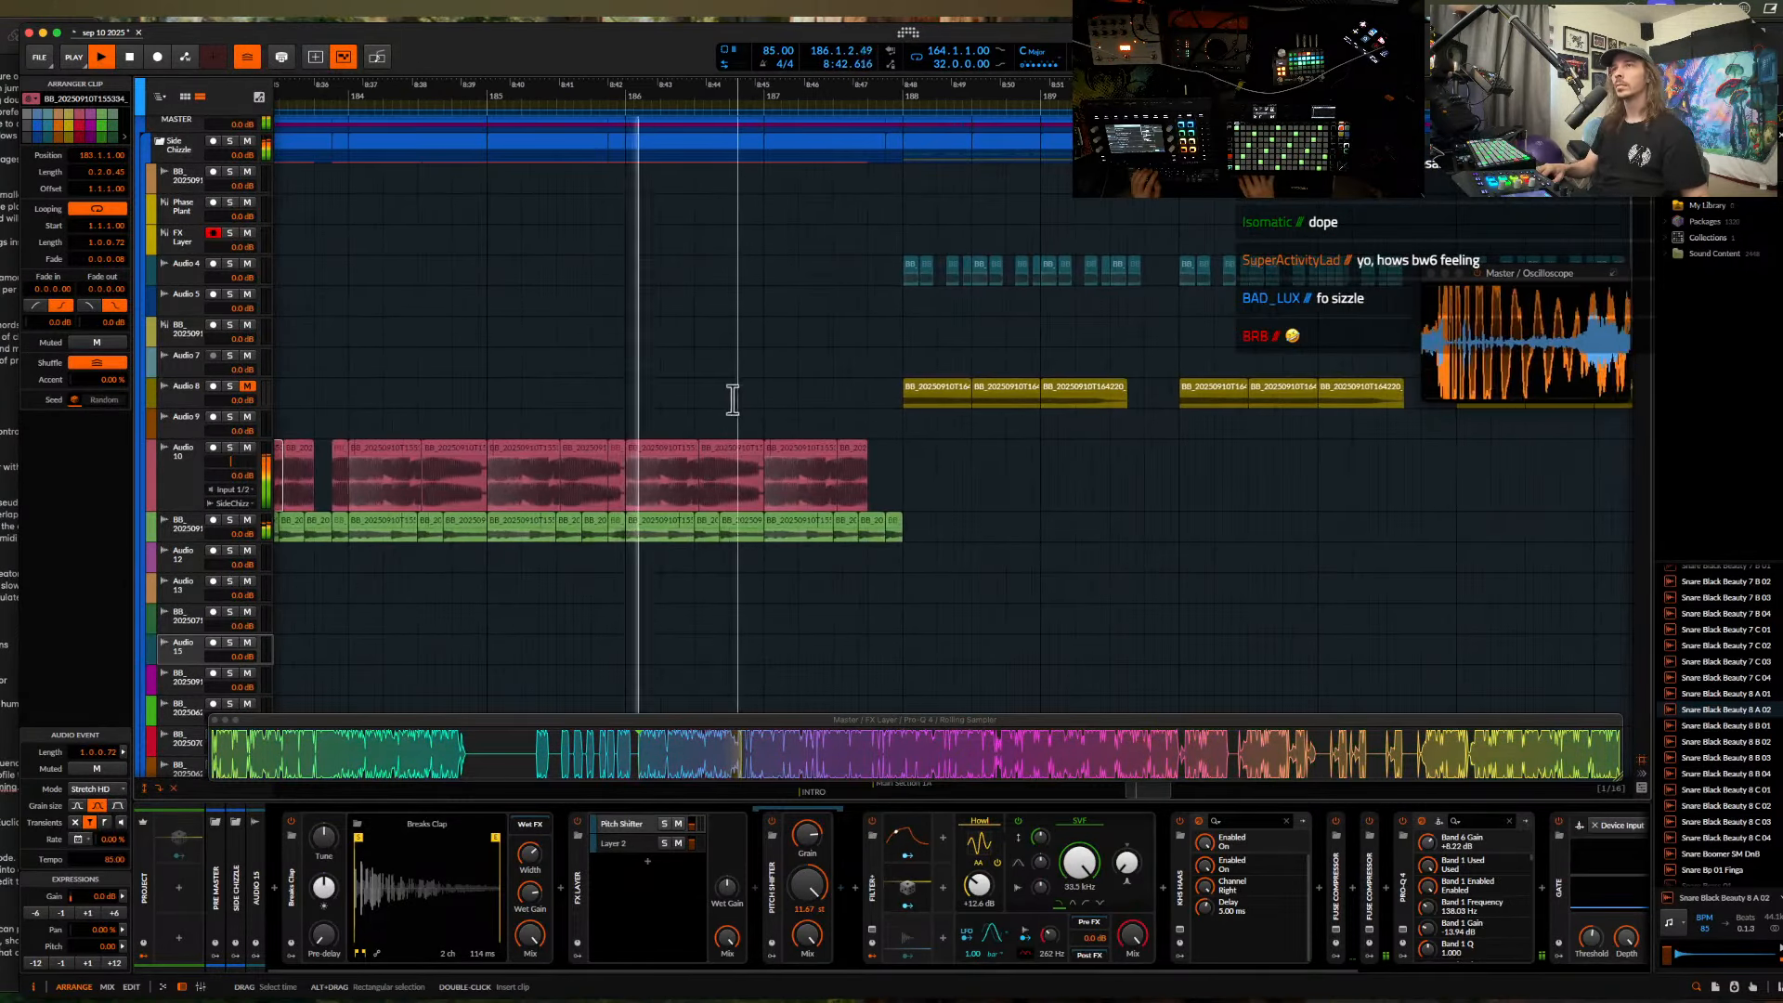
pyautogui.click(614, 450)
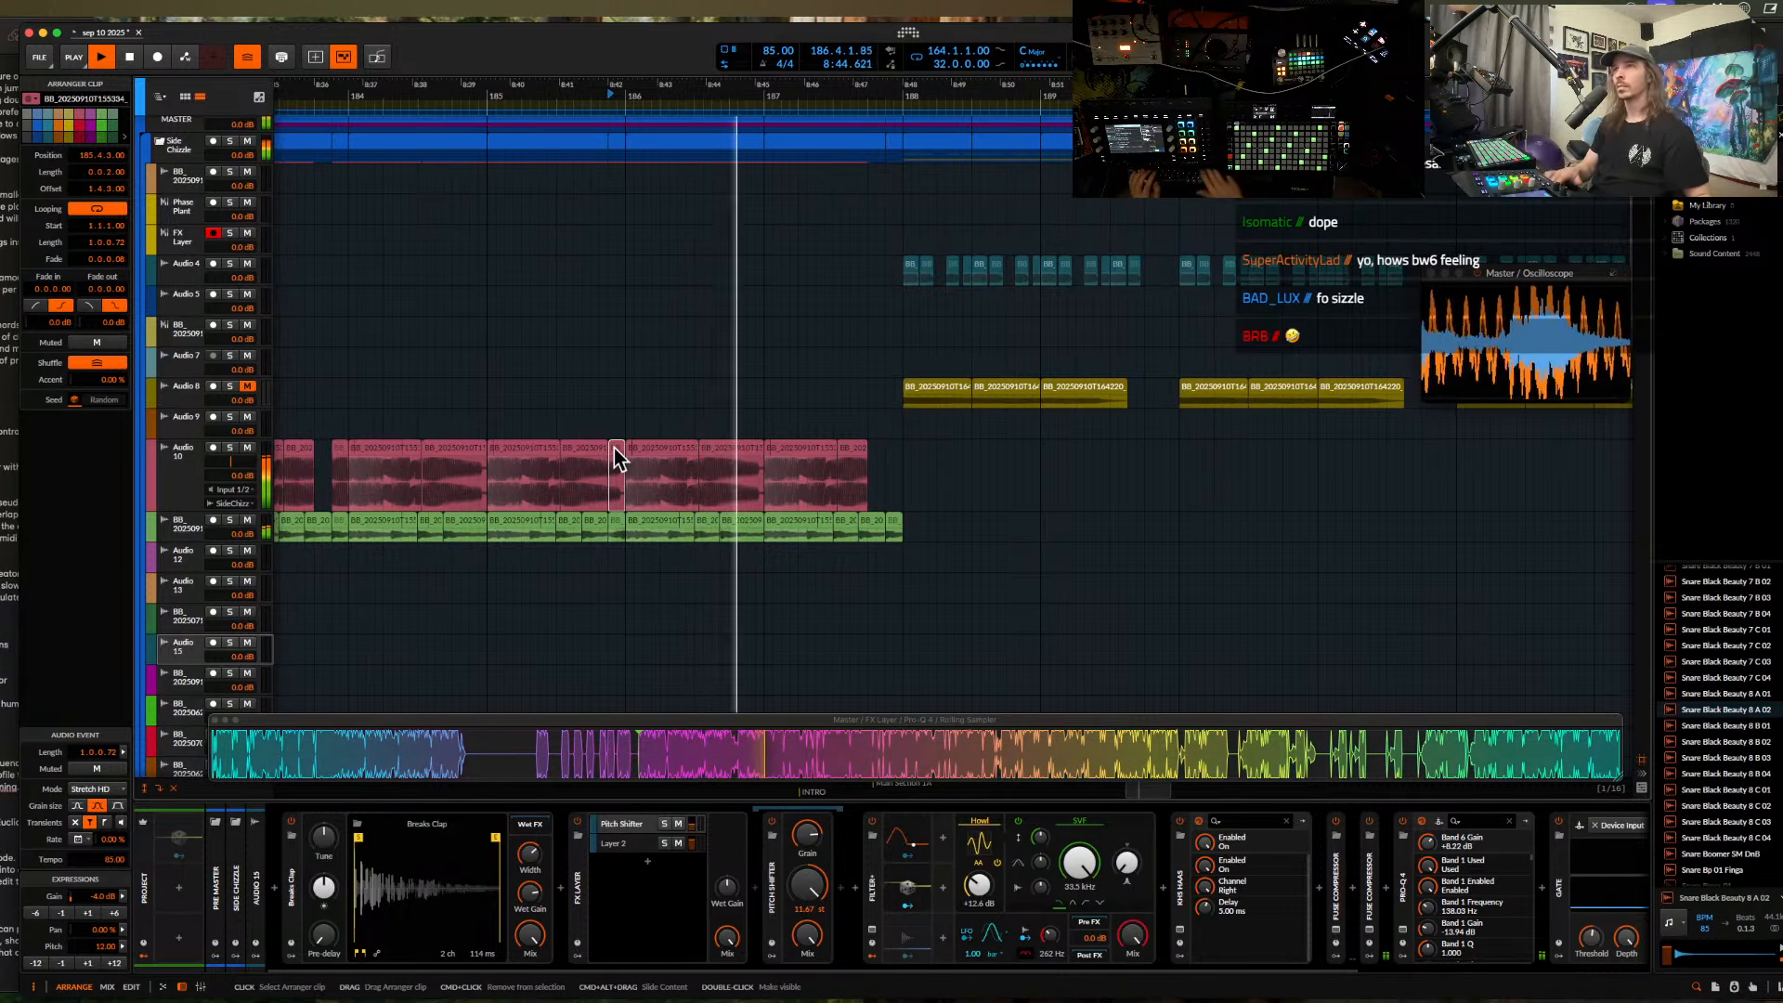
pyautogui.press('Delete')
# - Select the green track's clips from bar 180 up to bar 184 and mute them
pyautogui.scroll(1, 788, 429)
pyautogui.scroll(-5, 787, 430)
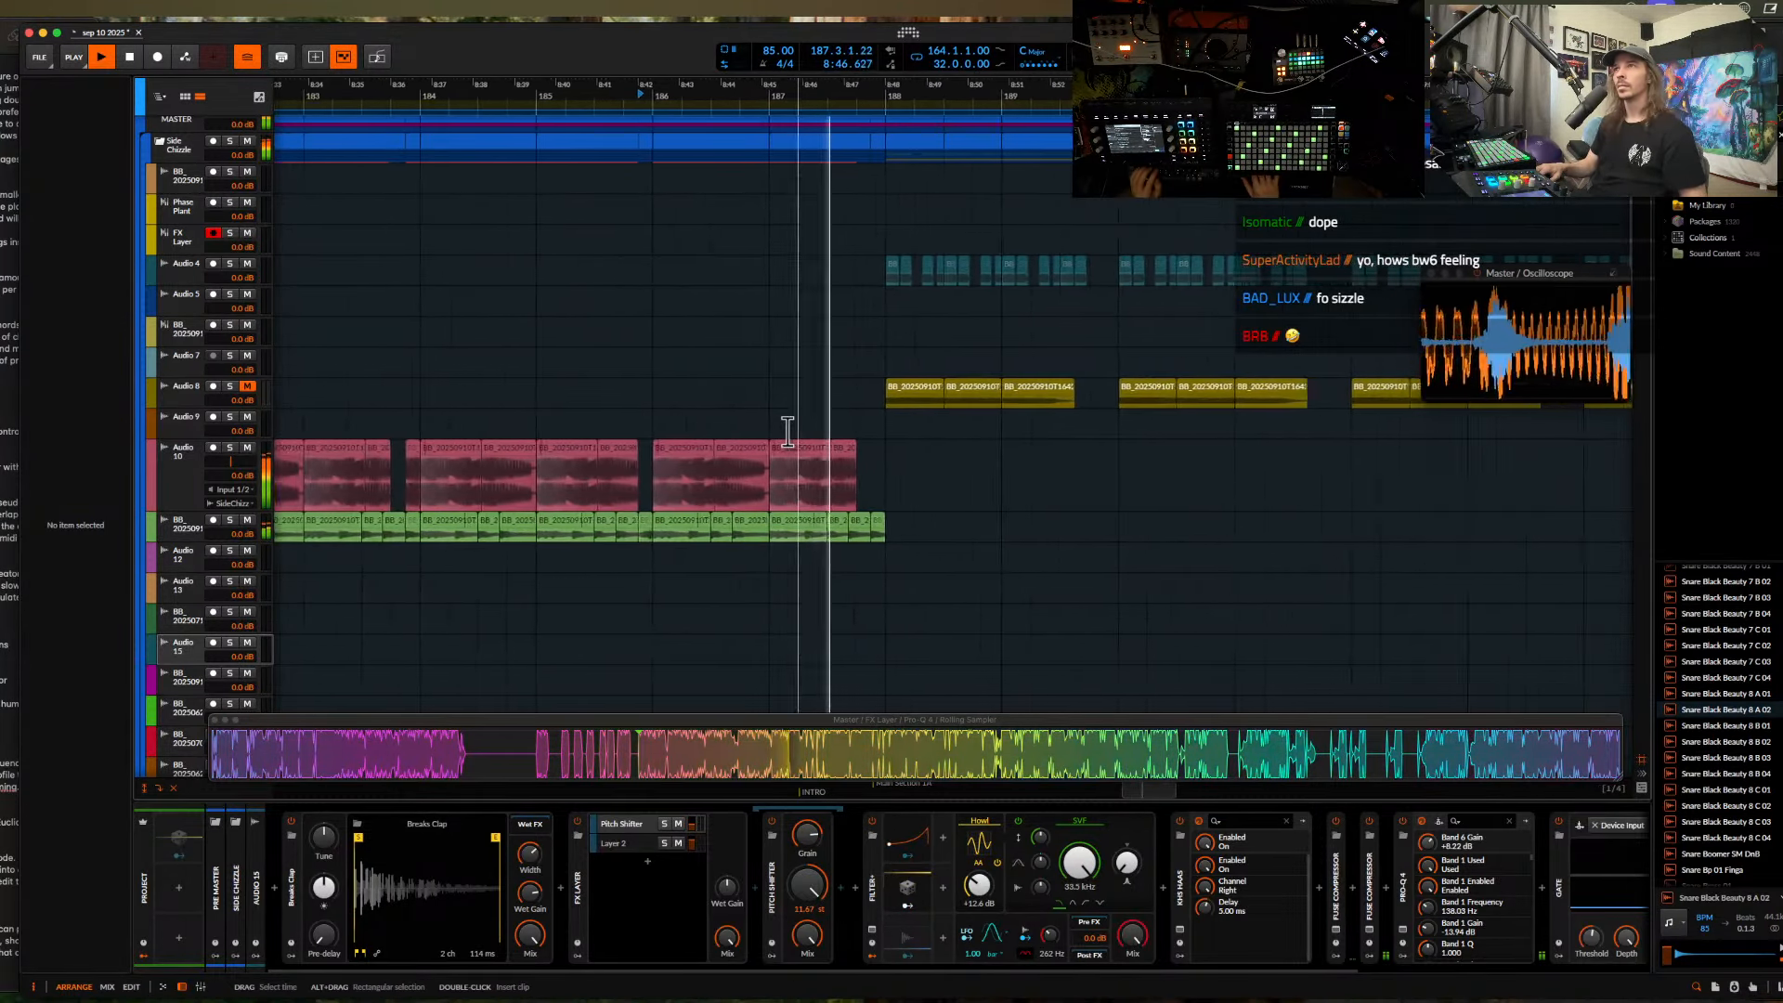
pyautogui.hscroll(-3, 787, 430)
pyautogui.scroll(-1, 787, 429)
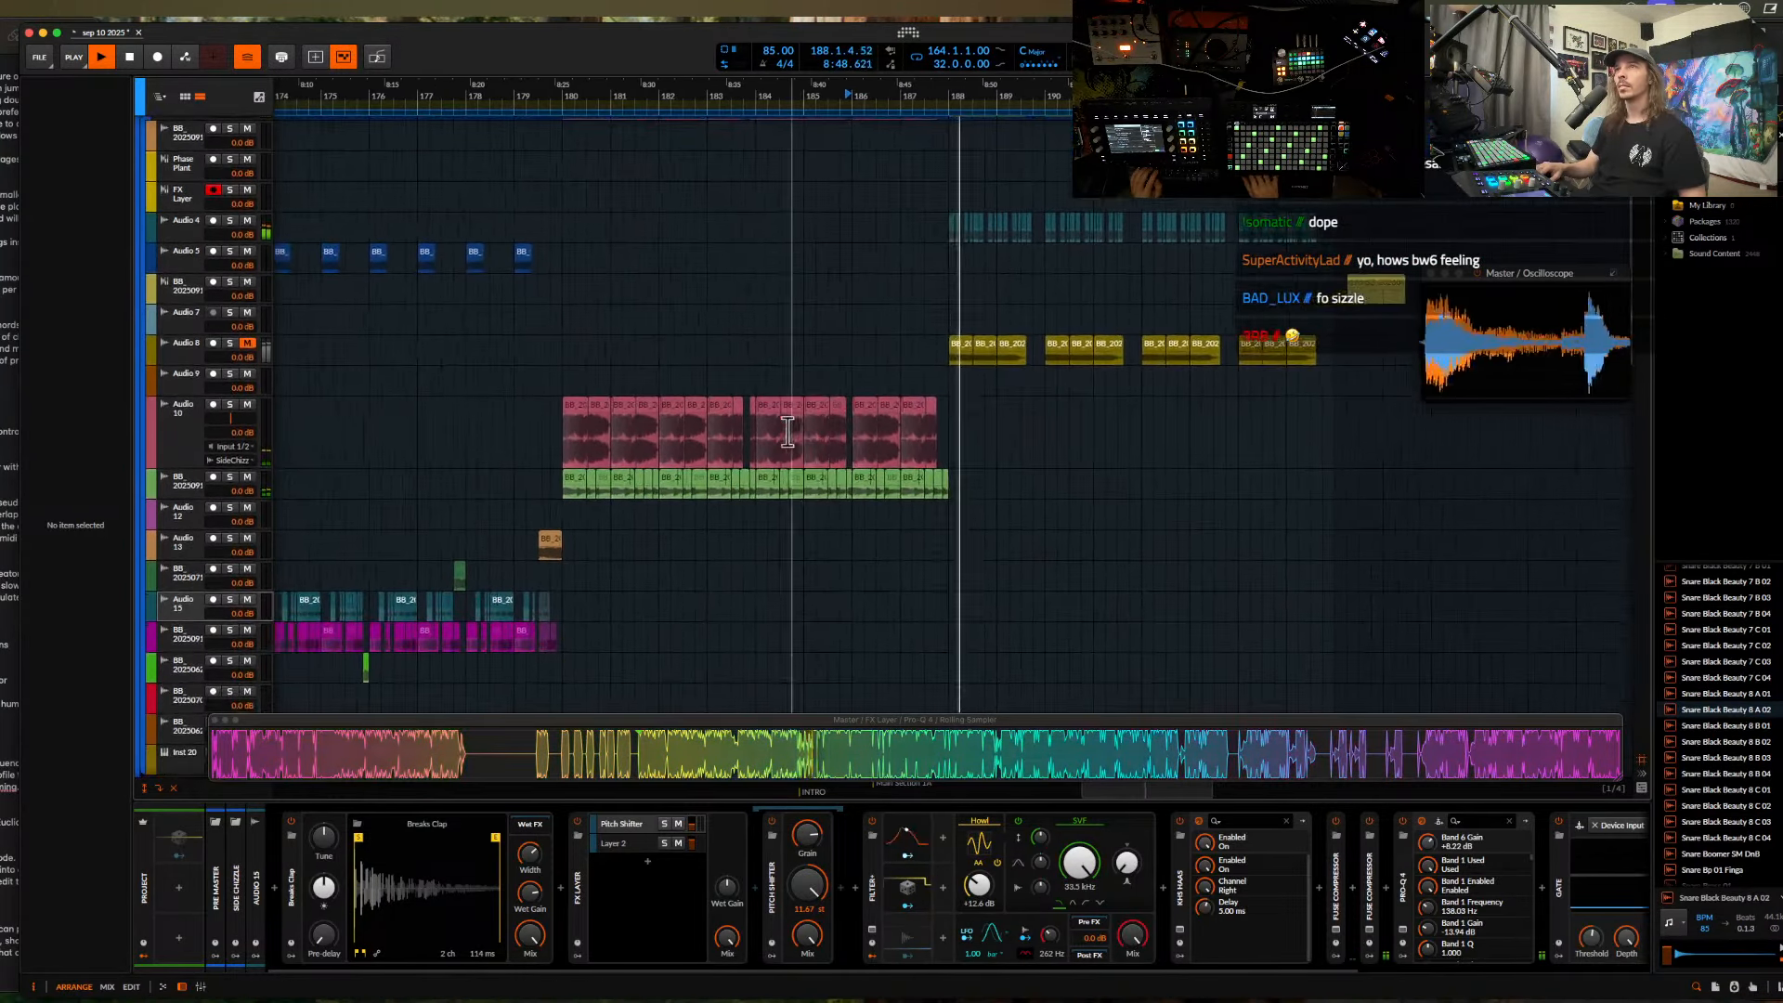
pyautogui.click(570, 484)
pyautogui.scroll(3, 716, 459)
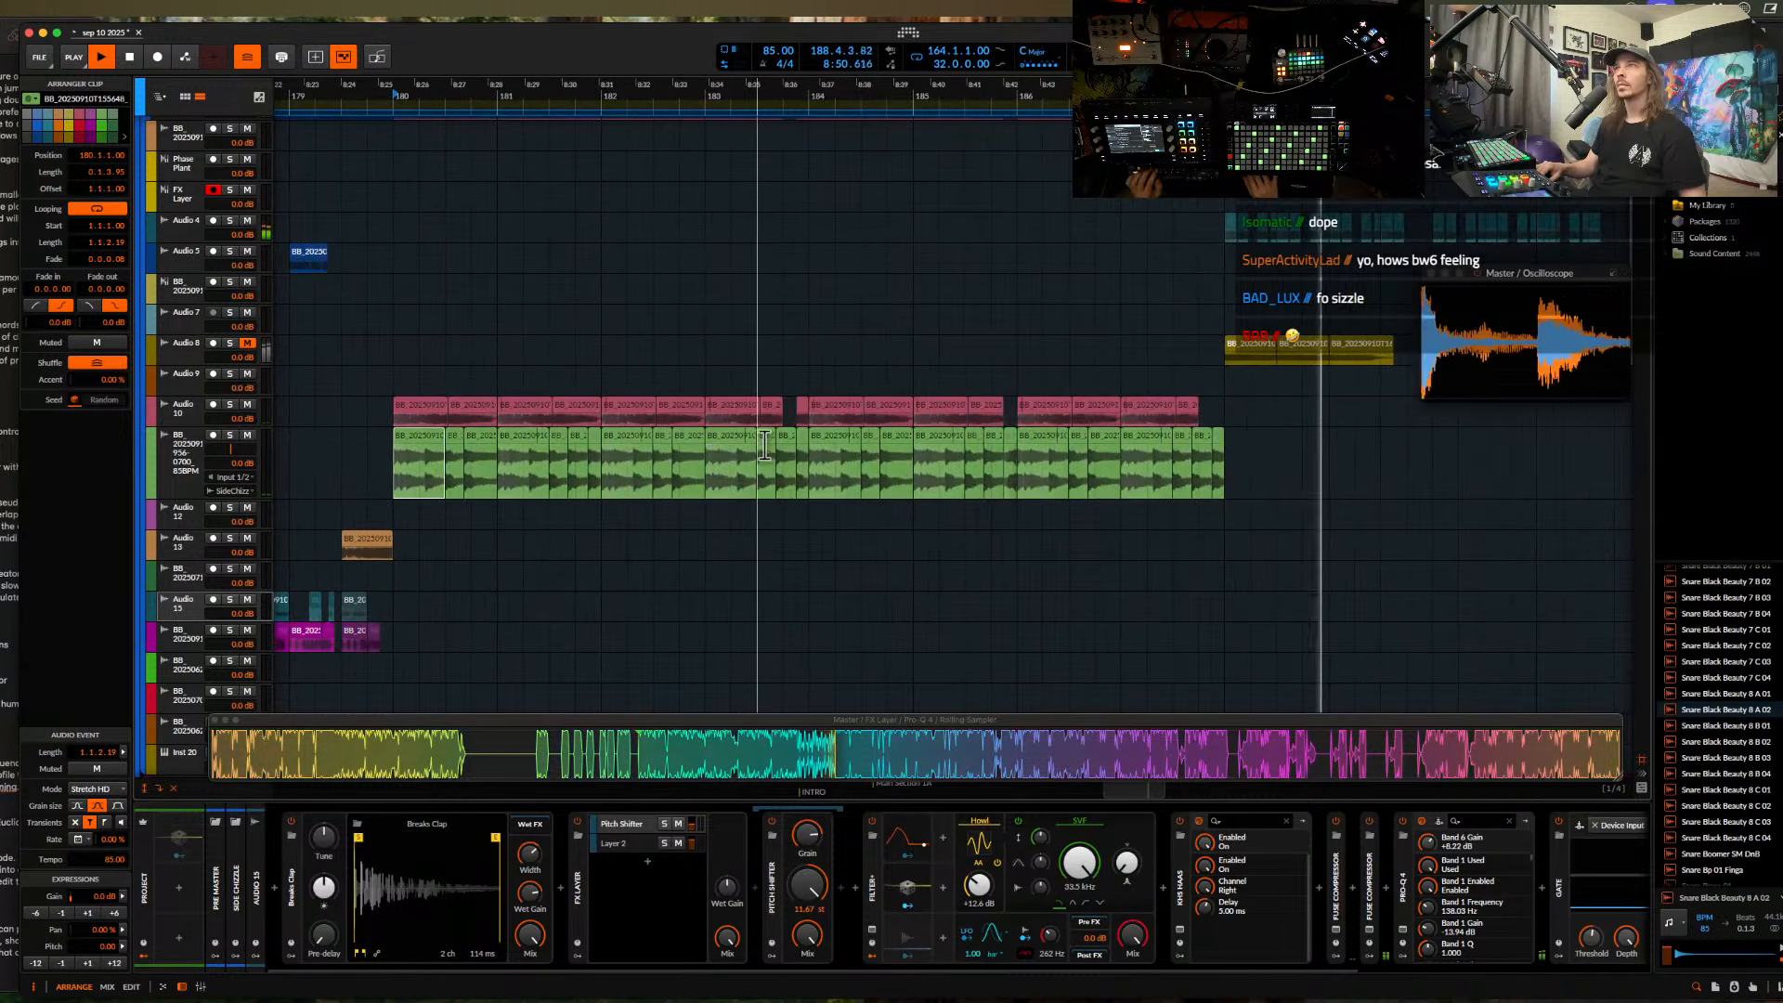
pyautogui.keyDown('shift'); pyautogui.click(799, 436); pyautogui.keyUp('shift')
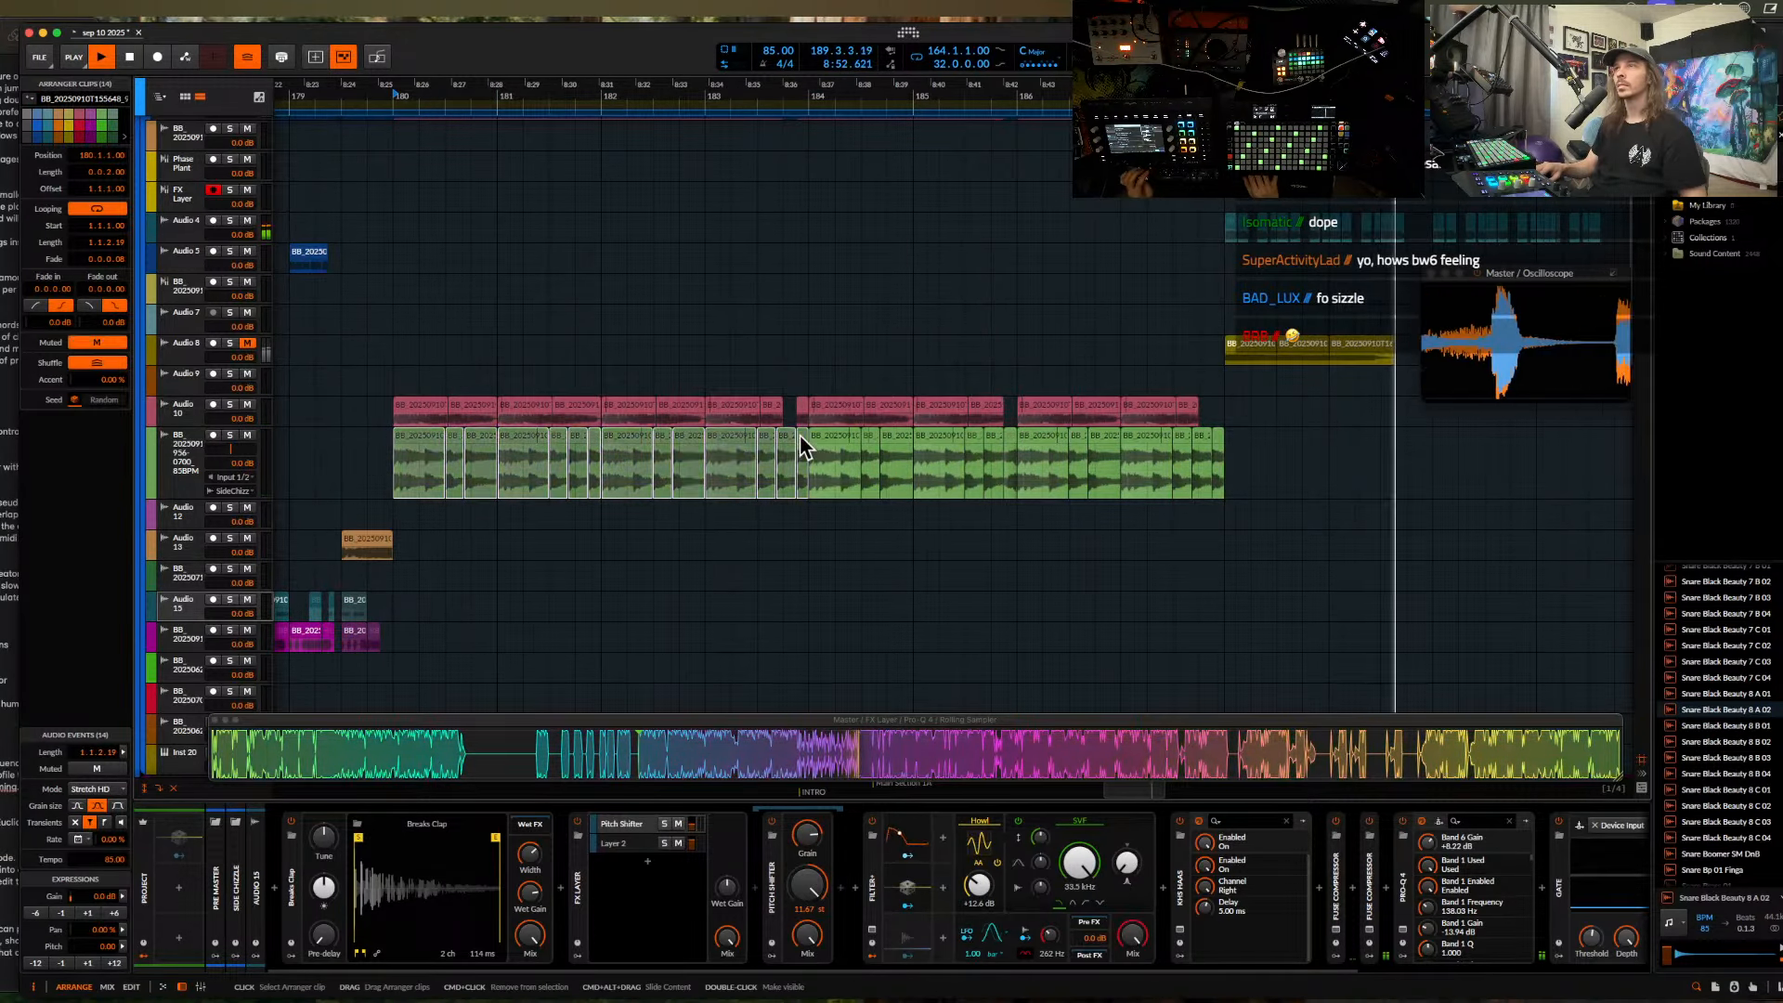
pyautogui.scroll(-4, 800, 436)
pyautogui.scroll(-1, 1035, 382)
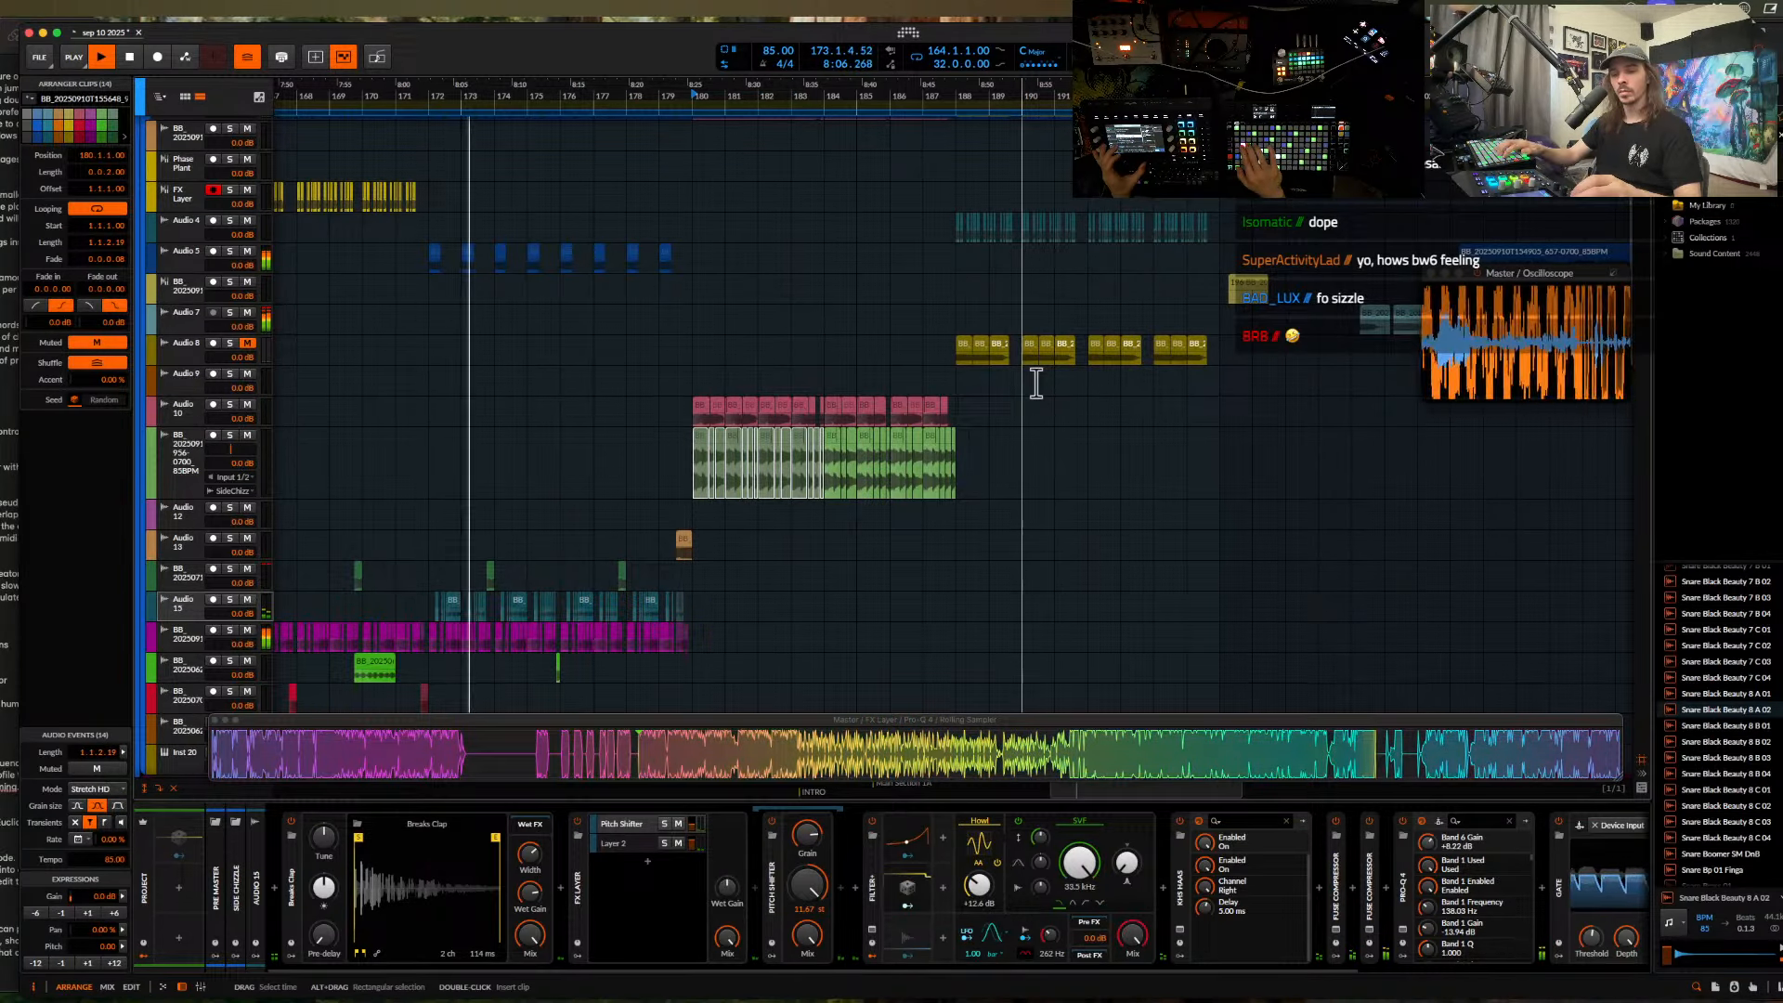
# - Stop playback and select the time range from 163.3.1.00 to 164.1.1.00 over the orange lead-in clip
pyautogui.press('space')
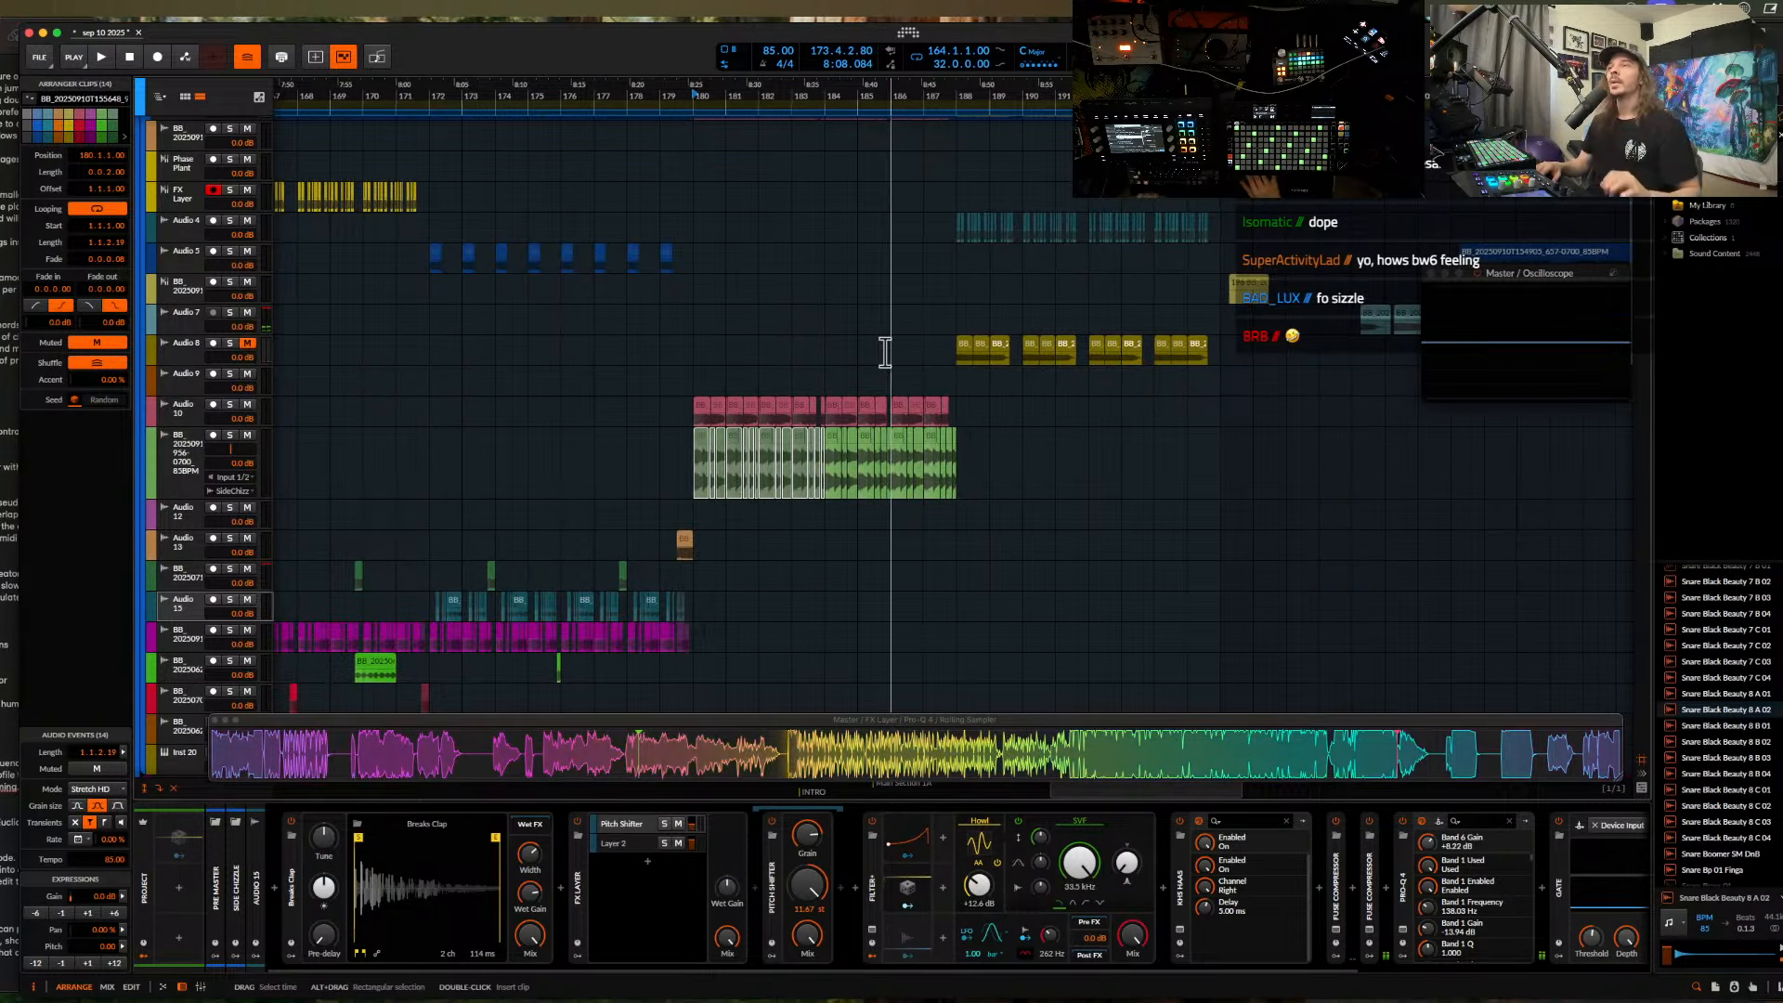
pyautogui.scroll(-3, 884, 350)
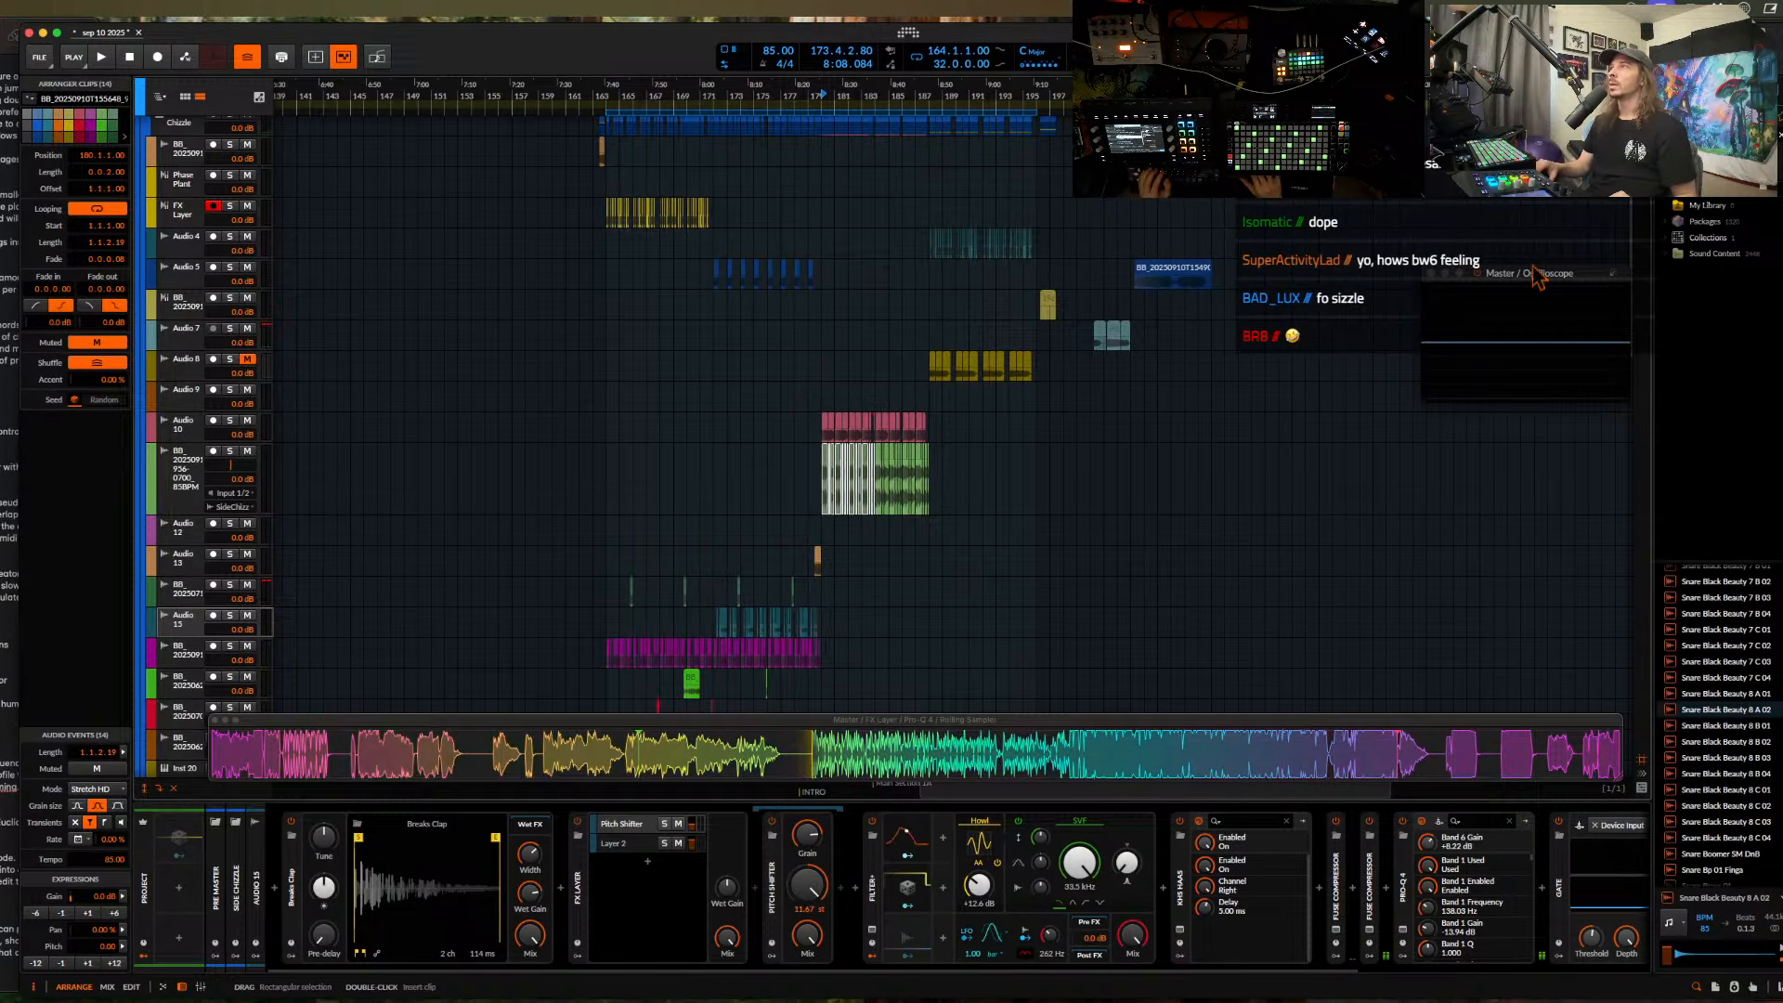
pyautogui.click(605, 251)
pyautogui.scroll(3, 606, 251)
pyautogui.scroll(5, 606, 251)
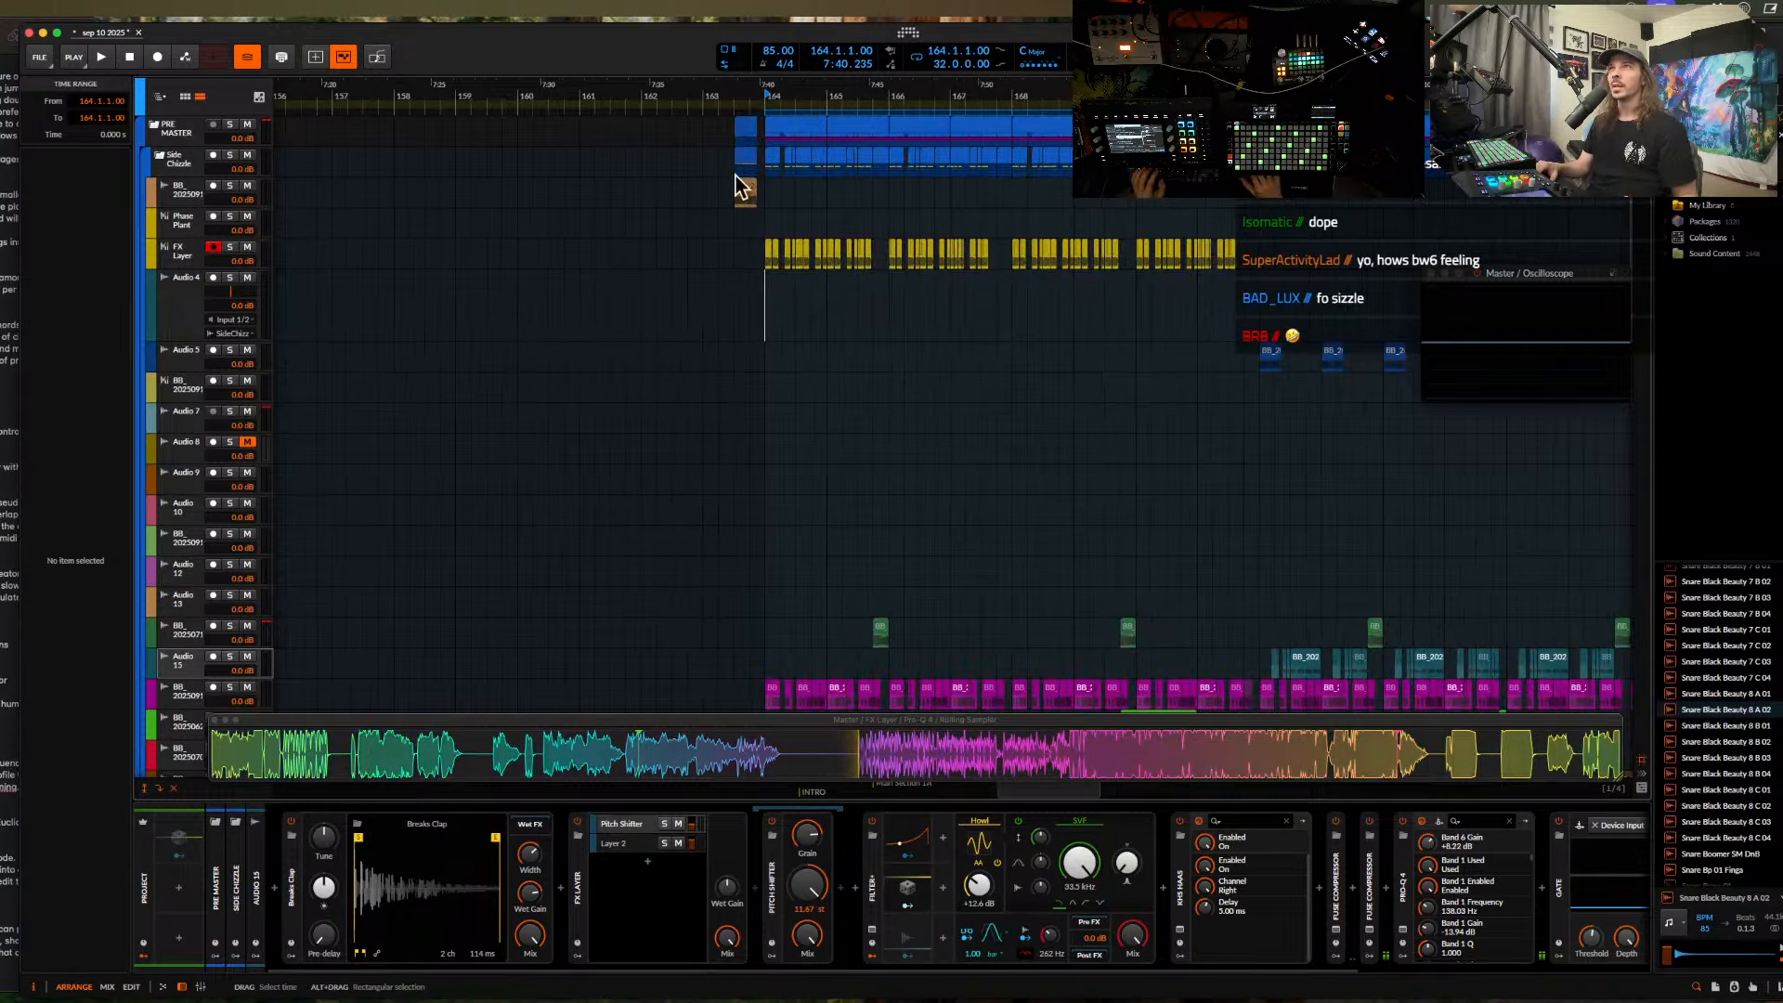
pyautogui.click(735, 178)
pyautogui.moveTo(735, 178); pyautogui.dragTo(799, 203)
pyautogui.scroll(-3, 798, 202)
pyautogui.scroll(-5, 798, 202)
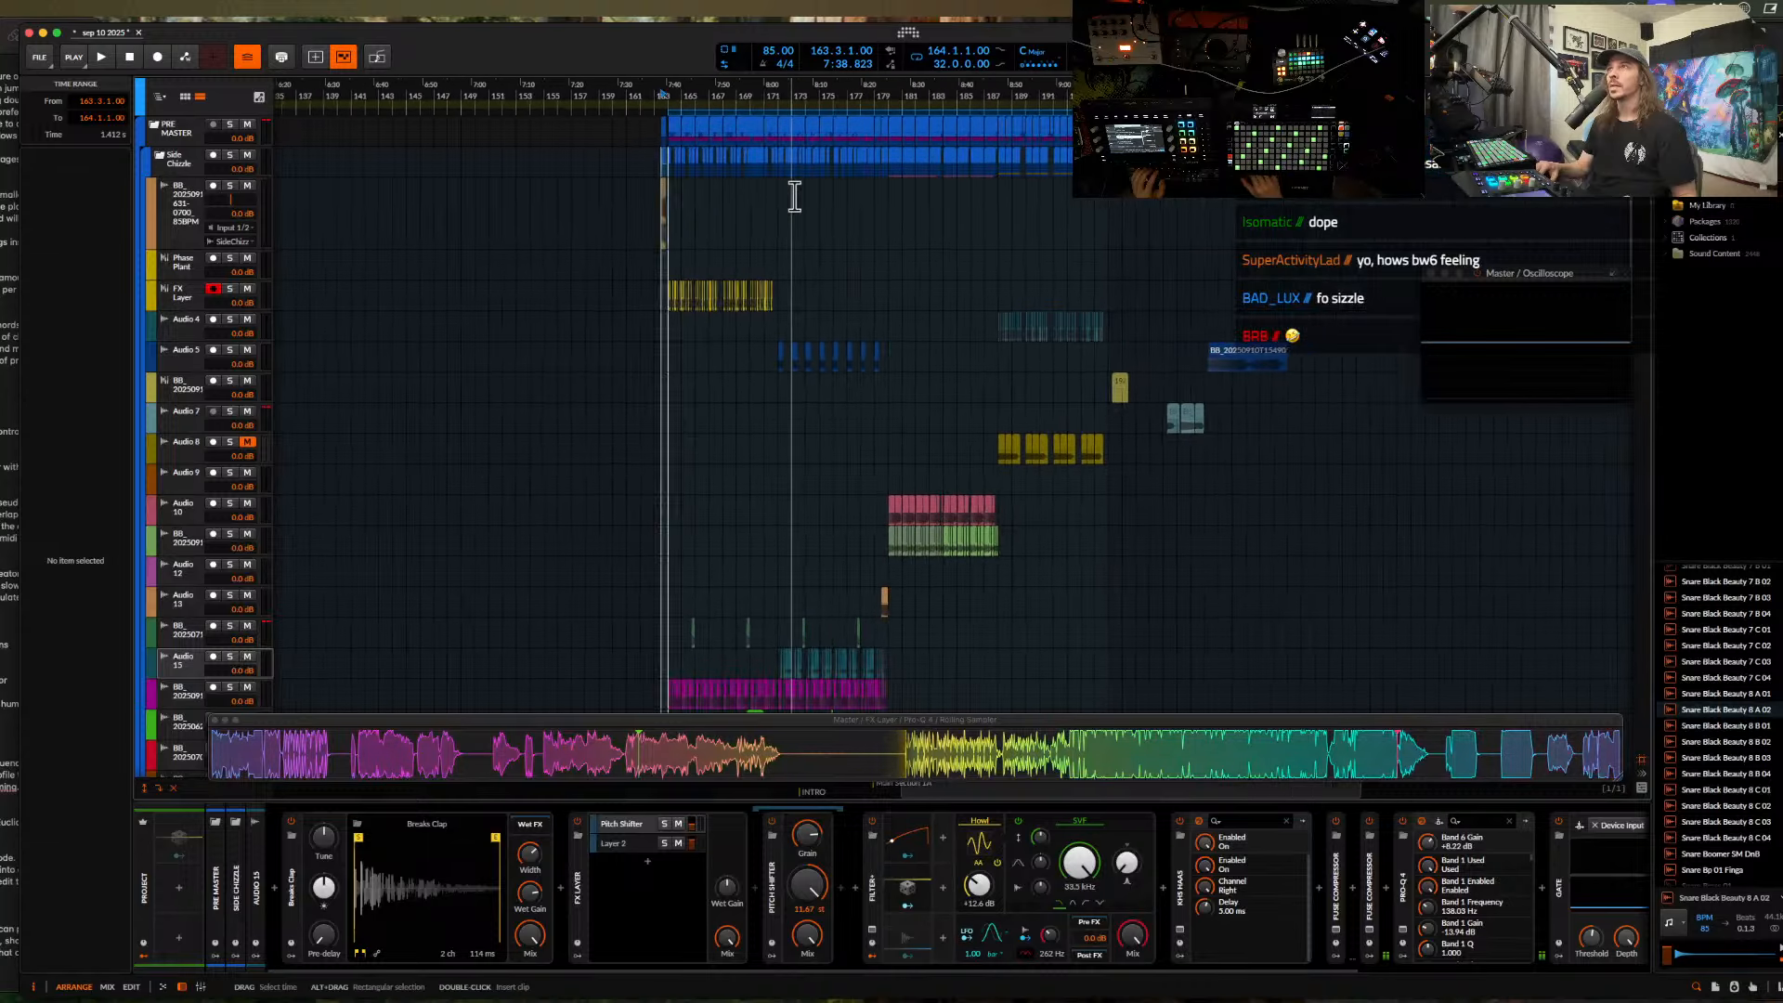
pyautogui.scroll(3, 687, 164)
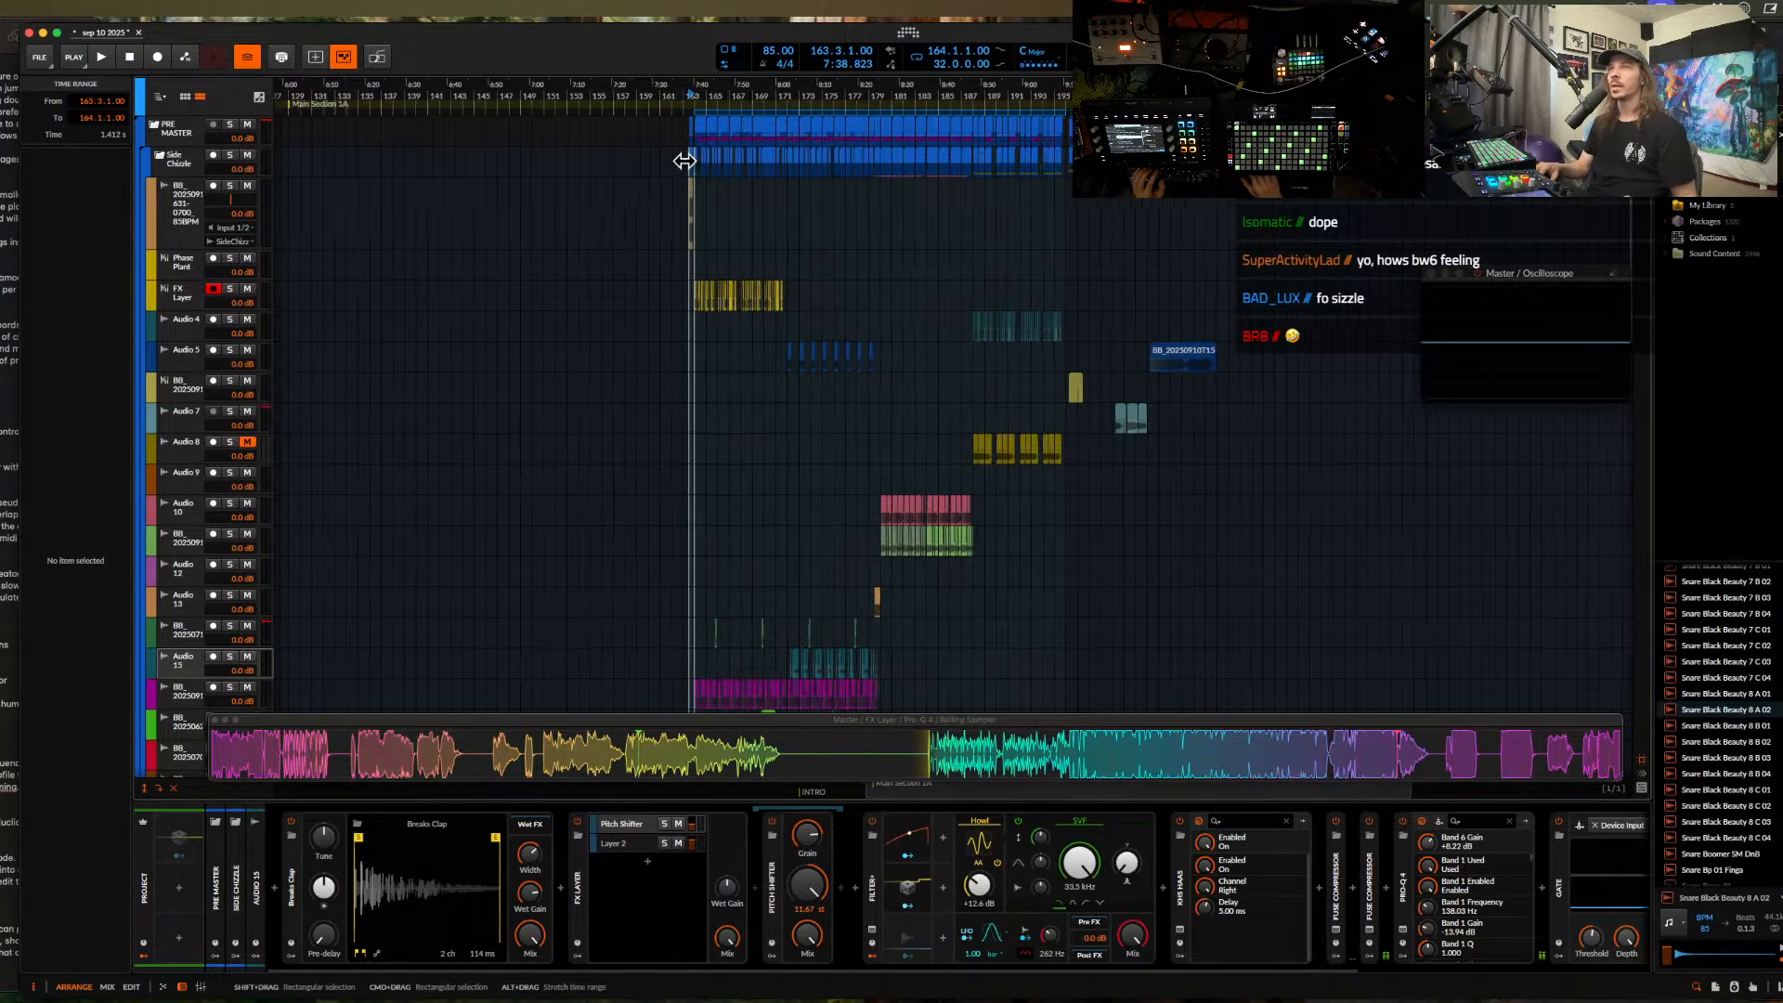
# - Move the lead-in clip before bar 164 back to 155.3.1.00
pyautogui.click(698, 162)
pyautogui.scroll(3, 710, 166)
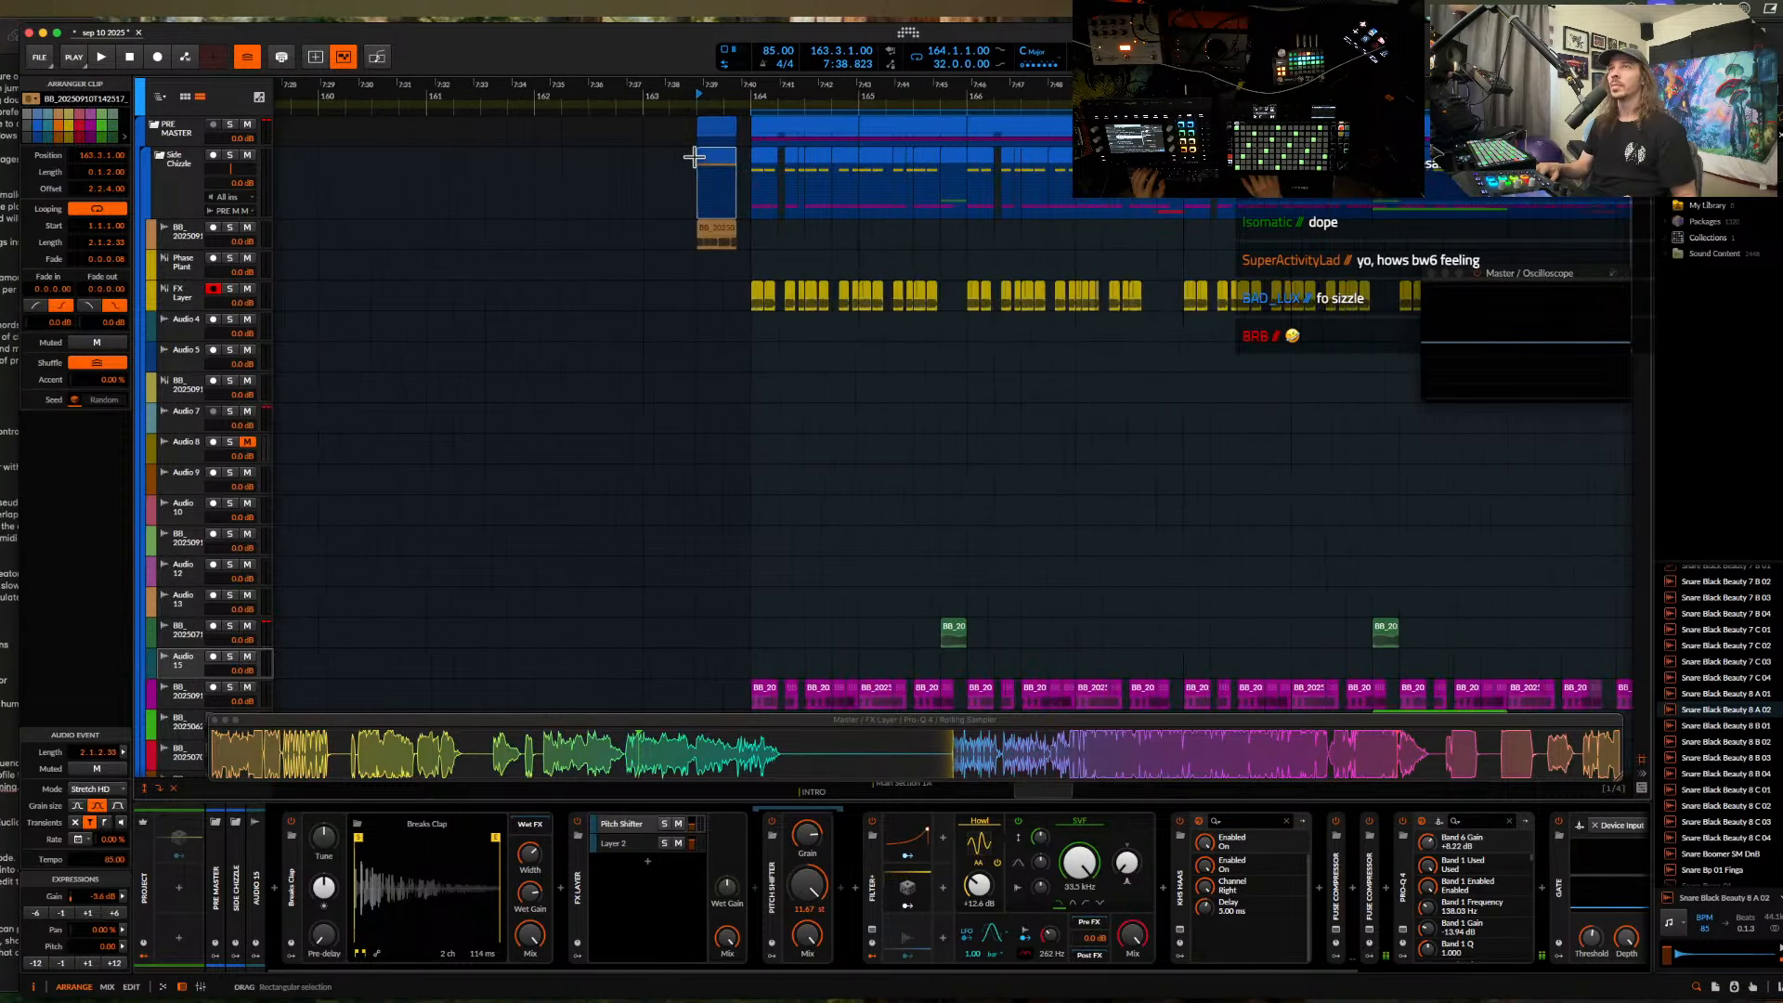
pyautogui.scroll(-1, 719, 237)
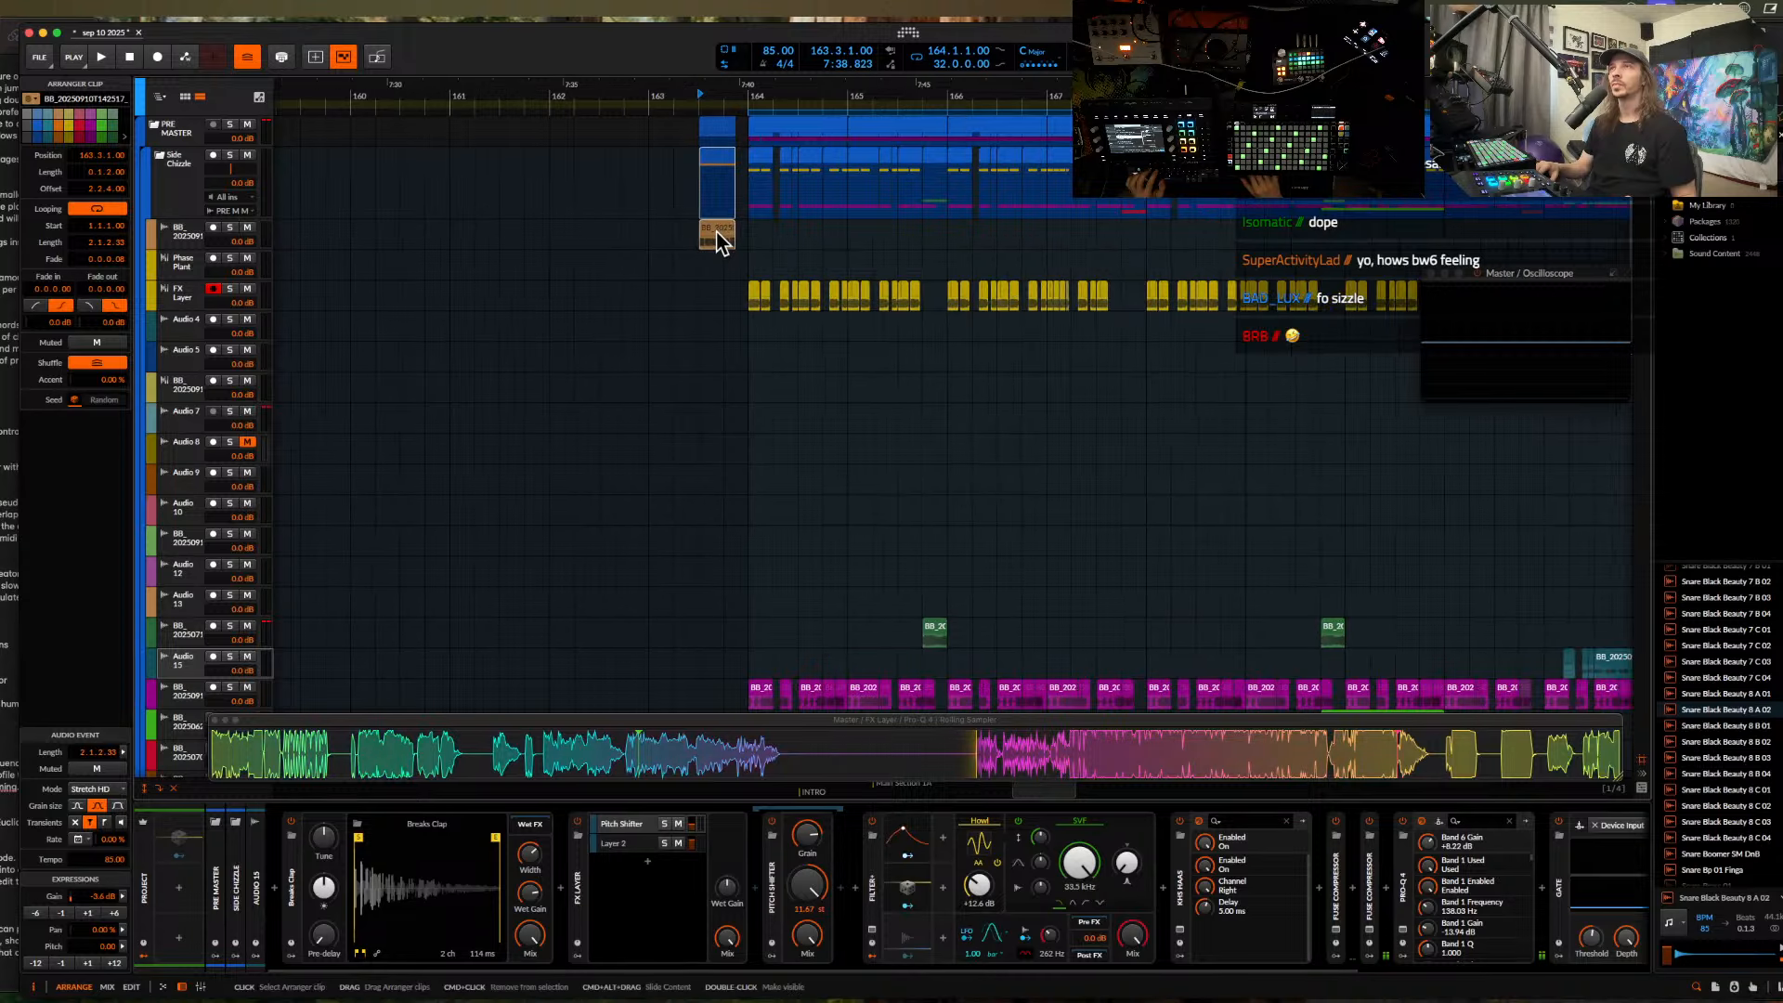
pyautogui.moveTo(716, 161); pyautogui.dragTo(287, 161)
pyautogui.scroll(-2, 307, 163)
pyautogui.moveTo(569, 167); pyautogui.dragTo(350, 167)
pyautogui.scroll(-4, 595, 181)
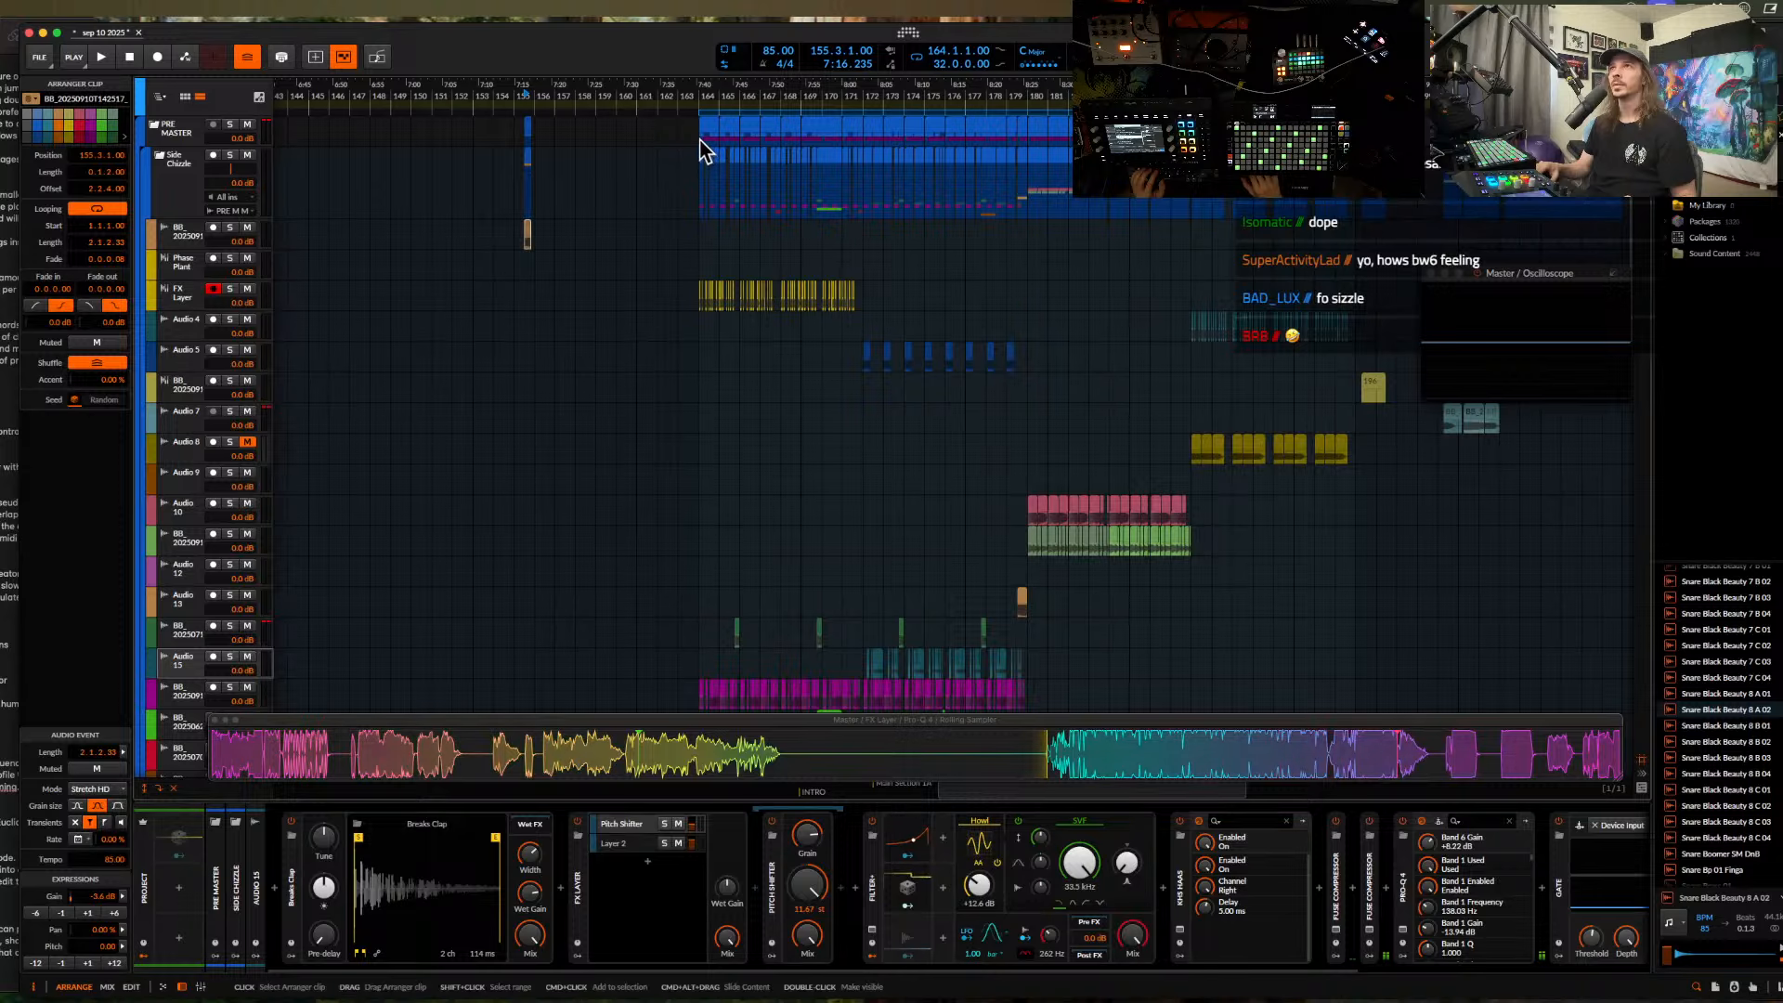
# - Set the play position to 164.1.1.00 and save the project, collecting files outside the project folder
pyautogui.click(697, 137)
pyautogui.scroll(1, 698, 137)
pyautogui.press('super+s')
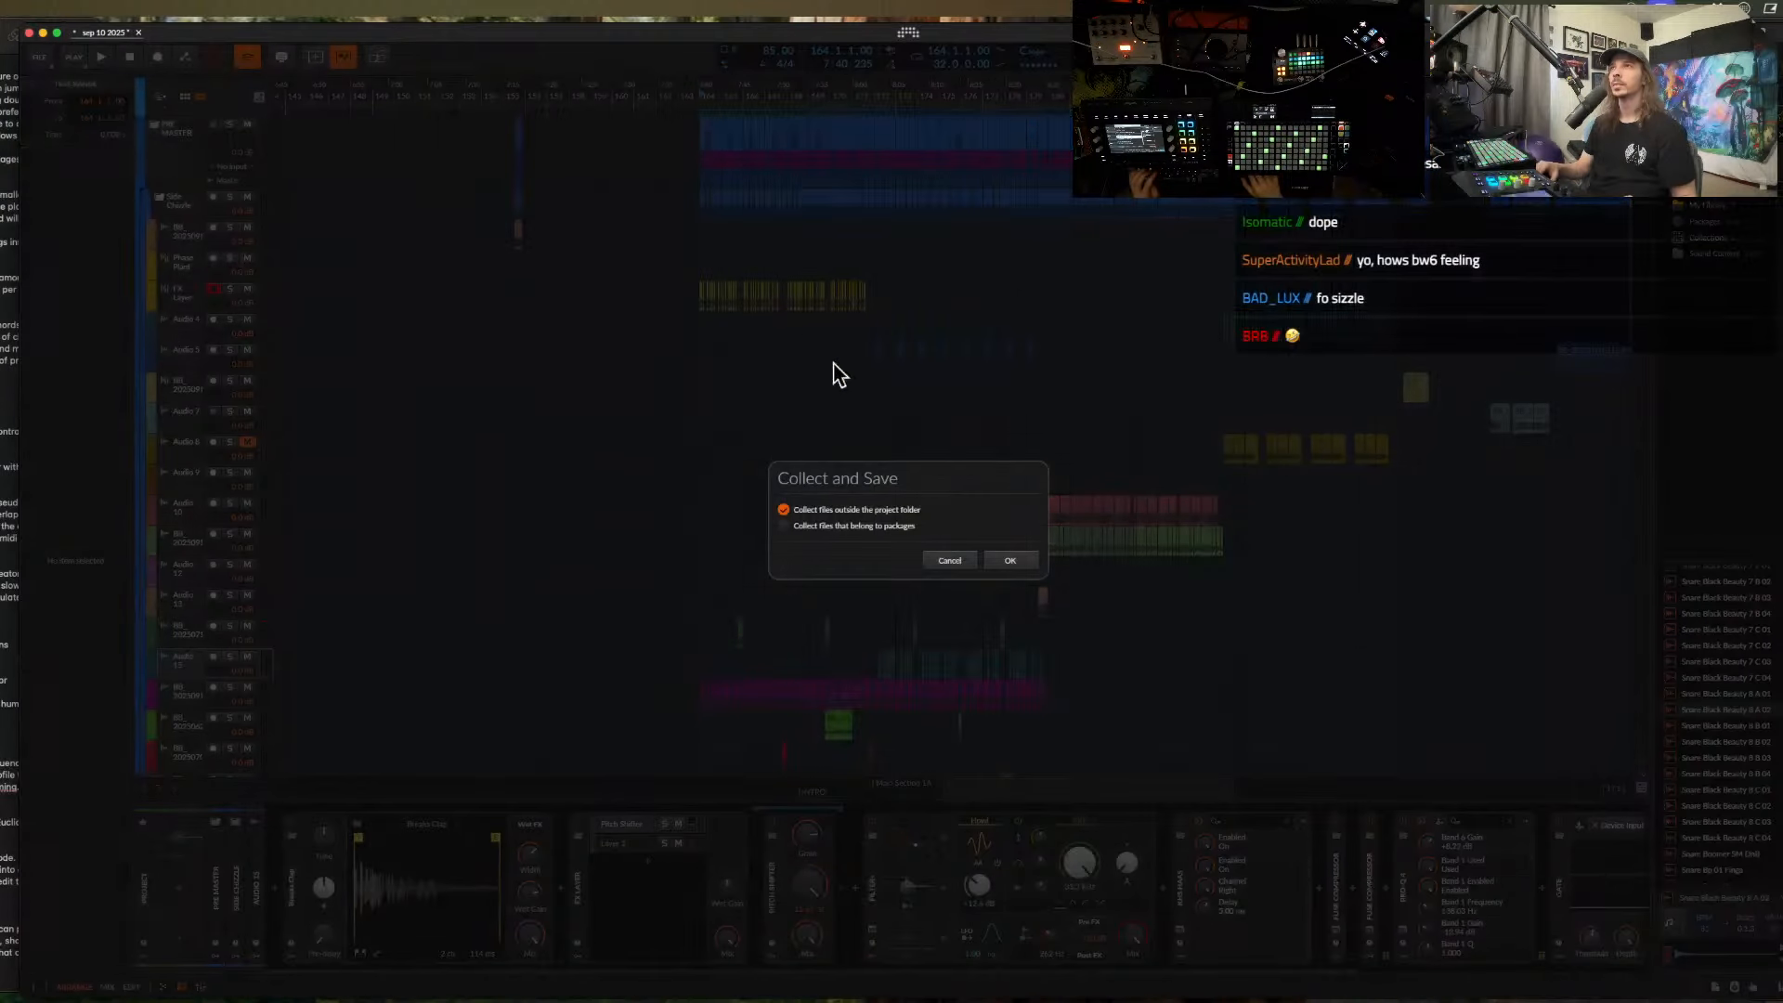
pyautogui.click(1014, 558)
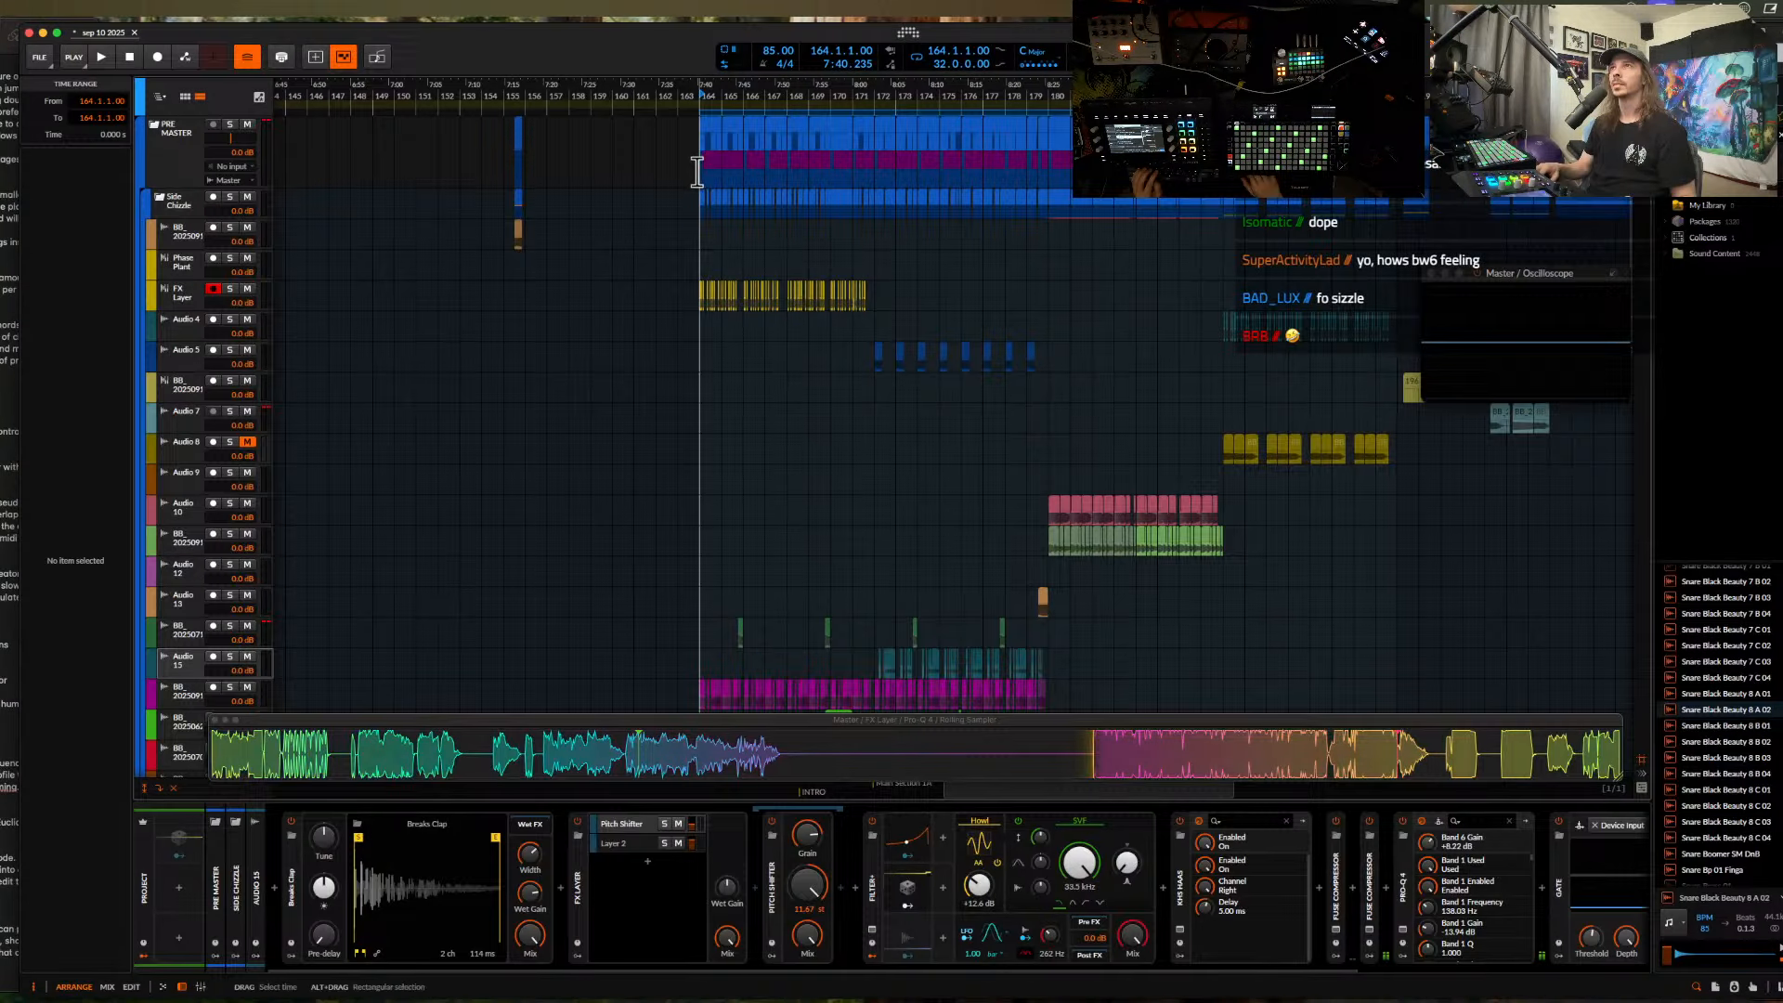
# - Play the drop from 164.1.1.00 and look over the drum tracks below the bass group
pyautogui.scroll(3, 697, 172)
pyautogui.press('space')
pyautogui.scroll(-10, 764, 263)
pyautogui.scroll(2, 764, 262)
pyautogui.scroll(-4, 764, 263)
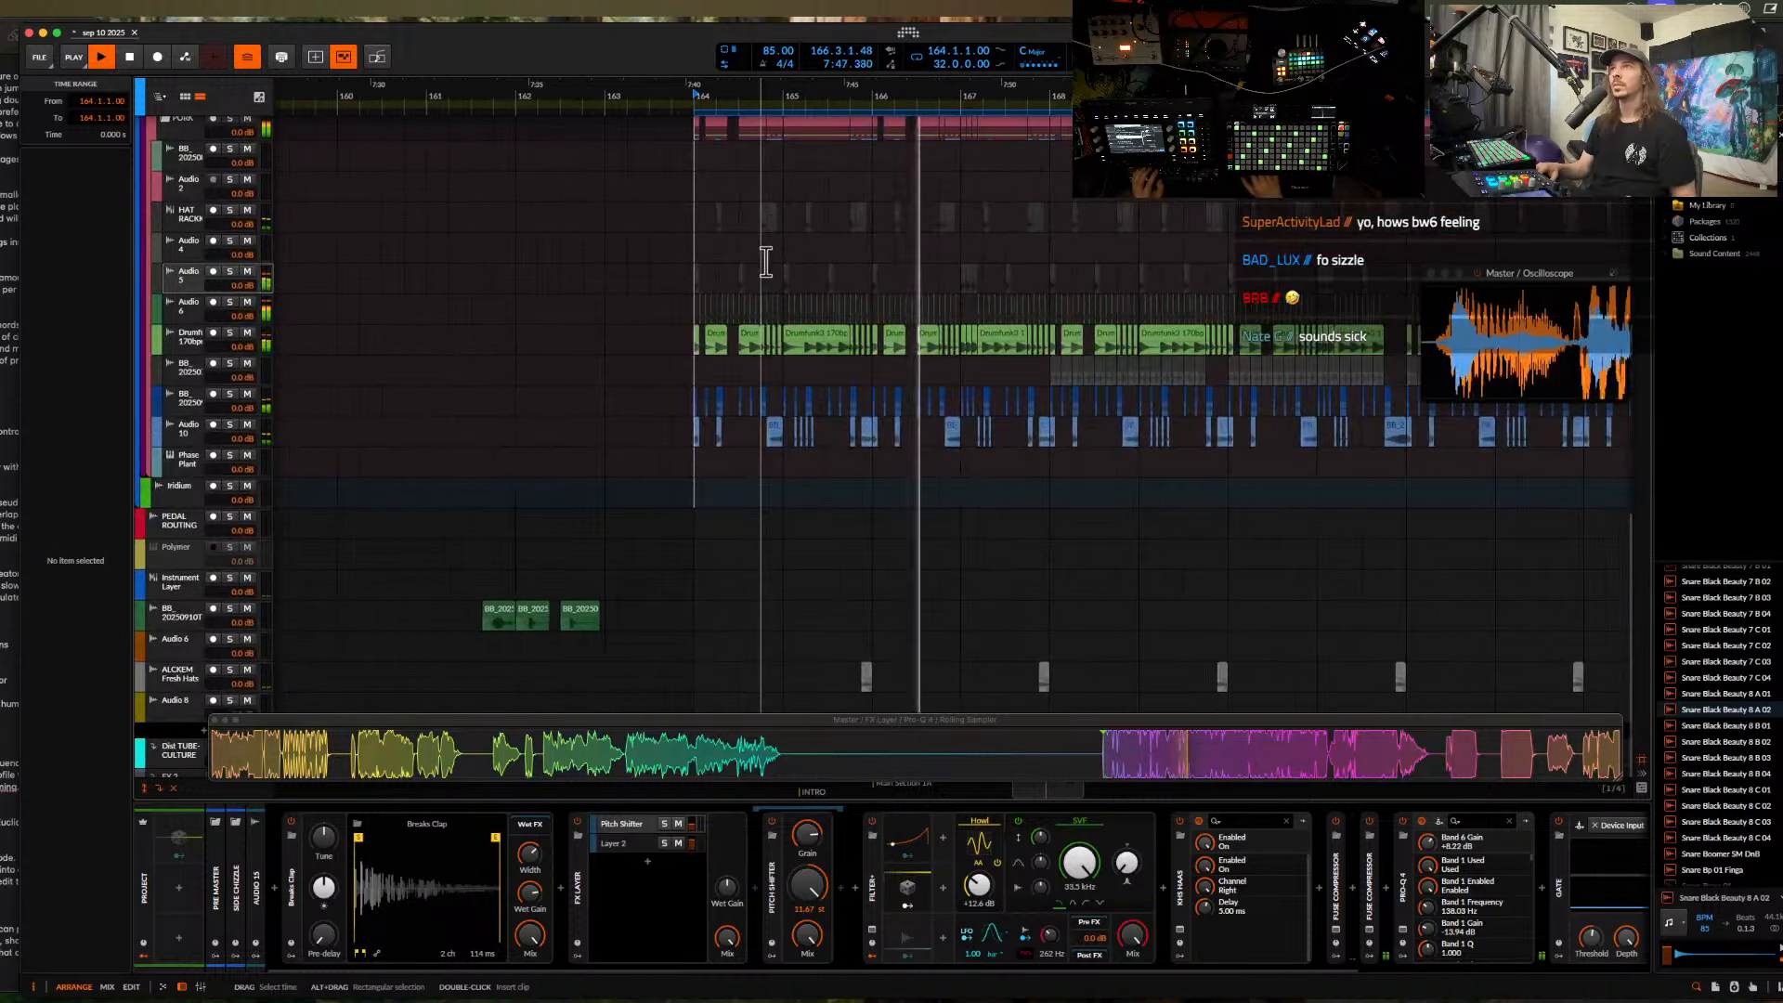
pyautogui.scroll(10, 764, 262)
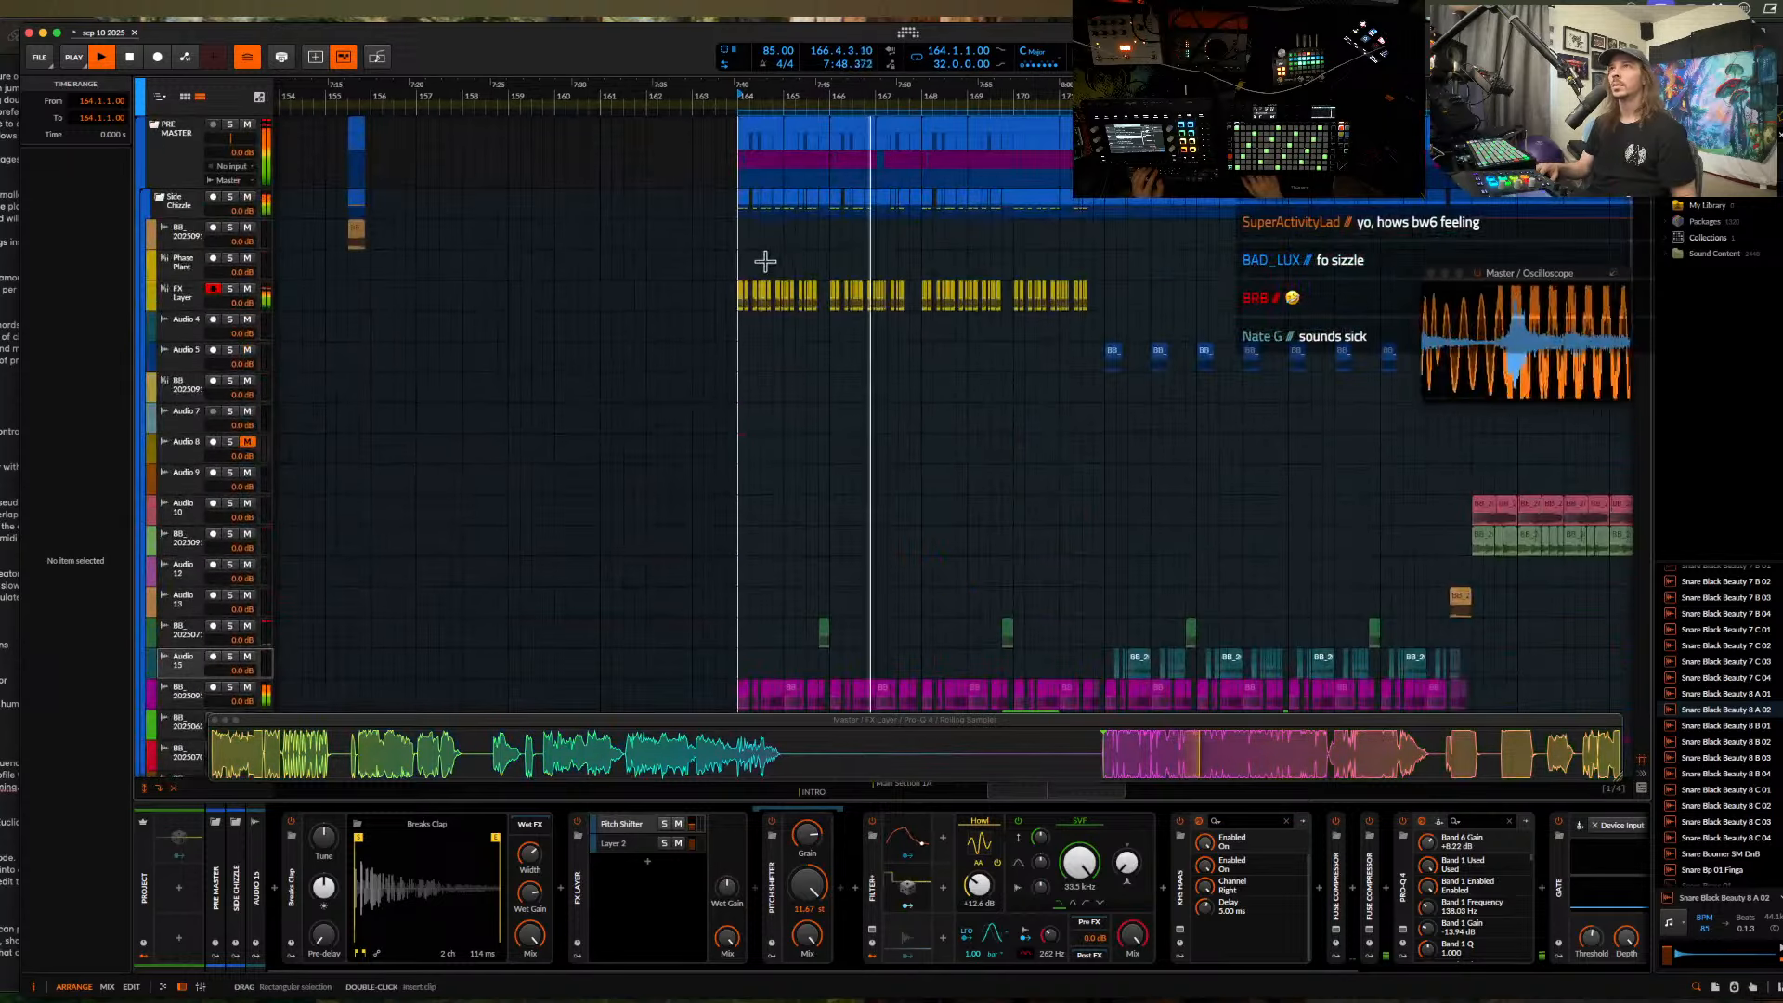
# - Solo the FX Layer track and play it from its first clip at 164.1.1.00
pyautogui.click(237, 297)
pyautogui.press('space')
pyautogui.click(229, 246)
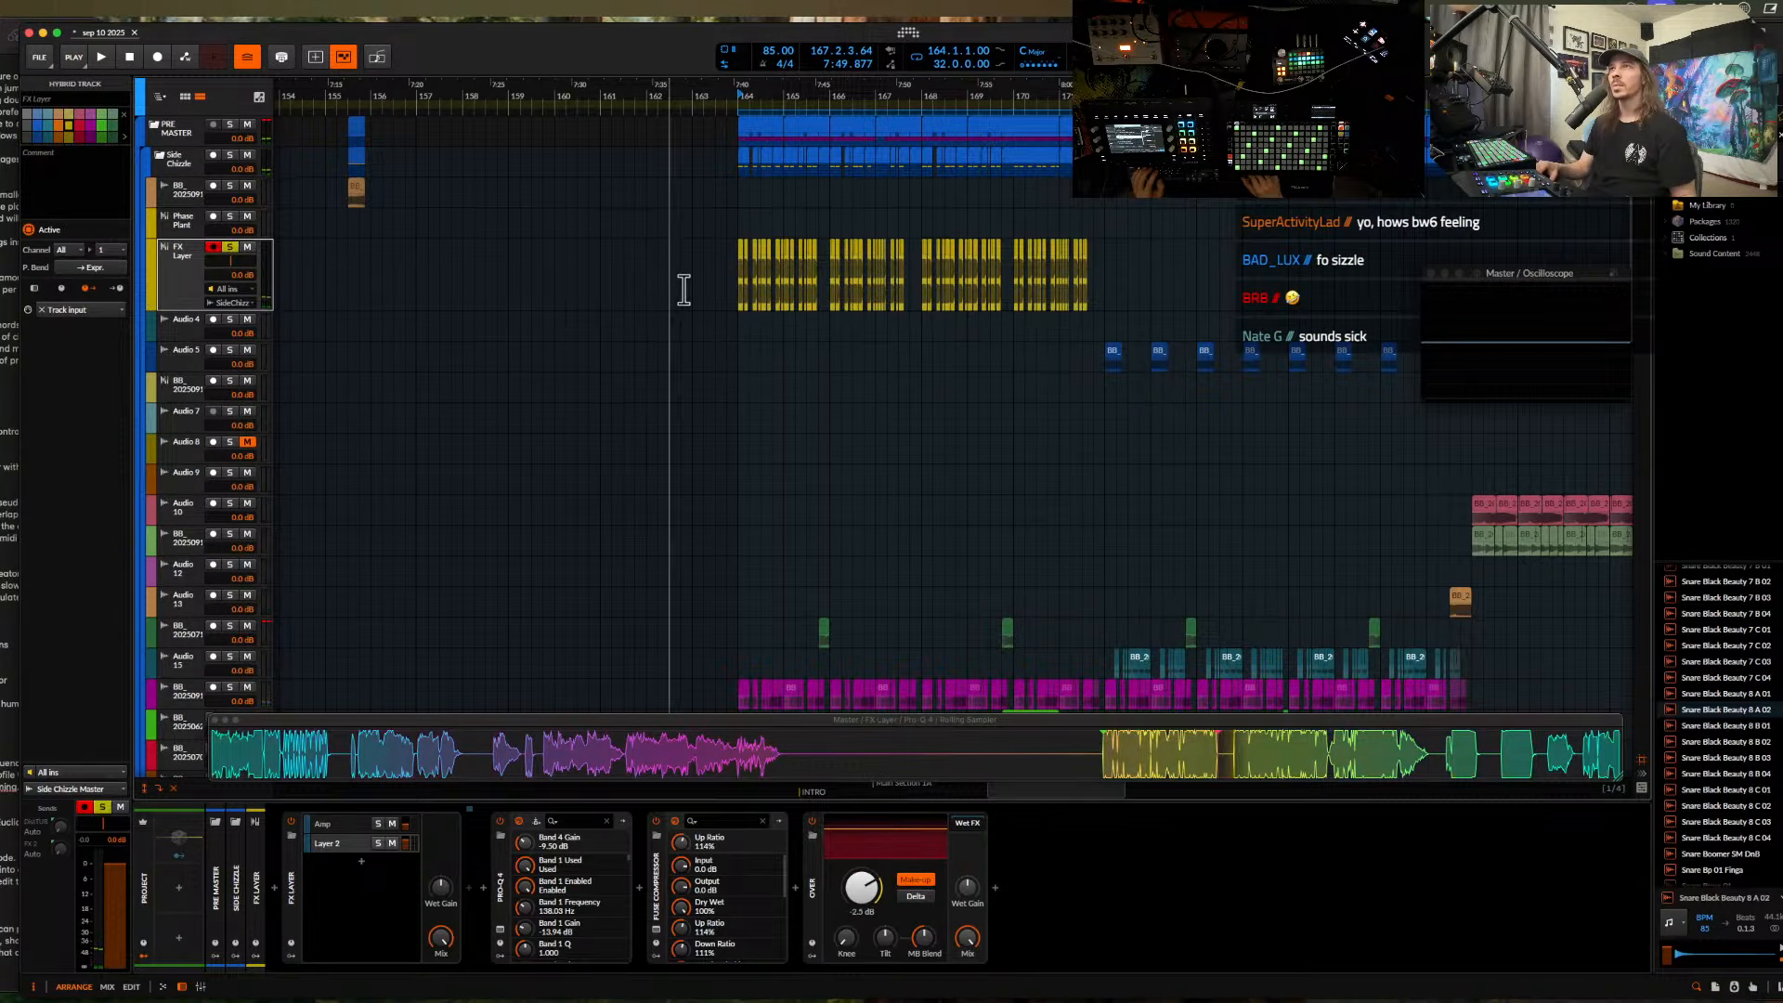
pyautogui.scroll(5, 684, 287)
pyautogui.click(561, 249)
pyautogui.scroll(3, 560, 249)
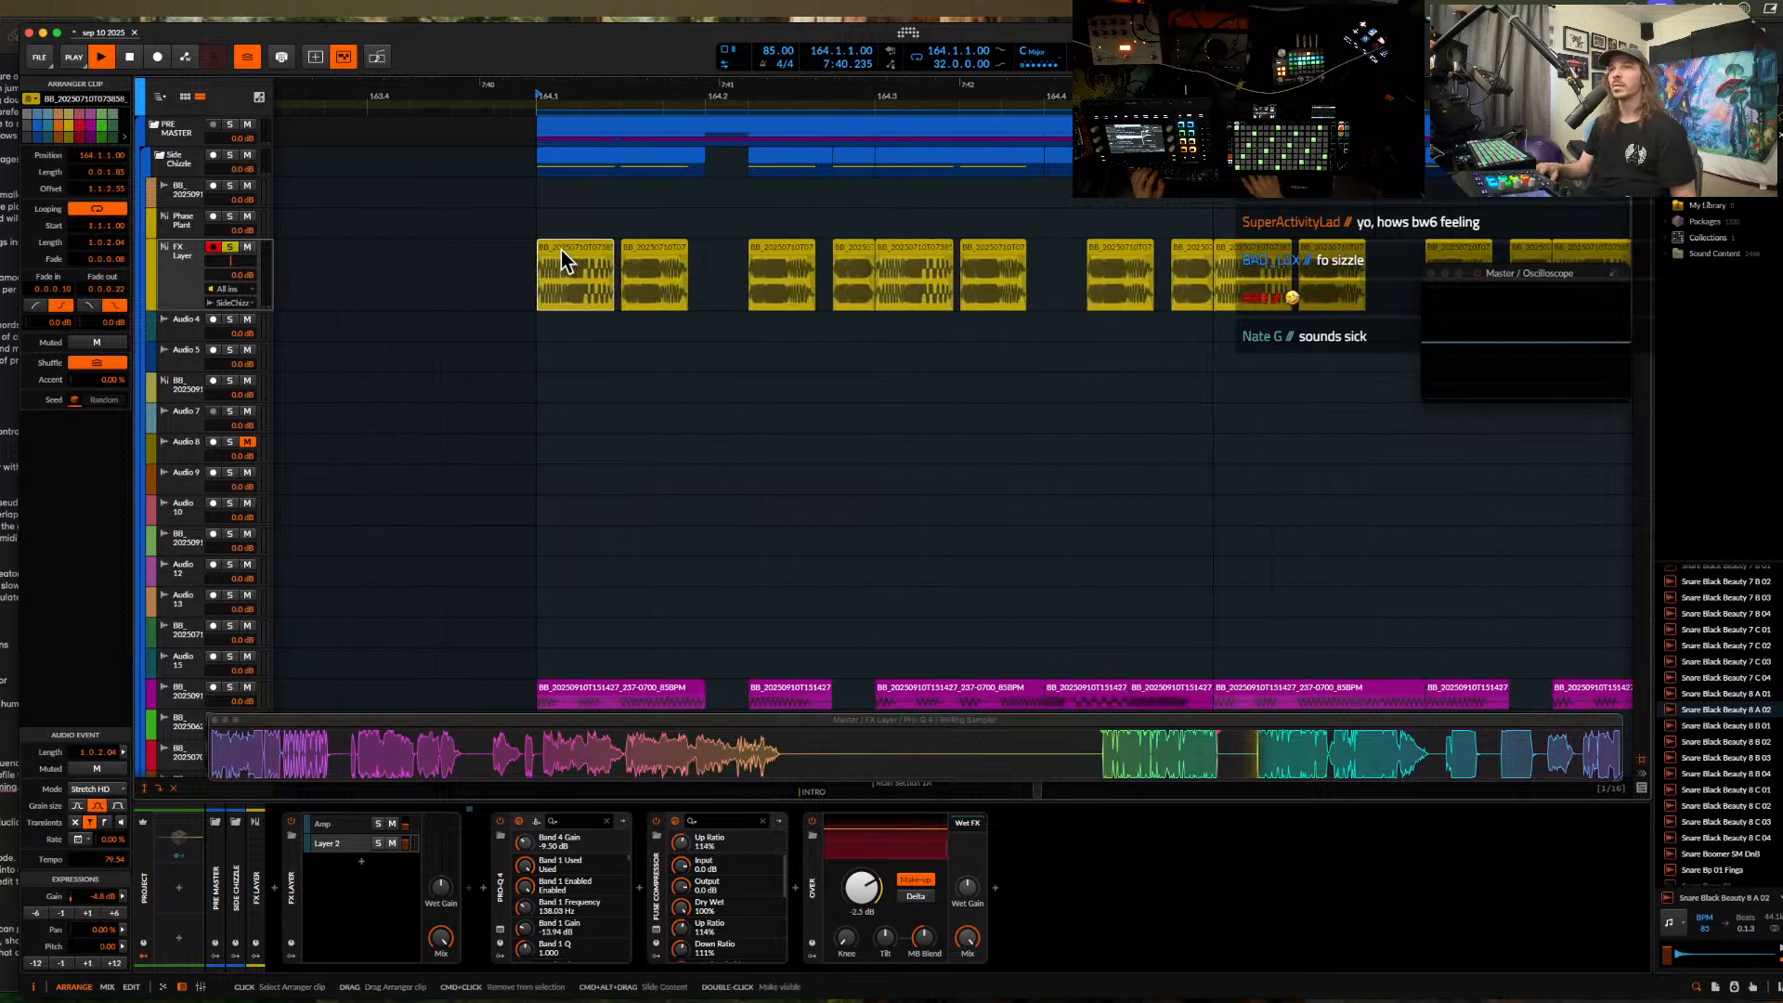
pyautogui.press('space')
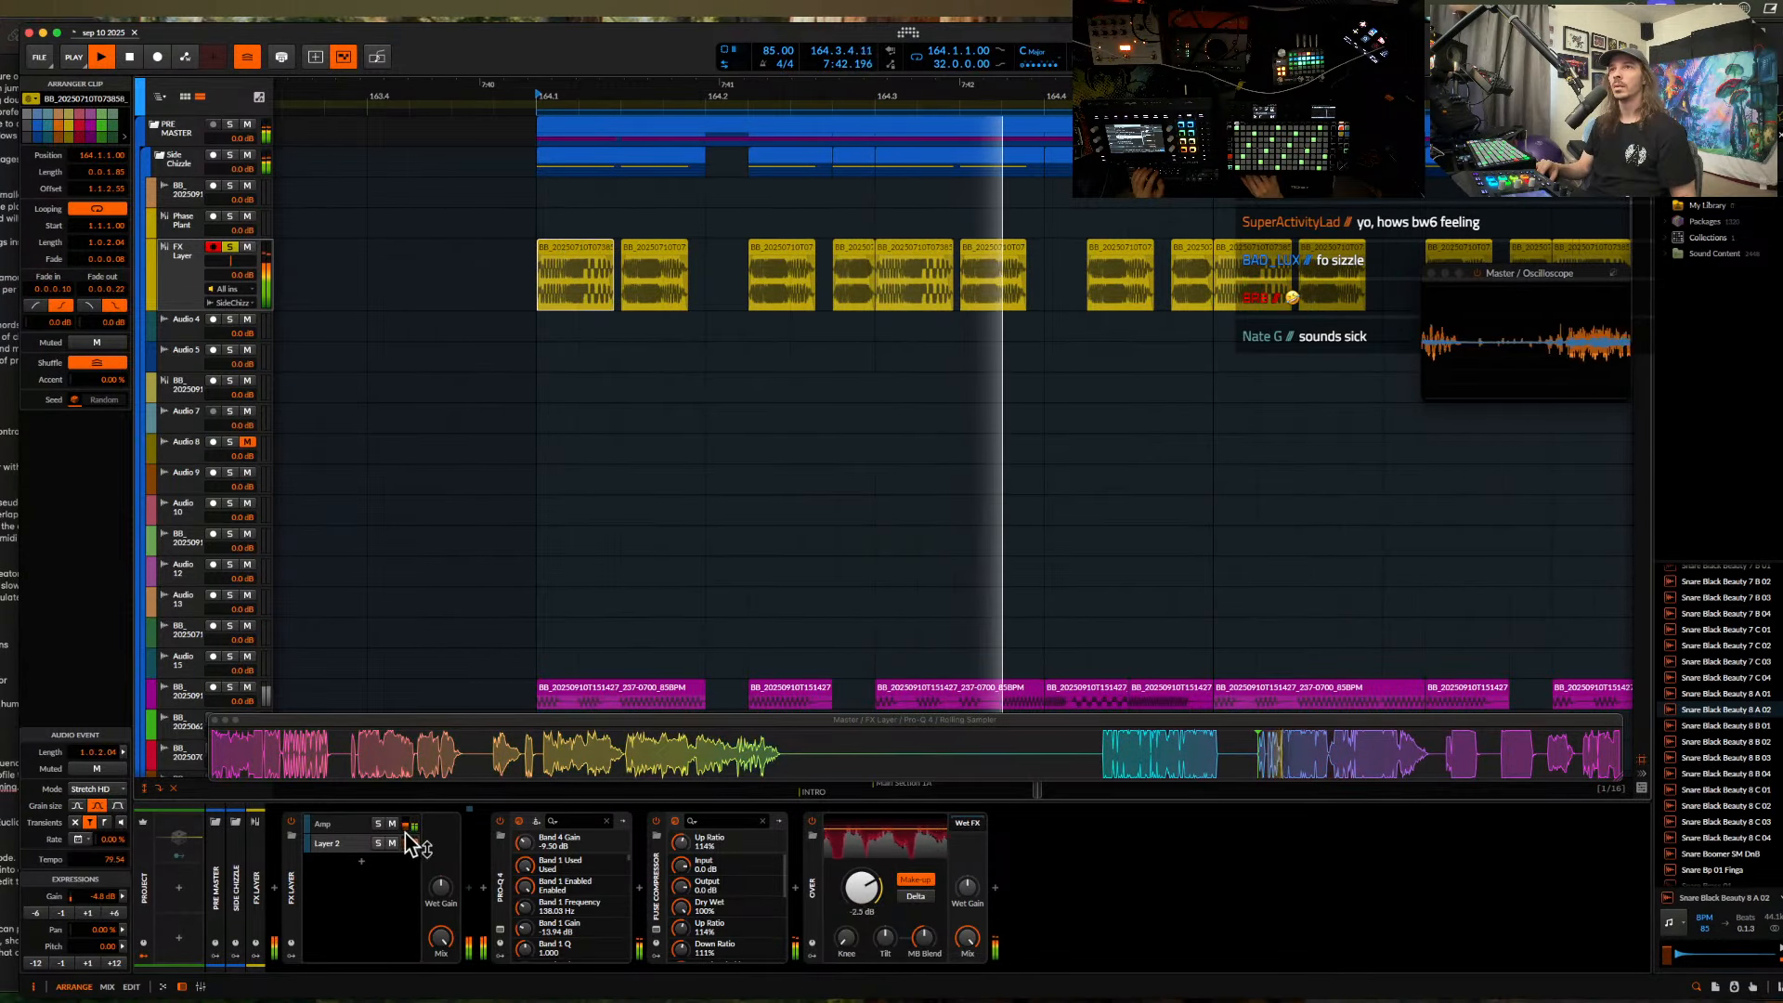
# - In the FX Layer track's Pro-Q 4, add a strong high-end boost, a cut of about 4.6 dB near 2650 Hz and an upper-band boost of 4.91 dB
pyautogui.scroll(-3, 591, 272)
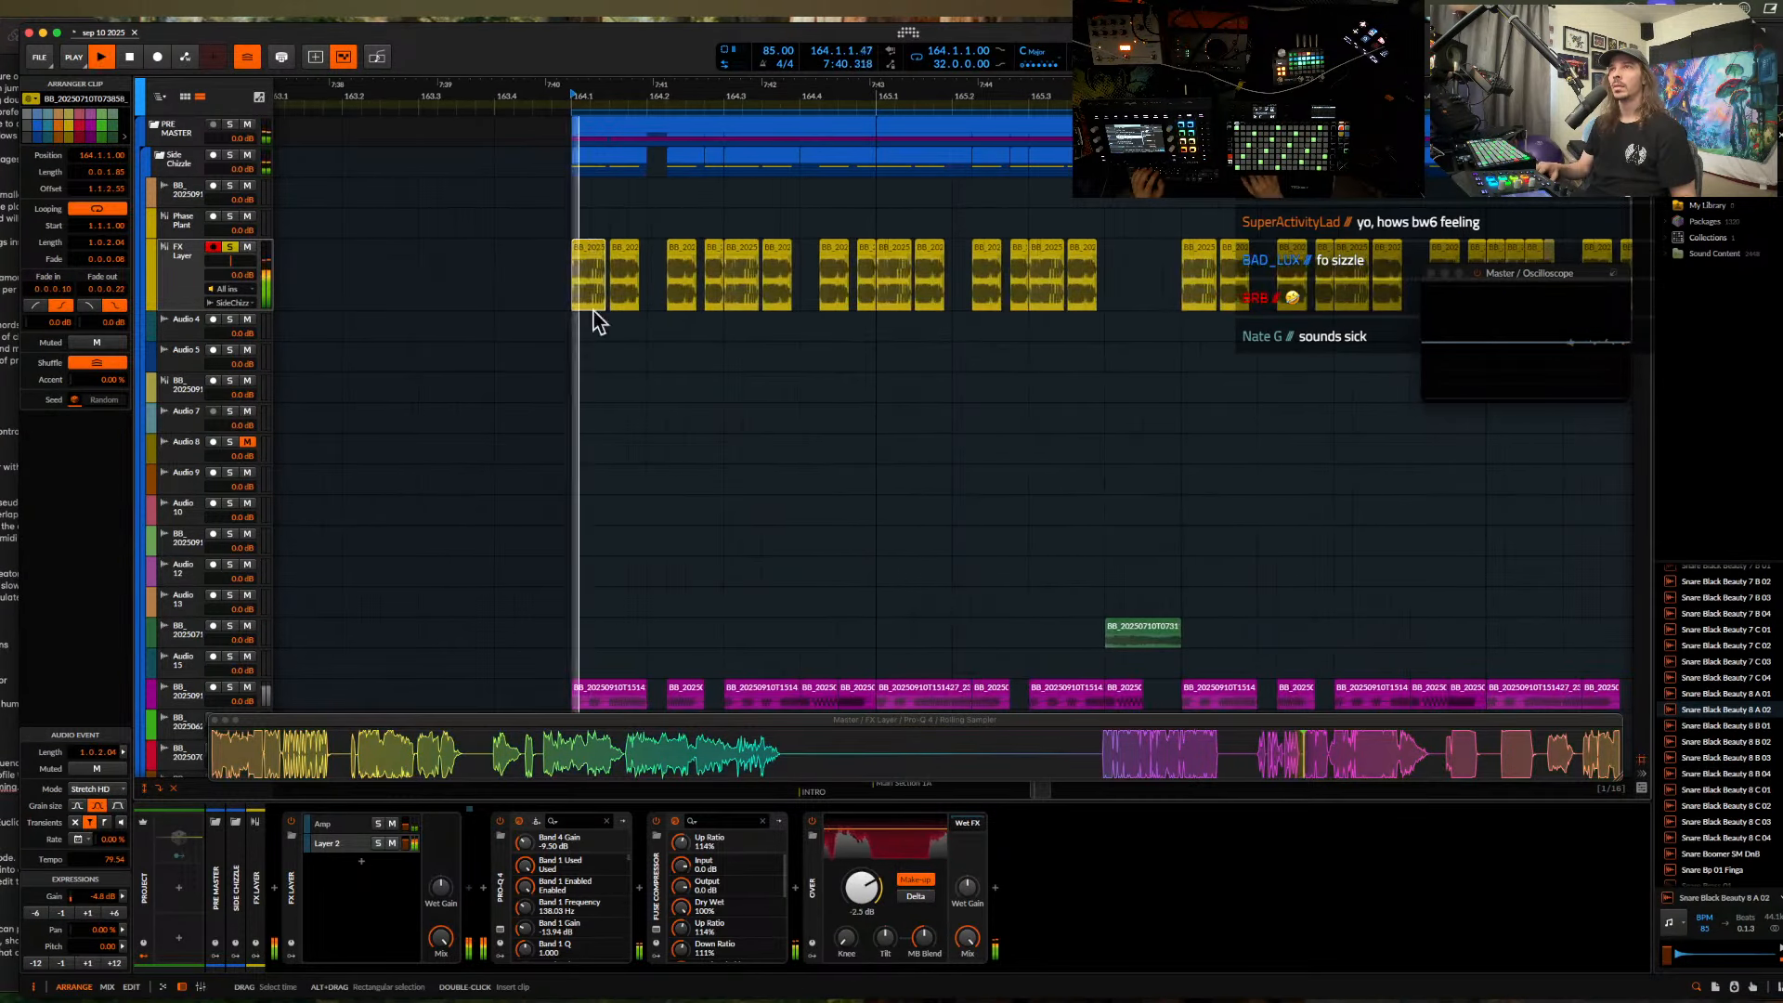
pyautogui.click(500, 930)
pyautogui.moveTo(1212, 448); pyautogui.dragTo(1522, 326)
pyautogui.moveTo(1201, 446); pyautogui.dragTo(1201, 494)
pyautogui.moveTo(1059, 463); pyautogui.dragTo(1376, 411)
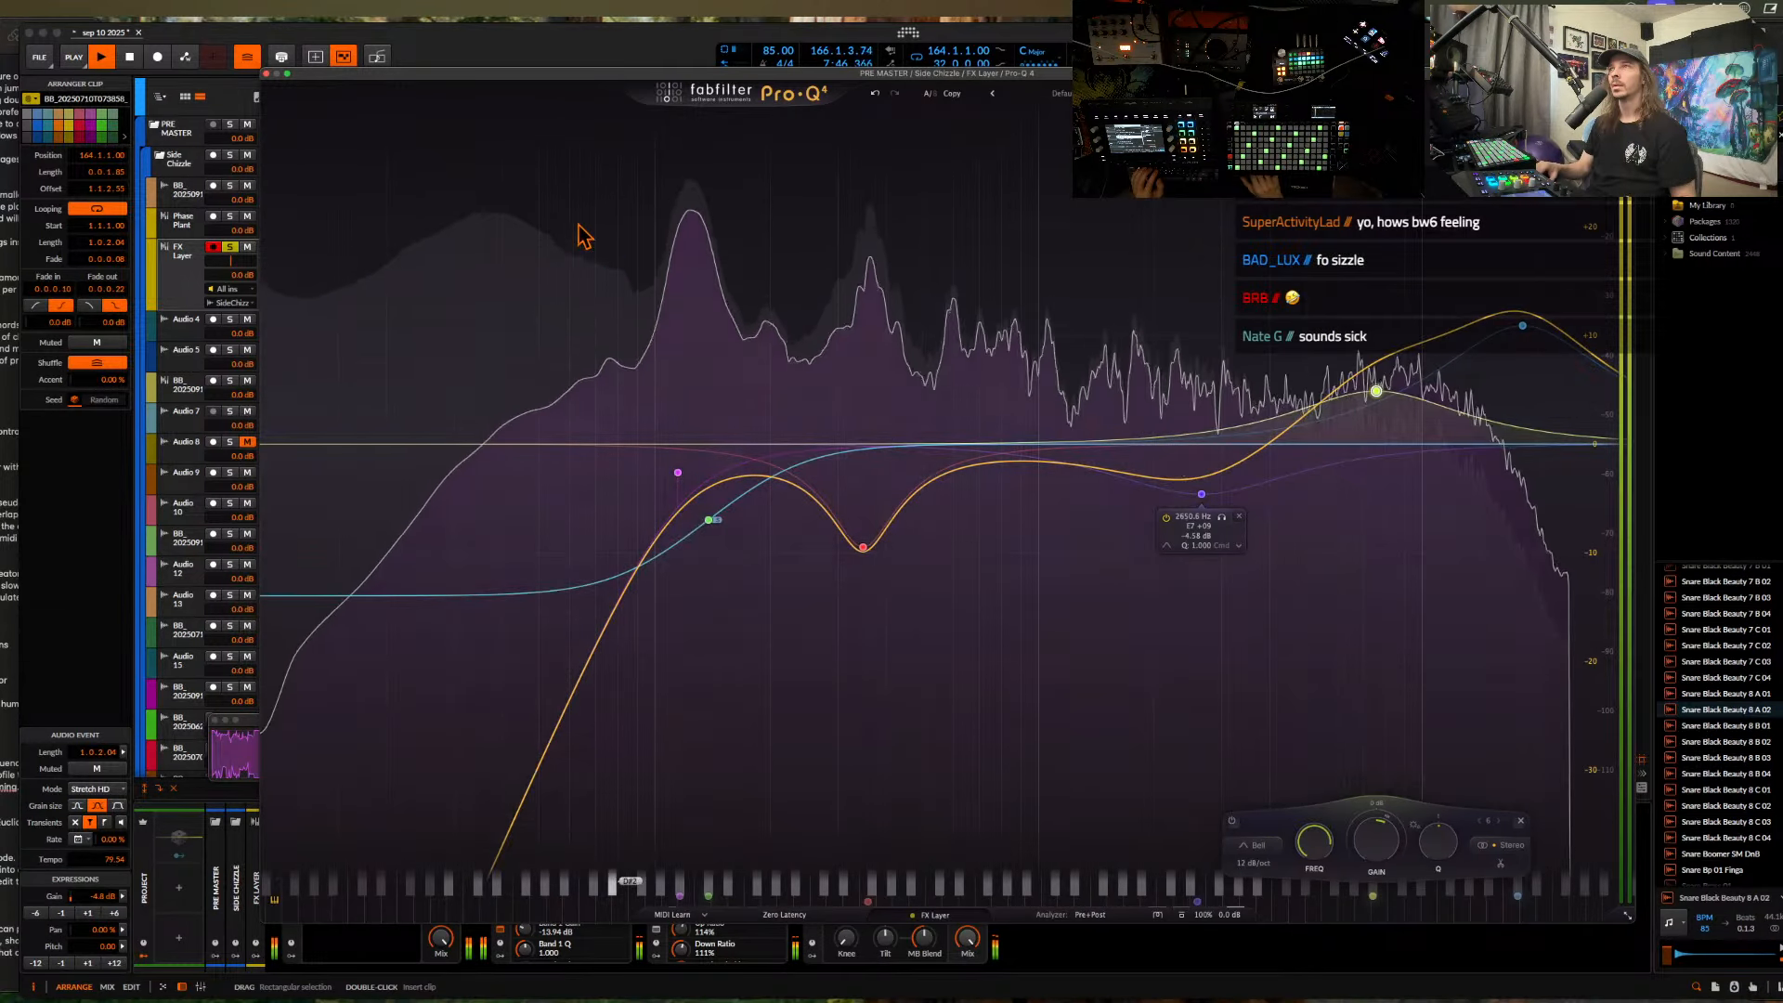
pyautogui.click(268, 73)
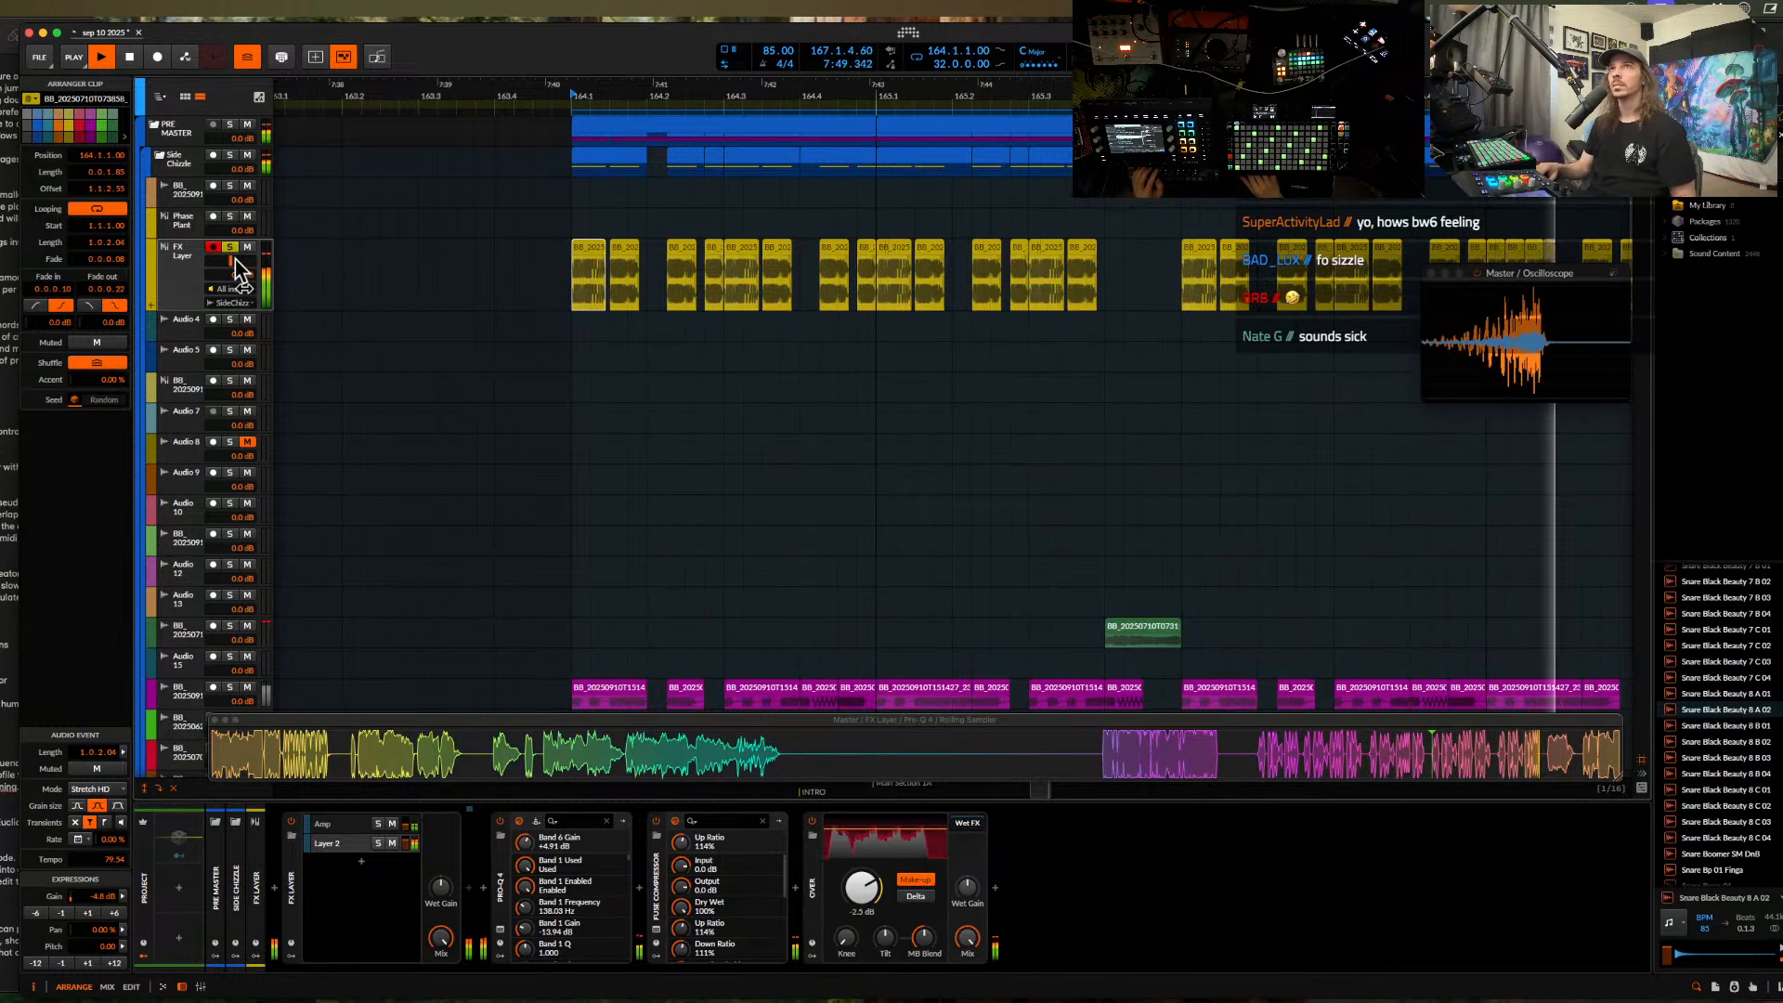
# - Unsolo the FX Layer track, replay the drop from 164.1.1.00 and mute the magenta BB_20250910T151427 track
pyautogui.press('space')
pyautogui.press('space')
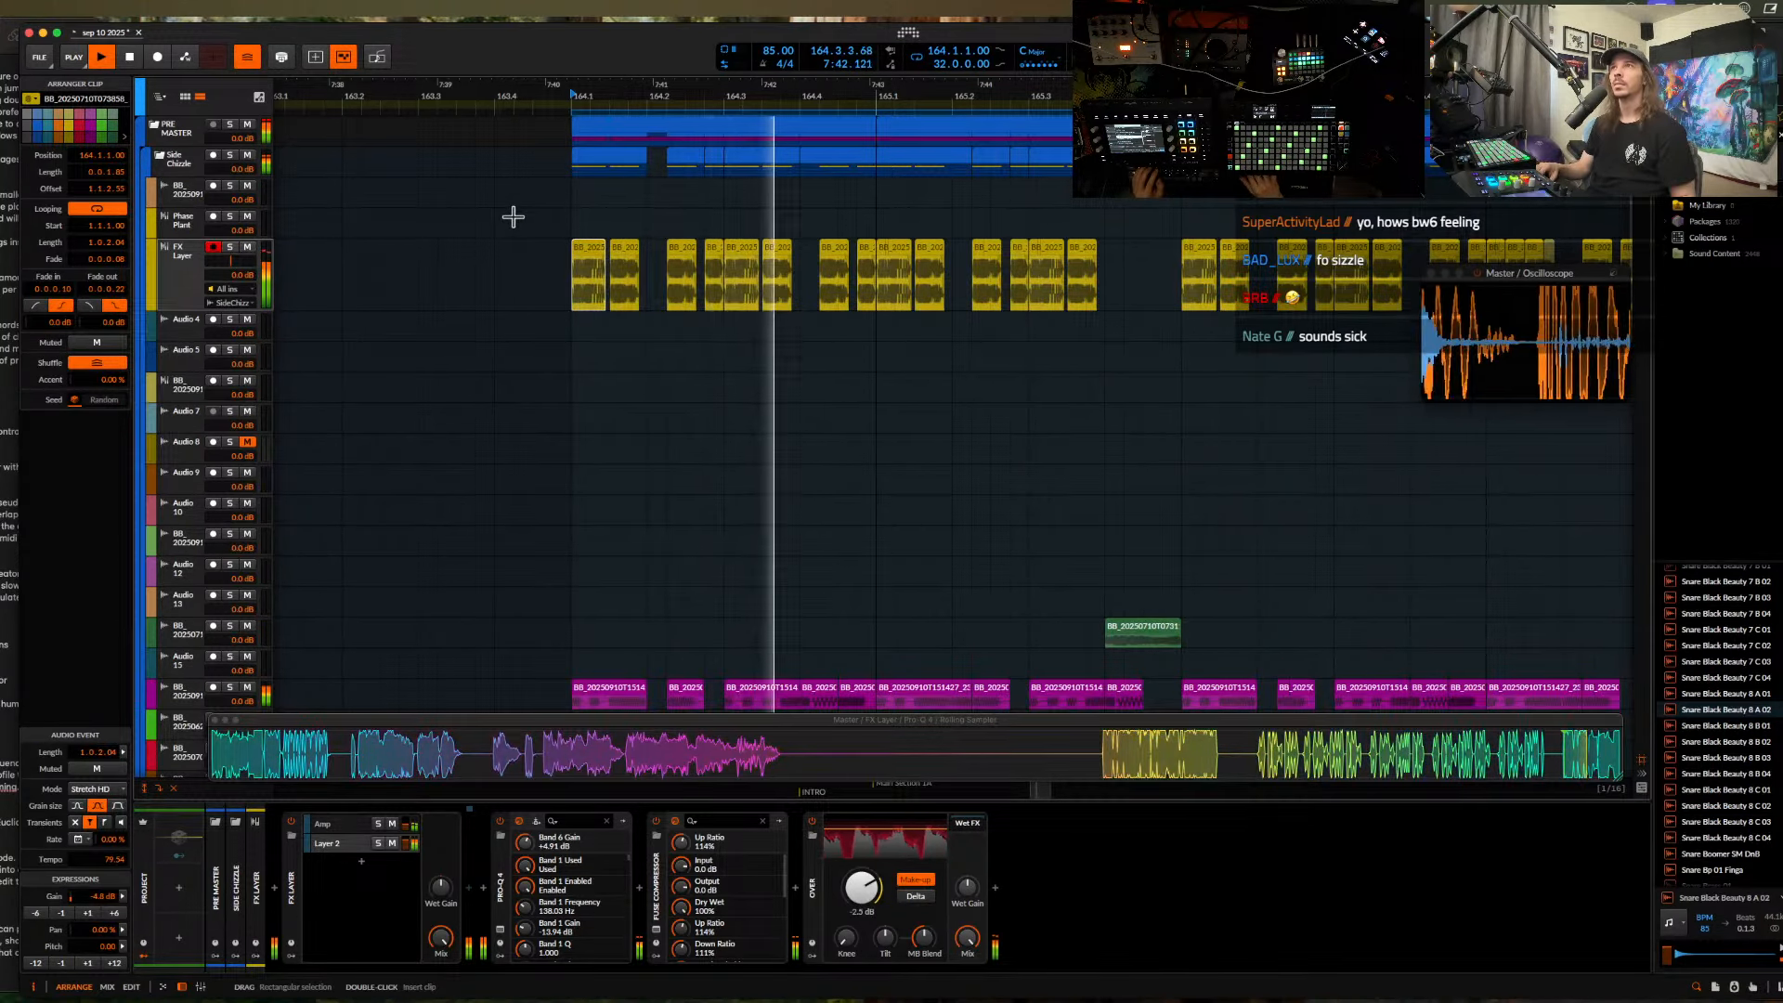
pyautogui.scroll(-10, 566, 221)
pyautogui.scroll(-5, 619, 215)
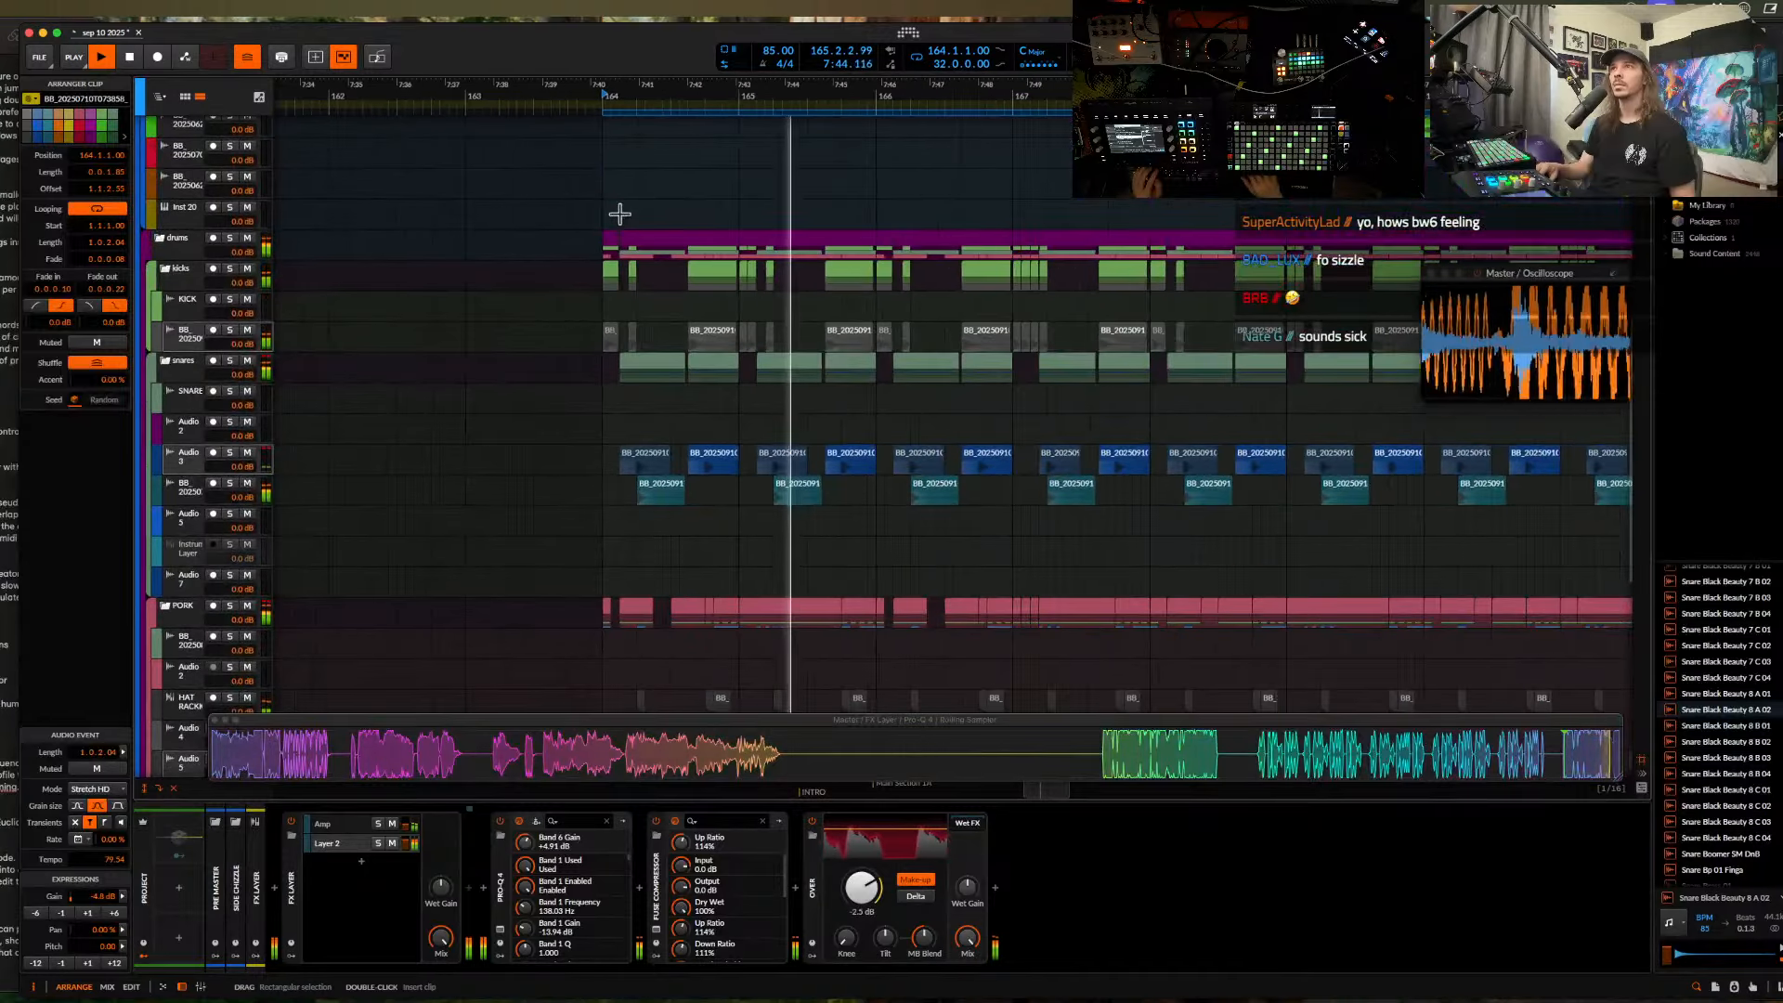
pyautogui.scroll(8, 624, 226)
pyautogui.click(246, 476)
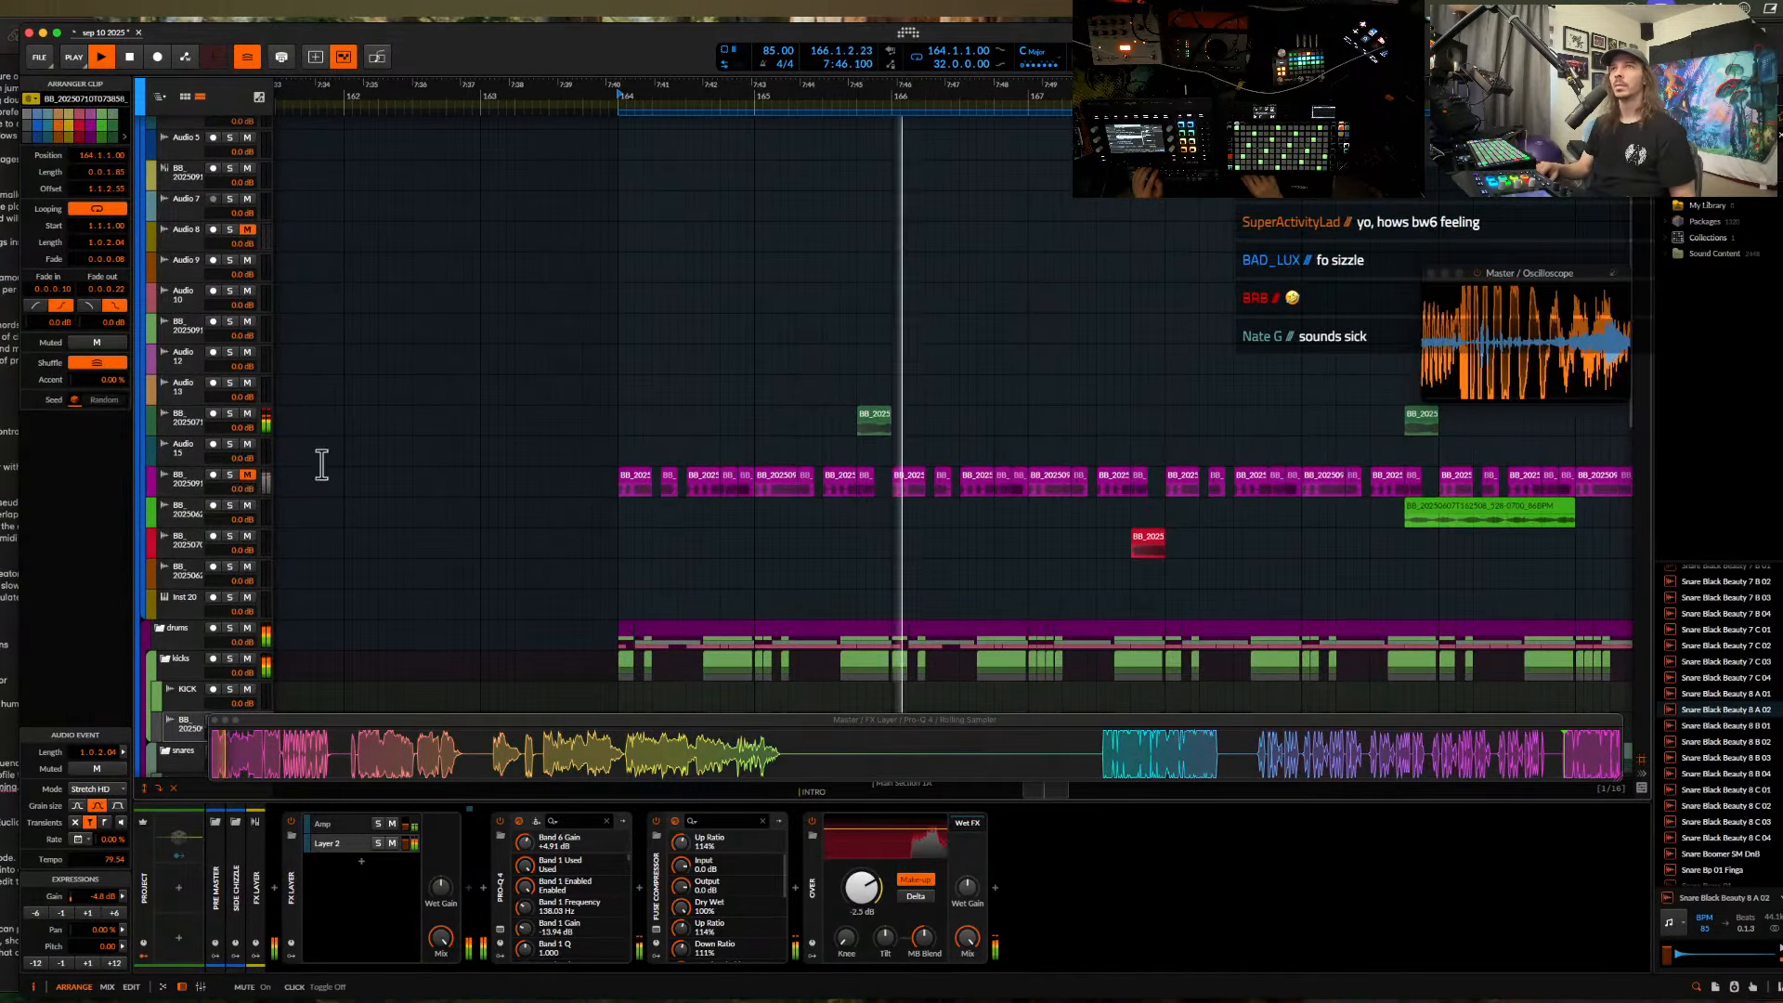
# - Listen to the drop with the magenta track muted and look over the FX Layer and bass tracks, ending with playback stopped
pyautogui.click(618, 490)
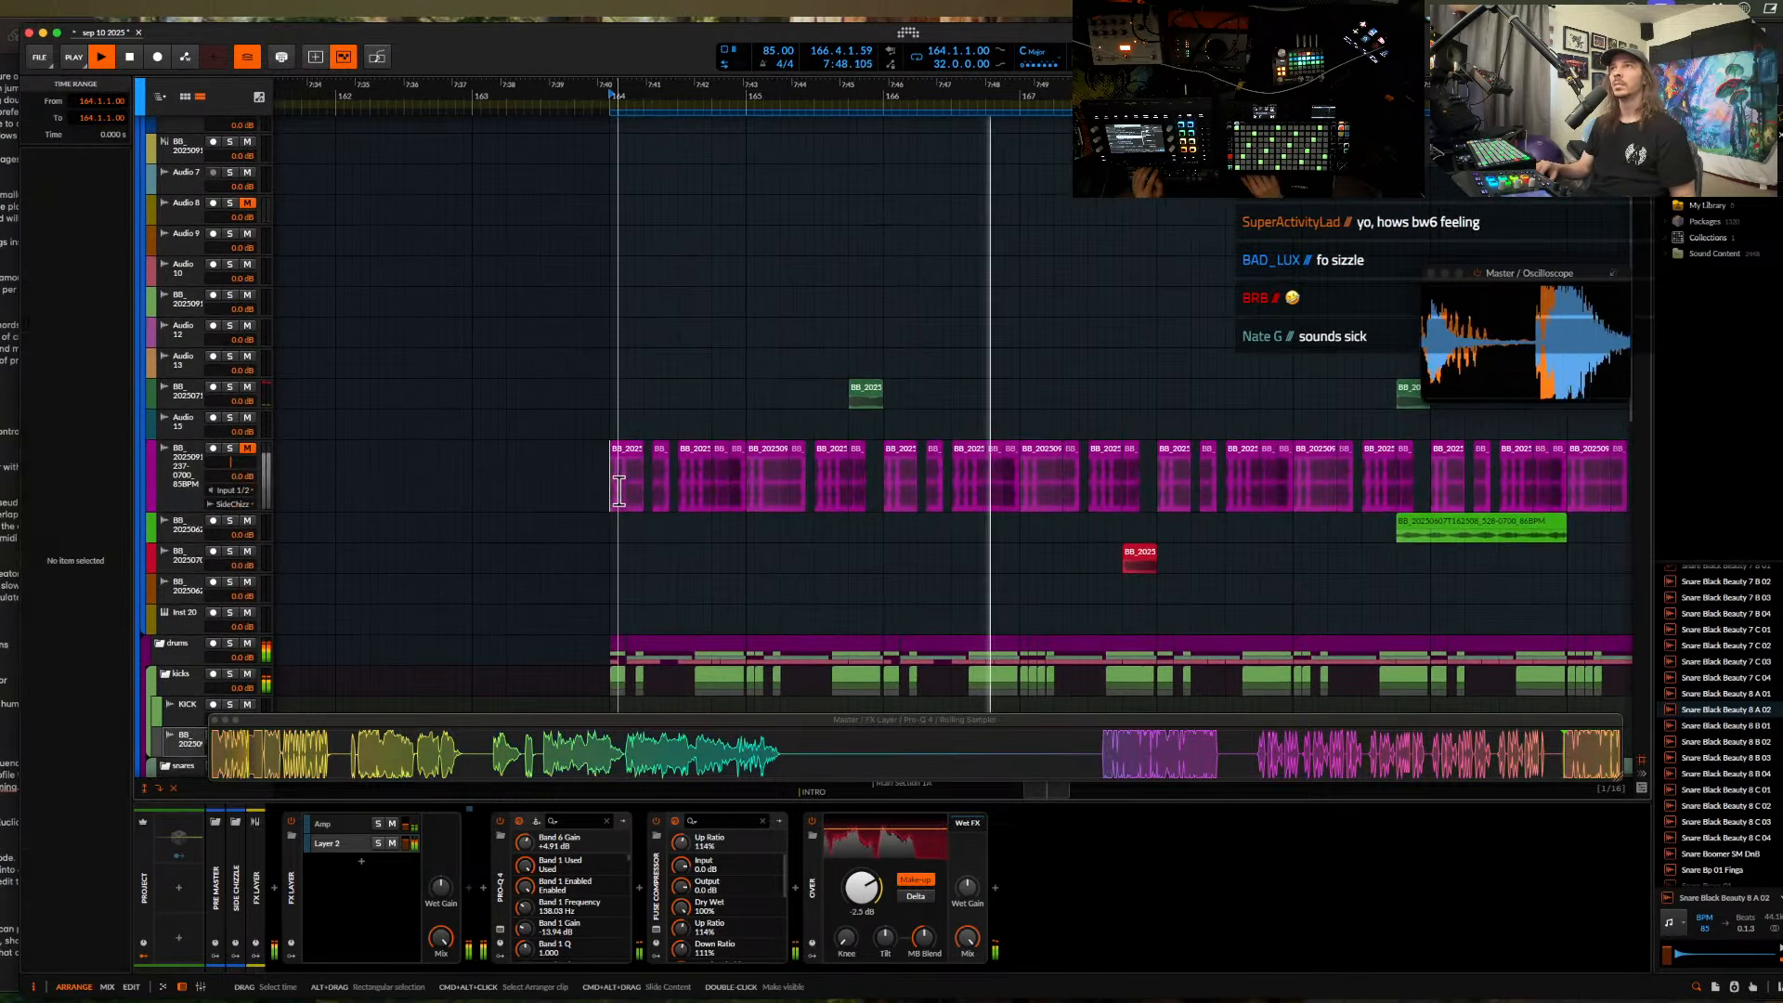
pyautogui.scroll(3, 618, 490)
pyautogui.scroll(3, 620, 492)
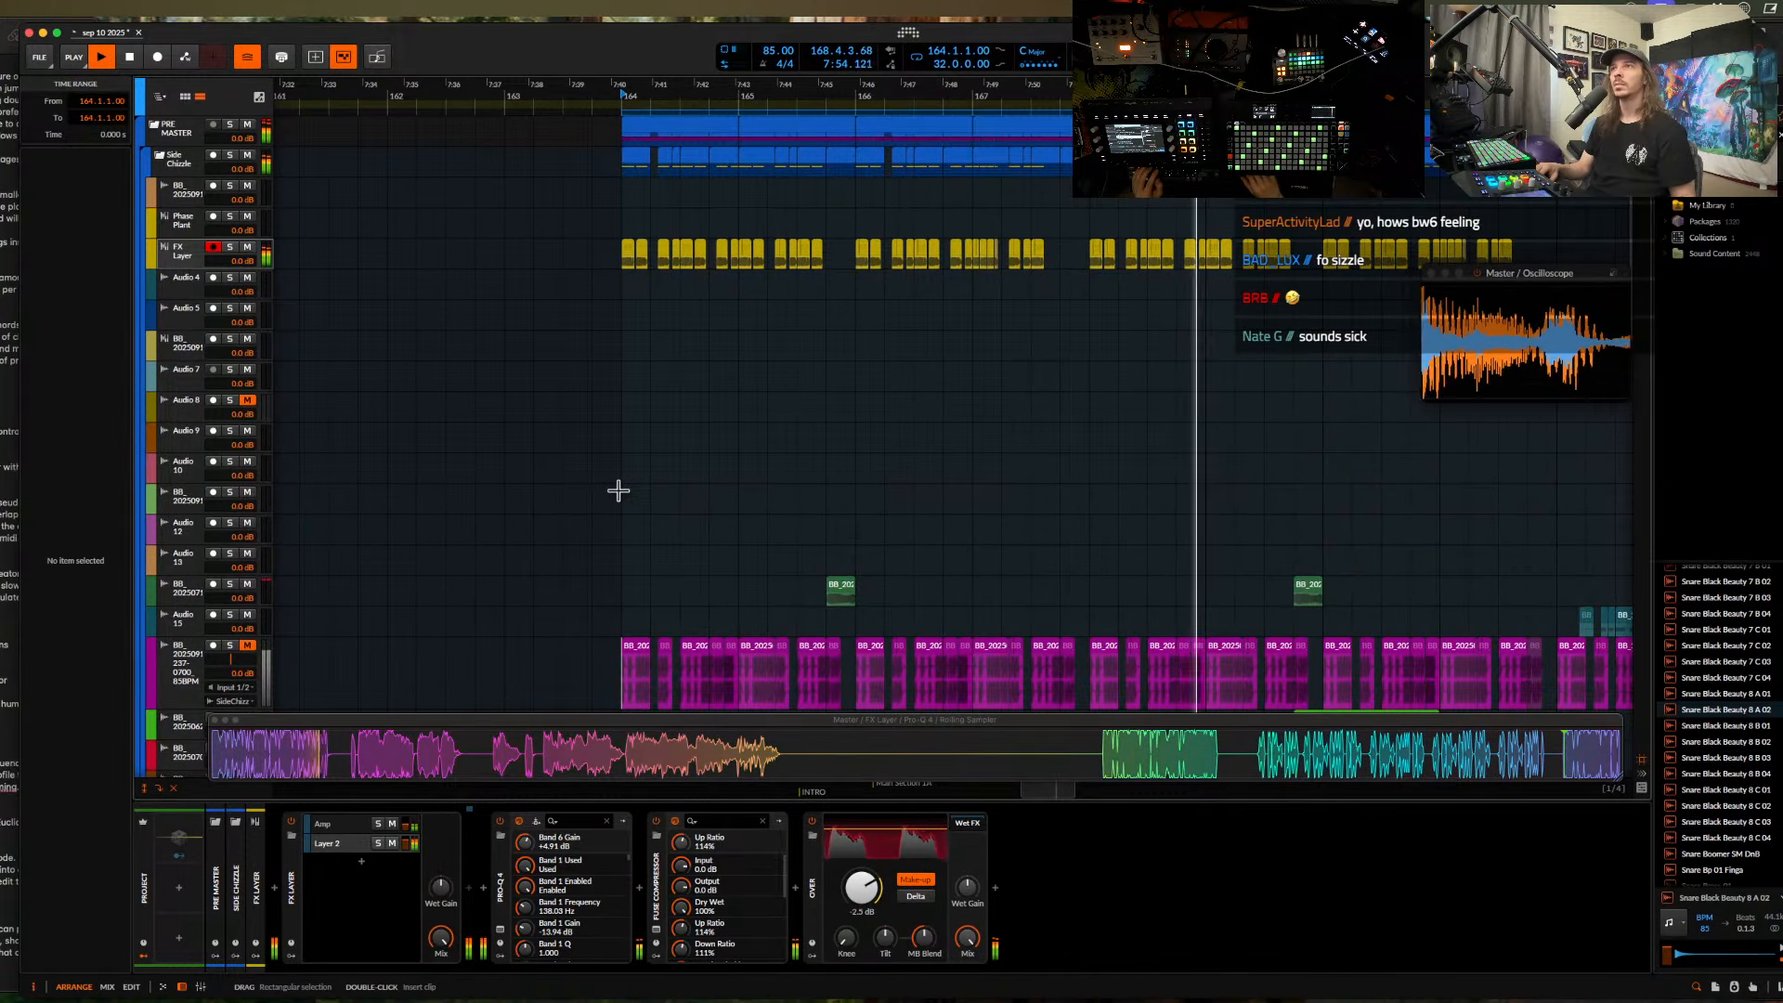
pyautogui.press('space')
pyautogui.scroll(2, 619, 491)
pyautogui.scroll(-3, 618, 490)
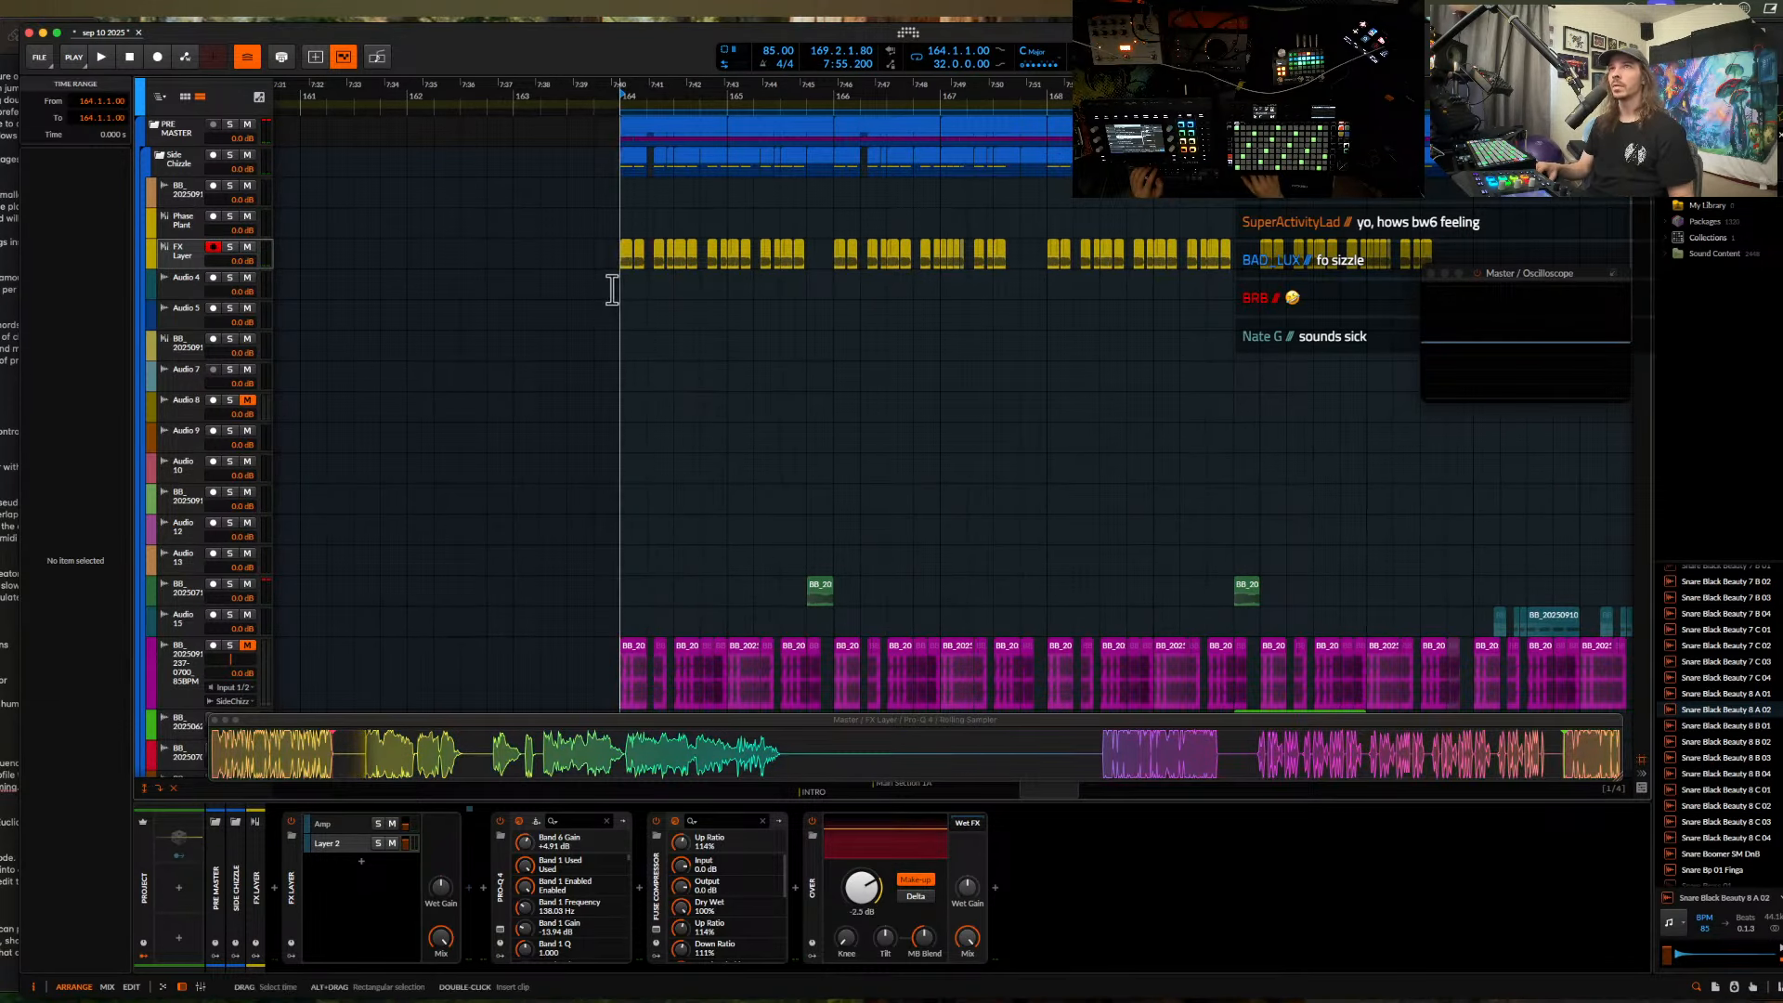
# - Add a Replacer device ahead of the FX Layer device on the FX Layer track and wrap it in its own FX Layer container
pyautogui.click(176, 258)
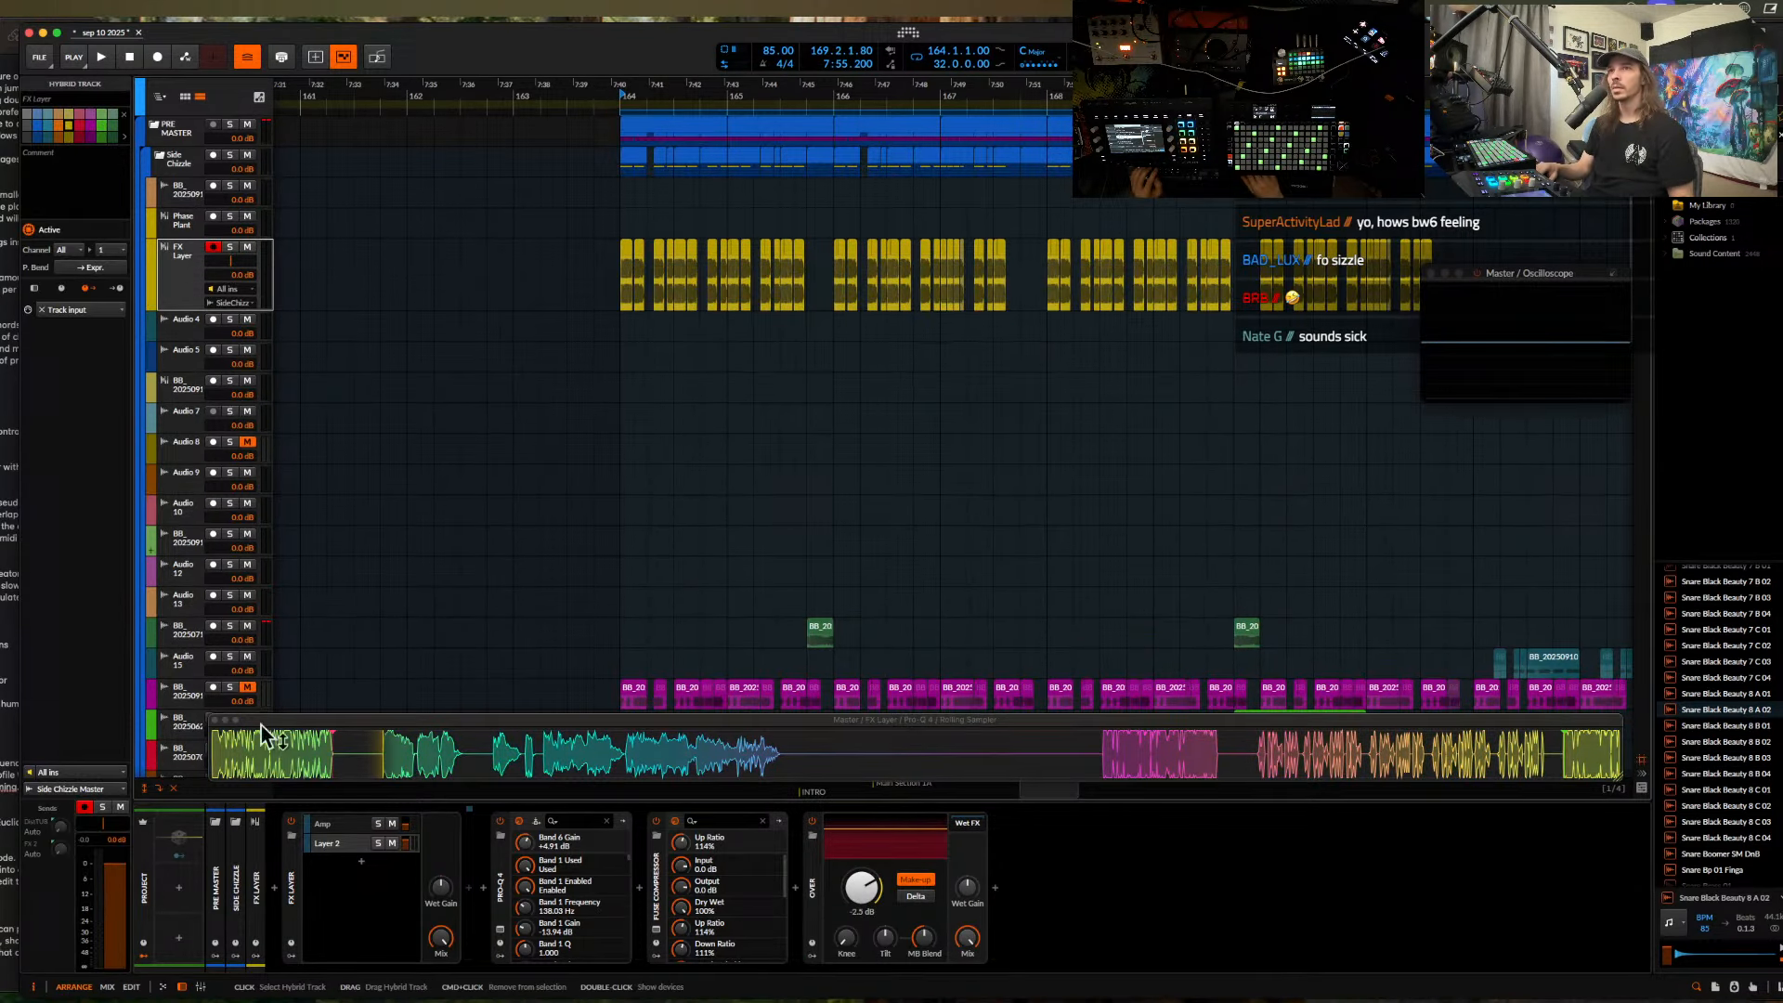
pyautogui.doubleClick(293, 901)
pyautogui.click(308, 888)
pyautogui.write('re')
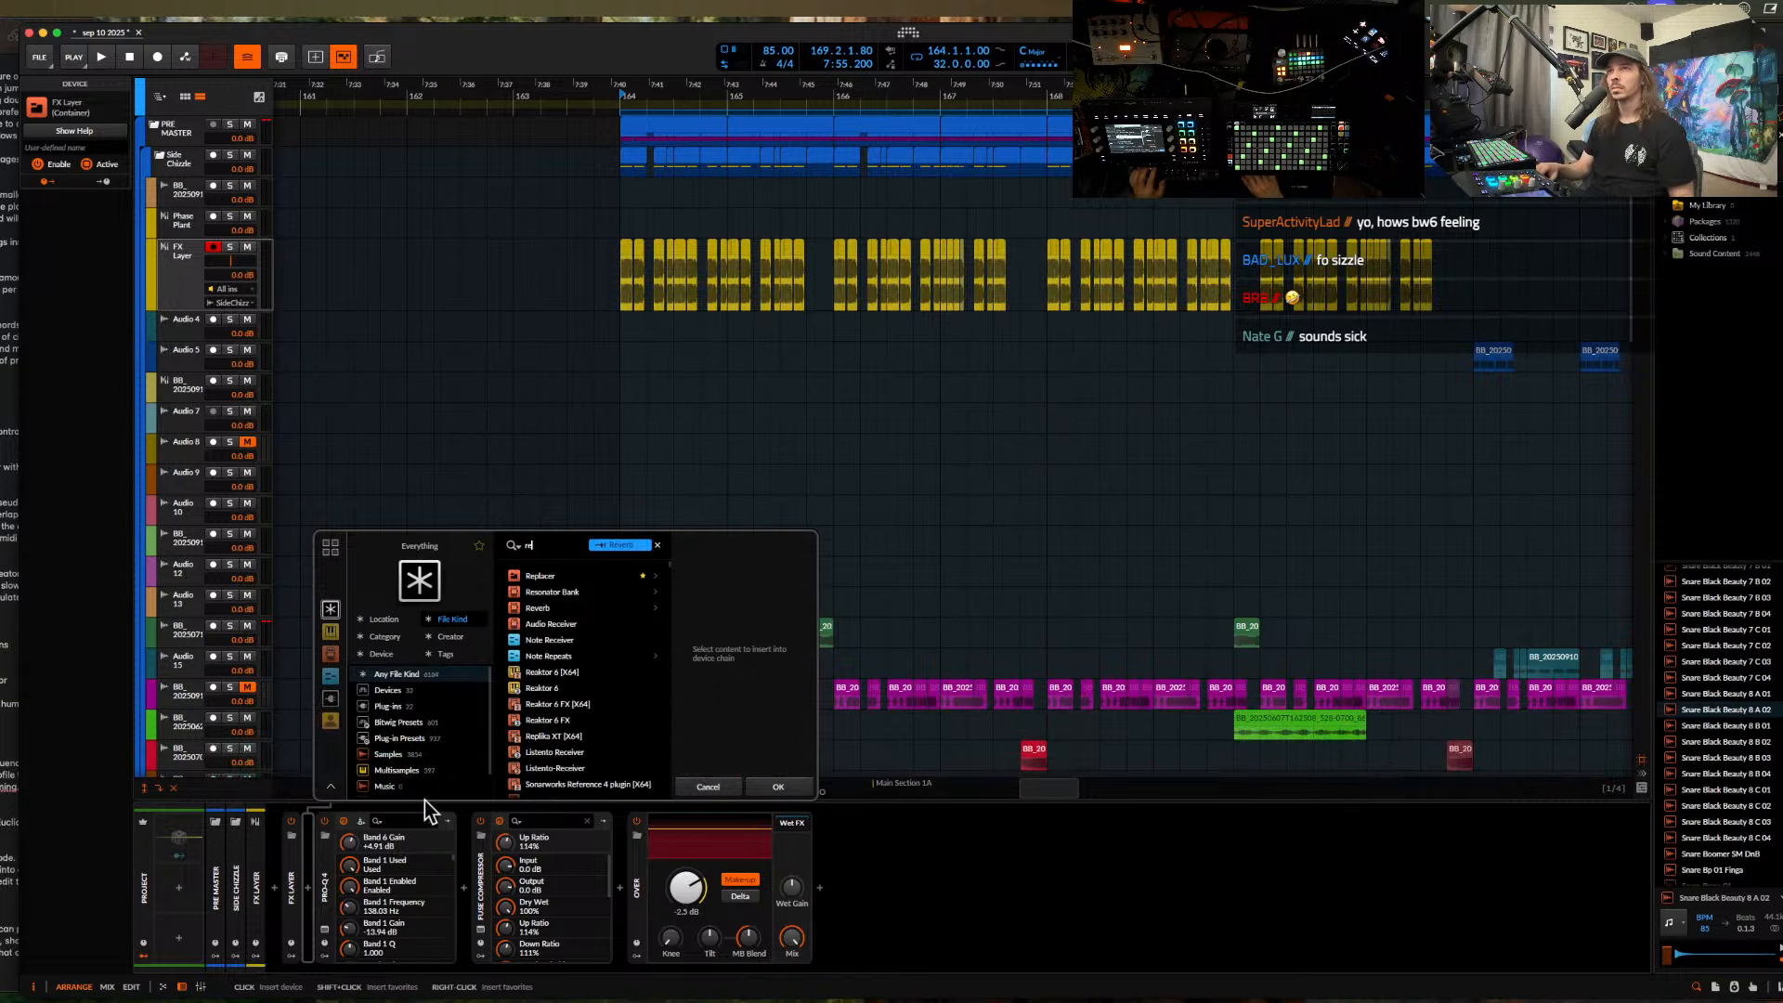
pyautogui.click(541, 578)
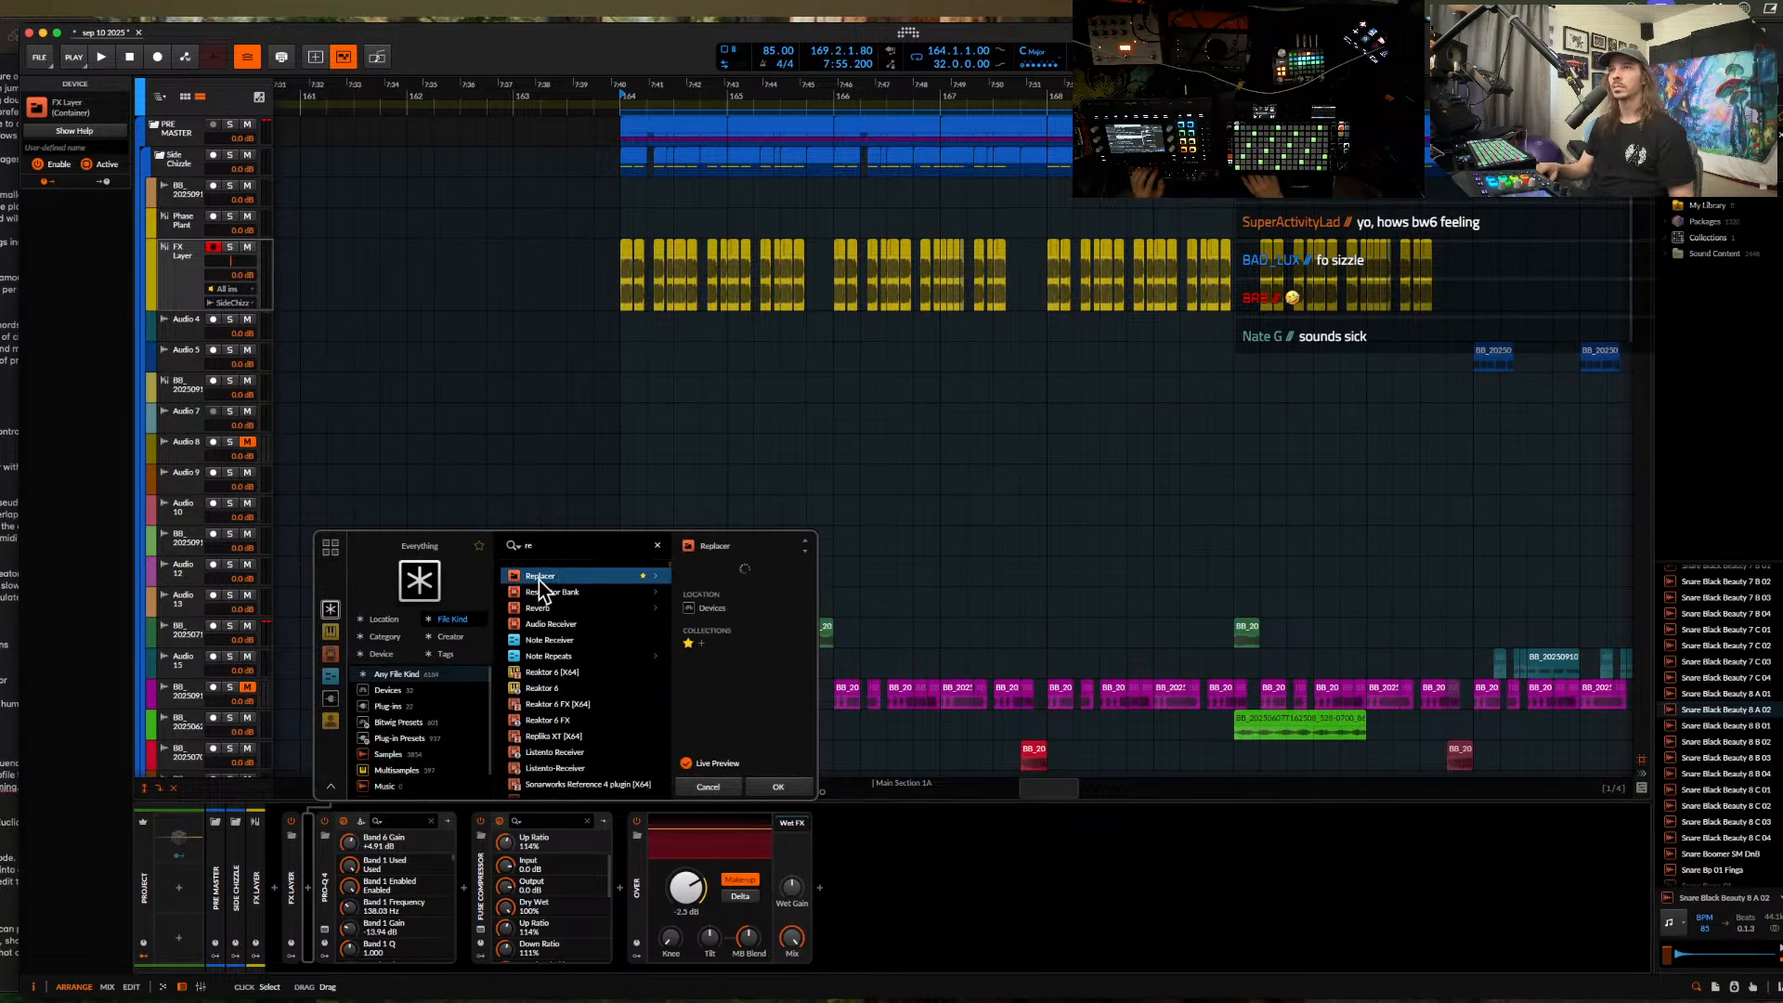
pyautogui.click(776, 784)
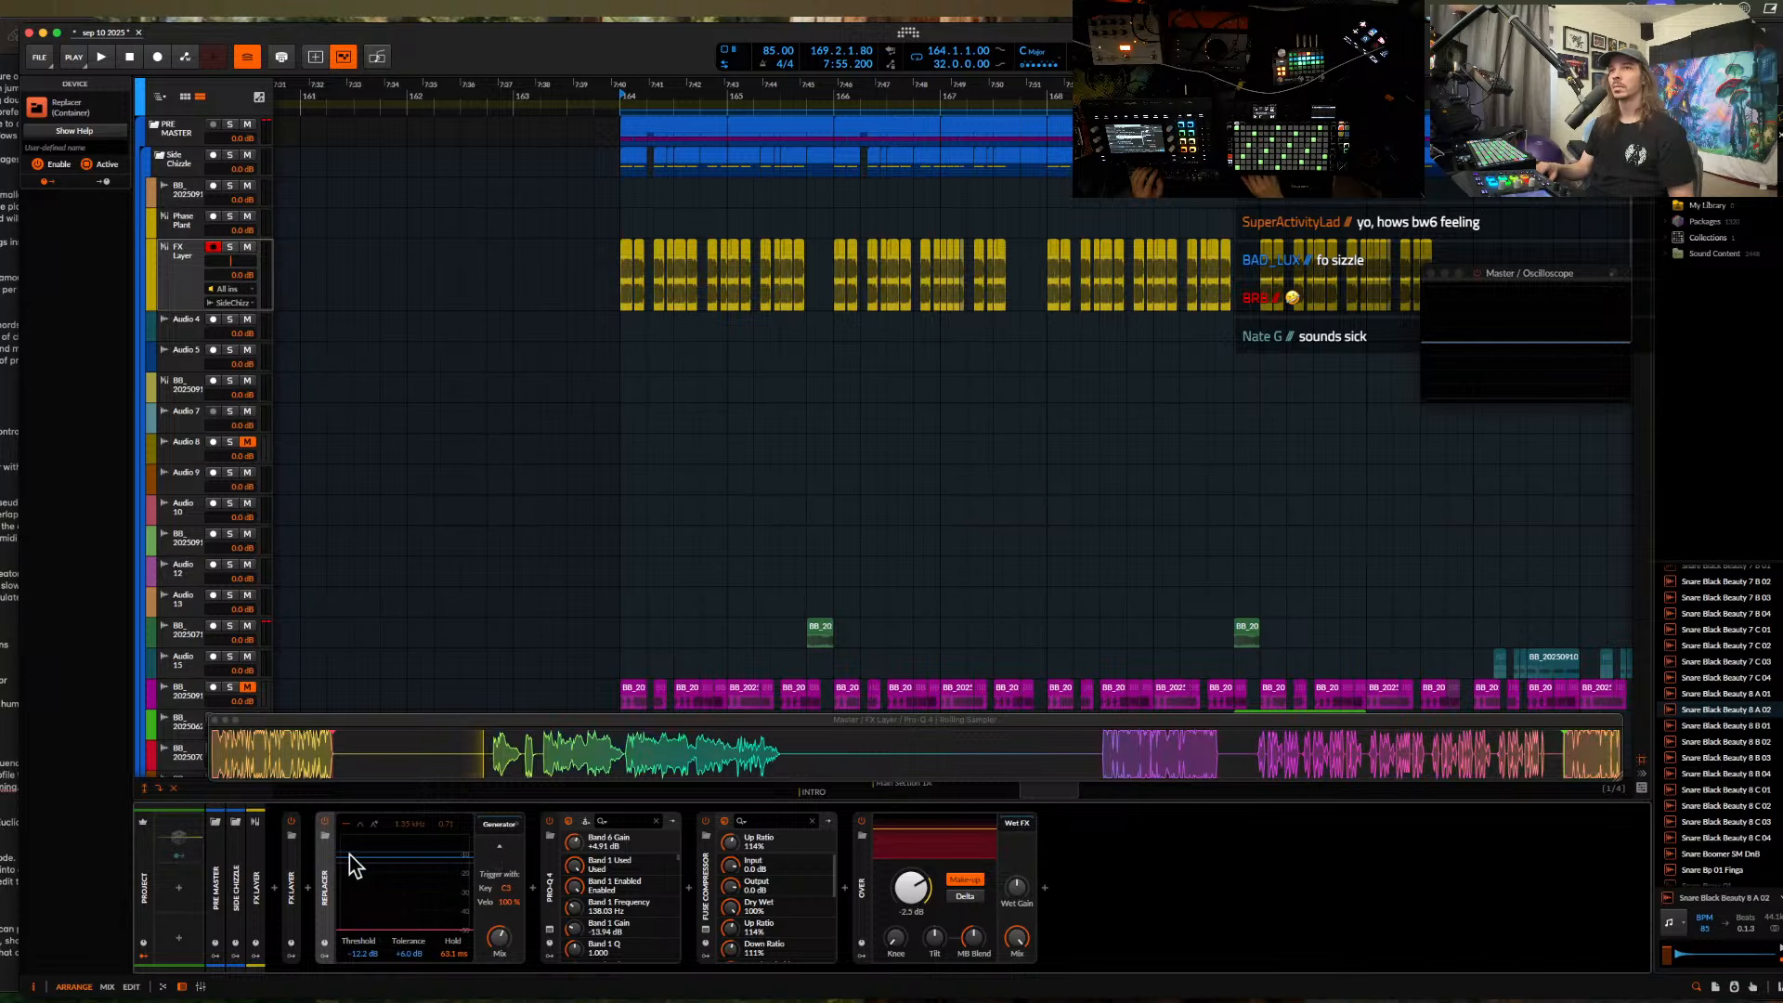
pyautogui.moveTo(274, 871); pyautogui.dragTo(276, 870)
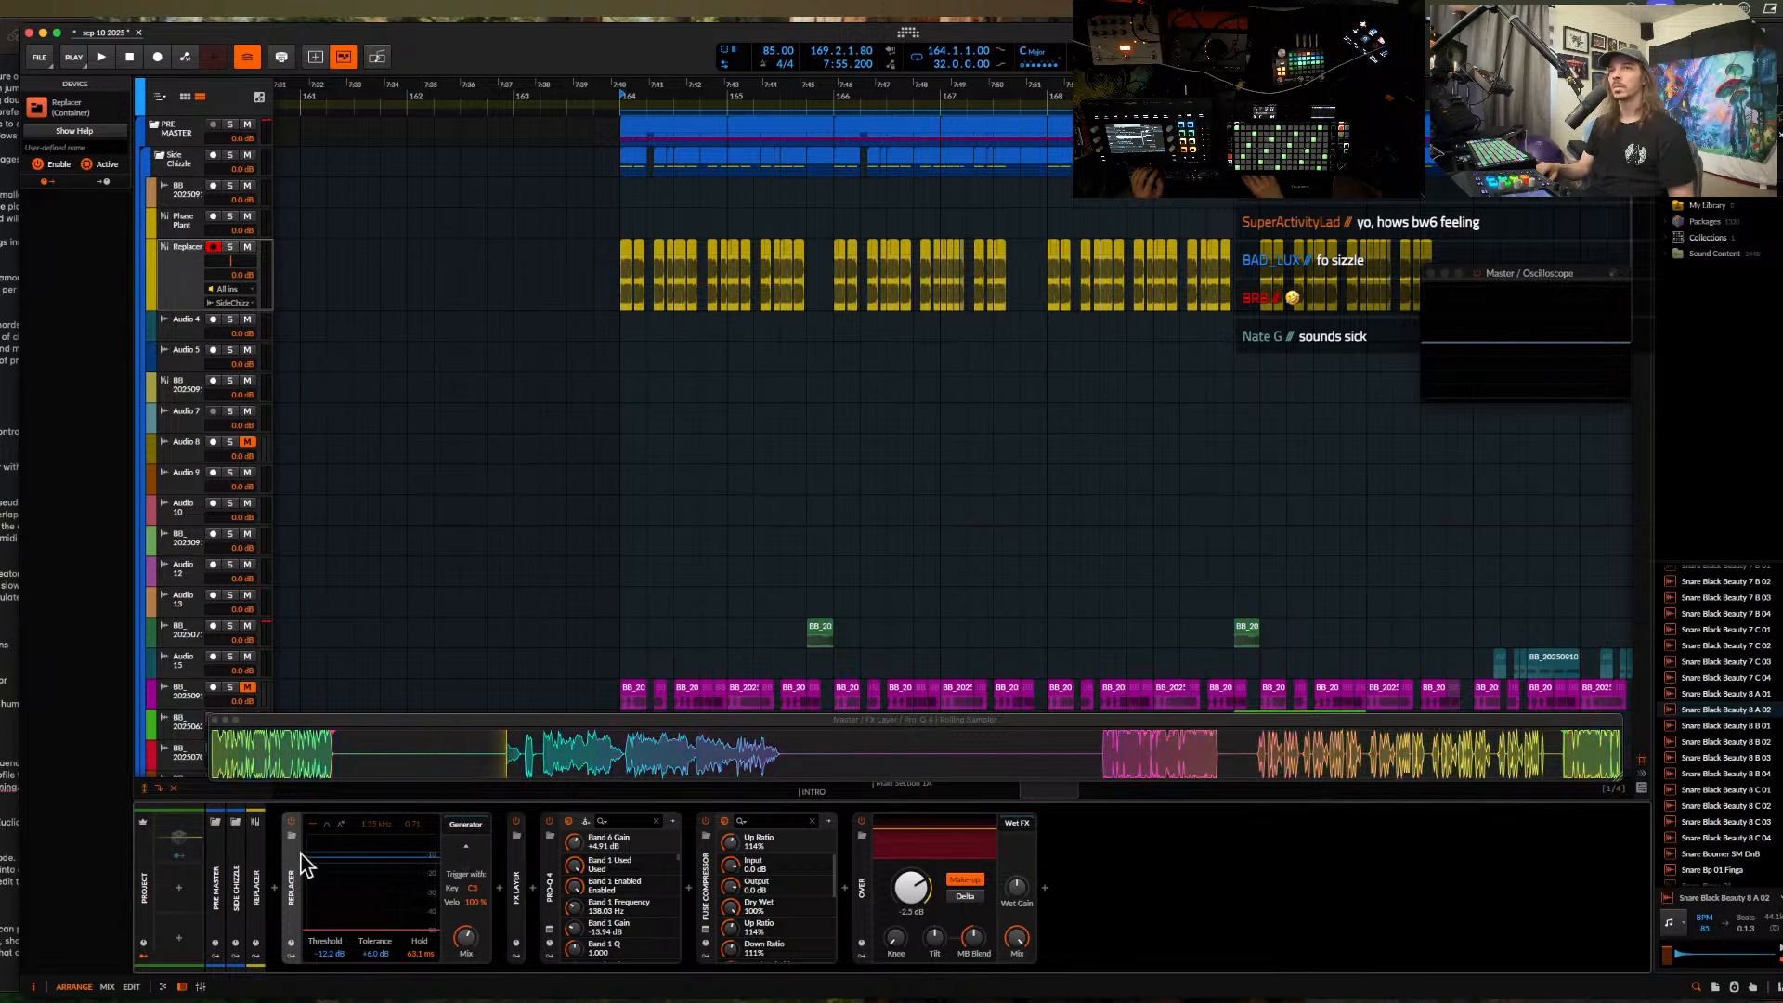
pyautogui.press('super+g')
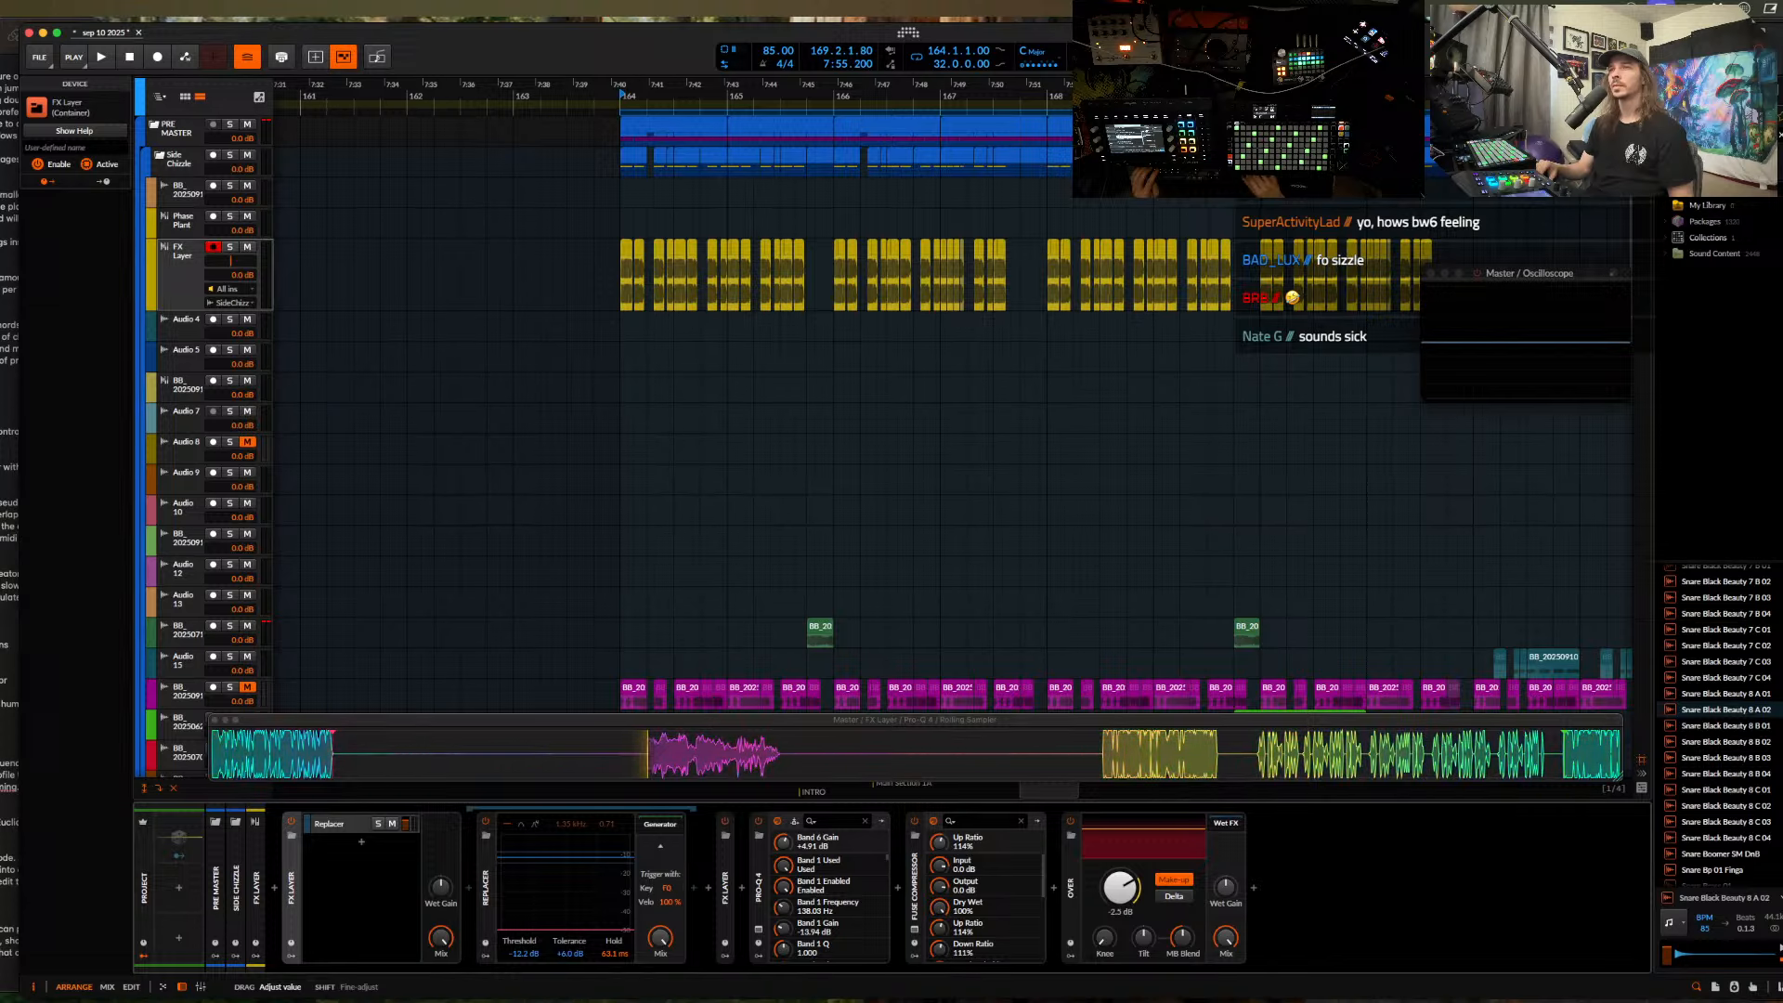
# - Insert Phase Plant into the Replacer's Generator chain
pyautogui.click(648, 826)
pyautogui.click(693, 893)
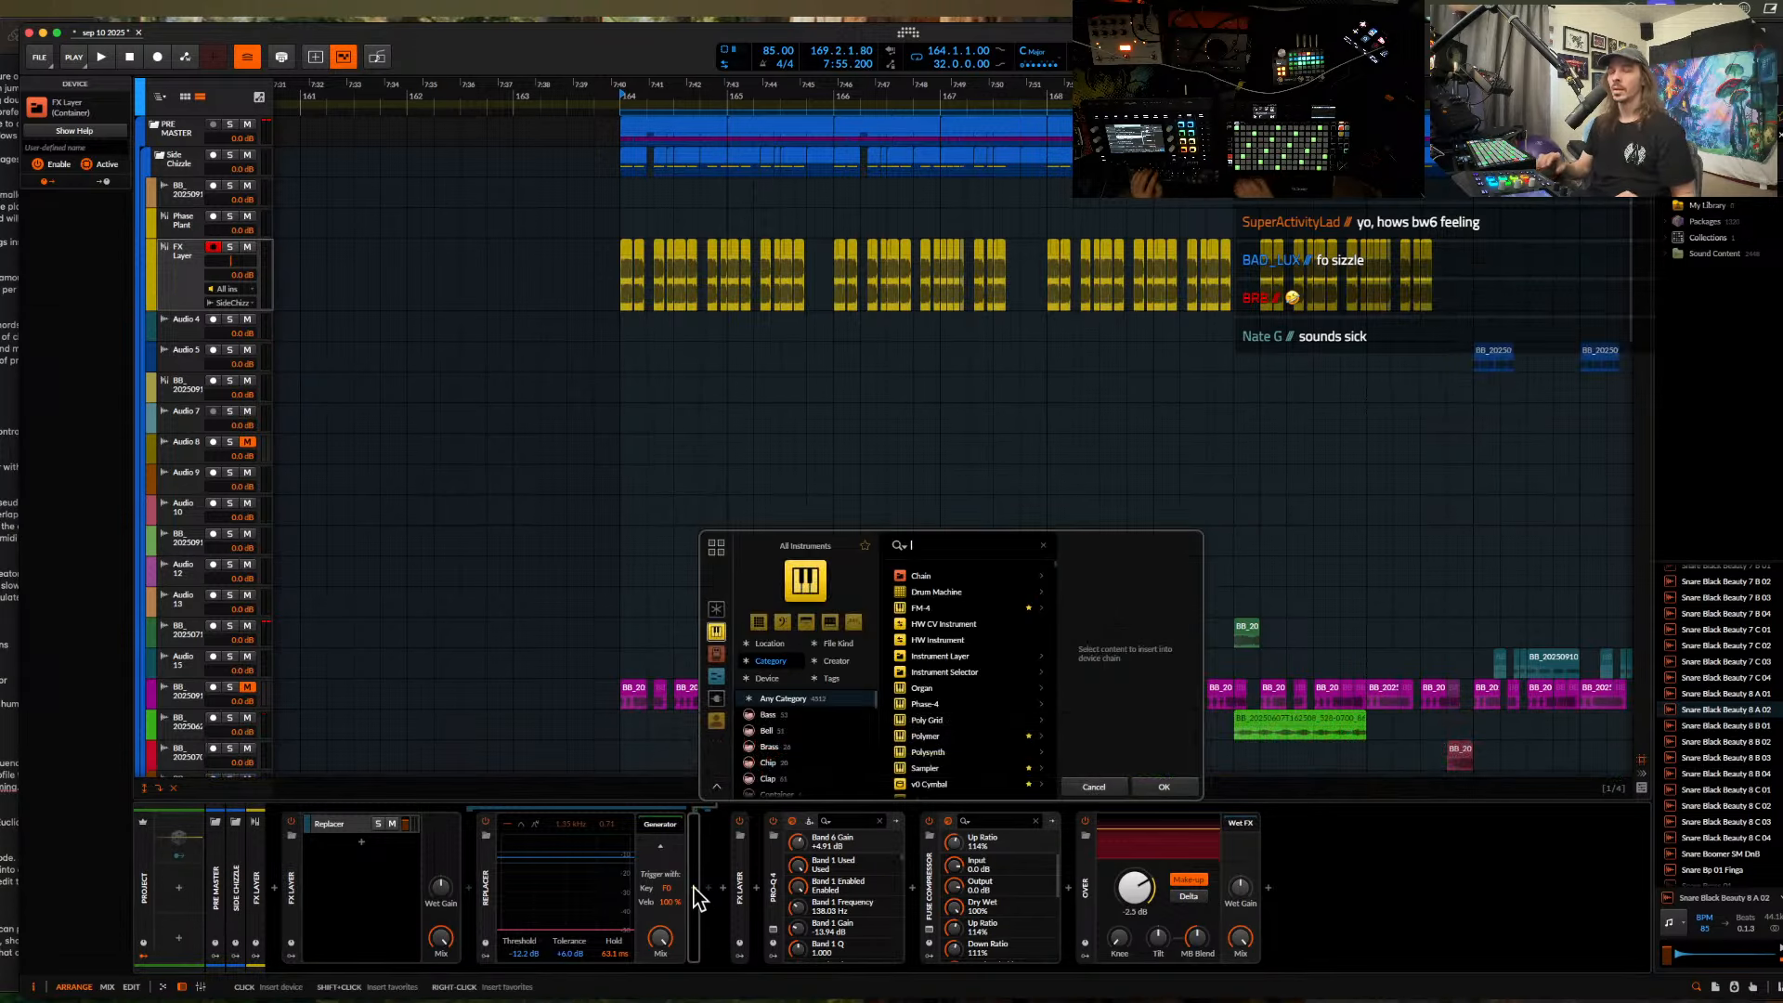
pyautogui.write('p')
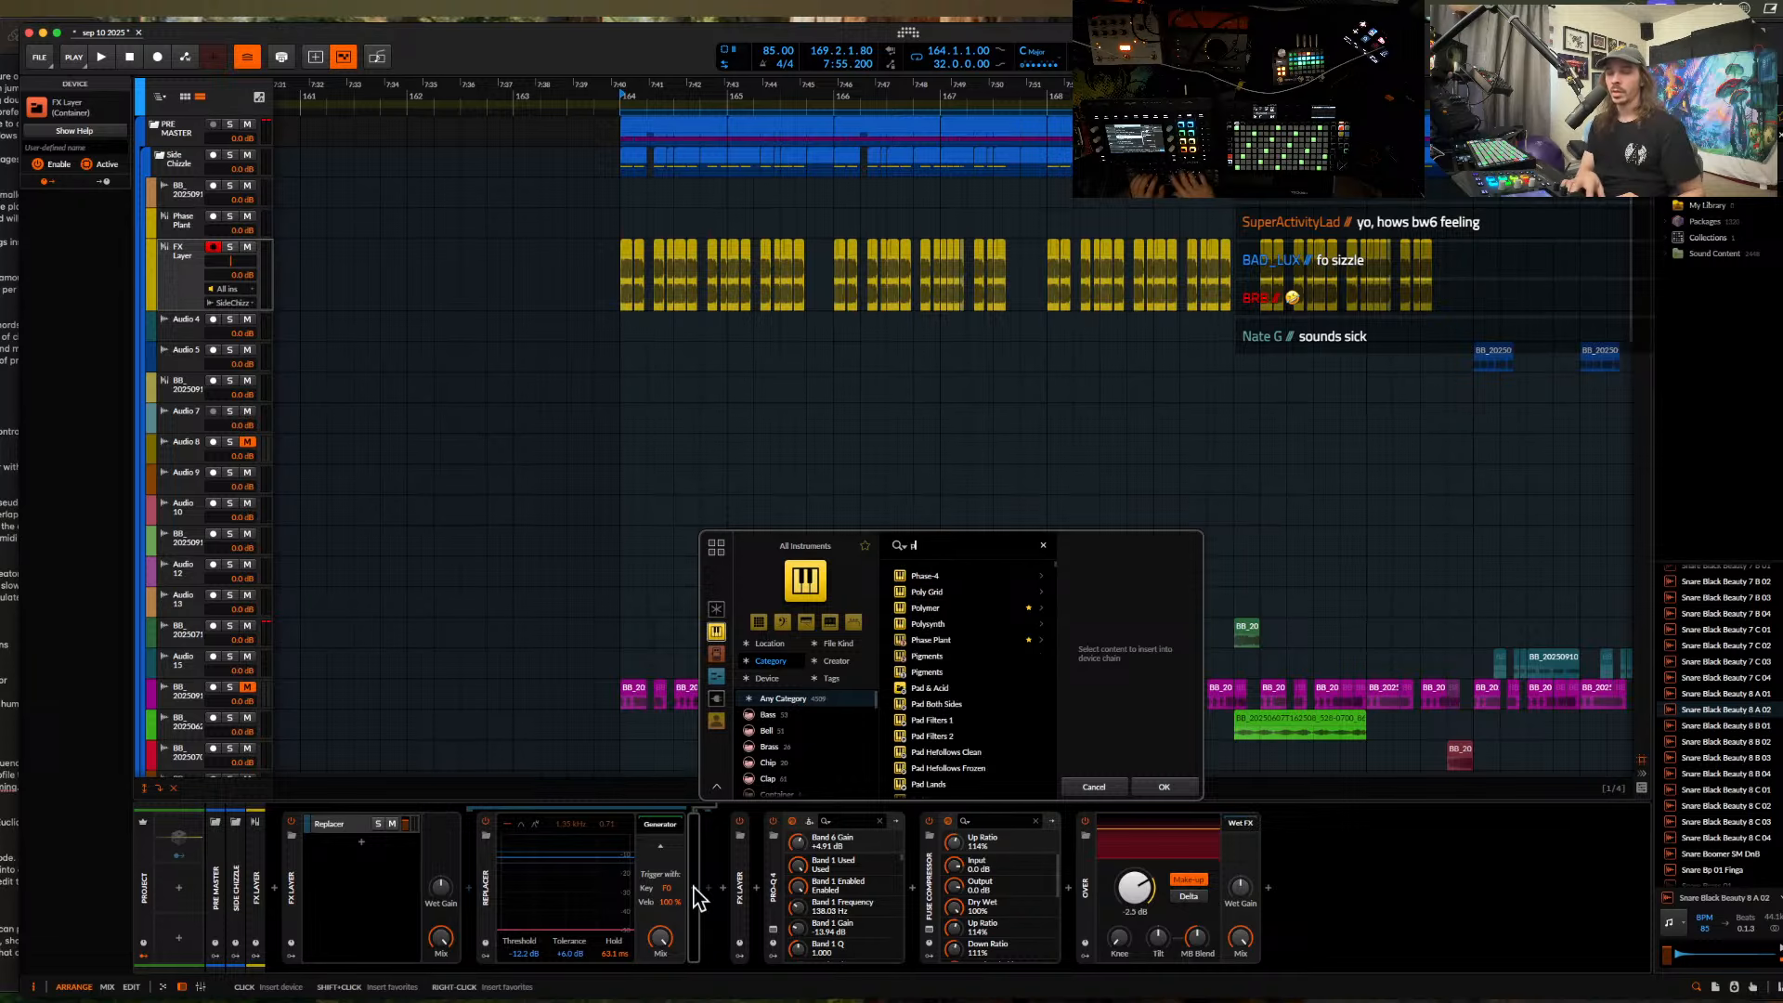
pyautogui.write('hase')
pyautogui.click(941, 591)
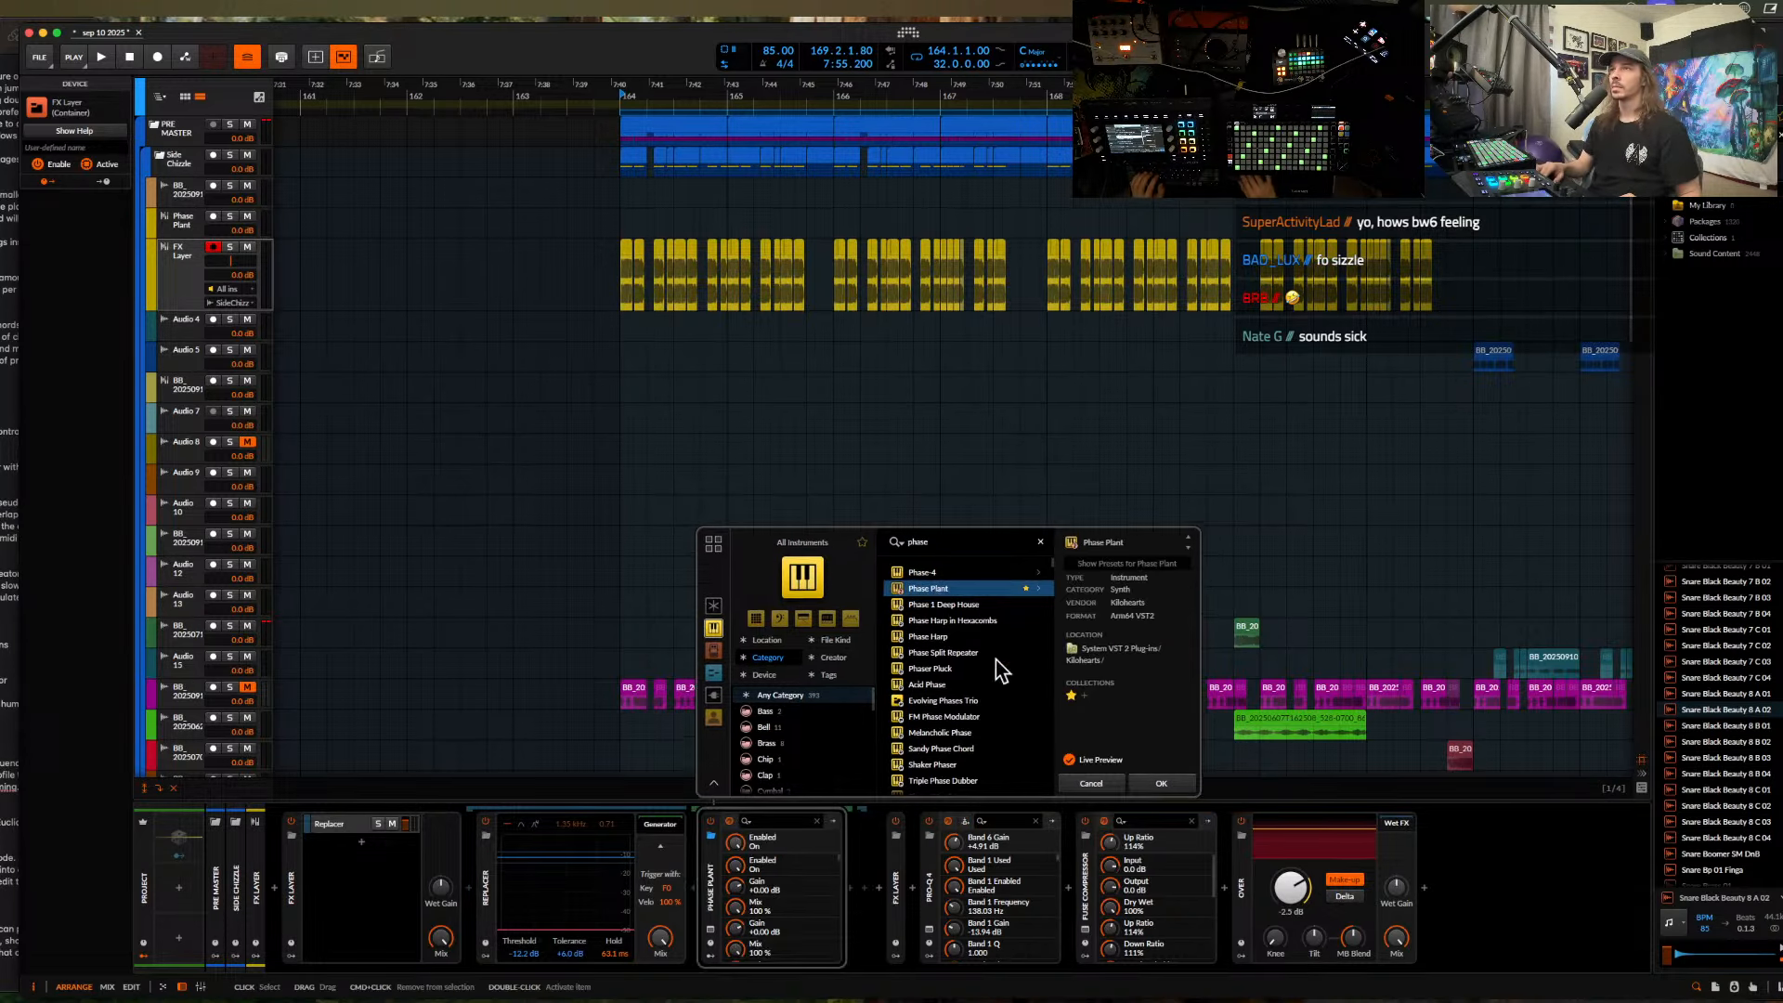
pyautogui.click(1179, 786)
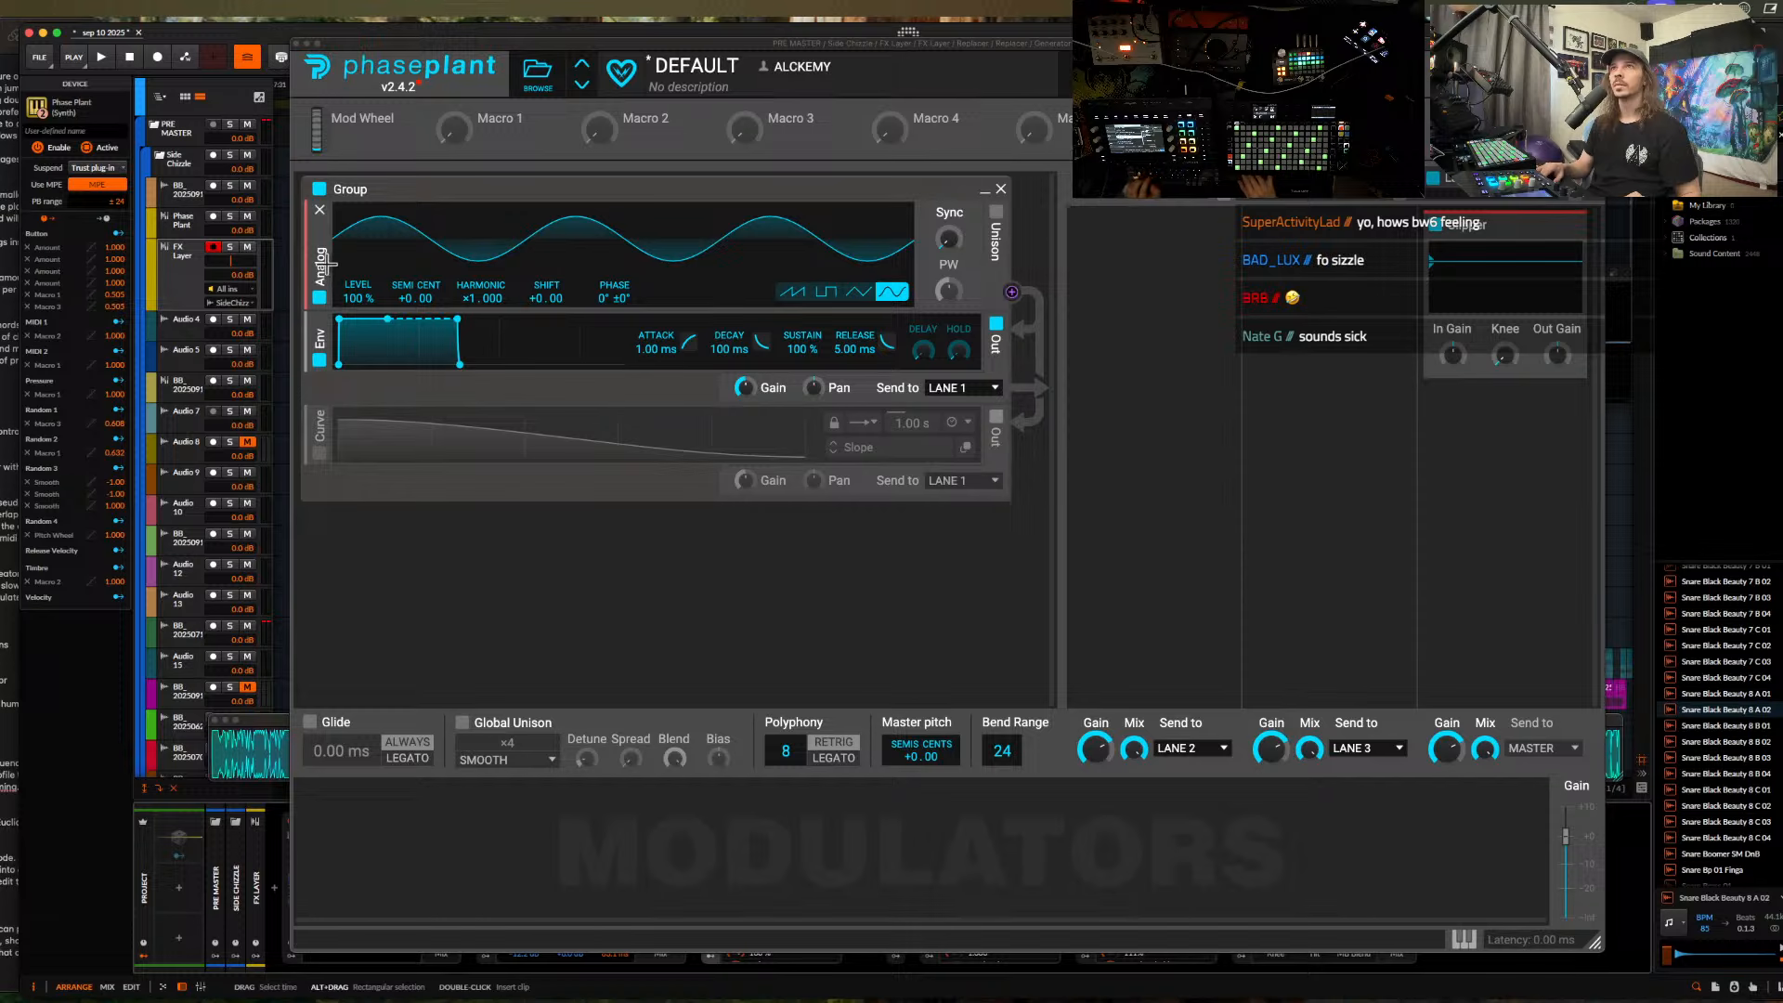
# - Duplicate Phase Plant's Analog oscillator, set the copy's harmonic to ×3.000 and add a Shaper Table effect to the first lane
pyautogui.moveTo(326, 264); pyautogui.dragTo(360, 321)
pyautogui.moveTo(475, 409); pyautogui.dragTo(475, 380)
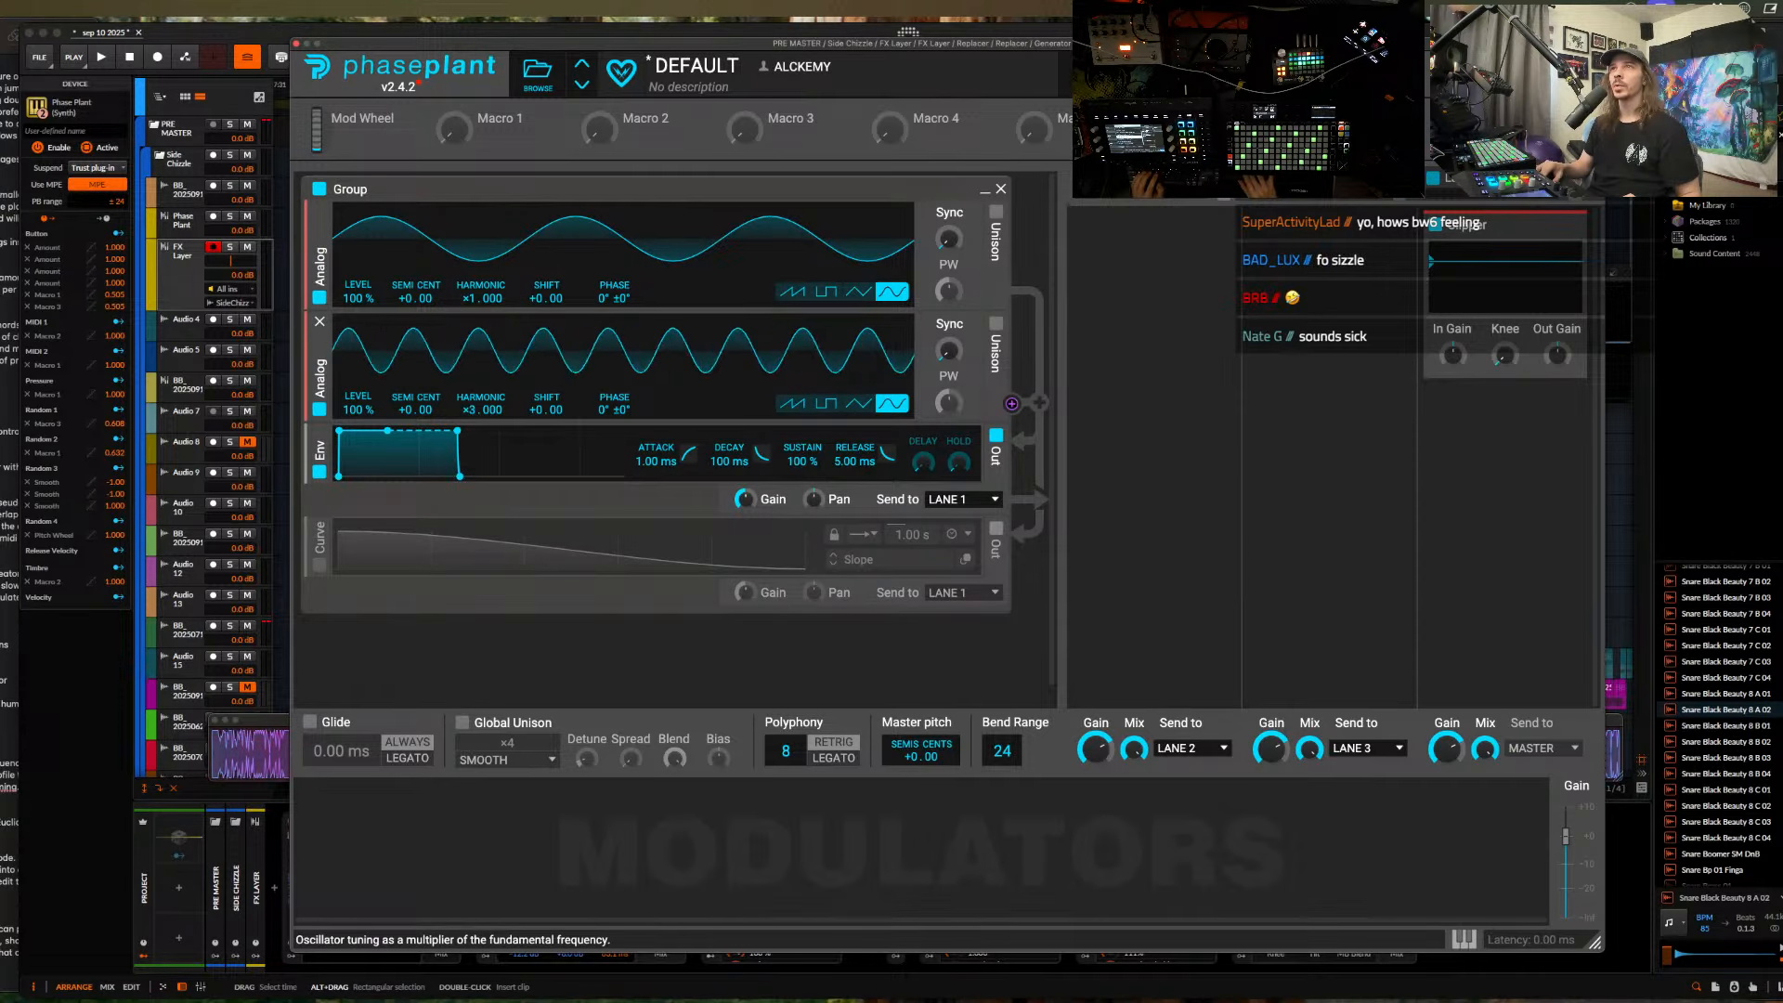
pyautogui.click(1154, 249)
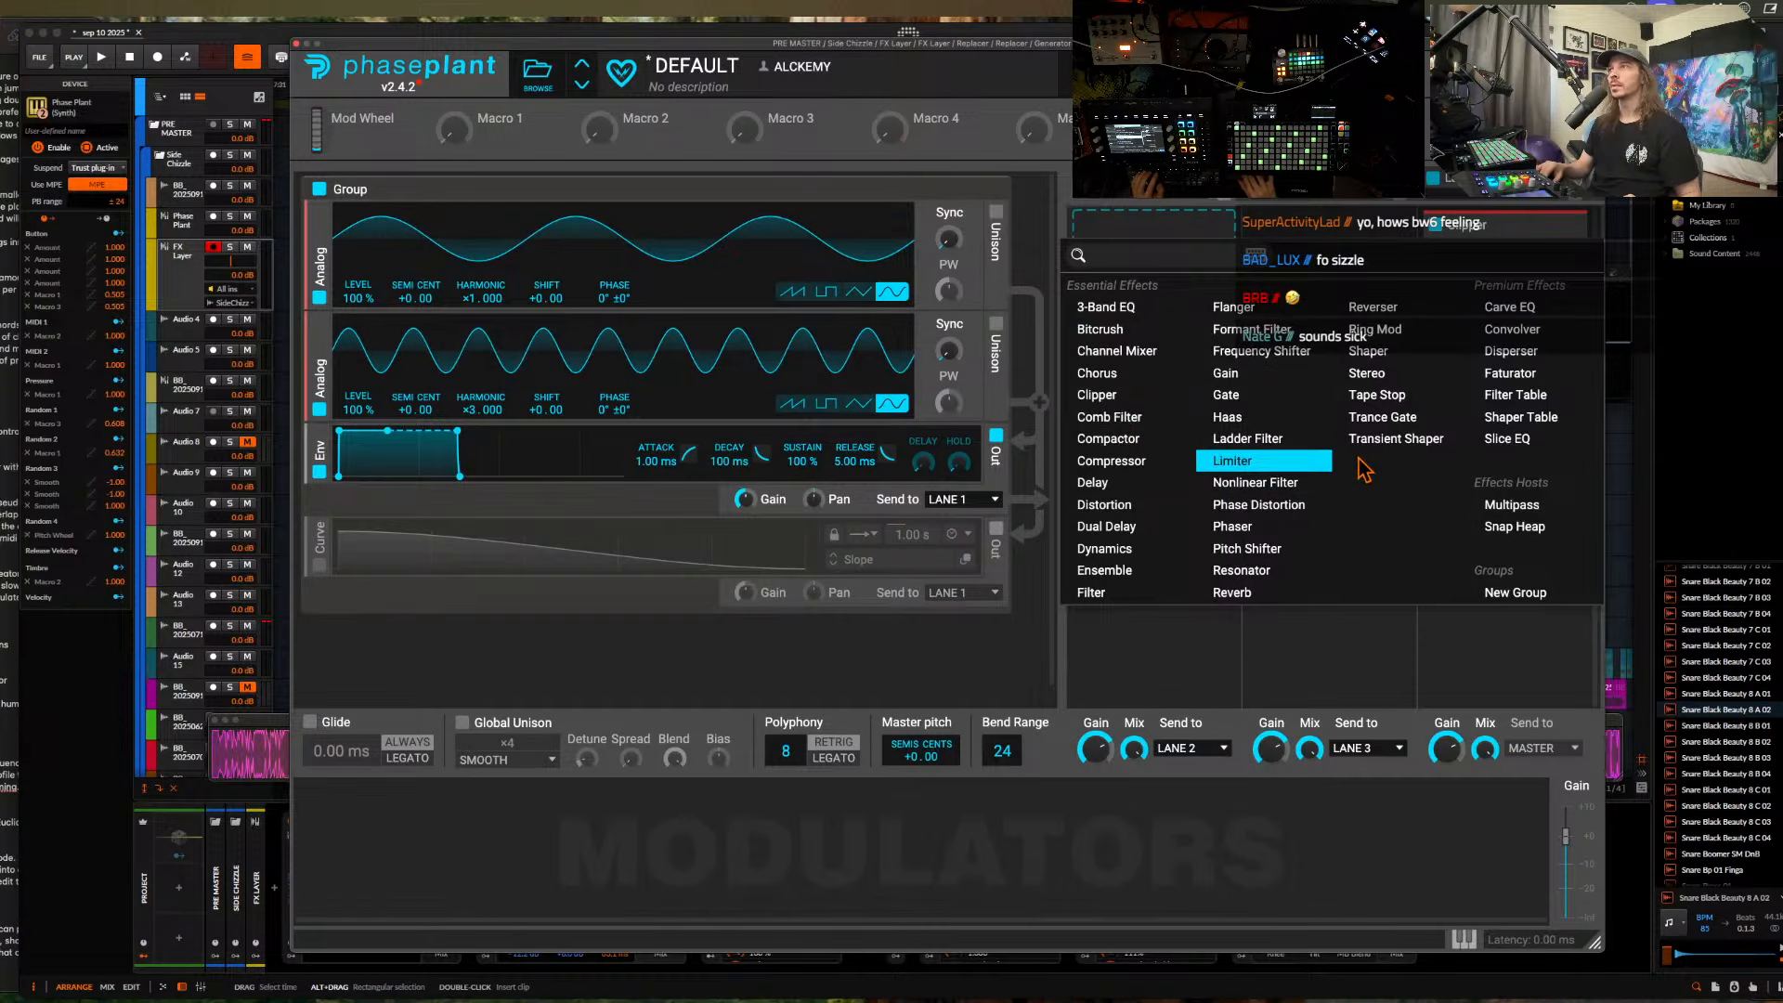
pyautogui.click(1511, 418)
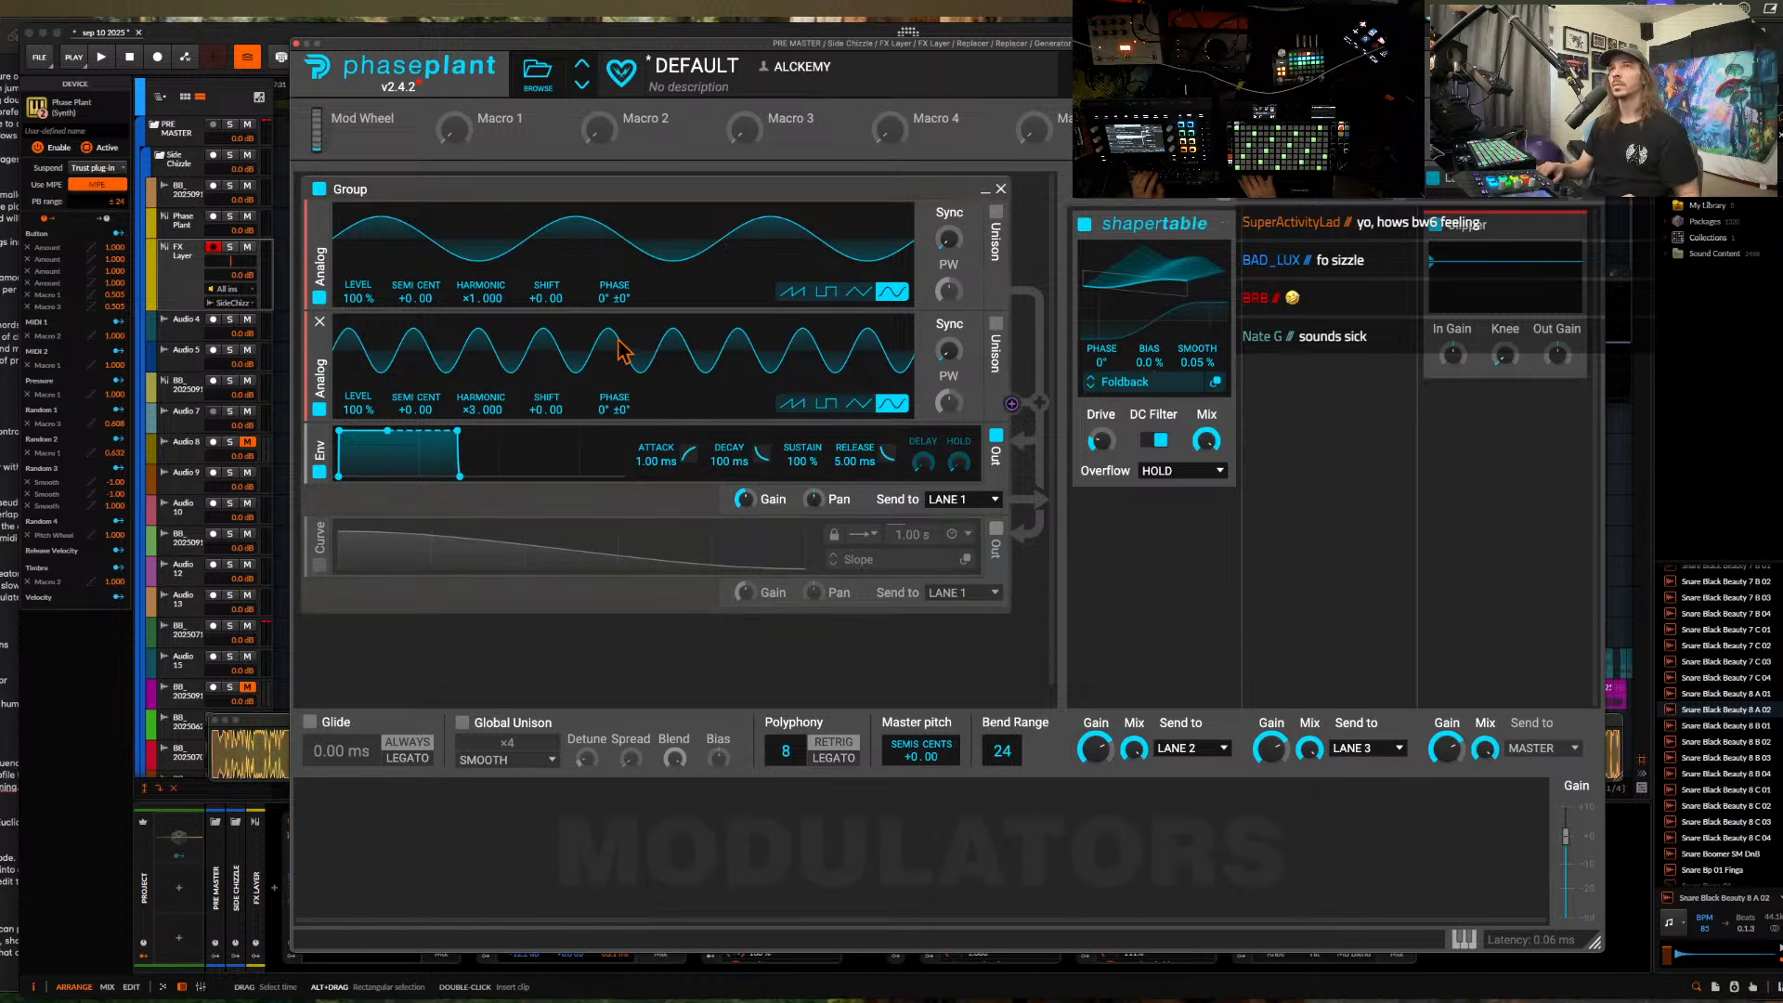
# - Solo and play the FX Layer track, setting Phase Plant's envelope to 229 ms decay and 1.1 % sustain
pyautogui.click(229, 246)
pyautogui.press('space')
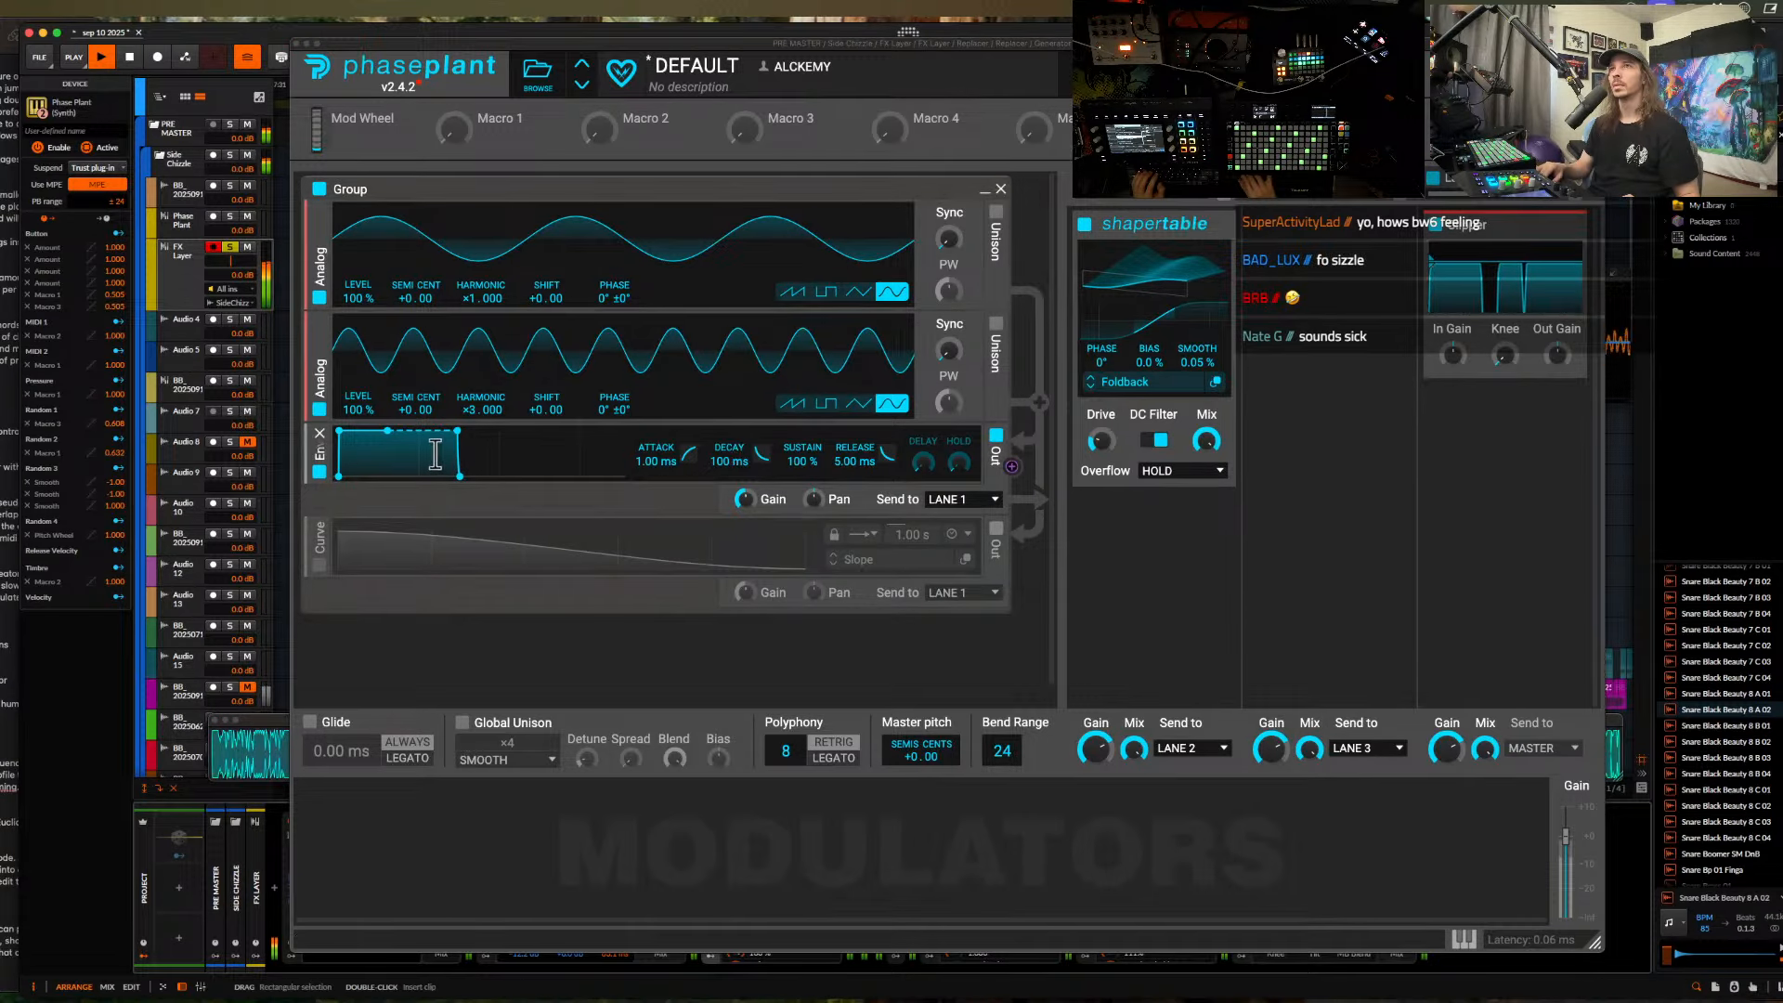
pyautogui.moveTo(396, 432); pyautogui.dragTo(404, 446)
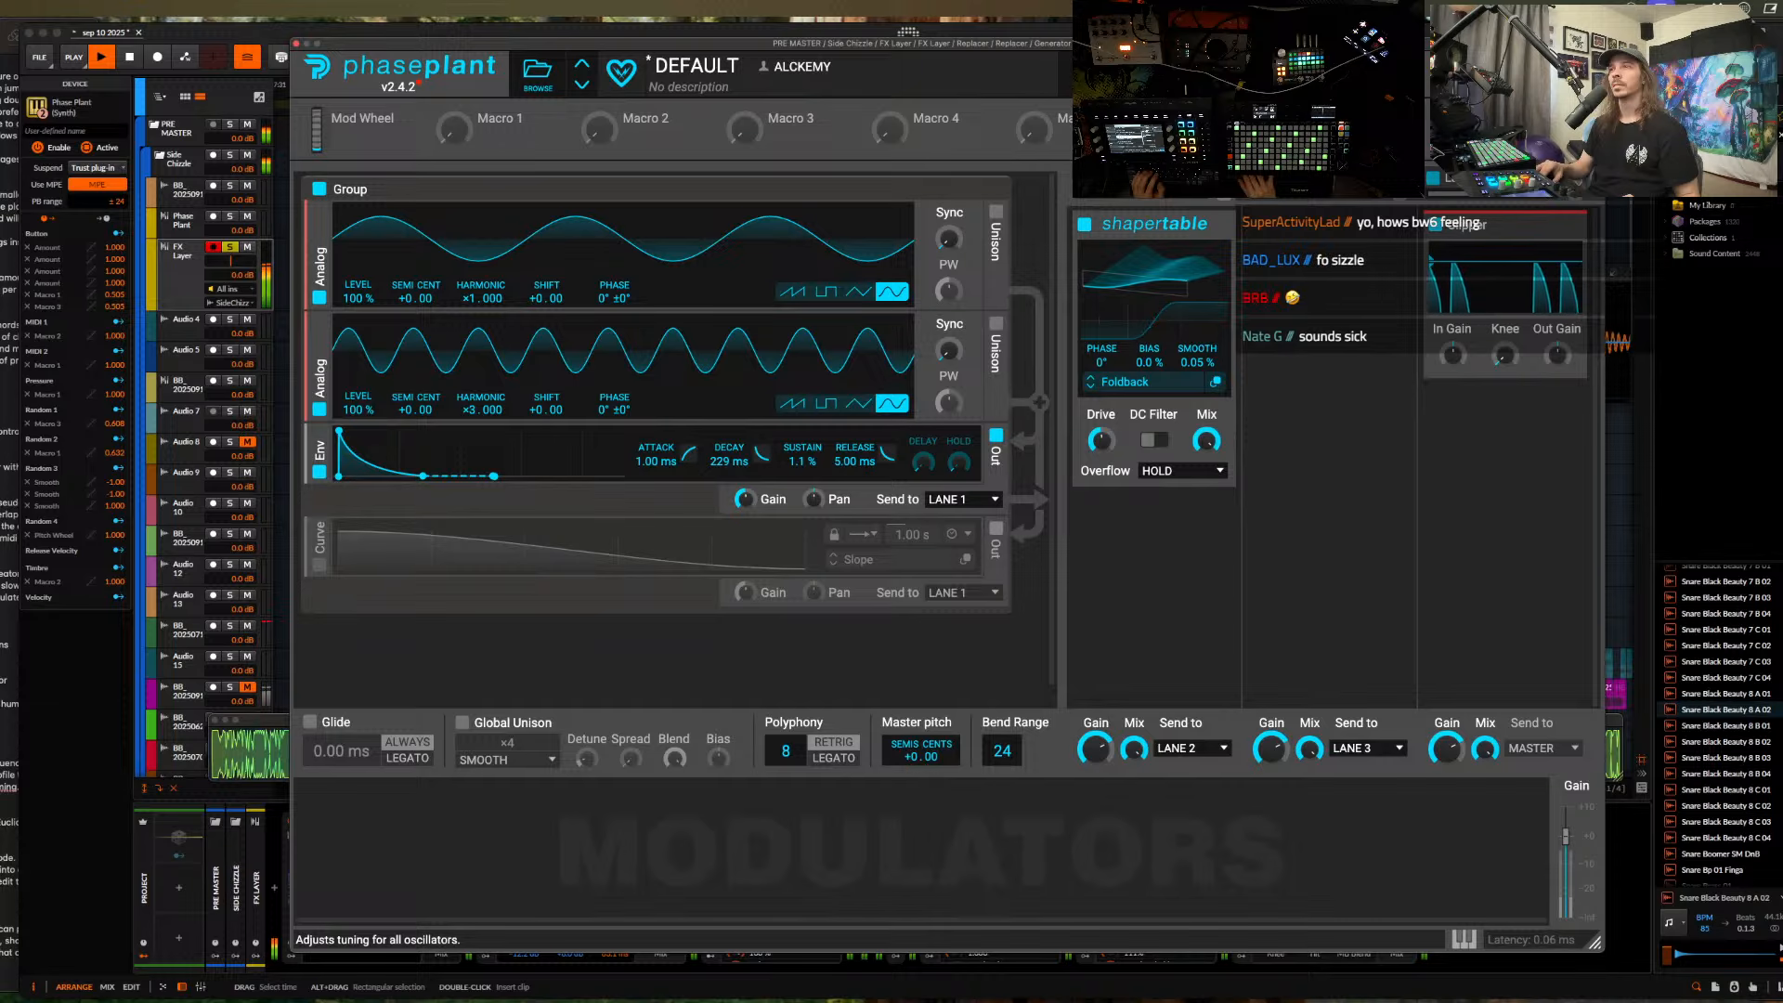
# - Try Phase Plant's master pitch at -12.00, reset it to +0.00 and close the editor
pyautogui.moveTo(905, 754); pyautogui.dragTo(906, 806)
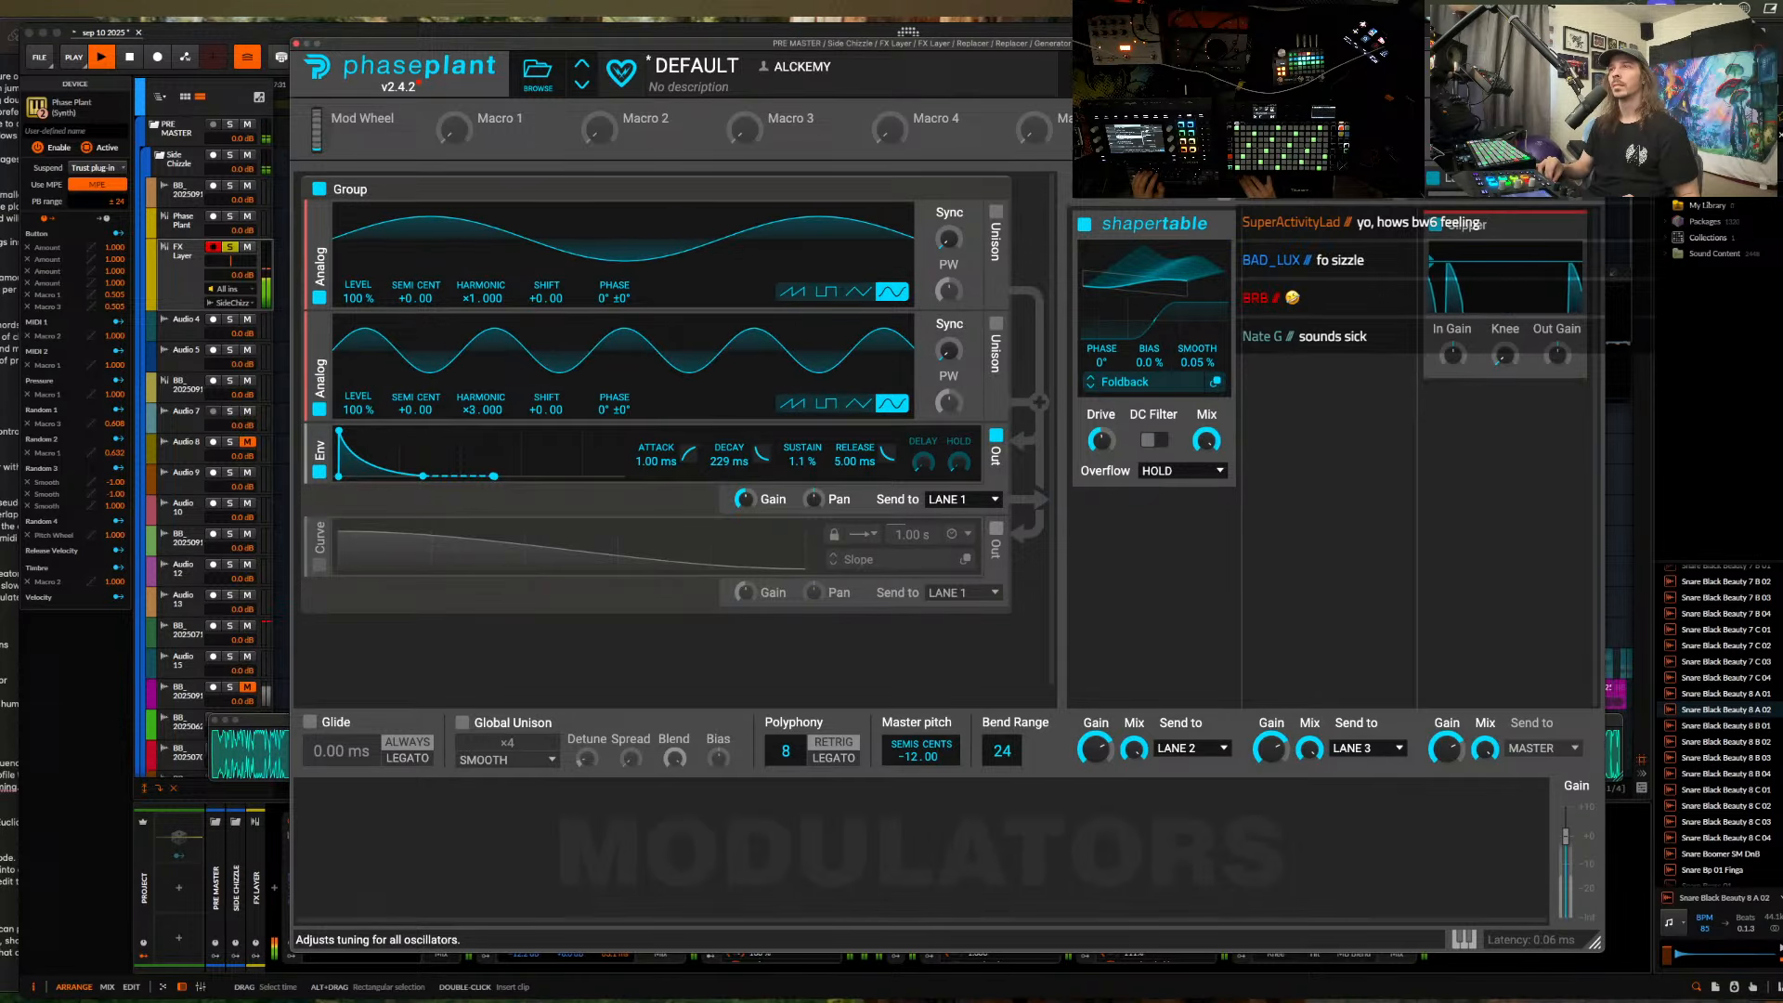
pyautogui.doubleClick(917, 757)
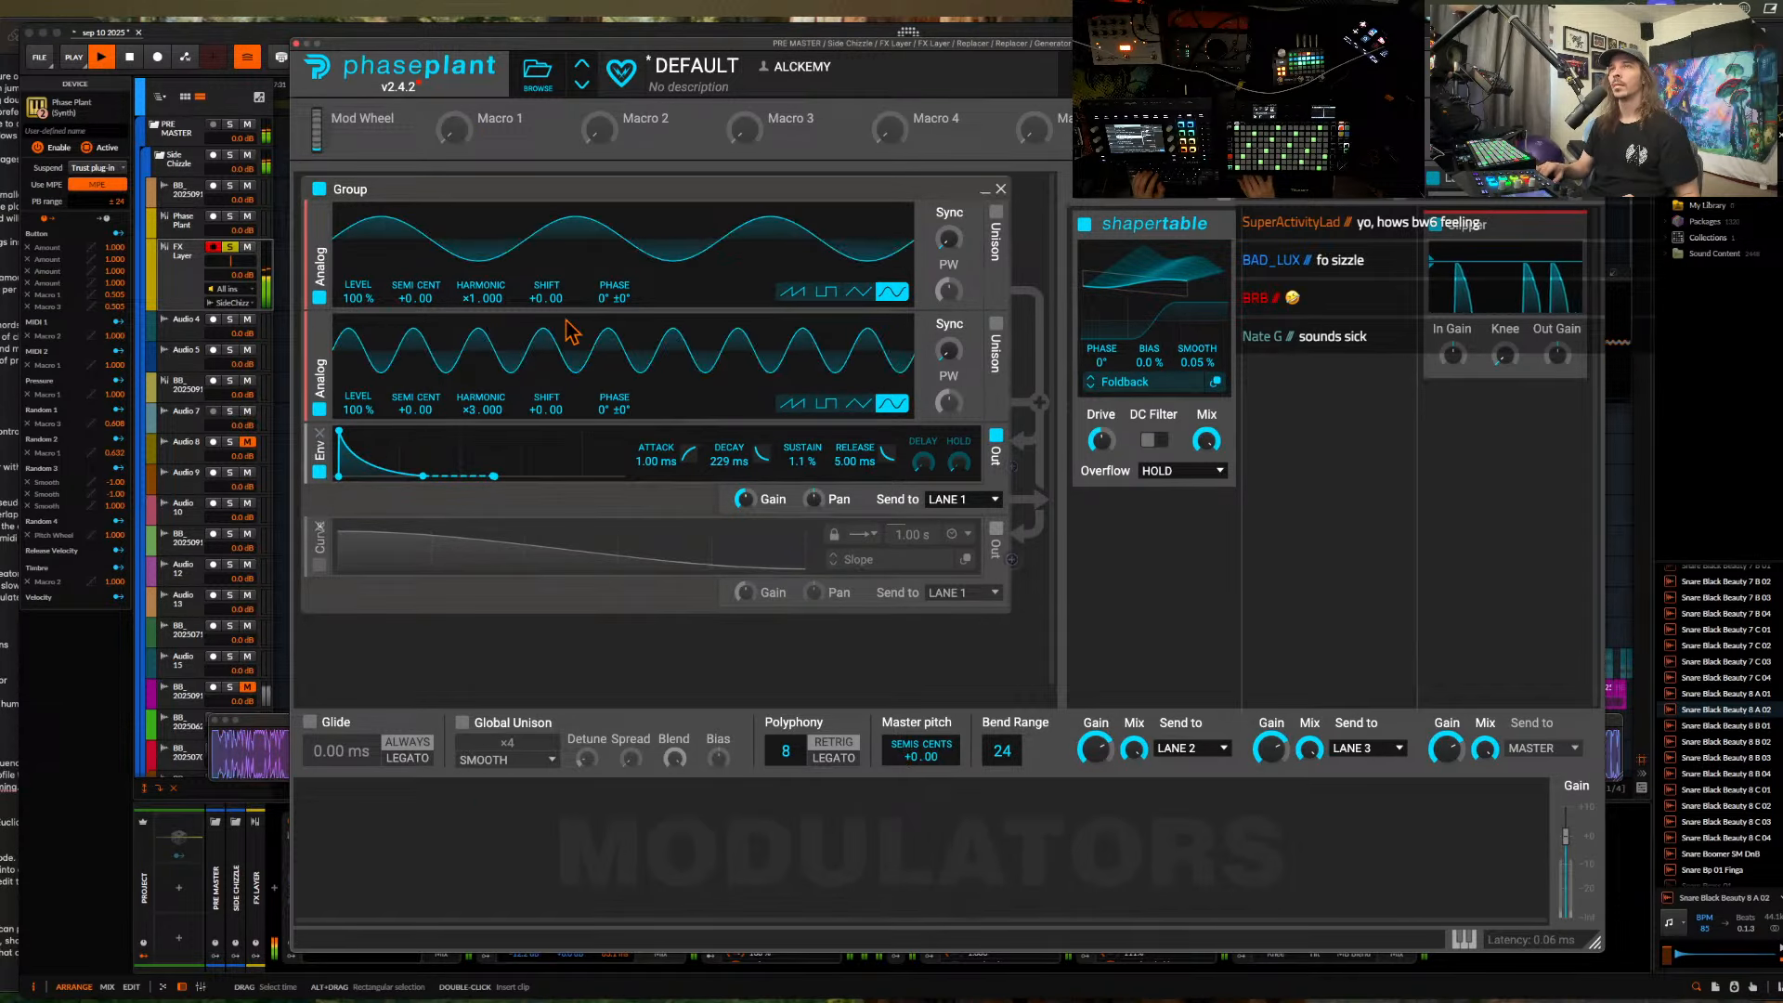
pyautogui.click(296, 45)
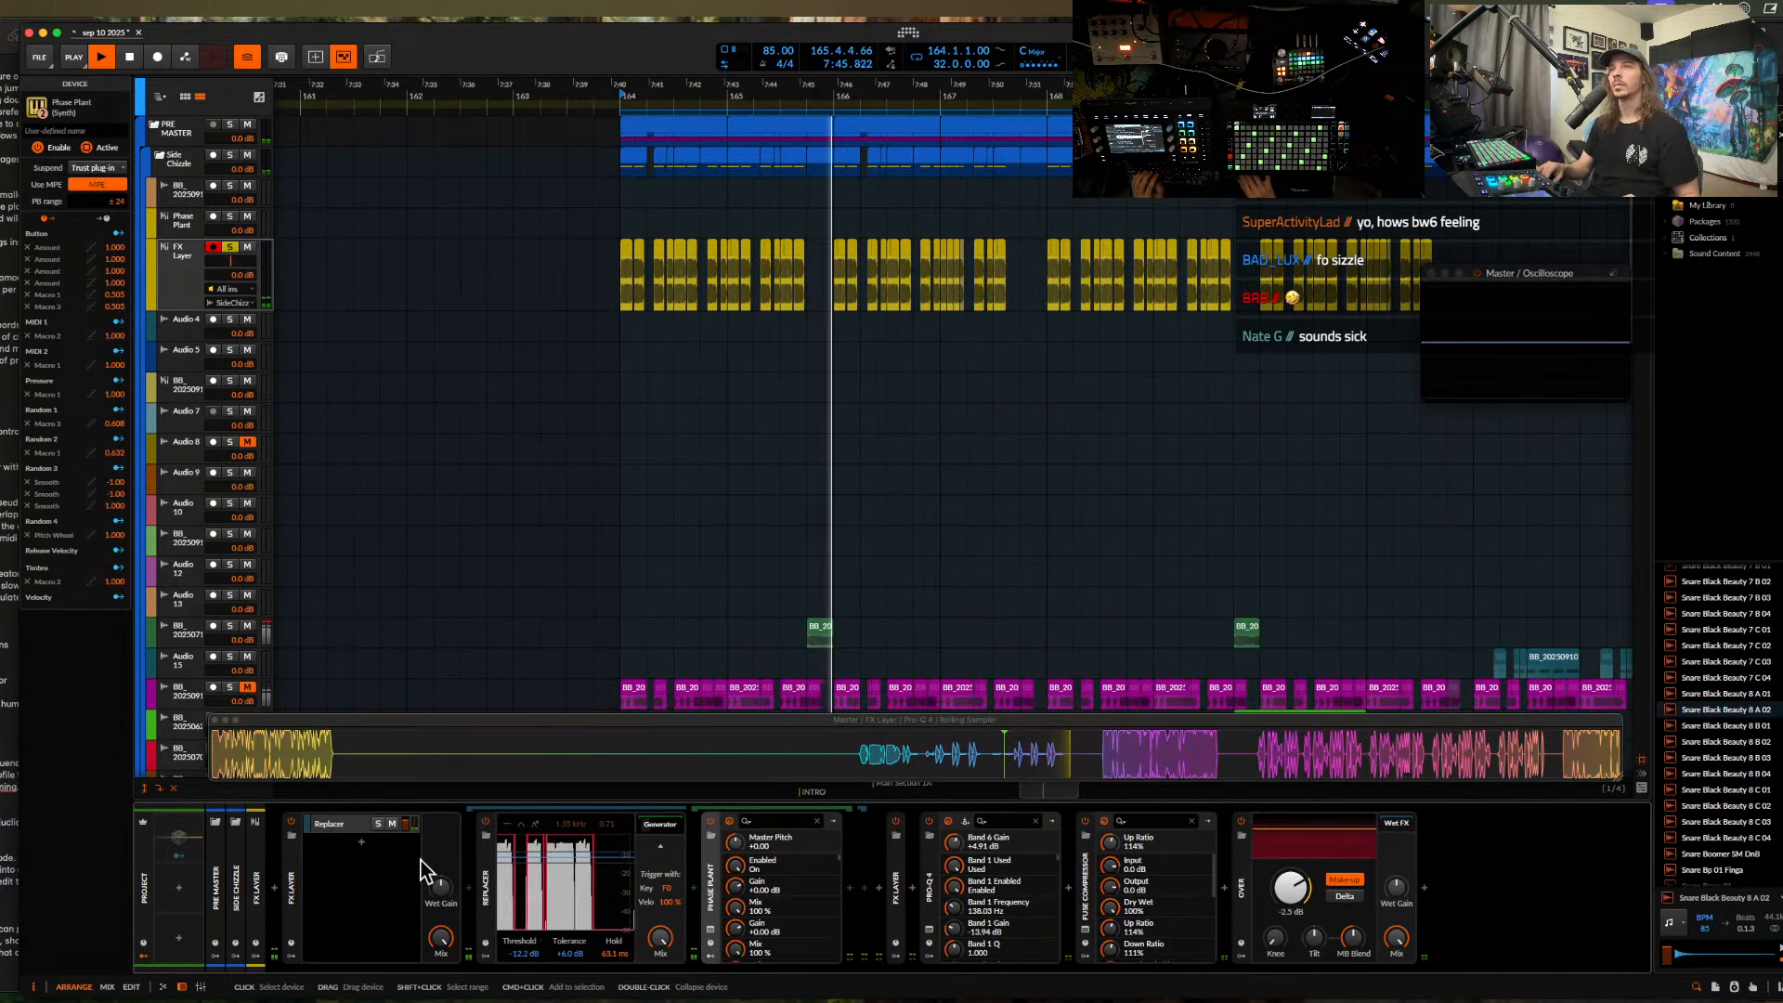
# - Add an empty Layer 2 to the FX Layer holding the Replacer and solo the Replacer layer
pyautogui.click(363, 842)
pyautogui.click(932, 788)
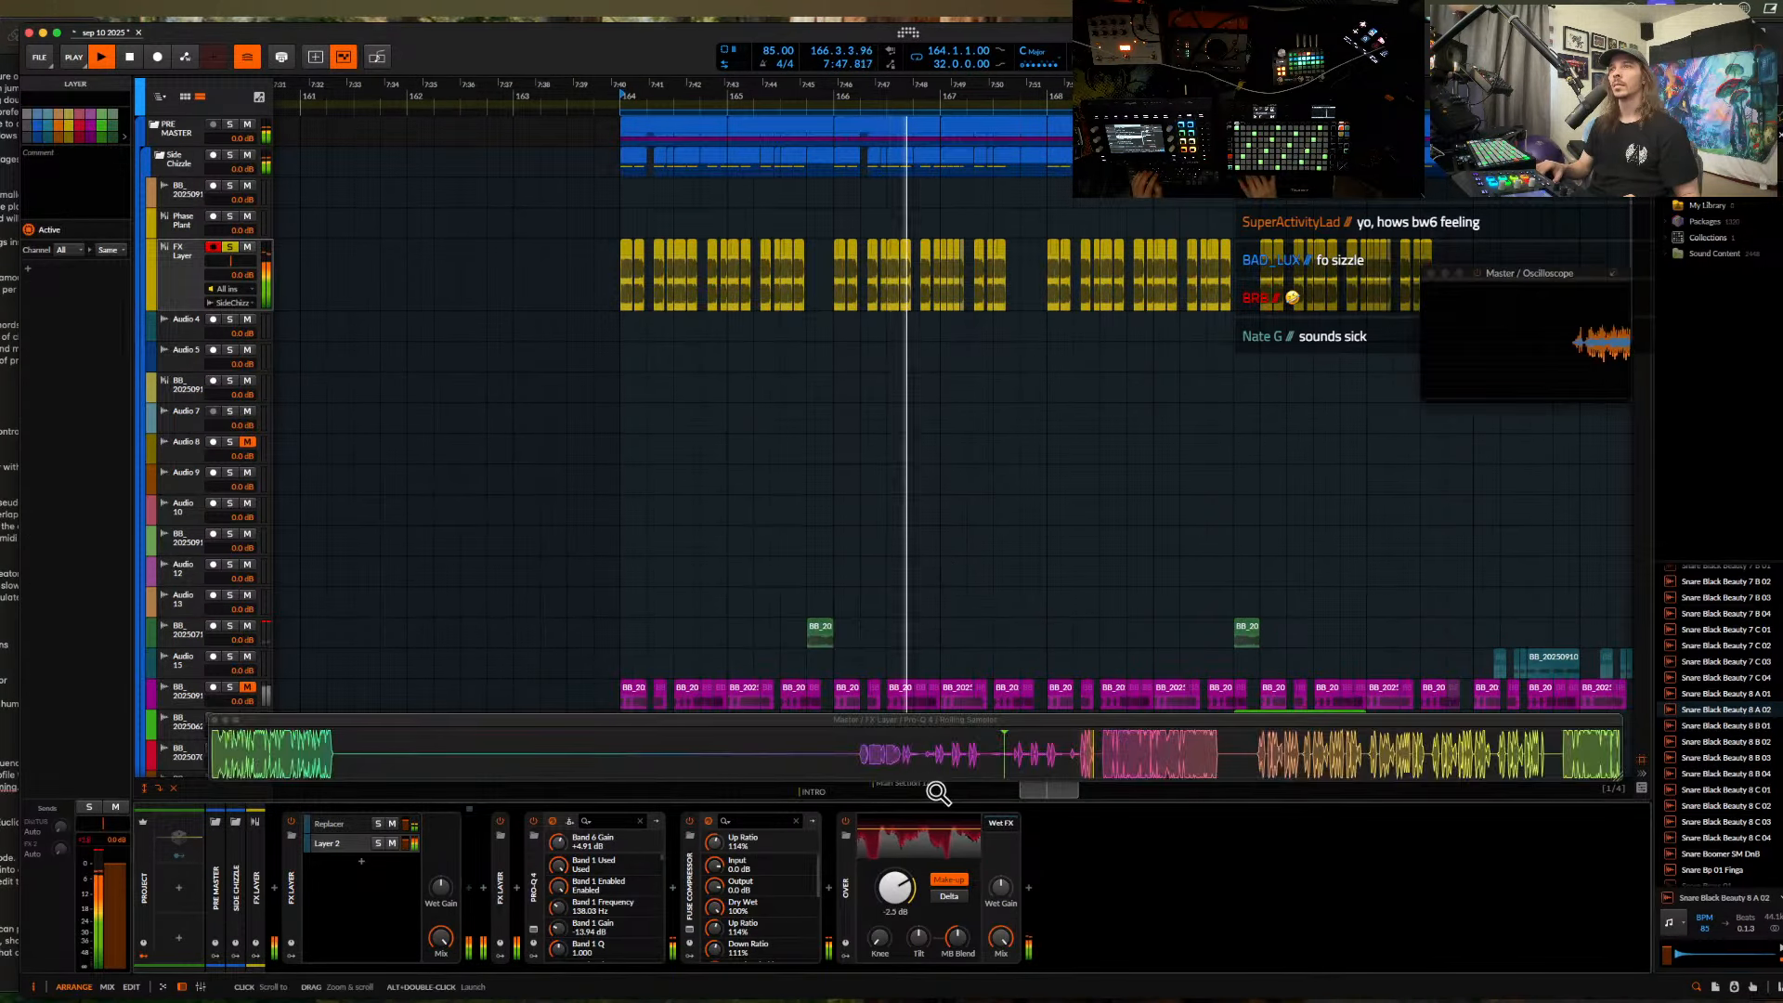
pyautogui.click(342, 823)
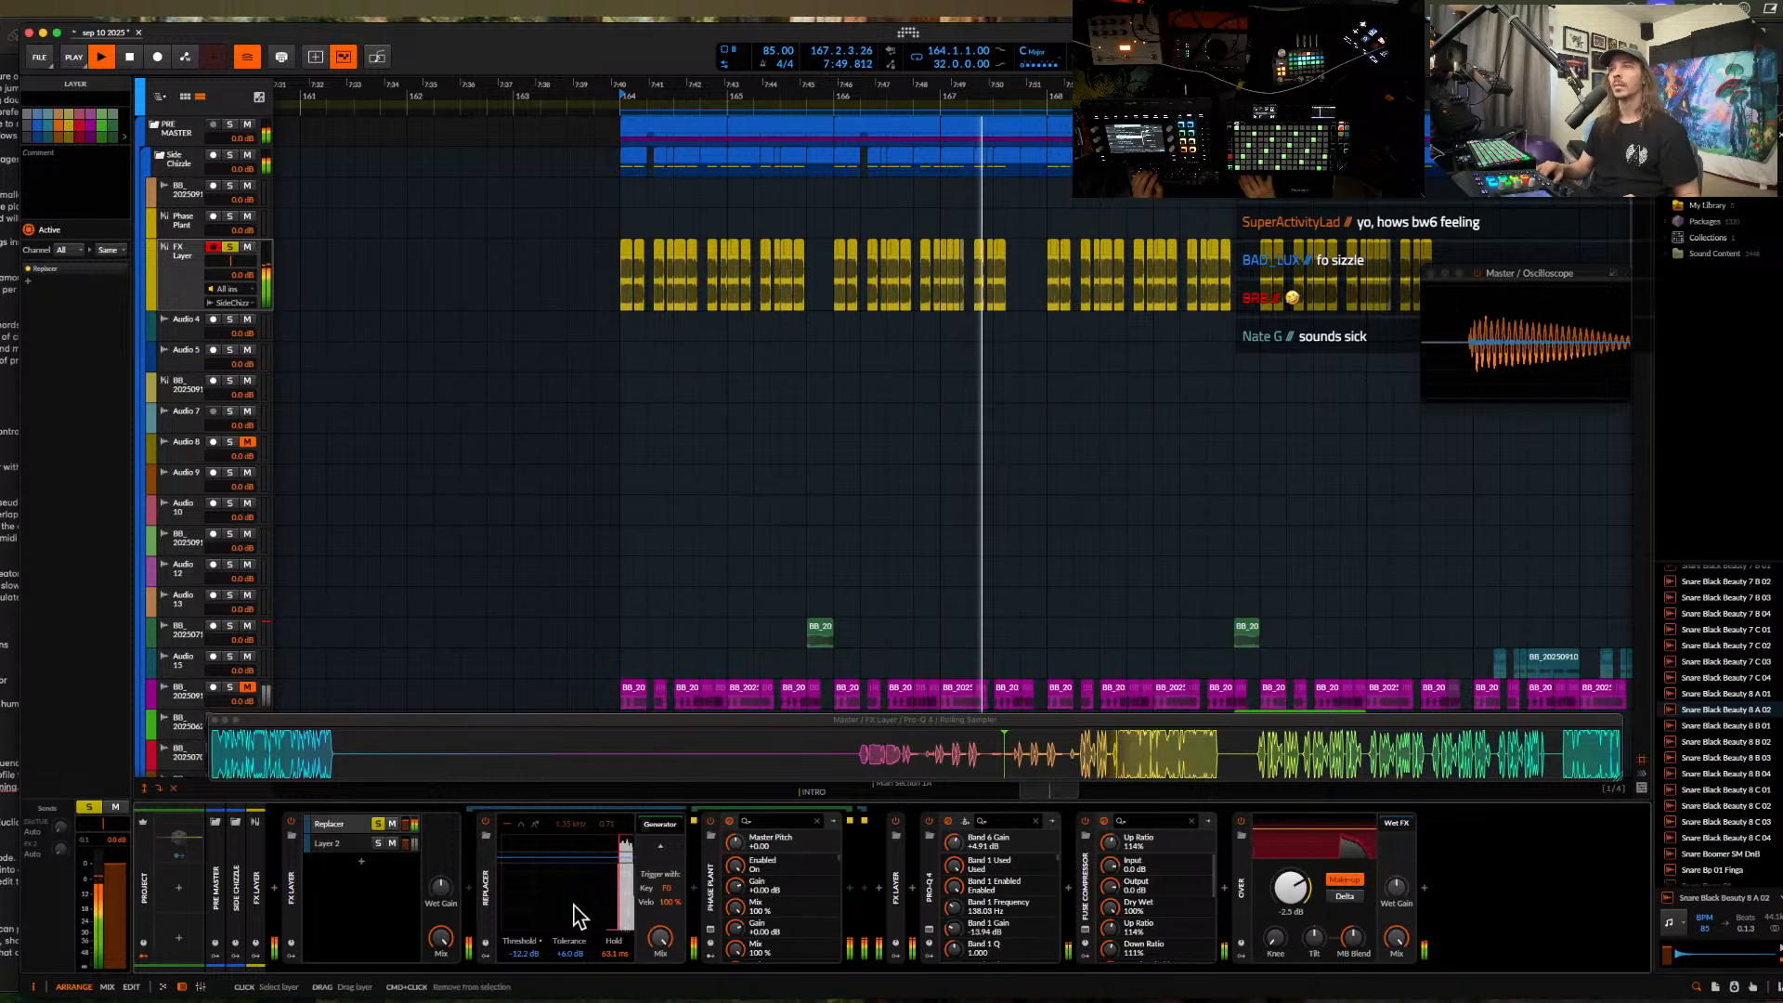
# - Check the Phase Plant patch and move the FX Layer holding the Replacer behind the original FX Layer, before Pro-Q 4
pyautogui.click(711, 928)
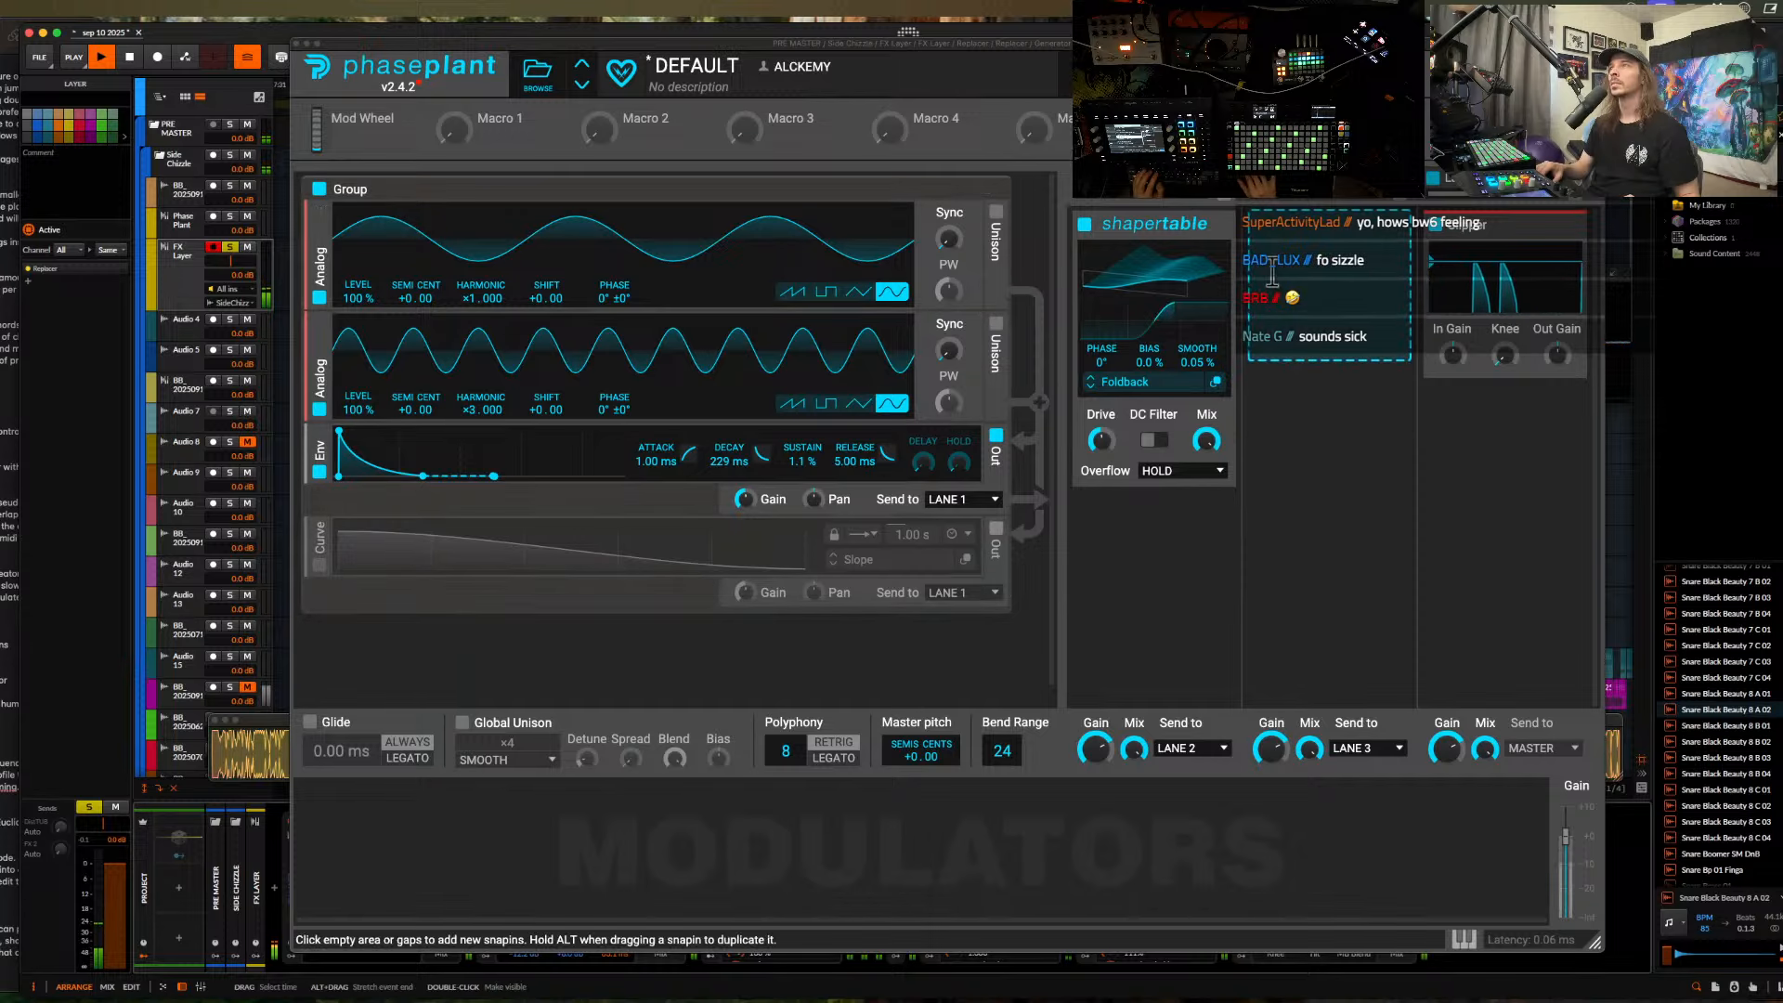
pyautogui.click(296, 45)
pyautogui.moveTo(294, 865); pyautogui.dragTo(911, 887)
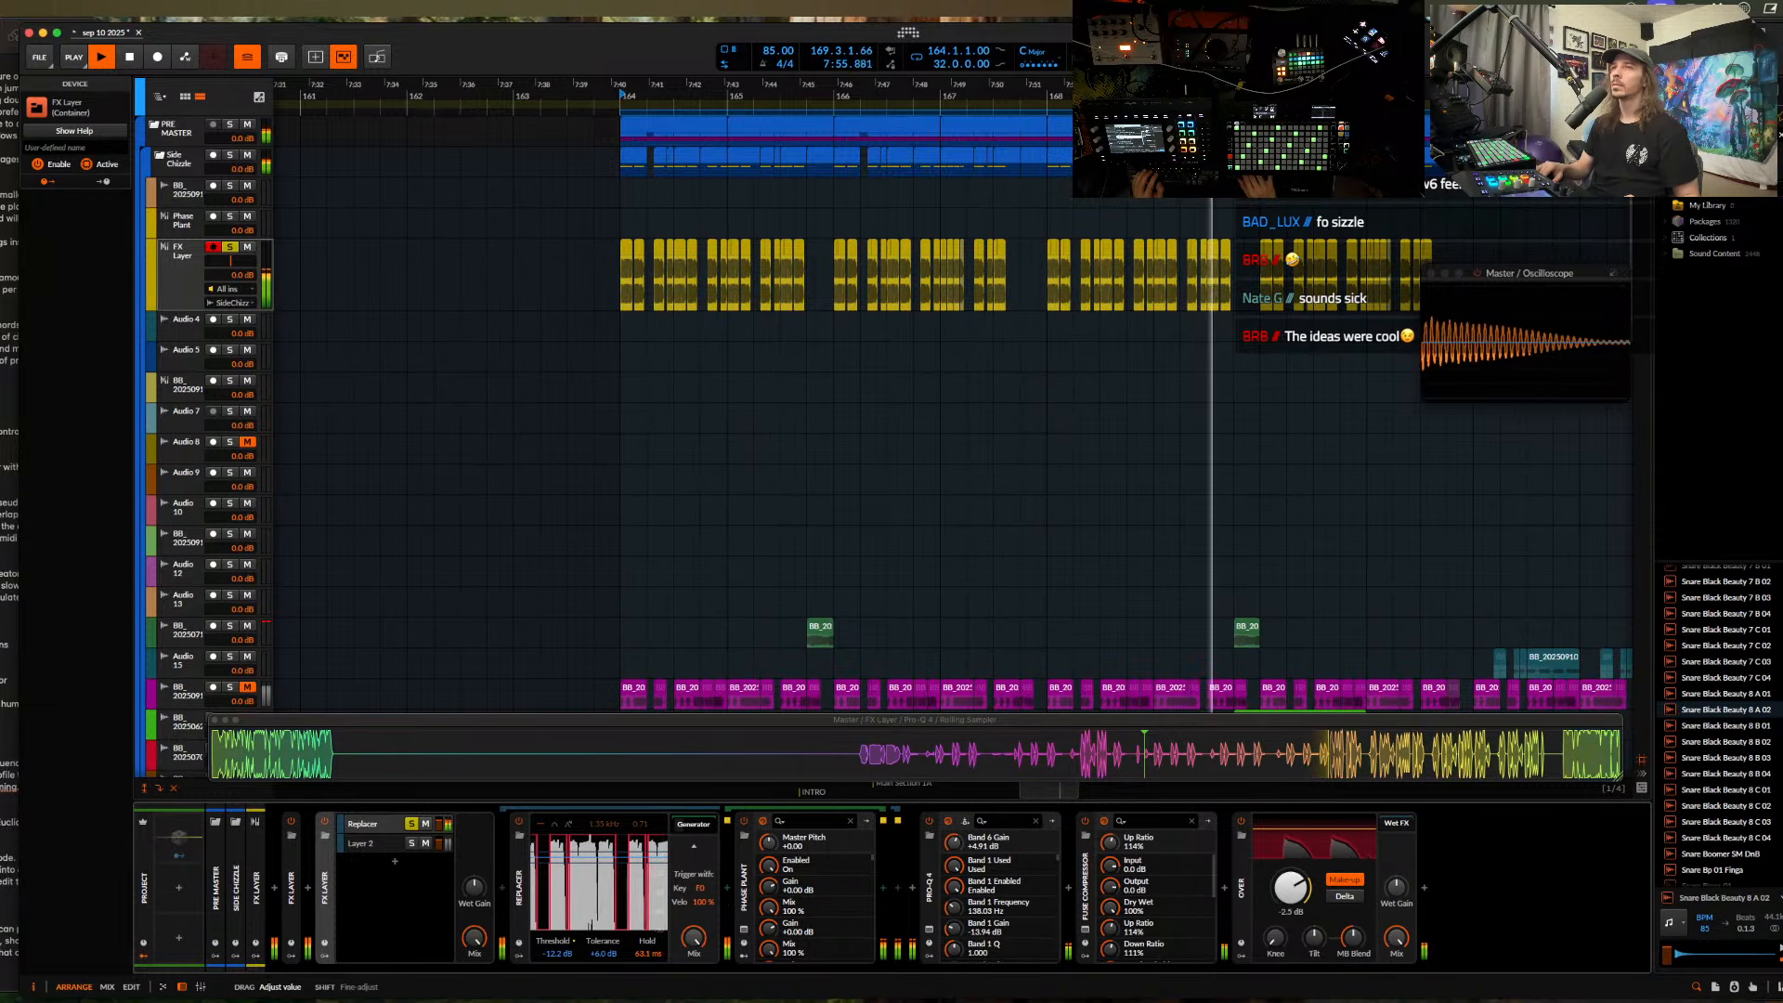
# - Try adjusting the Replacer's trigger key and open the Phase Plant editor in its Generator chain
pyautogui.moveTo(702, 888); pyautogui.dragTo(702, 913)
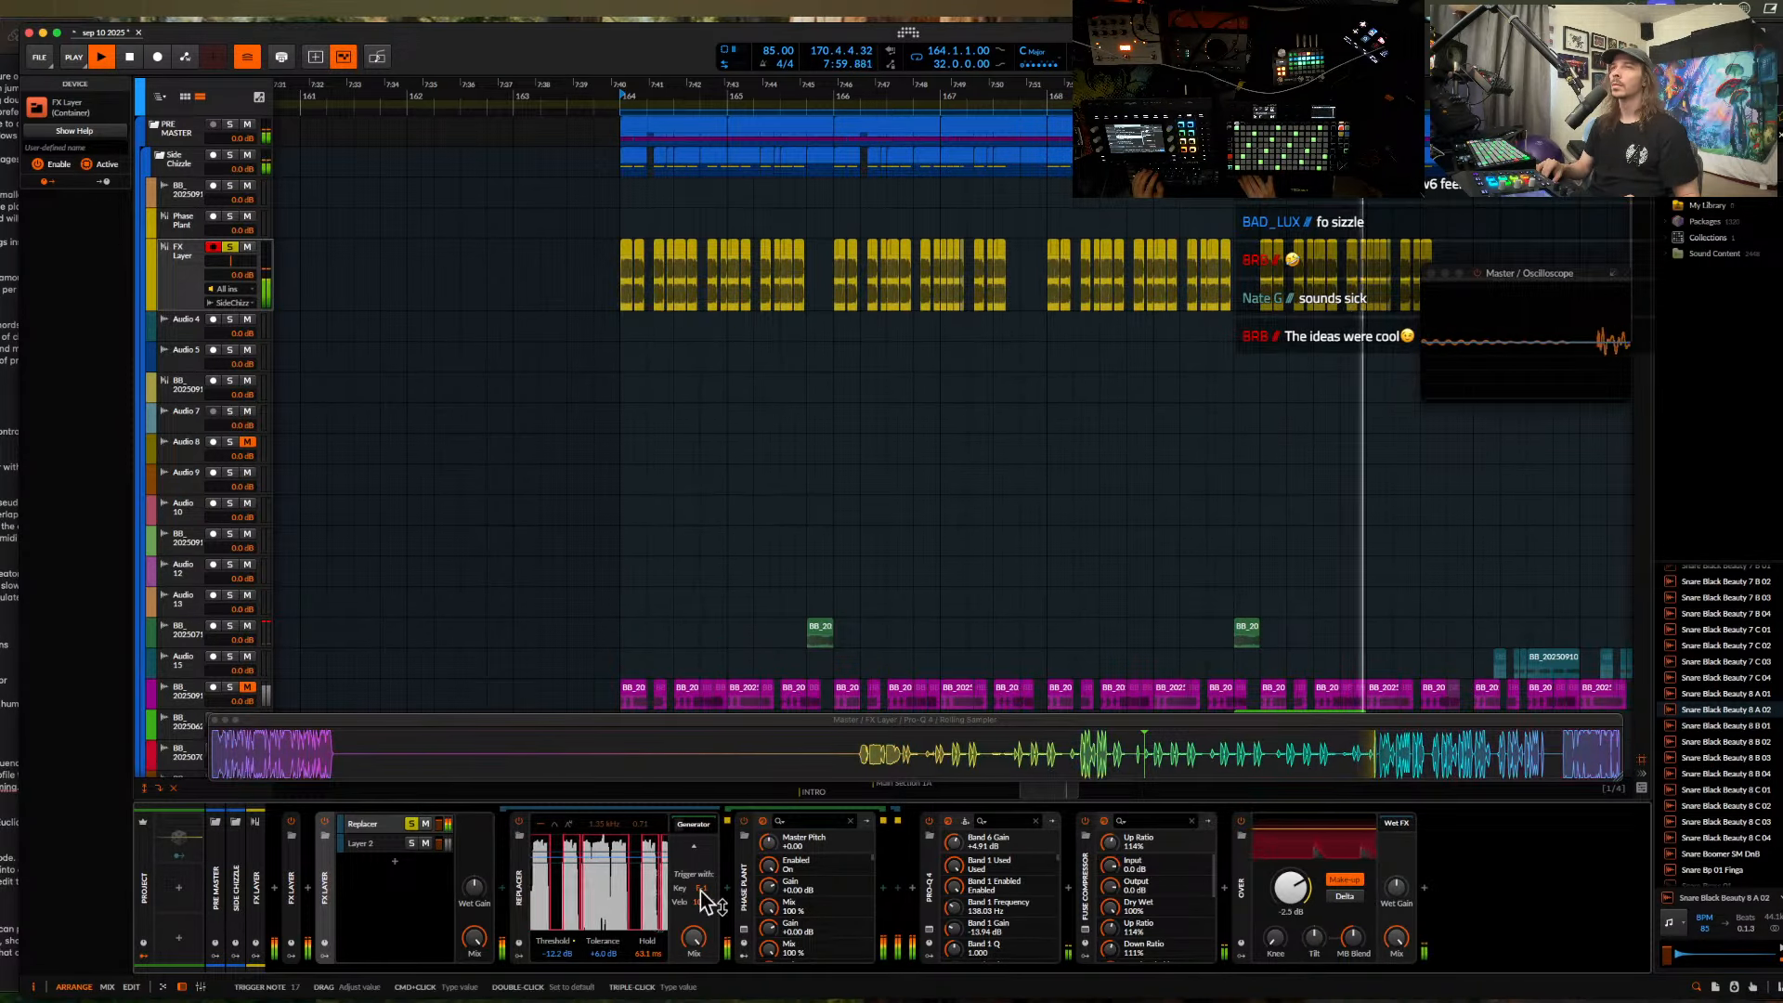
pyautogui.rightClick(700, 891)
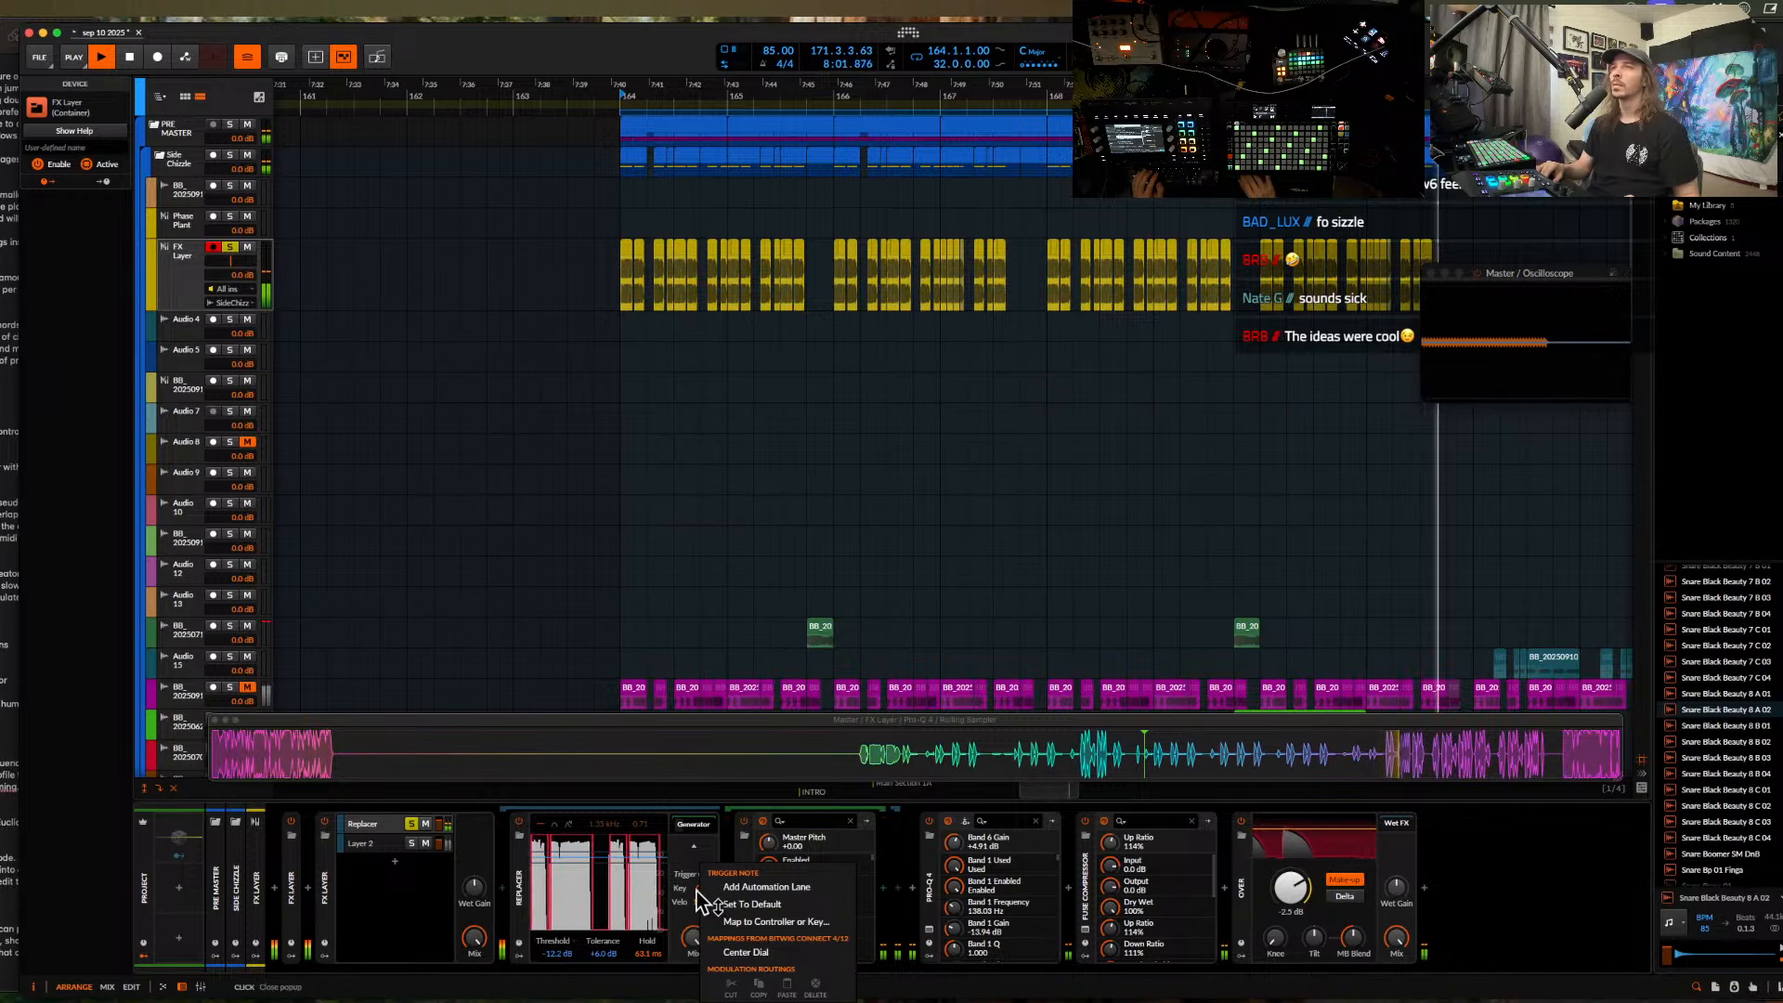
pyautogui.click(707, 902)
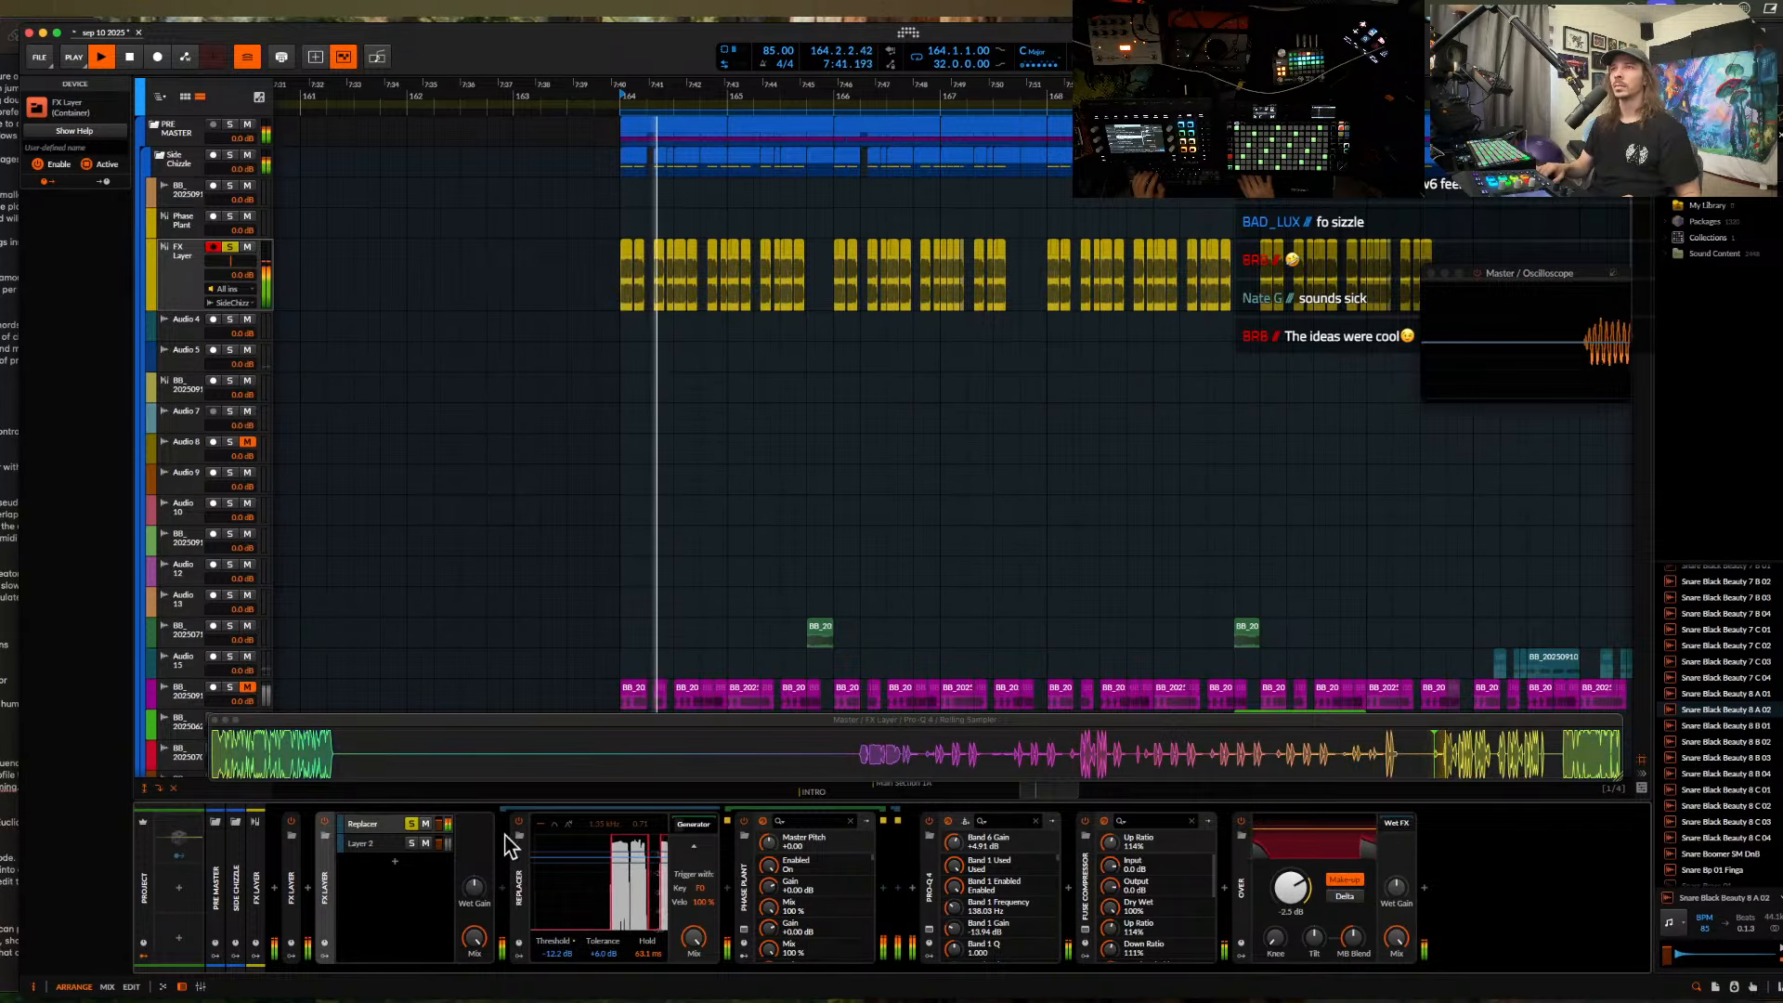
pyautogui.click(744, 928)
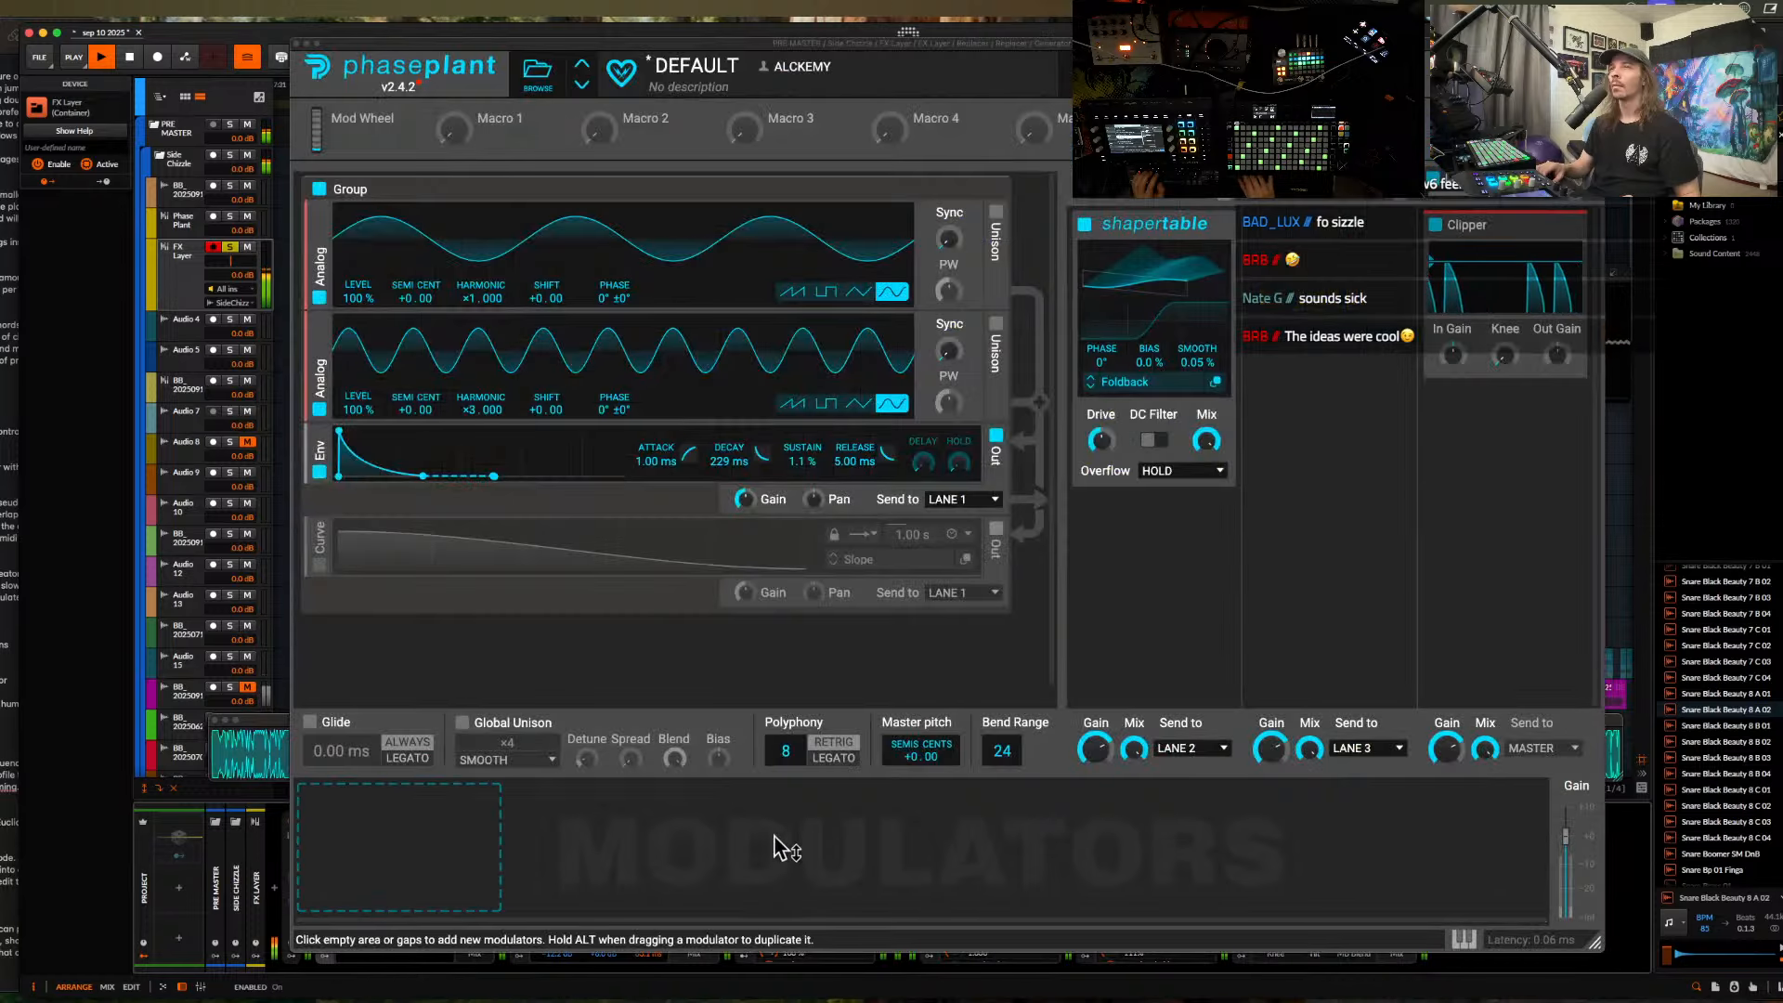
# - Set the second Analog oscillator's level to 29 % and add a Filter with slope ×2 after the Shapertable in the first lane
pyautogui.moveTo(390, 409); pyautogui.dragTo(390, 436)
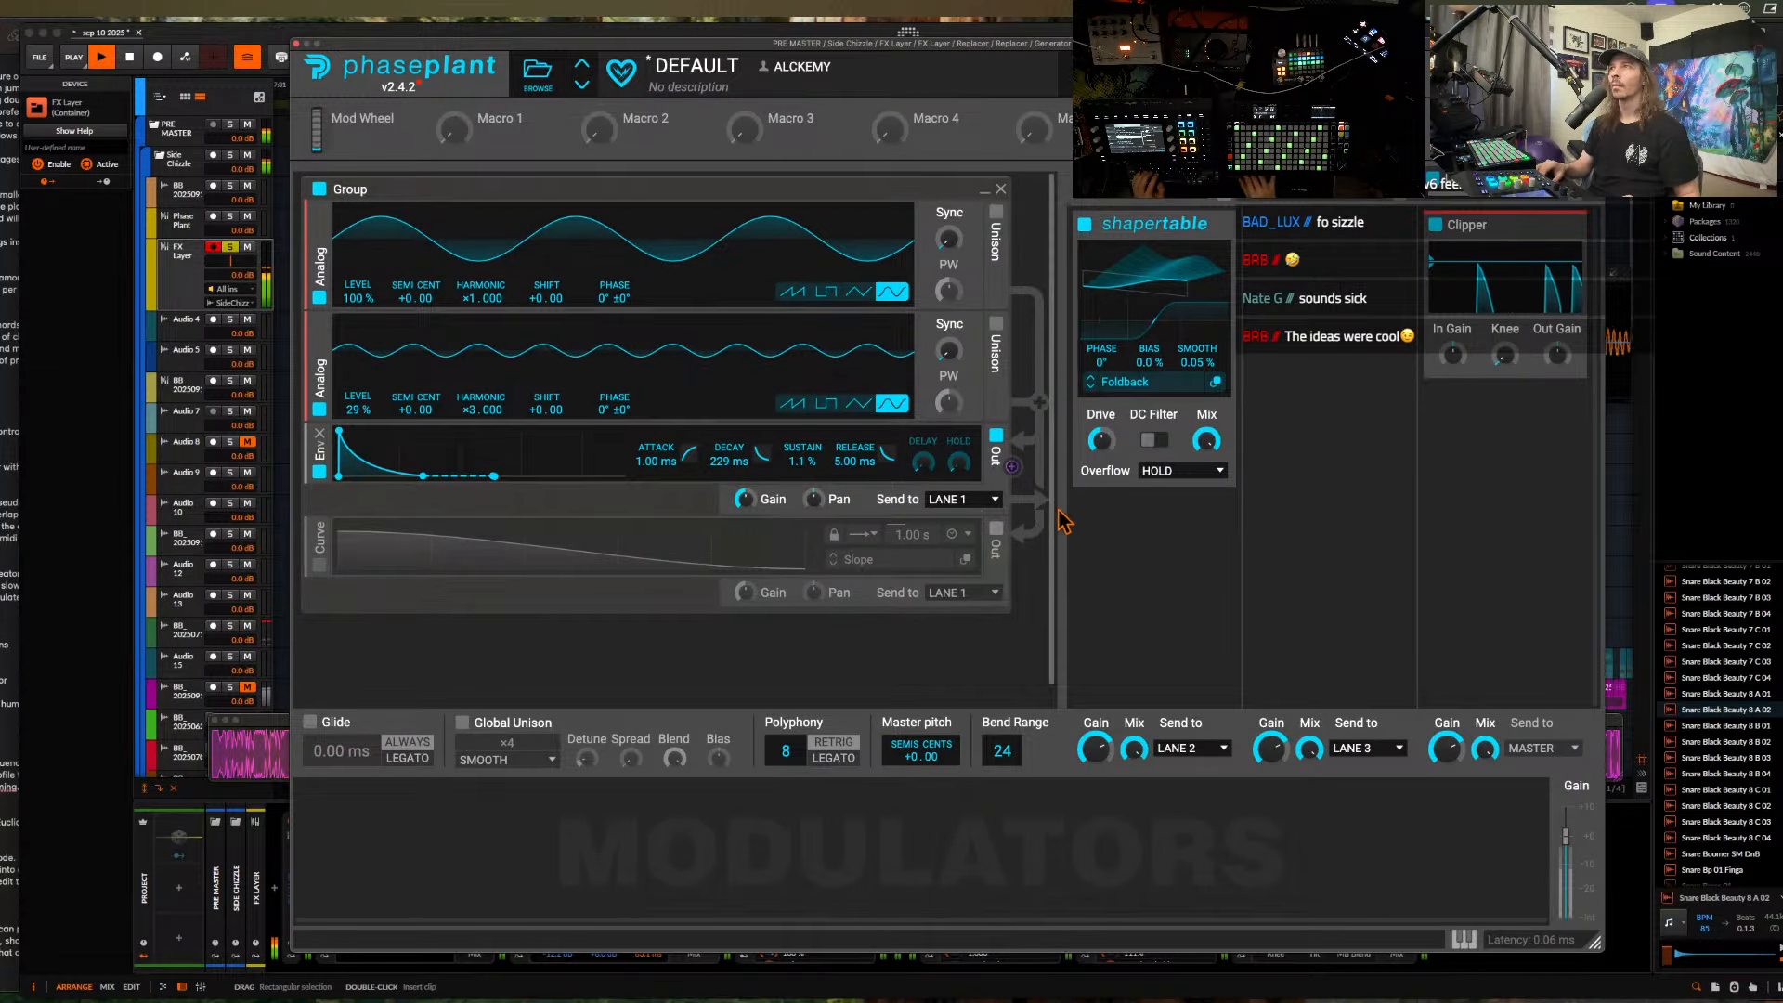
pyautogui.click(1115, 521)
pyautogui.click(1123, 866)
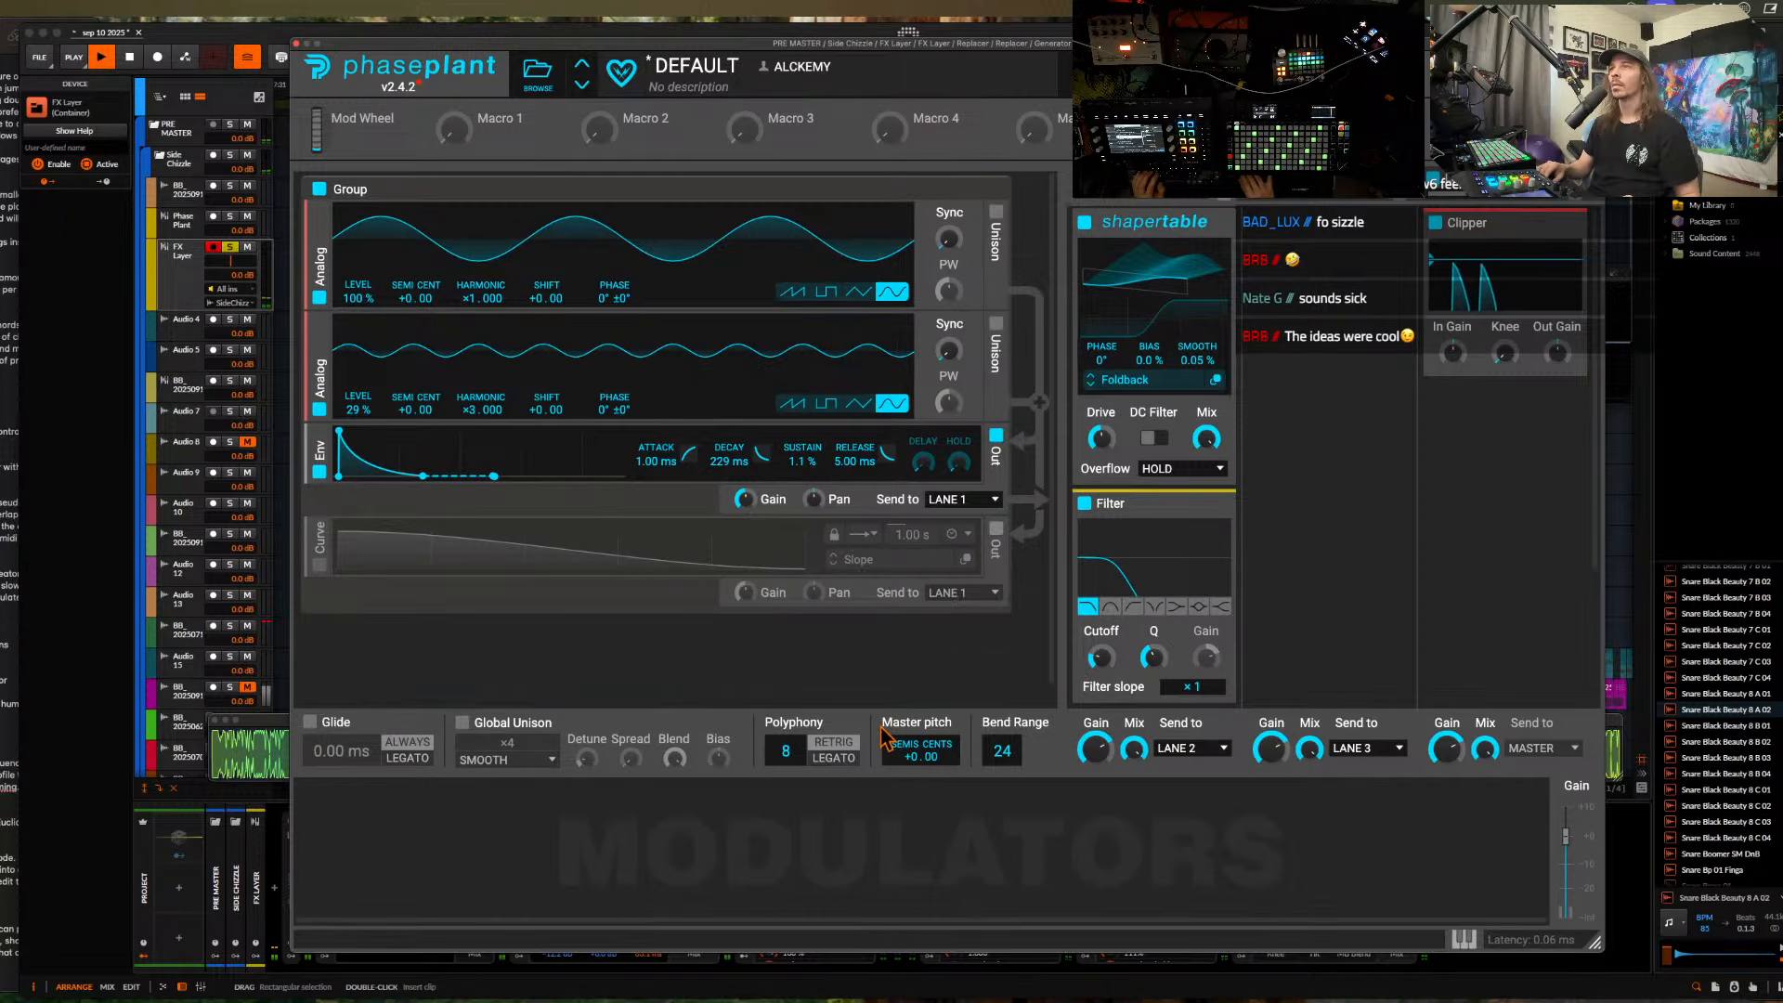
pyautogui.moveTo(919, 775)
pyautogui.mouseDown()
pyautogui.moveTo(919, 717)
pyautogui.moveTo(919, 775)
pyautogui.mouseUp()
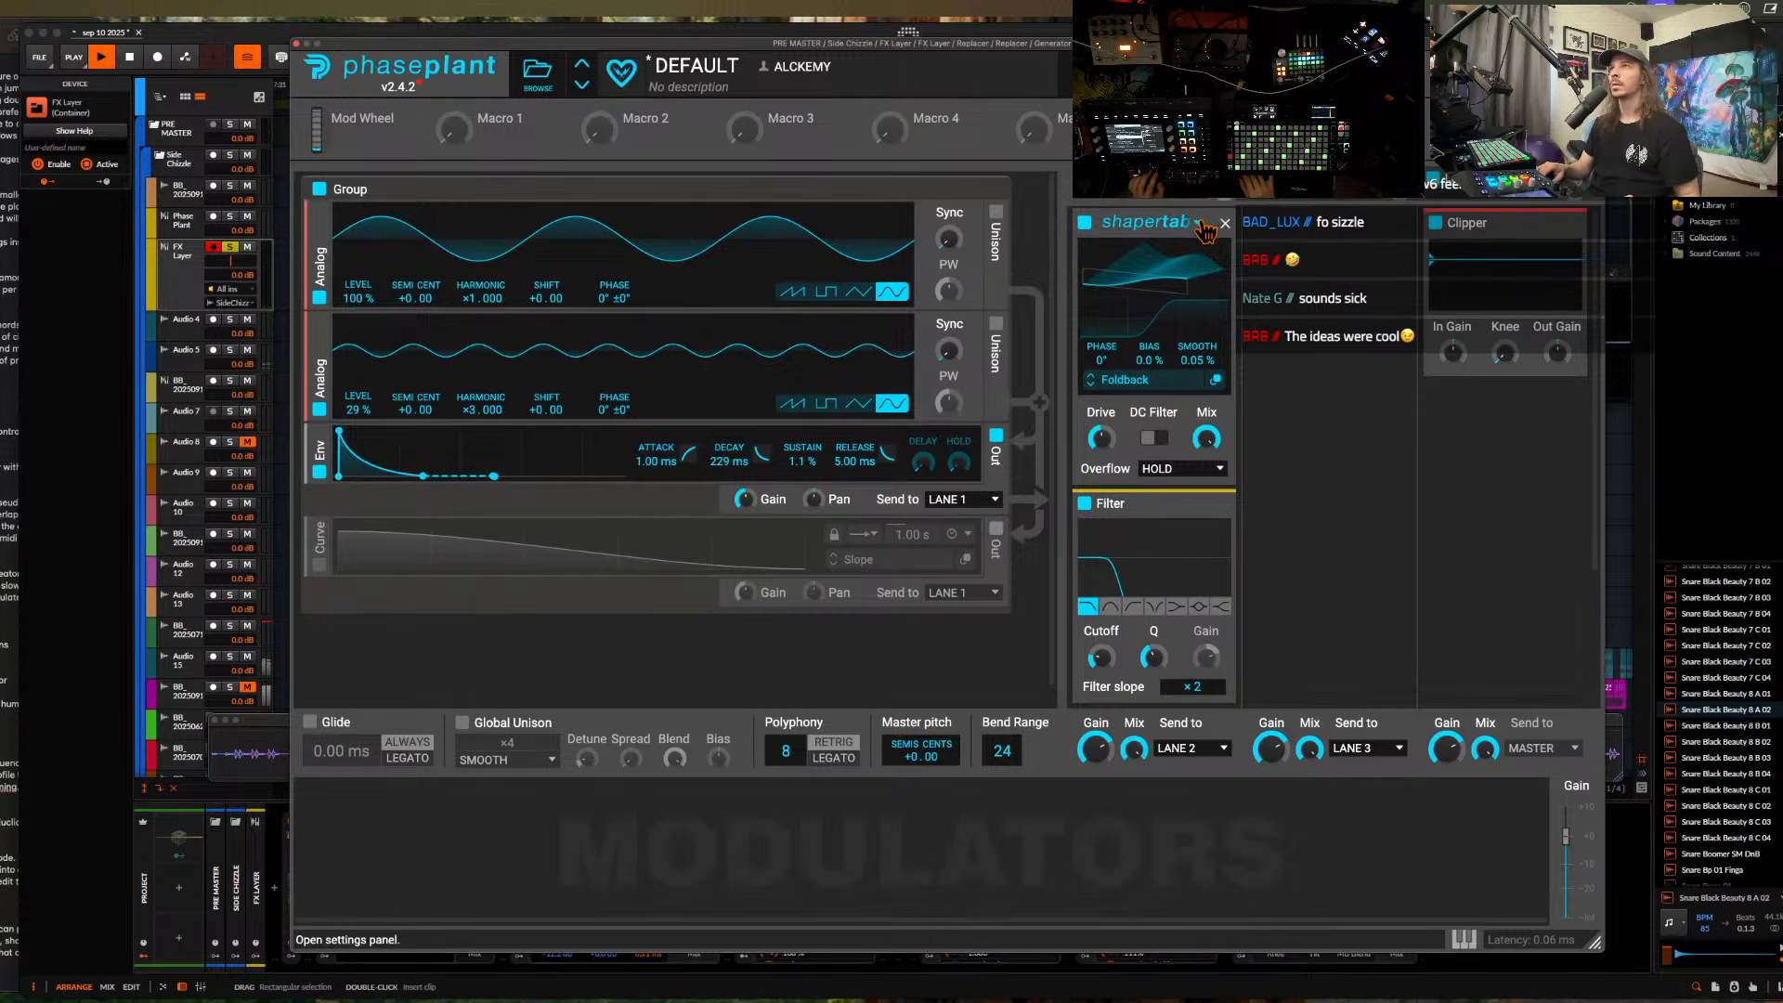
# - Collapse the first Shapertable, duplicate it below the Filter and expand the copy
pyautogui.click(1199, 223)
pyautogui.moveTo(1155, 224); pyautogui.dragTo(1140, 468)
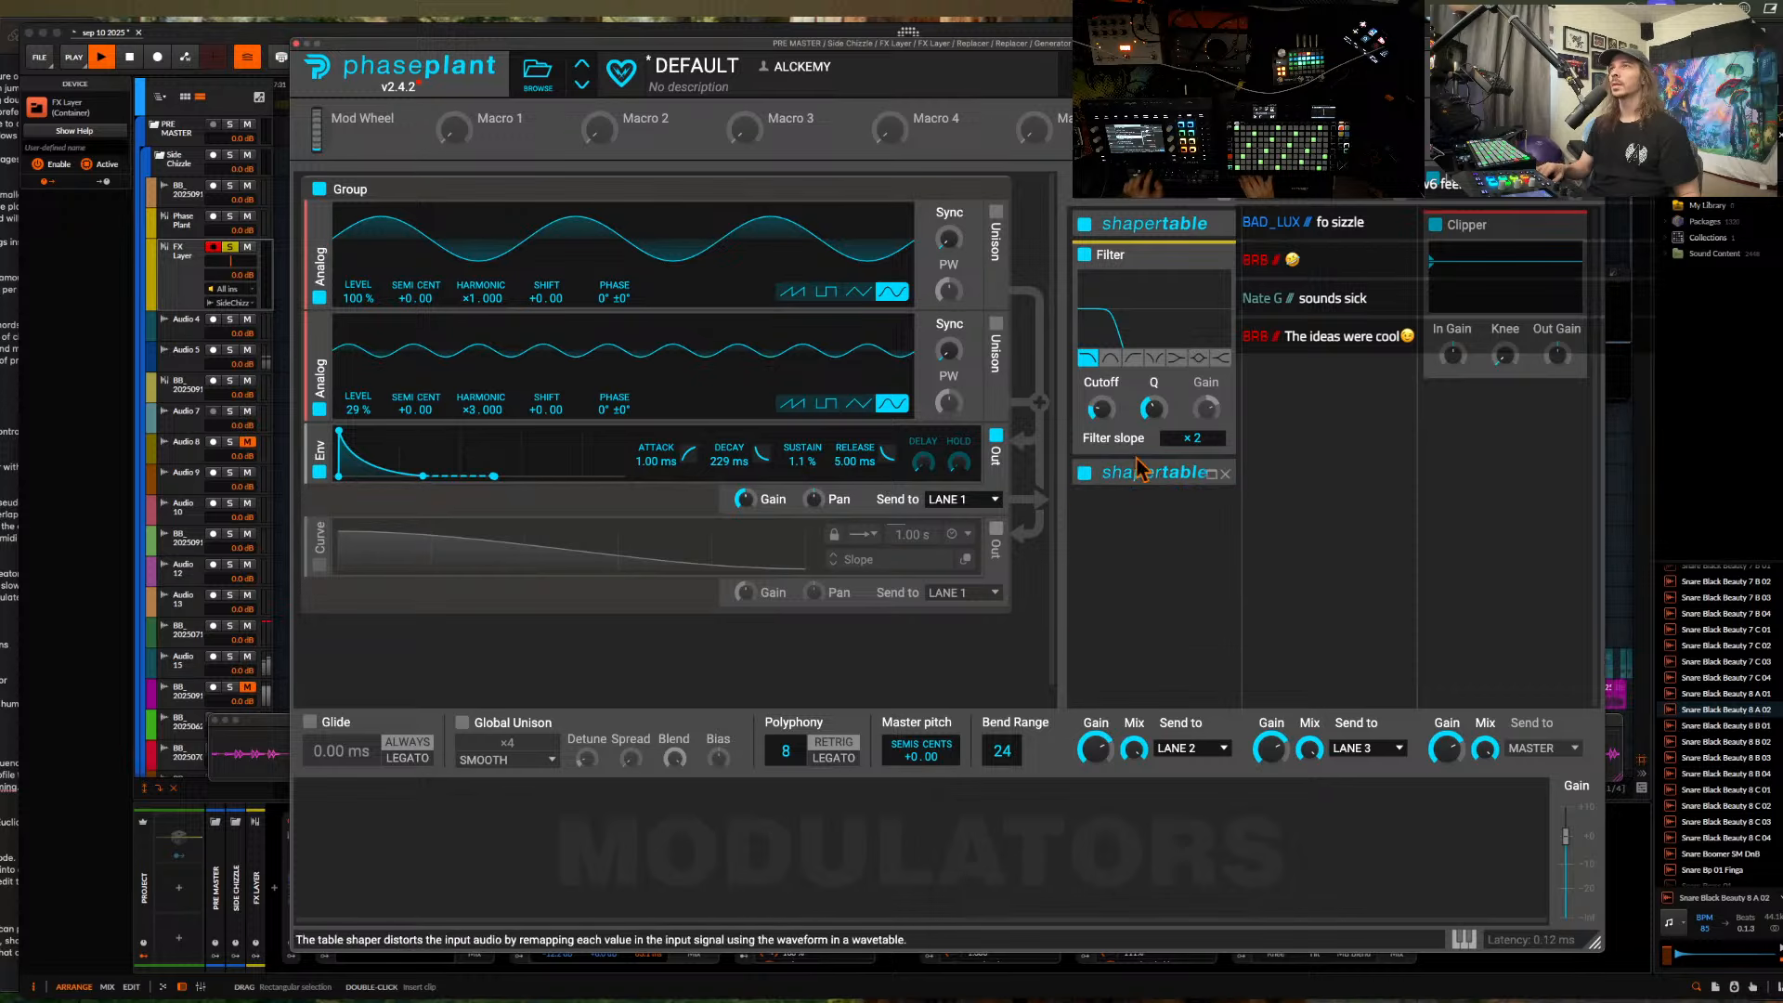
pyautogui.click(1211, 474)
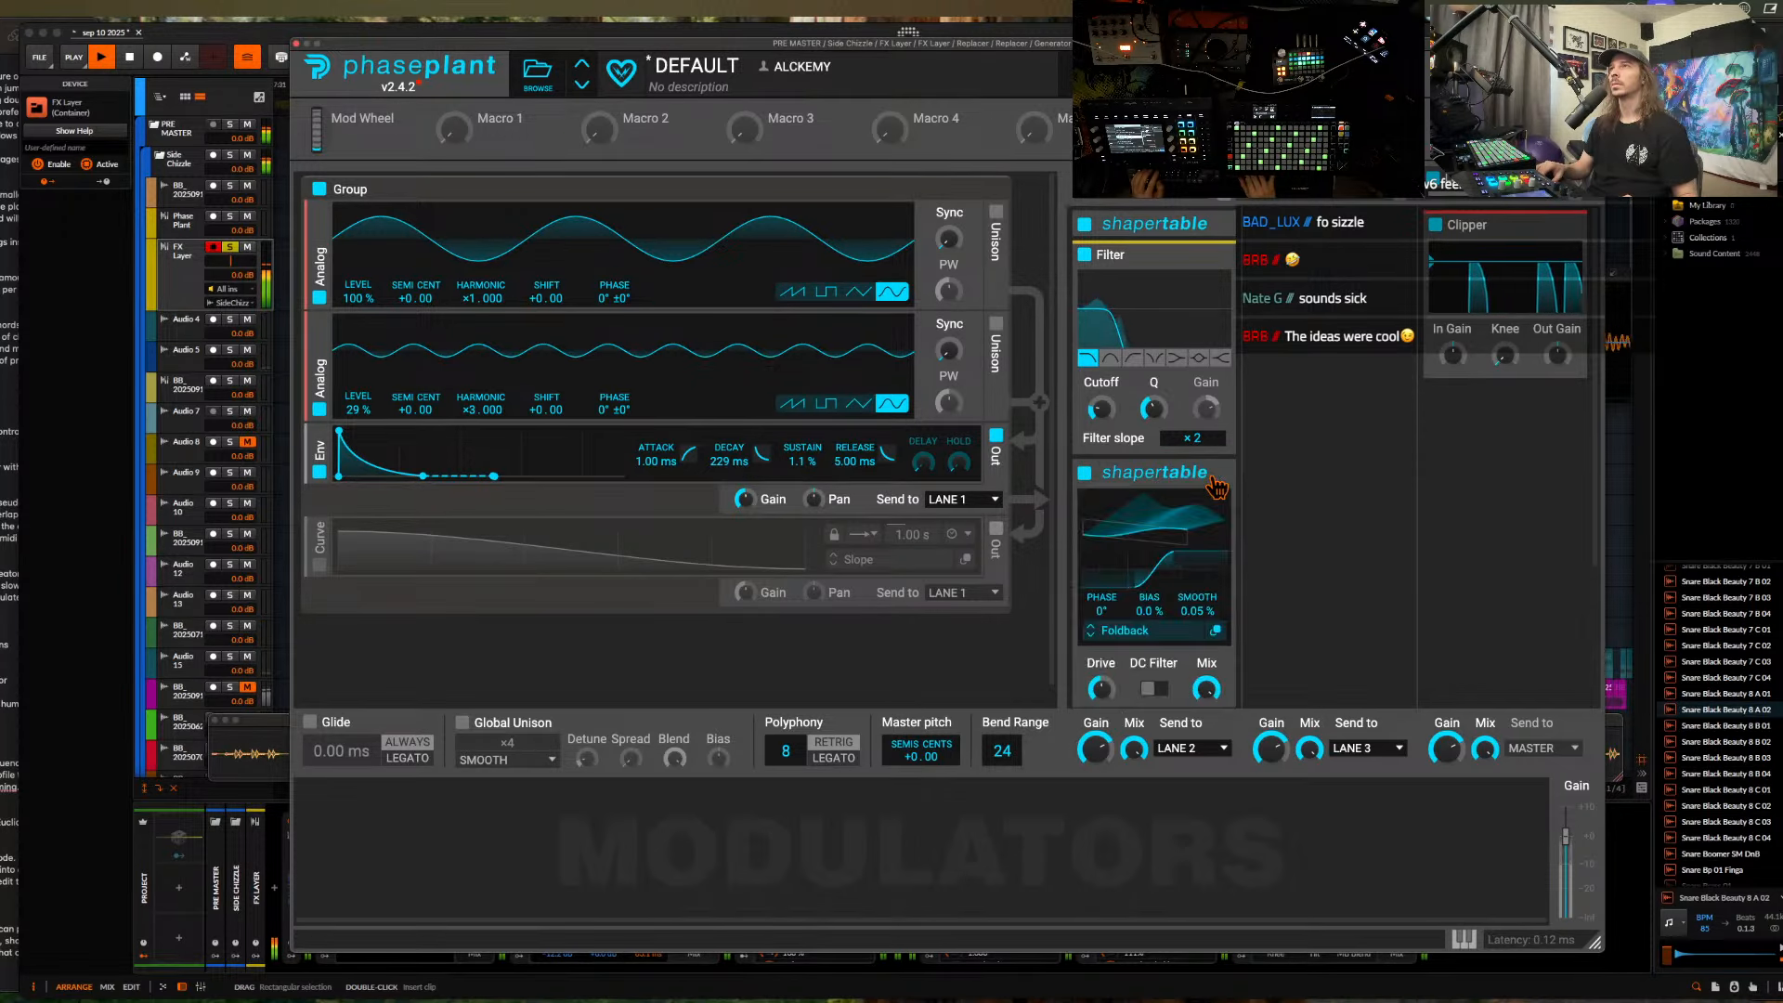
pyautogui.scroll(-2, 1172, 634)
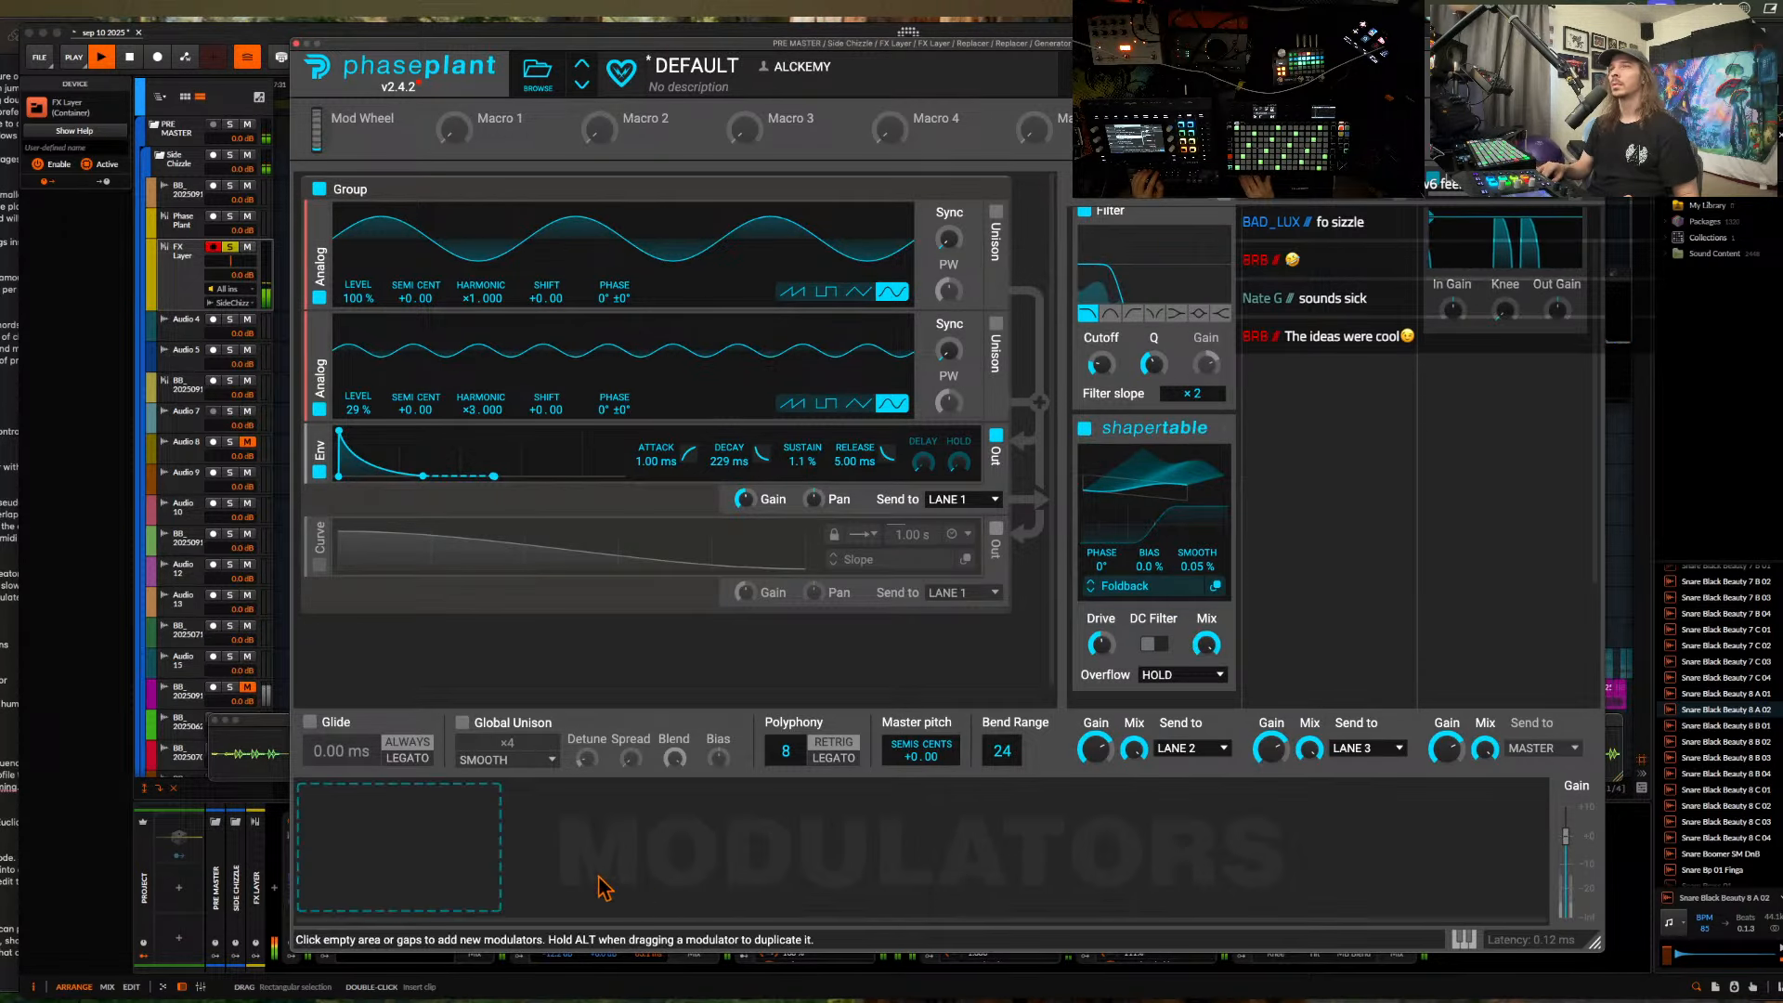
# - Add an Envelope modulator with 0.00 ms attack, 234 ms decay and 0.0 % sustain, and assign it to the master pitch
pyautogui.click(462, 821)
pyautogui.click(482, 739)
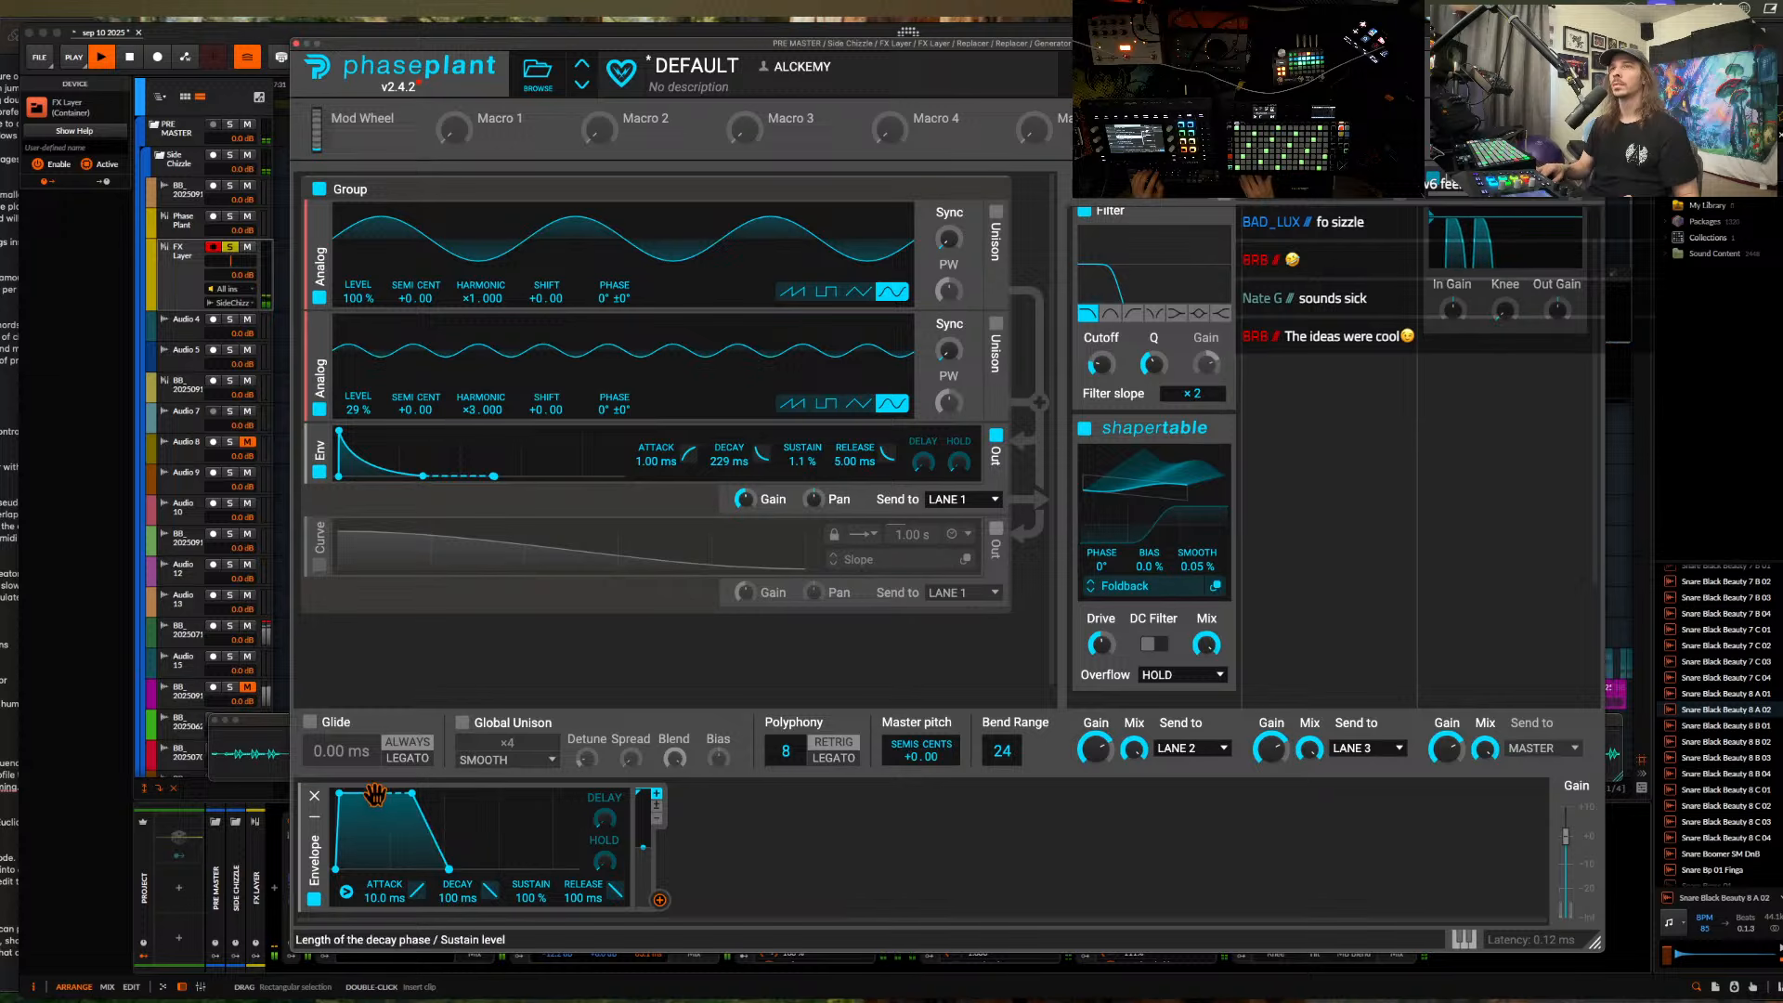
pyautogui.moveTo(375, 794); pyautogui.dragTo(423, 863)
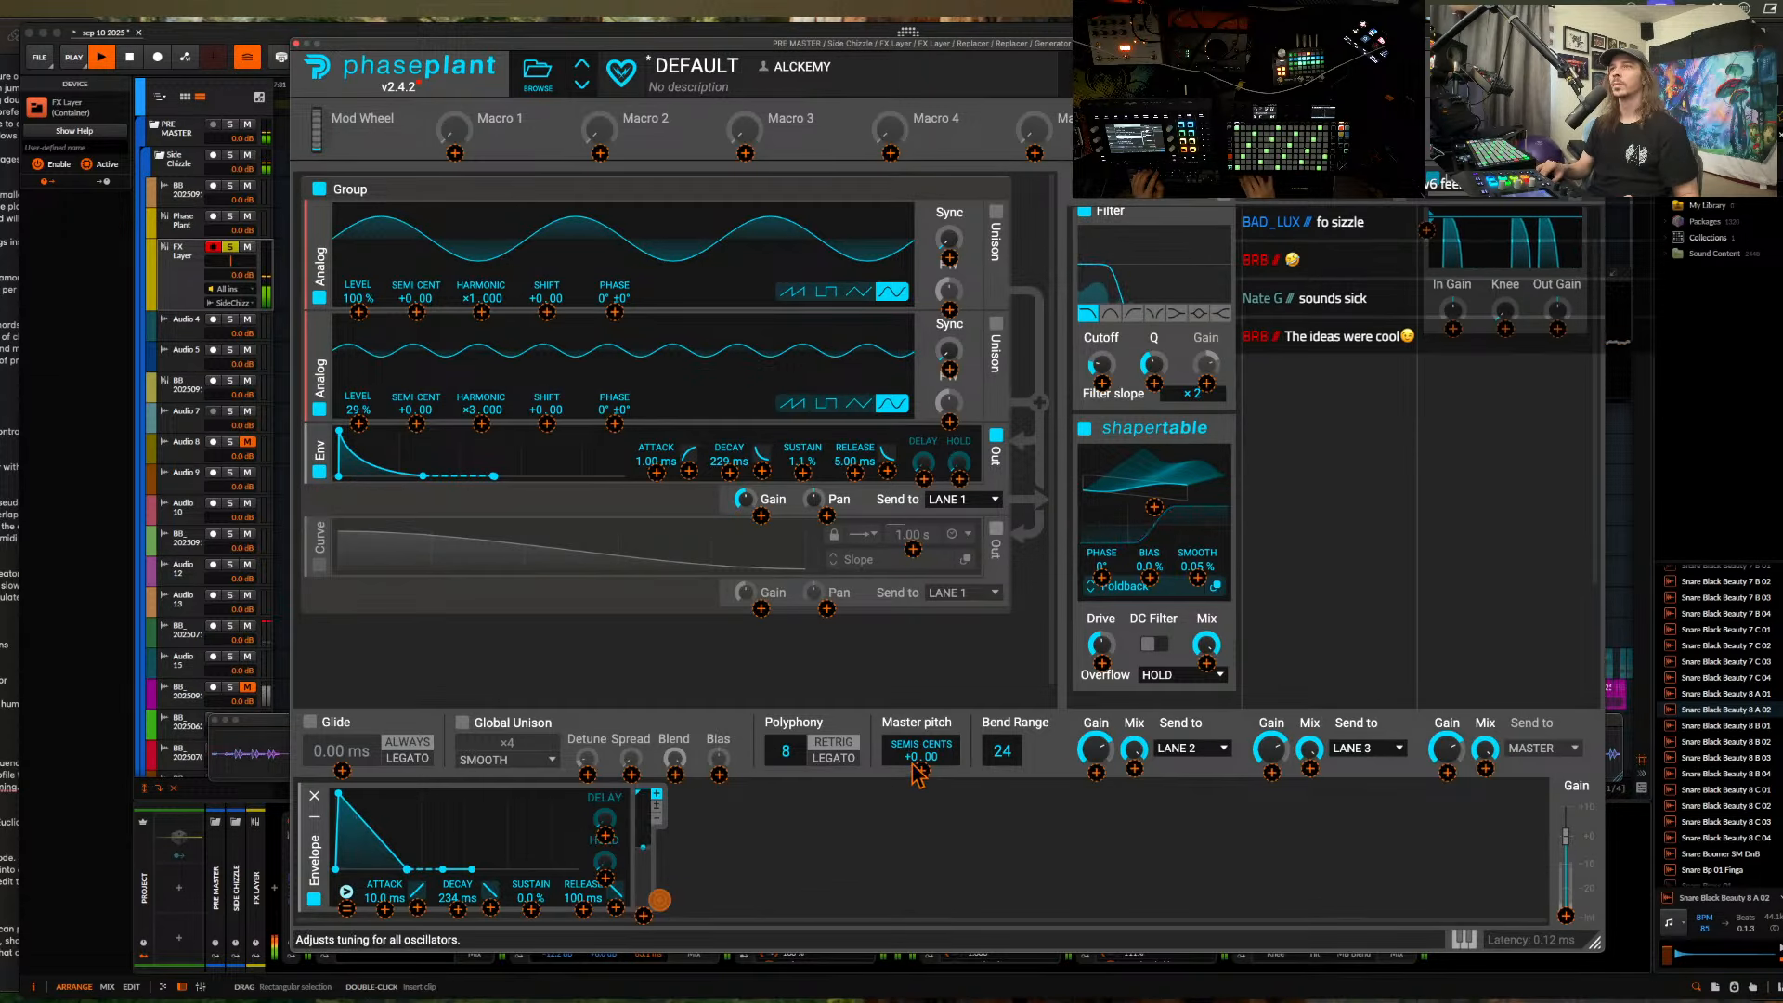
pyautogui.moveTo(659, 898); pyautogui.dragTo(921, 800)
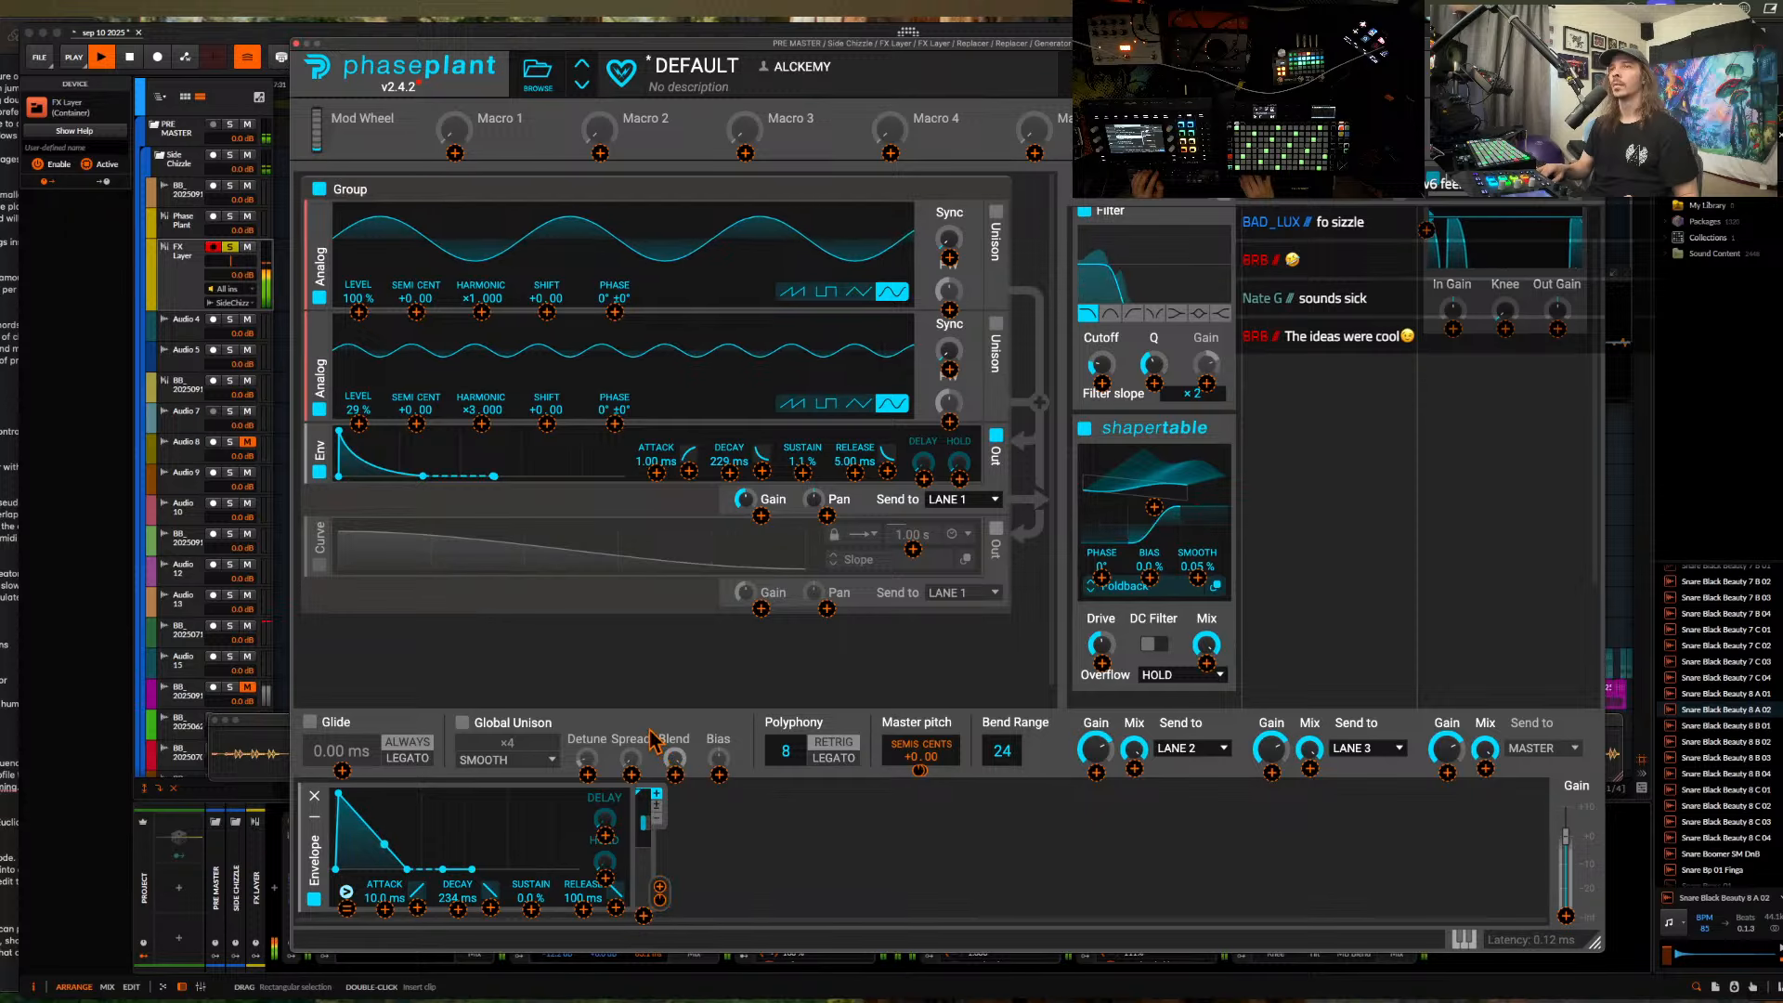
pyautogui.moveTo(331, 799); pyautogui.dragTo(380, 862)
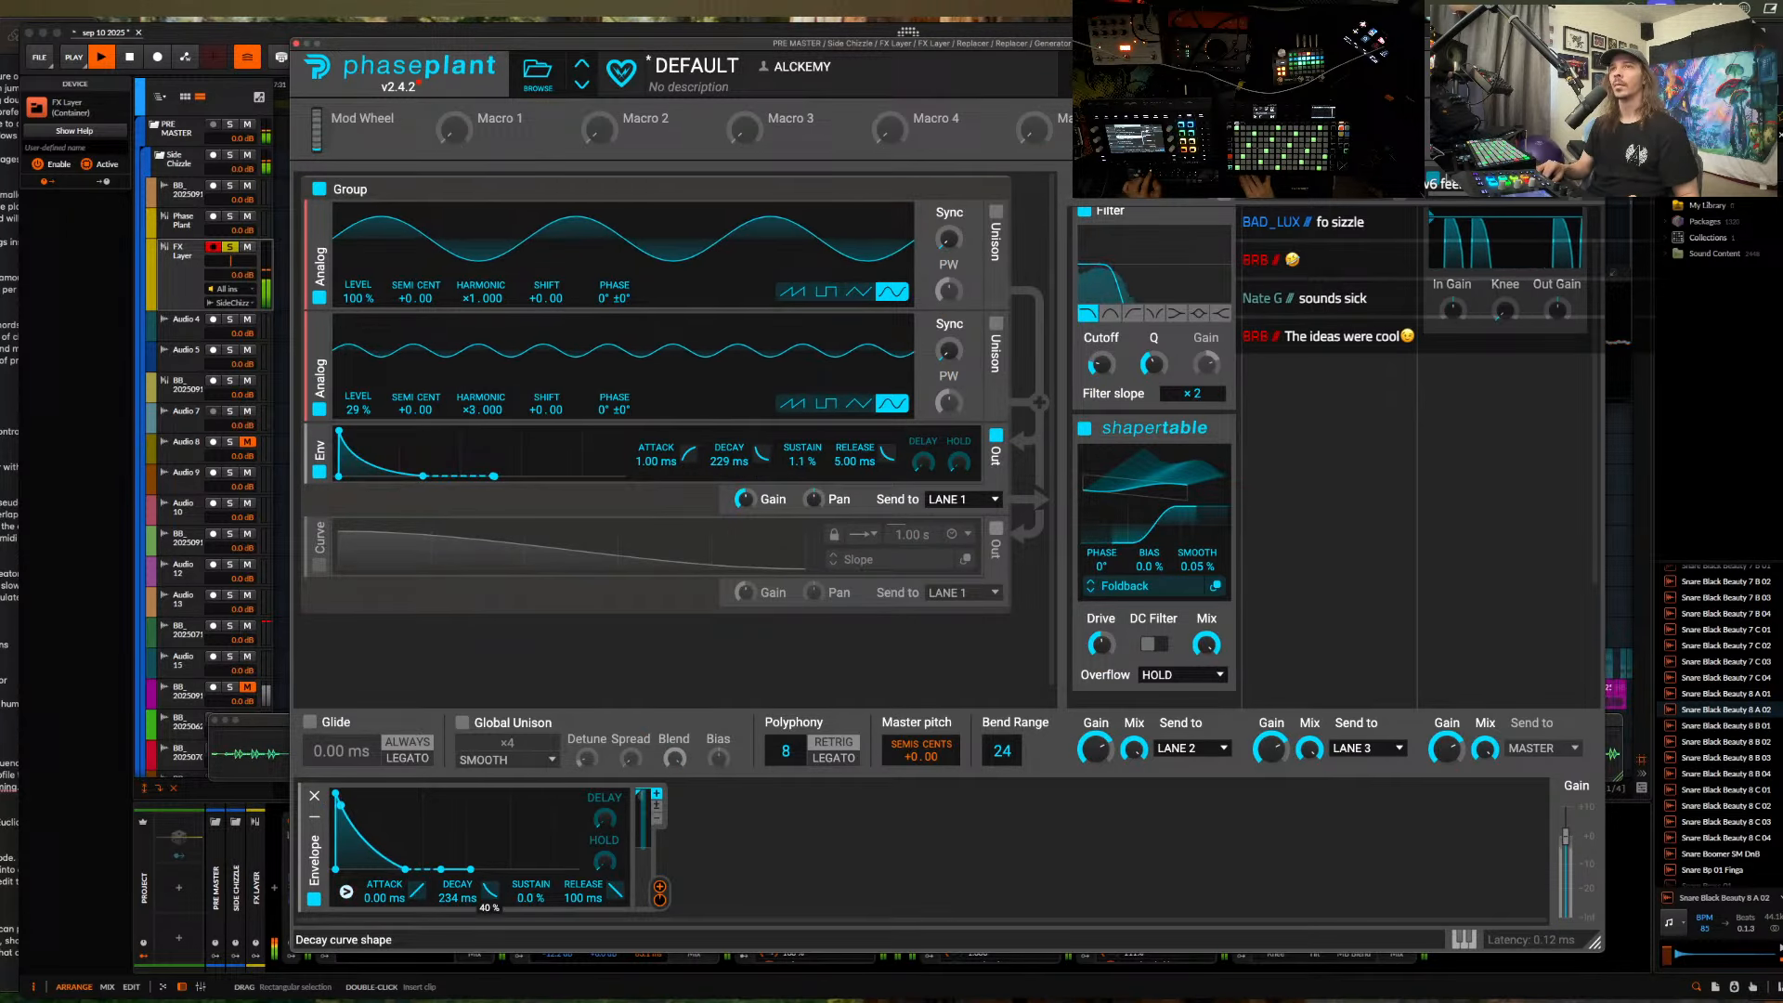
# - Reopen the Phase Plant editor from the Replacer's generator chain and shorten the modulation envelope's decay to 70.2 ms
pyautogui.click(296, 44)
pyautogui.moveTo(346, 886); pyautogui.dragTo(1230, 899)
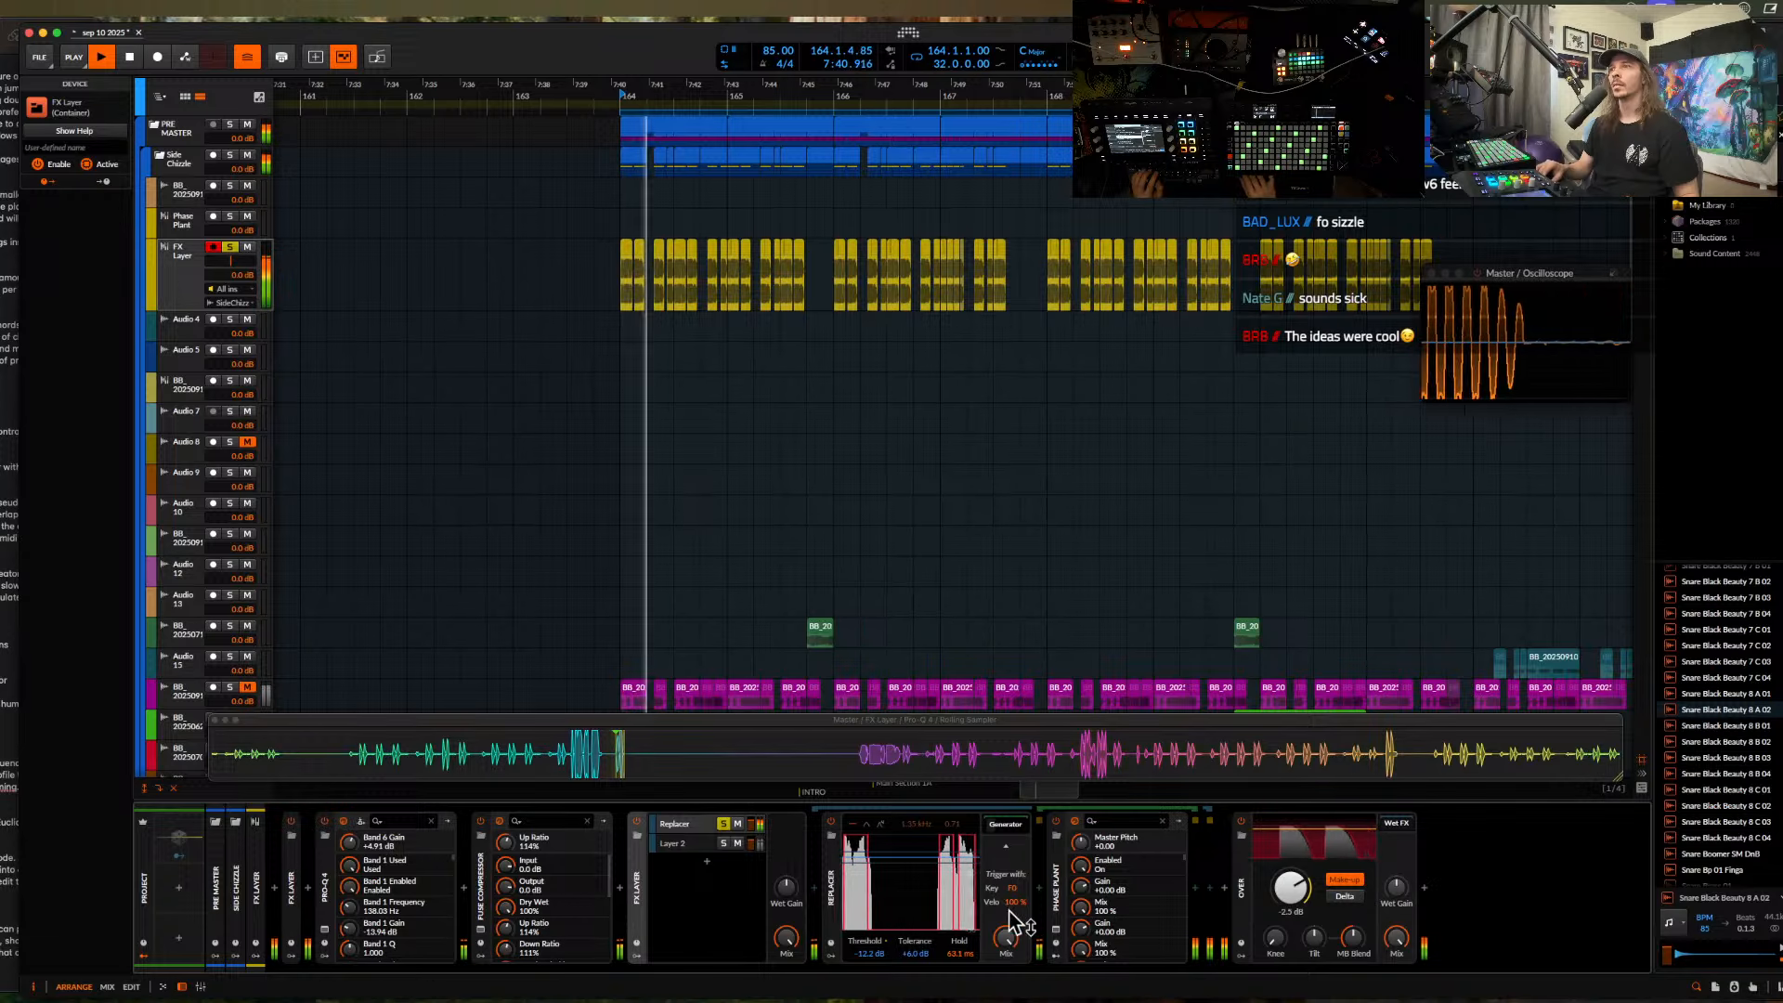
pyautogui.click(1056, 934)
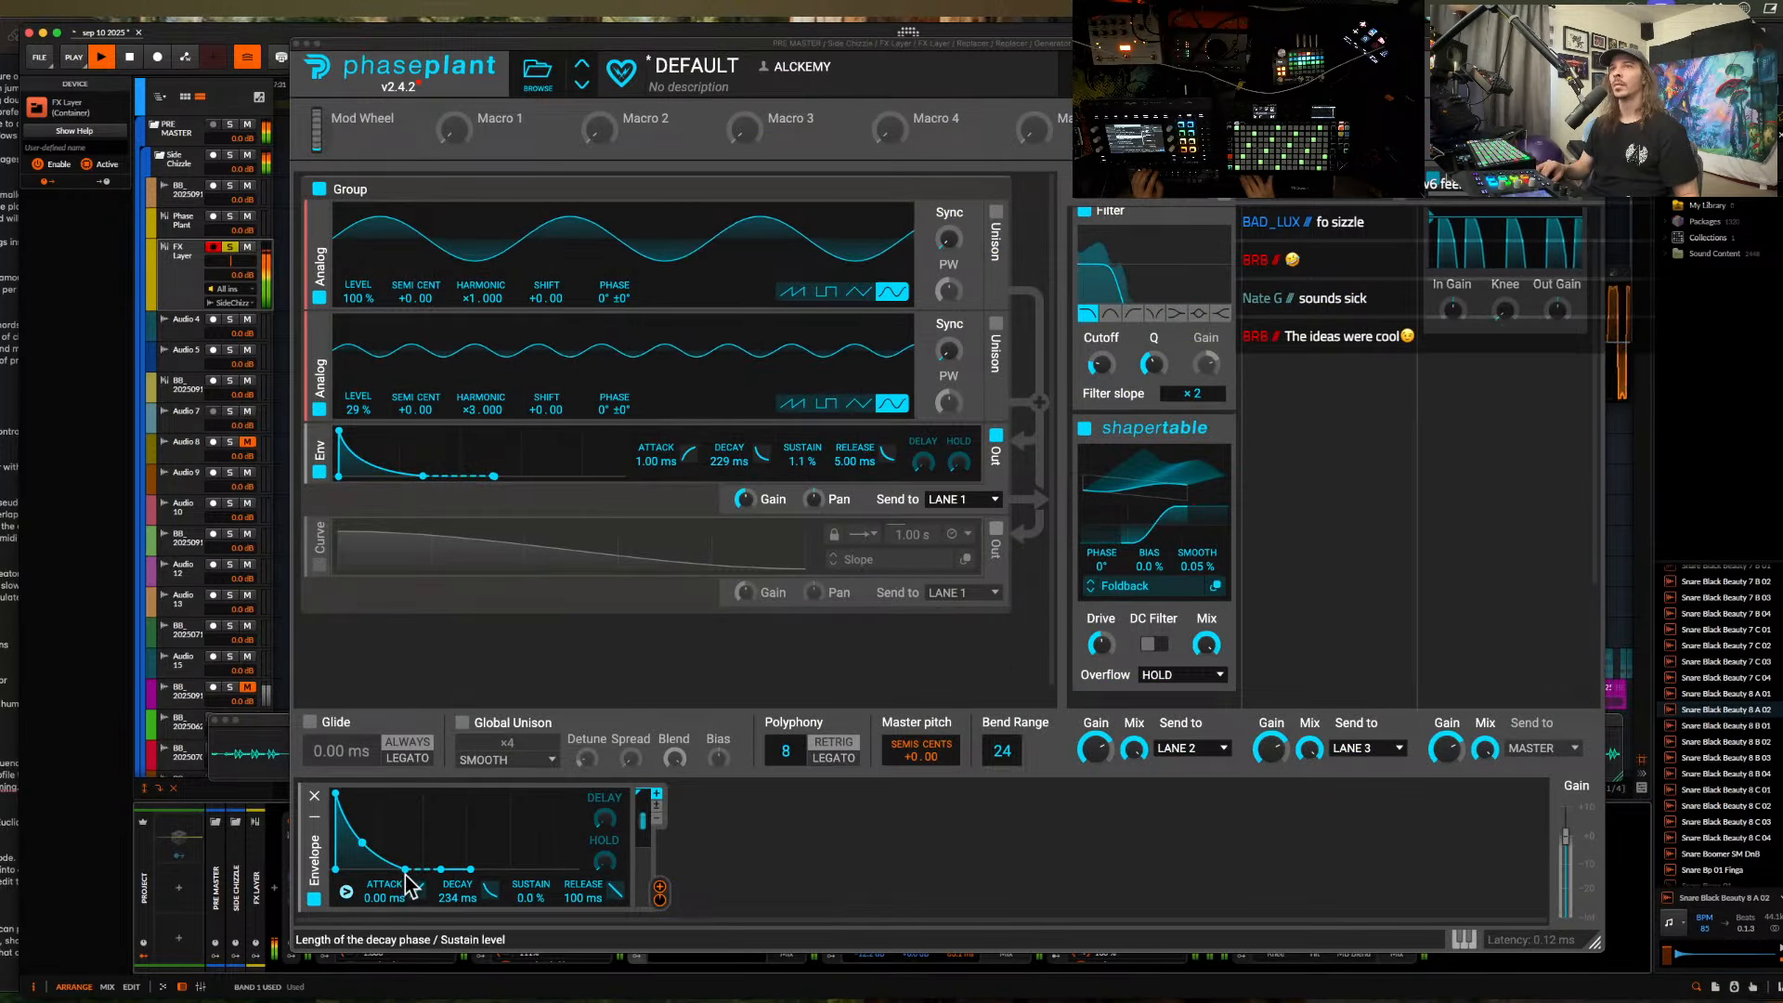
pyautogui.moveTo(414, 873); pyautogui.dragTo(364, 870)
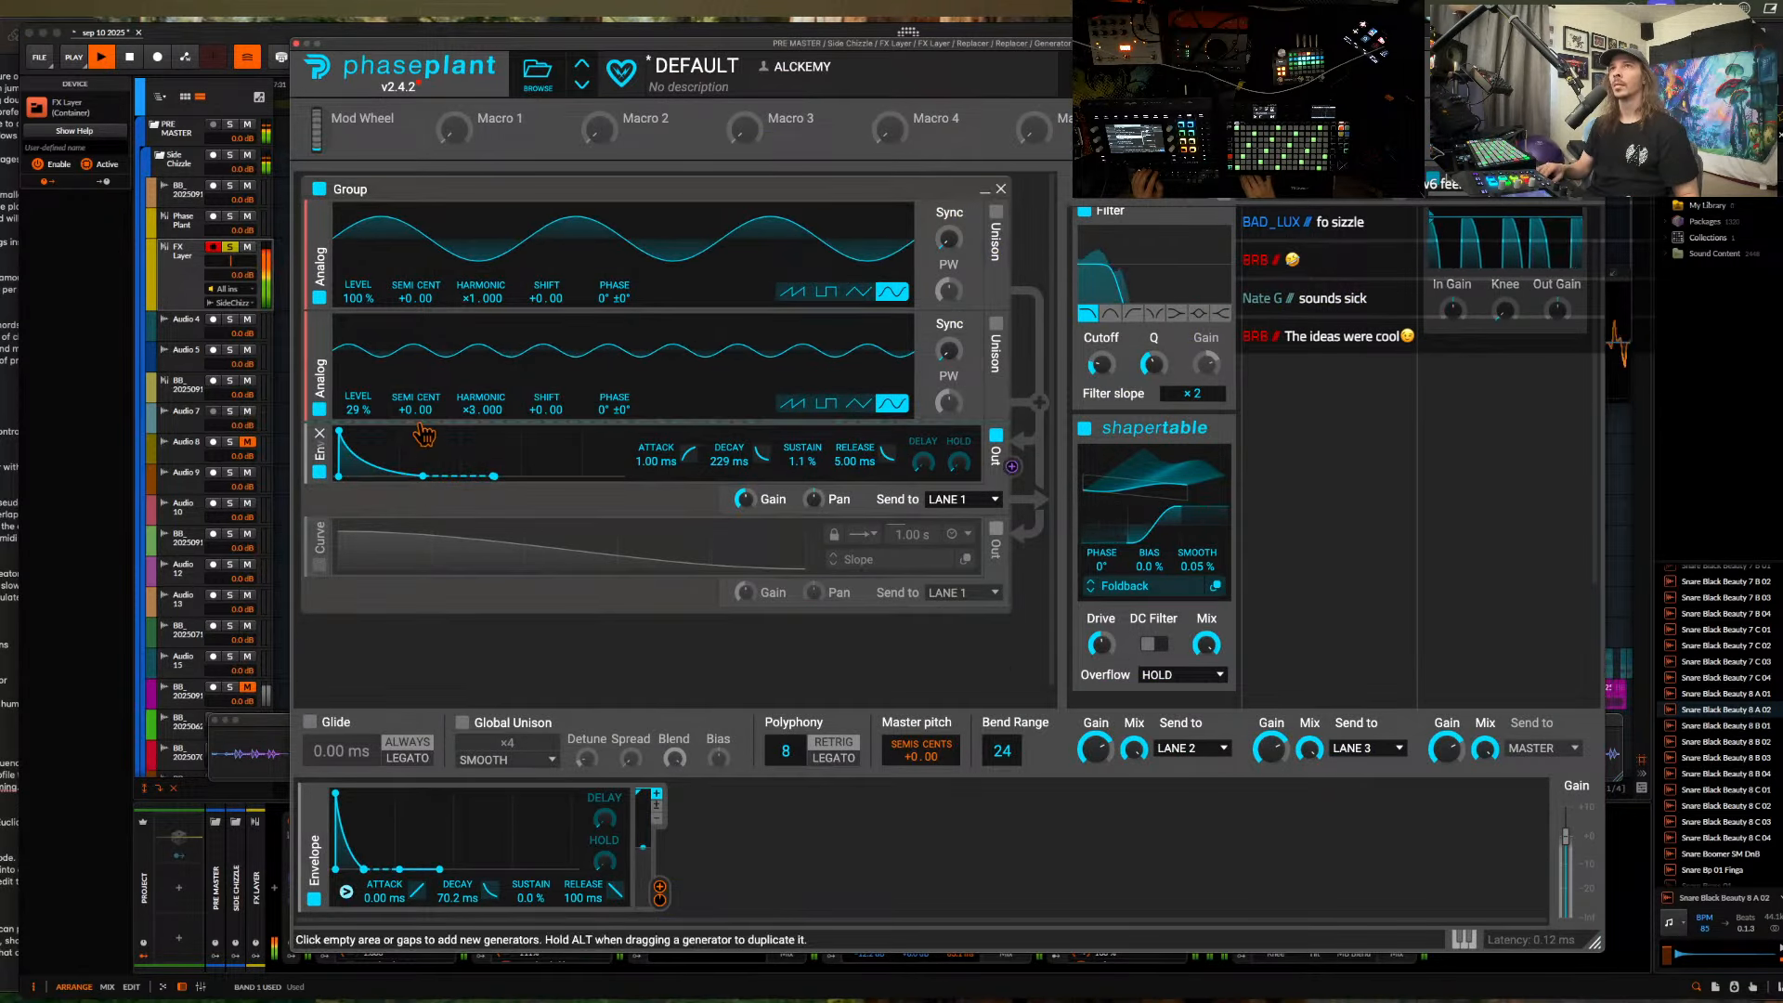
# - Try adjusting the lower Shapertable's drive and the envelope's master pitch modulation, and close the Phase Plant editor
pyautogui.scroll(-1, 706, 353)
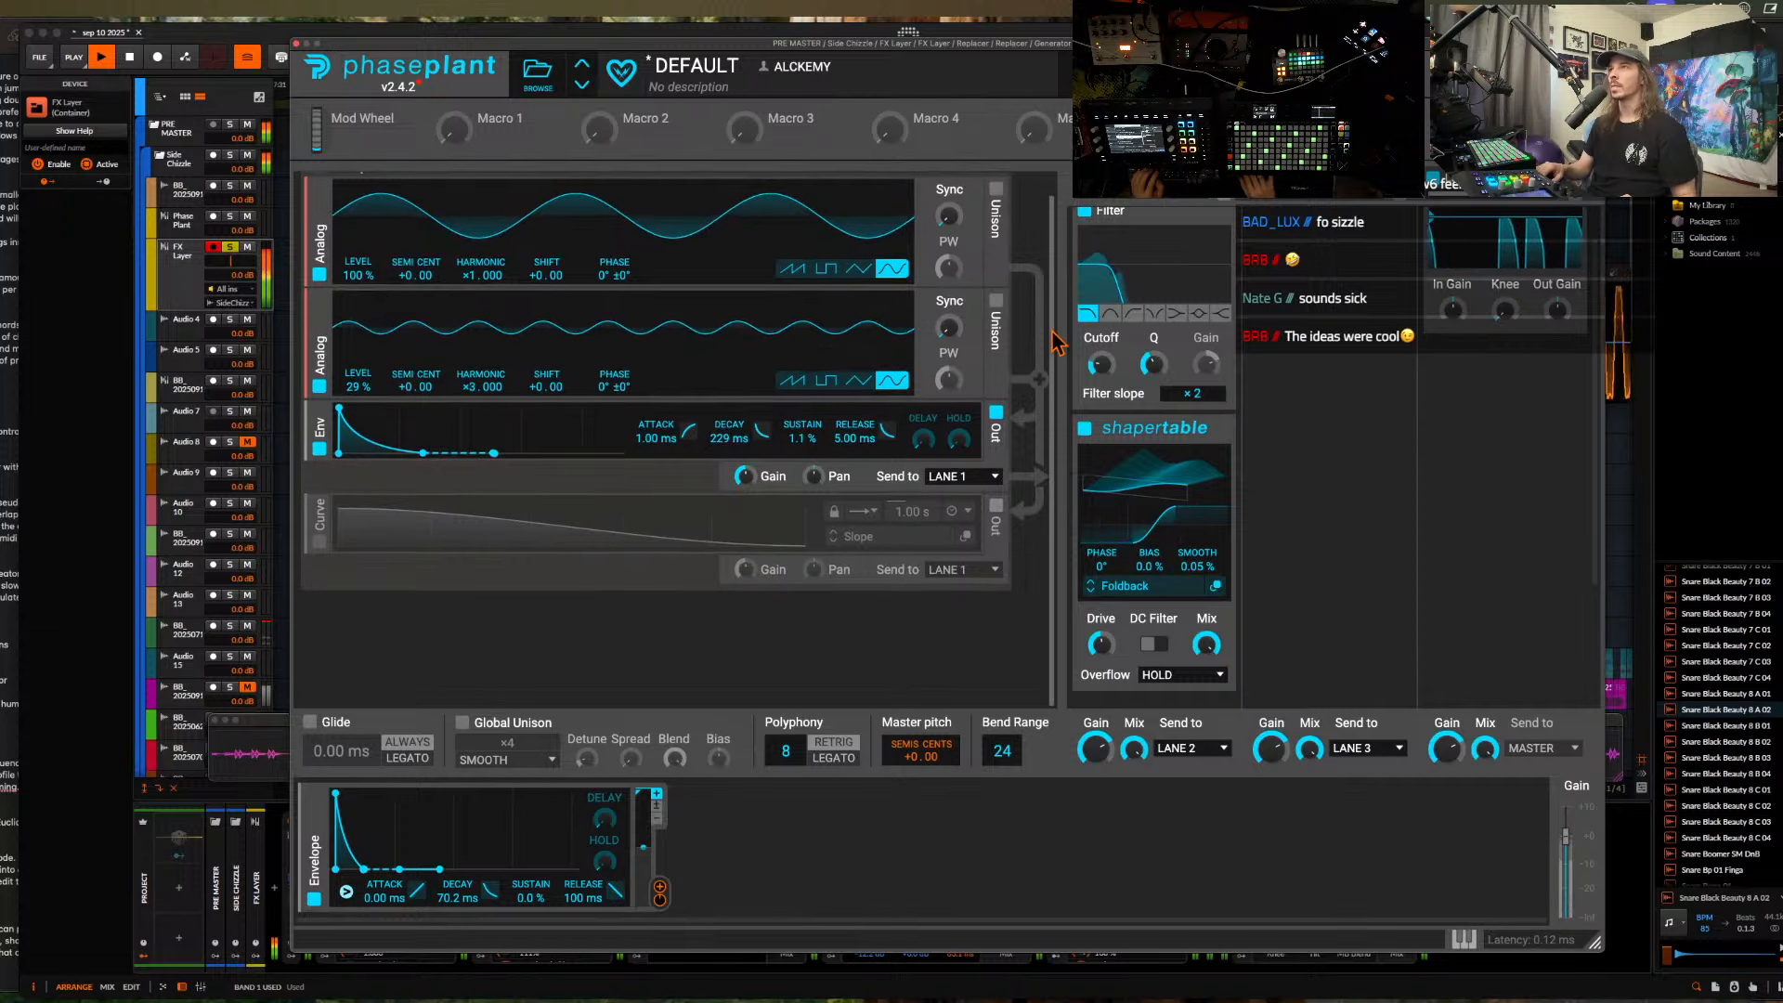
pyautogui.scroll(-3, 1114, 340)
pyautogui.scroll(3, 1161, 316)
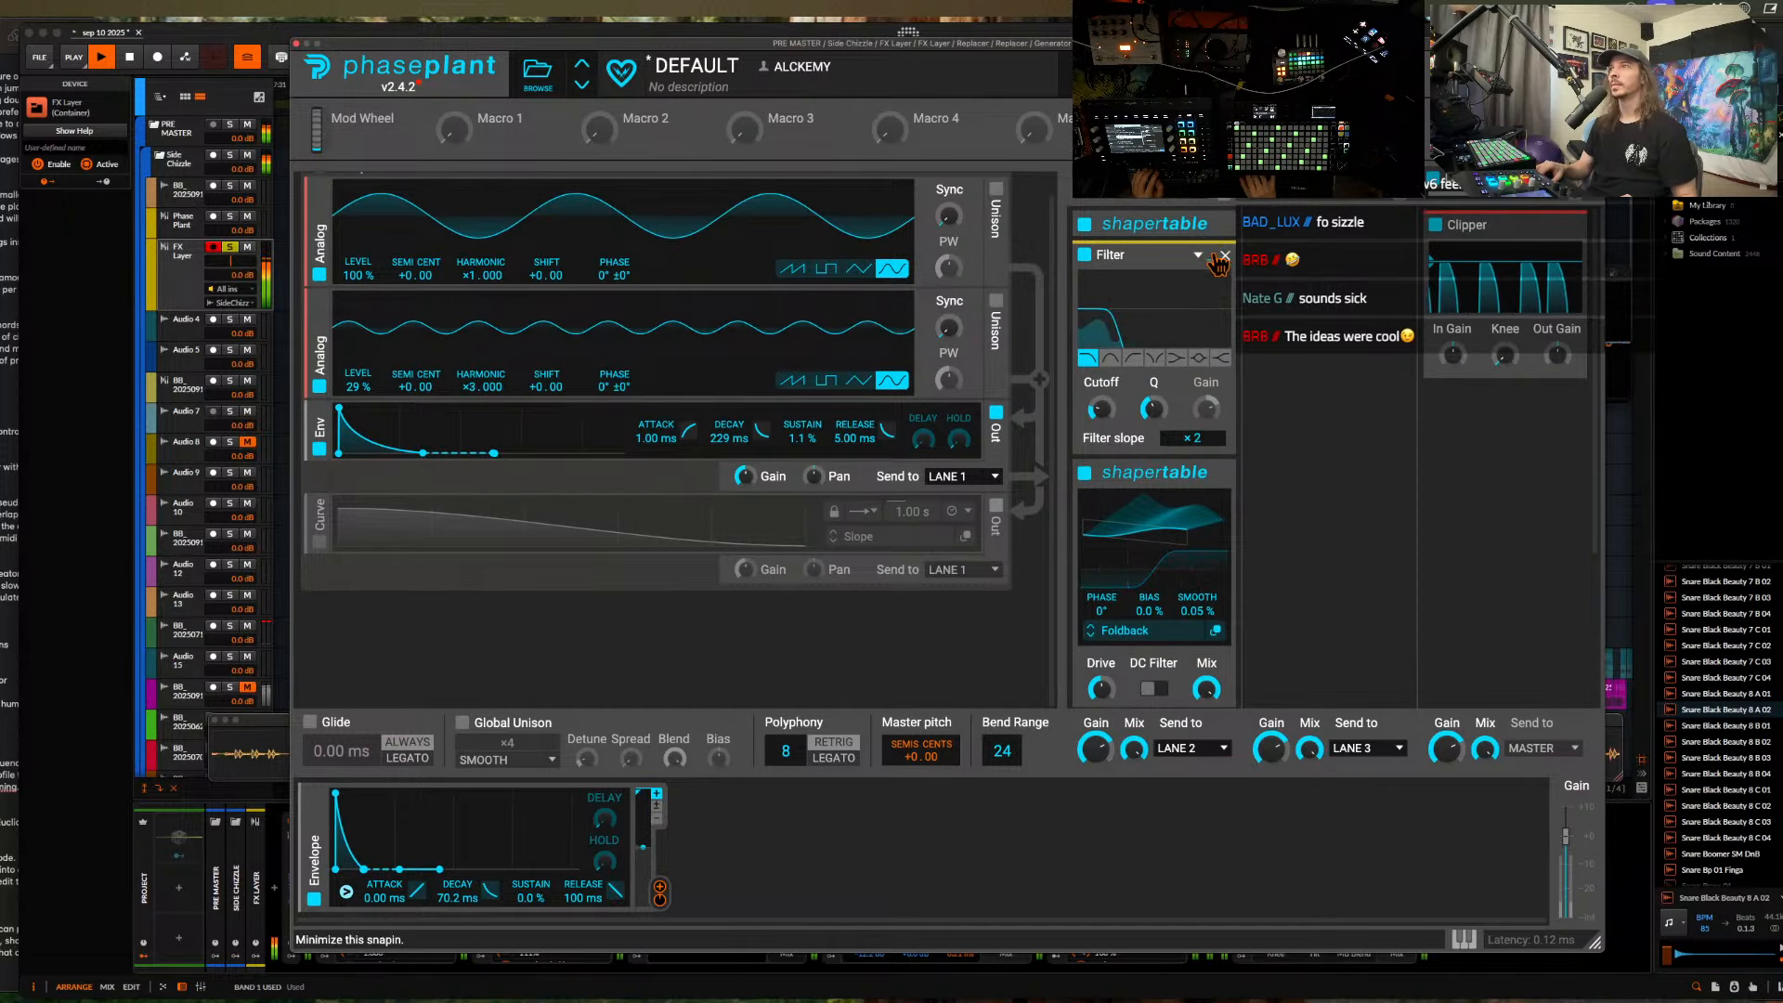
pyautogui.moveTo(1102, 696); pyautogui.dragTo(1102, 728)
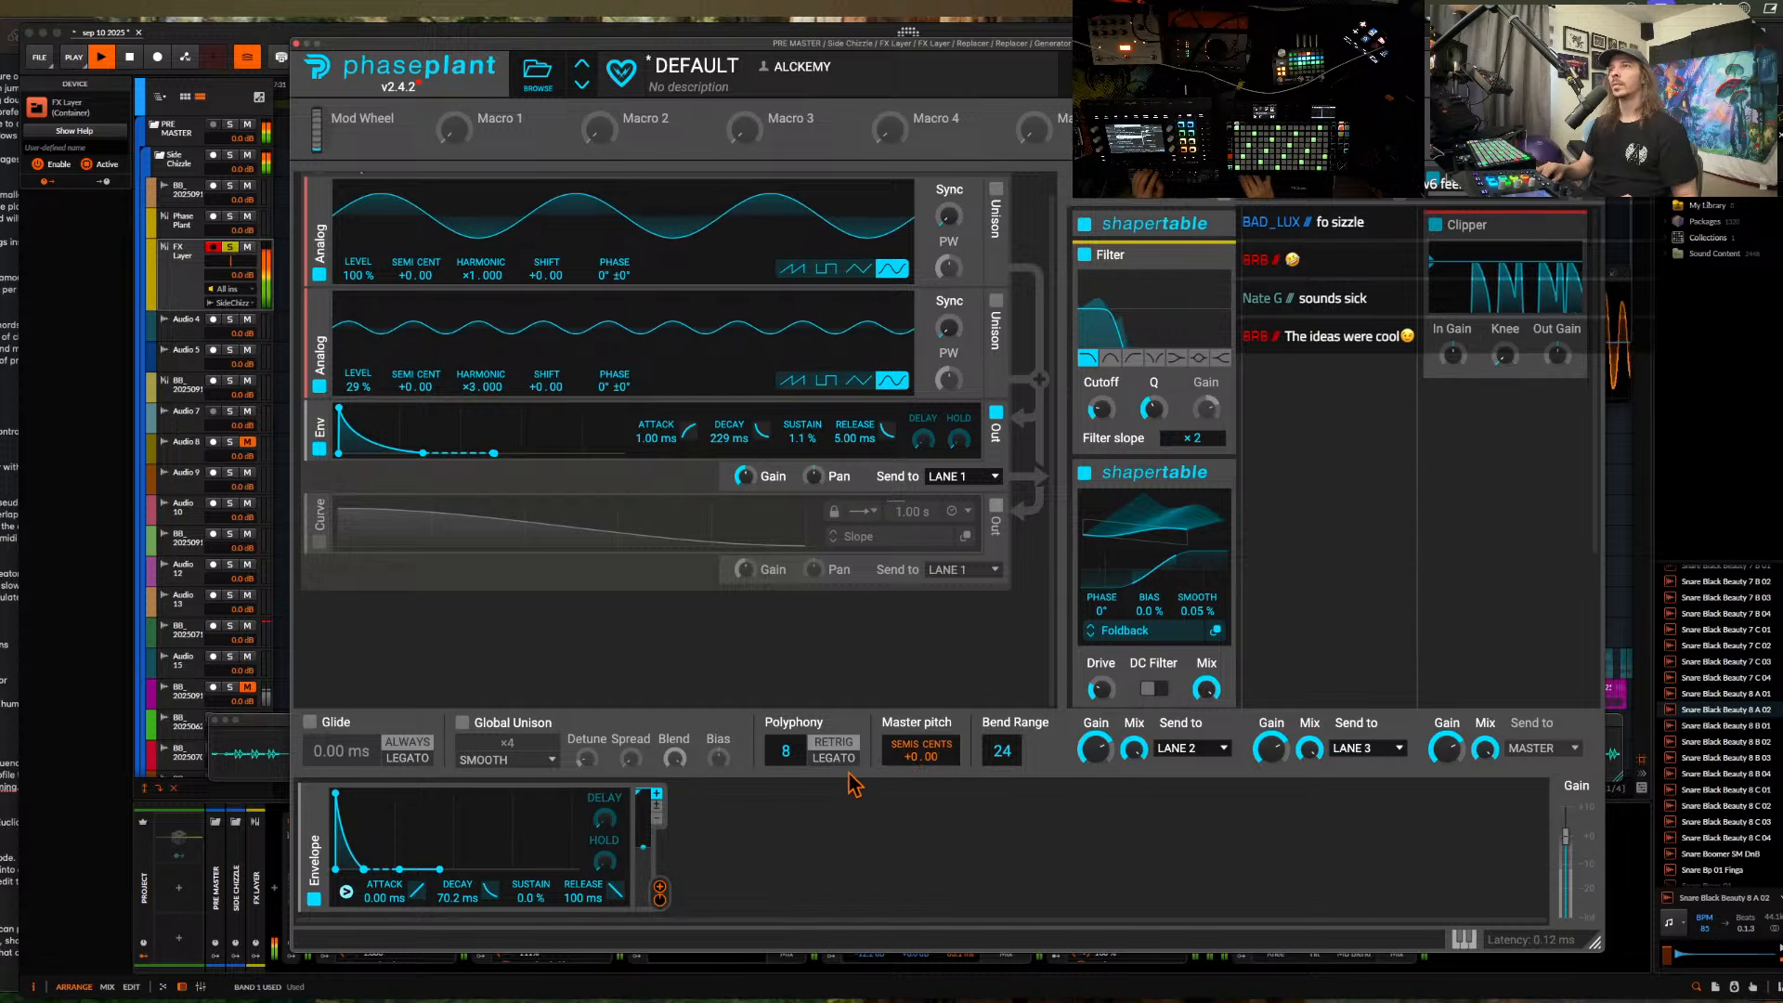
pyautogui.moveTo(919, 766); pyautogui.dragTo(920, 766)
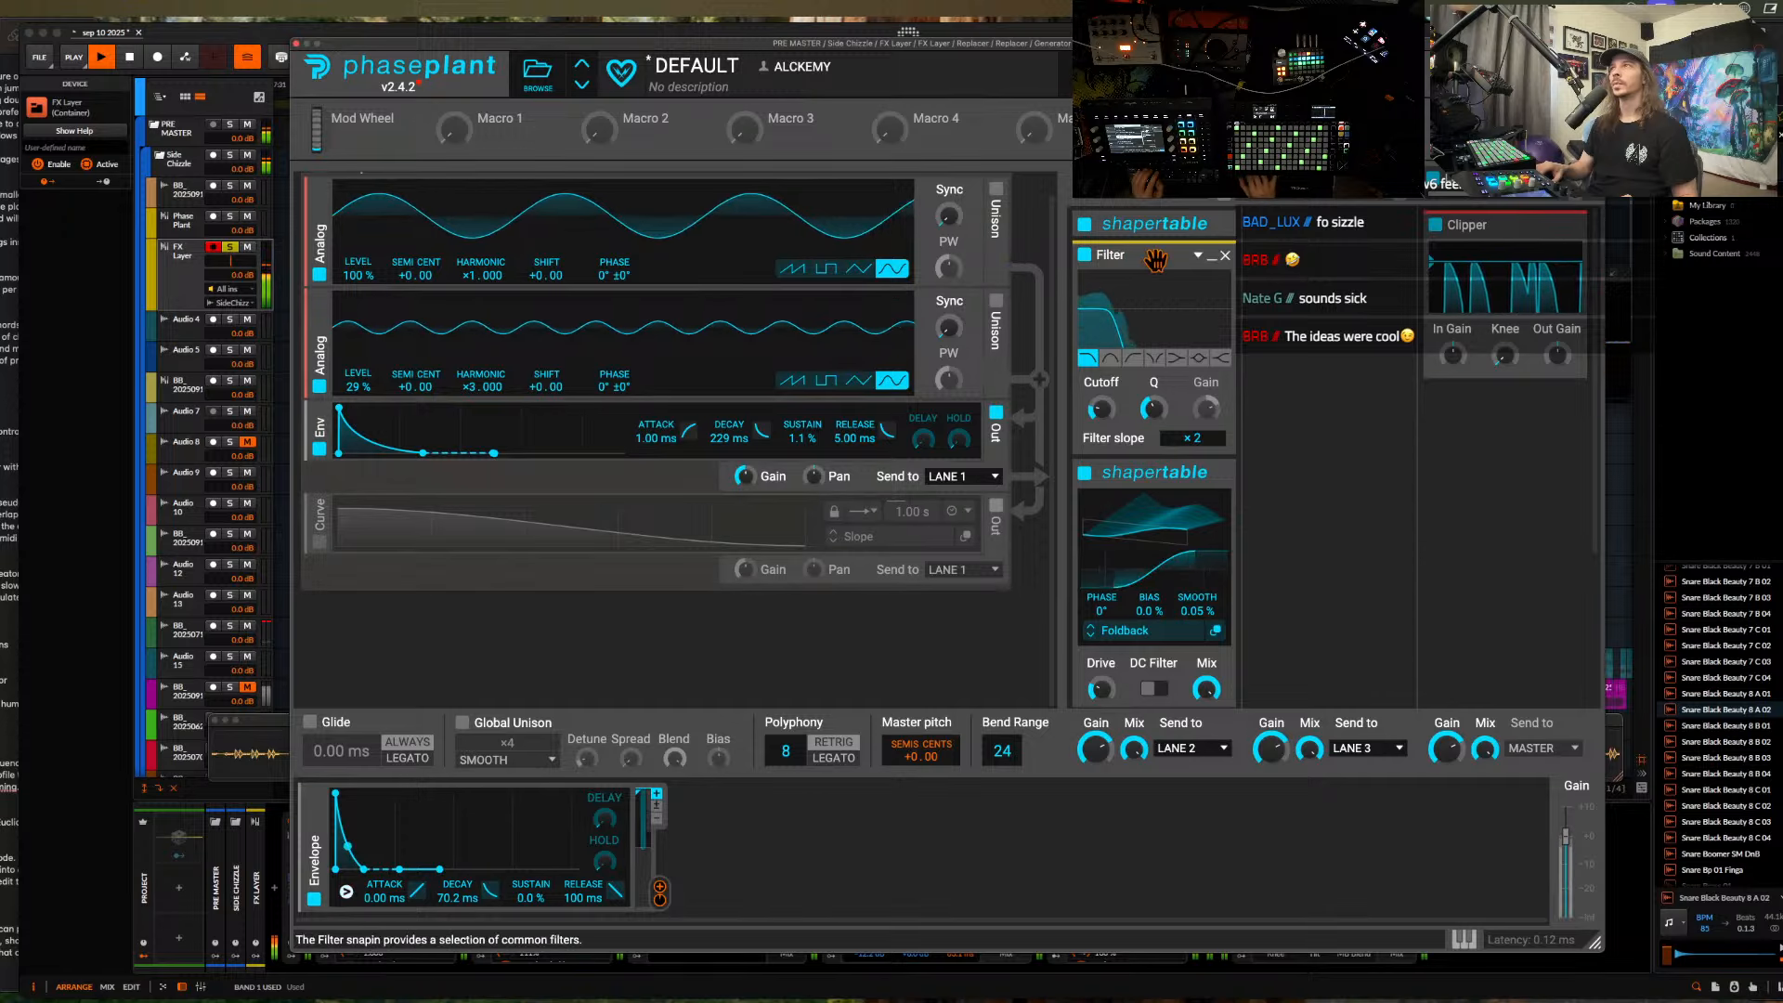
pyautogui.click(295, 44)
# - Unsolo the Replacer layer and the FX Layer track, and play the full mix from bar 164
pyautogui.click(726, 824)
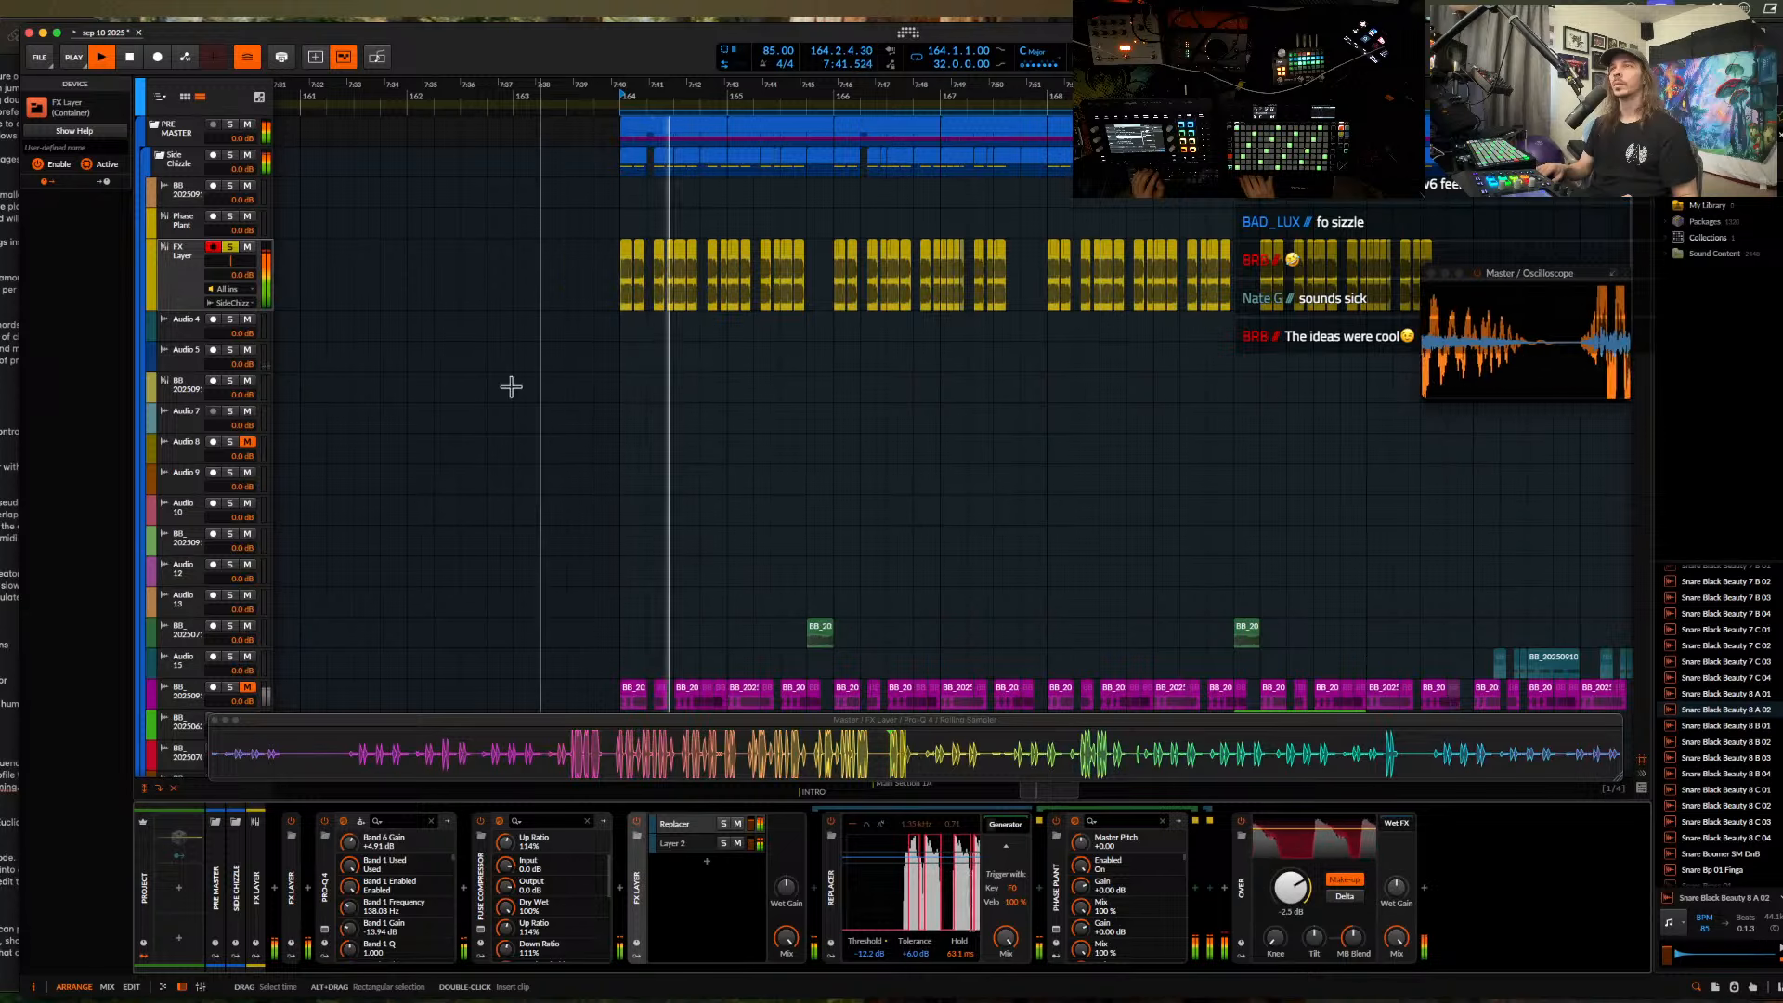
pyautogui.click(231, 248)
pyautogui.press('space')
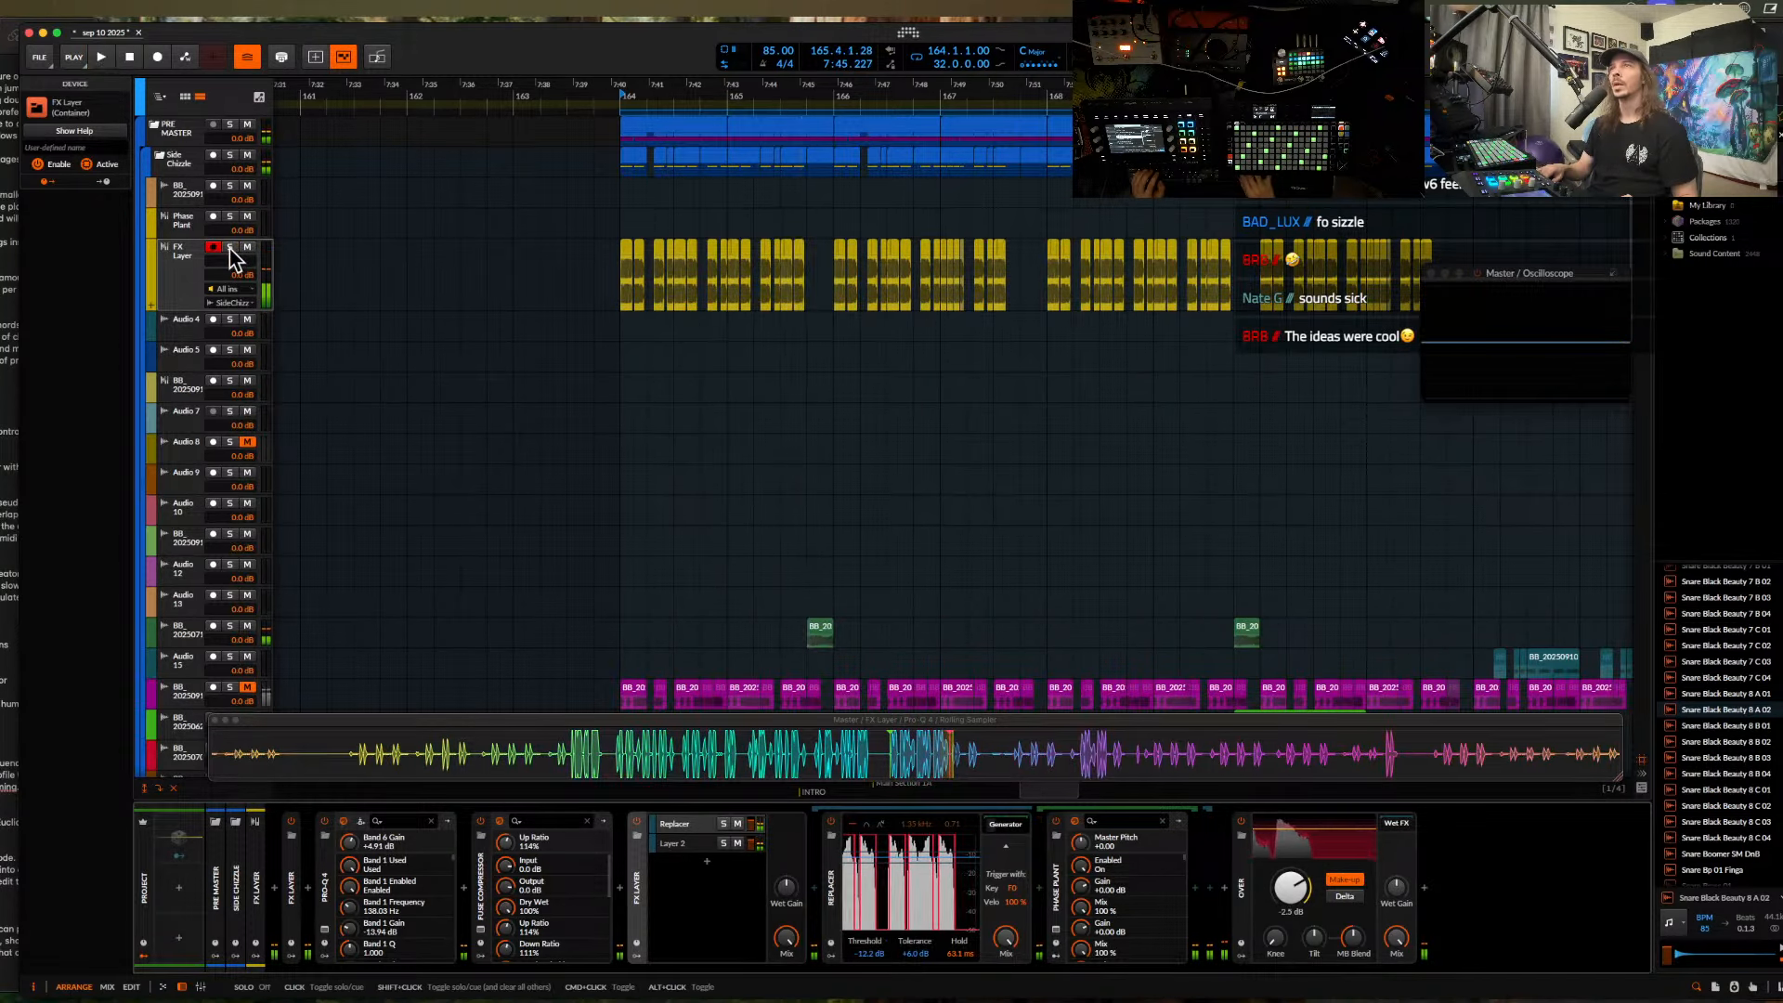
pyautogui.click(615, 306)
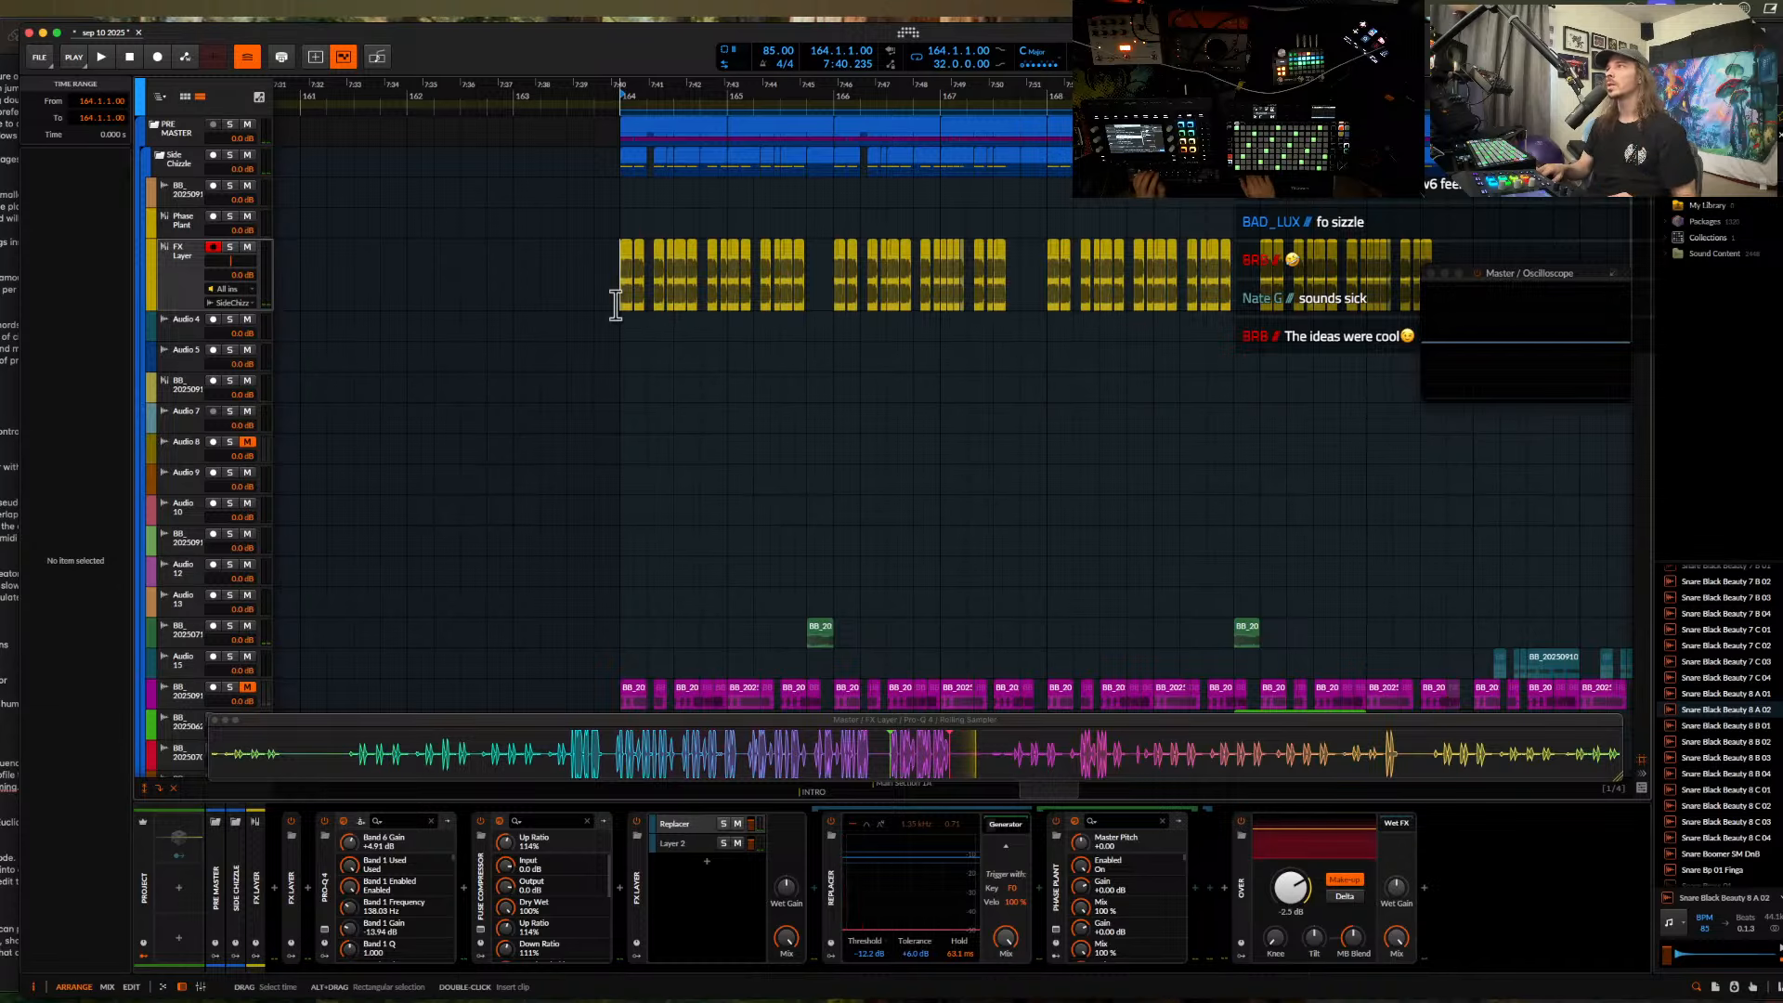
pyautogui.press('space')
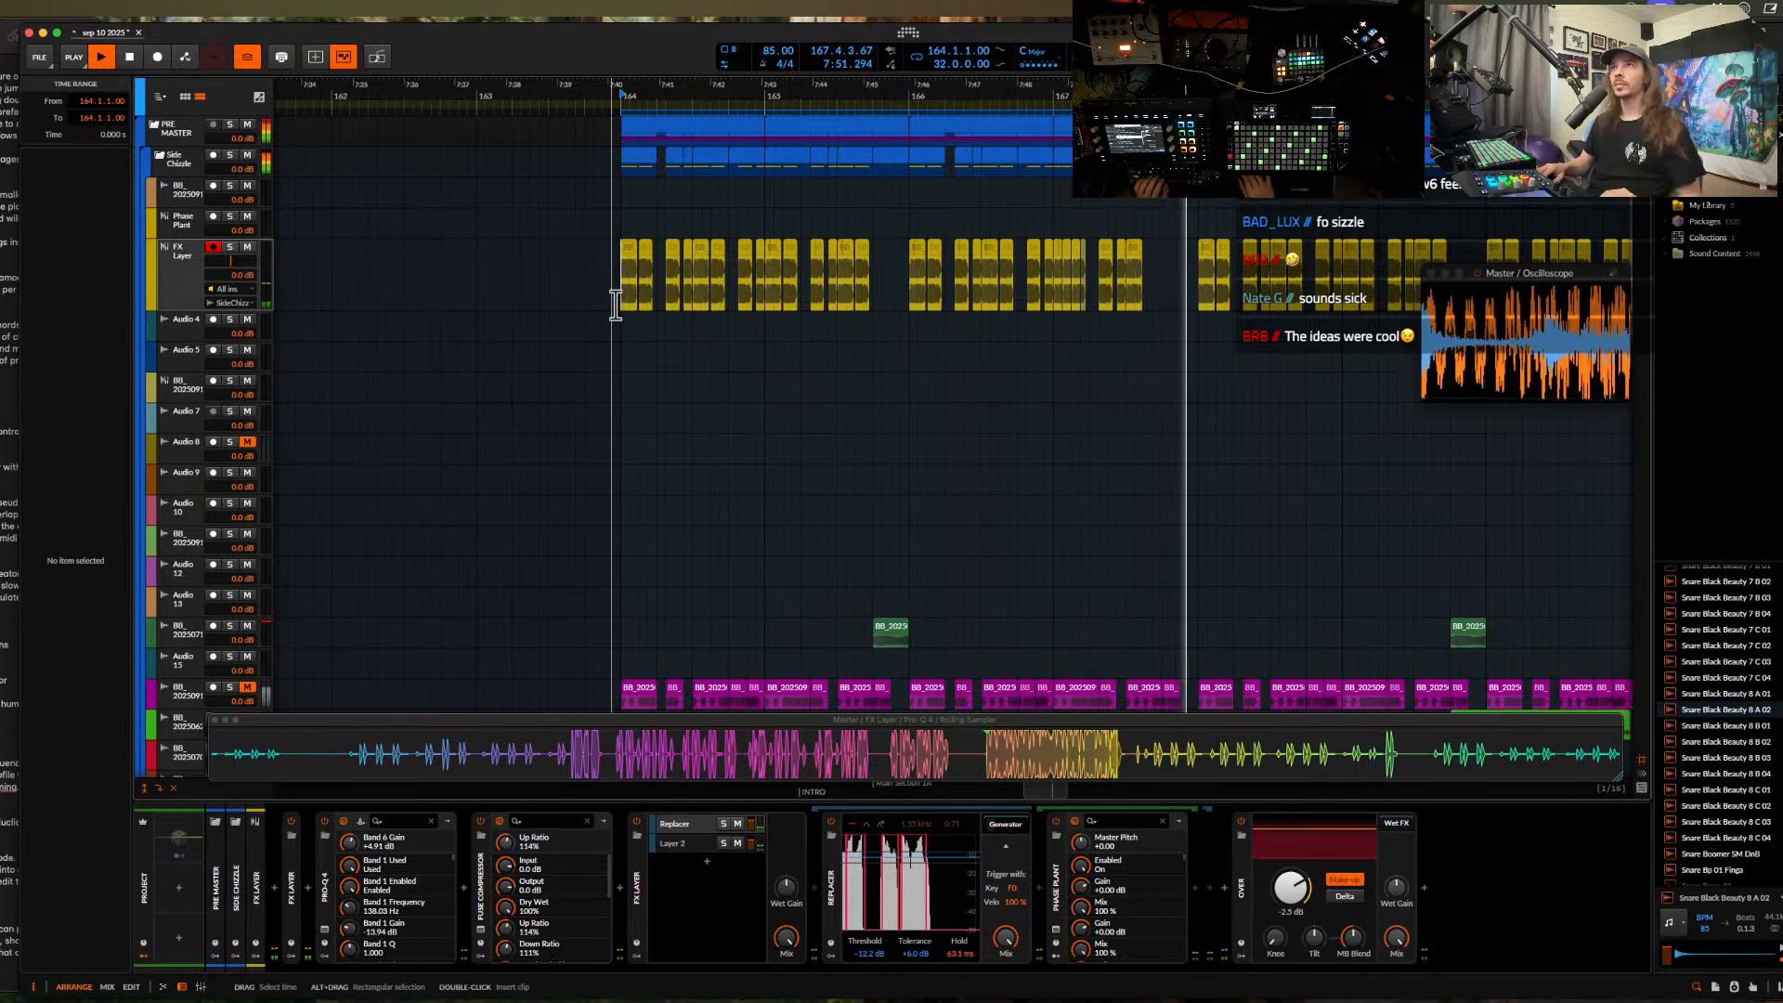
pyautogui.scroll(-4, 616, 306)
pyautogui.scroll(-1, 617, 302)
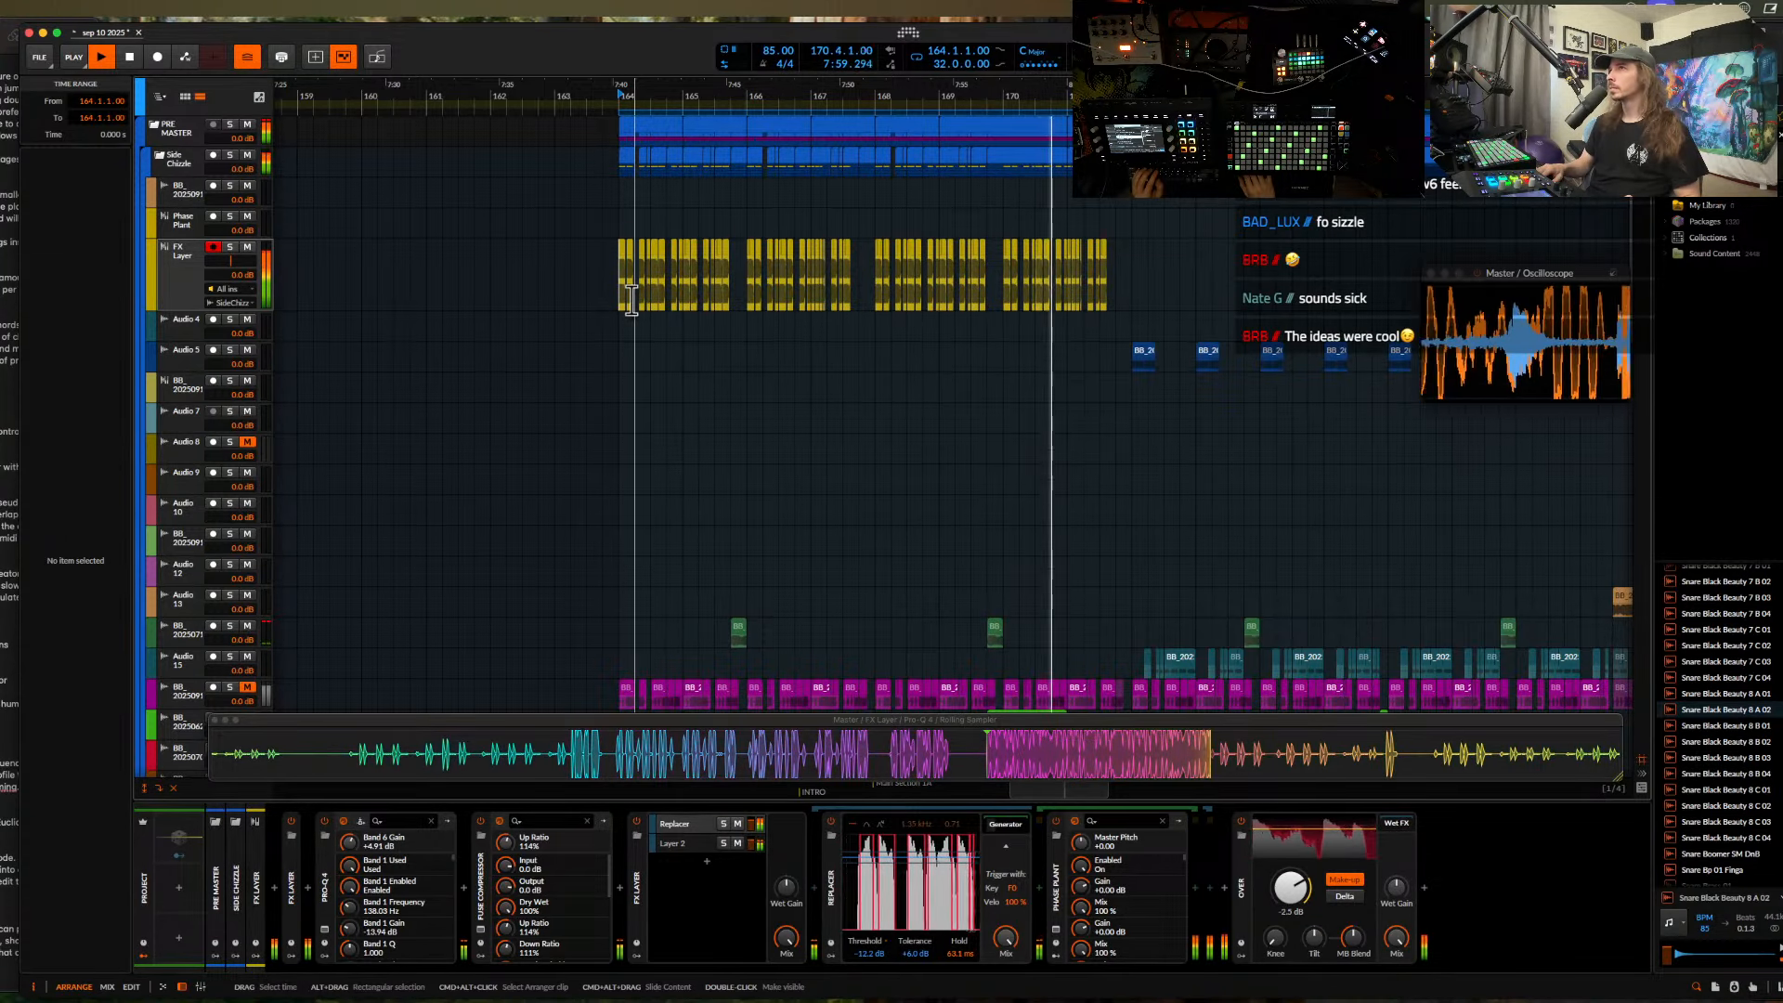
# - Disable the FX Layer device holding the Replacer, unmute the magenta clip track and replay the drop from bar 164
pyautogui.click(641, 899)
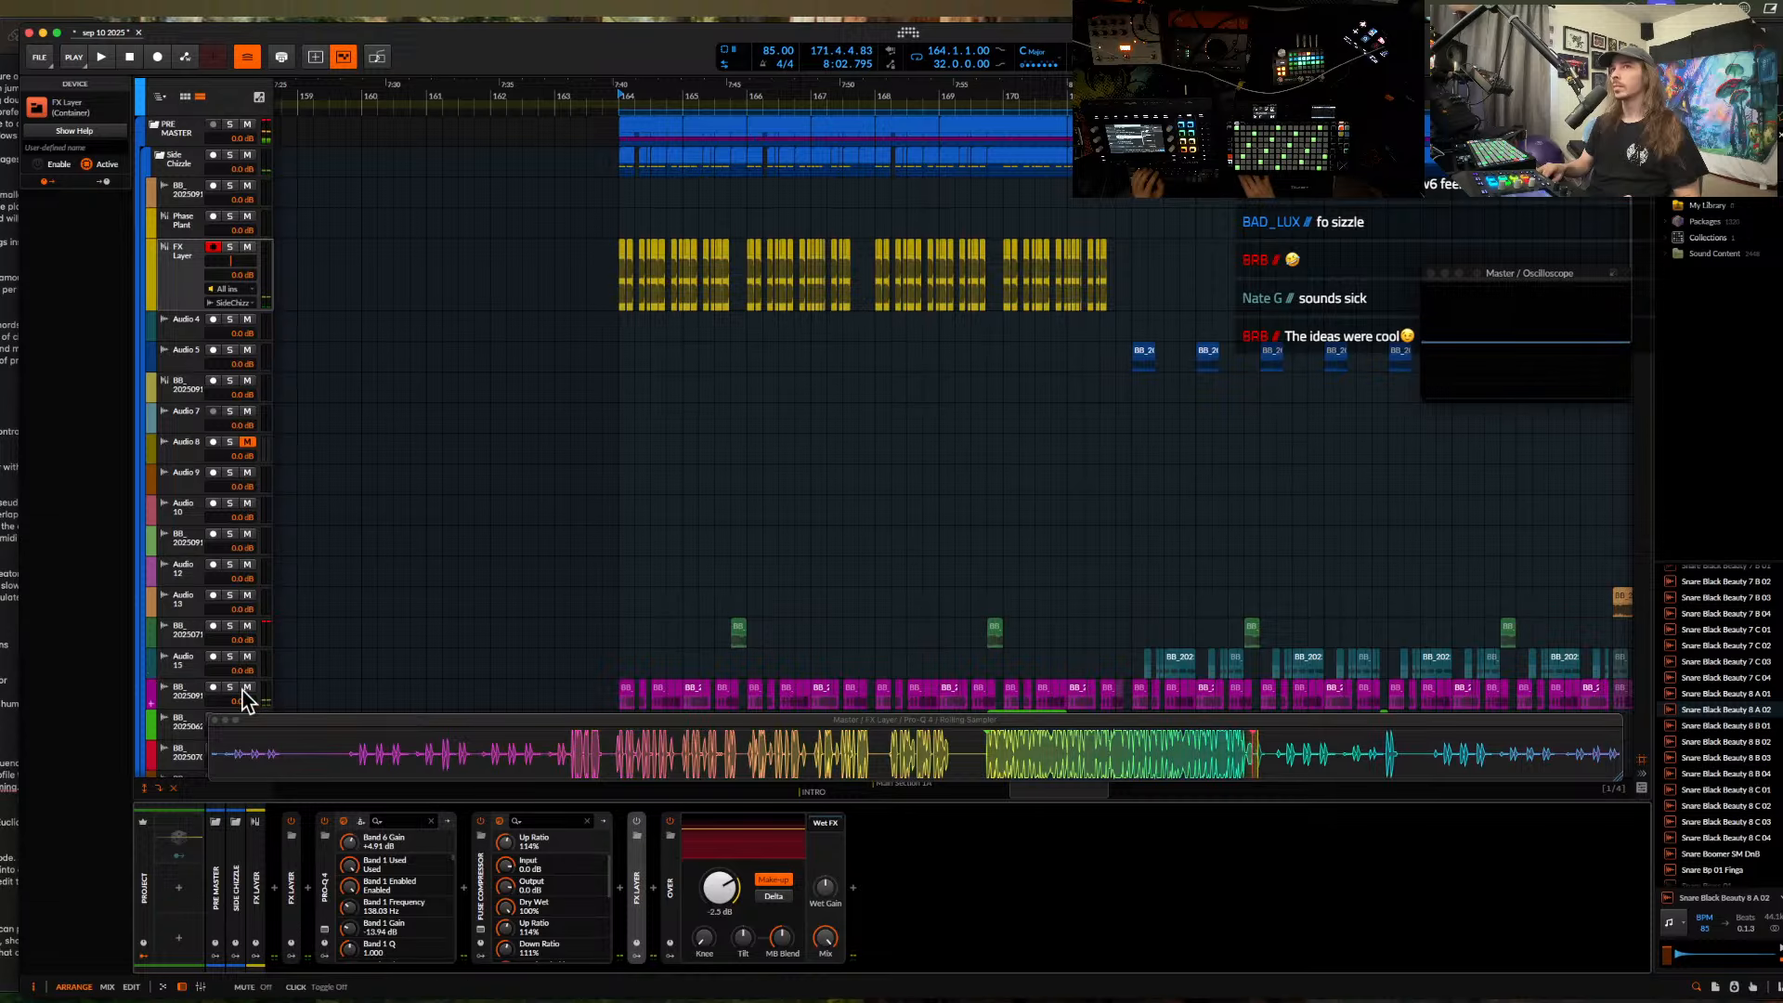
pyautogui.press('space')
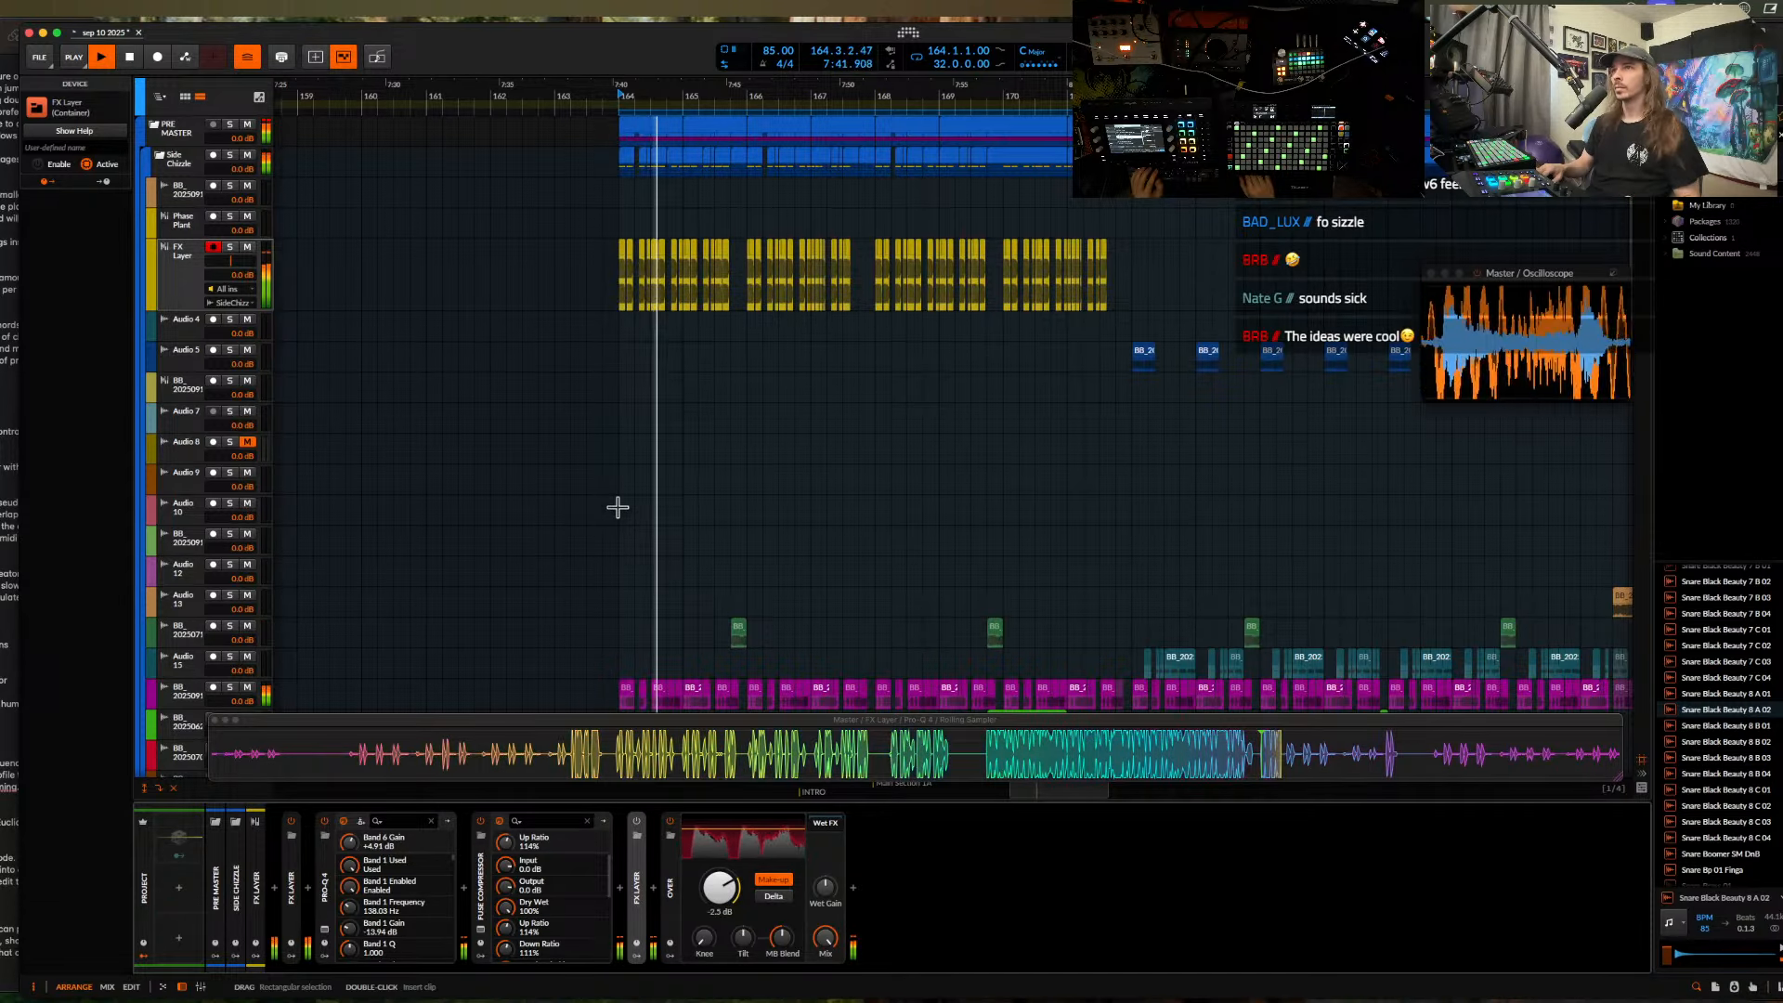
pyautogui.scroll(5, 617, 507)
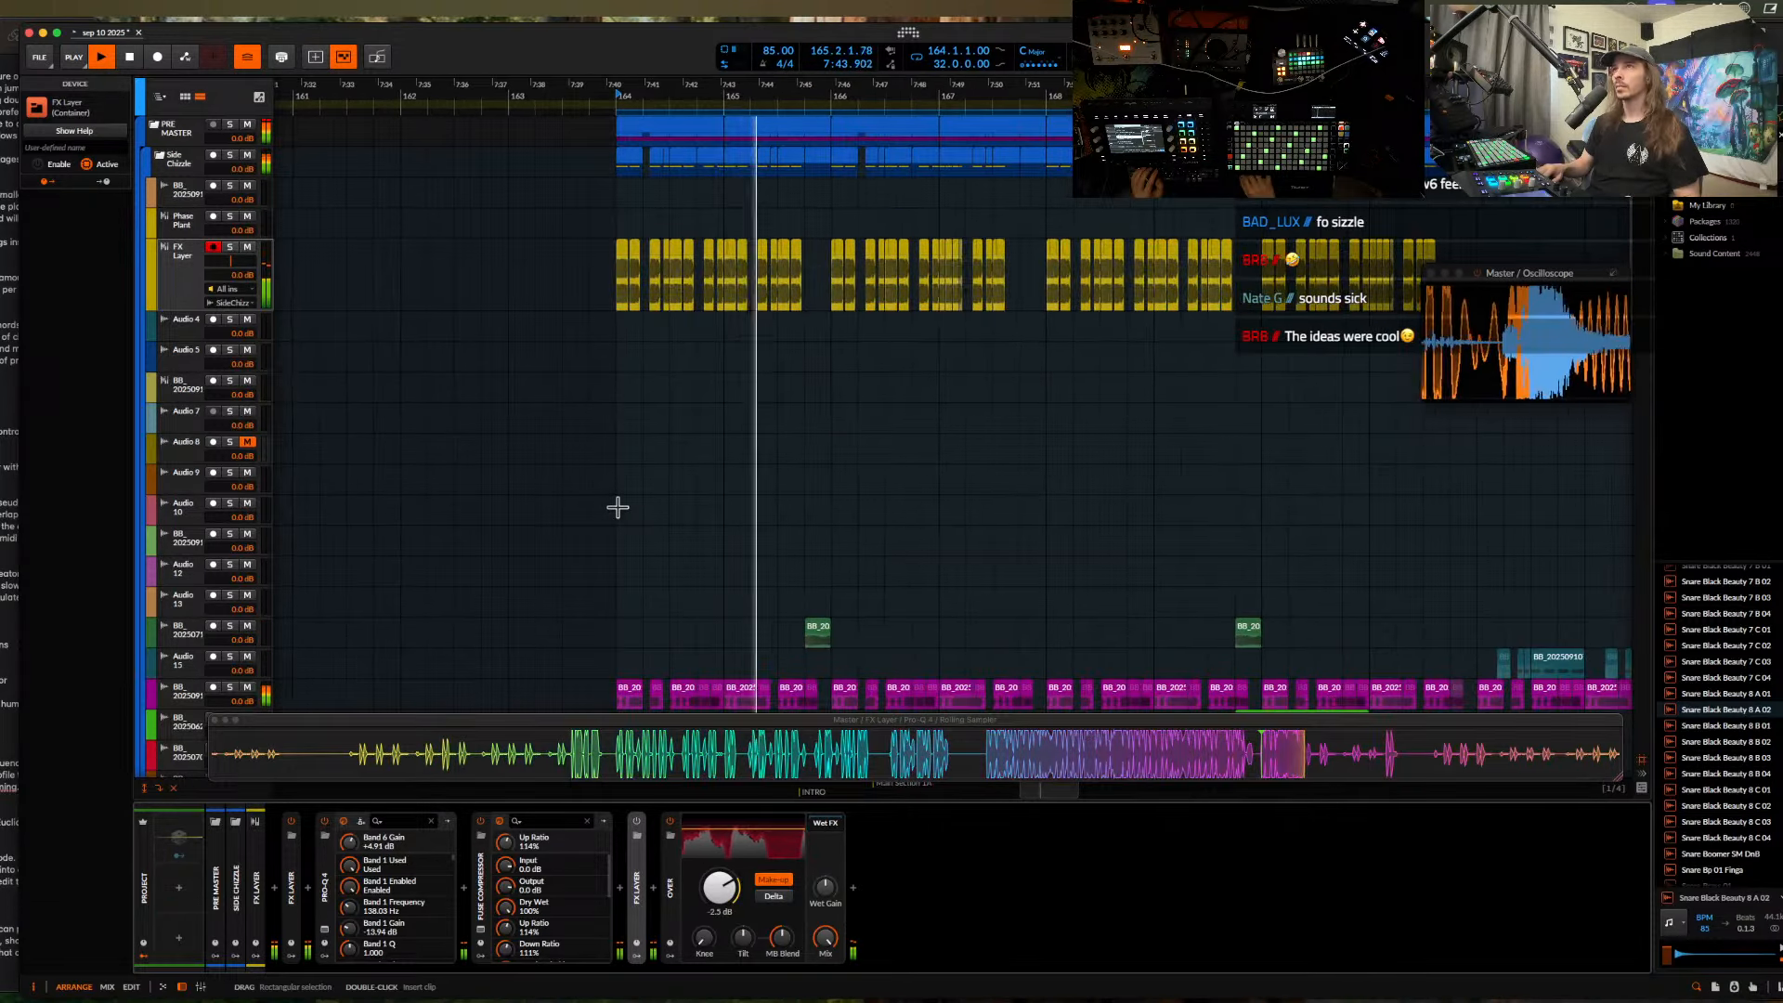
pyautogui.hscroll(4, 612, 509)
pyautogui.scroll(-3, 606, 511)
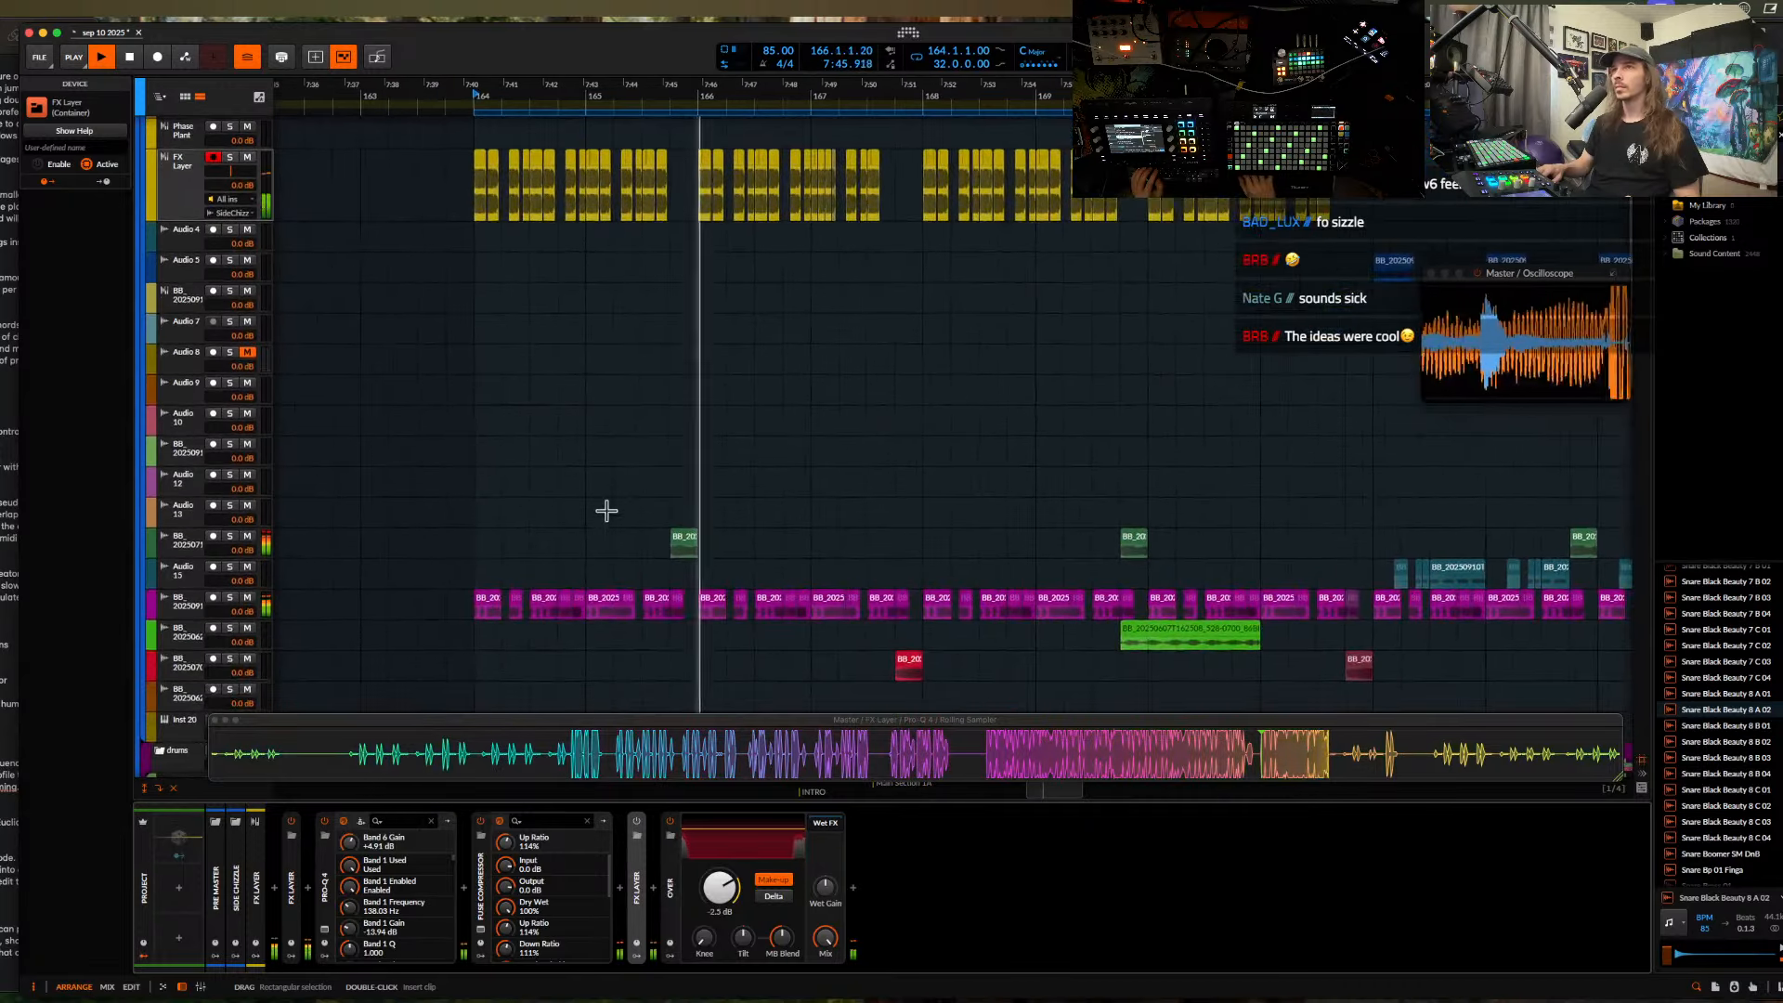
pyautogui.scroll(-5, 606, 511)
pyautogui.scroll(3, 607, 511)
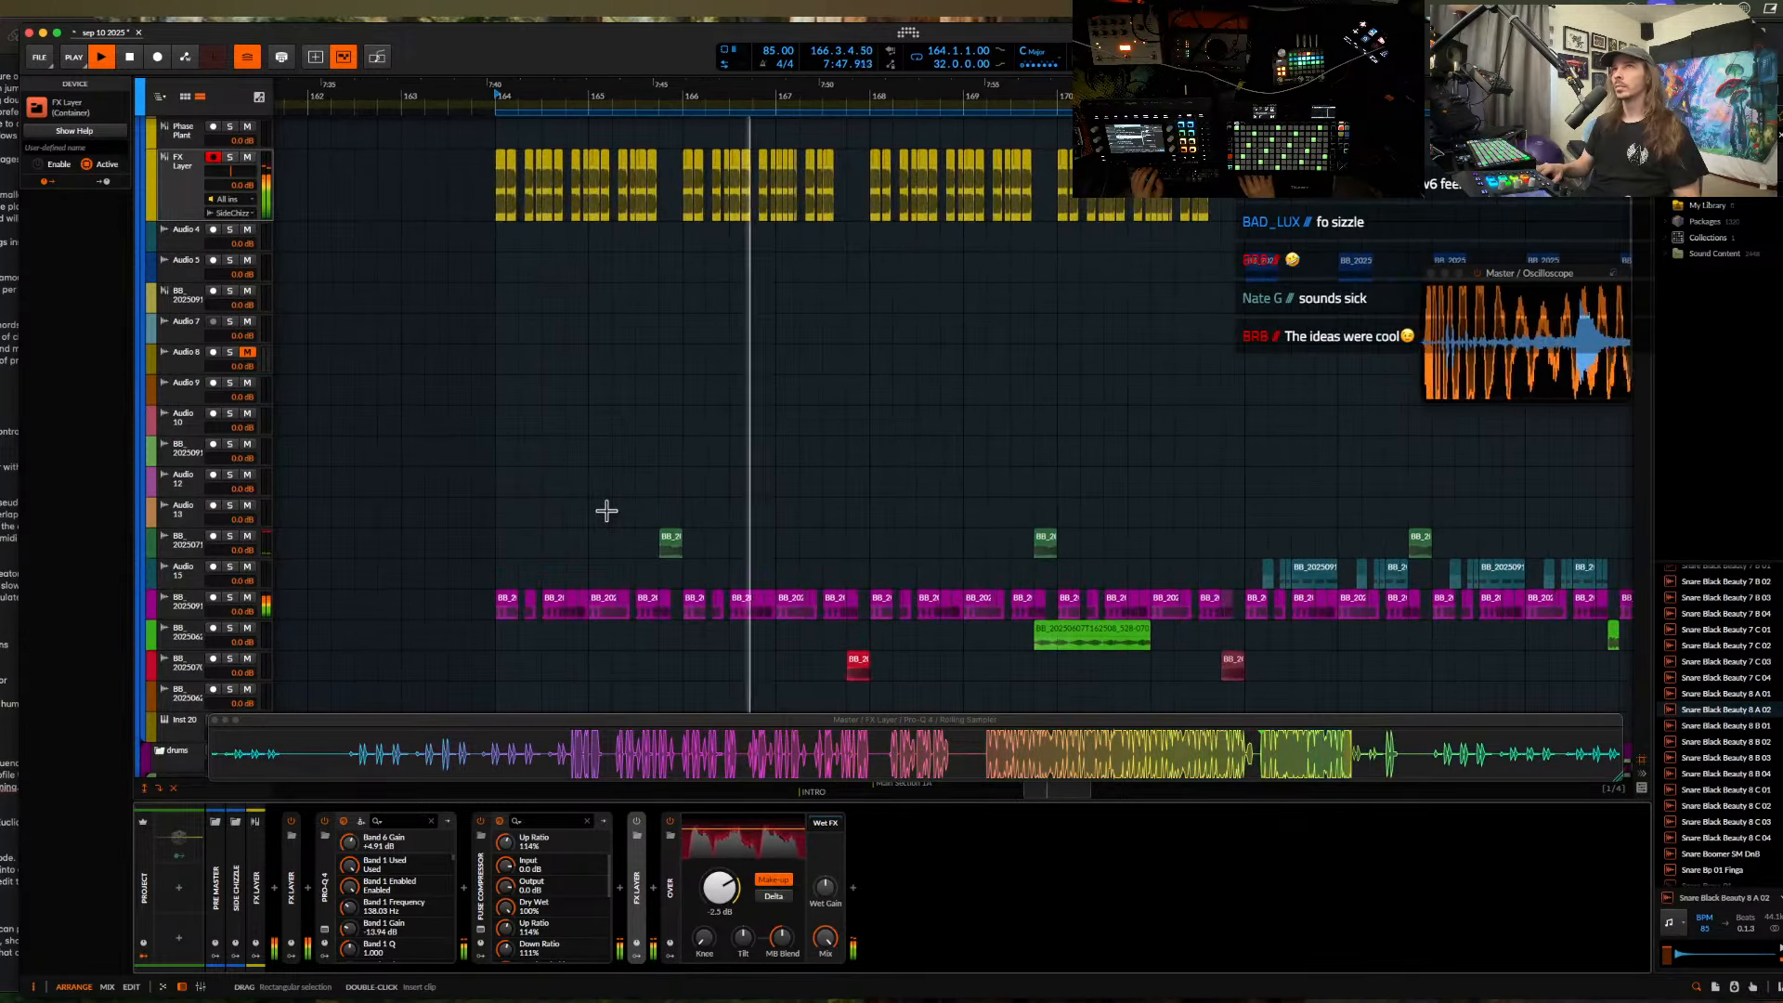
# - Set the clipping threshold of the FX Layer track's Over device to -3.4 dB
pyautogui.click(175, 174)
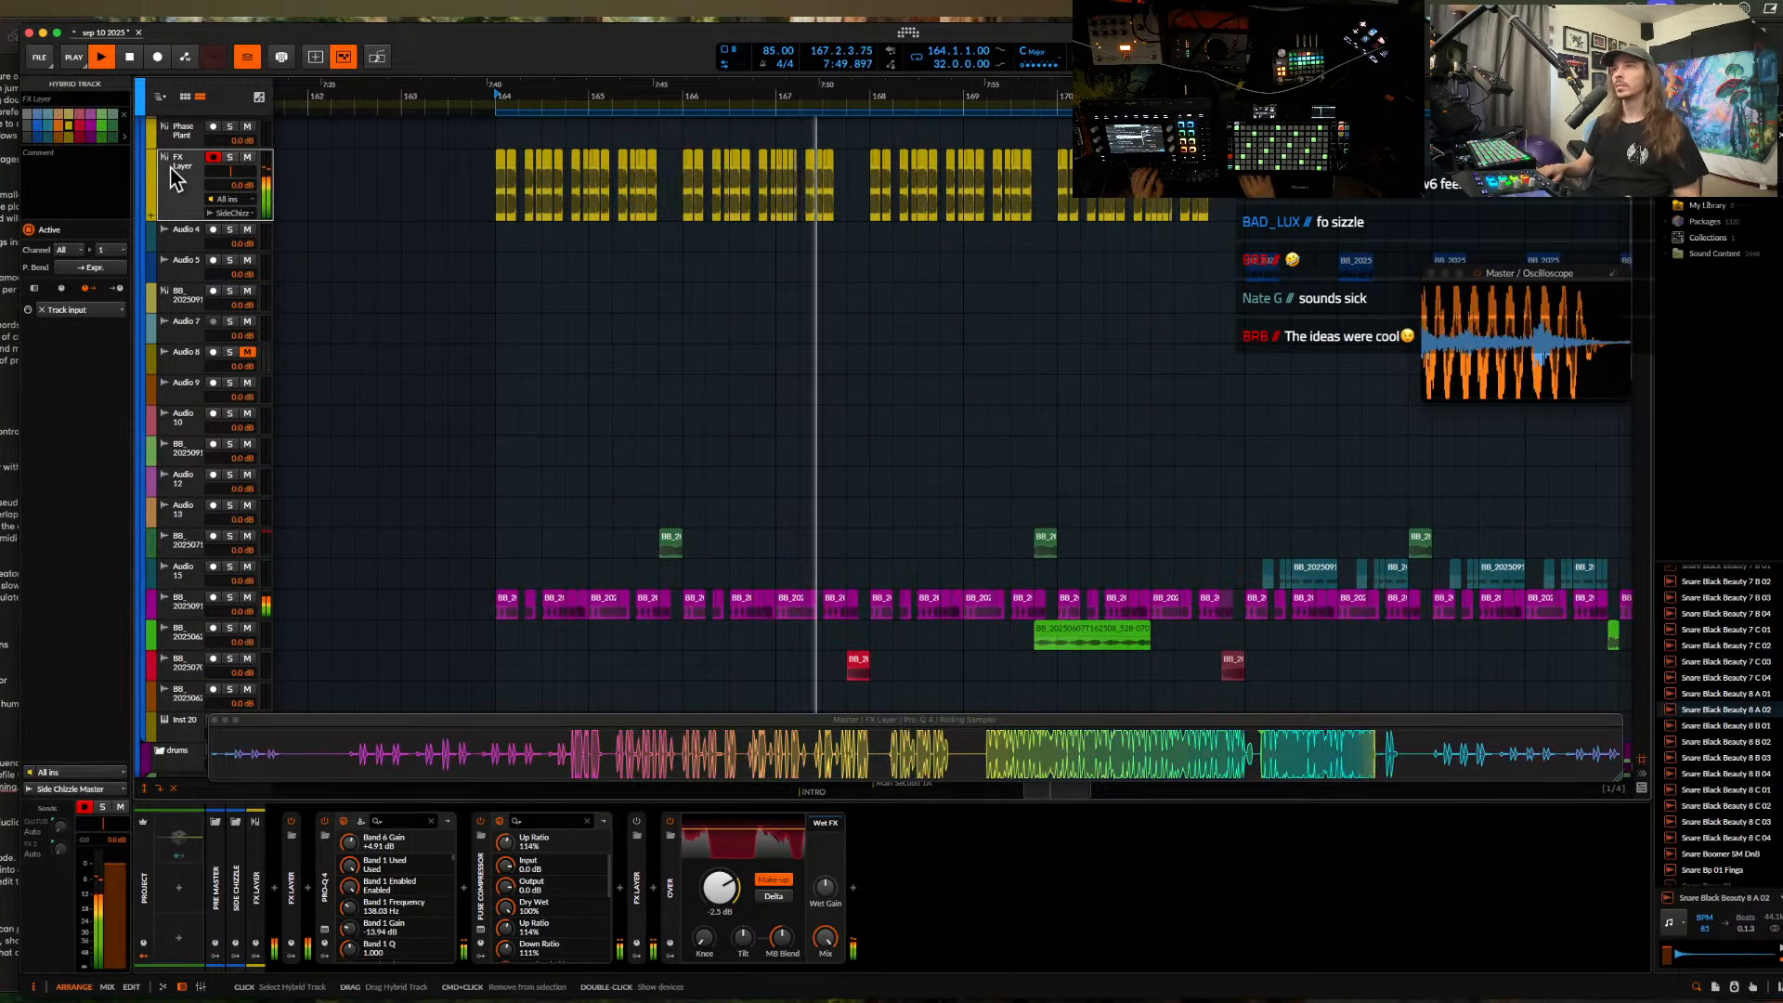
pyautogui.click(671, 858)
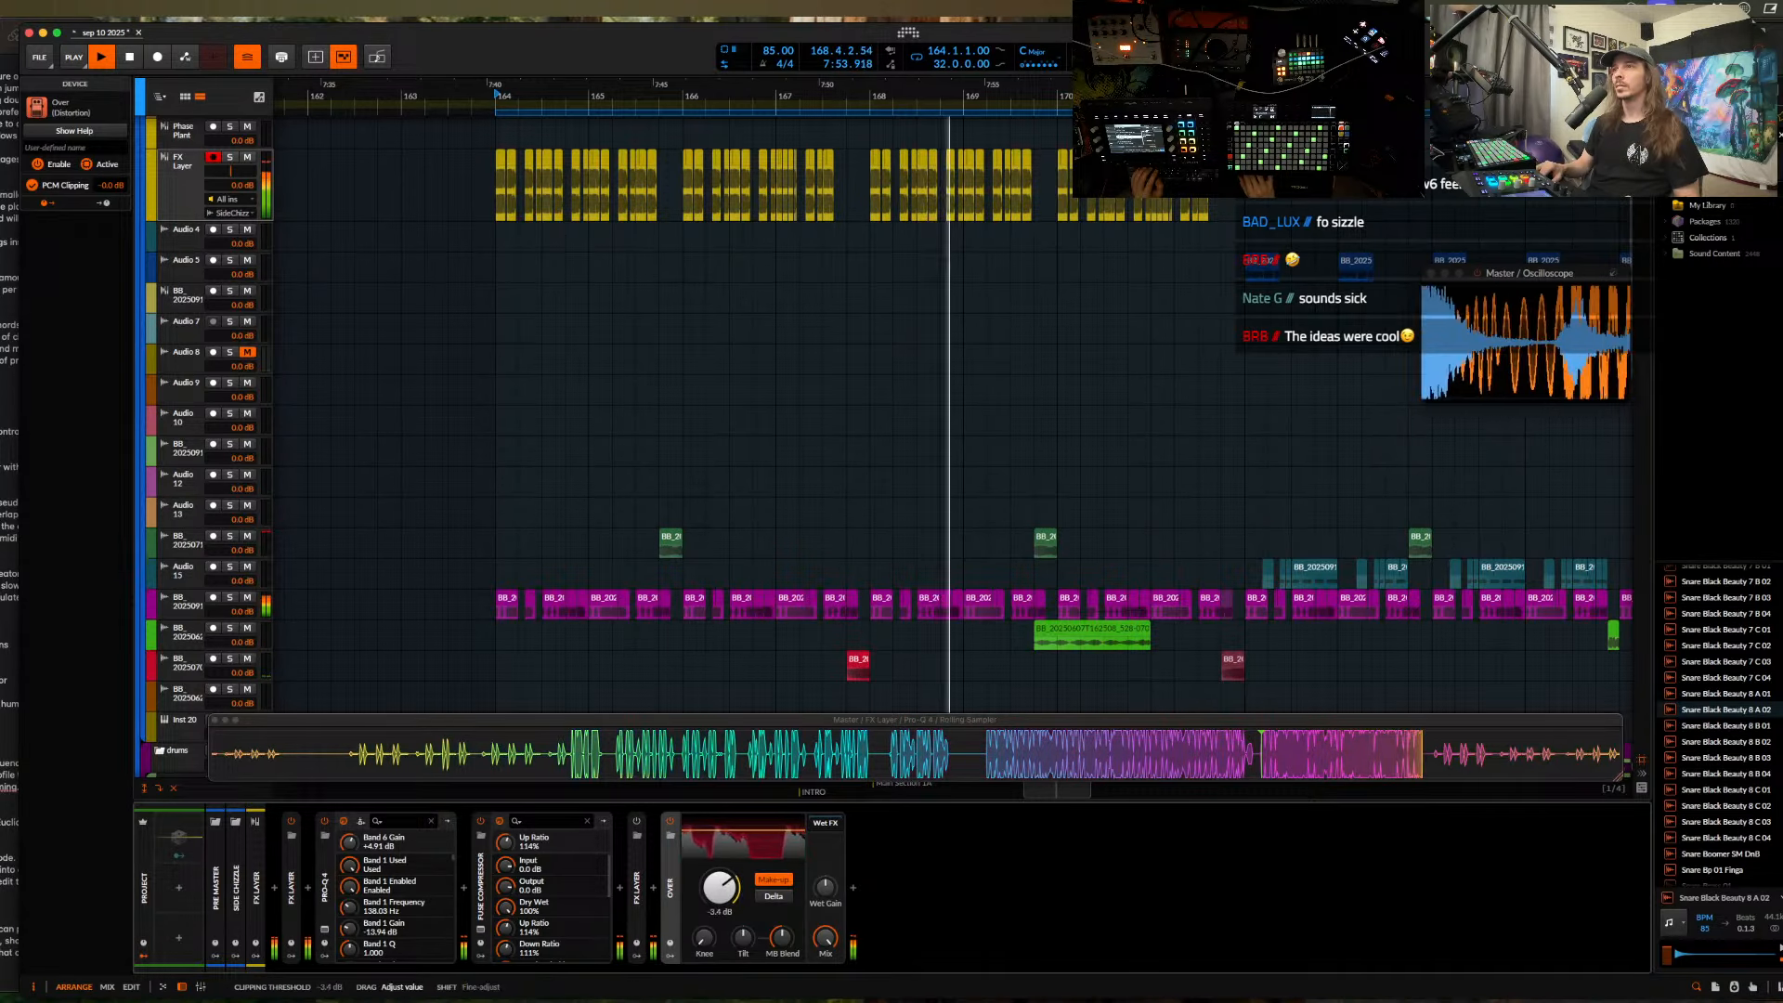
pyautogui.moveTo(720, 887); pyautogui.dragTo(719, 897)
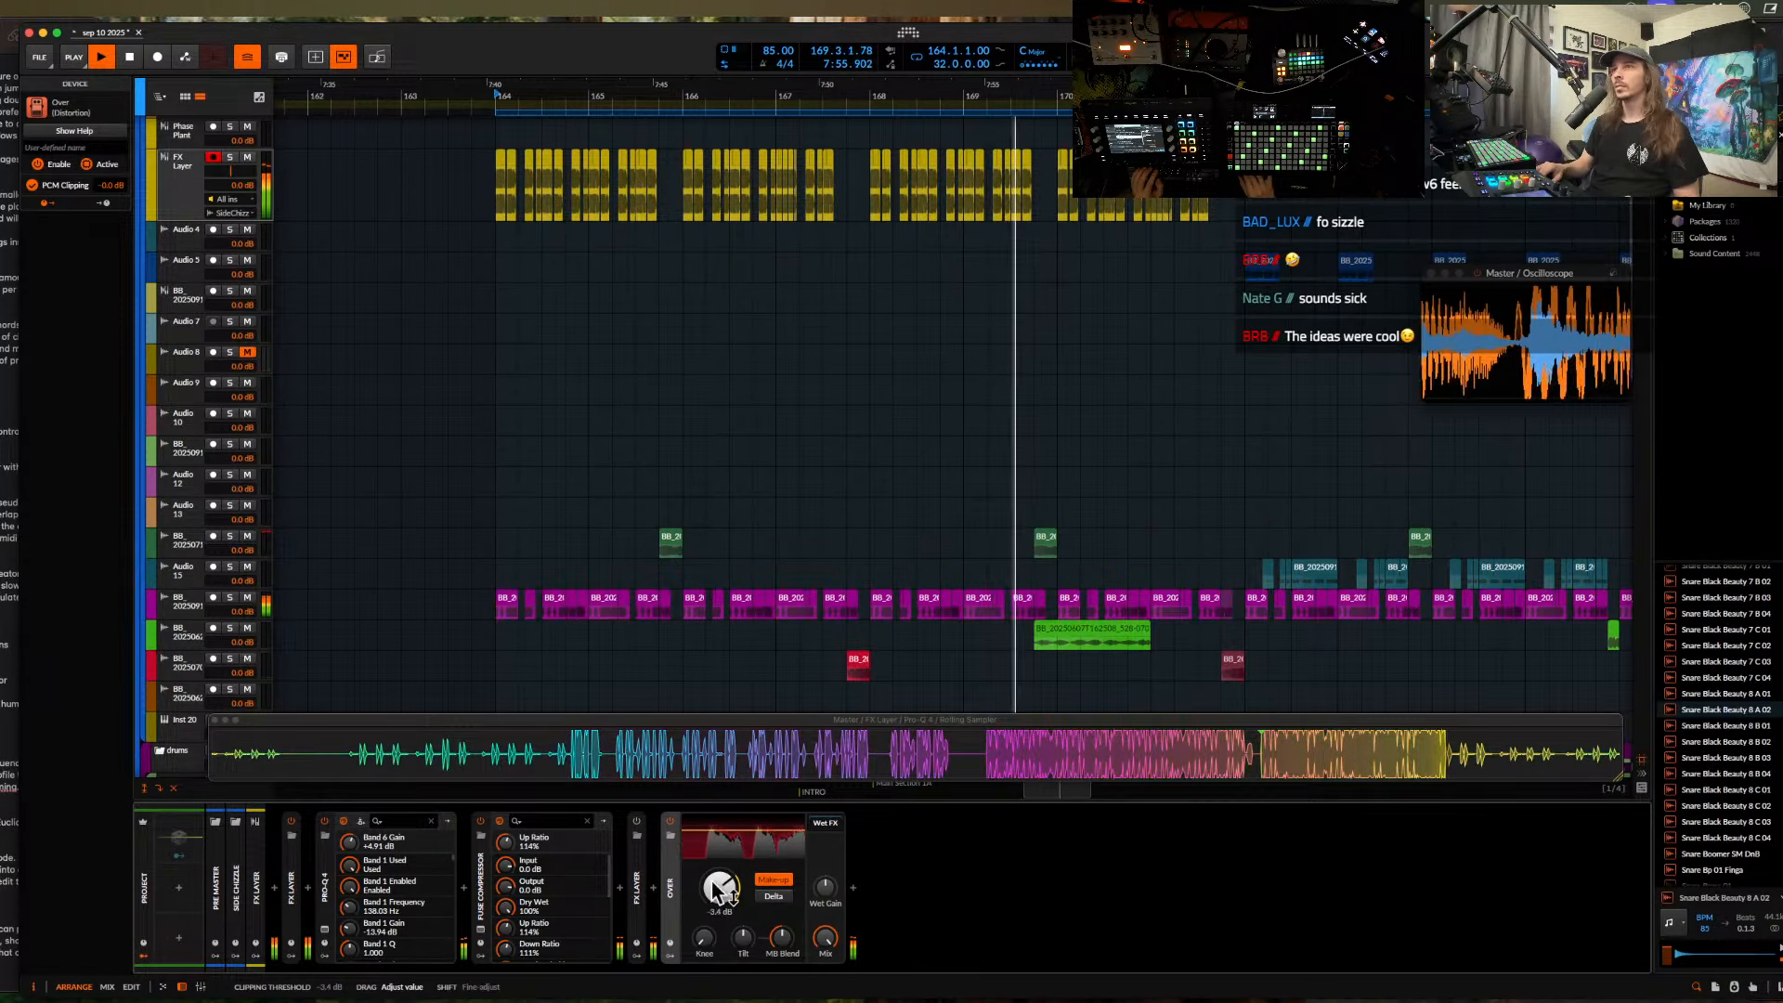
# - Listen on into the section after bar 172, stop playback and save the project
pyautogui.scroll(3, 664, 455)
pyautogui.scroll(-5, 665, 455)
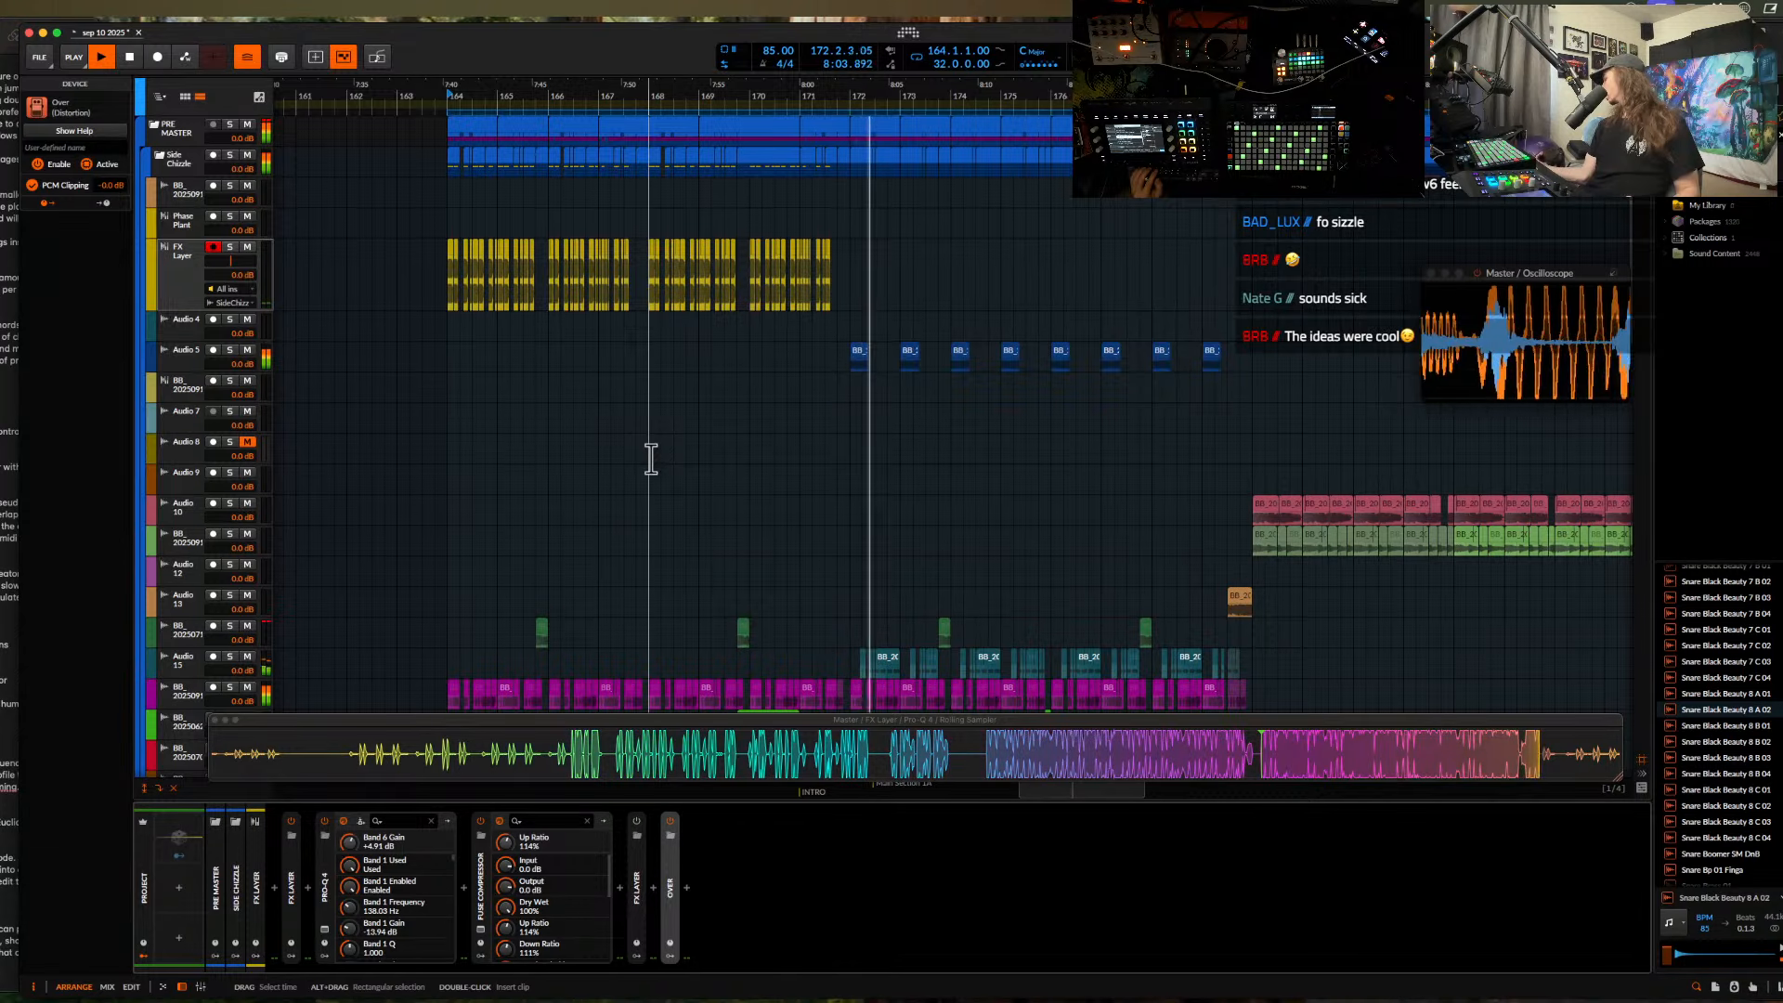
pyautogui.press('space')
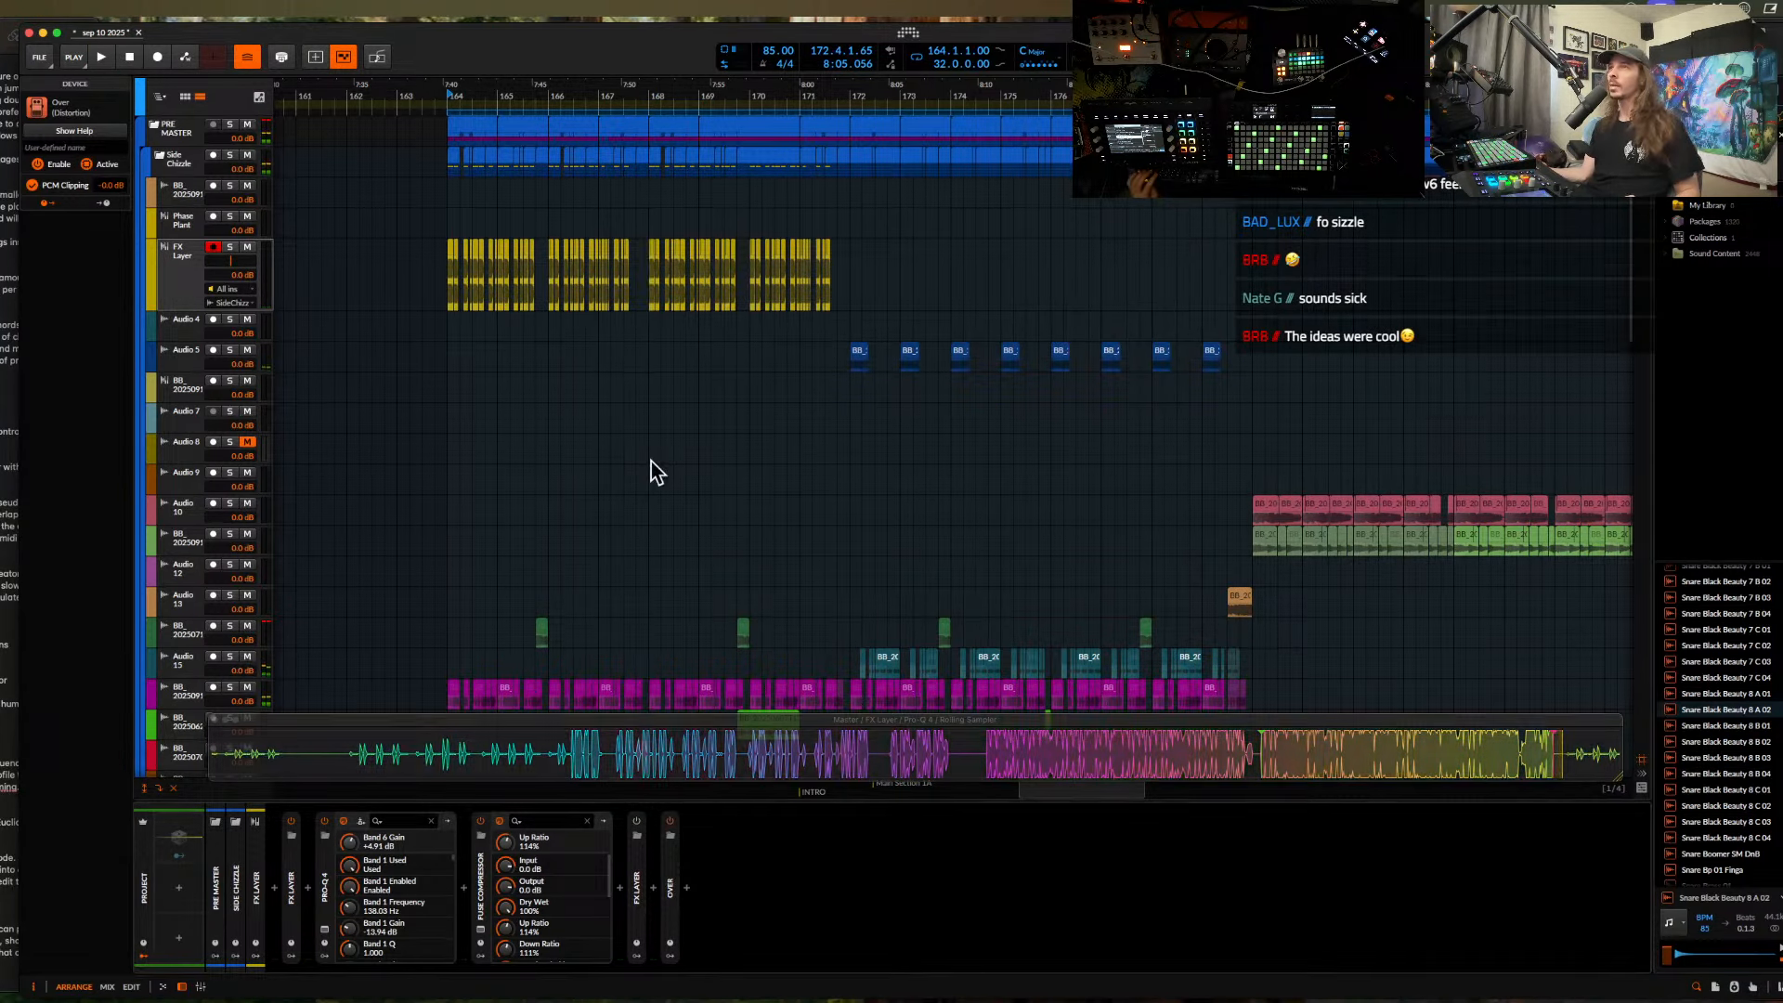
pyautogui.press('super+s')
pyautogui.press('Return')
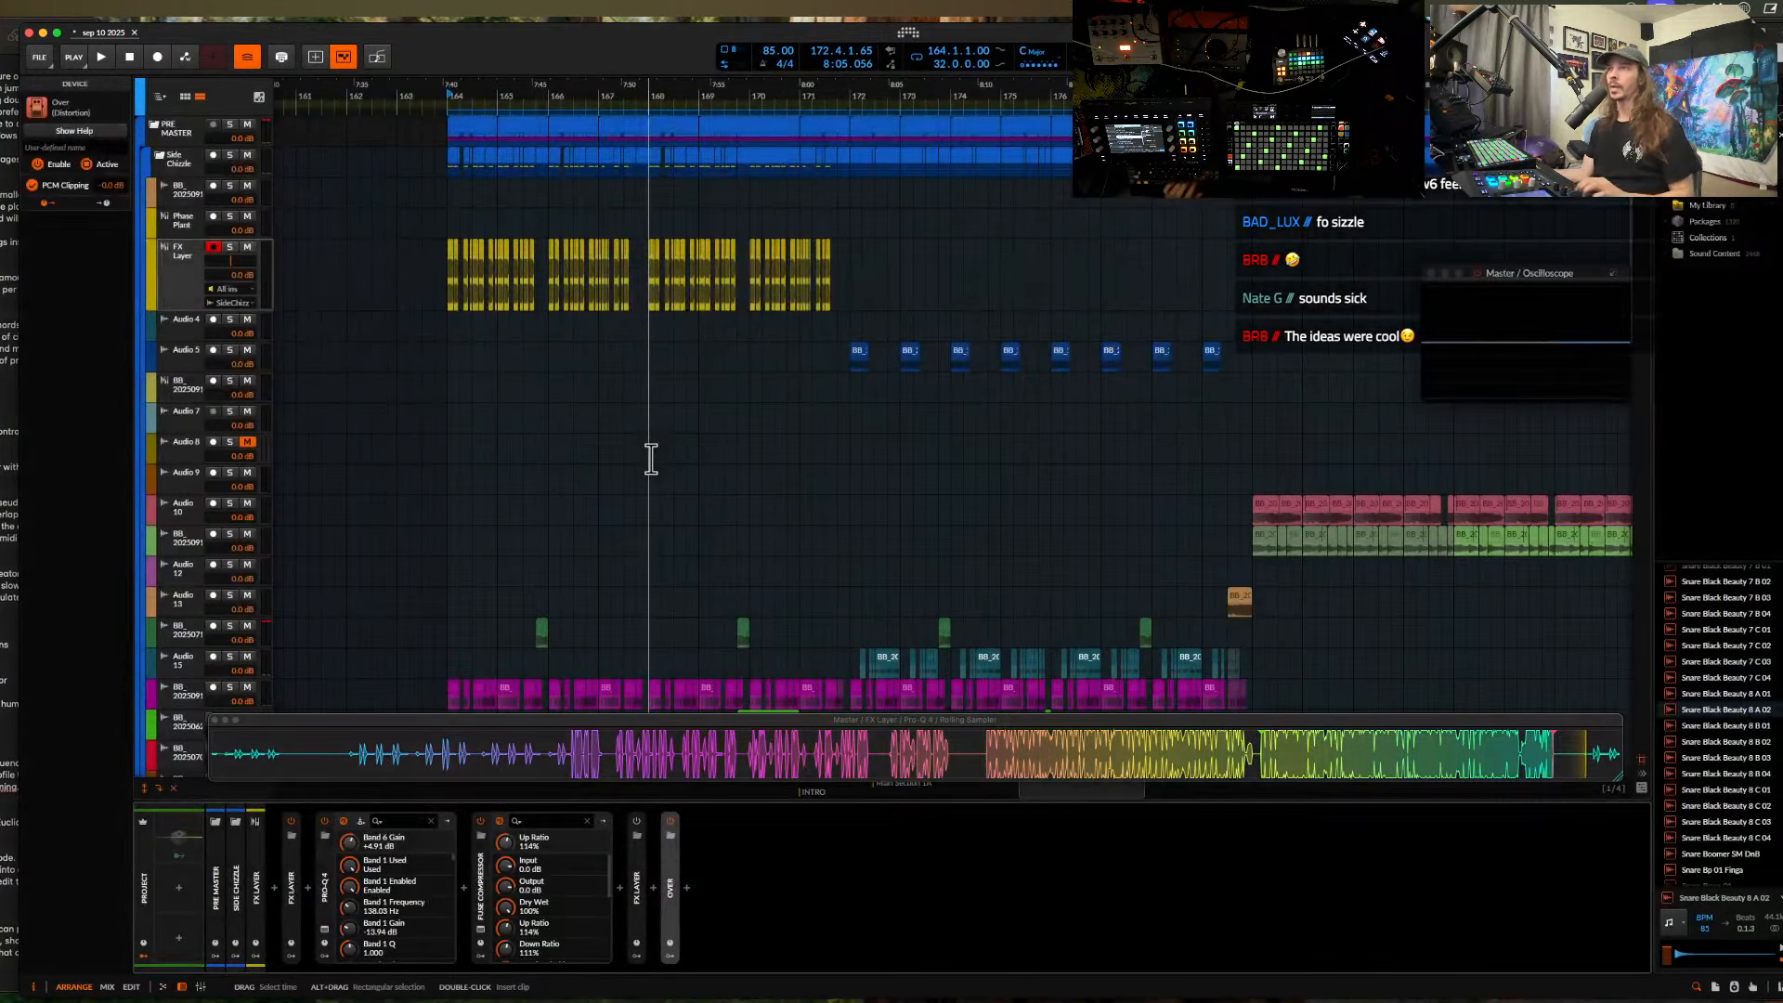